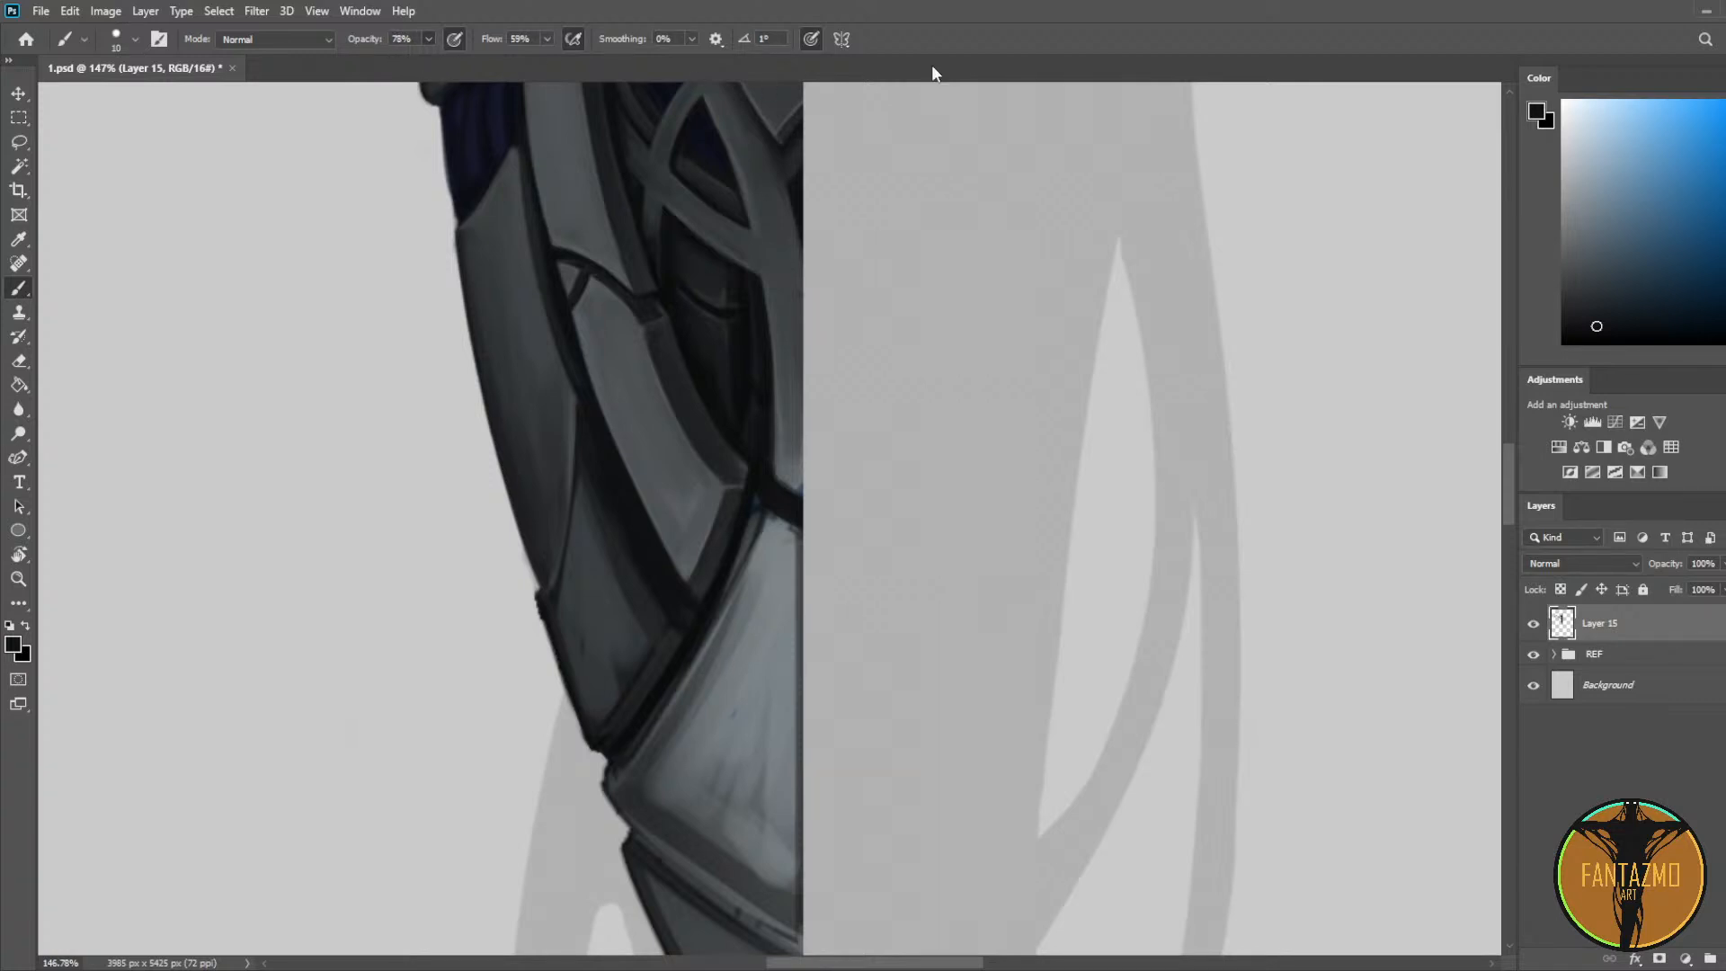
Step: Darken and thicken the seam between the outer armour plate and the plate below it with a sampled near-black brush
{"action": "left_click", "coordinate": [546, 60]}
{"action": "left_click", "coordinate": [914, 35]}
{"action": "mouse_move", "coordinate": [741, 493]}
{"action": "left_mouse_down"}
{"action": "mouse_move", "coordinate": [739, 277]}
{"action": "mouse_move", "coordinate": [698, 444]}
{"action": "left_mouse_up"}
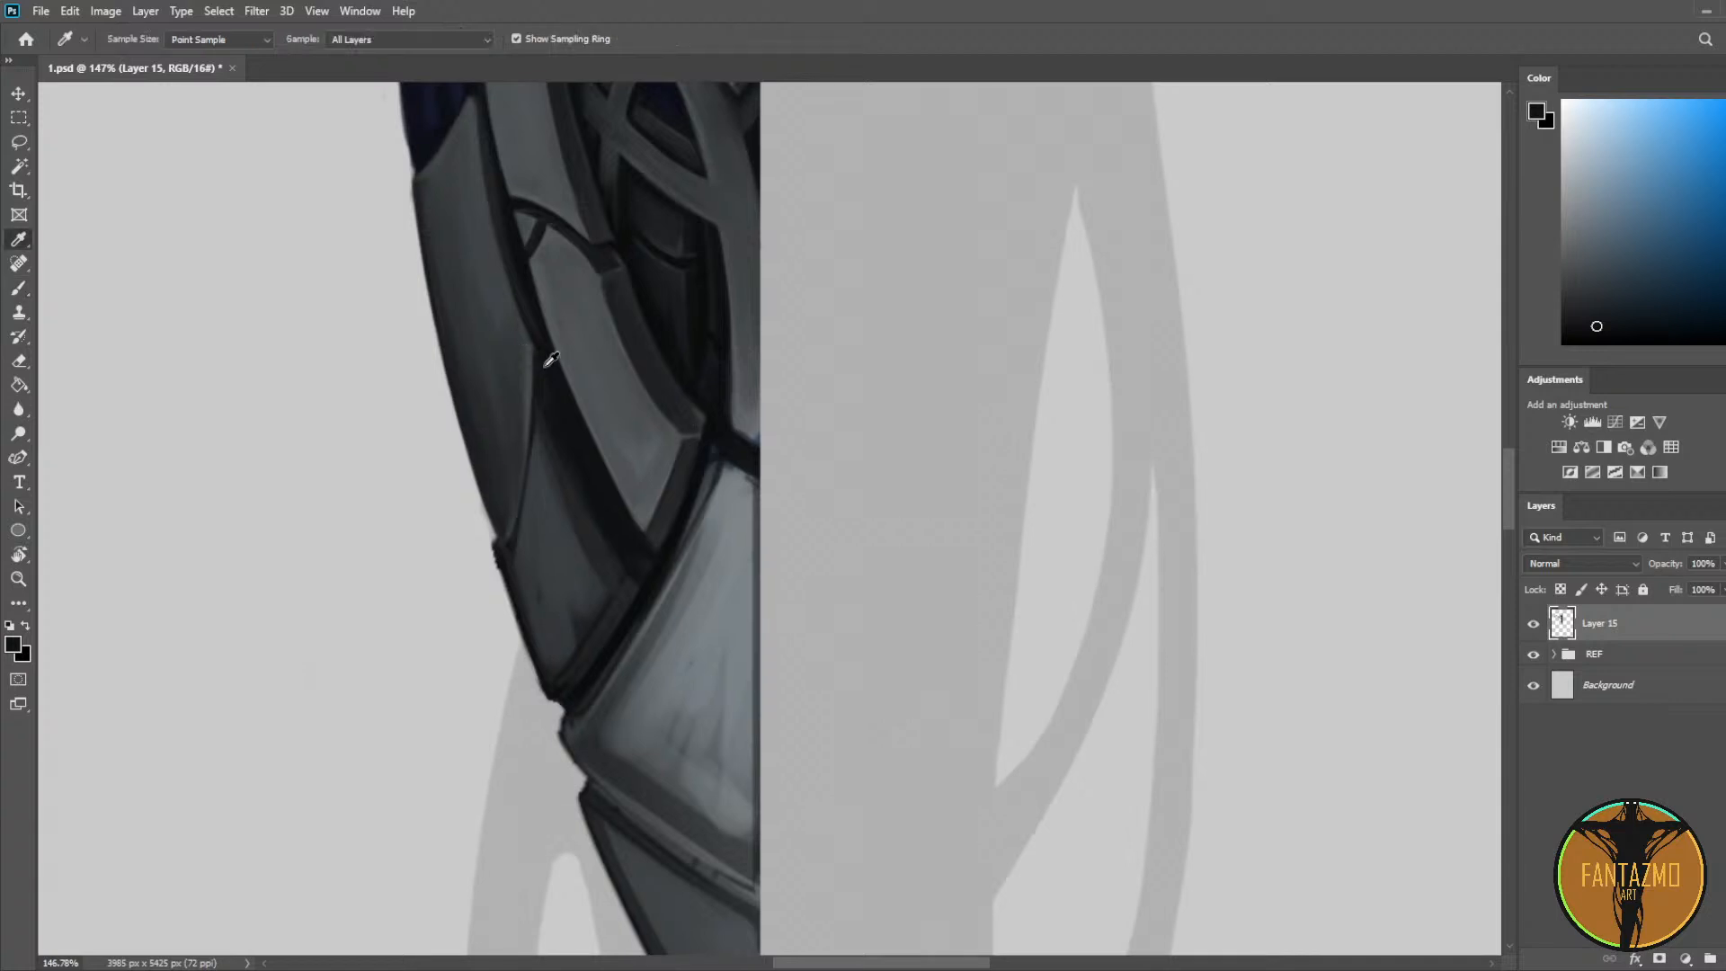
{"action": "left_click", "coordinate": [550, 359], "text": "alt"}
{"action": "left_click_drag", "start_coordinate": [540, 353], "coordinate": [509, 527]}
{"action": "key", "text": "ctrl+z"}
{"action": "left_click_drag", "start_coordinate": [539, 383], "coordinate": [505, 545]}
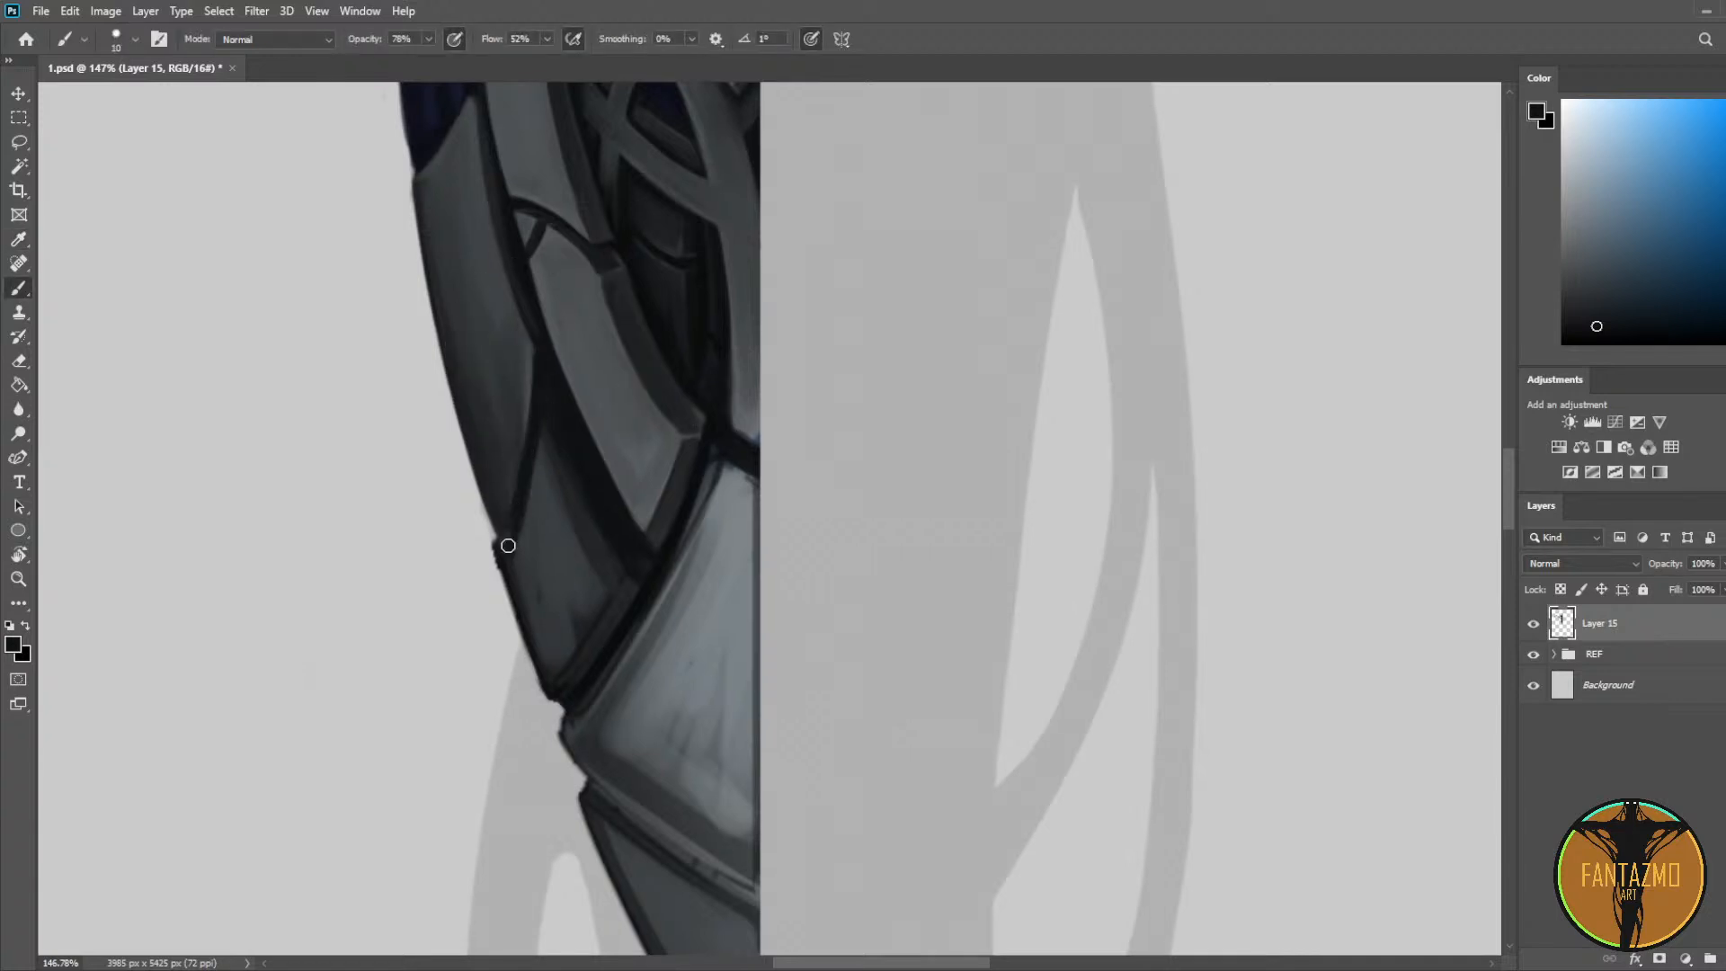
{"action": "left_click_drag", "start_coordinate": [542, 373], "coordinate": [497, 542]}
{"action": "key", "text": "ctrl+z"}
{"action": "left_click_drag", "start_coordinate": [527, 467], "coordinate": [490, 587]}
{"action": "key", "text": "ctrl+z"}
{"action": "left_click_drag", "start_coordinate": [518, 497], "coordinate": [493, 577]}
Step: Erase the stray dark paint sticking out of the silhouette where the outer and lower plates meet
{"action": "key", "text": "e"}
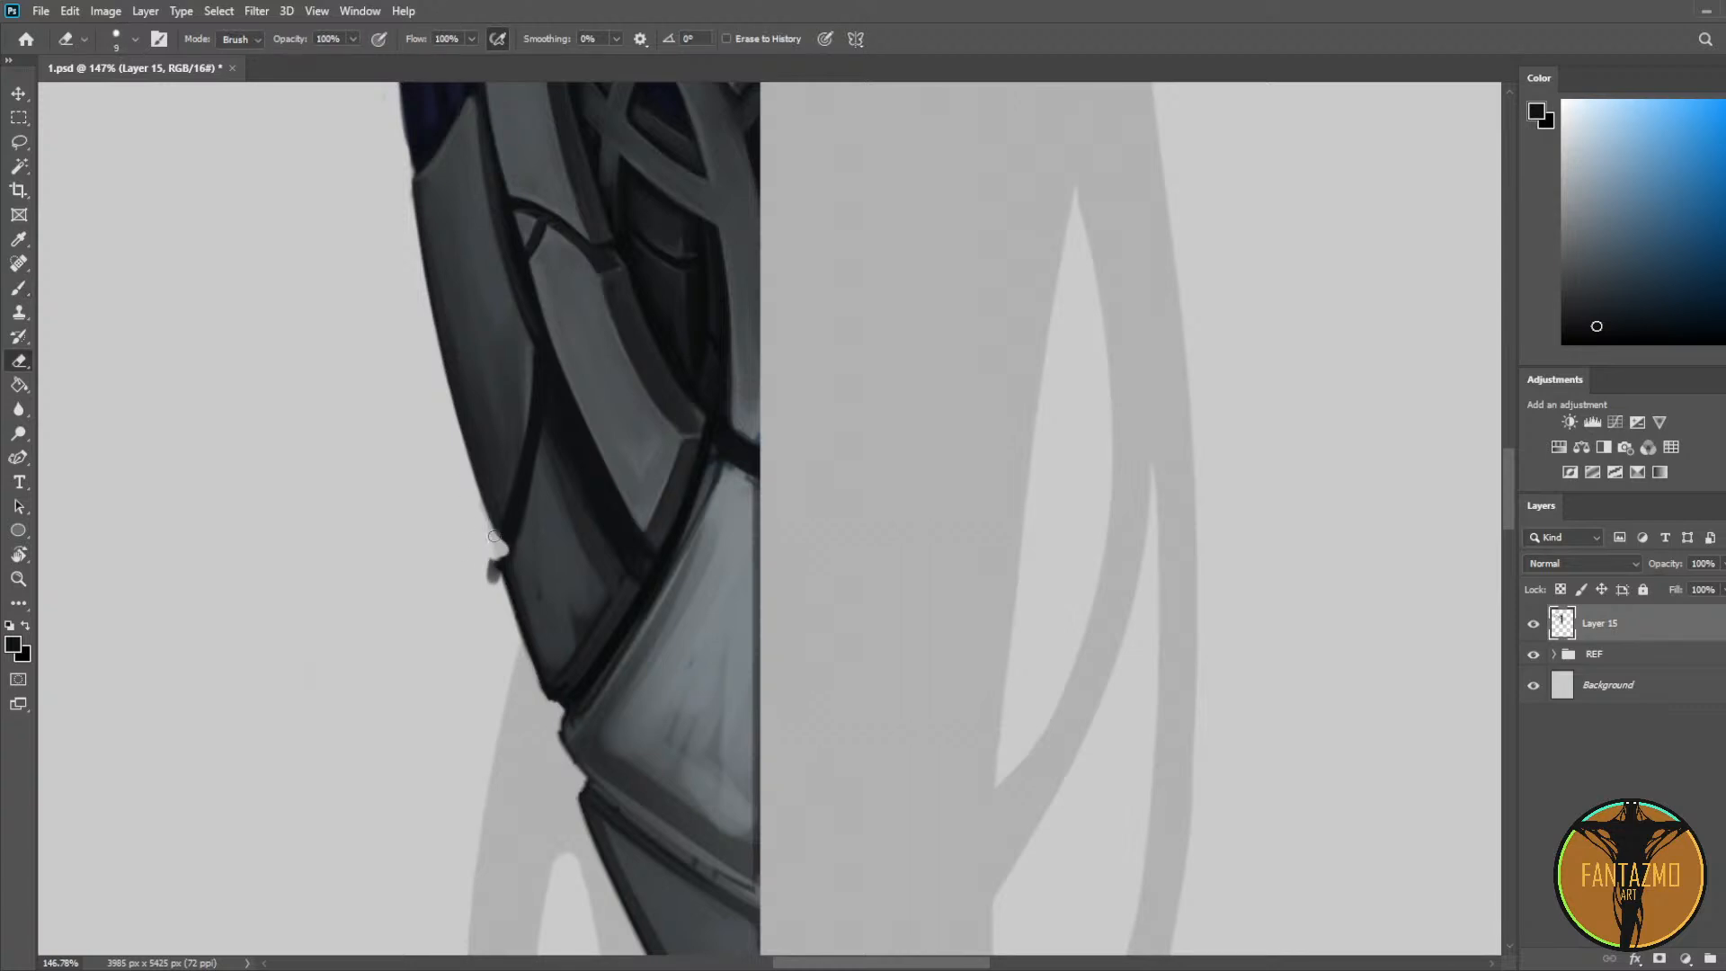
{"action": "key", "text": "ctrl+z"}
{"action": "mouse_move", "coordinate": [493, 542]}
{"action": "left_mouse_down"}
{"action": "mouse_move", "coordinate": [507, 572]}
{"action": "mouse_move", "coordinate": [497, 562]}
{"action": "left_mouse_up"}
{"action": "key", "text": "ctrl+z"}
{"action": "key", "text": "ctrl+z"}
Step: Repaint the outer edge of the lower plate with its own sampled dark grey
{"action": "key", "text": "b"}
{"action": "left_click", "coordinate": [528, 578], "text": "alt"}
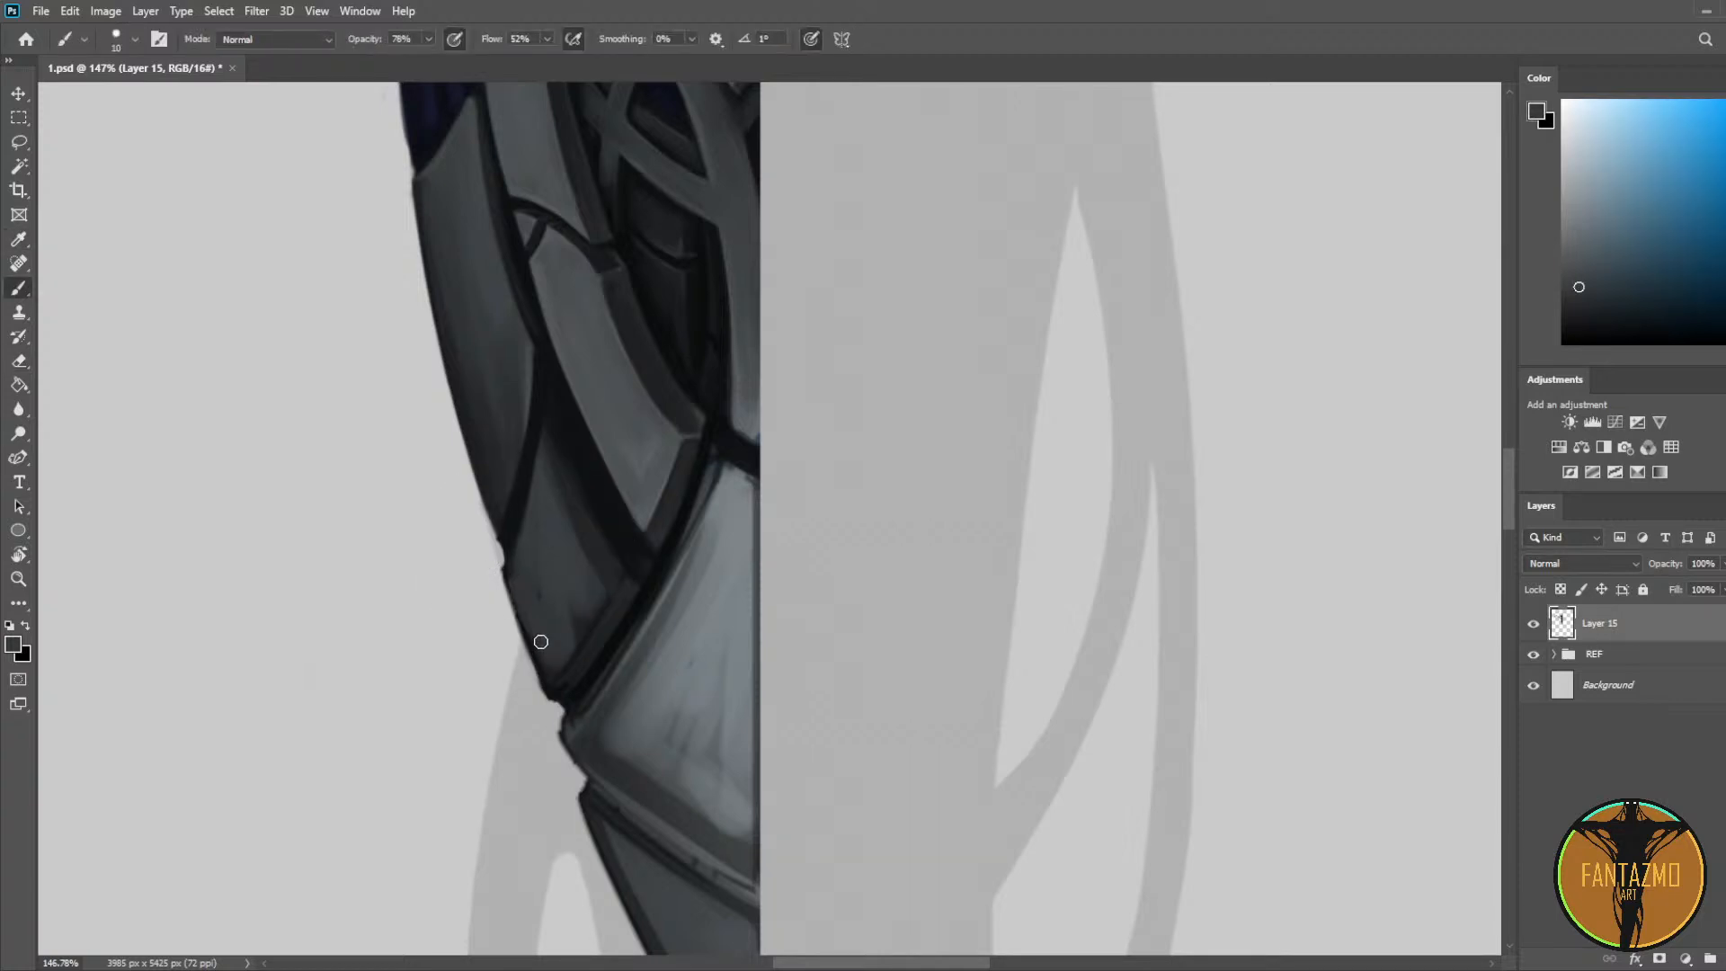
{"action": "mouse_move", "coordinate": [514, 585]}
{"action": "left_mouse_down"}
{"action": "mouse_move", "coordinate": [544, 675]}
{"action": "mouse_move", "coordinate": [537, 659]}
{"action": "left_mouse_up"}
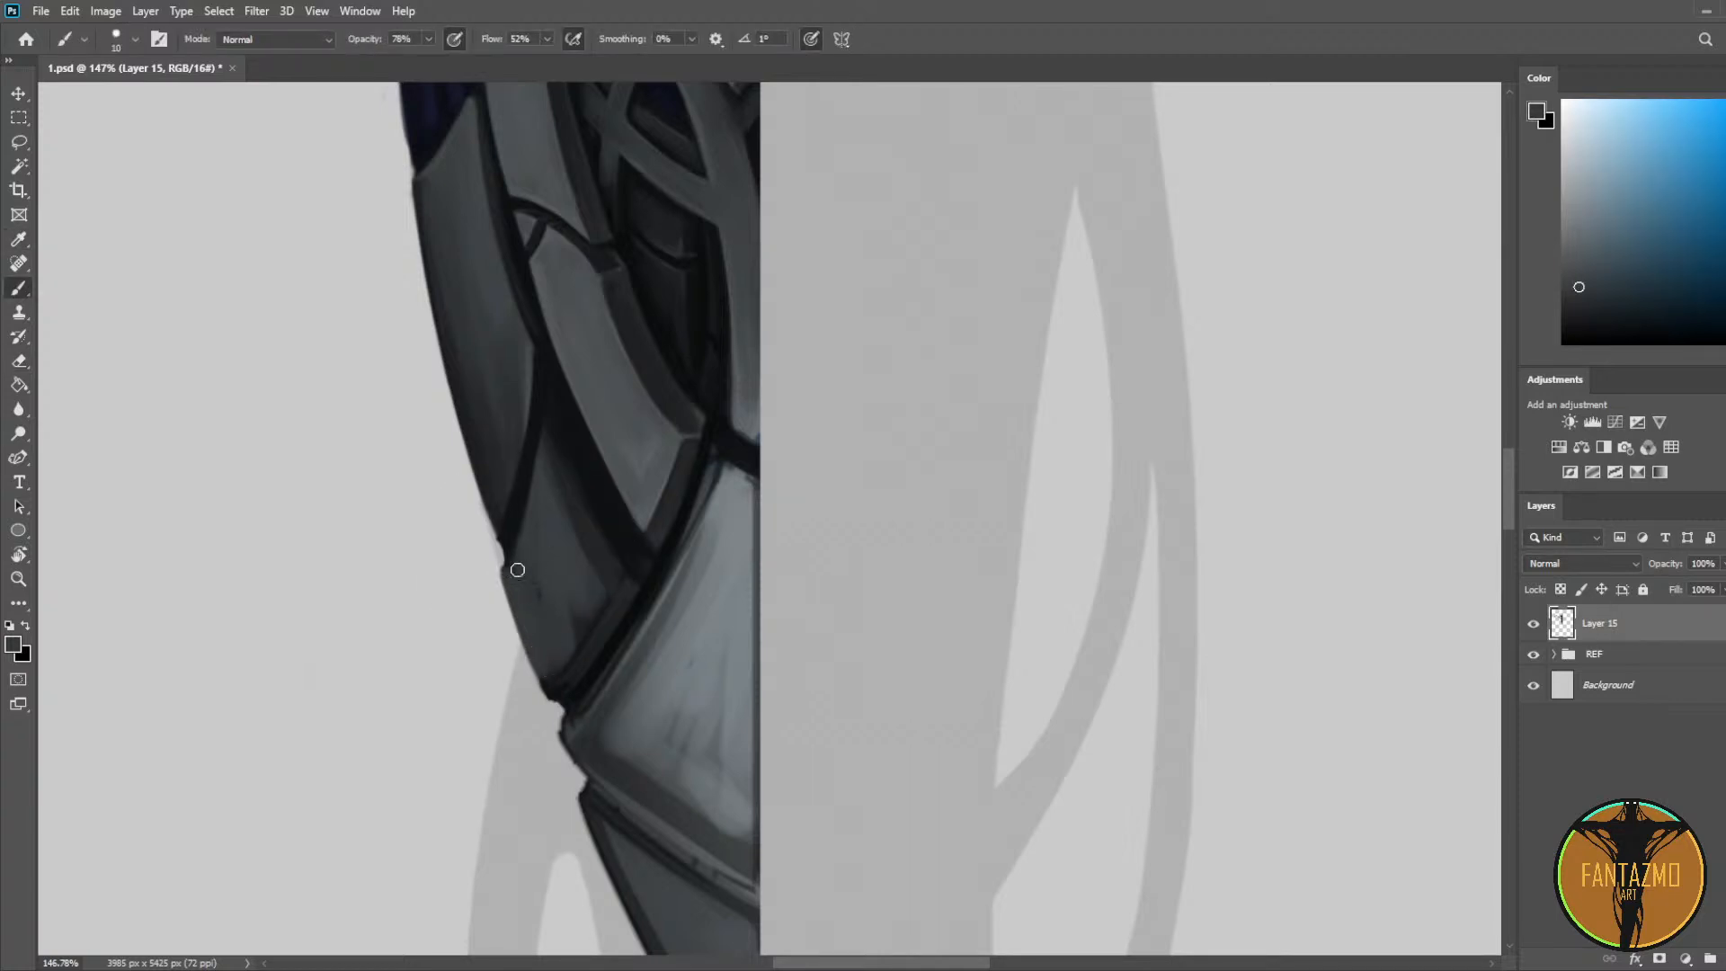
Step: Paint a thin highlight in a sampled lighter grey along the lower plate's edge beside the dark seam
{"action": "key", "text": "i"}
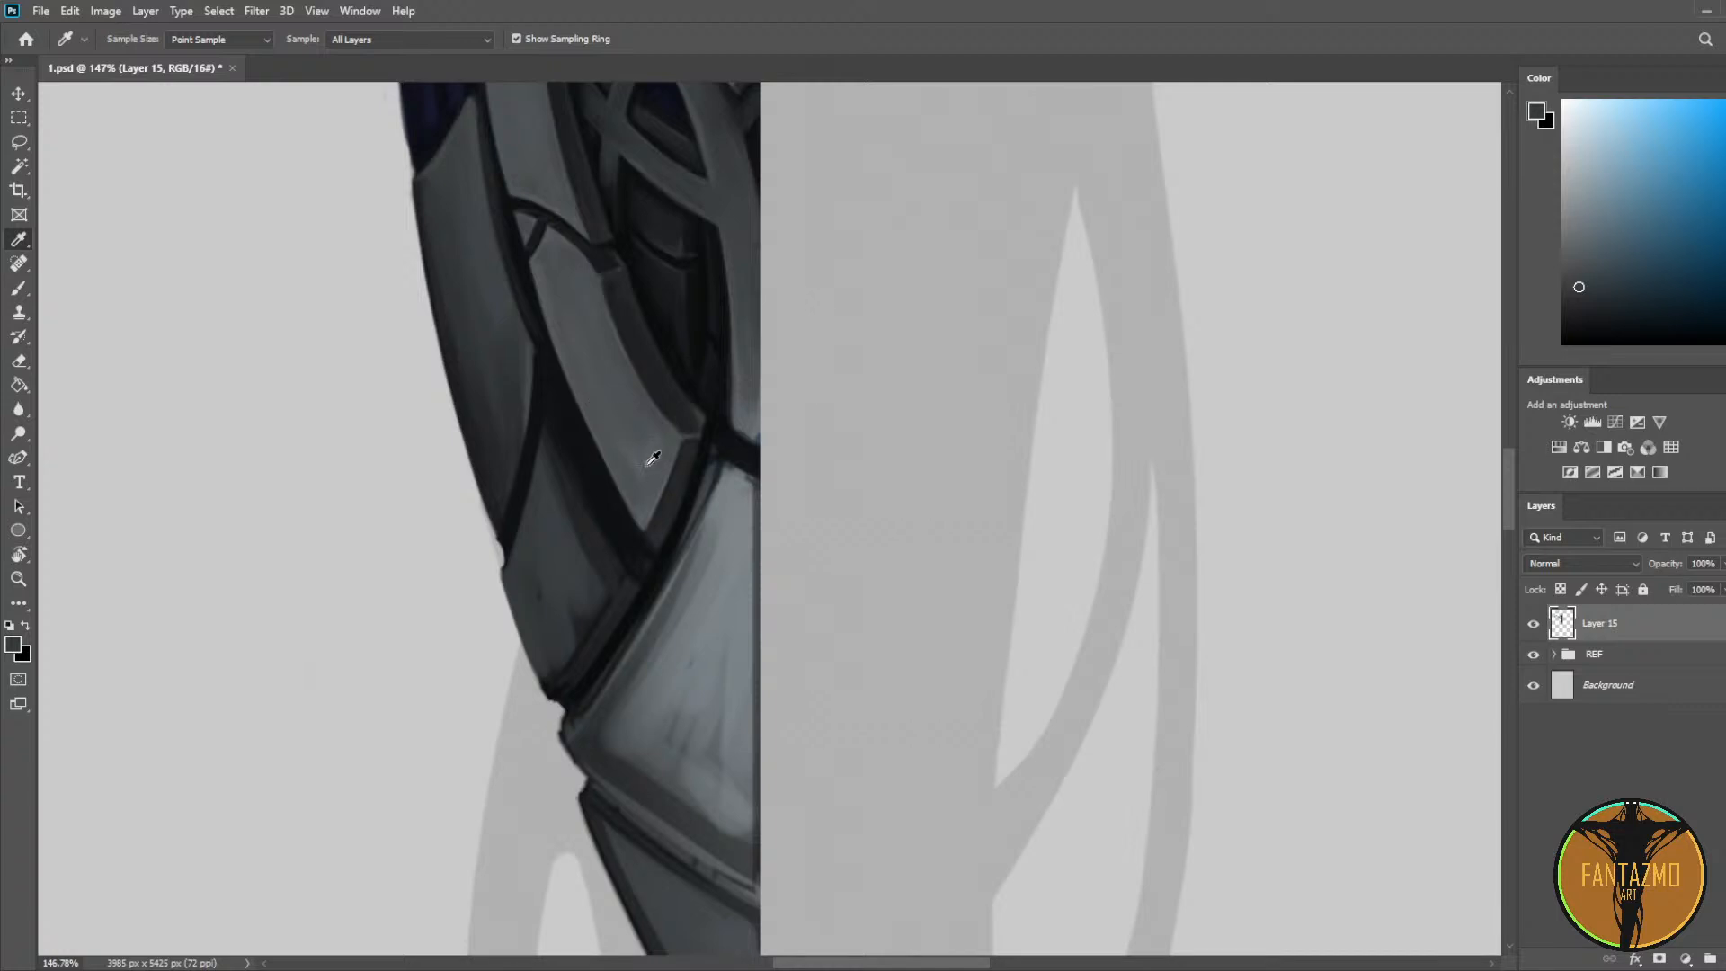
{"action": "left_click", "coordinate": [629, 460]}
{"action": "key", "text": "b"}
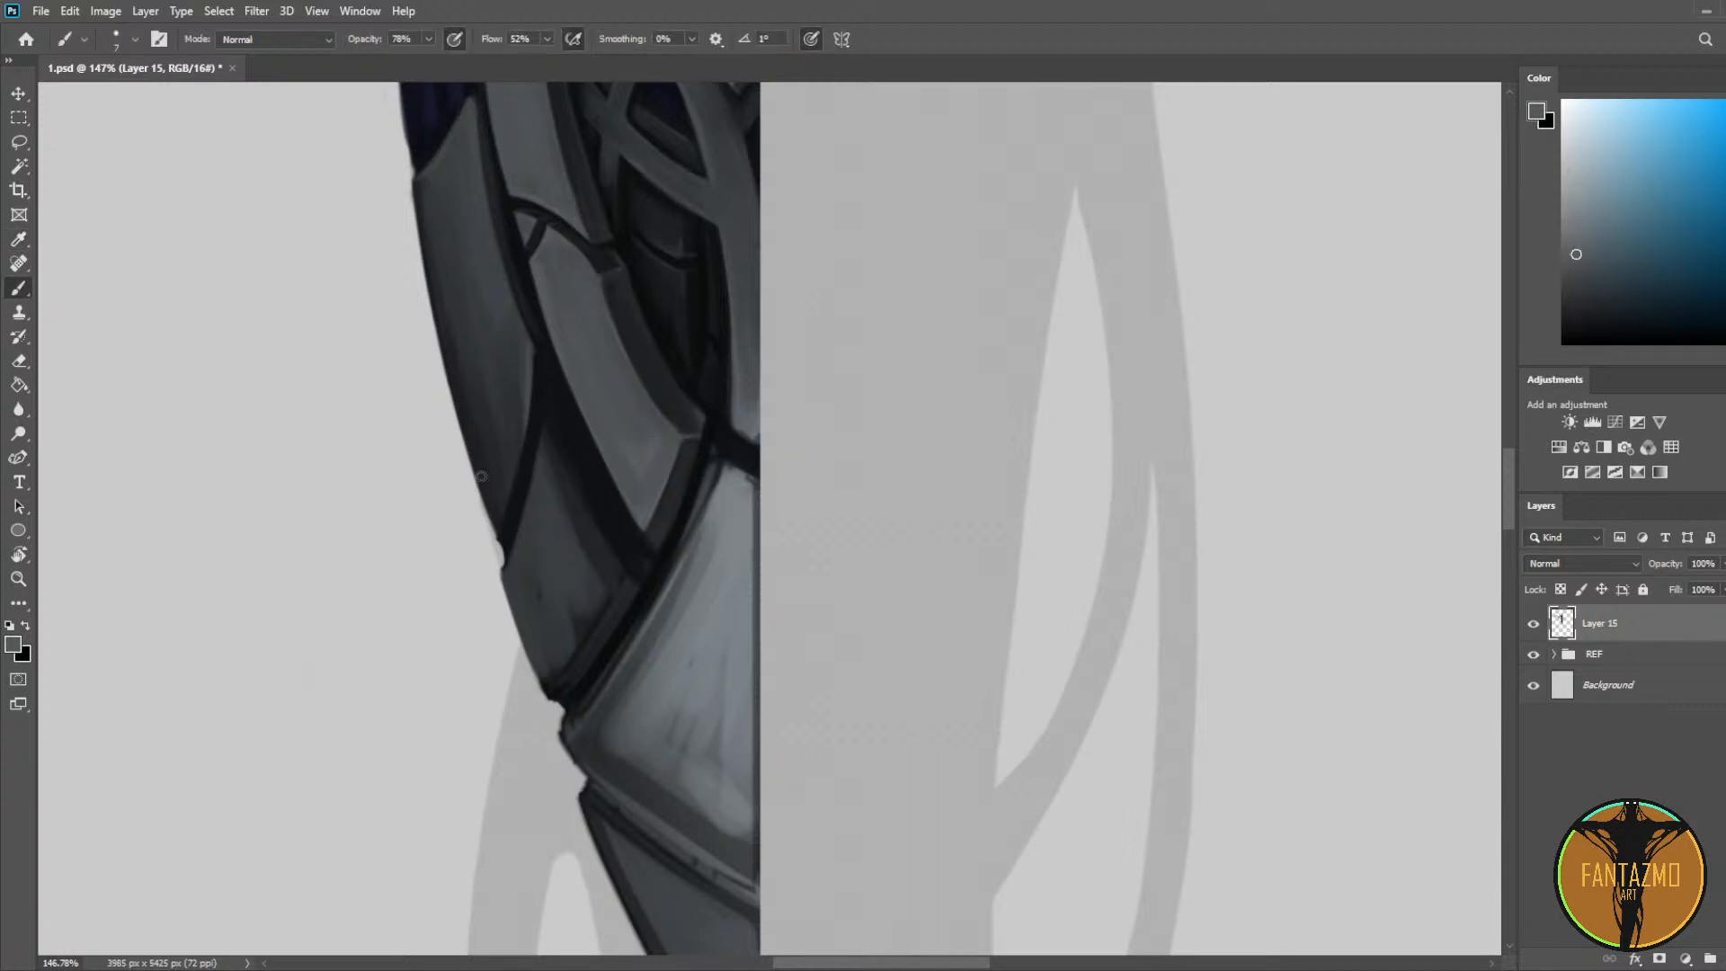
{"action": "left_click_drag", "start_coordinate": [537, 450], "coordinate": [507, 572]}
{"action": "left_click_drag", "start_coordinate": [539, 444], "coordinate": [509, 556]}
Step: Flip the canvas horizontally and refine the outer plate's edge along the seam with sampled tones
{"action": "key", "text": "ctrl+shift+h"}
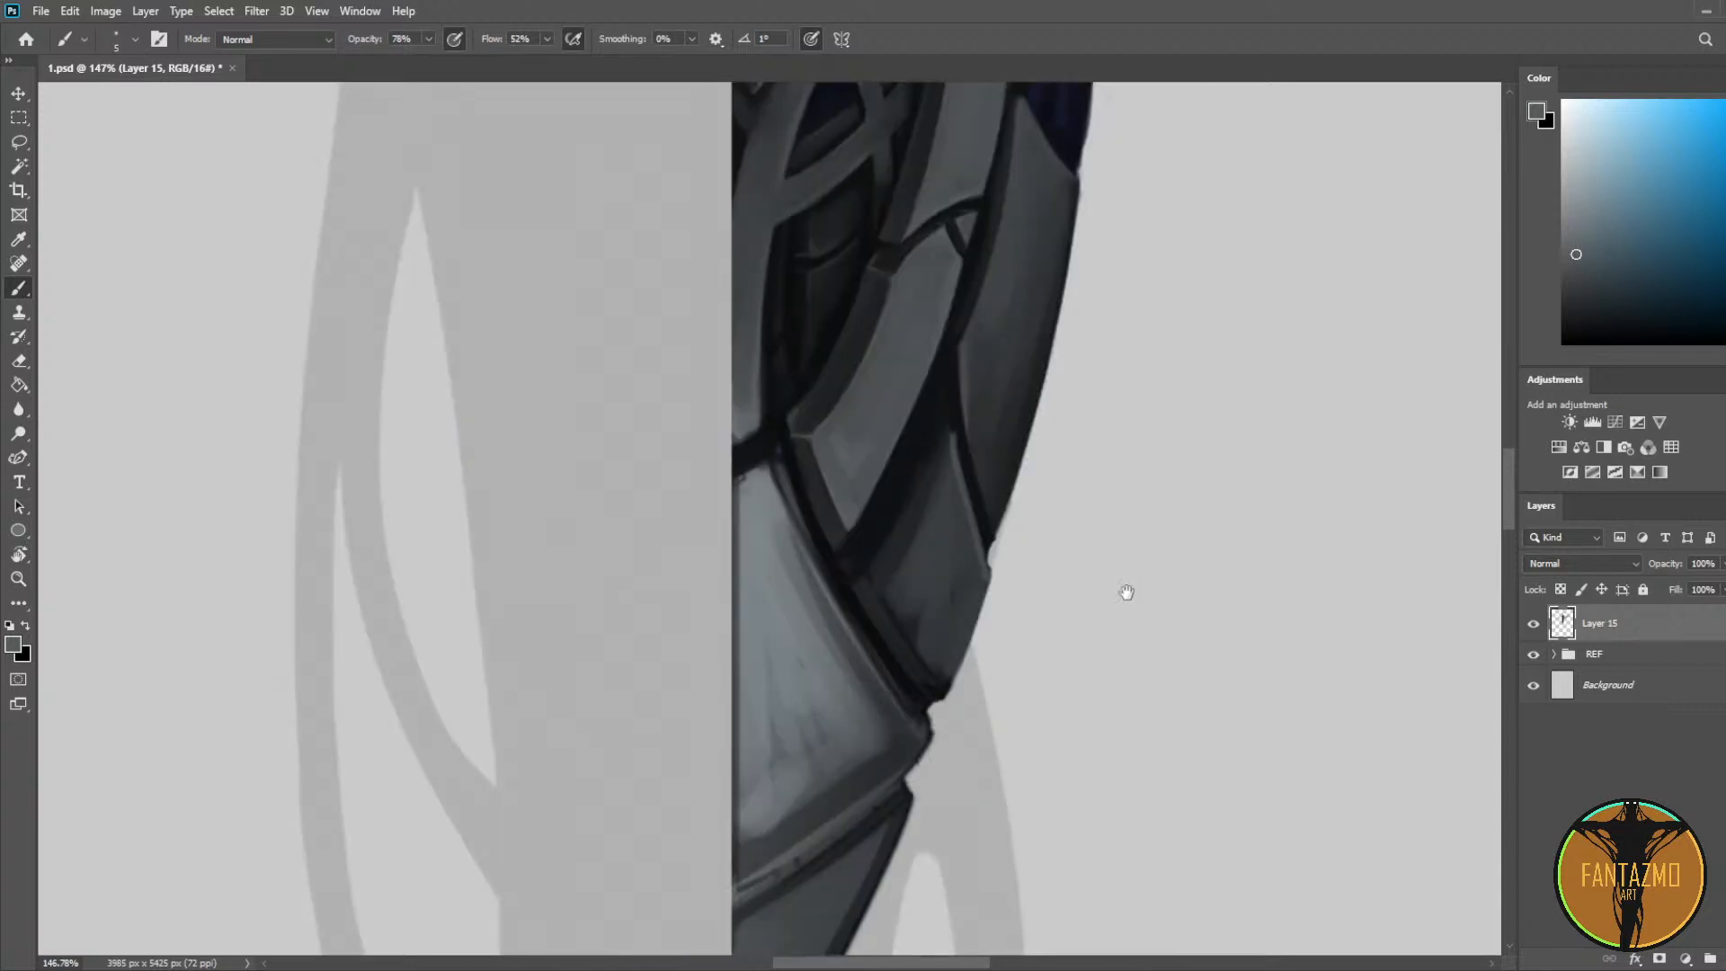
{"action": "left_click_drag", "start_coordinate": [1126, 591], "coordinate": [751, 566]}
{"action": "scroll", "coordinate": [792, 530], "scroll_direction": "up", "scroll_amount": 2}
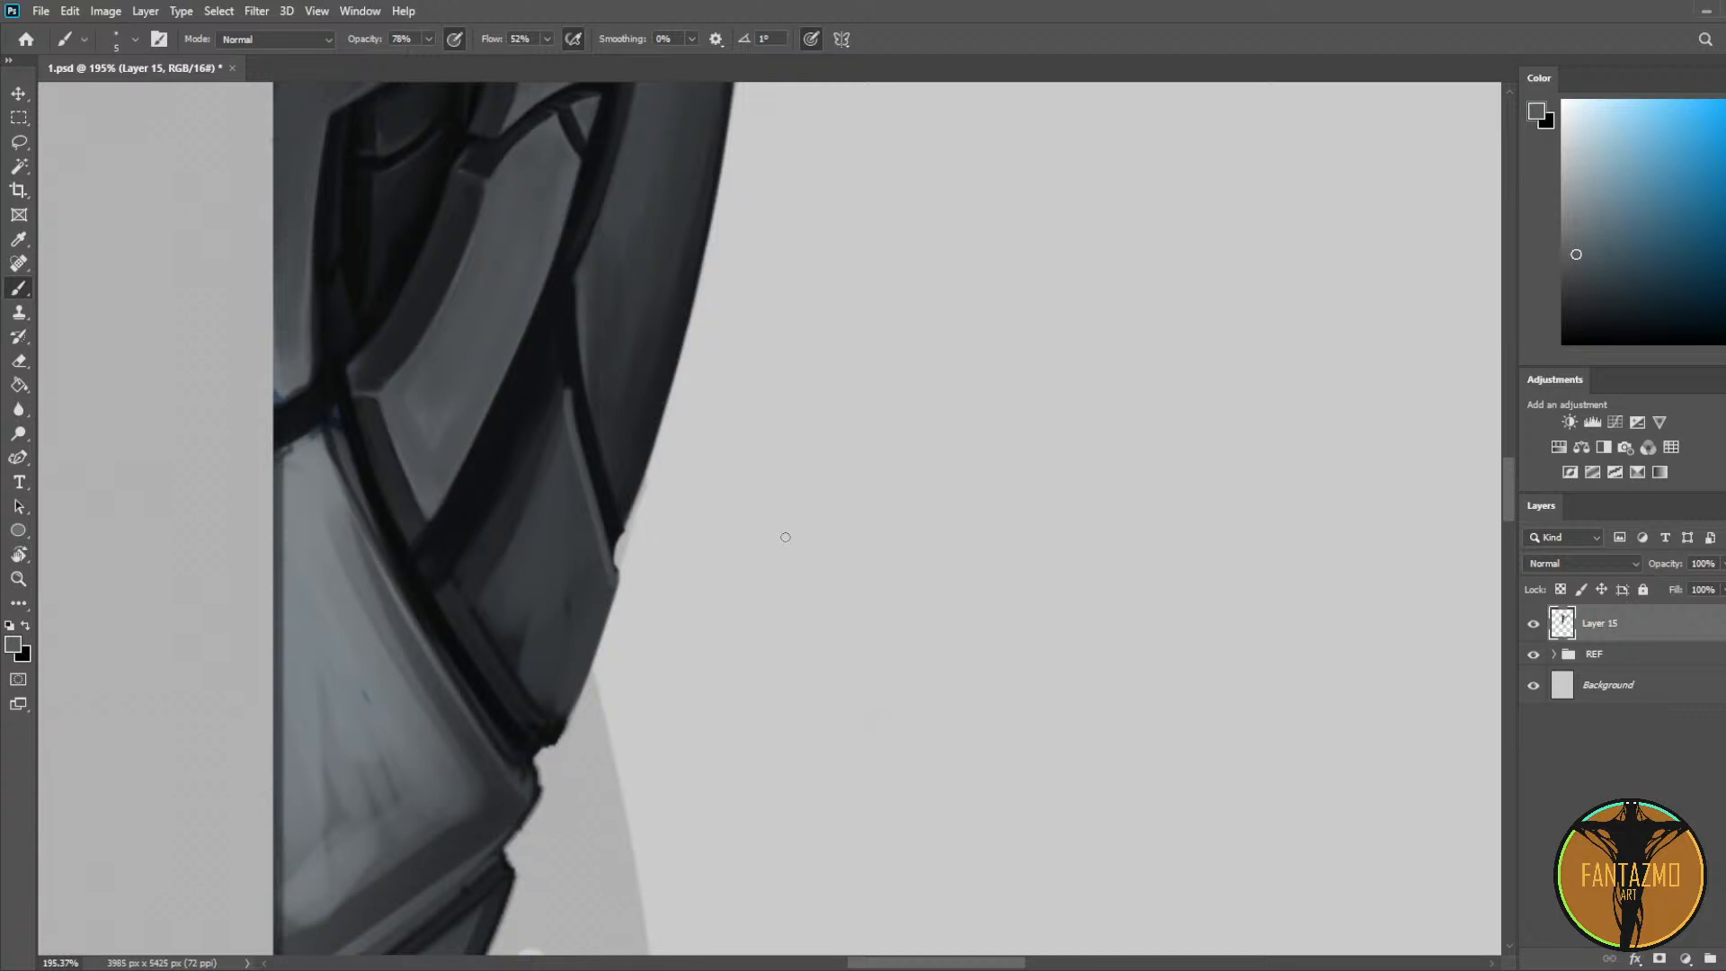
{"action": "left_click", "coordinate": [581, 279], "text": "alt"}
{"action": "left_click_drag", "start_coordinate": [583, 316], "coordinate": [612, 480]}
{"action": "left_click_drag", "start_coordinate": [588, 373], "coordinate": [618, 500]}
{"action": "left_click", "coordinate": [600, 410], "text": "alt"}
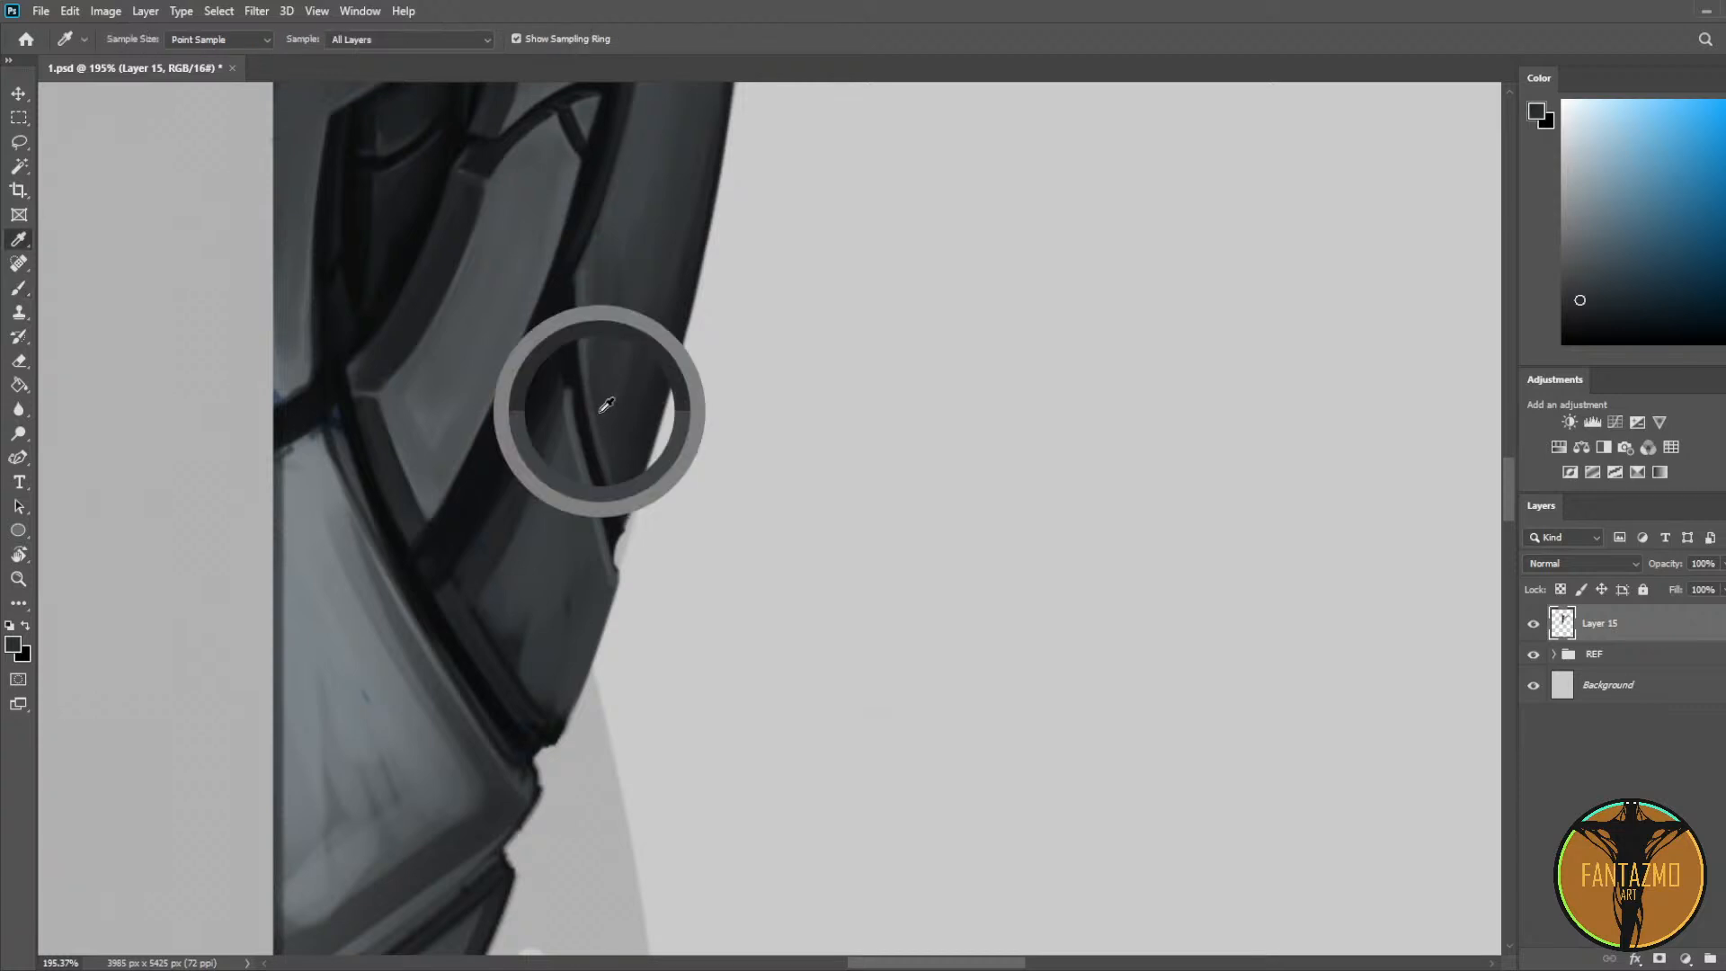
Step: Reinforce the dark seam running down the inner side of the outer plate with sampled near-black
{"action": "left_click", "coordinate": [618, 519], "text": "alt"}
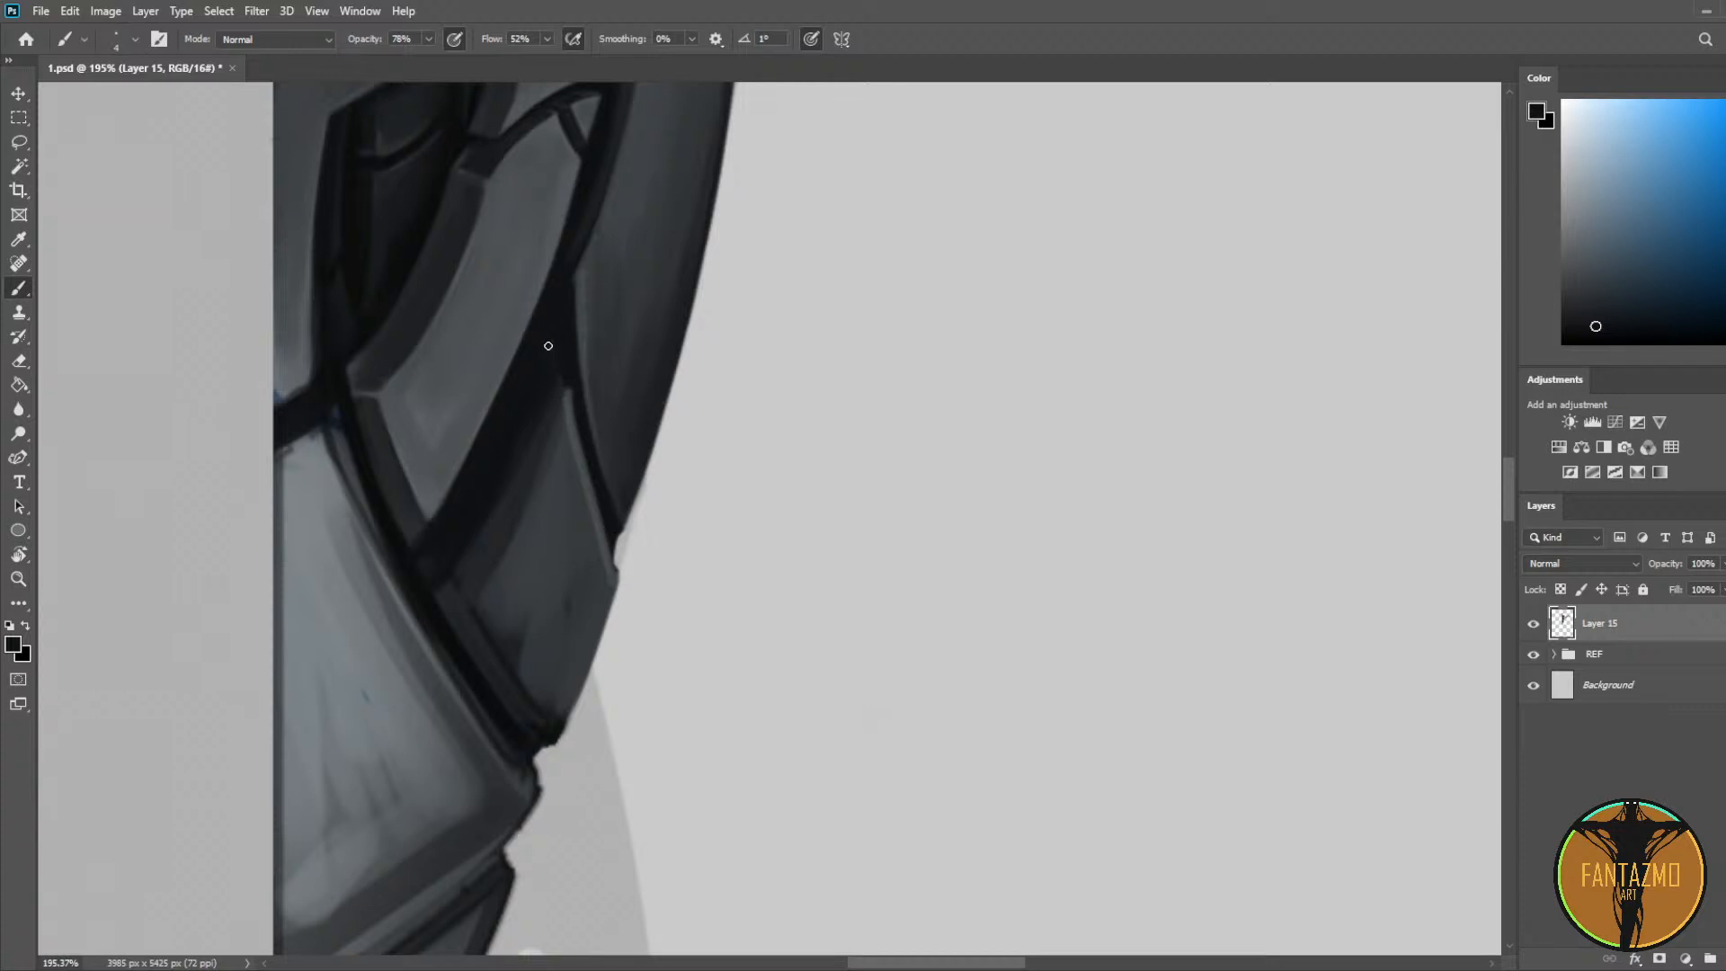
{"action": "left_click", "coordinate": [576, 270], "text": "alt"}
{"action": "left_click_drag", "start_coordinate": [617, 201], "coordinate": [621, 518]}
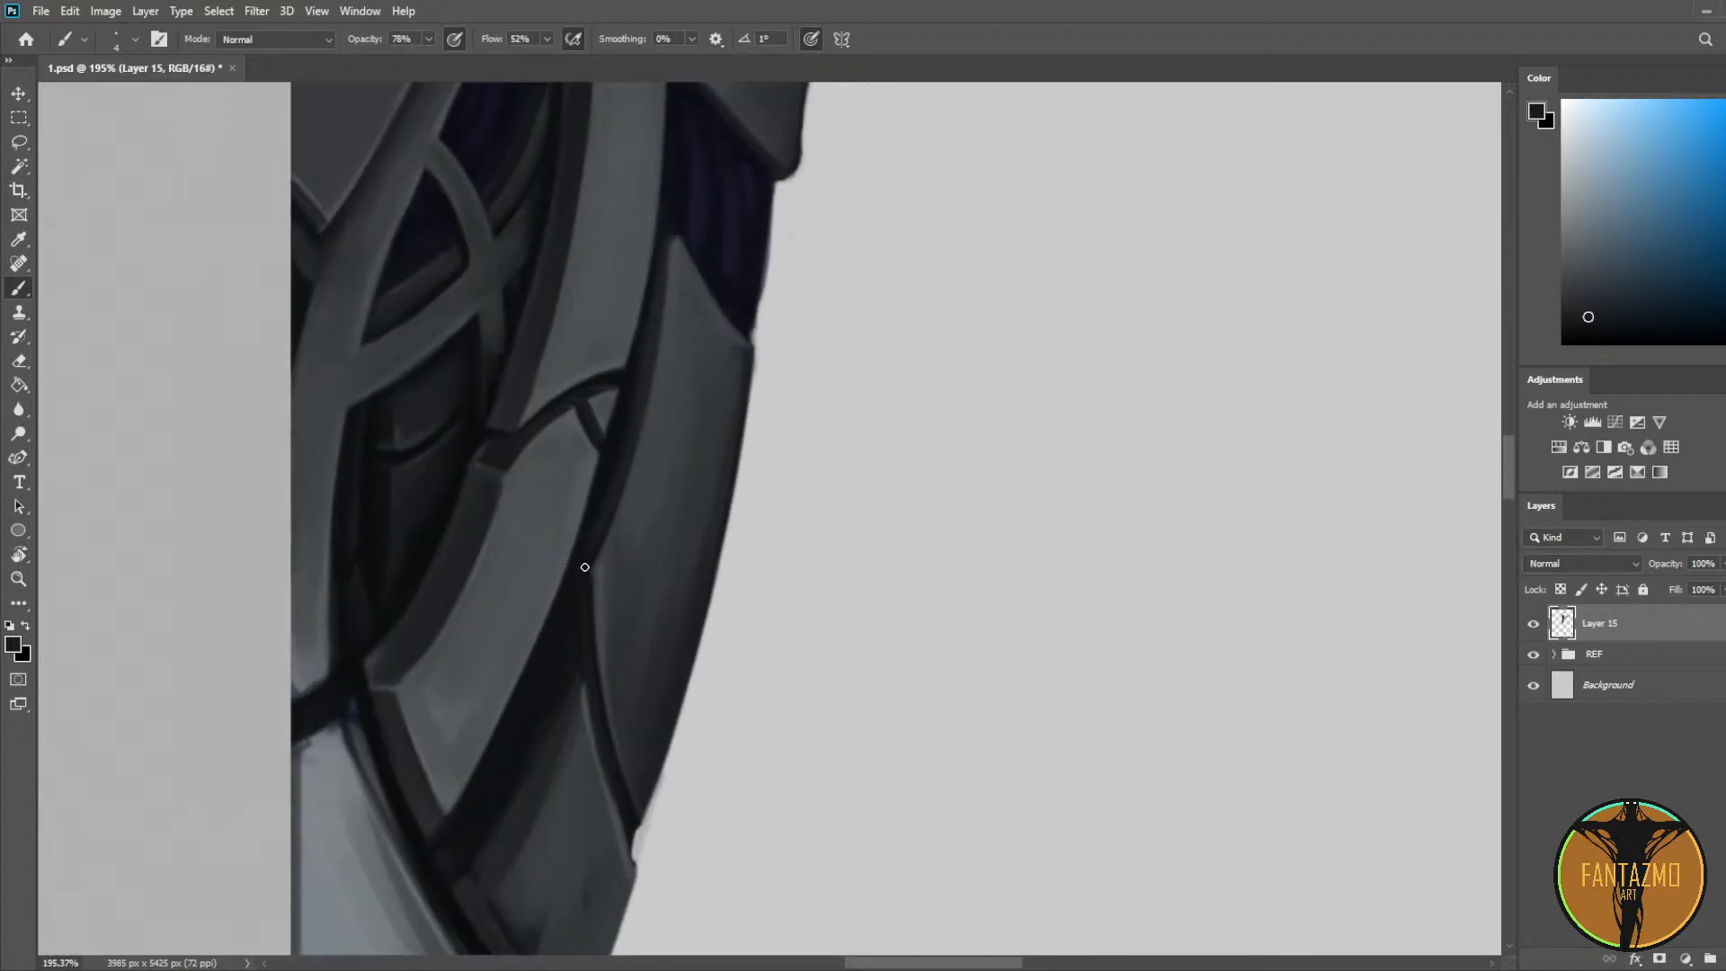
Step: Touch up the navy gap beneath the upper plate with a sampled dark blue and save the file
{"action": "left_click_drag", "start_coordinate": [703, 275], "coordinate": [664, 419]}
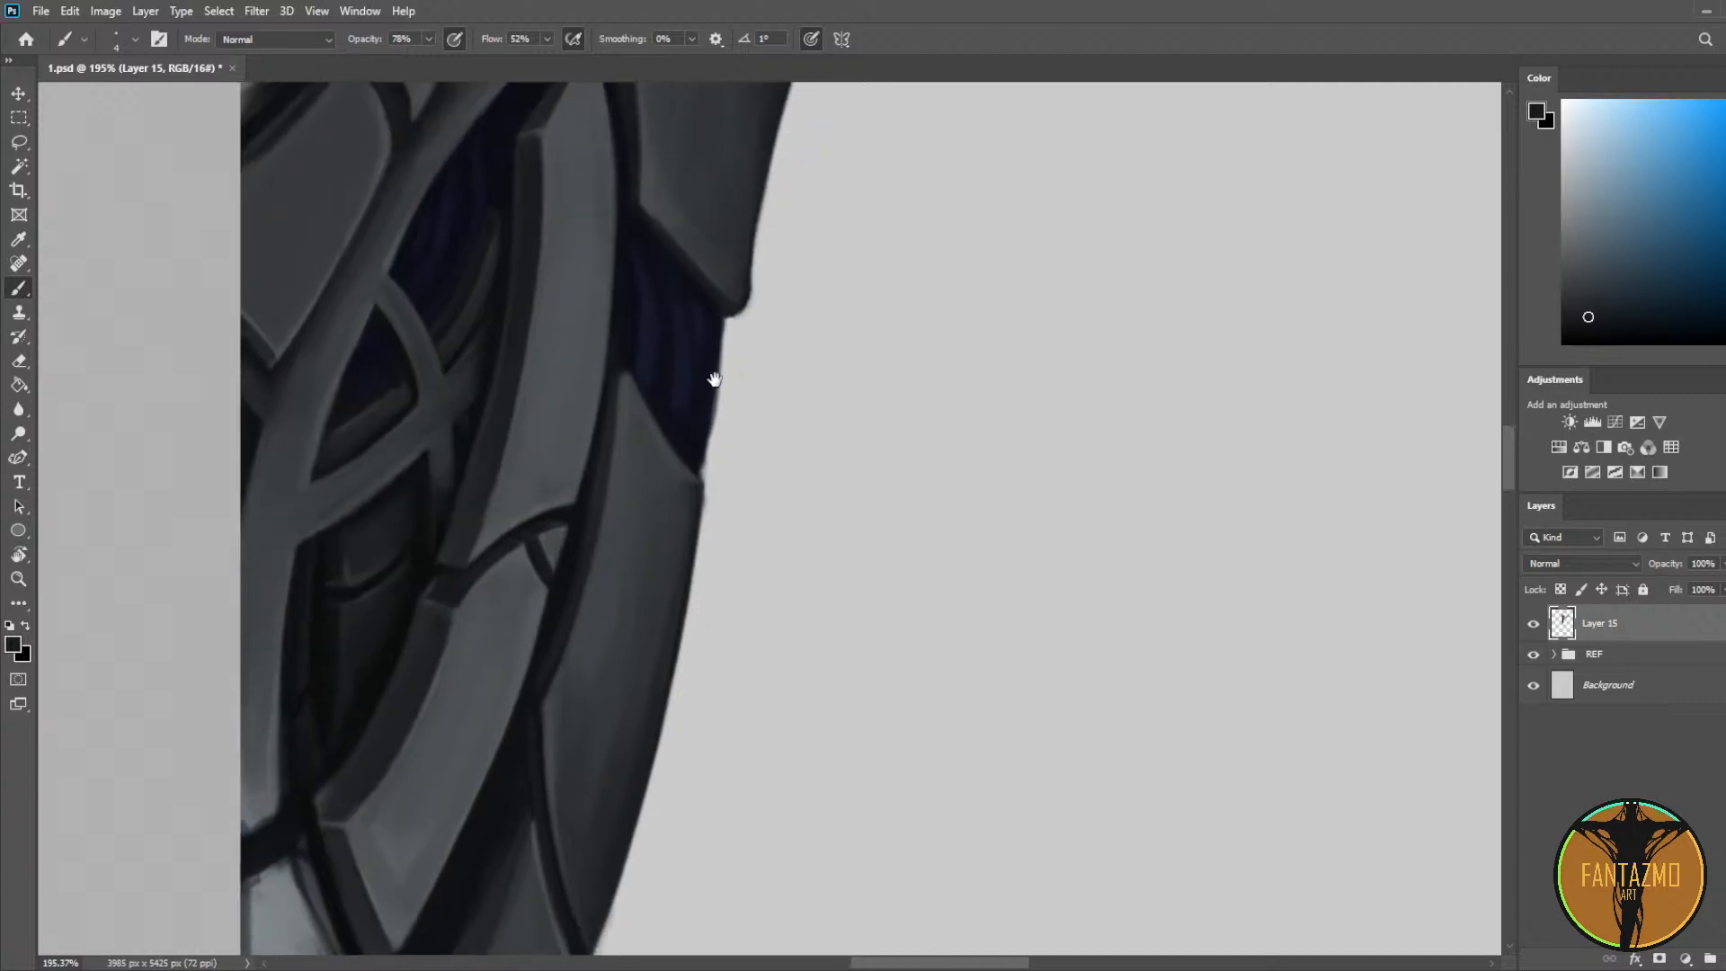
{"action": "left_click", "coordinate": [663, 419], "text": "alt"}
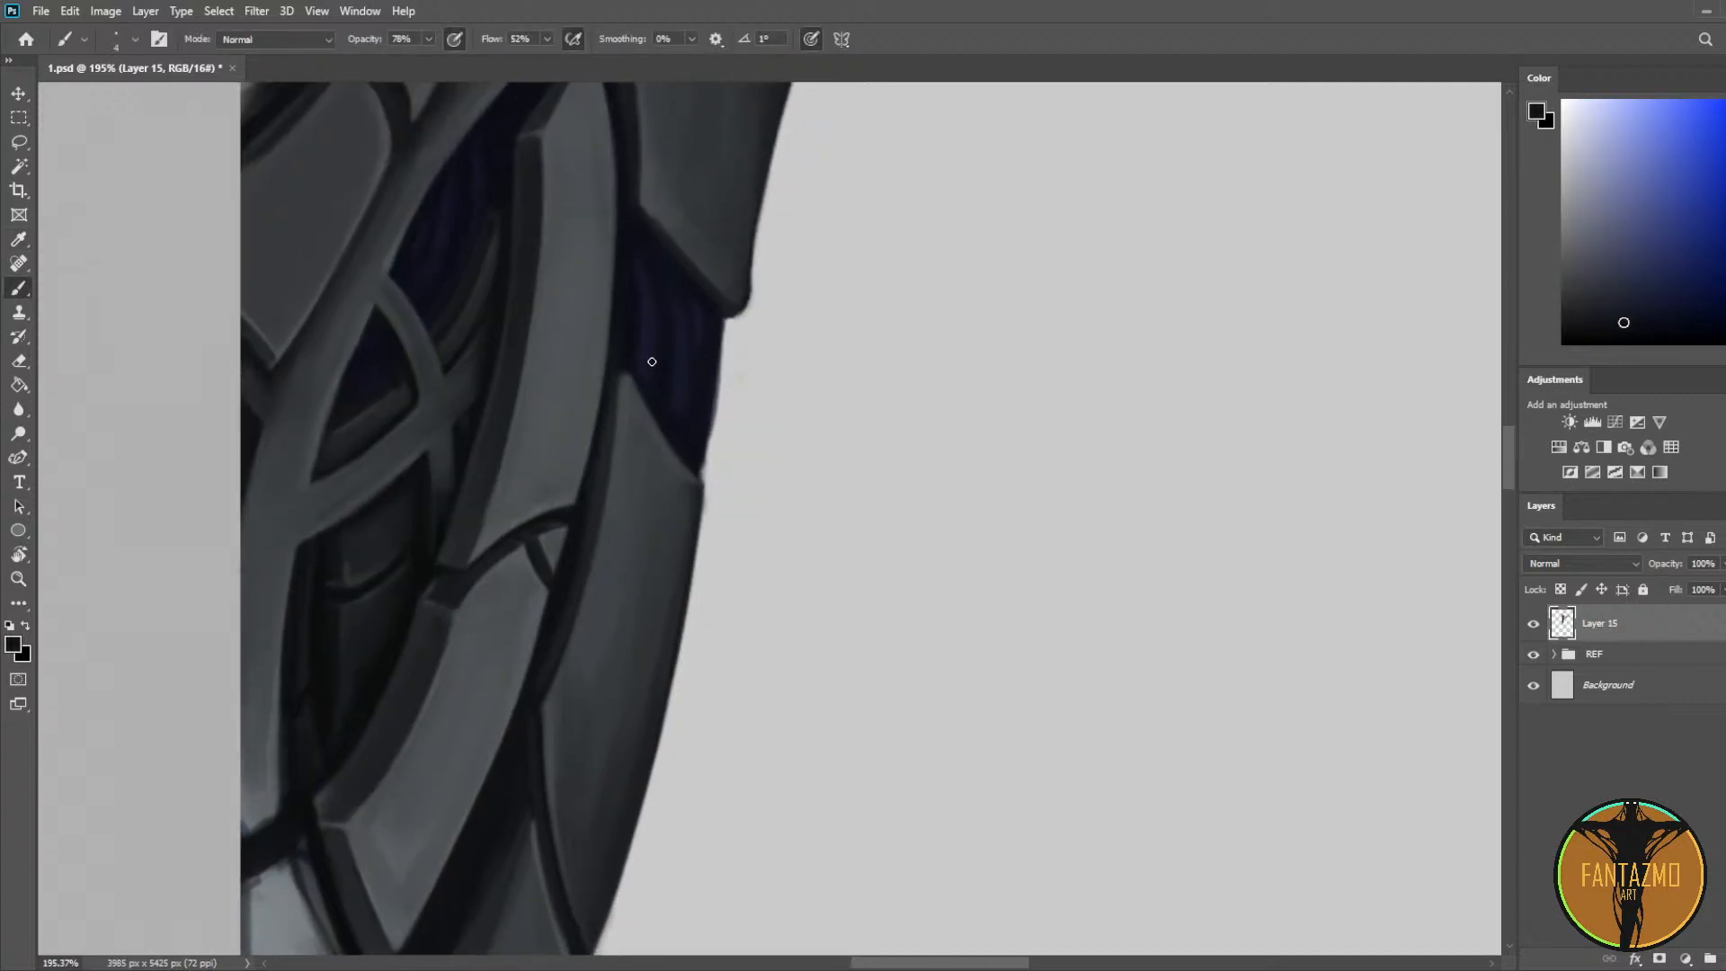
{"action": "scroll", "coordinate": [652, 362], "scroll_direction": "down", "scroll_amount": 5}
{"action": "left_click_drag", "start_coordinate": [674, 262], "coordinate": [724, 310]}
{"action": "scroll", "coordinate": [486, 359], "scroll_direction": "up", "scroll_amount": 3}
{"action": "key", "text": "ctrl+s"}
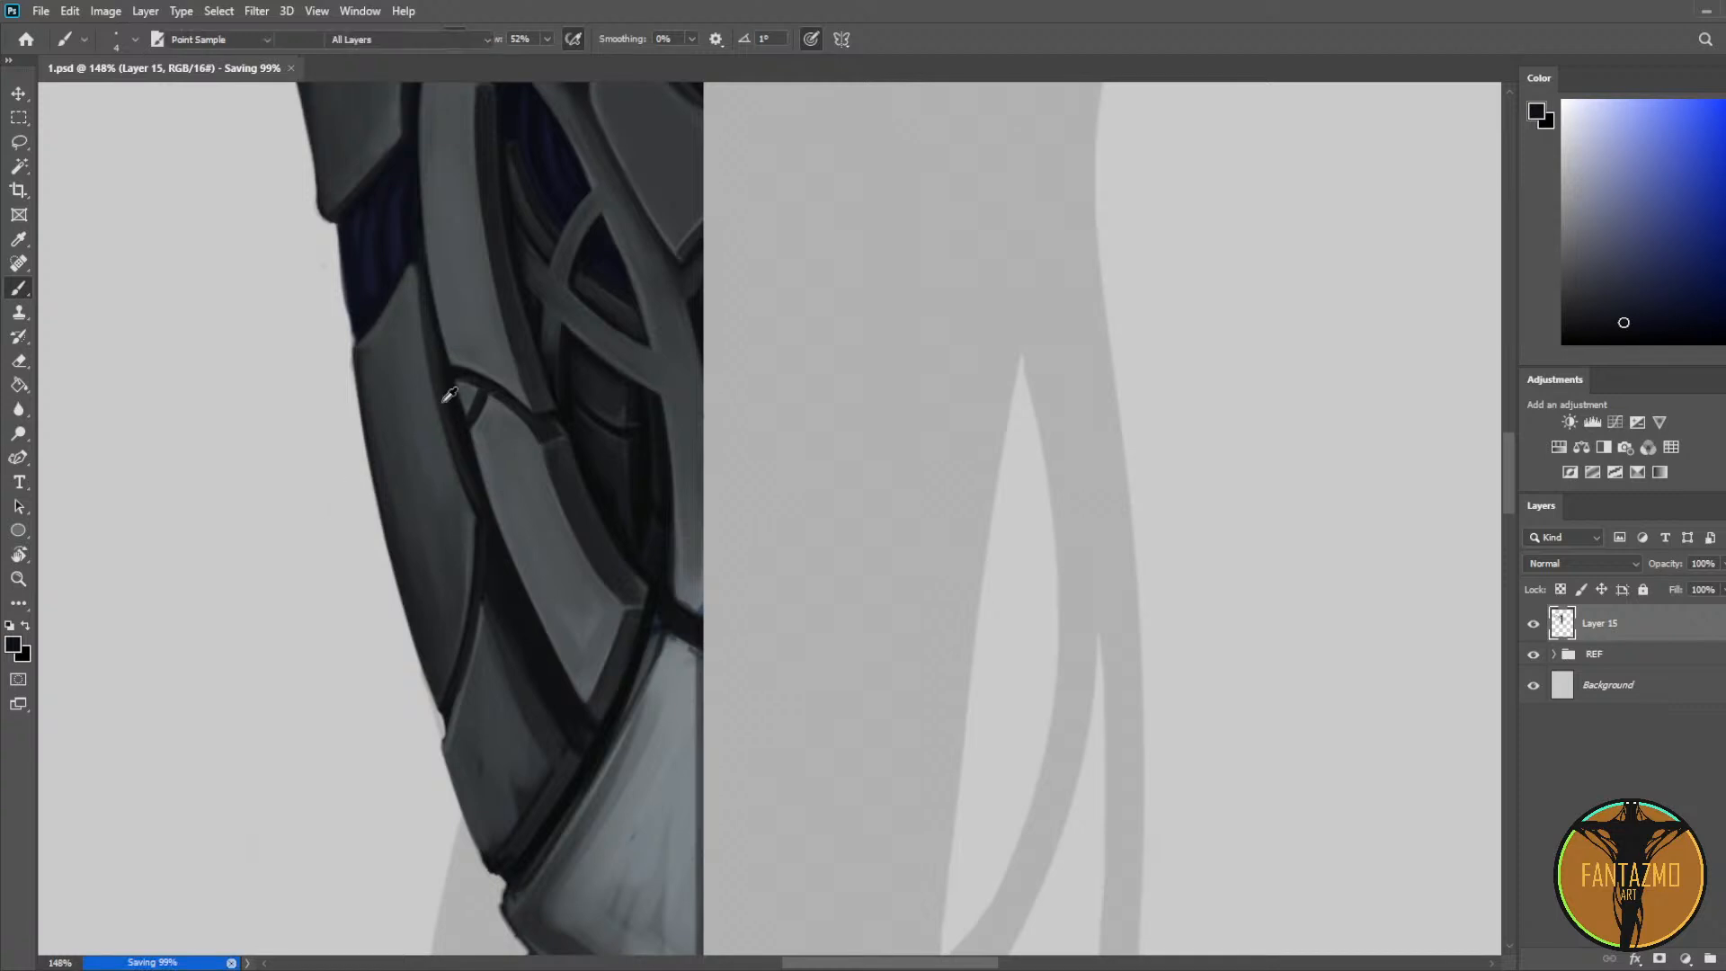
Step: Create a new layer and draw two connected near-black lines for an angular panel on the outer plate
{"action": "left_click", "coordinate": [453, 389], "text": "alt"}
{"action": "left_click", "coordinate": [474, 362], "text": "alt"}
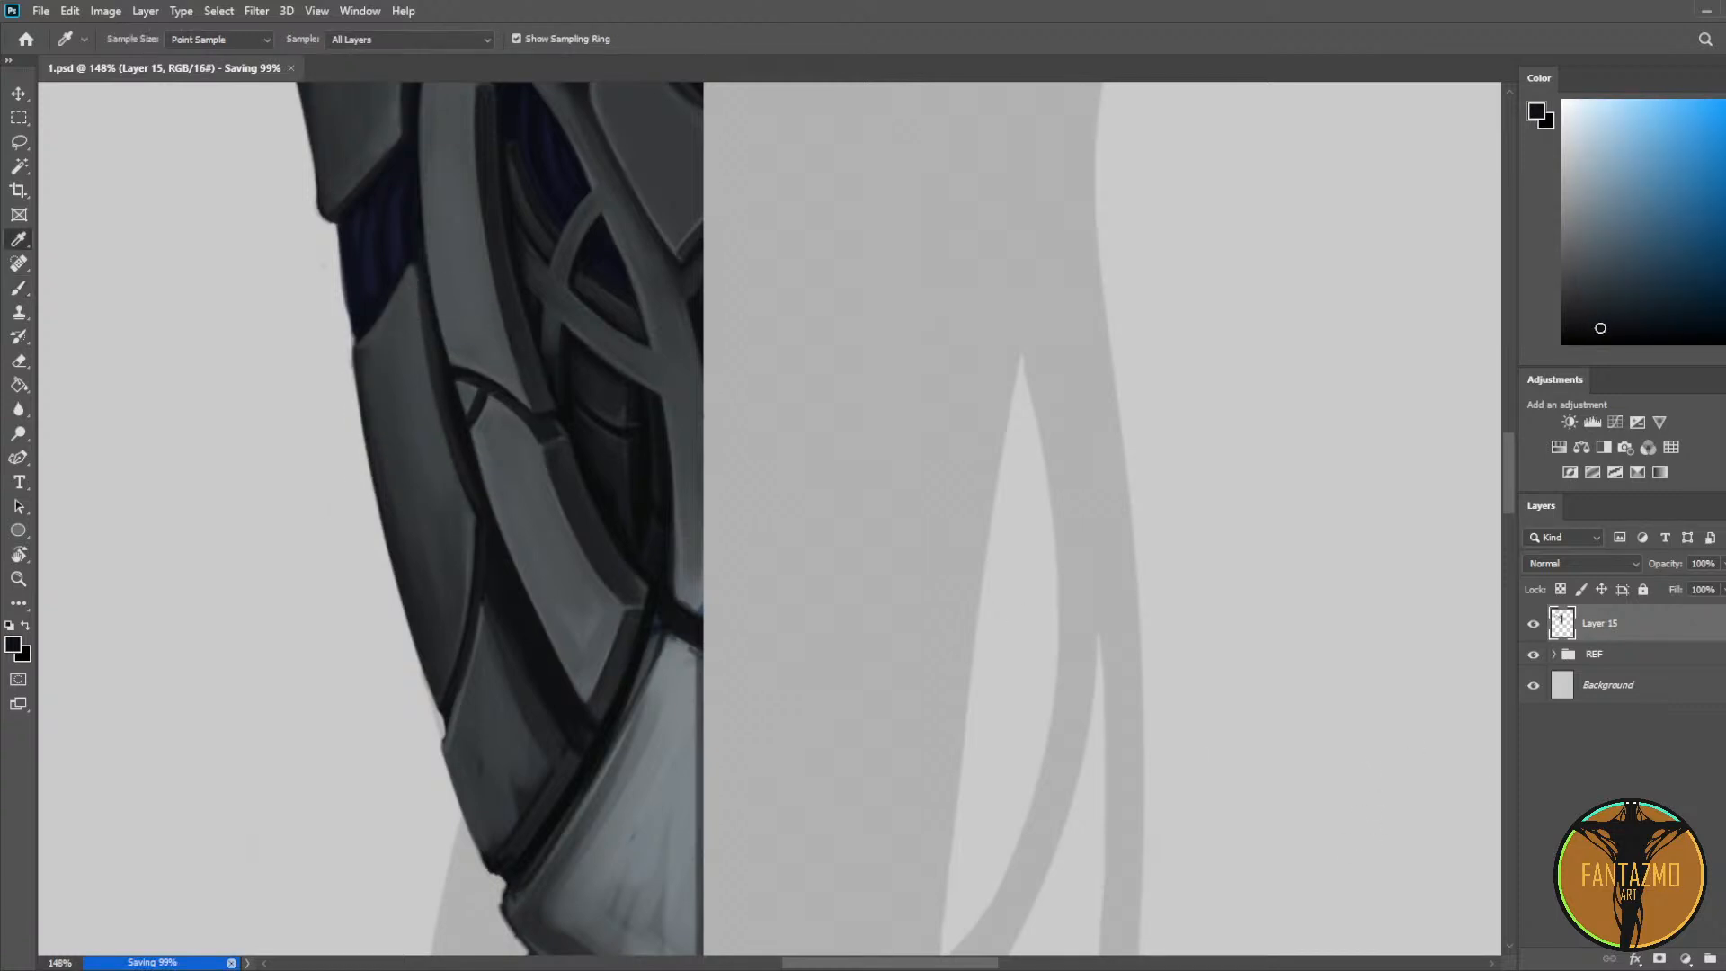
{"action": "key", "text": "ctrl+shift+alt+n"}
{"action": "key", "text": "b"}
{"action": "left_click_drag", "start_coordinate": [400, 602], "coordinate": [434, 518]}
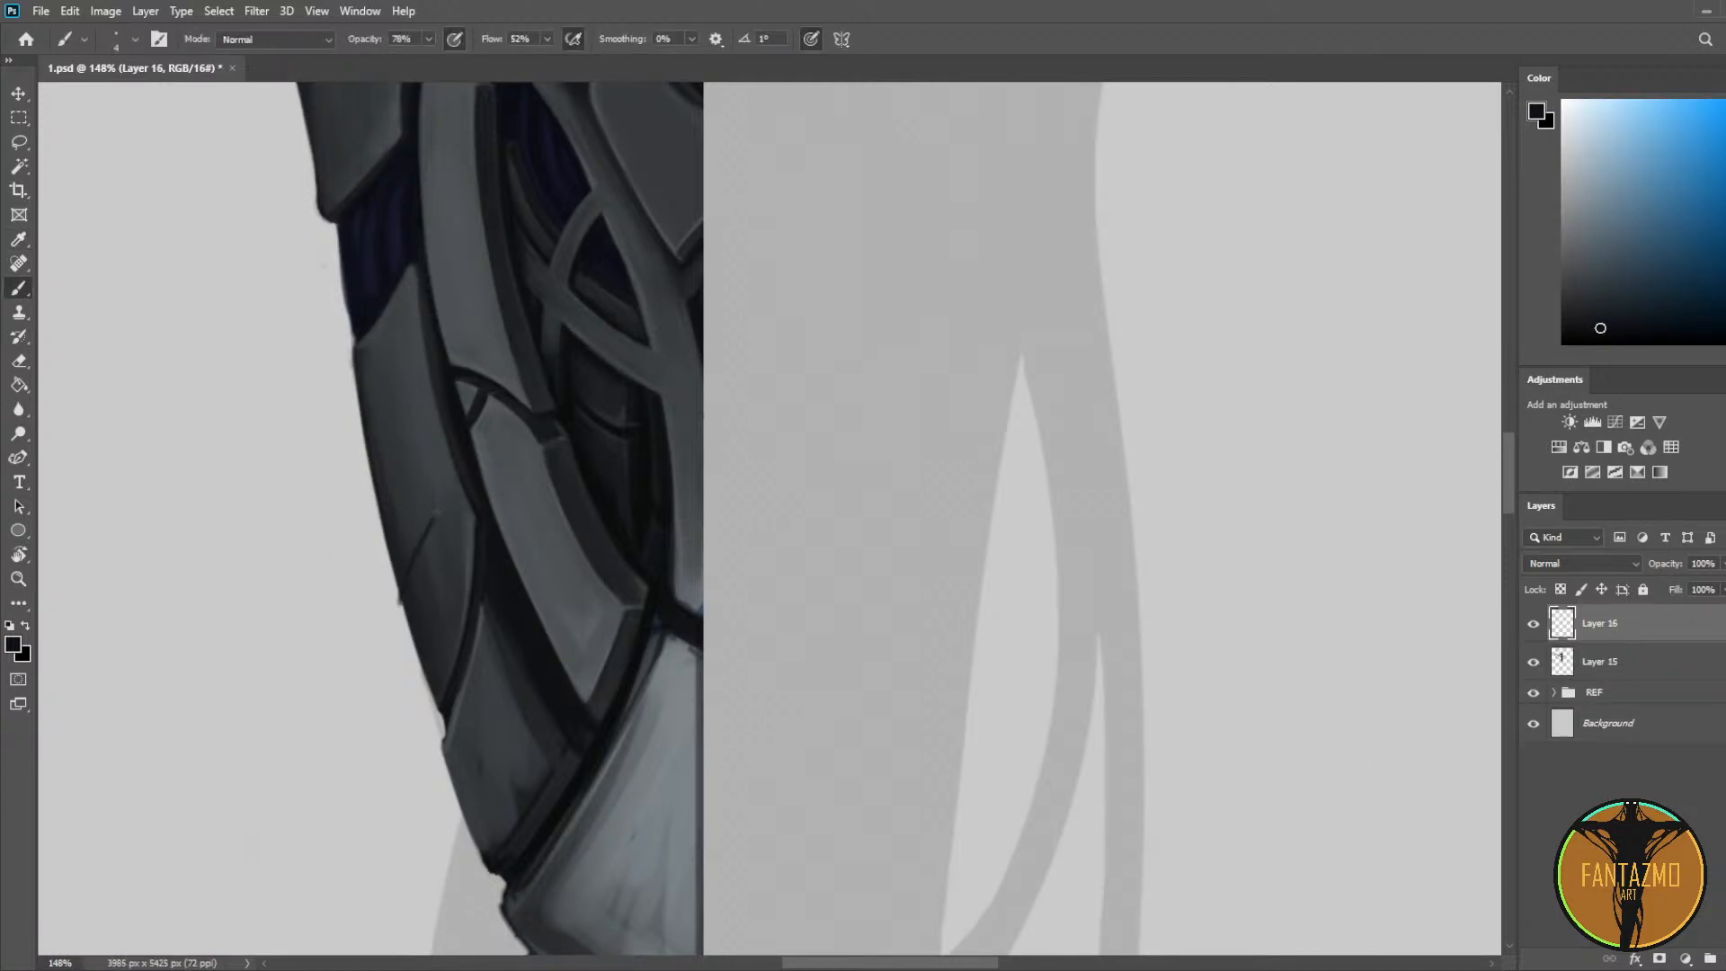
{"action": "key", "text": "ctrl+z"}
{"action": "key", "text": "ctrl+z"}
{"action": "left_click_drag", "start_coordinate": [401, 598], "coordinate": [433, 519]}
{"action": "left_click_drag", "start_coordinate": [433, 502], "coordinate": [401, 408]}
Step: Flip the canvas horizontally, close the panel outline at its upper end and erase the line's overshoot past the silhouette
{"action": "key", "text": "ctrl+f"}
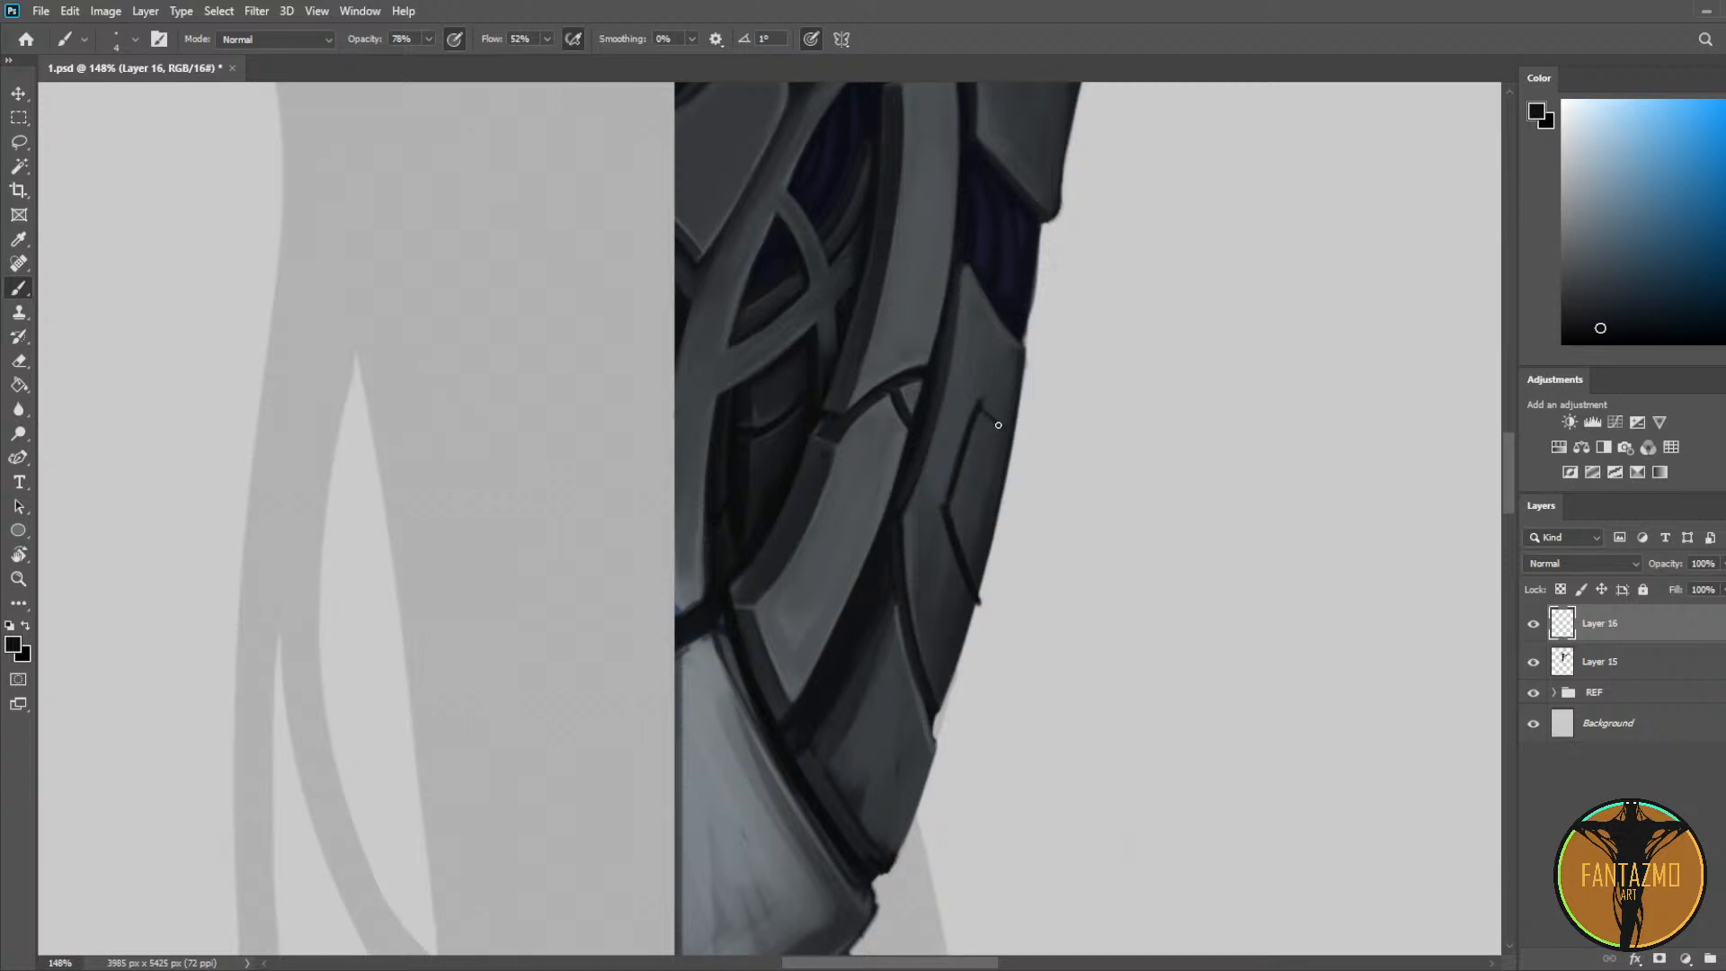
{"action": "key", "text": "e"}
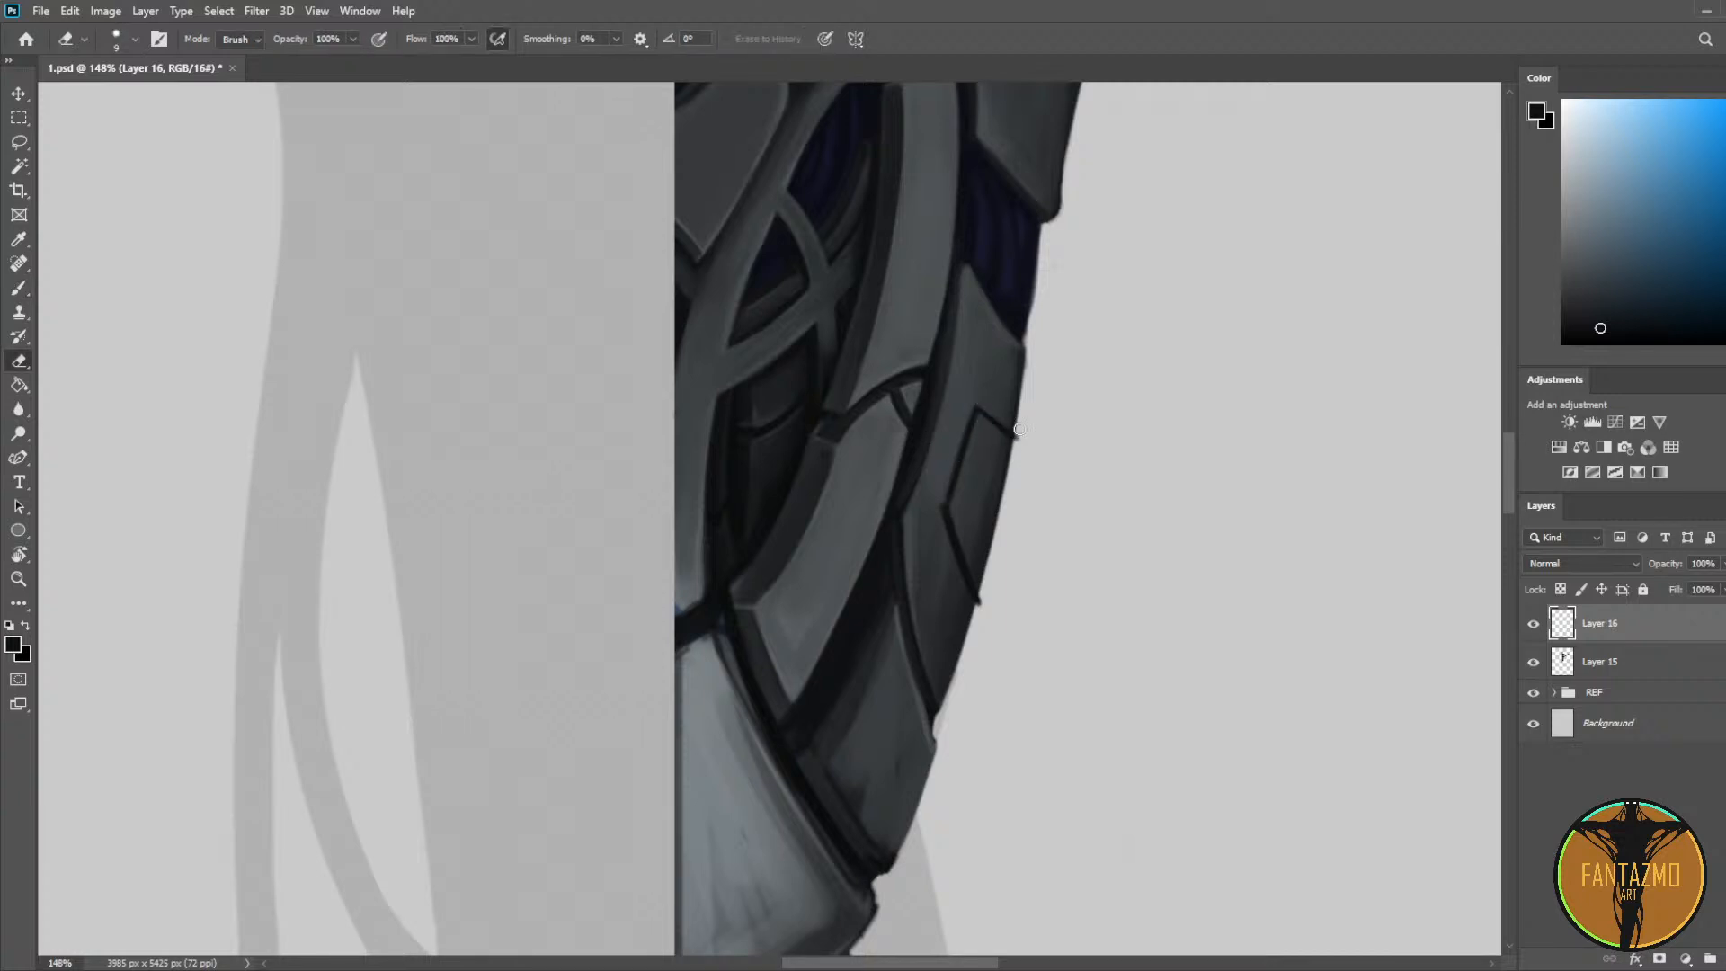
{"action": "scroll", "coordinate": [1025, 418], "scroll_direction": "up", "scroll_amount": 4}
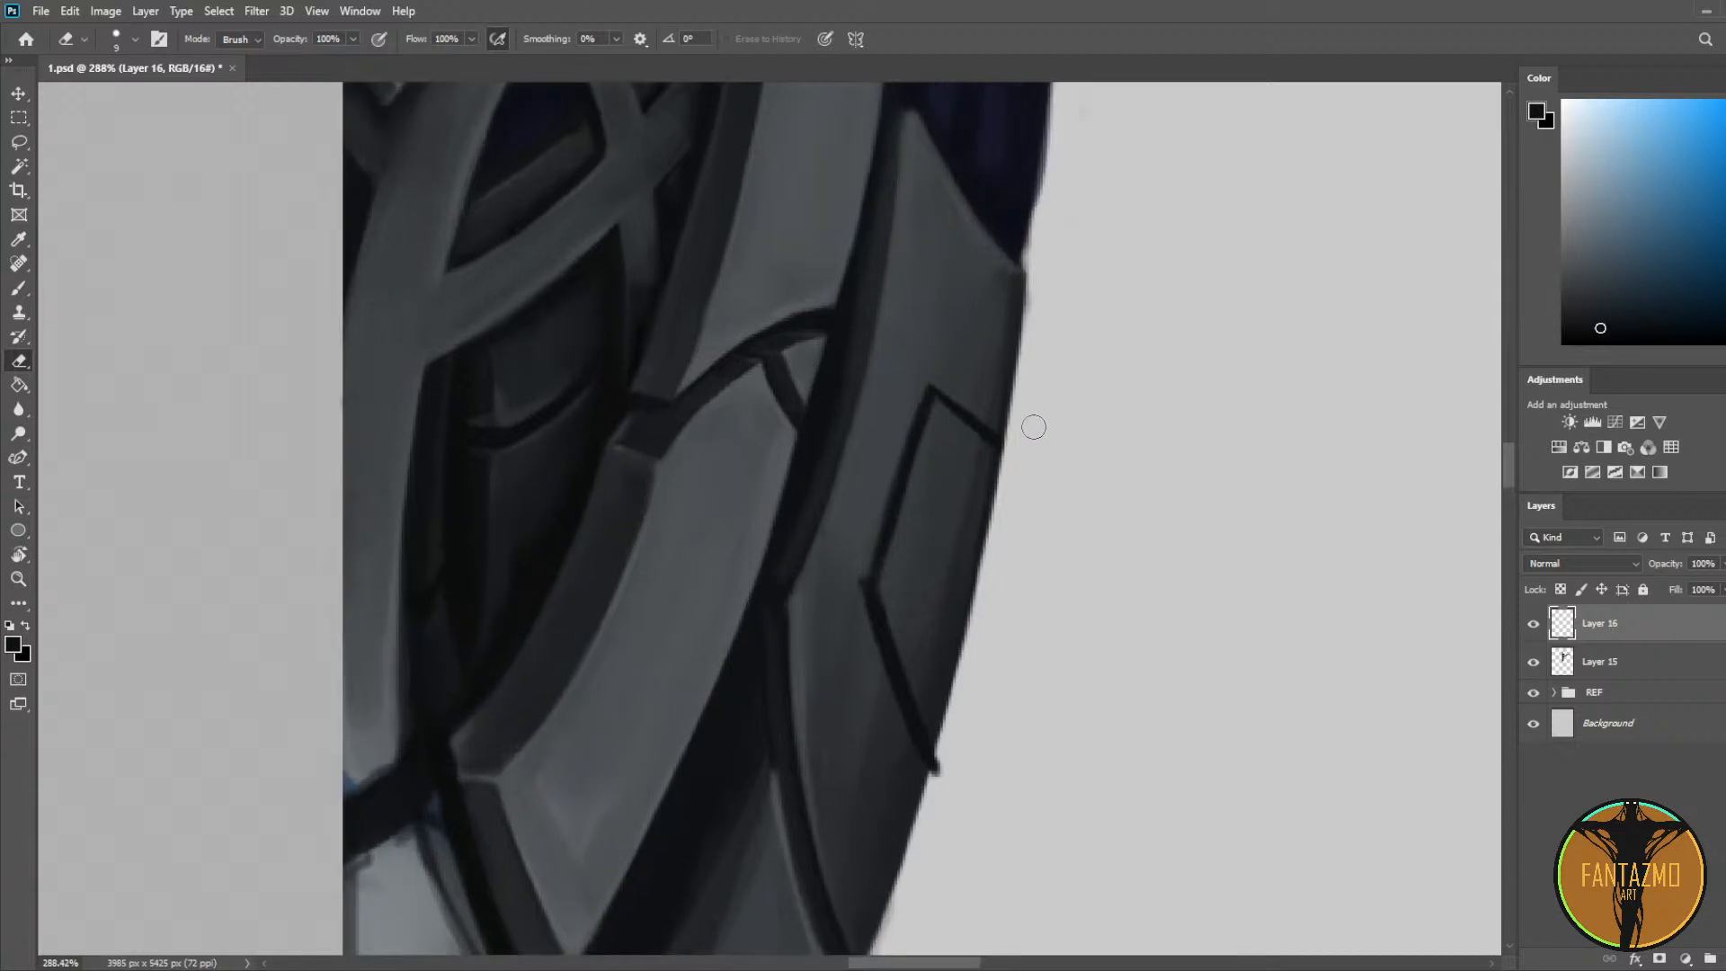
Step: Thicken the long side of the panel outline with a larger brush in a sampled near-black
{"action": "key", "text": "i"}
{"action": "left_click", "coordinate": [749, 250]}
{"action": "key", "text": "b"}
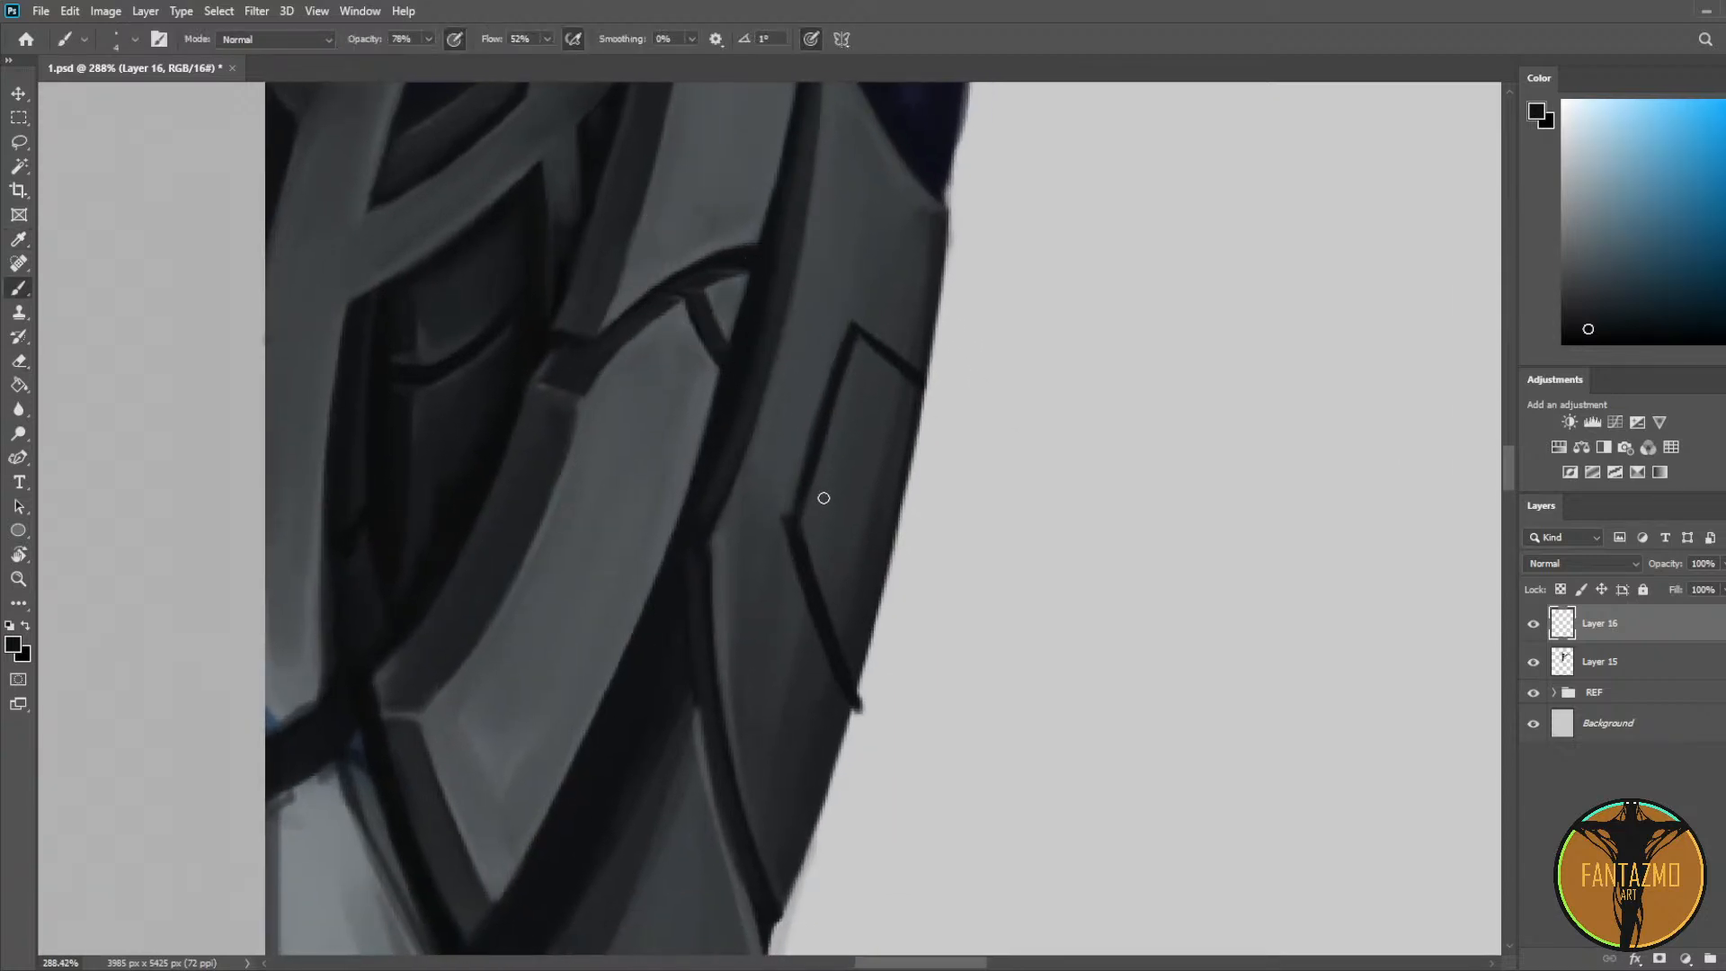
{"action": "left_click_drag", "start_coordinate": [795, 512], "coordinate": [841, 385]}
{"action": "key", "text": "bracketright"}
{"action": "key", "text": "bracketright"}
{"action": "left_click_drag", "start_coordinate": [794, 510], "coordinate": [843, 361]}
Step: Clean up the panel outline's long side with a smaller eraser and redraw its short upper edge
{"action": "key", "text": "e"}
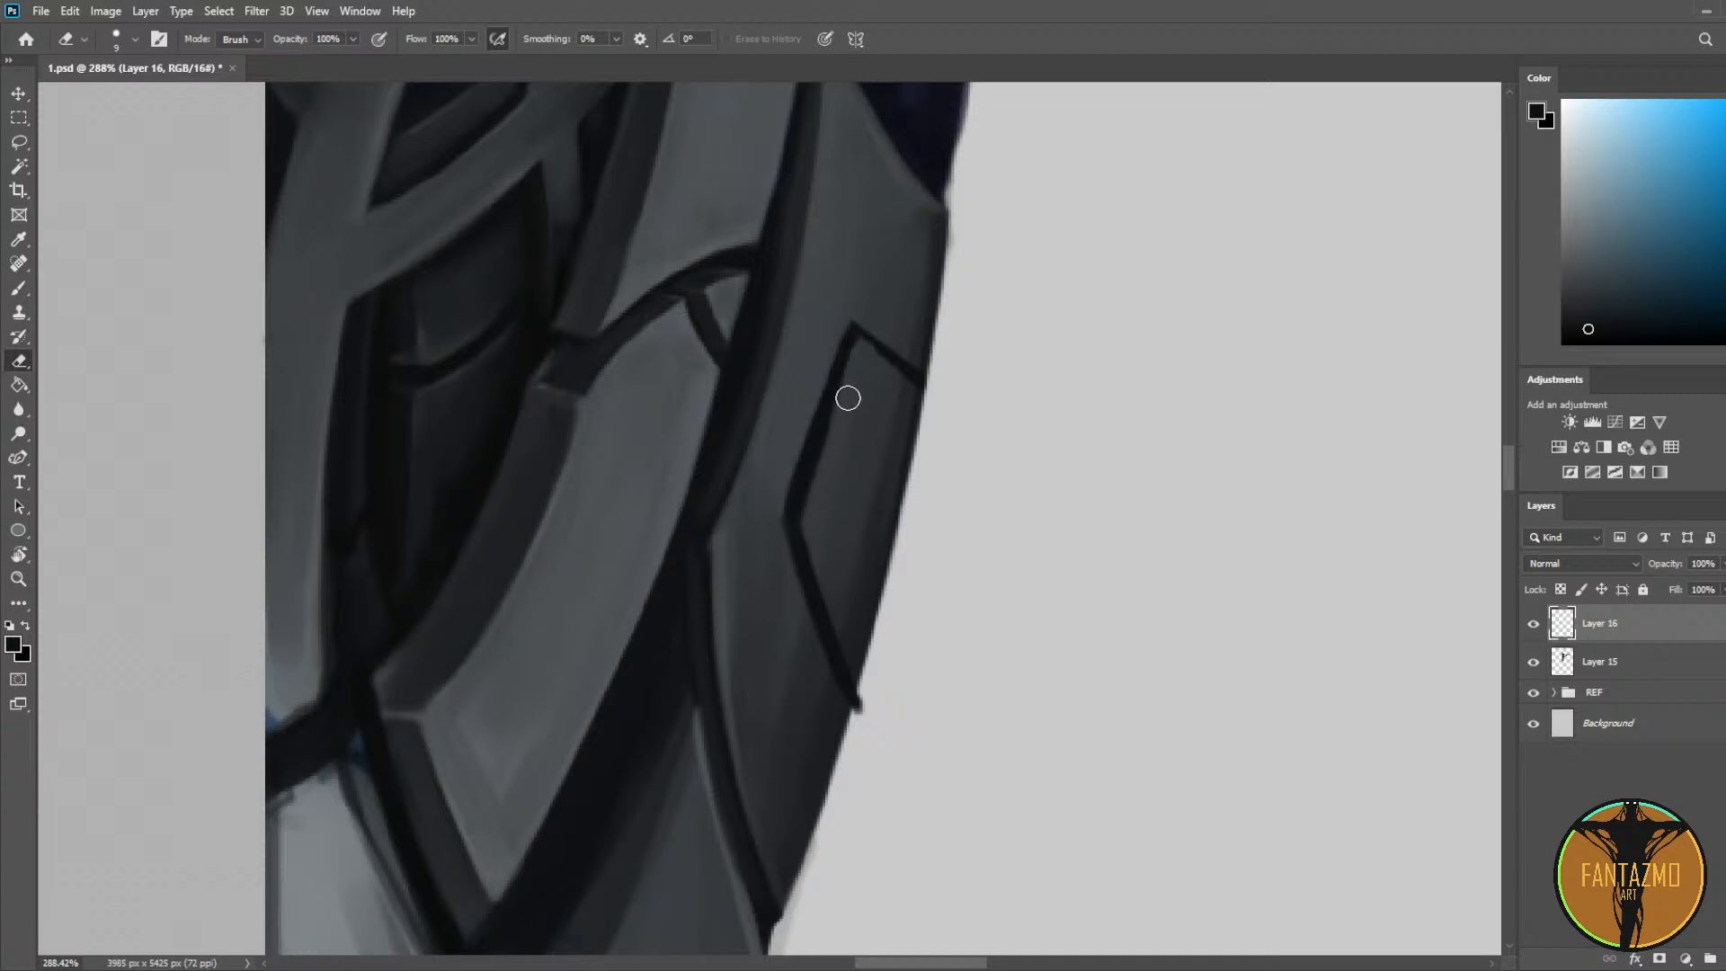
{"action": "key", "text": "bracketleft"}
{"action": "key", "text": "bracketleft"}
{"action": "key", "text": "b"}
{"action": "mouse_move", "coordinate": [853, 331]}
{"action": "left_mouse_down"}
{"action": "mouse_move", "coordinate": [920, 384]}
{"action": "mouse_move", "coordinate": [884, 332]}
{"action": "mouse_move", "coordinate": [941, 381]}
{"action": "mouse_move", "coordinate": [861, 351]}
{"action": "mouse_move", "coordinate": [919, 385]}
{"action": "left_mouse_up"}
{"action": "key", "text": "e"}
{"action": "key", "text": "b"}
Step: Redraw the lower diagonal of the panel outline and trim its overshoot past the silhouette
{"action": "left_click_drag", "start_coordinate": [788, 525], "coordinate": [845, 683]}
{"action": "left_click_drag", "start_coordinate": [809, 586], "coordinate": [860, 712]}
{"action": "key", "text": "e"}
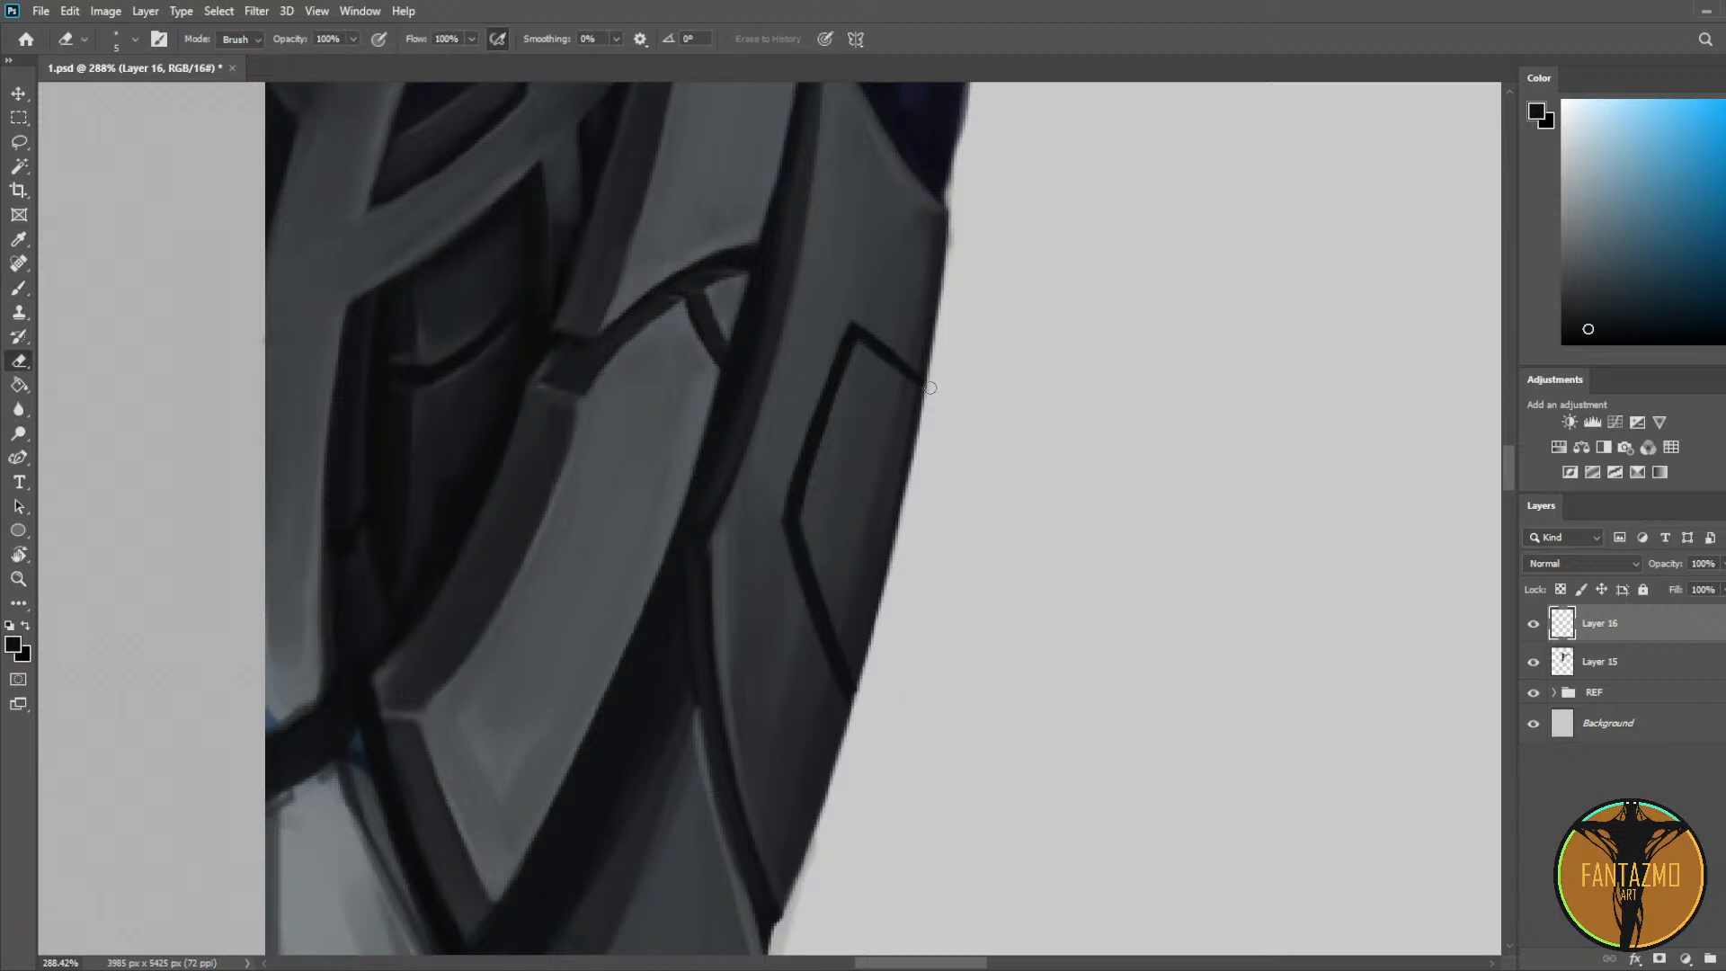
{"action": "key", "text": "b"}
{"action": "left_click", "coordinate": [718, 545], "text": "alt"}
{"action": "mouse_move", "coordinate": [913, 385]}
{"action": "left_mouse_down"}
{"action": "mouse_move", "coordinate": [859, 356]}
{"action": "mouse_move", "coordinate": [807, 469]}
{"action": "left_mouse_up"}
{"action": "key", "text": "ctrl+z"}
{"action": "mouse_move", "coordinate": [857, 351]}
{"action": "left_mouse_down"}
{"action": "mouse_move", "coordinate": [806, 509]}
{"action": "mouse_move", "coordinate": [849, 373]}
{"action": "left_mouse_up"}
{"action": "key", "text": "ctrl+z"}
{"action": "left_click_drag", "start_coordinate": [804, 516], "coordinate": [836, 638]}
{"action": "key", "text": "ctrl+z"}
Step: Shade the inside of the panel along its lower diagonal and short upper edge with greys sampled from it
{"action": "left_click", "coordinate": [828, 544], "text": "alt"}
{"action": "mouse_move", "coordinate": [812, 542]}
{"action": "left_mouse_down"}
{"action": "mouse_move", "coordinate": [860, 651]}
{"action": "mouse_move", "coordinate": [843, 638]}
{"action": "left_mouse_up"}
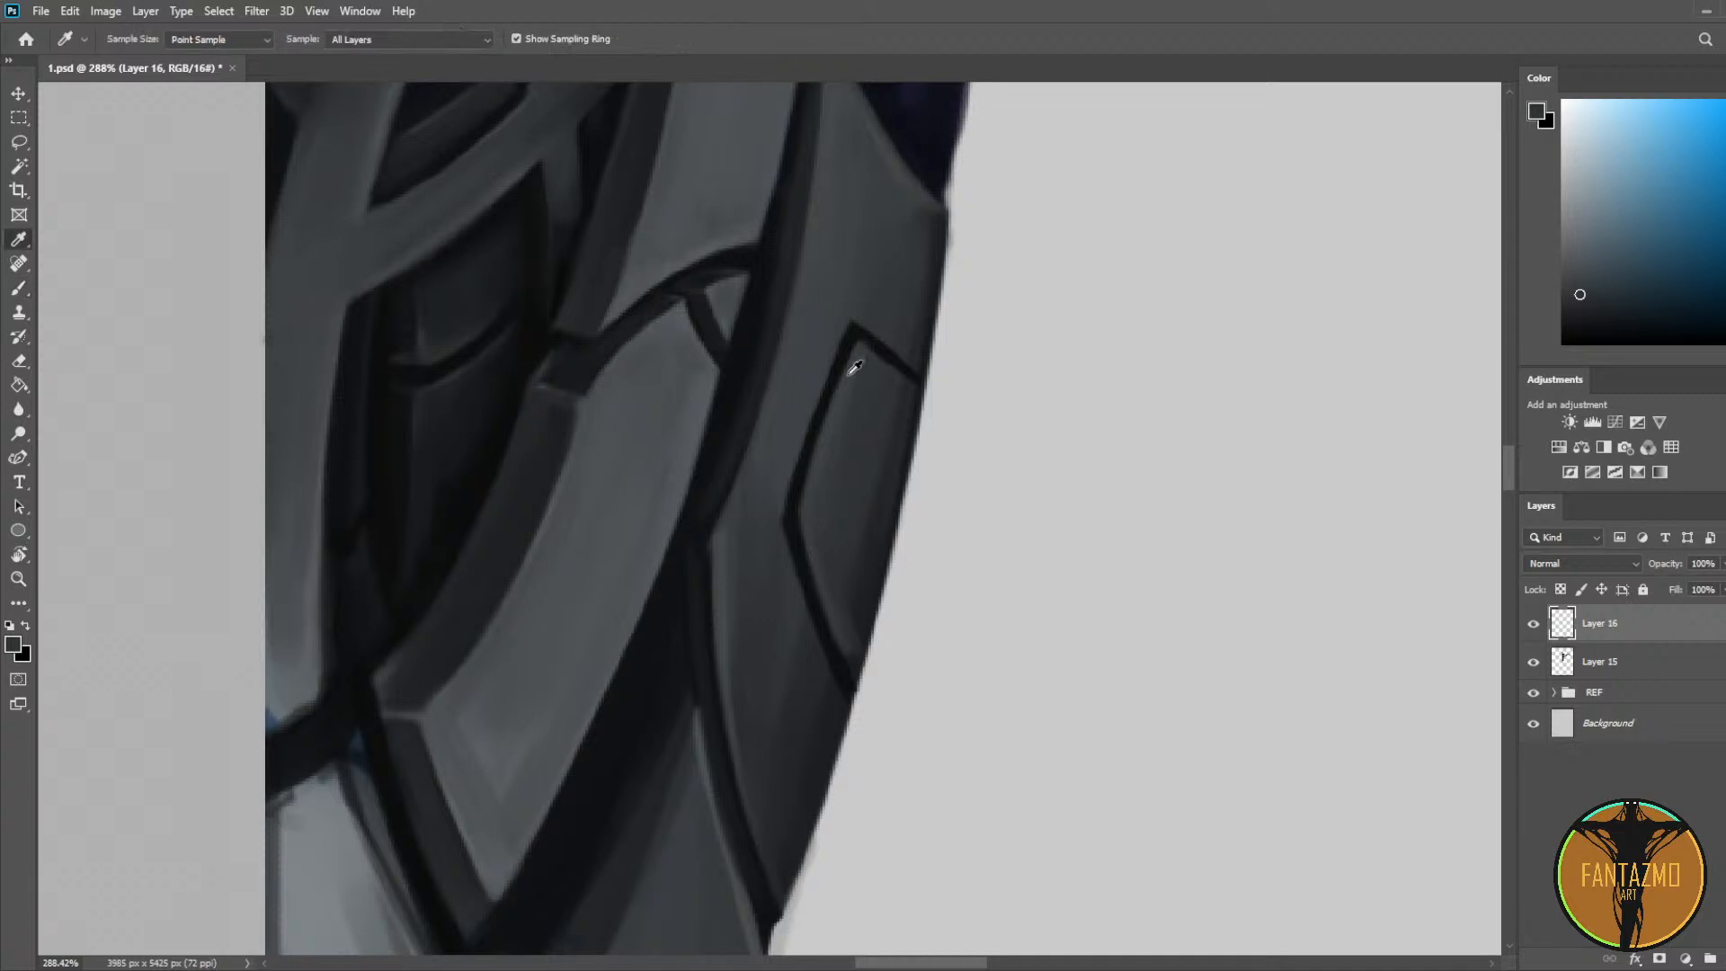
{"action": "left_click_drag", "start_coordinate": [866, 351], "coordinate": [911, 385]}
{"action": "left_click", "coordinate": [885, 384], "text": "alt"}
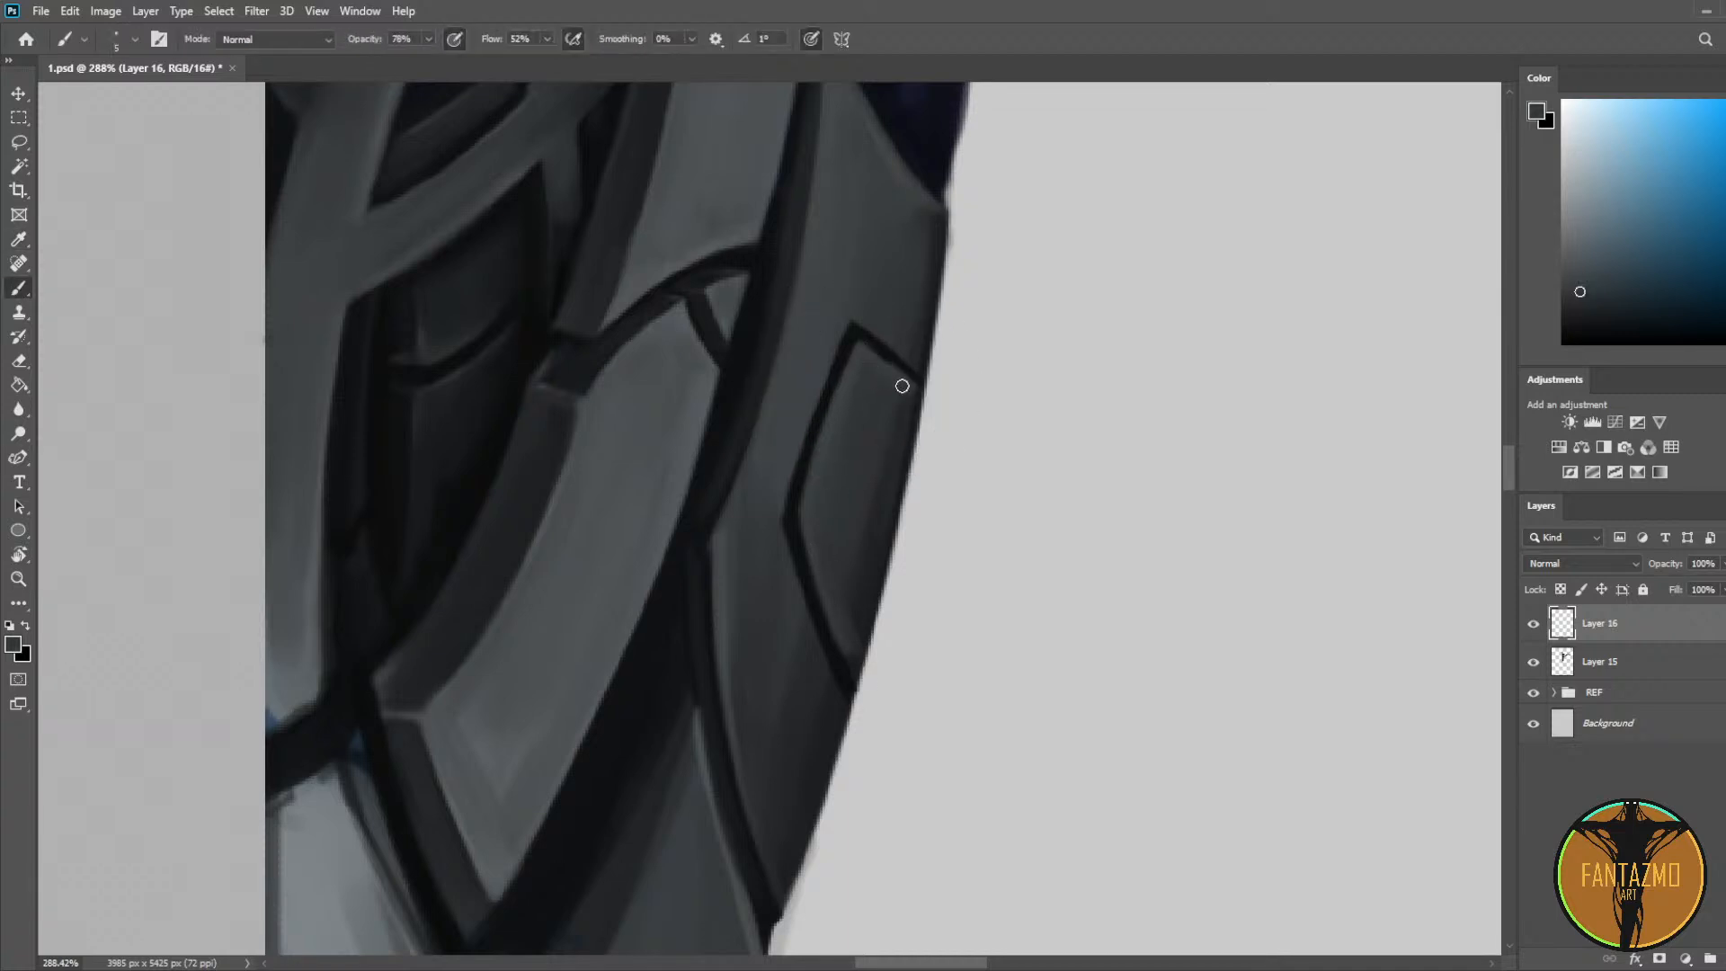
Step: Paint a thin highlight in a lighter grey along the outside of the panel's lower diagonal line
{"action": "left_click", "coordinate": [811, 359], "text": "alt"}
{"action": "left_click", "coordinate": [1580, 263]}
{"action": "left_click_drag", "start_coordinate": [779, 519], "coordinate": [817, 673]}
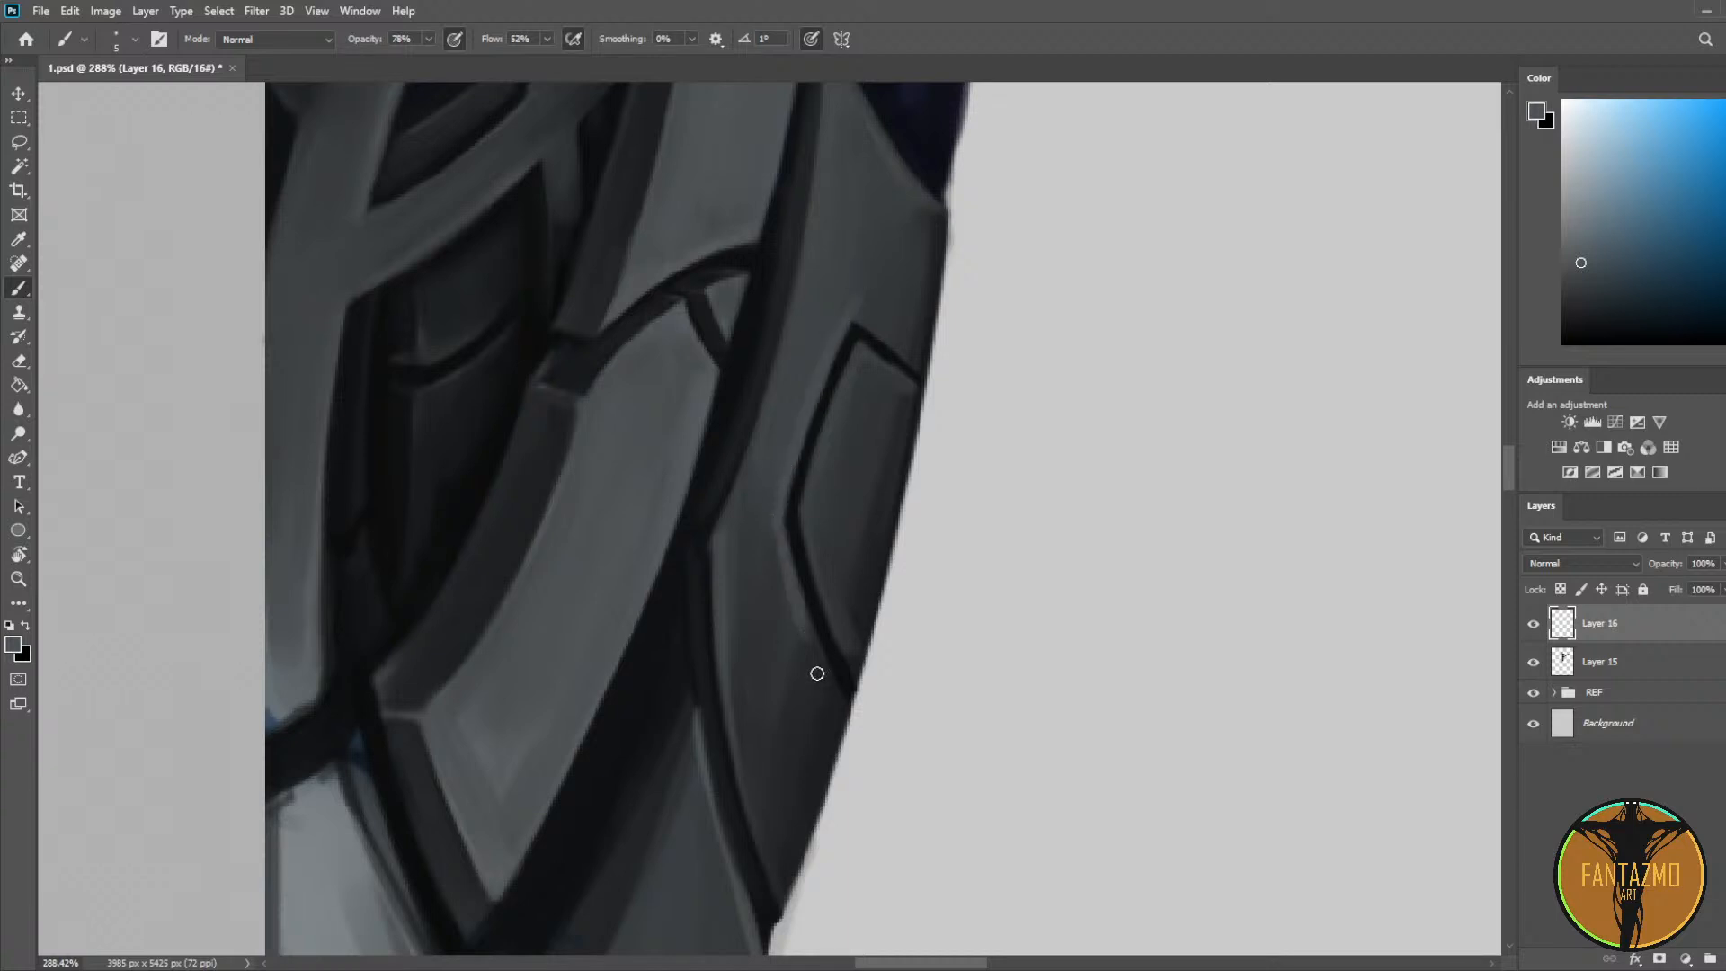
{"action": "key", "text": "ctrl+z"}
{"action": "left_click_drag", "start_coordinate": [782, 527], "coordinate": [819, 666]}
{"action": "key", "text": "ctrl+z"}
{"action": "left_click_drag", "start_coordinate": [776, 523], "coordinate": [829, 688]}
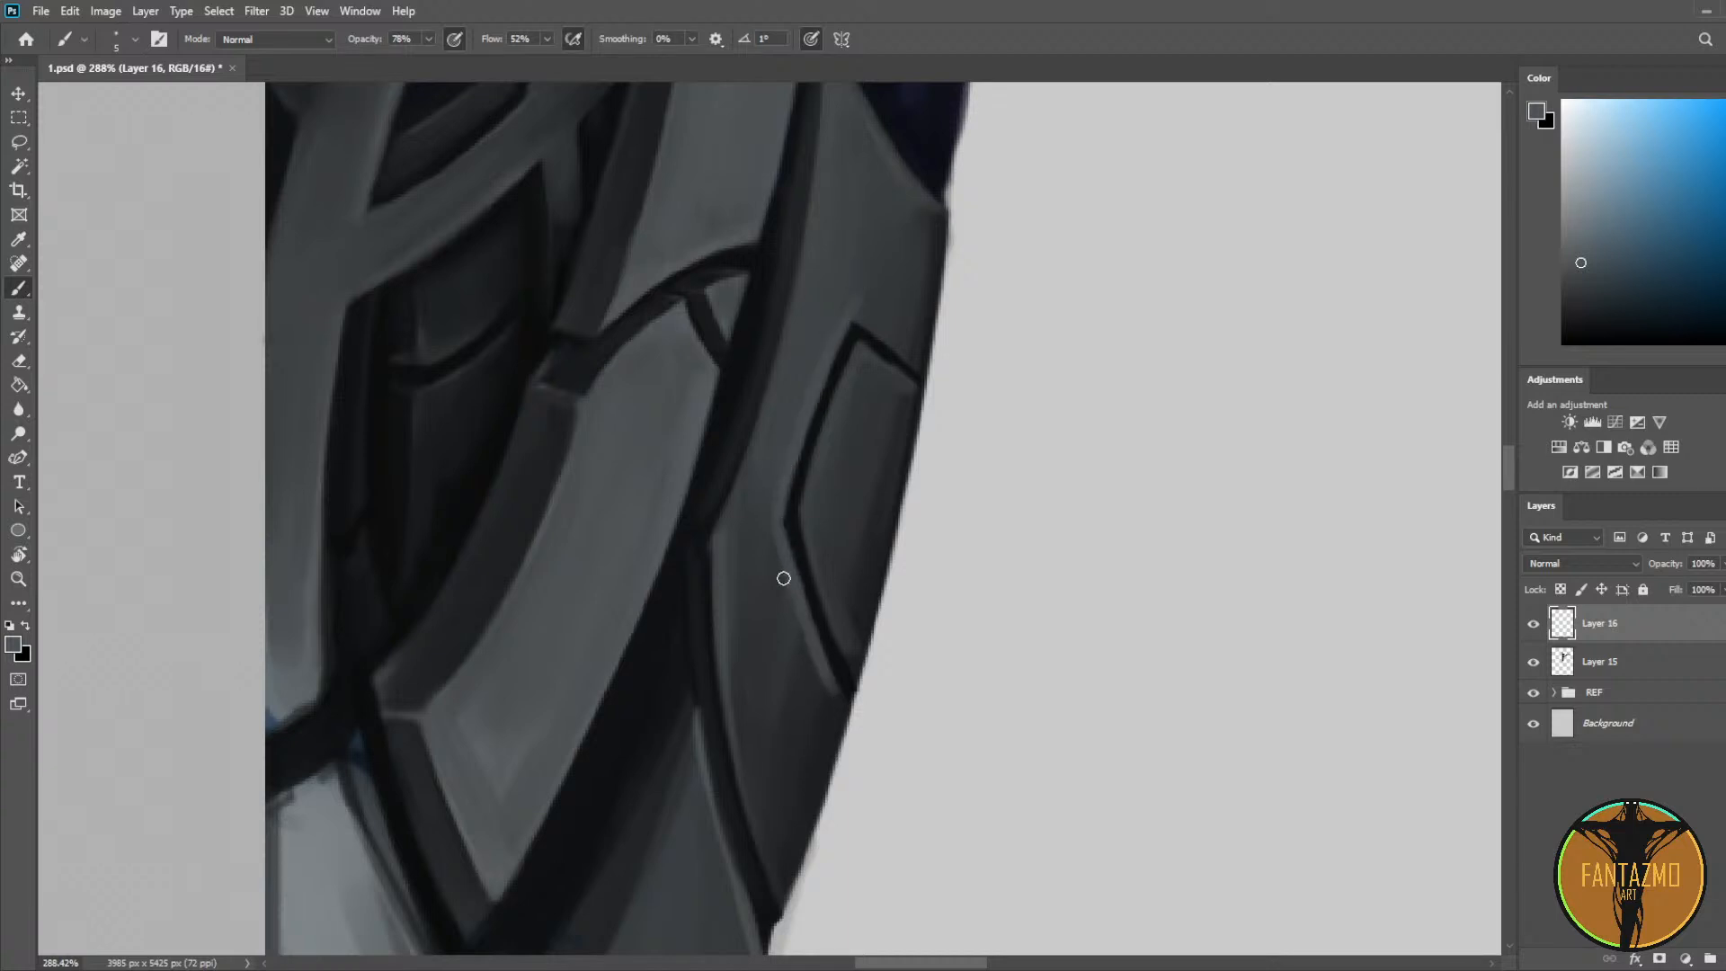
Step: Blend the highlight beside the panel's lower diagonal into the plate using greys sampled around it
{"action": "left_click", "coordinate": [783, 578], "text": "alt"}
{"action": "left_click", "coordinate": [836, 704], "text": "alt"}
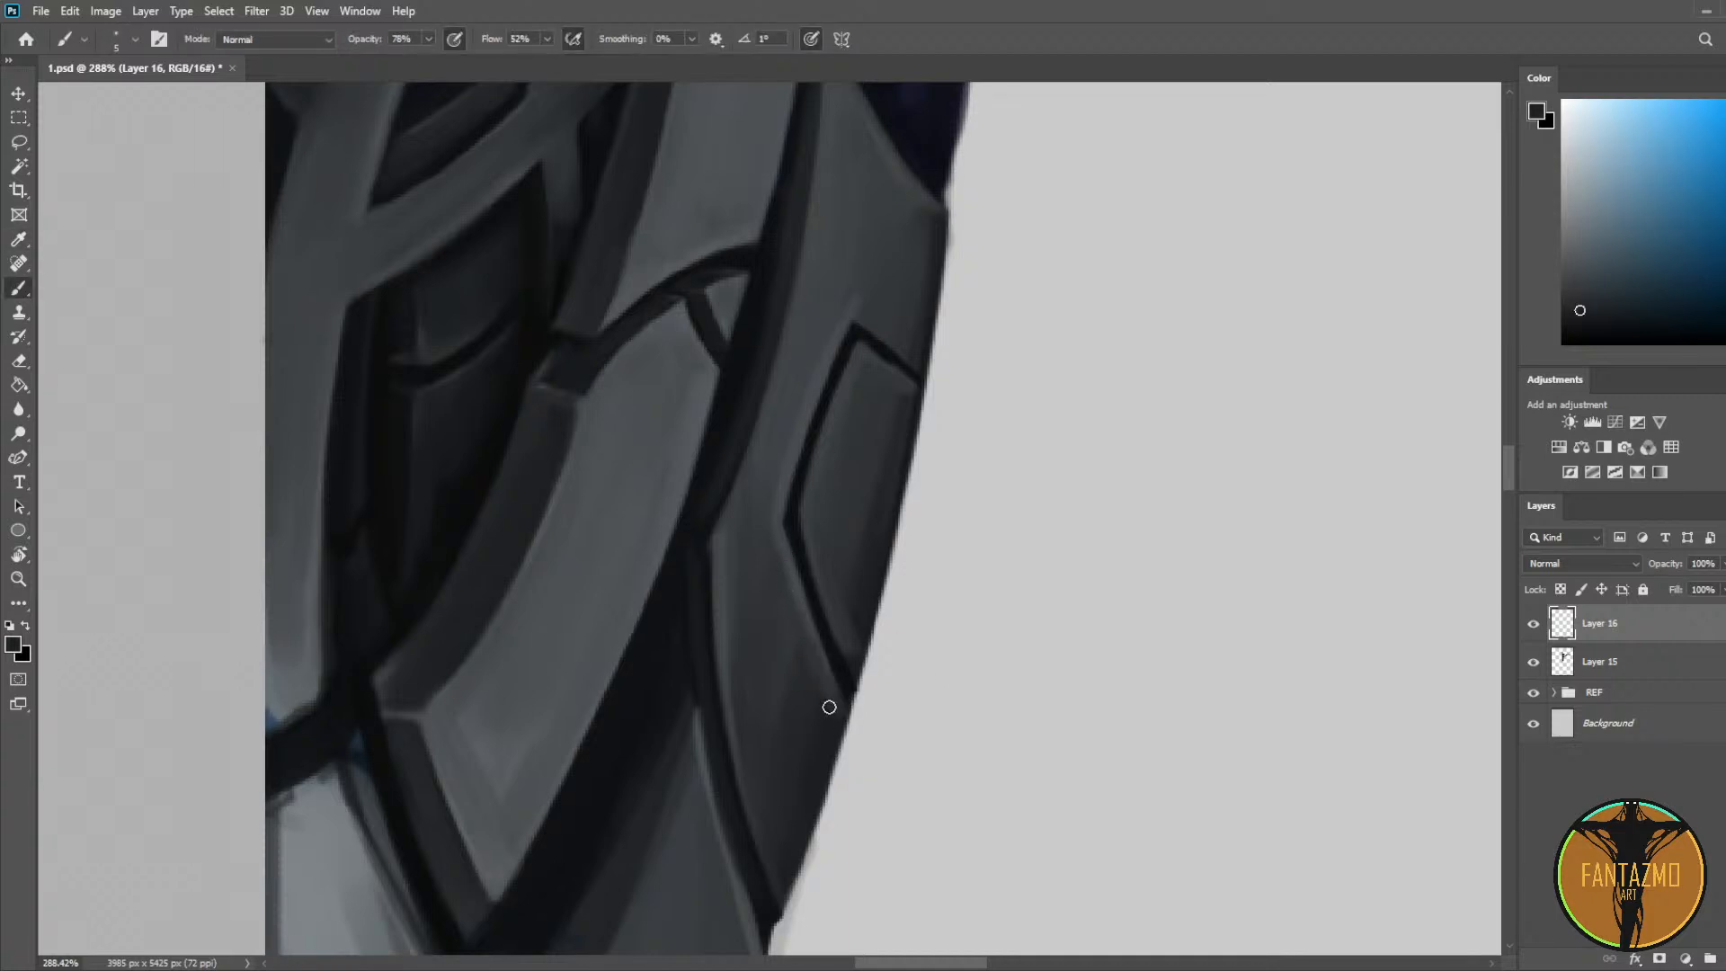
{"action": "left_click", "coordinate": [799, 619], "text": "alt"}
{"action": "left_click", "coordinate": [837, 706], "text": "alt"}
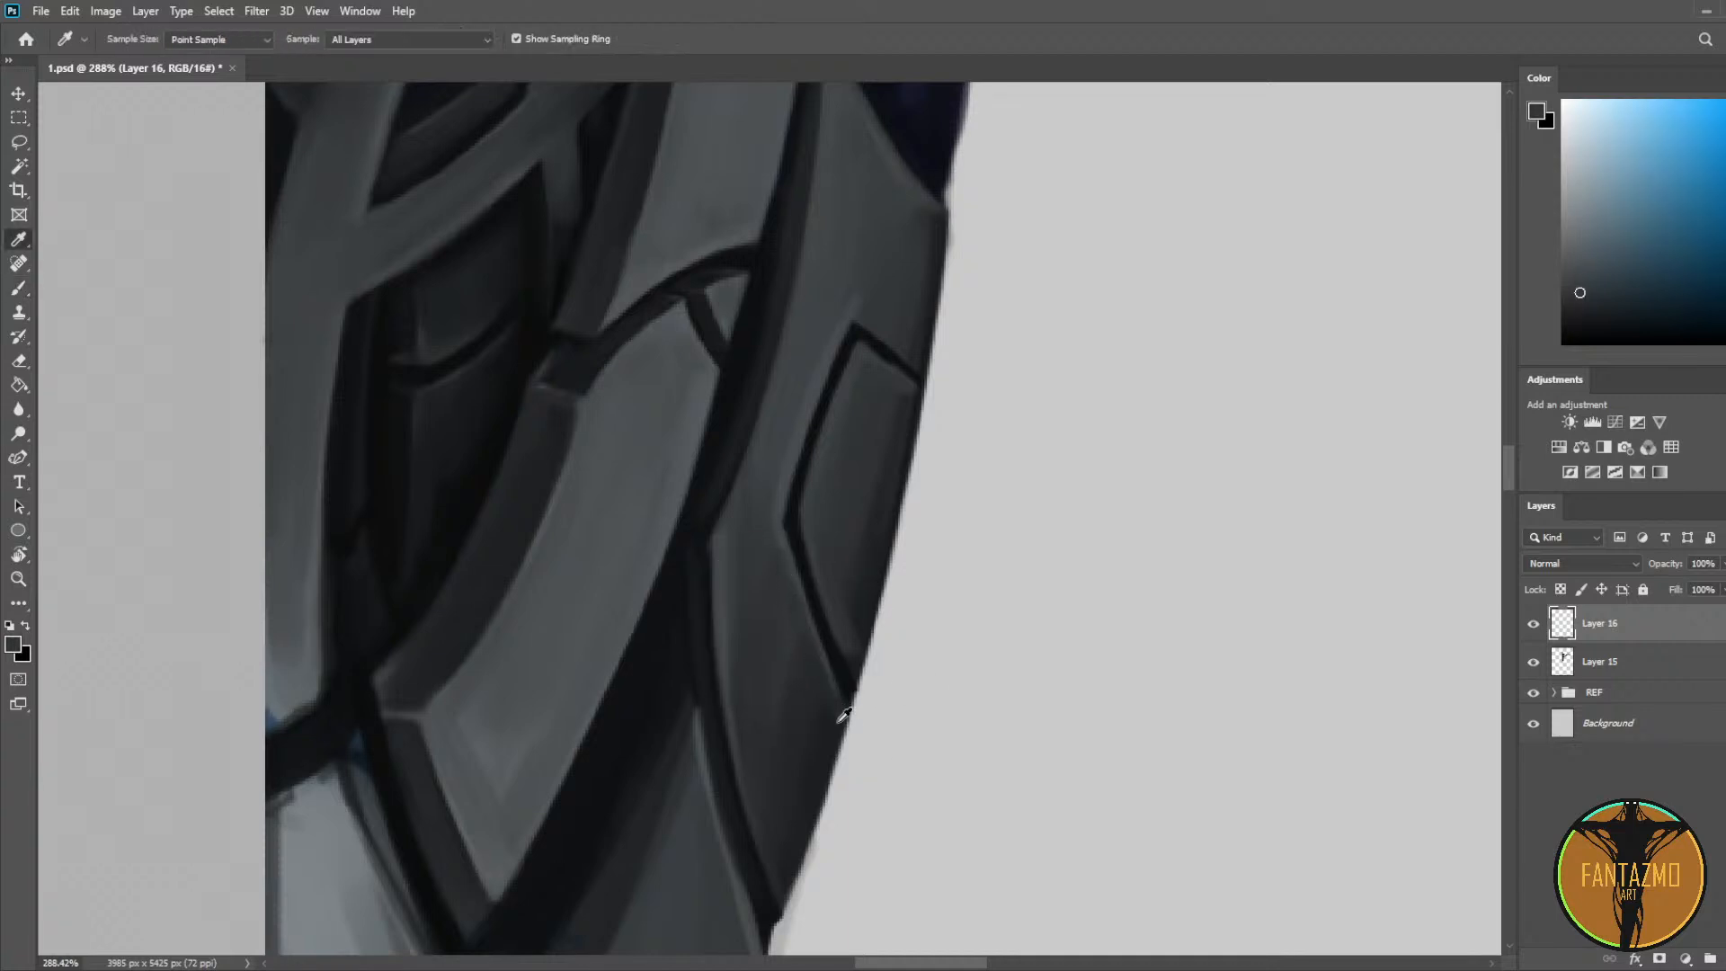
{"action": "mouse_move", "coordinate": [831, 690]}
{"action": "left_mouse_down"}
{"action": "mouse_move", "coordinate": [799, 613]}
{"action": "mouse_move", "coordinate": [813, 636]}
{"action": "left_mouse_up"}
{"action": "left_click", "coordinate": [794, 600], "text": "alt"}
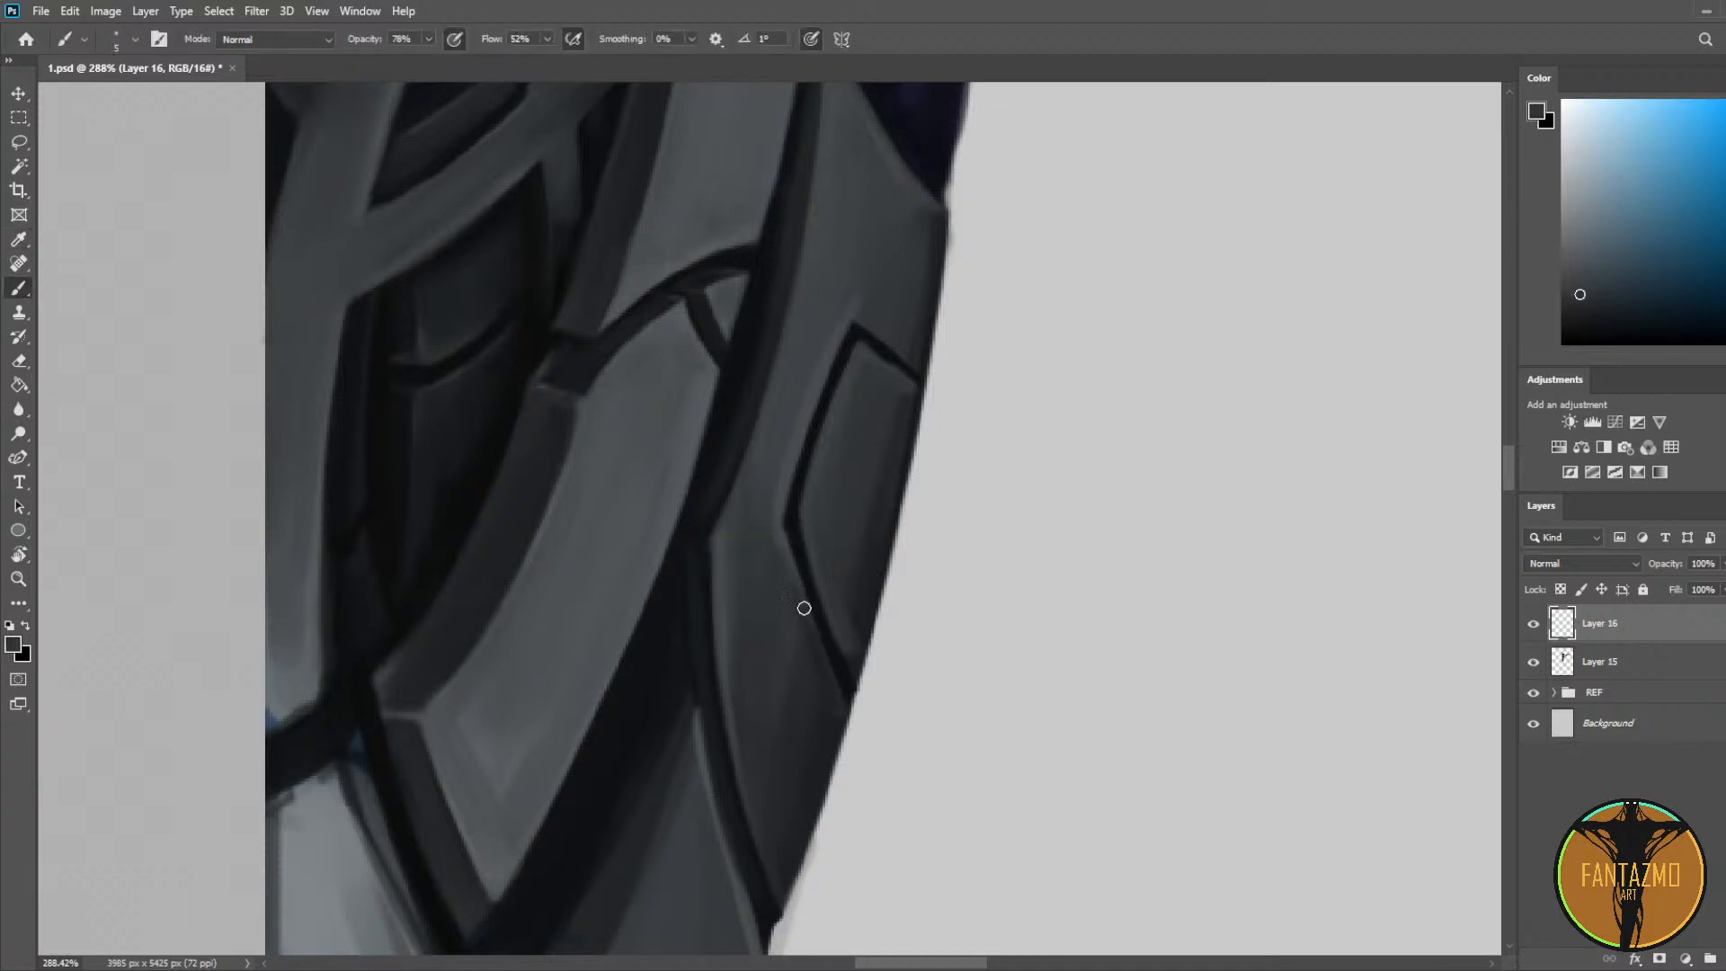
Step: Blend the plate surface around the panel's long side and upper corner with locally sampled greys
{"action": "left_click", "coordinate": [775, 505], "text": "alt"}
{"action": "left_click_drag", "start_coordinate": [777, 540], "coordinate": [843, 325]}
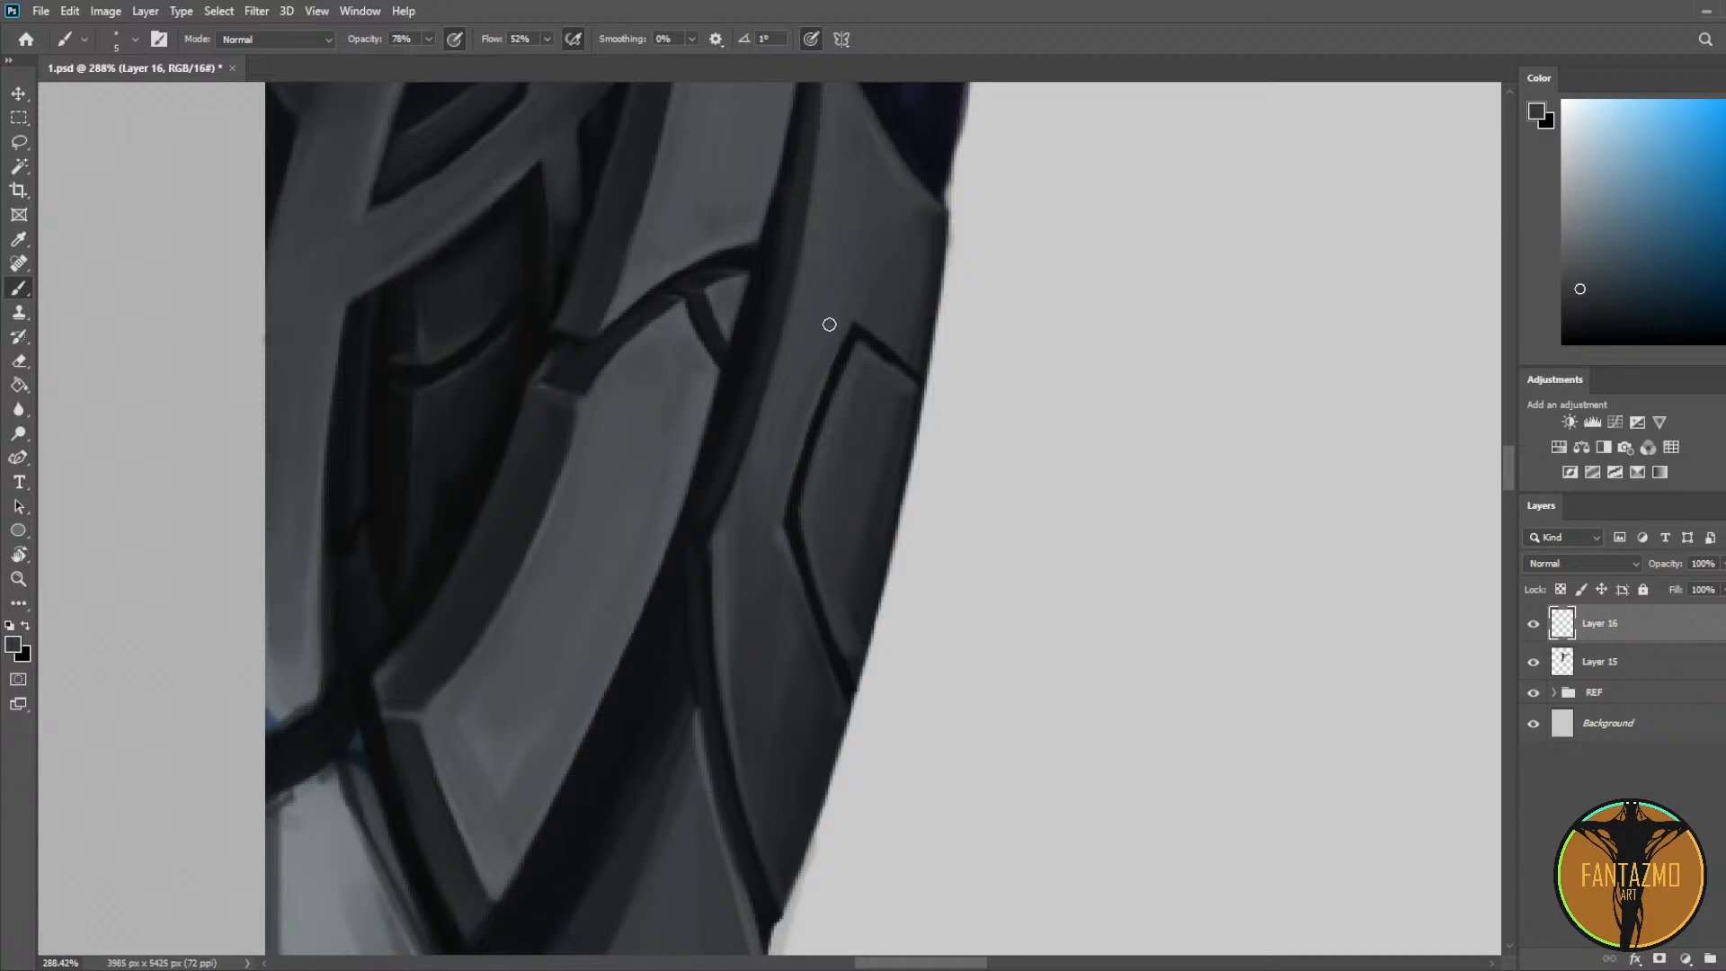
{"action": "left_click", "coordinate": [851, 302], "text": "alt"}
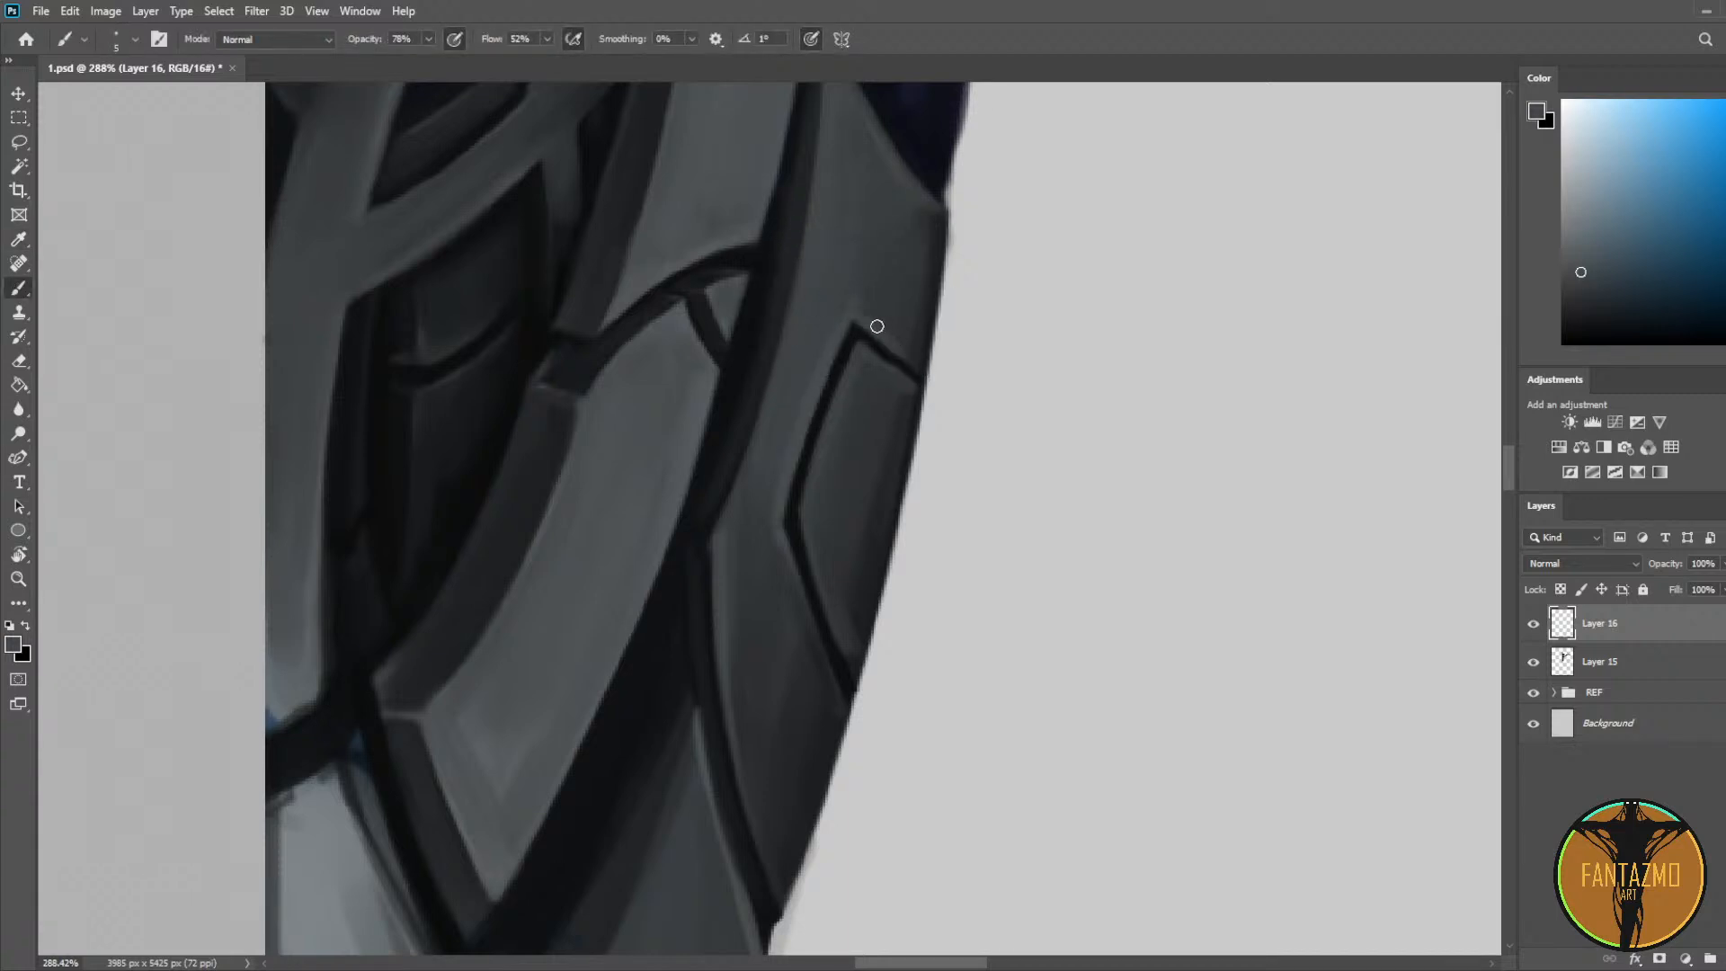
{"action": "left_click", "coordinate": [902, 340], "text": "alt"}
{"action": "left_click", "coordinate": [846, 322], "text": "alt"}
{"action": "left_click", "coordinate": [813, 346], "text": "alt"}
Step: Flip the canvas horizontally, repaint the panel's long side with a dark grey sampled from its line, and erase along the stroke's outer edge
{"action": "scroll", "coordinate": [1041, 280], "scroll_direction": "down", "scroll_amount": 14}
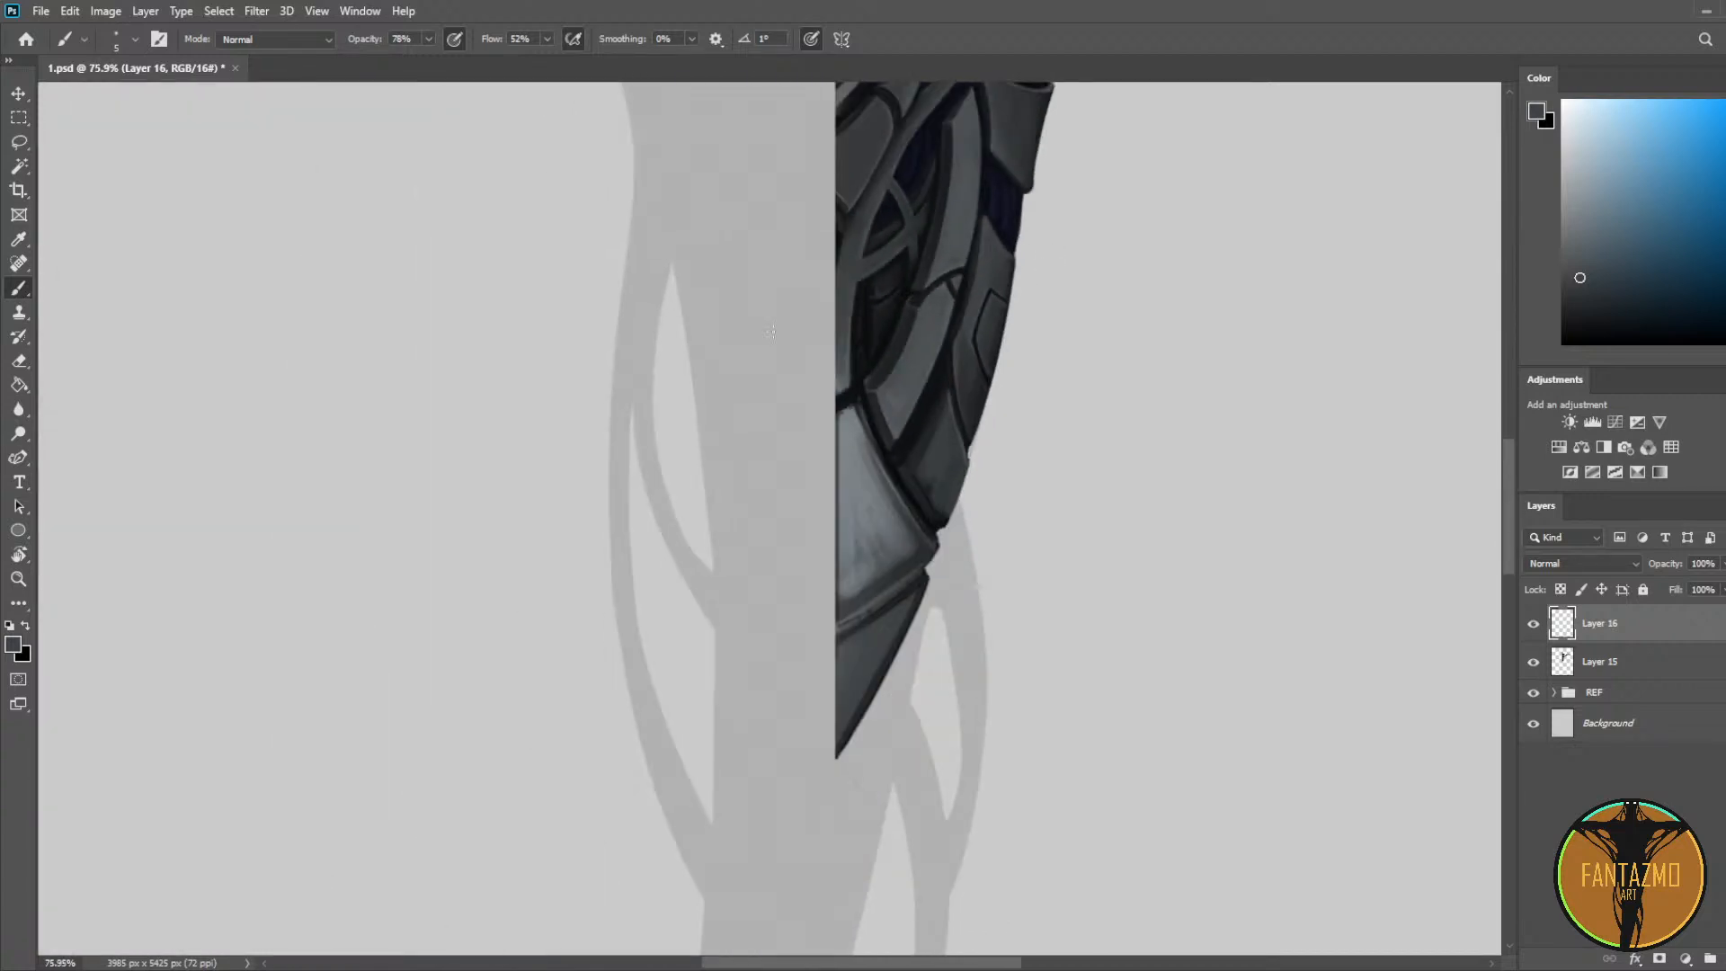
{"action": "key", "text": "F2"}
{"action": "scroll", "coordinate": [746, 319], "scroll_direction": "up", "scroll_amount": 15}
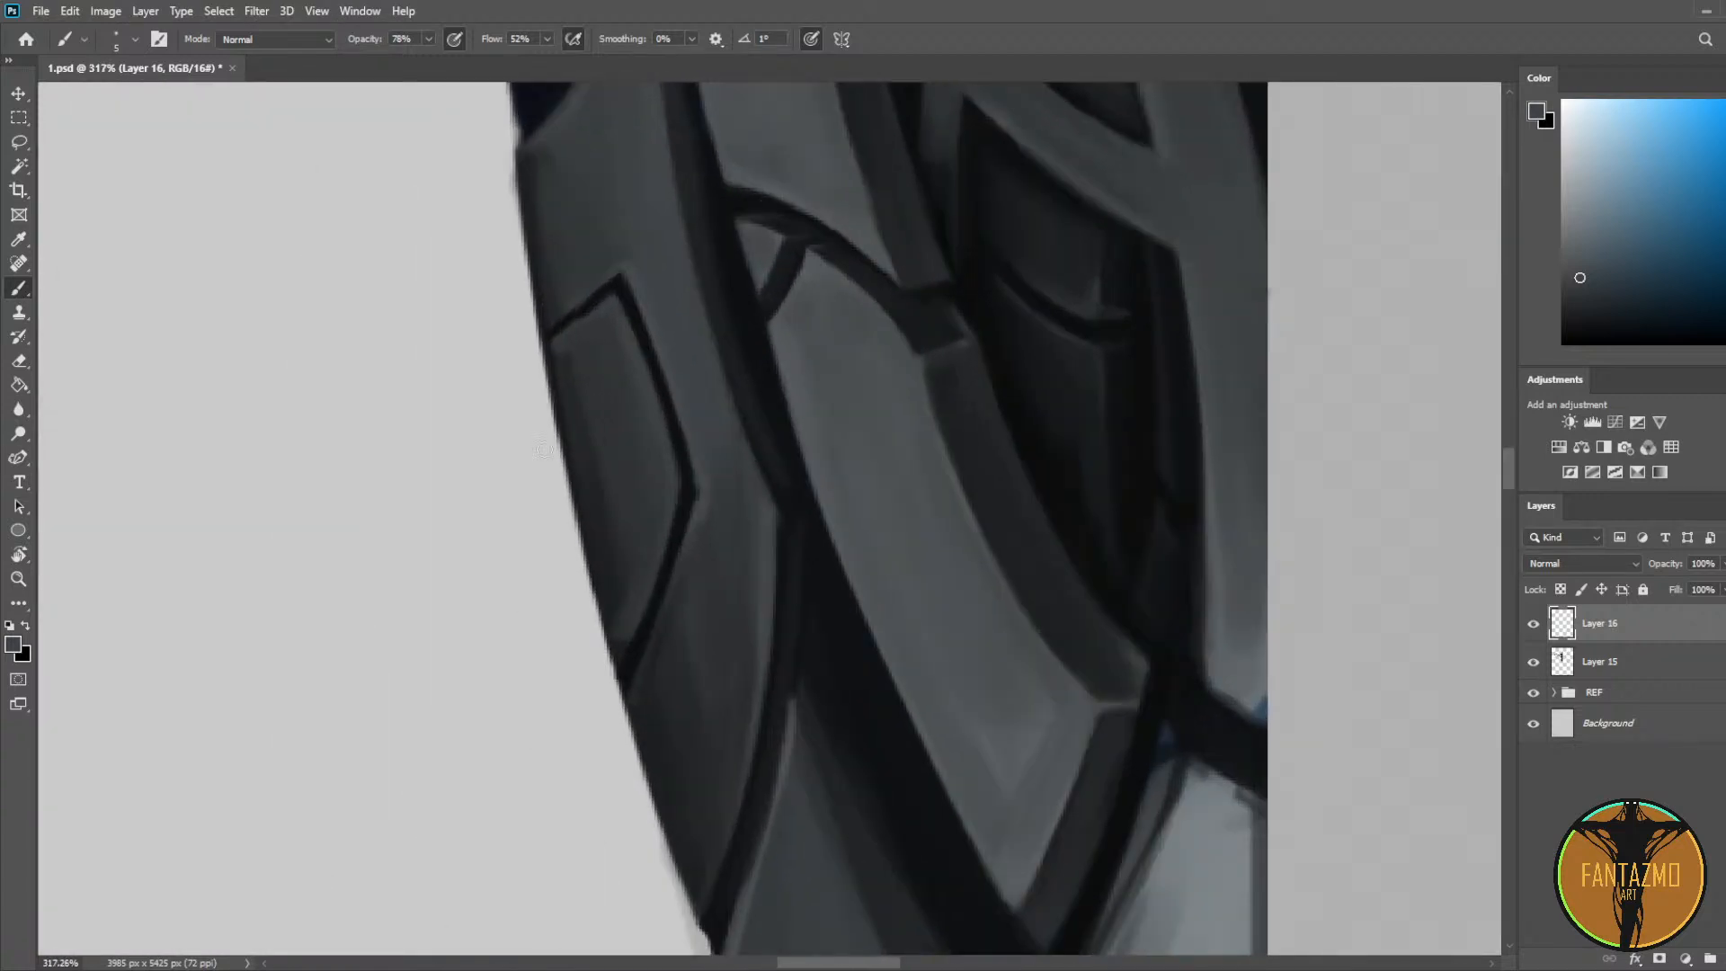
{"action": "left_click", "coordinate": [629, 294], "text": "alt"}
{"action": "left_click_drag", "start_coordinate": [628, 316], "coordinate": [682, 493]}
{"action": "key", "text": "e"}
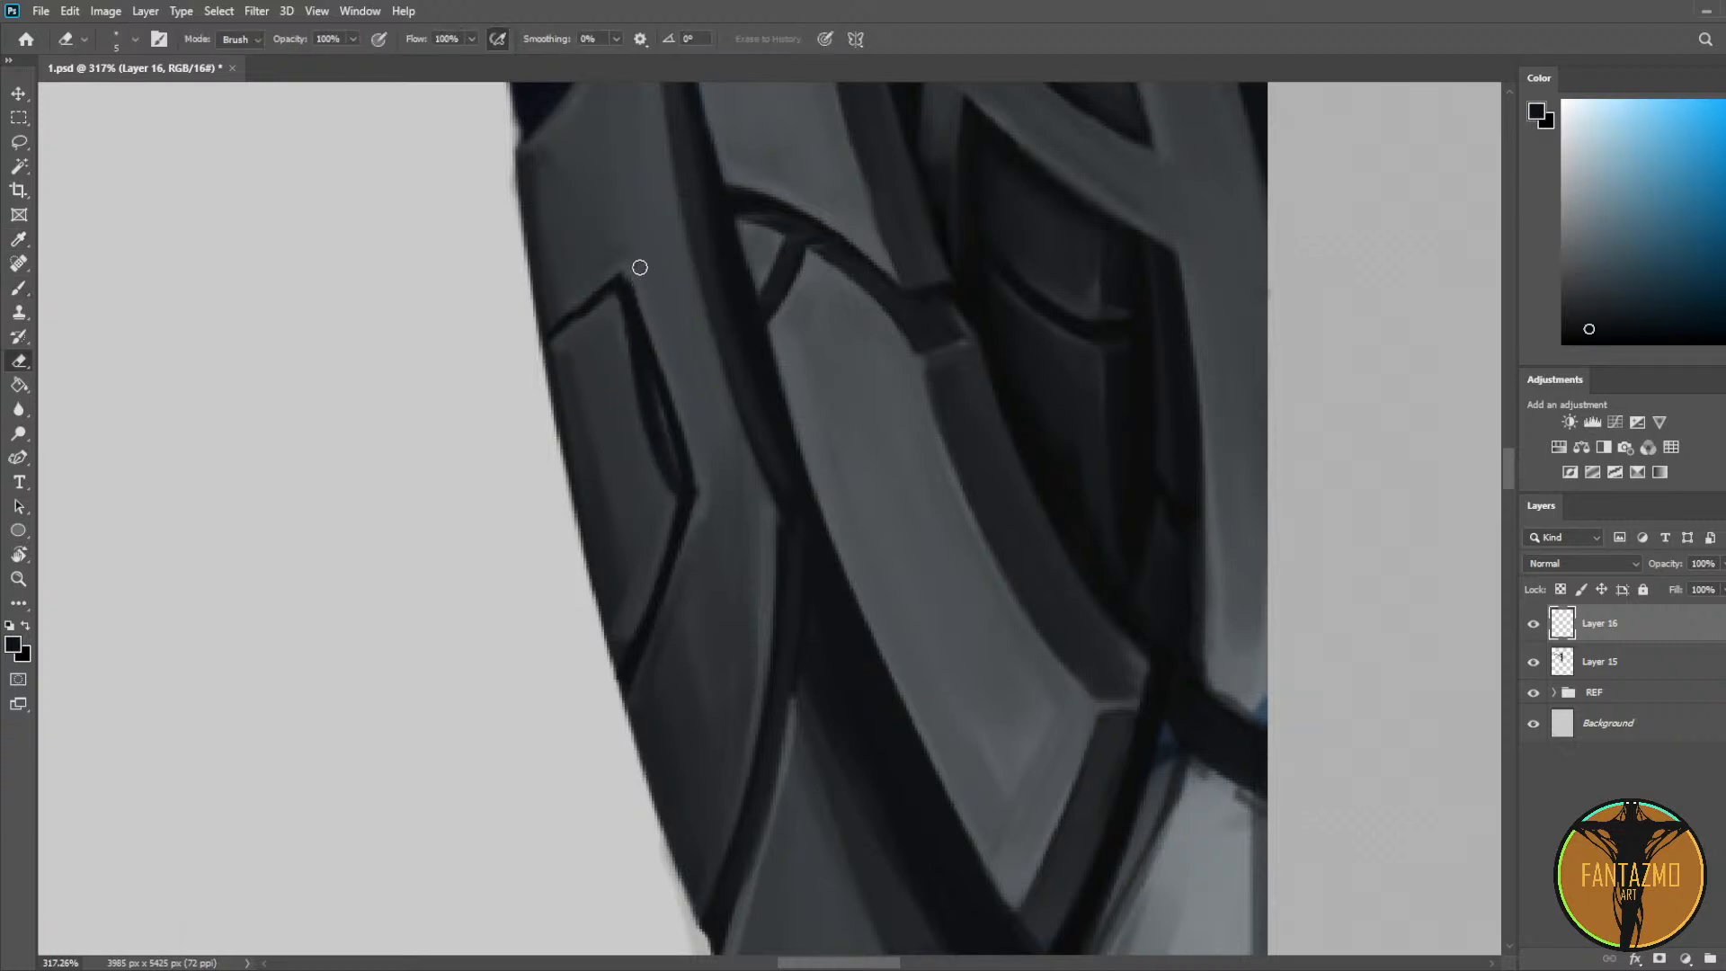
{"action": "mouse_move", "coordinate": [635, 270]}
{"action": "left_mouse_down"}
{"action": "mouse_move", "coordinate": [709, 502]}
{"action": "mouse_move", "coordinate": [640, 289]}
{"action": "mouse_move", "coordinate": [677, 443]}
{"action": "left_mouse_up"}
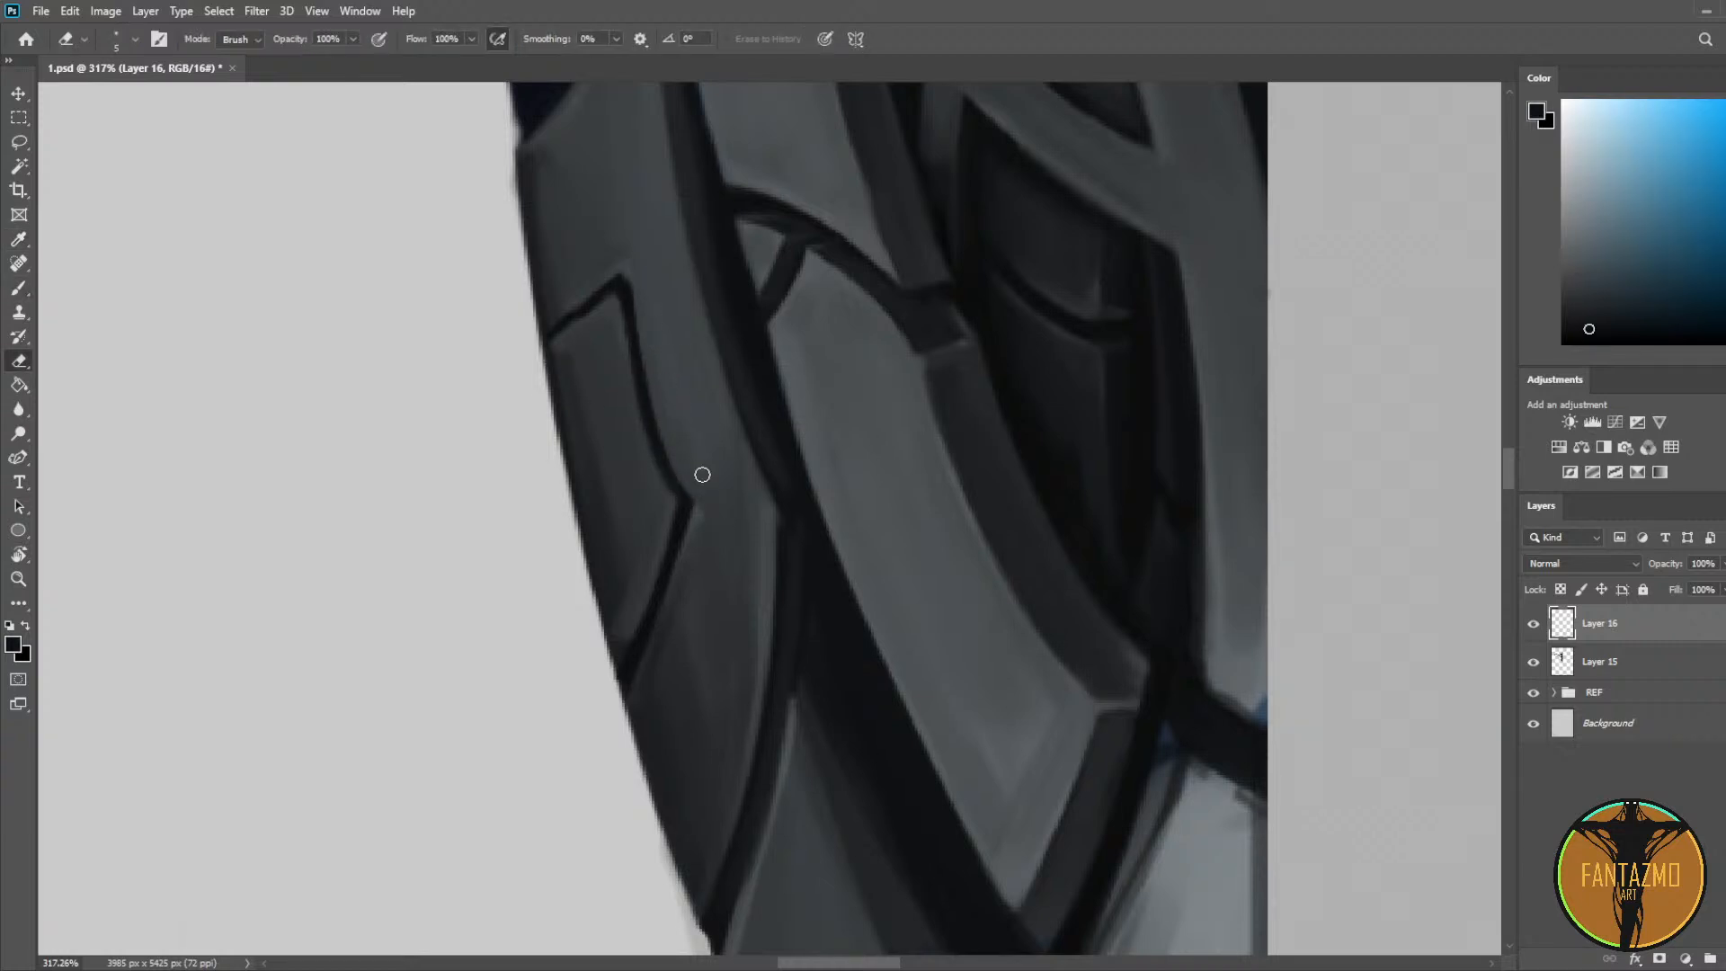
Step: Darken the panel's long side down to the middle corner and trim the line's inner edge with the Eraser
{"action": "key", "text": "b"}
{"action": "left_click_drag", "start_coordinate": [628, 281], "coordinate": [694, 492]}
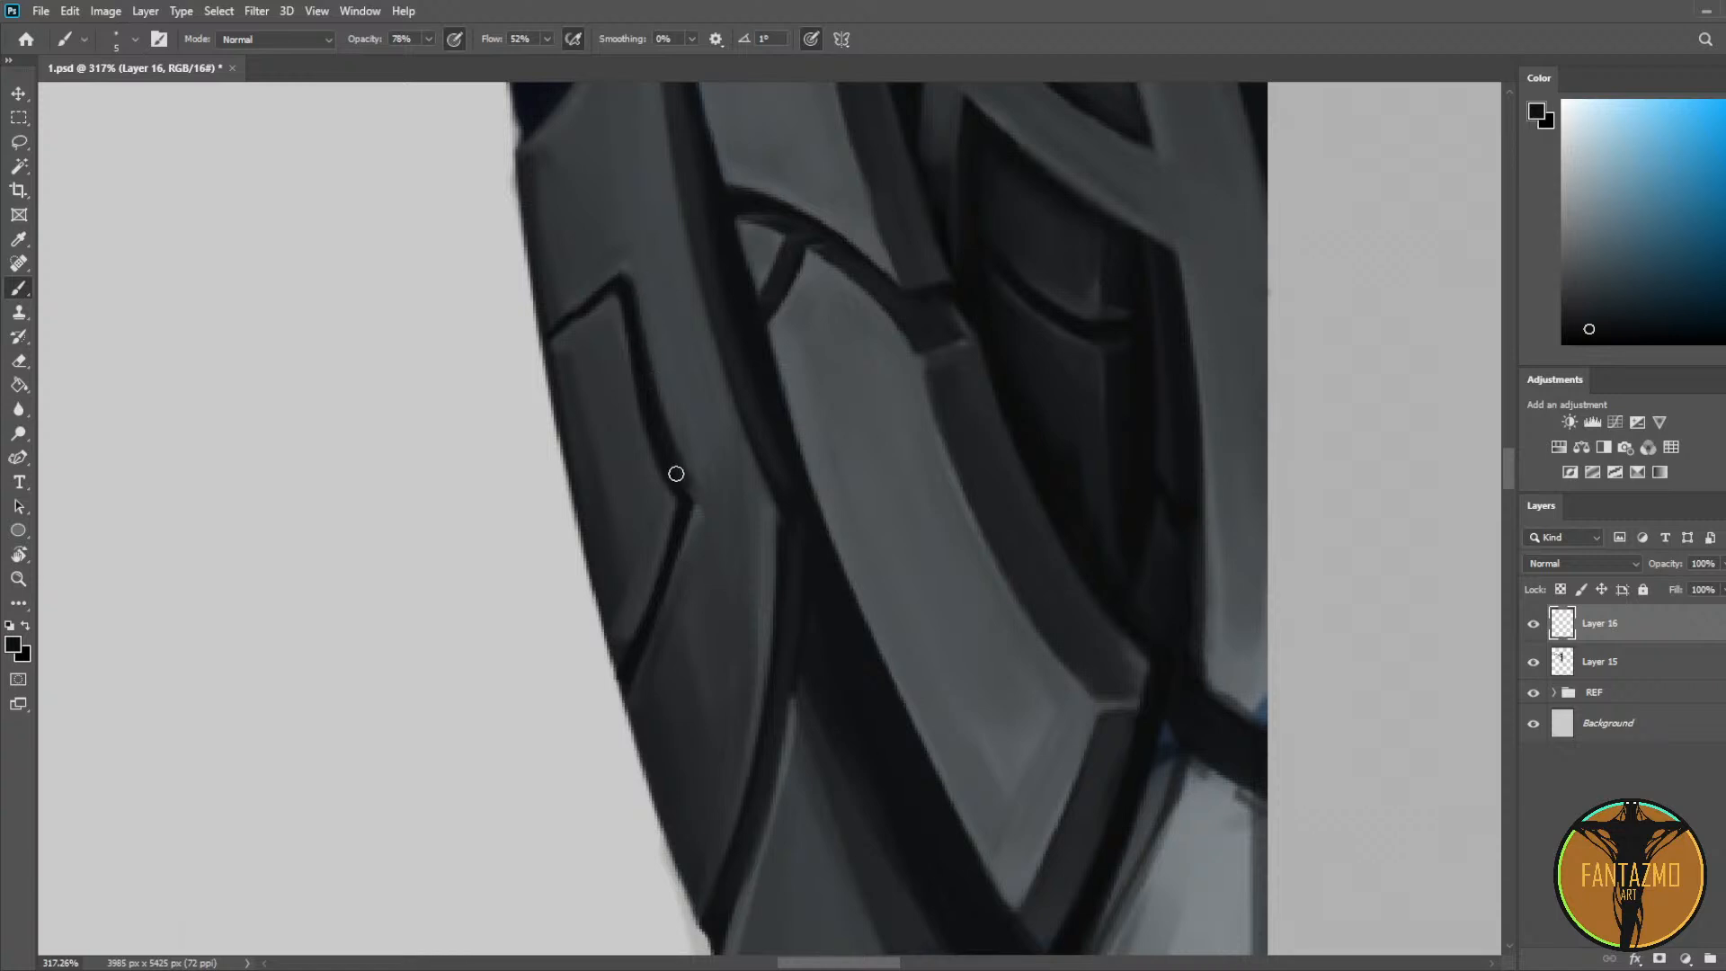
{"action": "key", "text": "e"}
{"action": "left_click_drag", "start_coordinate": [626, 378], "coordinate": [647, 466]}
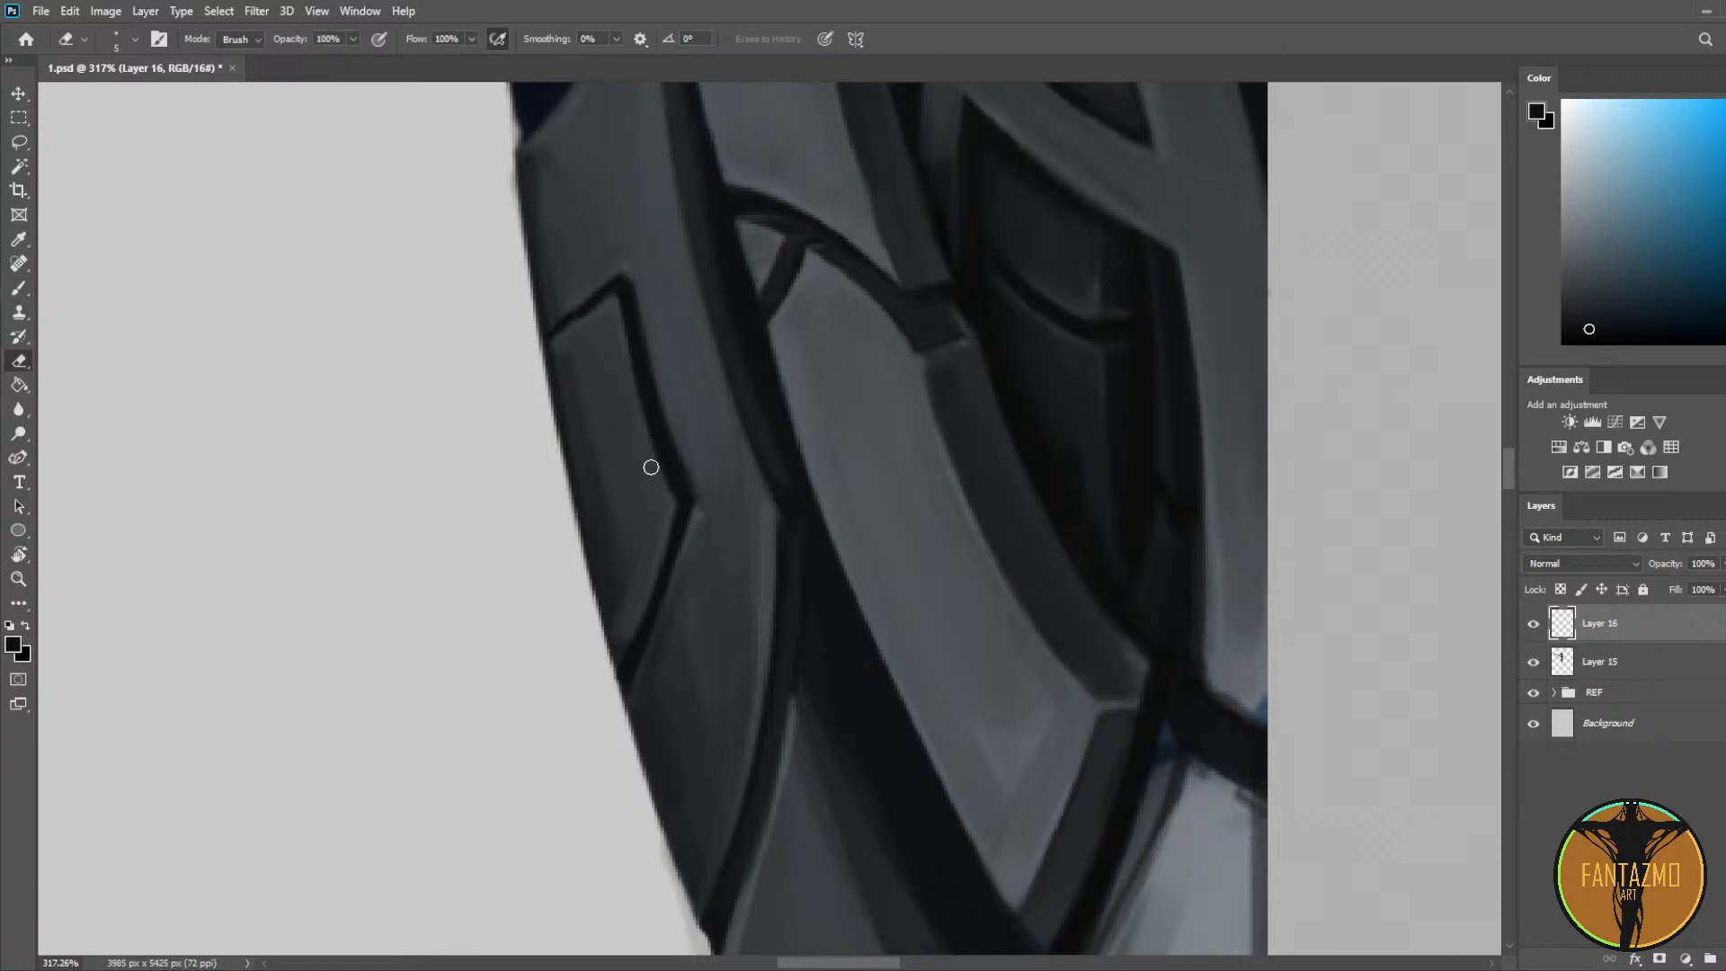
Step: Paint a thin highlight along the inside of the panel's long side using lighter greys sampled from the armour
{"action": "key", "text": "i"}
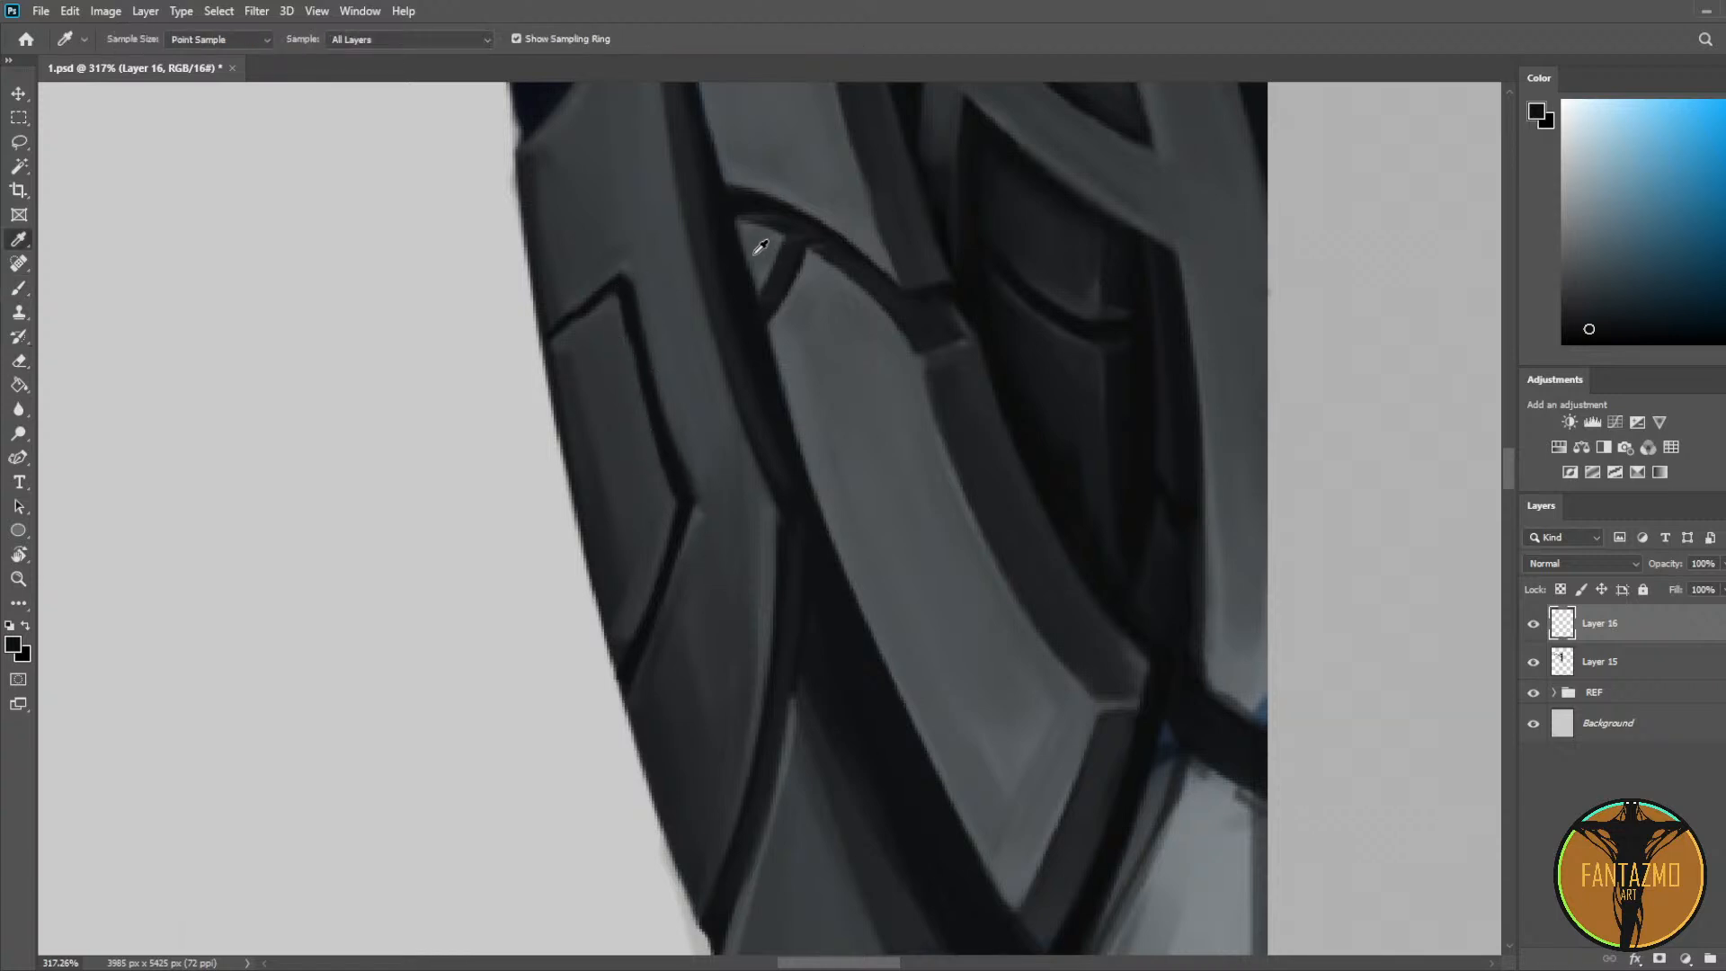
{"action": "left_click", "coordinate": [730, 280]}
{"action": "key", "text": "b"}
{"action": "left_click_drag", "start_coordinate": [611, 305], "coordinate": [667, 498]}
{"action": "key", "text": "ctrl+z"}
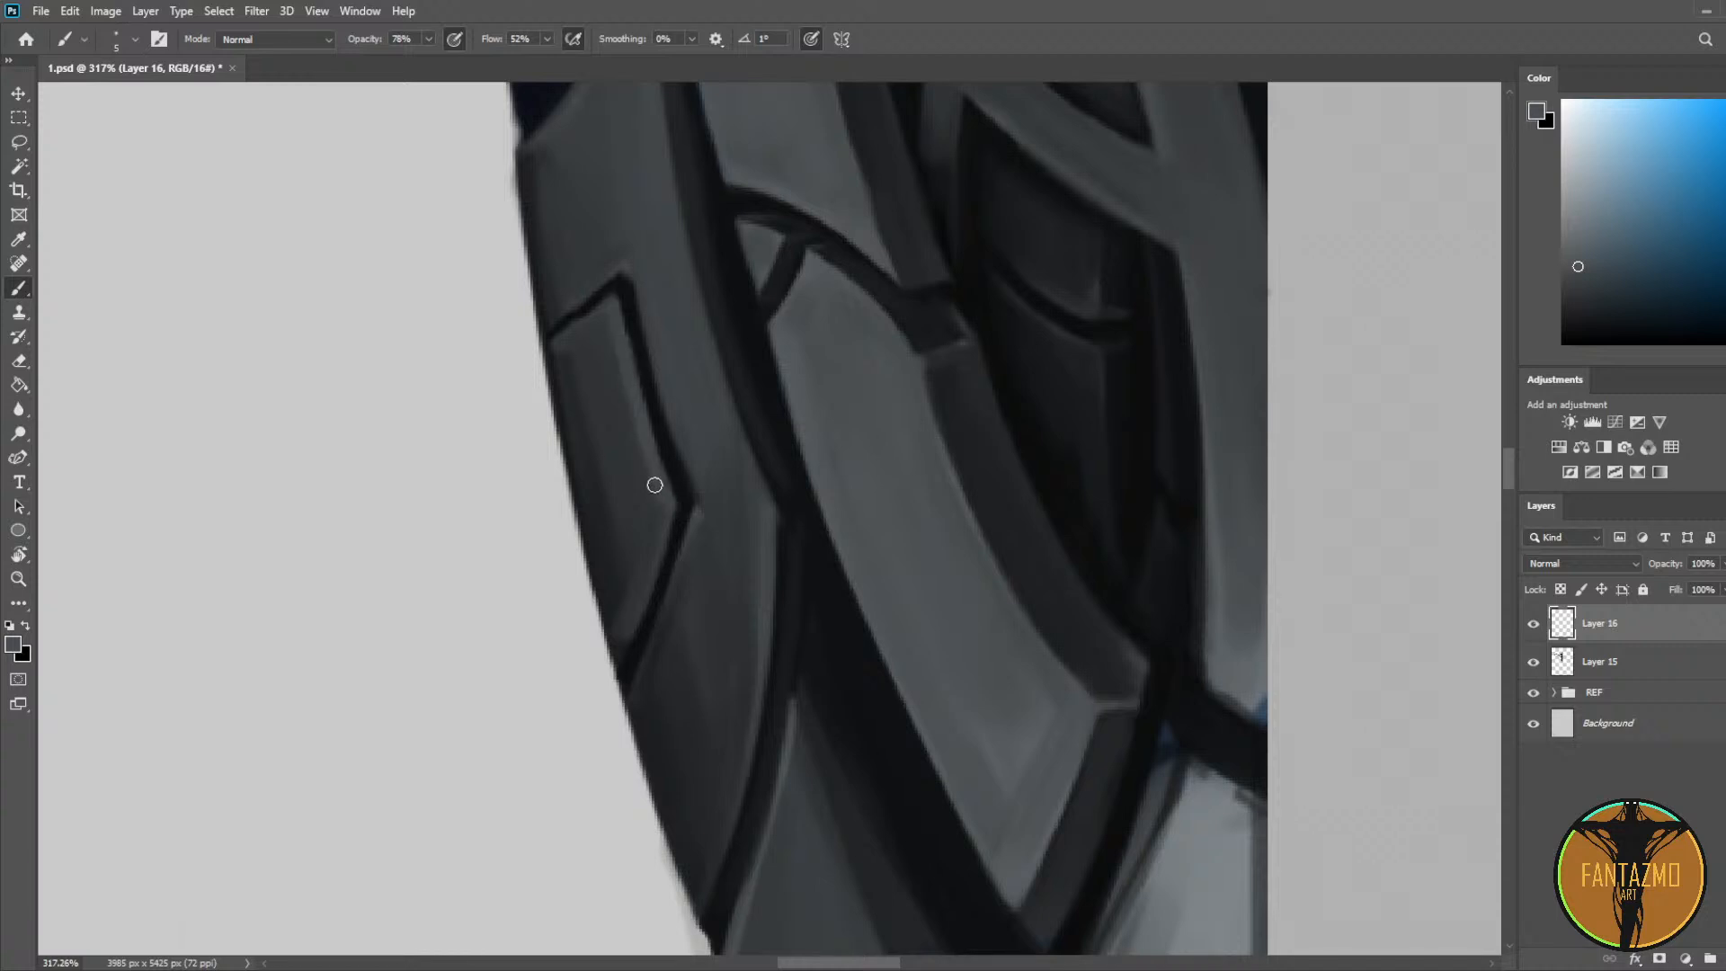
{"action": "key", "text": "i"}
{"action": "left_click", "coordinate": [616, 328]}
{"action": "key", "text": "b"}
{"action": "key", "text": "i"}
{"action": "key", "text": "b"}
{"action": "mouse_move", "coordinate": [600, 306]}
{"action": "left_mouse_down"}
{"action": "mouse_move", "coordinate": [655, 490]}
{"action": "mouse_move", "coordinate": [629, 602]}
{"action": "left_mouse_up"}
Step: Blend the inside of the panel around its middle corner and lower diagonal with locally sampled greys
{"action": "key", "text": "i"}
{"action": "left_click", "coordinate": [664, 491], "text": "alt"}
{"action": "left_click", "coordinate": [653, 521], "text": "alt"}
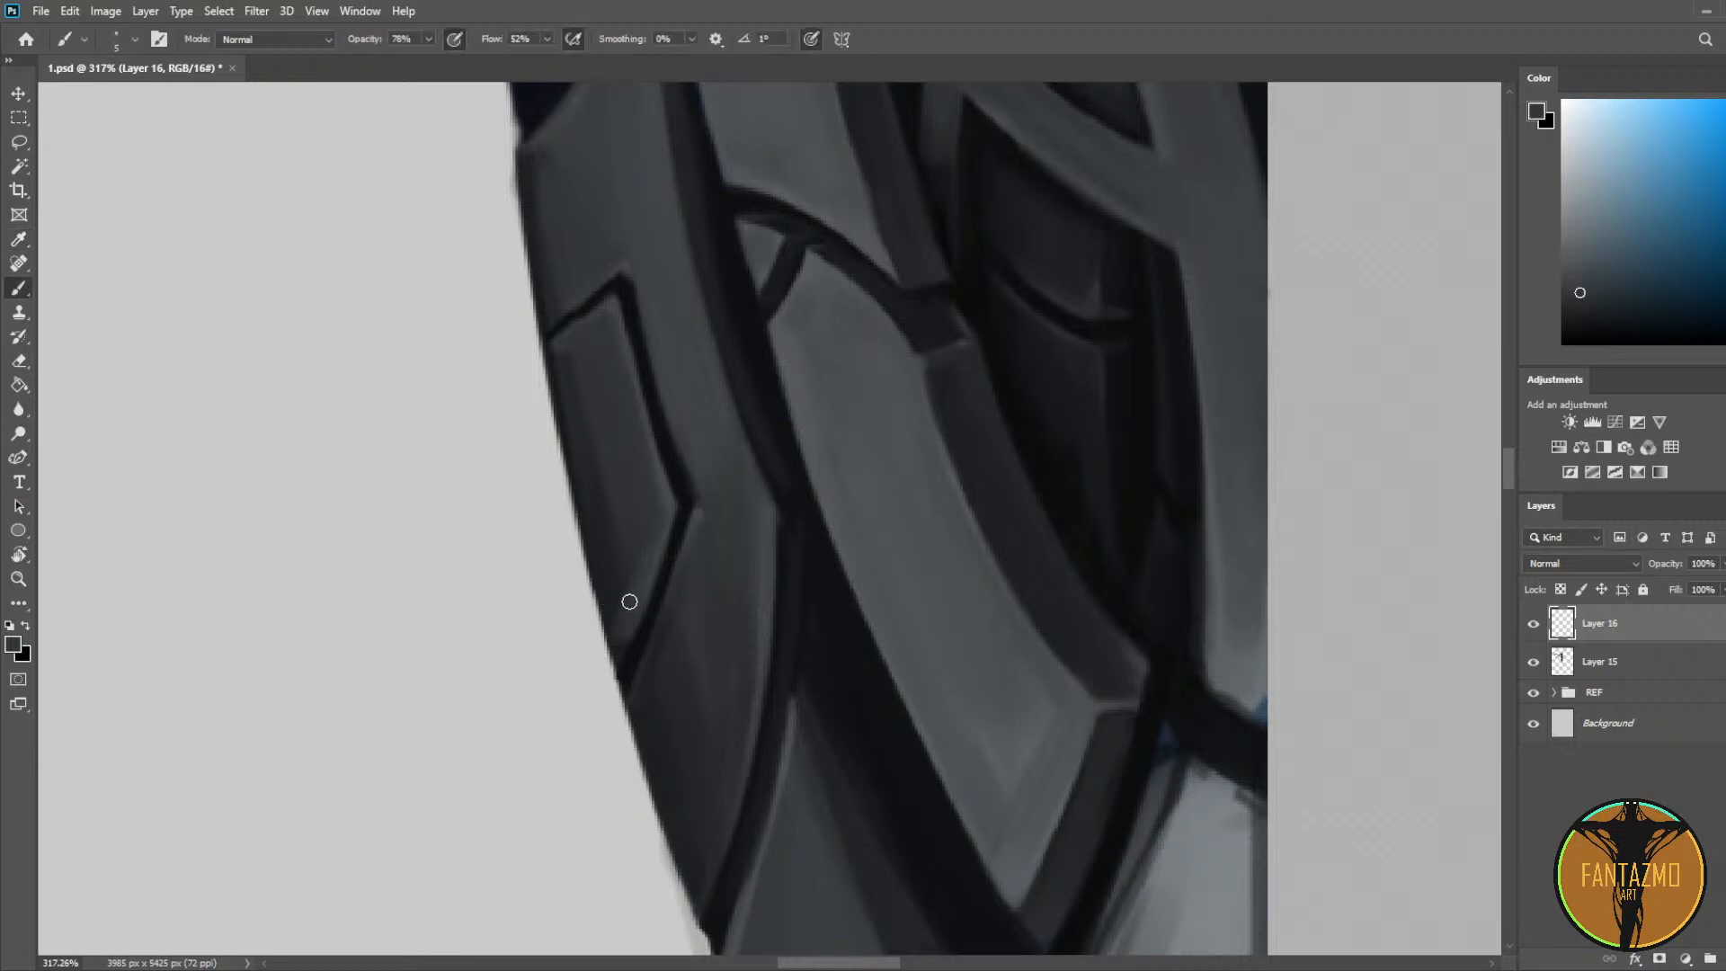
{"action": "left_click", "coordinate": [620, 598], "text": "alt"}
{"action": "left_click", "coordinate": [628, 580], "text": "alt"}
Step: Flip the canvas horizontally and blend the plate around the panel's long side and upper corner with greys sampled from the plate
{"action": "scroll", "coordinate": [618, 486], "scroll_direction": "down", "scroll_amount": 3}
{"action": "scroll", "coordinate": [796, 463], "scroll_direction": "down", "scroll_amount": 1}
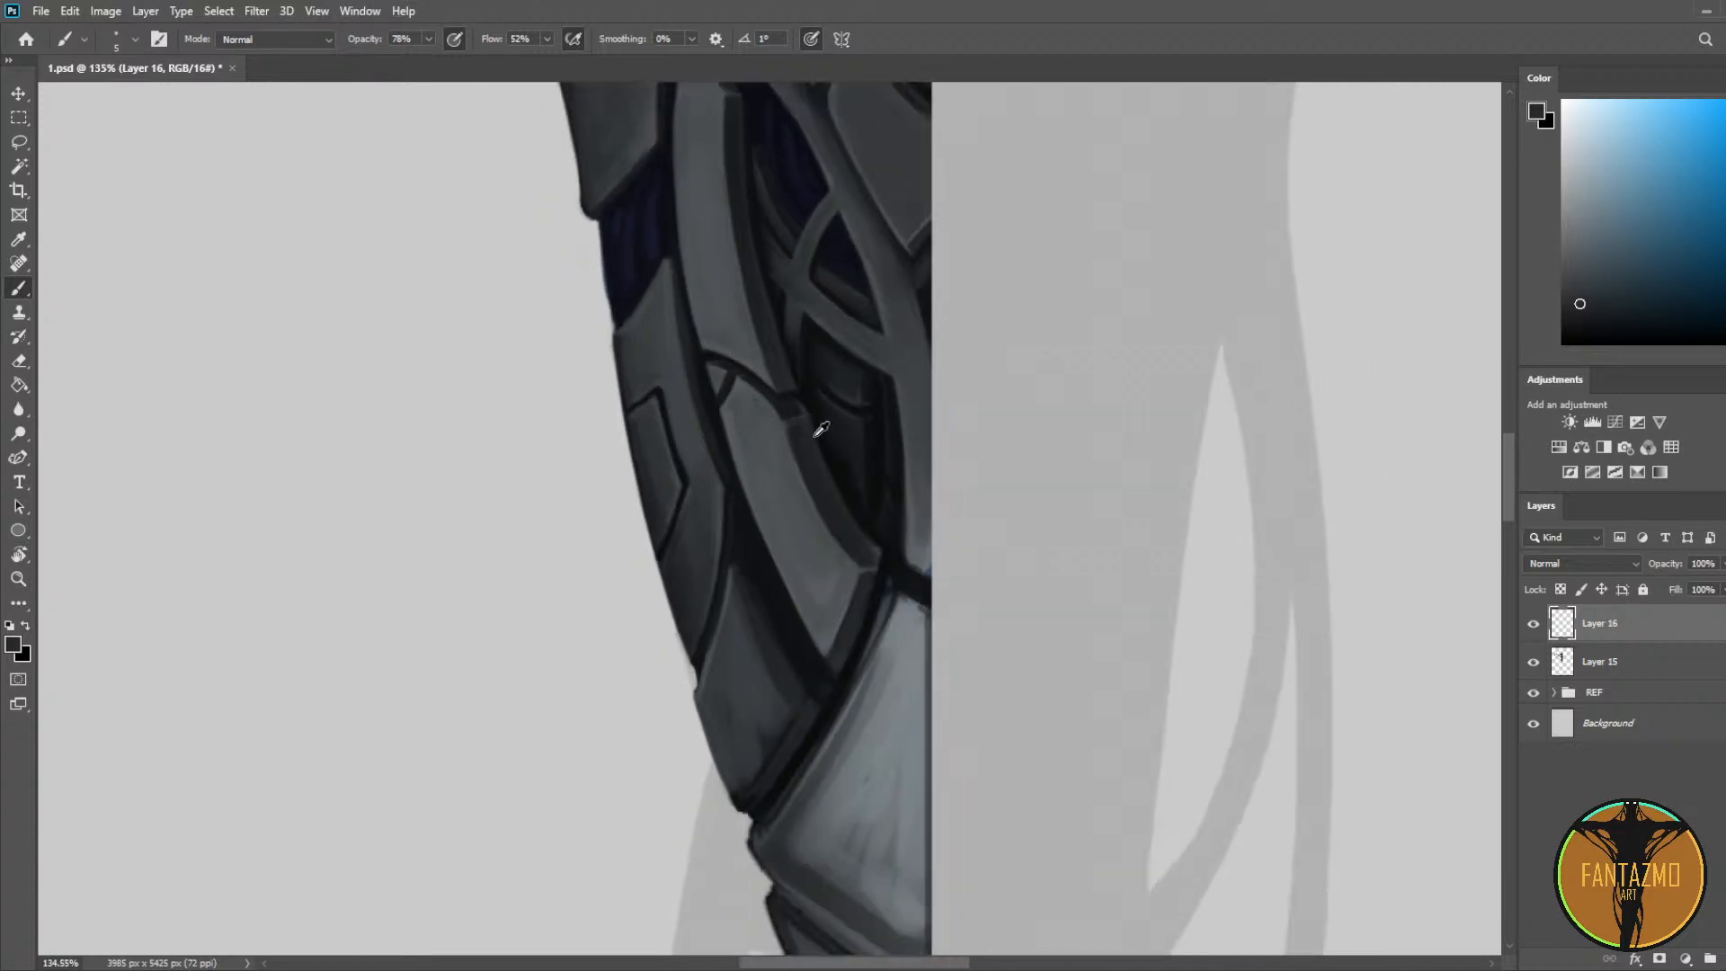
{"action": "scroll", "coordinate": [993, 384], "scroll_direction": "up", "scroll_amount": 5}
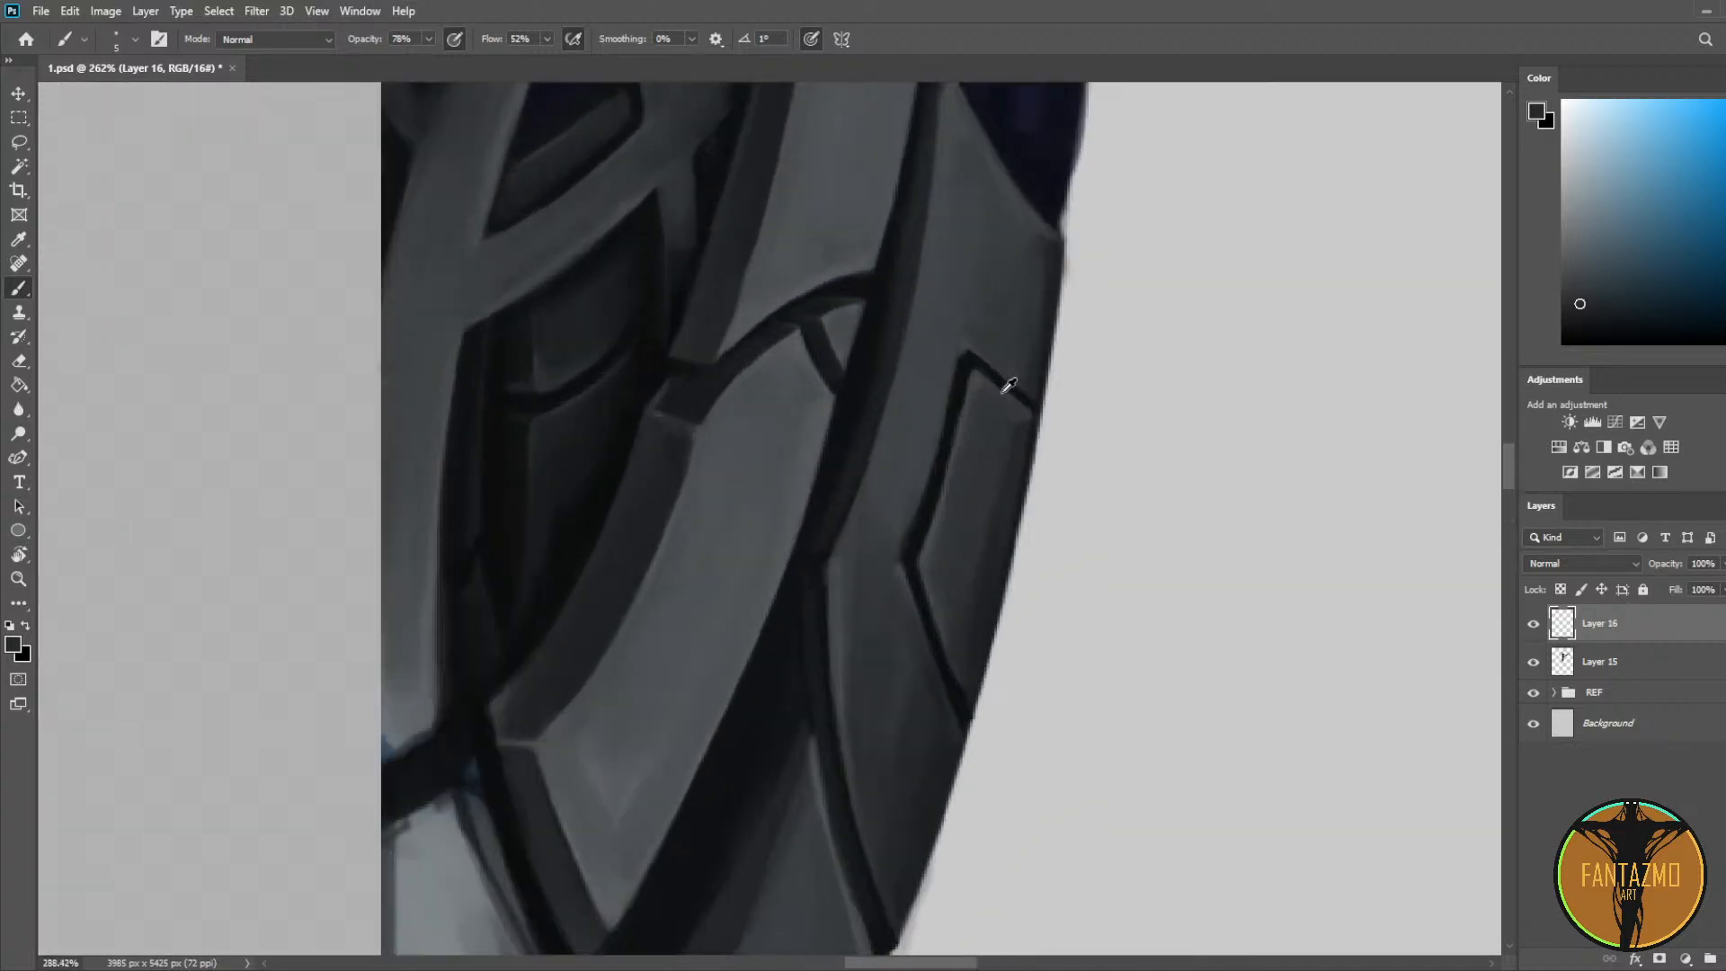
{"action": "left_click", "coordinate": [880, 600], "text": "alt"}
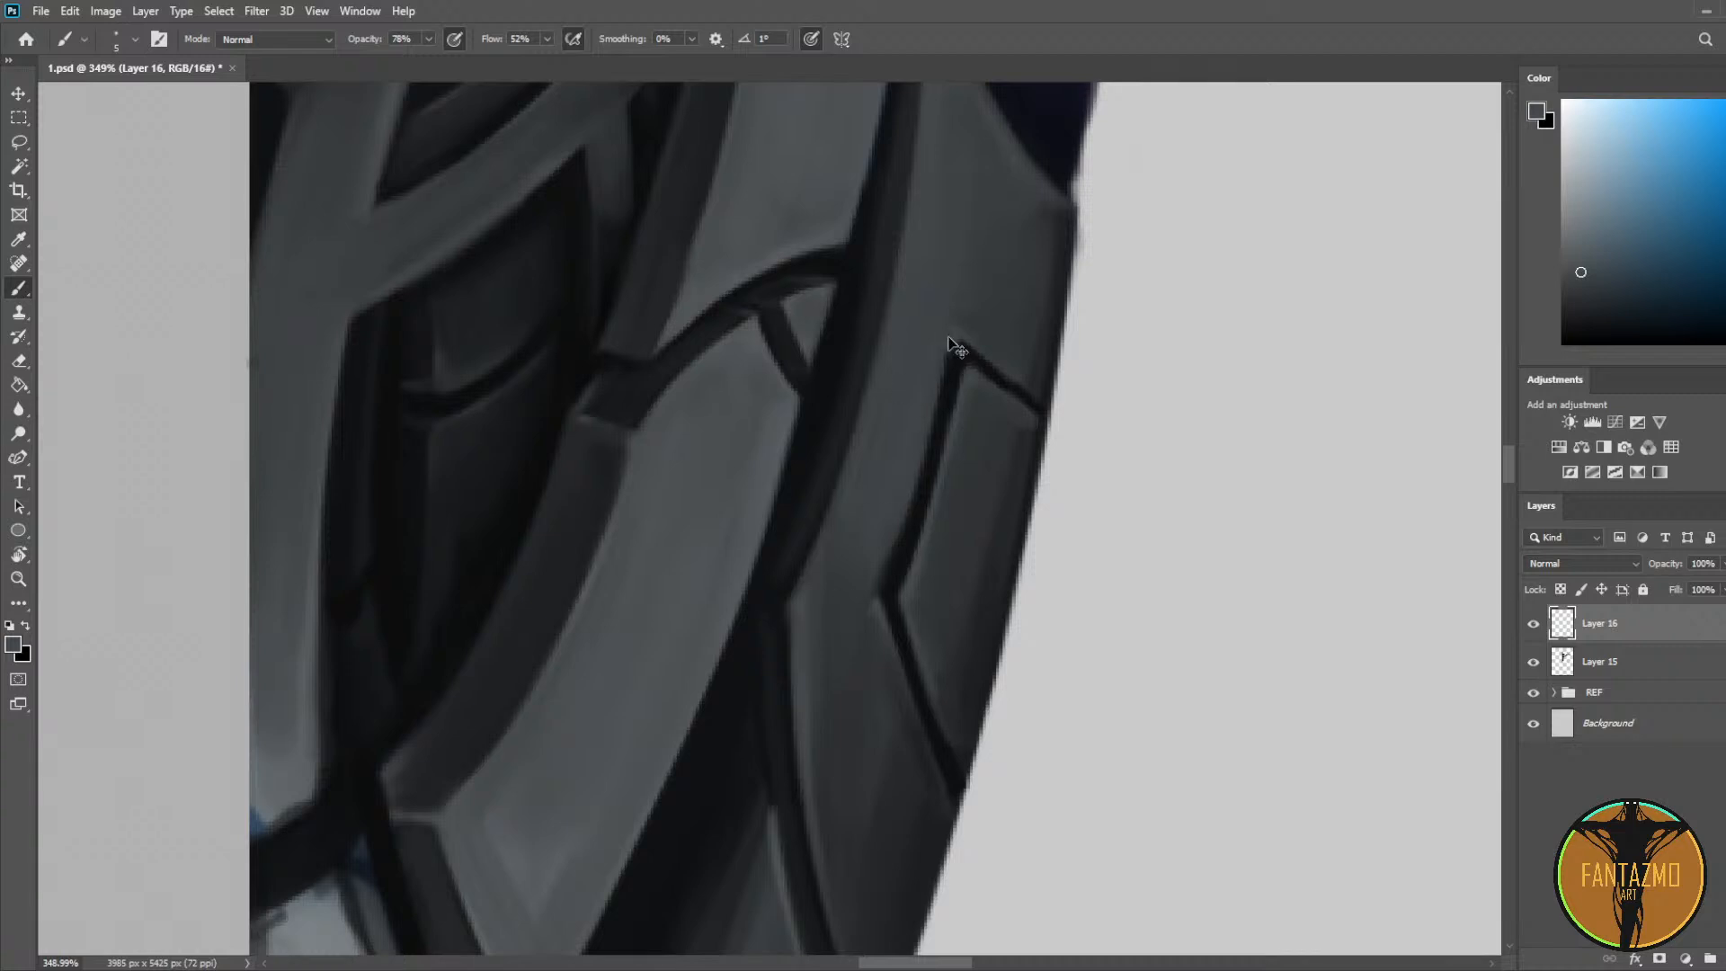
{"action": "left_click", "coordinate": [812, 330], "text": "alt"}
{"action": "left_click", "coordinate": [921, 351], "text": "alt"}
Step: Flip the canvas horizontally and repaint the panel's short upper edge and lower diagonal with the seam's sampled dark tone
{"action": "scroll", "coordinate": [848, 636], "scroll_direction": "down", "scroll_amount": 10}
{"action": "key", "text": "ctrl+shift+h"}
{"action": "left_click_drag", "start_coordinate": [581, 529], "coordinate": [658, 477]}
{"action": "scroll", "coordinate": [654, 485], "scroll_direction": "up", "scroll_amount": 5}
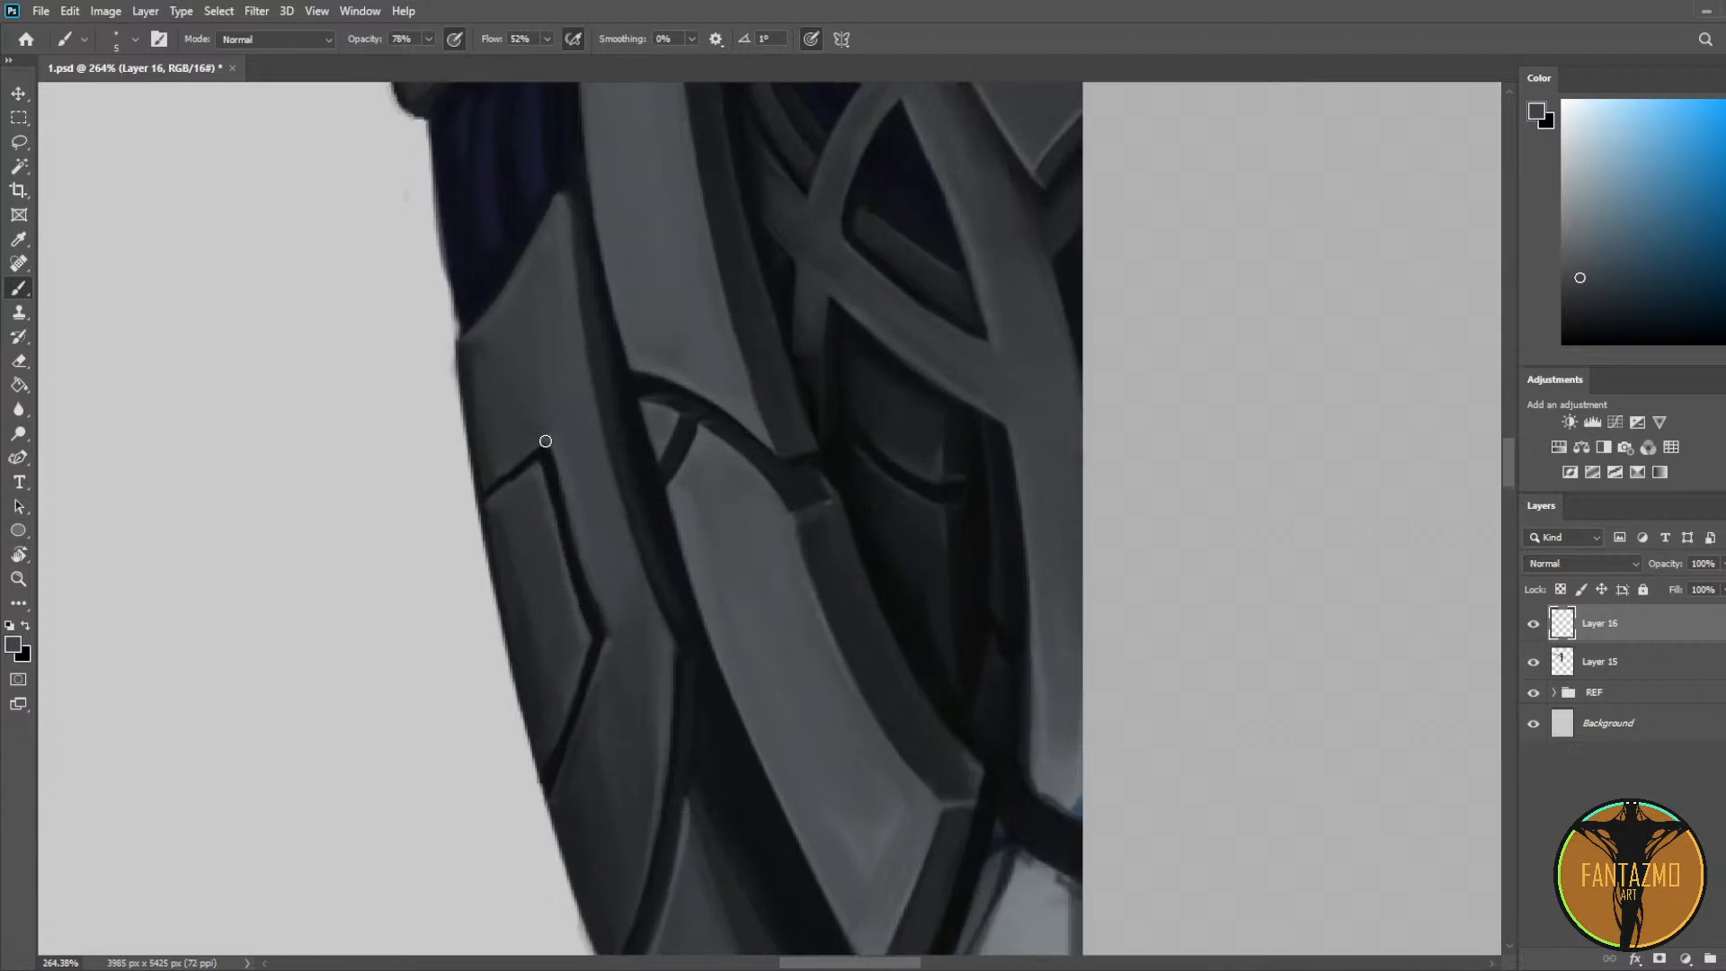
{"action": "left_click", "coordinate": [525, 460], "text": "alt"}
{"action": "left_click_drag", "start_coordinate": [482, 500], "coordinate": [544, 452]}
{"action": "left_click_drag", "start_coordinate": [594, 653], "coordinate": [550, 759]}
Step: Merge Layer 15 and Layer 16, and erase small notches in the silhouette where the seams reach the outer edge
{"action": "left_click", "coordinate": [1588, 665], "text": "shift"}
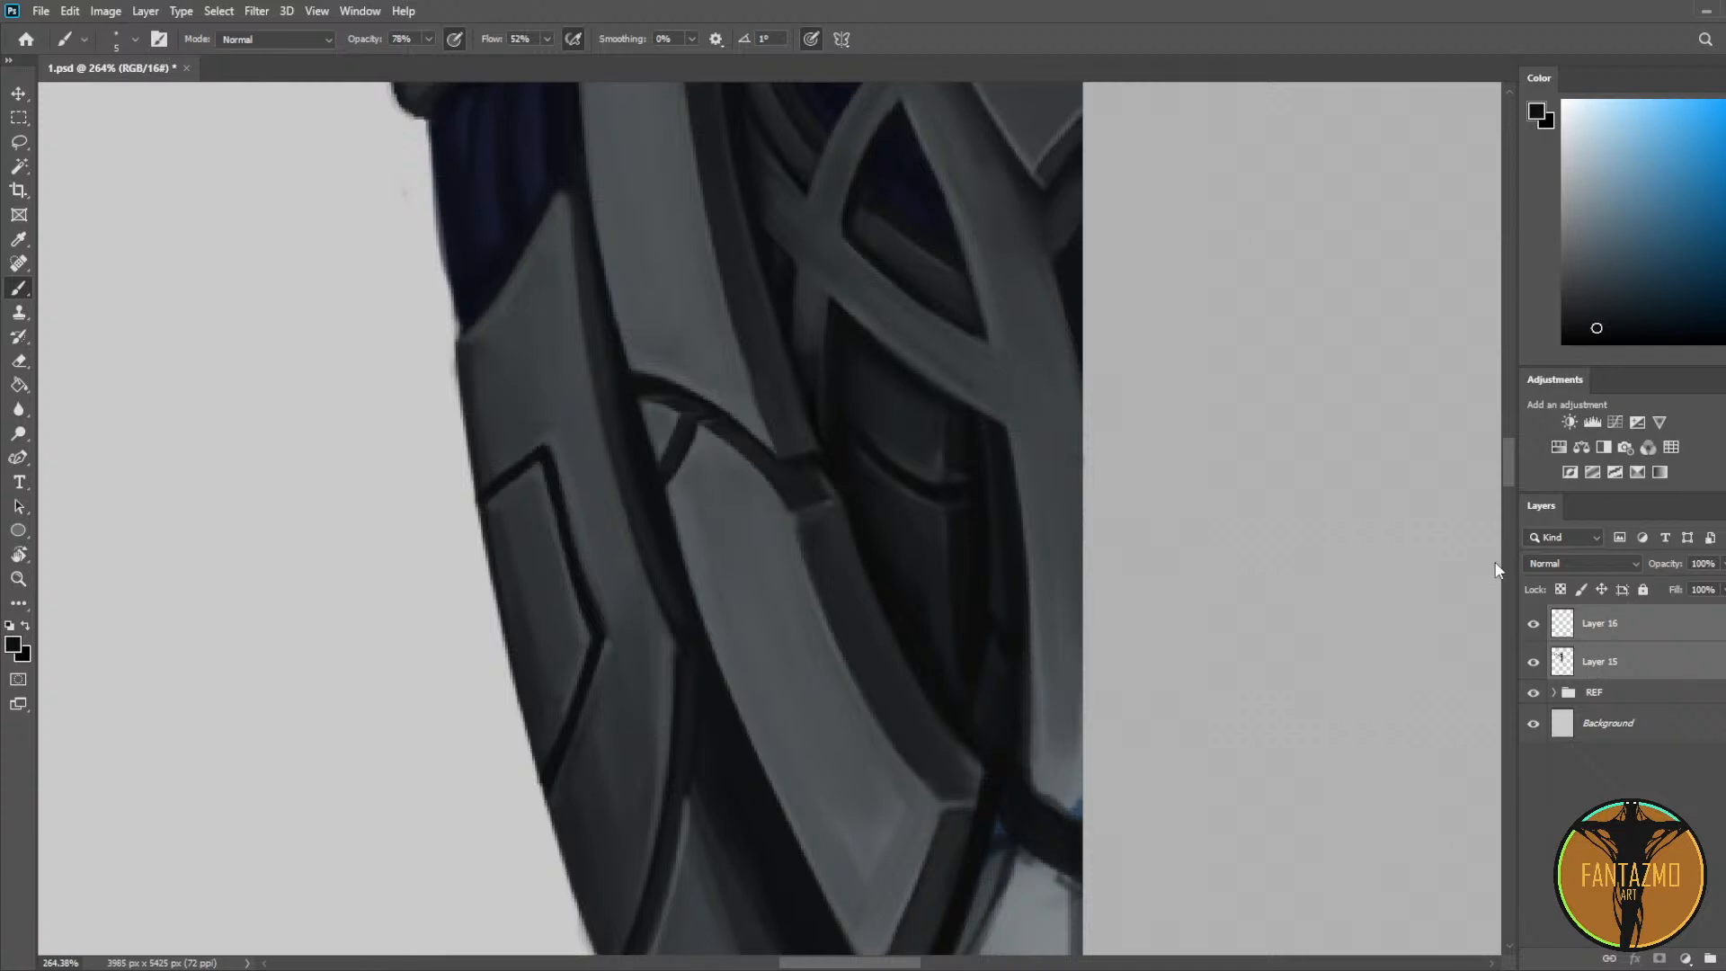
{"action": "key", "text": "ctrl+e"}
{"action": "key", "text": "e"}
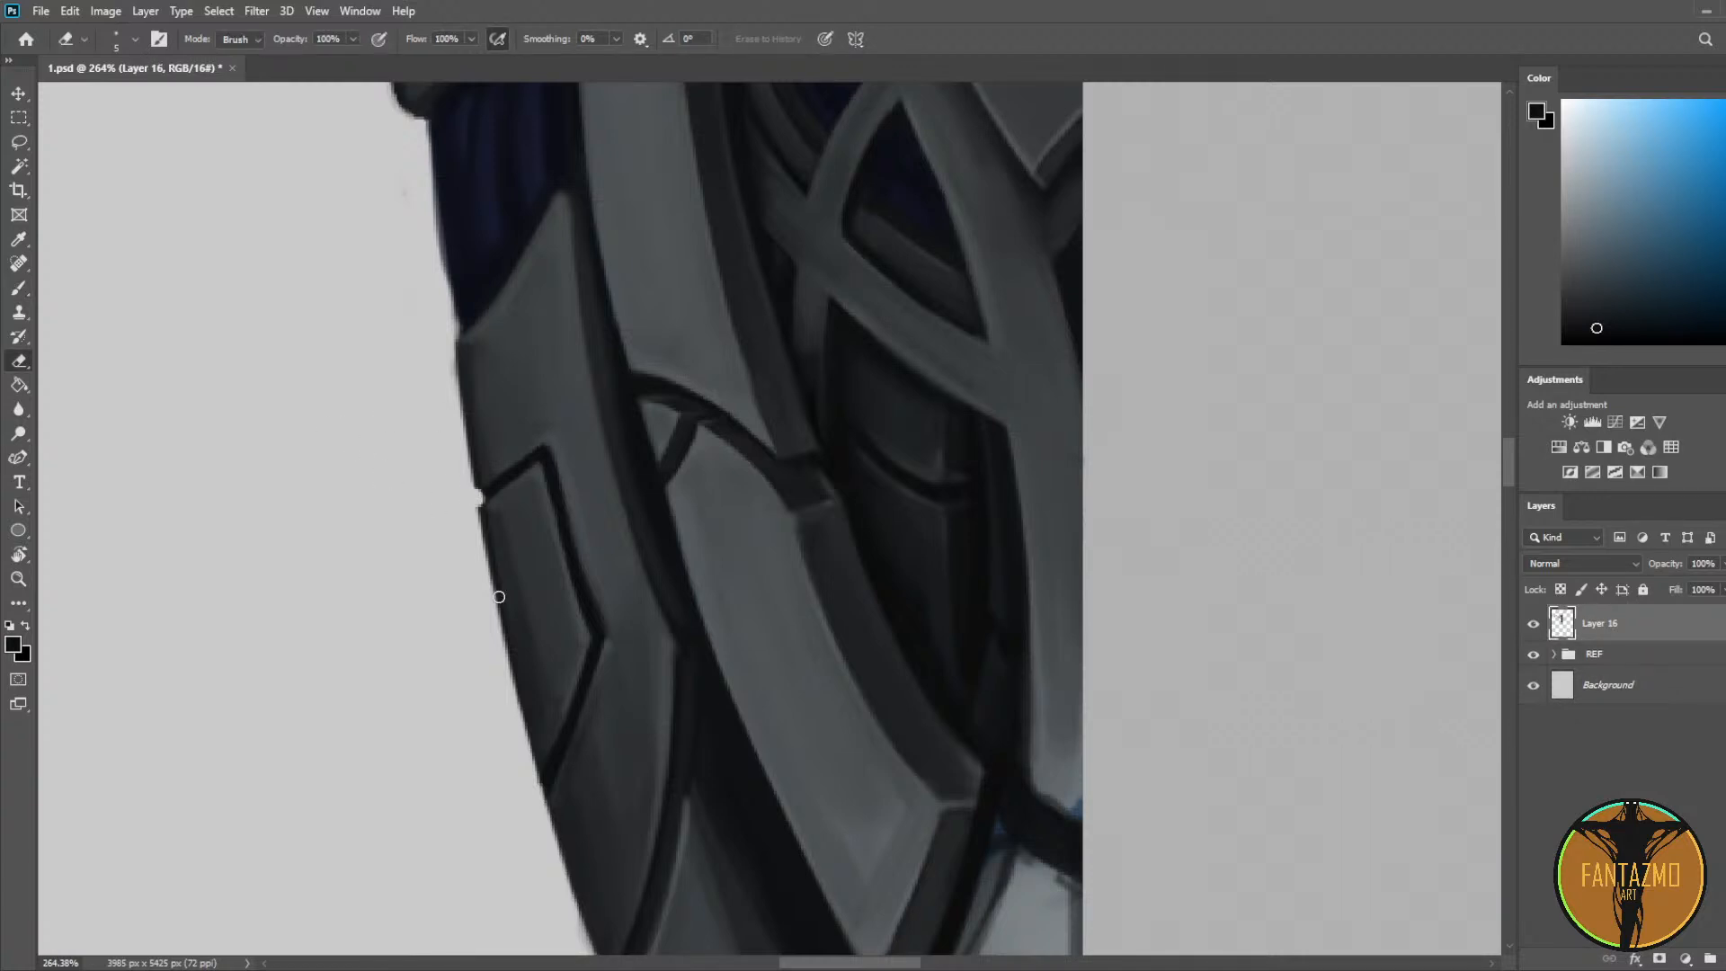
{"action": "scroll", "coordinate": [509, 567], "scroll_direction": "down", "scroll_amount": 3}
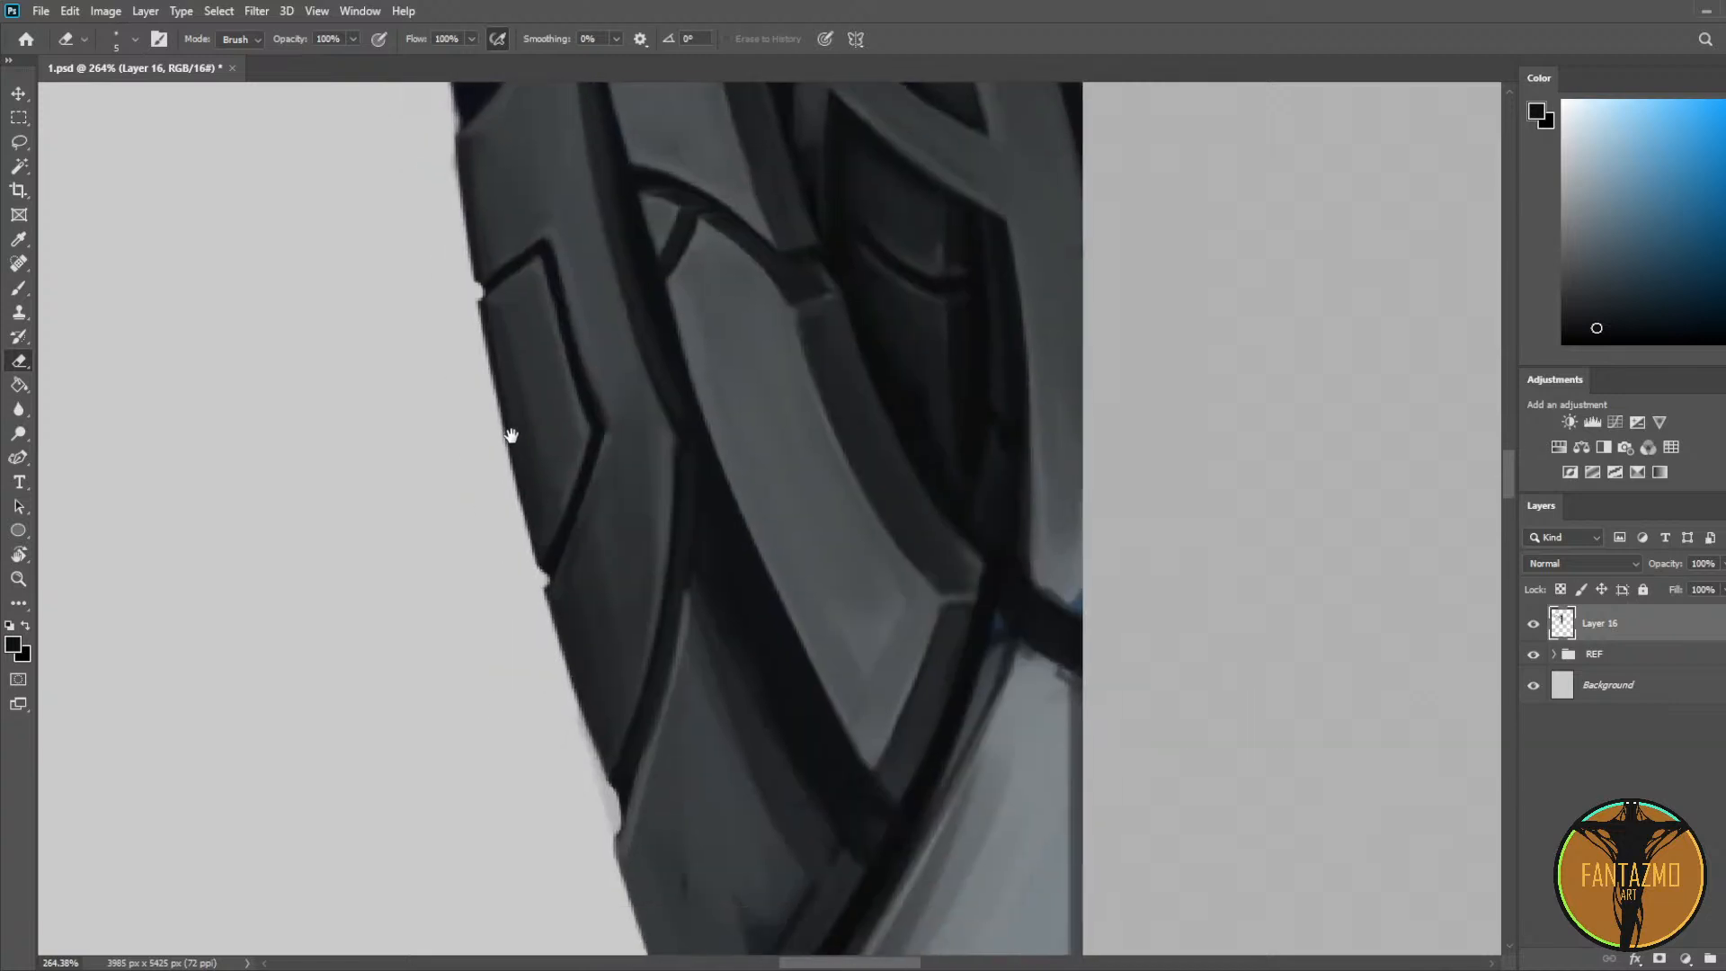
Step: Paint fine highlights along the edges beside the panel's seams with a very small brush, using greys sampled from the panel and plate
{"action": "scroll", "coordinate": [489, 335], "scroll_direction": "up", "scroll_amount": 1}
{"action": "key", "text": "i"}
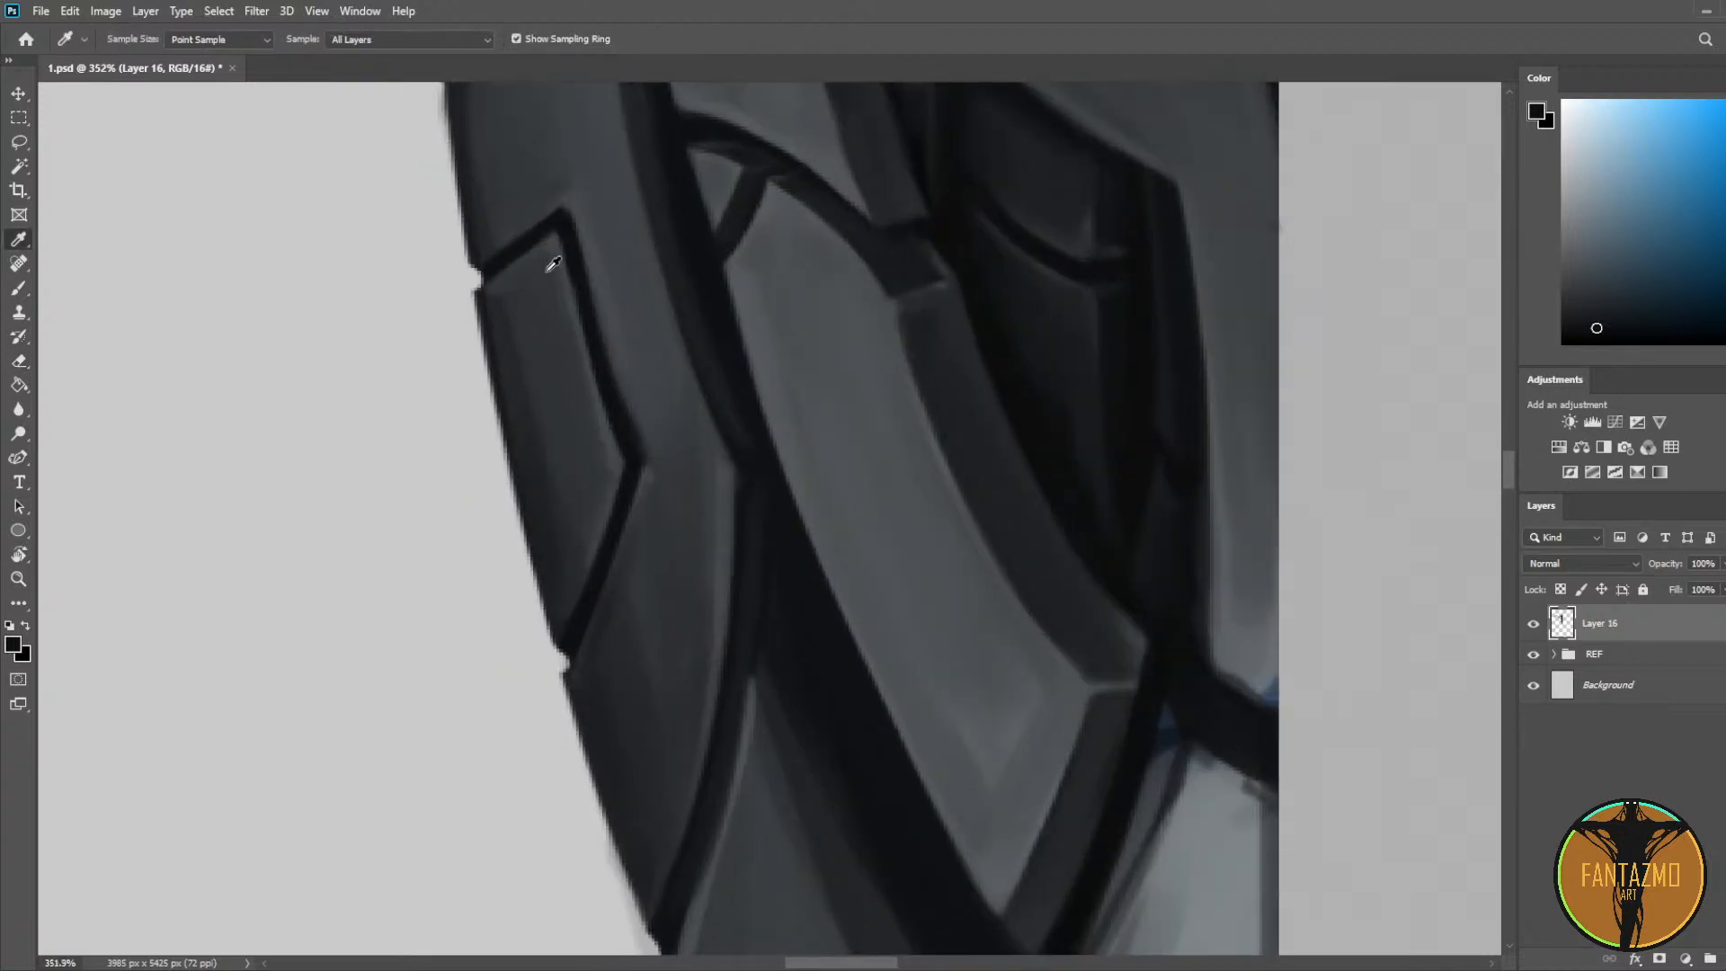
{"action": "left_click", "coordinate": [562, 236]}
{"action": "key", "text": "b"}
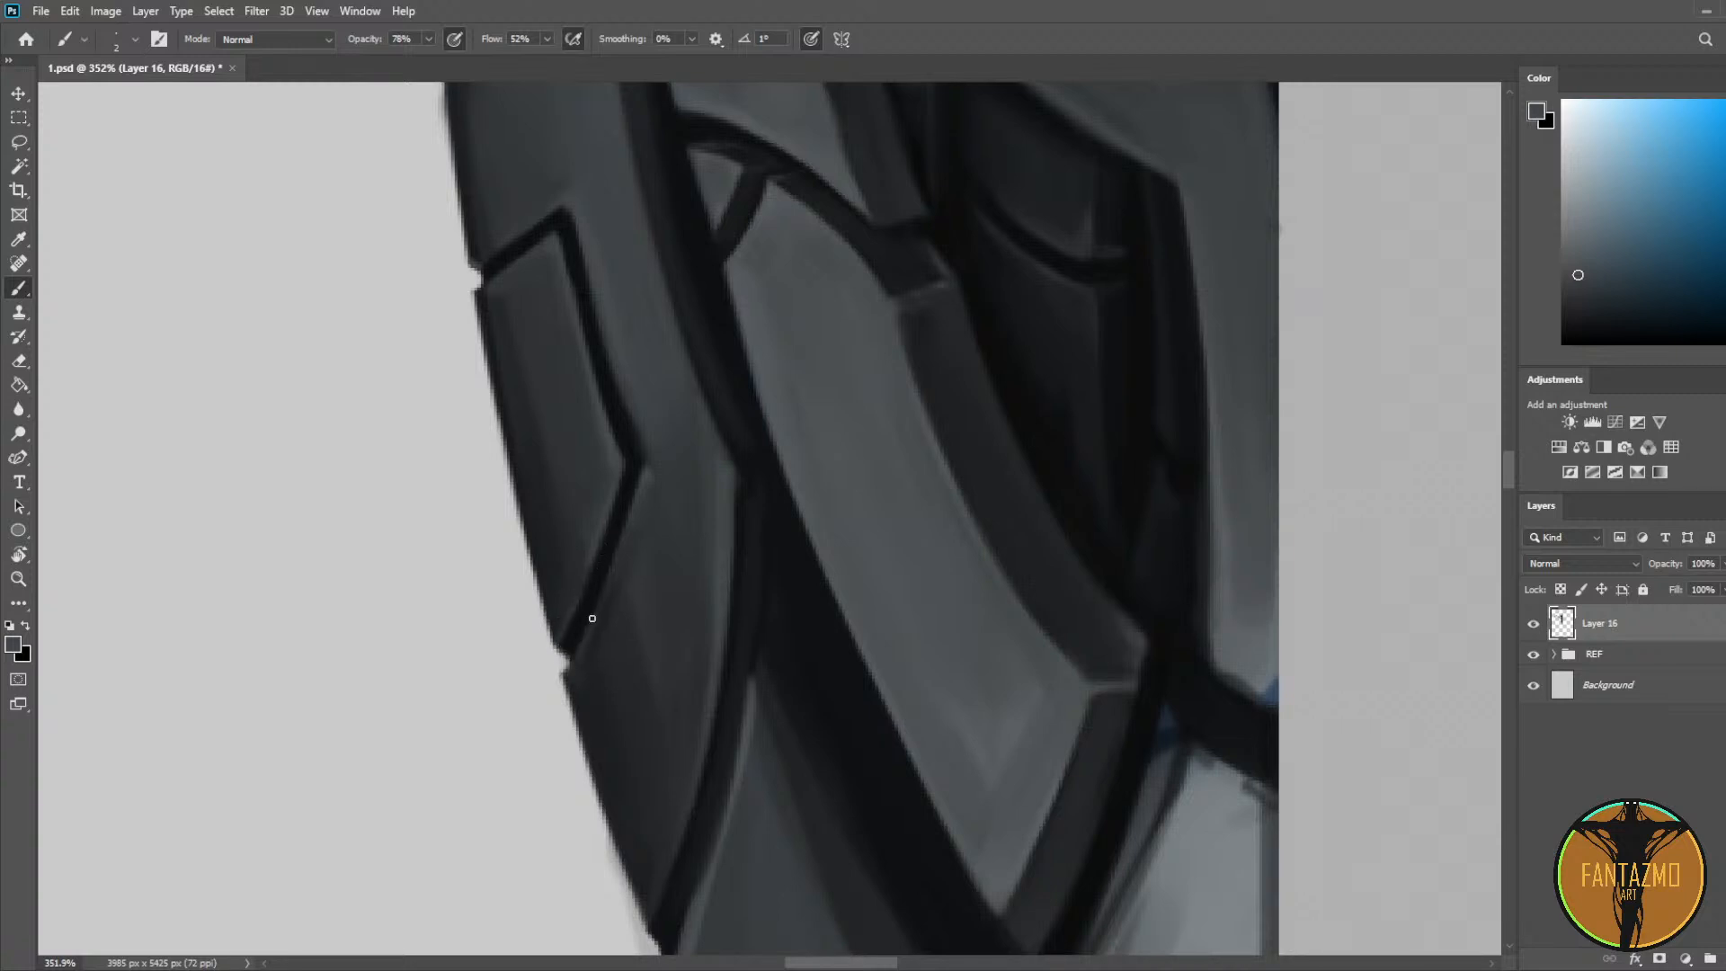
{"action": "left_click", "coordinate": [576, 669], "text": "alt"}
Step: Blend the plate surface beside the panel's long side with sampled greys, using a slightly larger brush
{"action": "left_click", "coordinate": [604, 236], "text": "alt"}
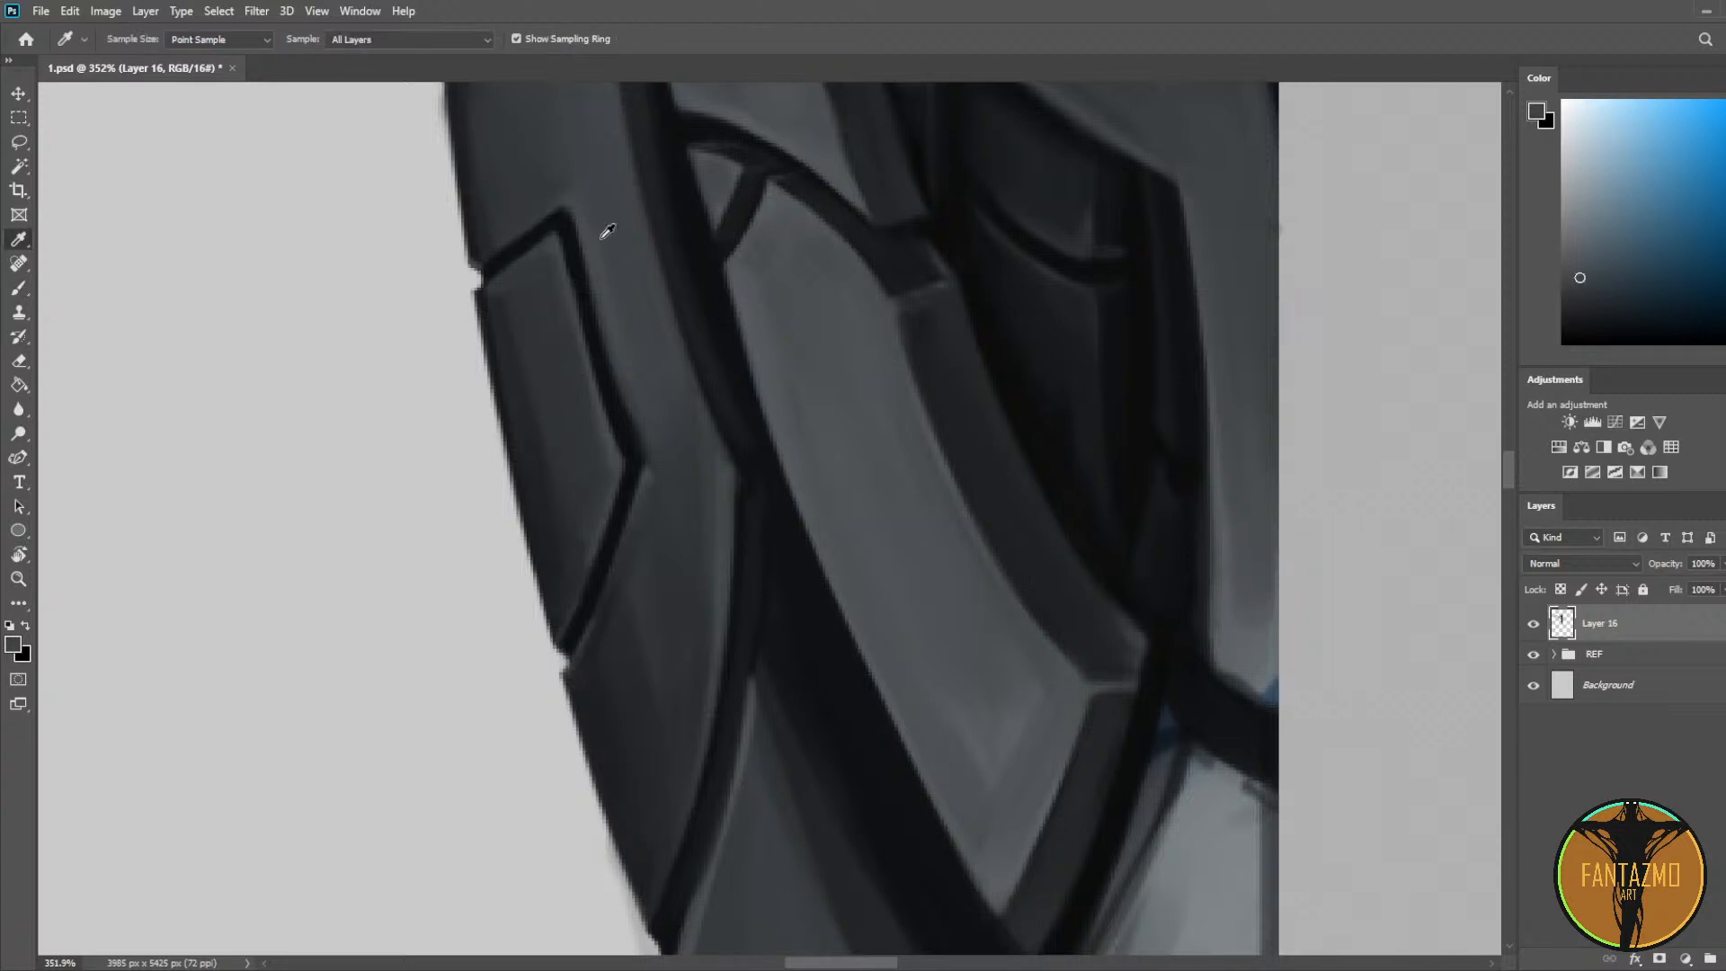
{"action": "left_click", "coordinate": [611, 374], "text": "alt"}
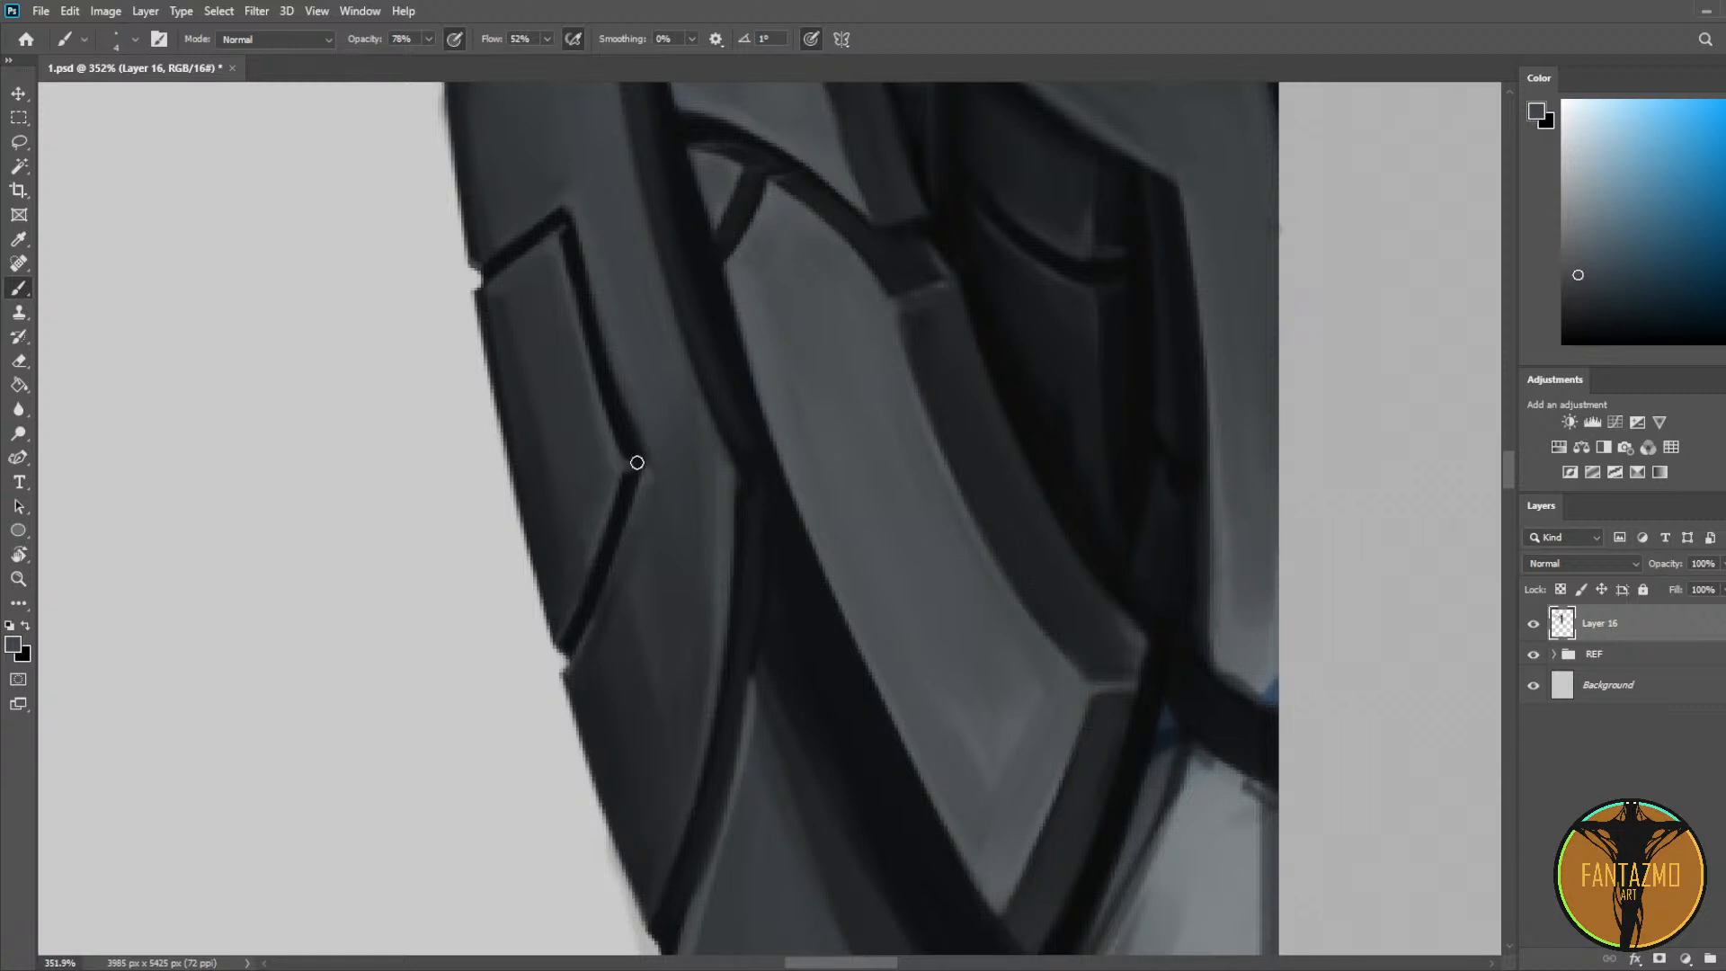
{"action": "key", "text": "bracketright"}
{"action": "key", "text": "bracketright"}
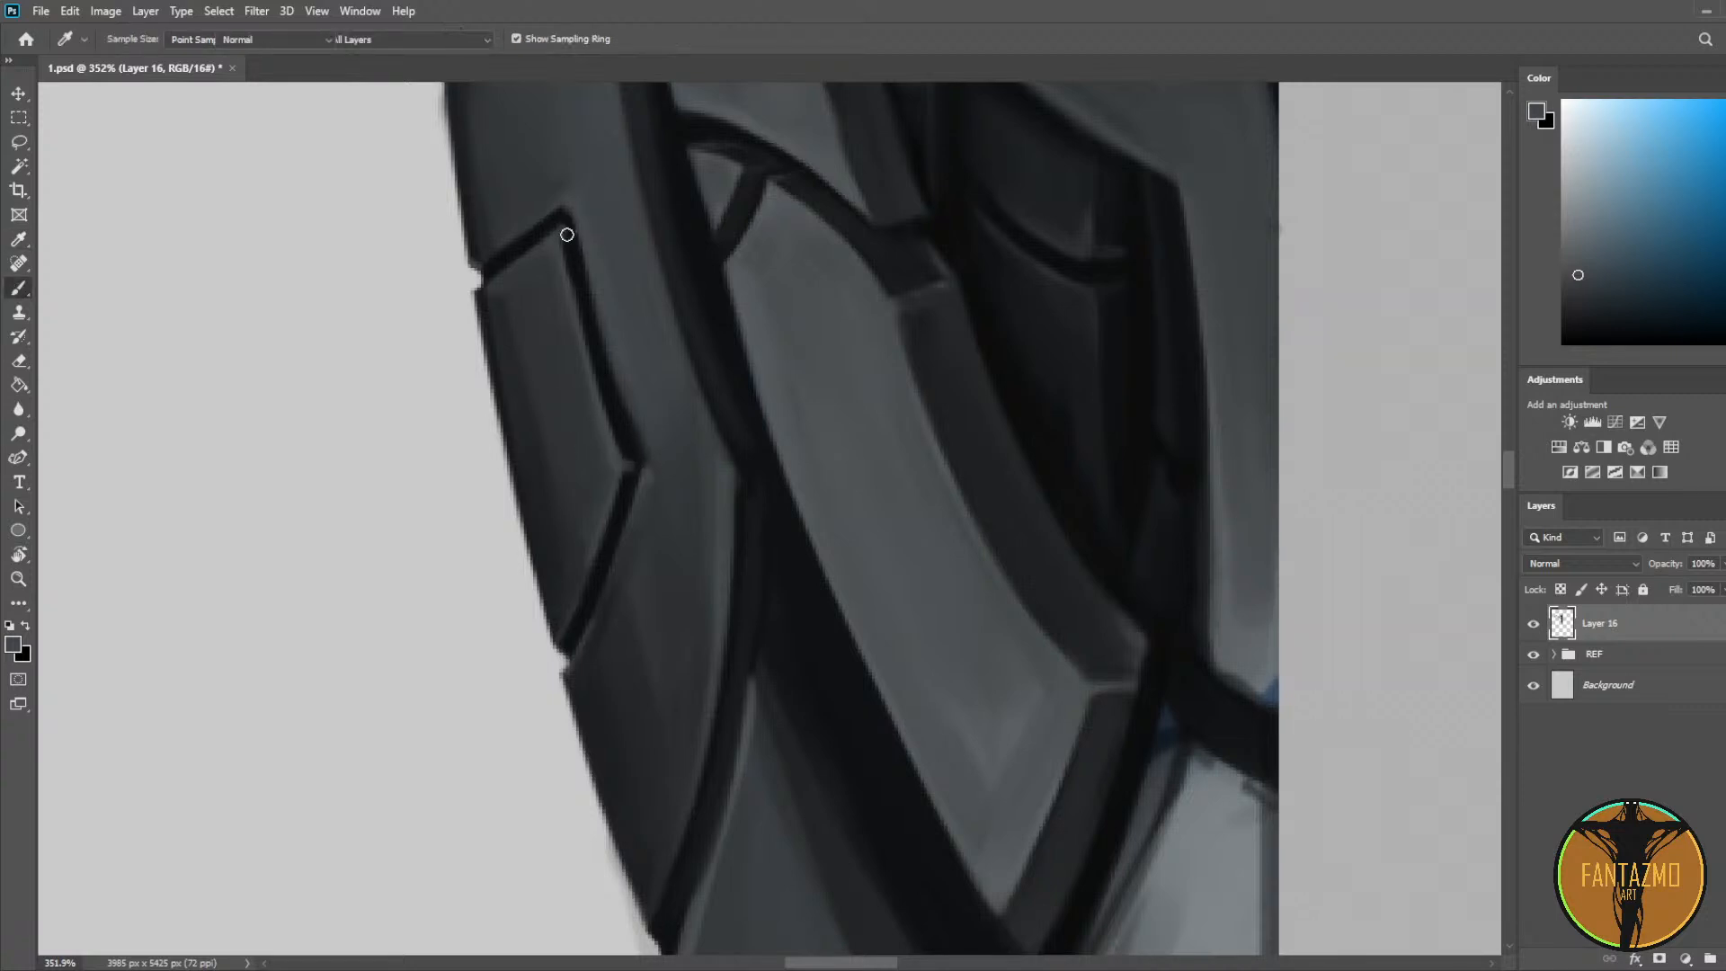
Step: Darken the panel's seam corners with the line's sampled tone, then flip the canvas horizontally and clean the lower silhouette notch with the Eraser
{"action": "left_click", "coordinate": [568, 229], "text": "alt"}
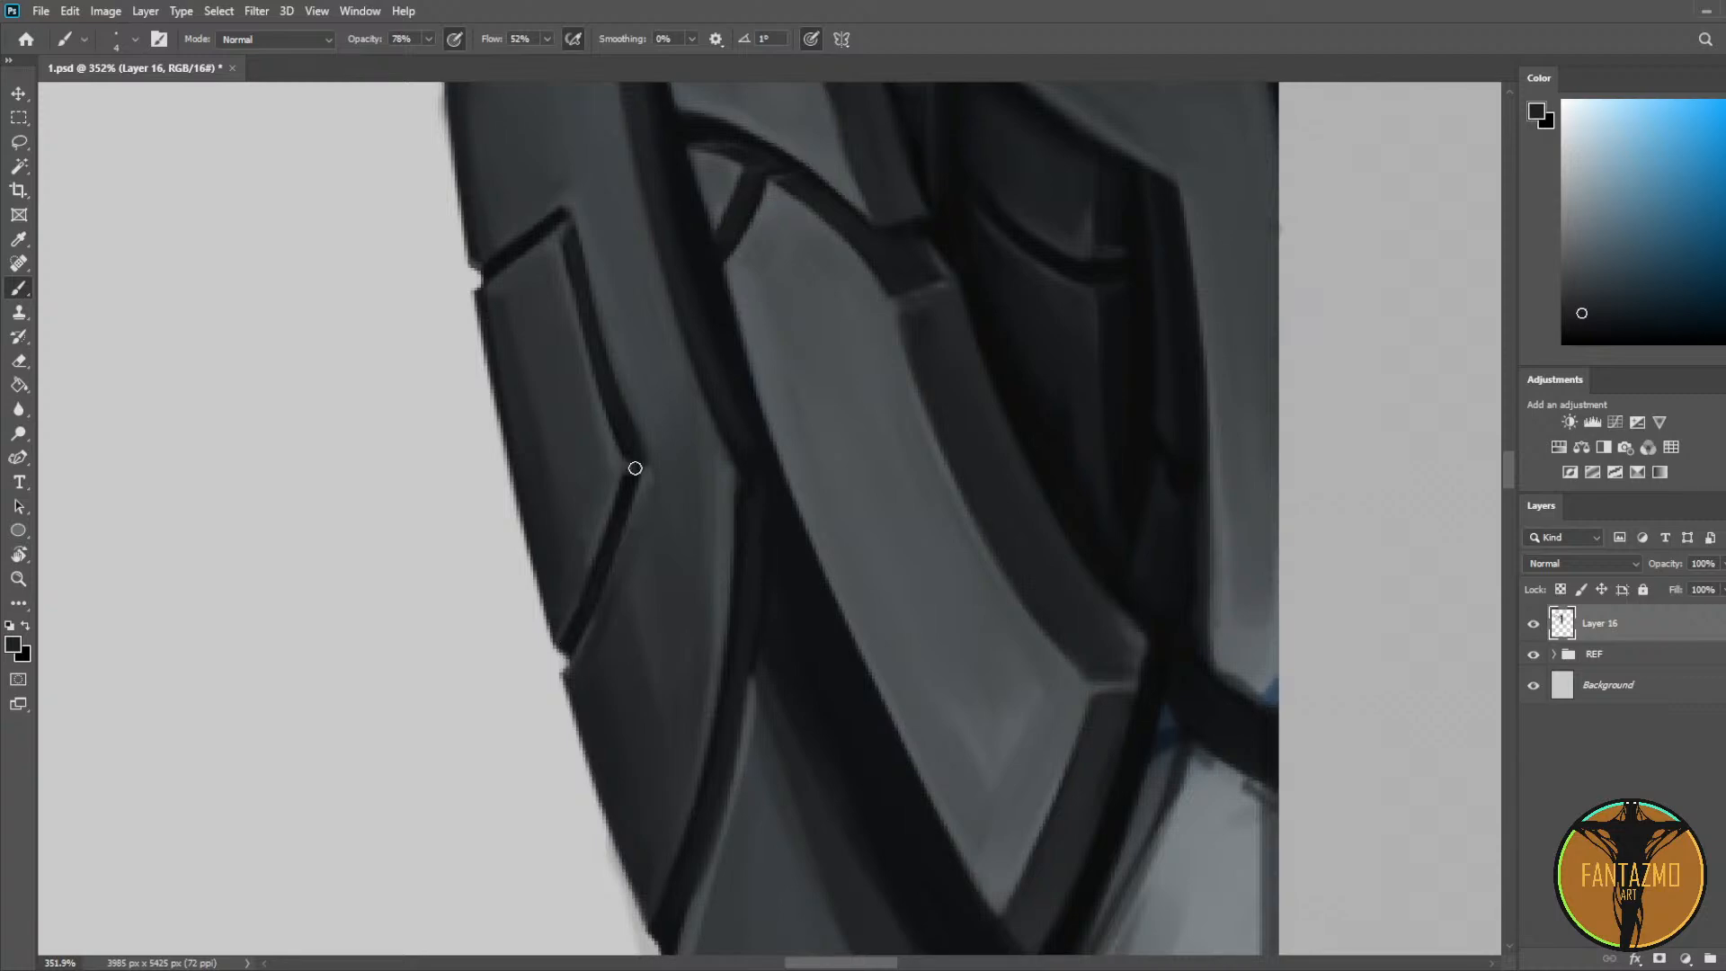
{"action": "scroll", "coordinate": [663, 432], "scroll_direction": "down", "scroll_amount": 5}
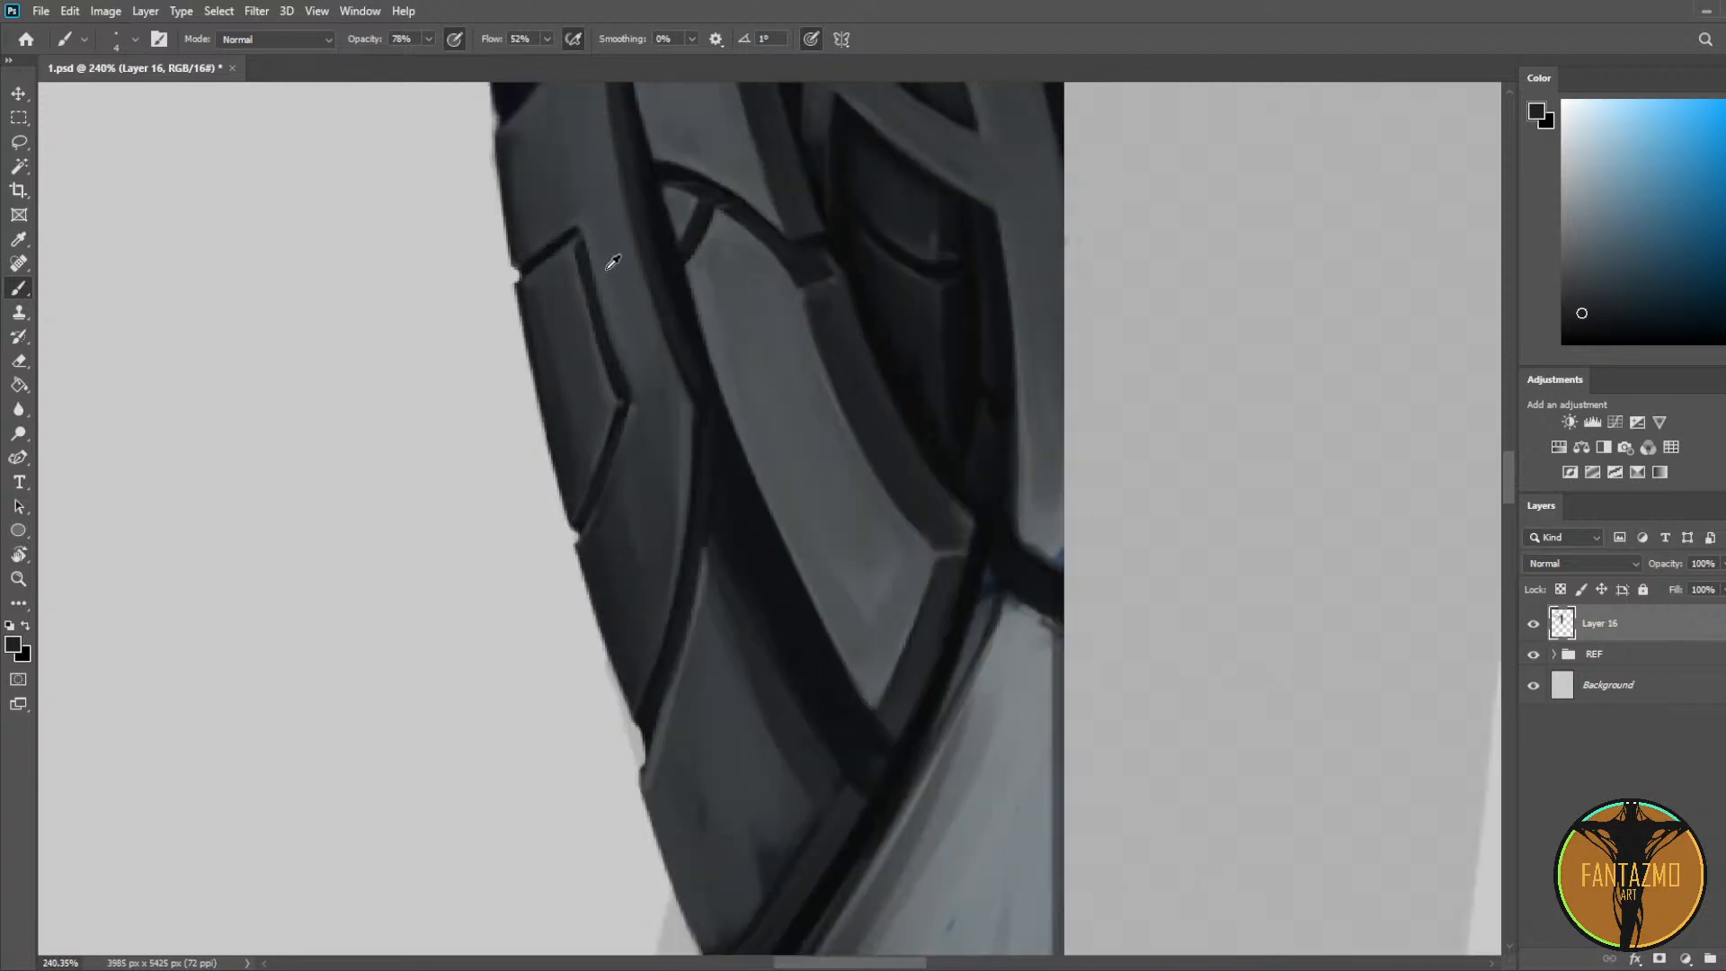
{"action": "scroll", "coordinate": [863, 267], "scroll_direction": "up", "scroll_amount": 5}
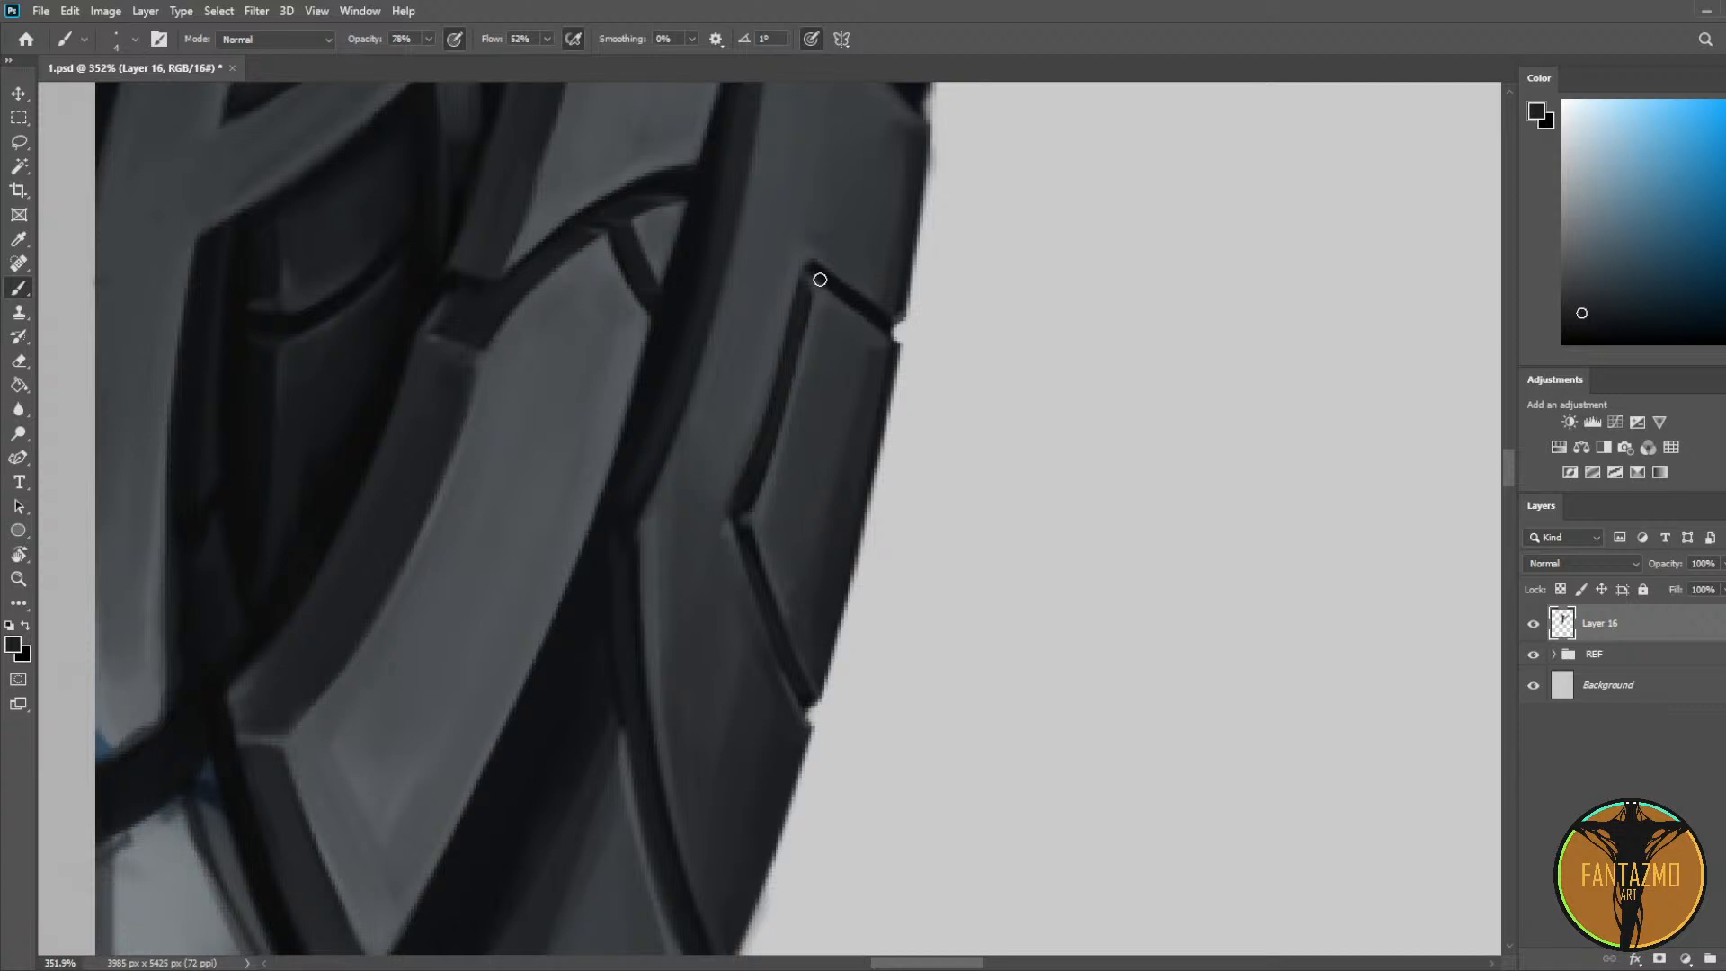
{"action": "key", "text": "e"}
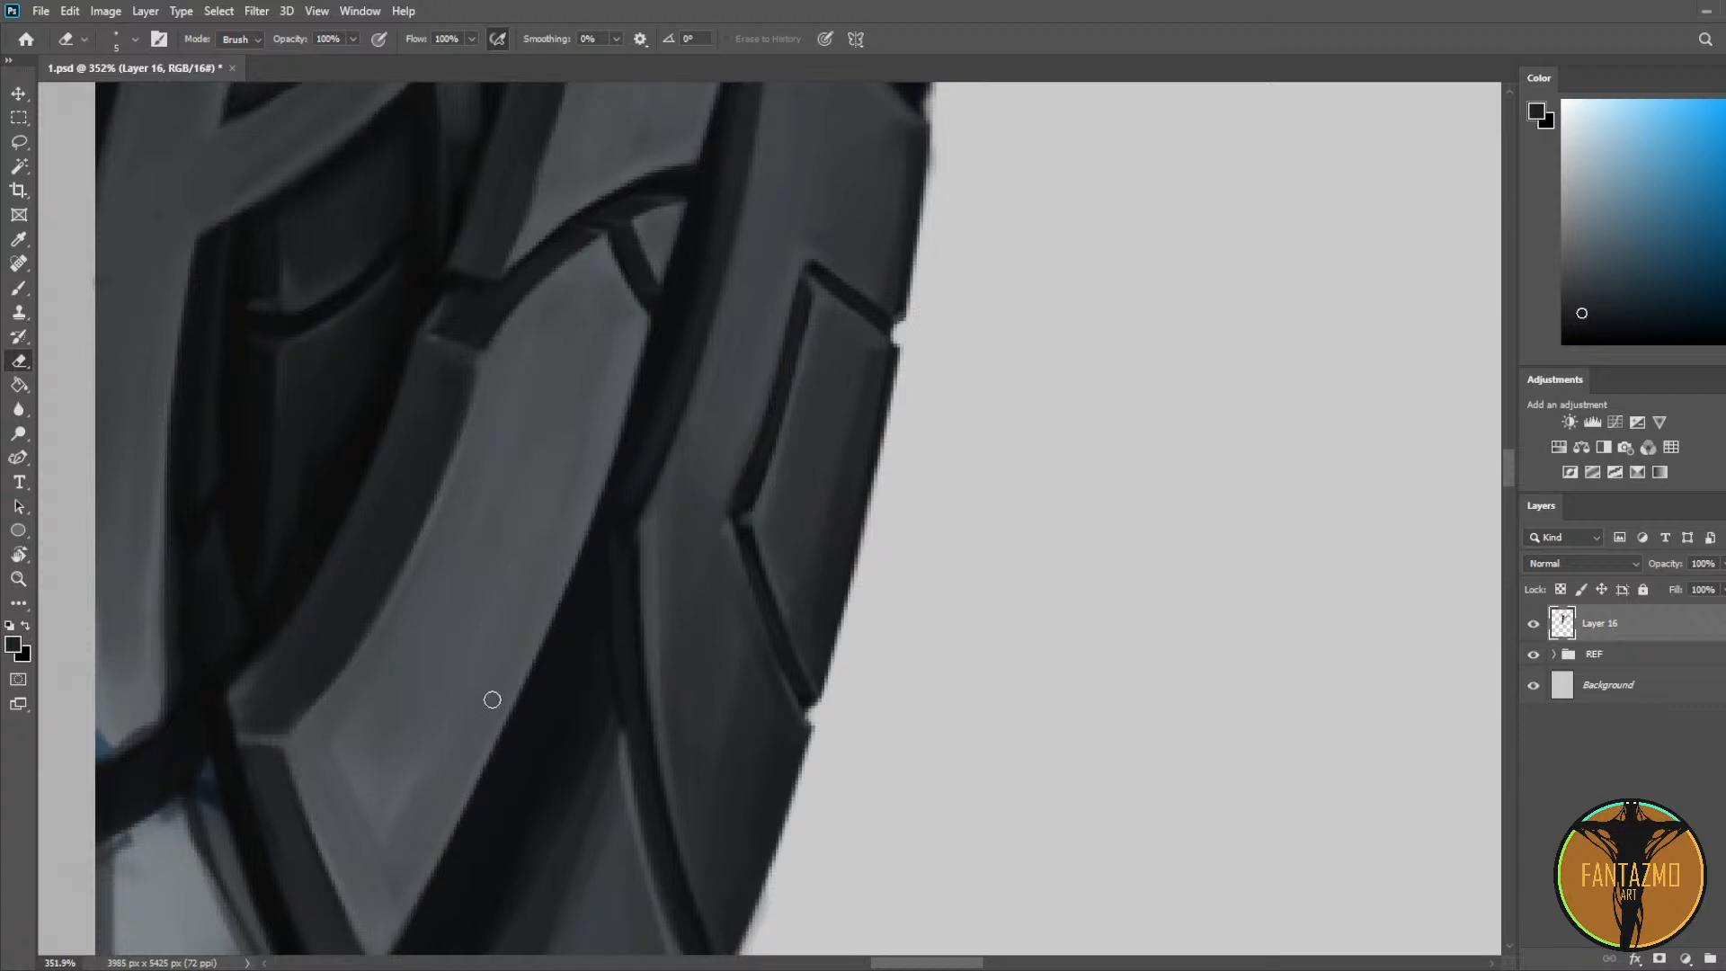
{"action": "left_click_drag", "start_coordinate": [817, 712], "coordinate": [824, 731]}
{"action": "scroll", "coordinate": [879, 508], "scroll_direction": "up", "scroll_amount": 2}
Step: Smooth the plate along the outside of the panel's long side and middle corner with greys sampled beside the line
{"action": "key", "text": "i"}
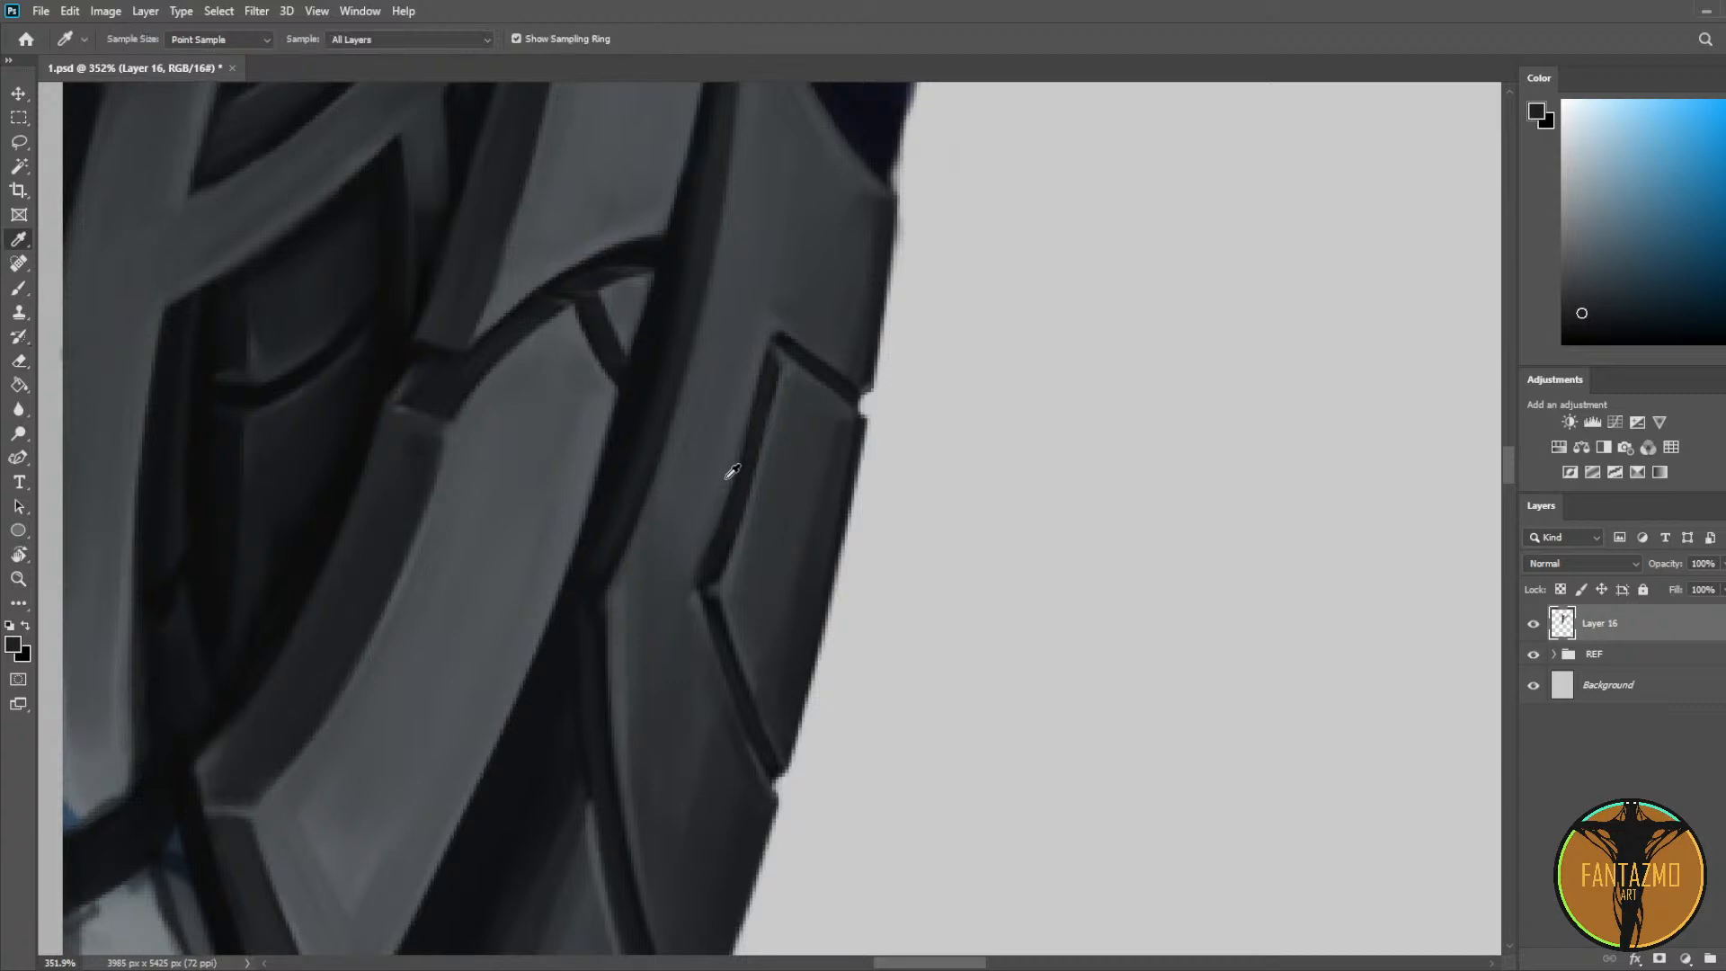
{"action": "left_click", "coordinate": [727, 477], "text": "alt"}
{"action": "left_click_drag", "start_coordinate": [725, 485], "coordinate": [690, 591]}
{"action": "left_click", "coordinate": [697, 596], "text": "alt"}
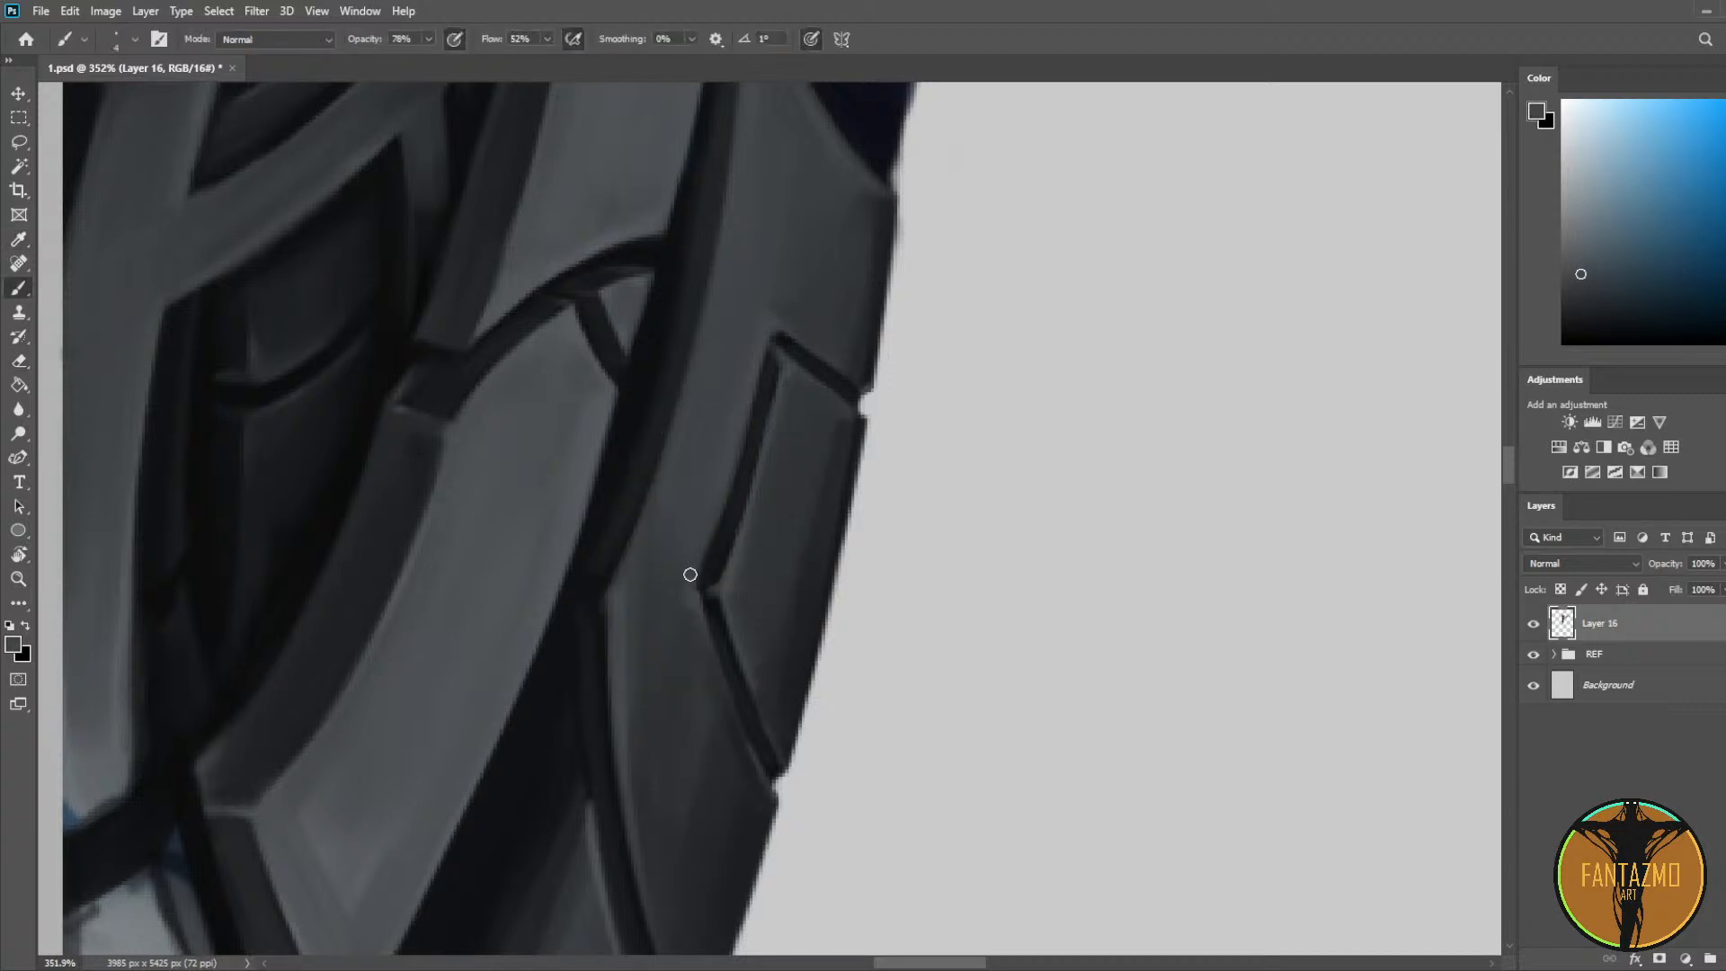
{"action": "mouse_move", "coordinate": [736, 439]}
{"action": "left_mouse_down"}
{"action": "mouse_move", "coordinate": [688, 588]}
{"action": "mouse_move", "coordinate": [697, 531]}
{"action": "mouse_move", "coordinate": [697, 647]}
{"action": "left_mouse_up"}
{"action": "left_click", "coordinate": [735, 440], "text": "alt"}
{"action": "left_click", "coordinate": [778, 341], "text": "alt"}
Step: Save the document
{"action": "scroll", "coordinate": [809, 393], "scroll_direction": "down", "scroll_amount": 3, "text": "alt"}
{"action": "scroll", "coordinate": [809, 393], "scroll_direction": "down", "scroll_amount": 7, "text": "alt"}
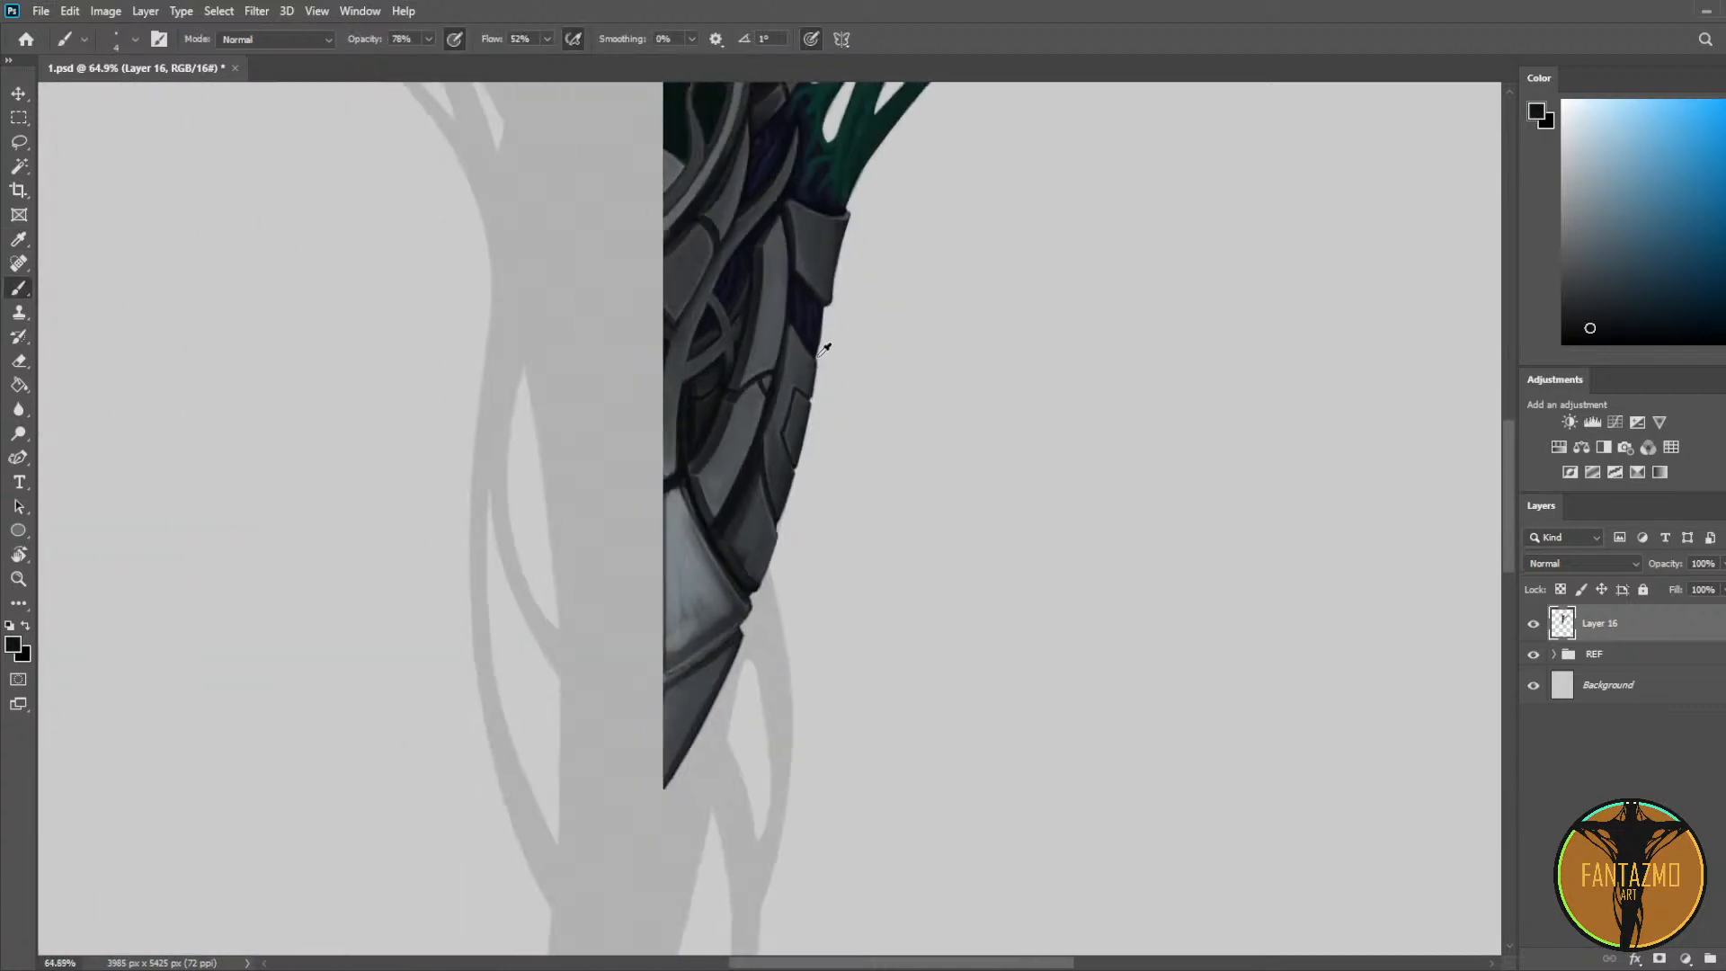
{"action": "key", "text": "ctrl+s"}
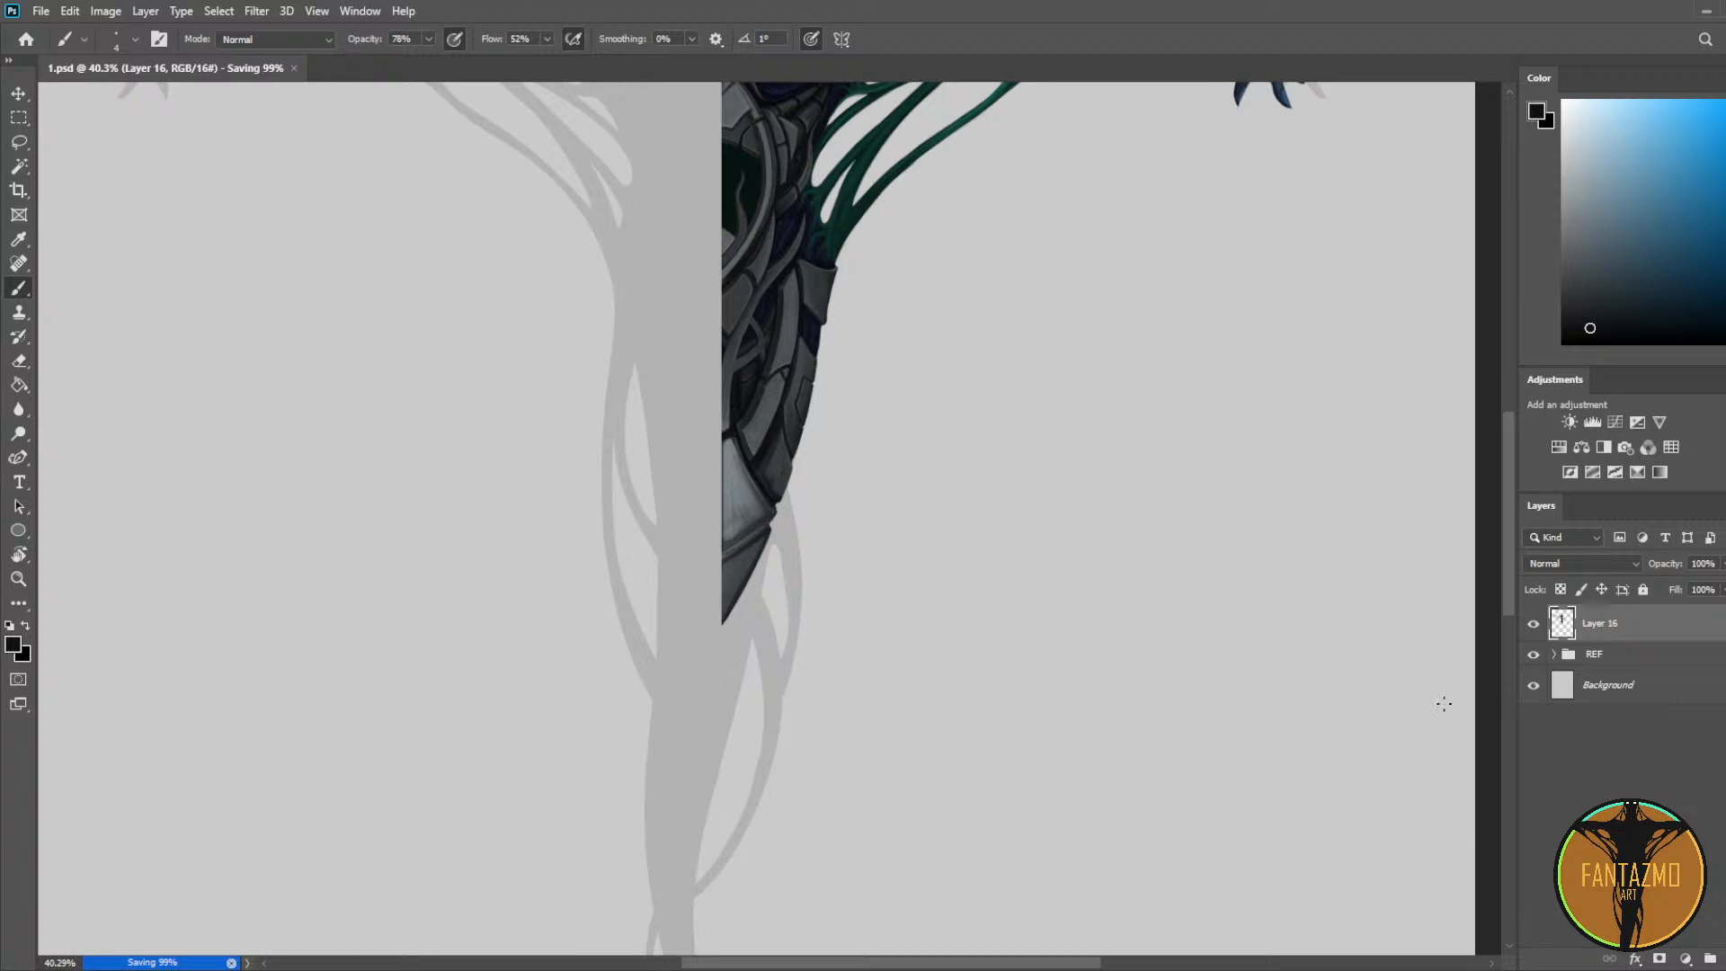
Step: Flip the canvas horizontally and add a new empty layer above the merged armour layer
{"action": "key", "text": "ctrl+shift+h"}
{"action": "key", "text": "ctrl+shift+alt+n"}
{"action": "scroll", "coordinate": [794, 477], "scroll_direction": "up", "scroll_amount": 7, "text": "alt"}
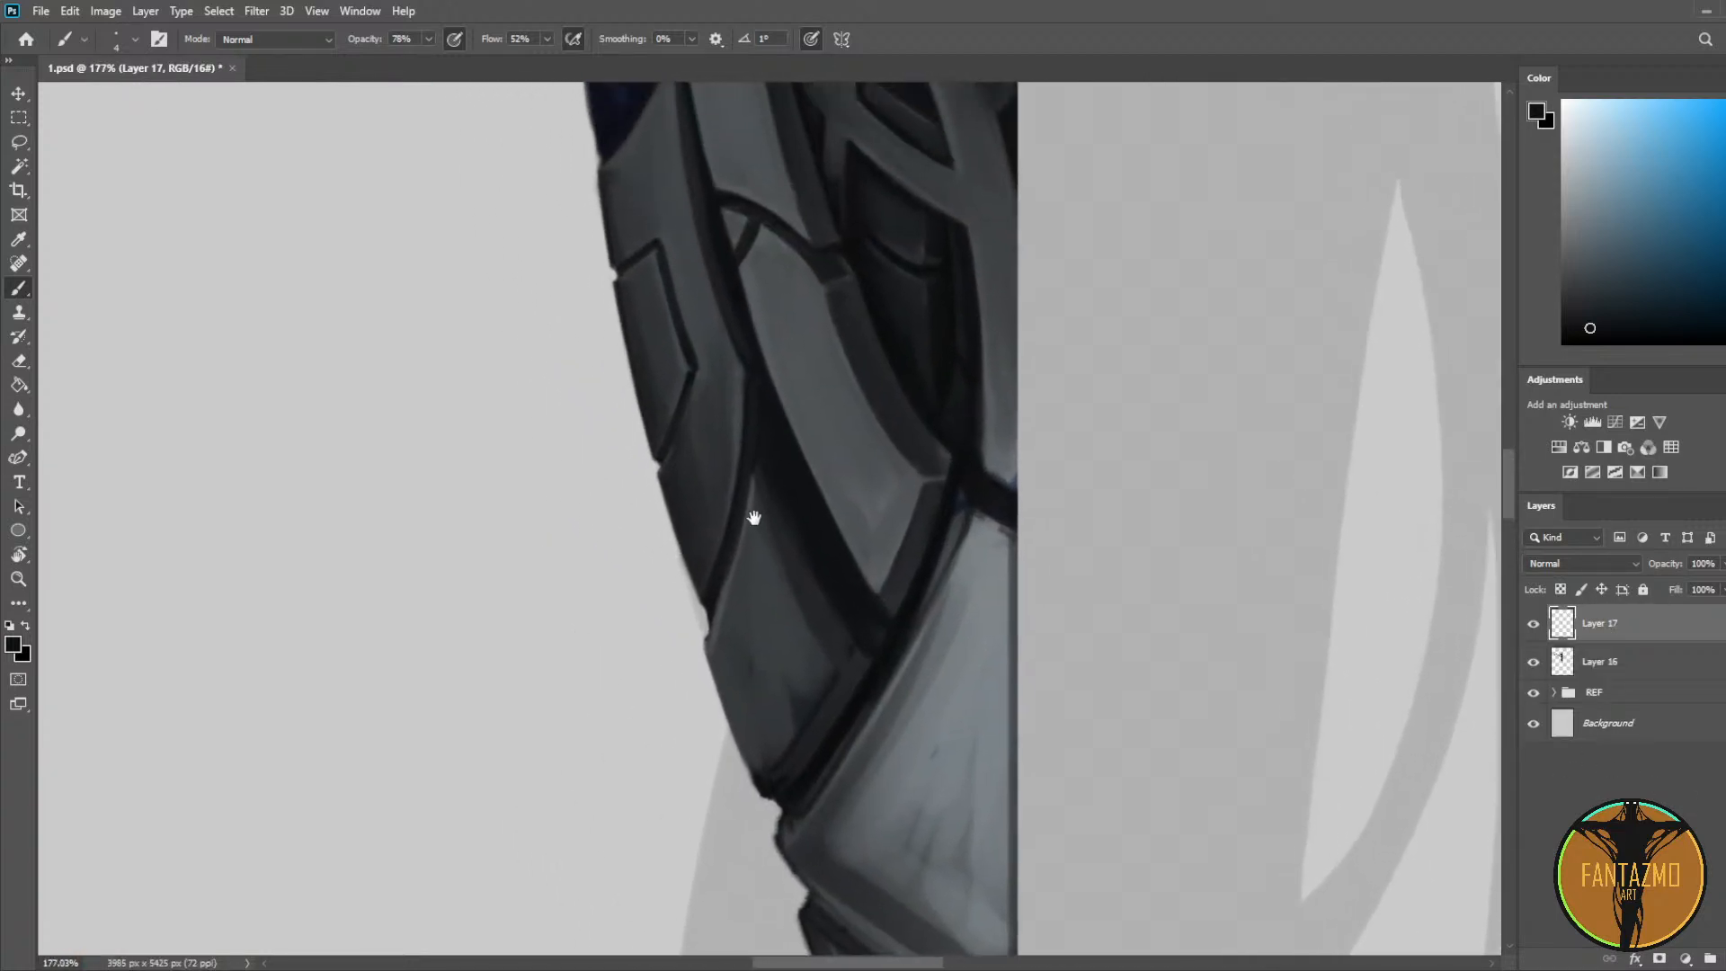
{"action": "left_click_drag", "start_coordinate": [753, 518], "coordinate": [612, 585]}
Step: Paint the gap below the outer plate with dark blue sampled from the upper recess, and erase the spill past the silhouette
{"action": "left_click", "coordinate": [615, 144], "text": "alt"}
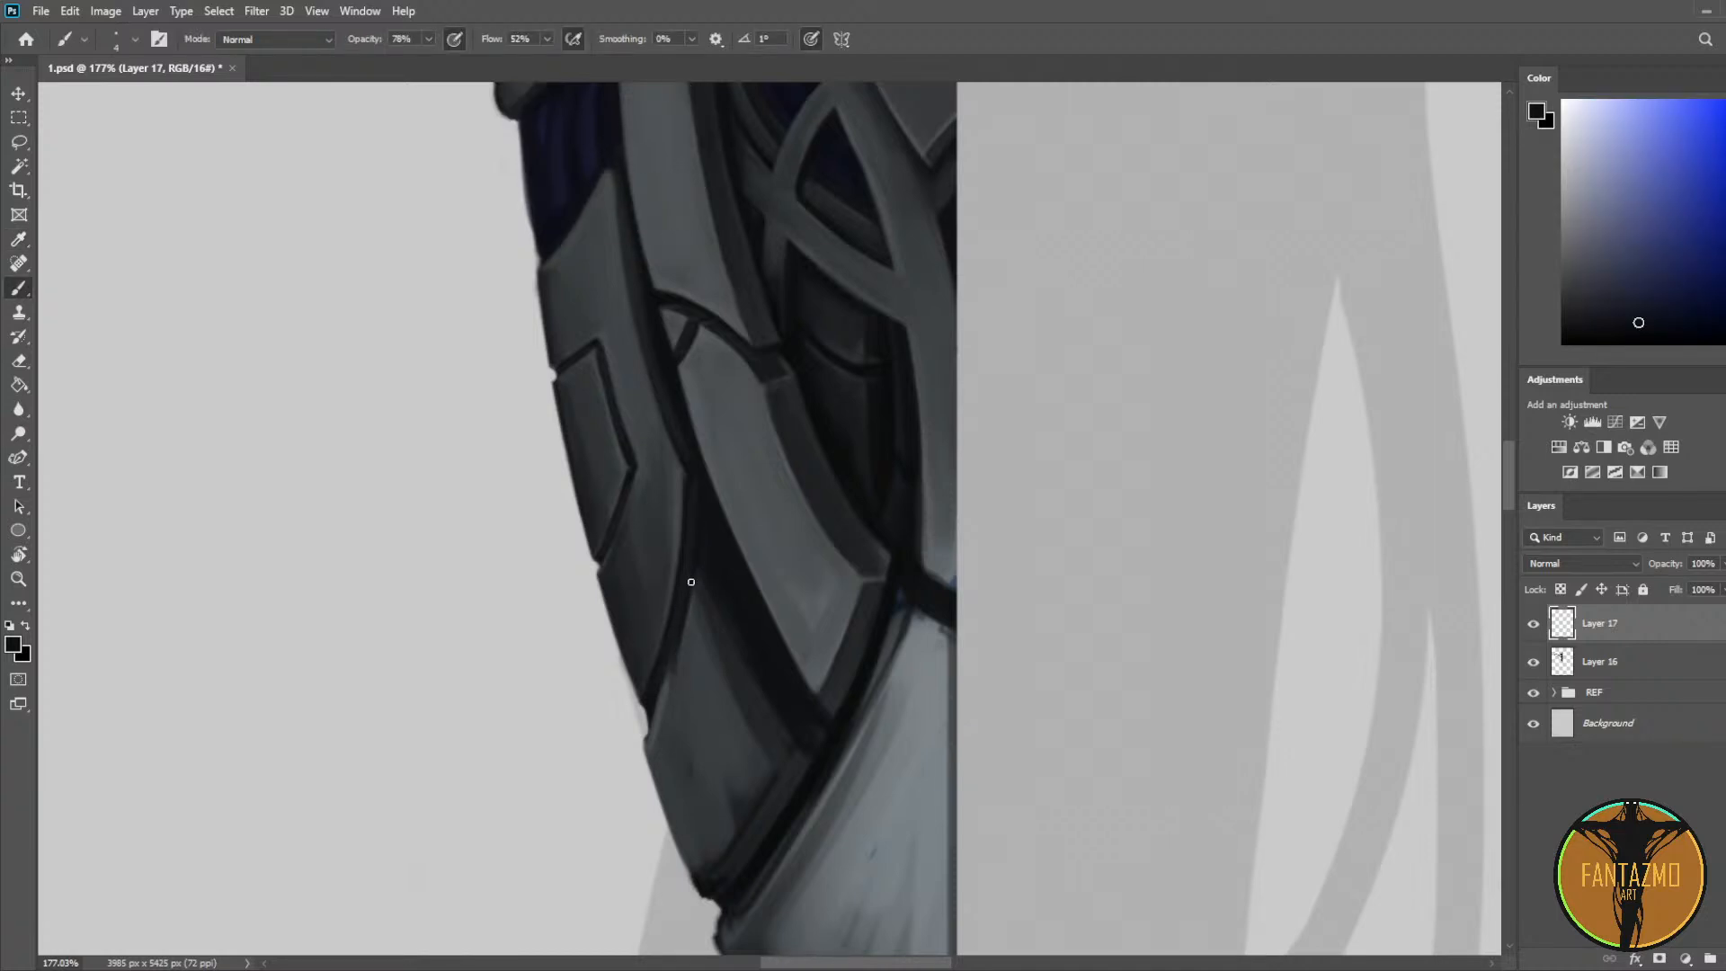
{"action": "key", "text": "i"}
{"action": "left_click", "coordinate": [612, 141]}
{"action": "key", "text": "b"}
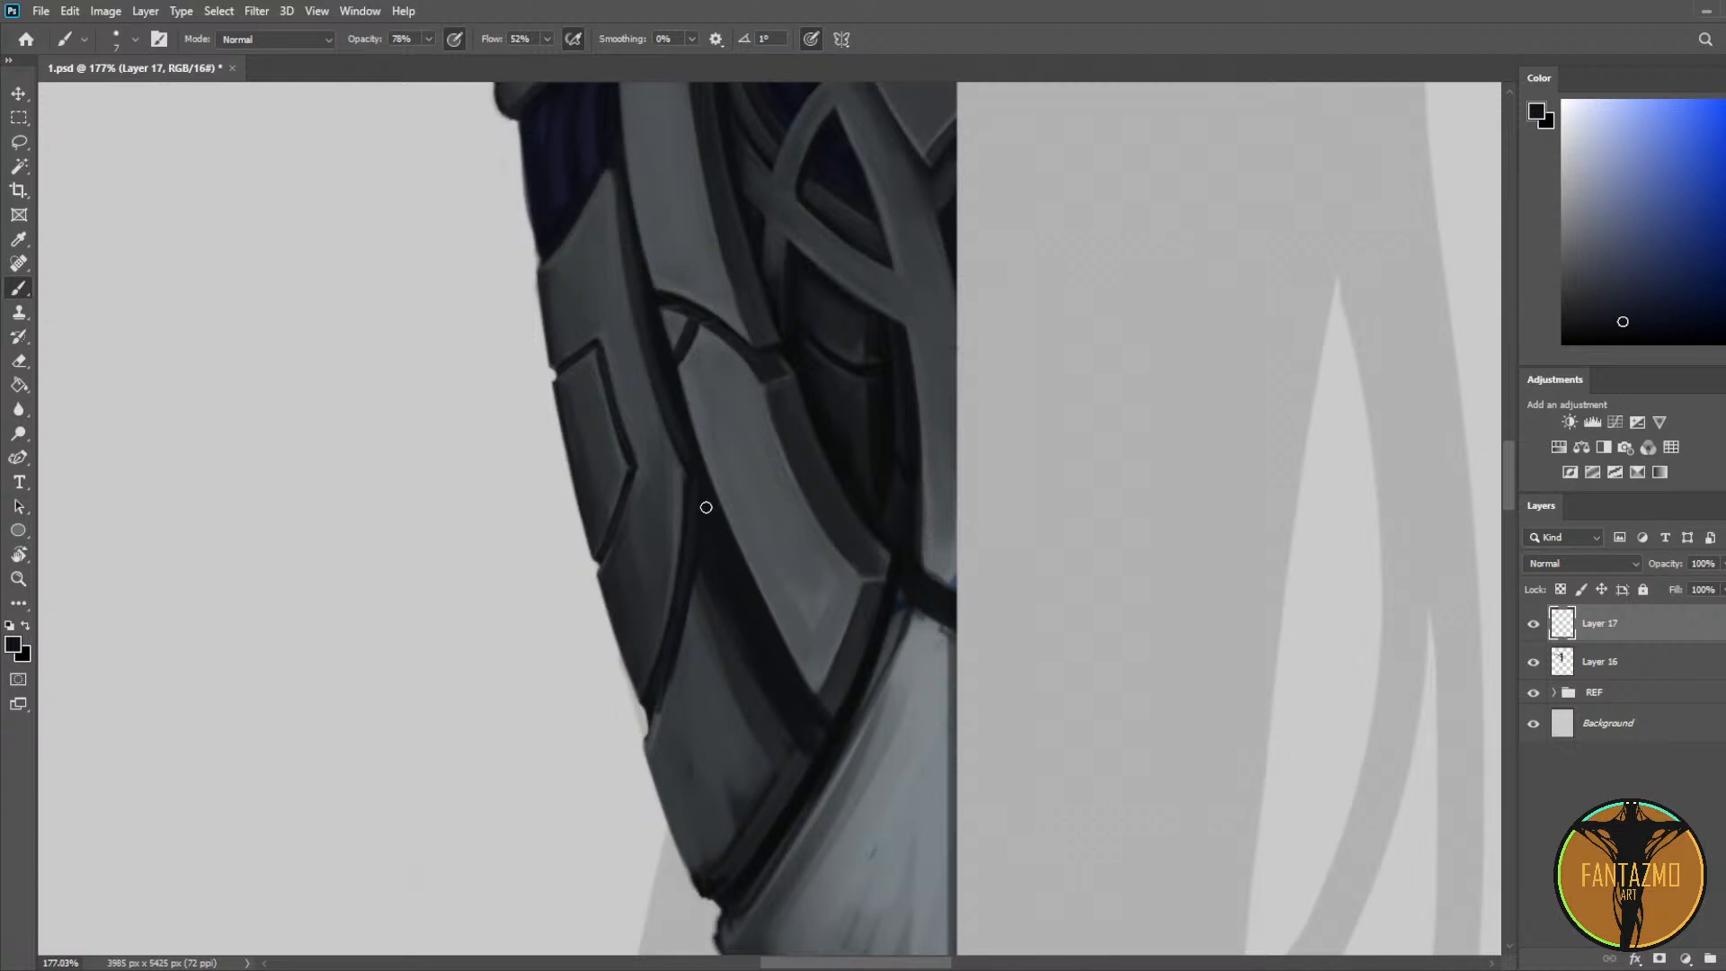
{"action": "key", "text": "i"}
{"action": "left_click", "coordinate": [575, 223]}
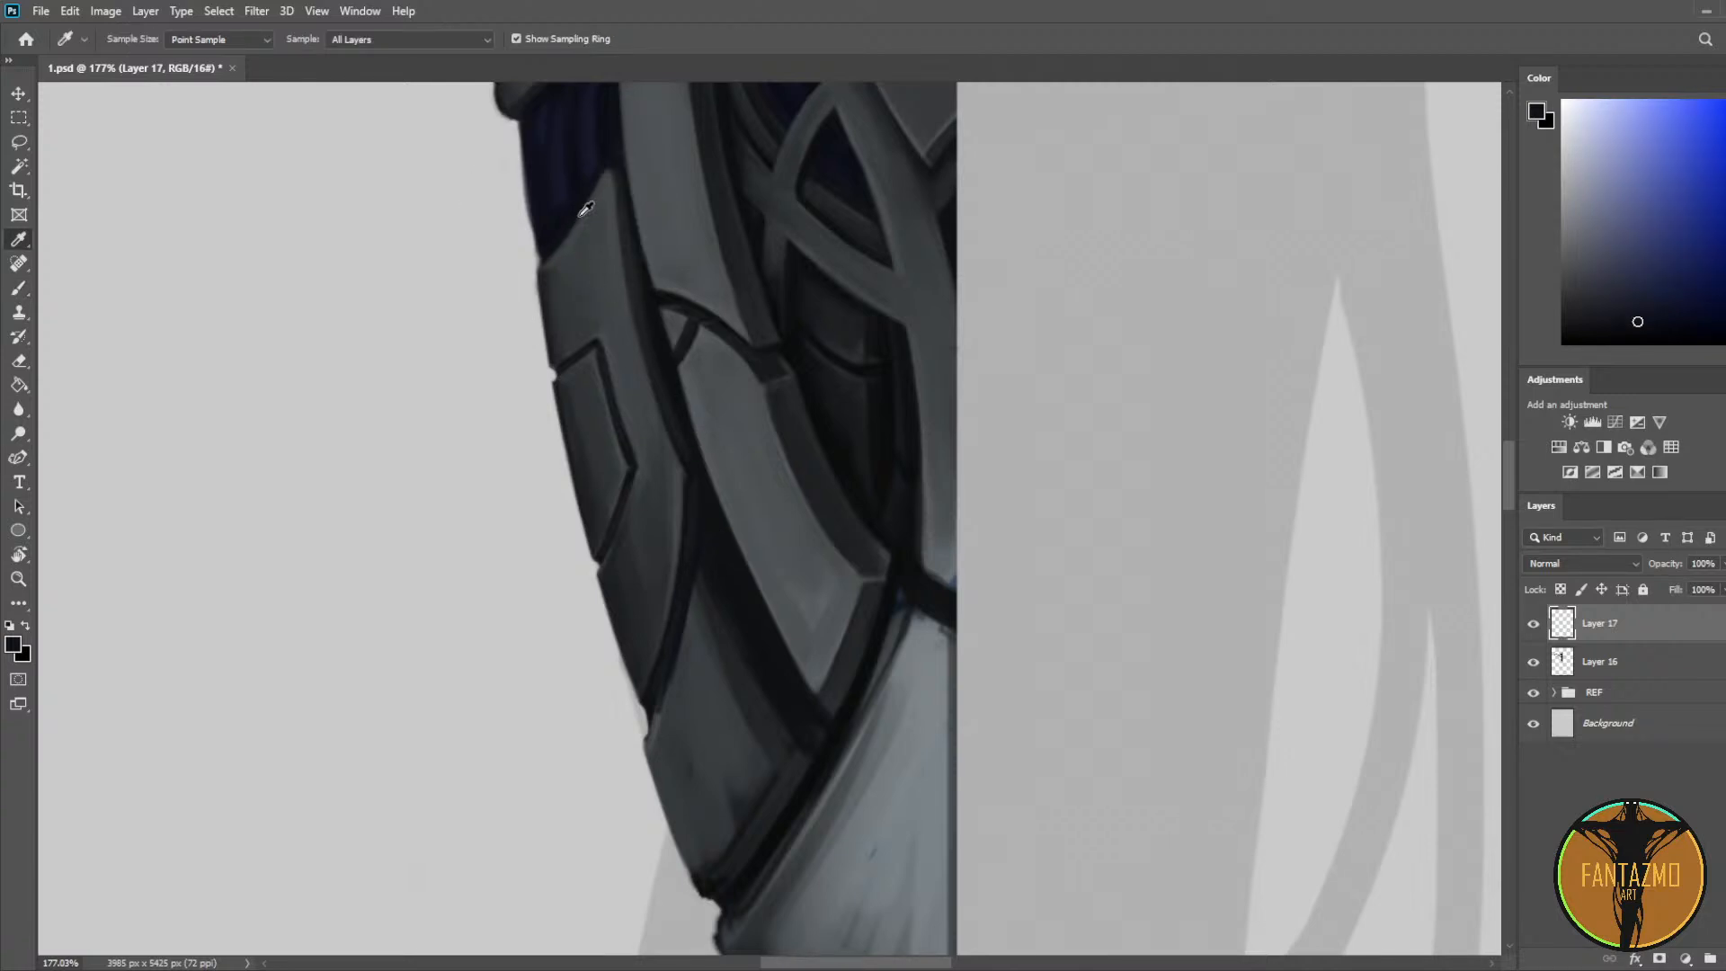
{"action": "key", "text": "b"}
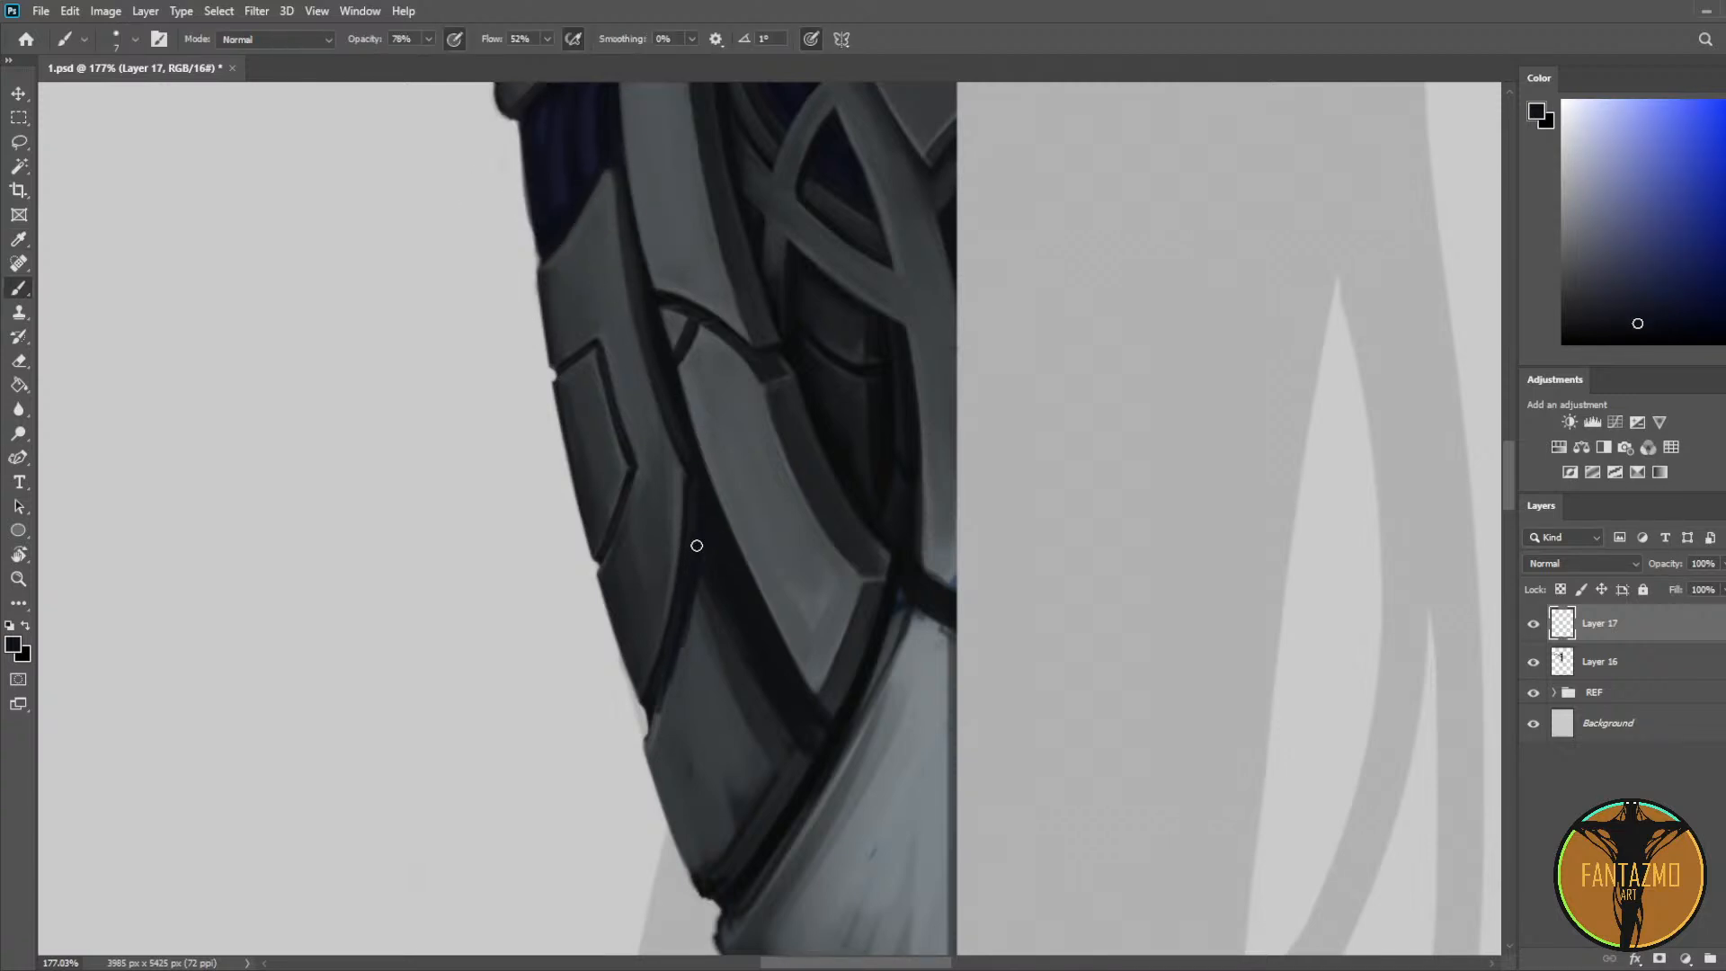
{"action": "left_click_drag", "start_coordinate": [690, 581], "coordinate": [644, 716]}
{"action": "key", "text": "e"}
{"action": "left_click_drag", "start_coordinate": [632, 720], "coordinate": [638, 729]}
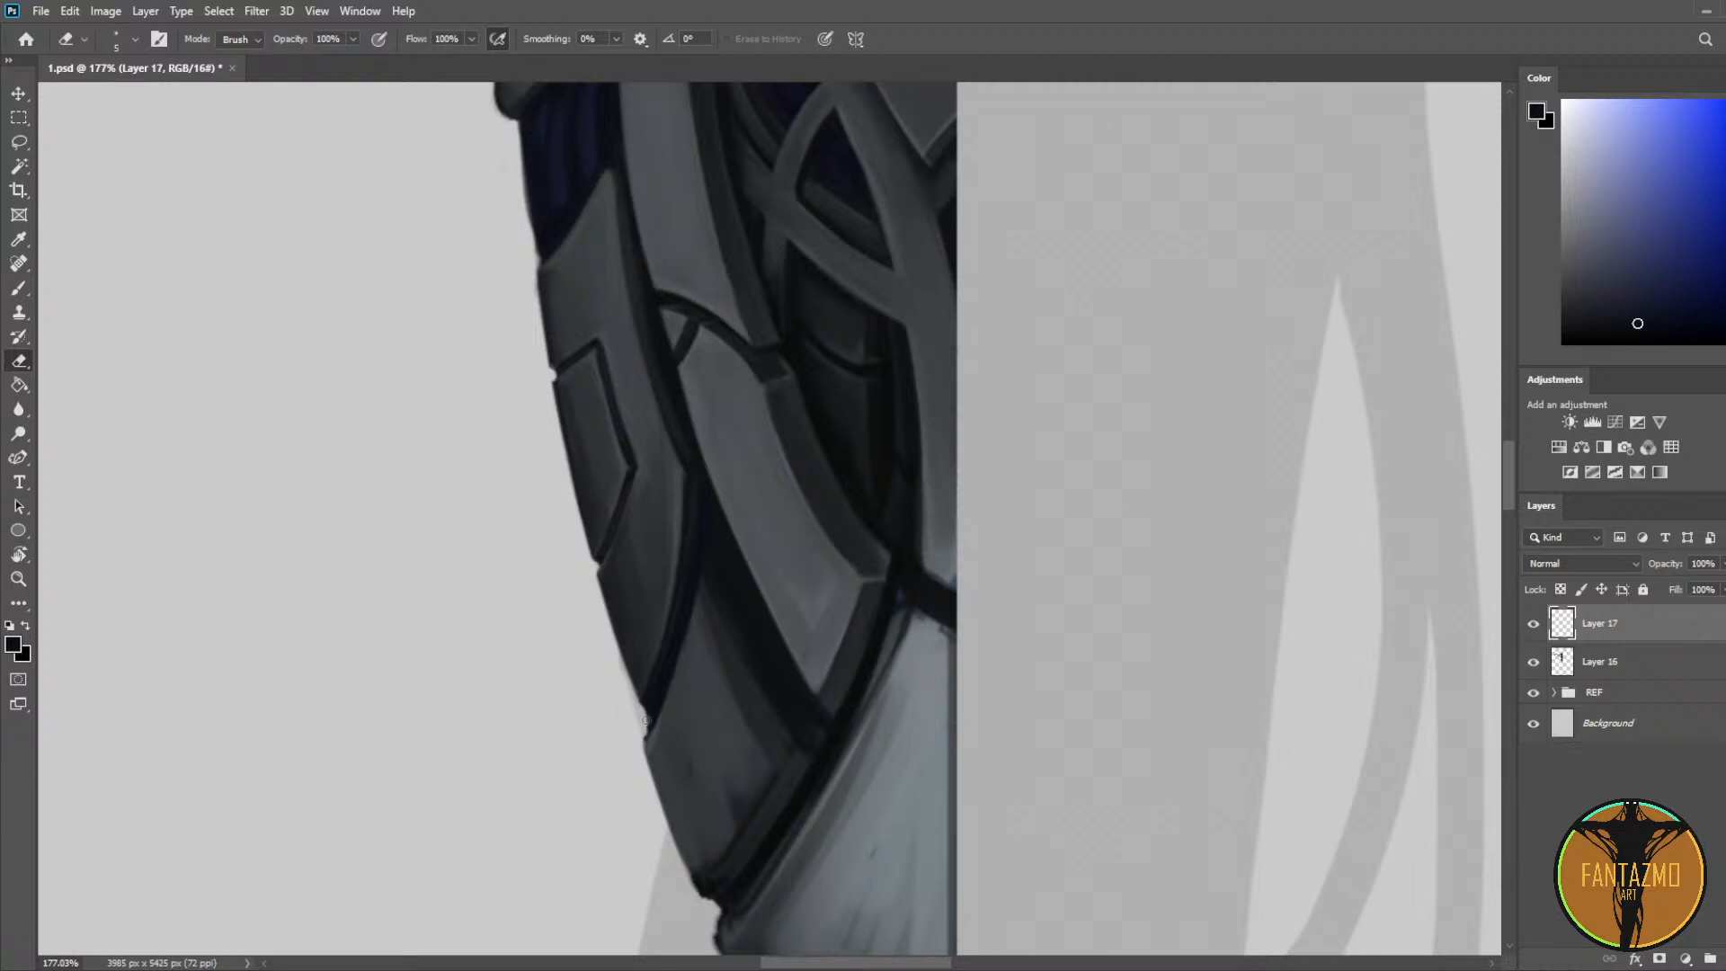
Step: Paint the gap between the inner plate and the lower diamond-shaped plate with dark blue sampled from the adjoining recess
{"action": "scroll", "coordinate": [632, 708], "scroll_direction": "down", "scroll_amount": 6}
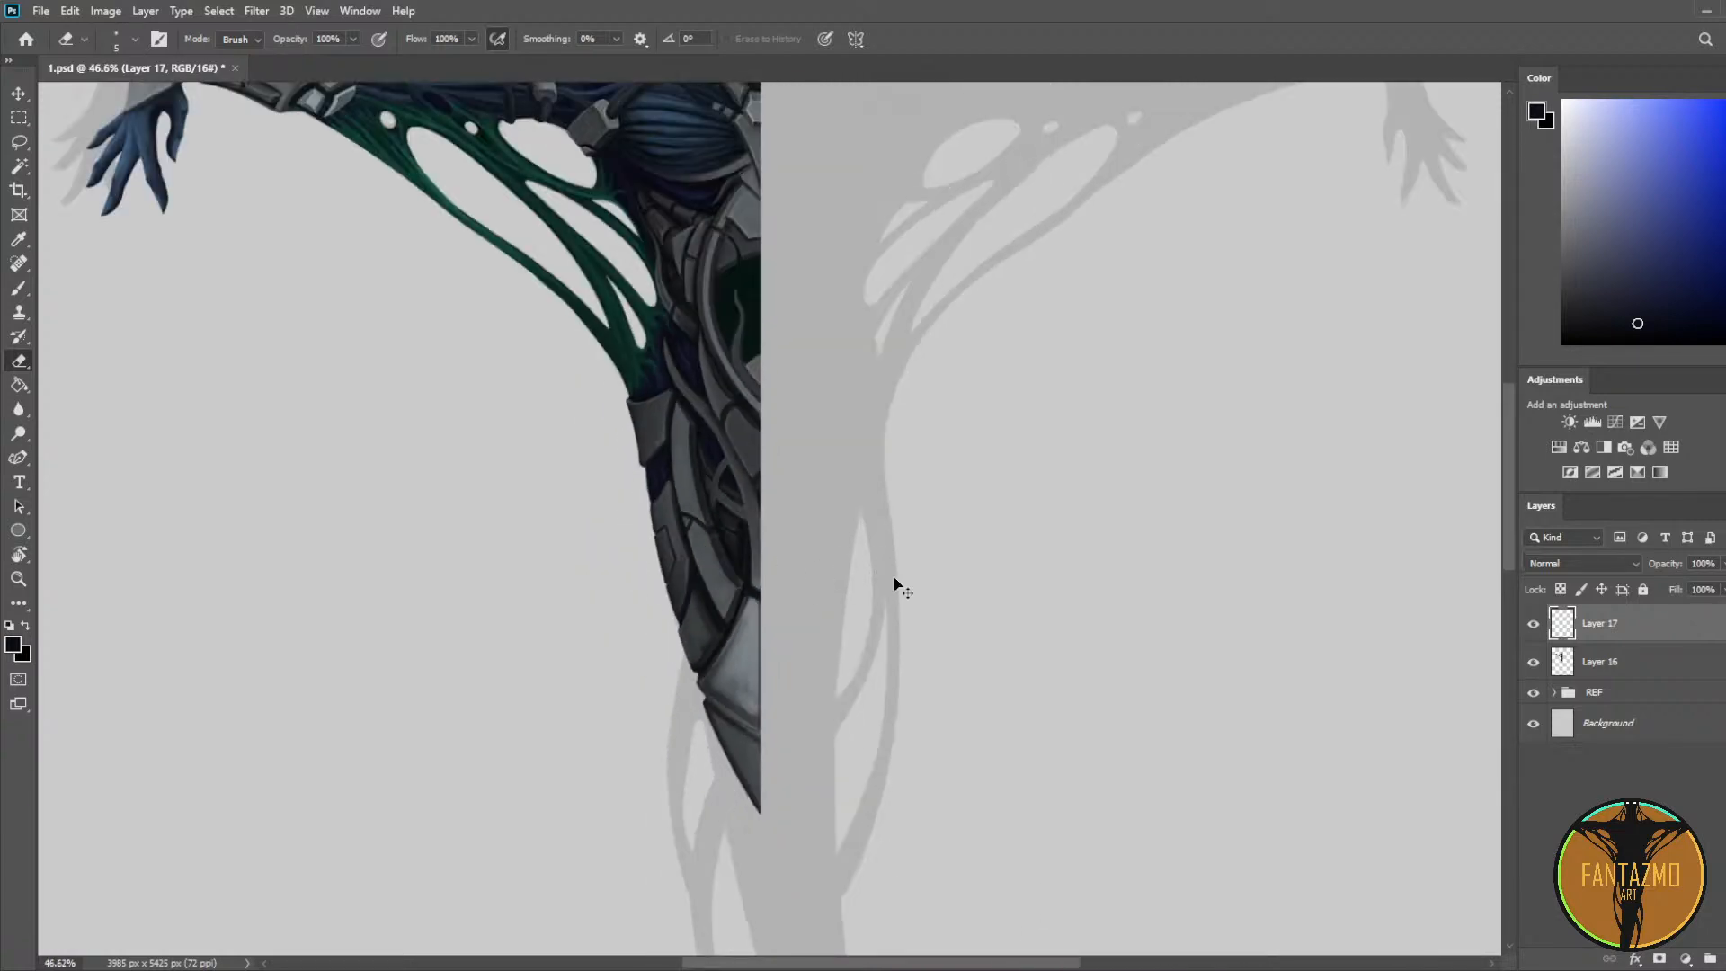
{"action": "scroll", "coordinate": [895, 585], "scroll_direction": "up", "scroll_amount": 6}
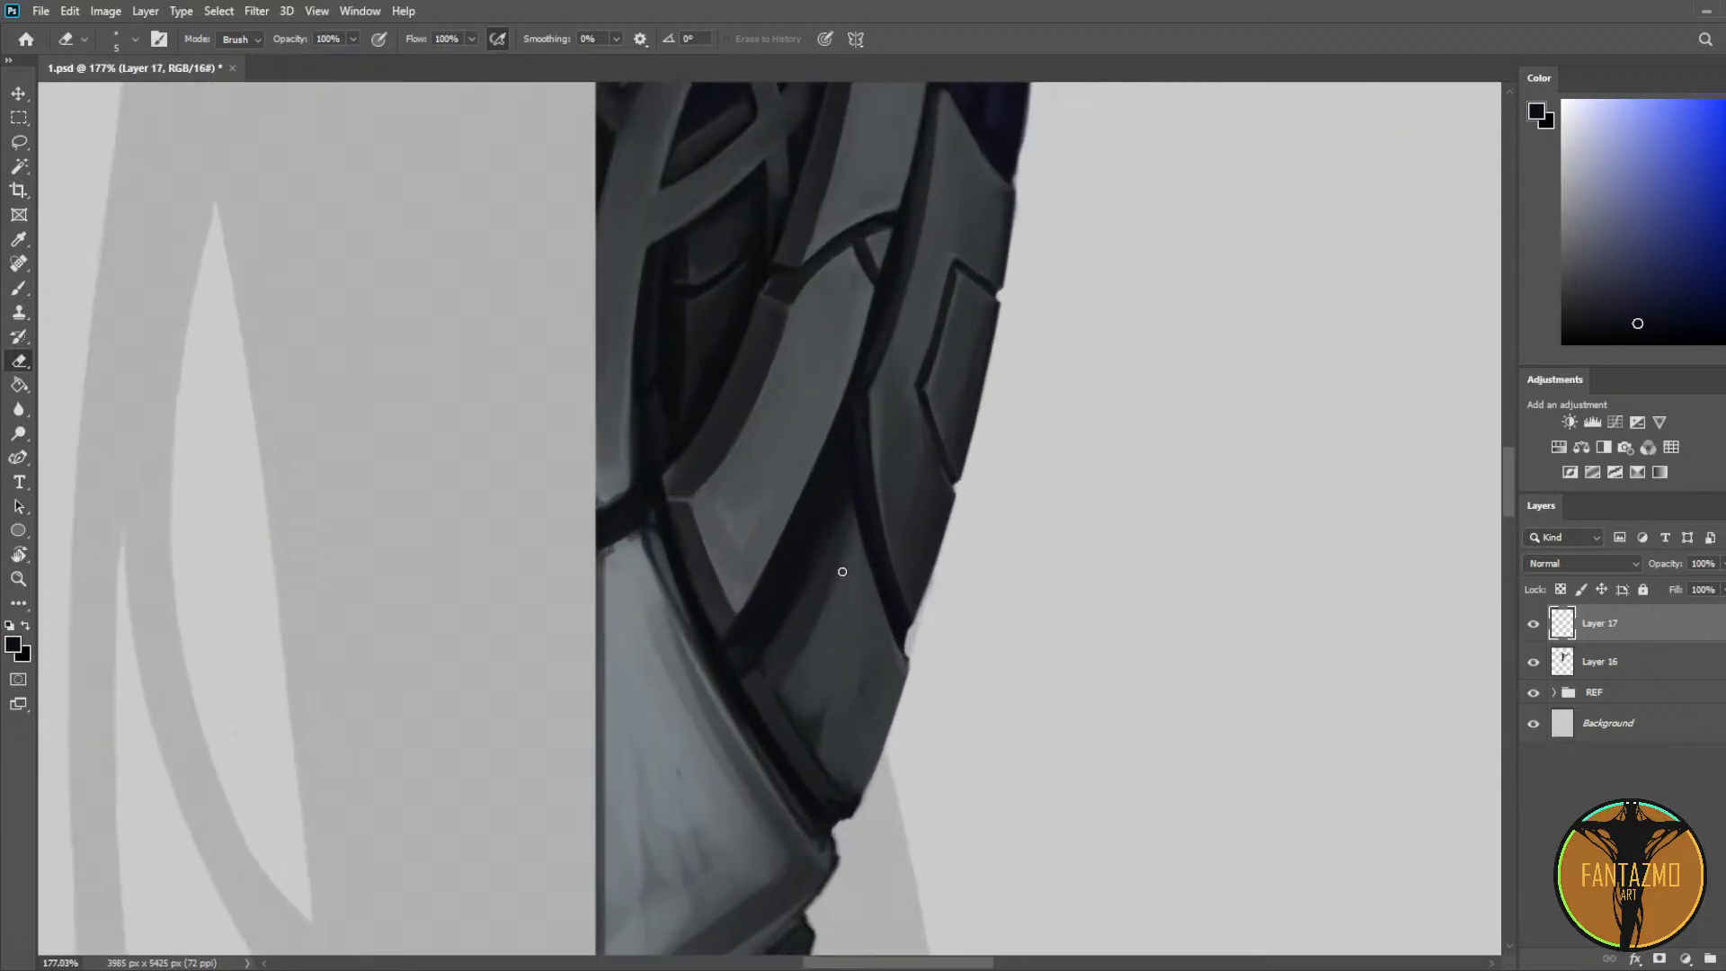
{"action": "key", "text": "i"}
{"action": "left_click", "coordinate": [850, 431]}
{"action": "key", "text": "b"}
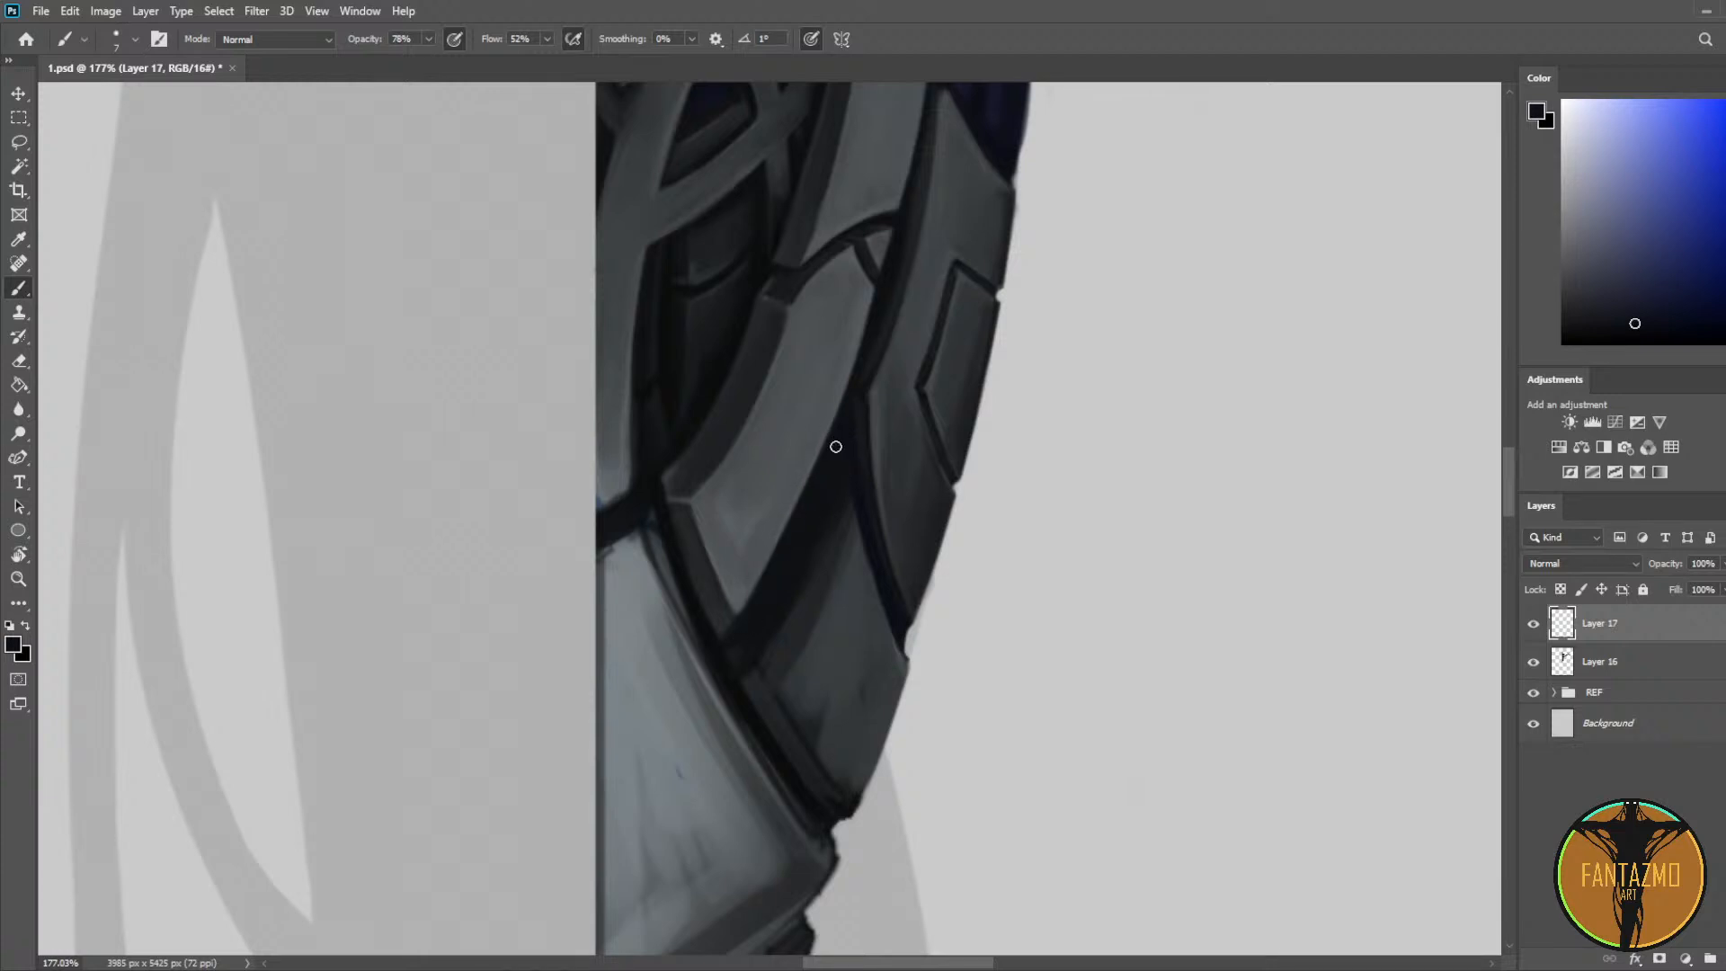
{"action": "key", "text": "ctrl+shift+h"}
{"action": "key", "text": "ctrl+shift+h"}
{"action": "key", "text": "i"}
{"action": "left_click", "coordinate": [814, 589], "text": "alt"}
{"action": "left_click_drag", "start_coordinate": [842, 499], "coordinate": [779, 615]}
{"action": "key", "text": "ctrl+z"}
{"action": "left_click", "coordinate": [790, 596], "text": "alt"}
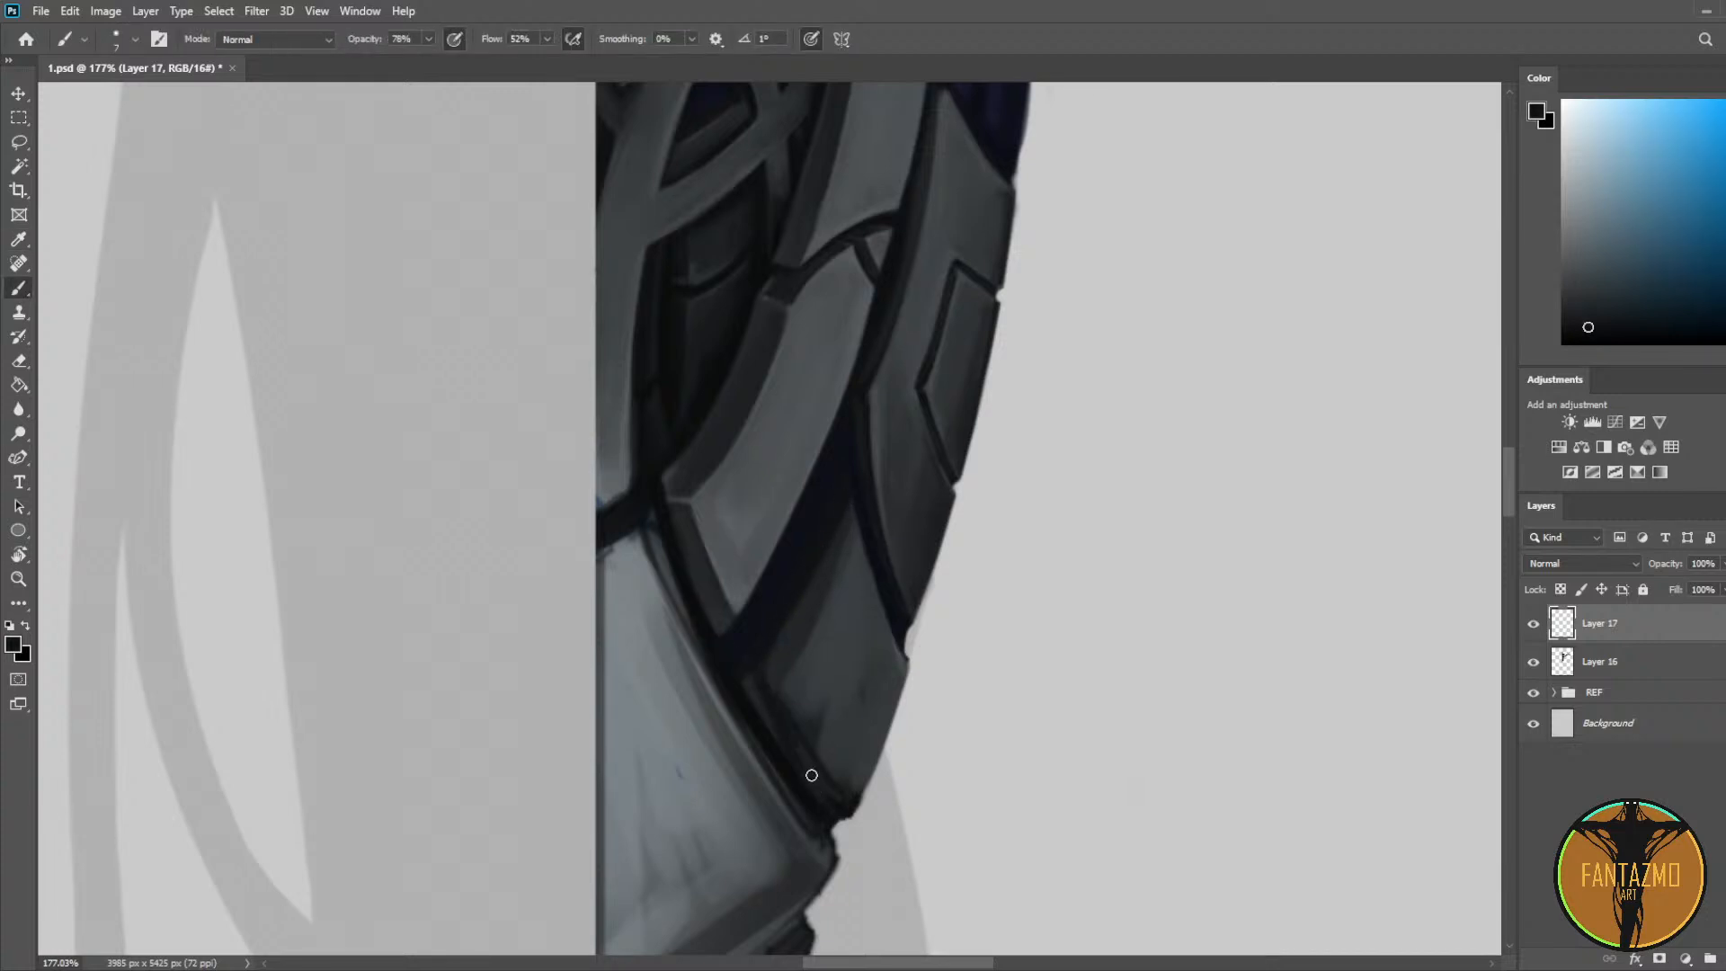
Step: Darken the lower plate's bottom bevel, deepen the dark blue gap at its upper corner, and flip the canvas horizontally
{"action": "left_click", "coordinate": [757, 682], "text": "alt"}
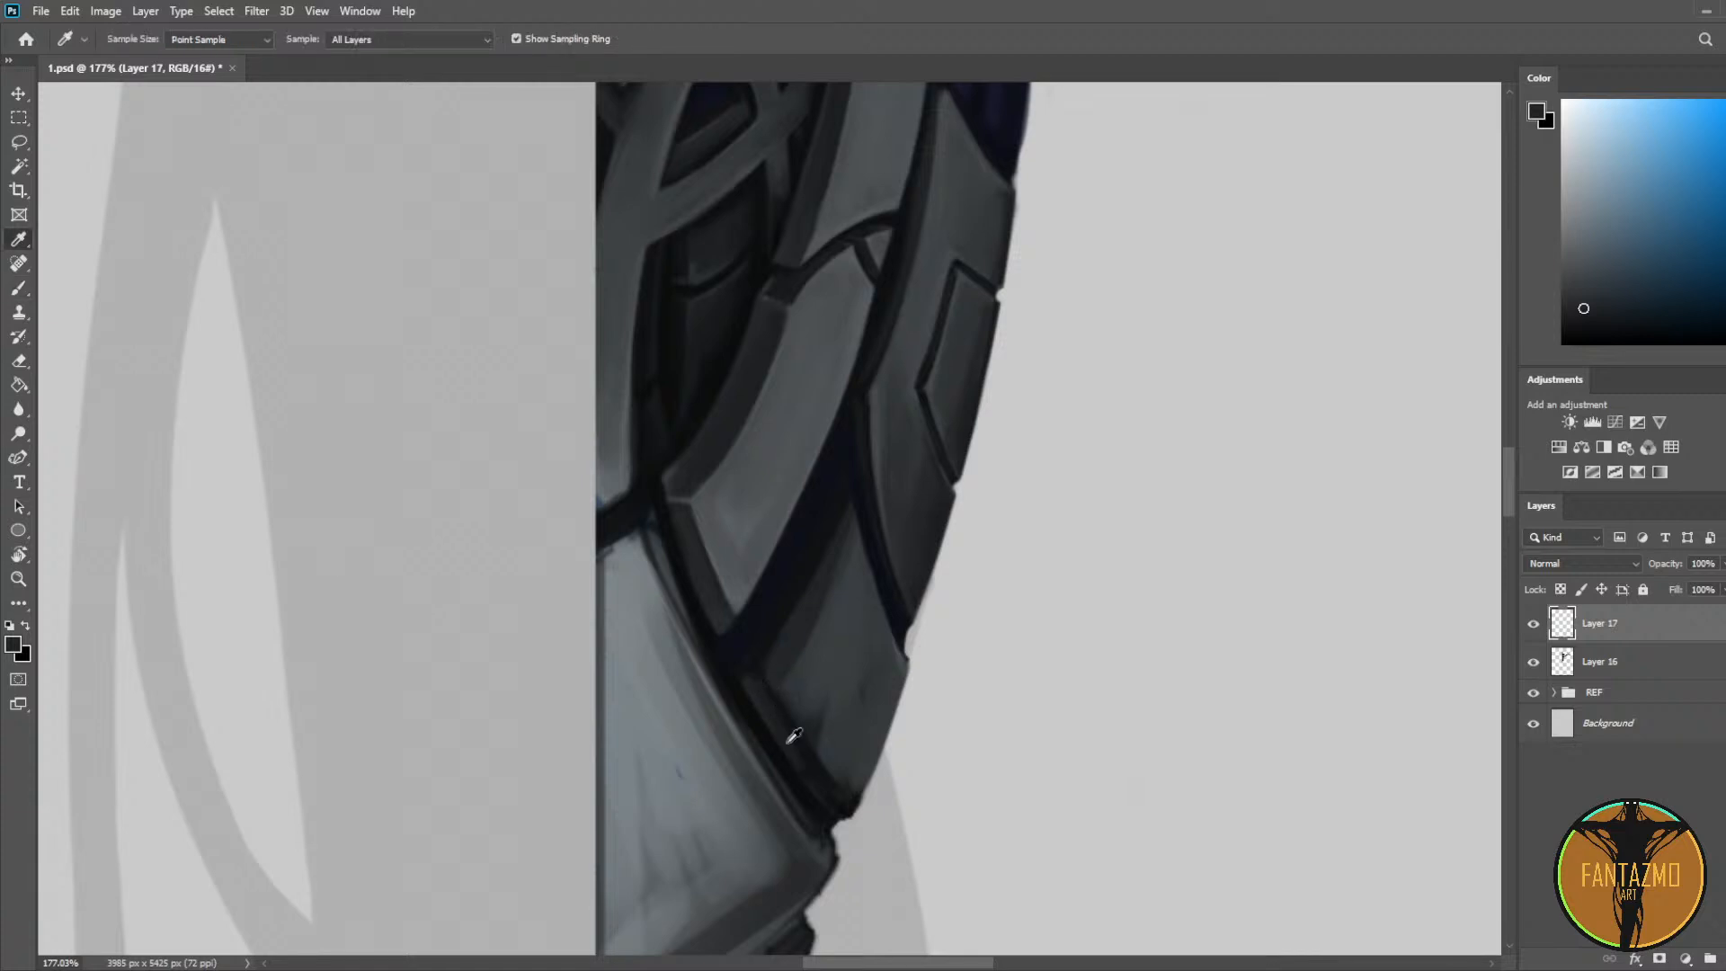
{"action": "left_click", "coordinate": [844, 809], "text": "alt"}
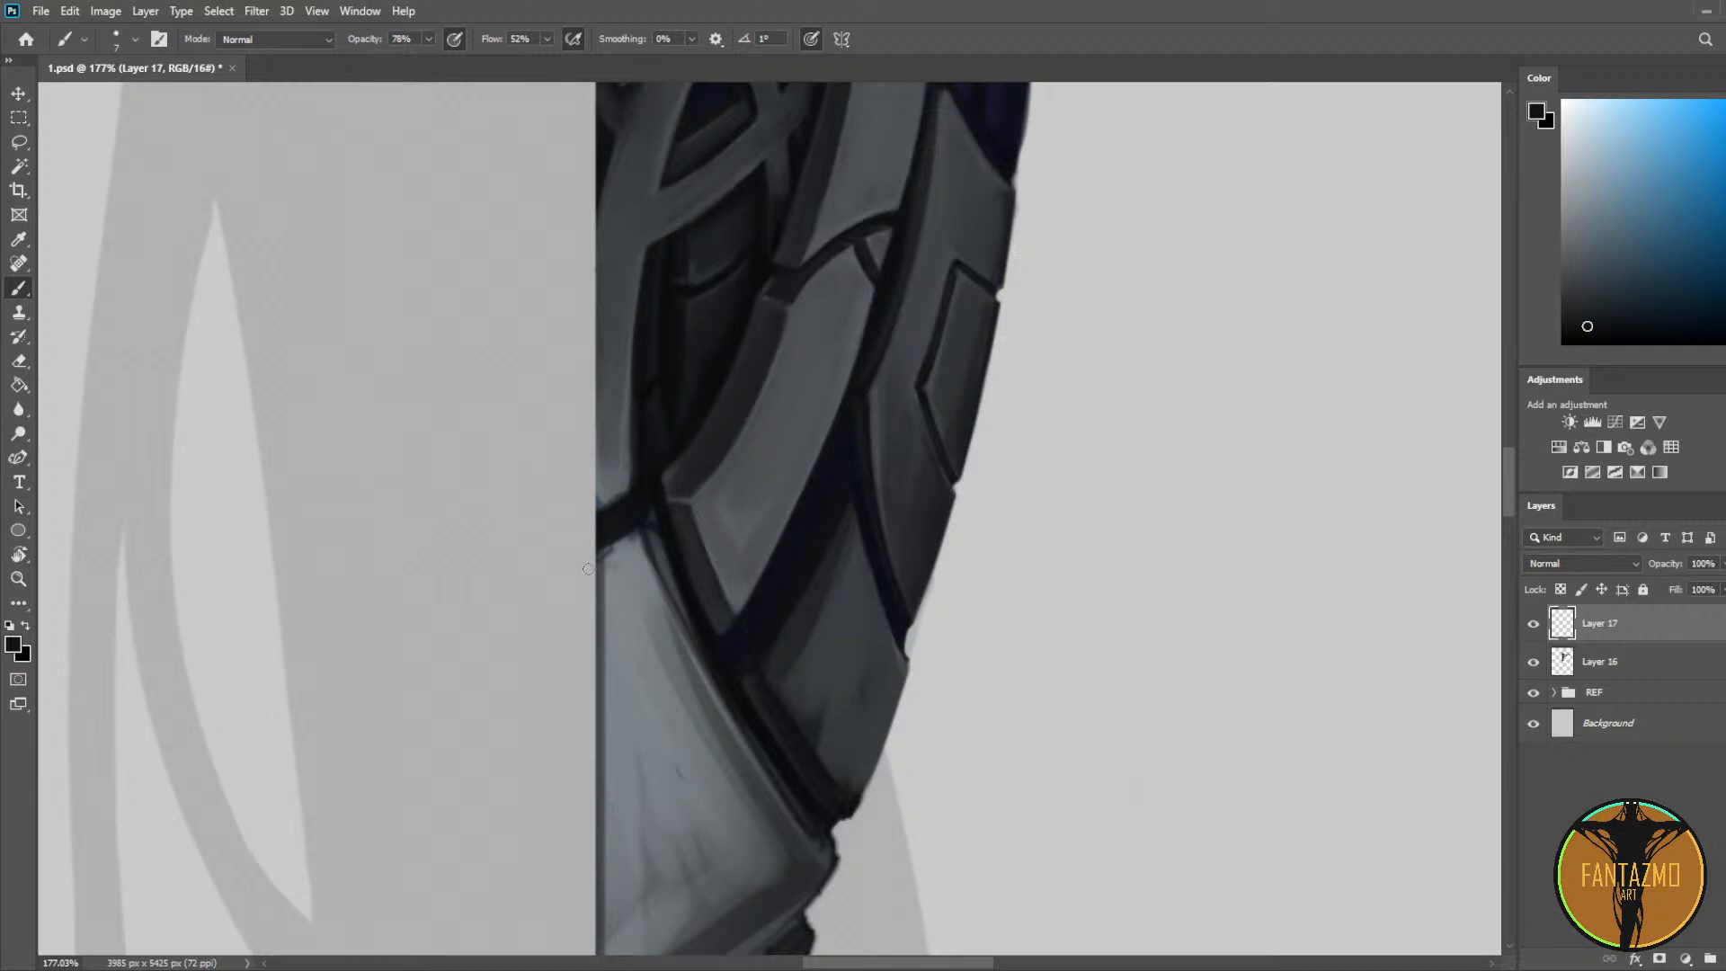
{"action": "left_click", "coordinate": [812, 492], "text": "alt"}
{"action": "left_click", "coordinate": [858, 547], "text": "alt"}
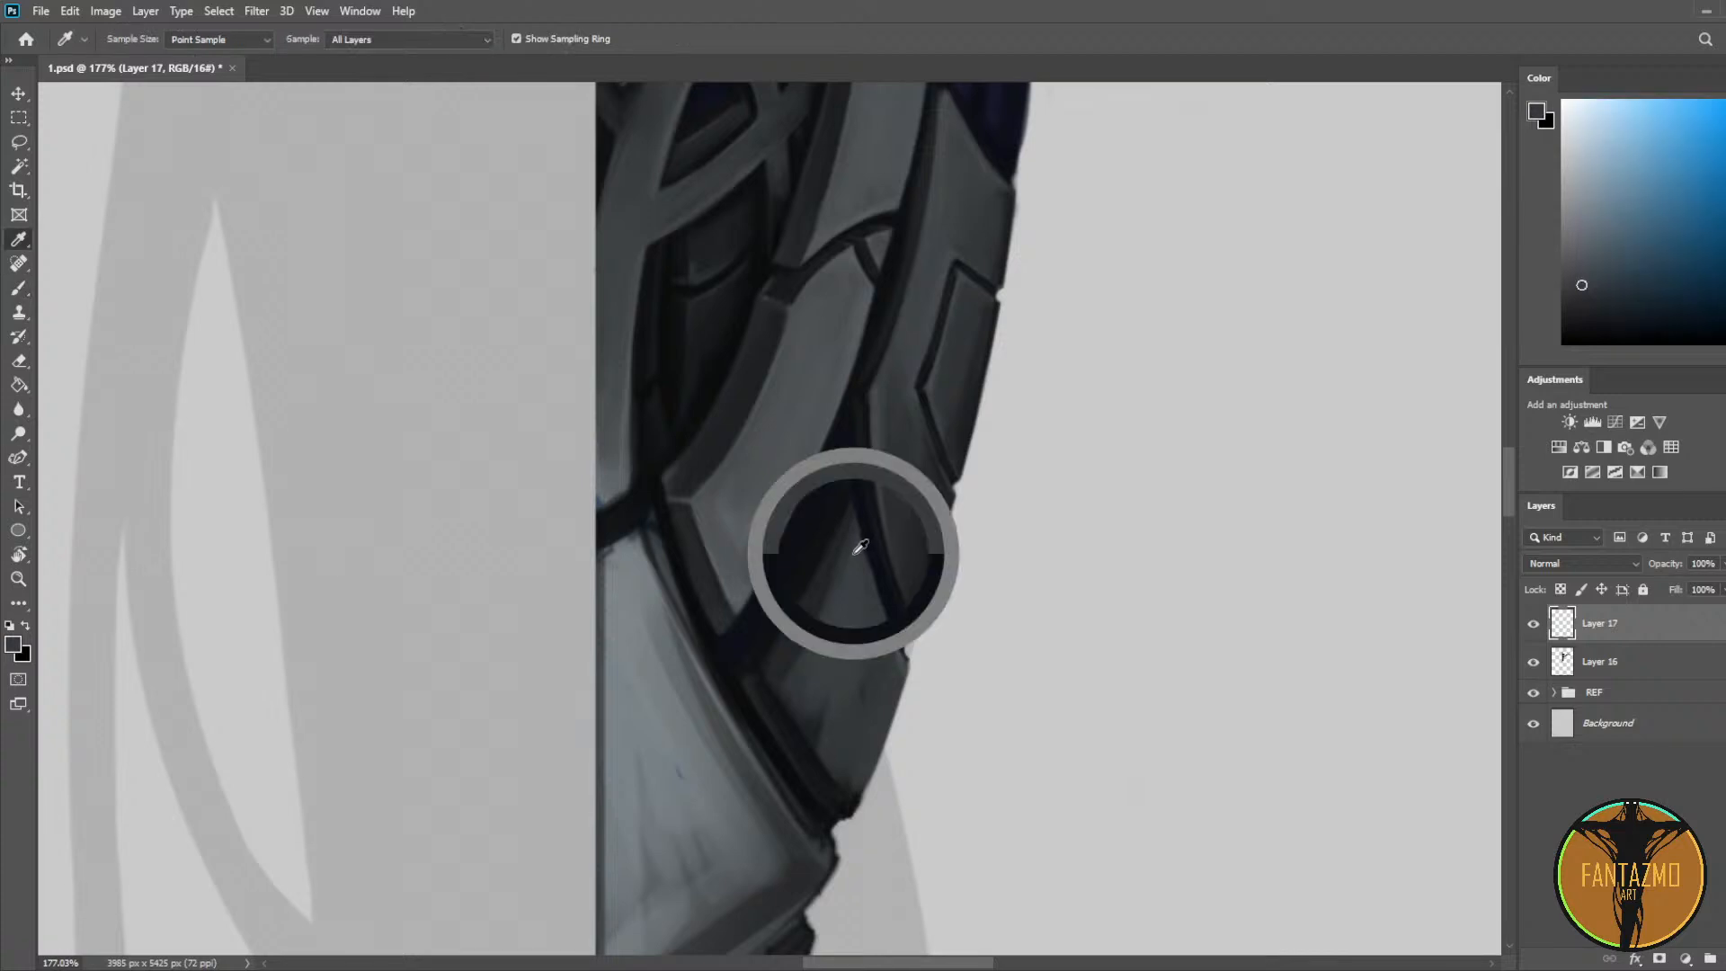
{"action": "left_click", "coordinate": [840, 450], "text": "alt"}
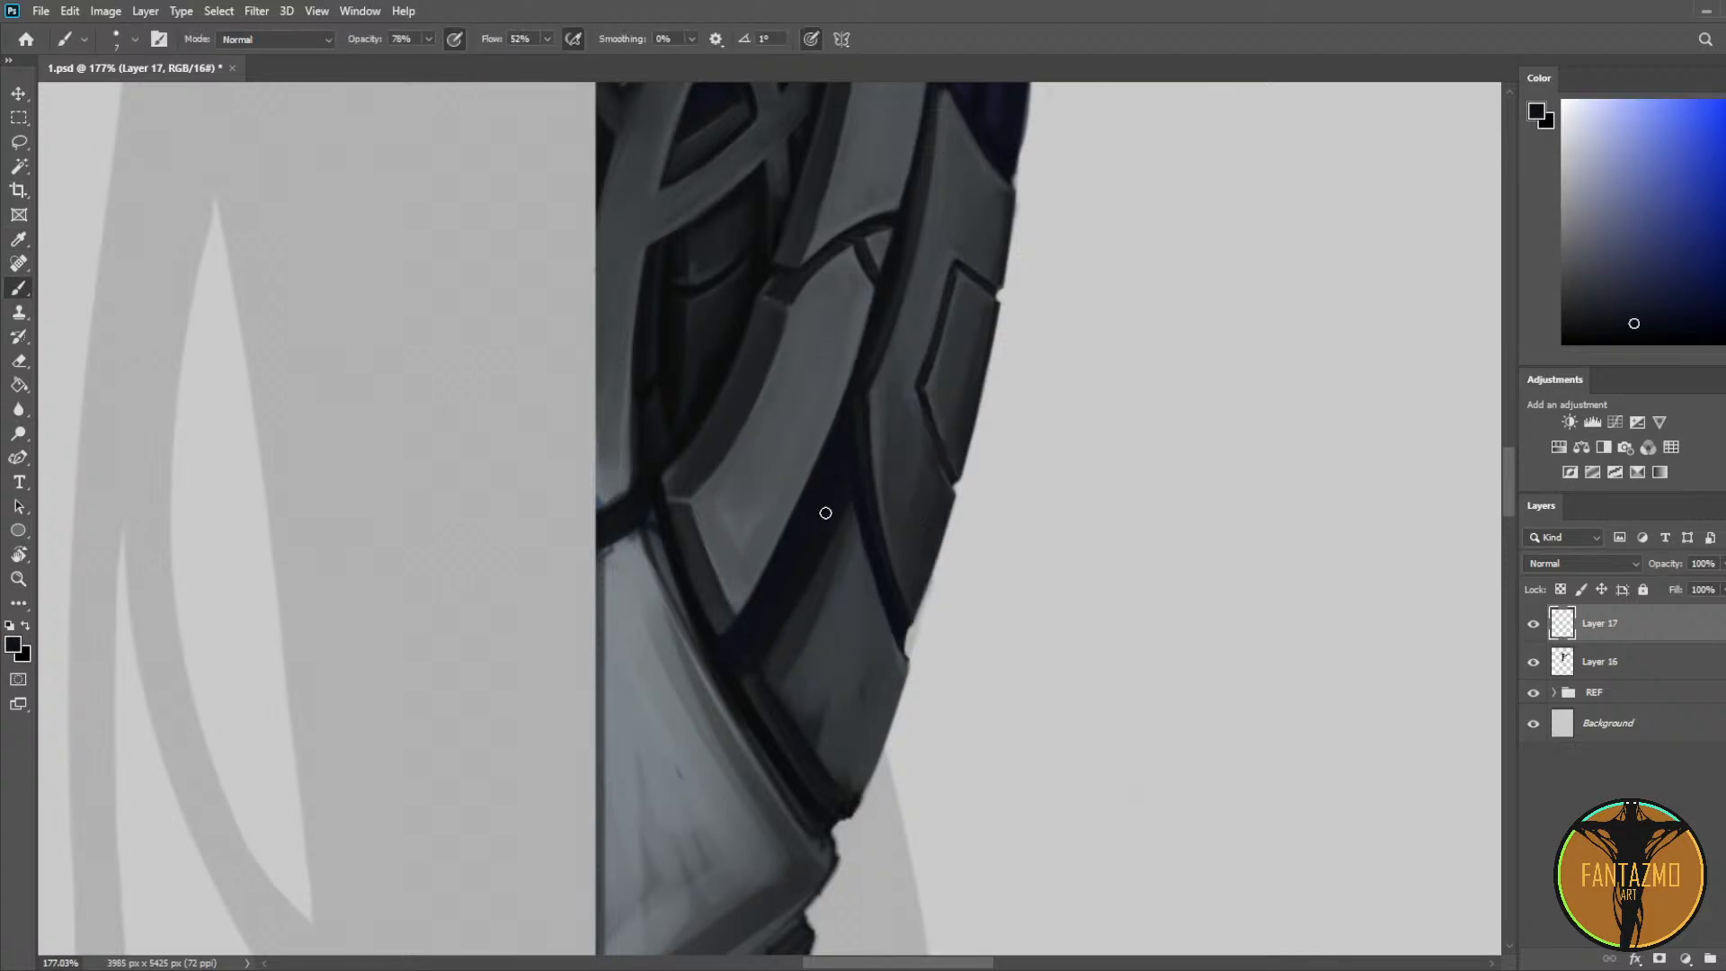
{"action": "left_click_drag", "start_coordinate": [825, 512], "coordinate": [836, 512]}
{"action": "key", "text": "ctrl+shift+h"}
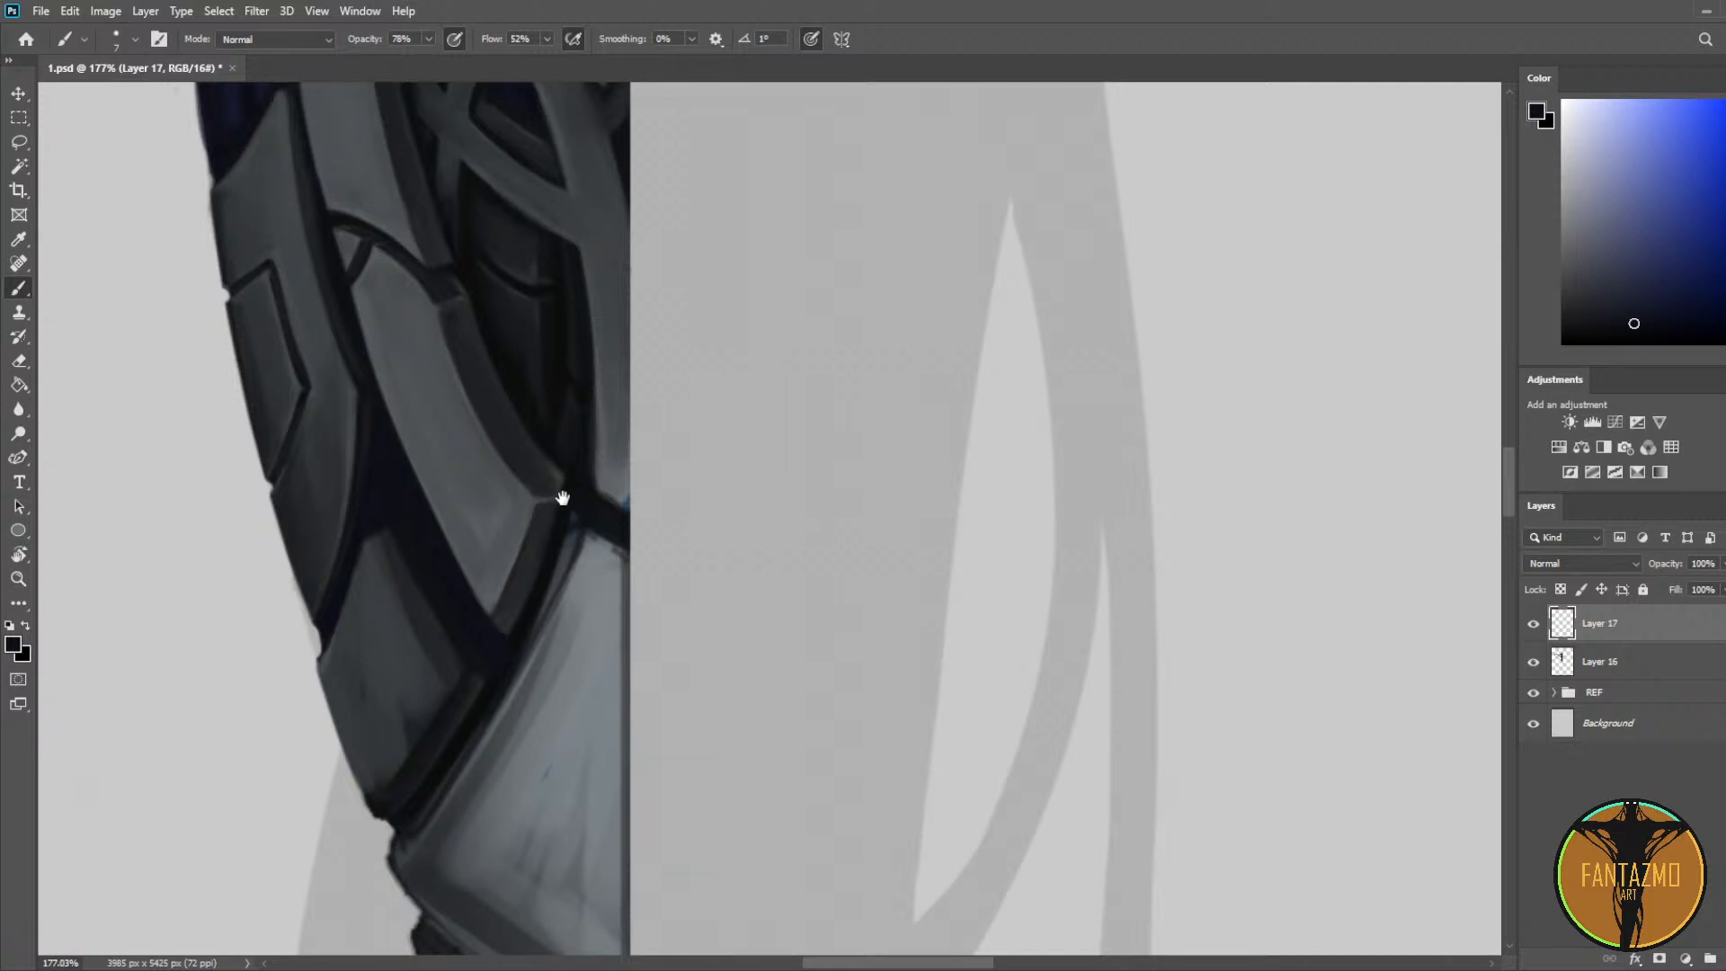
{"action": "left_click_drag", "start_coordinate": [563, 494], "coordinate": [759, 386]}
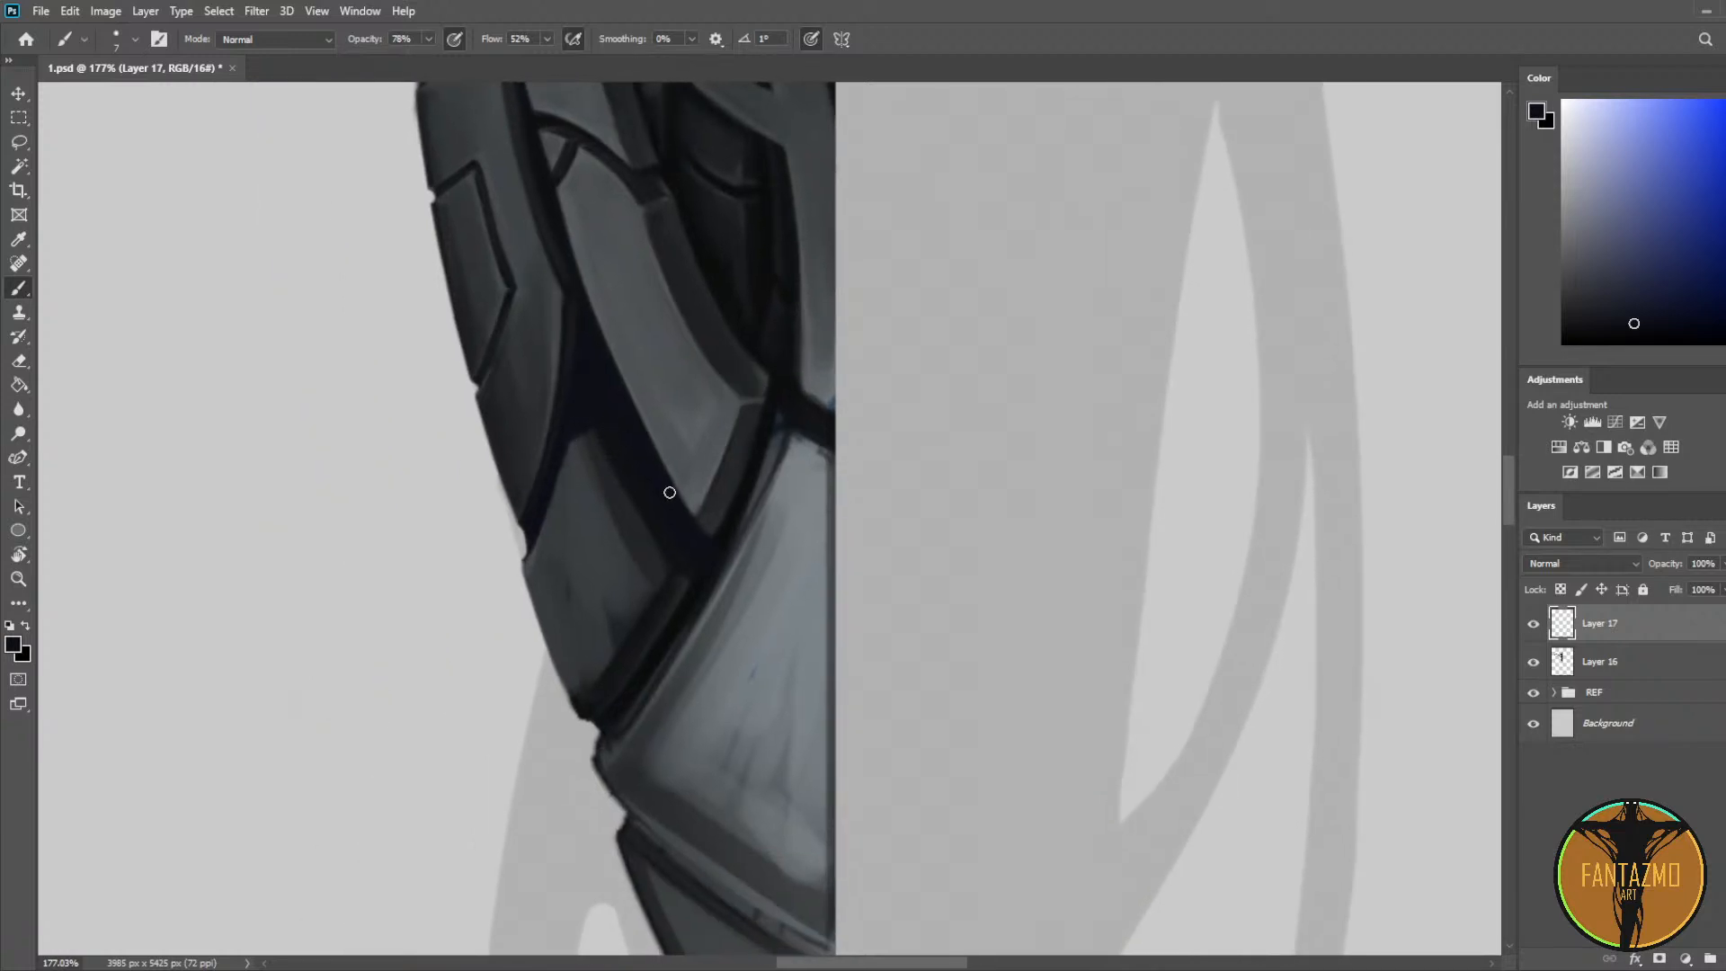
Step: Redefine the lower plate's upper inner edge with sampled greys, trimming it against the gap with dark blue
{"action": "key", "text": "i"}
{"action": "key", "text": "b"}
{"action": "left_click", "coordinate": [610, 467], "text": "alt"}
{"action": "left_click_drag", "start_coordinate": [597, 454], "coordinate": [660, 552]}
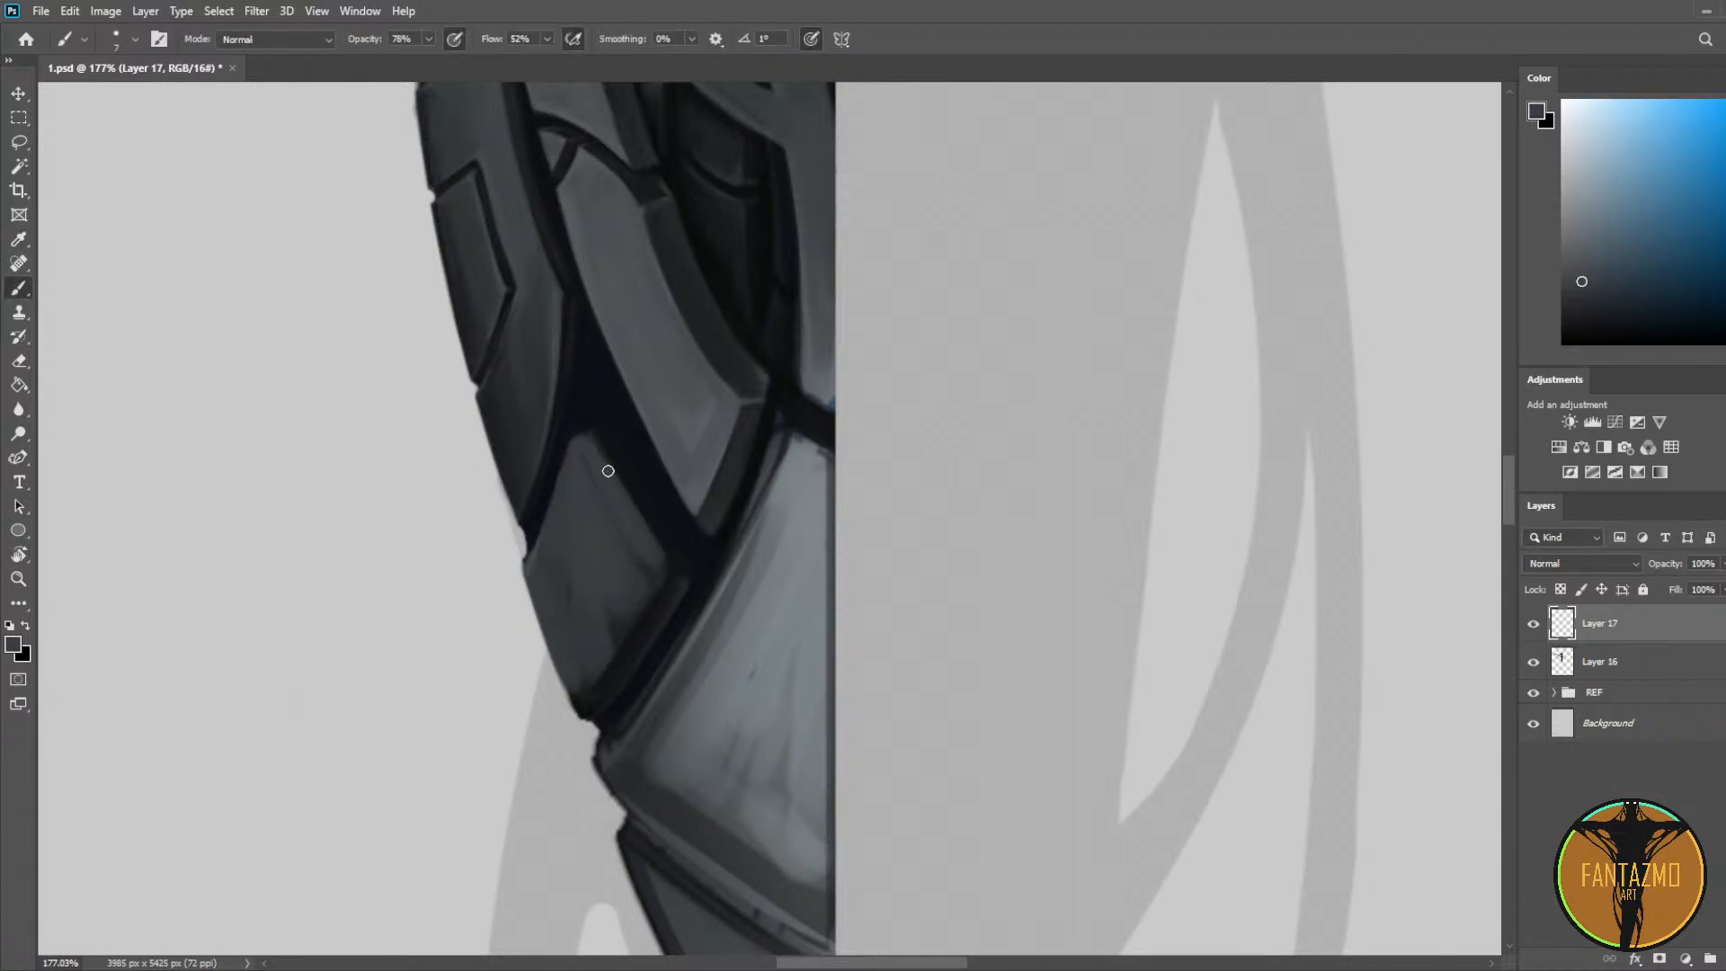
{"action": "left_click", "coordinate": [654, 564], "text": "alt"}
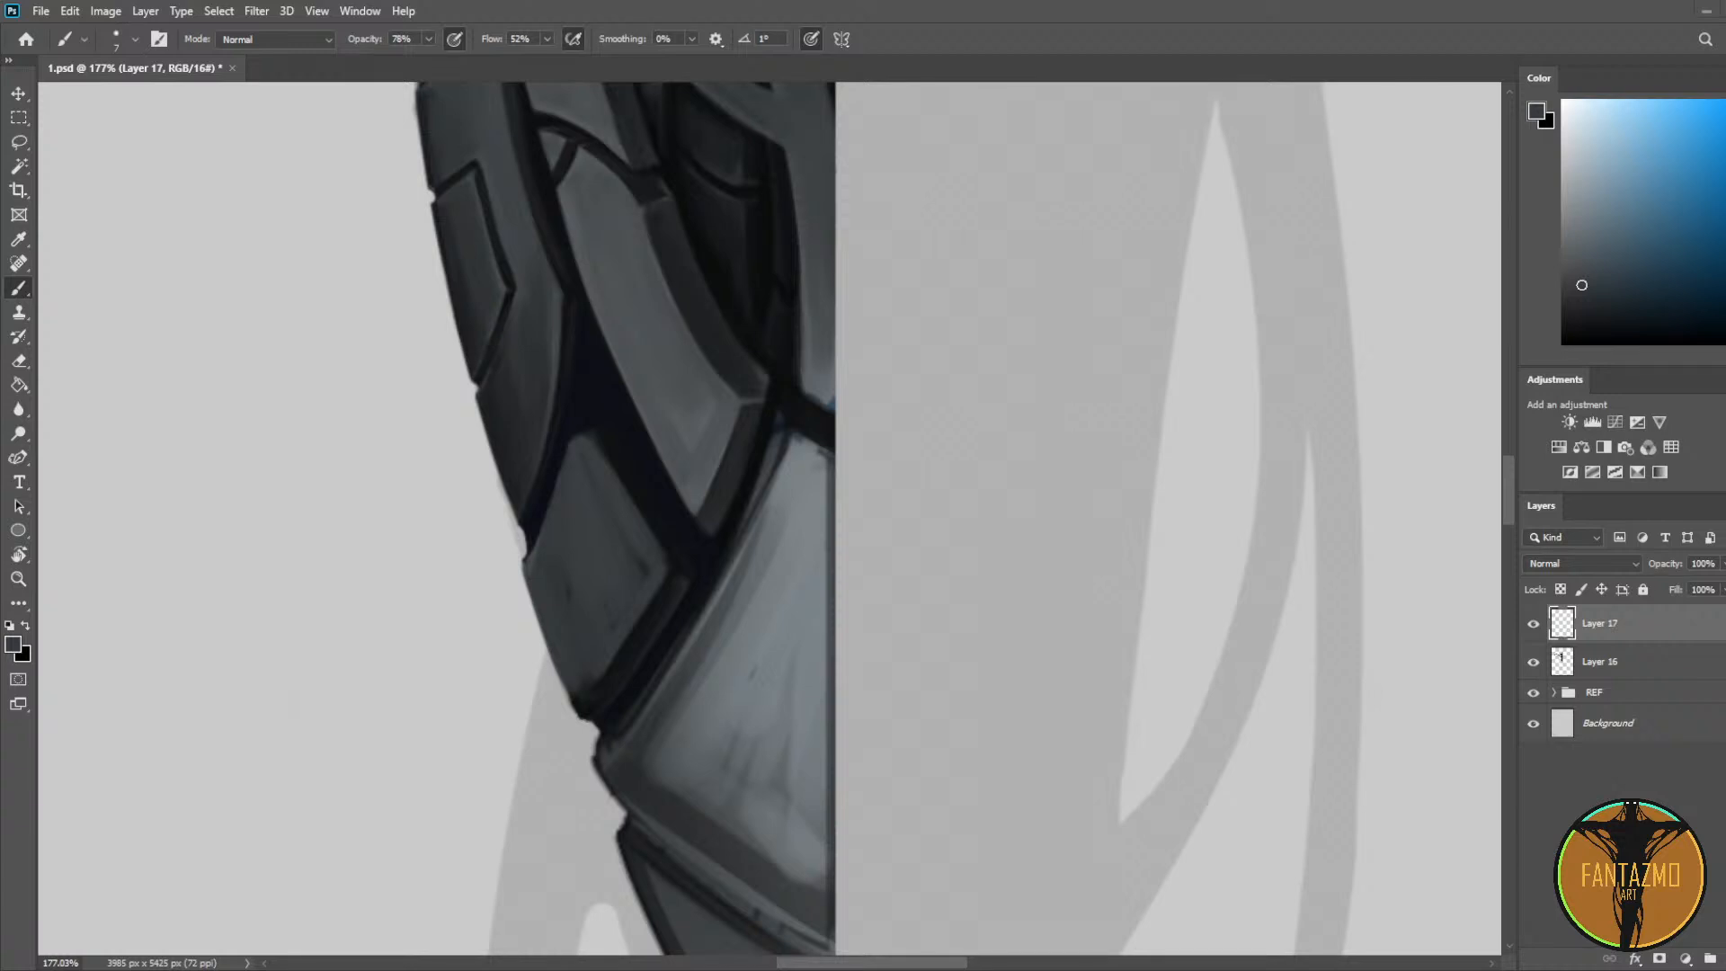
{"action": "left_click", "coordinate": [643, 445], "text": "alt"}
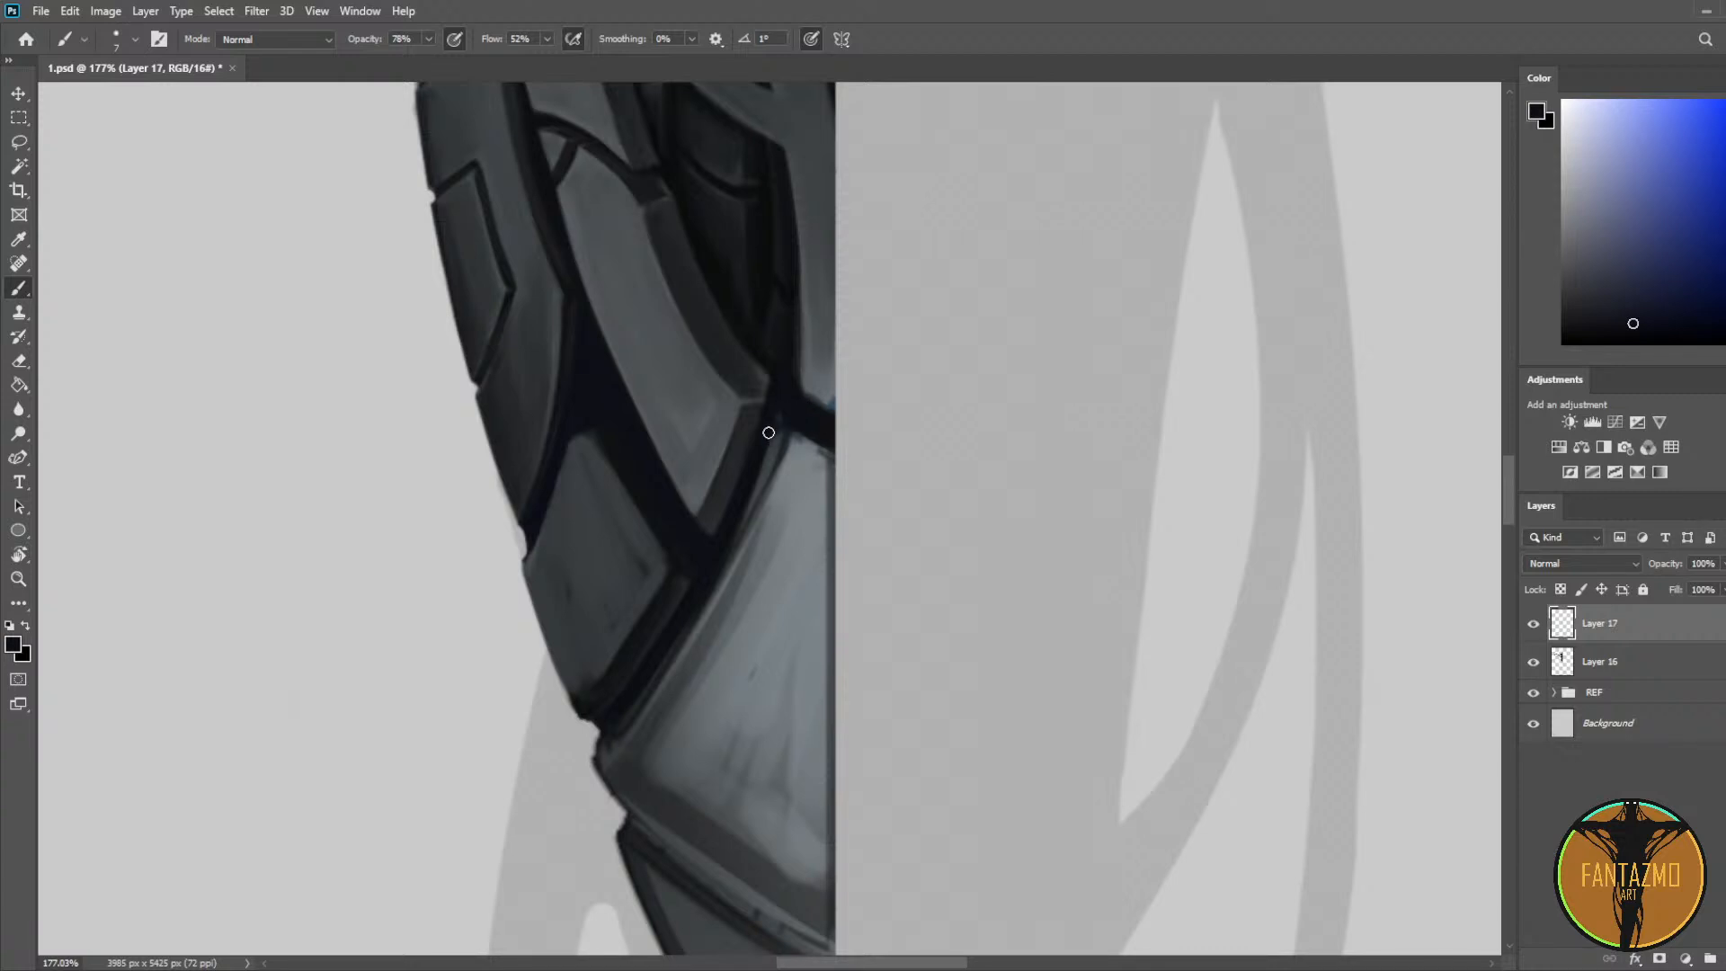
Step: Paint a lighter grey highlight along the lower plate's edges, undoing the strokes that miss
{"action": "left_click", "coordinate": [663, 567], "text": "alt"}
{"action": "left_click_drag", "start_coordinate": [662, 566], "coordinate": [620, 641]}
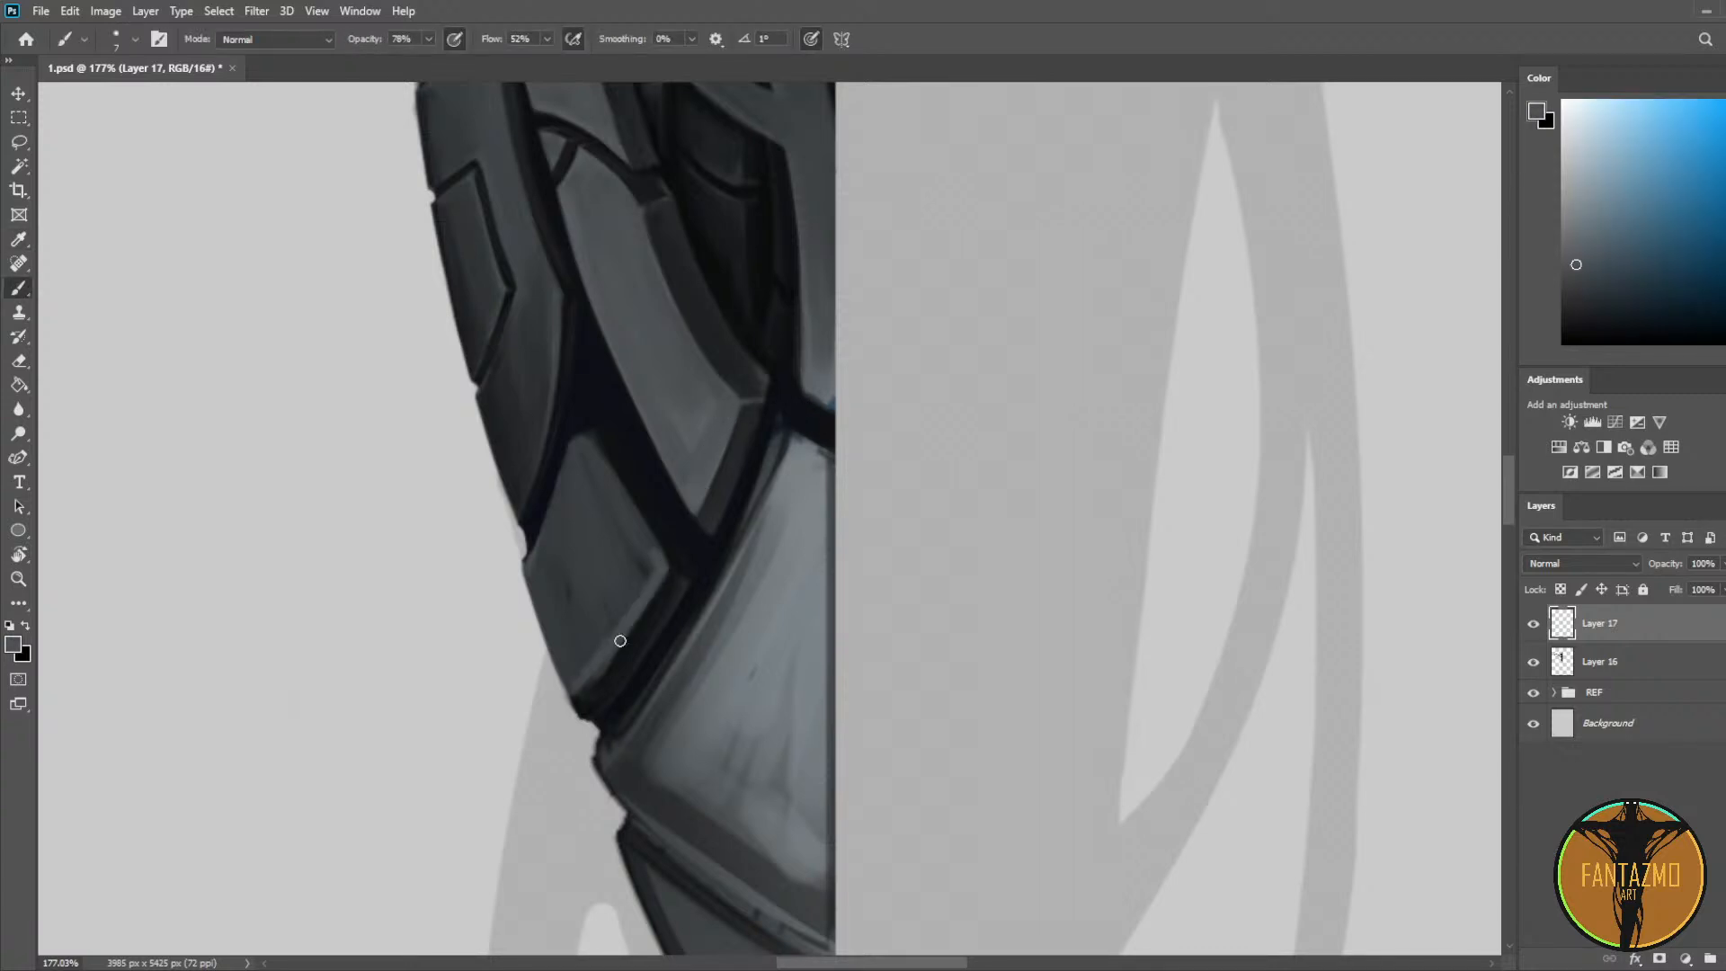
{"action": "key", "text": "ctrl+z"}
{"action": "mouse_move", "coordinate": [578, 697]}
{"action": "left_mouse_down"}
{"action": "mouse_move", "coordinate": [659, 563]}
{"action": "mouse_move", "coordinate": [584, 681]}
{"action": "left_mouse_up"}
{"action": "mouse_move", "coordinate": [663, 561]}
{"action": "left_mouse_down"}
{"action": "mouse_move", "coordinate": [586, 438]}
{"action": "mouse_move", "coordinate": [660, 562]}
{"action": "left_mouse_up"}
{"action": "key", "text": "ctrl+z"}
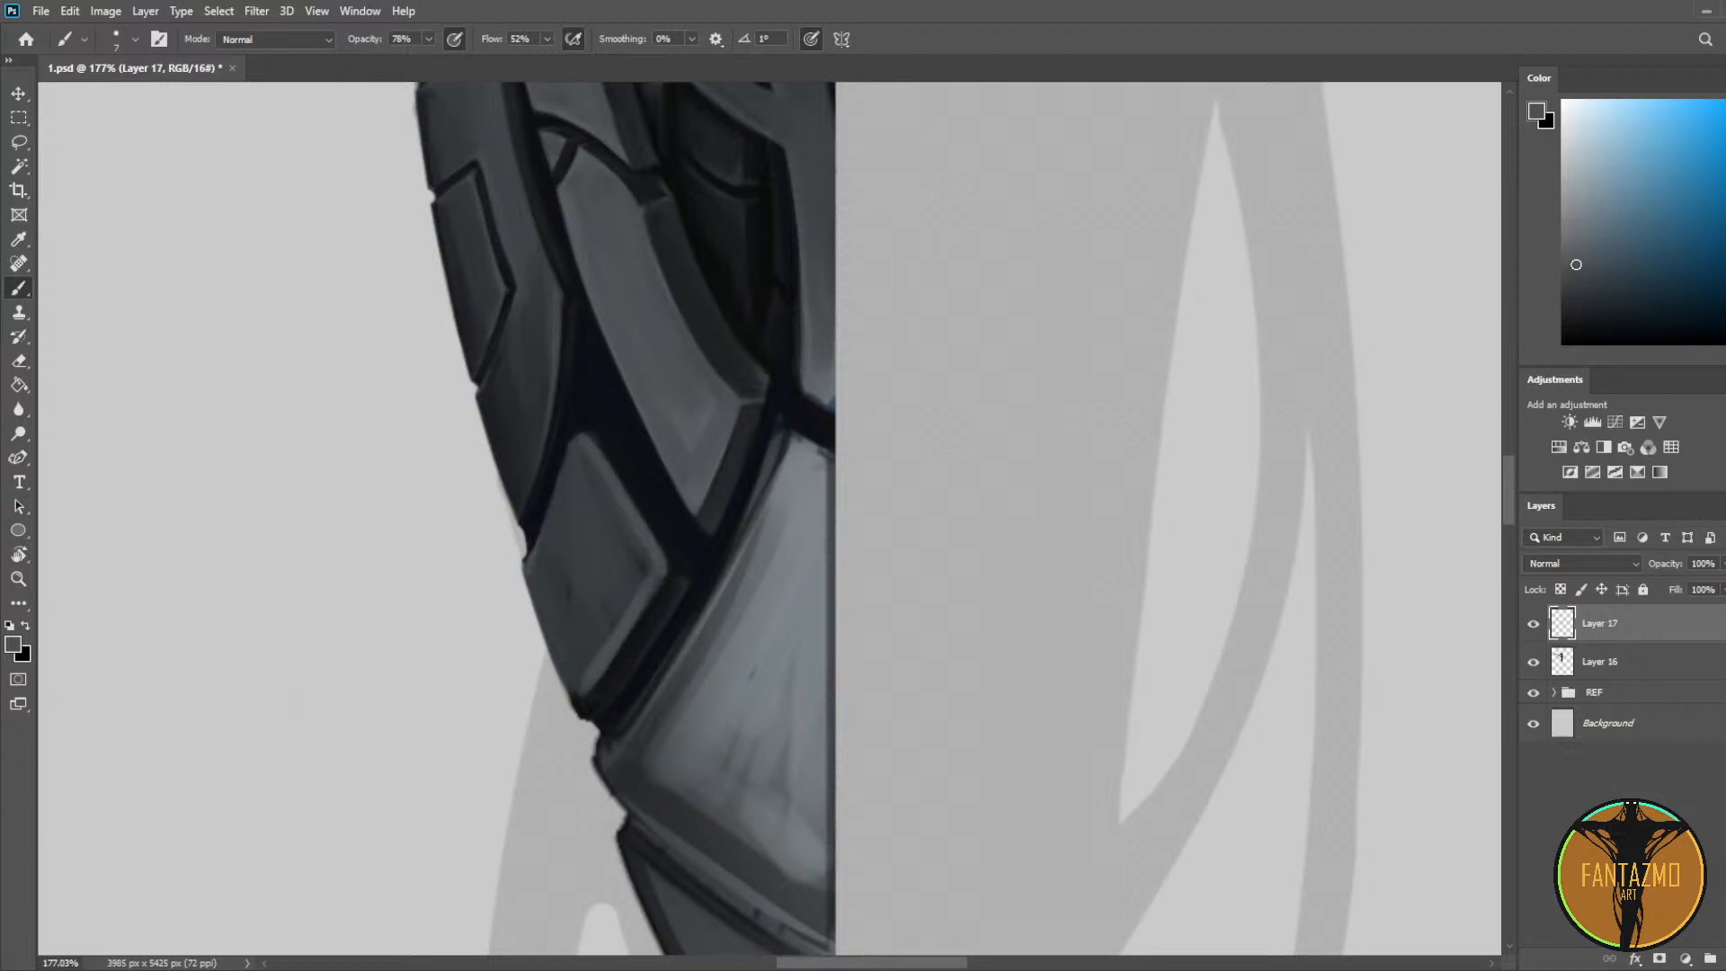
{"action": "mouse_move", "coordinate": [576, 450]}
{"action": "left_mouse_down"}
{"action": "mouse_move", "coordinate": [537, 541]}
{"action": "mouse_move", "coordinate": [575, 681]}
{"action": "left_mouse_up"}
Step: Shade the outer side of the lower plate with darker sampled greys, enlarging the brush to size 20
{"action": "left_click", "coordinate": [528, 569], "text": "alt"}
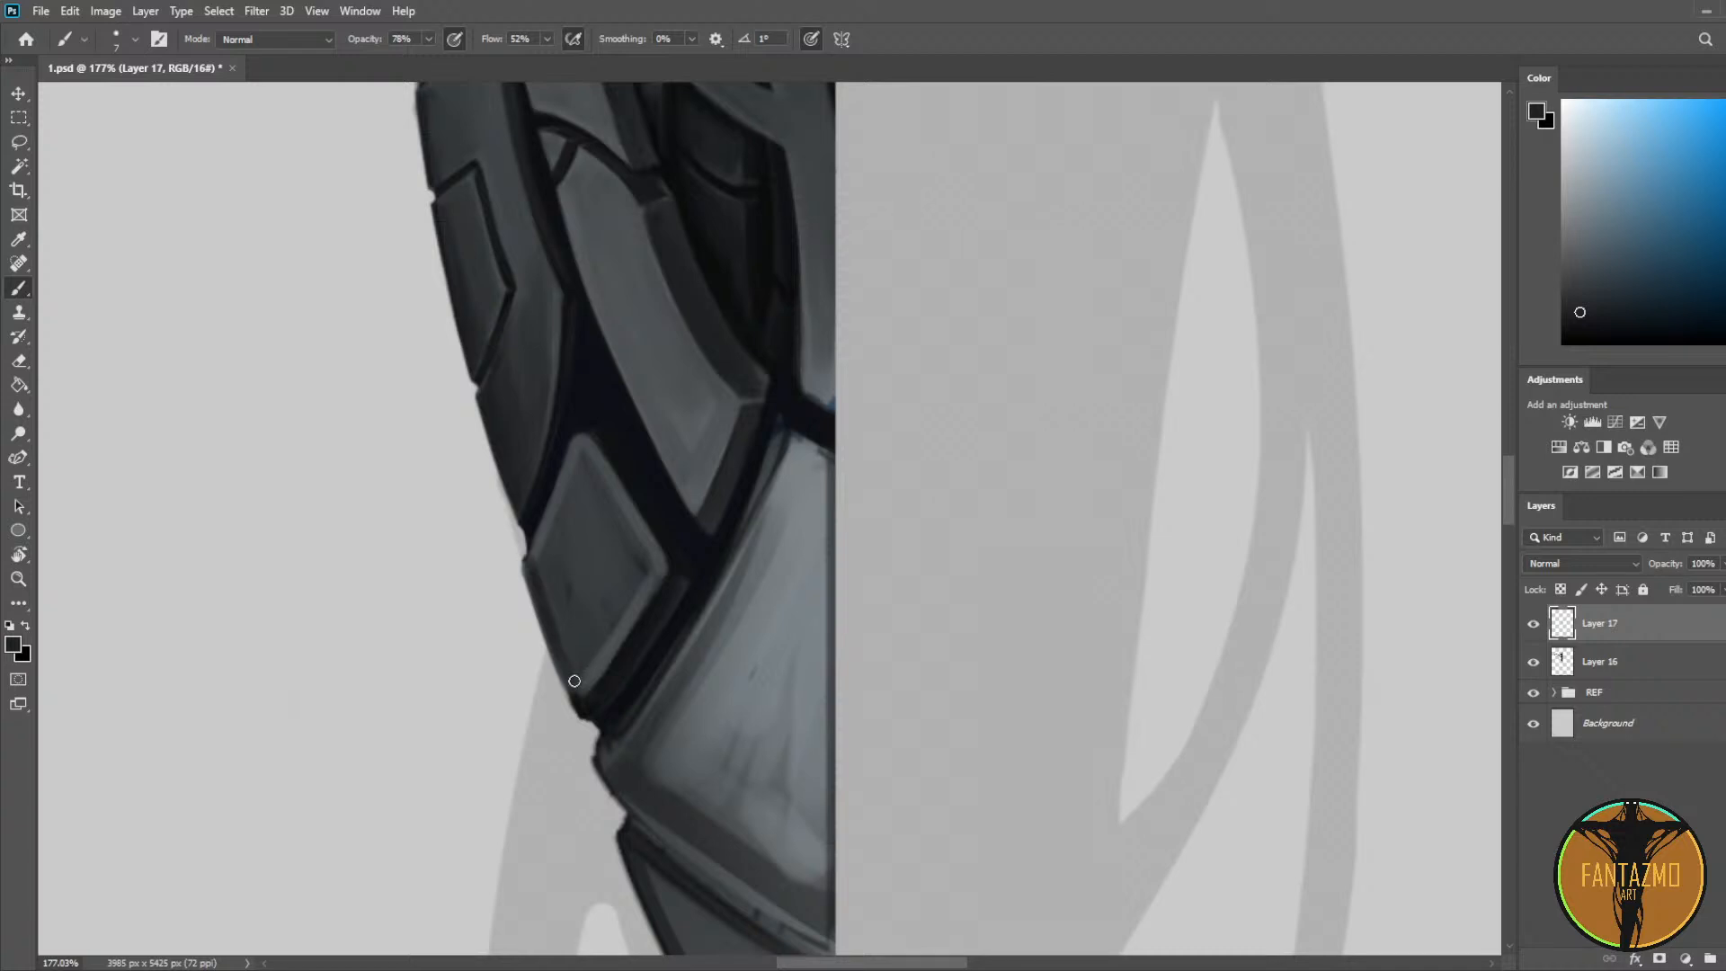
{"action": "left_click", "coordinate": [551, 594], "text": "alt"}
{"action": "left_click", "coordinate": [573, 597], "text": "alt"}
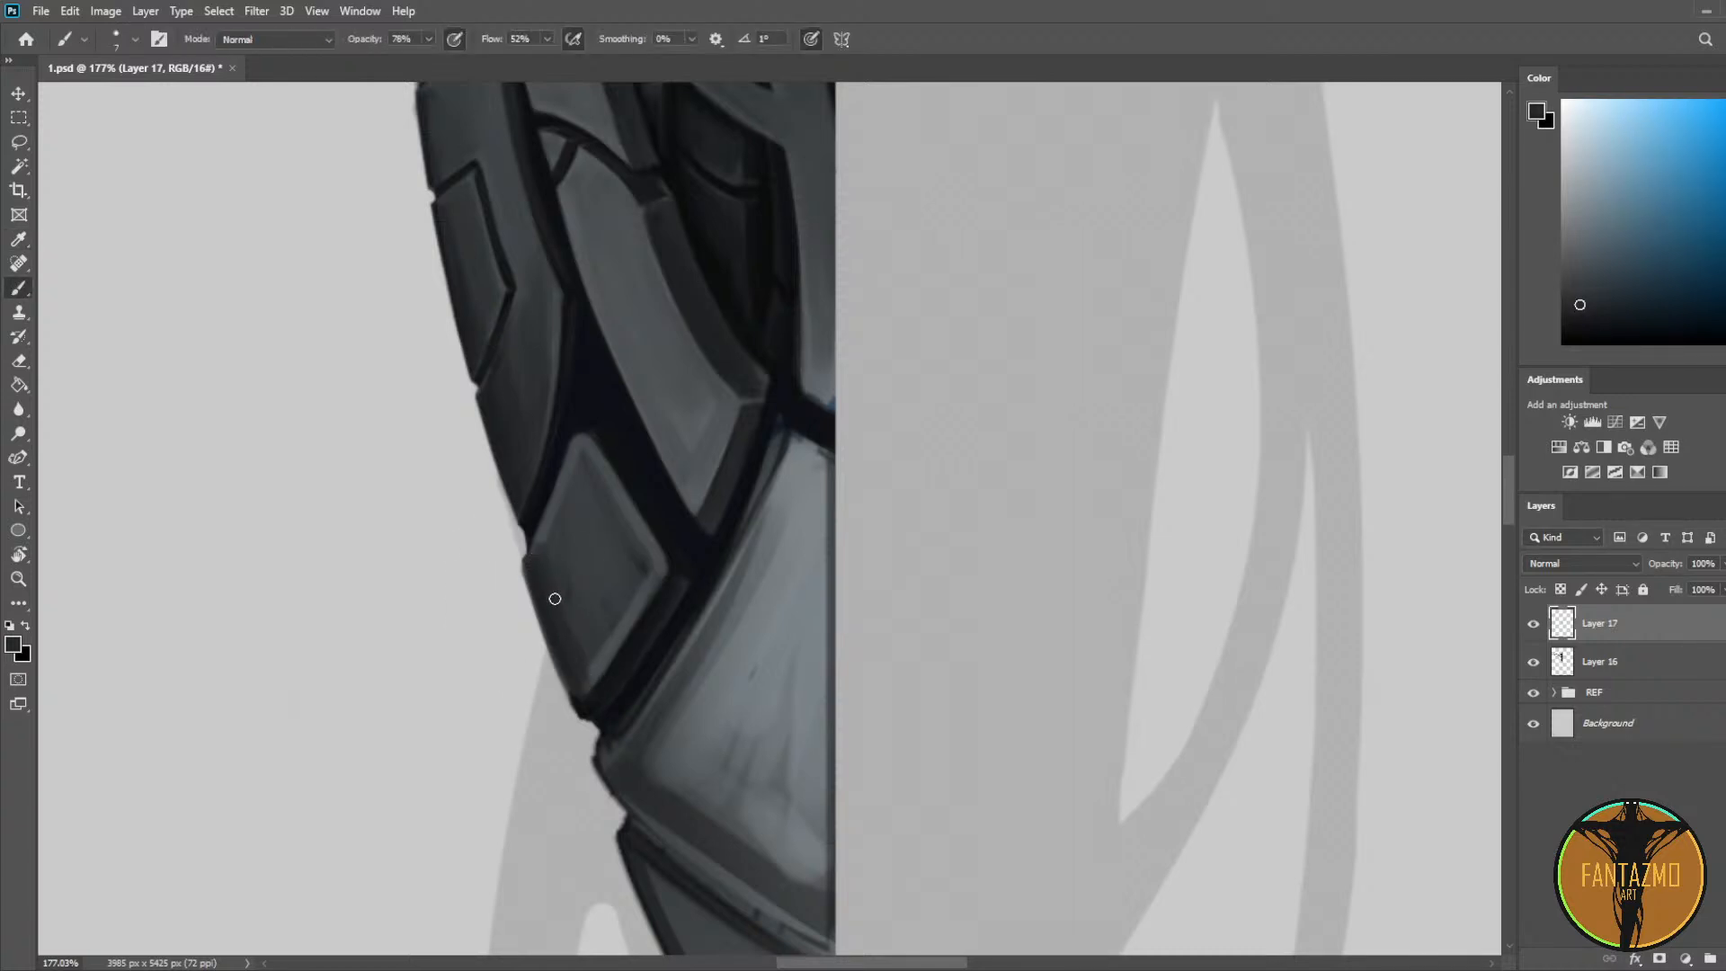
{"action": "key", "text": "bracketright"}
{"action": "key", "text": "bracketright"}
{"action": "key", "text": "bracketright"}
{"action": "key", "text": "bracketright"}
{"action": "left_click_drag", "start_coordinate": [541, 548], "coordinate": [598, 647]}
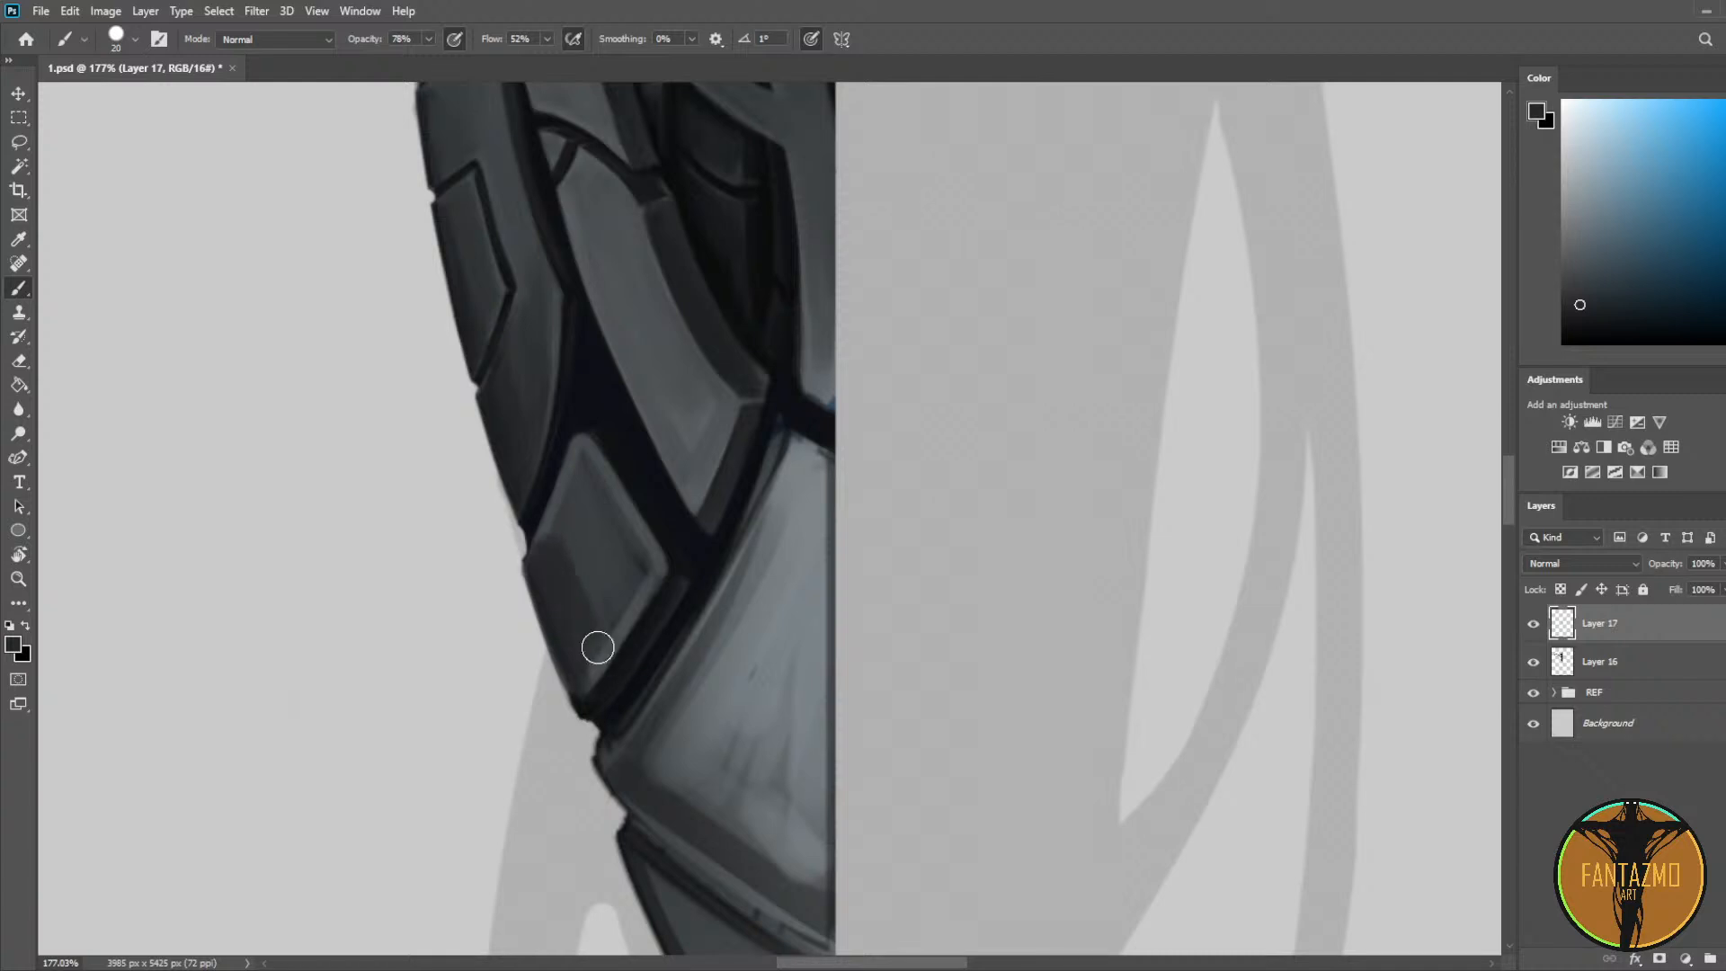
Step: Blend the lower plate's surface into a smooth gradient with greys sampled across it, varying the brush size
{"action": "key", "text": "bracketleft"}
{"action": "key", "text": "bracketleft"}
{"action": "left_click", "coordinate": [596, 607], "text": "alt"}
{"action": "left_click", "coordinate": [582, 573], "text": "alt"}
{"action": "left_click", "coordinate": [590, 617], "text": "alt"}
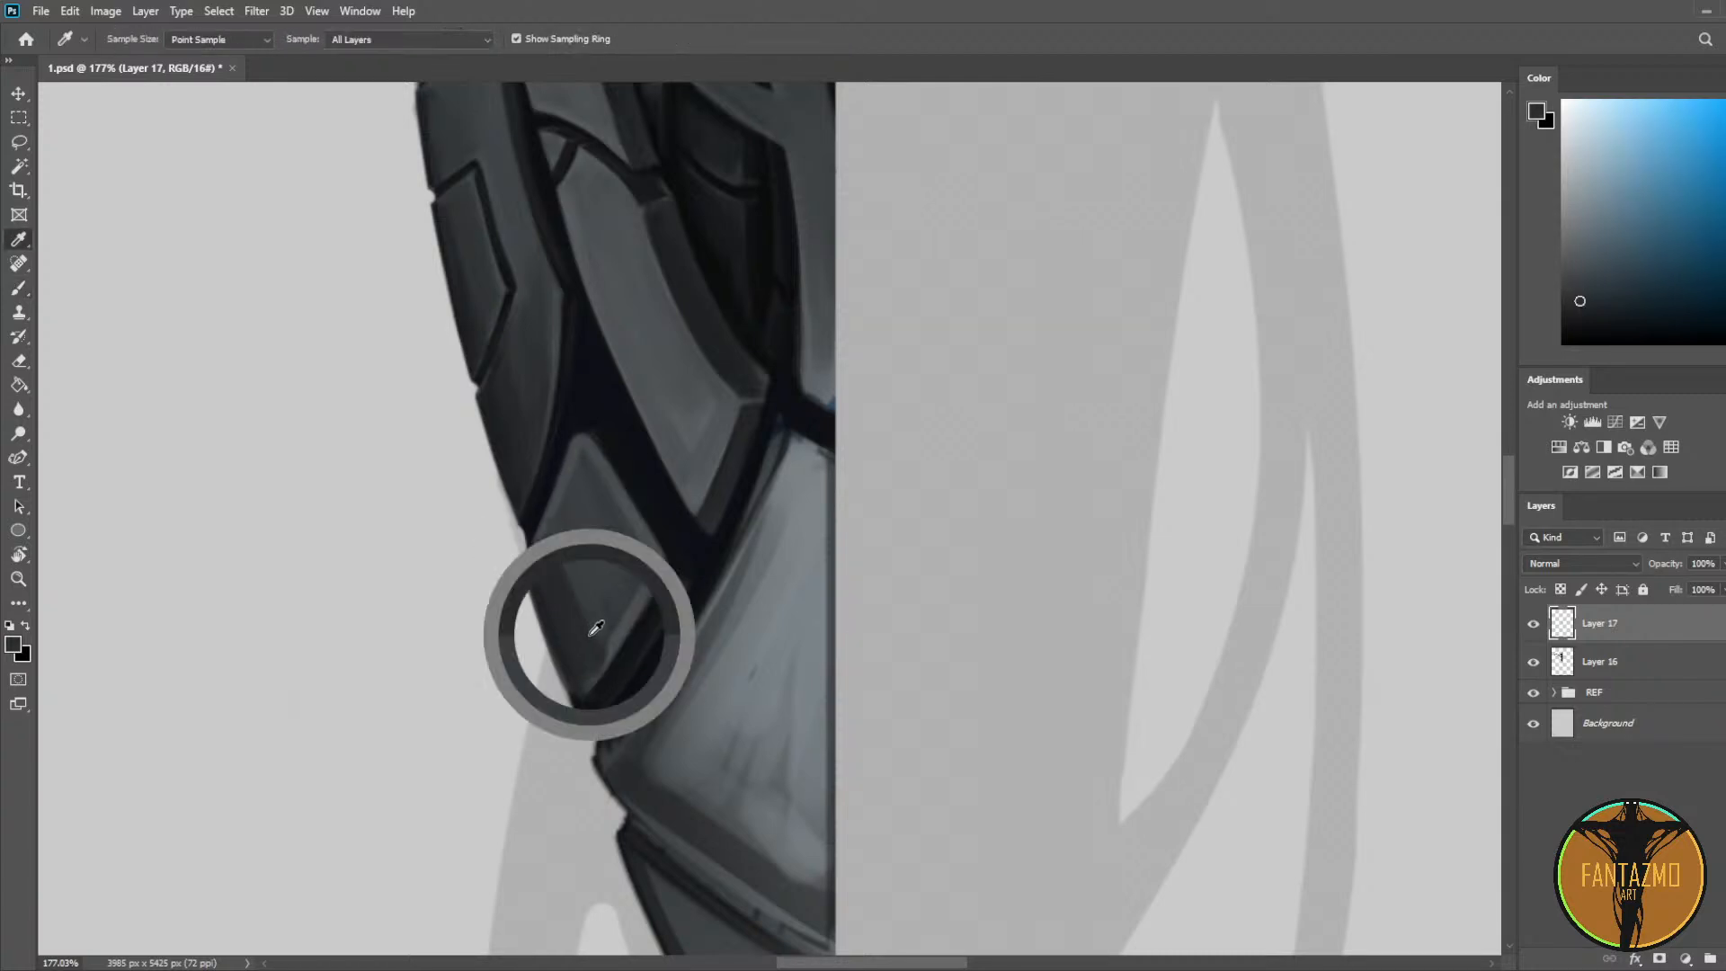
{"action": "left_click", "coordinate": [591, 619], "text": "alt"}
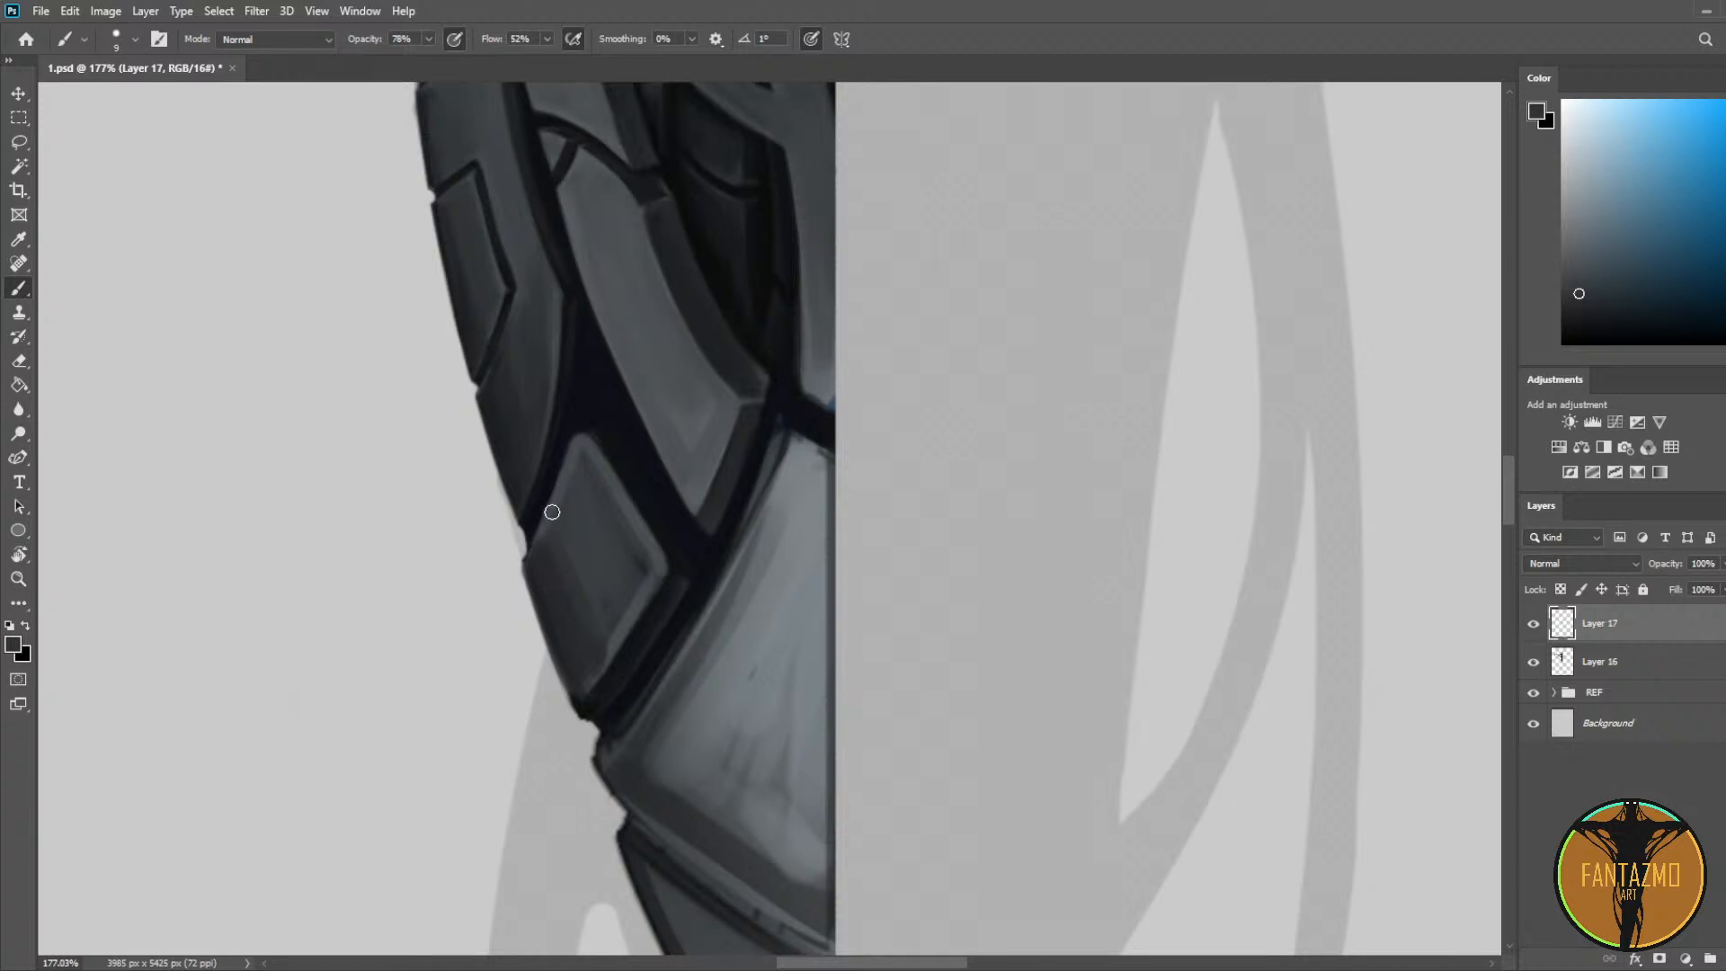
{"action": "key", "text": "bracketright"}
{"action": "key", "text": "bracketright"}
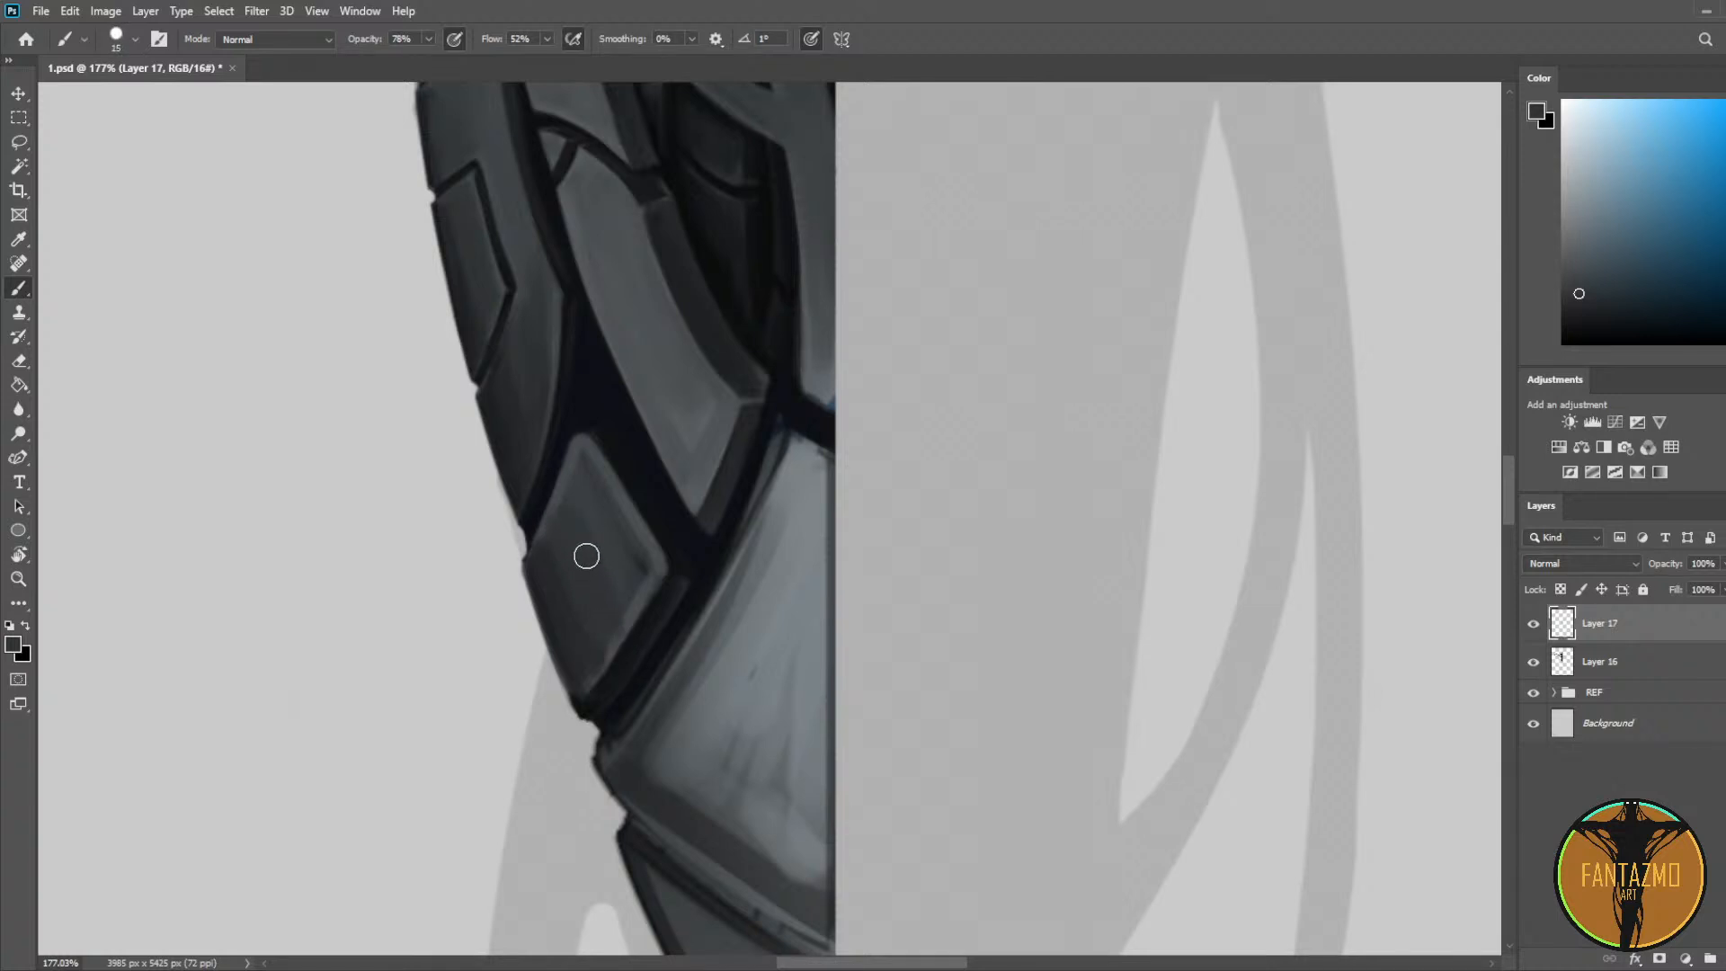
{"action": "left_click", "coordinate": [595, 655], "text": "alt"}
{"action": "left_click", "coordinate": [584, 490], "text": "alt"}
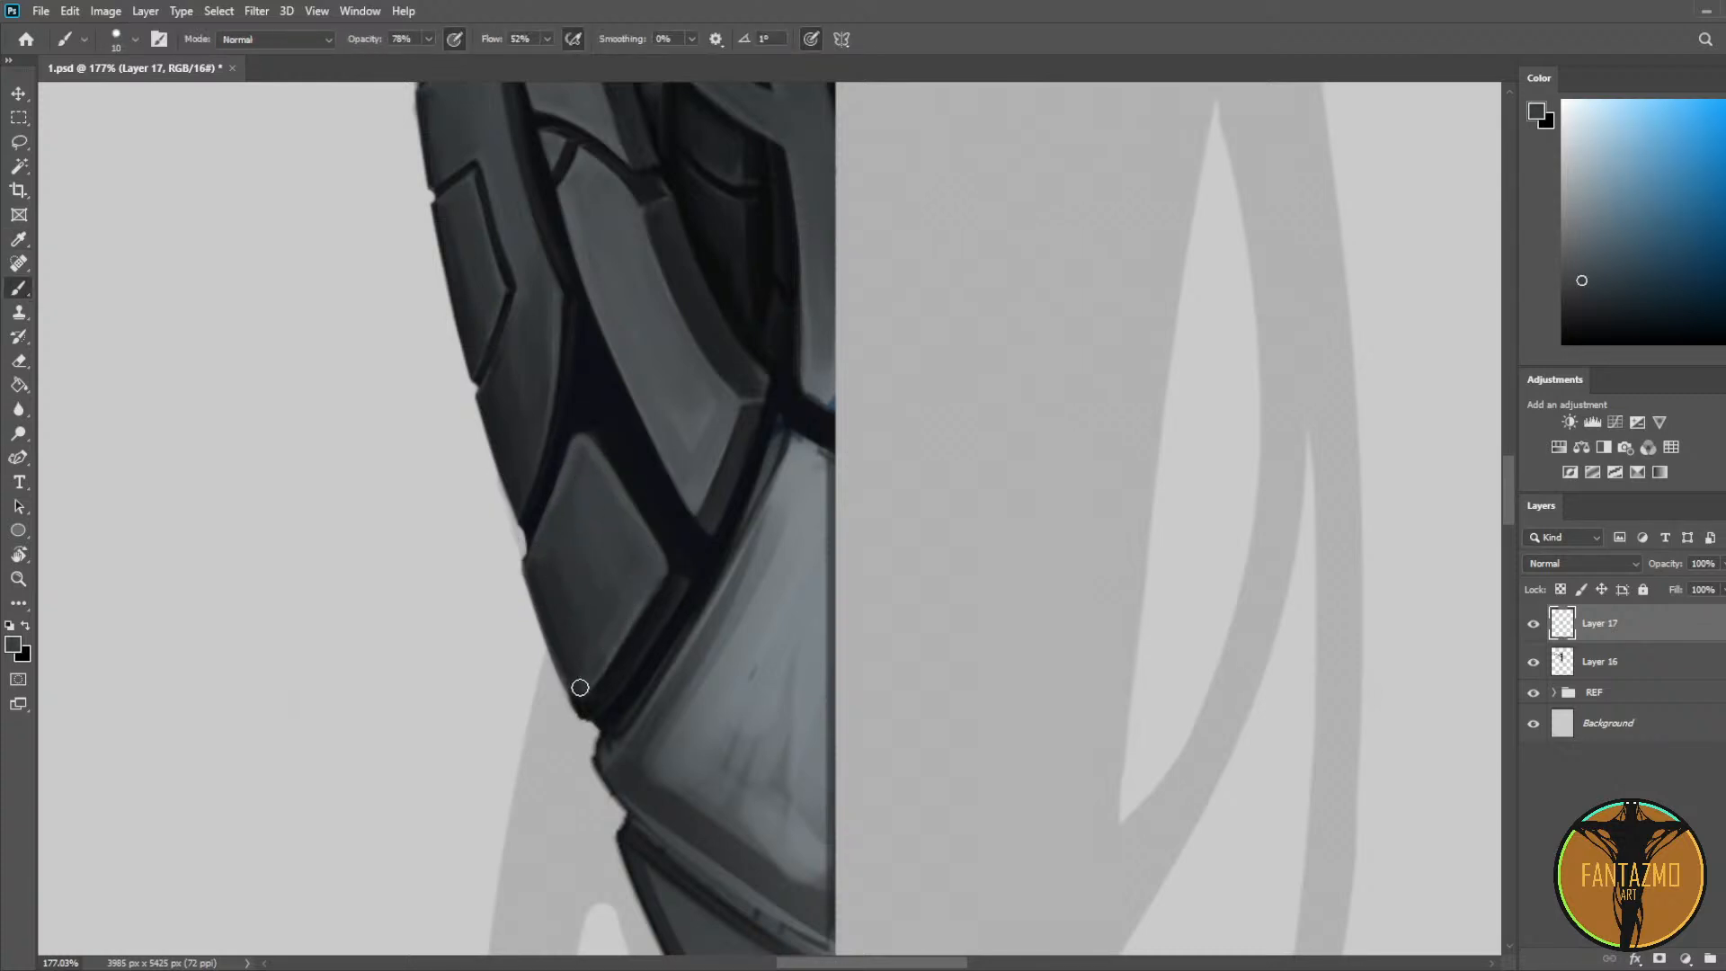
Step: Flip the canvas horizontally and paint the bevel at the lower plate's inner corner with grey sampled from its edge
{"action": "left_click_drag", "start_coordinate": [790, 558], "coordinate": [852, 482]}
{"action": "key", "text": "alt"}
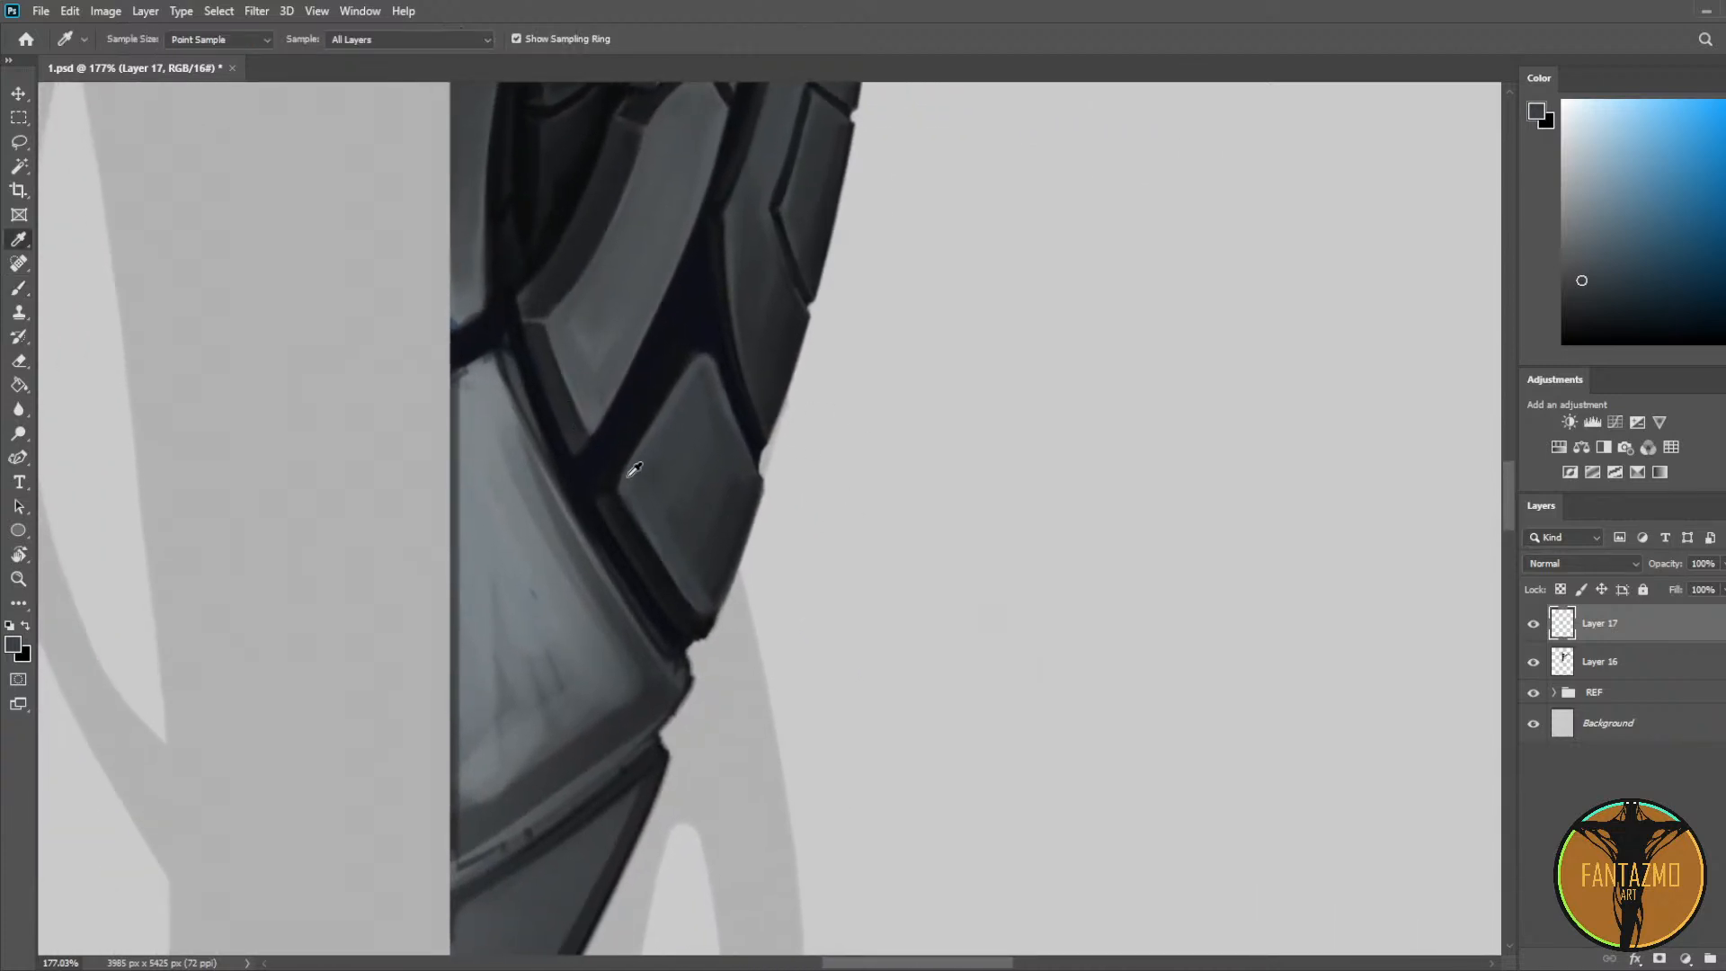
{"action": "left_click", "coordinate": [633, 469], "text": "alt"}
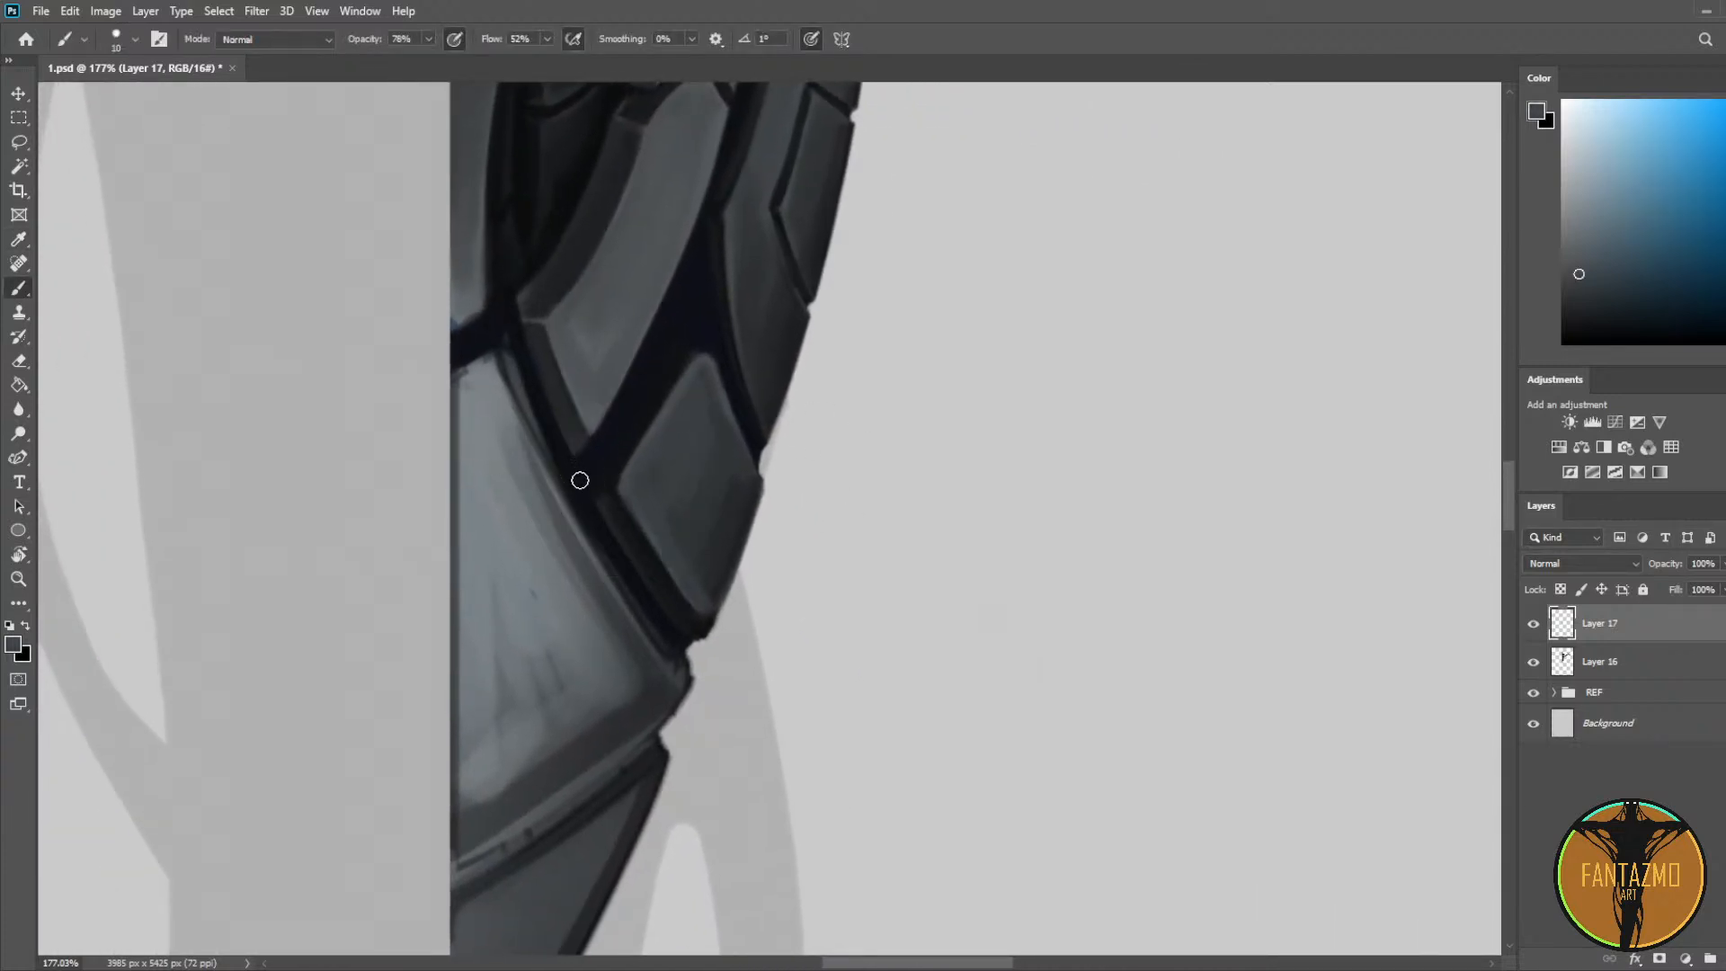
{"action": "key", "text": "bracketleft"}
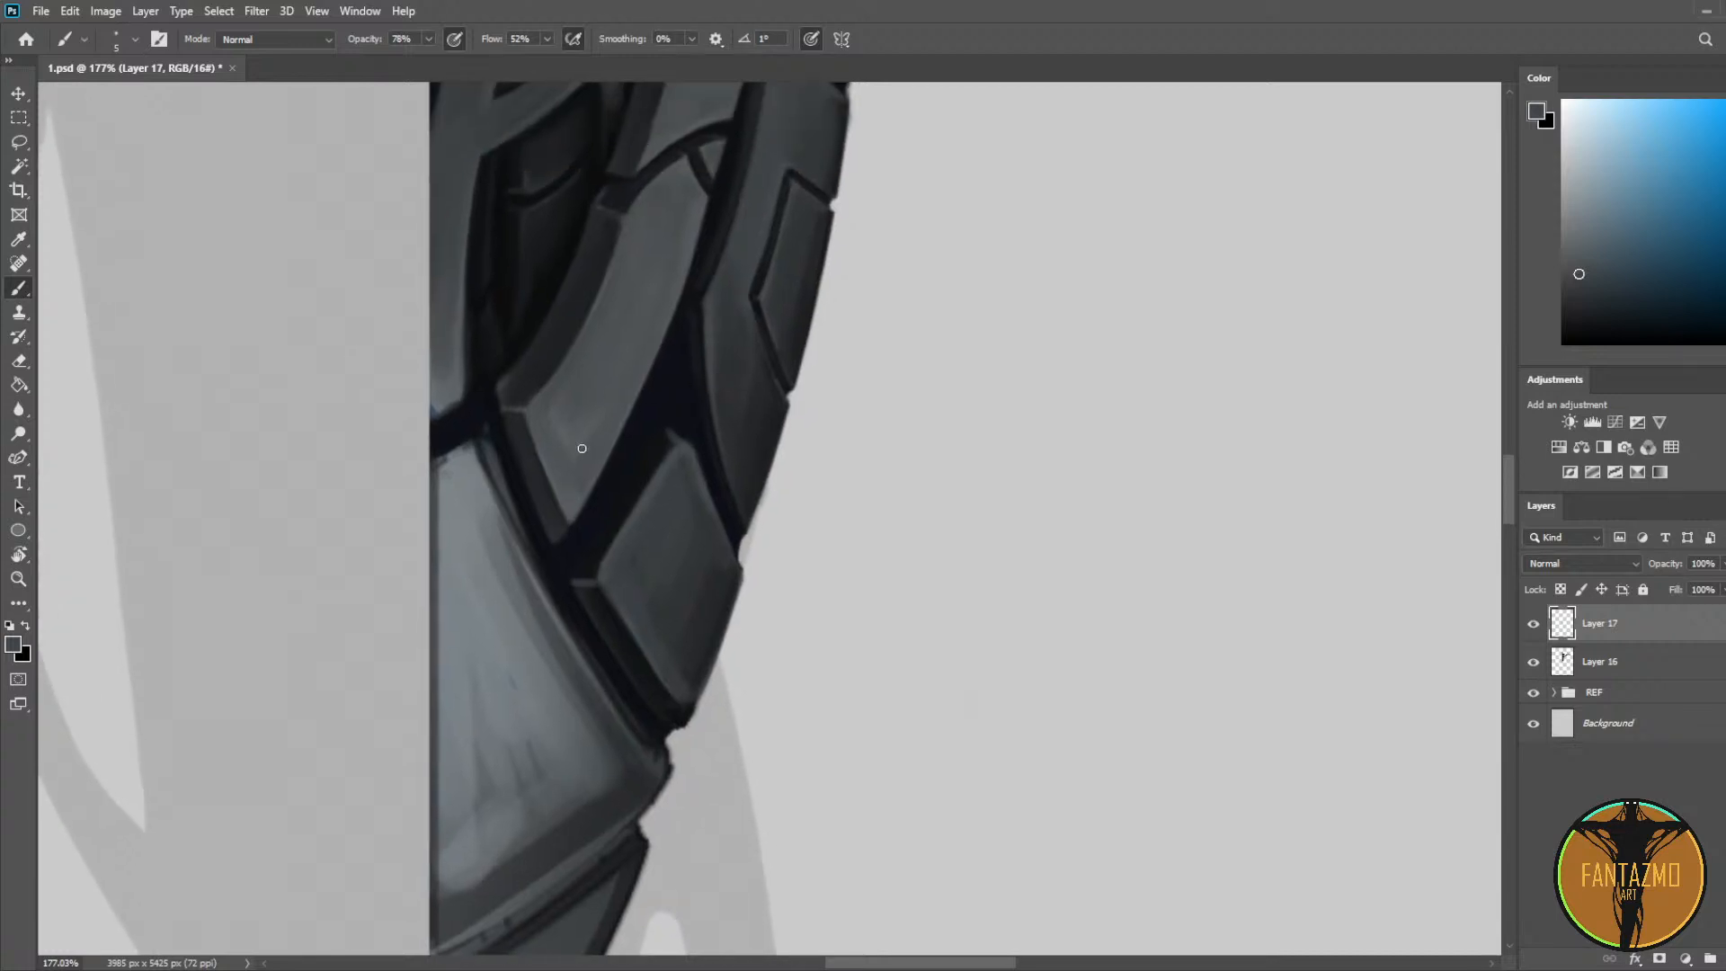
Step: Shape the bevel along the lower plate's upper inner edge with sampled greys and gap colour, and flip the canvas back
{"action": "key", "text": "i"}
{"action": "left_click", "coordinate": [693, 329], "text": "alt"}
{"action": "left_click", "coordinate": [659, 439], "text": "alt"}
{"action": "left_click", "coordinate": [671, 466], "text": "alt"}
{"action": "key", "text": "ctrl+shift+h"}
{"action": "left_click_drag", "start_coordinate": [496, 378], "coordinate": [616, 379]}
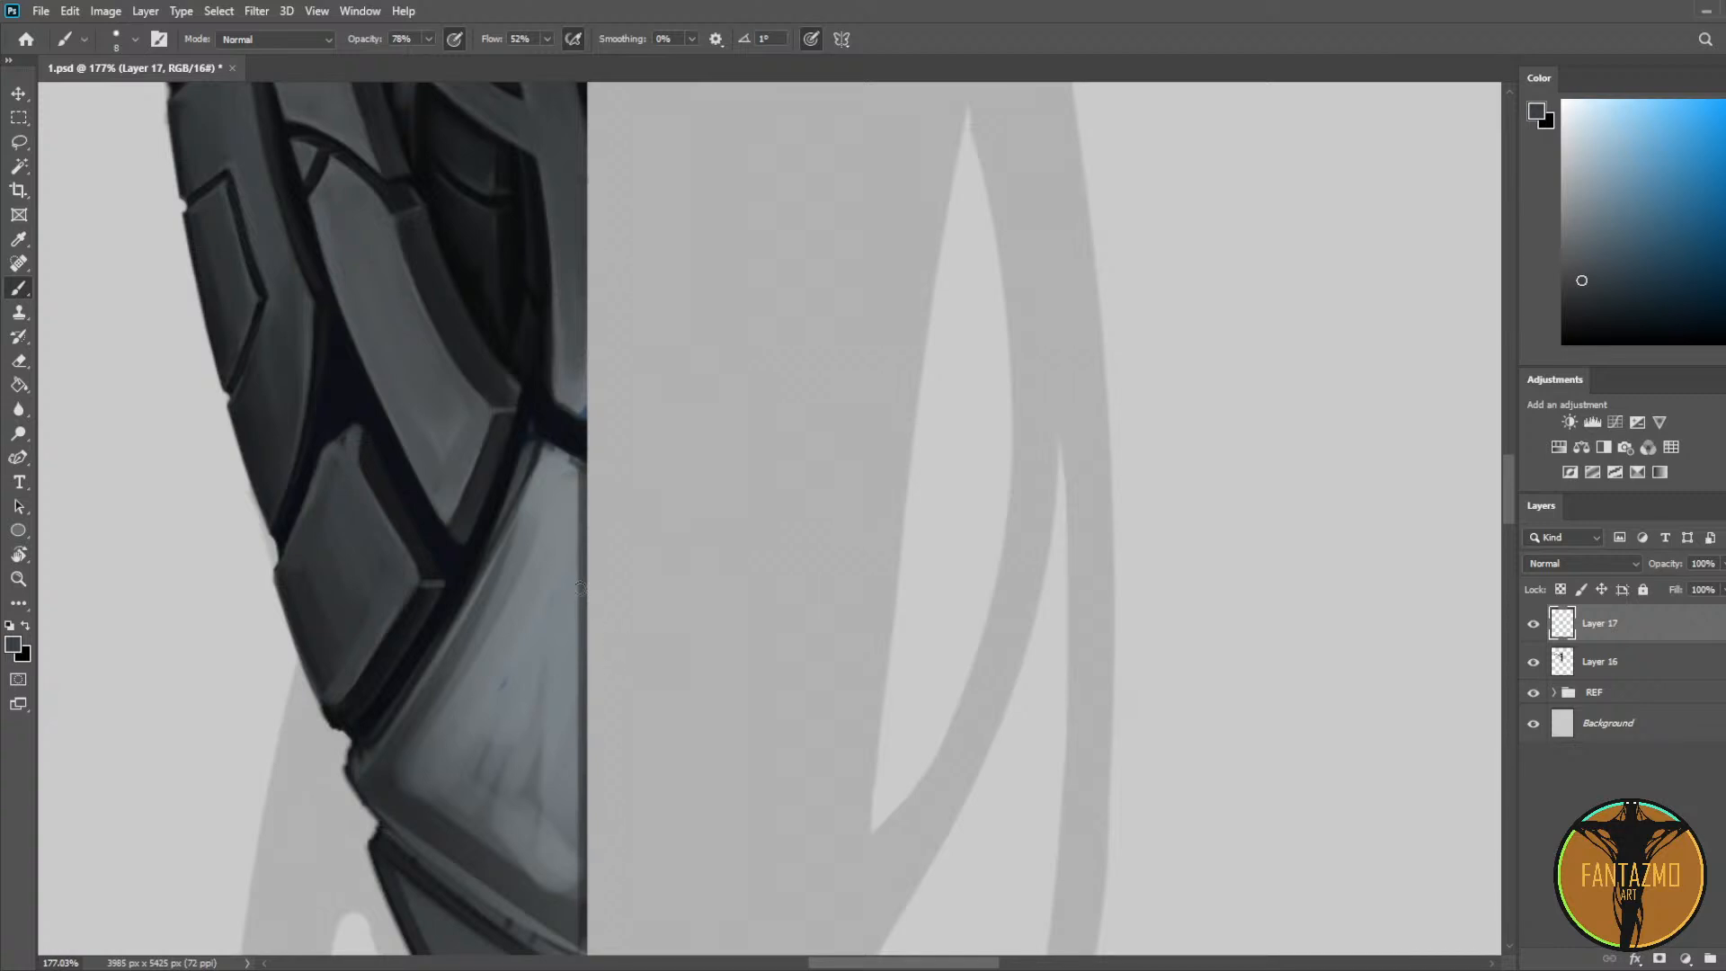
Step: Extend the lower end of the central vertical strip past the centre line with greys sampled from the strip
{"action": "left_click_drag", "start_coordinate": [655, 552], "coordinate": [702, 656]}
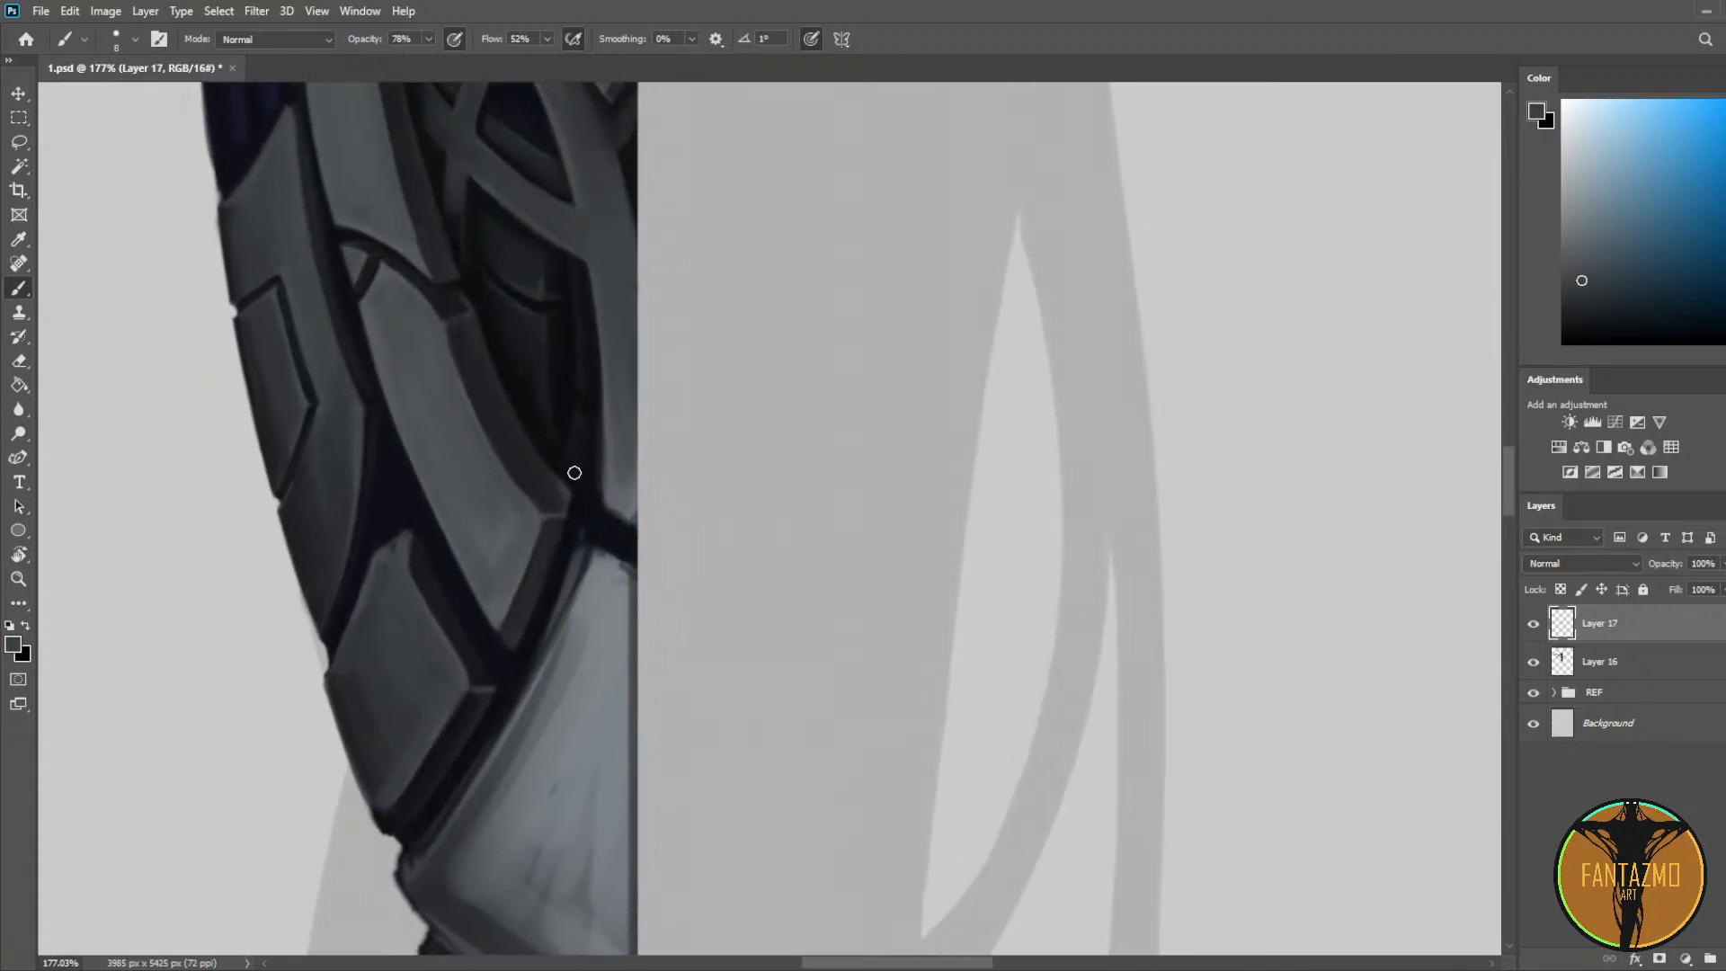
{"action": "left_click", "coordinate": [629, 491], "text": "alt"}
{"action": "left_click_drag", "start_coordinate": [612, 503], "coordinate": [655, 534]}
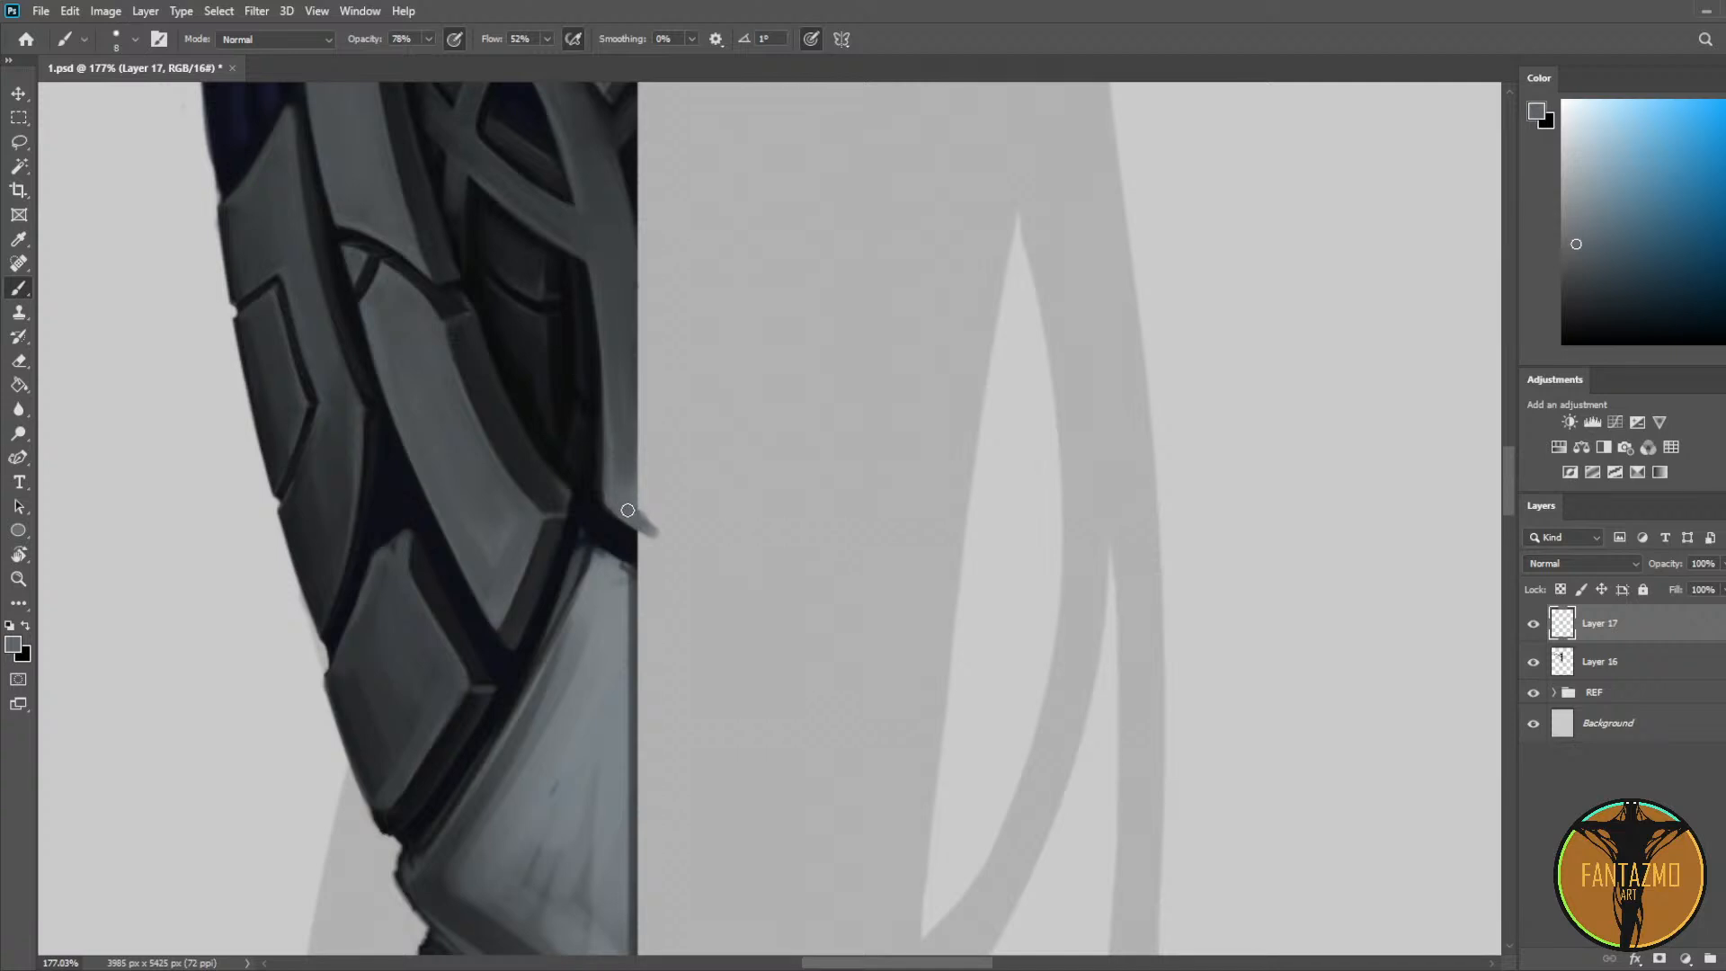
{"action": "left_click", "coordinate": [620, 412], "text": "alt"}
{"action": "left_click_drag", "start_coordinate": [660, 407], "coordinate": [698, 385]}
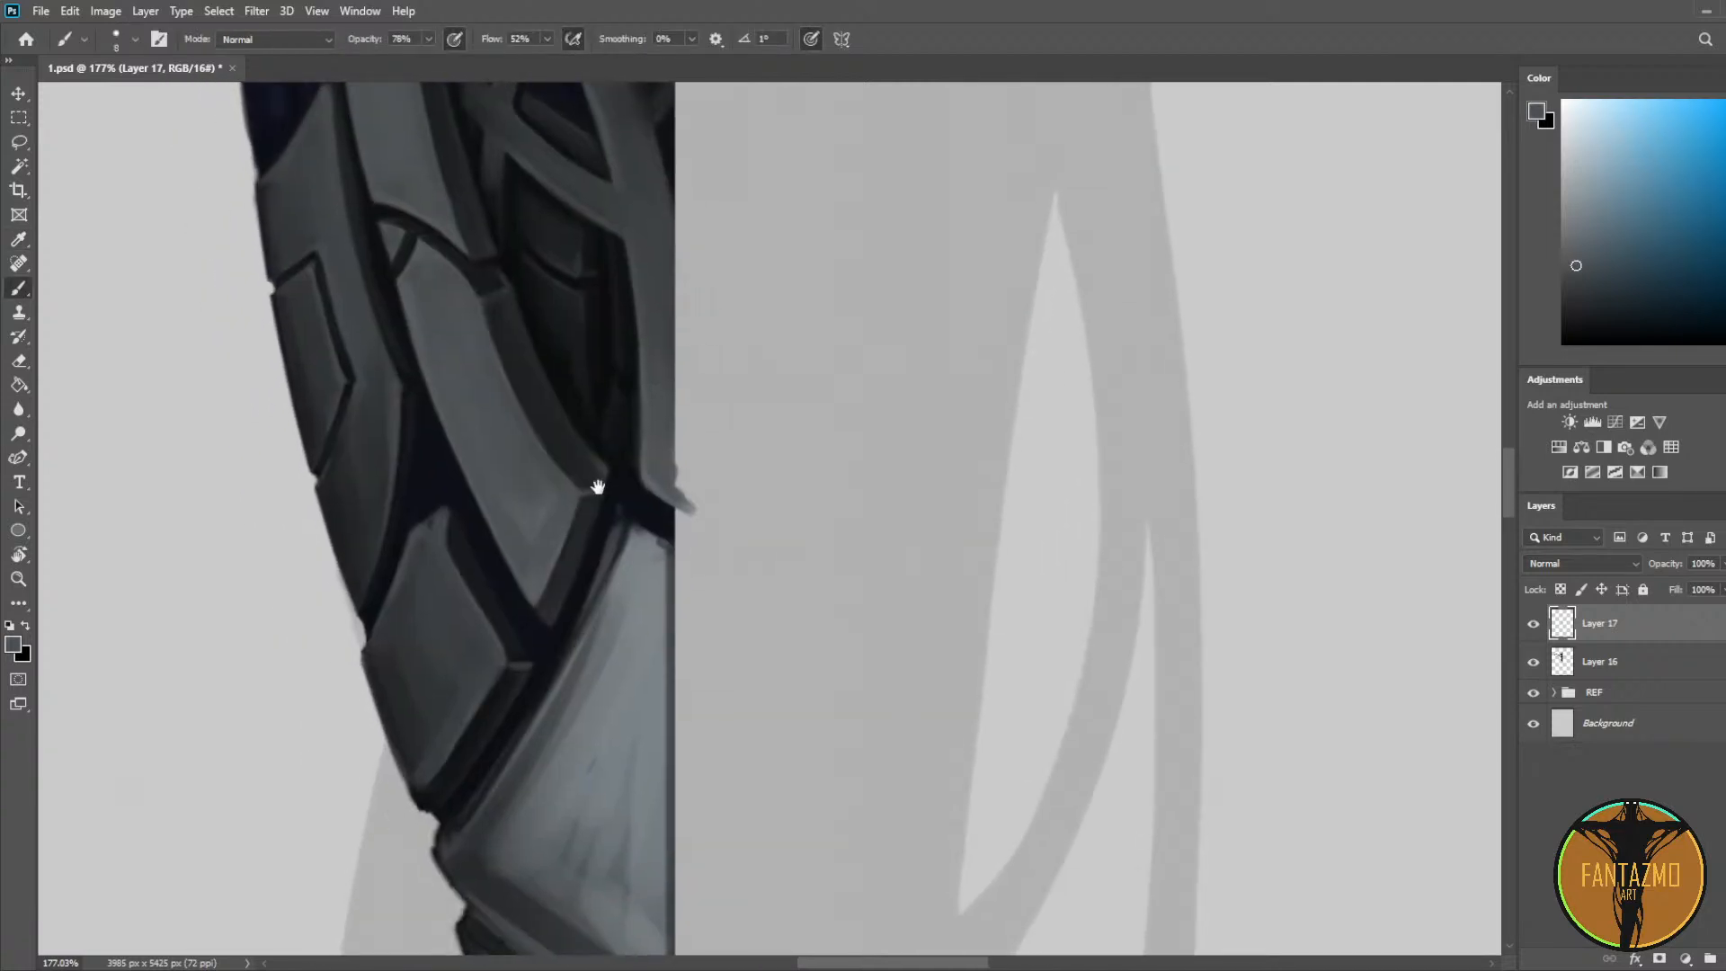
Step: Paint the gap beneath the central strip dark blue past the centre line, and tidy the lower plate's upper corner
{"action": "left_click", "coordinate": [534, 640], "text": "alt"}
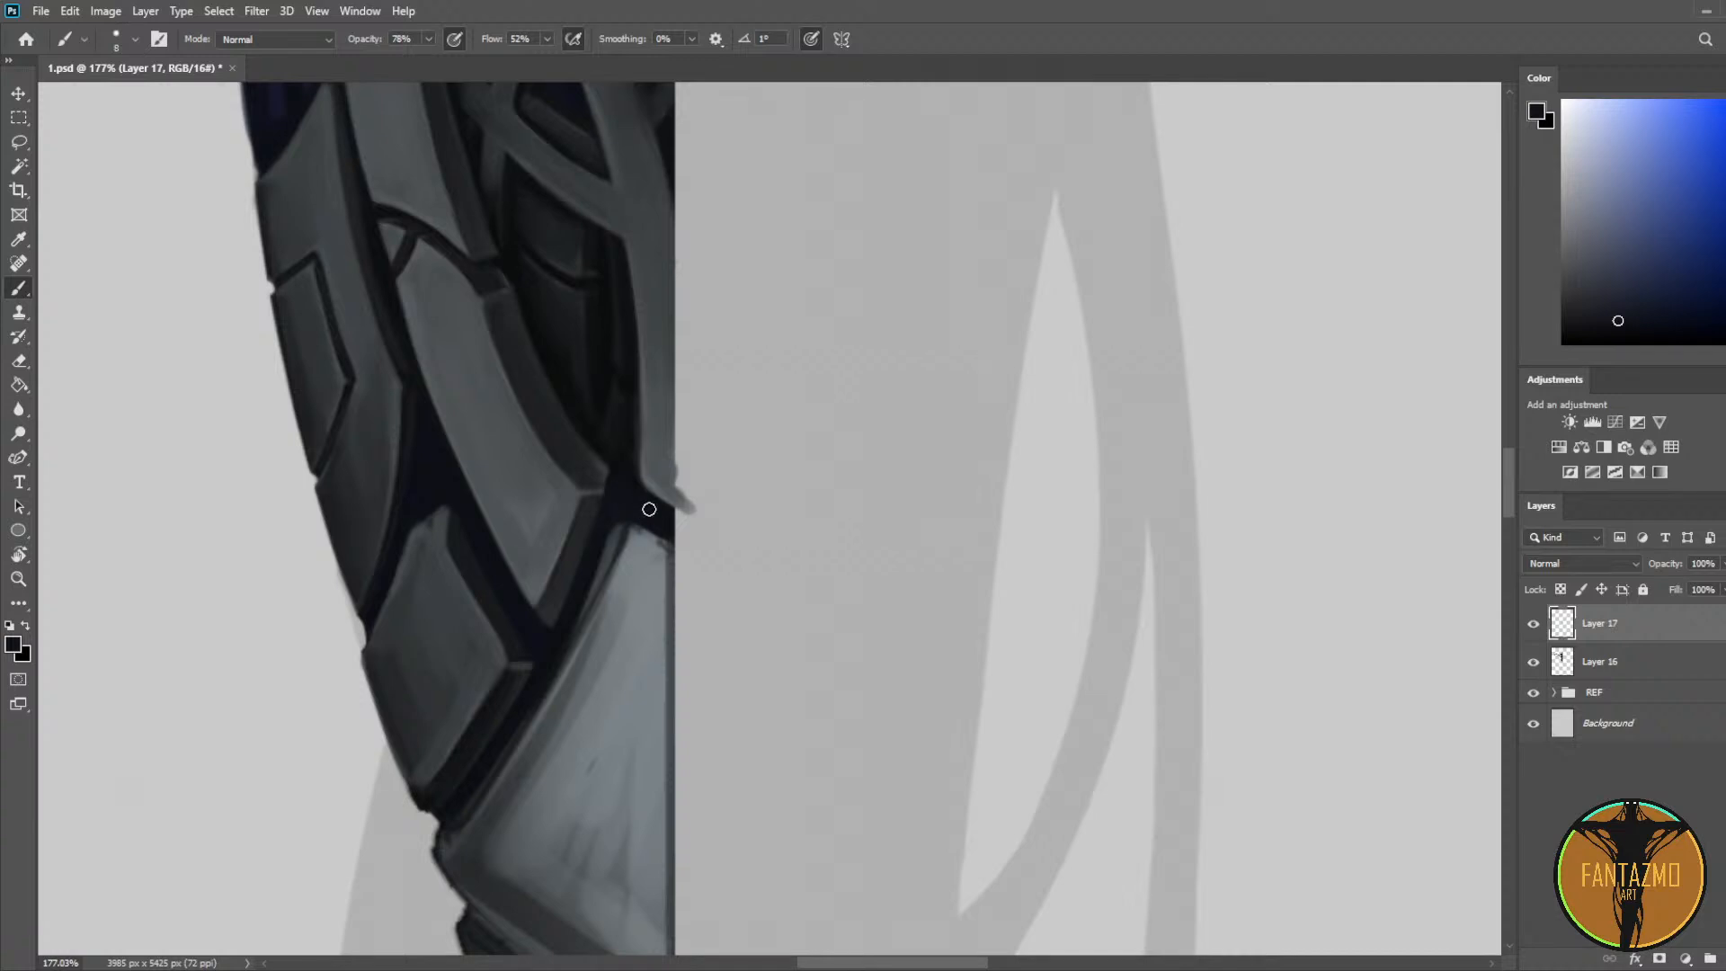
{"action": "mouse_move", "coordinate": [649, 509]}
{"action": "left_mouse_down"}
{"action": "mouse_move", "coordinate": [677, 537]}
{"action": "mouse_move", "coordinate": [590, 462]}
{"action": "mouse_move", "coordinate": [697, 401]}
{"action": "left_mouse_up"}
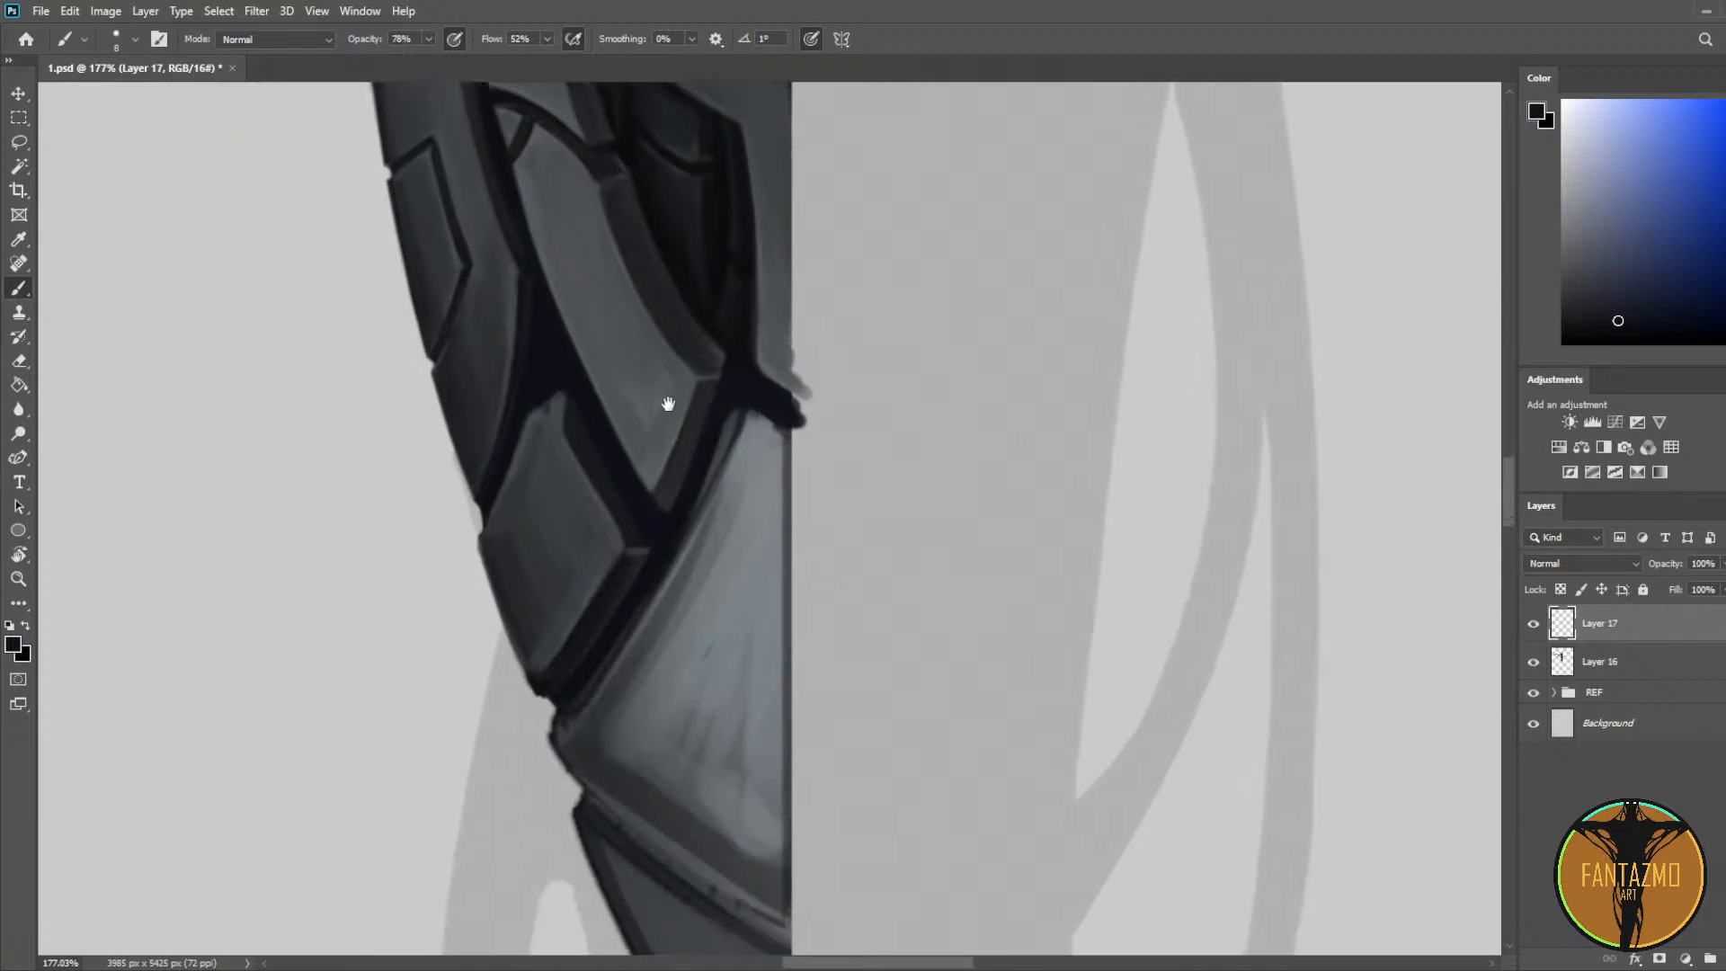
{"action": "left_click", "coordinate": [553, 396], "text": "alt"}
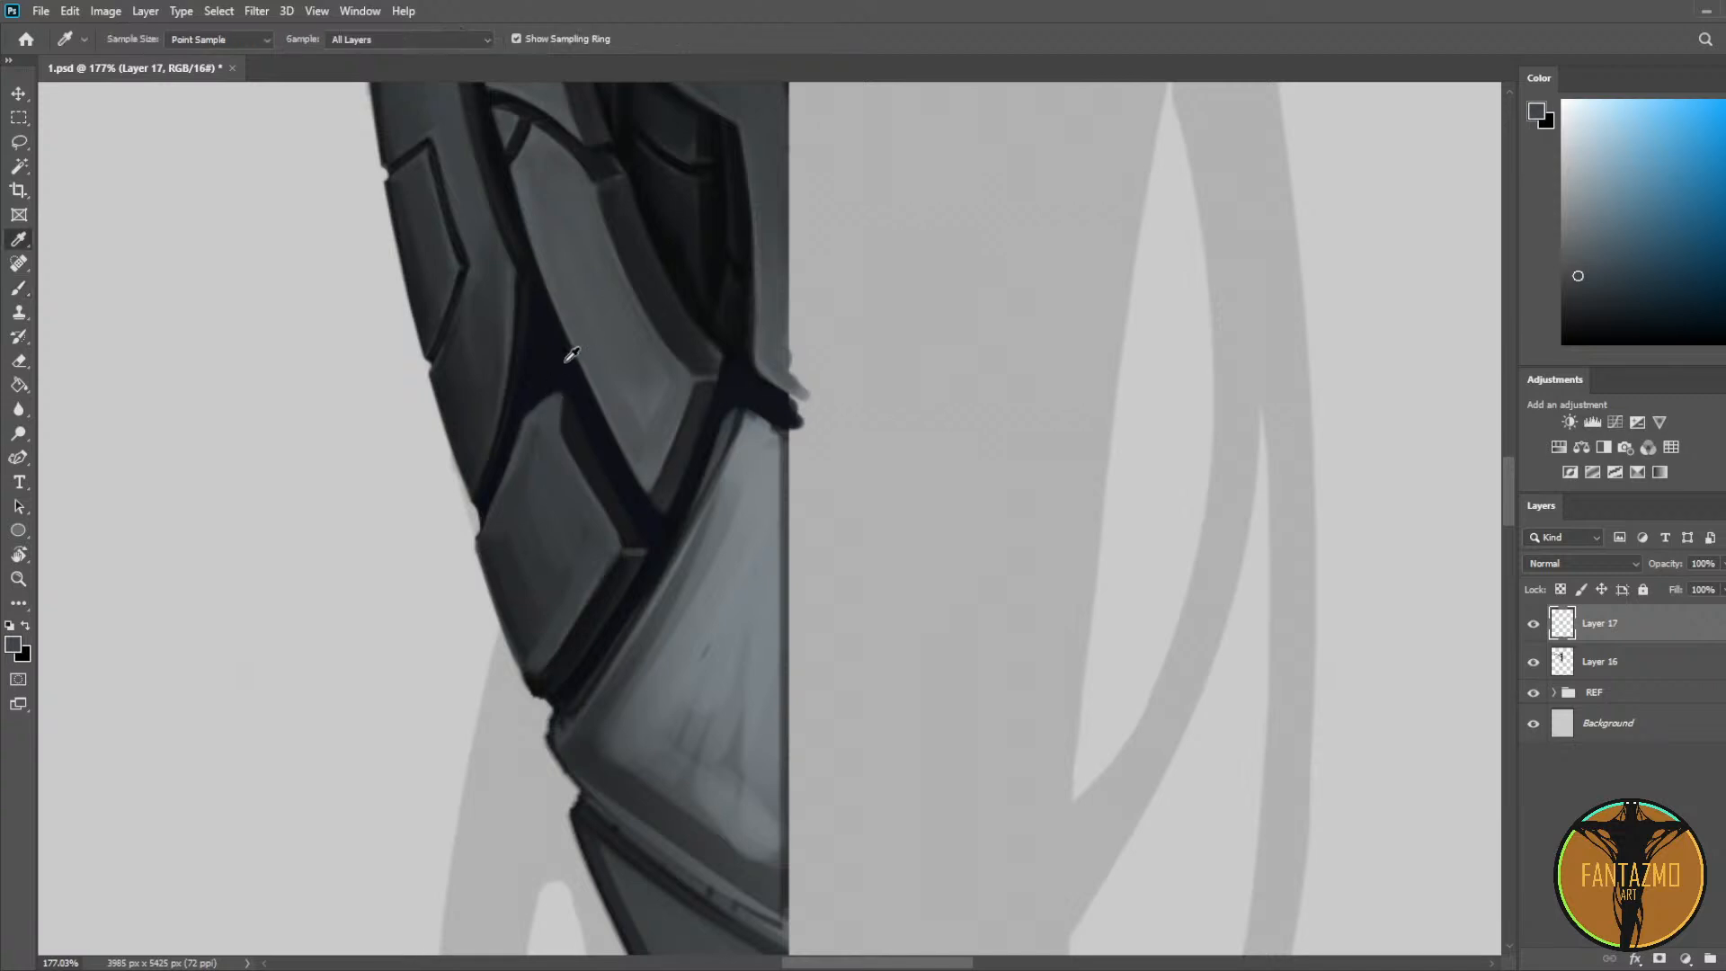
{"action": "left_click", "coordinate": [557, 389], "text": "alt"}
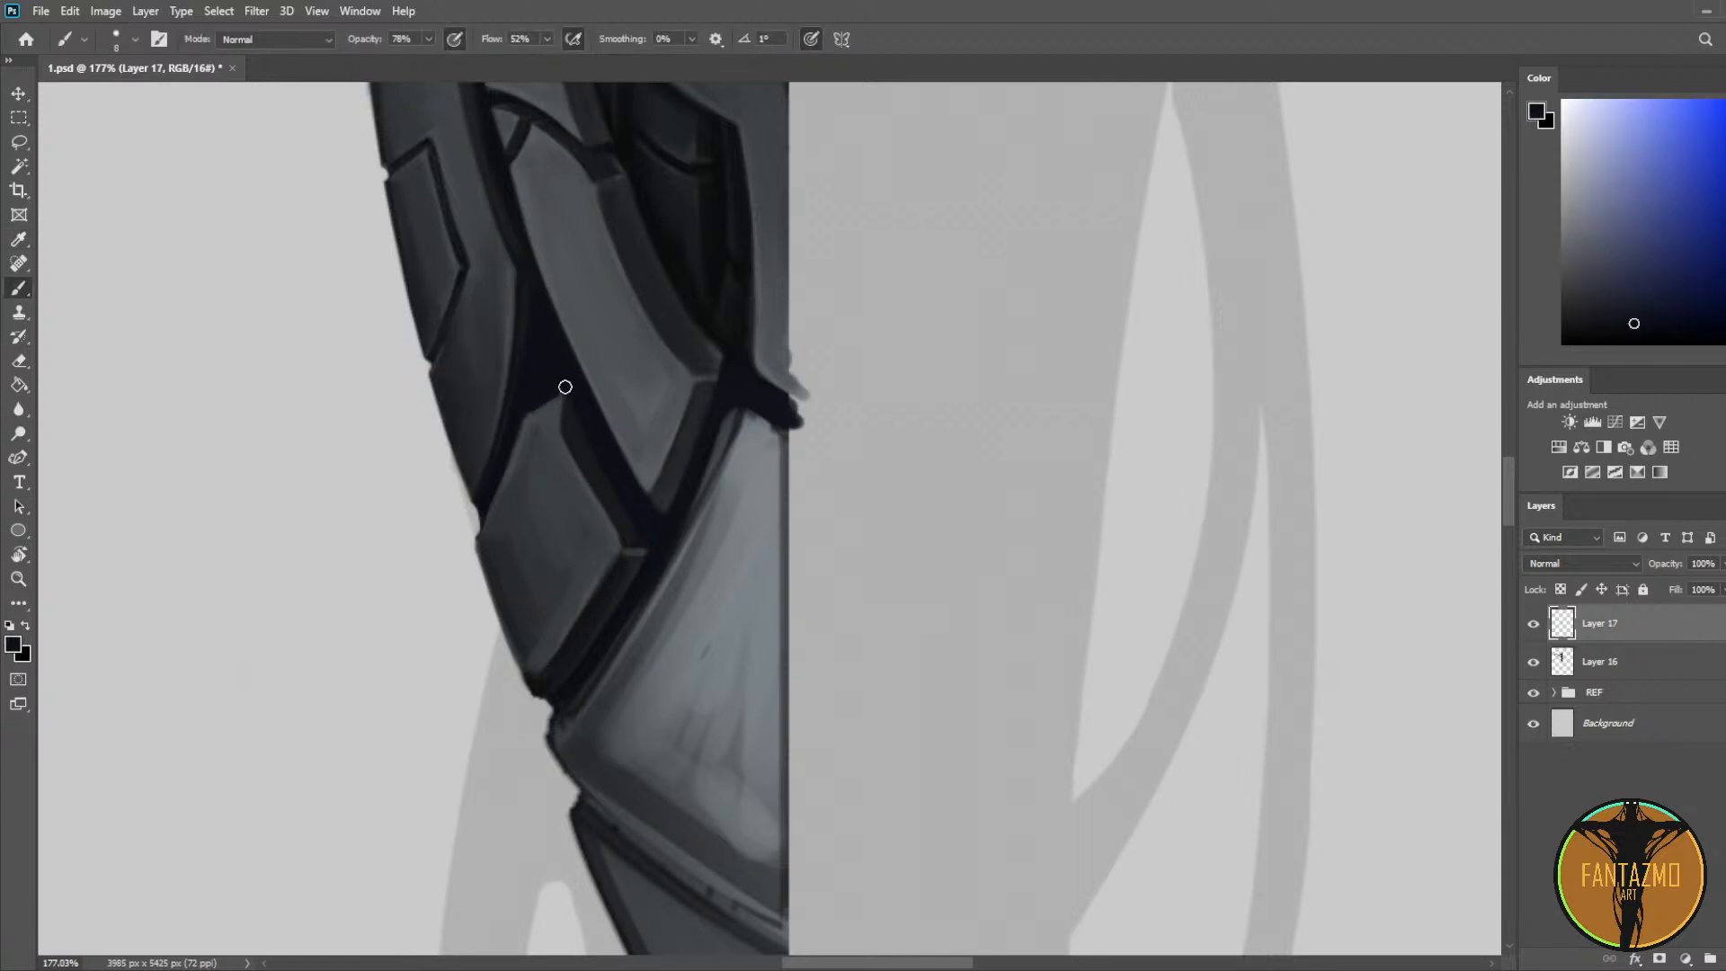
Step: Flip the canvas horizontally and bring the lower armour plates into close view
{"action": "scroll", "coordinate": [655, 329], "scroll_direction": "down", "scroll_amount": 5}
{"action": "key", "text": "ctrl+shift+h"}
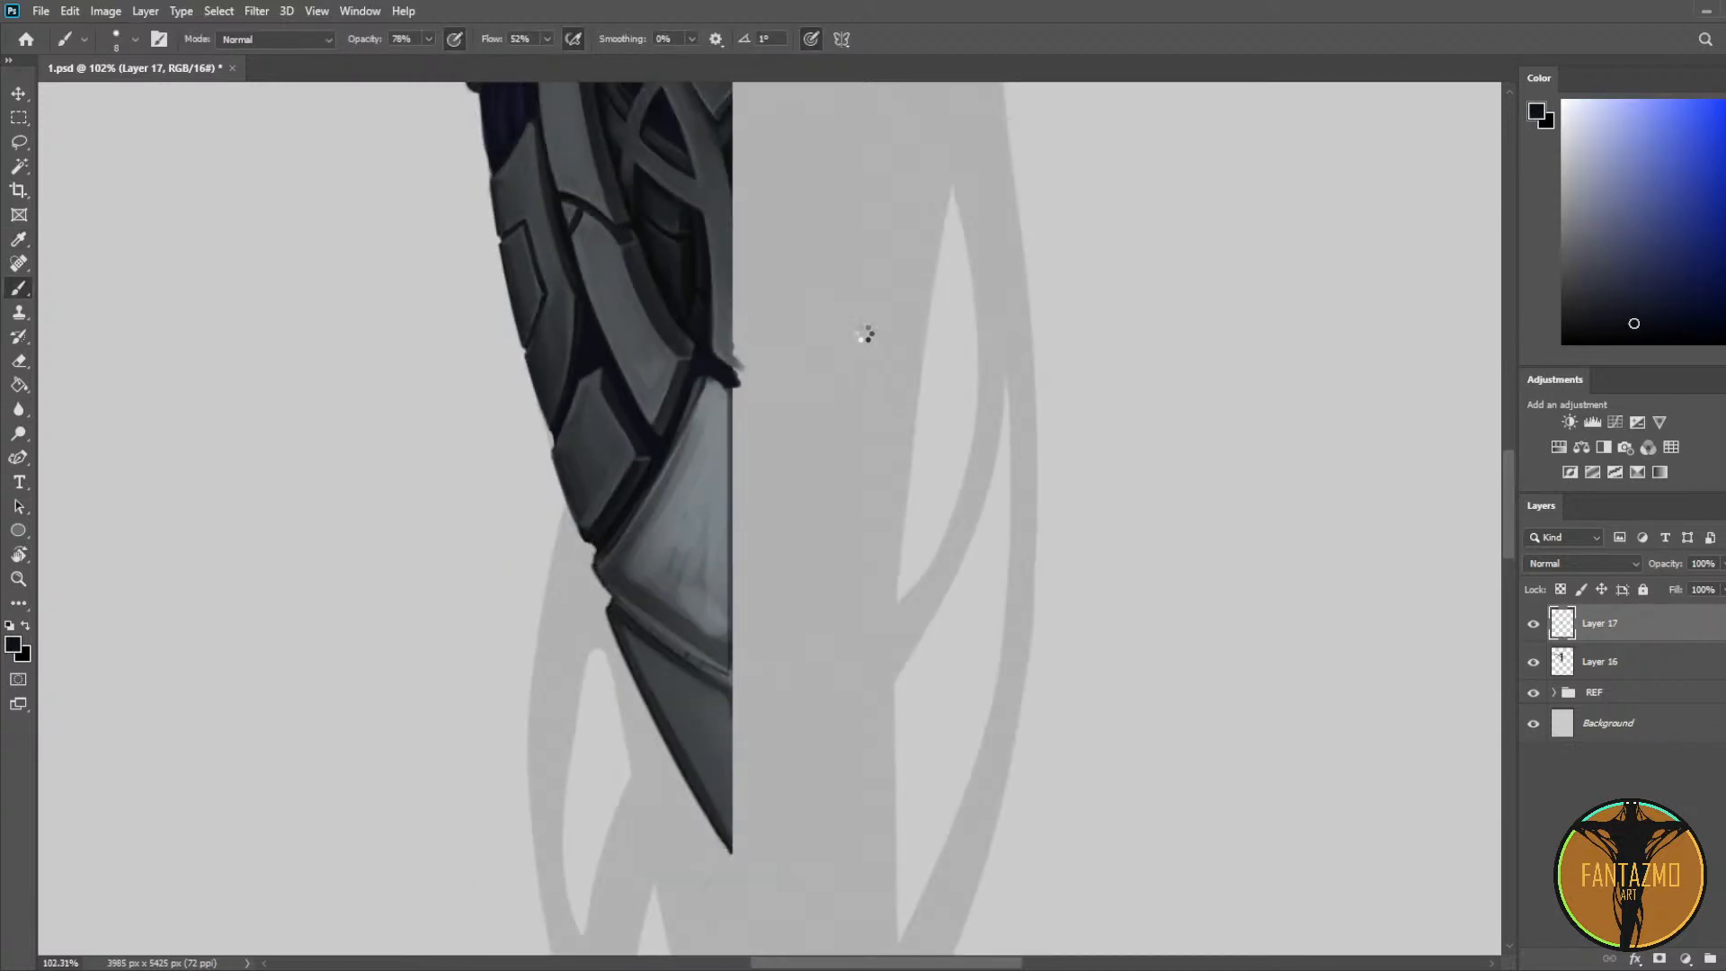
{"action": "scroll", "coordinate": [912, 337], "scroll_direction": "up", "scroll_amount": 5}
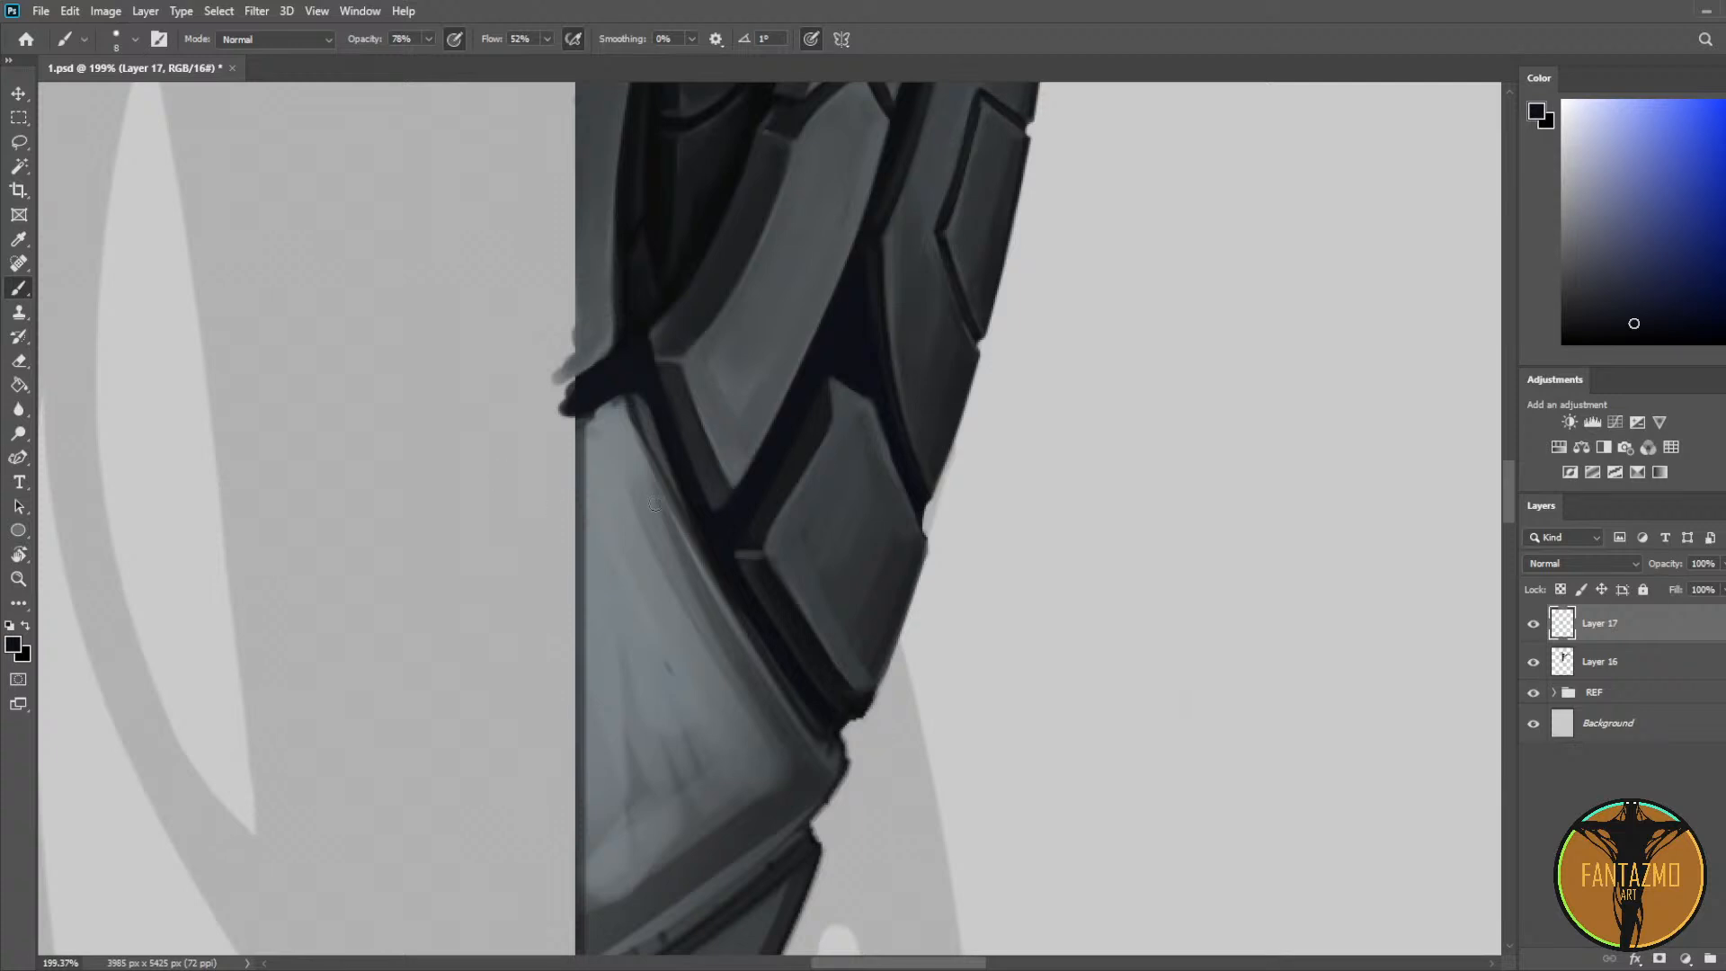
Step: Extend the upper tip of the diamond-shaped armour plate into the dark gap and blend it with greys sampled from the plate
{"action": "left_click", "coordinate": [841, 403], "text": "alt"}
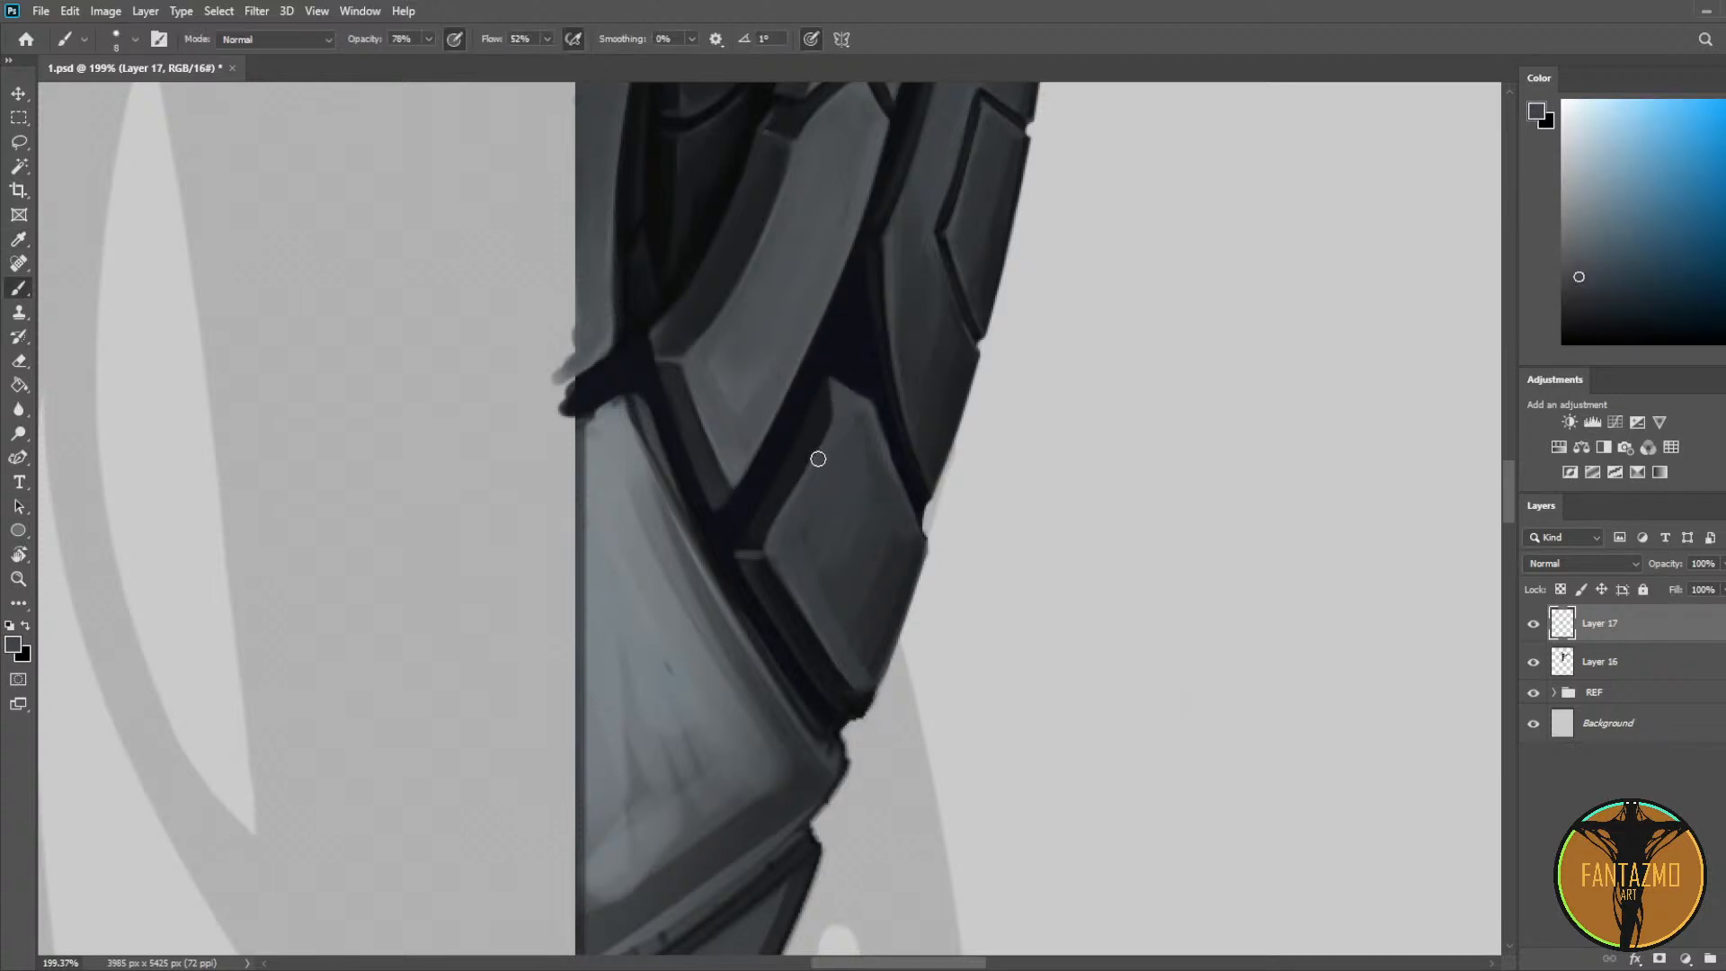
{"action": "key", "text": "alt"}
{"action": "left_click", "coordinate": [831, 434], "text": "alt"}
{"action": "mouse_move", "coordinate": [901, 504]}
{"action": "left_mouse_down"}
{"action": "mouse_move", "coordinate": [868, 328]}
{"action": "mouse_move", "coordinate": [877, 453]}
{"action": "mouse_move", "coordinate": [861, 342]}
{"action": "mouse_move", "coordinate": [910, 526]}
{"action": "mouse_move", "coordinate": [860, 328]}
{"action": "mouse_move", "coordinate": [791, 490]}
{"action": "left_mouse_up"}
{"action": "left_click_drag", "start_coordinate": [859, 323], "coordinate": [768, 531]}
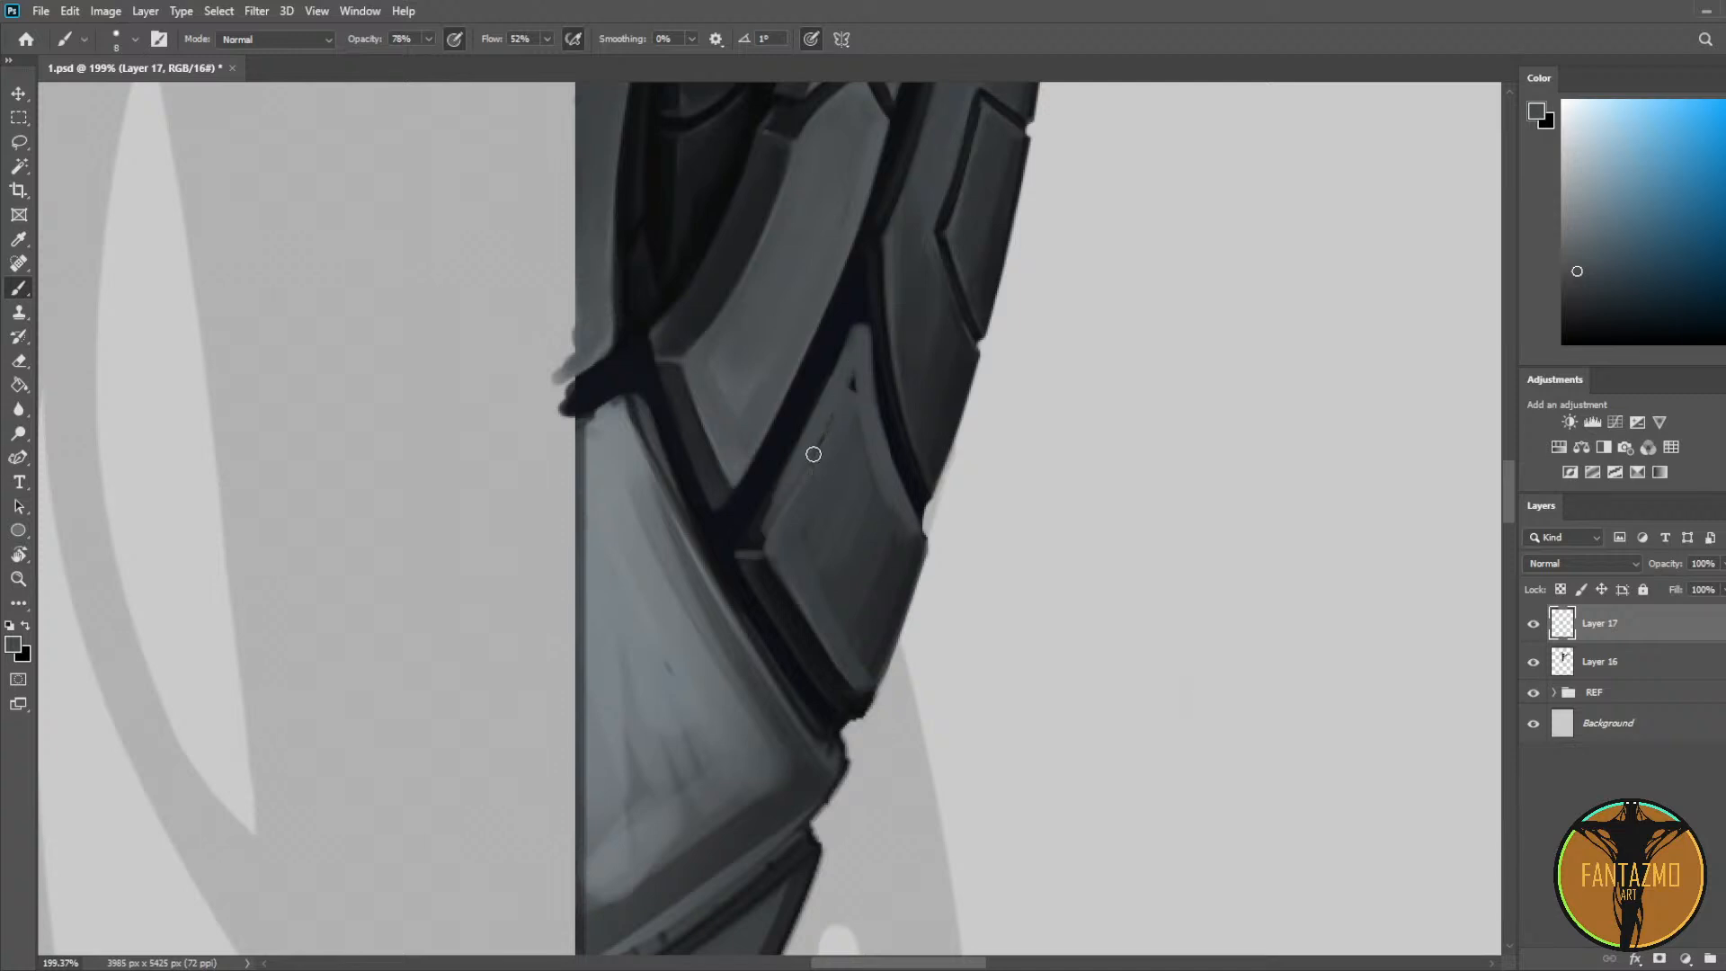
{"action": "left_click", "coordinate": [809, 505], "text": "alt"}
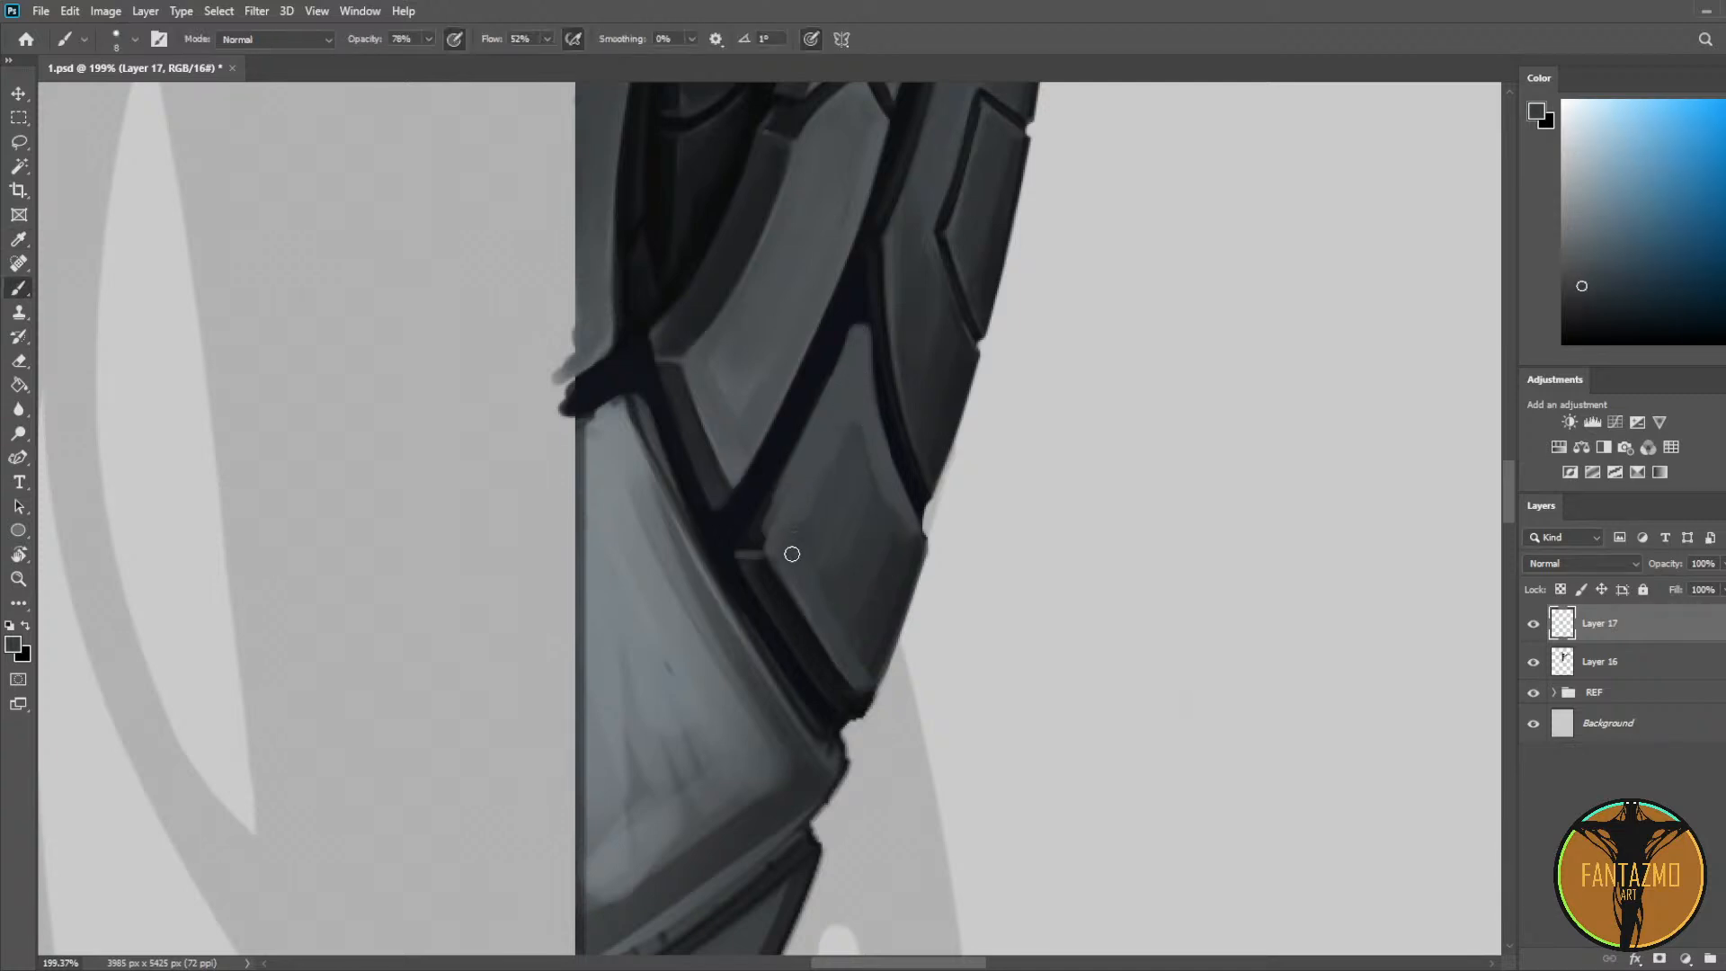
{"action": "left_click", "coordinate": [803, 507], "text": "alt"}
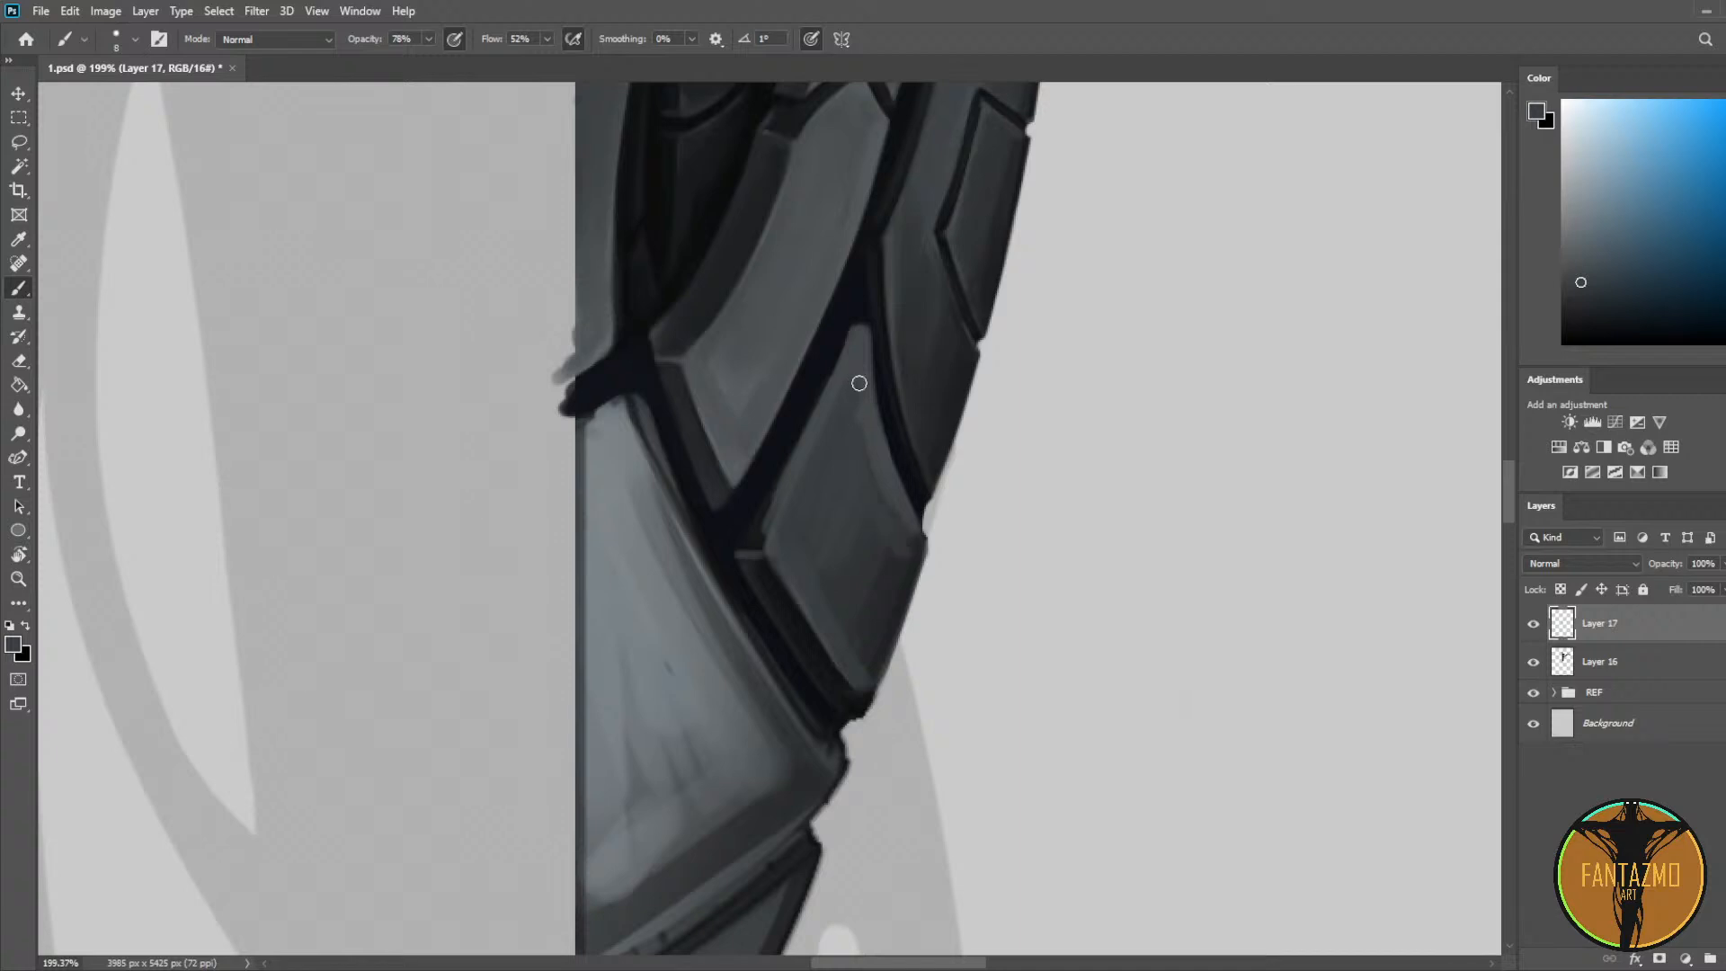
Step: Flip the canvas horizontally and smooth the diamond plate's face with a larger brush and greys sampled from its surface
{"action": "key", "text": "ctrl+shift+h"}
{"action": "key", "text": "bracketright"}
{"action": "key", "text": "bracketright"}
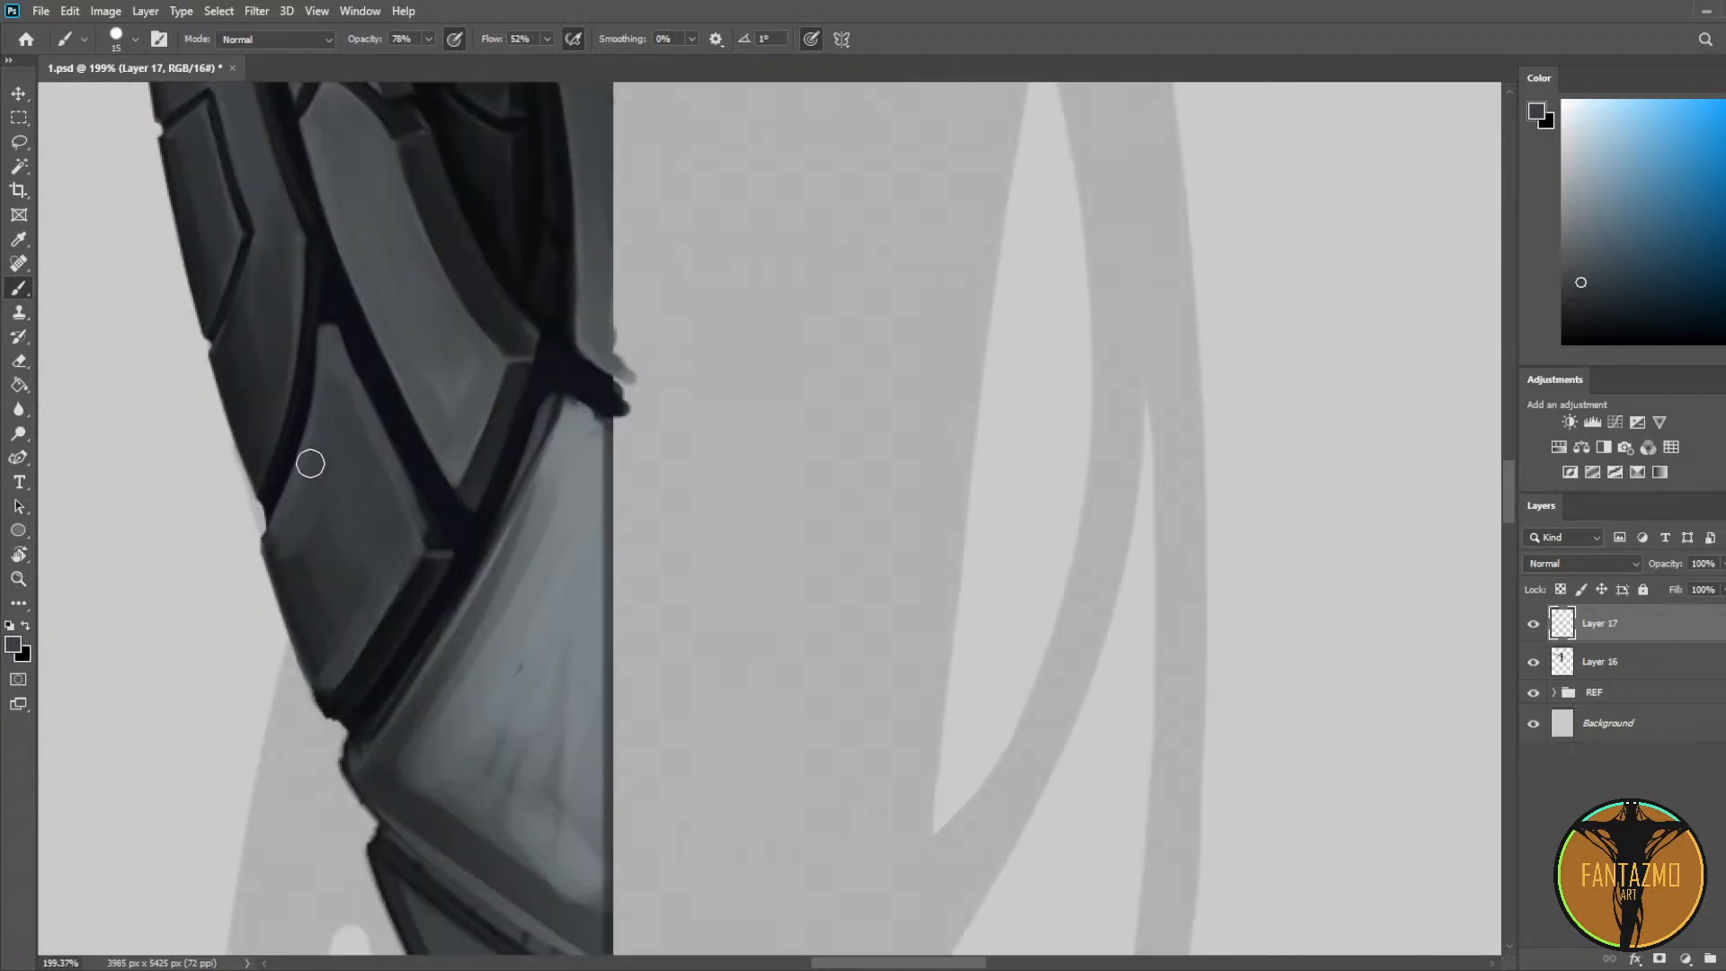
{"action": "left_click", "coordinate": [287, 550], "text": "alt"}
{"action": "key", "text": "bracketright"}
{"action": "left_click", "coordinate": [292, 577], "text": "alt"}
{"action": "mouse_move", "coordinate": [280, 528]}
{"action": "left_mouse_down"}
{"action": "mouse_move", "coordinate": [340, 663]}
{"action": "mouse_move", "coordinate": [315, 628]}
{"action": "mouse_move", "coordinate": [346, 612]}
{"action": "left_mouse_up"}
{"action": "left_click", "coordinate": [320, 568], "text": "alt"}
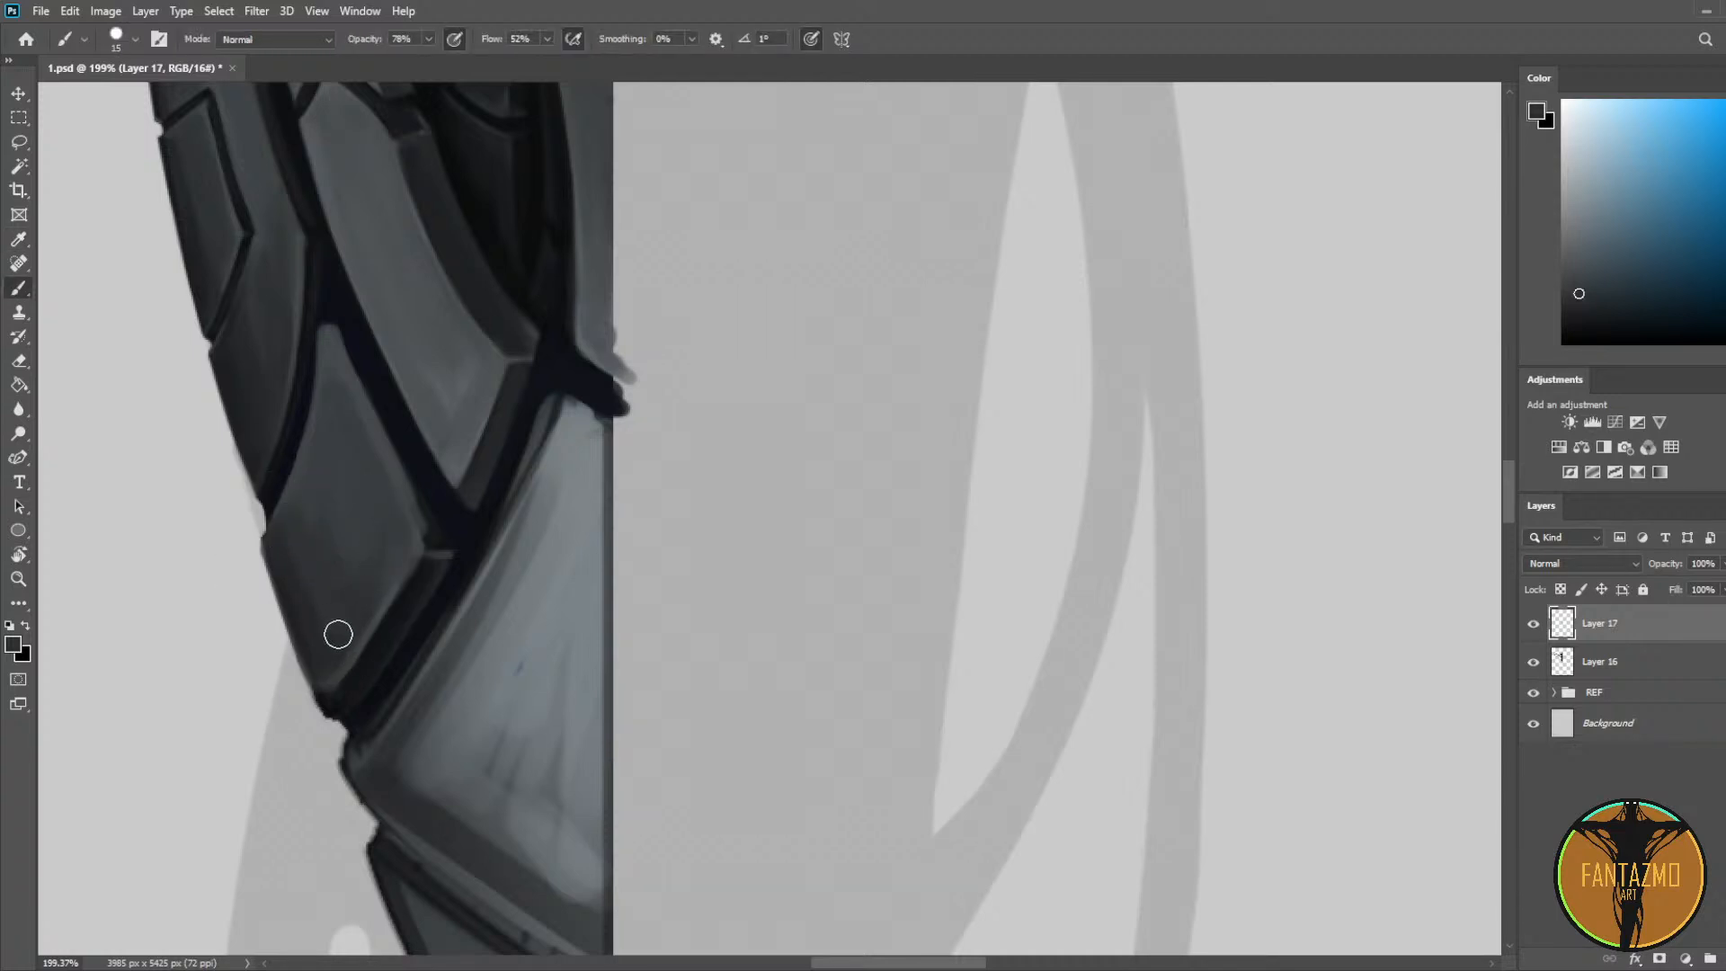
{"action": "left_click", "coordinate": [337, 537], "text": "alt"}
Step: Trim the diamond plate's upper tip and outer upper edge with dark blue sampled from the gap
{"action": "key", "text": "i"}
{"action": "key", "text": "b"}
{"action": "key", "text": "i"}
{"action": "left_click", "coordinate": [349, 337]}
{"action": "key", "text": "b"}
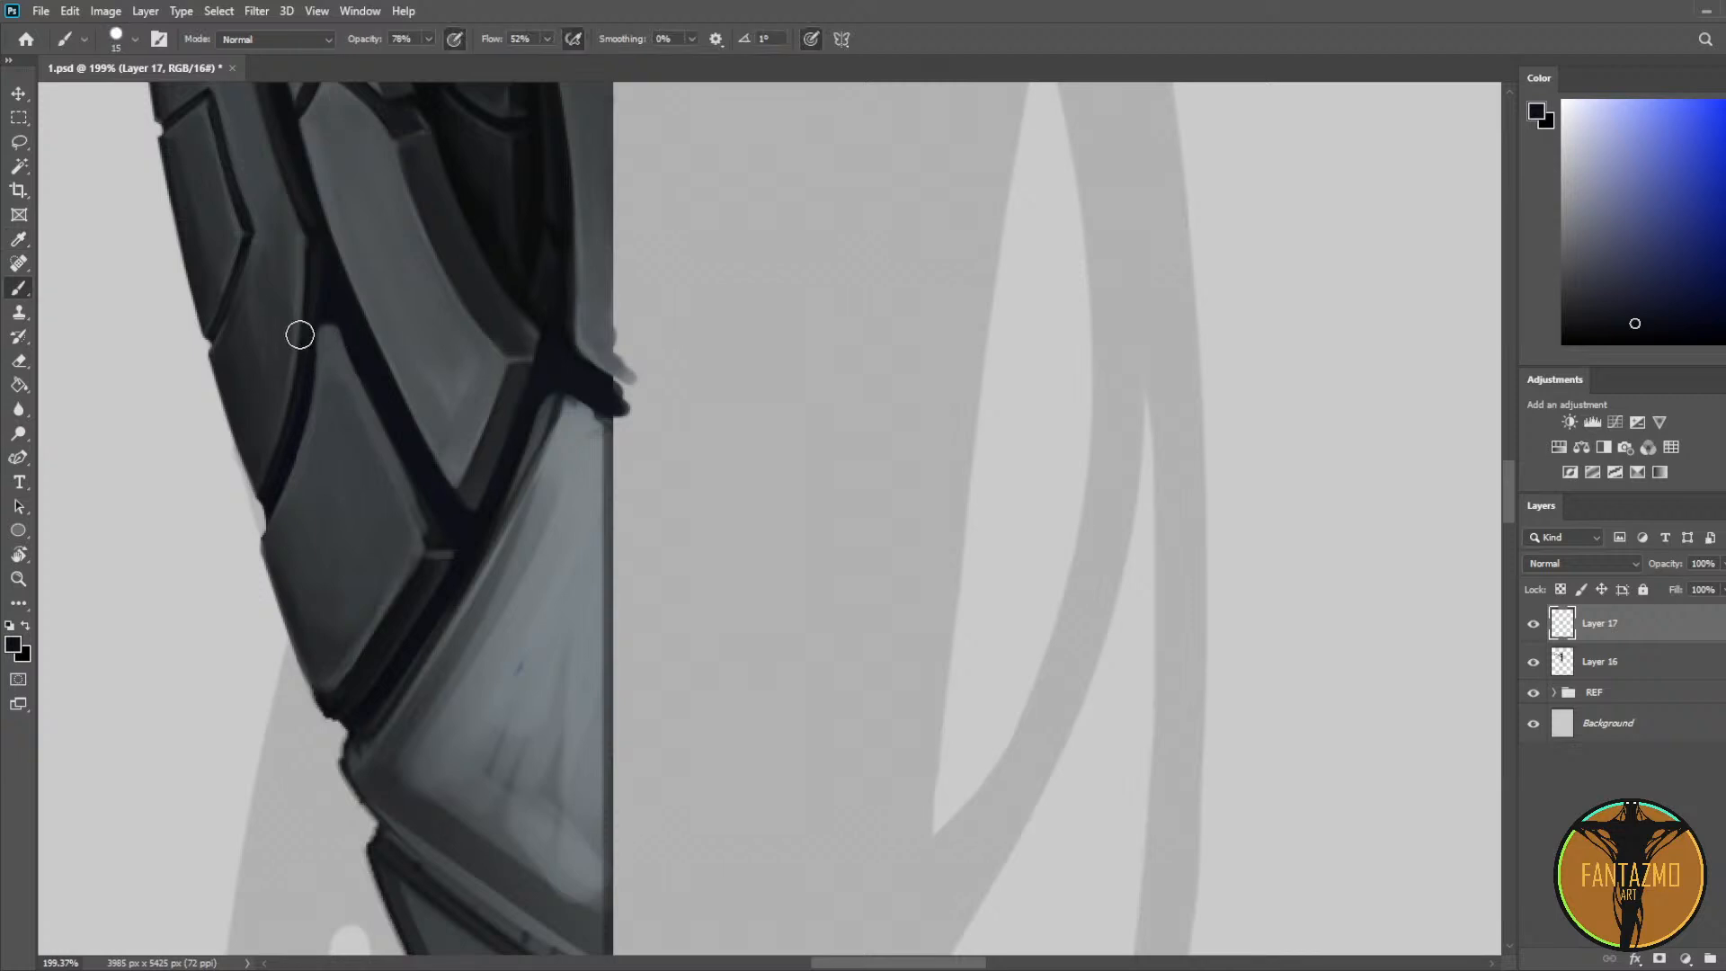
{"action": "left_click_drag", "start_coordinate": [326, 307], "coordinate": [291, 444]}
{"action": "left_click_drag", "start_coordinate": [340, 341], "coordinate": [361, 387]}
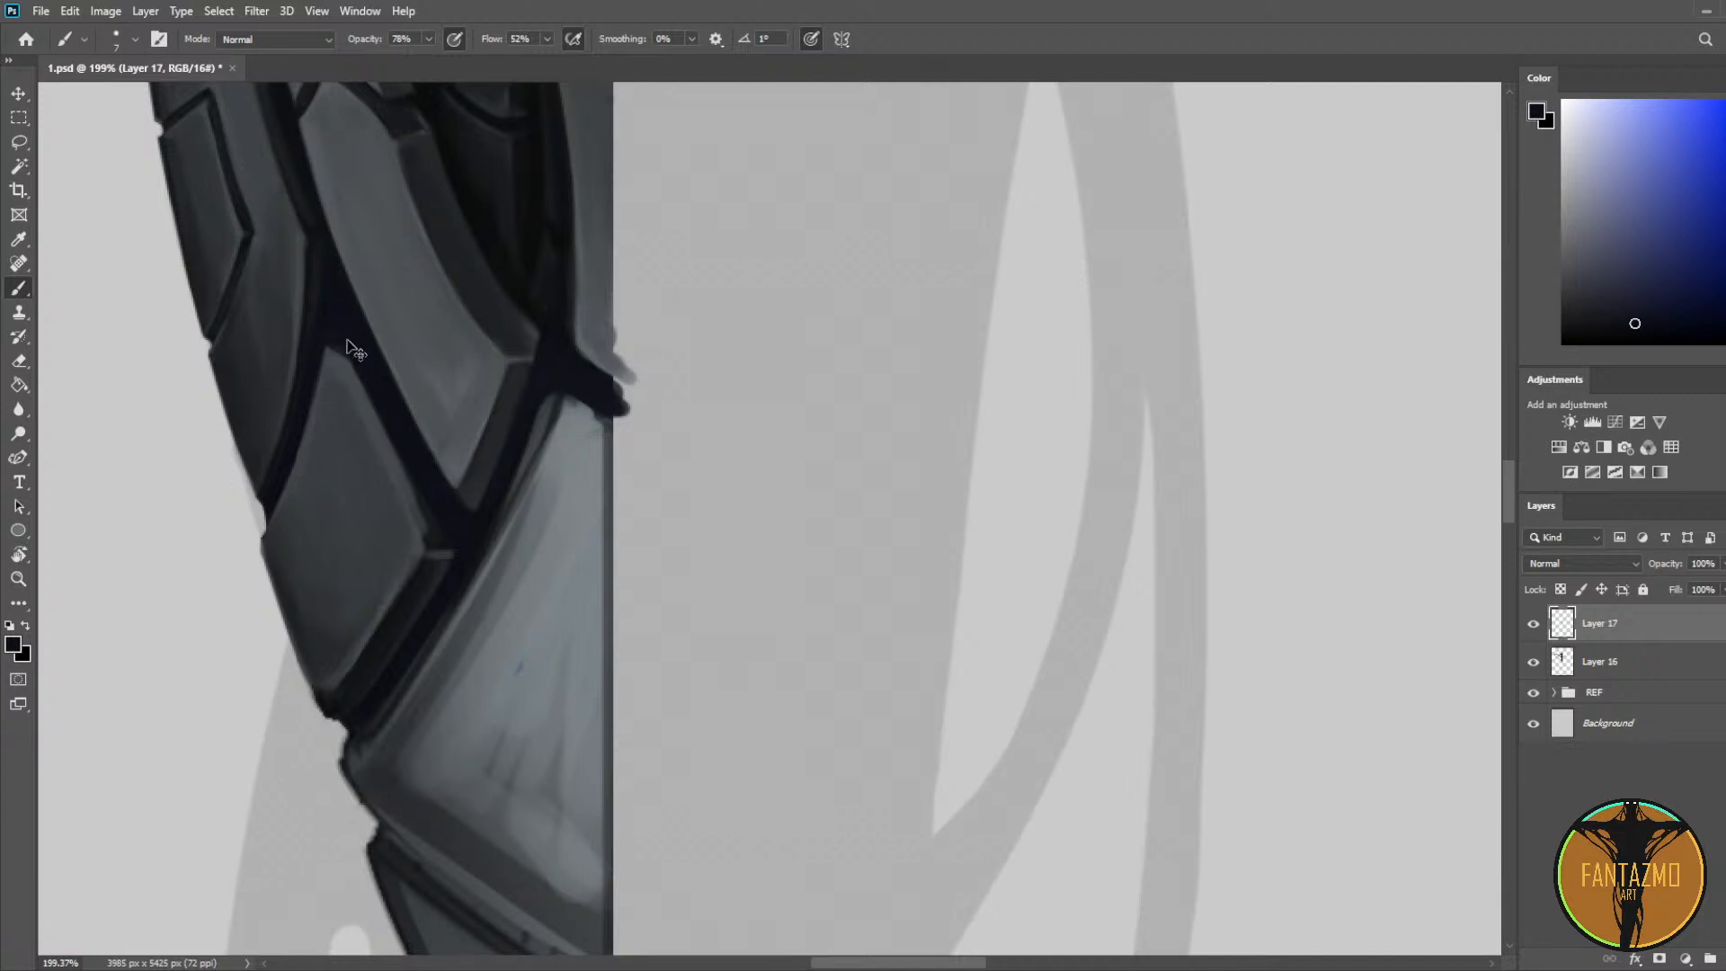
Step: Paint a dark bevel along the diamond plate's inner upper edge with a small brush, using sampled bevel, gap and plate colours
{"action": "left_click", "coordinate": [367, 376], "text": "alt"}
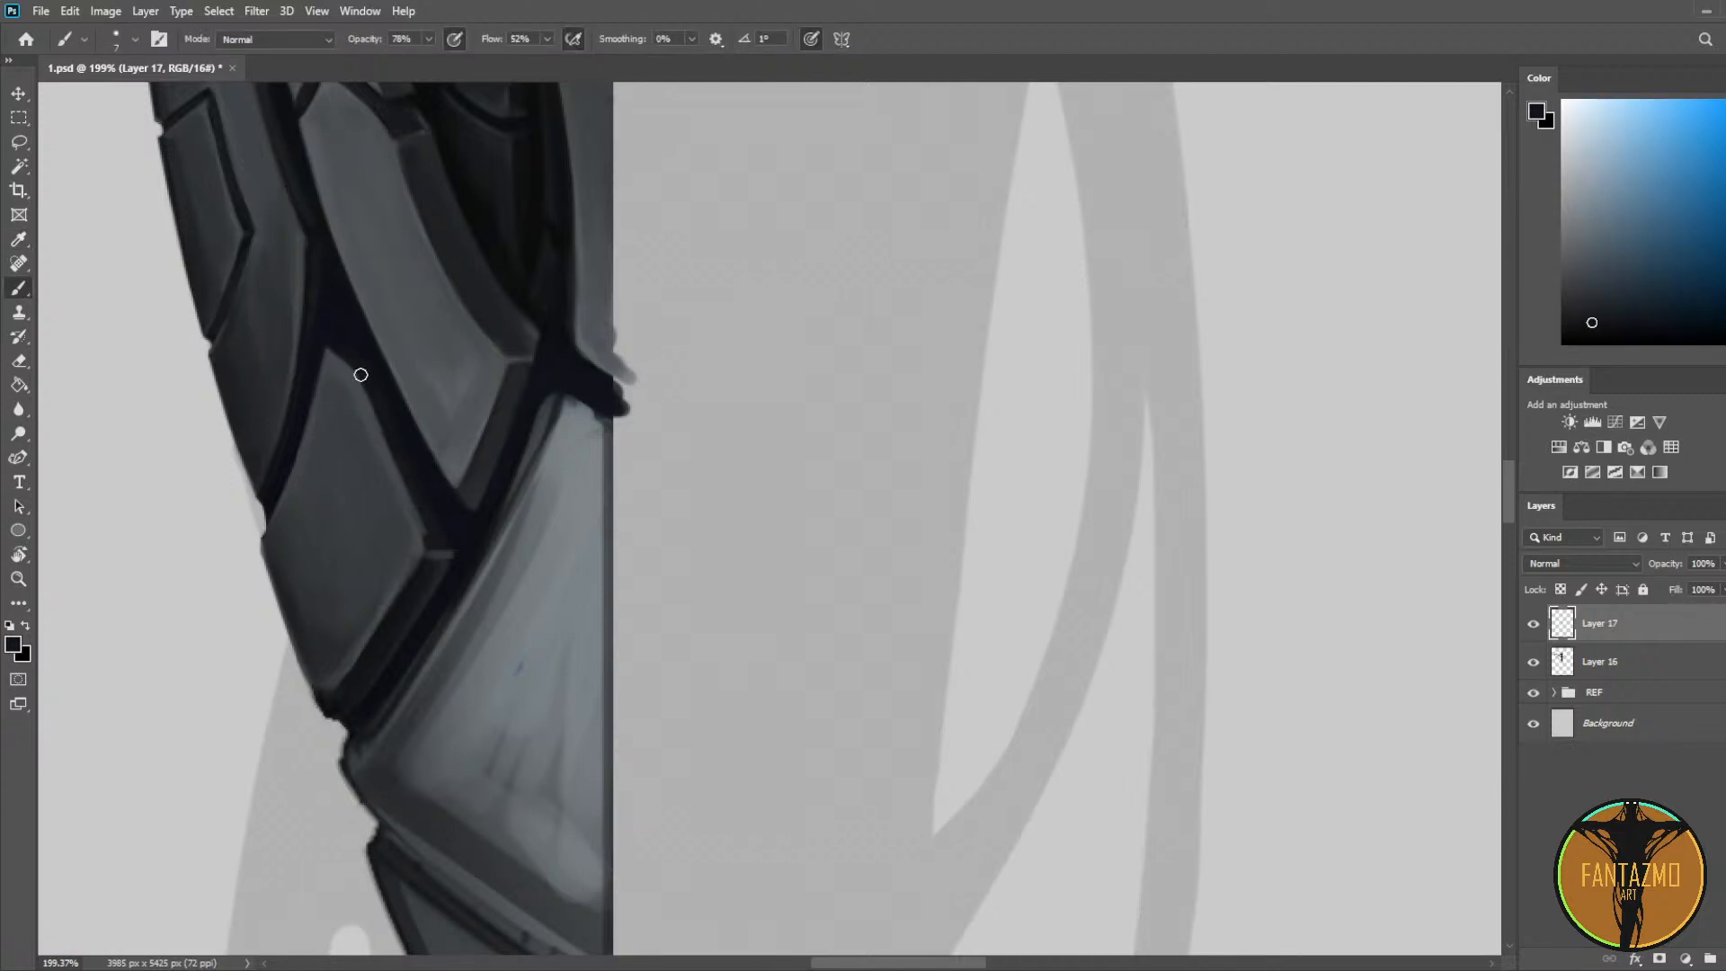
{"action": "key", "text": "alt"}
{"action": "left_click", "coordinate": [500, 329], "text": "alt"}
{"action": "left_click", "coordinate": [370, 366], "text": "alt"}
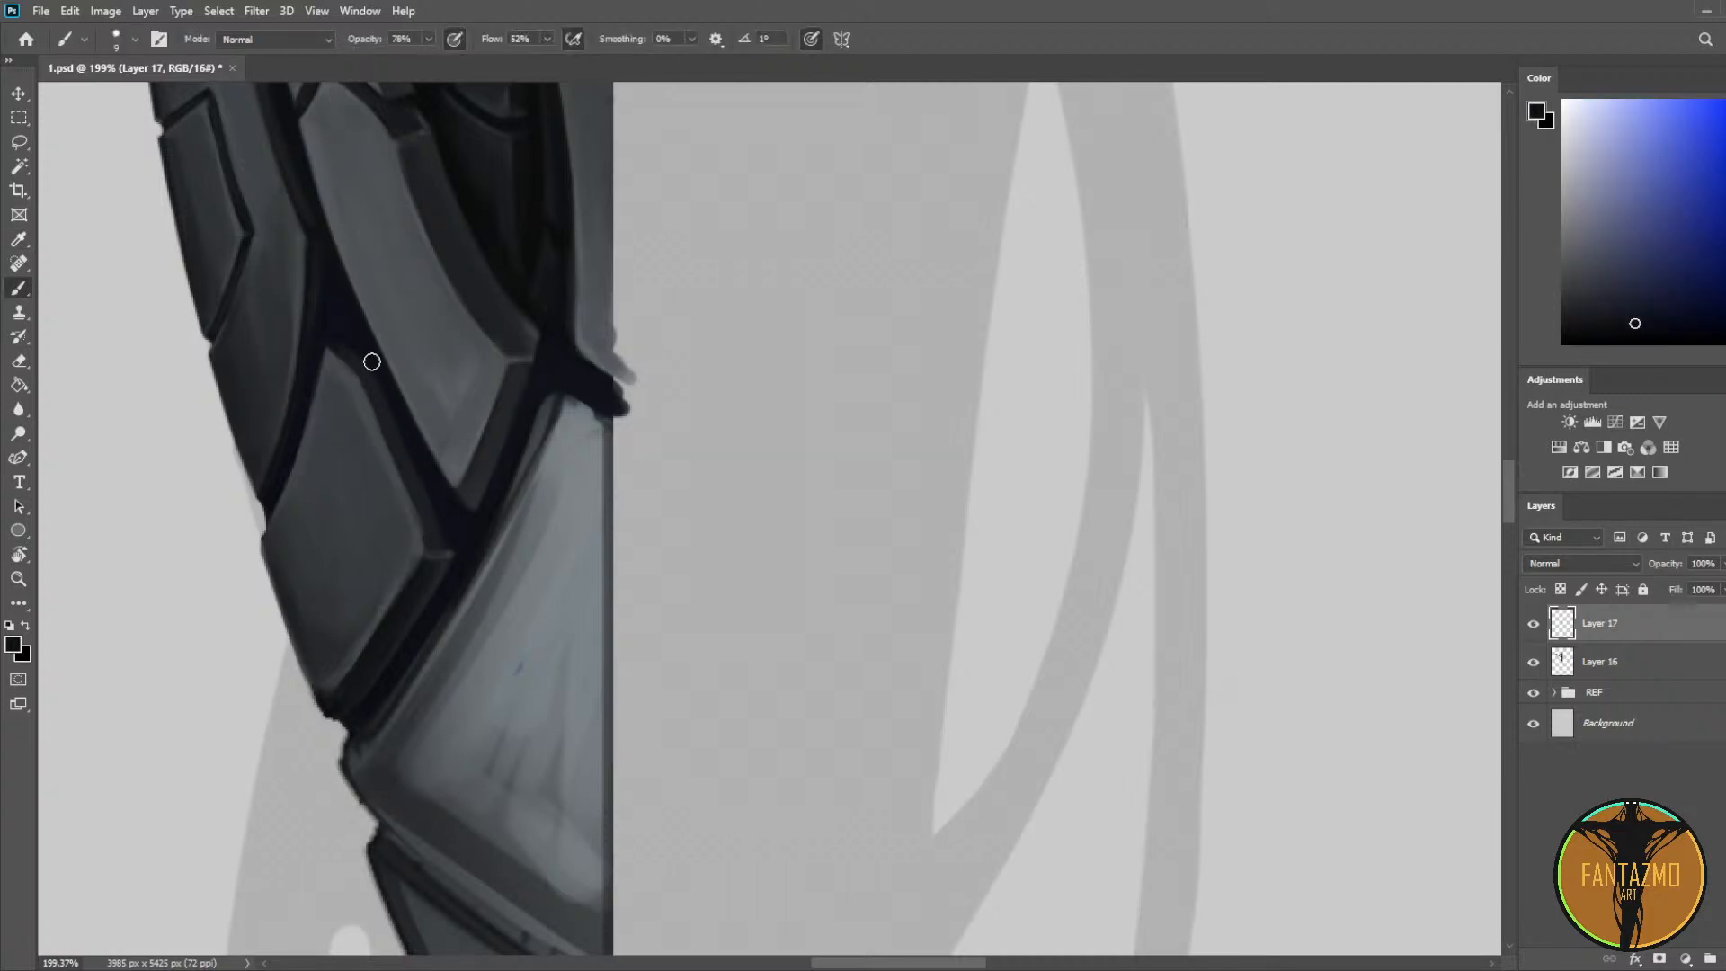
{"action": "key", "text": "alt"}
{"action": "key", "text": "bracketleft"}
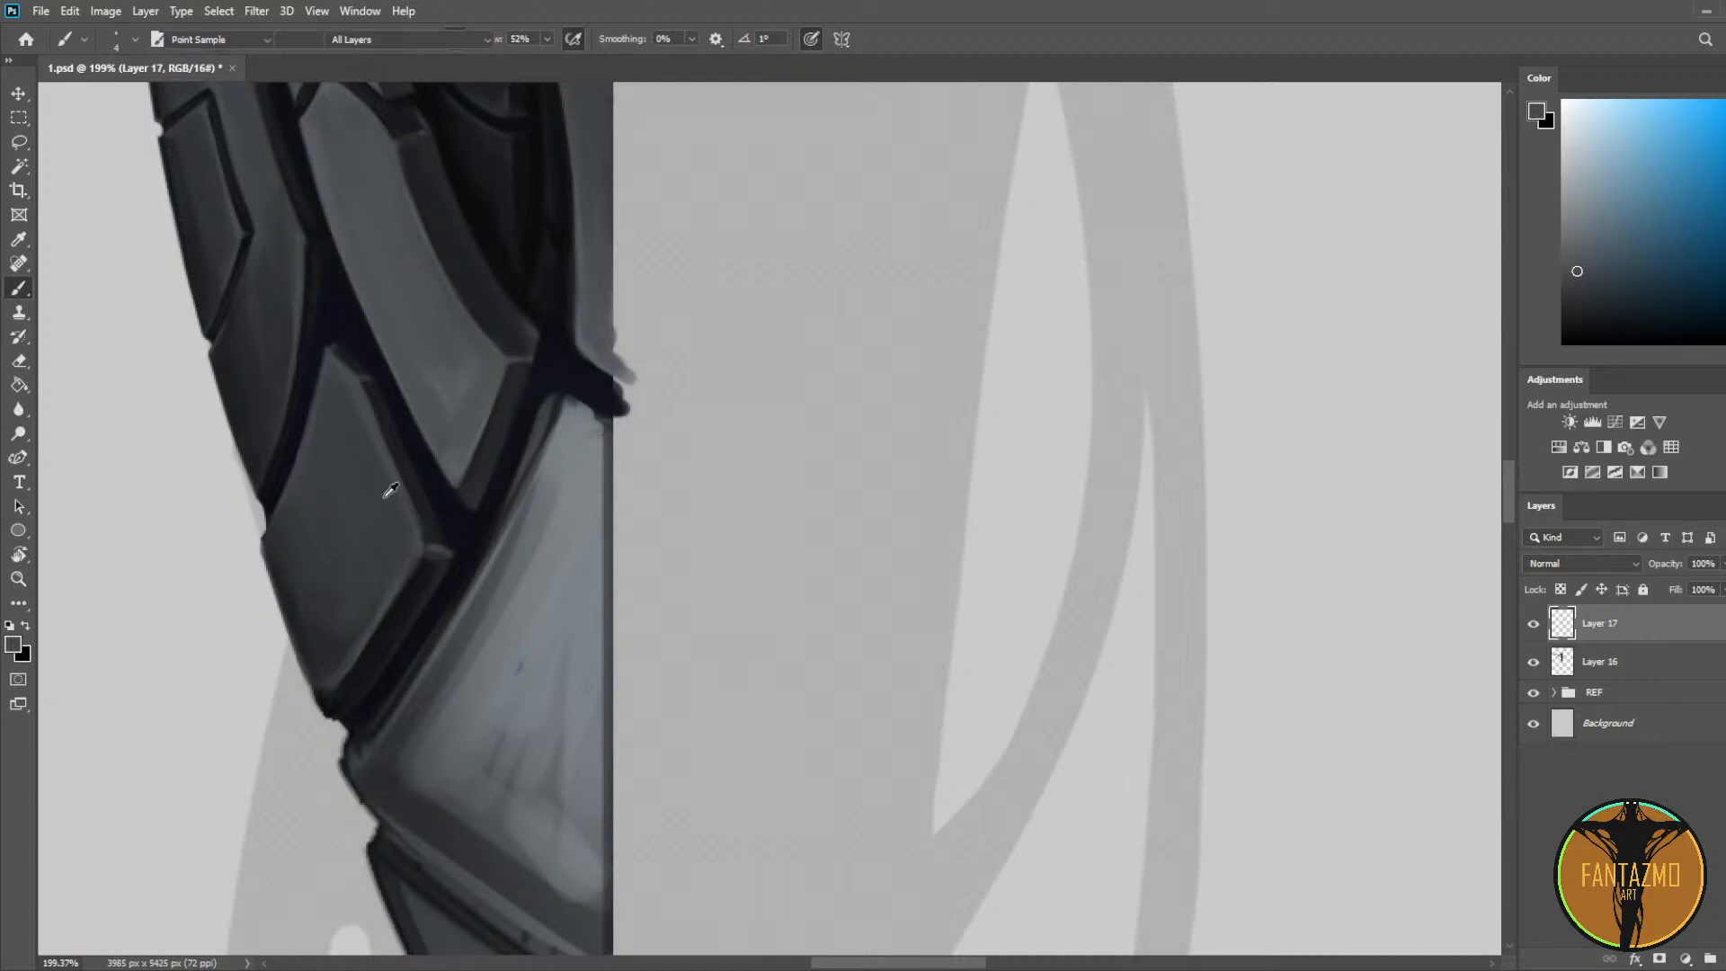
{"action": "left_click", "coordinate": [409, 468], "text": "alt"}
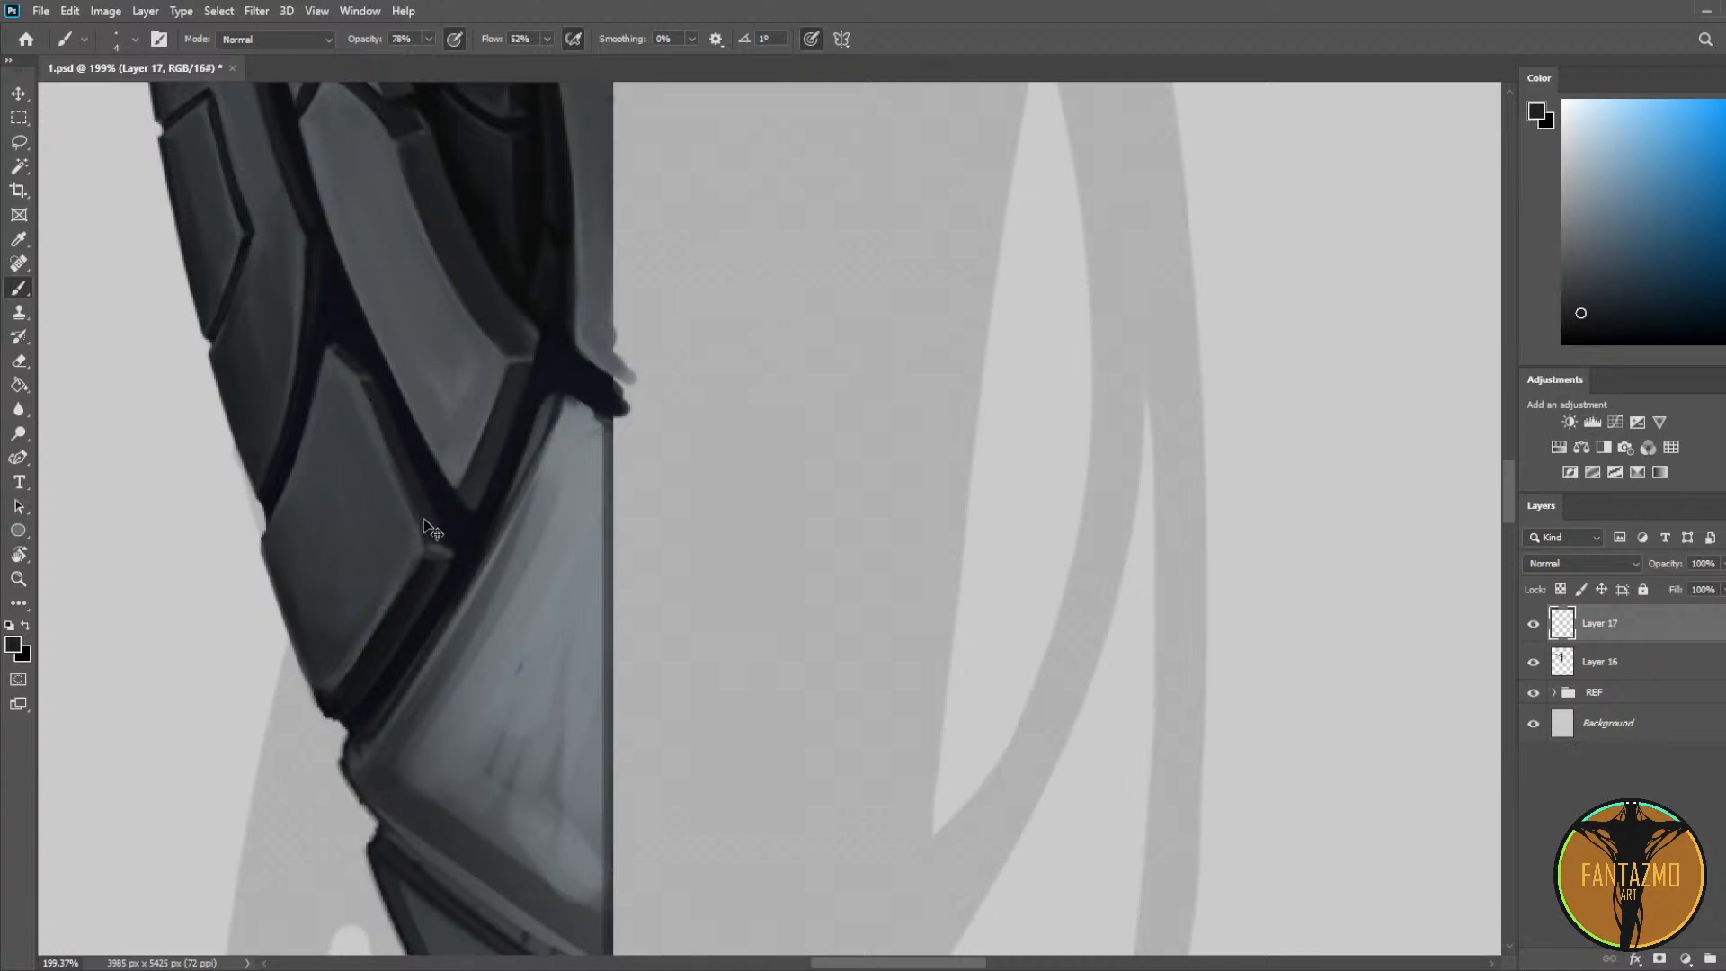
{"action": "left_click", "coordinate": [400, 509], "text": "alt"}
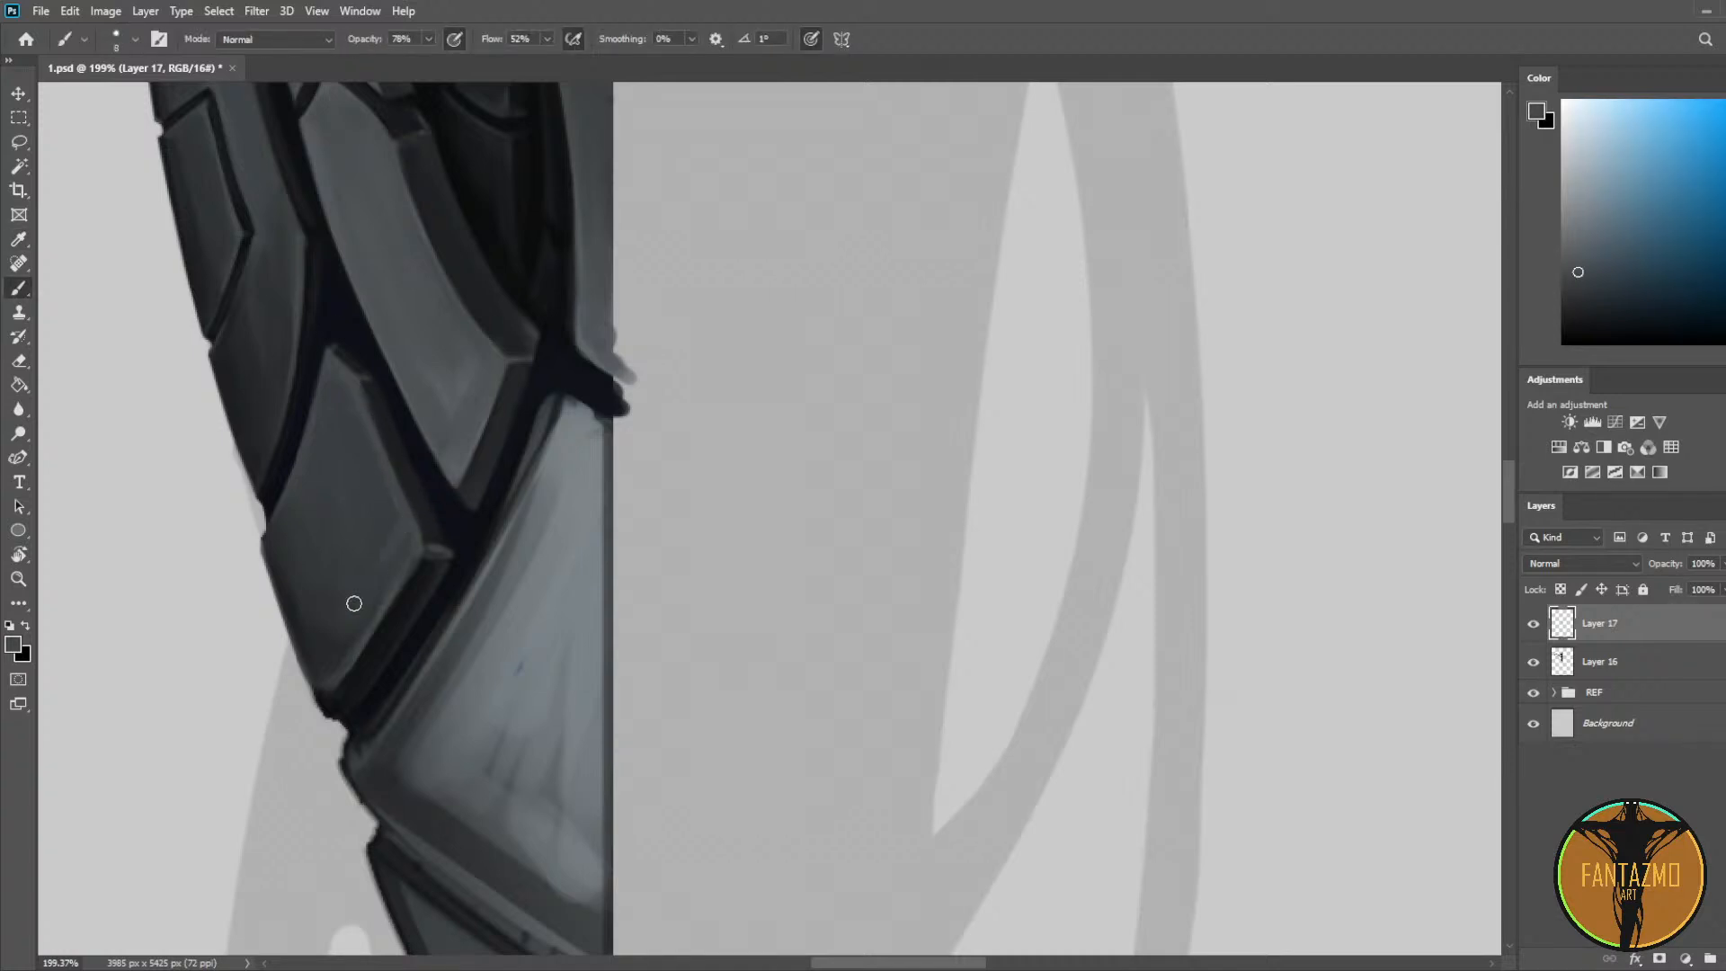
{"action": "left_click", "coordinate": [399, 519], "text": "alt"}
{"action": "left_click_drag", "start_coordinate": [341, 367], "coordinate": [347, 383]}
Step: Flip the canvas horizontally and darken the short bevel at the diamond plate's upper tip with colours sampled there
{"action": "scroll", "coordinate": [344, 396], "scroll_direction": "down", "scroll_amount": 5}
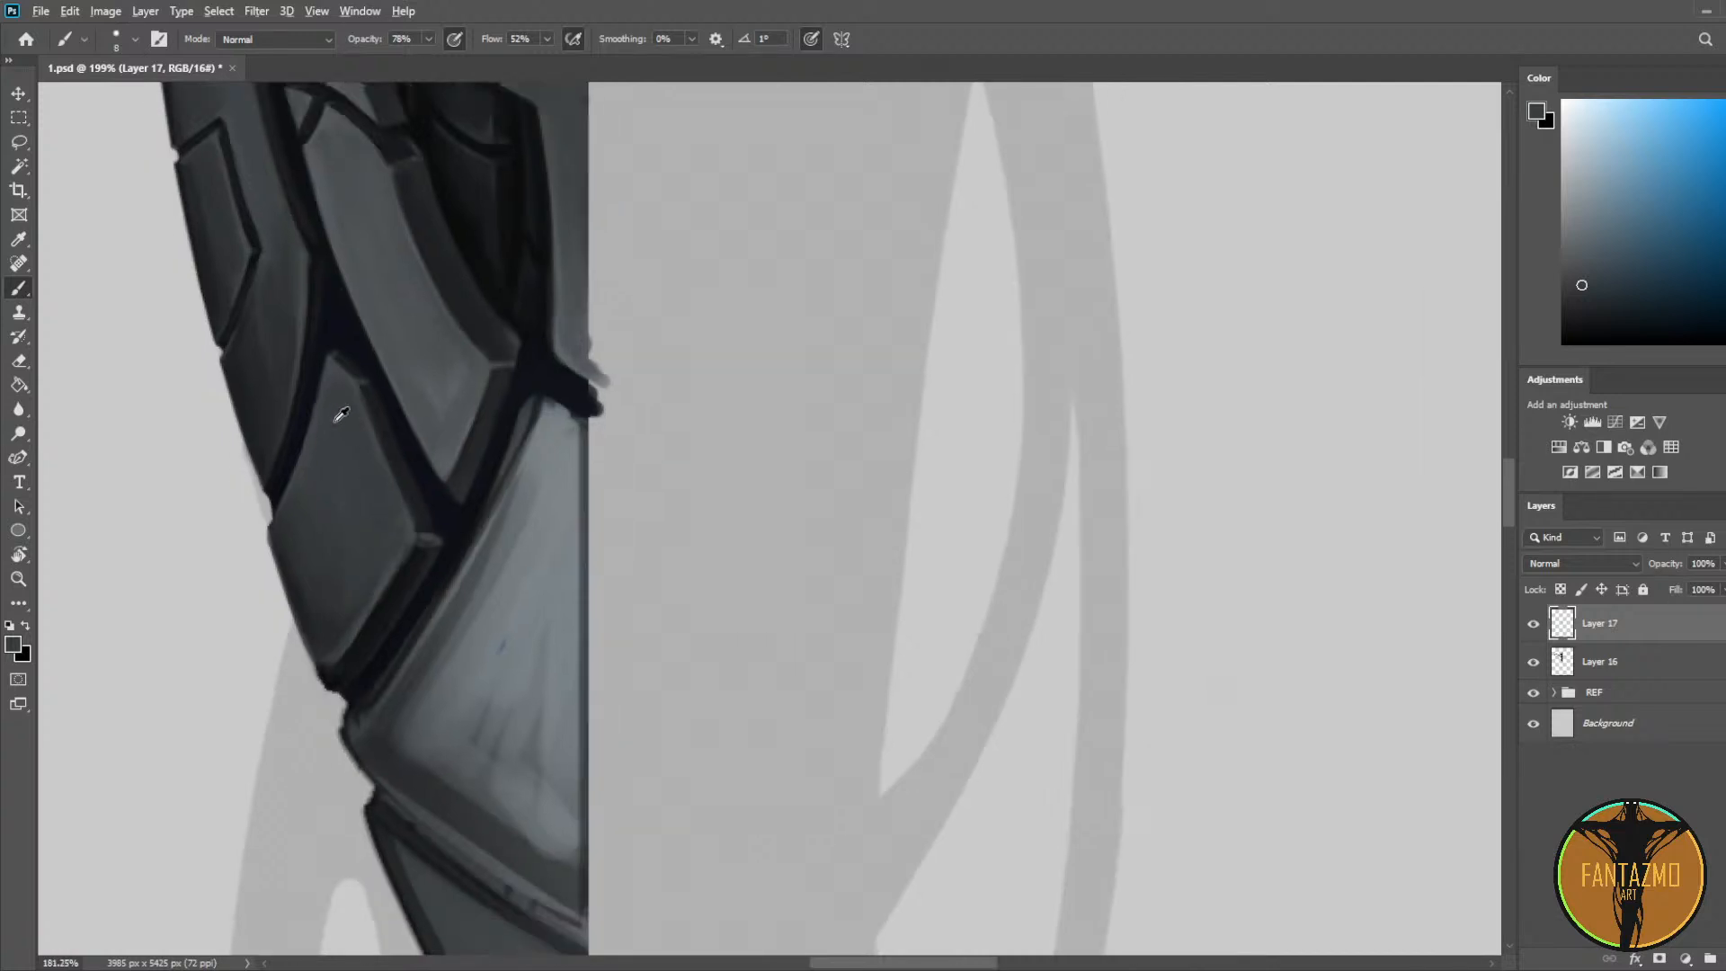
{"action": "key", "text": "ctrl+f"}
{"action": "left_click_drag", "start_coordinate": [1171, 394], "coordinate": [1137, 396]}
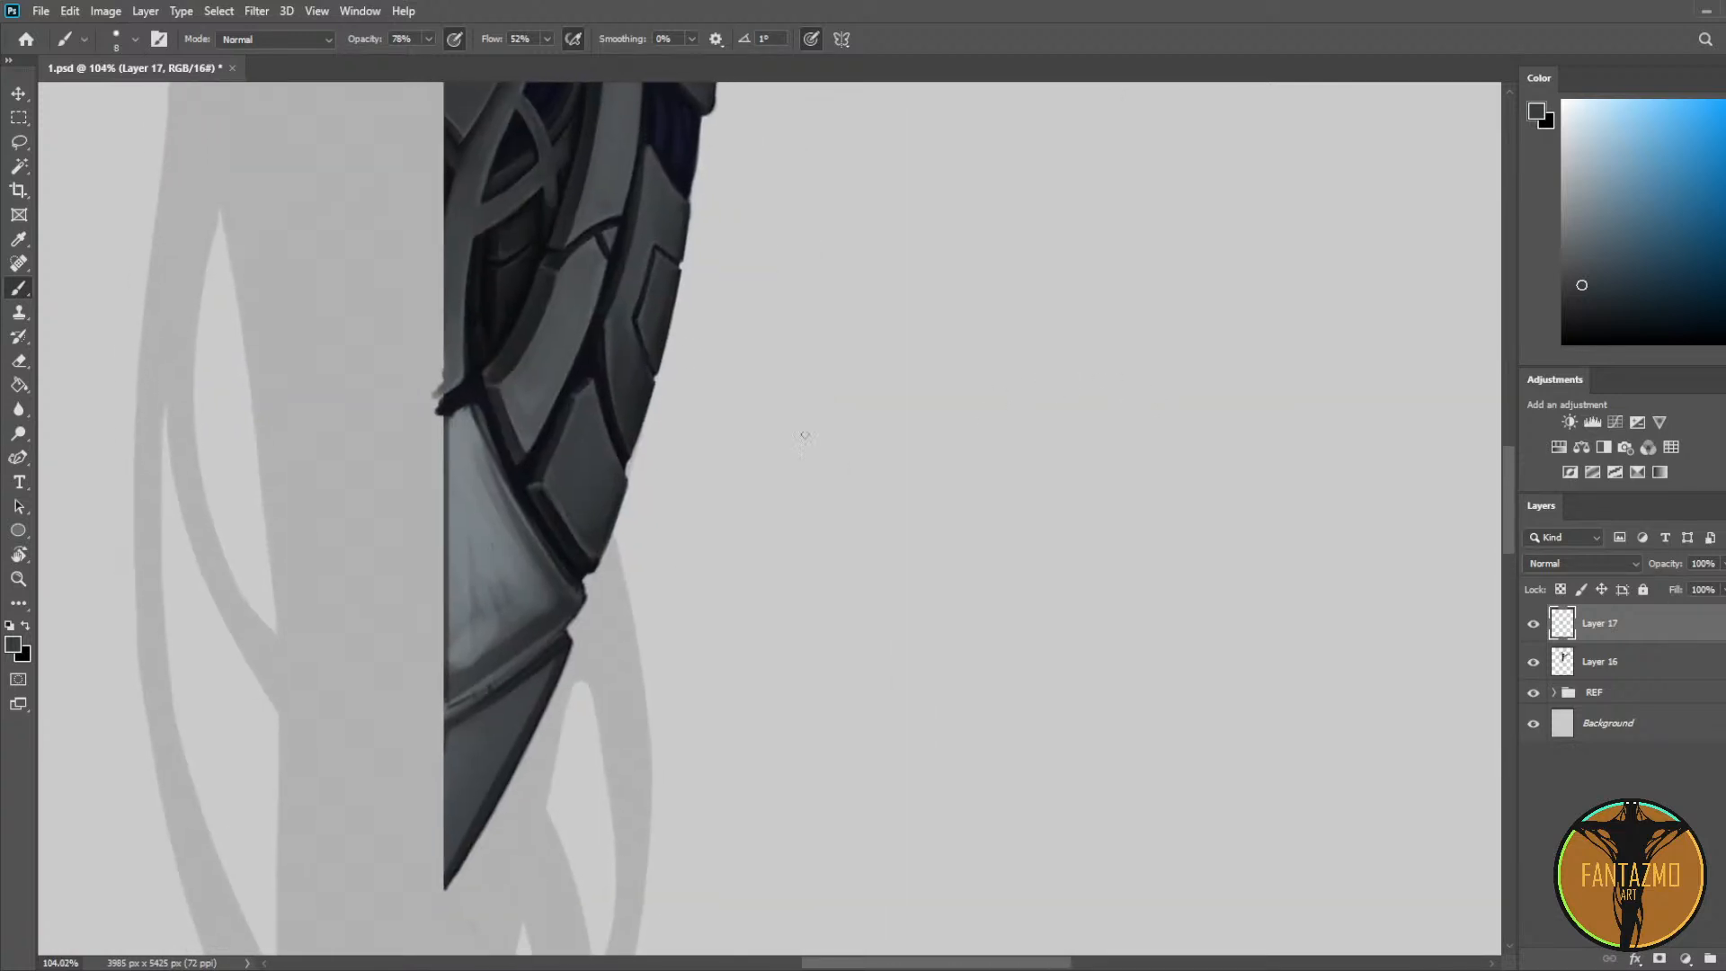
{"action": "scroll", "coordinate": [575, 376], "scroll_direction": "up", "scroll_amount": 10}
{"action": "scroll", "coordinate": [598, 350], "scroll_direction": "up", "scroll_amount": 1}
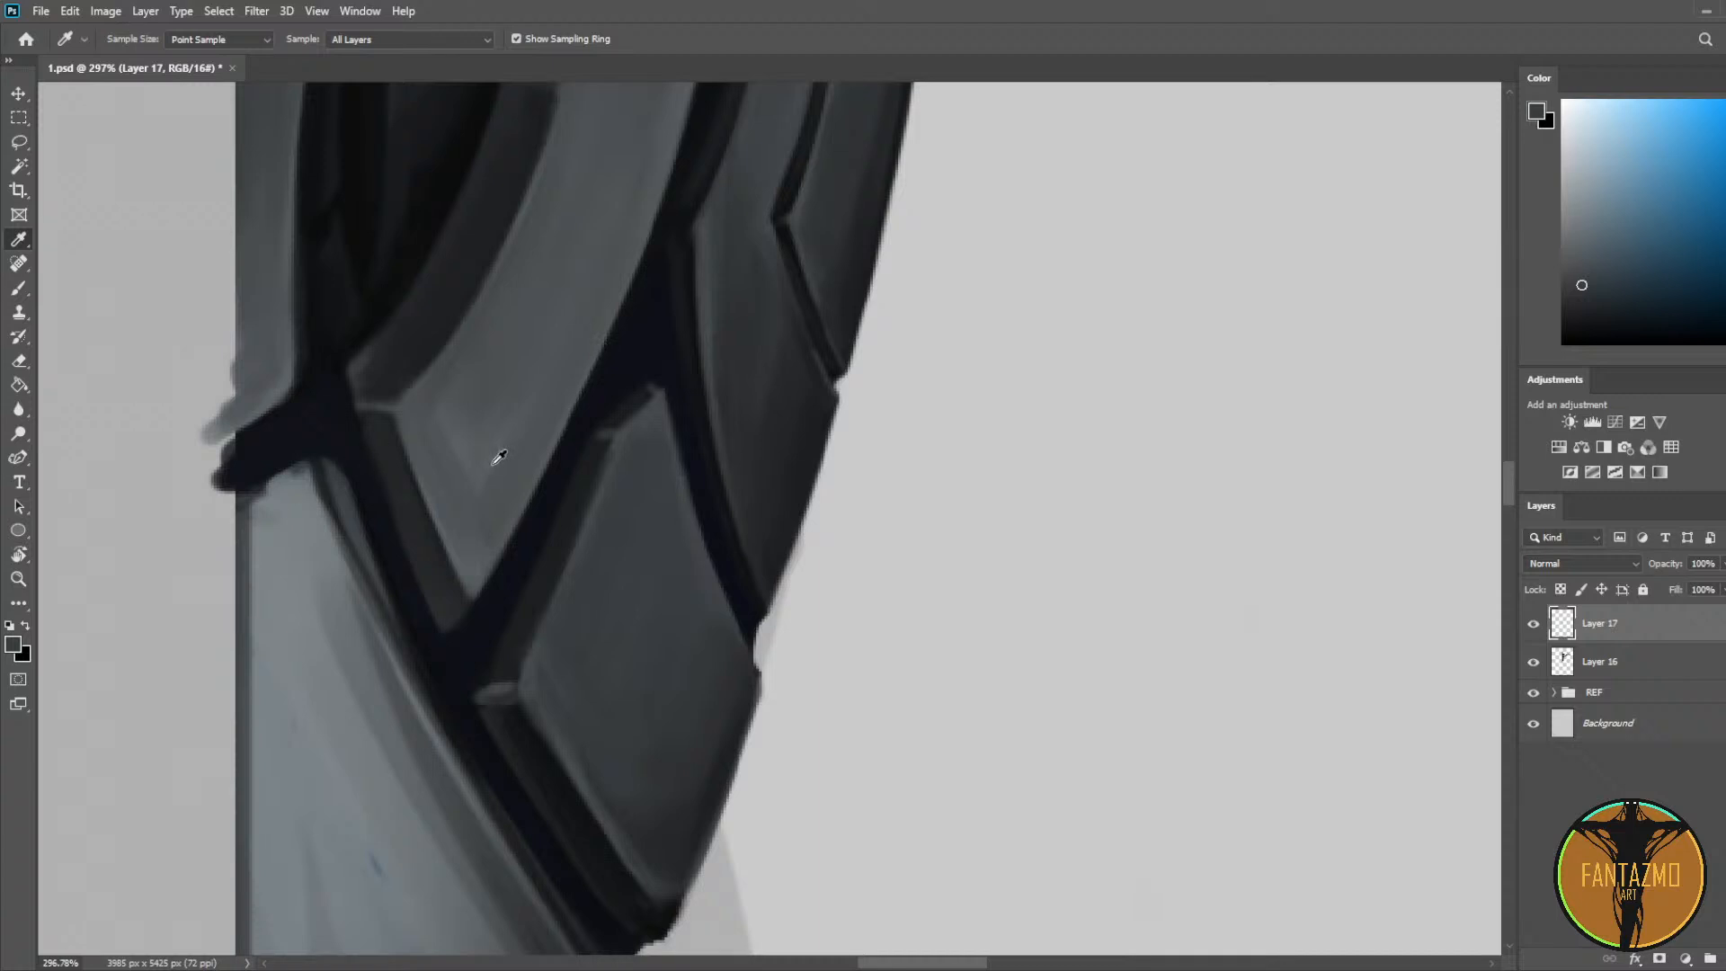
{"action": "left_click", "coordinate": [601, 439], "text": "alt"}
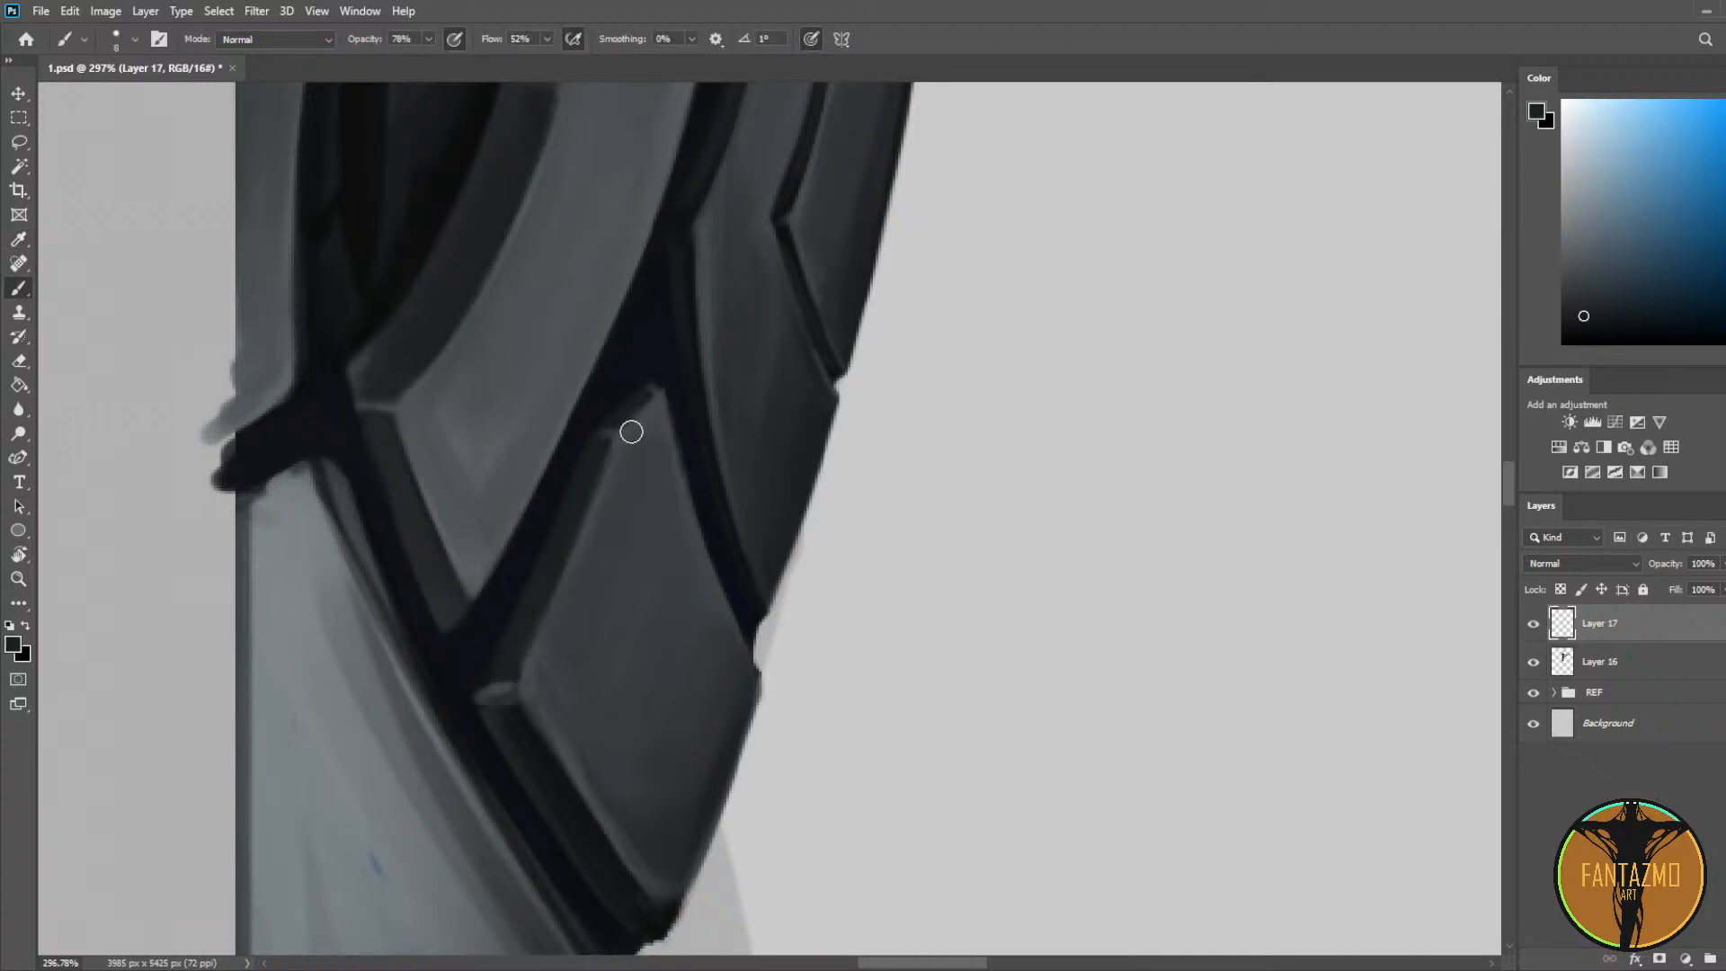
{"action": "left_click", "coordinate": [627, 418], "text": "alt"}
{"action": "left_click_drag", "start_coordinate": [624, 421], "coordinate": [643, 393]}
Step: Even out the long bevel on the diamond plate's inner upper edge, down to its inner corner, with sampled dark greys
{"action": "left_click_drag", "start_coordinate": [597, 447], "coordinate": [552, 545]}
{"action": "left_click", "coordinate": [590, 455], "text": "alt"}
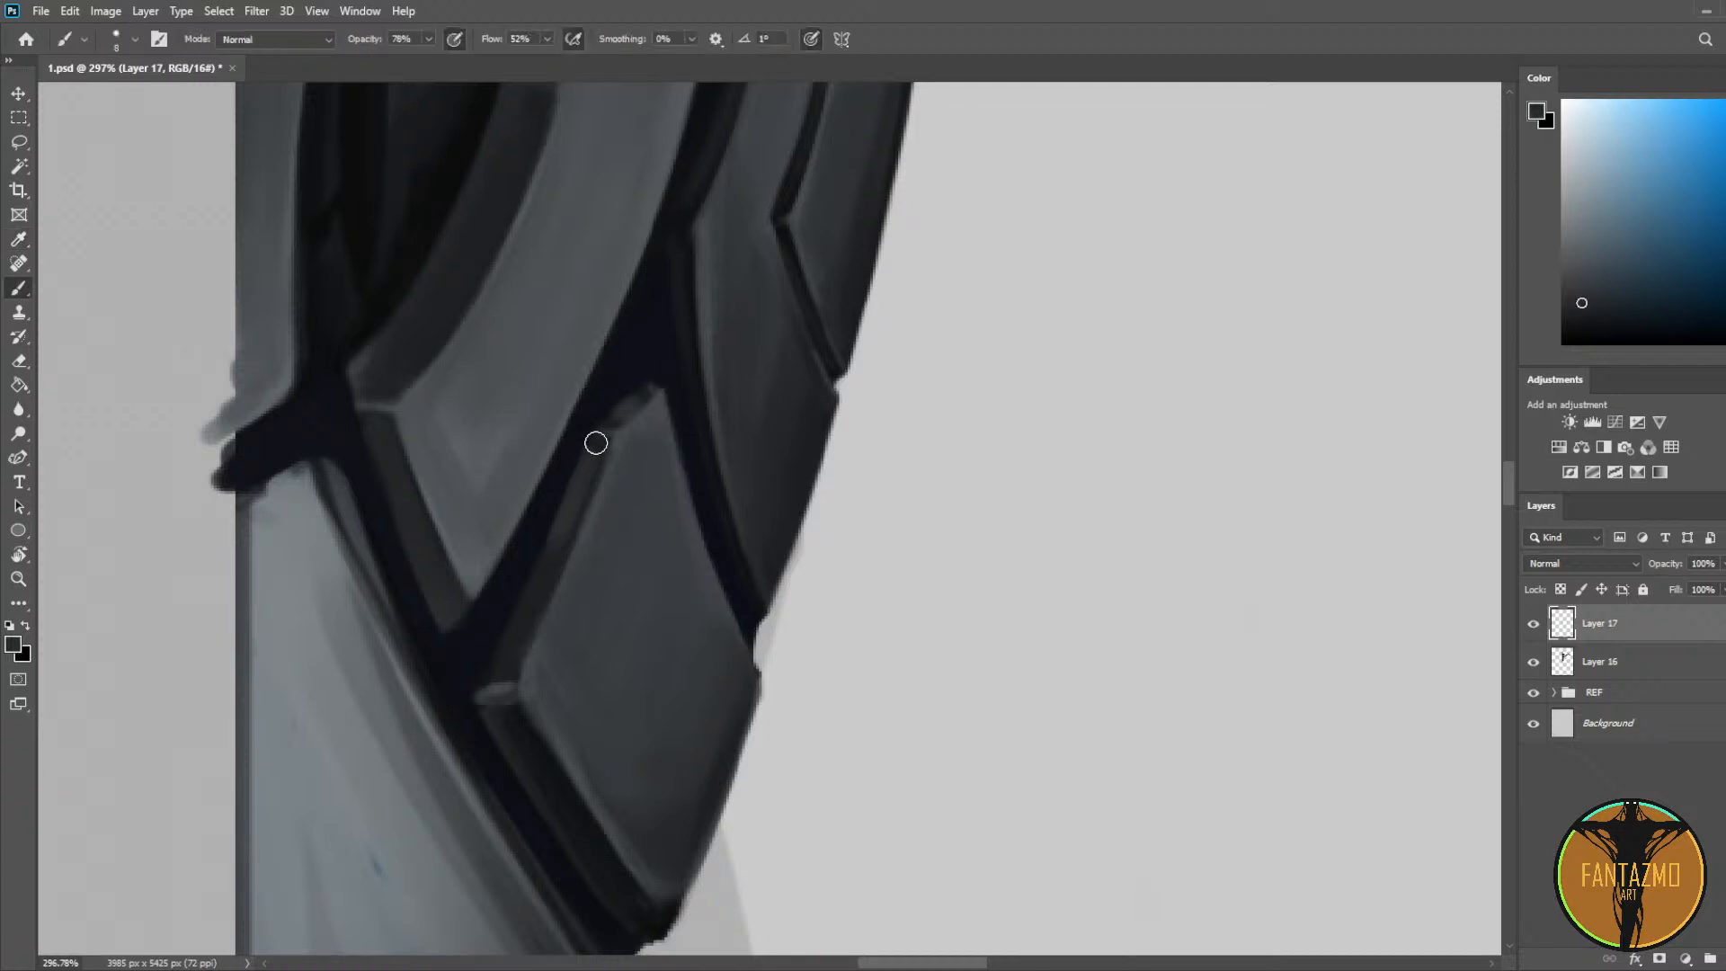
{"action": "left_click_drag", "start_coordinate": [596, 442], "coordinate": [493, 682]}
{"action": "left_click_drag", "start_coordinate": [536, 569], "coordinate": [508, 643]}
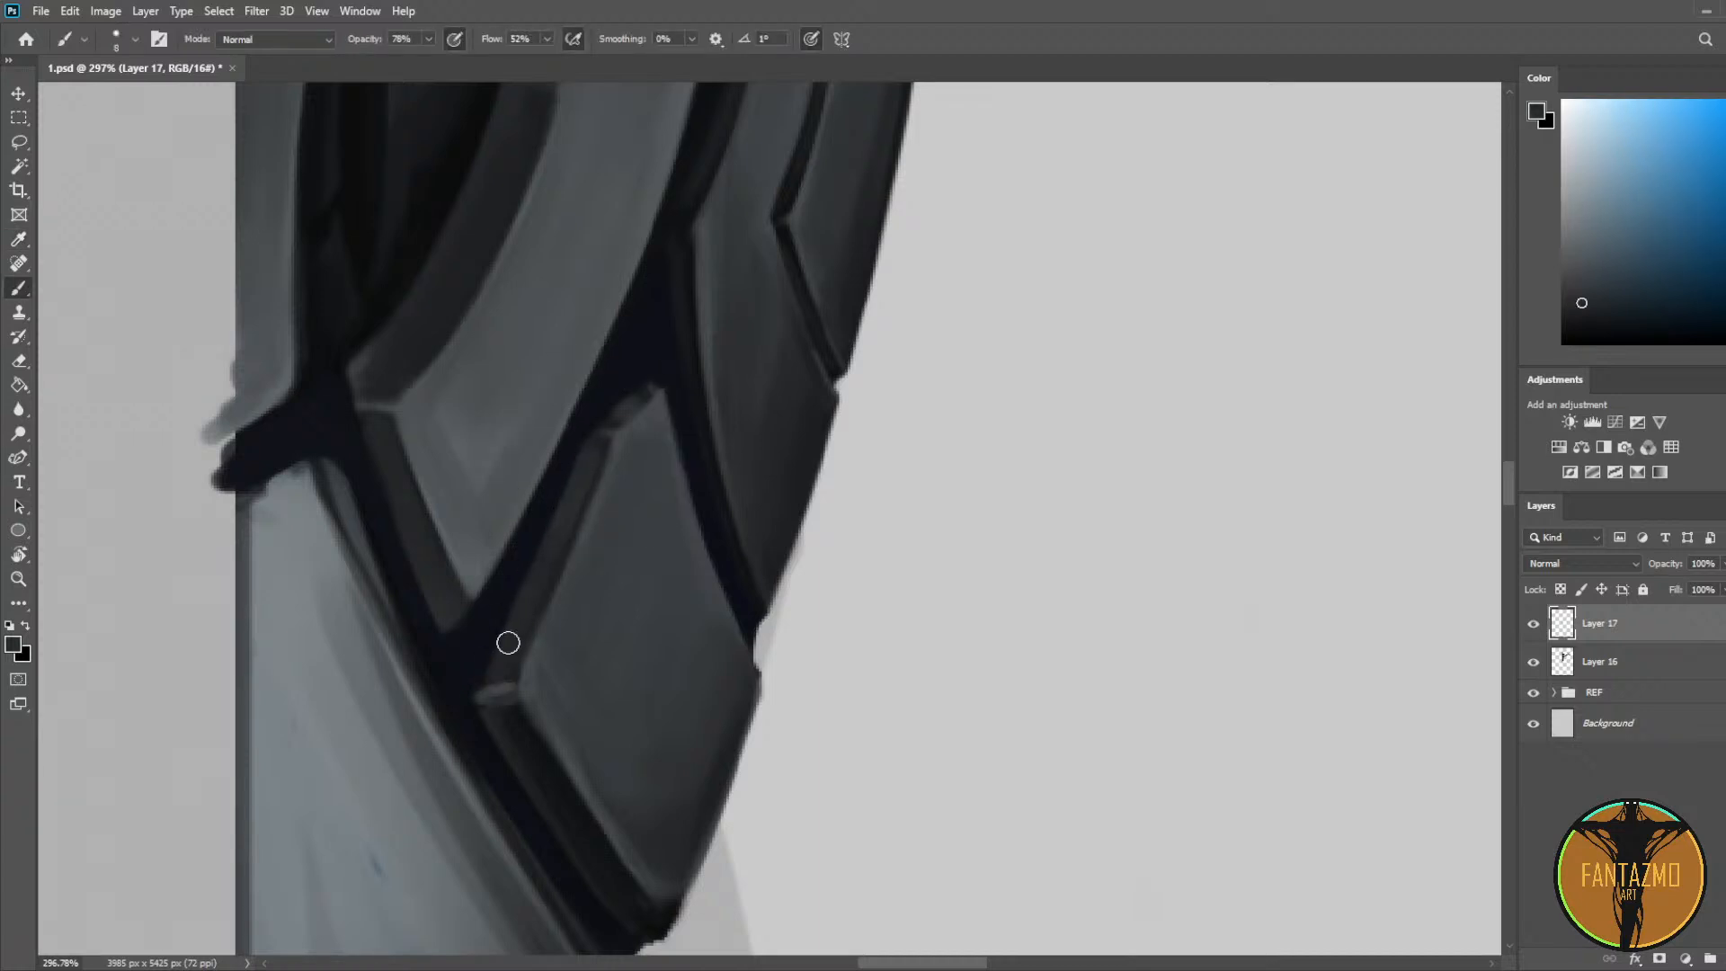
{"action": "left_click", "coordinate": [424, 355], "text": "alt"}
{"action": "mouse_move", "coordinate": [605, 440]}
{"action": "left_mouse_down"}
{"action": "mouse_move", "coordinate": [505, 630]}
{"action": "mouse_move", "coordinate": [506, 675]}
{"action": "left_mouse_up"}
Step: Define the diamond plate's inner corner and lower bevel in near-black, and touch up its upper bevel with sampled grey
{"action": "mouse_move", "coordinate": [573, 512]}
{"action": "left_mouse_down"}
{"action": "mouse_move", "coordinate": [522, 679]}
{"action": "mouse_move", "coordinate": [457, 529]}
{"action": "left_mouse_up"}
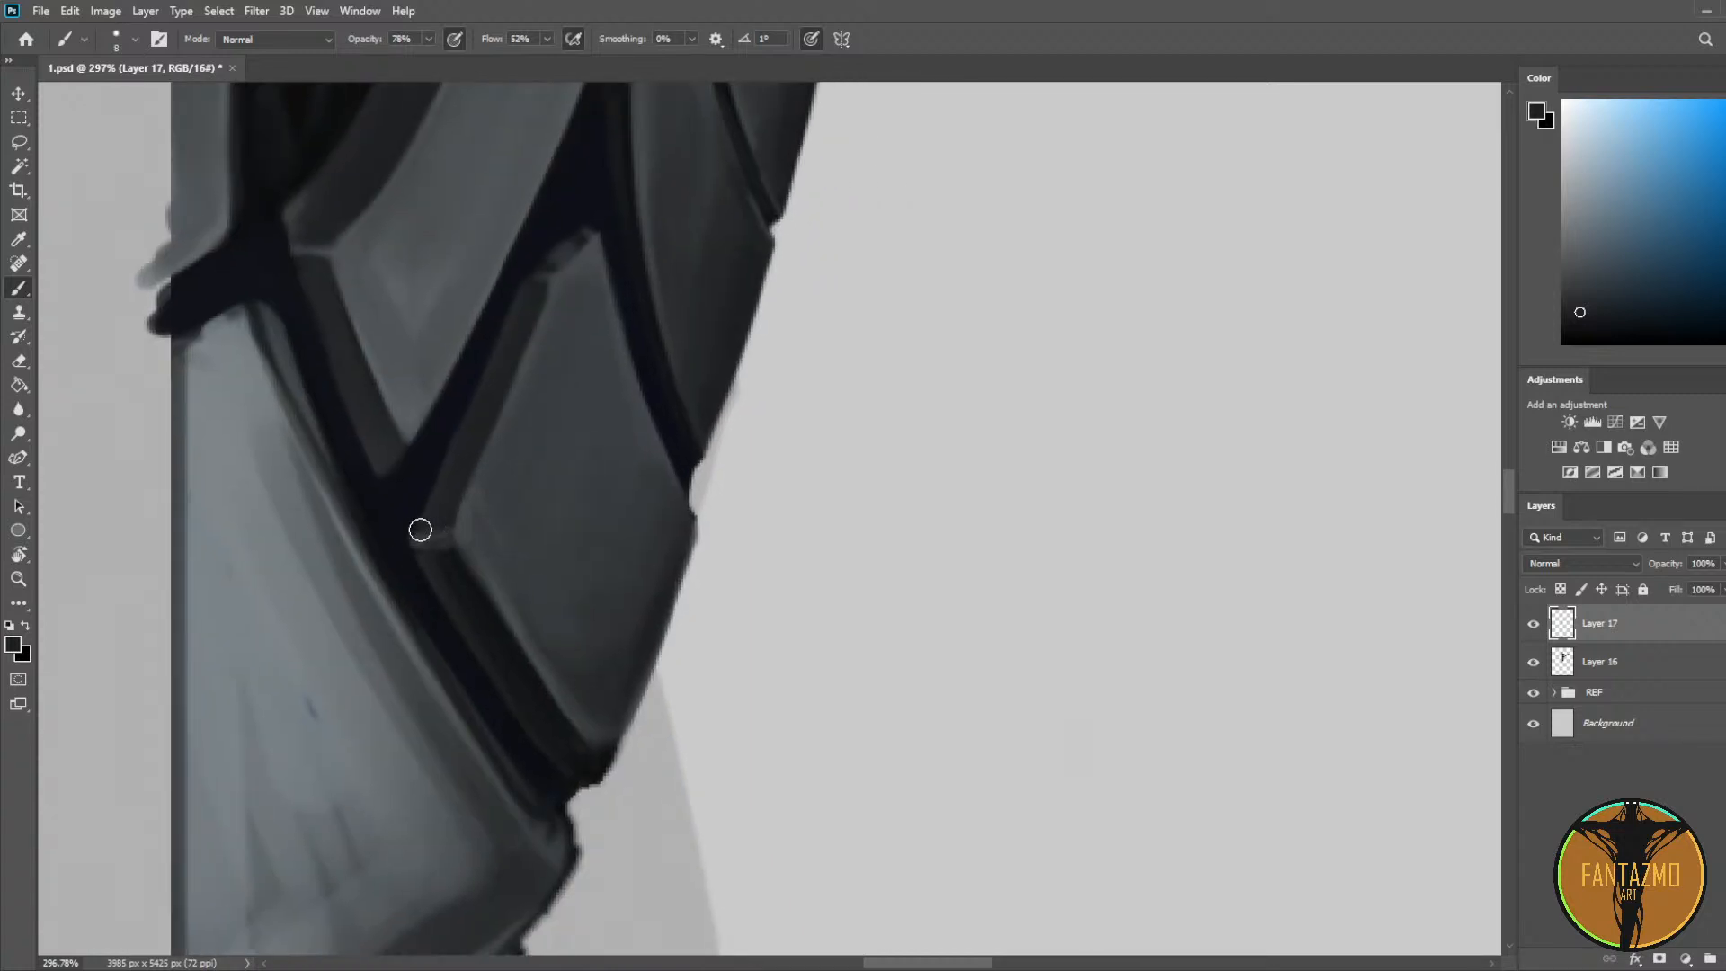
{"action": "left_click", "coordinate": [466, 573], "text": "alt"}
{"action": "left_click_drag", "start_coordinate": [423, 547], "coordinate": [572, 738]}
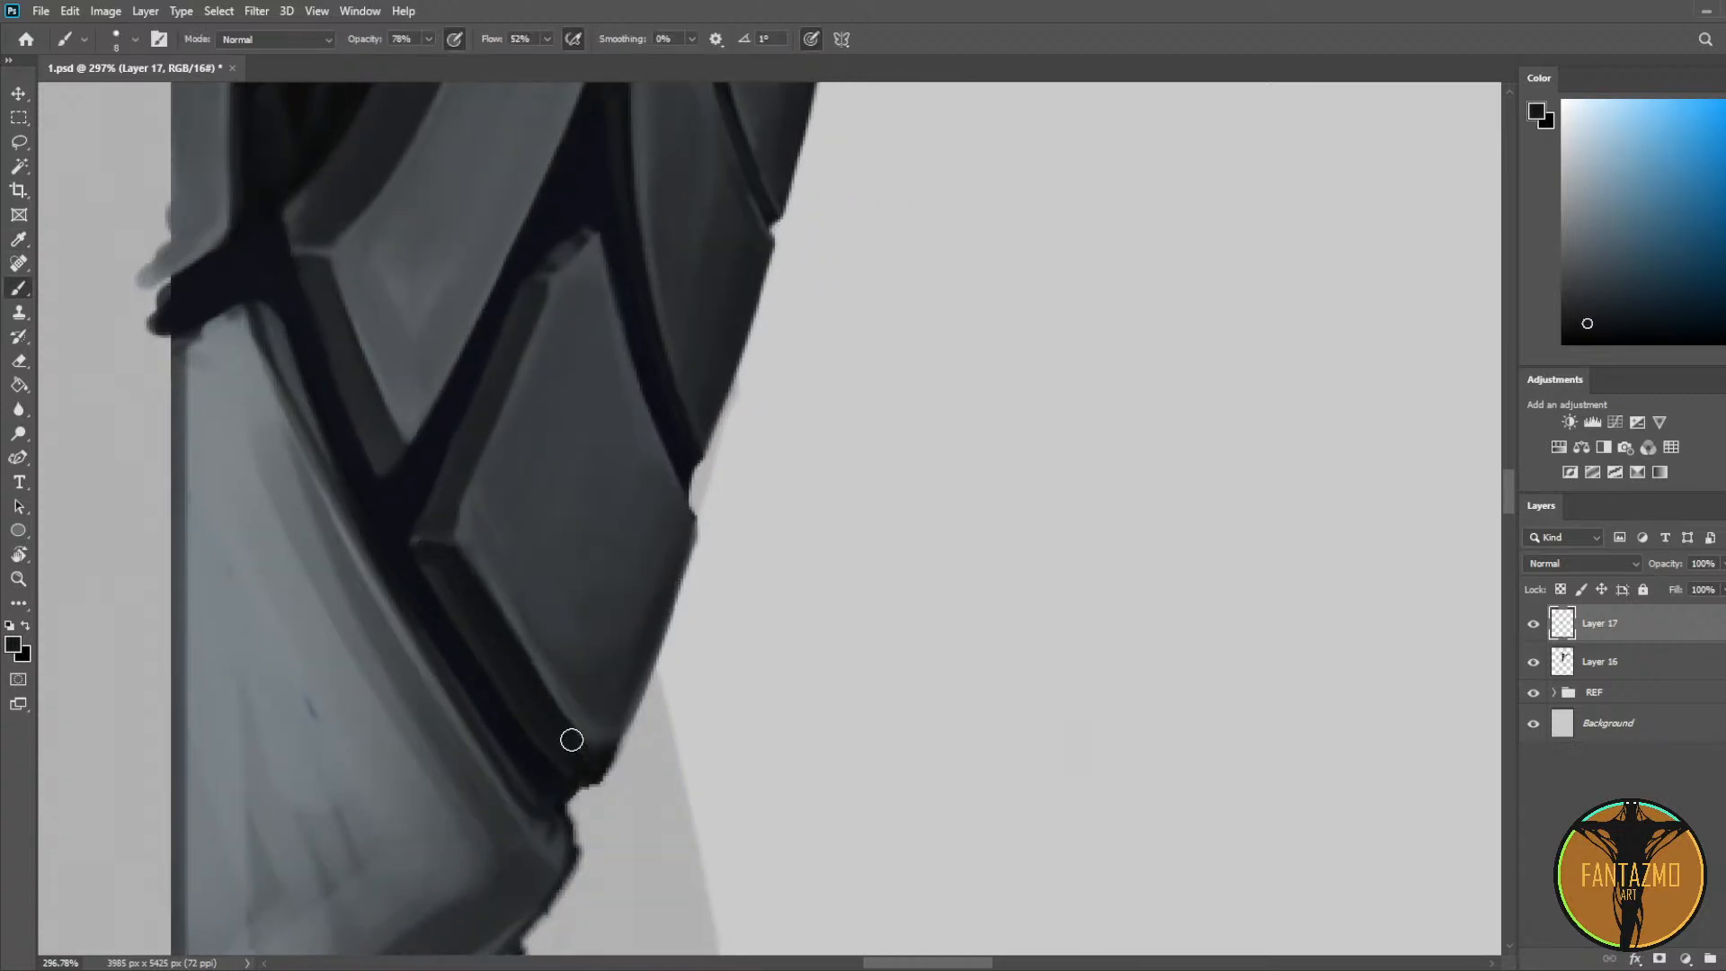
{"action": "left_click", "coordinate": [450, 571], "text": "alt"}
{"action": "left_click_drag", "start_coordinate": [547, 284], "coordinate": [469, 461]}
{"action": "left_click", "coordinate": [474, 407], "text": "alt"}
{"action": "left_click_drag", "start_coordinate": [534, 283], "coordinate": [498, 379]}
Step: Flip the canvas back and sharpen the bevel at the diamond plate's tip using a smaller brush with sampled grey and gap blue
{"action": "key", "text": "ctrl+shift+f"}
{"action": "left_click_drag", "start_coordinate": [448, 332], "coordinate": [481, 466]}
{"action": "left_click_drag", "start_coordinate": [725, 409], "coordinate": [504, 325]}
{"action": "left_click", "coordinate": [708, 213], "text": "alt"}
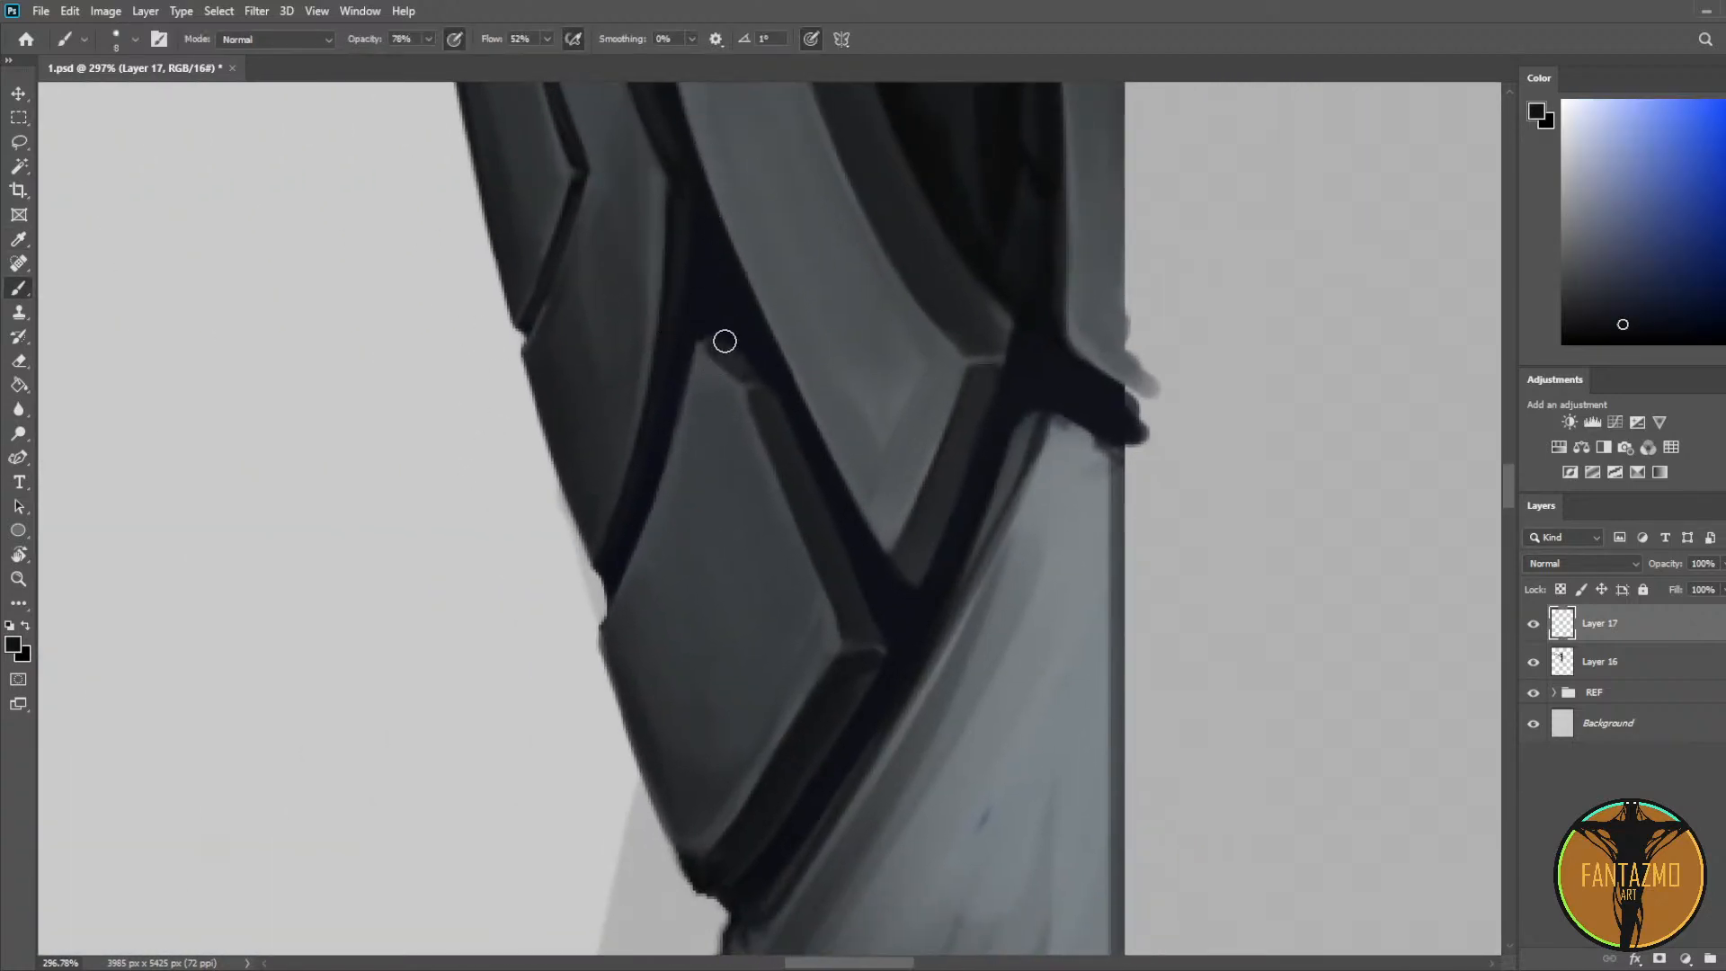
{"action": "key", "text": "bracketleft"}
{"action": "key", "text": "bracketleft"}
{"action": "key", "text": "bracketleft"}
{"action": "left_click", "coordinate": [712, 347], "text": "alt"}
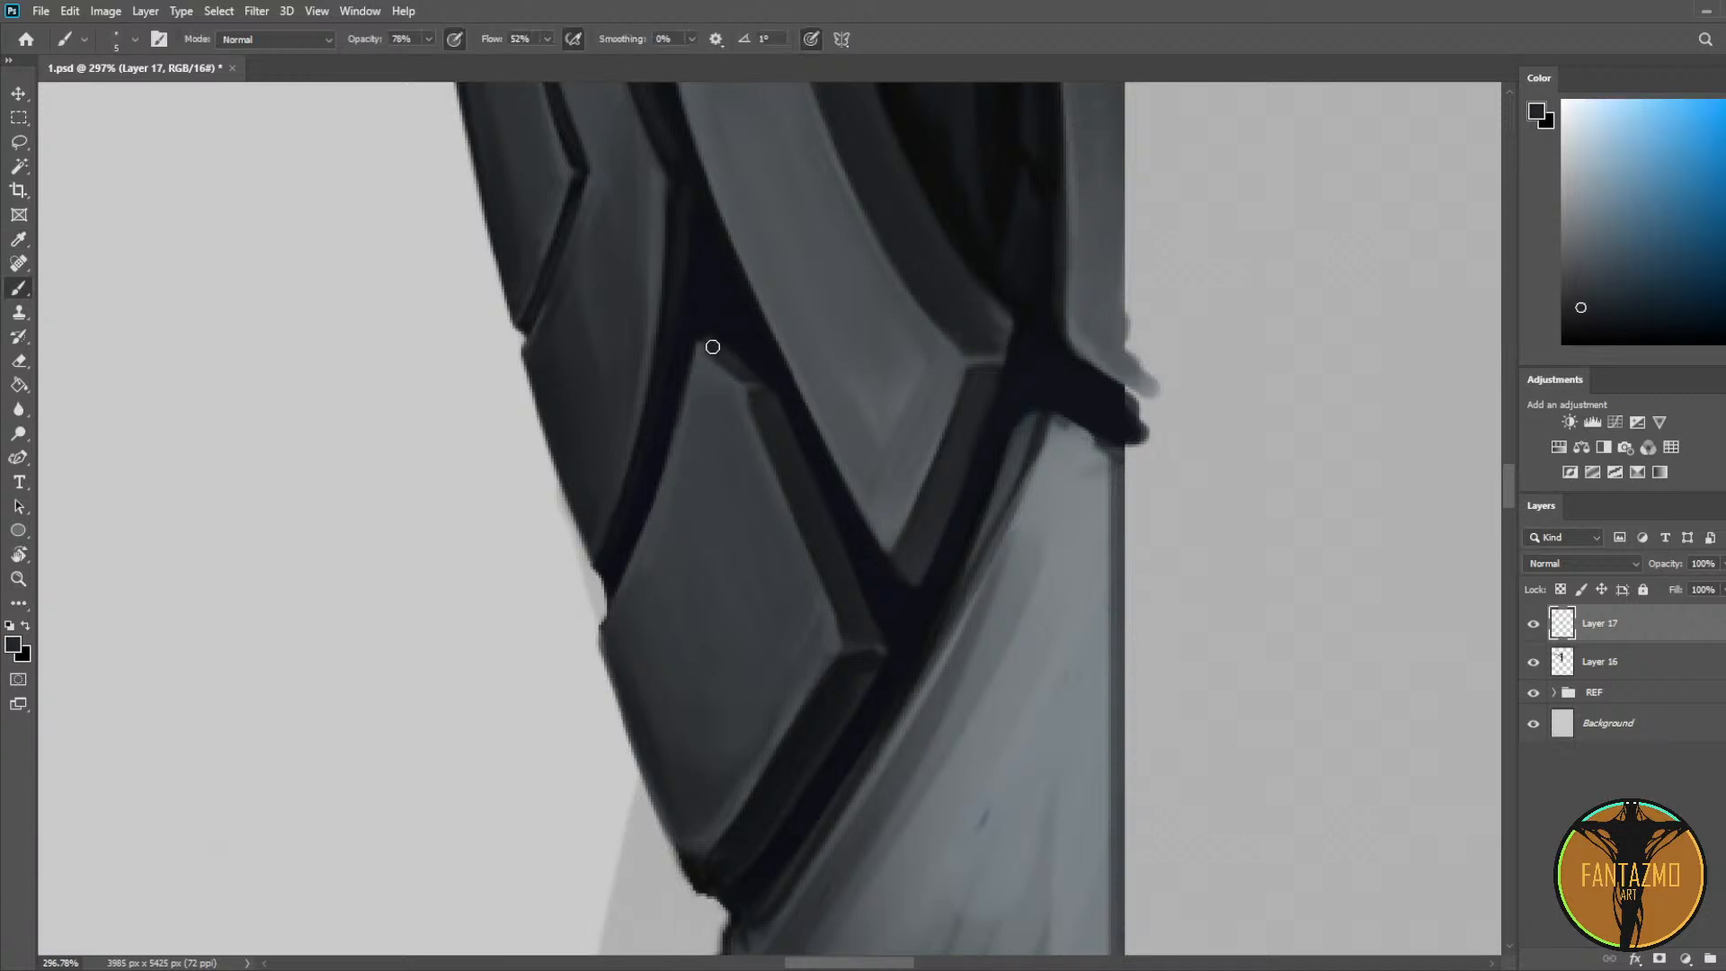
{"action": "left_click", "coordinate": [718, 327], "text": "alt"}
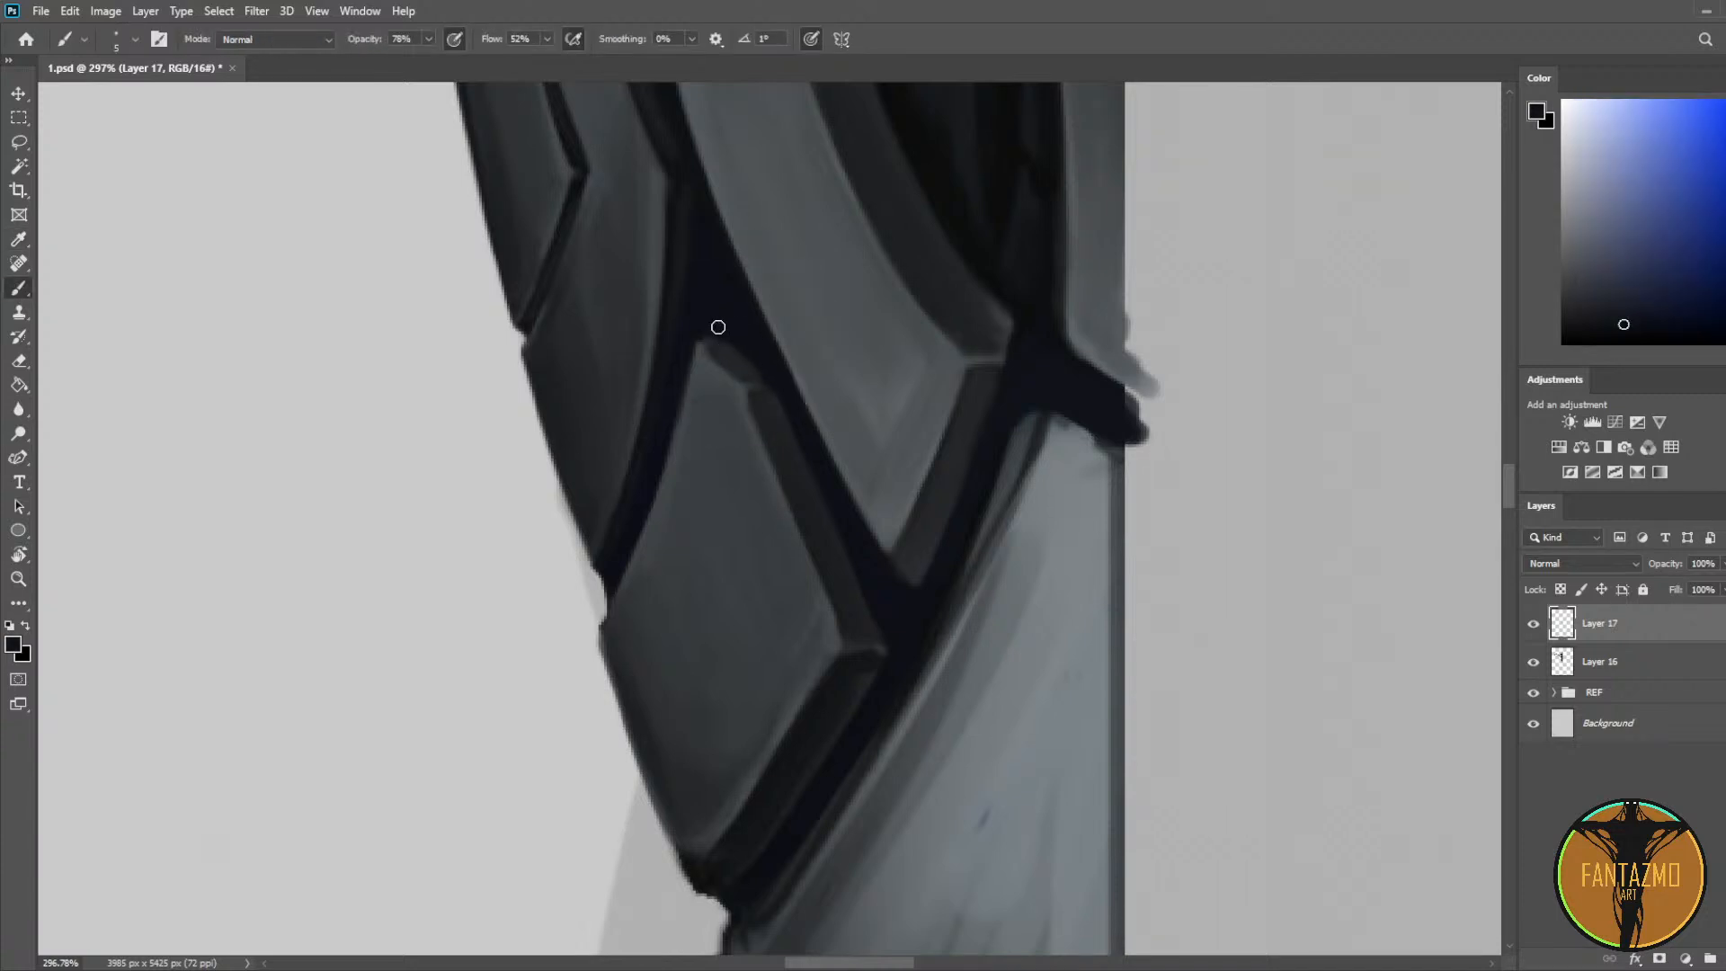
{"action": "left_click", "coordinate": [778, 385], "text": "alt"}
Step: Merge Layer 17 and Layer 16 into one layer and save the document
{"action": "scroll", "coordinate": [850, 469], "scroll_direction": "down", "scroll_amount": 5}
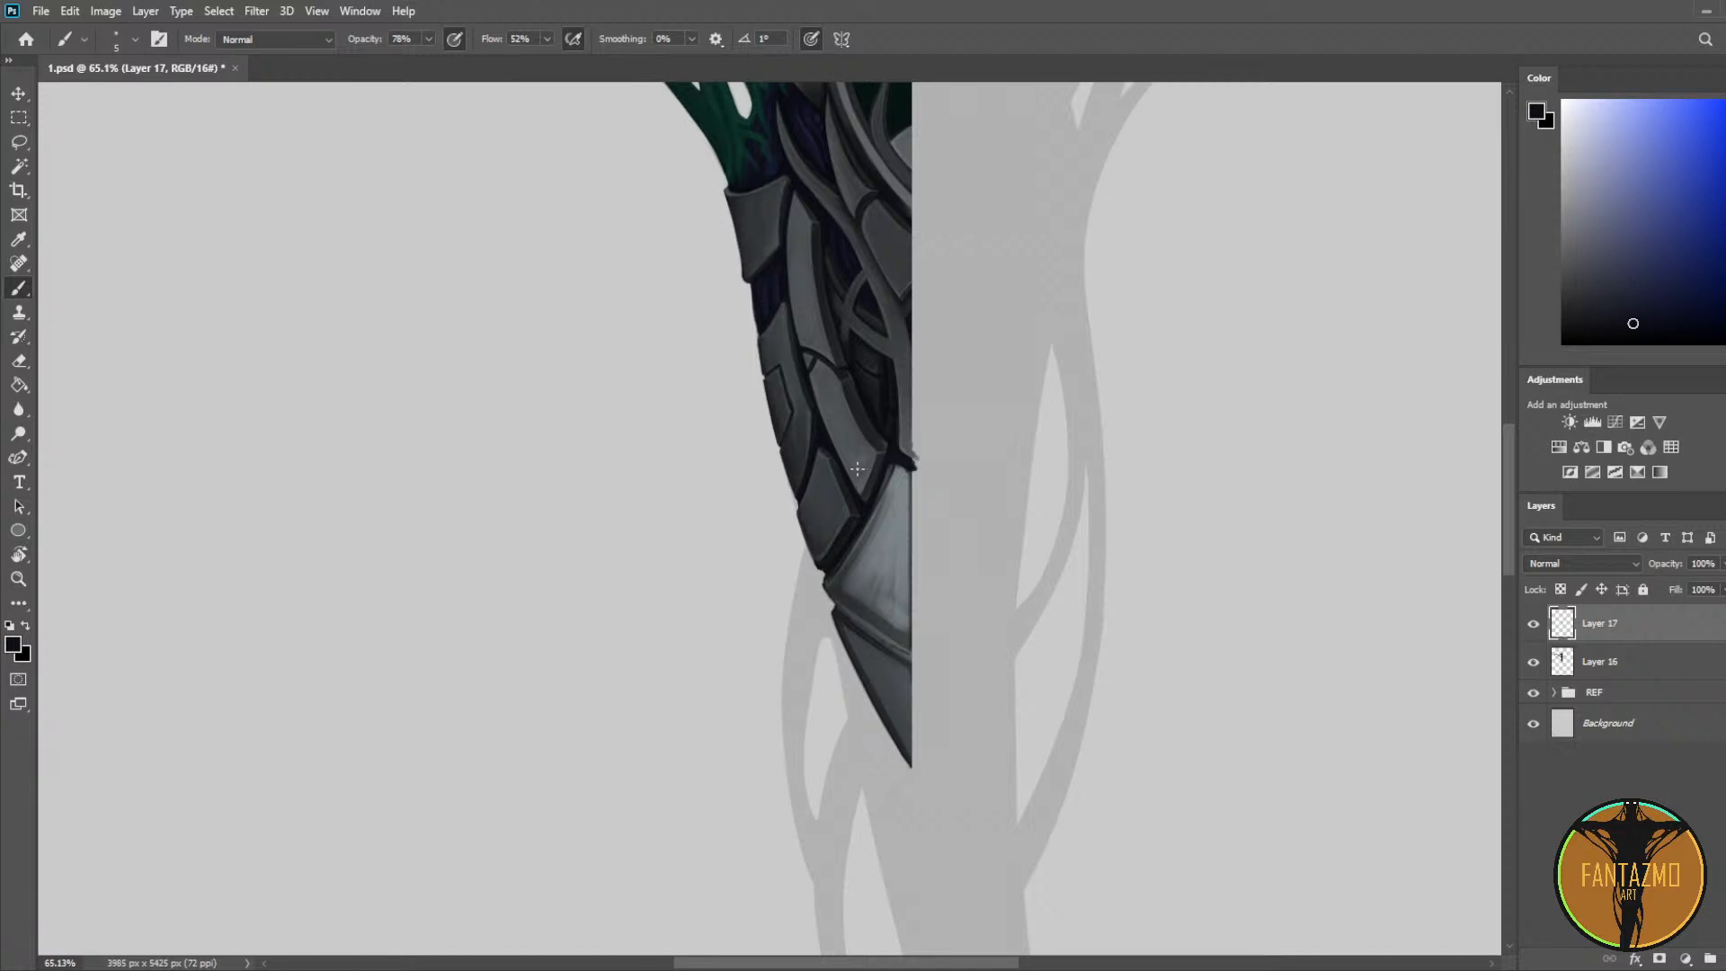
{"action": "scroll", "coordinate": [856, 468], "scroll_direction": "up", "scroll_amount": 4}
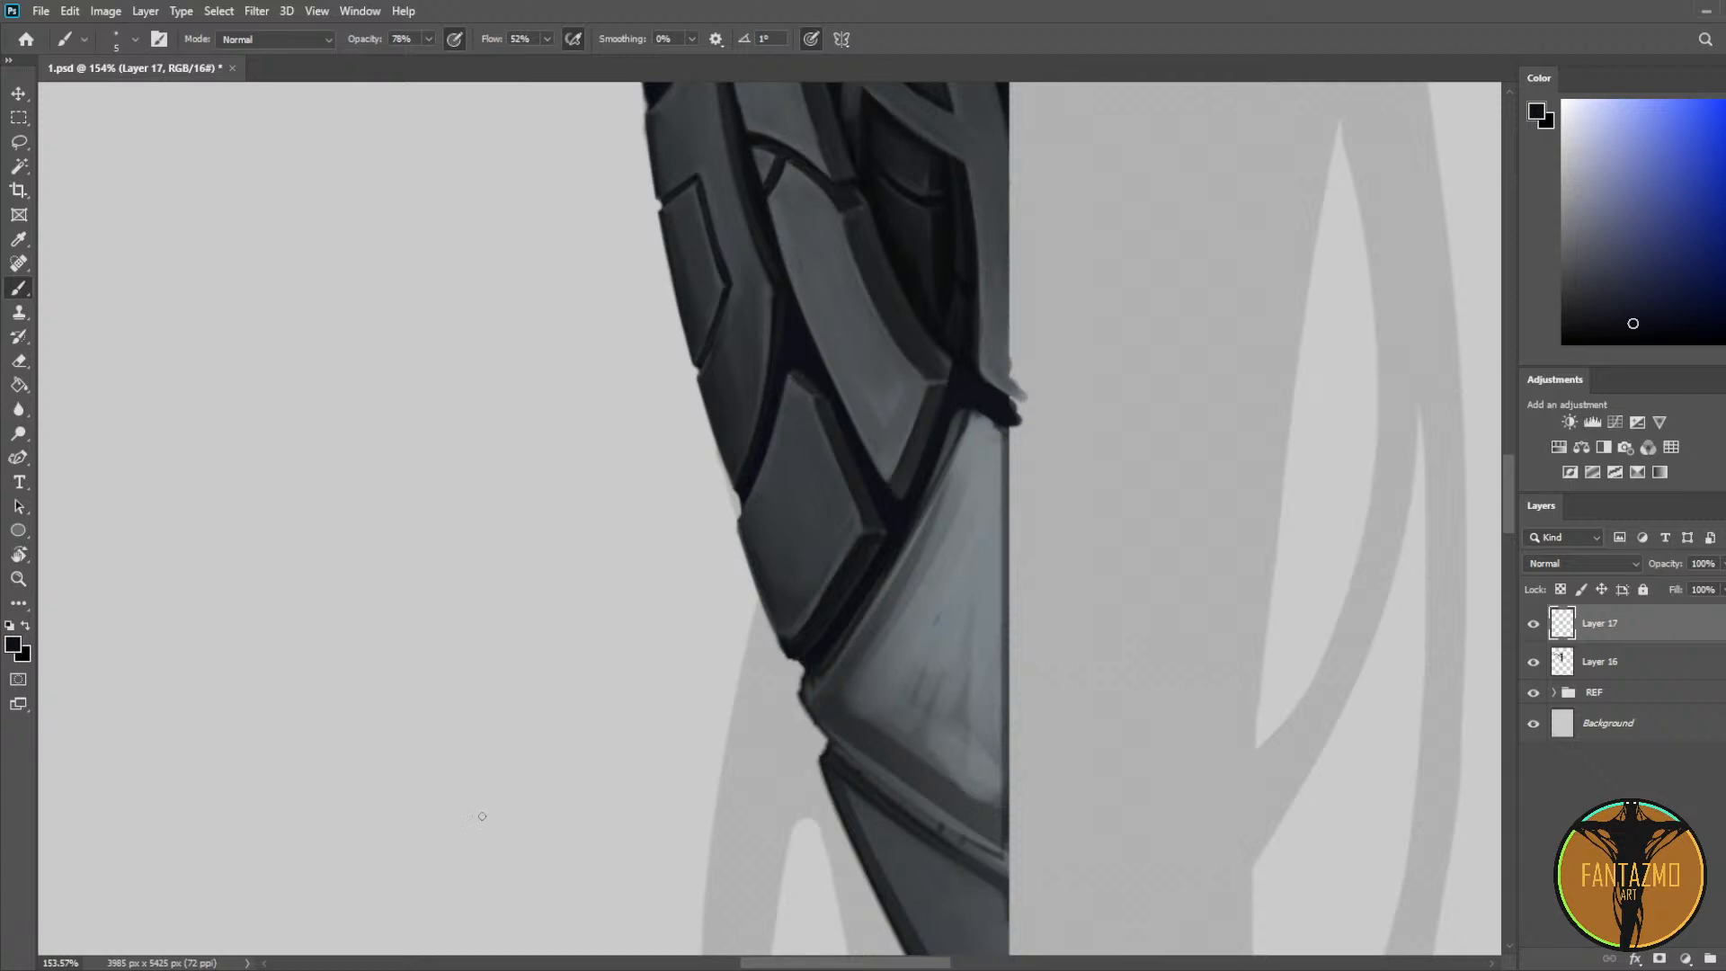
{"action": "key", "text": "e"}
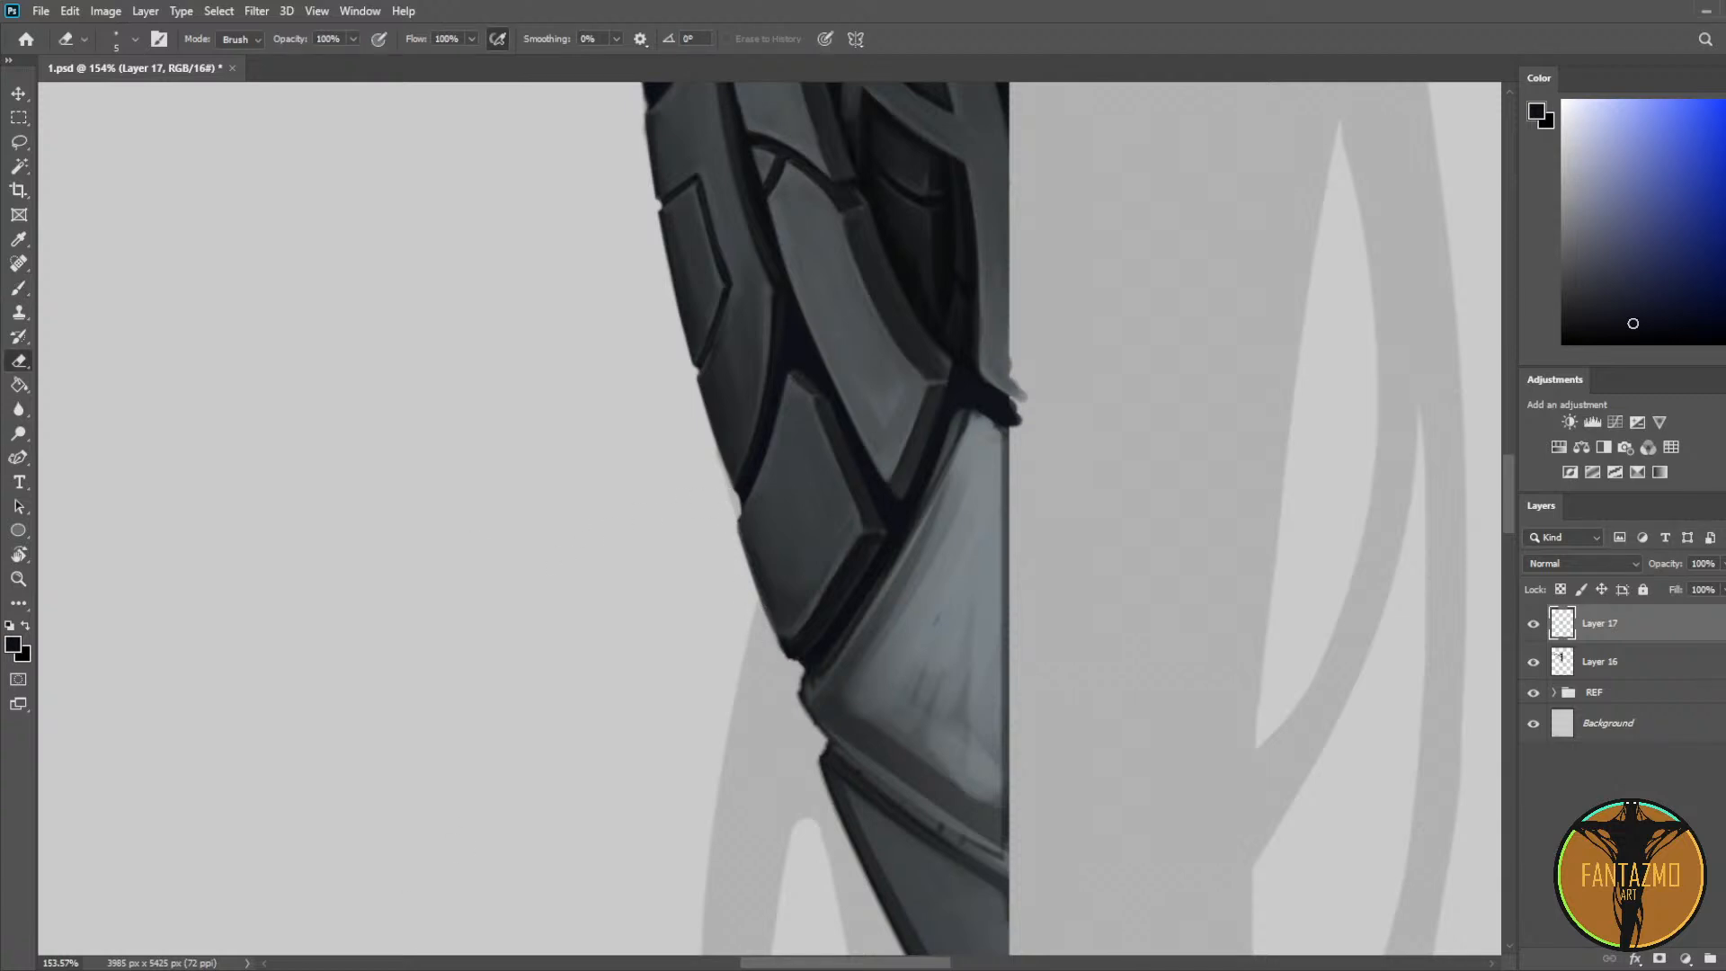
{"action": "left_click", "coordinate": [1691, 674], "text": "shift"}
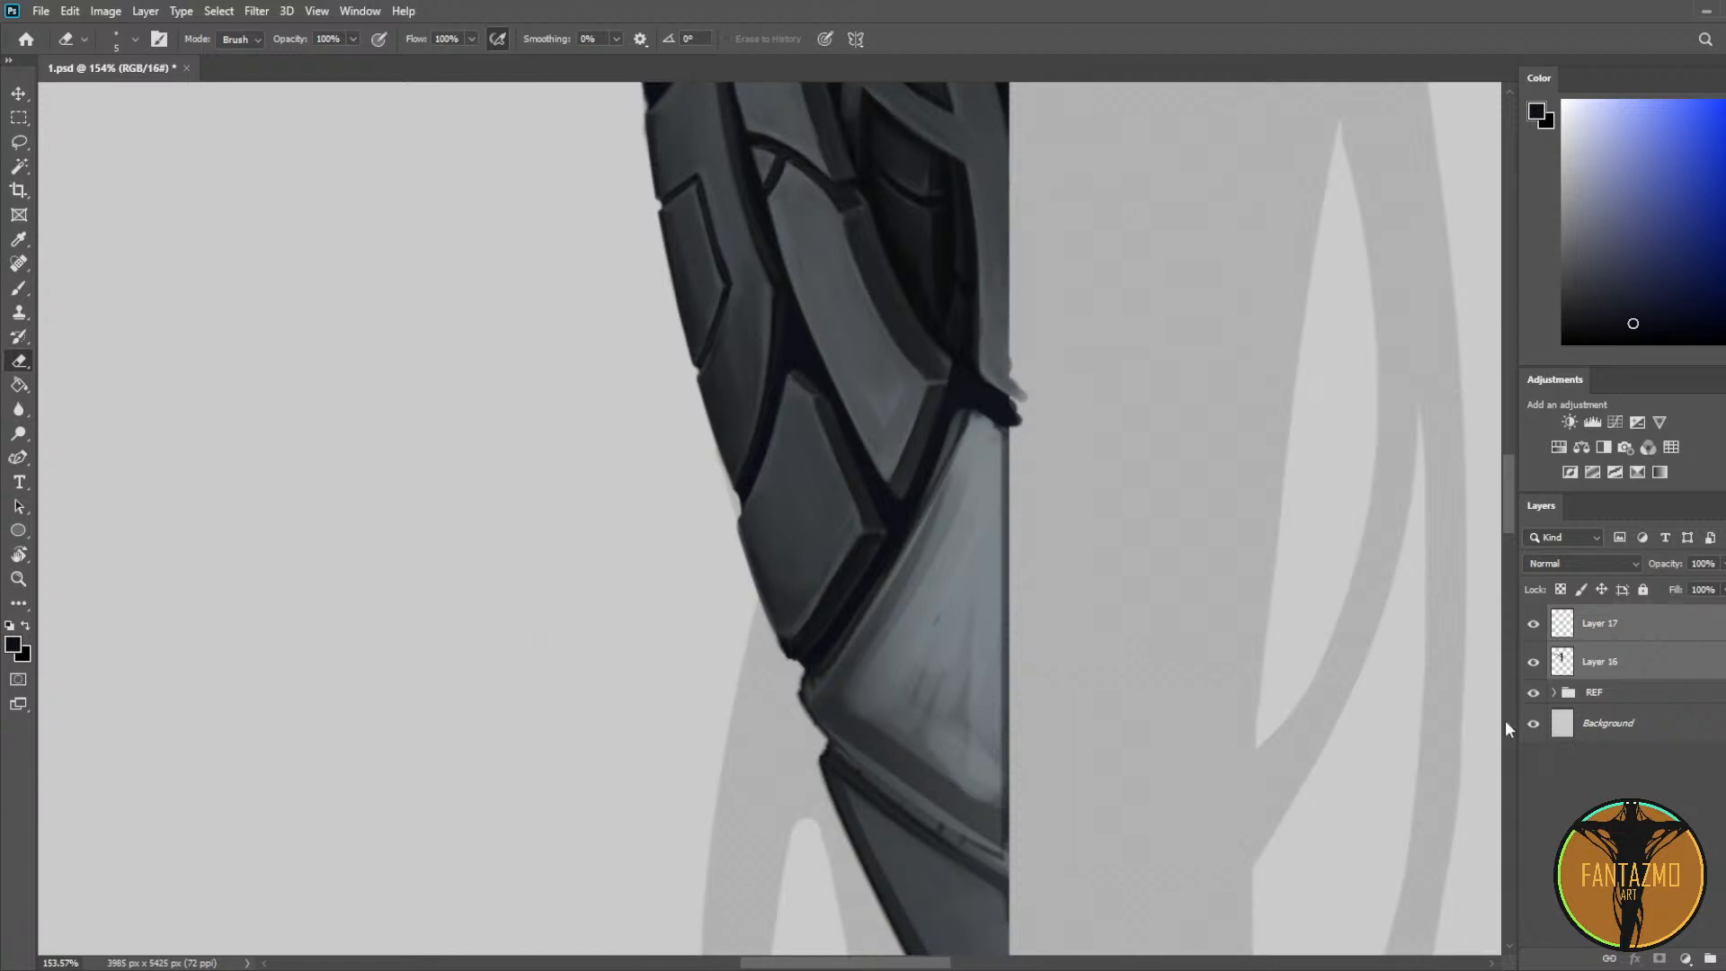
{"action": "key", "text": "ctrl+e"}
{"action": "scroll", "coordinate": [1203, 497], "scroll_direction": "up", "scroll_amount": 2}
{"action": "key", "text": "ctrl+s"}
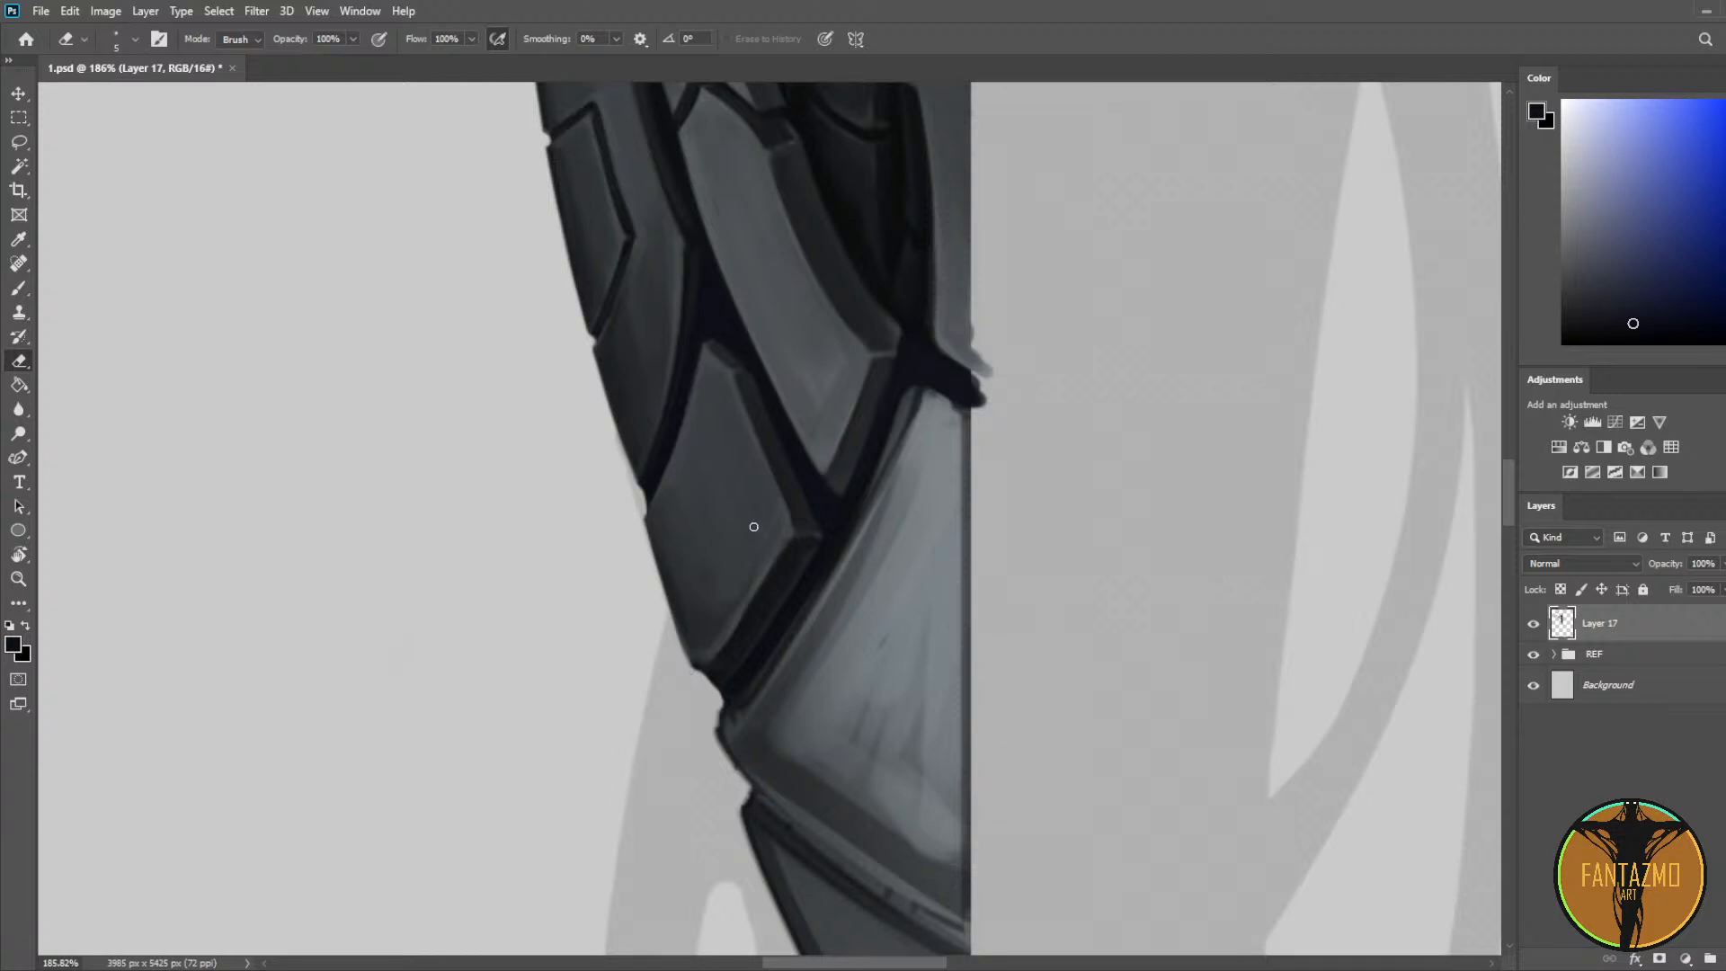
Step: Clean up the bevel at the diamond plate's tip and darken its lower inner bevel with sampled gap and bevel colours
{"action": "scroll", "coordinate": [786, 485], "scroll_direction": "up", "scroll_amount": 3}
{"action": "key", "text": "b"}
{"action": "left_click", "coordinate": [719, 461], "text": "alt"}
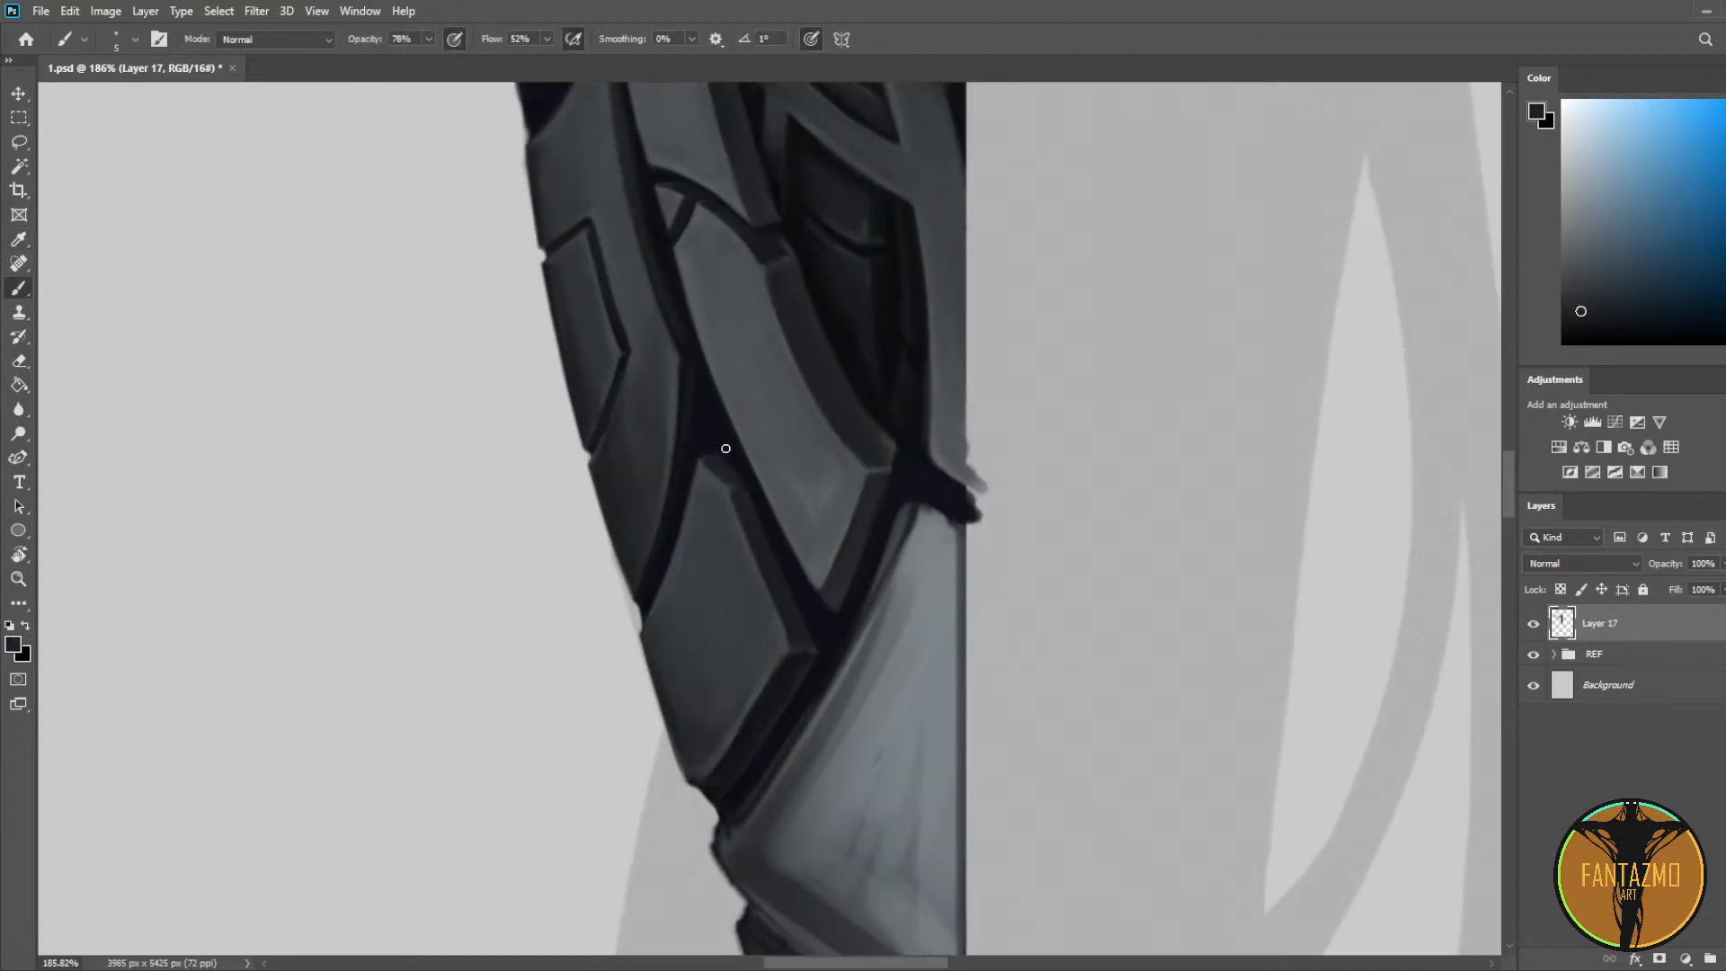
{"action": "left_click", "coordinate": [722, 449], "text": "alt"}
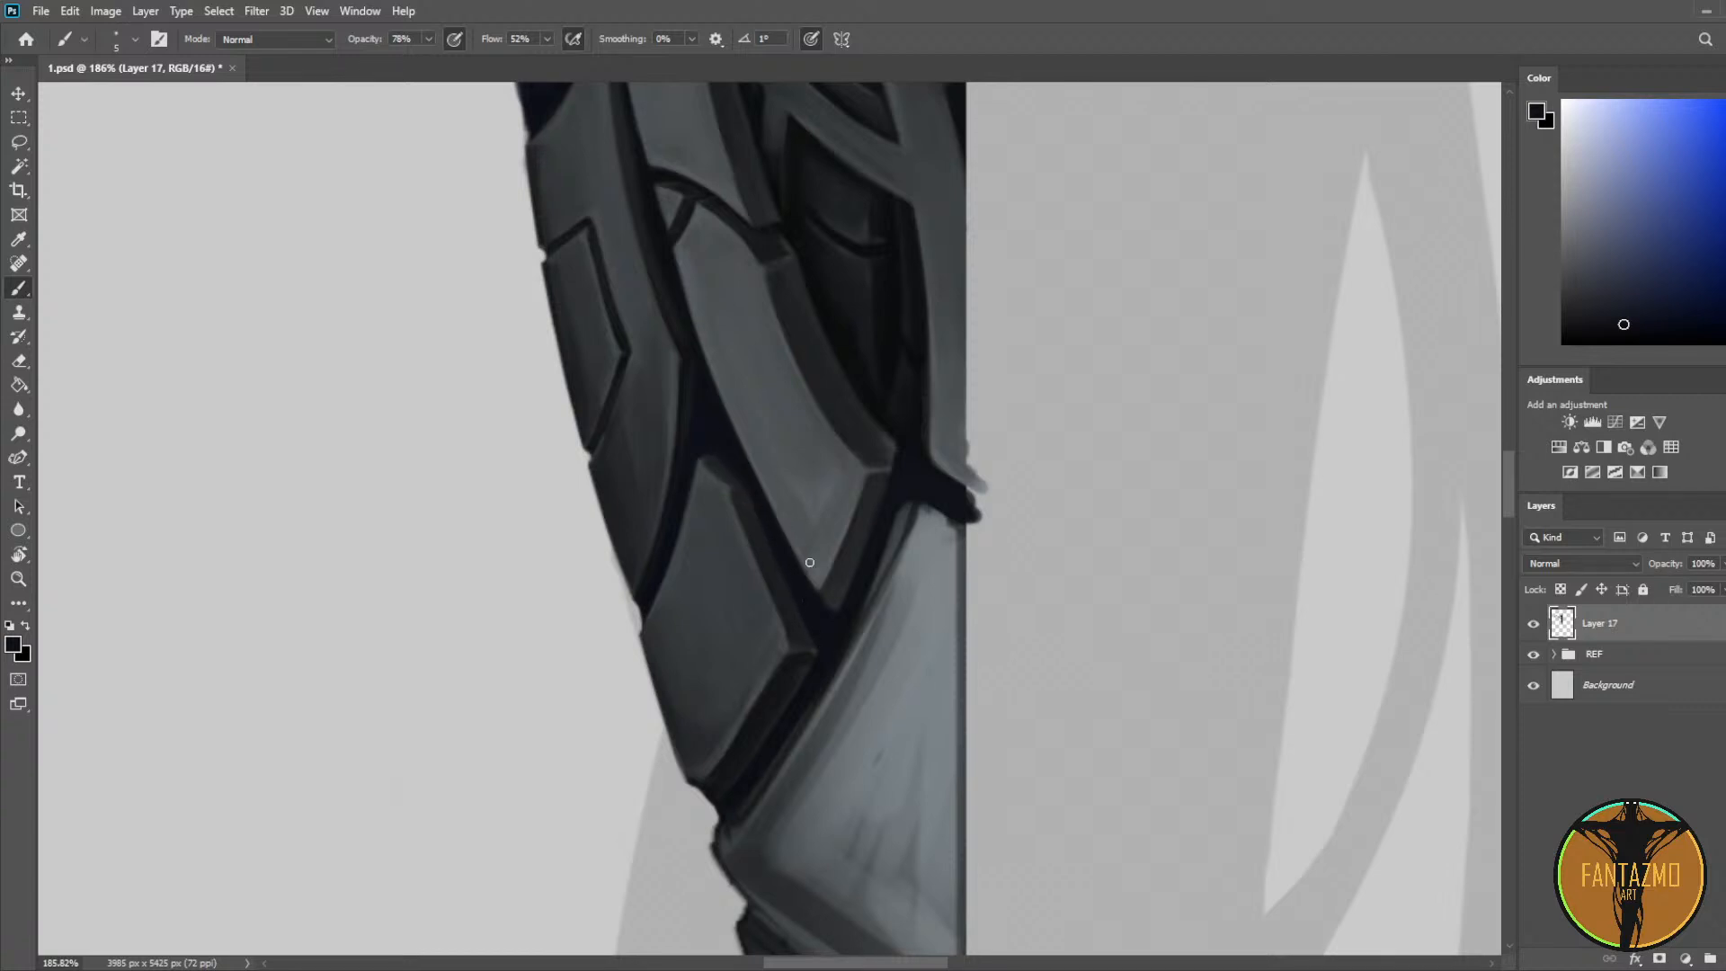
{"action": "left_click_drag", "start_coordinate": [810, 562], "coordinate": [780, 407]}
{"action": "left_click", "coordinate": [723, 568], "text": "alt"}
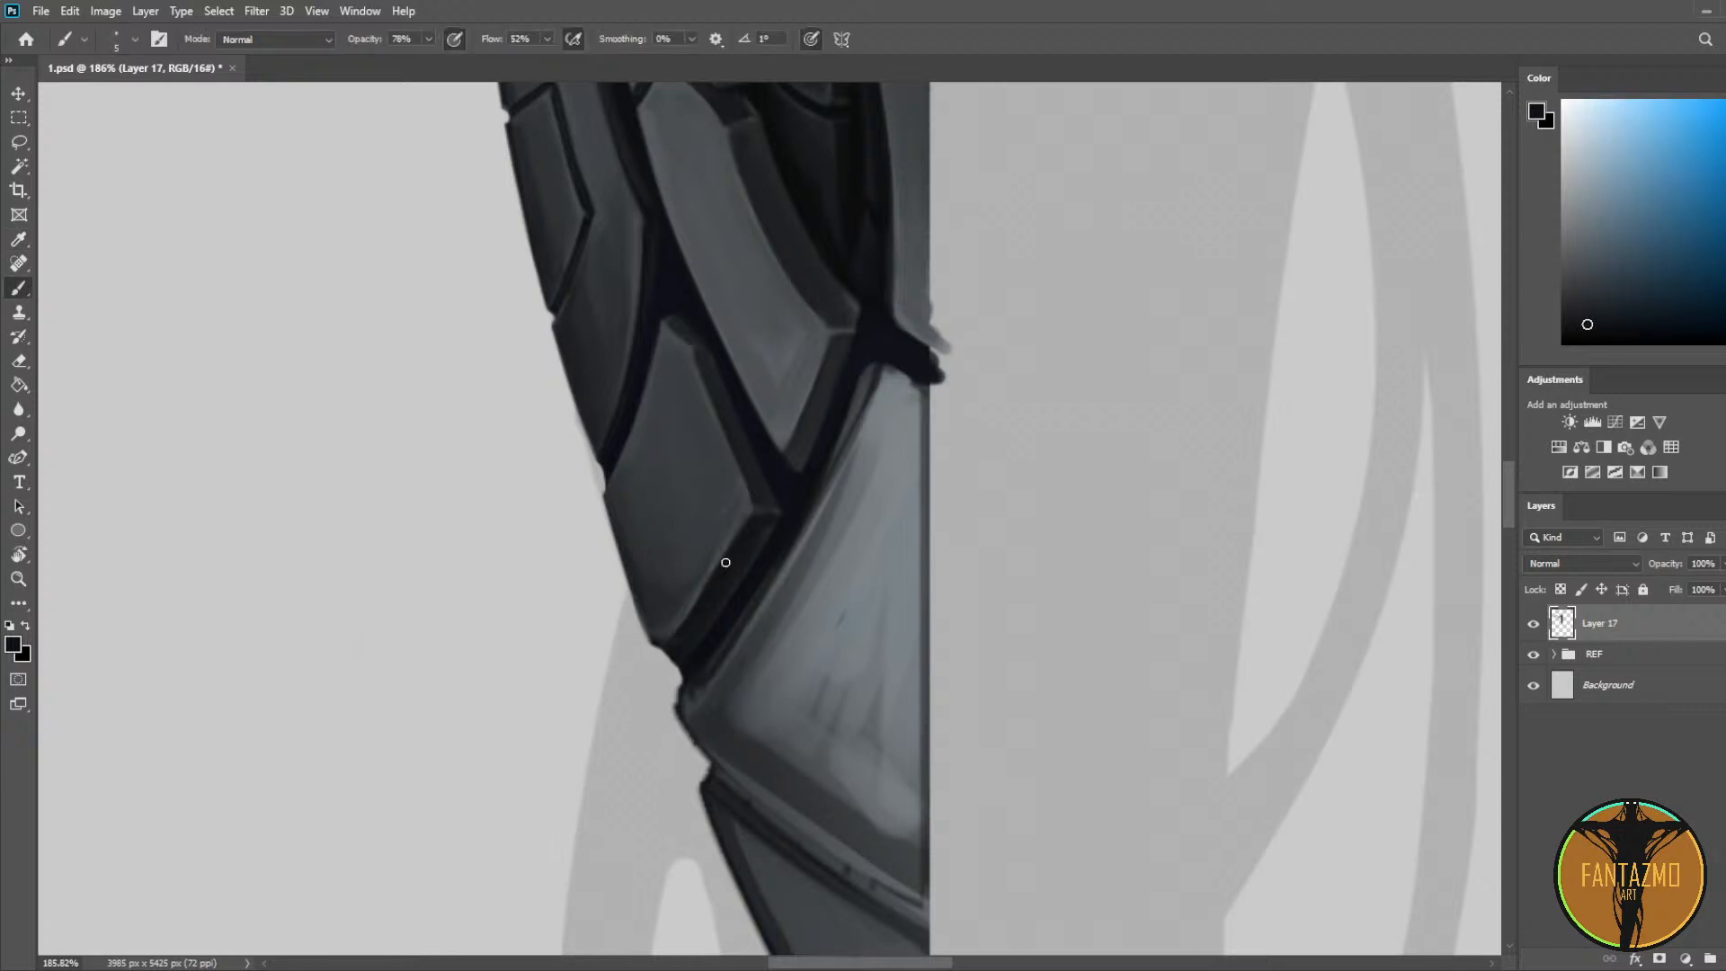
{"action": "left_click", "coordinate": [753, 504], "text": "alt"}
{"action": "key", "text": "e"}
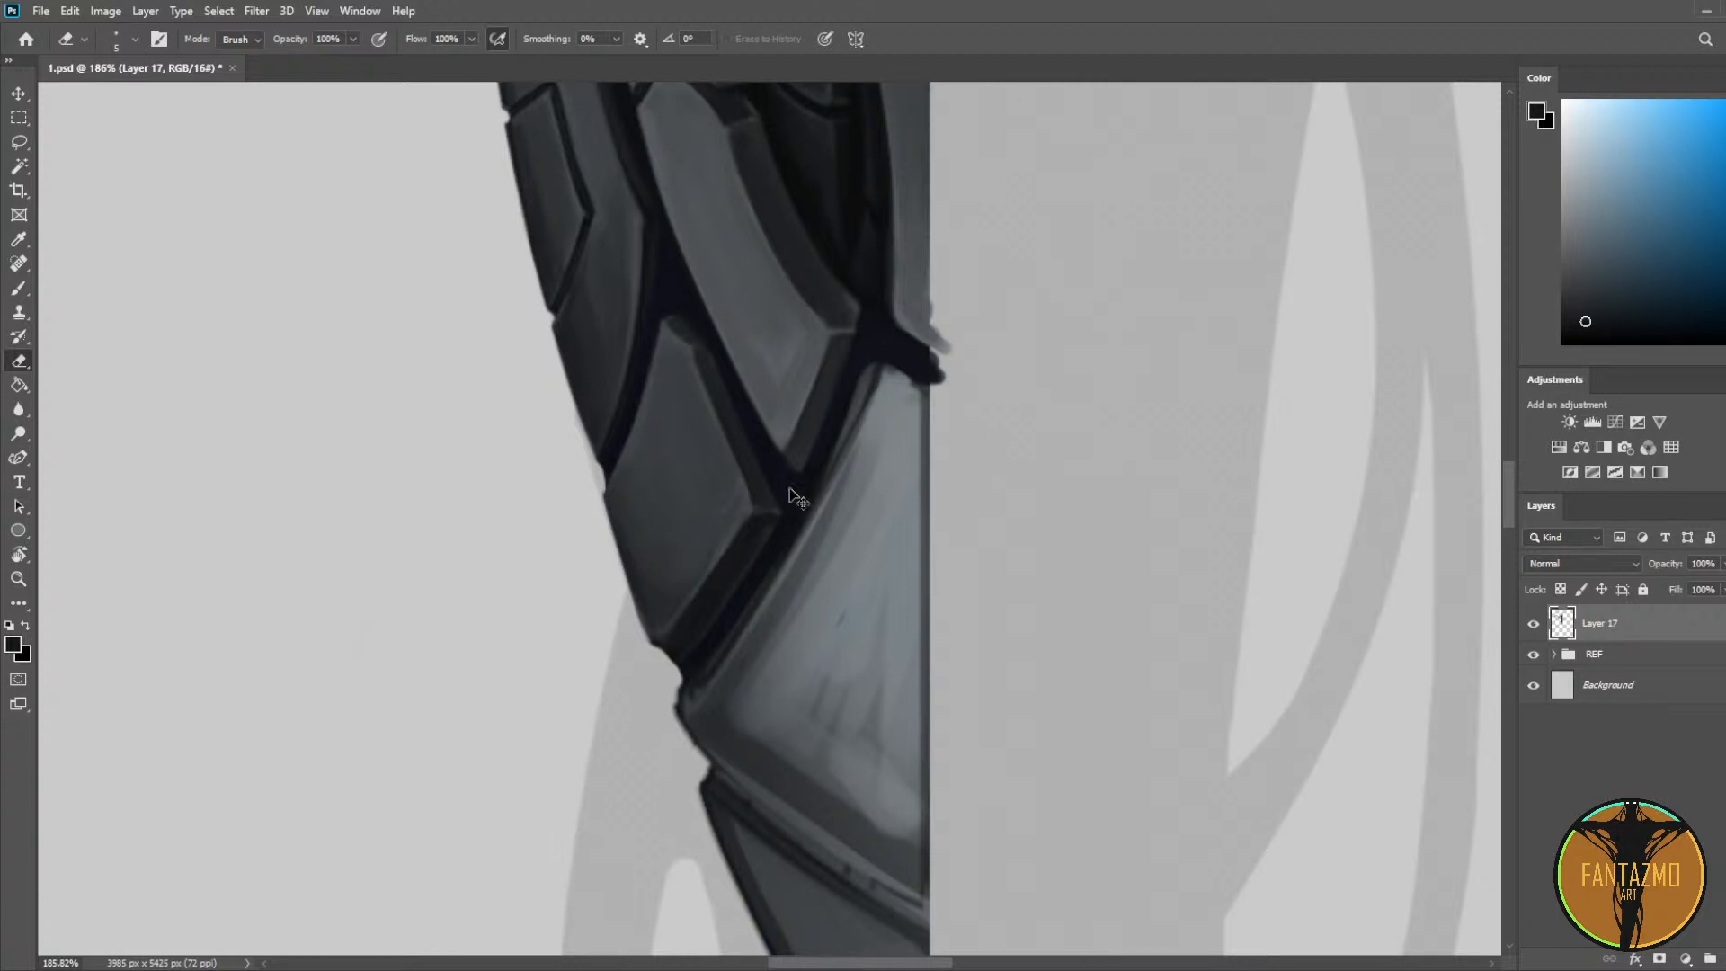
Step: Flip the canvas horizontally and paint a dark bevel along the upper edge of the large pale central plate
{"action": "key", "text": "F2"}
{"action": "mouse_move", "coordinate": [1059, 600]}
{"action": "left_mouse_down"}
{"action": "mouse_move", "coordinate": [917, 480]}
{"action": "mouse_move", "coordinate": [697, 482]}
{"action": "left_mouse_up"}
{"action": "scroll", "coordinate": [635, 351], "scroll_direction": "up", "scroll_amount": 1}
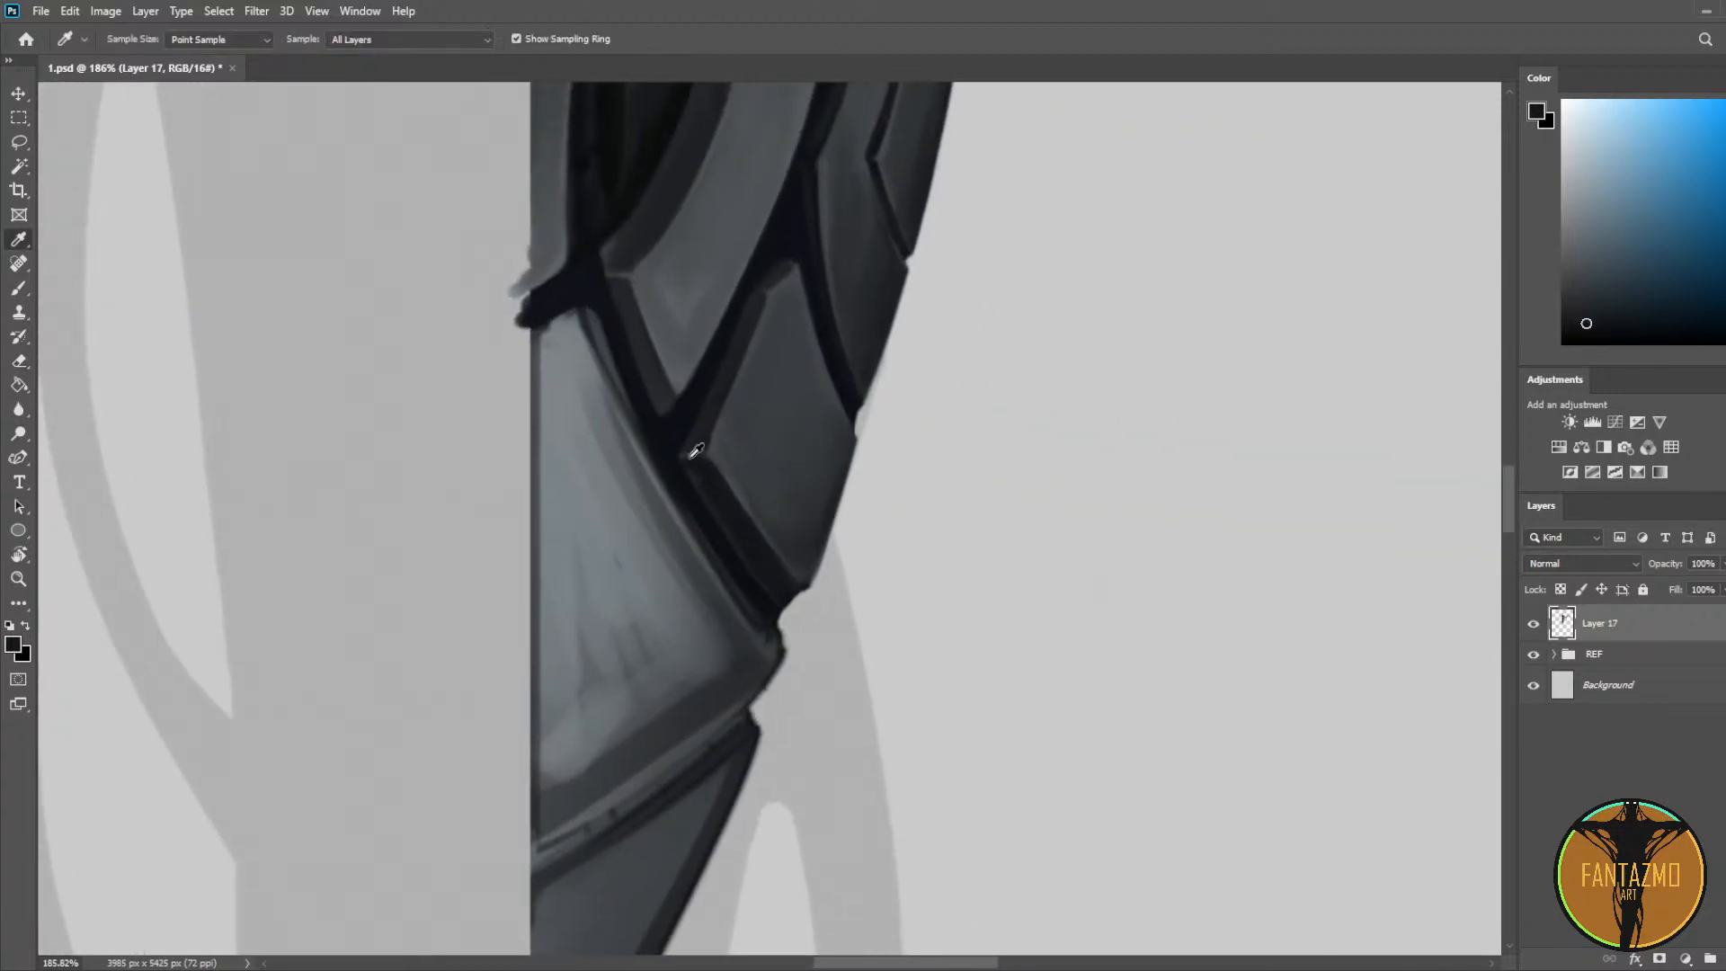
{"action": "key", "text": "b"}
{"action": "left_click_drag", "start_coordinate": [589, 316], "coordinate": [710, 570]}
{"action": "left_click_drag", "start_coordinate": [648, 436], "coordinate": [724, 582]}
{"action": "left_click_drag", "start_coordinate": [673, 496], "coordinate": [743, 608]}
{"action": "key", "text": "ctrl+z"}
{"action": "left_click_drag", "start_coordinate": [601, 356], "coordinate": [749, 616]}
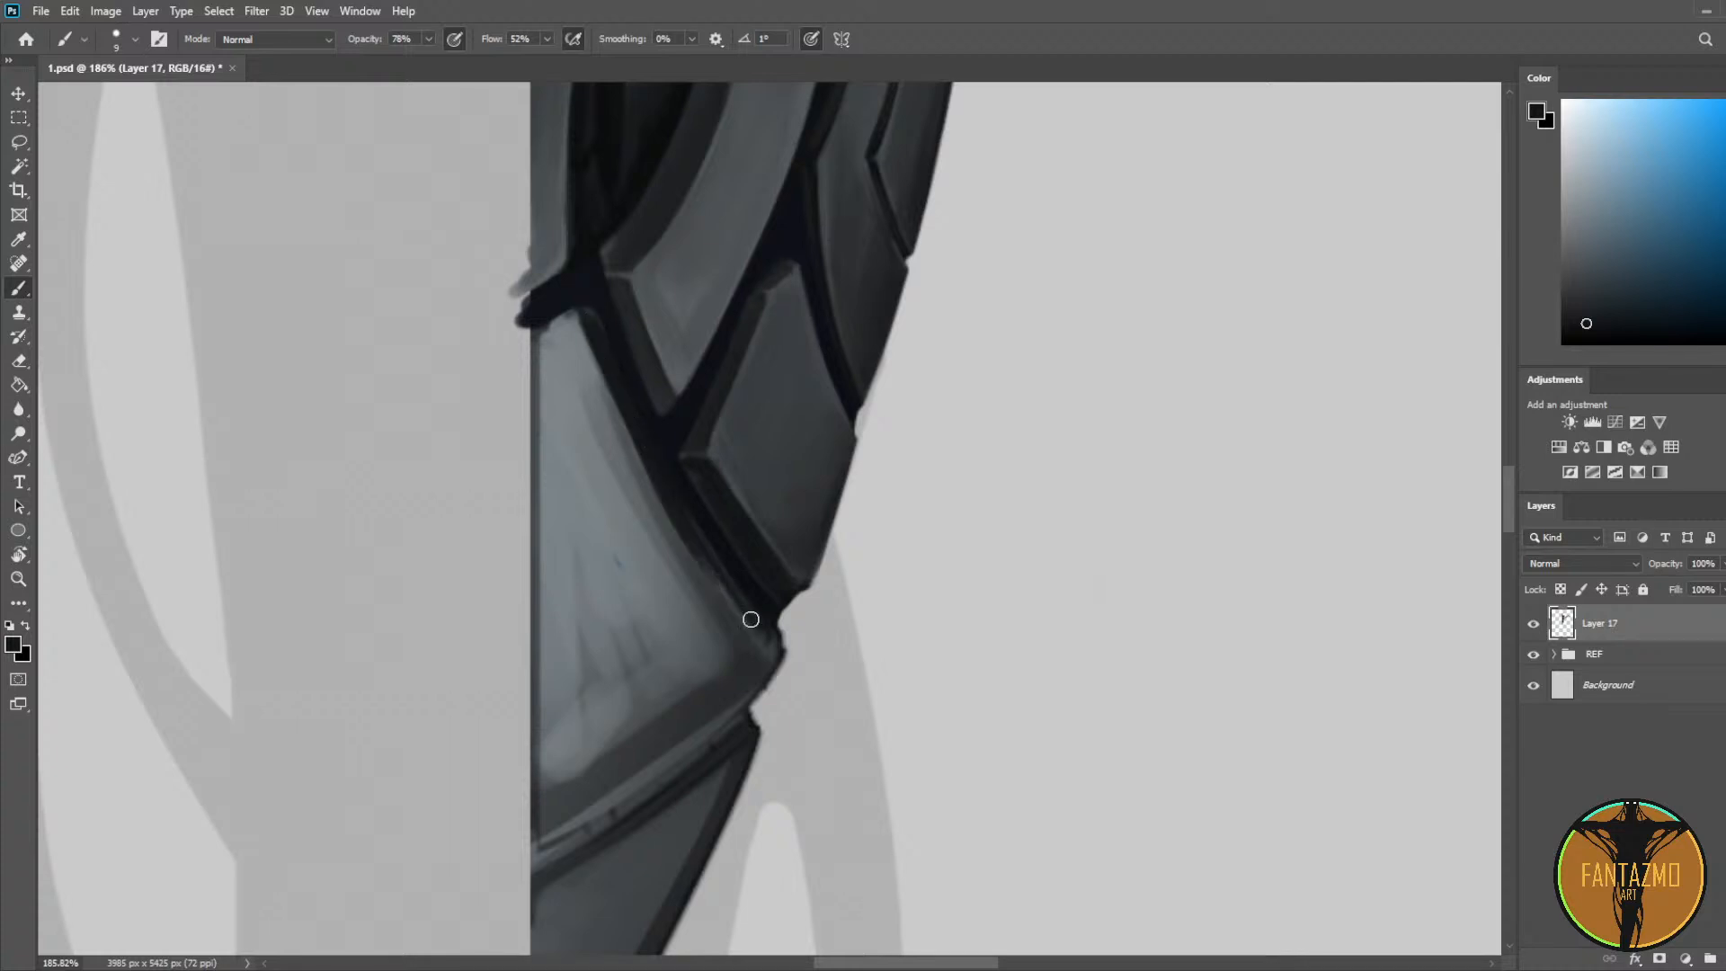
Step: Refine the dark bevel and the blue gap along the central plate's upper edge with colours sampled from the neighbouring plates
{"action": "left_click_drag", "start_coordinate": [649, 470], "coordinate": [739, 611]}
{"action": "left_click", "coordinate": [641, 356], "text": "alt"}
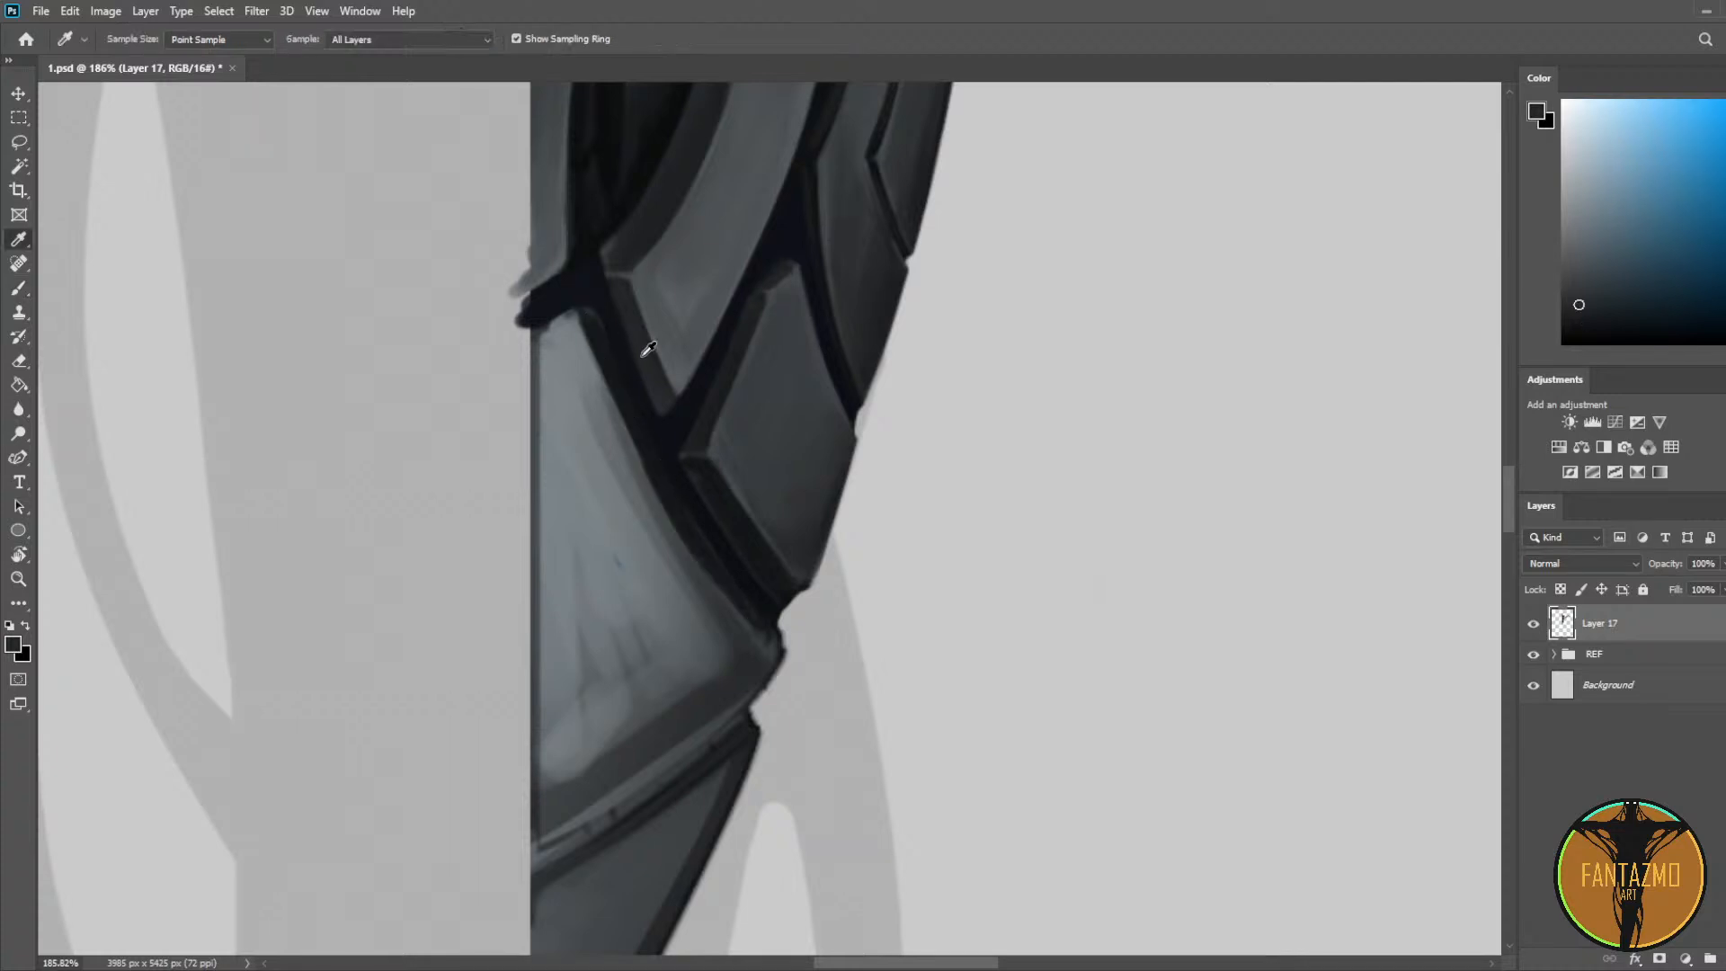
{"action": "left_click", "coordinate": [710, 468], "text": "alt"}
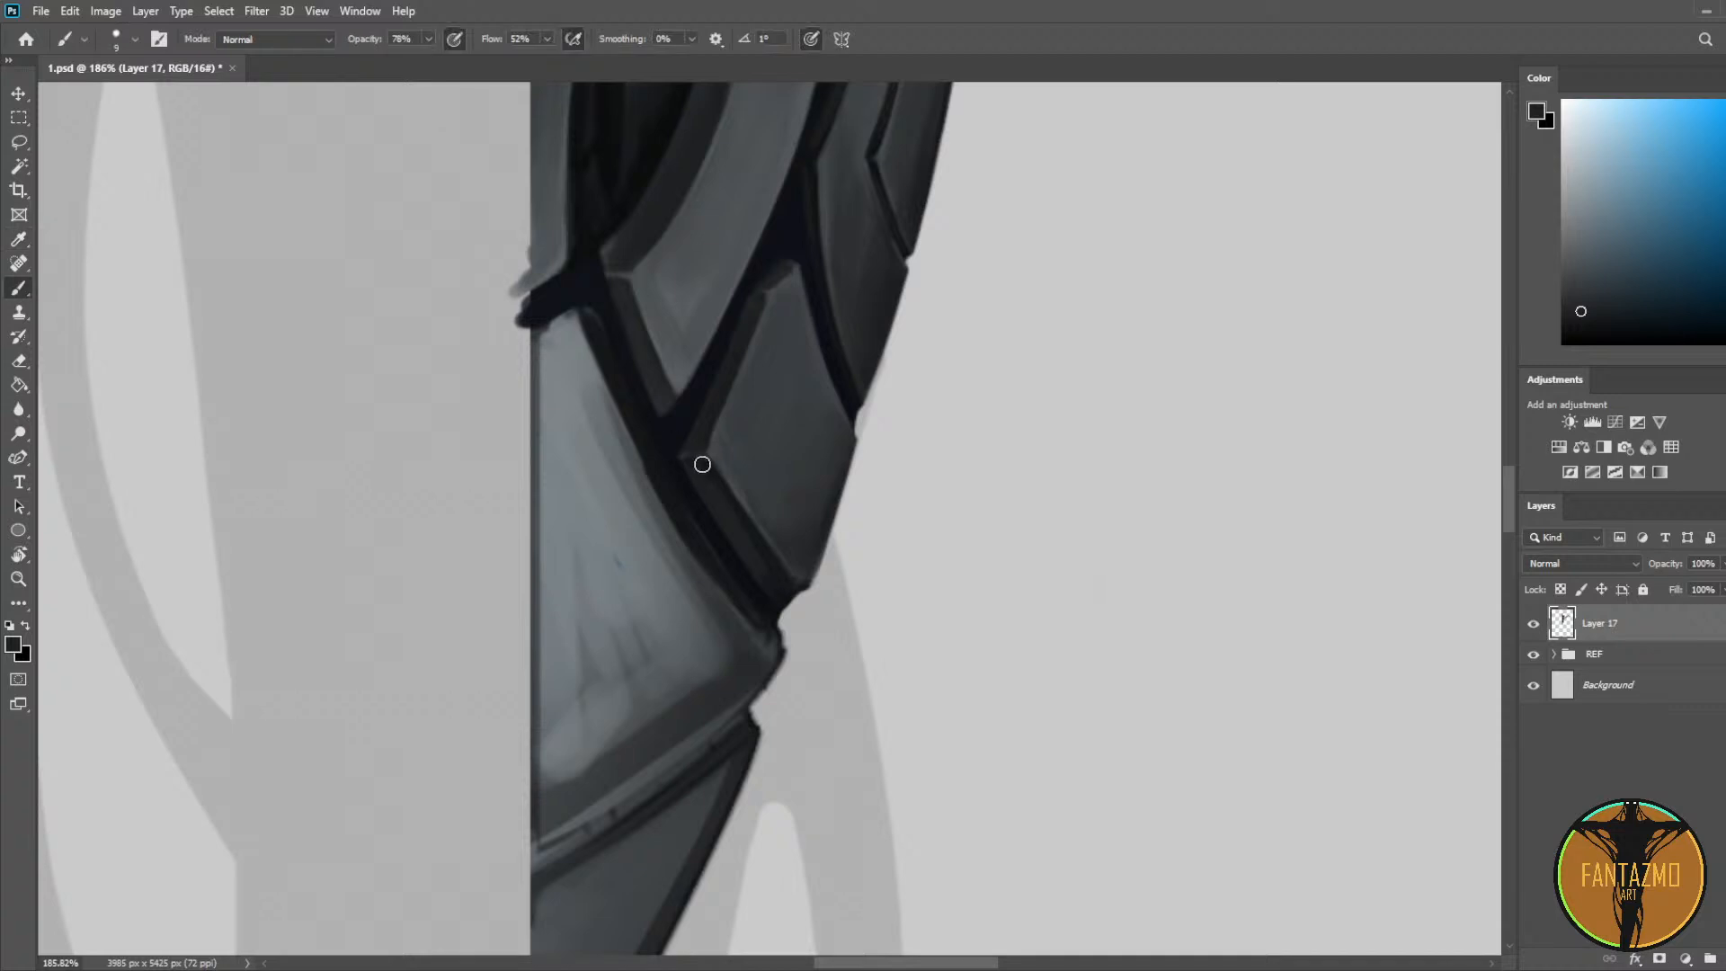
{"action": "left_click", "coordinate": [644, 336], "text": "alt"}
{"action": "left_click_drag", "start_coordinate": [586, 327], "coordinate": [716, 566]}
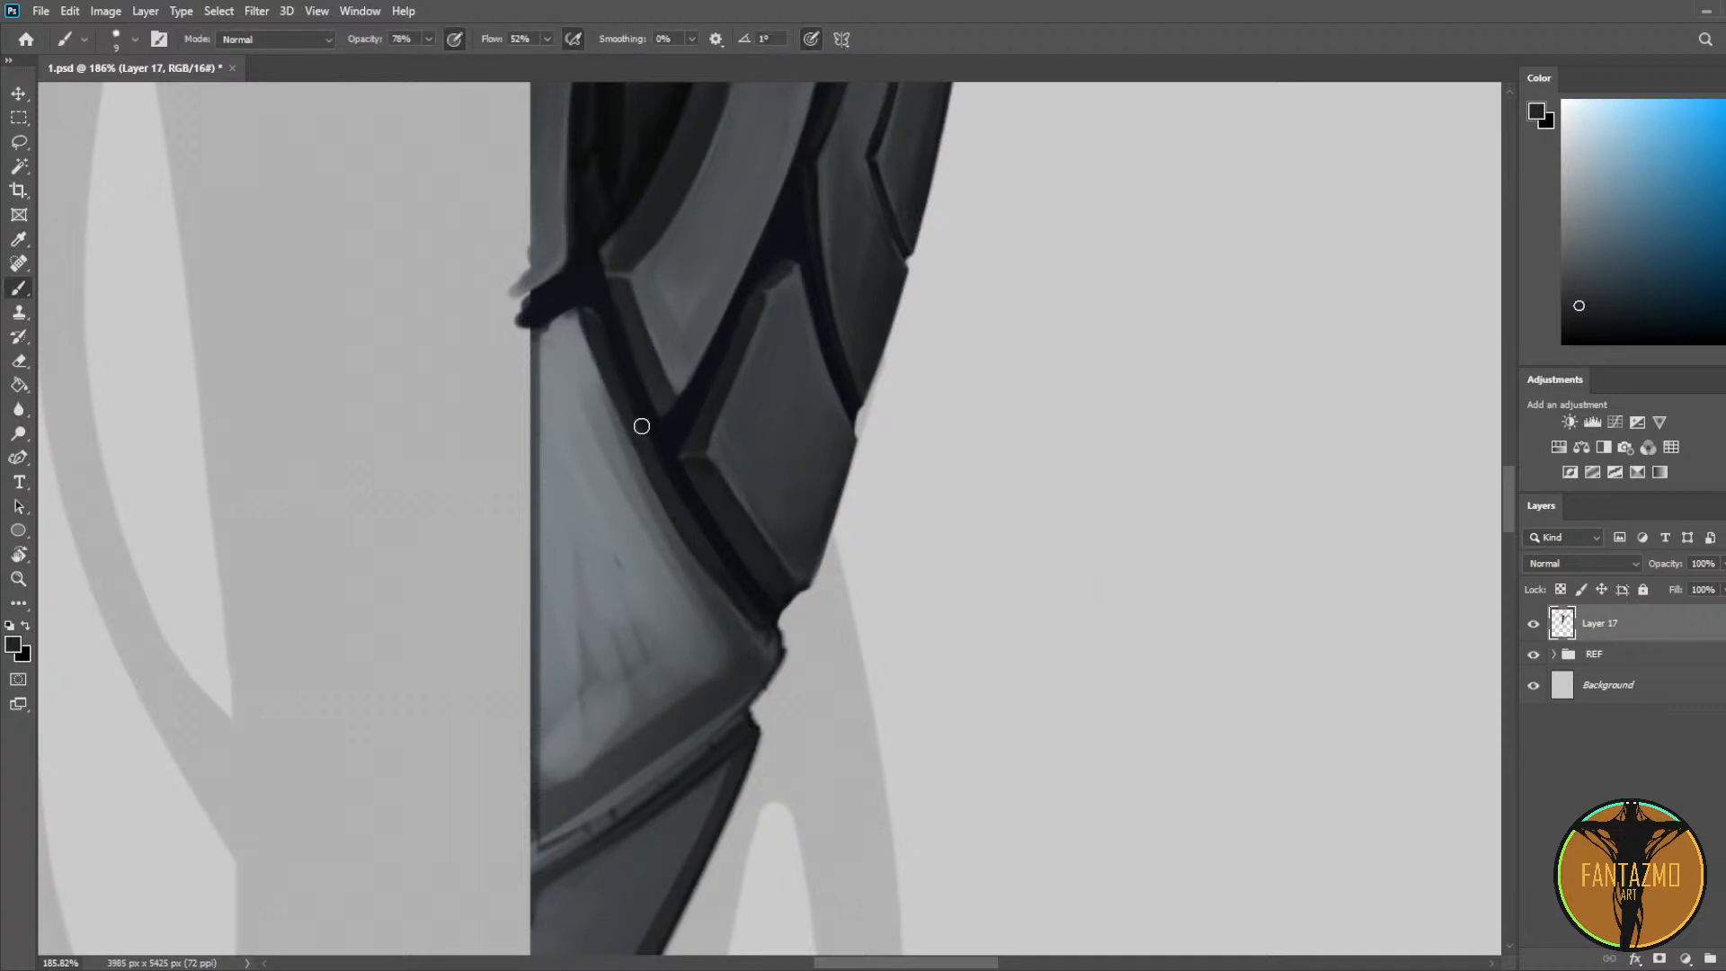
{"action": "left_click_drag", "start_coordinate": [629, 392], "coordinate": [689, 528]}
{"action": "left_click_drag", "start_coordinate": [586, 310], "coordinate": [616, 371]}
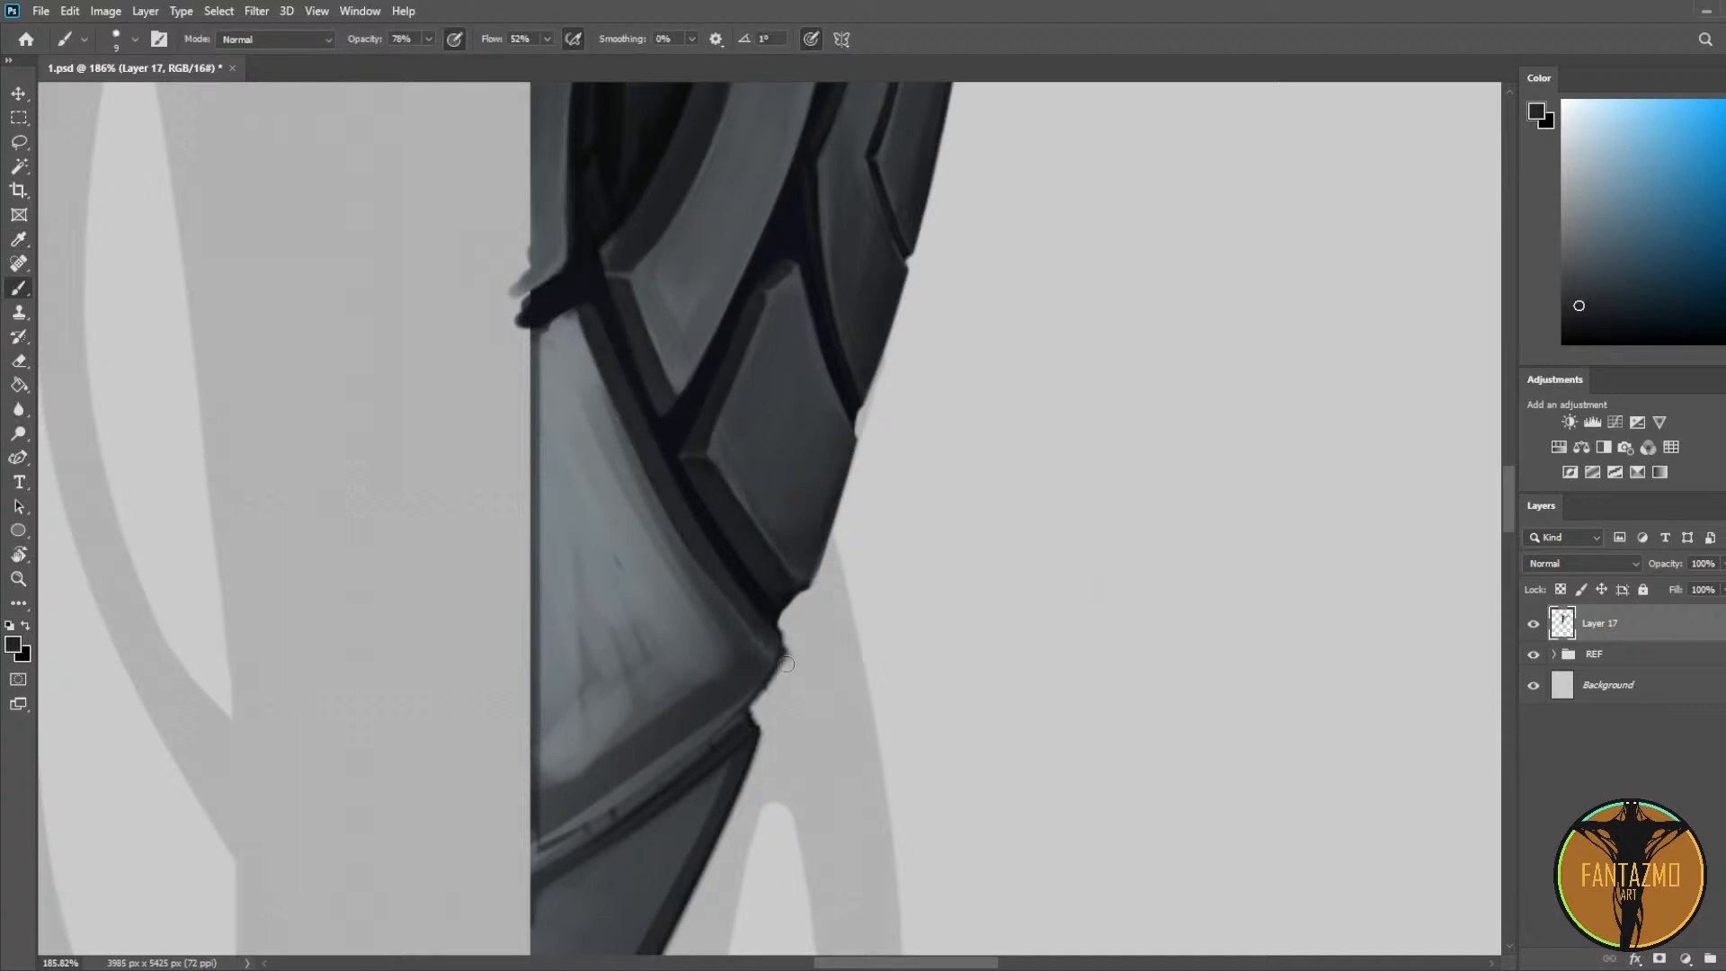
{"action": "left_click", "coordinate": [671, 430], "text": "alt"}
{"action": "mouse_move", "coordinate": [594, 296]}
{"action": "left_mouse_down"}
{"action": "mouse_move", "coordinate": [779, 620]}
{"action": "mouse_move", "coordinate": [597, 311]}
{"action": "mouse_move", "coordinate": [736, 571]}
{"action": "left_mouse_up"}
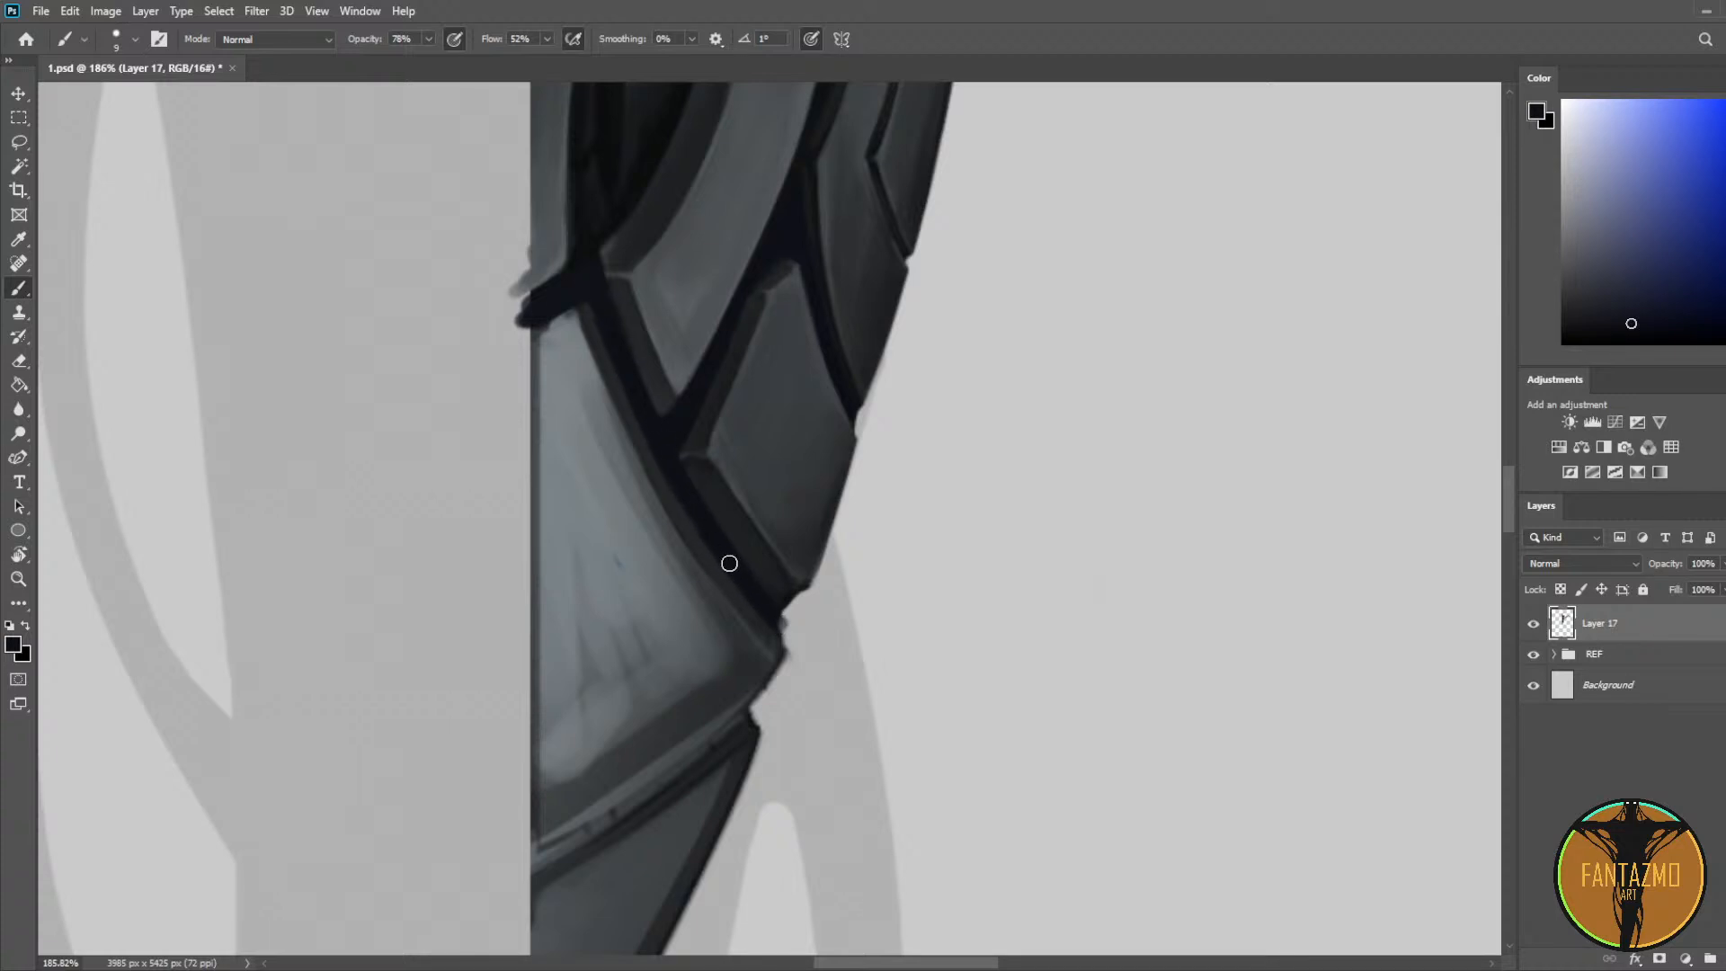
Step: Flip the canvas horizontally and widen the gap at the central plate's upper corner into a dark blue wedge edged by a dark bevel
{"action": "key", "text": "ctrl+shift+h"}
{"action": "key", "text": "i"}
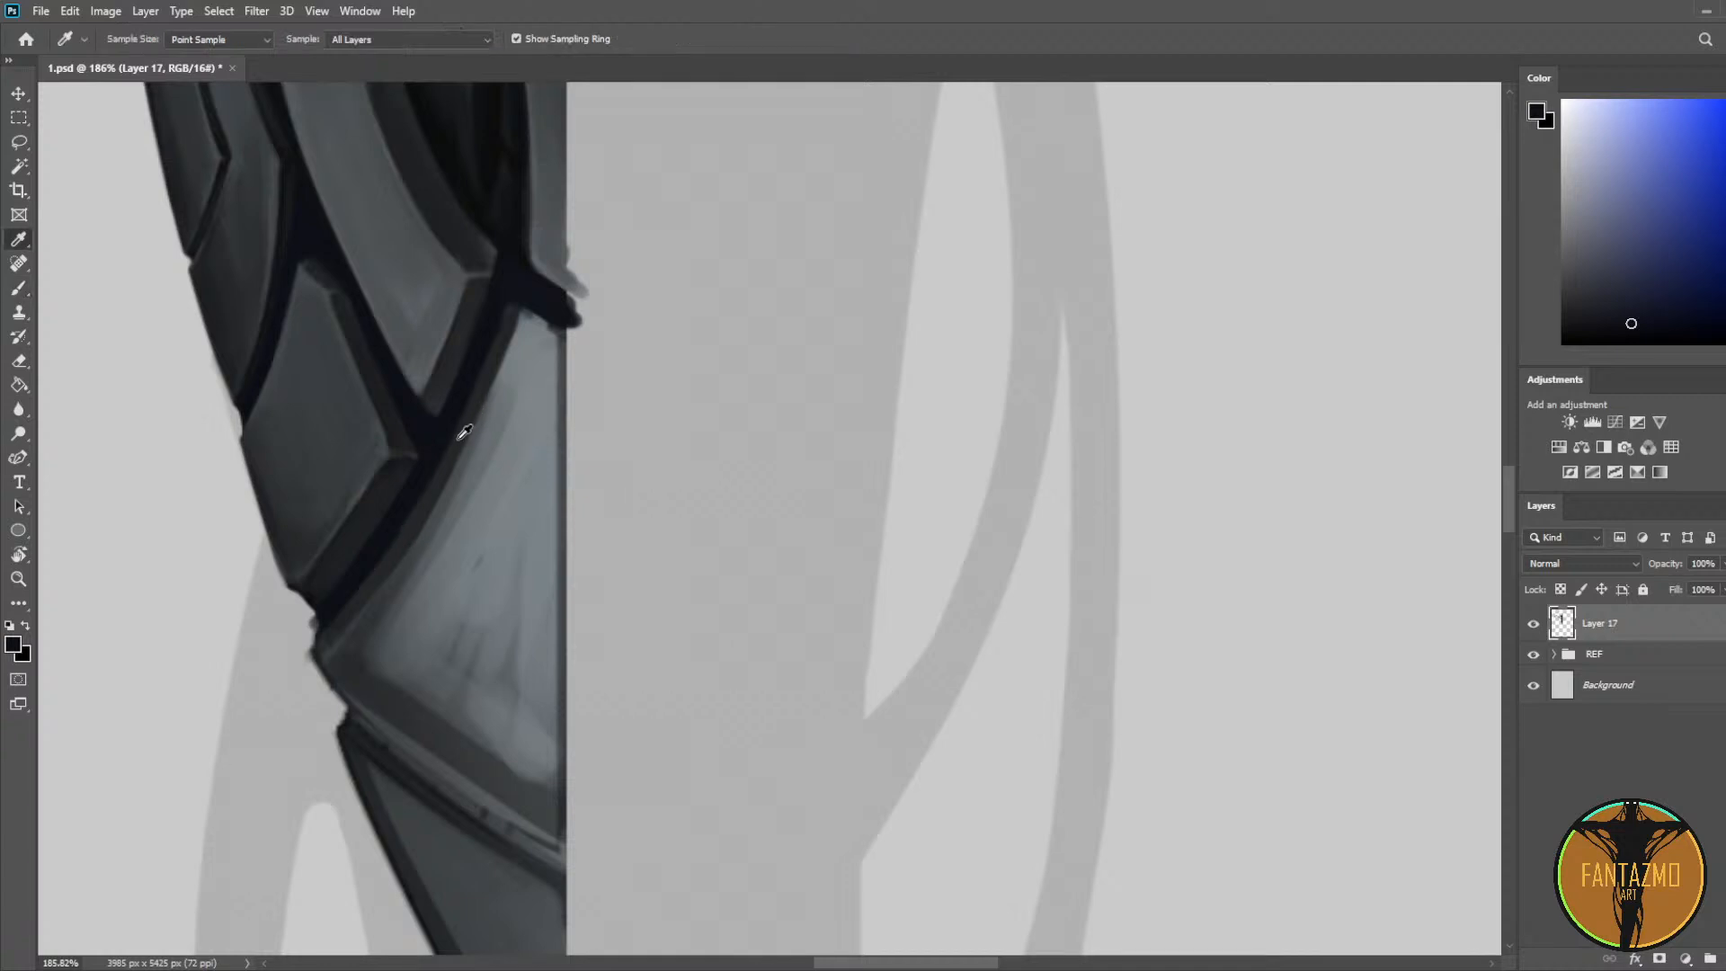
{"action": "left_click_drag", "start_coordinate": [447, 423], "coordinate": [643, 435]}
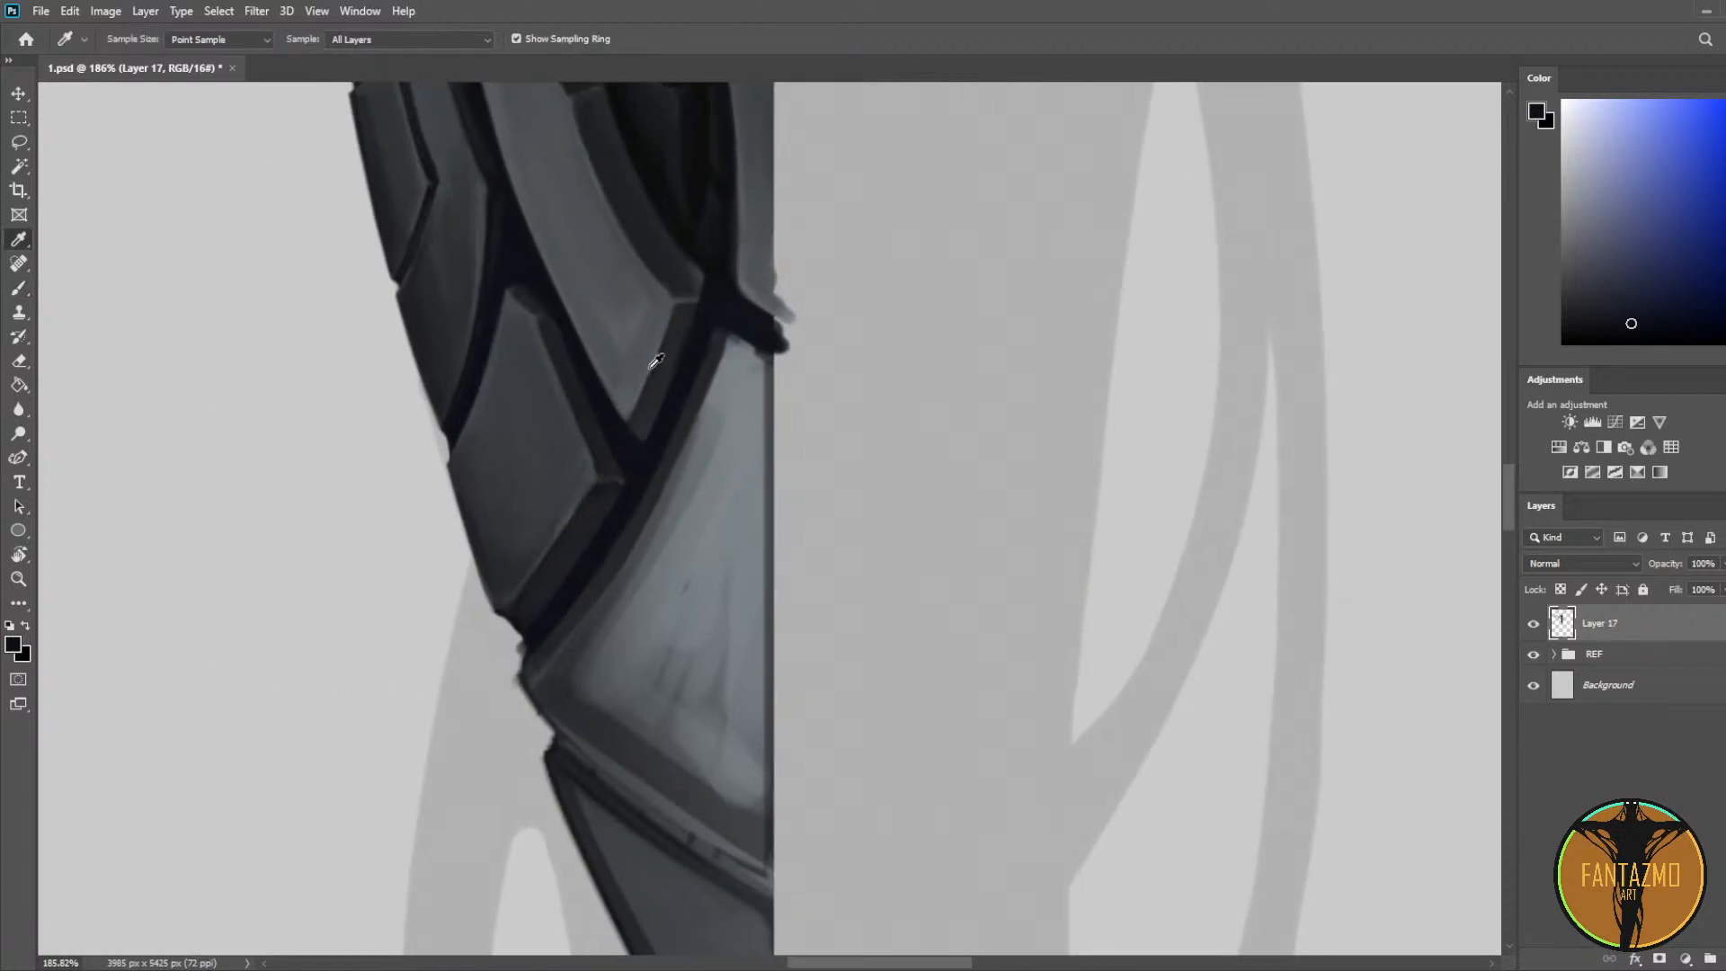
{"action": "left_click", "coordinate": [699, 279]}
{"action": "key", "text": "b"}
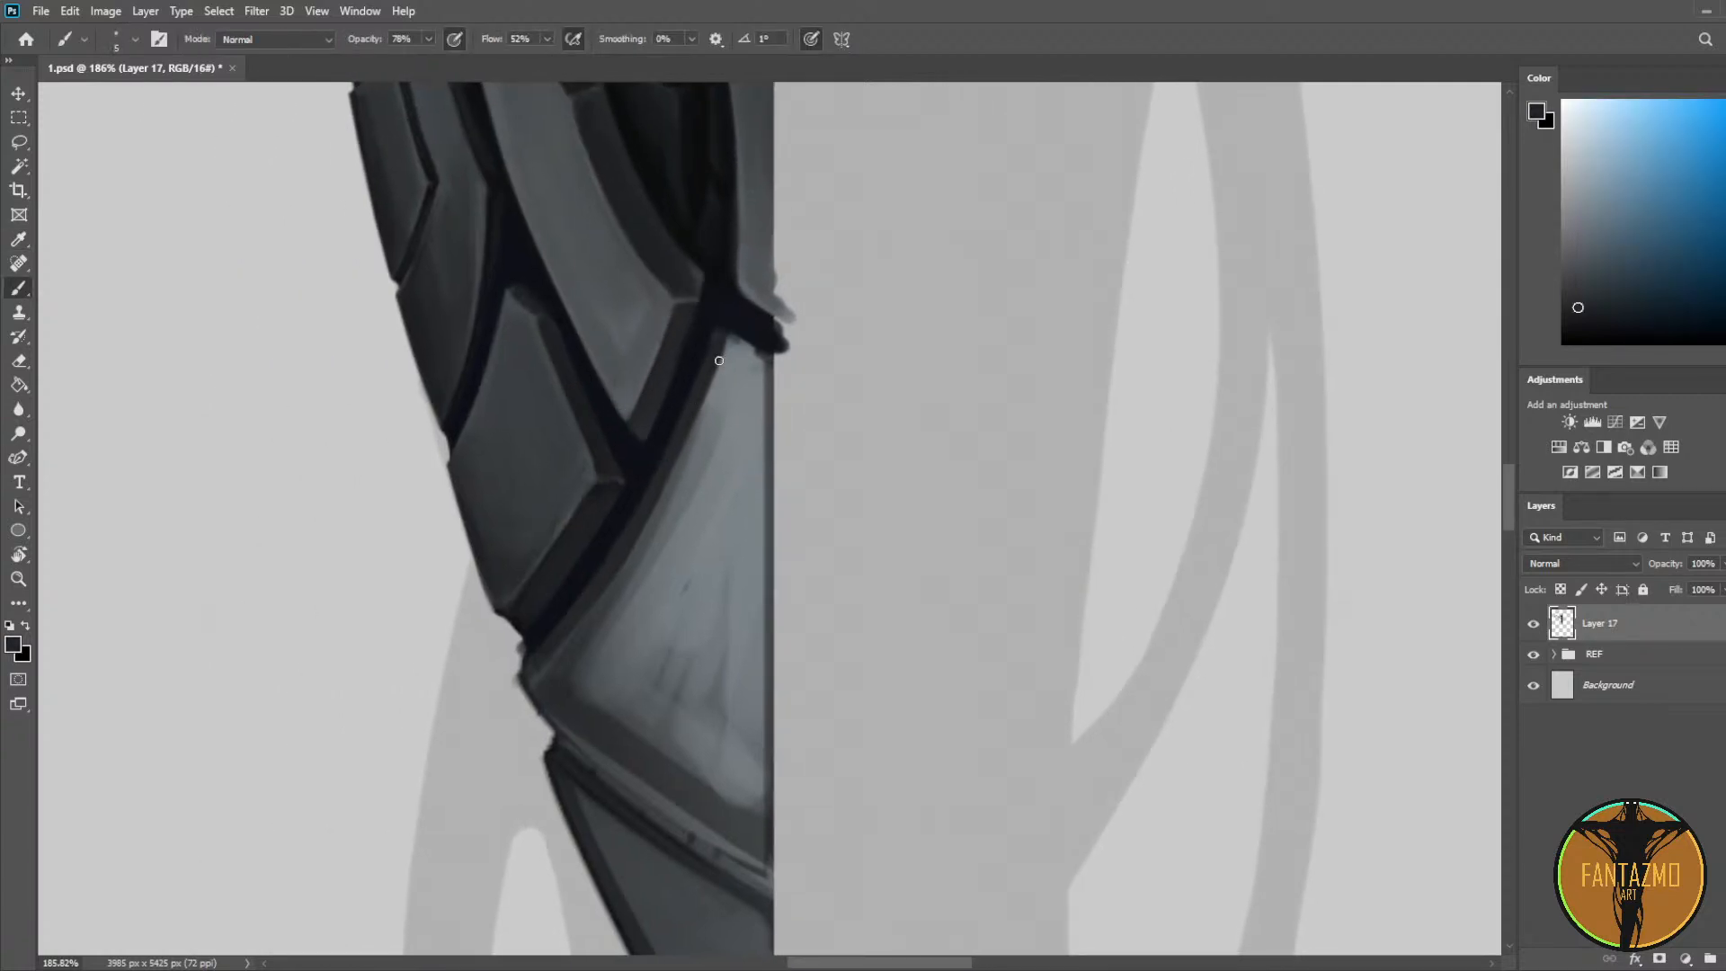
{"action": "left_click", "coordinate": [727, 341], "text": "alt"}
{"action": "mouse_move", "coordinate": [770, 350]}
{"action": "left_mouse_down"}
{"action": "mouse_move", "coordinate": [705, 397]}
{"action": "mouse_move", "coordinate": [761, 336]}
{"action": "mouse_move", "coordinate": [697, 387]}
{"action": "mouse_move", "coordinate": [720, 339]}
{"action": "left_mouse_up"}
{"action": "left_click", "coordinate": [764, 322], "text": "alt"}
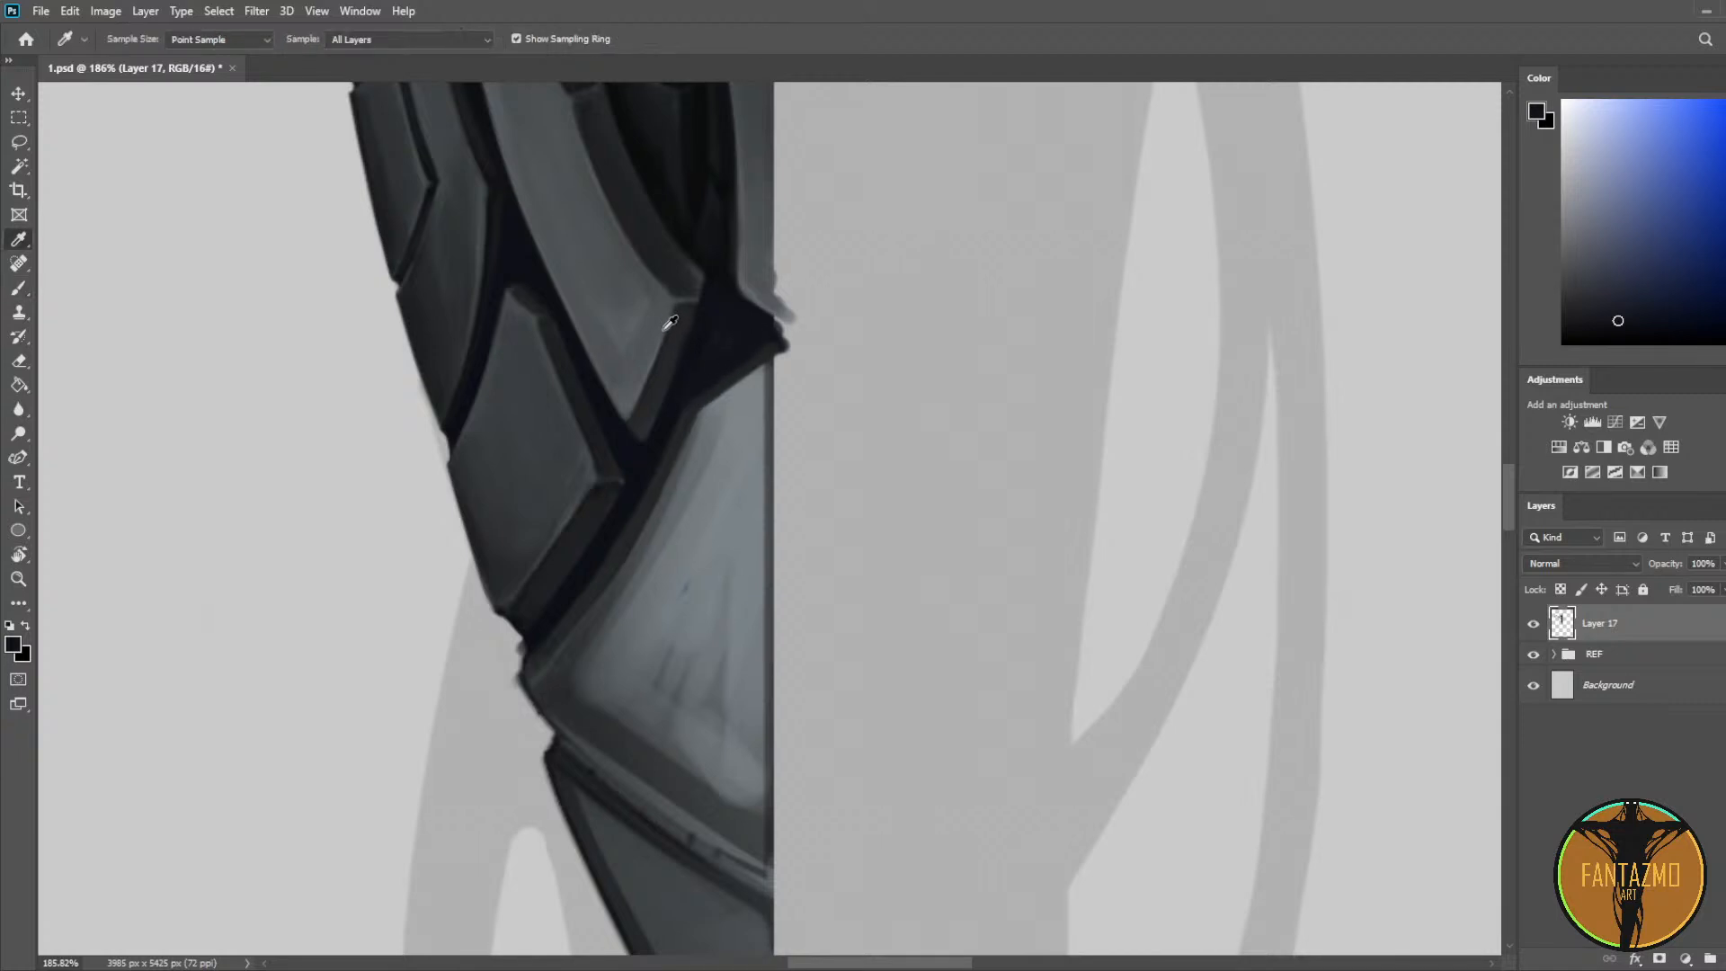
Step: Paint a mid-grey inner bevel along the central plate's sloping upper edge with grey sampled from its face, redoing the first stroke
{"action": "left_click", "coordinate": [674, 471], "text": "alt"}
{"action": "left_click", "coordinate": [676, 475], "text": "alt"}
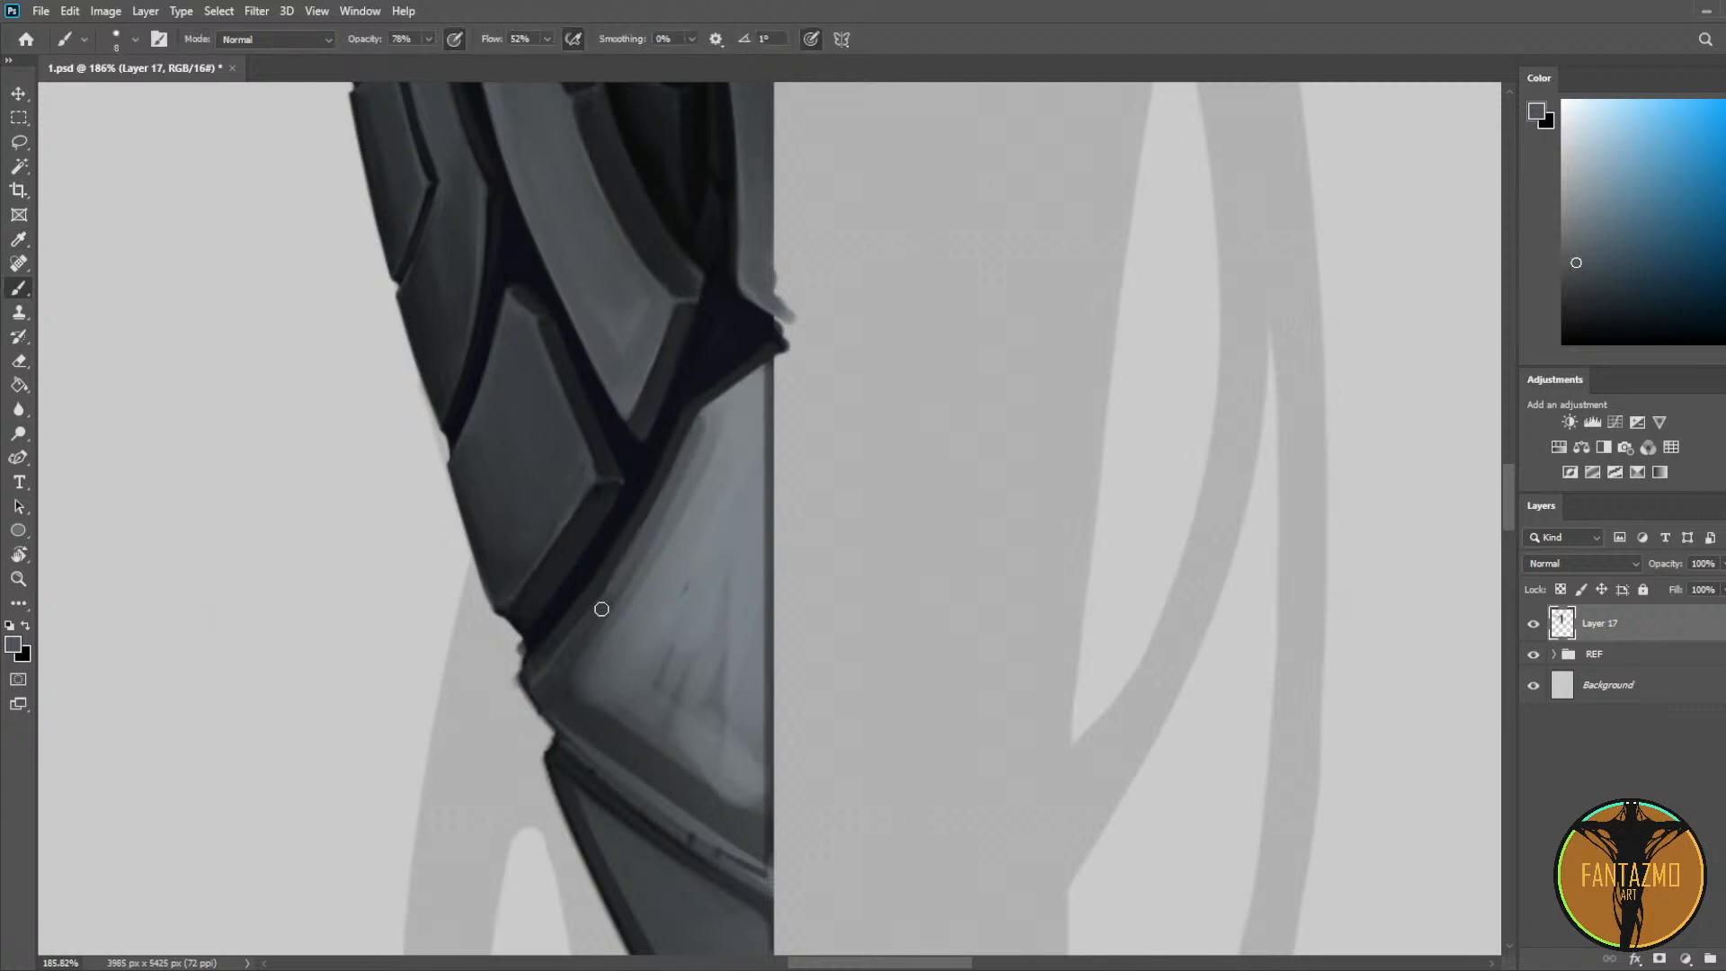
{"action": "left_click_drag", "start_coordinate": [663, 500], "coordinate": [586, 629]}
{"action": "key", "text": "ctrl+z"}
{"action": "left_click_drag", "start_coordinate": [698, 421], "coordinate": [574, 647]}
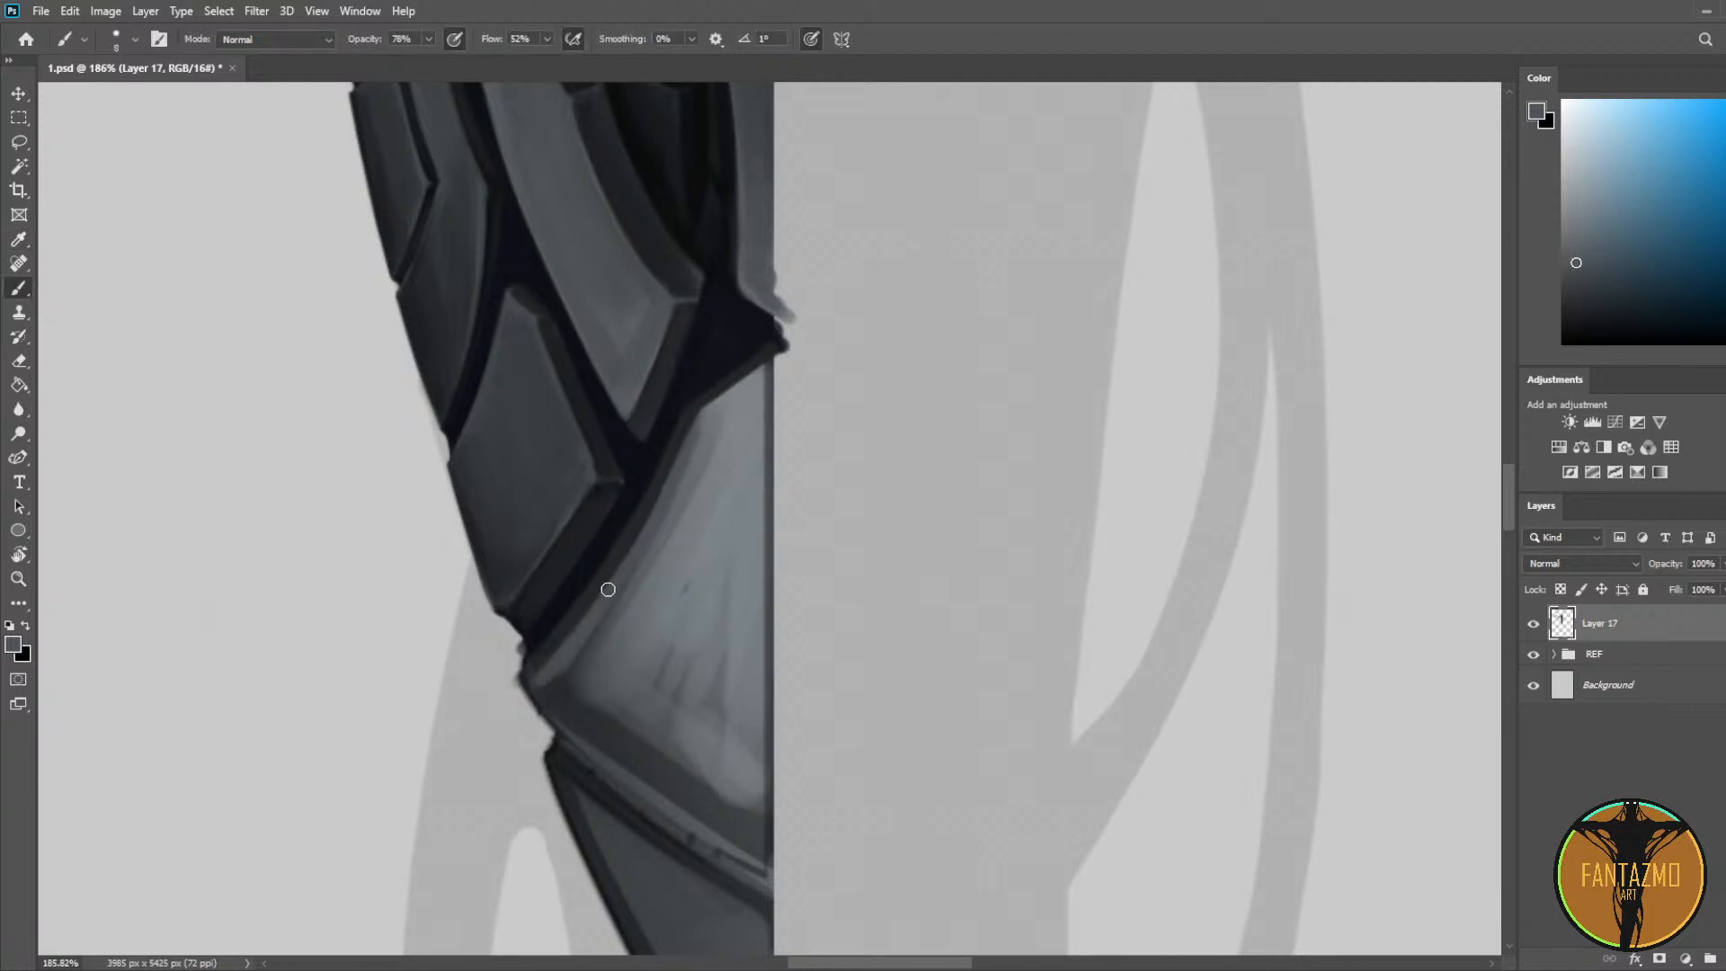
Step: Repaint the central plate's pale face in dark grey sampled from the diamond plate, using a 30 px brush
{"action": "left_click", "coordinate": [569, 448], "text": "alt"}
{"action": "key", "text": "bracketright"}
{"action": "key", "text": "bracketright"}
{"action": "key", "text": "bracketright"}
{"action": "key", "text": "bracketright"}
{"action": "left_click_drag", "start_coordinate": [572, 694], "coordinate": [739, 795]}
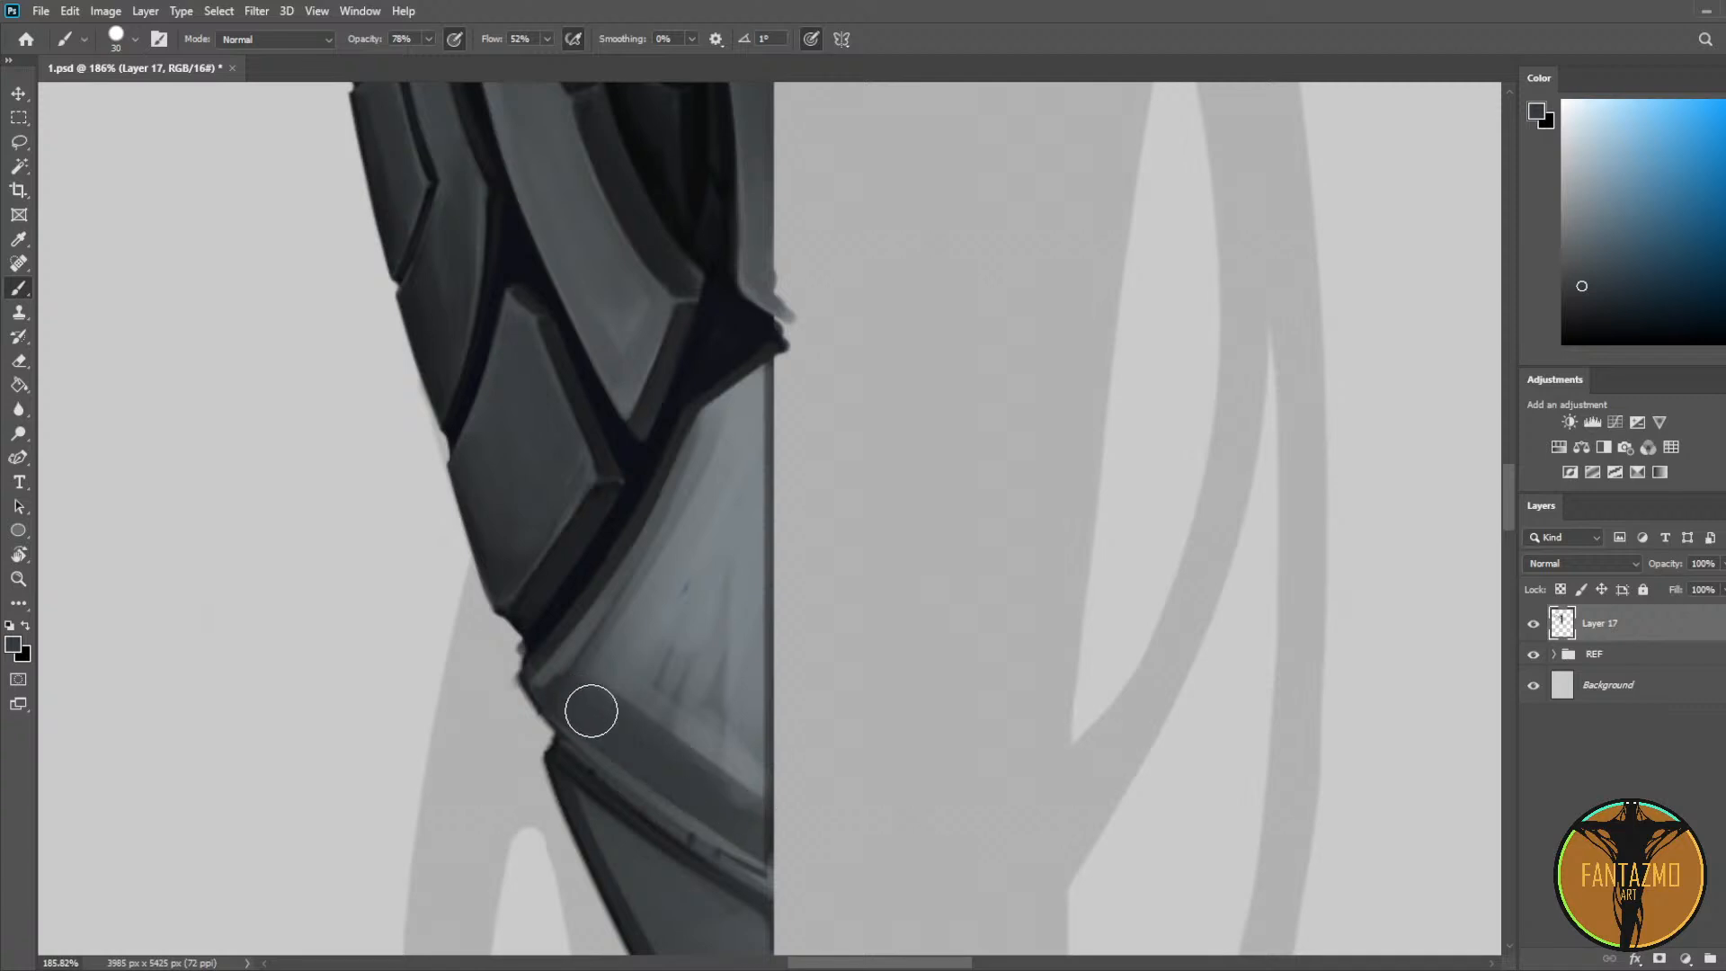
{"action": "mouse_move", "coordinate": [590, 709]}
{"action": "left_mouse_down"}
{"action": "mouse_move", "coordinate": [692, 734]}
{"action": "mouse_move", "coordinate": [616, 670]}
{"action": "mouse_move", "coordinate": [602, 681]}
{"action": "mouse_move", "coordinate": [630, 643]}
{"action": "mouse_move", "coordinate": [595, 681]}
{"action": "mouse_move", "coordinate": [670, 550]}
{"action": "mouse_move", "coordinate": [687, 720]}
{"action": "mouse_move", "coordinate": [727, 719]}
{"action": "mouse_move", "coordinate": [737, 521]}
{"action": "mouse_move", "coordinate": [745, 581]}
{"action": "mouse_move", "coordinate": [745, 462]}
{"action": "mouse_move", "coordinate": [745, 676]}
{"action": "mouse_move", "coordinate": [768, 393]}
{"action": "mouse_move", "coordinate": [716, 453]}
{"action": "mouse_move", "coordinate": [718, 433]}
{"action": "mouse_move", "coordinate": [752, 403]}
{"action": "mouse_move", "coordinate": [655, 624]}
{"action": "left_mouse_up"}
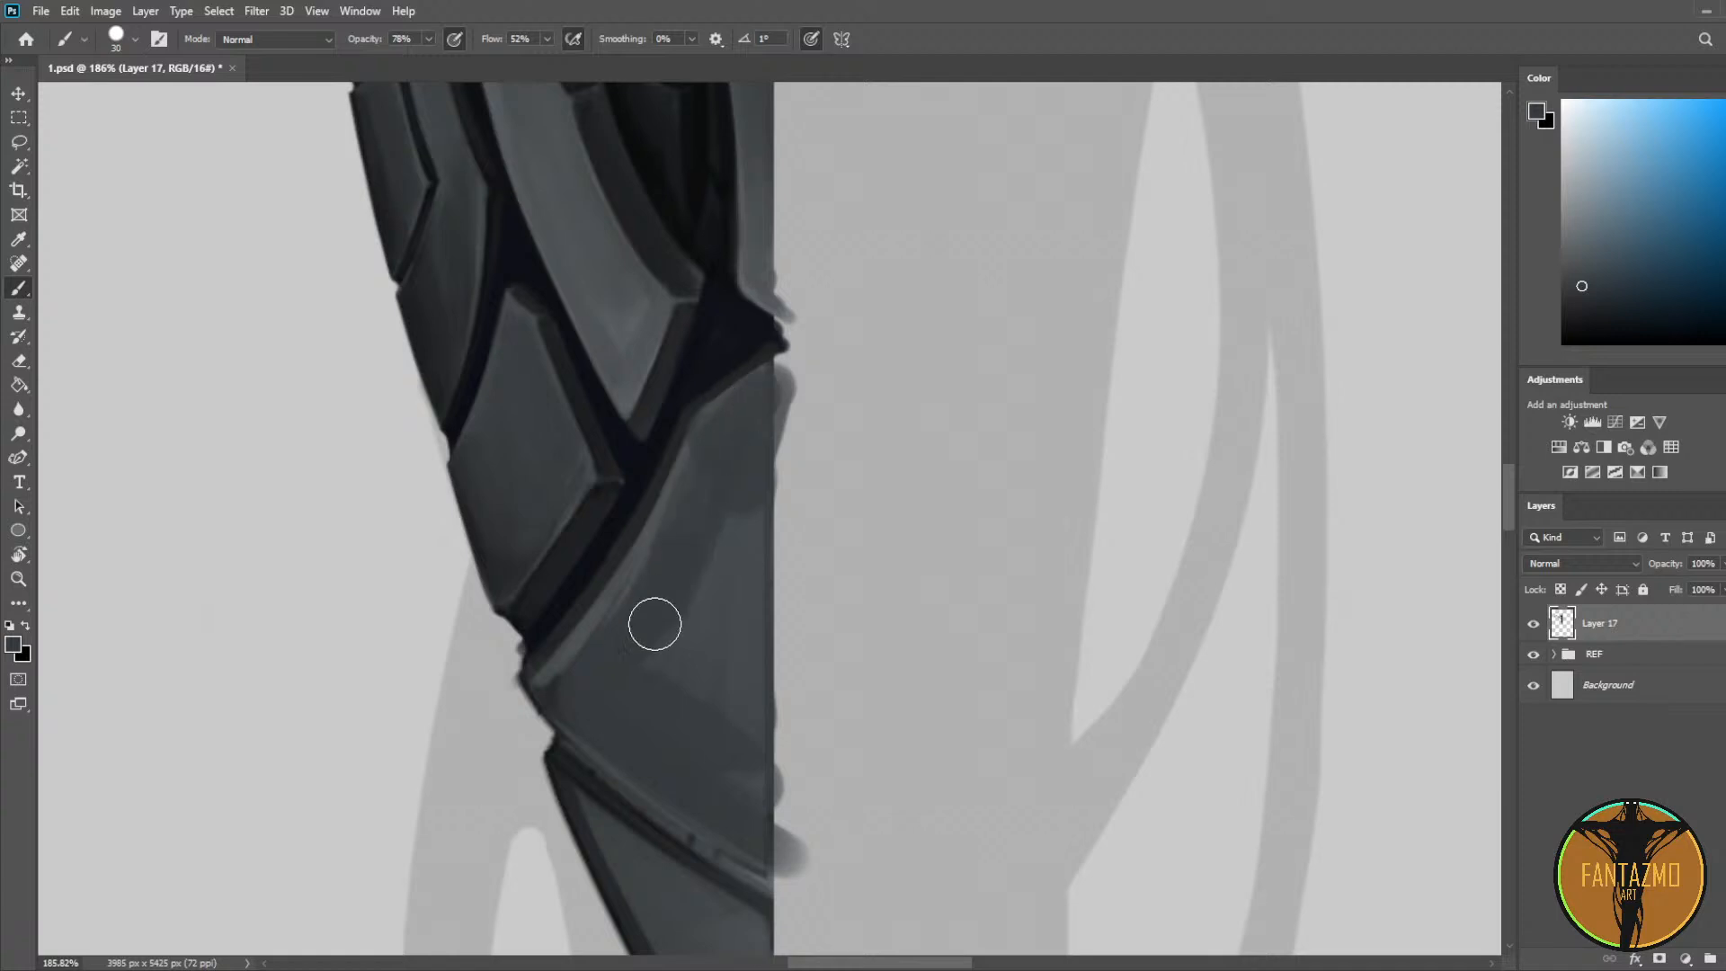
{"action": "left_click", "coordinate": [709, 510], "text": "alt"}
{"action": "mouse_move", "coordinate": [699, 556]}
{"action": "left_mouse_down"}
{"action": "mouse_move", "coordinate": [730, 644]}
{"action": "mouse_move", "coordinate": [757, 537]}
{"action": "mouse_move", "coordinate": [755, 797]}
{"action": "mouse_move", "coordinate": [740, 416]}
{"action": "left_mouse_up"}
{"action": "left_click", "coordinate": [600, 689], "text": "alt"}
{"action": "left_click", "coordinate": [561, 683], "text": "alt"}
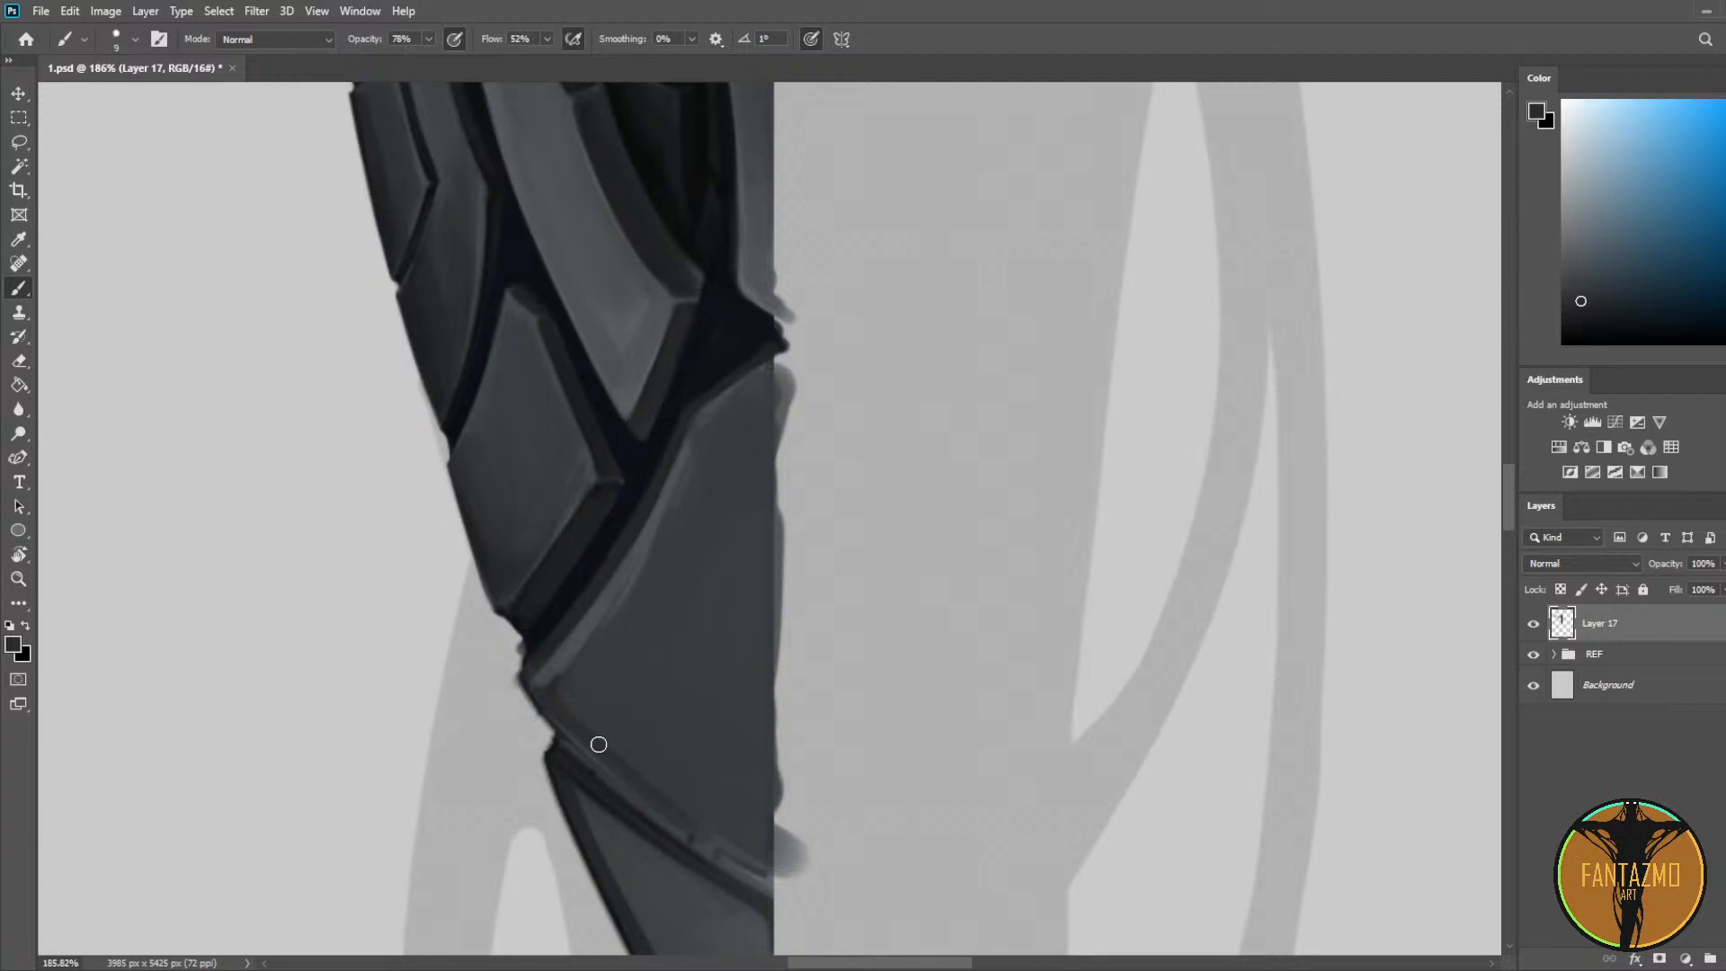
{"action": "key", "text": "ctrl+z"}
{"action": "left_click_drag", "start_coordinate": [548, 702], "coordinate": [738, 855]}
{"action": "key", "text": "ctrl+z"}
Step: Repaint the gap between the central plate and the lowest spike plate as a clean line in the sampled gap blue
{"action": "left_click", "coordinate": [546, 605], "text": "alt"}
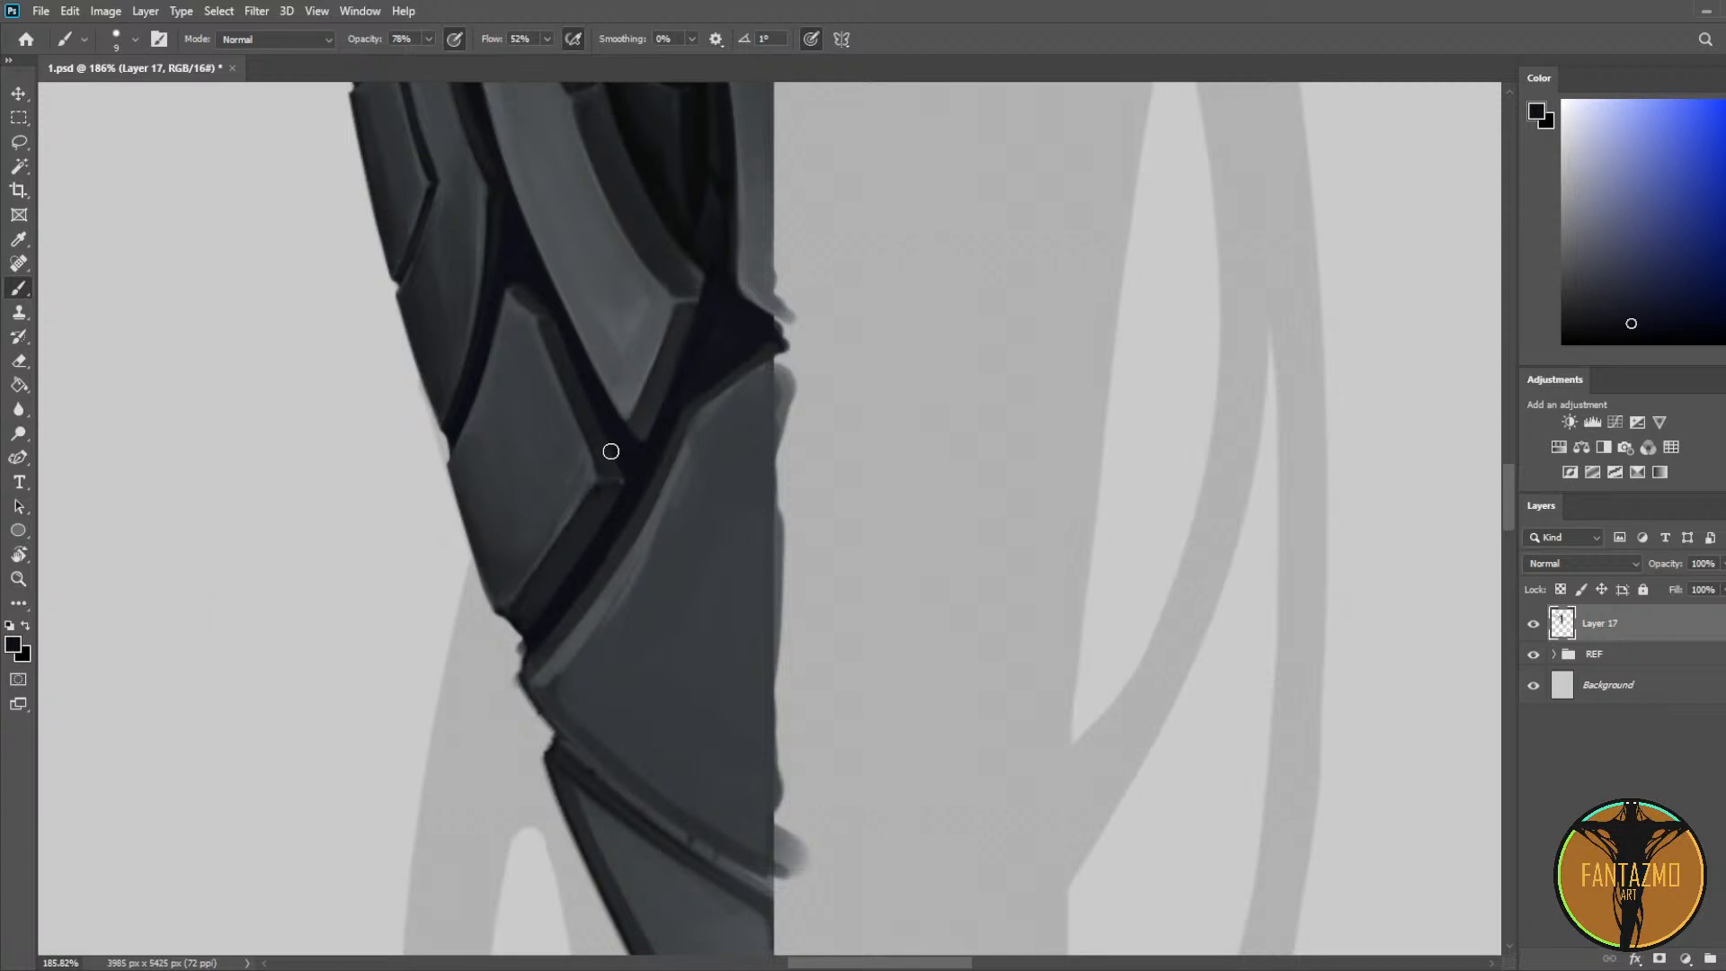
{"action": "left_click_drag", "start_coordinate": [568, 750], "coordinate": [713, 863]}
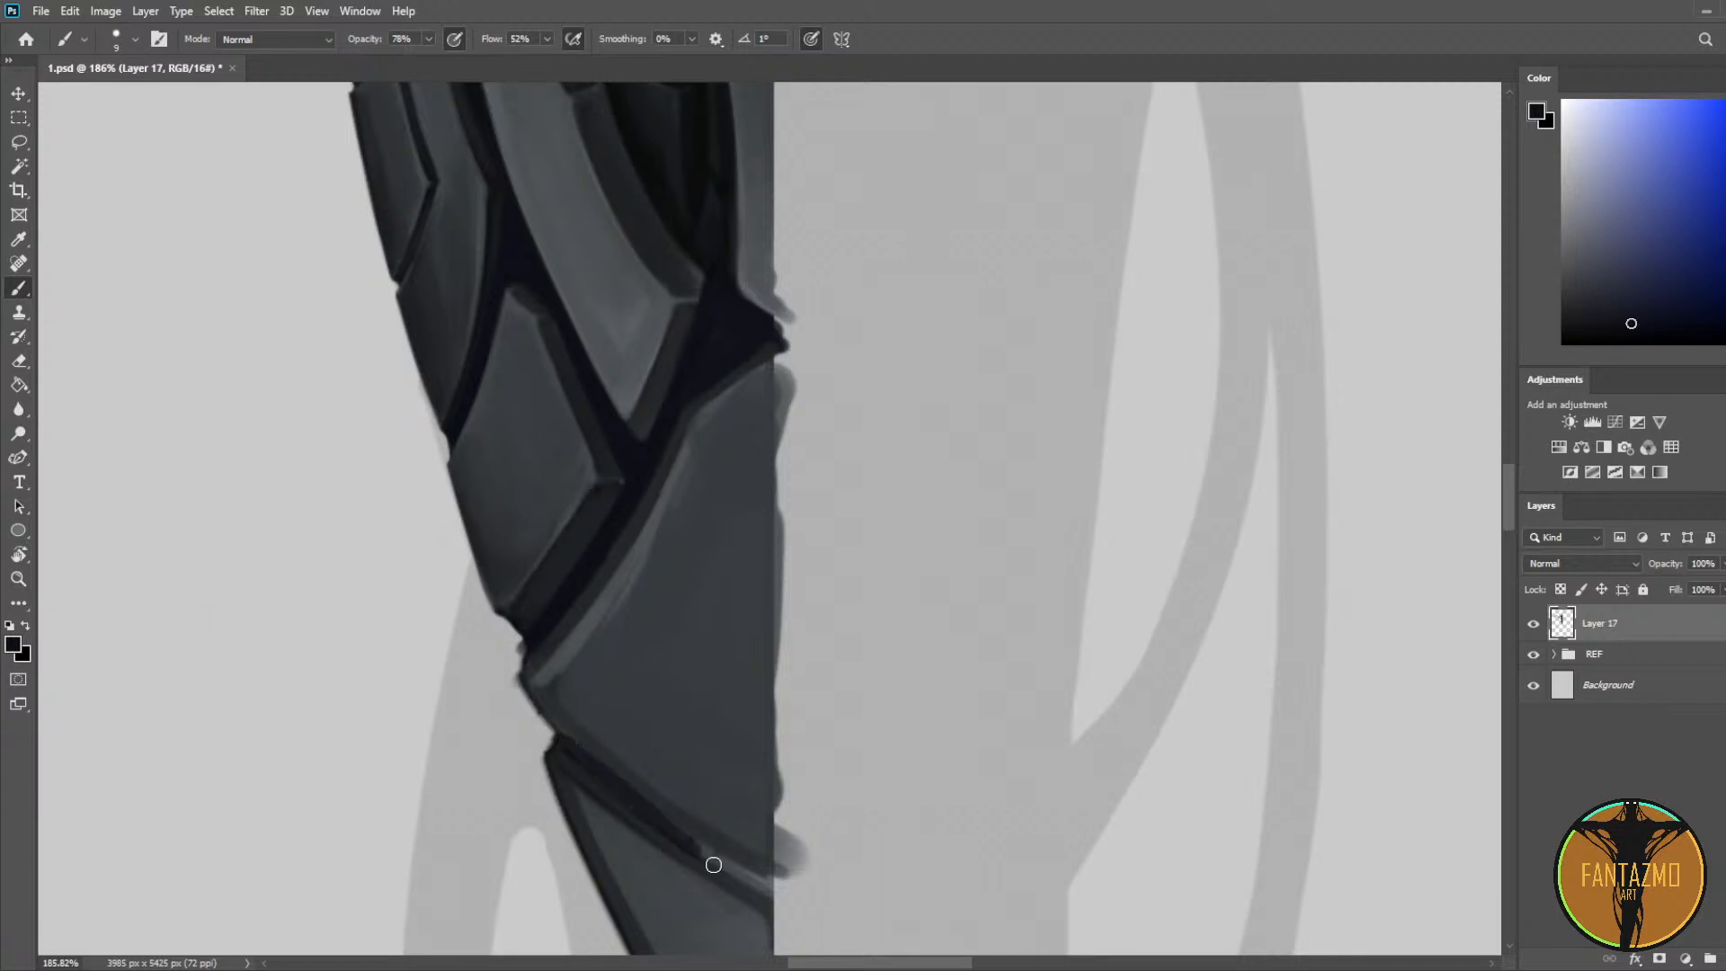
{"action": "left_click_drag", "start_coordinate": [604, 787], "coordinate": [780, 889]}
{"action": "key", "text": "ctrl+z"}
{"action": "left_click_drag", "start_coordinate": [658, 826], "coordinate": [781, 890]}
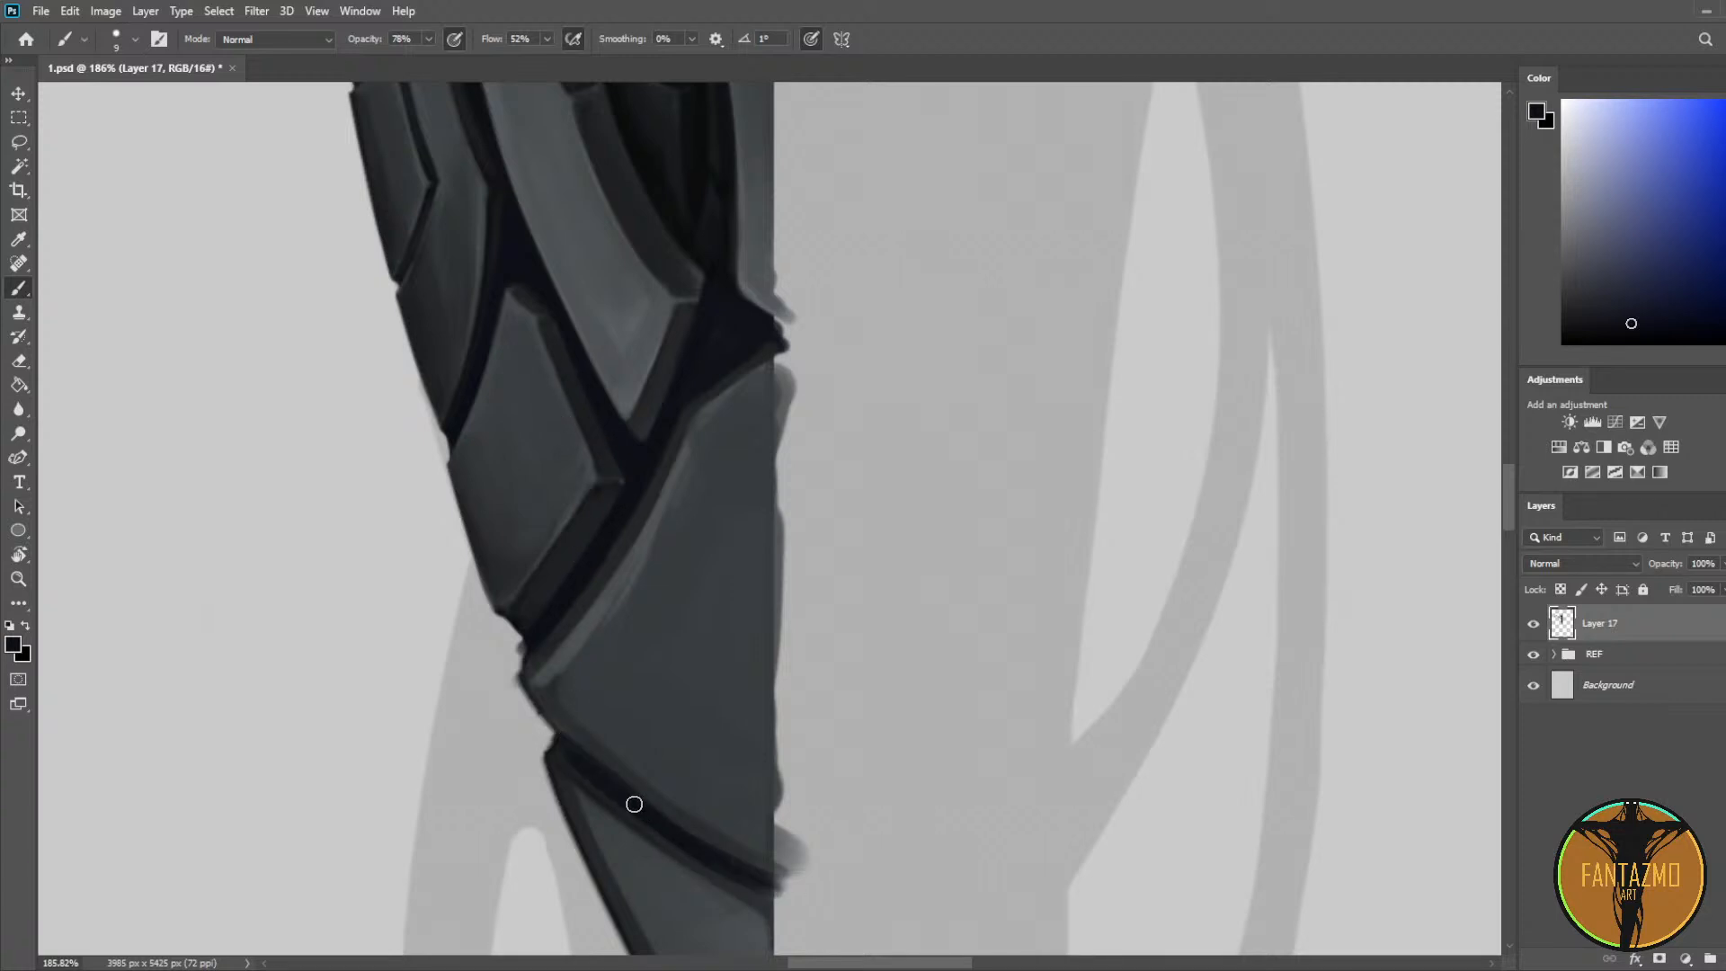
{"action": "left_click_drag", "start_coordinate": [619, 793], "coordinate": [775, 889]}
Step: Flip the canvas horizontally and paint a lighter grey bevel along the central plate's upper and lower edges with sampled grey
{"action": "mouse_move", "coordinate": [707, 817]}
{"action": "left_mouse_down"}
{"action": "mouse_move", "coordinate": [559, 587]}
{"action": "mouse_move", "coordinate": [673, 680]}
{"action": "mouse_move", "coordinate": [662, 669]}
{"action": "left_mouse_up"}
{"action": "scroll", "coordinate": [711, 540], "scroll_direction": "down", "scroll_amount": 4}
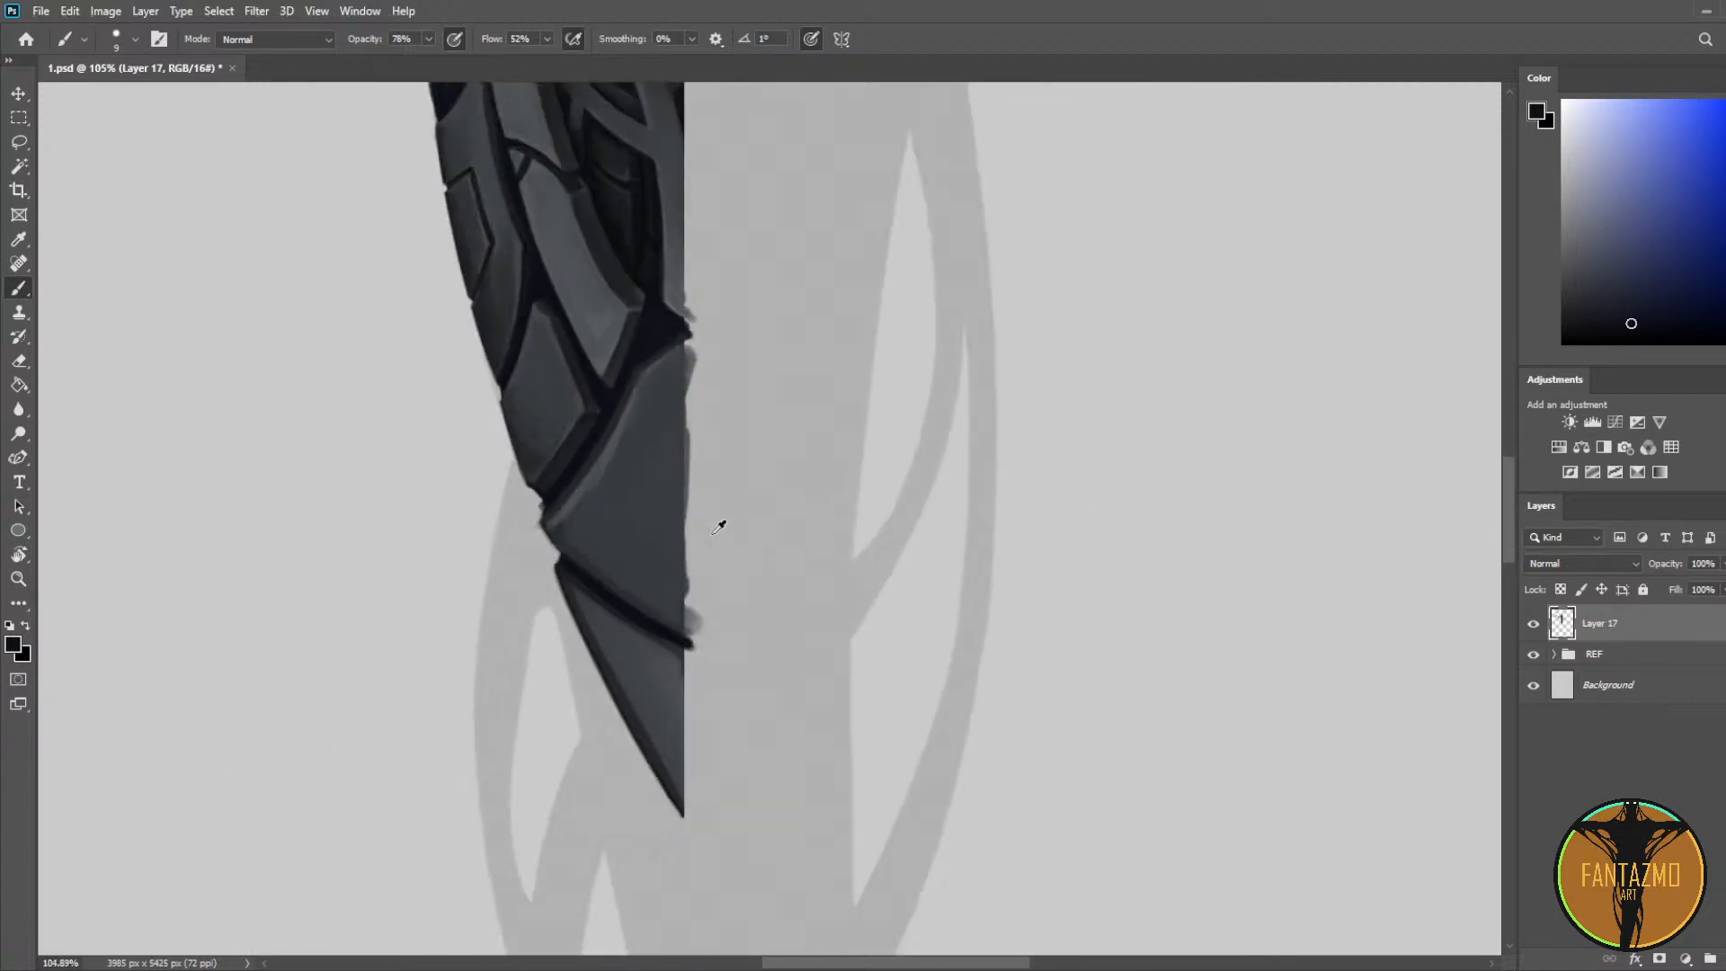
{"action": "scroll", "coordinate": [908, 430], "scroll_direction": "up", "scroll_amount": 4}
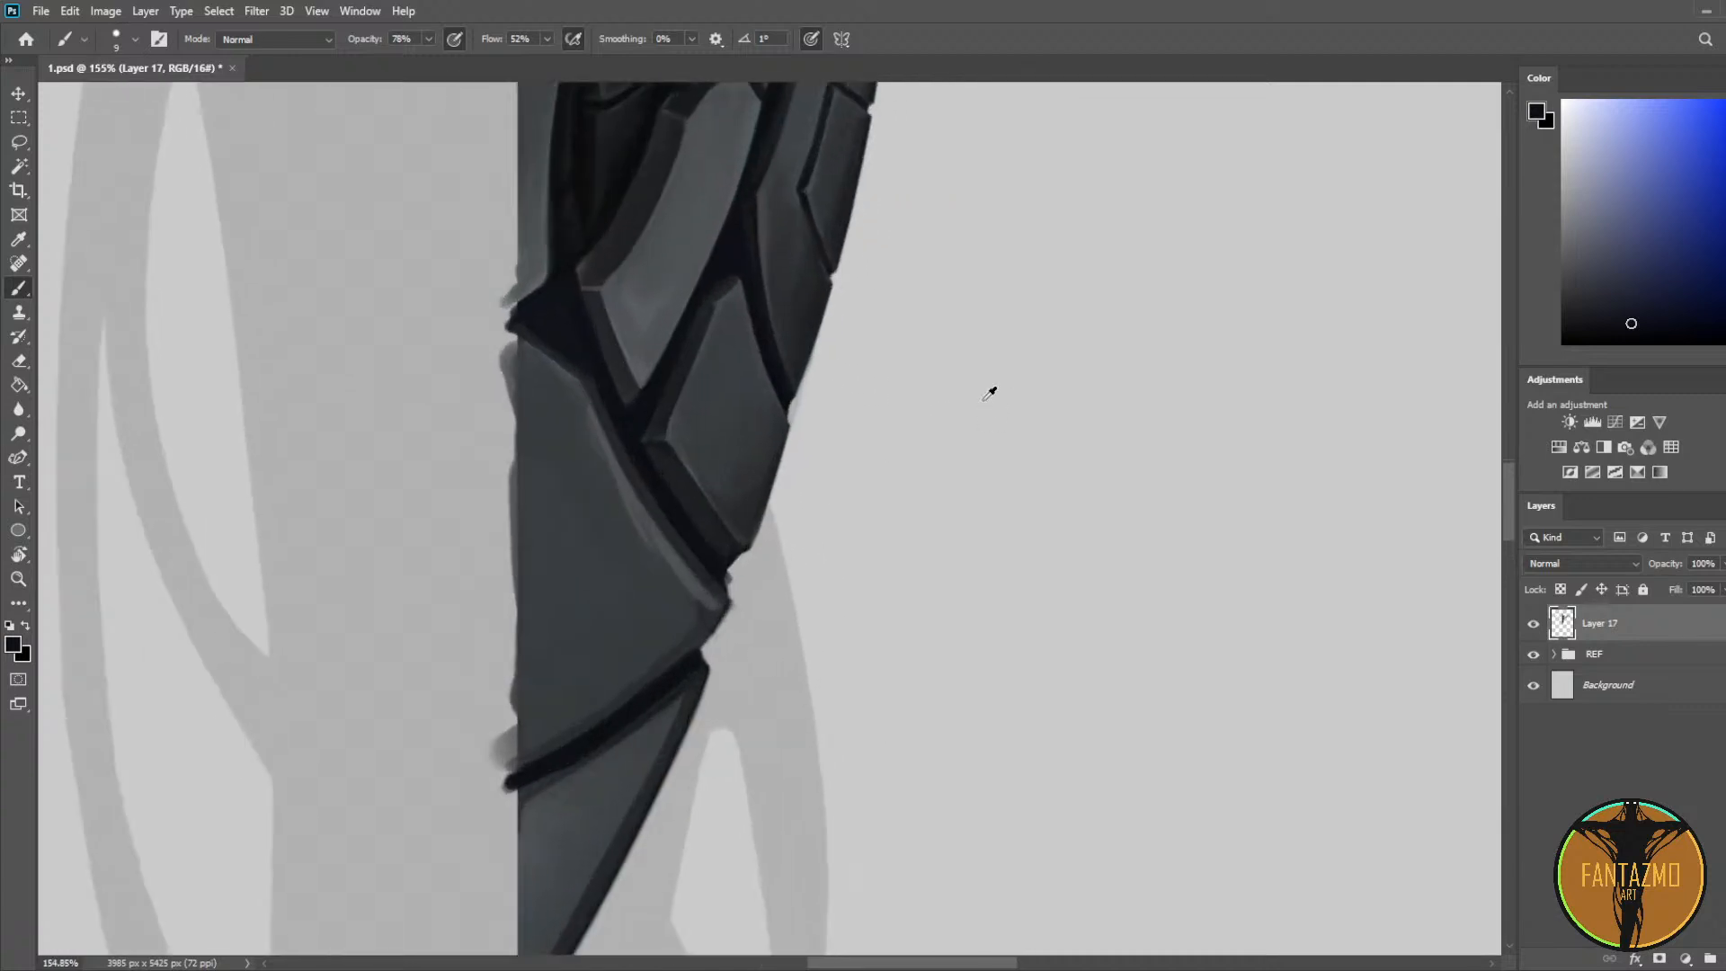
{"action": "key", "text": "i"}
{"action": "left_click", "coordinate": [541, 459]}
{"action": "key", "text": "b"}
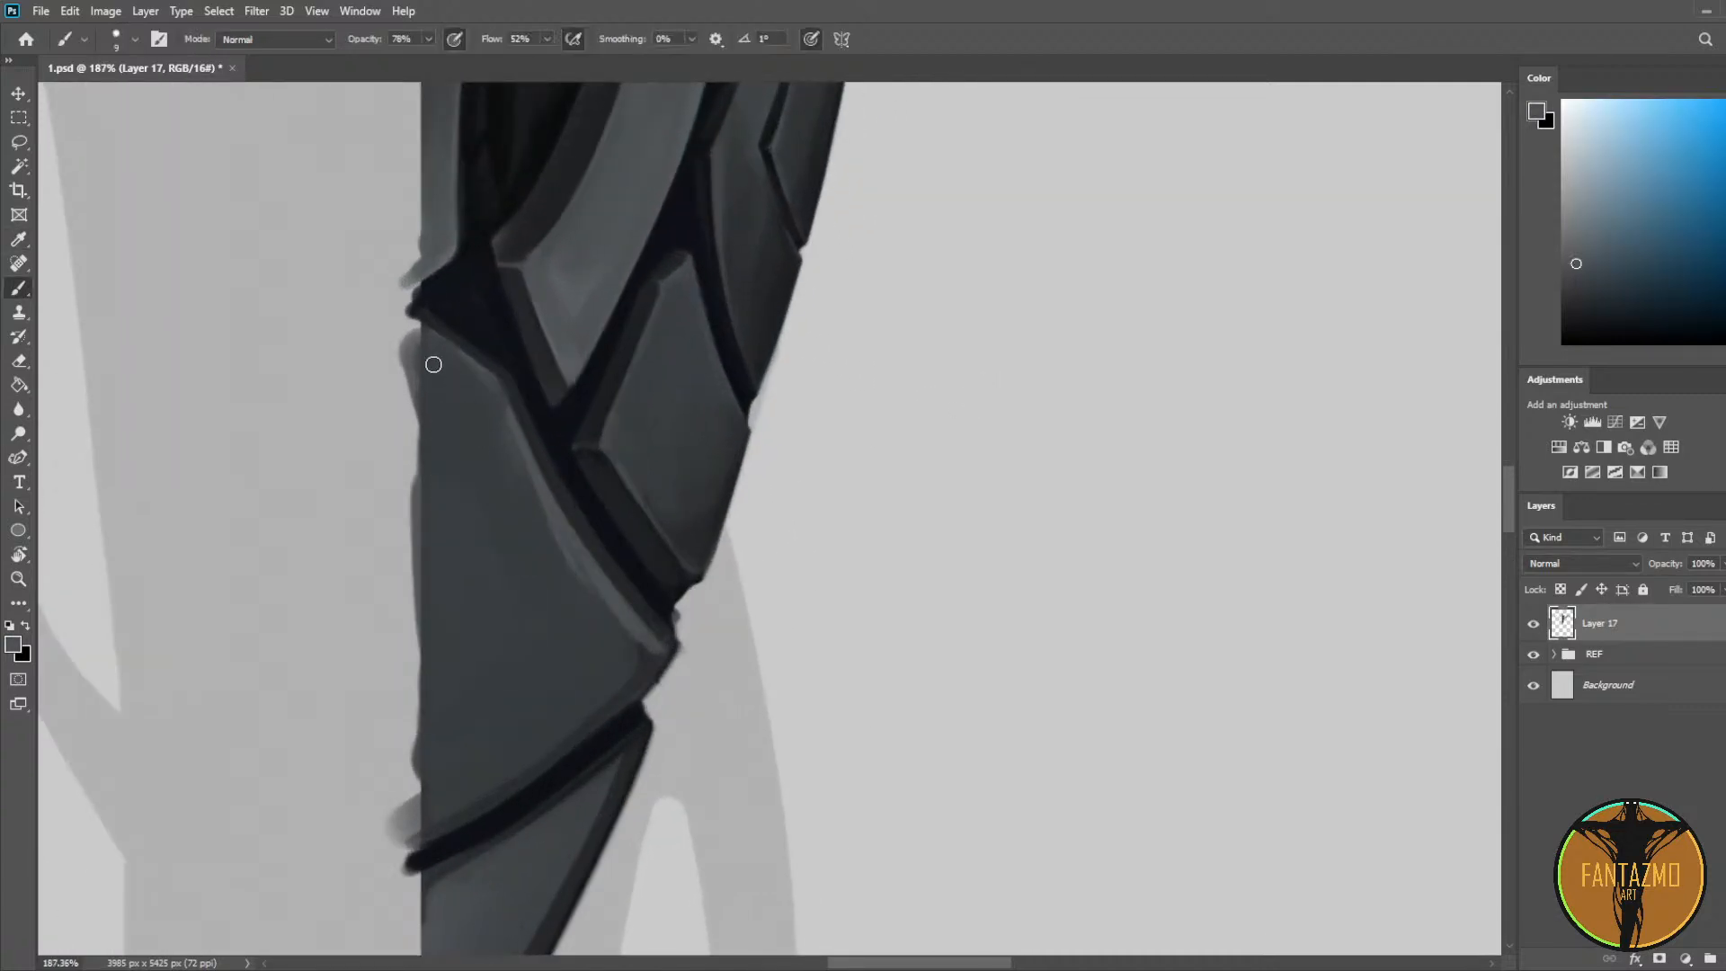
{"action": "mouse_move", "coordinate": [408, 327]}
{"action": "left_mouse_down"}
{"action": "mouse_move", "coordinate": [495, 385]}
{"action": "mouse_move", "coordinate": [650, 654]}
{"action": "mouse_move", "coordinate": [779, 513]}
{"action": "mouse_move", "coordinate": [600, 675]}
{"action": "left_mouse_up"}
{"action": "key", "text": "ctrl+z"}
{"action": "left_click_drag", "start_coordinate": [850, 502], "coordinate": [629, 663]}
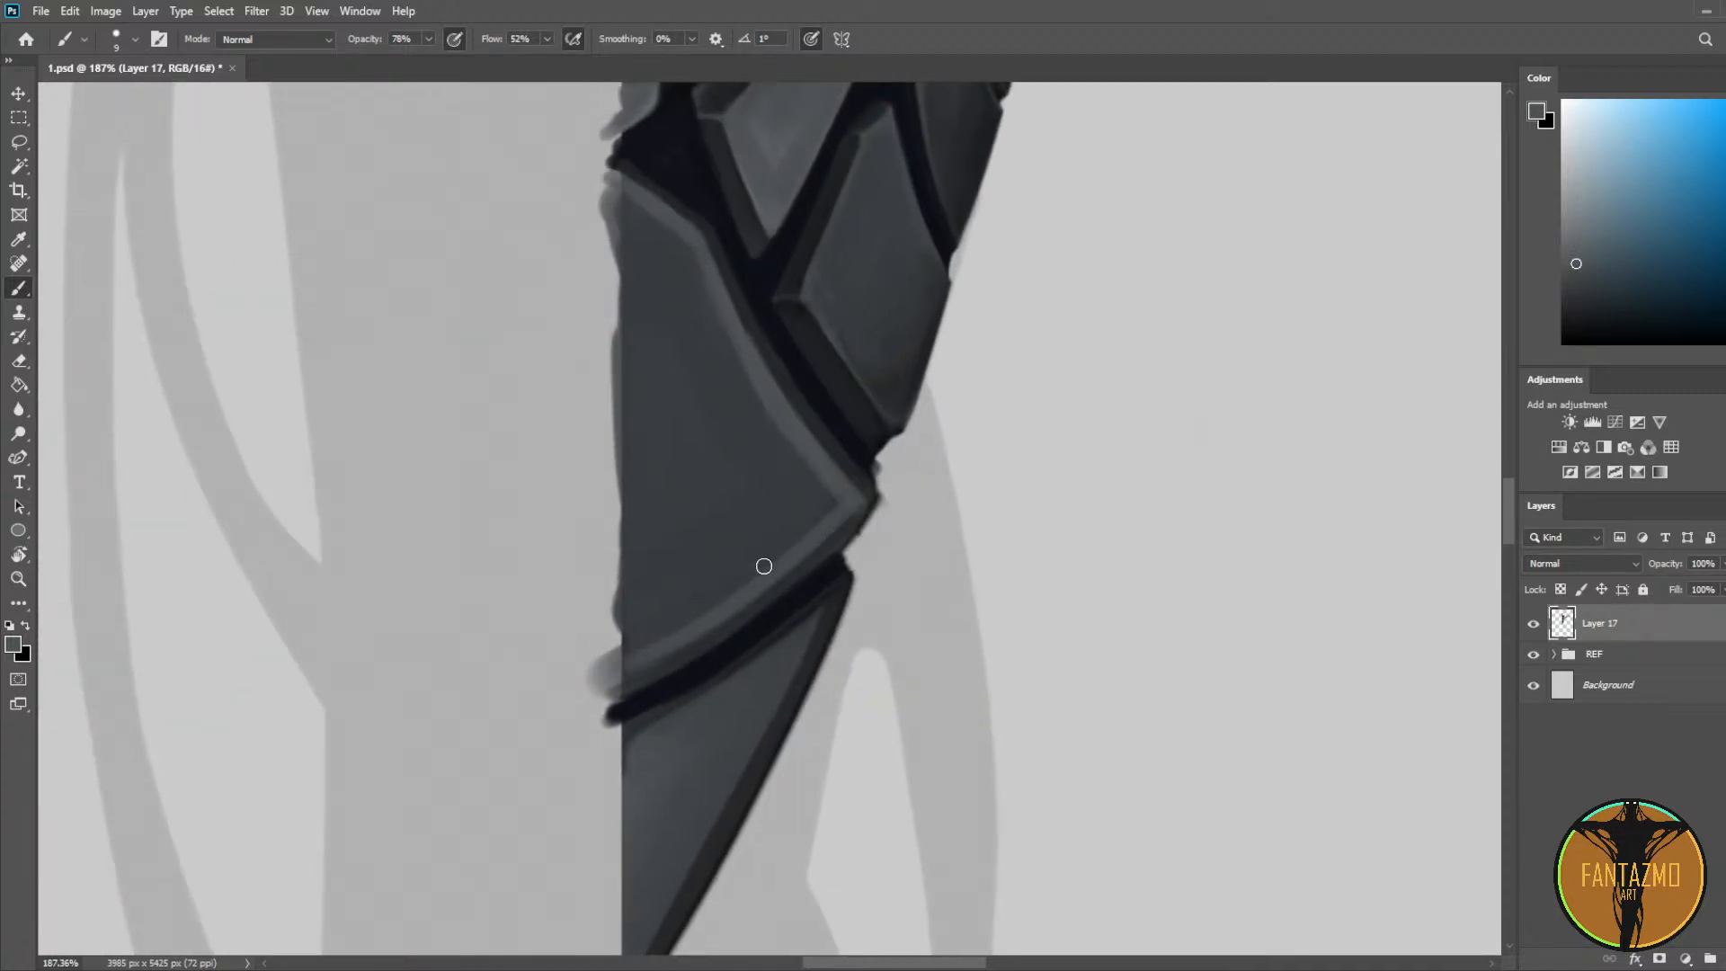
Step: Blend the lighter bevel into the central plate's face with sampled greys, flipping the canvas back partway through
{"action": "left_click", "coordinate": [682, 629], "text": "alt"}
{"action": "left_click_drag", "start_coordinate": [843, 497], "coordinate": [639, 663]}
{"action": "key", "text": "ctrl+shift+h"}
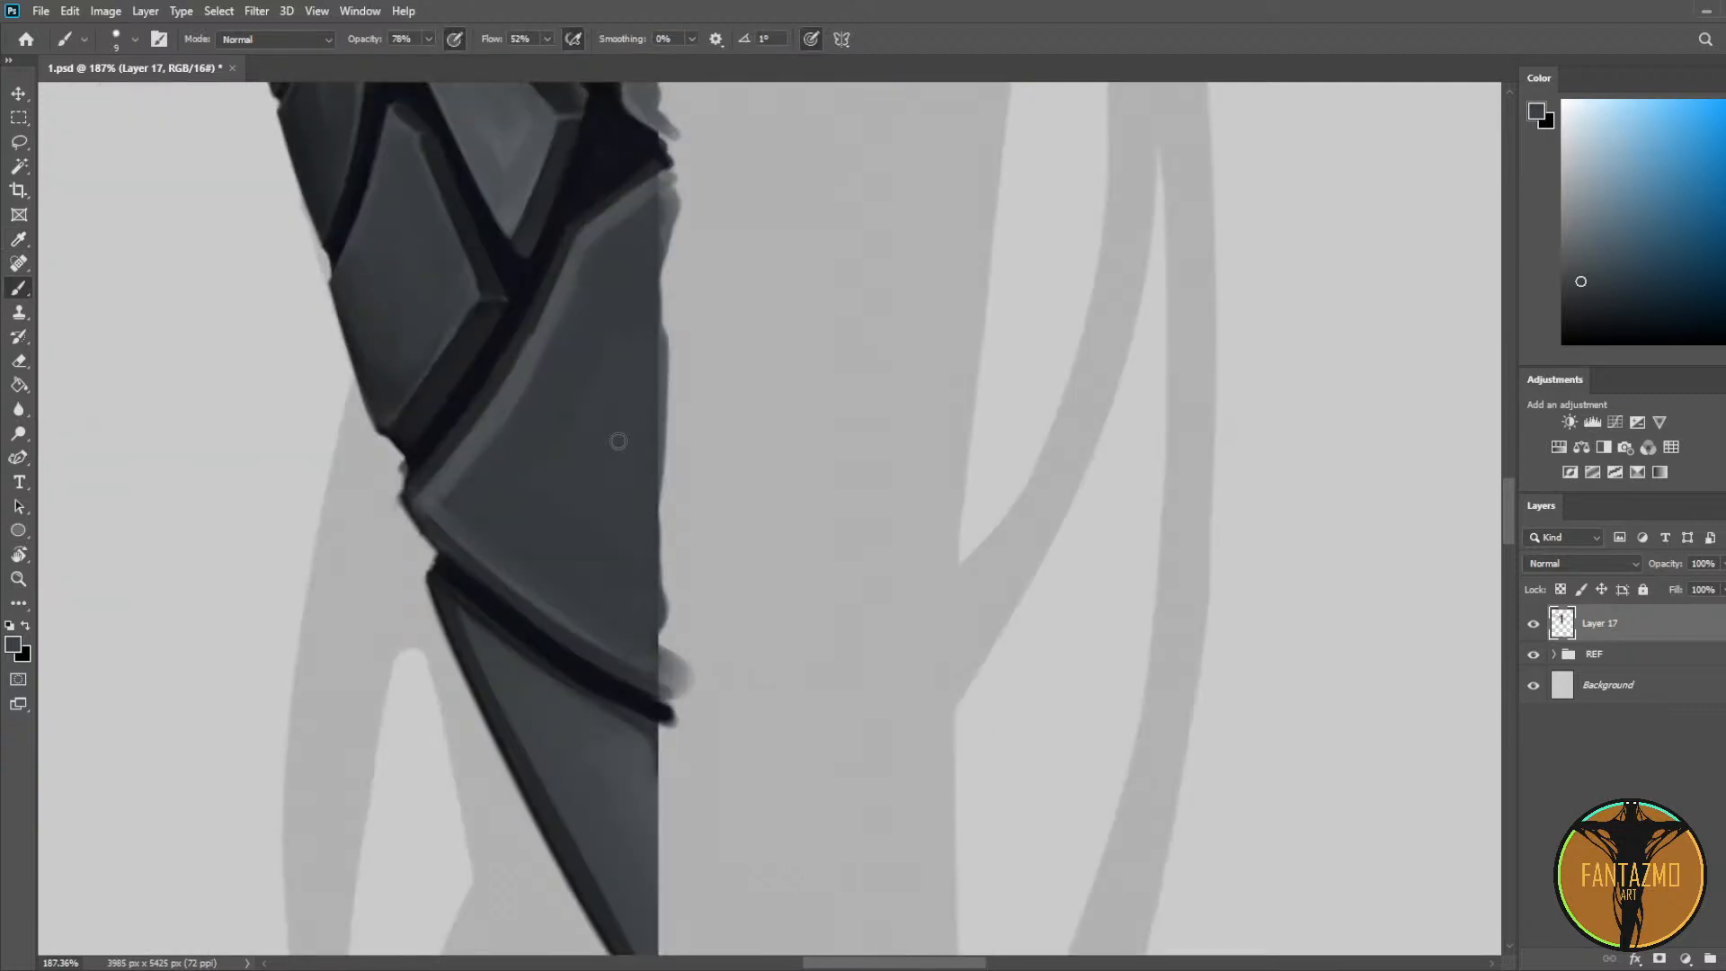
{"action": "left_click", "coordinate": [440, 496], "text": "alt"}
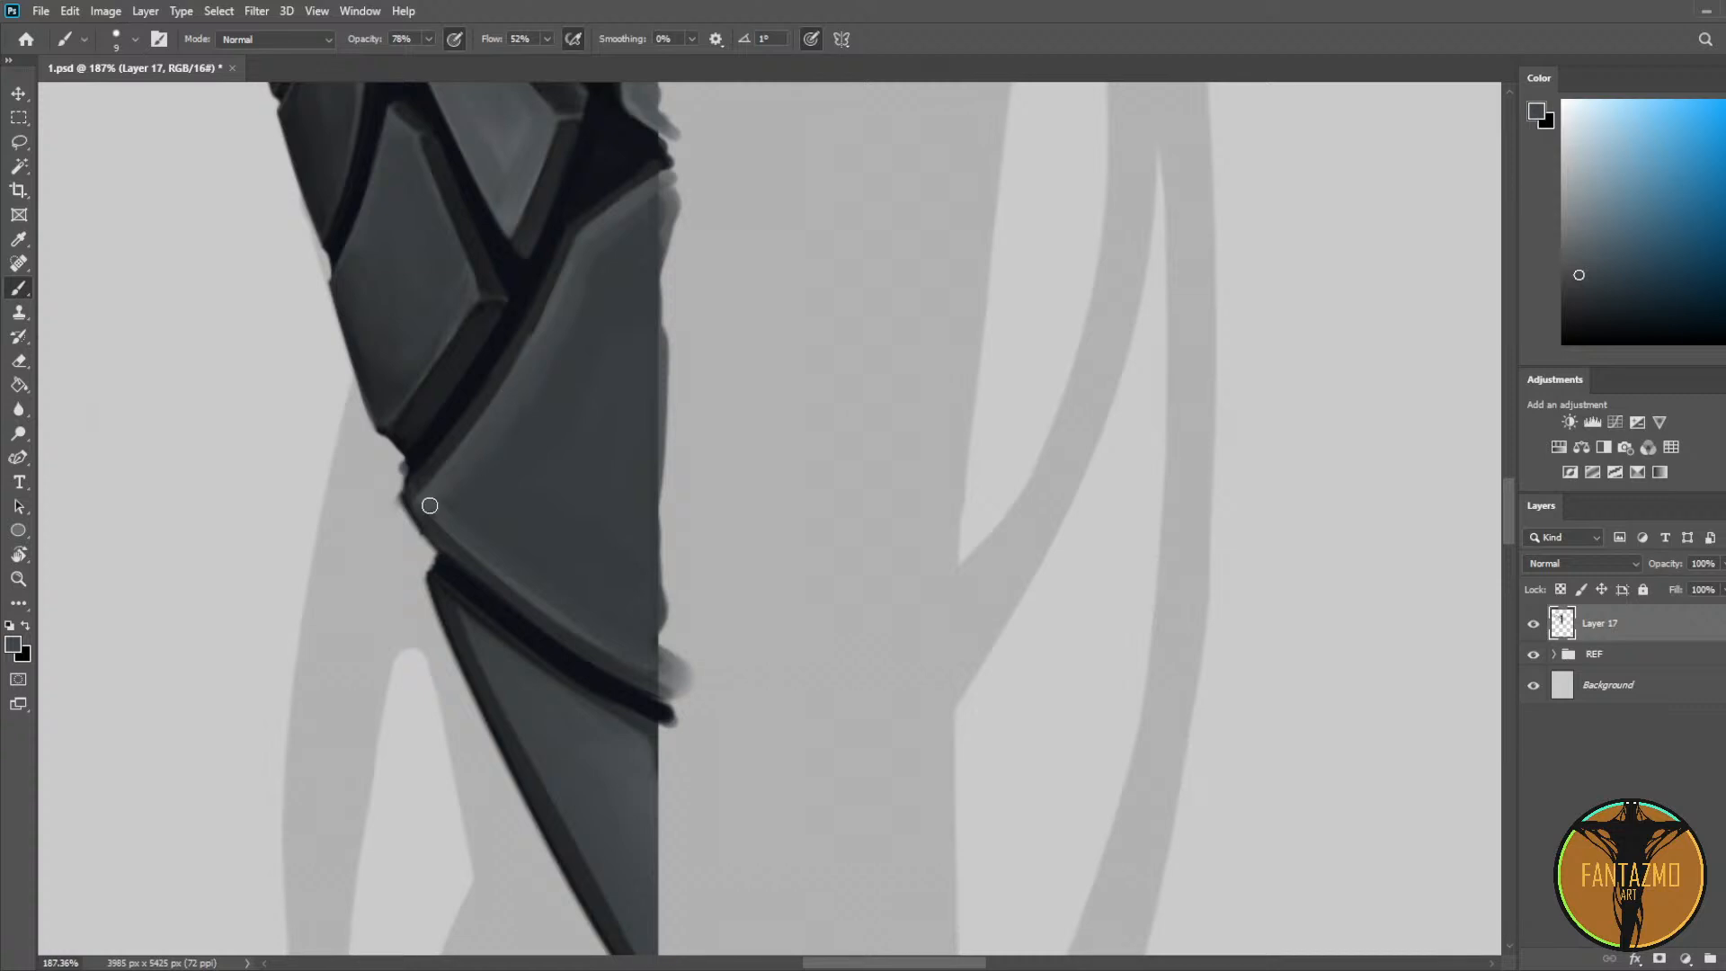
Step: Touch up the dark bevel and adjoining gap along the central plate's upper edge with sampled dark grey and gap blue
{"action": "left_click", "coordinate": [527, 332], "text": "alt"}
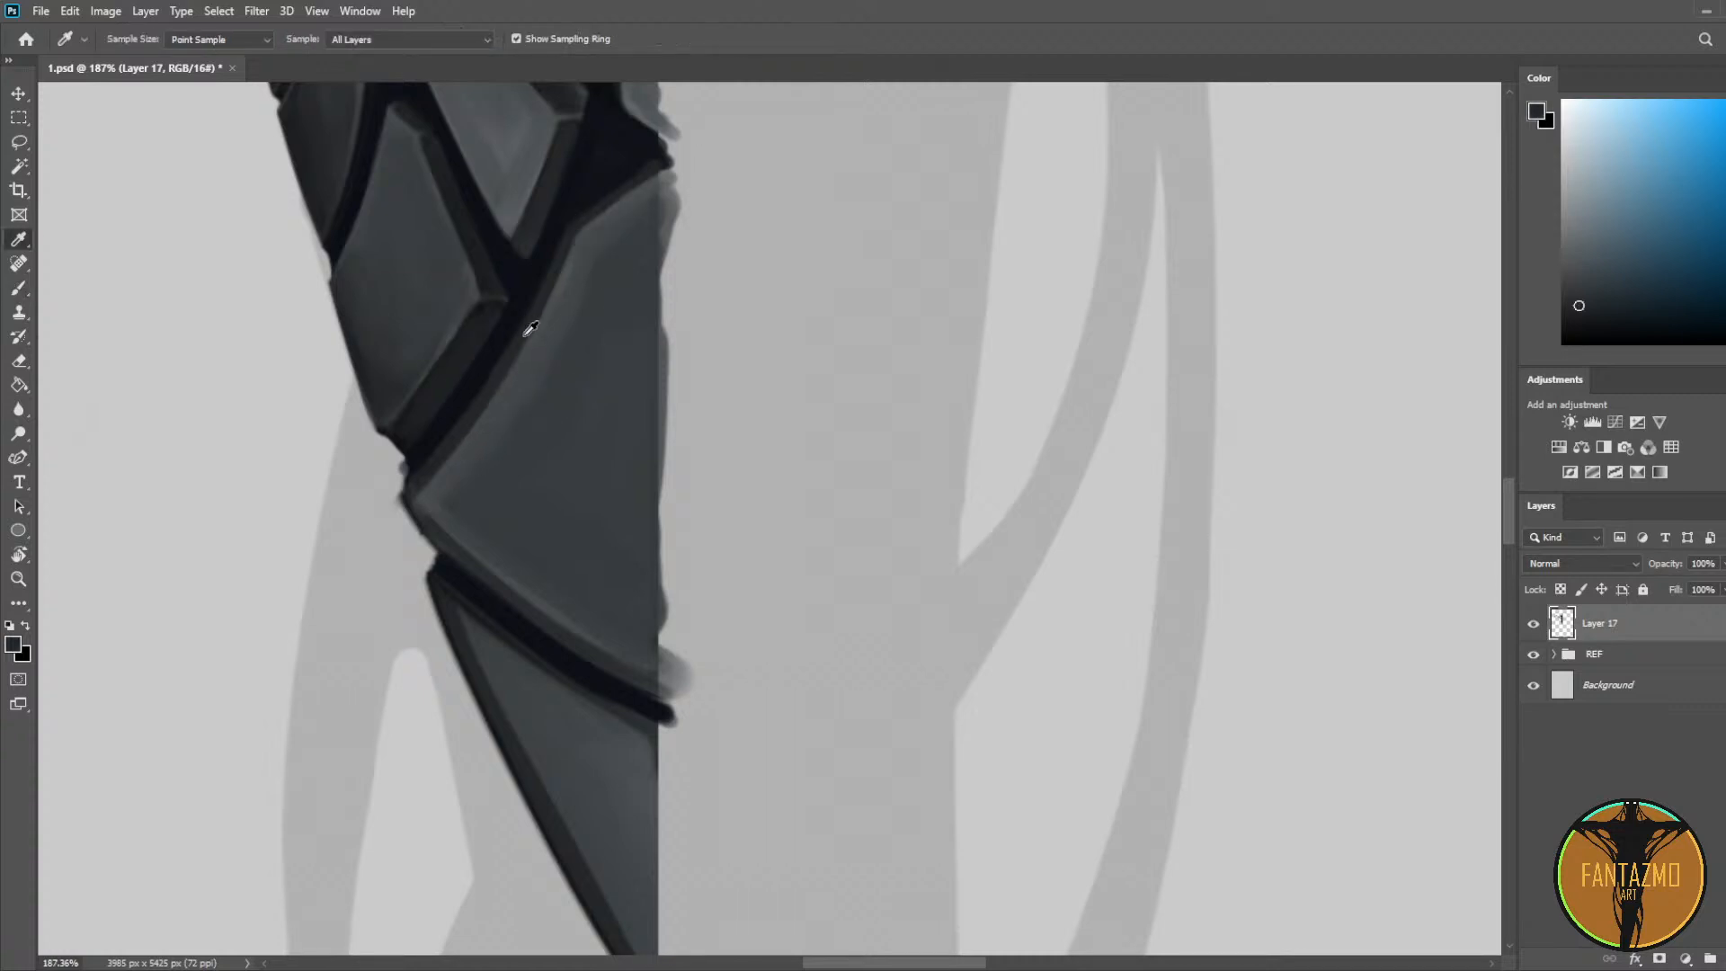
{"action": "left_click", "coordinate": [485, 366], "text": "alt"}
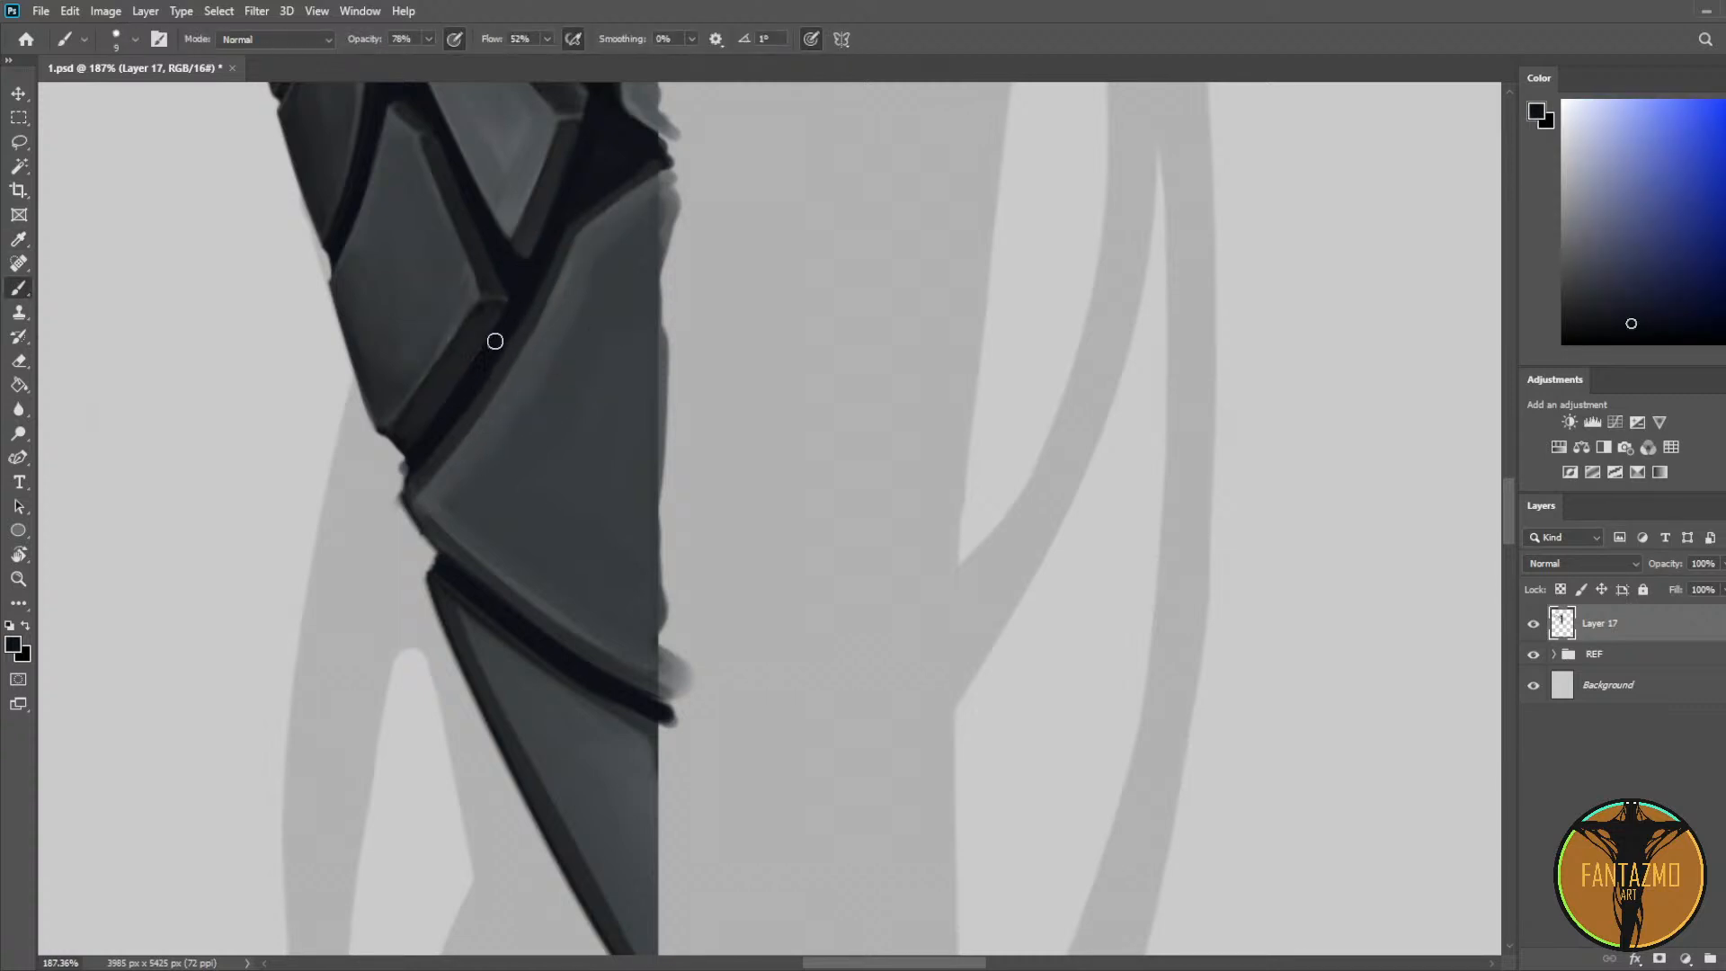
{"action": "left_click", "coordinate": [523, 302], "text": "alt"}
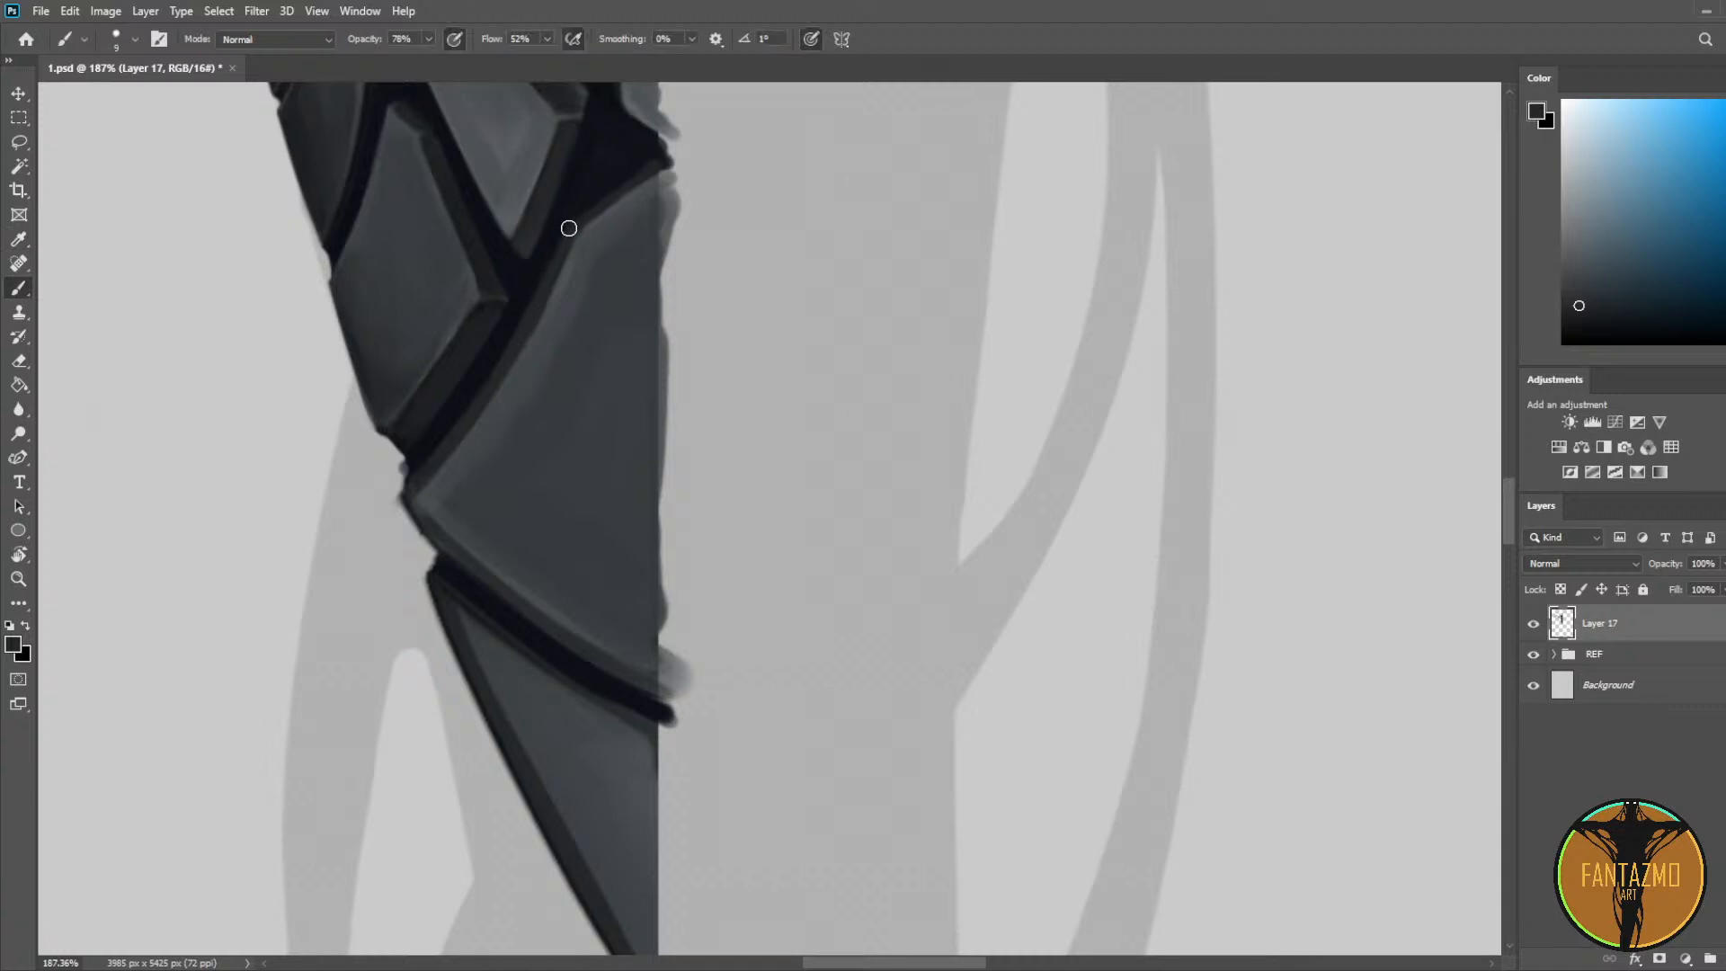
Step: Smooth the shading across the central plate's face with sampled greys, using a soft brush of 25 to 30 px
{"action": "left_click_drag", "start_coordinate": [609, 241], "coordinate": [670, 262]}
{"action": "left_click", "coordinate": [645, 297], "text": "alt"}
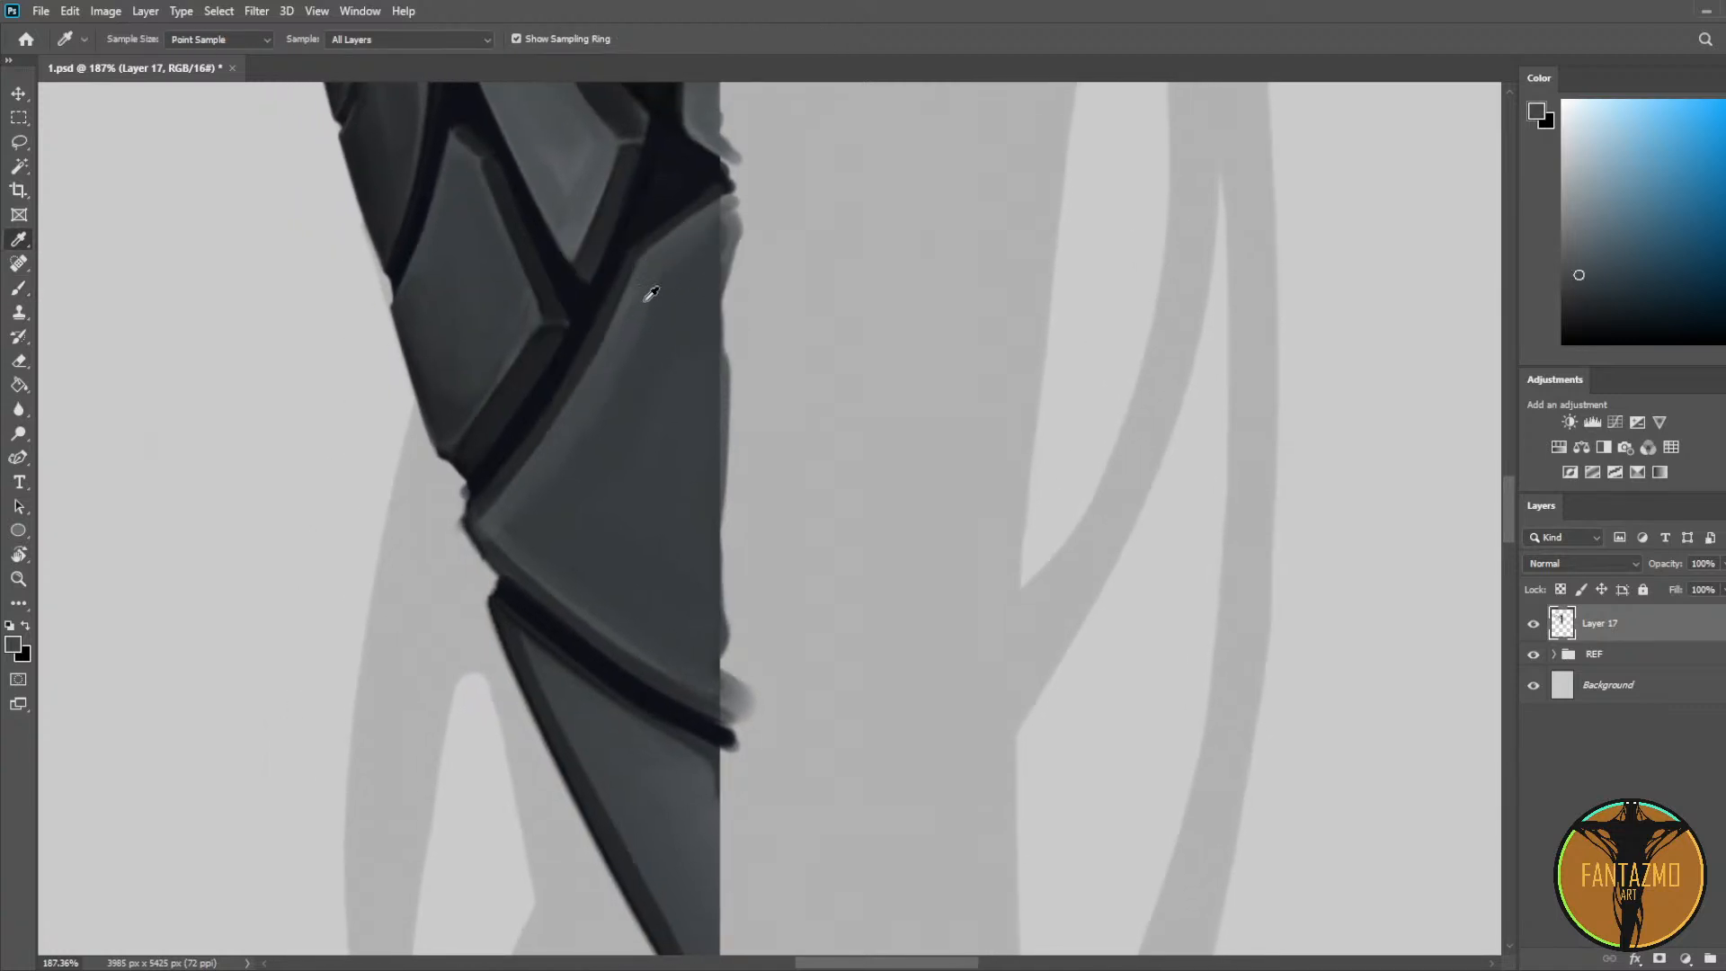
{"action": "left_click_drag", "start_coordinate": [670, 301], "coordinate": [614, 426]}
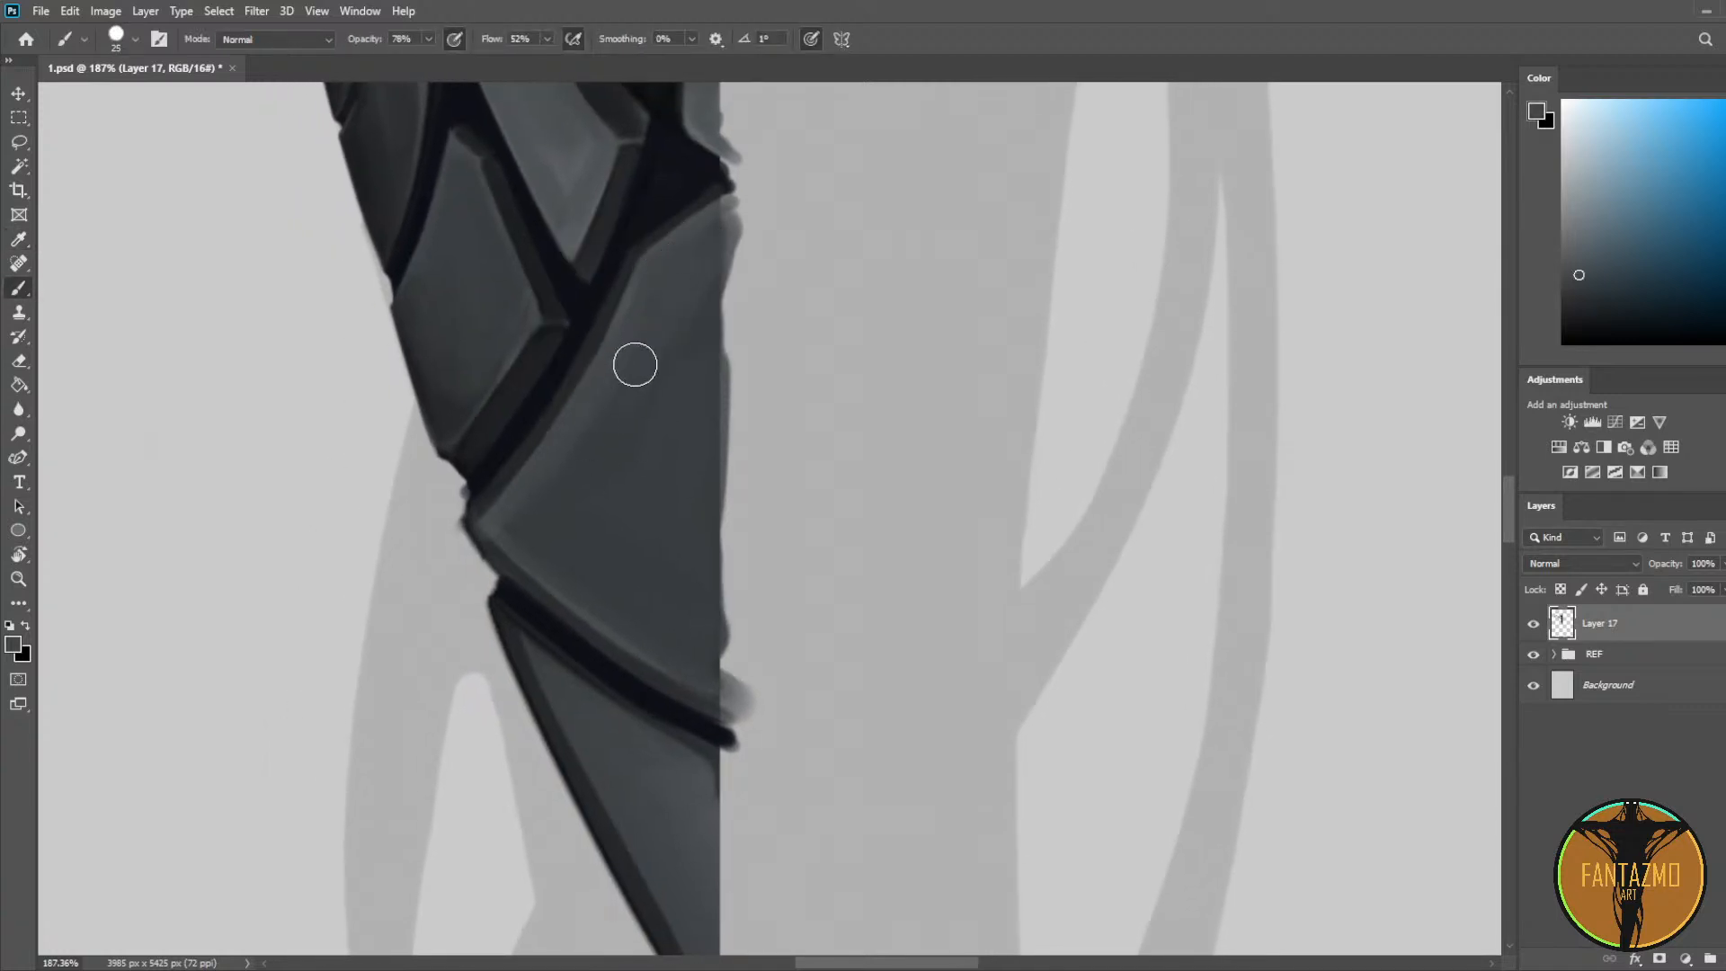
{"action": "mouse_move", "coordinate": [634, 364]}
{"action": "left_mouse_down"}
{"action": "mouse_move", "coordinate": [532, 520]}
{"action": "mouse_move", "coordinate": [569, 569]}
{"action": "mouse_move", "coordinate": [518, 550]}
{"action": "mouse_move", "coordinate": [689, 685]}
{"action": "left_mouse_up"}
{"action": "key", "text": "["}
{"action": "key", "text": "]"}
{"action": "left_click", "coordinate": [578, 526], "text": "alt"}
{"action": "left_click", "coordinate": [683, 370], "text": "alt"}
{"action": "left_click", "coordinate": [645, 336], "text": "alt"}
{"action": "left_click_drag", "start_coordinate": [716, 236], "coordinate": [719, 346]}
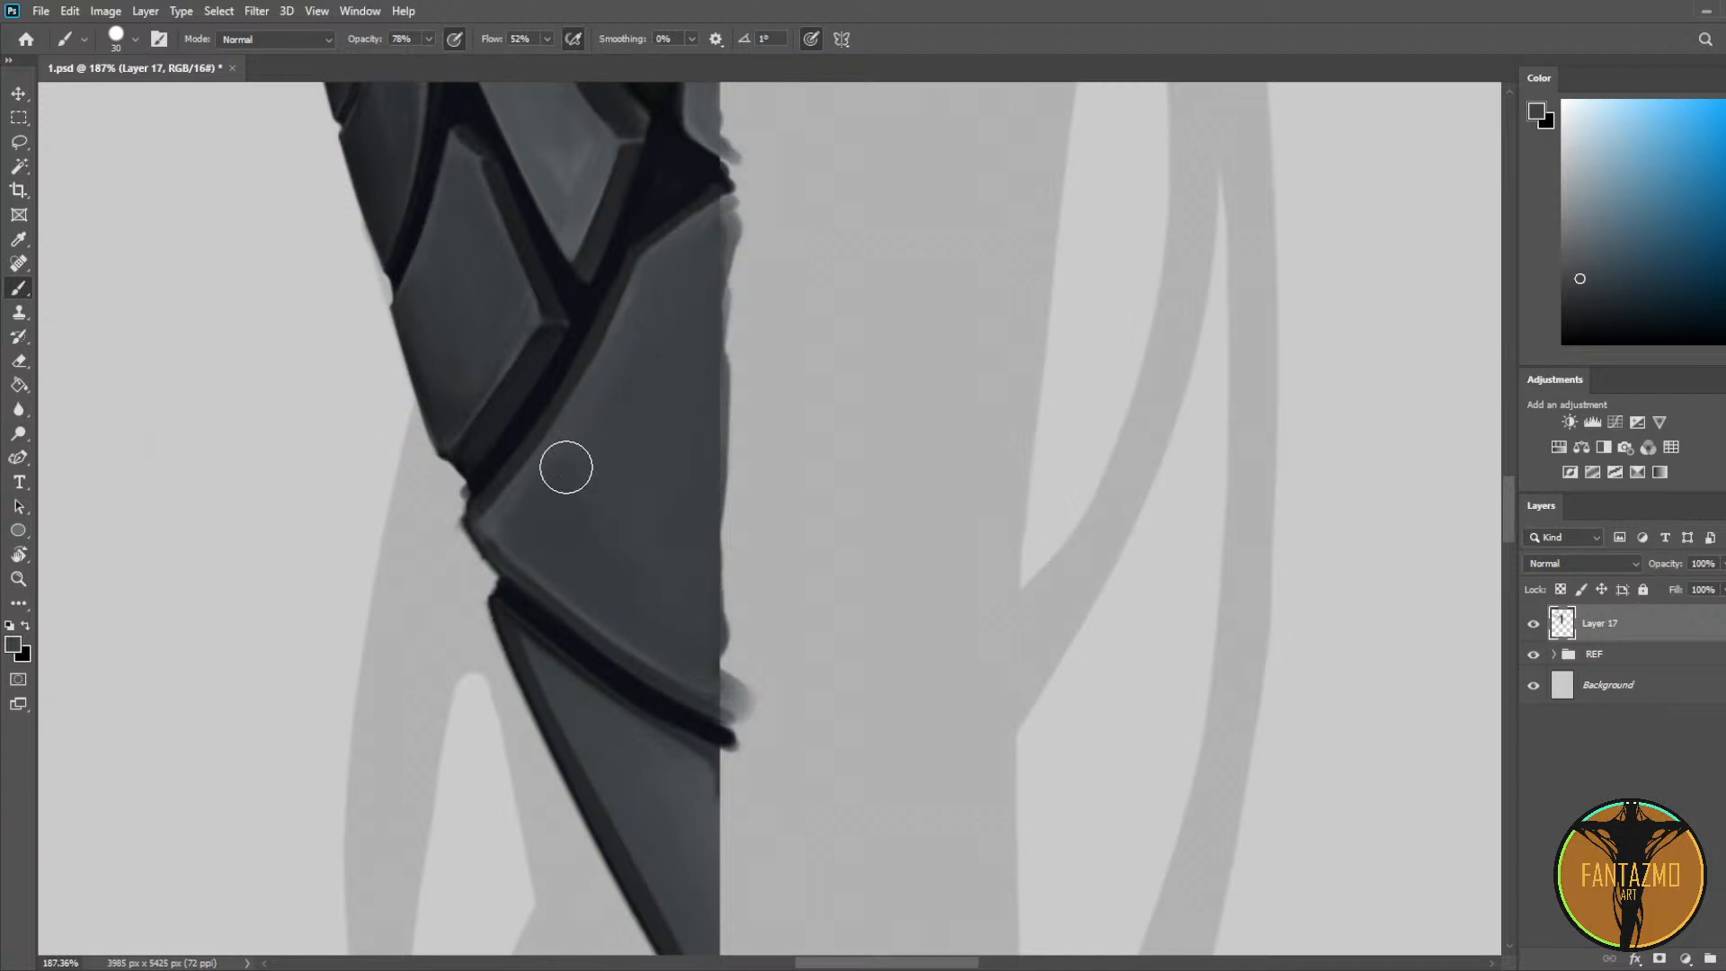
Step: Soften the central plate's upper bevel and darken the outer edge at its pointed tip with smaller brushes and sampled greys
{"action": "key", "text": "bracketleft"}
{"action": "key", "text": "bracketleft"}
{"action": "key", "text": "bracketleft"}
{"action": "left_click", "coordinate": [586, 419], "text": "alt"}
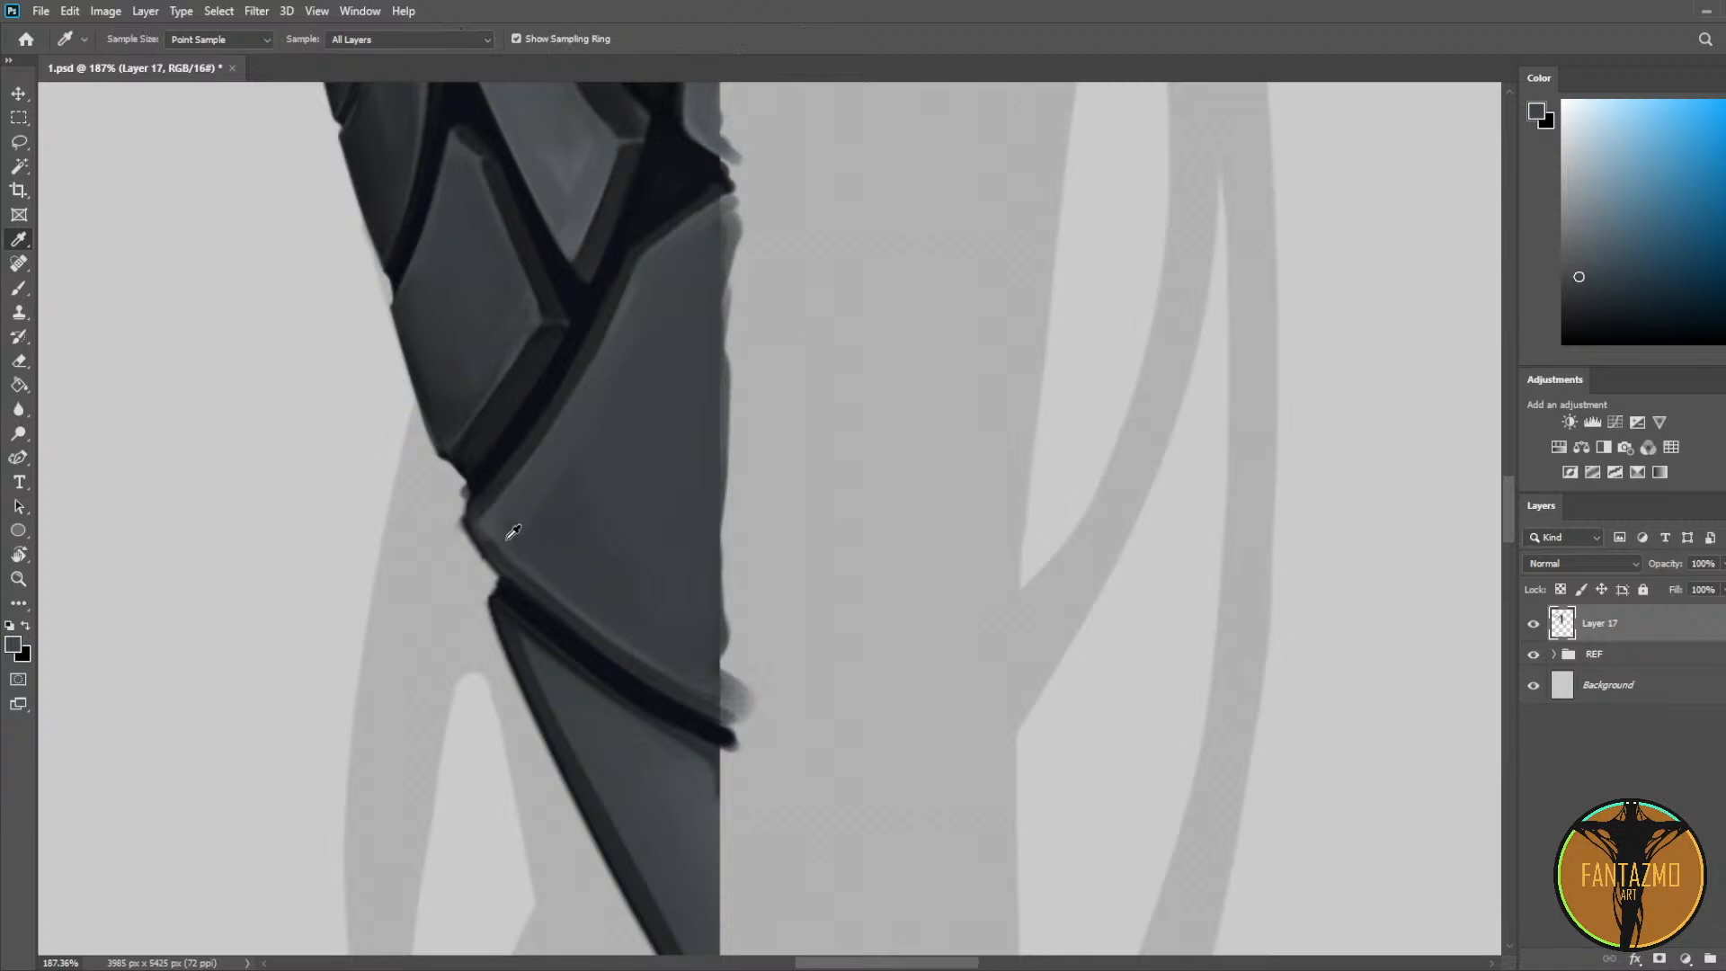
{"action": "left_click", "coordinate": [486, 494], "text": "alt"}
{"action": "key", "text": "bracketleft"}
{"action": "key", "text": "bracketleft"}
{"action": "key", "text": "bracketleft"}
{"action": "key", "text": "bracketleft"}
{"action": "key", "text": "bracketleft"}
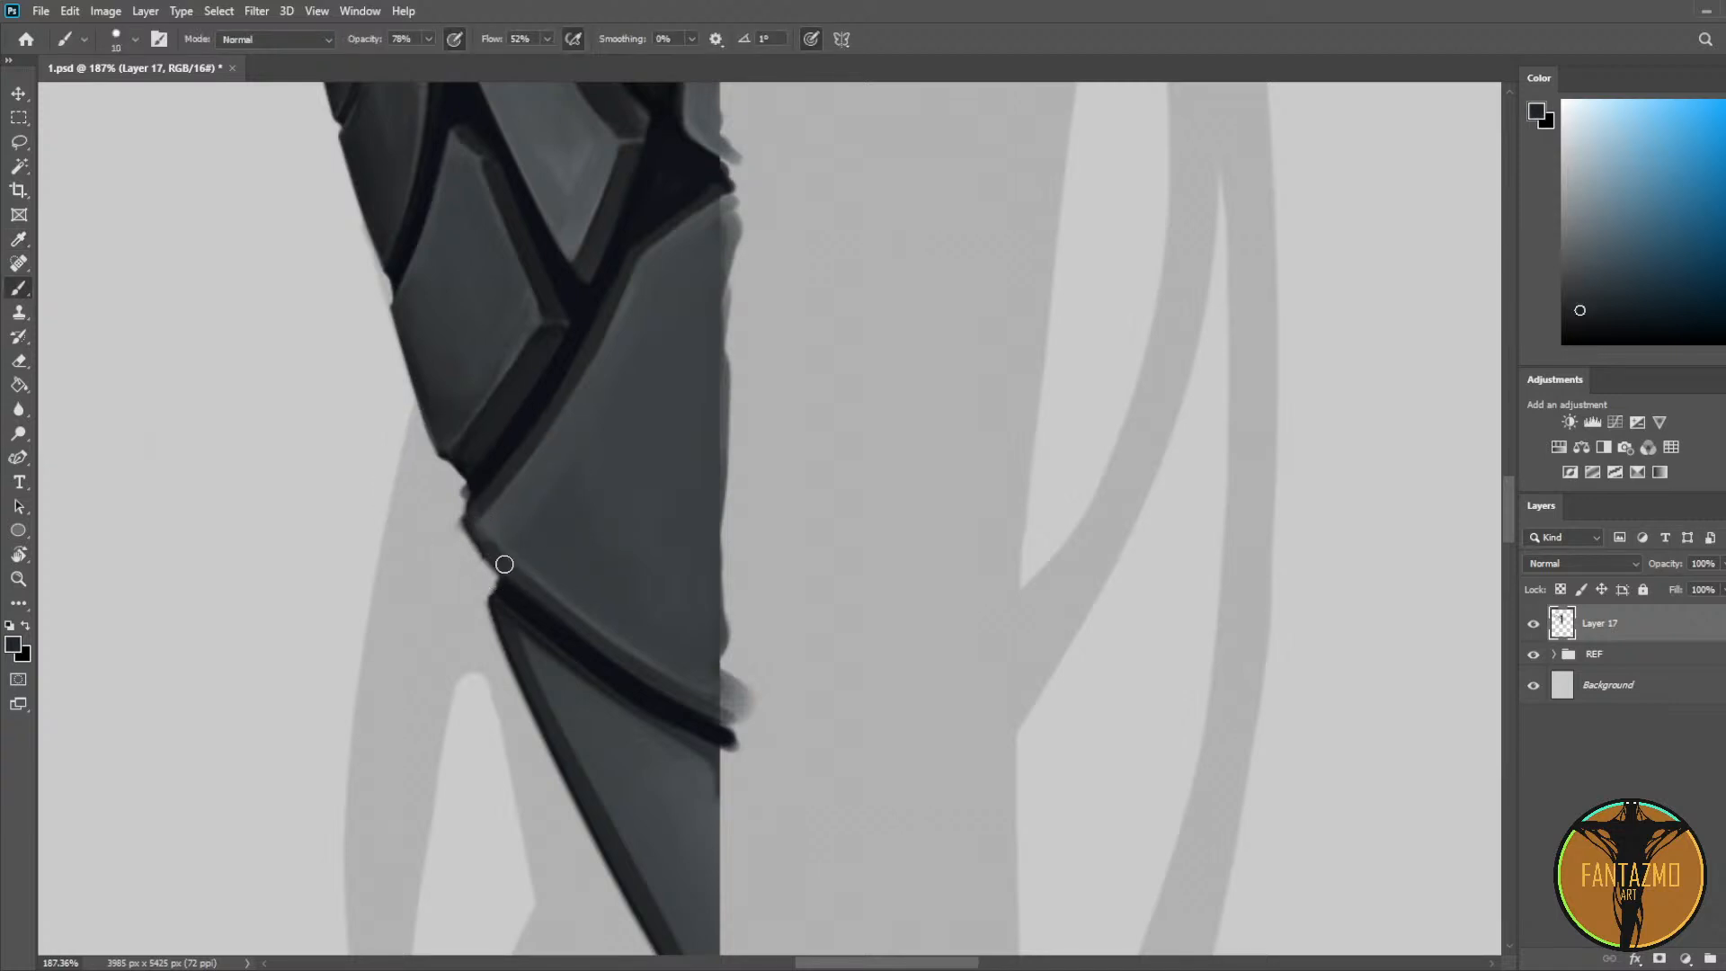
{"action": "left_click", "coordinate": [471, 514], "text": "alt"}
{"action": "left_click", "coordinate": [473, 510], "text": "alt"}
Step: Erase the stray paint outside the central plate's pointed tip with a 5 px eraser and save the document
{"action": "key", "text": "e"}
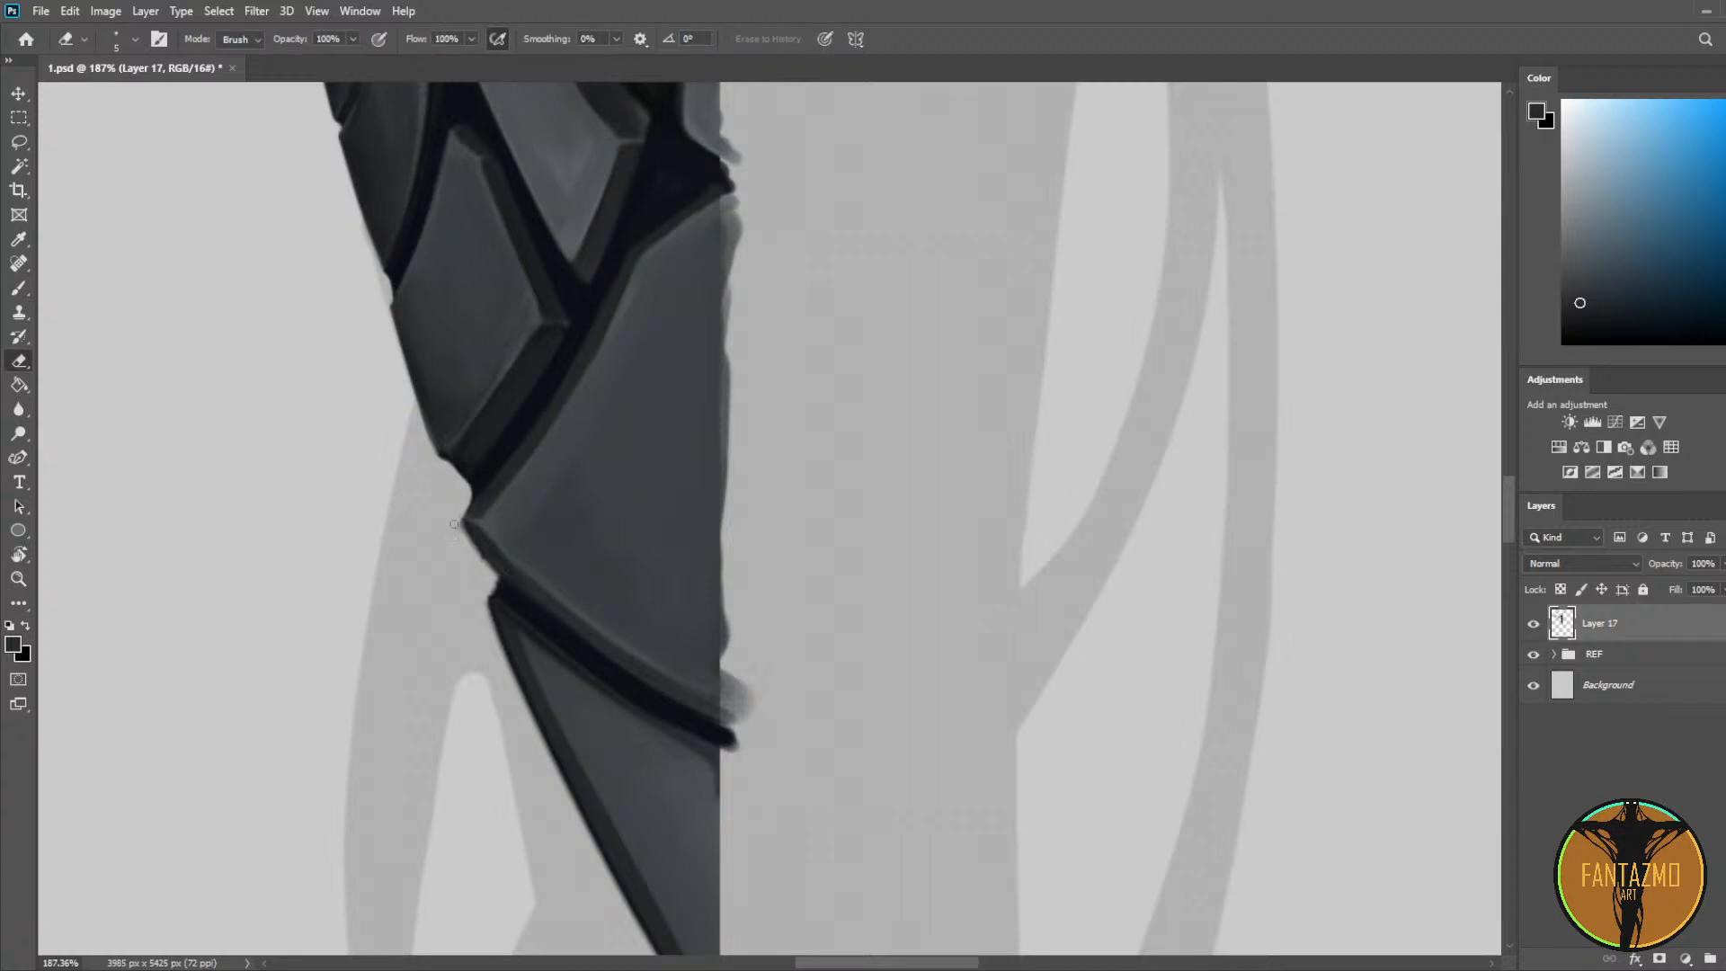
{"action": "mouse_move", "coordinate": [483, 568]}
{"action": "left_mouse_down"}
{"action": "mouse_move", "coordinate": [460, 520]}
{"action": "mouse_move", "coordinate": [468, 533]}
{"action": "left_mouse_up"}
{"action": "scroll", "coordinate": [640, 591], "scroll_direction": "down", "scroll_amount": 5}
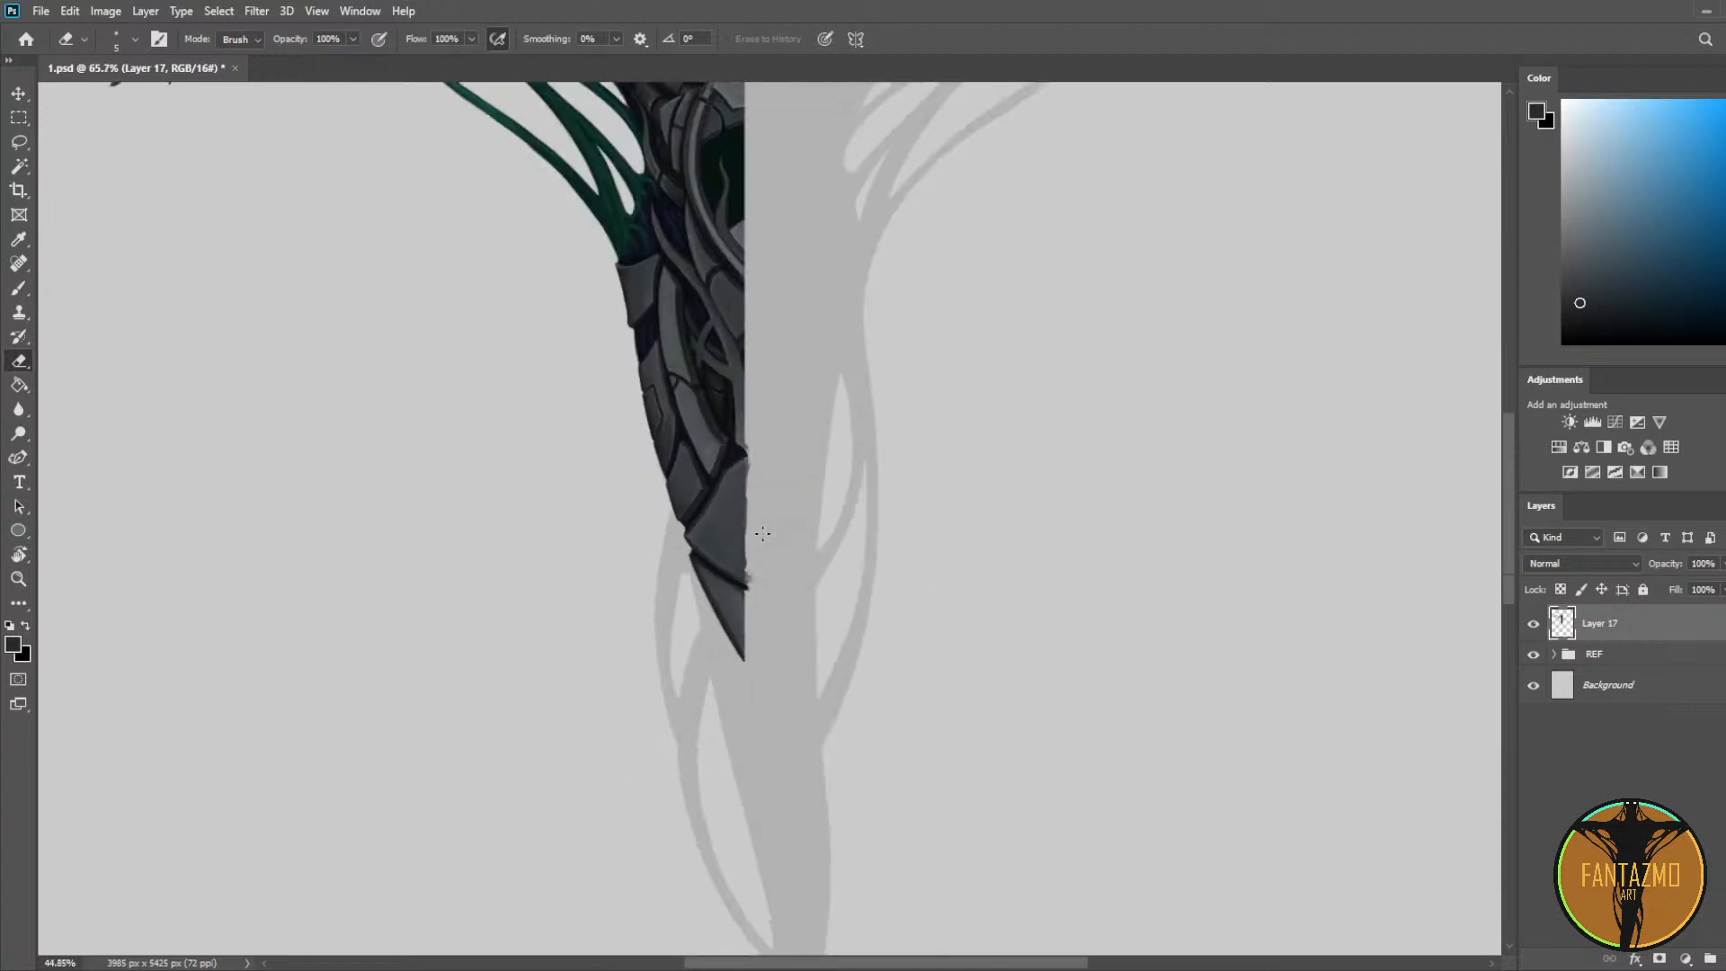
{"action": "key", "text": "ctrl+s"}
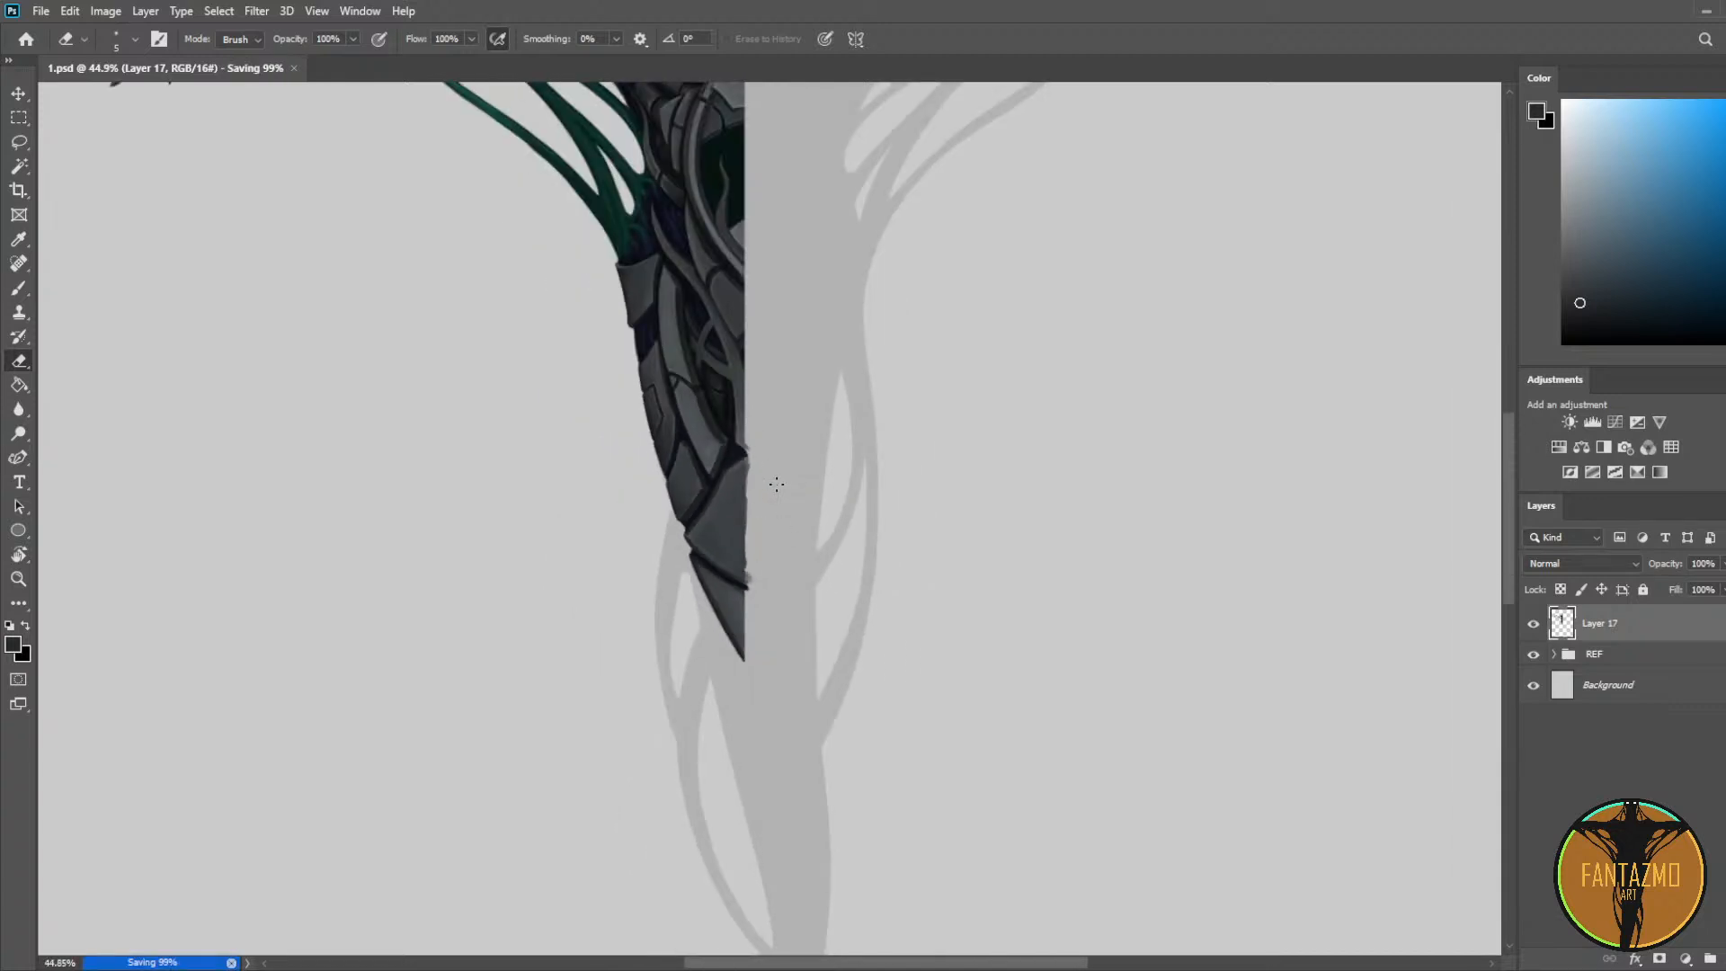
Step: Select and delete the paint that spills past the armour's vertical centre edge around the lower plates, and clear the selection
{"action": "left_click", "coordinate": [19, 117]}
{"action": "scroll", "coordinate": [764, 542], "scroll_direction": "up", "scroll_amount": 5}
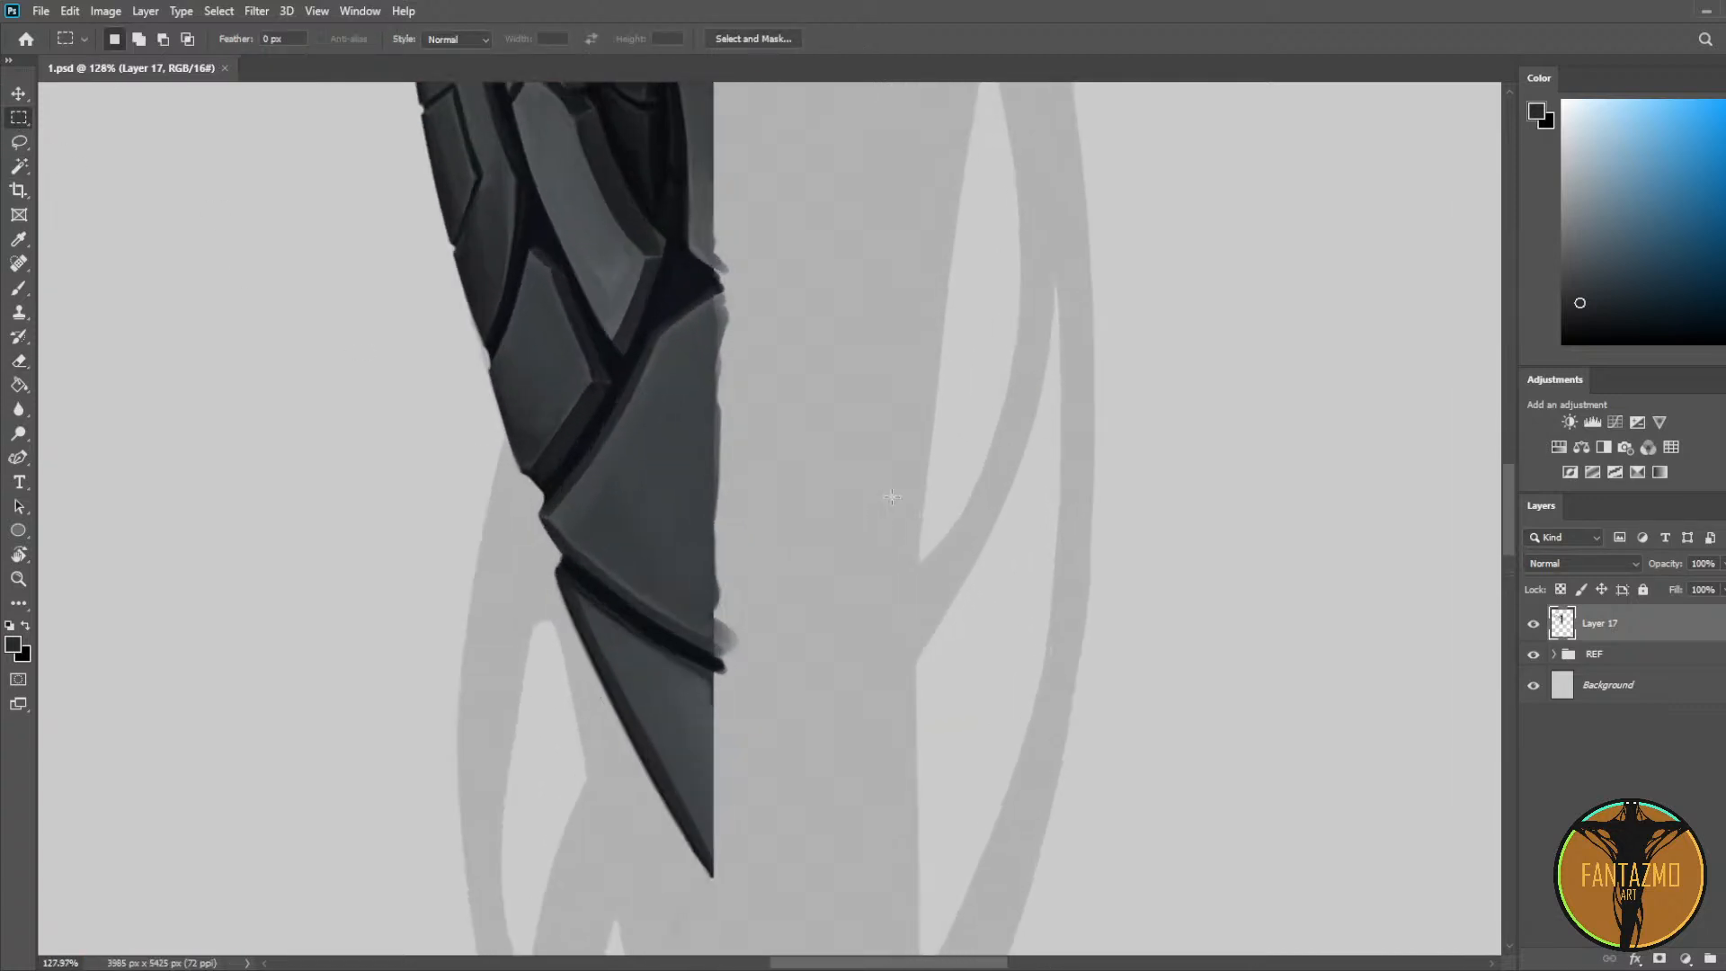
{"action": "left_click_drag", "start_coordinate": [818, 782], "coordinate": [714, 841]}
{"action": "key", "text": "Delete"}
{"action": "key", "text": "ctrl+d"}
{"action": "key", "text": "l"}
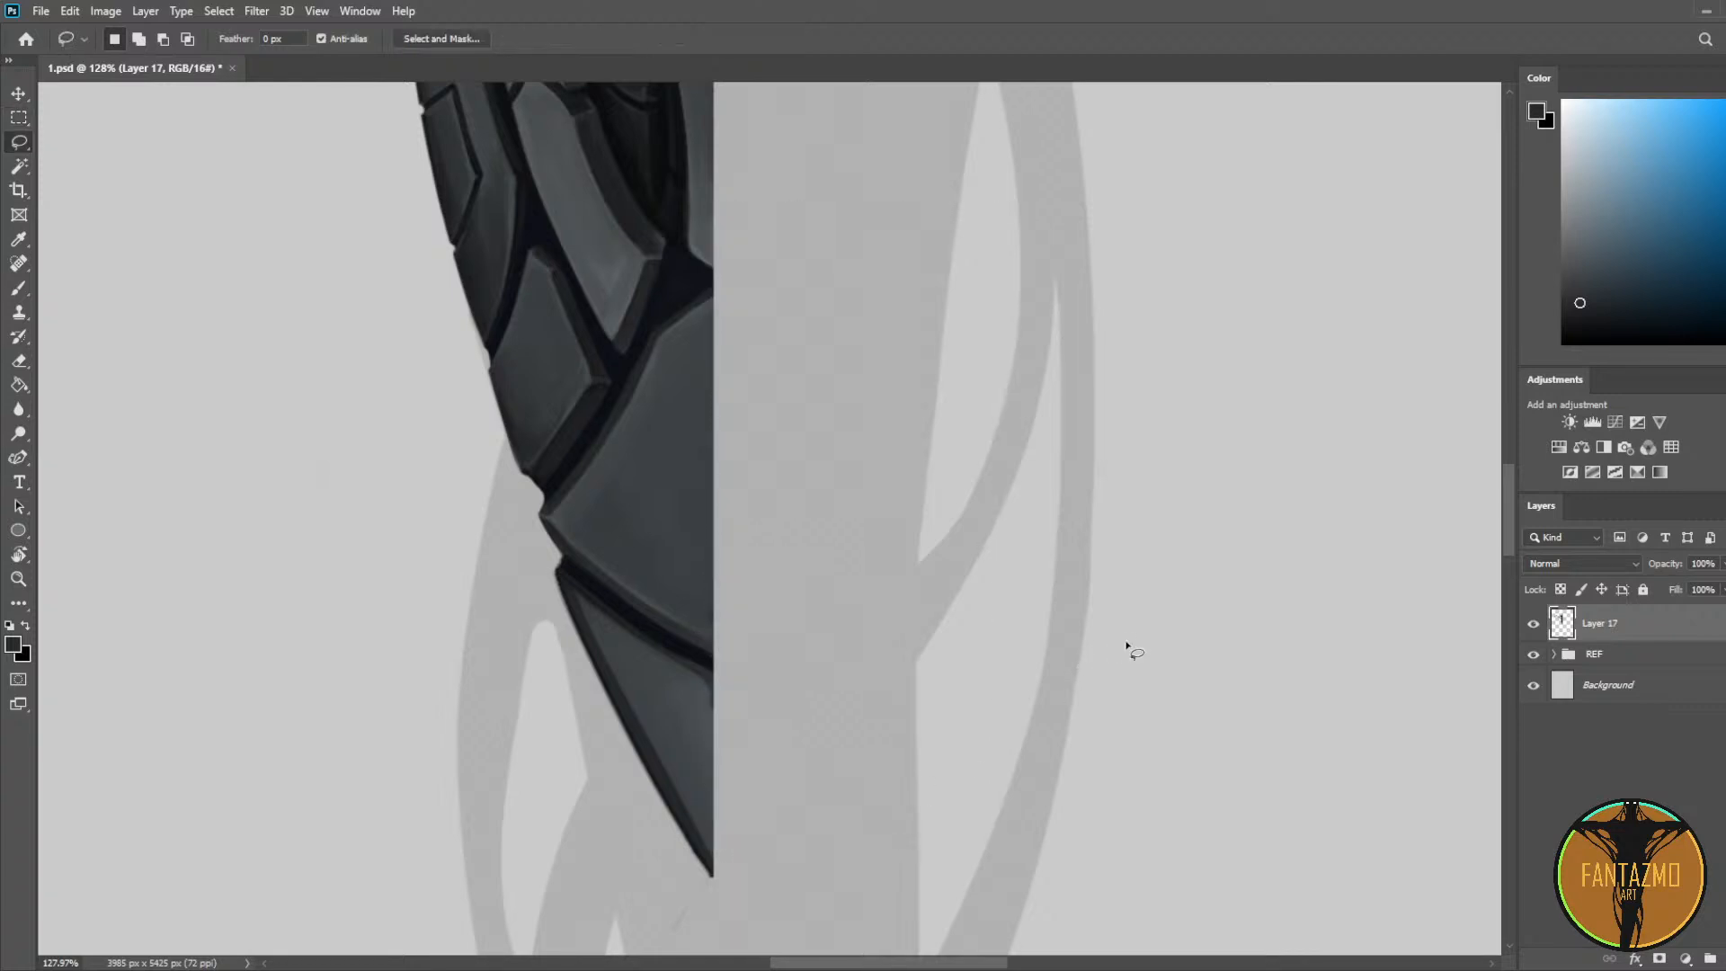
{"action": "scroll", "coordinate": [861, 533], "scroll_direction": "down", "scroll_amount": 5}
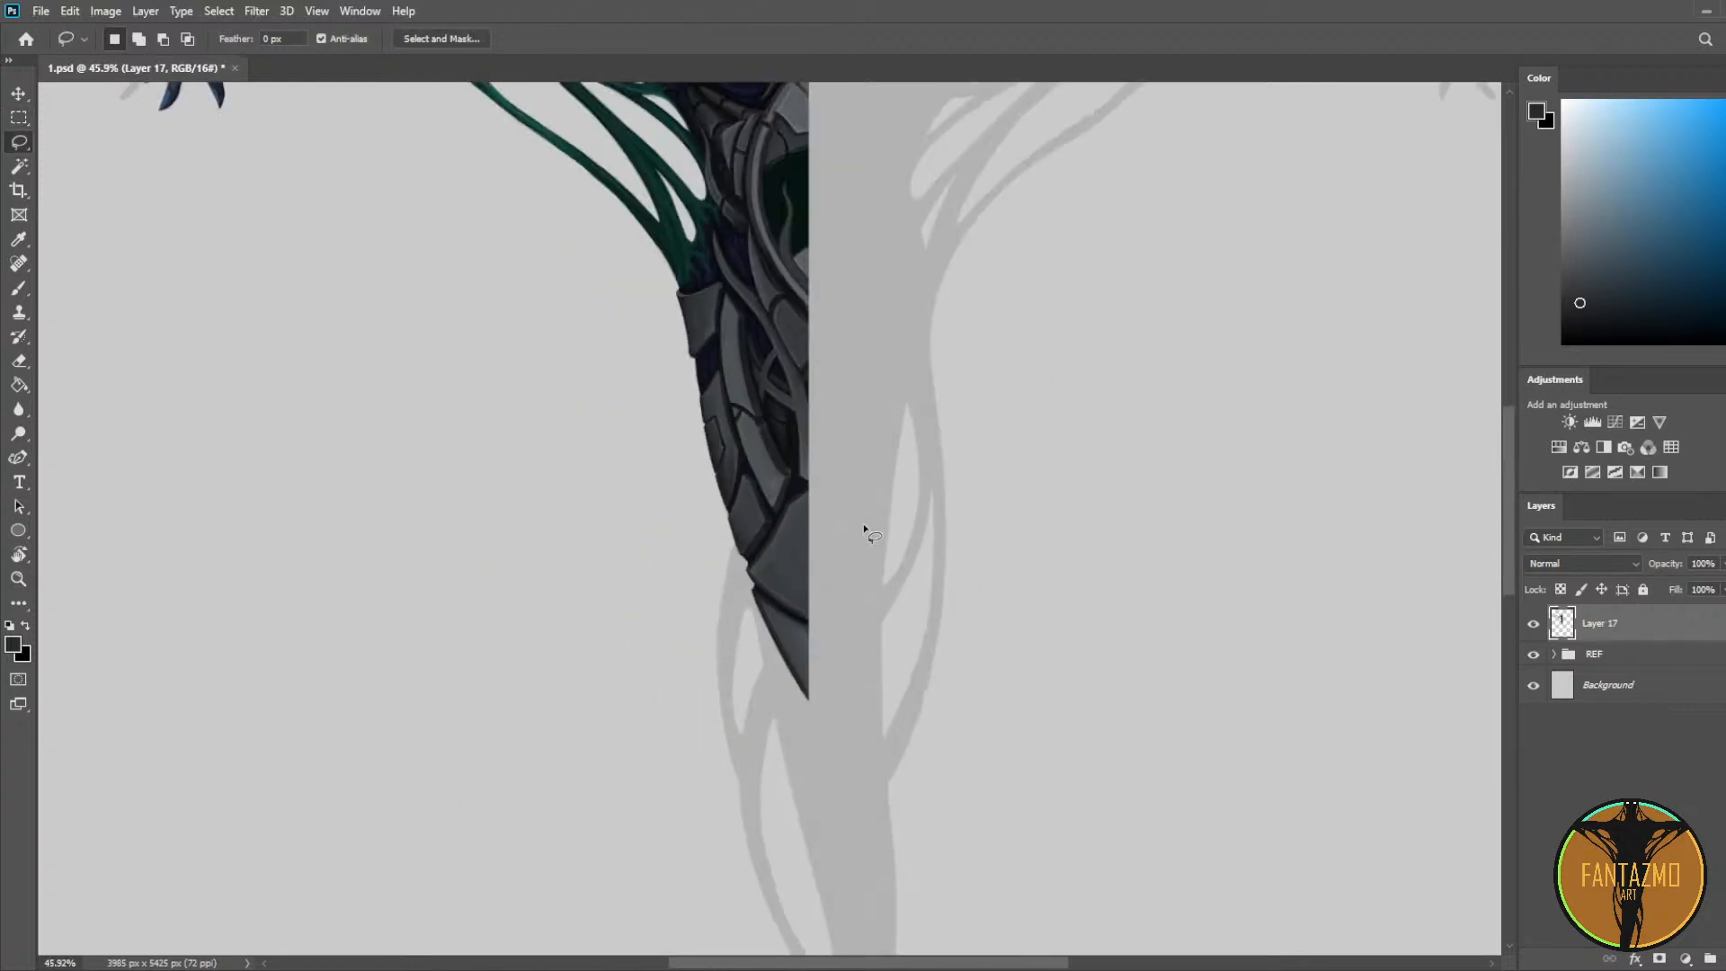
{"action": "key", "text": "ctrl+t"}
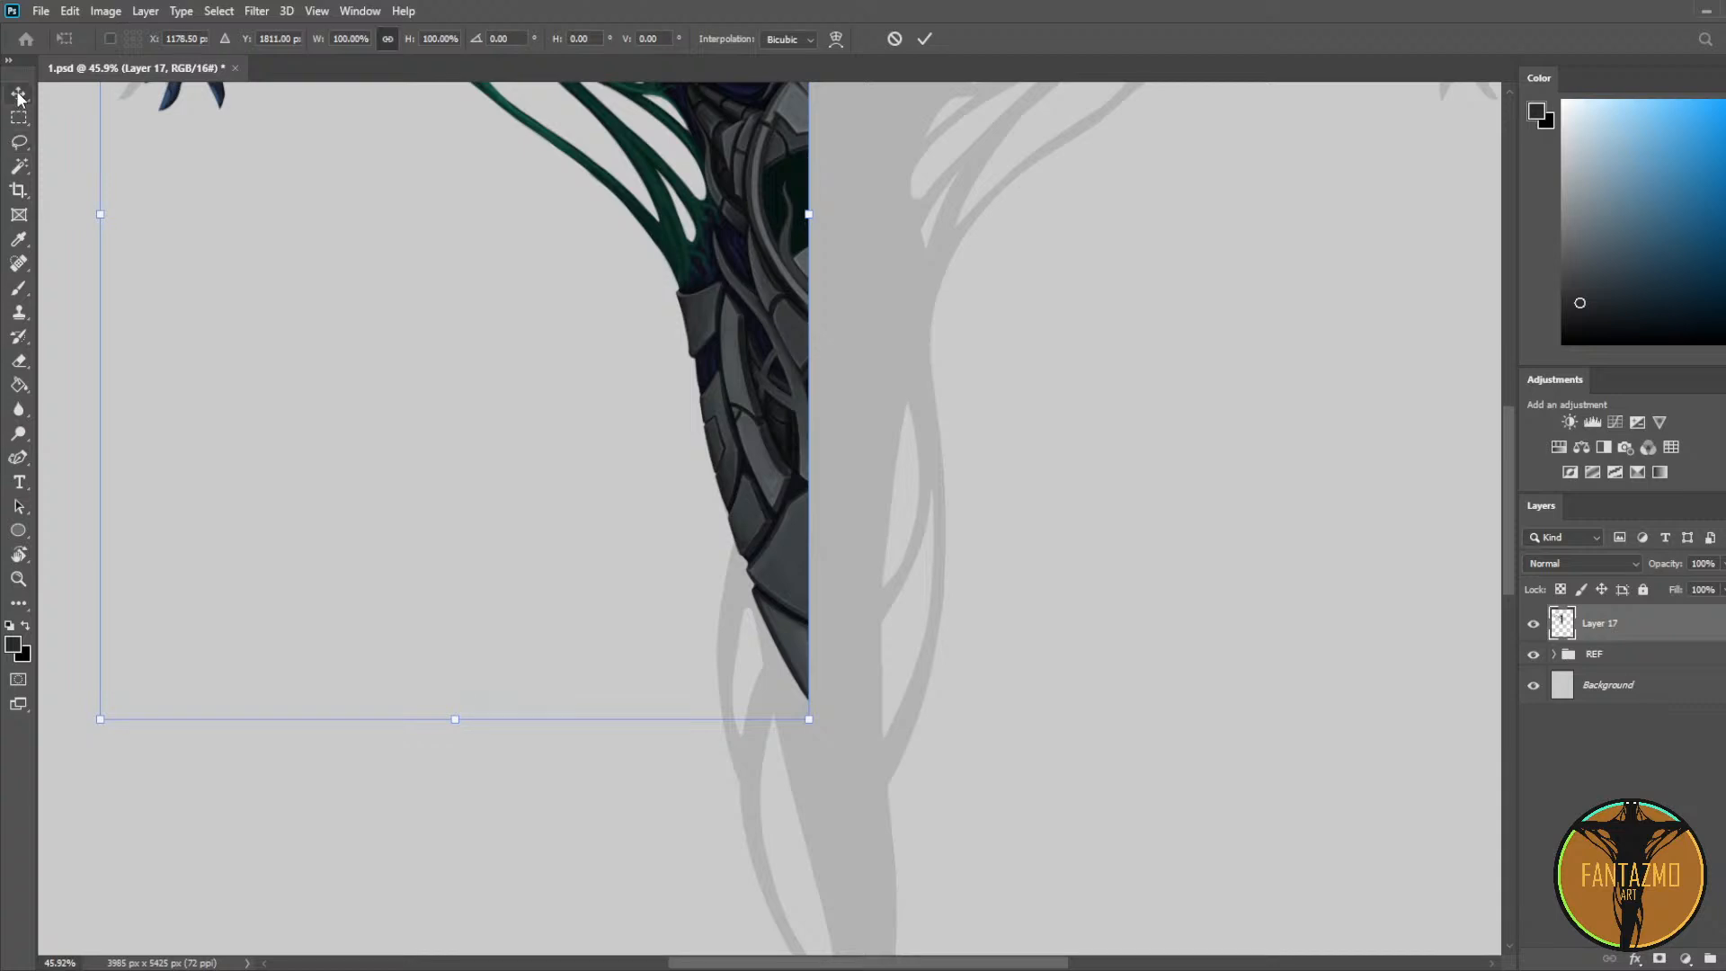
{"action": "key", "text": "Return"}
Step: Return to the brush at the central plate and save the document
{"action": "key", "text": "b"}
{"action": "scroll", "coordinate": [957, 626], "scroll_direction": "up", "scroll_amount": 2}
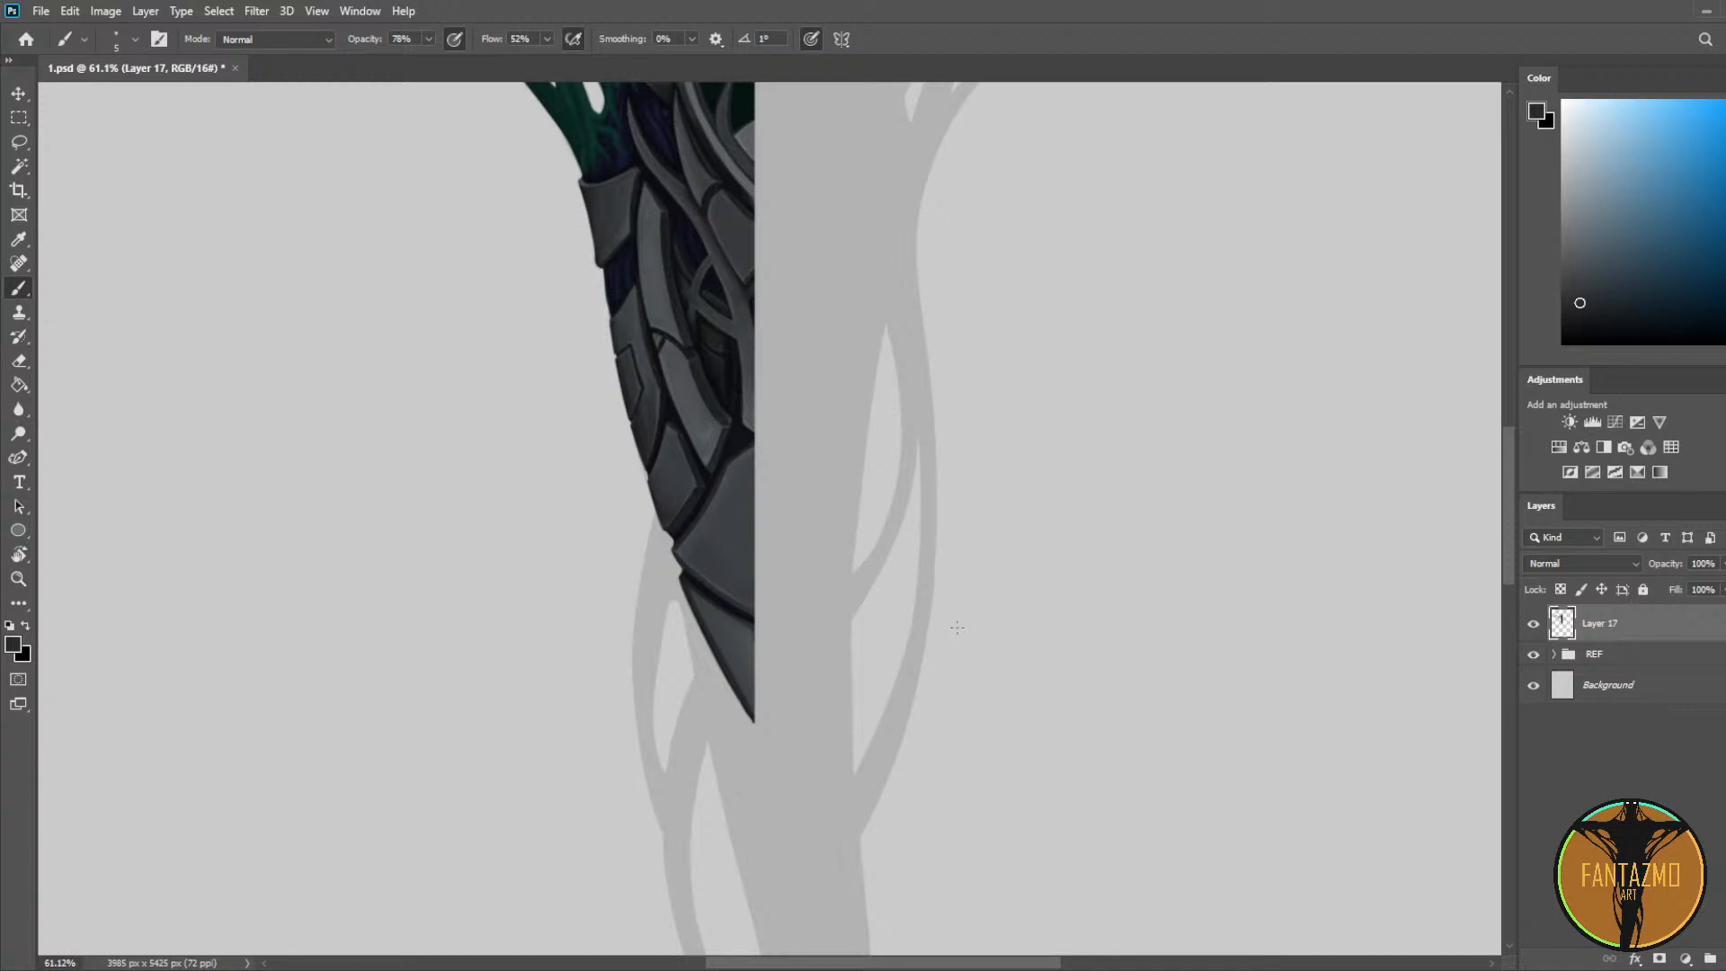
{"action": "scroll", "coordinate": [755, 575], "scroll_direction": "up", "scroll_amount": 5}
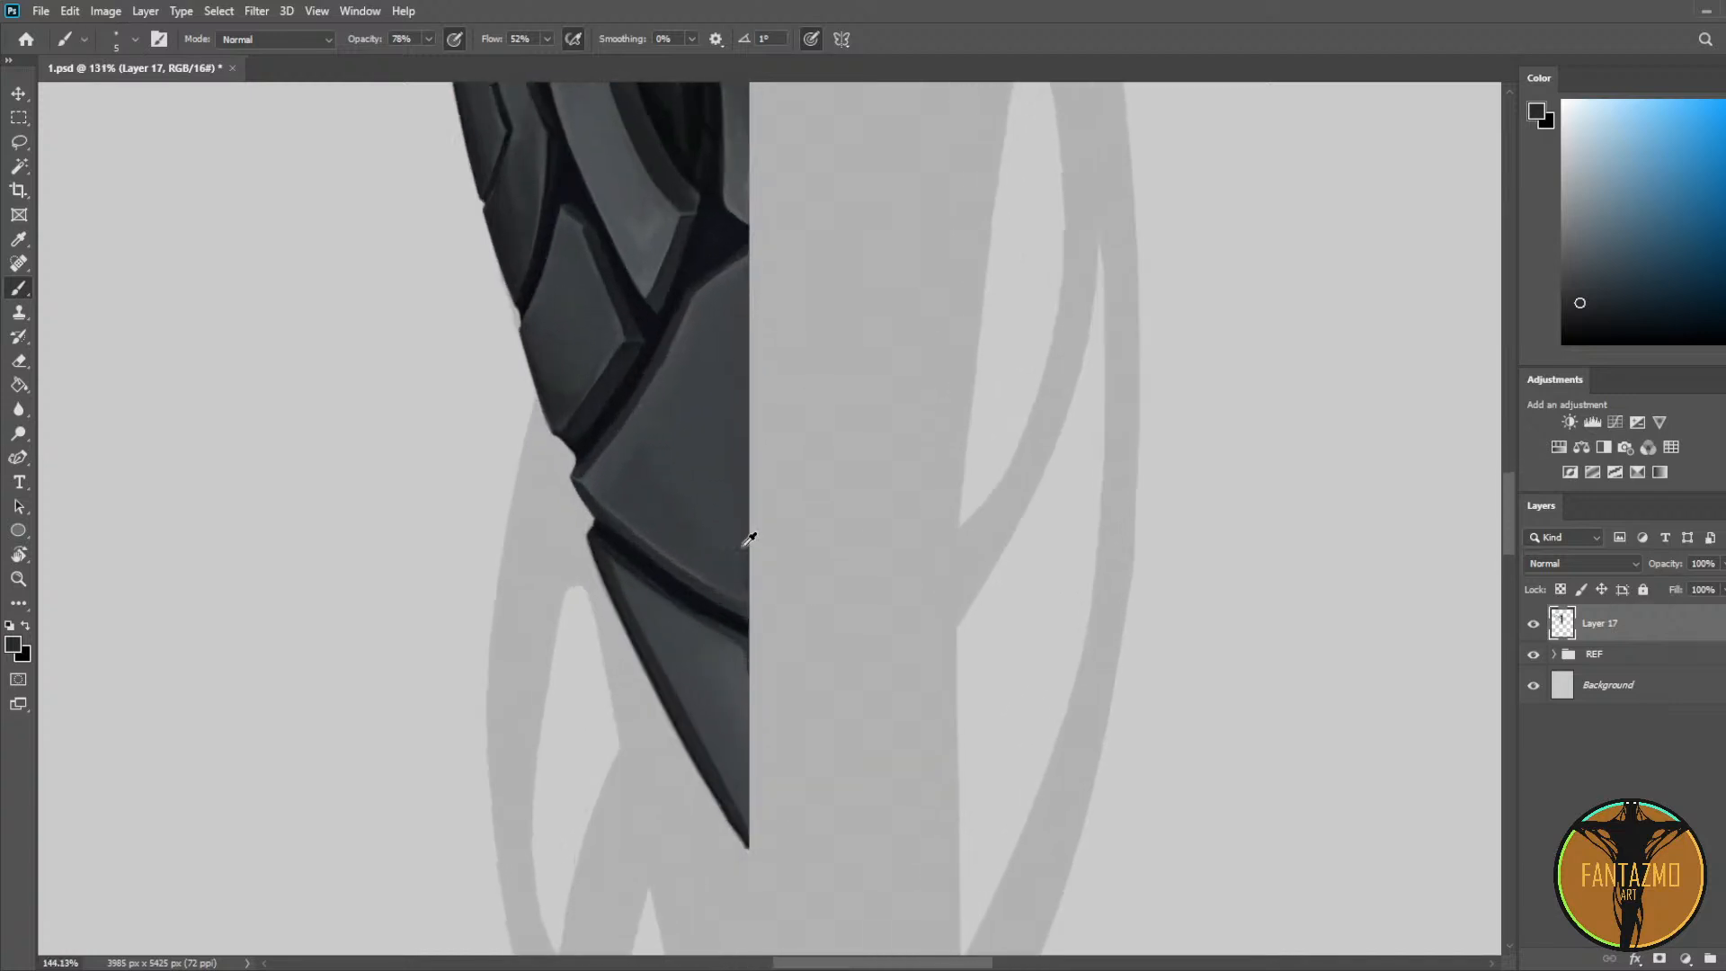
{"action": "key", "text": "ctrl+s"}
{"action": "scroll", "coordinate": [744, 550], "scroll_direction": "up", "scroll_amount": 2}
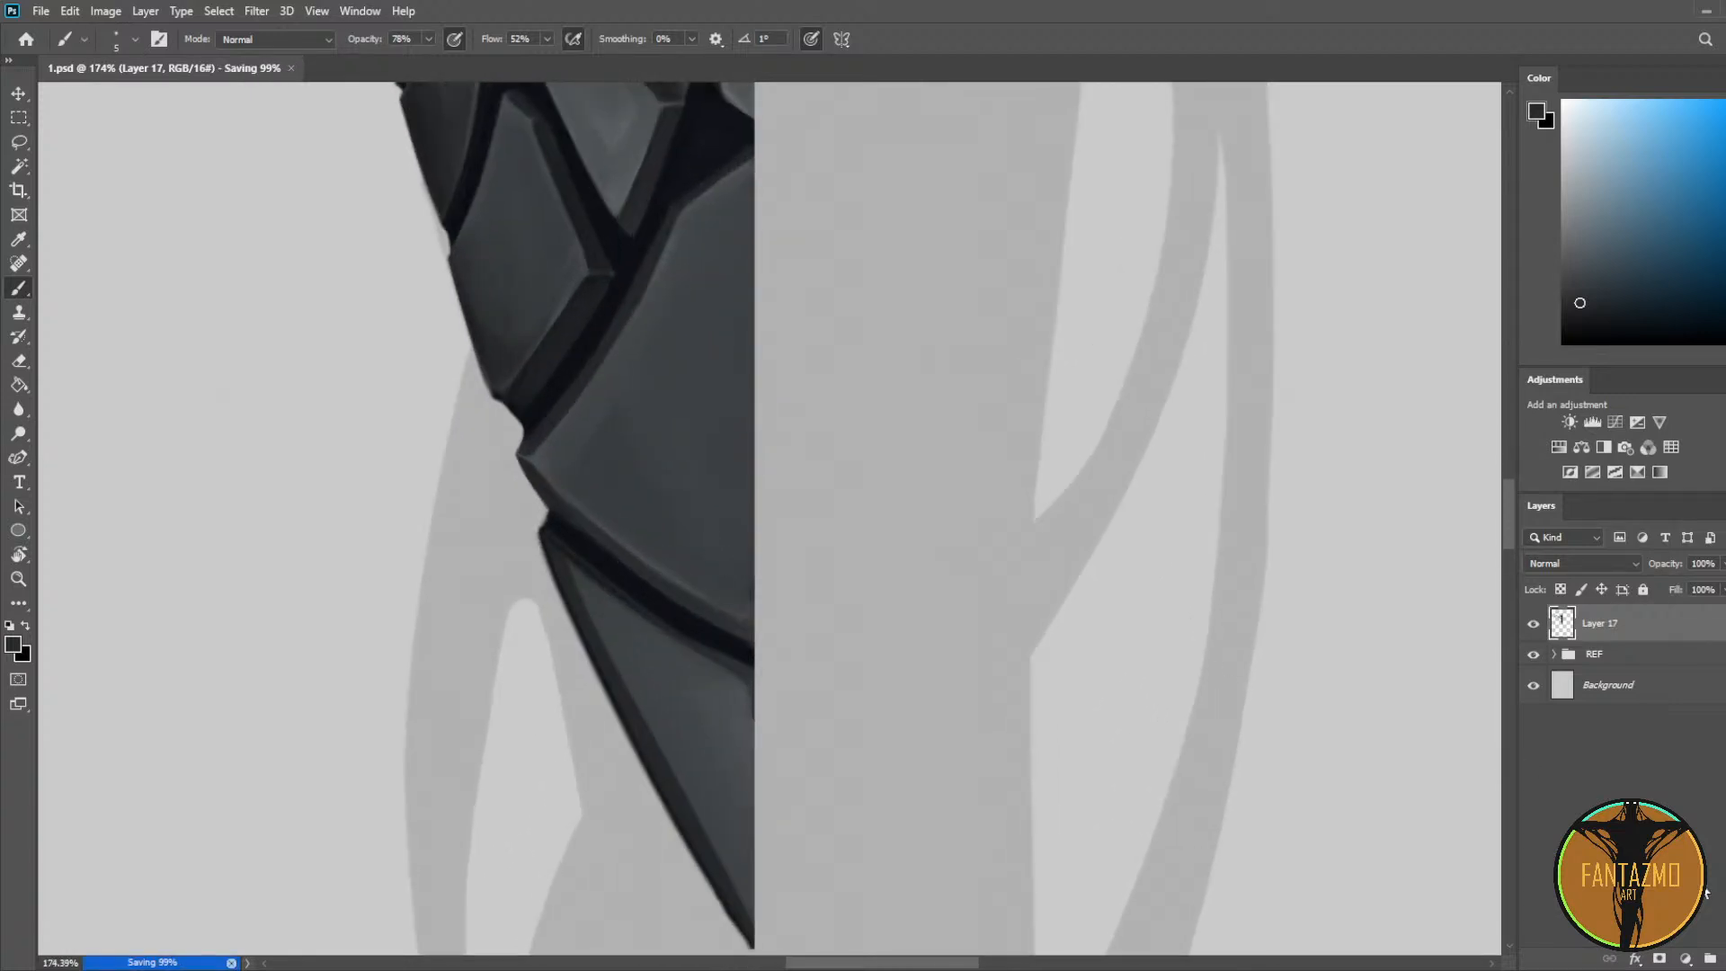
Step: Add a new layer and paint a dark curved groove across the central plate using the sampled gap colour
{"action": "key", "text": "ctrl+shift+alt+n"}
{"action": "key", "text": "i"}
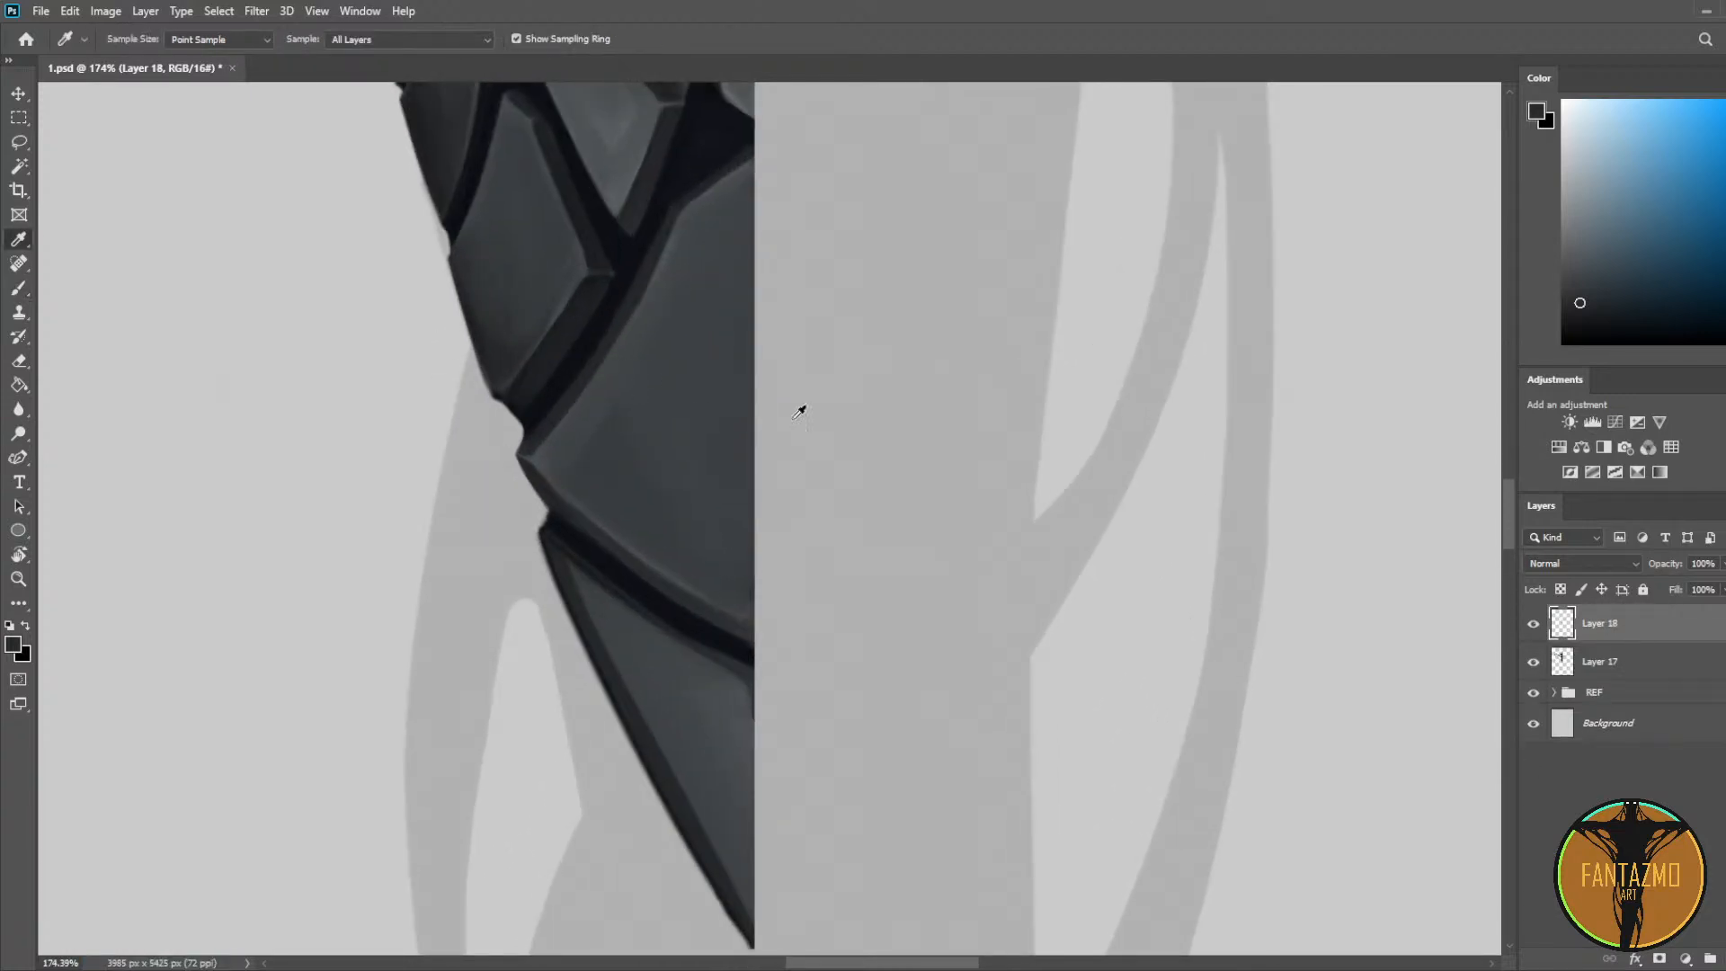
{"action": "left_click", "coordinate": [476, 151]}
{"action": "left_click_drag", "start_coordinate": [710, 441], "coordinate": [672, 505]}
{"action": "key", "text": "b"}
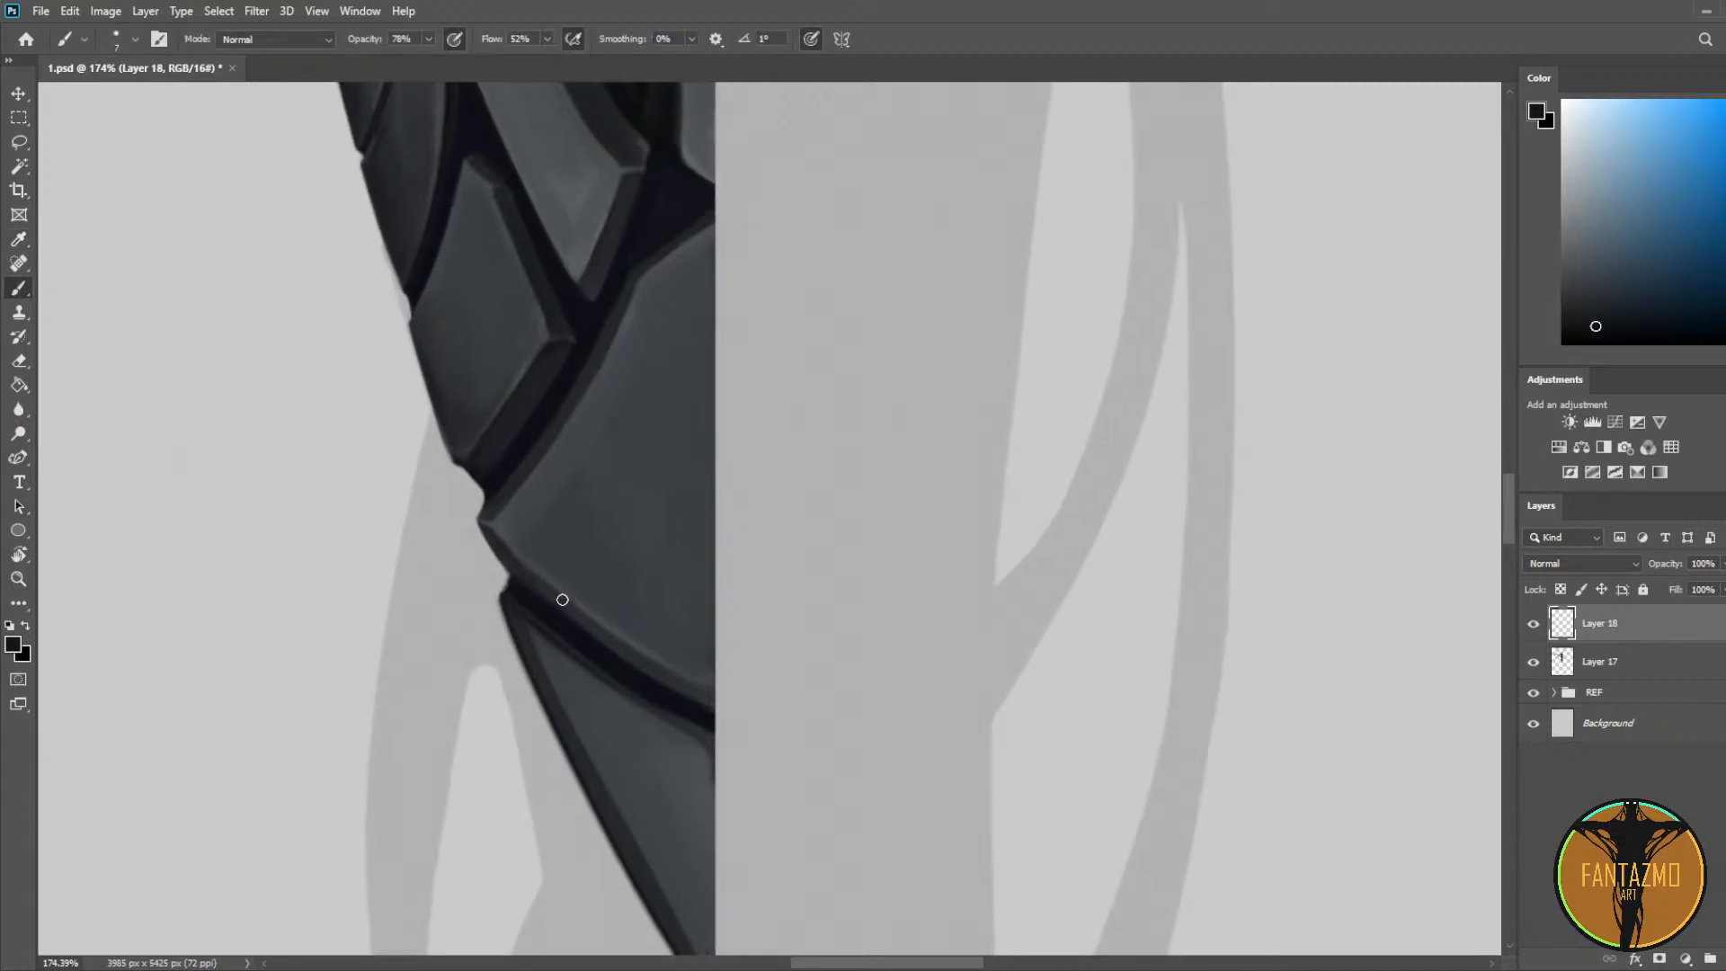
{"action": "mouse_move", "coordinate": [566, 613]}
{"action": "left_mouse_down"}
{"action": "mouse_move", "coordinate": [613, 504]}
{"action": "mouse_move", "coordinate": [752, 407]}
{"action": "left_mouse_up"}
{"action": "key", "text": "ctrl+z"}
{"action": "left_click_drag", "start_coordinate": [563, 608], "coordinate": [809, 360]}
Step: Trim the end of the curved groove that extends beyond the centre edge
{"action": "key", "text": "l"}
{"action": "key", "text": "Delete"}
{"action": "key", "text": "ctrl+d"}
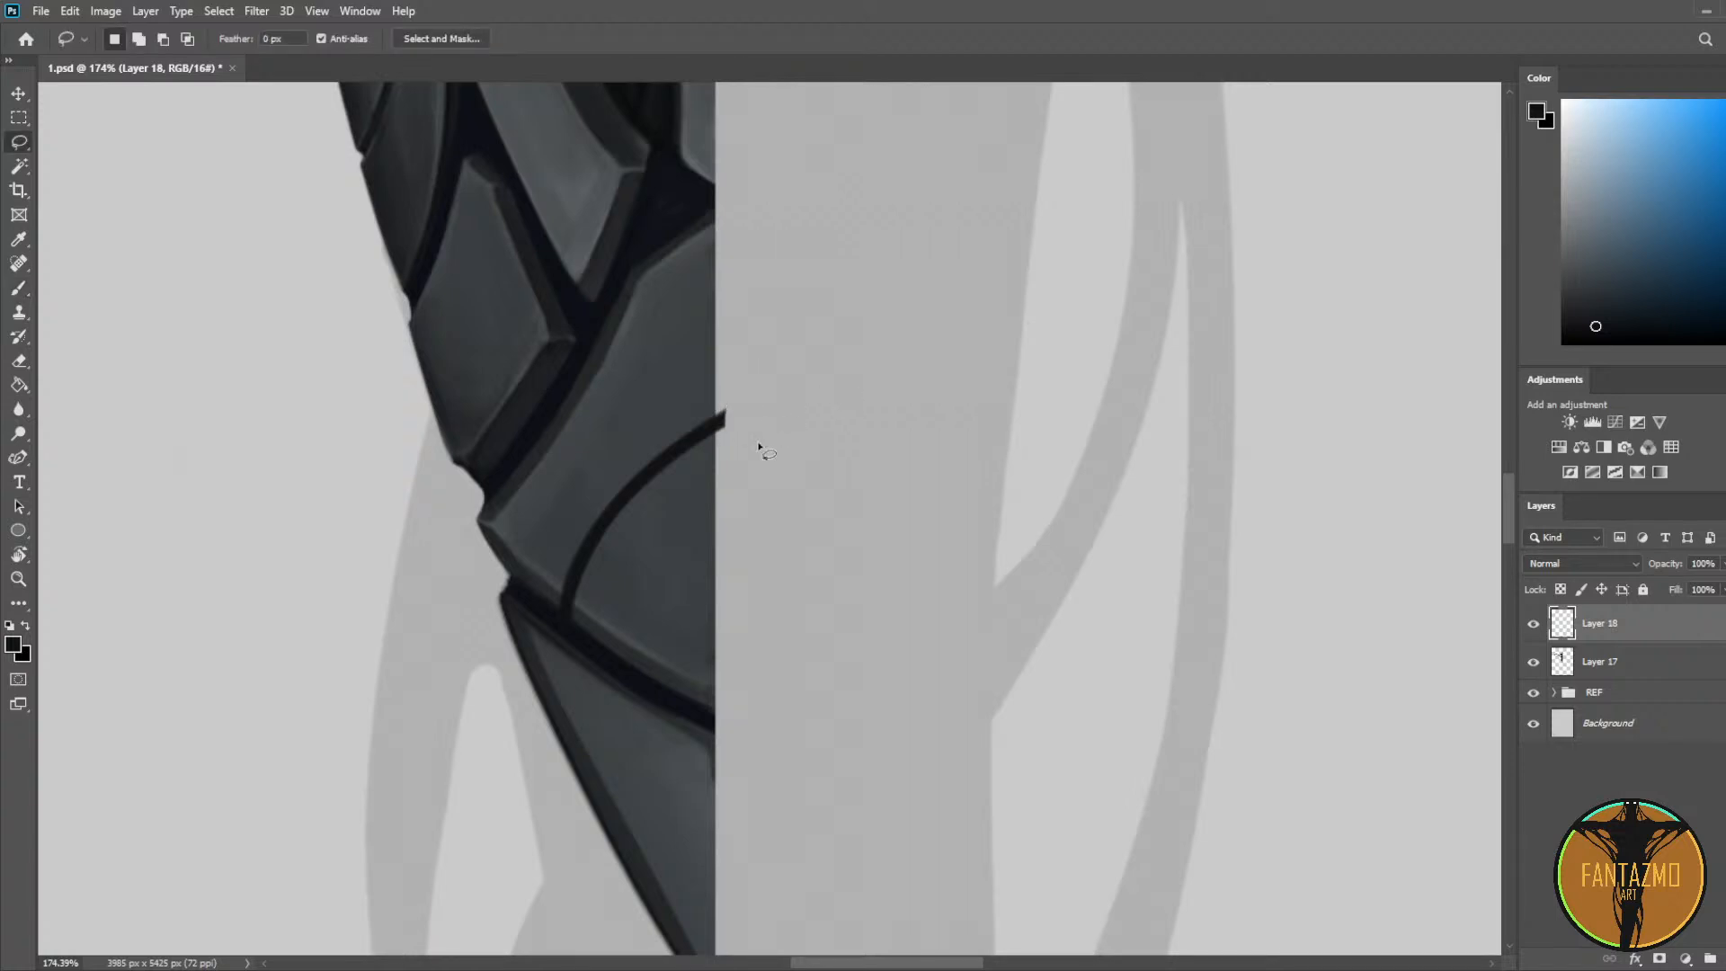
{"action": "key", "text": "b"}
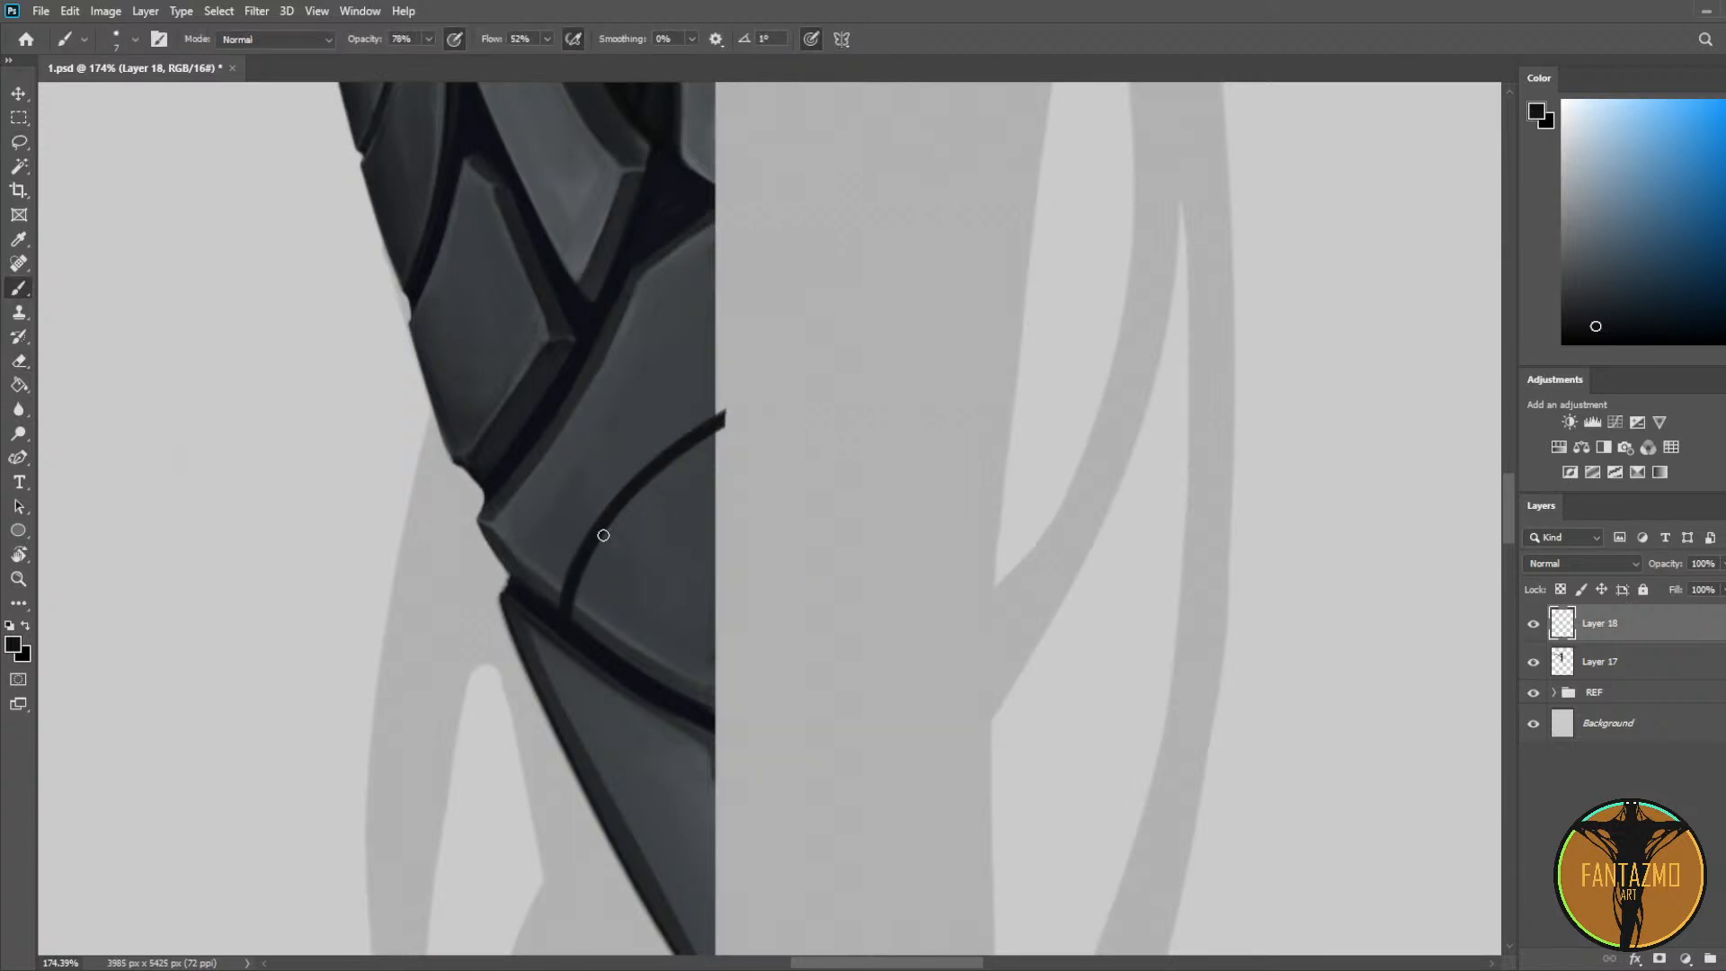
Step: Thicken and even out the dark curved groove from the lower gap to the centre edge with repeated brush strokes
{"action": "left_click_drag", "start_coordinate": [568, 604], "coordinate": [691, 431]}
{"action": "mouse_move", "coordinate": [571, 603]}
{"action": "left_mouse_down"}
{"action": "mouse_move", "coordinate": [597, 541]}
{"action": "mouse_move", "coordinate": [742, 421]}
{"action": "left_mouse_up"}
{"action": "key", "text": "ctrl+z"}
{"action": "left_click_drag", "start_coordinate": [568, 604], "coordinate": [725, 425]}
{"action": "mouse_move", "coordinate": [561, 615]}
{"action": "left_mouse_down"}
{"action": "mouse_move", "coordinate": [585, 546]}
{"action": "mouse_move", "coordinate": [732, 428]}
{"action": "left_mouse_up"}
{"action": "key", "text": "ctrl+z"}
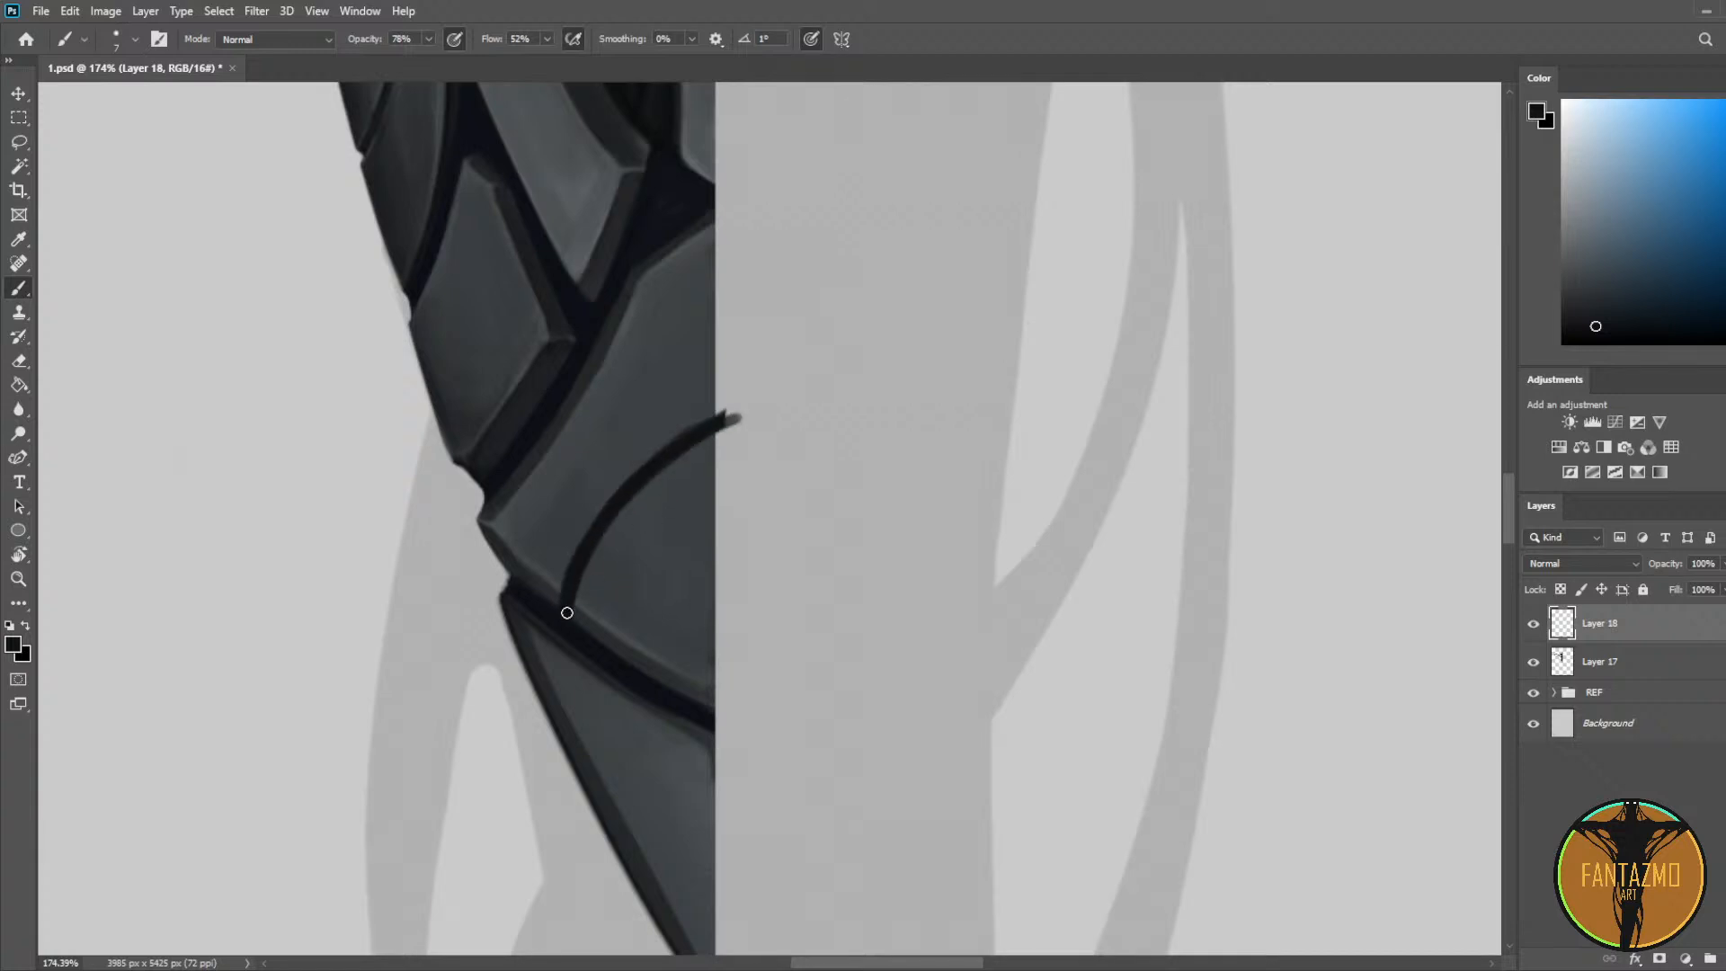
{"action": "left_click_drag", "start_coordinate": [567, 612], "coordinate": [737, 416]}
{"action": "key", "text": "ctrl+z"}
{"action": "left_click_drag", "start_coordinate": [581, 562], "coordinate": [707, 431]}
Step: Paint thin lighter grey highlights along both edges of the curved groove, using a sampled grey and a slightly lighter tone
{"action": "left_click", "coordinate": [580, 600], "text": "alt"}
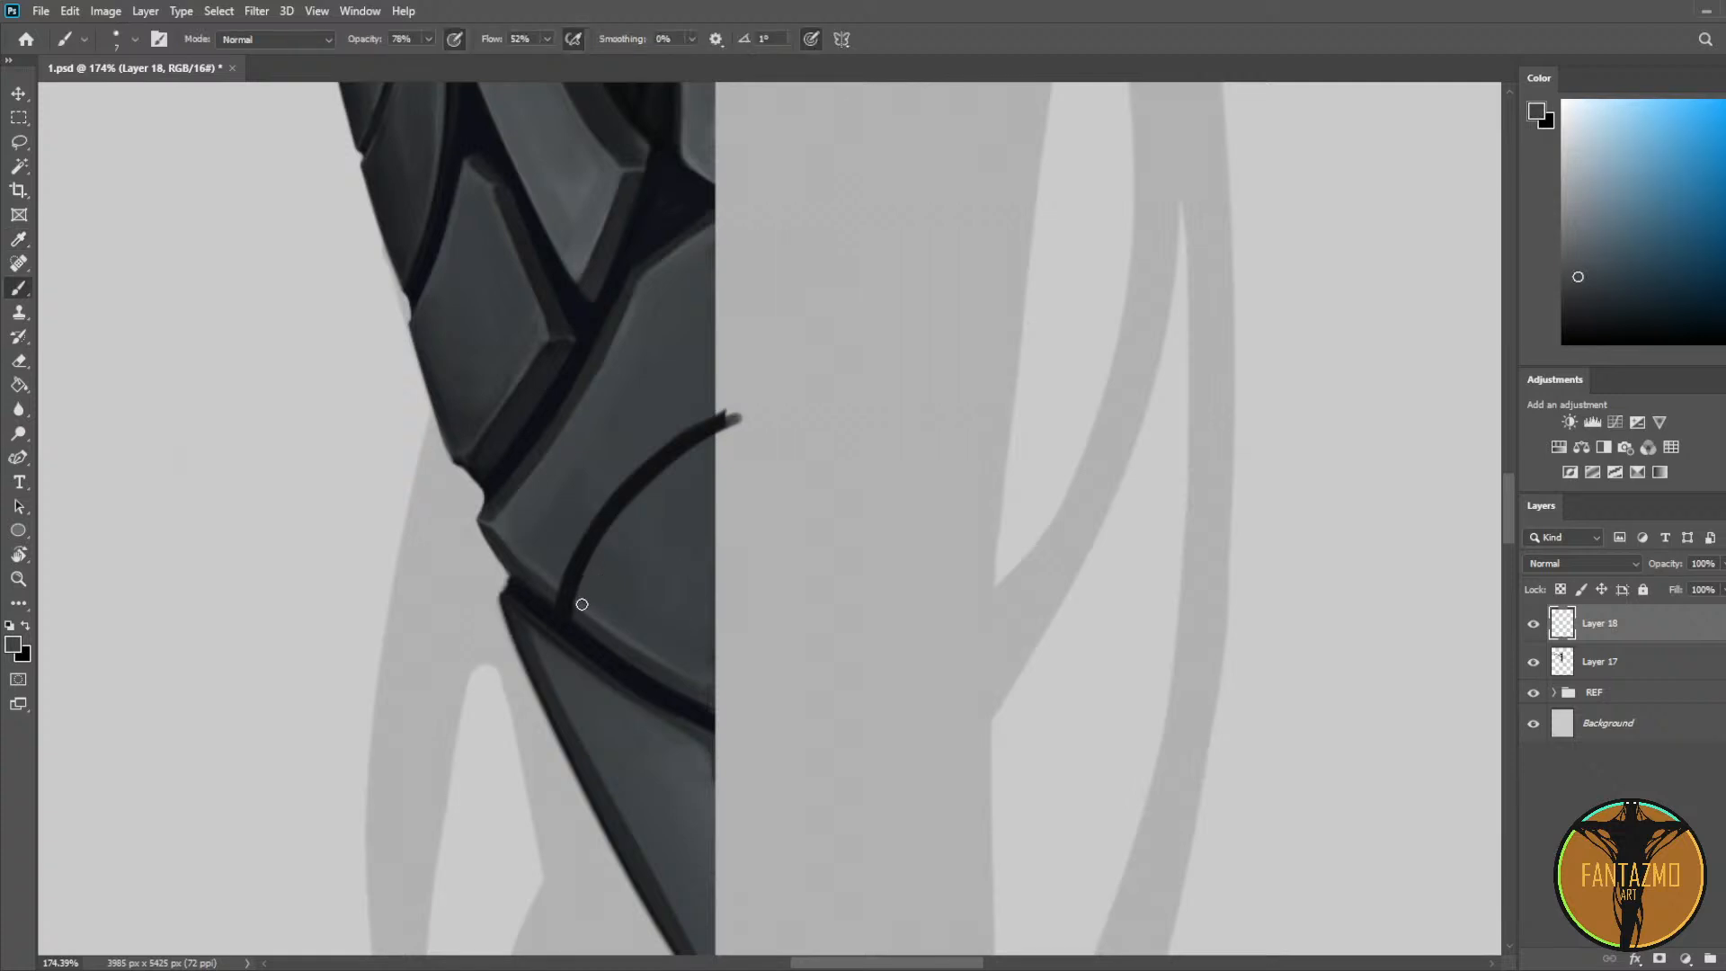
{"action": "key", "text": "ctrl+z"}
{"action": "left_click_drag", "start_coordinate": [582, 596], "coordinate": [726, 433]}
{"action": "left_click", "coordinate": [1578, 257]}
{"action": "left_click_drag", "start_coordinate": [588, 599], "coordinate": [732, 415]}
{"action": "key", "text": "ctrl+z"}
{"action": "left_click_drag", "start_coordinate": [583, 608], "coordinate": [729, 431]}
{"action": "key", "text": "ctrl+z"}
{"action": "left_click_drag", "start_coordinate": [582, 607], "coordinate": [732, 433]}
{"action": "mouse_move", "coordinate": [553, 584]}
{"action": "left_mouse_down"}
{"action": "mouse_move", "coordinate": [605, 489]}
{"action": "mouse_move", "coordinate": [768, 386]}
{"action": "left_mouse_up"}
{"action": "key", "text": "ctrl+z"}
Step: Redefine the groove's dark upper stretch and its inner highlight with sampled near-black and plate greys
{"action": "left_click", "coordinate": [629, 490], "text": "alt"}
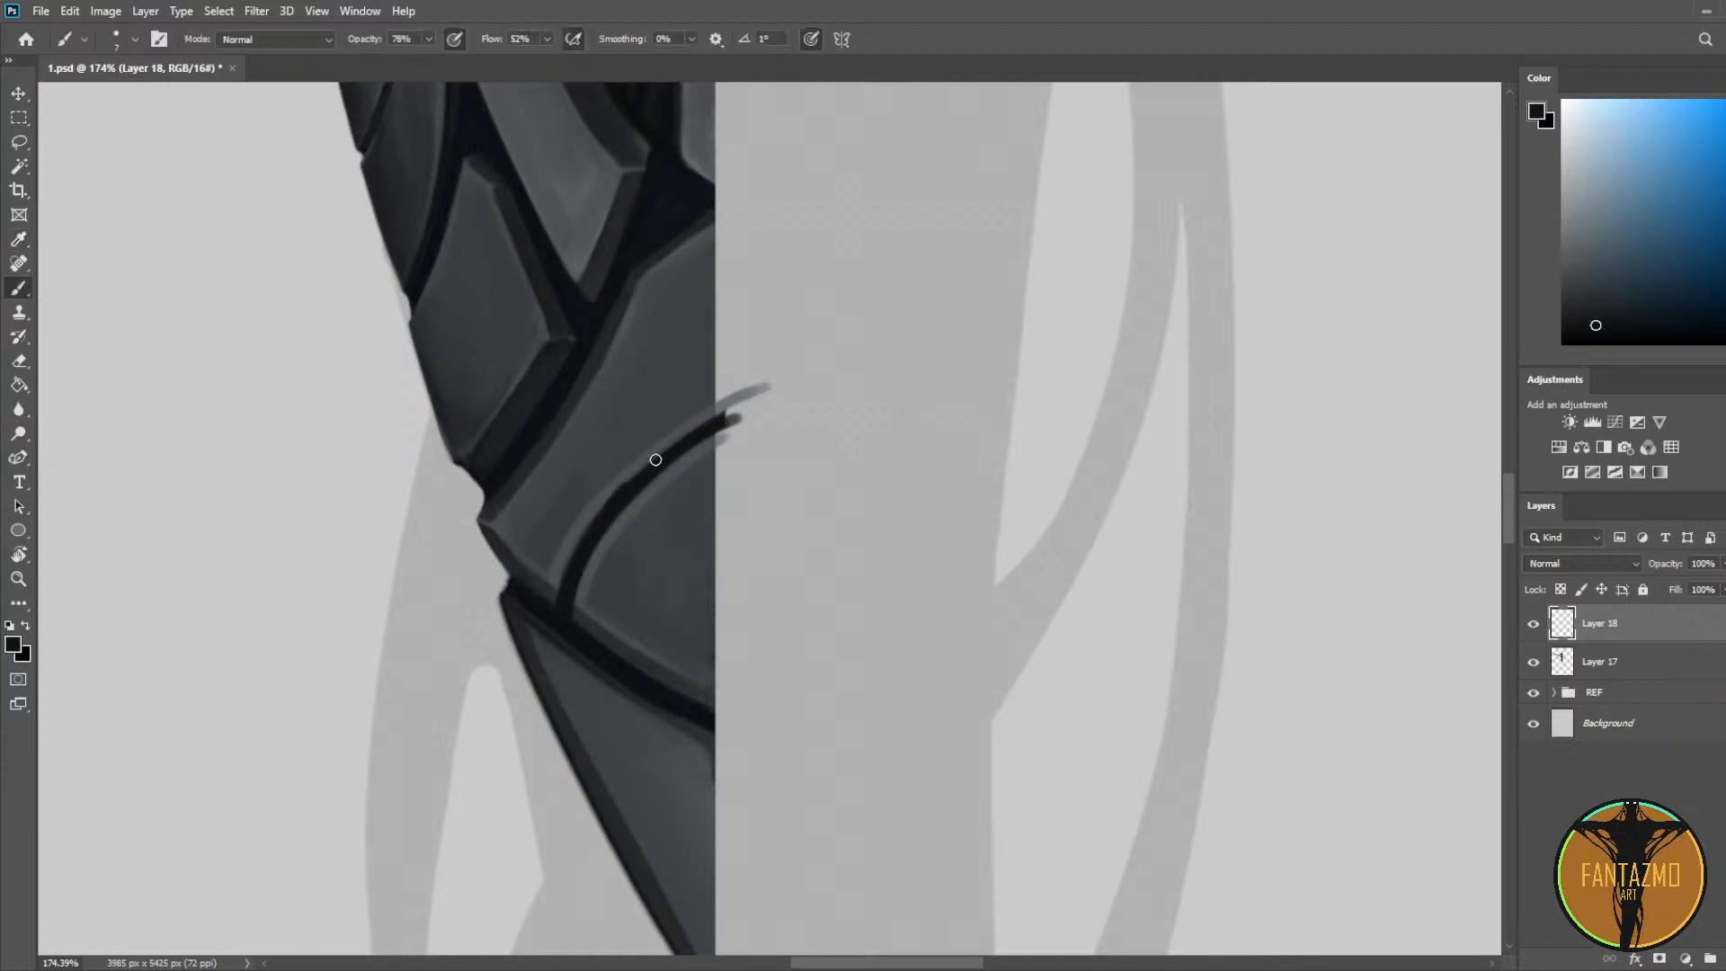
{"action": "left_click_drag", "start_coordinate": [629, 478], "coordinate": [740, 410]}
{"action": "left_click", "coordinate": [568, 526], "text": "alt"}
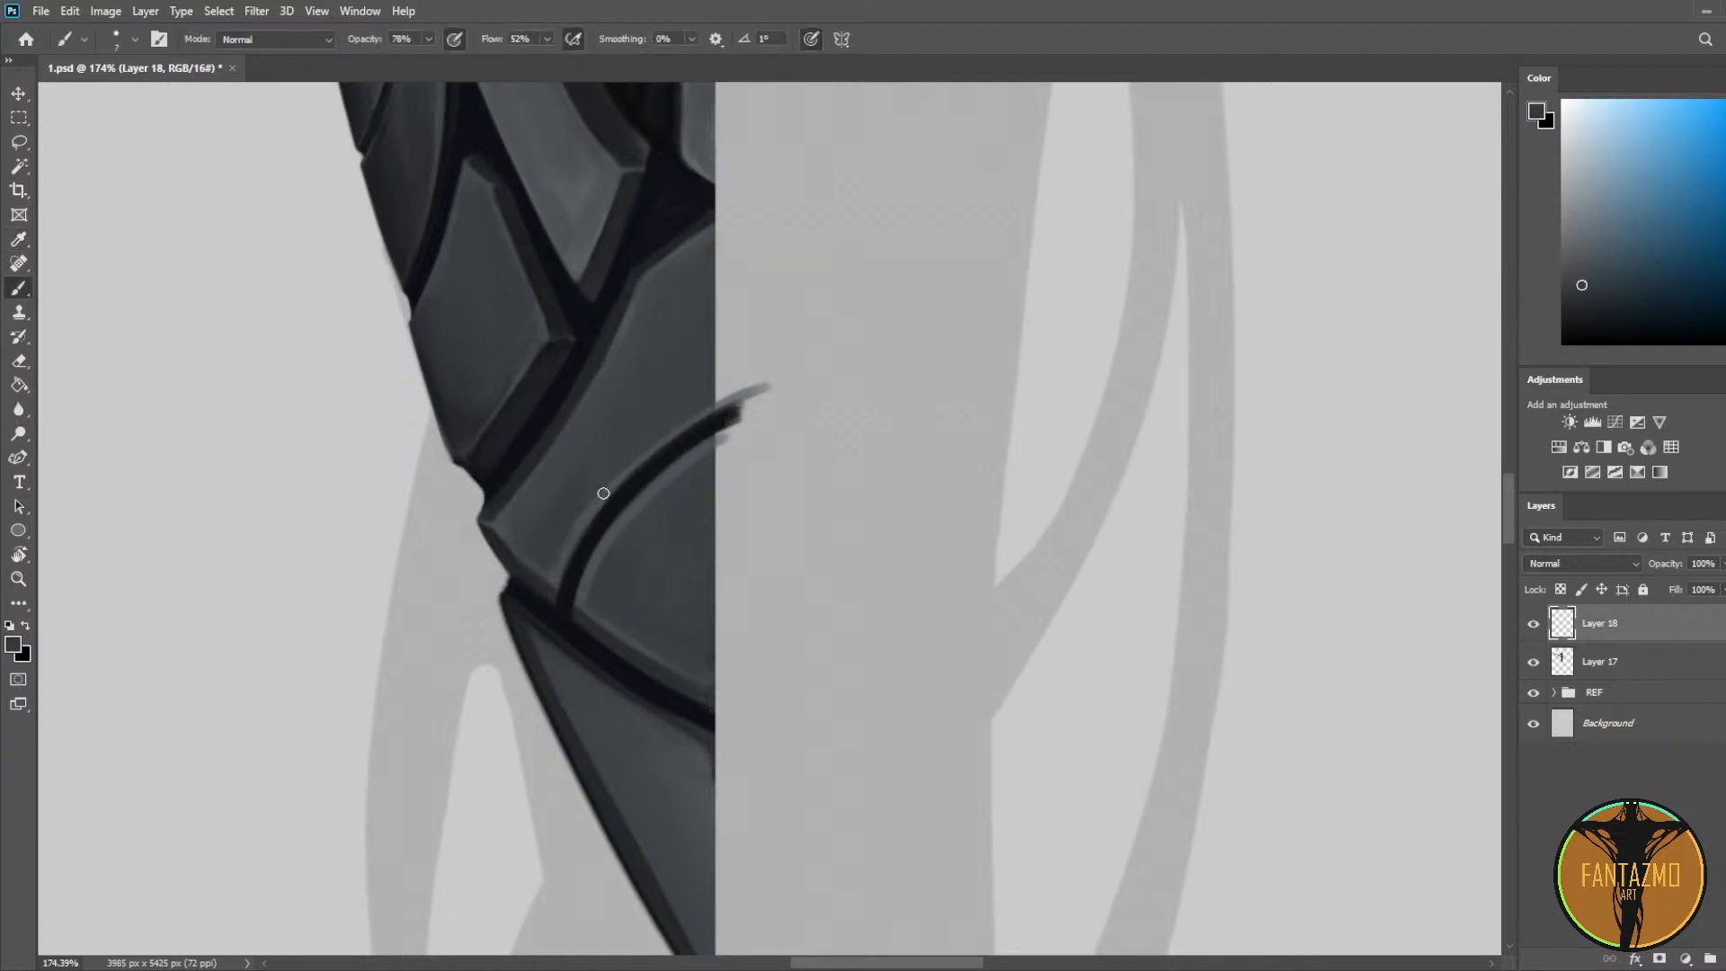
{"action": "left_click", "coordinate": [540, 481], "text": "alt"}
{"action": "left_click_drag", "start_coordinate": [583, 590], "coordinate": [733, 431]}
Step: Shade the inner wall of the curved groove with sampled dark grey to begin its bevel
{"action": "scroll", "coordinate": [739, 424], "scroll_direction": "down", "scroll_amount": 4}
{"action": "scroll", "coordinate": [662, 547], "scroll_direction": "up", "scroll_amount": 8}
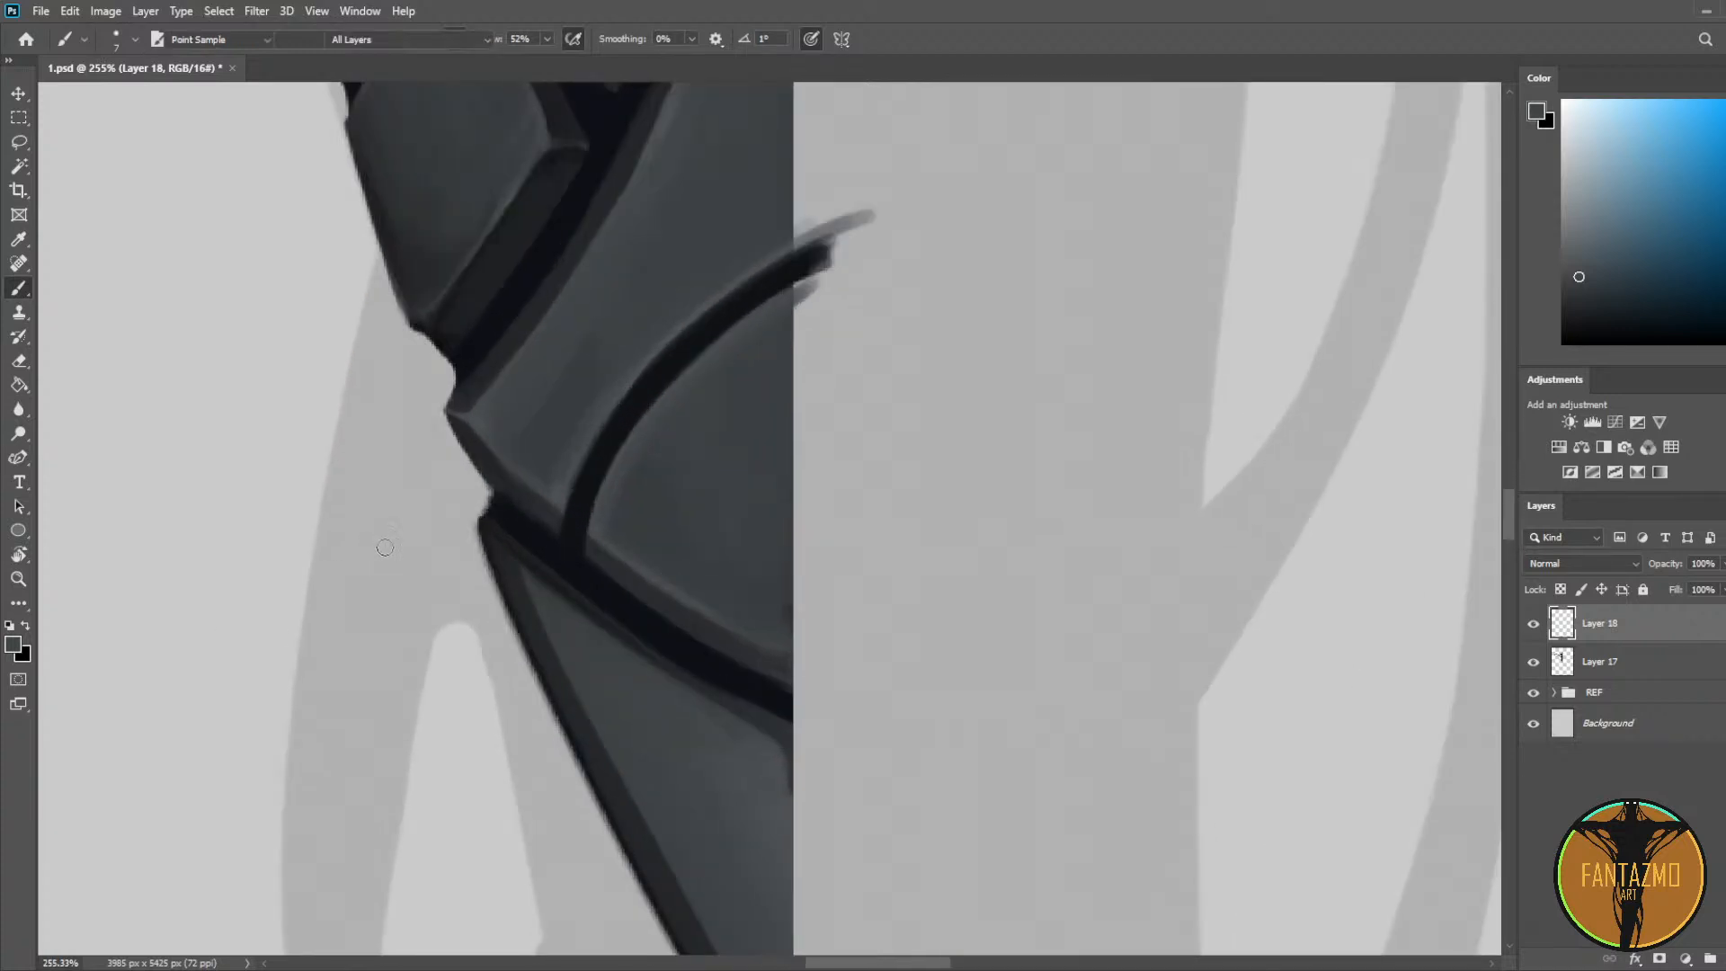
{"action": "left_click", "coordinate": [568, 550], "text": "alt"}
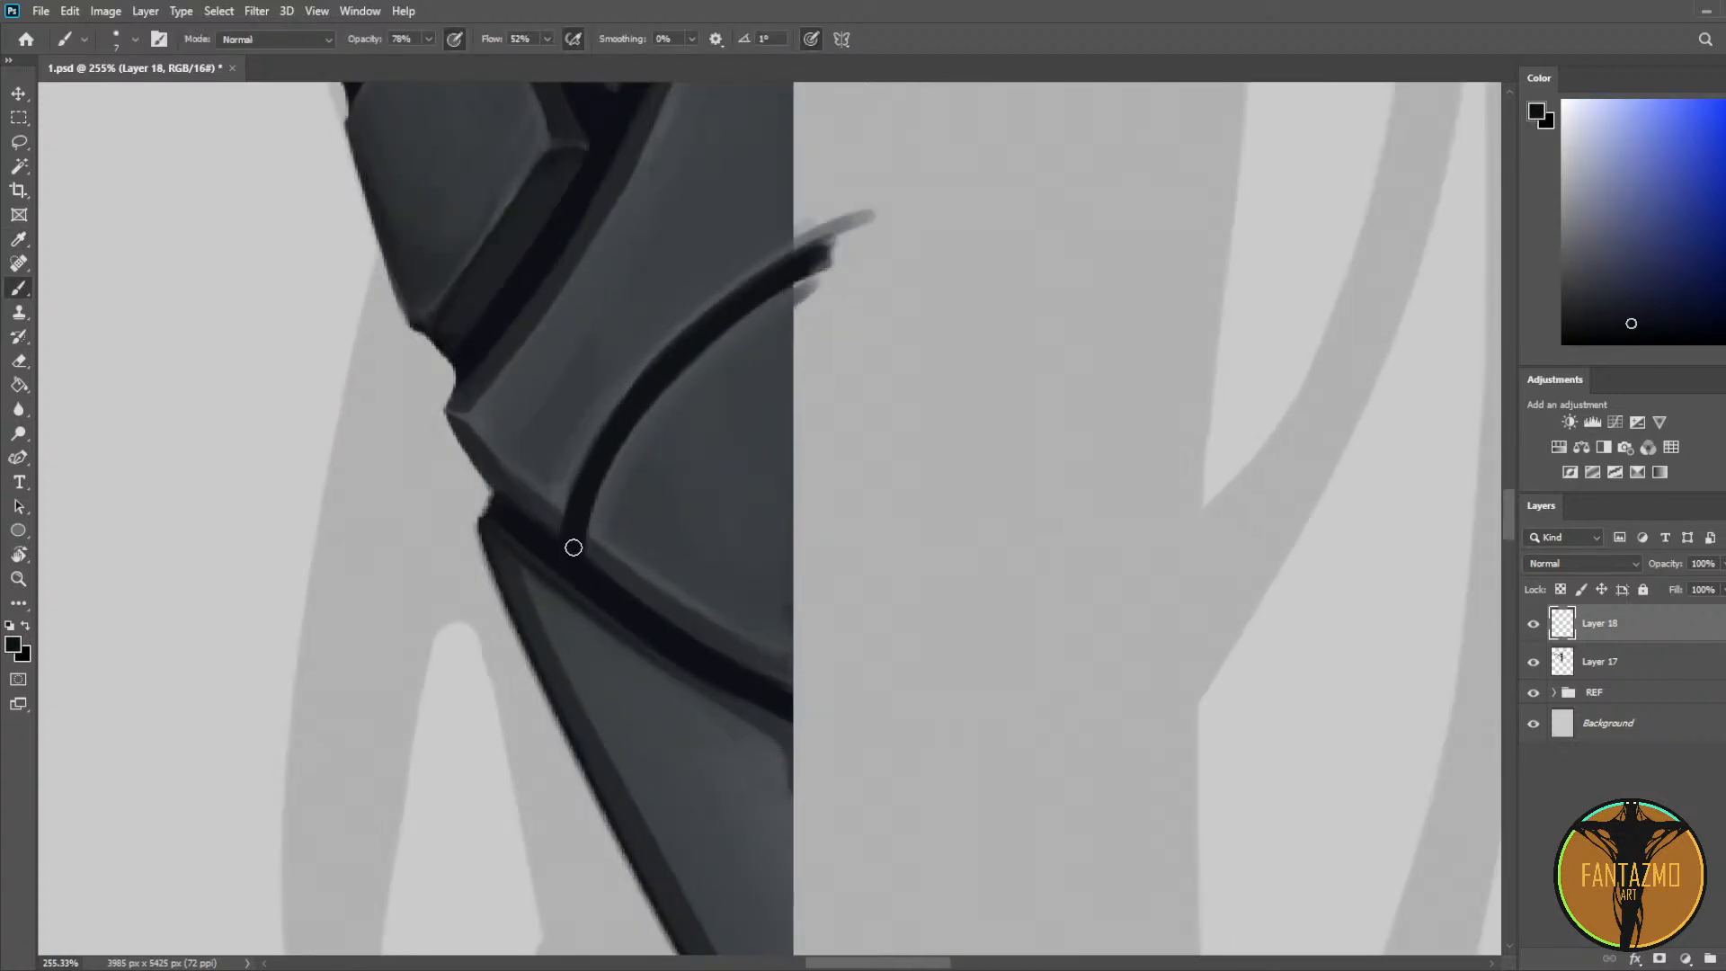
{"action": "left_click", "coordinate": [590, 492], "text": "alt"}
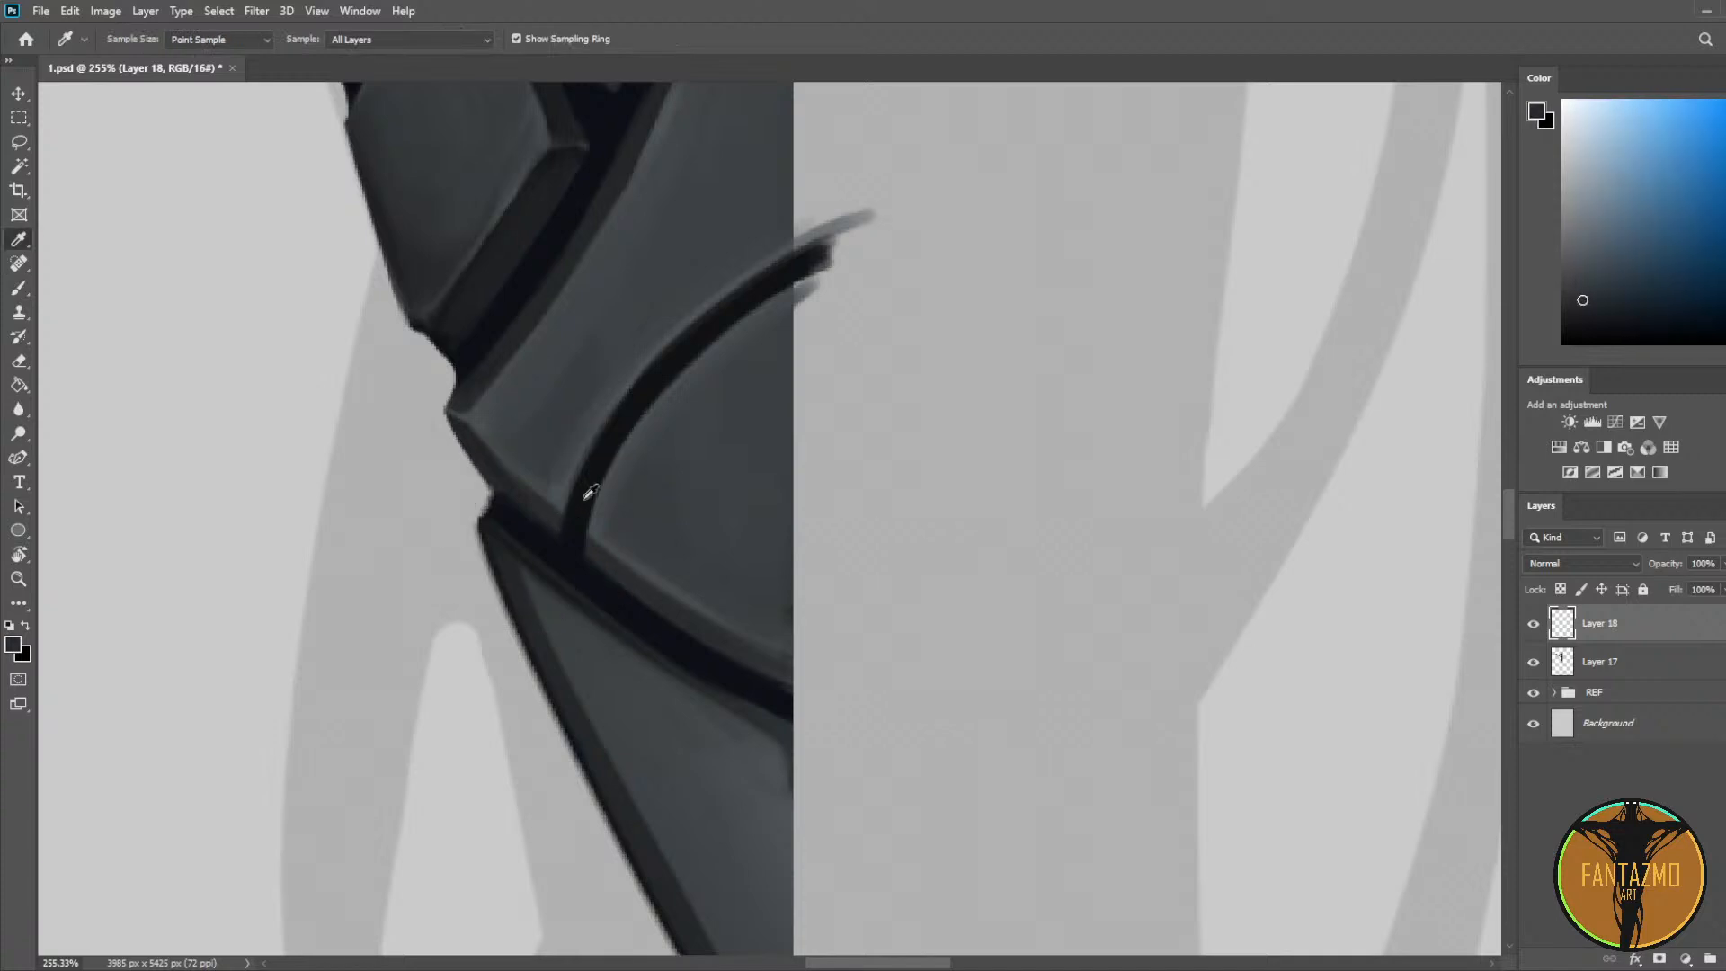
{"action": "left_click_drag", "start_coordinate": [590, 492], "coordinate": [717, 320]}
{"action": "left_click", "coordinate": [612, 446], "text": "alt"}
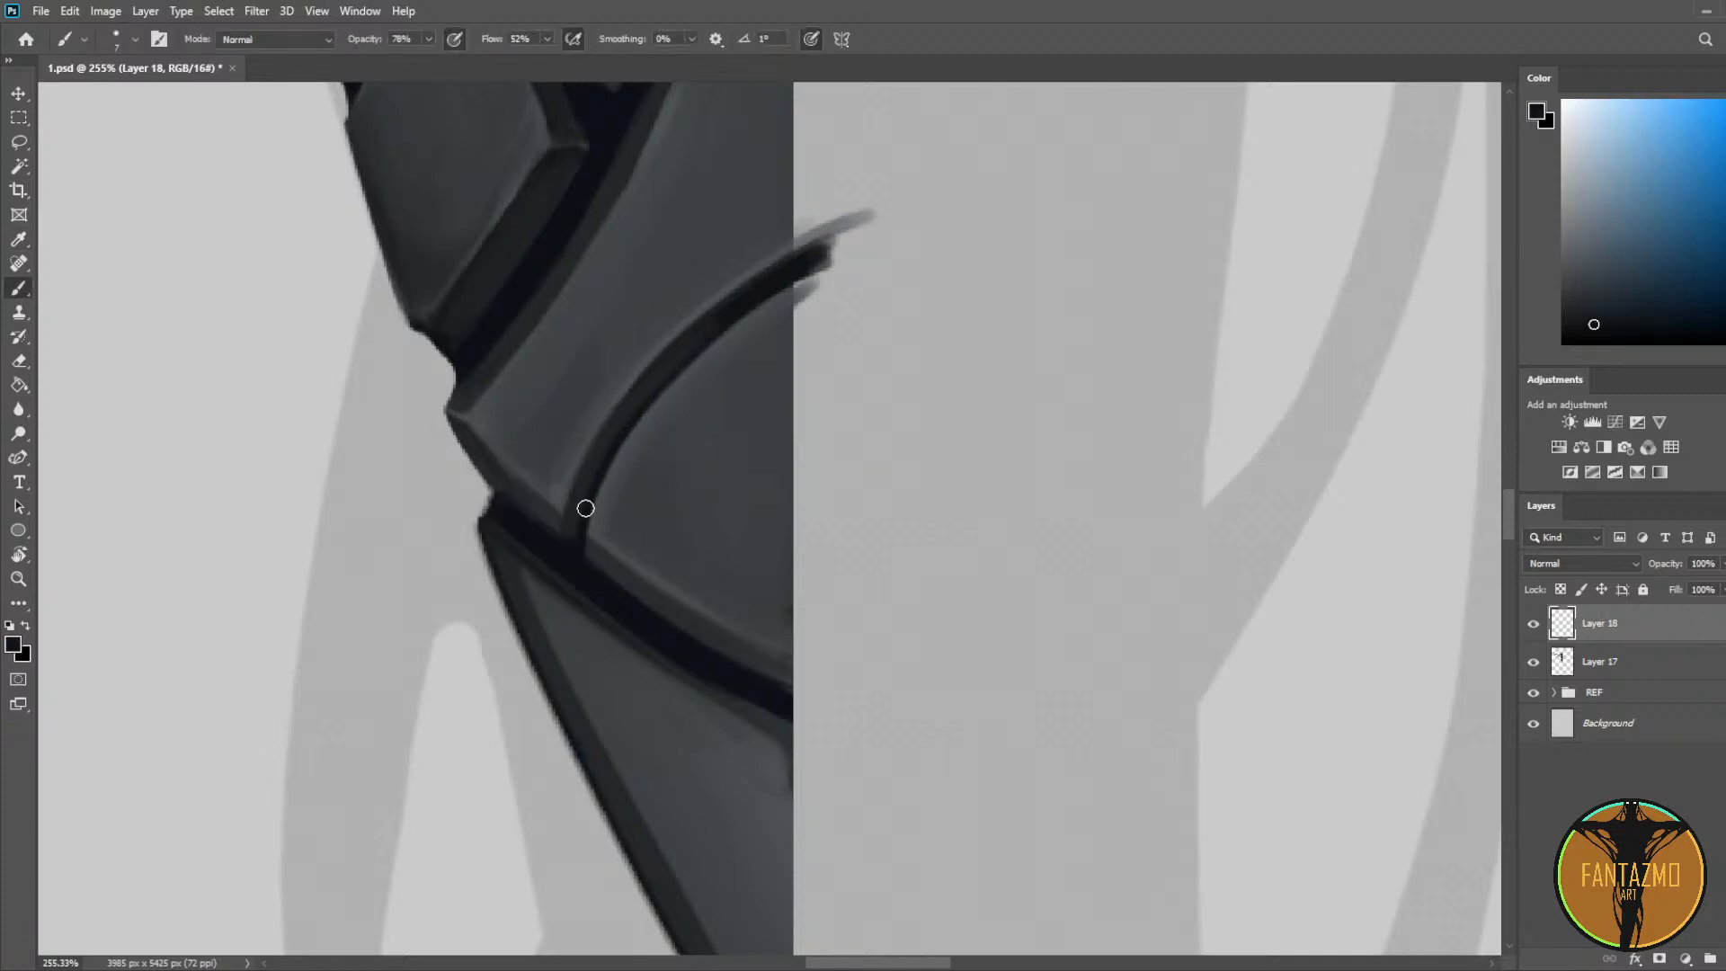
{"action": "left_click_drag", "start_coordinate": [581, 501], "coordinate": [789, 290]}
{"action": "key", "text": "ctrl+z"}
{"action": "mouse_move", "coordinate": [574, 517]}
{"action": "left_mouse_down"}
{"action": "mouse_move", "coordinate": [755, 305]}
{"action": "mouse_move", "coordinate": [848, 238]}
{"action": "left_mouse_up"}
{"action": "left_click", "coordinate": [616, 421], "text": "alt"}
{"action": "key", "text": "ctrl+z"}
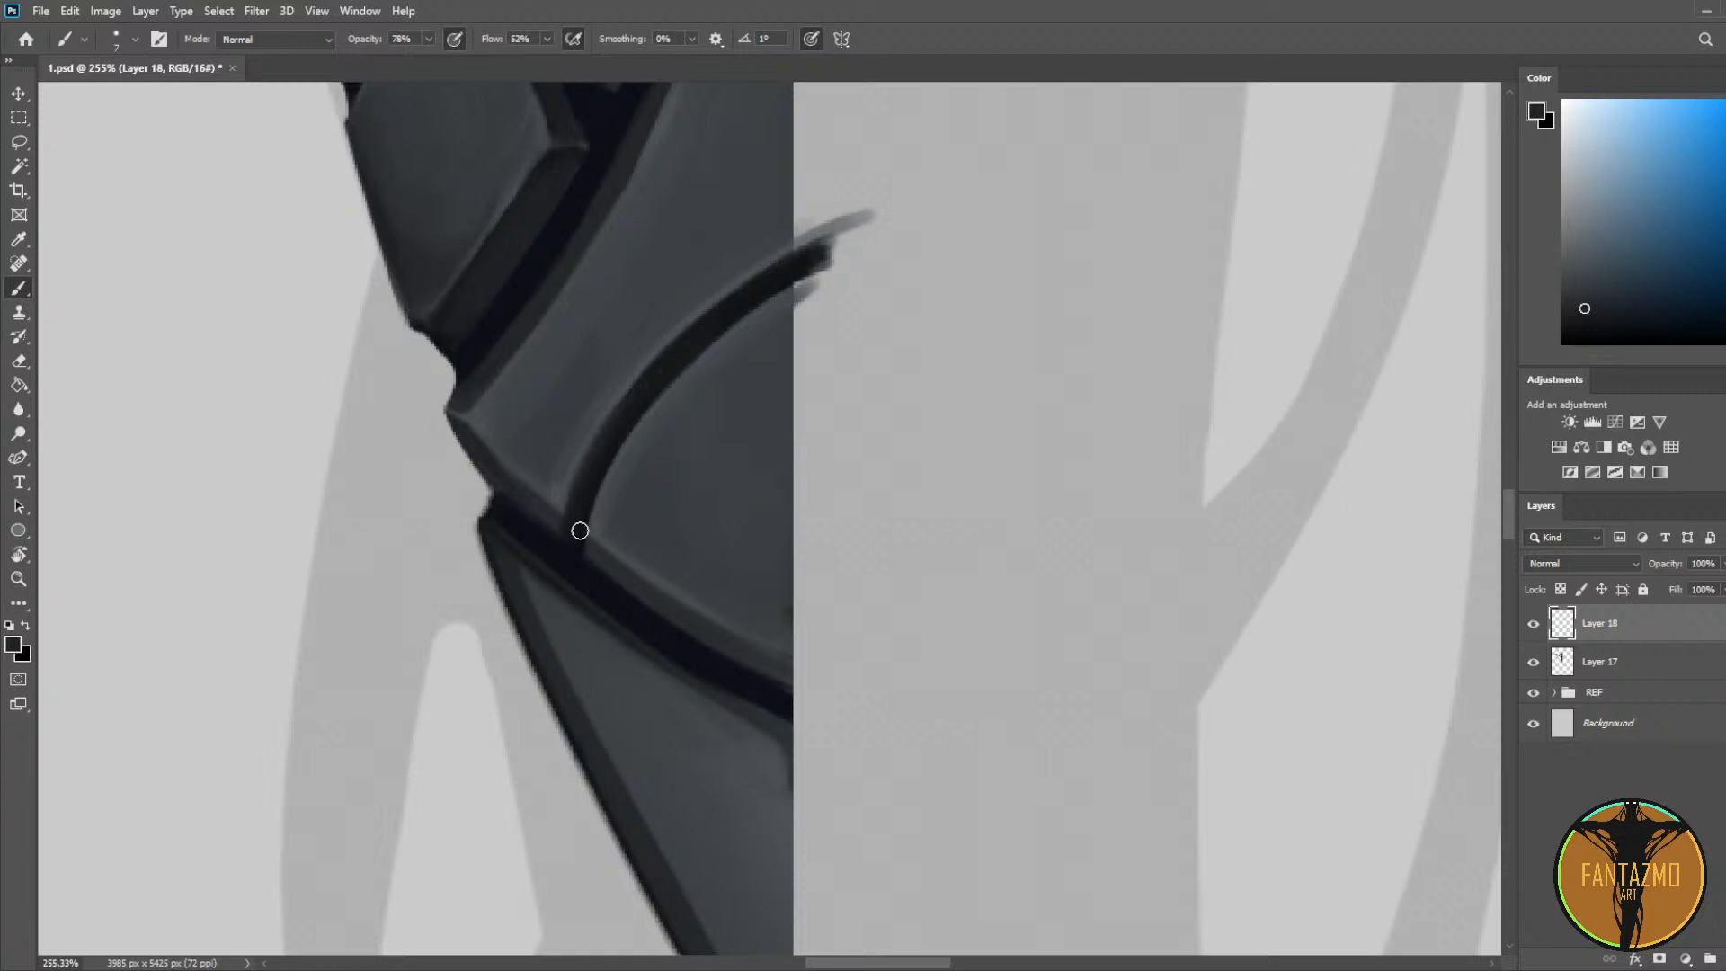
Step: Rework the groove's bevel from the lower gap out past the centre edge with sampled dark grey and near-black
{"action": "left_click_drag", "start_coordinate": [580, 530], "coordinate": [825, 258]}
{"action": "key", "text": "ctrl+z"}
{"action": "left_click_drag", "start_coordinate": [574, 546], "coordinate": [802, 268]}
{"action": "key", "text": "ctrl+z"}
{"action": "left_click_drag", "start_coordinate": [581, 524], "coordinate": [903, 211]}
{"action": "left_click_drag", "start_coordinate": [813, 262], "coordinate": [824, 339]}
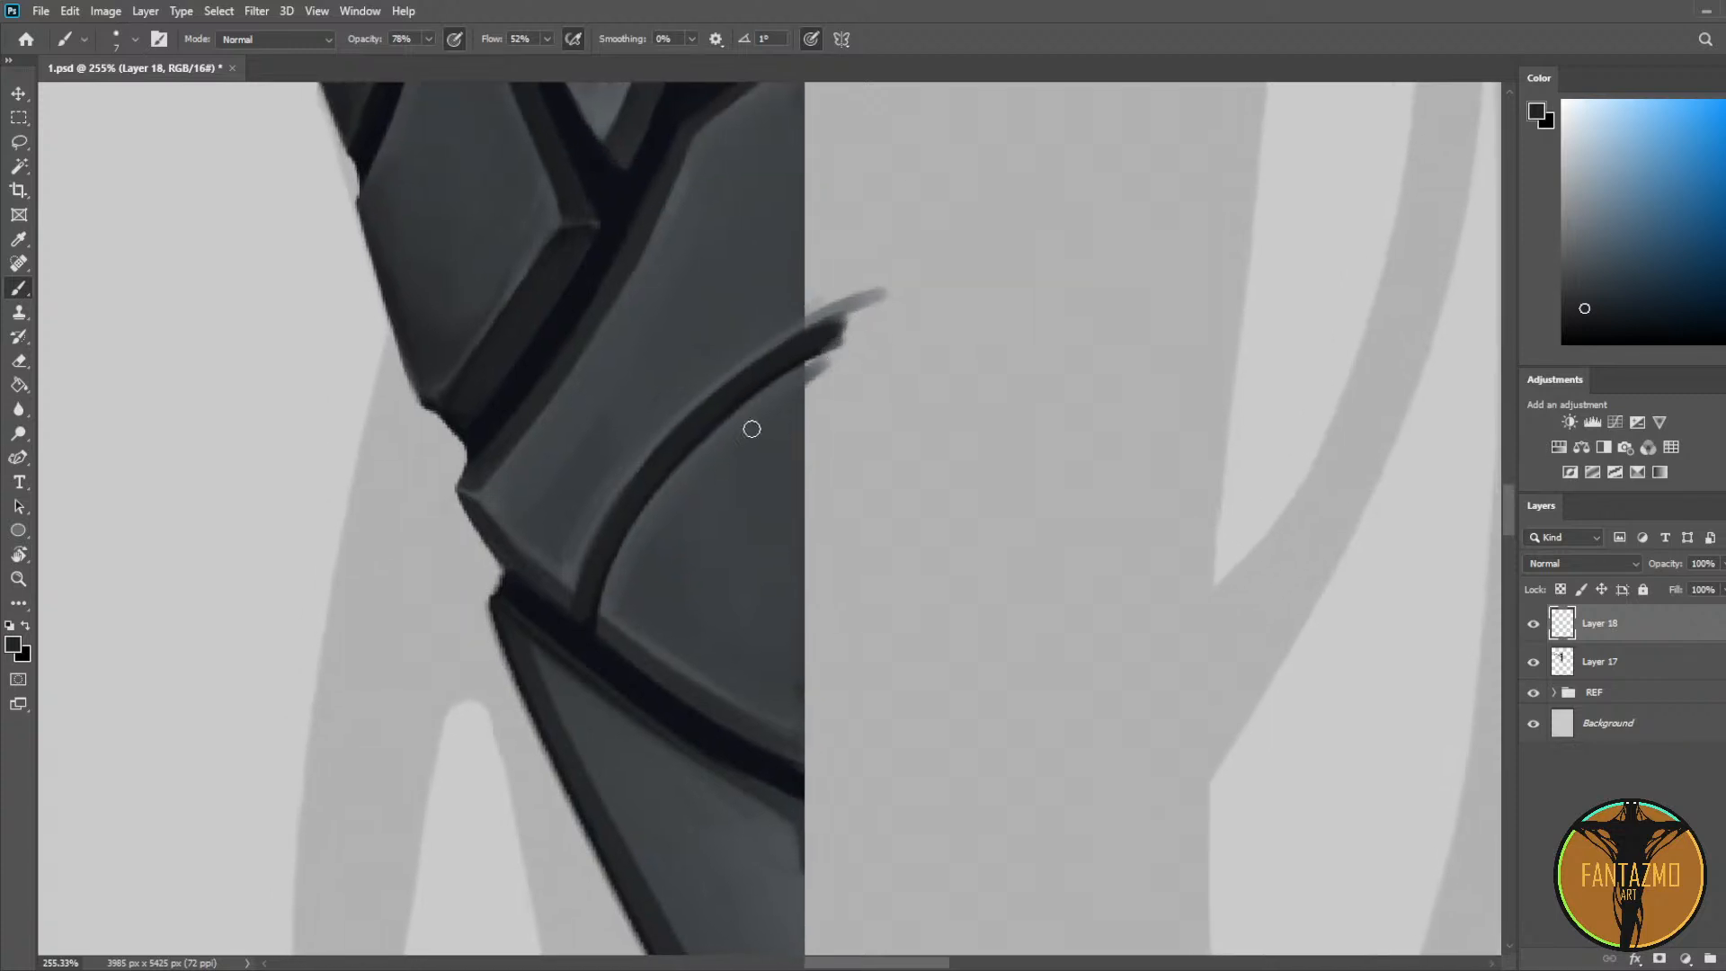
{"action": "key", "text": "ctrl+z"}
{"action": "left_click", "coordinate": [589, 602], "text": "alt"}
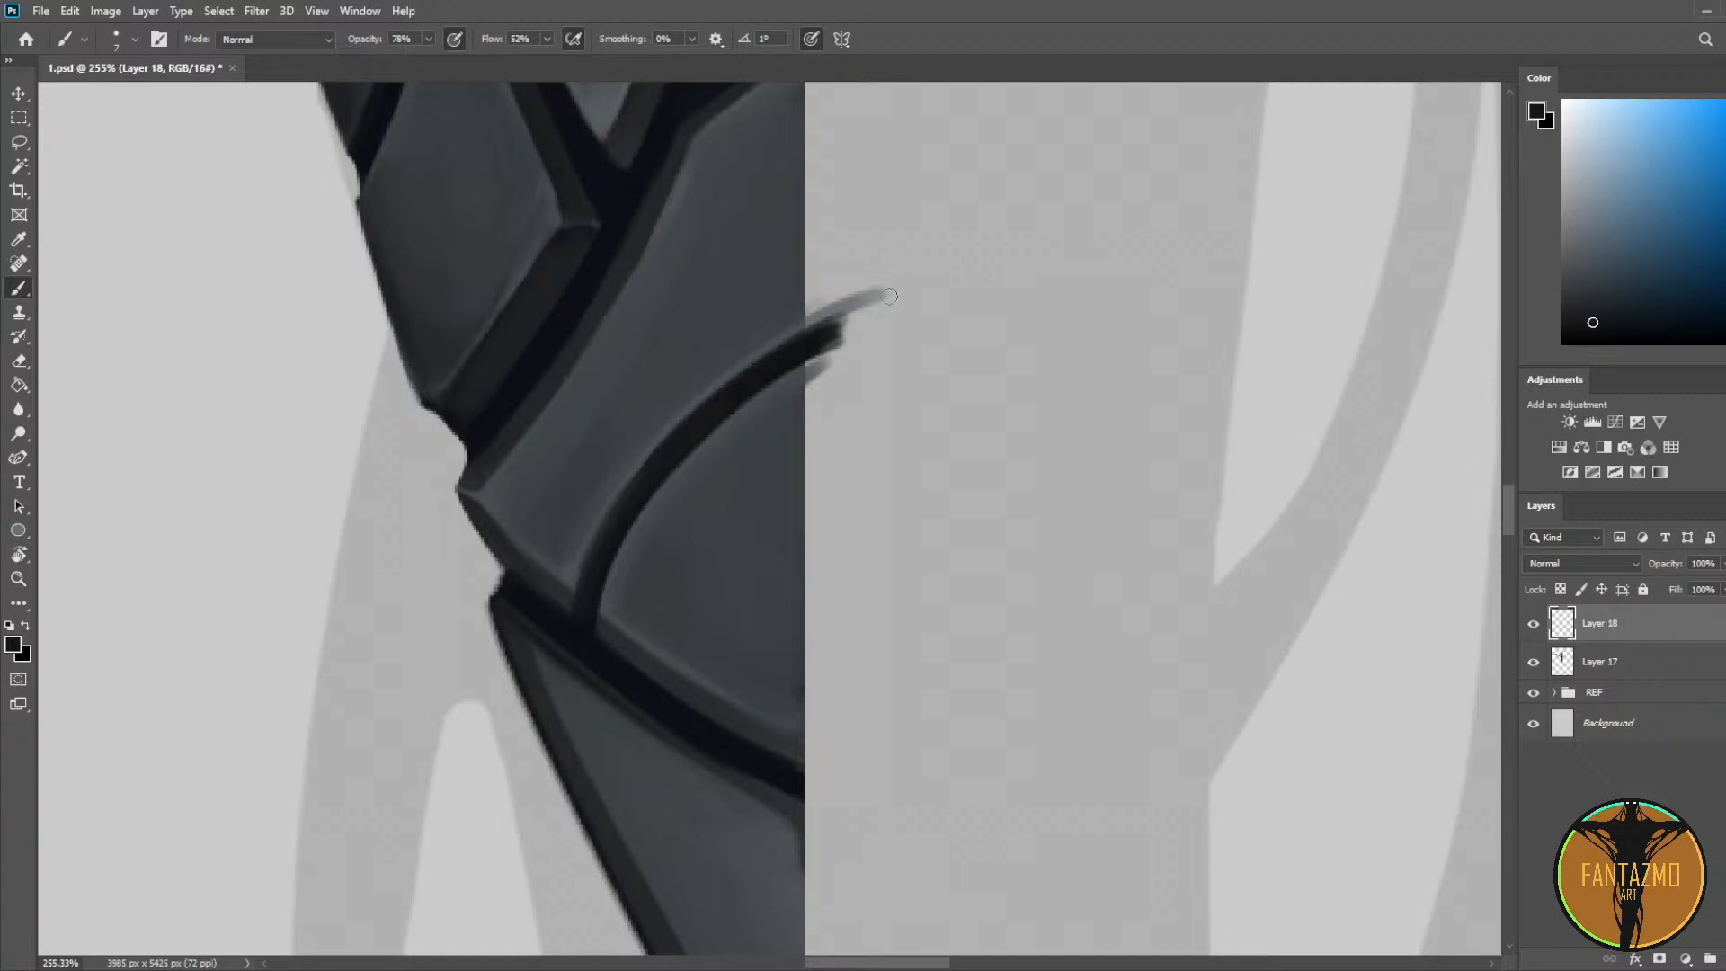
{"action": "left_click", "coordinate": [636, 482], "text": "alt"}
{"action": "mouse_move", "coordinate": [616, 524]}
{"action": "left_mouse_down"}
{"action": "mouse_move", "coordinate": [665, 449]}
{"action": "mouse_move", "coordinate": [909, 270]}
{"action": "left_mouse_up"}
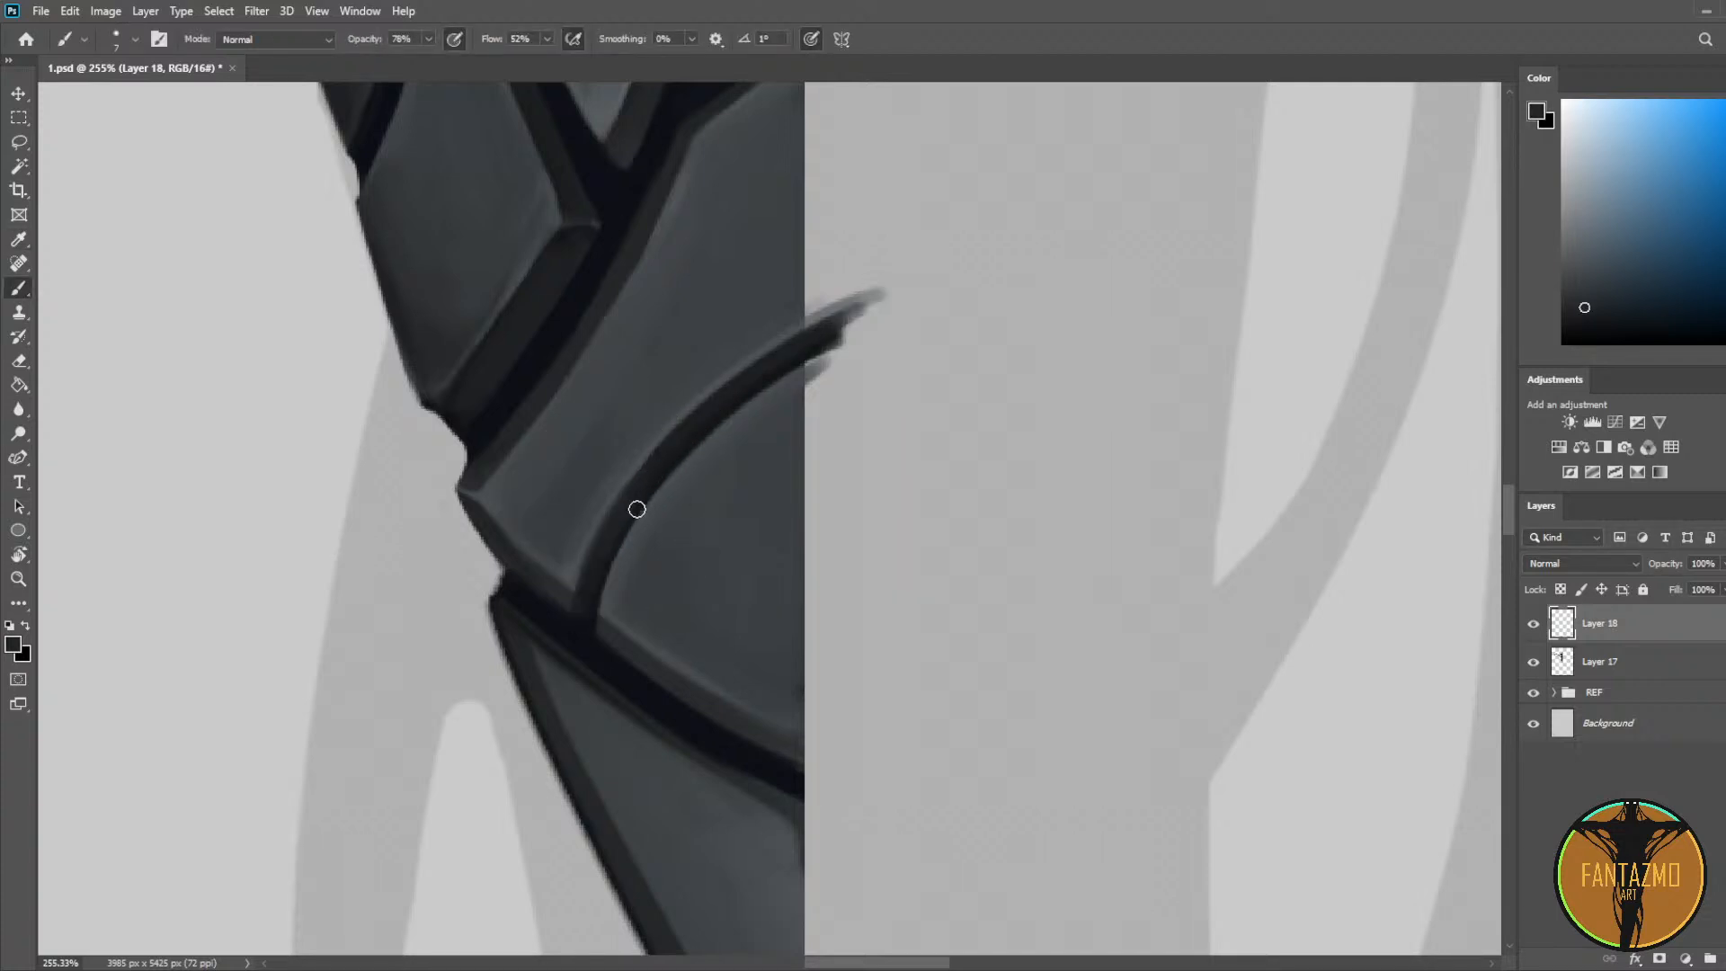
Step: Highlight the lower edge of the plate section above the groove and shape its corner at the groove with sampled greys
{"action": "left_click", "coordinate": [593, 593], "text": "alt"}
{"action": "left_click_drag", "start_coordinate": [481, 508], "coordinate": [561, 591]}
{"action": "left_click", "coordinate": [485, 508], "text": "alt"}
{"action": "left_click", "coordinate": [518, 548], "text": "alt"}
{"action": "left_click", "coordinate": [574, 594], "text": "alt"}
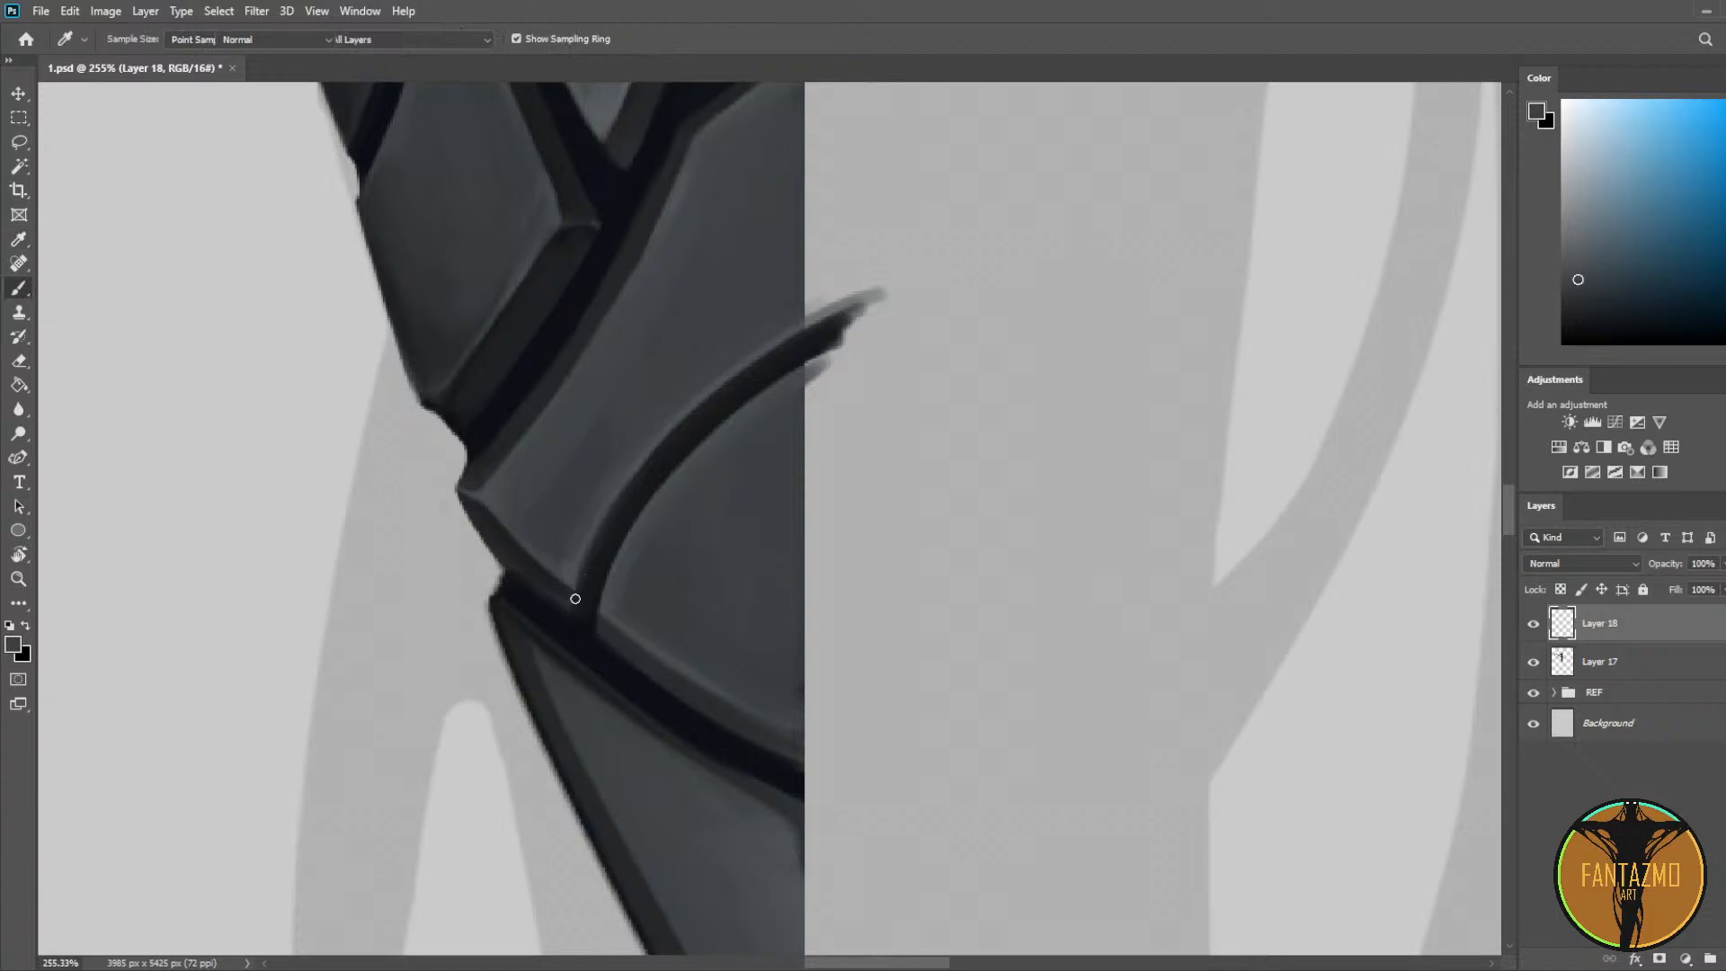
{"action": "left_click_drag", "start_coordinate": [574, 593], "coordinate": [581, 612]}
{"action": "left_click", "coordinate": [570, 593], "text": "alt"}
{"action": "left_click", "coordinate": [551, 581], "text": "alt"}
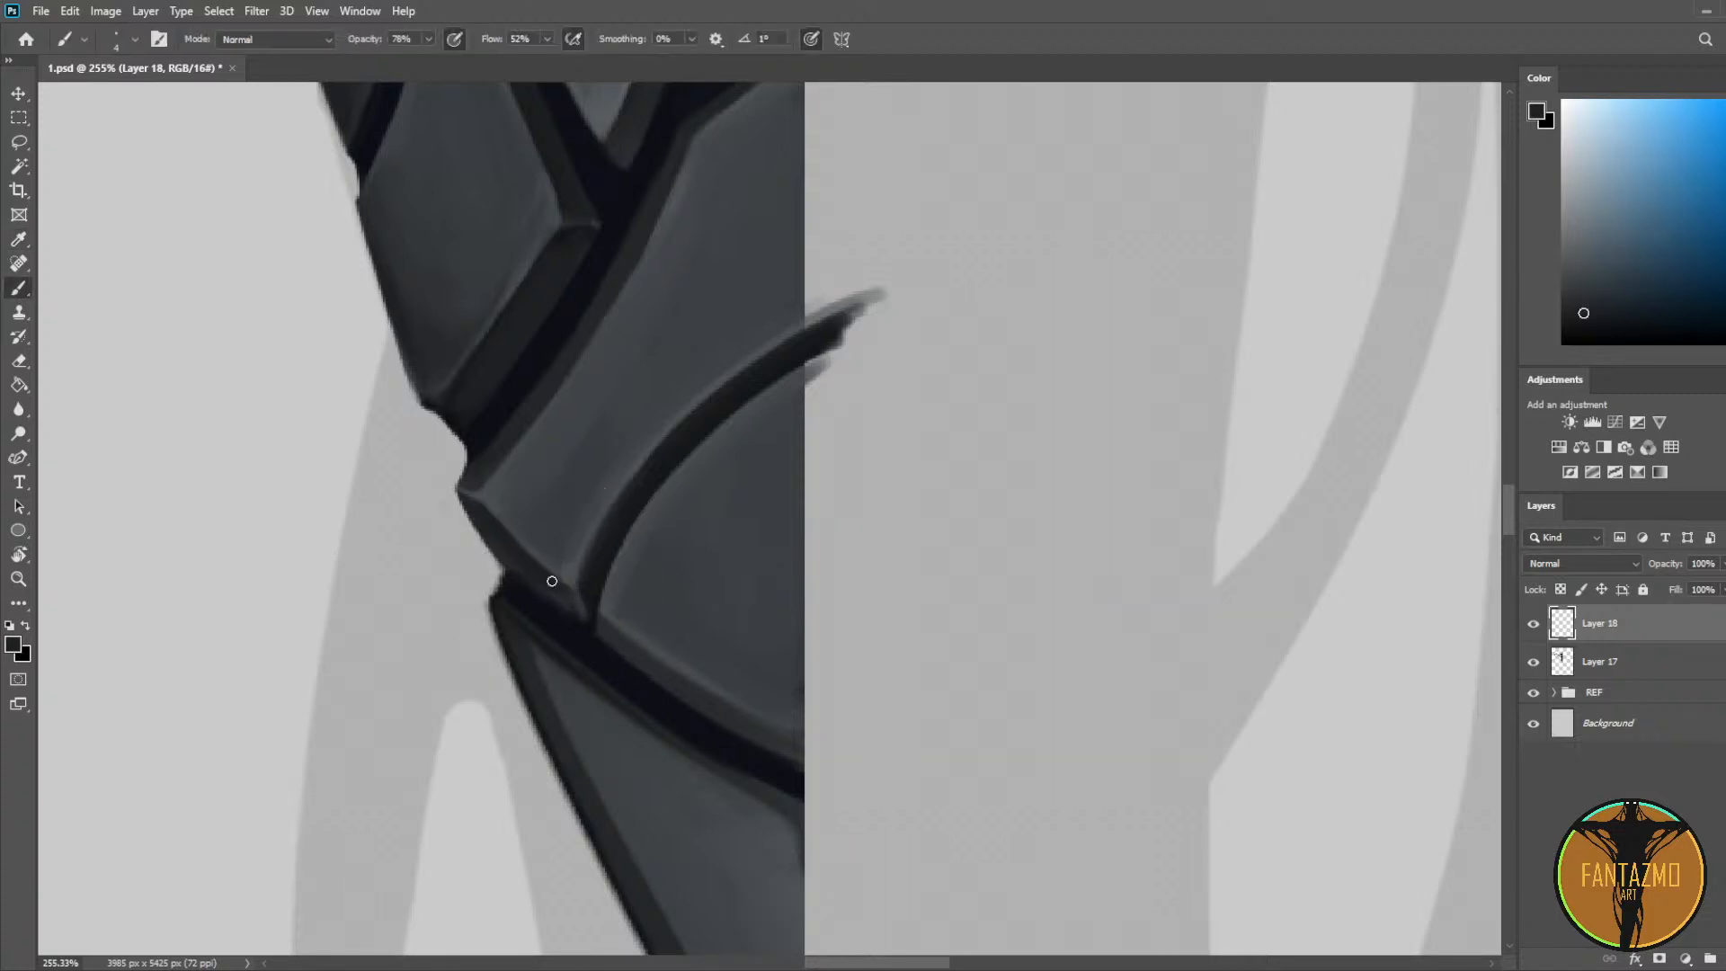
Step: Extend the dark bevel beneath that corner where the groove meets the lower gap using sampled greys, and save the document
{"action": "left_click", "coordinate": [501, 541], "text": "alt"}
{"action": "left_click_drag", "start_coordinate": [535, 585], "coordinate": [570, 606]}
{"action": "left_click", "coordinate": [567, 578], "text": "alt"}
{"action": "left_click", "coordinate": [583, 583], "text": "alt"}
{"action": "scroll", "coordinate": [542, 414], "scroll_direction": "down", "scroll_amount": 3}
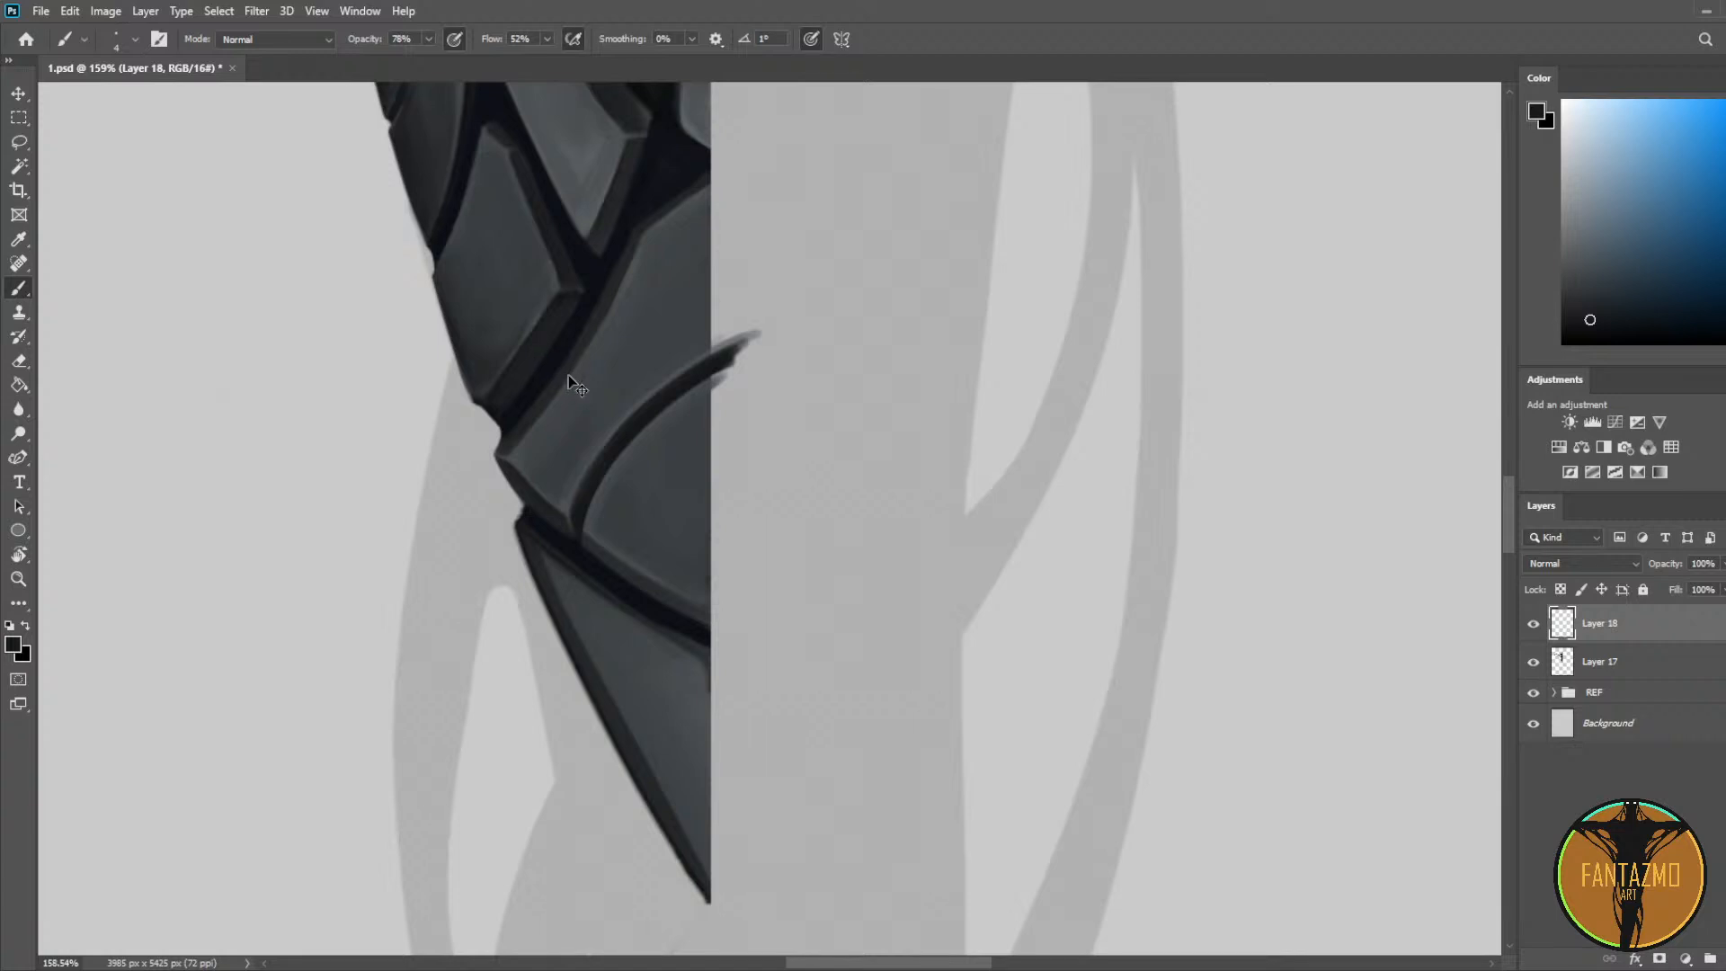
{"action": "key", "text": "ctrl+s"}
Step: Mirror the canvas horizontally and shape the bevelled corner of the plate section below the groove with sampled grey and near-black
{"action": "key", "text": "ctrl+shift+h"}
{"action": "scroll", "coordinate": [719, 470], "scroll_direction": "up", "scroll_amount": 4}
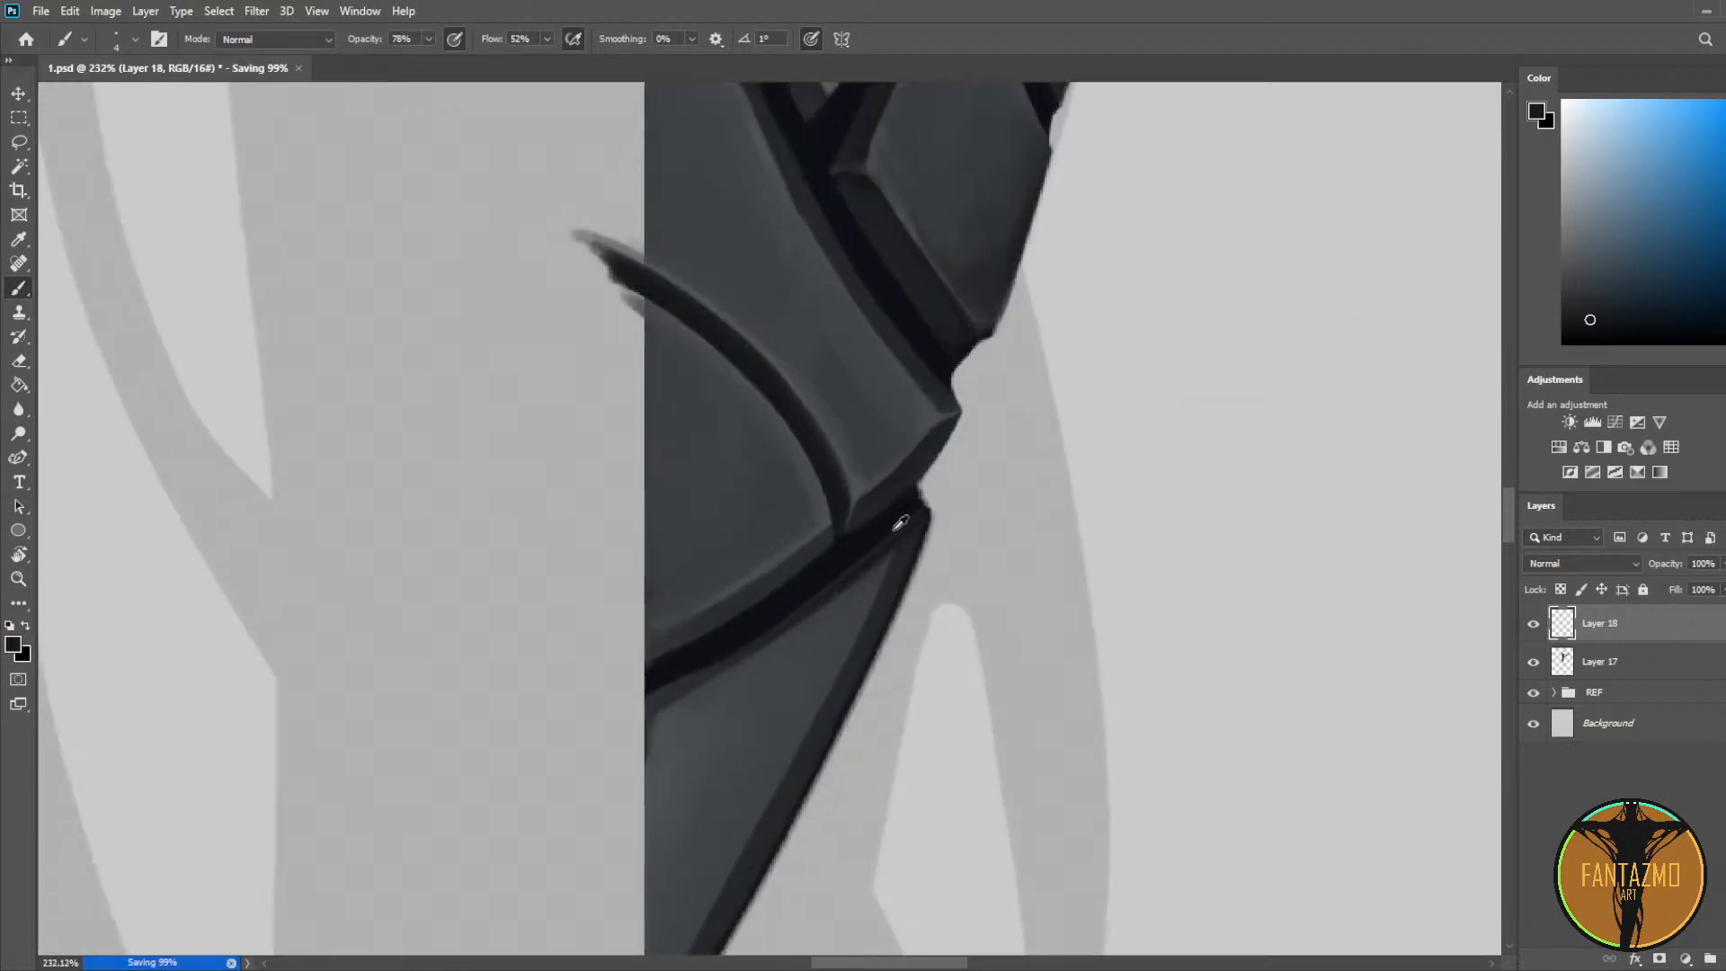
{"action": "left_click", "coordinate": [824, 459], "text": "alt"}
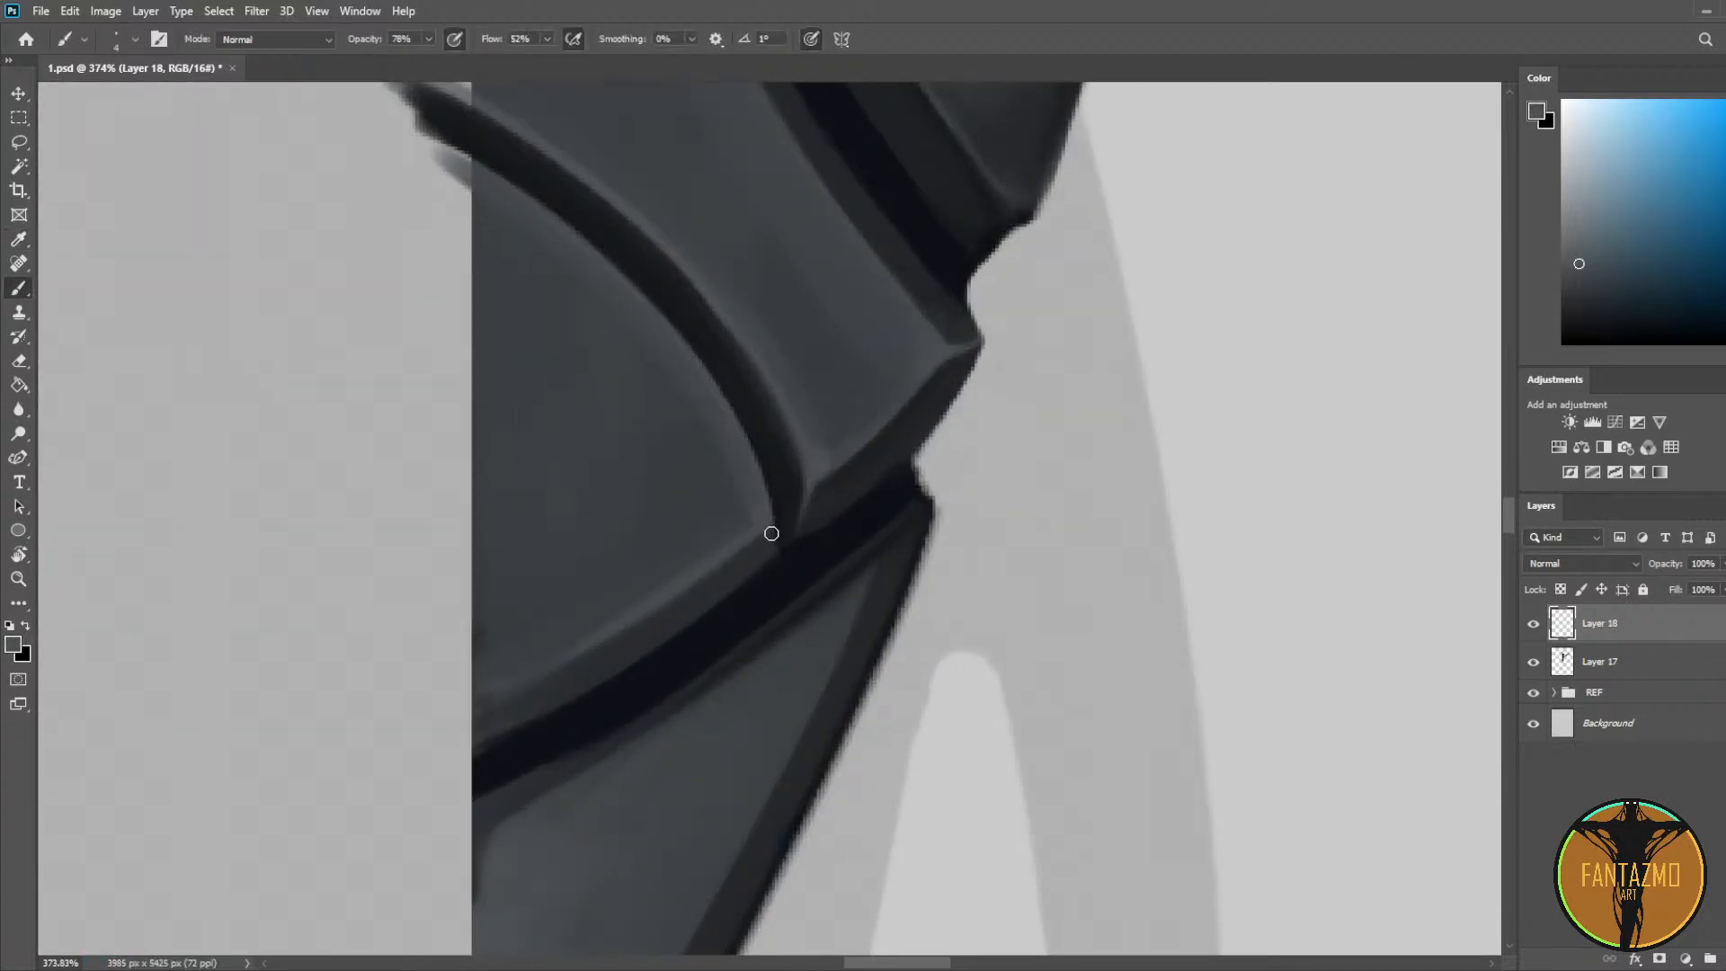
{"action": "mouse_move", "coordinate": [766, 536]}
{"action": "left_mouse_down"}
{"action": "mouse_move", "coordinate": [782, 504]}
{"action": "mouse_move", "coordinate": [764, 561]}
{"action": "left_mouse_up"}
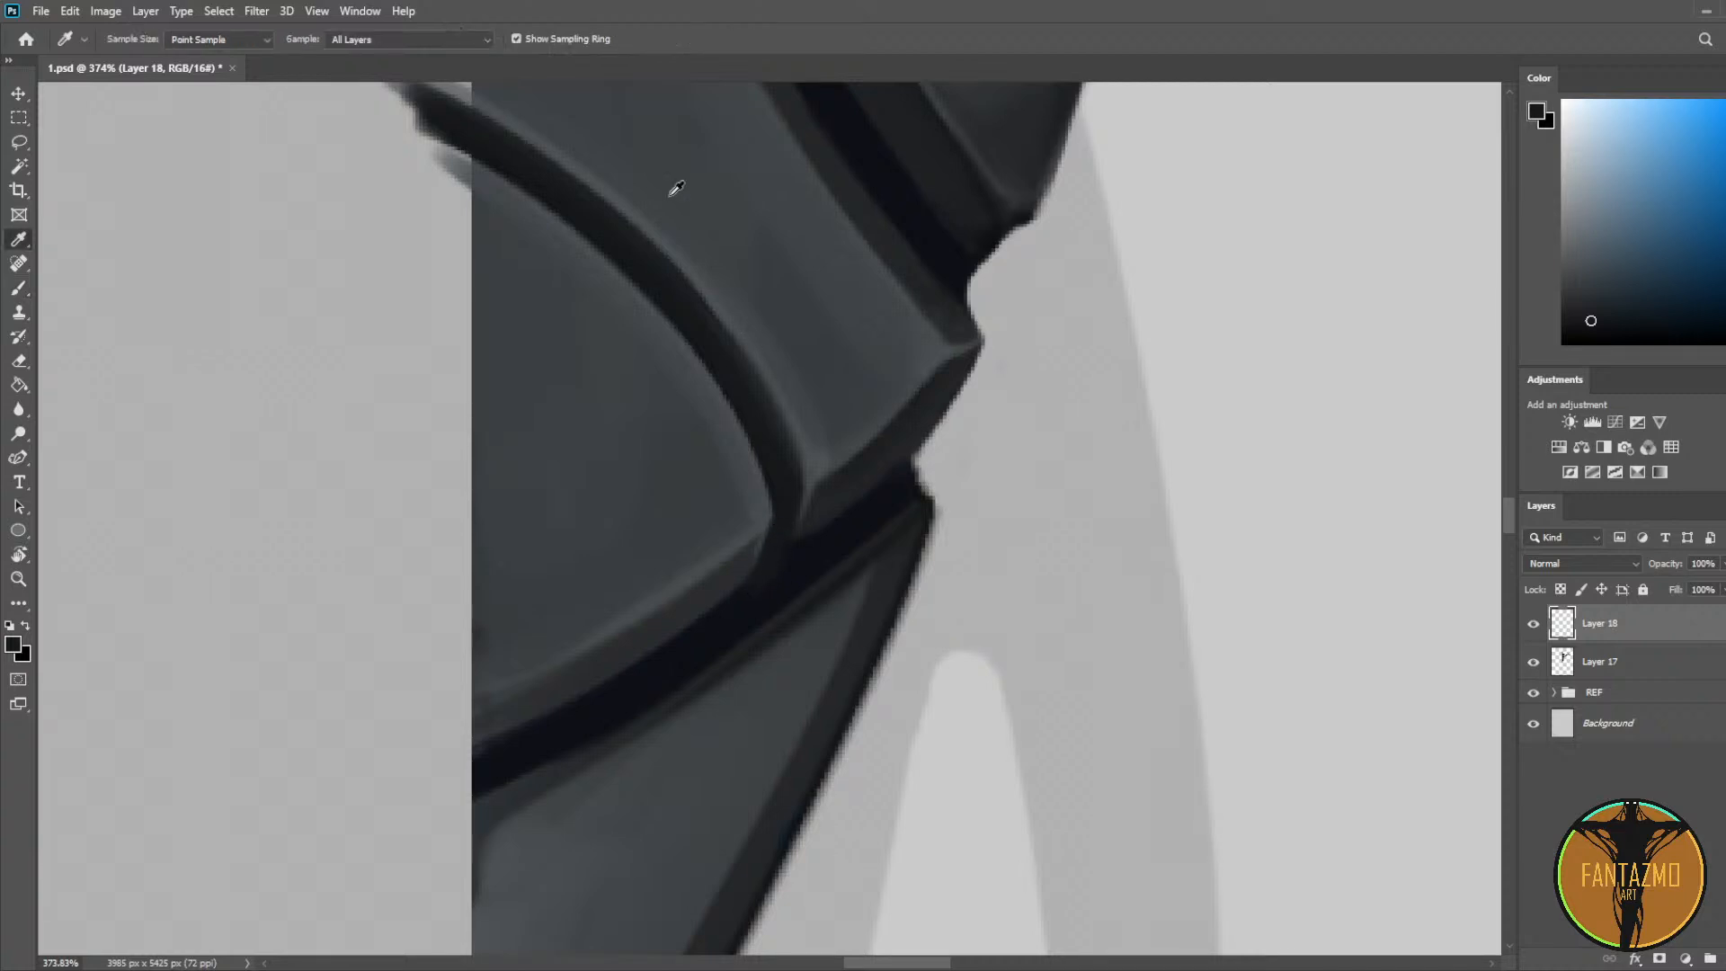
{"action": "left_click", "coordinate": [639, 262], "text": "alt"}
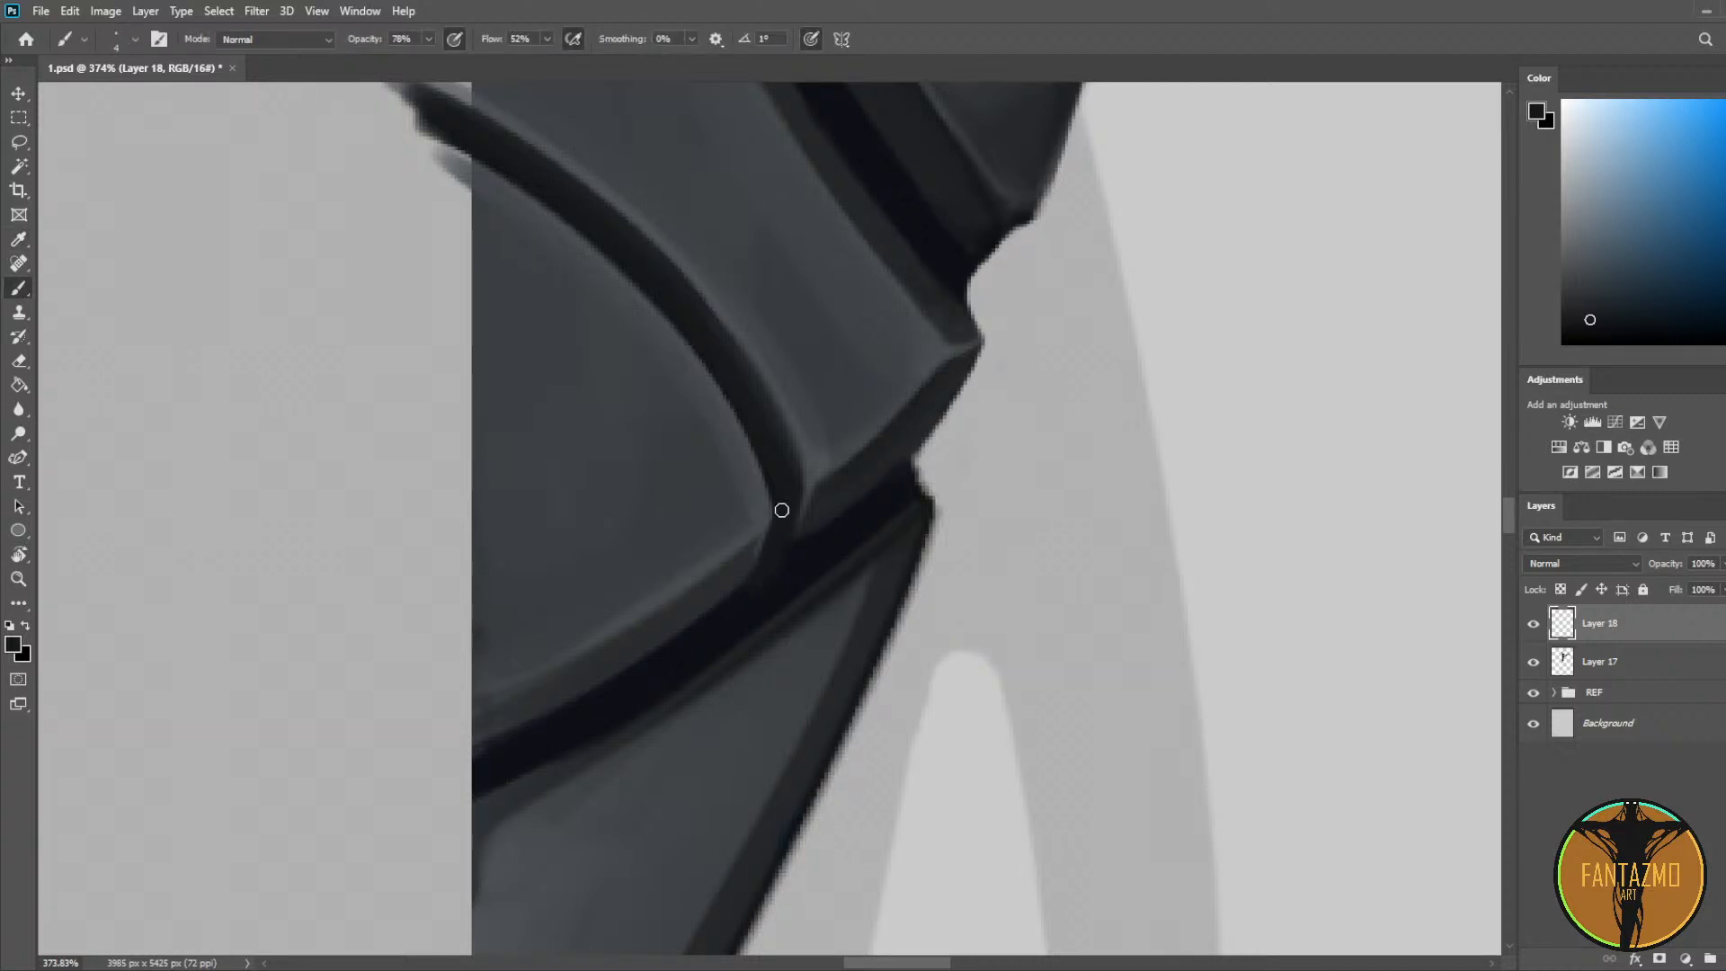
{"action": "left_click_drag", "start_coordinate": [803, 466], "coordinate": [746, 663]}
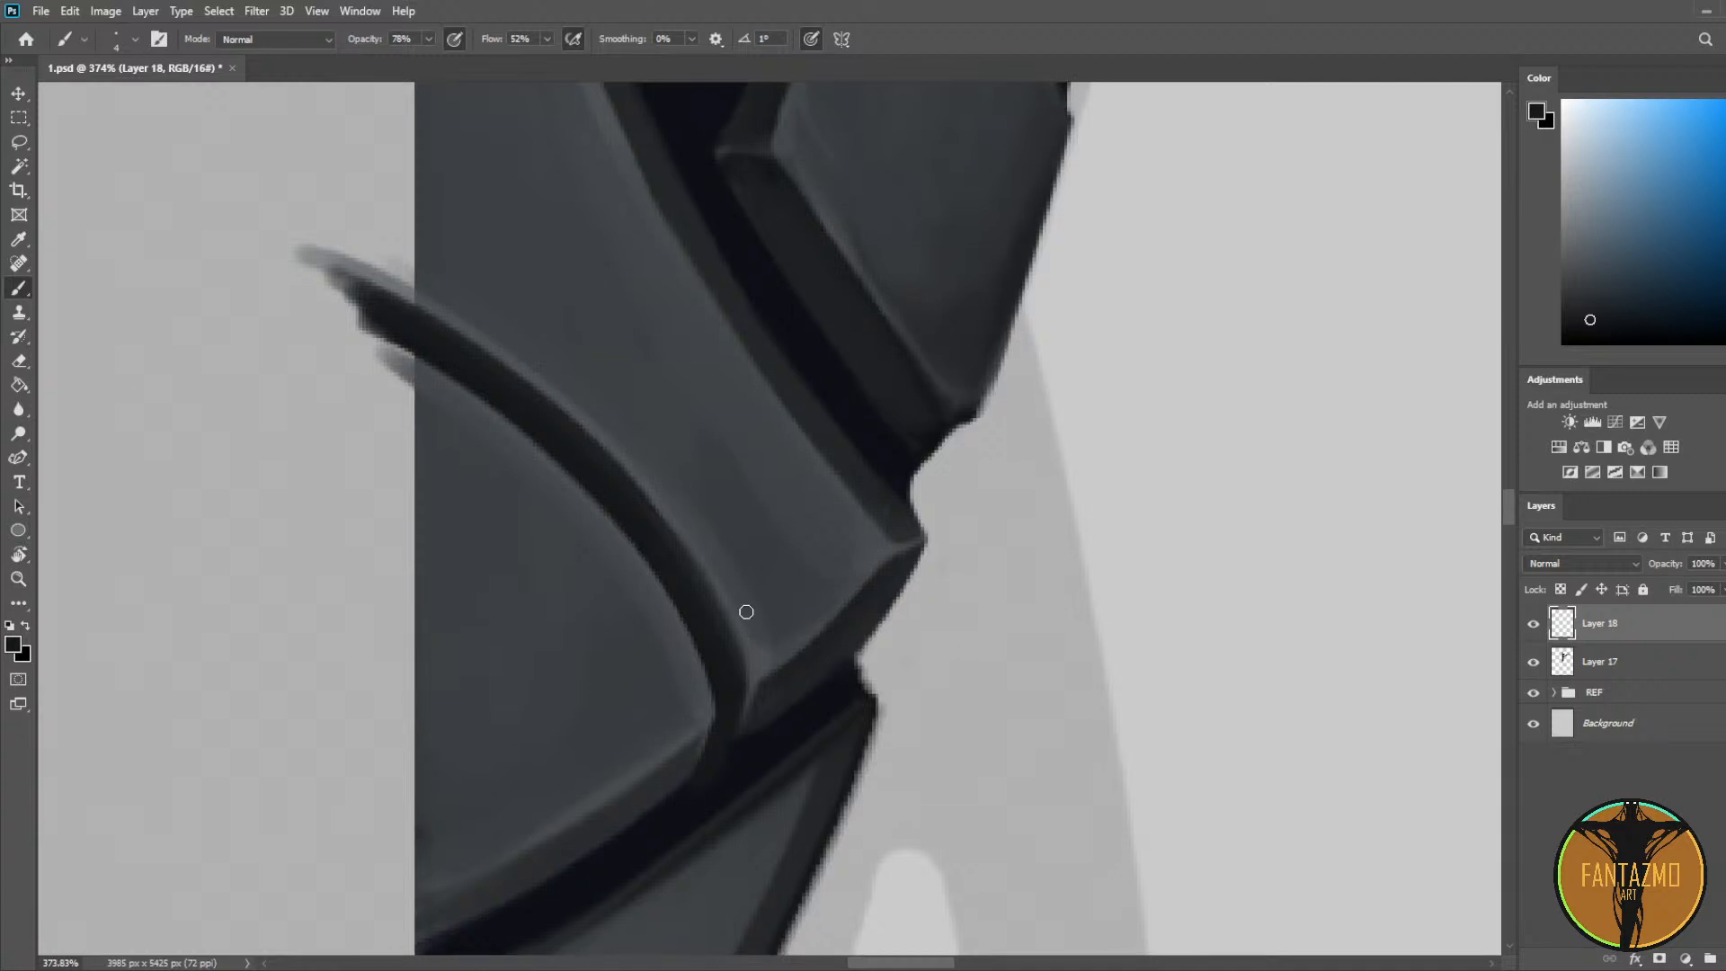
Step: Flip the canvas back to its original orientation and save the document
{"action": "scroll", "coordinate": [708, 503], "scroll_direction": "down", "scroll_amount": 14}
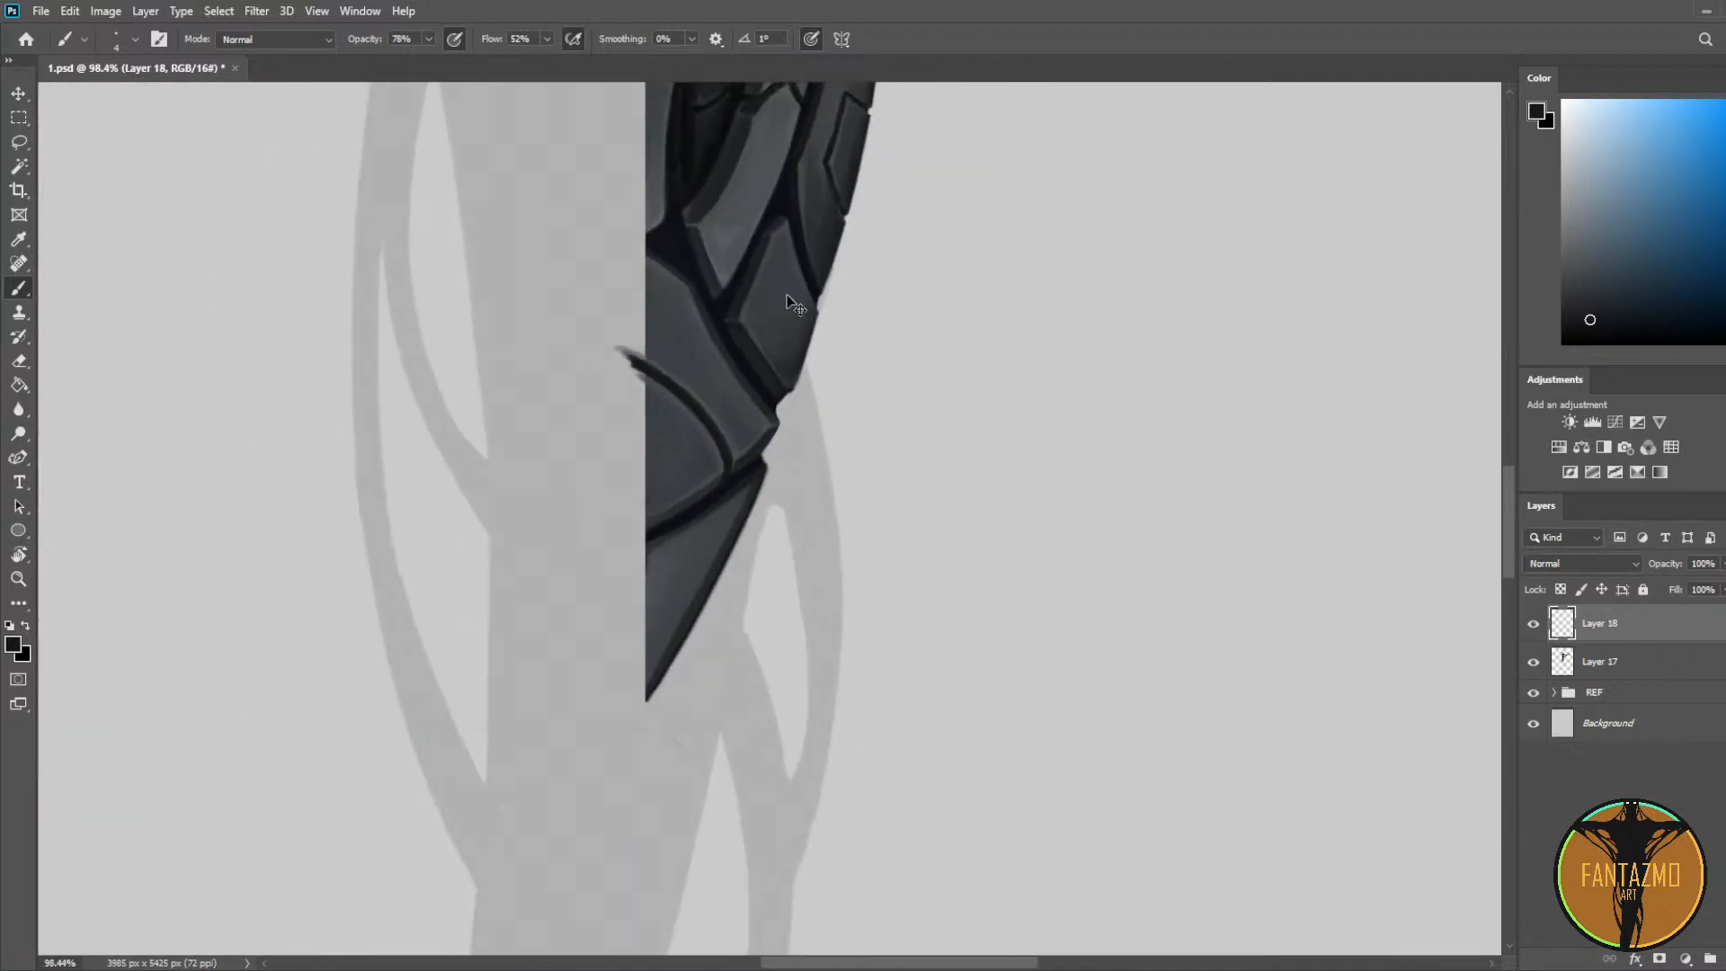
{"action": "key", "text": "ctrl+shift+h"}
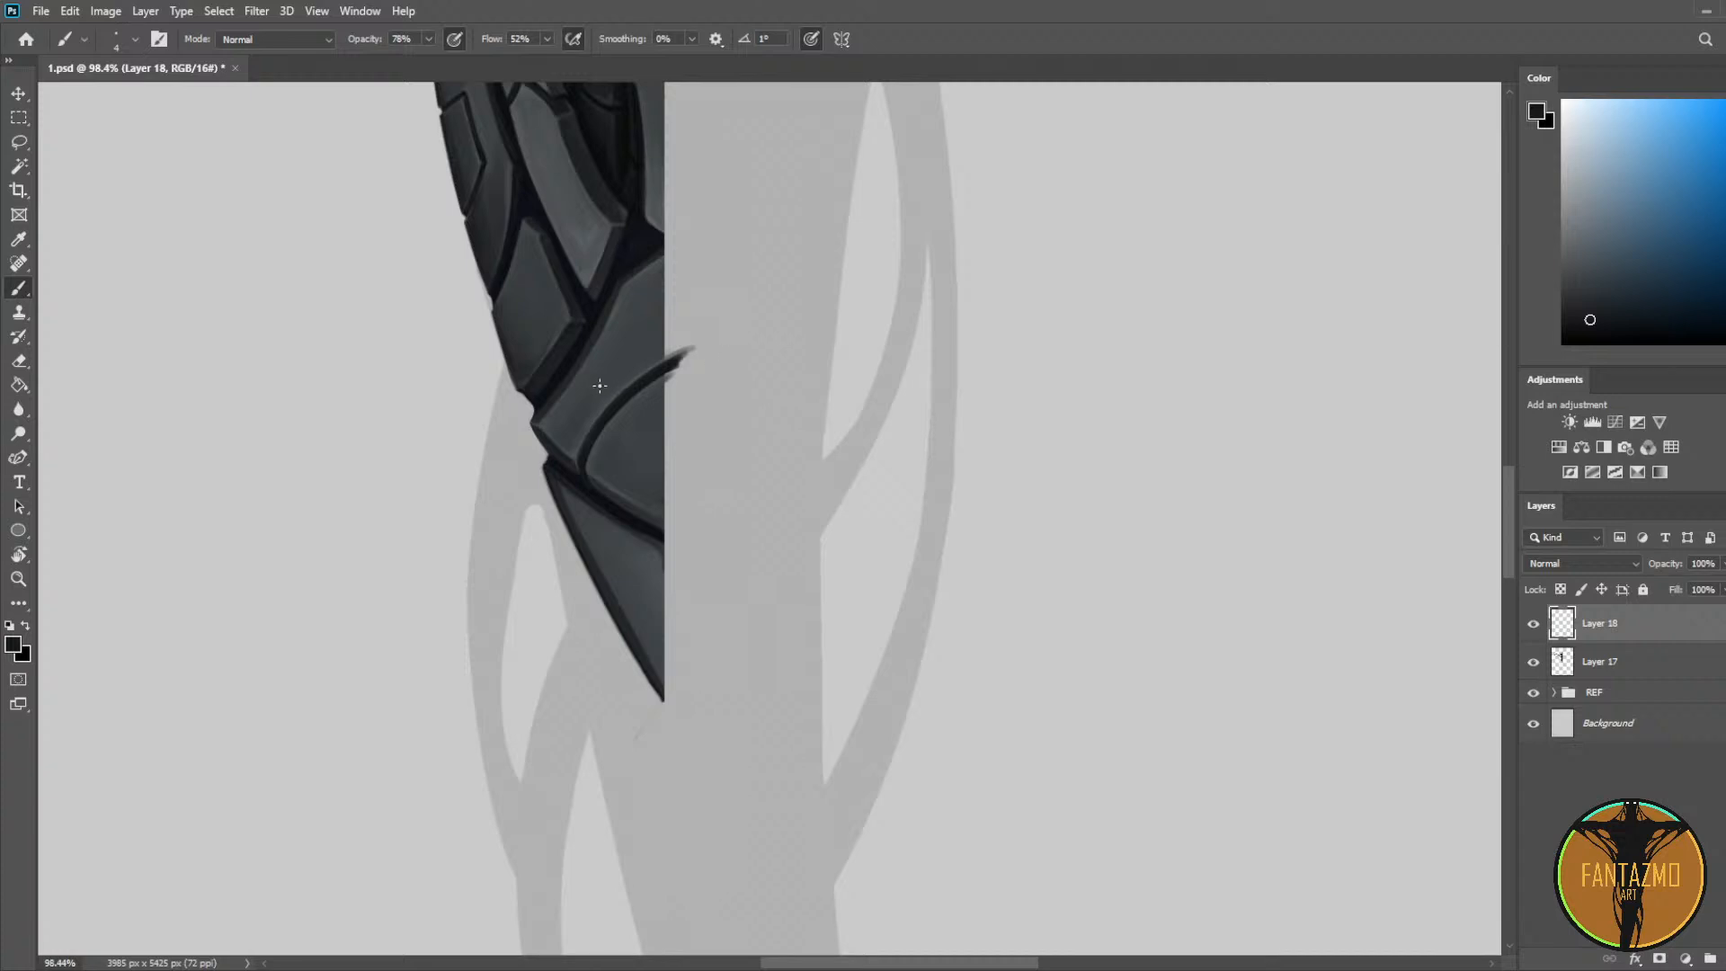
{"action": "scroll", "coordinate": [621, 364], "scroll_direction": "up", "scroll_amount": 8}
{"action": "key", "text": "ctrl+s"}
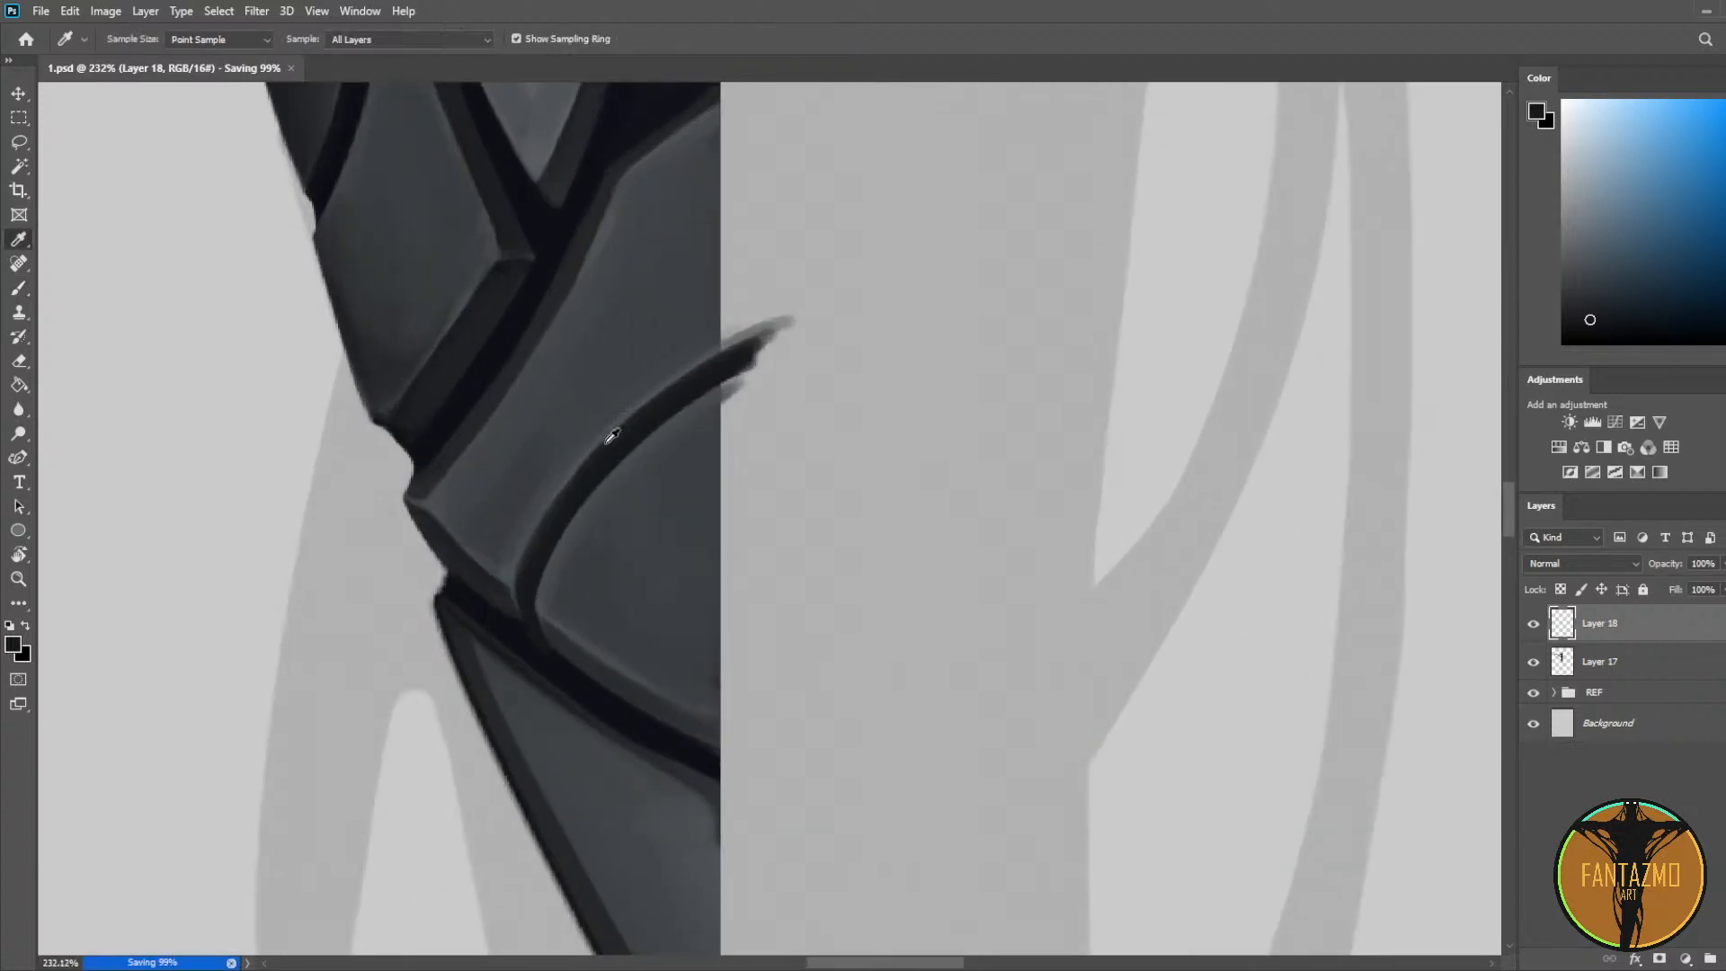
Step: Sample the groove's near-black colour and add a new layer above the groove layer
{"action": "left_click", "coordinate": [629, 438], "text": "alt"}
{"action": "left_click", "coordinate": [634, 436]}
{"action": "key", "text": "ctrl+shift+alt+n"}
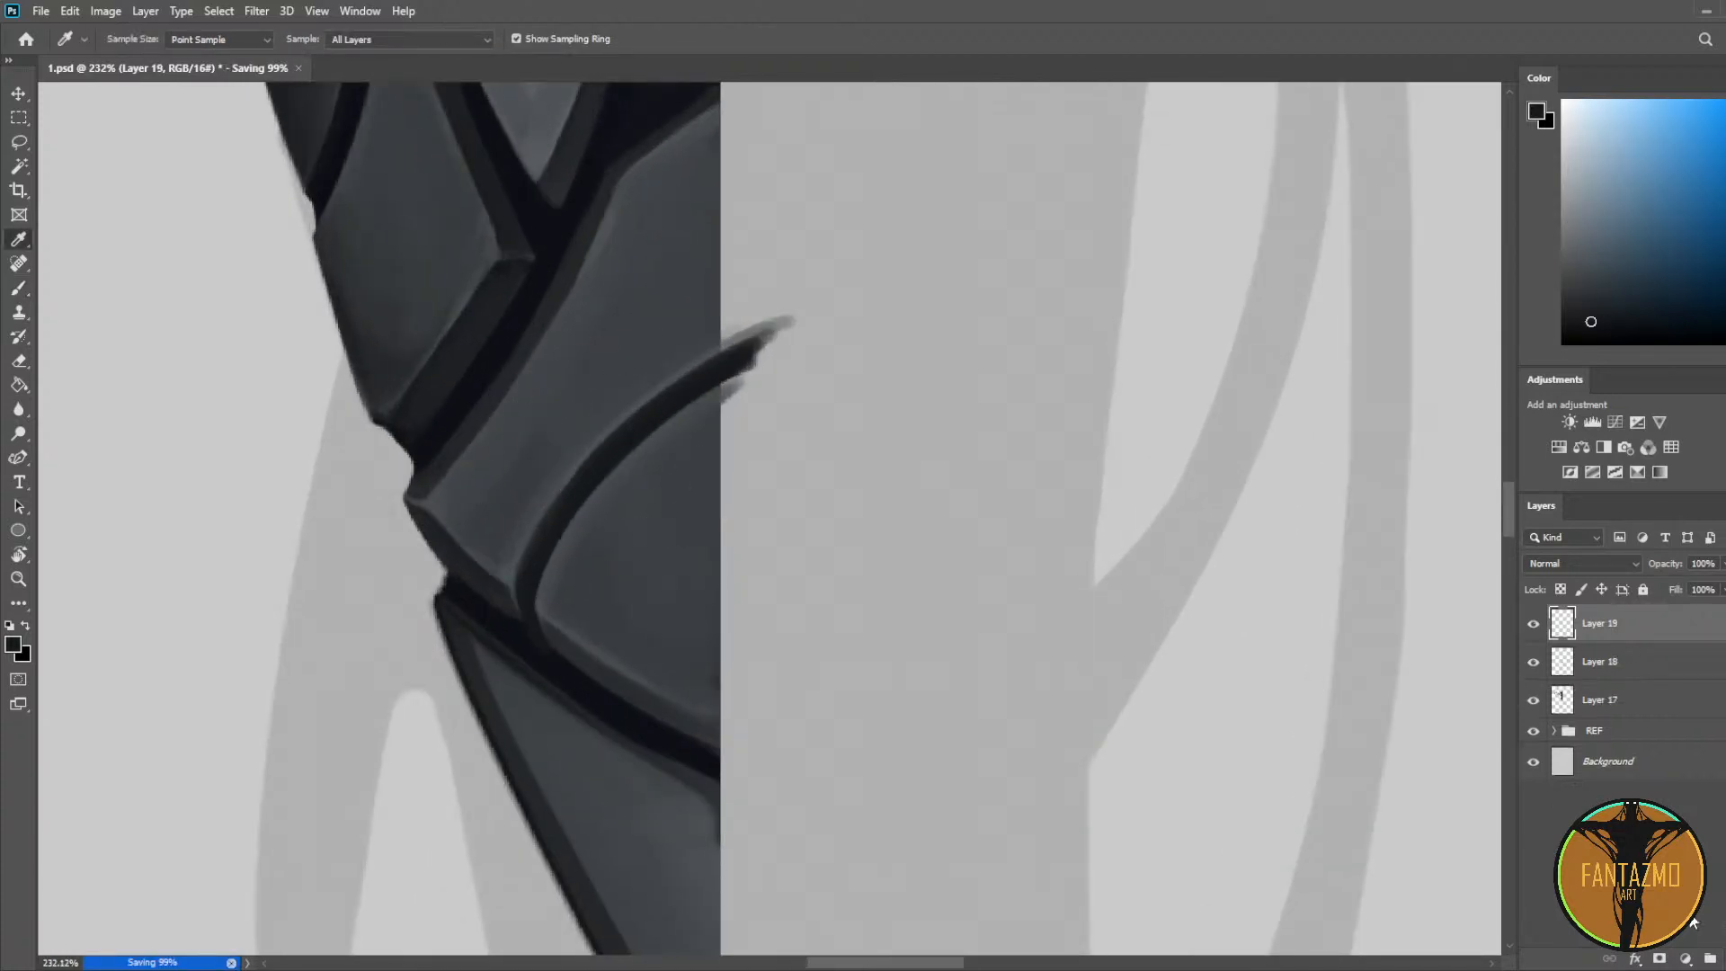
Step: Paint a near-black groove branching from the curved groove to the centre line and edge both sides with sampled greys
{"action": "key", "text": "b"}
{"action": "left_click_drag", "start_coordinate": [617, 468], "coordinate": [751, 580]}
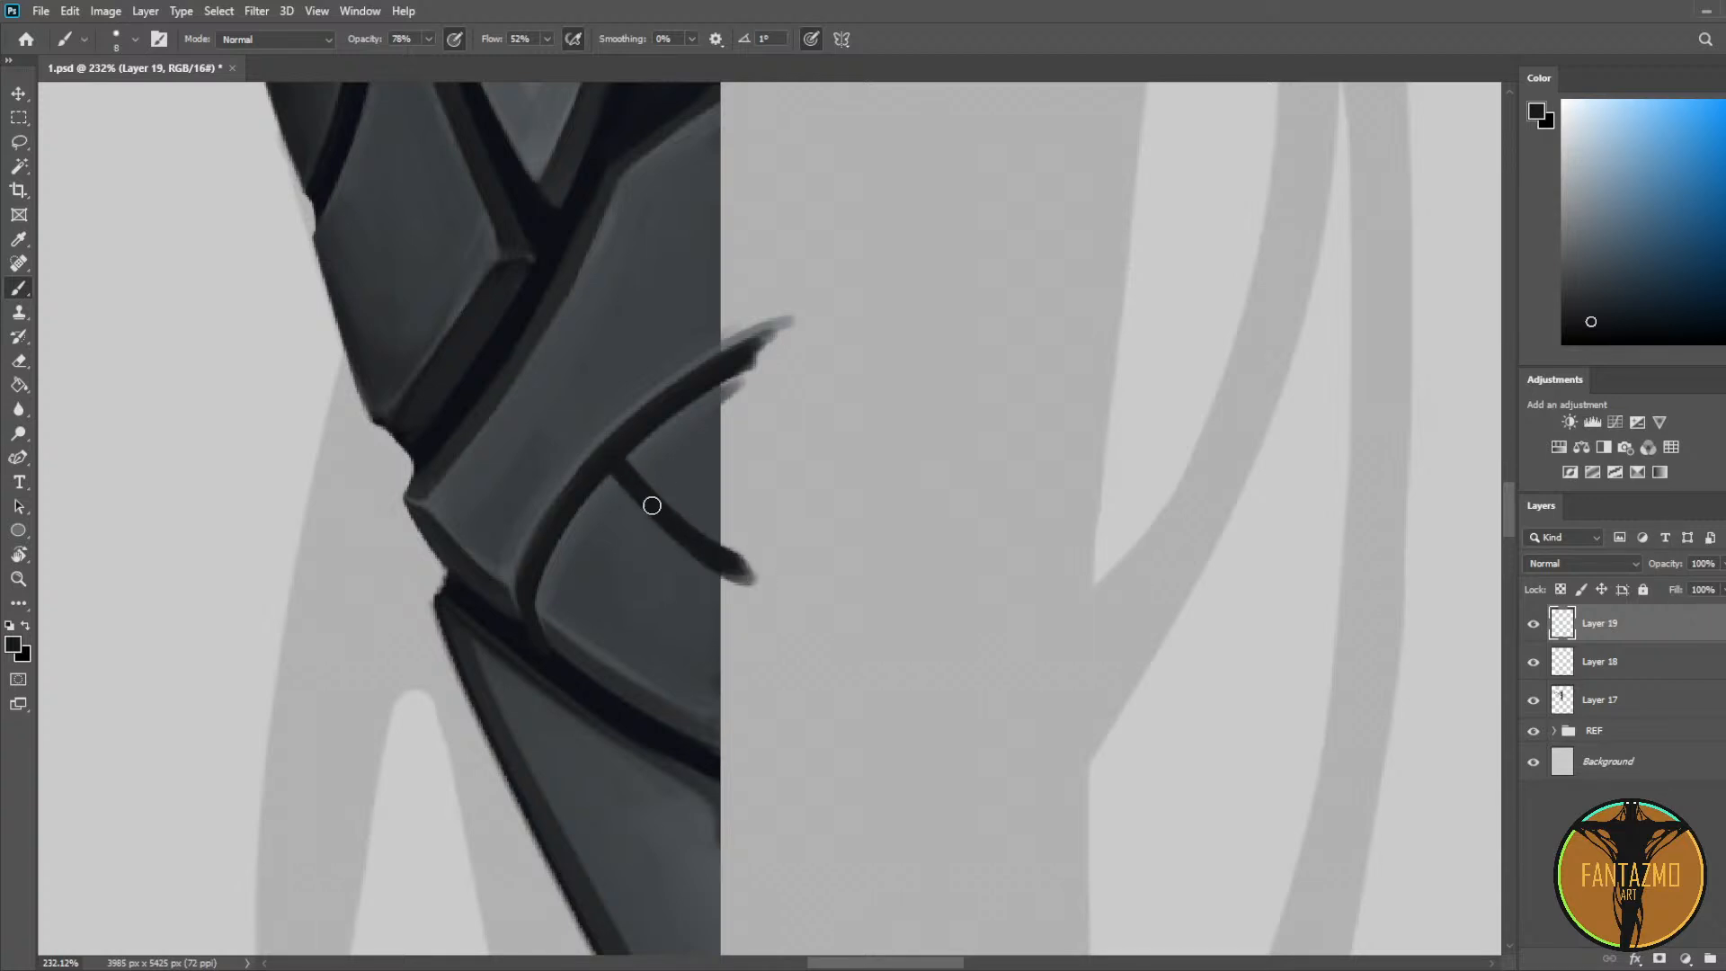
{"action": "left_click", "coordinate": [644, 460], "text": "alt"}
{"action": "left_click_drag", "start_coordinate": [636, 463], "coordinate": [734, 541]}
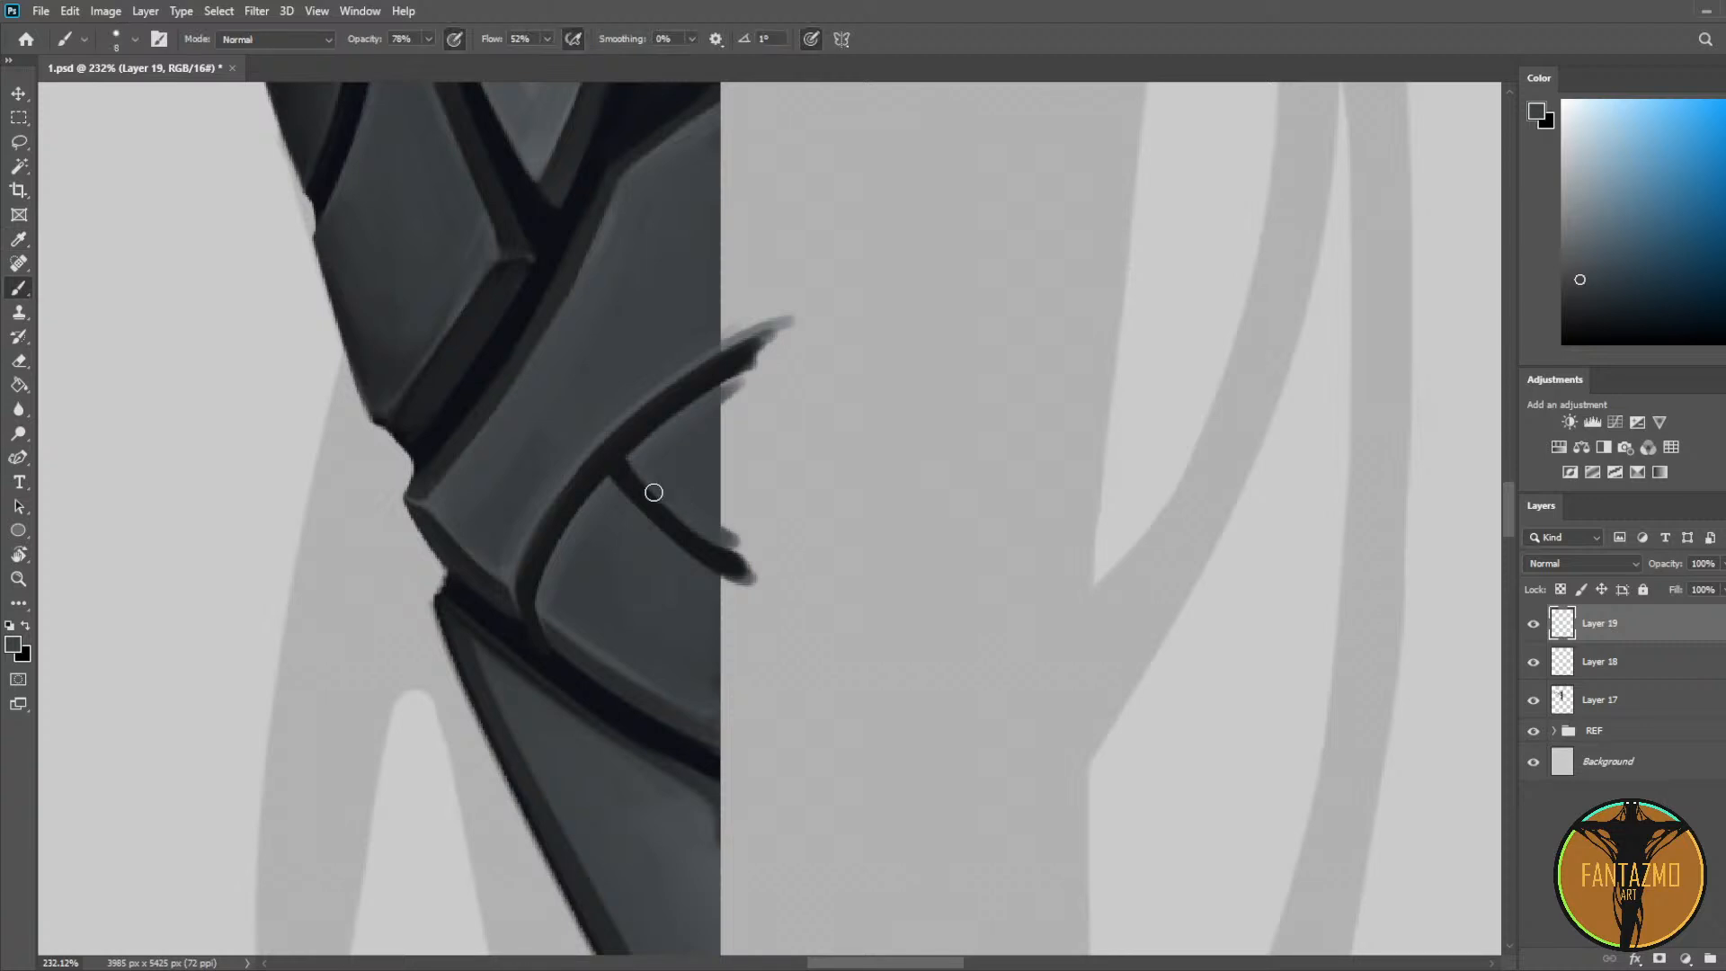
{"action": "left_click", "coordinate": [542, 162], "text": "alt"}
{"action": "left_click_drag", "start_coordinate": [634, 463], "coordinate": [697, 531]}
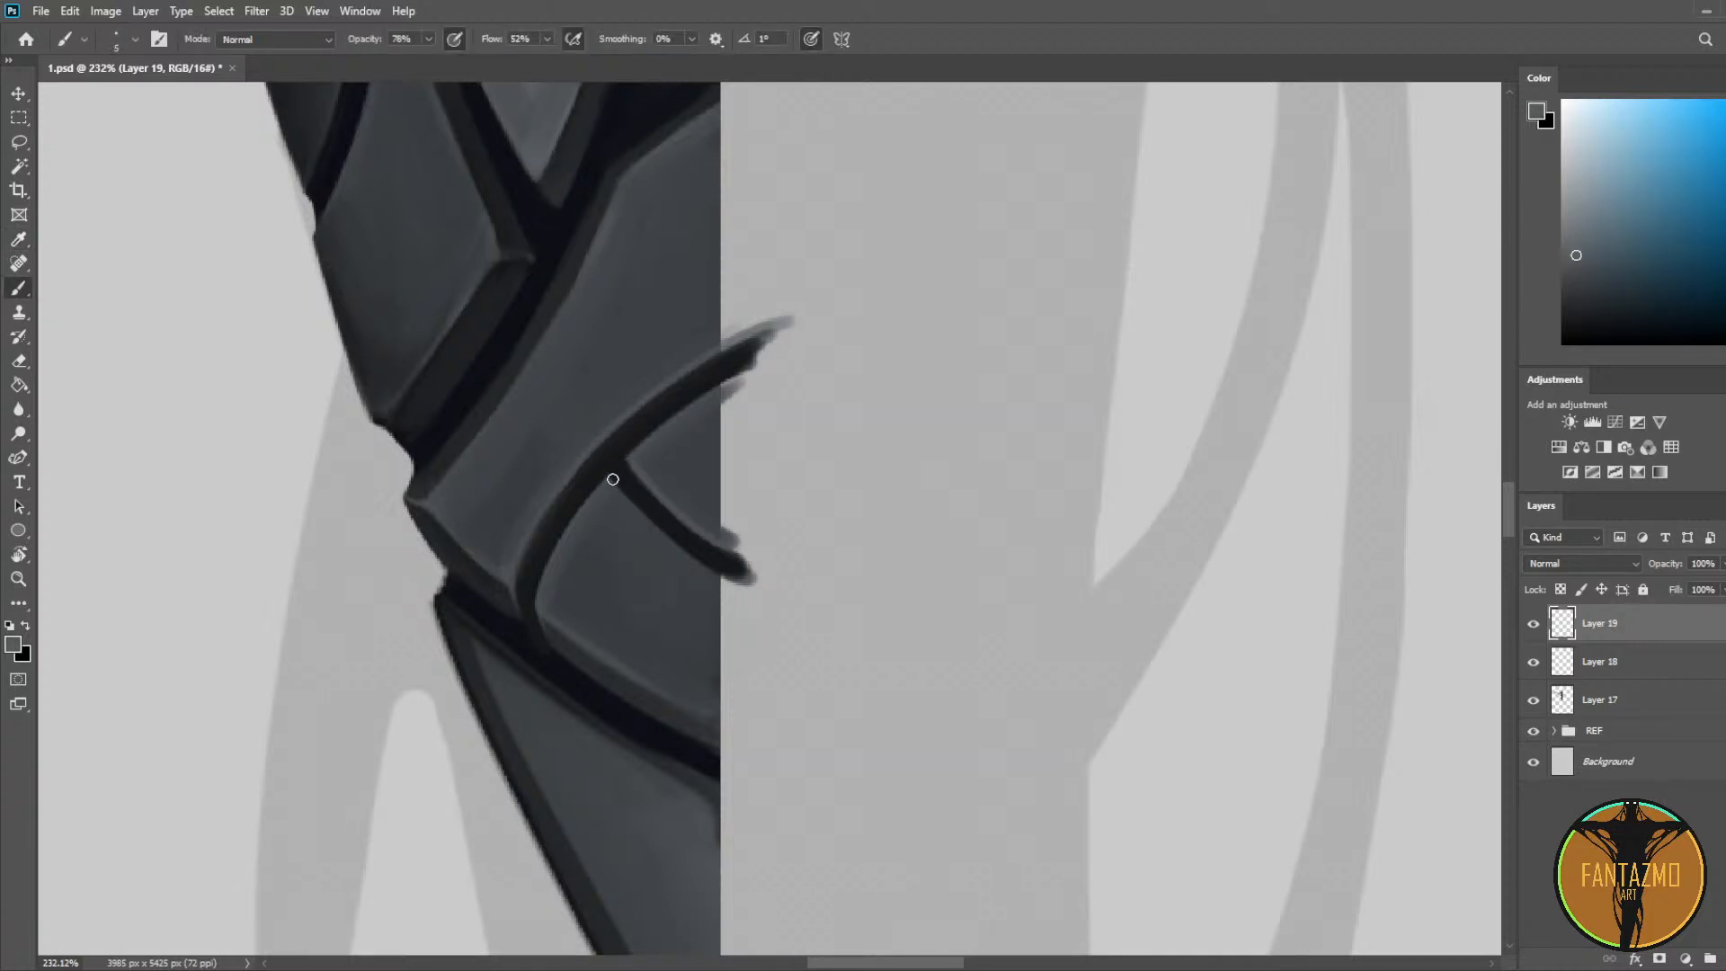
{"action": "left_click_drag", "start_coordinate": [613, 479], "coordinate": [730, 577]}
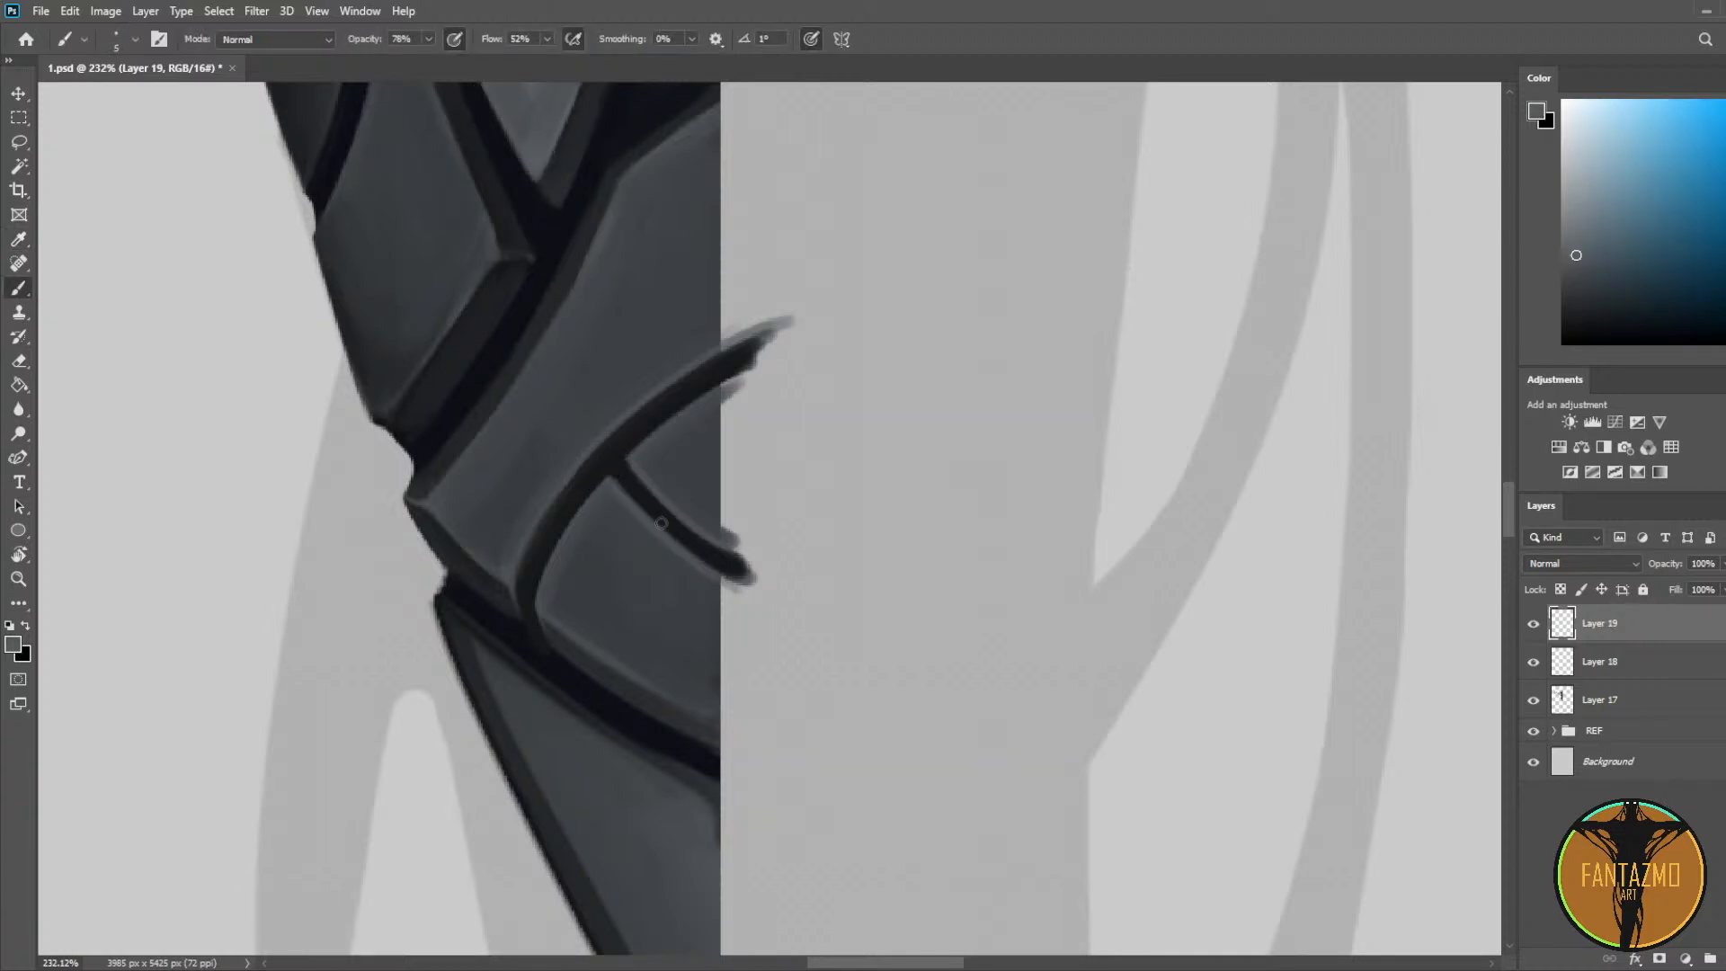
Step: Refine the new groove's depth and its junction with the curved groove using sampled near-black and dark greys
{"action": "left_click", "coordinate": [604, 465], "text": "alt"}
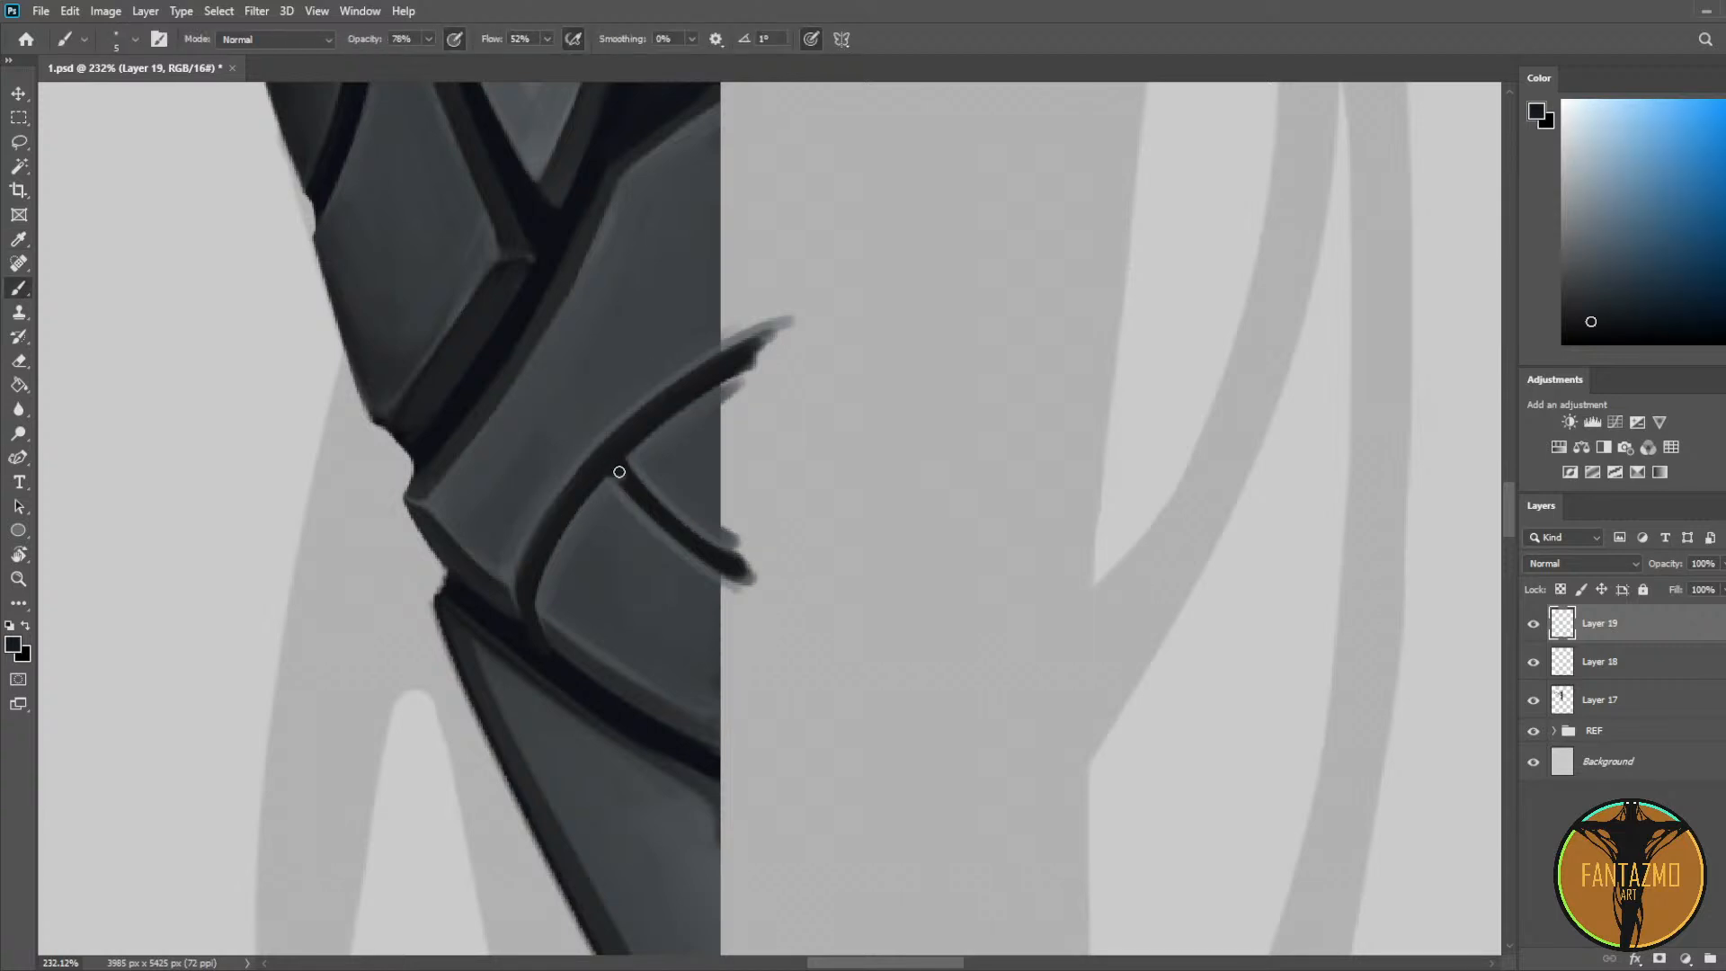
{"action": "left_click", "coordinate": [580, 456], "text": "alt"}
{"action": "left_click", "coordinate": [620, 483], "text": "alt"}
{"action": "left_click", "coordinate": [693, 539], "text": "alt"}
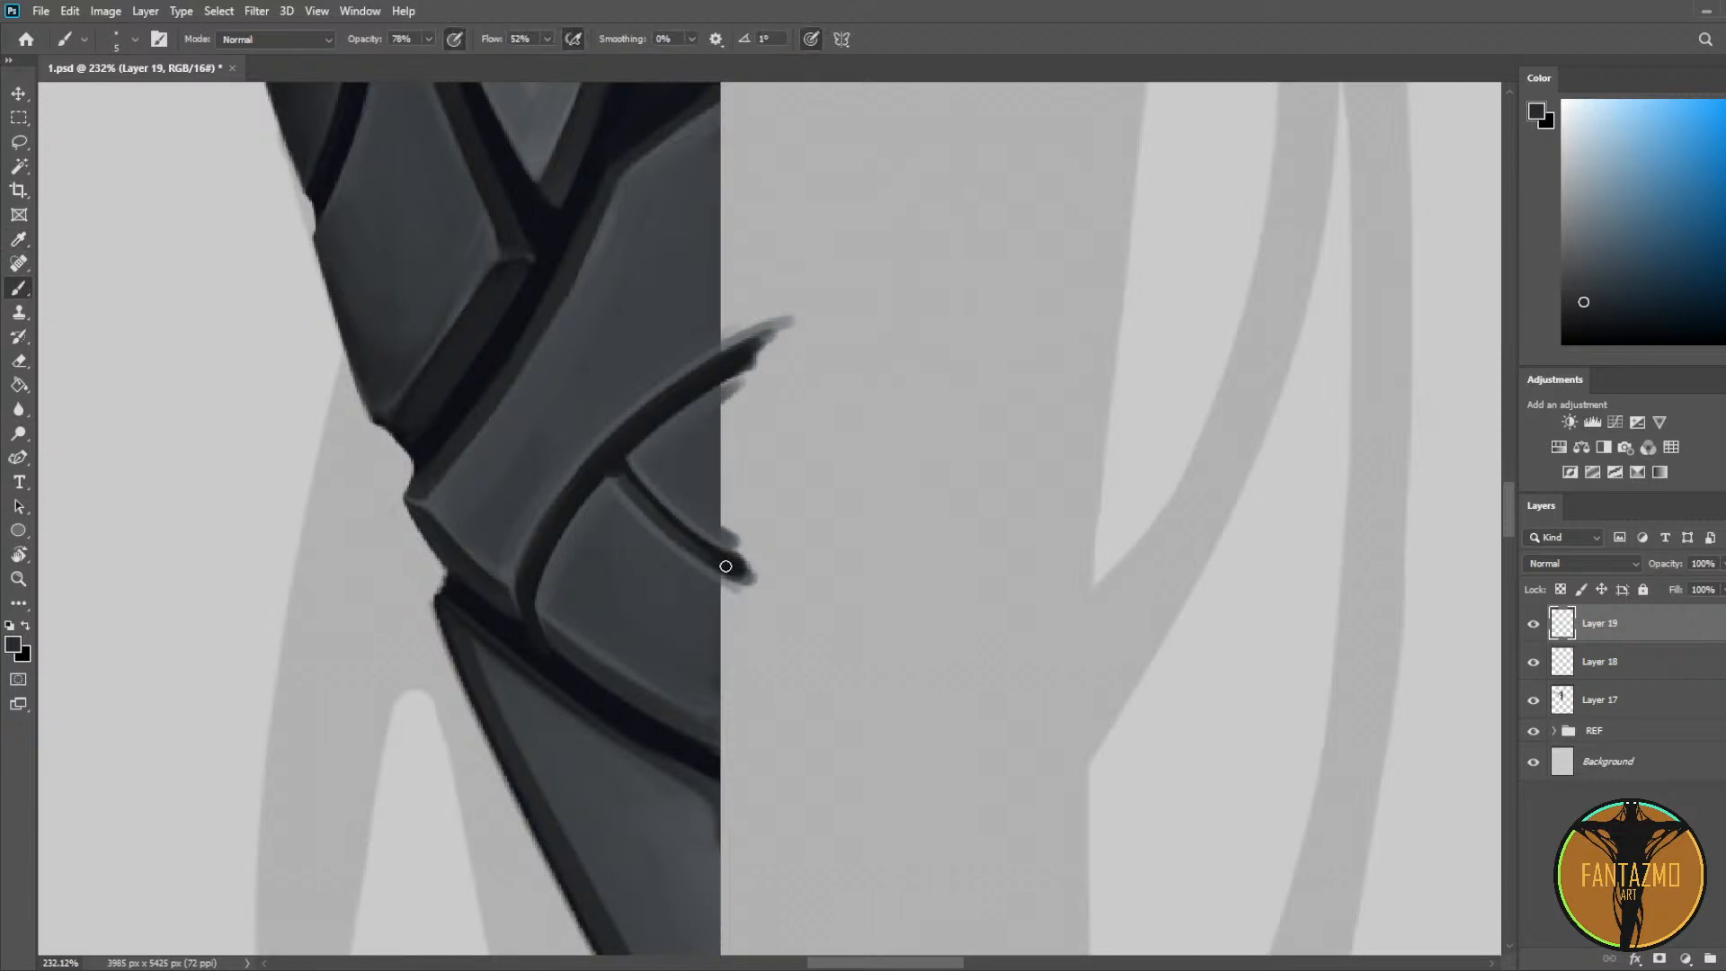
{"action": "left_click", "coordinate": [667, 505], "text": "alt"}
{"action": "left_click", "coordinate": [621, 460], "text": "alt"}
Step: Clean up the plate corners around the groove junction and shade the adjoining plate faces with sampled dark greys
{"action": "scroll", "coordinate": [640, 538], "scroll_direction": "up", "scroll_amount": 4}
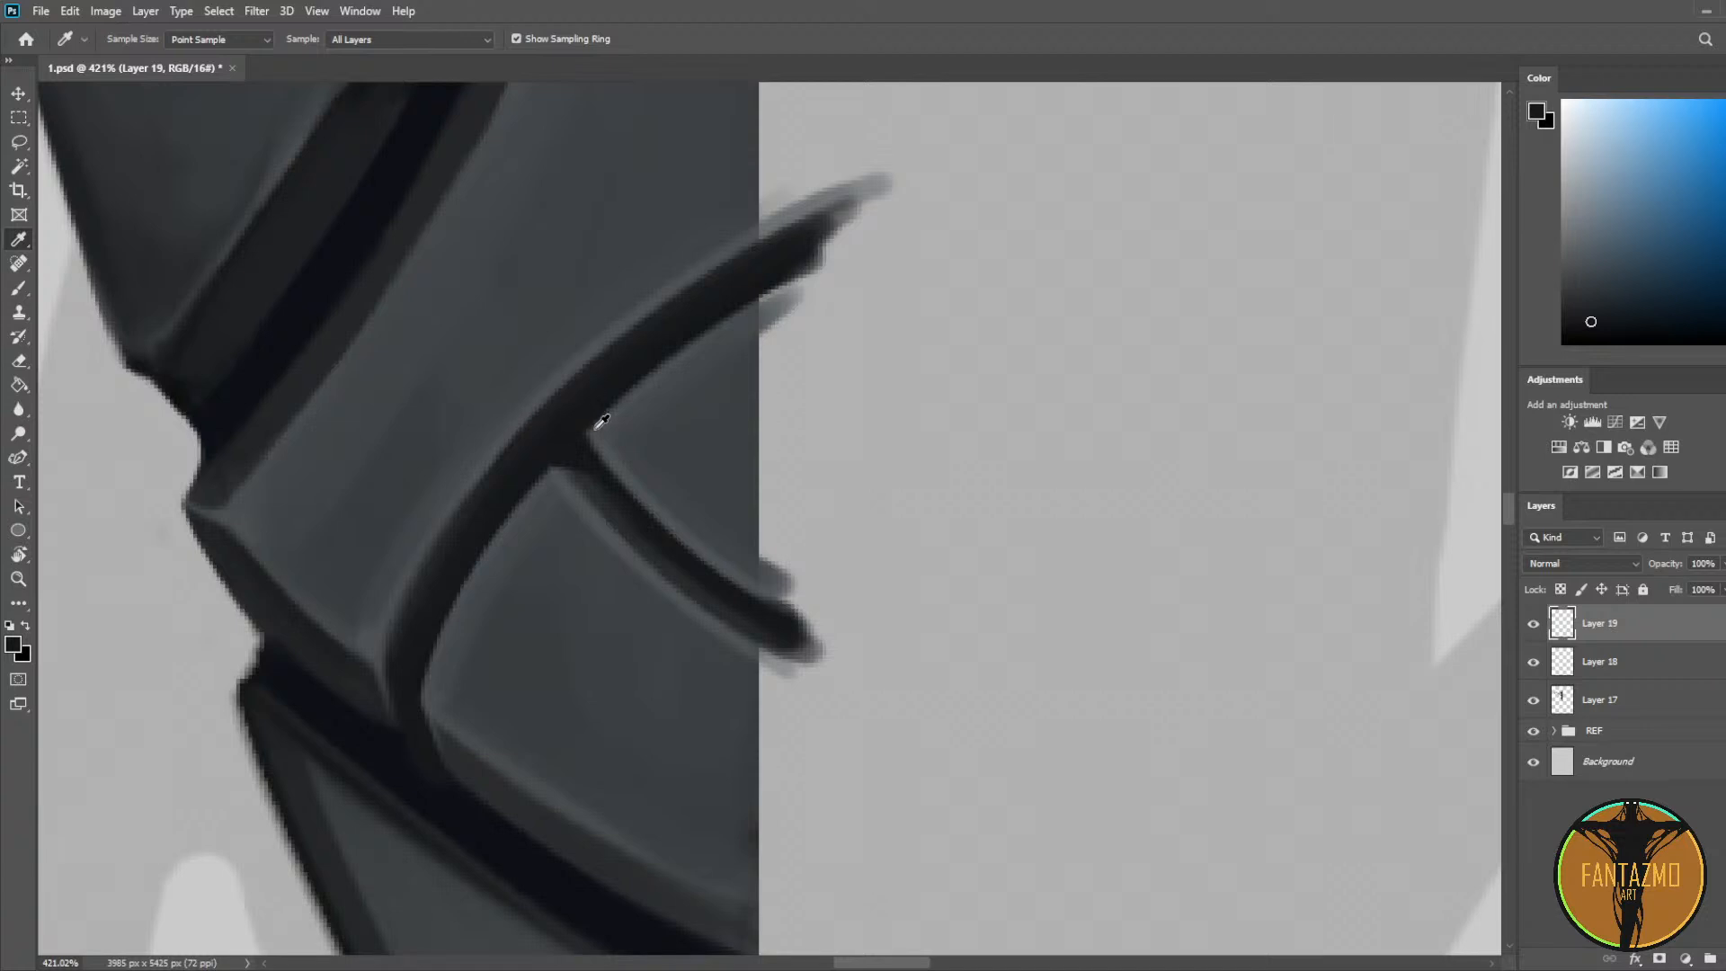
{"action": "left_click", "coordinate": [598, 416], "text": "alt"}
{"action": "left_click", "coordinate": [597, 396], "text": "alt"}
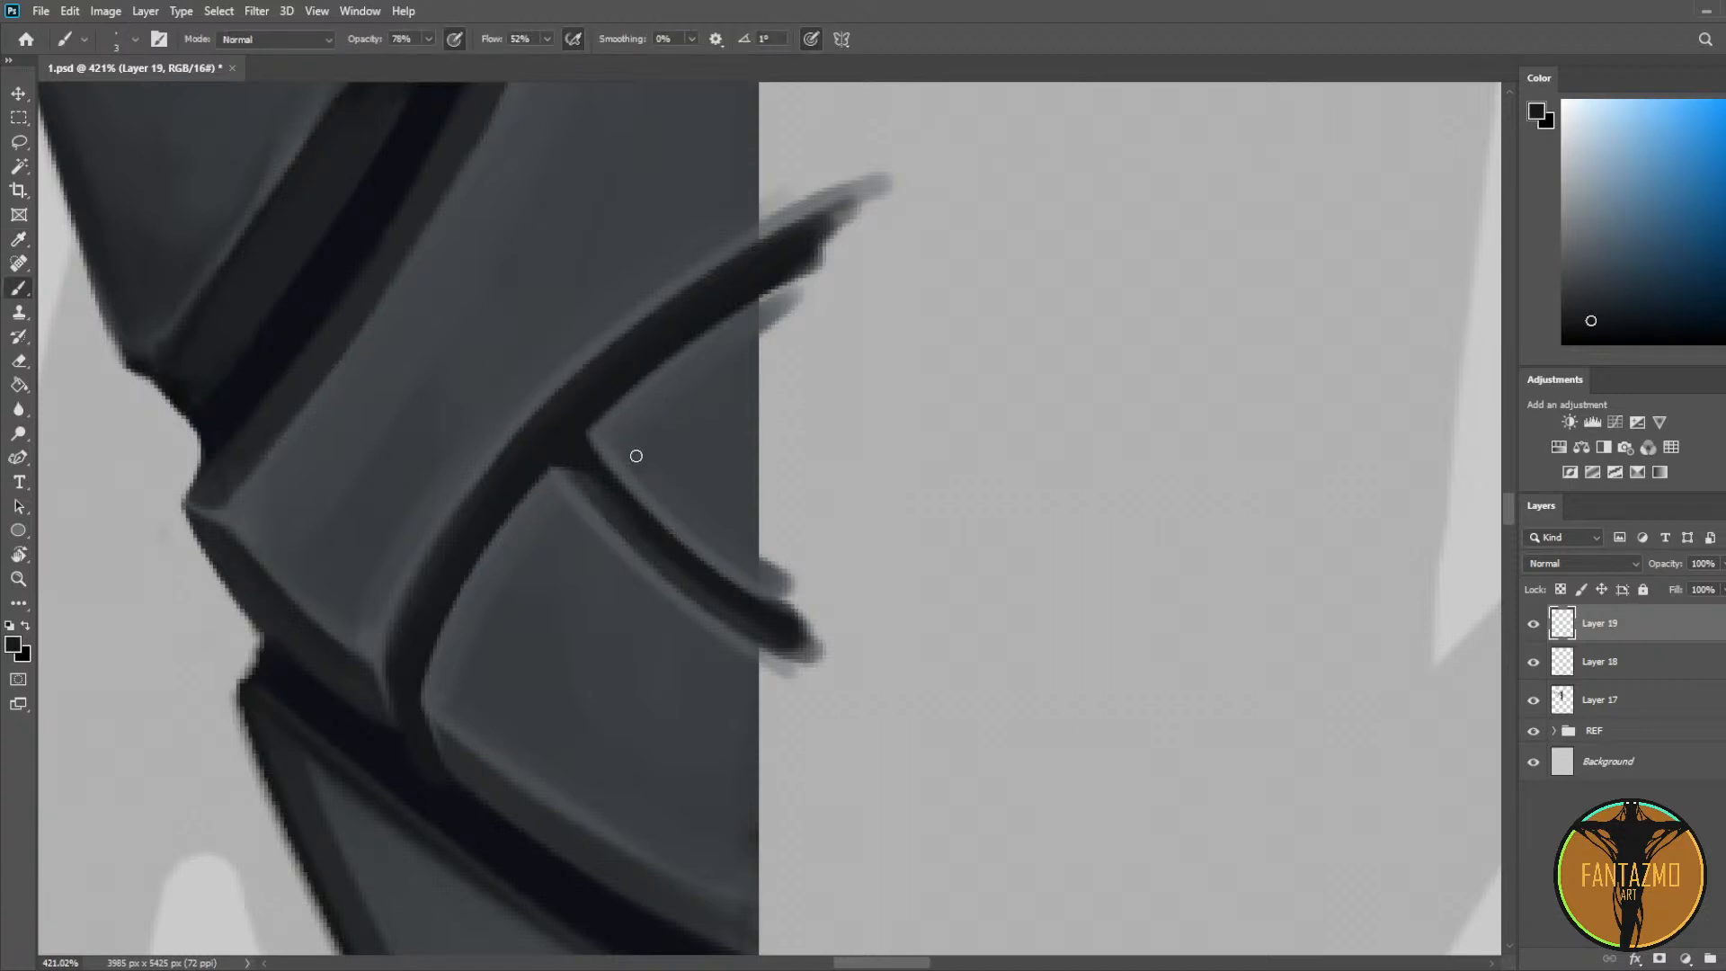
{"action": "left_click", "coordinate": [661, 478], "text": "alt"}
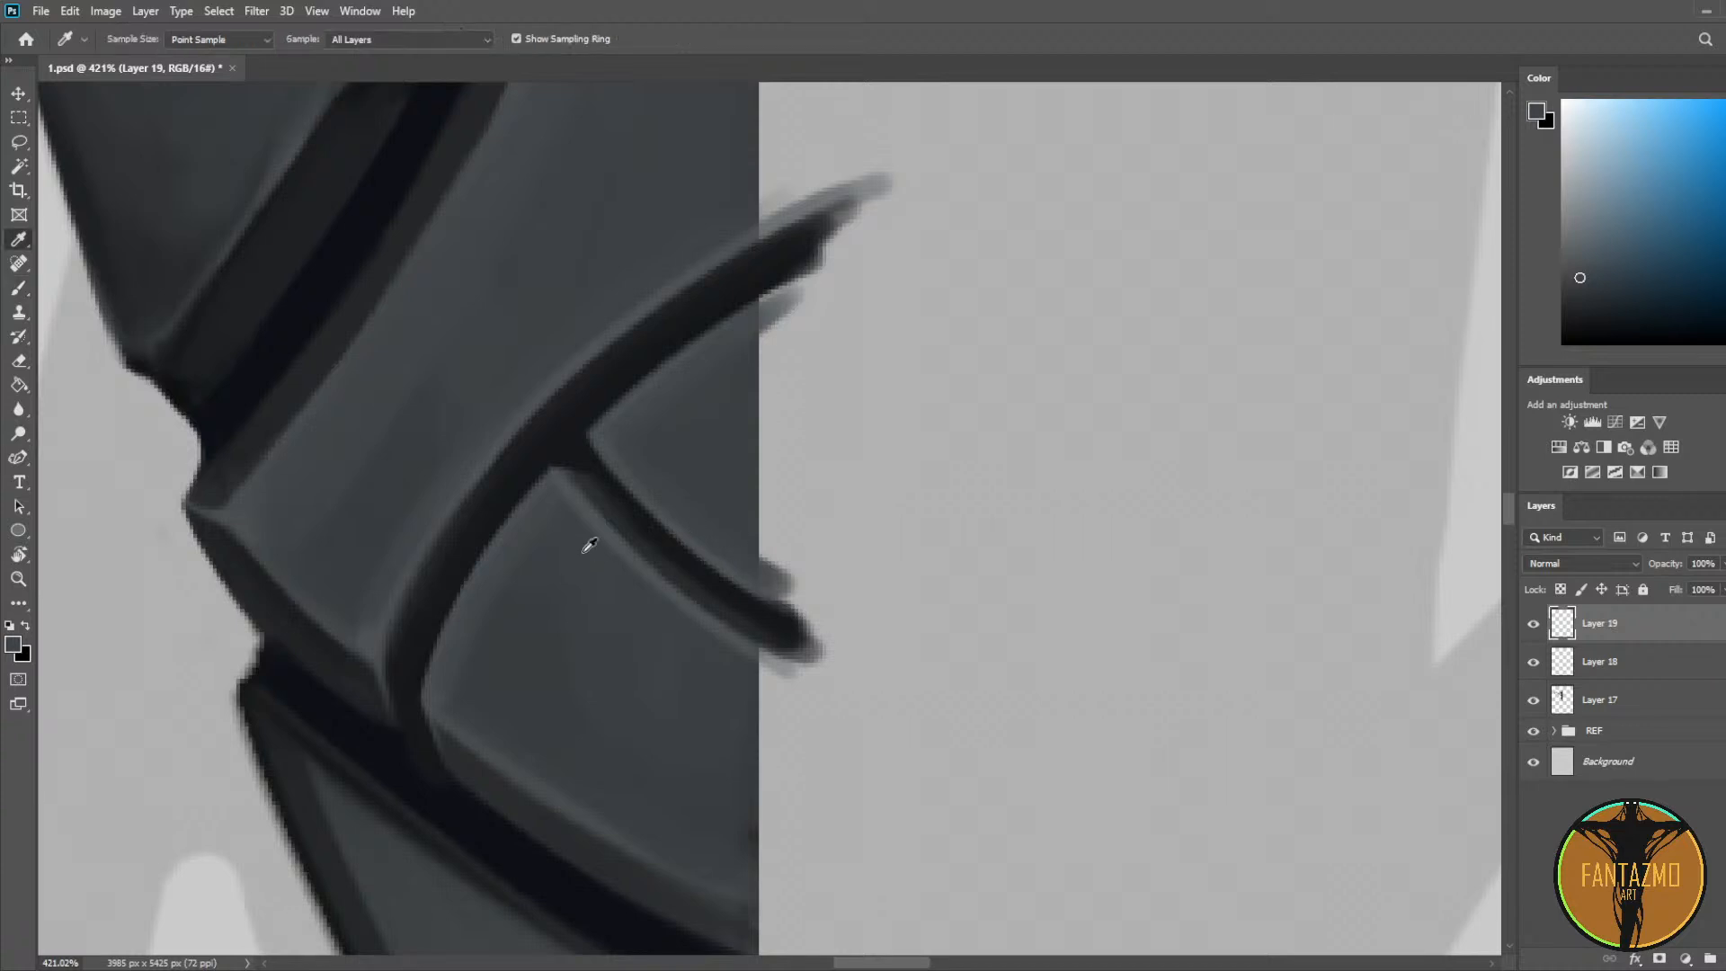
{"action": "left_click", "coordinate": [589, 534], "text": "alt"}
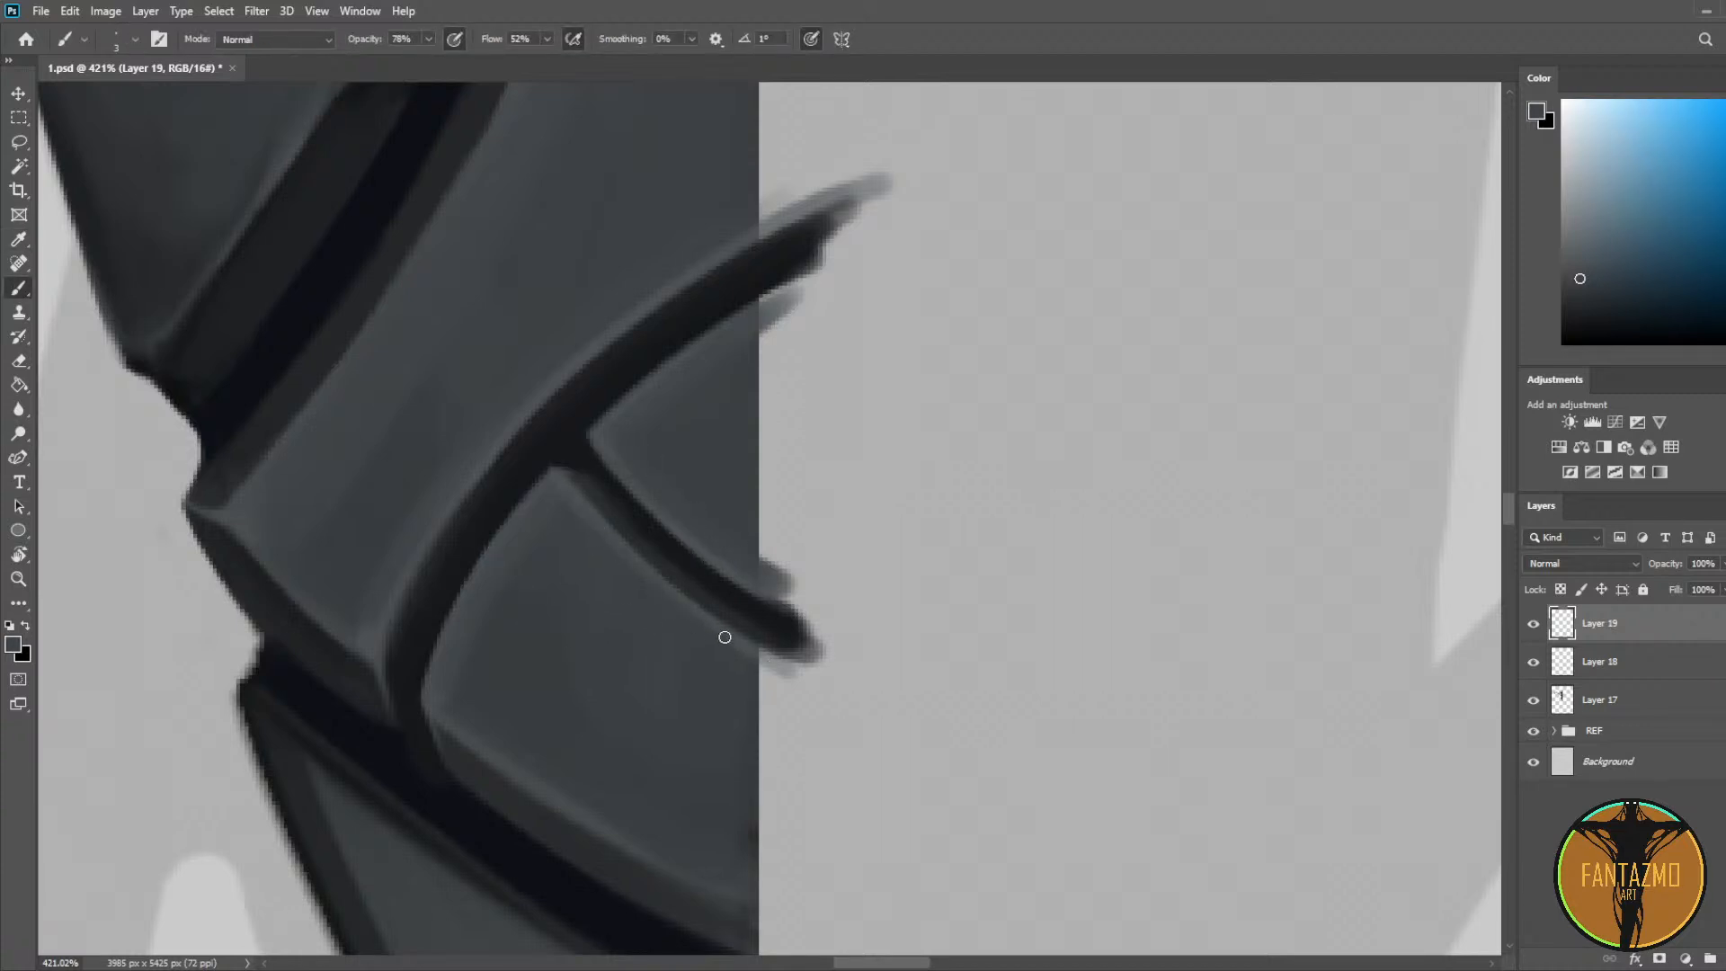
{"action": "left_click", "coordinate": [456, 716], "text": "alt"}
{"action": "left_click", "coordinate": [468, 665], "text": "alt"}
Step: Check the whole figure and save the document
{"action": "key", "text": "ctrl+0"}
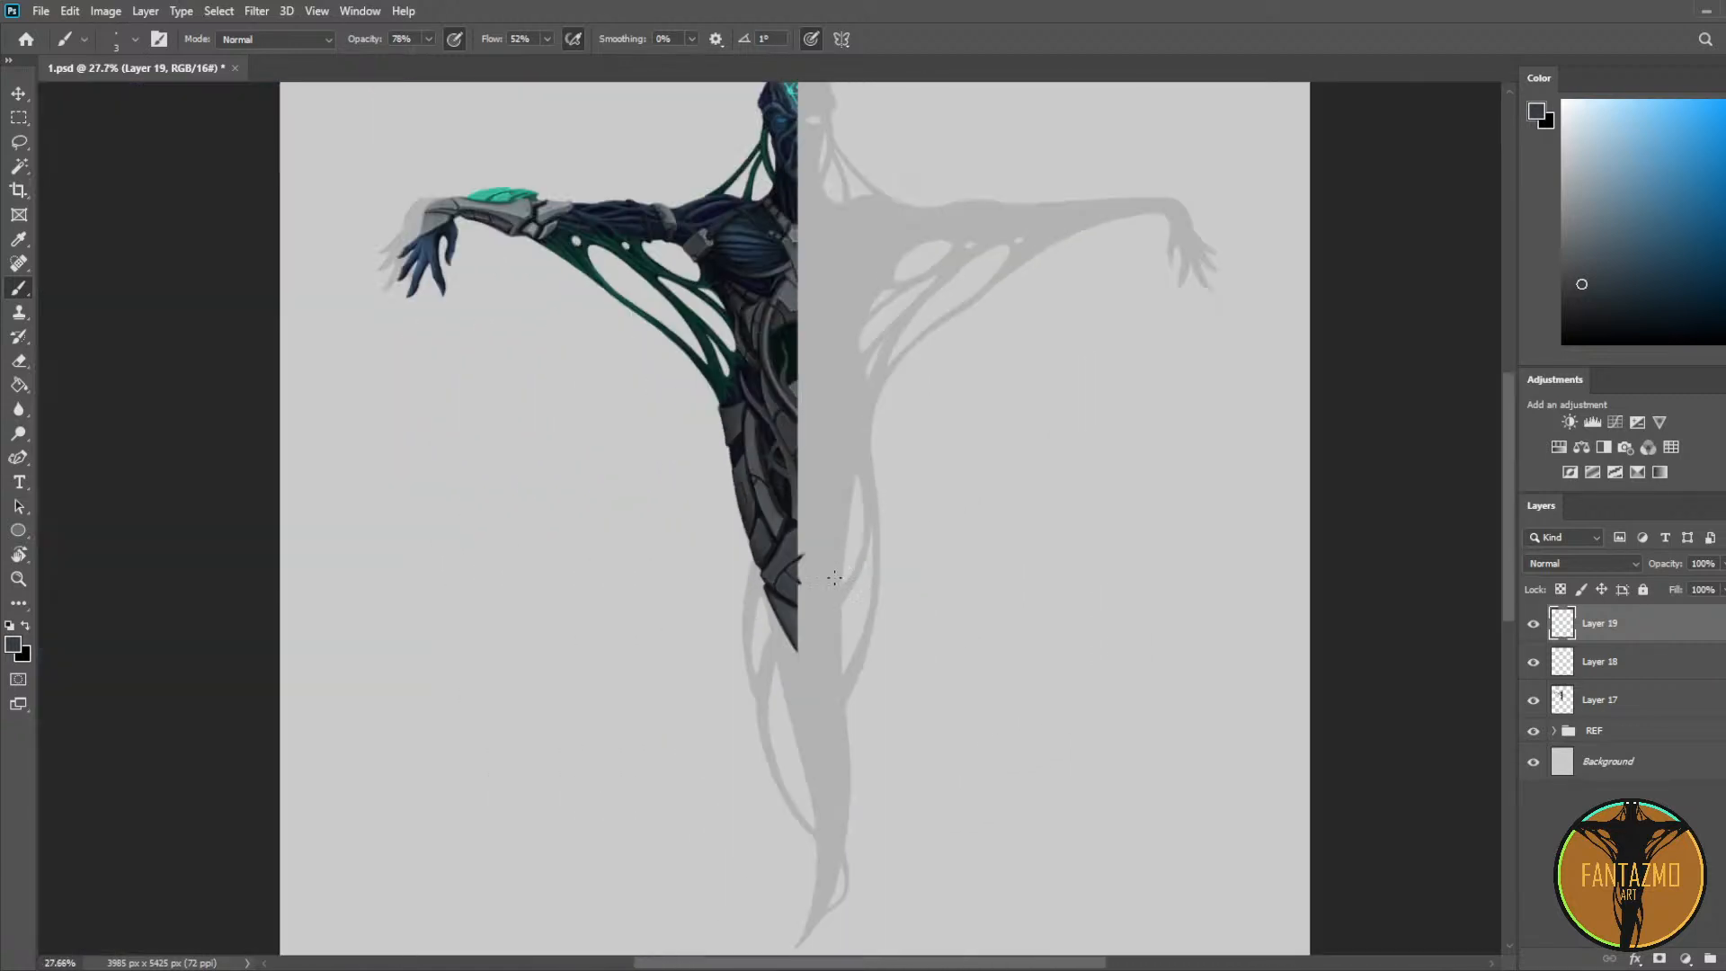
{"action": "scroll", "coordinate": [846, 564], "scroll_direction": "up", "scroll_amount": 2}
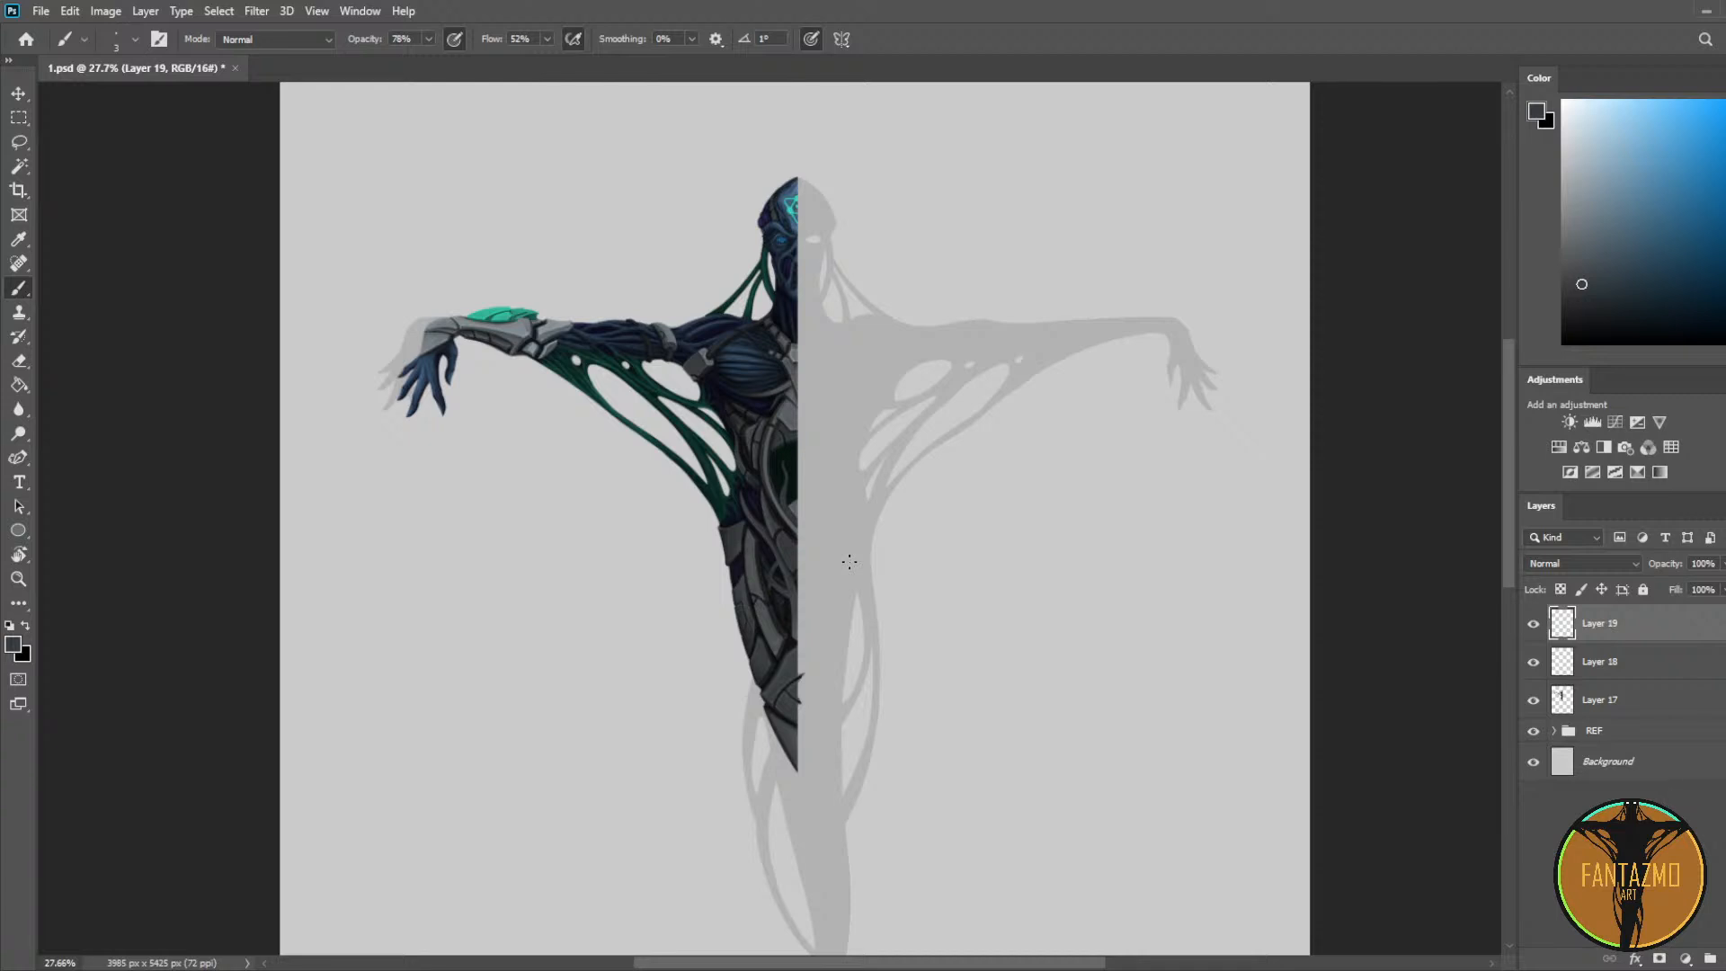
{"action": "key", "text": "ctrl+s"}
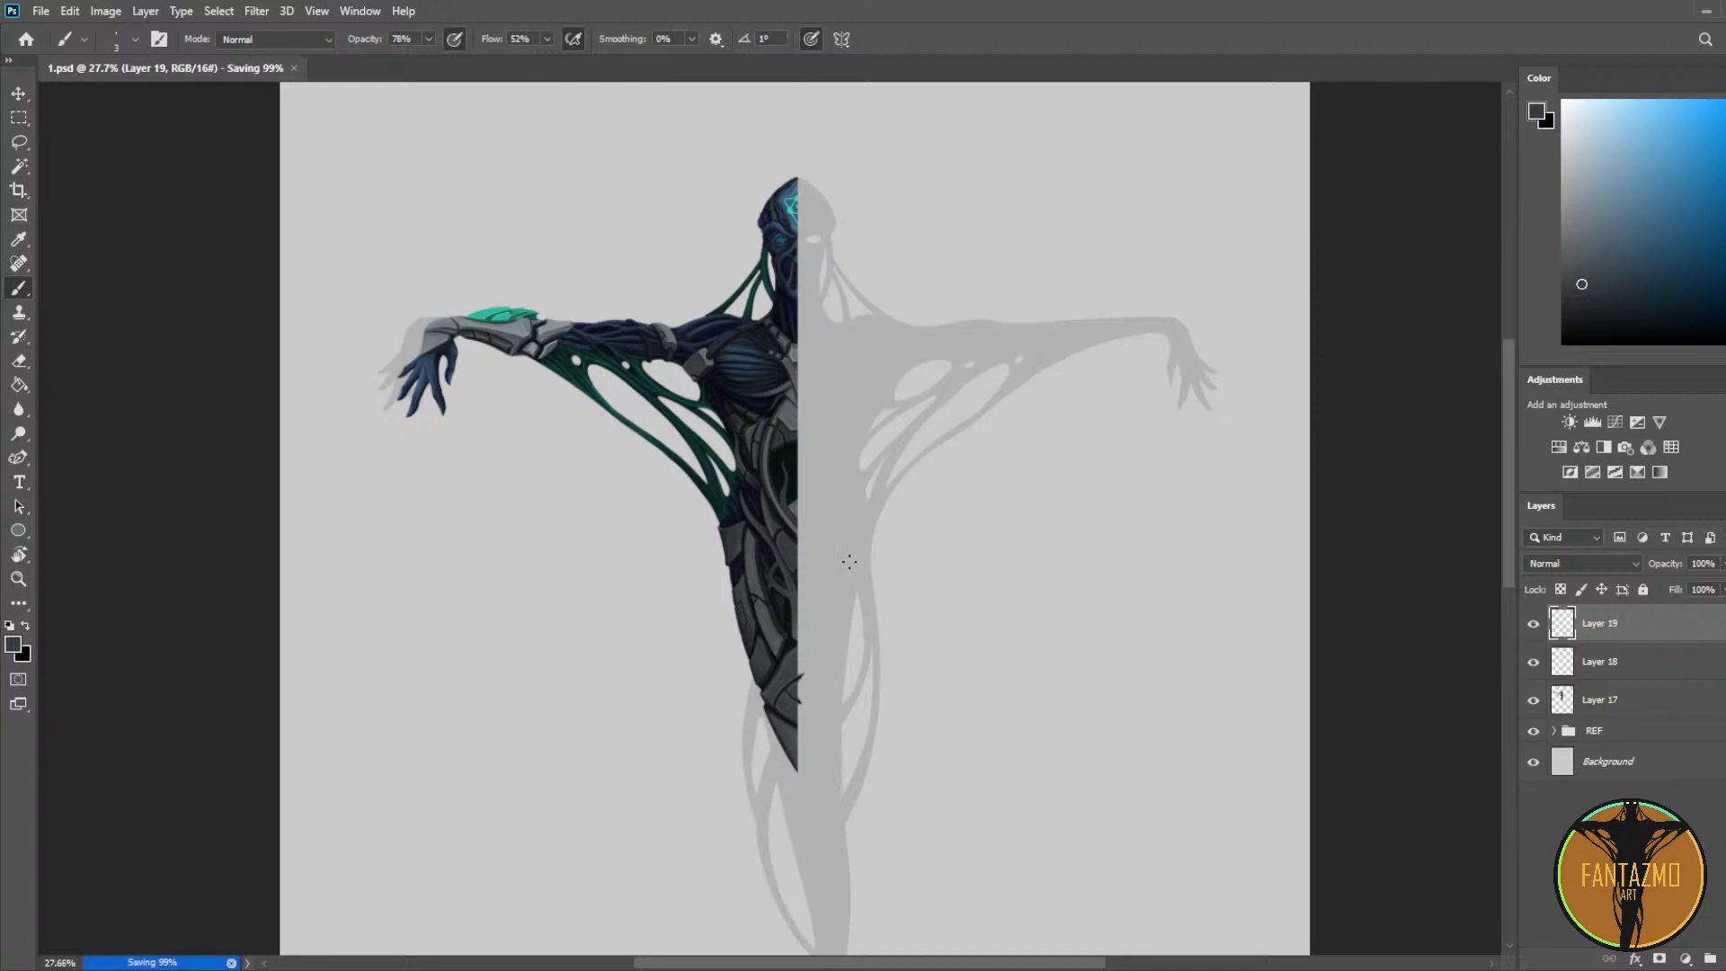
Step: Merge Layer 17, Layer 18 and Layer 19 into one layer and save the document
{"action": "left_click_drag", "start_coordinate": [737, 649], "coordinate": [773, 363]}
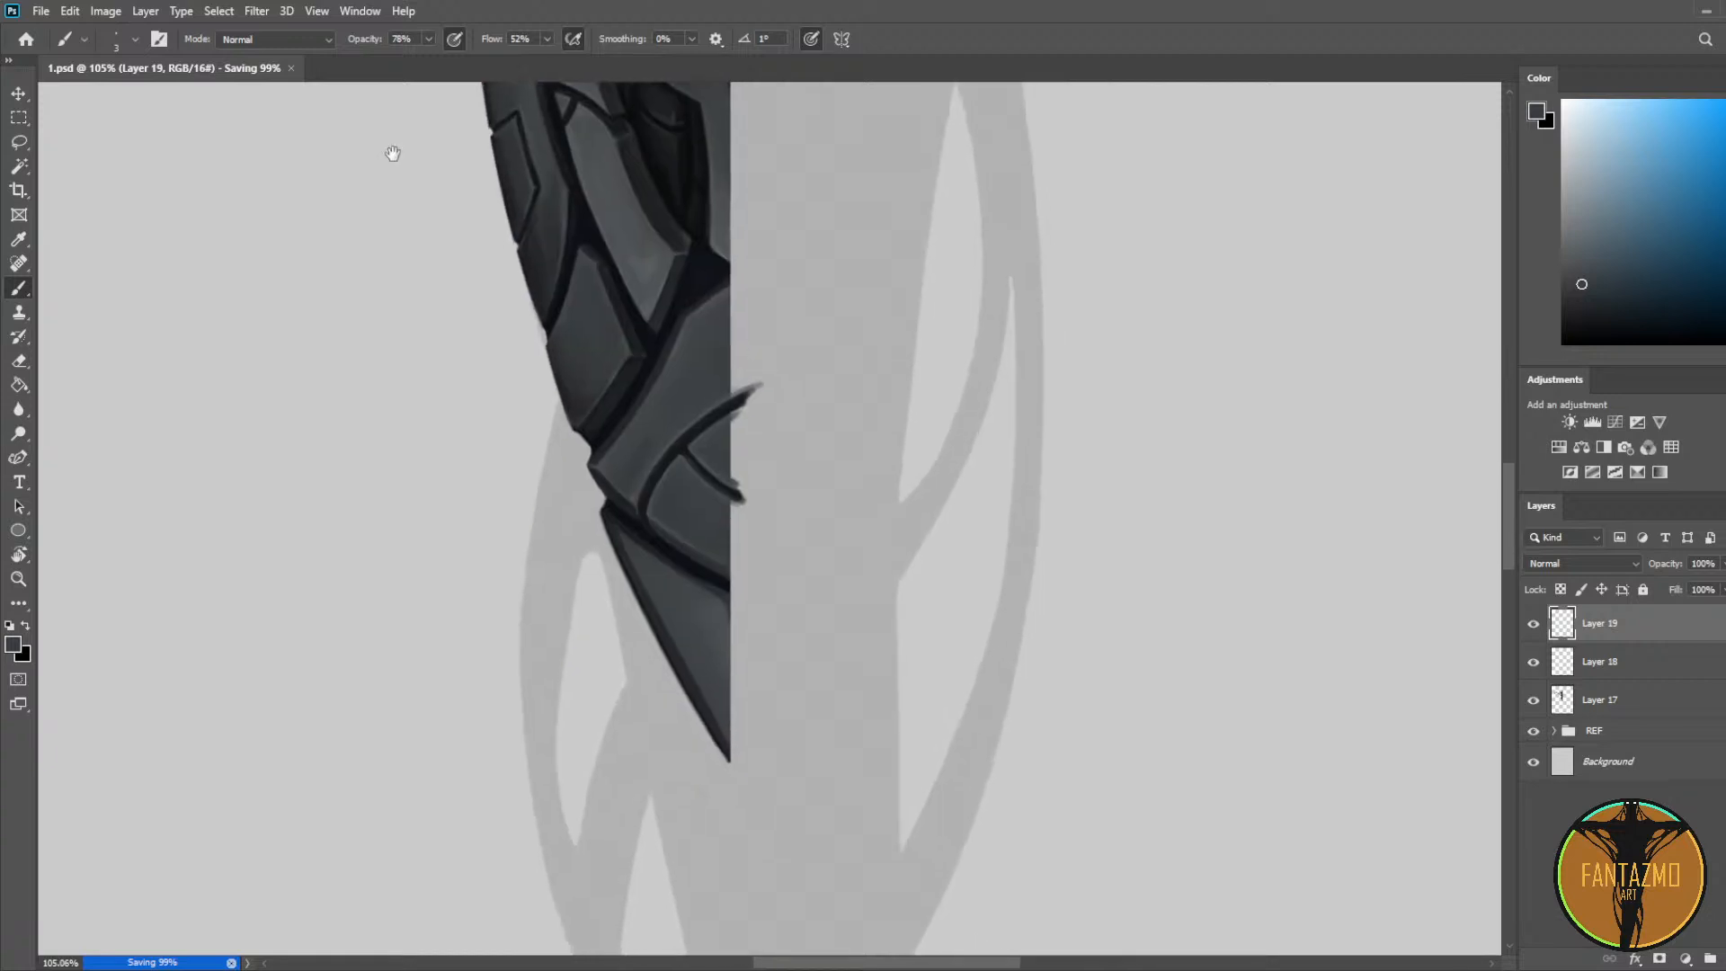
{"action": "left_click", "coordinate": [18, 117]}
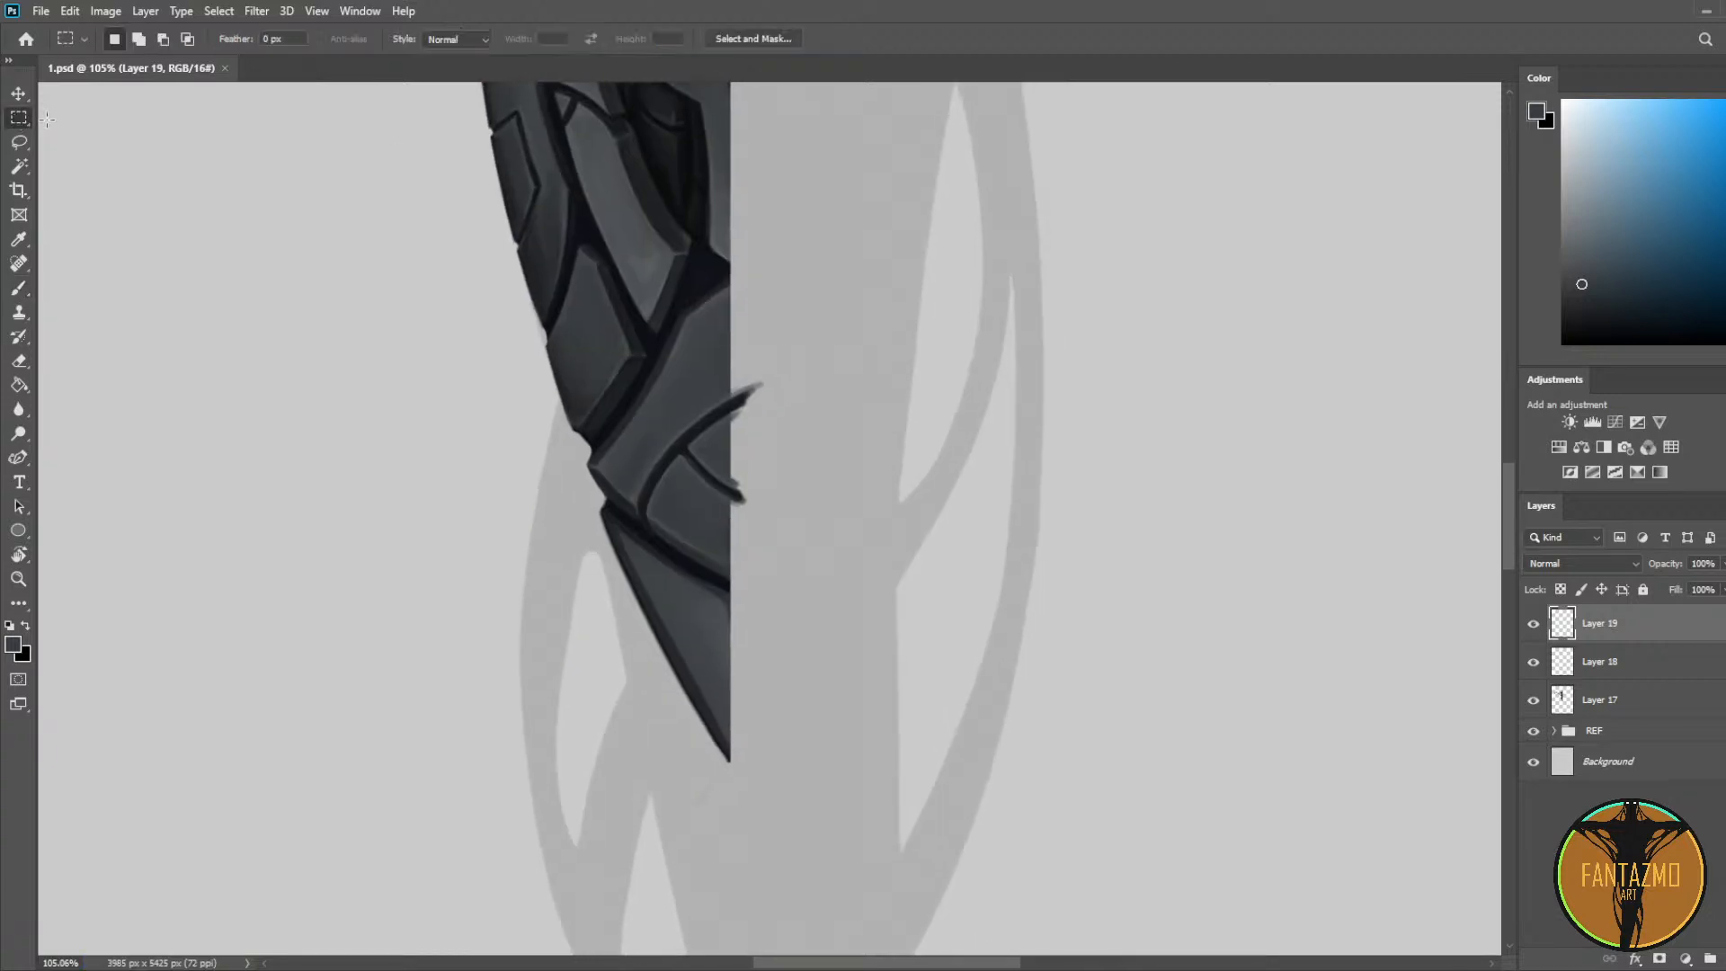
{"action": "left_click", "coordinate": [1634, 703], "text": "shift"}
{"action": "key", "text": "ctrl+e"}
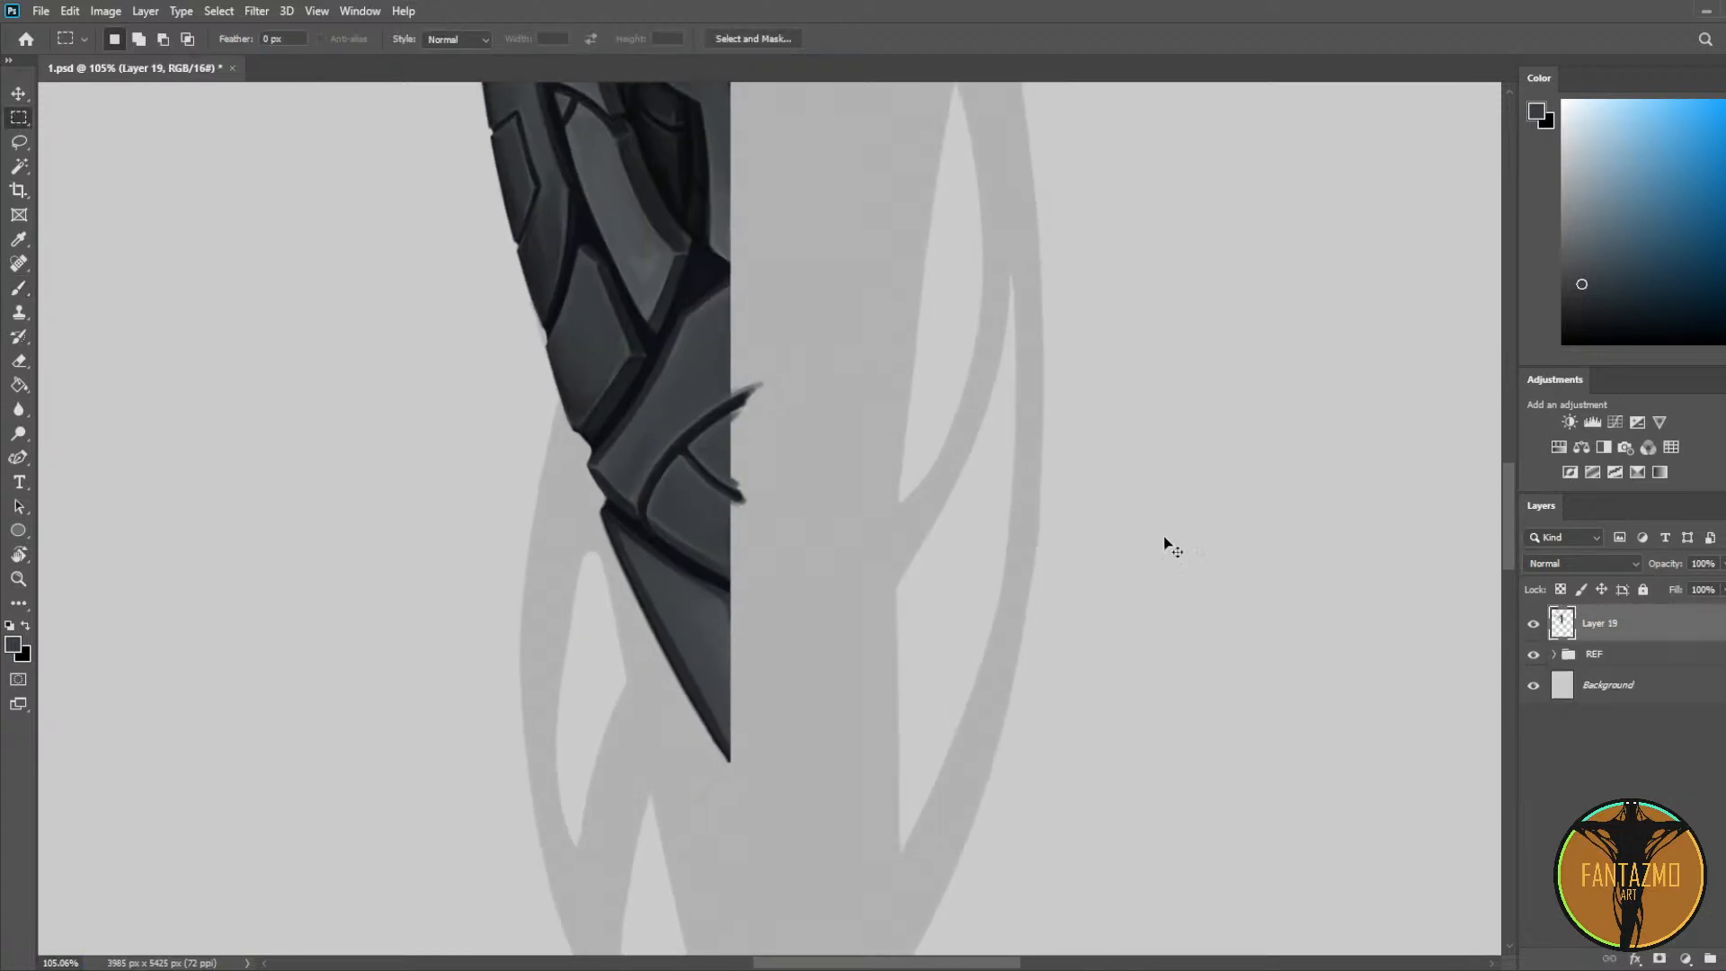
{"action": "key", "text": "ctrl+s"}
Step: Delete the groove strokes that overshoot the centre line using a rectangular selection, and clear the selection
{"action": "scroll", "coordinate": [763, 536], "scroll_direction": "up", "scroll_amount": 7}
{"action": "left_click_drag", "start_coordinate": [770, 528], "coordinate": [698, 564]}
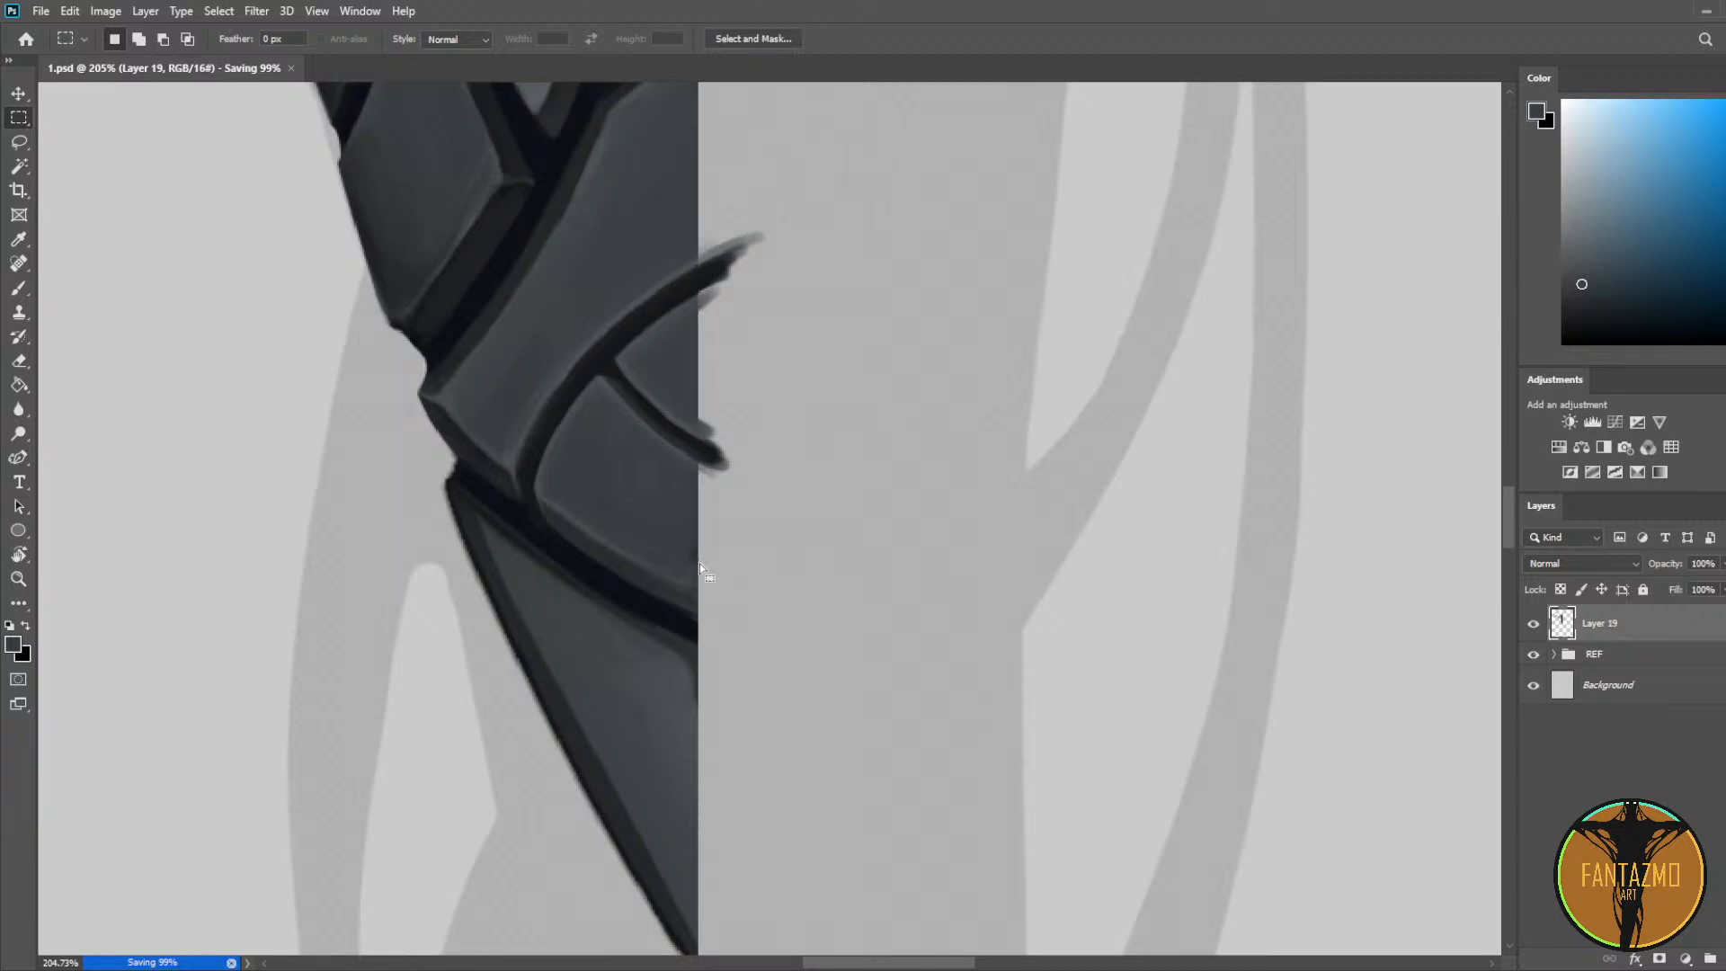
{"action": "key", "text": "Delete"}
{"action": "key", "text": "ctrl+d"}
Step: Review the trimmed centre edge against the lower figure and save the document
{"action": "key", "text": "l"}
{"action": "scroll", "coordinate": [1032, 474], "scroll_direction": "down", "scroll_amount": 3}
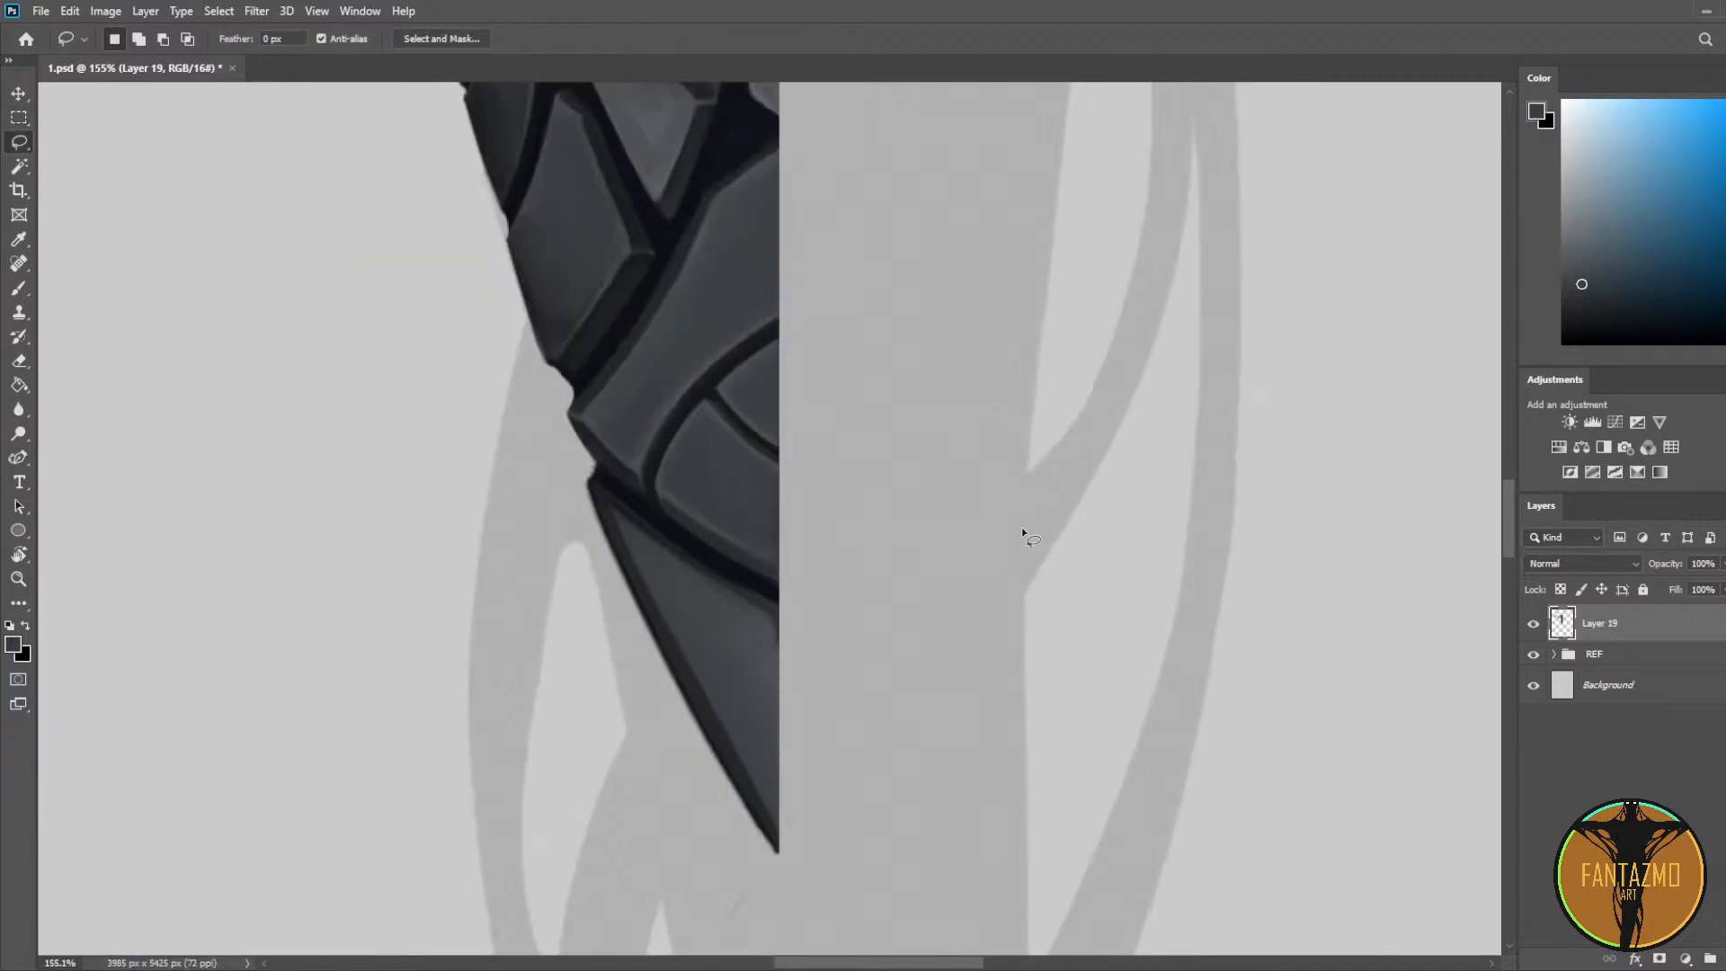
{"action": "scroll", "coordinate": [1021, 532], "scroll_direction": "down", "scroll_amount": 8}
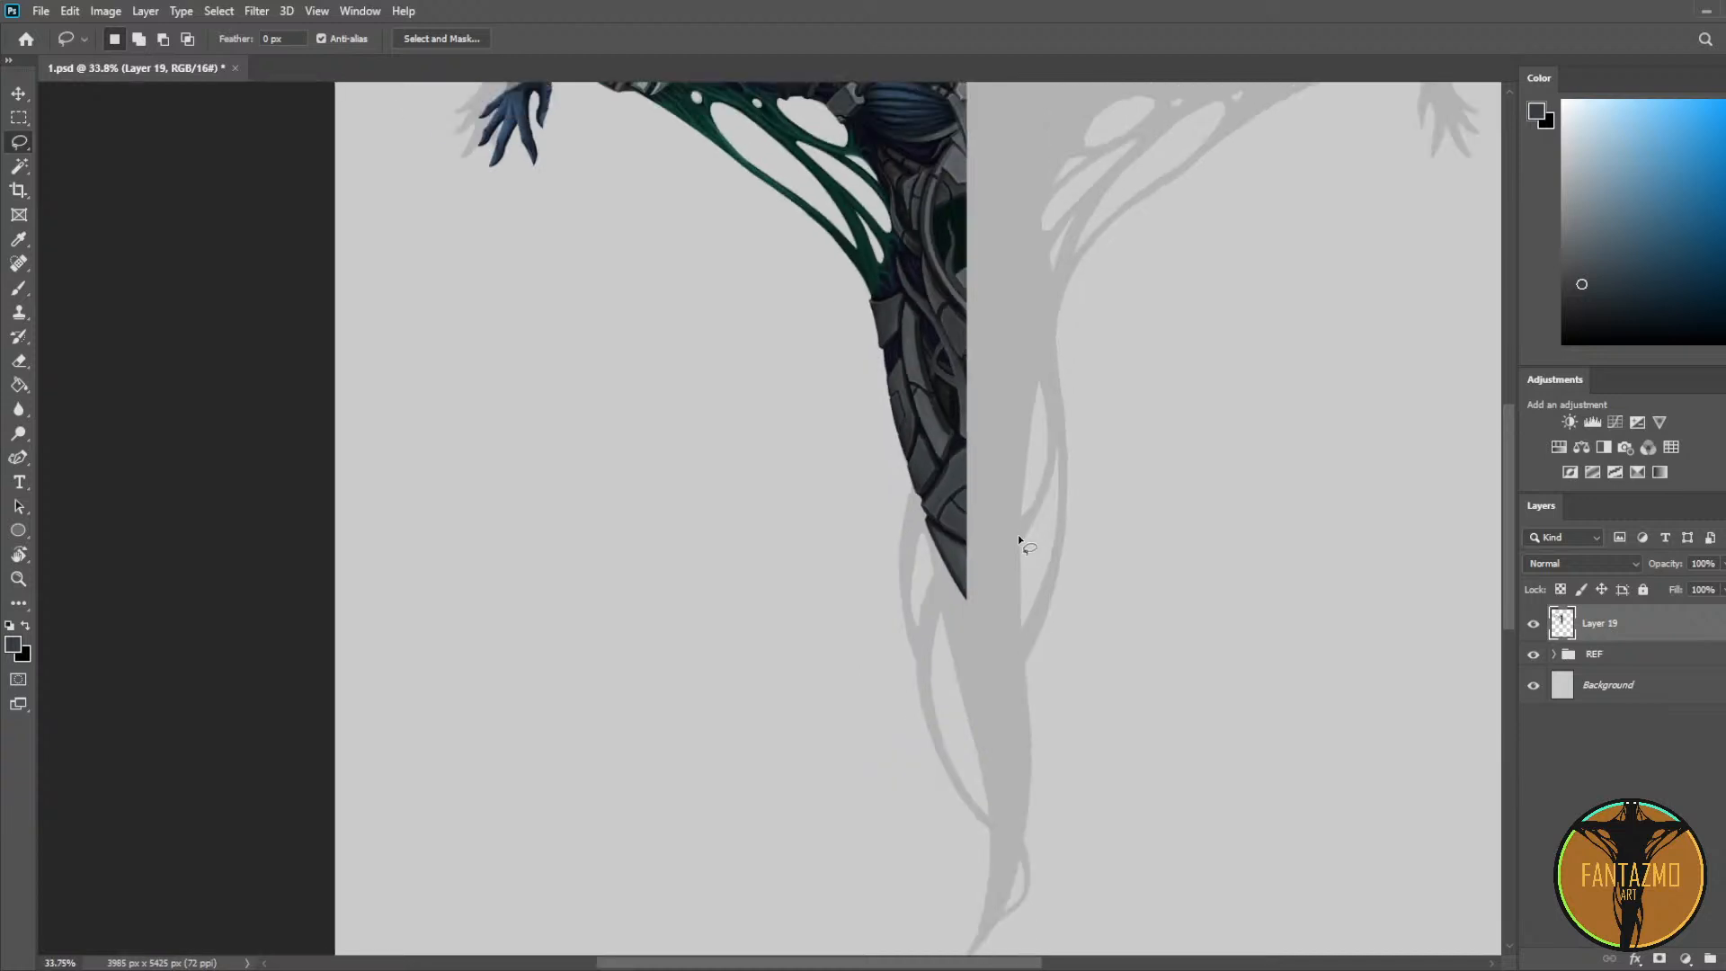
{"action": "scroll", "coordinate": [1021, 537], "scroll_direction": "down", "scroll_amount": 2}
{"action": "scroll", "coordinate": [1037, 548], "scroll_direction": "up", "scroll_amount": 5}
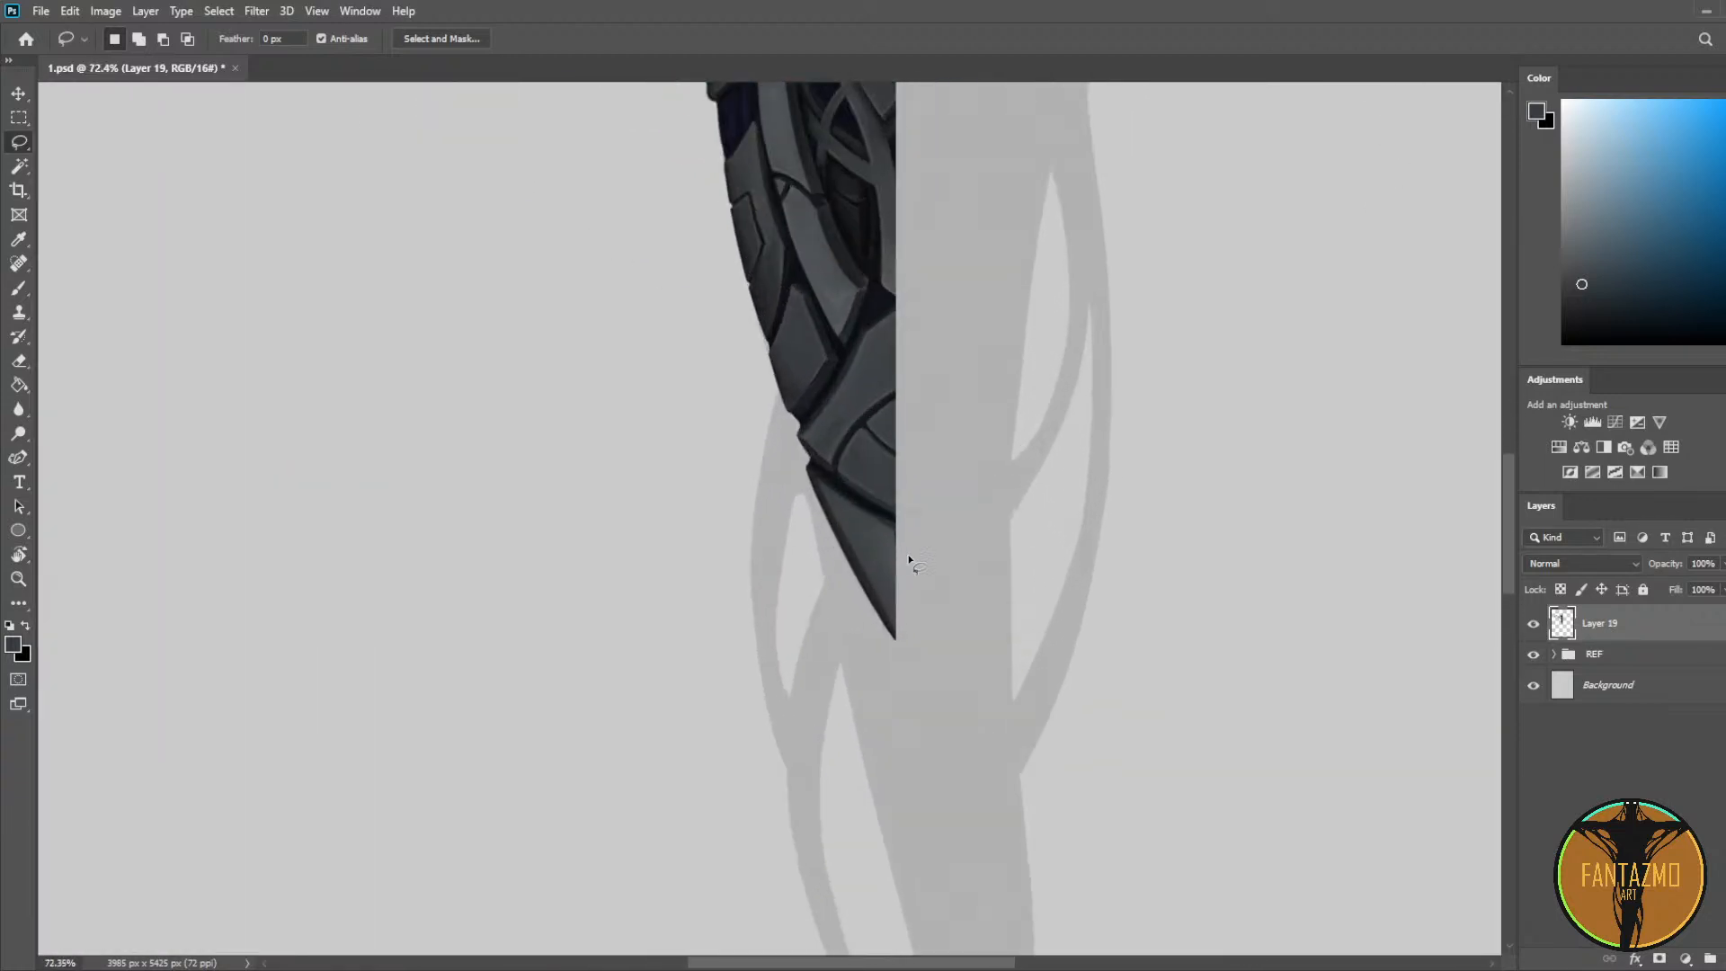
{"action": "scroll", "coordinate": [908, 560], "scroll_direction": "up", "scroll_amount": 5}
{"action": "key", "text": "ctrl+s"}
Step: Paint a sampled grey highlight along the upper edge of the pointed bottom plate with a slightly larger brush
{"action": "key", "text": "i"}
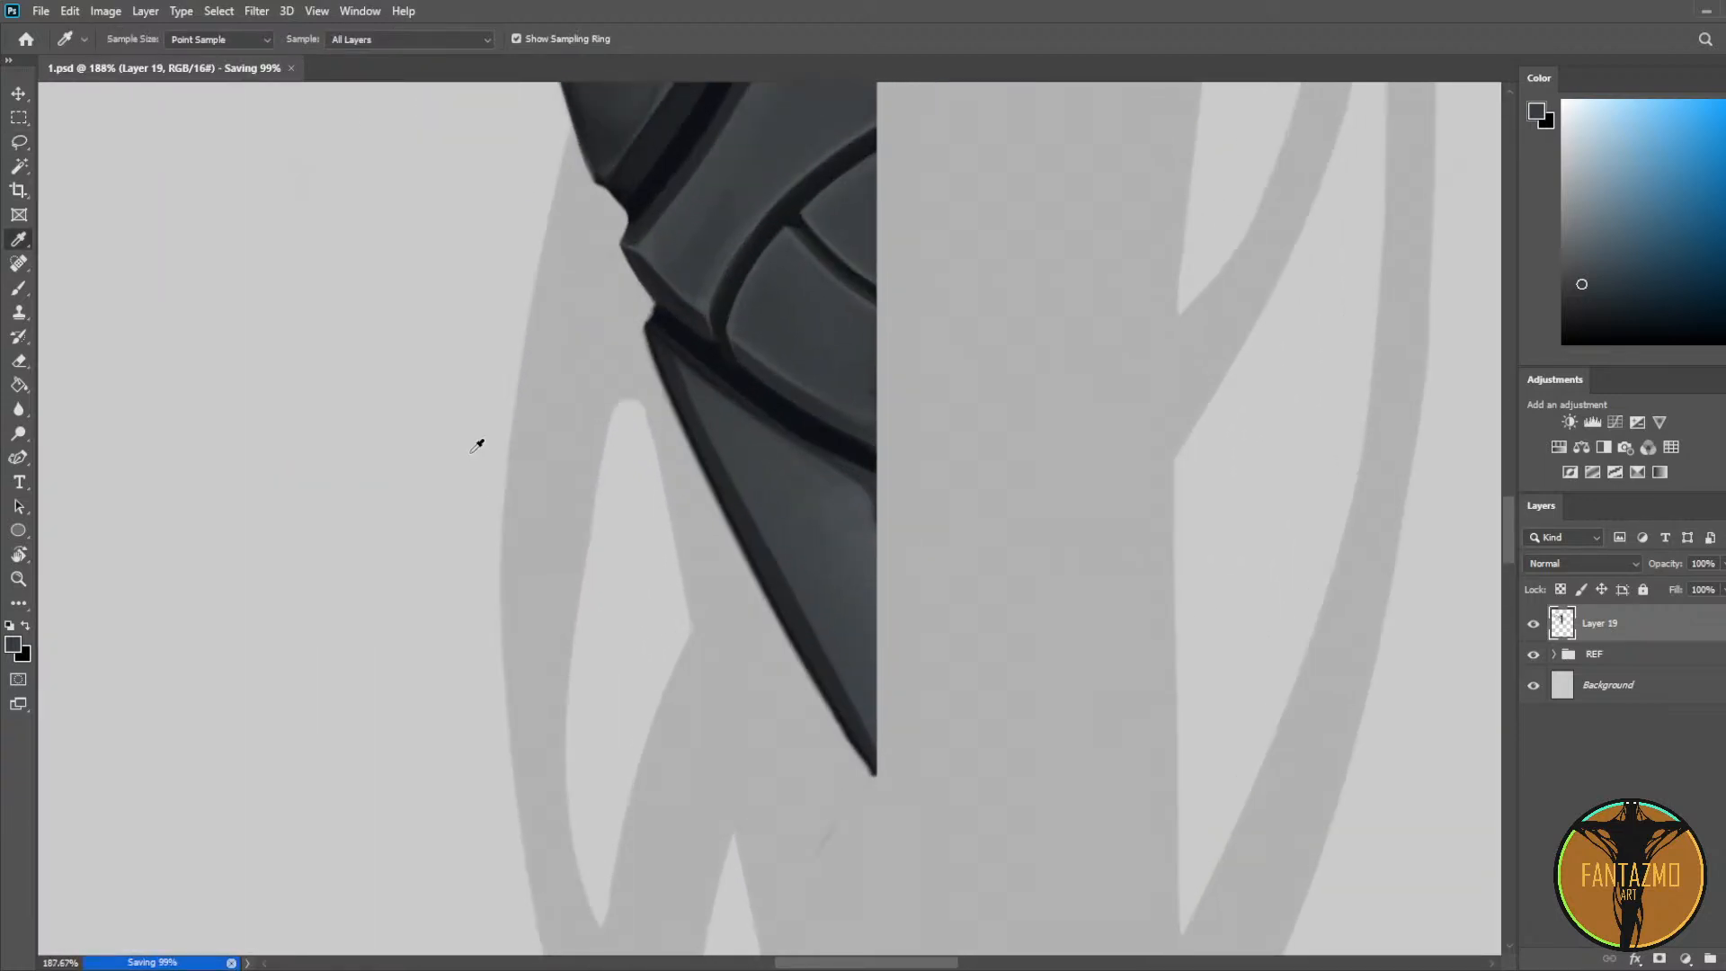
{"action": "key", "text": "e"}
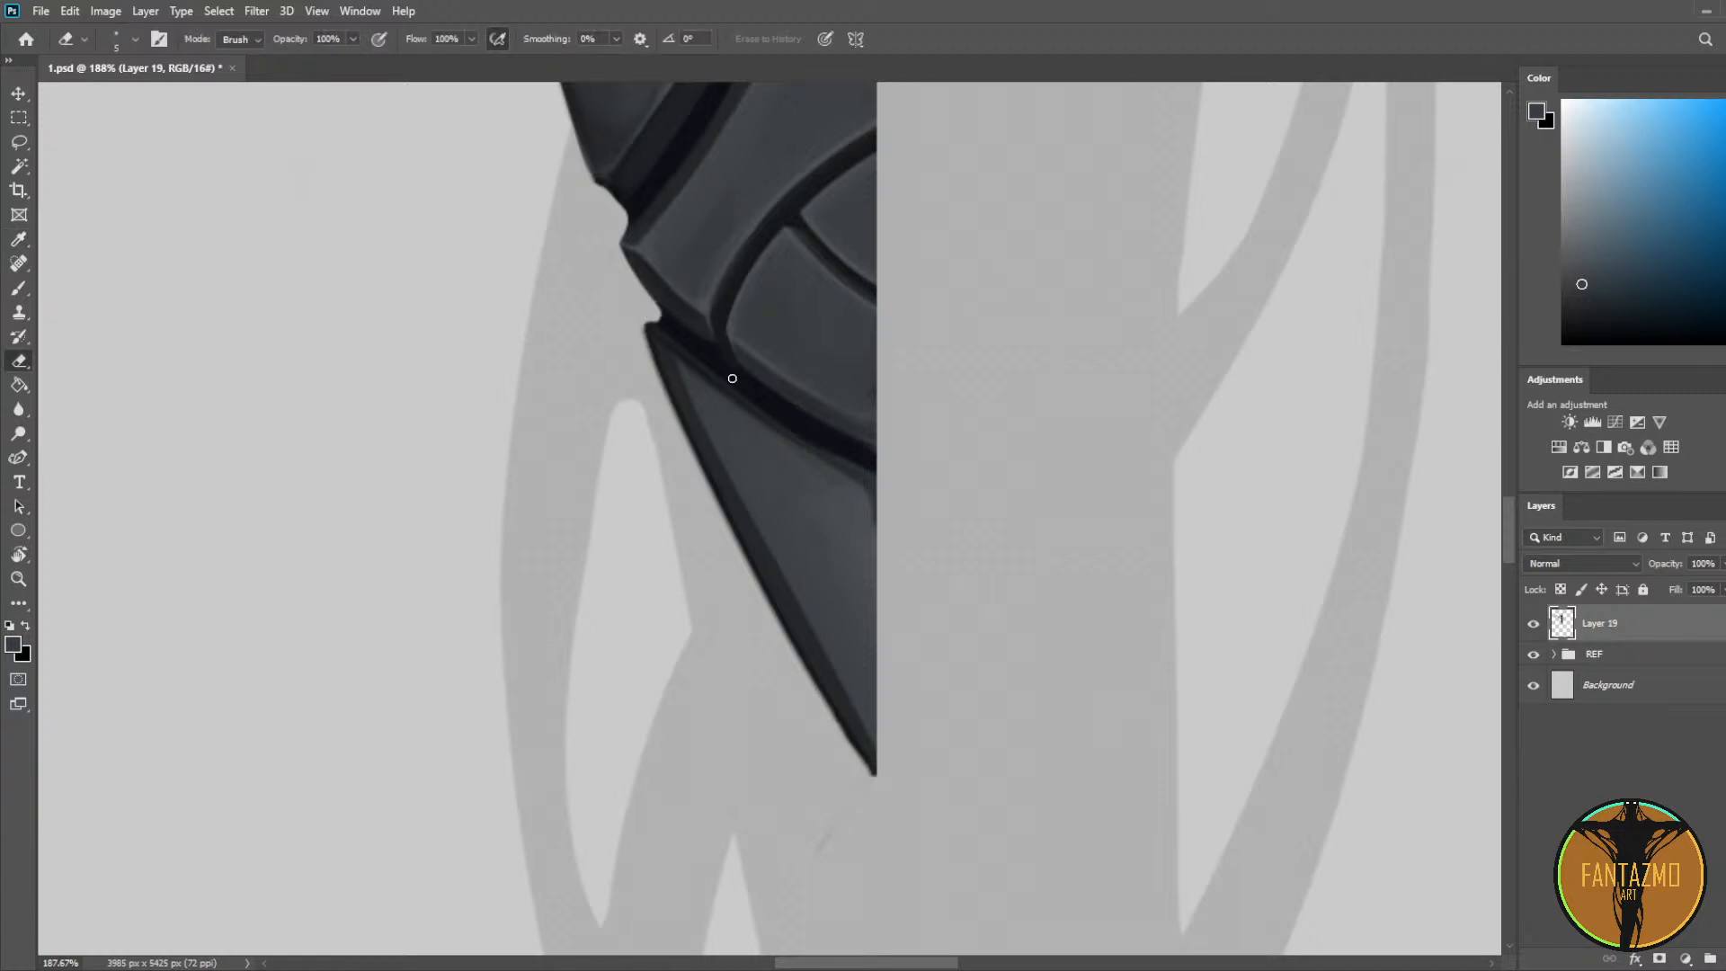
{"action": "key", "text": "b"}
{"action": "left_click", "coordinate": [668, 346], "text": "alt"}
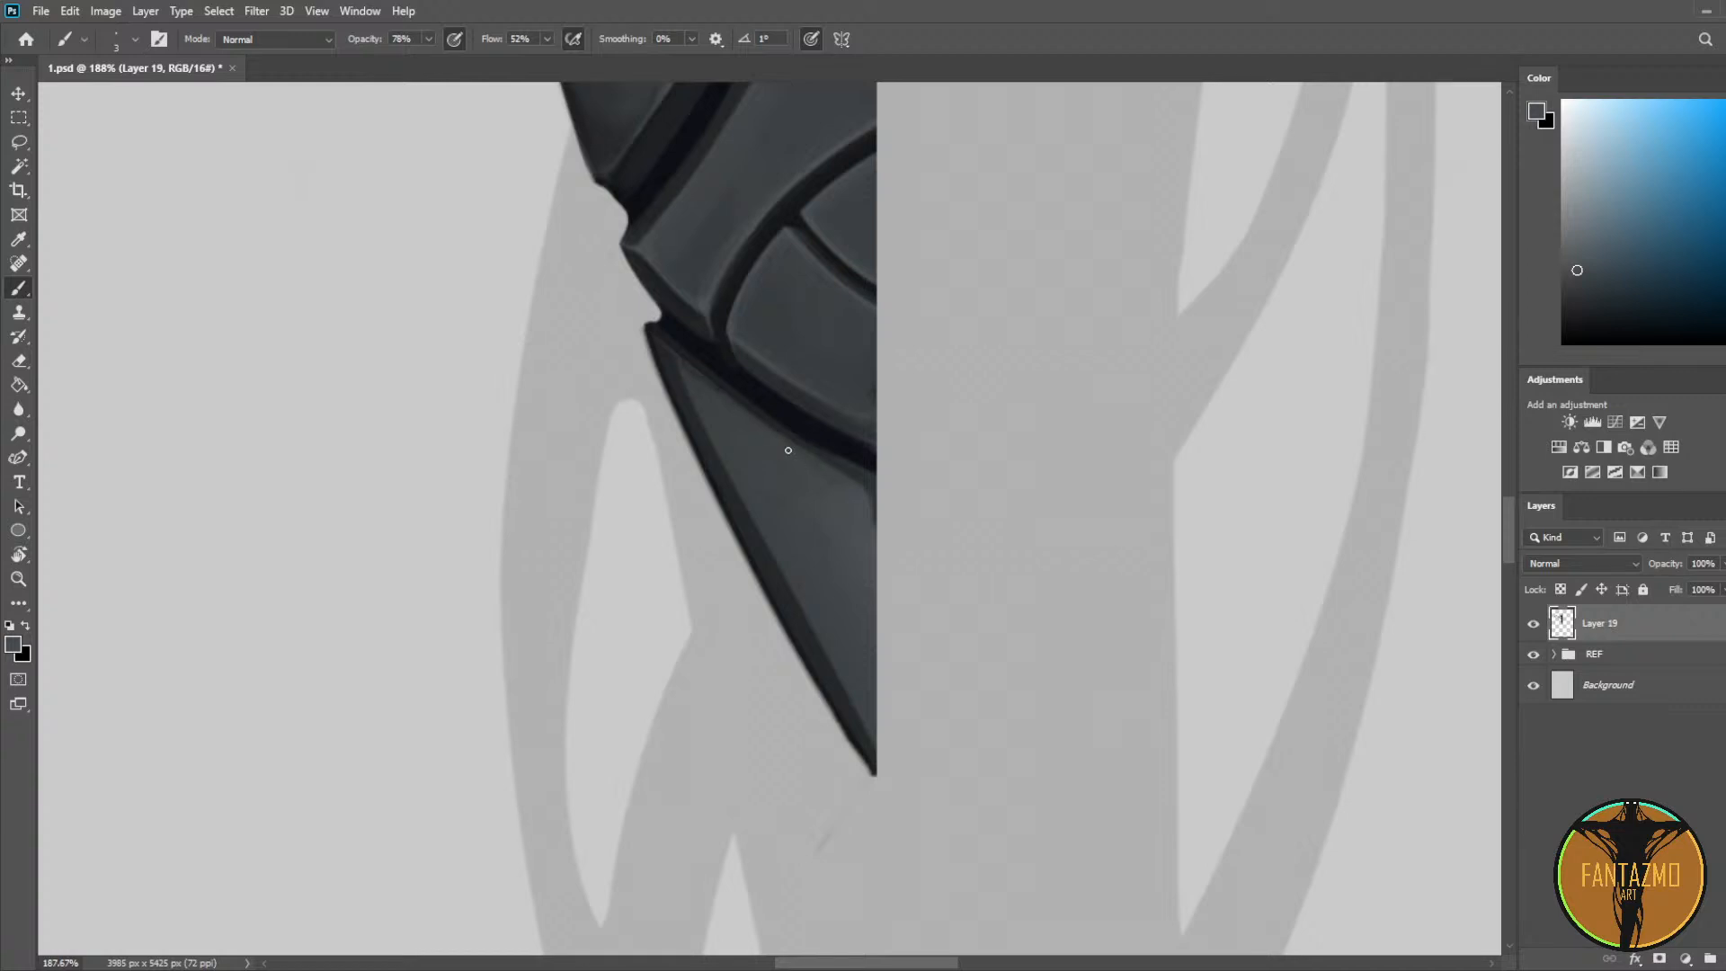
{"action": "left_click_drag", "start_coordinate": [664, 344], "coordinate": [739, 406]}
{"action": "key", "text": "ctrl+z"}
{"action": "key", "text": "bracketright"}
{"action": "left_click_drag", "start_coordinate": [649, 329], "coordinate": [748, 410]}
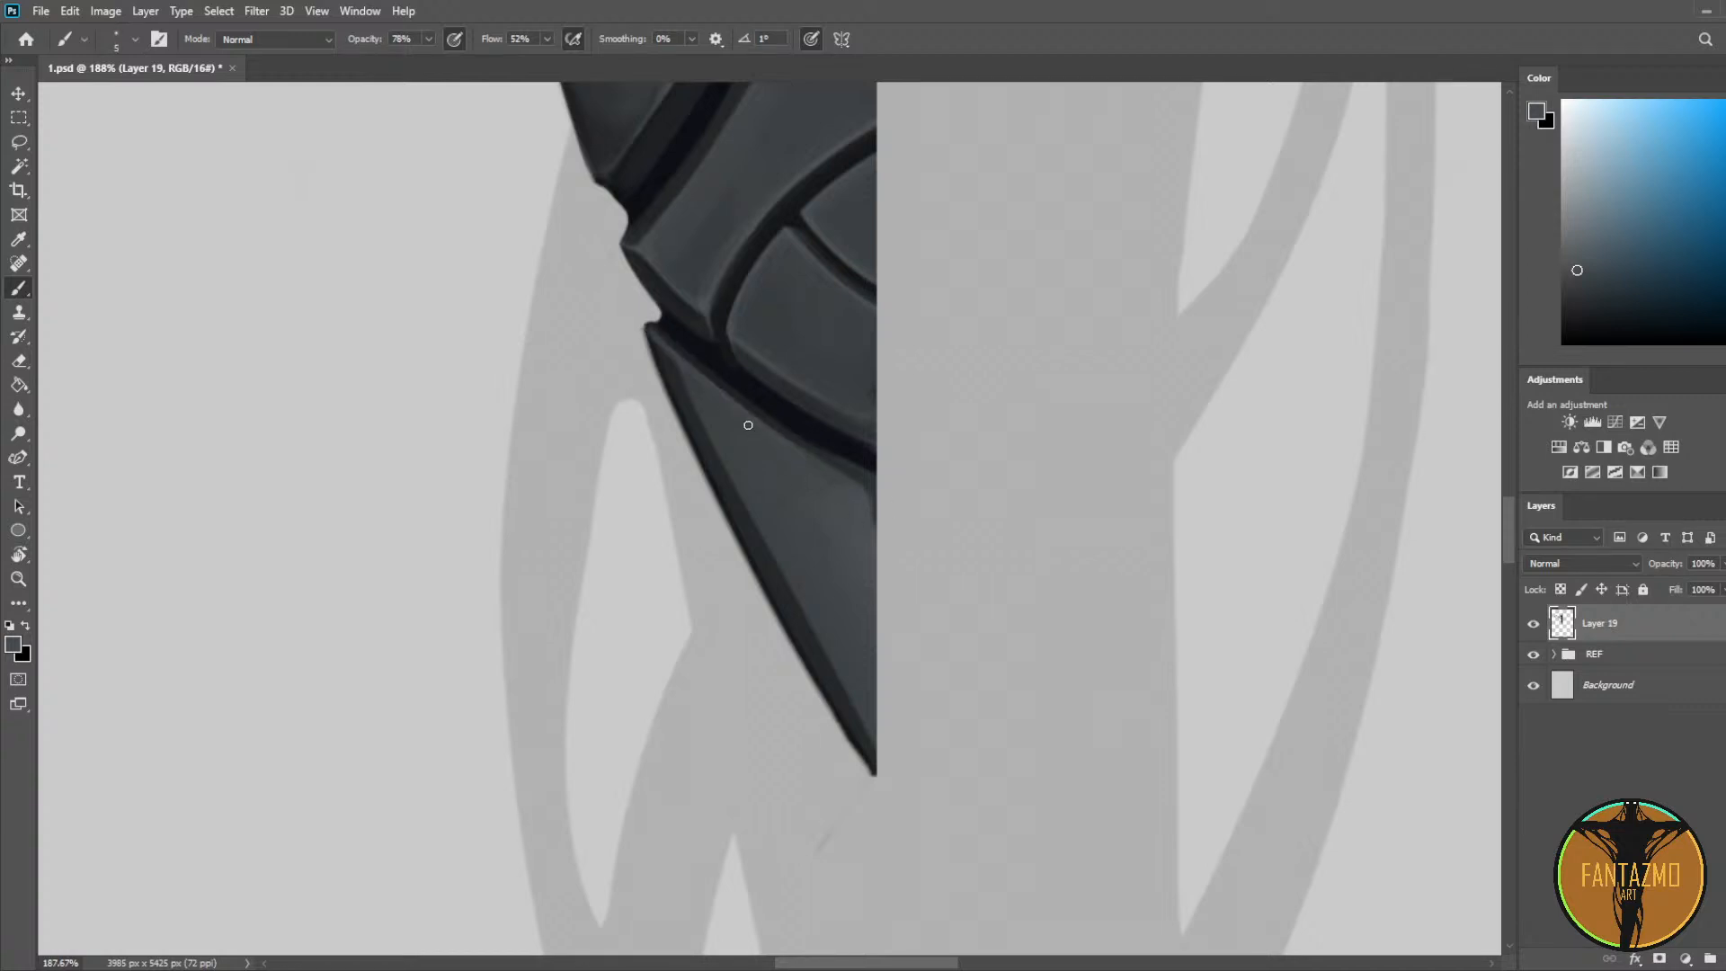
Step: Darken the outer bevel of the pointed bottom plate with a dark grey sampled from the gap above it
{"action": "left_click", "coordinate": [670, 356], "text": "alt"}
{"action": "key", "text": "i"}
{"action": "left_click", "coordinate": [680, 308]}
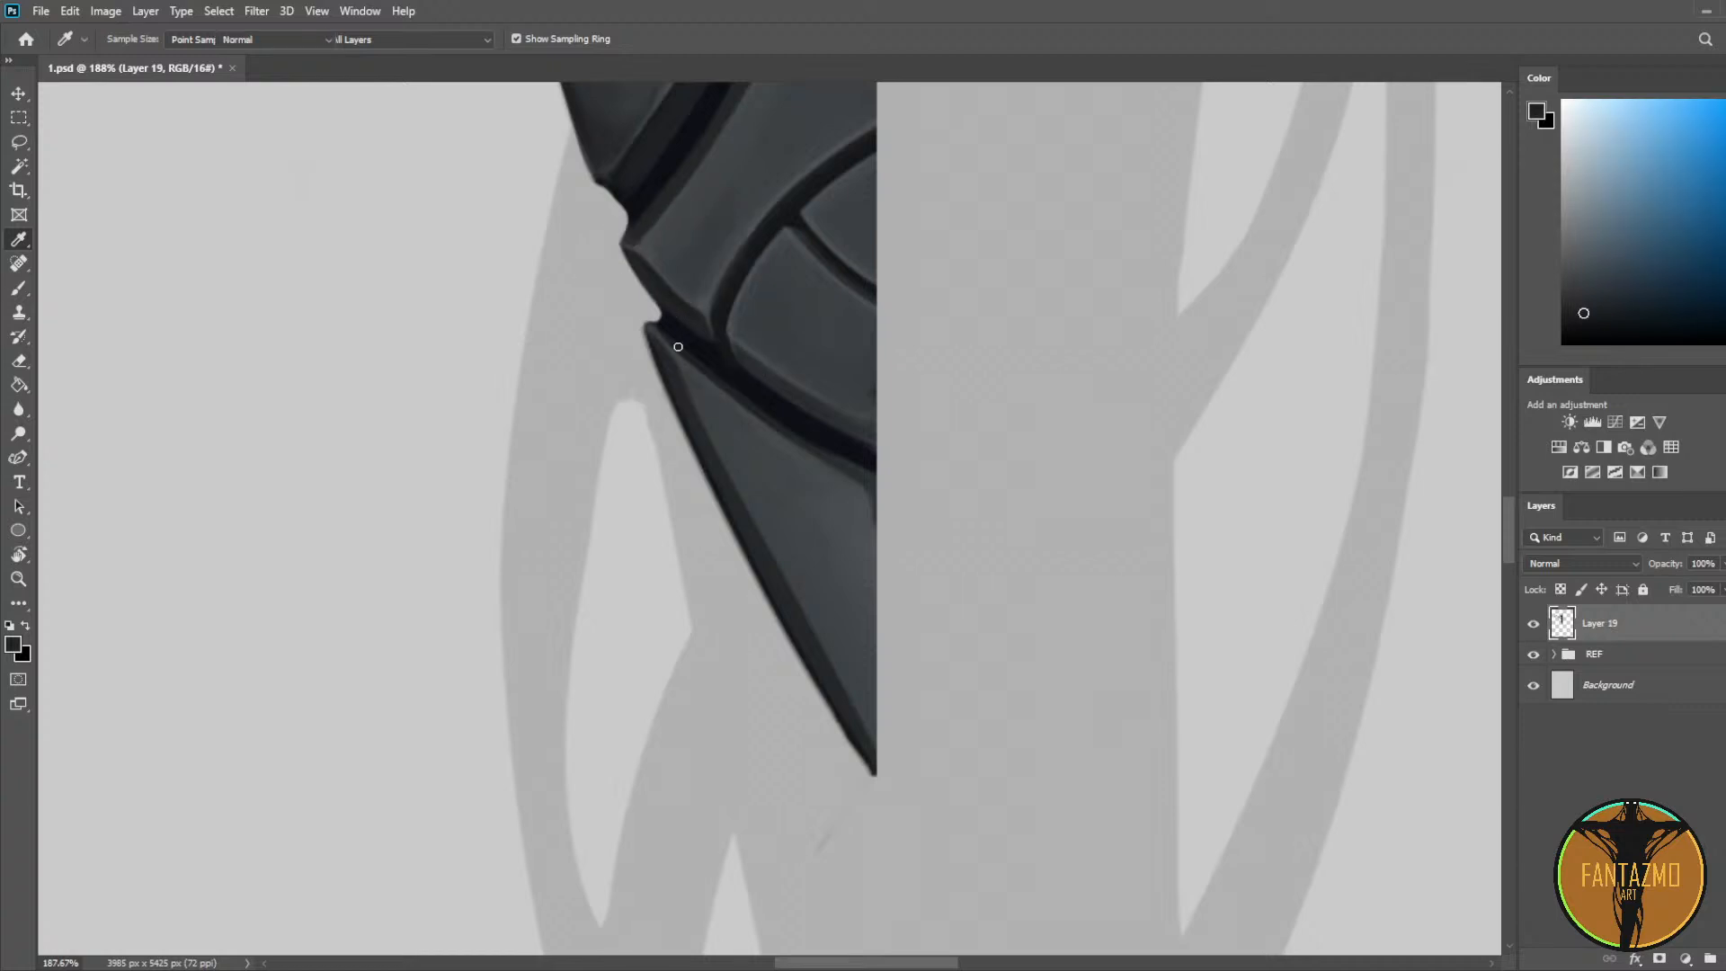
{"action": "key", "text": "b"}
{"action": "left_click_drag", "start_coordinate": [656, 351], "coordinate": [782, 608]}
{"action": "left_click_drag", "start_coordinate": [677, 402], "coordinate": [764, 598]}
{"action": "left_click_drag", "start_coordinate": [737, 528], "coordinate": [817, 685]}
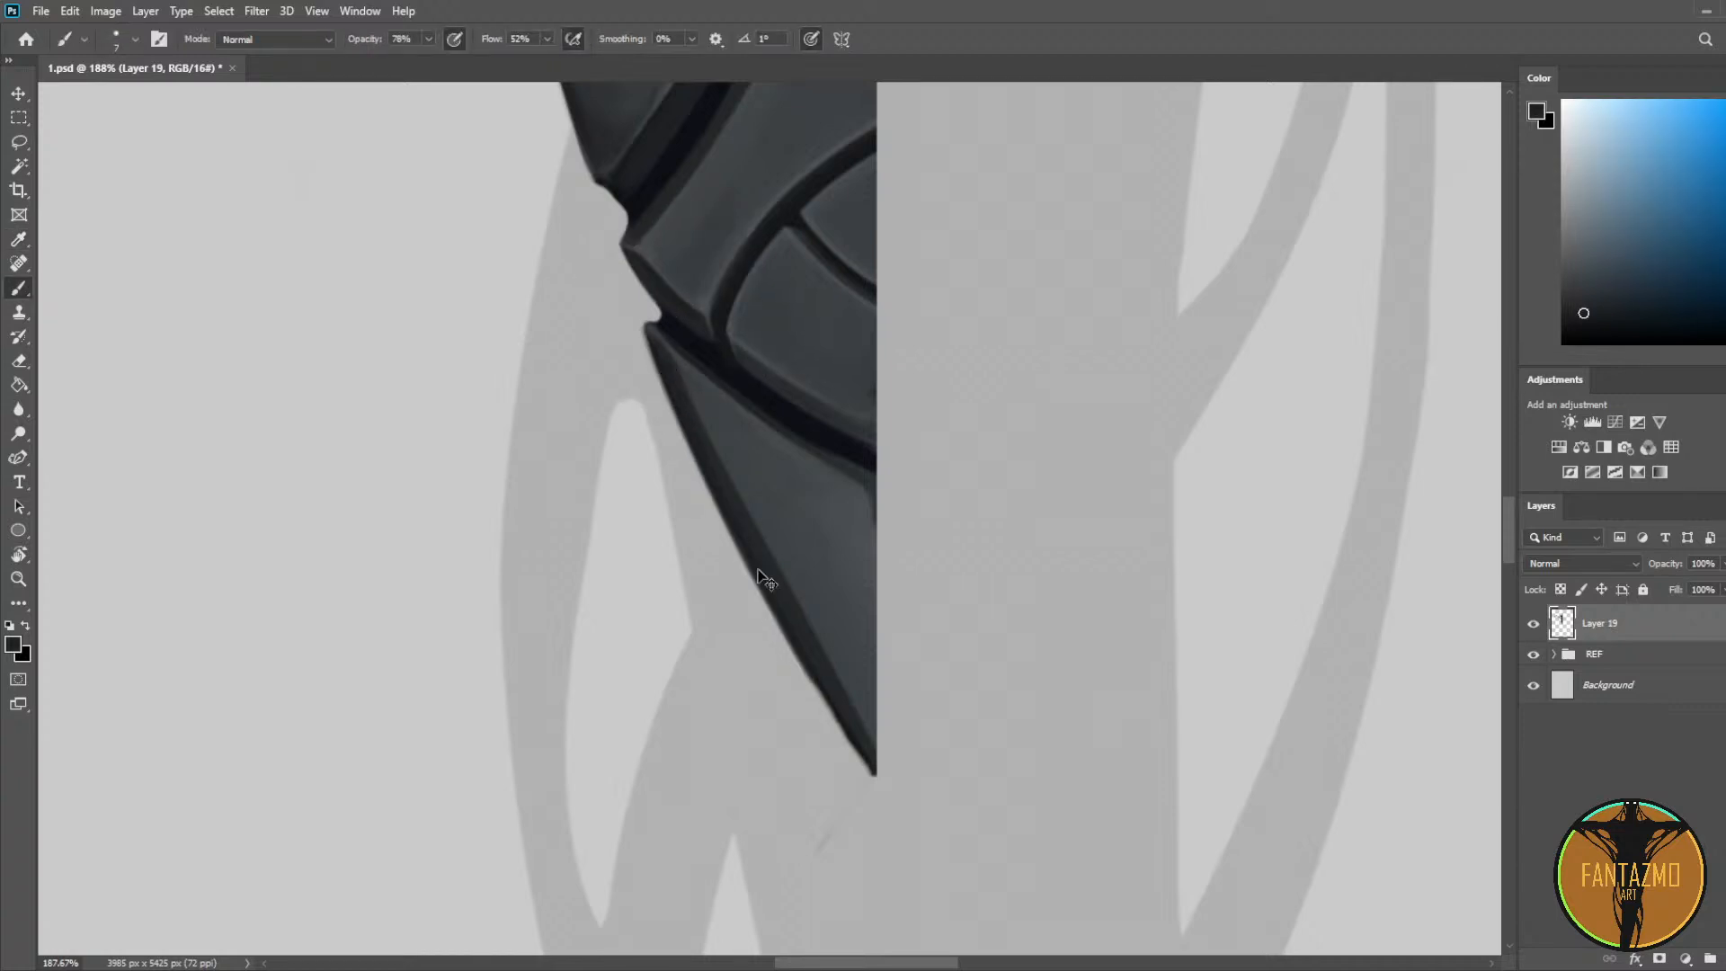
Step: Deepen the pointed plate's outer bevel down to its tip with near-black sampled from the groove
{"action": "key", "text": "i"}
{"action": "left_click", "coordinate": [790, 403]}
{"action": "left_click", "coordinate": [758, 238]}
{"action": "key", "text": "b"}
{"action": "left_click_drag", "start_coordinate": [678, 377], "coordinate": [855, 713]}
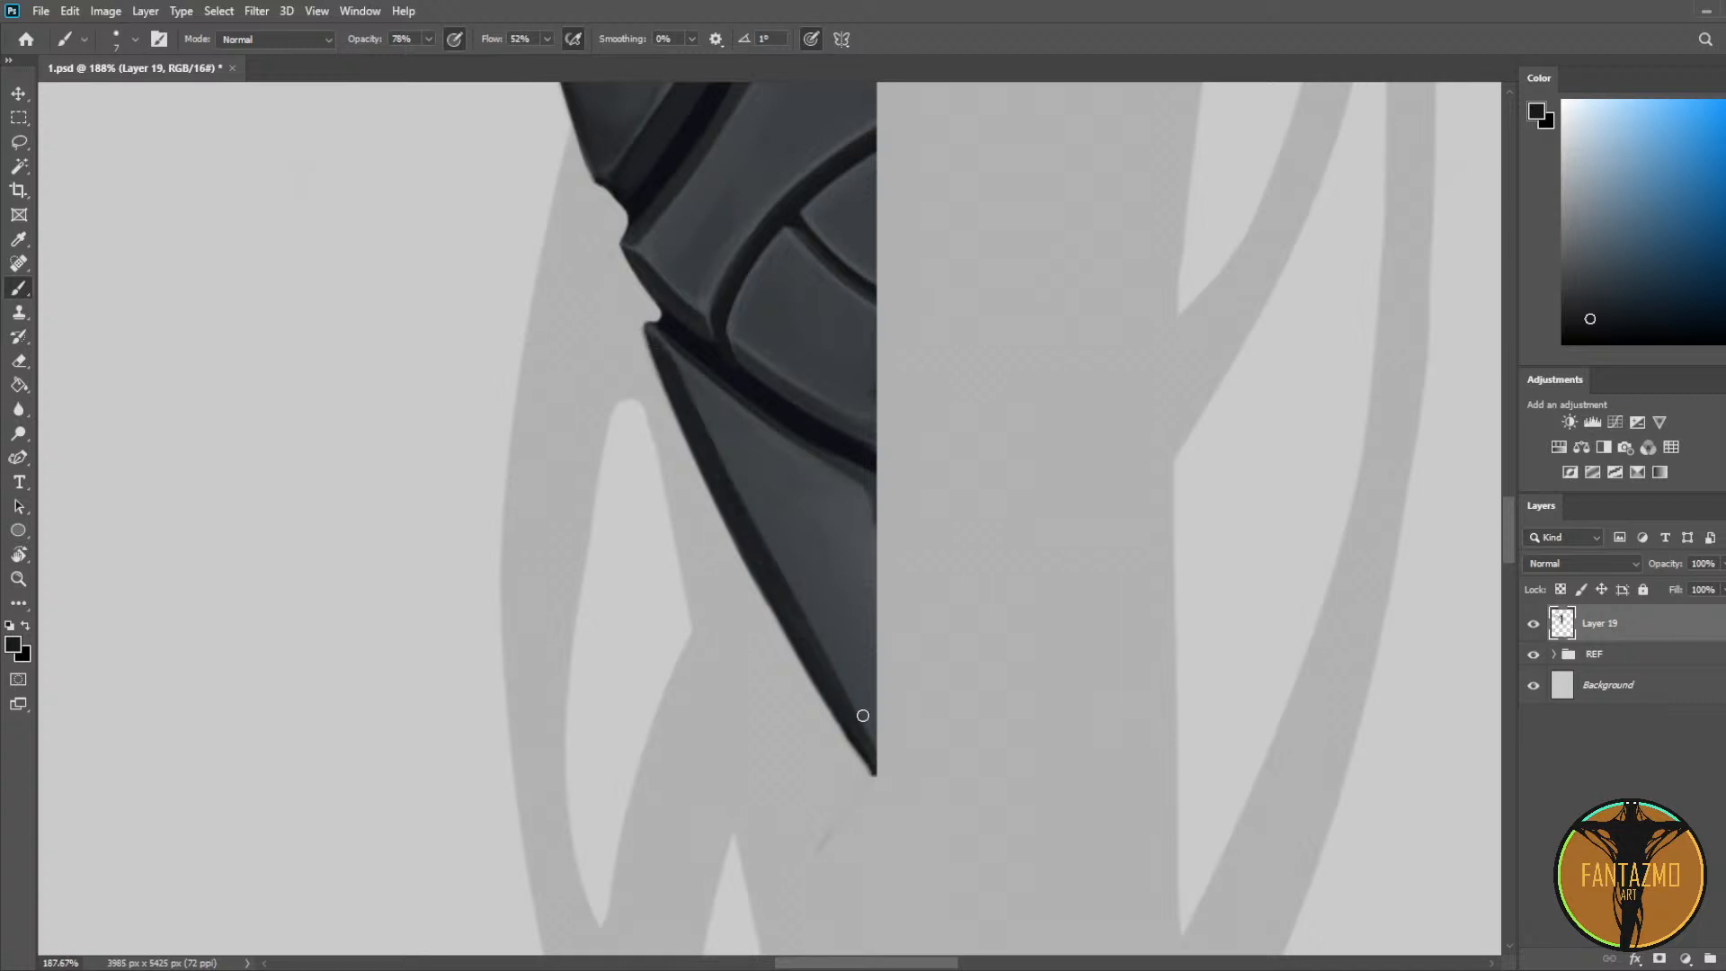
{"action": "left_click_drag", "start_coordinate": [686, 401], "coordinate": [867, 740]}
{"action": "left_click_drag", "start_coordinate": [819, 652], "coordinate": [870, 750]}
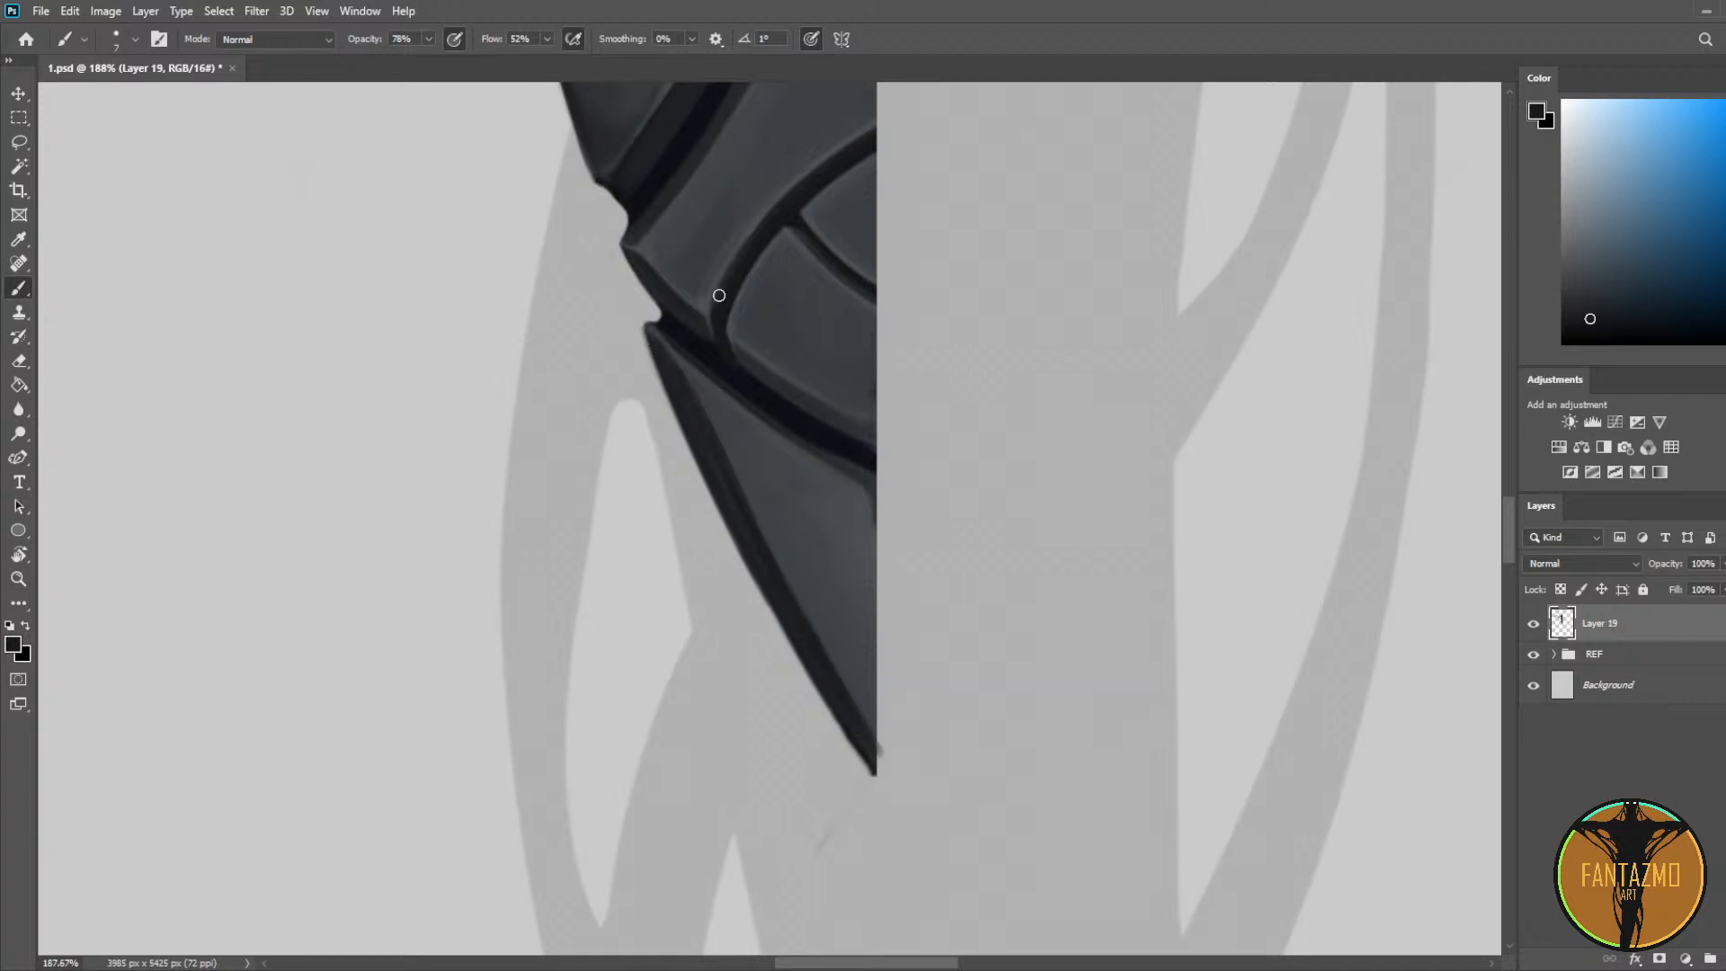
Step: Lighten the outer rim of the bevel near the pointed plate's tip with a sampled dark grey
{"action": "key", "text": "i"}
{"action": "left_click", "coordinate": [699, 306]}
{"action": "key", "text": "b"}
{"action": "left_click_drag", "start_coordinate": [765, 601], "coordinate": [858, 757]}
{"action": "left_click_drag", "start_coordinate": [769, 593], "coordinate": [864, 753]}
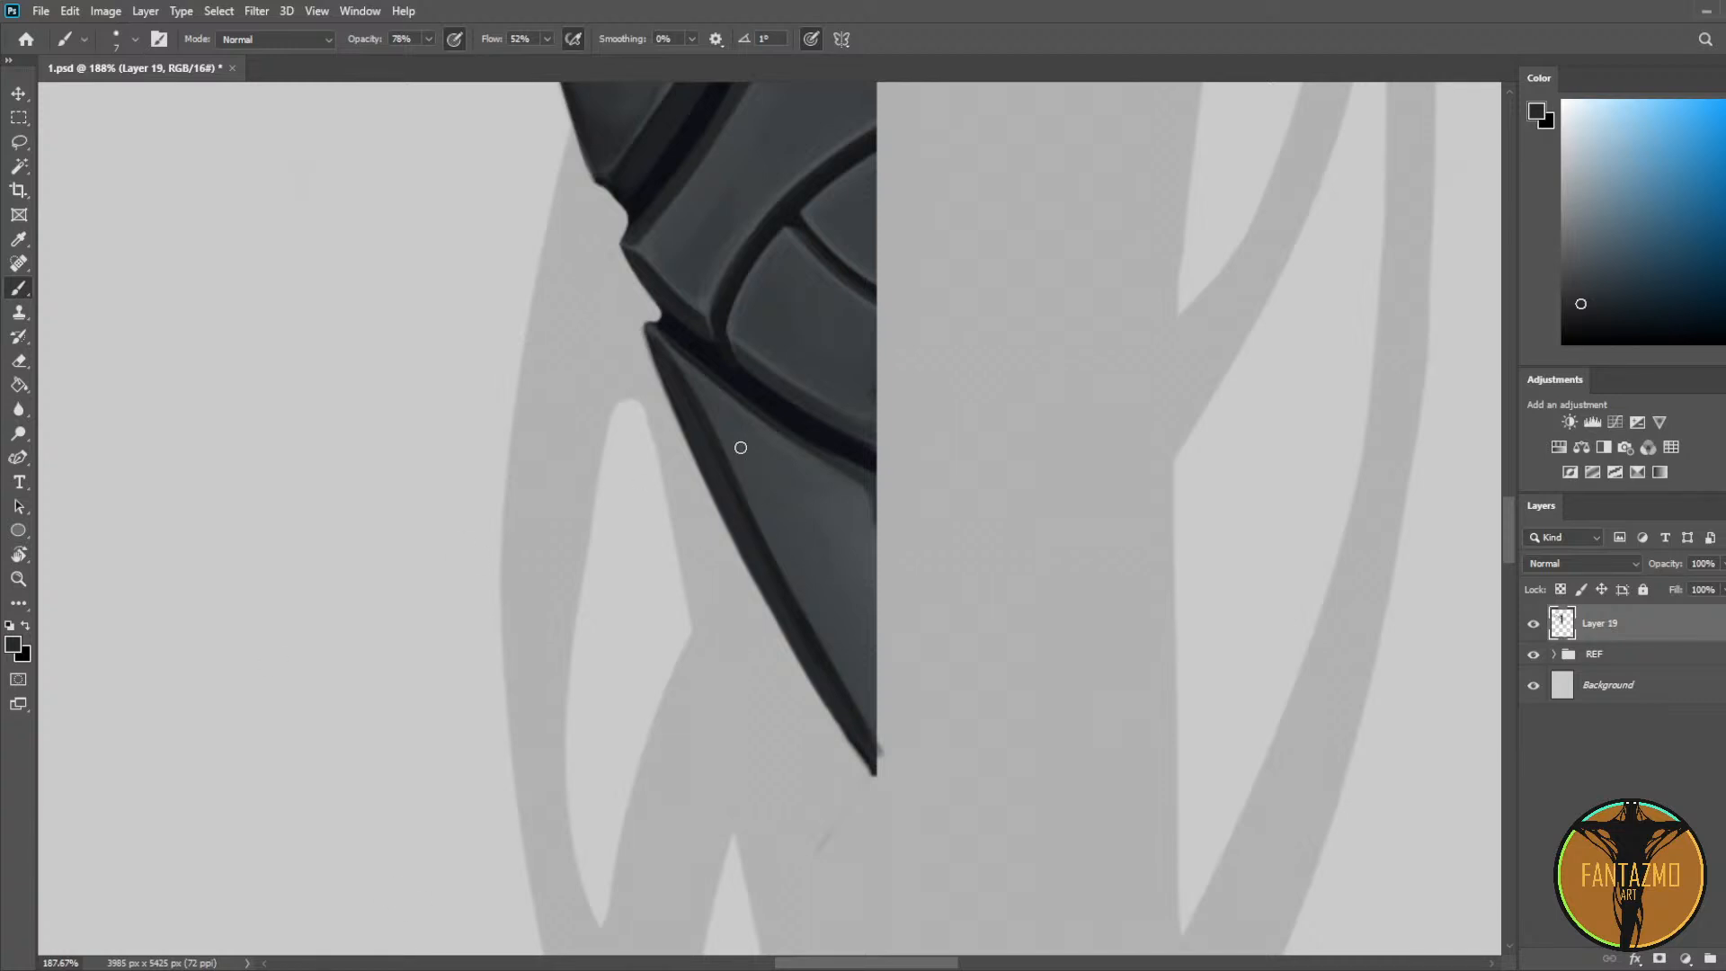
Step: Paint light grey highlights, sampled from a plate above, along the pointed plate's inner bevel edge and upper edge
{"action": "key", "text": "i"}
{"action": "left_click_drag", "start_coordinate": [686, 165], "coordinate": [662, 332]}
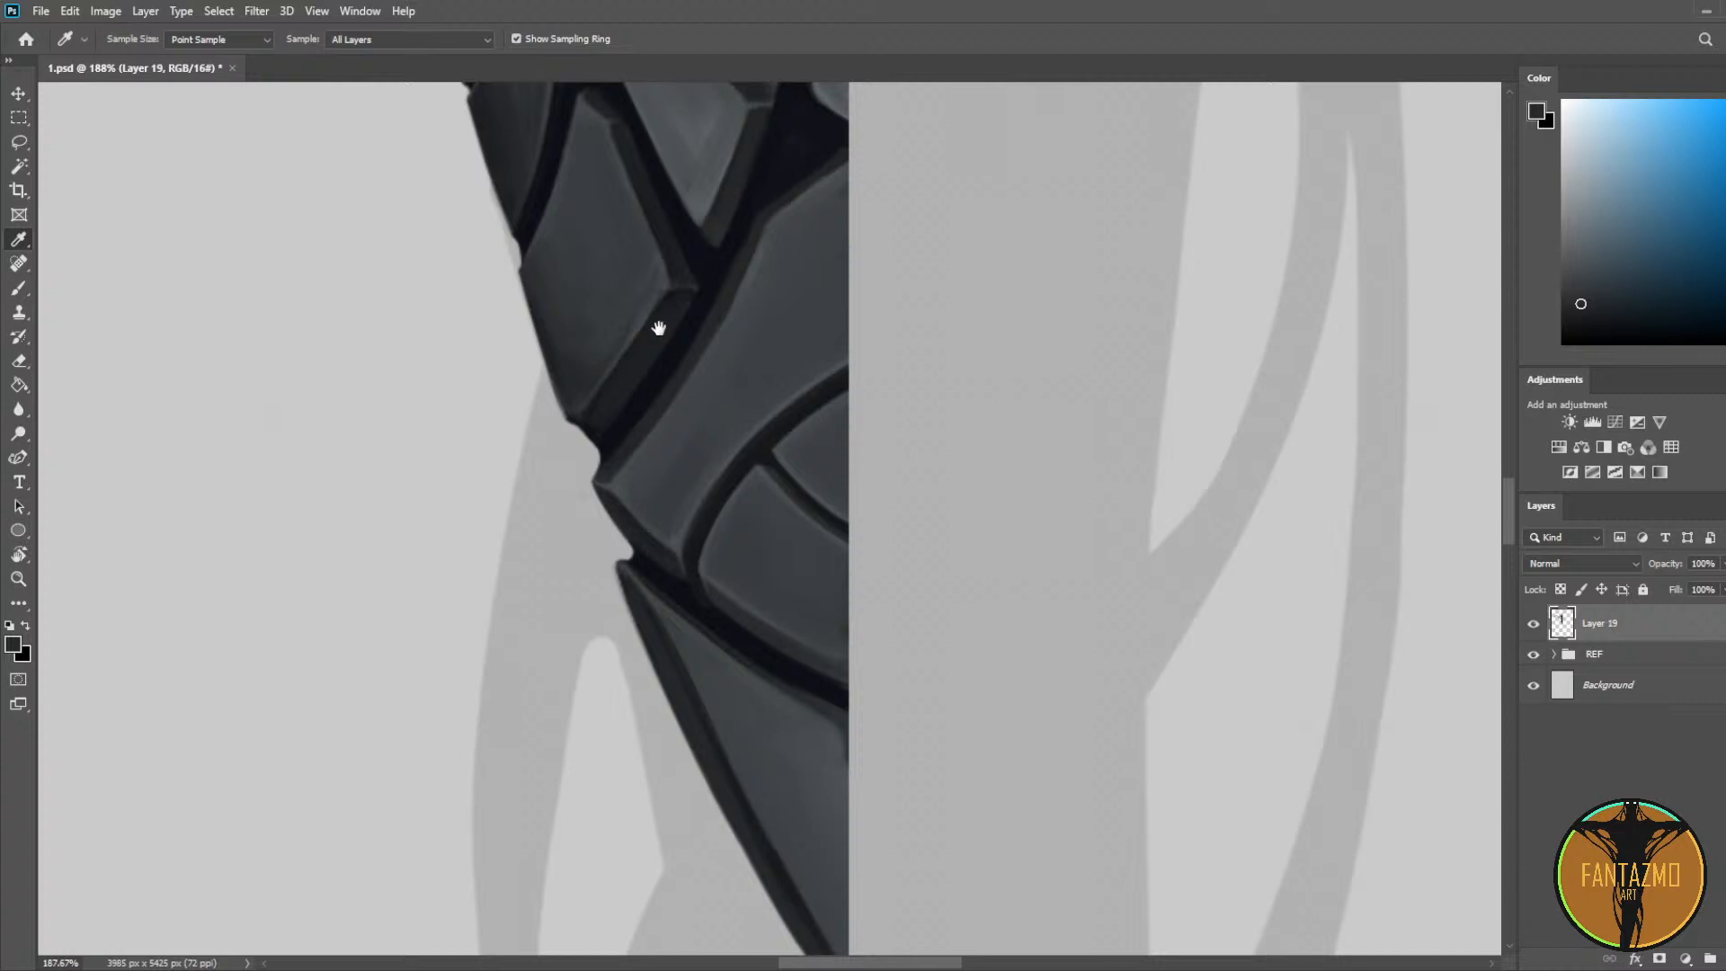
{"action": "left_click", "coordinate": [701, 215]}
{"action": "left_click_drag", "start_coordinate": [721, 489], "coordinate": [674, 231]}
{"action": "key", "text": "b"}
{"action": "mouse_move", "coordinate": [598, 331]}
{"action": "left_mouse_down"}
{"action": "mouse_move", "coordinate": [768, 688]}
{"action": "mouse_move", "coordinate": [773, 647]}
{"action": "mouse_move", "coordinate": [751, 615]}
{"action": "mouse_move", "coordinate": [825, 746]}
{"action": "left_mouse_up"}
{"action": "key", "text": "ctrl+z"}
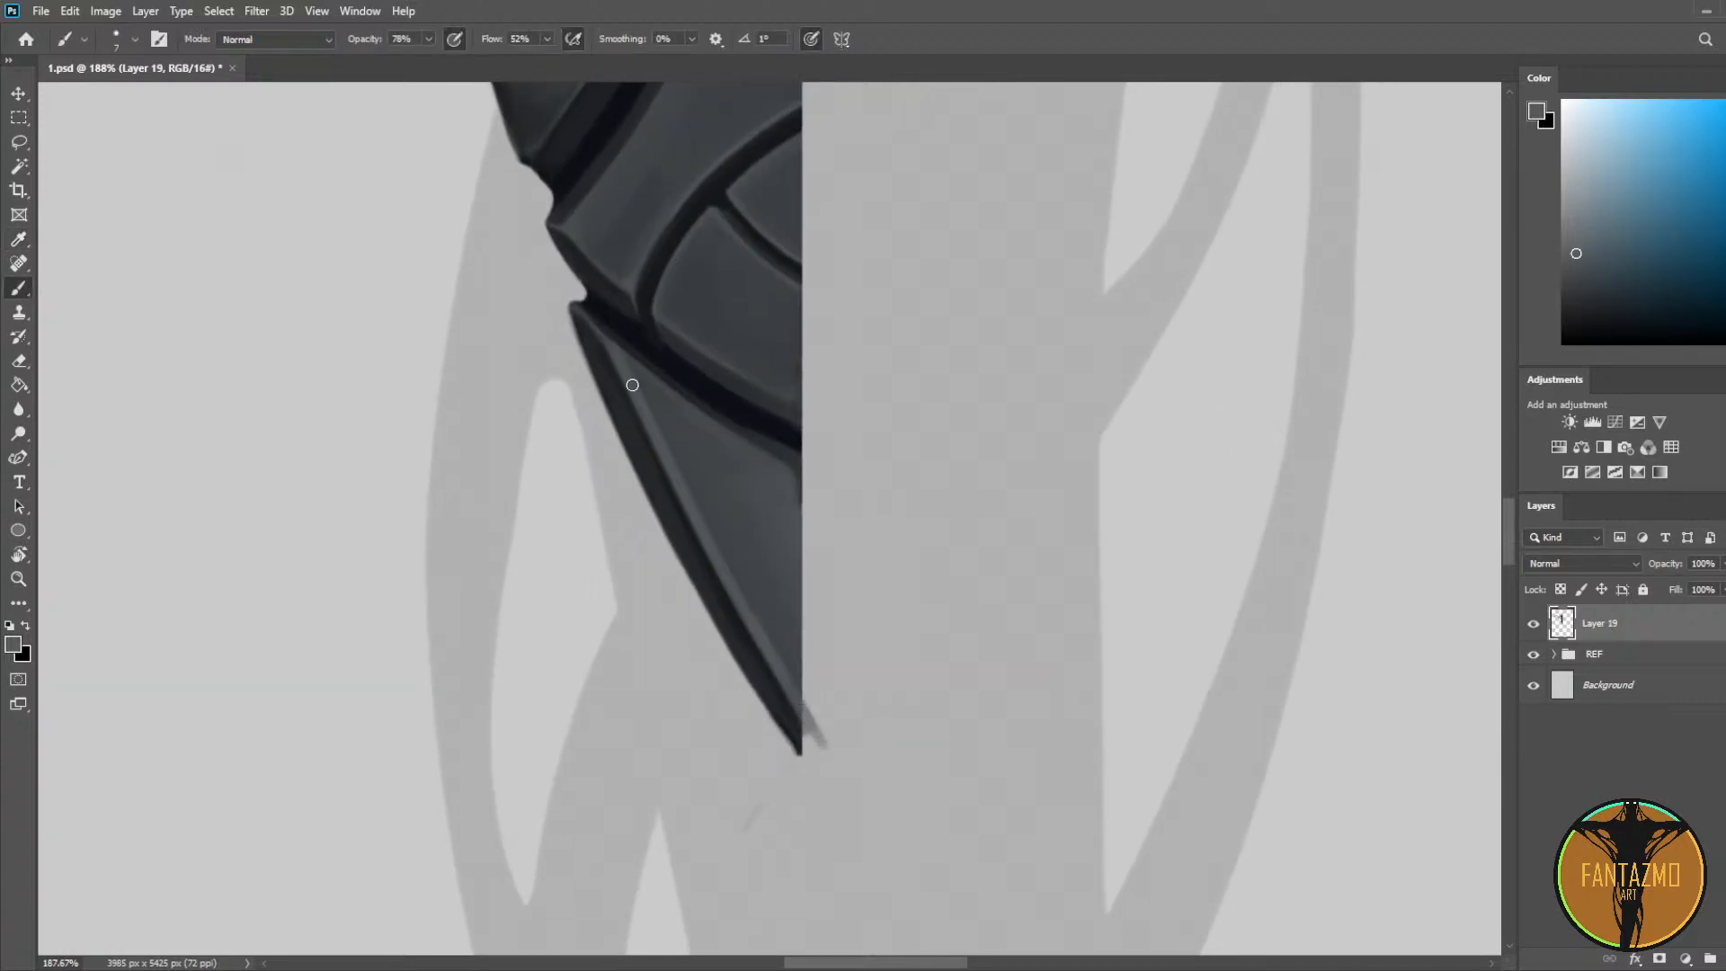
{"action": "mouse_move", "coordinate": [617, 349]}
{"action": "left_mouse_down"}
{"action": "mouse_move", "coordinate": [815, 502]}
{"action": "mouse_move", "coordinate": [701, 422]}
{"action": "mouse_move", "coordinate": [817, 492]}
{"action": "left_mouse_up"}
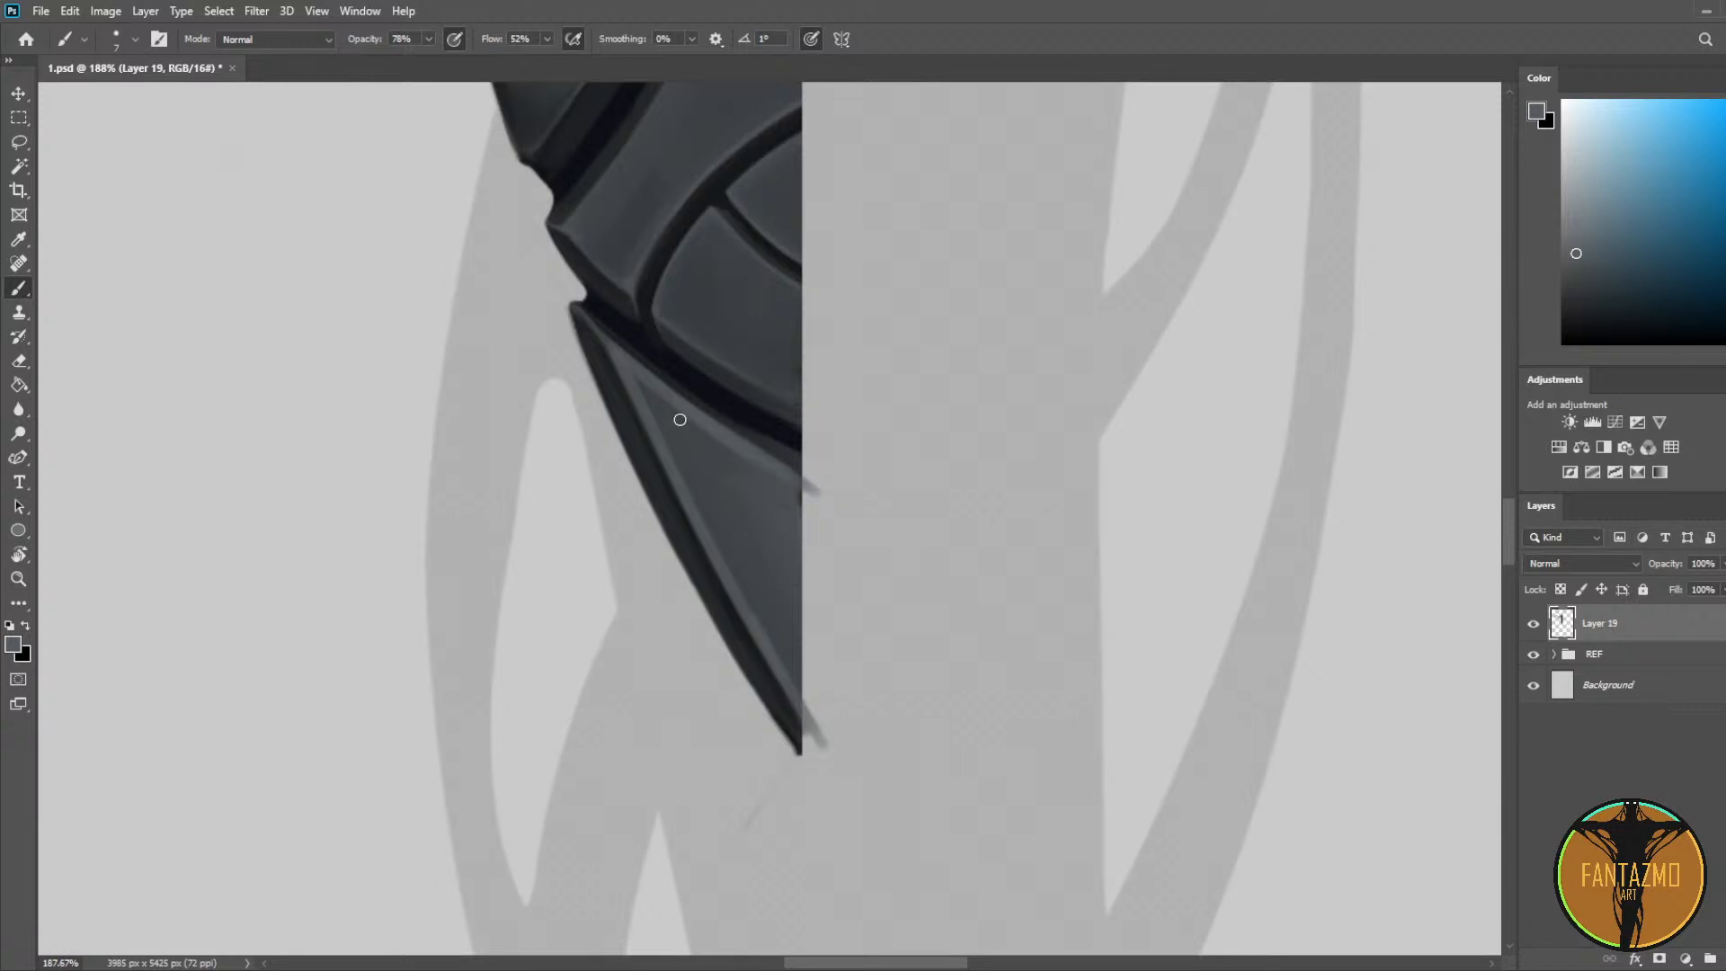
Step: Soften the pointed plate's edge highlights by blending sampled face greys alongside its inner bevel and upper edge
{"action": "key", "text": "i"}
{"action": "left_click", "coordinate": [657, 428]}
{"action": "left_click", "coordinate": [653, 382]}
{"action": "key", "text": "b"}
{"action": "left_click_drag", "start_coordinate": [673, 468], "coordinate": [807, 700]}
{"action": "left_click_drag", "start_coordinate": [732, 574], "coordinate": [806, 700]}
{"action": "left_click_drag", "start_coordinate": [693, 504], "coordinate": [819, 727]}
{"action": "left_click_drag", "start_coordinate": [669, 399], "coordinate": [810, 498]}
Step: Lasso and delete the faint stray mark below the pointed plate's tip, and clear the selection
{"action": "left_click_drag", "start_coordinate": [870, 698], "coordinate": [802, 430]}
{"action": "key", "text": "l"}
{"action": "mouse_move", "coordinate": [650, 492]}
{"action": "left_mouse_down"}
{"action": "mouse_move", "coordinate": [622, 543]}
{"action": "mouse_move", "coordinate": [717, 519]}
{"action": "left_mouse_up"}
{"action": "key", "text": "Delete"}
{"action": "key", "text": "ctrl+d"}
{"action": "left_click_drag", "start_coordinate": [800, 242], "coordinate": [782, 555]}
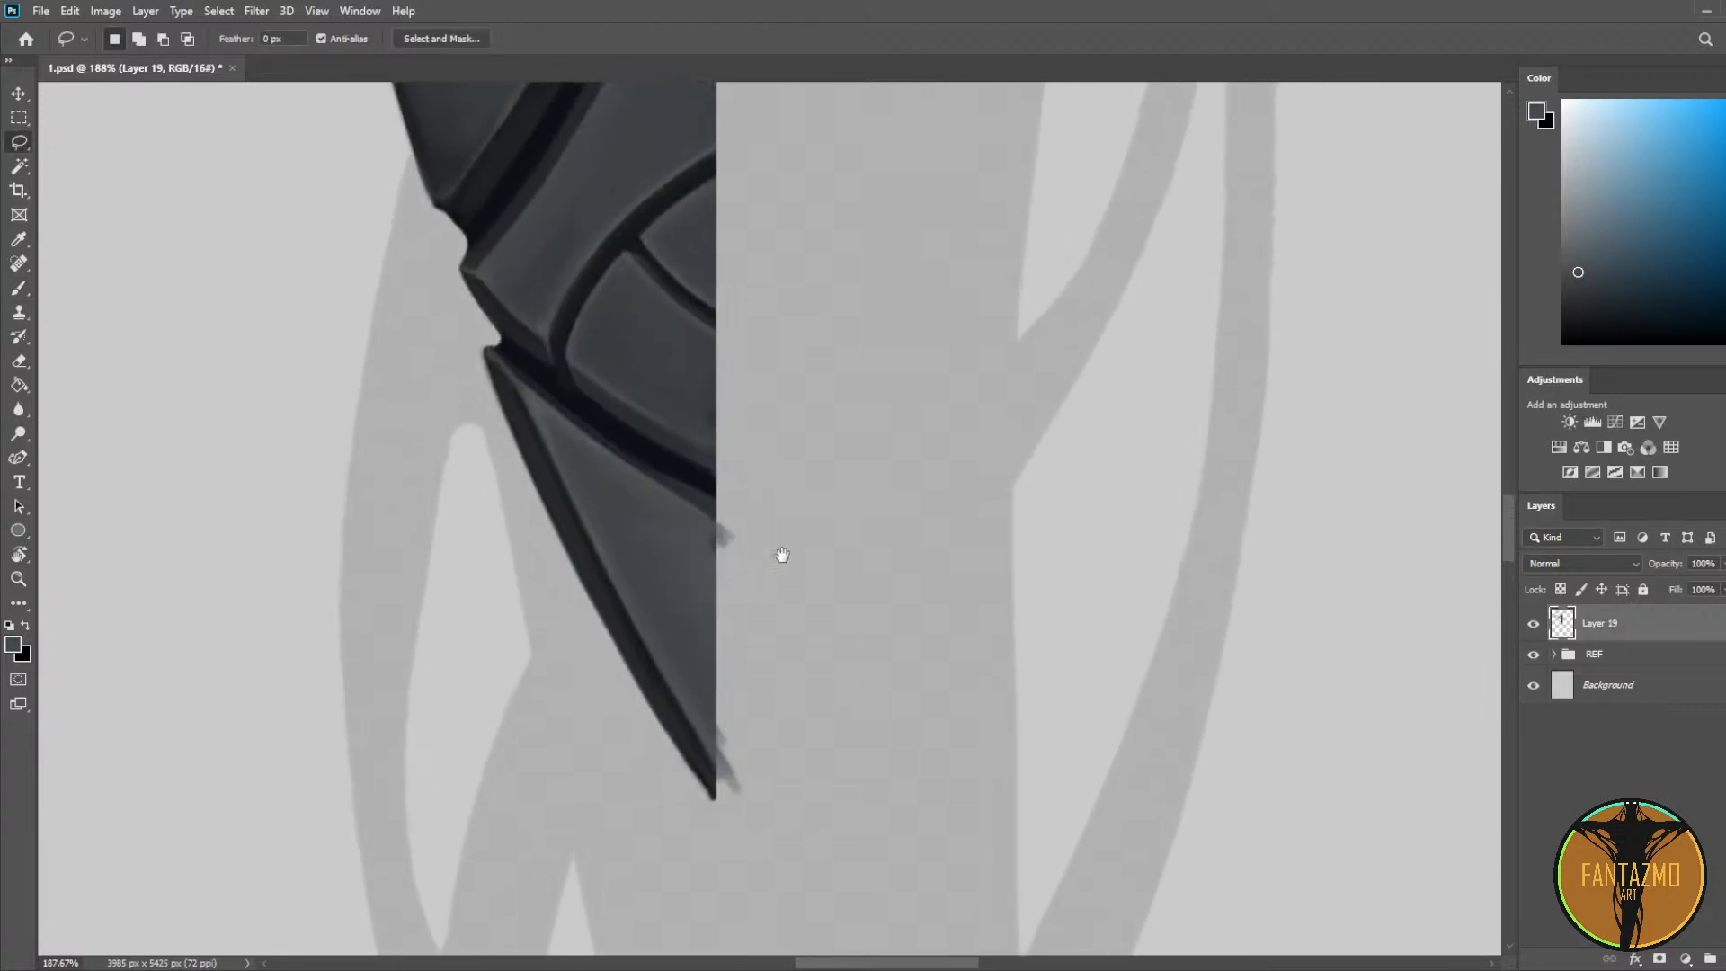
Step: Touch up the pointed plate's tip with sampled face grey and near-black bevel tones, and save the document
{"action": "key", "text": "b"}
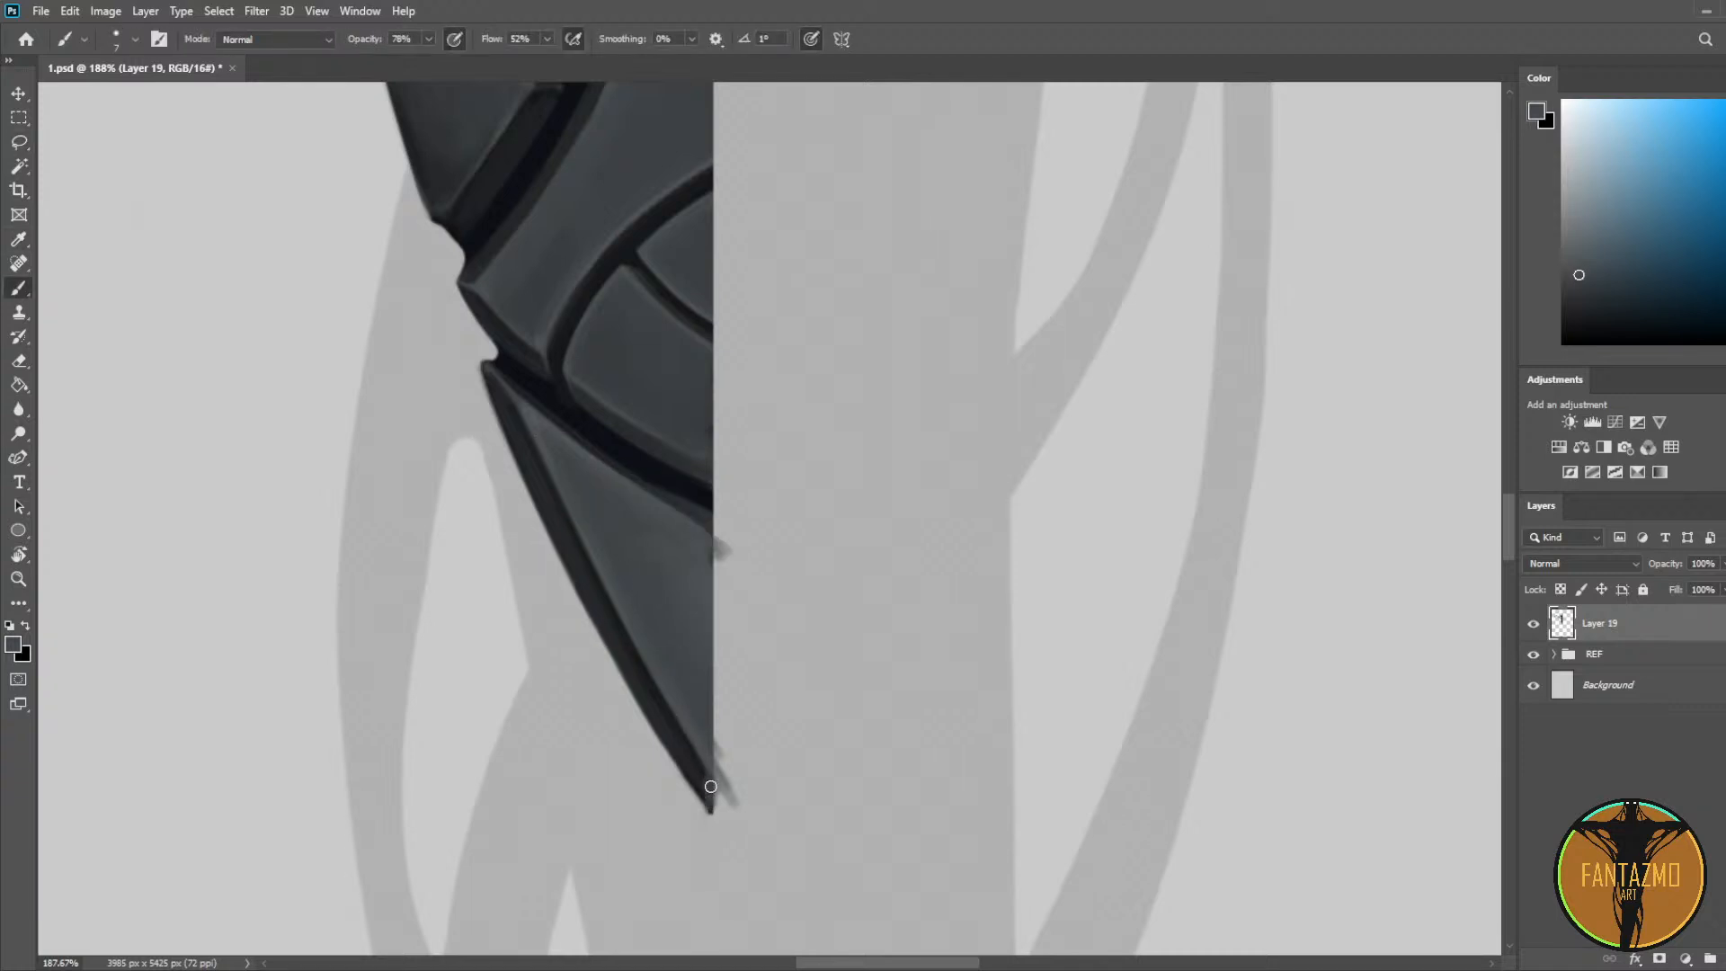
{"action": "left_click", "coordinate": [708, 766], "text": "alt"}
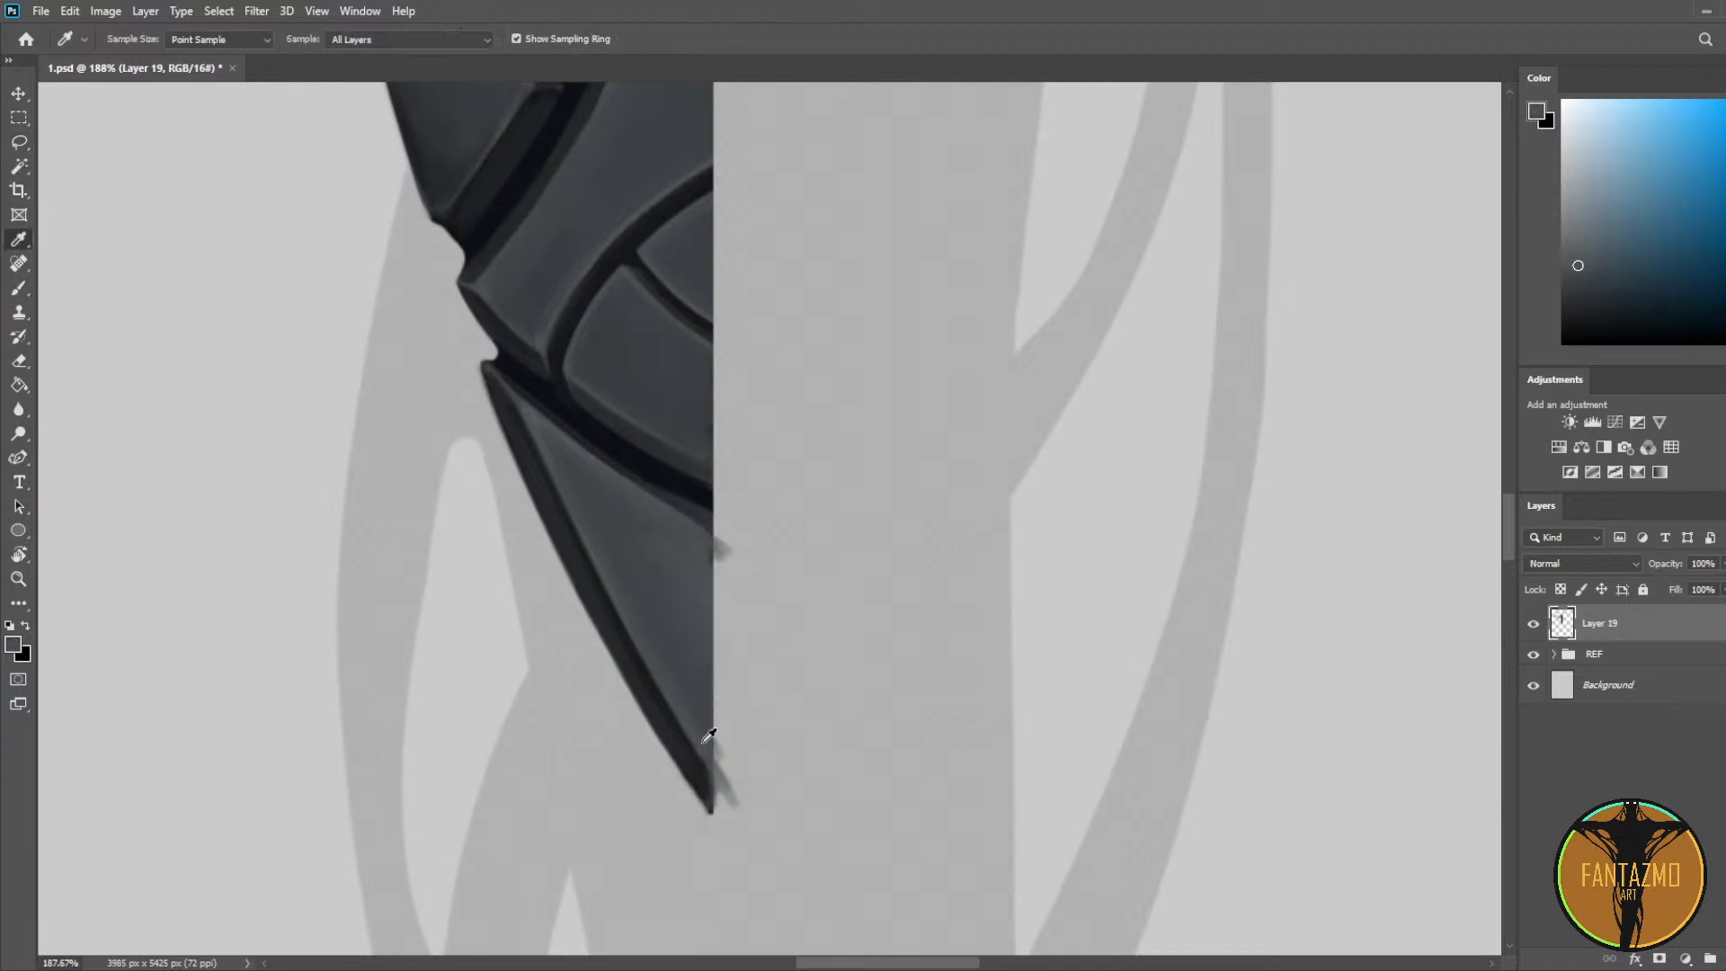
{"action": "left_click", "coordinate": [708, 761], "text": "alt"}
{"action": "left_click", "coordinate": [705, 801], "text": "alt"}
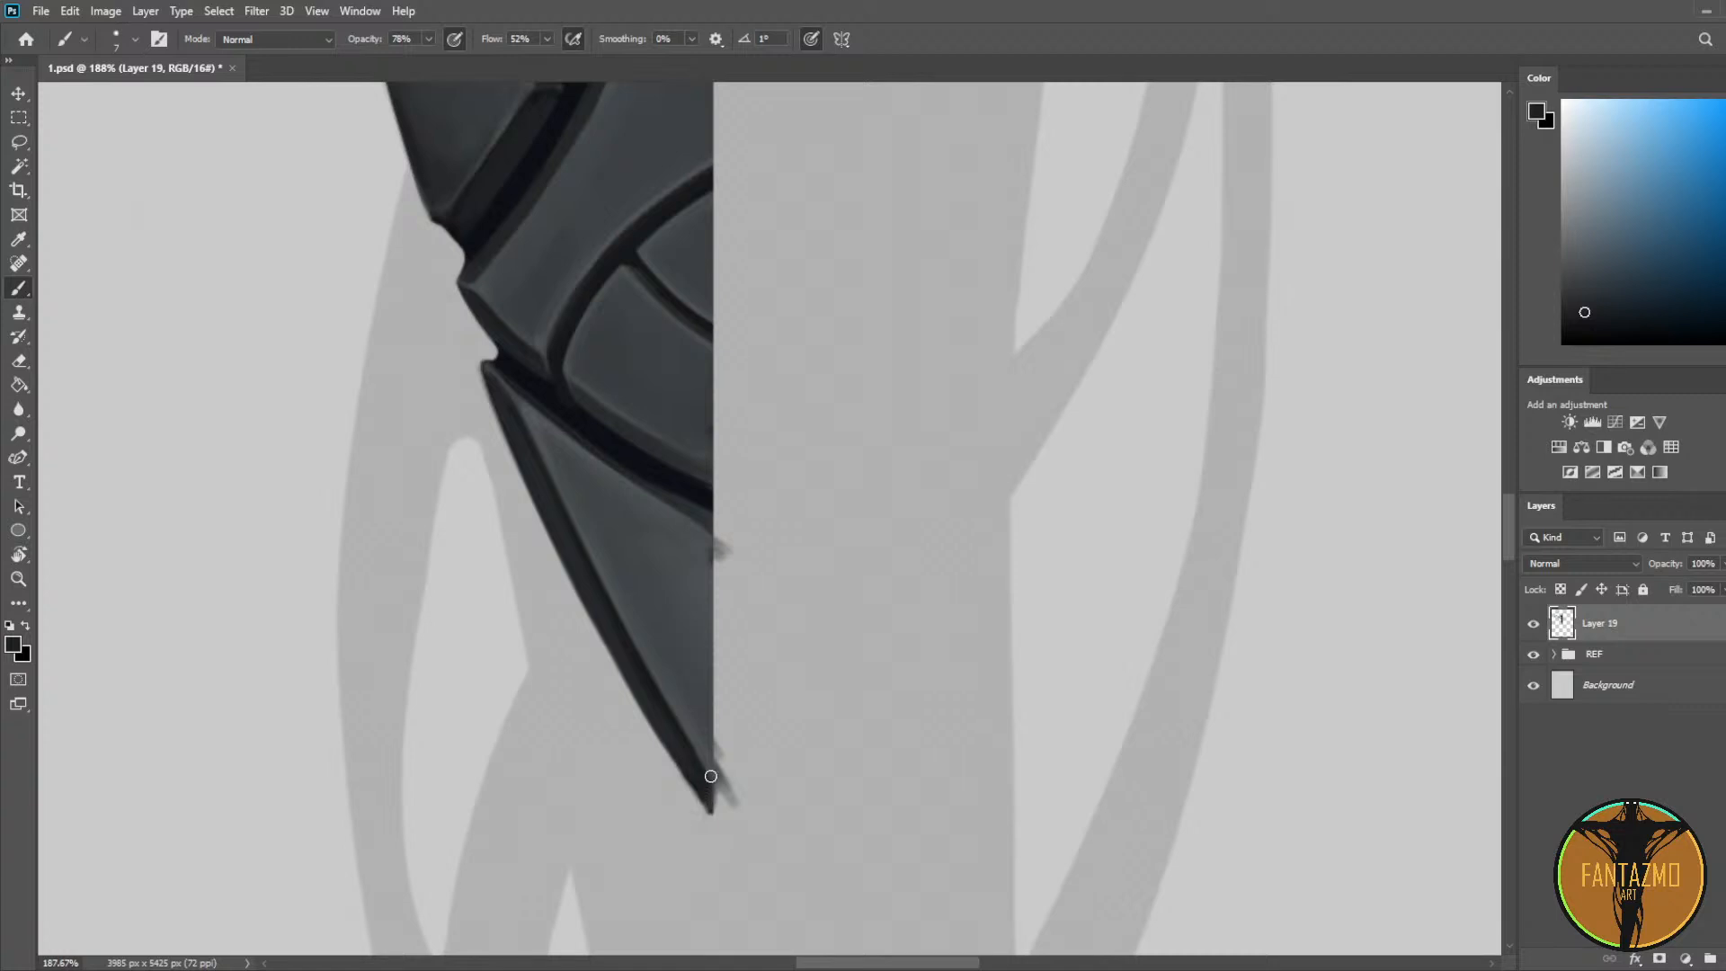
{"action": "left_click", "coordinate": [710, 775], "text": "alt"}
{"action": "left_click", "coordinate": [707, 791], "text": "alt"}
{"action": "key", "text": "ctrl+s"}
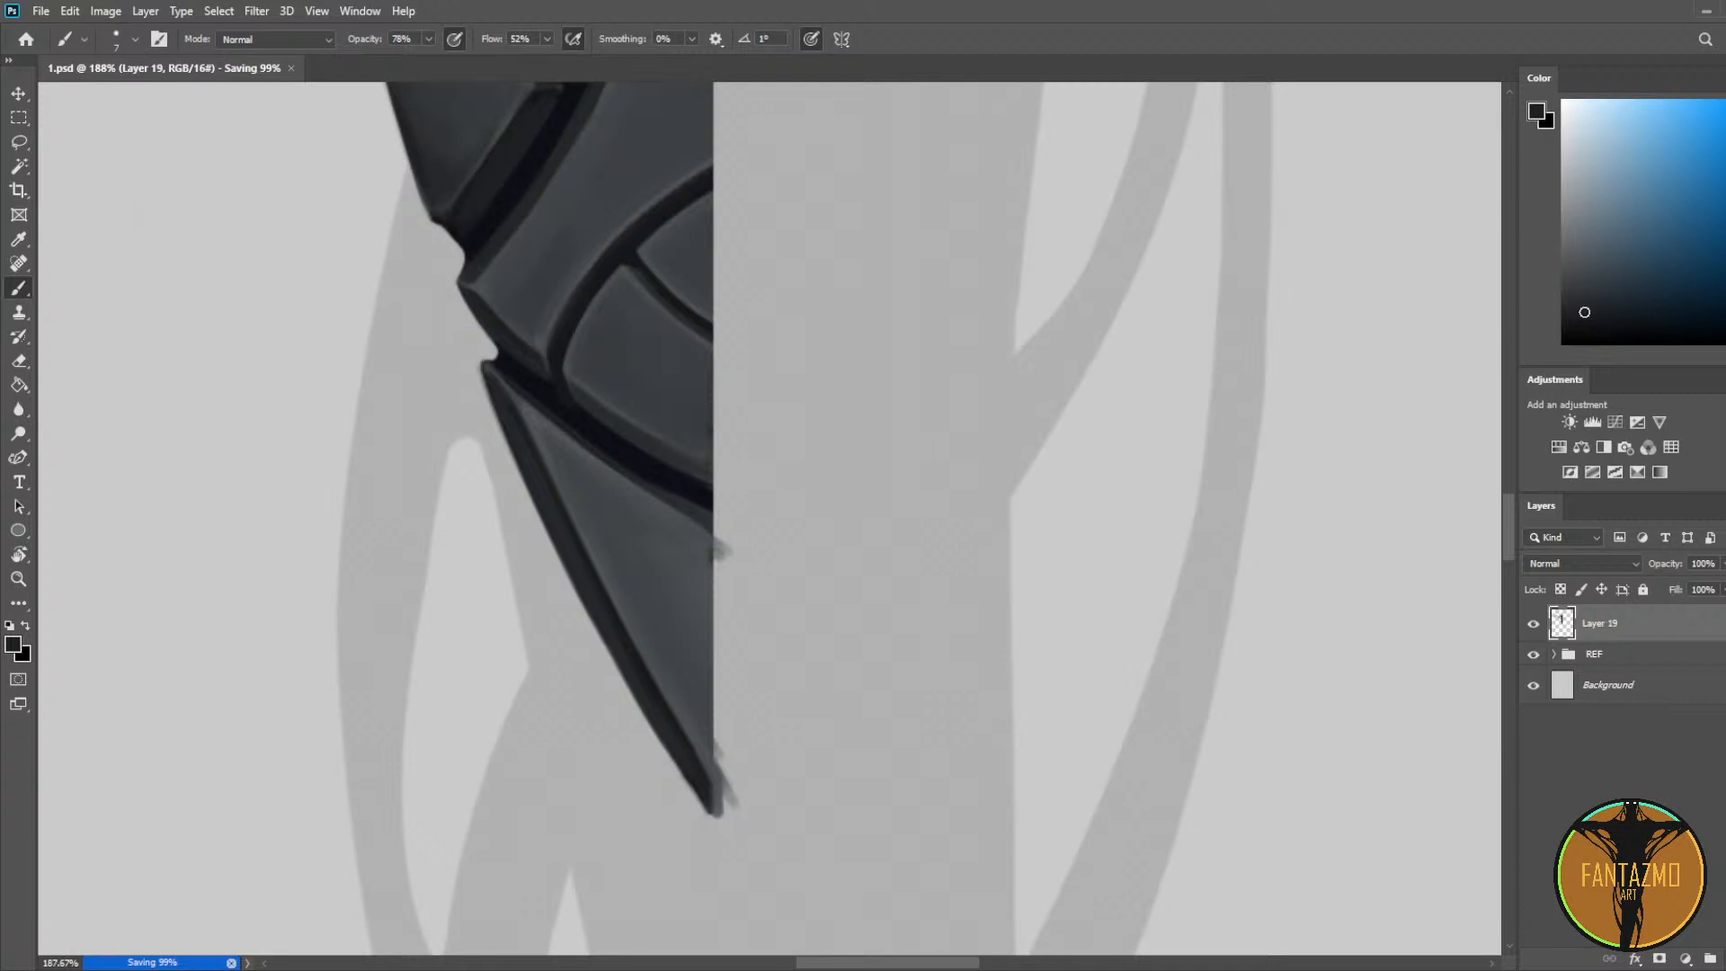
Step: Add a new layer for the pointed plate's detail and sample a near-black from the recesses between the upper armour plates
{"action": "key", "text": "ctrl+shift+alt+n"}
{"action": "left_click", "coordinate": [573, 328], "text": "alt"}
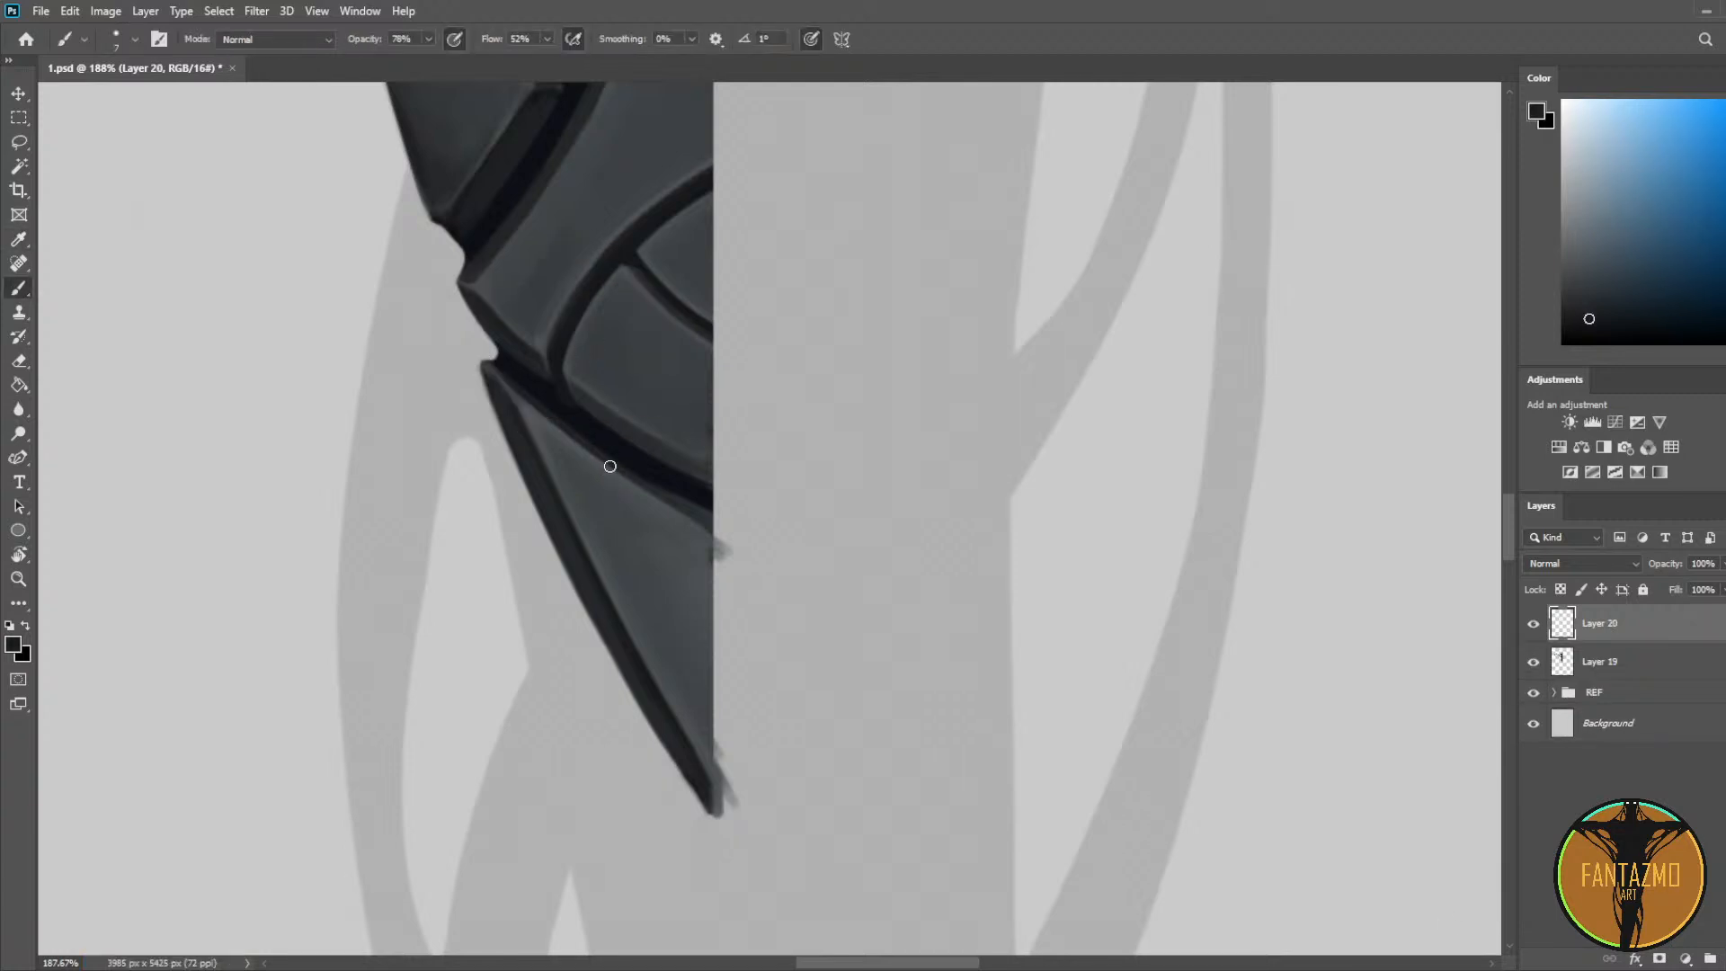
{"action": "left_click_drag", "start_coordinate": [610, 466], "coordinate": [703, 674]}
{"action": "key", "text": "ctrl+z"}
{"action": "mouse_move", "coordinate": [554, 130]}
{"action": "left_mouse_down"}
{"action": "mouse_move", "coordinate": [533, 536]}
{"action": "mouse_move", "coordinate": [528, 522]}
{"action": "left_mouse_up"}
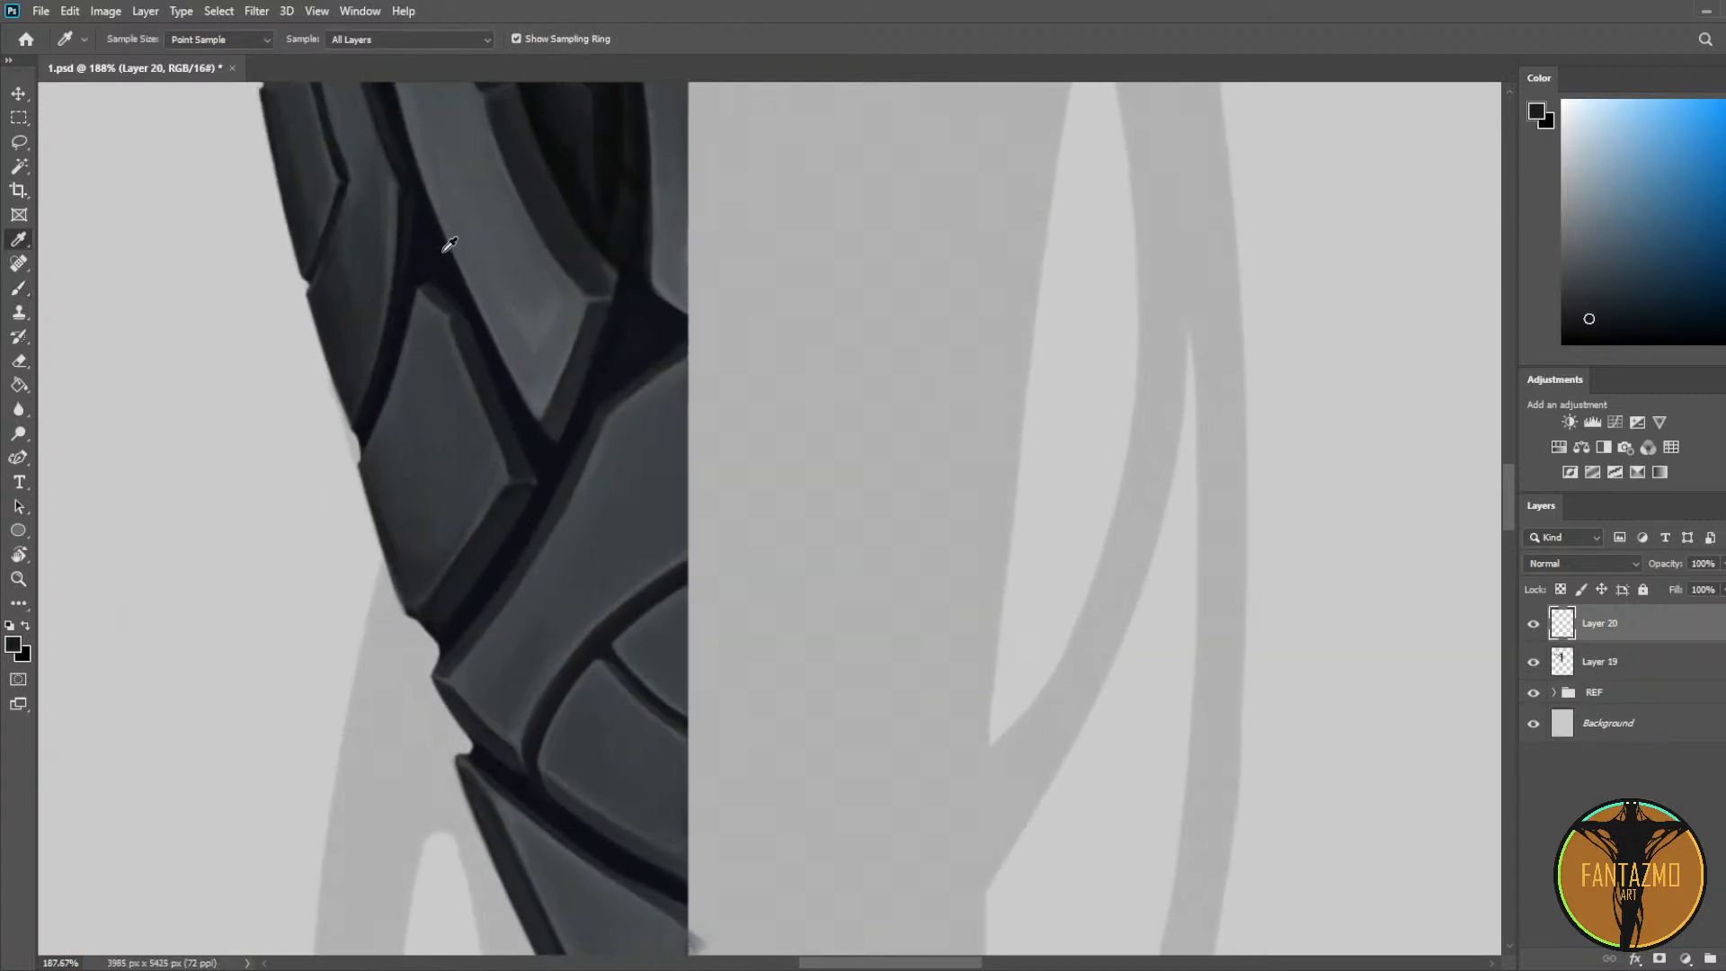
{"action": "left_click", "coordinate": [444, 251]}
{"action": "left_click_drag", "start_coordinate": [561, 259], "coordinate": [586, 544]}
{"action": "left_click", "coordinate": [544, 337]}
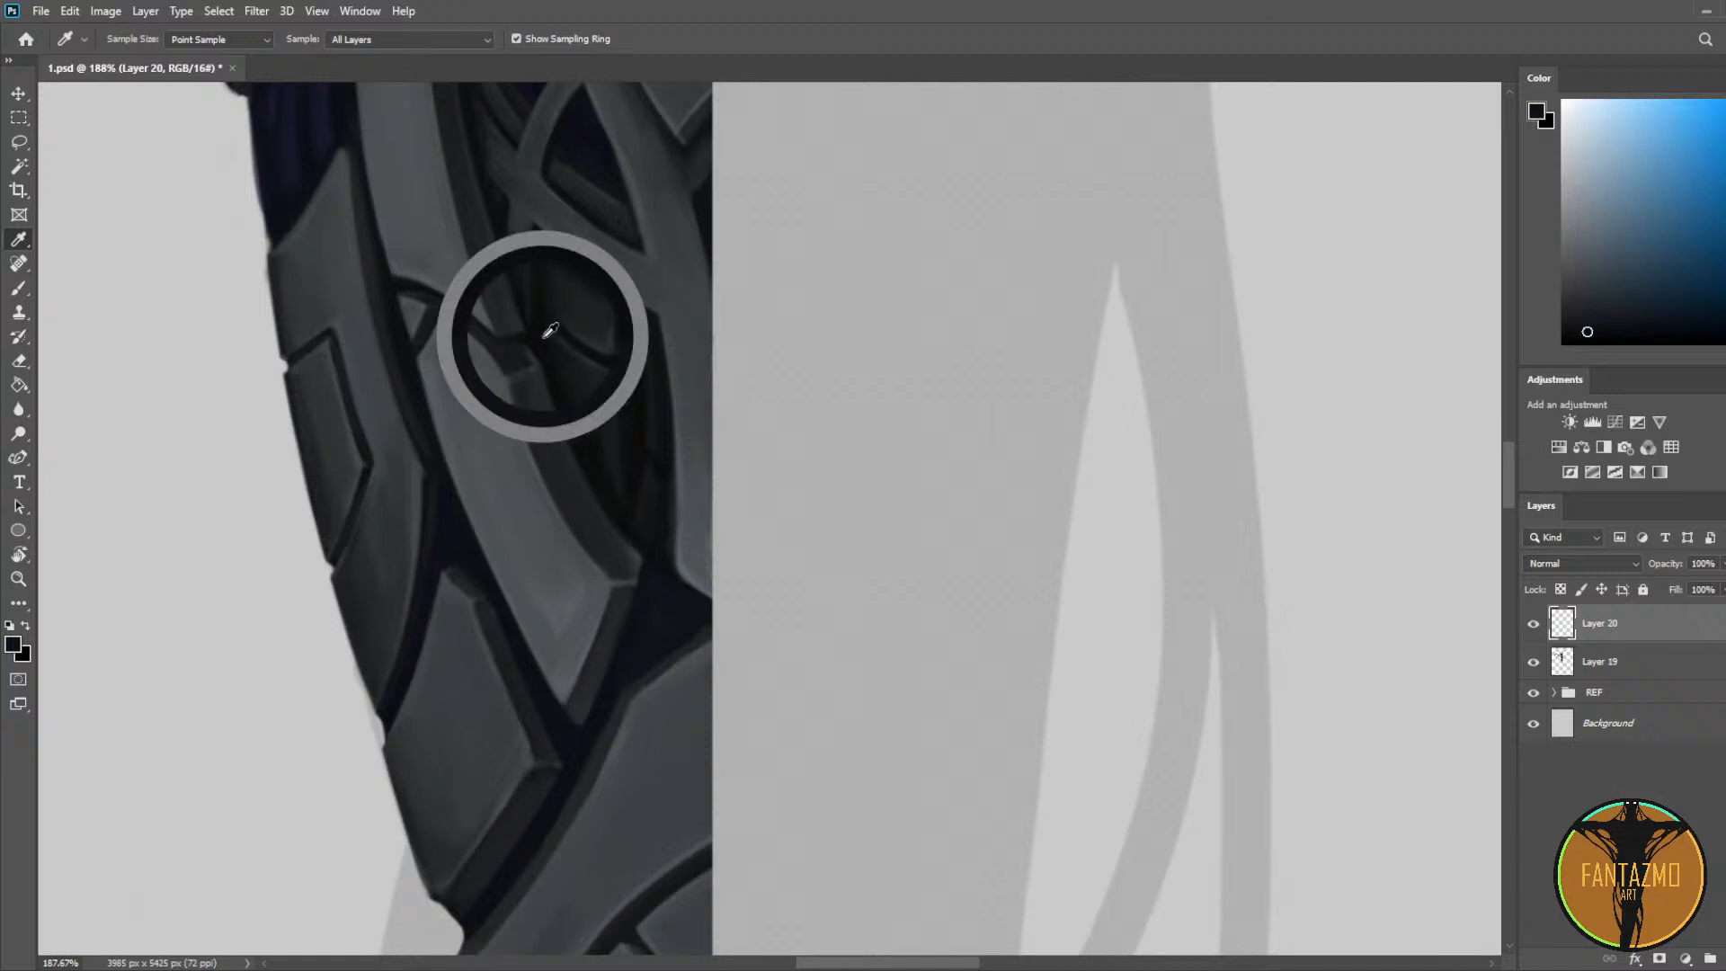
{"action": "left_click_drag", "start_coordinate": [642, 783], "coordinate": [581, 153]}
{"action": "left_click_drag", "start_coordinate": [581, 658], "coordinate": [521, 401]}
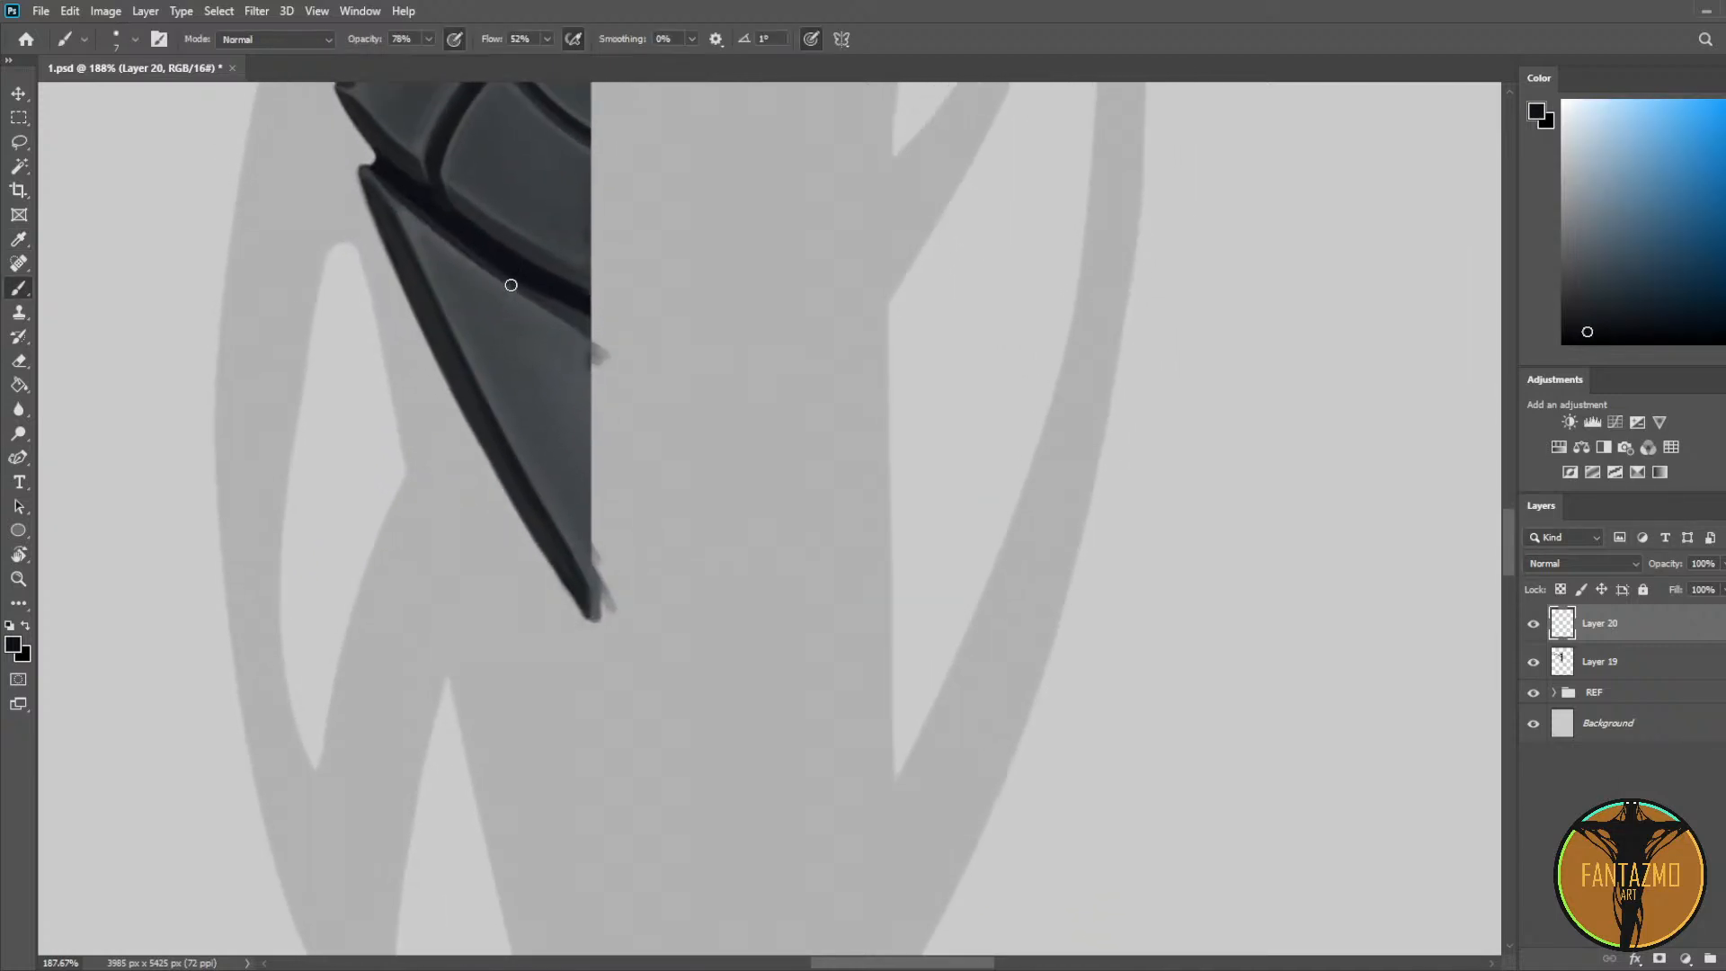
Step: Paint a dark curved groove on the pointed plate, running from its upper edge down past the centre line
{"action": "left_click_drag", "start_coordinate": [510, 285], "coordinate": [612, 481]}
{"action": "key", "text": "ctrl+z"}
{"action": "mouse_move", "coordinate": [537, 294]}
{"action": "left_mouse_down"}
{"action": "mouse_move", "coordinate": [567, 465]}
{"action": "mouse_move", "coordinate": [618, 468]}
{"action": "left_mouse_up"}
{"action": "key", "text": "ctrl+z"}
{"action": "left_click_drag", "start_coordinate": [539, 293], "coordinate": [619, 474]}
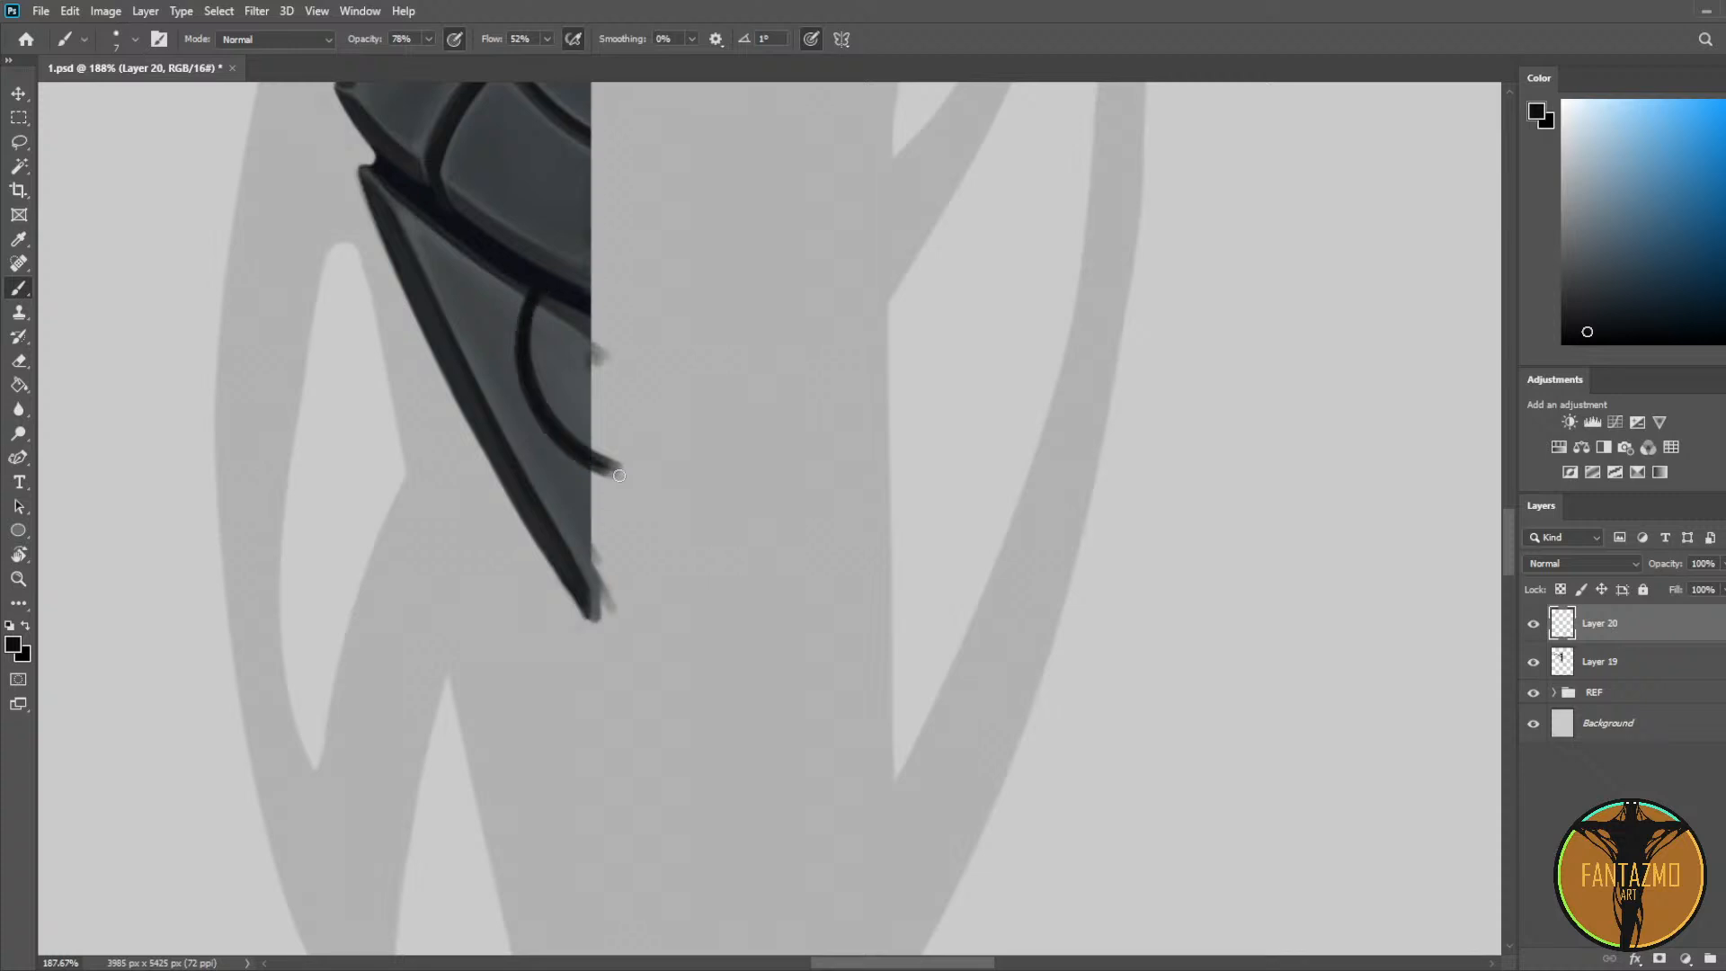
{"action": "left_click_drag", "start_coordinate": [540, 290], "coordinate": [625, 464]}
{"action": "left_click_drag", "start_coordinate": [536, 307], "coordinate": [598, 456]}
Step: Refine the curved groove's inner side and its junction with the upper seam using sampled dark tones
{"action": "left_click", "coordinate": [548, 248], "text": "alt"}
{"action": "mouse_move", "coordinate": [531, 296]}
{"action": "left_mouse_down"}
{"action": "mouse_move", "coordinate": [572, 437]}
{"action": "mouse_move", "coordinate": [618, 460]}
{"action": "mouse_move", "coordinate": [543, 413]}
{"action": "left_mouse_up"}
{"action": "left_click", "coordinate": [540, 379], "text": "alt"}
{"action": "key", "text": "ctrl+z"}
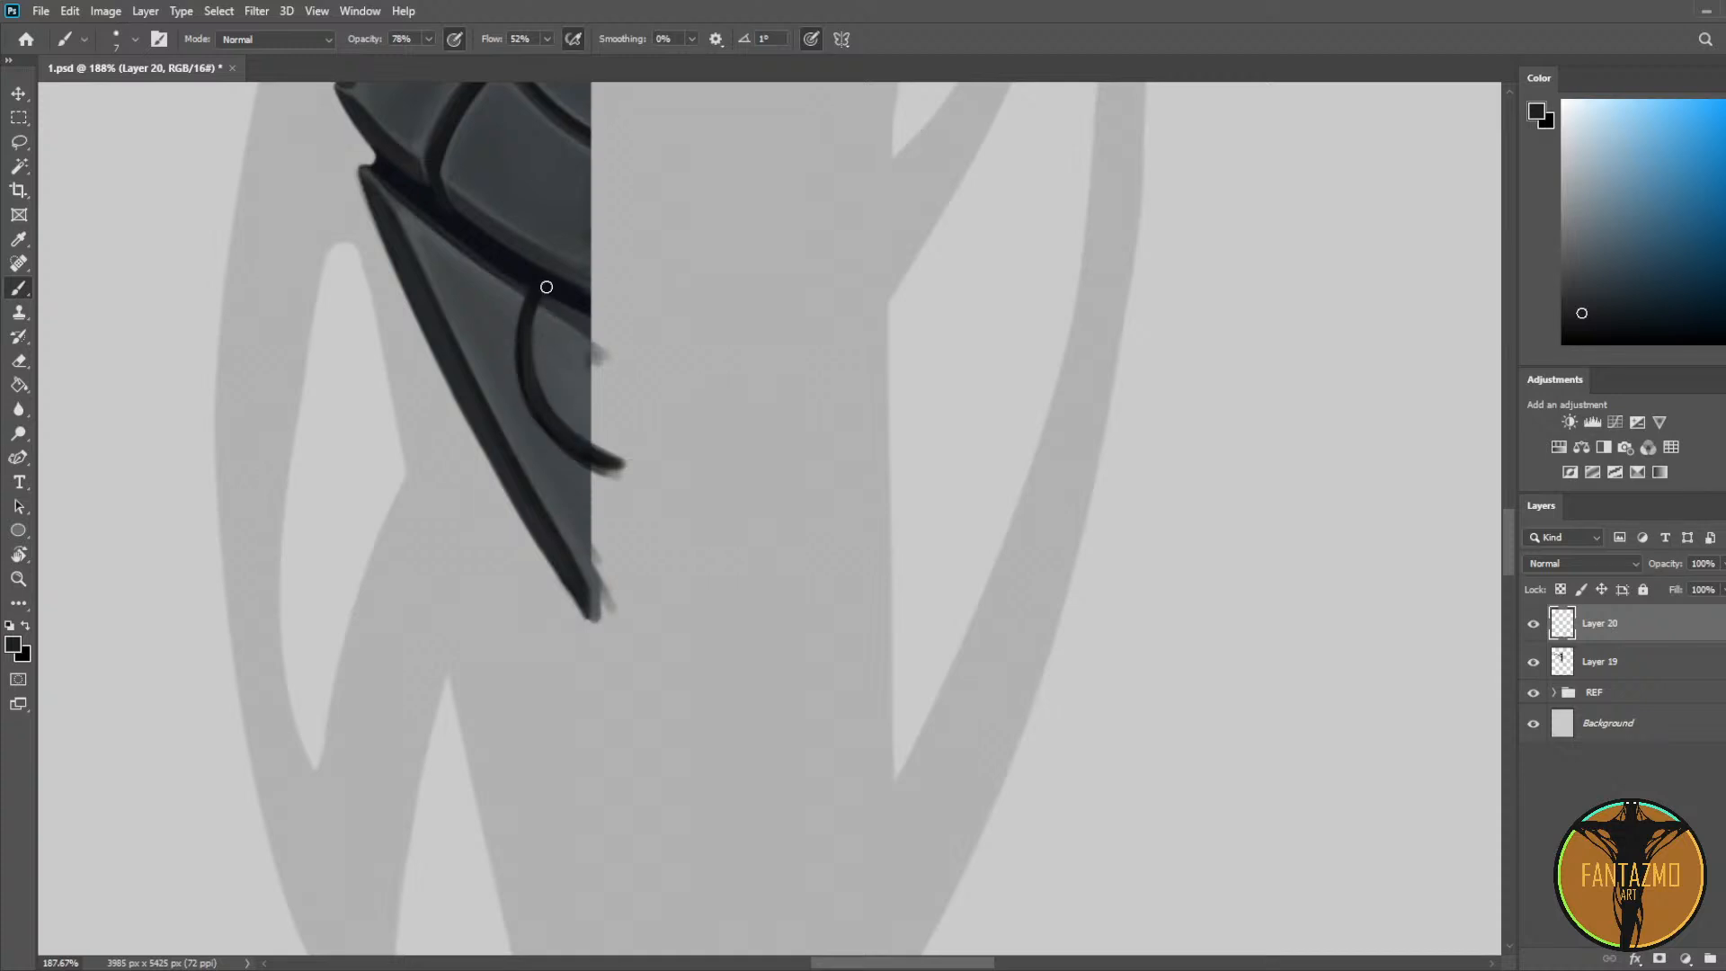
{"action": "left_click_drag", "start_coordinate": [546, 287], "coordinate": [576, 448]}
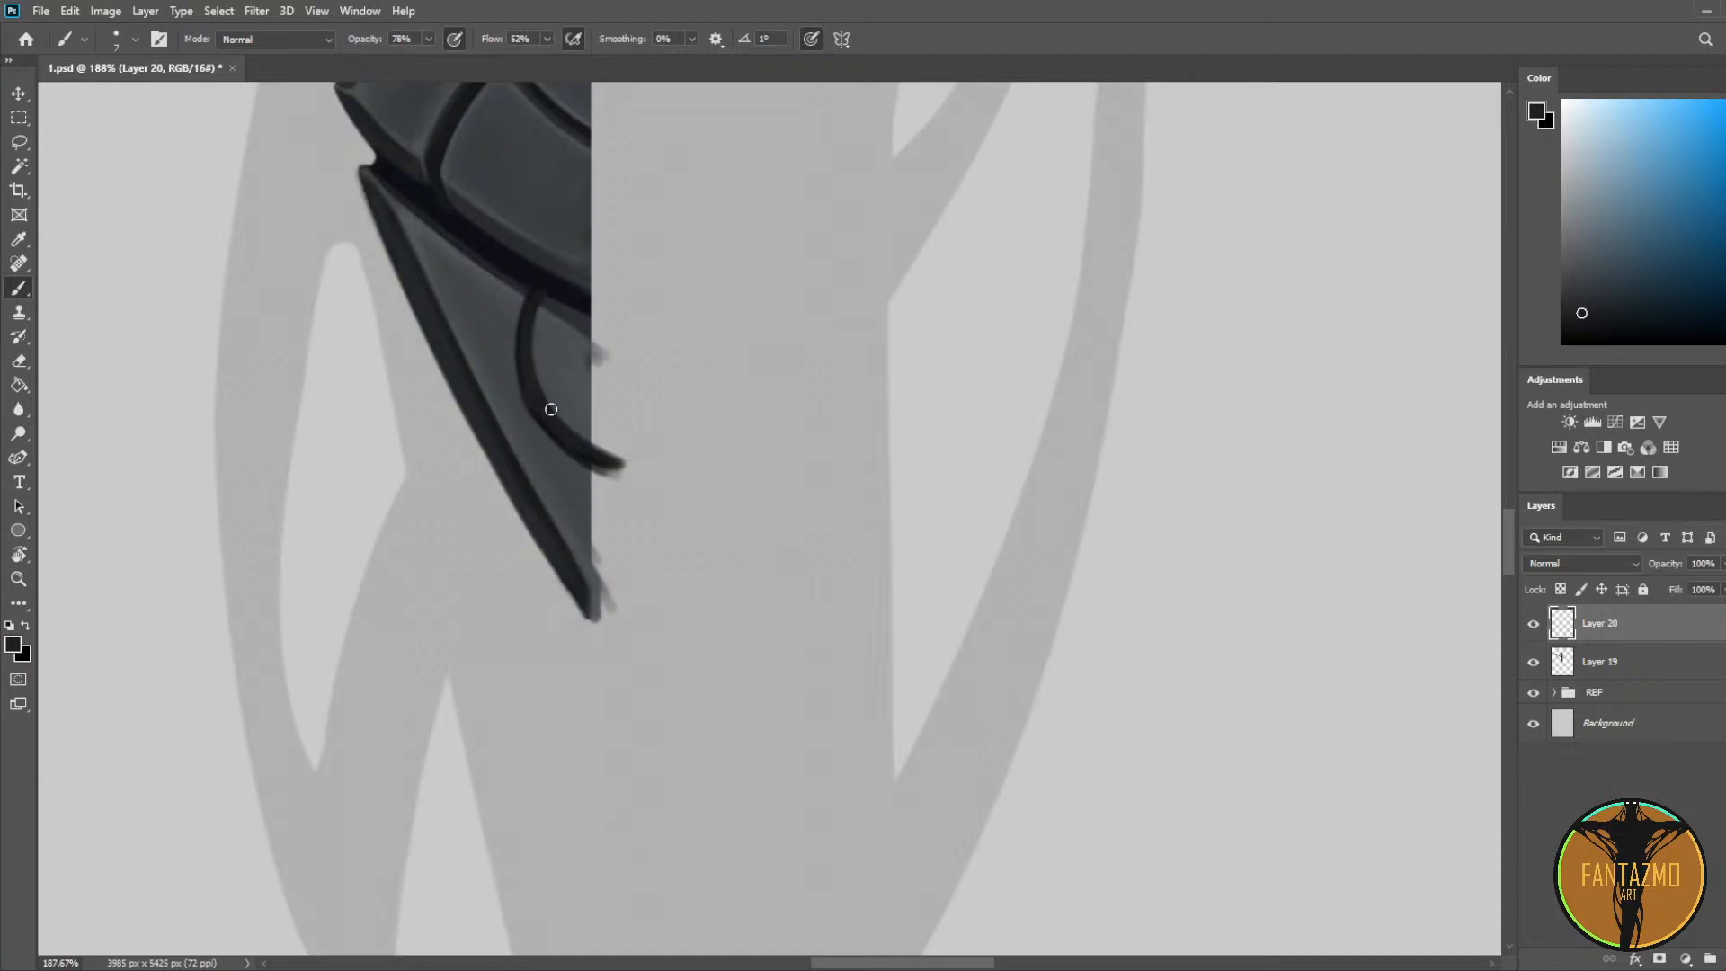
{"action": "left_click", "coordinate": [545, 284], "text": "alt"}
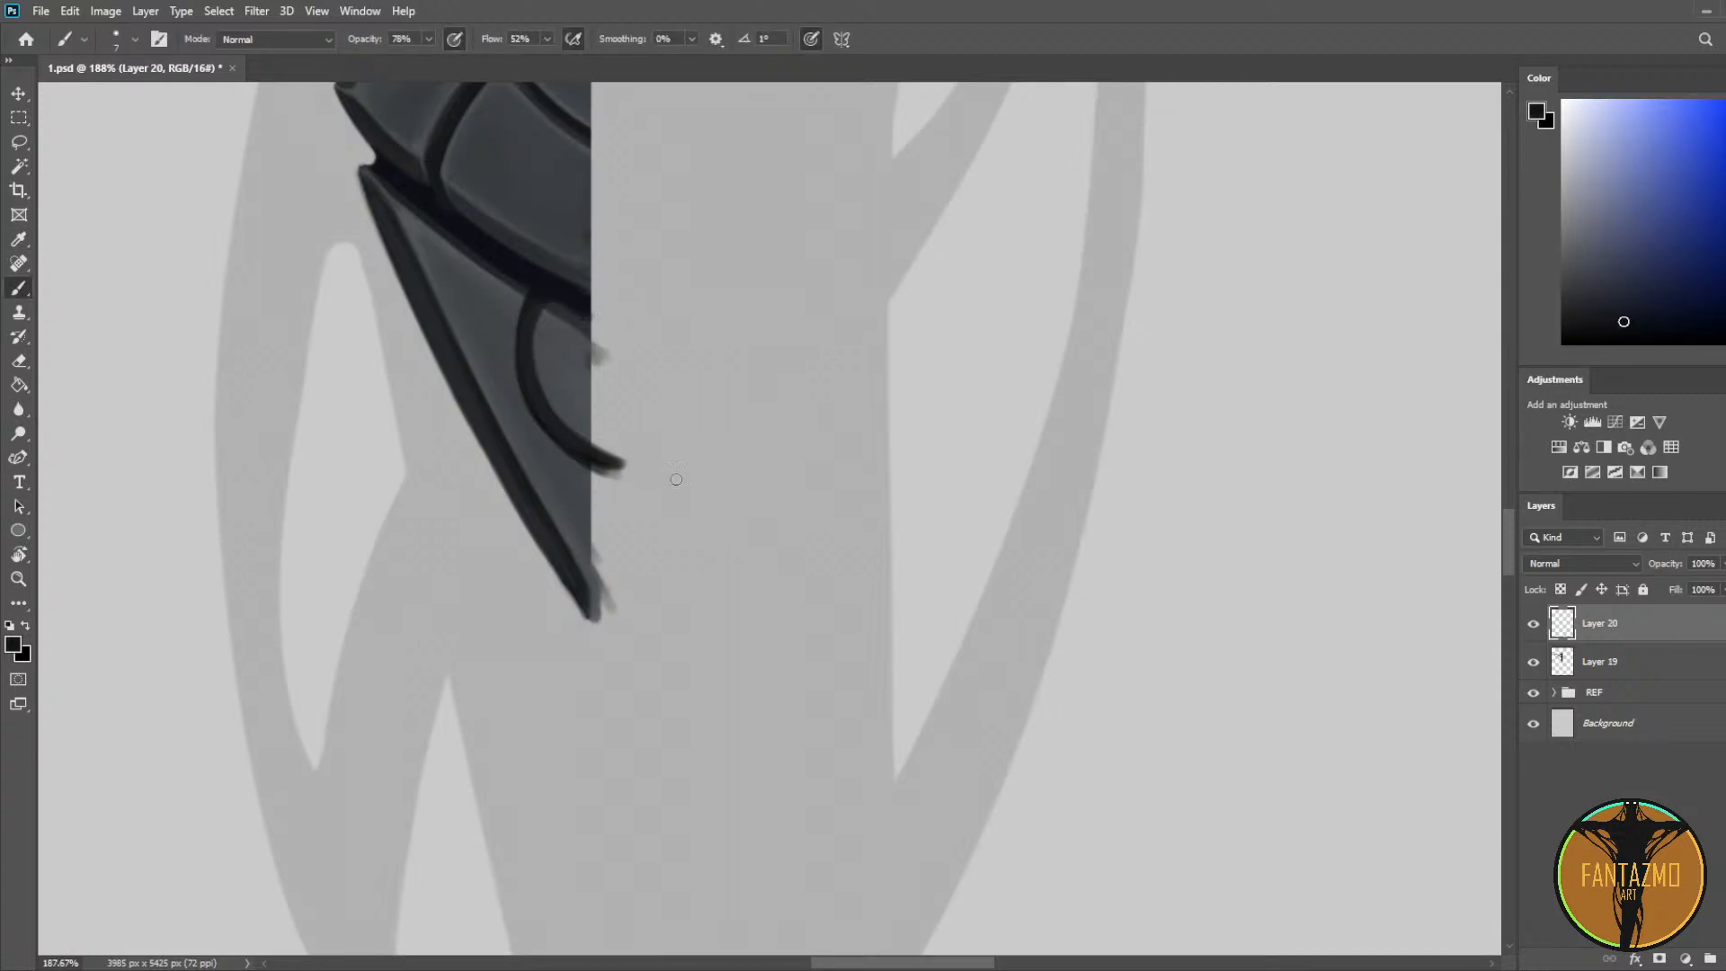
{"action": "left_click", "coordinate": [466, 229], "text": "alt"}
{"action": "left_click_drag", "start_coordinate": [478, 347], "coordinate": [389, 389]}
{"action": "left_click_drag", "start_coordinate": [390, 300], "coordinate": [474, 438]}
Step: Paint sampled plate greys along the inner side of the curved groove to shade the enclosed segment
{"action": "key", "text": "i"}
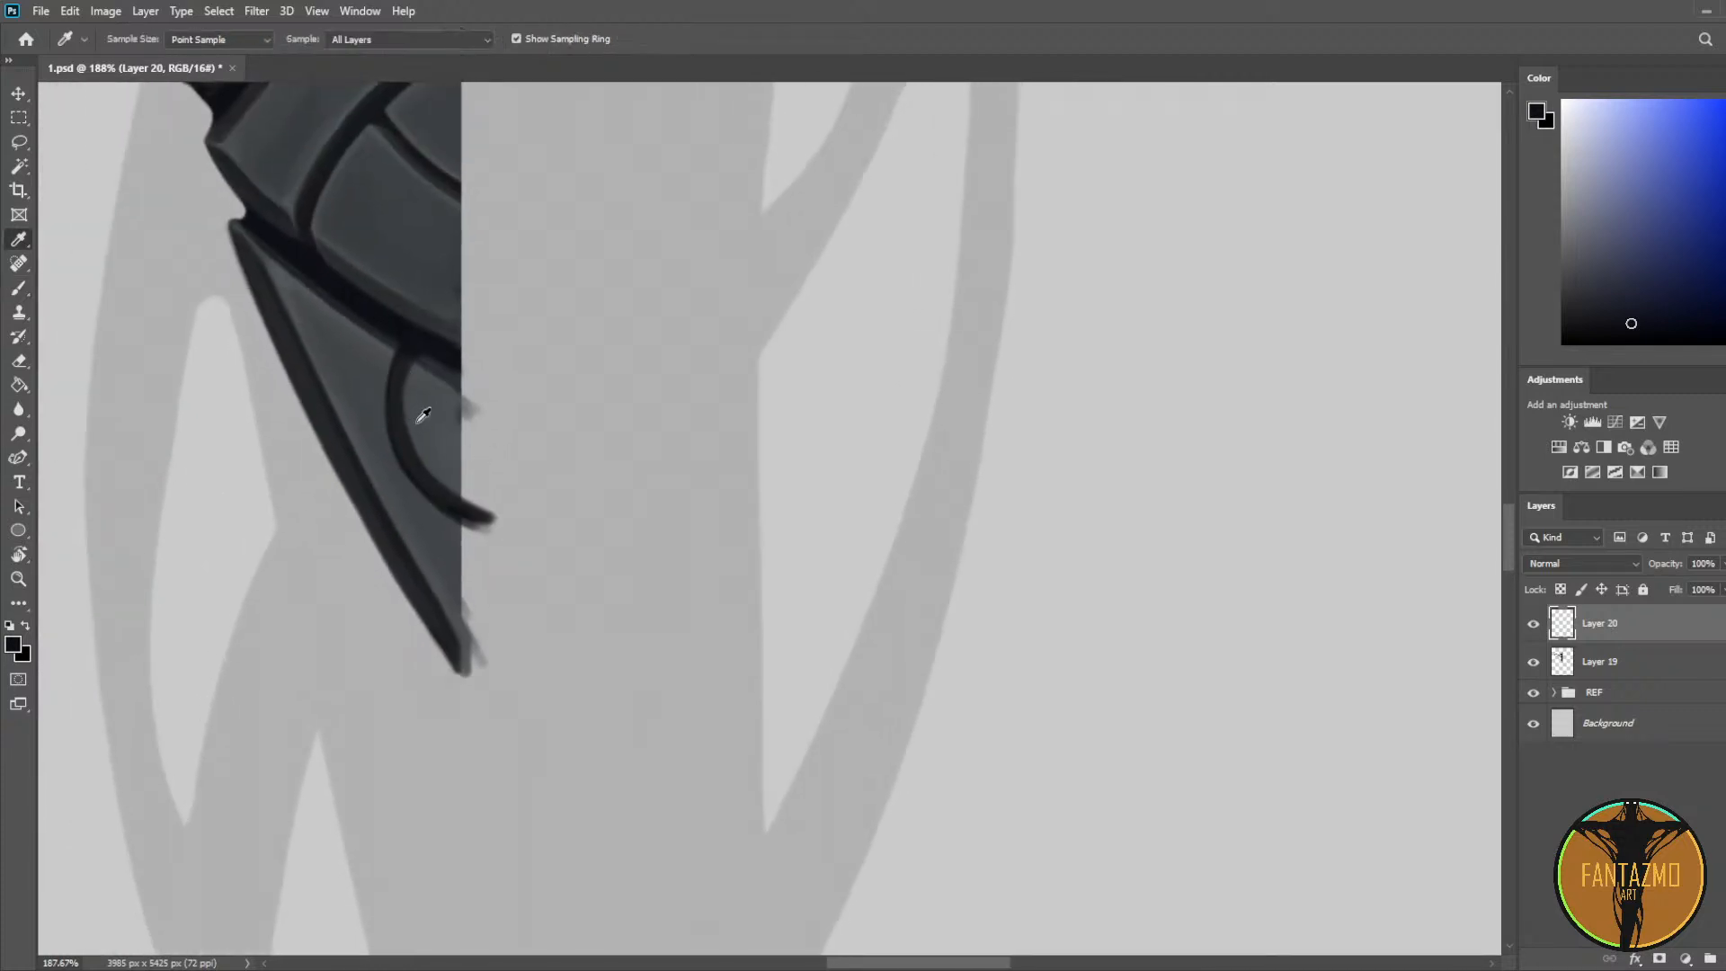
{"action": "left_click", "coordinate": [328, 239]}
{"action": "key", "text": "b"}
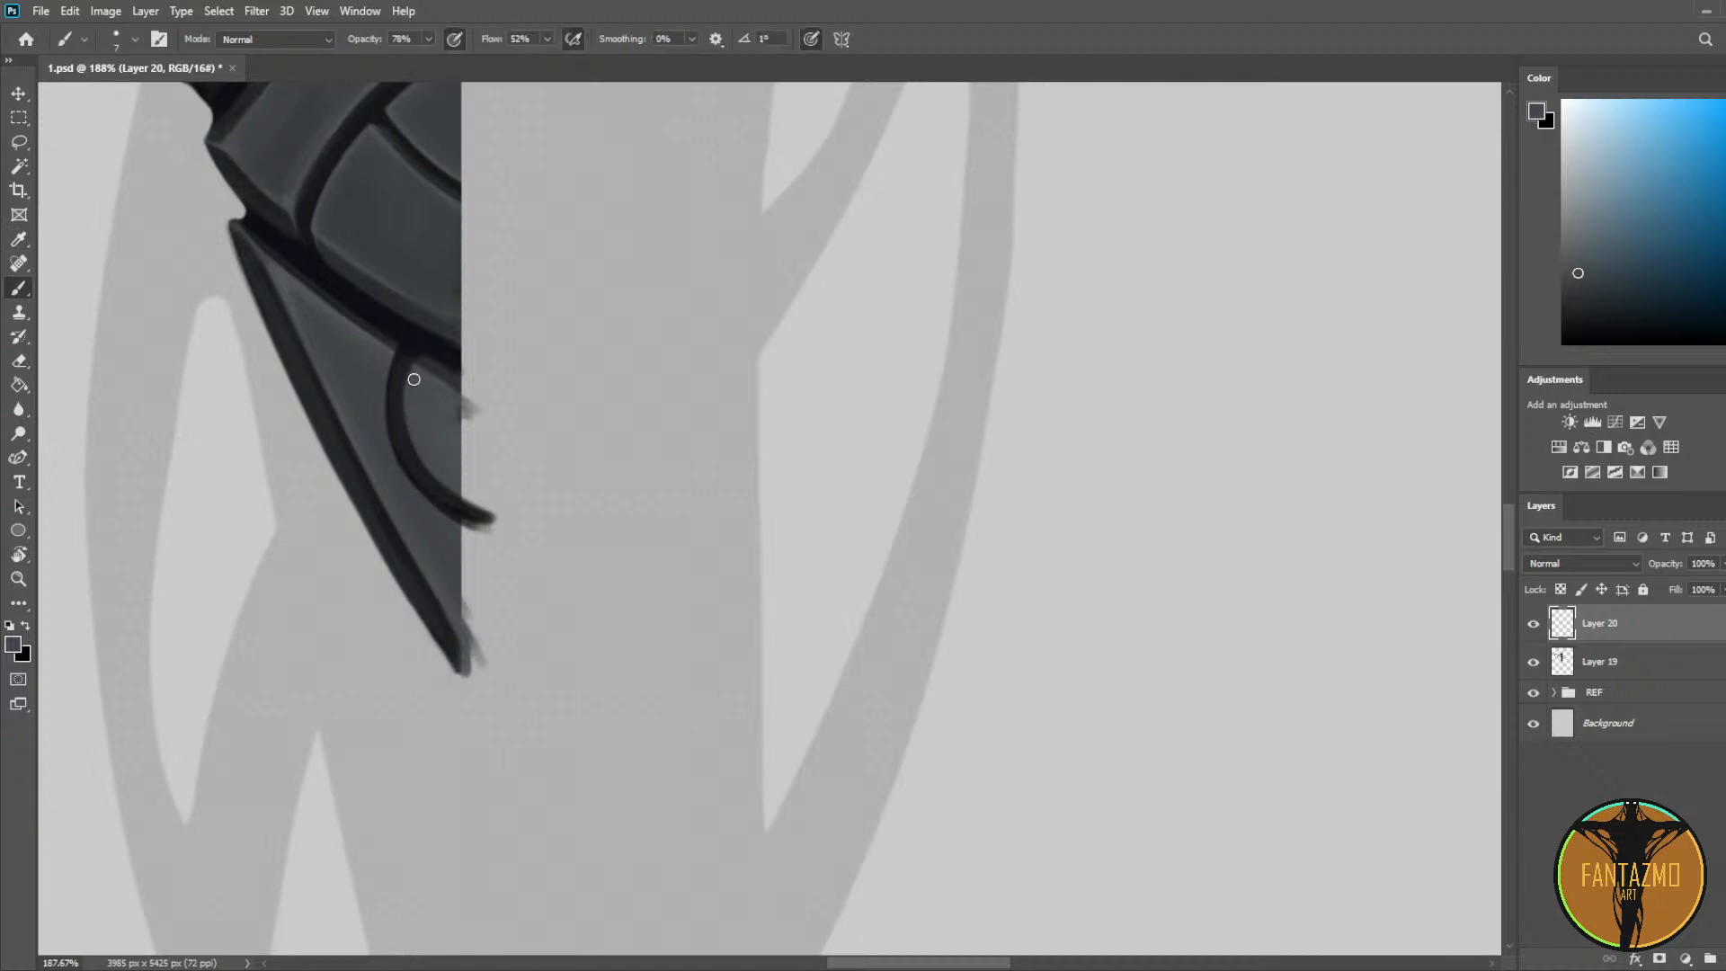
{"action": "left_click", "coordinate": [302, 292], "text": "alt"}
{"action": "left_click_drag", "start_coordinate": [414, 440], "coordinate": [439, 454]}
{"action": "left_click_drag", "start_coordinate": [419, 372], "coordinate": [441, 461]}
{"action": "left_click", "coordinate": [435, 419], "text": "alt"}
Step: Paint a light grey highlight along the curved groove's outer side and blend it with sampled face greys
{"action": "left_click", "coordinate": [312, 273], "text": "alt"}
{"action": "left_click_drag", "start_coordinate": [385, 350], "coordinate": [385, 444]}
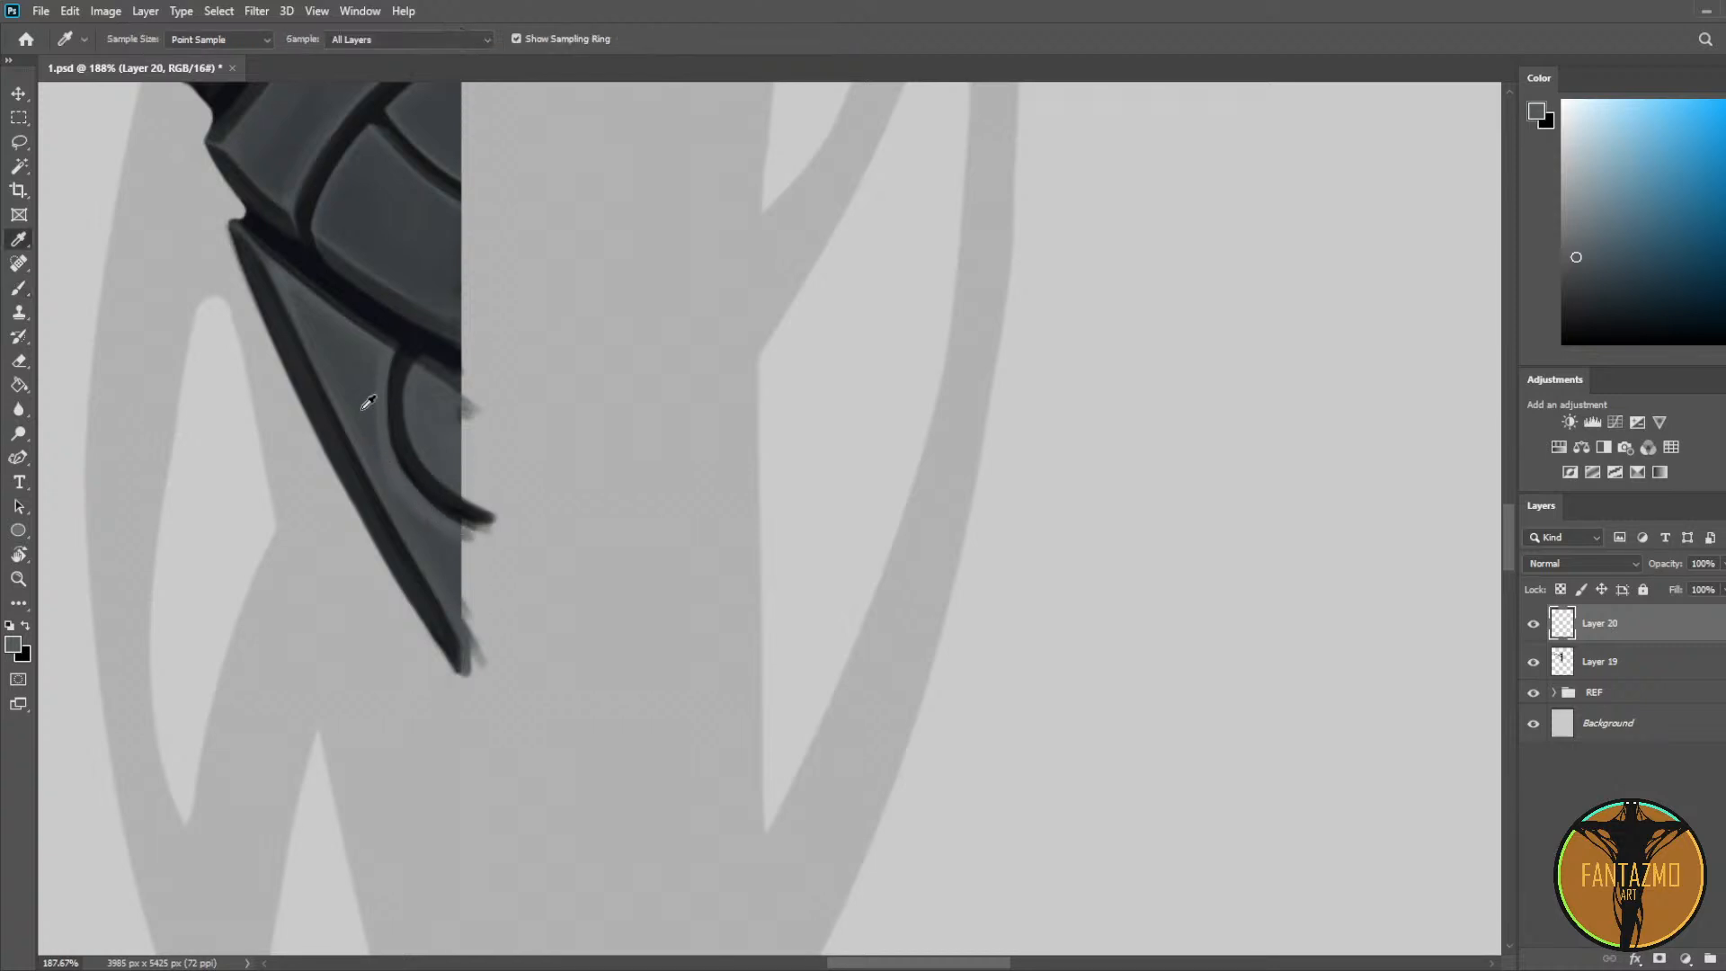
{"action": "left_click", "coordinate": [366, 396], "text": "alt"}
{"action": "left_click_drag", "start_coordinate": [463, 539], "coordinate": [485, 559]}
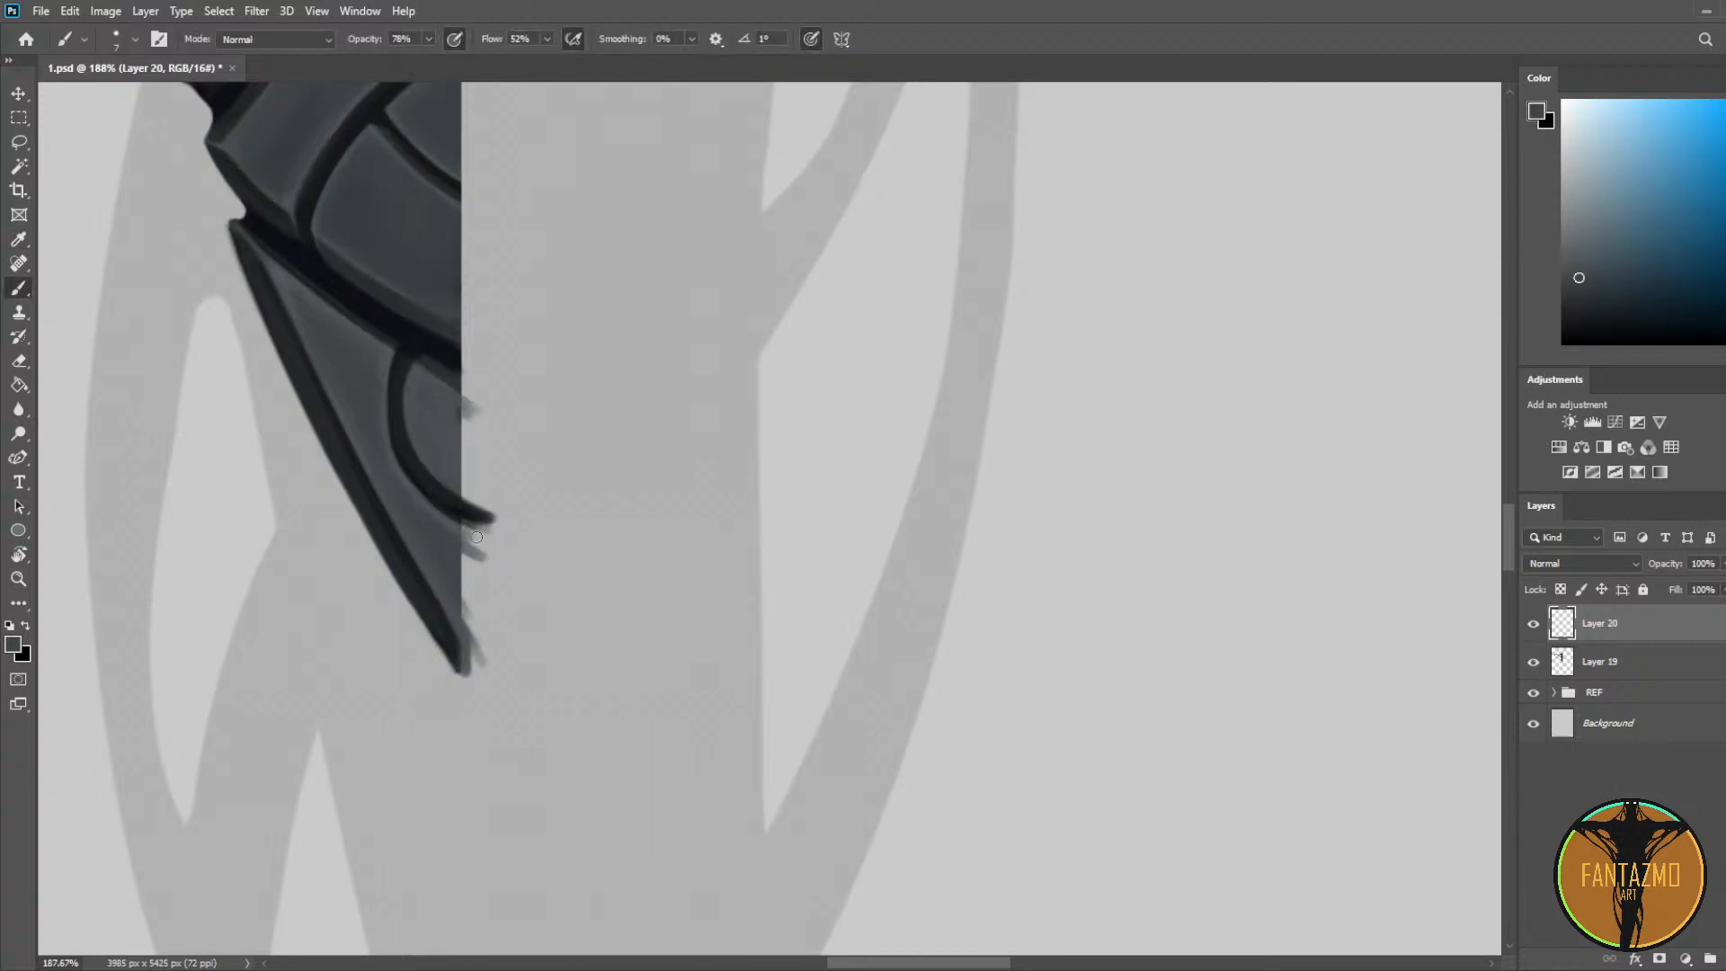
{"action": "left_click", "coordinate": [459, 410], "text": "alt"}
{"action": "left_click_drag", "start_coordinate": [464, 423], "coordinate": [464, 416]}
Step: Merge Layer 20 with Layer 19 and delete the marquee-selected paint spilling past the centre line
{"action": "key", "text": "alt+shift+bracketleft"}
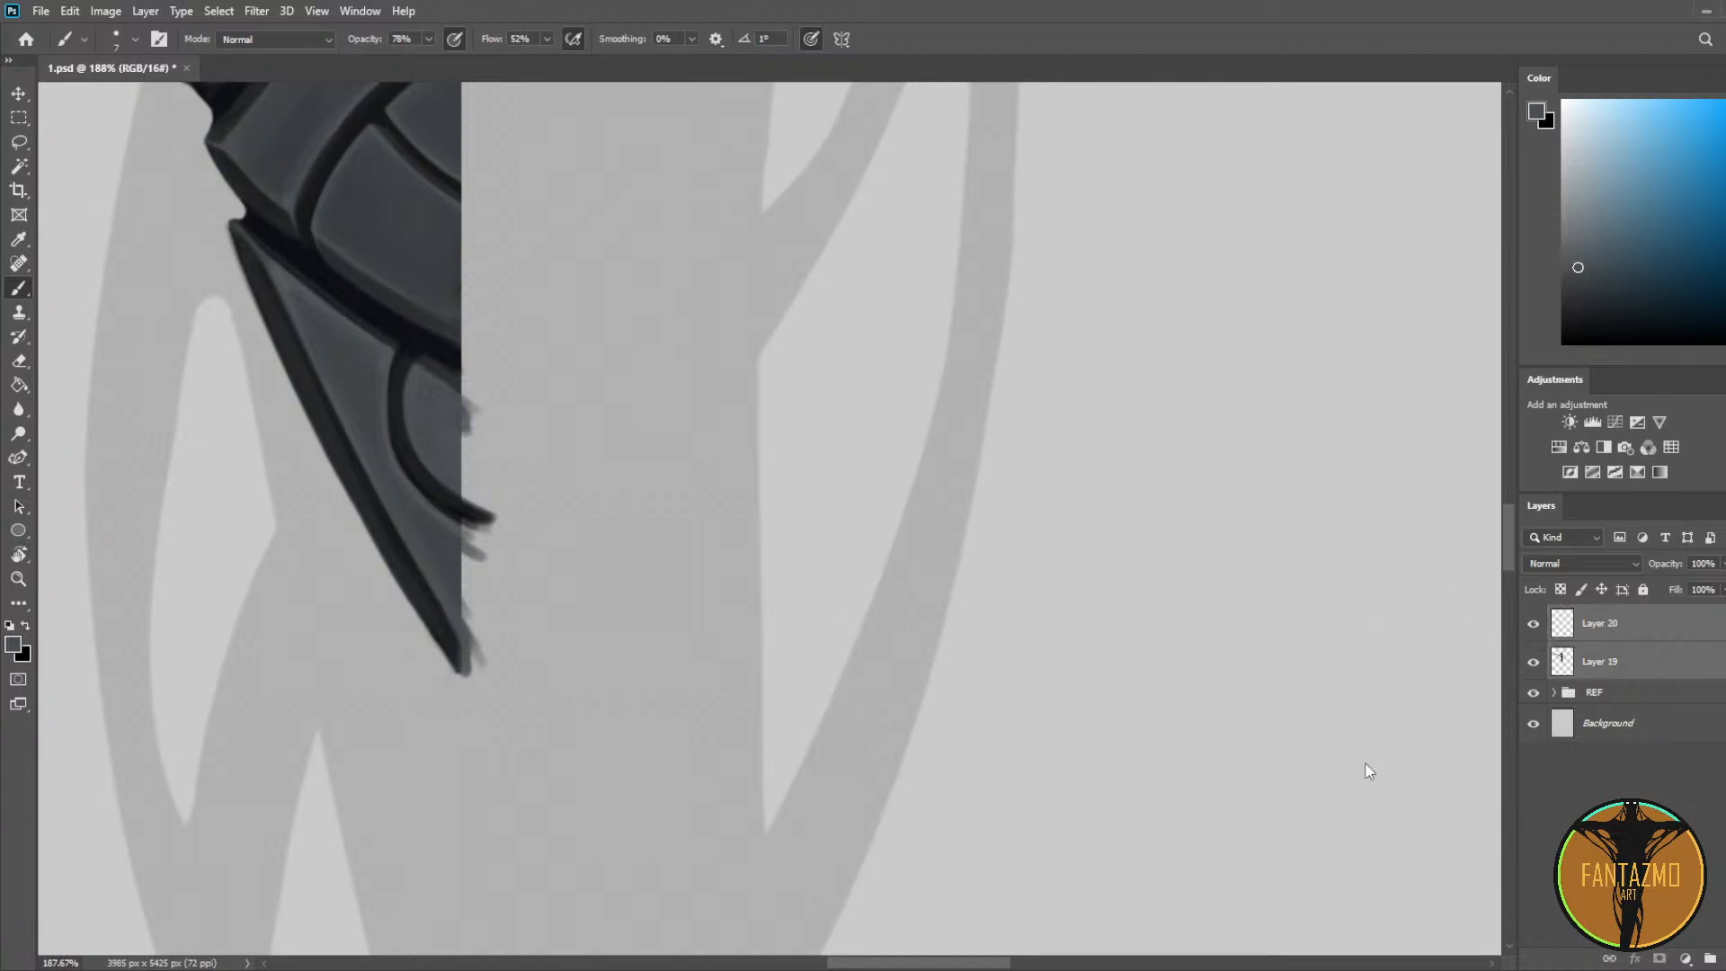
{"action": "key", "text": "ctrl+e"}
{"action": "left_click", "coordinate": [18, 117]}
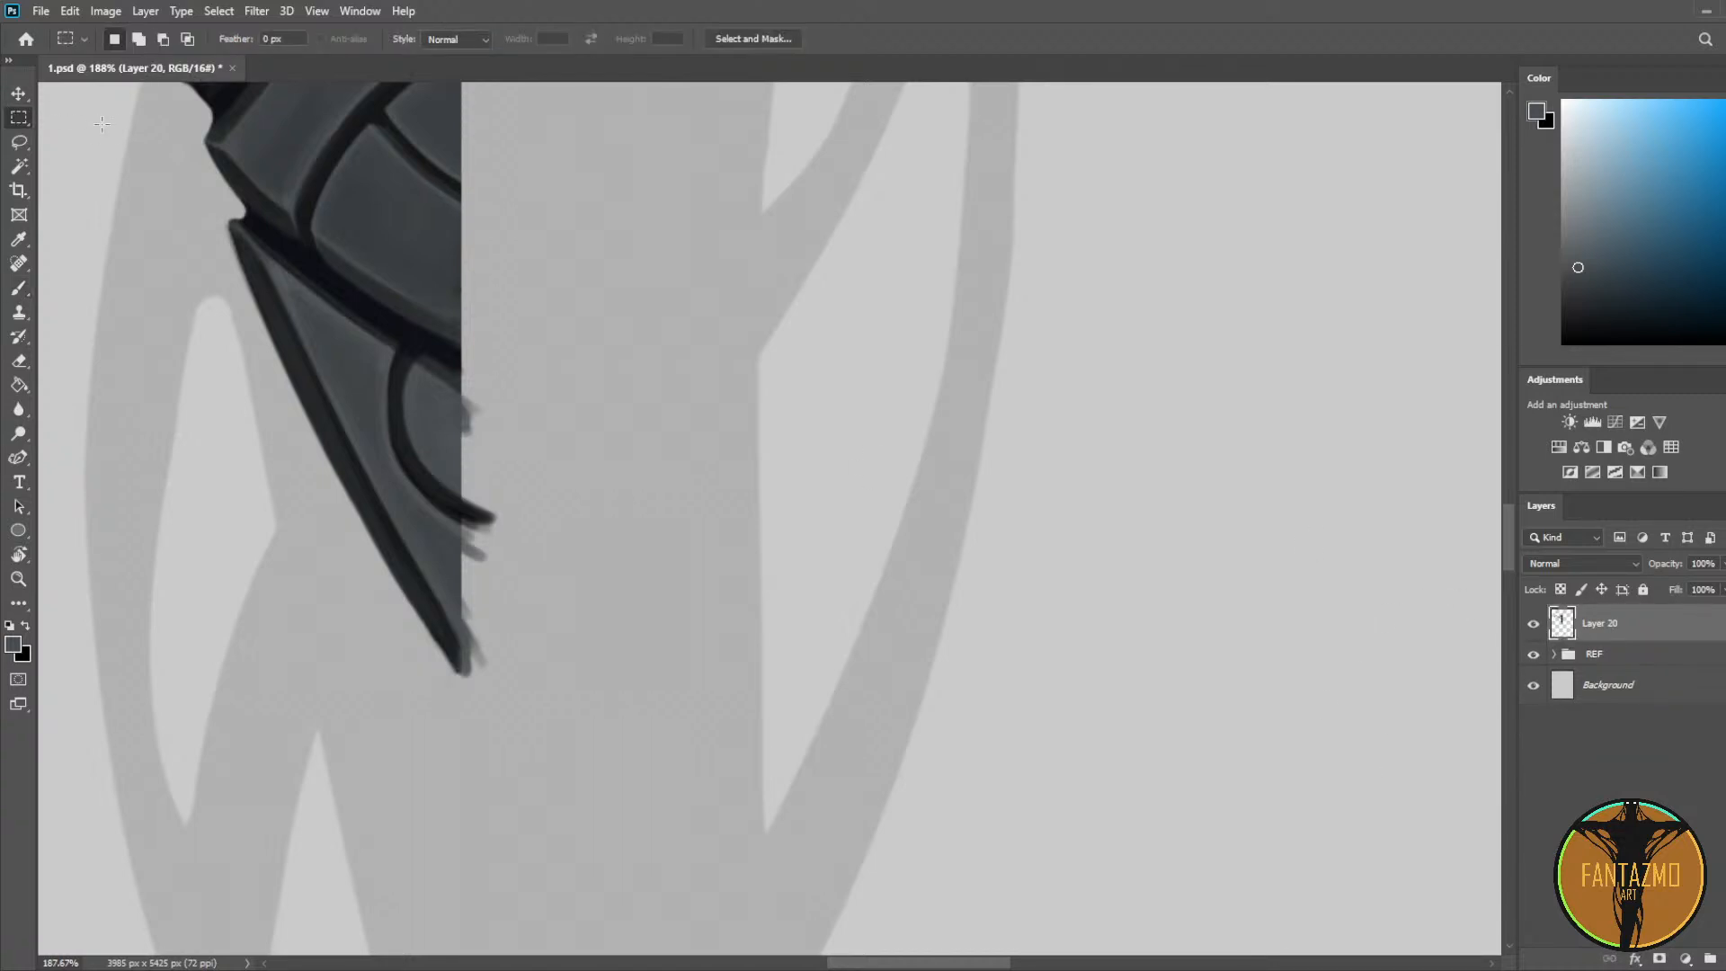
{"action": "left_click_drag", "start_coordinate": [621, 271], "coordinate": [462, 752]}
{"action": "key", "text": "l"}
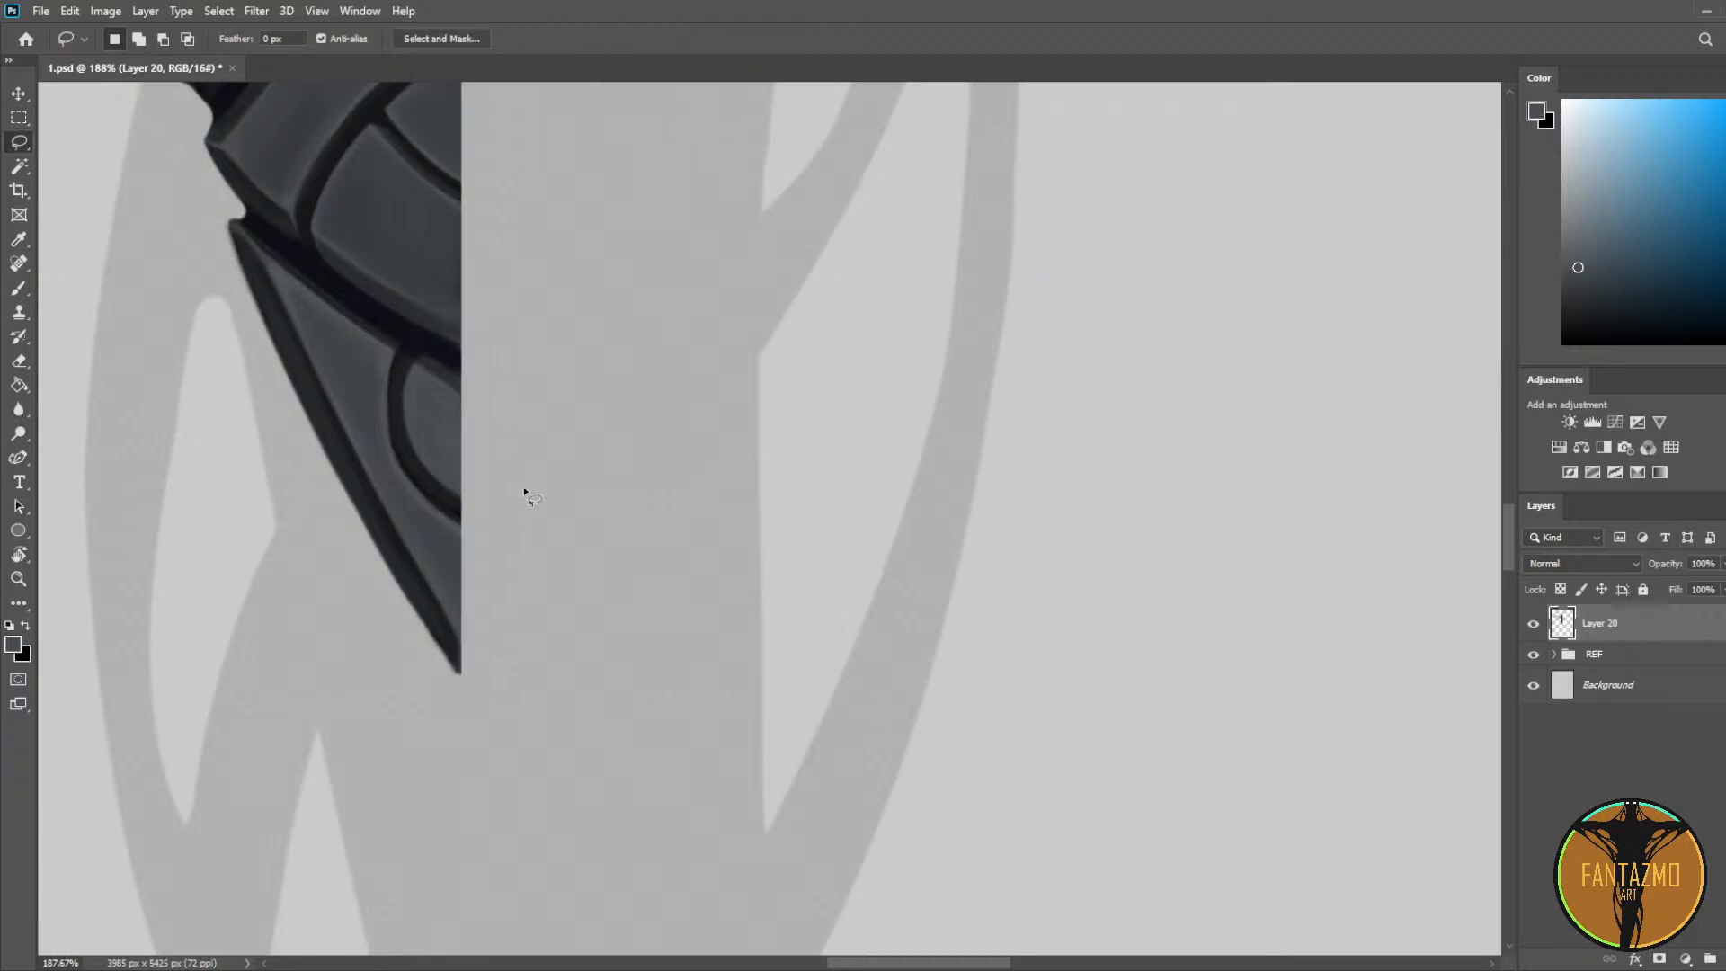
Step: Thicken and clean the curved groove's outer edge with a smaller brush in its sampled dark tone
{"action": "scroll", "coordinate": [524, 493], "scroll_direction": "up", "scroll_amount": 5}
{"action": "key", "text": "i"}
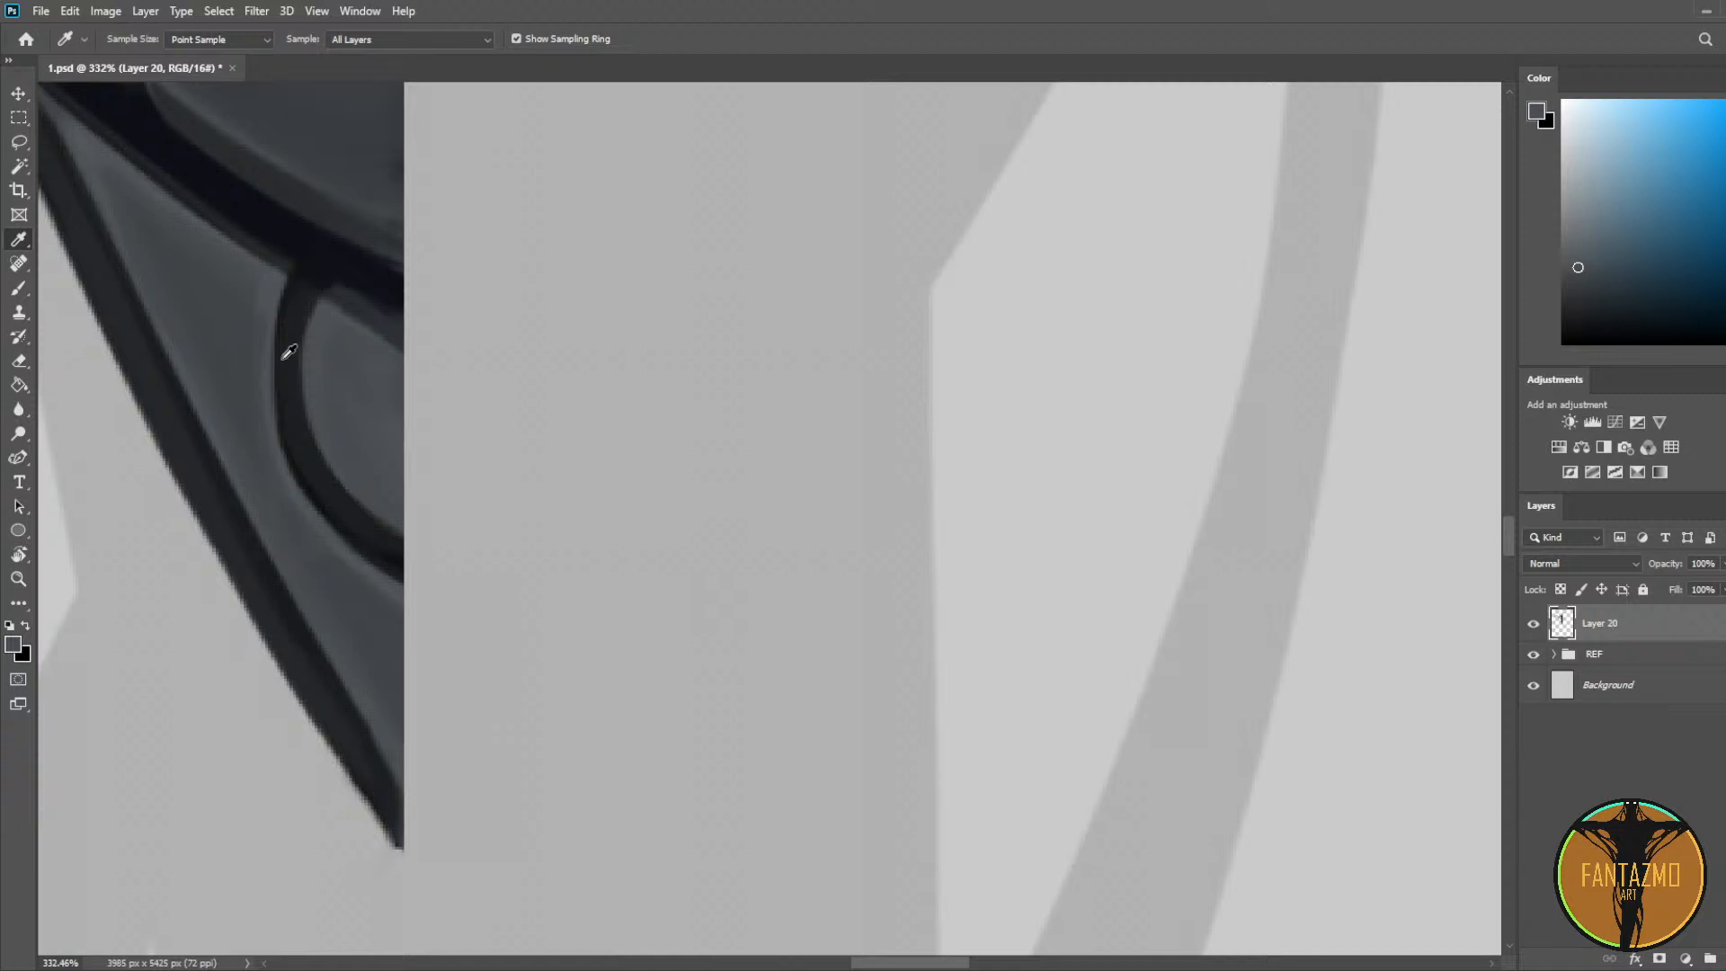
{"action": "left_click", "coordinate": [297, 280]}
{"action": "key", "text": "b"}
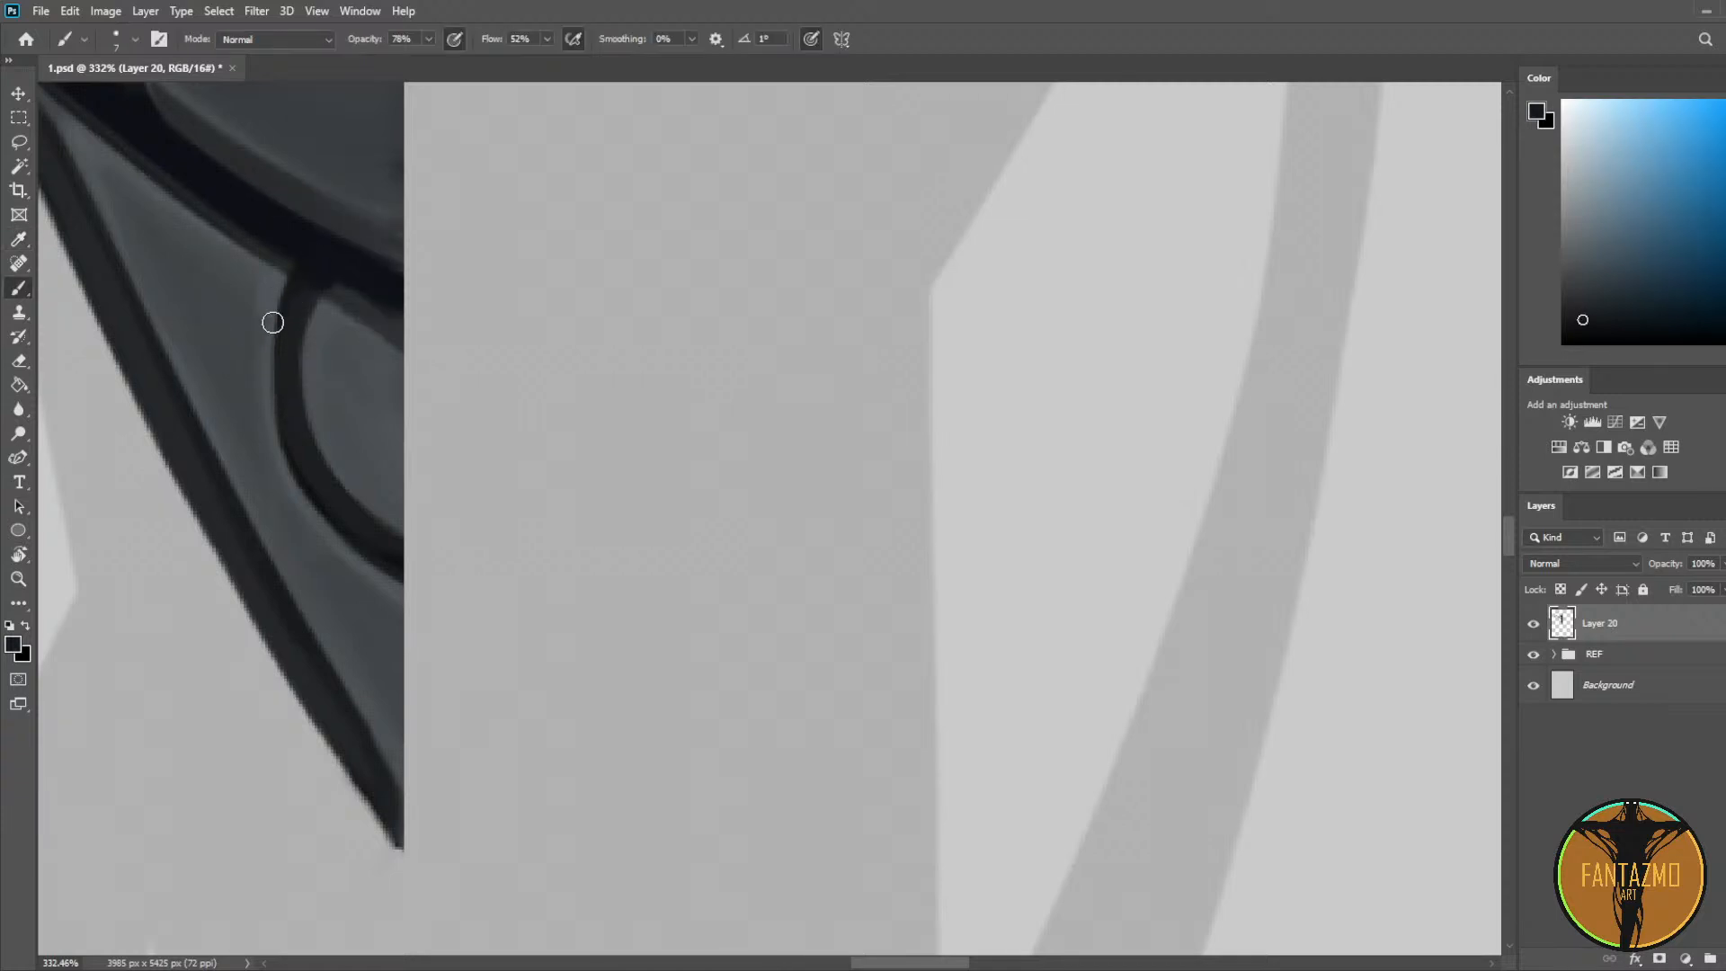
{"action": "key", "text": "bracketleft"}
{"action": "key", "text": "bracketleft"}
{"action": "key", "text": "bracketleft"}
{"action": "left_click_drag", "start_coordinate": [285, 295], "coordinate": [288, 445]}
{"action": "left_click_drag", "start_coordinate": [278, 341], "coordinate": [317, 493]}
Step: Paint a thin lighter grey highlight along the enclosed segment's rim inside the curved groove
{"action": "key", "text": "i"}
{"action": "left_click", "coordinate": [421, 306]}
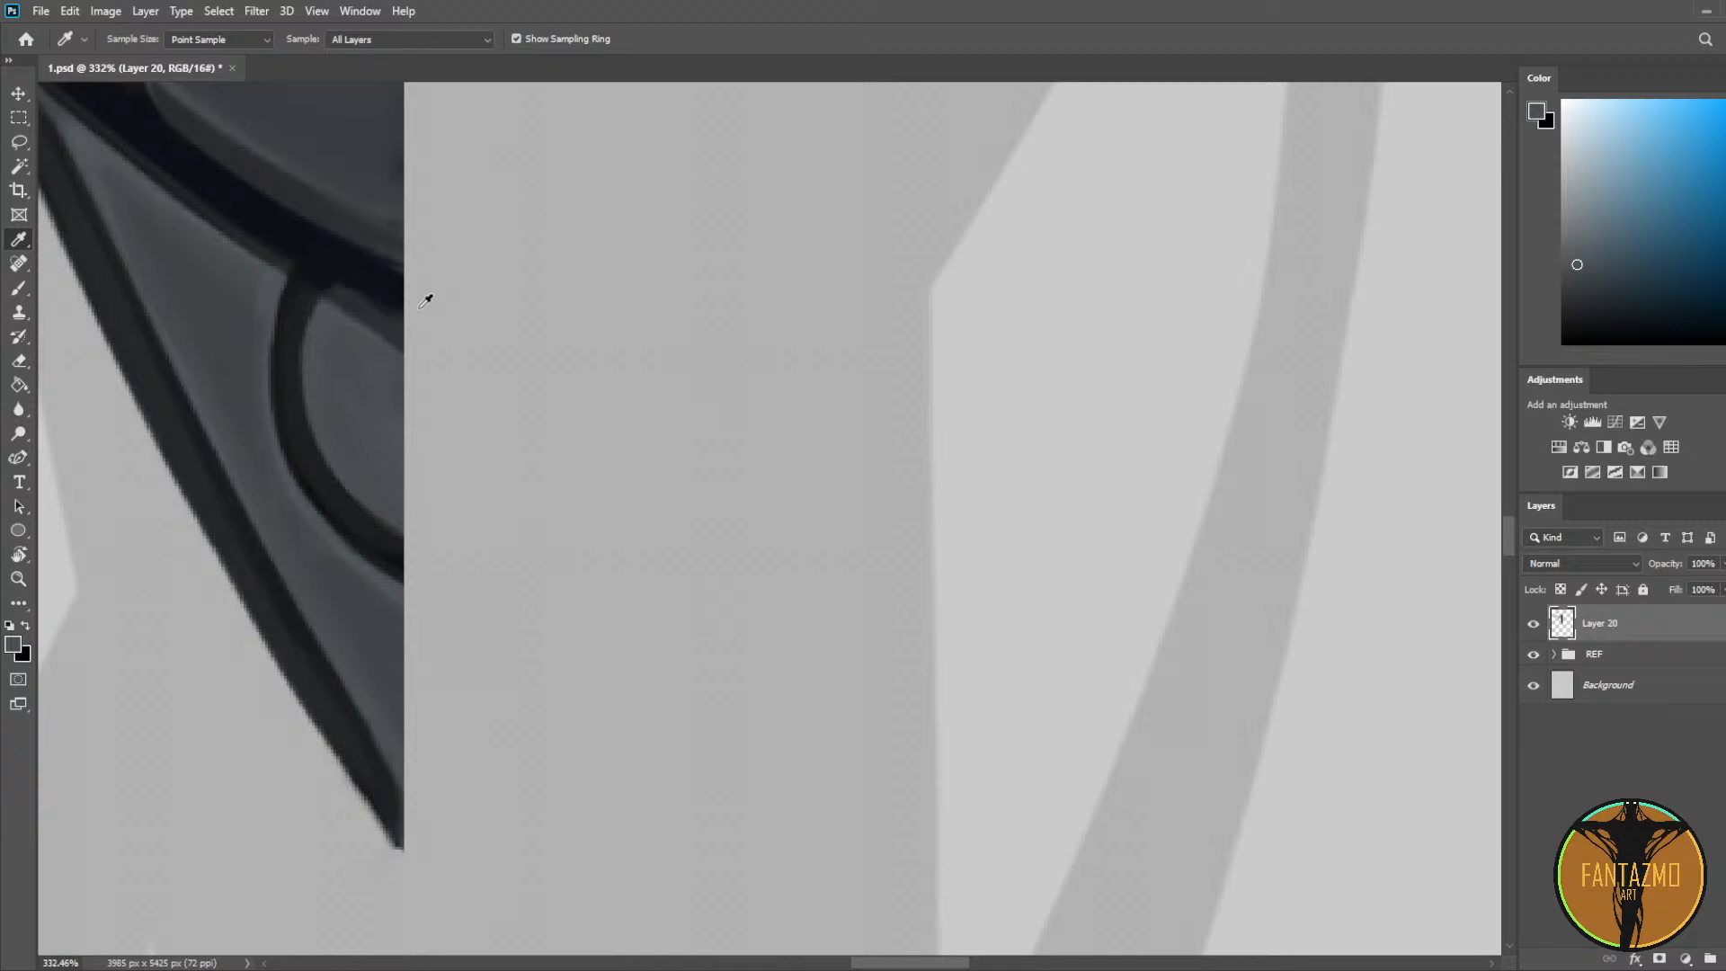
{"action": "left_click", "coordinate": [1442, 267]}
{"action": "key", "text": "b"}
{"action": "left_click_drag", "start_coordinate": [320, 309], "coordinate": [392, 513]}
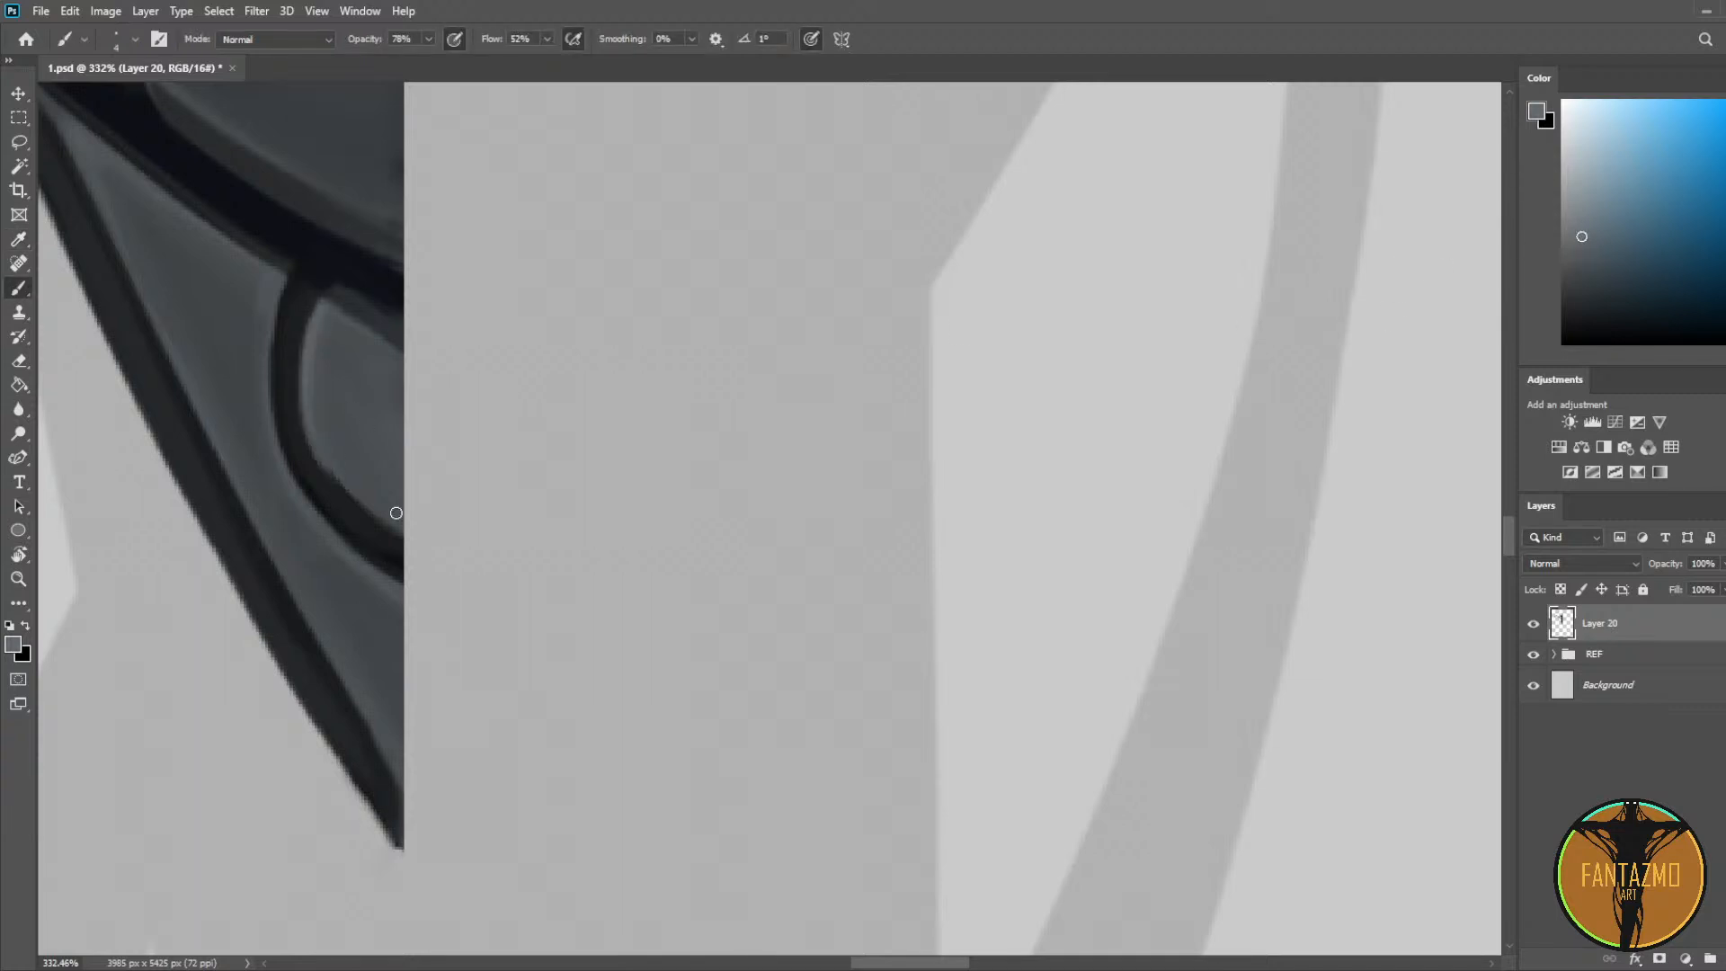
{"action": "key", "text": "ctrl+z"}
{"action": "mouse_move", "coordinate": [318, 314]}
{"action": "left_mouse_down"}
{"action": "mouse_move", "coordinate": [305, 366]}
{"action": "mouse_move", "coordinate": [362, 489]}
{"action": "left_mouse_up"}
{"action": "key", "text": "ctrl+z"}
{"action": "mouse_move", "coordinate": [318, 304]}
{"action": "left_mouse_down"}
{"action": "mouse_move", "coordinate": [337, 473]}
{"action": "mouse_move", "coordinate": [381, 511]}
{"action": "left_mouse_up"}
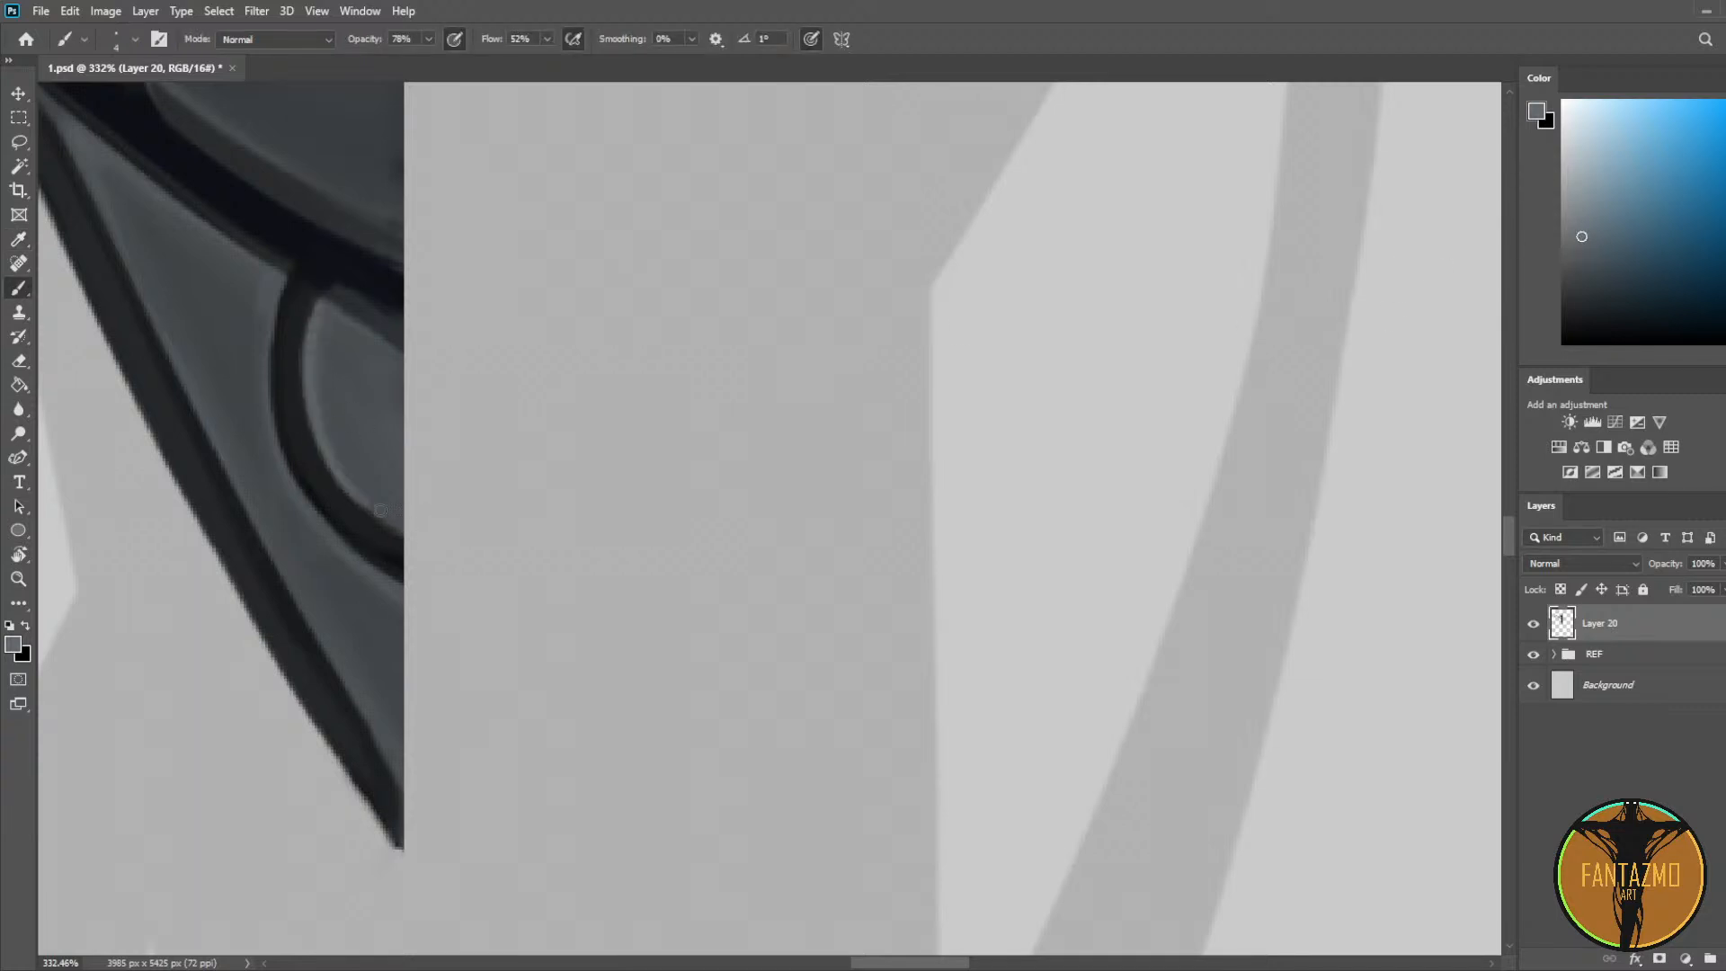
Step: Clean up the corners where the curved groove meets the upper seam with sampled grey and dark tones, and save the document
{"action": "left_click", "coordinate": [330, 396], "text": "alt"}
{"action": "left_click", "coordinate": [337, 328], "text": "alt"}
{"action": "left_click", "coordinate": [319, 295], "text": "alt"}
{"action": "mouse_move", "coordinate": [320, 297]}
{"action": "left_mouse_down"}
{"action": "mouse_move", "coordinate": [331, 284]}
{"action": "mouse_move", "coordinate": [289, 268]}
{"action": "left_mouse_up"}
{"action": "left_click", "coordinate": [286, 267], "text": "alt"}
{"action": "left_click", "coordinate": [340, 297], "text": "alt"}
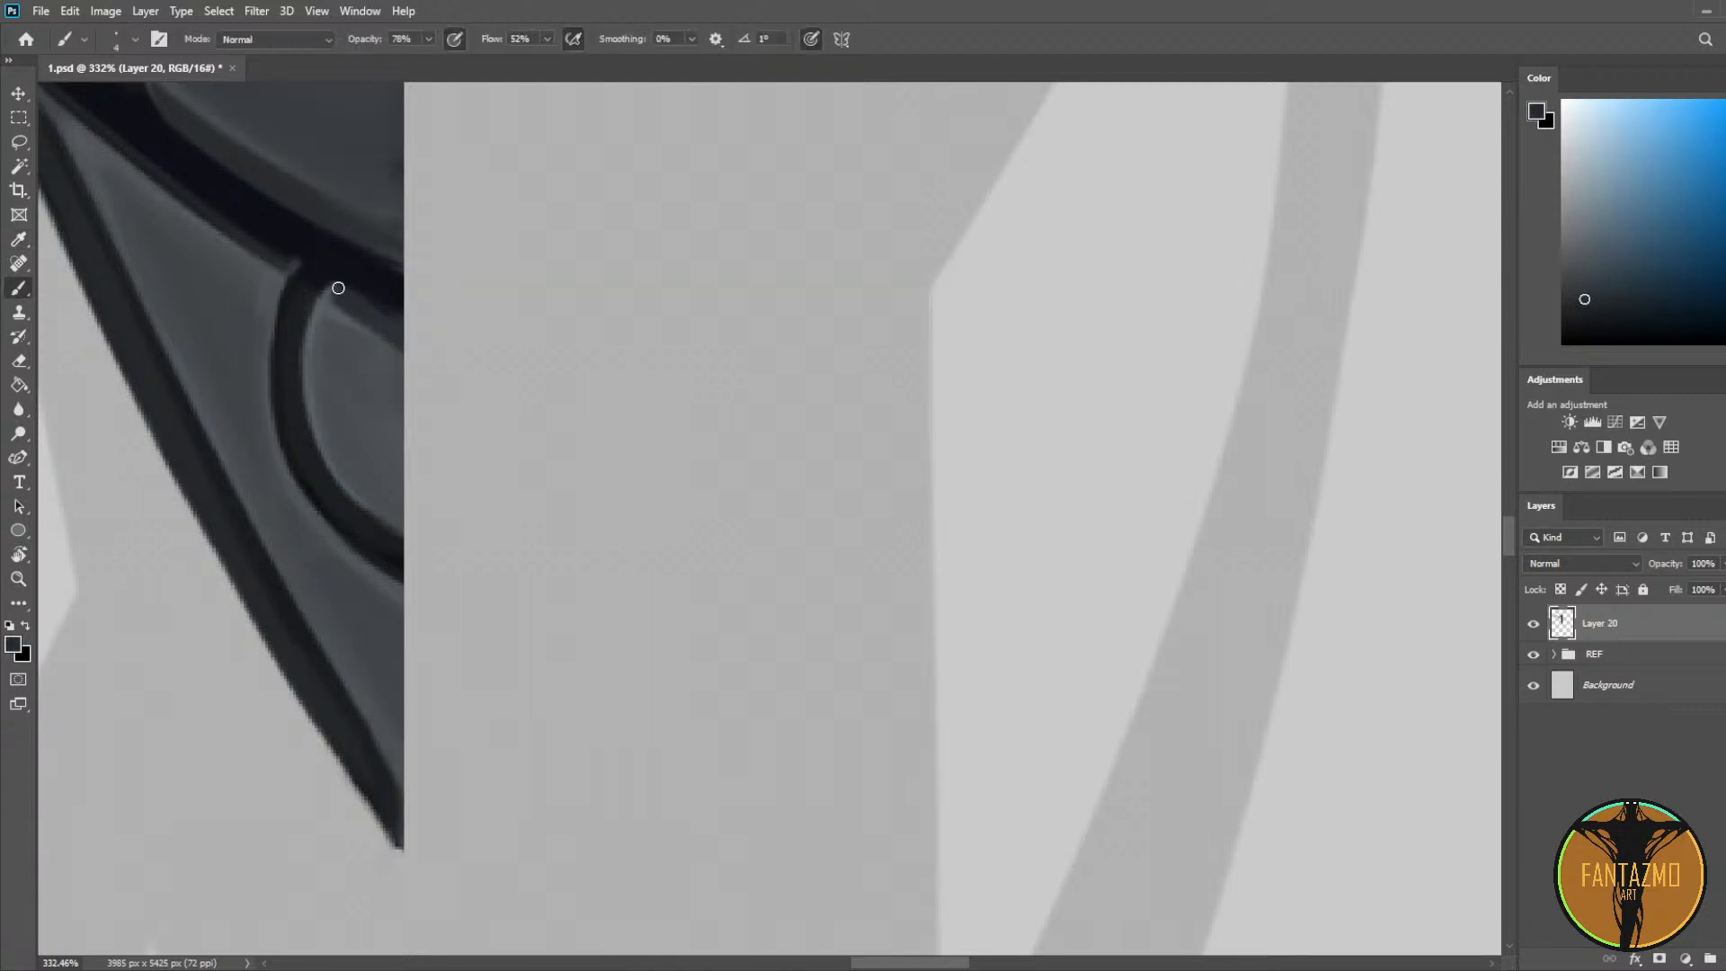
{"action": "left_click", "coordinate": [355, 273], "text": "alt"}
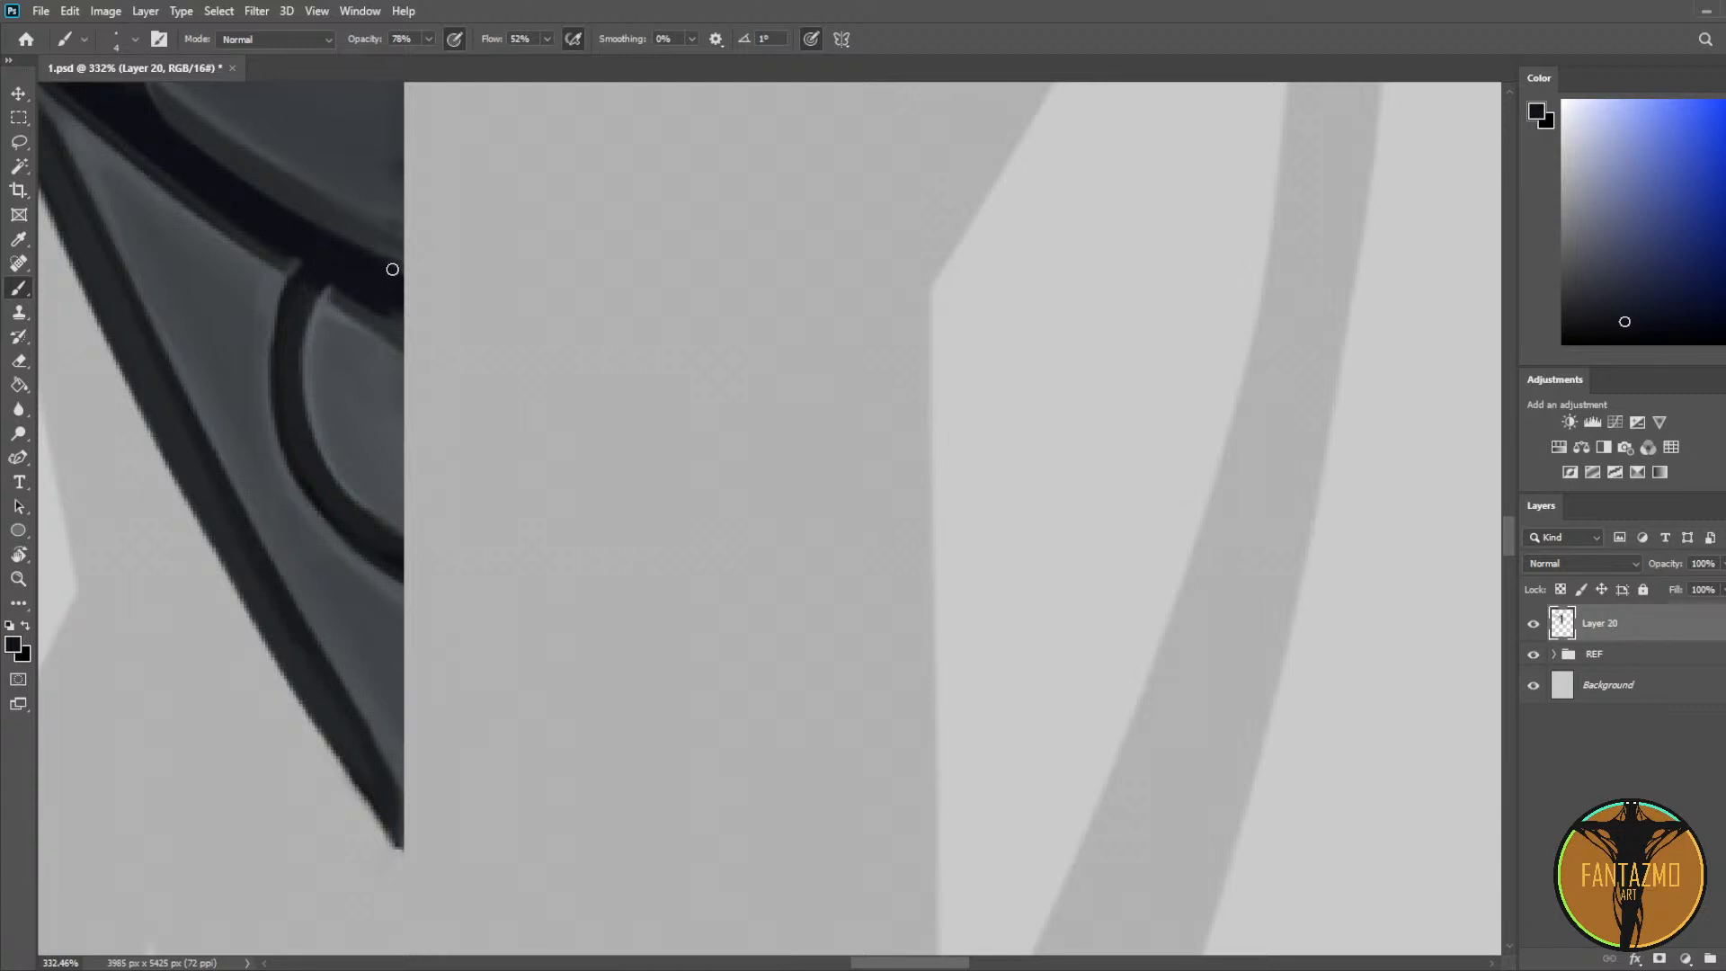
{"action": "scroll", "coordinate": [382, 248], "scroll_direction": "down", "scroll_amount": 10}
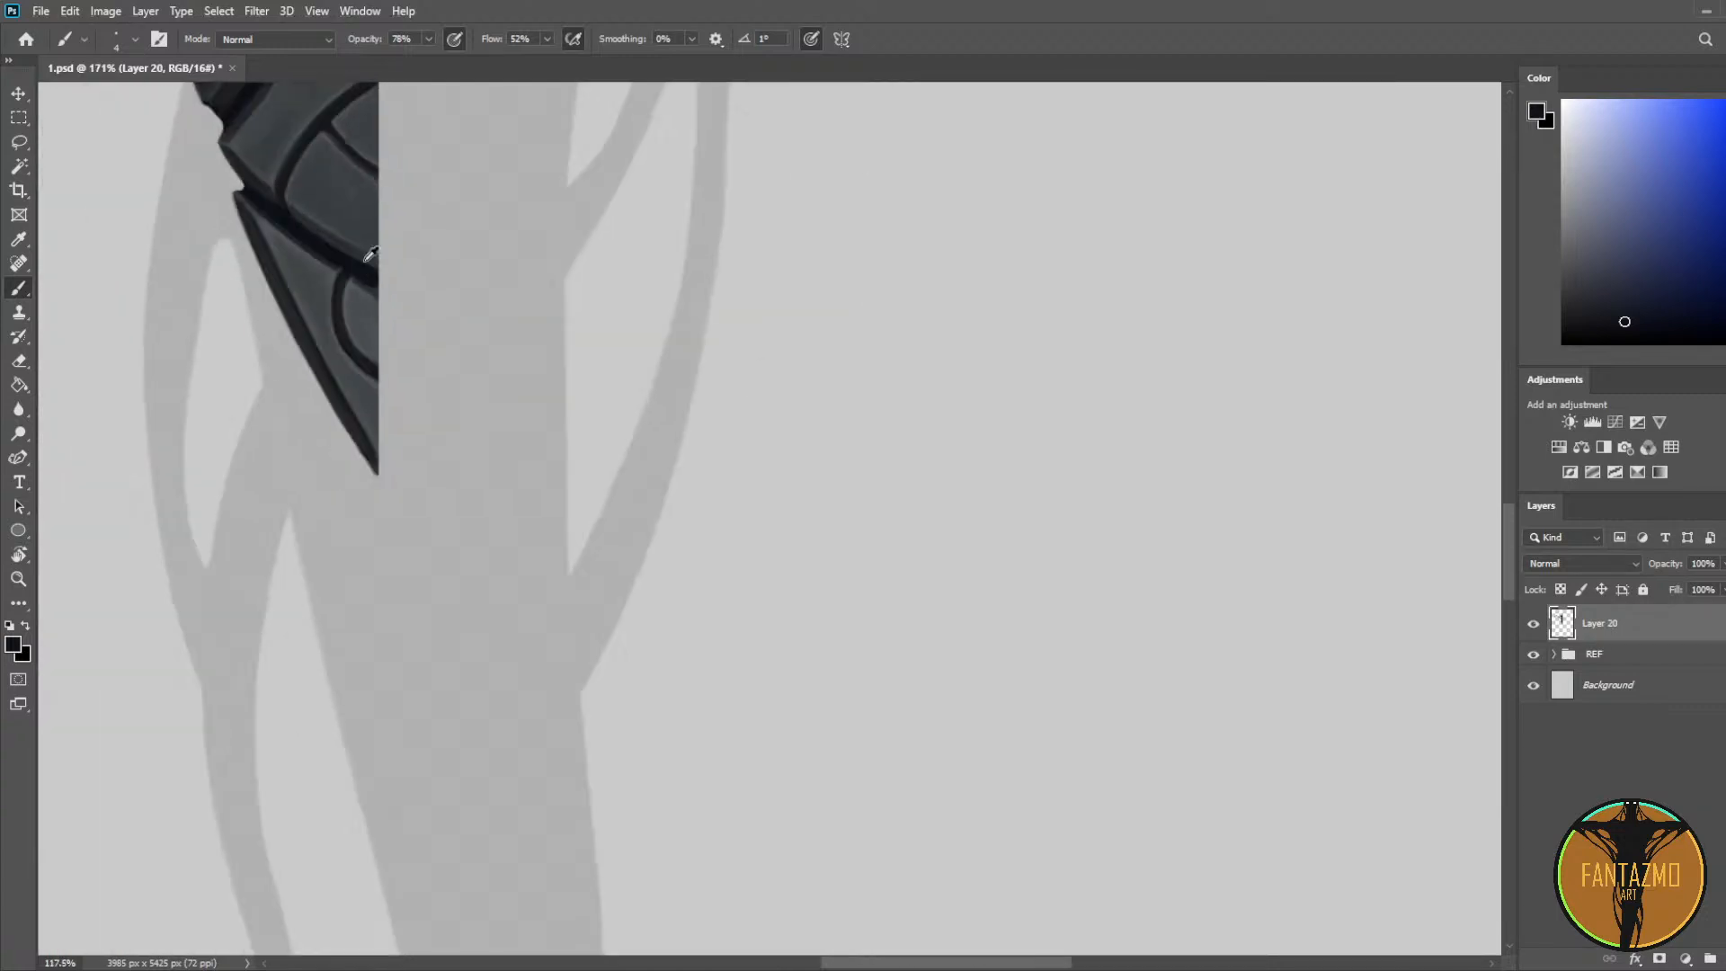
{"action": "key", "text": "ctrl+s"}
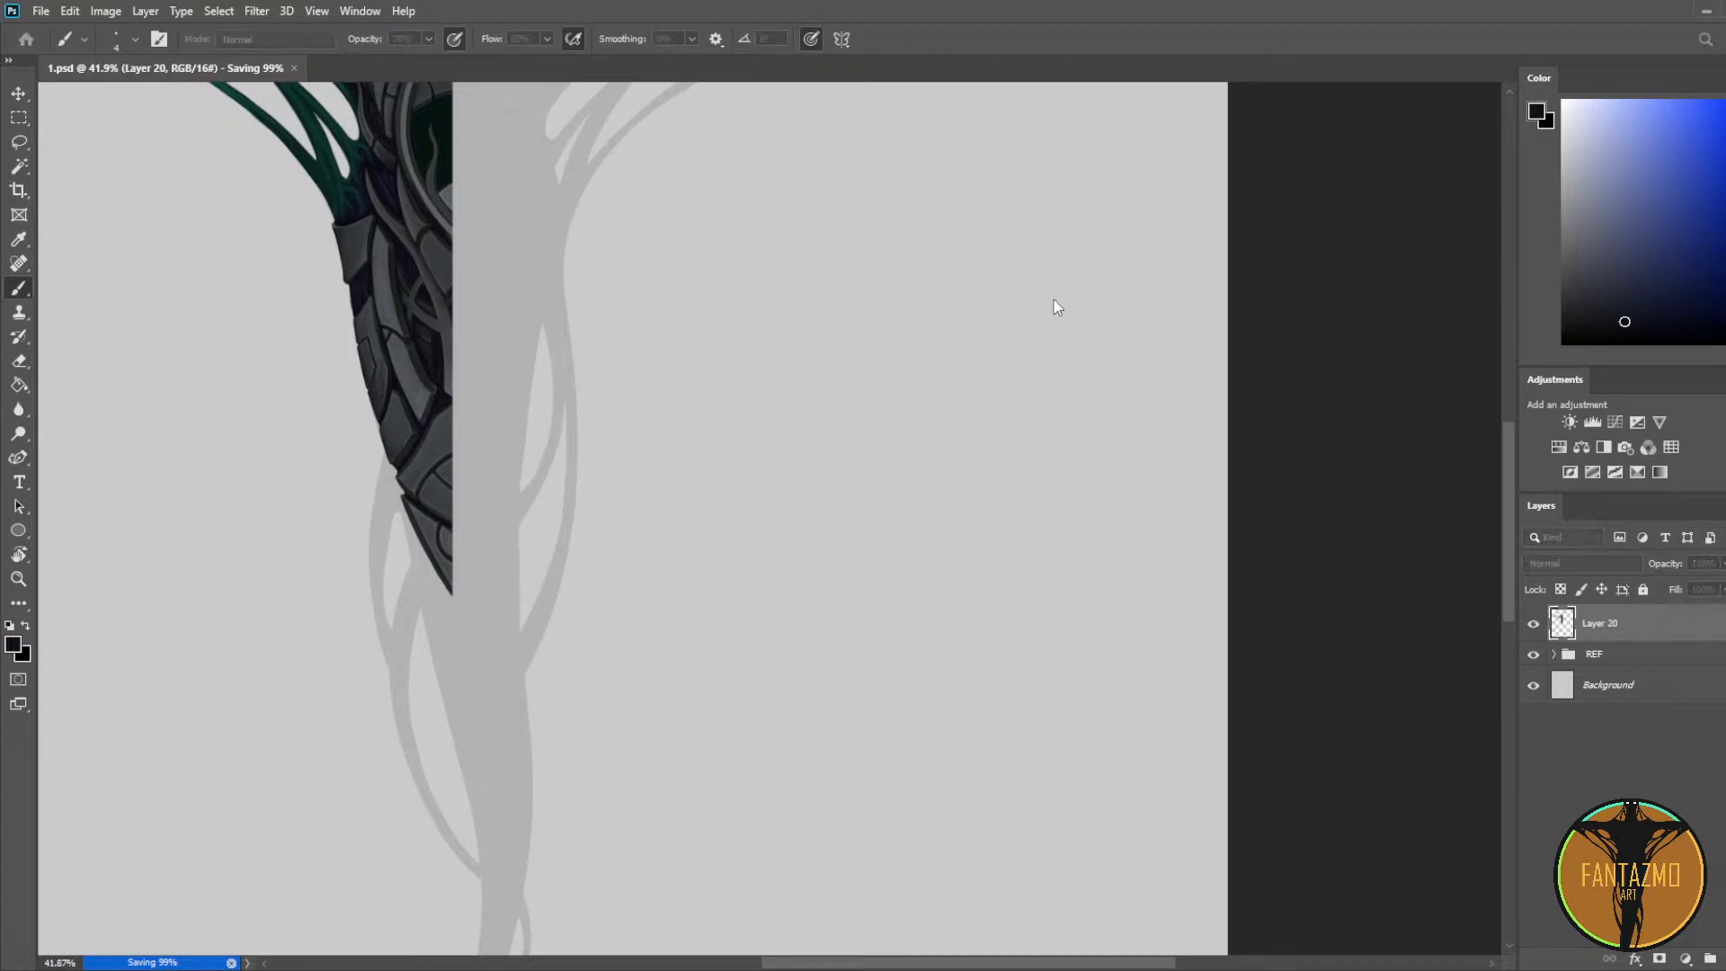
Step: Duplicate Layer 20, flip the copy horizontally, and move it across the centre line to complete the figure
{"action": "key", "text": "ctrl+j"}
{"action": "key", "text": "ctrl+t"}
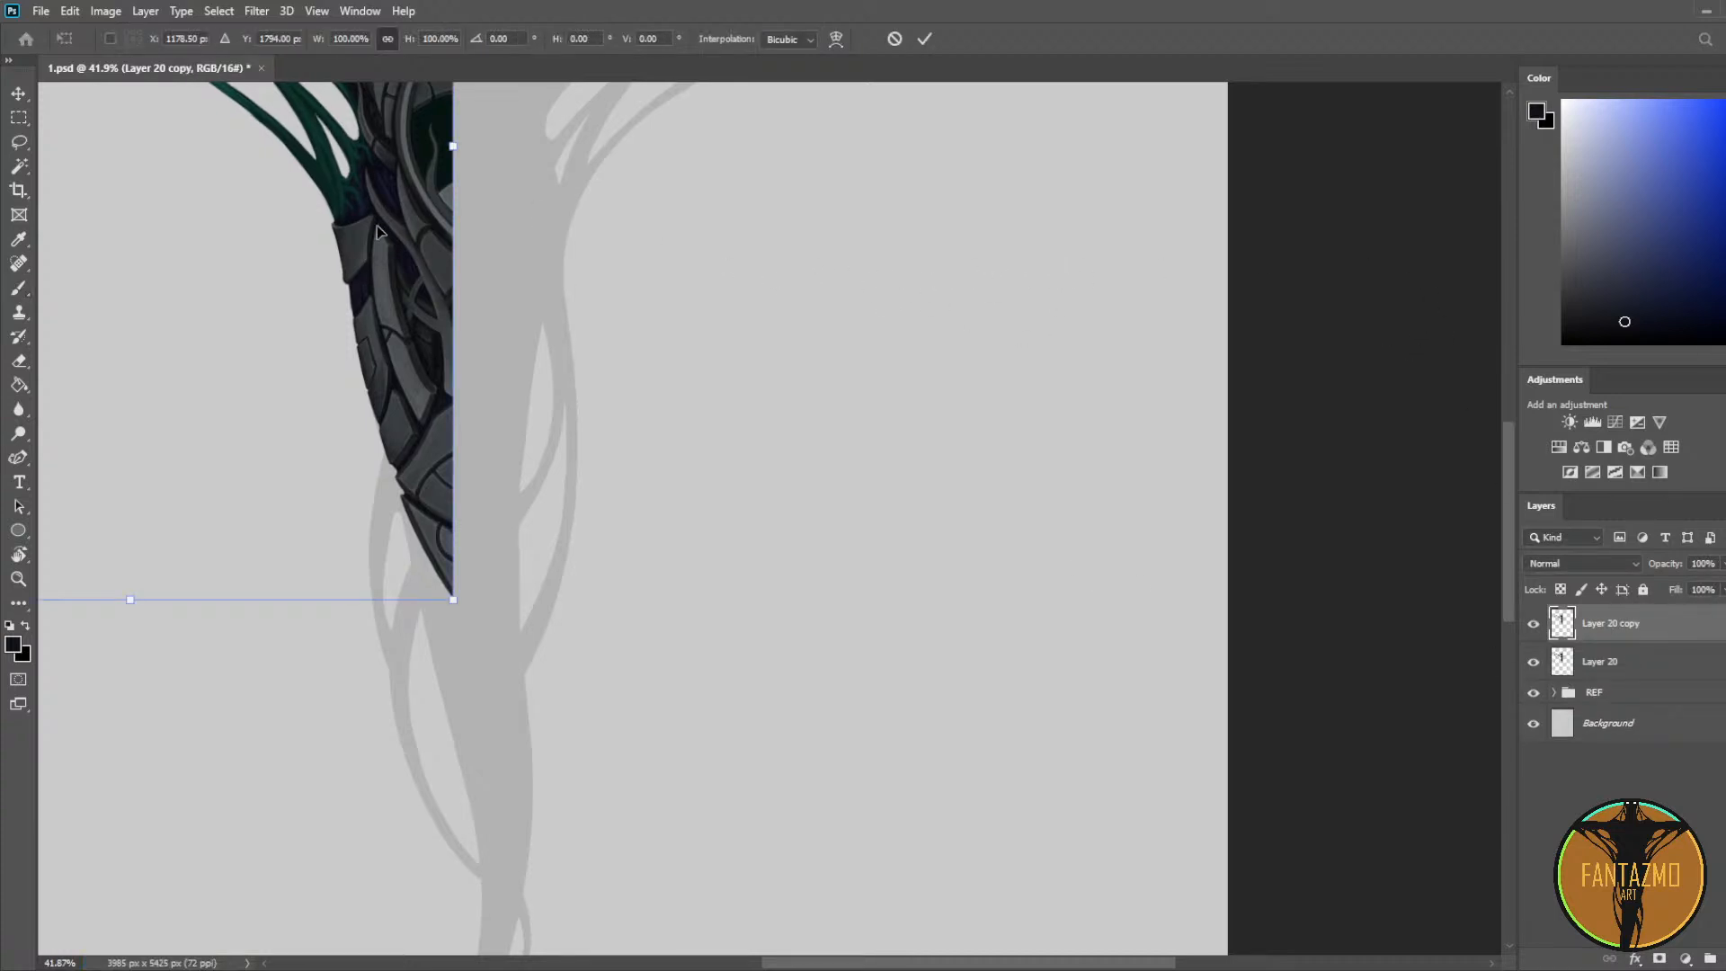
{"action": "left_click", "coordinate": [502, 557]}
{"action": "key", "text": "Return"}
{"action": "scroll", "coordinate": [277, 220], "scroll_direction": "down", "scroll_amount": 5}
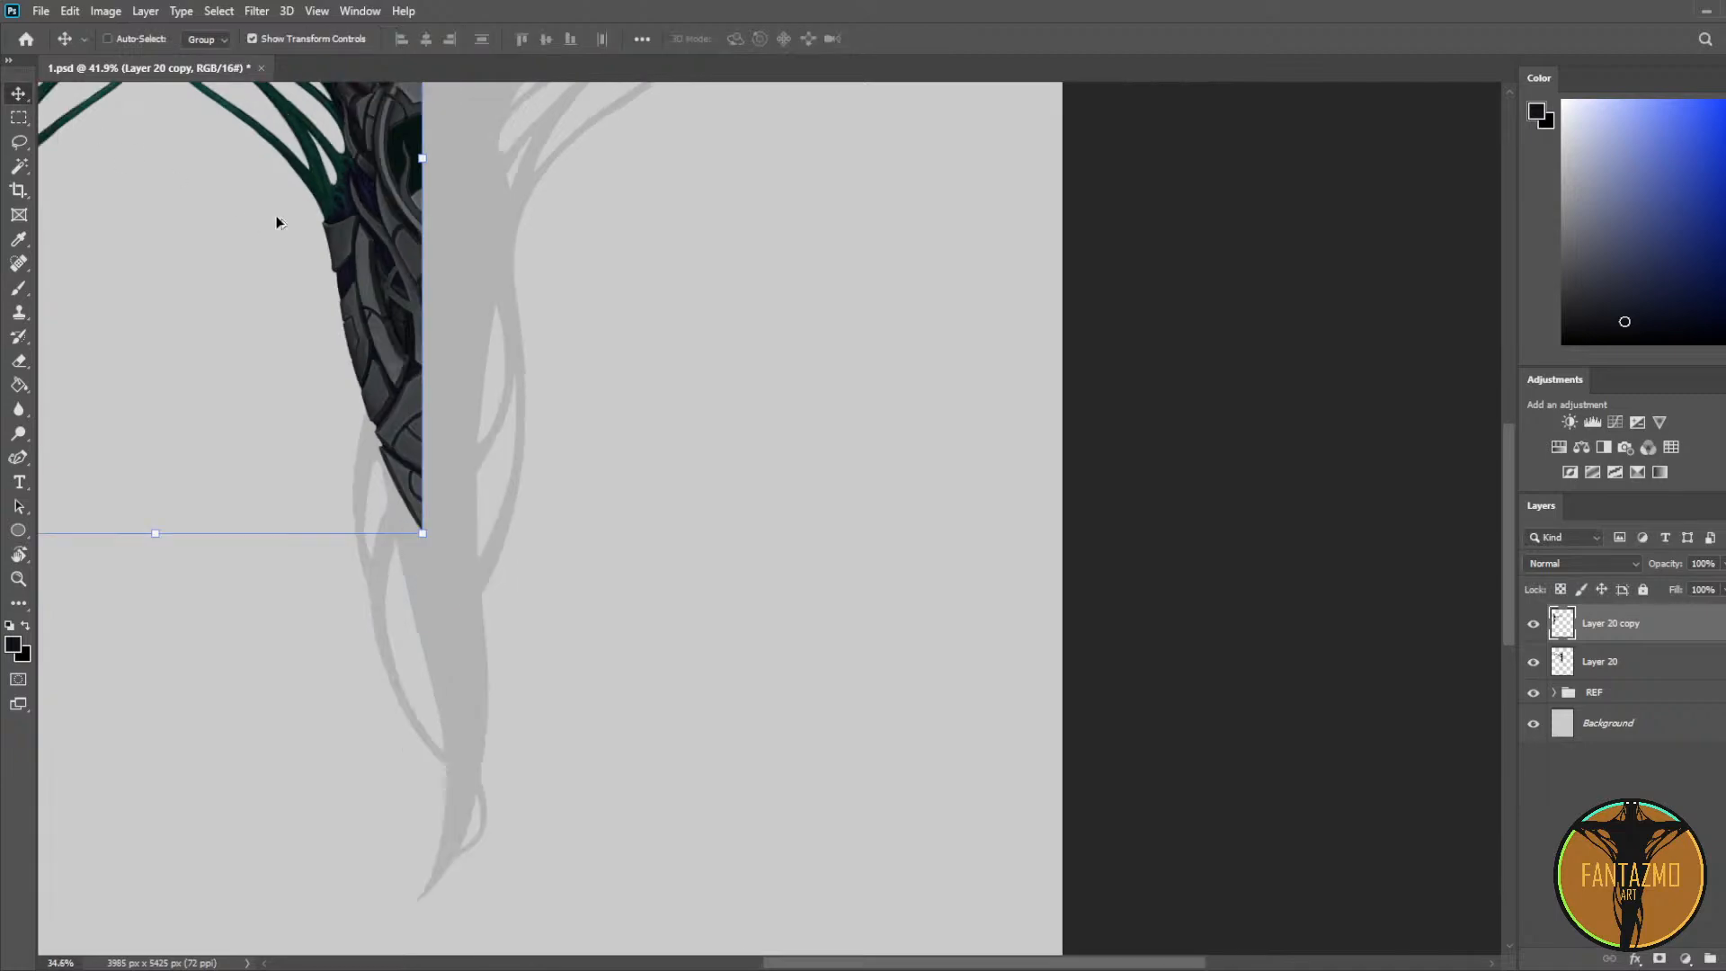
{"action": "scroll", "coordinate": [297, 231], "scroll_direction": "up", "scroll_amount": 2}
{"action": "left_click_drag", "start_coordinate": [251, 240], "coordinate": [714, 293]}
{"action": "left_click_drag", "start_coordinate": [564, 387], "coordinate": [665, 748]}
{"action": "left_click_drag", "start_coordinate": [662, 542], "coordinate": [604, 497]}
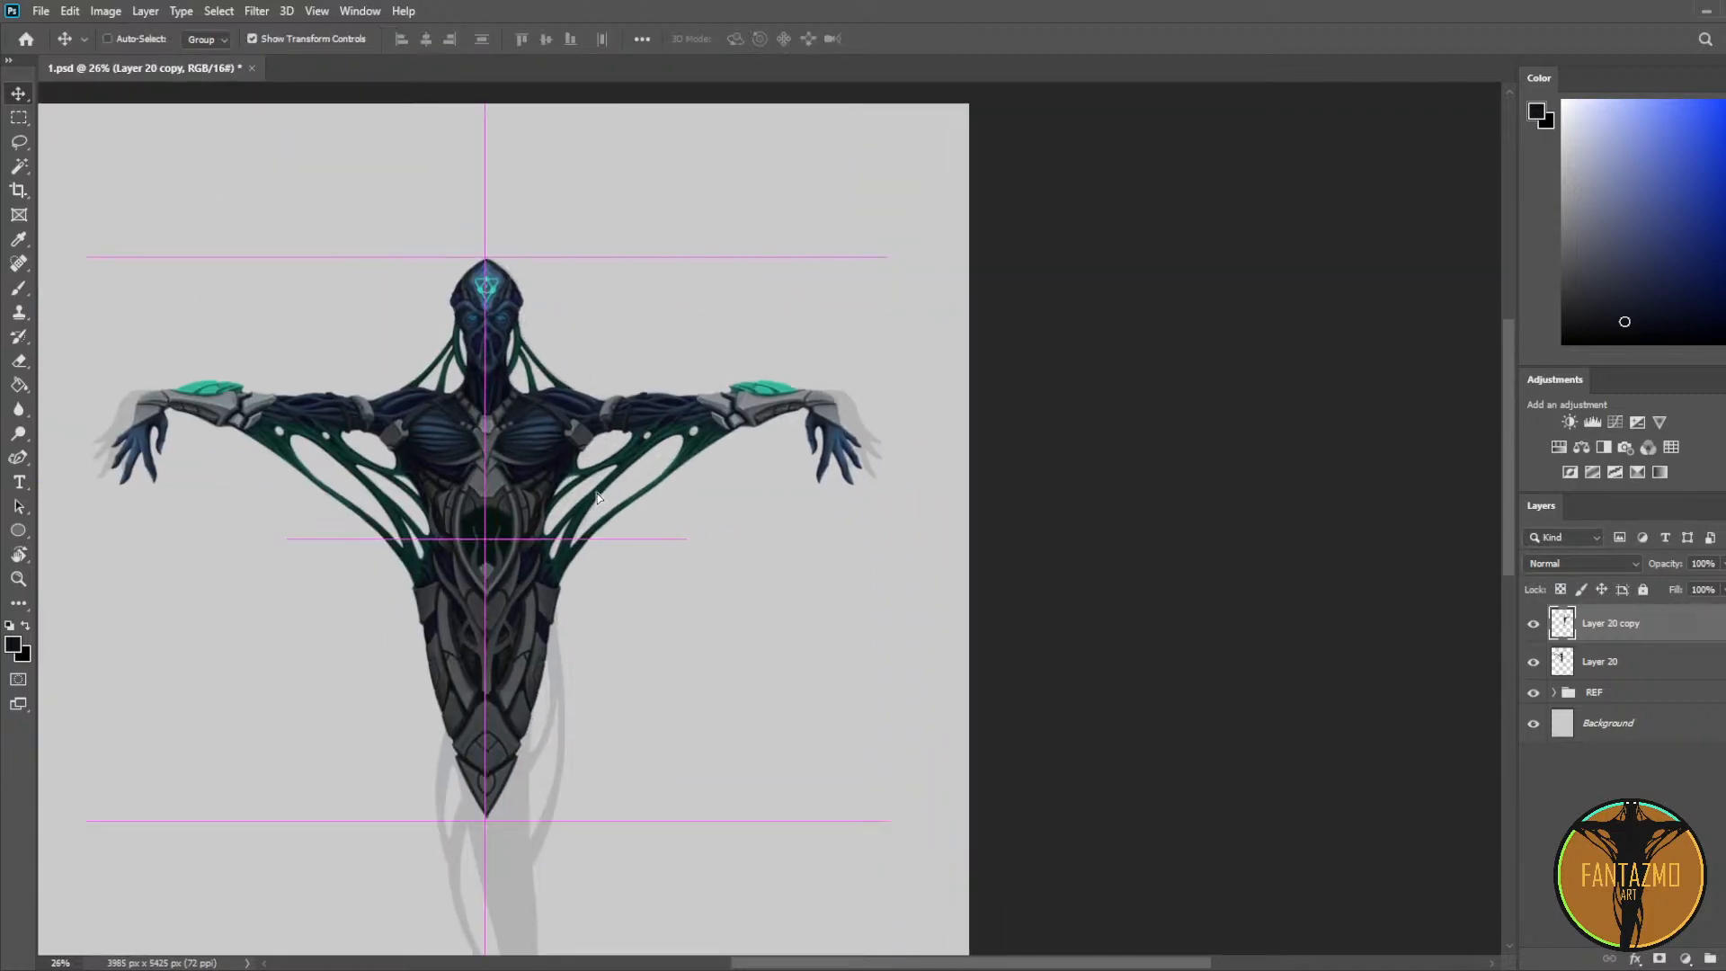
Step: Align the mirrored half with the original along the face's centre seam, nudging it left to close the gap
{"action": "scroll", "coordinate": [519, 267], "scroll_direction": "up", "scroll_amount": 10}
{"action": "scroll", "coordinate": [520, 267], "scroll_direction": "up", "scroll_amount": 2}
{"action": "key", "text": "b"}
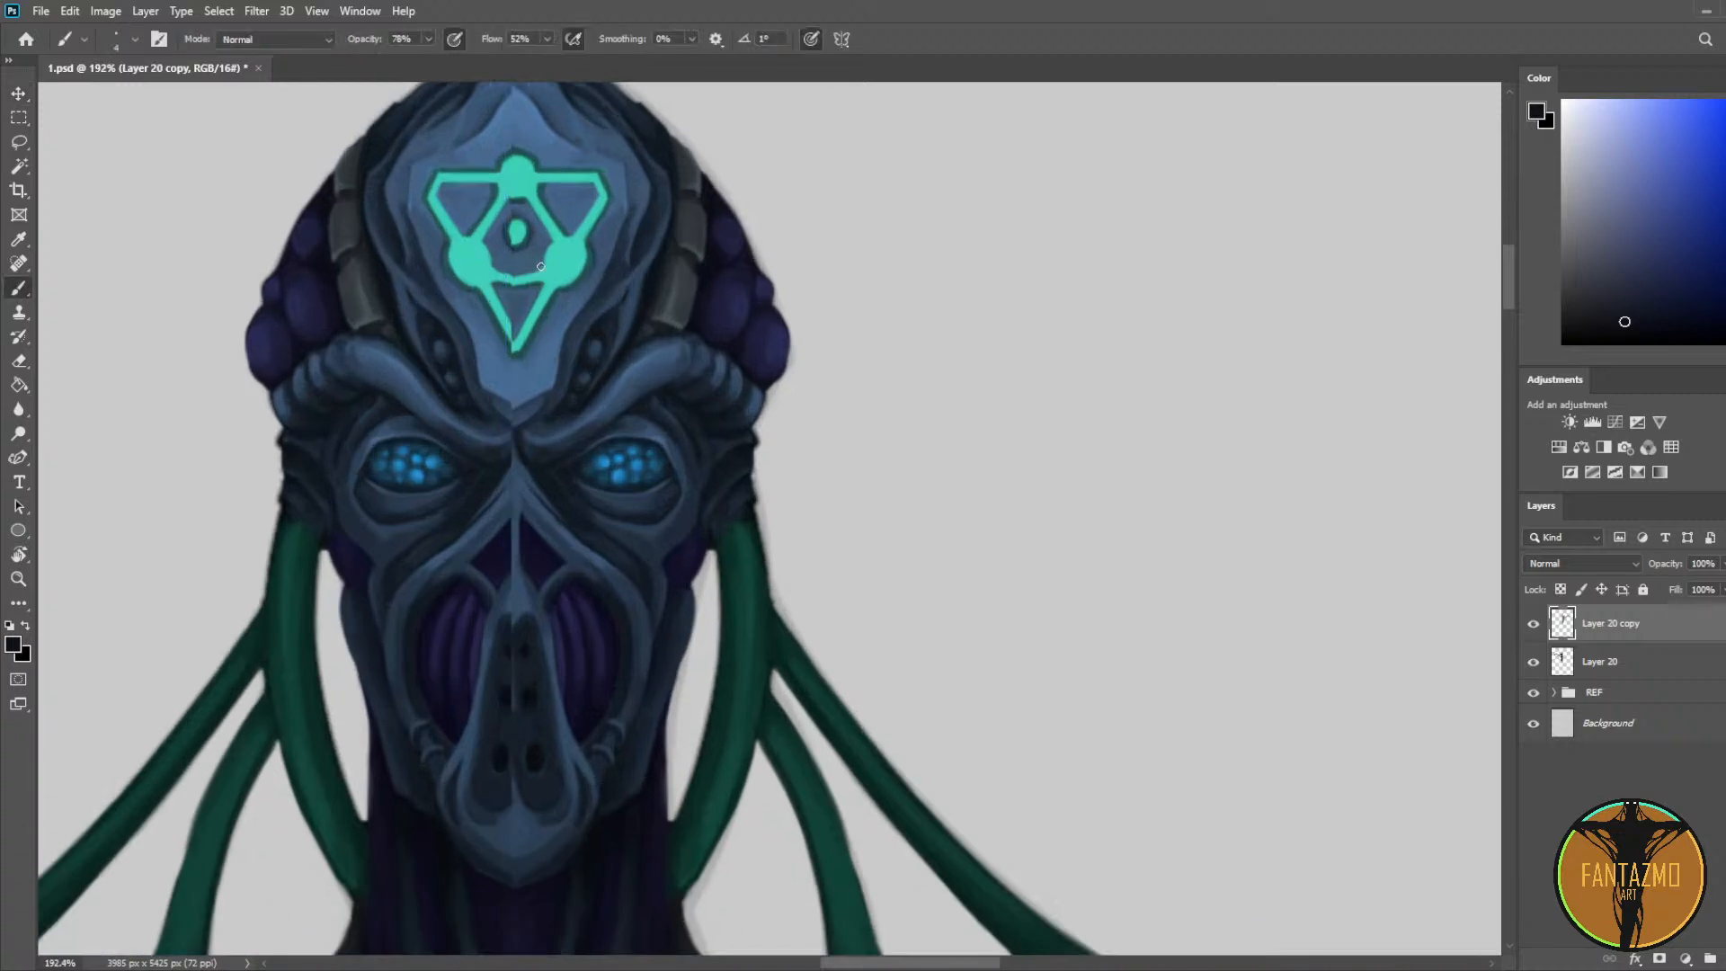
{"action": "left_click", "coordinate": [30, 92]}
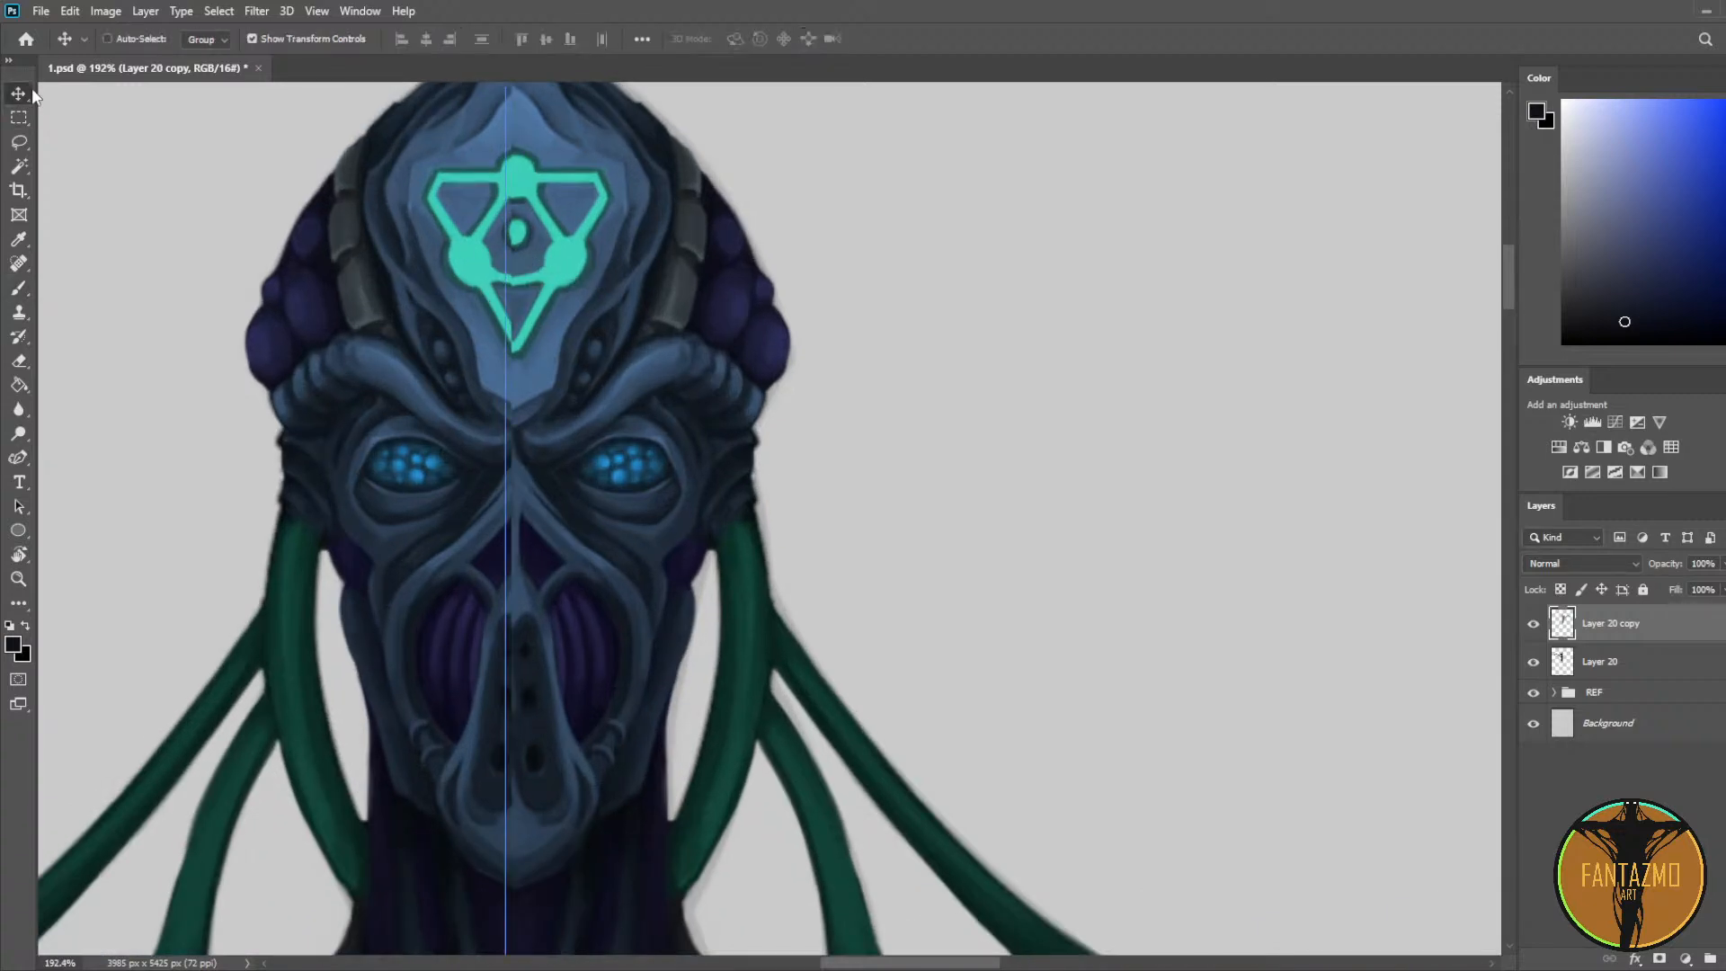
{"action": "left_click_drag", "start_coordinate": [696, 252], "coordinate": [713, 244]}
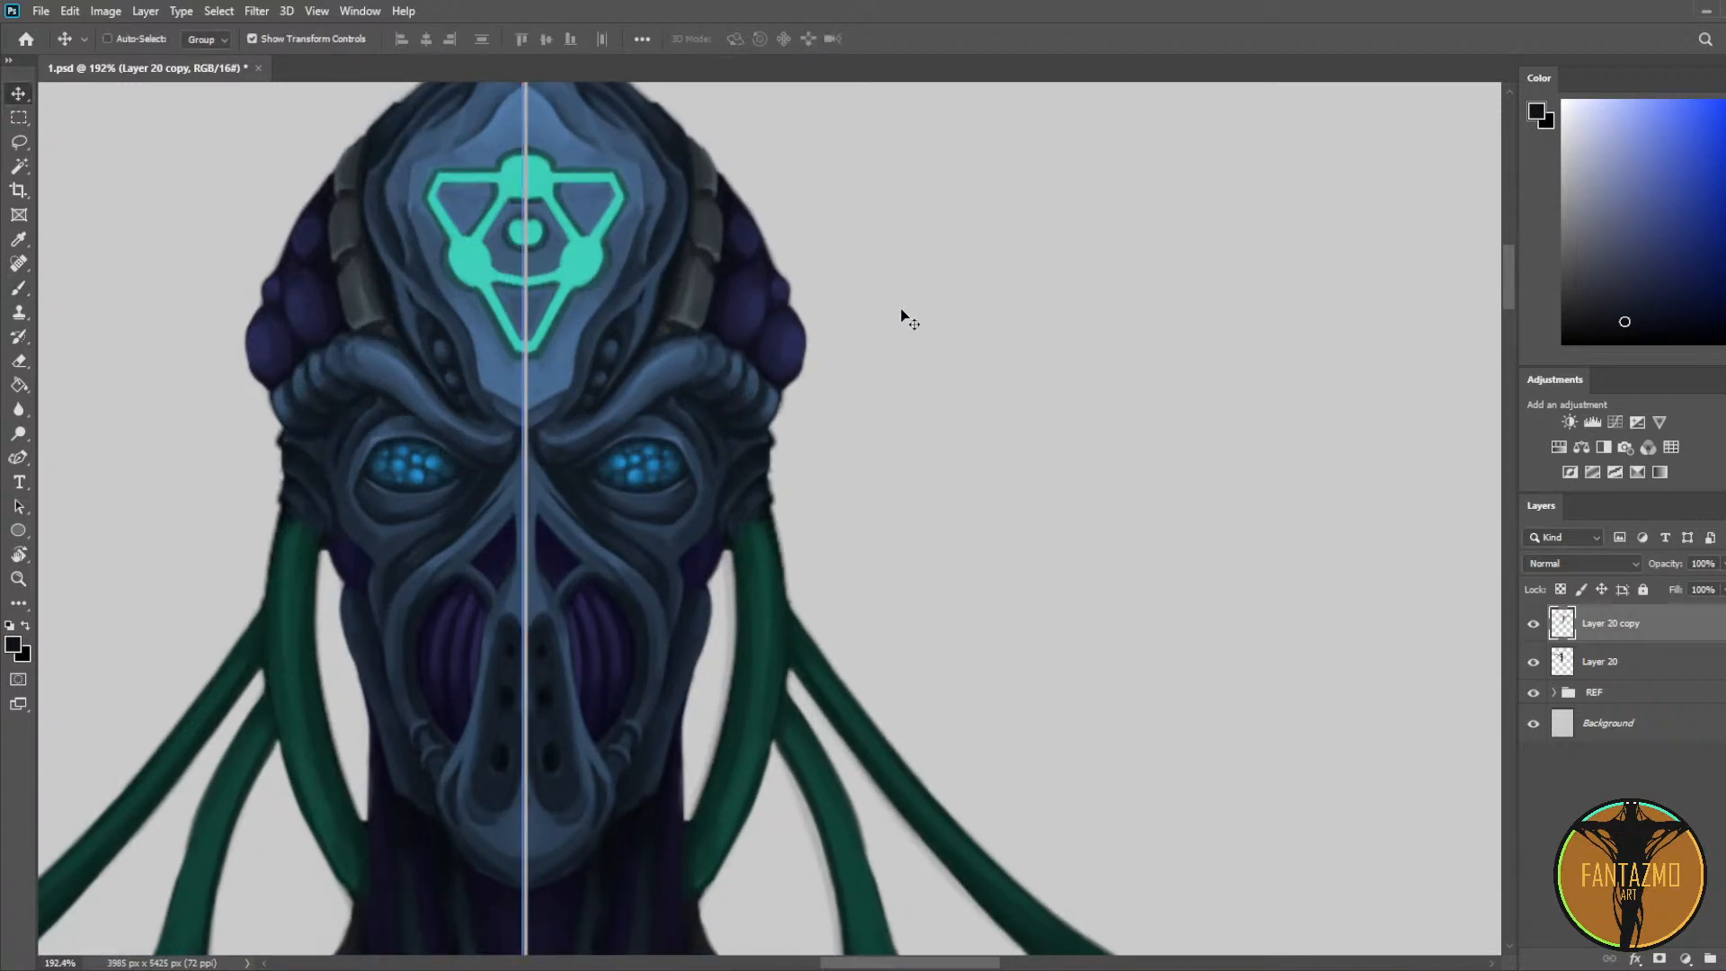
{"action": "key", "text": "Left"}
{"action": "key", "text": "Left"}
{"action": "key", "text": "Left"}
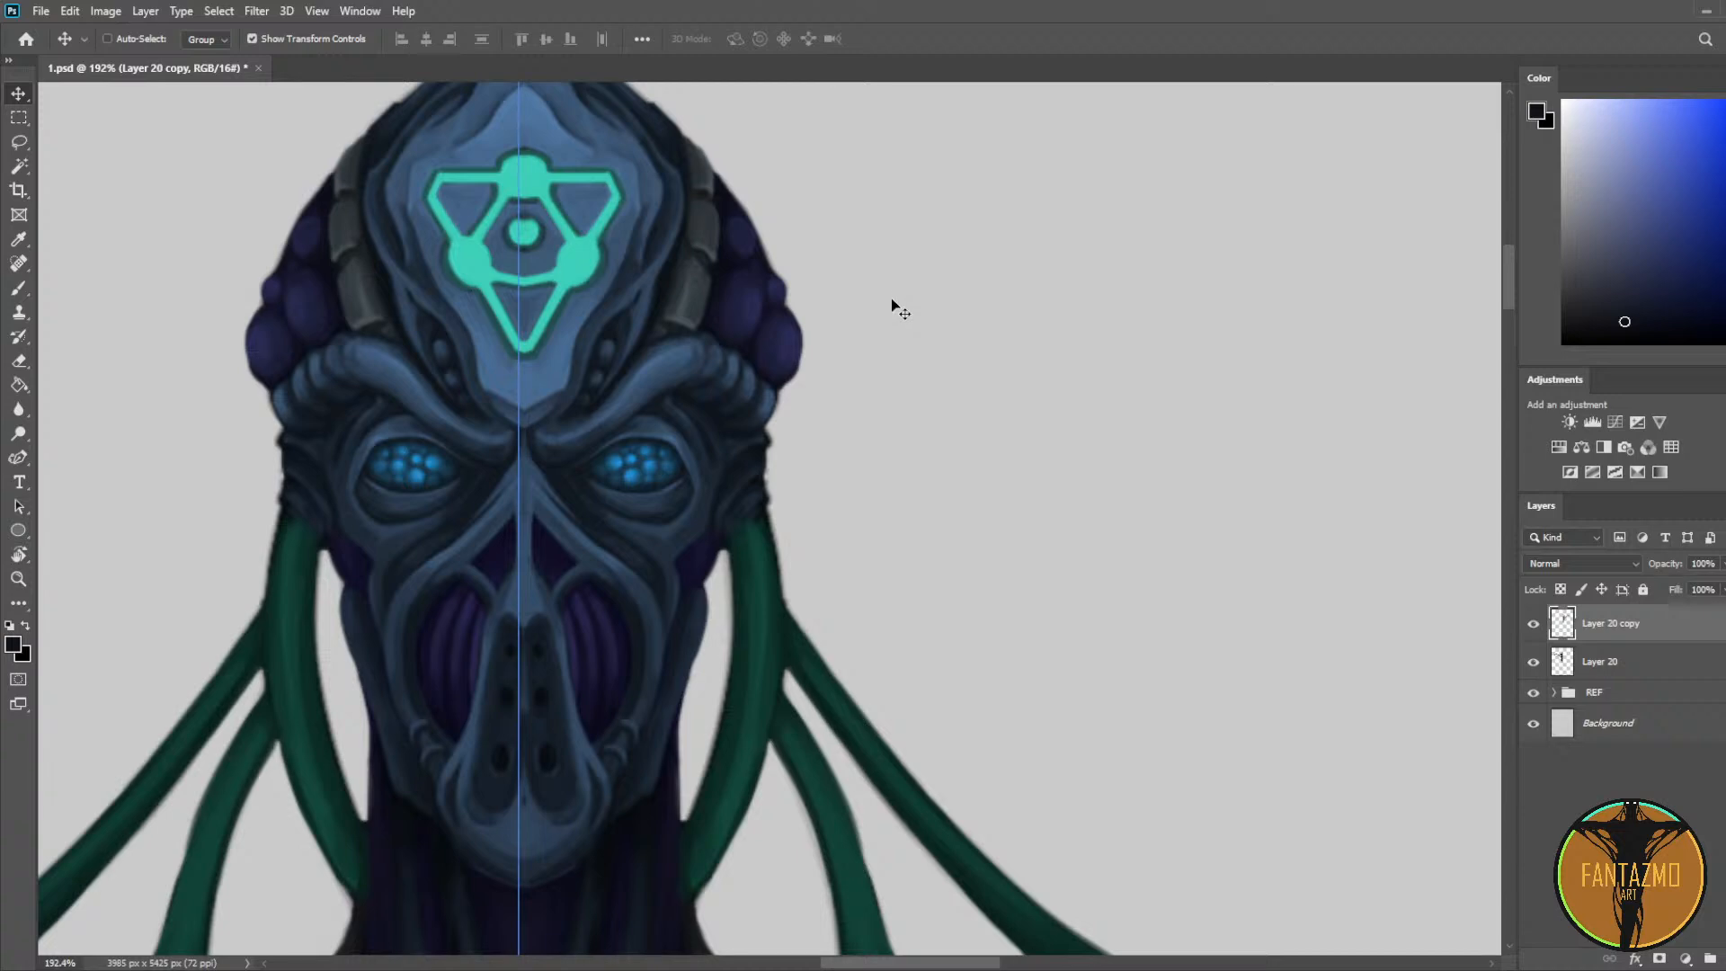
Step: Merge Layer 20 and Layer 20 copy into a single layer
{"action": "key", "text": "b"}
{"action": "left_click", "coordinate": [1615, 663], "text": "shift"}
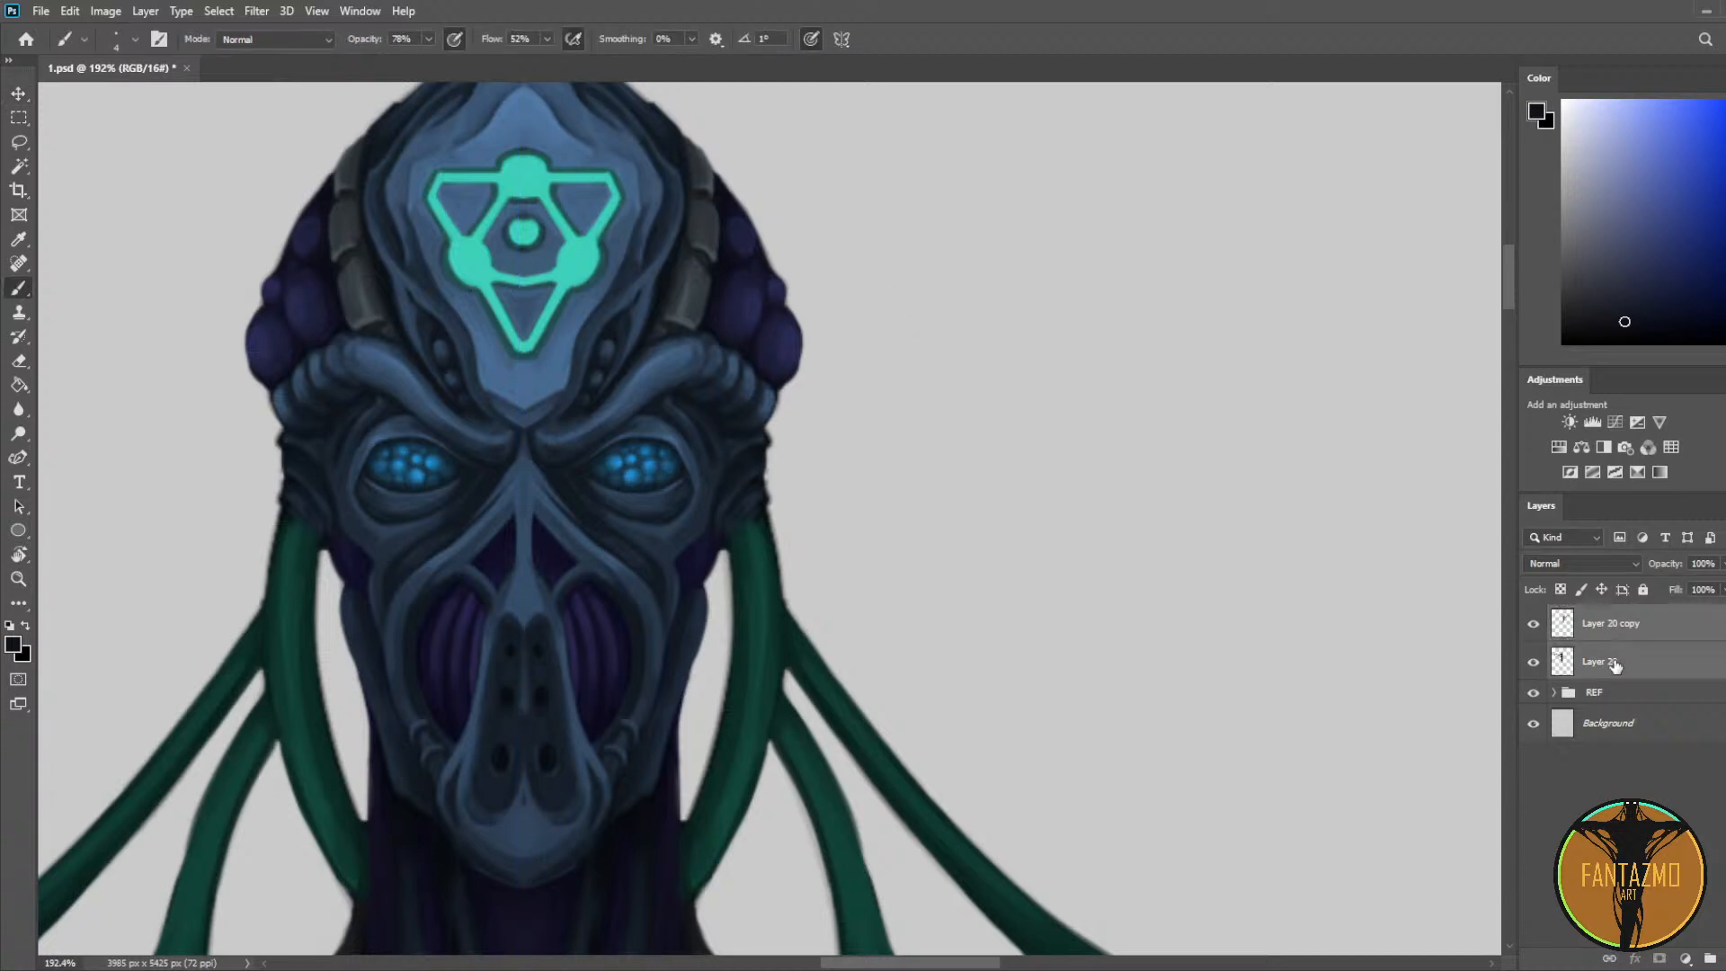
{"action": "key", "text": "ctrl+e"}
Step: Round off the forehead emblem's top circle along the centre seam with sampled teal, dark teal and surrounding blue tones
{"action": "scroll", "coordinate": [393, 148], "scroll_direction": "up", "scroll_amount": 5}
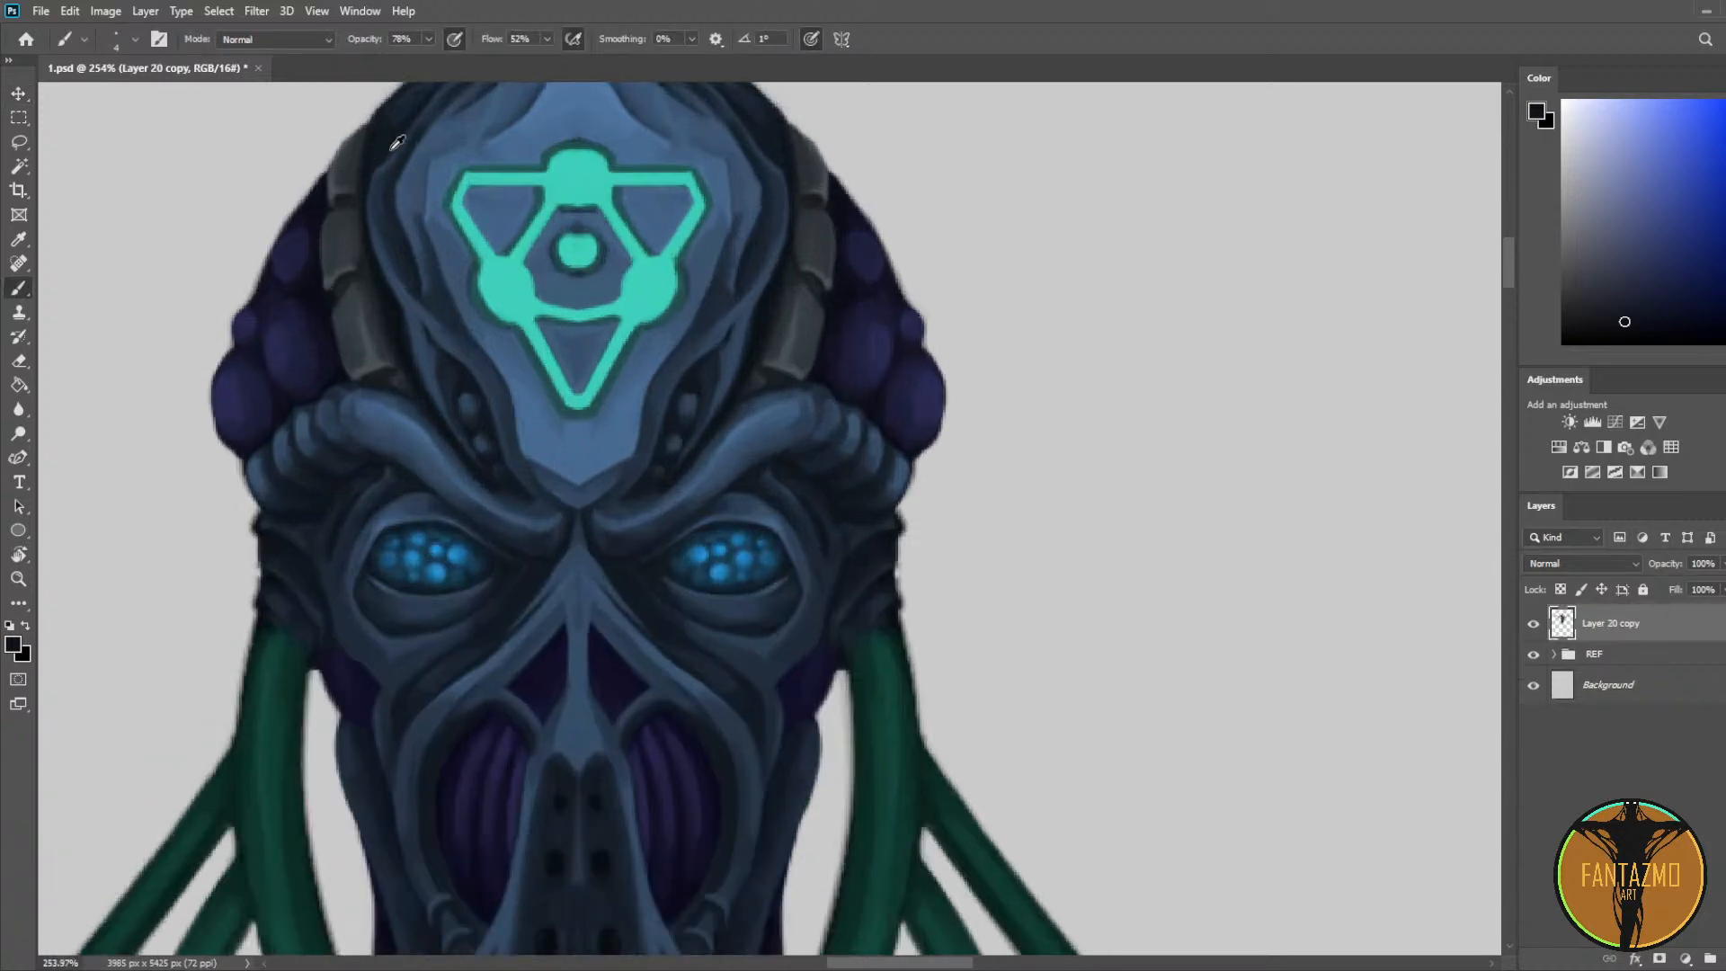
{"action": "left_click_drag", "start_coordinate": [664, 323], "coordinate": [694, 542]}
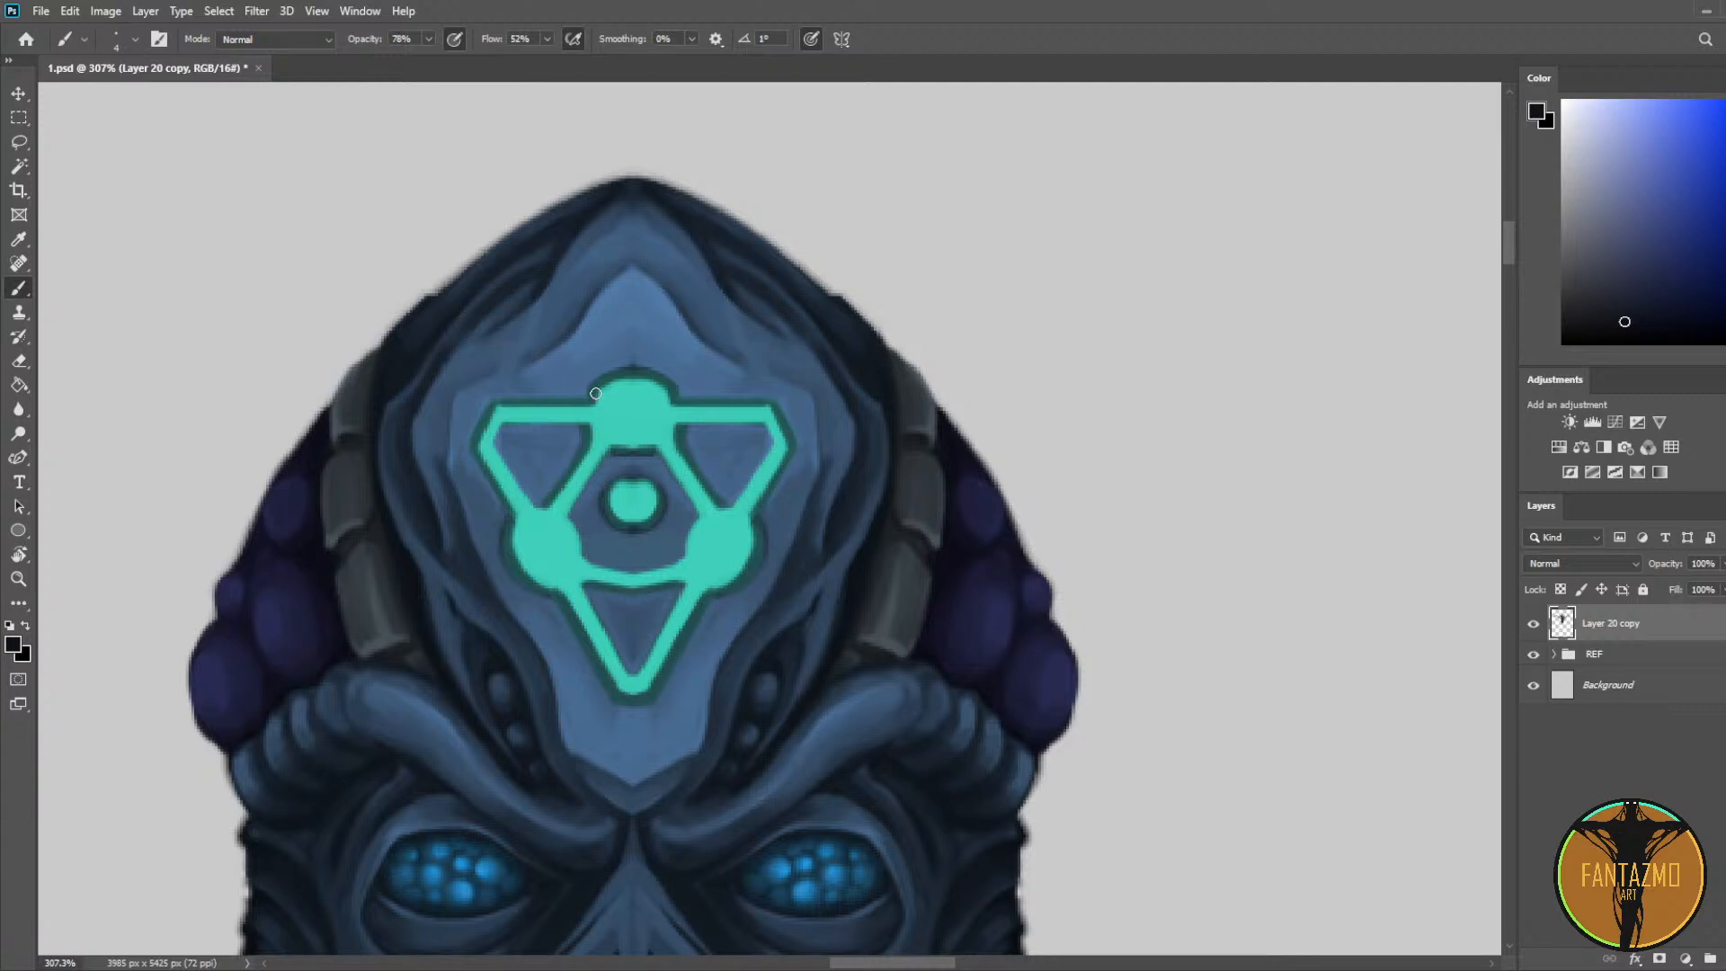
{"action": "left_click", "coordinate": [632, 392], "text": "alt"}
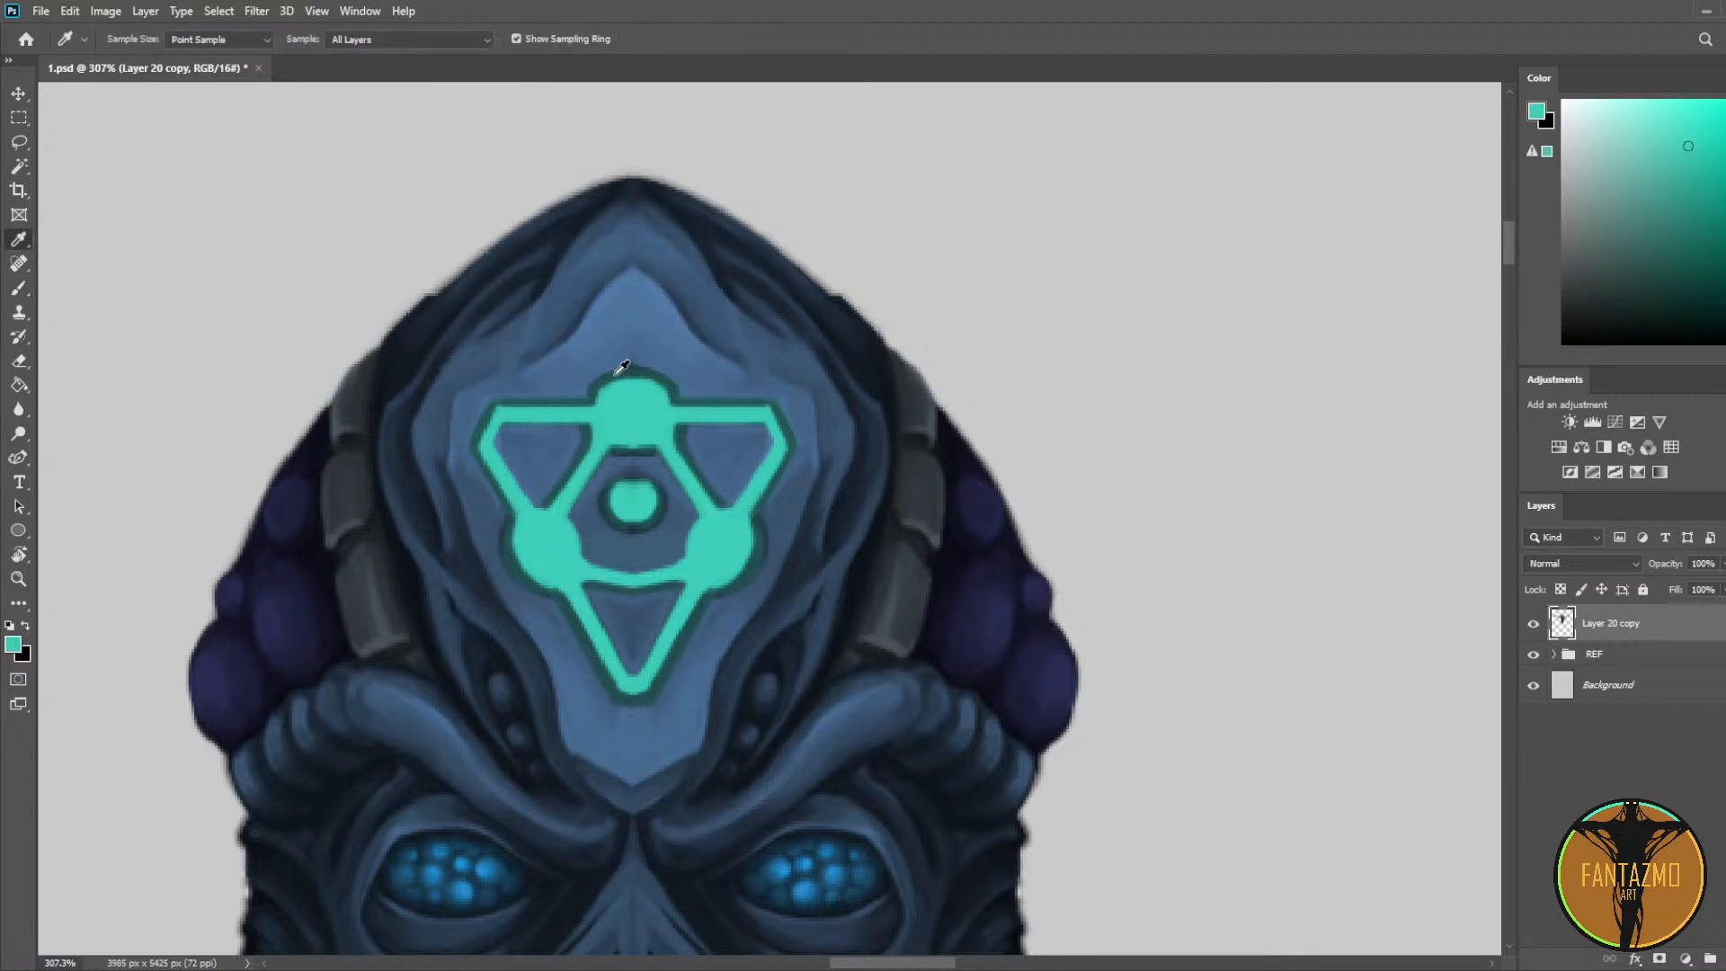
{"action": "left_click", "coordinate": [618, 367], "text": "alt"}
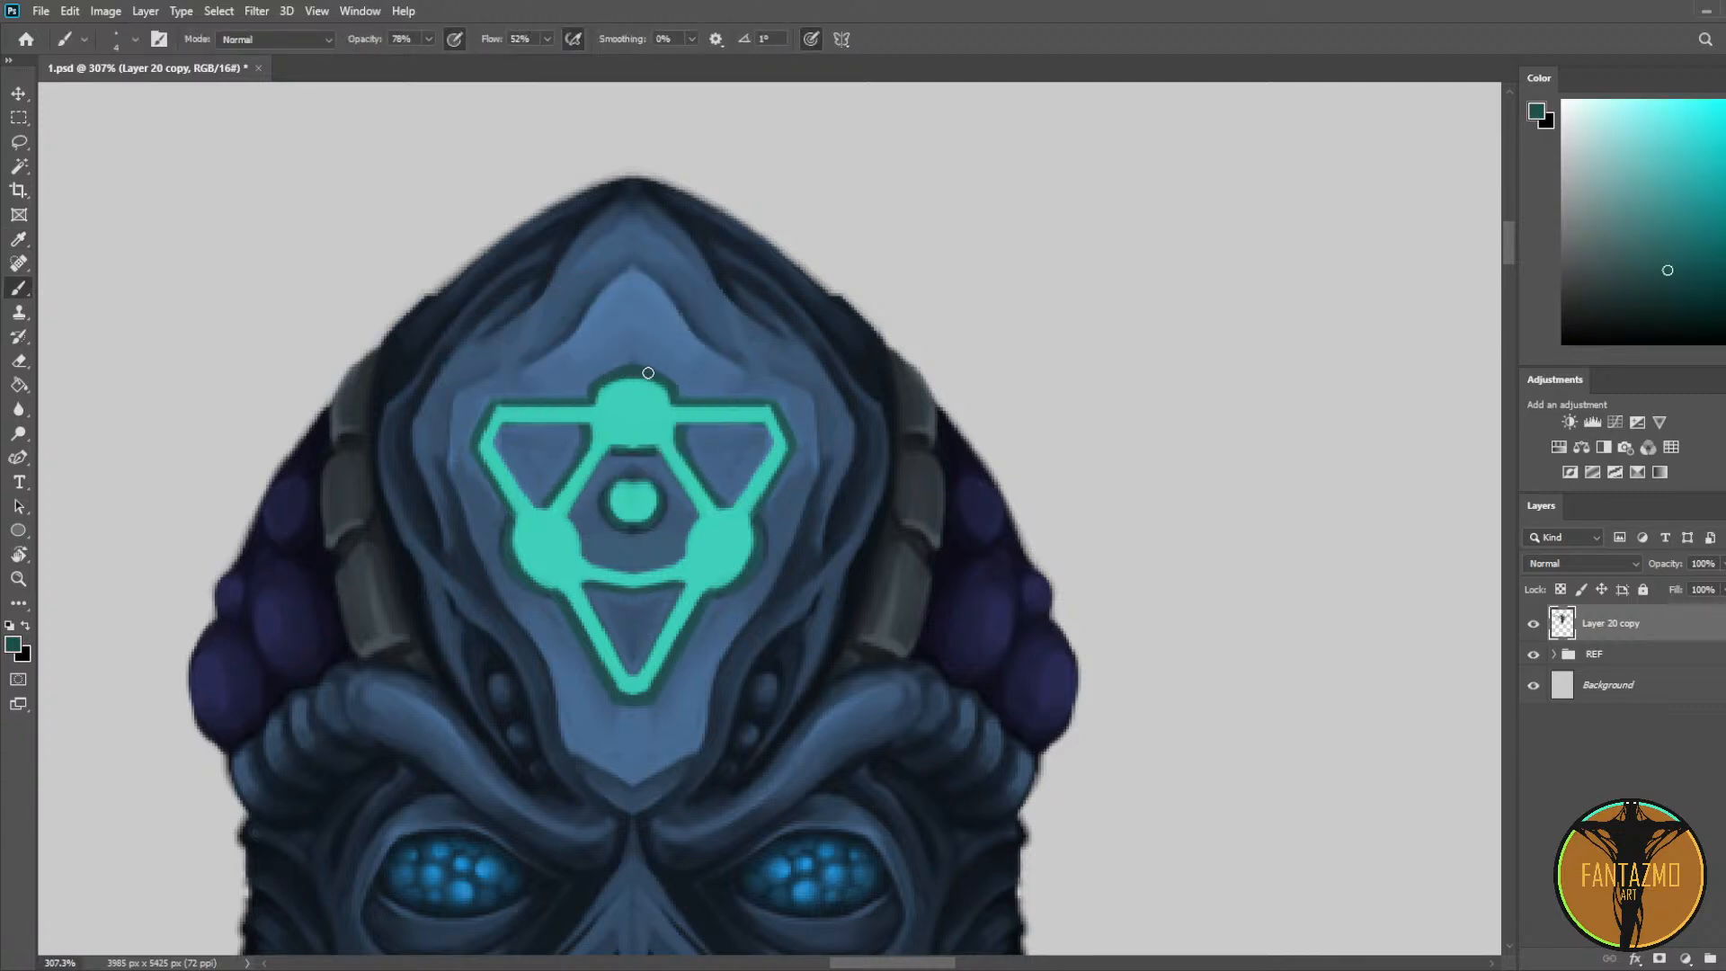
{"action": "left_click", "coordinate": [623, 364], "text": "alt"}
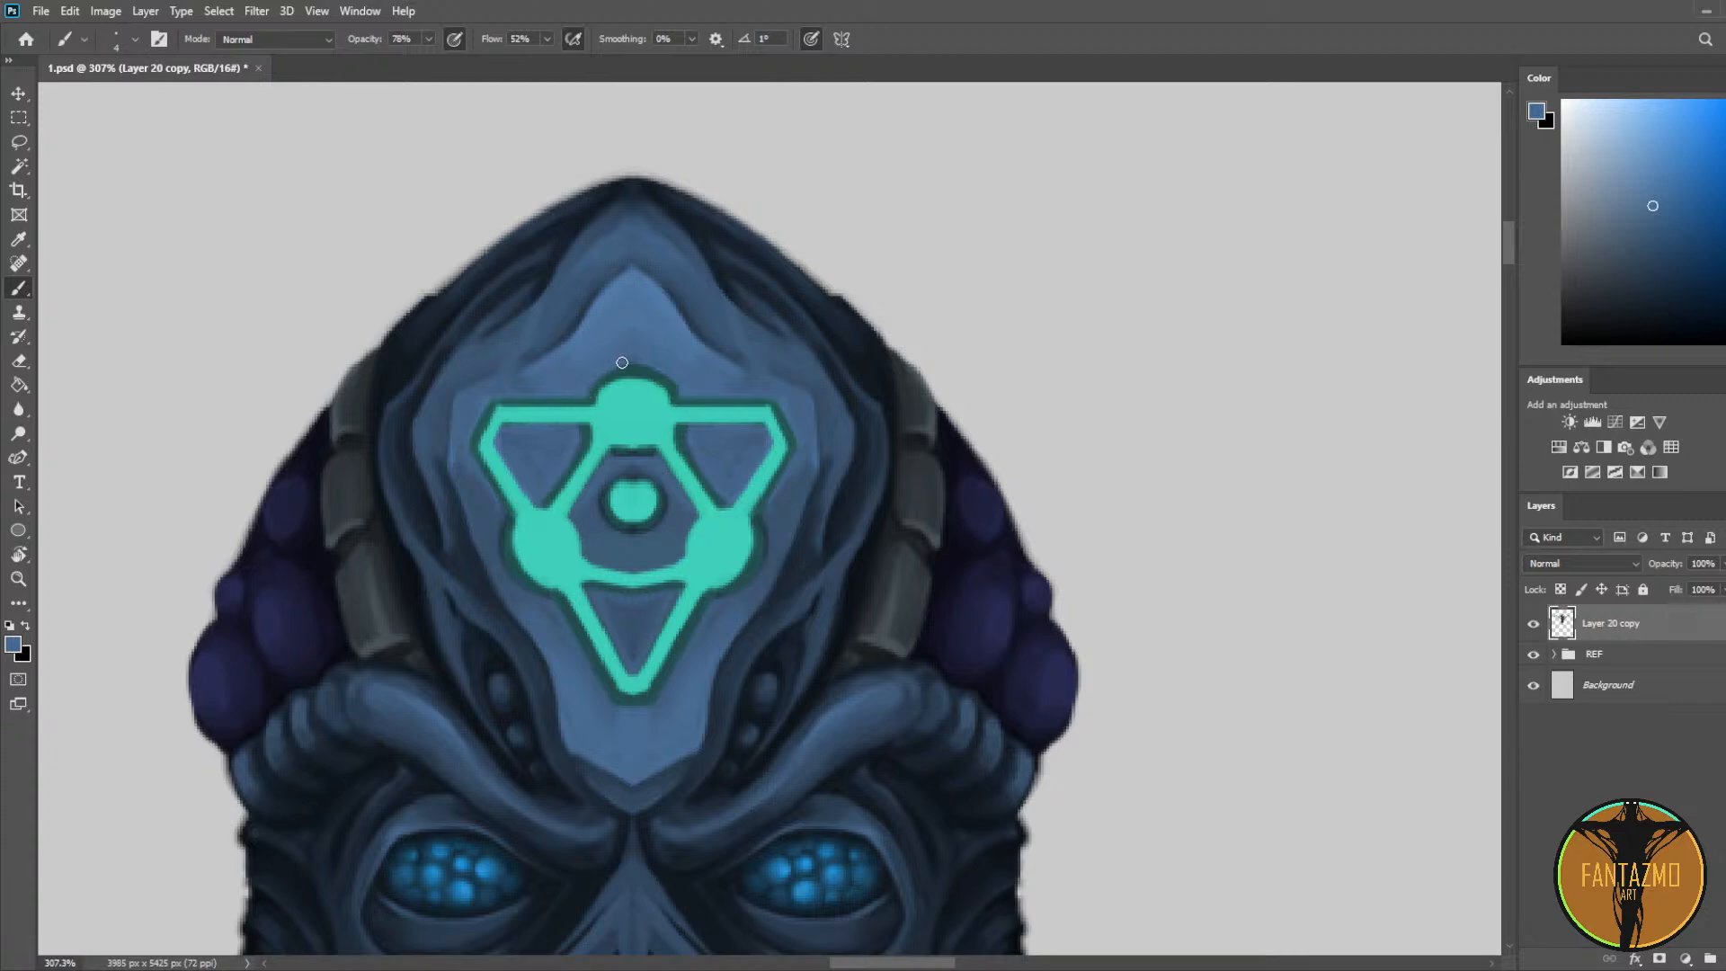
{"action": "left_click", "coordinate": [677, 379], "text": "alt"}
{"action": "left_click", "coordinate": [625, 439], "text": "alt"}
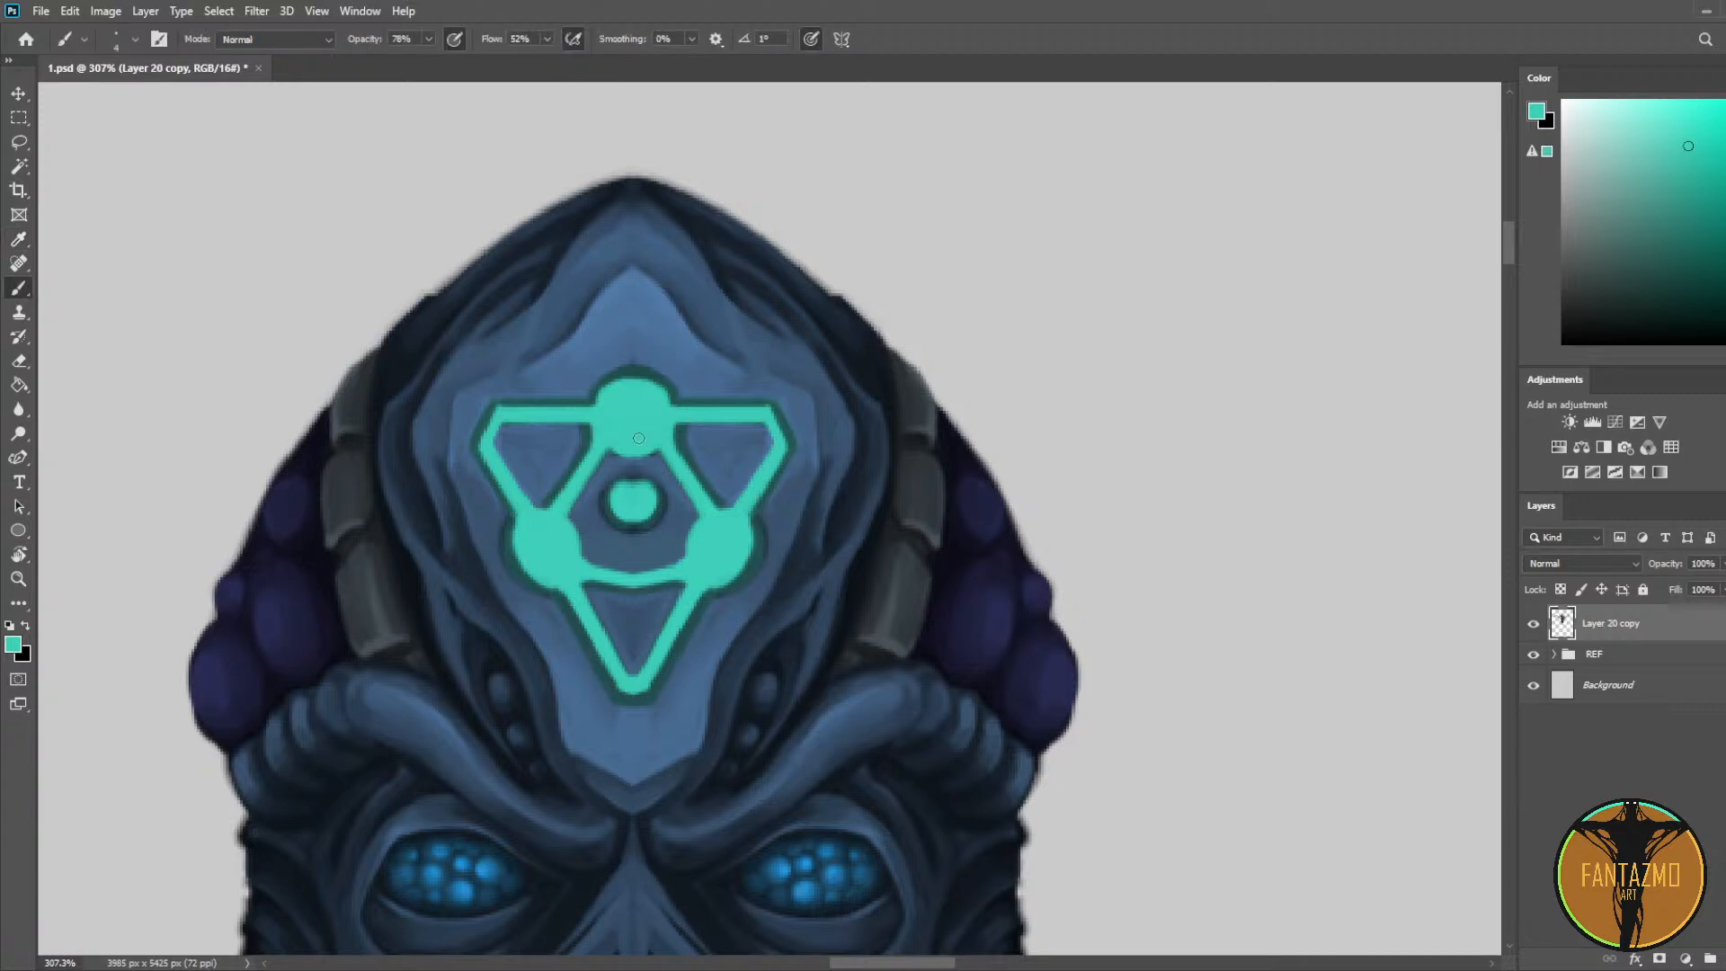
Step: Clean up the emblem's centre dot, lower arc and bottom tip with sampled teal and a dark teal outline
{"action": "mouse_move", "coordinate": [604, 533]}
{"action": "left_mouse_down"}
{"action": "mouse_move", "coordinate": [539, 438]}
{"action": "mouse_move", "coordinate": [482, 474]}
{"action": "left_mouse_up"}
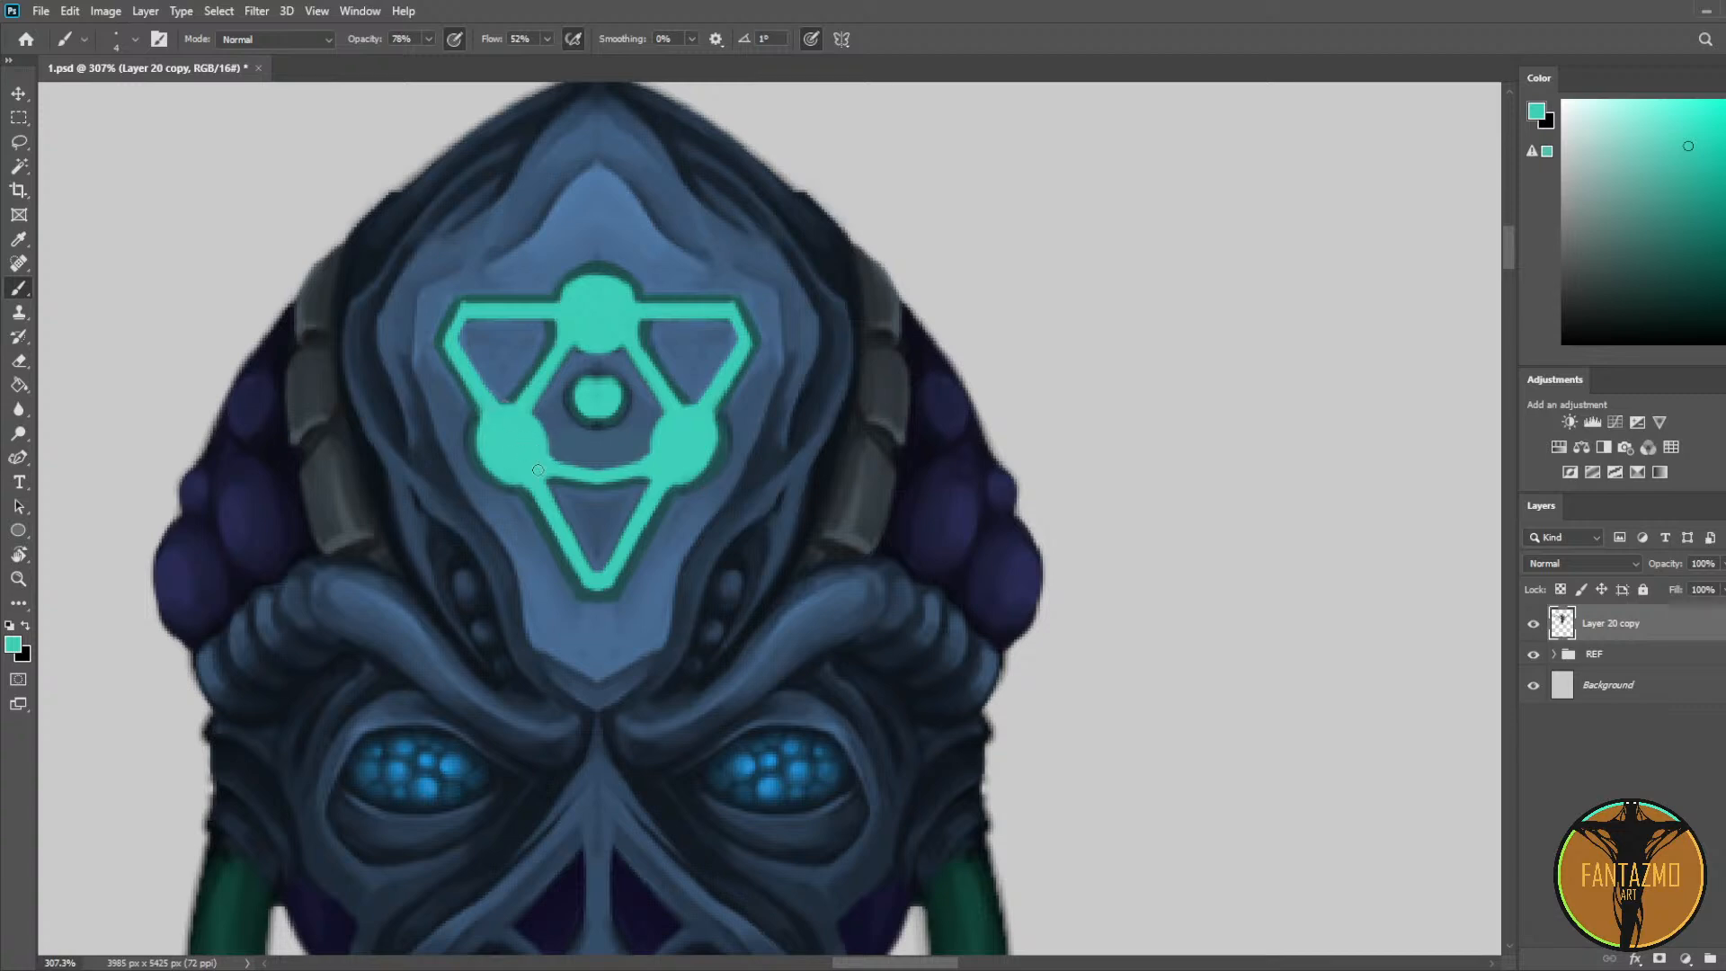
{"action": "left_click_drag", "start_coordinate": [661, 419], "coordinate": [656, 461]}
{"action": "left_click", "coordinate": [684, 385], "text": "alt"}
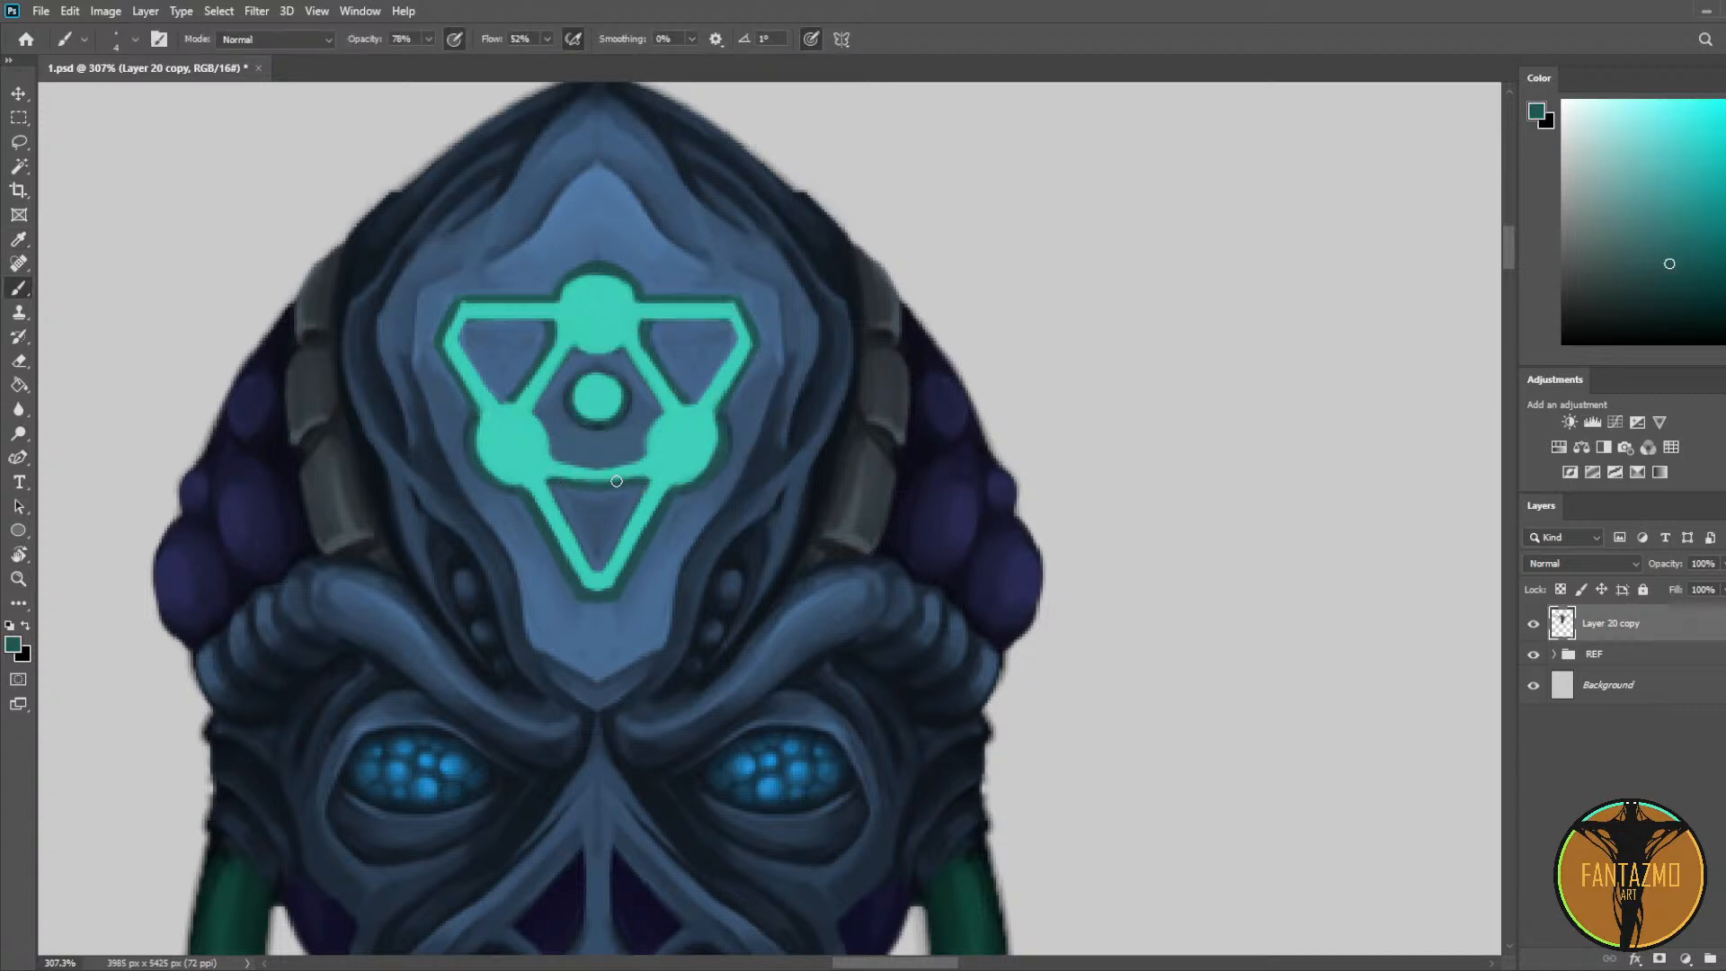
{"action": "left_click_drag", "start_coordinate": [573, 485], "coordinate": [619, 484]}
{"action": "left_click_drag", "start_coordinate": [598, 595], "coordinate": [599, 587]}
{"action": "left_click", "coordinate": [594, 286], "text": "alt"}
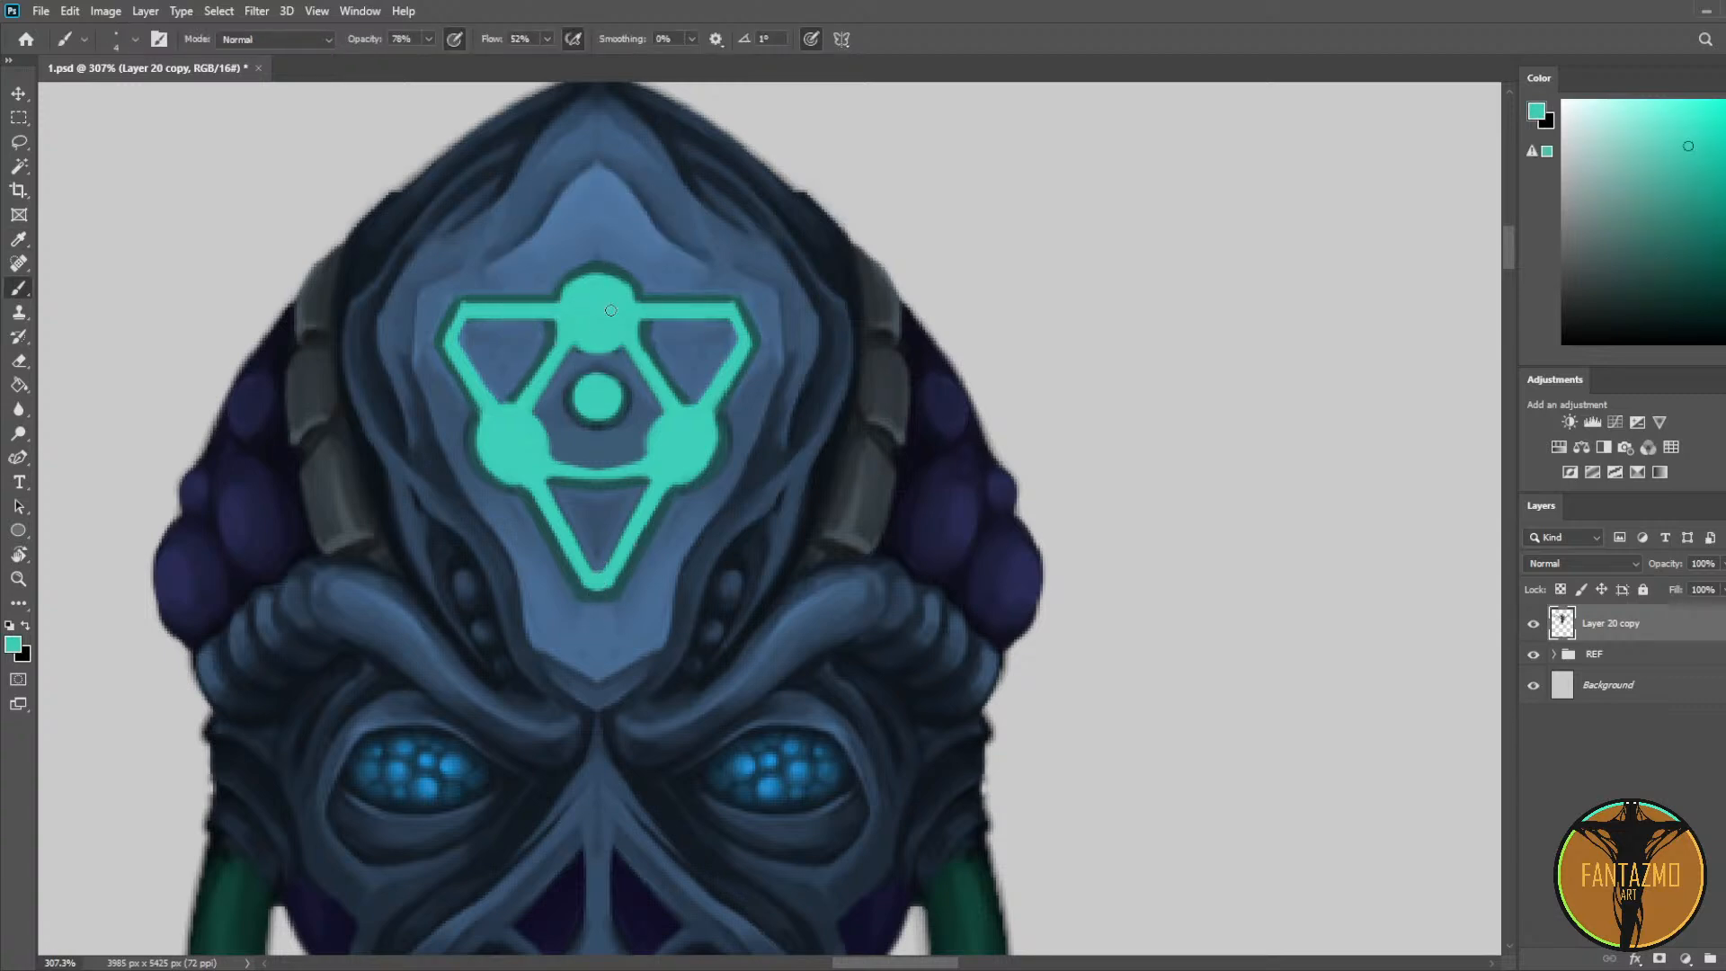
Step: Touch up the blue area between the emblem's top circle and centre dot using blues sampled from the forehead
{"action": "key", "text": "i"}
{"action": "left_click", "coordinate": [661, 267]}
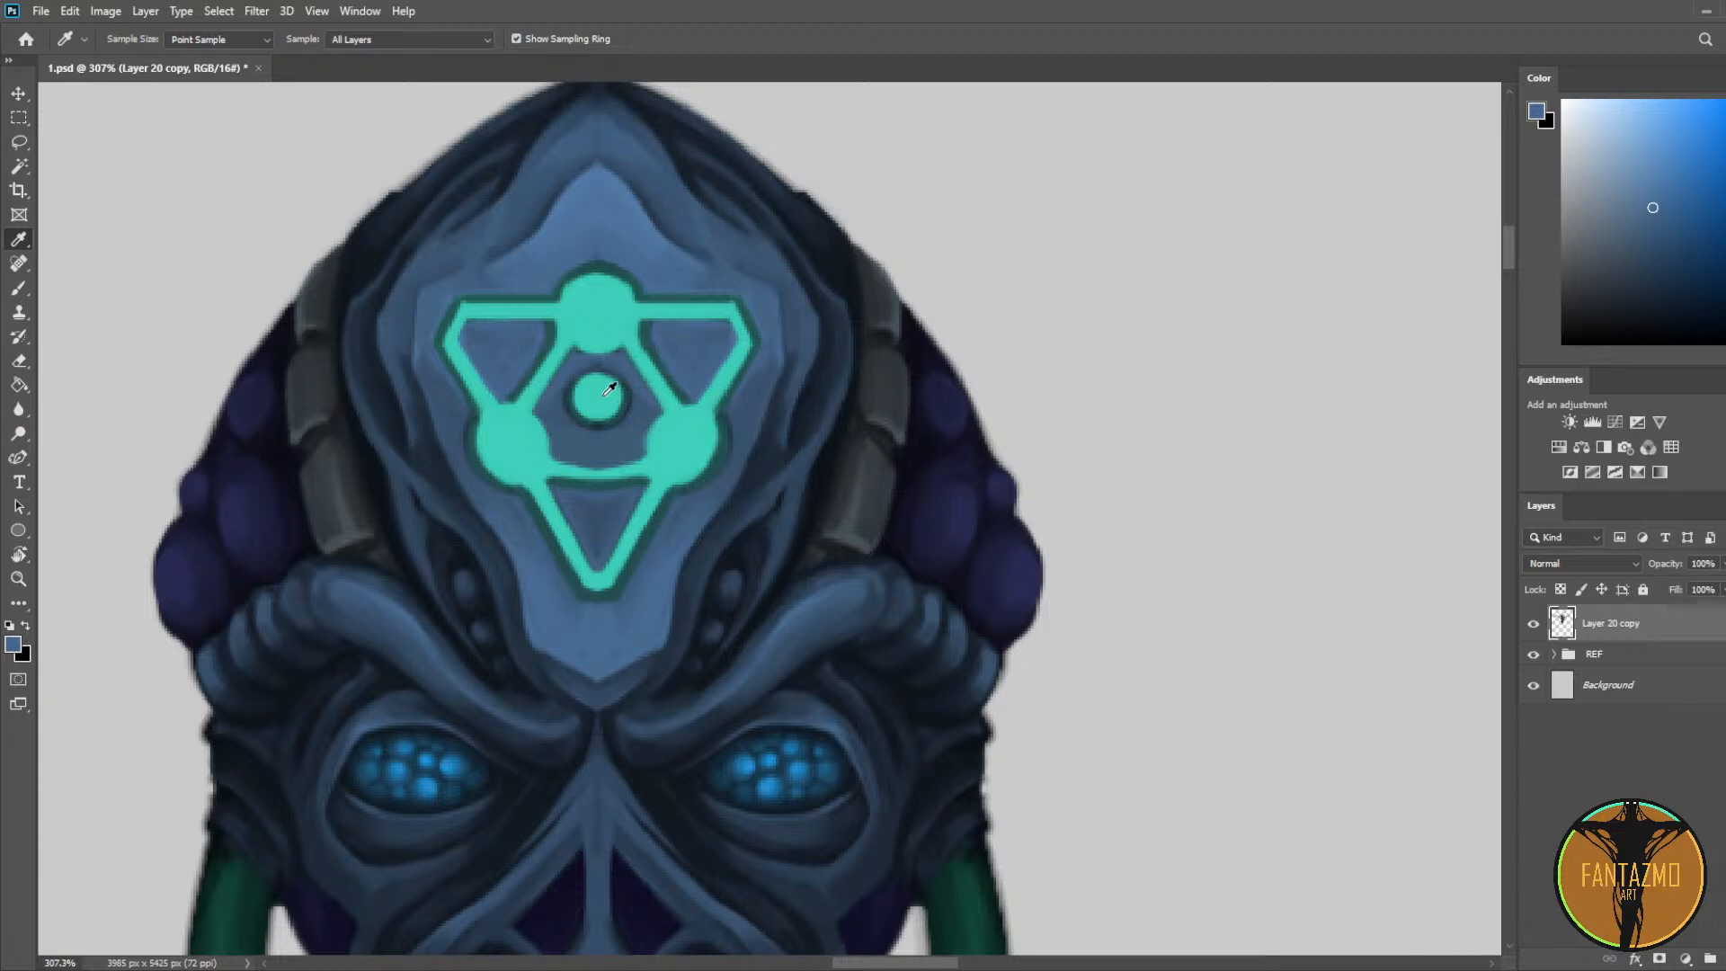
{"action": "left_click", "coordinate": [625, 361]}
{"action": "key", "text": "b"}
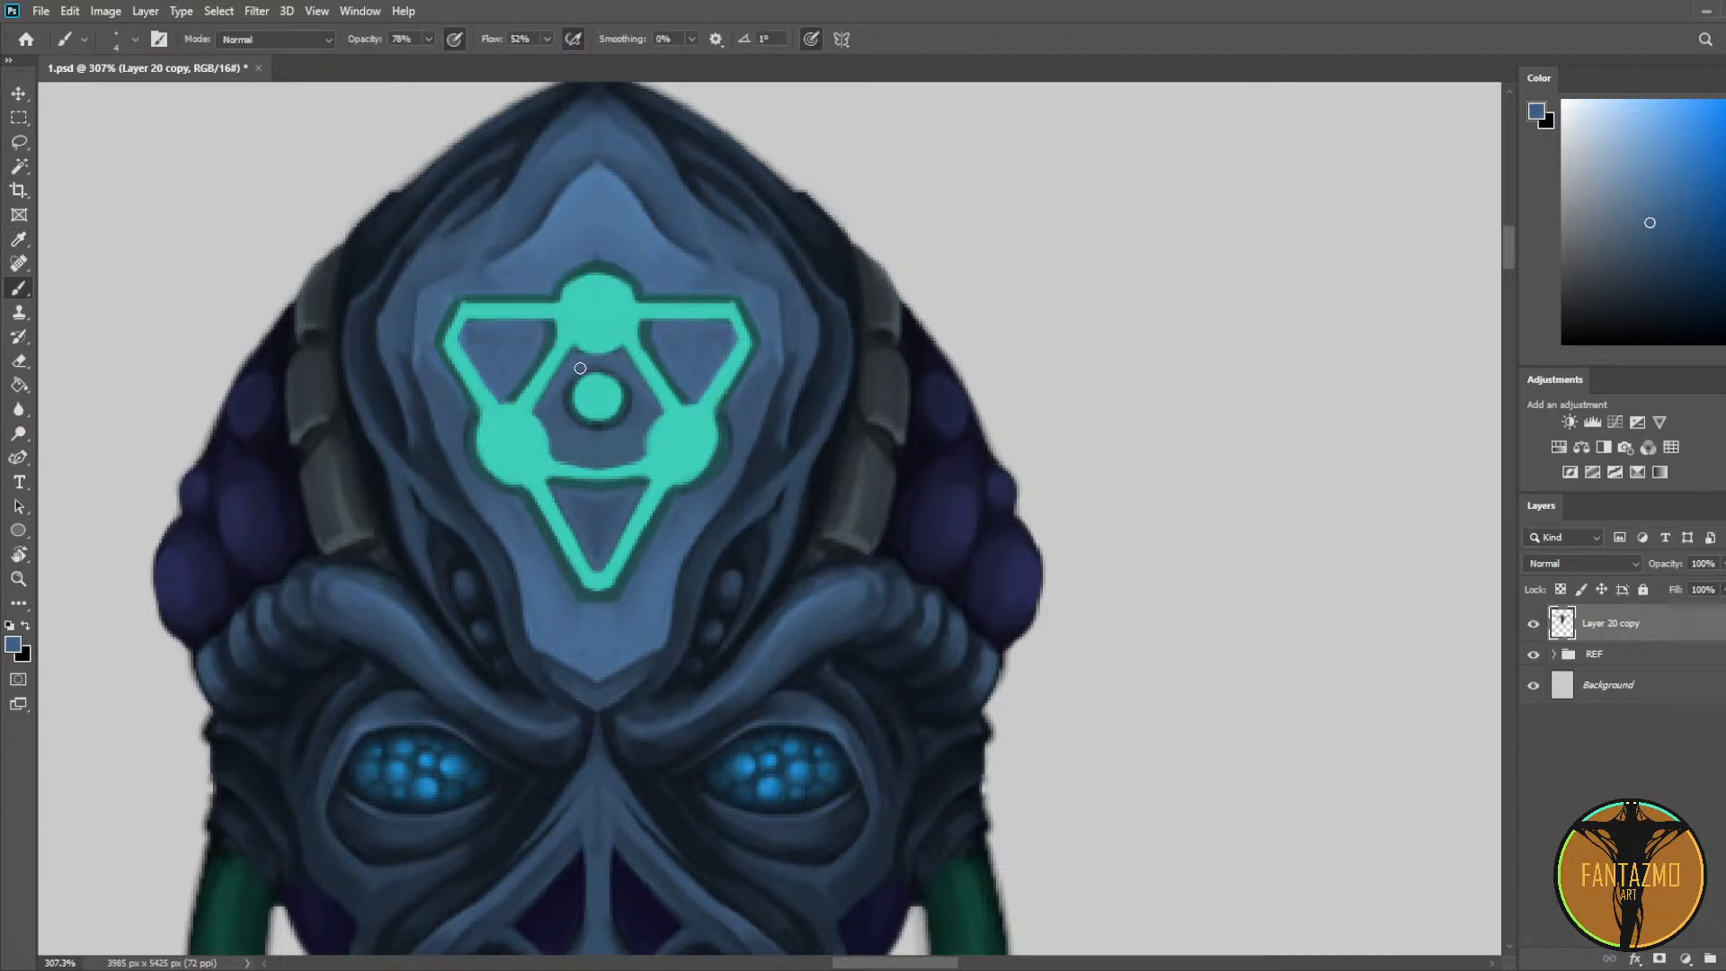
Step: Refine the edge of the emblem's top circle with a finer brush using sampled dark teal and bright teal
{"action": "scroll", "coordinate": [629, 342], "scroll_direction": "down", "scroll_amount": 6}
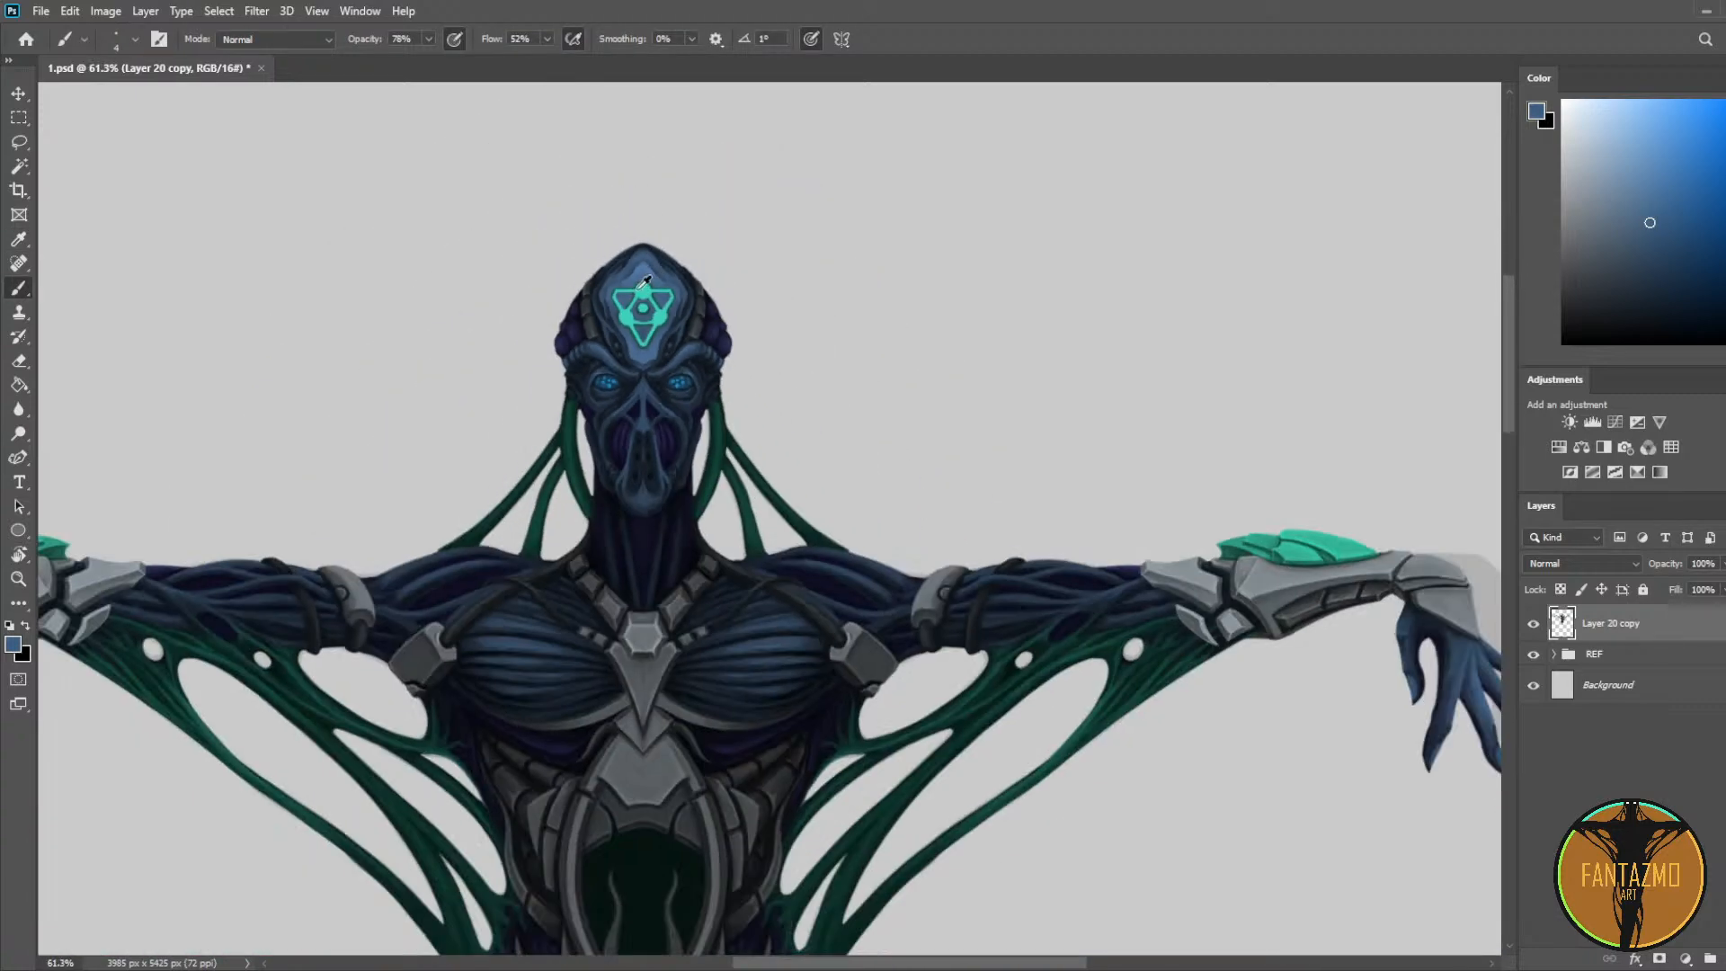
{"action": "scroll", "coordinate": [656, 305], "scroll_direction": "up", "scroll_amount": 7}
{"action": "scroll", "coordinate": [666, 312], "scroll_direction": "down", "scroll_amount": 3}
{"action": "key", "text": "i"}
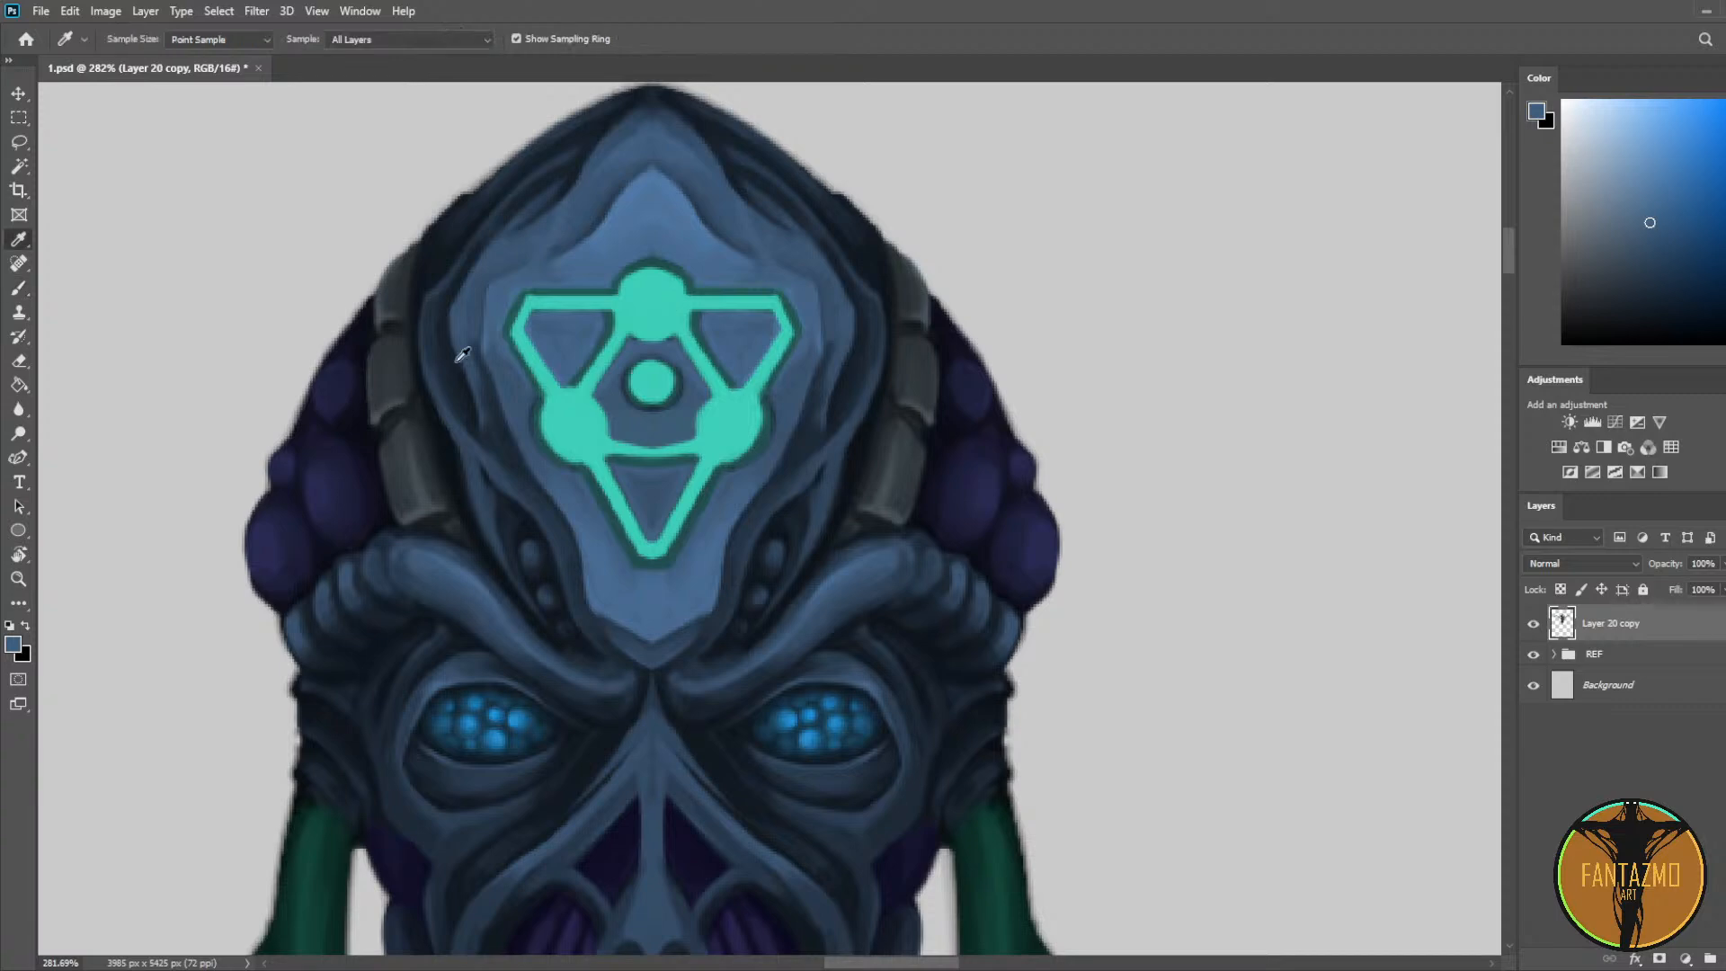
{"action": "left_click", "coordinate": [677, 256]}
{"action": "key", "text": "b"}
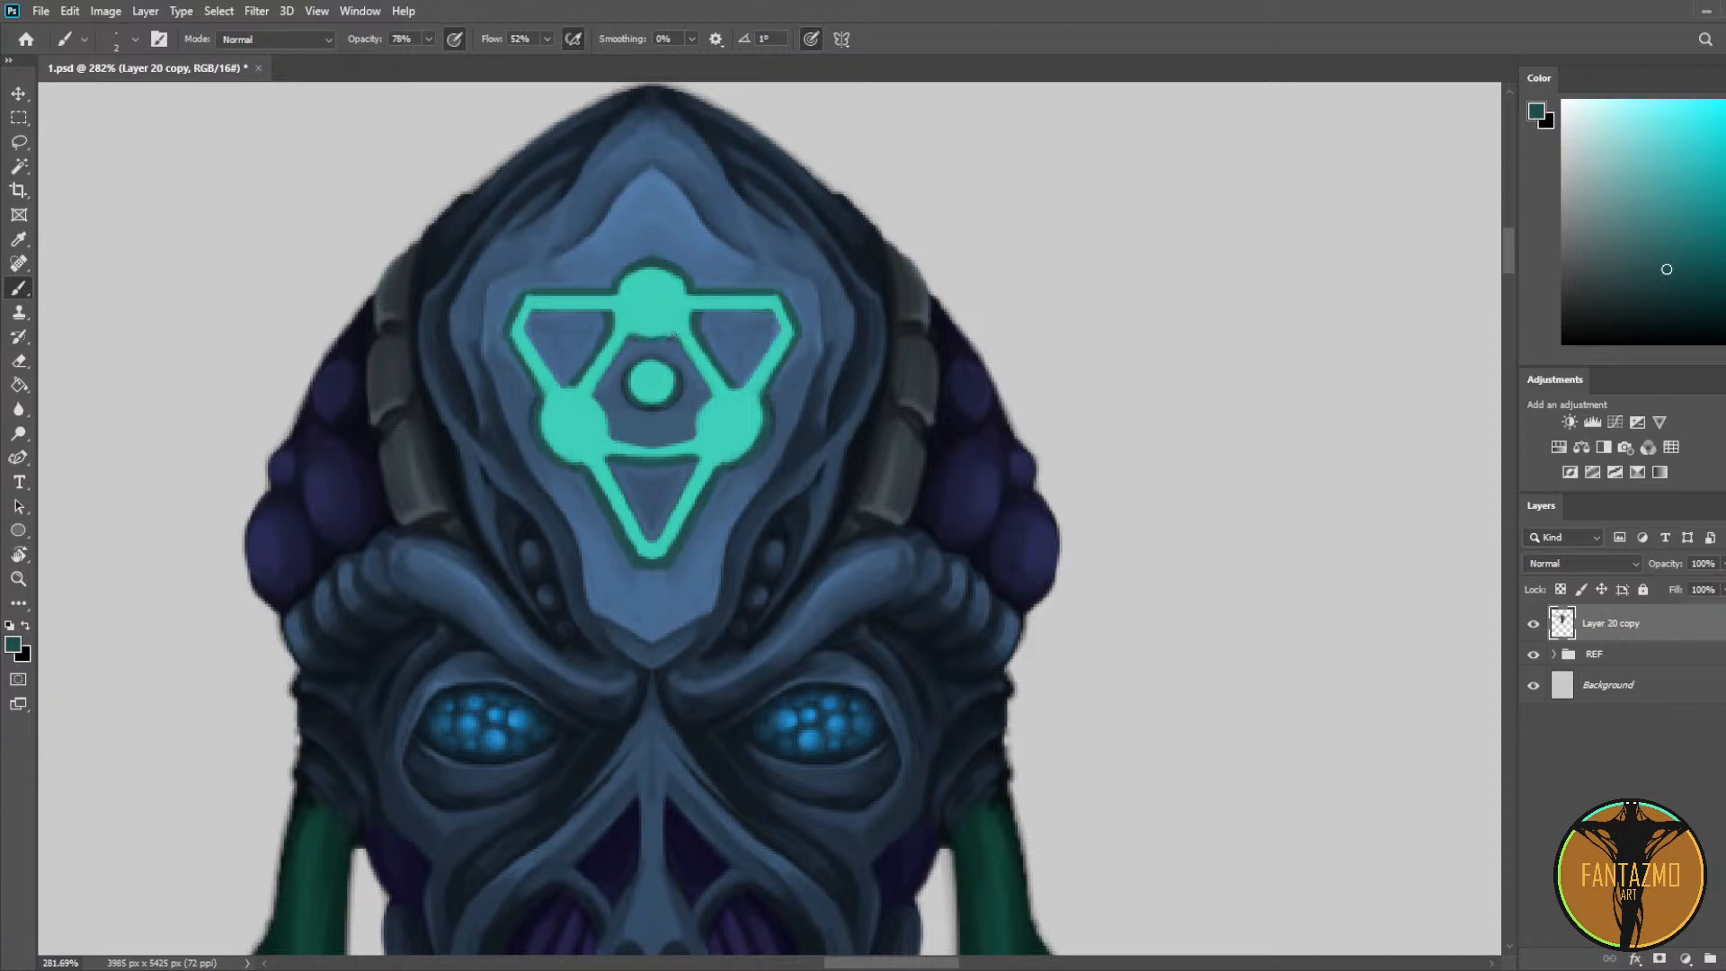
{"action": "left_click", "coordinate": [654, 328], "text": "alt"}
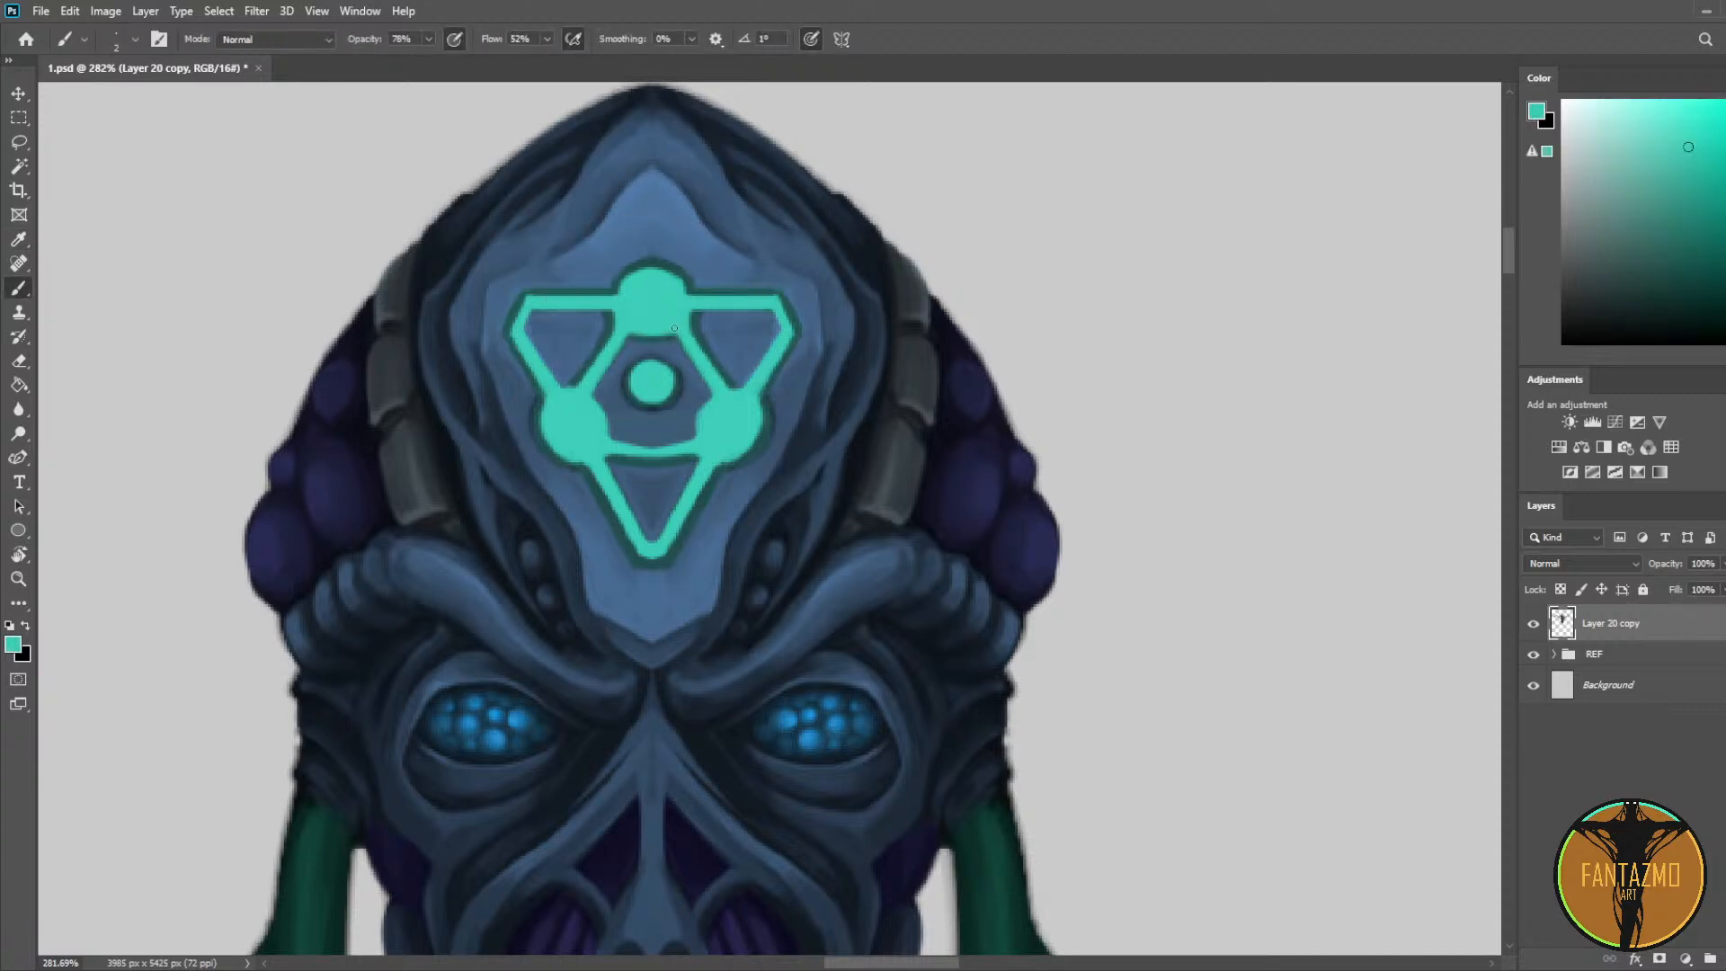
Step: Repaint the blue interior around the emblem's centre dot and above the lower arc with sampled blue tones
{"action": "left_click", "coordinate": [622, 369], "text": "alt"}
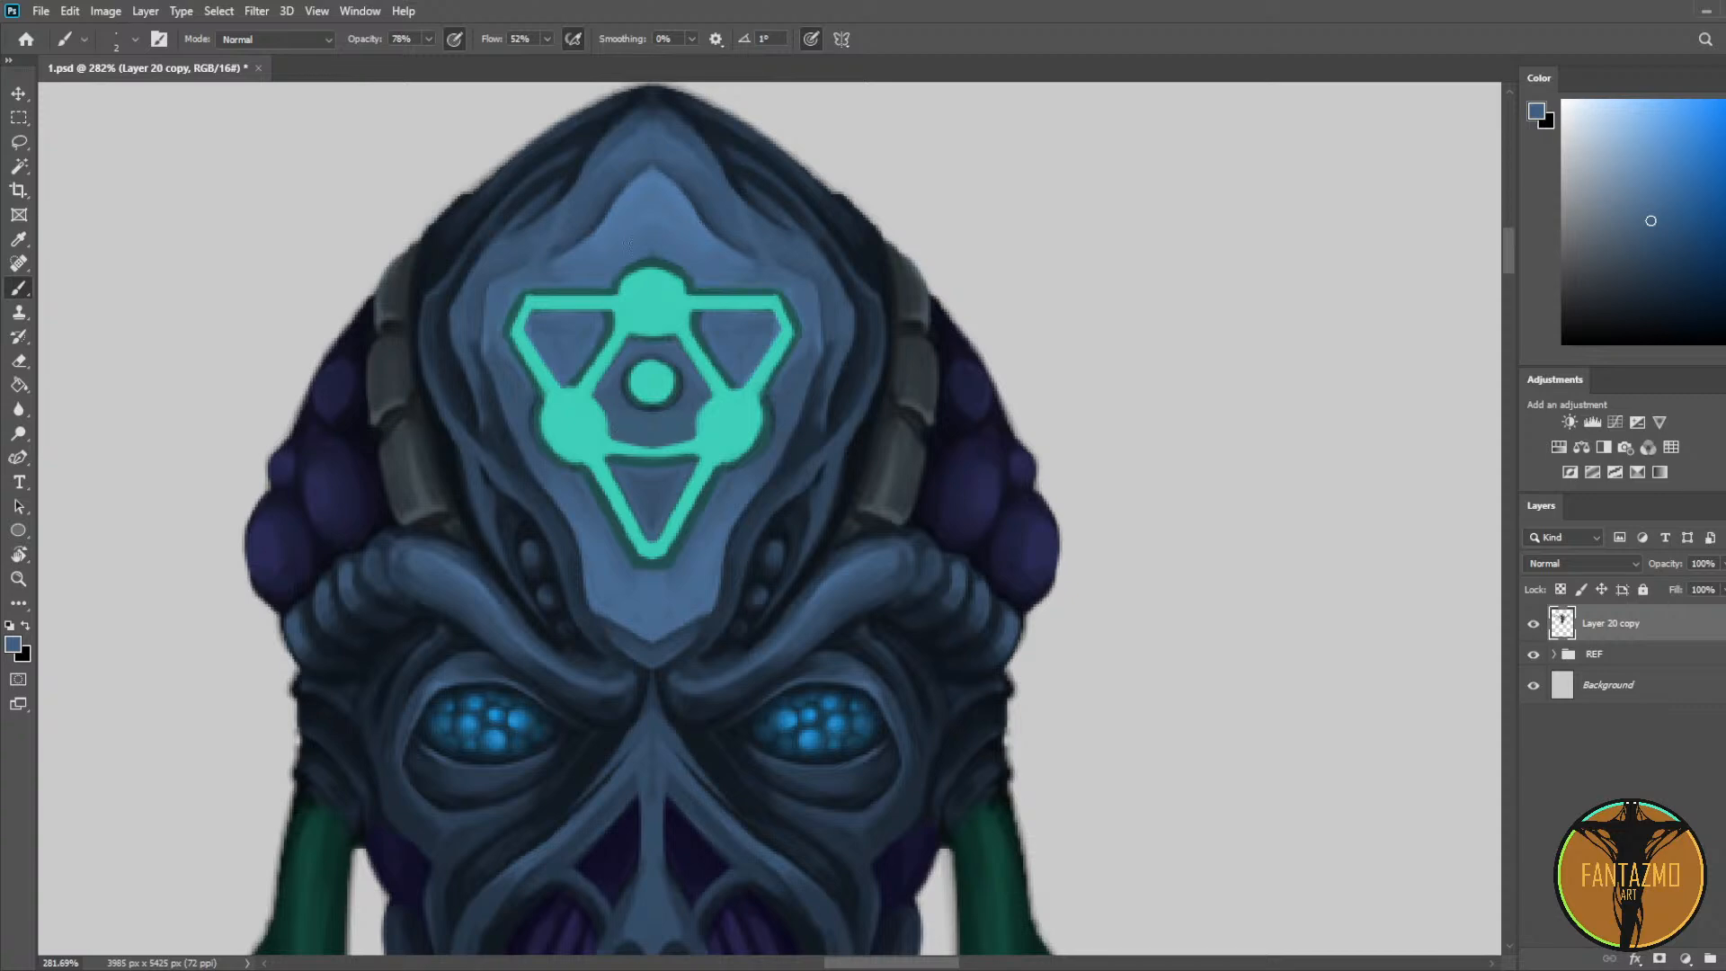
{"action": "left_click", "coordinate": [636, 208], "text": "alt"}
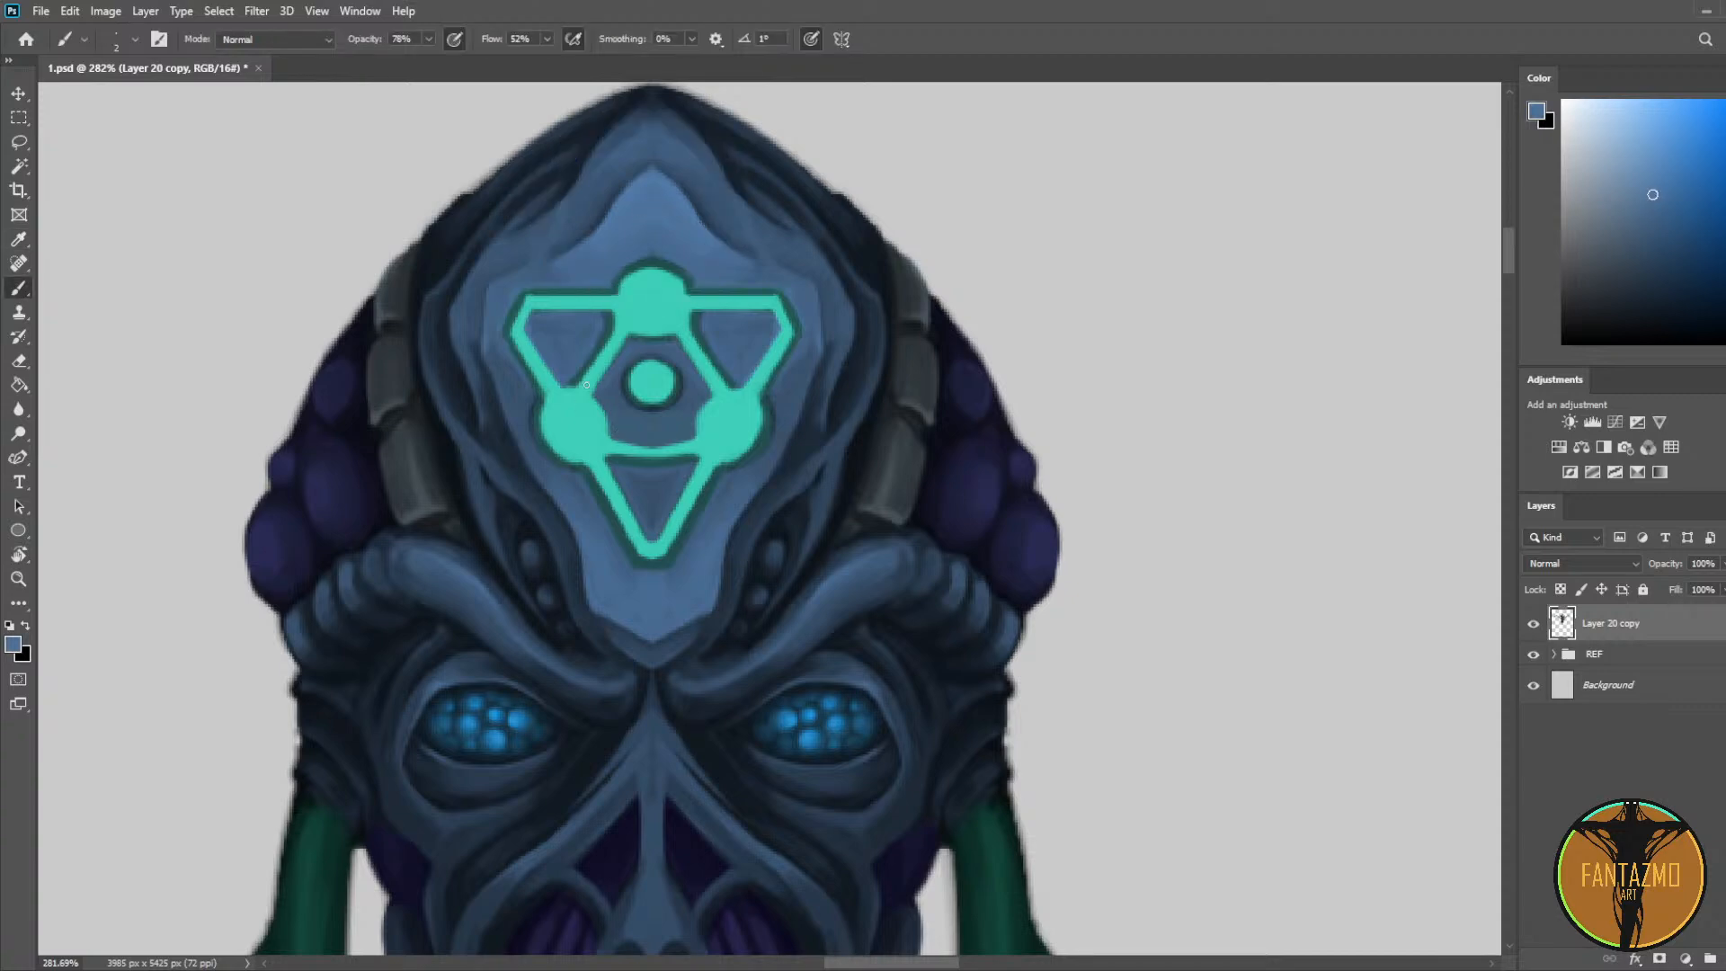
{"action": "left_click", "coordinate": [620, 435], "text": "alt"}
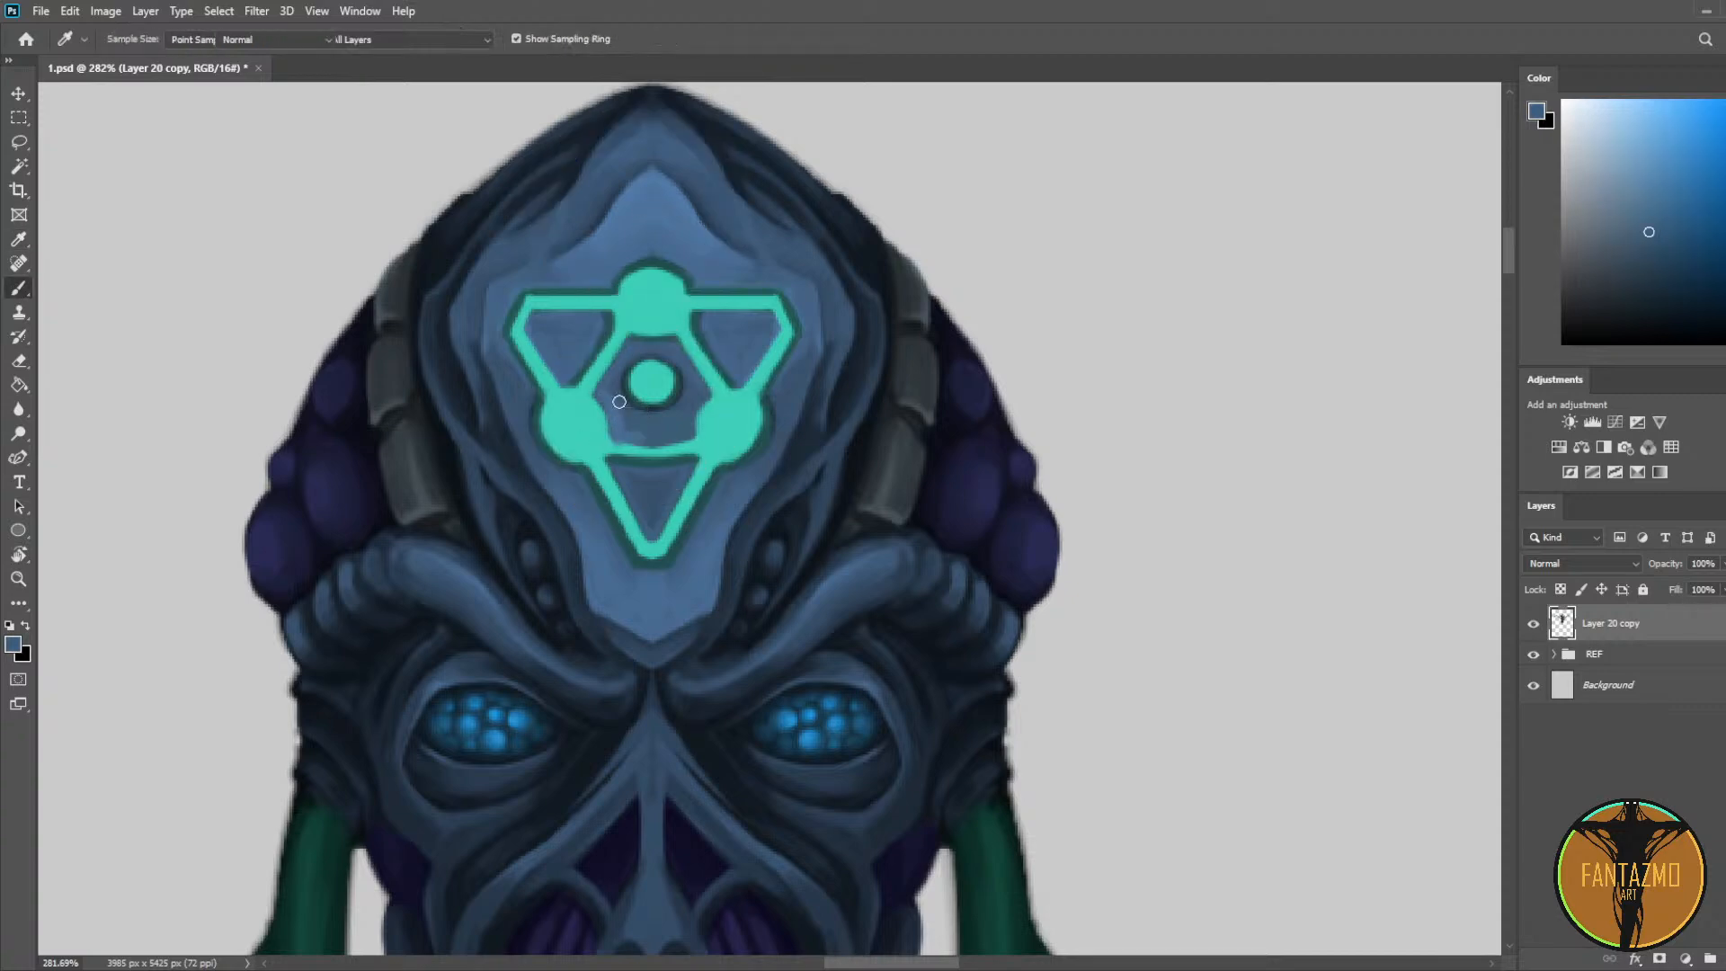
{"action": "left_click", "coordinate": [617, 447], "text": "alt"}
{"action": "left_click", "coordinate": [620, 430], "text": "alt"}
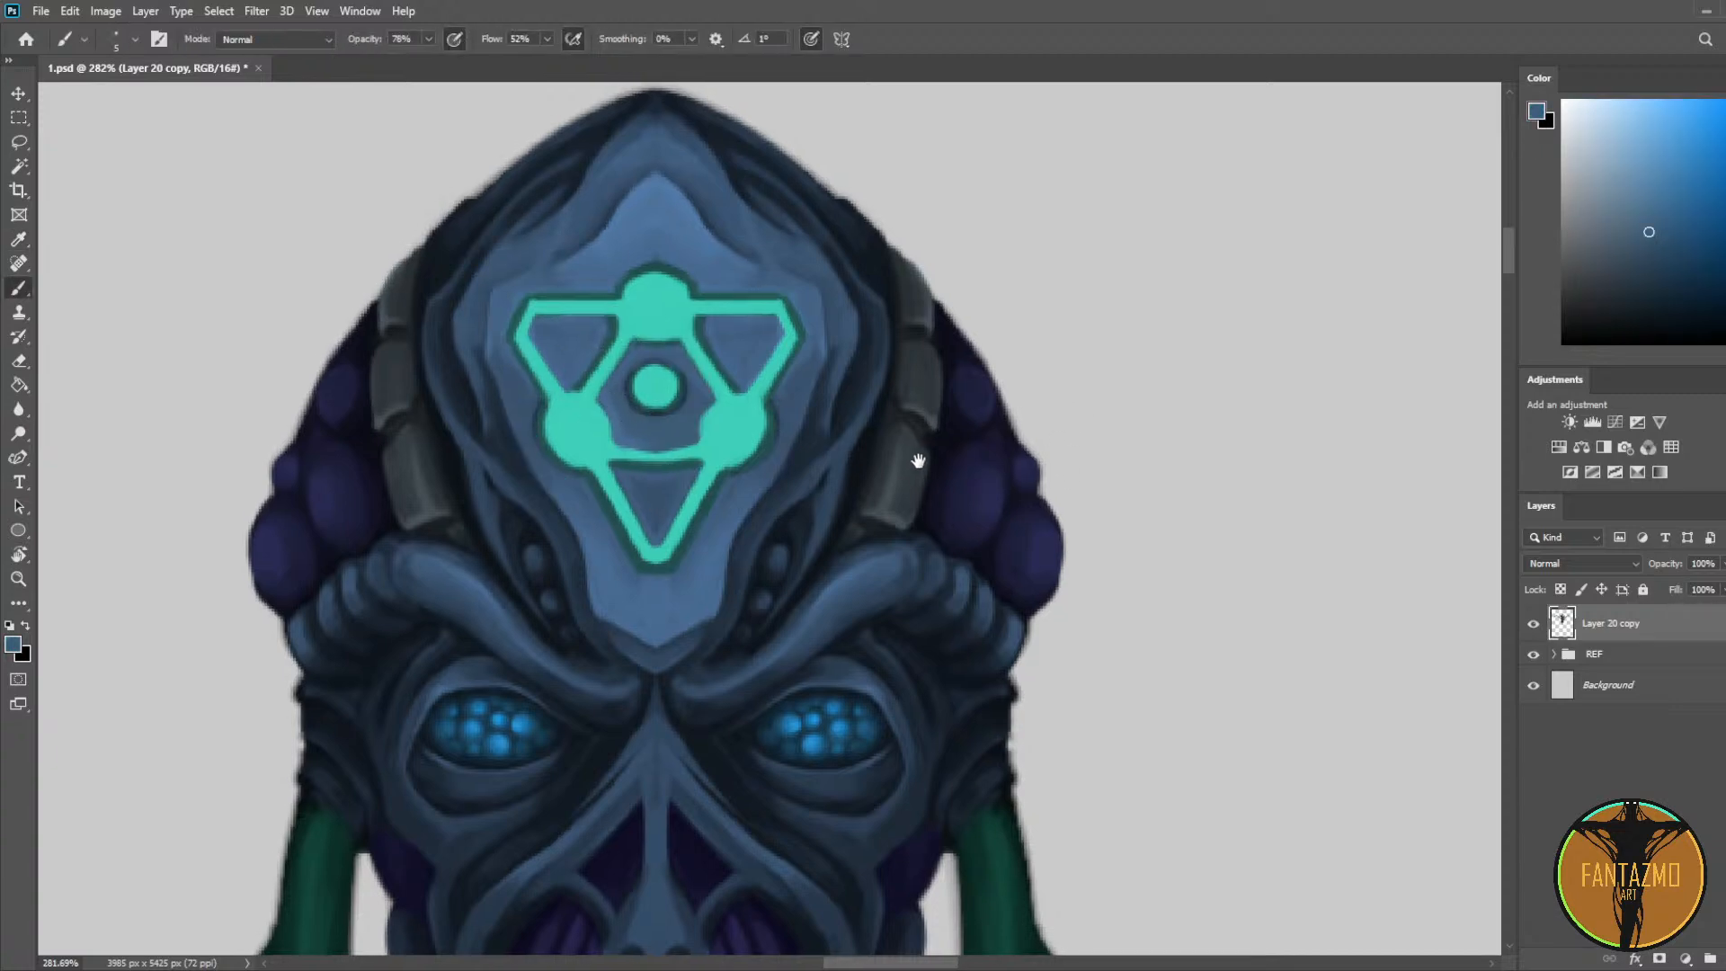
Step: Blend the centre seam in the emblem's lower triangle and on the forehead above it with sampled blues
{"action": "mouse_move", "coordinate": [873, 519]}
{"action": "left_mouse_down"}
{"action": "mouse_move", "coordinate": [994, 455]}
{"action": "mouse_move", "coordinate": [857, 544]}
{"action": "left_mouse_up"}
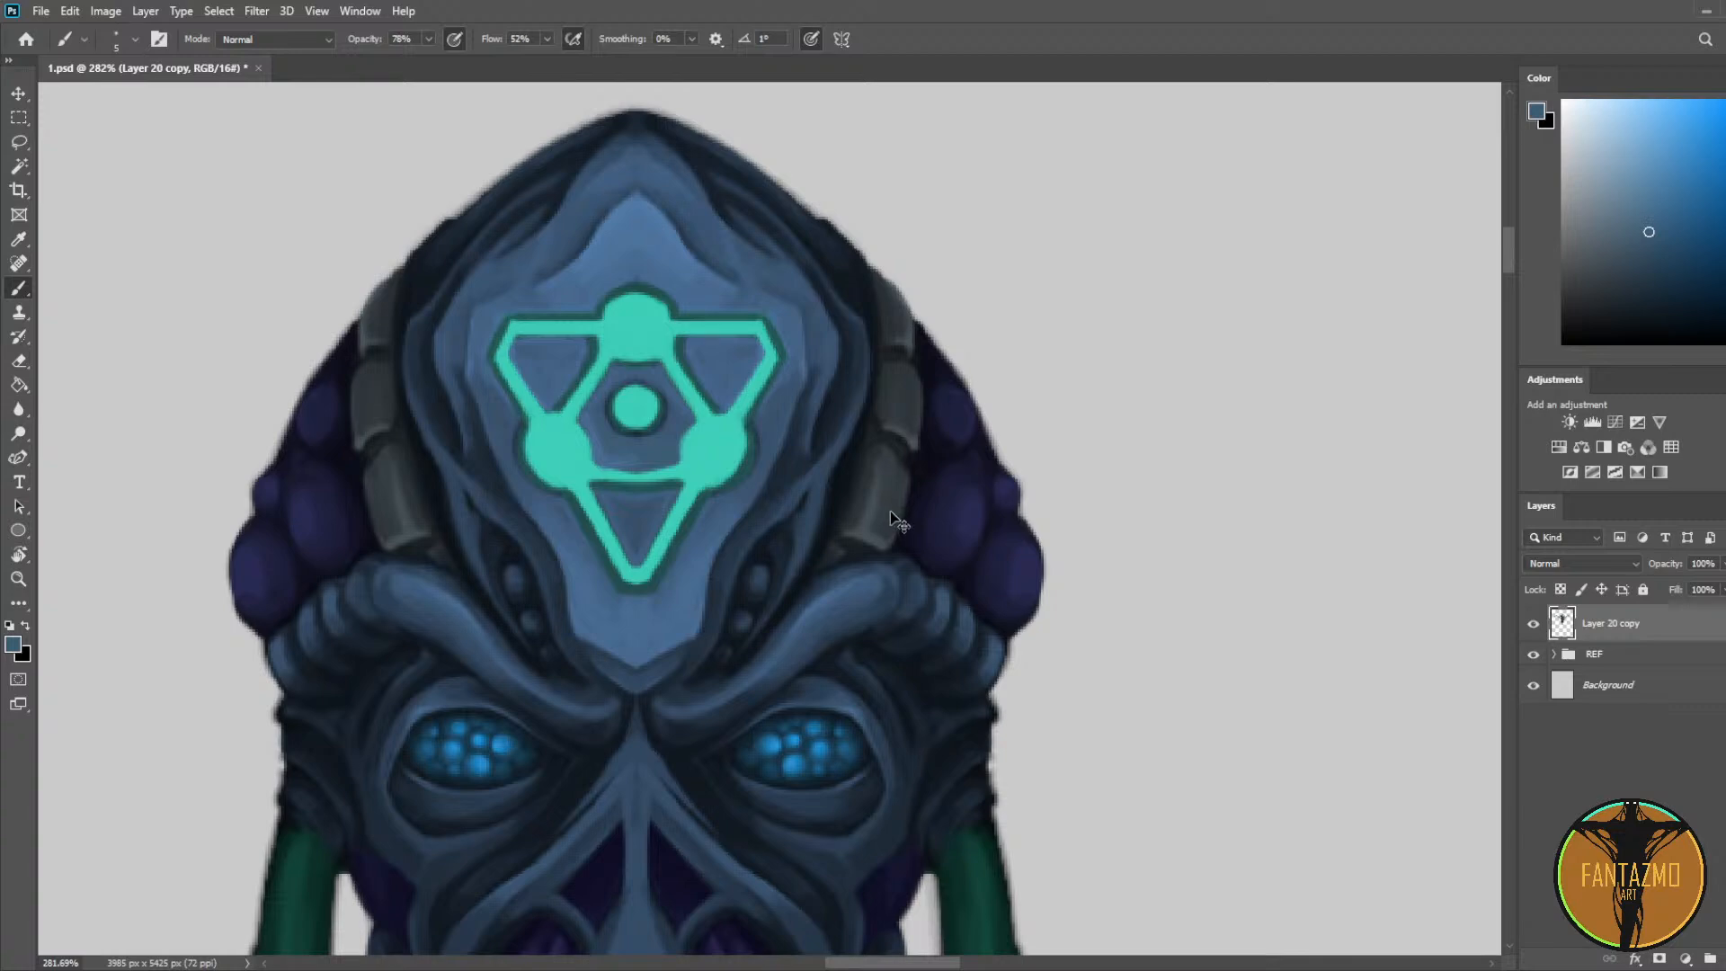
{"action": "left_click", "coordinate": [643, 510], "text": "alt"}
{"action": "left_click", "coordinate": [606, 212], "text": "alt"}
{"action": "left_click", "coordinate": [570, 238], "text": "alt"}
{"action": "left_click", "coordinate": [646, 255], "text": "alt"}
{"action": "left_click", "coordinate": [662, 202], "text": "alt"}
Step: Paint a dark blue crease slanting down from the peak of the light forehead plate and blend its edges
{"action": "left_click_drag", "start_coordinate": [638, 199], "coordinate": [674, 277]}
{"action": "left_click", "coordinate": [667, 237], "text": "alt"}
{"action": "left_click", "coordinate": [640, 196], "text": "alt"}
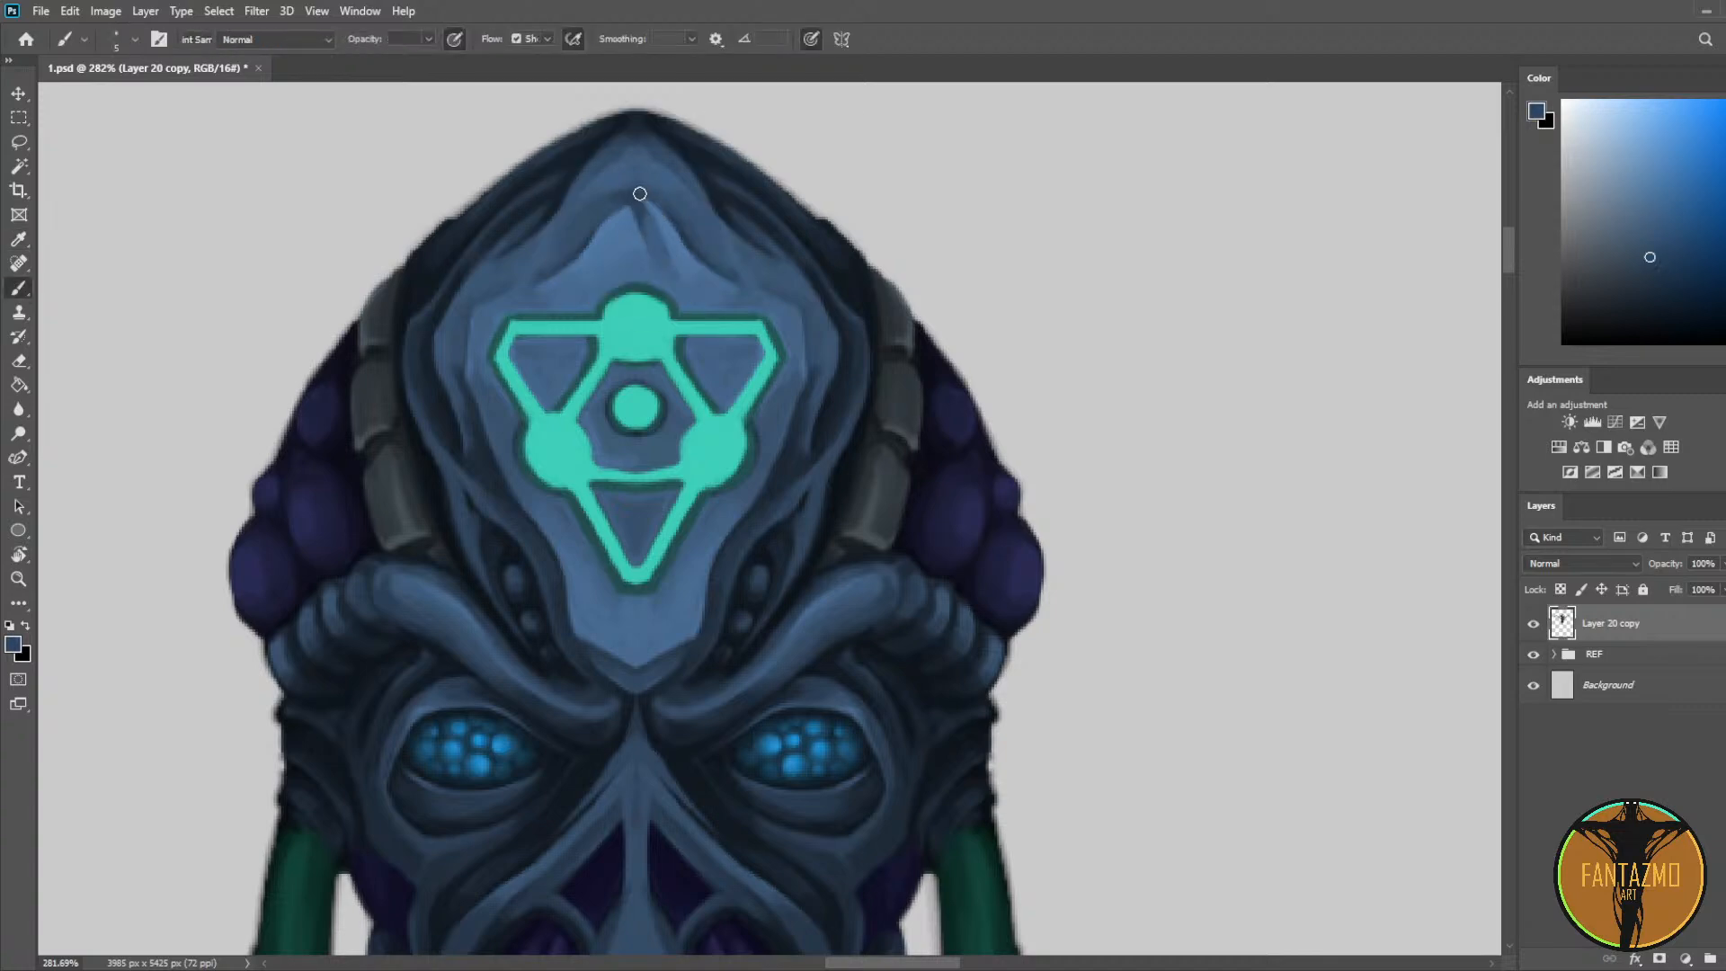
{"action": "left_click_drag", "start_coordinate": [640, 194], "coordinate": [672, 266]}
{"action": "left_click", "coordinate": [660, 241], "text": "alt"}
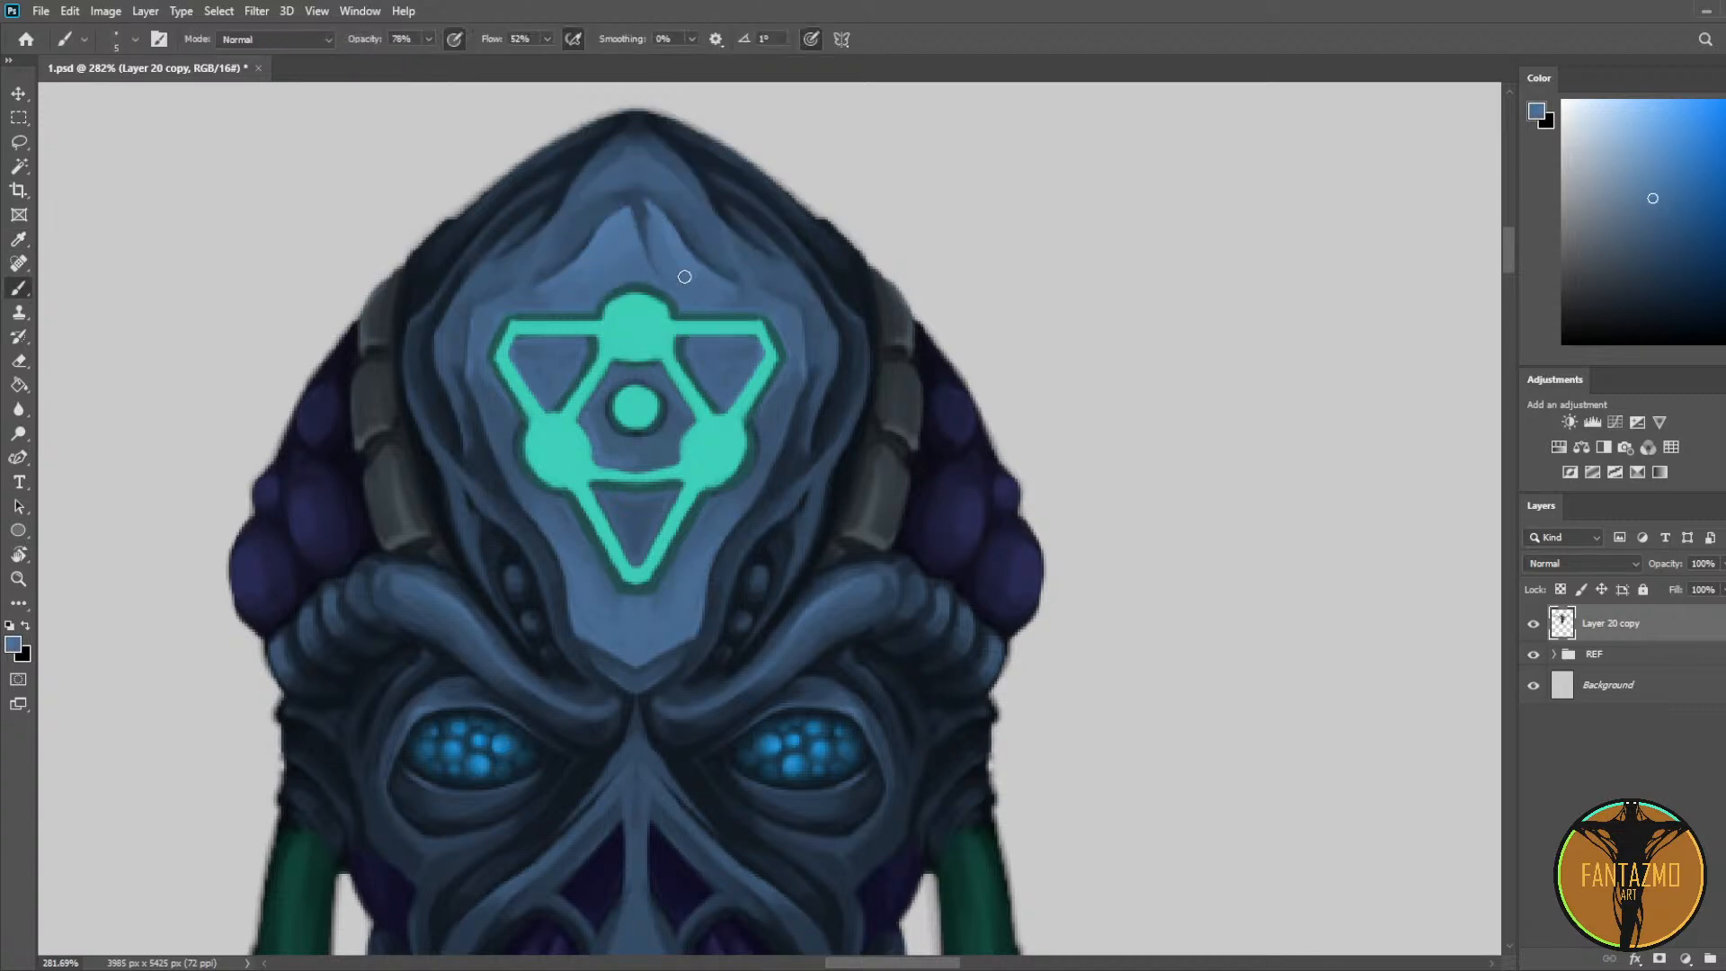
{"action": "left_click", "coordinate": [653, 212], "text": "alt"}
Step: Extend the forehead crease upward toward the head's tip with a darker sampled blue, adjusting the brush size
{"action": "key", "text": "bracketleft"}
{"action": "key", "text": "bracketleft"}
{"action": "key", "text": "bracketright"}
{"action": "key", "text": "bracketright"}
{"action": "left_click", "coordinate": [625, 169], "text": "alt"}
{"action": "left_click_drag", "start_coordinate": [625, 169], "coordinate": [656, 259]}
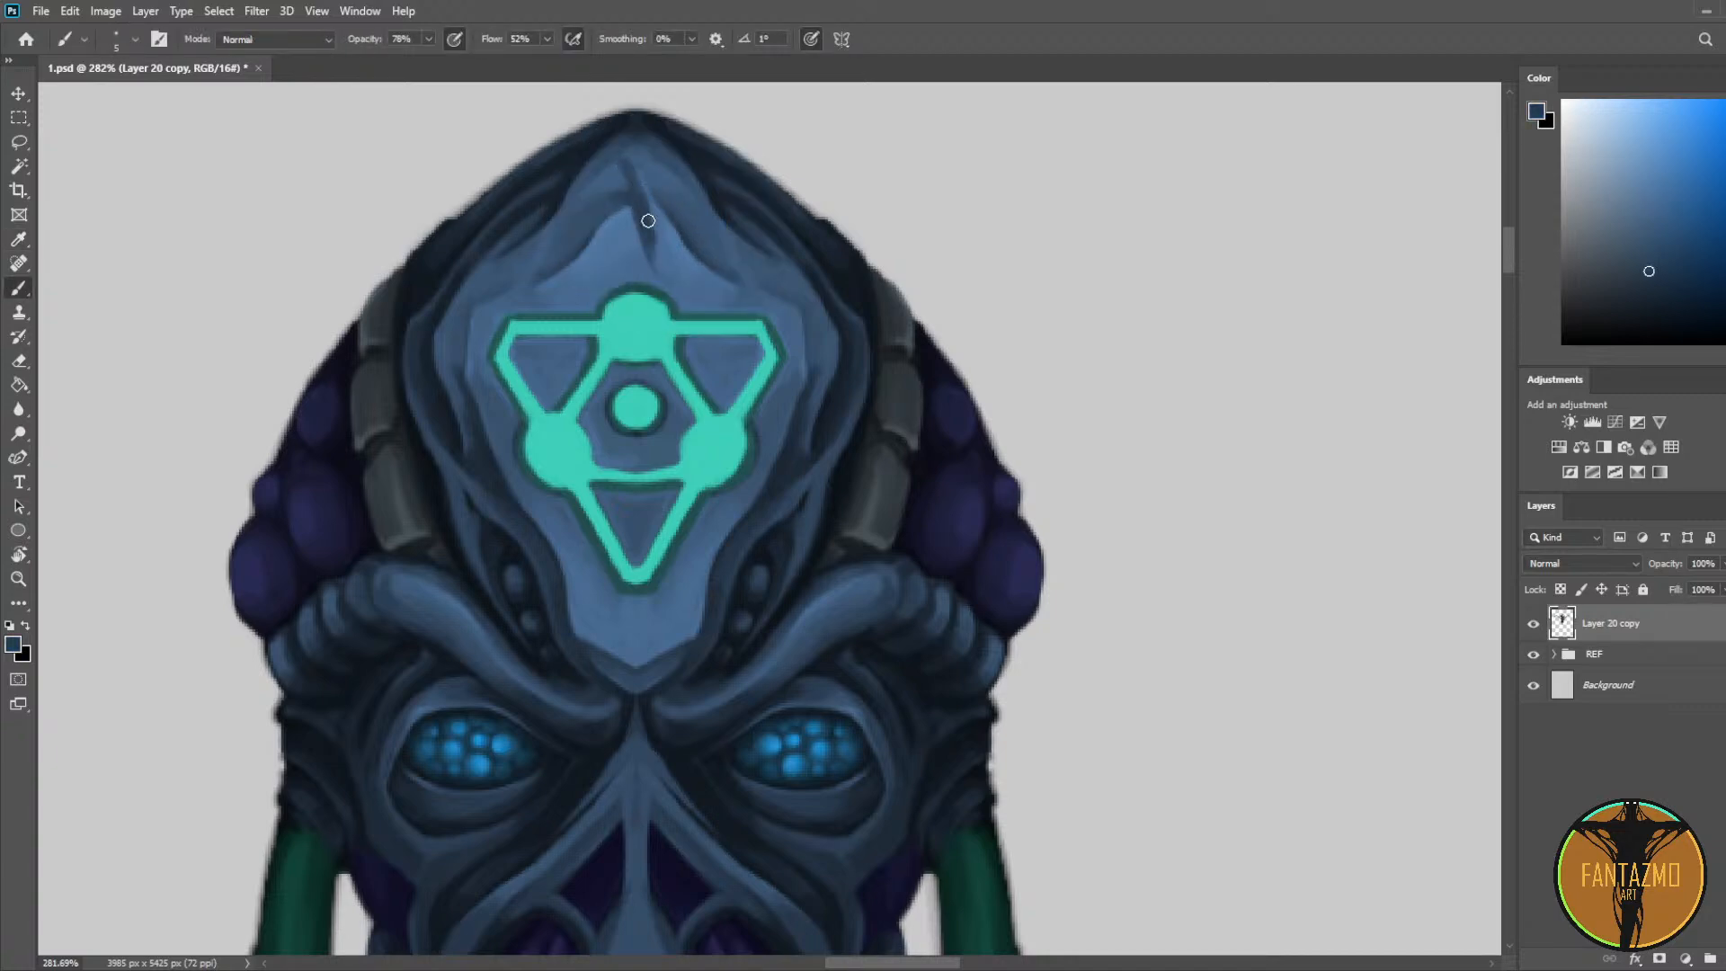
Step: Soften the upper end and inner side of the forehead crease with blues sampled around it
{"action": "left_click", "coordinate": [623, 165], "text": "alt"}
{"action": "left_click", "coordinate": [623, 212], "text": "alt"}
{"action": "left_click_drag", "start_coordinate": [626, 191], "coordinate": [619, 156]}
{"action": "left_click", "coordinate": [610, 154], "text": "alt"}
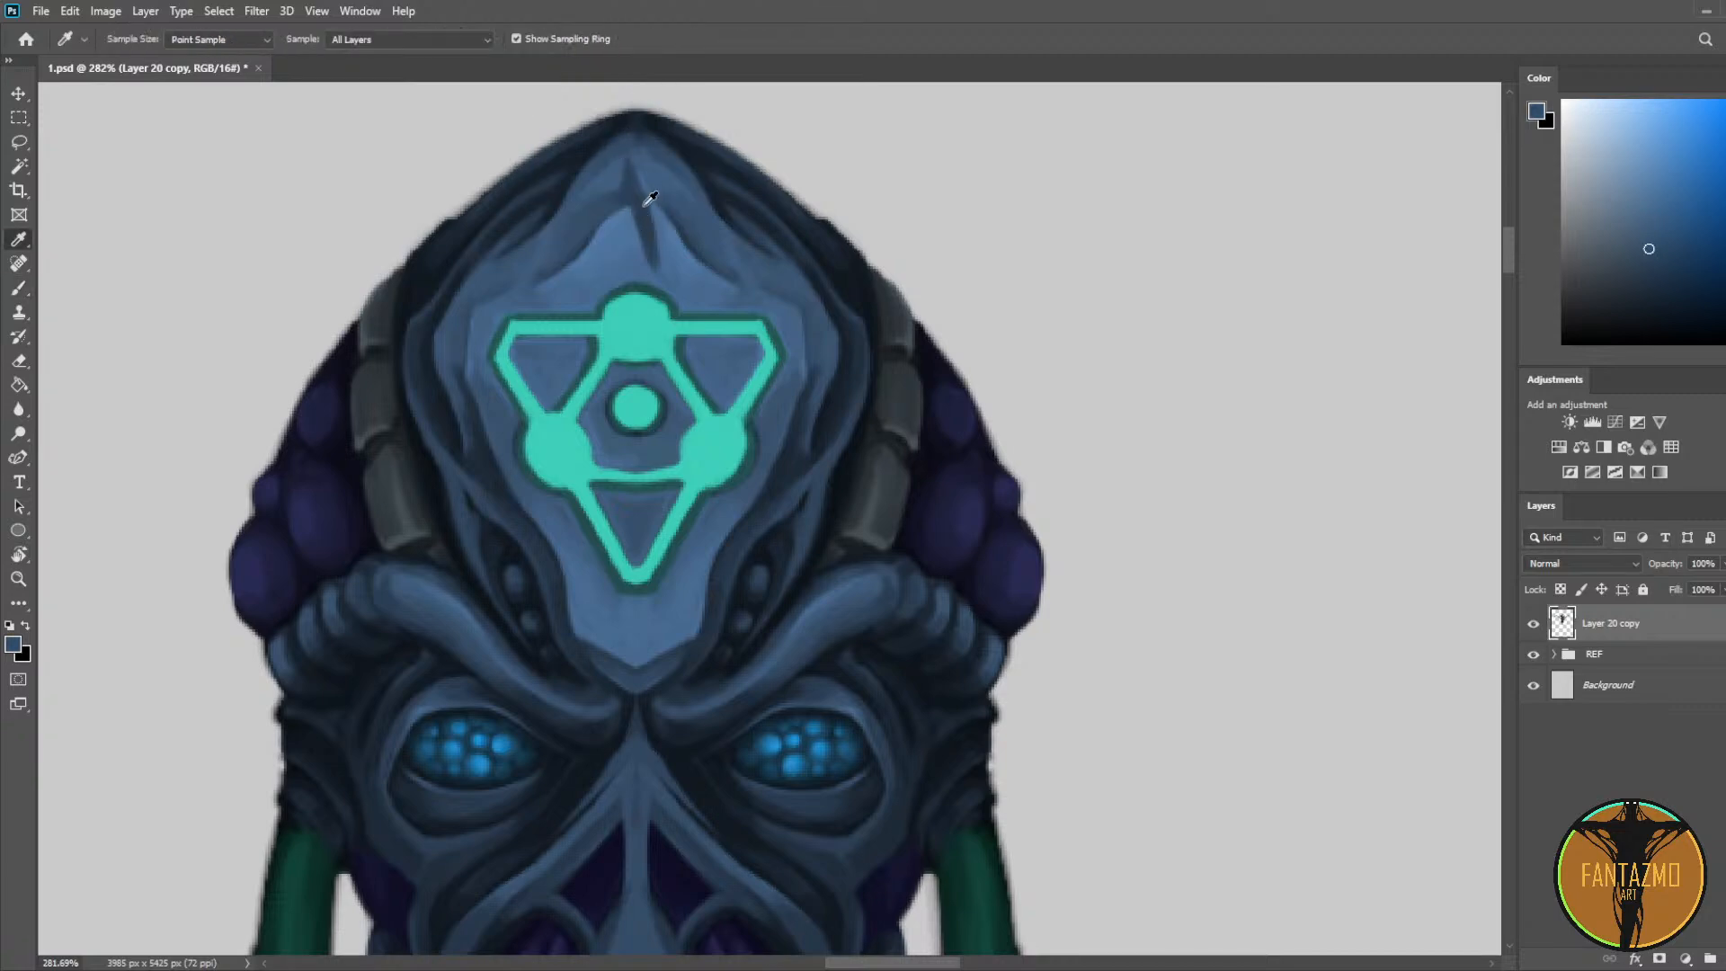
{"action": "left_click", "coordinate": [604, 188], "text": "alt"}
{"action": "left_click", "coordinate": [586, 213], "text": "alt"}
{"action": "mouse_move", "coordinate": [612, 180]}
{"action": "left_mouse_down"}
{"action": "mouse_move", "coordinate": [596, 211]}
{"action": "mouse_move", "coordinate": [622, 166]}
{"action": "left_mouse_up"}
{"action": "left_click", "coordinate": [628, 232], "text": "alt"}
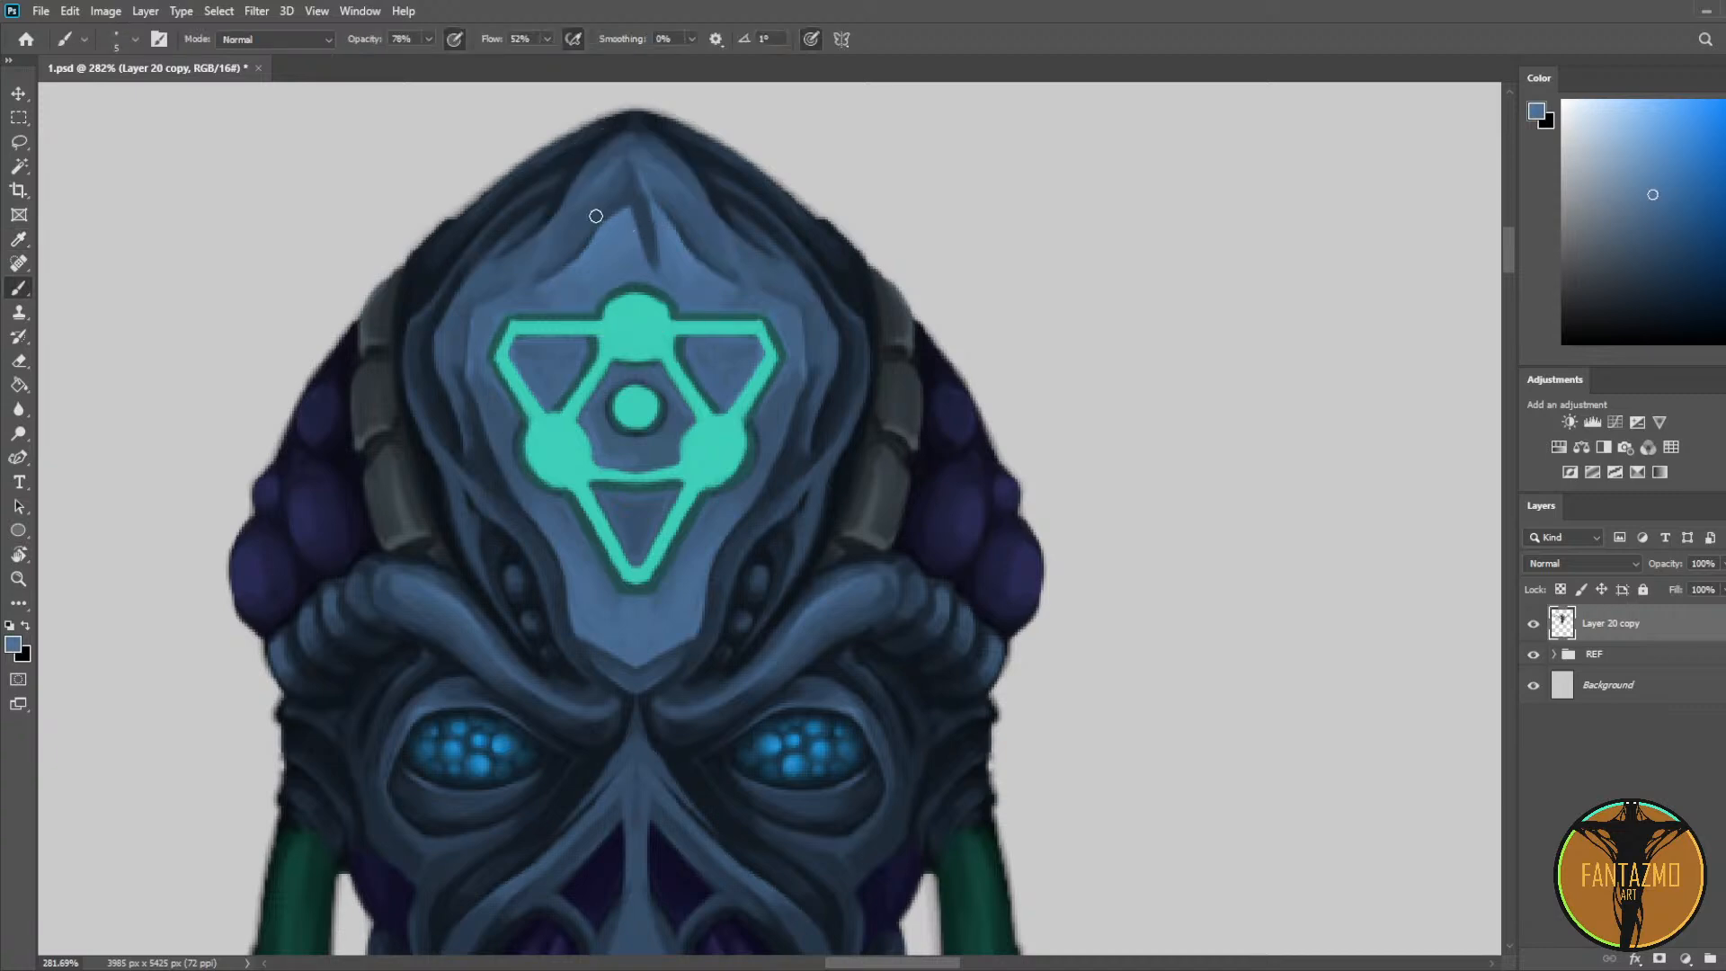
Step: Brighten the ridge beside the crease with lighter blue and draw a thin highlight up to the forehead's peak
{"action": "mouse_move", "coordinate": [633, 208]}
{"action": "left_mouse_down"}
{"action": "mouse_move", "coordinate": [666, 276]}
{"action": "mouse_move", "coordinate": [651, 267]}
{"action": "mouse_move", "coordinate": [654, 236]}
{"action": "mouse_move", "coordinate": [681, 271]}
{"action": "mouse_move", "coordinate": [656, 195]}
{"action": "mouse_move", "coordinate": [669, 225]}
{"action": "mouse_move", "coordinate": [620, 277]}
{"action": "left_mouse_up"}
{"action": "left_click", "coordinate": [632, 224], "text": "alt"}
{"action": "left_click", "coordinate": [649, 212], "text": "alt"}
{"action": "left_click", "coordinate": [679, 269], "text": "alt"}
{"action": "left_click", "coordinate": [680, 225], "text": "alt"}
{"action": "left_click", "coordinate": [652, 300], "text": "alt"}
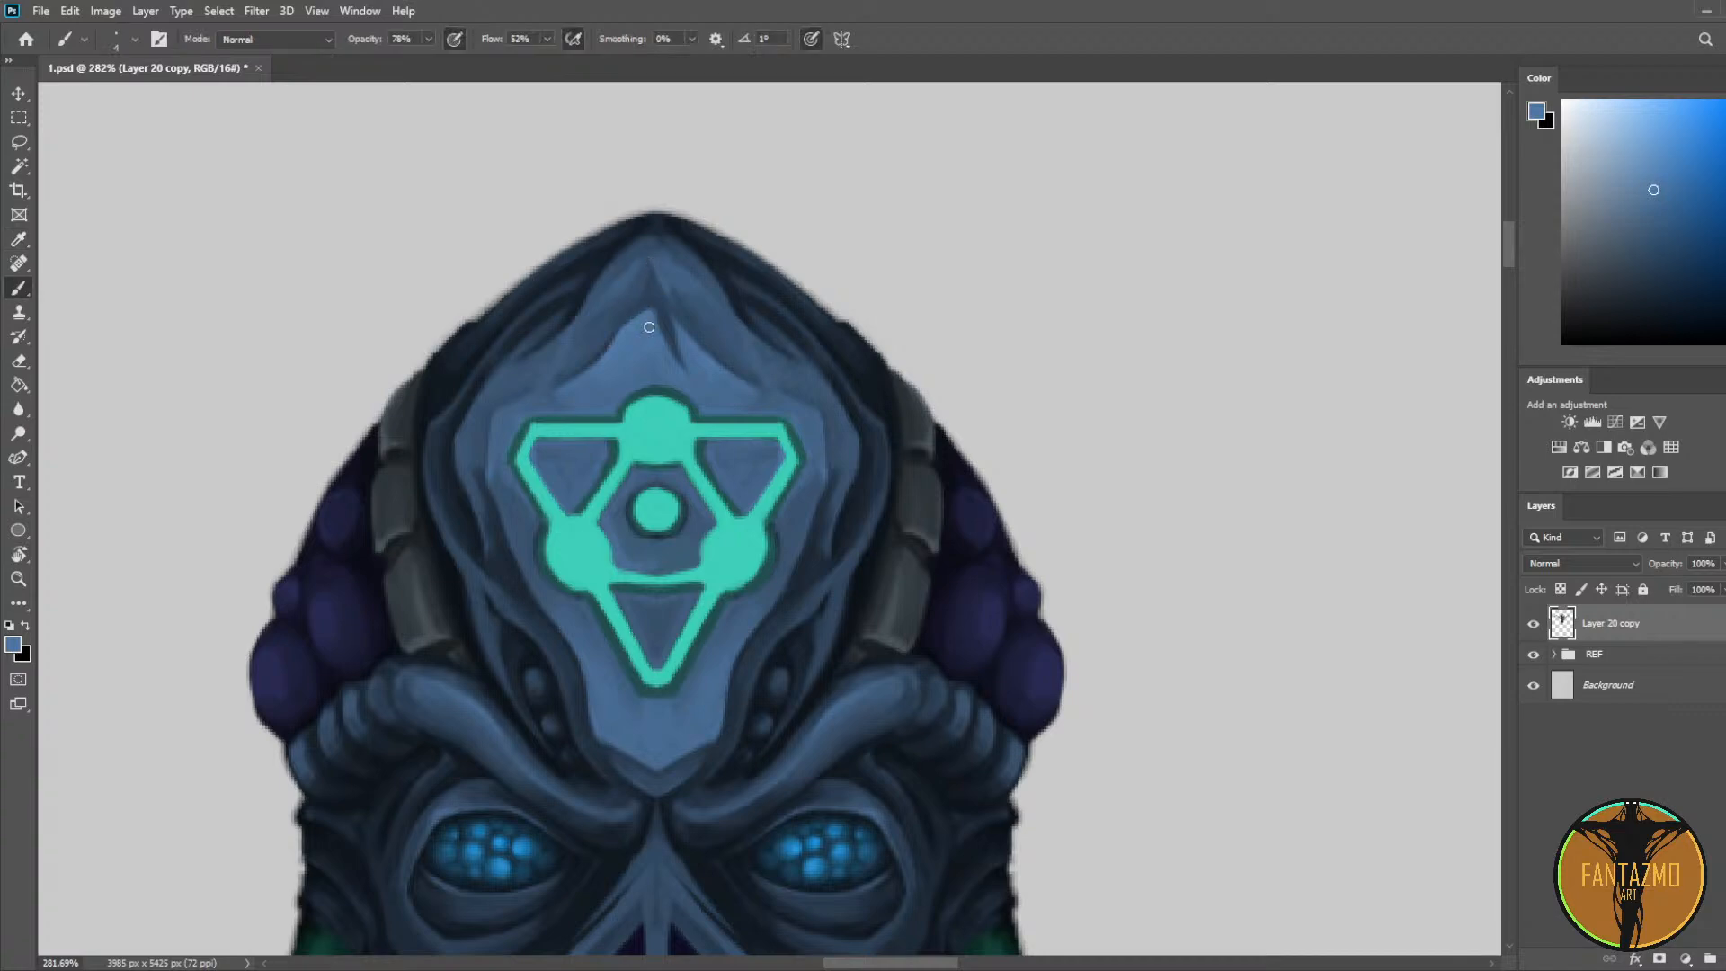
{"action": "left_click", "coordinate": [651, 251], "text": "alt"}
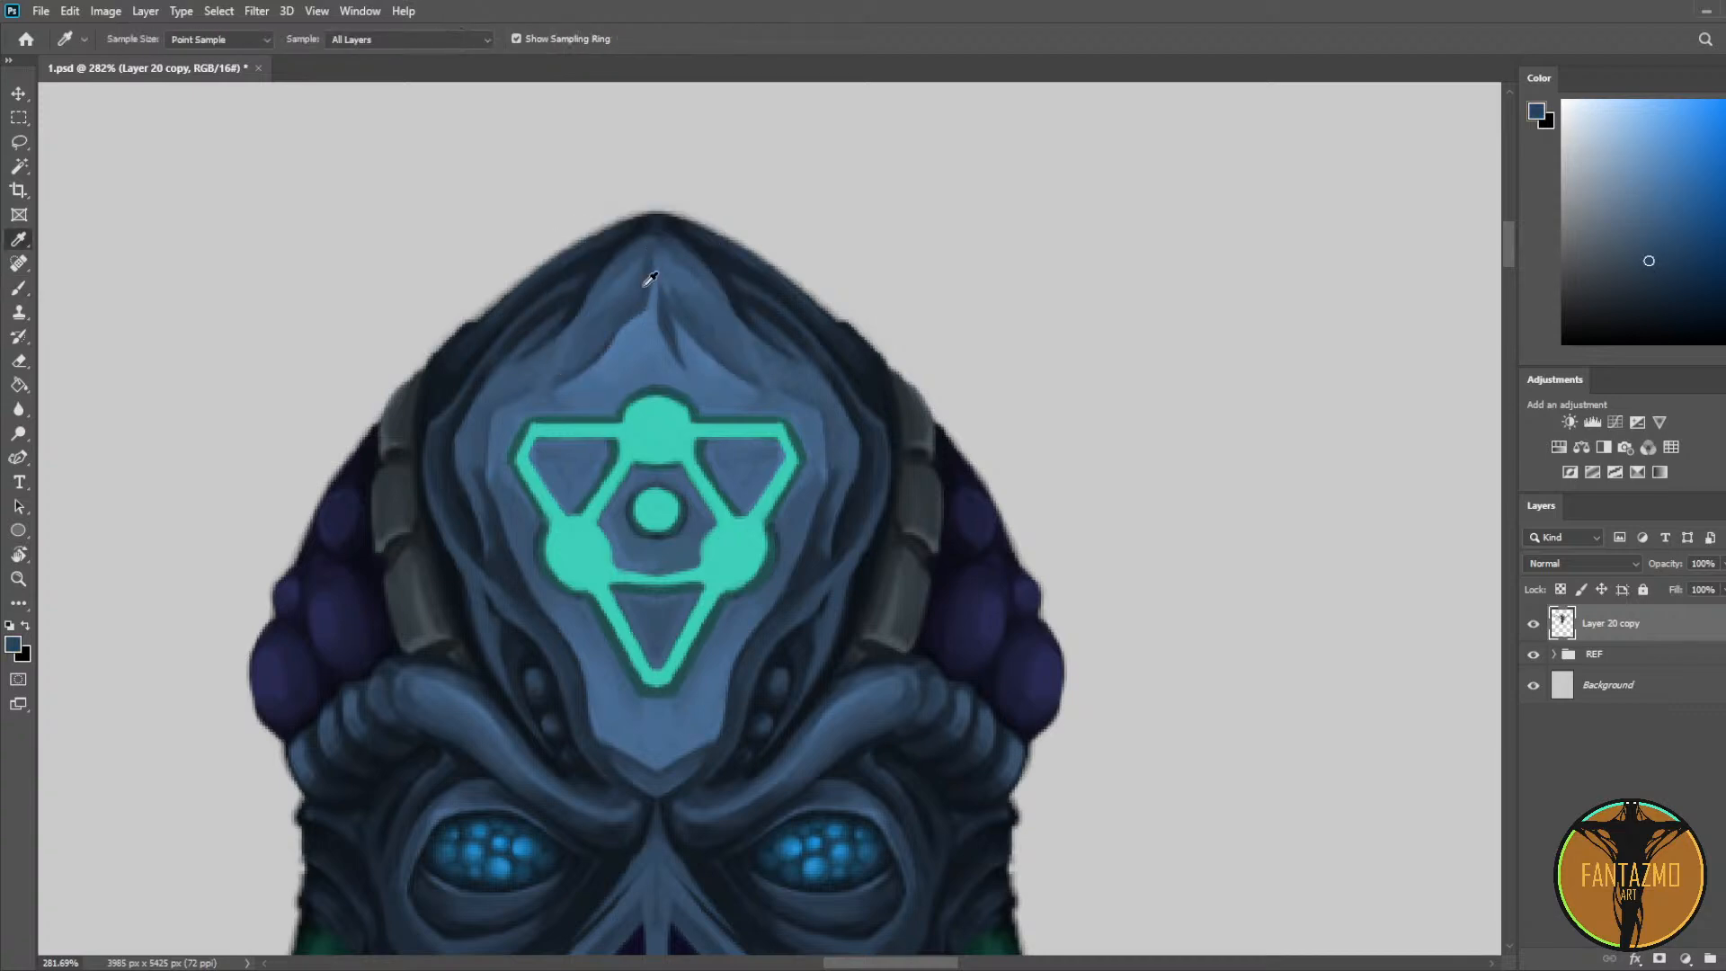
{"action": "left_click", "coordinate": [646, 322], "text": "alt"}
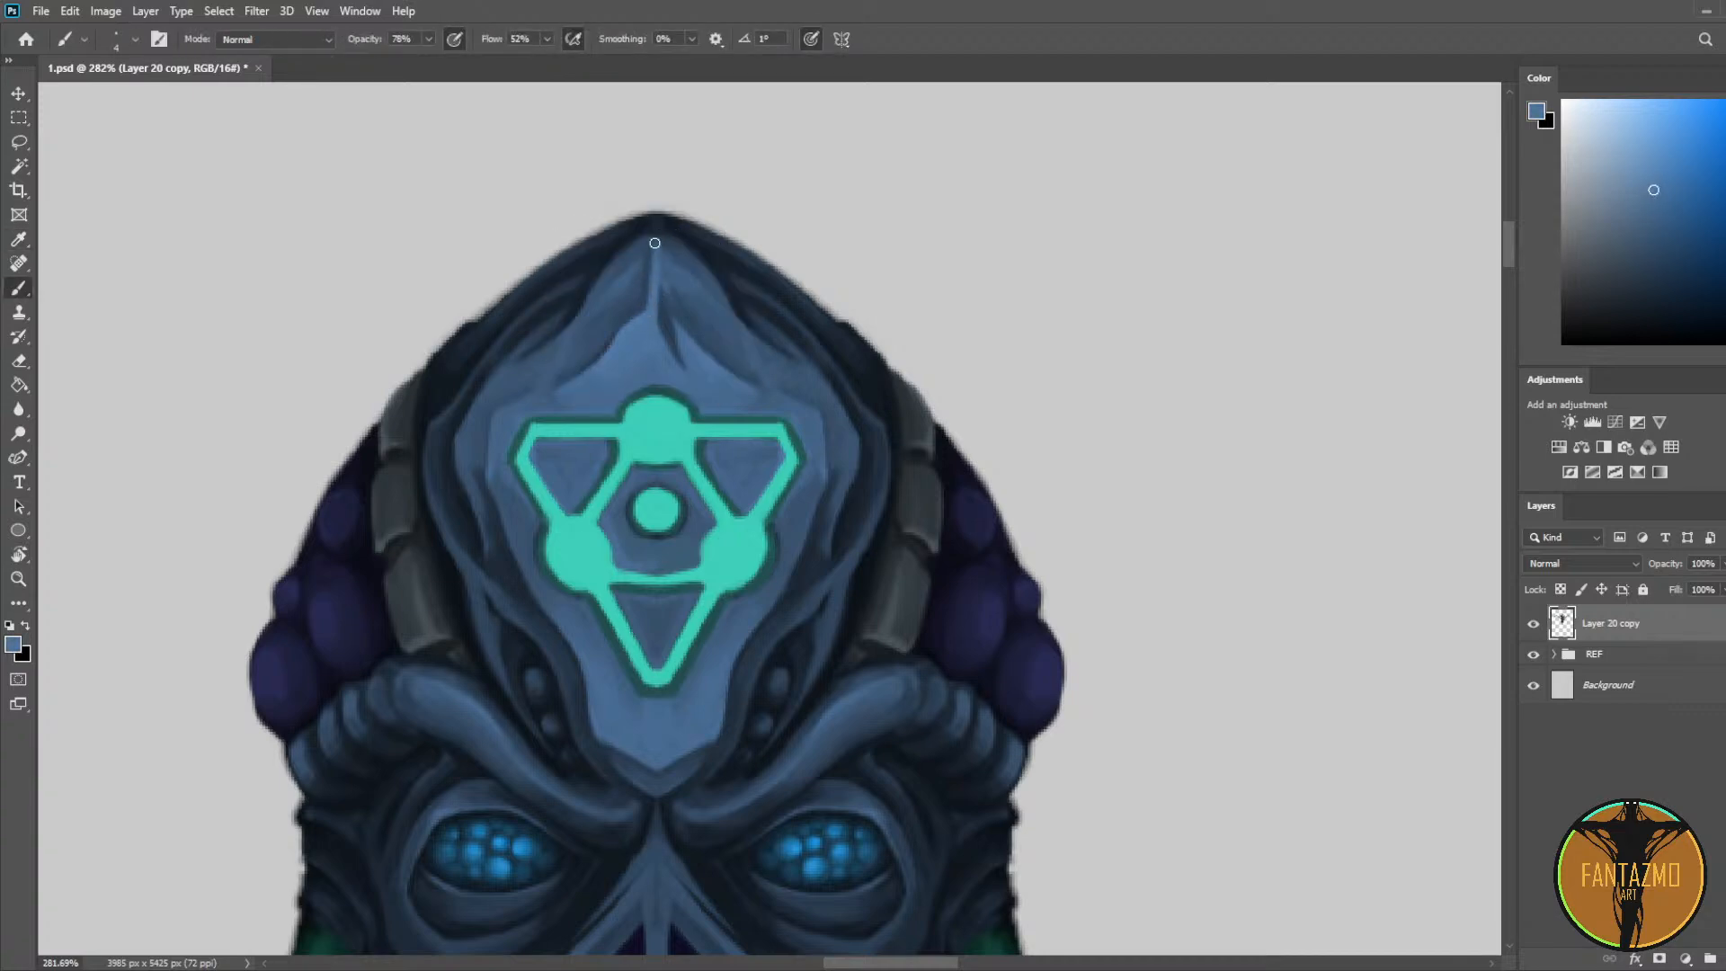
Step: Shade the crease beside the forehead highlight with sampled blues and save the document
{"action": "left_click", "coordinate": [655, 284], "text": "alt"}
{"action": "left_click", "coordinate": [681, 335], "text": "alt"}
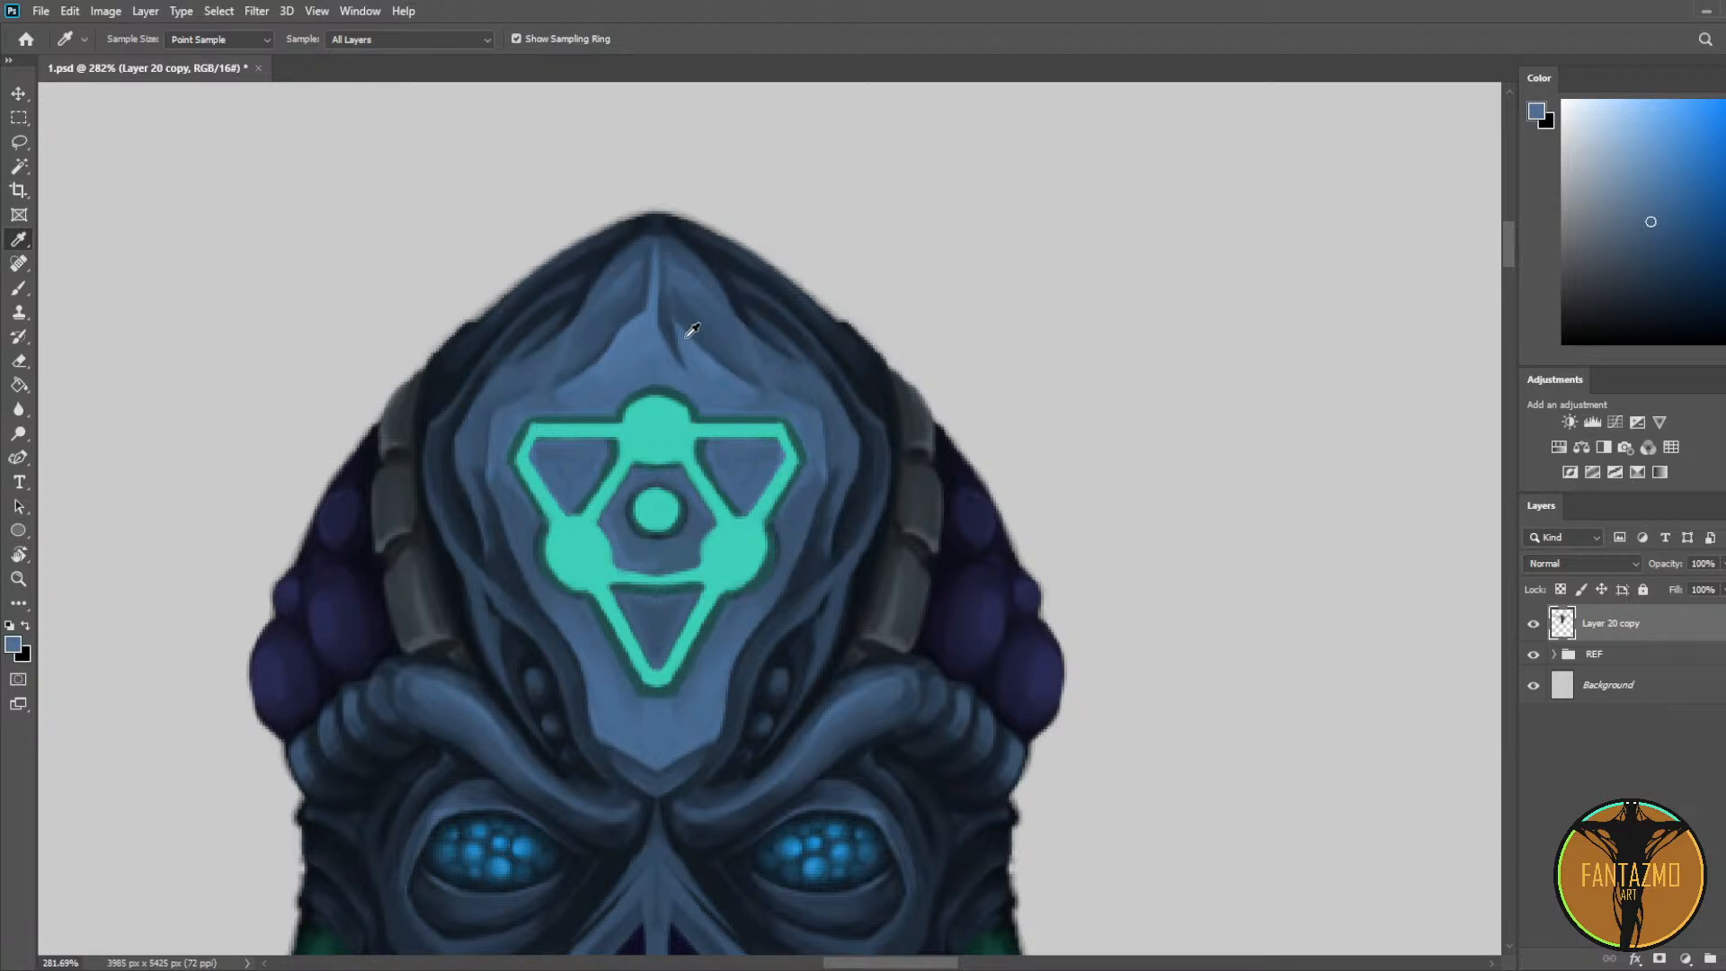
{"action": "left_click_drag", "start_coordinate": [683, 339], "coordinate": [672, 283]}
{"action": "left_click", "coordinate": [684, 321], "text": "alt"}
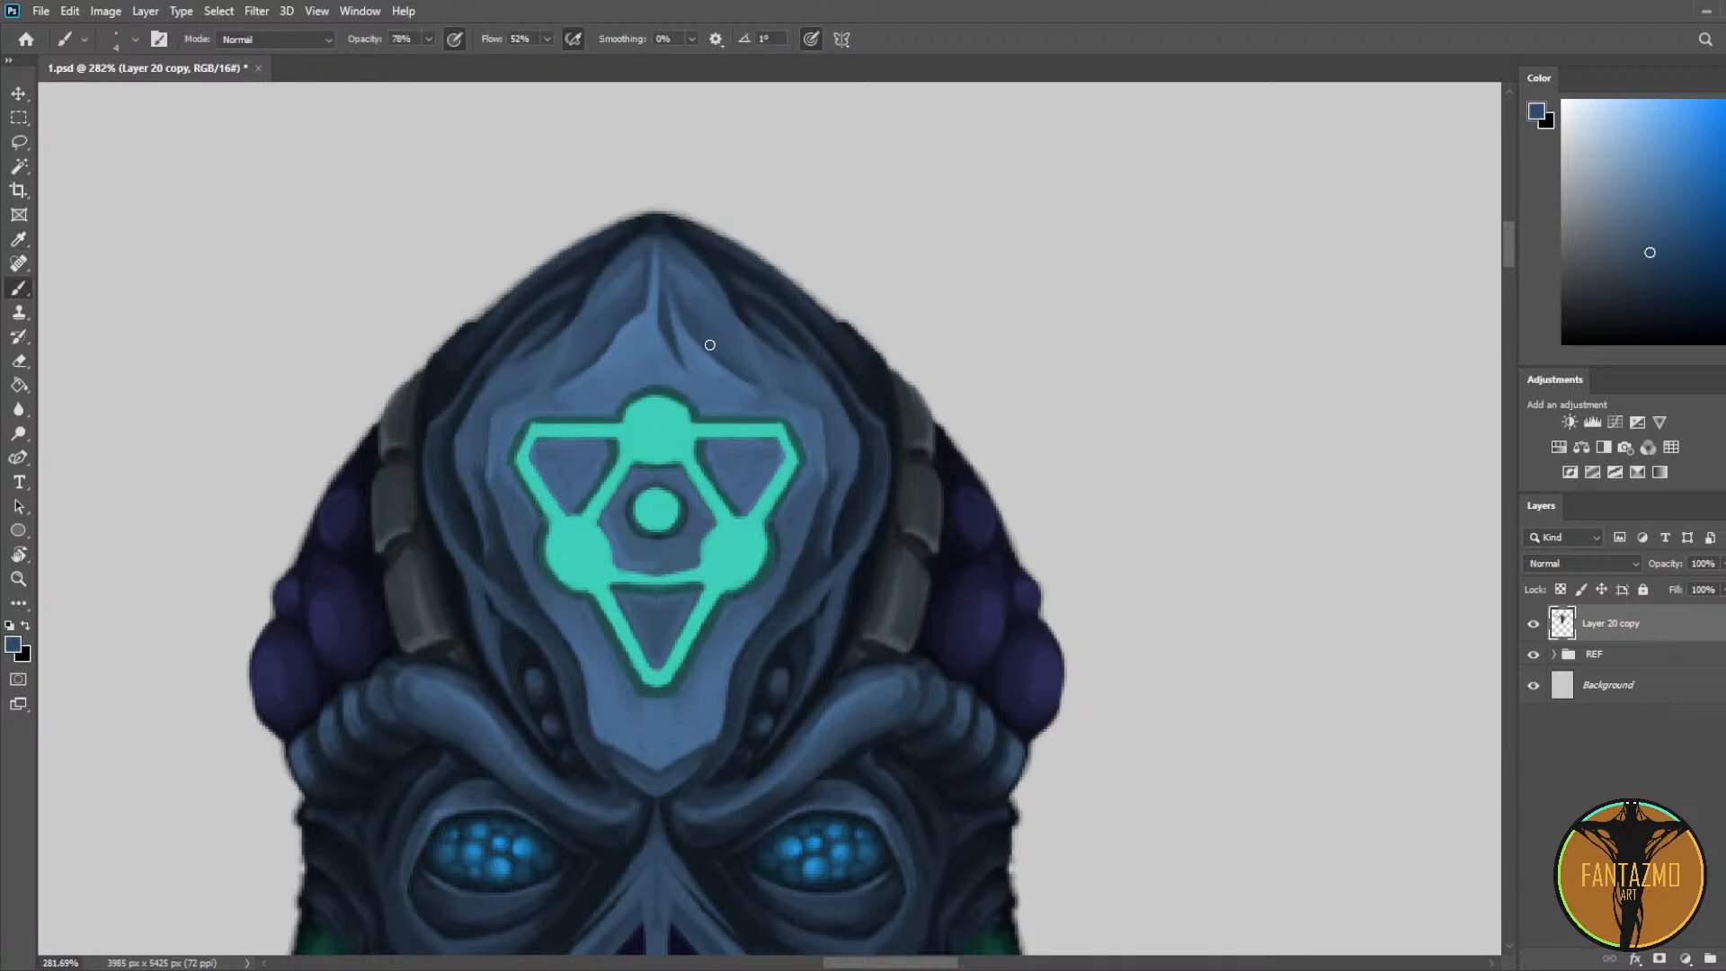
{"action": "scroll", "coordinate": [679, 317], "scroll_direction": "down", "scroll_amount": 5}
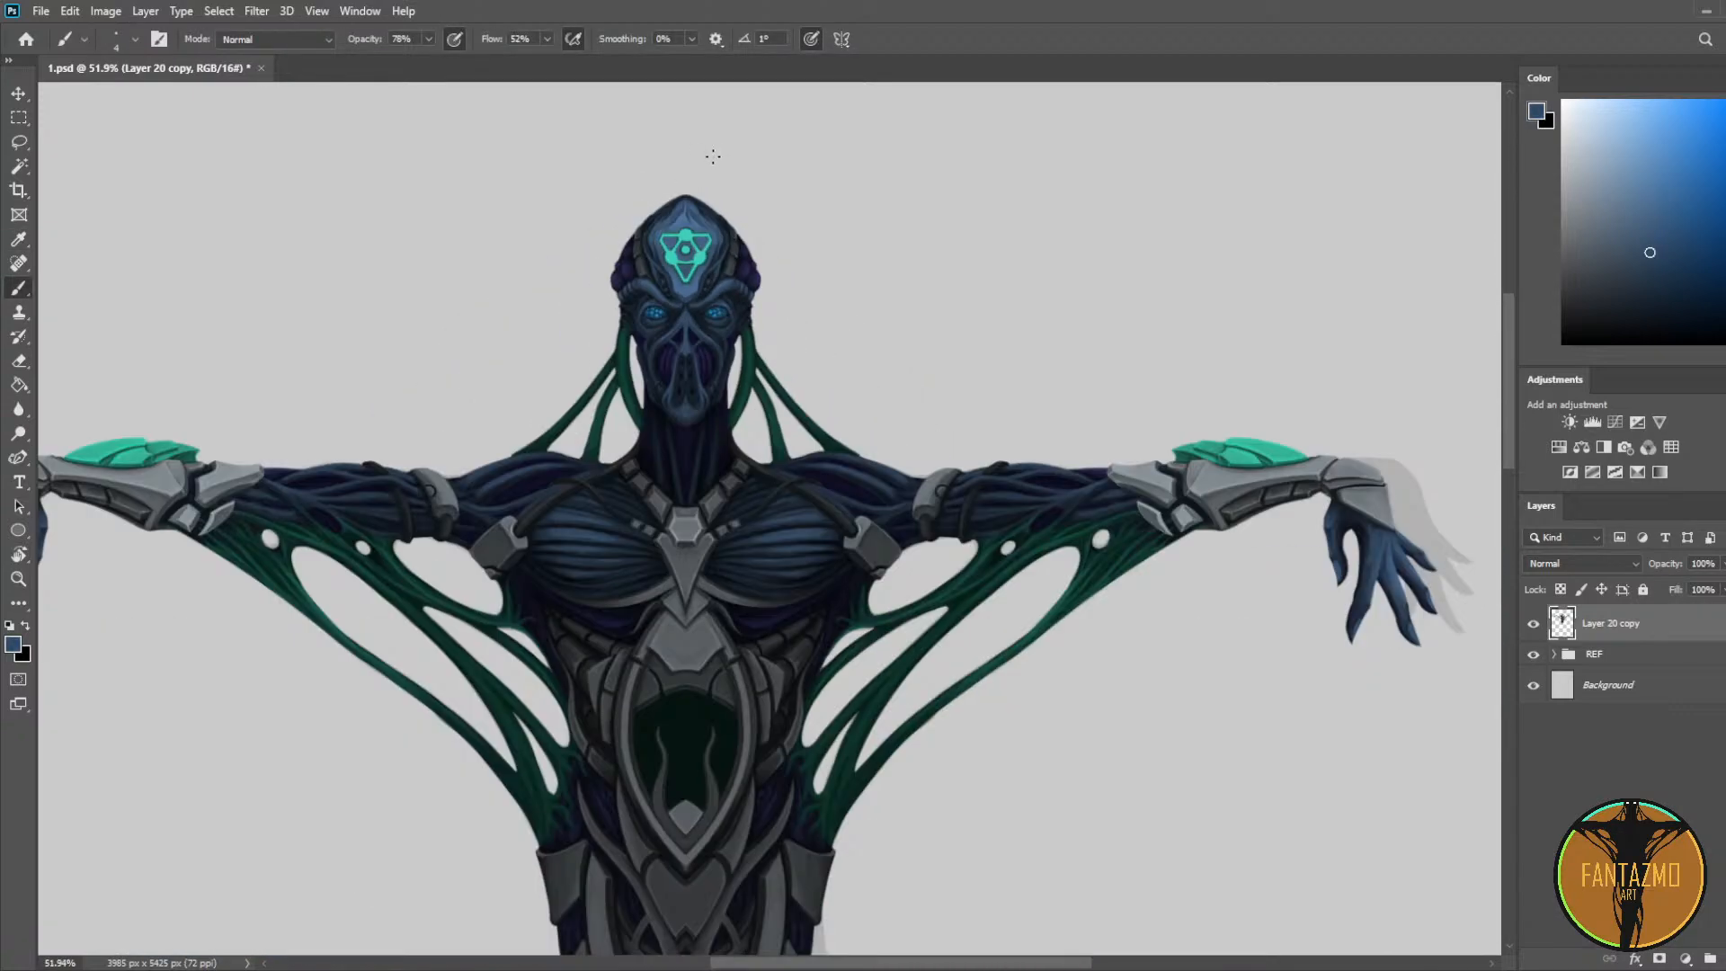
{"action": "key", "text": "ctrl+s"}
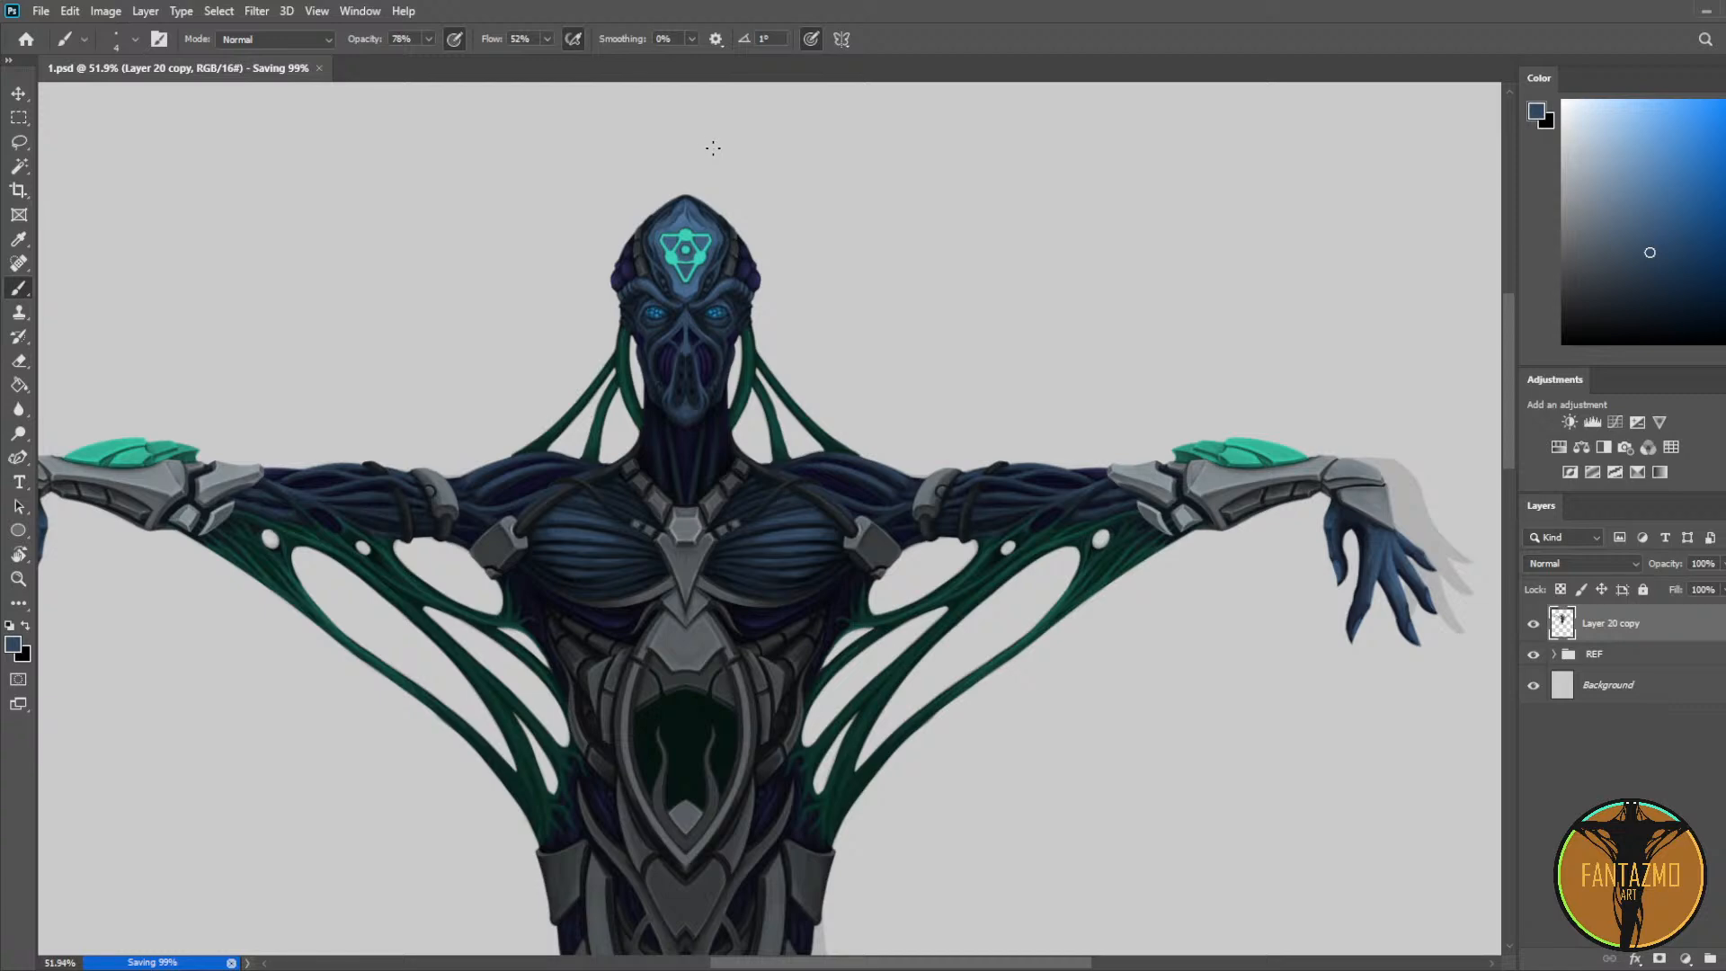
Step: Add a new layer above the figure and paint a short dark crease near the forehead plate's lower tip
{"action": "scroll", "coordinate": [601, 207], "scroll_direction": "up", "scroll_amount": 4}
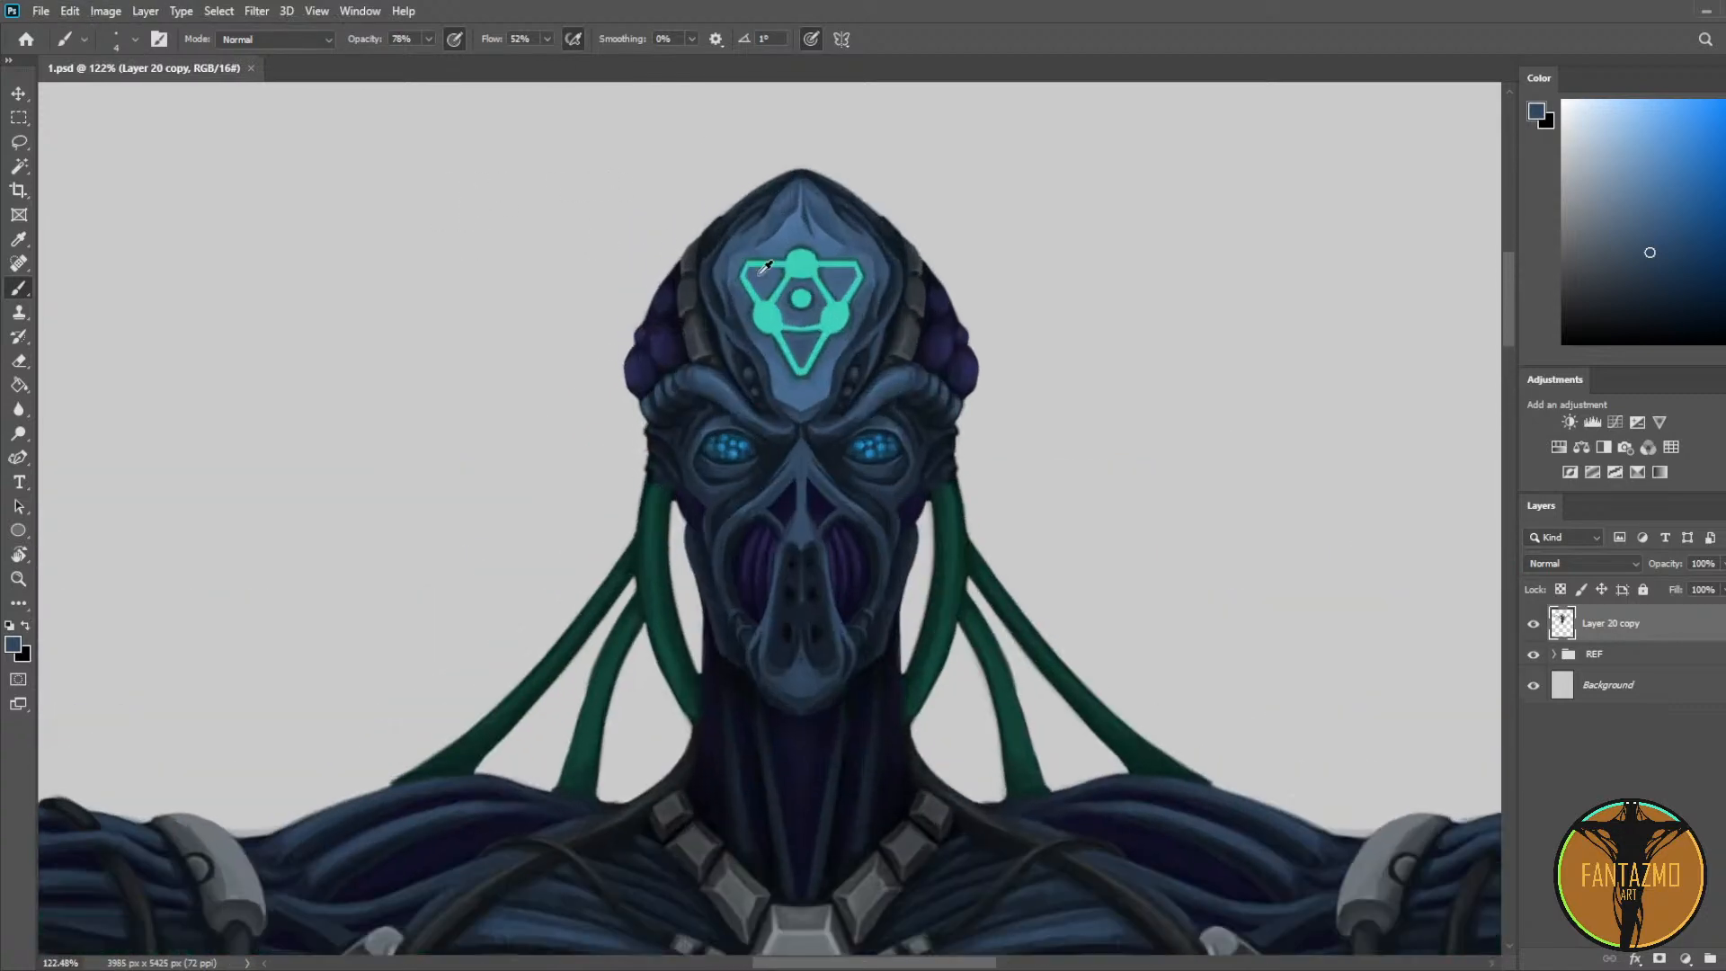
{"action": "scroll", "coordinate": [765, 266], "scroll_direction": "up", "scroll_amount": 4}
{"action": "key", "text": "i"}
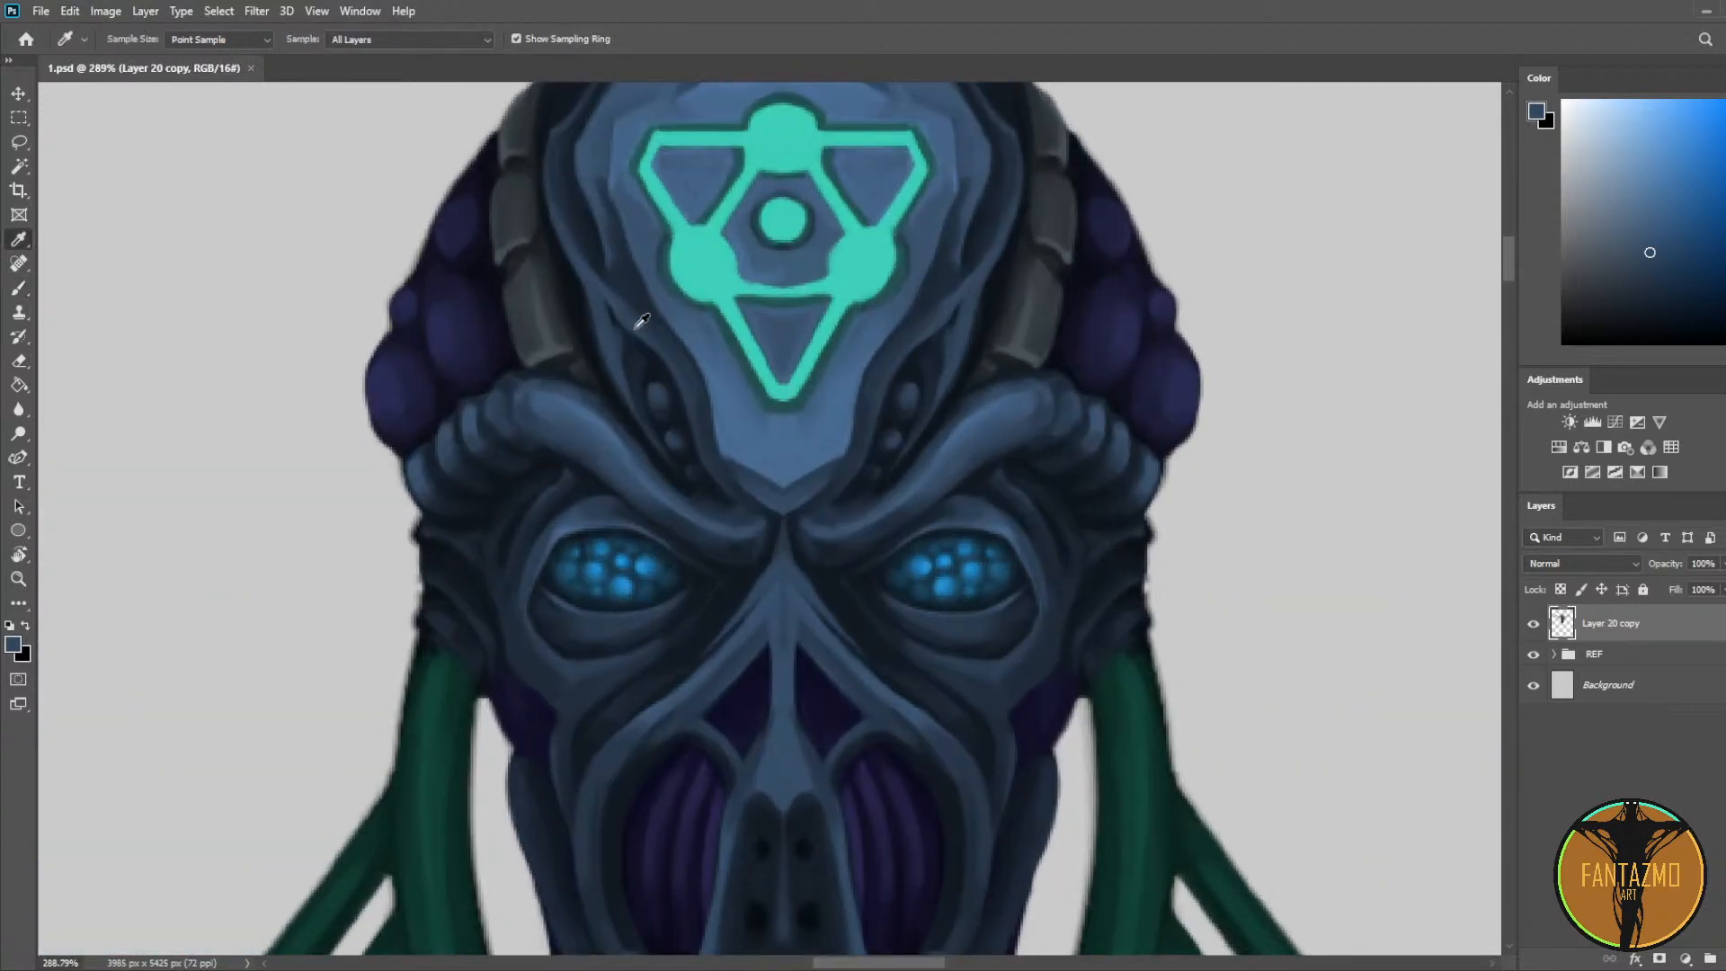
{"action": "key", "text": "ctrl+shift+alt+n"}
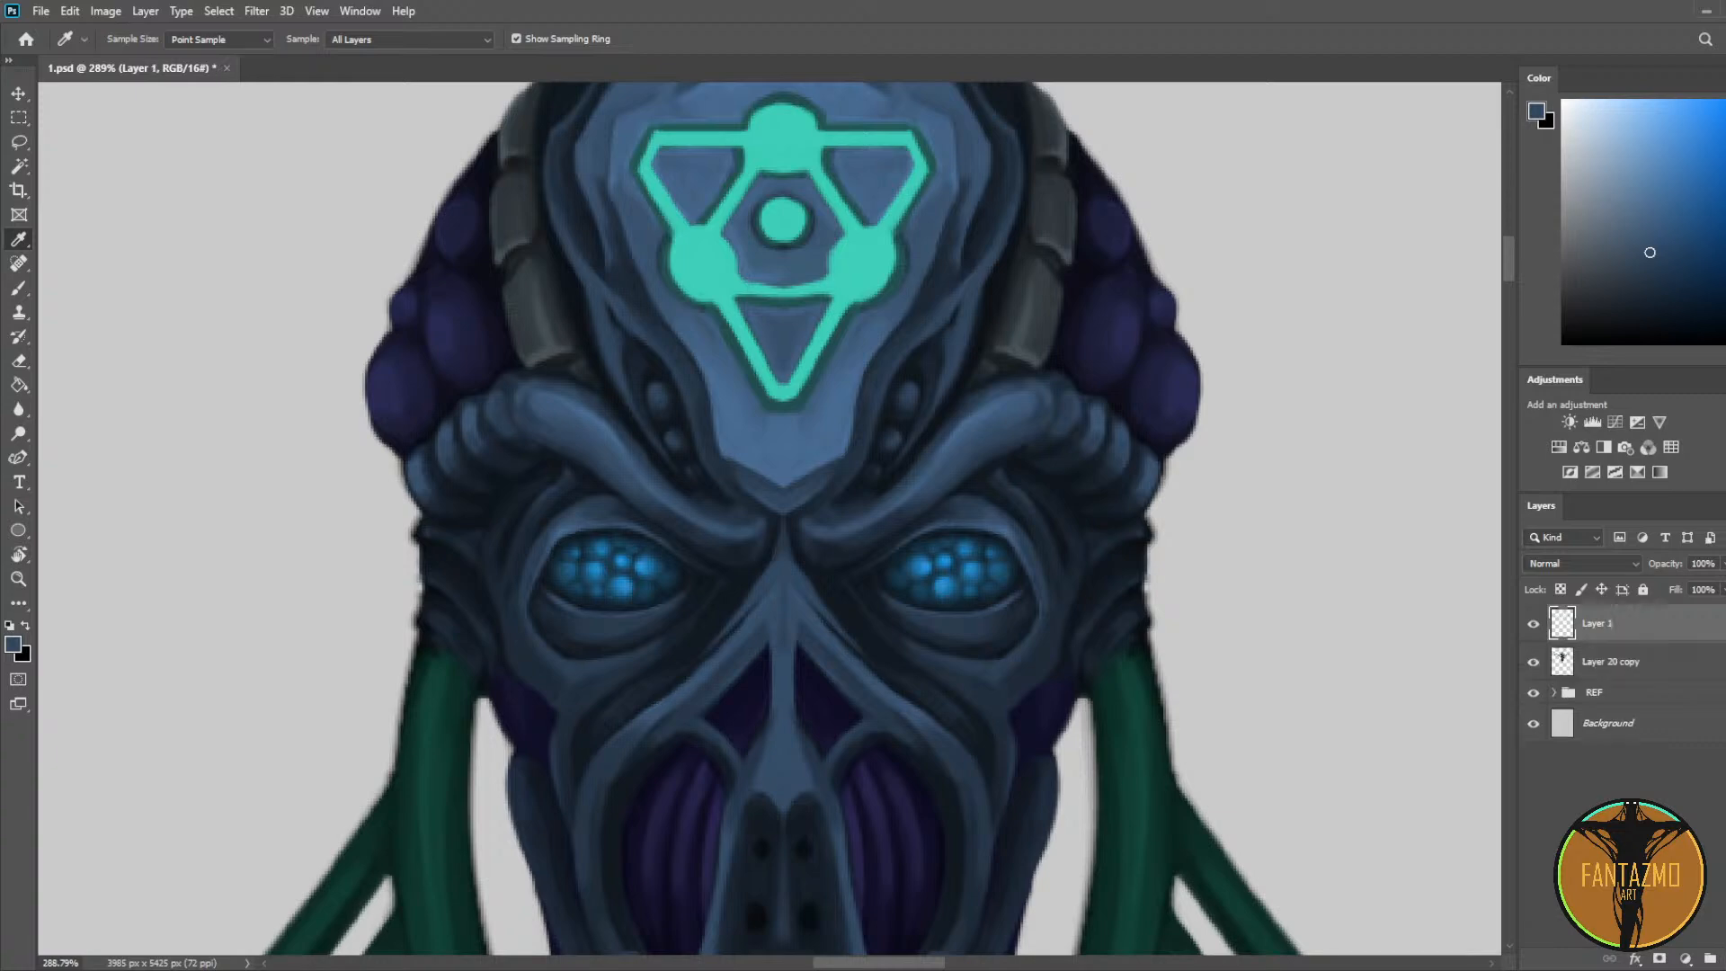
{"action": "left_click", "coordinate": [599, 243]}
{"action": "key", "text": "b"}
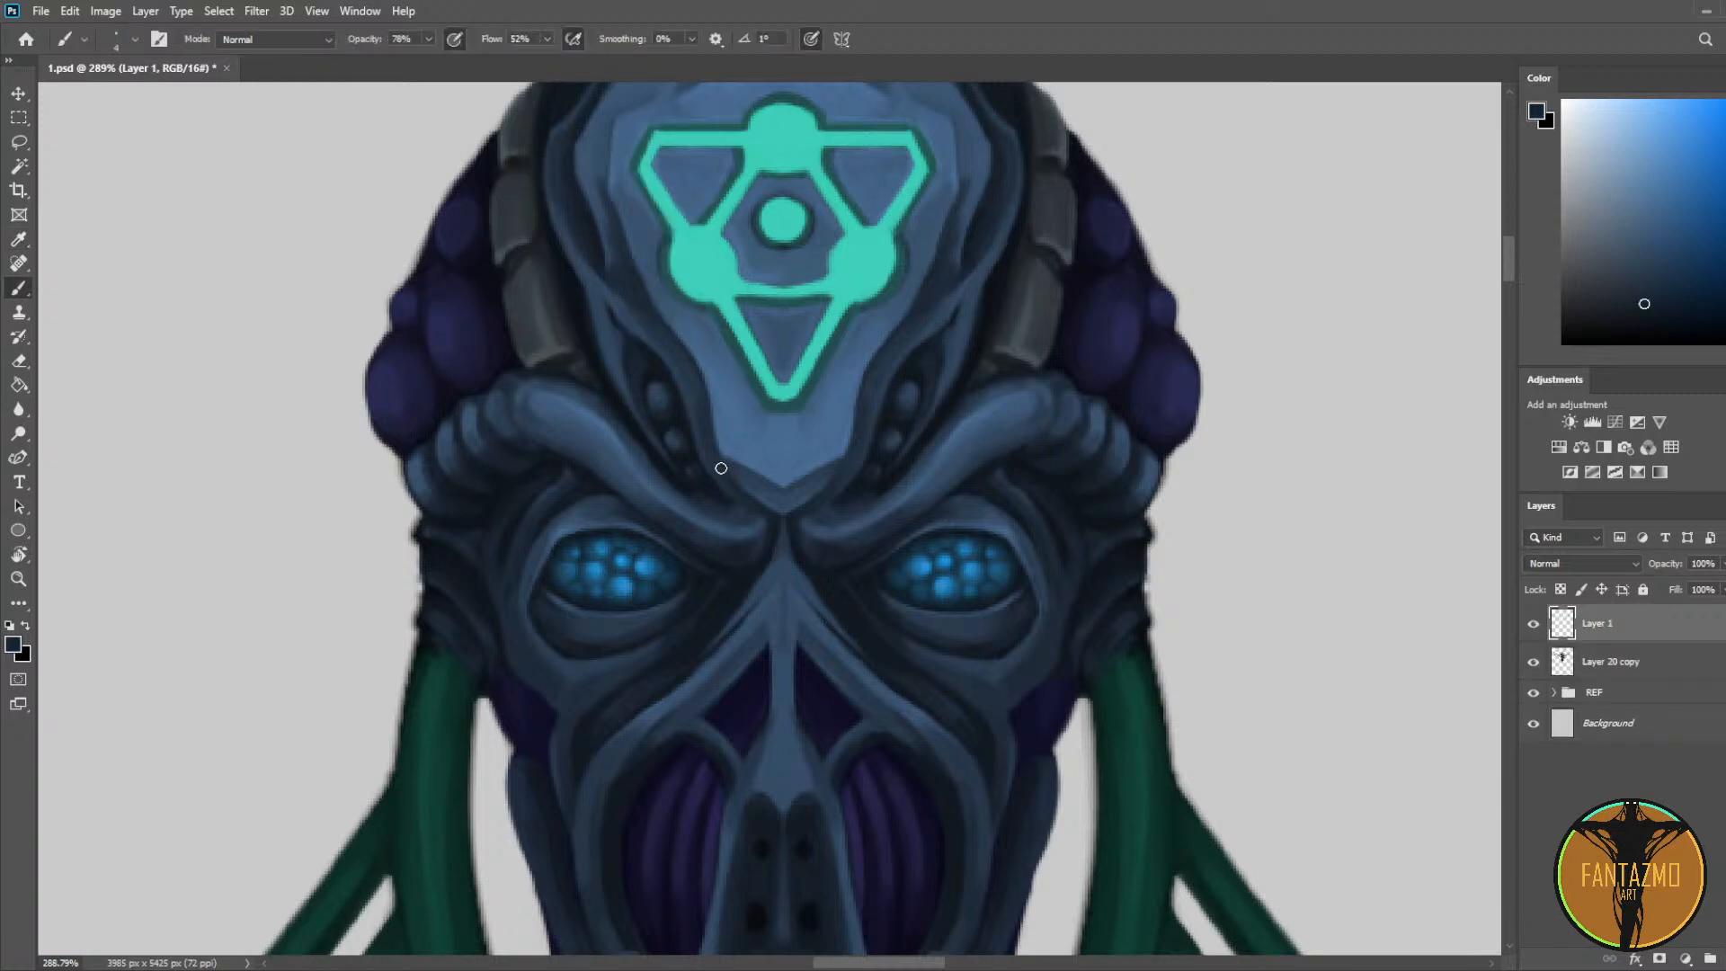
{"action": "left_click_drag", "start_coordinate": [744, 464], "coordinate": [767, 439]}
{"action": "left_click", "coordinate": [764, 433], "text": "alt"}
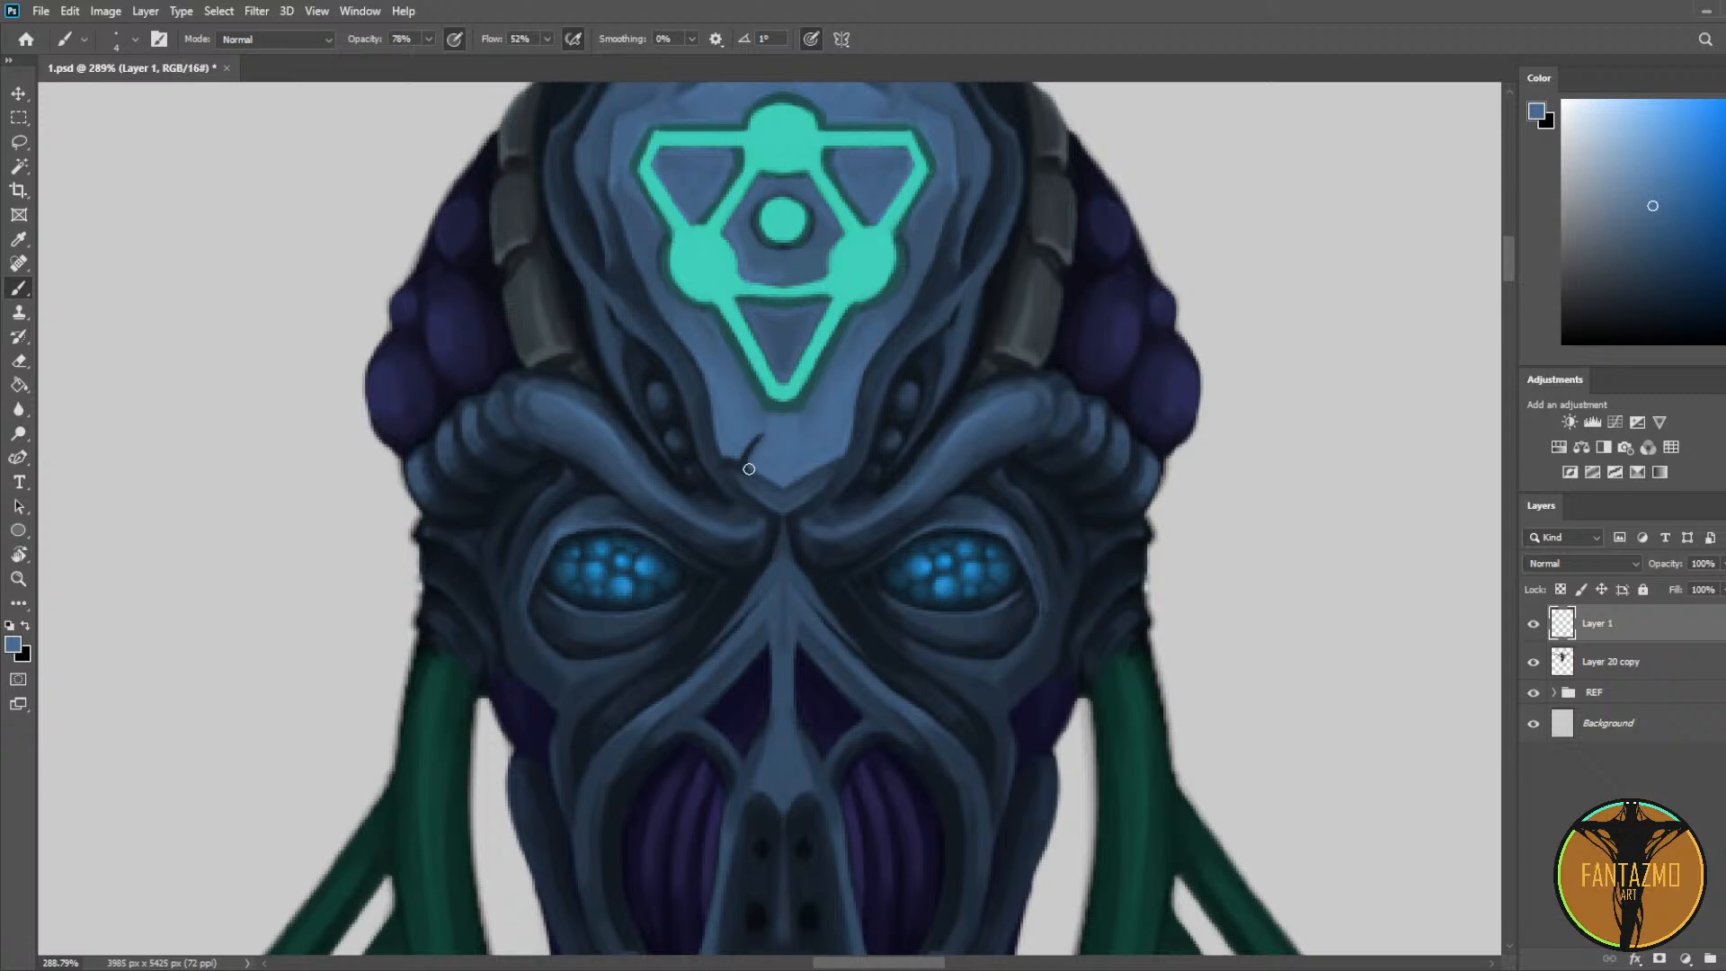
Step: Refine the short crease and the plate edge beside it with light and dark blues sampled from the lower forehead
{"action": "left_click", "coordinate": [744, 473], "text": "alt"}
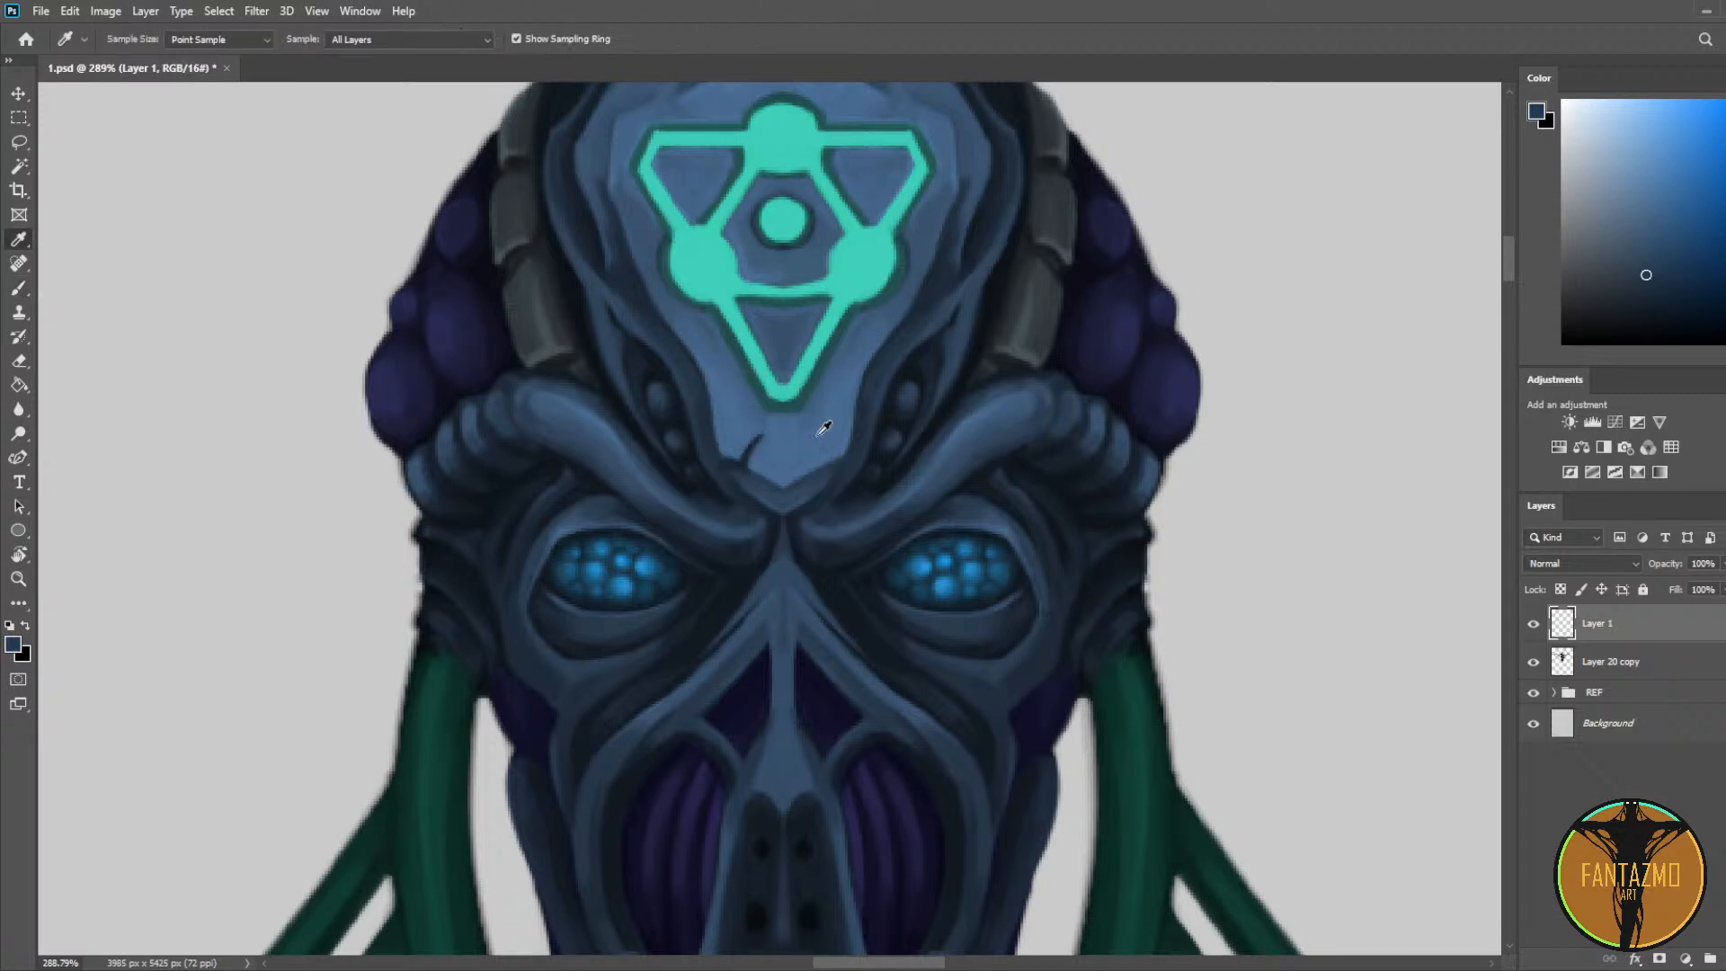
{"action": "left_click", "coordinate": [866, 374], "text": "alt"}
{"action": "left_click", "coordinate": [716, 447], "text": "alt"}
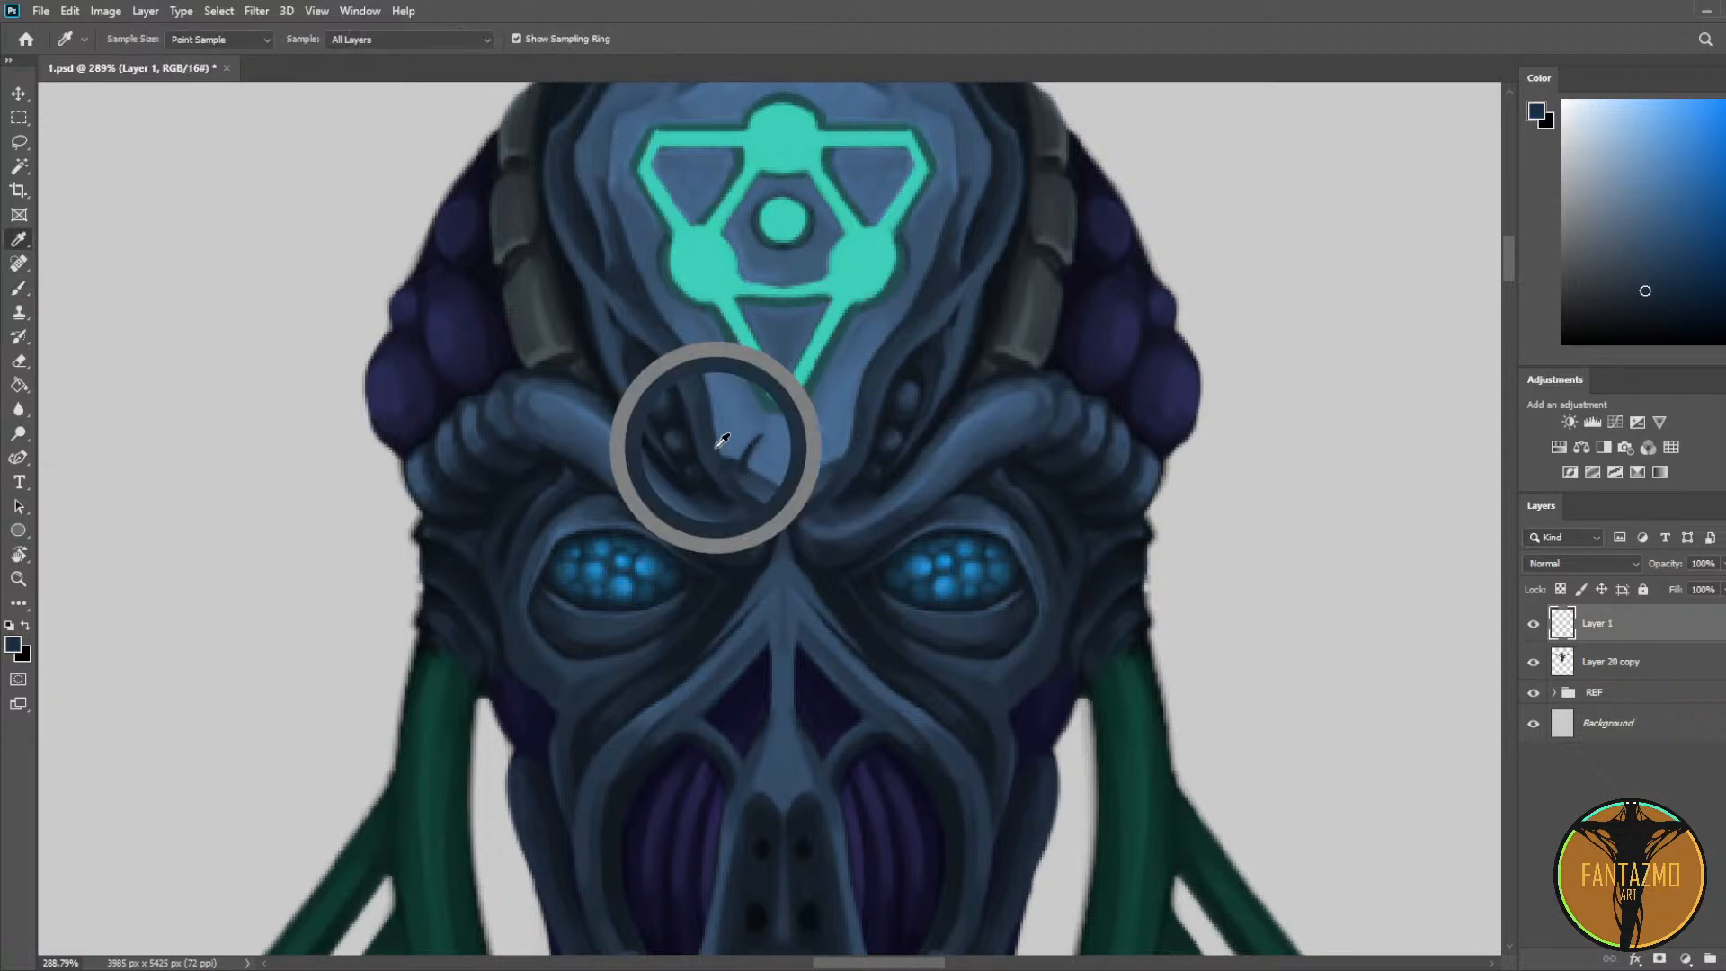
{"action": "left_click", "coordinate": [764, 452], "text": "alt"}
{"action": "left_click_drag", "start_coordinate": [766, 436], "coordinate": [690, 347]}
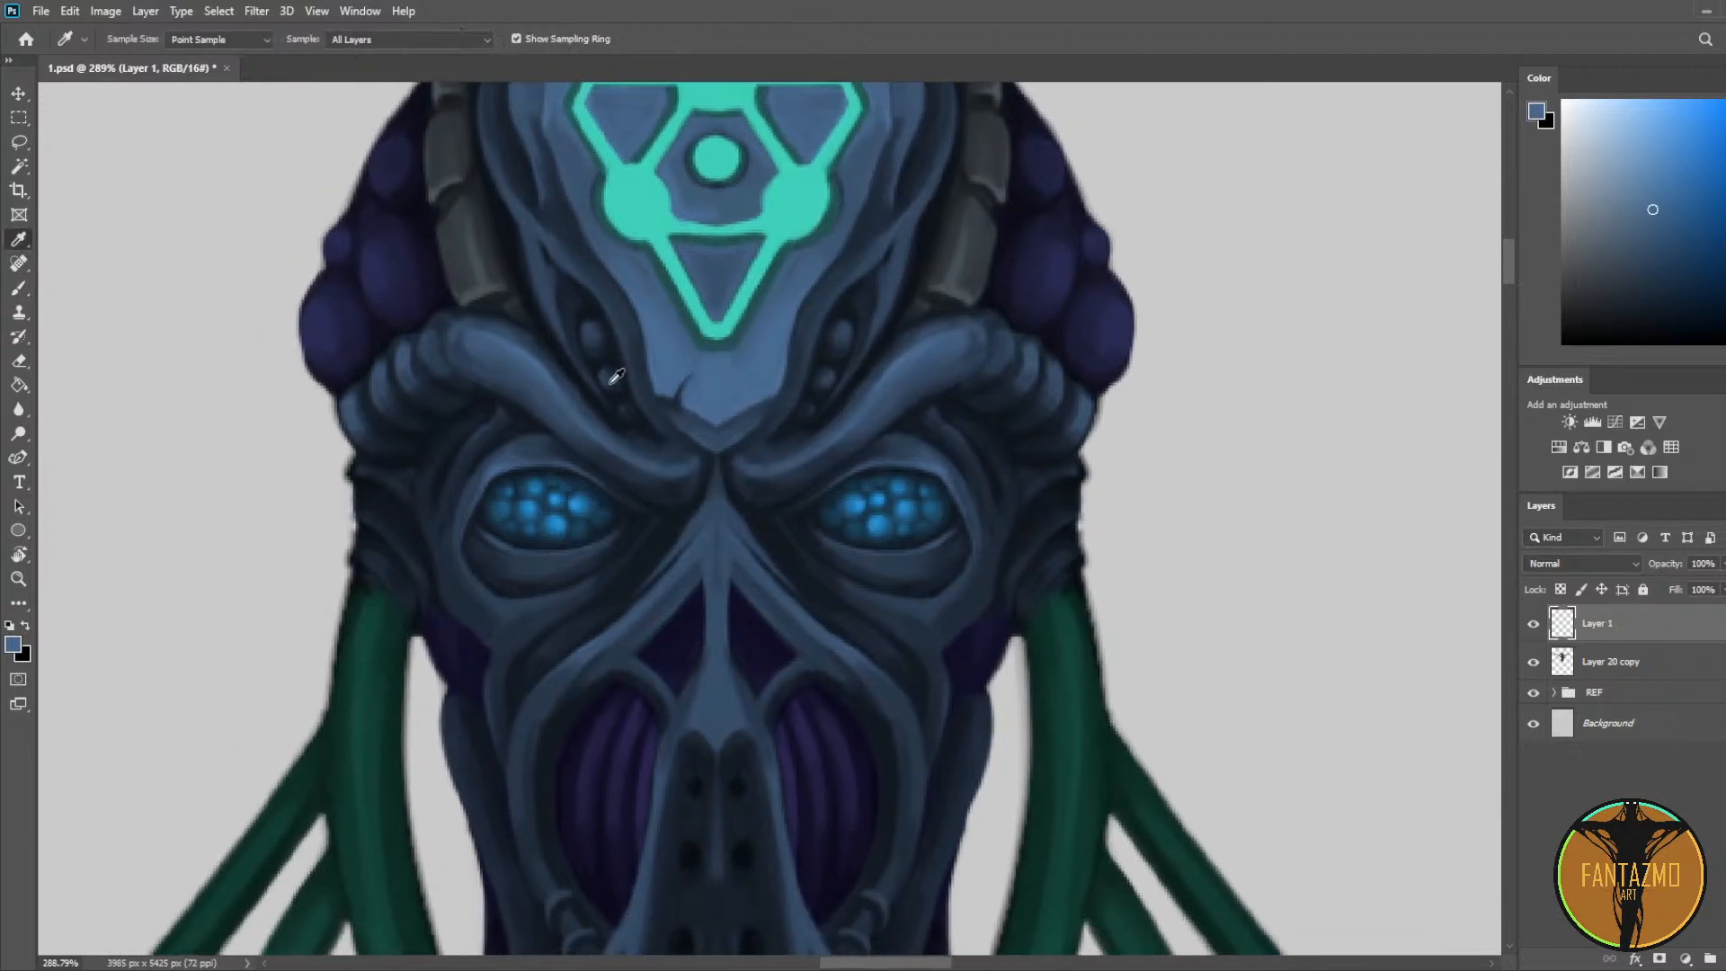
{"action": "left_click", "coordinate": [629, 366], "text": "alt"}
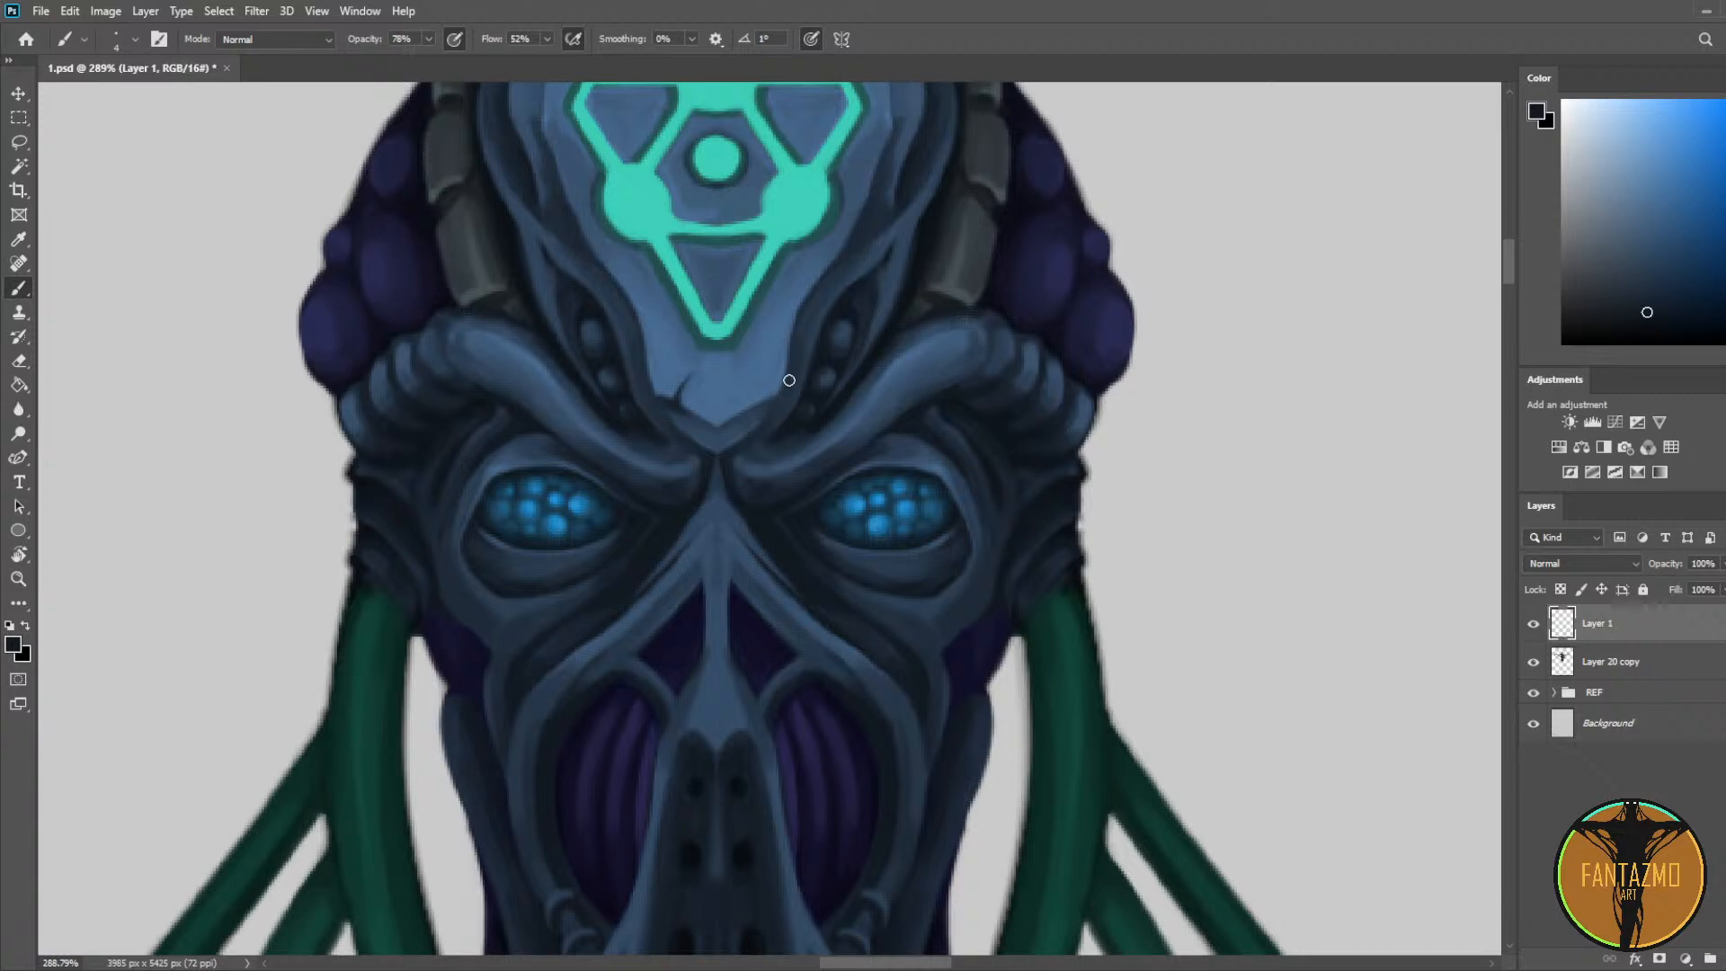
{"action": "left_click", "coordinate": [660, 399], "text": "alt"}
{"action": "left_click", "coordinate": [661, 400], "text": "alt"}
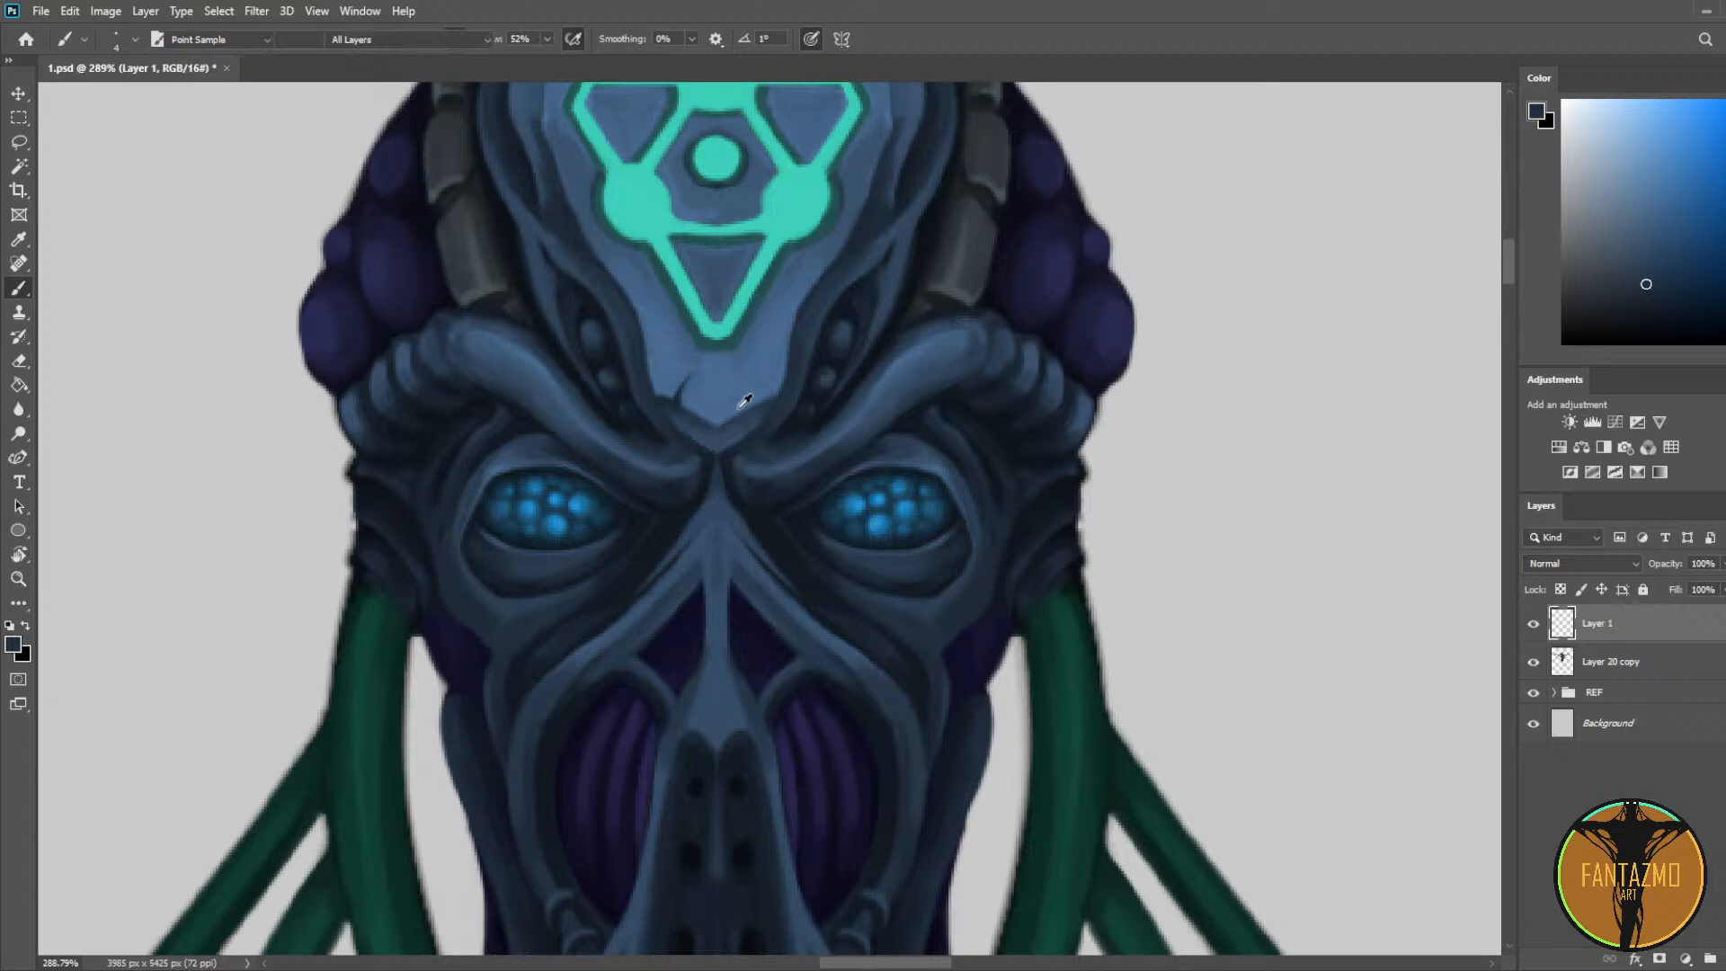
Step: Paint a dark curved crack running inward from the opposite edge of the forehead plate's lower end
{"action": "left_click", "coordinate": [814, 386], "text": "alt"}
{"action": "left_click_drag", "start_coordinate": [745, 369], "coordinate": [754, 410]}
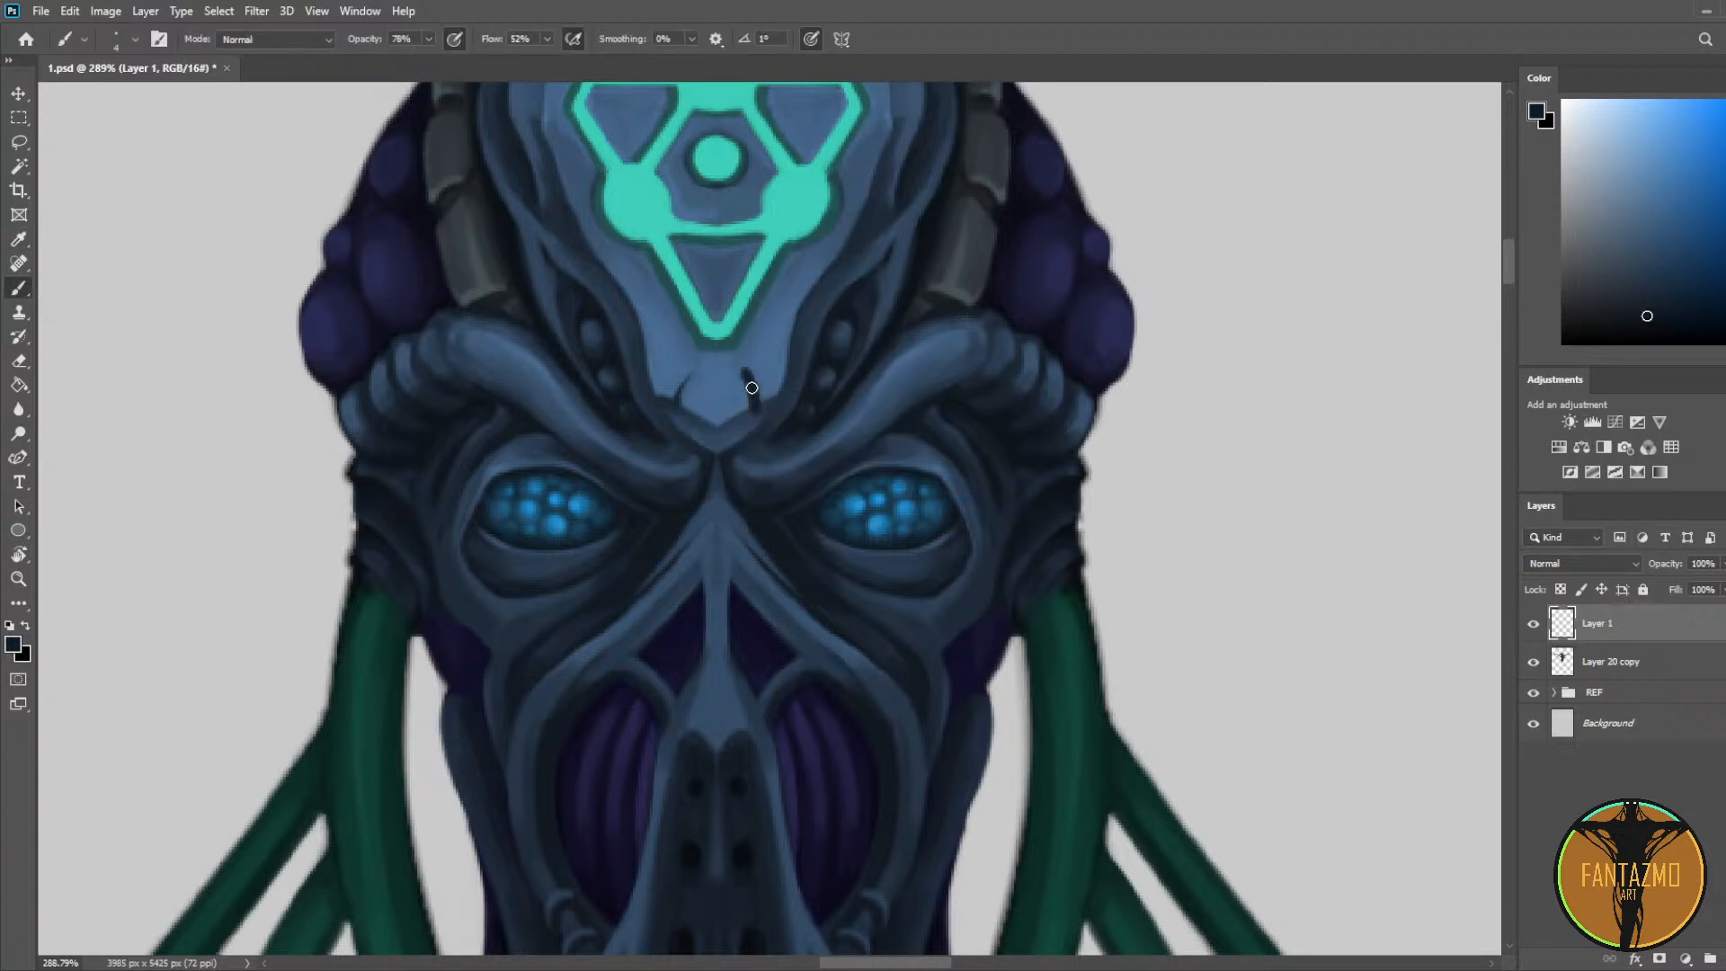
{"action": "left_click_drag", "start_coordinate": [791, 354], "coordinate": [748, 374]}
{"action": "left_click", "coordinate": [801, 341], "text": "alt"}
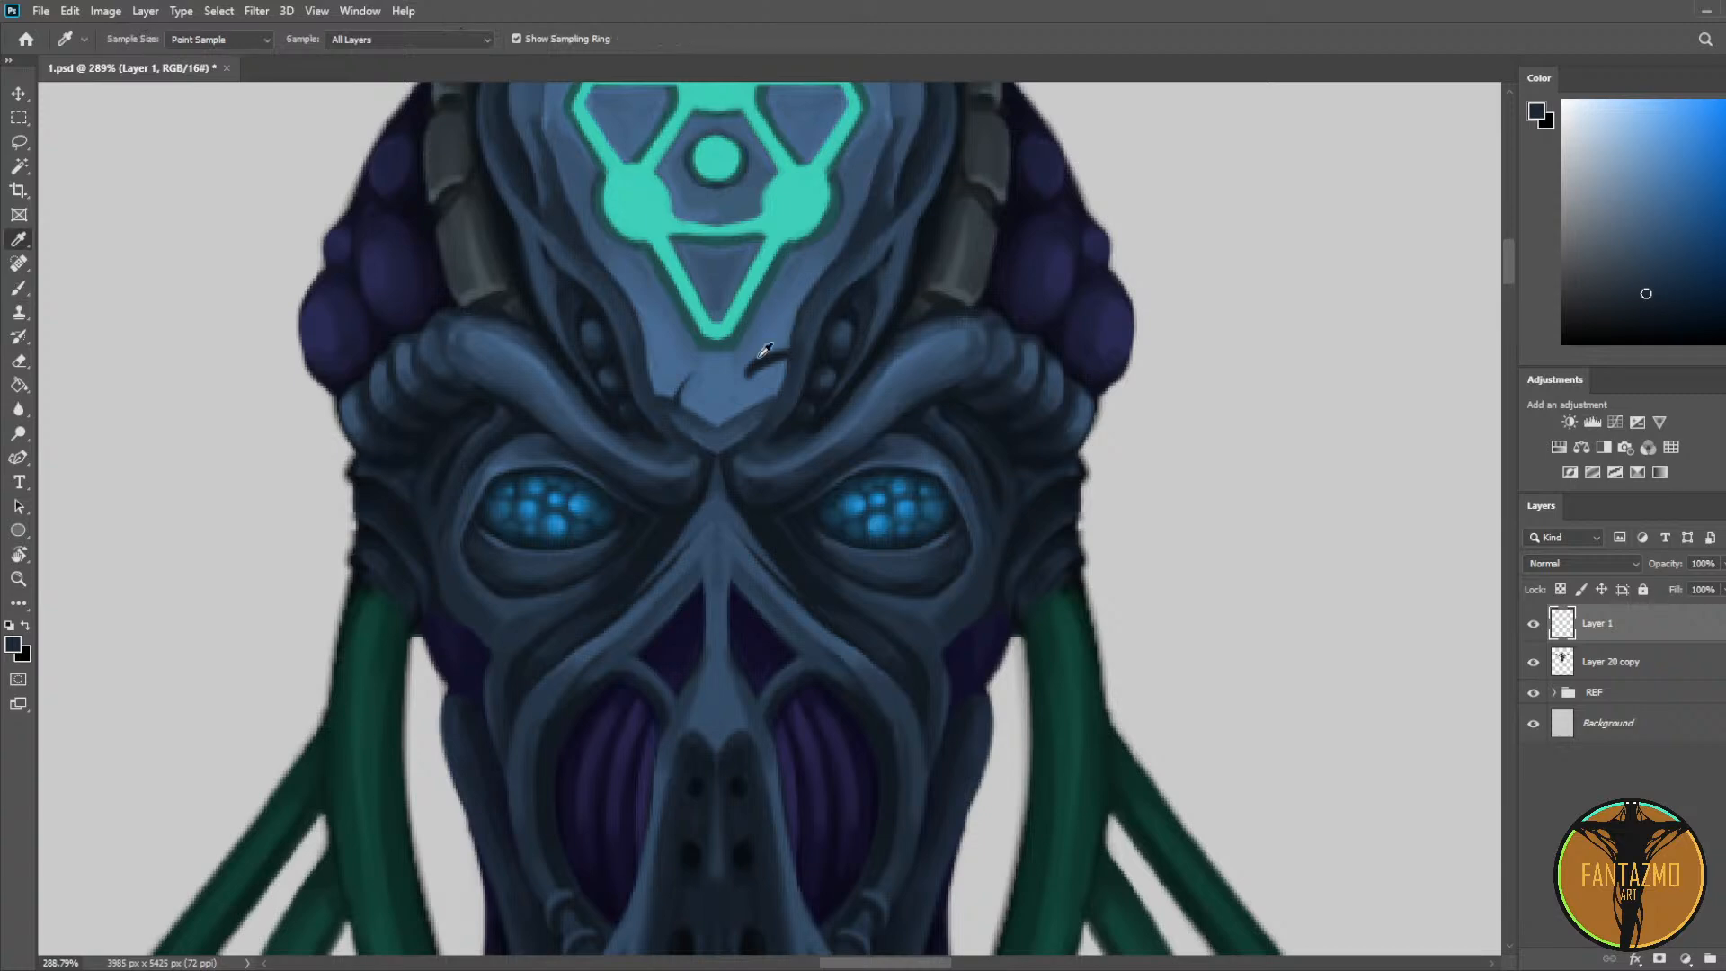
{"action": "left_click", "coordinate": [790, 349], "text": "alt"}
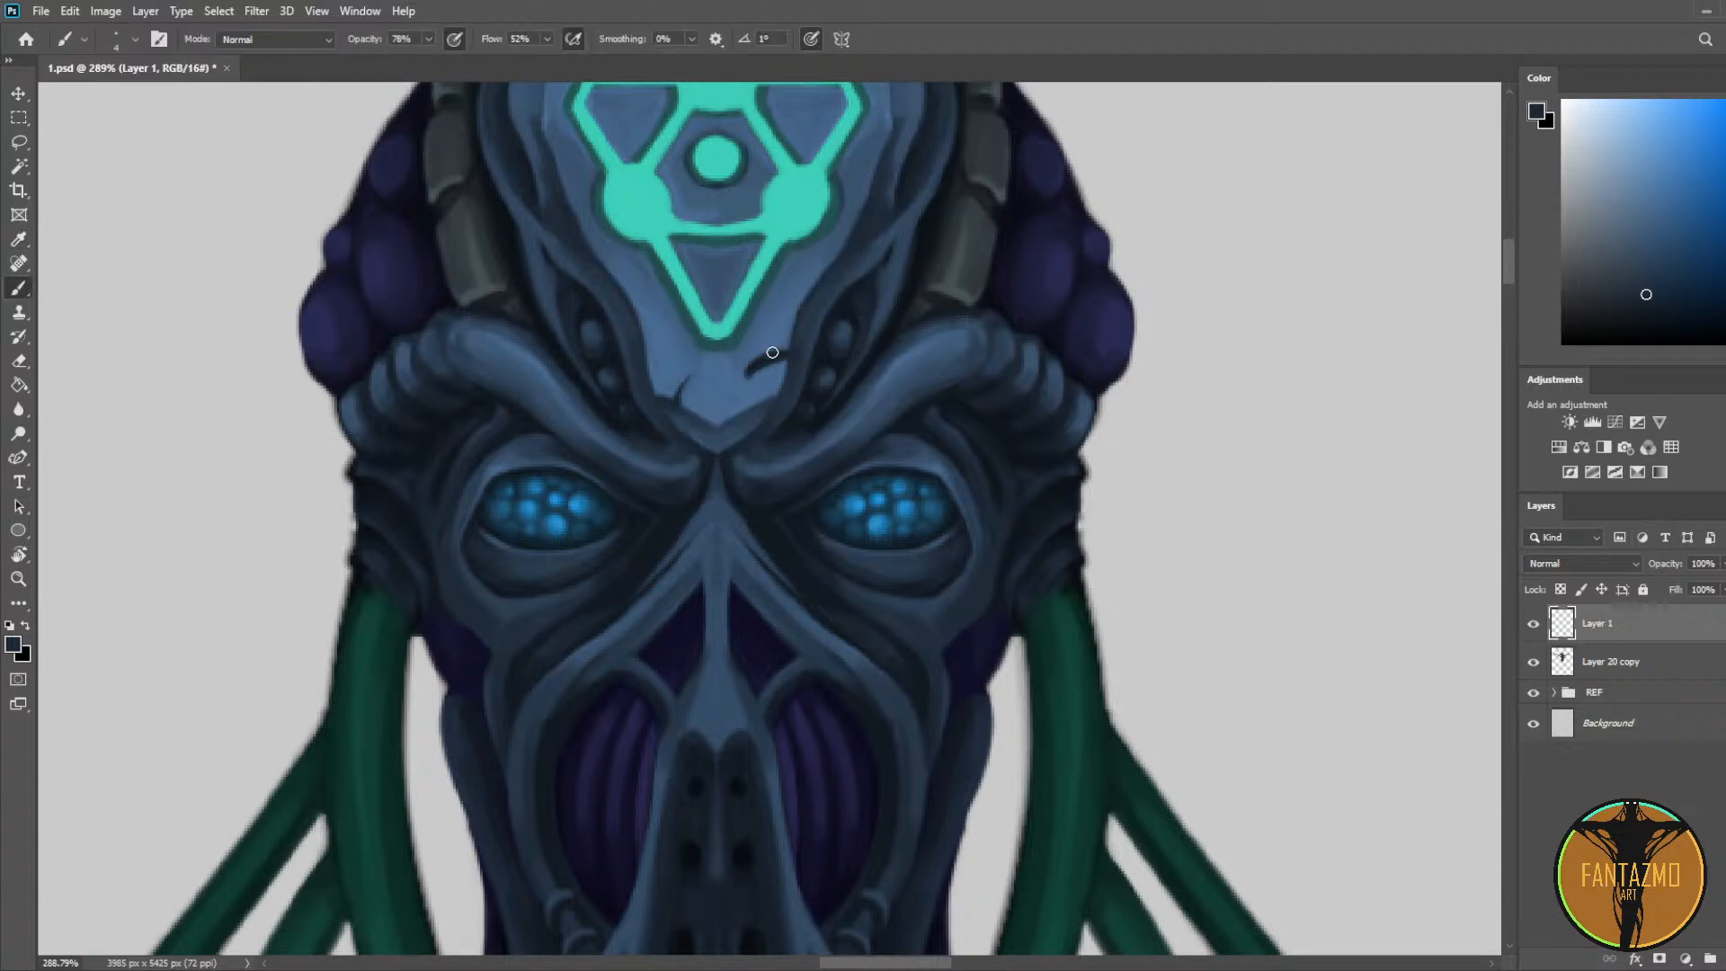
Step: Lighten the area under the crack and round off the plate's lower edge with sampled blues
{"action": "left_click", "coordinate": [667, 384], "text": "alt"}
{"action": "left_click_drag", "start_coordinate": [751, 376], "coordinate": [780, 368]}
{"action": "left_click", "coordinate": [747, 368], "text": "alt"}
{"action": "left_click", "coordinate": [719, 416], "text": "alt"}
{"action": "left_click", "coordinate": [681, 394], "text": "alt"}
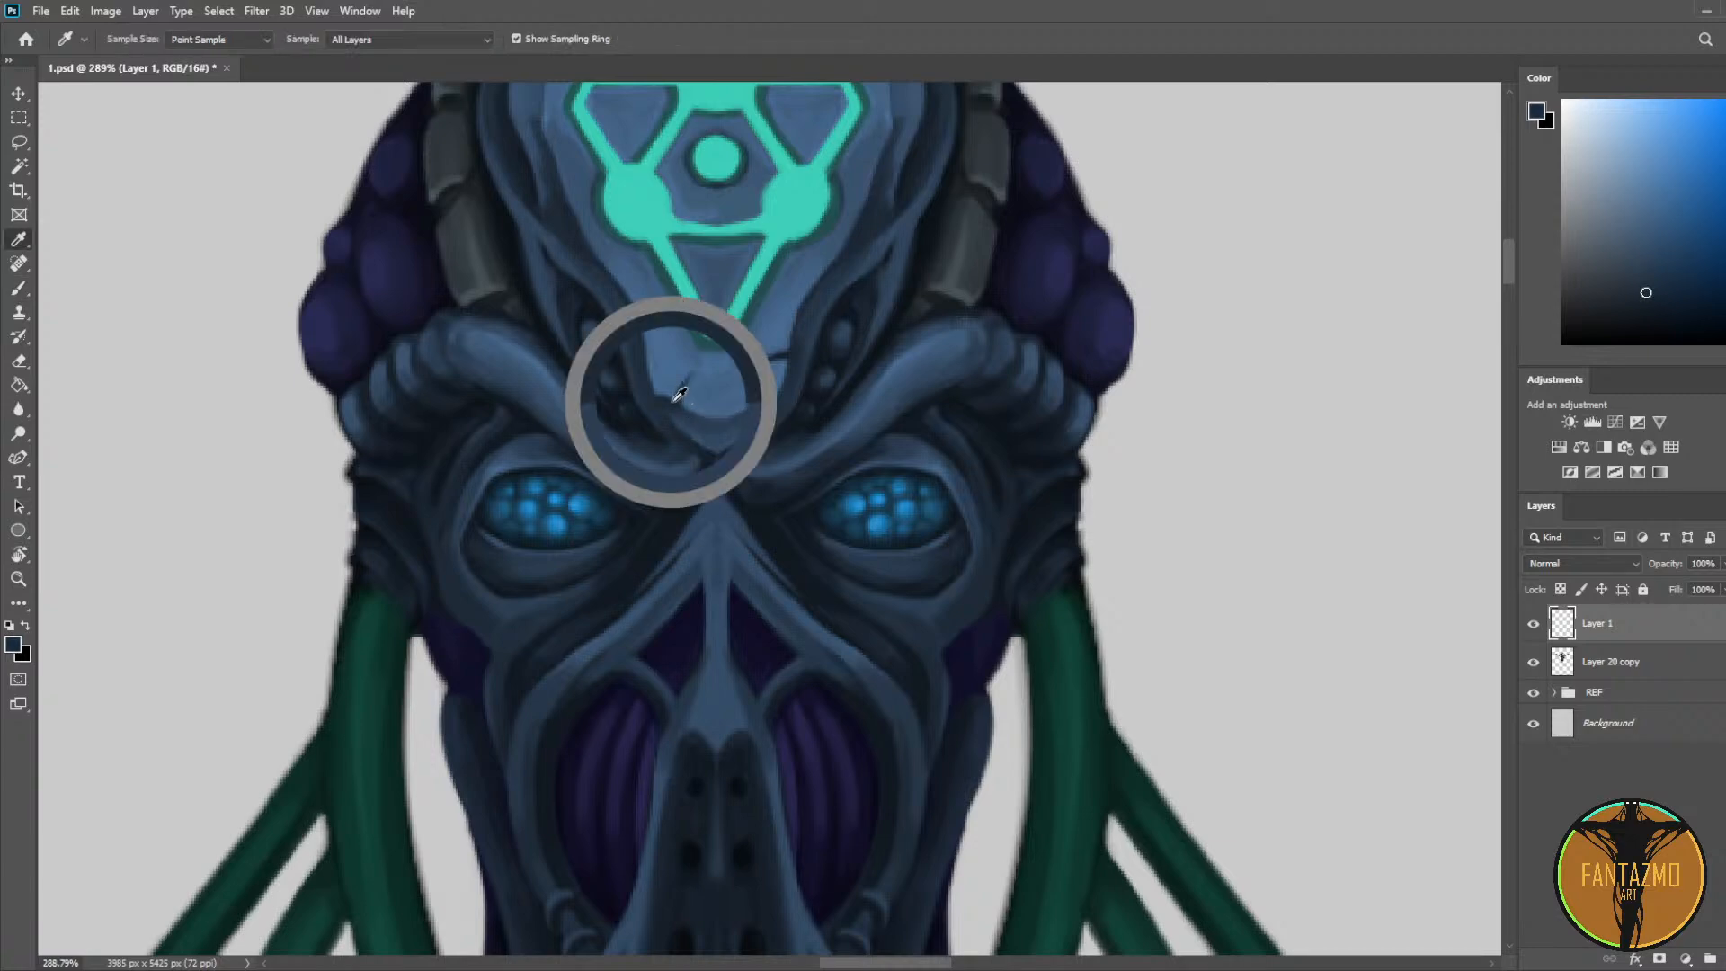
{"action": "left_click", "coordinate": [726, 421], "text": "alt"}
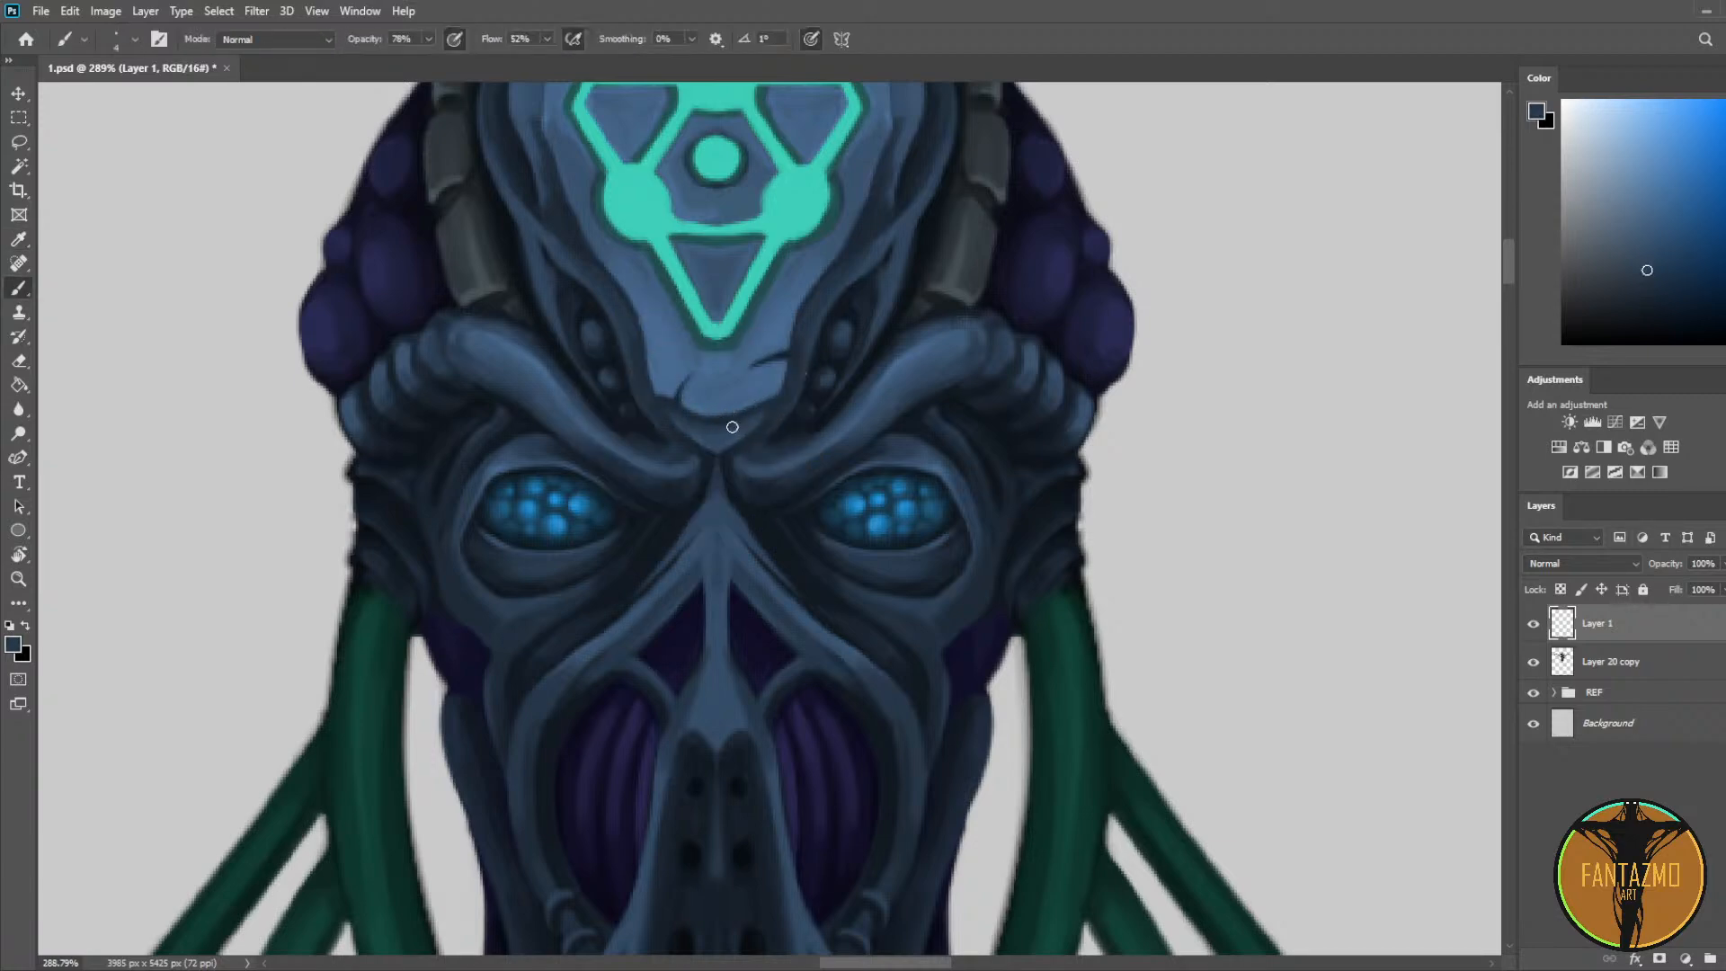
Step: Blend the forehead plate's lower edge with blues sampled around the crack and save the document
{"action": "left_click", "coordinate": [775, 360], "text": "alt"}
{"action": "left_click", "coordinate": [746, 406], "text": "alt"}
{"action": "left_click", "coordinate": [733, 408], "text": "alt"}
{"action": "scroll", "coordinate": [747, 389], "scroll_direction": "down", "scroll_amount": 6}
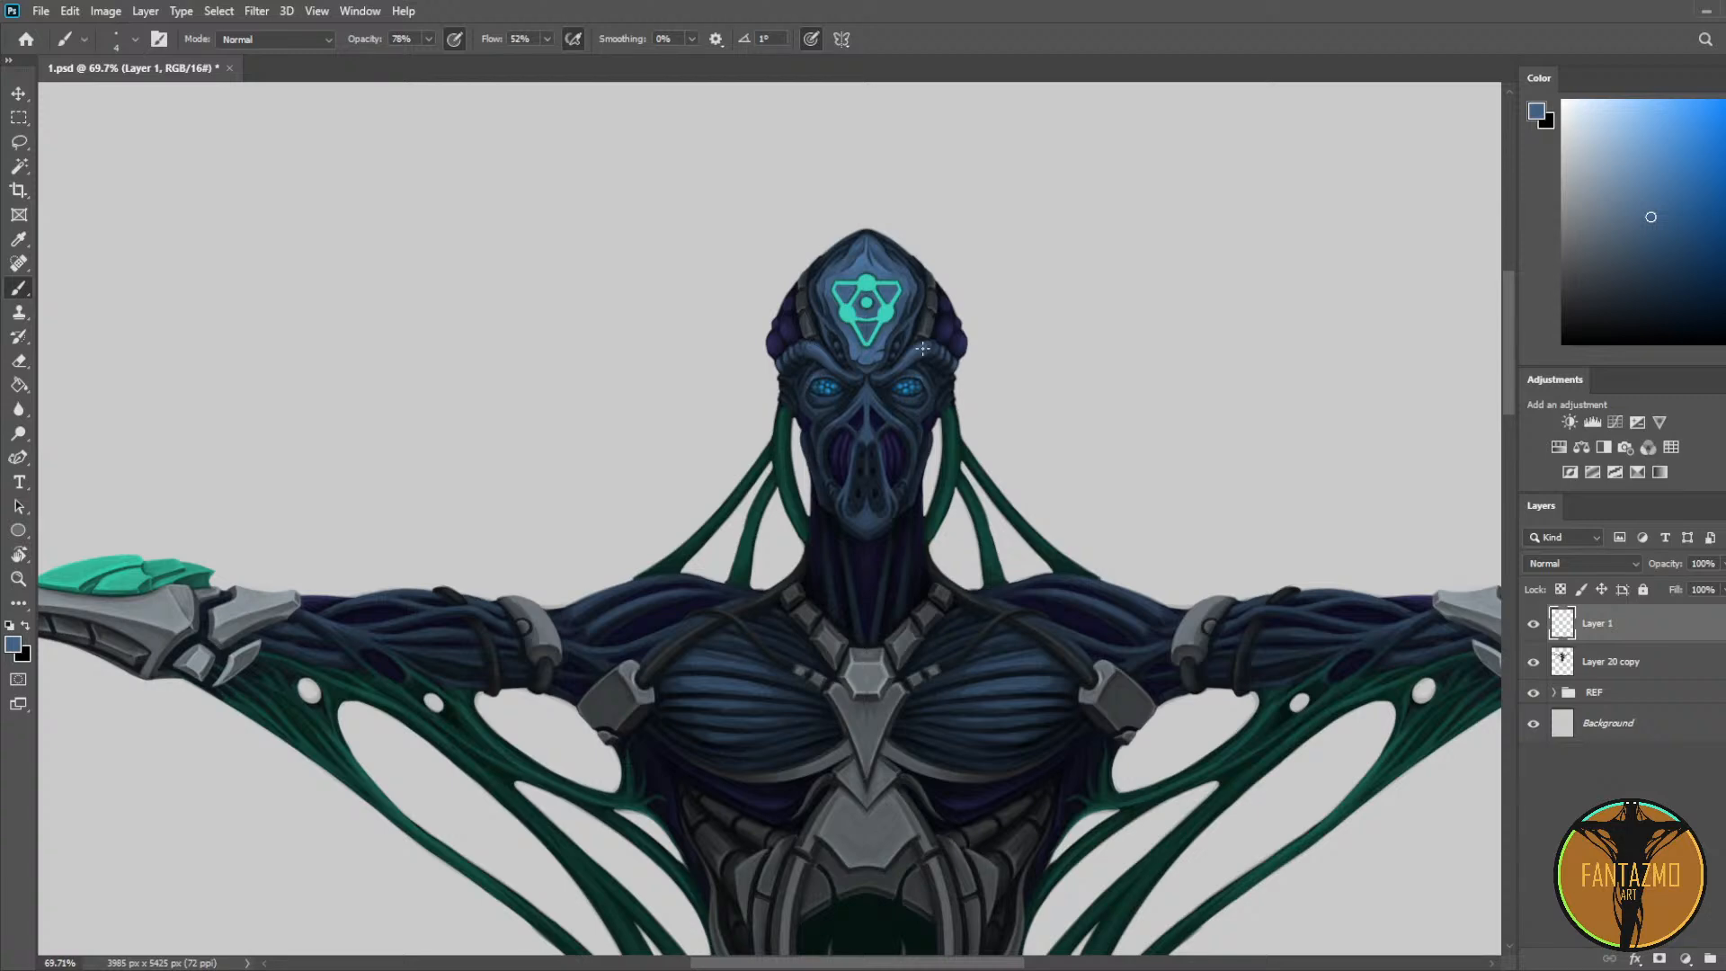
{"action": "key", "text": "ctrl+s"}
Step: Sharpen the crack and shape a small chipped notch in the plate's lower corner beneath it, using sampled blues
{"action": "scroll", "coordinate": [881, 279], "scroll_direction": "up", "scroll_amount": 2}
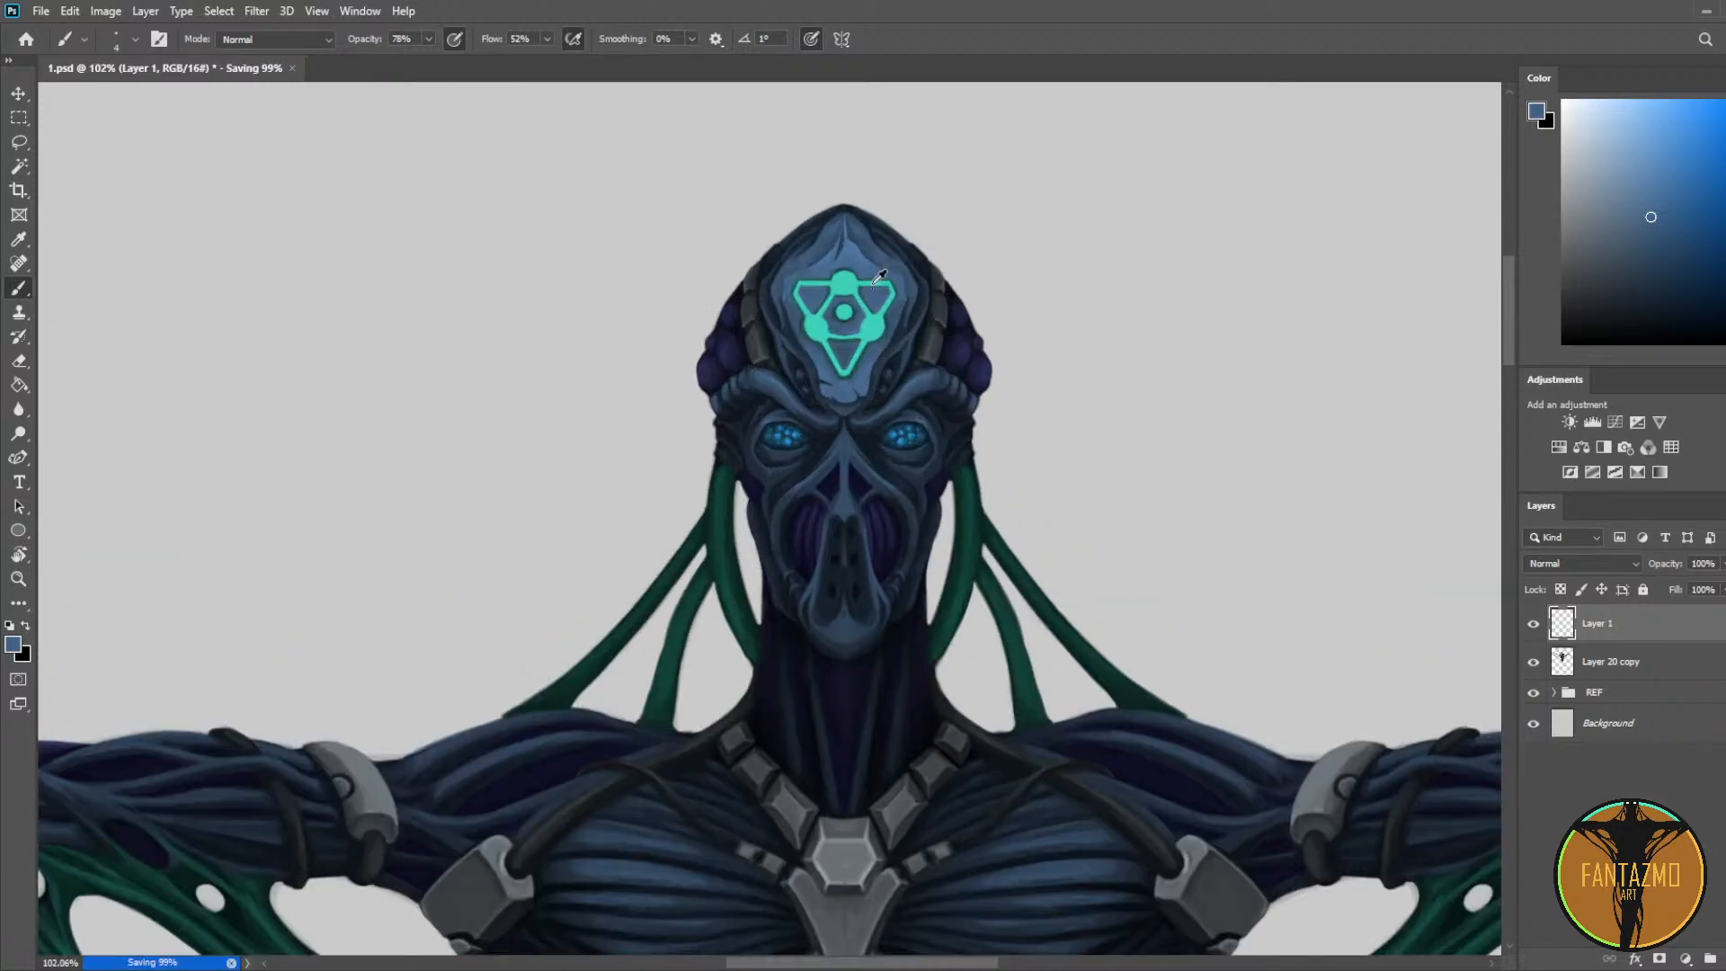
{"action": "scroll", "coordinate": [825, 373], "scroll_direction": "up", "scroll_amount": 4}
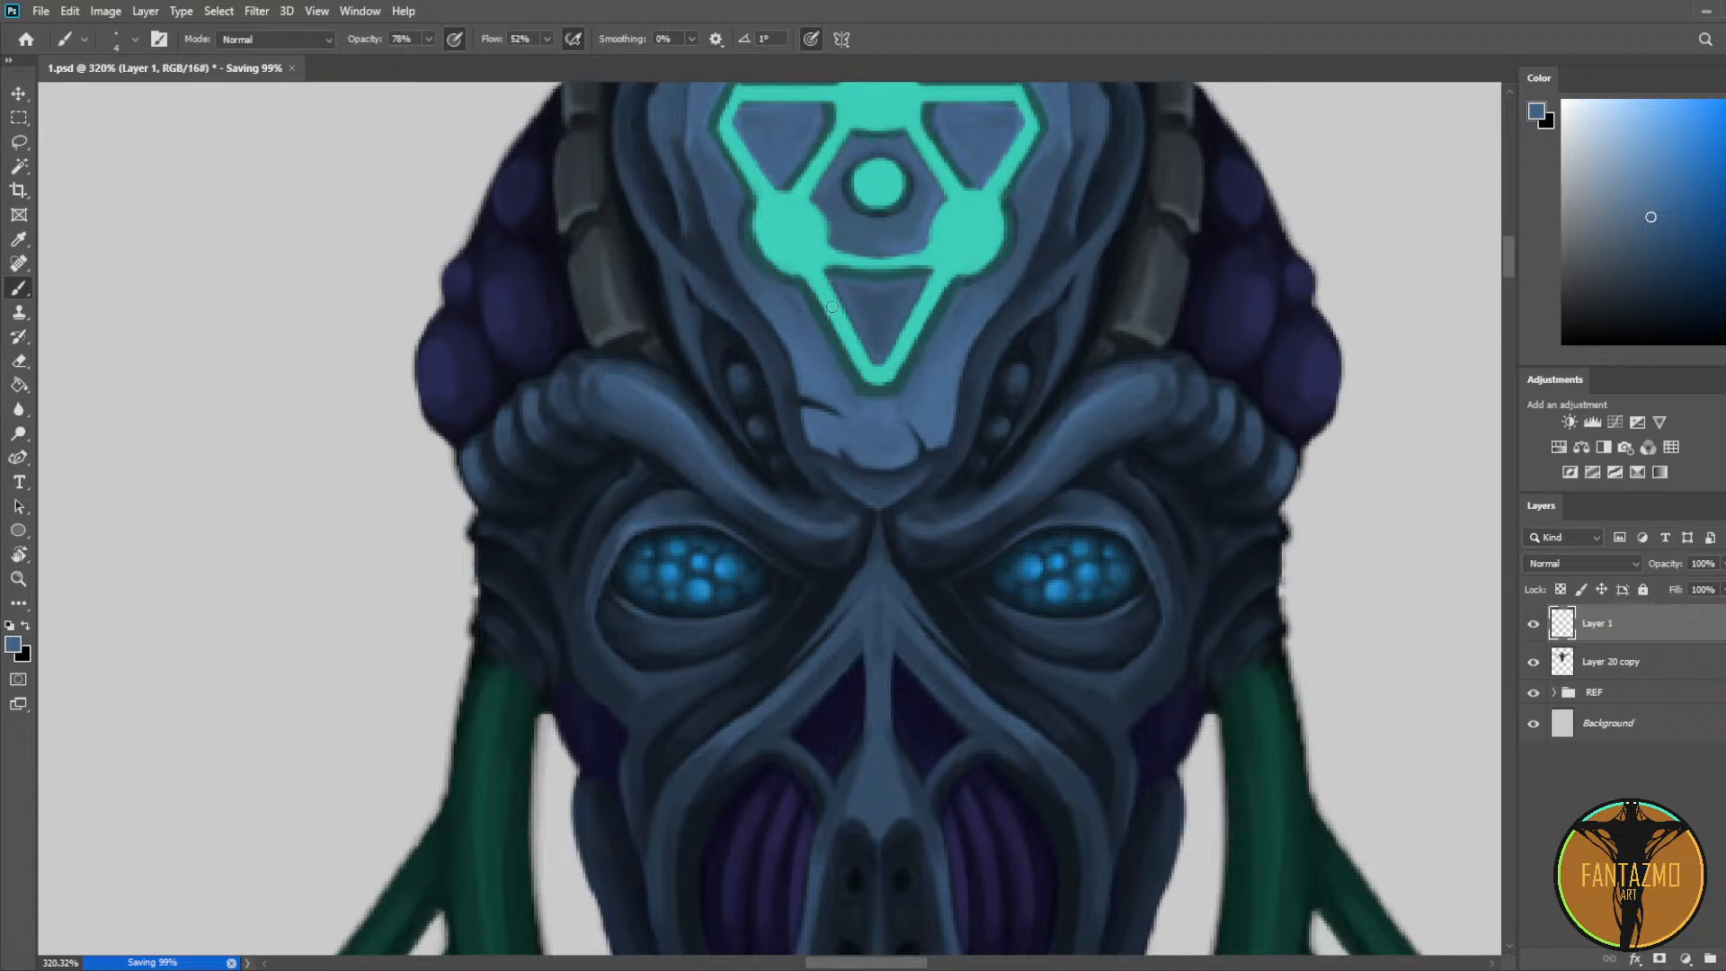
{"action": "left_click", "coordinate": [814, 385], "text": "alt"}
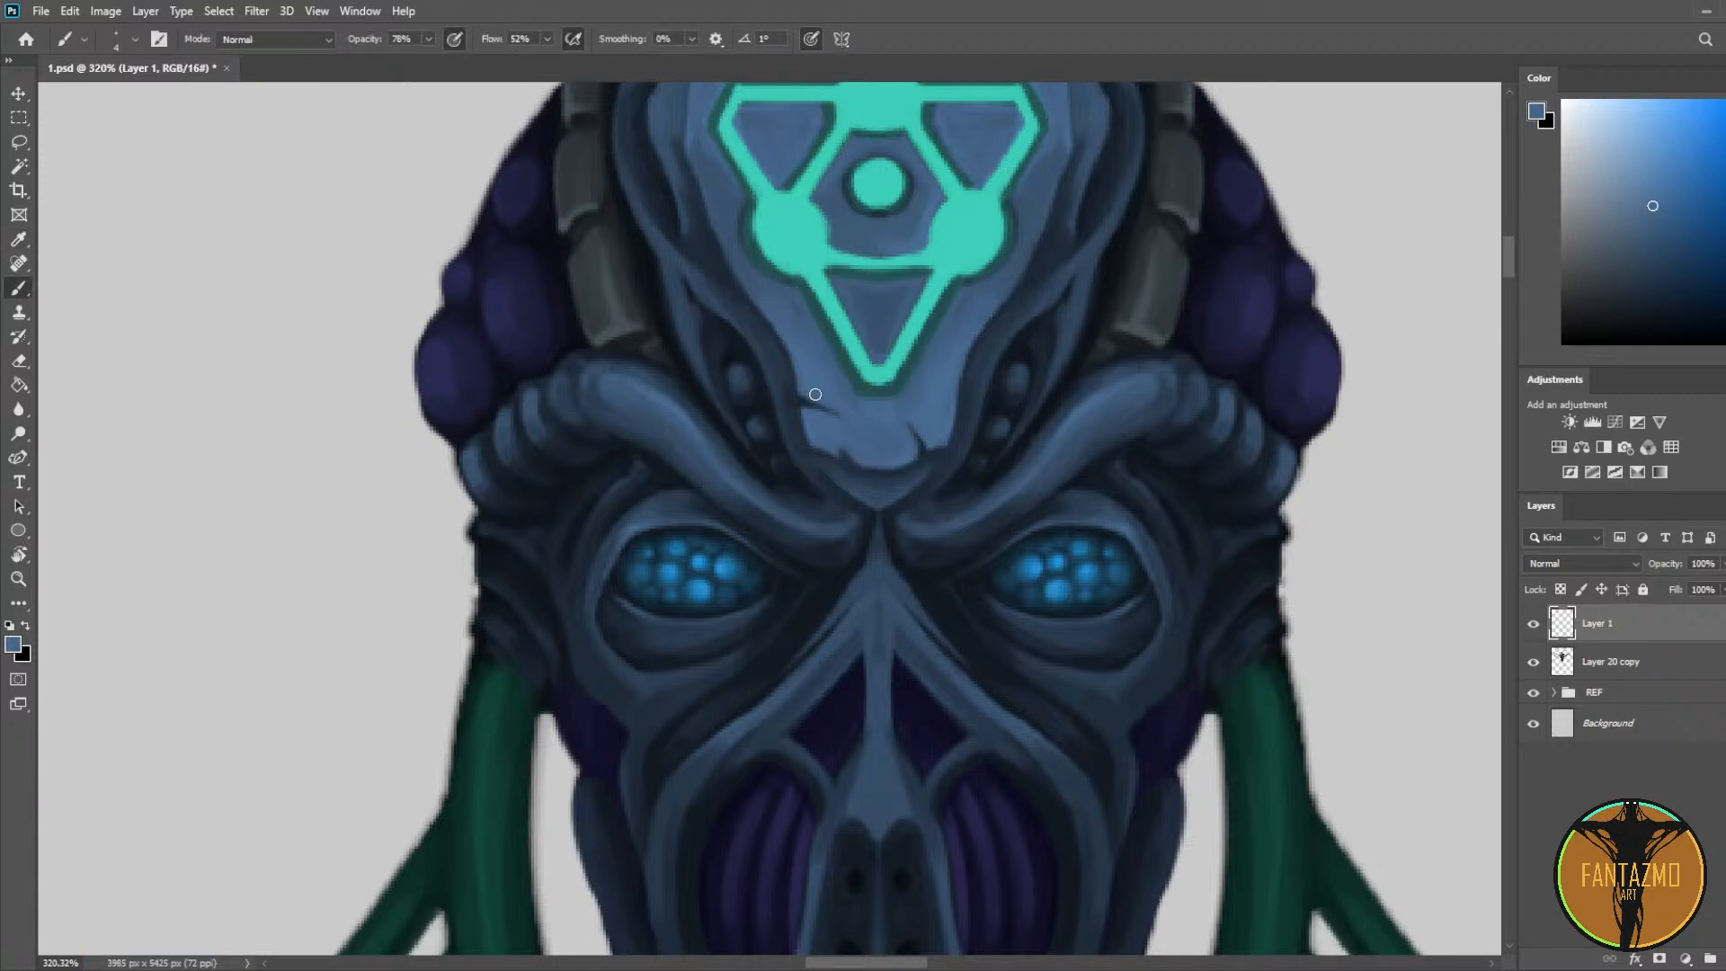
{"action": "left_click", "coordinate": [848, 409], "text": "alt"}
{"action": "left_click", "coordinate": [816, 432], "text": "alt"}
{"action": "left_click", "coordinate": [817, 451], "text": "alt"}
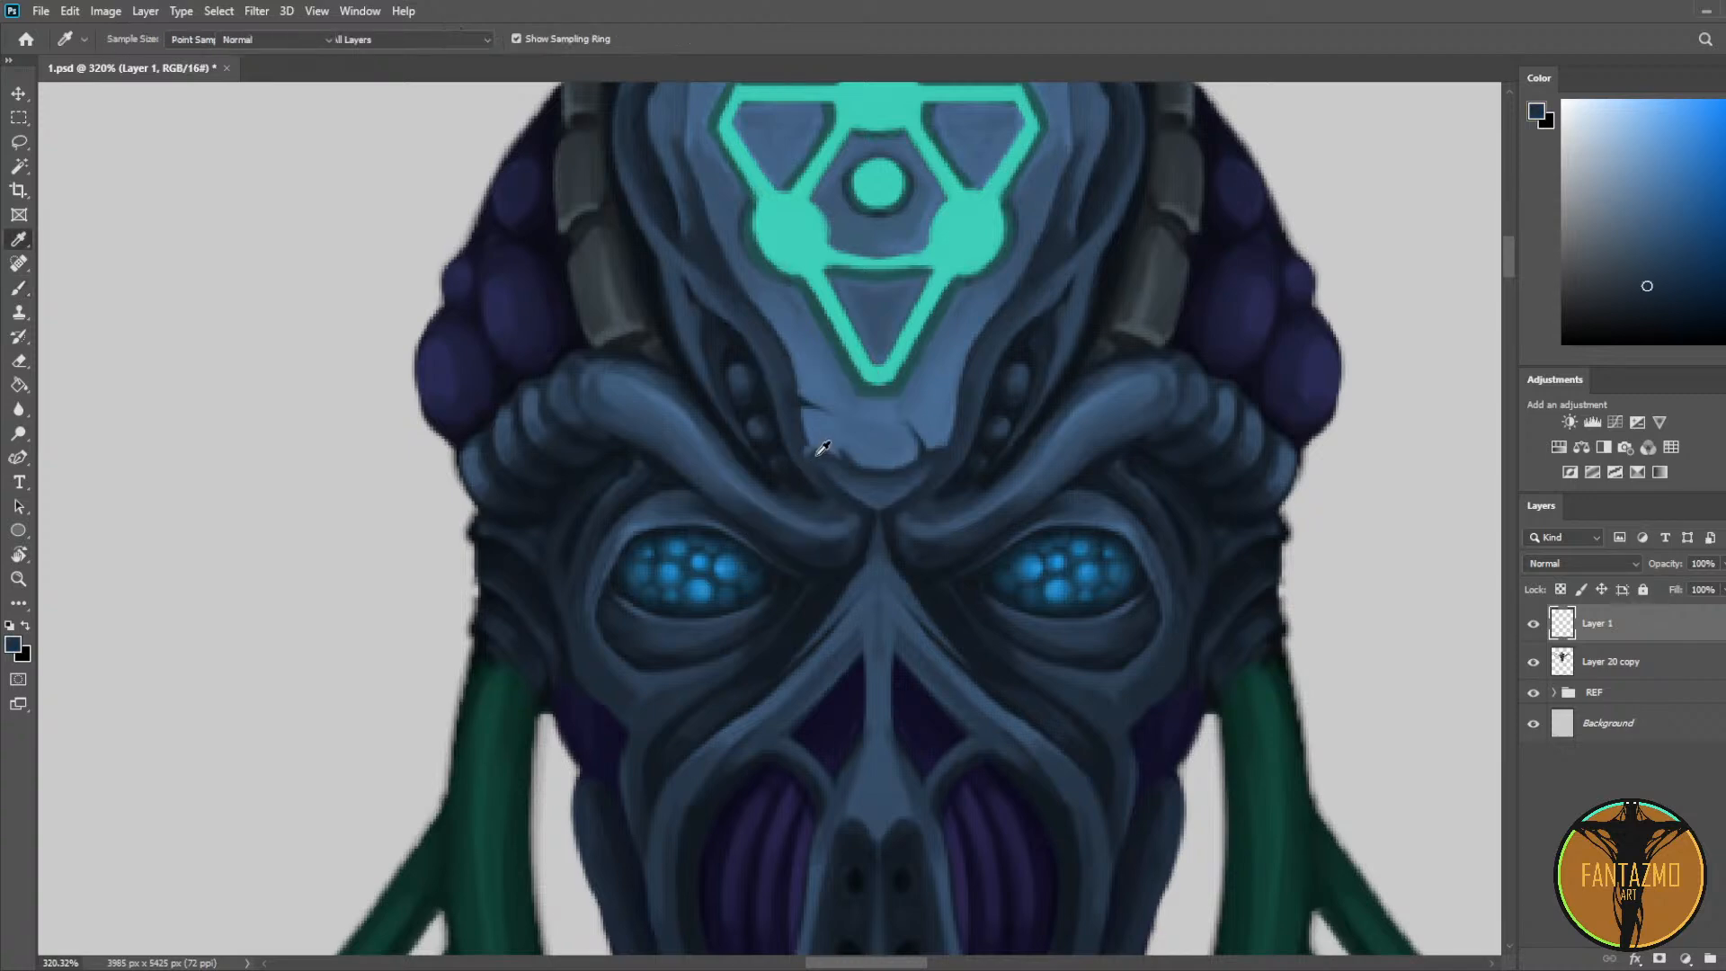
{"action": "left_click", "coordinate": [813, 442], "text": "alt"}
{"action": "left_click", "coordinate": [805, 432], "text": "alt"}
Step: Touch up the plate's other lower corner and darken its pointed tip where it meets the brows
{"action": "left_click", "coordinate": [946, 442], "text": "alt"}
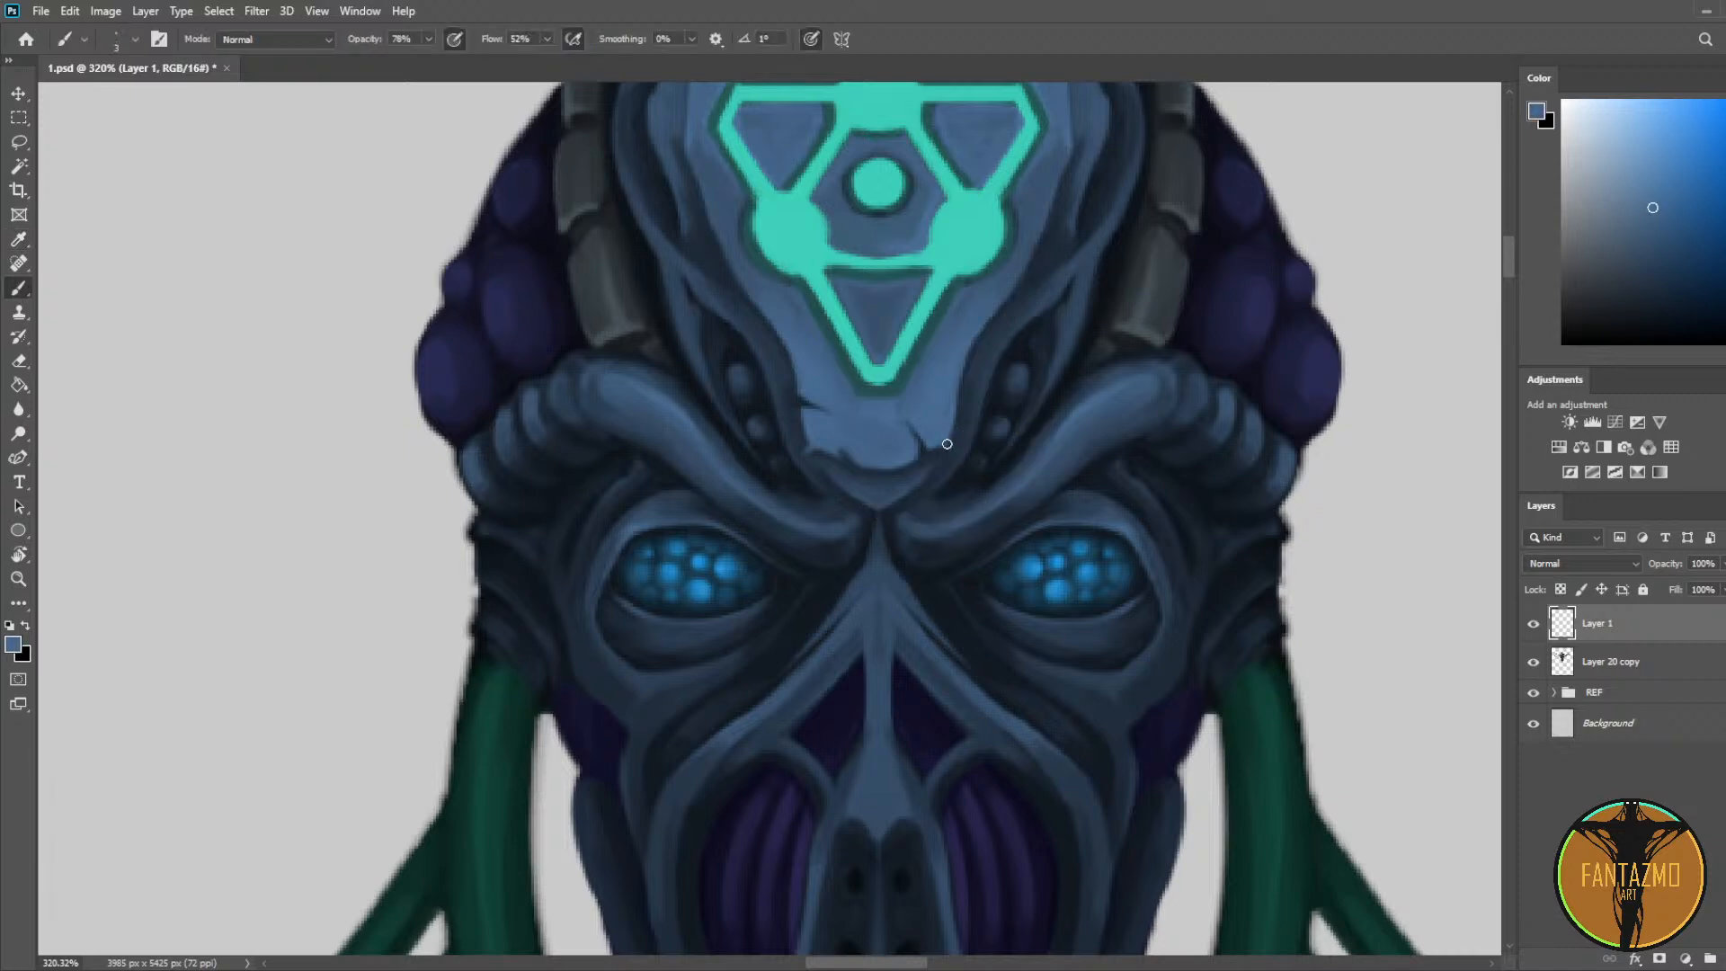
{"action": "left_click", "coordinate": [956, 450], "text": "alt"}
{"action": "left_click", "coordinate": [885, 504], "text": "alt"}
{"action": "left_click", "coordinate": [876, 515], "text": "alt"}
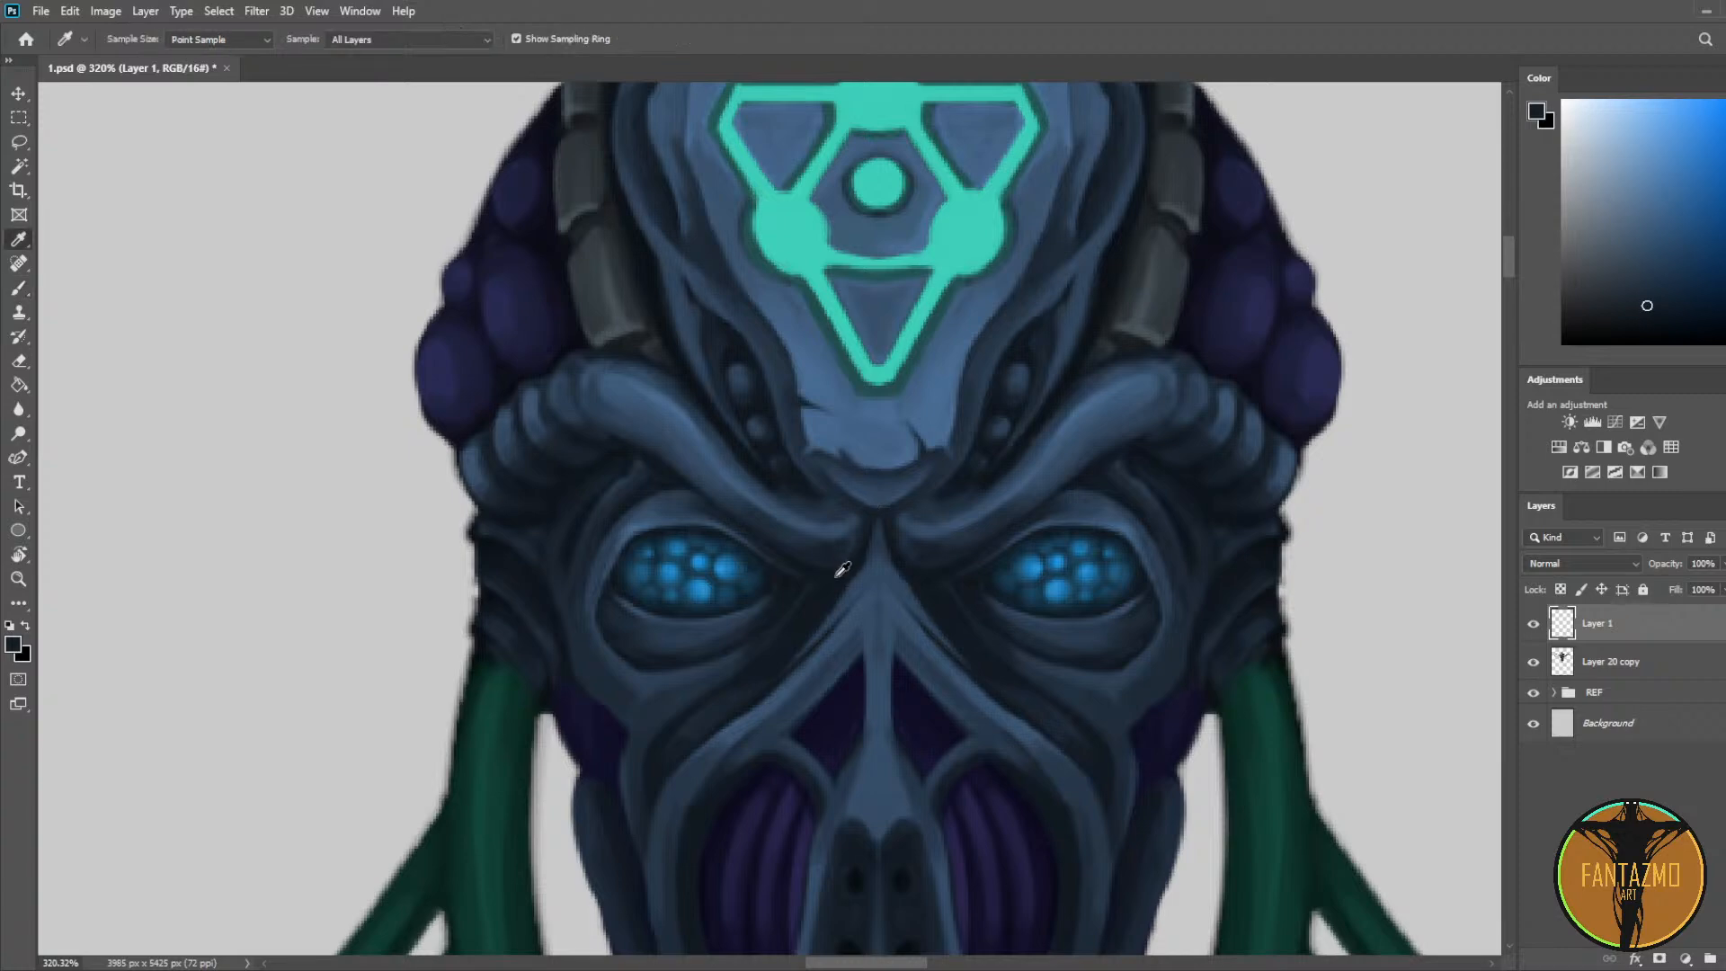
{"action": "left_click", "coordinate": [867, 510], "text": "alt"}
{"action": "left_click", "coordinate": [865, 508], "text": "alt"}
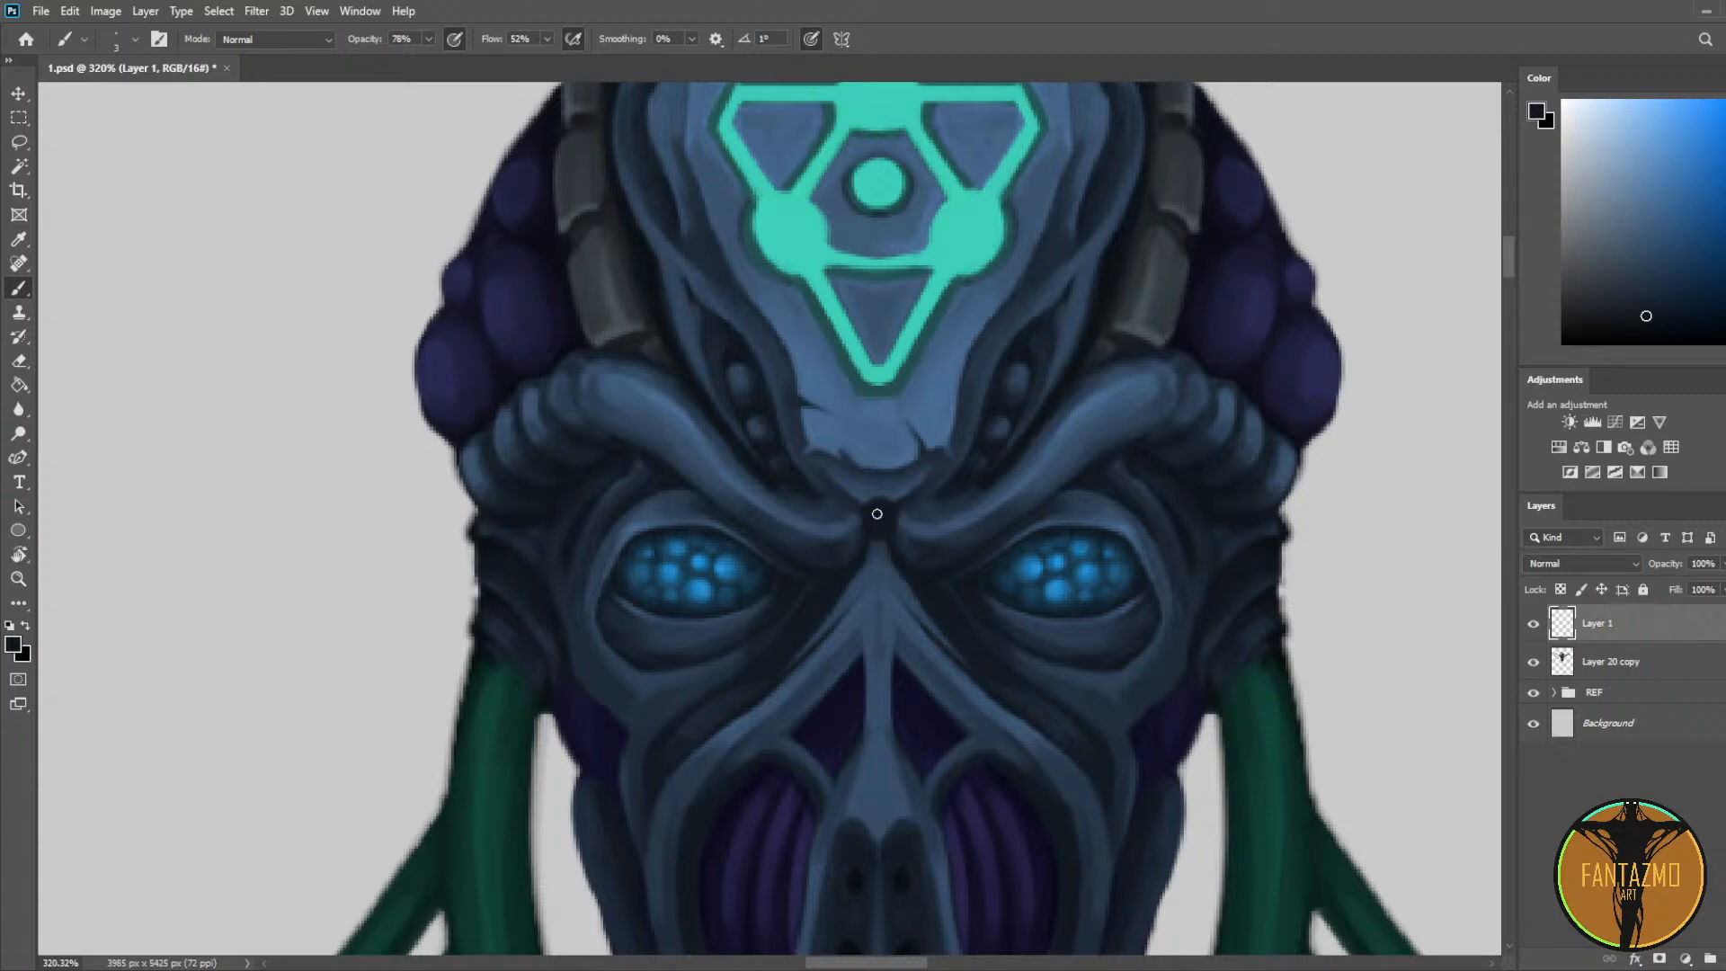
Step: Paint a small rounded bump in the dark gap between the brows with a larger brush and save the document
{"action": "left_click", "coordinate": [871, 512], "text": "alt"}
{"action": "key", "text": "bracketright"}
{"action": "key", "text": "bracketright"}
{"action": "key", "text": "bracketright"}
{"action": "key", "text": "bracketright"}
{"action": "left_click", "coordinate": [907, 514], "text": "alt"}
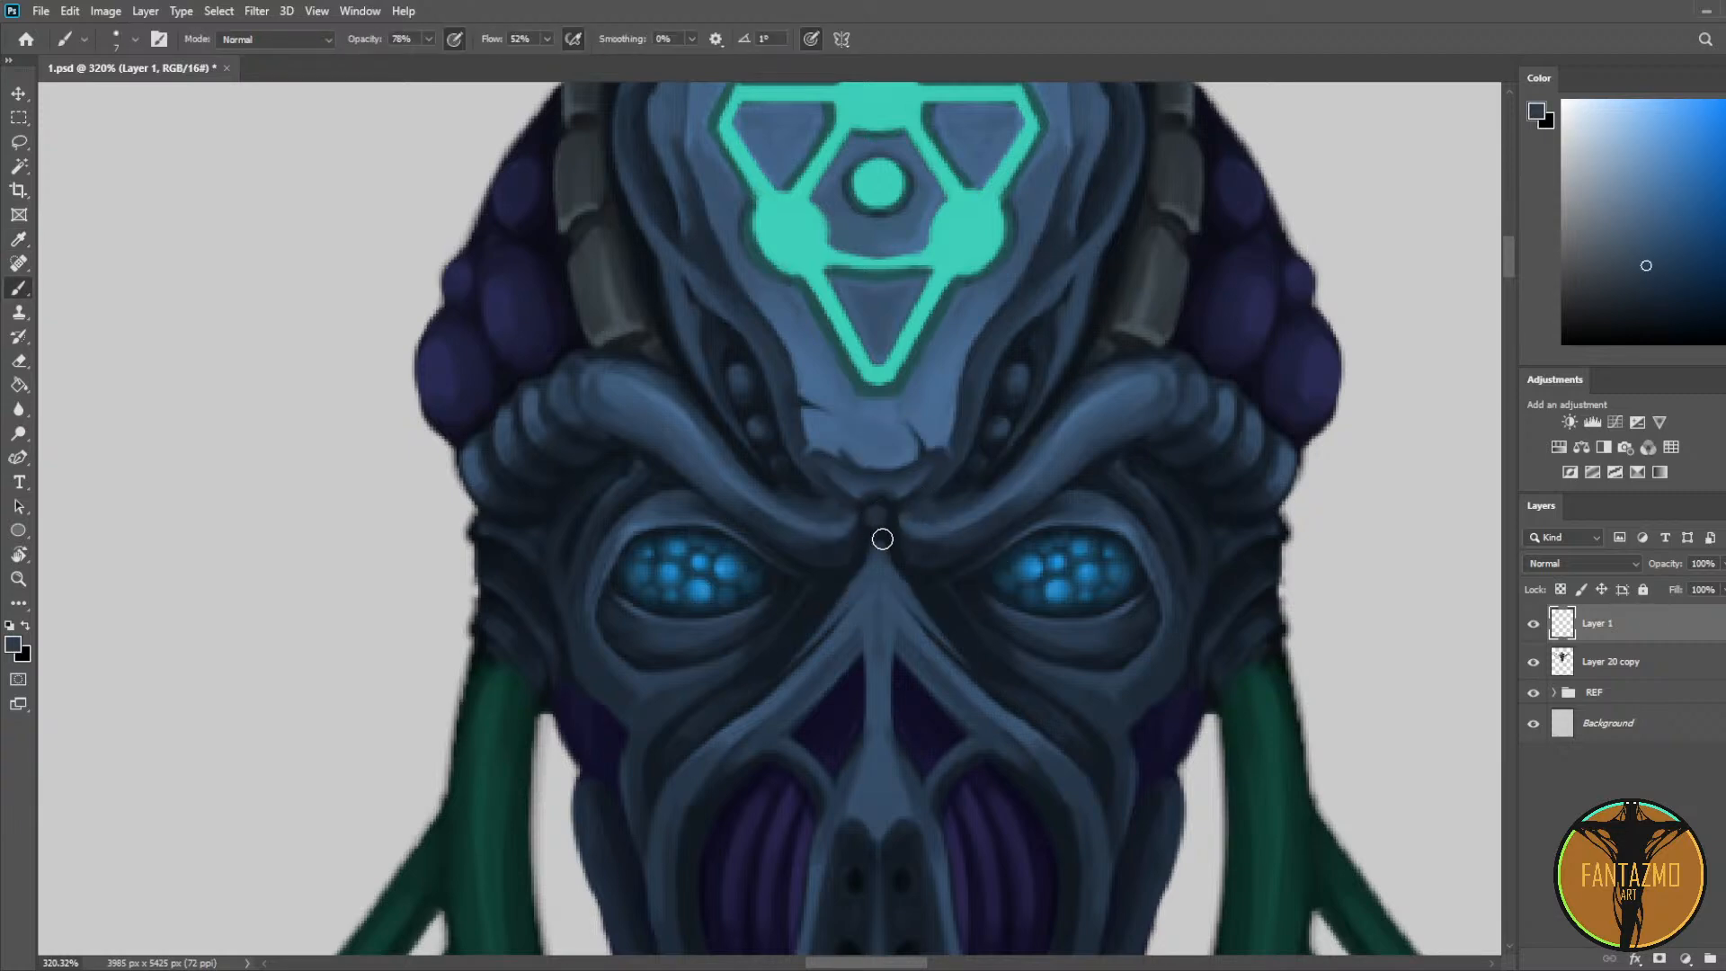
{"action": "left_click", "coordinate": [877, 509], "text": "alt"}
{"action": "scroll", "coordinate": [974, 397], "scroll_direction": "down", "scroll_amount": 5}
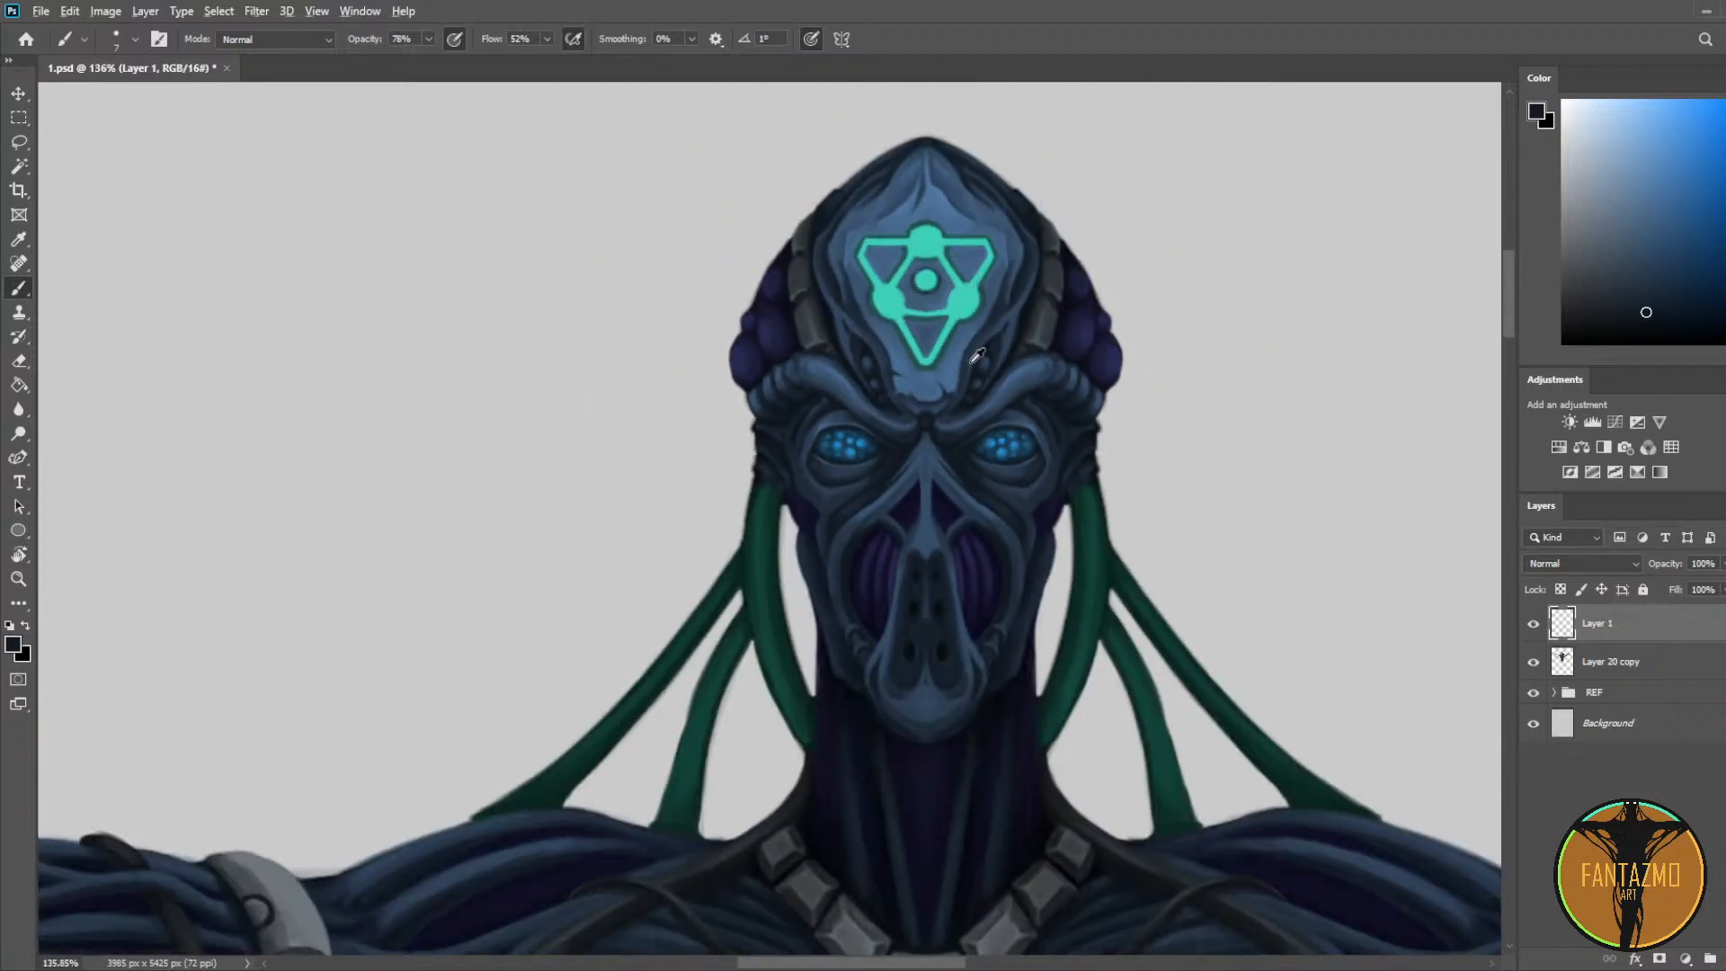
{"action": "scroll", "coordinate": [976, 356], "scroll_direction": "up", "scroll_amount": 2}
{"action": "key", "text": "ctrl+s"}
Step: Blend the shading of the large purple bulb at the side of the head with sampled purples and save the document
{"action": "scroll", "coordinate": [1002, 362], "scroll_direction": "up", "scroll_amount": 3}
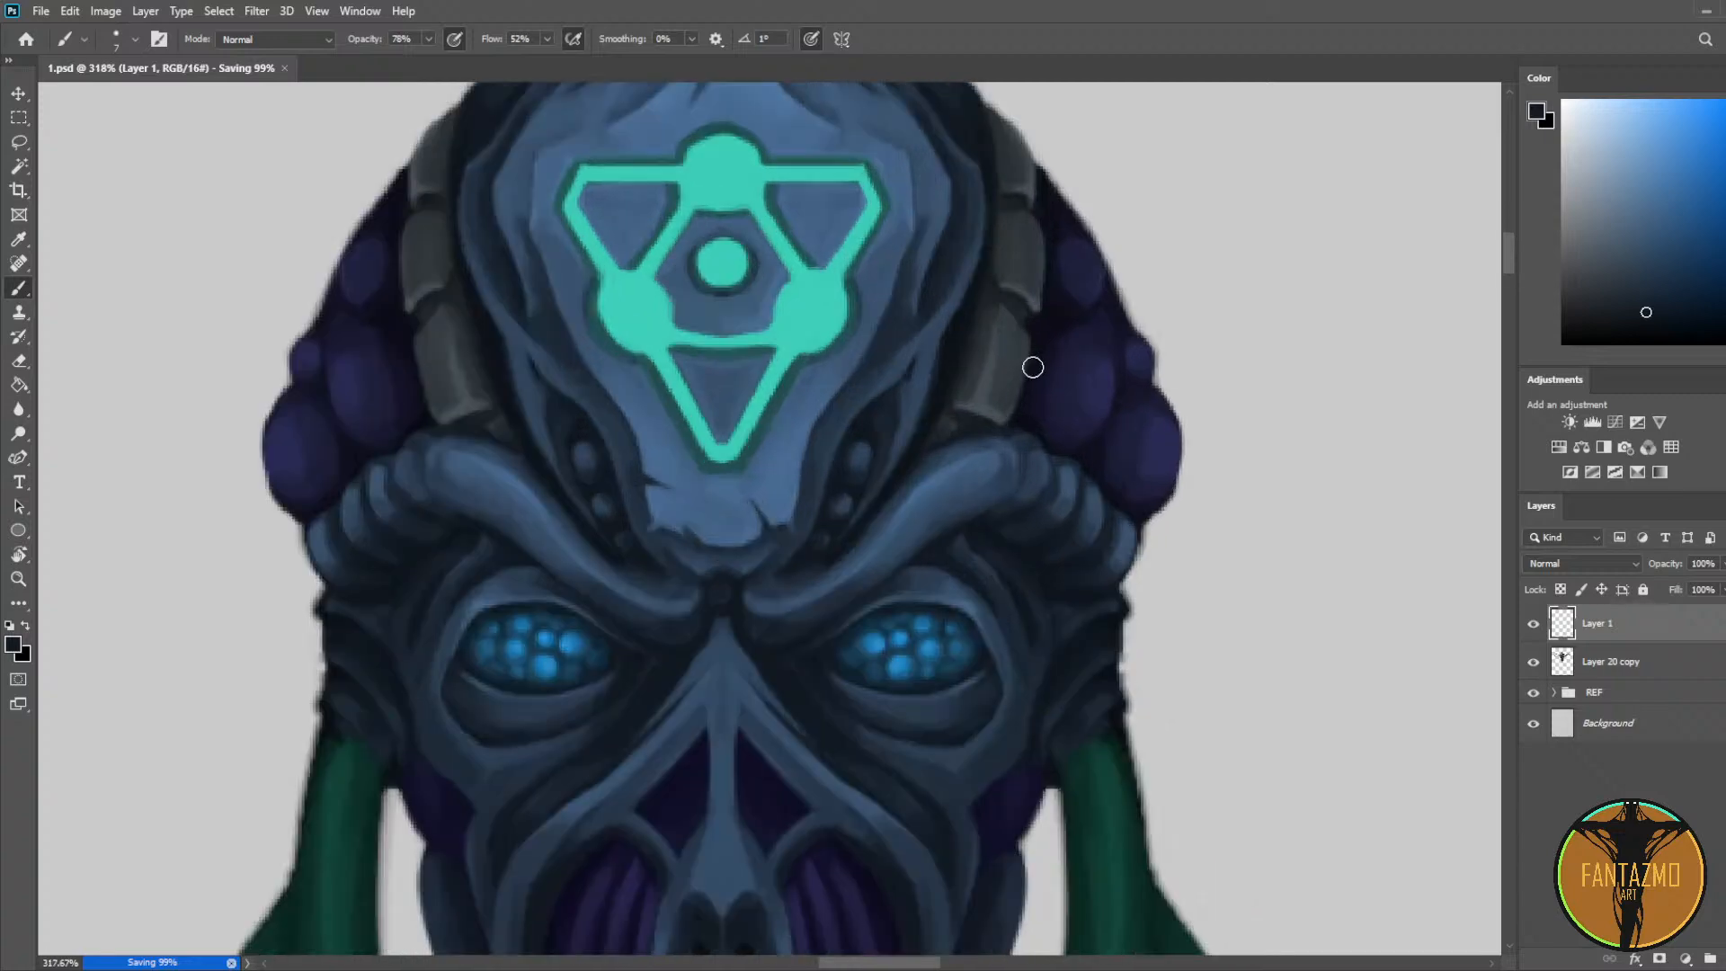
{"action": "left_click", "coordinate": [1048, 389], "text": "alt"}
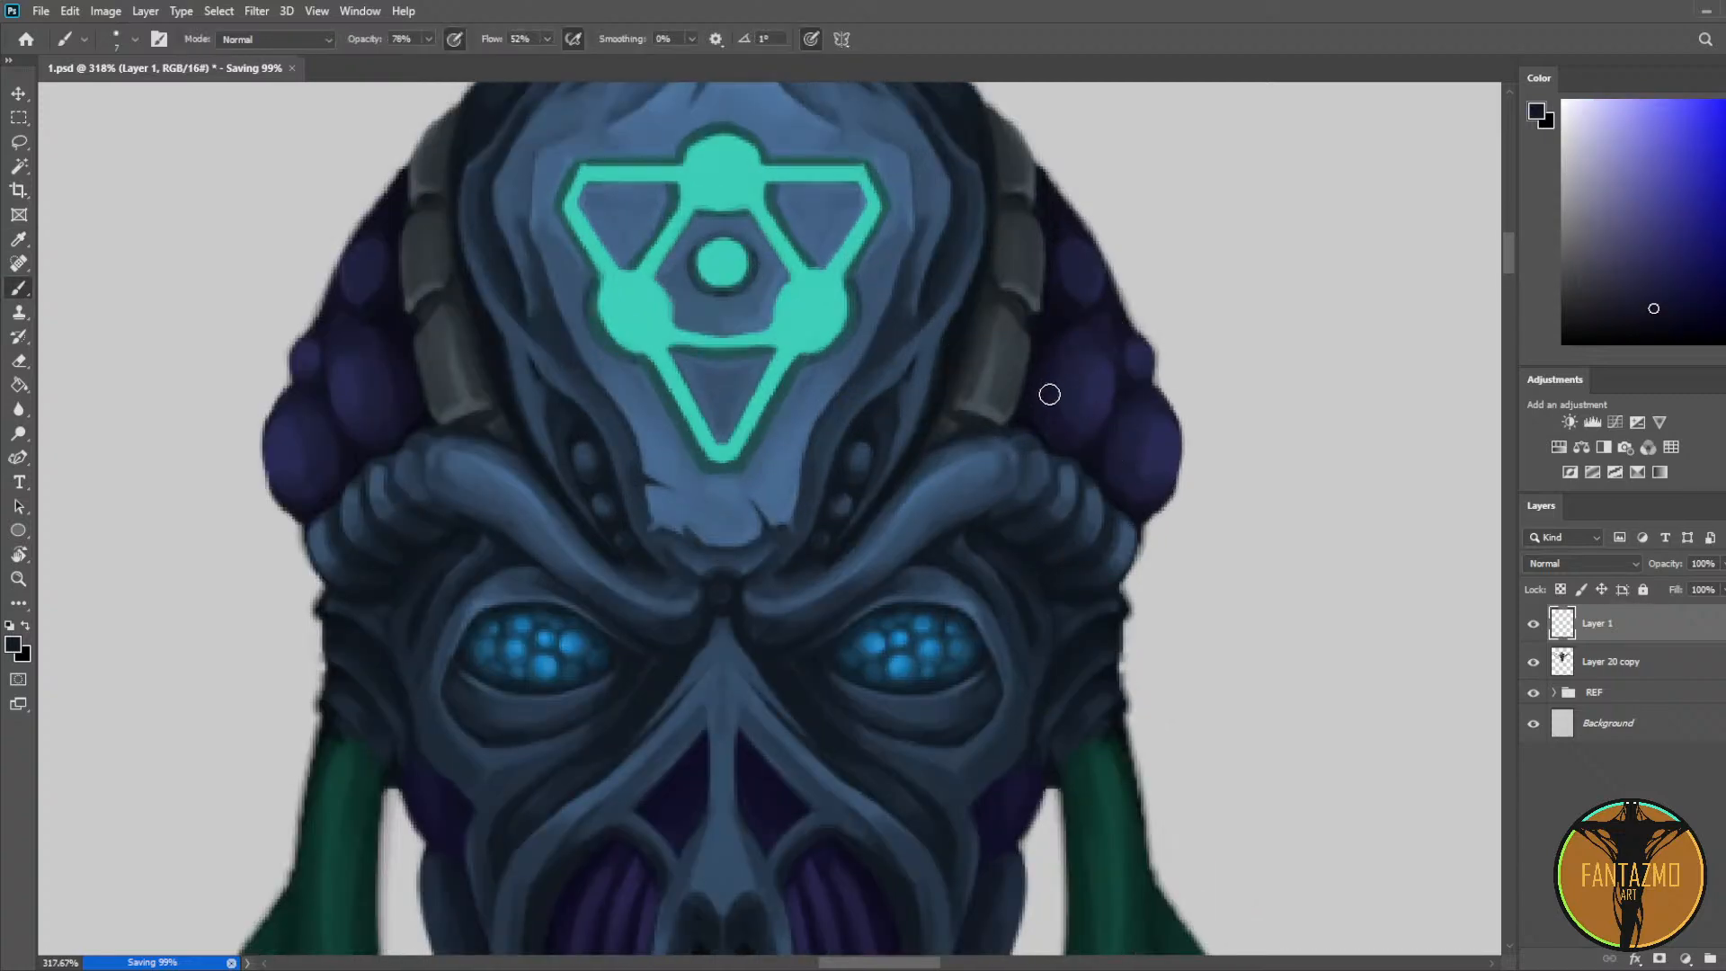
{"action": "left_click", "coordinate": [1063, 388], "text": "alt"}
{"action": "left_click_drag", "start_coordinate": [1064, 389], "coordinate": [1083, 417]}
{"action": "left_click", "coordinate": [1102, 379], "text": "alt"}
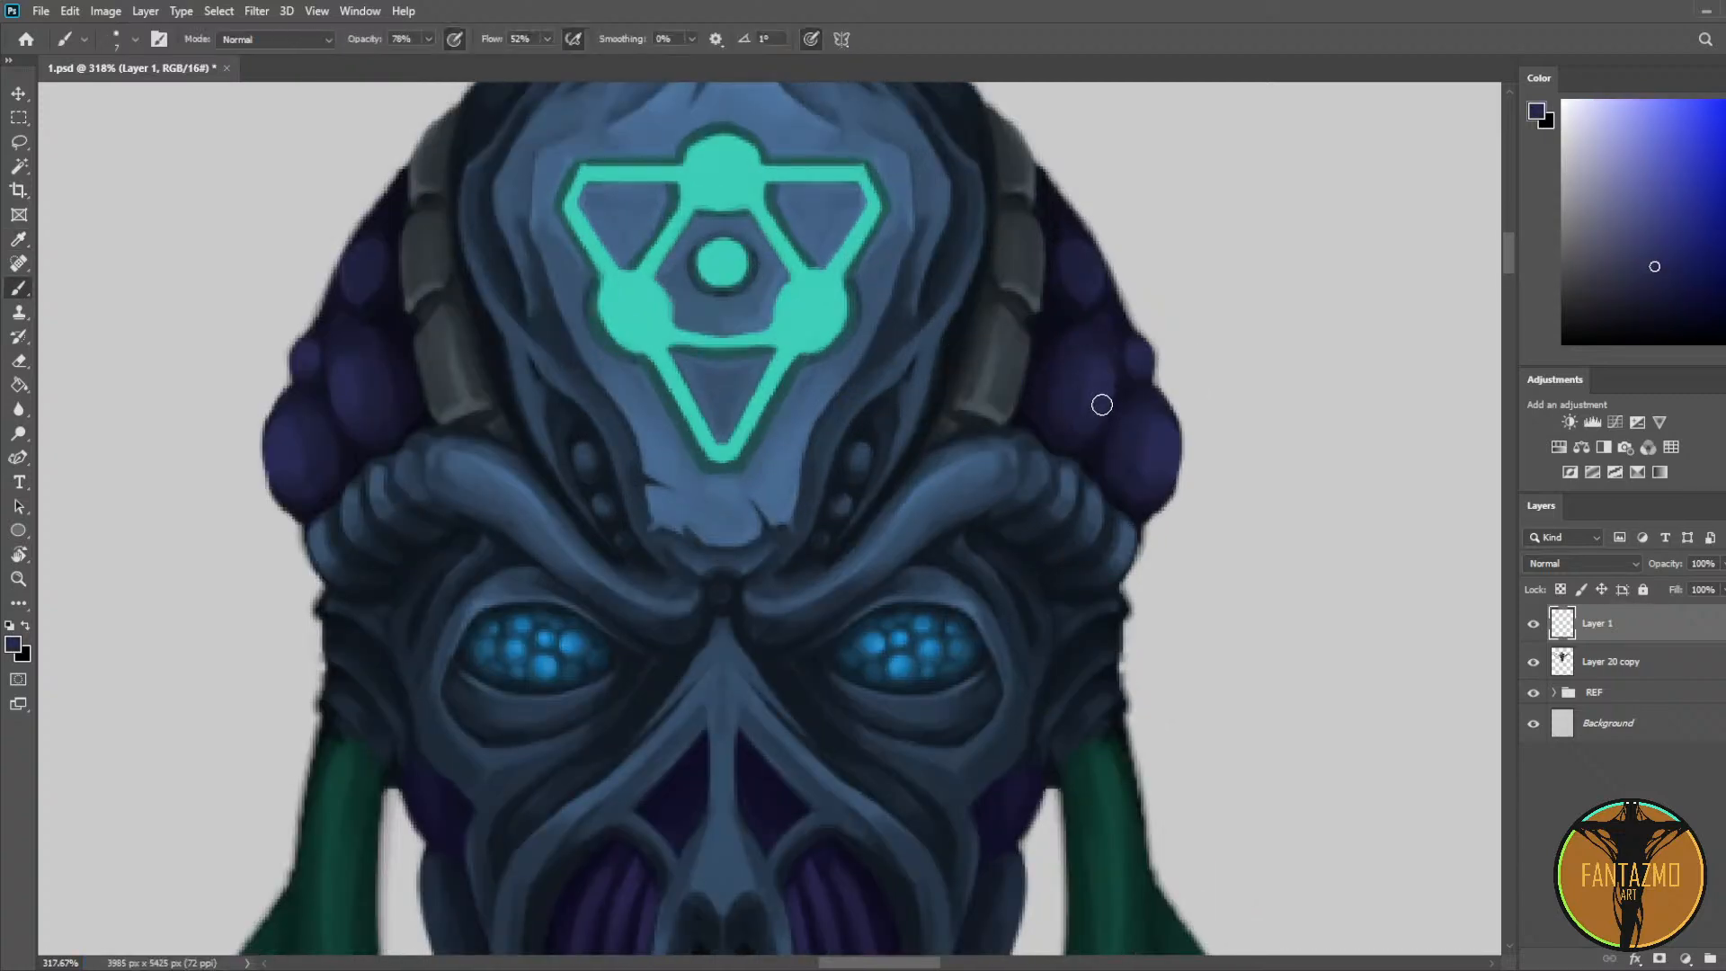
{"action": "key", "text": "ctrl+s"}
Step: Darken the groove along the head's outer rim beside the peak with sampled dark blues
{"action": "left_click_drag", "start_coordinate": [1053, 326], "coordinate": [1077, 422]}
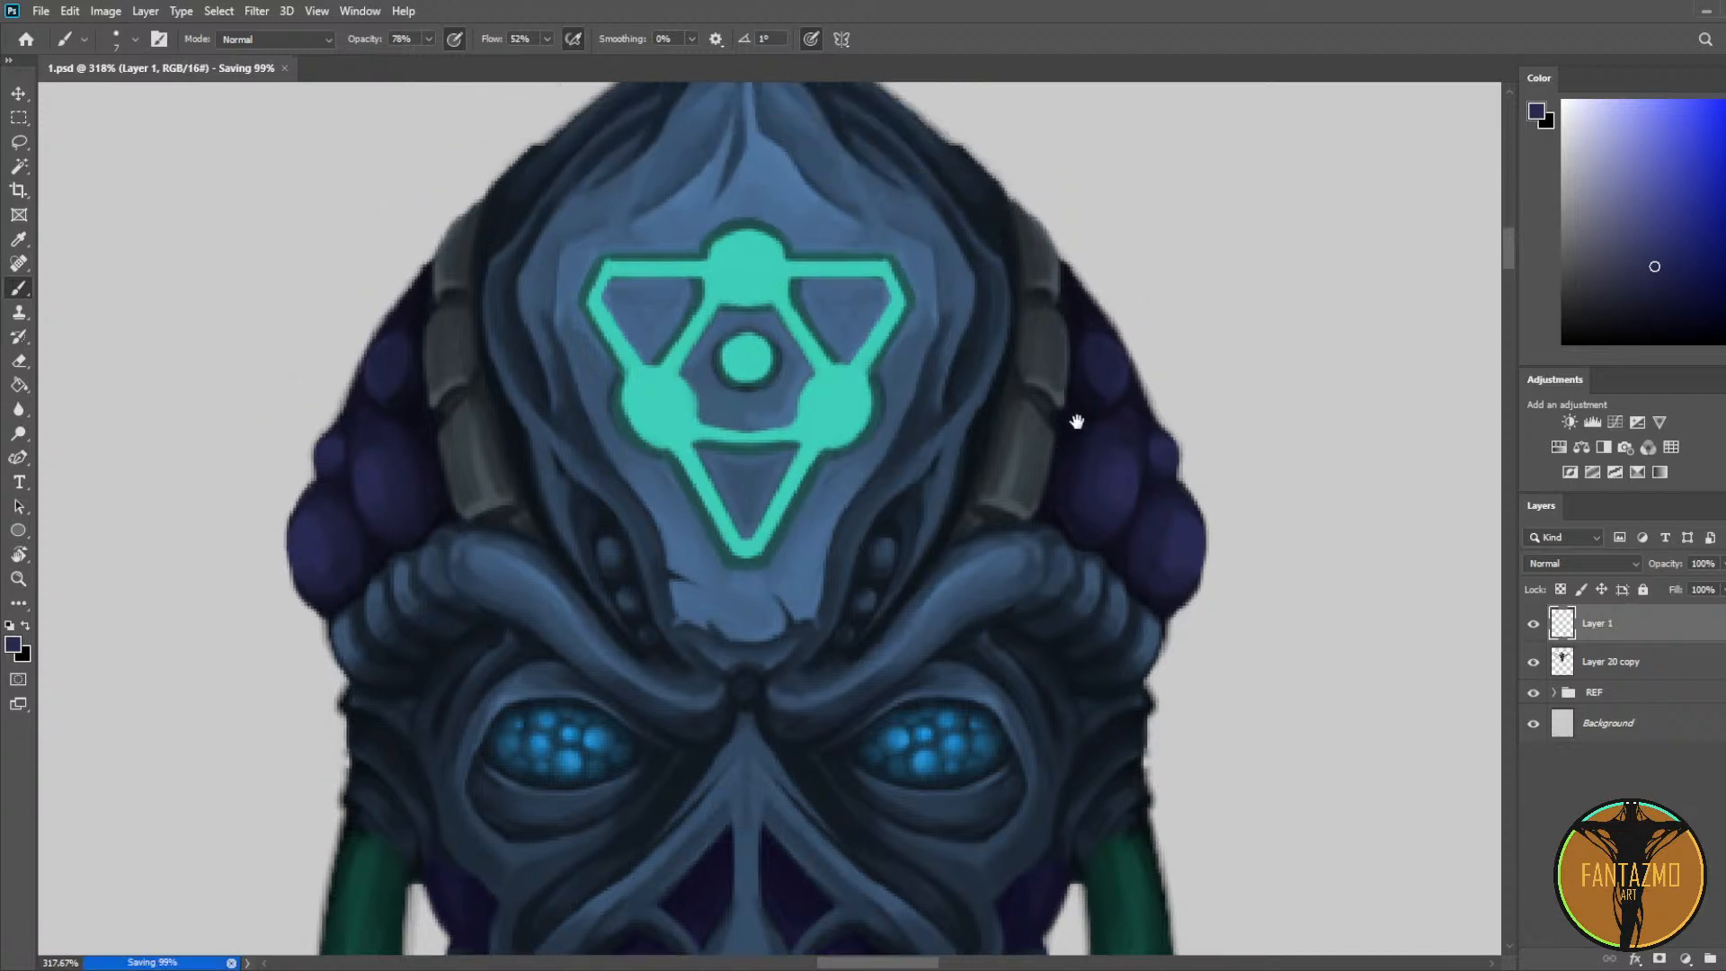
{"action": "left_click_drag", "start_coordinate": [1007, 329], "coordinate": [1050, 556]}
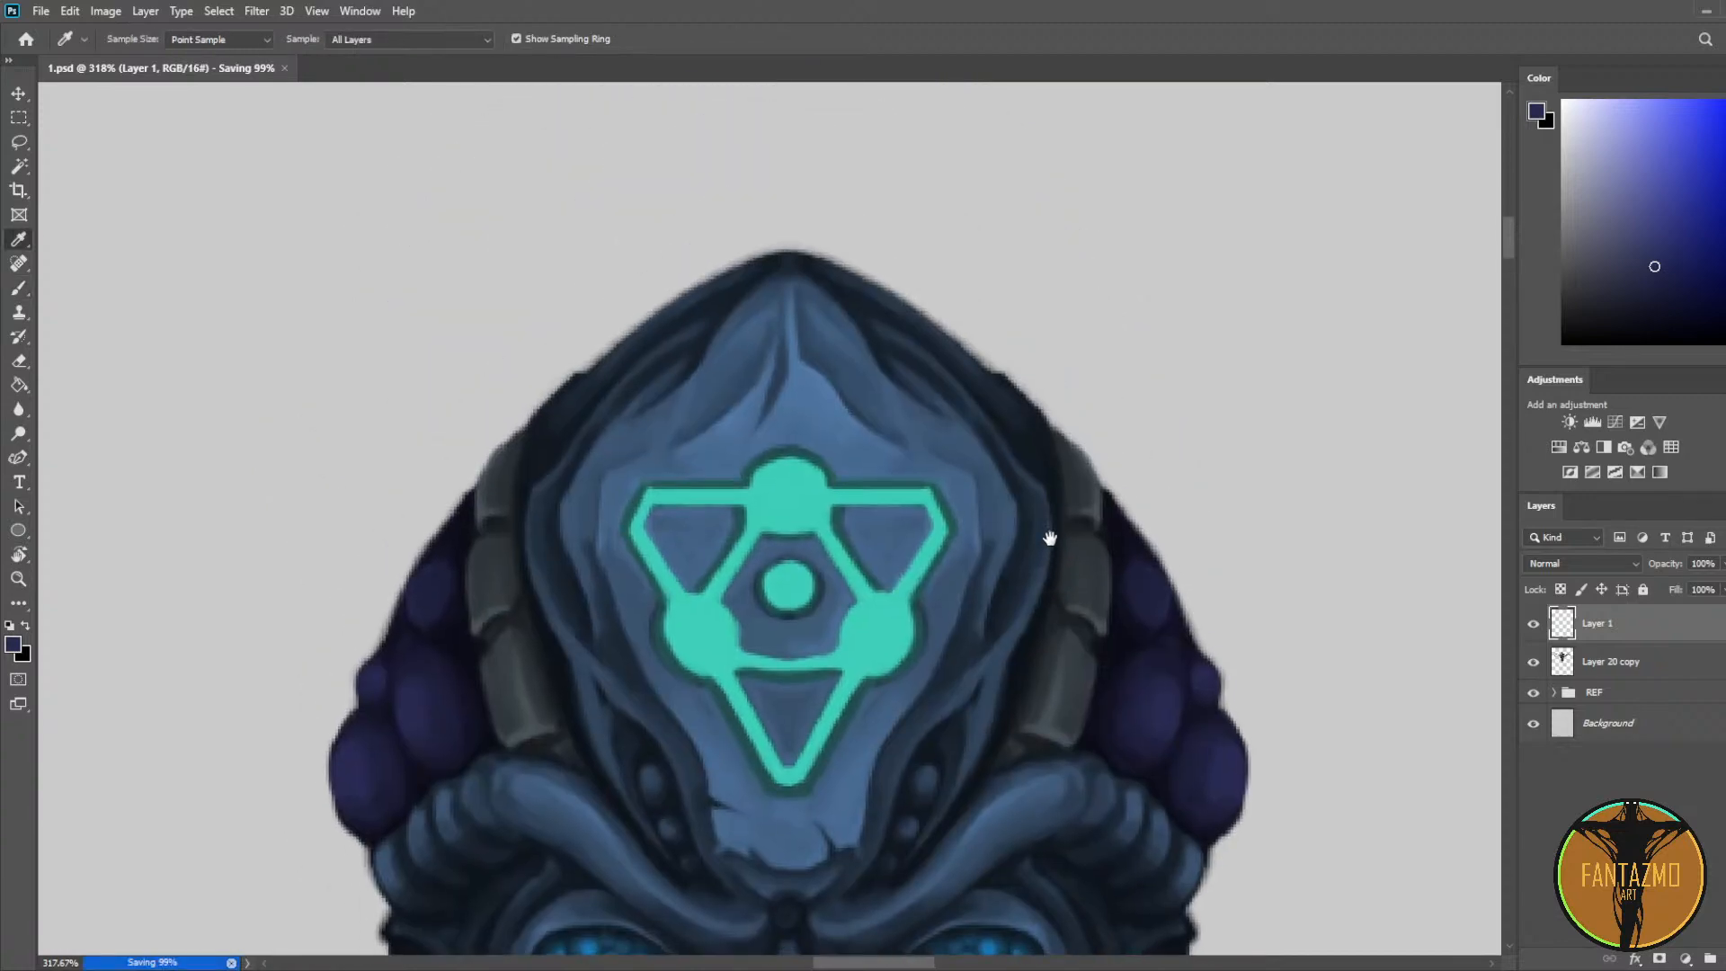
{"action": "left_click", "coordinate": [813, 261], "text": "alt"}
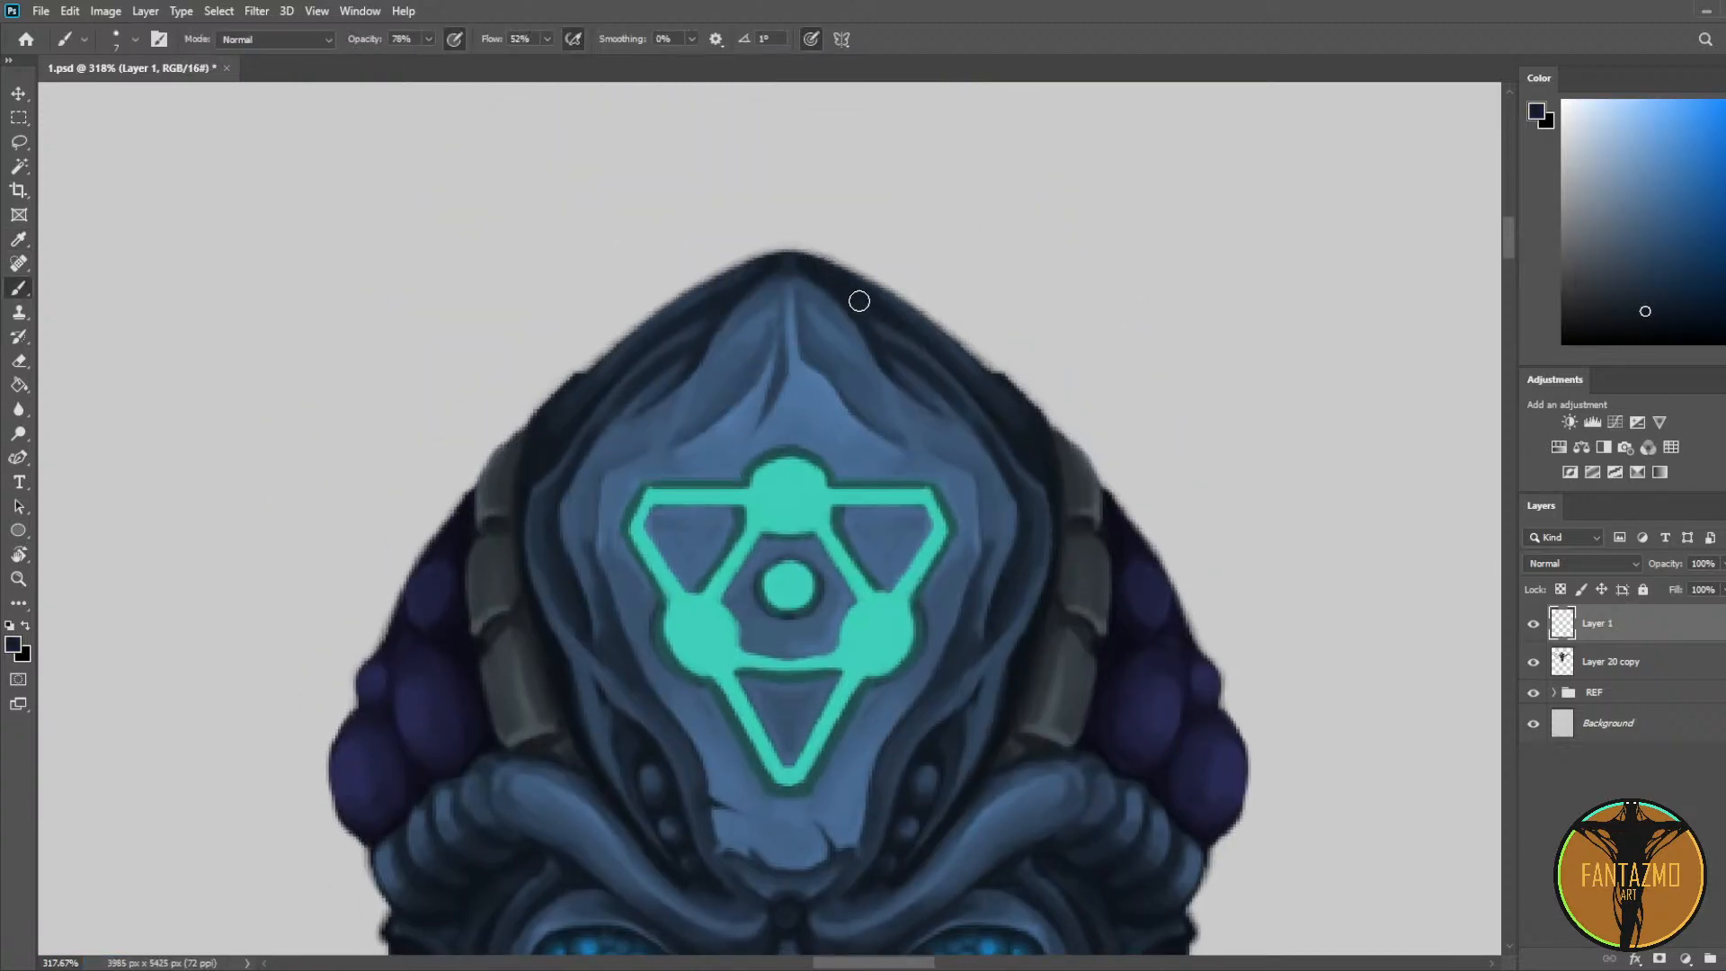
{"action": "left_click", "coordinate": [878, 320], "text": "alt"}
{"action": "left_click", "coordinate": [854, 285], "text": "alt"}
{"action": "left_click_drag", "start_coordinate": [869, 311], "coordinate": [936, 374]}
Step: Paint dark folds running down from the head's peak along the side of the forehead plate
{"action": "left_click", "coordinate": [823, 273], "text": "alt"}
{"action": "left_click_drag", "start_coordinate": [803, 284], "coordinate": [871, 369]}
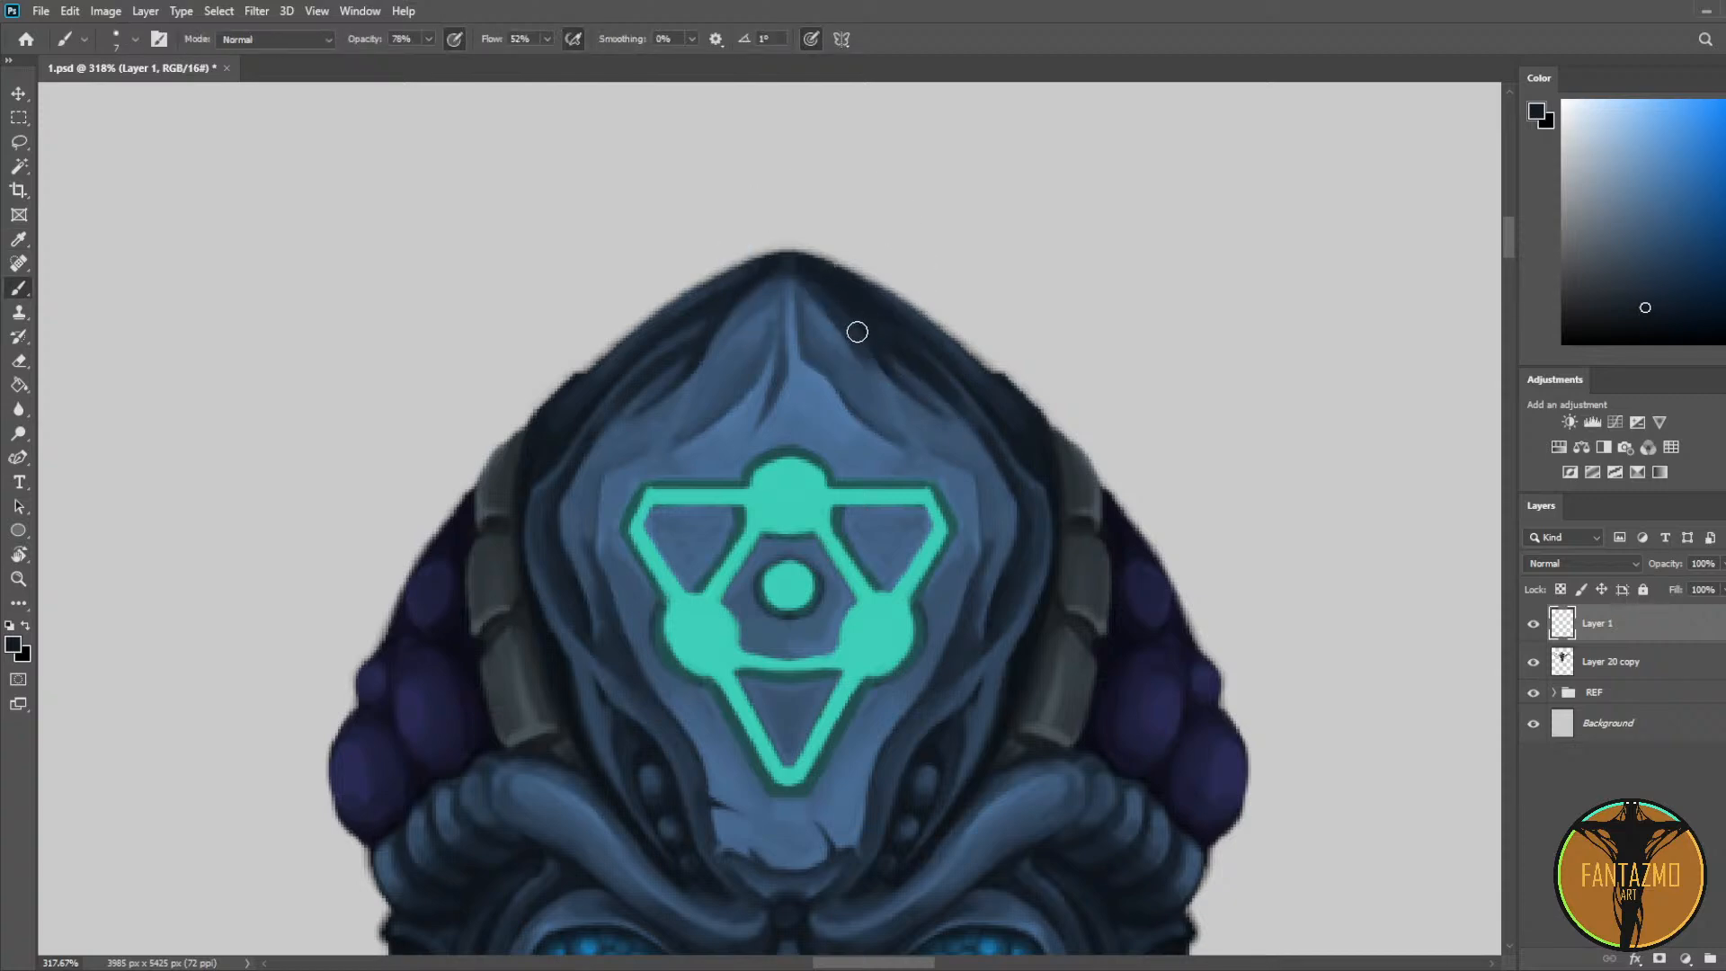
{"action": "left_click", "coordinate": [866, 351], "text": "alt"}
{"action": "left_click_drag", "start_coordinate": [843, 306], "coordinate": [870, 347]}
{"action": "left_click", "coordinate": [820, 273], "text": "alt"}
{"action": "left_click_drag", "start_coordinate": [797, 285], "coordinate": [863, 384]}
Step: Refine the folds beside the head's peak on the right with a smaller brush and sampled light and dark blues
{"action": "key", "text": "bracketleft"}
{"action": "key", "text": "bracketleft"}
{"action": "left_click", "coordinate": [880, 340], "text": "alt"}
{"action": "left_click", "coordinate": [856, 305], "text": "alt"}
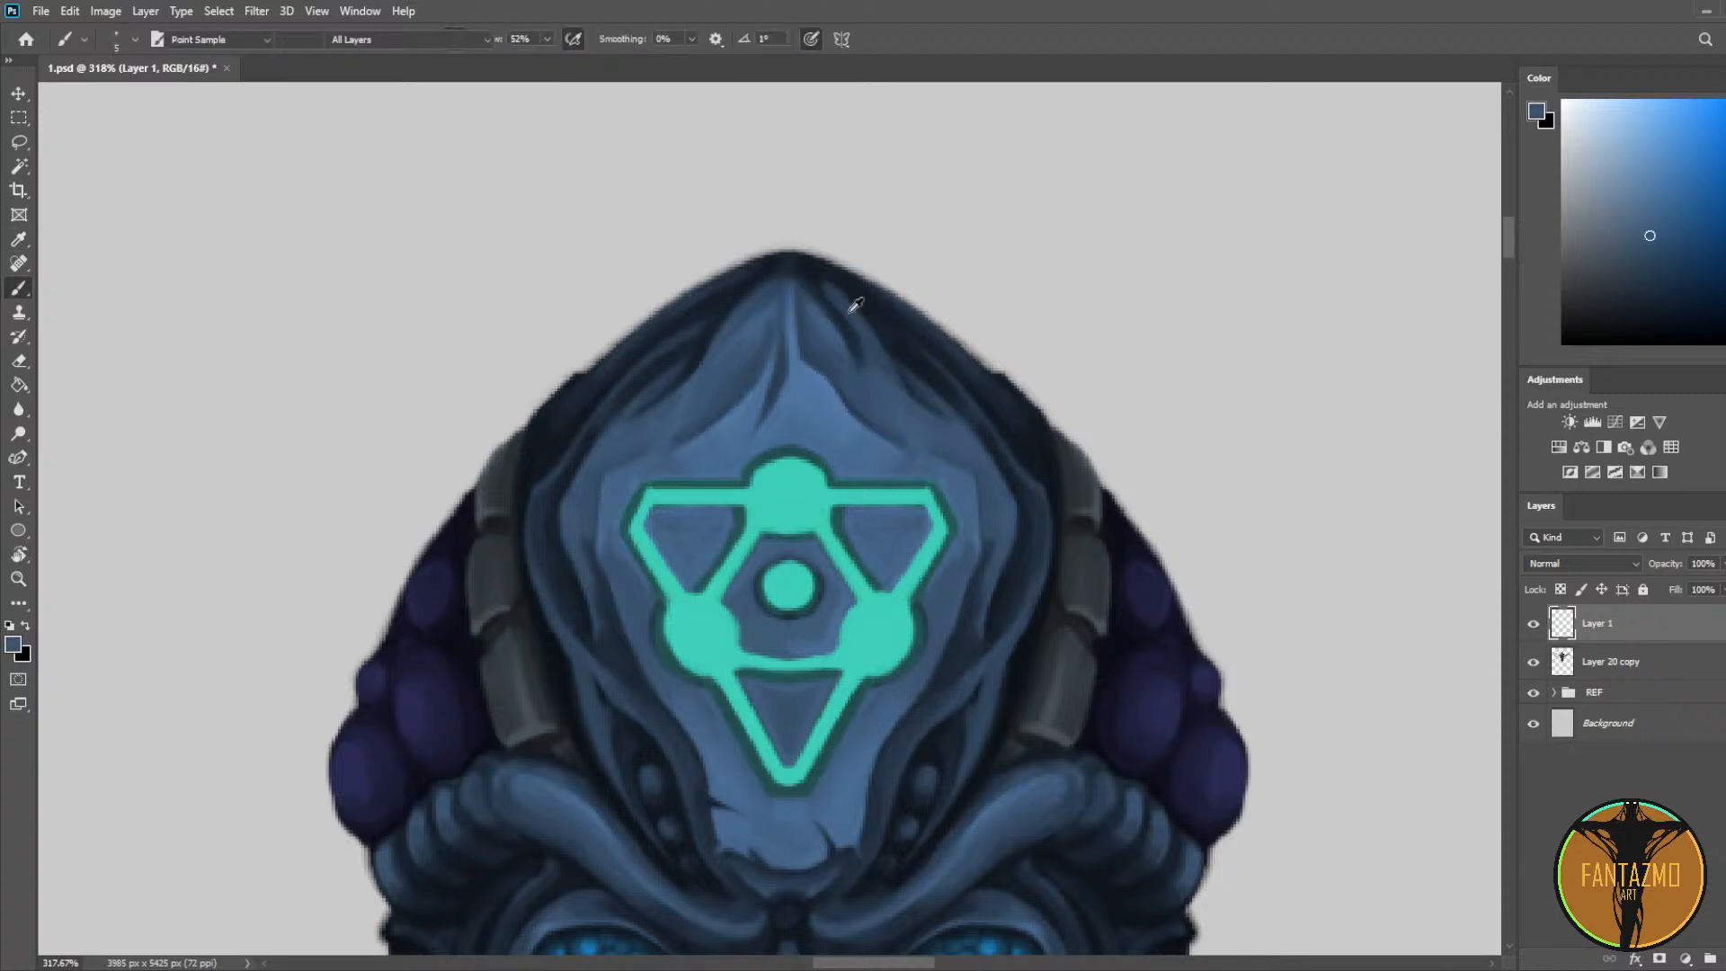
{"action": "left_click", "coordinate": [848, 312], "text": "alt"}
{"action": "left_click_drag", "start_coordinate": [813, 277], "coordinate": [859, 374]}
{"action": "left_click", "coordinate": [835, 307], "text": "alt"}
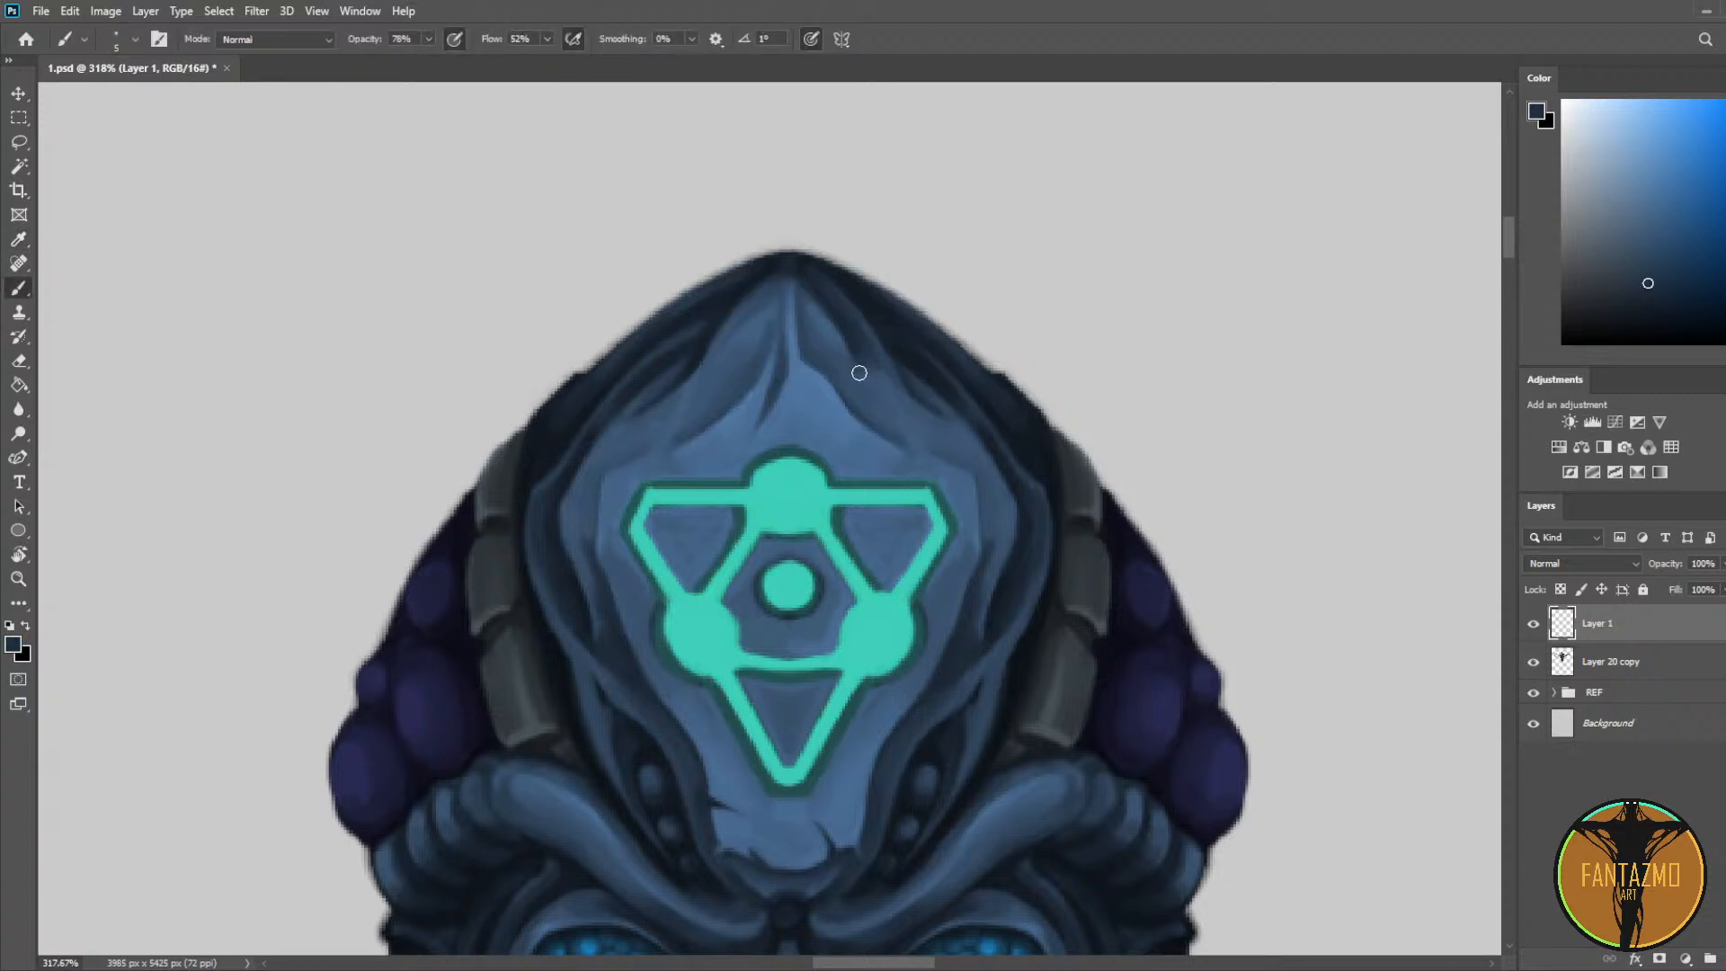
{"action": "left_click", "coordinate": [809, 271], "text": "alt"}
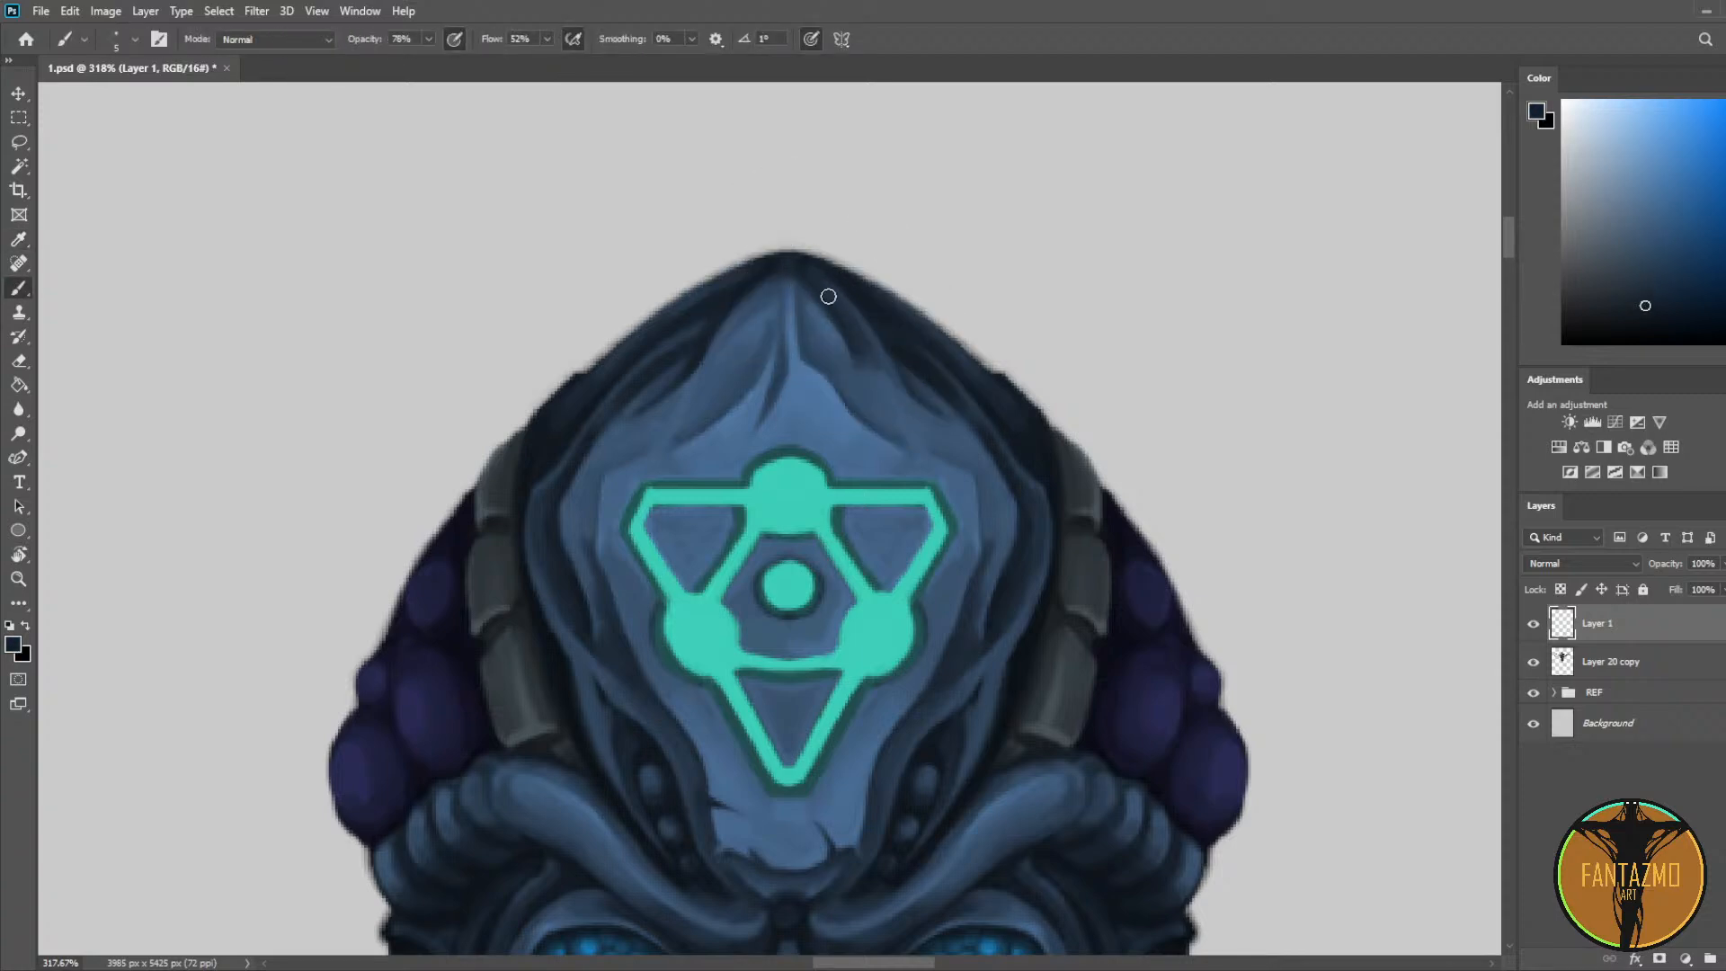
{"action": "left_click", "coordinate": [789, 261], "text": "alt"}
{"action": "left_click_drag", "start_coordinate": [777, 258], "coordinate": [672, 311]}
{"action": "key", "text": "ctrl+z"}
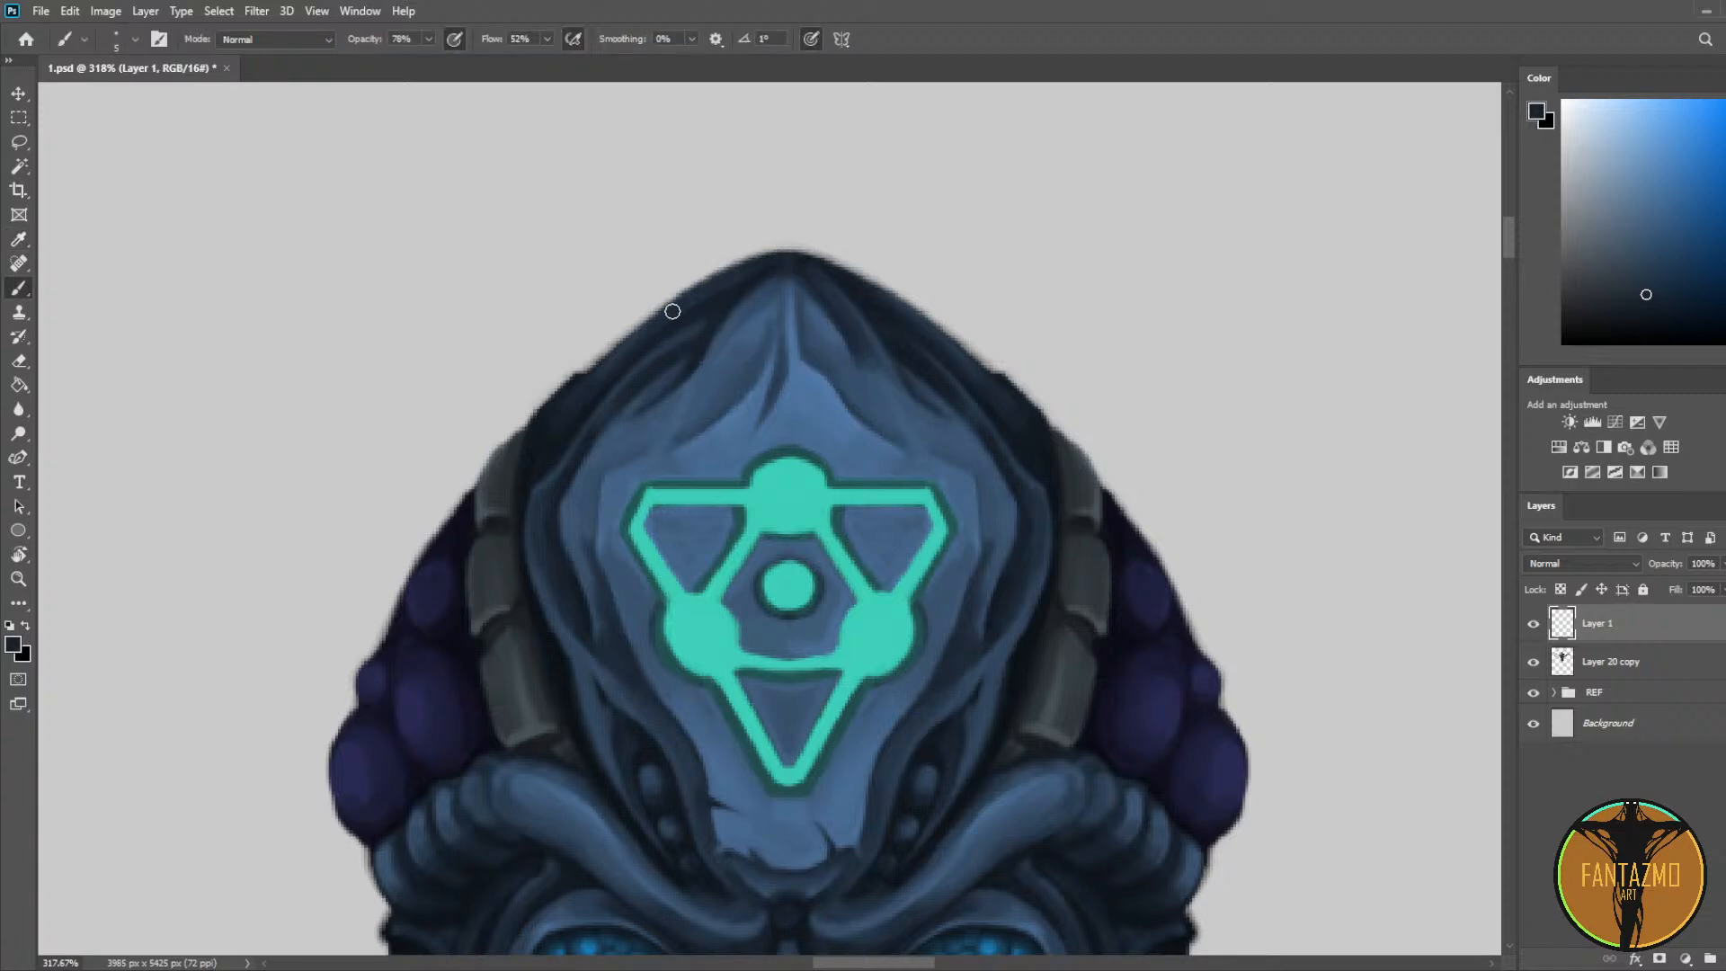
Step: Deepen the groove along the head's left rim with sampled dark blues and save the document
{"action": "key", "text": "alt"}
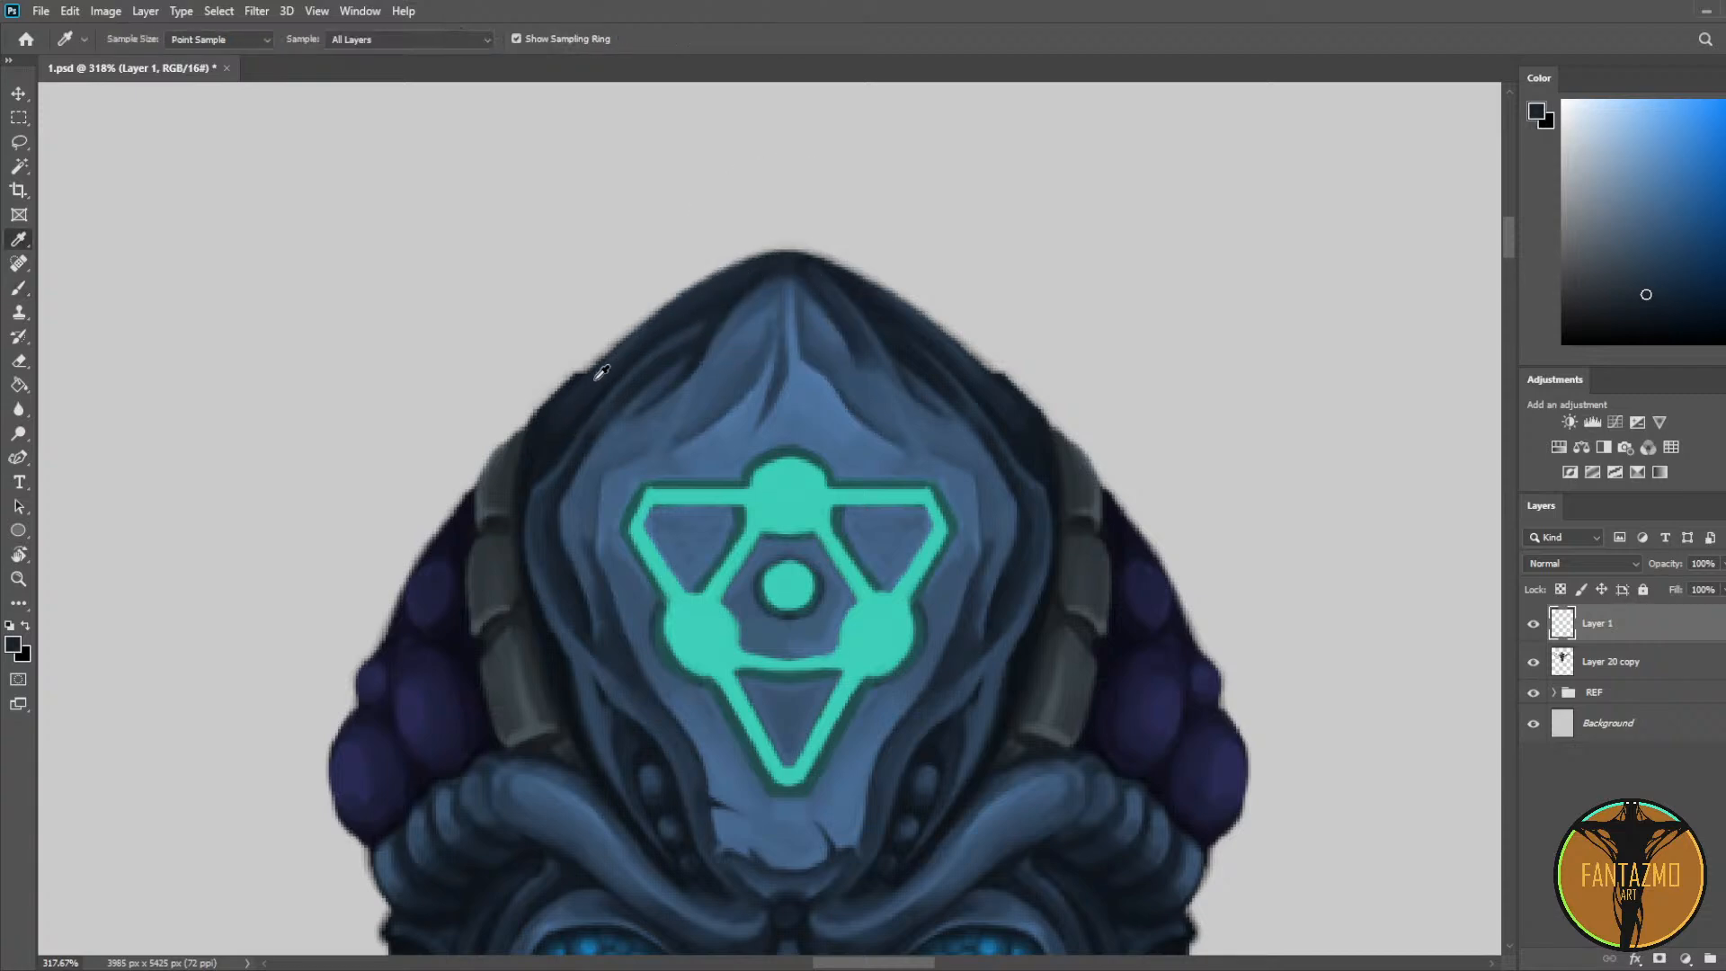
{"action": "left_click", "coordinate": [582, 388], "text": "alt"}
{"action": "left_click_drag", "start_coordinate": [655, 325], "coordinate": [556, 465]}
{"action": "left_click", "coordinate": [544, 474], "text": "alt"}
{"action": "key", "text": "alt"}
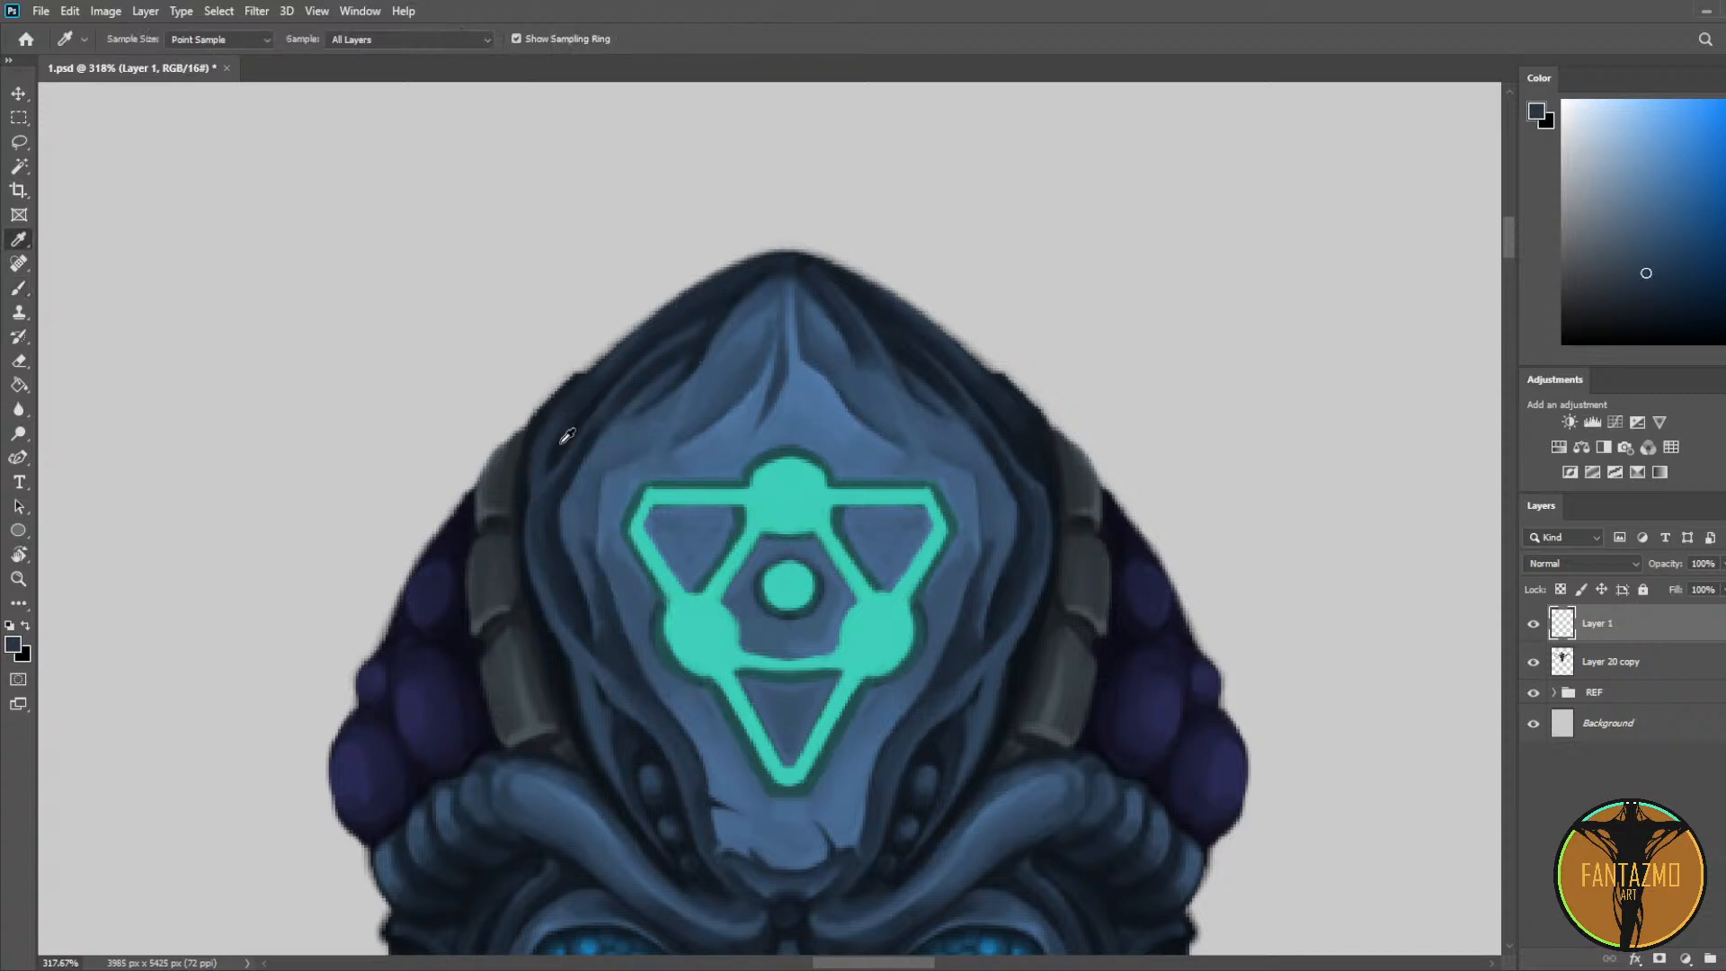
{"action": "left_click", "coordinate": [565, 439], "text": "alt"}
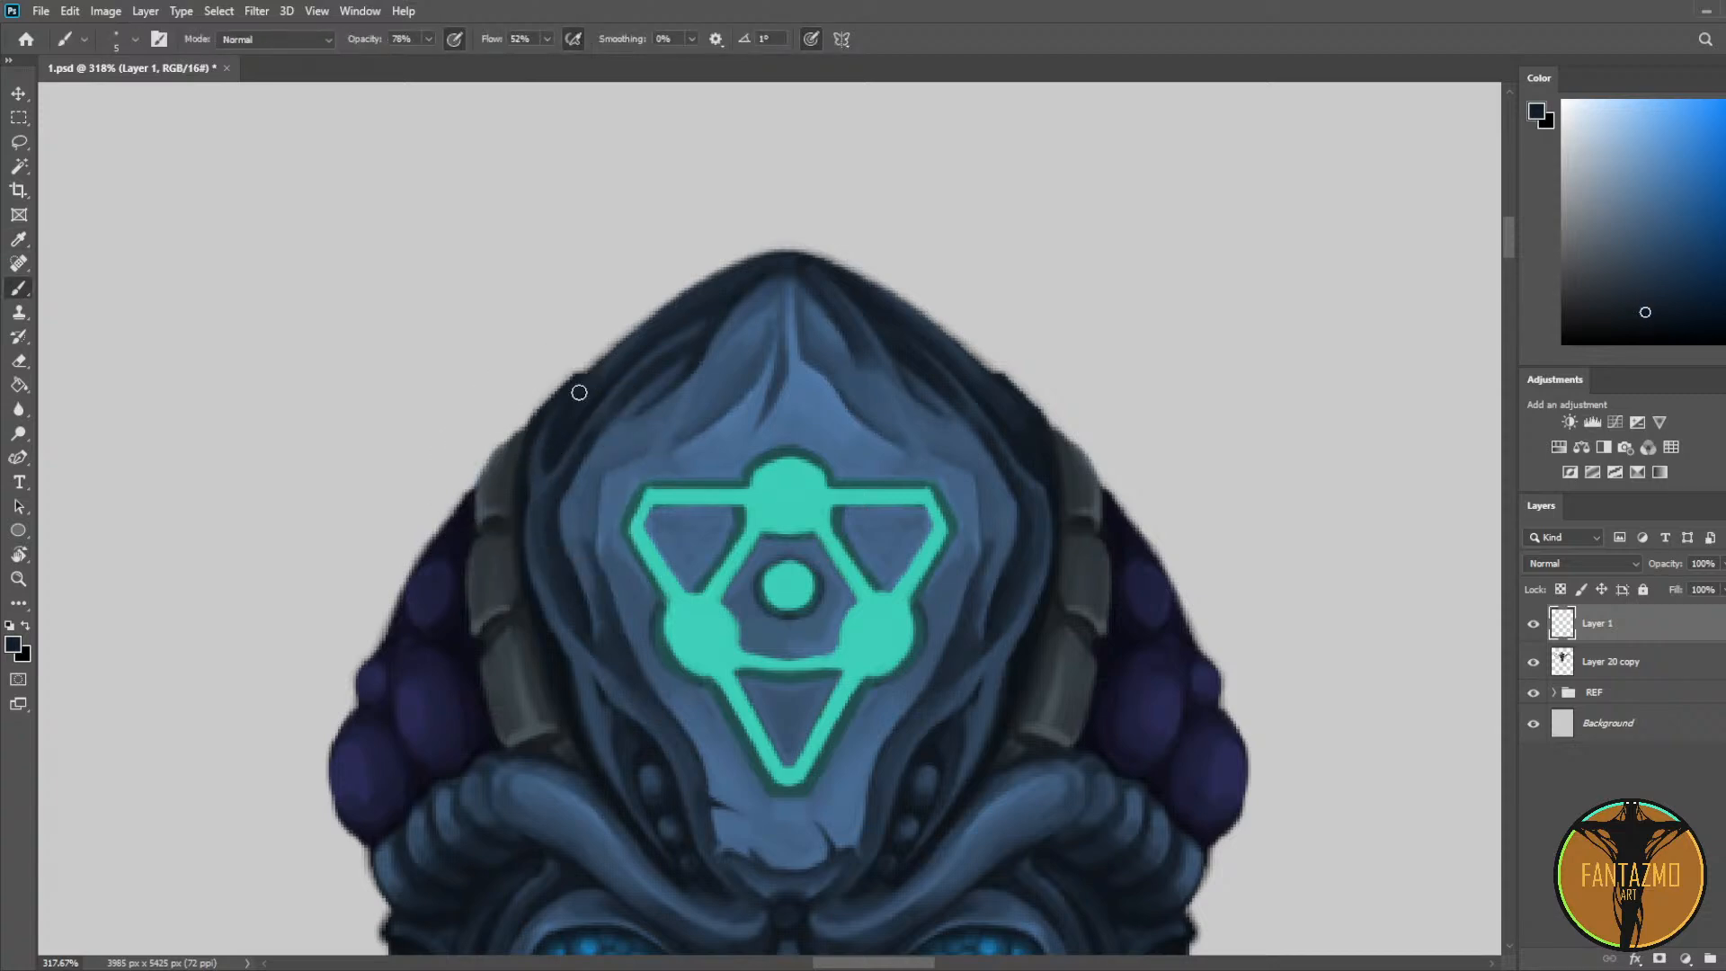
{"action": "scroll", "coordinate": [724, 266], "scroll_direction": "down", "scroll_amount": 5}
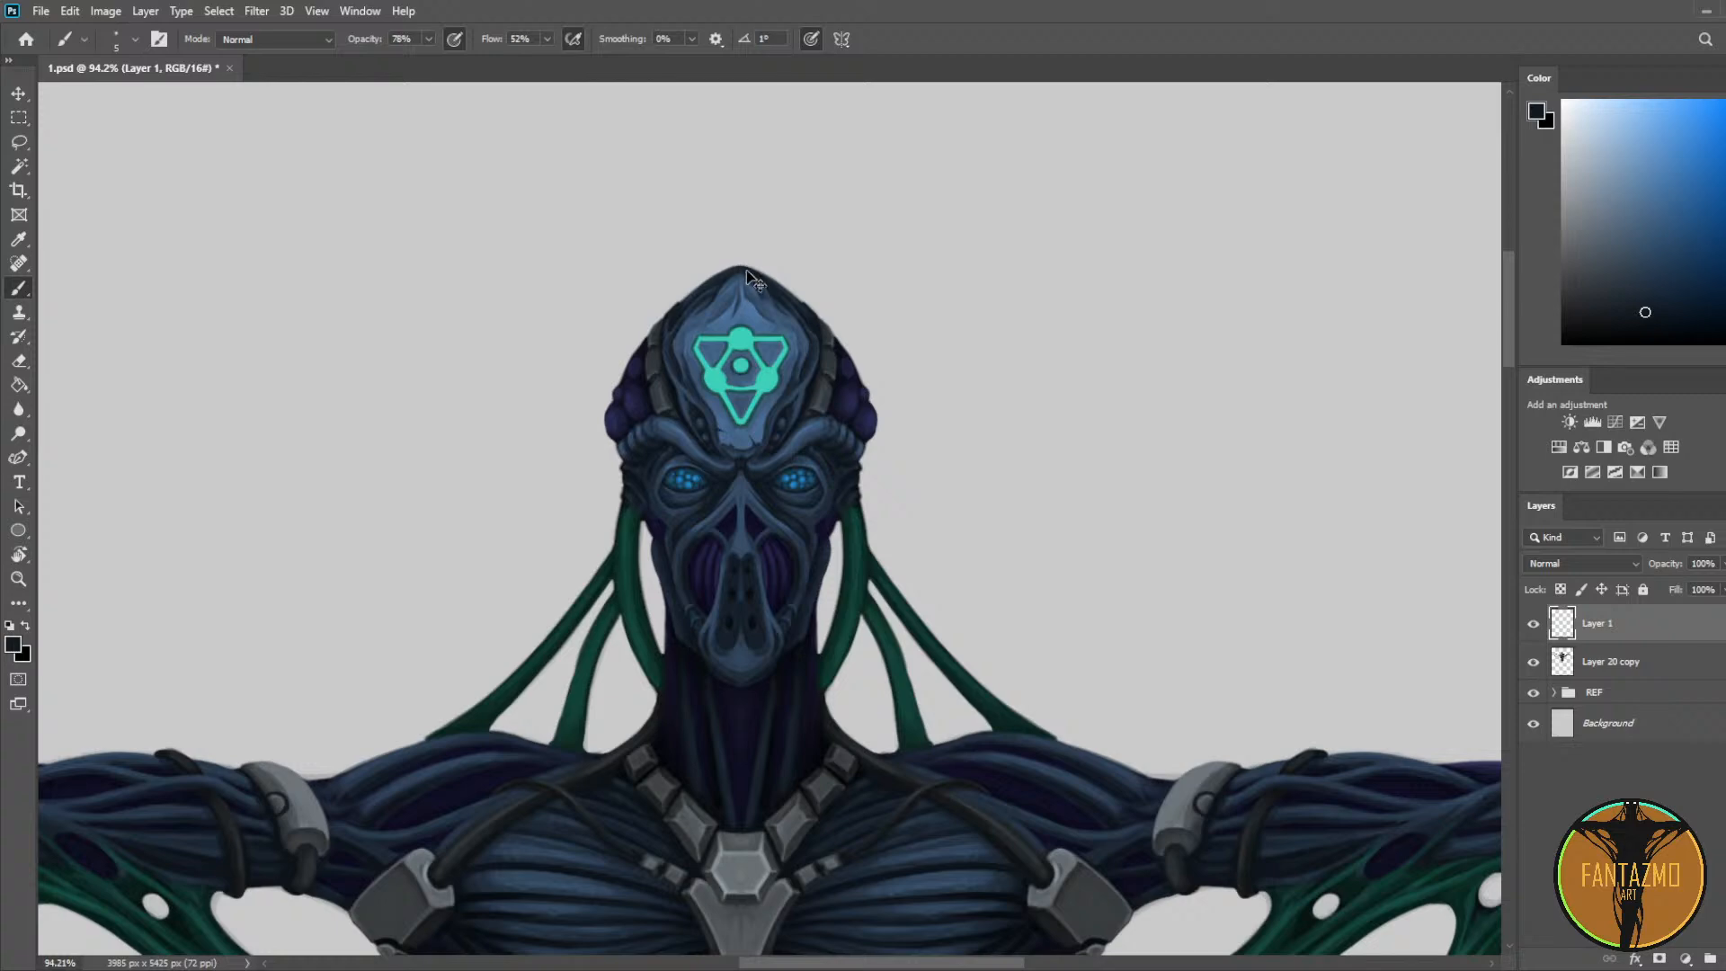
{"action": "key", "text": "ctrl+s"}
Step: Repaint the nose bridge between the purple openings with sampled blues, smoothing its shading and edges
{"action": "scroll", "coordinate": [756, 477], "scroll_direction": "up", "scroll_amount": 5}
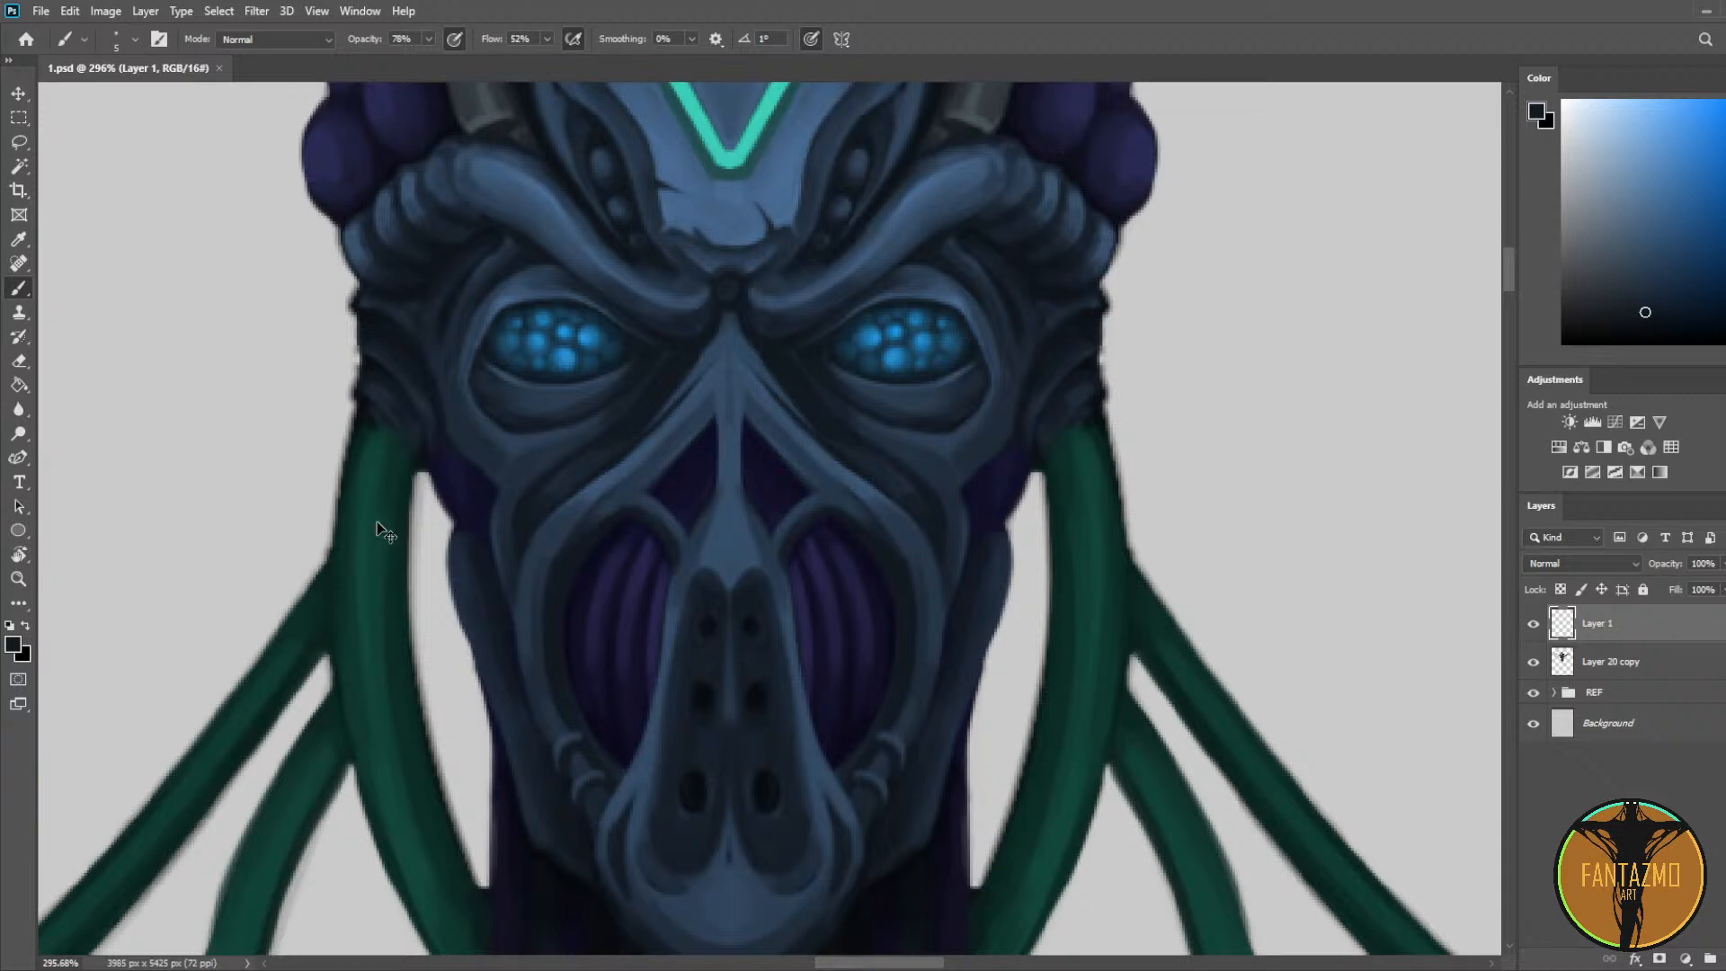
{"action": "left_click", "coordinate": [740, 381], "text": "alt"}
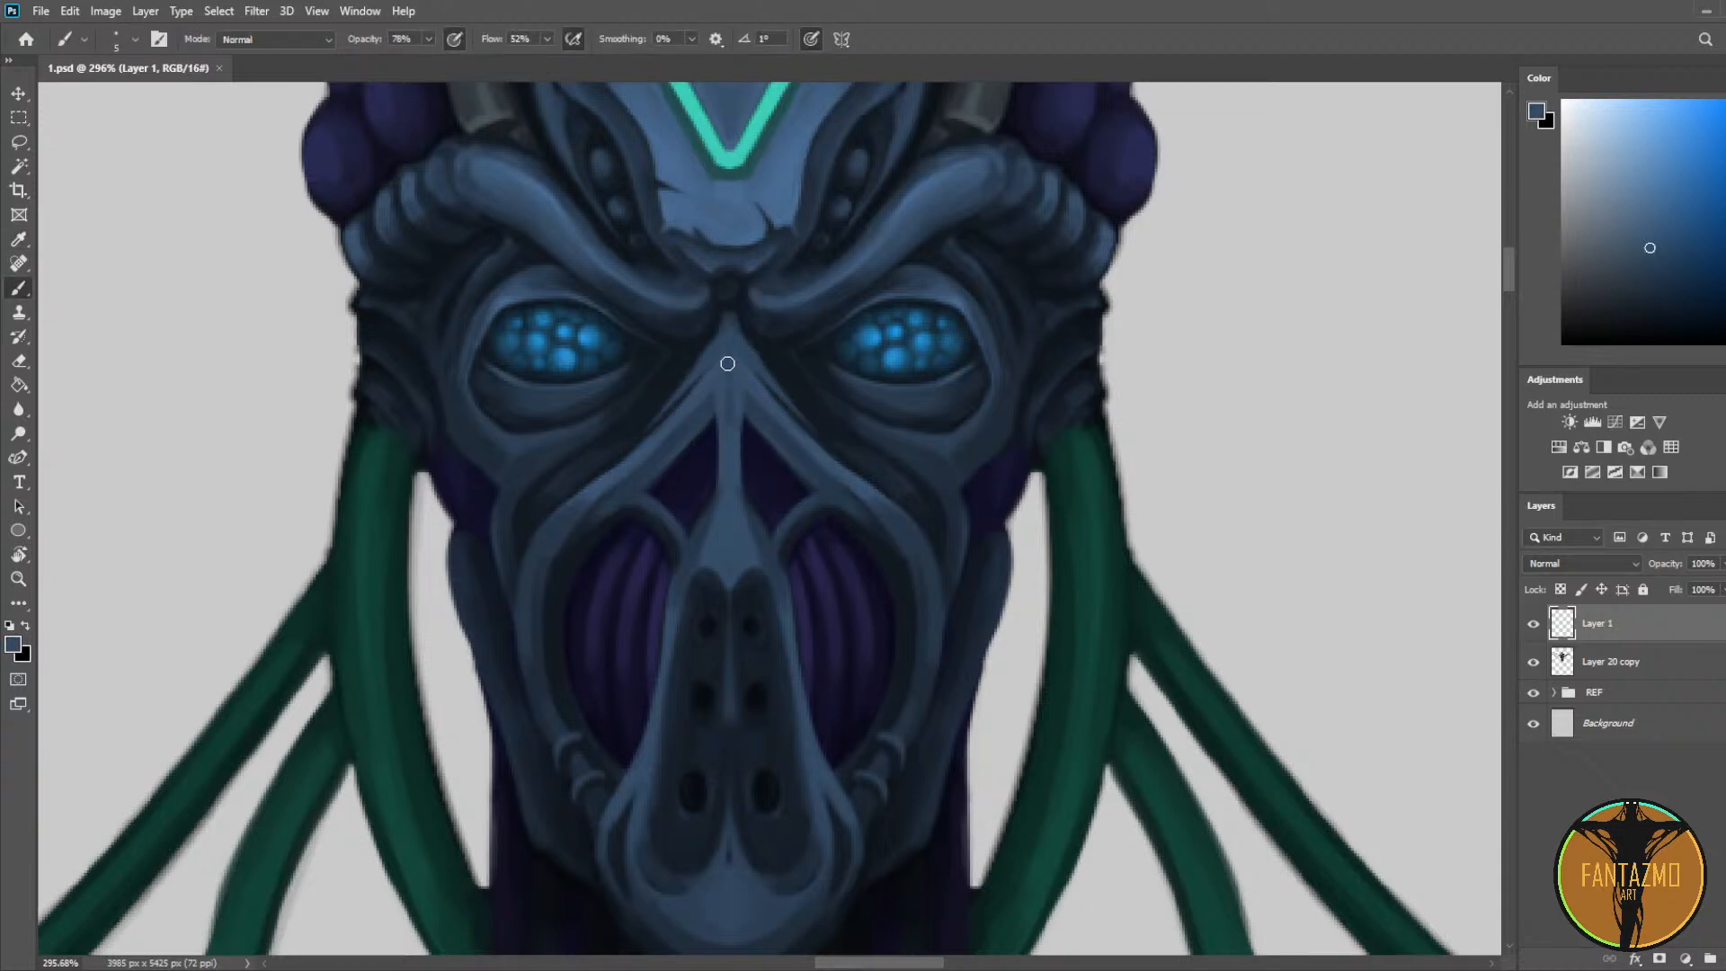
{"action": "left_click", "coordinate": [746, 509], "text": "alt"}
{"action": "left_click_drag", "start_coordinate": [720, 525], "coordinate": [729, 382]}
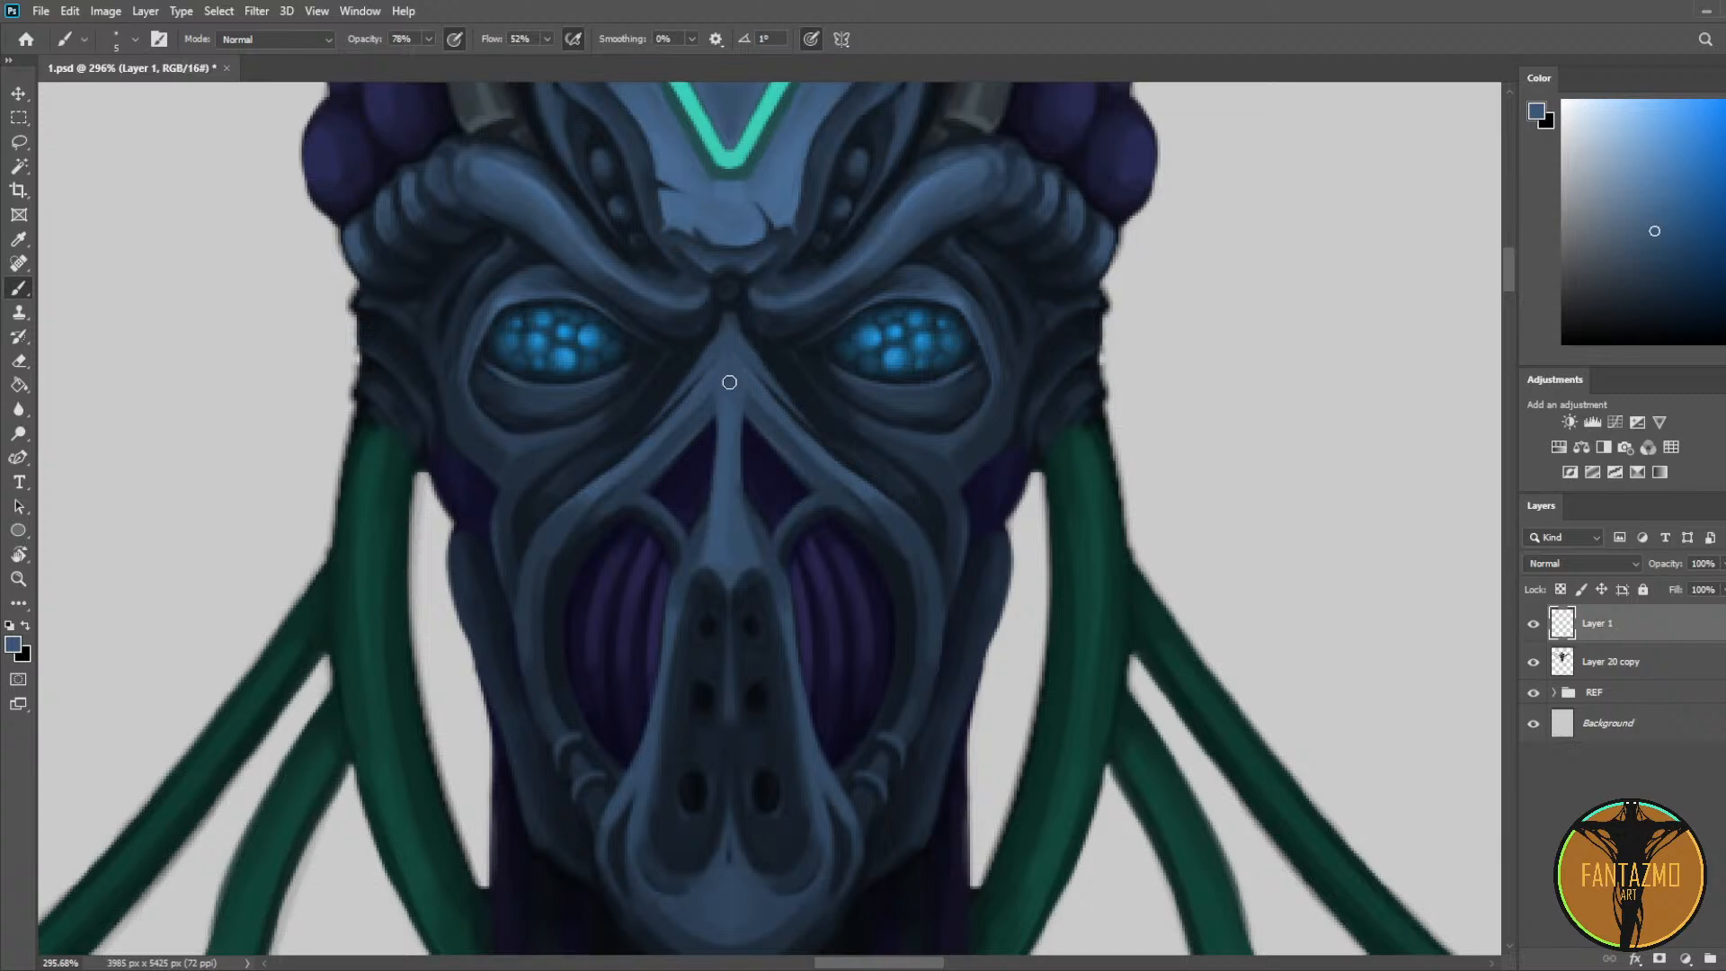
{"action": "left_click", "coordinate": [739, 520], "text": "alt"}
{"action": "left_click", "coordinate": [753, 529], "text": "alt"}
{"action": "left_click_drag", "start_coordinate": [745, 500], "coordinate": [747, 408]}
{"action": "mouse_move", "coordinate": [747, 418]}
{"action": "left_mouse_down"}
{"action": "mouse_move", "coordinate": [745, 501]}
{"action": "mouse_move", "coordinate": [734, 475]}
{"action": "mouse_move", "coordinate": [753, 423]}
{"action": "left_mouse_up"}
{"action": "left_click", "coordinate": [731, 390], "text": "alt"}
Step: Darken the upper edges of the two purple openings beside the nose bridge with a sampled dark blue
{"action": "left_click", "coordinate": [866, 521], "text": "alt"}
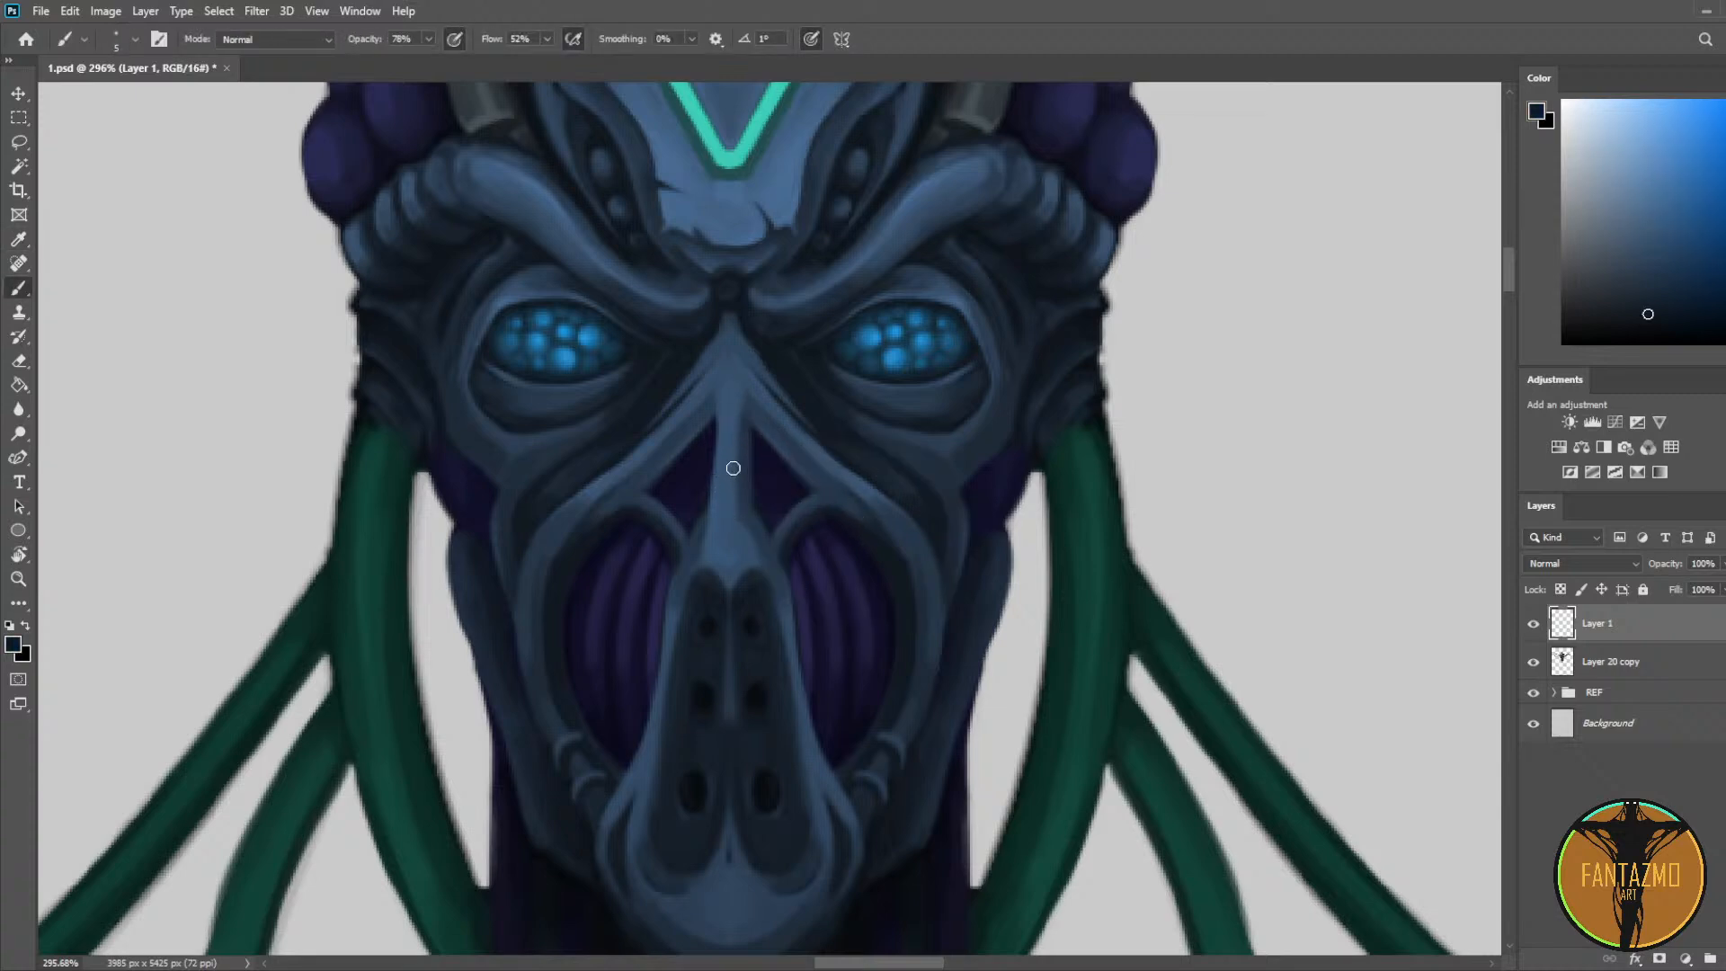
{"action": "left_click_drag", "start_coordinate": [760, 430], "coordinate": [790, 464]}
{"action": "left_click_drag", "start_coordinate": [663, 469], "coordinate": [700, 427]}
Step: Refine the left edge of the nose bridge and brighten its upper part with a smaller brush and sampled blues
{"action": "left_click", "coordinate": [712, 516], "text": "alt"}
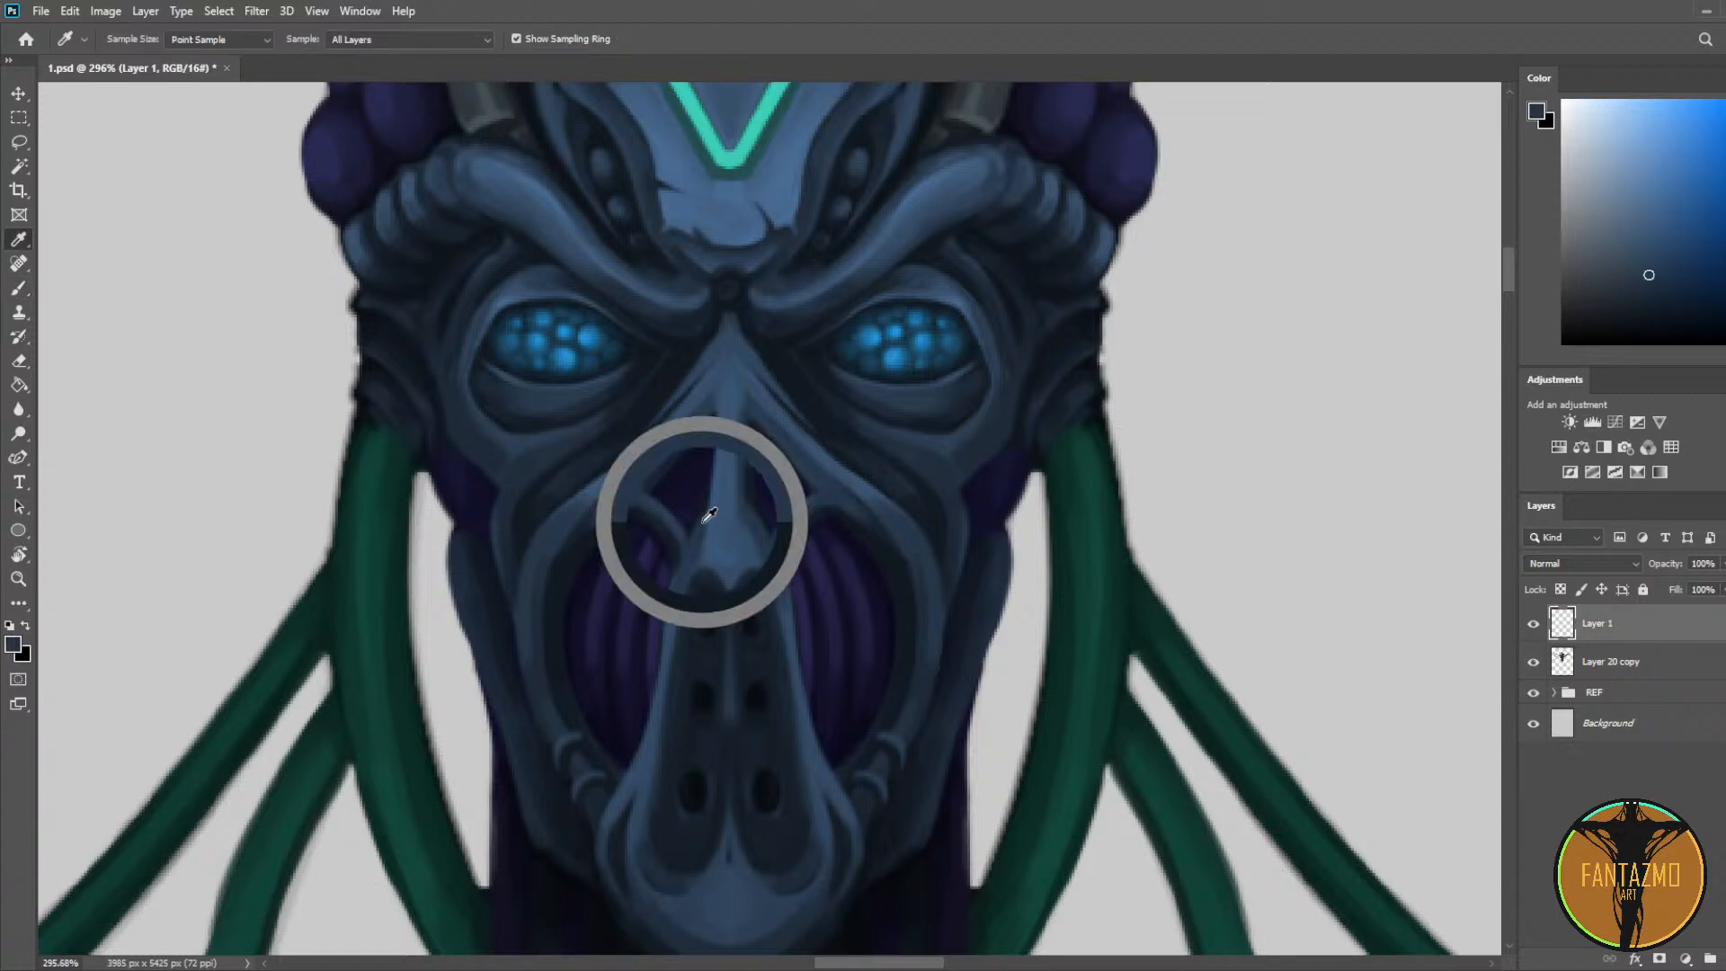
{"action": "left_click", "coordinate": [745, 520], "text": "alt"}
{"action": "left_click_drag", "start_coordinate": [707, 430], "coordinate": [715, 478]}
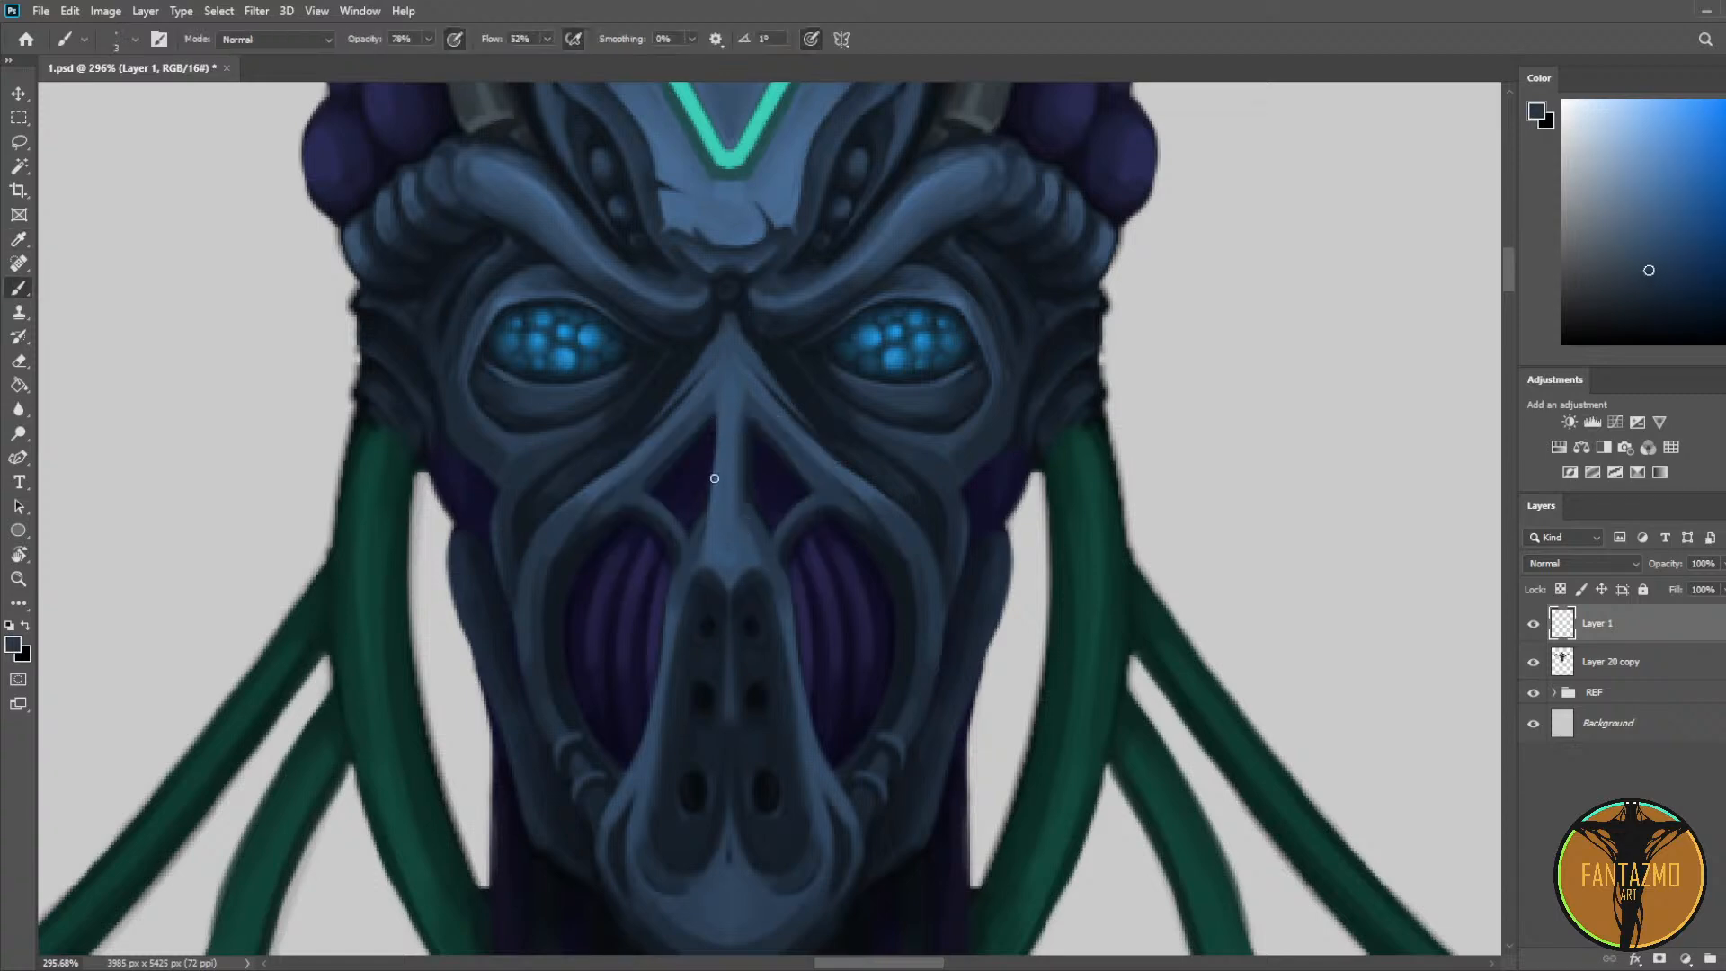
{"action": "left_click", "coordinate": [723, 426], "text": "alt"}
{"action": "left_click", "coordinate": [741, 358], "text": "alt"}
{"action": "left_click", "coordinate": [774, 344], "text": "alt"}
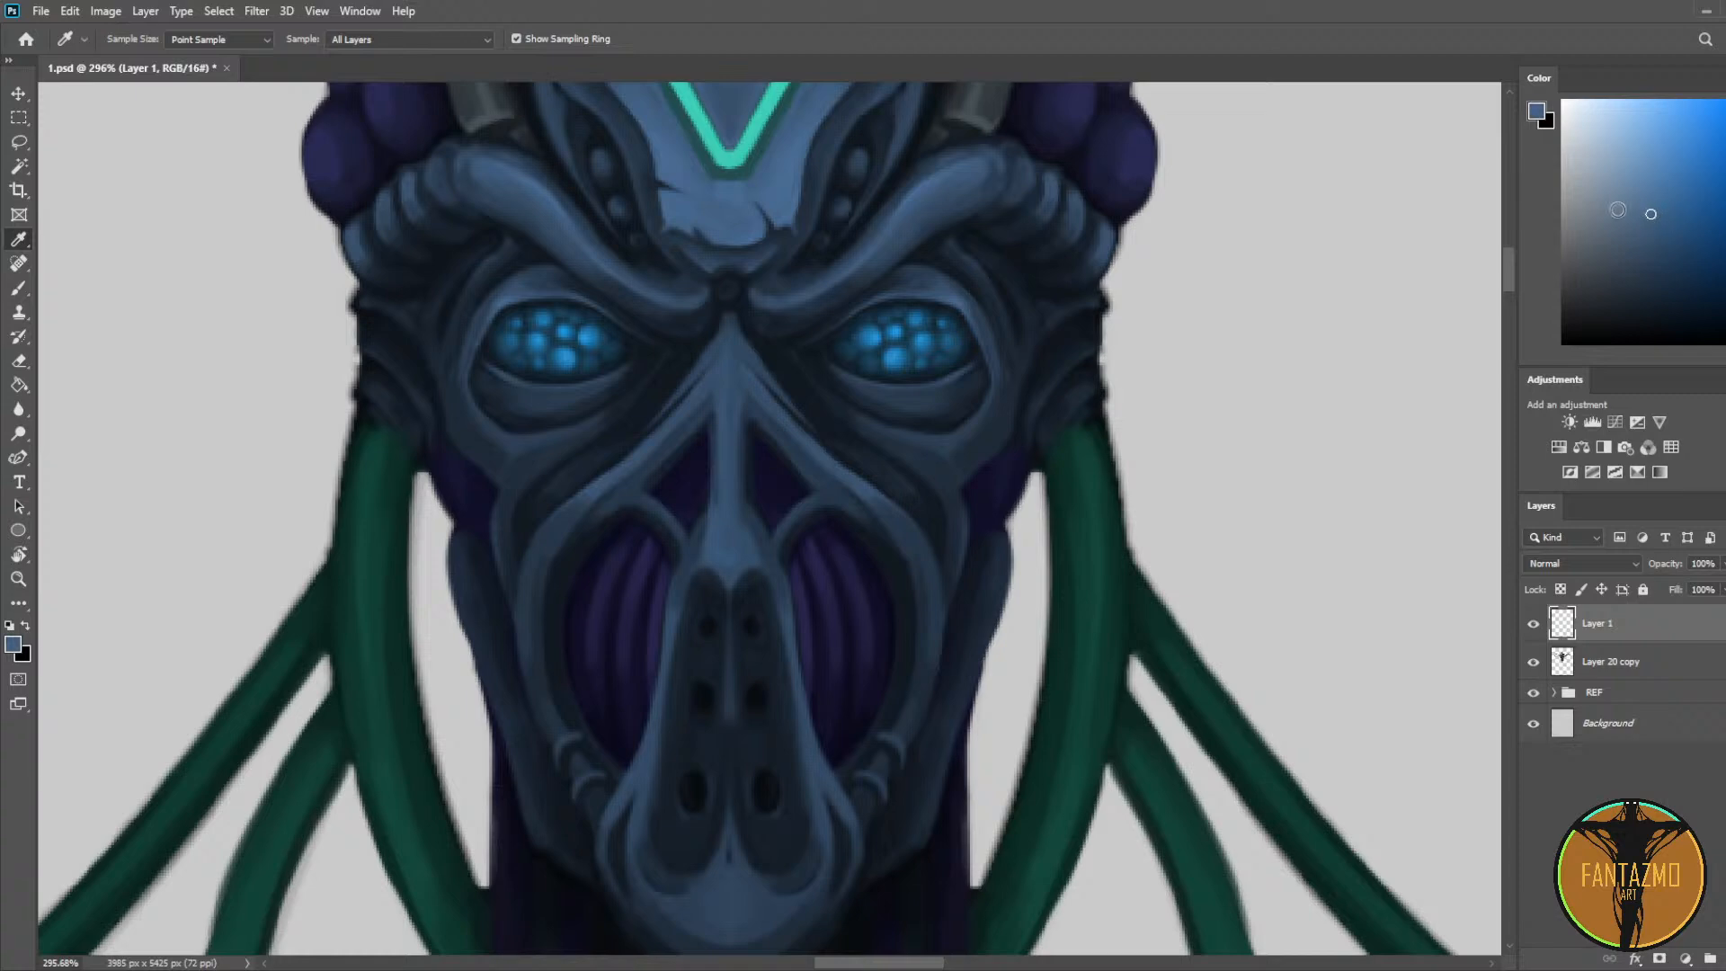
Step: Create a new layer above Layer 1 and paint a light blue touch on the upper nose bridge, trimming it with the eraser
{"action": "left_click", "coordinate": [1724, 959]}
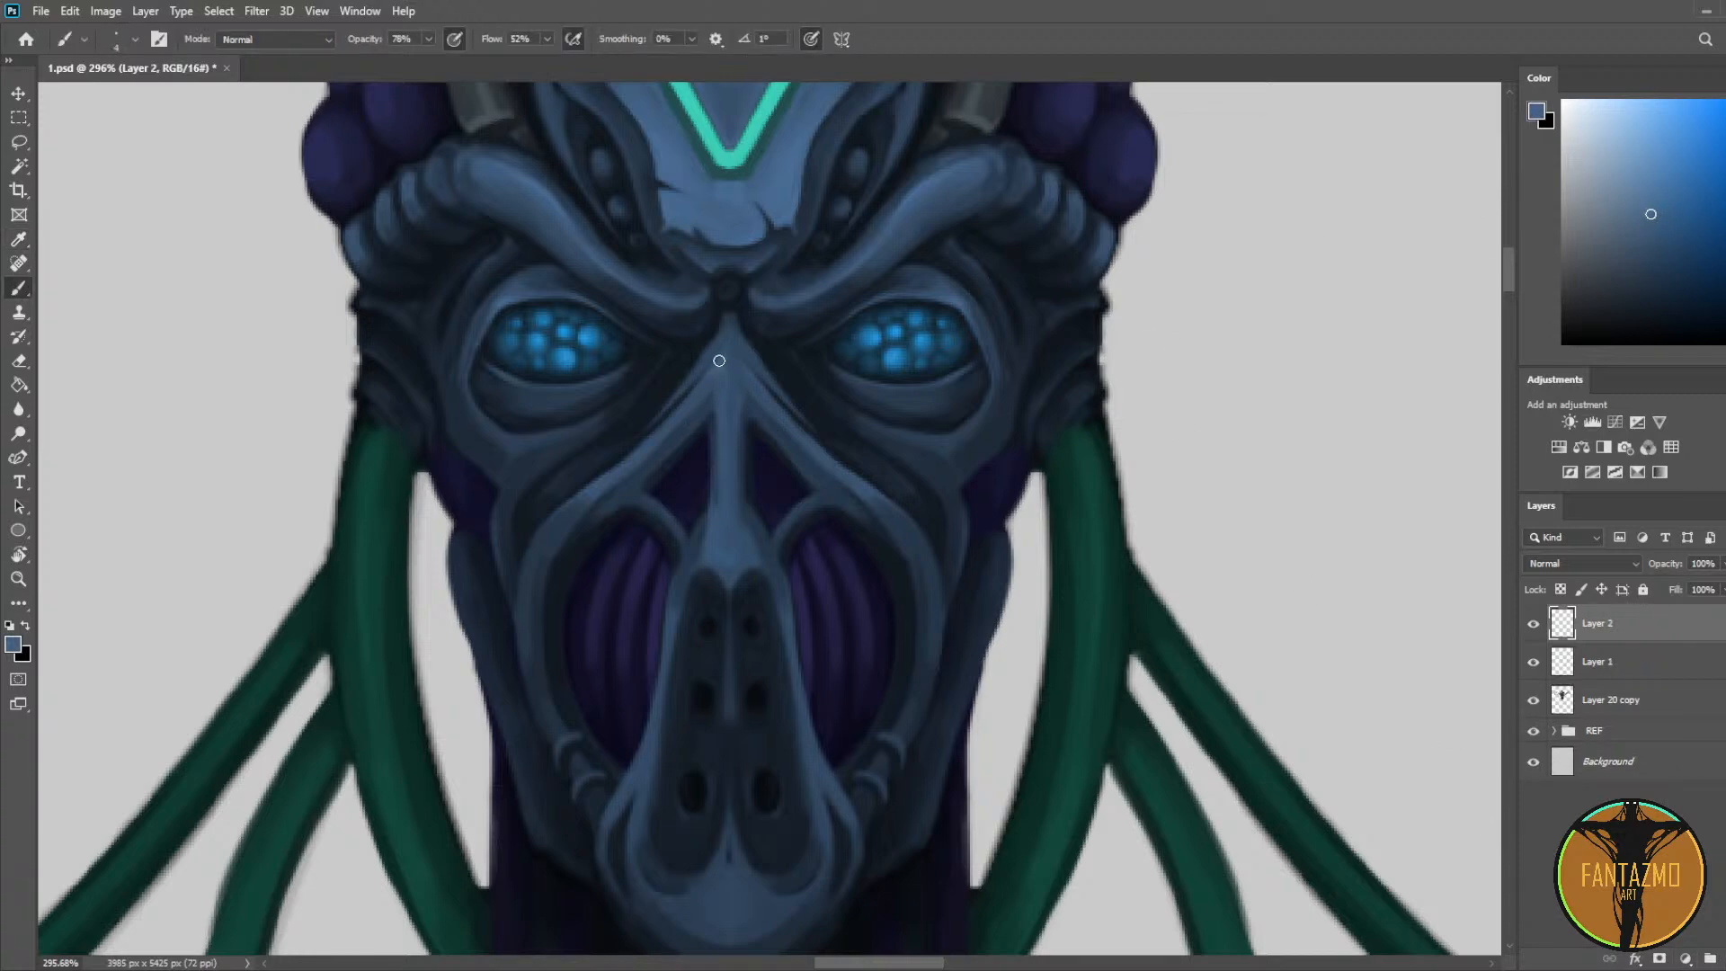
{"action": "mouse_move", "coordinate": [723, 387]}
{"action": "left_mouse_down"}
{"action": "mouse_move", "coordinate": [718, 470]}
{"action": "mouse_move", "coordinate": [711, 385]}
{"action": "left_mouse_up"}
{"action": "key", "text": "e"}
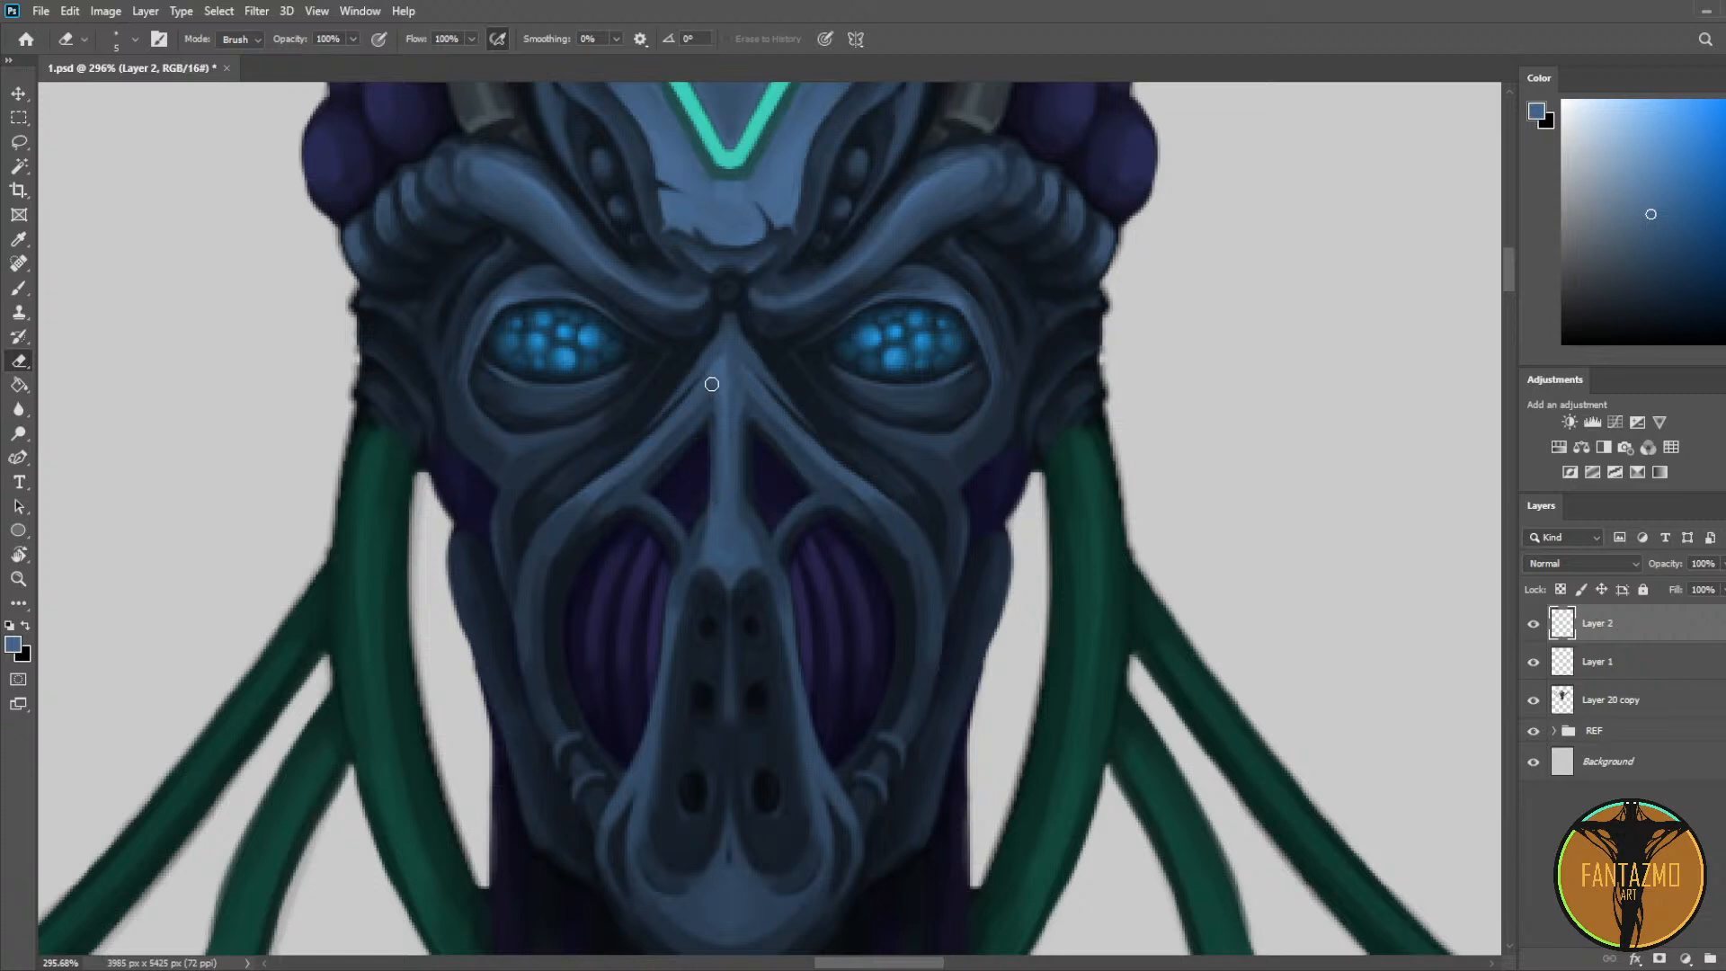
{"action": "key", "text": "b"}
{"action": "key", "text": "e"}
{"action": "key", "text": "b"}
Step: Paint a highlight along the right brow ridge with progressively lighter blues, shaping it with the eraser
{"action": "mouse_move", "coordinate": [785, 300]}
{"action": "left_mouse_down"}
{"action": "mouse_move", "coordinate": [913, 222]}
{"action": "mouse_move", "coordinate": [846, 285]}
{"action": "mouse_move", "coordinate": [926, 203]}
{"action": "left_mouse_up"}
{"action": "key", "text": "e"}
{"action": "left_click", "coordinate": [1640, 166]}
{"action": "key", "text": "b"}
{"action": "key", "text": "e"}
{"action": "left_click", "coordinate": [1653, 140]}
{"action": "key", "text": "b"}
{"action": "key", "text": "e"}
{"action": "left_click_drag", "start_coordinate": [812, 290], "coordinate": [957, 175]}
{"action": "mouse_move", "coordinate": [823, 296]}
{"action": "left_mouse_down"}
{"action": "mouse_move", "coordinate": [885, 242]}
{"action": "mouse_move", "coordinate": [826, 288]}
{"action": "left_mouse_up"}
{"action": "key", "text": "b"}
{"action": "key", "text": "e"}
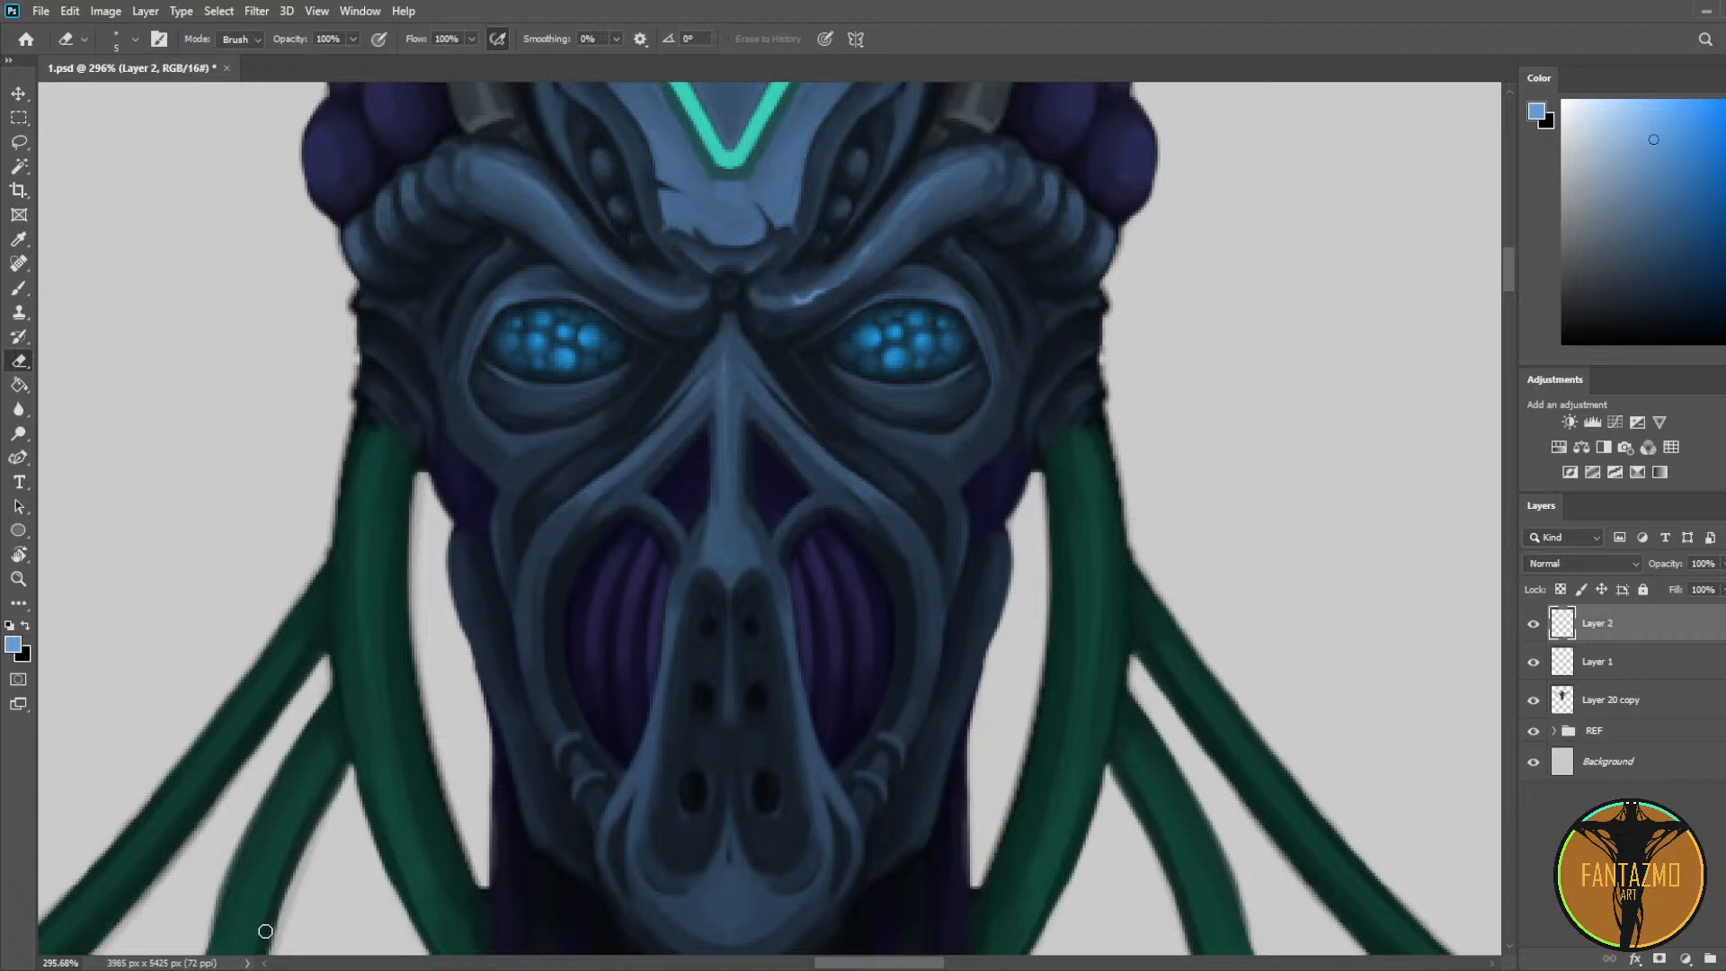
Step: Paint a bright blue highlight down the upper nose bridge and thin its edges with the eraser
{"action": "scroll", "coordinate": [469, 497], "scroll_direction": "down", "scroll_amount": 2}
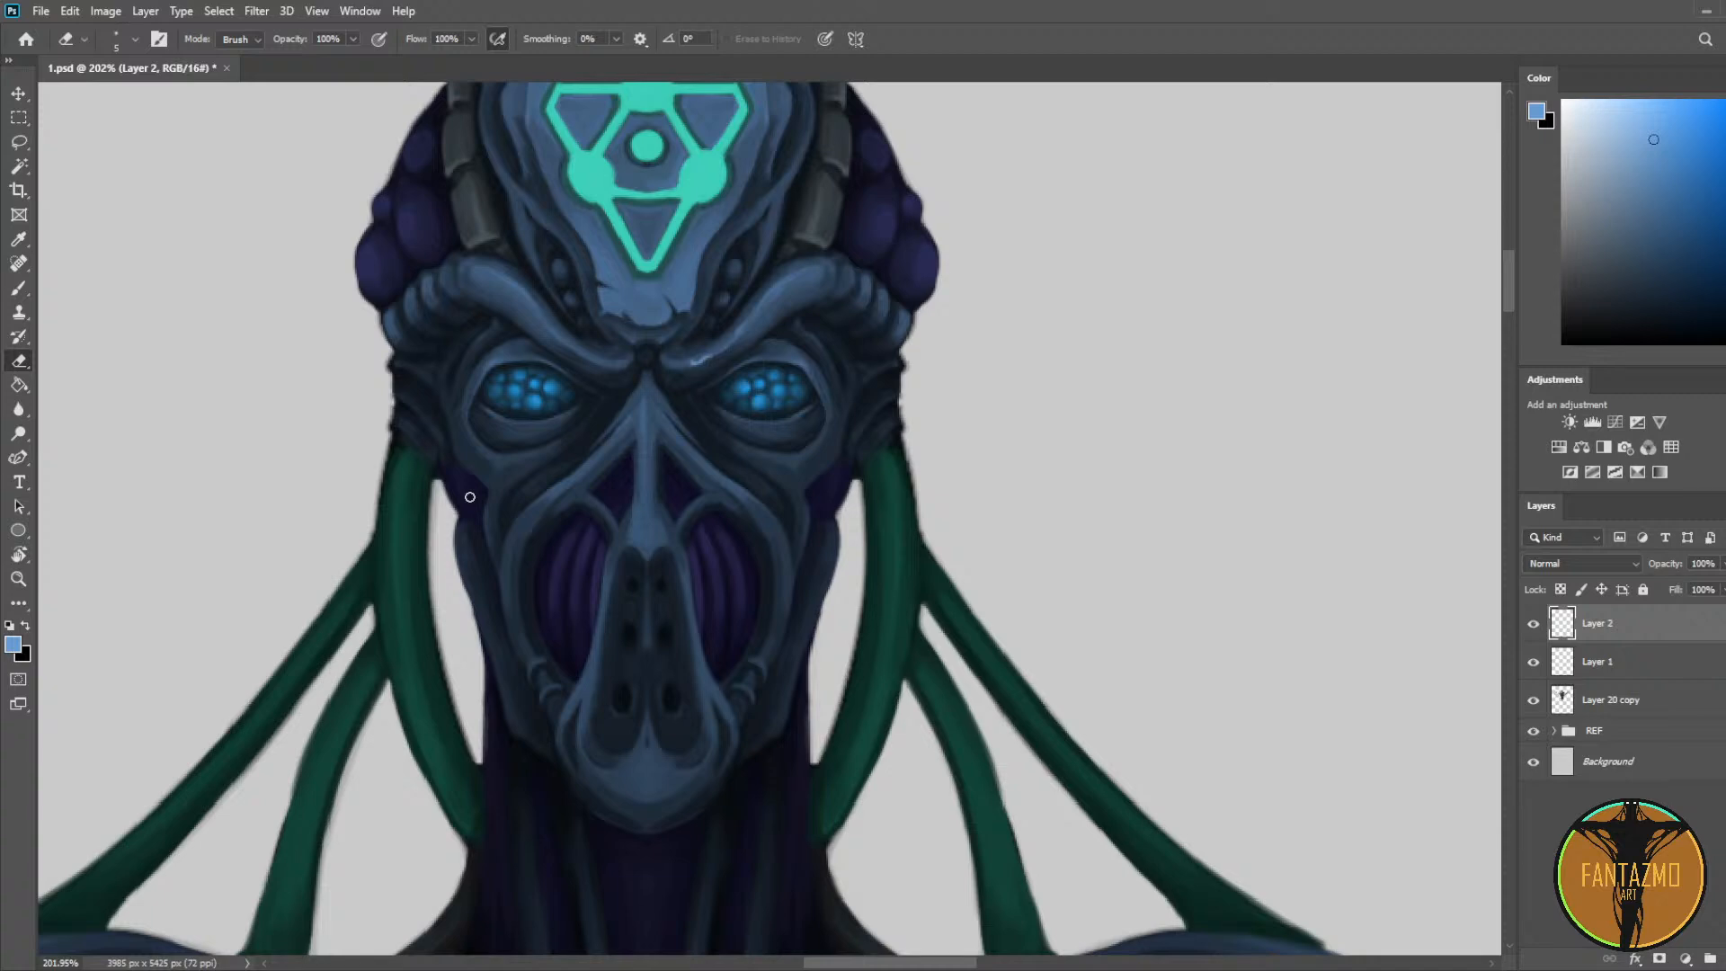
{"action": "scroll", "coordinate": [615, 363], "scroll_direction": "up", "scroll_amount": 2}
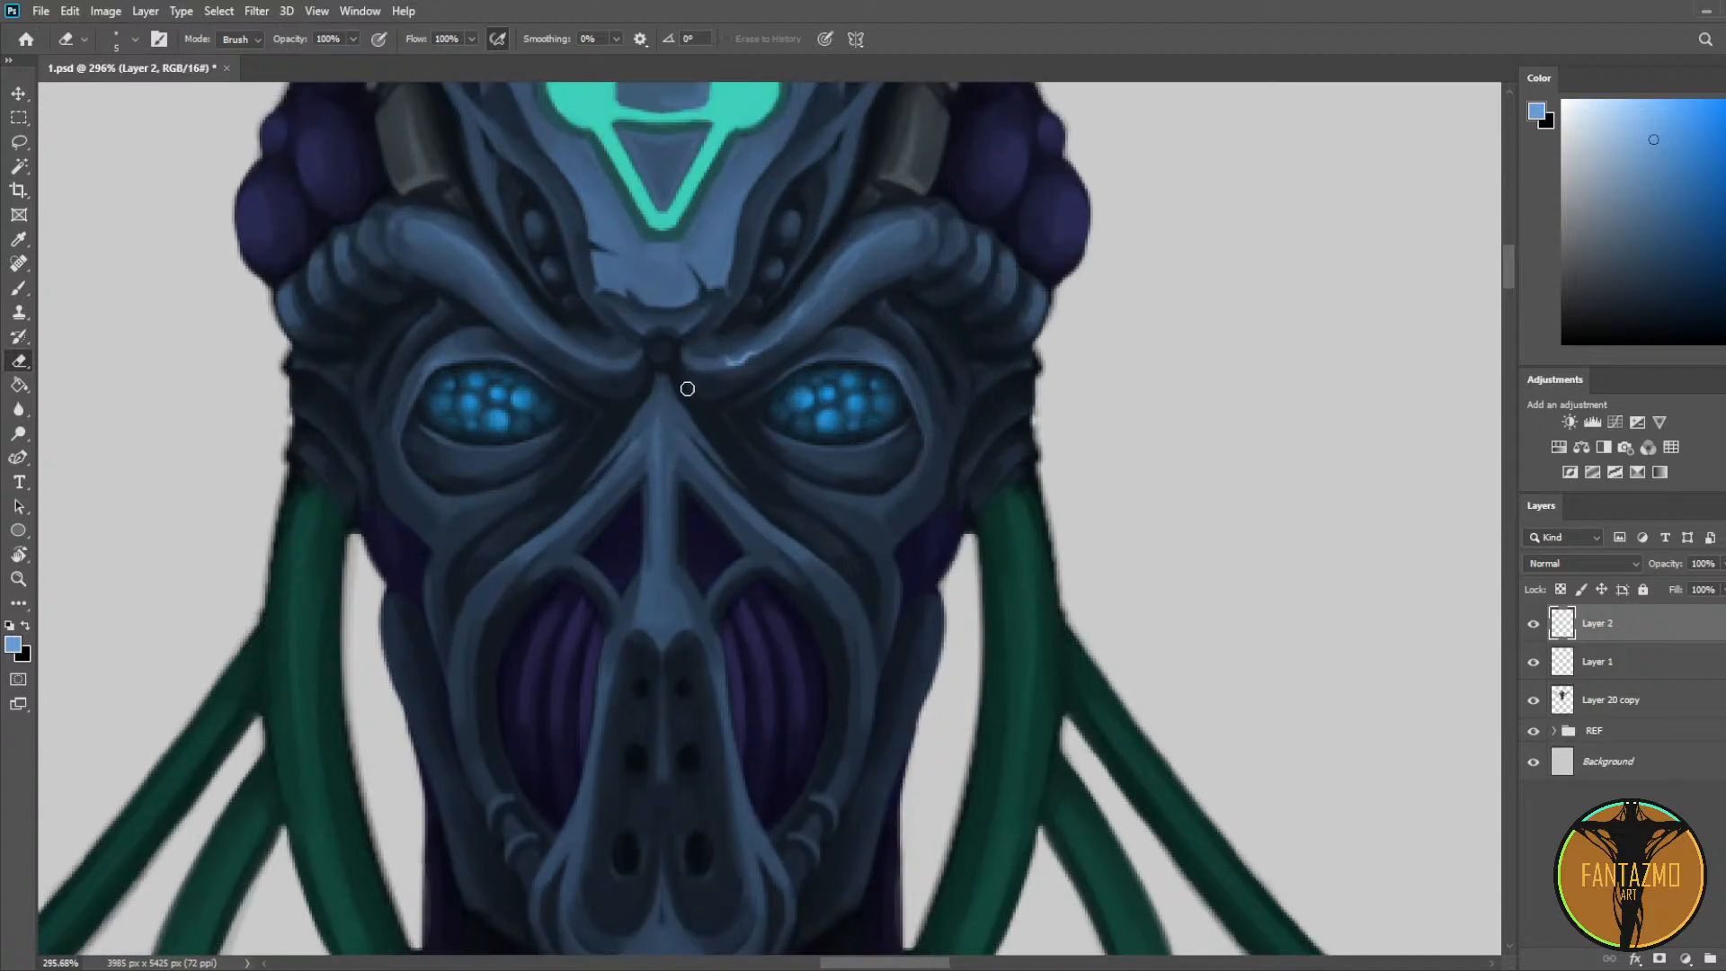
{"action": "key", "text": "b"}
{"action": "mouse_move", "coordinate": [663, 407]}
{"action": "left_mouse_down"}
{"action": "mouse_move", "coordinate": [648, 427]}
{"action": "mouse_move", "coordinate": [663, 463]}
{"action": "left_mouse_up"}
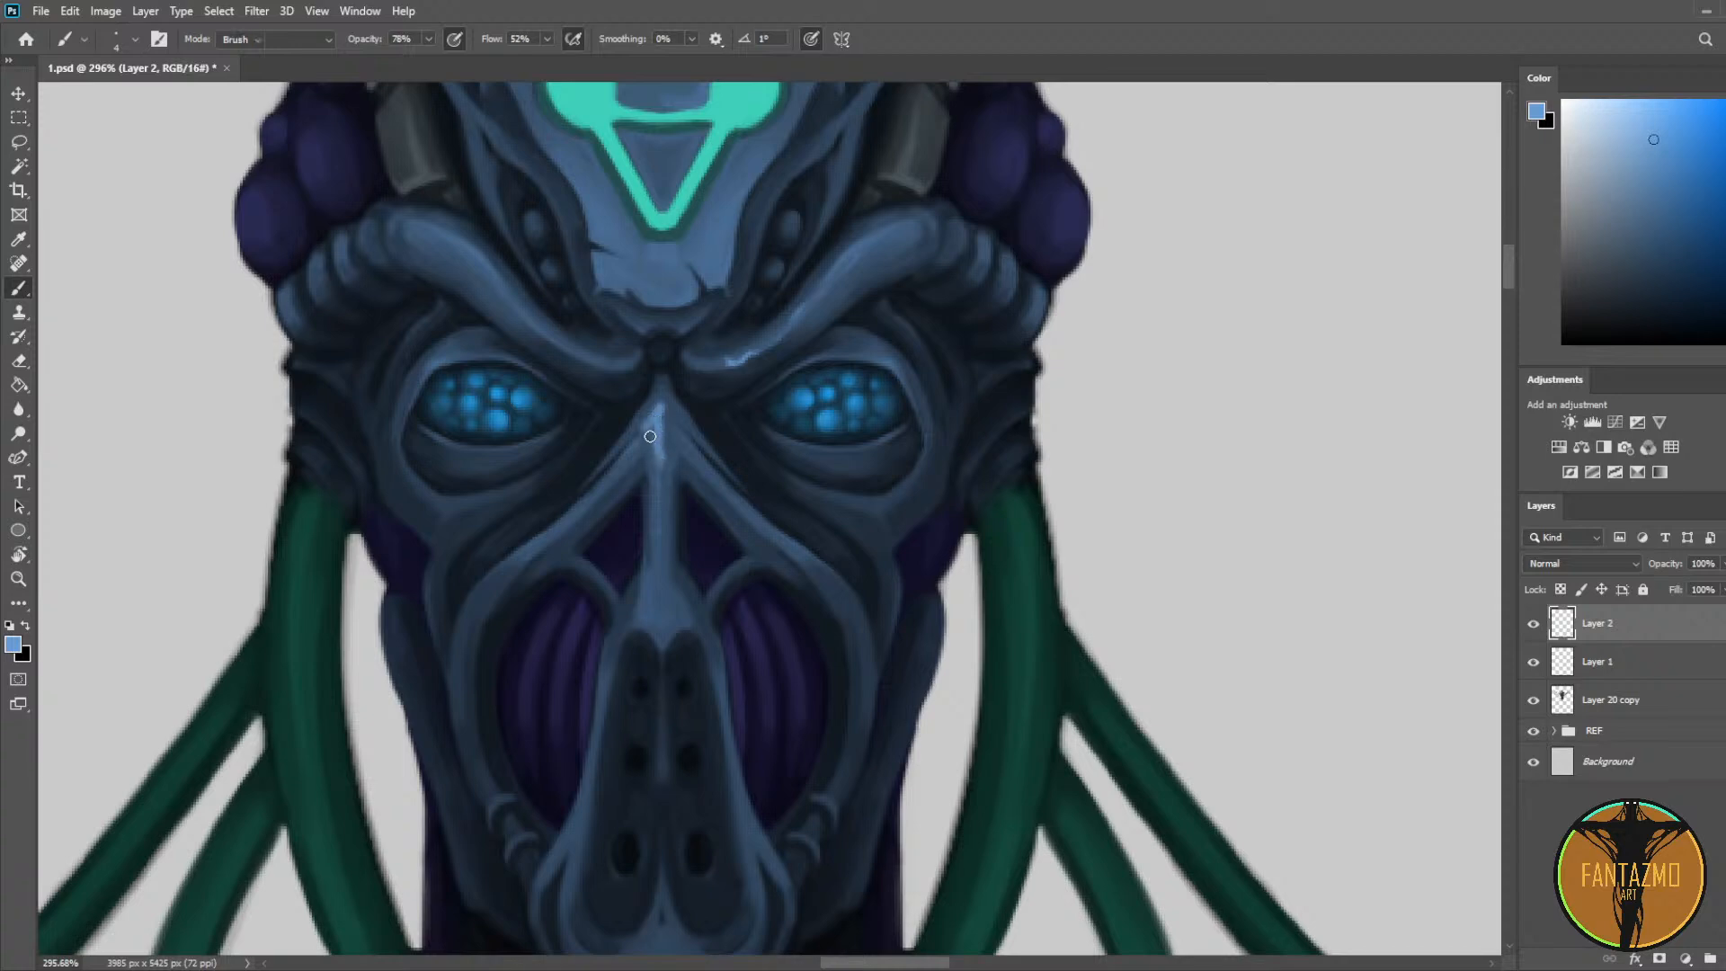
{"action": "key", "text": "e"}
{"action": "key", "text": "b"}
{"action": "left_click_drag", "start_coordinate": [666, 396], "coordinate": [665, 528]}
{"action": "key", "text": "e"}
{"action": "key", "text": "b"}
{"action": "key", "text": "e"}
{"action": "left_click_drag", "start_coordinate": [651, 410], "coordinate": [614, 462]}
{"action": "key", "text": "b"}
{"action": "key", "text": "e"}
Step: Add a small light blue highlight at the lower left end of the nose bridge and trim it with the eraser
{"action": "mouse_move", "coordinate": [470, 353]}
{"action": "left_mouse_down"}
{"action": "mouse_move", "coordinate": [410, 397]}
{"action": "mouse_move", "coordinate": [426, 360]}
{"action": "mouse_move", "coordinate": [402, 407]}
{"action": "mouse_move", "coordinate": [474, 348]}
{"action": "left_mouse_up"}
{"action": "left_click_drag", "start_coordinate": [558, 469], "coordinate": [664, 379]}
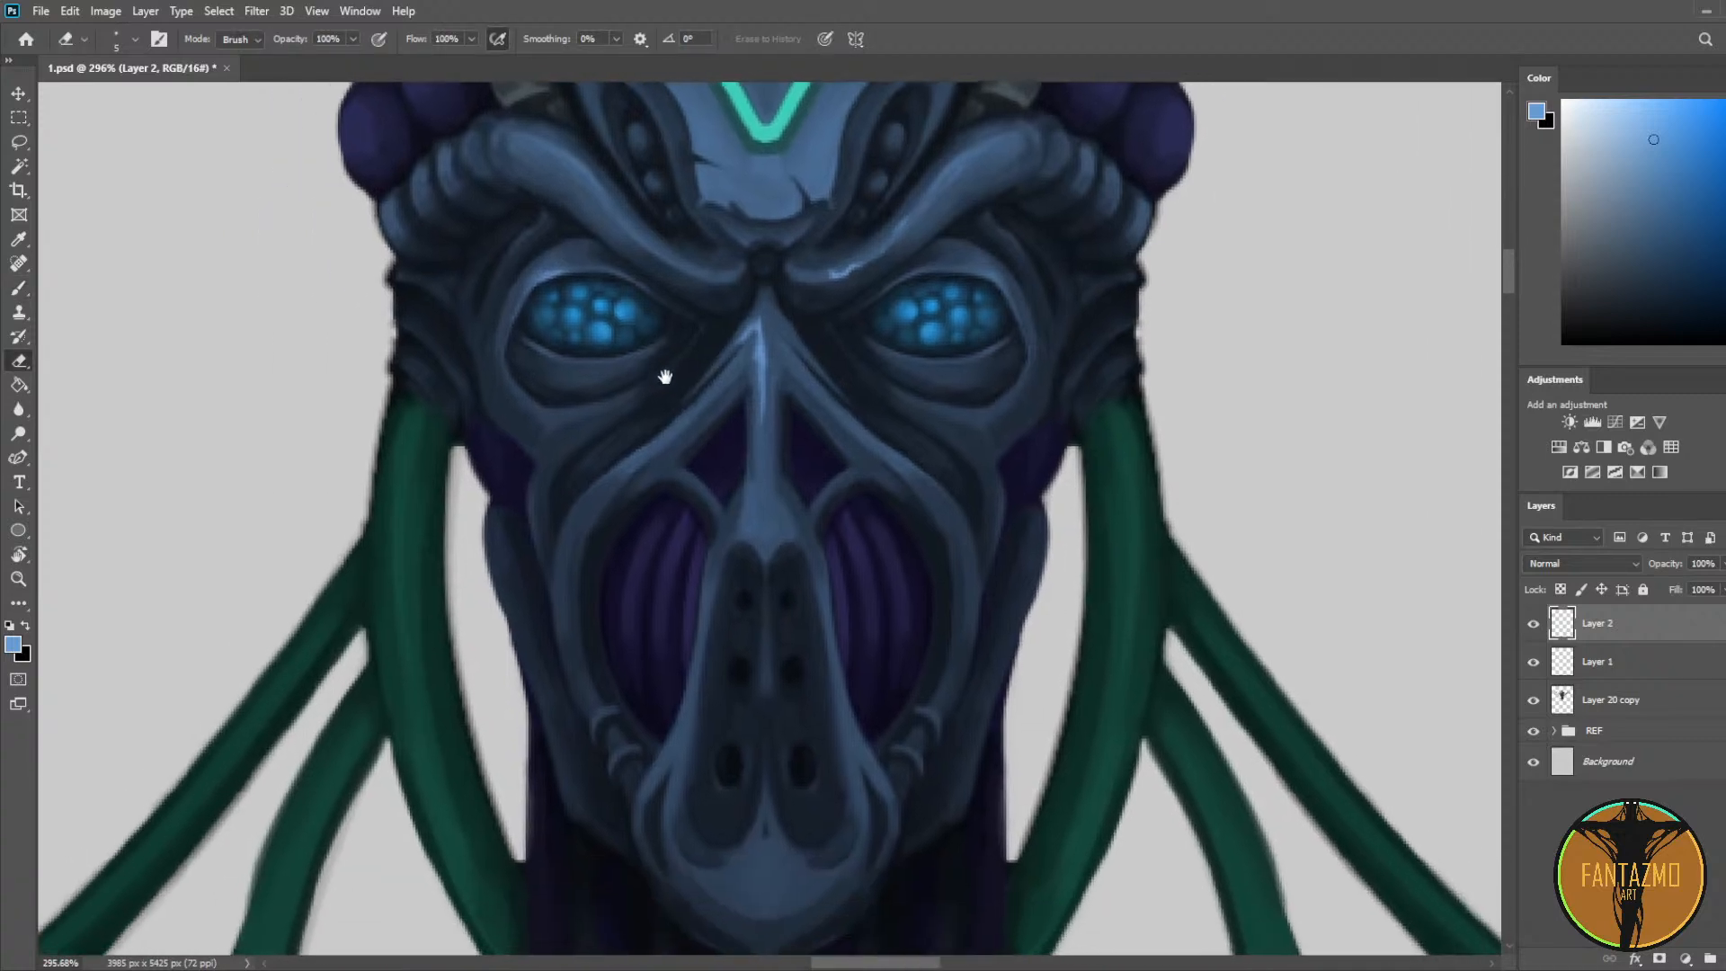
{"action": "mouse_move", "coordinate": [810, 486]}
{"action": "left_mouse_down"}
{"action": "mouse_move", "coordinate": [624, 448]}
{"action": "mouse_move", "coordinate": [552, 494]}
{"action": "mouse_move", "coordinate": [585, 527]}
{"action": "mouse_move", "coordinate": [574, 460]}
{"action": "mouse_move", "coordinate": [565, 506]}
{"action": "left_mouse_up"}
{"action": "key", "text": "b"}
{"action": "key", "text": "e"}
{"action": "key", "text": "b"}
{"action": "key", "text": "e"}
{"action": "key", "text": "b"}
{"action": "key", "text": "e"}
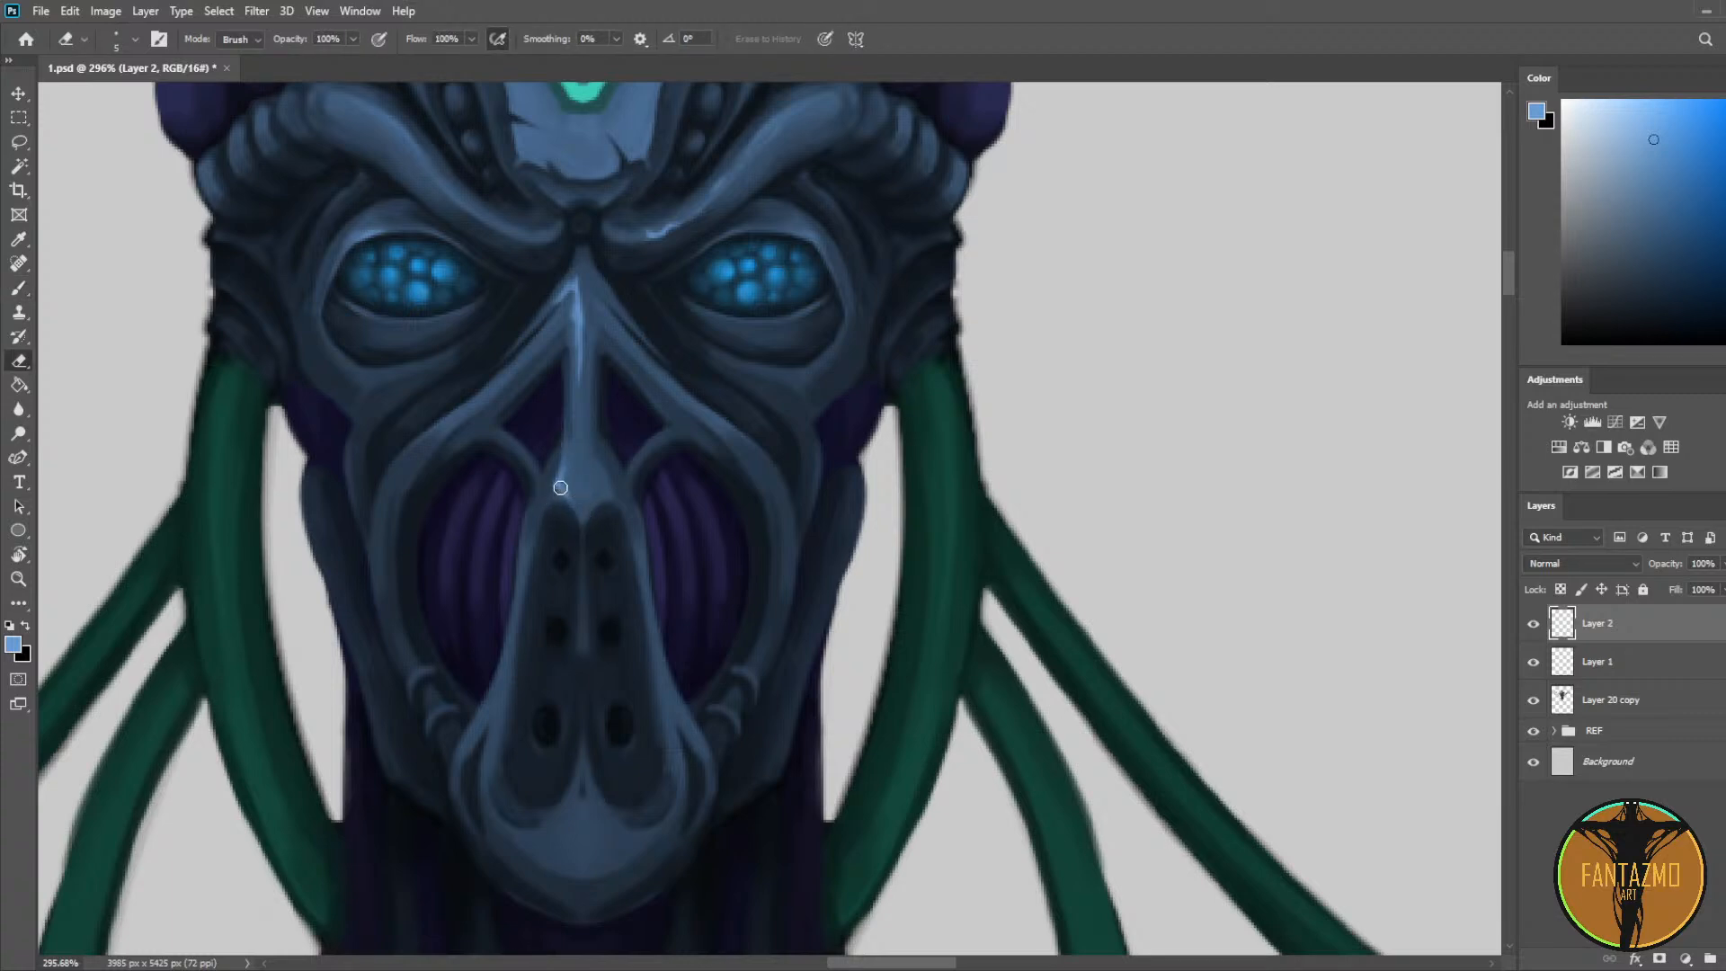
Step: Rework the highlight at the base of the nose bridge with a sampled light blue and soften it with the eraser
{"action": "key", "text": "b"}
{"action": "left_click", "coordinate": [549, 494], "text": "alt"}
{"action": "key", "text": "e"}
{"action": "key", "text": "b"}
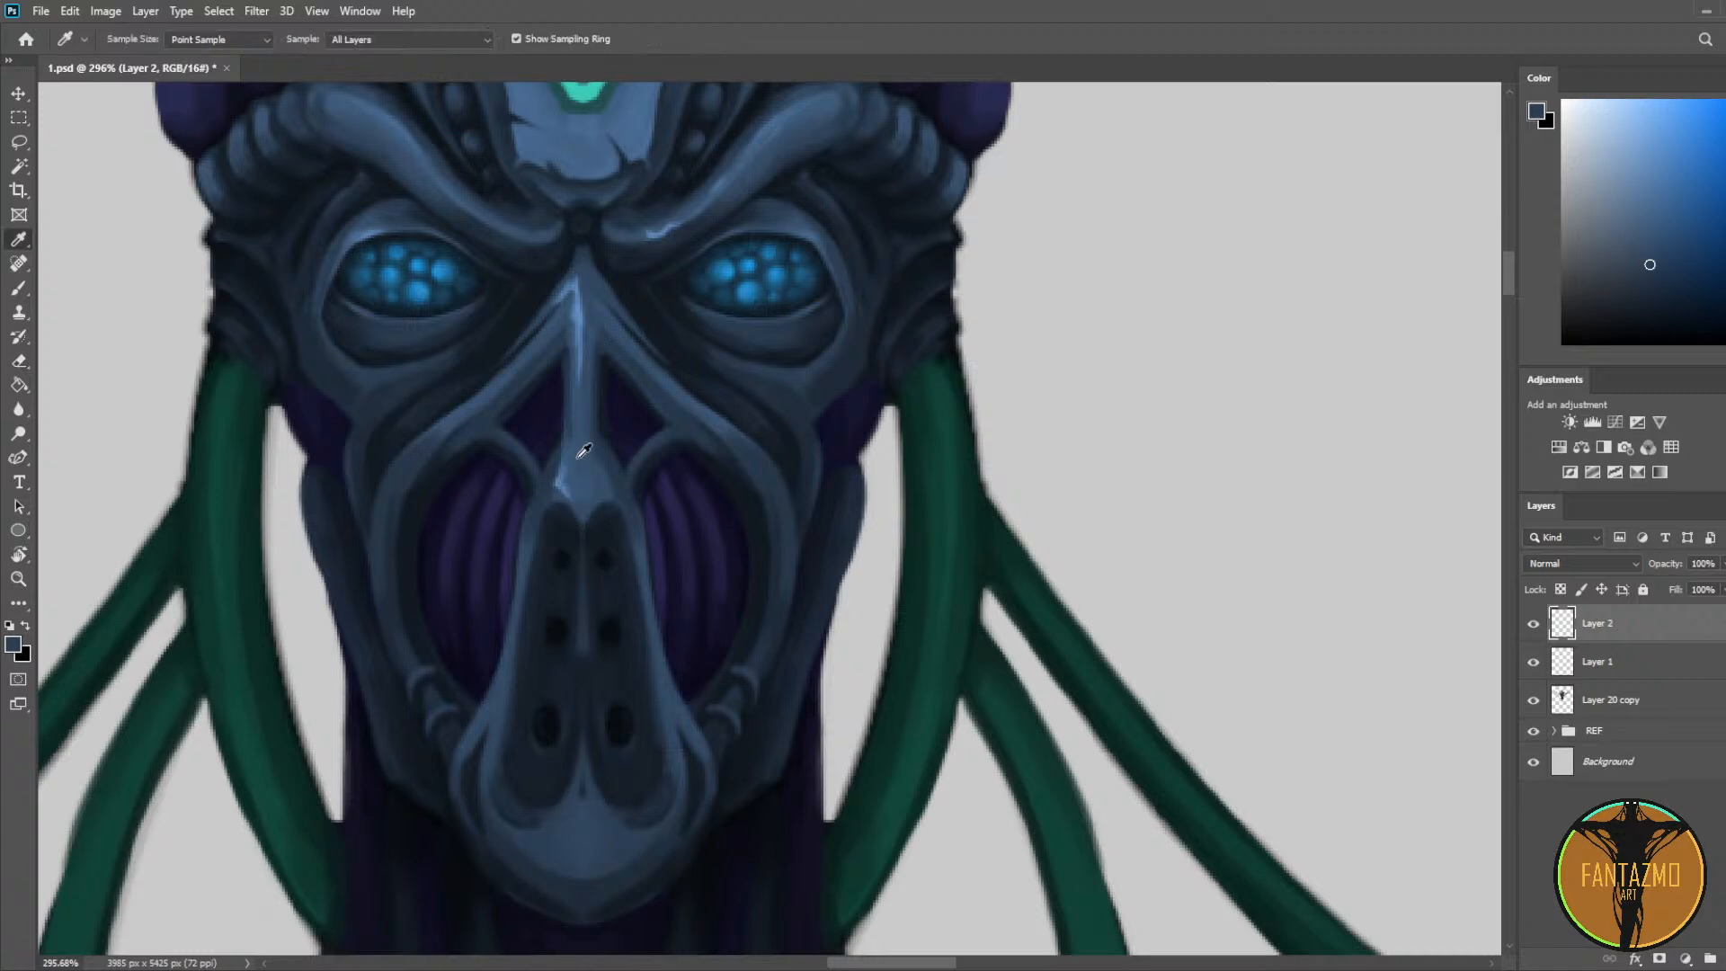
{"action": "left_click", "coordinate": [588, 301], "text": "alt"}
{"action": "left_click_drag", "start_coordinate": [564, 484], "coordinate": [575, 495]}
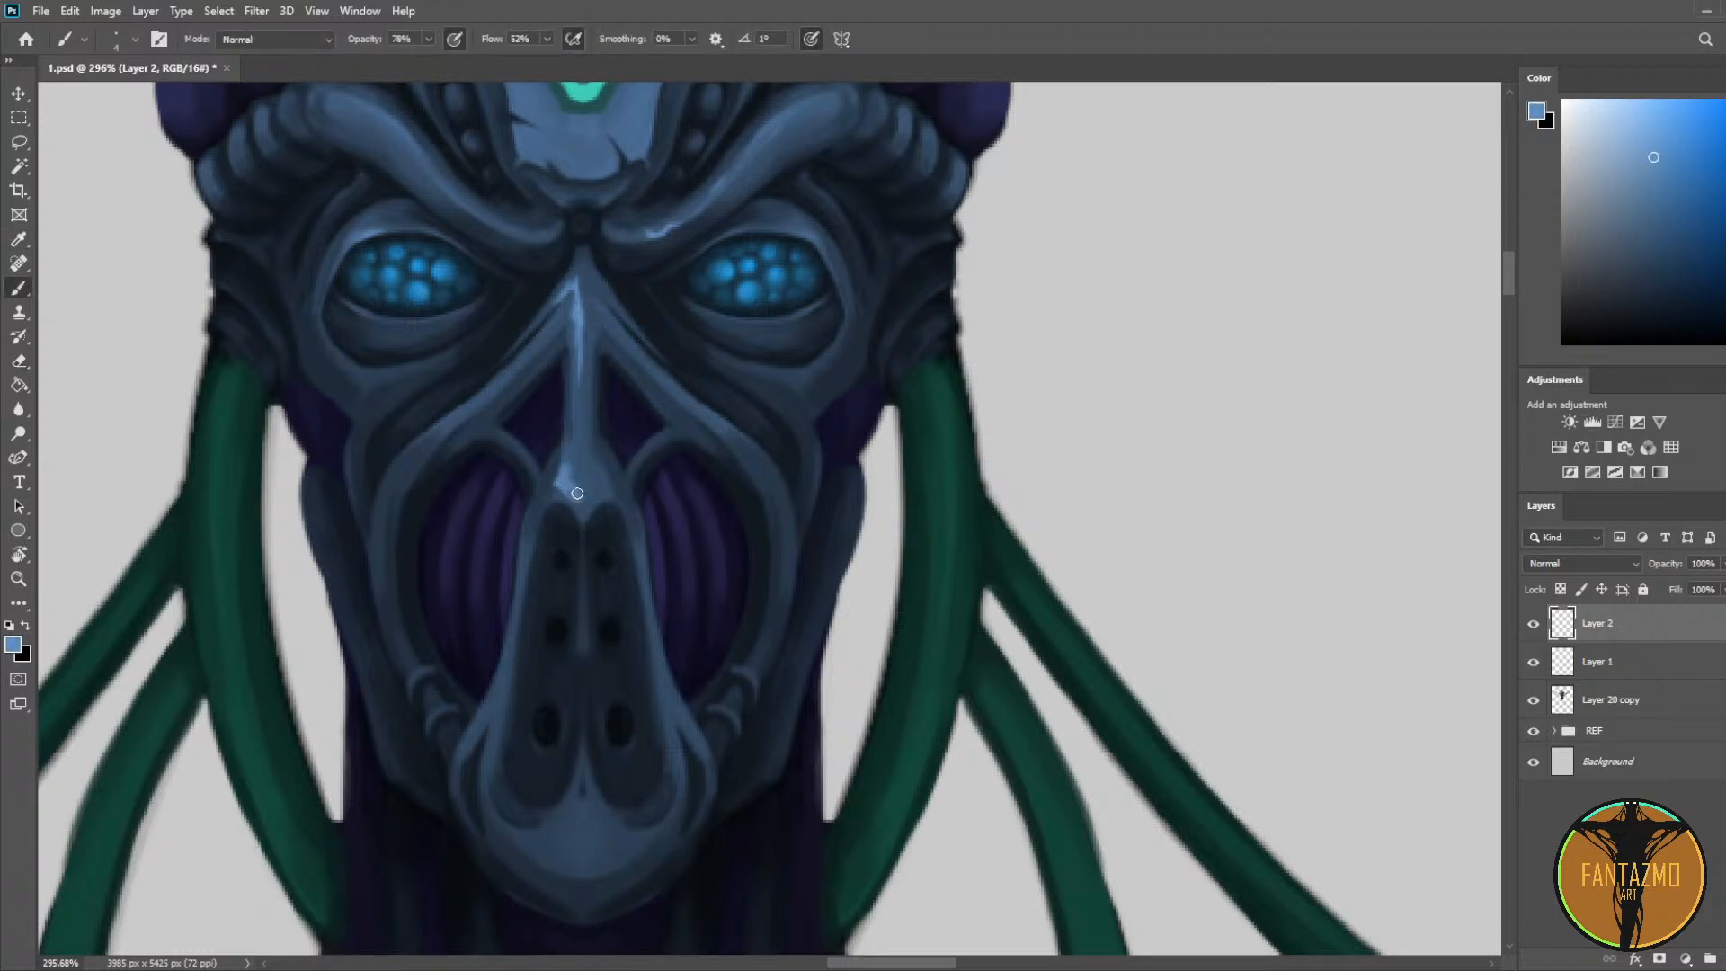
{"action": "key", "text": "e"}
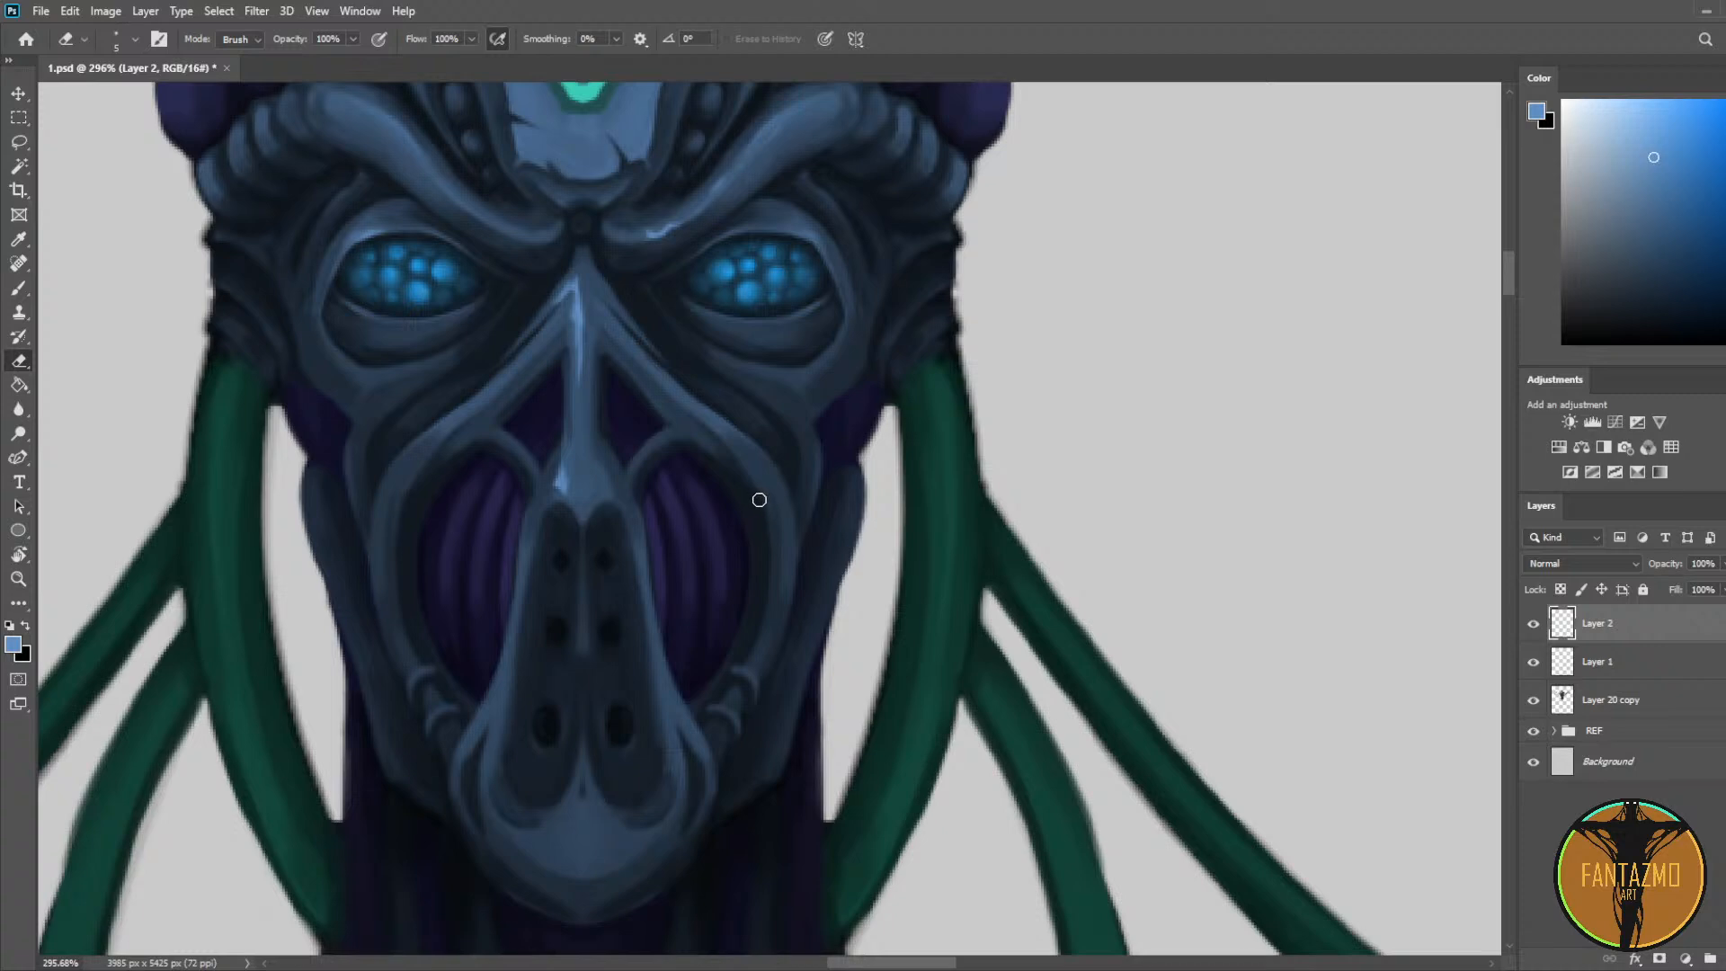
{"action": "mouse_move", "coordinate": [852, 584]}
{"action": "left_mouse_down"}
{"action": "mouse_move", "coordinate": [863, 467]}
{"action": "mouse_move", "coordinate": [876, 593]}
{"action": "left_mouse_up"}
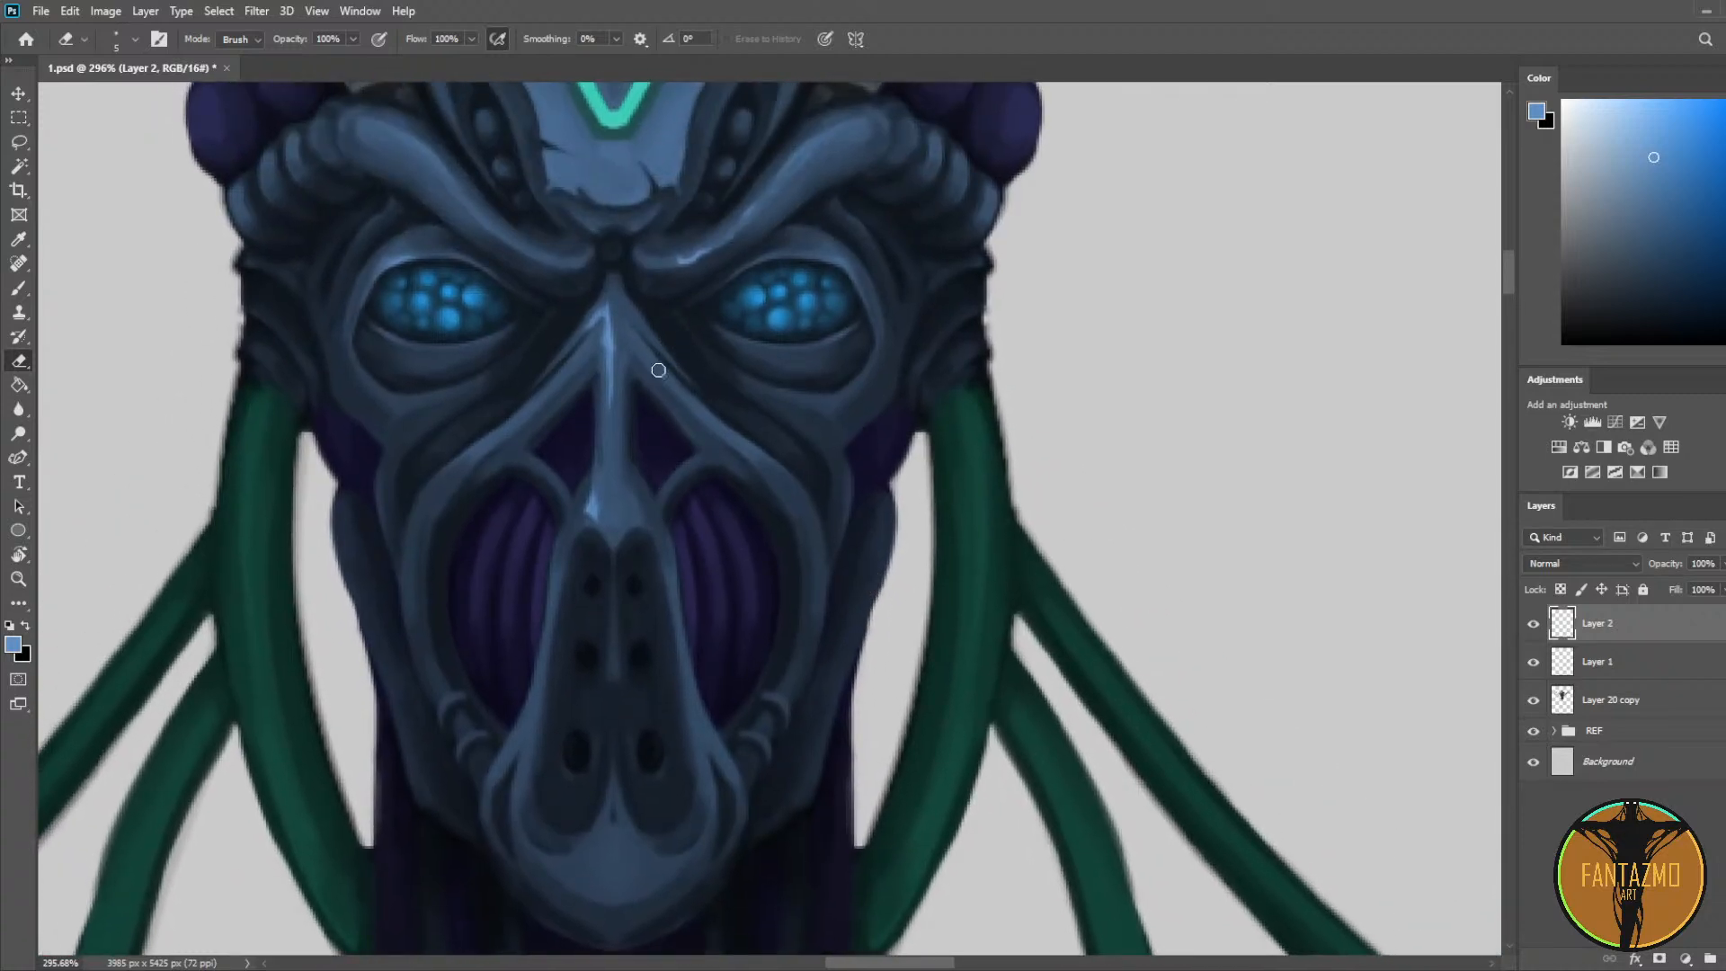
Step: Paint a light-blue highlight along the curved ridge from the nose bridge to the left cheek and trim its edges with the eraser
{"action": "mouse_move", "coordinate": [570, 345]}
{"action": "left_mouse_down"}
{"action": "mouse_move", "coordinate": [602, 314]}
{"action": "mouse_move", "coordinate": [505, 401]}
{"action": "mouse_move", "coordinate": [524, 422]}
{"action": "left_mouse_up"}
{"action": "key", "text": "b"}
{"action": "left_click_drag", "start_coordinate": [414, 521], "coordinate": [504, 442]}
{"action": "key", "text": "e"}
{"action": "left_click_drag", "start_coordinate": [421, 521], "coordinate": [528, 417]}
{"action": "key", "text": "b"}
{"action": "key", "text": "e"}
{"action": "left_click_drag", "start_coordinate": [478, 469], "coordinate": [413, 528]}
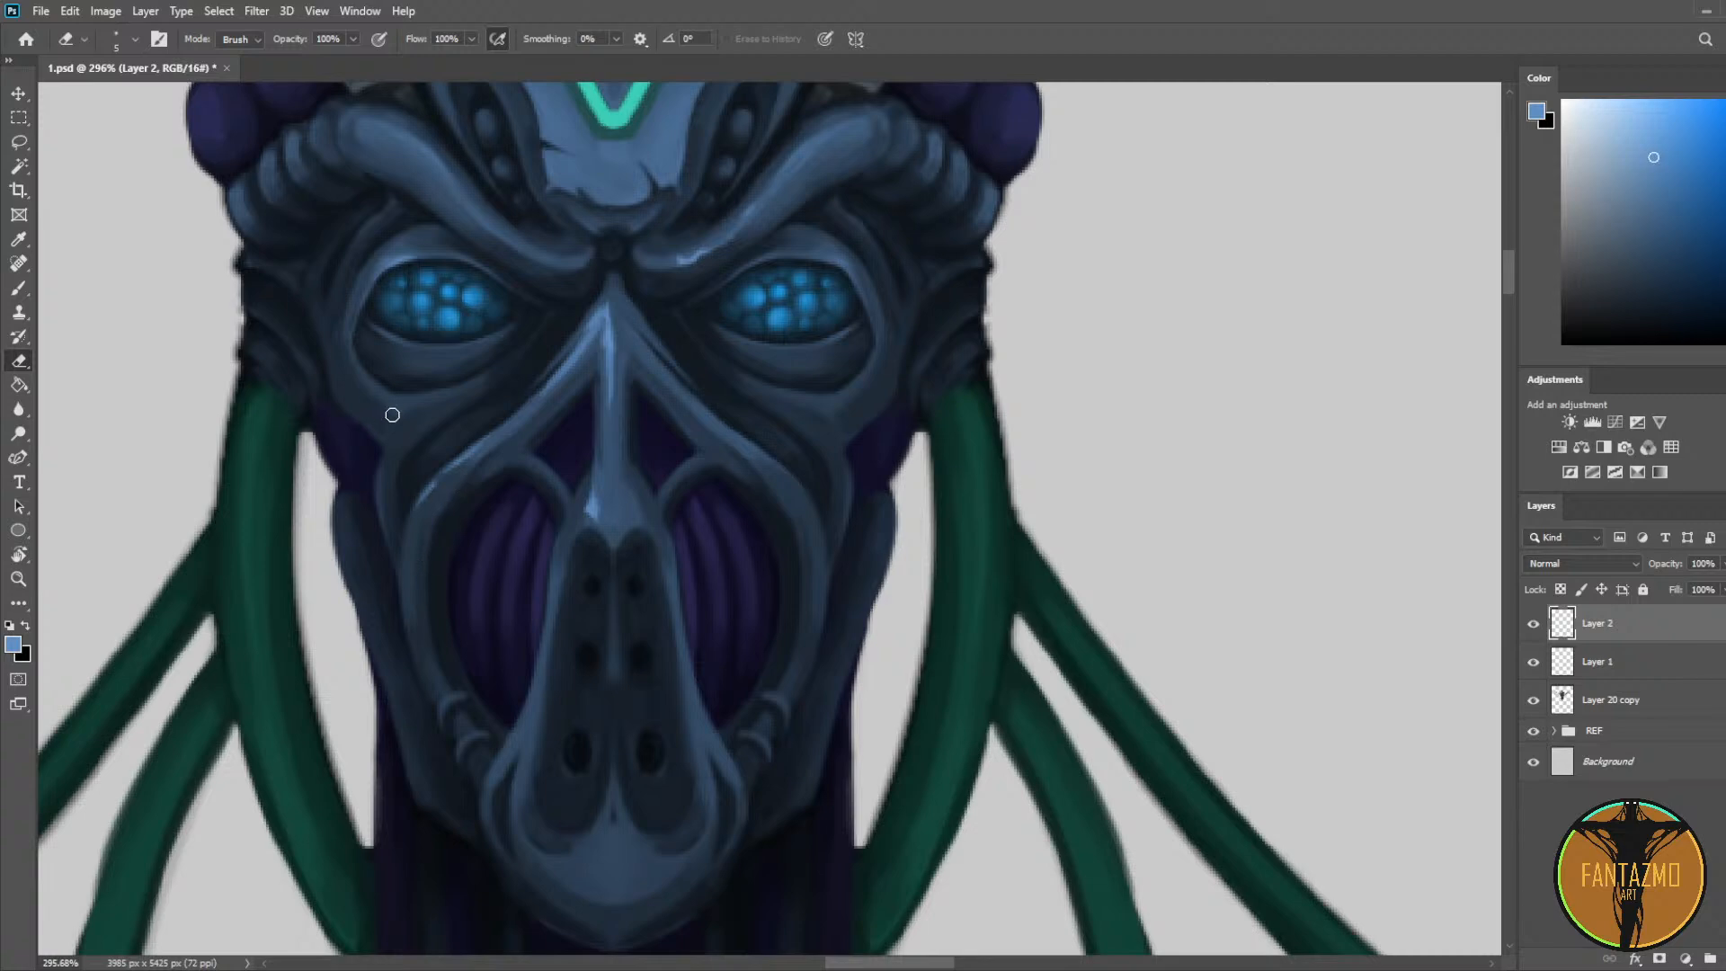
Step: Add a small light-blue highlight to the cheek edge below the left eye
{"action": "key", "text": "b"}
{"action": "mouse_move", "coordinate": [388, 433]}
{"action": "left_mouse_down"}
{"action": "mouse_move", "coordinate": [458, 384]}
{"action": "mouse_move", "coordinate": [386, 440]}
{"action": "left_mouse_up"}
{"action": "key", "text": "e"}
{"action": "scroll", "coordinate": [551, 326], "scroll_direction": "down", "scroll_amount": 5}
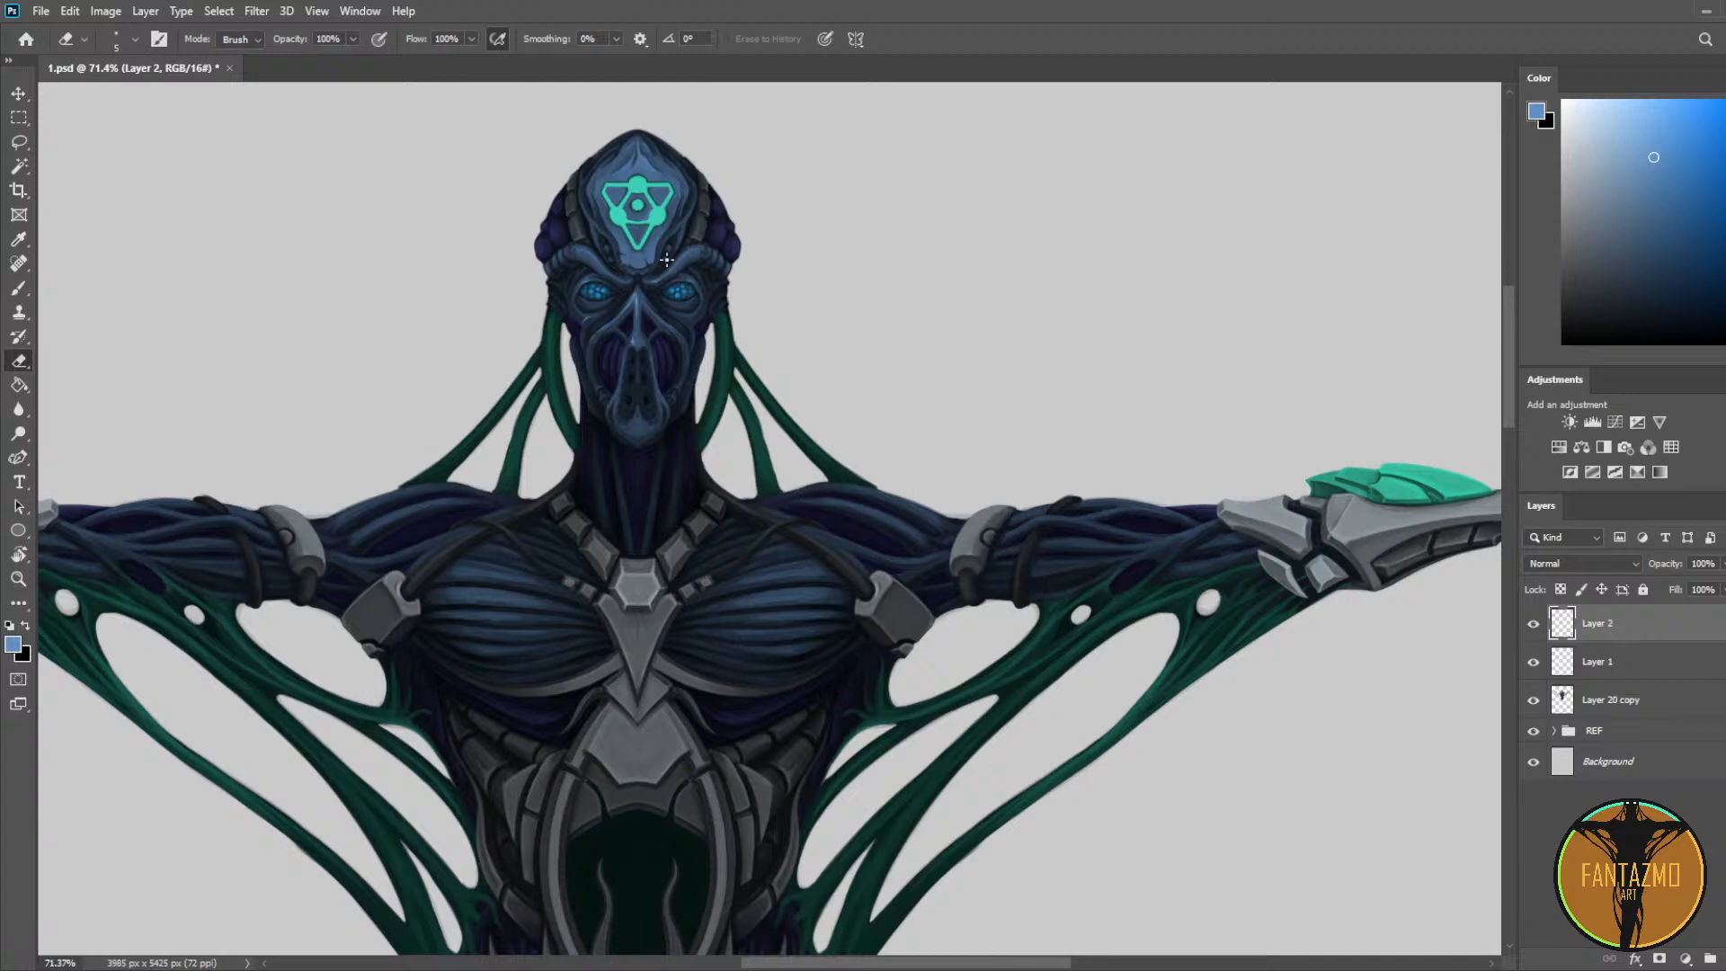
Step: Examine the whole figure, the torso opening and the head to judge the painted details
{"action": "left_click_drag", "start_coordinate": [841, 456], "coordinate": [893, 315]}
{"action": "scroll", "coordinate": [886, 306], "scroll_direction": "down", "scroll_amount": 3}
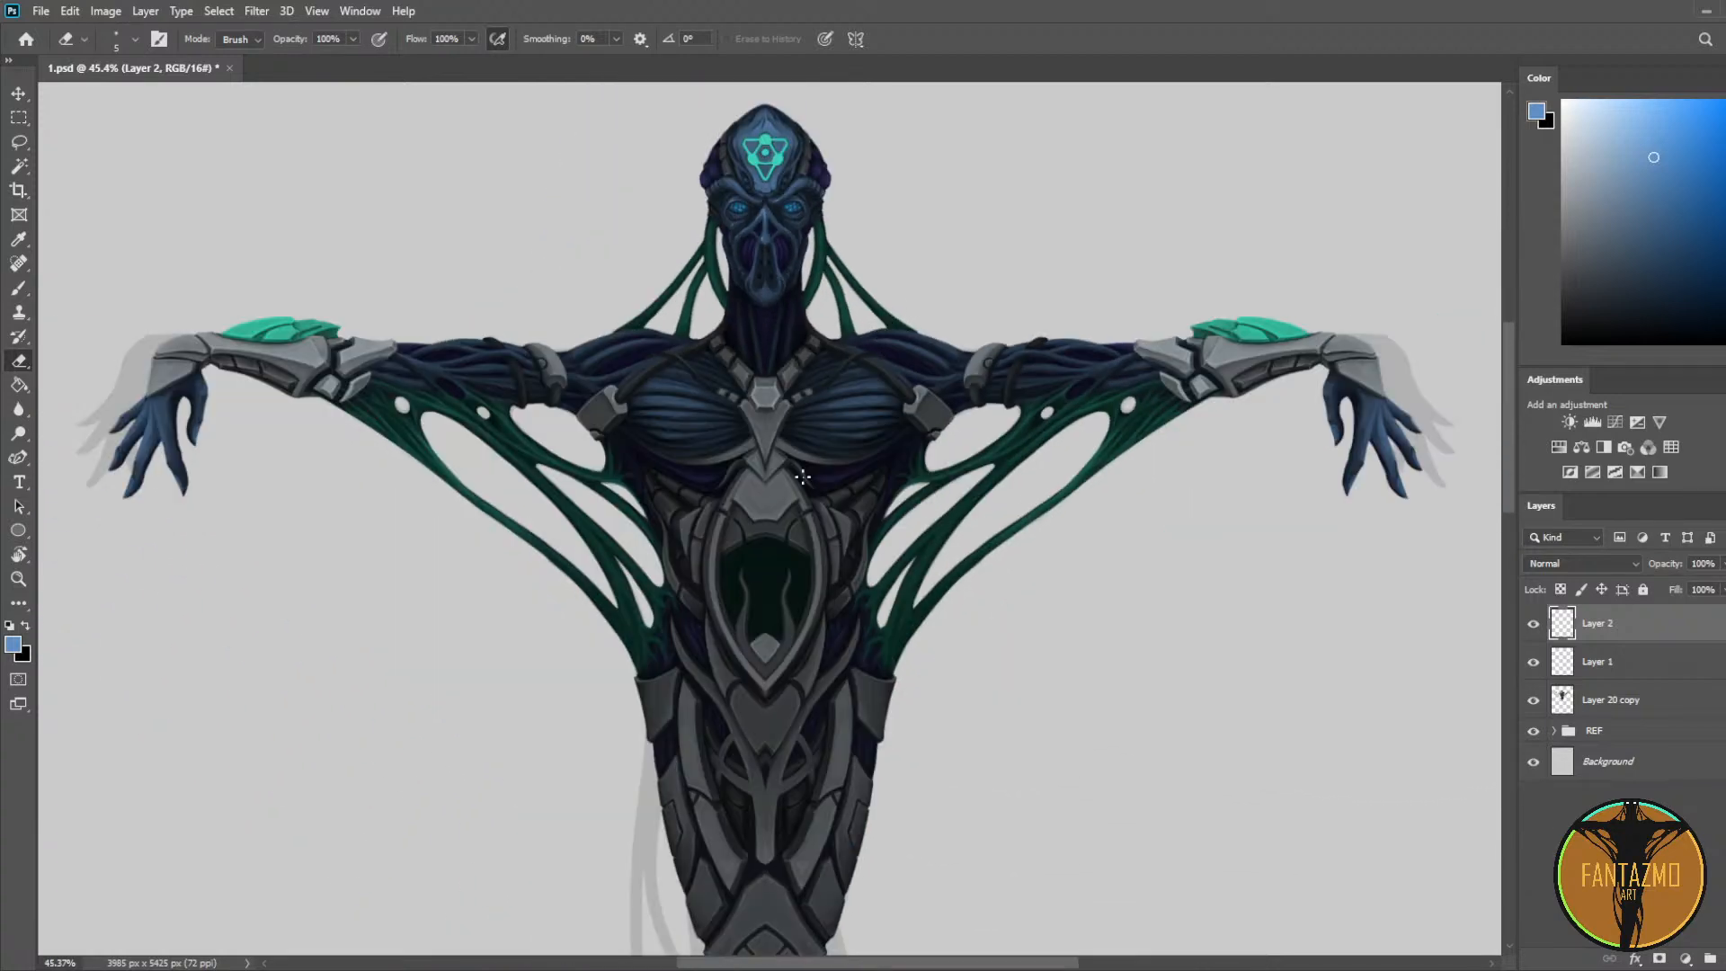
{"action": "scroll", "coordinate": [778, 497], "scroll_direction": "up", "scroll_amount": 5}
{"action": "left_click_drag", "start_coordinate": [486, 600], "coordinate": [442, 379]}
{"action": "key", "text": "b"}
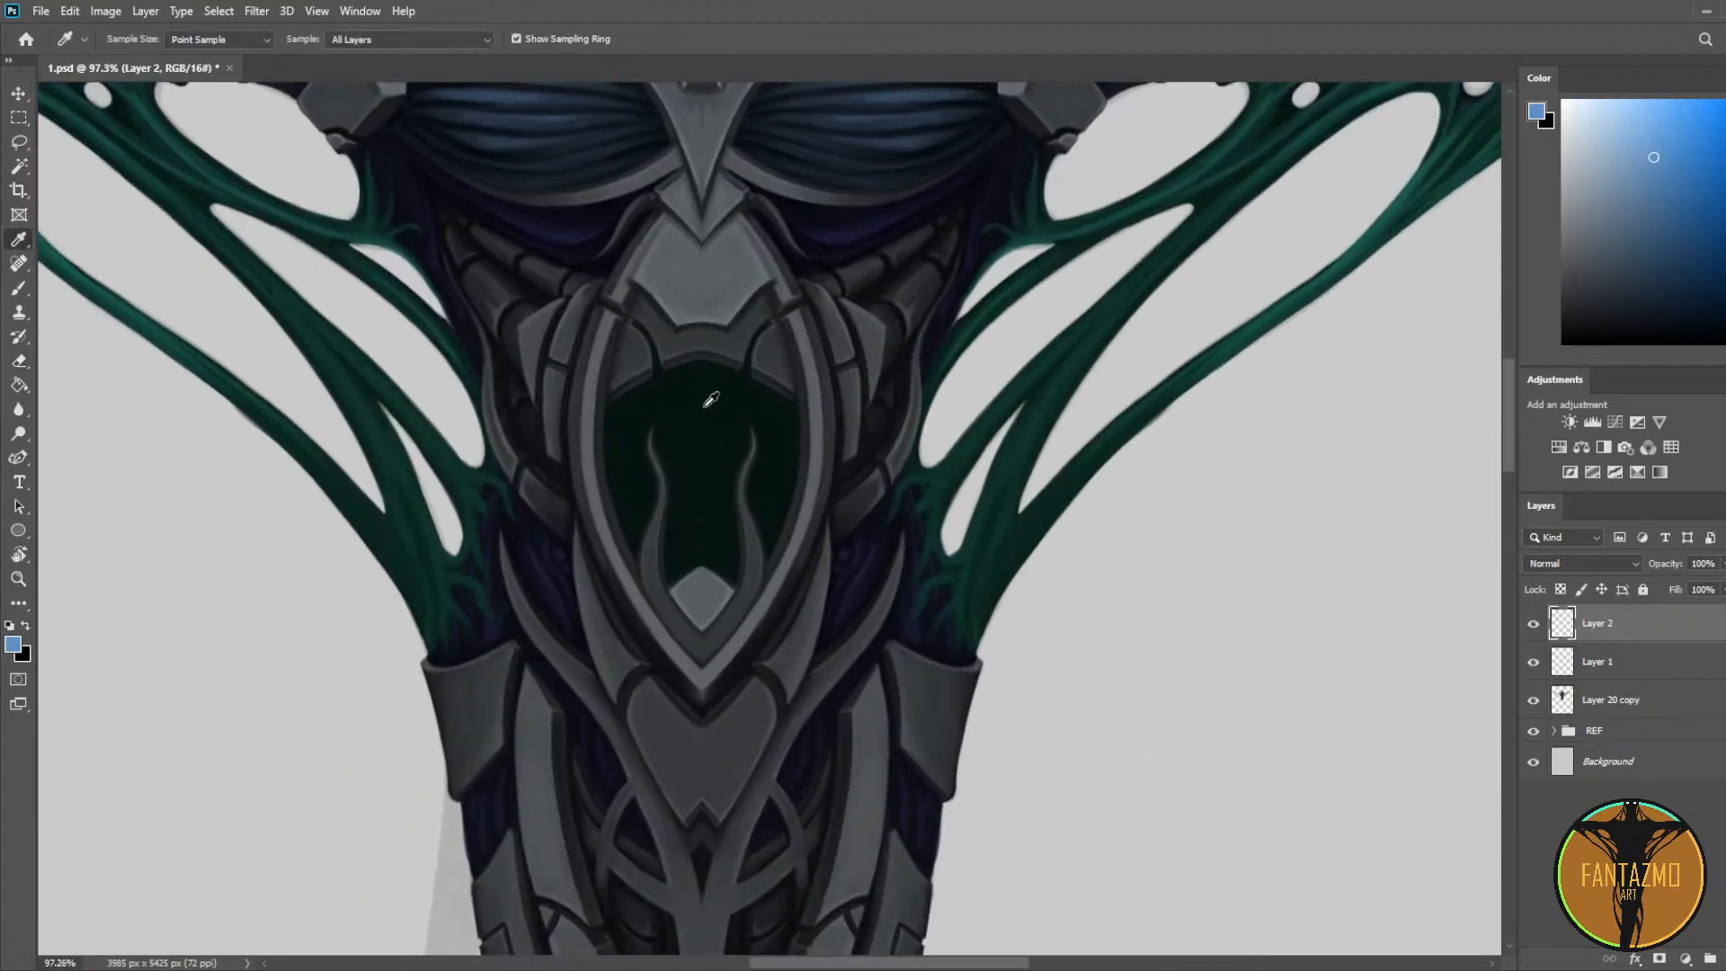
{"action": "left_click", "coordinate": [699, 507], "text": "alt"}
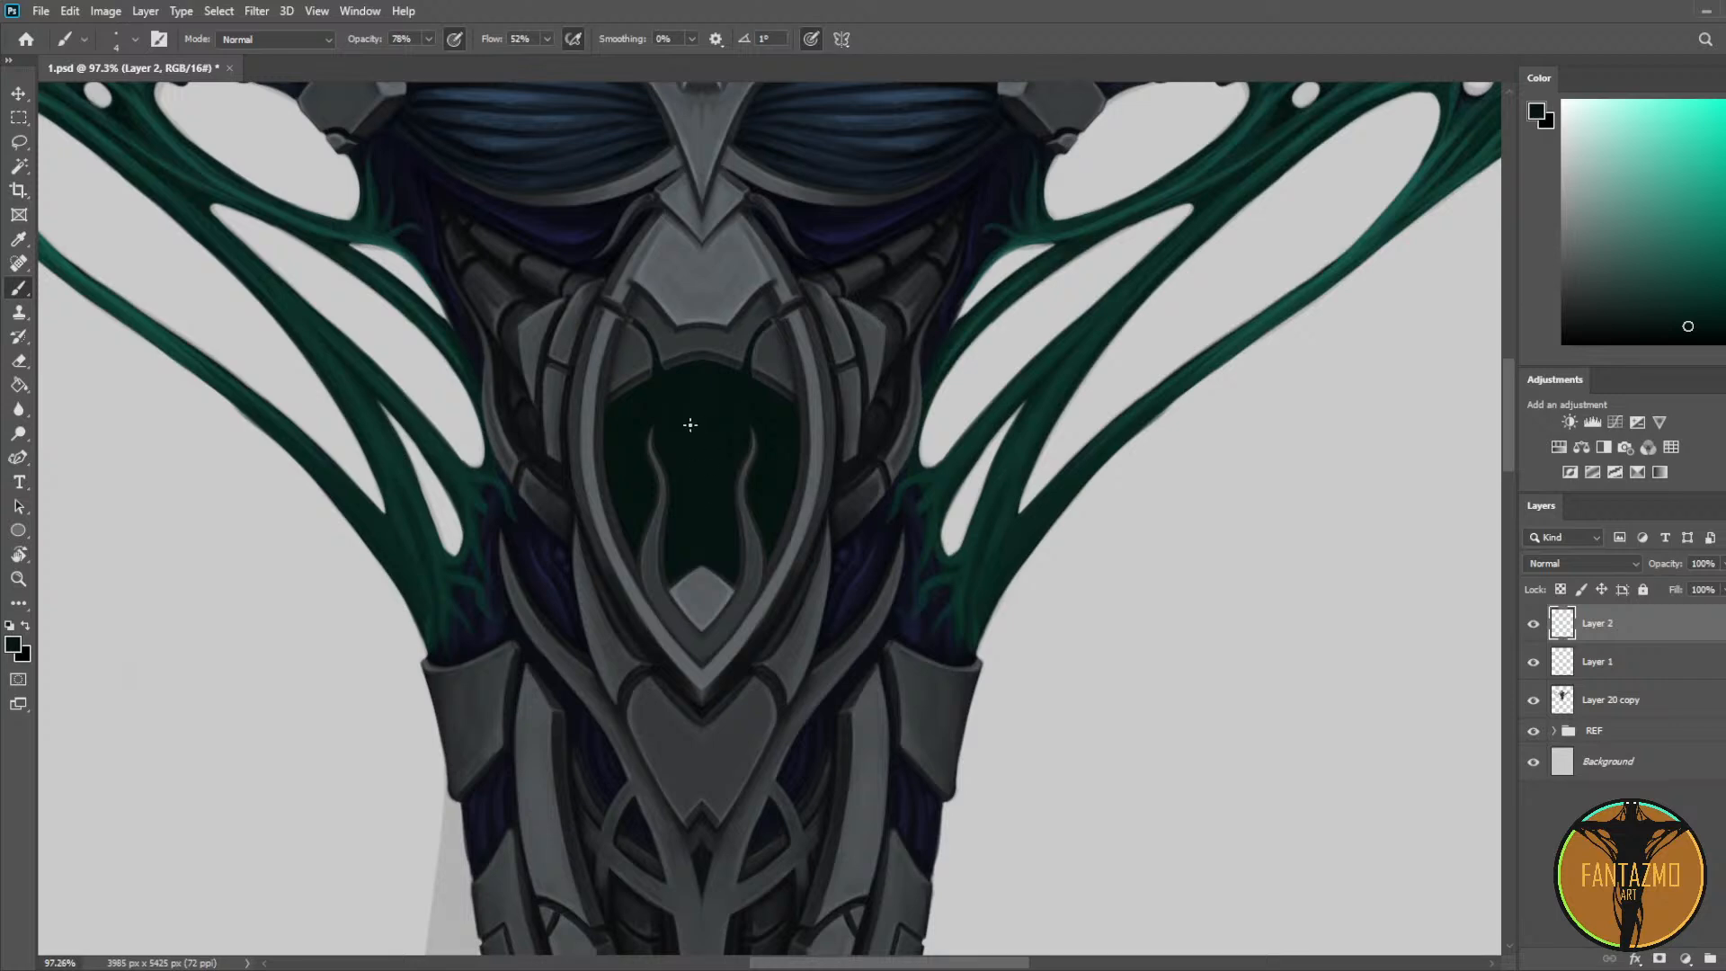
{"action": "left_click_drag", "start_coordinate": [763, 153], "coordinate": [805, 720]}
{"action": "scroll", "coordinate": [813, 369], "scroll_direction": "up", "scroll_amount": 6}
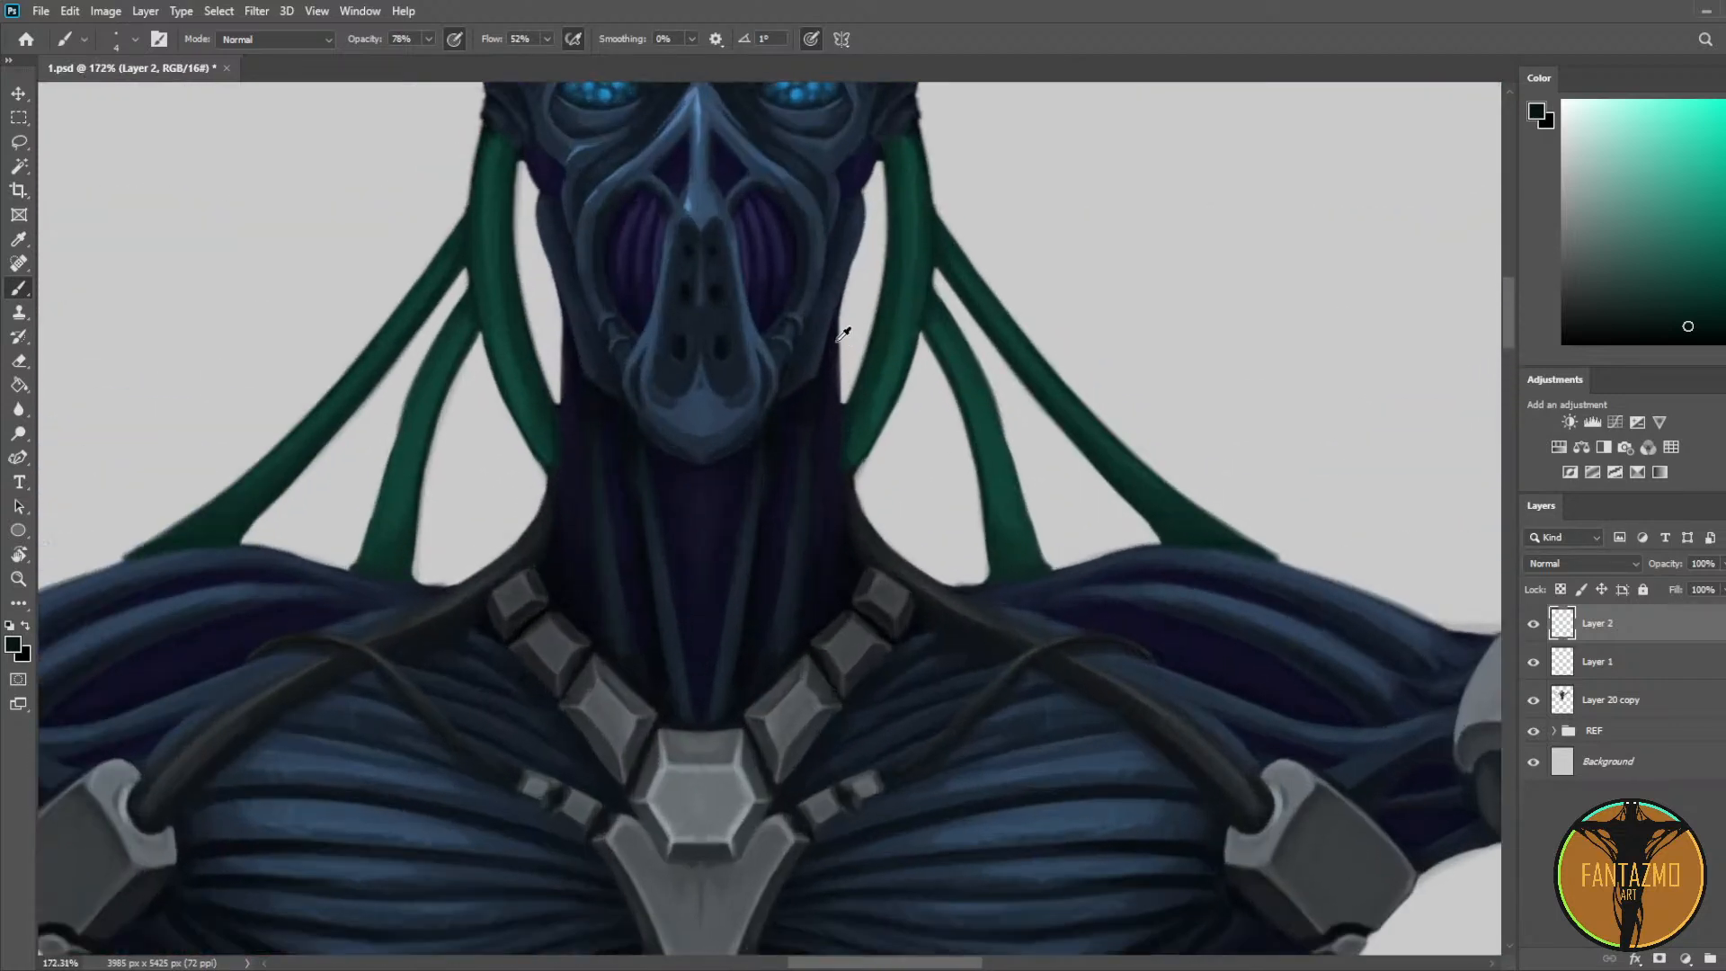
{"action": "left_click_drag", "start_coordinate": [359, 448], "coordinate": [601, 608]}
{"action": "left_click_drag", "start_coordinate": [986, 493], "coordinate": [867, 493]}
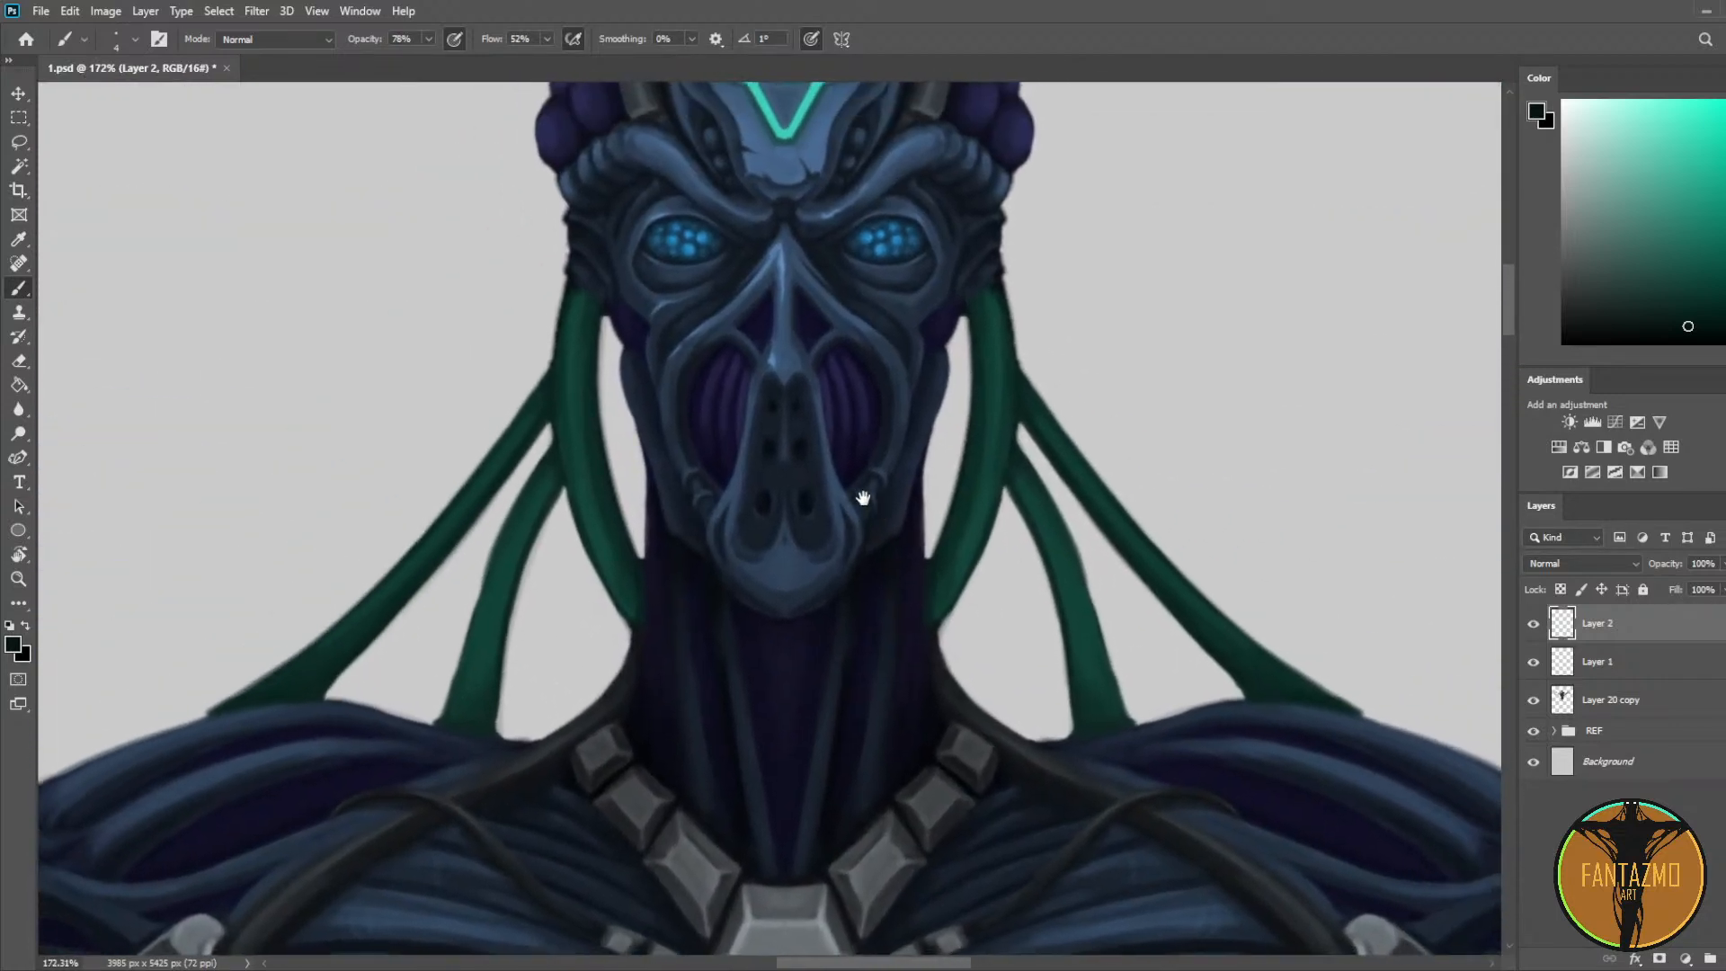
Step: Save the document and darken the strip between the two rows of breathing holes with a dark blue sampled from the mask
{"action": "key", "text": "i"}
{"action": "key", "text": "ctrl+s"}
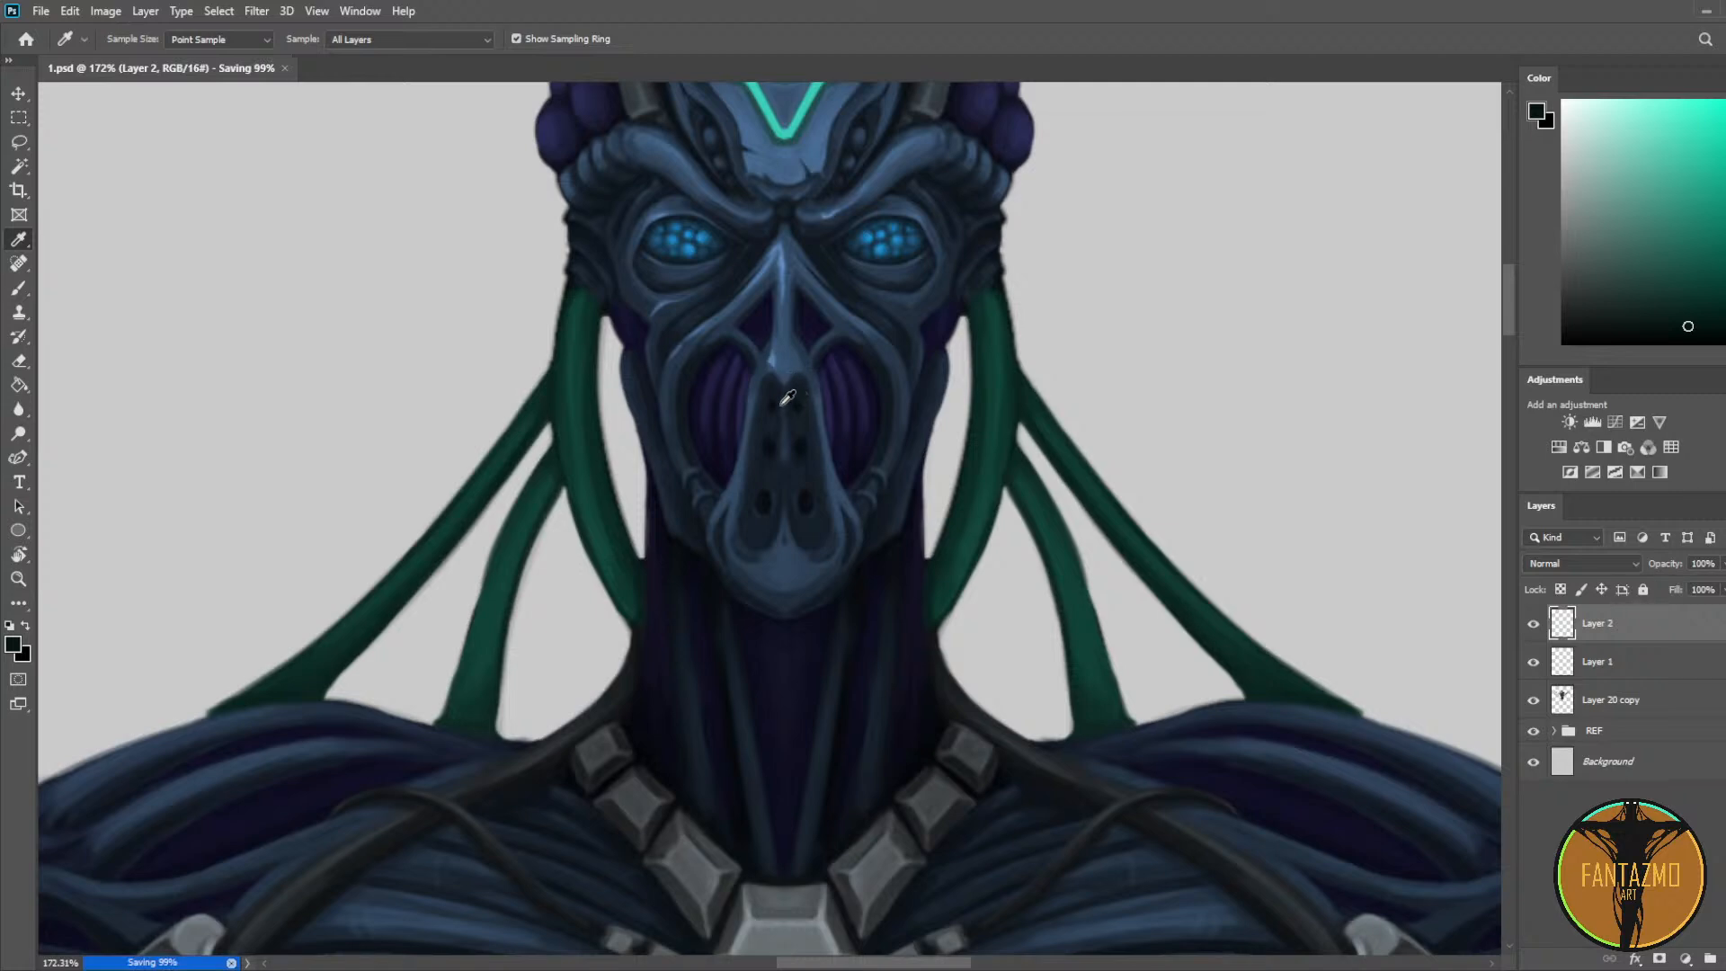
{"action": "left_click", "coordinate": [782, 401]}
{"action": "key", "text": "b"}
{"action": "left_click_drag", "start_coordinate": [778, 402], "coordinate": [783, 426]}
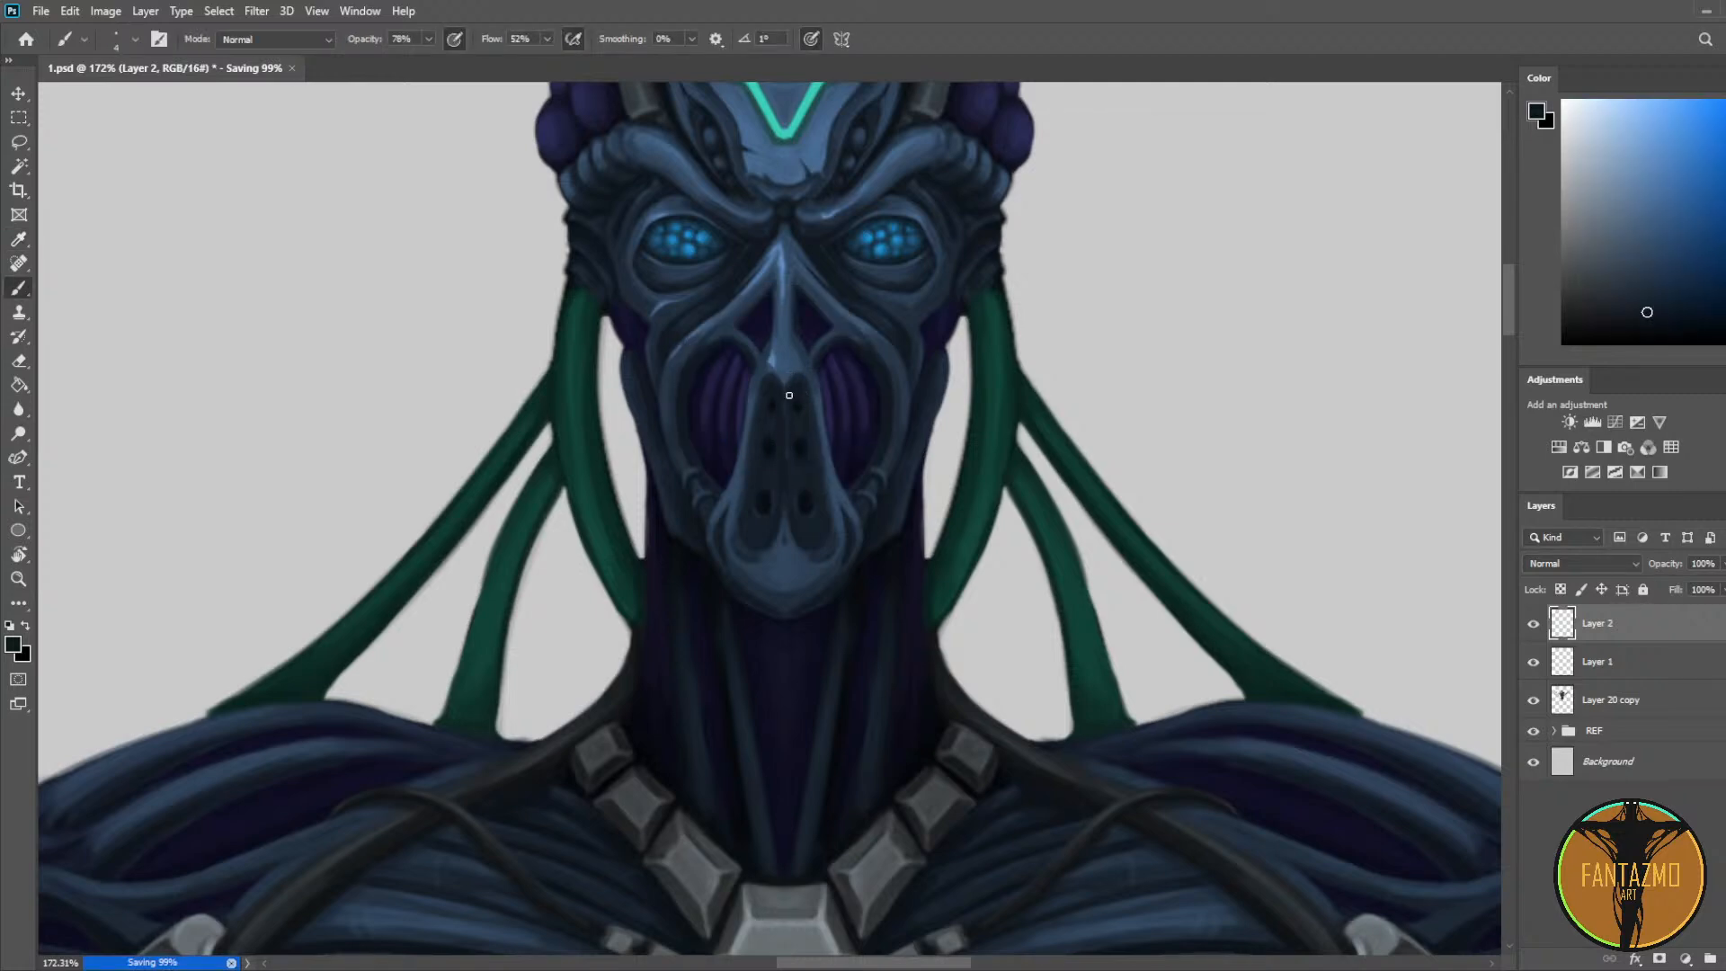
{"action": "scroll", "coordinate": [778, 460], "scroll_direction": "up", "scroll_amount": 3}
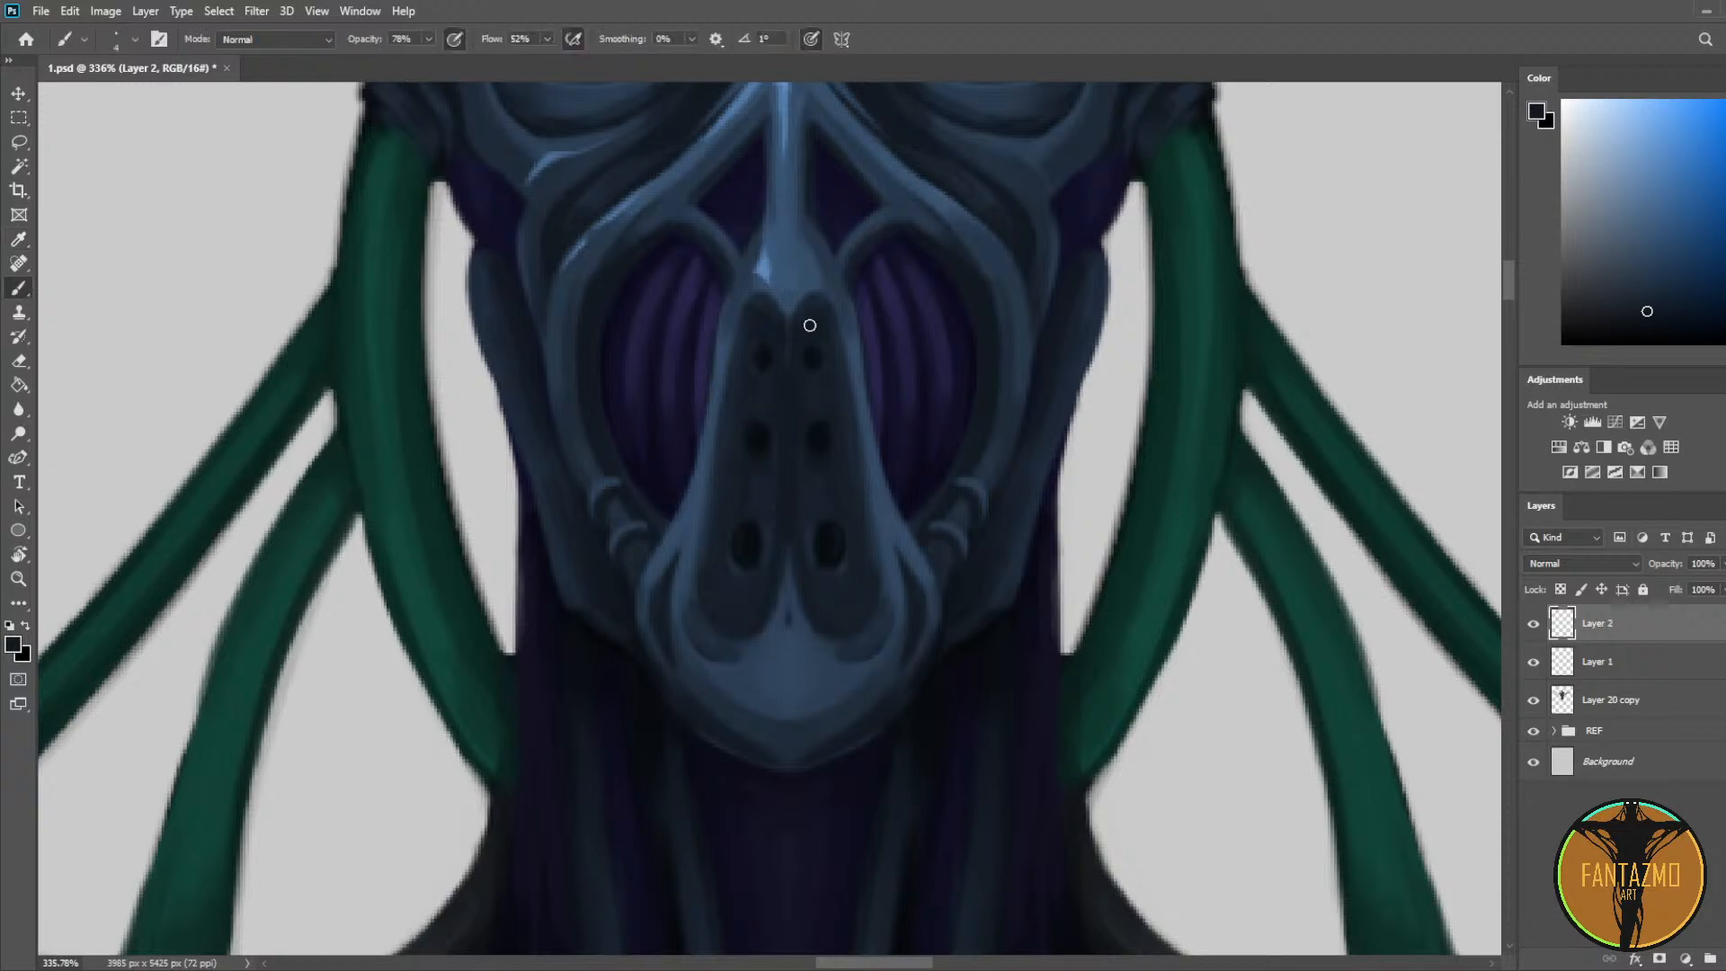
Step: Paint a lighter blue central ridge and curved cross ridges separating the breathing holes on the mask
{"action": "left_click", "coordinate": [787, 293], "text": "alt"}
{"action": "mouse_move", "coordinate": [785, 315]}
{"action": "left_mouse_down"}
{"action": "mouse_move", "coordinate": [779, 504]}
{"action": "mouse_move", "coordinate": [863, 460]}
{"action": "left_mouse_up"}
{"action": "key", "text": "ctrl+z"}
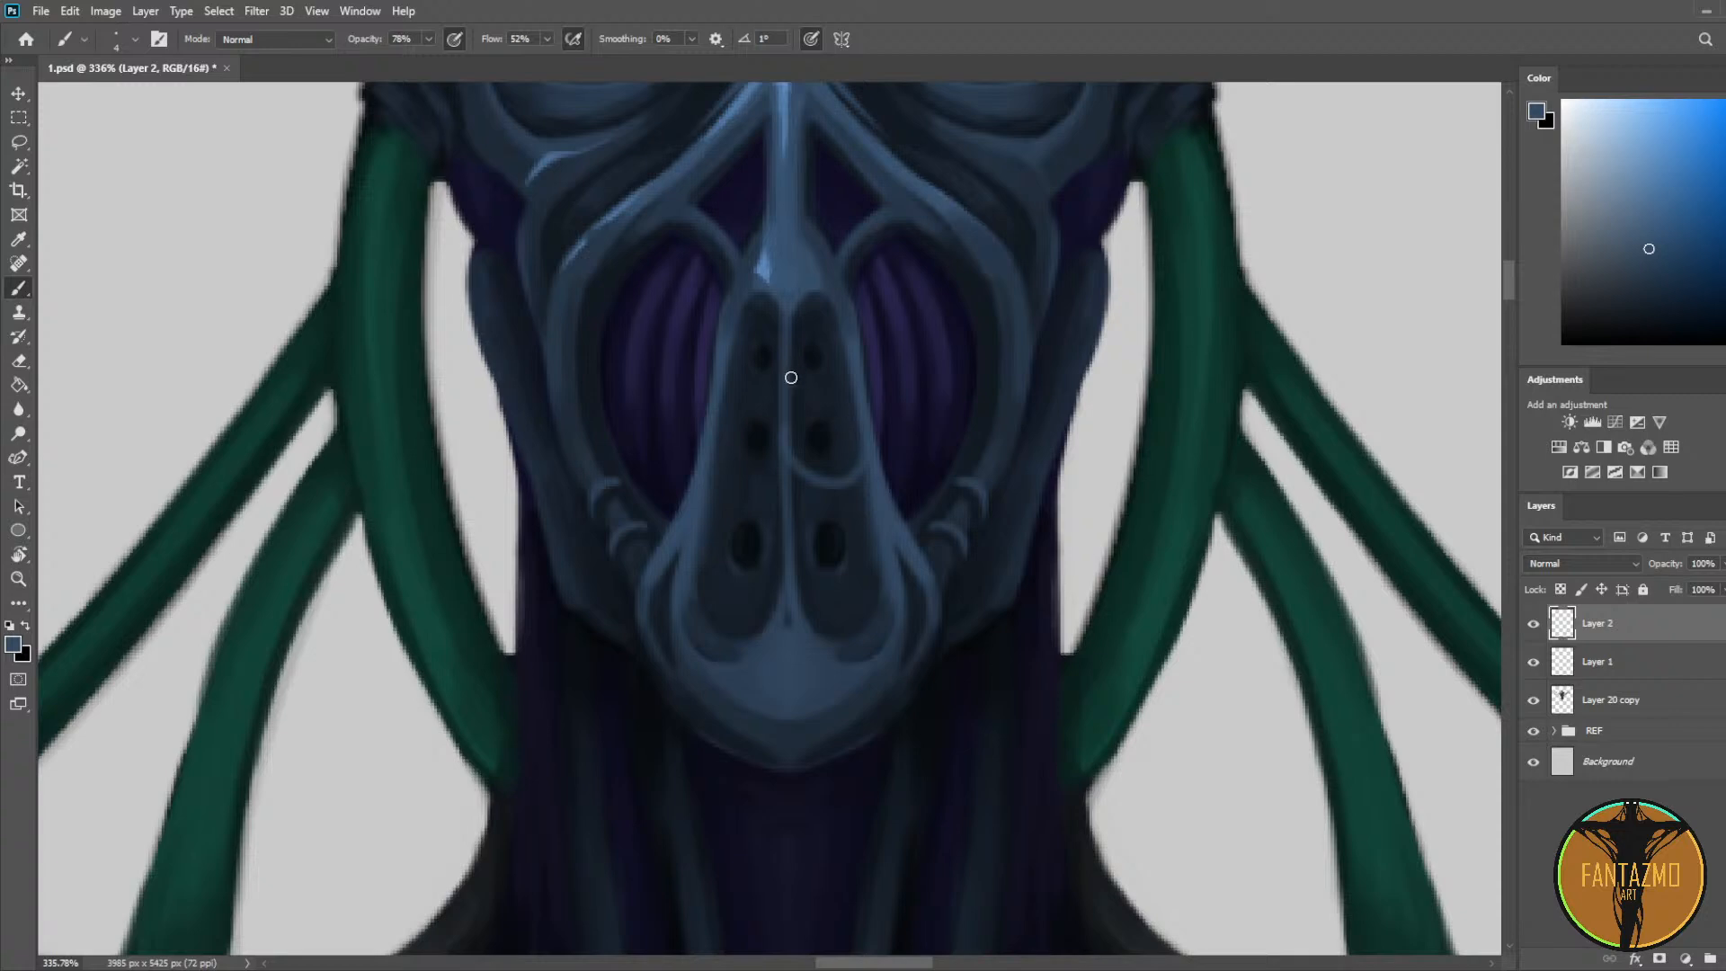
{"action": "left_click_drag", "start_coordinate": [791, 378], "coordinate": [853, 409]}
{"action": "left_click_drag", "start_coordinate": [730, 395], "coordinate": [778, 393]}
{"action": "left_click_drag", "start_coordinate": [724, 470], "coordinate": [774, 478]}
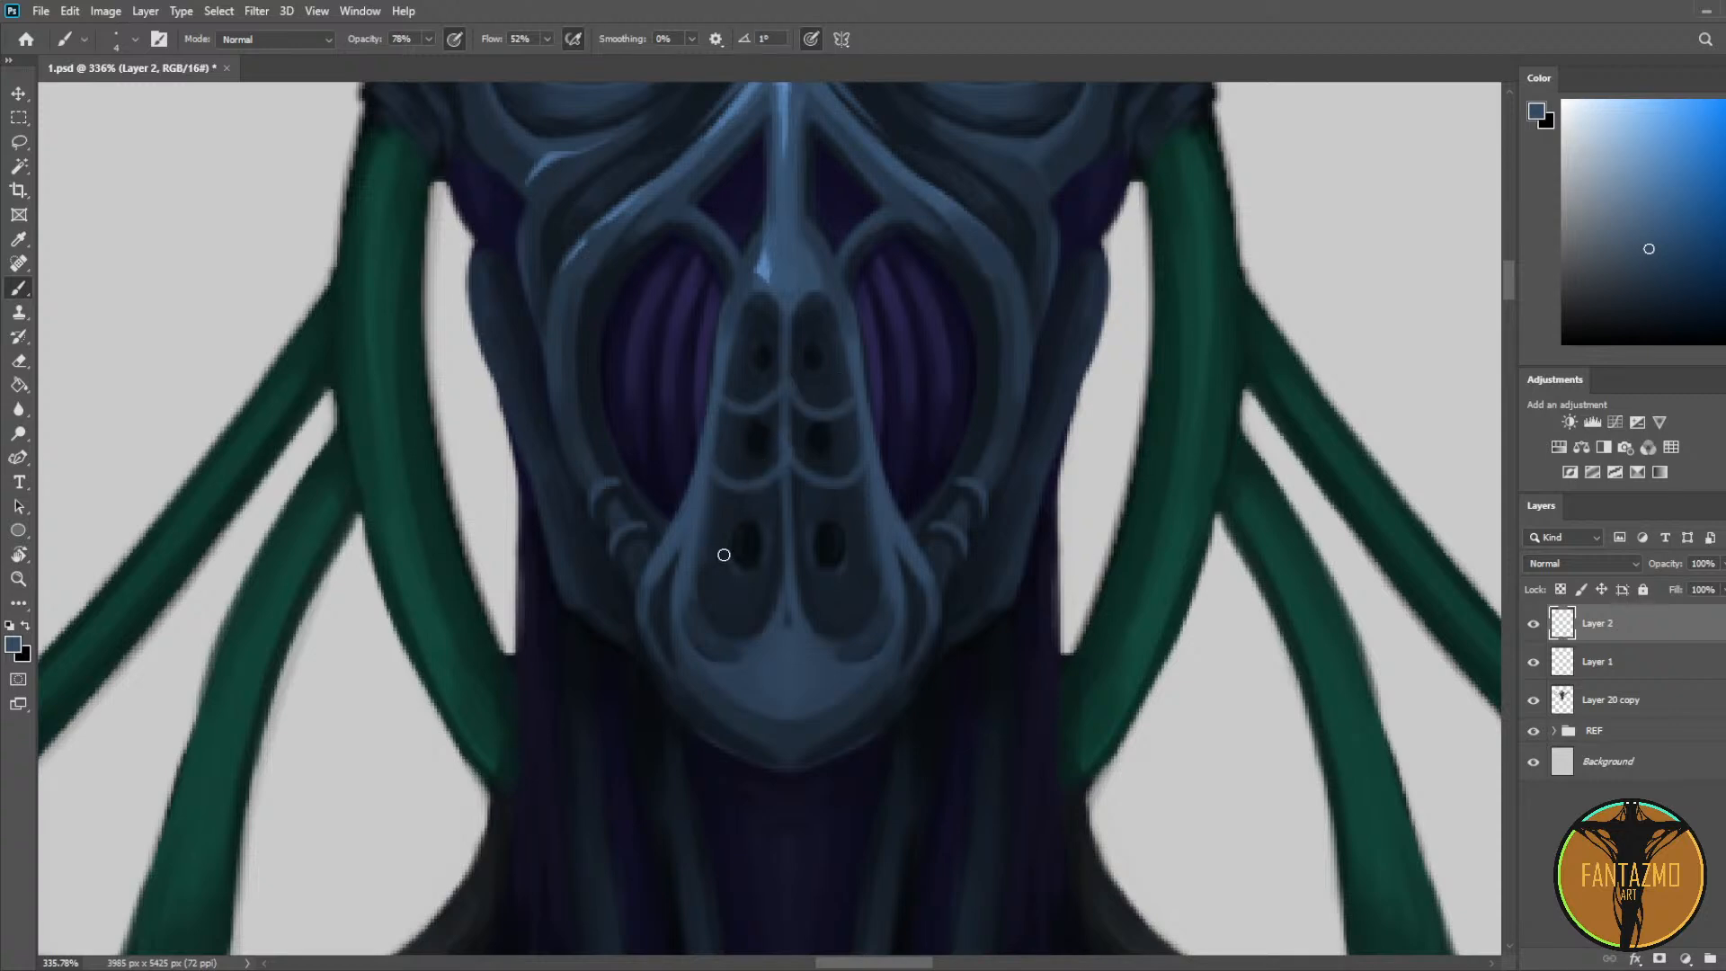
{"action": "left_click_drag", "start_coordinate": [704, 561], "coordinate": [789, 553]}
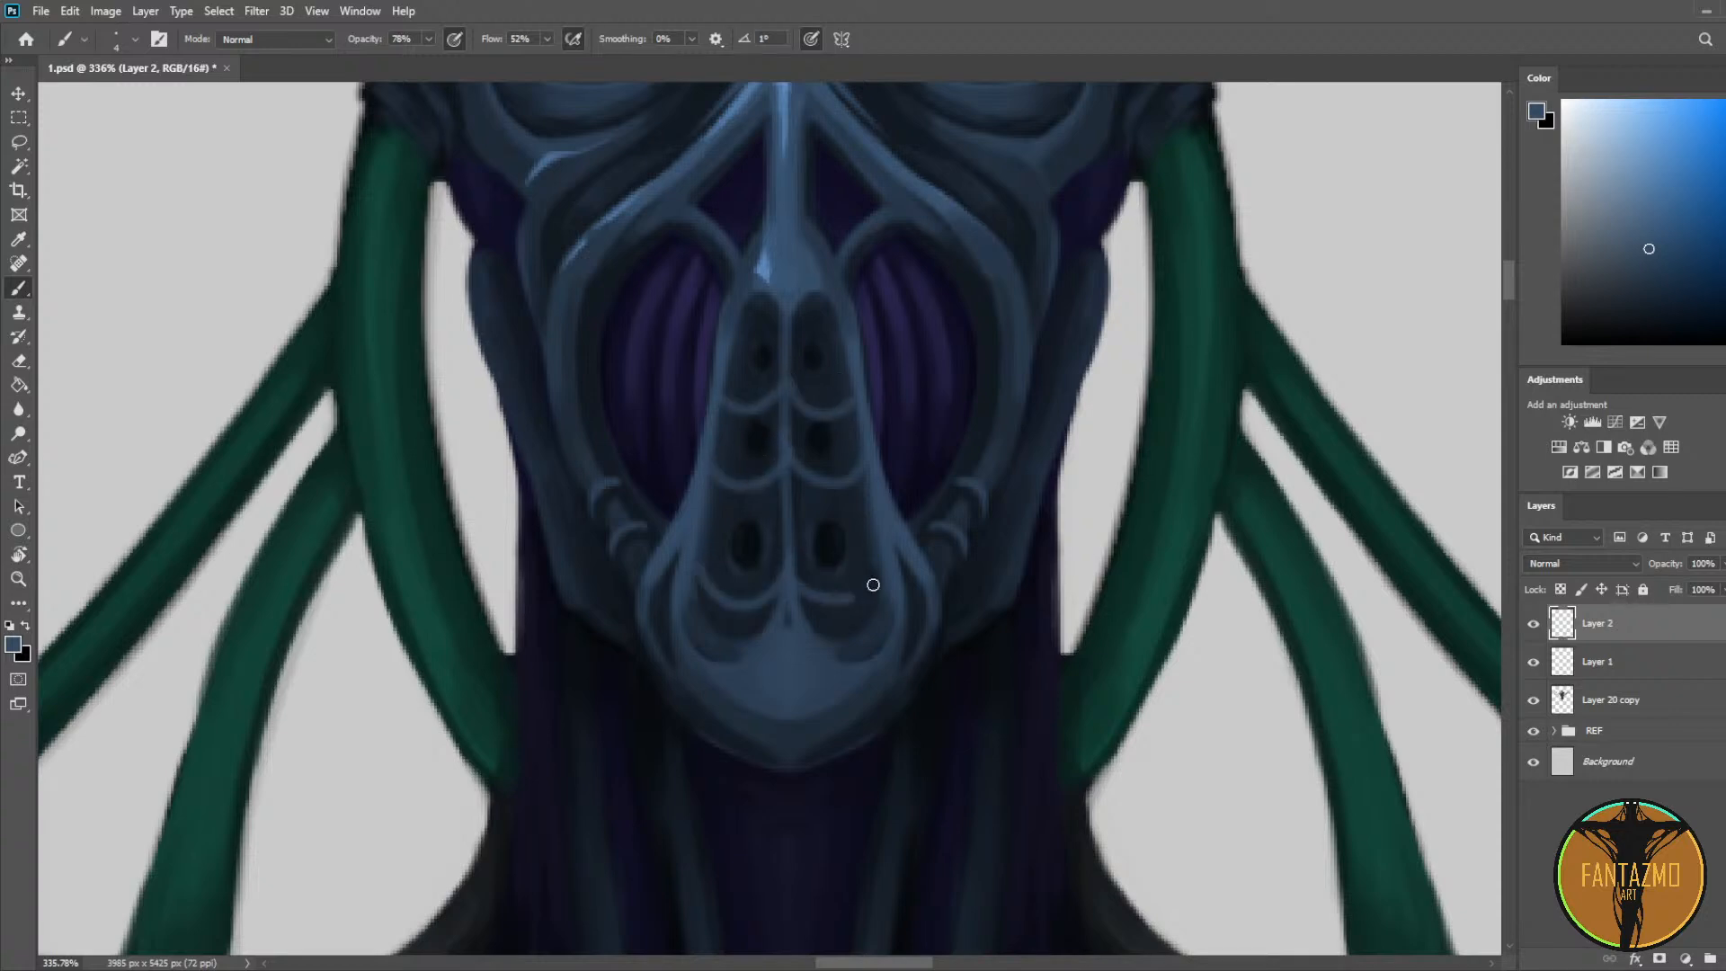
Step: Blend and shade the ridges around the breathing holes with blues sampled from the surrounding mask
{"action": "scroll", "coordinate": [825, 388], "scroll_direction": "down", "scroll_amount": 2}
{"action": "scroll", "coordinate": [824, 388], "scroll_direction": "down", "scroll_amount": 5}
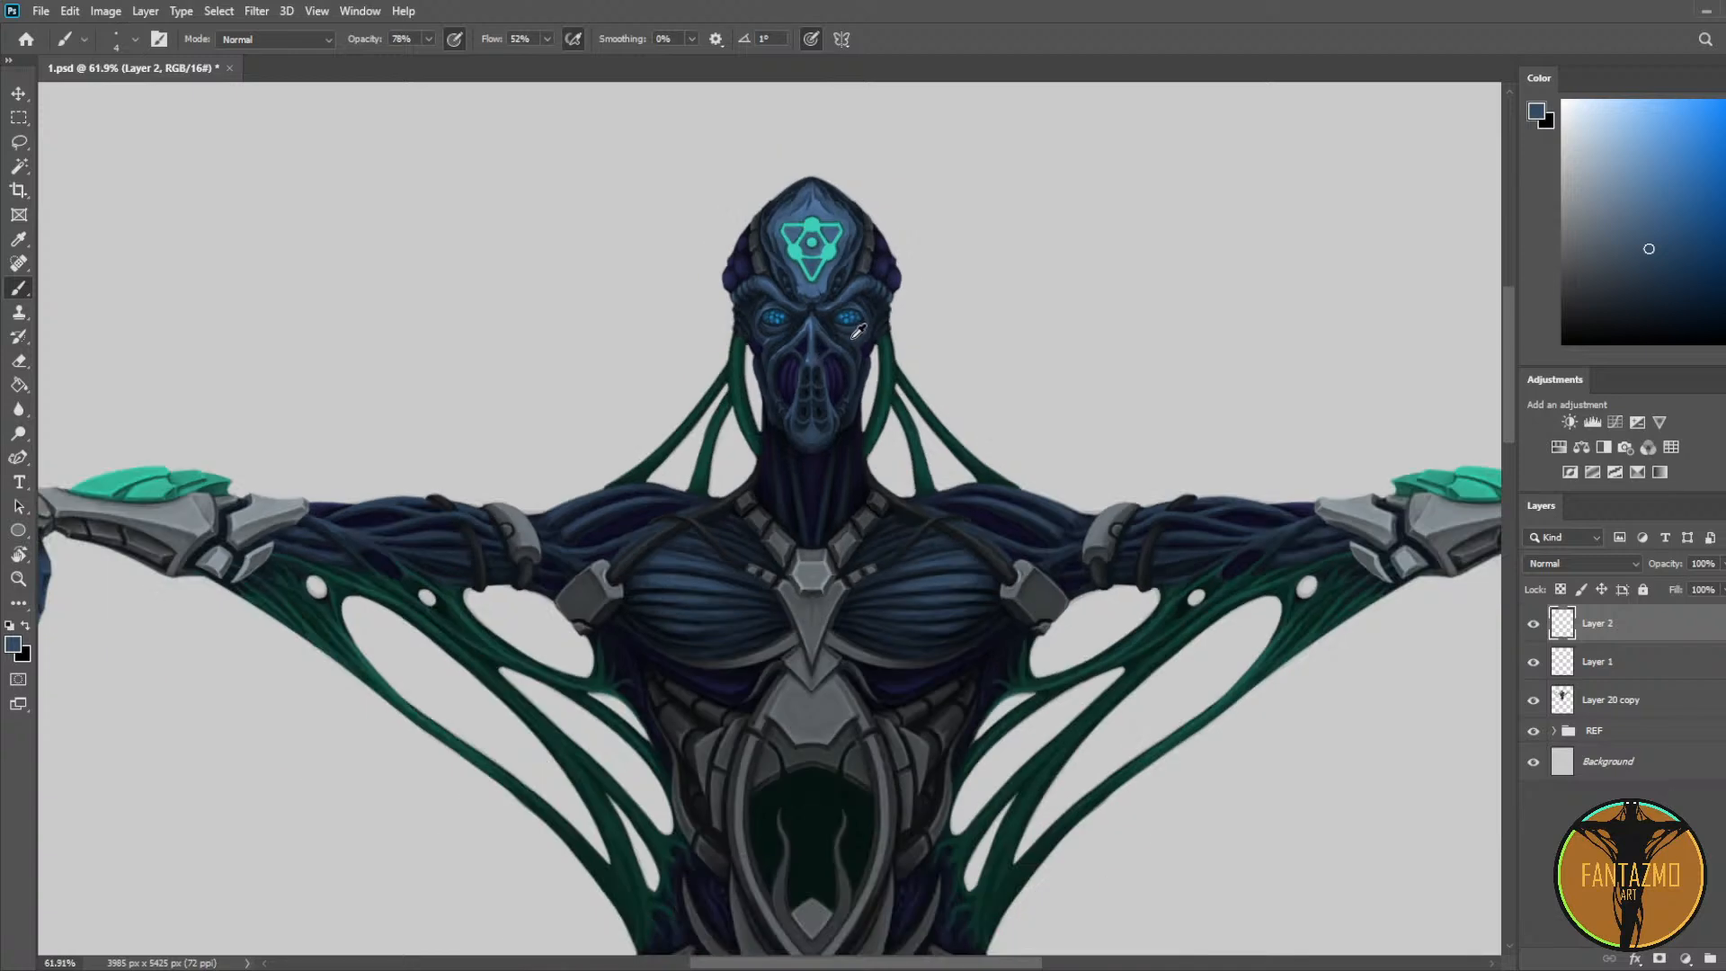
{"action": "scroll", "coordinate": [870, 353], "scroll_direction": "up", "scroll_amount": 4}
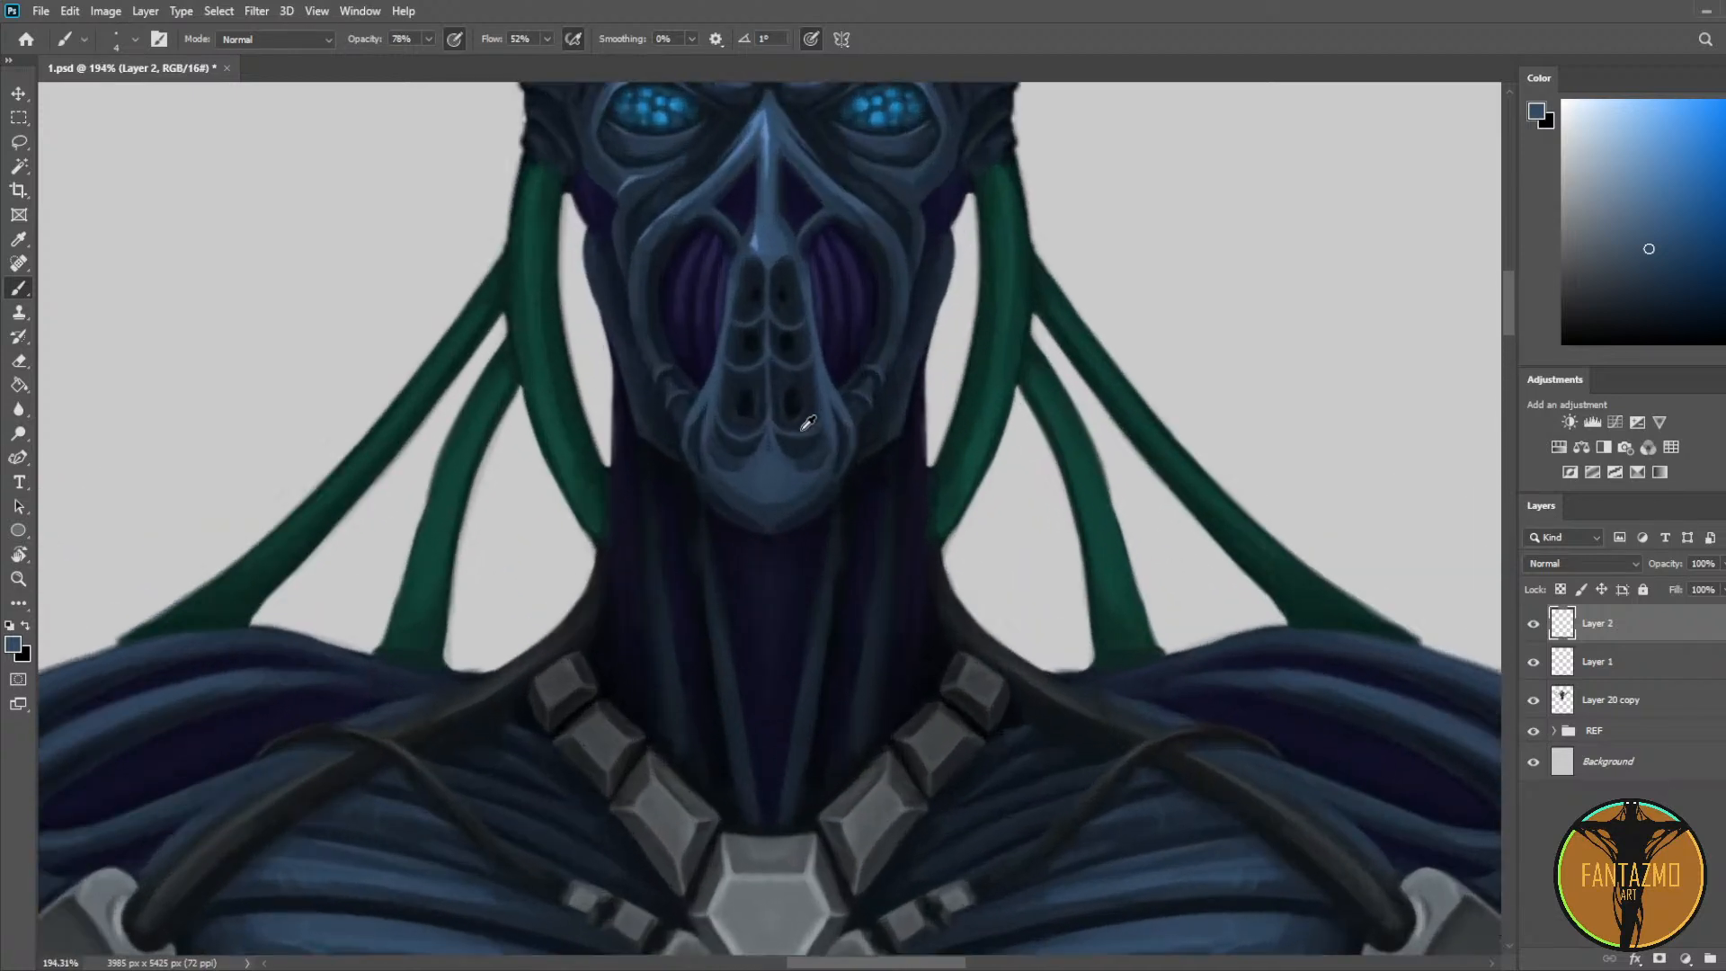
{"action": "scroll", "coordinate": [804, 440], "scroll_direction": "up", "scroll_amount": 1}
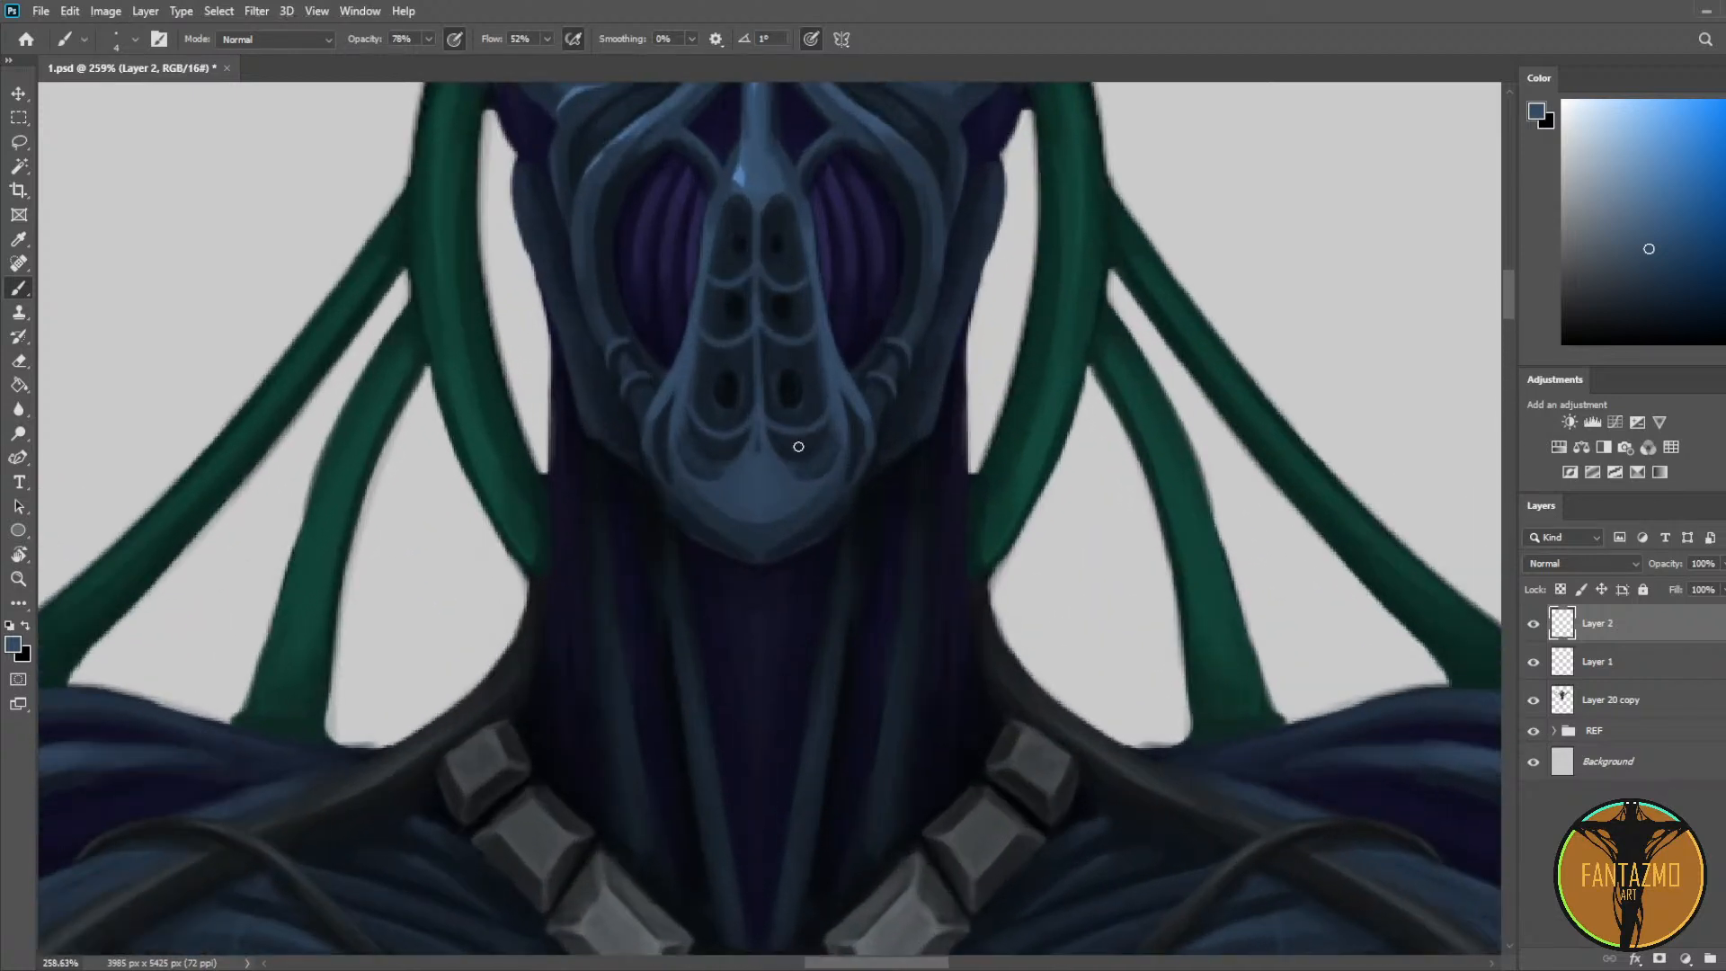
{"action": "left_click", "coordinate": [784, 298], "text": "alt"}
{"action": "left_click", "coordinate": [705, 436], "text": "alt"}
{"action": "left_click", "coordinate": [692, 387], "text": "alt"}
{"action": "left_click", "coordinate": [753, 199], "text": "alt"}
{"action": "left_click", "coordinate": [753, 203], "text": "alt"}
{"action": "left_click", "coordinate": [758, 446], "text": "alt"}
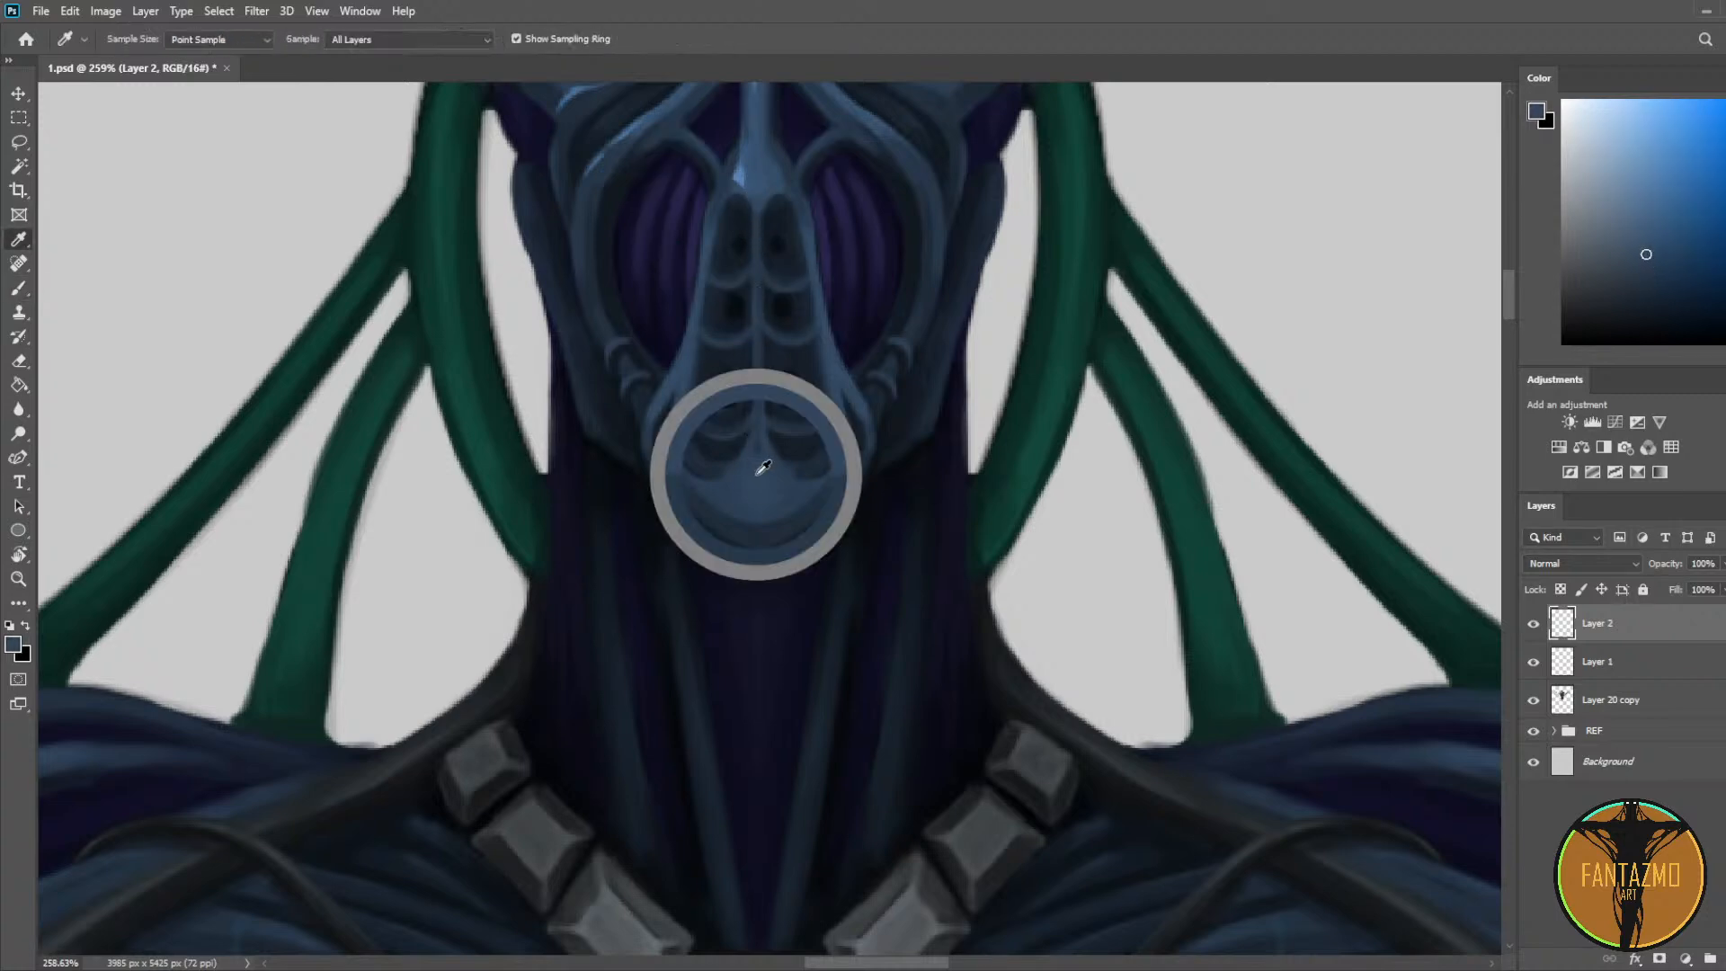
Step: Paint a light-blue highlight on the chin below the breathing holes and blend it with sampled mid blues
{"action": "left_click", "coordinate": [752, 178], "text": "alt"}
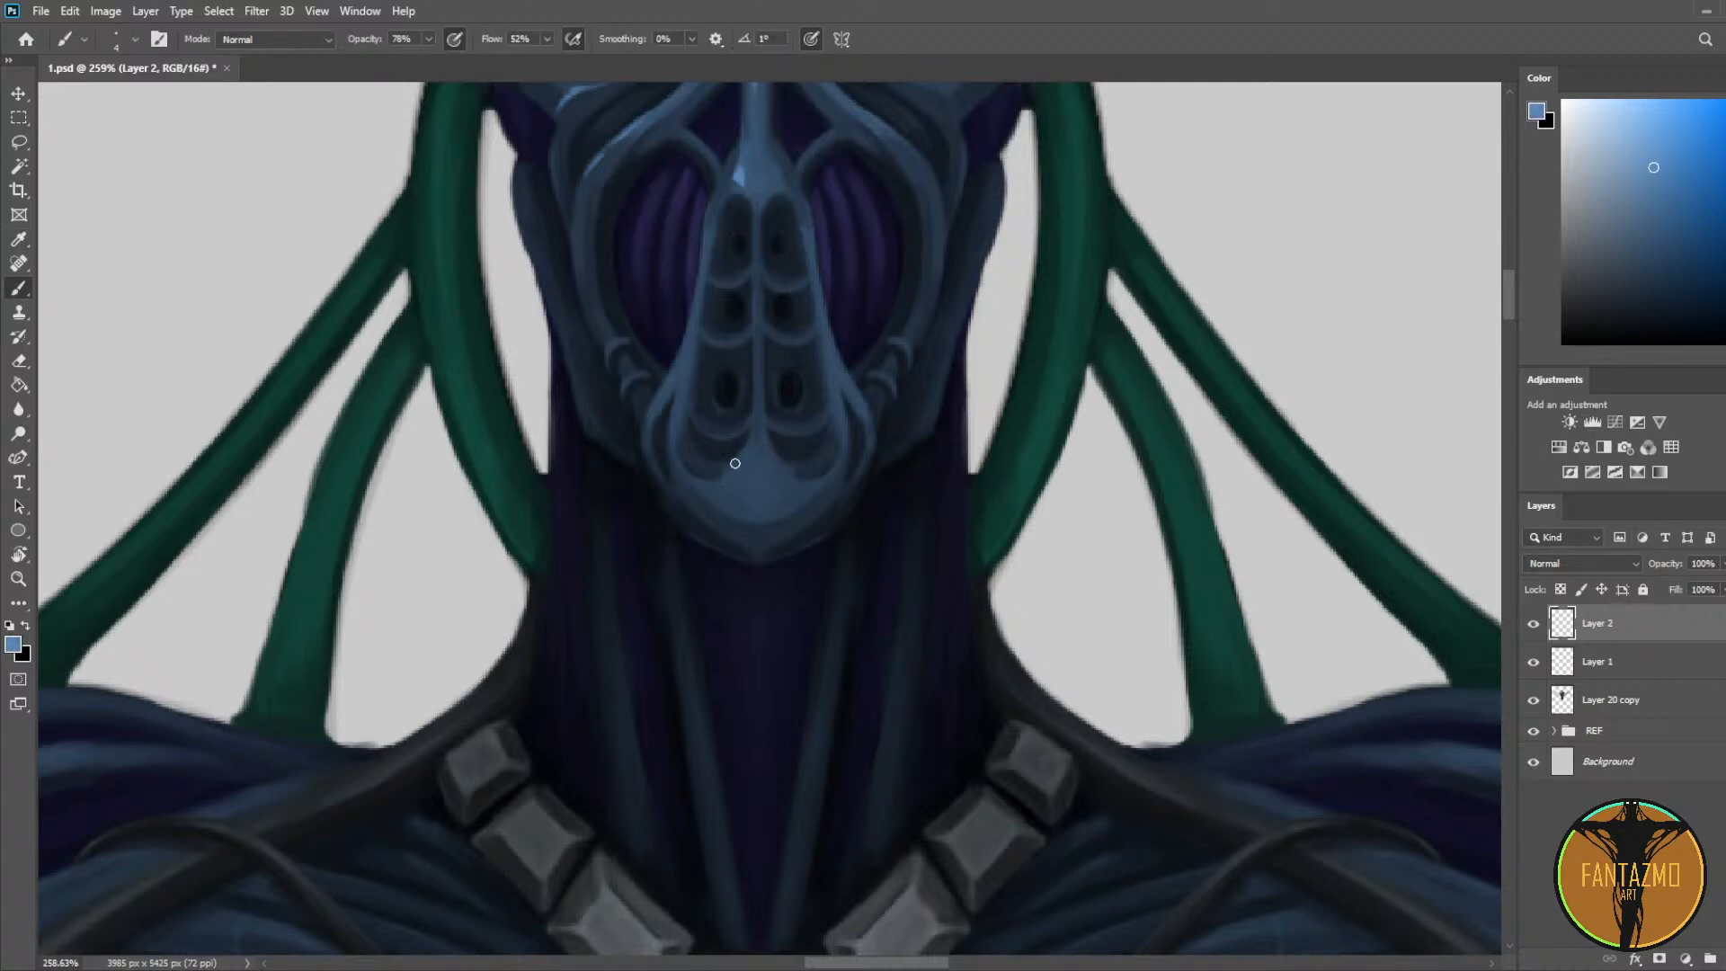
{"action": "mouse_move", "coordinate": [735, 463]}
{"action": "left_mouse_down"}
{"action": "mouse_move", "coordinate": [742, 503]}
{"action": "mouse_move", "coordinate": [756, 453]}
{"action": "mouse_move", "coordinate": [748, 499]}
{"action": "left_mouse_up"}
{"action": "key", "text": "e"}
{"action": "key", "text": "b"}
{"action": "left_click", "coordinate": [737, 484], "text": "alt"}
{"action": "left_click", "coordinate": [746, 469], "text": "alt"}
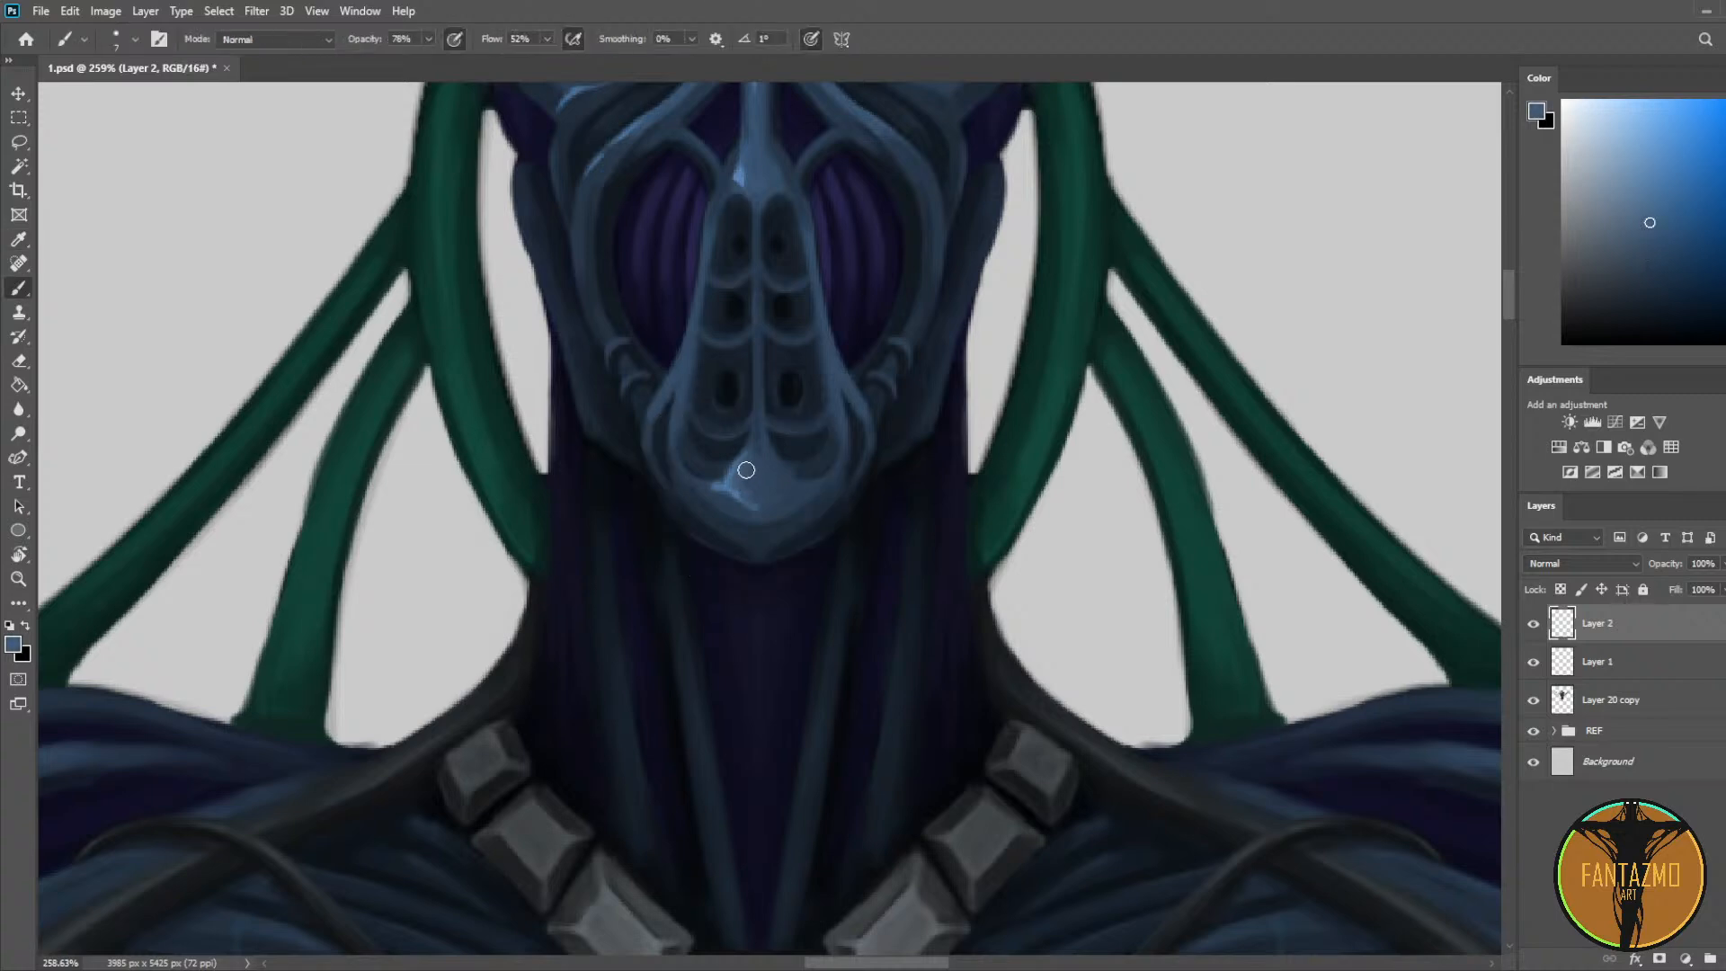
{"action": "left_click", "coordinate": [715, 493], "text": "alt"}
Step: Check the head against the whole figure, retouch the chin with a sampled blue and save the document
{"action": "scroll", "coordinate": [763, 459], "scroll_direction": "down", "scroll_amount": 5}
{"action": "scroll", "coordinate": [796, 418], "scroll_direction": "down", "scroll_amount": 2}
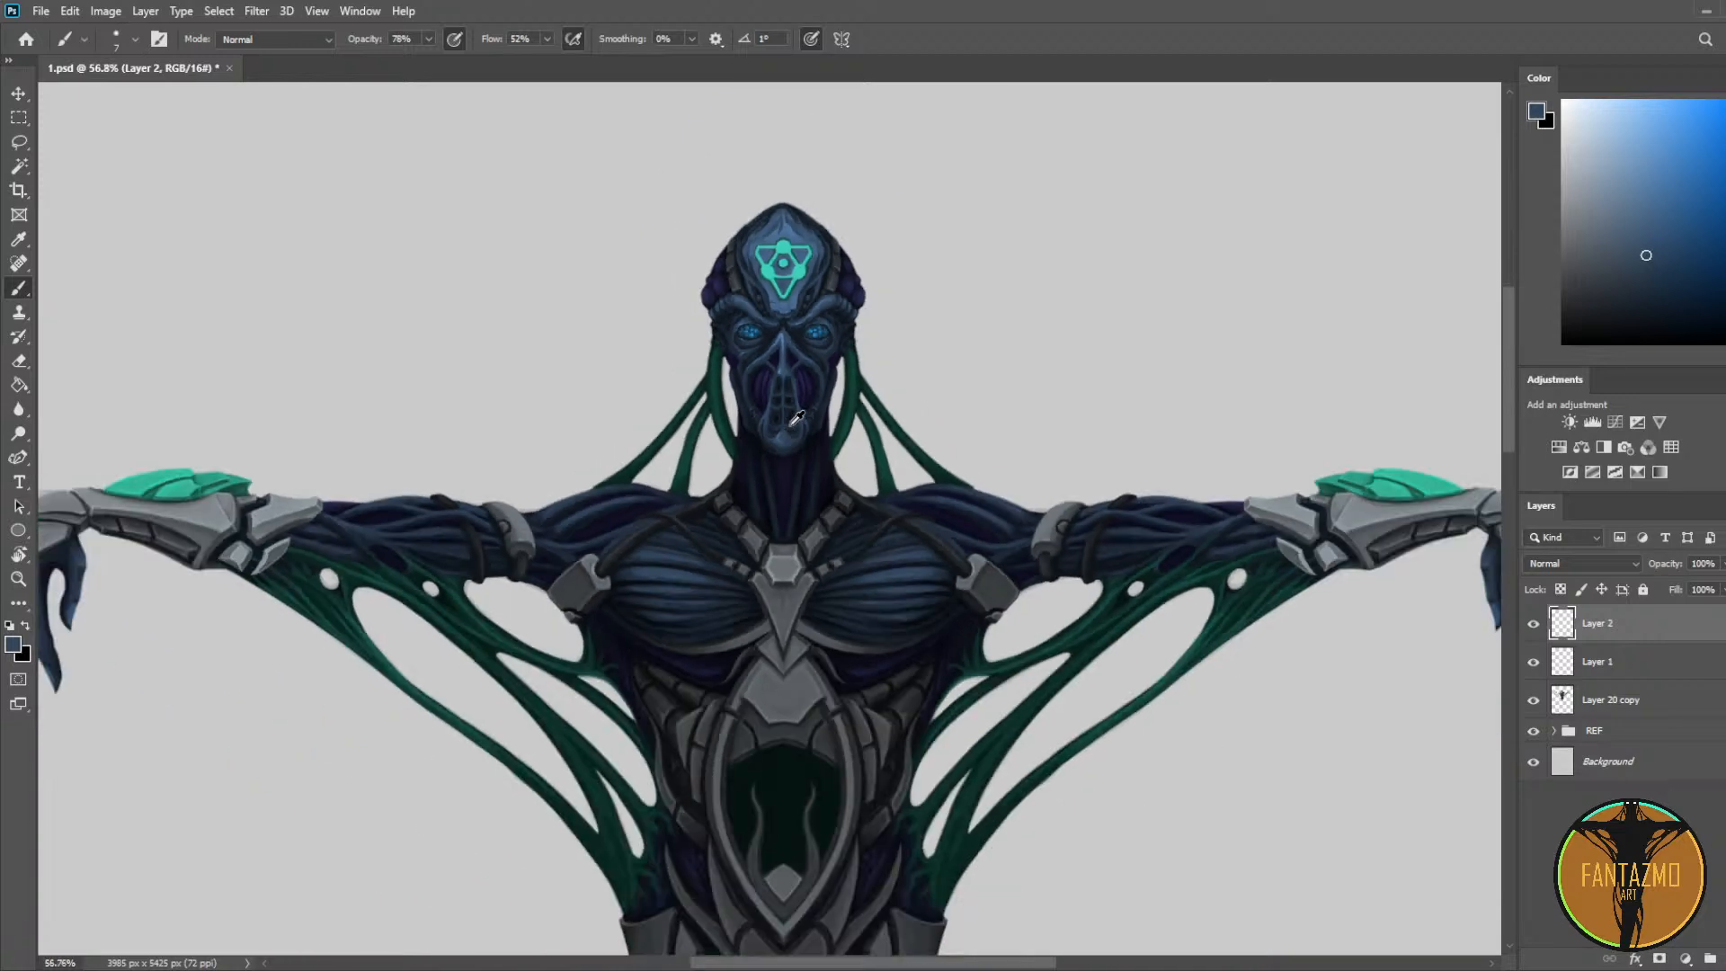
{"action": "scroll", "coordinate": [795, 418], "scroll_direction": "up", "scroll_amount": 4}
{"action": "key", "text": "alt"}
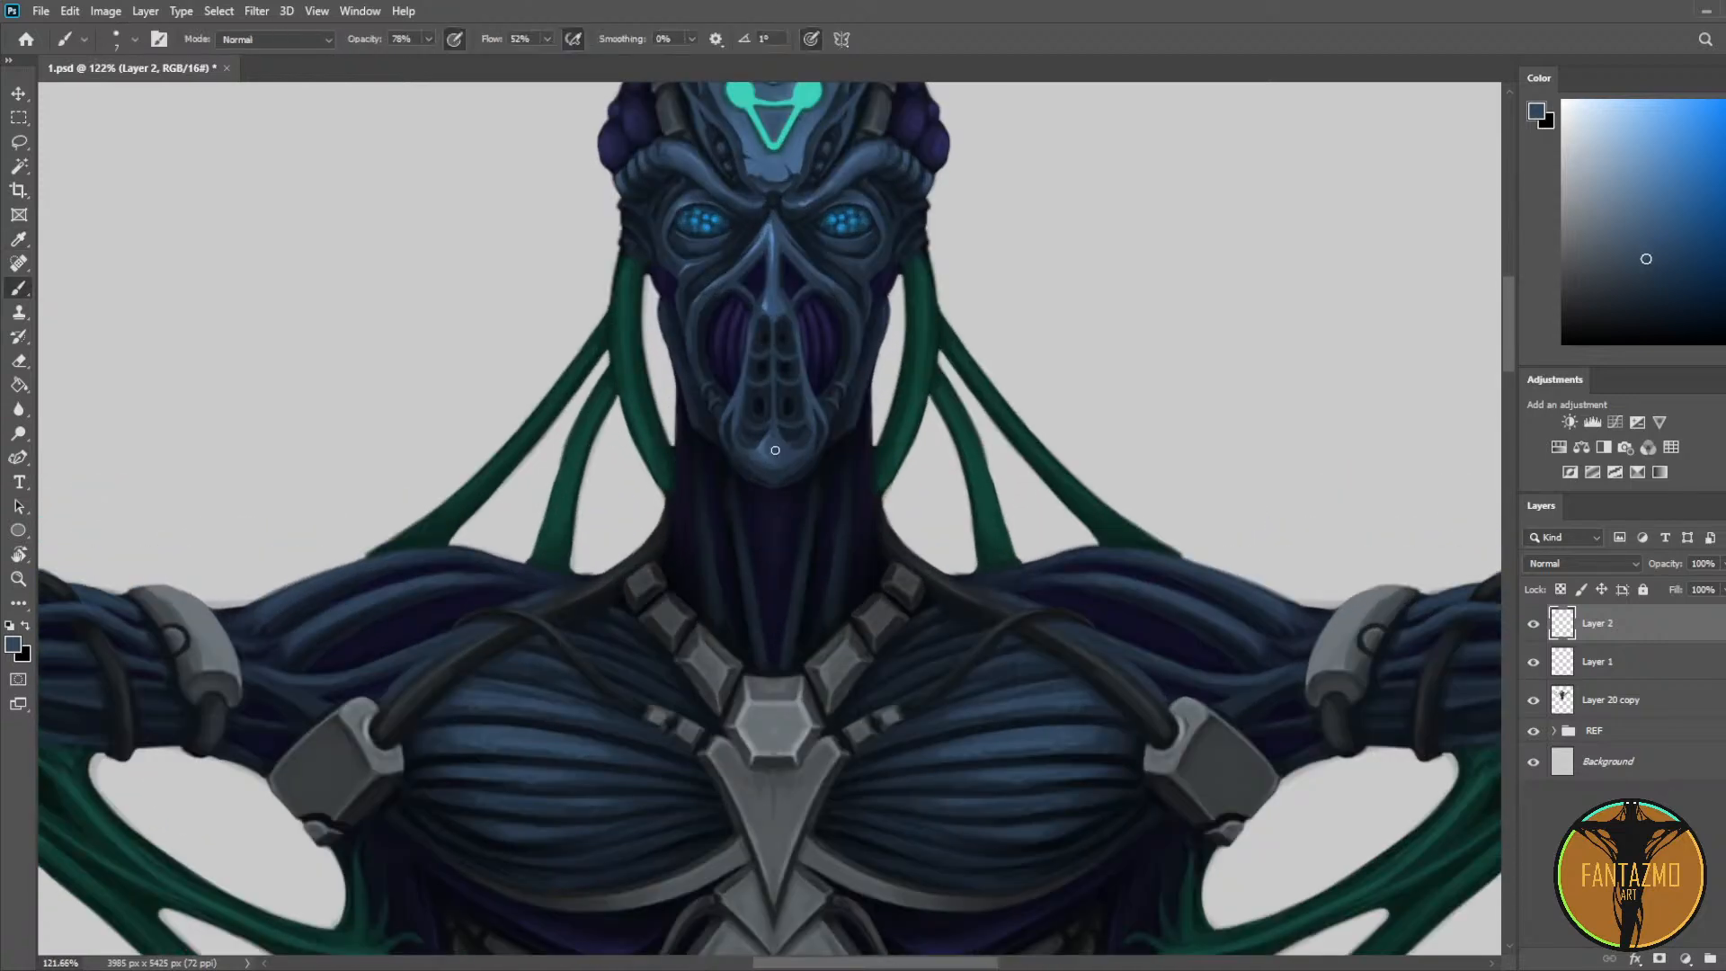
{"action": "left_click", "coordinate": [773, 460], "text": "alt"}
{"action": "key", "text": "ctrl+s"}
Step: Retouch the top of the nose ridge between the eyes with sampled blues and save the document
{"action": "scroll", "coordinate": [796, 281], "scroll_direction": "up", "scroll_amount": 3}
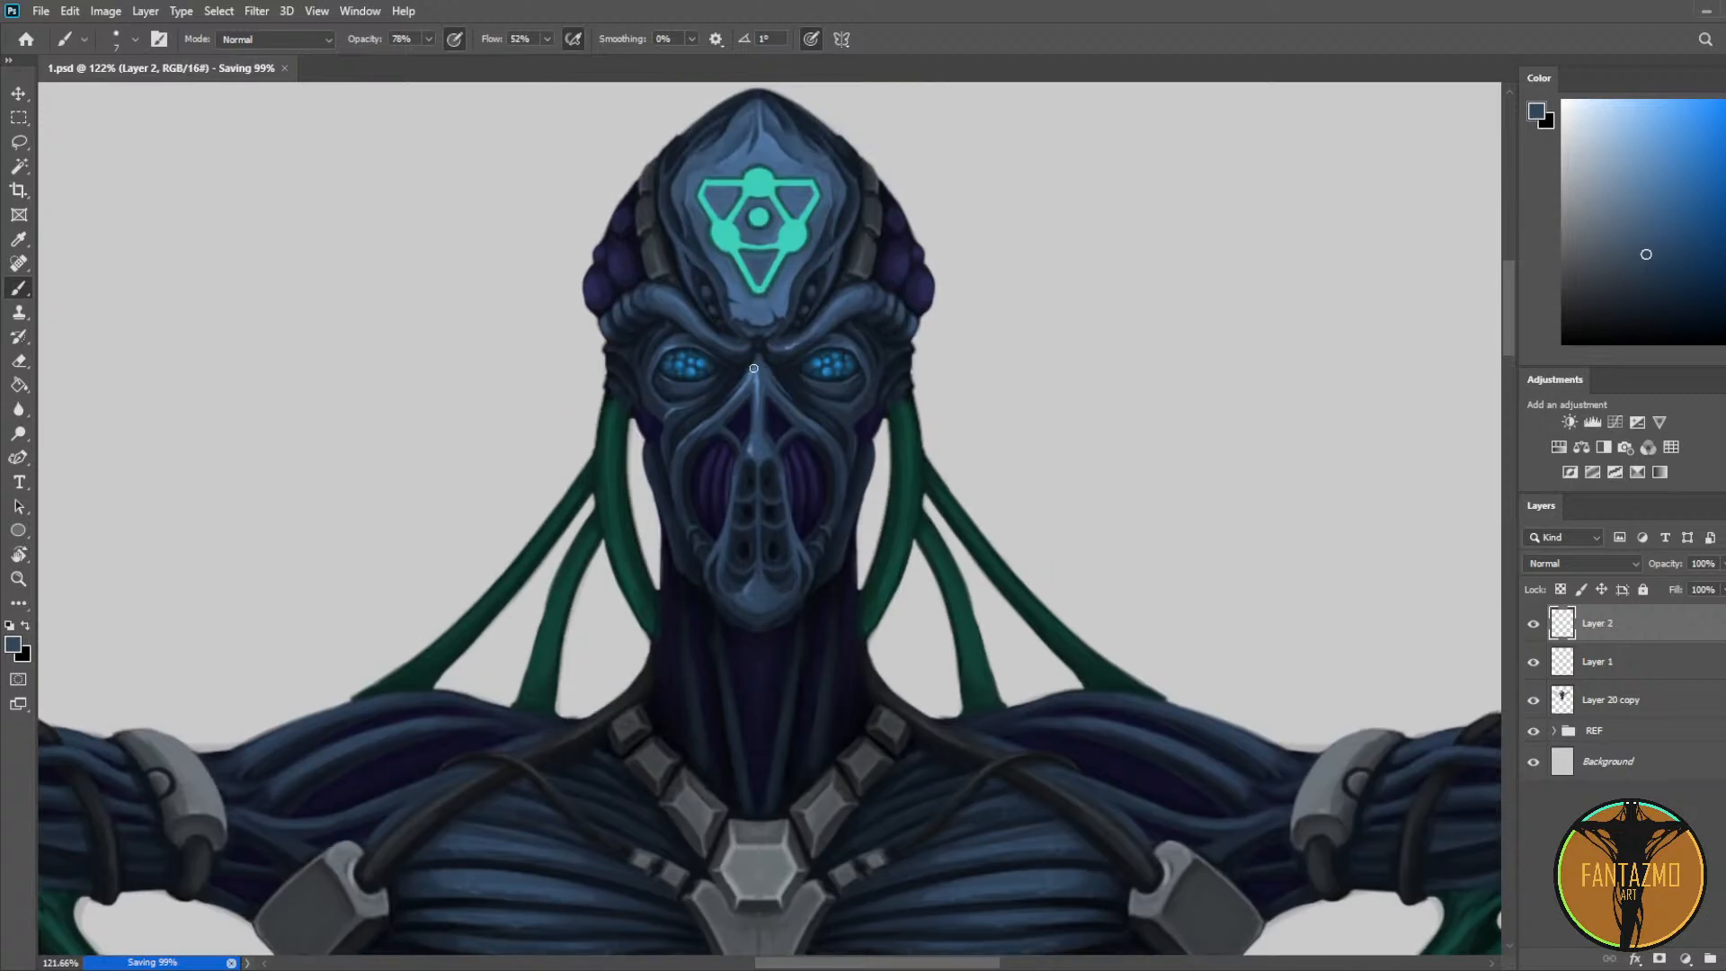
{"action": "left_click", "coordinate": [768, 368], "text": "alt"}
{"action": "left_click_drag", "start_coordinate": [760, 375], "coordinate": [759, 393]}
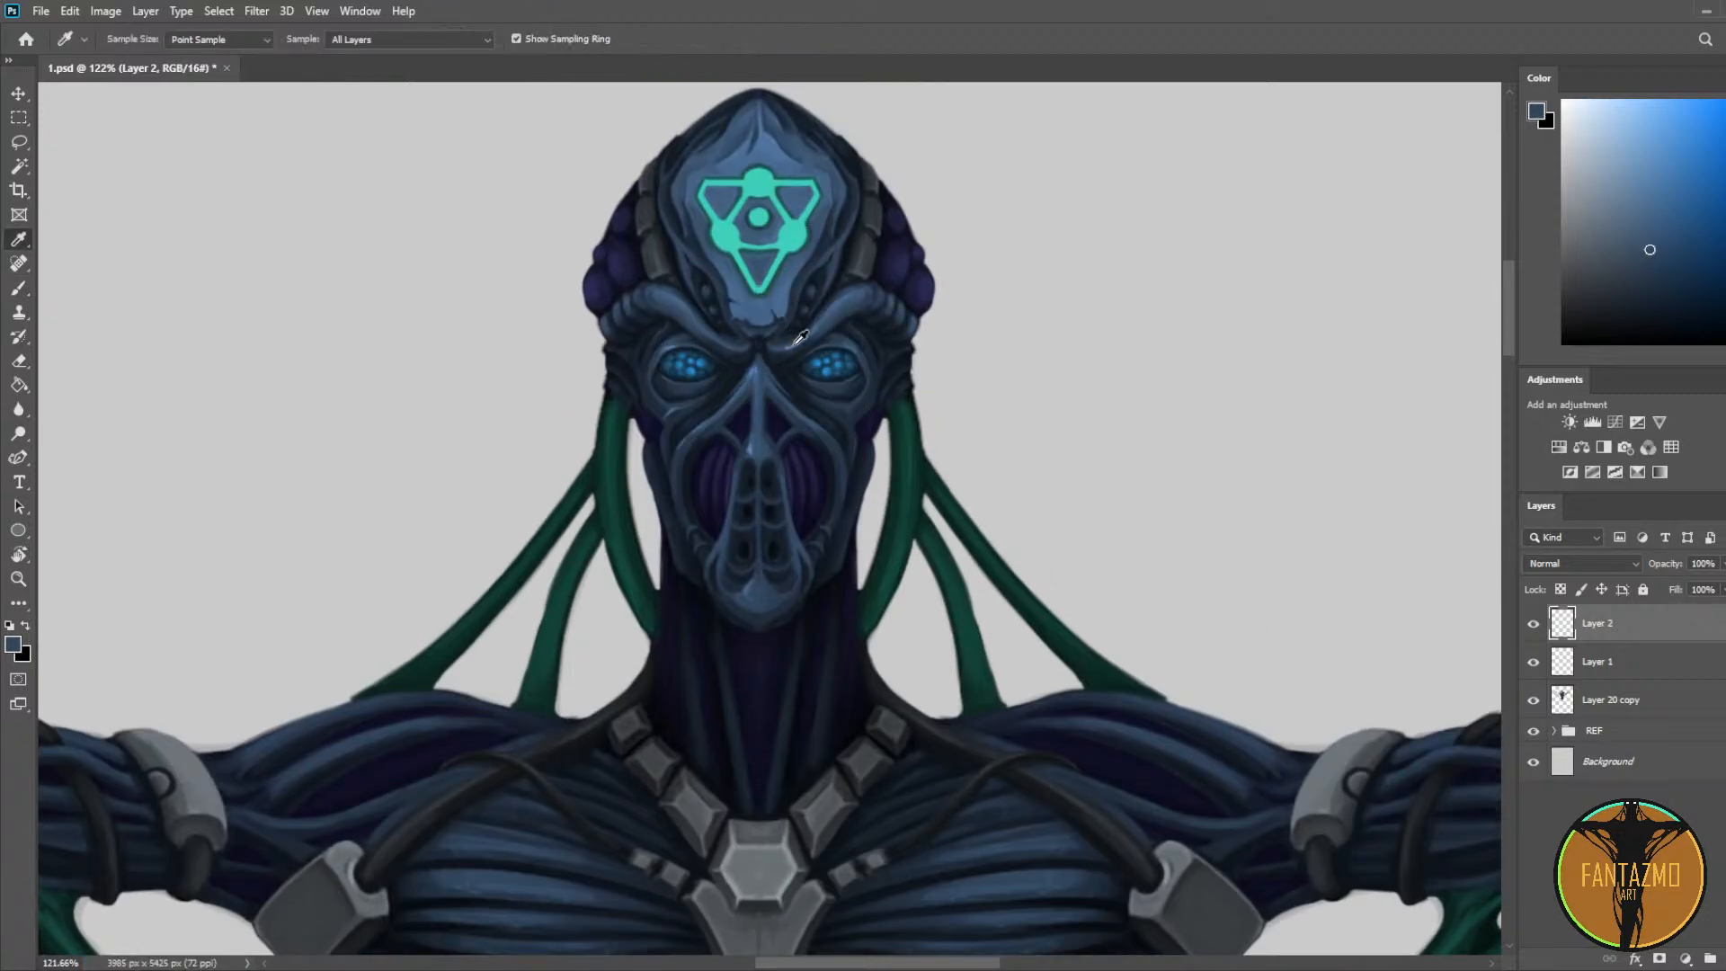
{"action": "left_click", "coordinate": [757, 369], "text": "alt"}
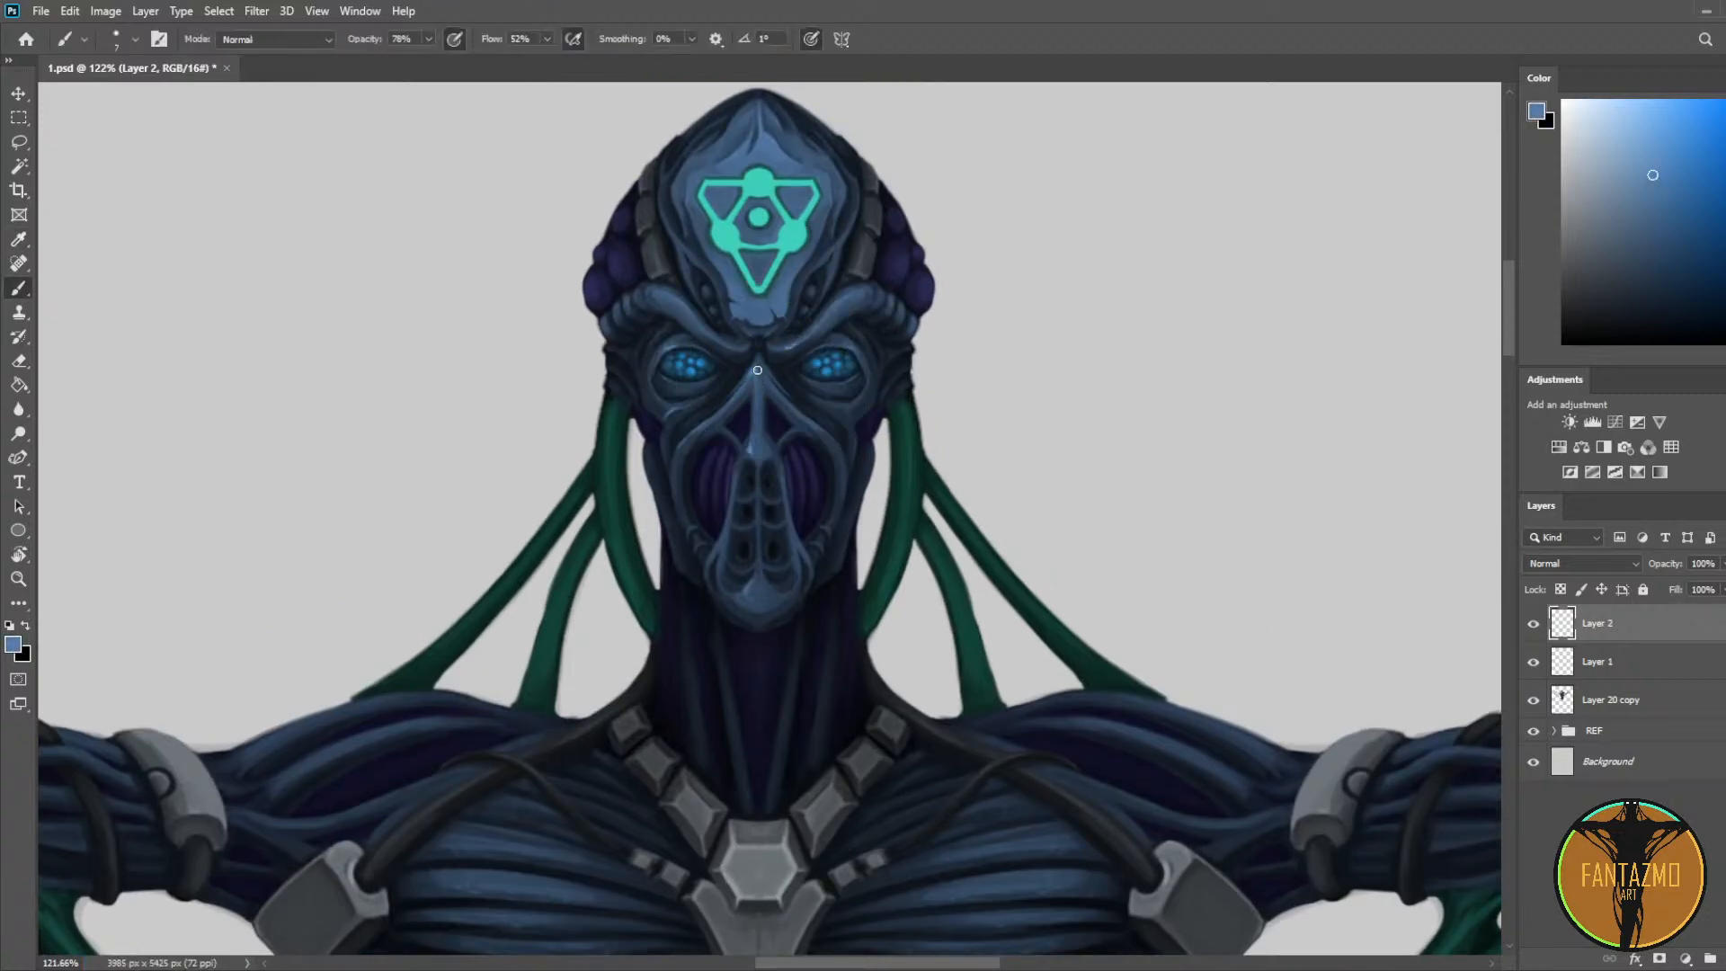
{"action": "left_click", "coordinate": [758, 429], "text": "alt"}
{"action": "key", "text": "ctrl+s"}
Step: Deepen the shadow on the neck below the chin with sampled dark purples, enlarging the brush to 25
{"action": "scroll", "coordinate": [791, 359], "scroll_direction": "down", "scroll_amount": 3}
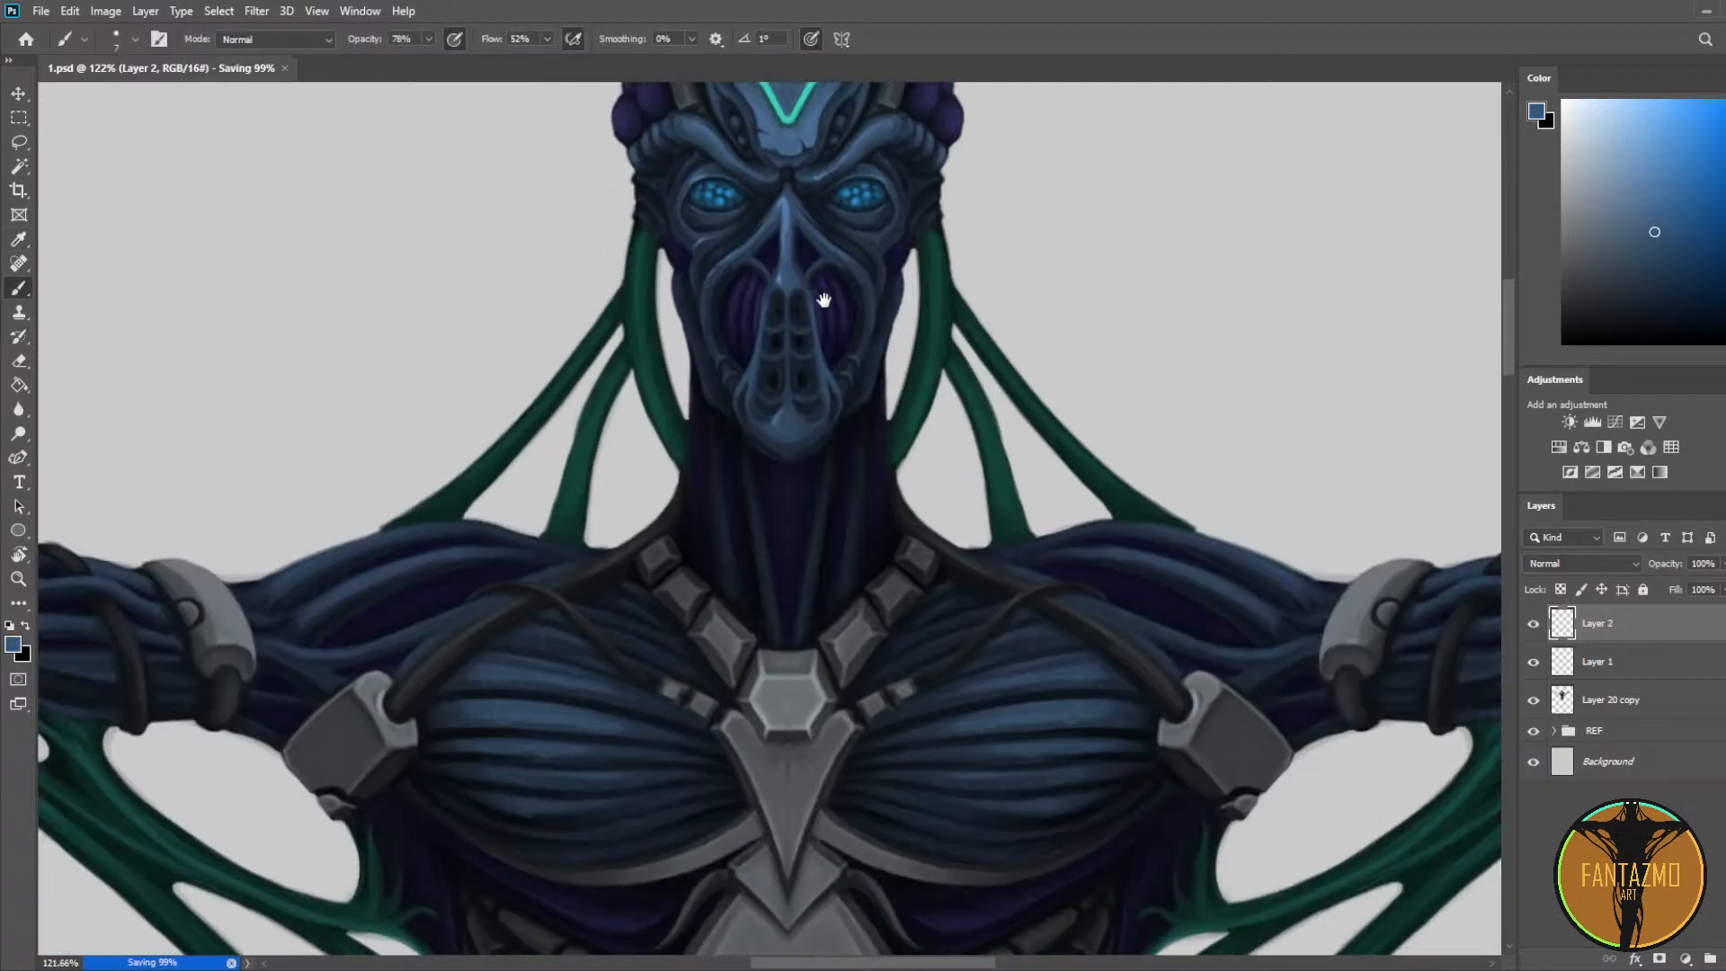
{"action": "scroll", "coordinate": [769, 309], "scroll_direction": "up", "scroll_amount": 2}
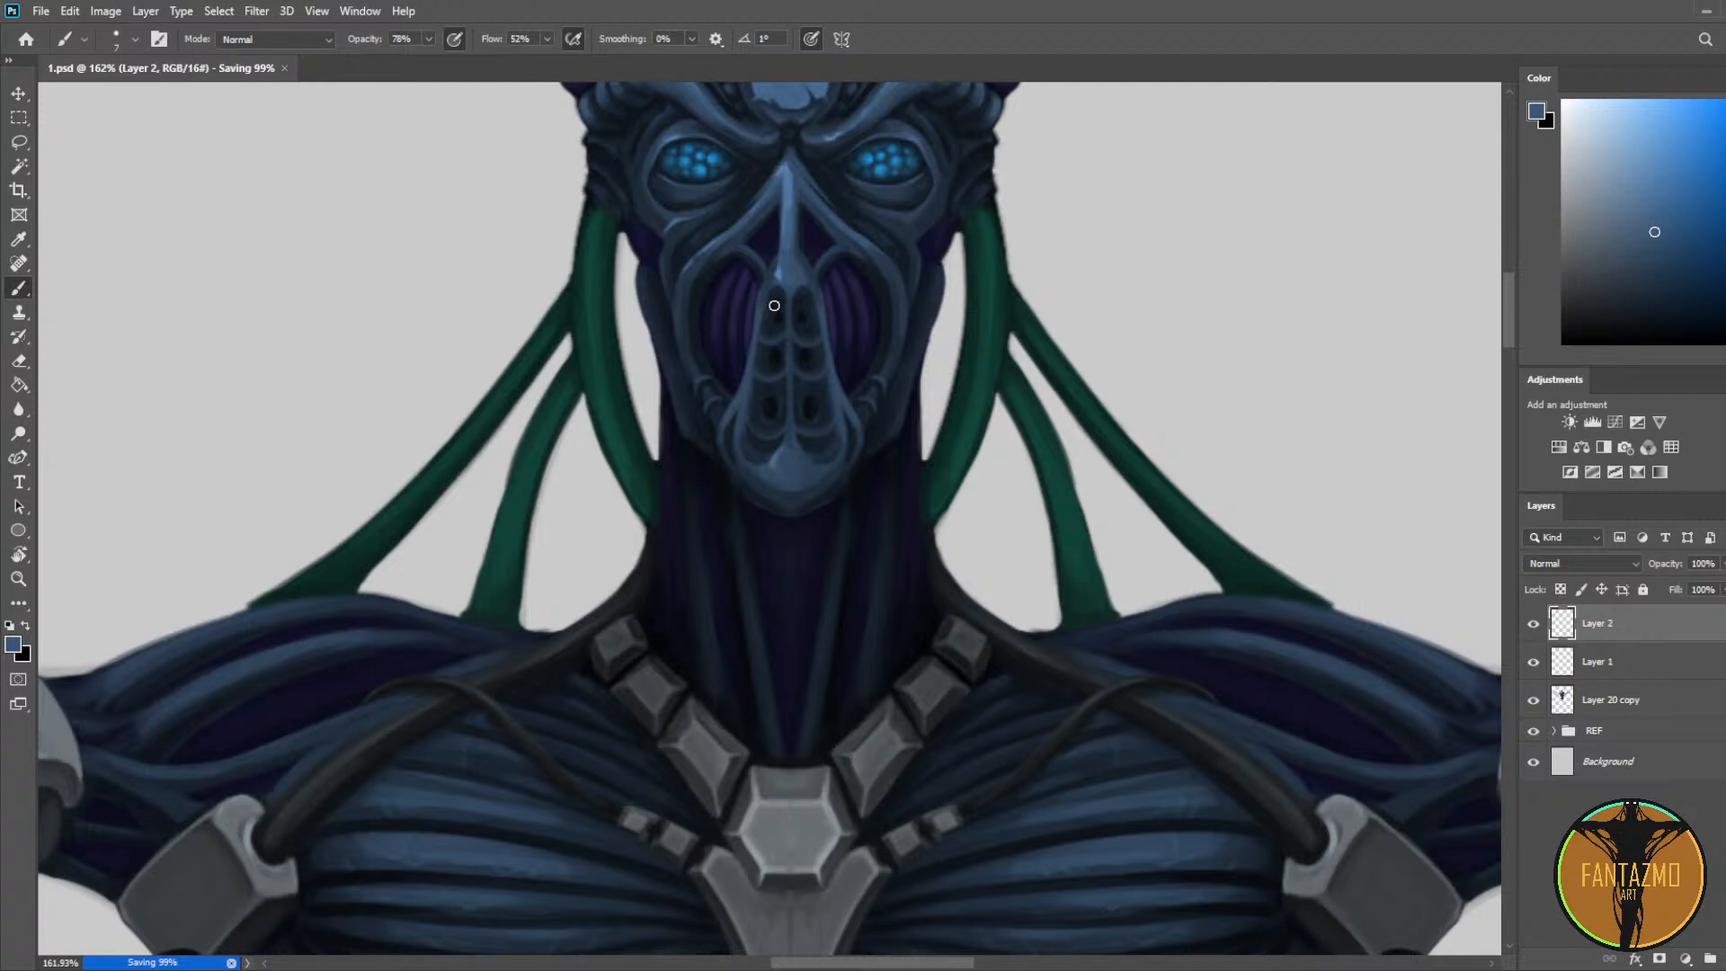
{"action": "scroll", "coordinate": [812, 567], "scroll_direction": "down", "scroll_amount": 4}
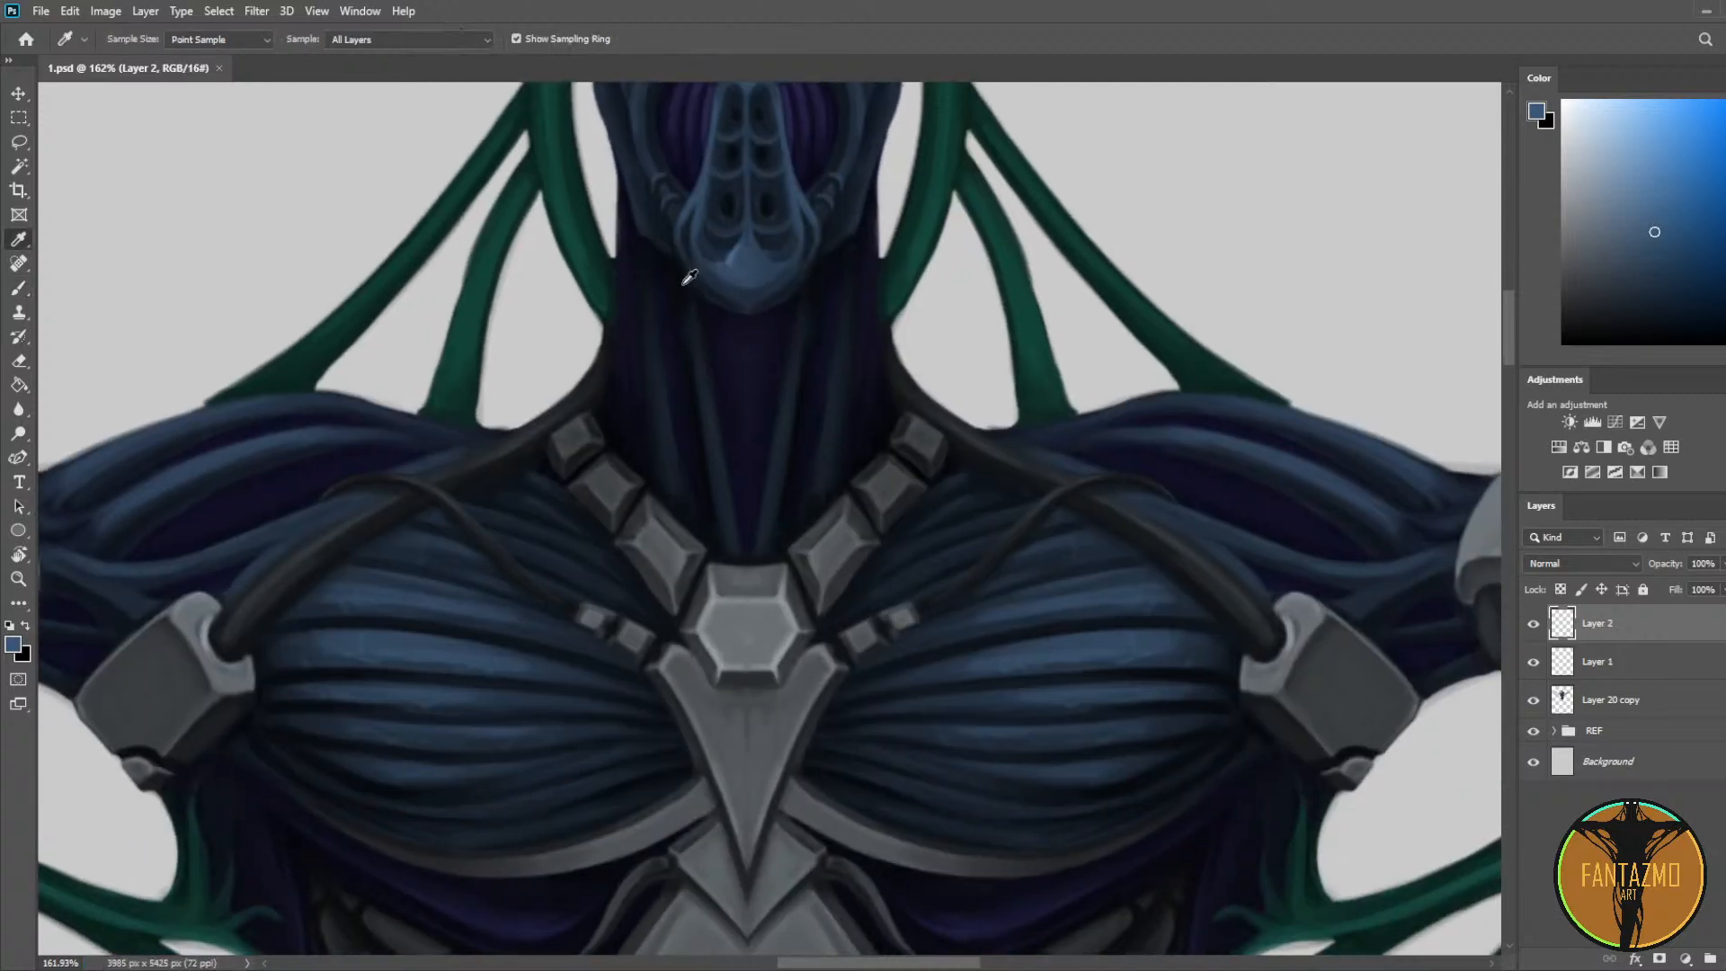
{"action": "left_click", "coordinate": [676, 286], "text": "alt"}
{"action": "left_click", "coordinate": [744, 339], "text": "alt"}
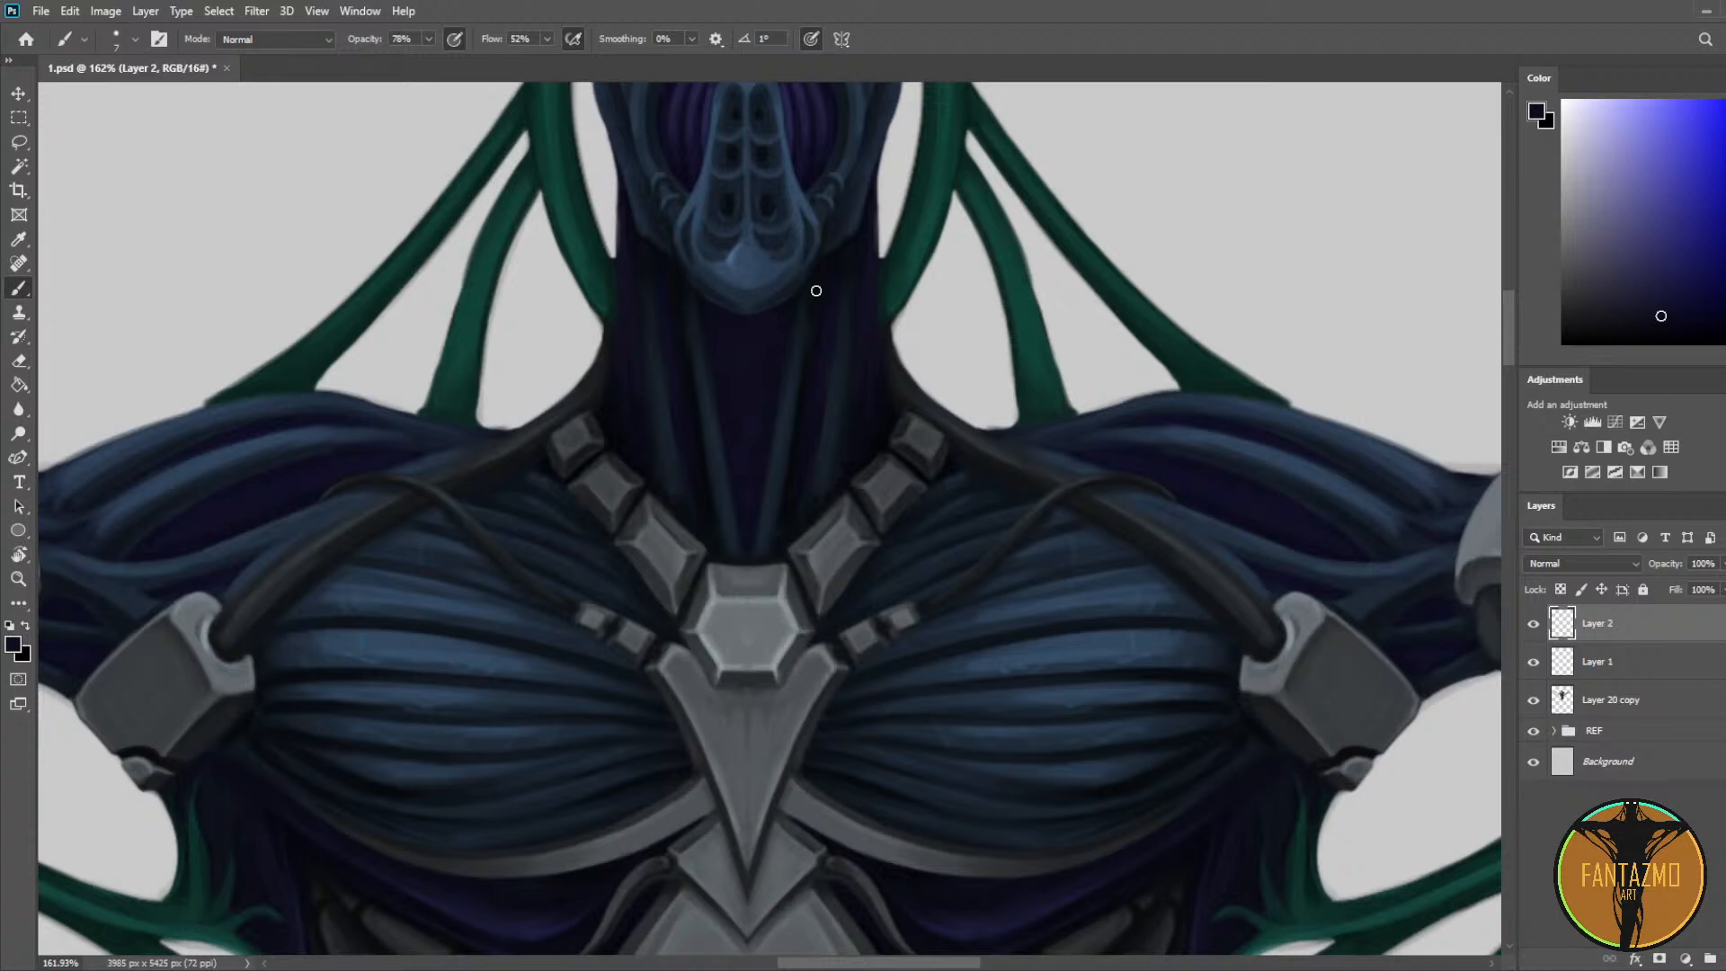
{"action": "left_click", "coordinate": [789, 312], "text": "alt"}
{"action": "key", "text": "bracketright"}
{"action": "key", "text": "bracketright"}
{"action": "left_click", "coordinate": [743, 363], "text": "alt"}
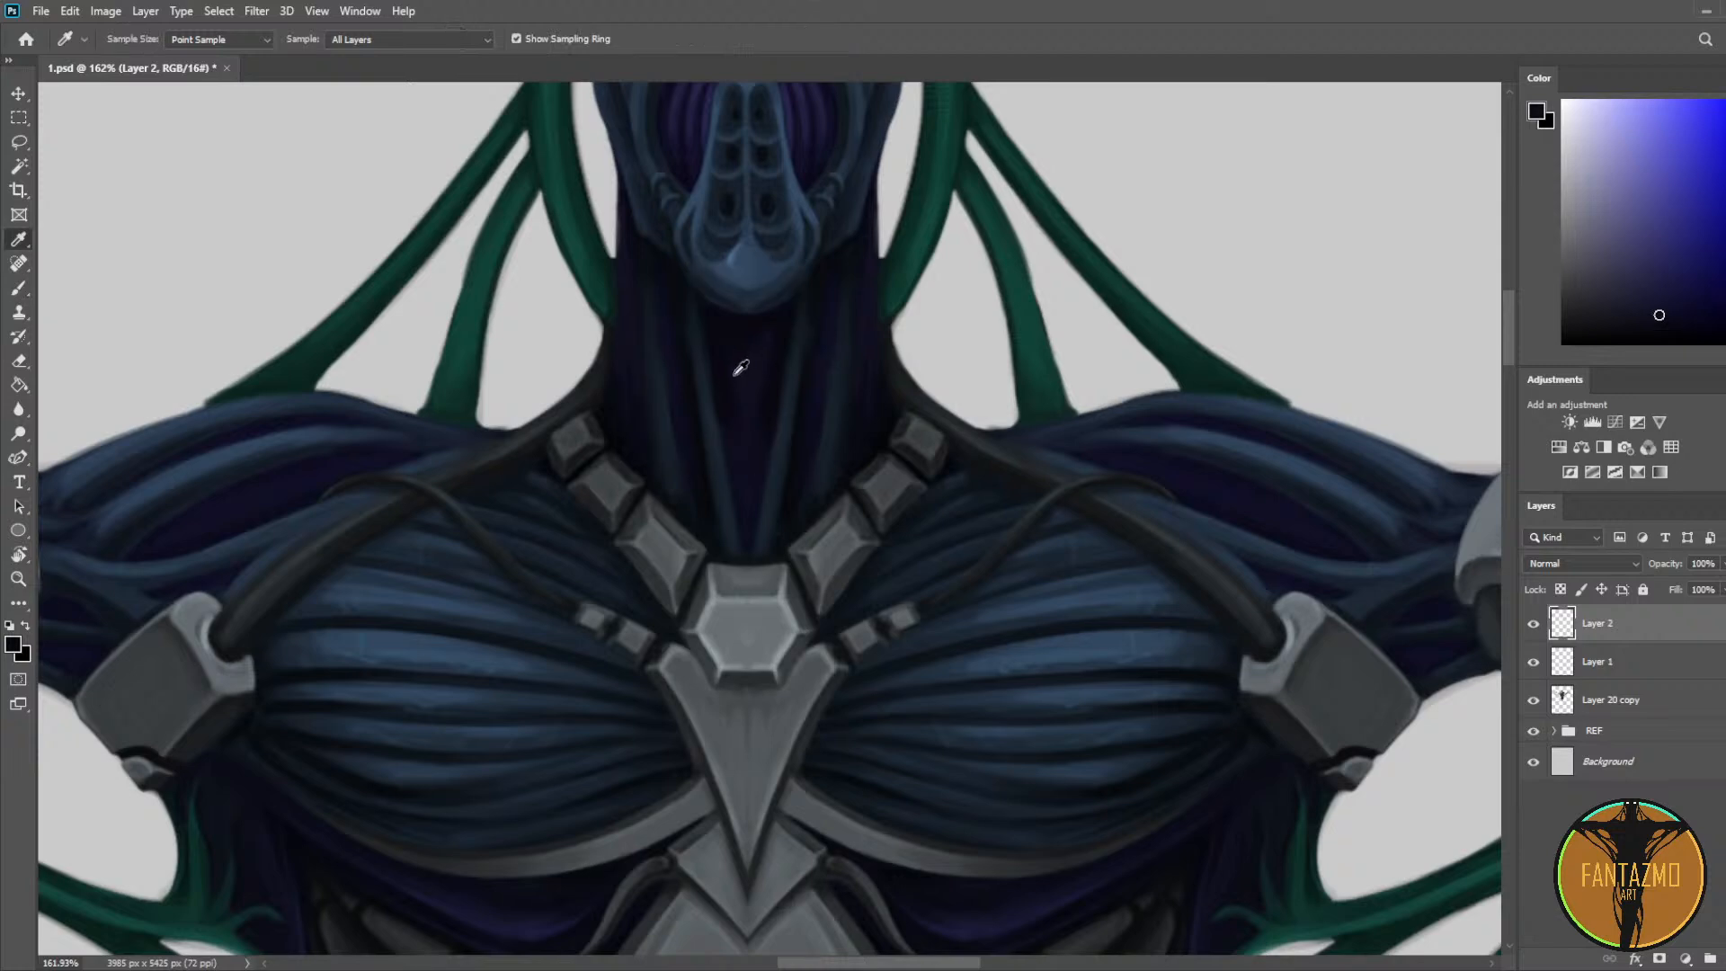
{"action": "key", "text": "bracketright"}
{"action": "key", "text": "bracketright"}
{"action": "key", "text": "bracketright"}
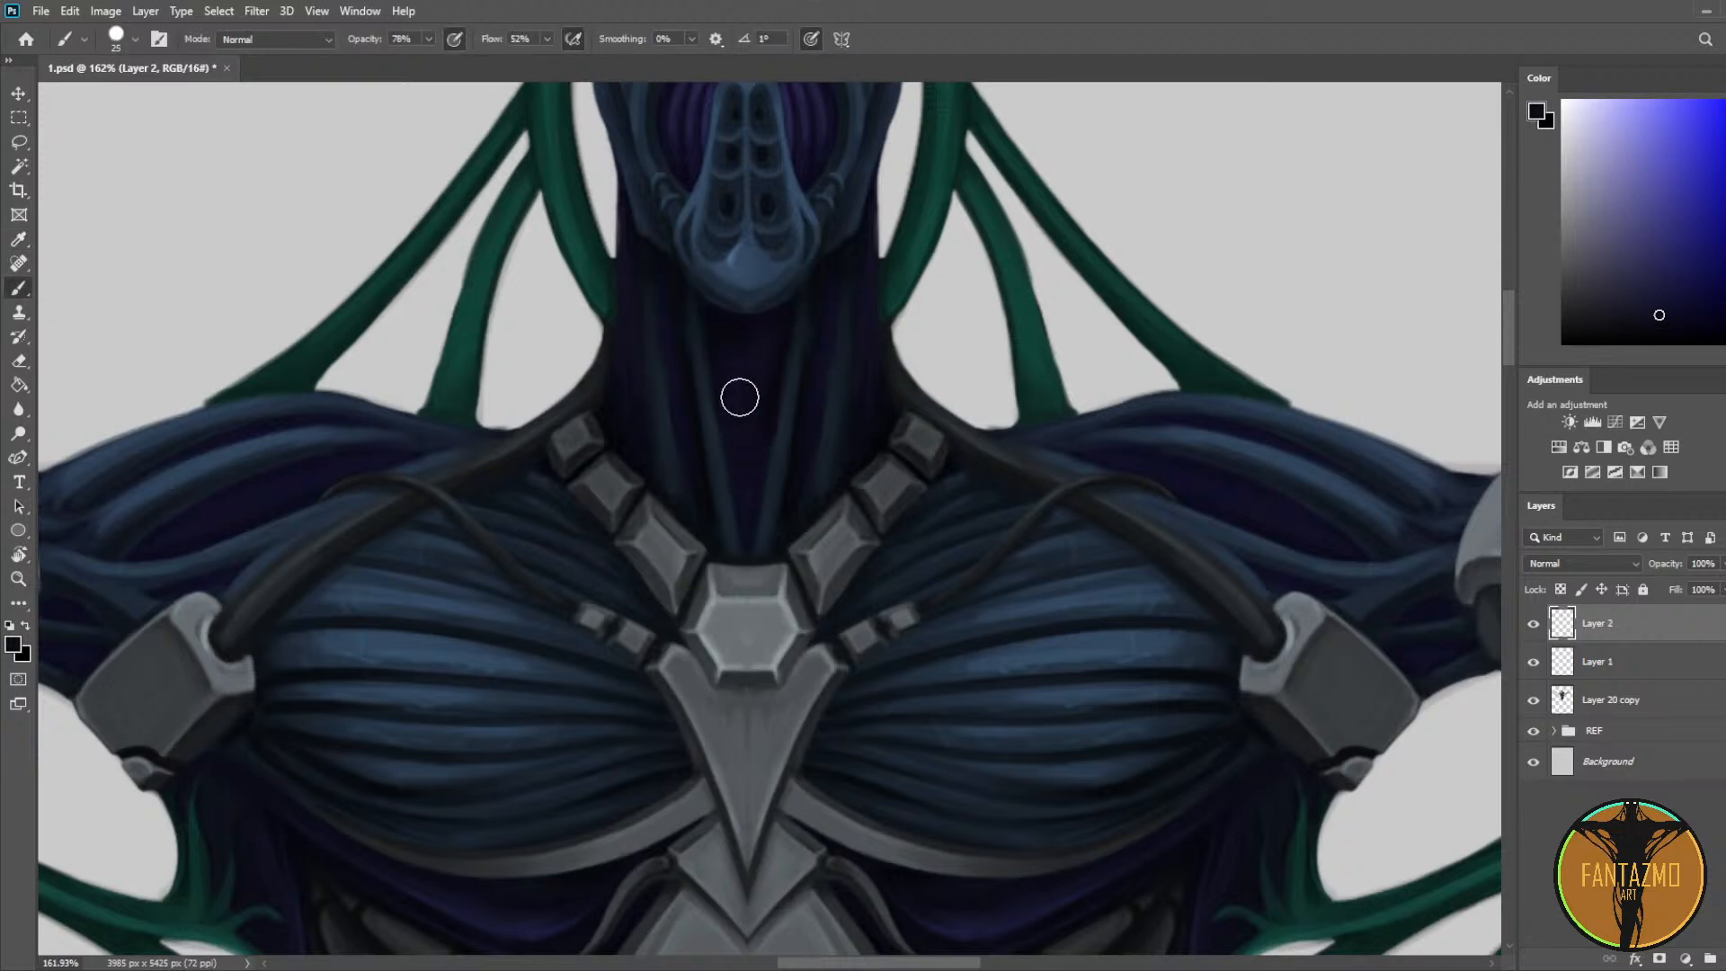
Step: Add a new layer and circle the areas under both armpits with a dark red brush
{"action": "scroll", "coordinate": [748, 381], "scroll_direction": "down", "scroll_amount": 5}
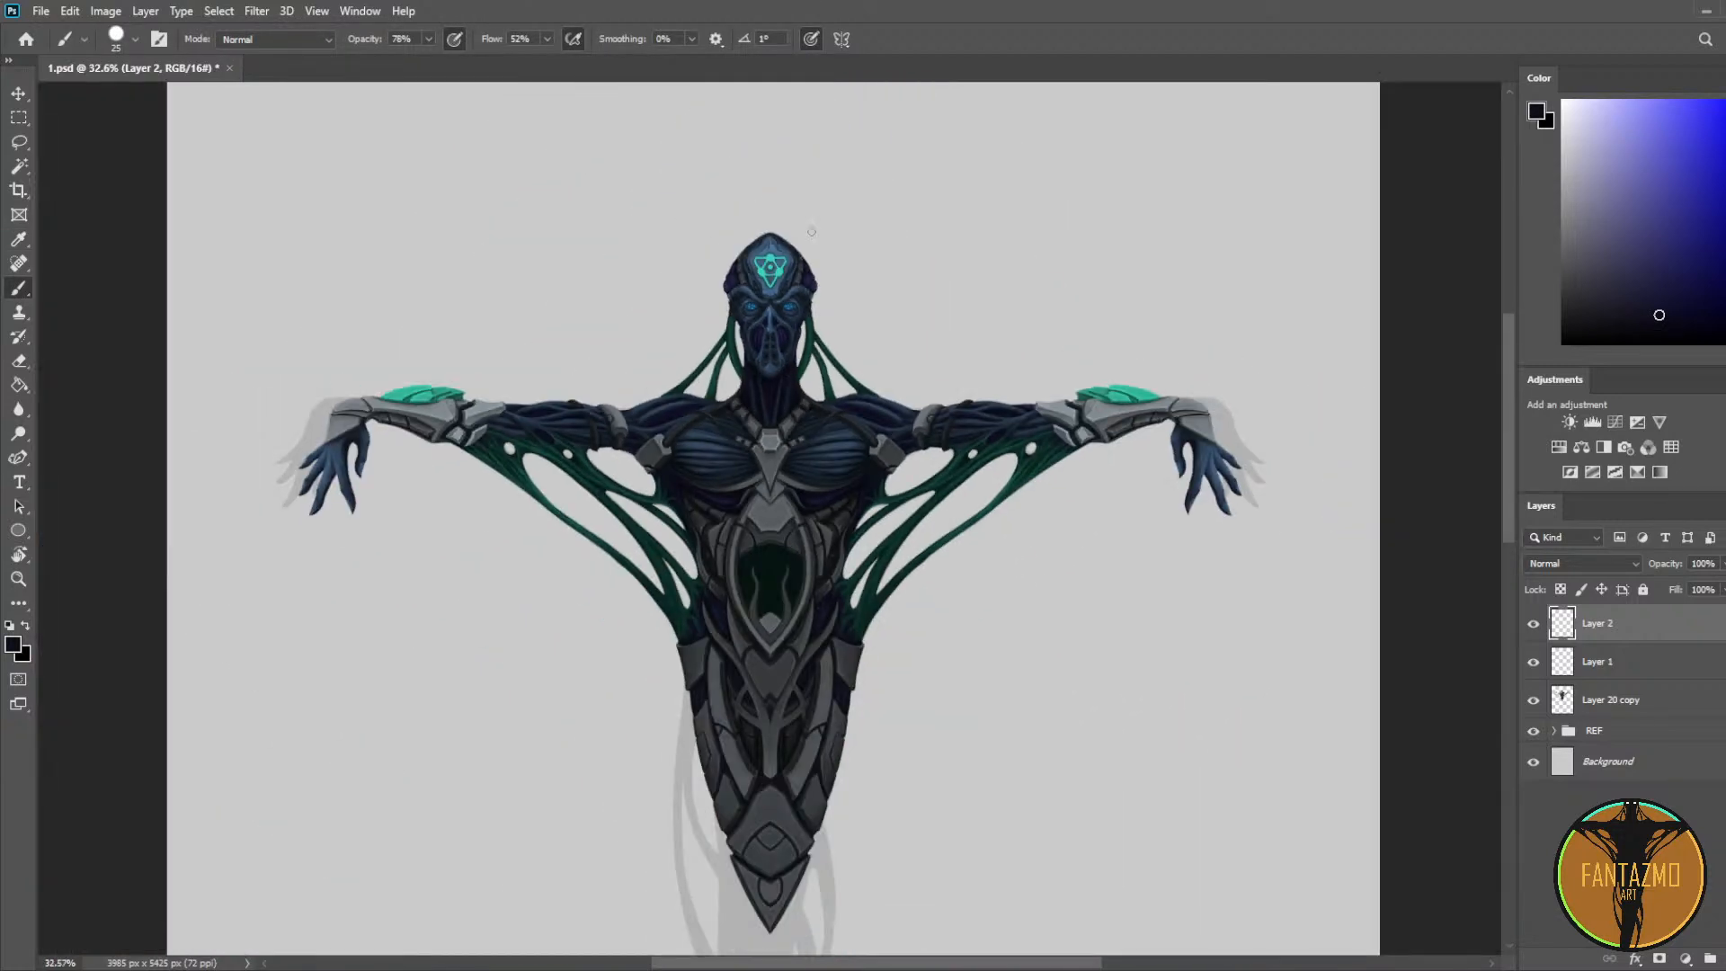
{"action": "left_click_drag", "start_coordinate": [899, 467], "coordinate": [823, 393]}
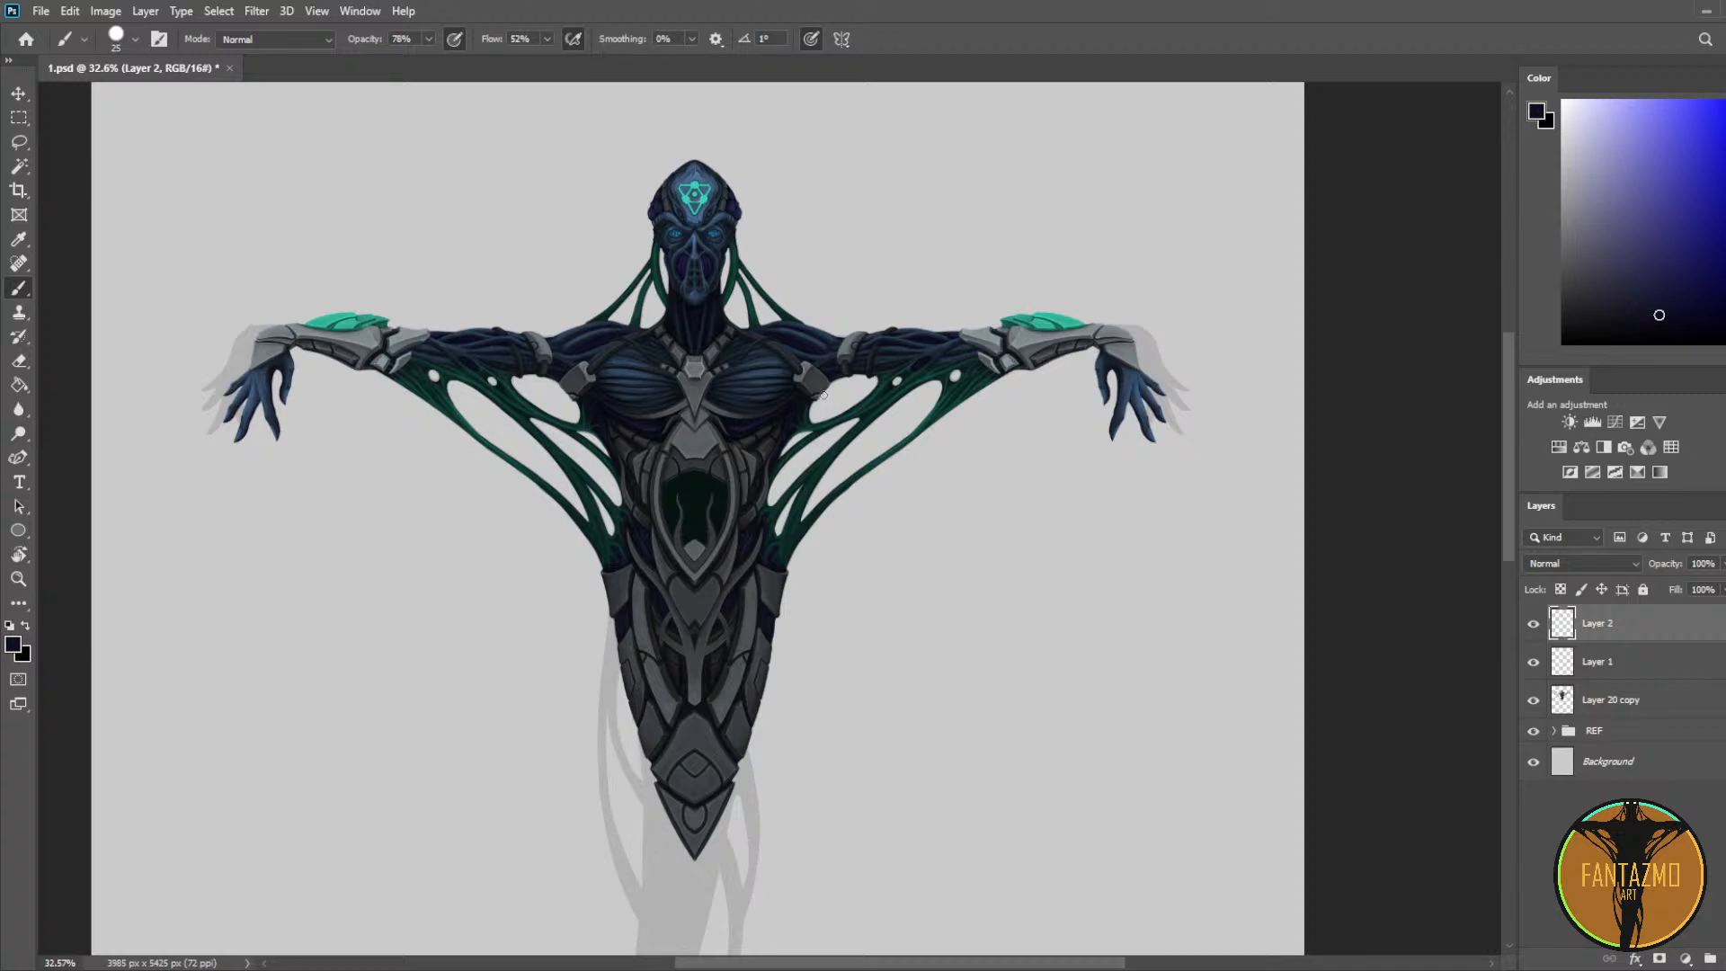
{"action": "scroll", "coordinate": [793, 396], "scroll_direction": "up", "scroll_amount": 4}
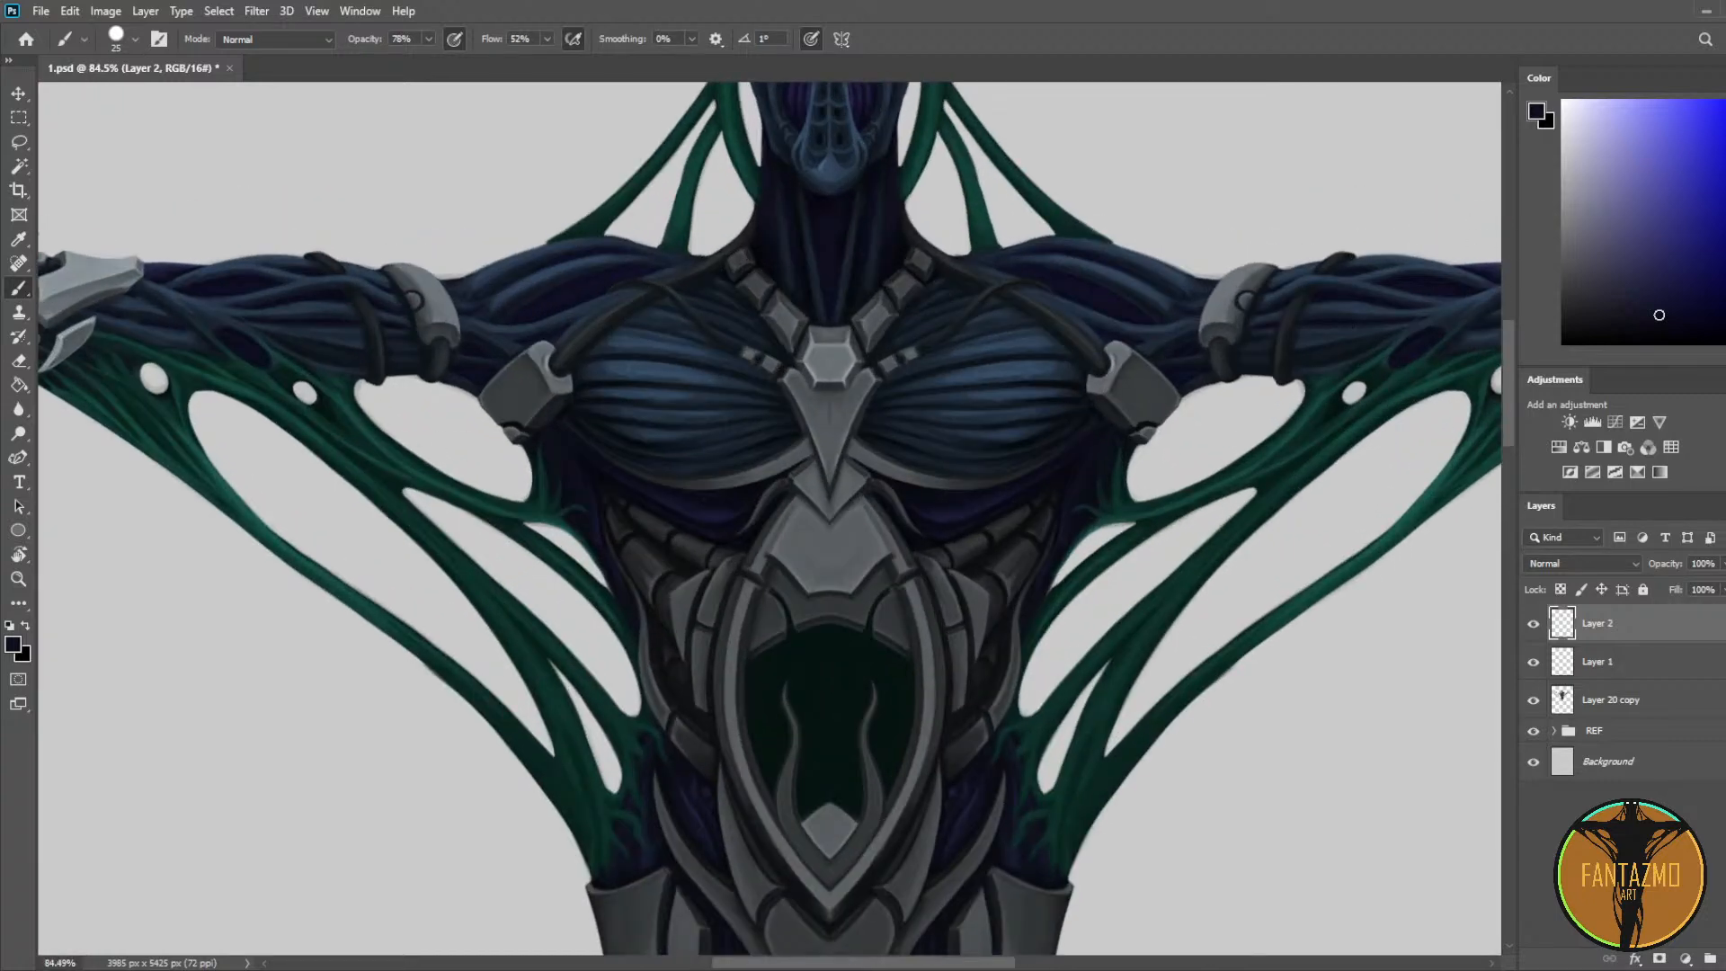
{"action": "left_click_drag", "start_coordinate": [1725, 148], "coordinate": [1725, 107]}
{"action": "left_click", "coordinate": [1725, 960]}
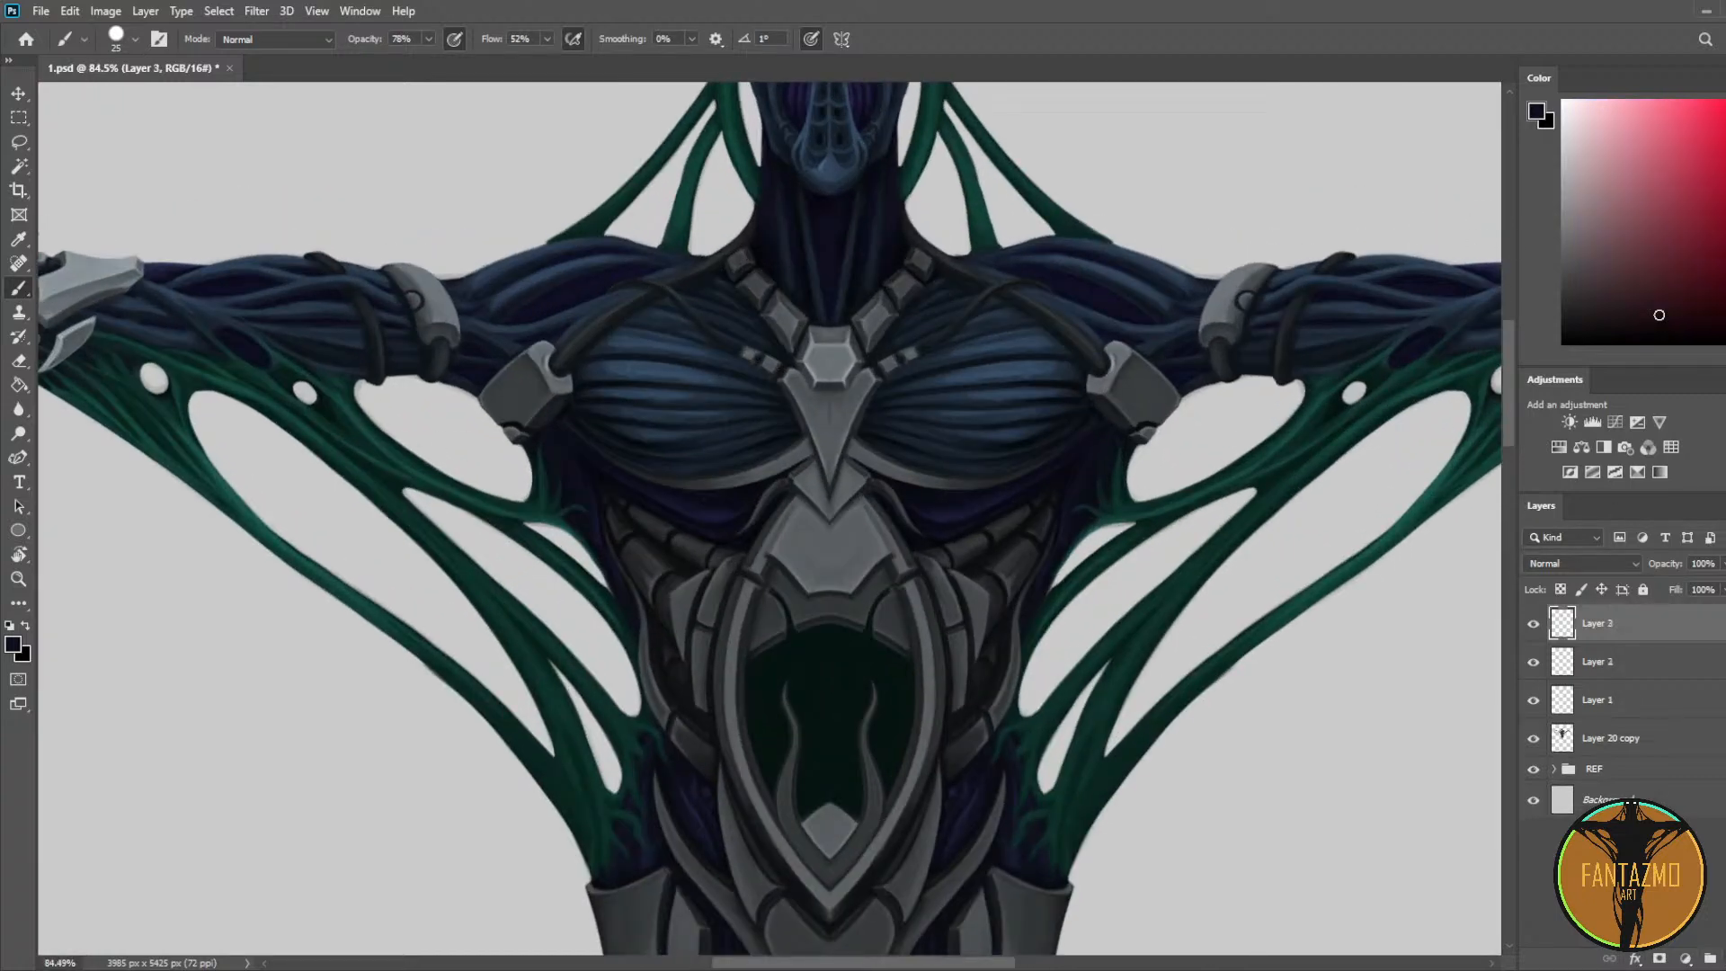
{"action": "left_click_drag", "start_coordinate": [486, 442], "coordinate": [517, 464]}
{"action": "left_click_drag", "start_coordinate": [1112, 494], "coordinate": [1028, 587]}
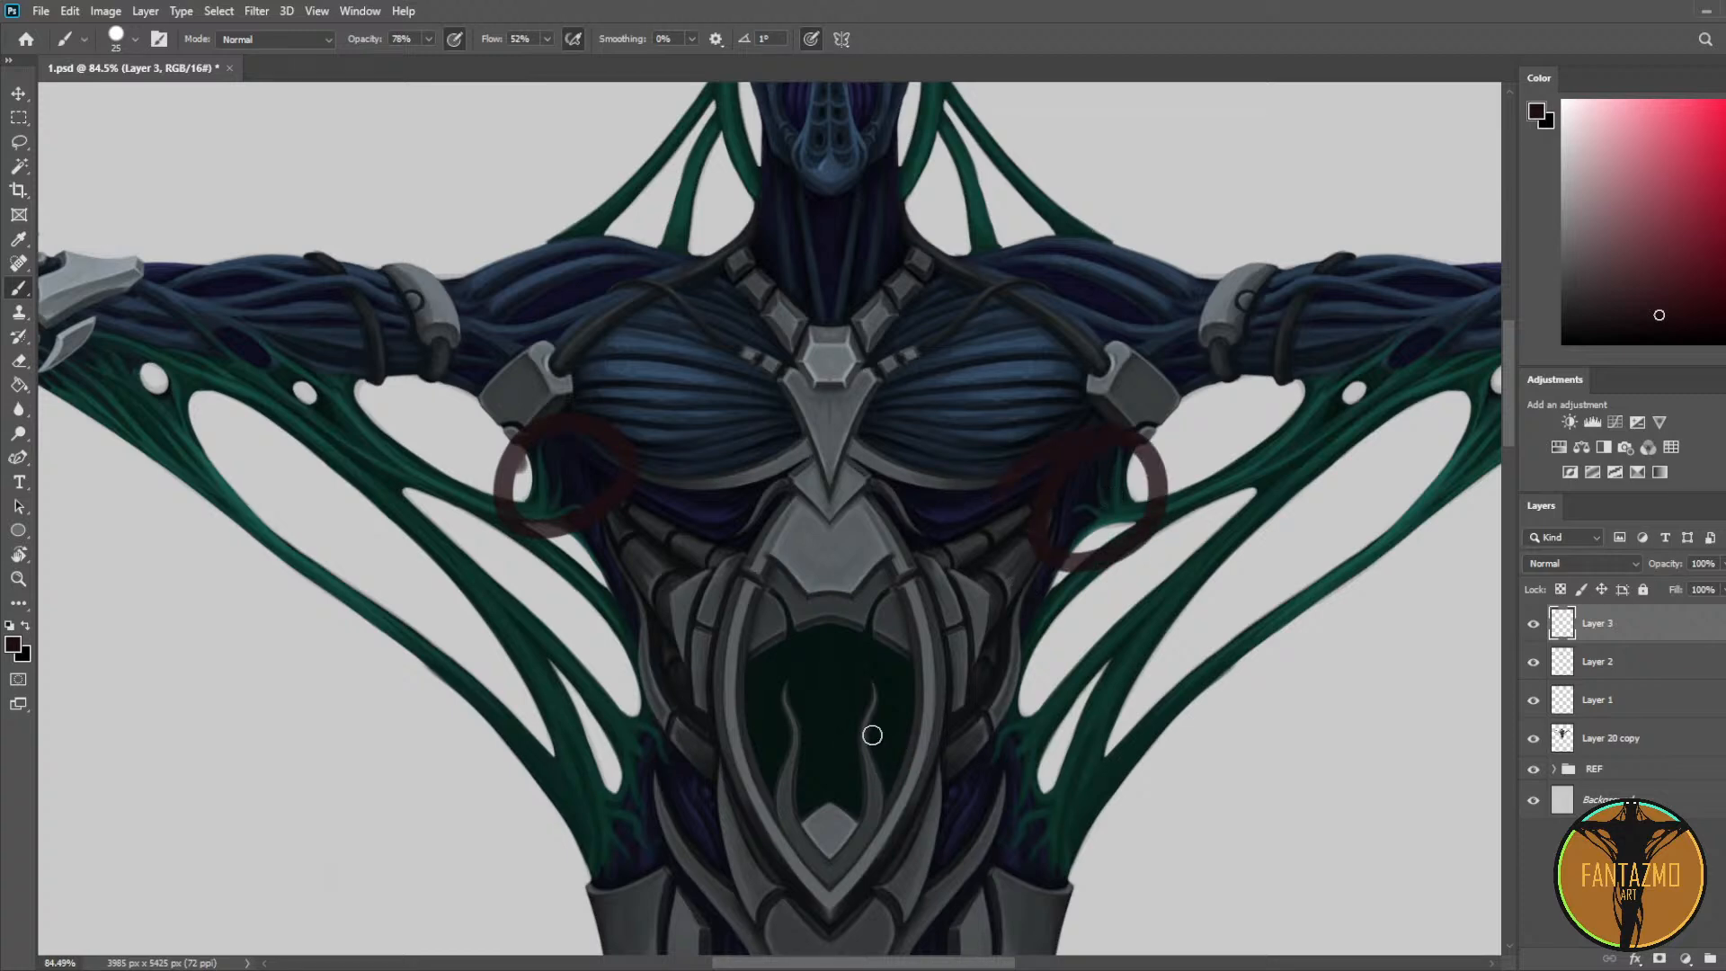
Step: Undo the dark red circle marks under both armpits and save the document
{"action": "left_click", "coordinate": [1722, 106]}
{"action": "mouse_move", "coordinate": [1109, 465]}
{"action": "left_mouse_down"}
{"action": "mouse_move", "coordinate": [1061, 441]}
{"action": "mouse_move", "coordinate": [1002, 465]}
{"action": "left_mouse_up"}
{"action": "mouse_move", "coordinate": [535, 456]}
{"action": "left_mouse_down"}
{"action": "mouse_move", "coordinate": [564, 450]}
{"action": "mouse_move", "coordinate": [508, 445]}
{"action": "left_mouse_up"}
{"action": "key", "text": "ctrl+z"}
{"action": "key", "text": "ctrl+z"}
{"action": "key", "text": "ctrl+z"}
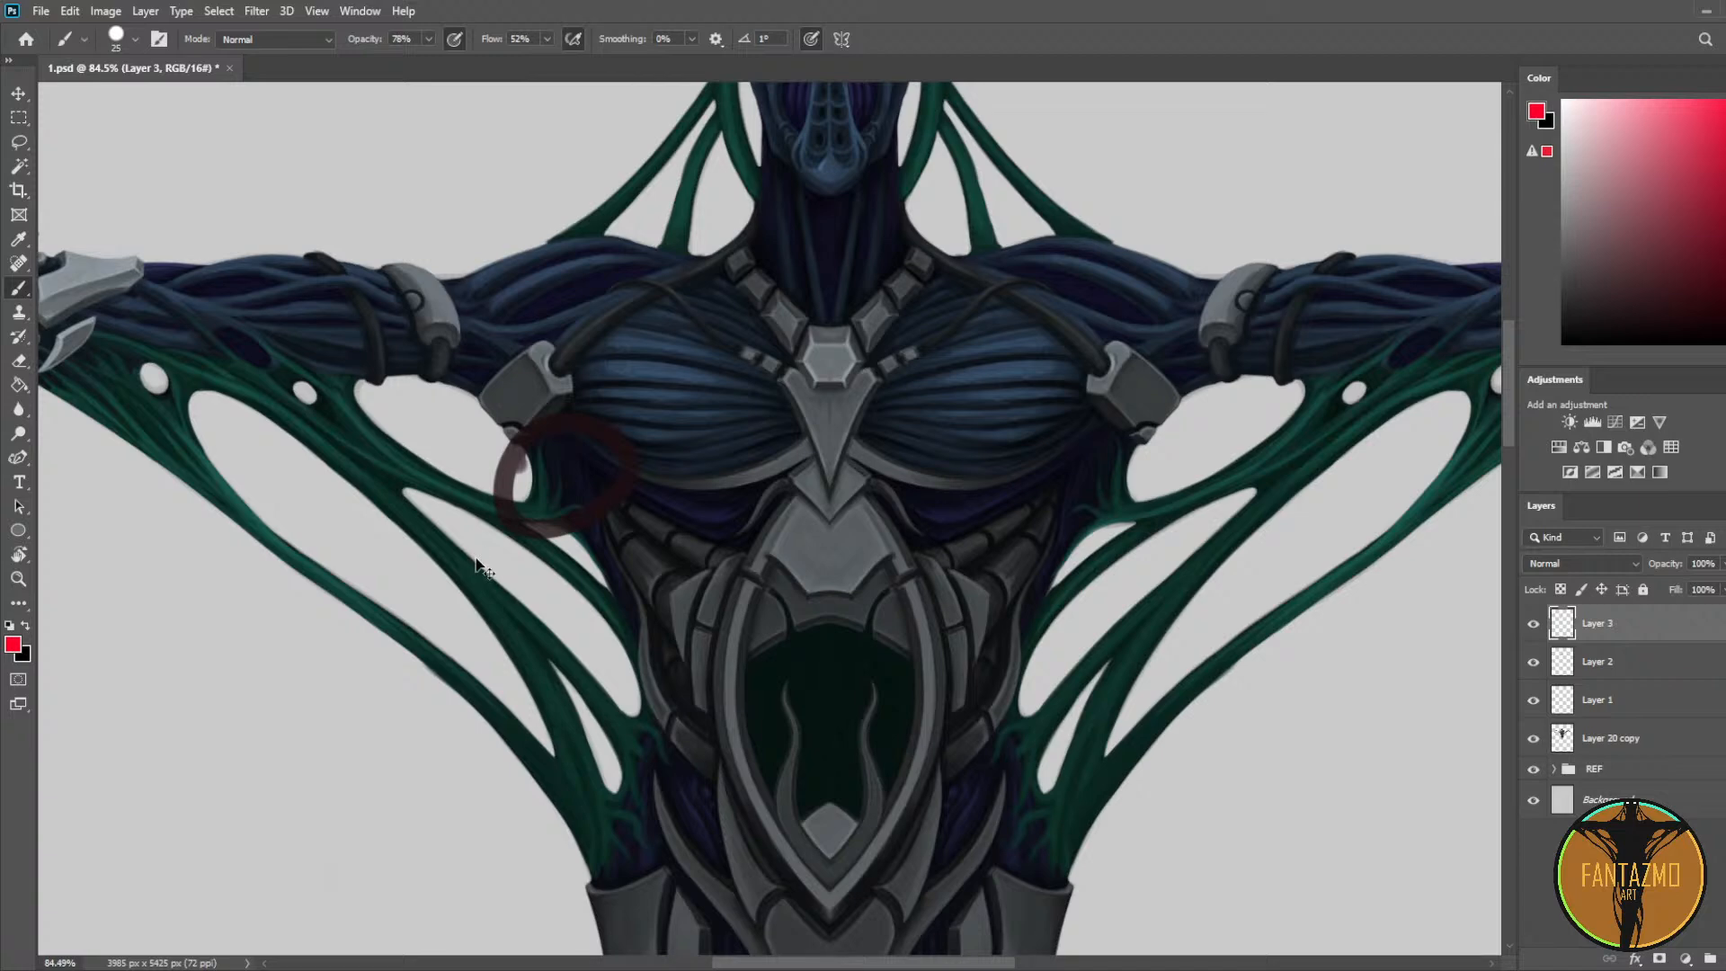
{"action": "key", "text": "ctrl+z"}
{"action": "scroll", "coordinate": [393, 570], "scroll_direction": "down", "scroll_amount": 5}
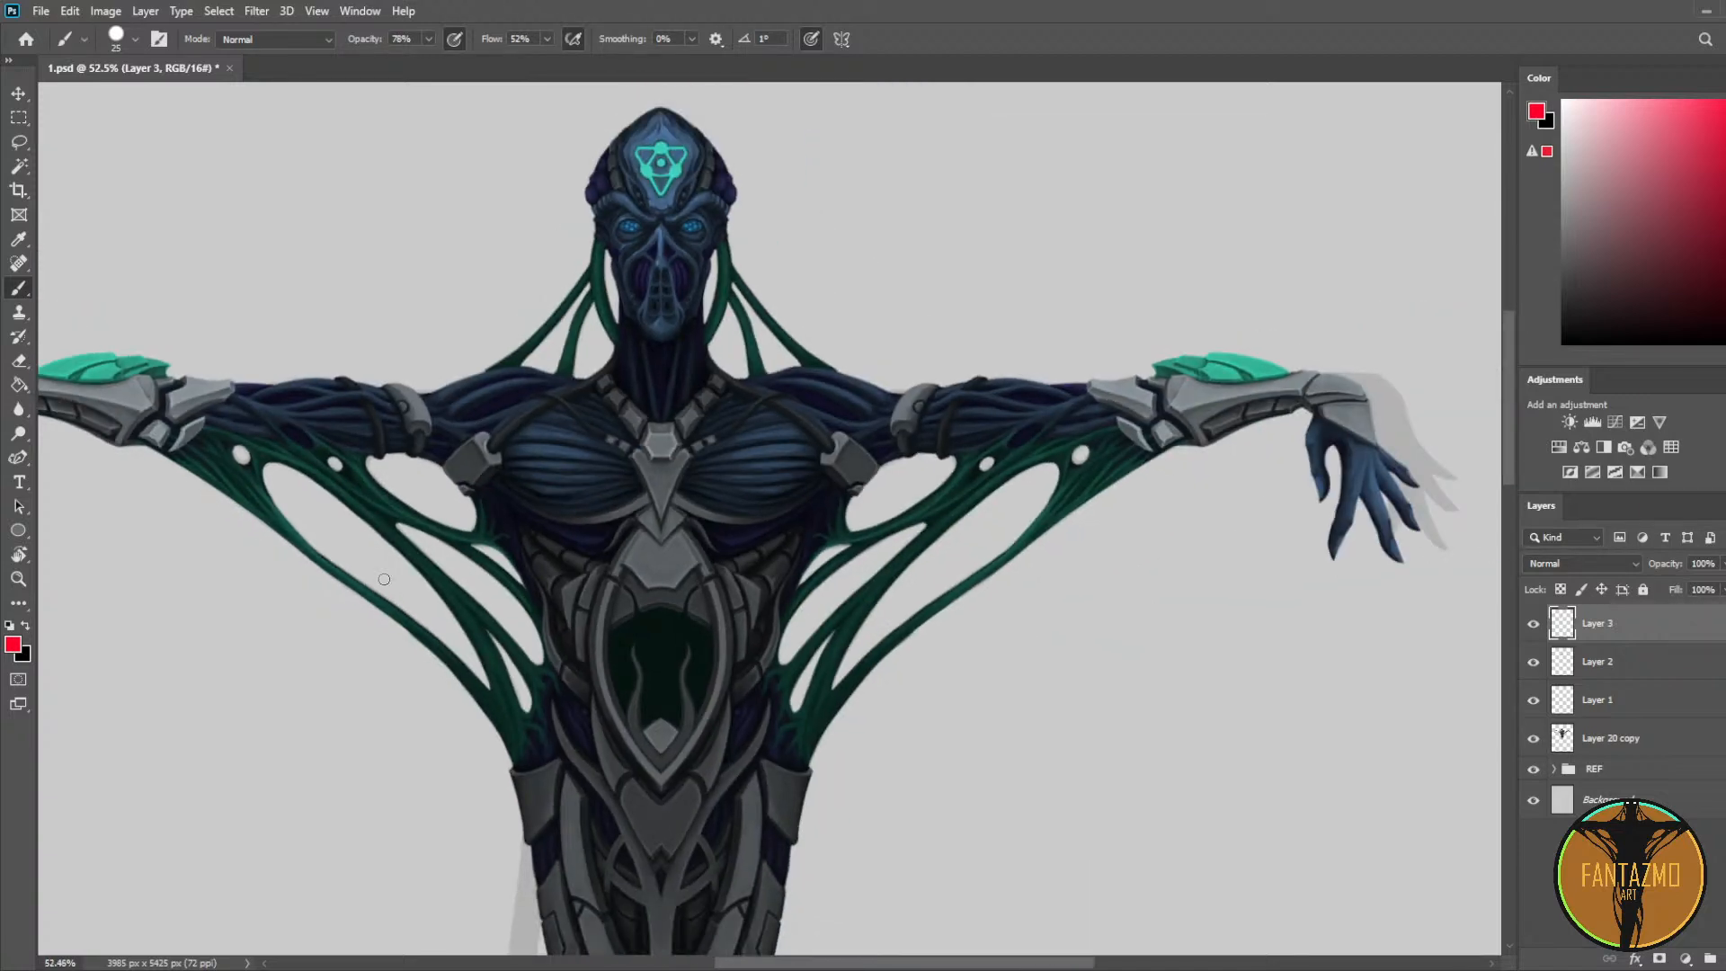
{"action": "key", "text": "ctrl+s"}
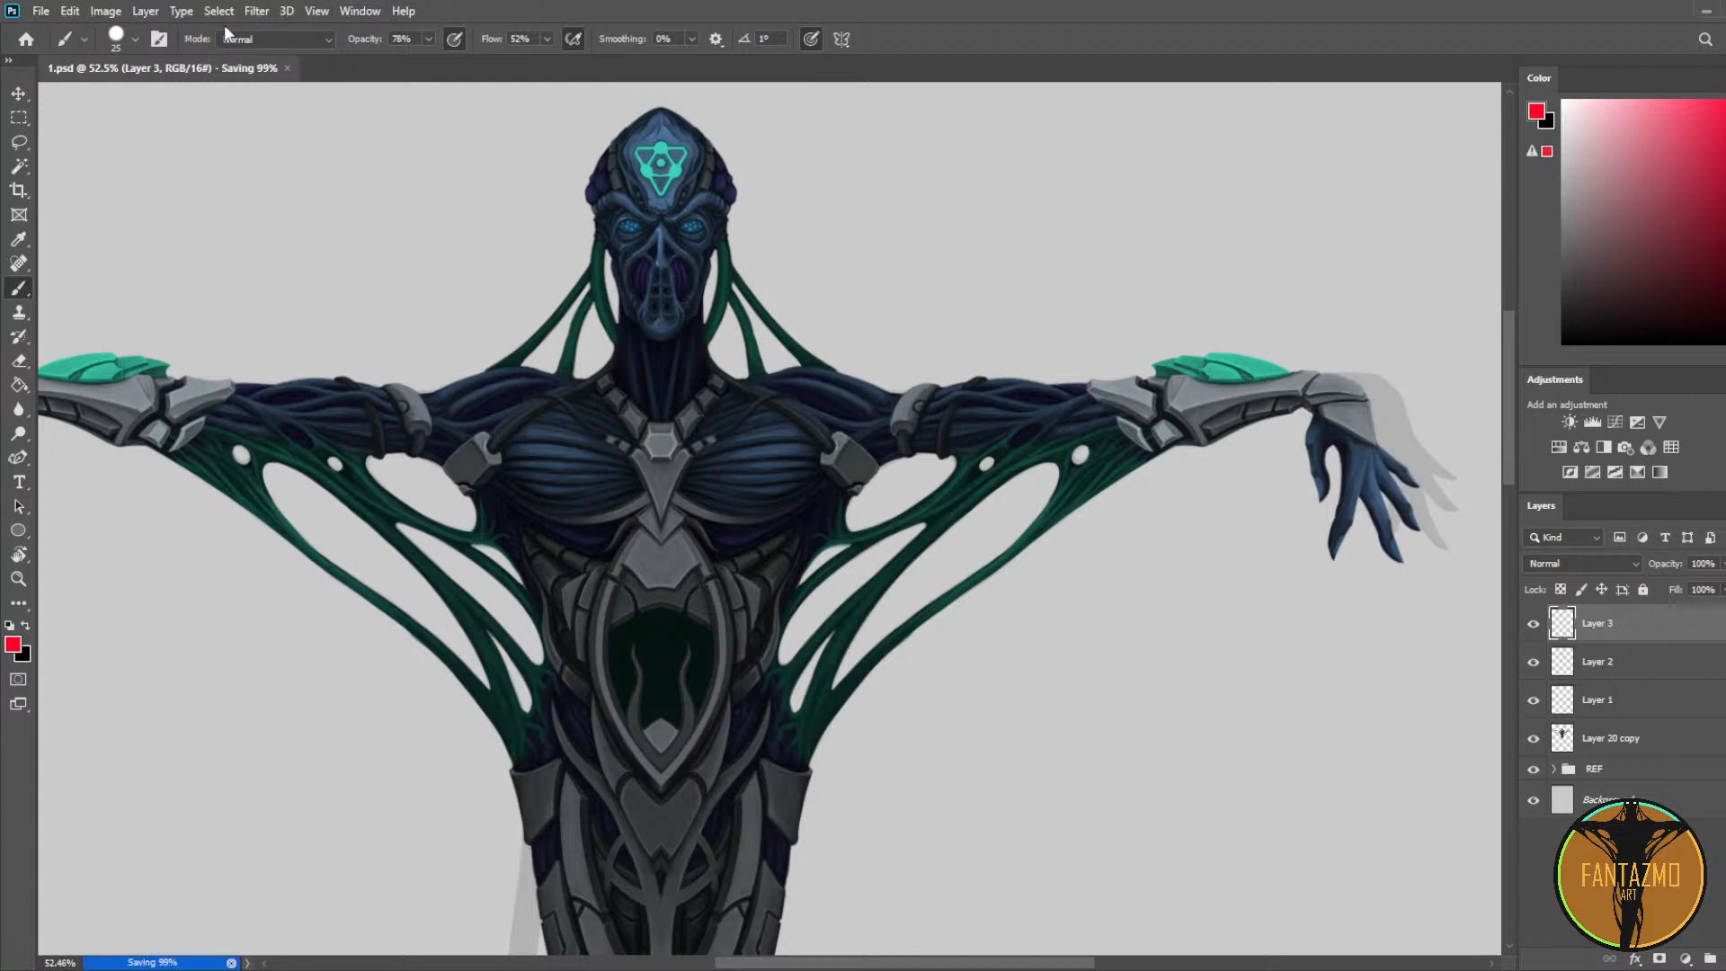
Step: Merge Layer 3, Layer 2, Layer 1 and Layer 20 copy into a single layer
{"action": "left_click", "coordinate": [1638, 737], "text": "shift"}
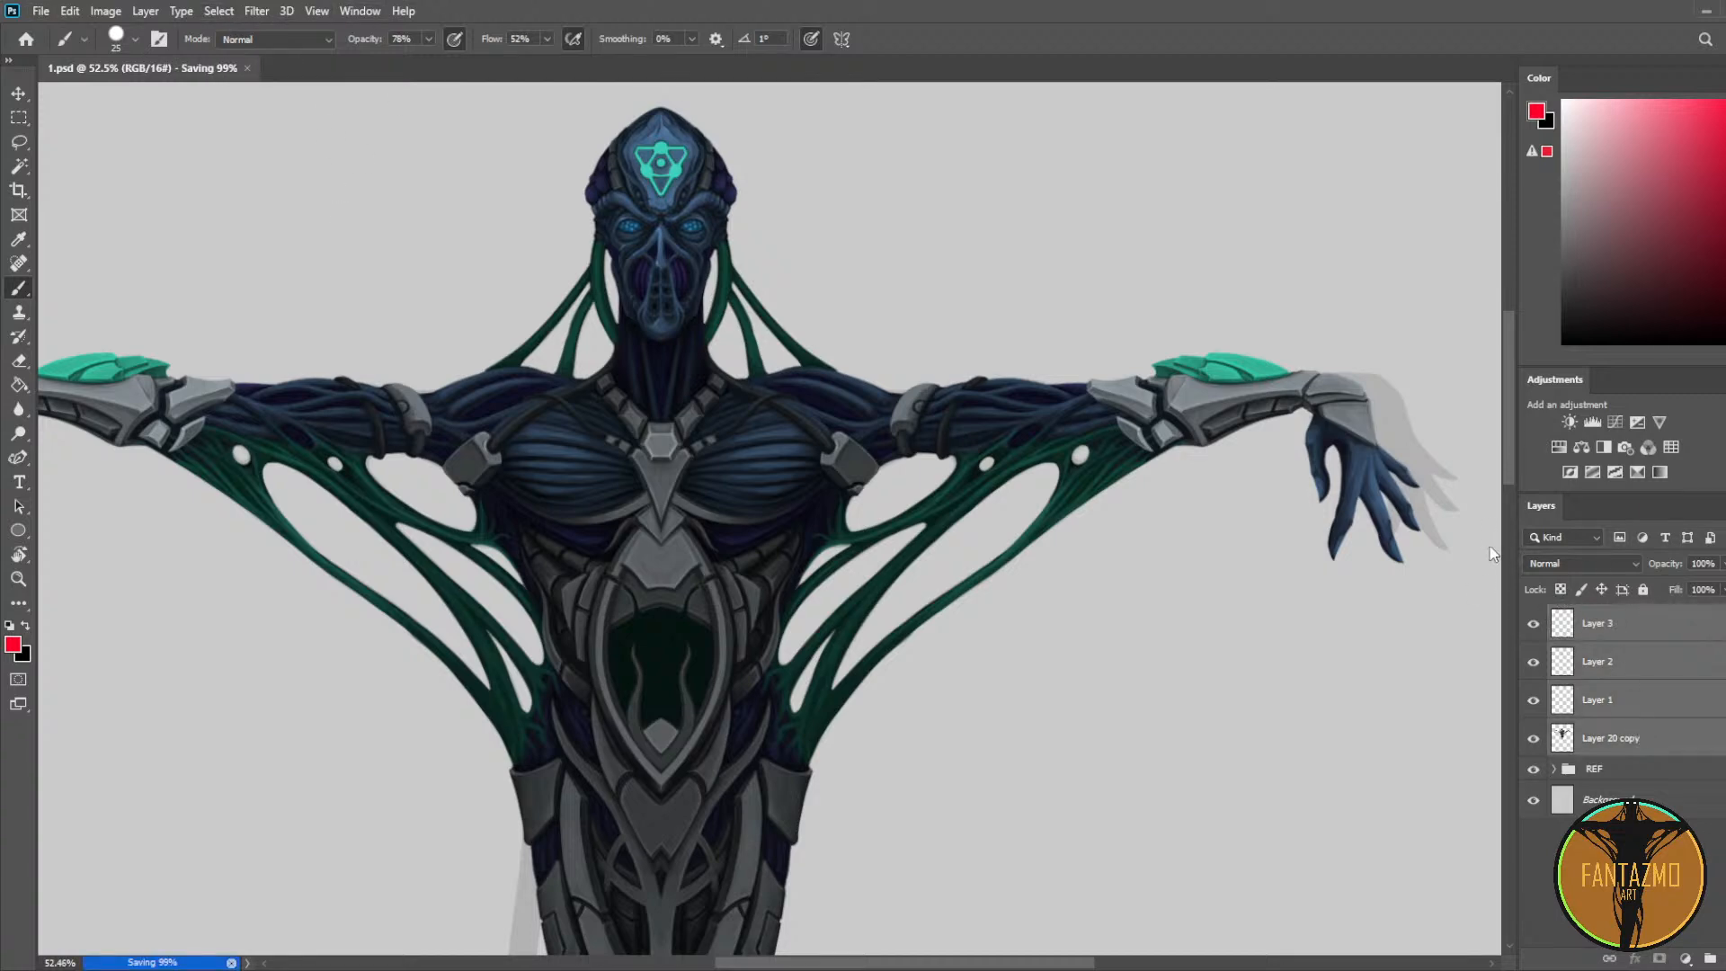
{"action": "key", "text": "ctrl+e"}
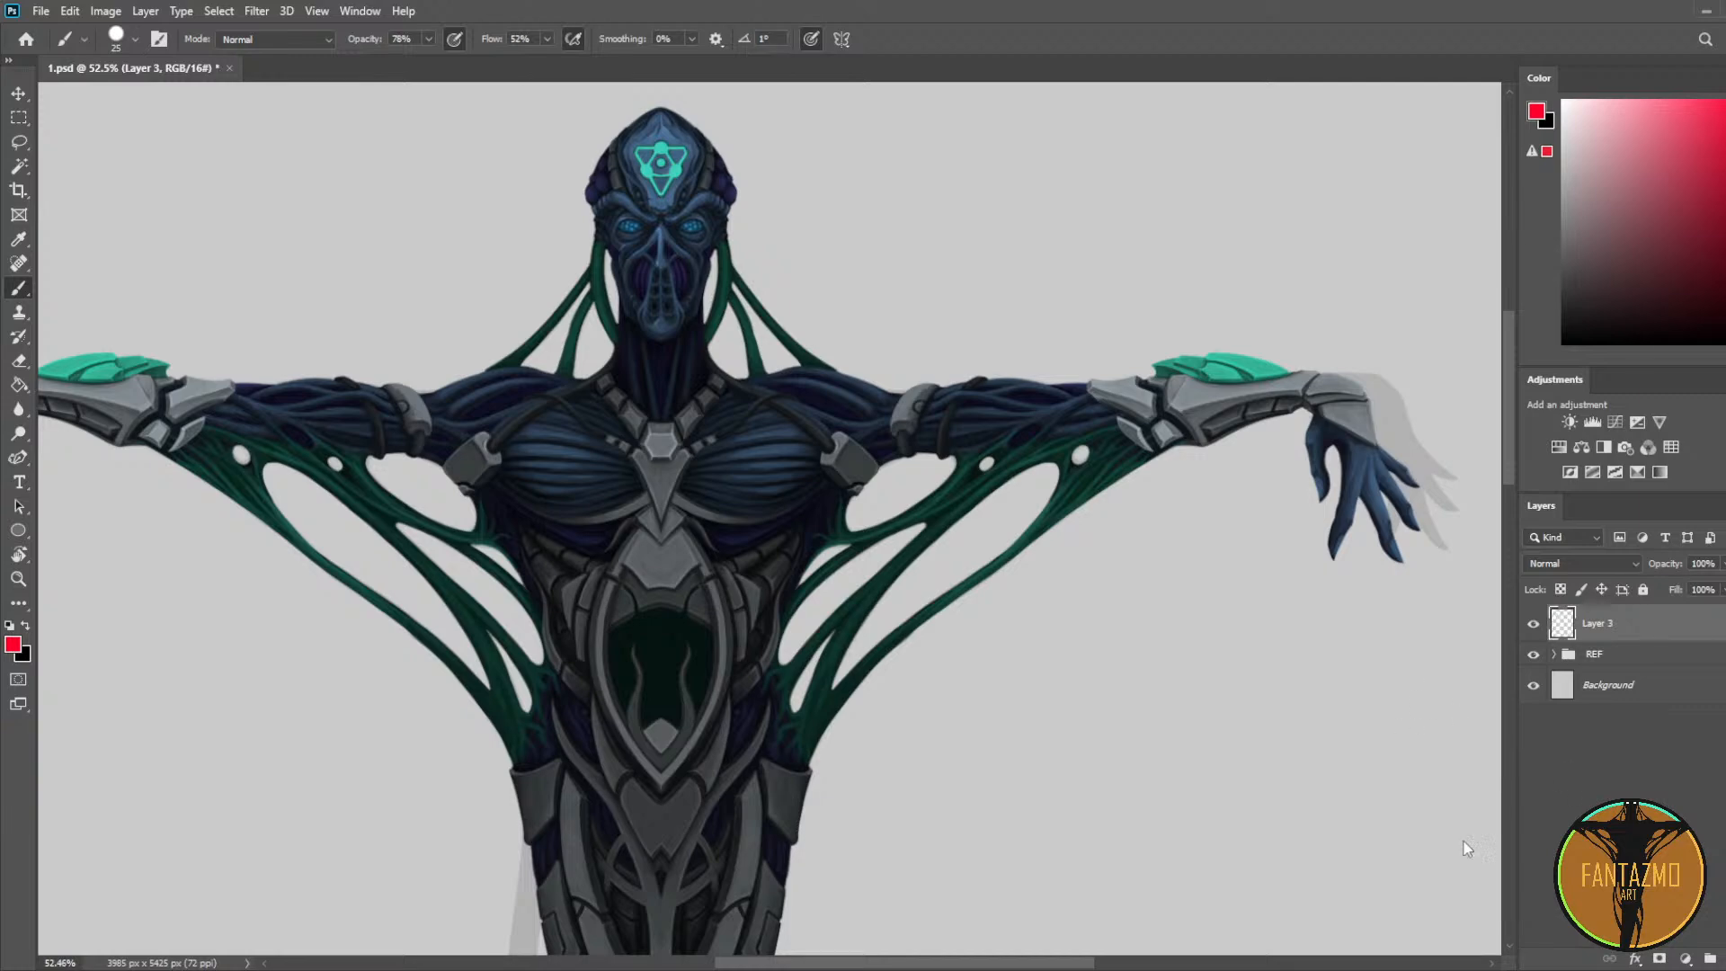
{"action": "scroll", "coordinate": [886, 532], "scroll_direction": "down", "scroll_amount": 3}
{"action": "left_click_drag", "start_coordinate": [875, 558], "coordinate": [906, 396]}
{"action": "scroll", "coordinate": [902, 419], "scroll_direction": "up", "scroll_amount": 1}
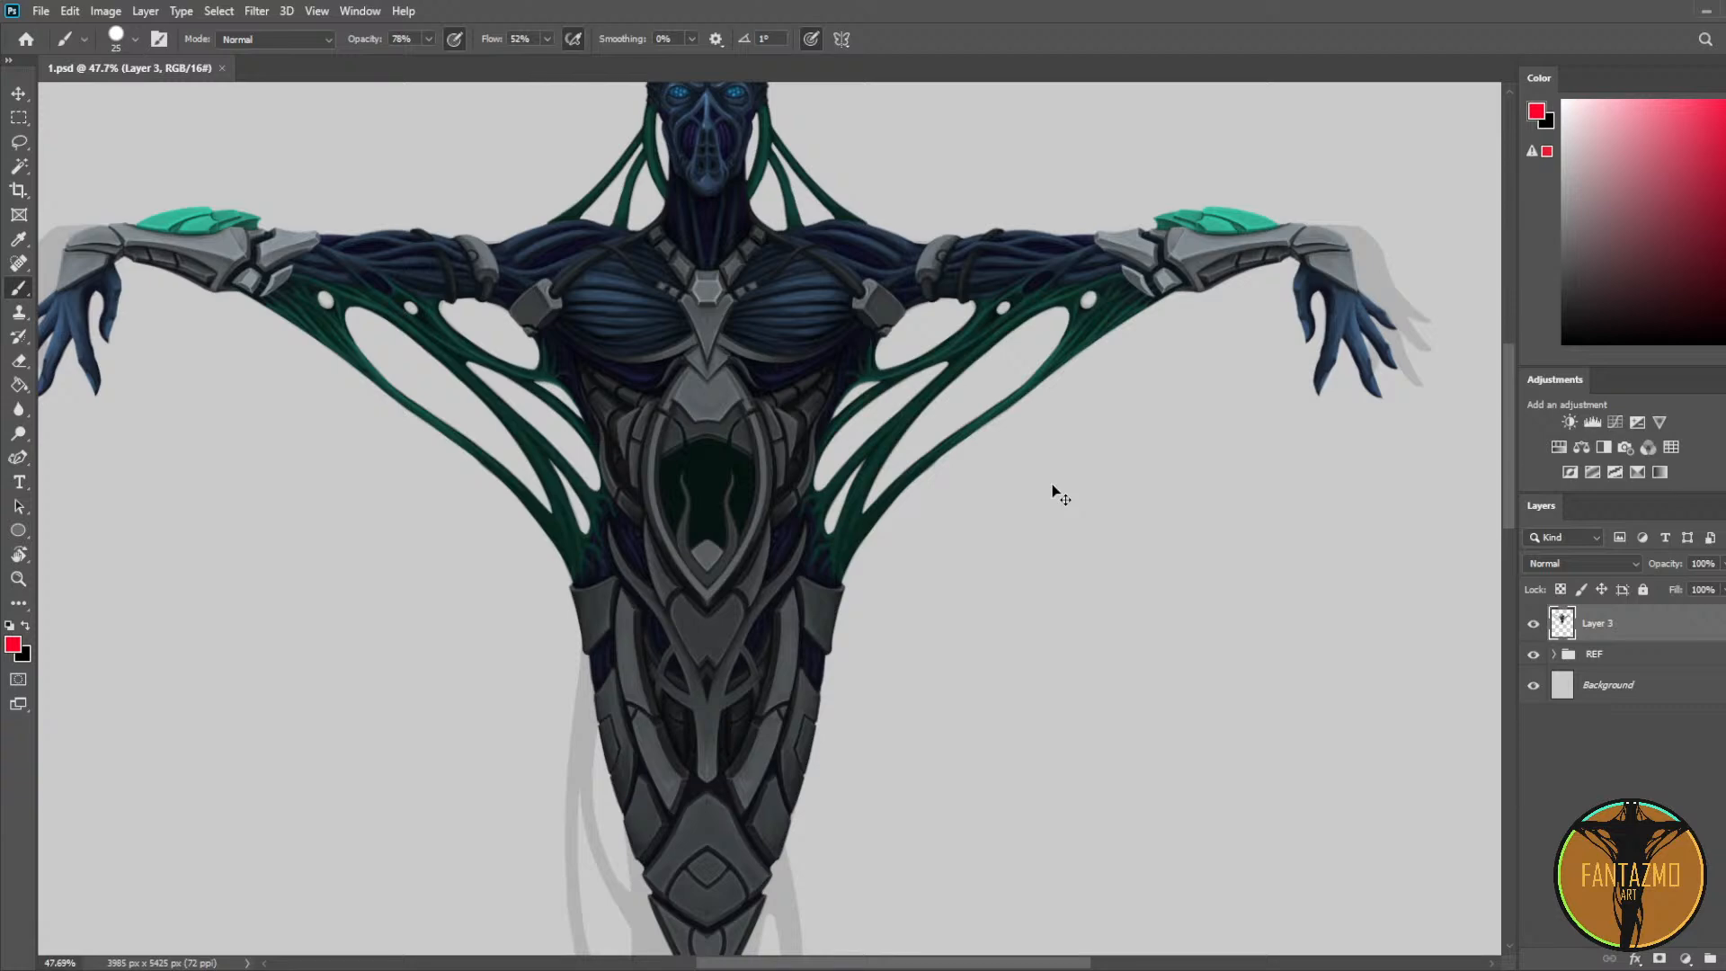
Step: Step back through the latest edits, check the whole figure and the torso, and save the document
{"action": "key", "text": "ctrl+z"}
{"action": "key", "text": "ctrl+z"}
{"action": "key", "text": "ctrl+z"}
{"action": "key", "text": "ctrl+z"}
{"action": "key", "text": "ctrl+z"}
{"action": "key", "text": "ctrl+z"}
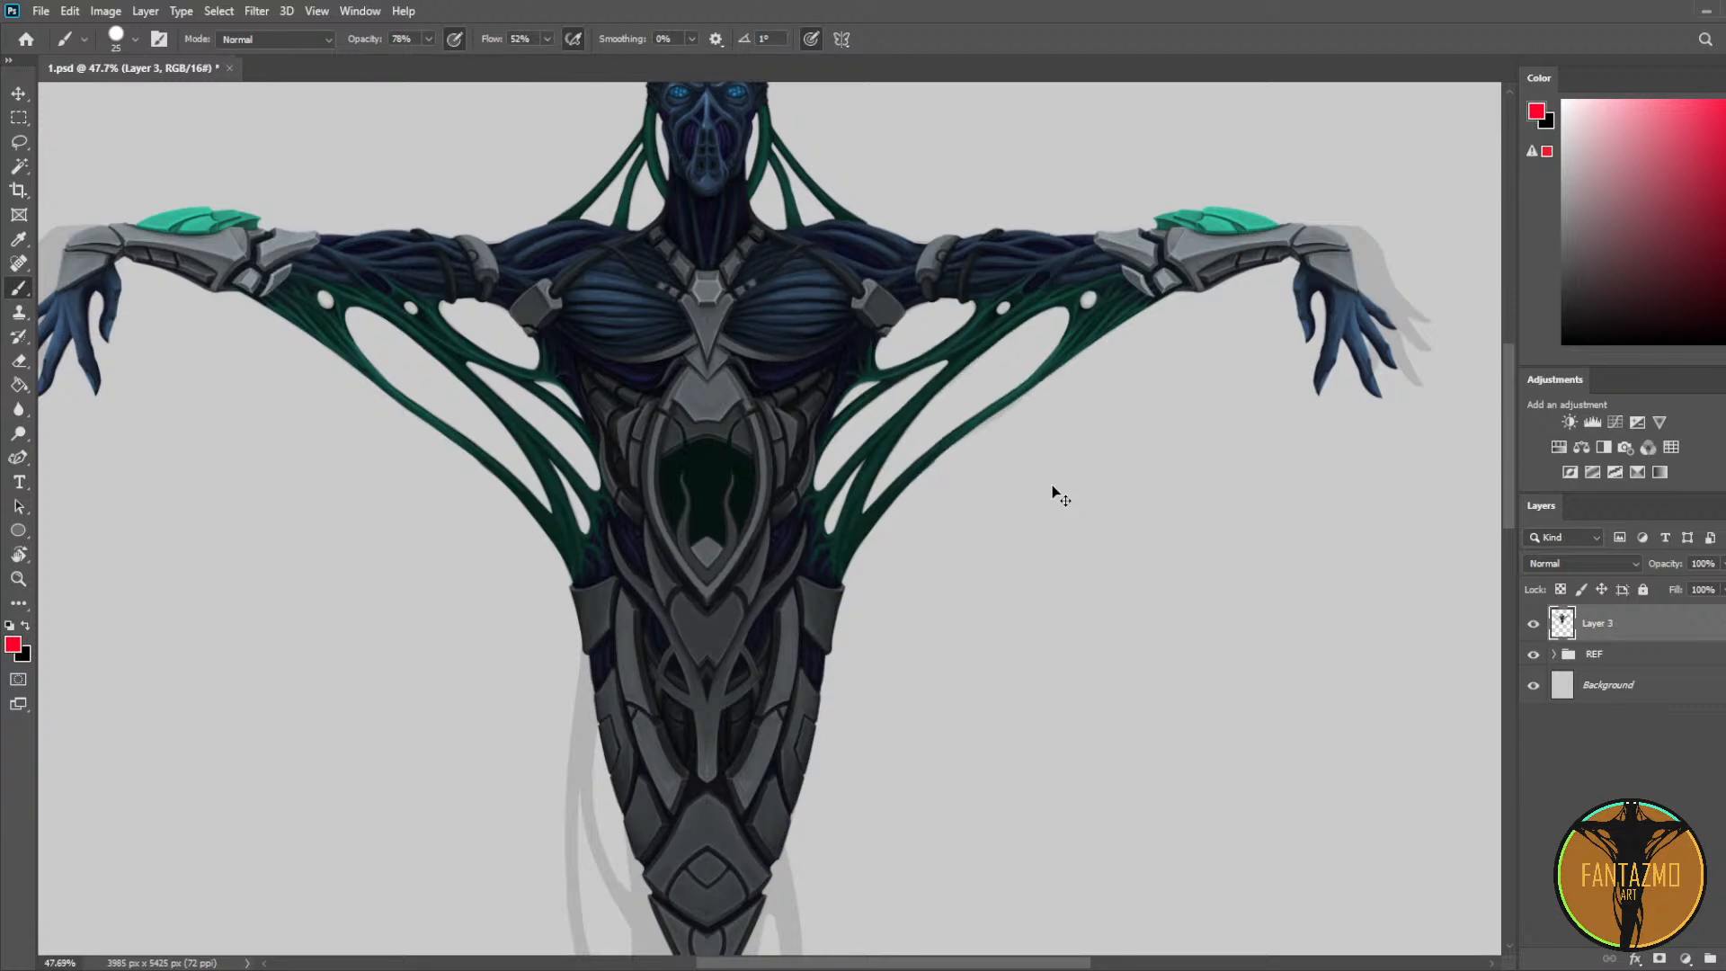
{"action": "left_click_drag", "start_coordinate": [977, 316], "coordinate": [931, 432]}
{"action": "scroll", "coordinate": [931, 432], "scroll_direction": "down", "scroll_amount": 3}
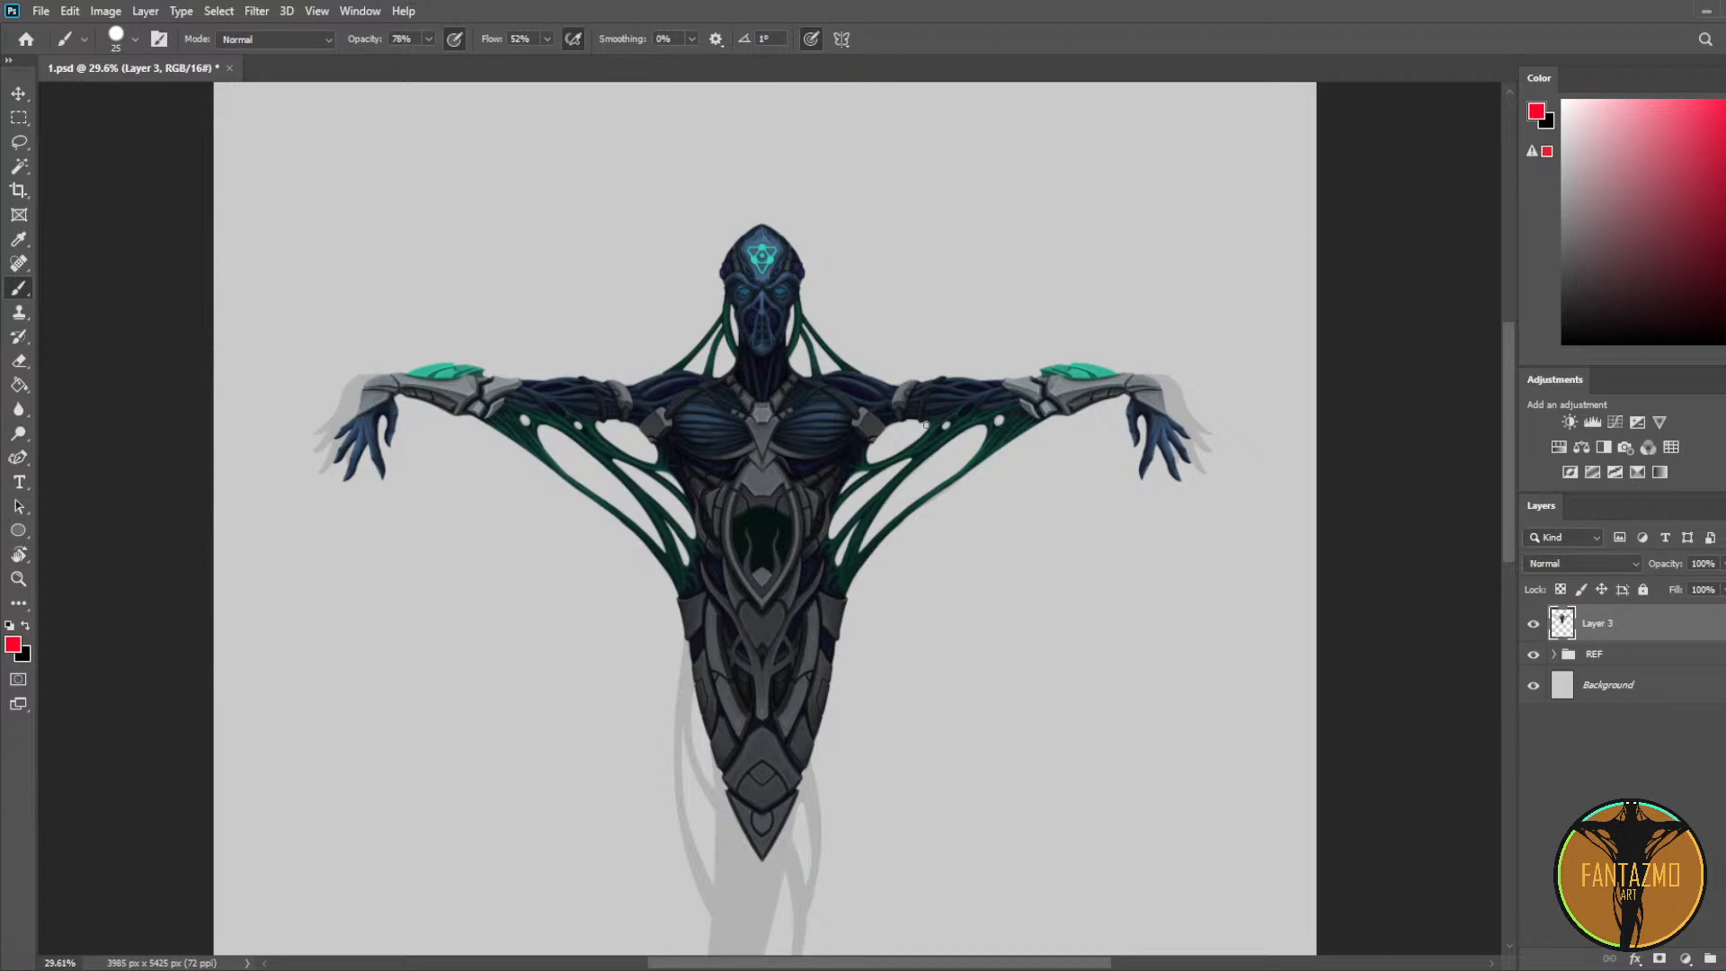
{"action": "scroll", "coordinate": [684, 443], "scroll_direction": "up", "scroll_amount": 5}
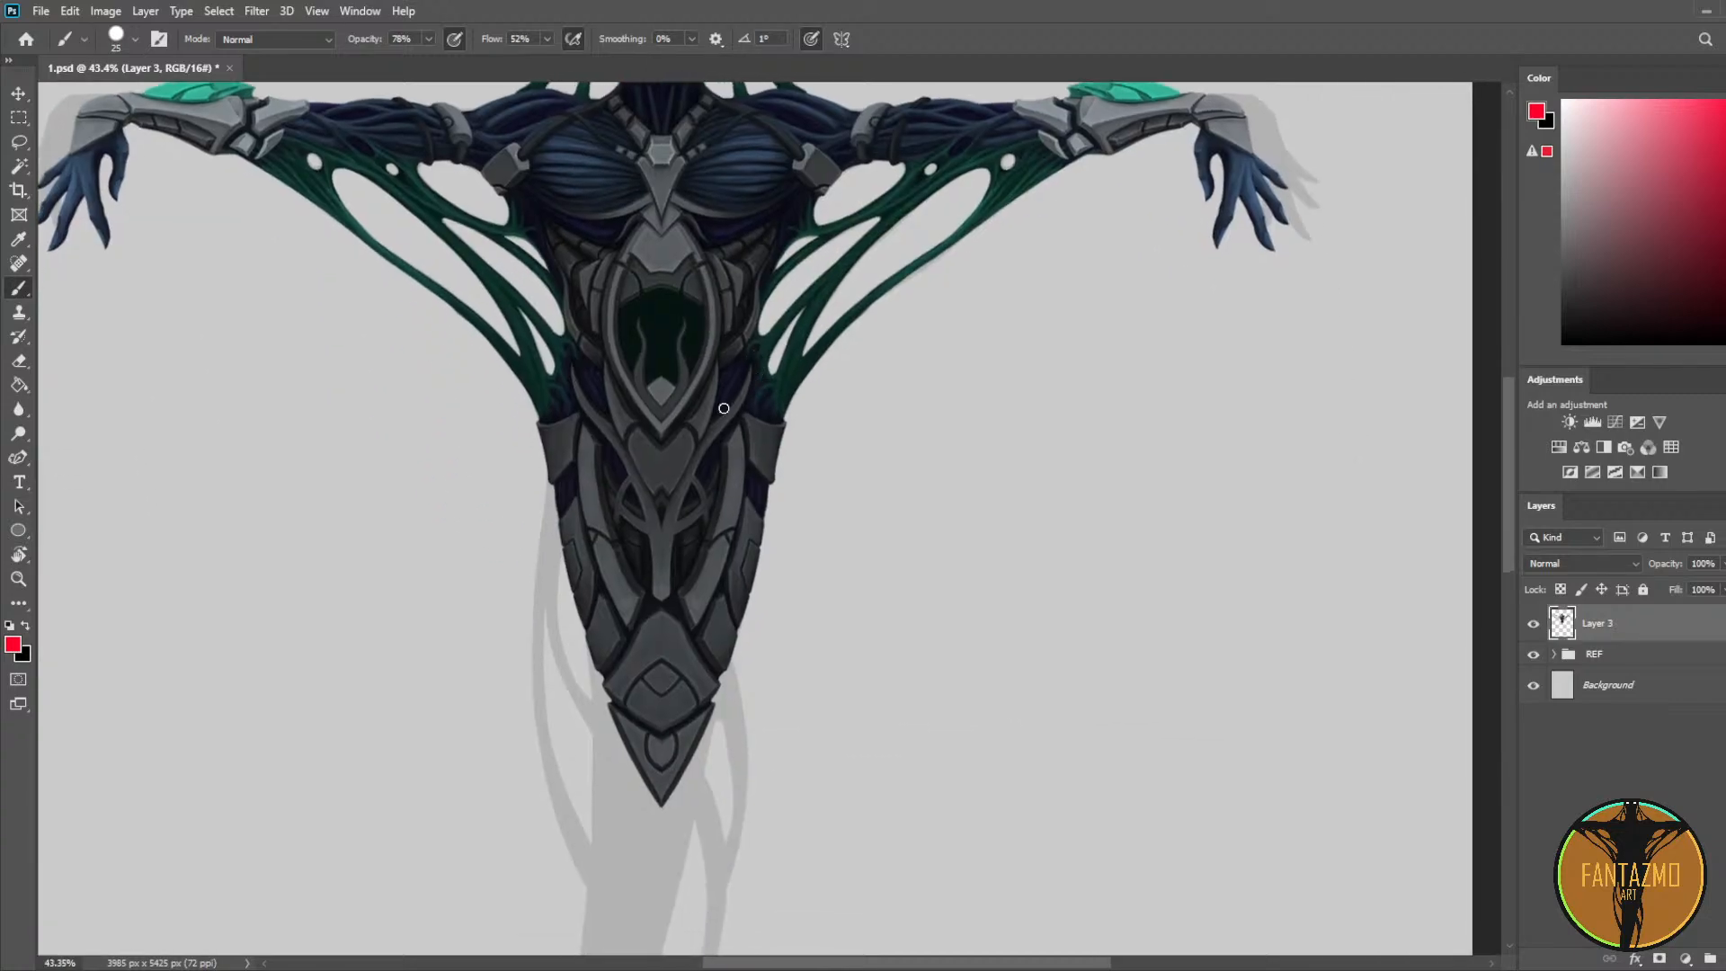
{"action": "scroll", "coordinate": [685, 443], "scroll_direction": "up", "scroll_amount": 3}
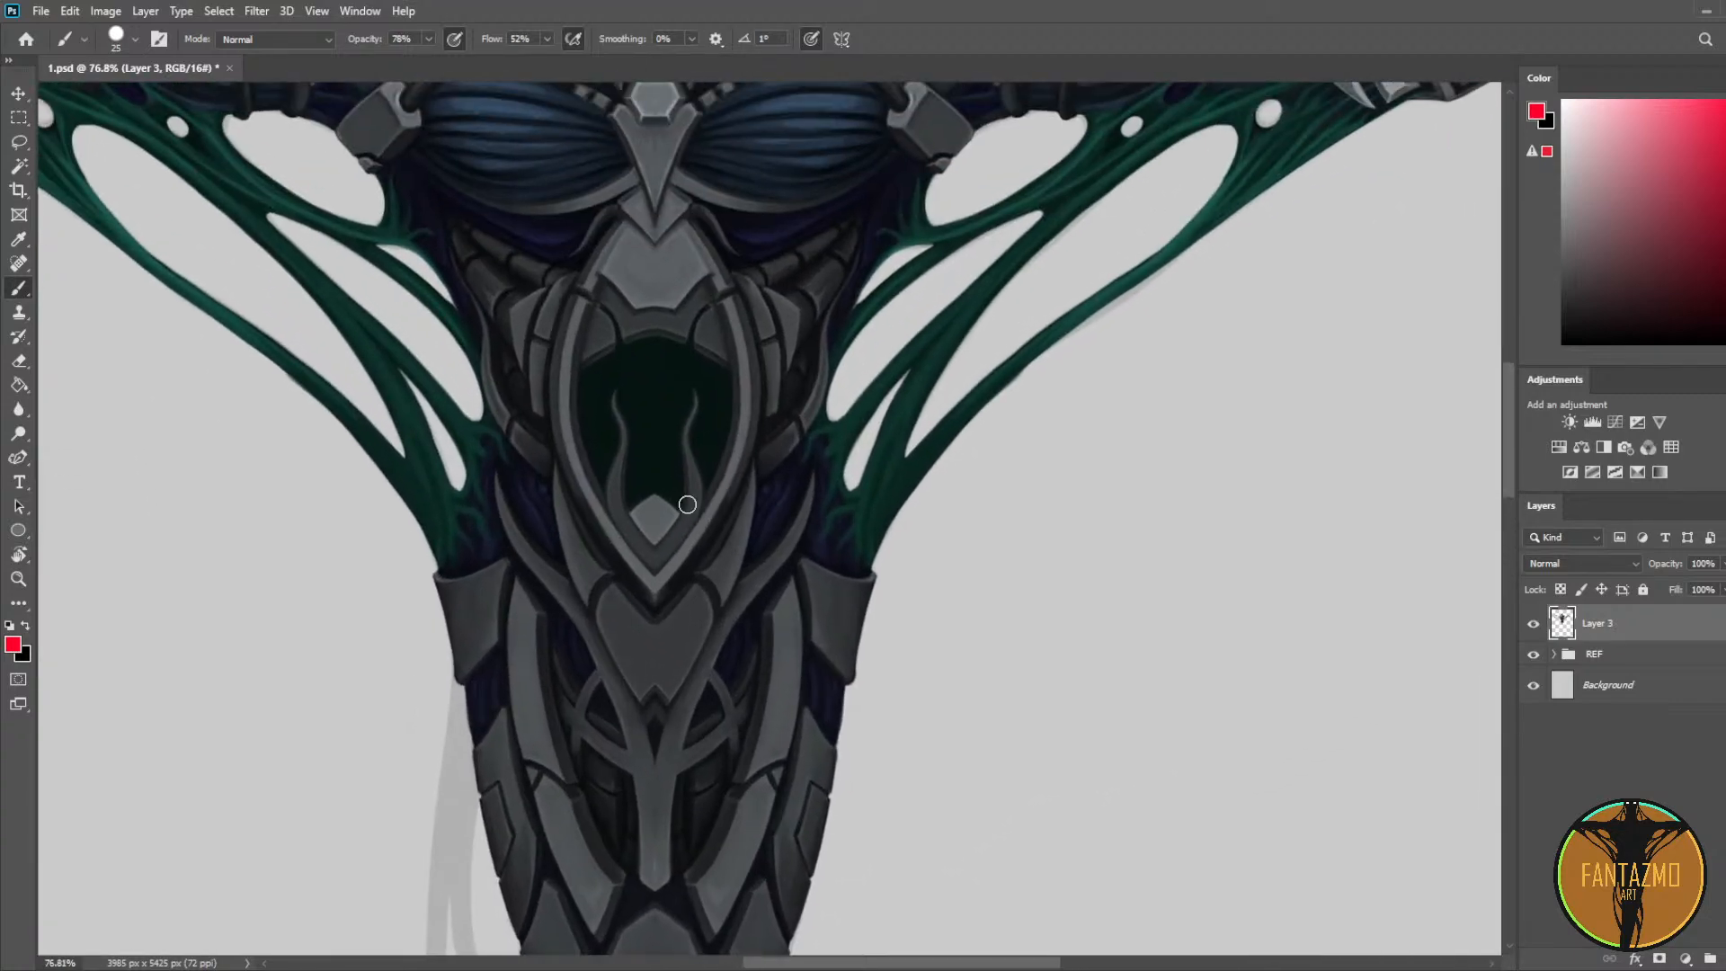
{"action": "key", "text": "ctrl+s"}
{"action": "left_click_drag", "start_coordinate": [593, 500], "coordinate": [606, 648]}
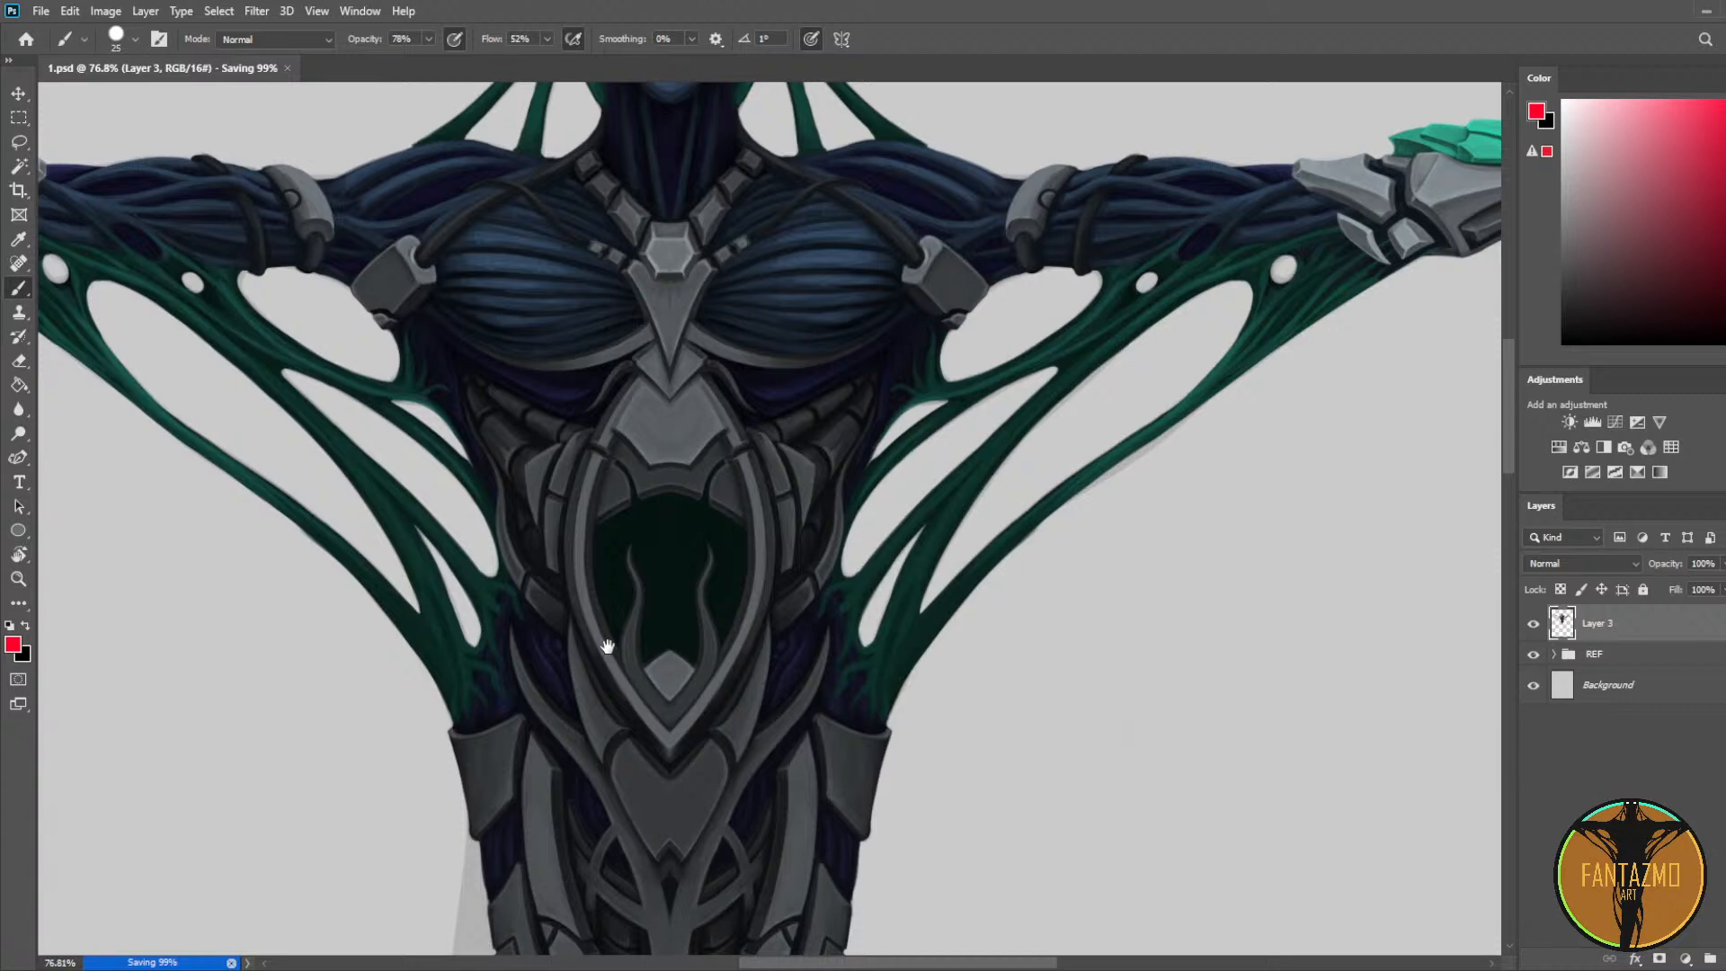
Step: Add a new layer and paint over the green tendril at the left armpit with a sampled near-black blue, brush size 10
{"action": "scroll", "coordinate": [769, 420], "scroll_direction": "down", "scroll_amount": 1}
{"action": "left_click_drag", "start_coordinate": [764, 635], "coordinate": [769, 463]}
{"action": "scroll", "coordinate": [455, 147], "scroll_direction": "up", "scroll_amount": 5}
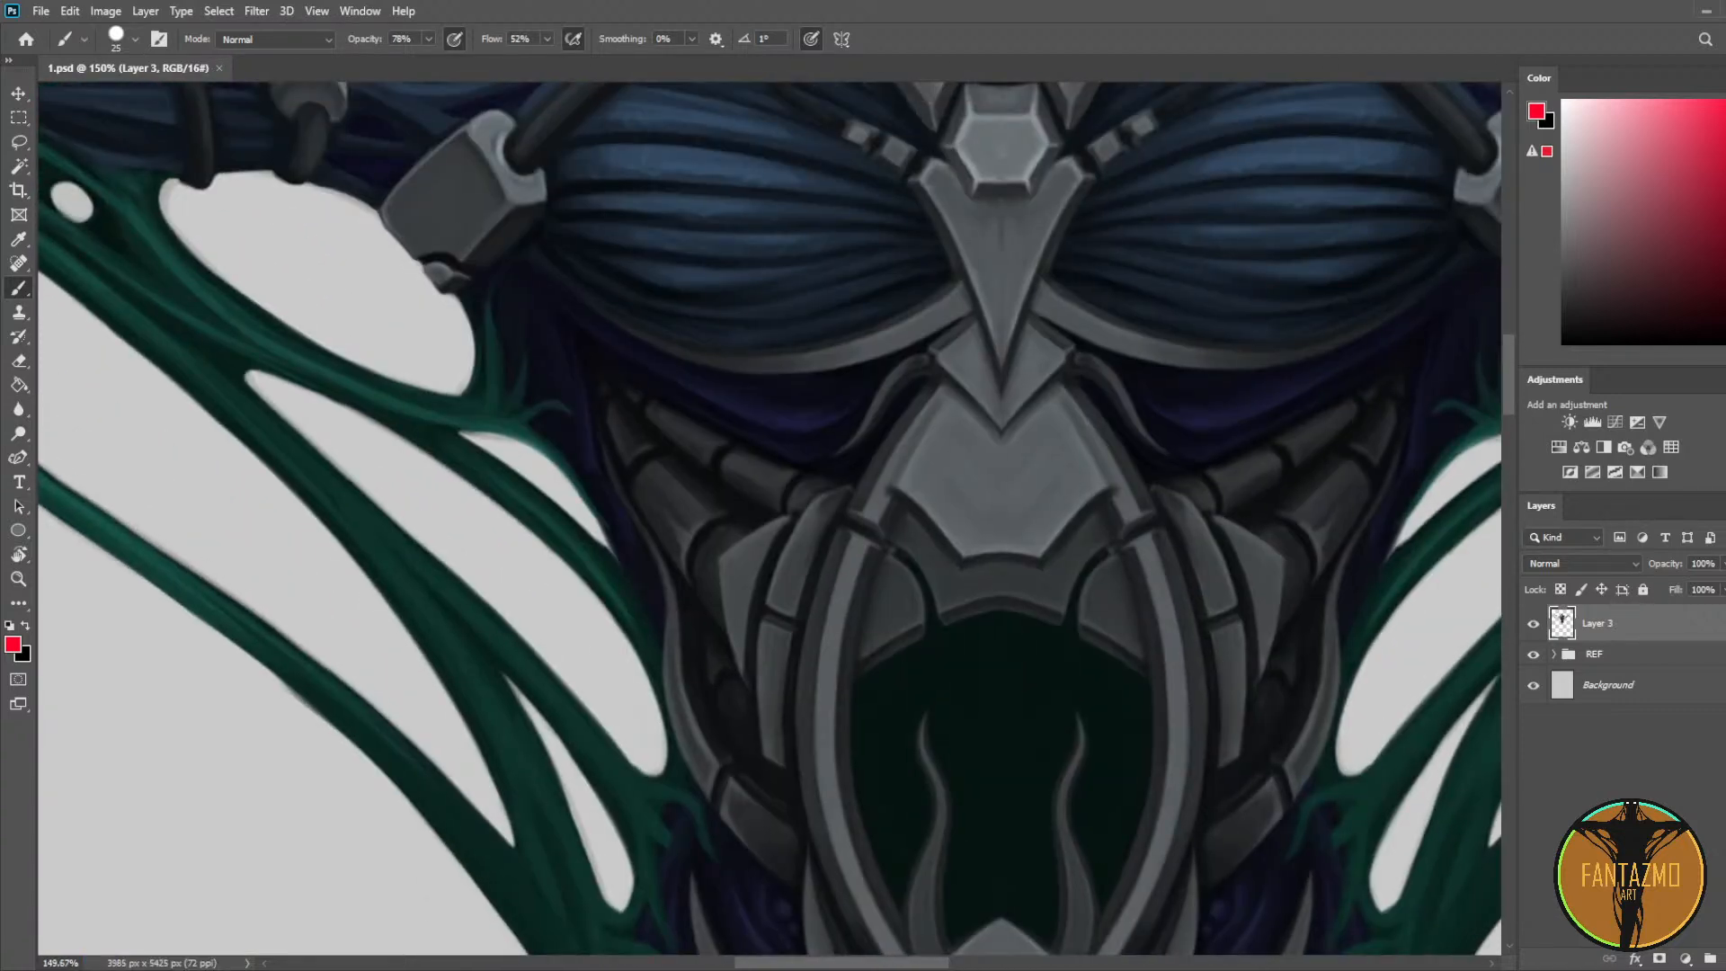
{"action": "key", "text": "ctrl+shift+alt+n"}
{"action": "left_click", "coordinate": [502, 311], "text": "alt"}
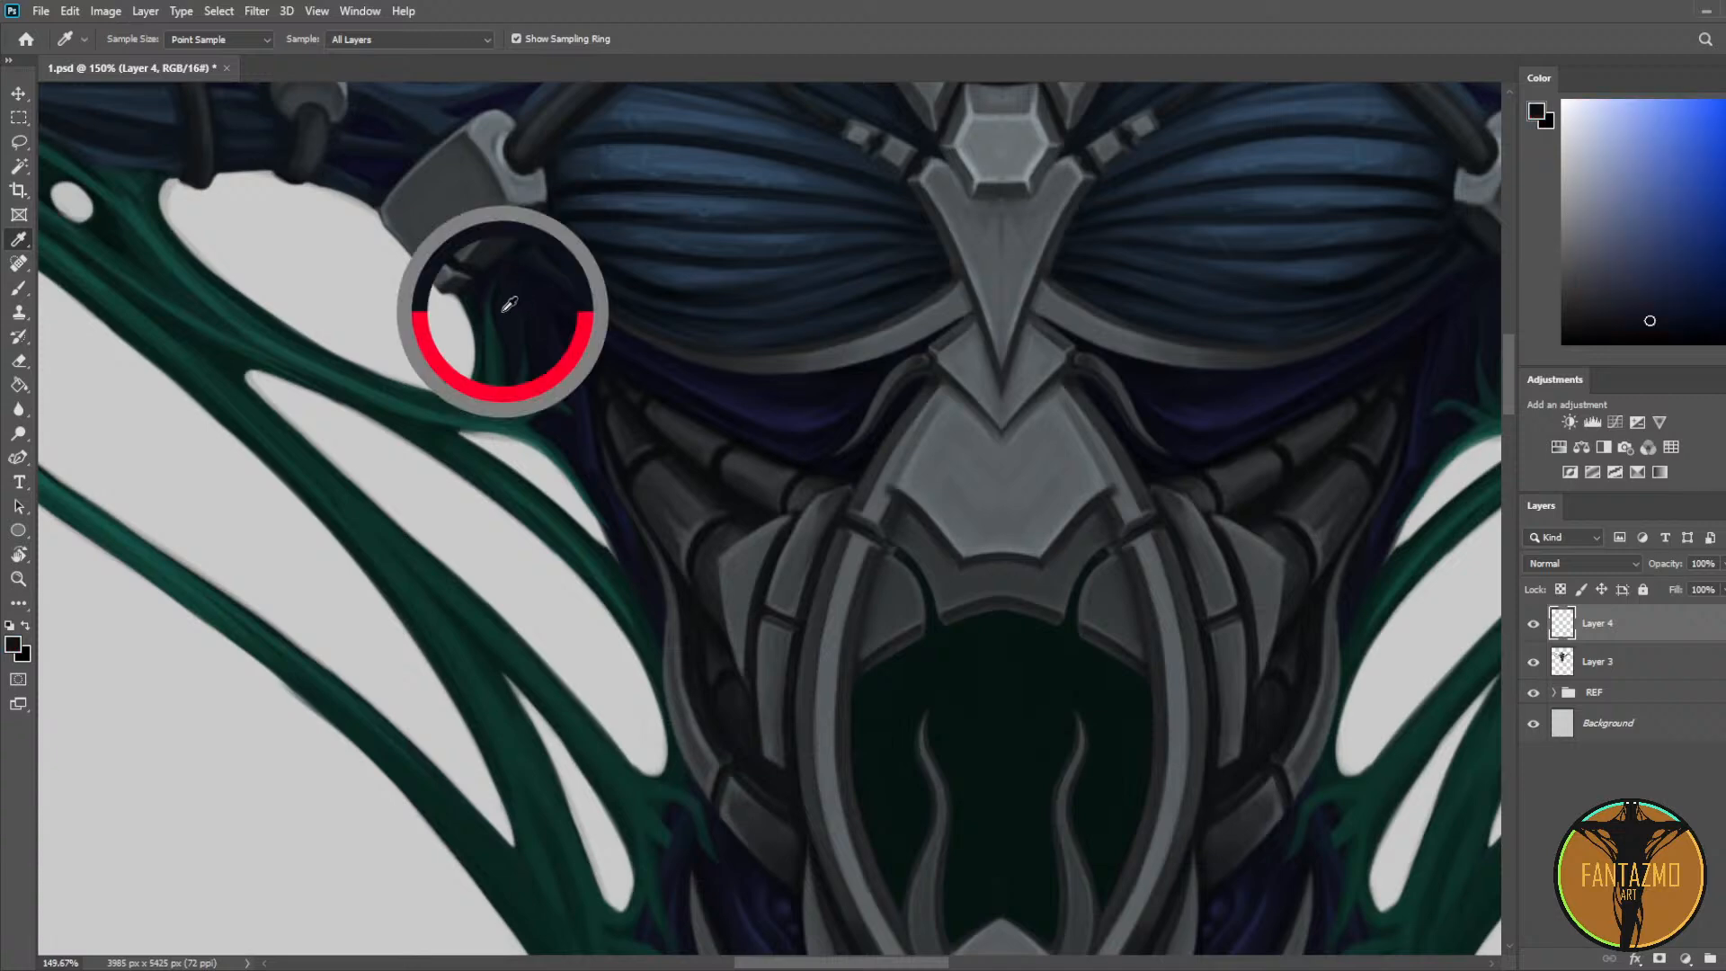
{"action": "key", "text": "bracketleft"}
{"action": "key", "text": "bracketleft"}
{"action": "key", "text": "bracketleft"}
{"action": "left_click_drag", "start_coordinate": [501, 305], "coordinate": [498, 362]}
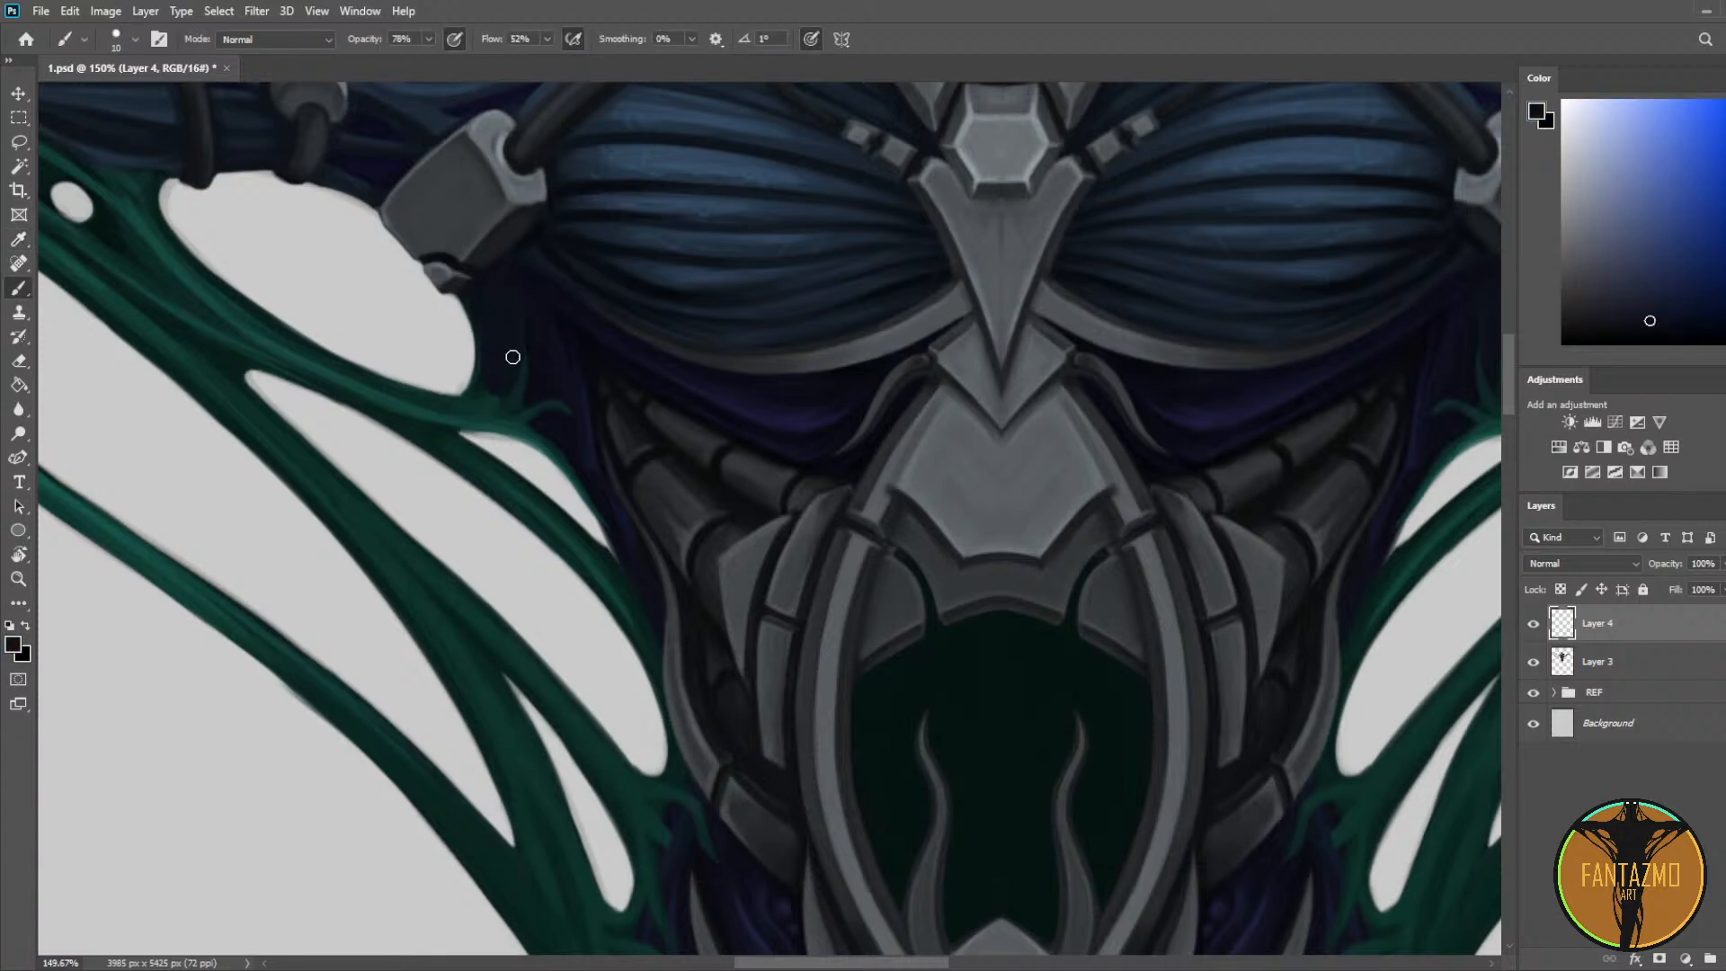
Step: Paint a new green tendril rising from the web at the left armpit with sampled greens and trim its edge with the Eraser
{"action": "left_click", "coordinate": [449, 392], "text": "alt"}
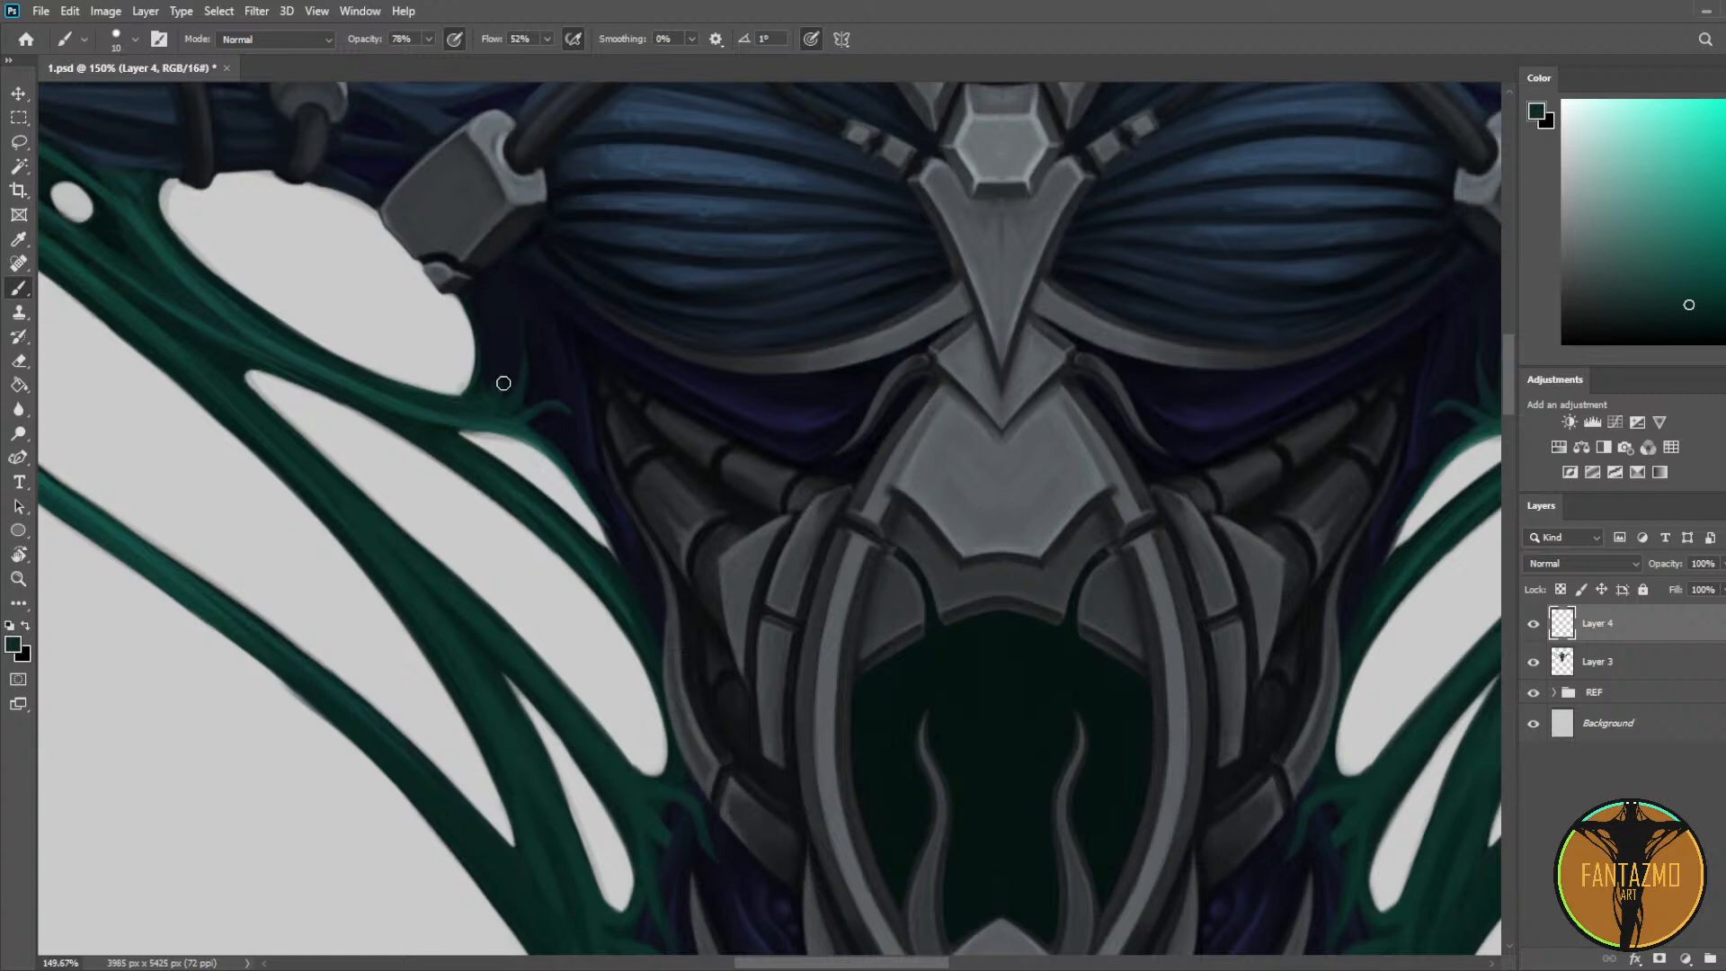
{"action": "left_click", "coordinate": [507, 341], "text": "alt"}
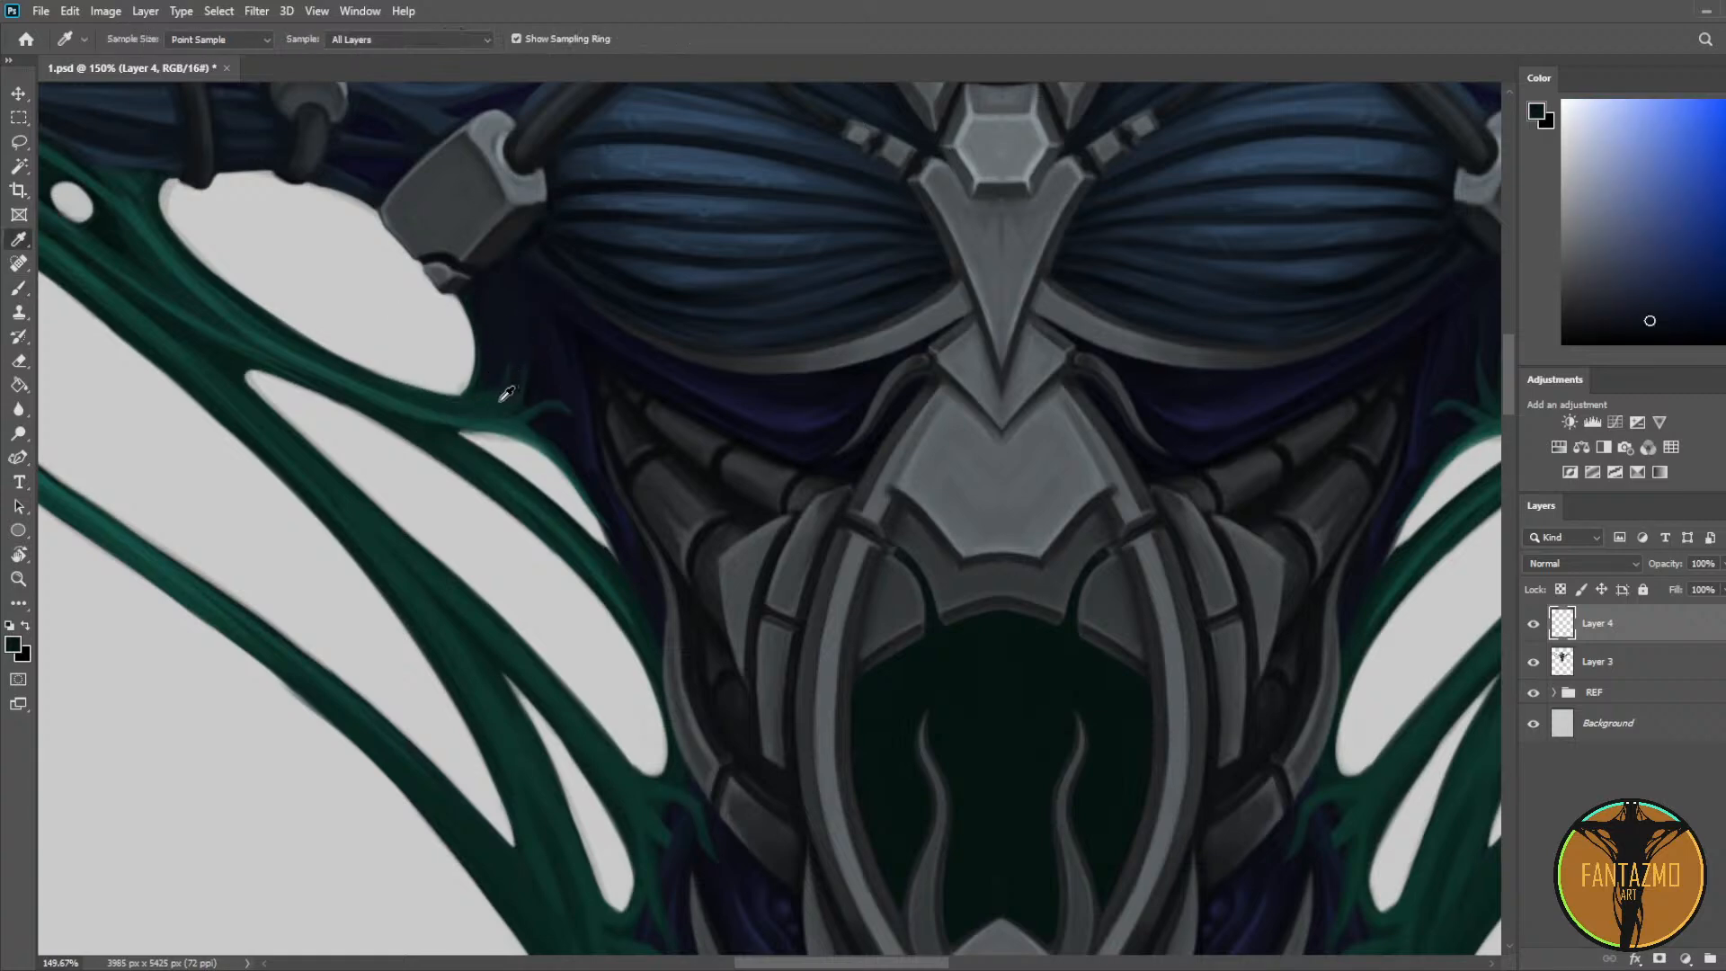
{"action": "left_click", "coordinate": [528, 382], "text": "alt"}
{"action": "left_click_drag", "start_coordinate": [526, 375], "coordinate": [556, 321]}
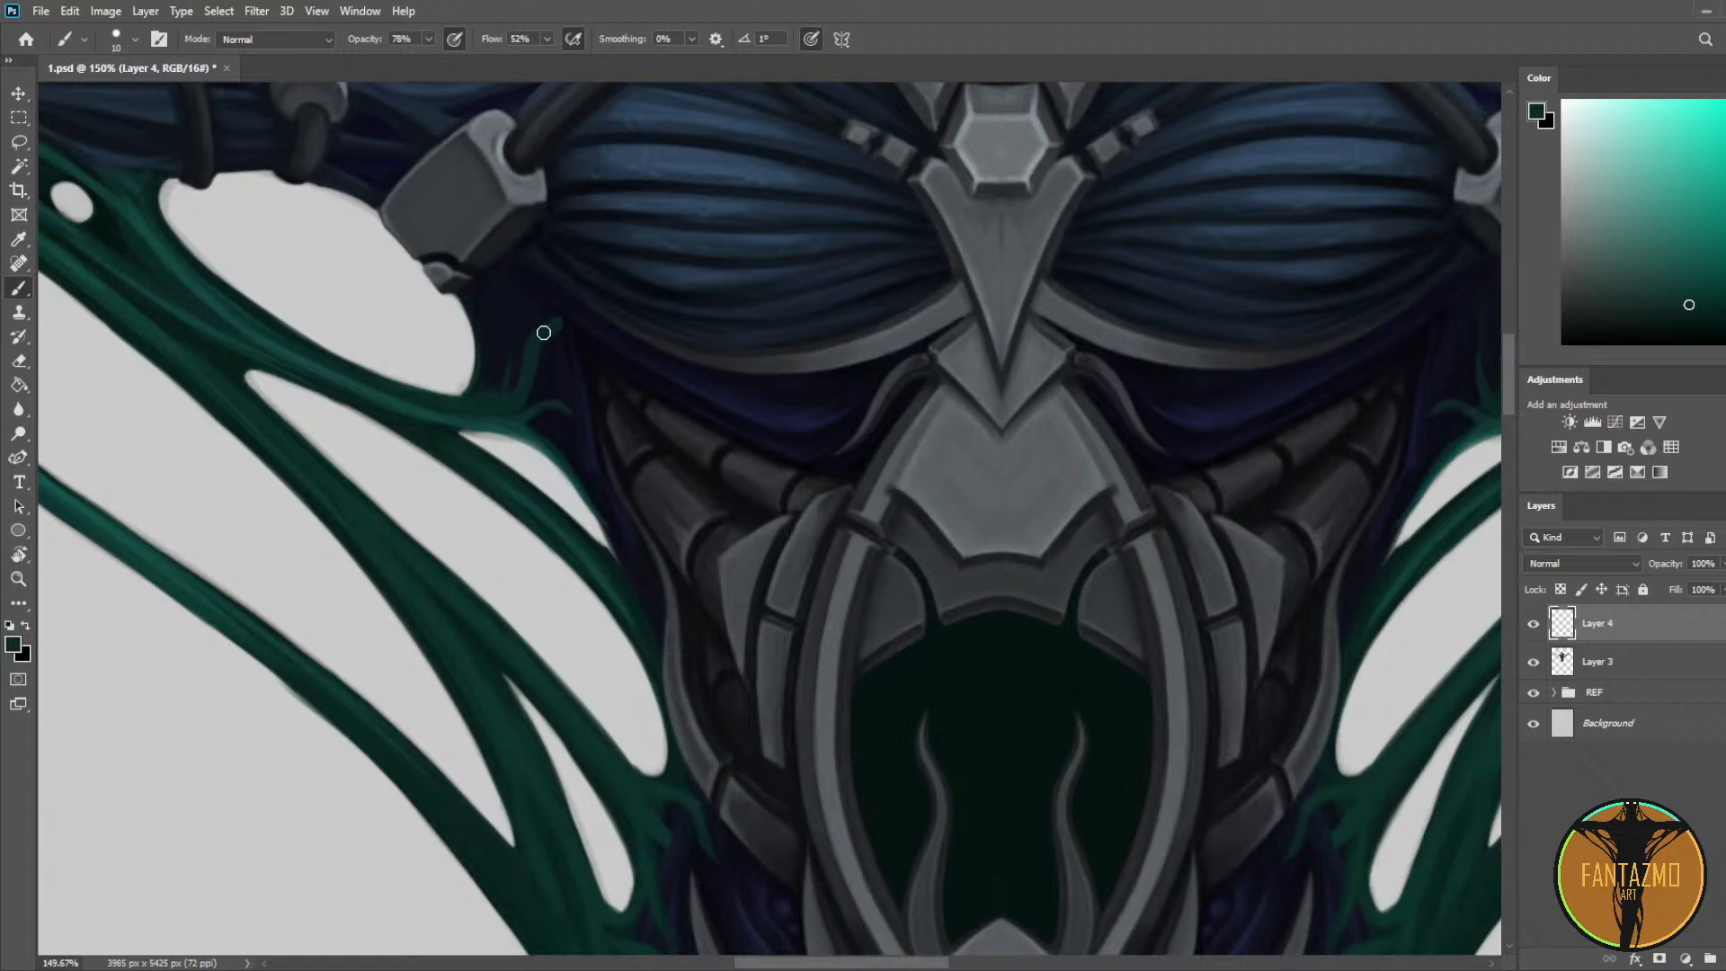
{"action": "key", "text": "e"}
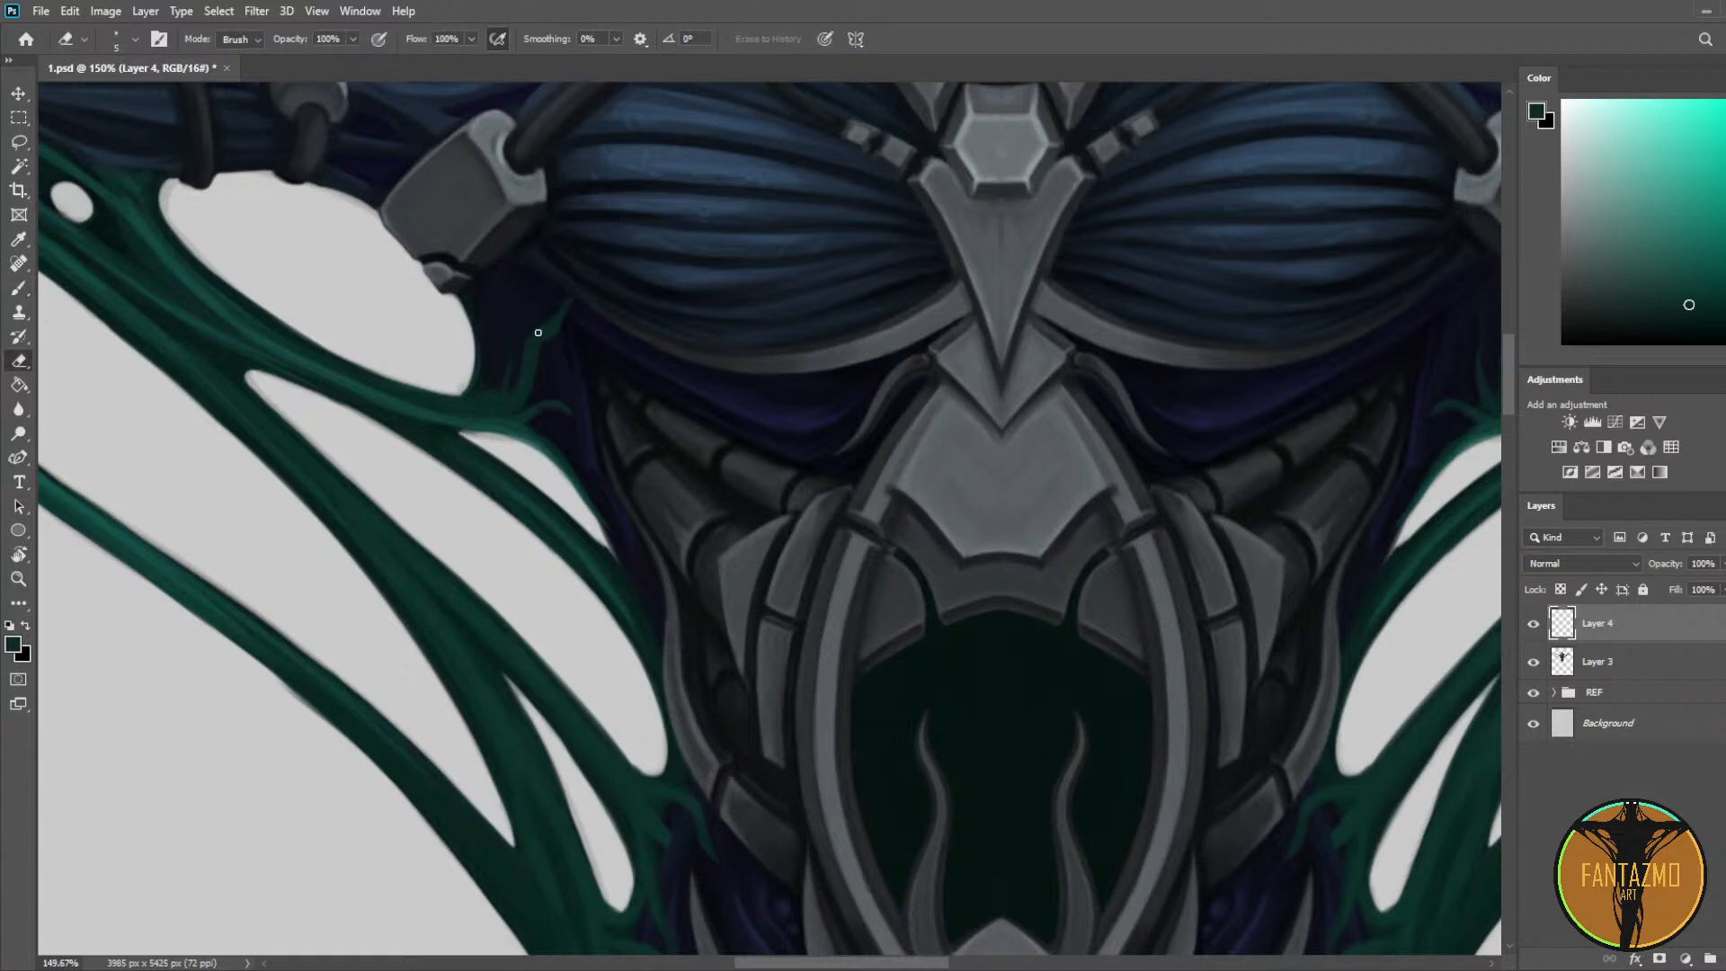
{"action": "key", "text": "b"}
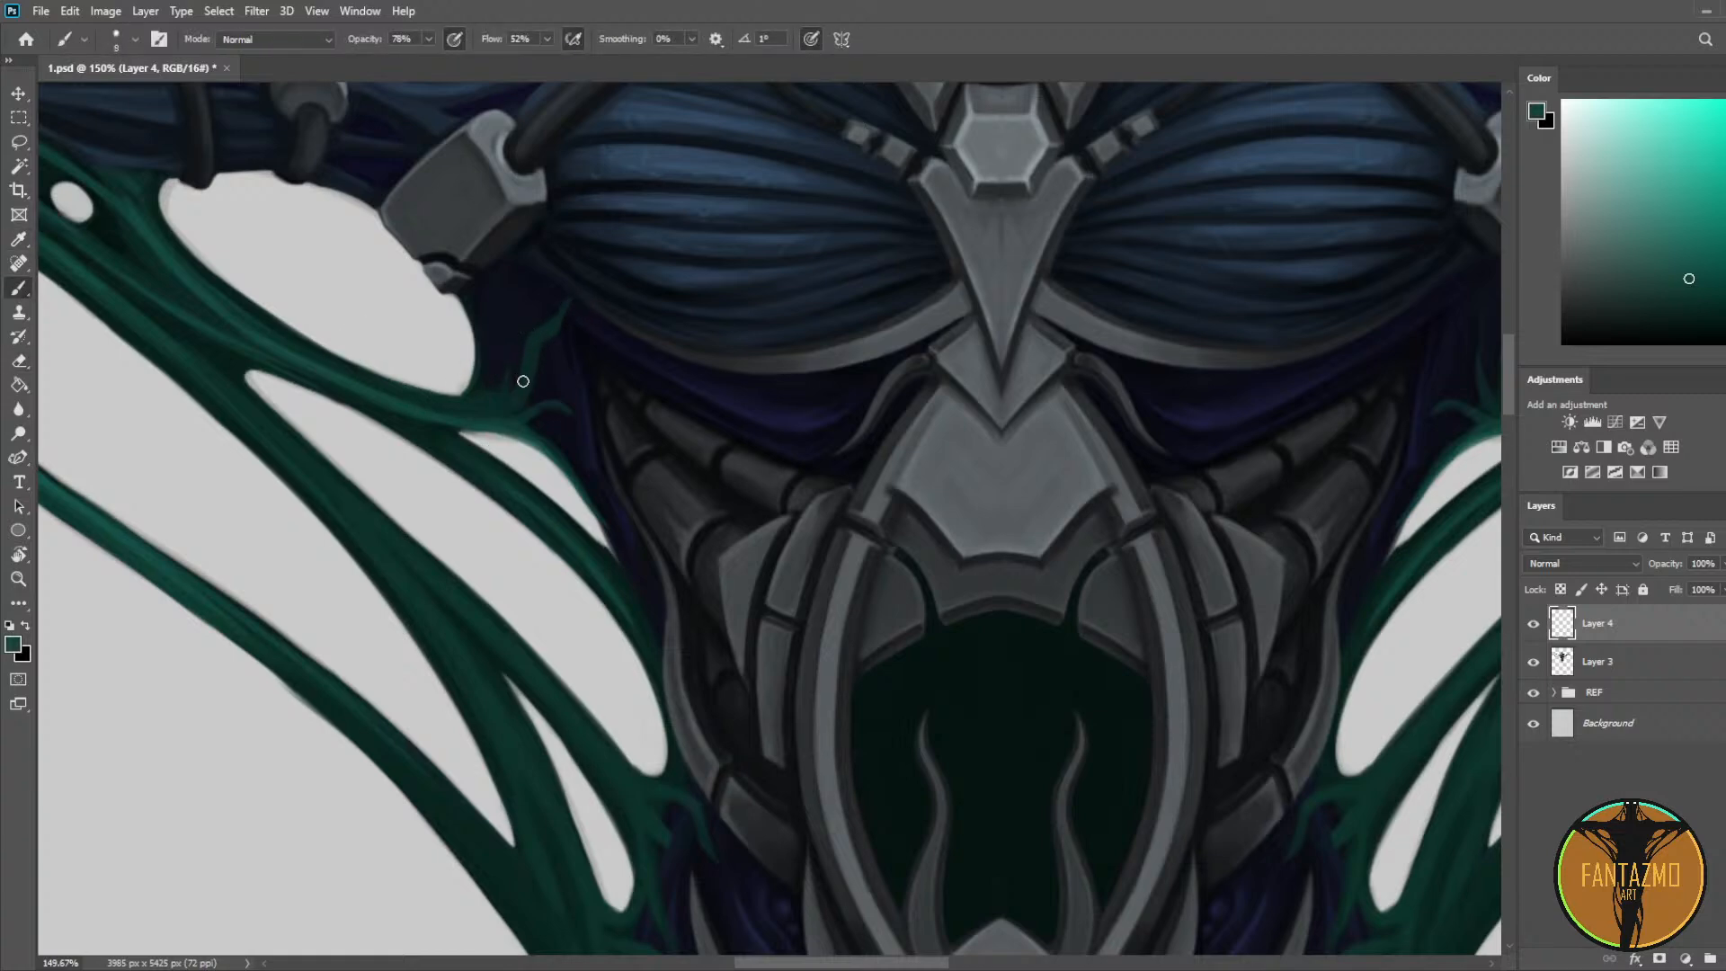
Step: Repaint the left armpit tendril in the lighter green and erase its tip and side into a thin taper
{"action": "mouse_move", "coordinate": [465, 408]}
{"action": "left_mouse_down"}
{"action": "mouse_move", "coordinate": [521, 381]}
{"action": "mouse_move", "coordinate": [559, 321]}
{"action": "left_mouse_up"}
{"action": "key", "text": "ctrl+z"}
{"action": "mouse_move", "coordinate": [481, 408]}
{"action": "left_mouse_down"}
{"action": "mouse_move", "coordinate": [605, 242]}
{"action": "mouse_move", "coordinate": [582, 257]}
{"action": "left_mouse_up"}
{"action": "key", "text": "e"}
{"action": "mouse_move", "coordinate": [566, 323]}
{"action": "left_mouse_down"}
{"action": "mouse_move", "coordinate": [552, 335]}
{"action": "mouse_move", "coordinate": [570, 281]}
{"action": "left_mouse_up"}
{"action": "key", "text": "b"}
{"action": "key", "text": "e"}
{"action": "mouse_move", "coordinate": [551, 341]}
{"action": "left_mouse_down"}
{"action": "mouse_move", "coordinate": [567, 299]}
{"action": "mouse_move", "coordinate": [541, 384]}
{"action": "mouse_move", "coordinate": [544, 341]}
{"action": "mouse_move", "coordinate": [514, 410]}
{"action": "mouse_move", "coordinate": [549, 377]}
{"action": "left_mouse_up"}
{"action": "key", "text": "bracketright"}
{"action": "key", "text": "bracketright"}
{"action": "key", "text": "bracketright"}
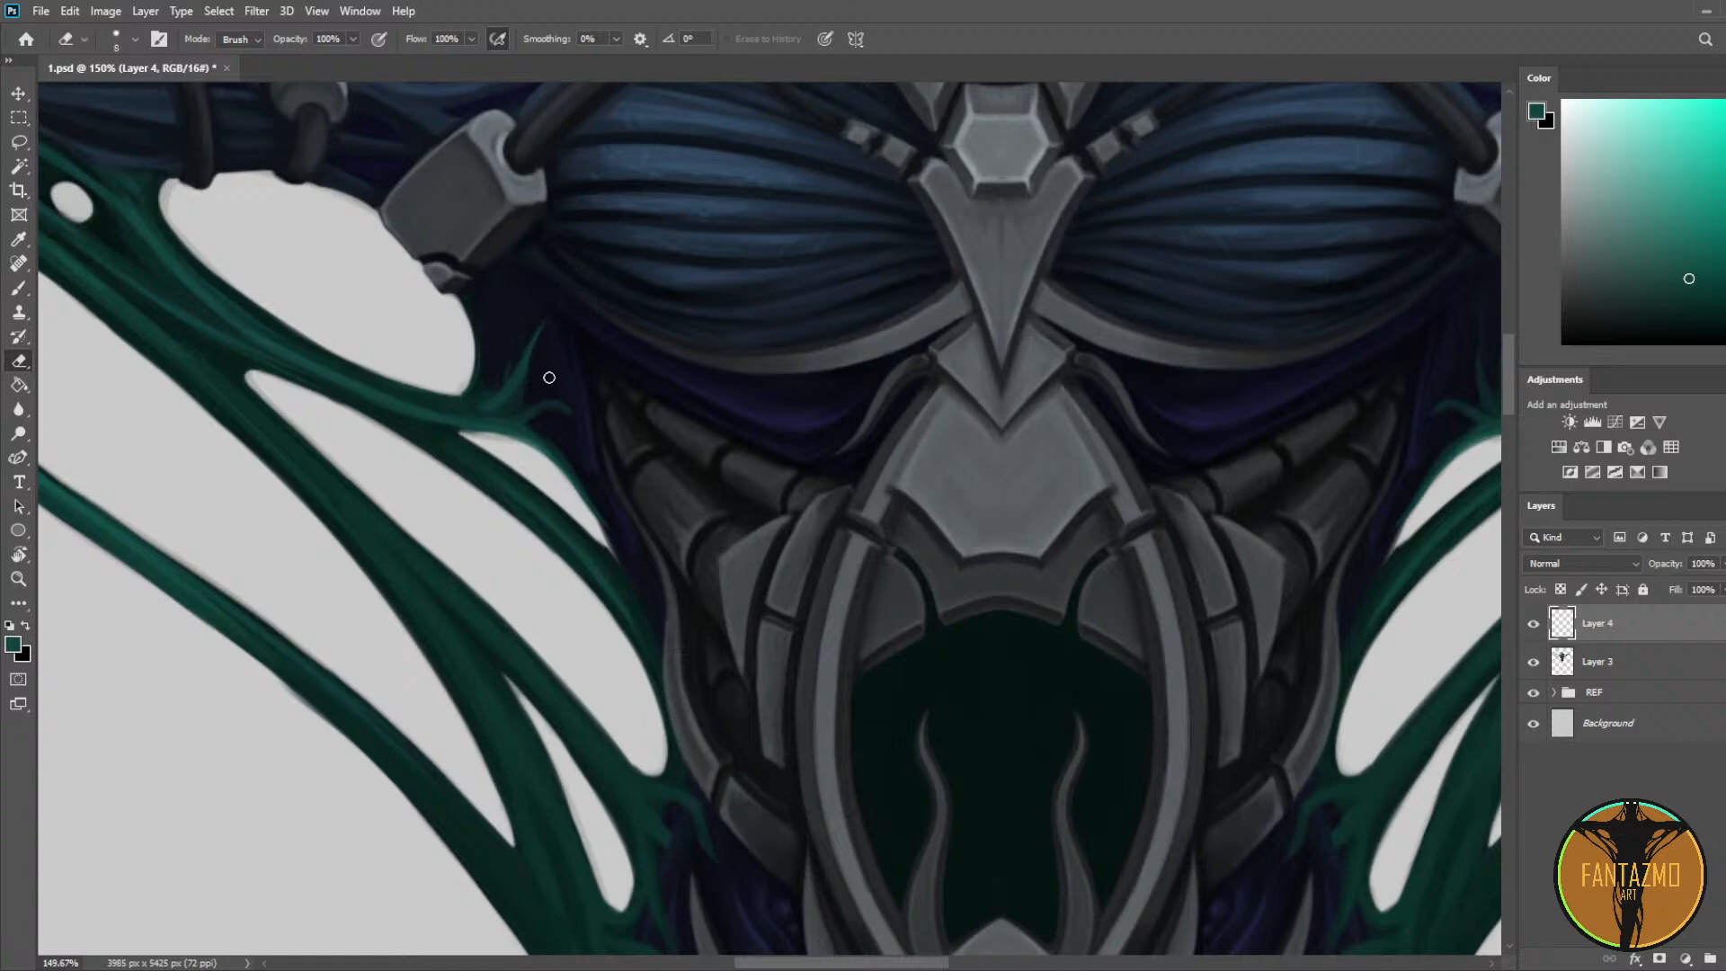
Step: Thicken the base of the tendril at the right armpit with sampled dark greens
{"action": "scroll", "coordinate": [517, 374], "scroll_direction": "down", "scroll_amount": 5}
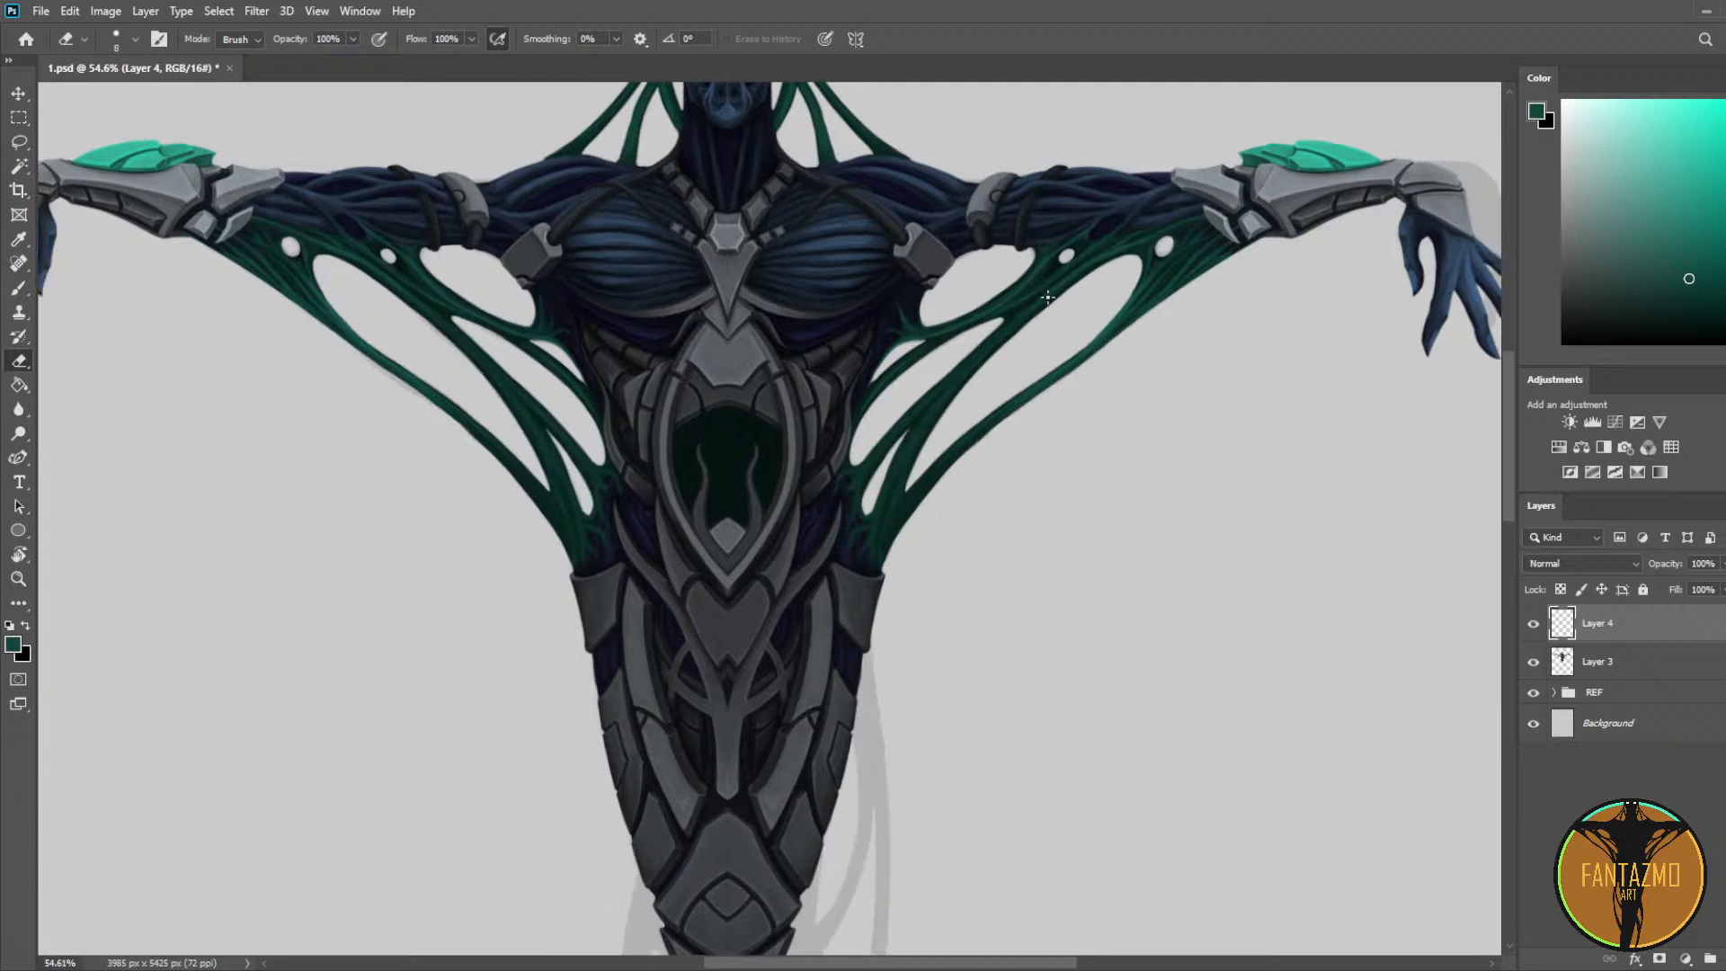
{"action": "scroll", "coordinate": [969, 290], "scroll_direction": "up", "scroll_amount": 3}
{"action": "scroll", "coordinate": [969, 289], "scroll_direction": "up", "scroll_amount": 2}
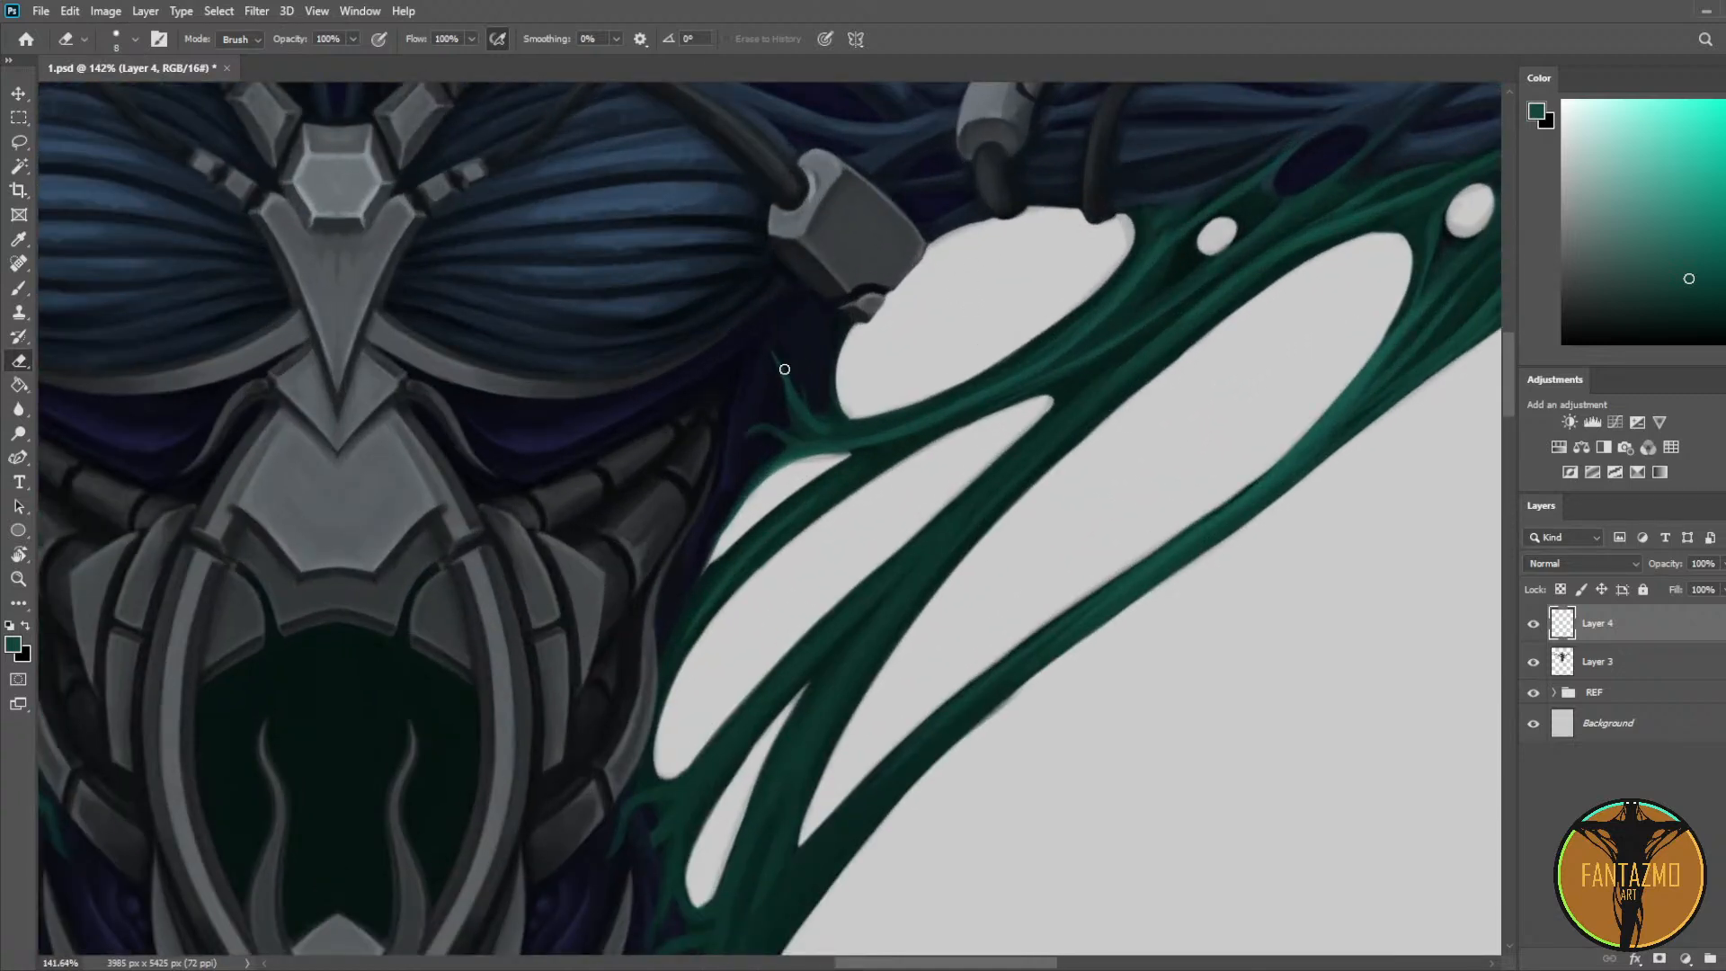
{"action": "key", "text": "b"}
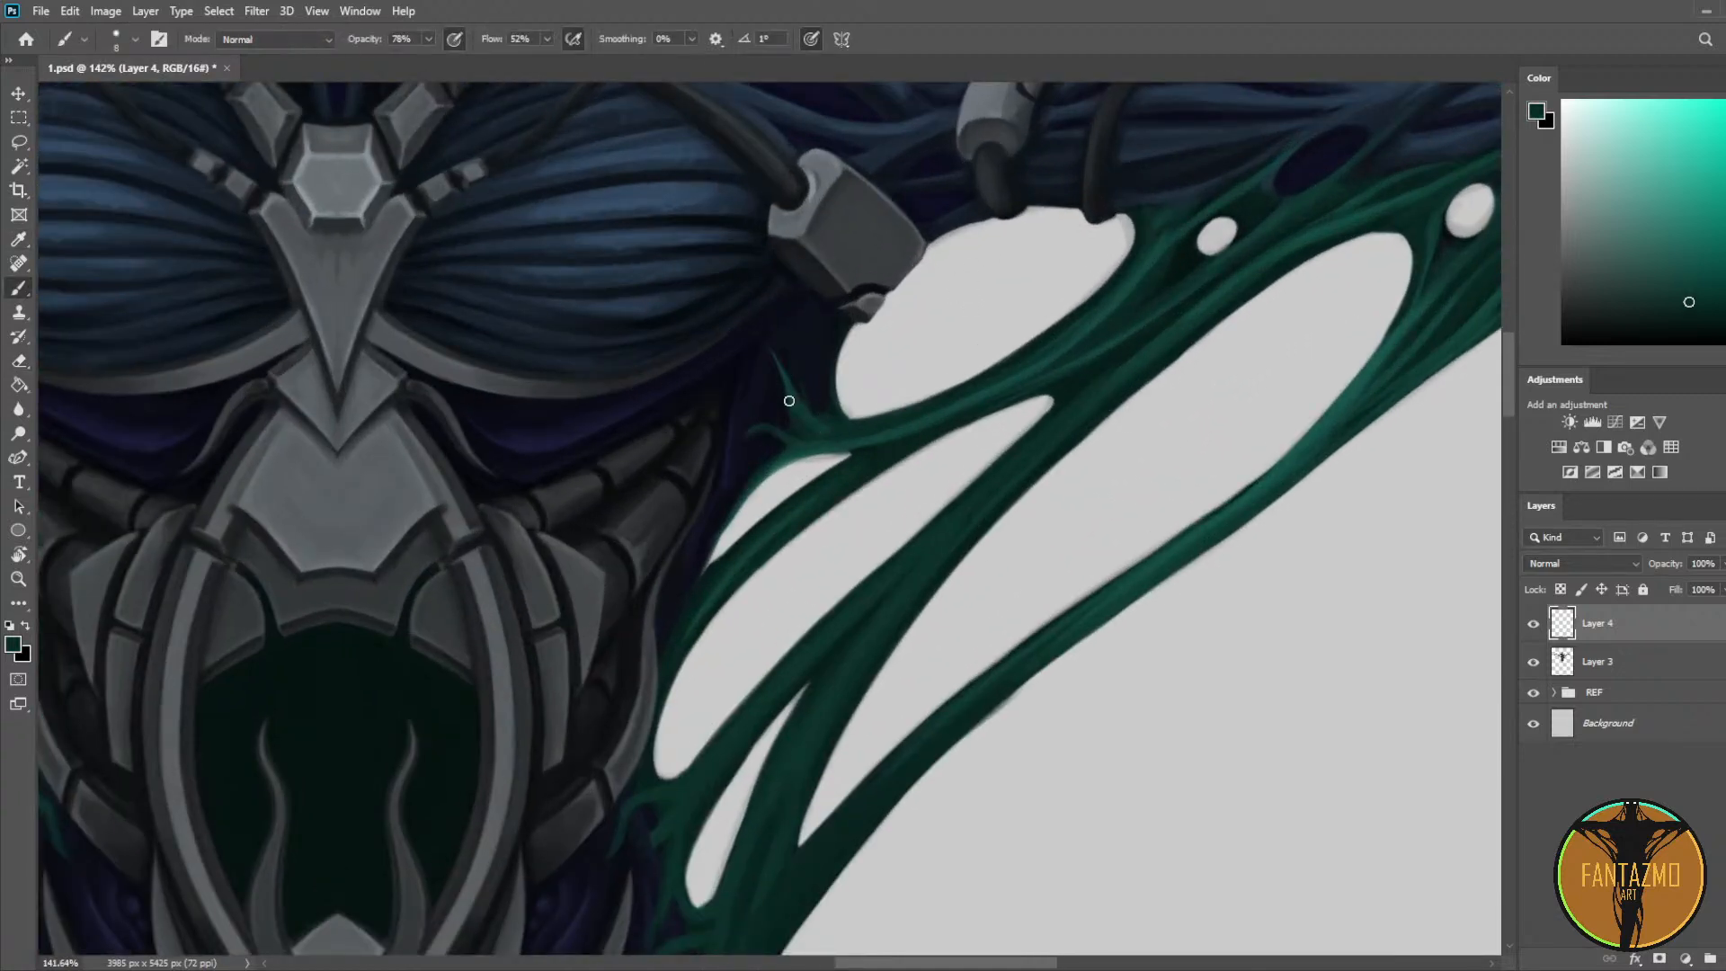
{"action": "key", "text": "i"}
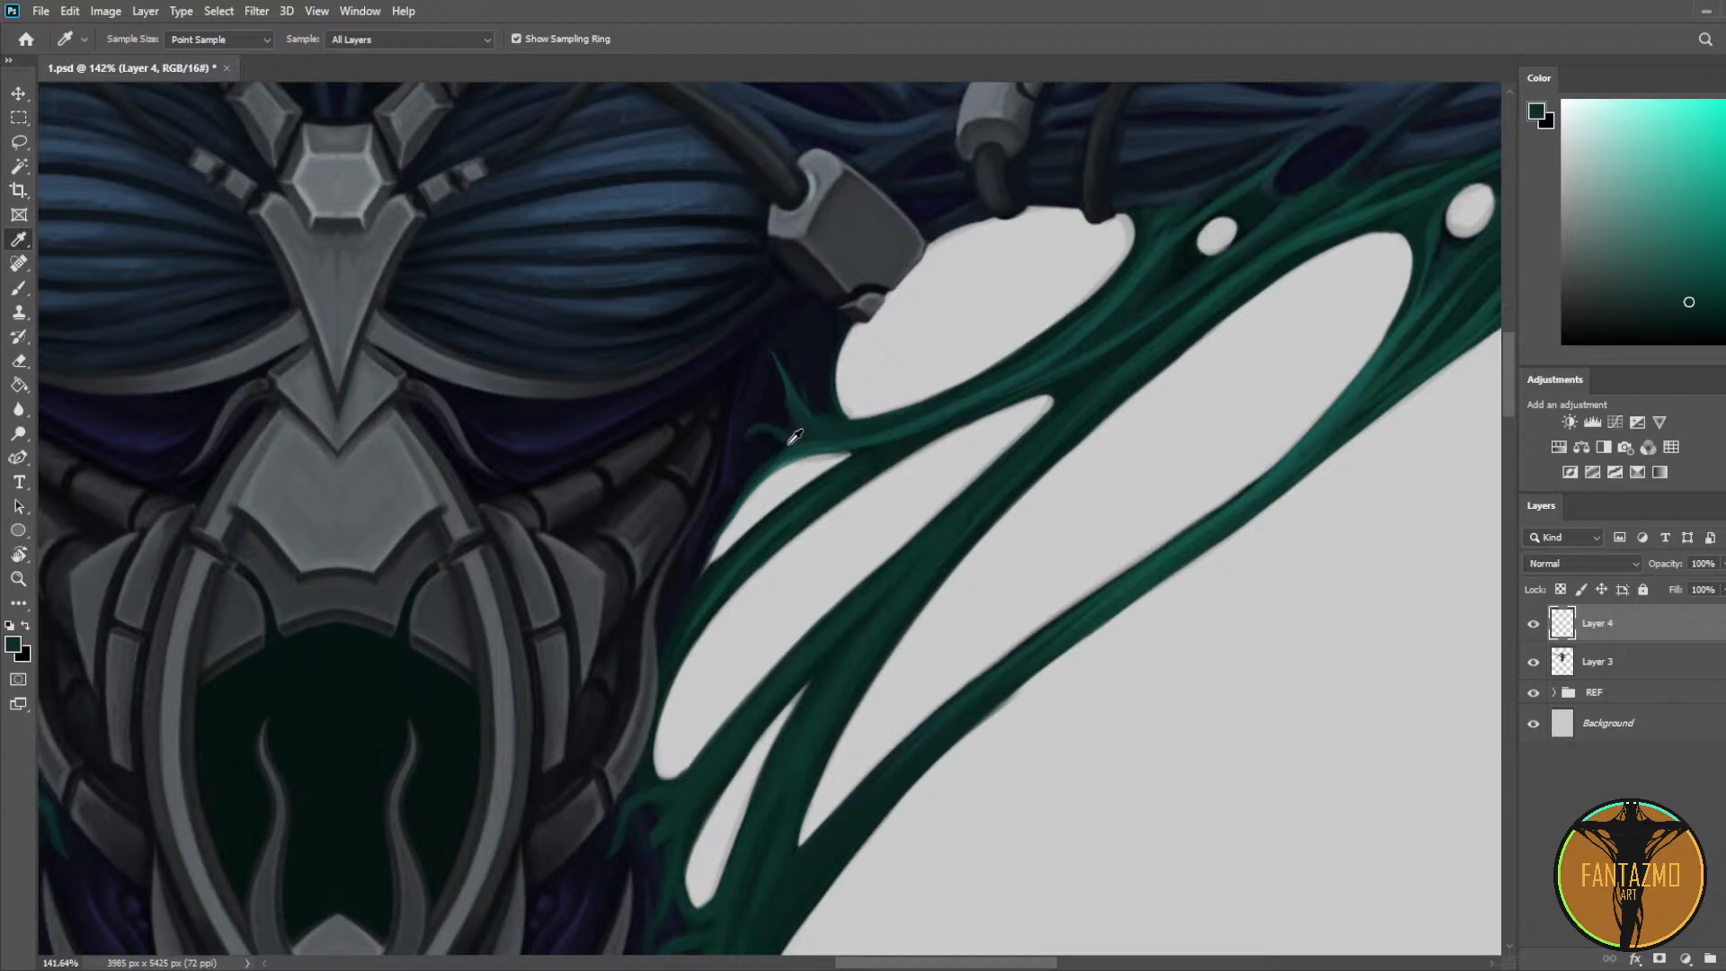
{"action": "left_click", "coordinate": [789, 427]}
{"action": "key", "text": "b"}
Step: Cover the small side tendril at the right armpit with sampled dark blue and repaint it as an upward green branch
{"action": "left_click", "coordinate": [764, 408], "text": "alt"}
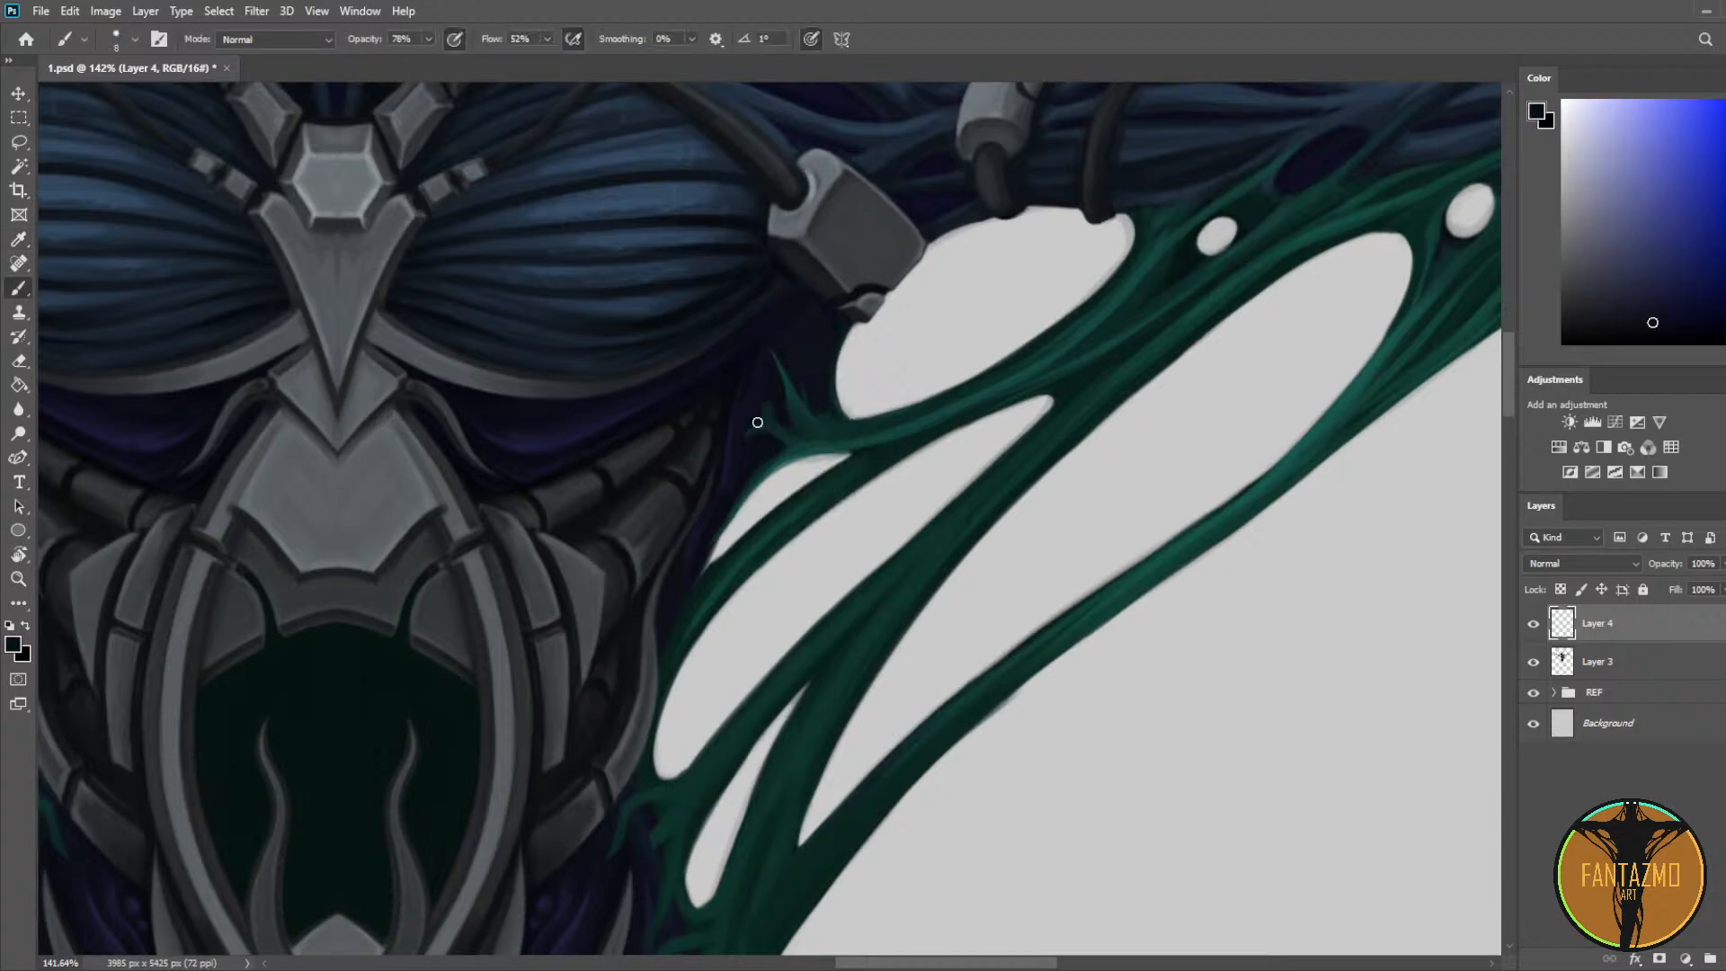
{"action": "key", "text": "i"}
{"action": "left_click", "coordinate": [761, 437]}
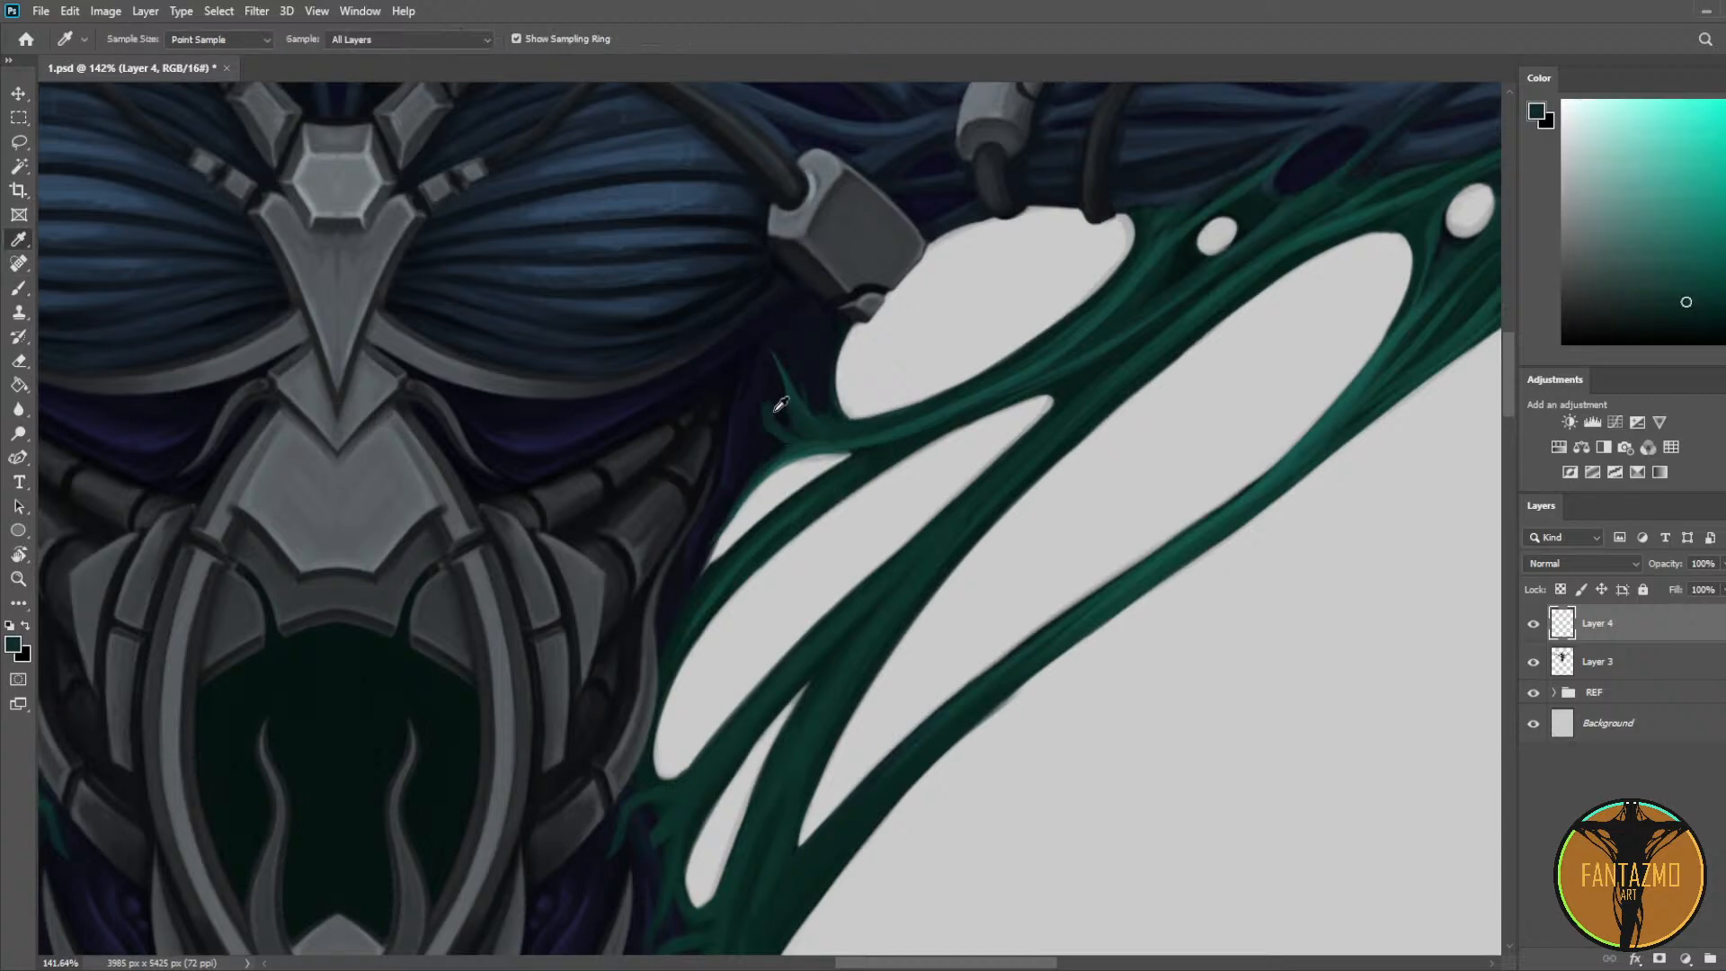
{"action": "left_click", "coordinate": [791, 407]}
{"action": "key", "text": "b"}
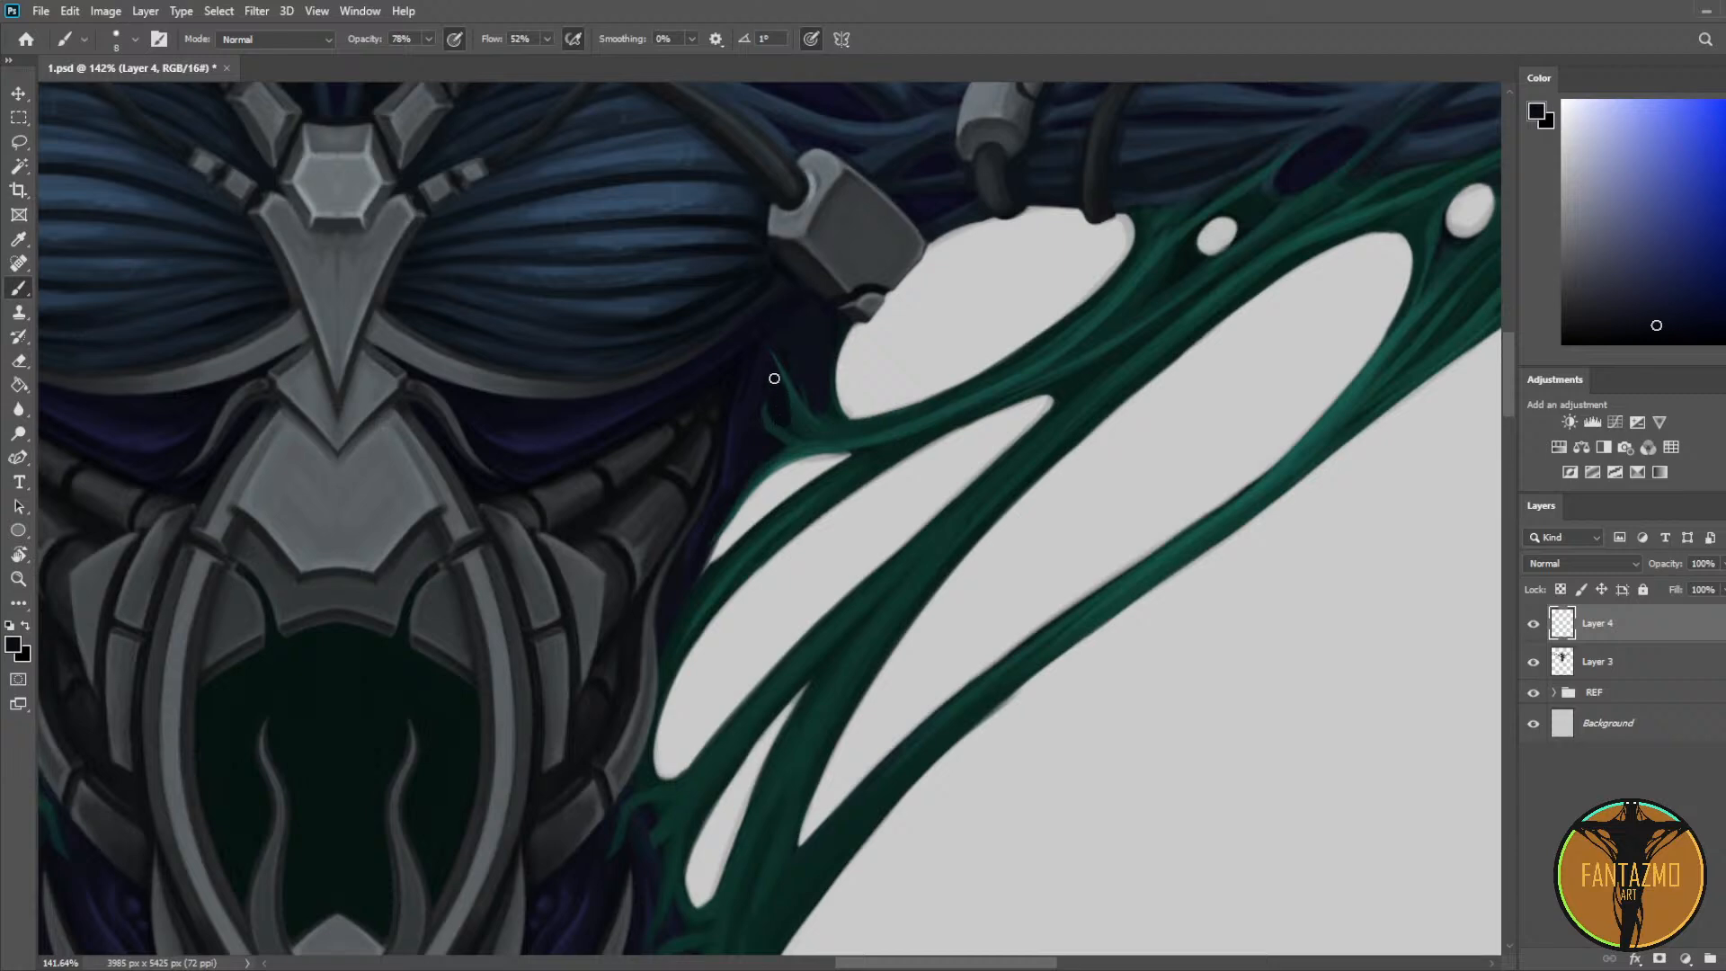
Step: Add a new layer and paint over the end of the green tendril beside the right waist with a sampled near-black blue
{"action": "scroll", "coordinate": [770, 374], "scroll_direction": "down", "scroll_amount": 5}
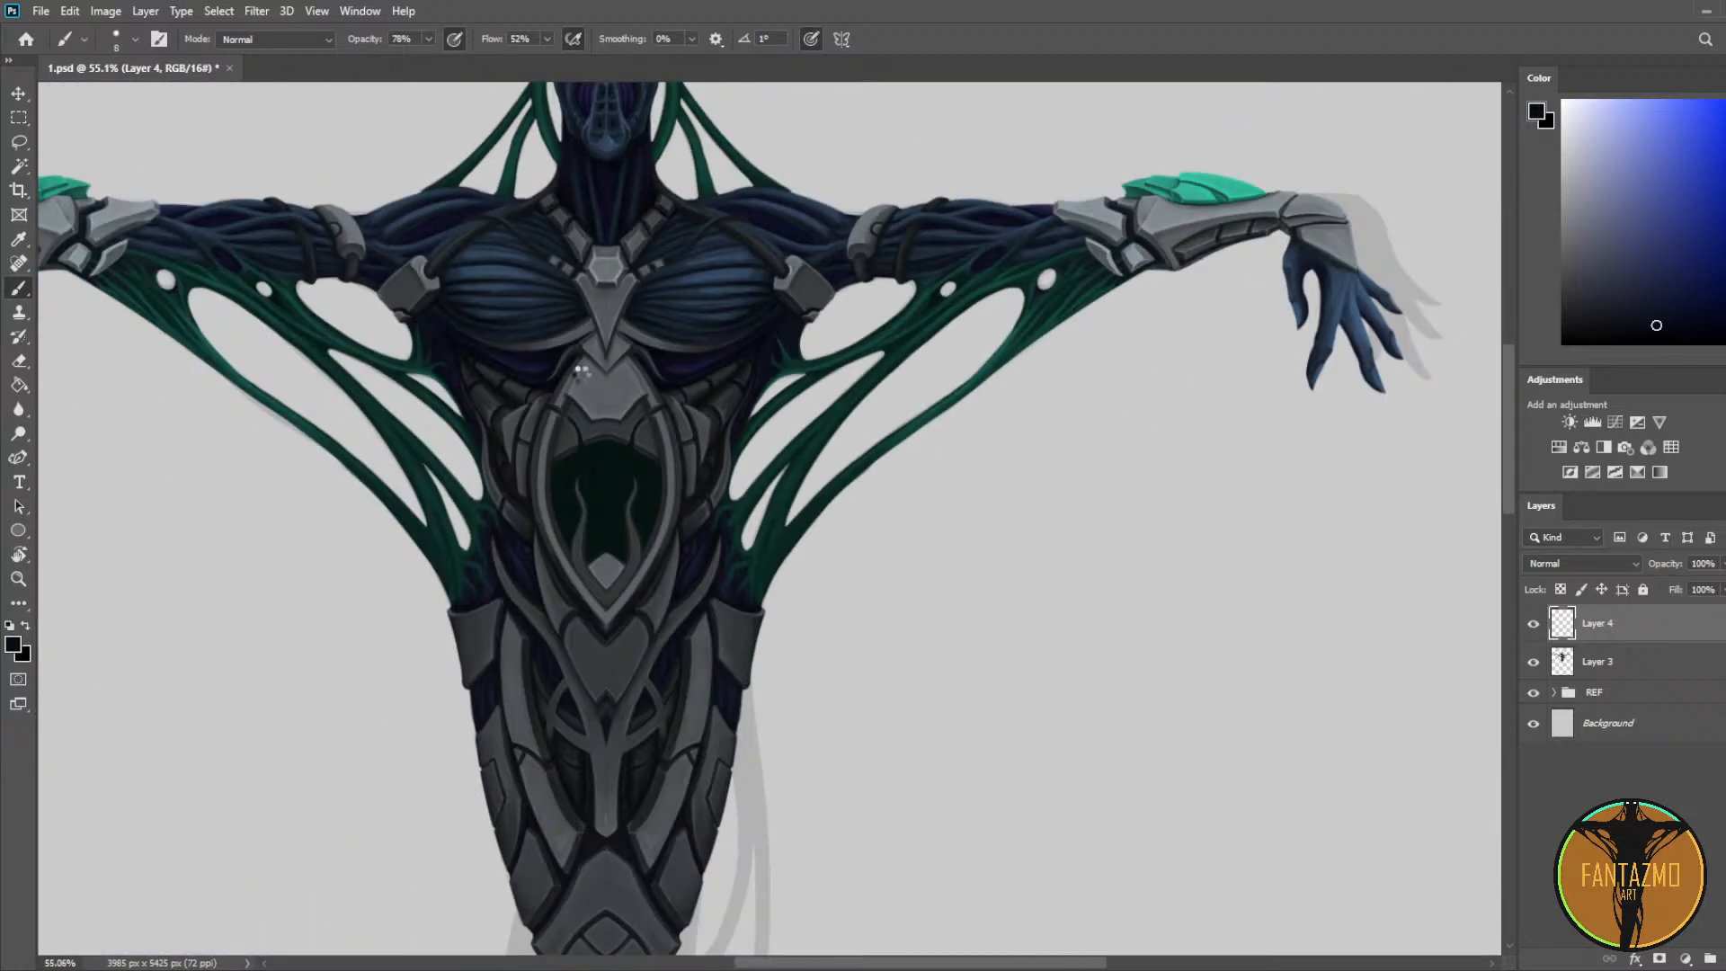
{"action": "scroll", "coordinate": [524, 333], "scroll_direction": "up", "scroll_amount": 3}
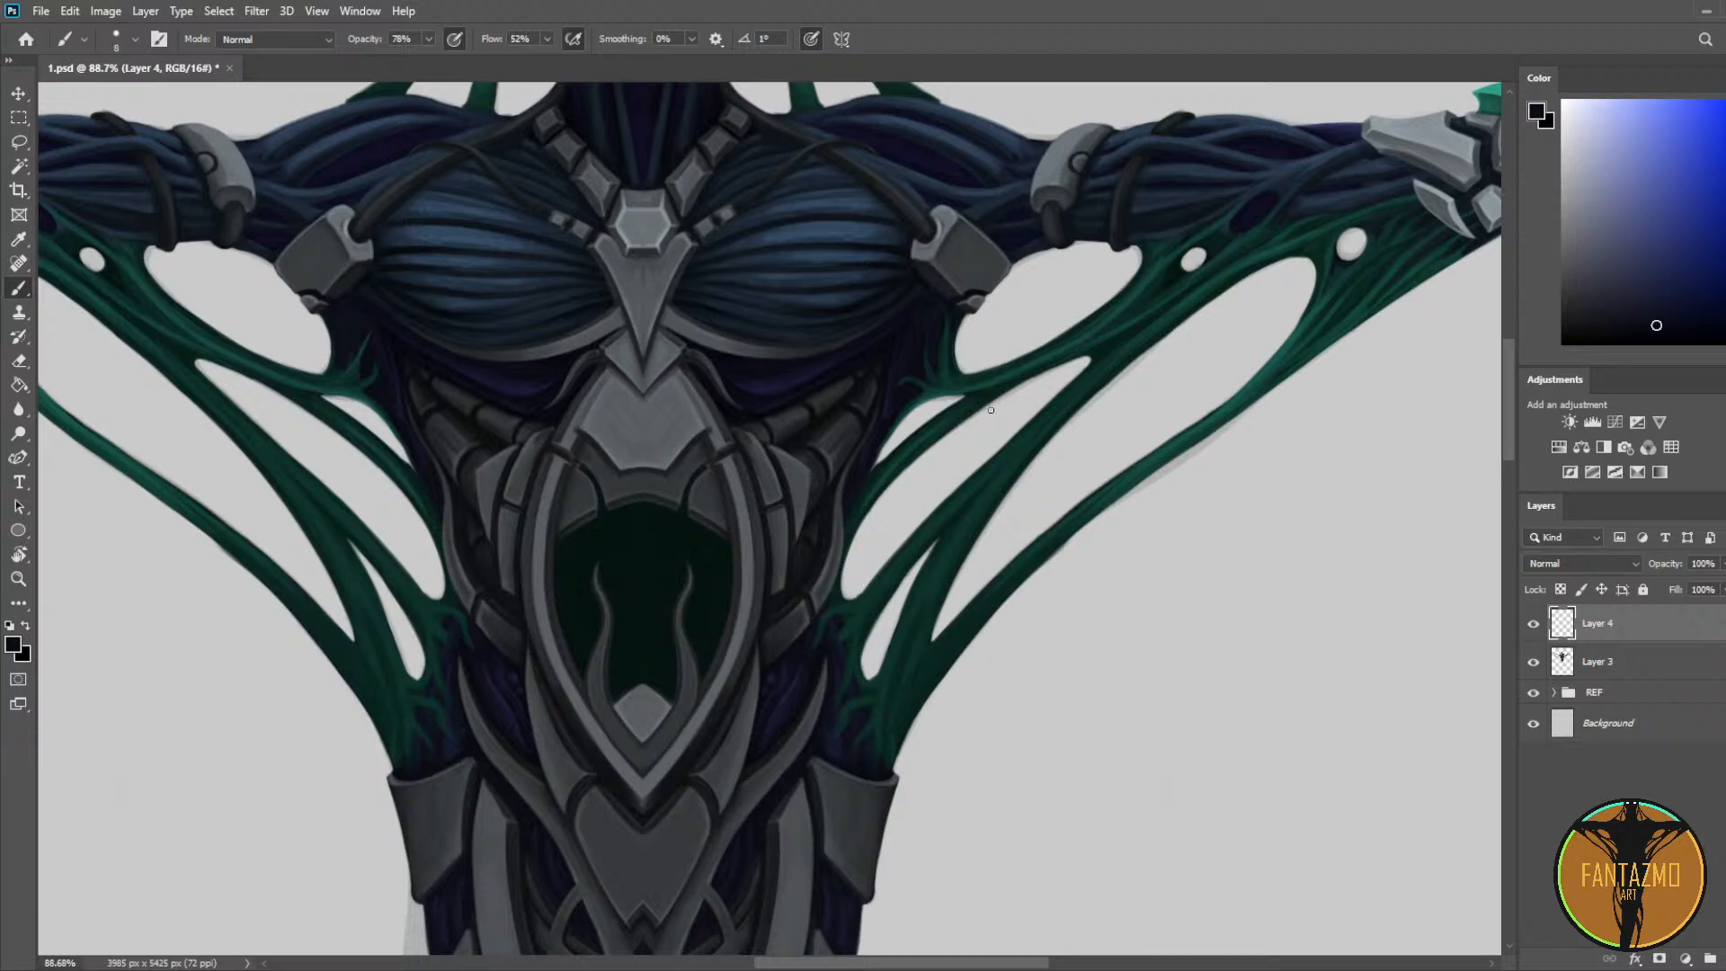
{"action": "scroll", "coordinate": [898, 490], "scroll_direction": "down", "scroll_amount": 3}
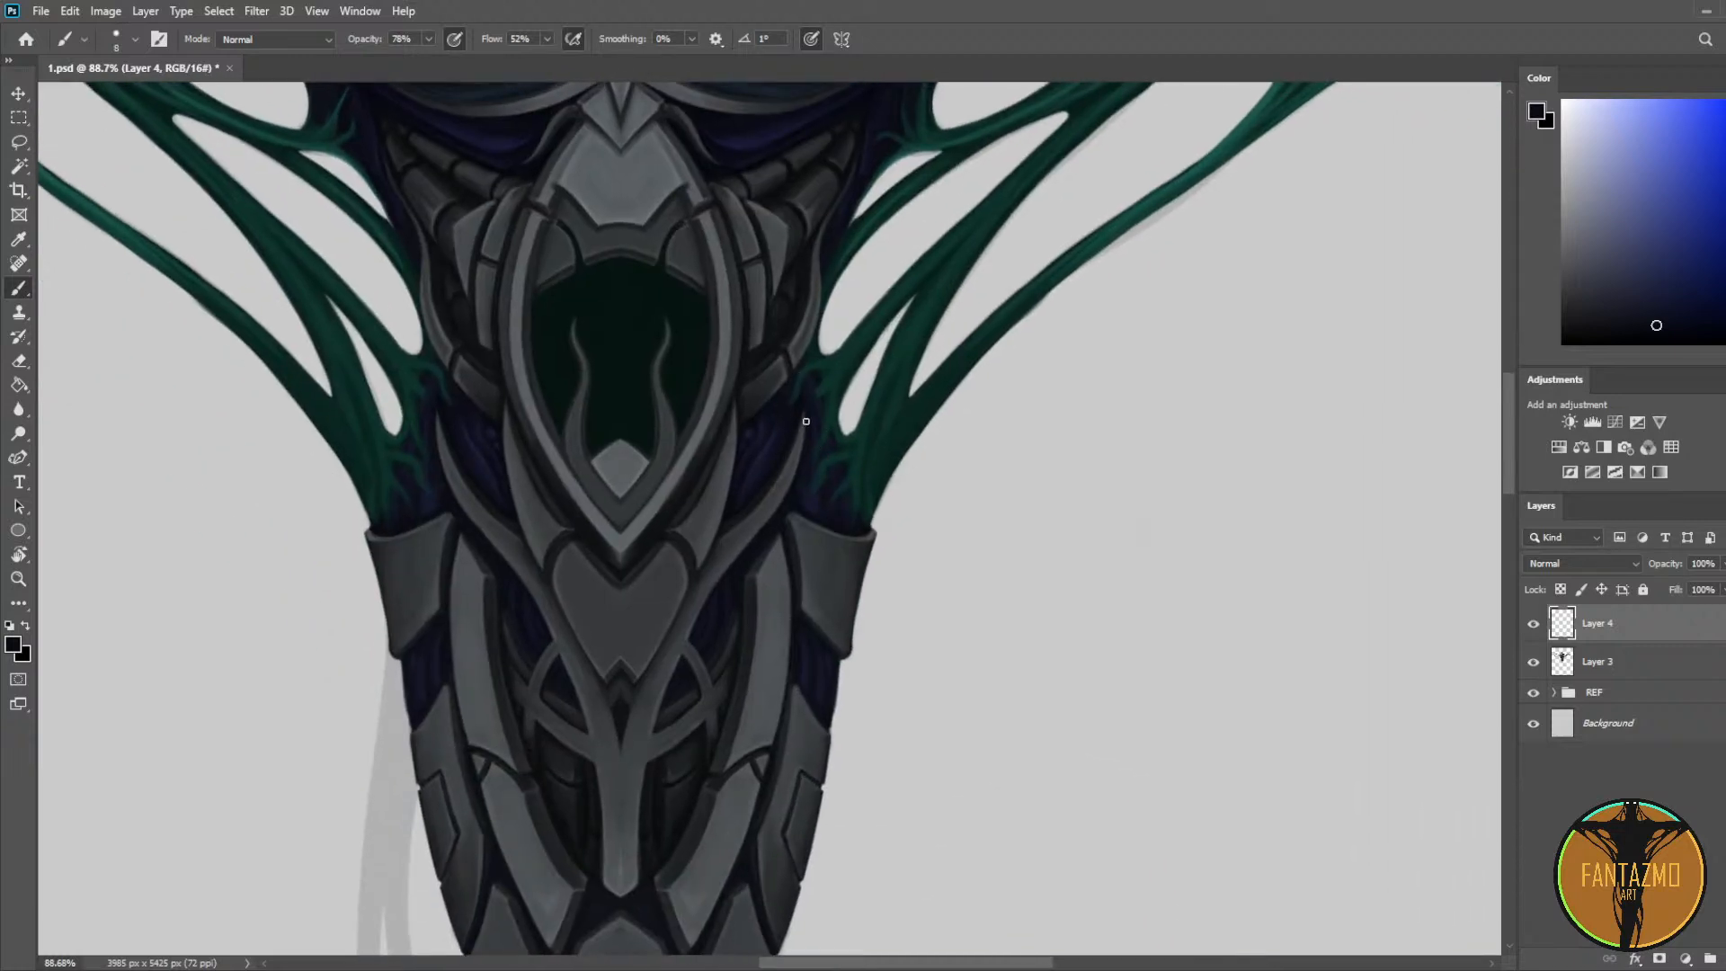
{"action": "scroll", "coordinate": [845, 415], "scroll_direction": "up", "scroll_amount": 2}
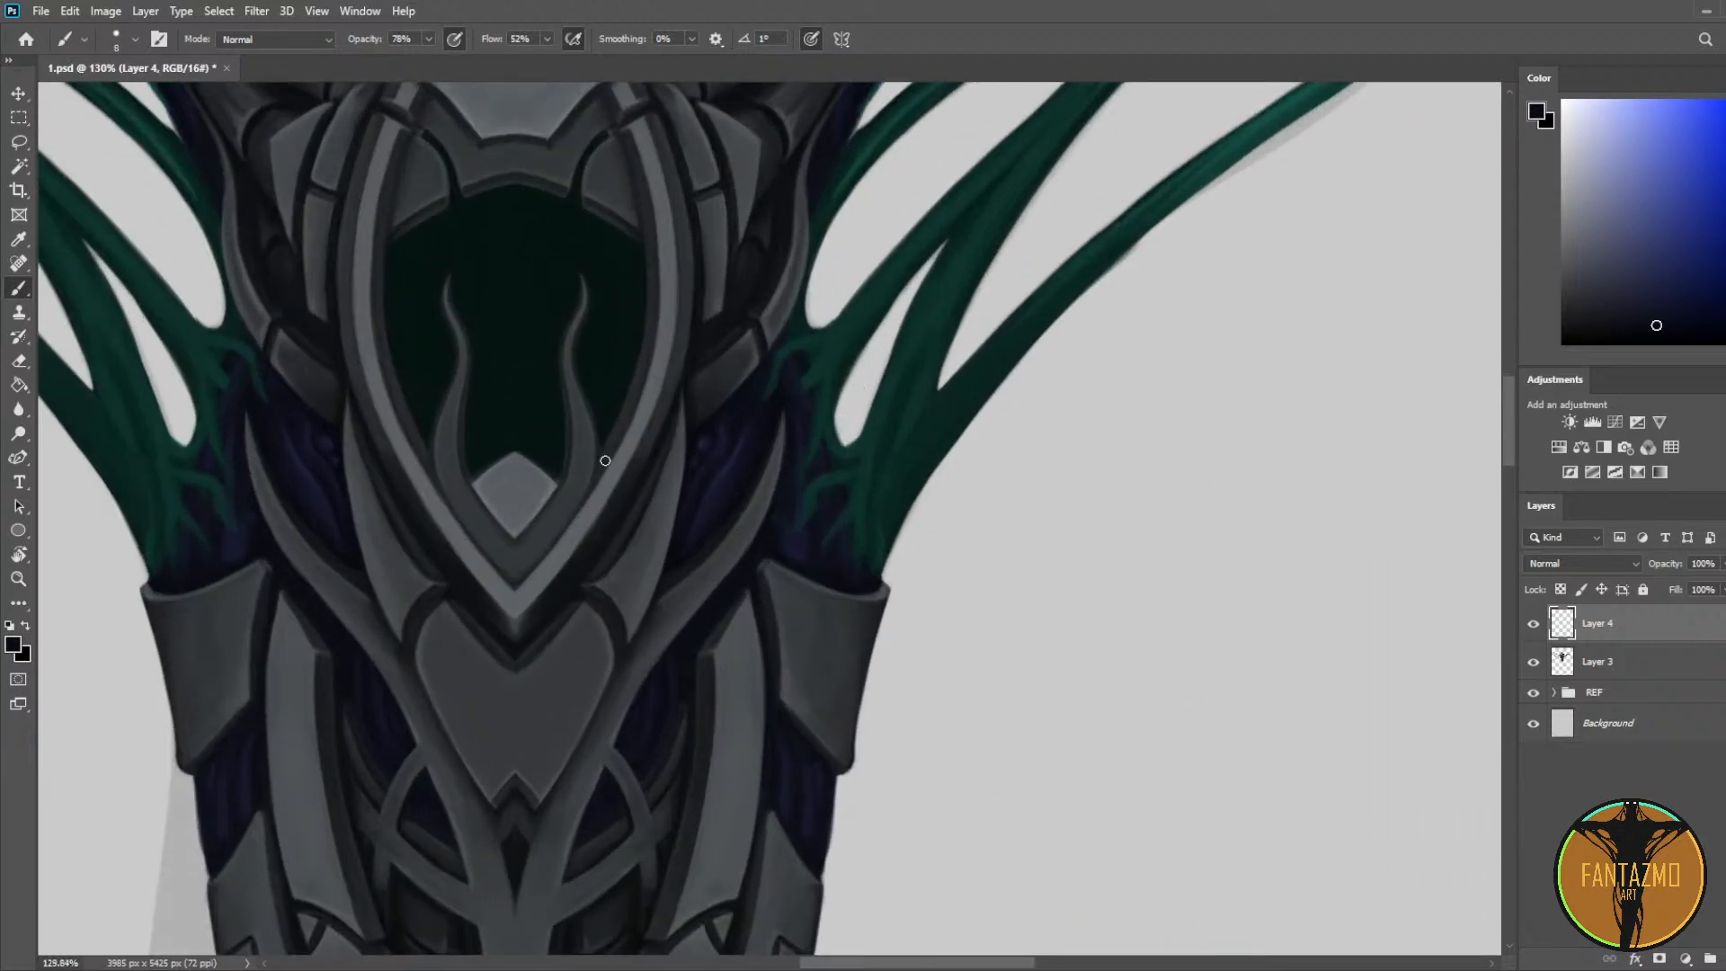
{"action": "key", "text": "ctrl+shift+alt+n"}
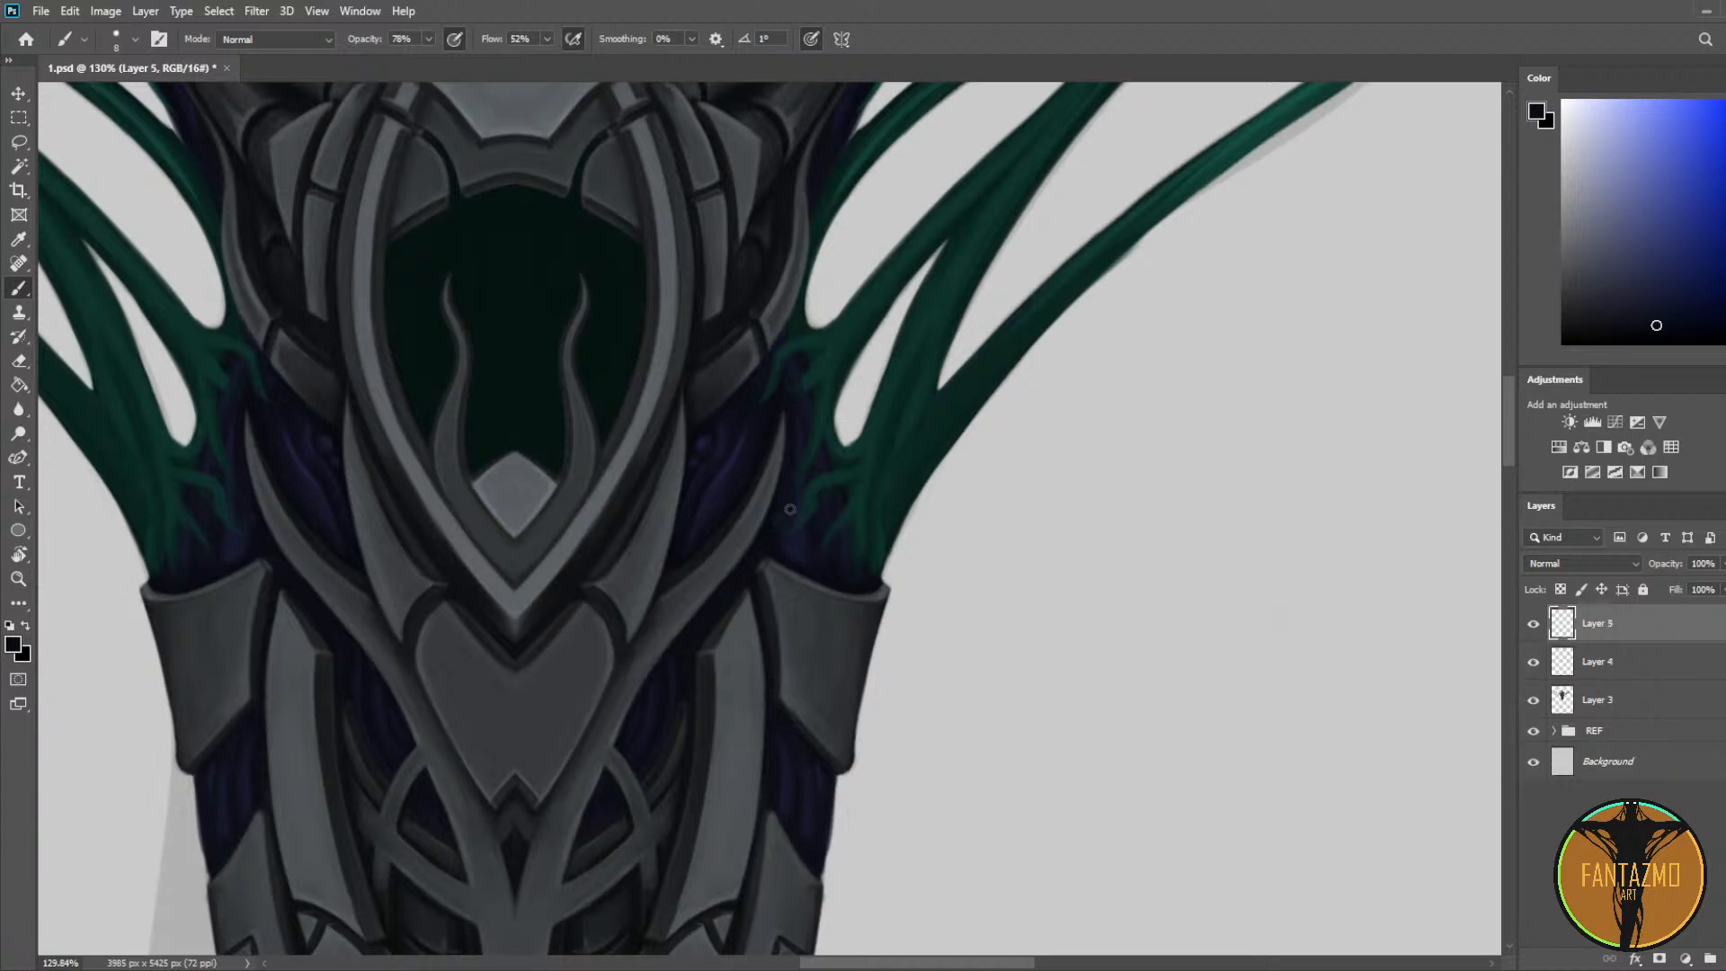
{"action": "key", "text": "i"}
{"action": "left_click", "coordinate": [777, 363]}
{"action": "key", "text": "b"}
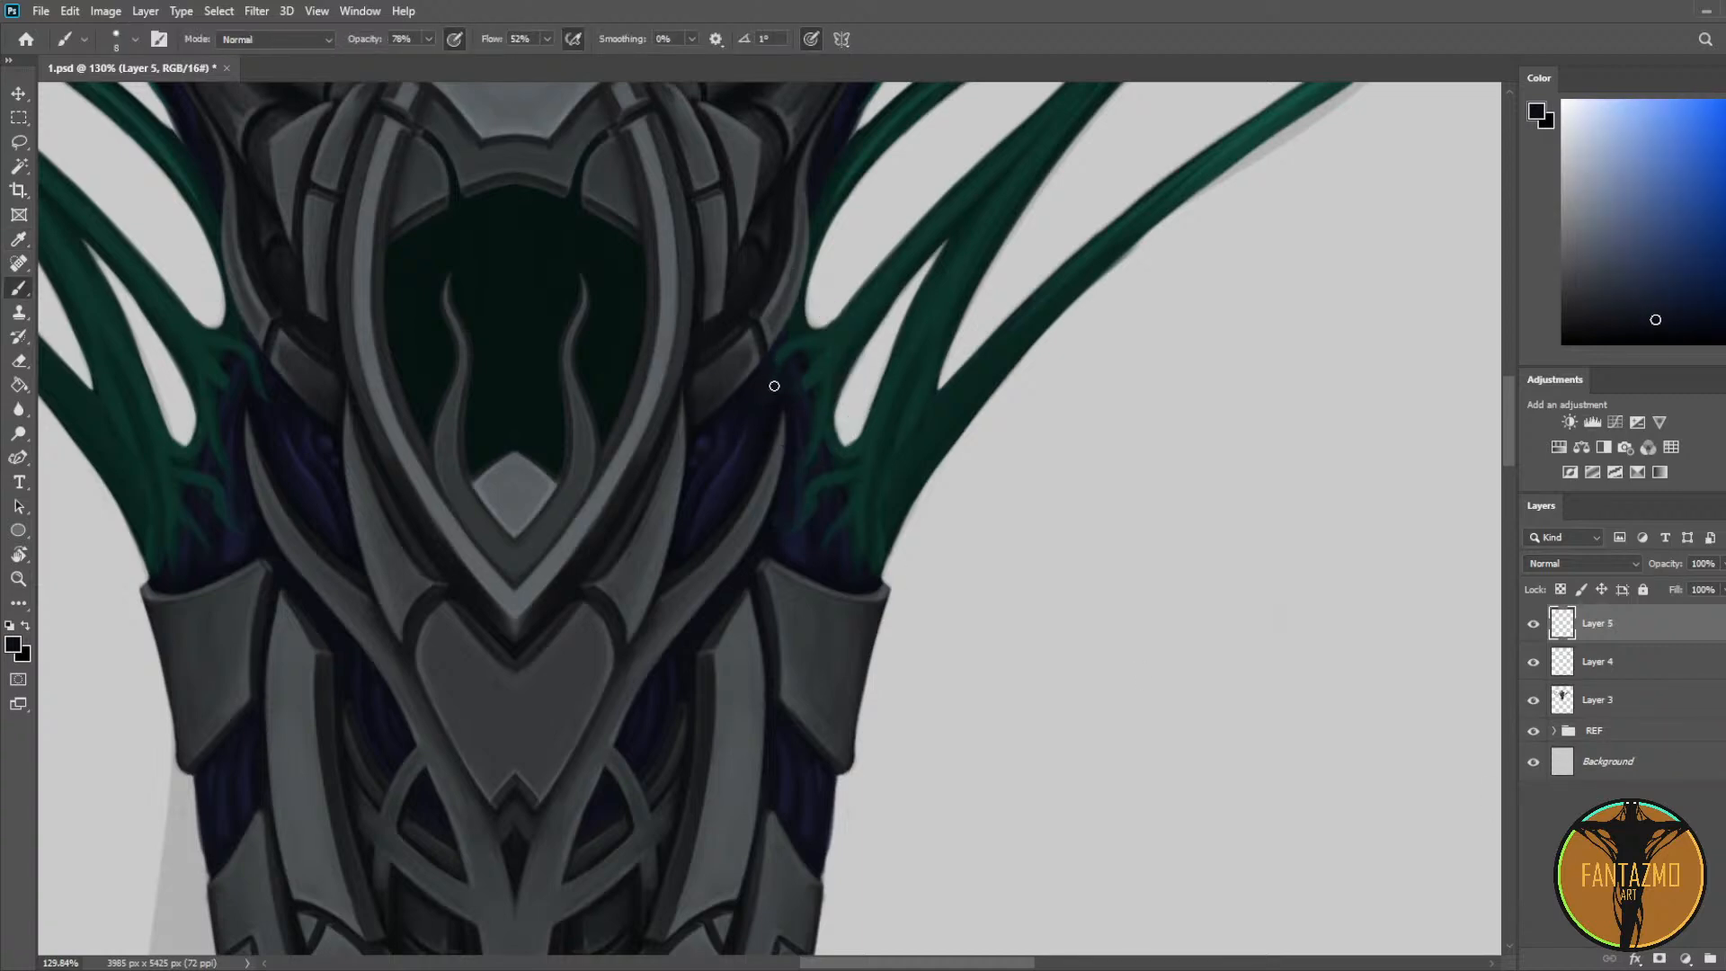
{"action": "left_click", "coordinate": [801, 347], "text": "alt"}
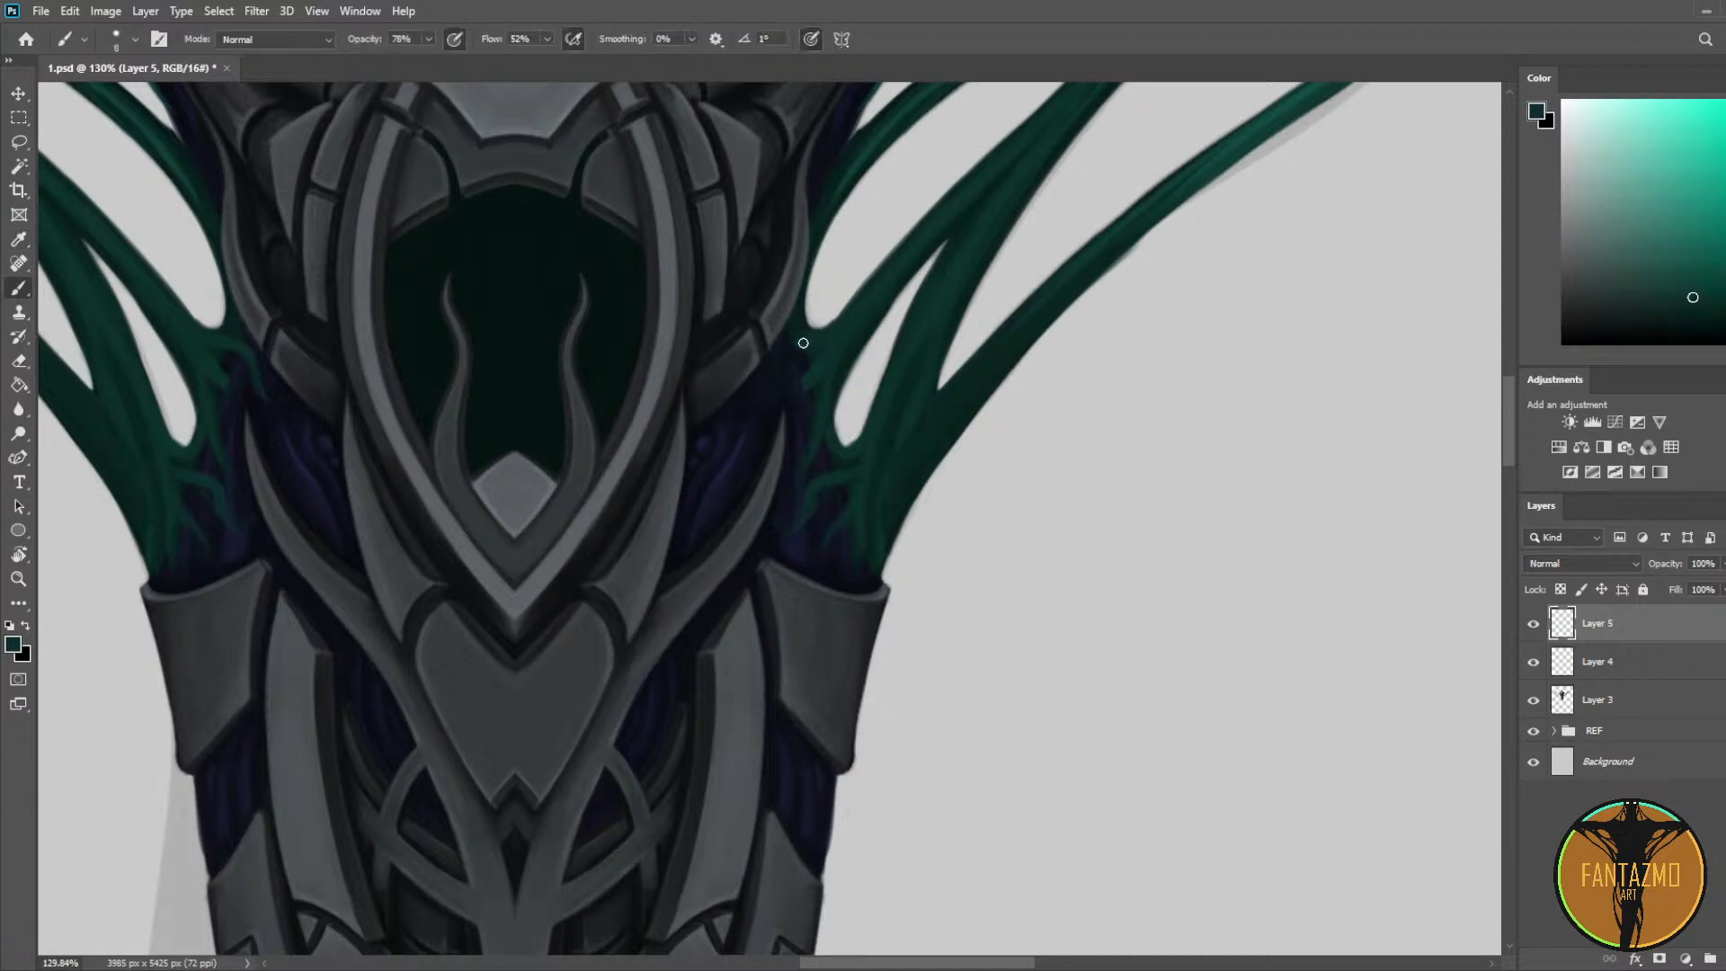
{"action": "left_click_drag", "start_coordinate": [808, 342], "coordinate": [756, 417]}
{"action": "left_click_drag", "start_coordinate": [807, 362], "coordinate": [765, 413]}
{"action": "key", "text": "ctrl+z"}
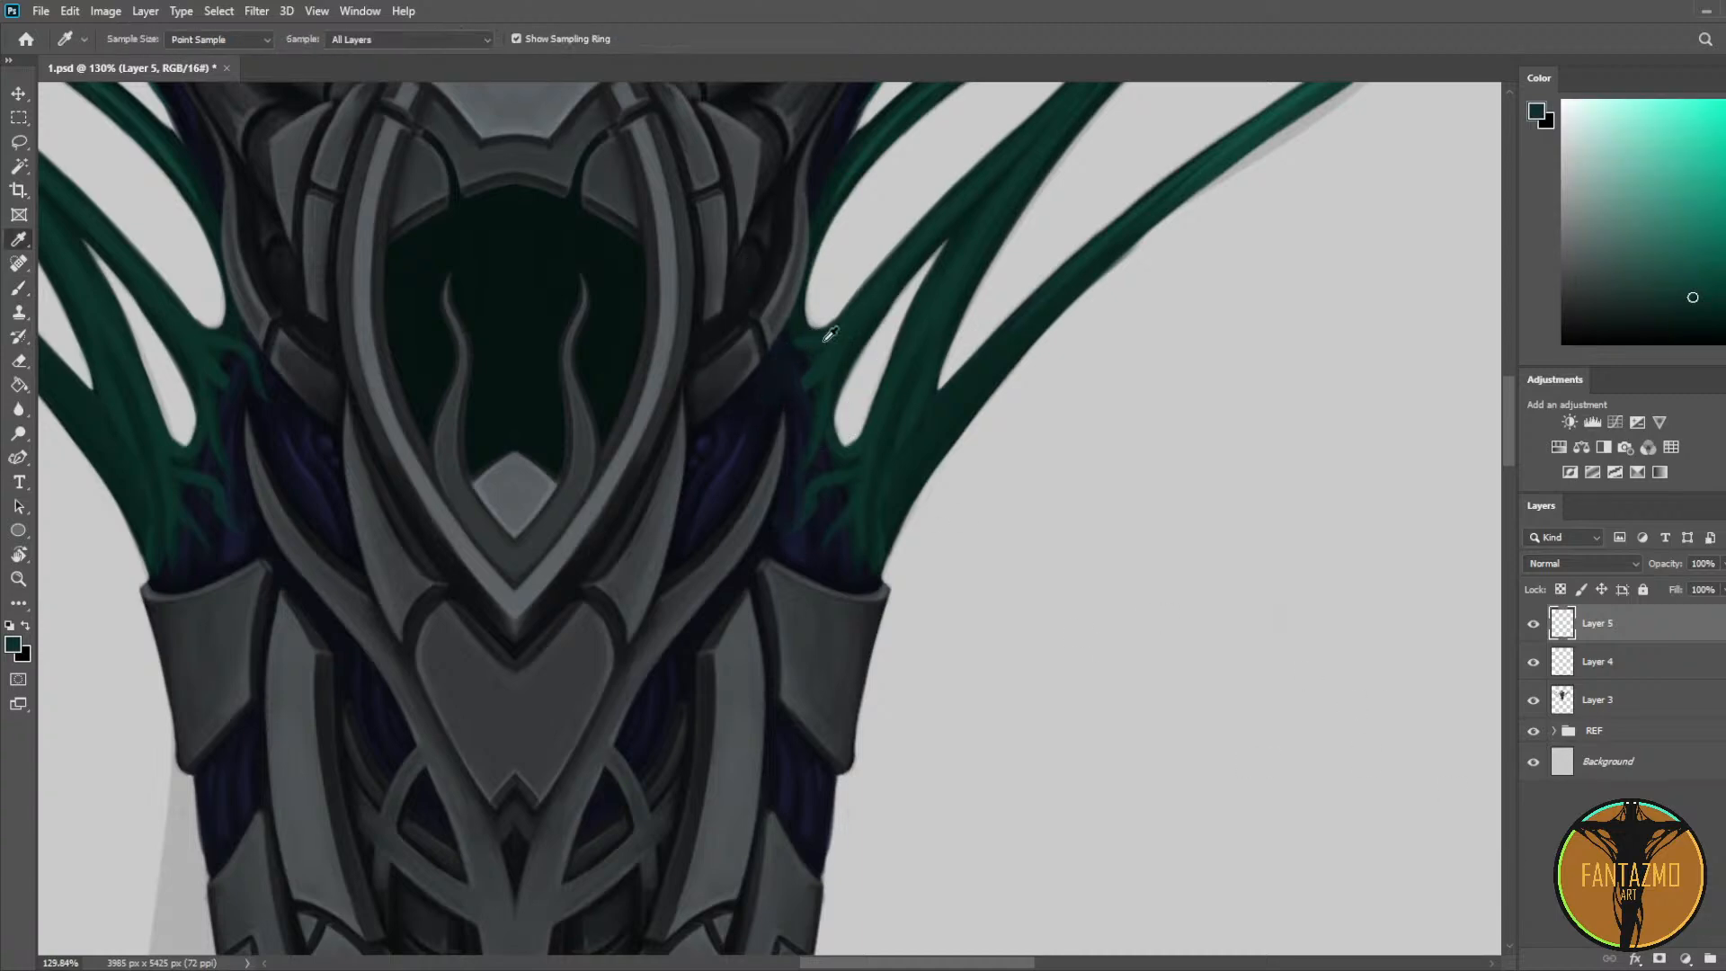
Step: Paint over the inner edge of the green tendril beside the right waist with sampled near-black blues
{"action": "left_click", "coordinate": [803, 360], "text": "alt"}
{"action": "left_click_drag", "start_coordinate": [809, 384], "coordinate": [814, 413]}
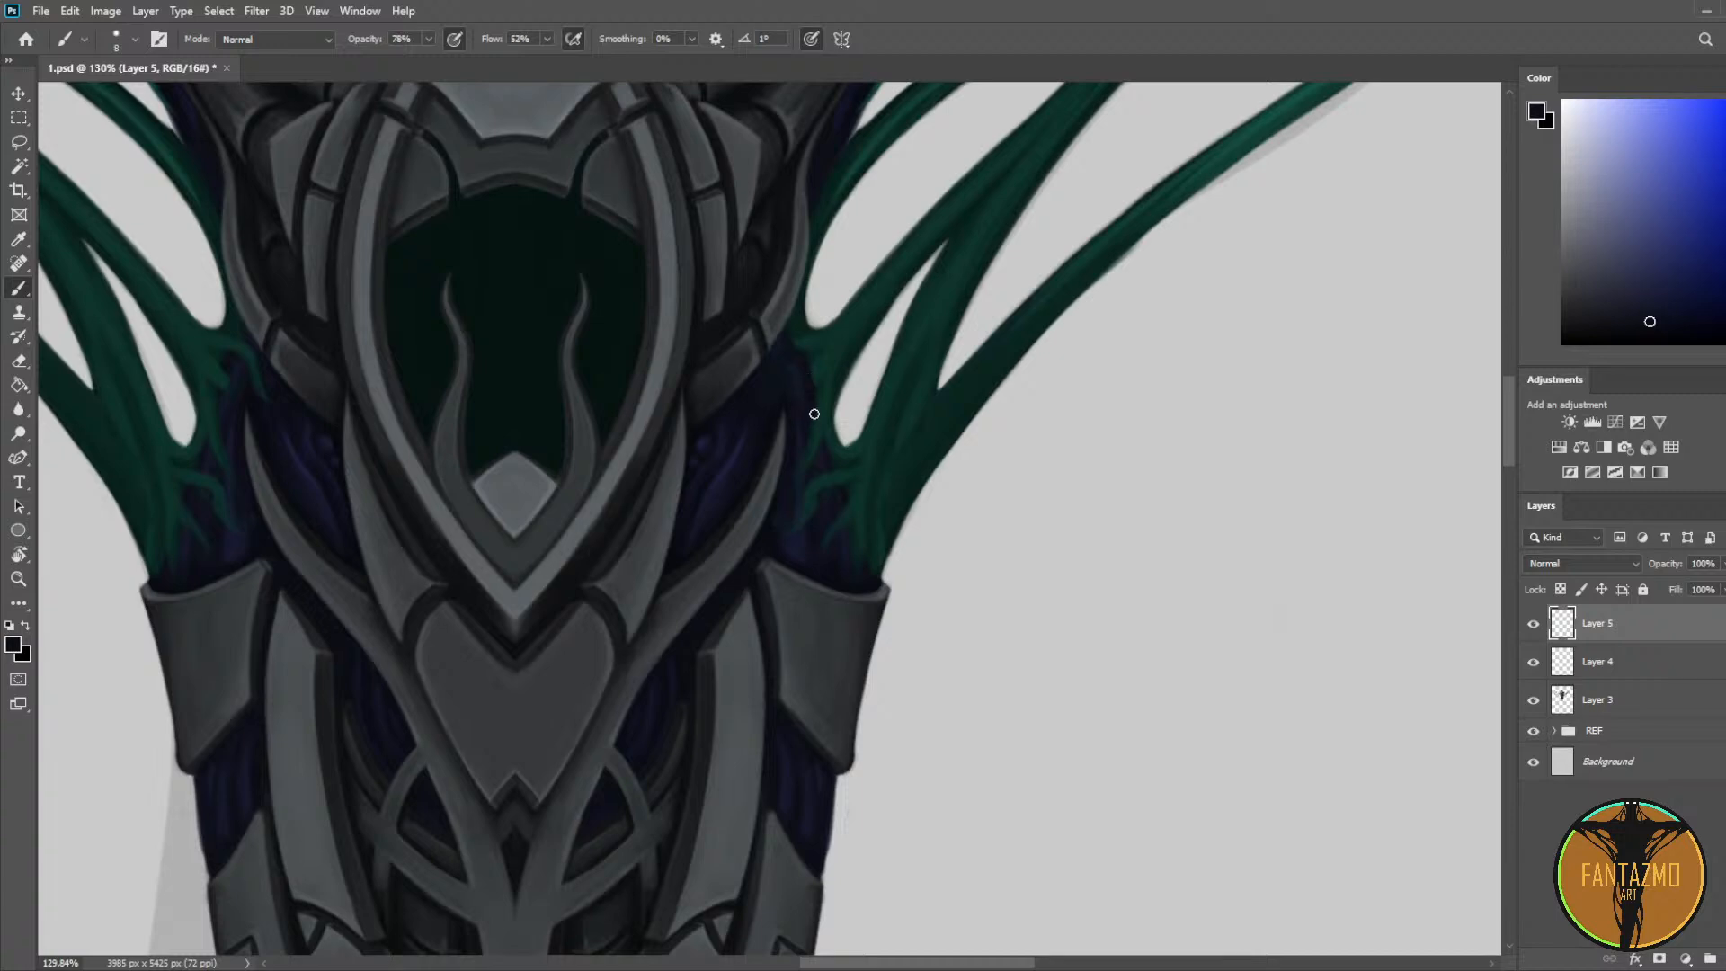
{"action": "left_click", "coordinate": [811, 419], "text": "alt"}
{"action": "left_click_drag", "start_coordinate": [811, 476], "coordinate": [810, 500]}
{"action": "left_click", "coordinate": [800, 528], "text": "alt"}
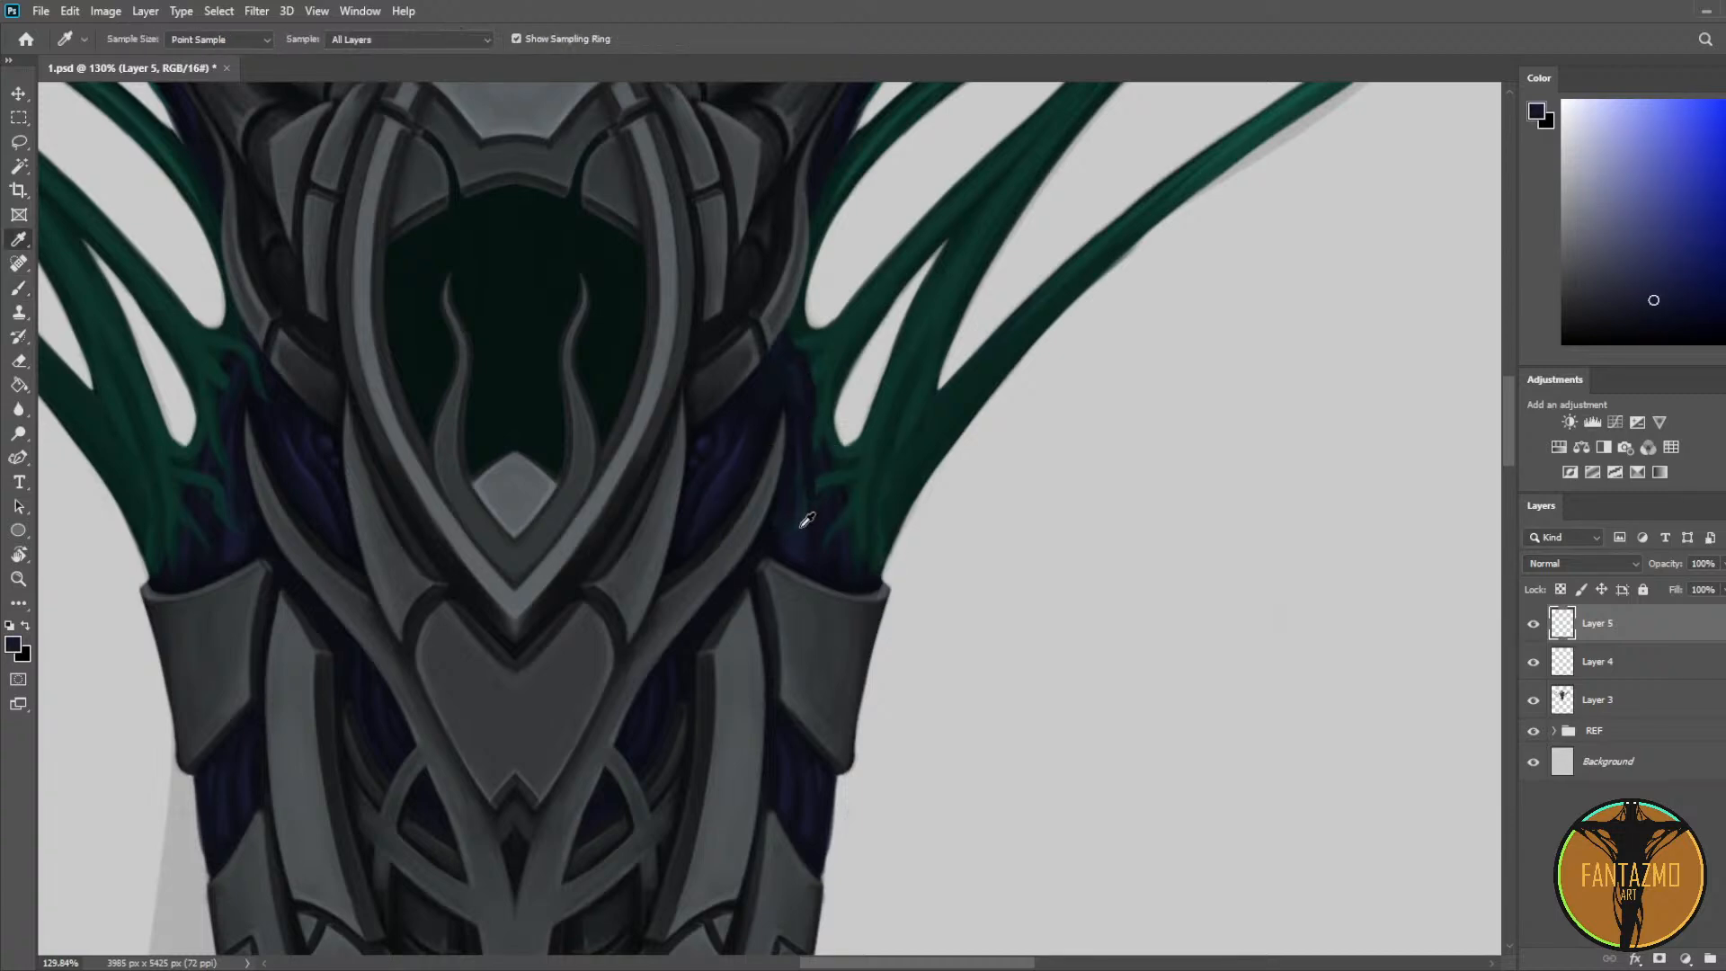
{"action": "left_click_drag", "start_coordinate": [799, 423], "coordinate": [799, 548]}
{"action": "left_click", "coordinate": [798, 485], "text": "alt"}
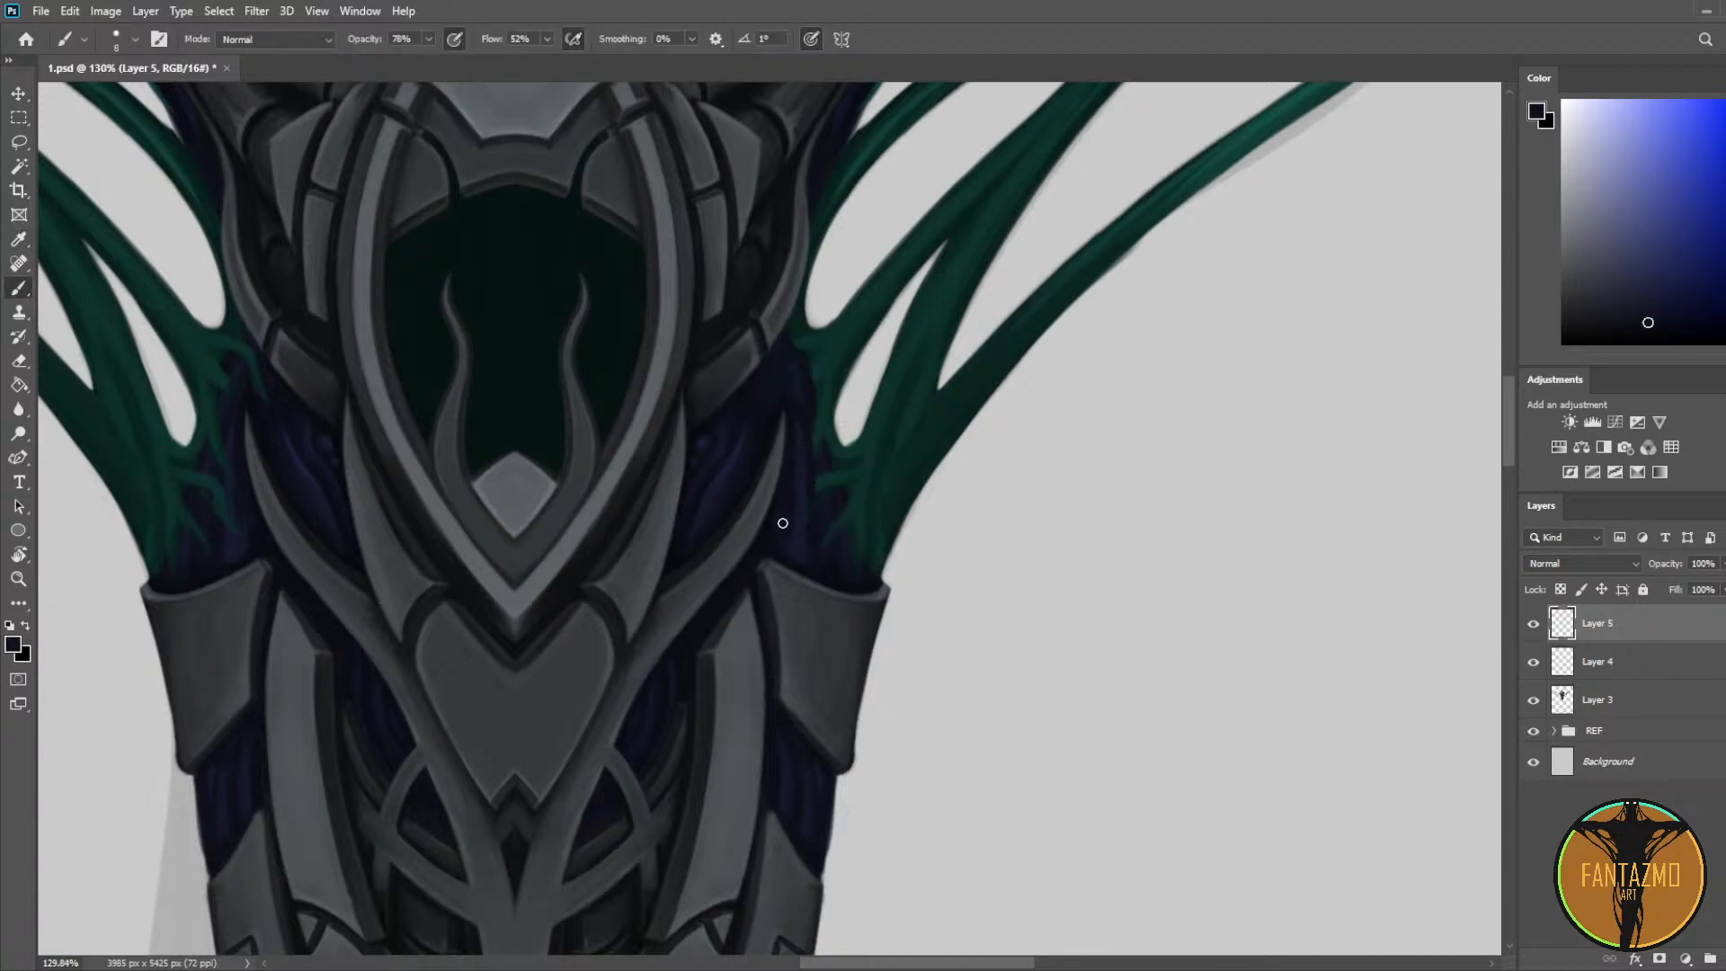
Step: Cover the remaining small side branches at the right waist tendril's base with sampled dark blues and save the document
{"action": "left_click_drag", "start_coordinate": [867, 487], "coordinate": [702, 407]}
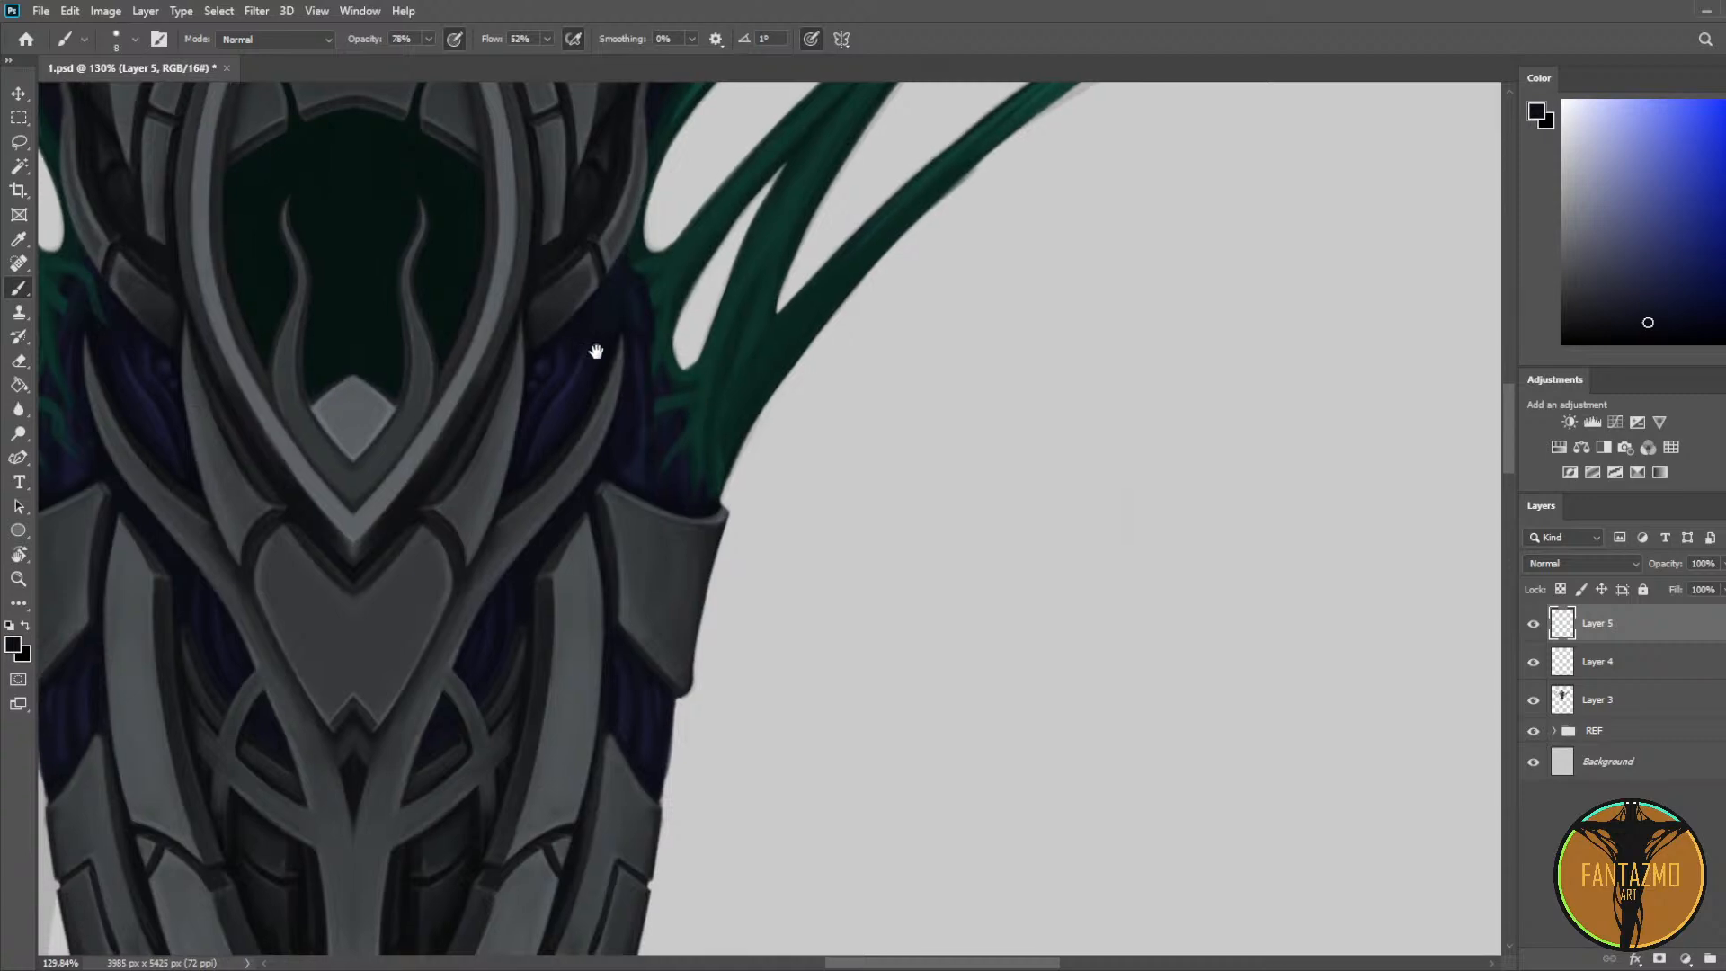
{"action": "key", "text": "alt"}
{"action": "left_click", "coordinate": [651, 345], "text": "alt"}
{"action": "left_click_drag", "start_coordinate": [655, 494], "coordinate": [604, 452]}
{"action": "key", "text": "i"}
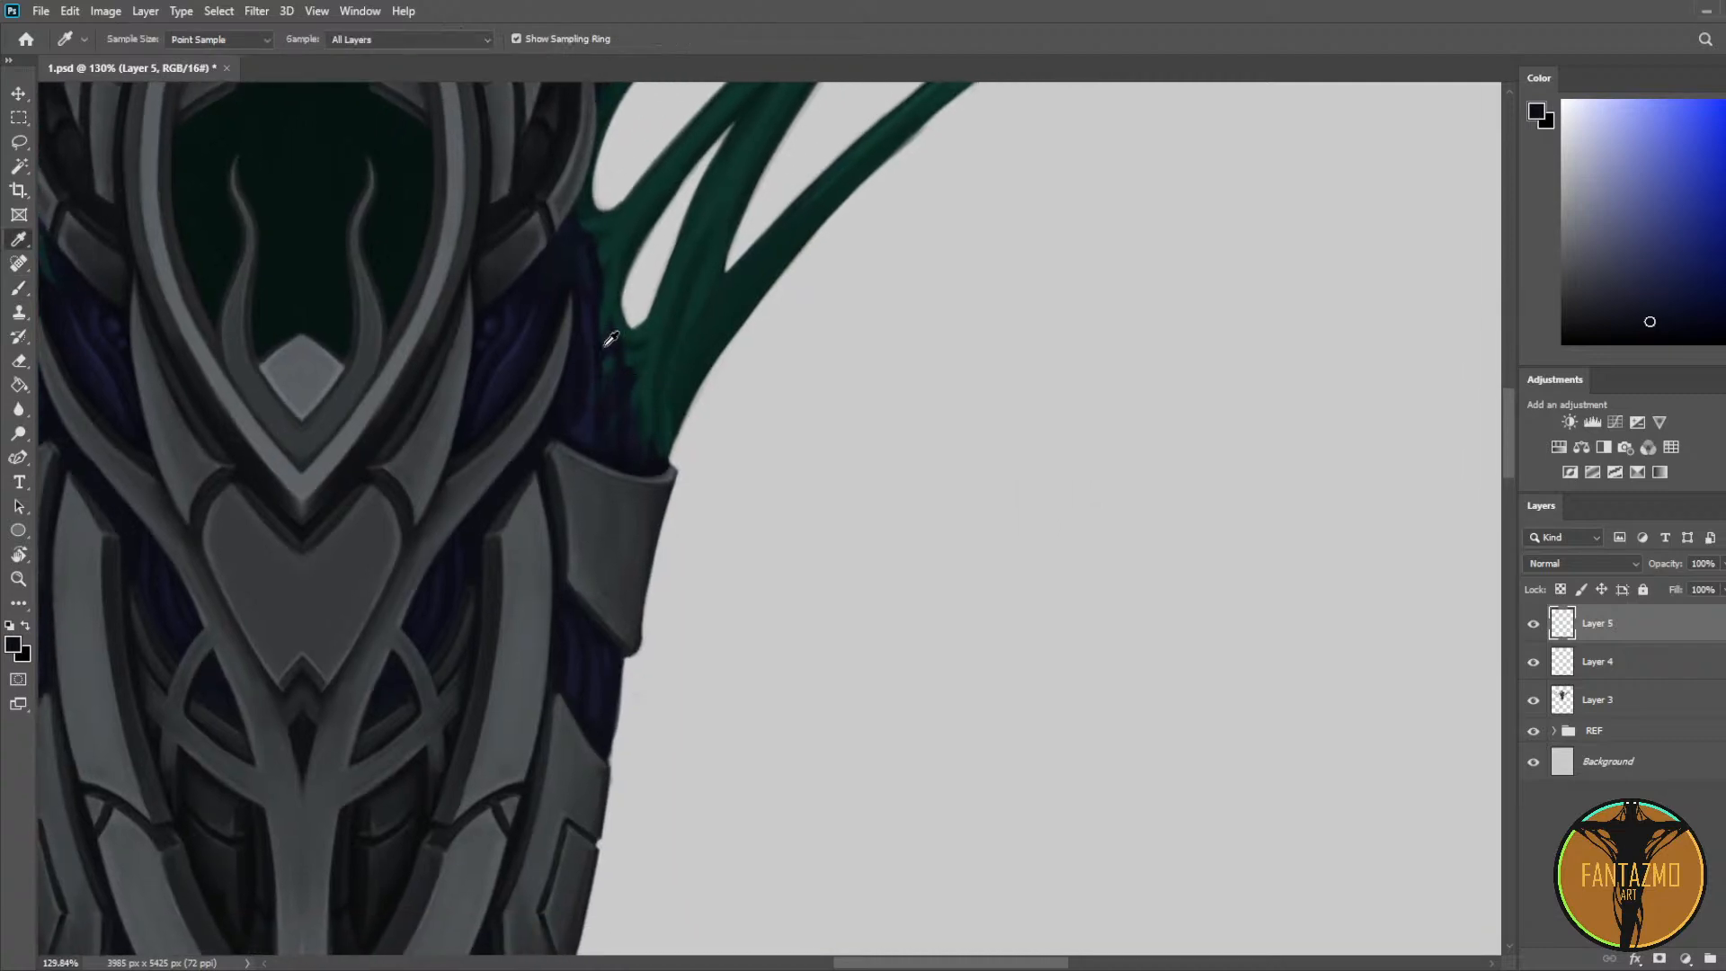
{"action": "left_click", "coordinate": [596, 346]}
{"action": "key", "text": "b"}
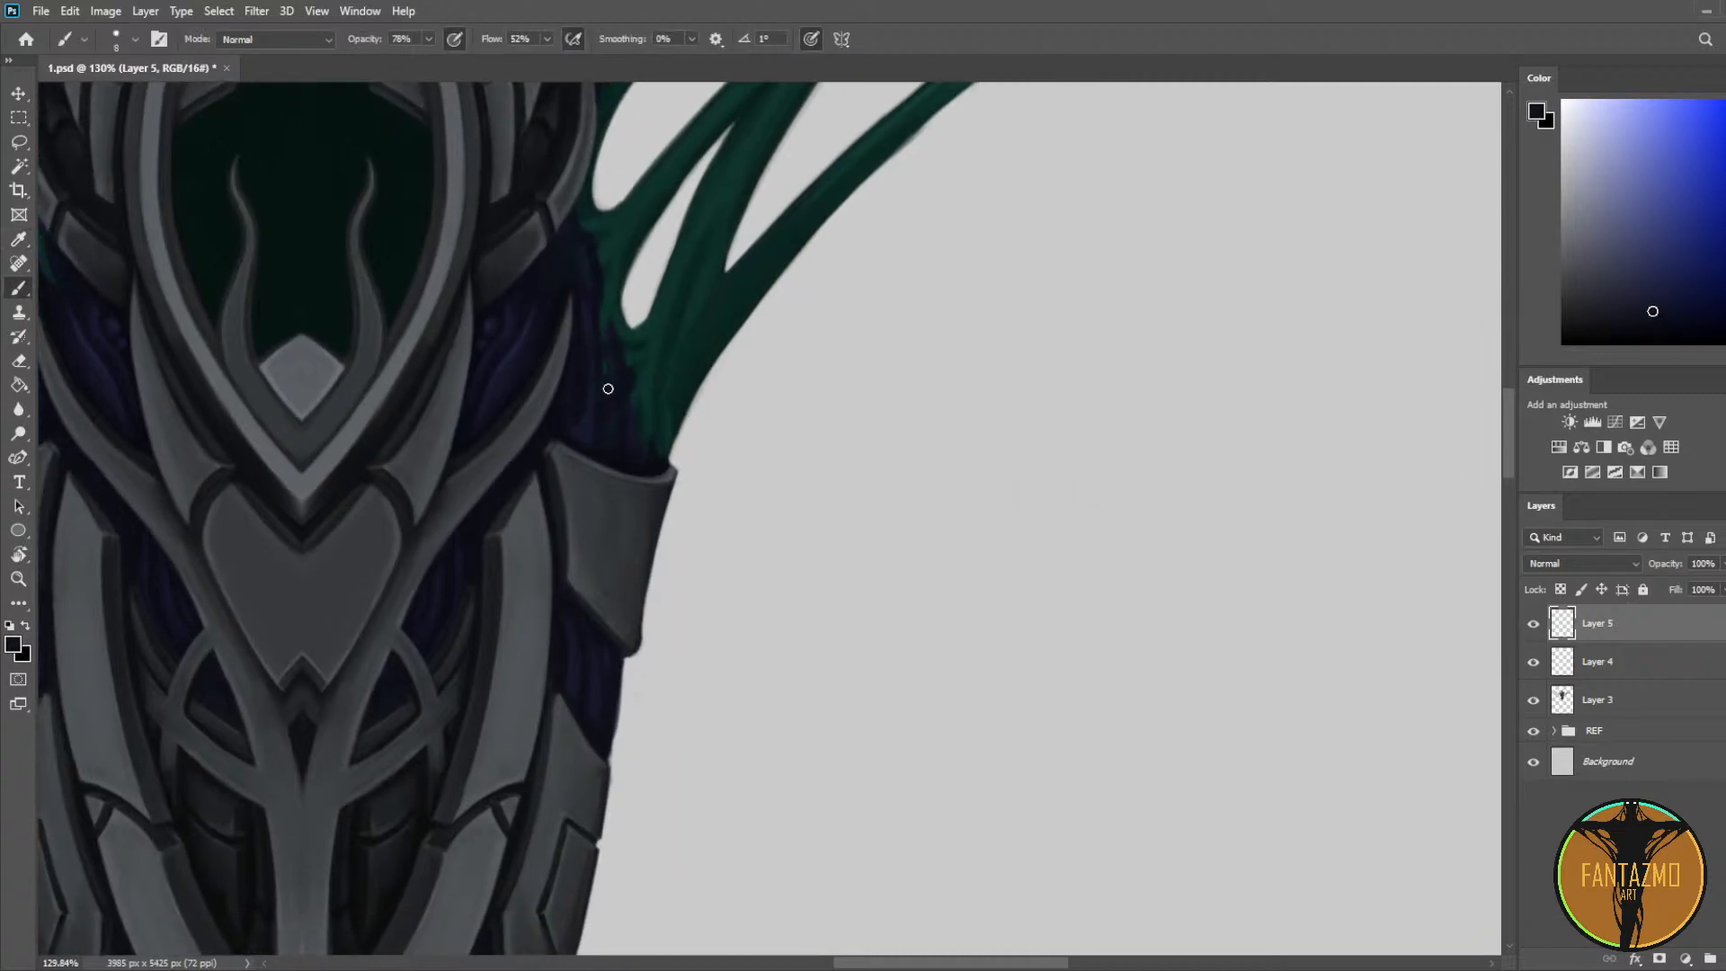
{"action": "left_click", "coordinate": [579, 376], "text": "alt"}
{"action": "mouse_move", "coordinate": [600, 343]}
{"action": "left_mouse_down"}
{"action": "mouse_move", "coordinate": [596, 422]}
{"action": "mouse_move", "coordinate": [620, 378]}
{"action": "mouse_move", "coordinate": [624, 414]}
{"action": "left_mouse_up"}
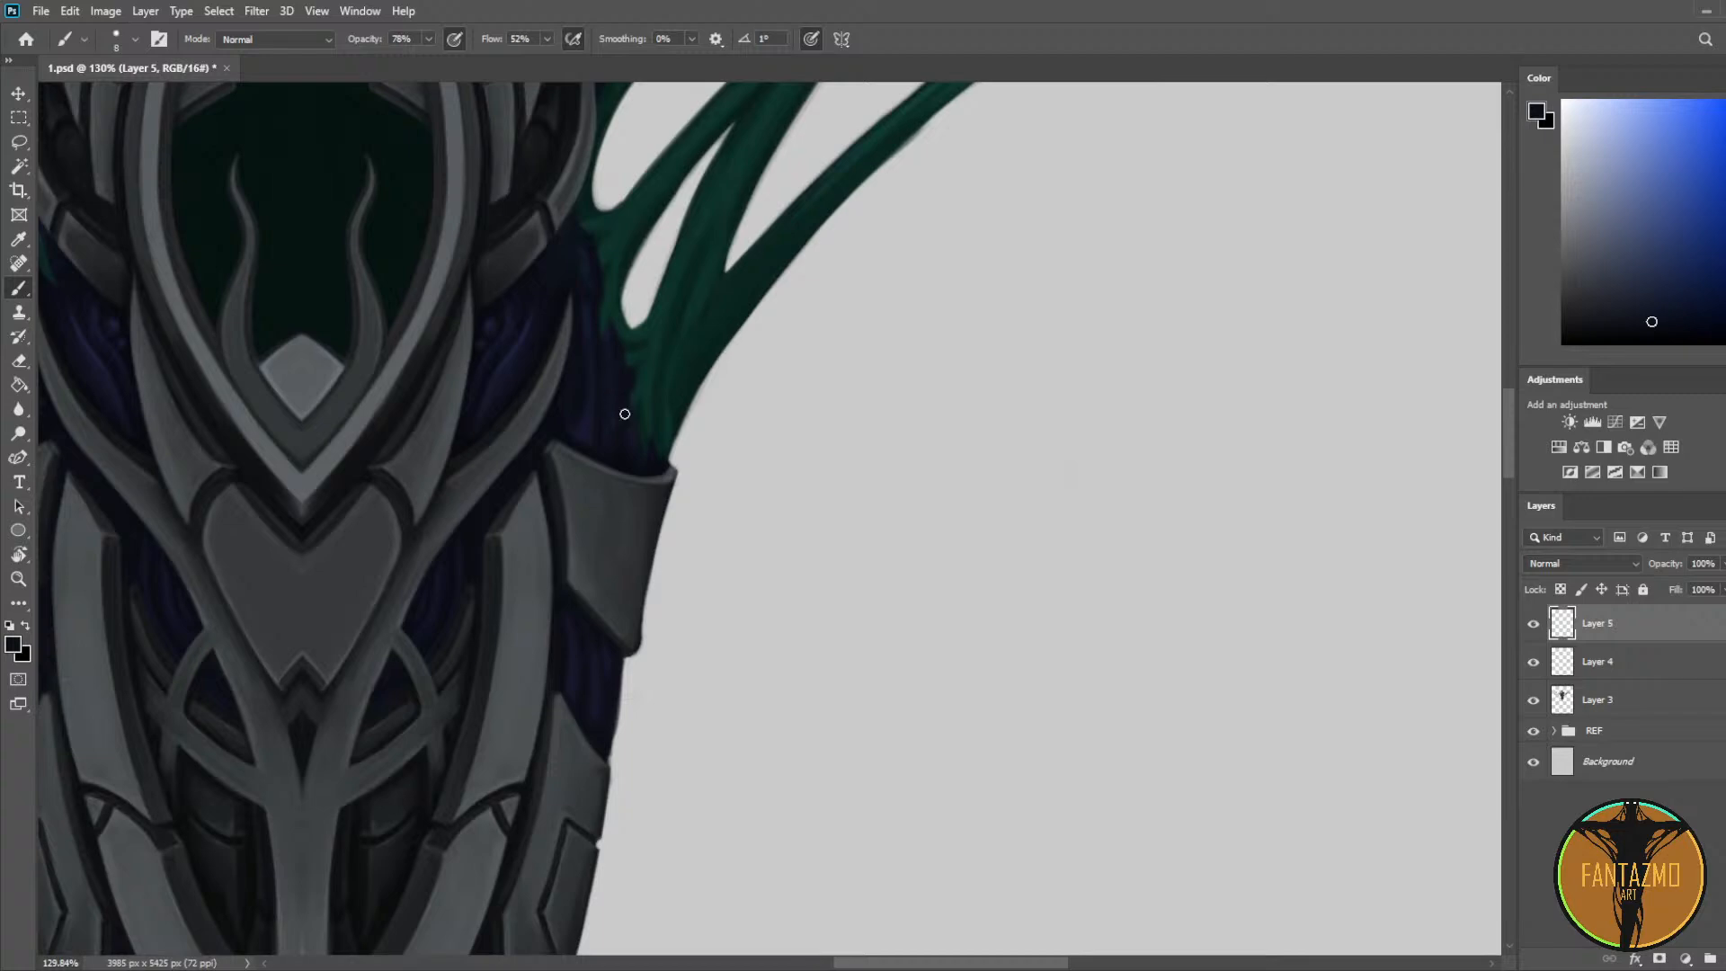
{"action": "left_click", "coordinate": [619, 369], "text": "alt"}
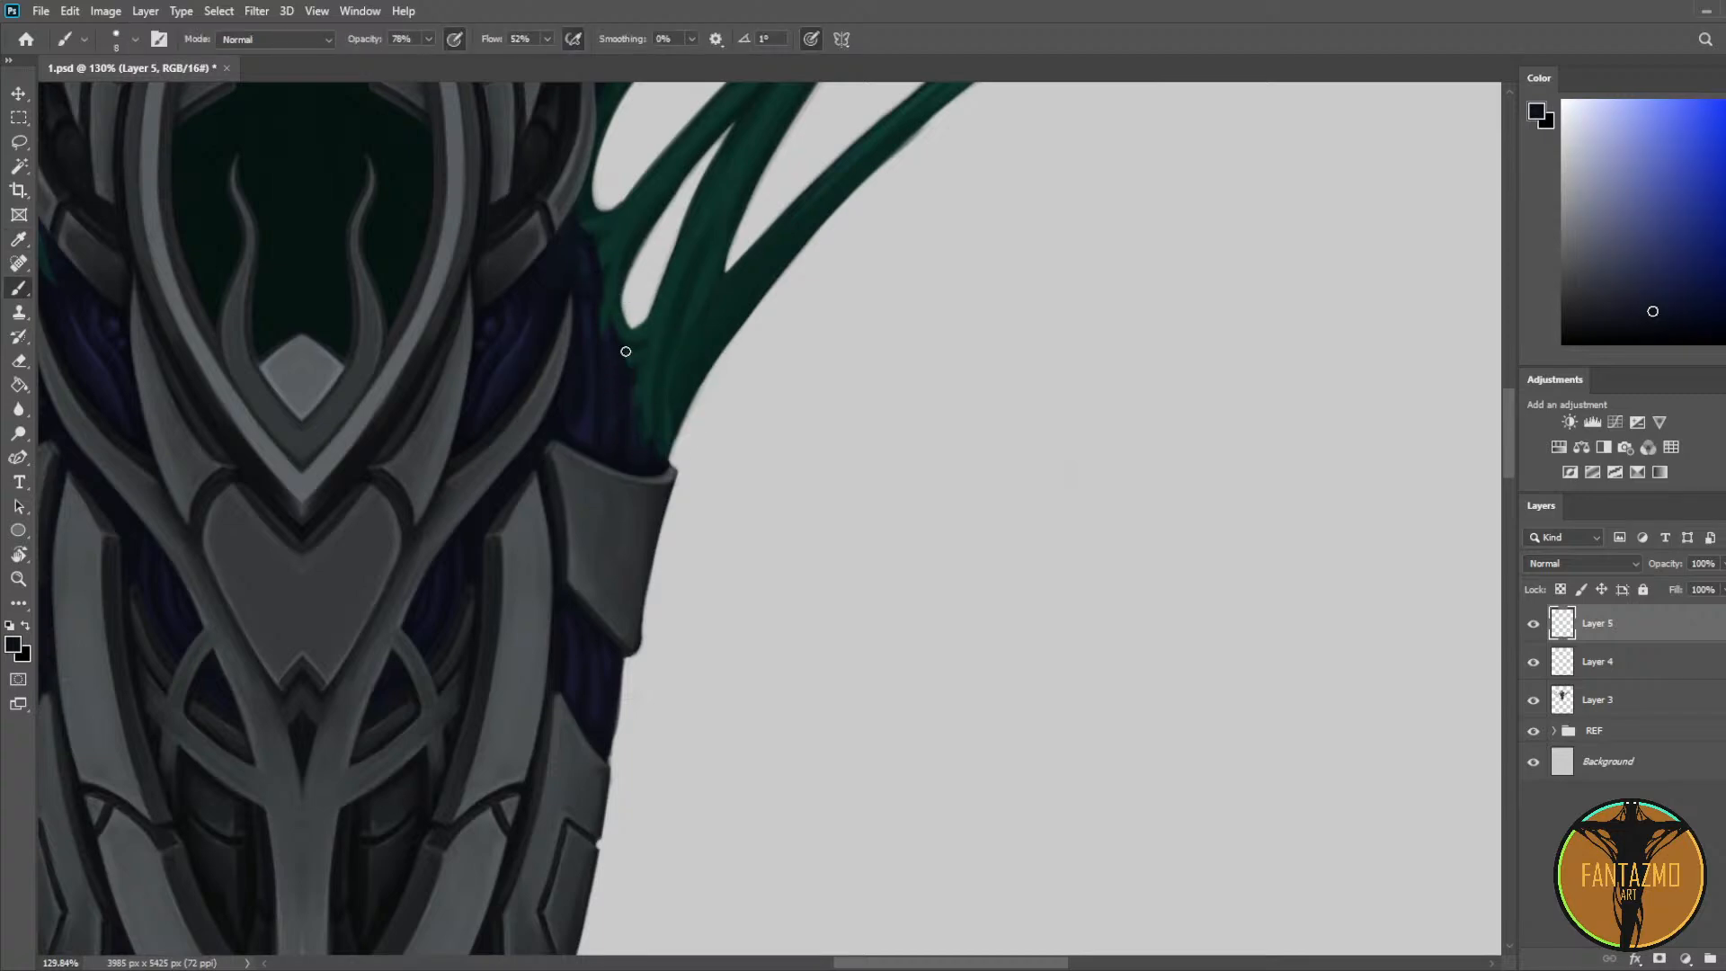
{"action": "left_click", "coordinate": [624, 387], "text": "alt"}
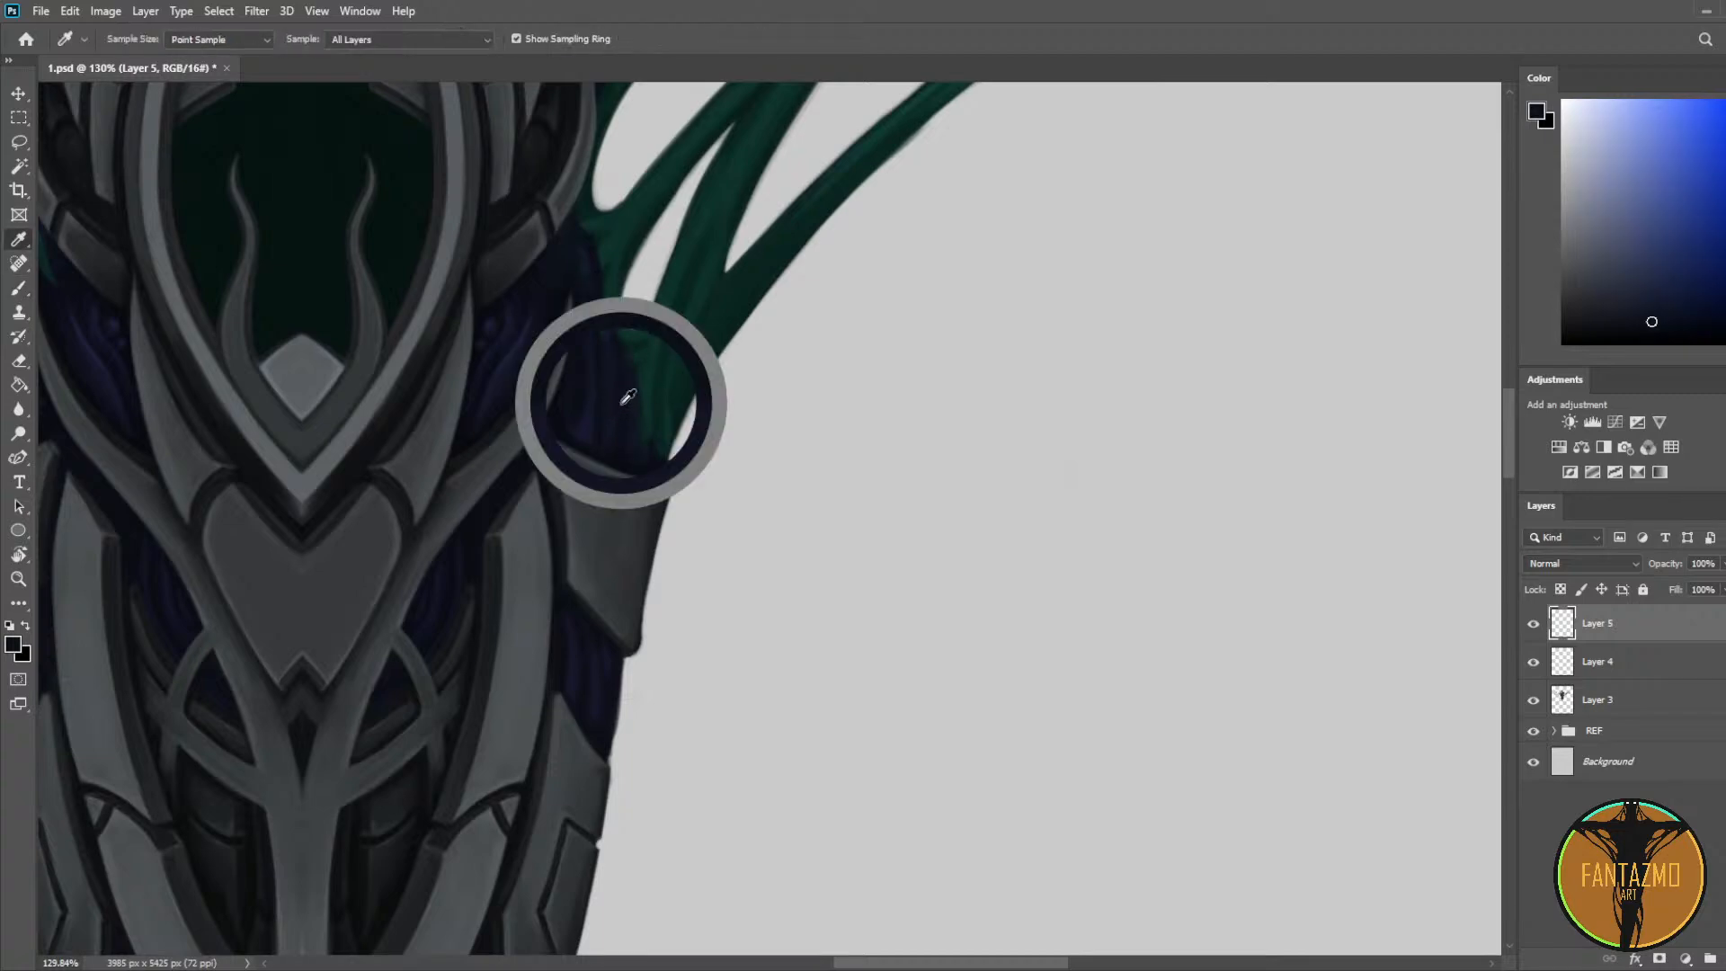
{"action": "left_click", "coordinate": [597, 316], "text": "alt"}
{"action": "left_click", "coordinate": [603, 309], "text": "alt"}
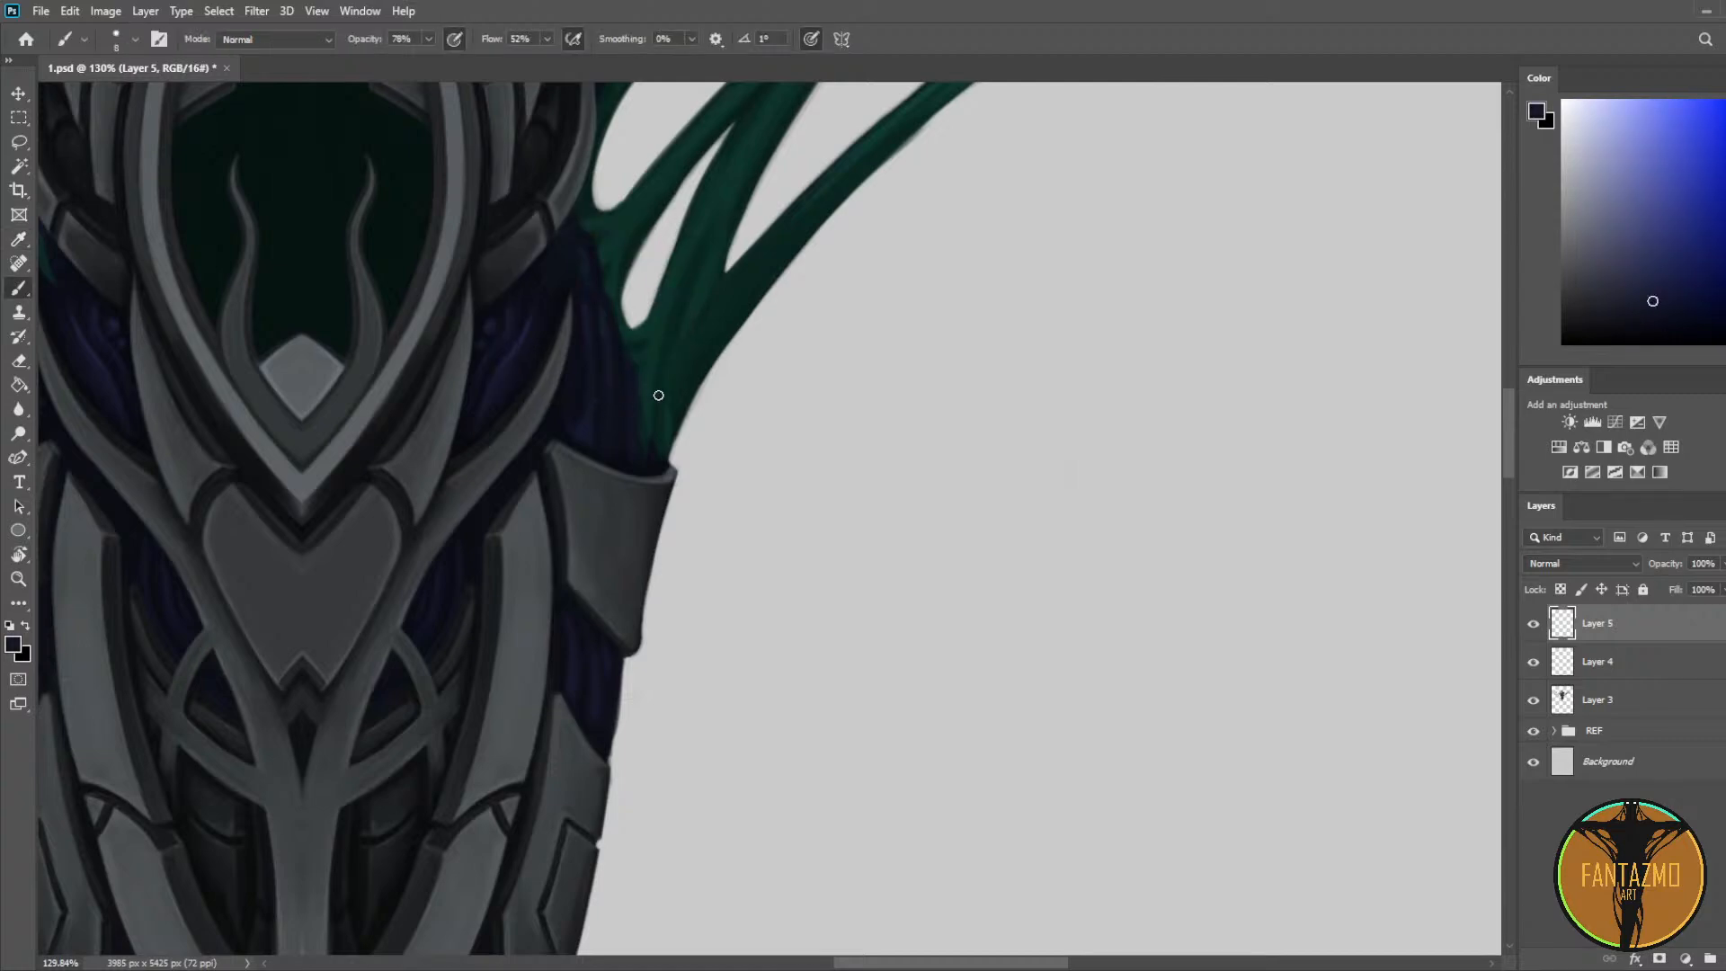
{"action": "left_click", "coordinate": [654, 364], "text": "alt"}
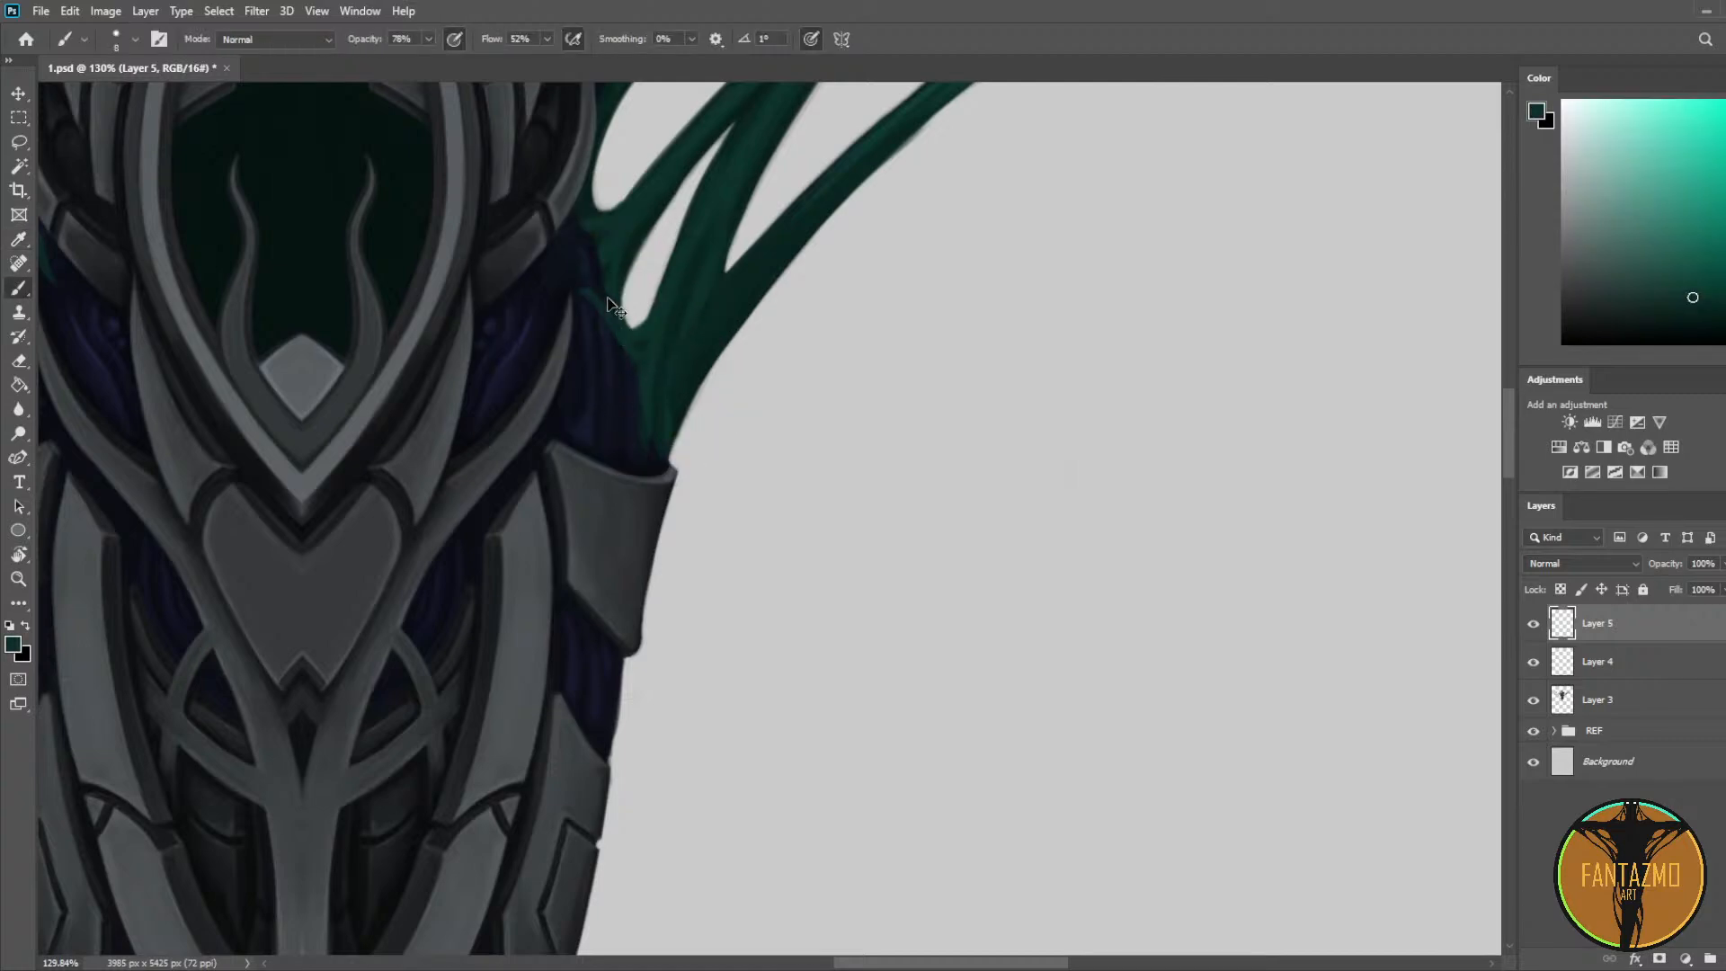
{"action": "key", "text": "ctrl+s"}
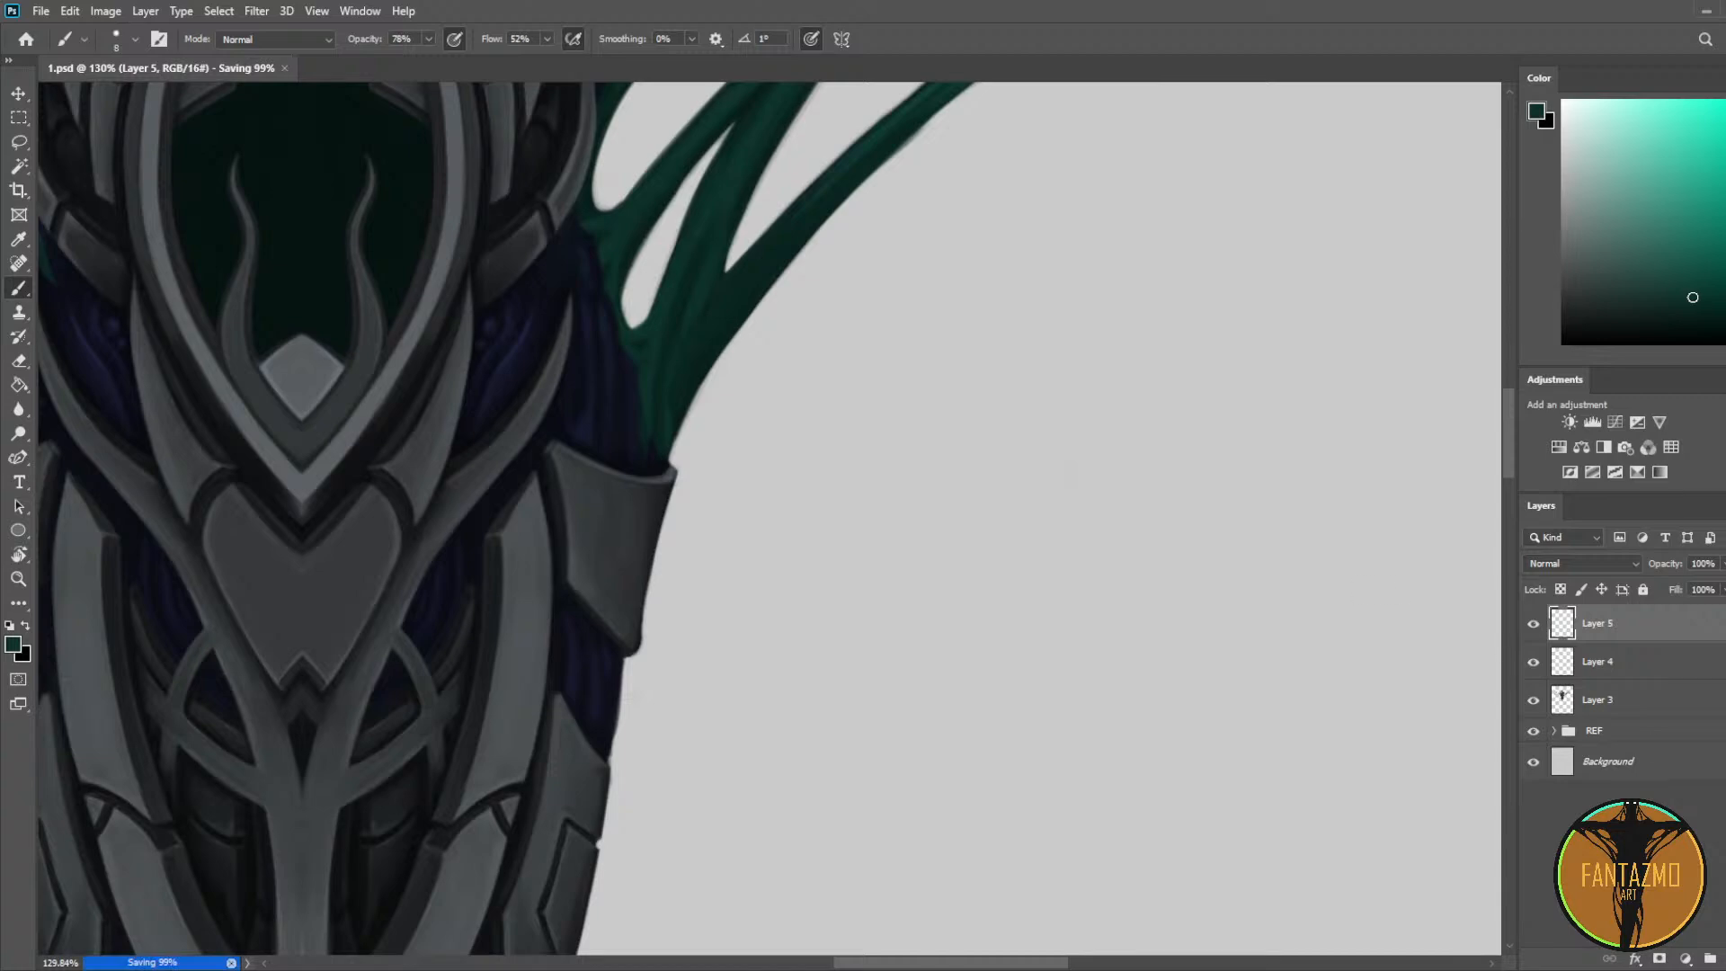
Step: Add a new layer and paint a thin green branch running down the dark blue area beside the right waist
{"action": "key", "text": "ctrl+shift+alt+n"}
{"action": "left_click_drag", "start_coordinate": [612, 280], "coordinate": [574, 387]}
{"action": "key", "text": "e"}
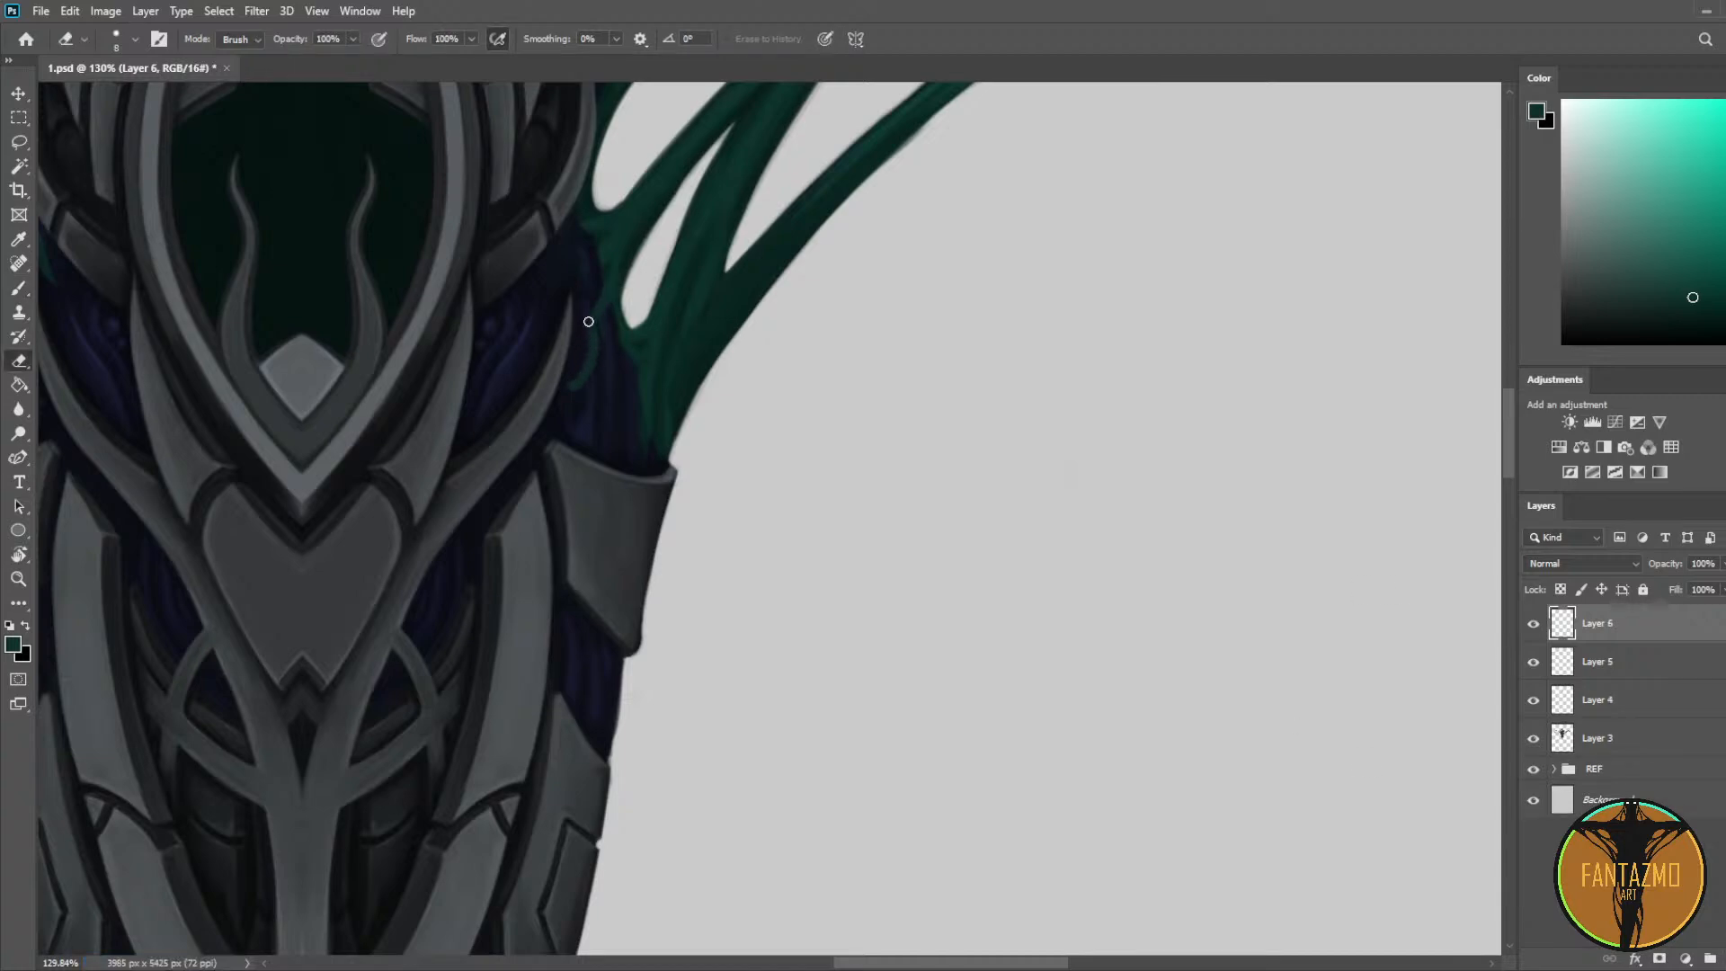
{"action": "key", "text": "ctrl+z"}
{"action": "key", "text": "i"}
{"action": "scroll", "coordinate": [640, 283], "scroll_direction": "up", "scroll_amount": 5}
{"action": "left_click", "coordinate": [667, 268]}
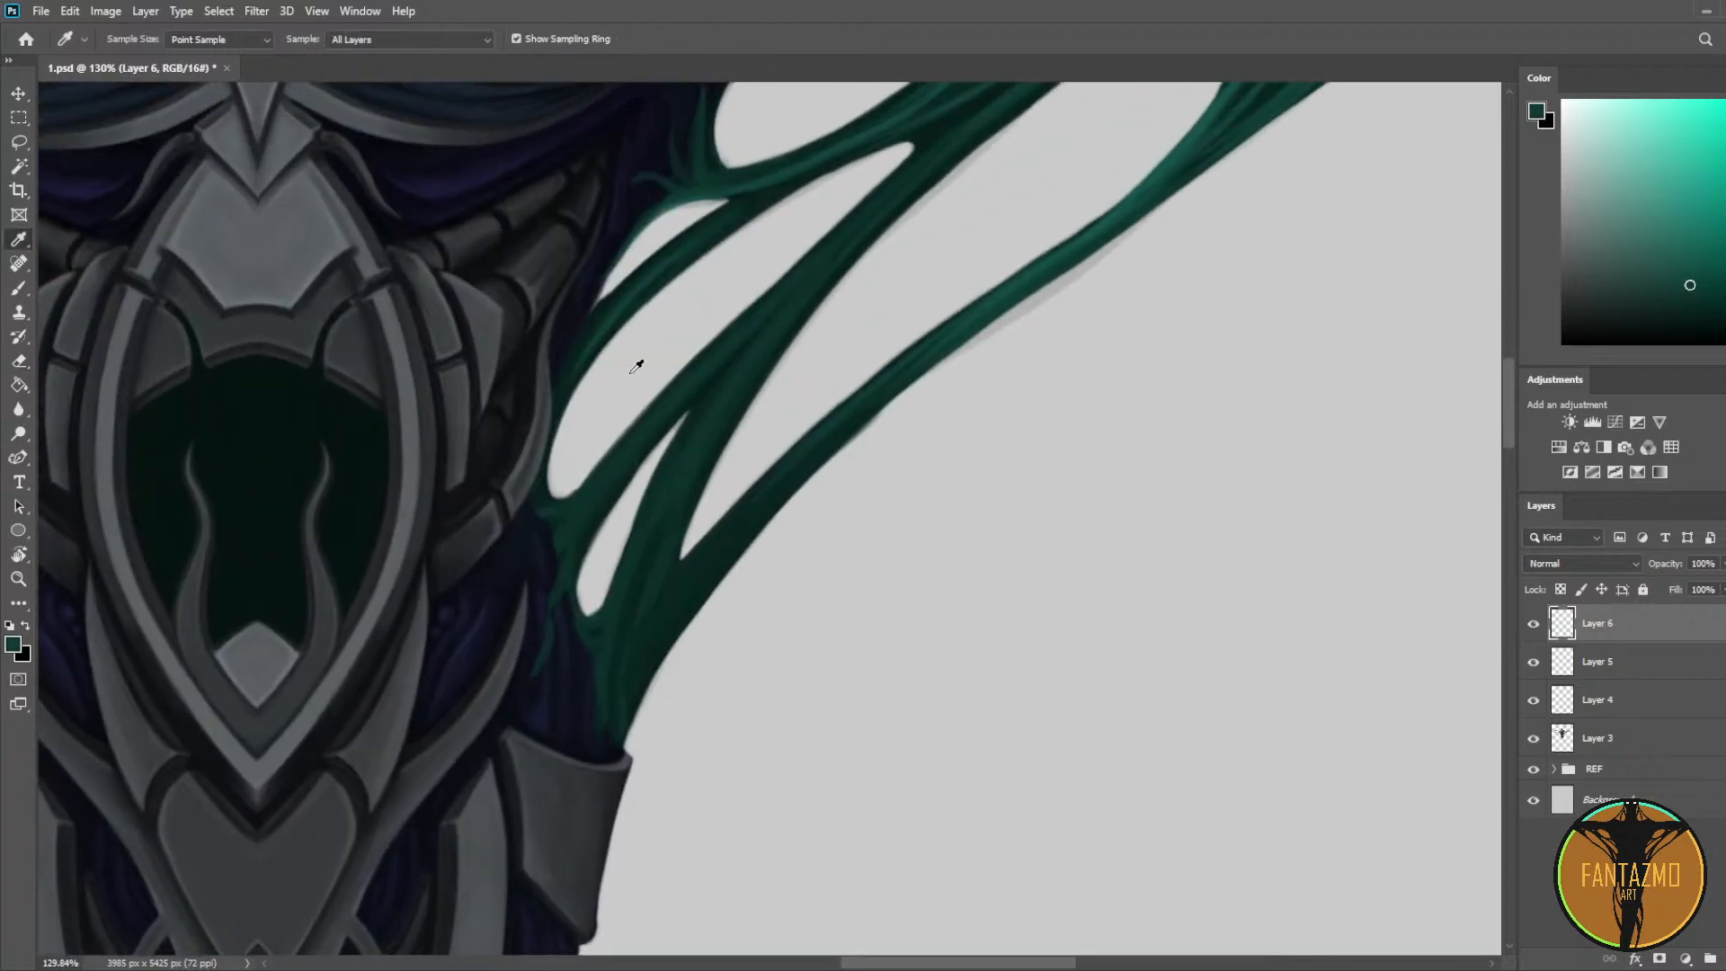
{"action": "key", "text": "b"}
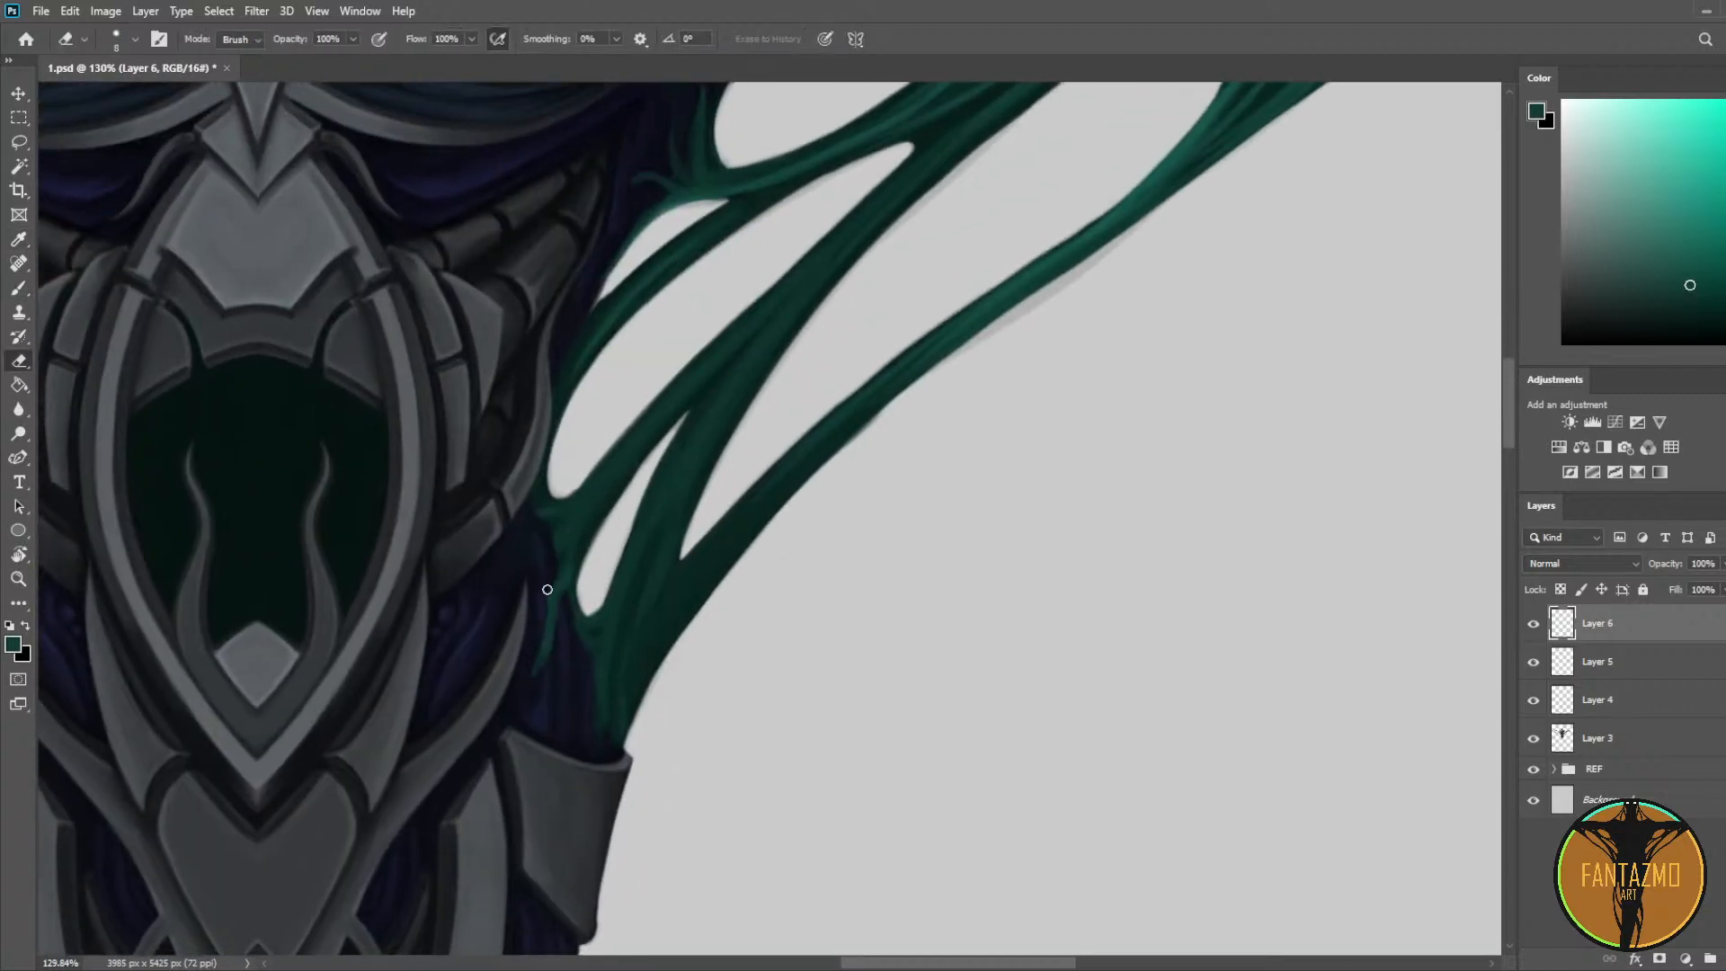
Step: Paint a short green branch curving toward the armor at the right waist and trim it with sampled near-black blue
{"action": "key", "text": "i"}
{"action": "left_click", "coordinate": [576, 531]}
{"action": "key", "text": "b"}
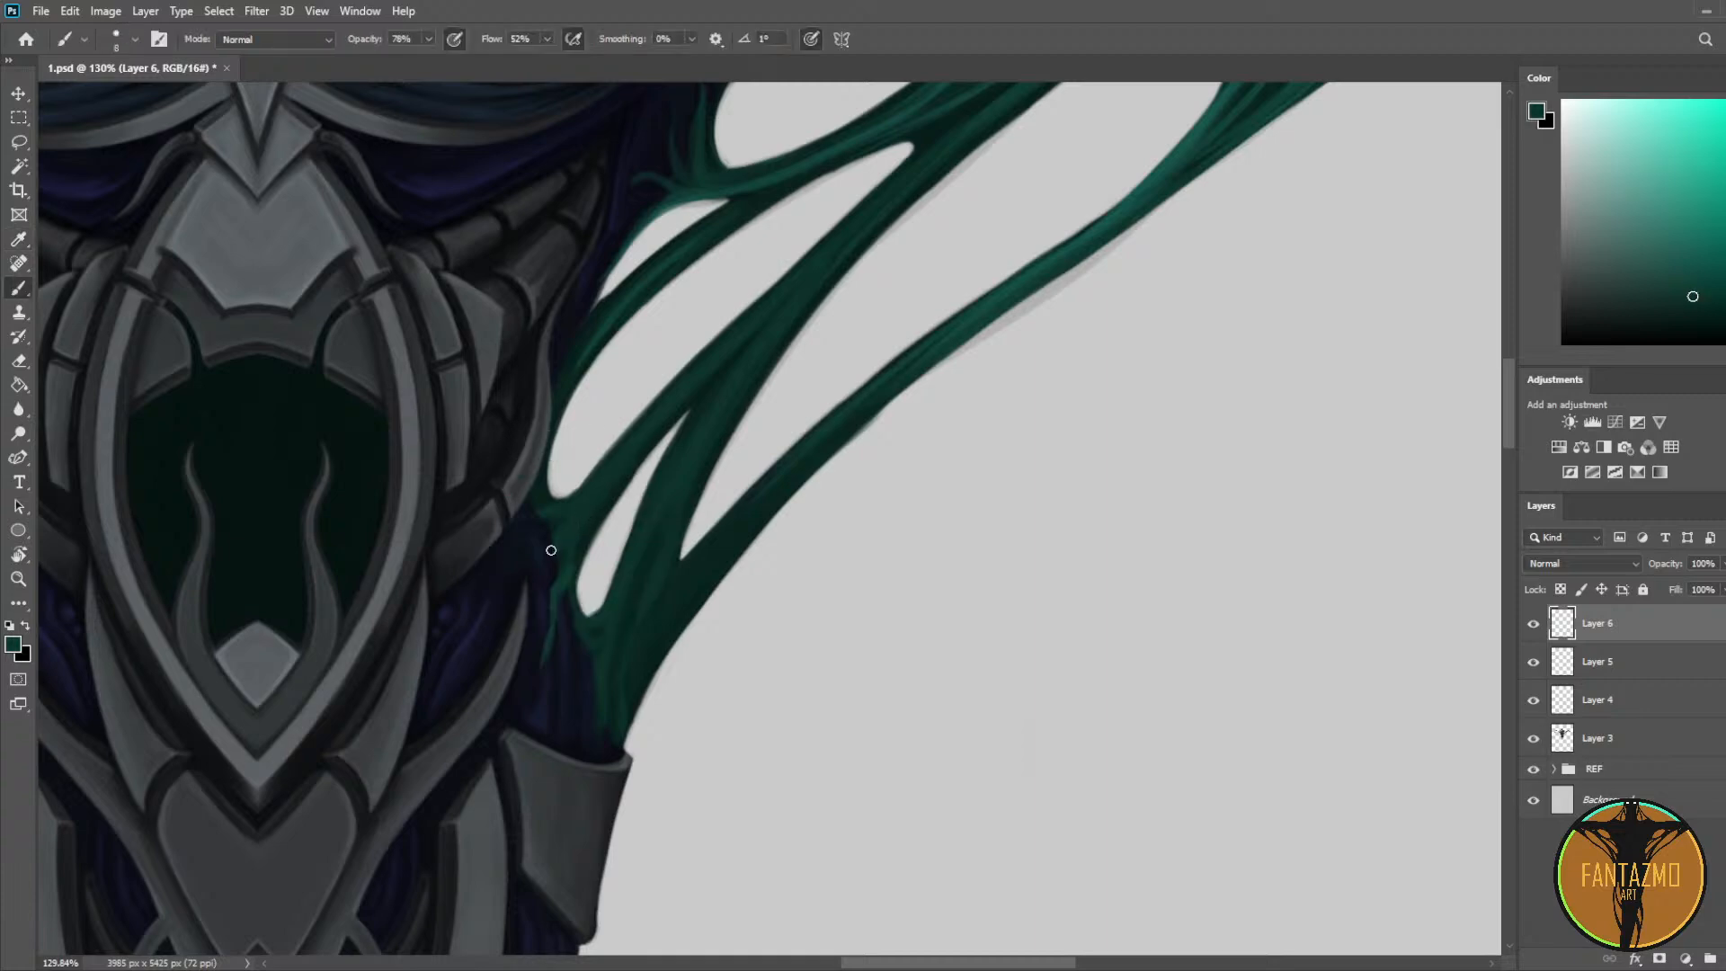
{"action": "left_click_drag", "start_coordinate": [556, 549], "coordinate": [509, 565]}
{"action": "key", "text": "i"}
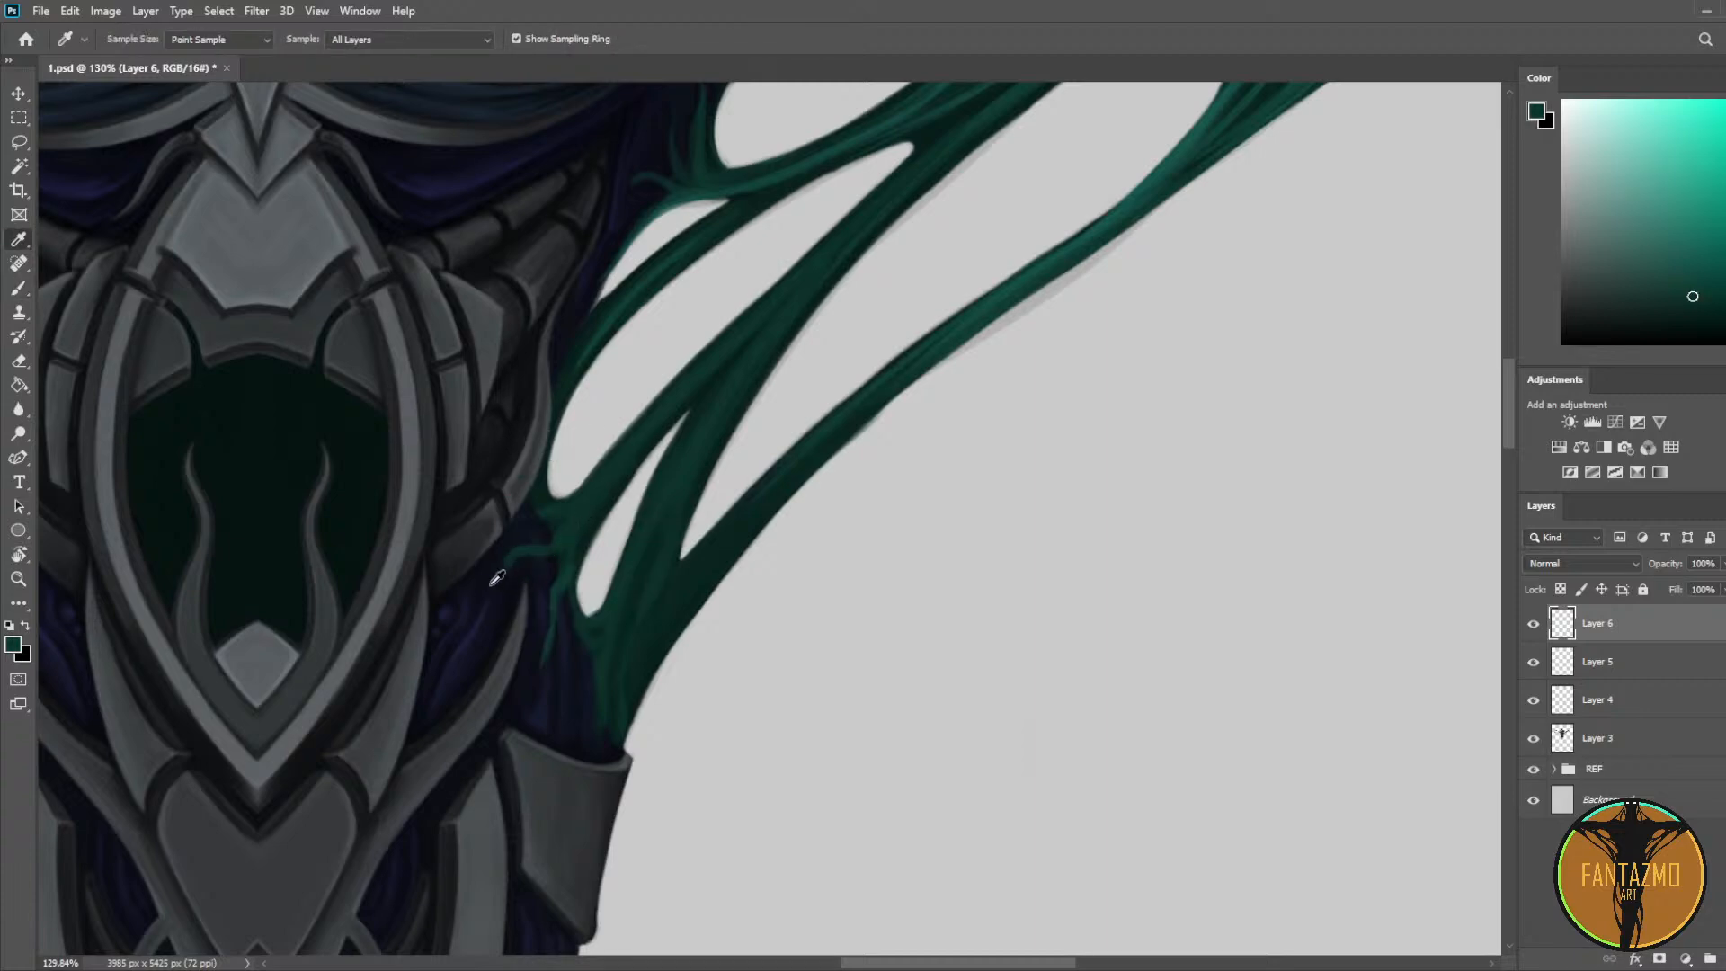
{"action": "left_click", "coordinate": [454, 629]}
{"action": "key", "text": "b"}
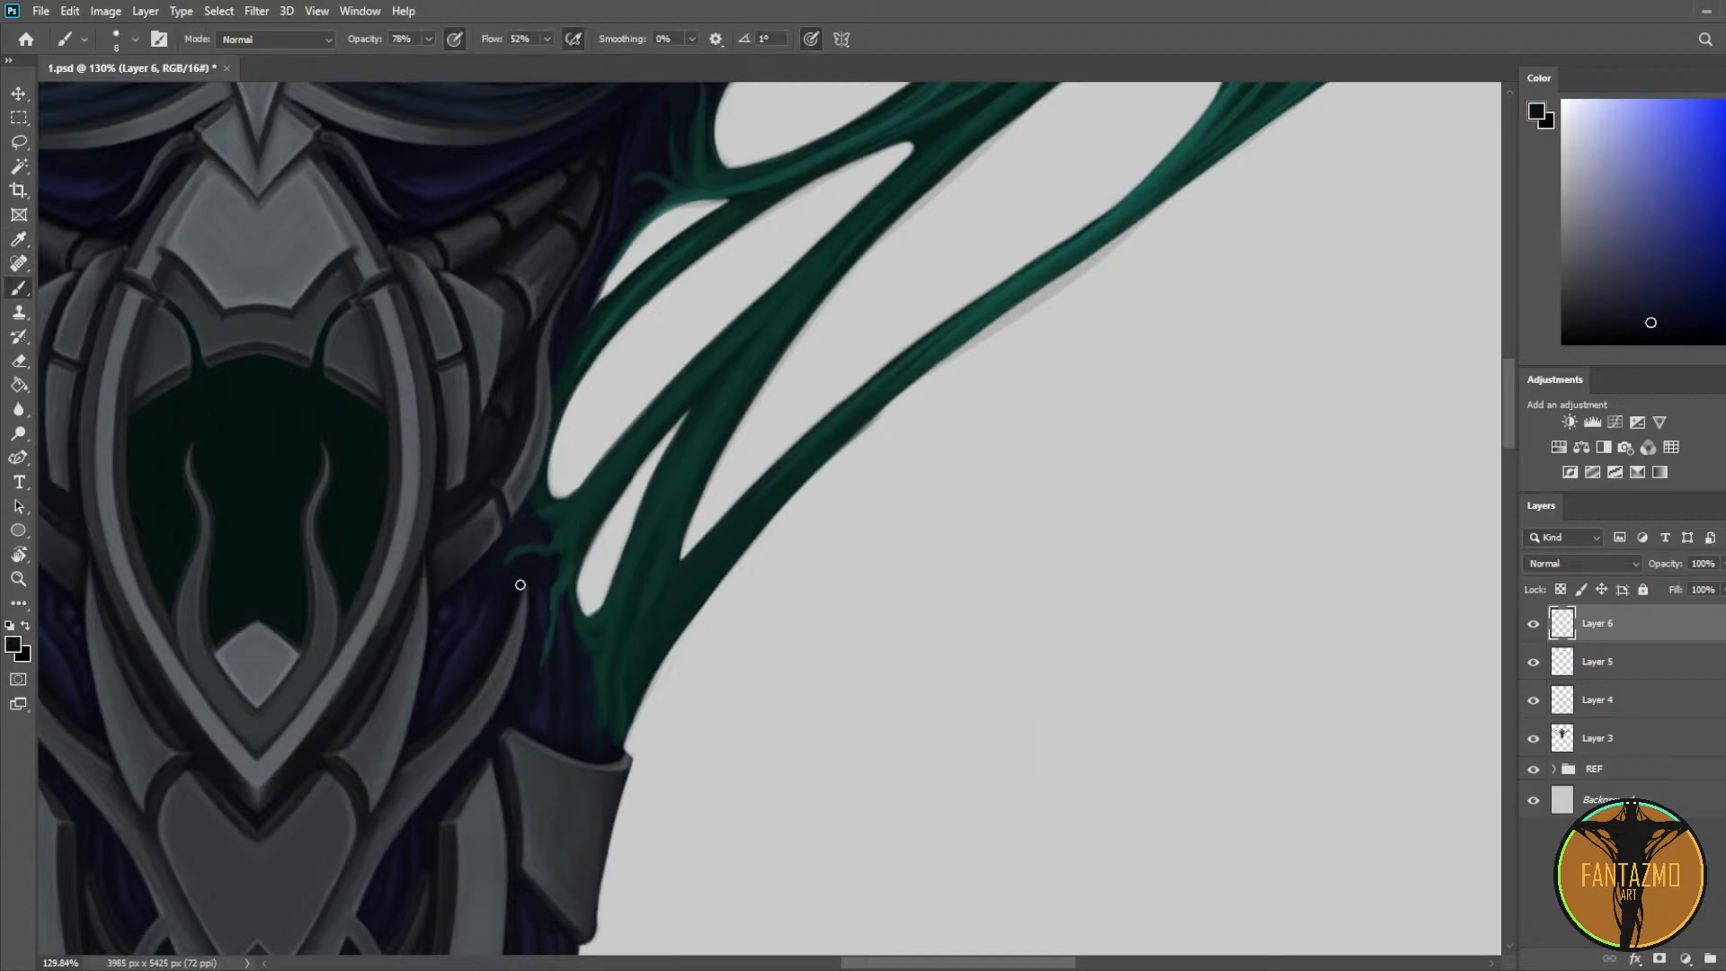
{"action": "key", "text": "i"}
{"action": "left_click", "coordinate": [540, 566]}
{"action": "key", "text": "b"}
{"action": "left_click_drag", "start_coordinate": [552, 569], "coordinate": [558, 542]}
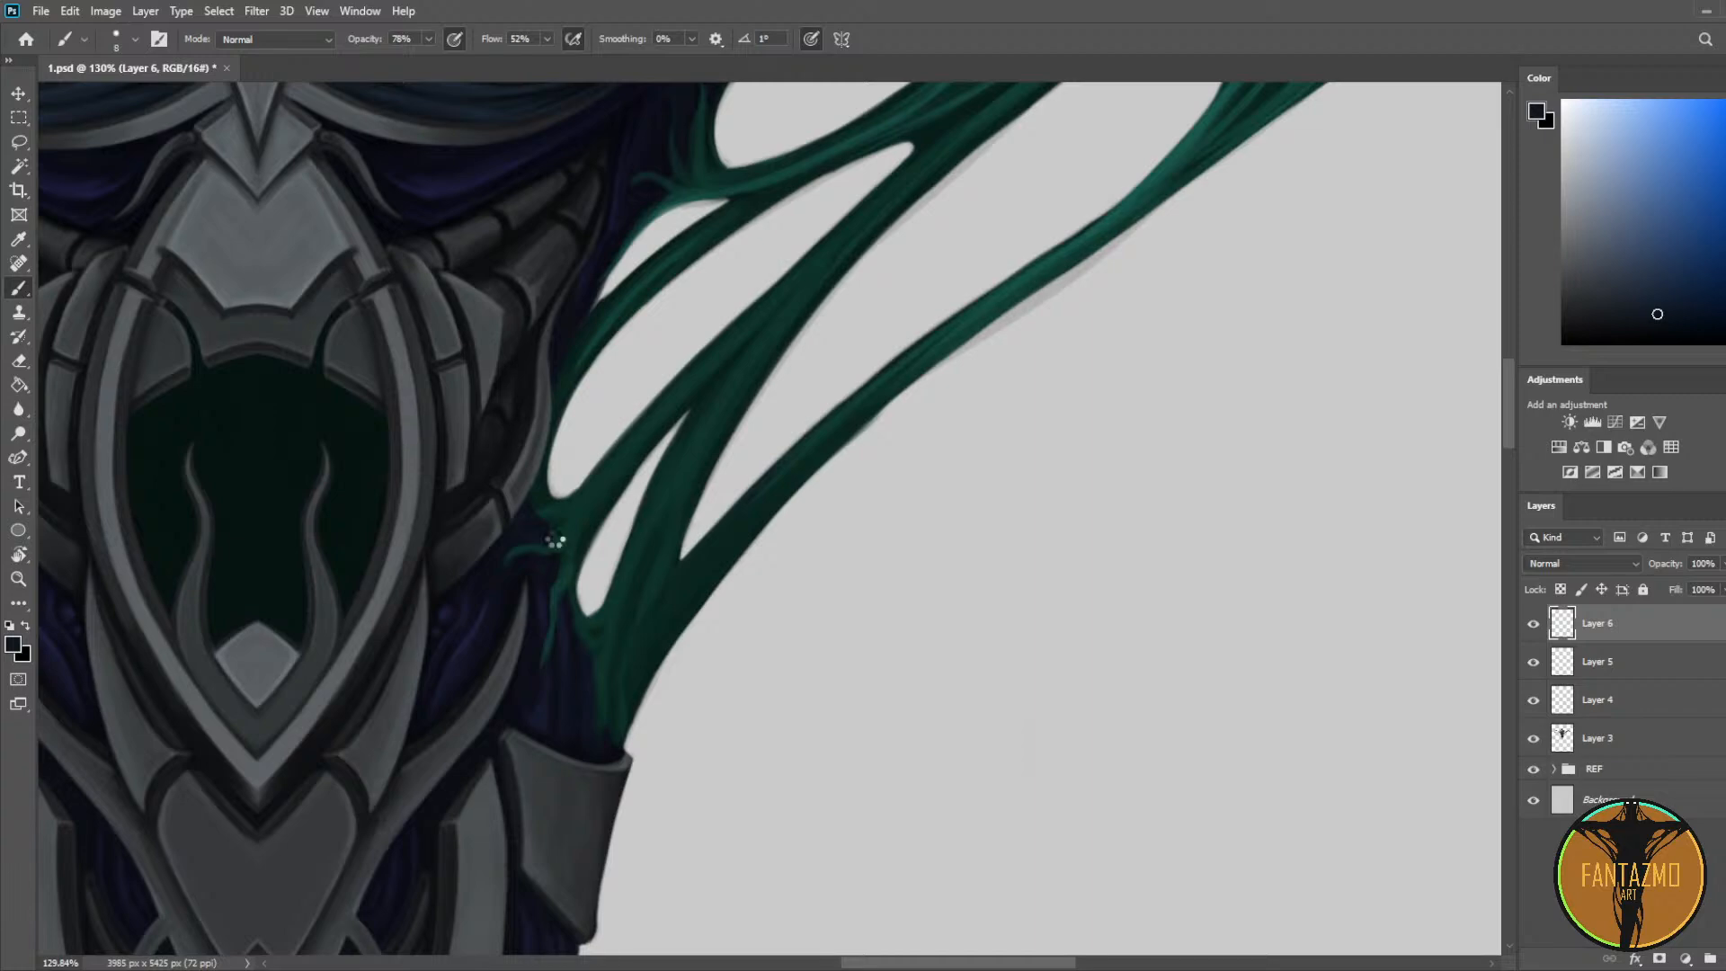
Step: Flip the canvas horizontally and touch up the upper branches at the left waist with sampled dark green and near-black blue
{"action": "key", "text": "ctrl+shift+h"}
{"action": "left_click_drag", "start_coordinate": [285, 441], "coordinate": [909, 445]}
{"action": "mouse_move", "coordinate": [195, 432]}
{"action": "left_mouse_down"}
{"action": "mouse_move", "coordinate": [260, 373]}
{"action": "mouse_move", "coordinate": [26, 292]}
{"action": "left_mouse_up"}
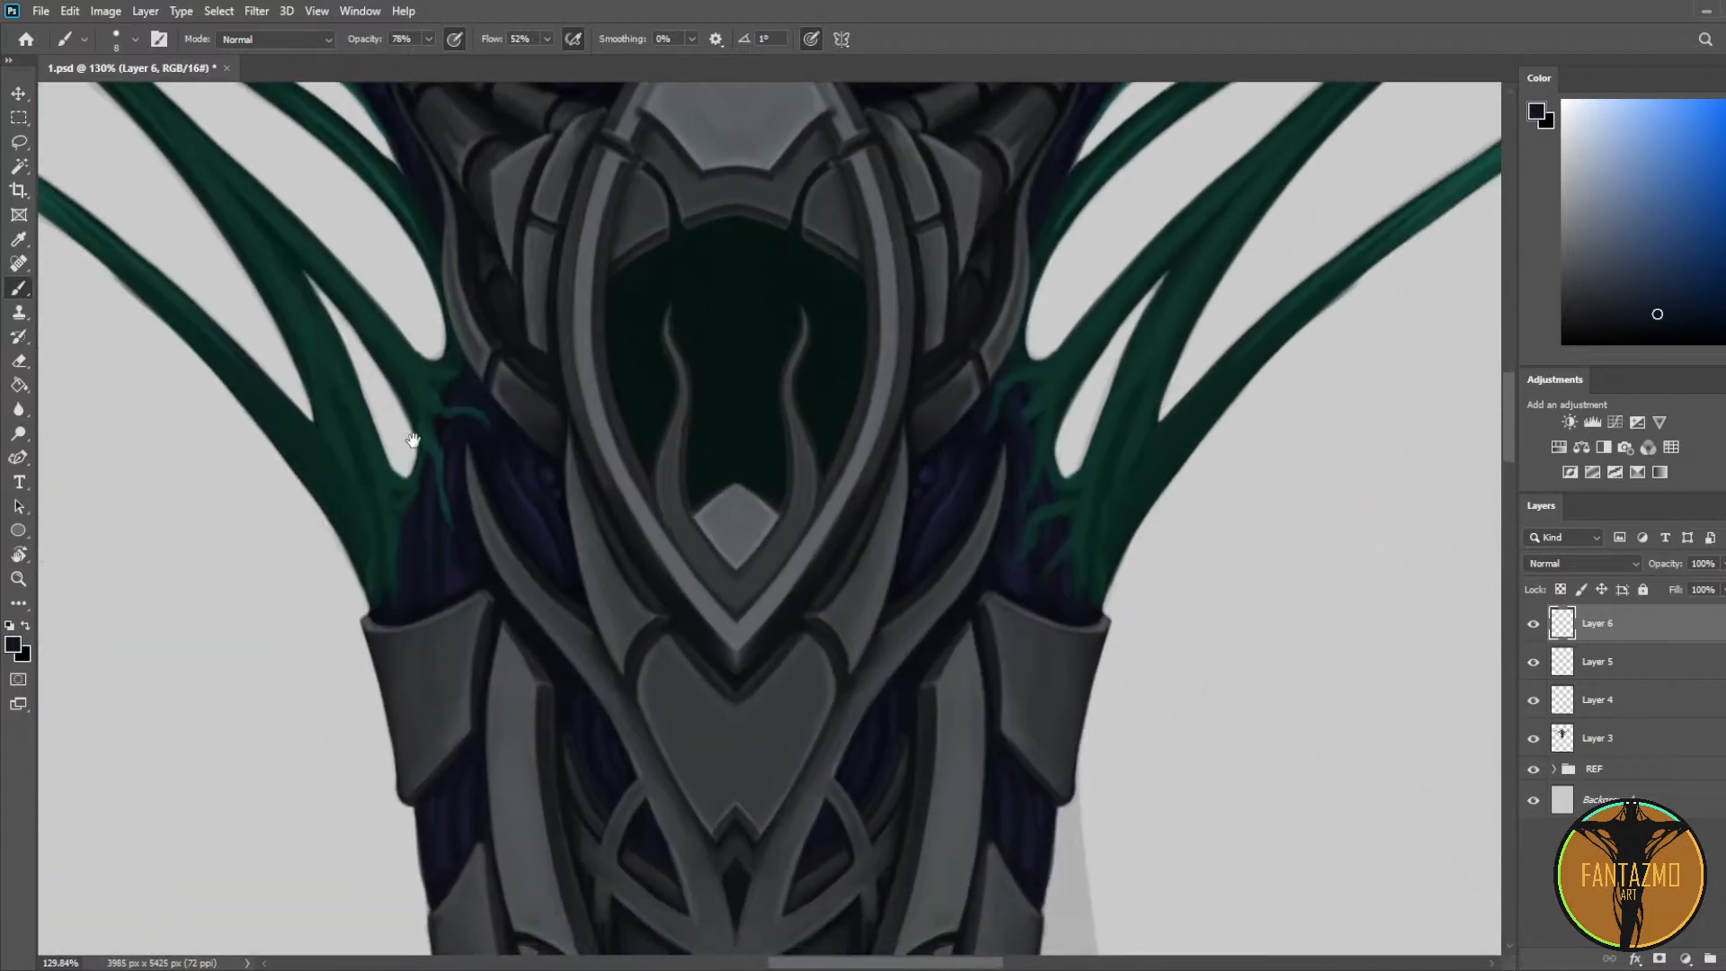
{"action": "key", "text": "i"}
{"action": "left_click", "coordinate": [454, 376]}
{"action": "key", "text": "b"}
{"action": "key", "text": "i"}
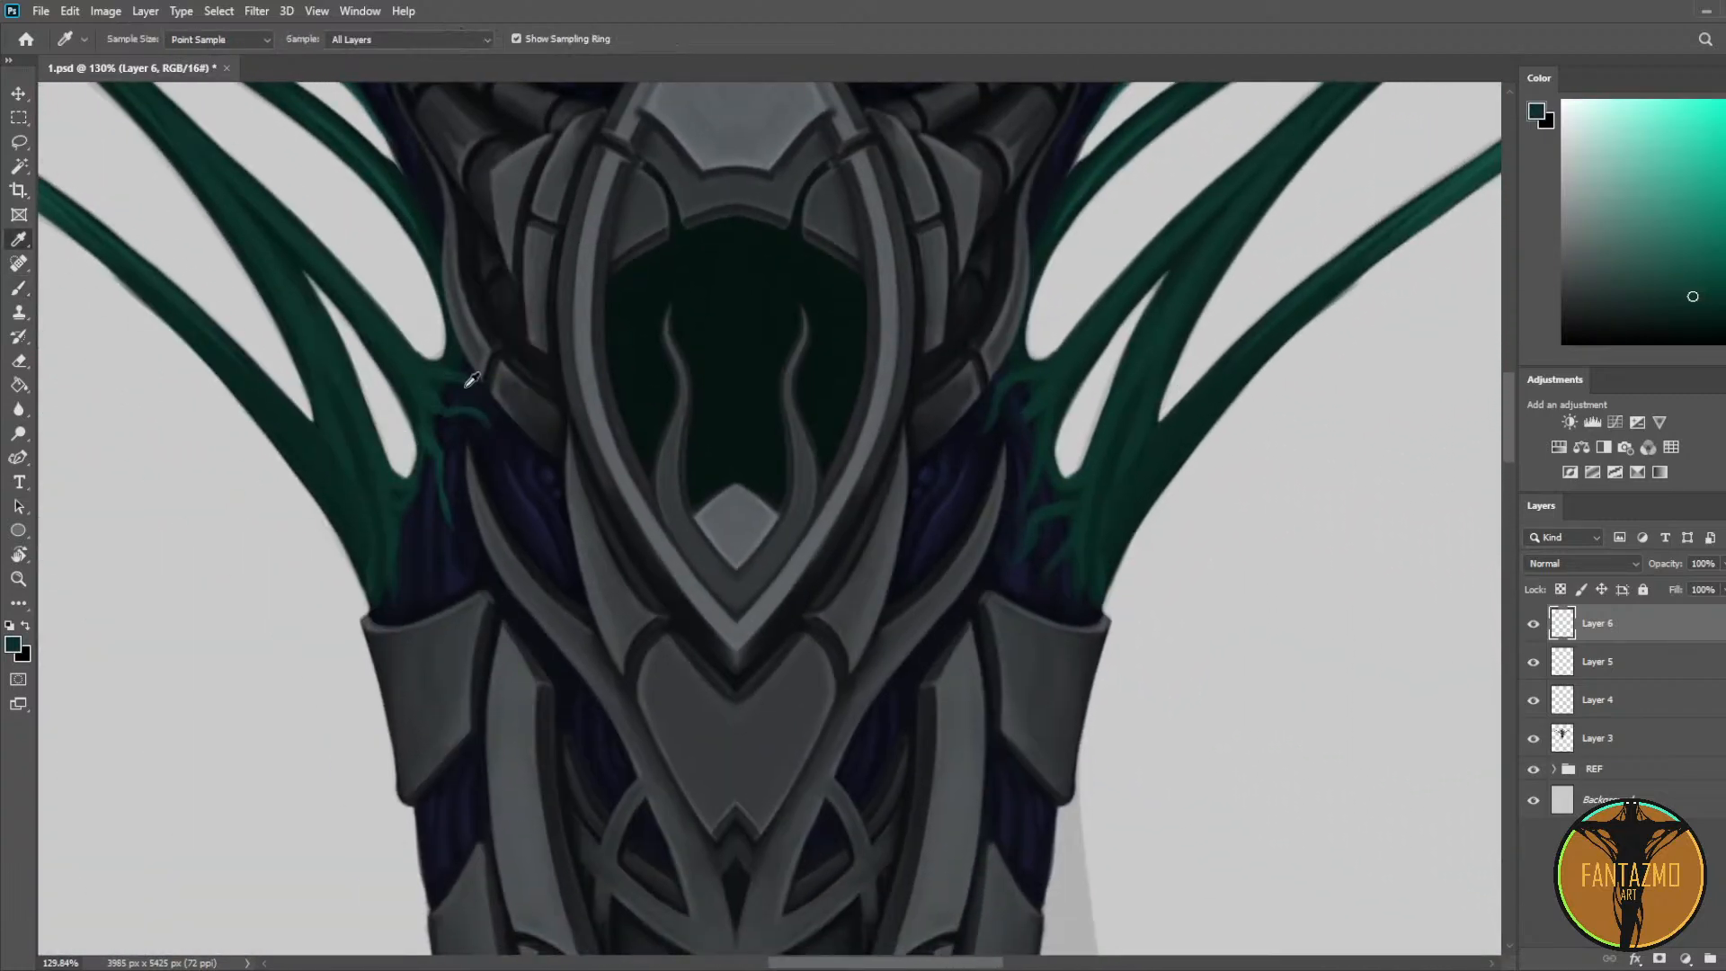
{"action": "left_click", "coordinate": [453, 382]}
{"action": "key", "text": "b"}
Step: Paint a small green branch at the lower tendril base above the left hip plate and erase its end thinner
{"action": "key", "text": "i"}
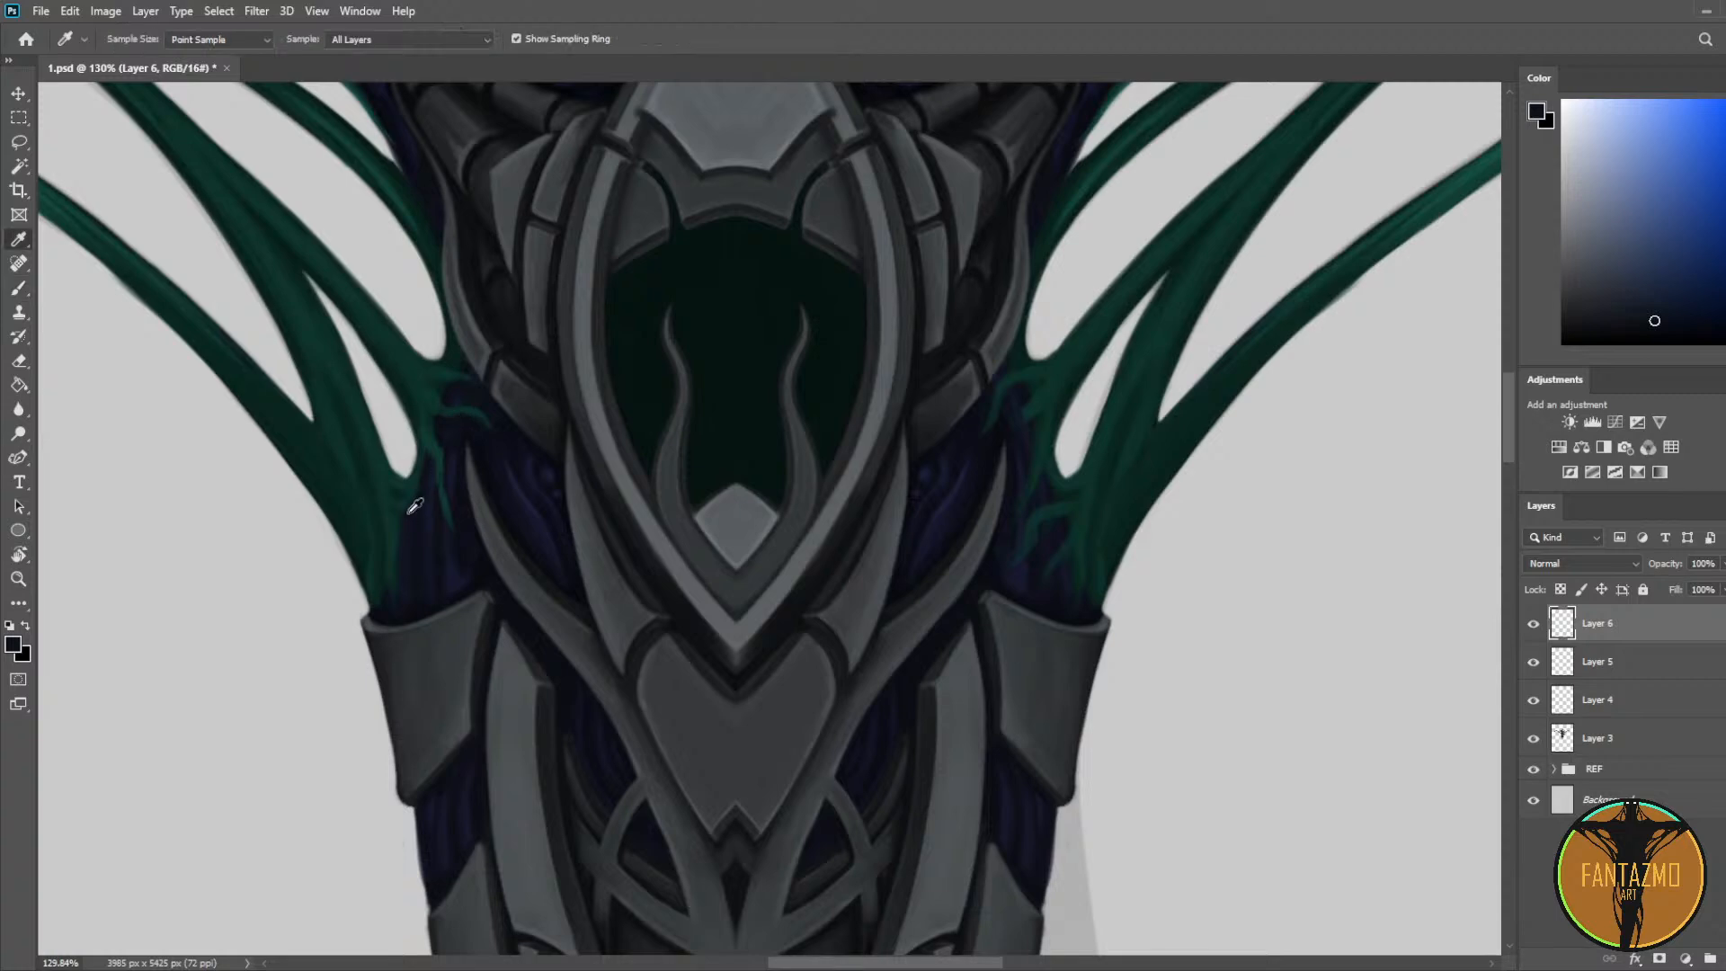
{"action": "left_click_drag", "start_coordinate": [451, 464], "coordinate": [473, 375]}
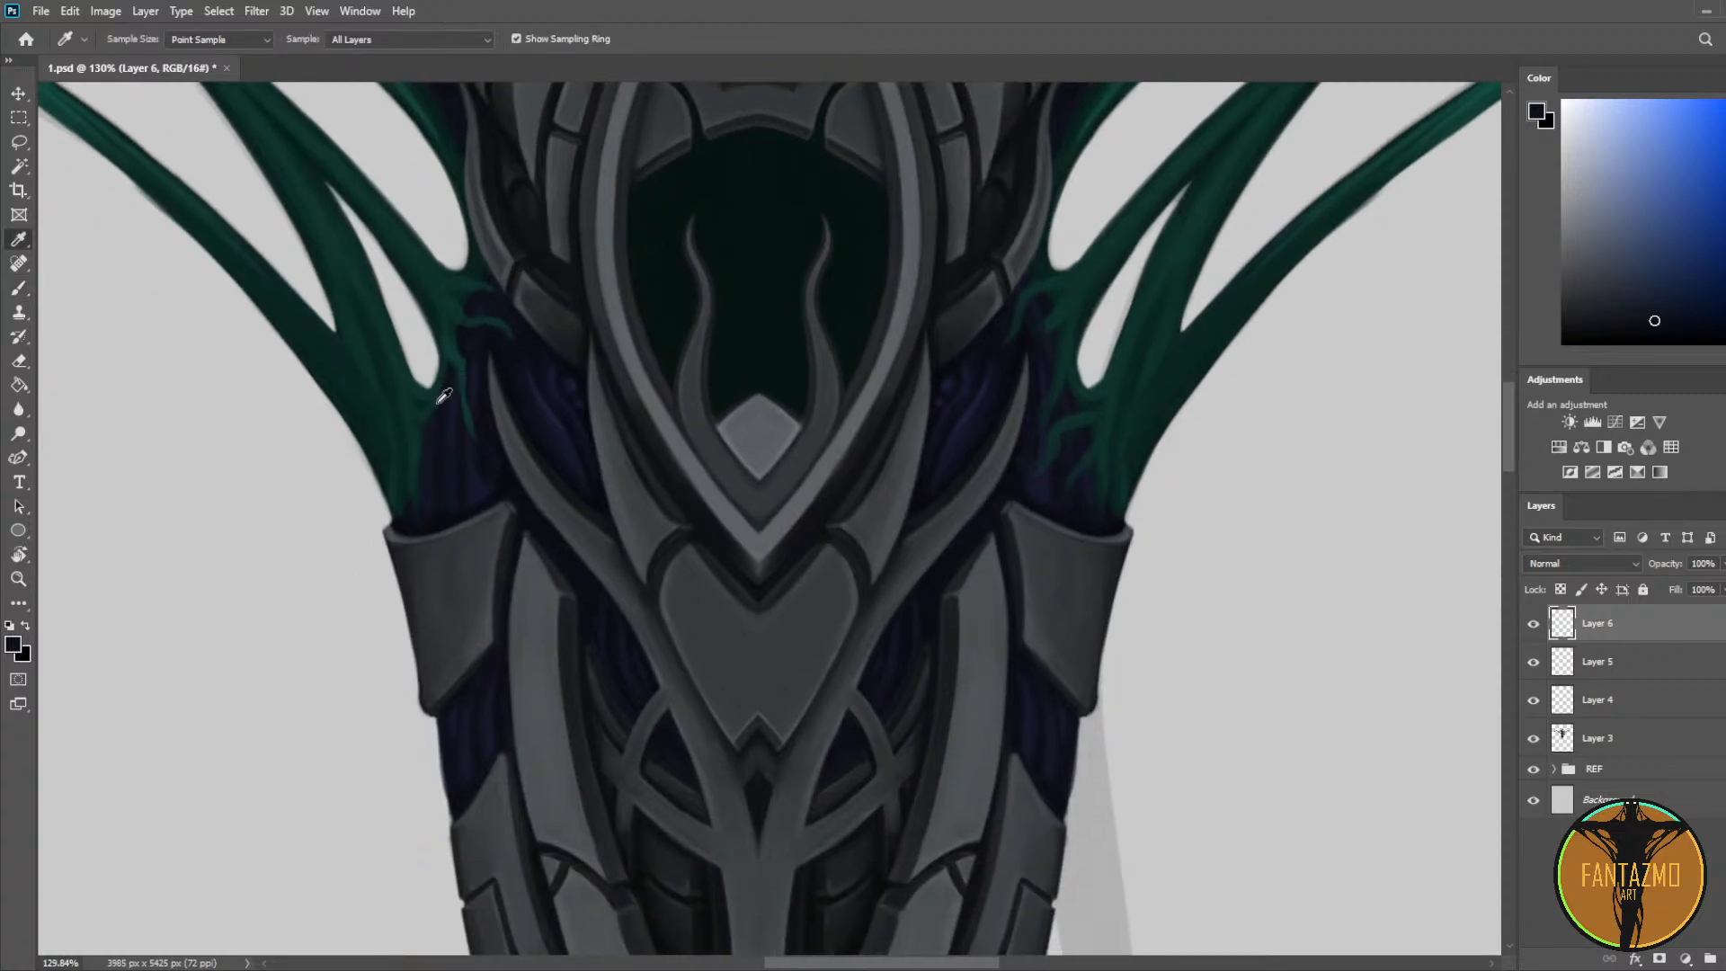
{"action": "left_click", "coordinate": [438, 322]}
{"action": "key", "text": "b"}
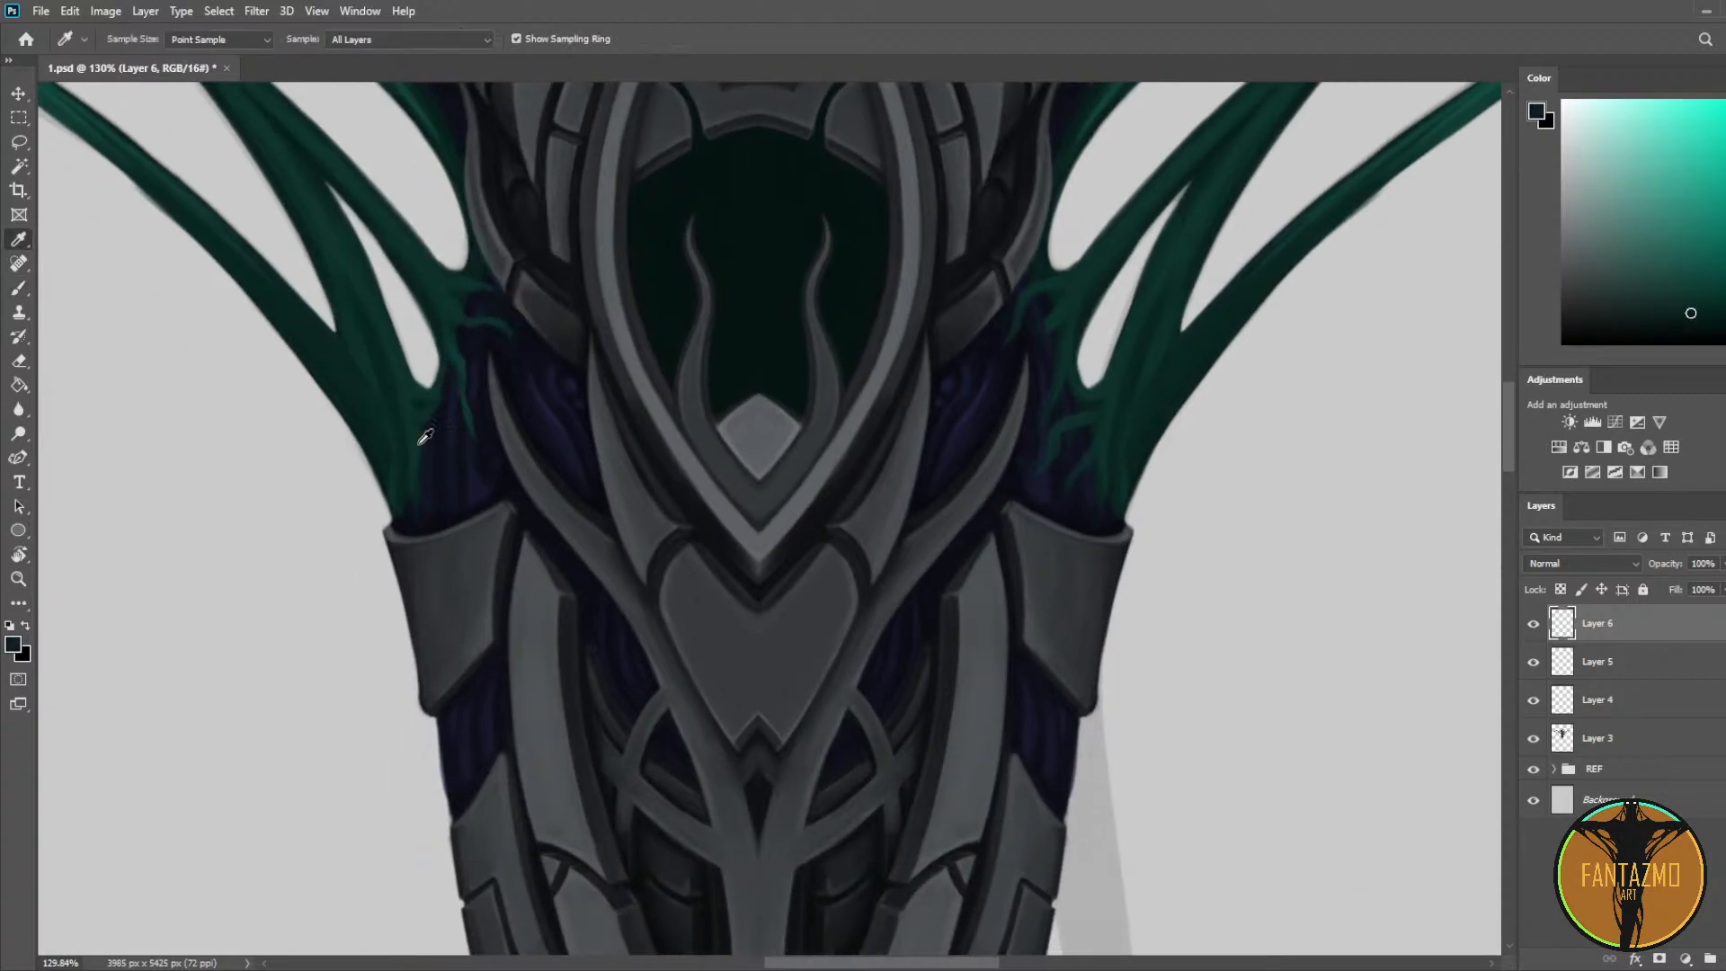
{"action": "left_click", "coordinate": [424, 437], "text": "alt"}
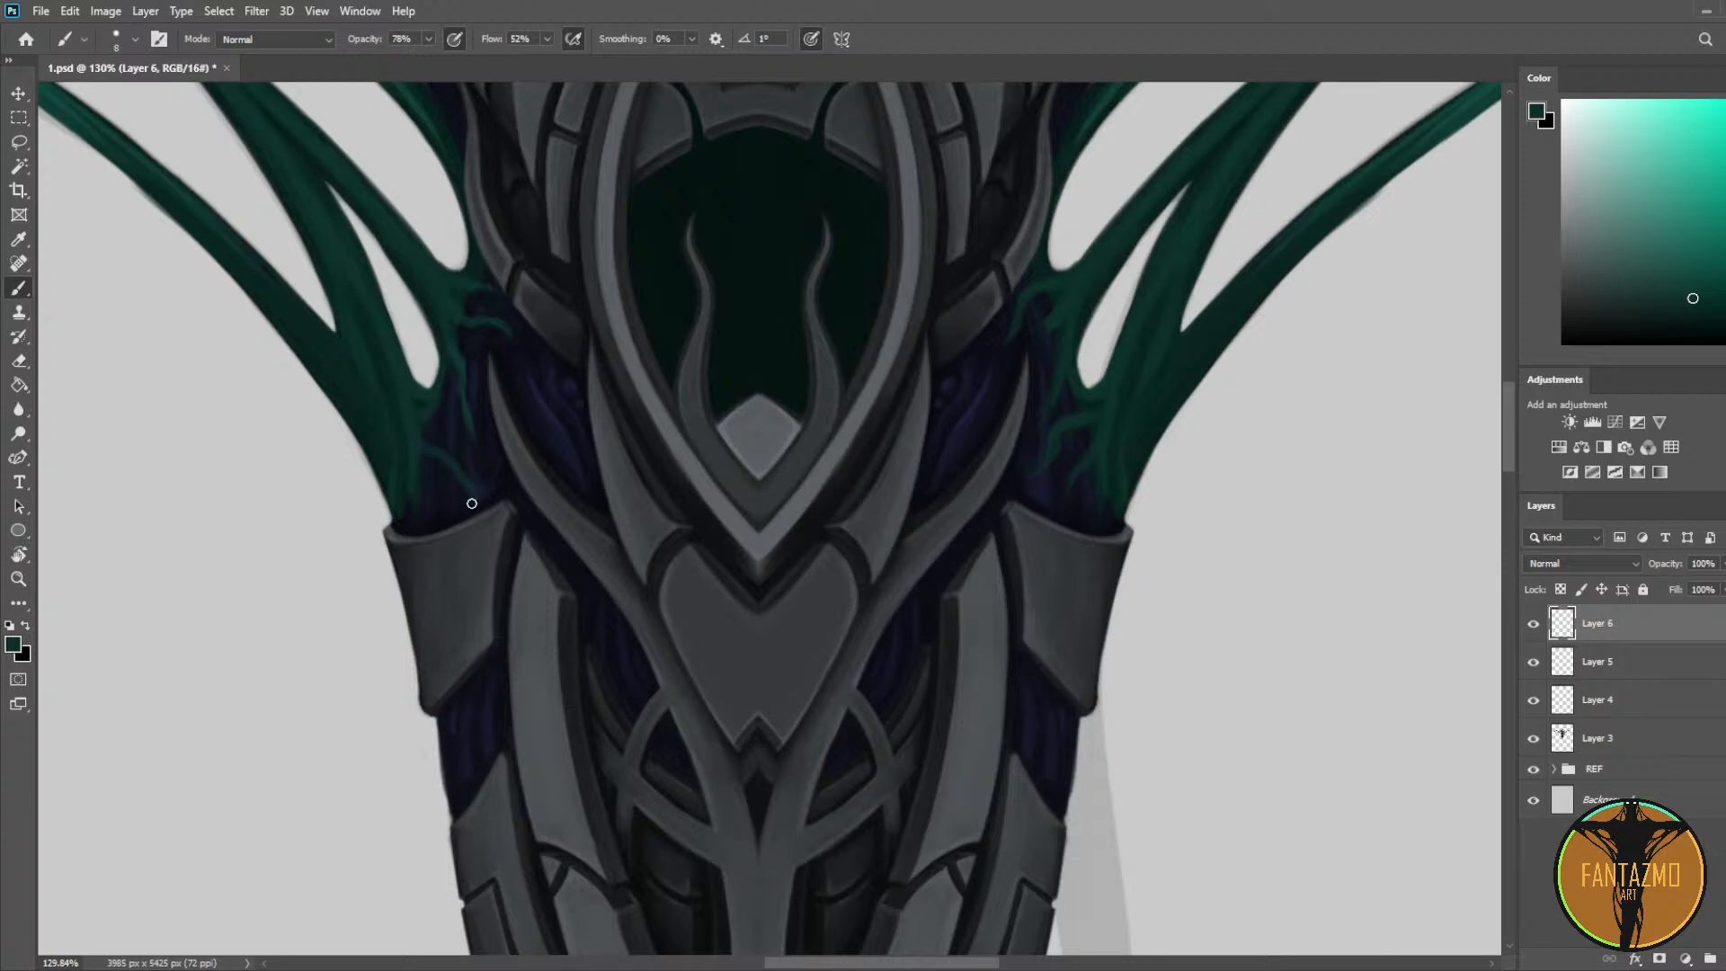
{"action": "key", "text": "e"}
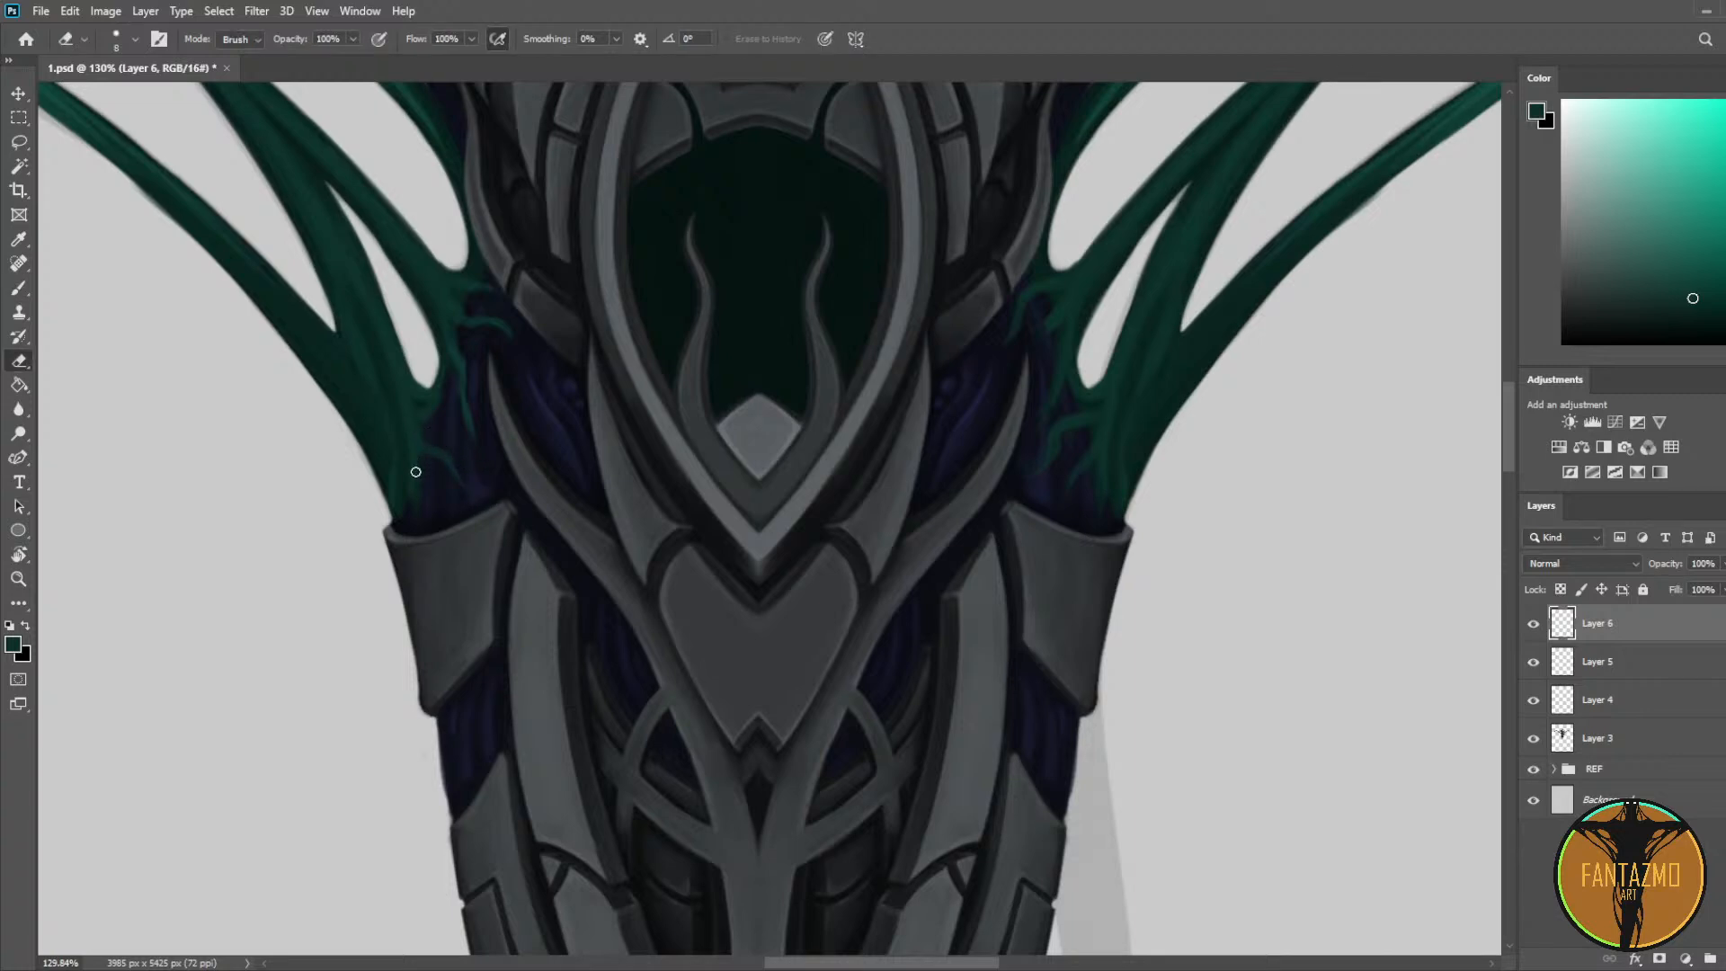
{"action": "key", "text": "b"}
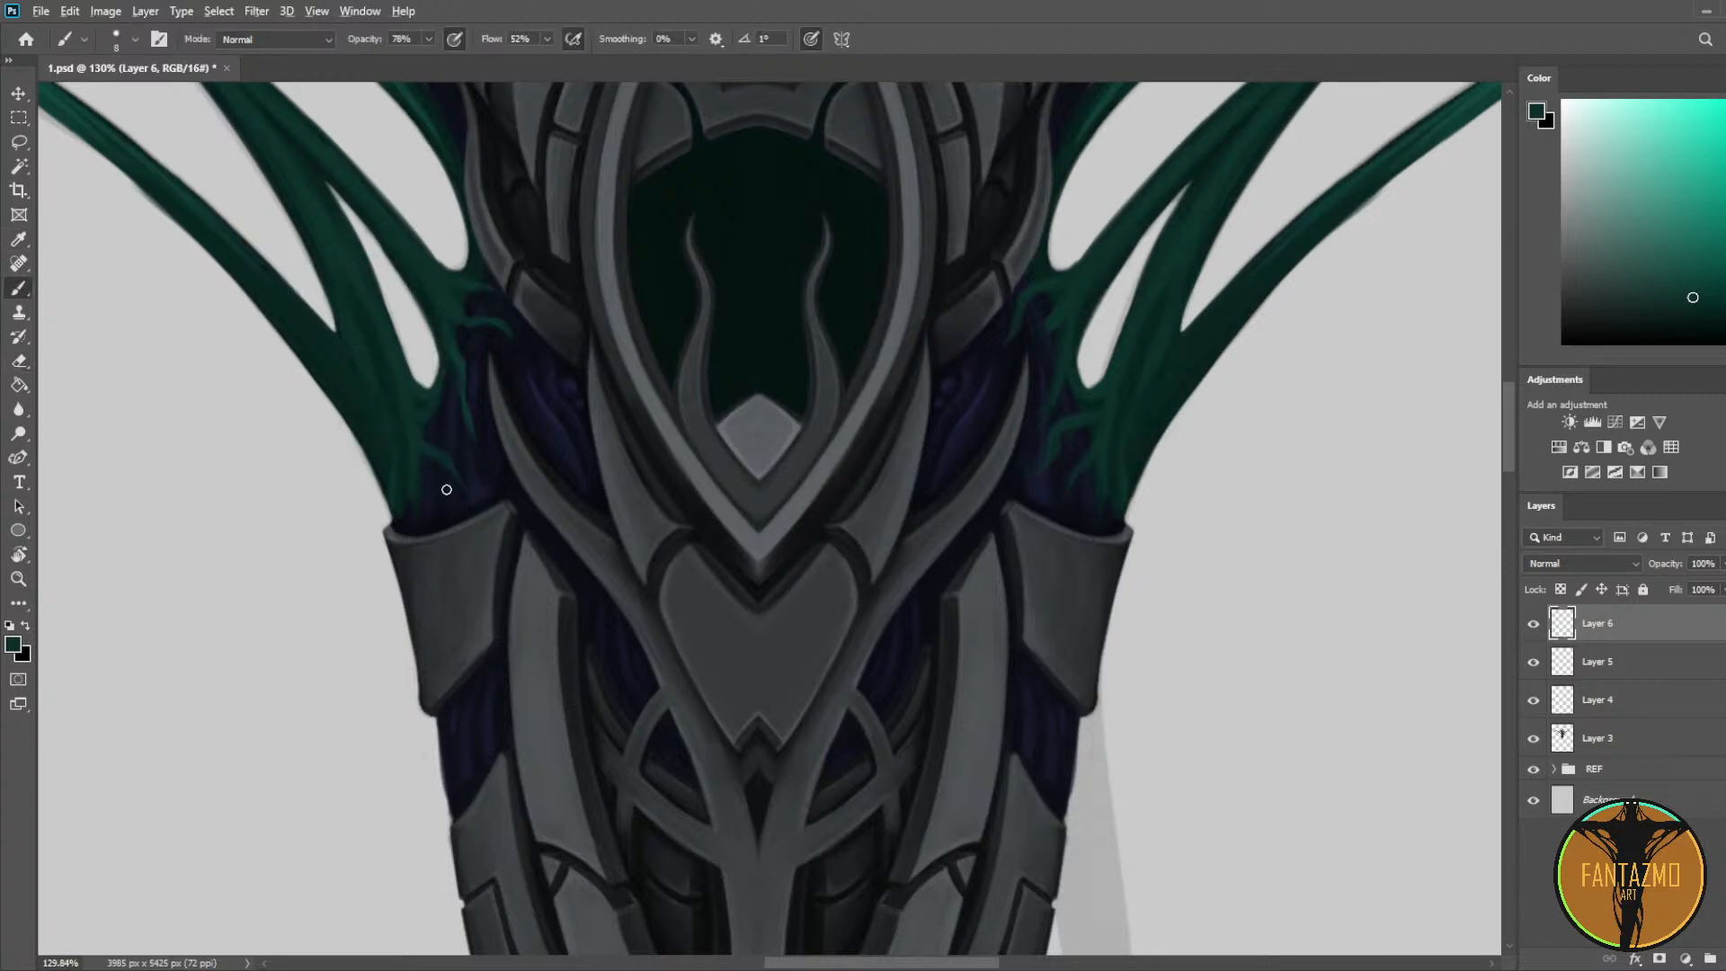
Step: Add the two-line text "BRB SMOKE" in the empty area above the character's left-hand arm
{"action": "scroll", "coordinate": [335, 494], "scroll_direction": "down", "scroll_amount": 5}
{"action": "left_click_drag", "start_coordinate": [409, 444], "coordinate": [690, 515]}
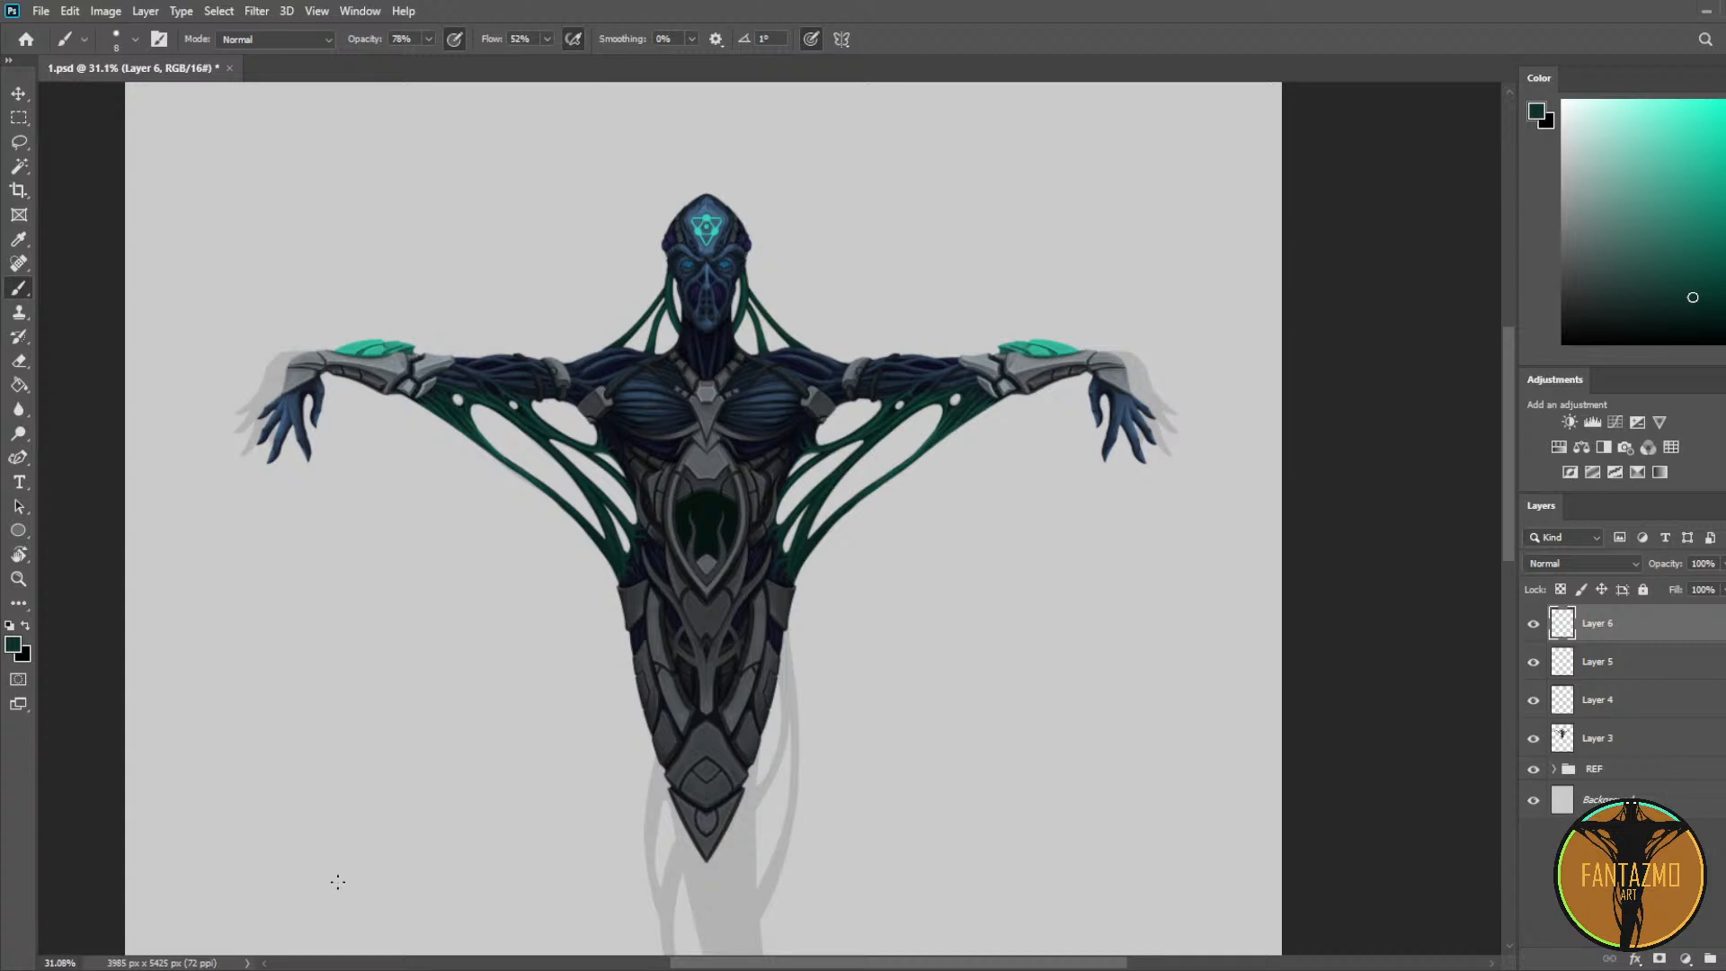
{"action": "left_click", "coordinate": [19, 482]}
{"action": "left_click", "coordinate": [336, 222]}
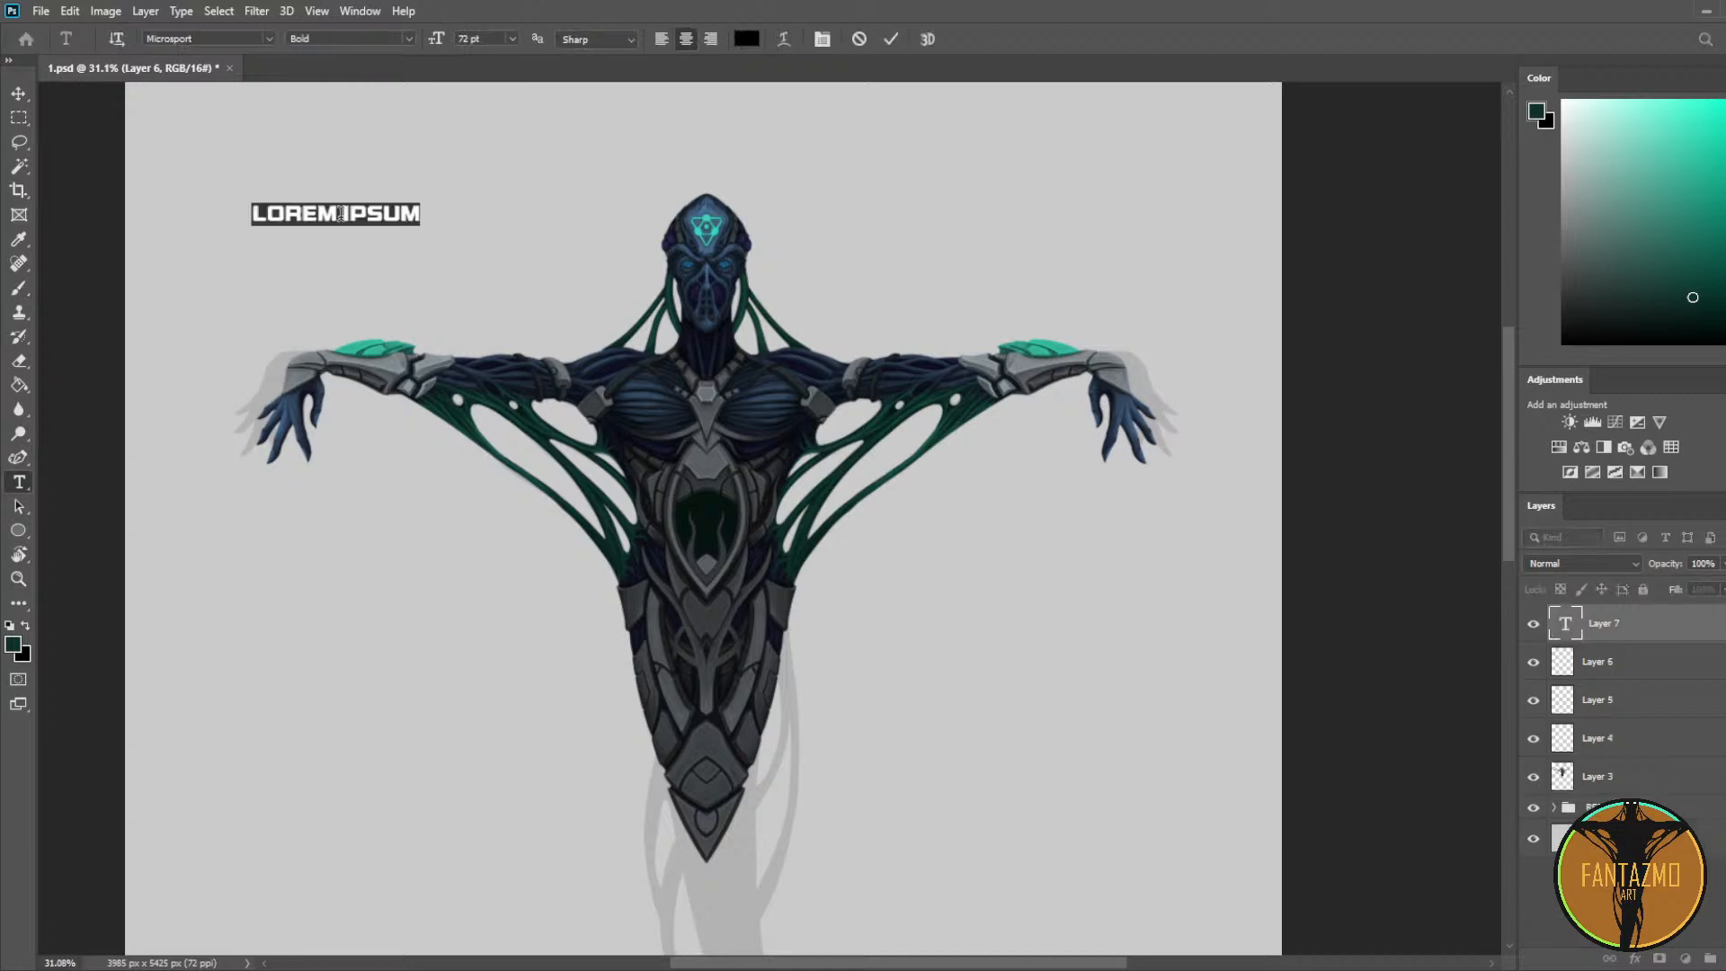
{"action": "type", "text": "BRB"}
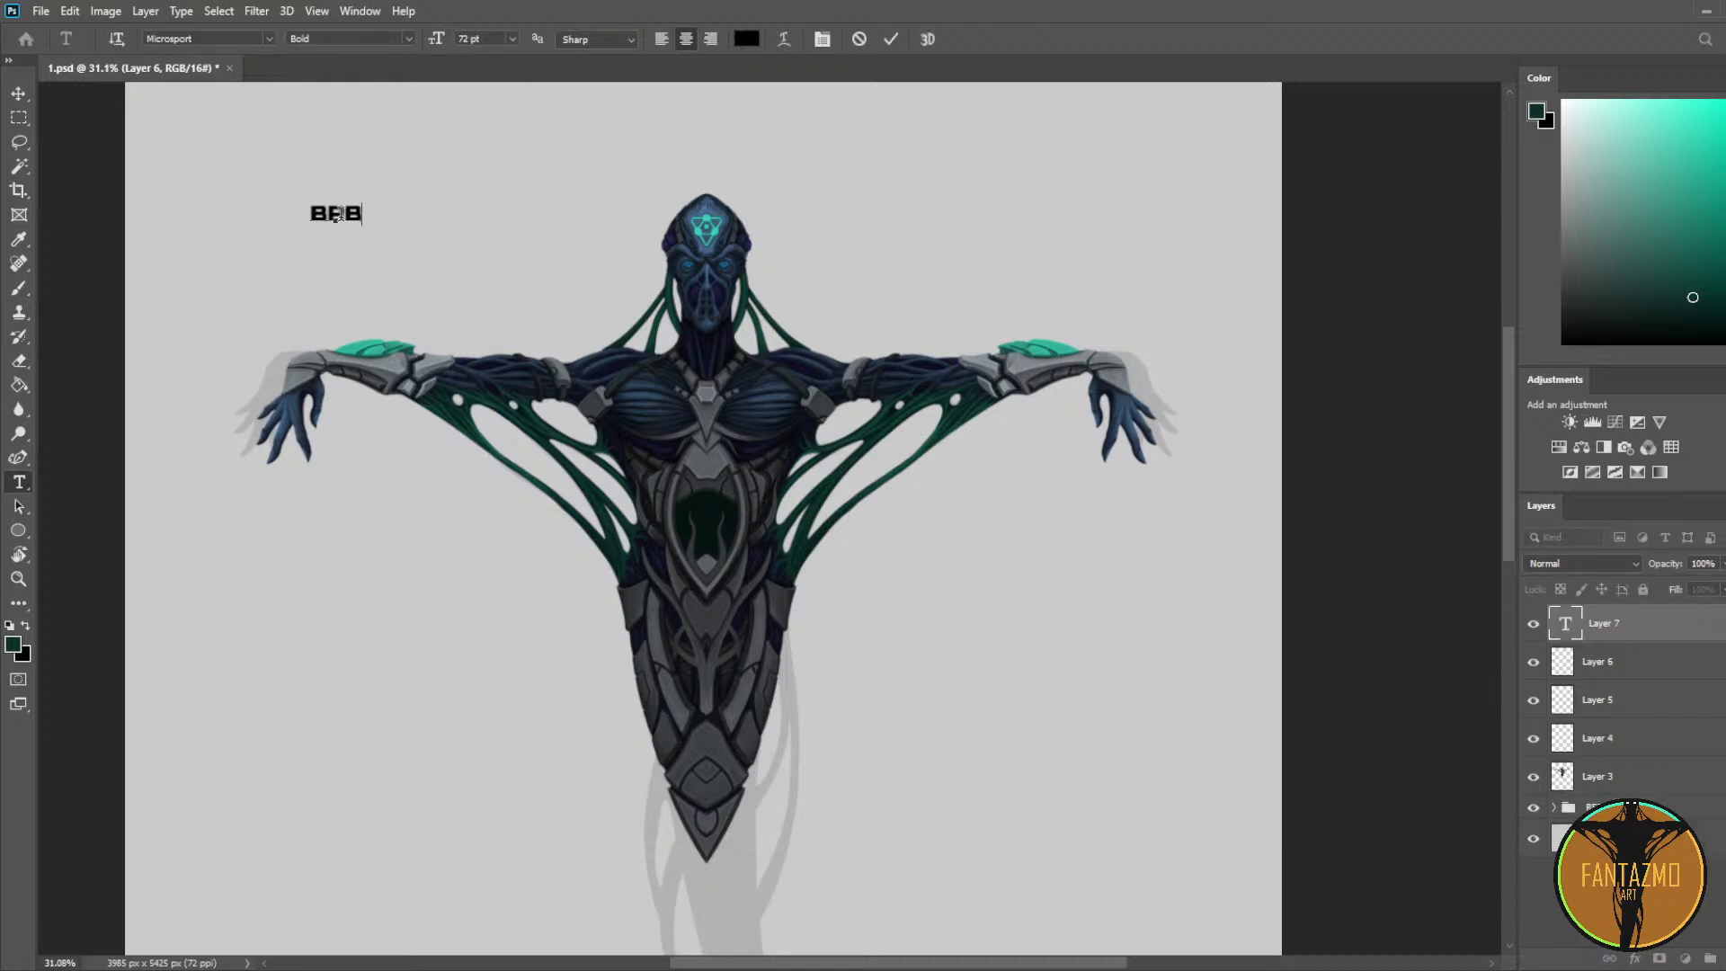
{"action": "key", "text": "Return"}
{"action": "type", "text": "SMOKE"}
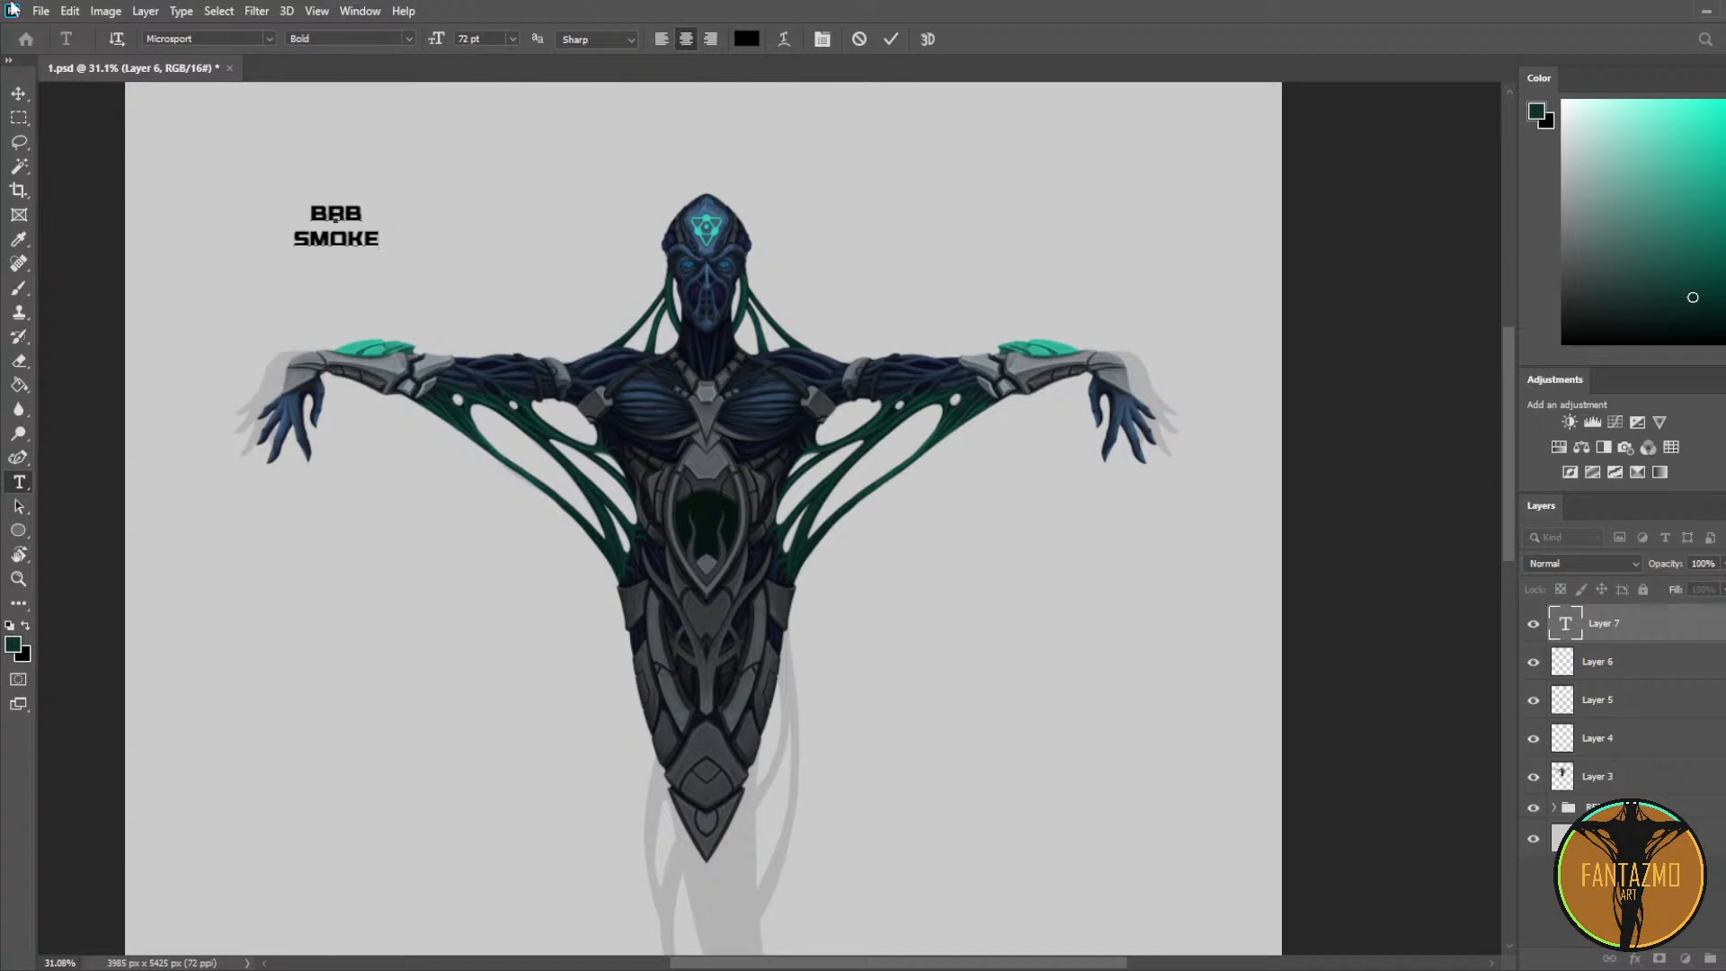
Step: Enlarge the "BRB SMOKE" text to about 249% of its size
{"action": "left_click", "coordinate": [19, 93]}
{"action": "left_click_drag", "start_coordinate": [381, 200], "coordinate": [508, 136]}
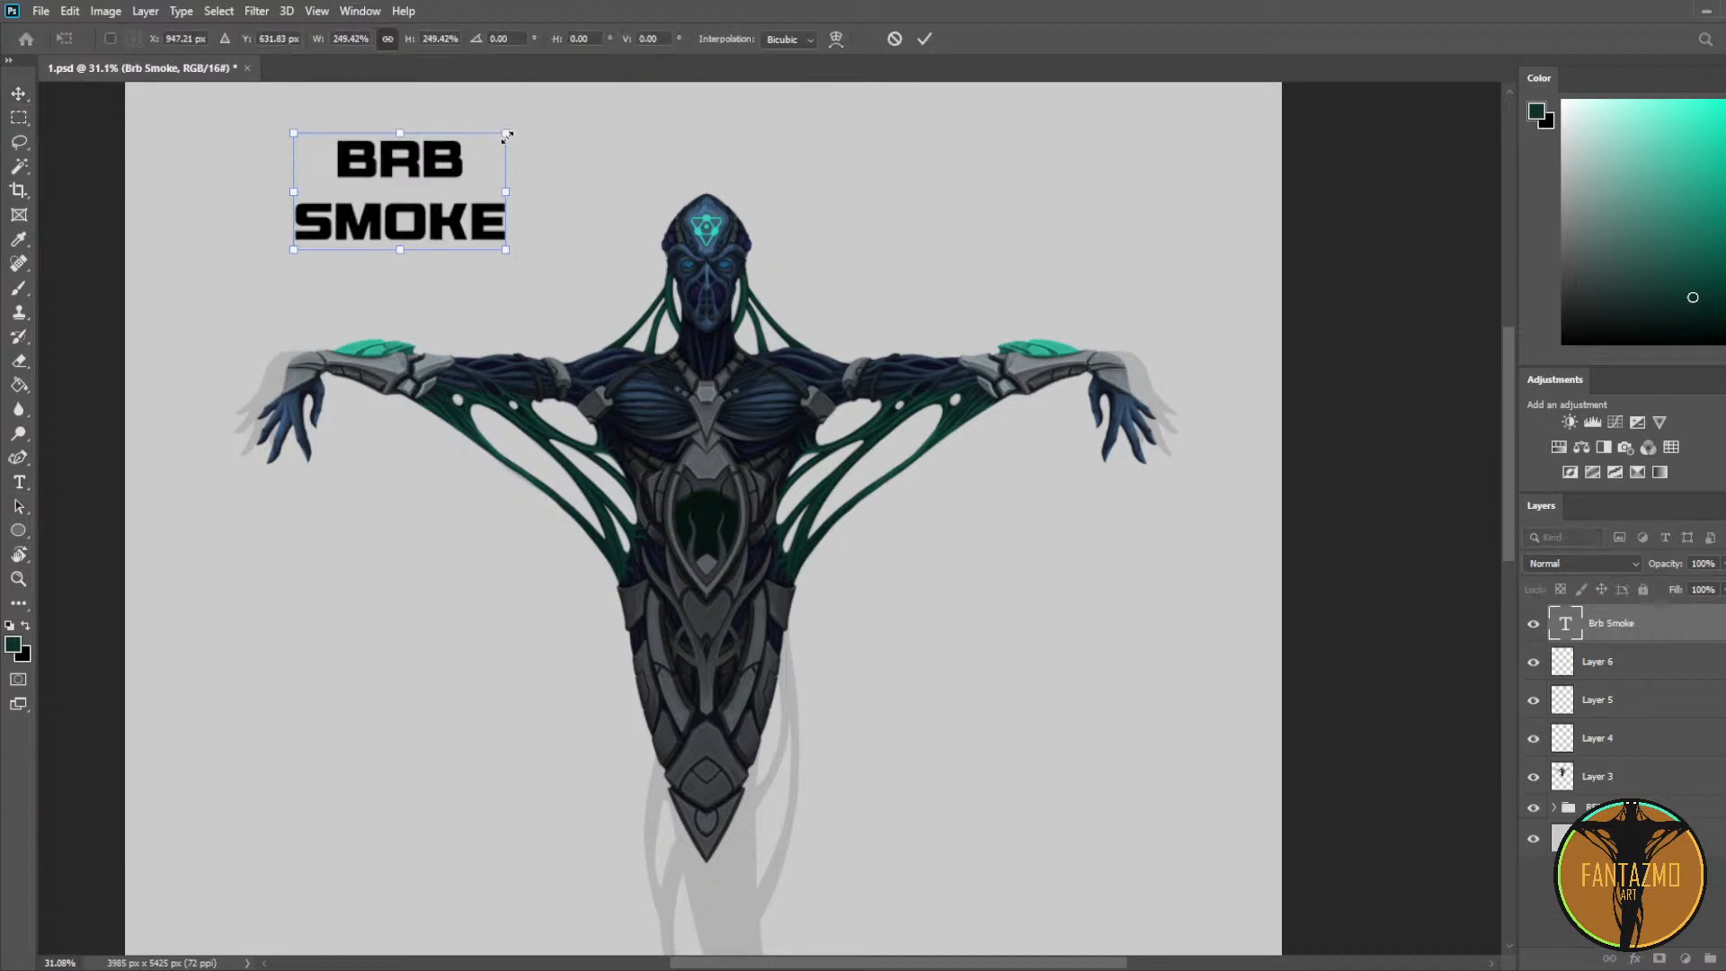
{"action": "left_click", "coordinate": [25, 91]}
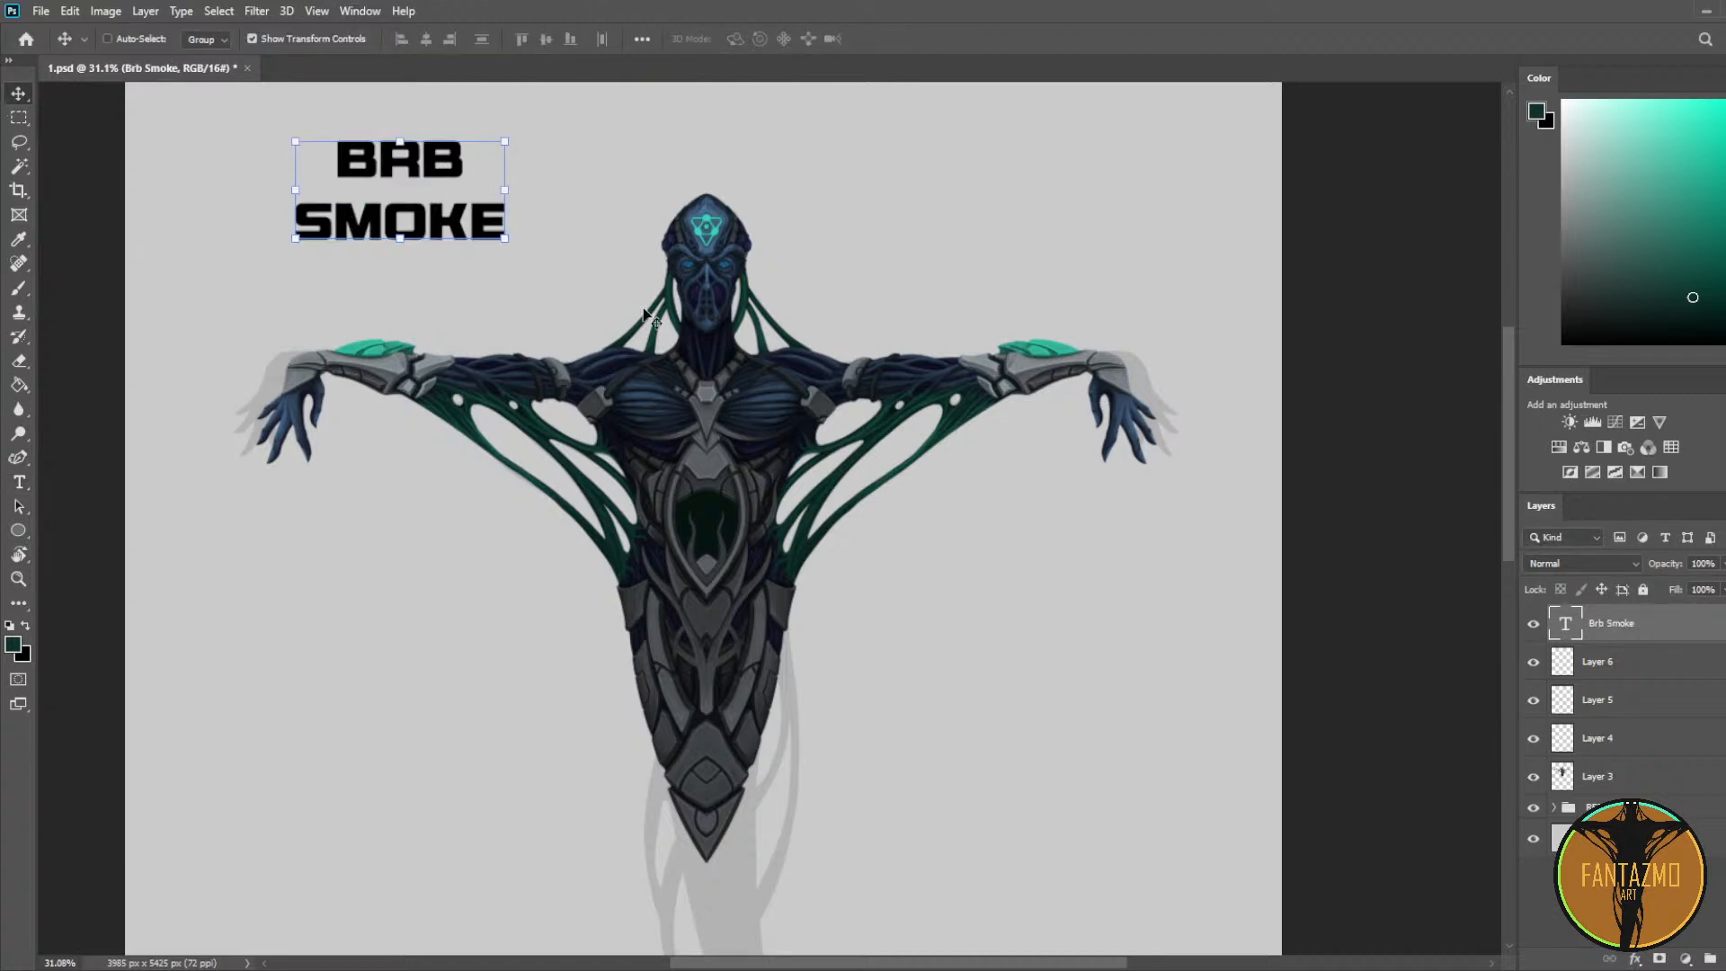
Step: Delete the "BRB SMOKE" text layer
{"action": "key", "text": "b"}
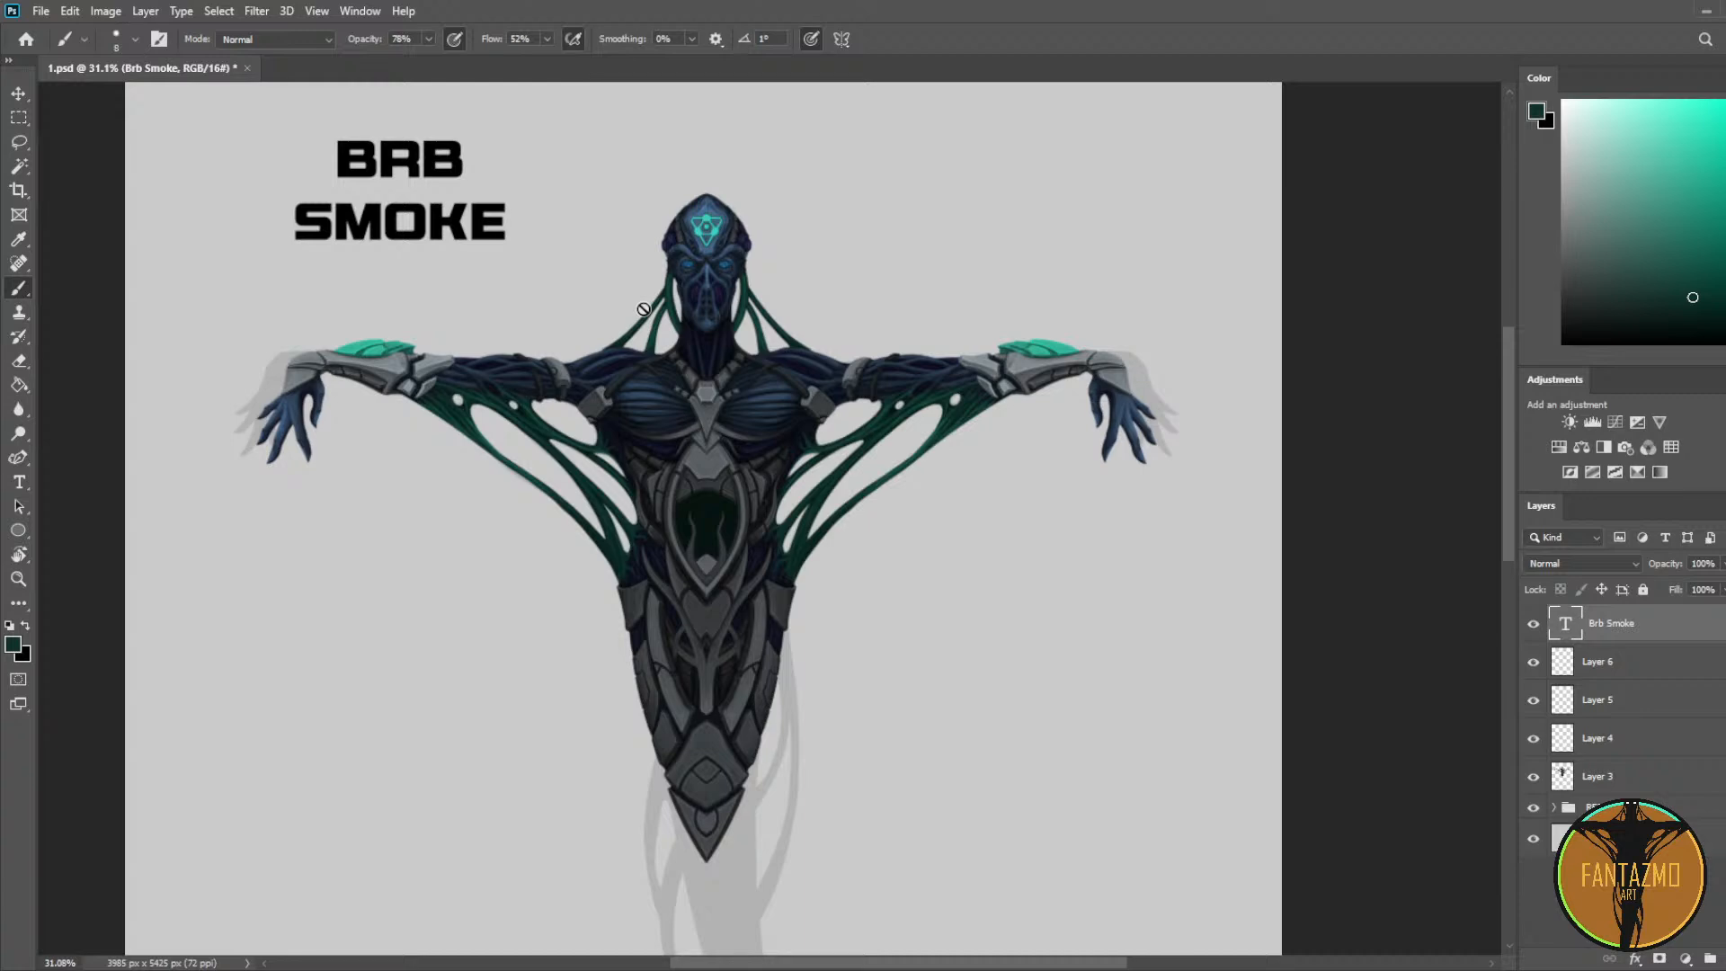
{"action": "key", "text": "Delete"}
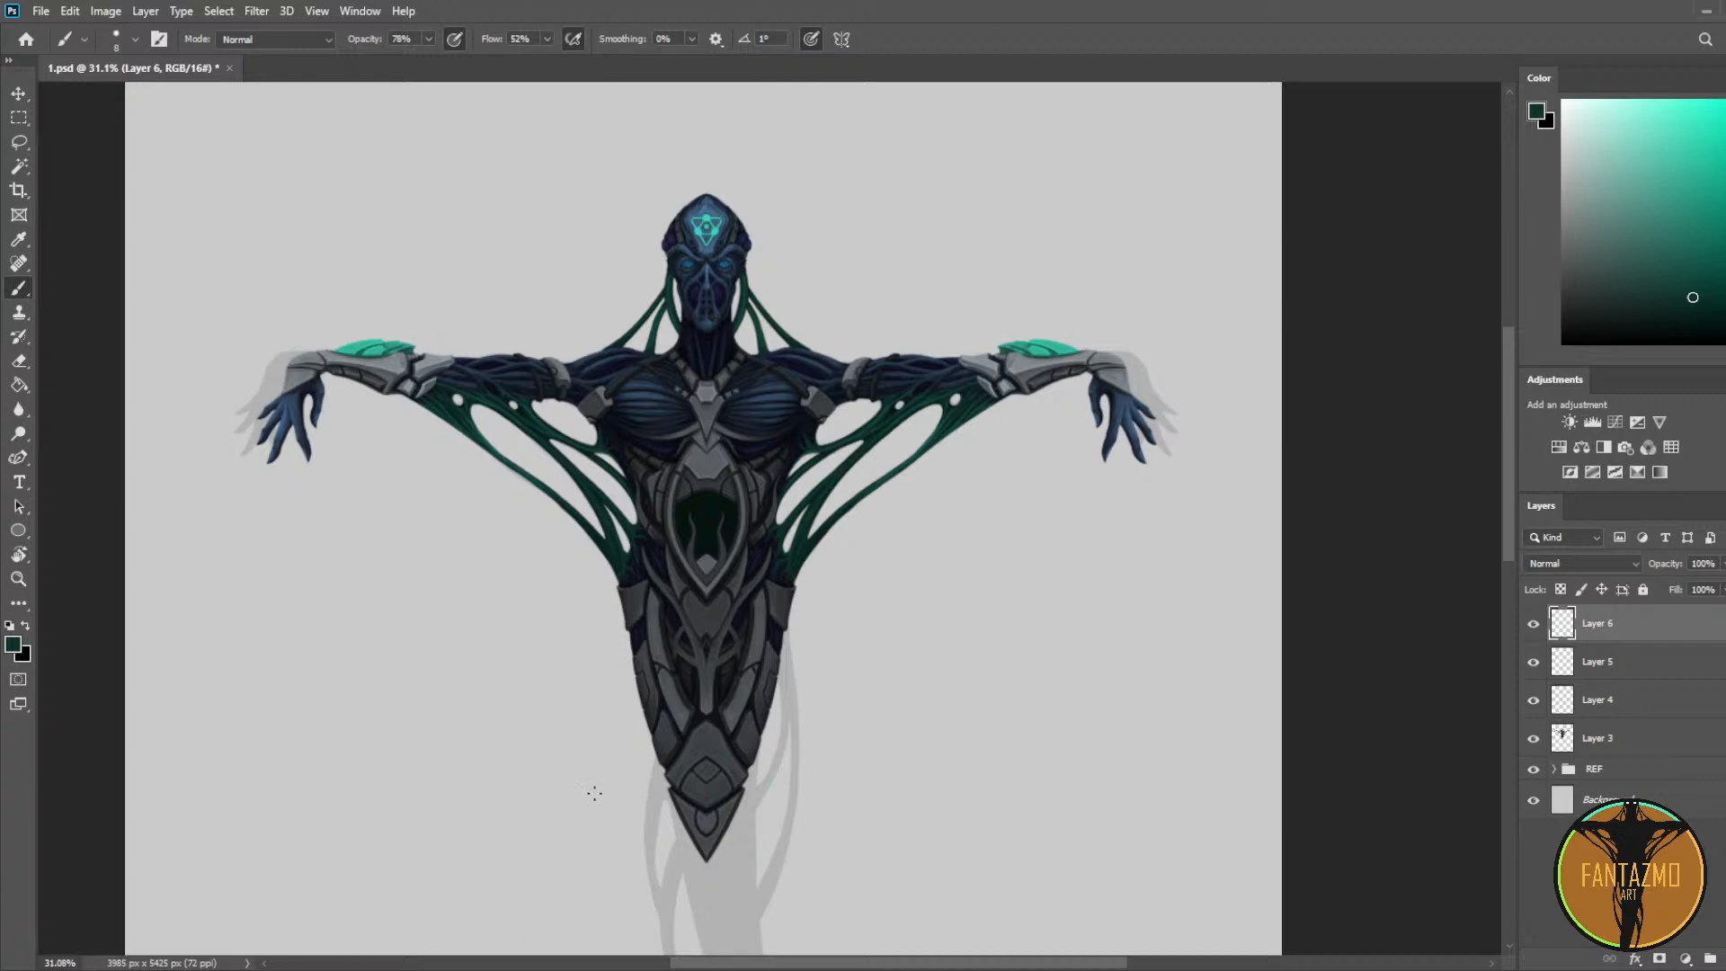
Step: Touch up the V-shaped sternum plate below the chest hexagon with its sampled grey
{"action": "scroll", "coordinate": [606, 764], "scroll_direction": "up", "scroll_amount": 5}
{"action": "left_click_drag", "start_coordinate": [884, 292], "coordinate": [878, 585]}
{"action": "scroll", "coordinate": [776, 344], "scroll_direction": "up", "scroll_amount": 3}
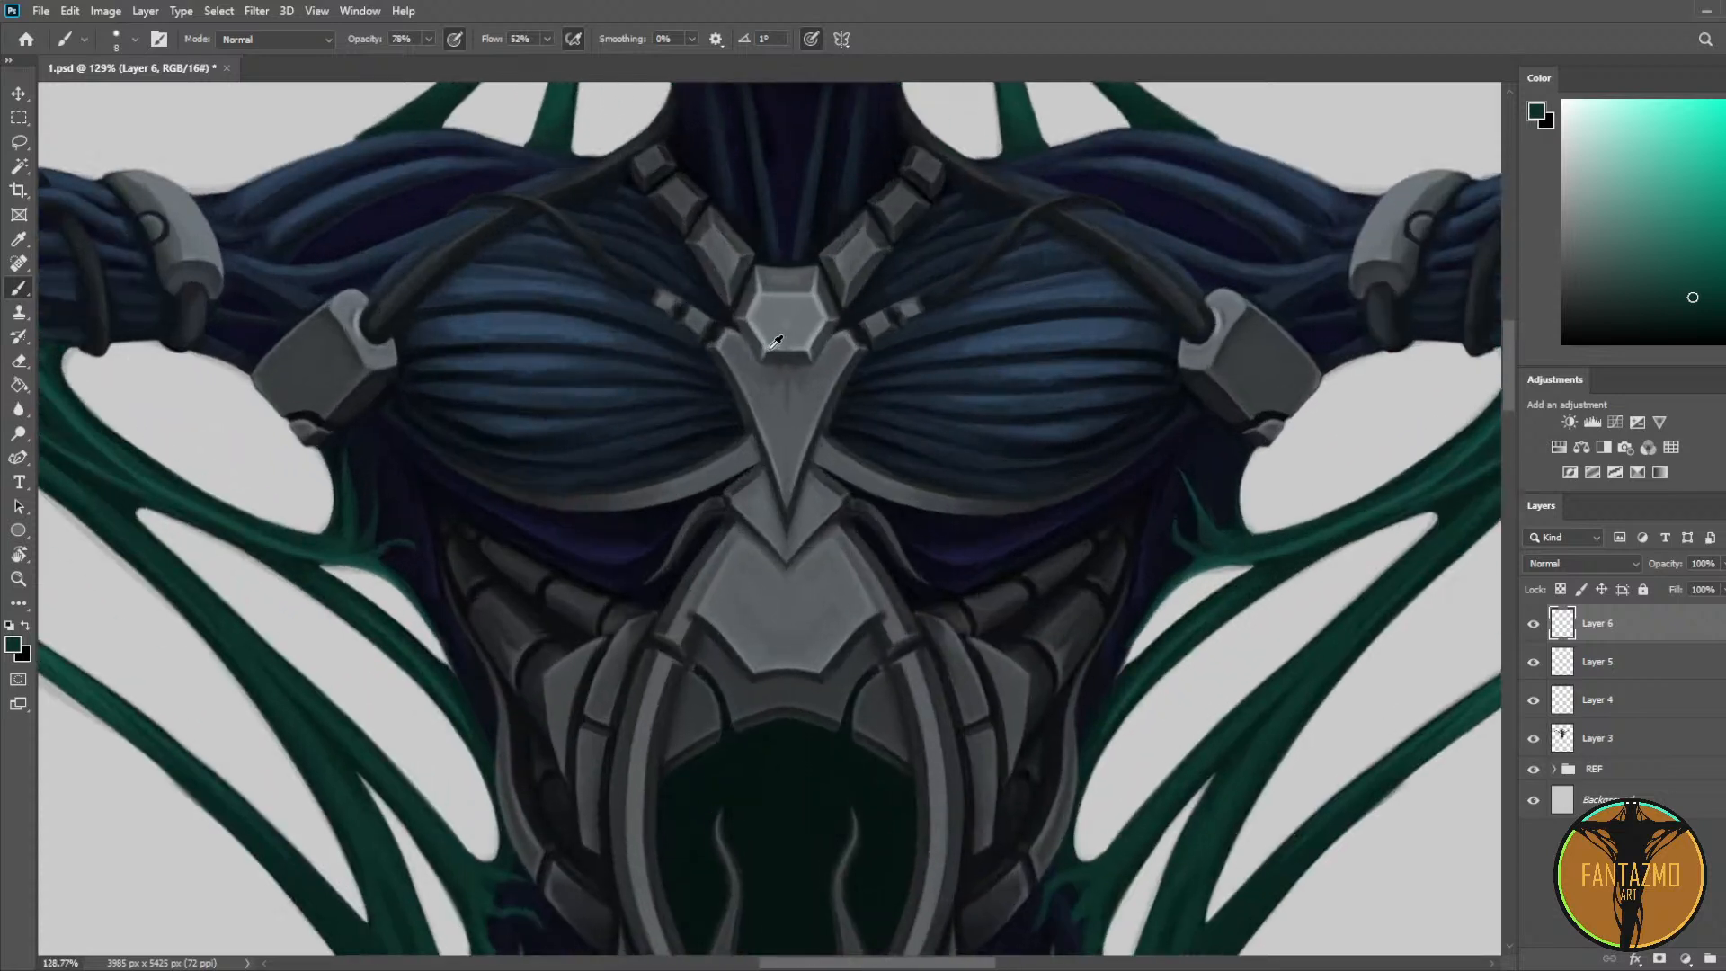
{"action": "scroll", "coordinate": [776, 341], "scroll_direction": "up", "scroll_amount": 2}
{"action": "key", "text": "i"}
{"action": "left_click", "coordinate": [795, 392]}
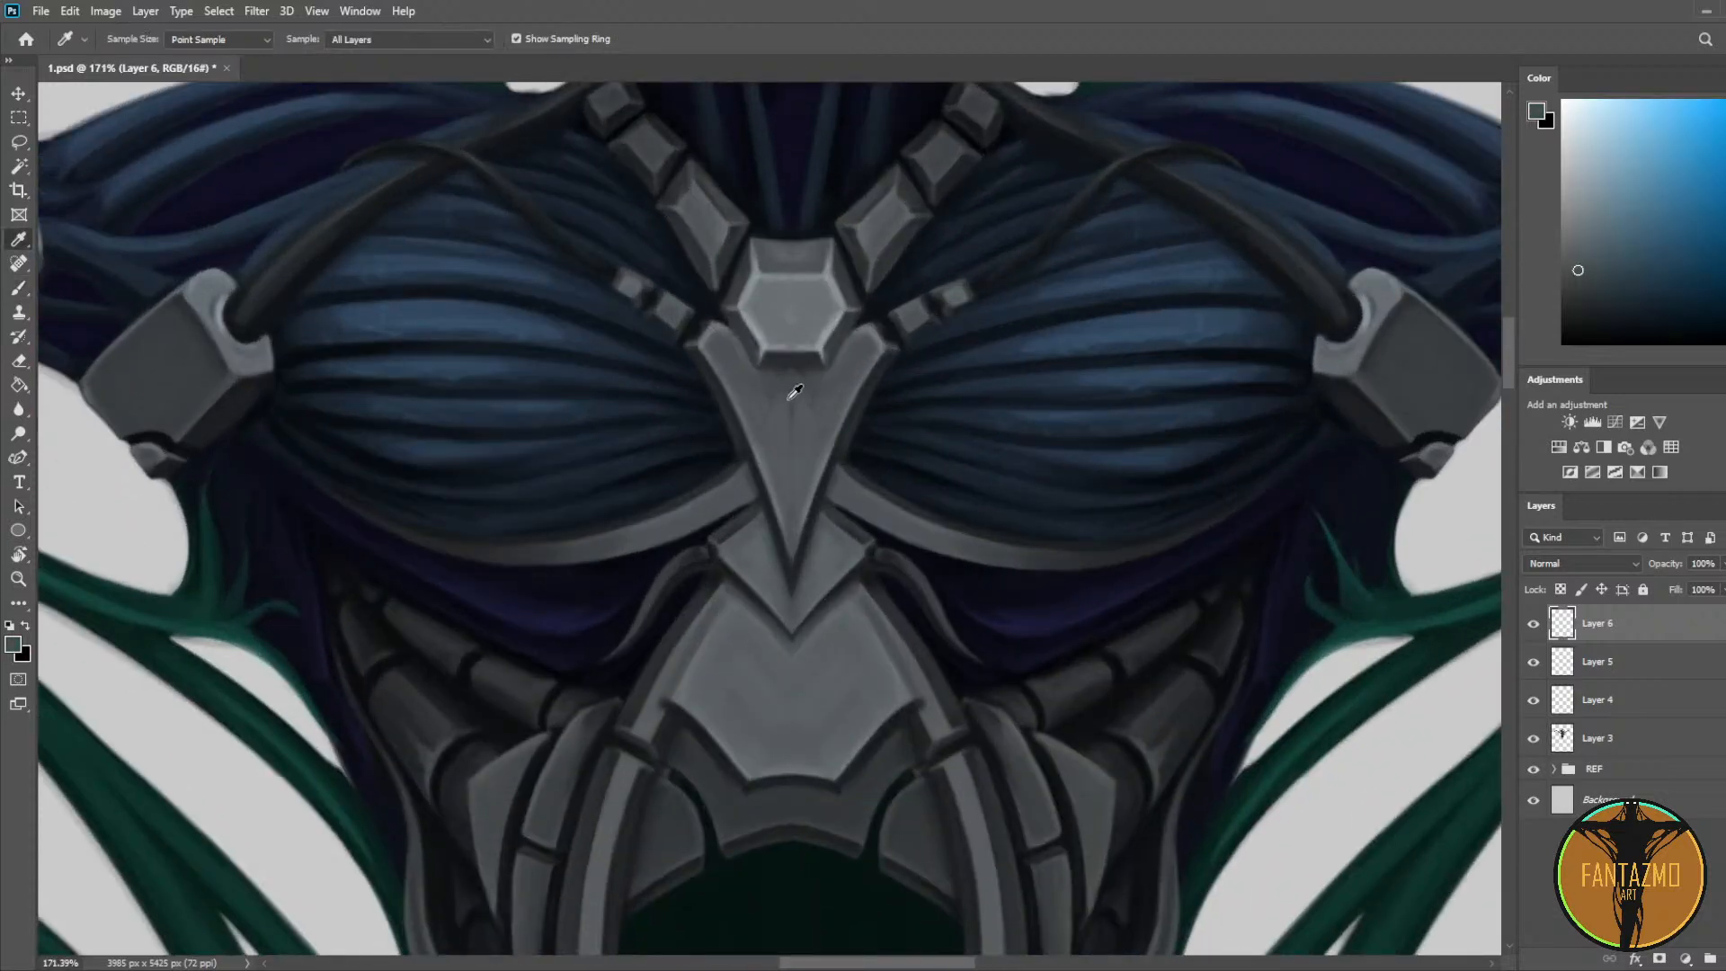
{"action": "key", "text": "b"}
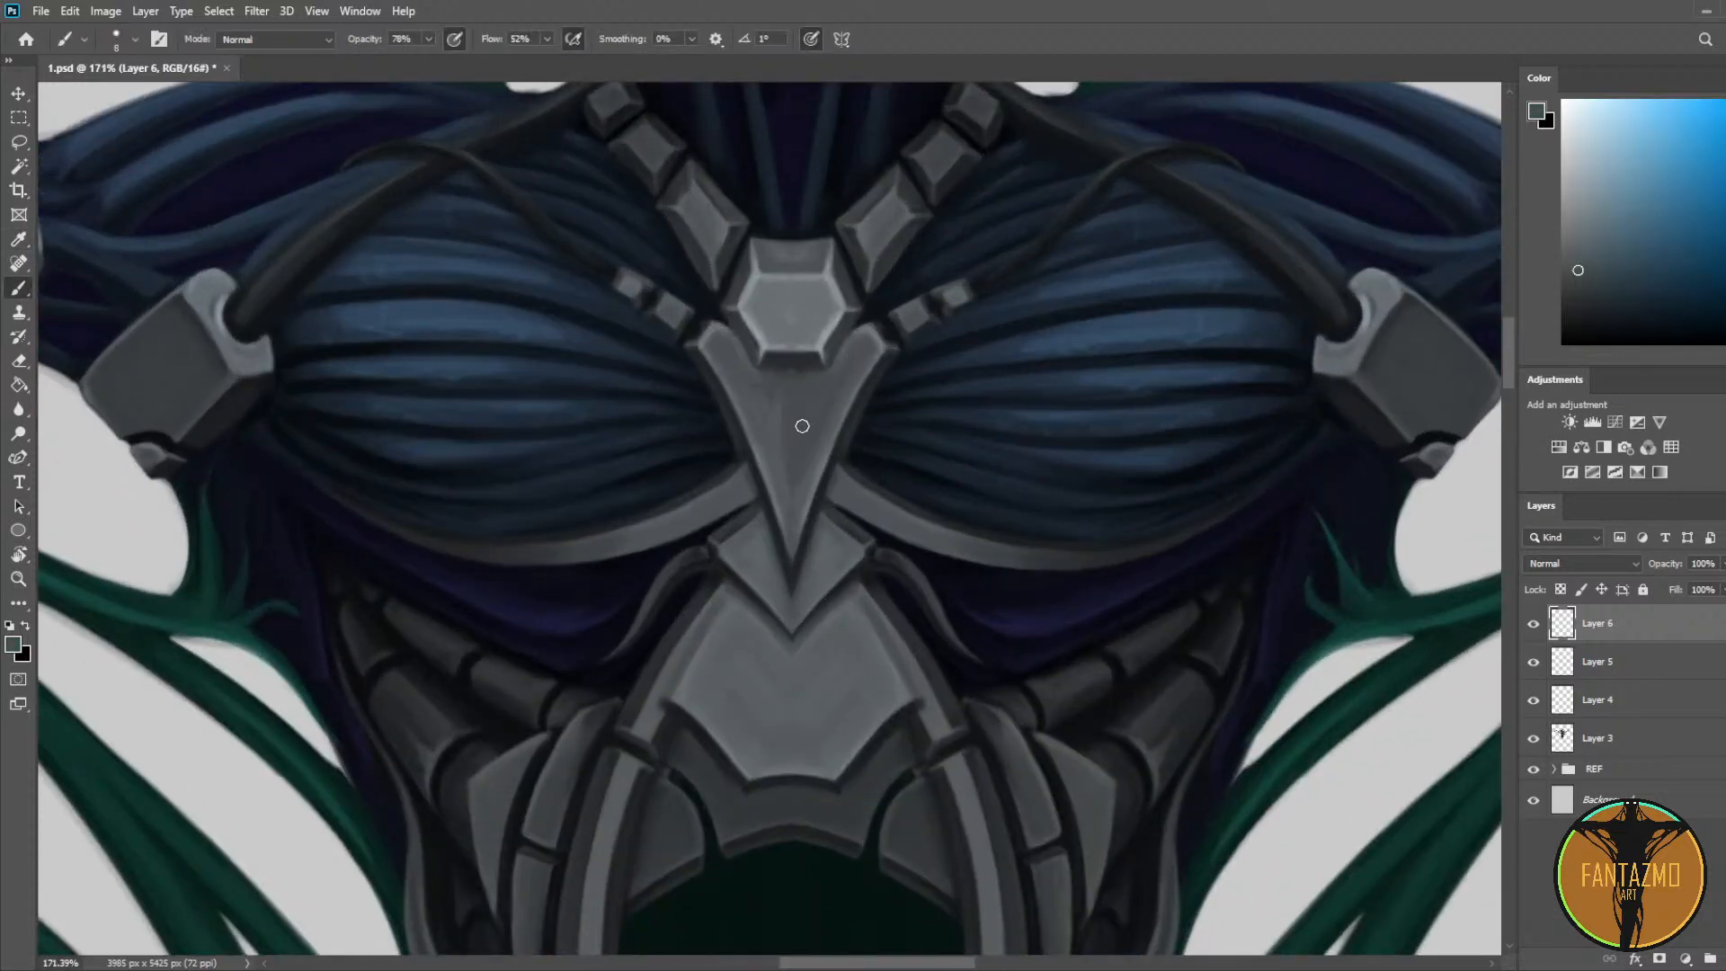
Step: Shade the centre of the large grey plate above the torso cavity with sampled darker greys
{"action": "left_click_drag", "start_coordinate": [796, 581], "coordinate": [840, 387]}
{"action": "left_click", "coordinate": [844, 486], "text": "alt"}
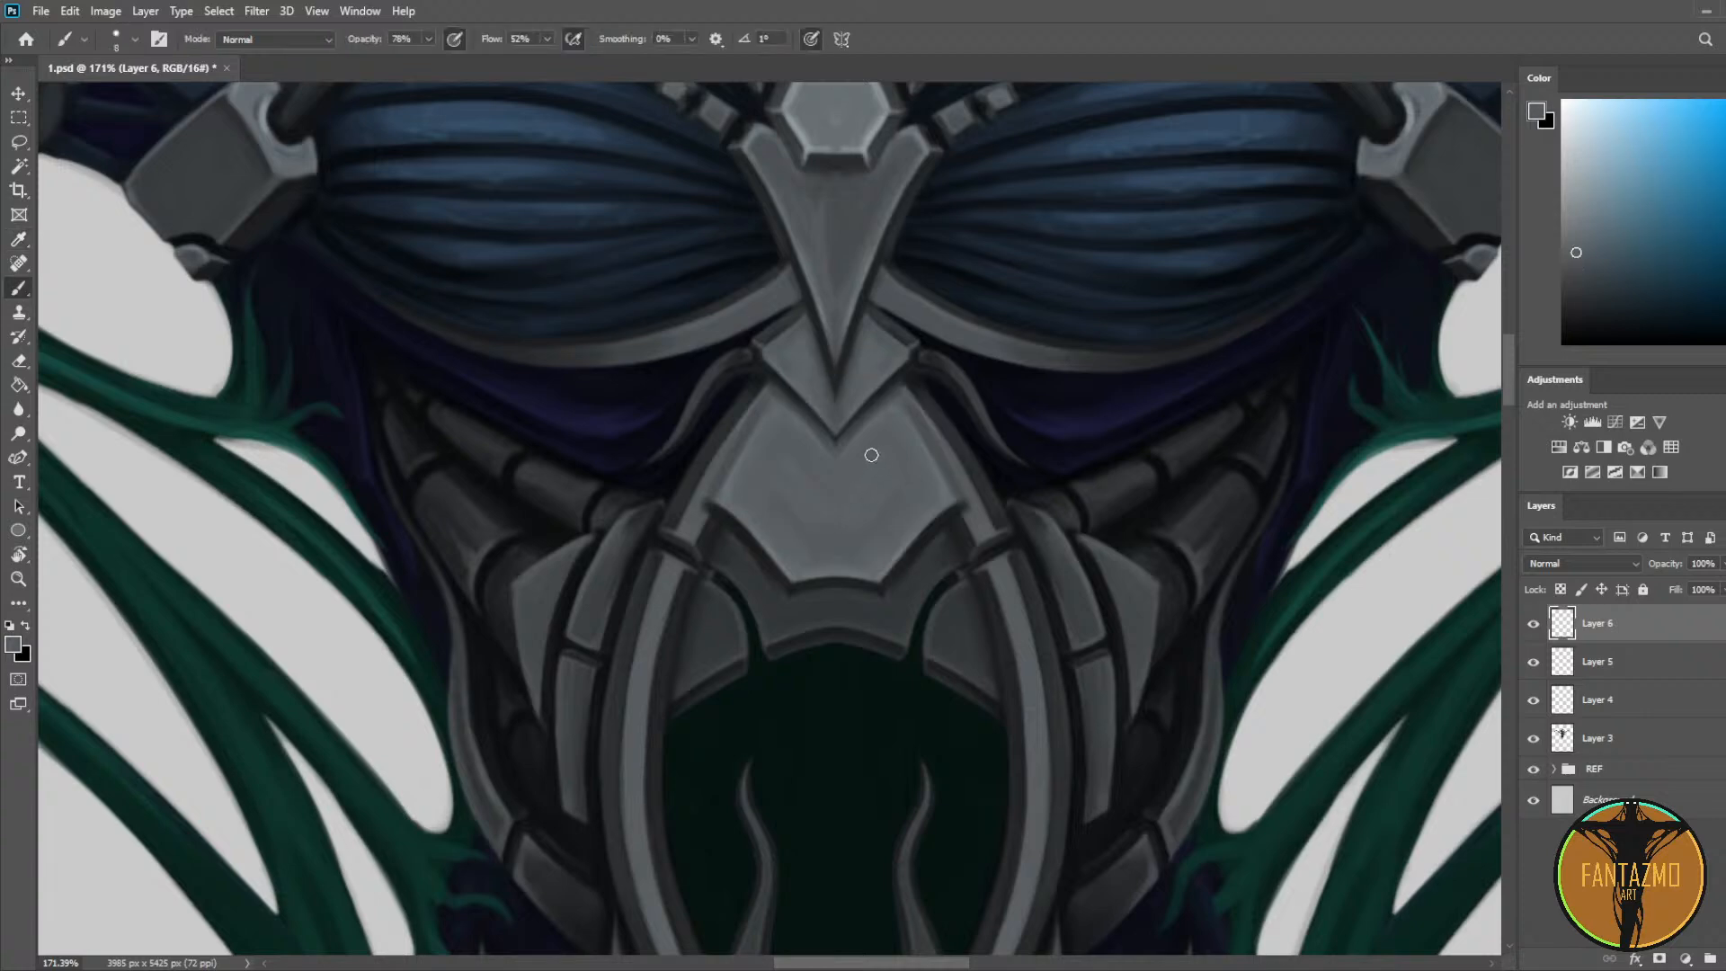
{"action": "left_click", "coordinate": [872, 395], "text": "alt"}
{"action": "left_click_drag", "start_coordinate": [876, 443], "coordinate": [842, 515]}
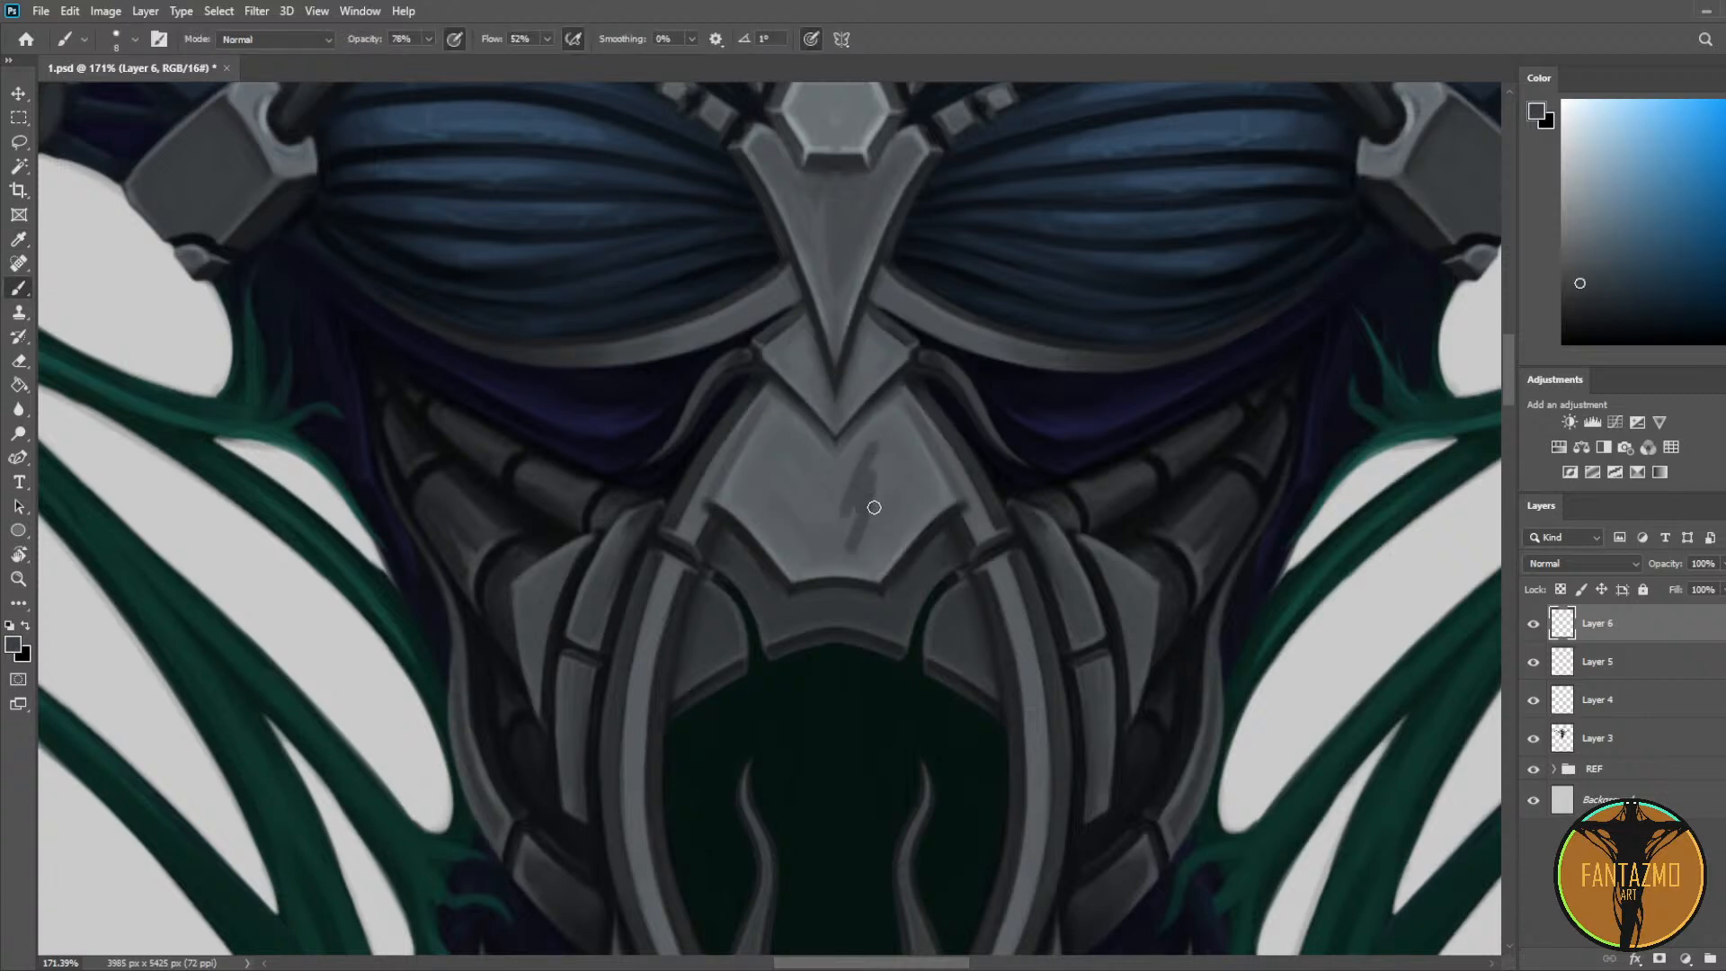
{"action": "left_click", "coordinate": [861, 527], "text": "alt"}
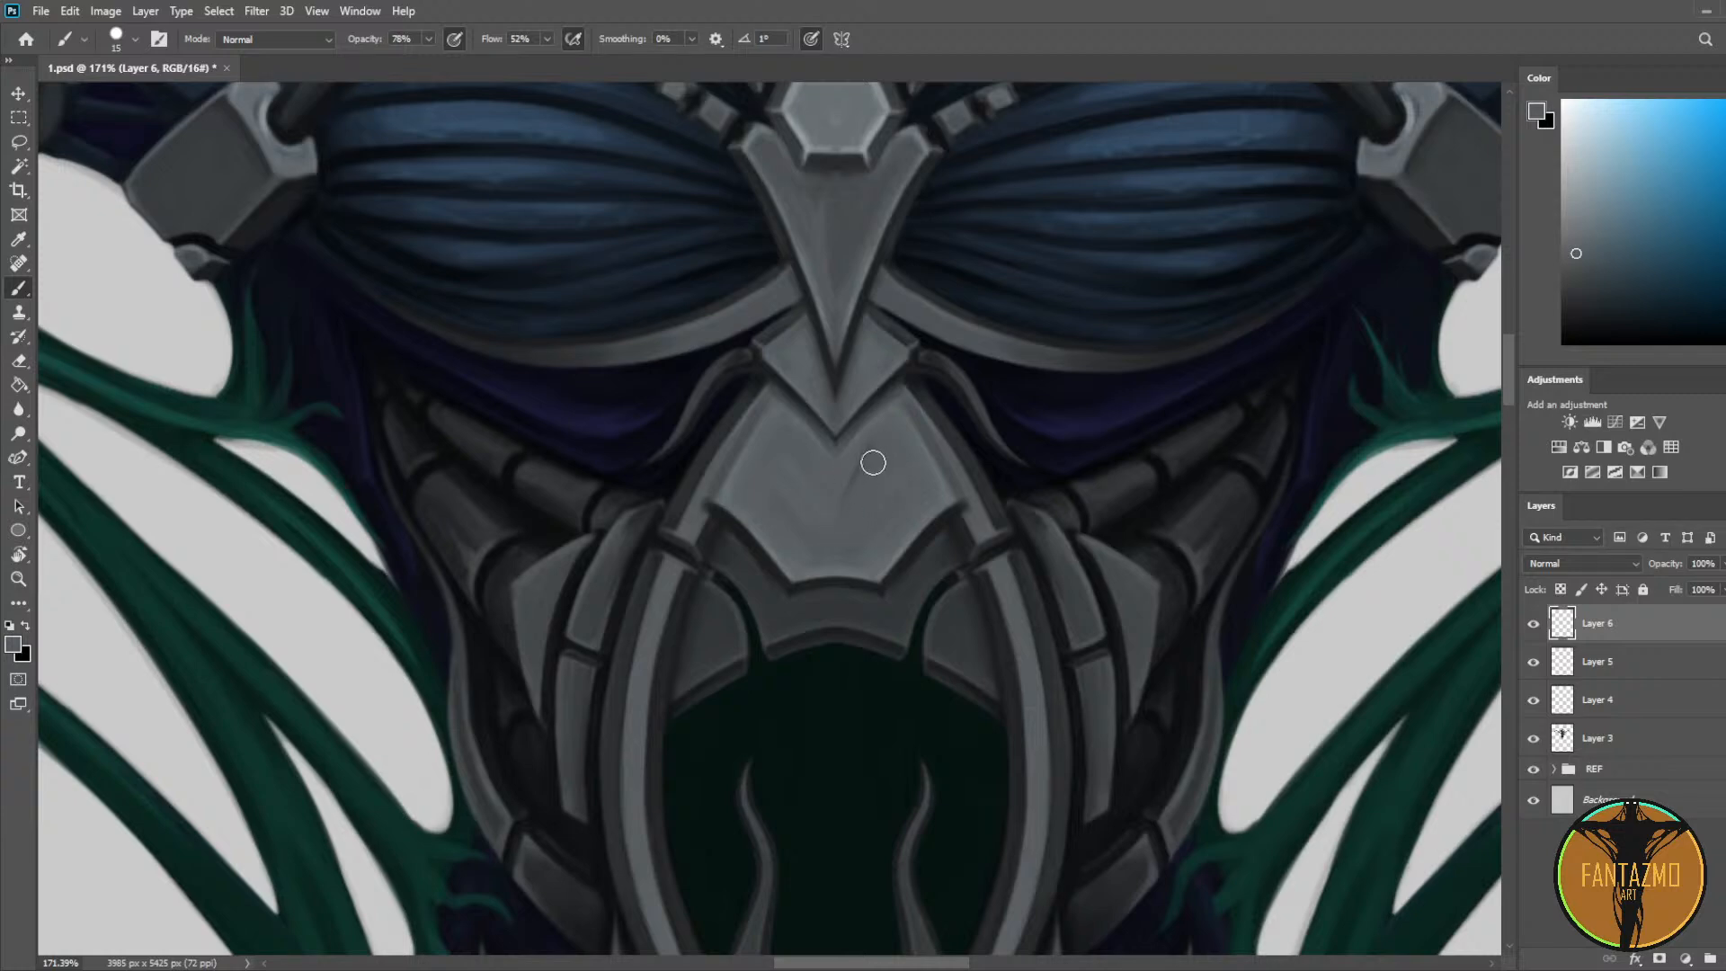
Step: Blend the middle of the large plate above the torso cavity using lighter and mid greys sampled from its surface
{"action": "left_click", "coordinate": [867, 447], "text": "alt"}
{"action": "left_click", "coordinate": [828, 521], "text": "alt"}
{"action": "left_click", "coordinate": [881, 572], "text": "alt"}
{"action": "mouse_move", "coordinate": [832, 520]}
{"action": "left_mouse_down"}
{"action": "mouse_move", "coordinate": [855, 505]}
{"action": "mouse_move", "coordinate": [835, 502]}
{"action": "left_mouse_up"}
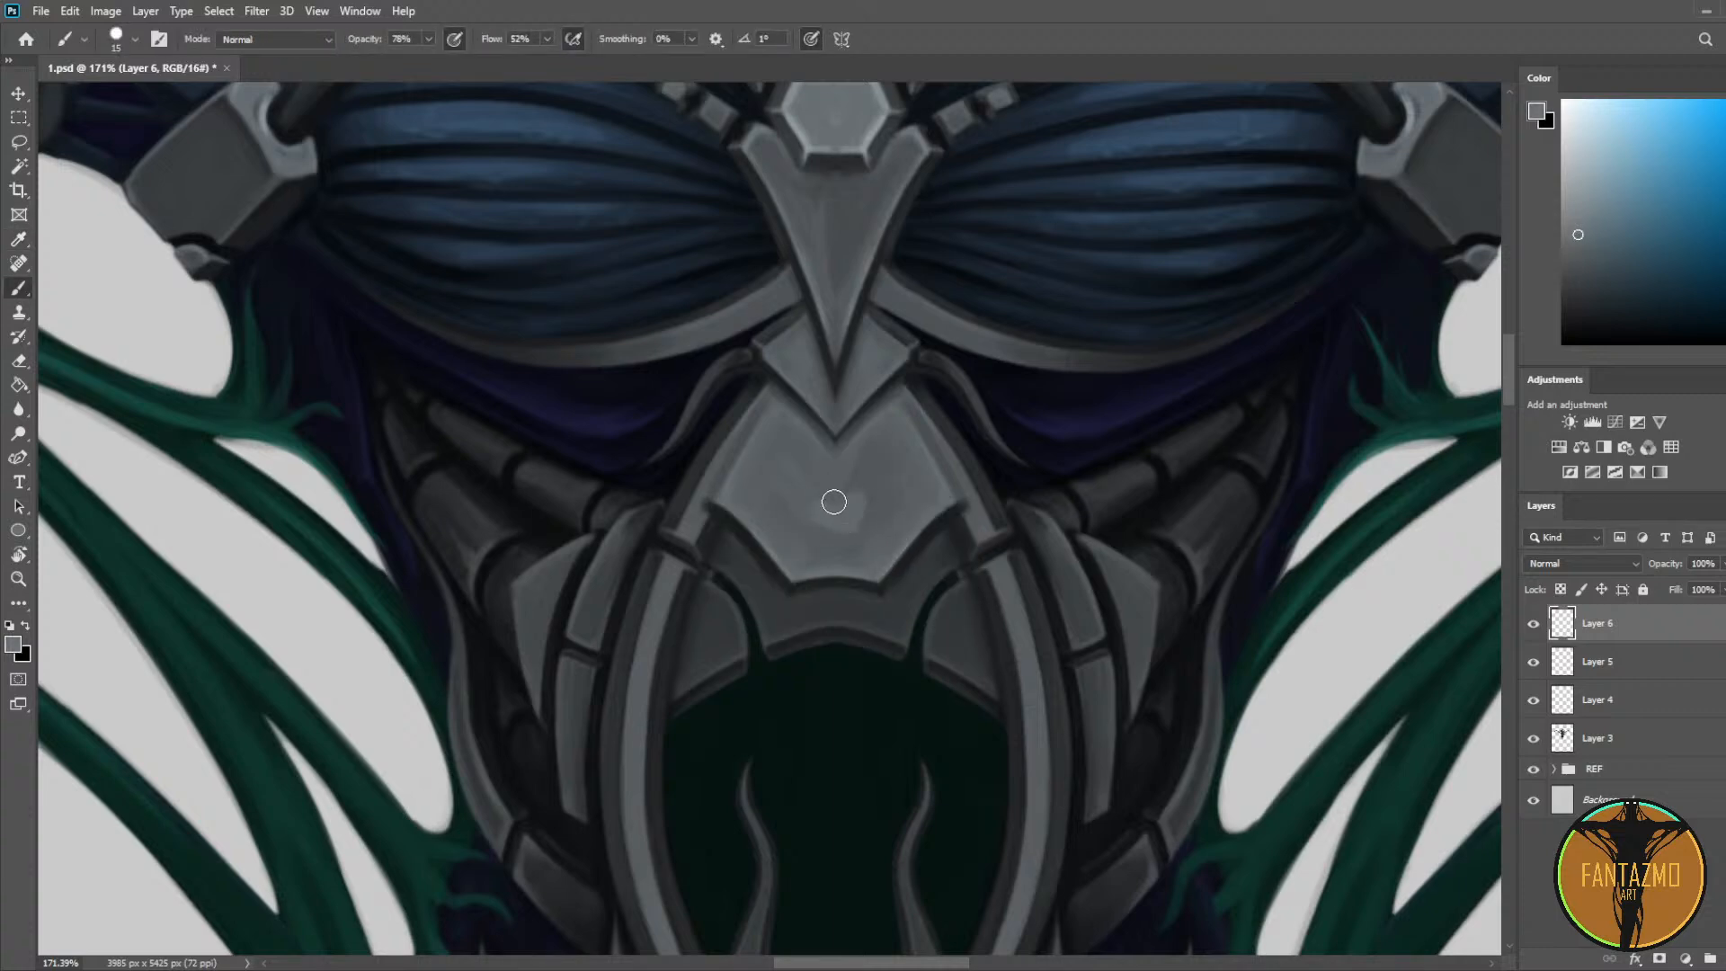
{"action": "left_click", "coordinate": [862, 467], "text": "alt"}
{"action": "left_click", "coordinate": [814, 472], "text": "alt"}
{"action": "left_click_drag", "start_coordinate": [836, 504], "coordinate": [874, 501]}
Step: Darken the curved band between the large plate and the torso cavity with sampled dark greys
{"action": "scroll", "coordinate": [908, 557], "scroll_direction": "down", "scroll_amount": 3}
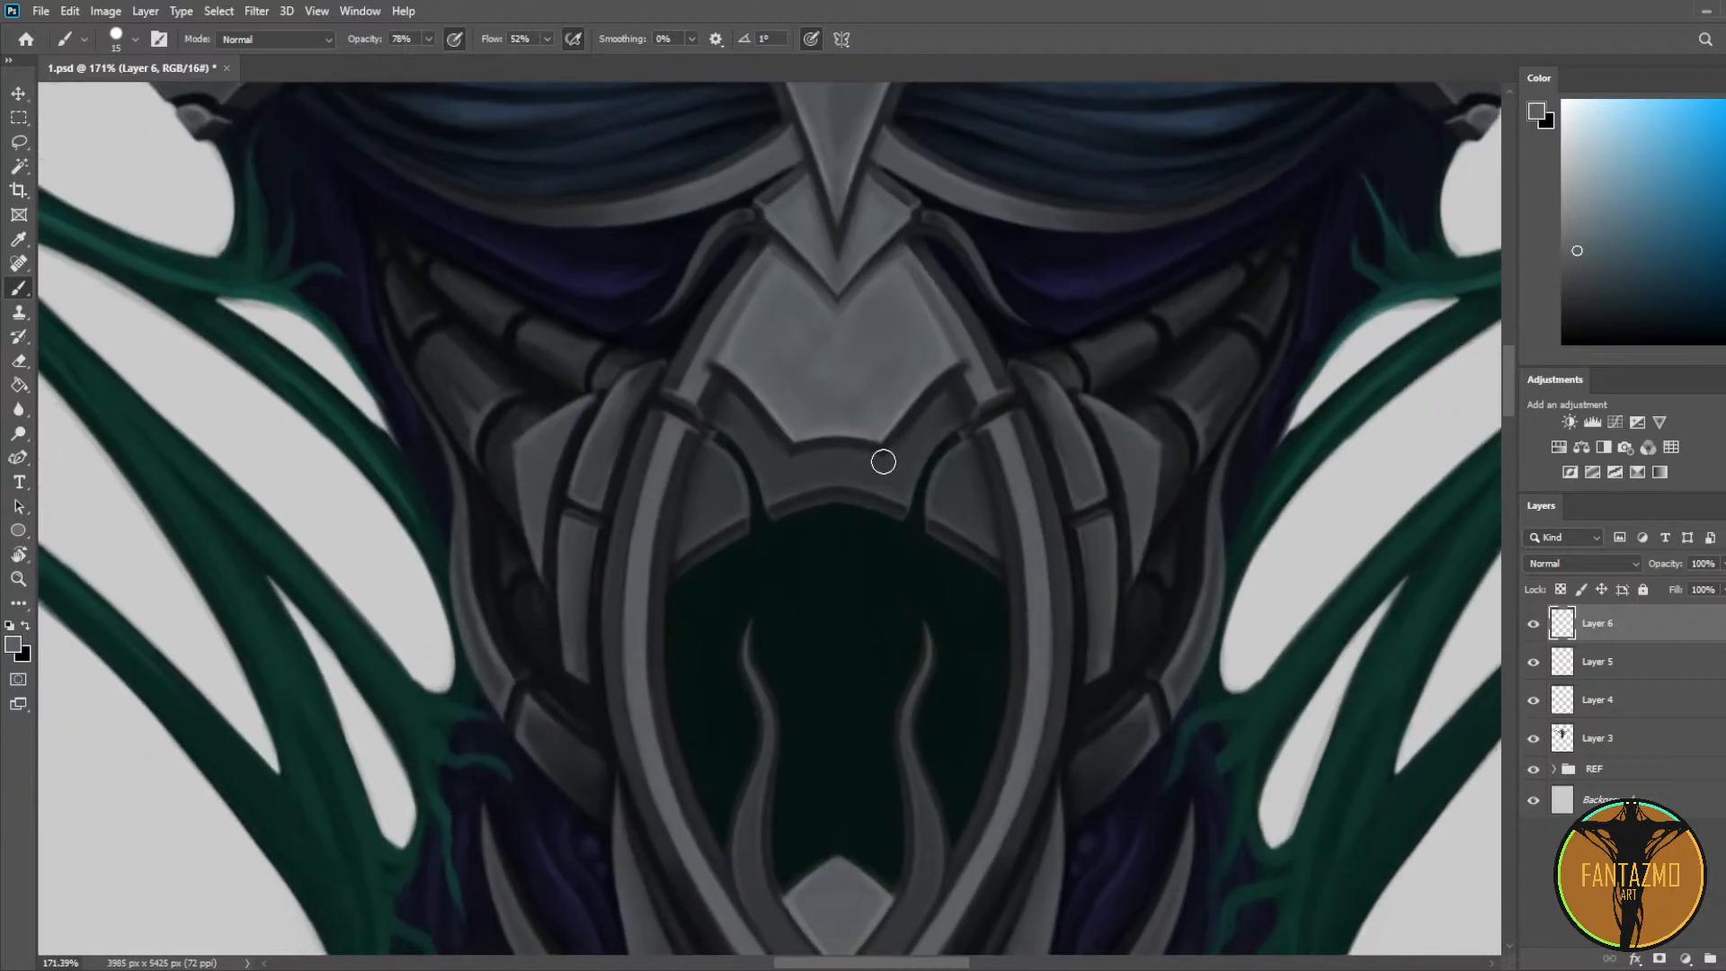
{"action": "scroll", "coordinate": [911, 454], "scroll_direction": "up", "scroll_amount": 8}
{"action": "left_click_drag", "start_coordinate": [917, 475], "coordinate": [1121, 452]}
{"action": "left_click_drag", "start_coordinate": [760, 544], "coordinate": [1081, 453]}
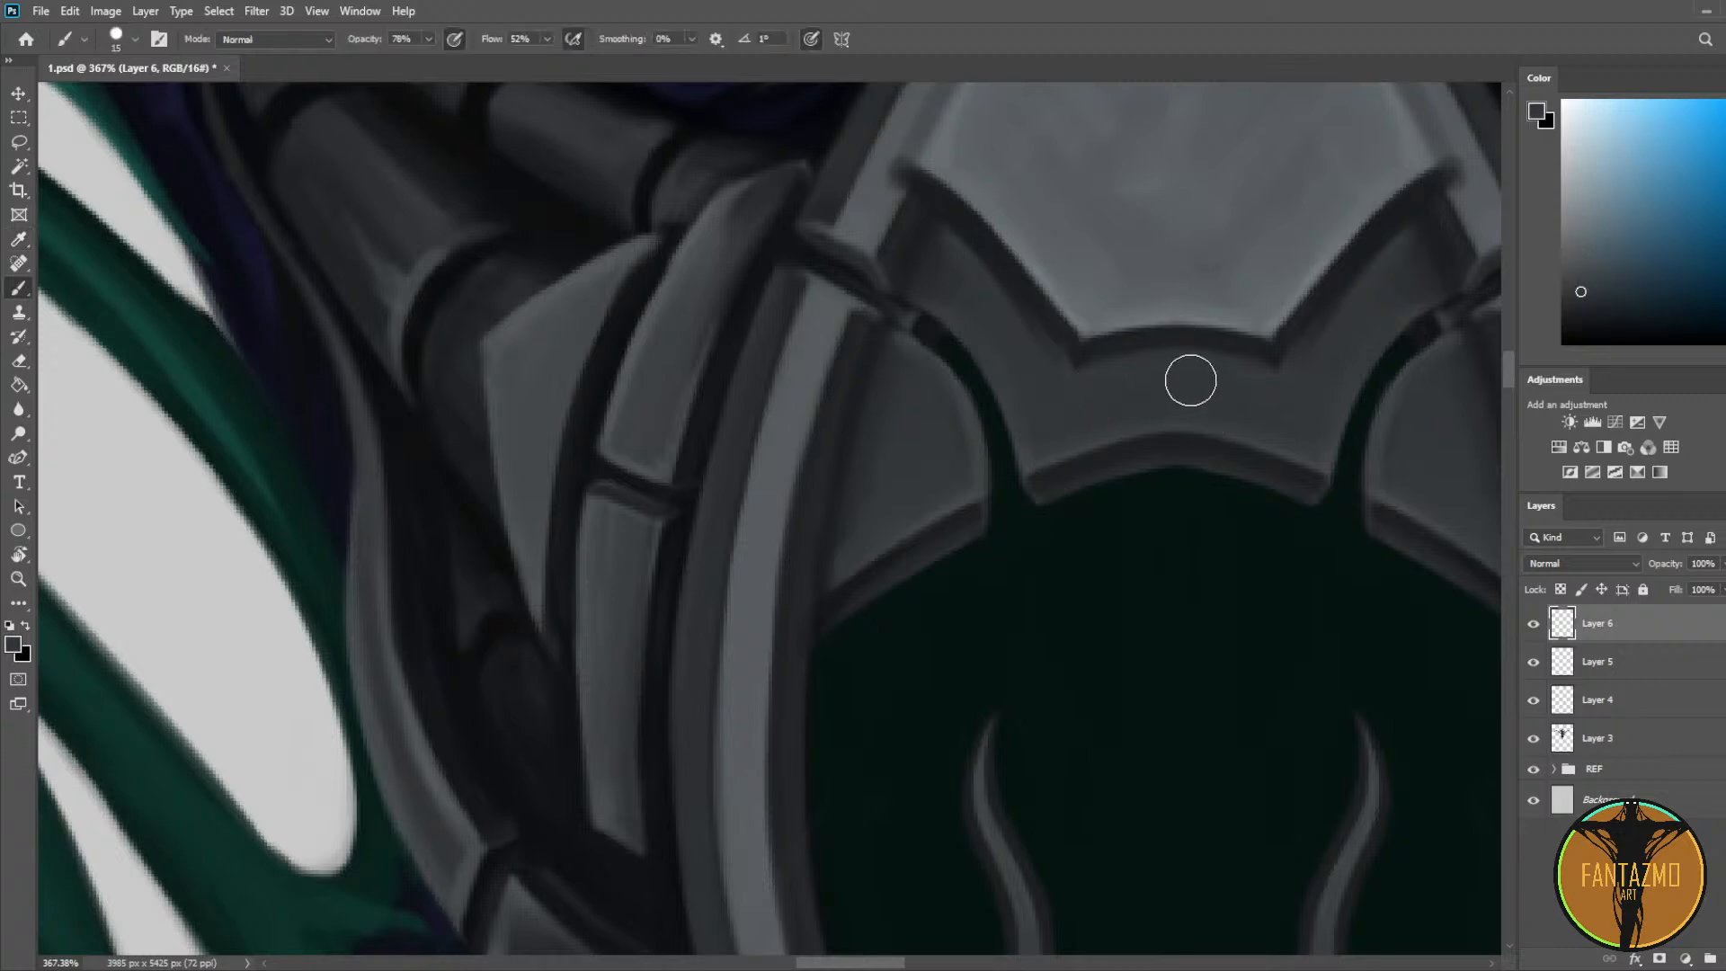
{"action": "left_click", "coordinate": [1072, 361], "text": "alt"}
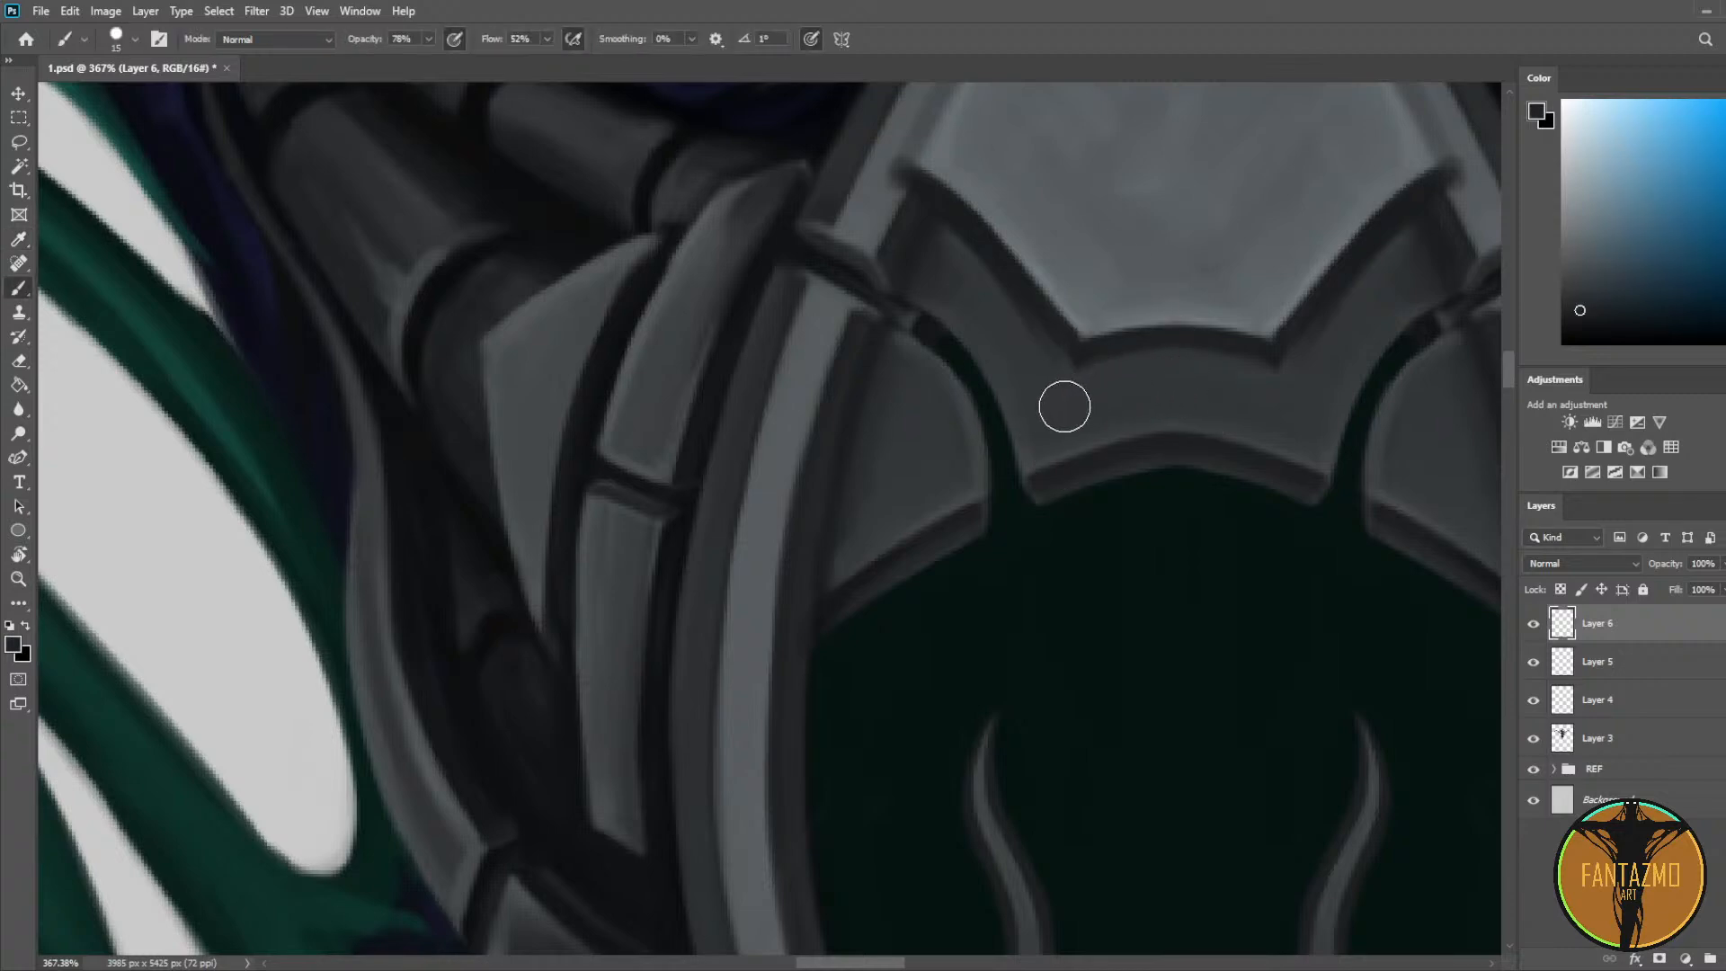
{"action": "left_click_drag", "start_coordinate": [1073, 402], "coordinate": [1120, 394]}
{"action": "left_click", "coordinate": [1067, 422], "text": "alt"}
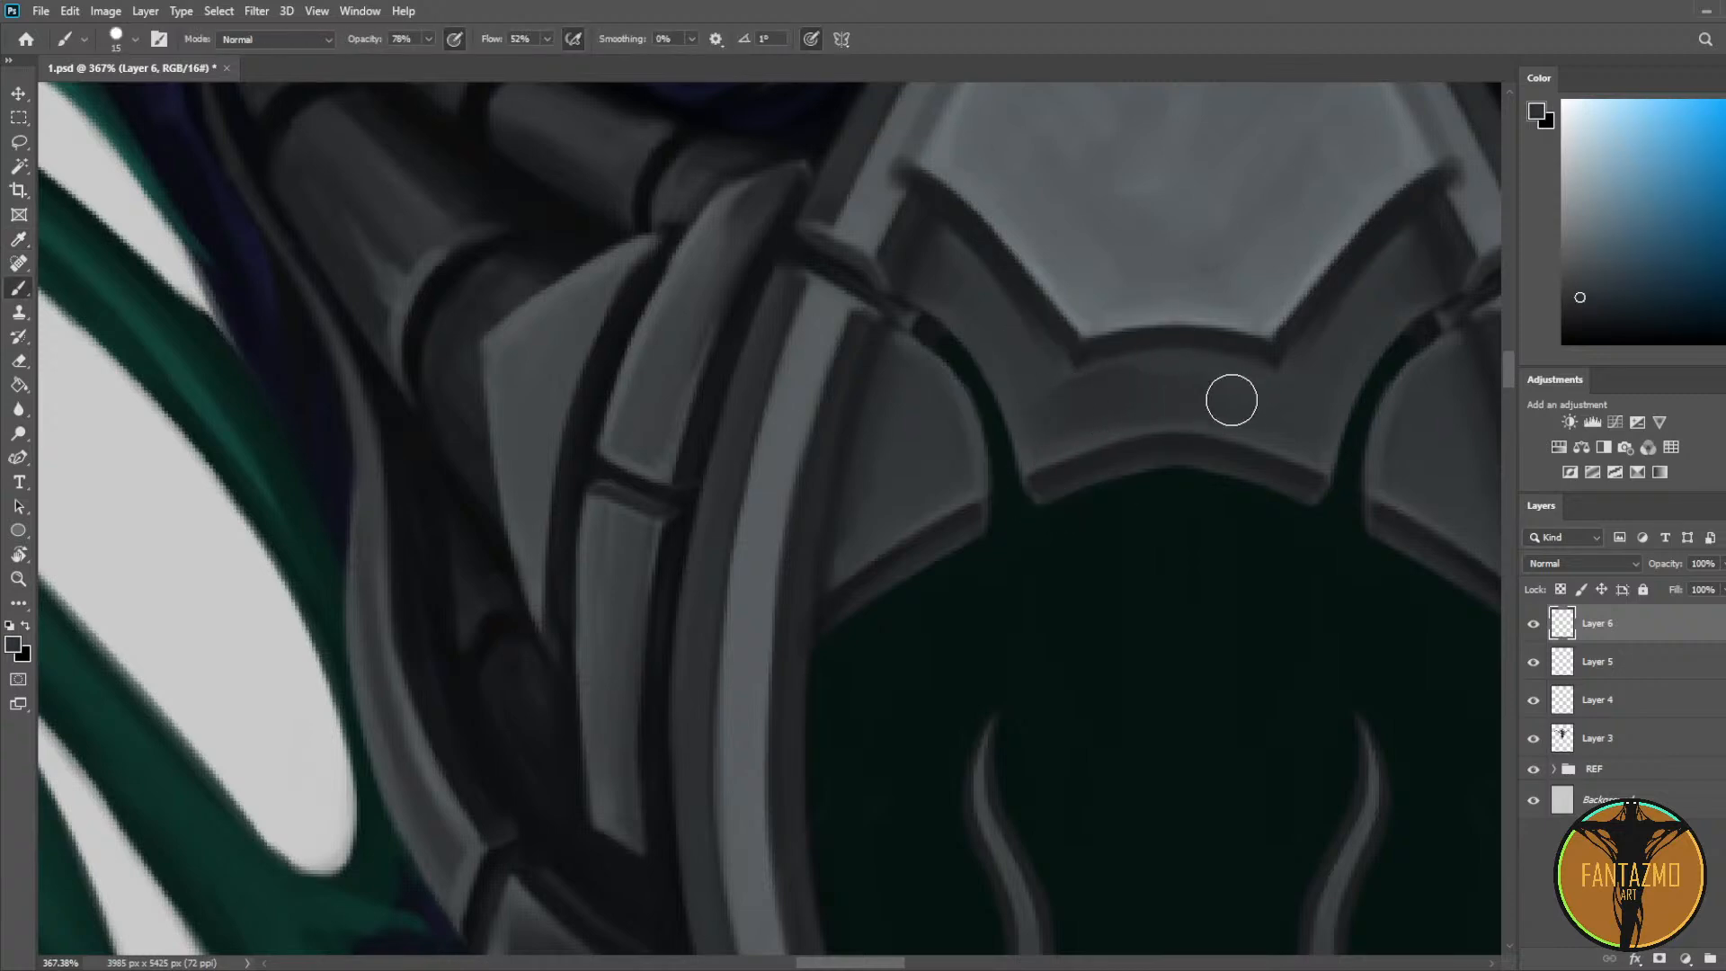
{"action": "left_click", "coordinate": [1040, 404], "text": "alt"}
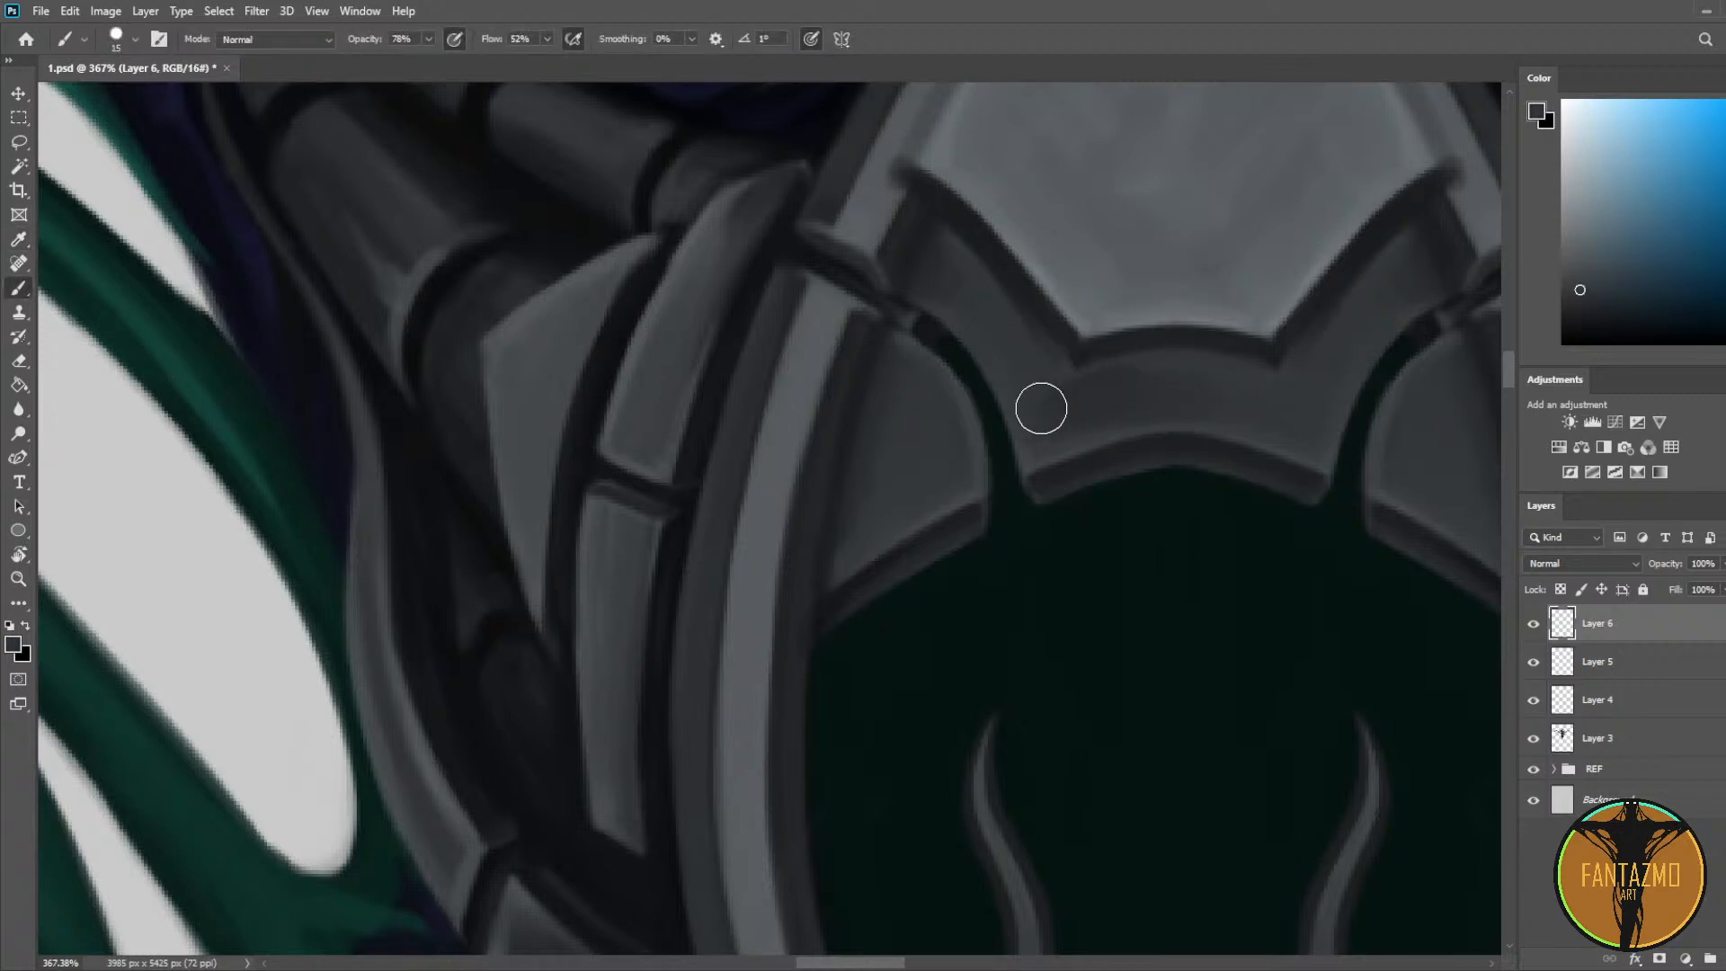
Step: Refine the dark rims of the curved band above the torso cavity with a smaller brush and sampled dark greys
{"action": "left_click", "coordinate": [1088, 447], "text": "alt"}
{"action": "key", "text": "bracketleft"}
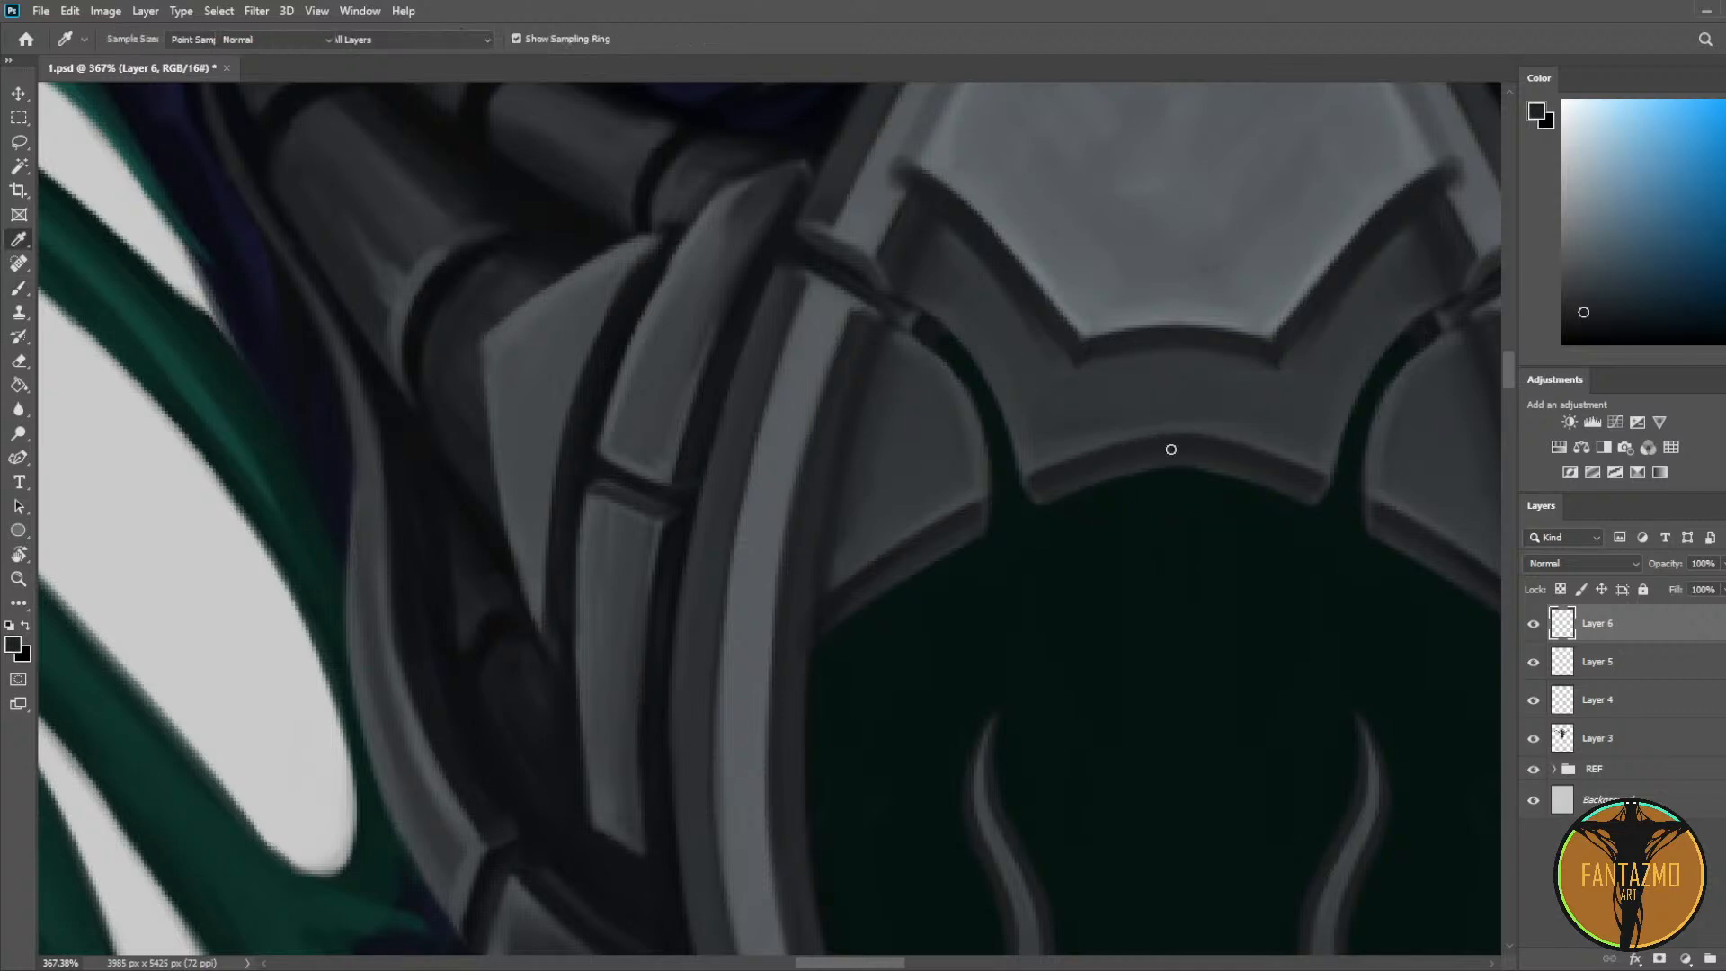
{"action": "left_click", "coordinate": [1216, 348], "text": "alt"}
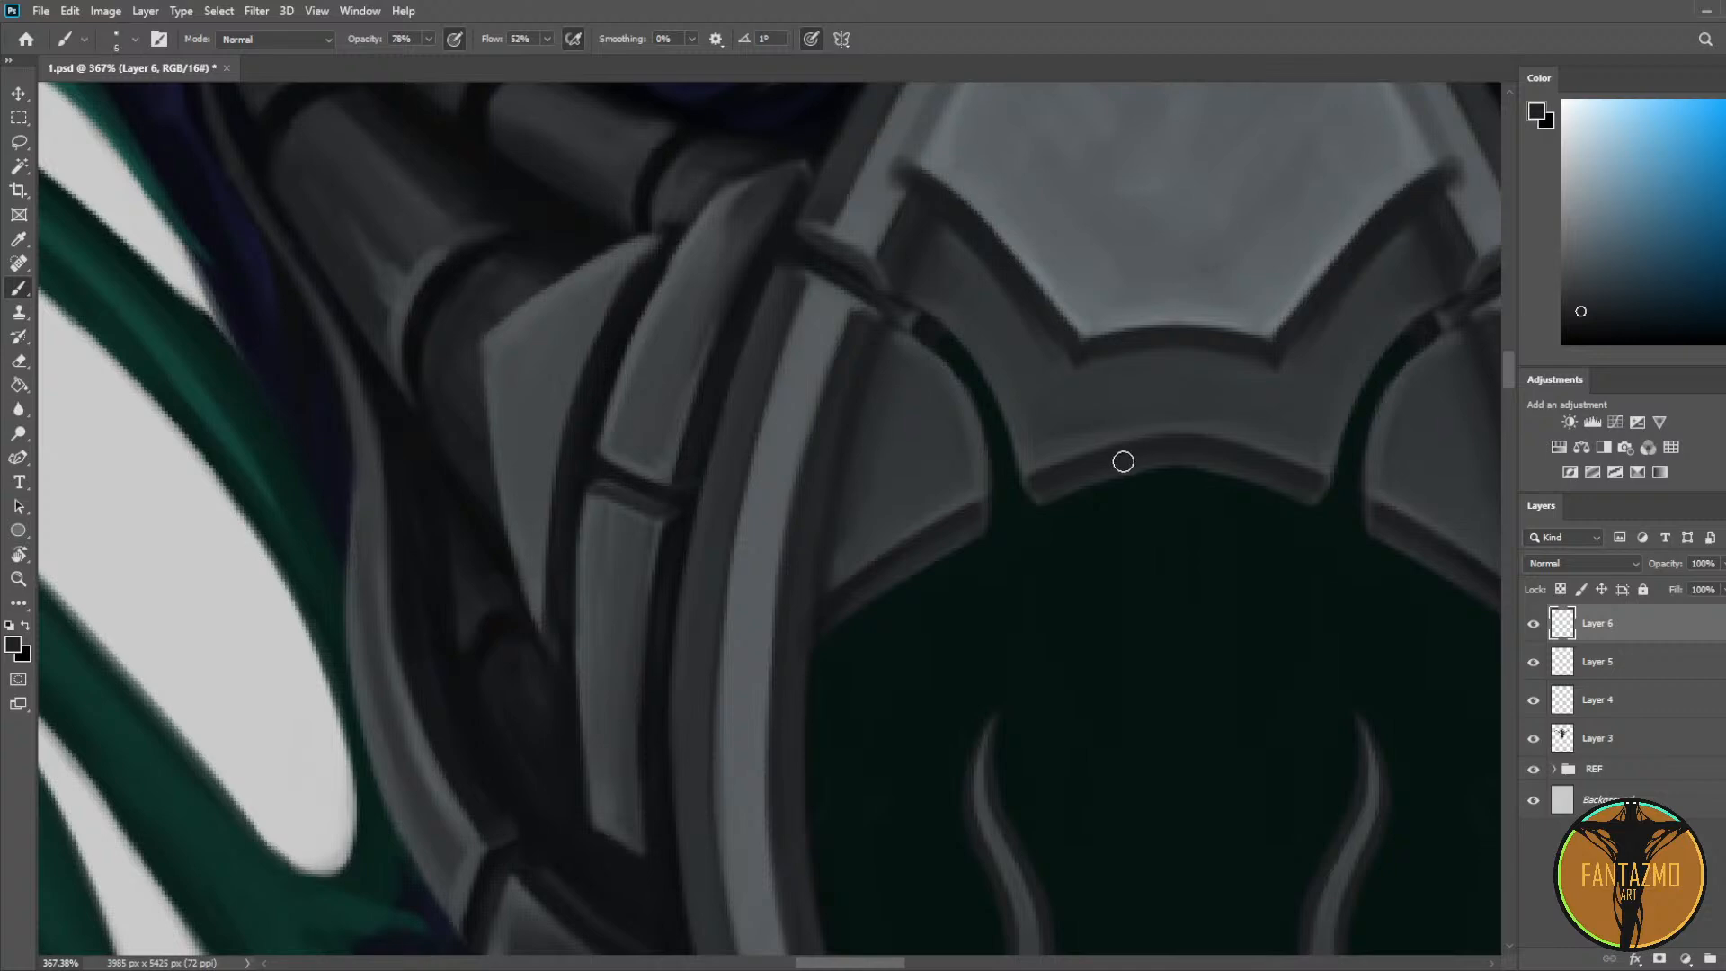
{"action": "left_click", "coordinate": [1238, 327], "text": "alt"}
{"action": "left_click", "coordinate": [1059, 309], "text": "alt"}
{"action": "left_click", "coordinate": [1107, 472], "text": "alt"}
{"action": "left_click", "coordinate": [1140, 457], "text": "alt"}
{"action": "key", "text": "alt"}
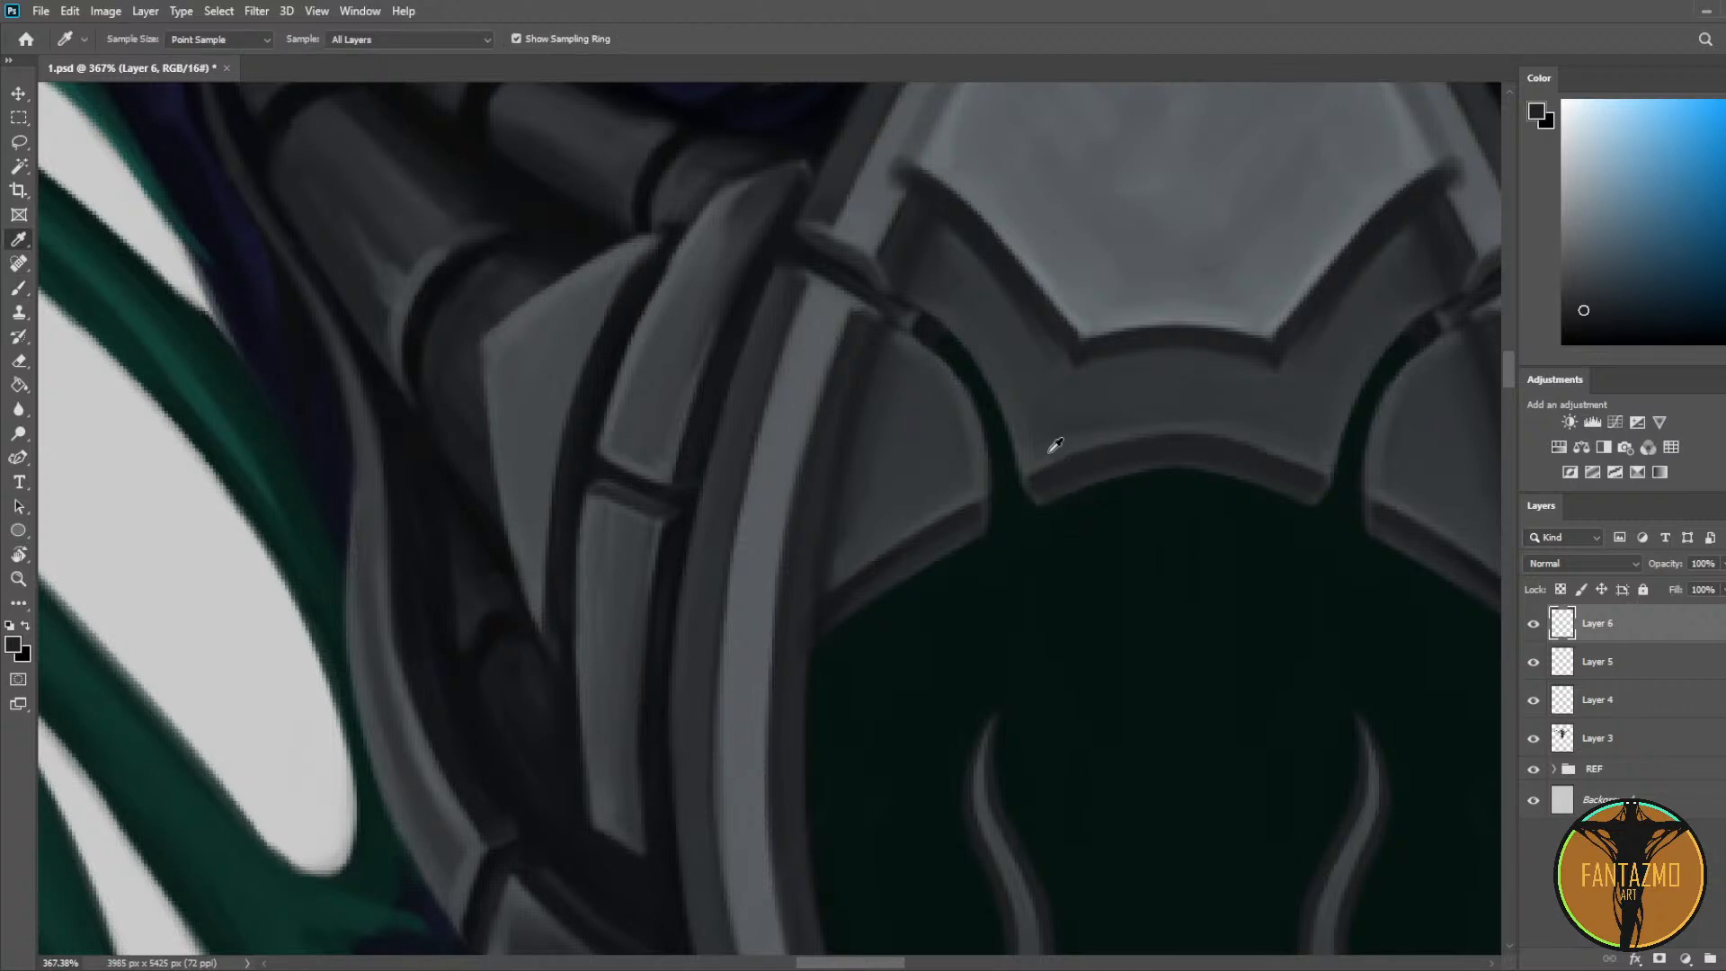
Step: Clean up the torso cavity's edges and interior with sampled dark green, enlarging the brush to 10 px
{"action": "left_click", "coordinate": [1072, 505], "text": "alt"}
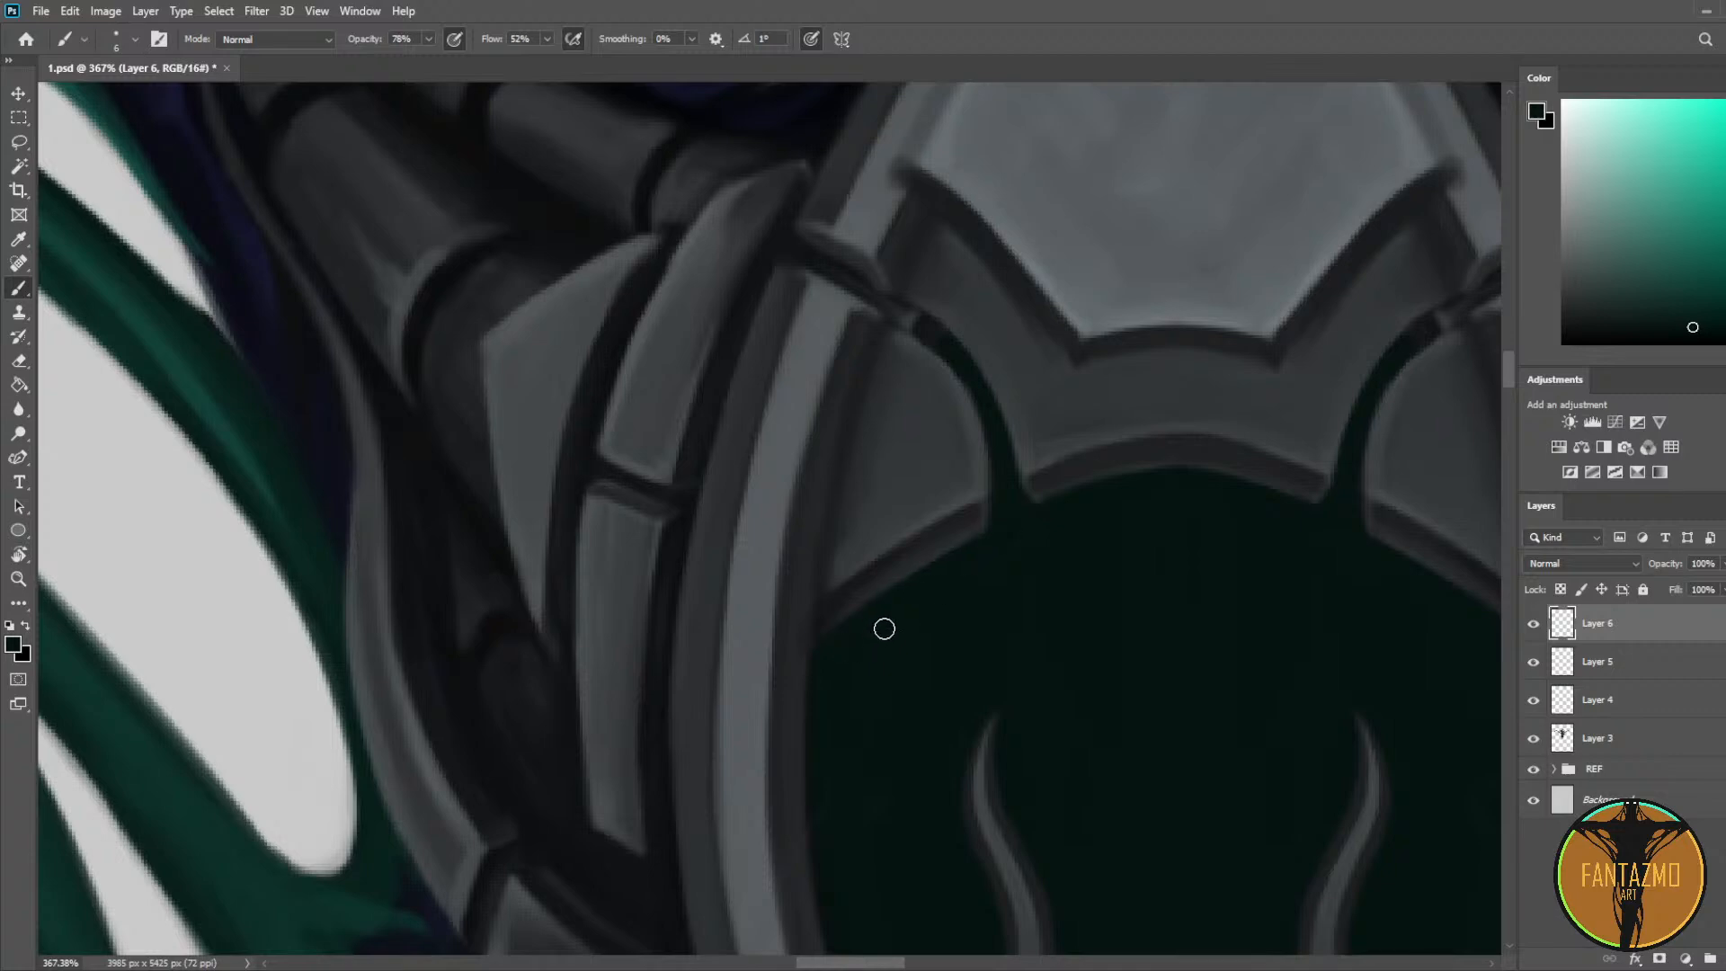
{"action": "left_click_drag", "start_coordinate": [1210, 610], "coordinate": [938, 427]}
{"action": "left_click", "coordinate": [631, 589], "text": "alt"}
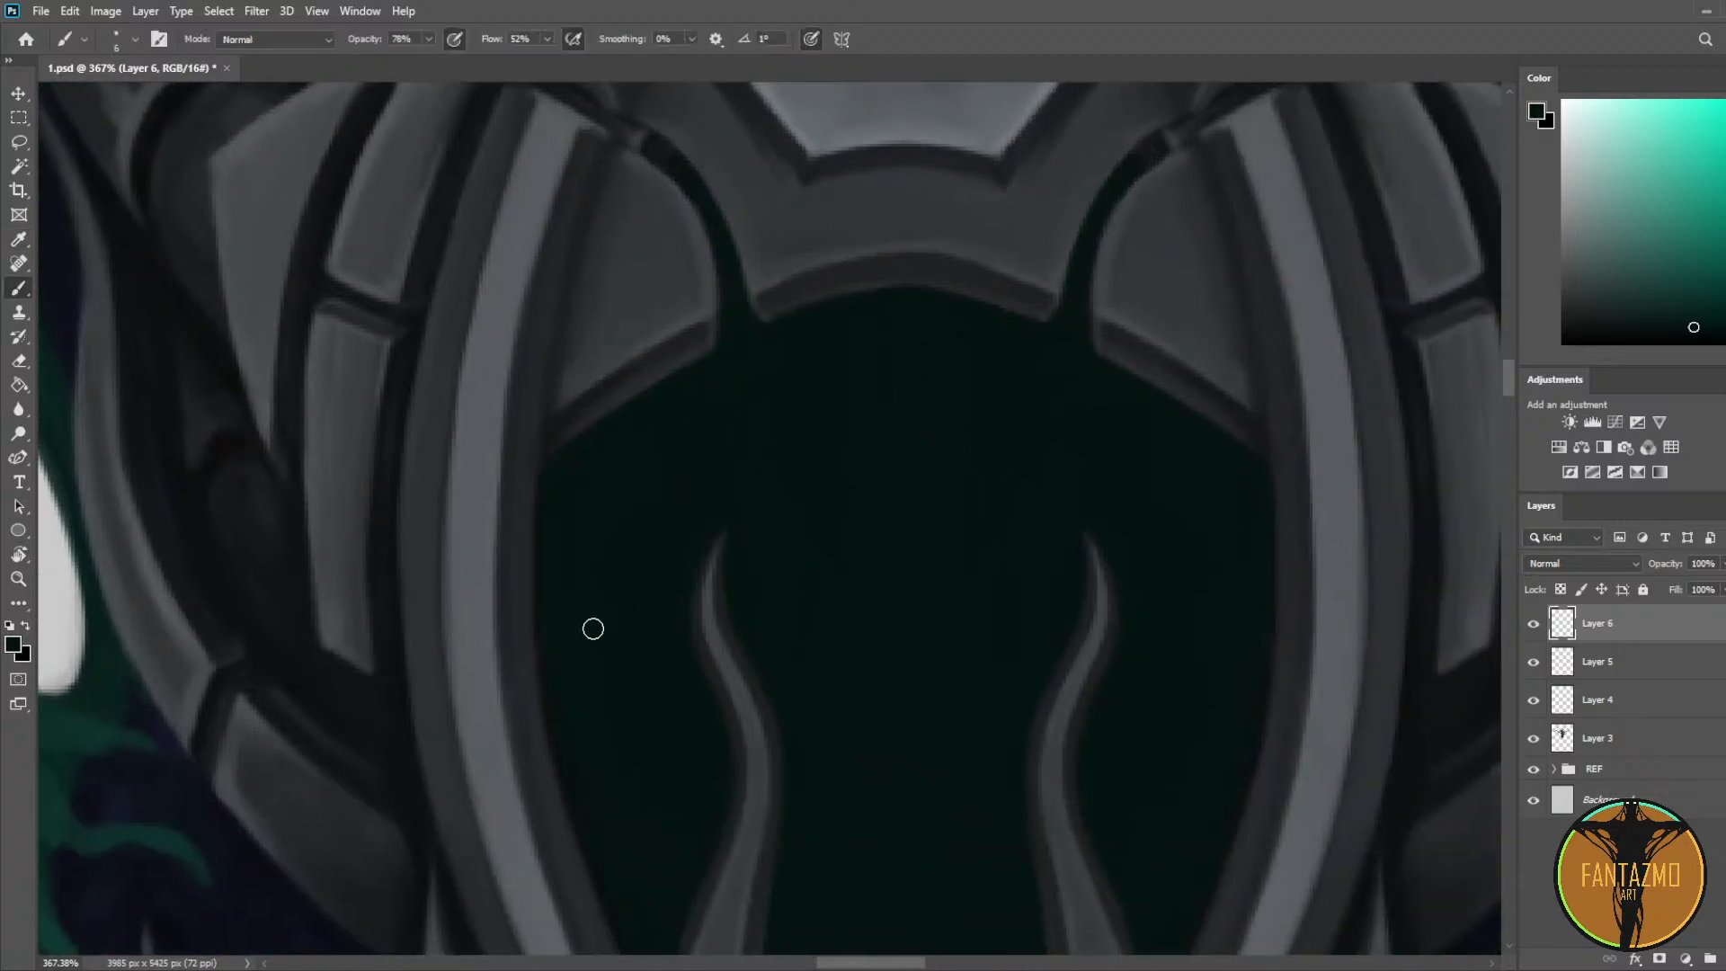
{"action": "left_click_drag", "start_coordinate": [892, 732], "coordinate": [841, 435]}
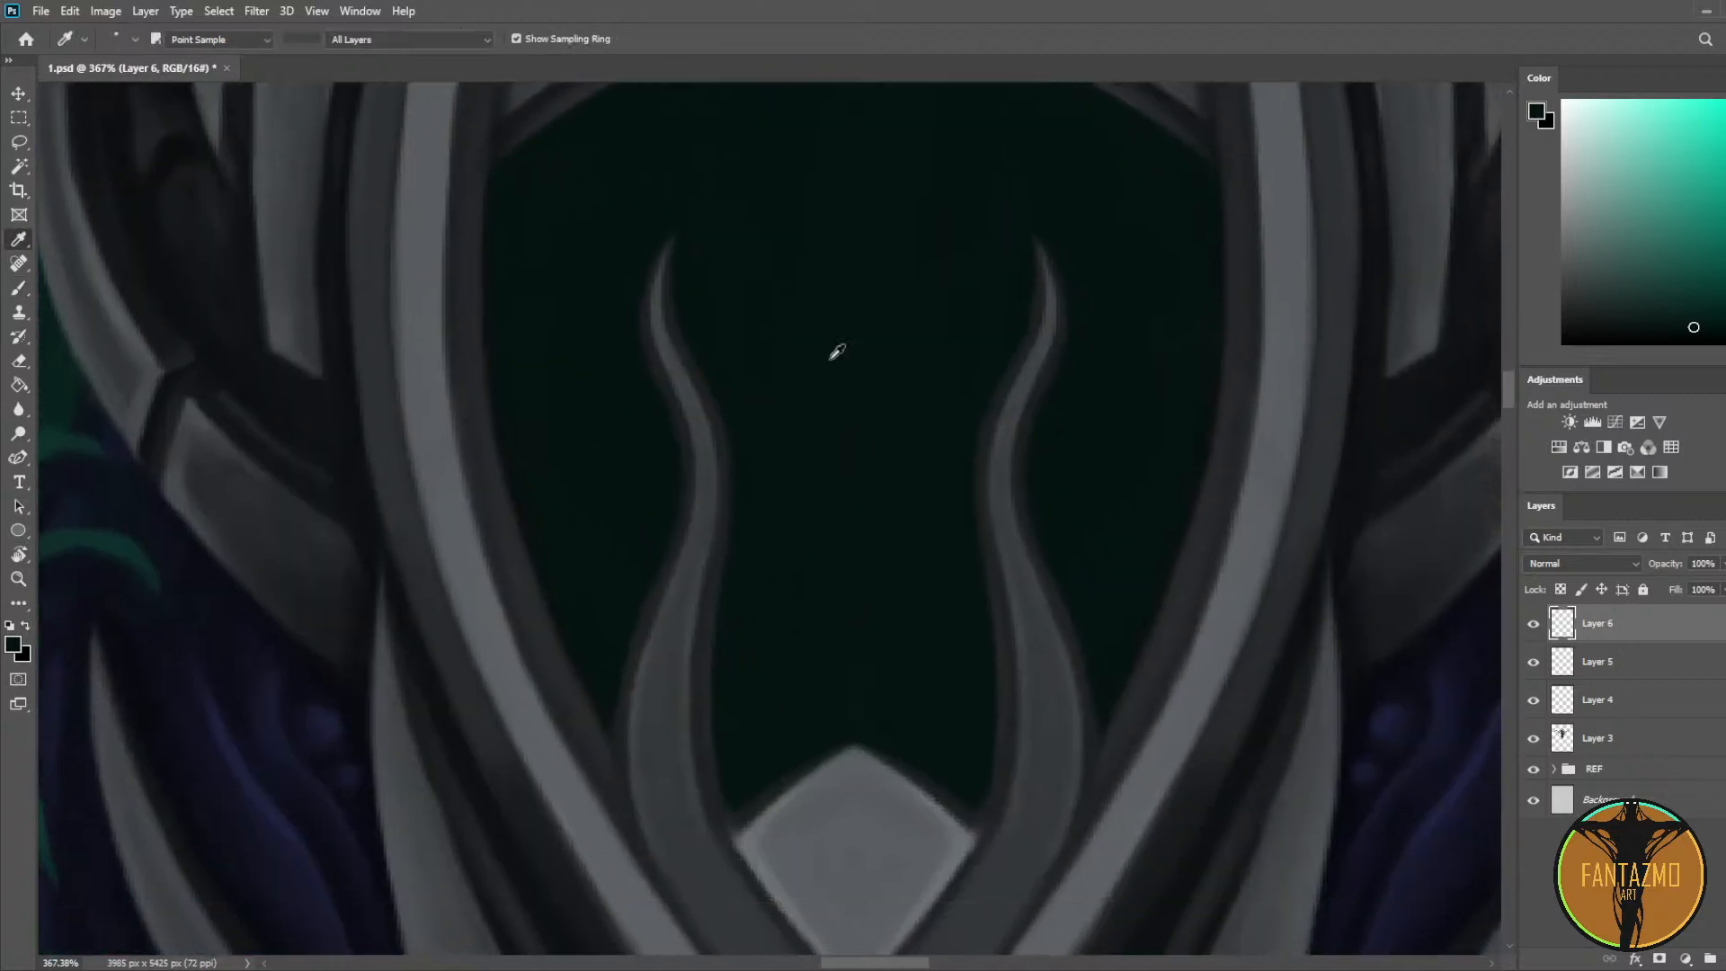
{"action": "left_click", "coordinate": [831, 360], "text": "alt"}
{"action": "key", "text": "]"}
{"action": "key", "text": "]"}
{"action": "key", "text": "]"}
{"action": "key", "text": "]"}
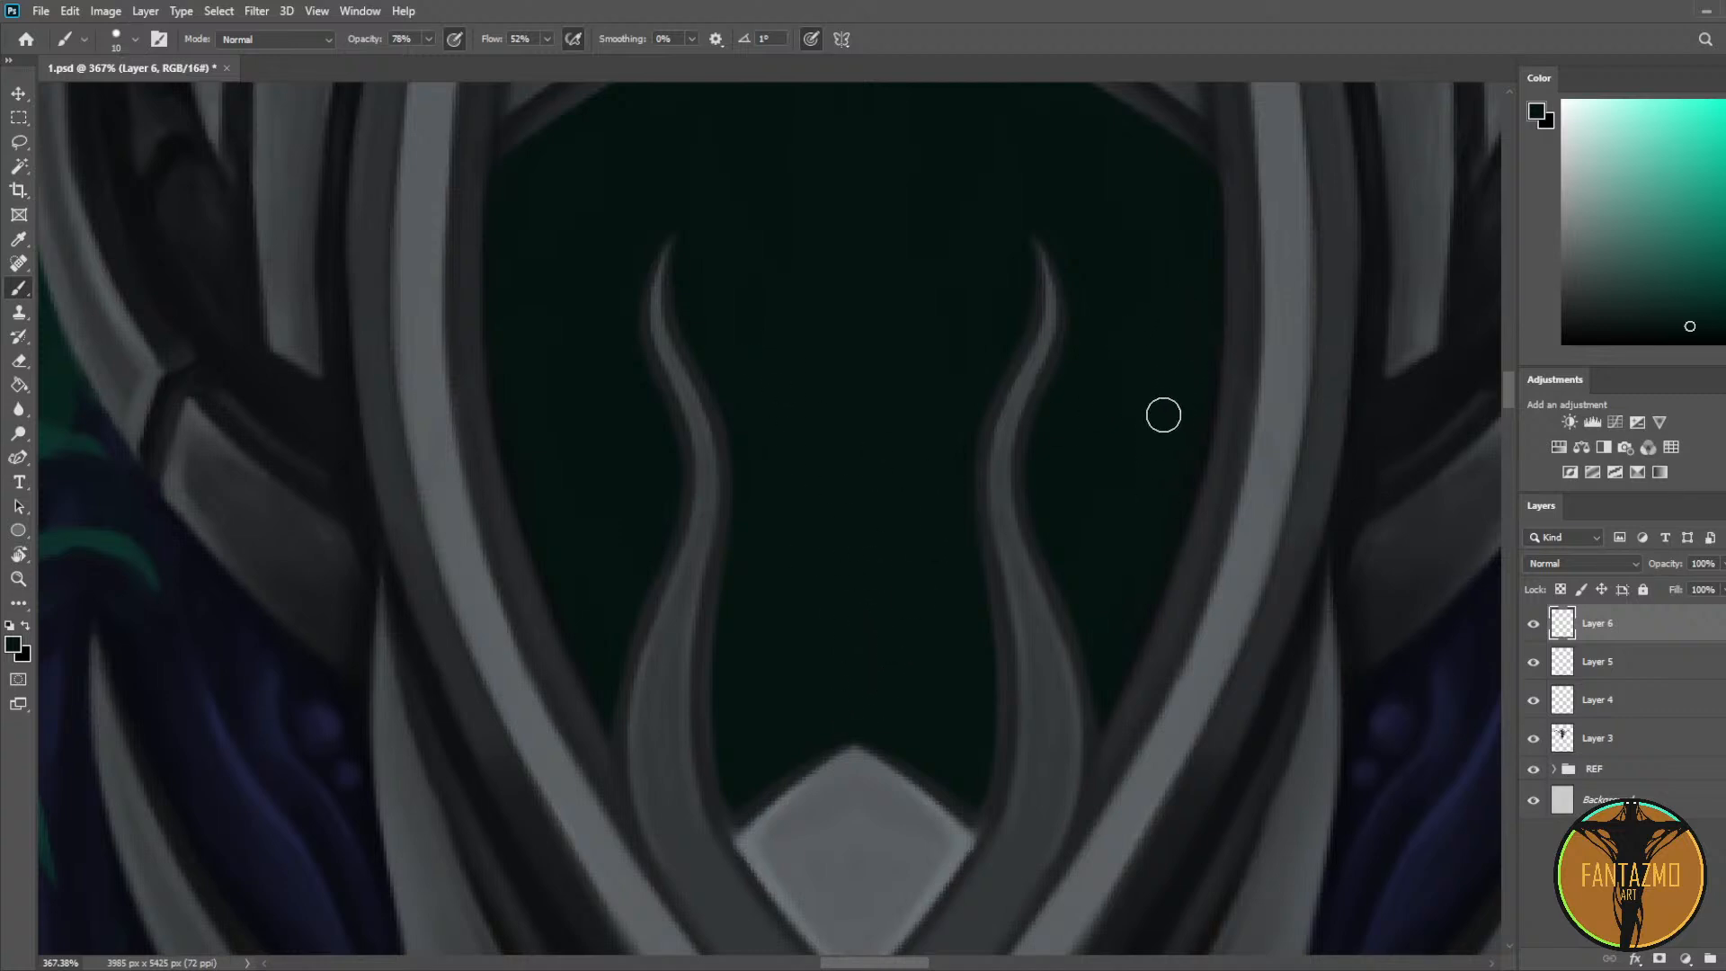
Step: Save the document
{"action": "scroll", "coordinate": [963, 397], "scroll_direction": "down", "scroll_amount": 5}
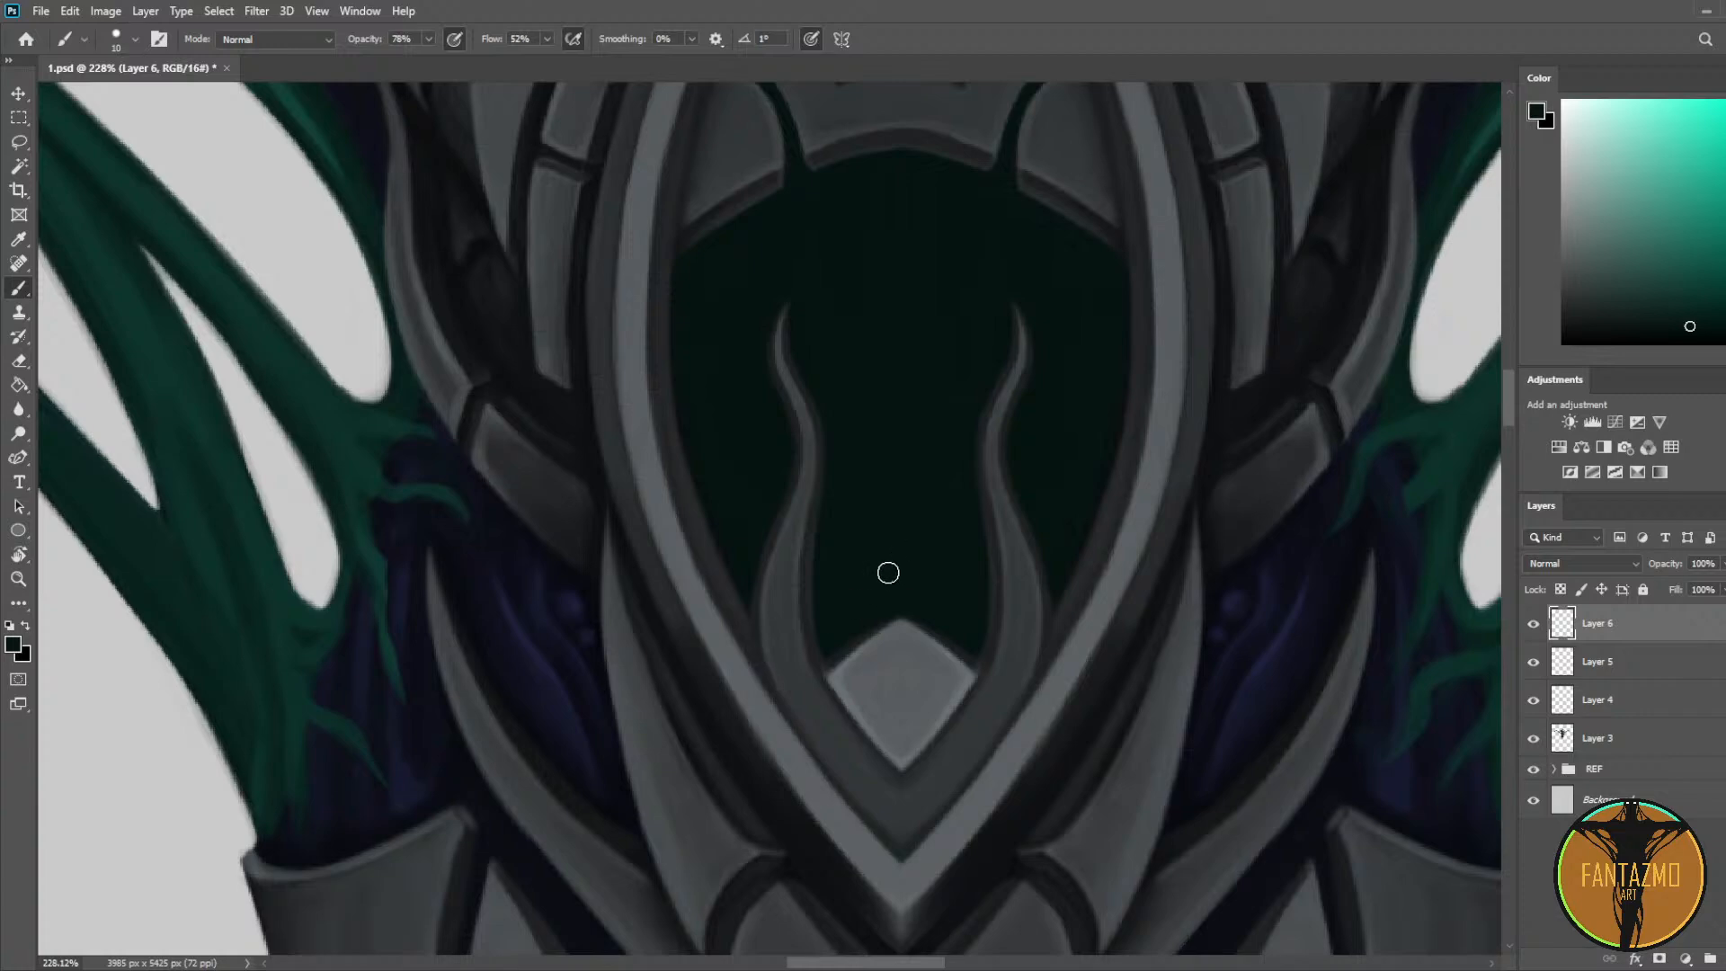
{"action": "key", "text": "ctrl+s"}
{"action": "left_click", "coordinate": [29, 164]}
{"action": "left_click", "coordinate": [860, 278]}
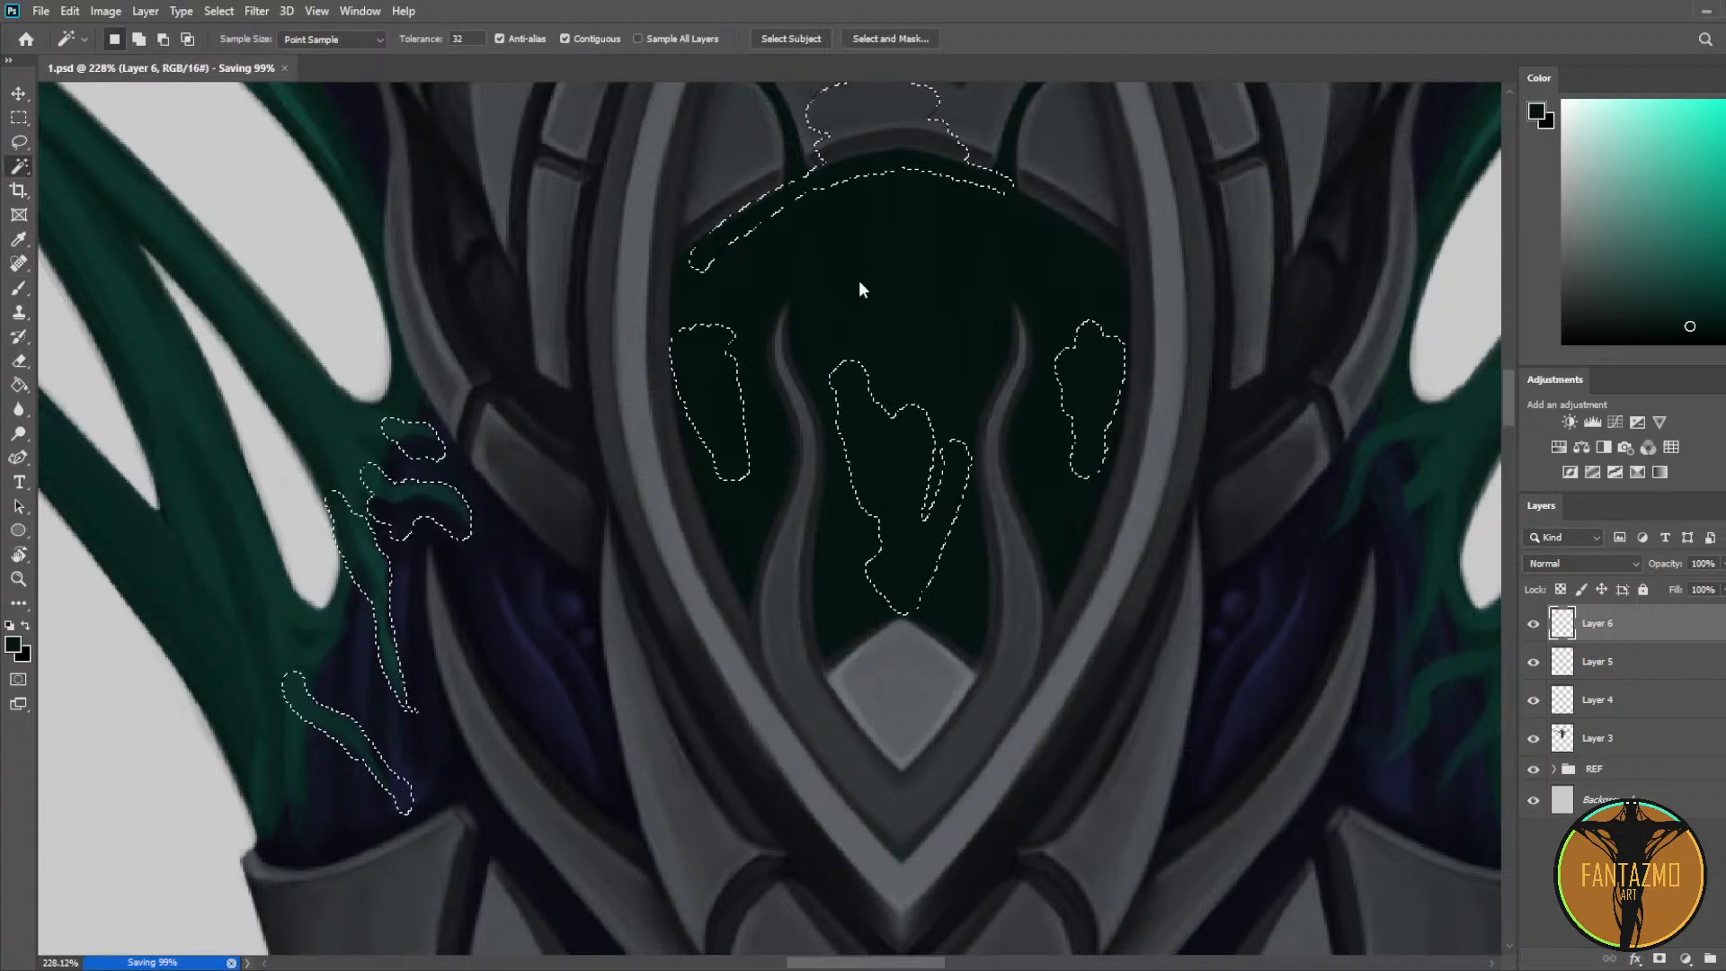
{"action": "key", "text": "ctrl+d"}
Step: Merge Layer 3 through Layer 6 into a single layer
{"action": "left_click", "coordinate": [1659, 745], "text": "shift"}
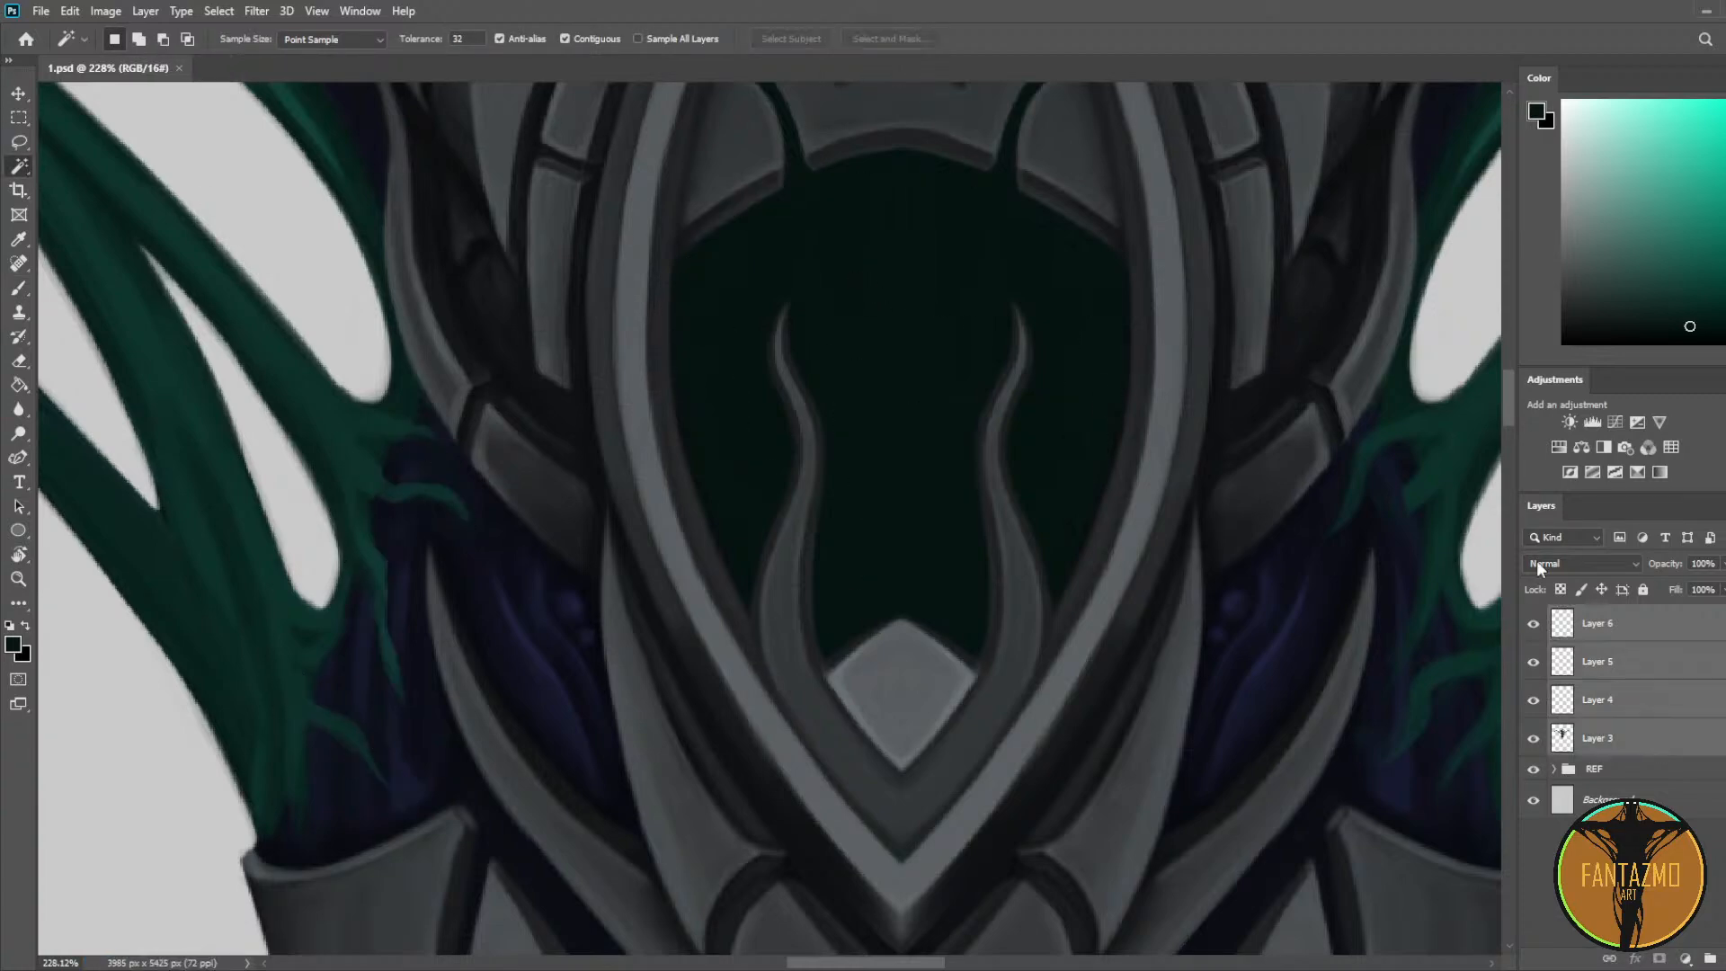
{"action": "key", "text": "ctrl+e"}
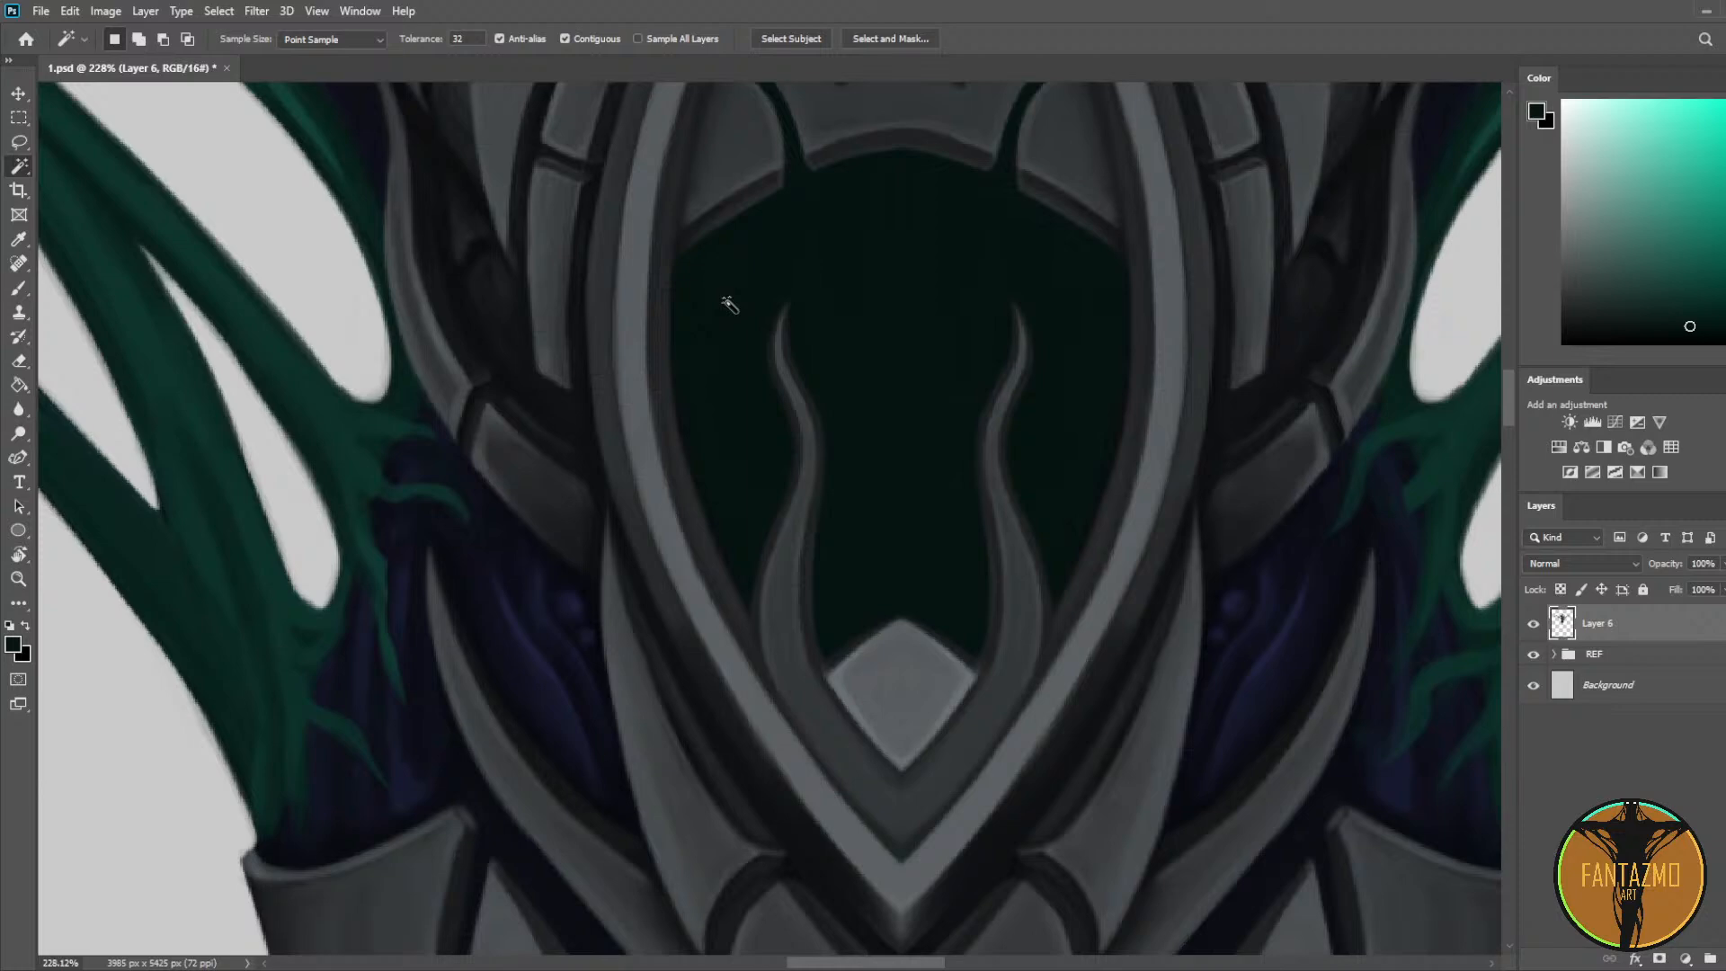
Step: Select the dark green torso cavity with the Lasso, following its outline and leaving out the two grey horns
{"action": "left_click", "coordinate": [870, 334]}
{"action": "key", "text": "ctrl+d"}
{"action": "key", "text": "l"}
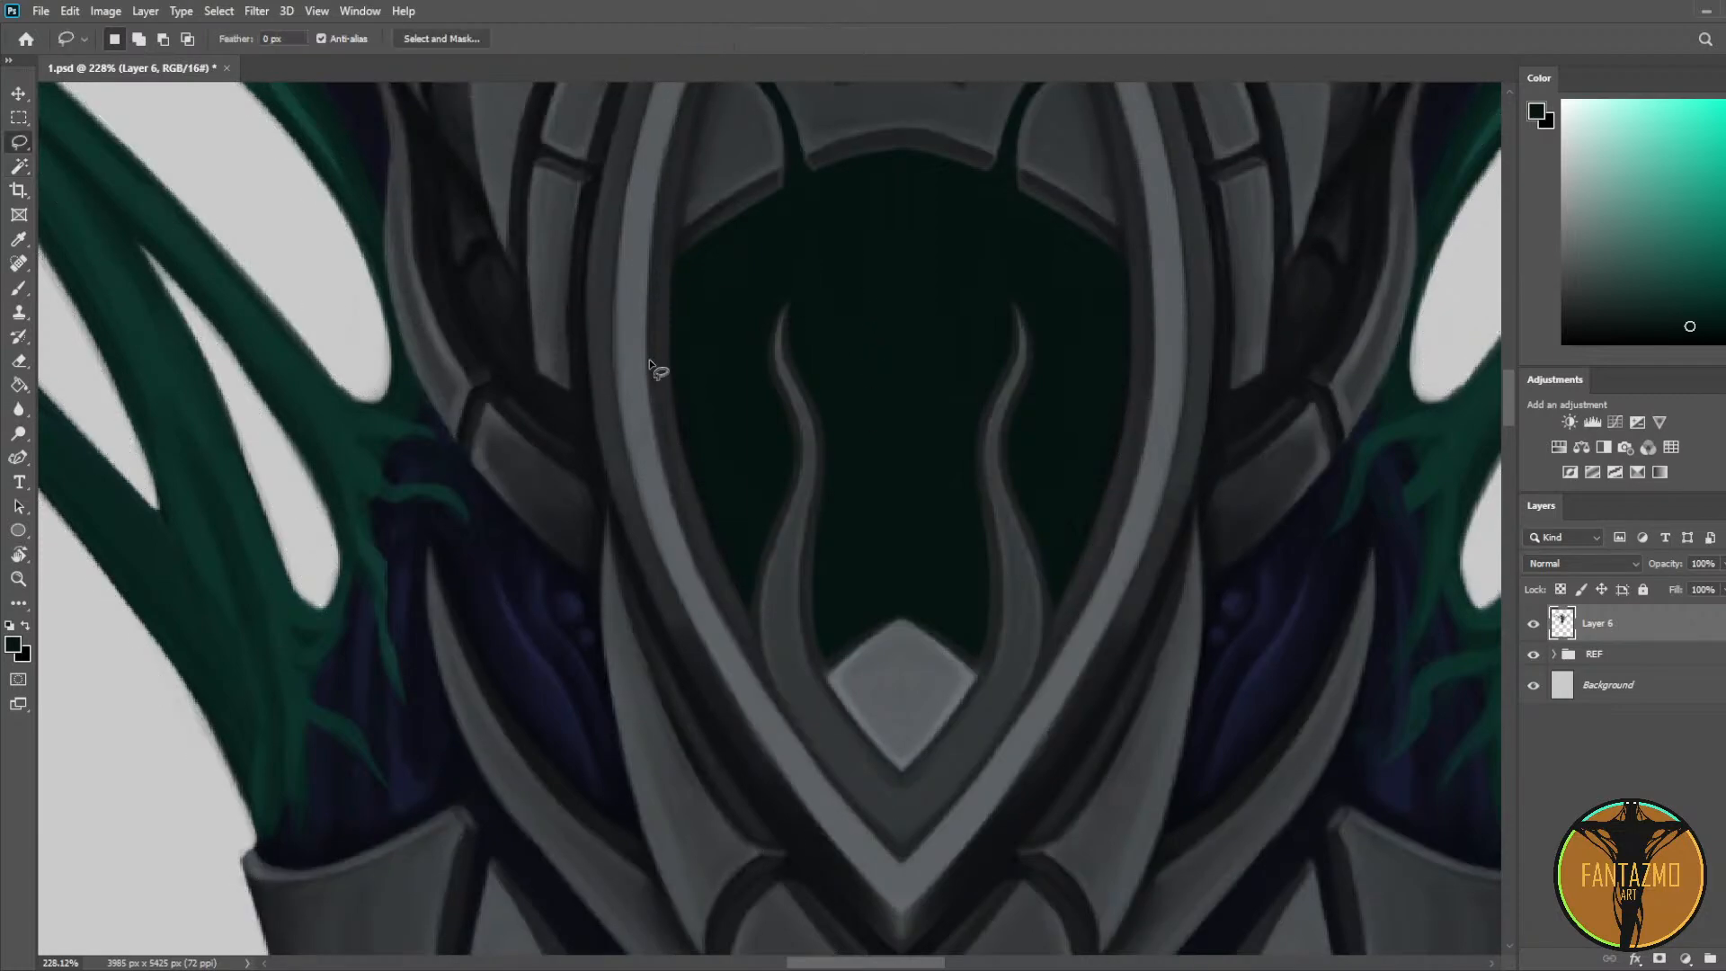
{"action": "scroll", "coordinate": [739, 183], "scroll_direction": "up", "scroll_amount": 5}
{"action": "left_click_drag", "start_coordinate": [739, 183], "coordinate": [642, 228]}
{"action": "scroll", "coordinate": [641, 228], "scroll_direction": "down", "scroll_amount": 3}
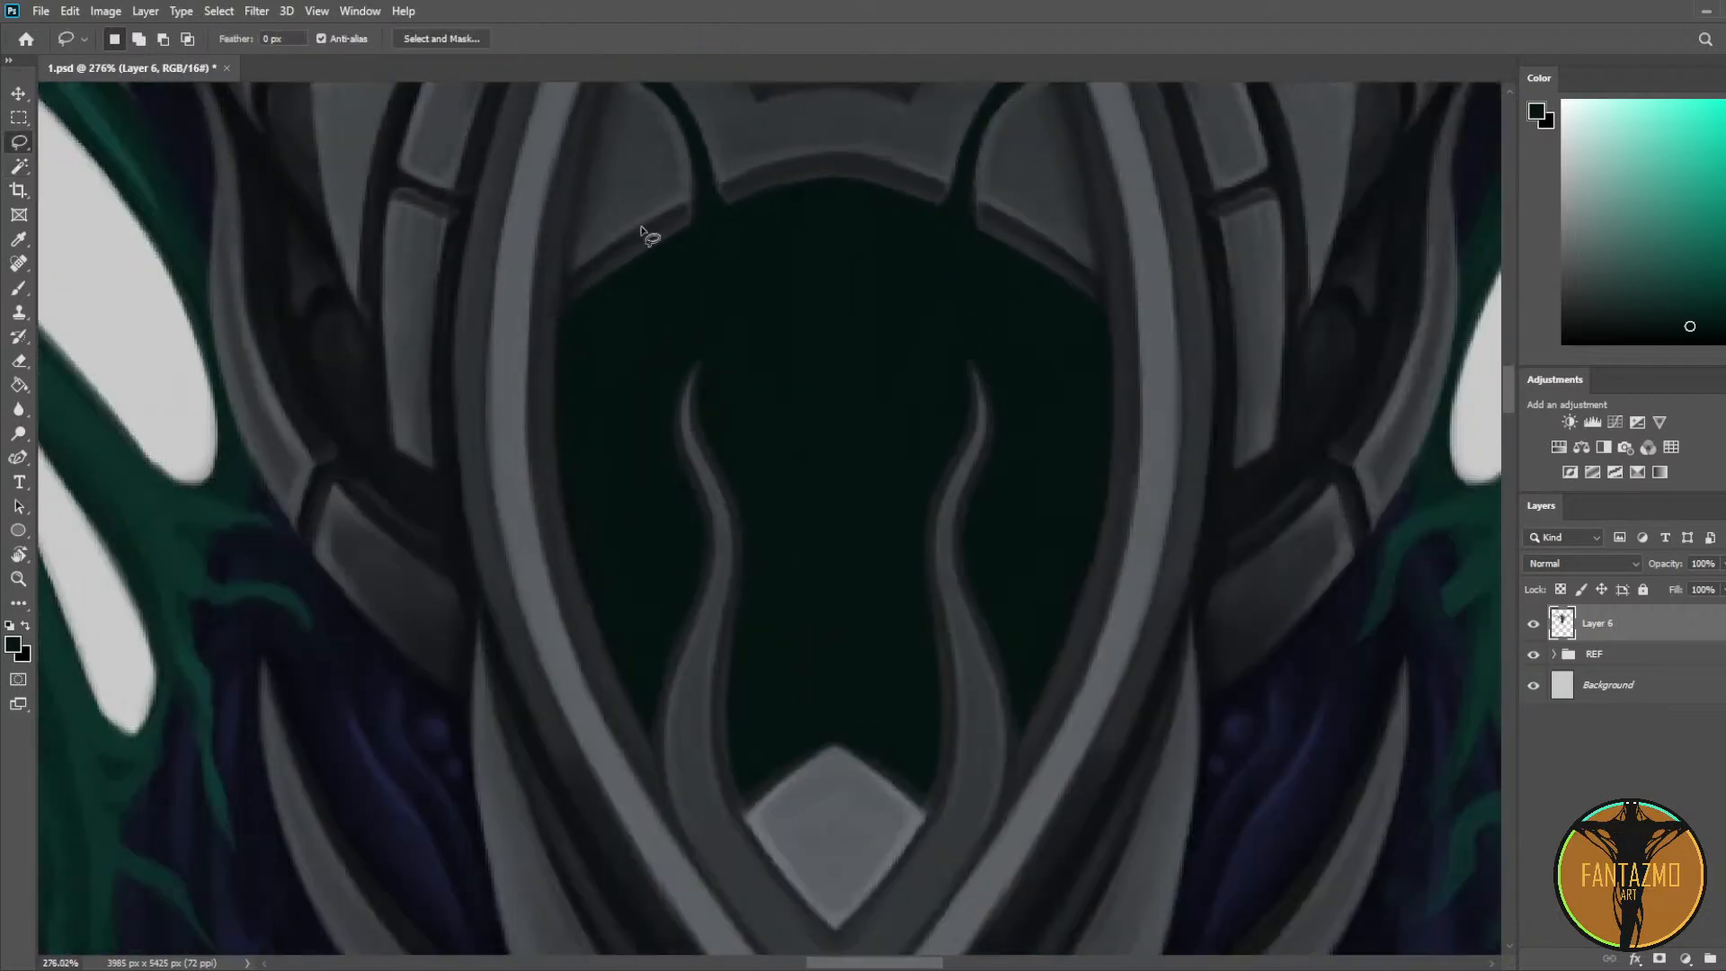
{"action": "key", "text": "b"}
{"action": "key", "text": "l"}
{"action": "mouse_move", "coordinate": [697, 200]}
{"action": "left_mouse_down"}
{"action": "mouse_move", "coordinate": [569, 307]}
{"action": "mouse_move", "coordinate": [558, 337]}
{"action": "mouse_move", "coordinate": [572, 515]}
{"action": "mouse_move", "coordinate": [639, 711]}
{"action": "mouse_move", "coordinate": [689, 541]}
{"action": "mouse_move", "coordinate": [683, 354]}
{"action": "mouse_move", "coordinate": [746, 491]}
{"action": "mouse_move", "coordinate": [740, 766]}
{"action": "mouse_move", "coordinate": [755, 777]}
{"action": "mouse_move", "coordinate": [792, 741]}
{"action": "mouse_move", "coordinate": [835, 735]}
{"action": "mouse_move", "coordinate": [906, 763]}
{"action": "mouse_move", "coordinate": [927, 707]}
{"action": "mouse_move", "coordinate": [913, 546]}
{"action": "mouse_move", "coordinate": [967, 341]}
{"action": "mouse_move", "coordinate": [1004, 403]}
{"action": "mouse_move", "coordinate": [978, 557]}
{"action": "mouse_move", "coordinate": [1013, 695]}
{"action": "mouse_move", "coordinate": [1056, 617]}
{"action": "mouse_move", "coordinate": [1102, 355]}
{"action": "mouse_move", "coordinate": [997, 255]}
{"action": "mouse_move", "coordinate": [954, 181]}
{"action": "mouse_move", "coordinate": [922, 231]}
{"action": "mouse_move", "coordinate": [698, 199]}
{"action": "mouse_move", "coordinate": [711, 244]}
{"action": "mouse_move", "coordinate": [943, 253]}
{"action": "mouse_move", "coordinate": [916, 214]}
{"action": "mouse_move", "coordinate": [865, 198]}
{"action": "mouse_move", "coordinate": [791, 190]}
{"action": "left_mouse_up"}
{"action": "mouse_move", "coordinate": [899, 741]}
{"action": "left_mouse_down"}
{"action": "mouse_move", "coordinate": [932, 753]}
{"action": "mouse_move", "coordinate": [923, 659]}
{"action": "mouse_move", "coordinate": [877, 713]}
{"action": "left_mouse_up"}
{"action": "mouse_move", "coordinate": [753, 707]}
{"action": "left_mouse_down"}
{"action": "mouse_move", "coordinate": [743, 776]}
{"action": "mouse_move", "coordinate": [820, 735]}
{"action": "mouse_move", "coordinate": [733, 683]}
{"action": "left_mouse_up"}
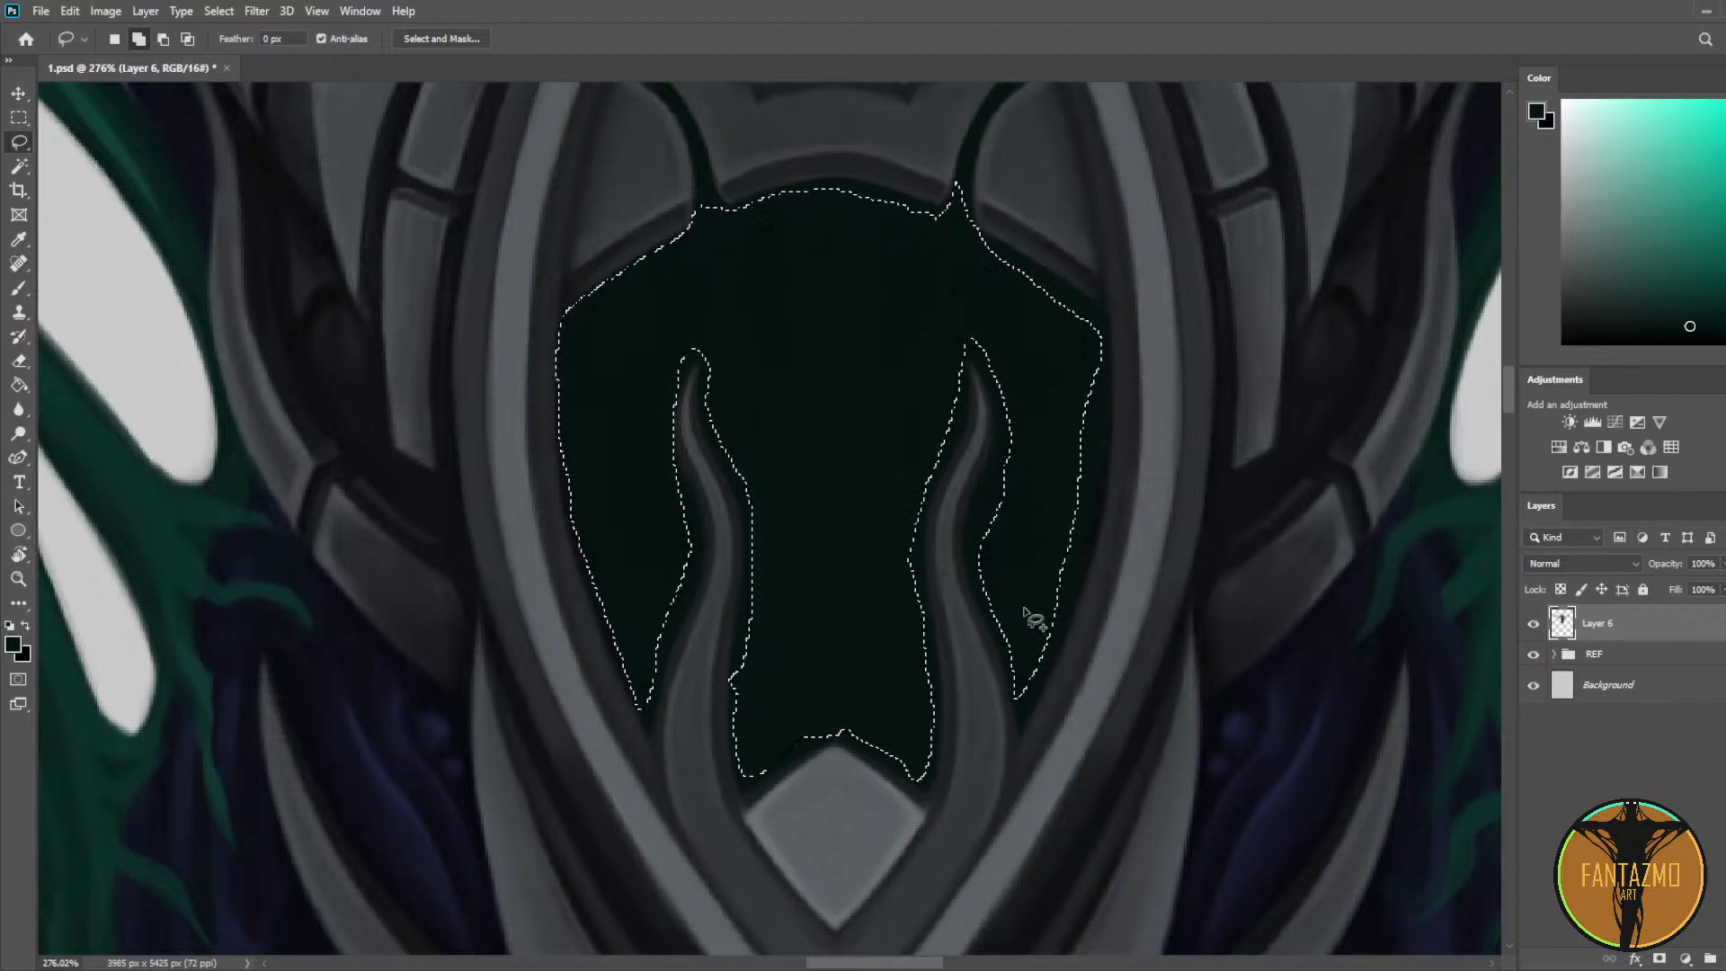
{"action": "mouse_move", "coordinate": [1025, 607]}
{"action": "left_mouse_down"}
{"action": "mouse_move", "coordinate": [1018, 696]}
{"action": "mouse_move", "coordinate": [1077, 561]}
{"action": "mouse_move", "coordinate": [1096, 410]}
{"action": "mouse_move", "coordinate": [1055, 409]}
{"action": "mouse_move", "coordinate": [1022, 588]}
{"action": "left_mouse_up"}
Step: Darken the selected torso cavity to near-black with a Brightness/Contrast adjustment layer
{"action": "mouse_move", "coordinate": [1084, 349]}
{"action": "left_mouse_down"}
{"action": "mouse_move", "coordinate": [1044, 416]}
{"action": "mouse_move", "coordinate": [1026, 400]}
{"action": "left_mouse_up"}
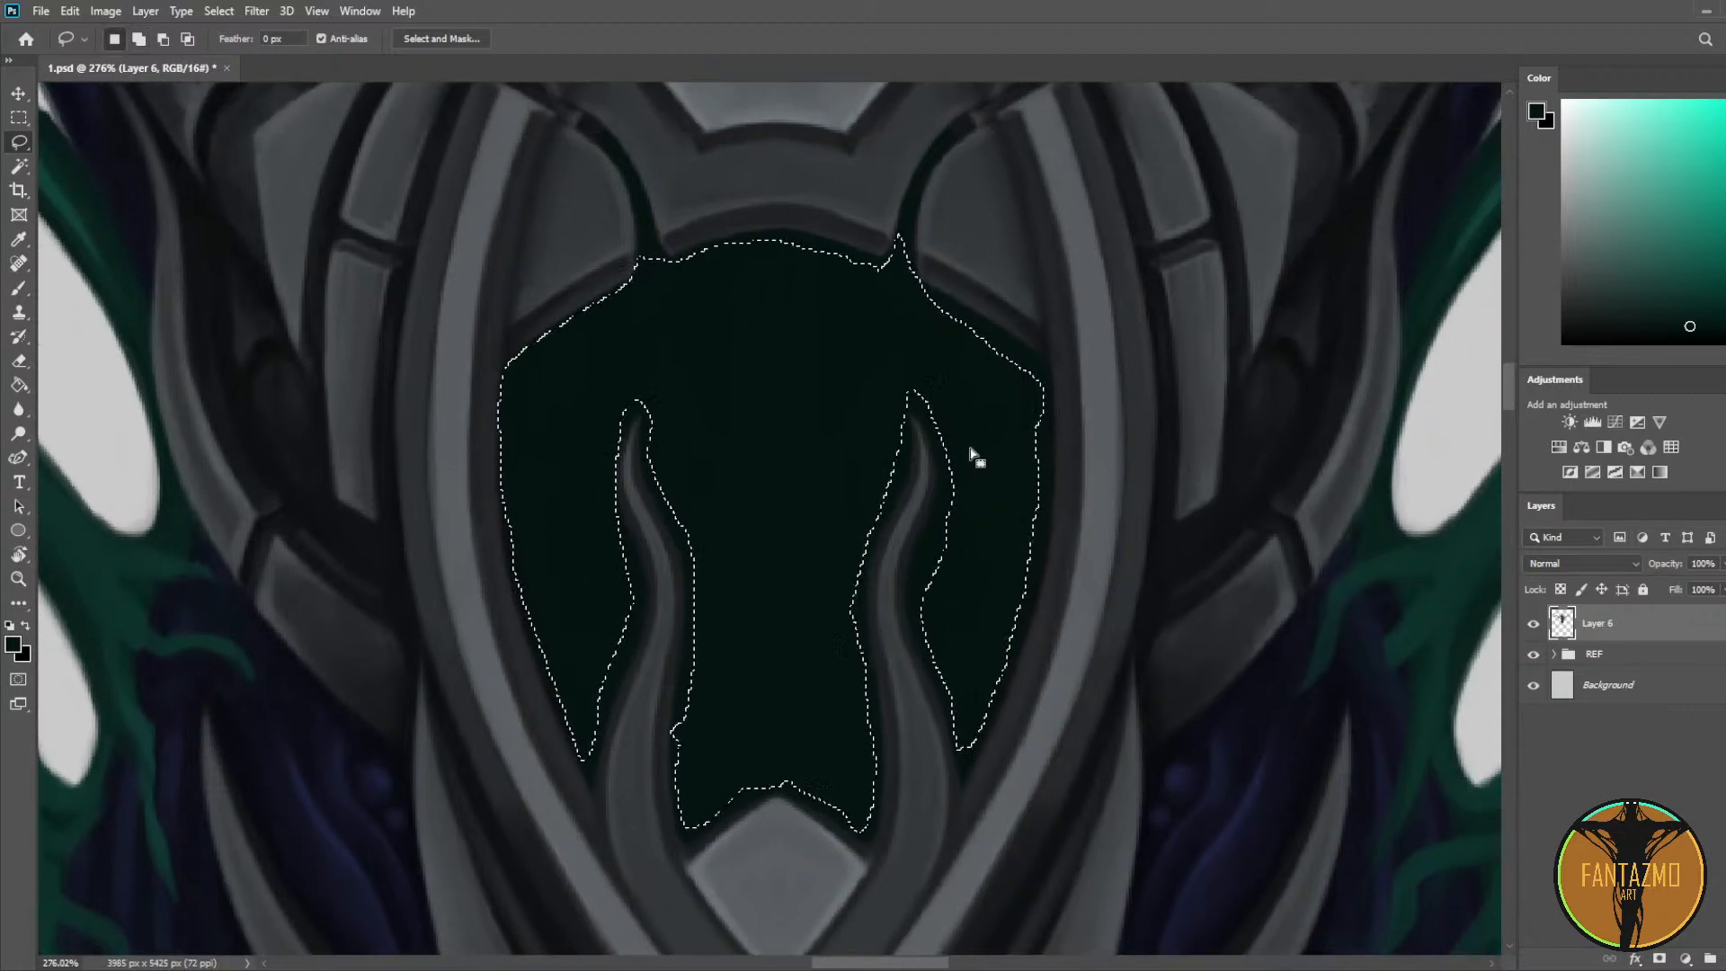
{"action": "left_click", "coordinate": [1569, 421]}
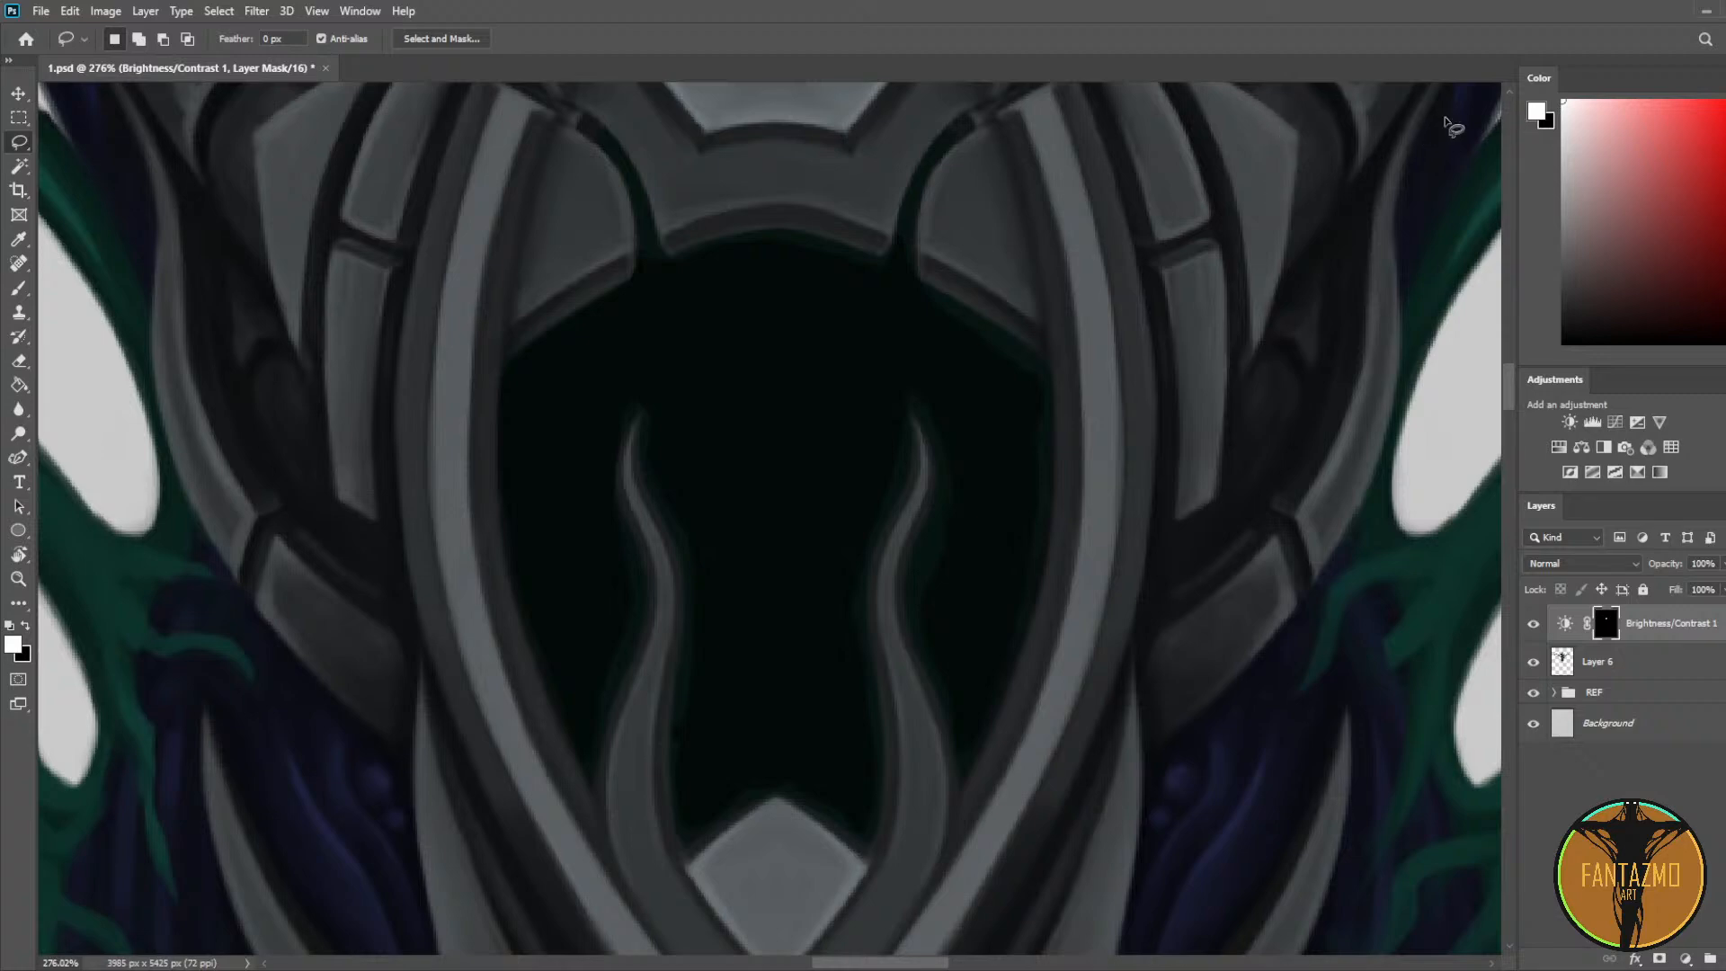
Step: Refine the Brightness/Contrast mask with a smaller white brush and the Eraser along the cavity's edges and around the horns
{"action": "key", "text": "b"}
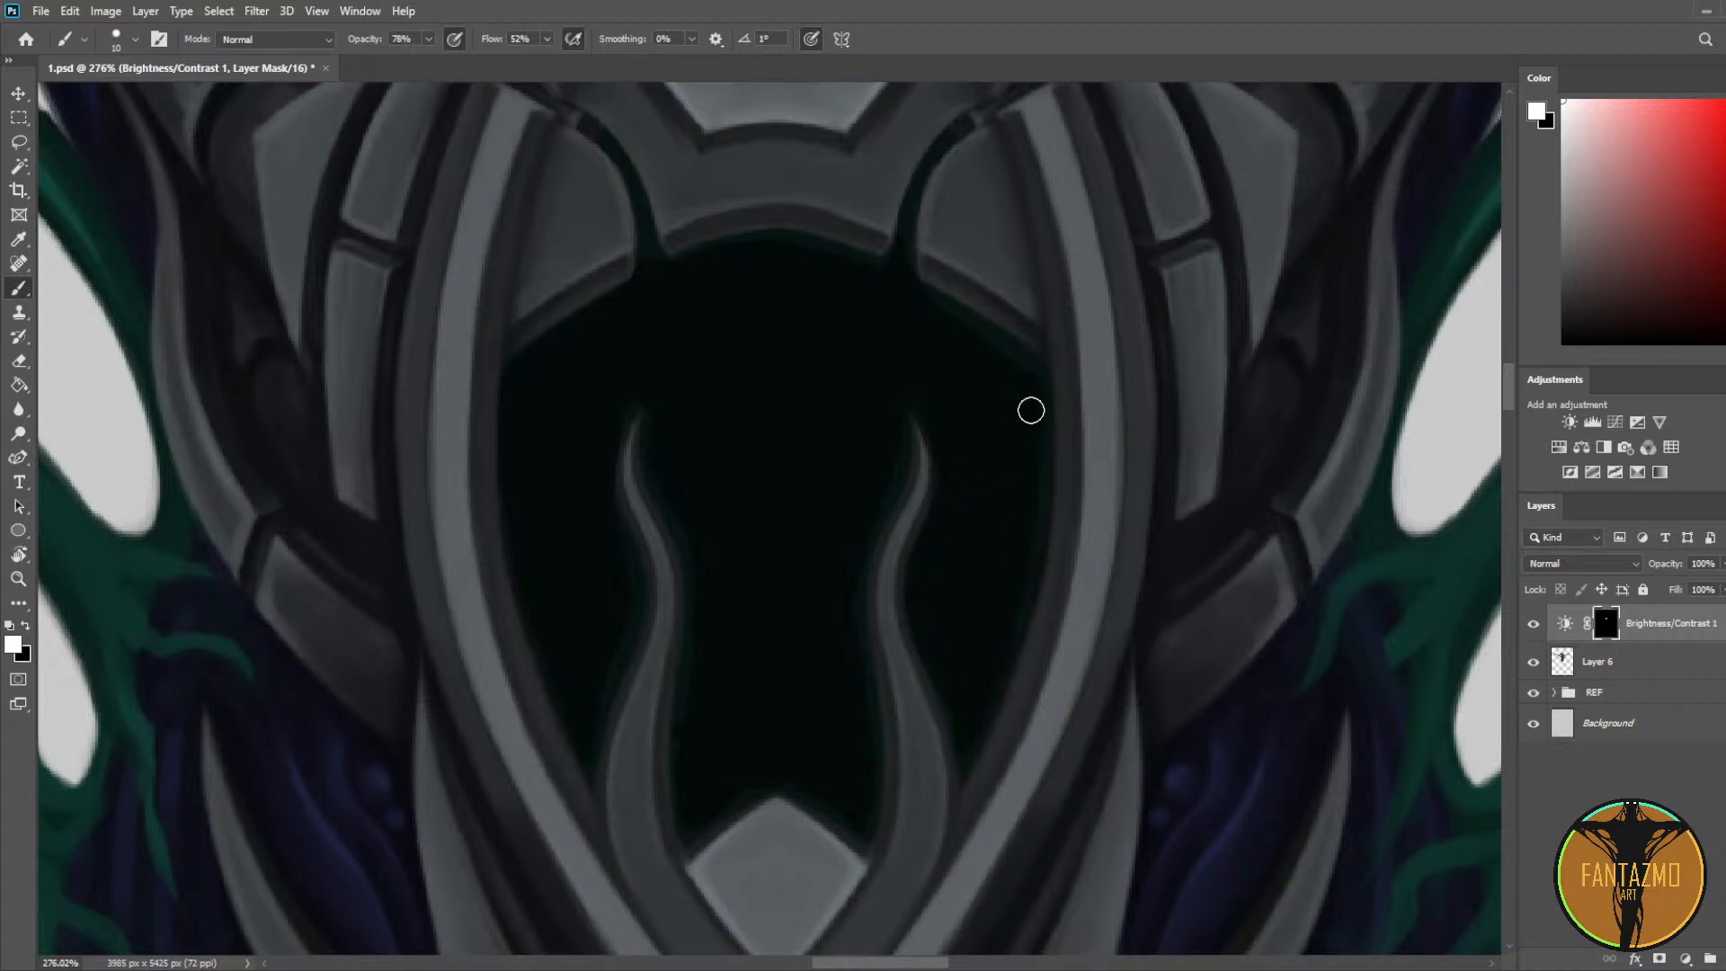
{"action": "key", "text": "bracketleft"}
{"action": "key", "text": "bracketleft"}
{"action": "key", "text": "bracketleft"}
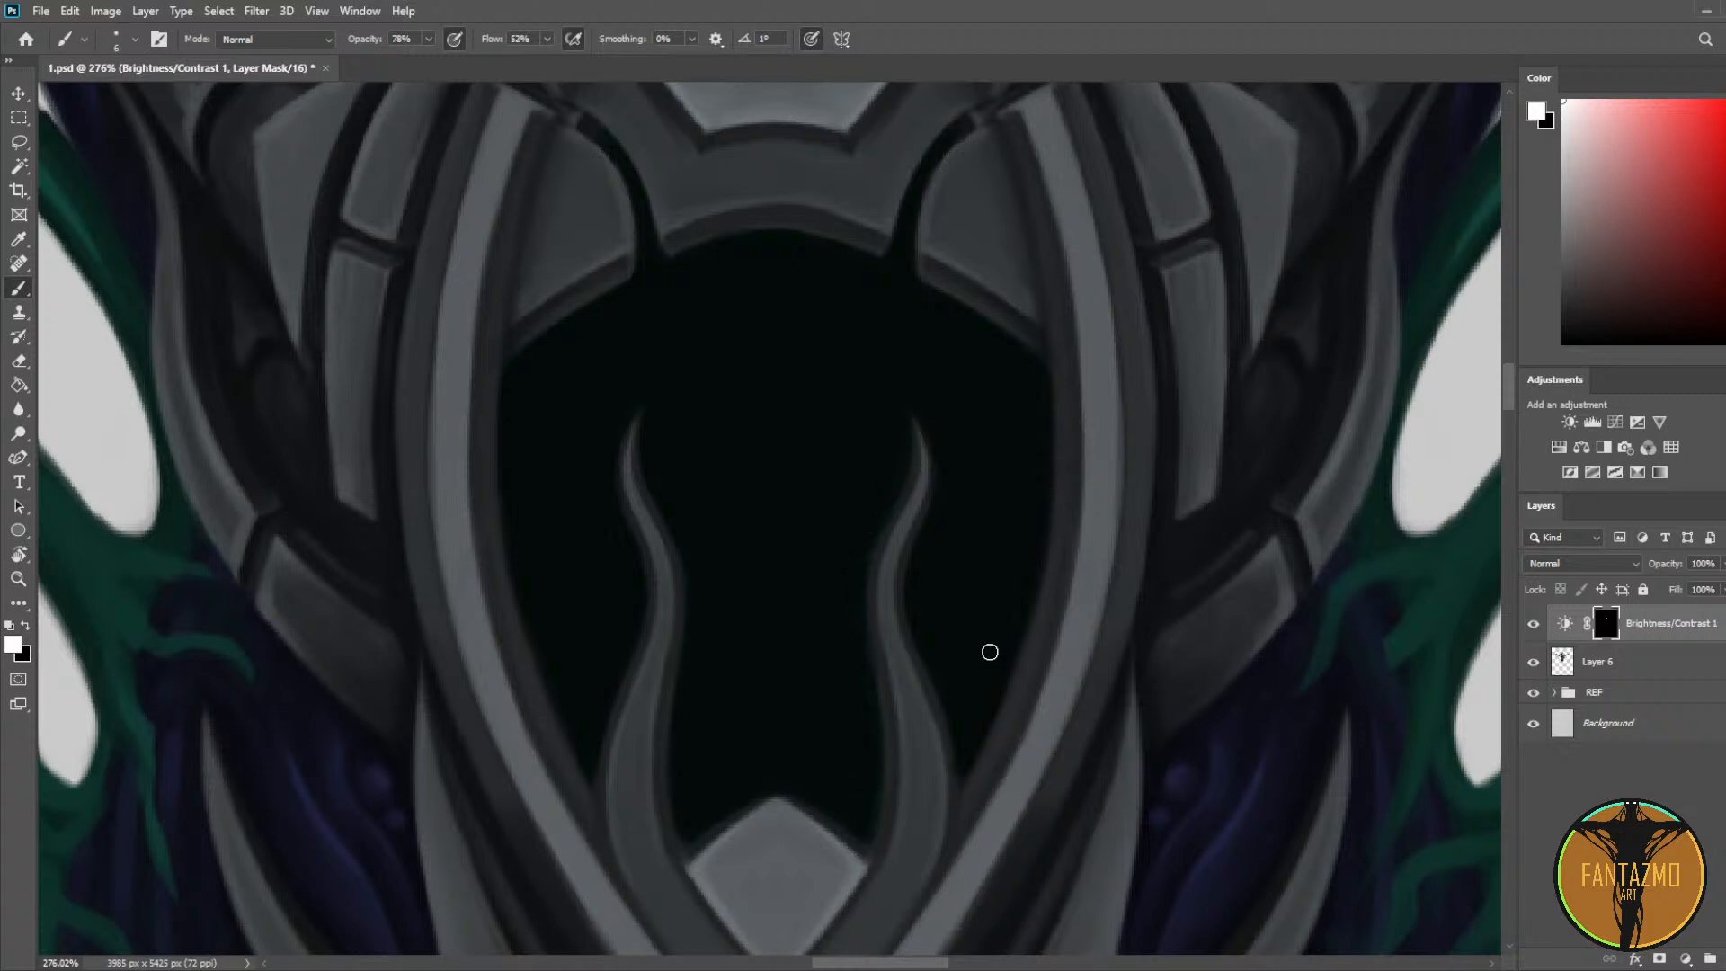
{"action": "key", "text": "e"}
{"action": "key", "text": "b"}
{"action": "key", "text": "e"}
{"action": "left_click_drag", "start_coordinate": [854, 764], "coordinate": [867, 693]}
{"action": "key", "text": "b"}
{"action": "scroll", "coordinate": [995, 538], "scroll_direction": "down", "scroll_amount": 5}
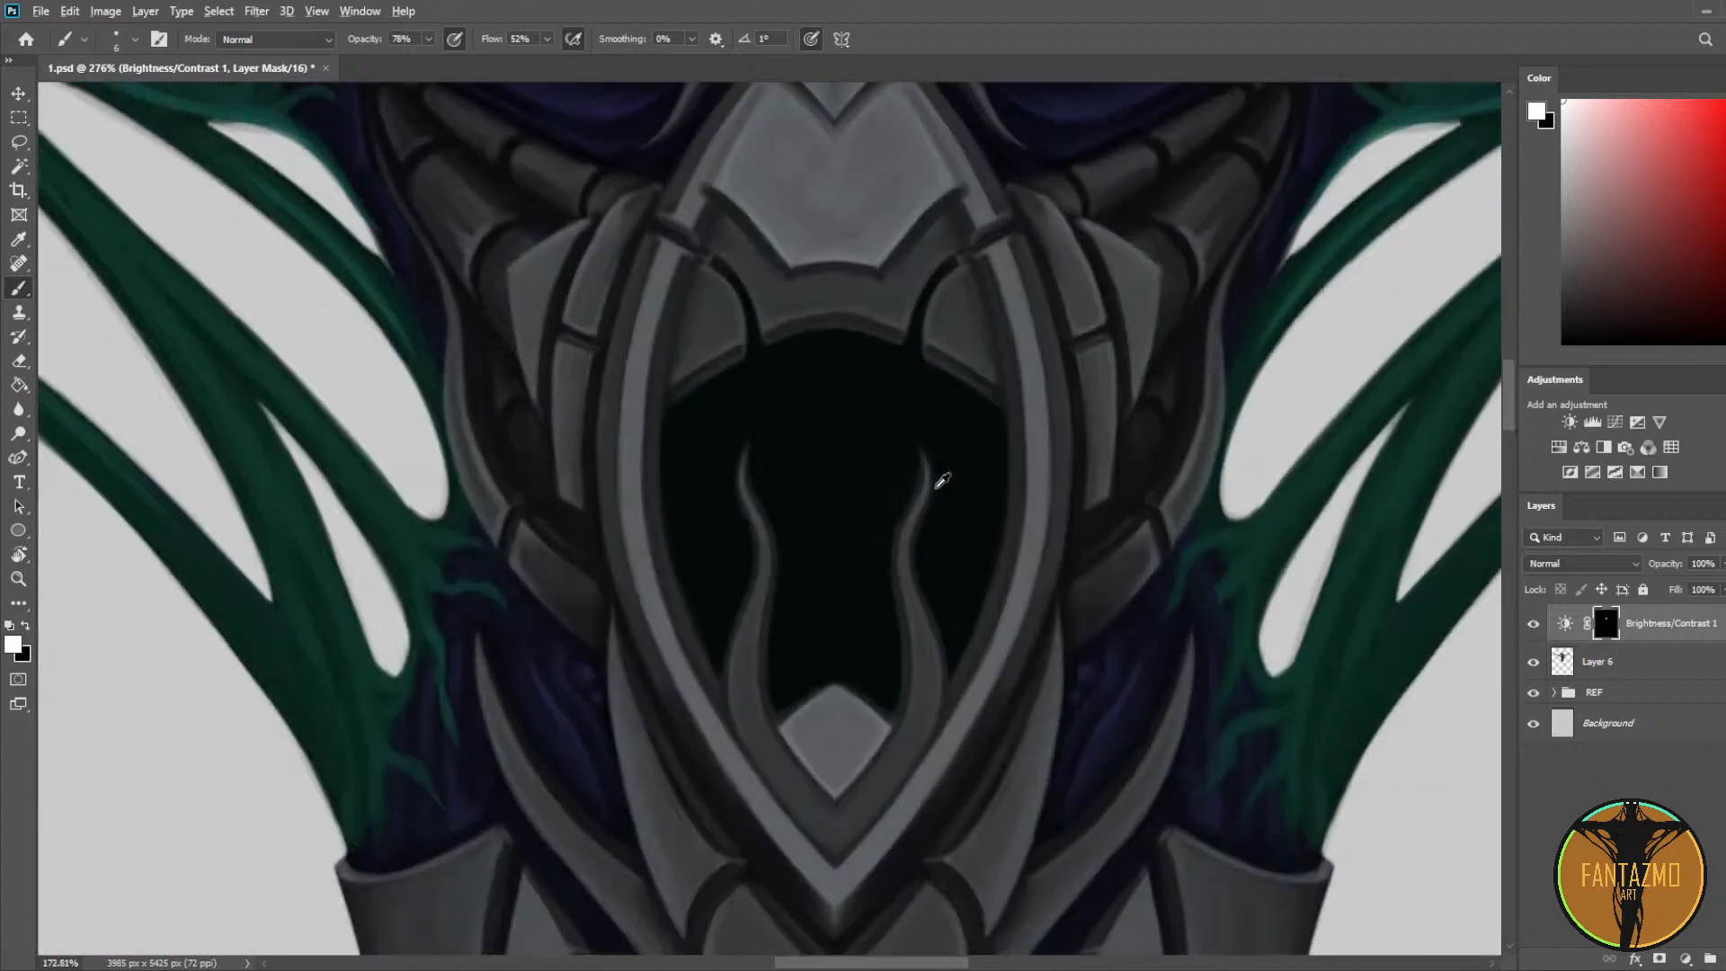
Step: Erase the Brightness/Contrast mask over the middle of the torso cavity with a soft Eraser of size 200, keeping the cavity's rim darker
{"action": "key", "text": "e"}
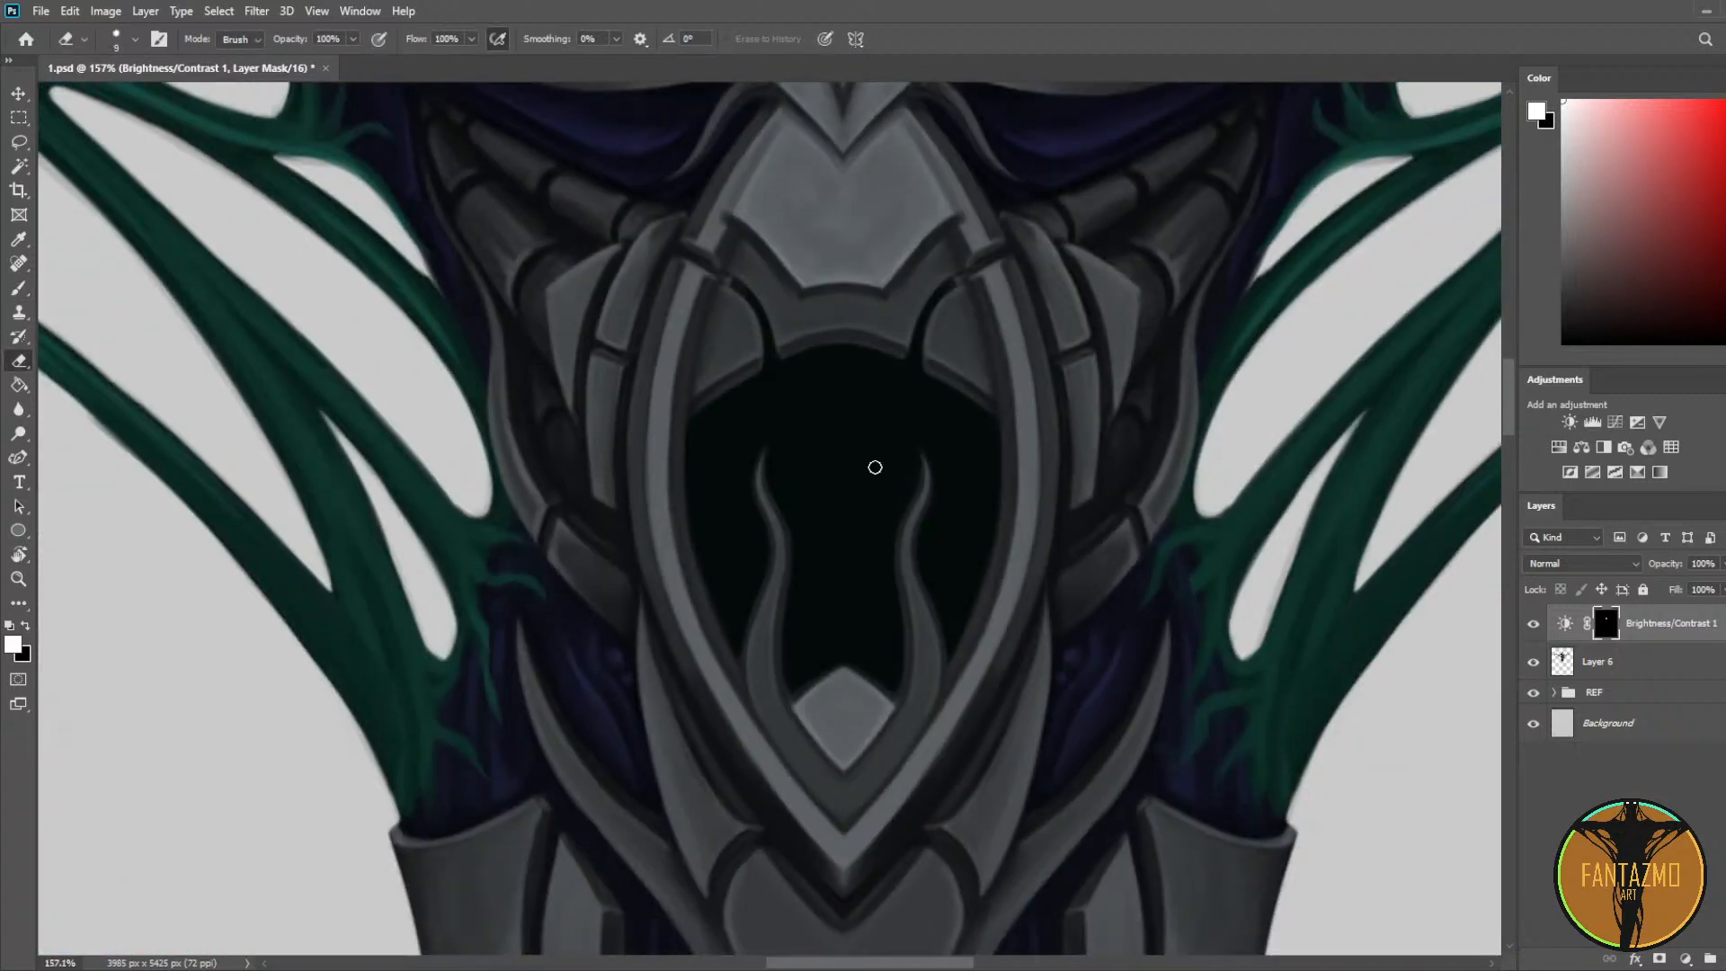
{"action": "key", "text": "bracketright"}
{"action": "key", "text": "bracketright"}
{"action": "key", "text": "bracketright"}
{"action": "key", "text": "bracketright"}
{"action": "key", "text": "bracketright"}
{"action": "key", "text": "bracketright"}
{"action": "key", "text": "bracketright"}
{"action": "key", "text": "bracketright"}
{"action": "key", "text": "bracketright"}
{"action": "key", "text": "bracketright"}
{"action": "key", "text": "bracketright"}
{"action": "key", "text": "bracketright"}
{"action": "key", "text": "bracketright"}
{"action": "key", "text": "bracketright"}
{"action": "key", "text": "bracketright"}
{"action": "key", "text": "bracketright"}
{"action": "key", "text": "bracketright"}
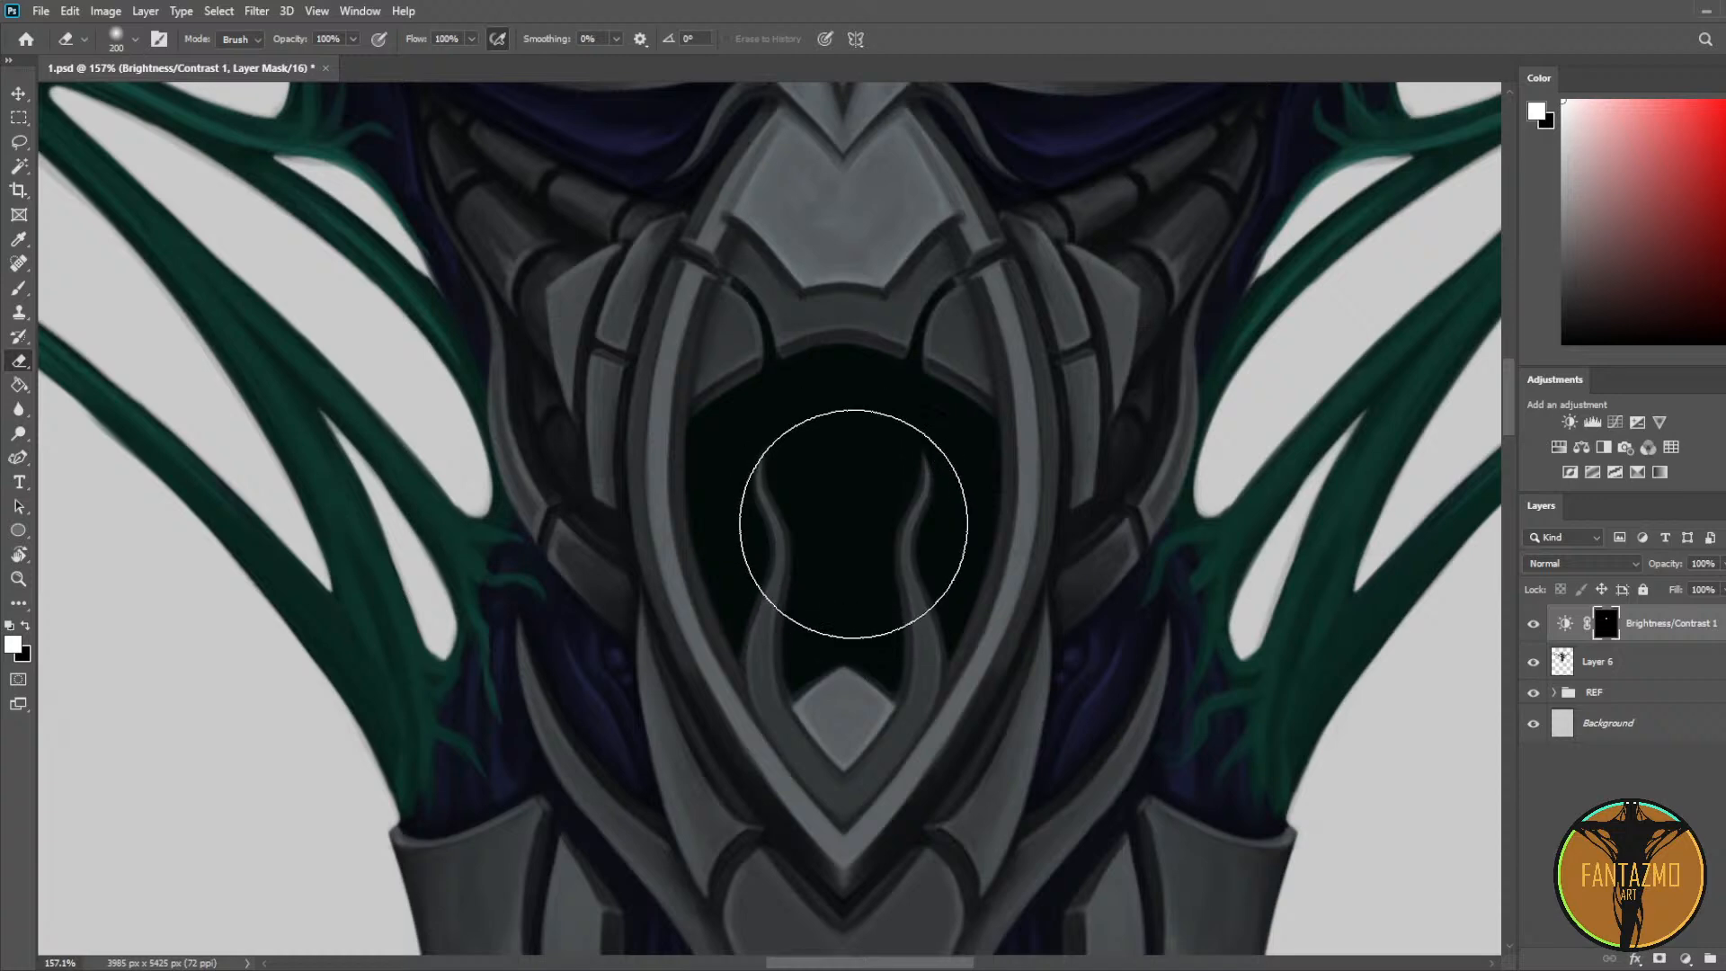
{"action": "key", "text": "b"}
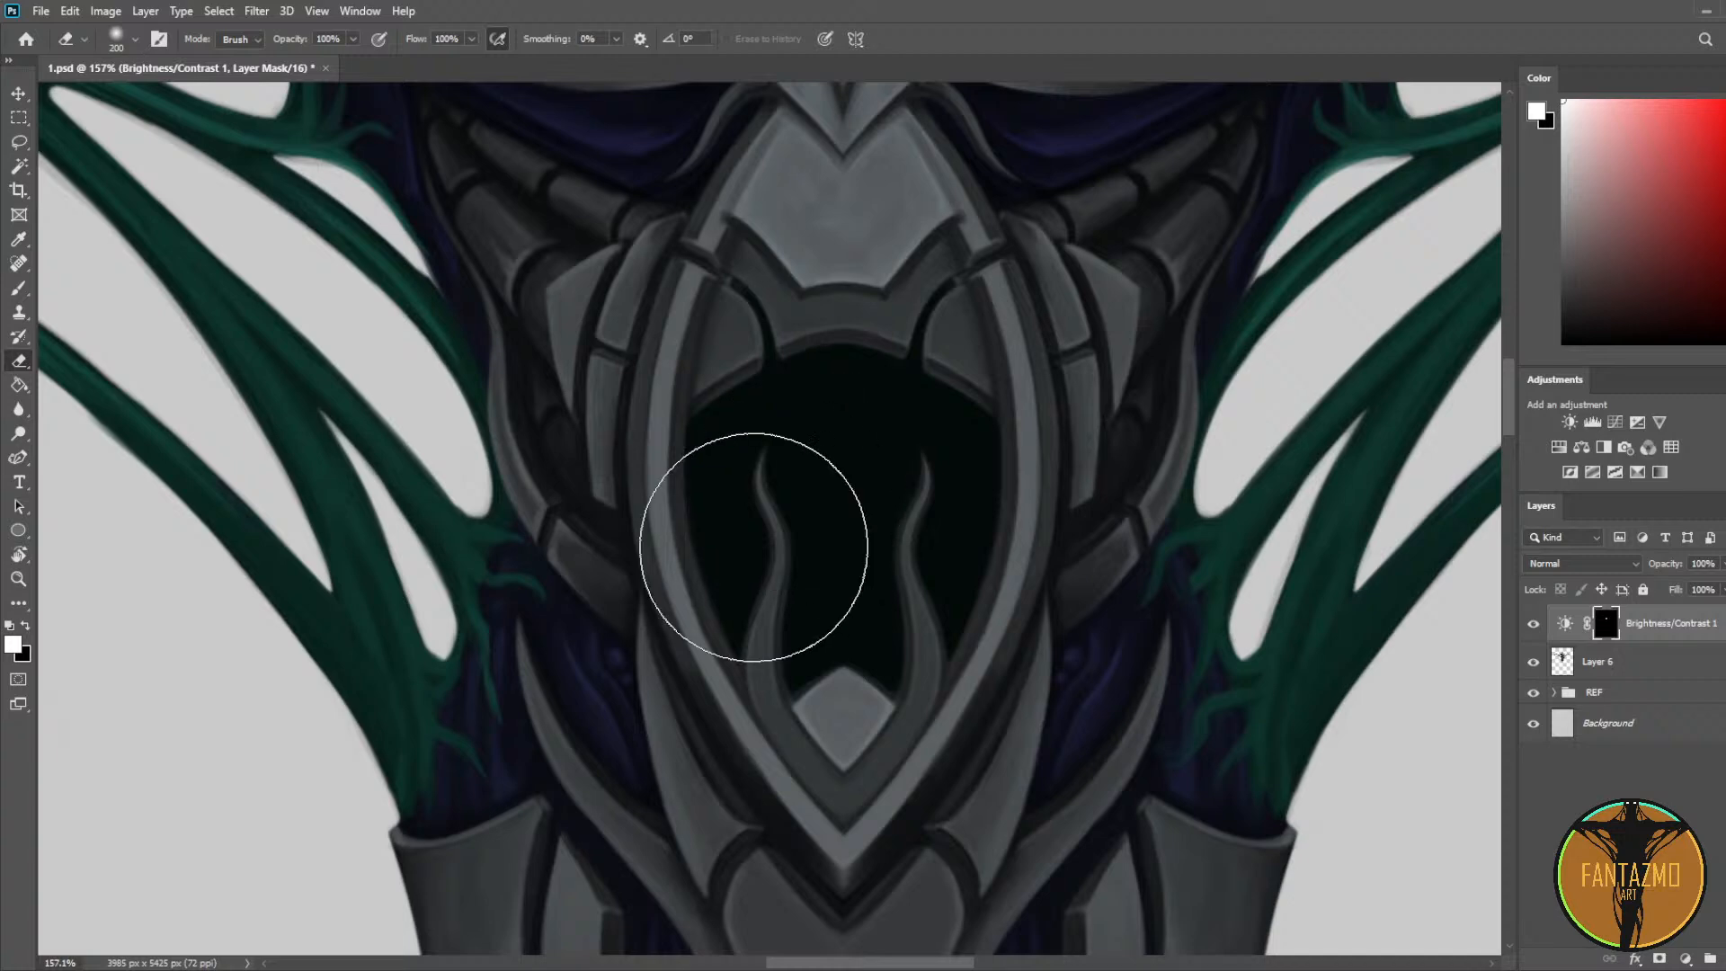
{"action": "key", "text": "l"}
{"action": "key", "text": "e"}
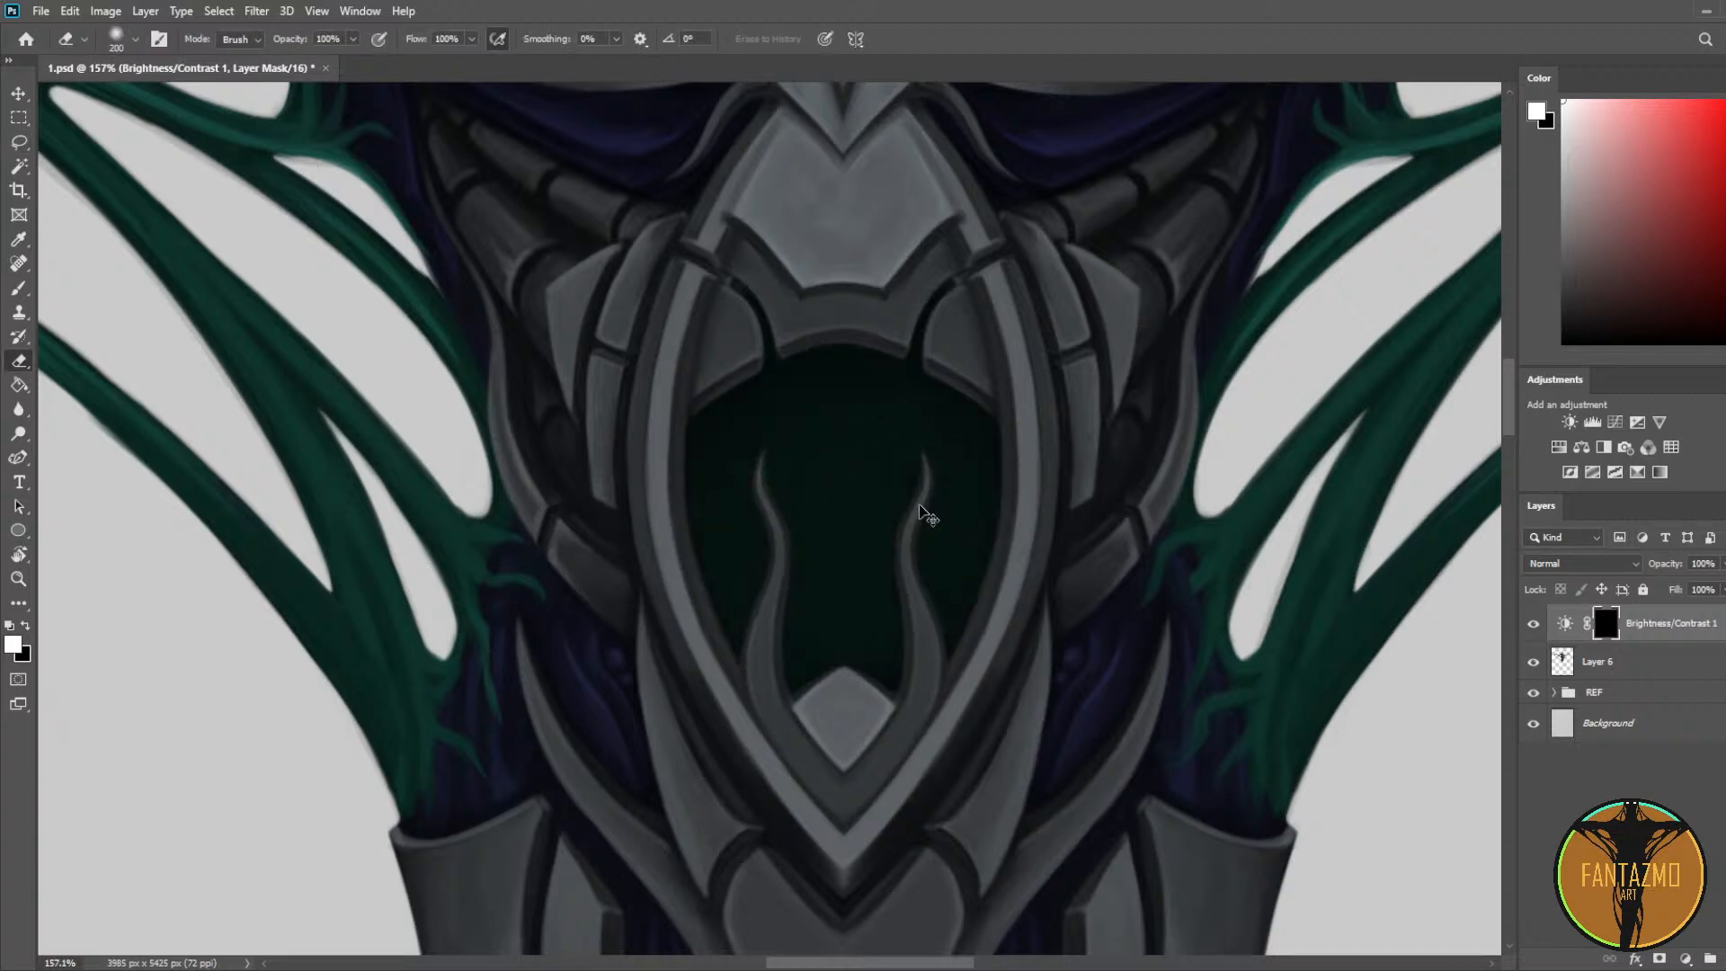
{"action": "mouse_move", "coordinate": [840, 519]}
{"action": "left_mouse_down"}
{"action": "mouse_move", "coordinate": [829, 501]}
{"action": "mouse_move", "coordinate": [848, 540]}
{"action": "mouse_move", "coordinate": [821, 501]}
{"action": "mouse_move", "coordinate": [848, 488]}
{"action": "left_mouse_up"}
{"action": "key", "text": "bracketleft"}
{"action": "key", "text": "bracketleft"}
{"action": "key", "text": "bracketleft"}
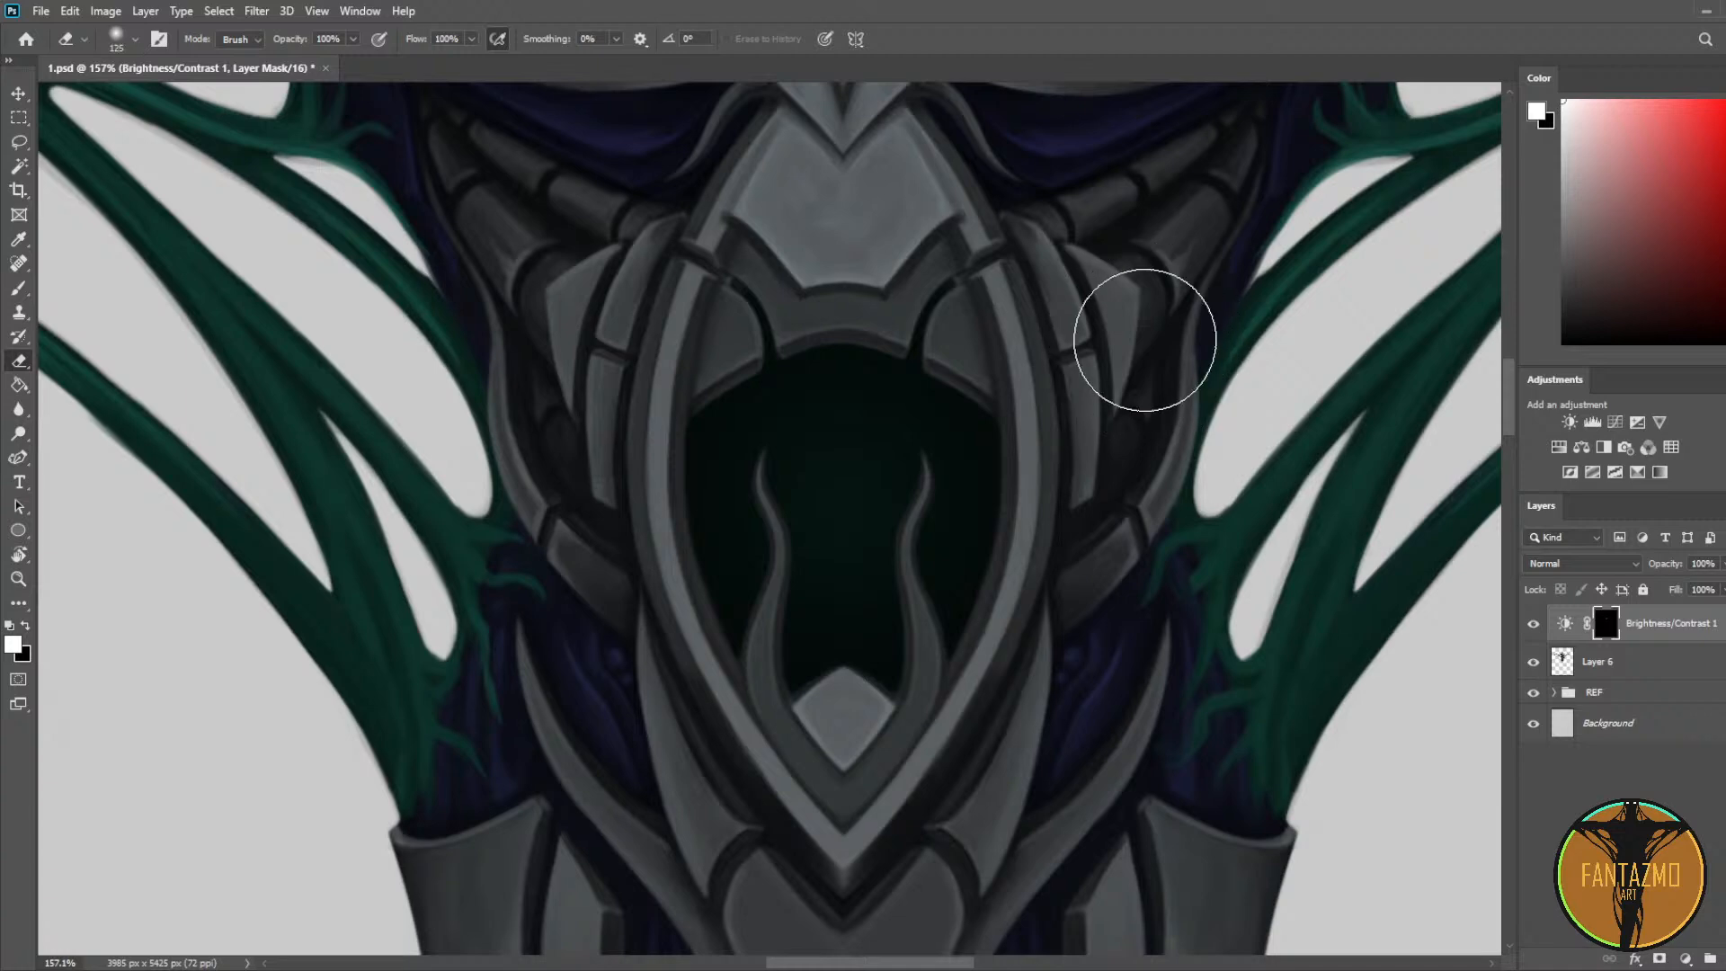
Step: Duplicate the Brightness/Contrast adjustment layer and lower the copy's opacity to 46%
{"action": "scroll", "coordinate": [1016, 298], "scroll_direction": "down", "scroll_amount": 1}
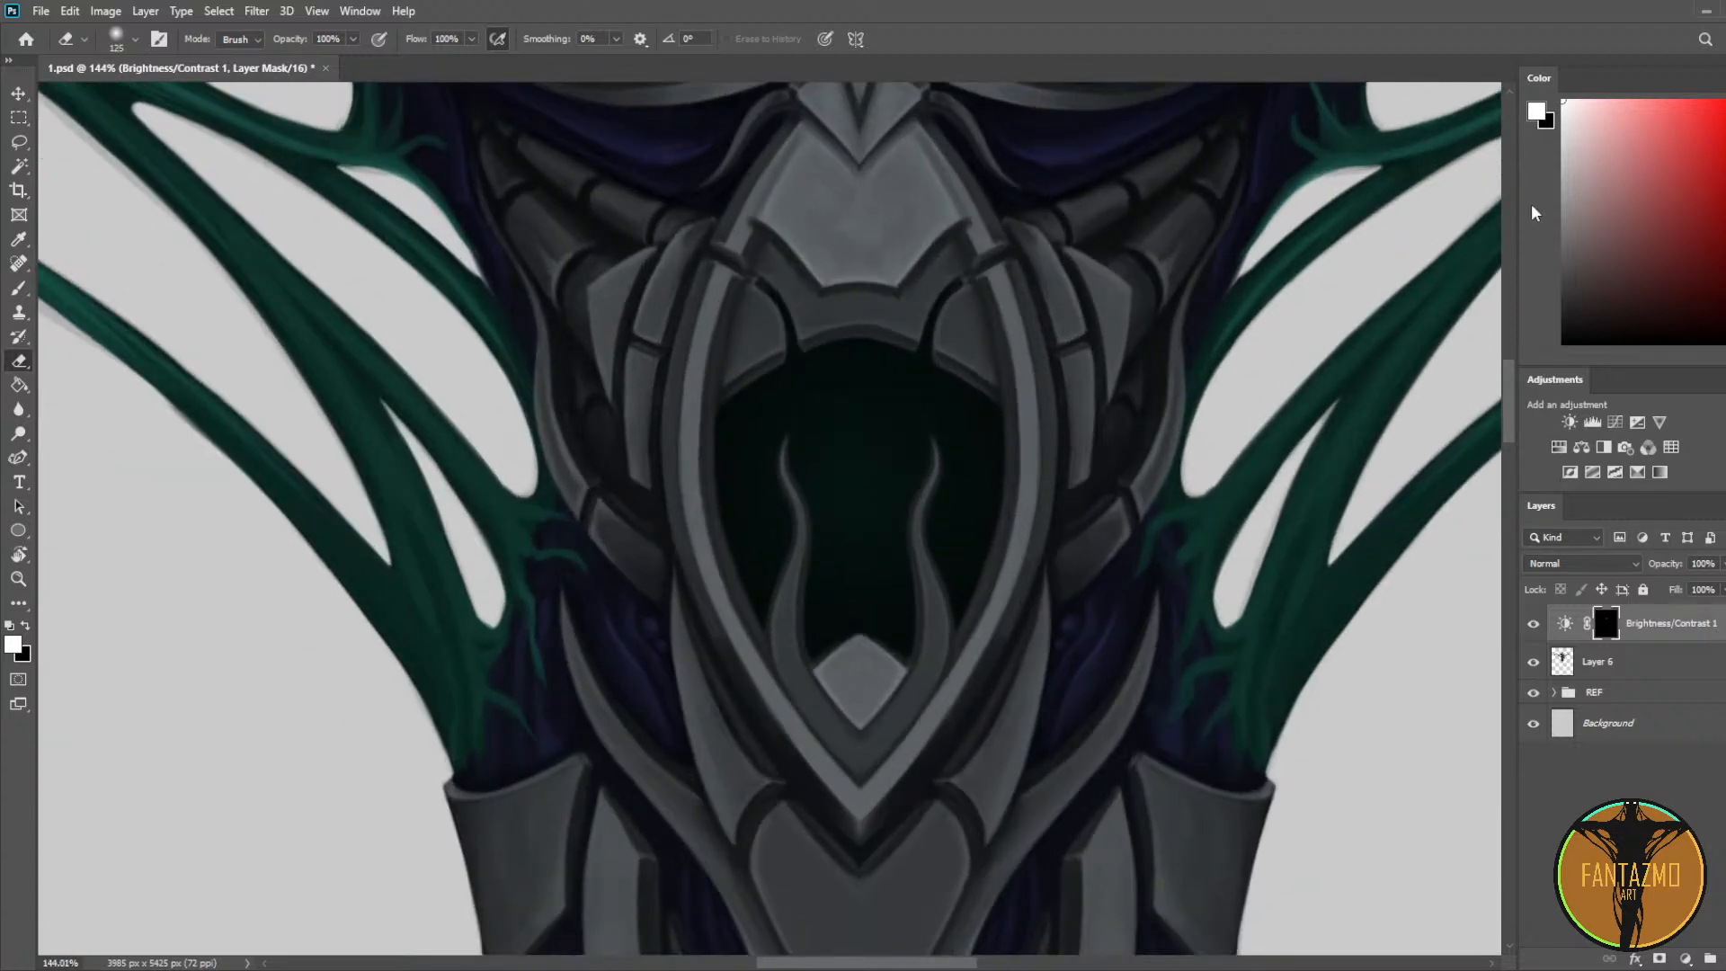
{"action": "key", "text": "ctrl+j"}
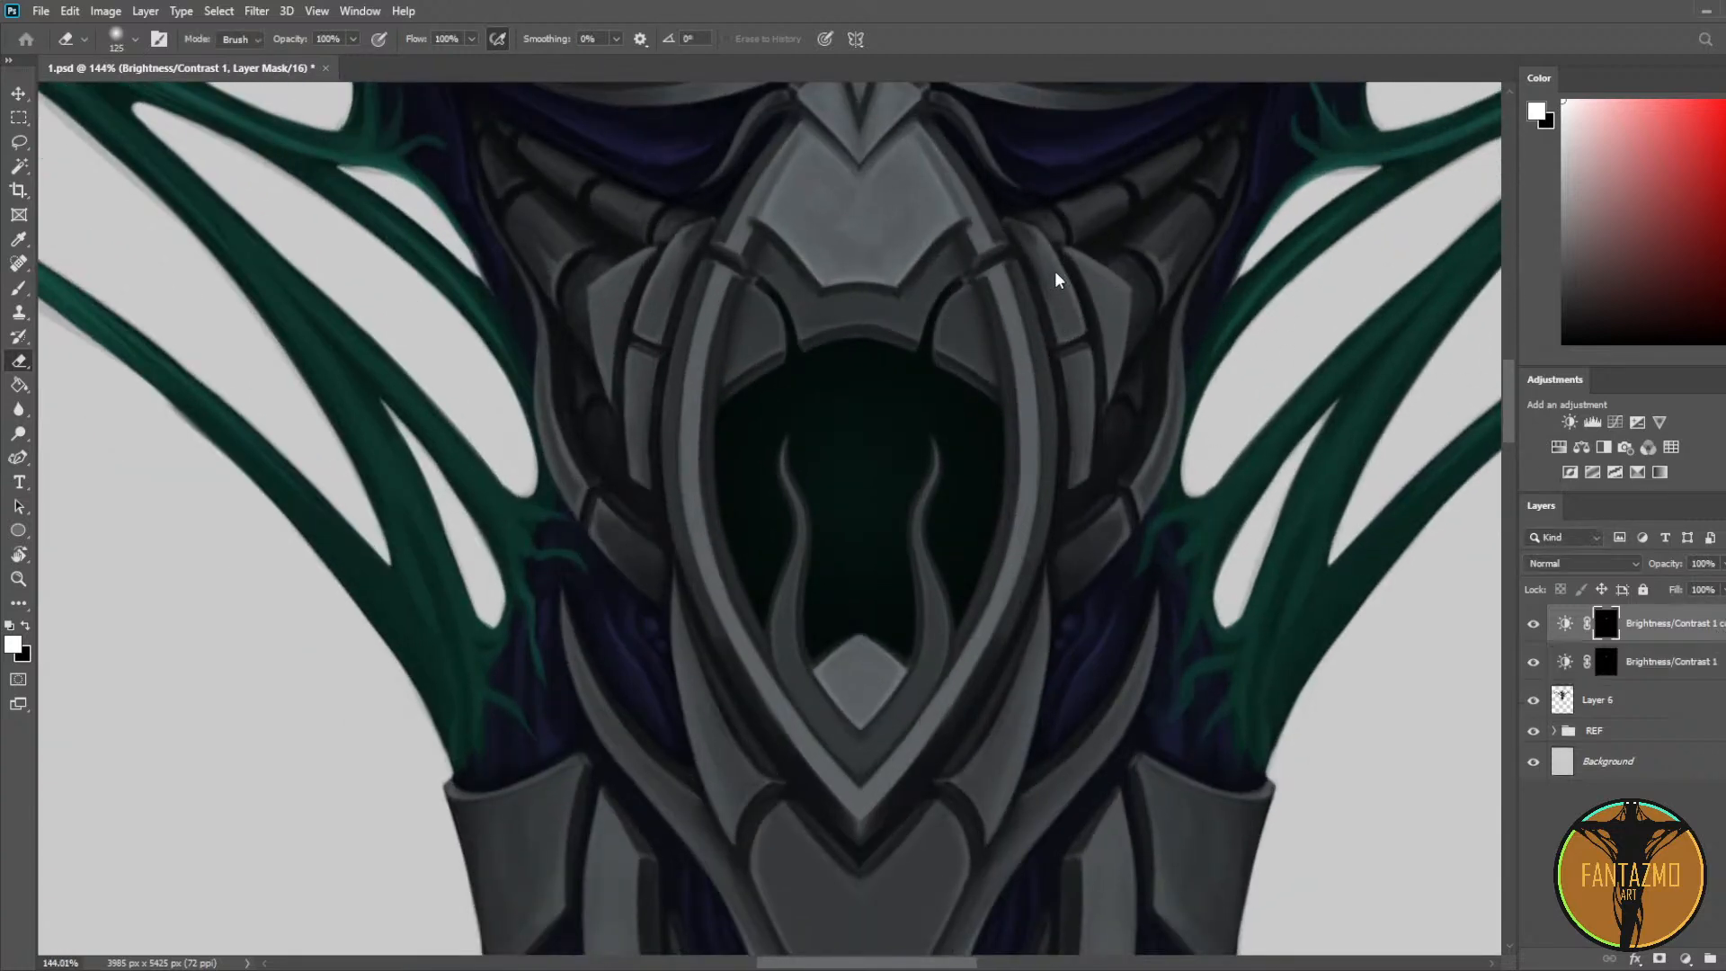
{"action": "scroll", "coordinate": [898, 396], "scroll_direction": "down", "scroll_amount": 5}
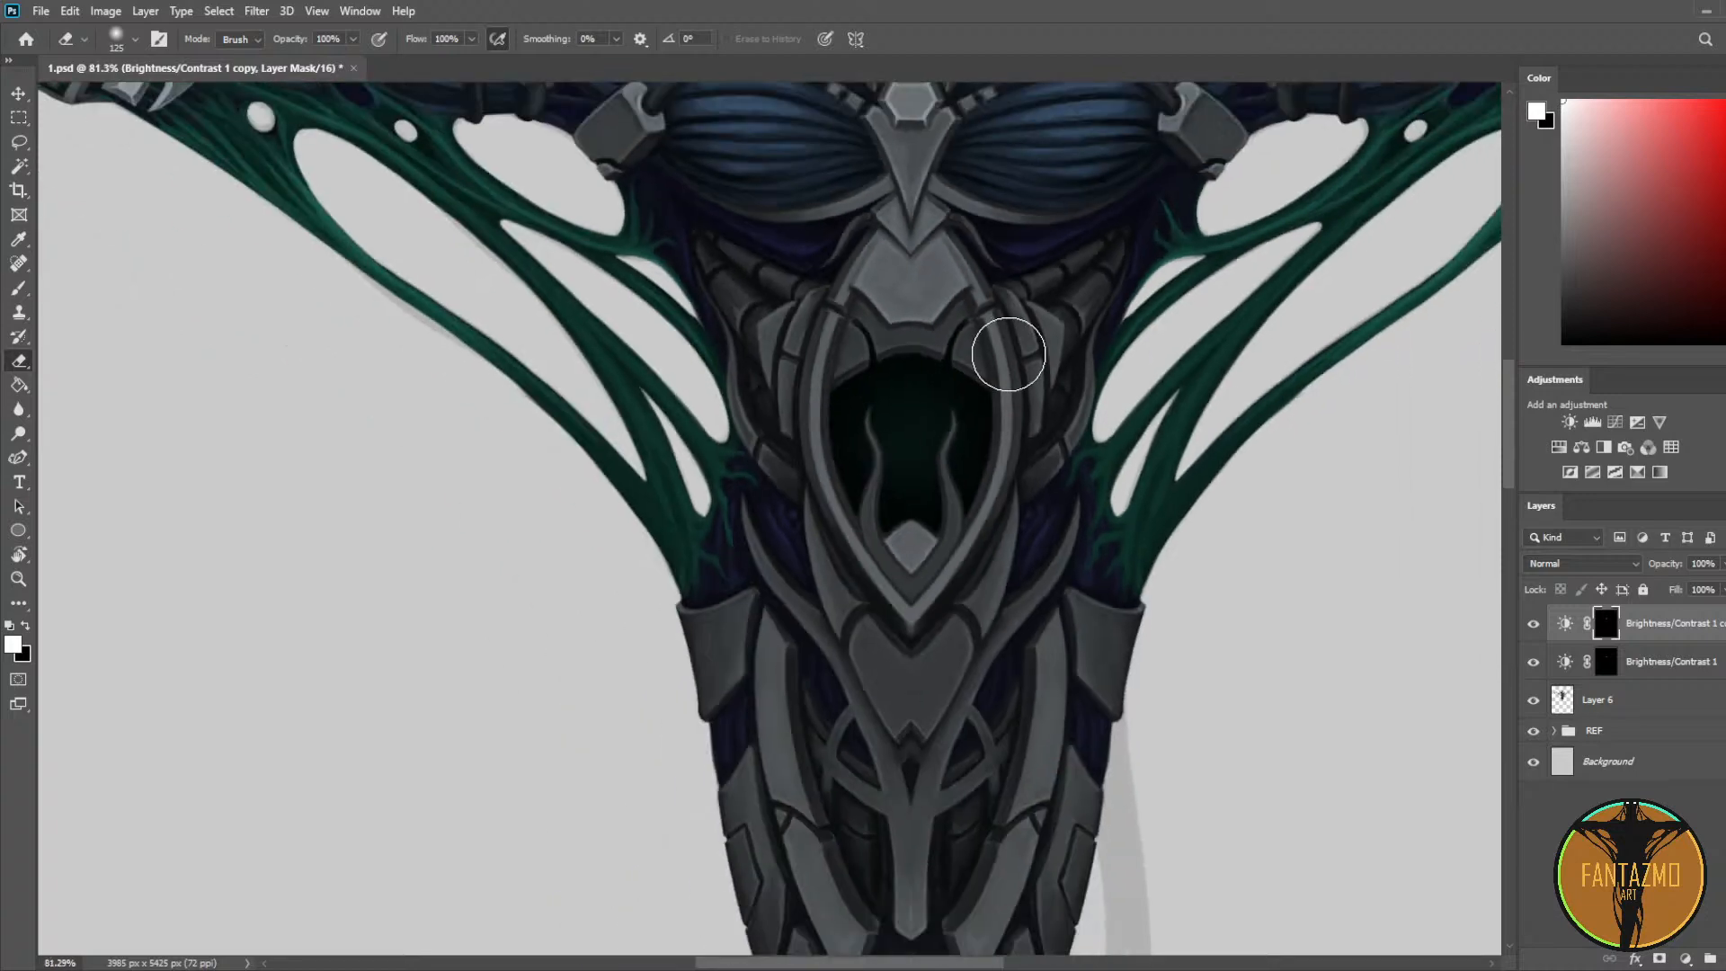
{"action": "scroll", "coordinate": [1012, 354], "scroll_direction": "up", "scroll_amount": 5}
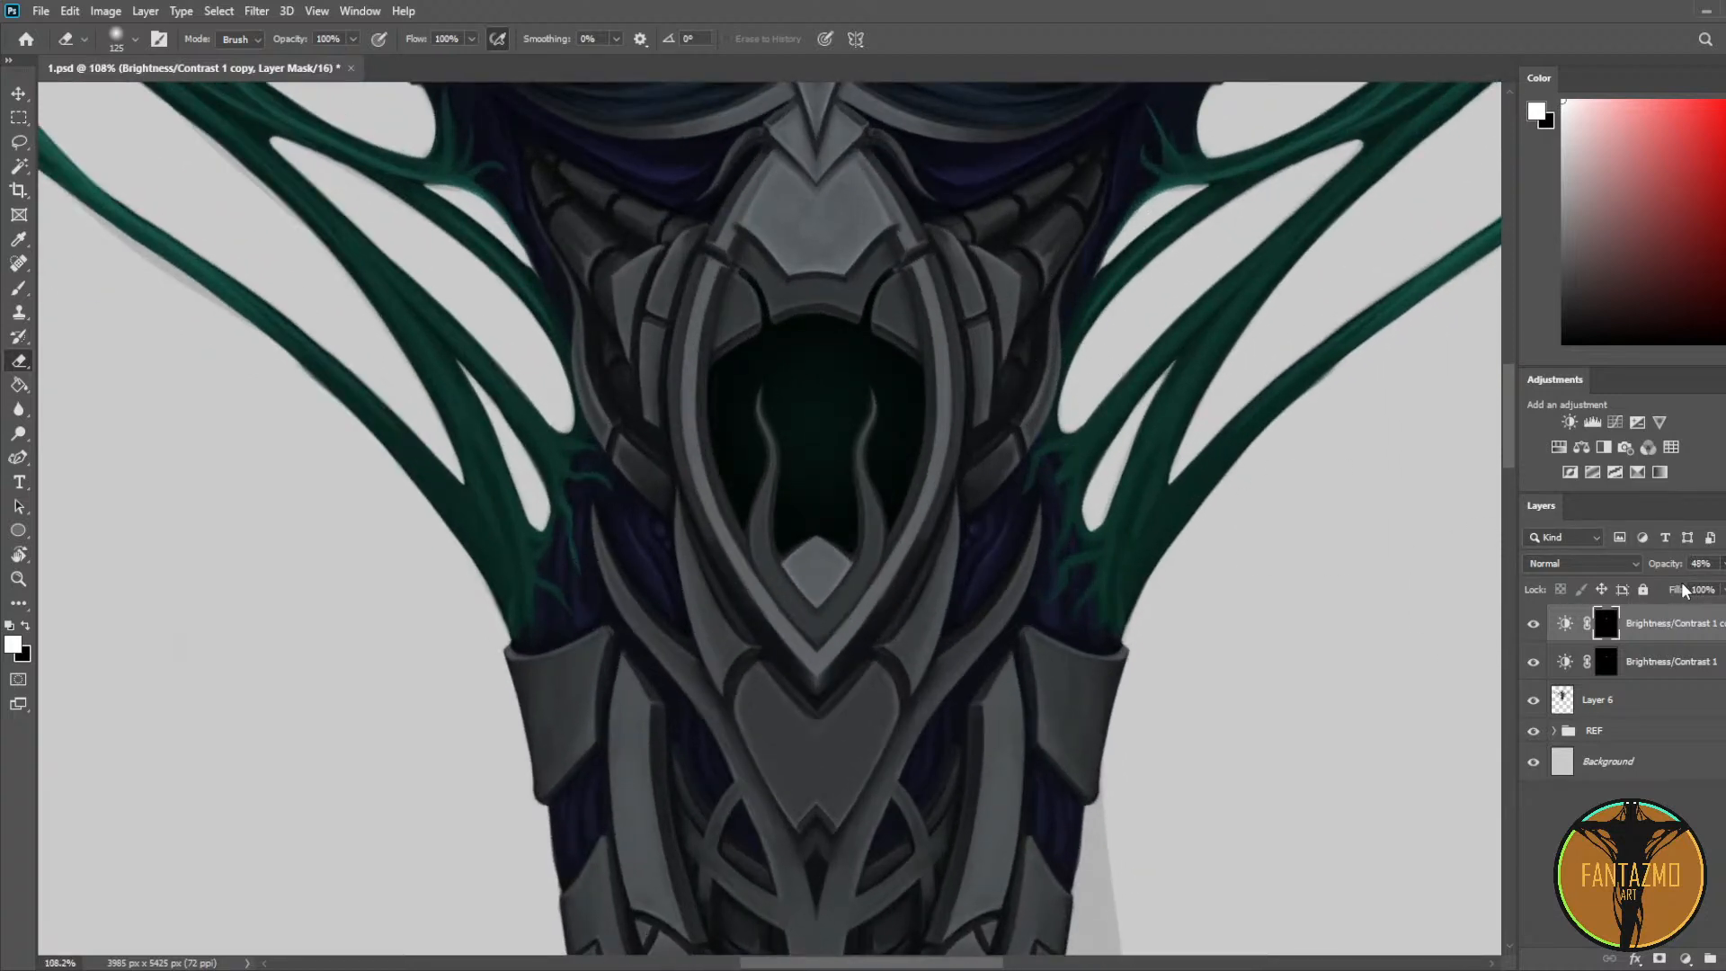
Step: Merge both Brightness/Contrast layers with Layer 6 and save the document
{"action": "left_click", "coordinate": [1694, 701]}
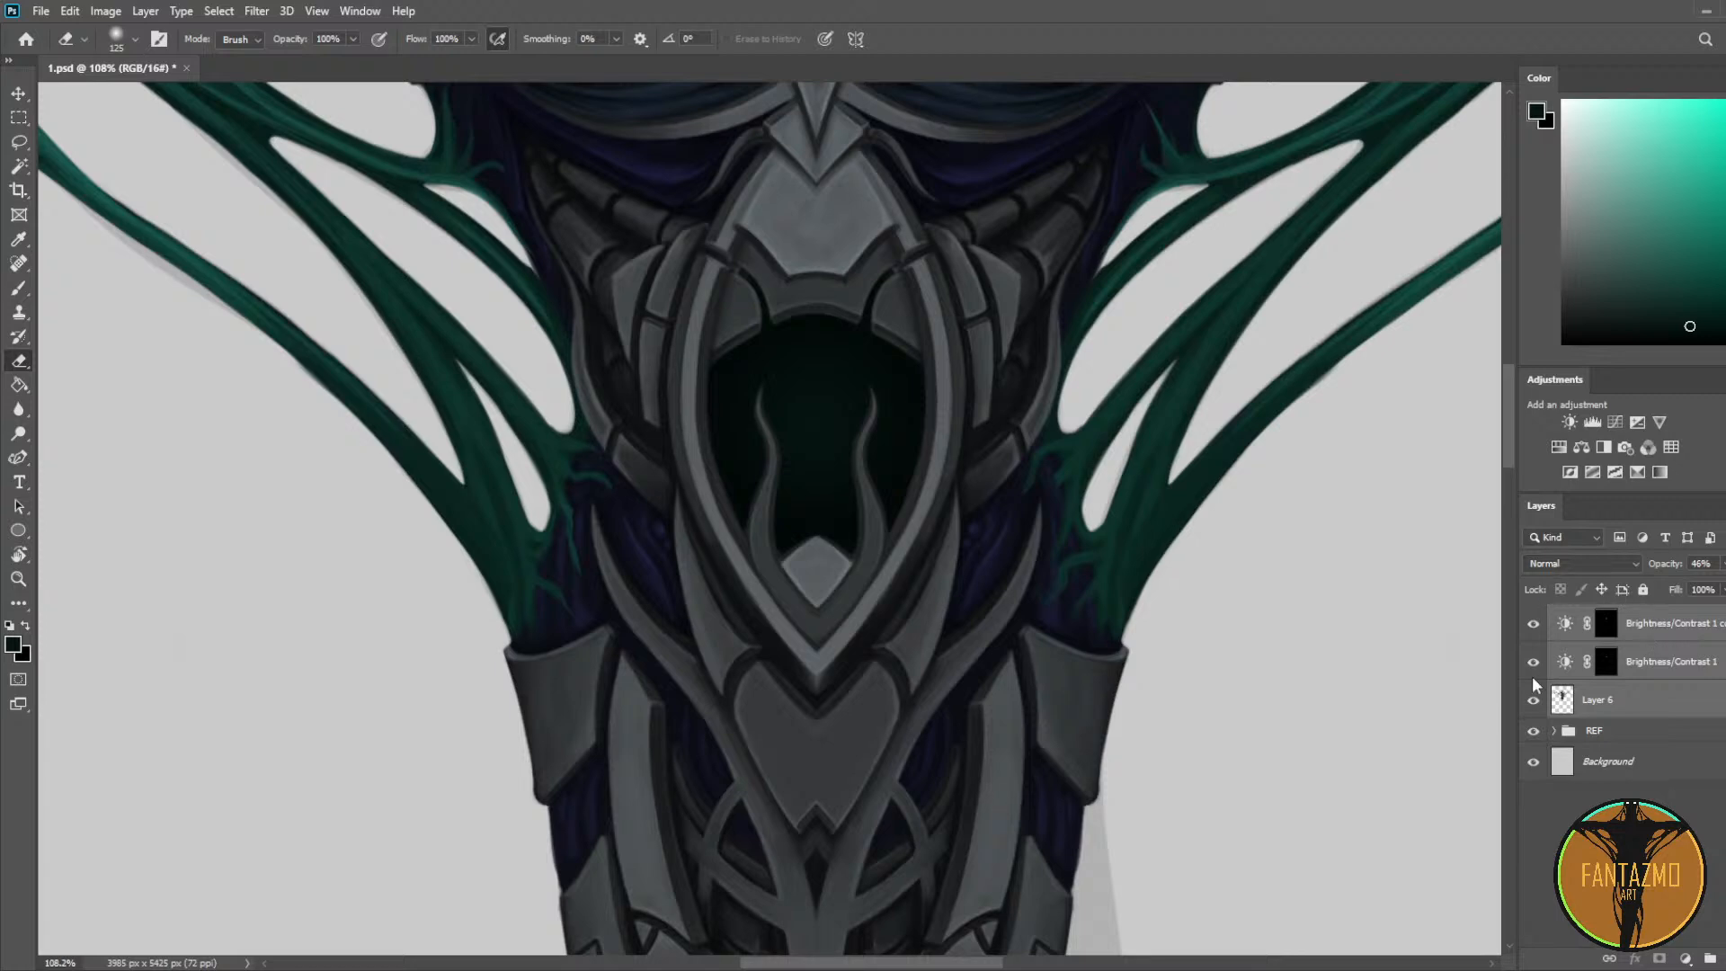
{"action": "key", "text": "ctrl+e"}
{"action": "scroll", "coordinate": [733, 355], "scroll_direction": "up", "scroll_amount": 3}
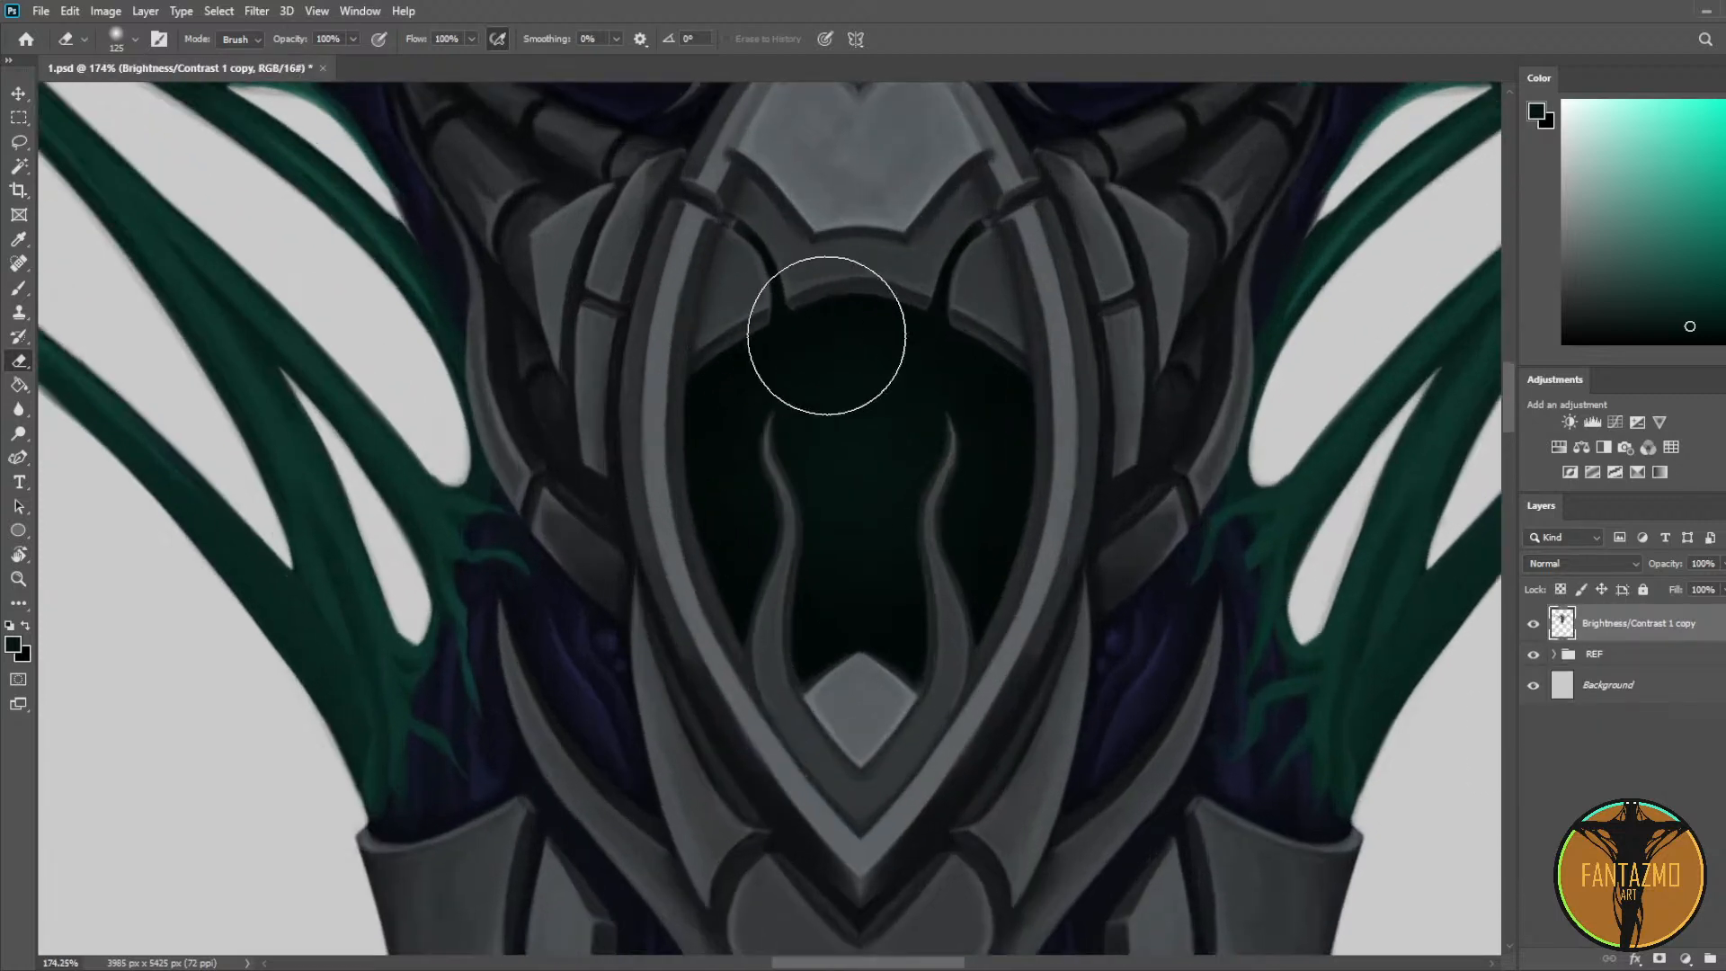
{"action": "key", "text": "ctrl+s"}
Step: Add a new layer above the merged artwork and set the brush to a dark green based on the cavity's colour
{"action": "left_click", "coordinate": [1713, 958]}
{"action": "key", "text": "b"}
{"action": "scroll", "coordinate": [399, 252], "scroll_direction": "up", "scroll_amount": 1}
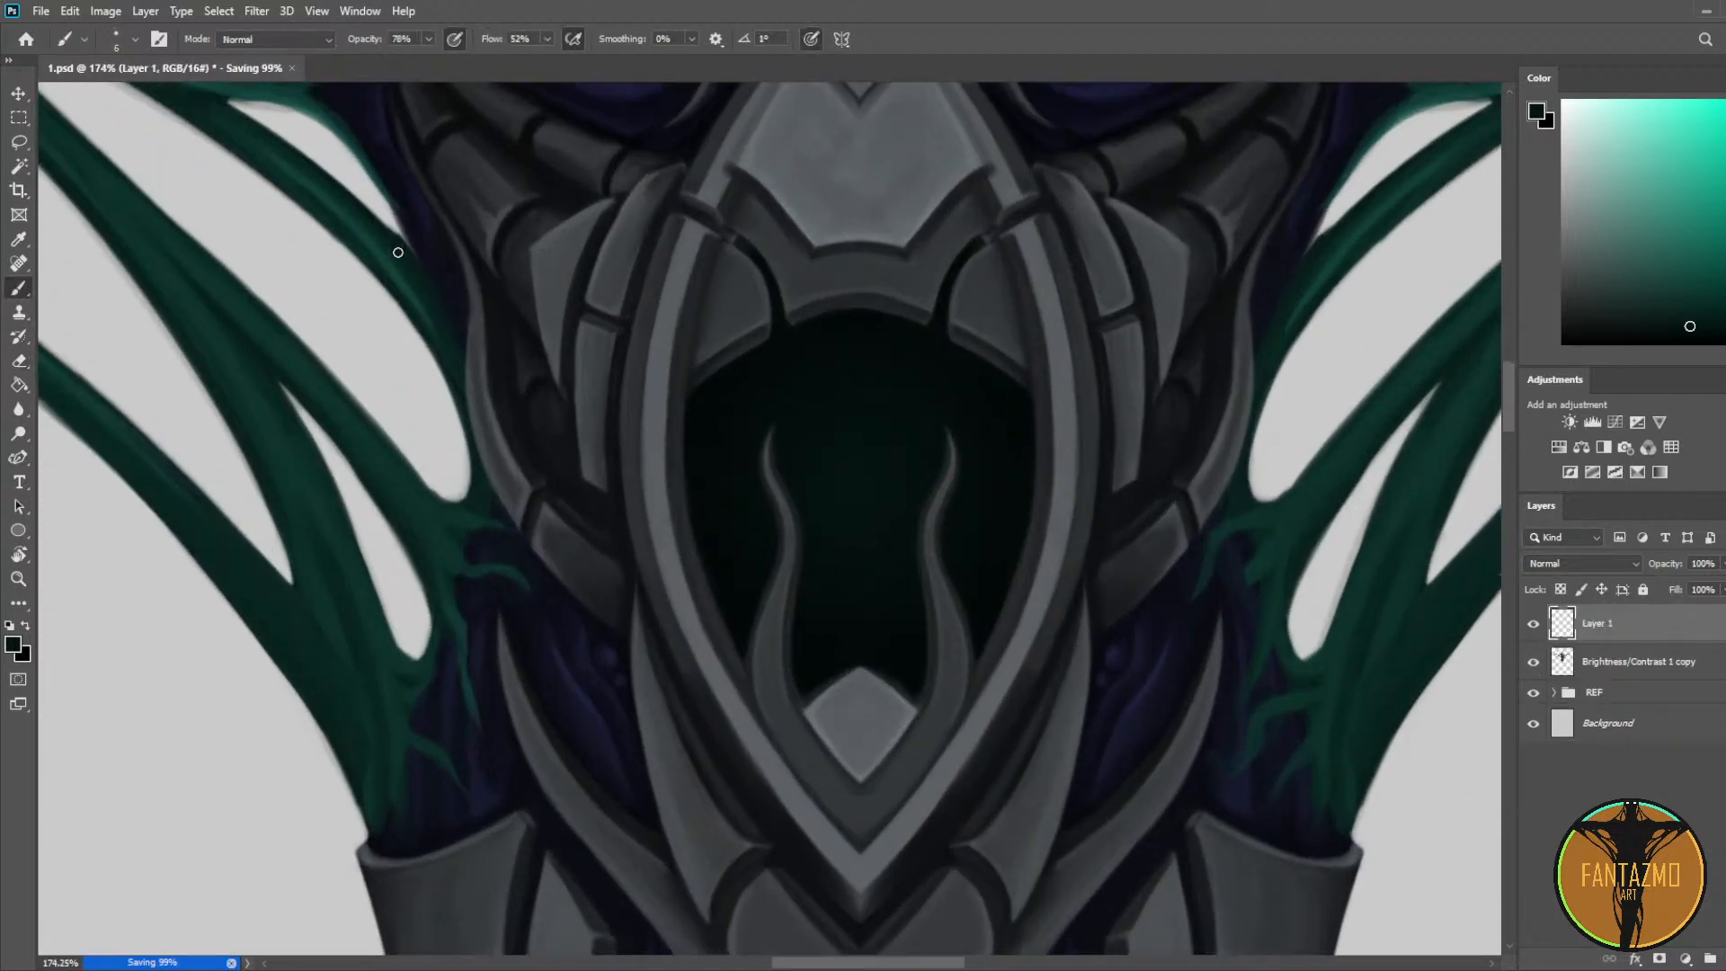
{"action": "key", "text": "e"}
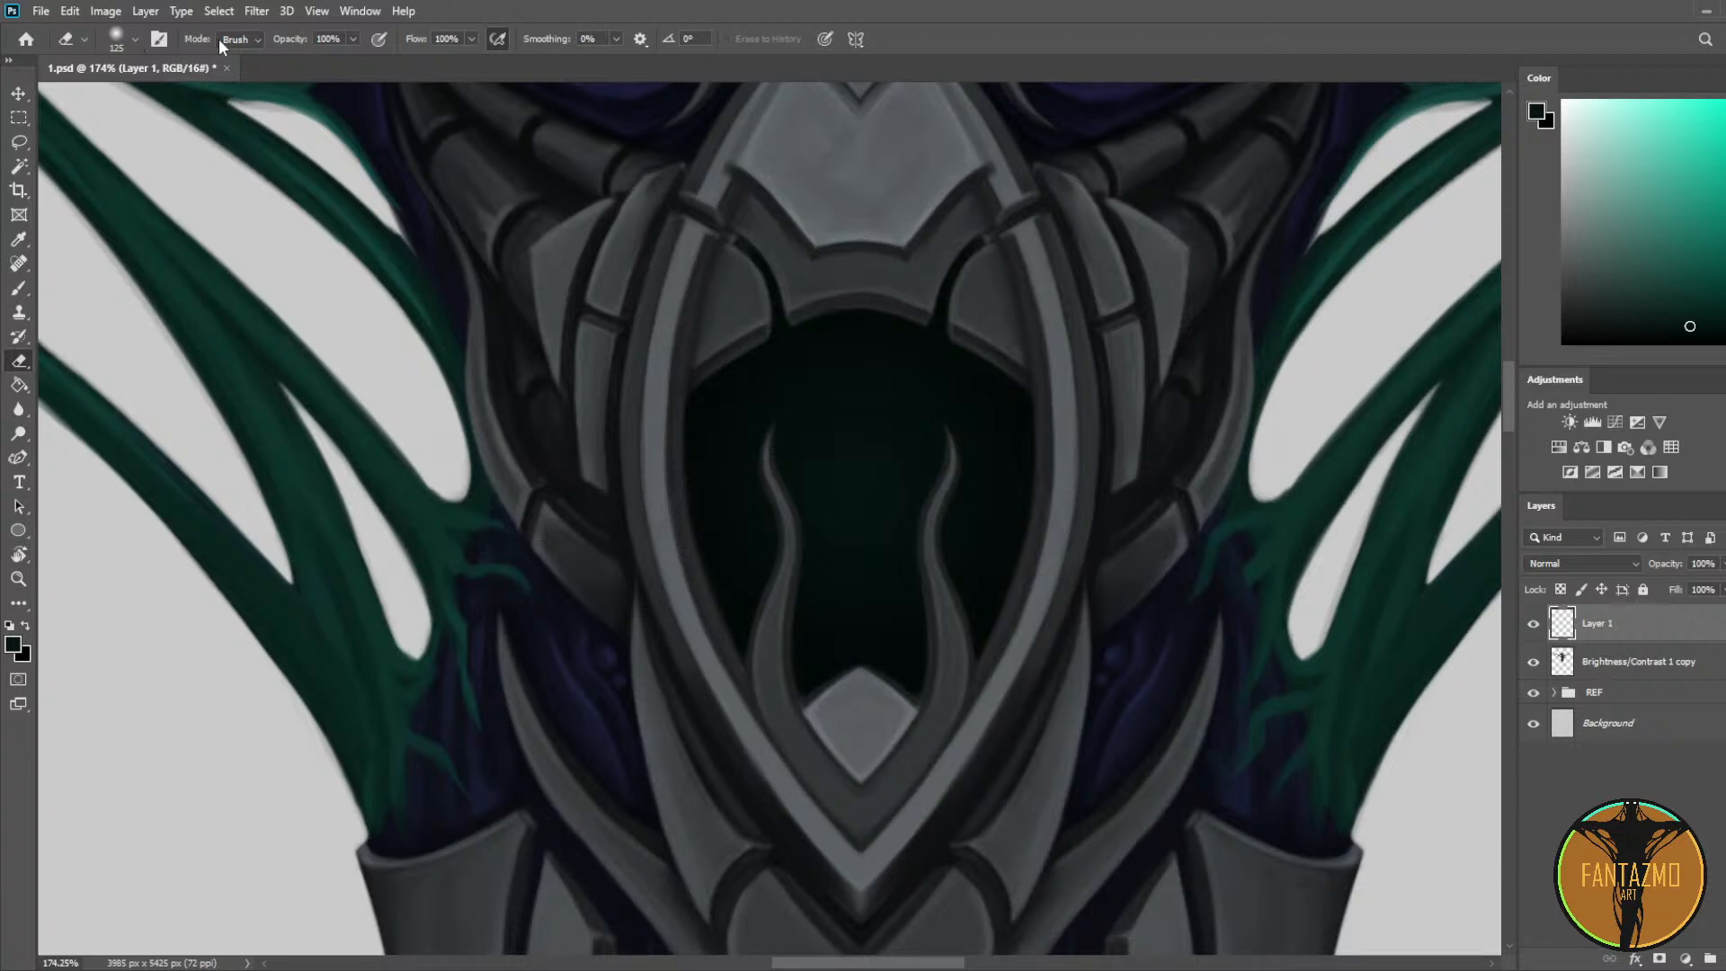
{"action": "key", "text": "b"}
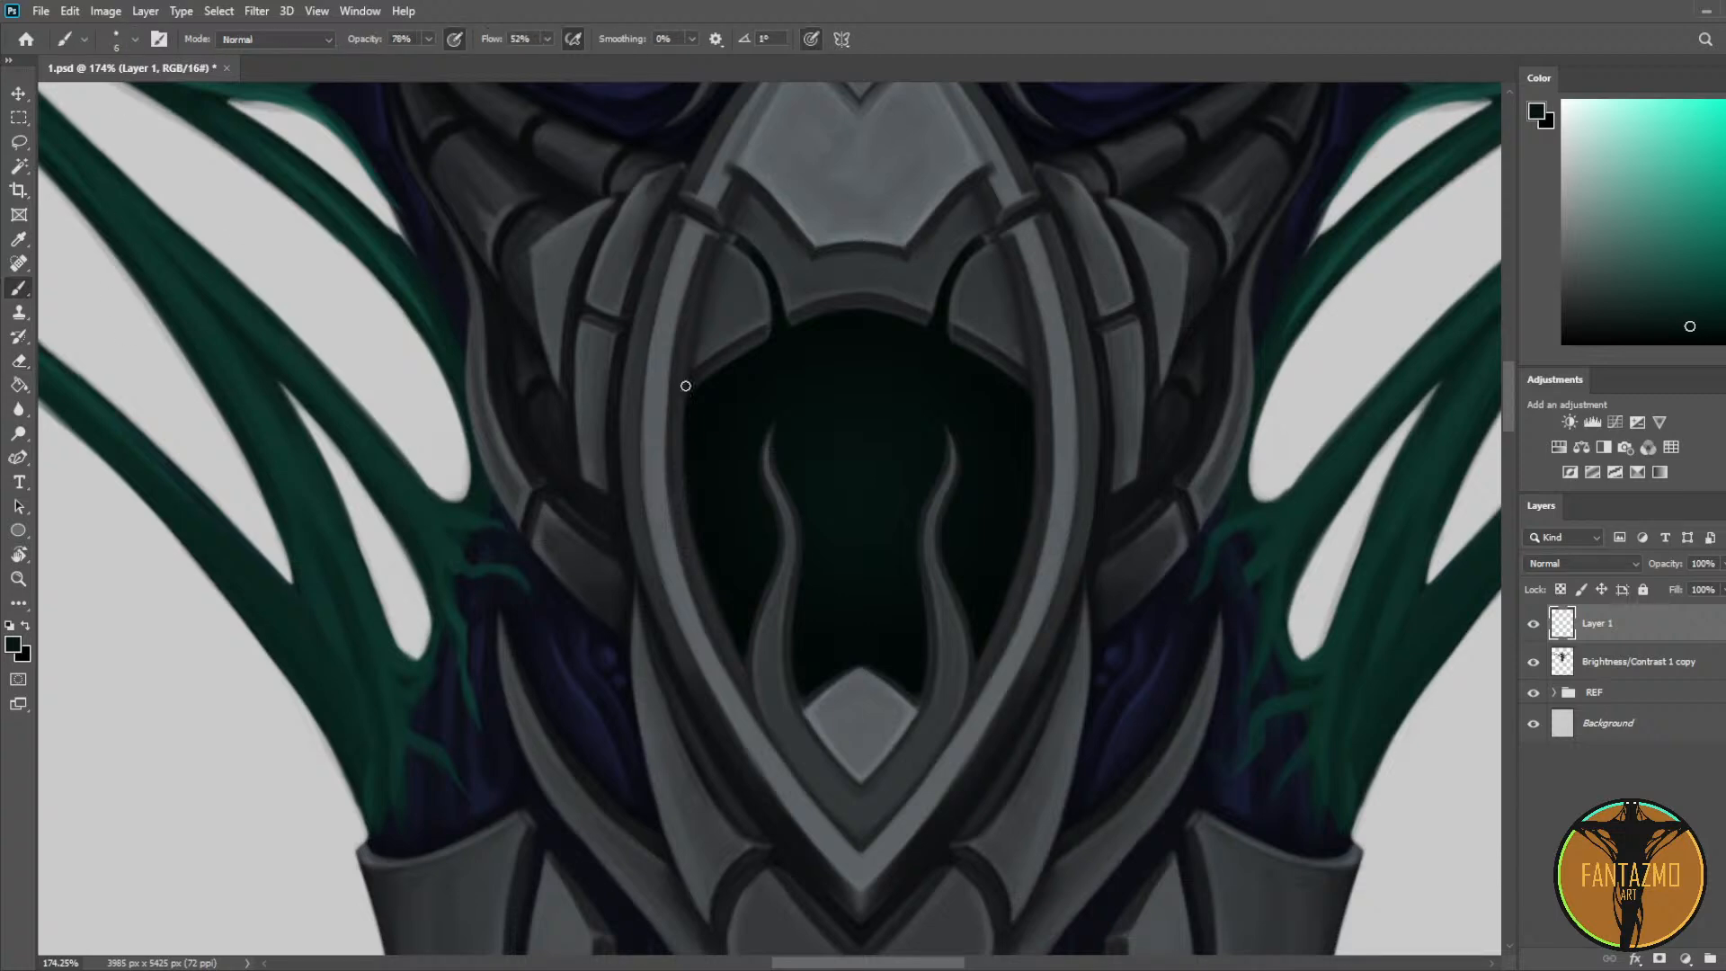
{"action": "scroll", "coordinate": [863, 449], "scroll_direction": "up", "scroll_amount": 3}
{"action": "key", "text": "i"}
{"action": "left_click", "coordinate": [868, 440]}
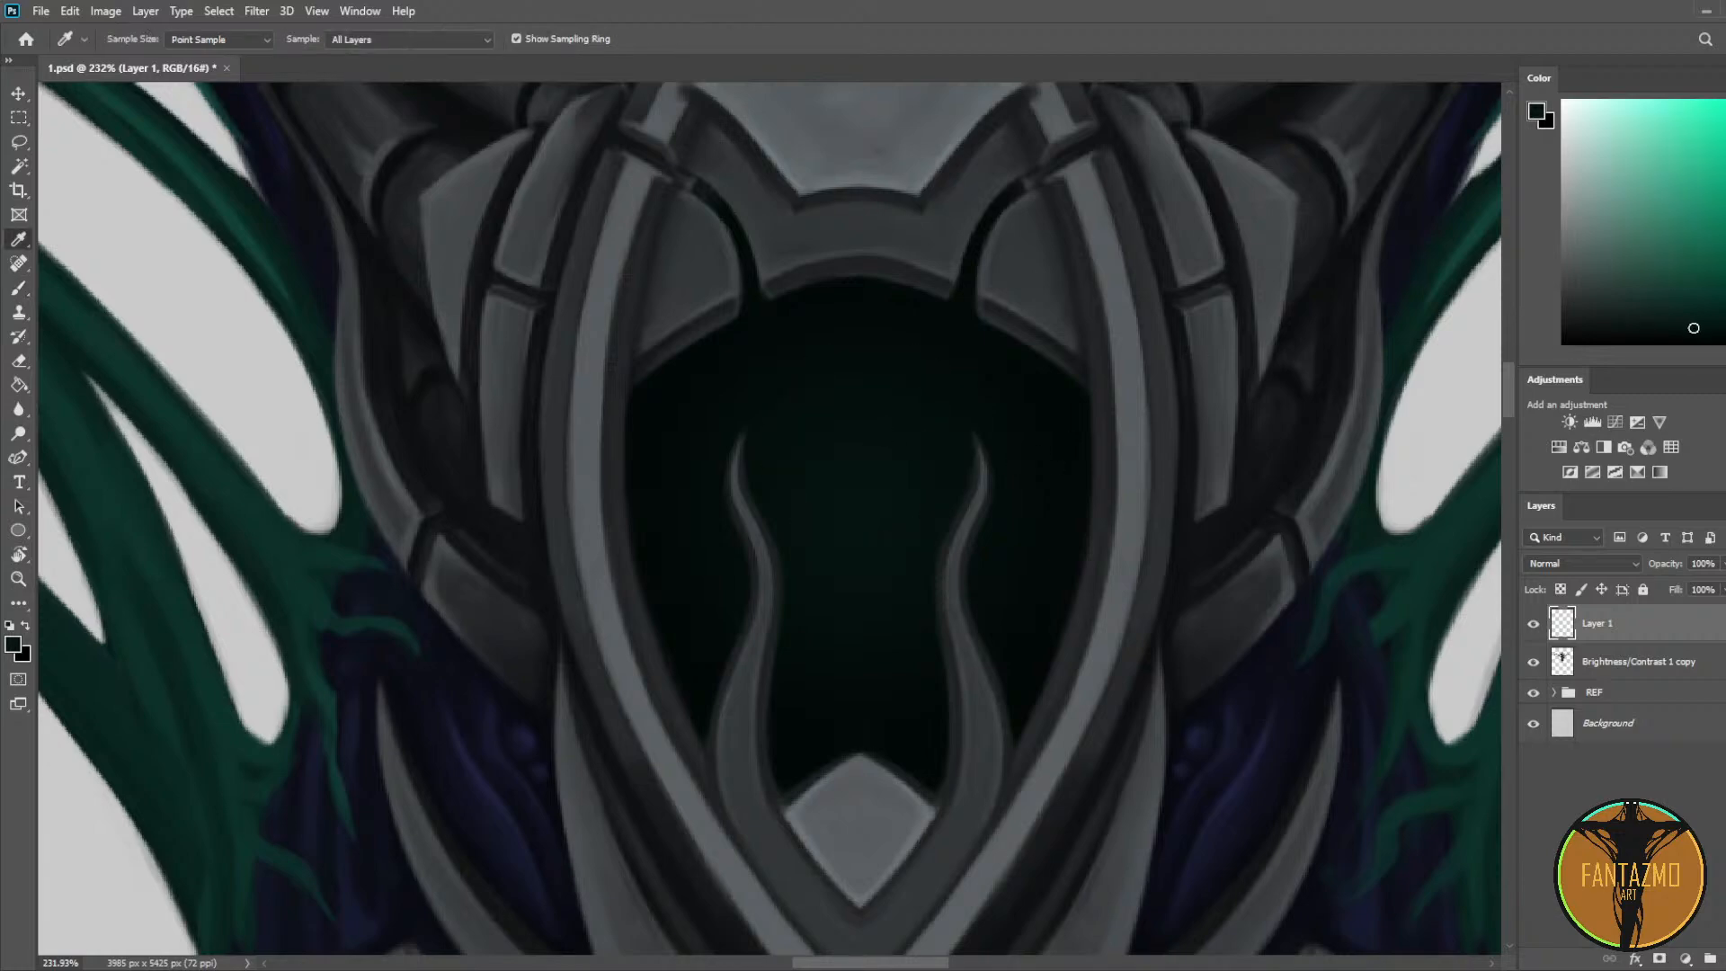
{"action": "key", "text": "b"}
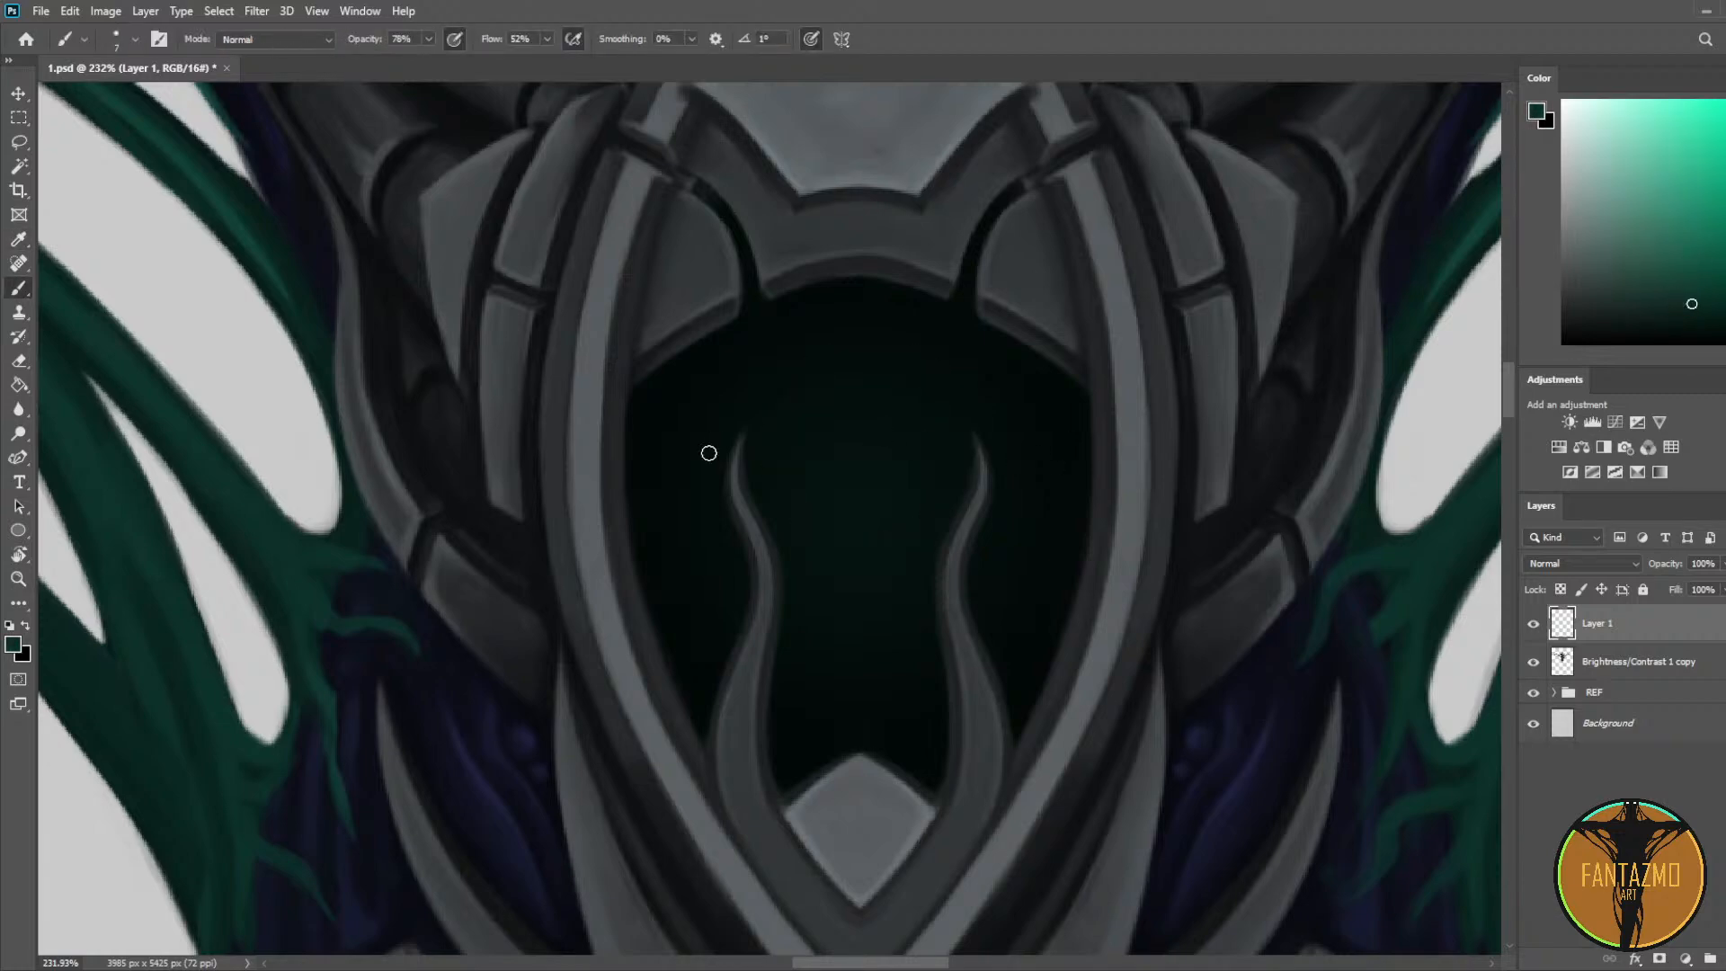
Step: Dab four faint green round spots of varying size, from 40 down to 15, between the horns and beside the right horn's tip
{"action": "key", "text": "bracketright"}
{"action": "key", "text": "bracketright"}
{"action": "key", "text": "bracketright"}
{"action": "left_click", "coordinate": [822, 417]}
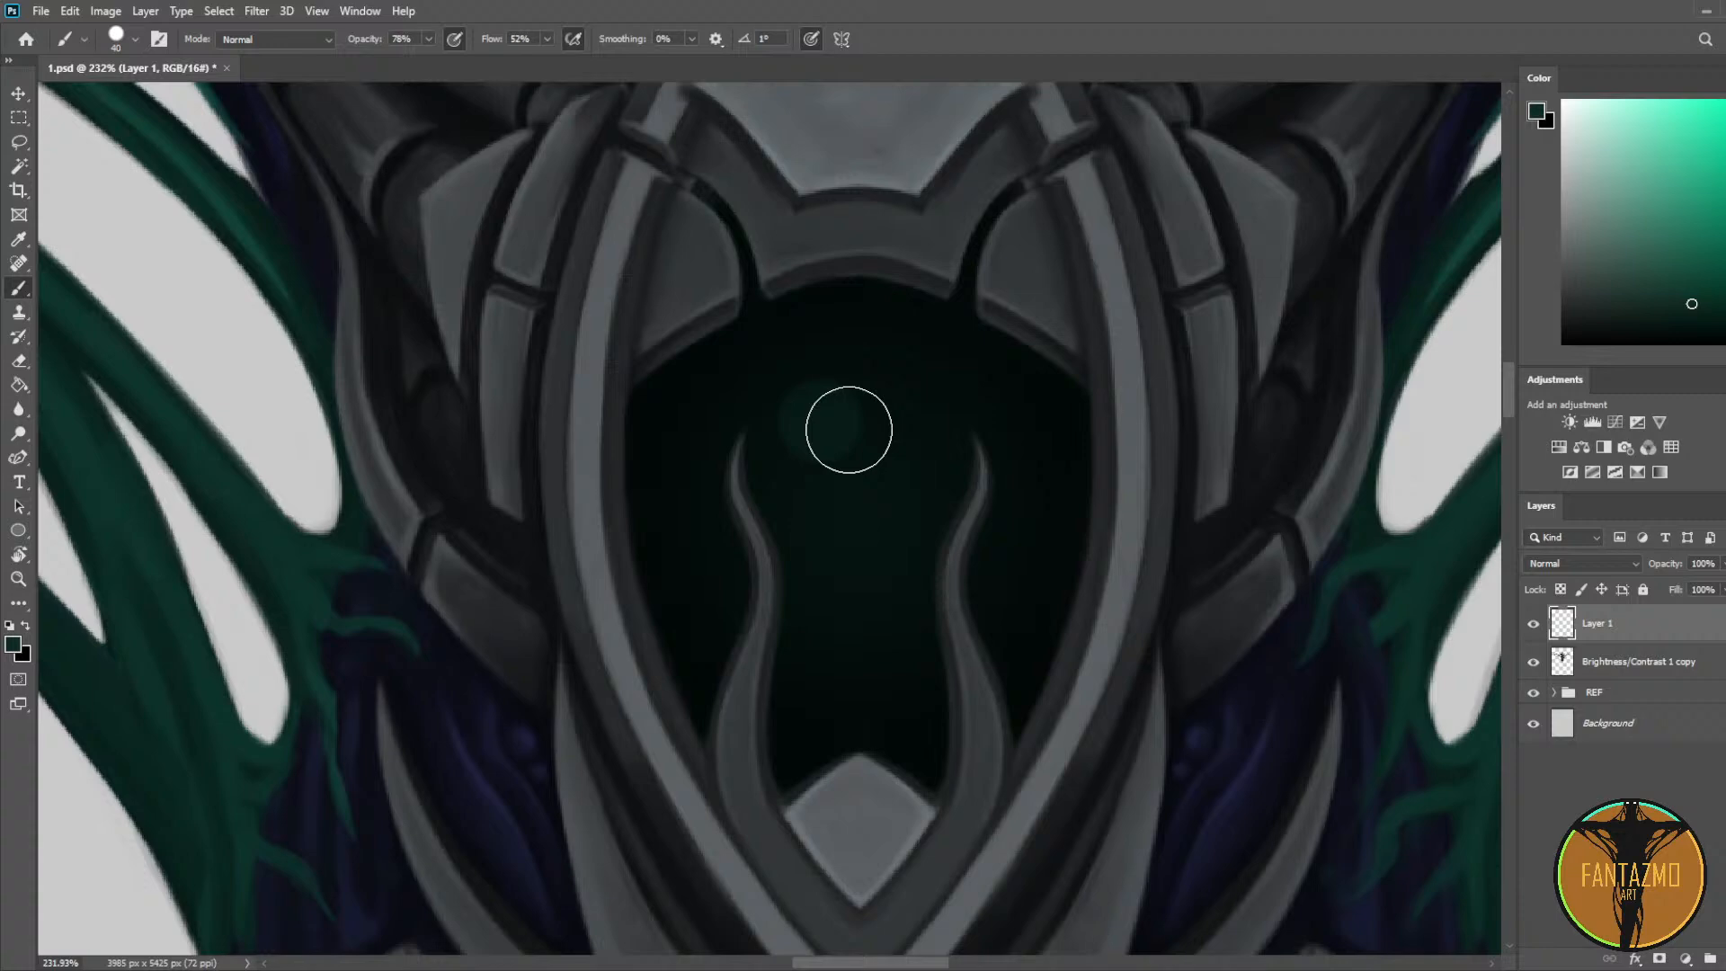
{"action": "left_click", "coordinate": [877, 543]}
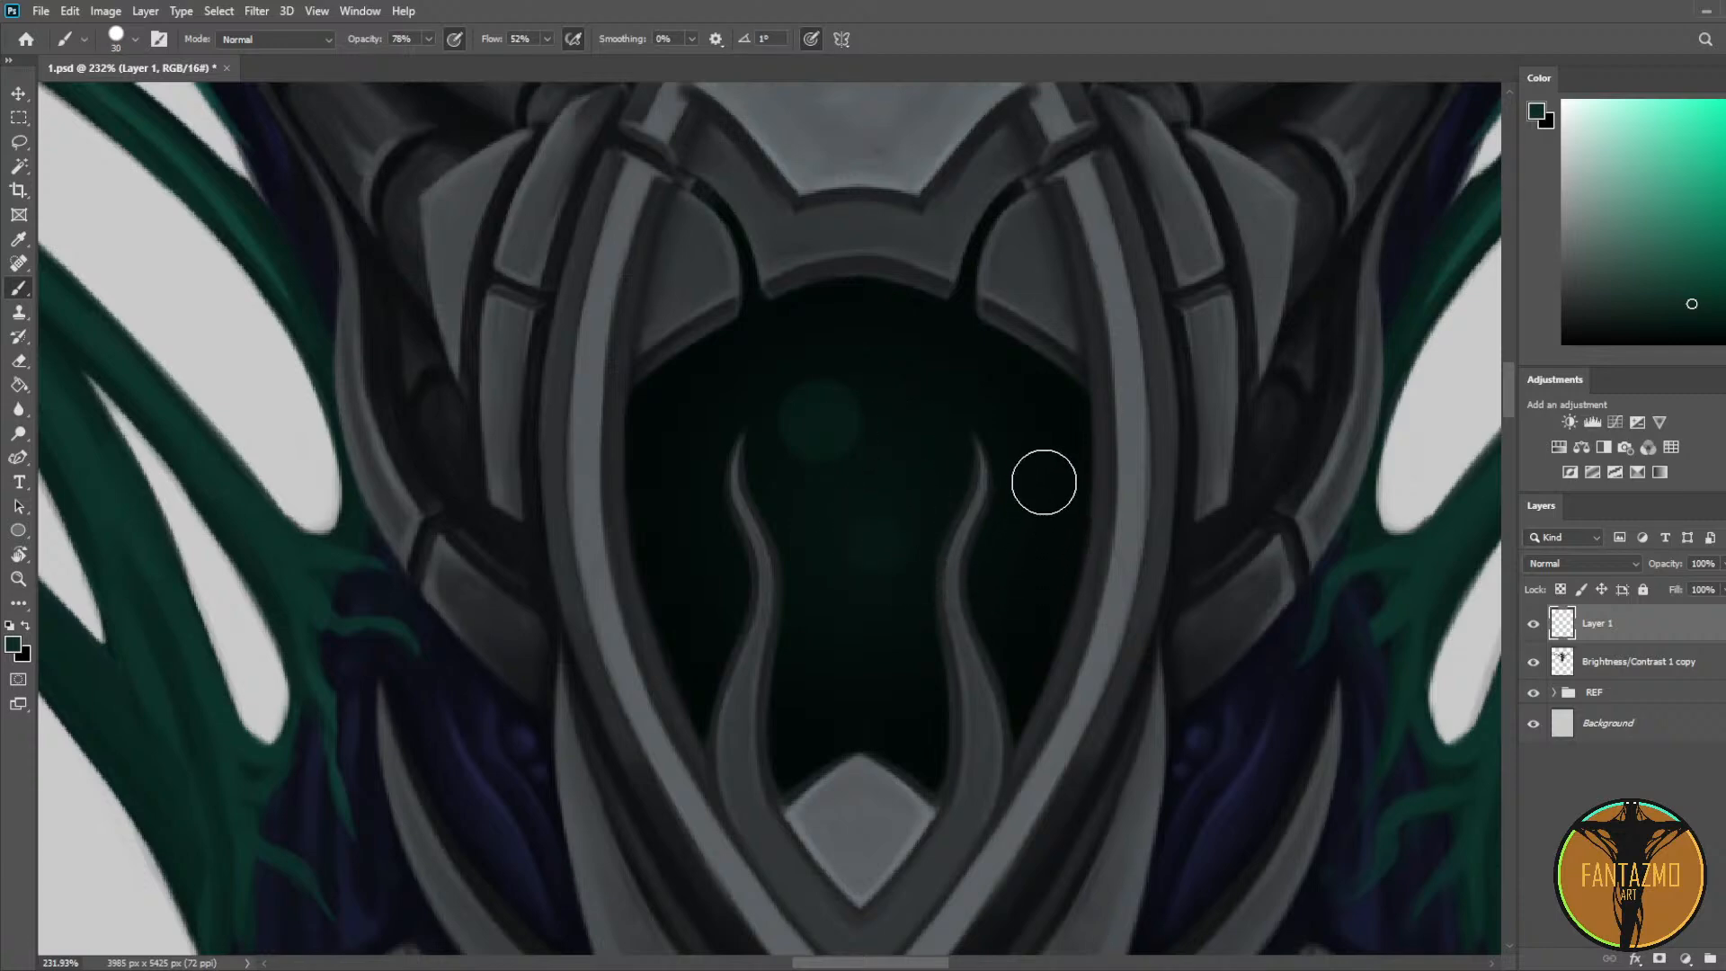
{"action": "key", "text": "bracketleft"}
{"action": "key", "text": "bracketleft"}
{"action": "key", "text": "bracketleft"}
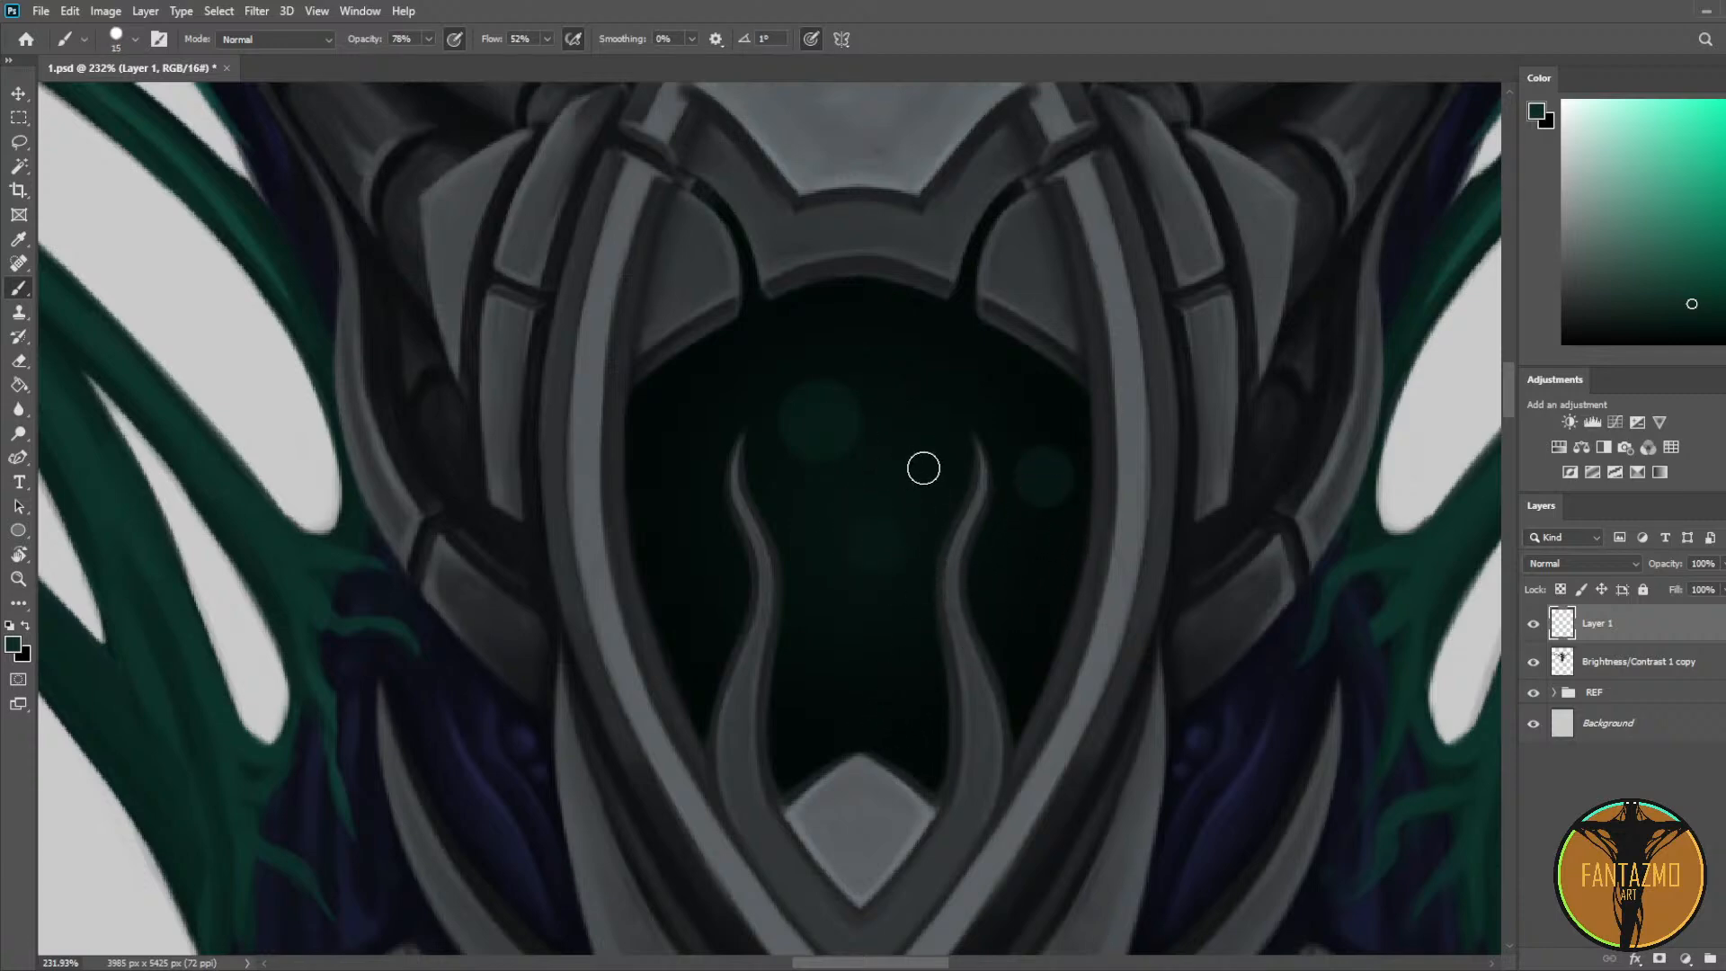
{"action": "left_click", "coordinate": [925, 468]}
Step: Dab a size 50 spot near the cavity's top, a size 20 spot beside the left horn, and two spots along the left rim
{"action": "key", "text": "bracketright"}
{"action": "key", "text": "bracketright"}
{"action": "key", "text": "bracketright"}
{"action": "key", "text": "bracketright"}
{"action": "key", "text": "bracketright"}
{"action": "key", "text": "bracketright"}
{"action": "key", "text": "bracketright"}
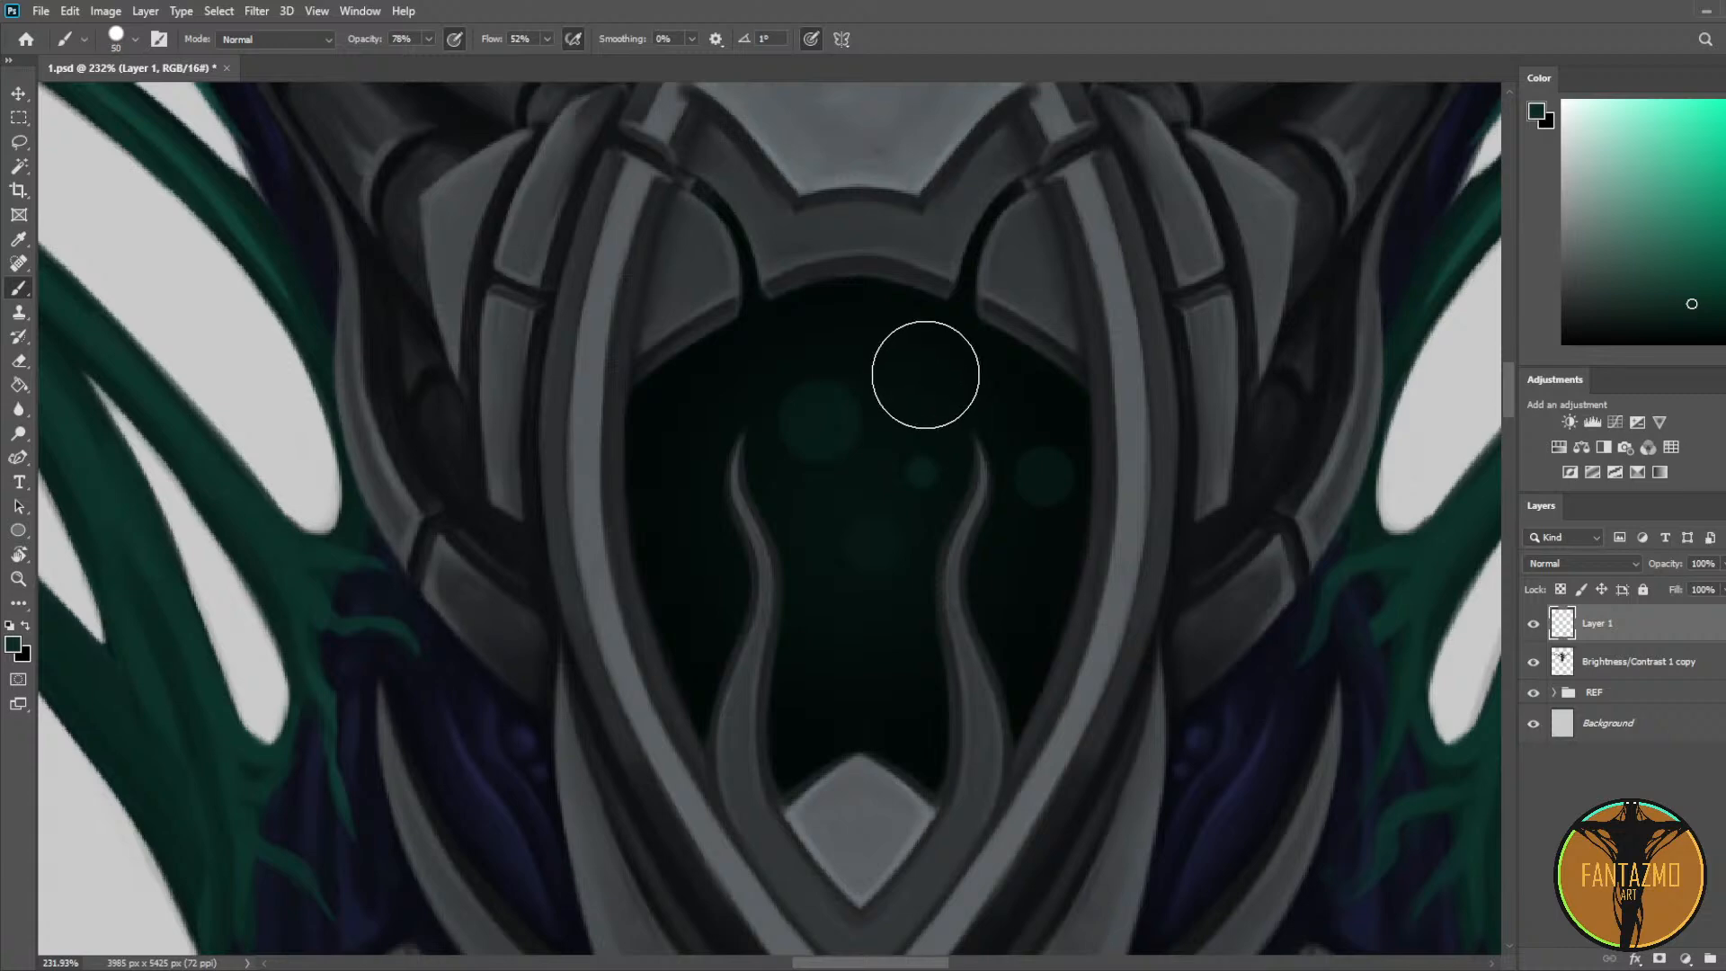
{"action": "left_click", "coordinate": [927, 374]}
{"action": "key", "text": "bracketleft"}
{"action": "key", "text": "bracketleft"}
{"action": "key", "text": "bracketleft"}
{"action": "key", "text": "bracketleft"}
{"action": "key", "text": "bracketleft"}
{"action": "key", "text": "bracketleft"}
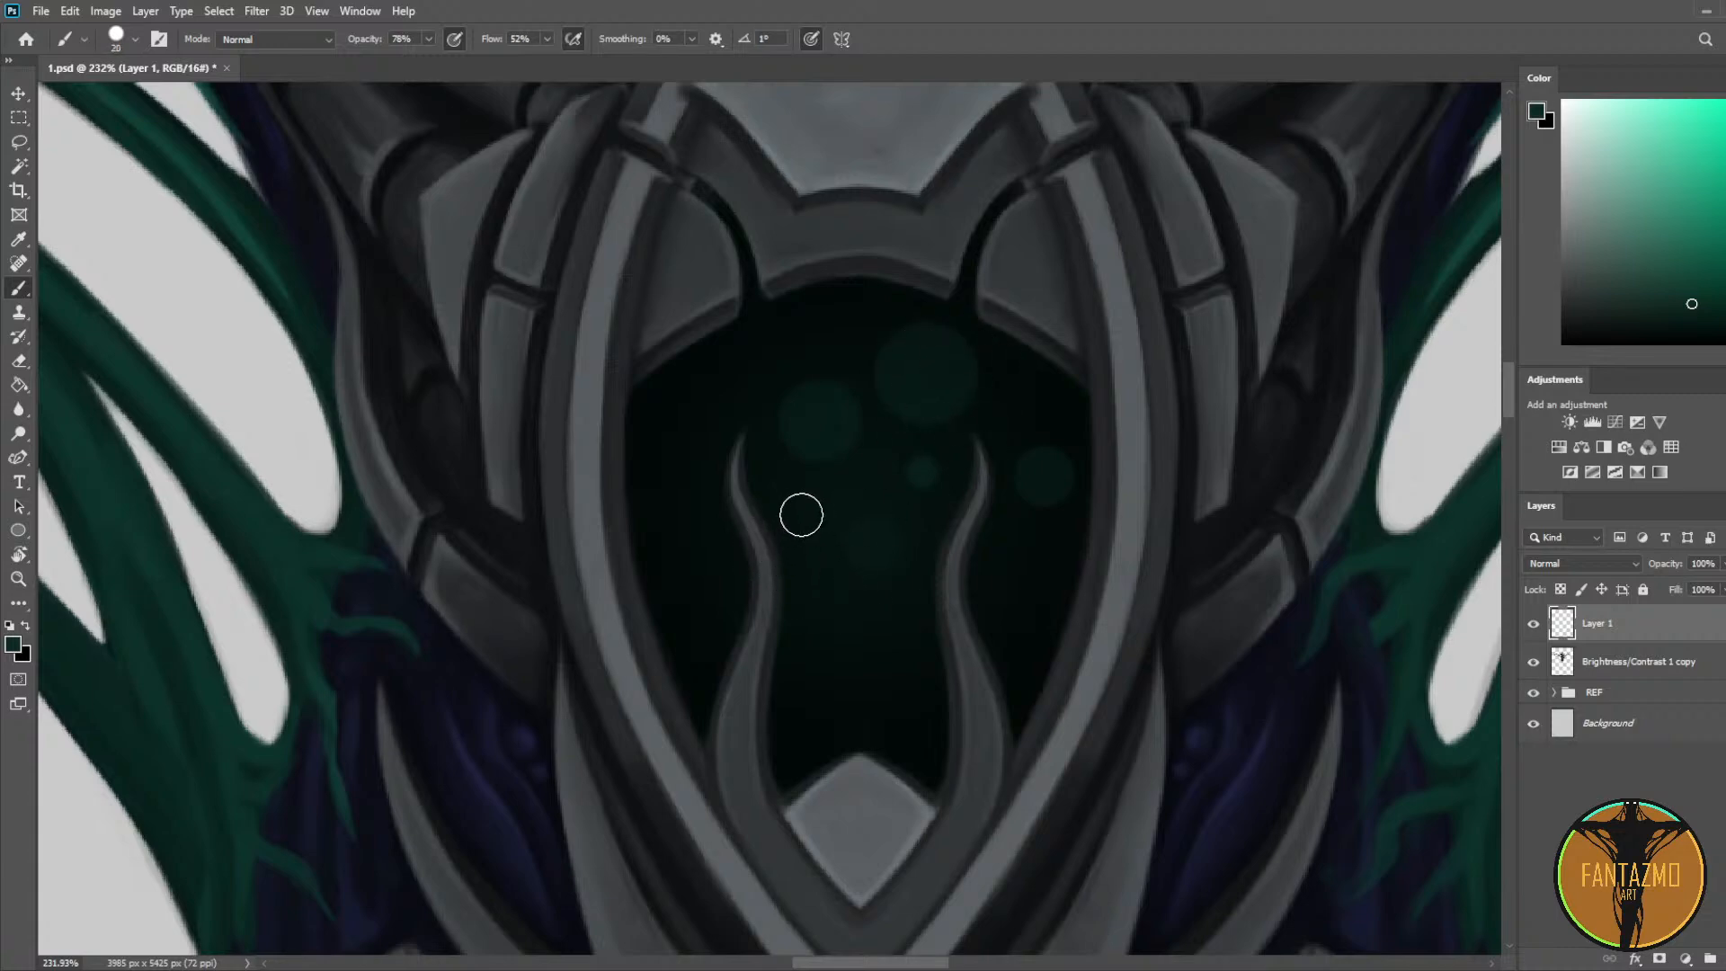
{"action": "left_click", "coordinate": [797, 511]}
{"action": "key", "text": "bracketright"}
{"action": "key", "text": "bracketright"}
{"action": "left_click", "coordinate": [680, 422]}
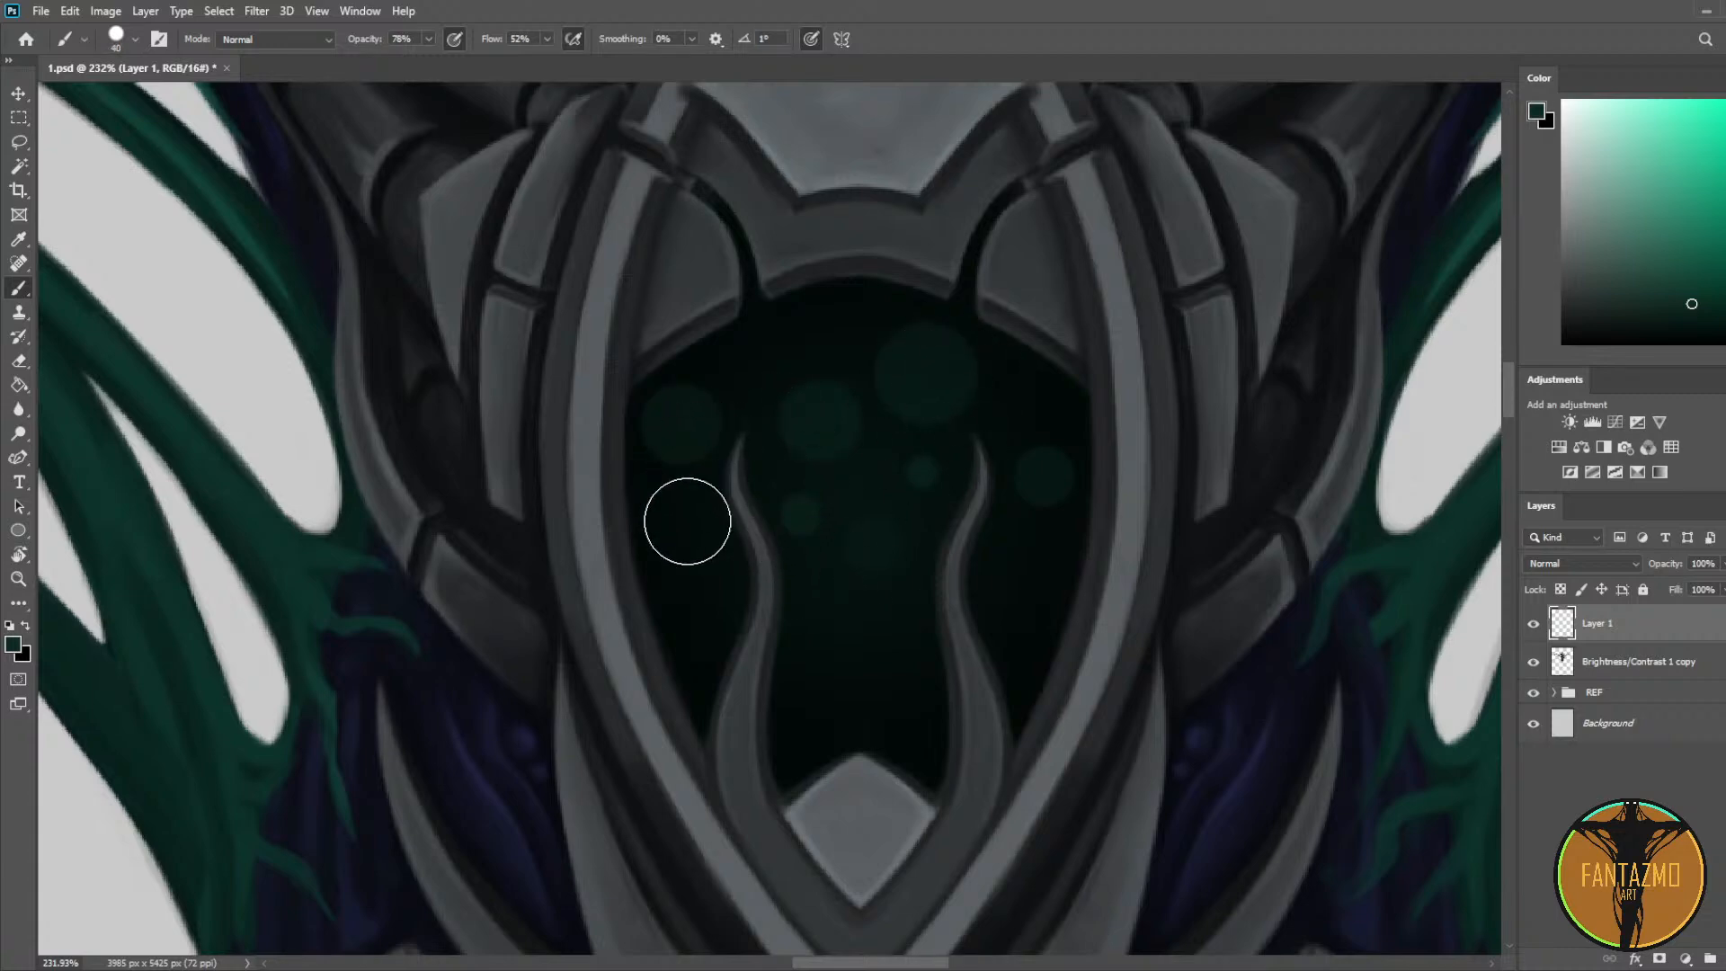
{"action": "left_click", "coordinate": [698, 601]}
{"action": "key", "text": "bracketright"}
{"action": "key", "text": "bracketright"}
{"action": "key", "text": "bracketright"}
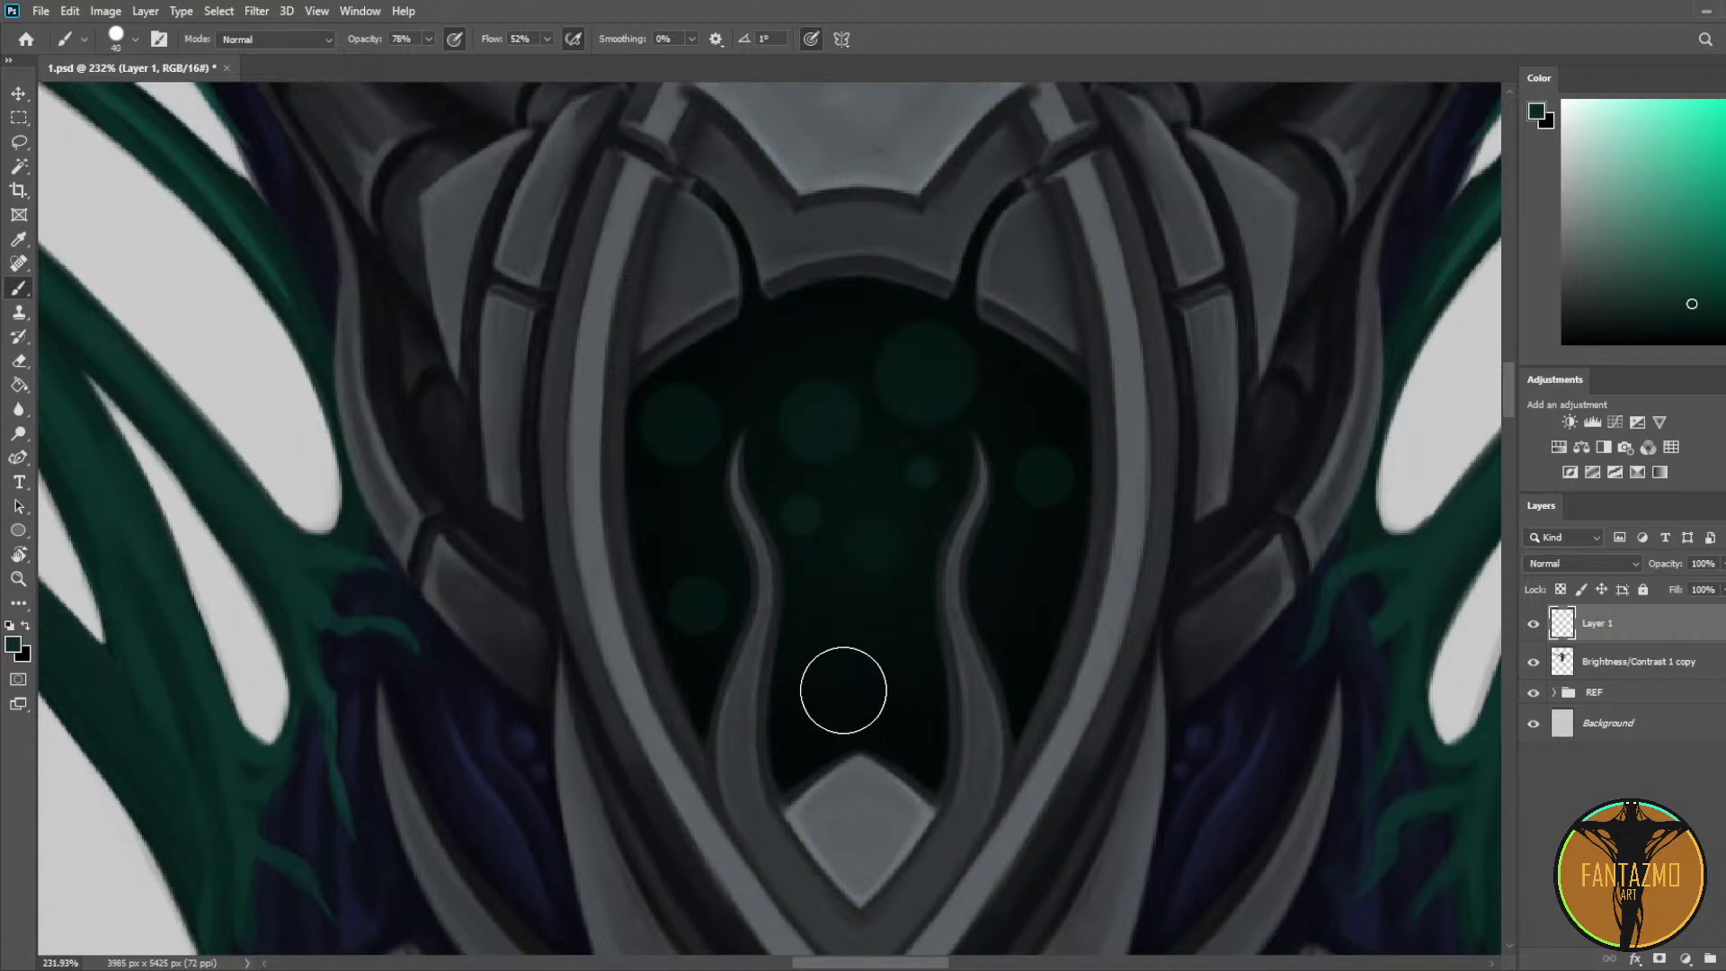
{"action": "key", "text": "bracketleft"}
{"action": "key", "text": "bracketleft"}
{"action": "key", "text": "bracketleft"}
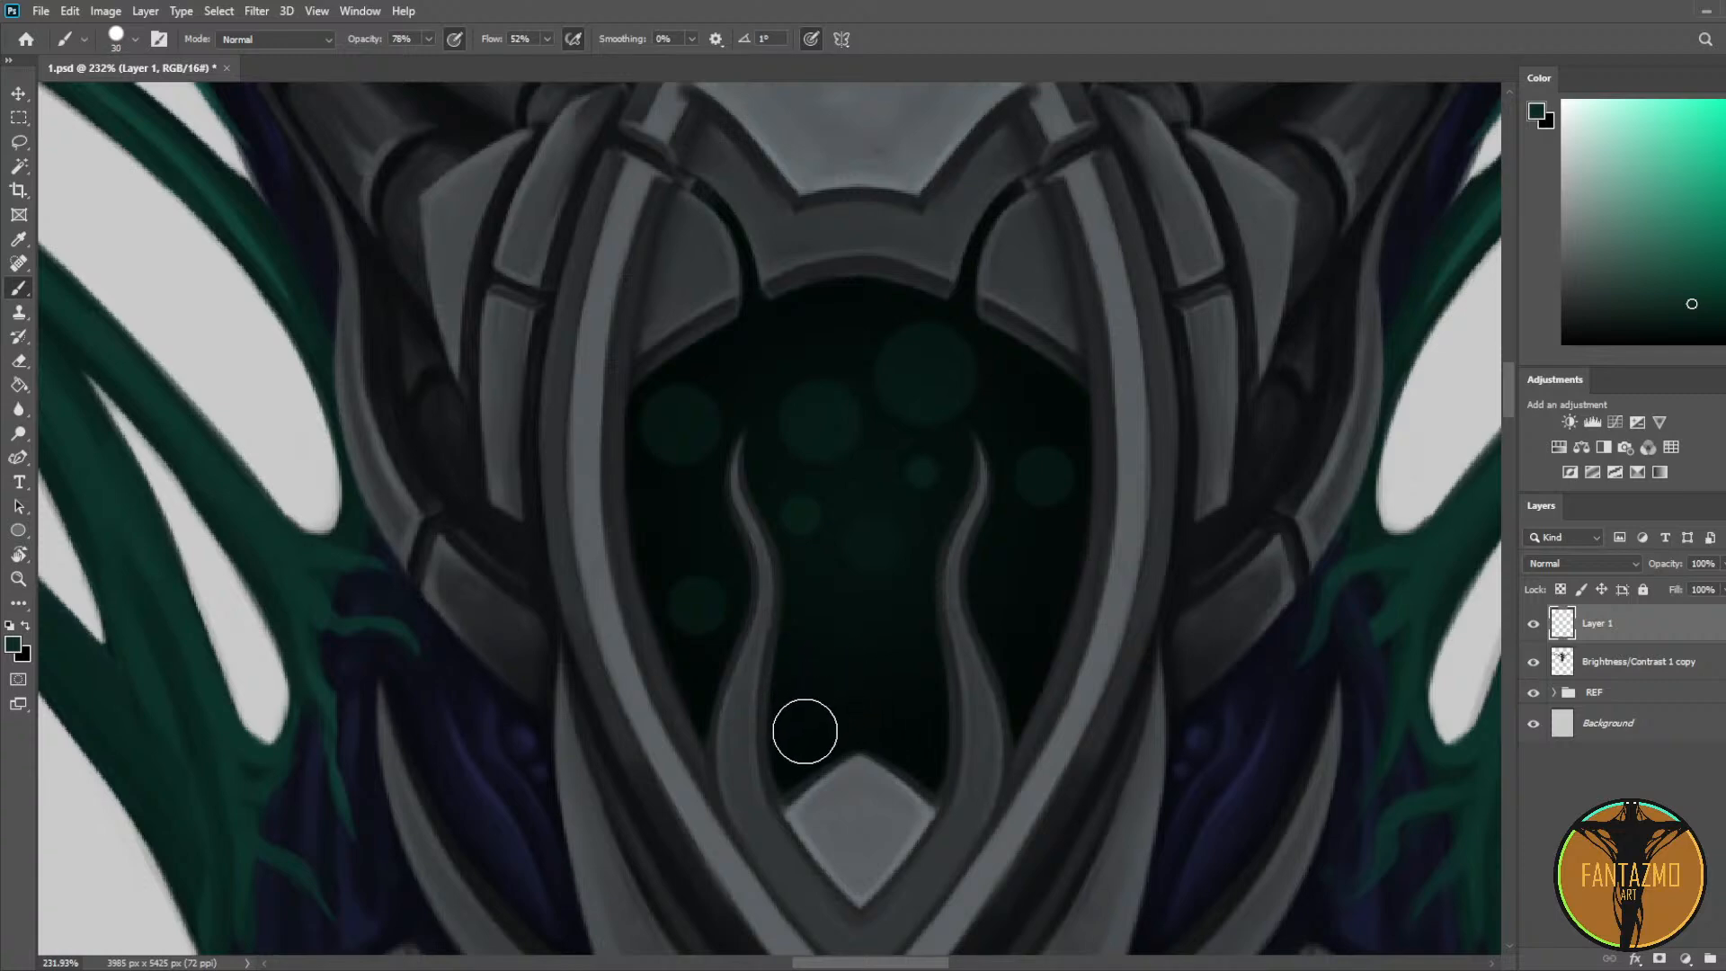
{"action": "left_click", "coordinate": [806, 729]}
{"action": "key", "text": "bracketleft"}
{"action": "key", "text": "bracketleft"}
{"action": "key", "text": "bracketleft"}
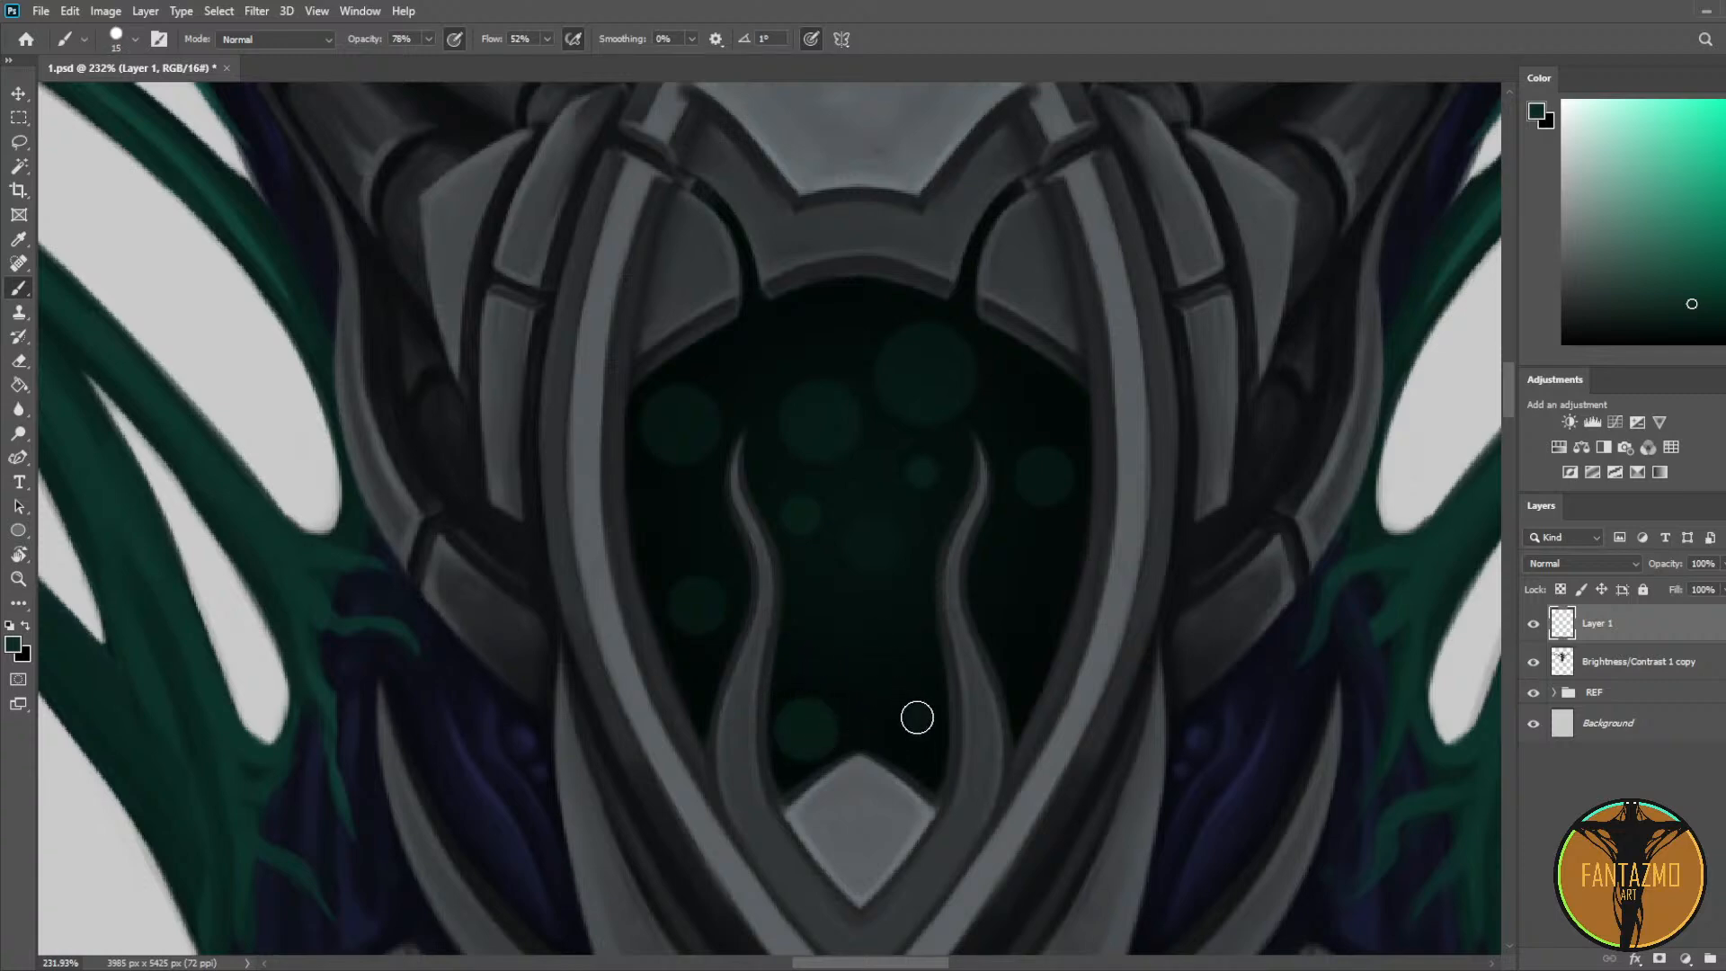
{"action": "key", "text": "ctrl+z"}
{"action": "key", "text": "ctrl+z"}
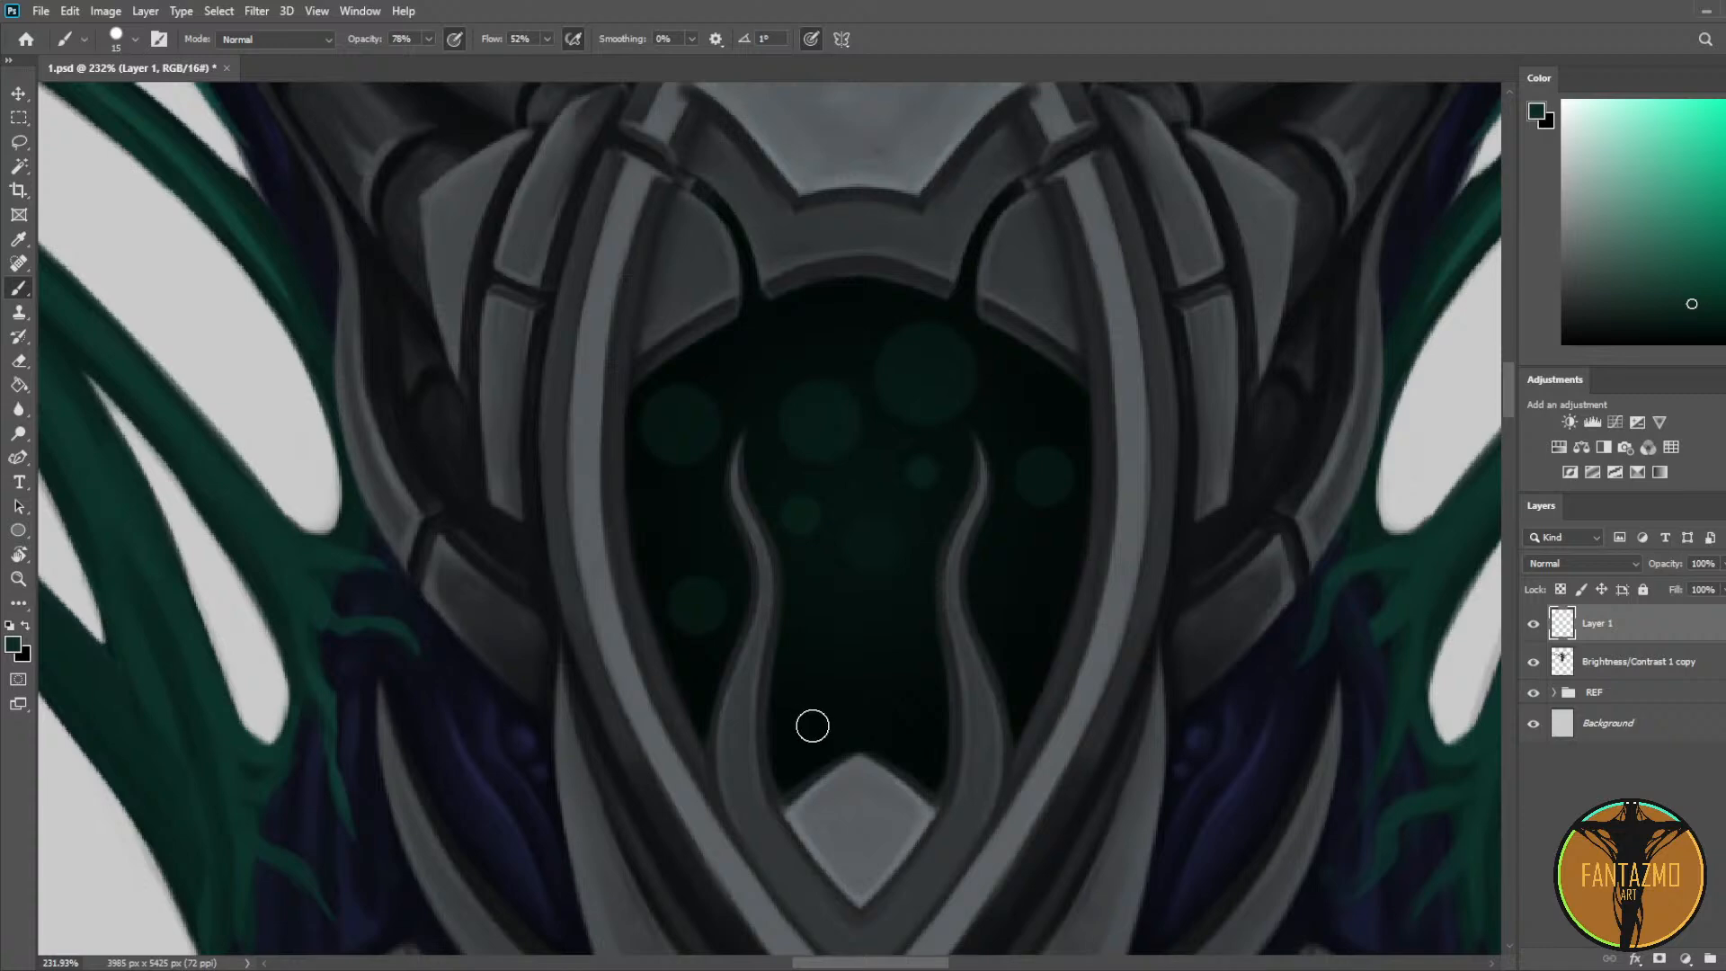
Step: Dab a small green spot beside the grey diamond plate, a size 50 spot above the plate, and a size 25 spot beside the left horn
{"action": "left_click", "coordinate": [801, 725]}
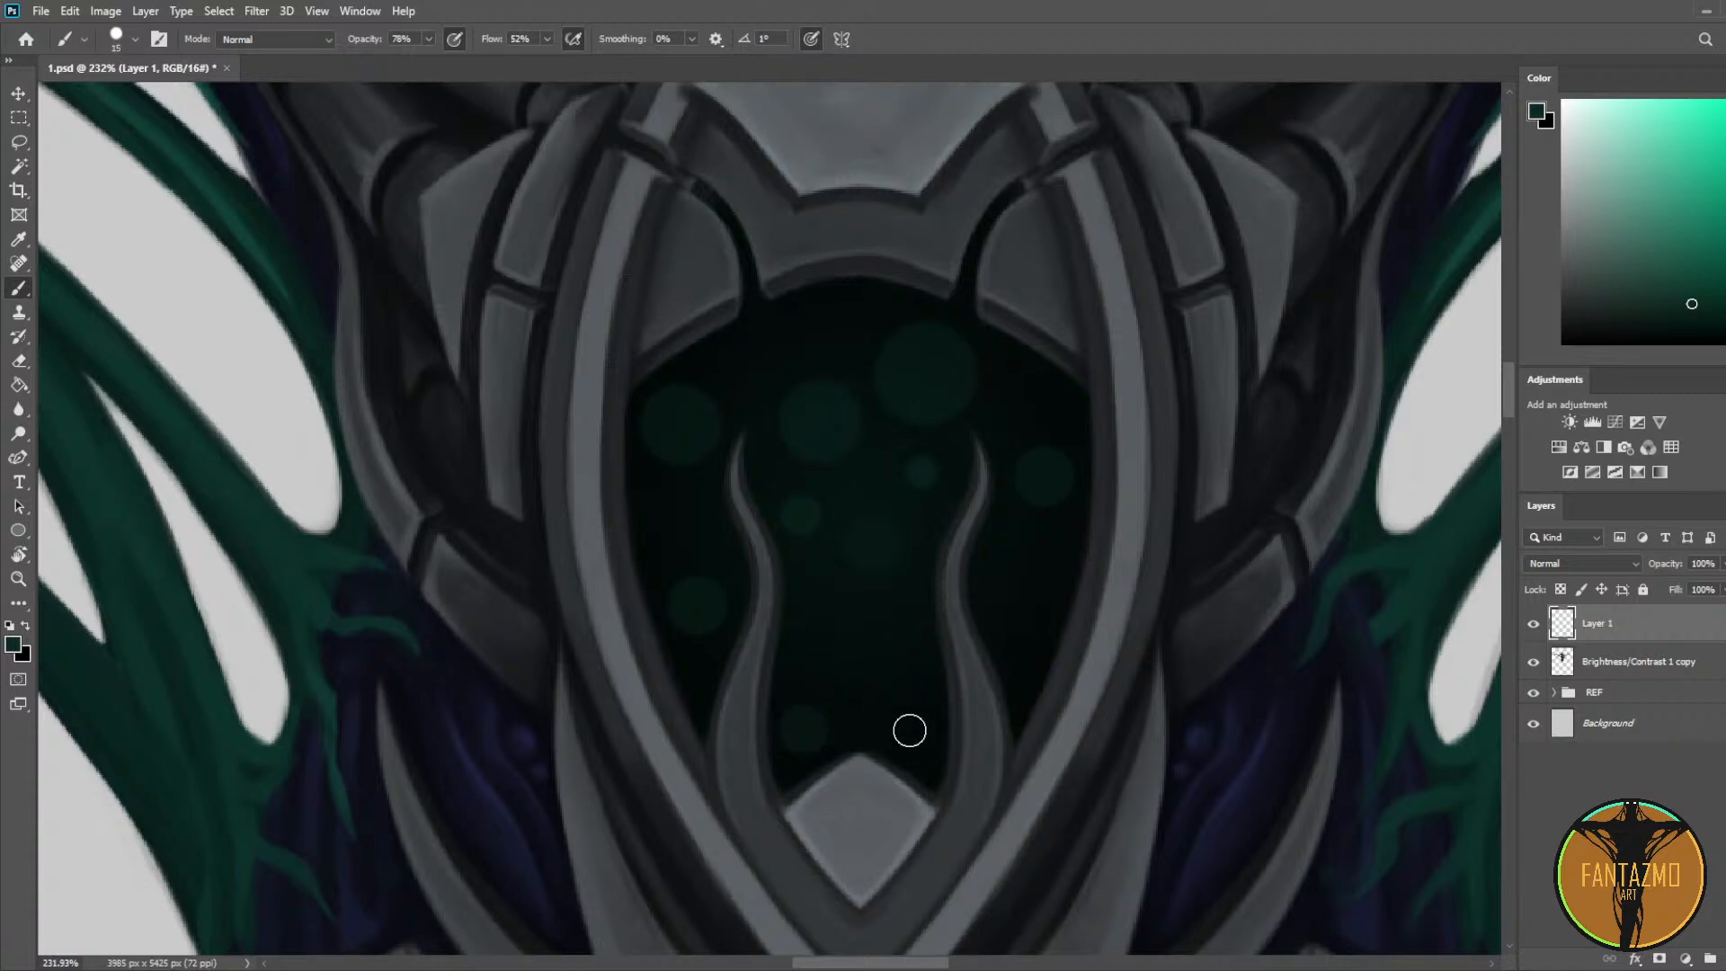
{"action": "key", "text": "bracketright"}
{"action": "key", "text": "bracketright"}
{"action": "key", "text": "bracketright"}
{"action": "key", "text": "bracketright"}
{"action": "key", "text": "bracketright"}
{"action": "key", "text": "bracketright"}
{"action": "key", "text": "bracketright"}
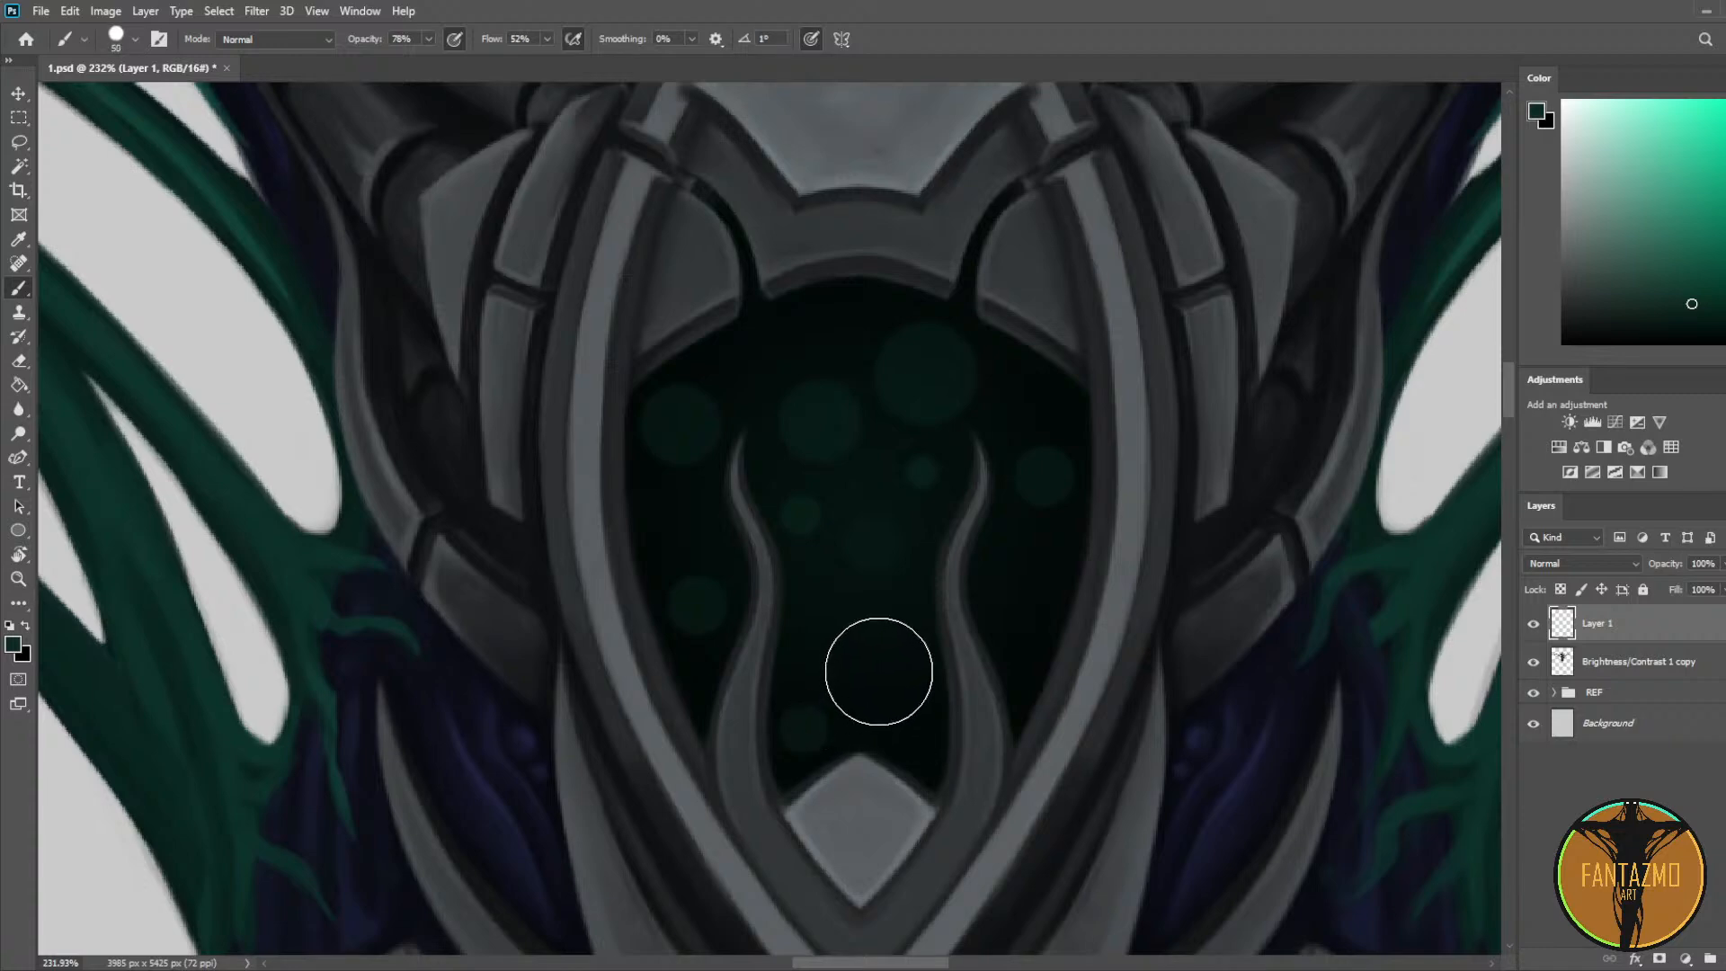
{"action": "left_click", "coordinate": [878, 671]}
{"action": "key", "text": "bracketleft"}
{"action": "key", "text": "bracketleft"}
{"action": "key", "text": "bracketleft"}
{"action": "key", "text": "bracketleft"}
{"action": "key", "text": "bracketleft"}
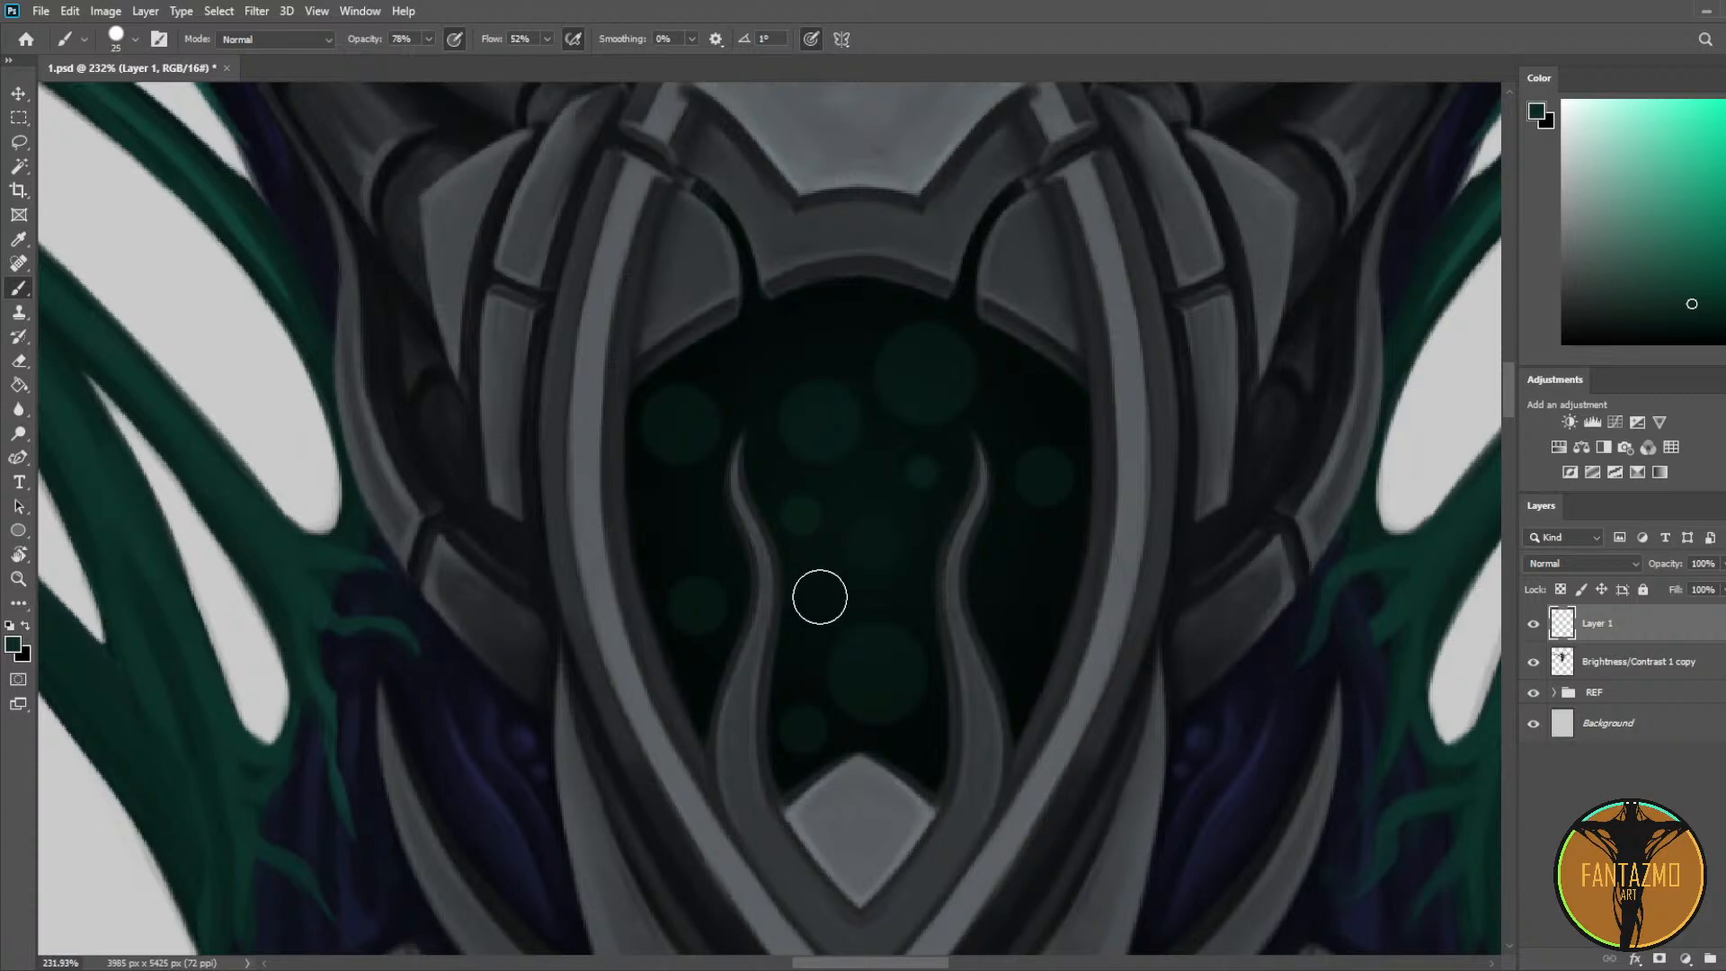
{"action": "left_click", "coordinate": [820, 597]}
Step: Dab a size 40 green spot between the right horn and the cavity's rim, with a smaller spot just below it
{"action": "key", "text": "bracketright"}
{"action": "key", "text": "bracketright"}
{"action": "key", "text": "bracketright"}
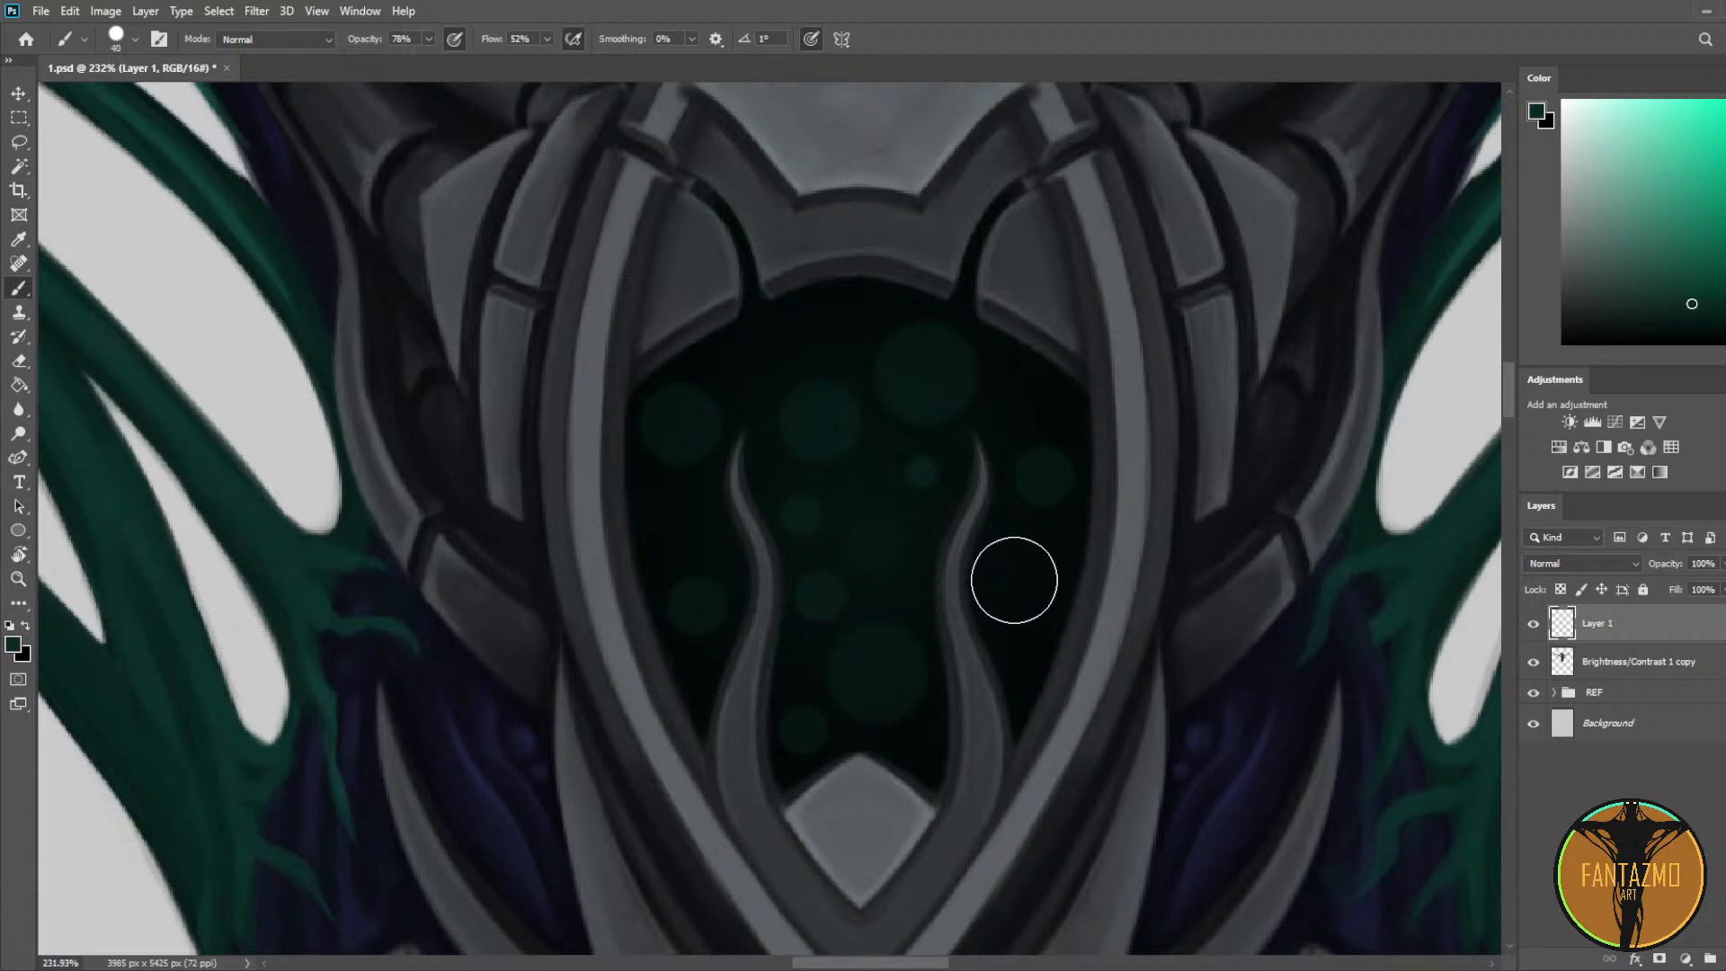
{"action": "left_click", "coordinate": [1014, 580]}
{"action": "key", "text": "bracketleft"}
{"action": "key", "text": "bracketleft"}
{"action": "key", "text": "bracketleft"}
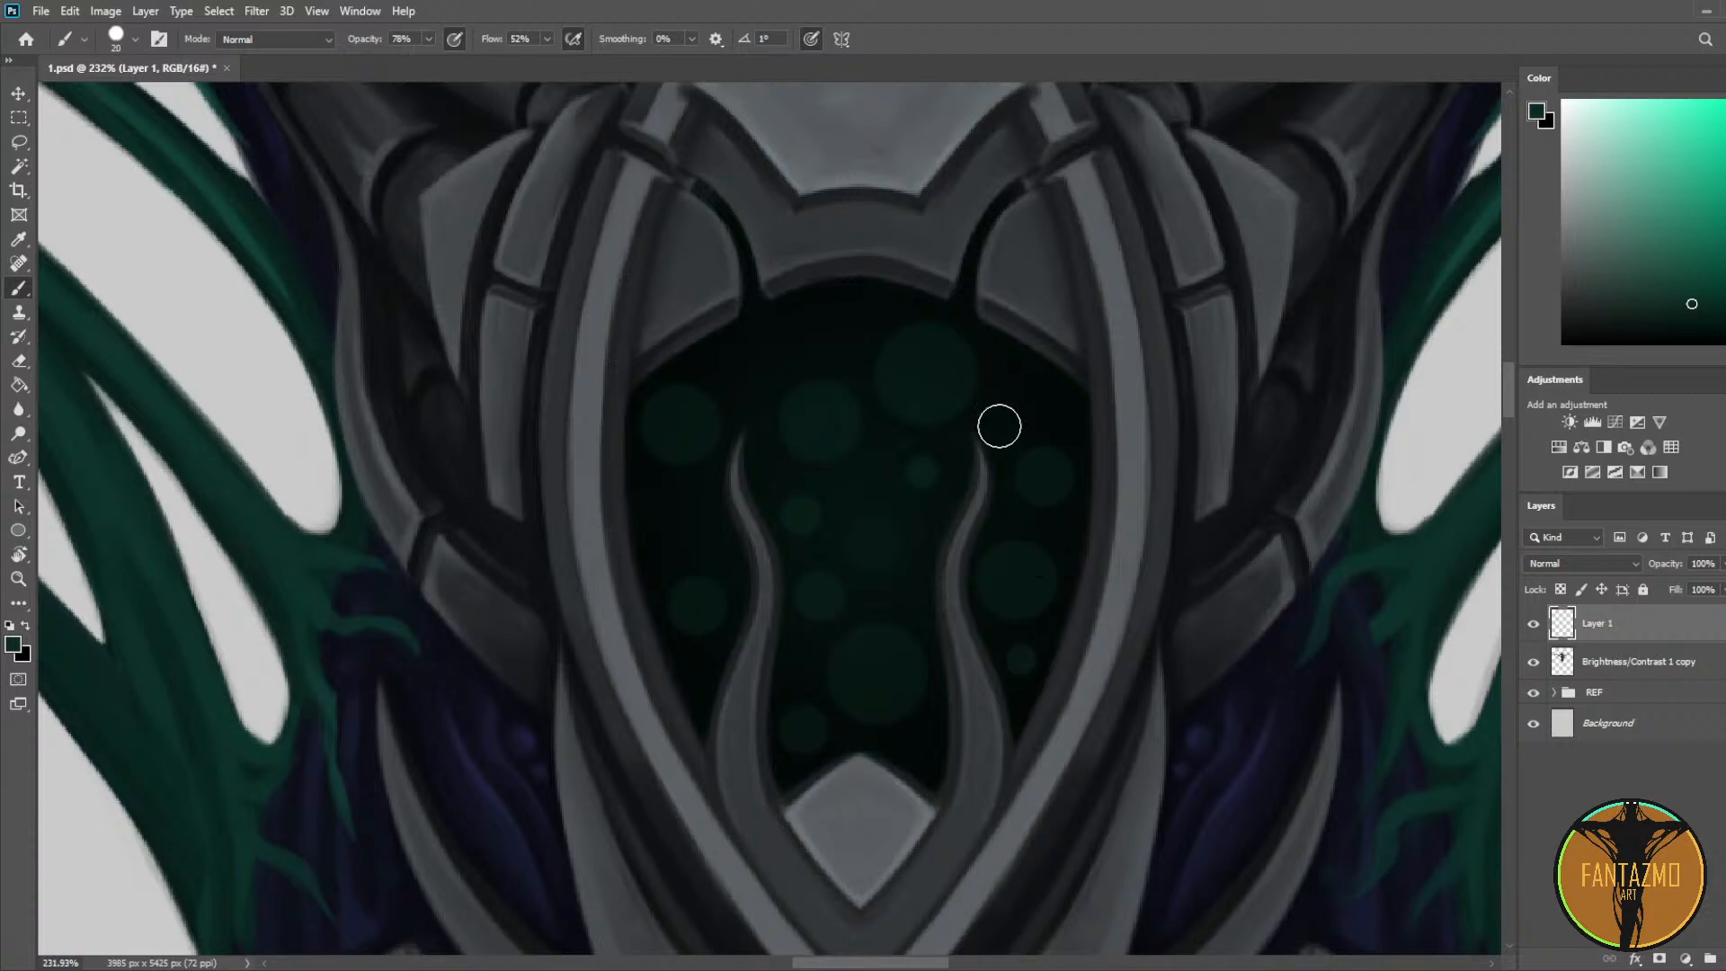
Step: Dab small green spots of size 10 to 20 in the cavity's upper right corner and along its left rim
{"action": "left_click", "coordinate": [1051, 400]}
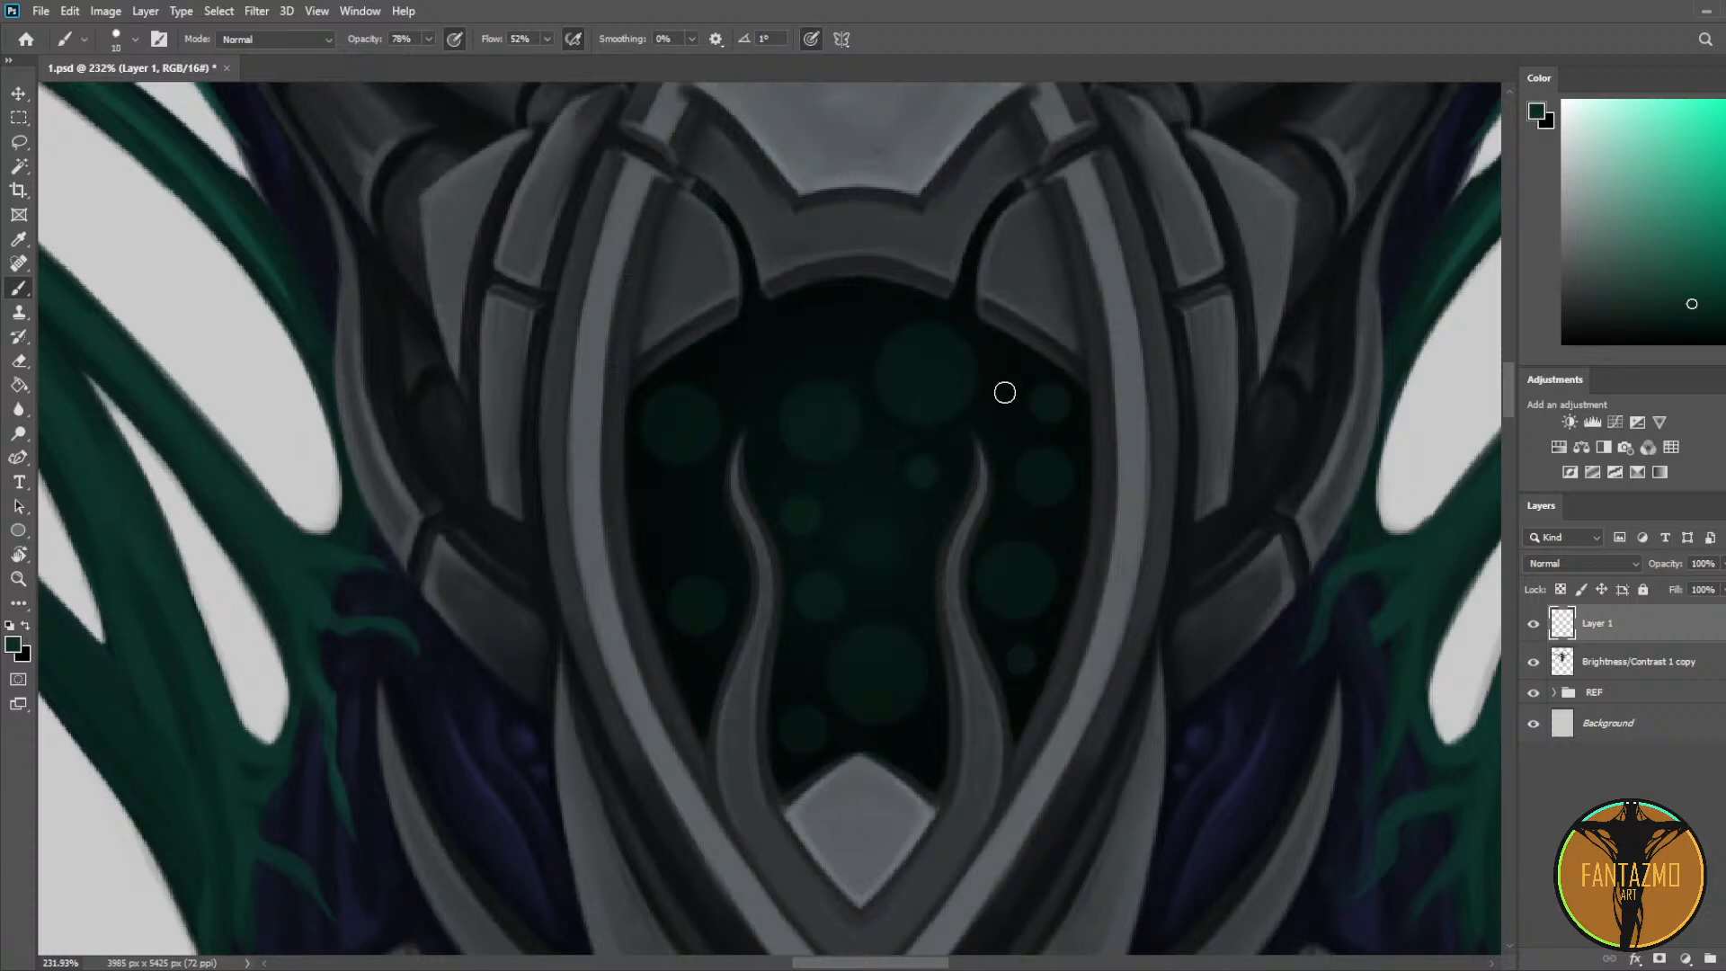
{"action": "left_click", "coordinate": [663, 493]}
{"action": "key", "text": "bracketright"}
{"action": "left_click", "coordinate": [692, 537]}
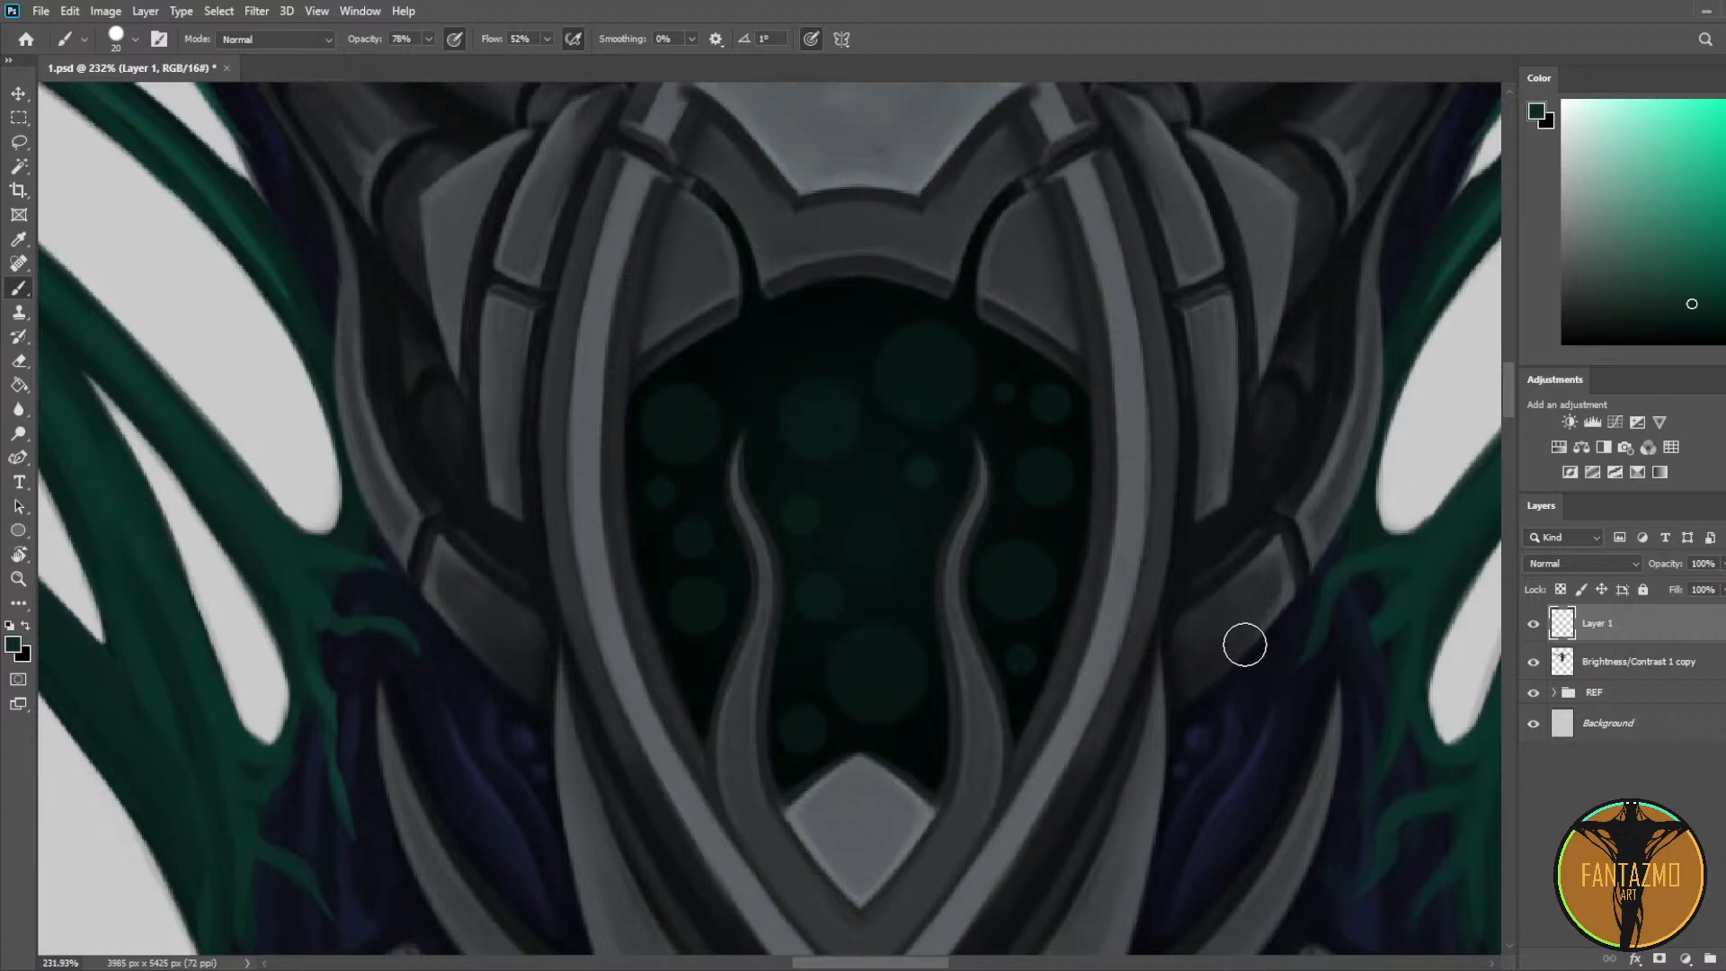
Step: Add another new layer above the layer with the green spots
{"action": "scroll", "coordinate": [855, 401], "scroll_direction": "down", "scroll_amount": 3}
{"action": "scroll", "coordinate": [971, 478], "scroll_direction": "up", "scroll_amount": 2}
{"action": "key", "text": "e"}
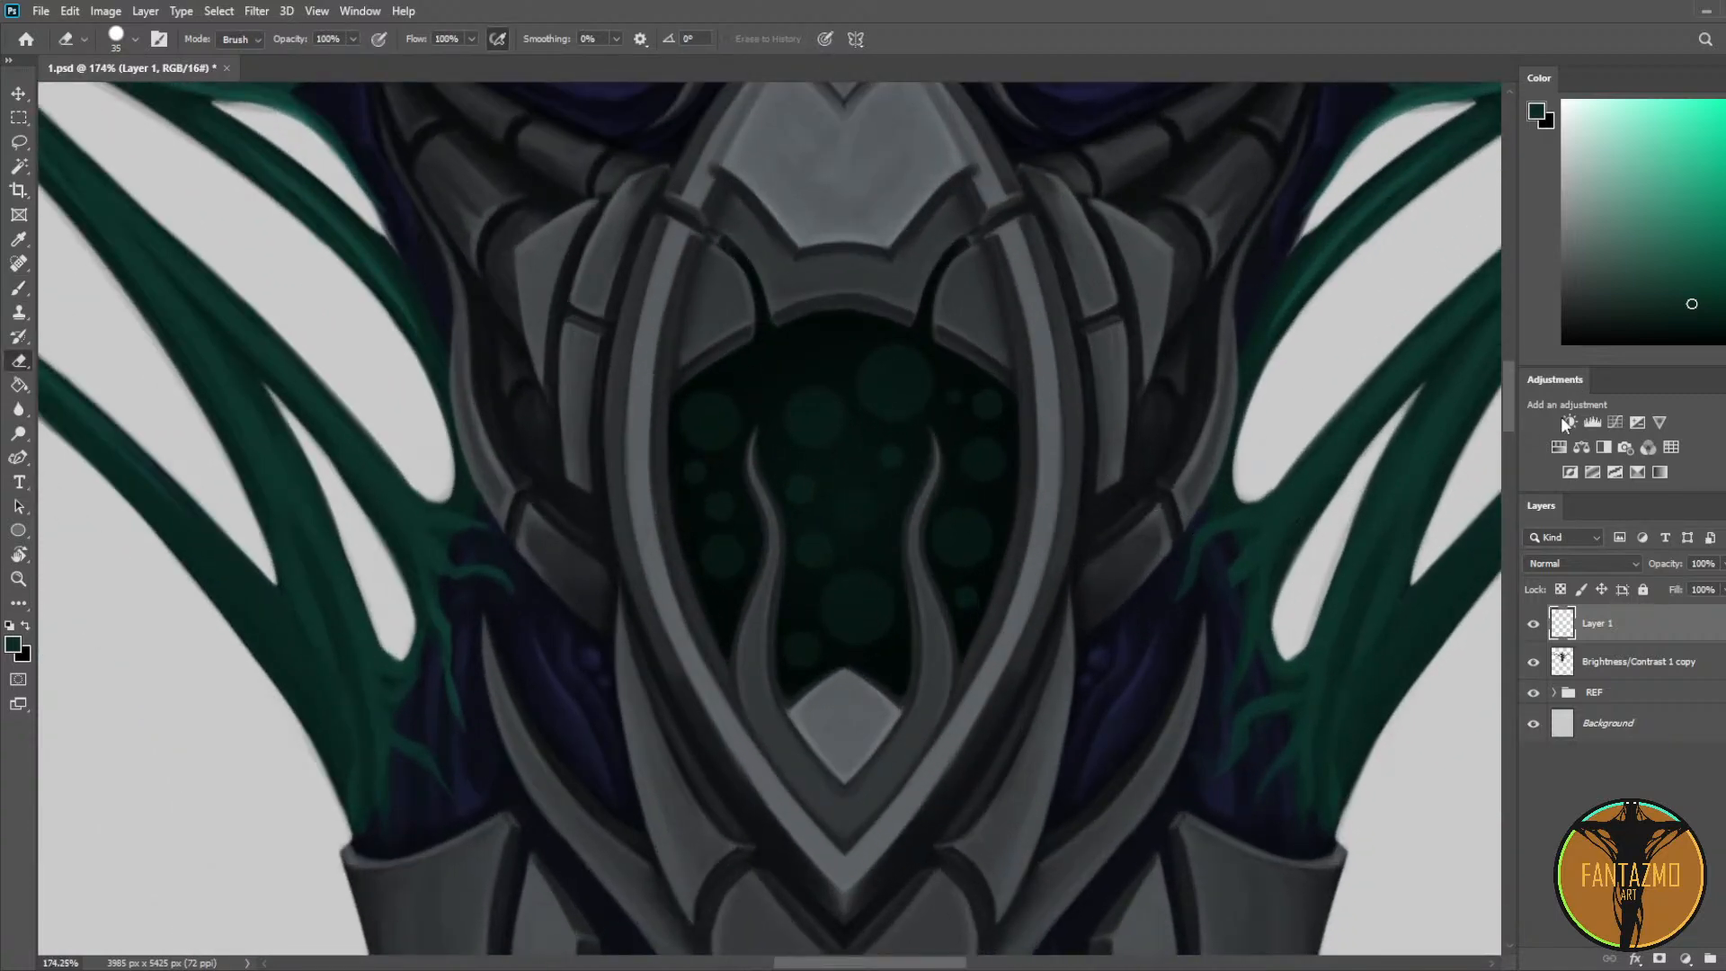
{"action": "left_click", "coordinate": [1725, 958]}
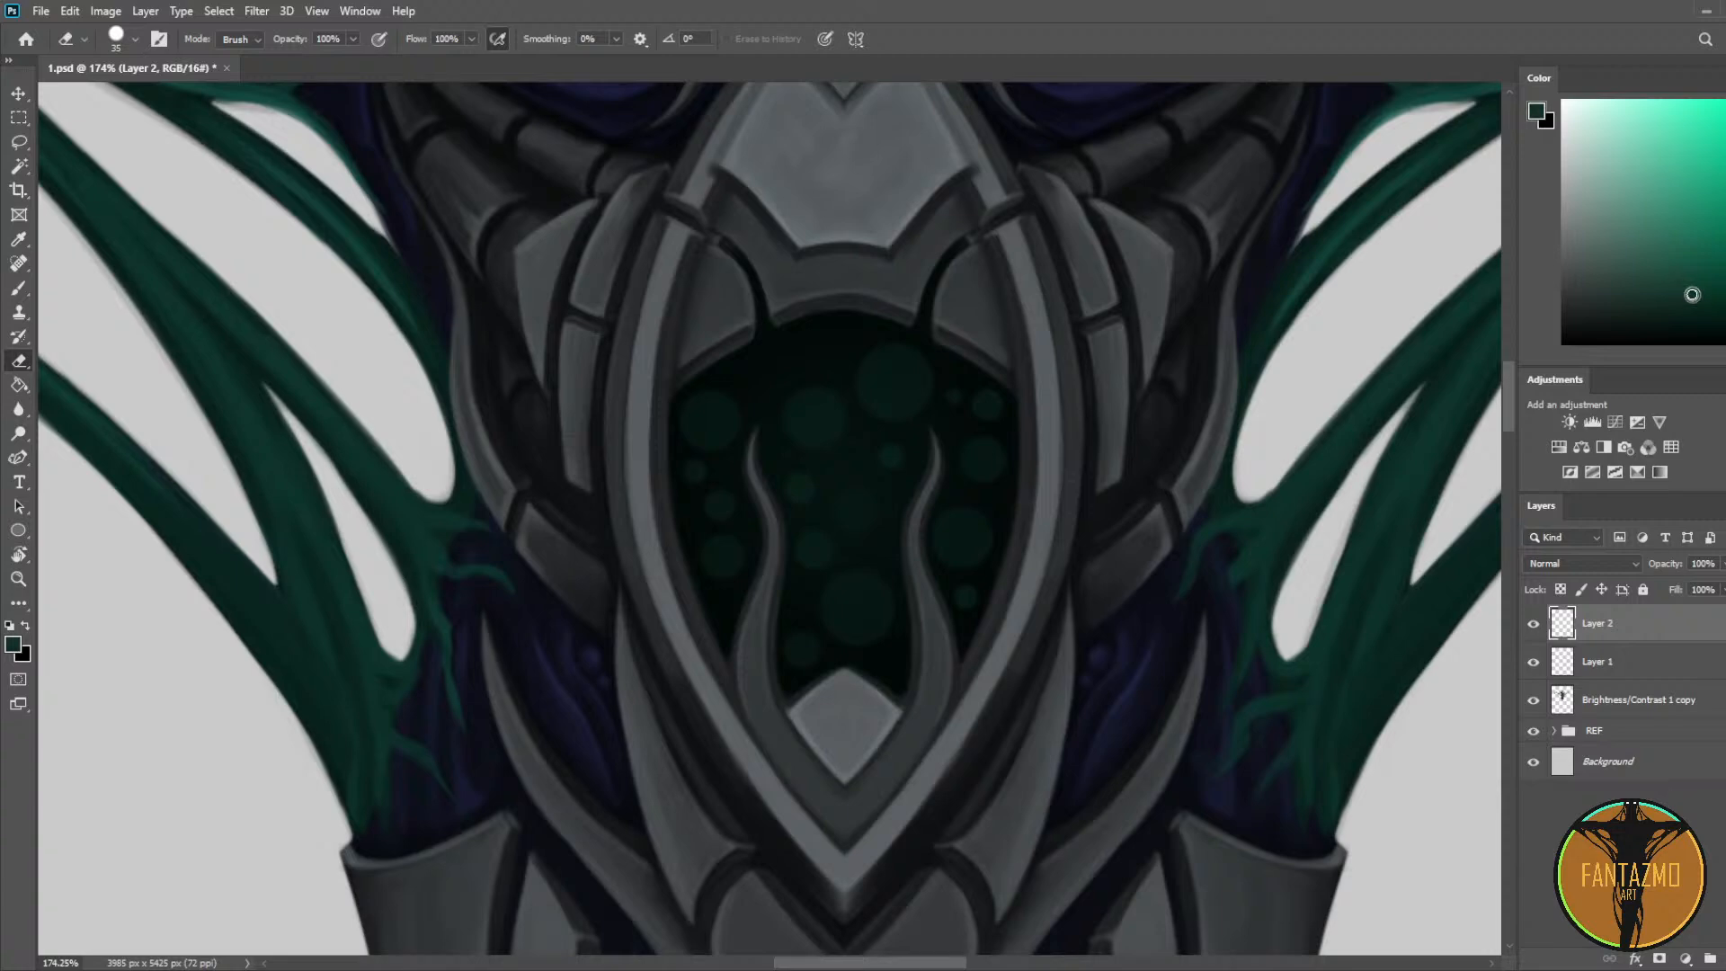
Step: Switch the Eraser to a soft round tip at size 40 and try it over the cavity's upper green spots
{"action": "key", "text": "b"}
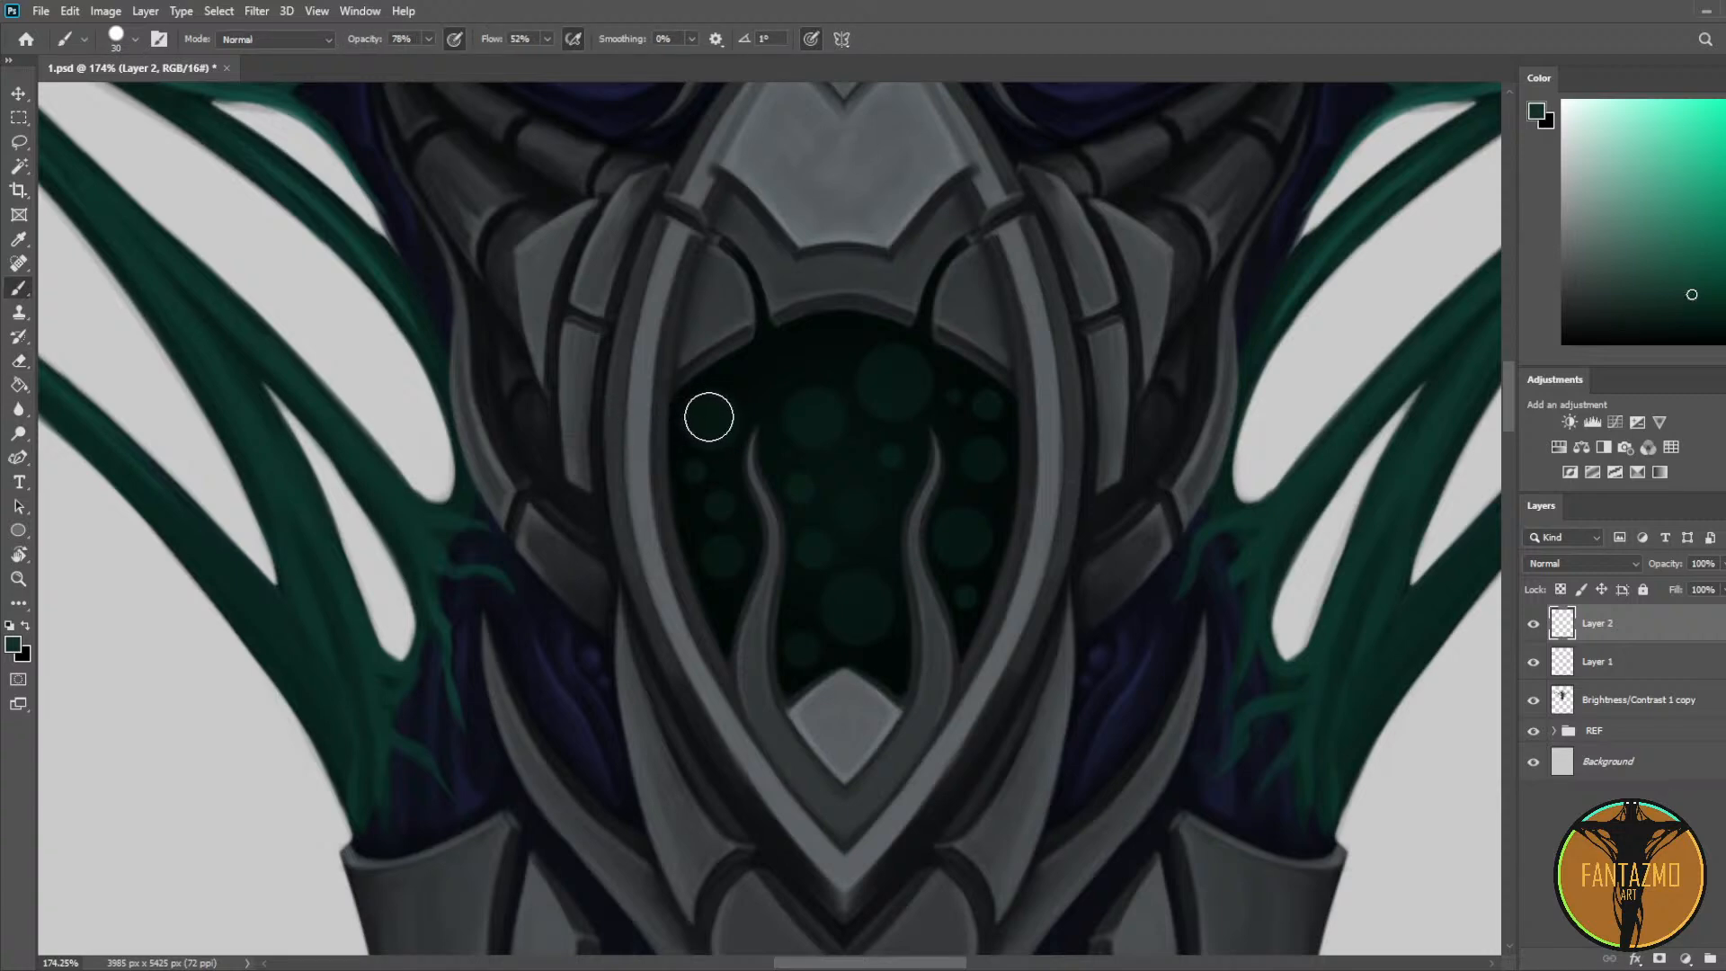
{"action": "key", "text": "e"}
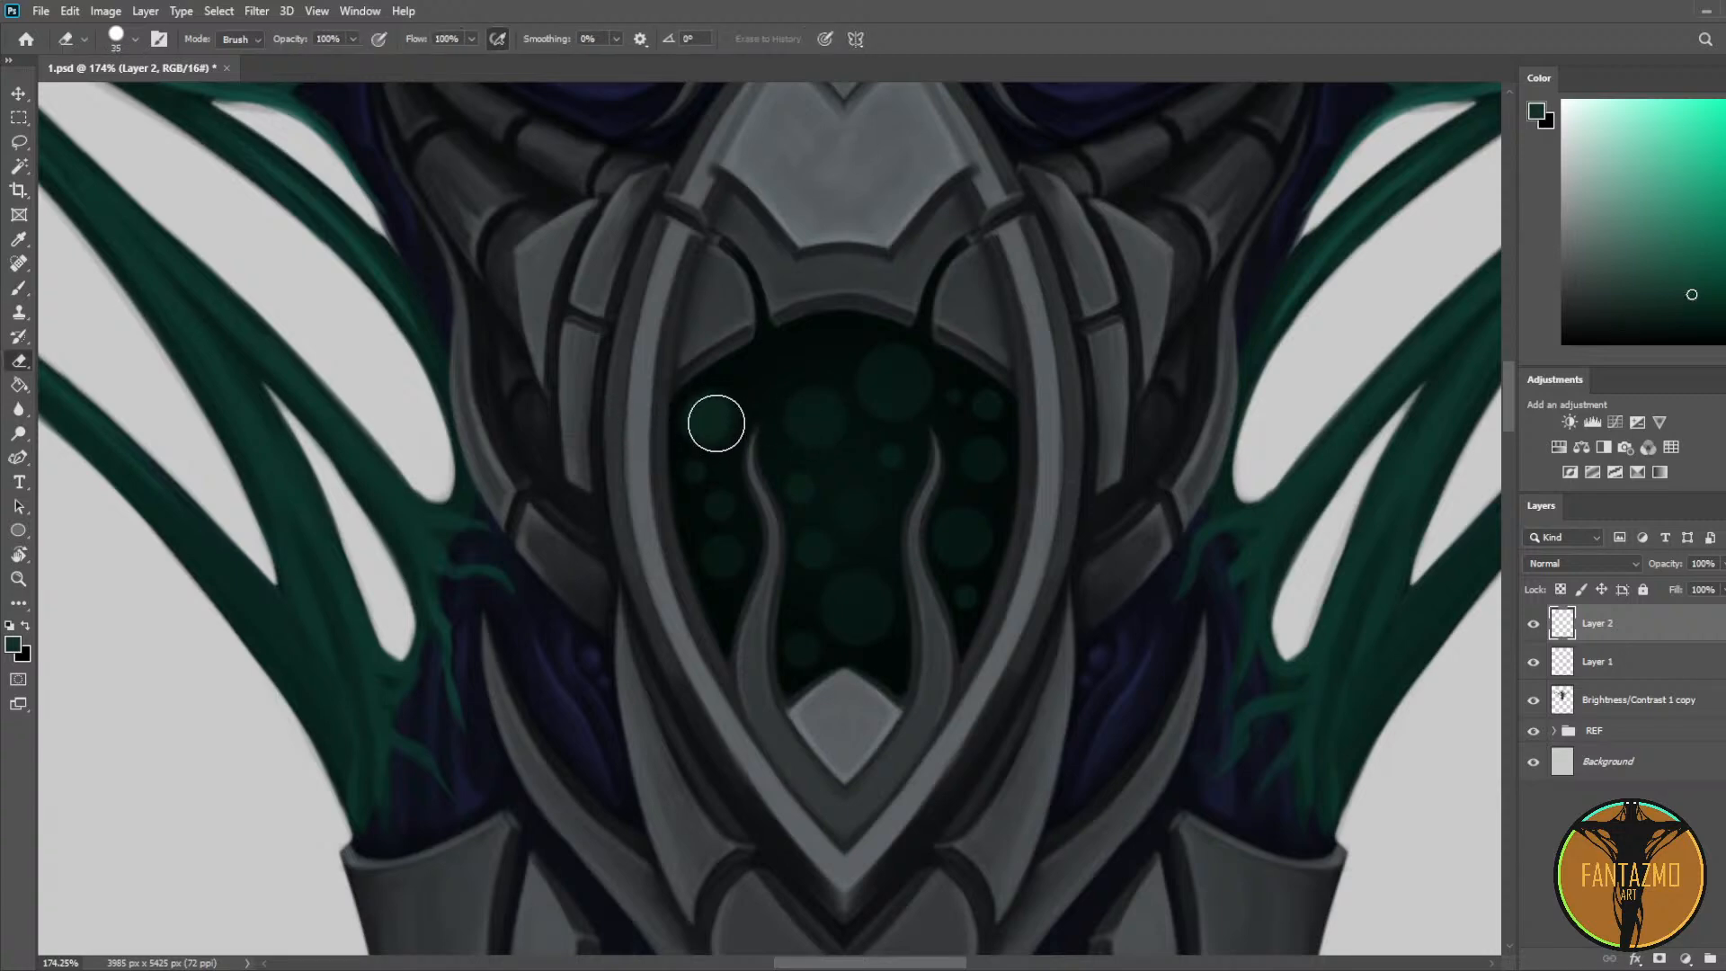
{"action": "key", "text": "bracketleft"}
{"action": "left_click", "coordinate": [134, 43]}
{"action": "left_click", "coordinate": [99, 258]}
{"action": "mouse_move", "coordinate": [792, 426]}
{"action": "left_mouse_down"}
{"action": "mouse_move", "coordinate": [820, 403]}
{"action": "mouse_move", "coordinate": [882, 396]}
{"action": "left_mouse_up"}
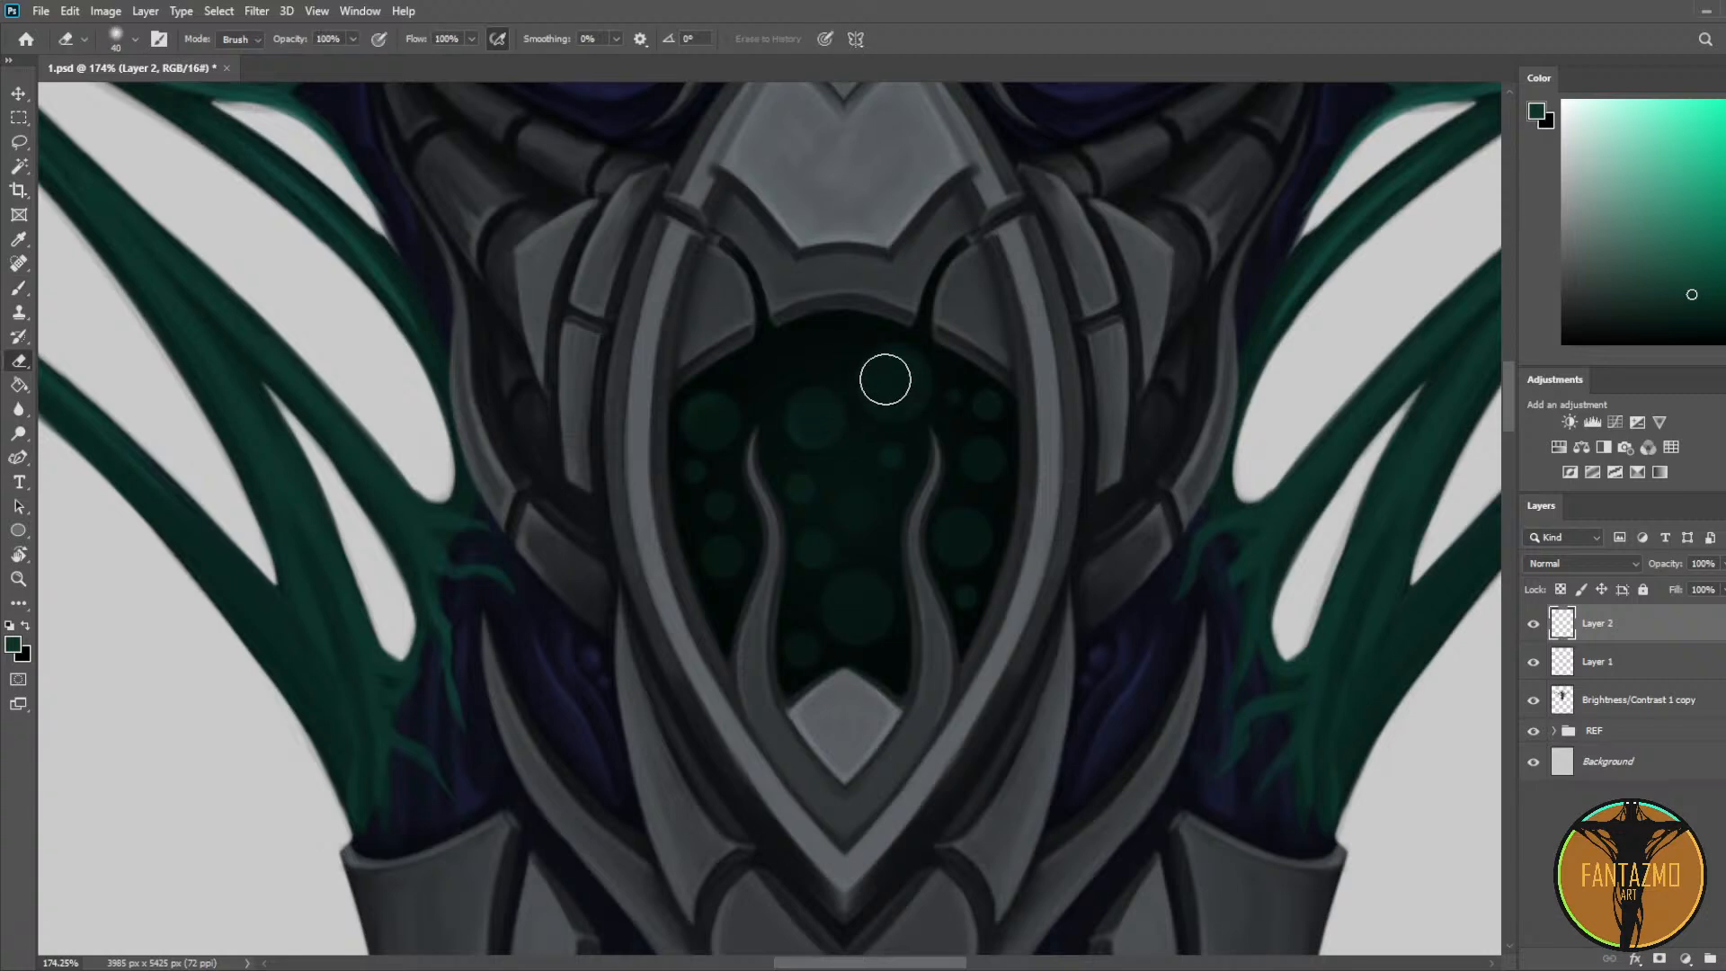
Step: Set the Brush to a soft round tip of size 50 with a brighter green and brighten the spot above the left horn
{"action": "key", "text": "b"}
{"action": "key", "text": "e"}
{"action": "key", "text": "b"}
{"action": "left_click", "coordinate": [133, 39]}
{"action": "left_click", "coordinate": [38, 176]}
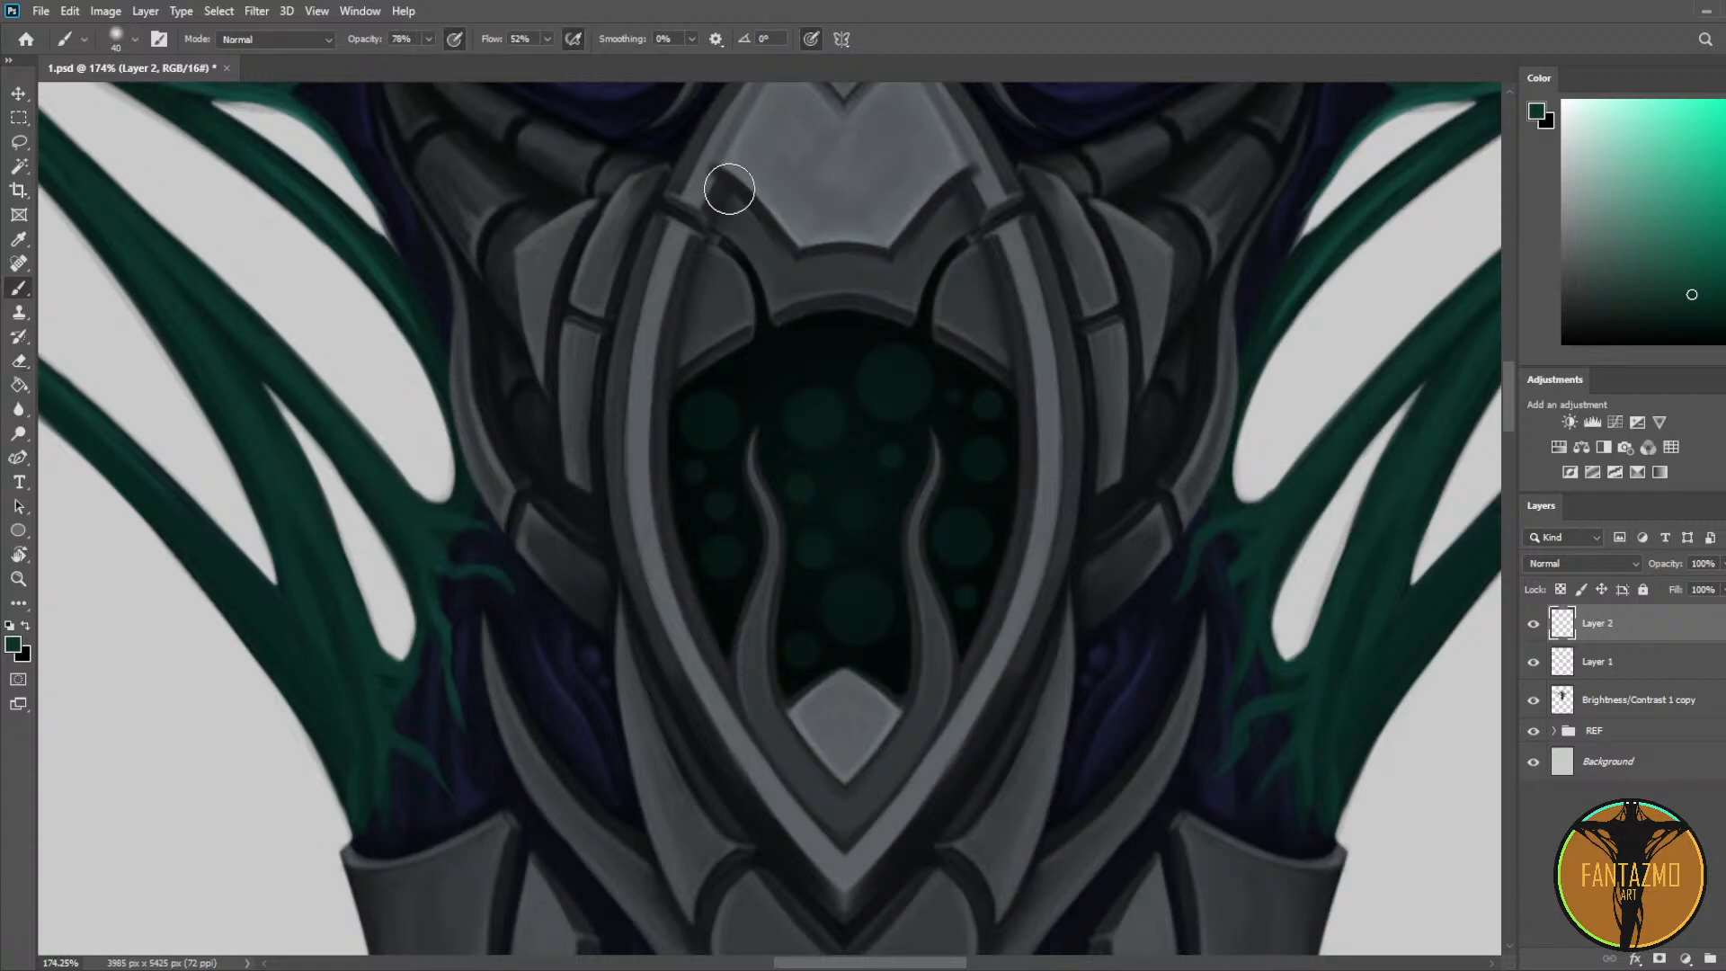
{"action": "key", "text": "bracketright"}
{"action": "left_click", "coordinate": [813, 415]}
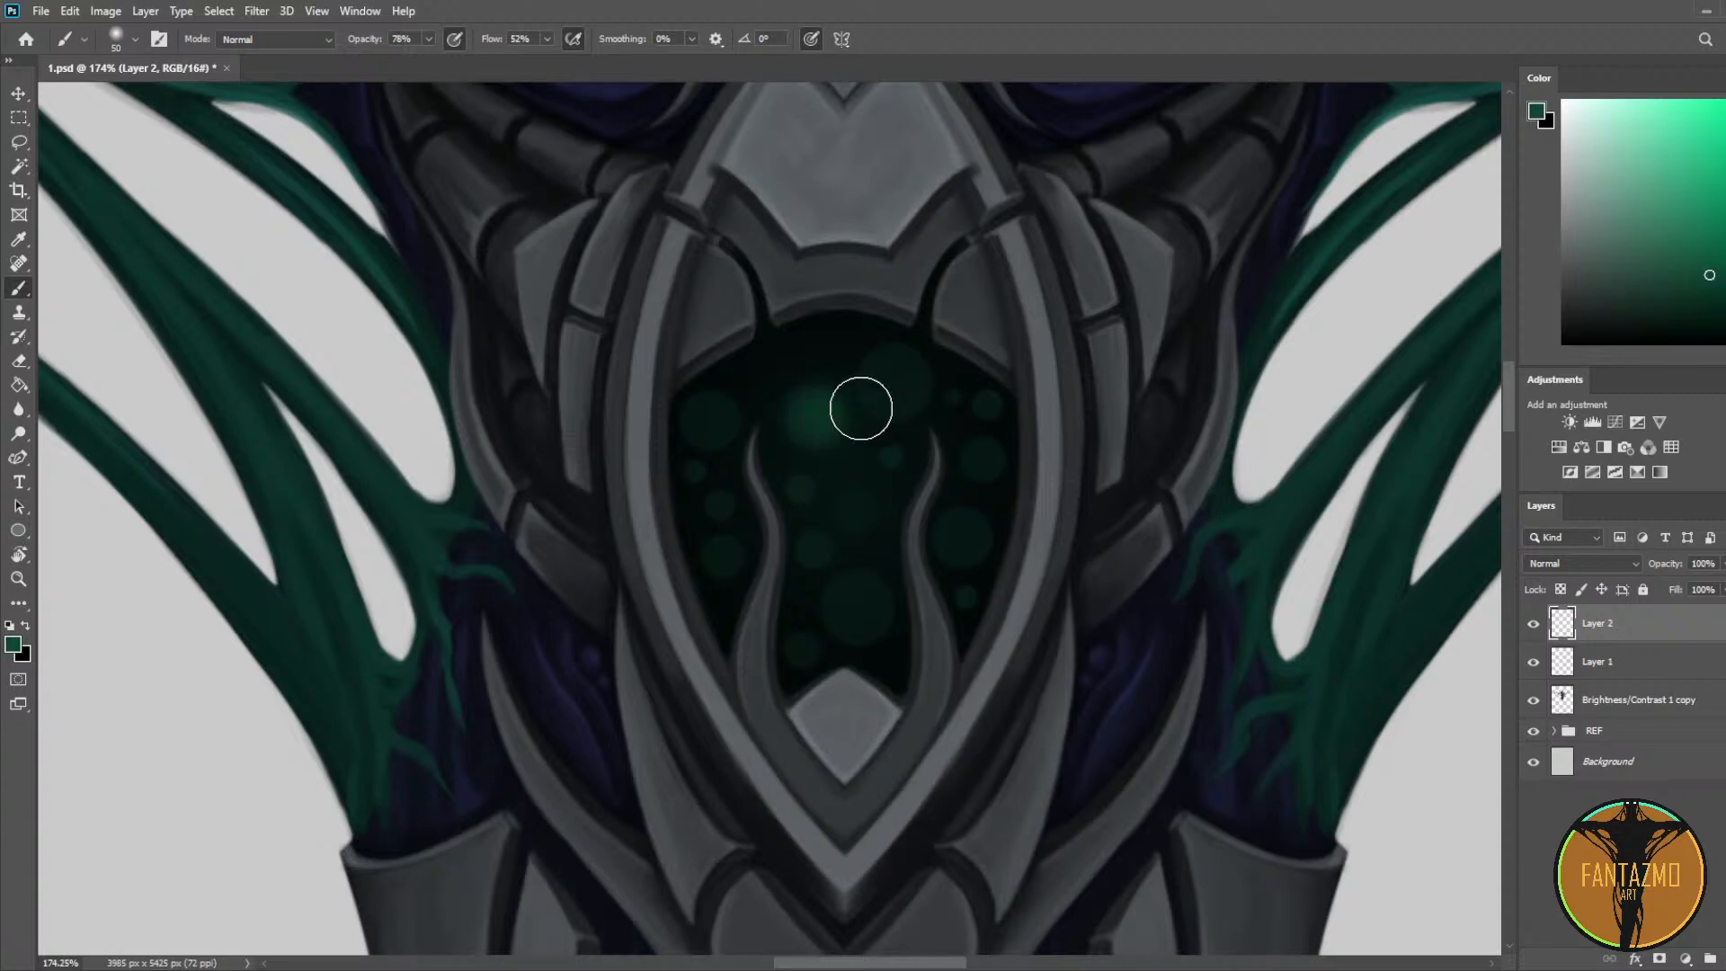
{"action": "key", "text": "e"}
{"action": "key", "text": "b"}
{"action": "left_click", "coordinate": [814, 416]}
Step: Brighten the centres of the large spot near the cavity's top and the large spot above the diamond plate with soft size 50 dabs
{"action": "left_click_drag", "start_coordinate": [893, 383], "coordinate": [905, 406]}
{"action": "left_click", "coordinate": [894, 376]}
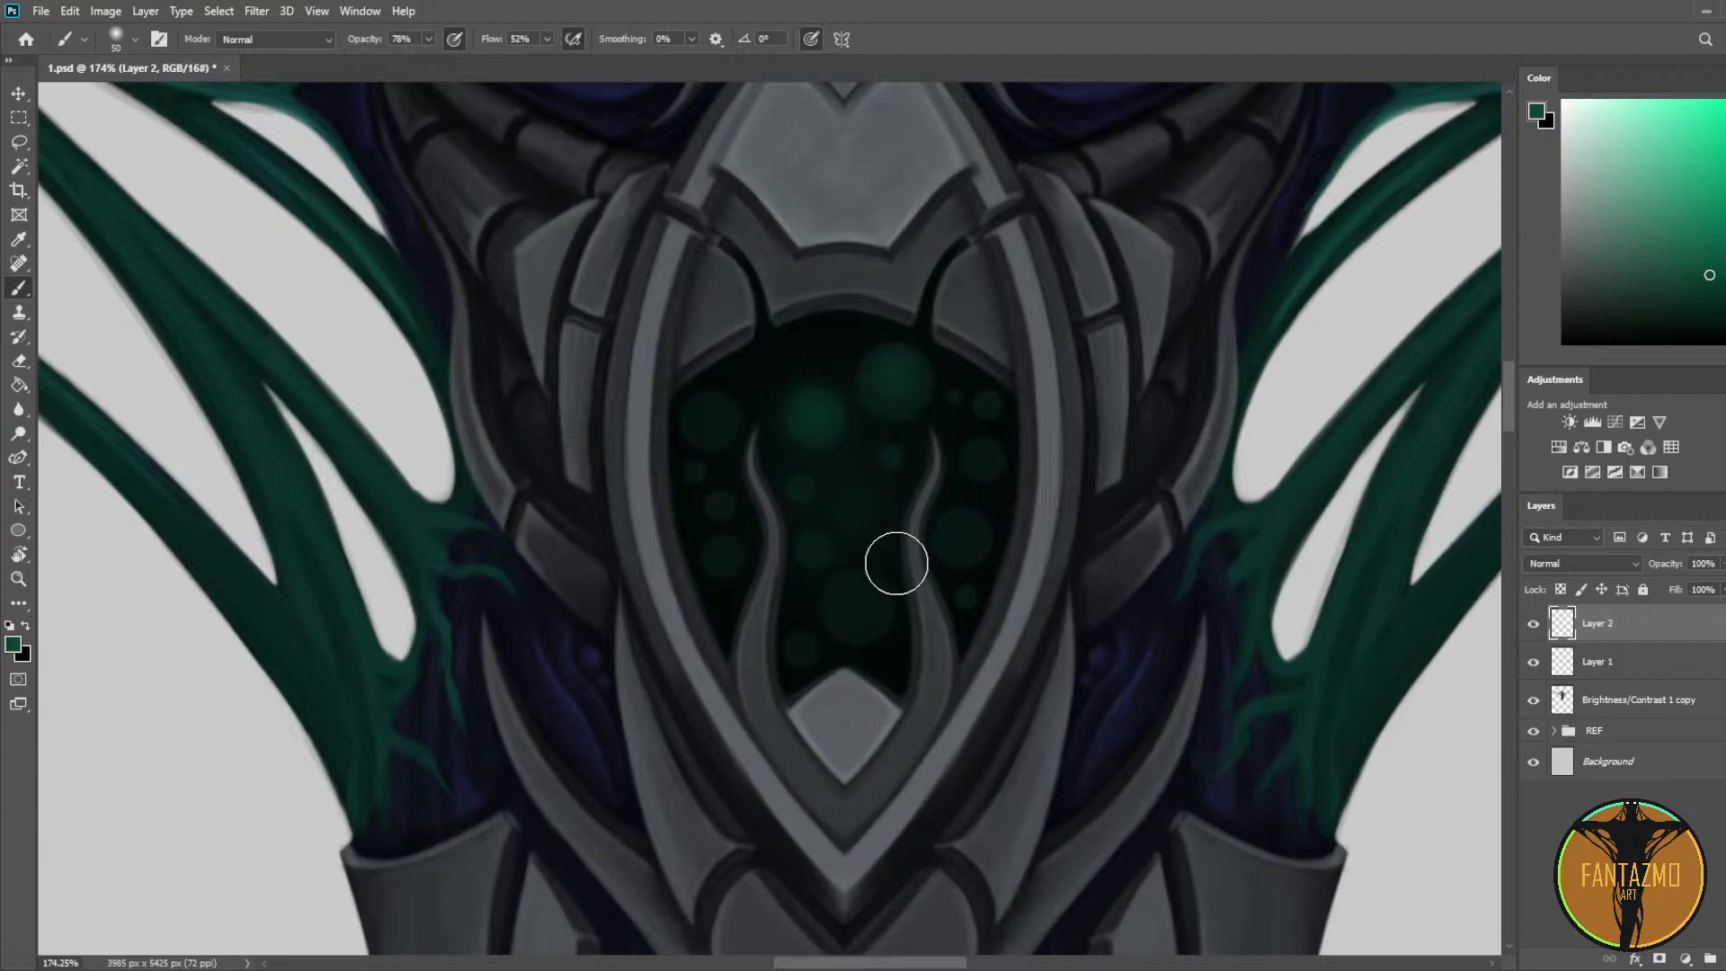
{"action": "left_click", "coordinate": [856, 611]}
{"action": "left_click", "coordinate": [853, 605]}
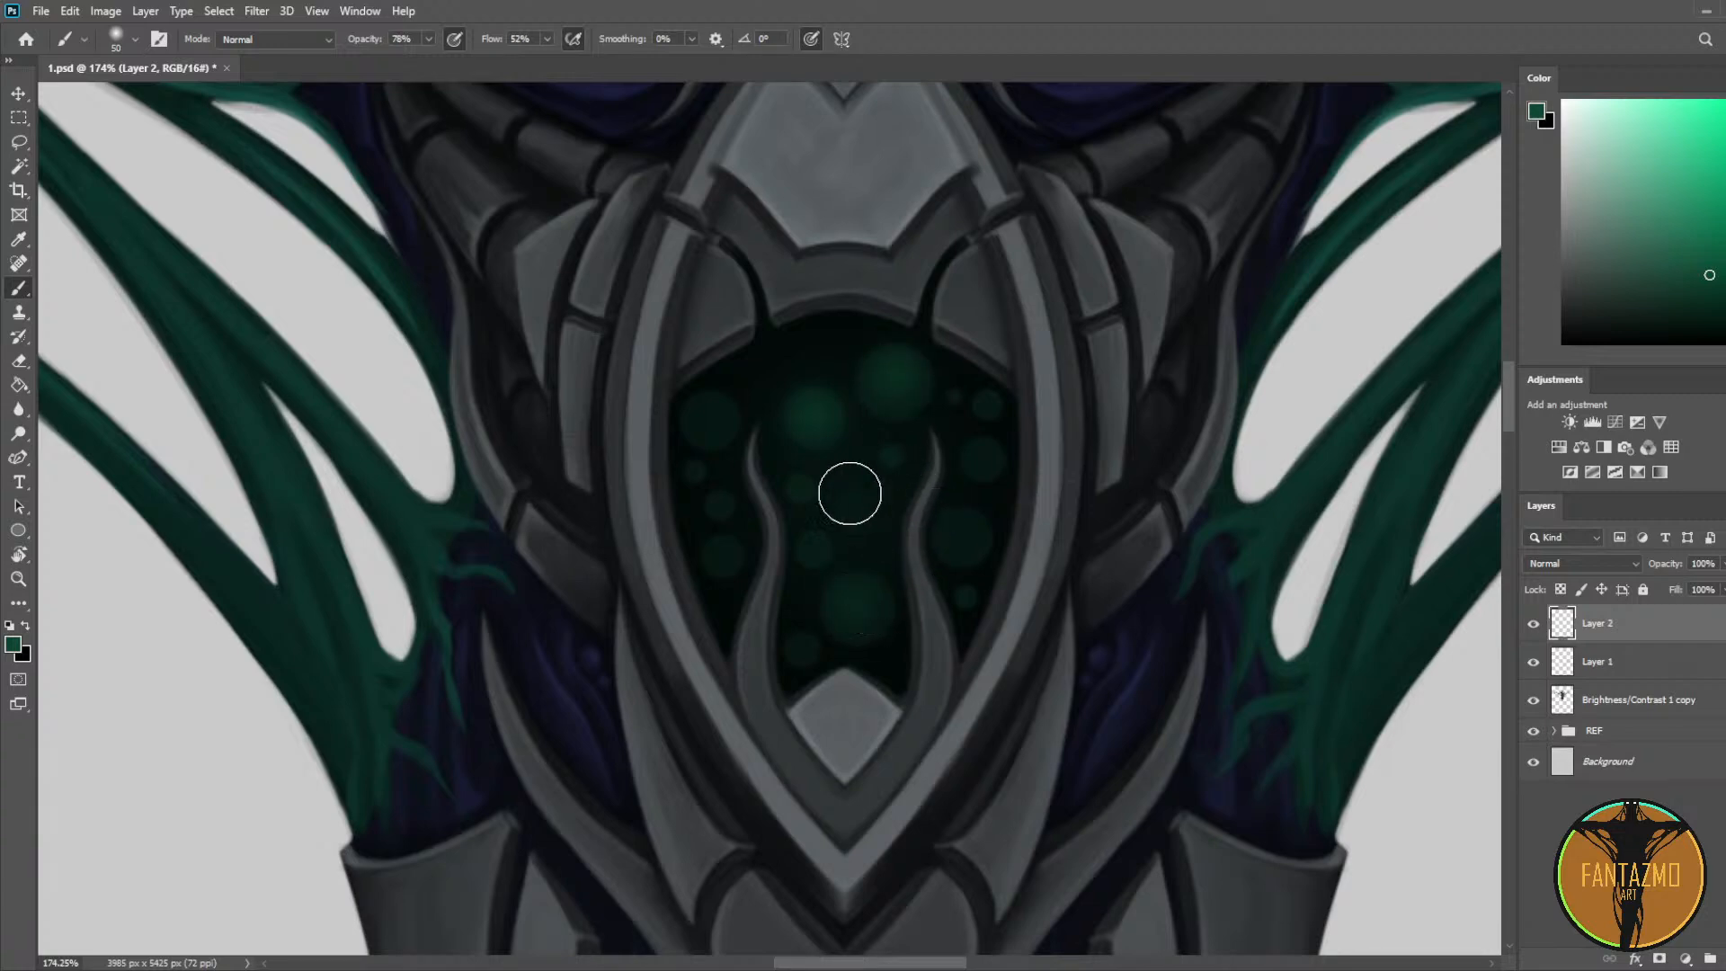
Step: Brighten the remaining spots along both rims and between the horns with smaller soft dabs, adding one in the cavity's centre
{"action": "key", "text": "bracketleft"}
{"action": "left_click", "coordinate": [710, 418]}
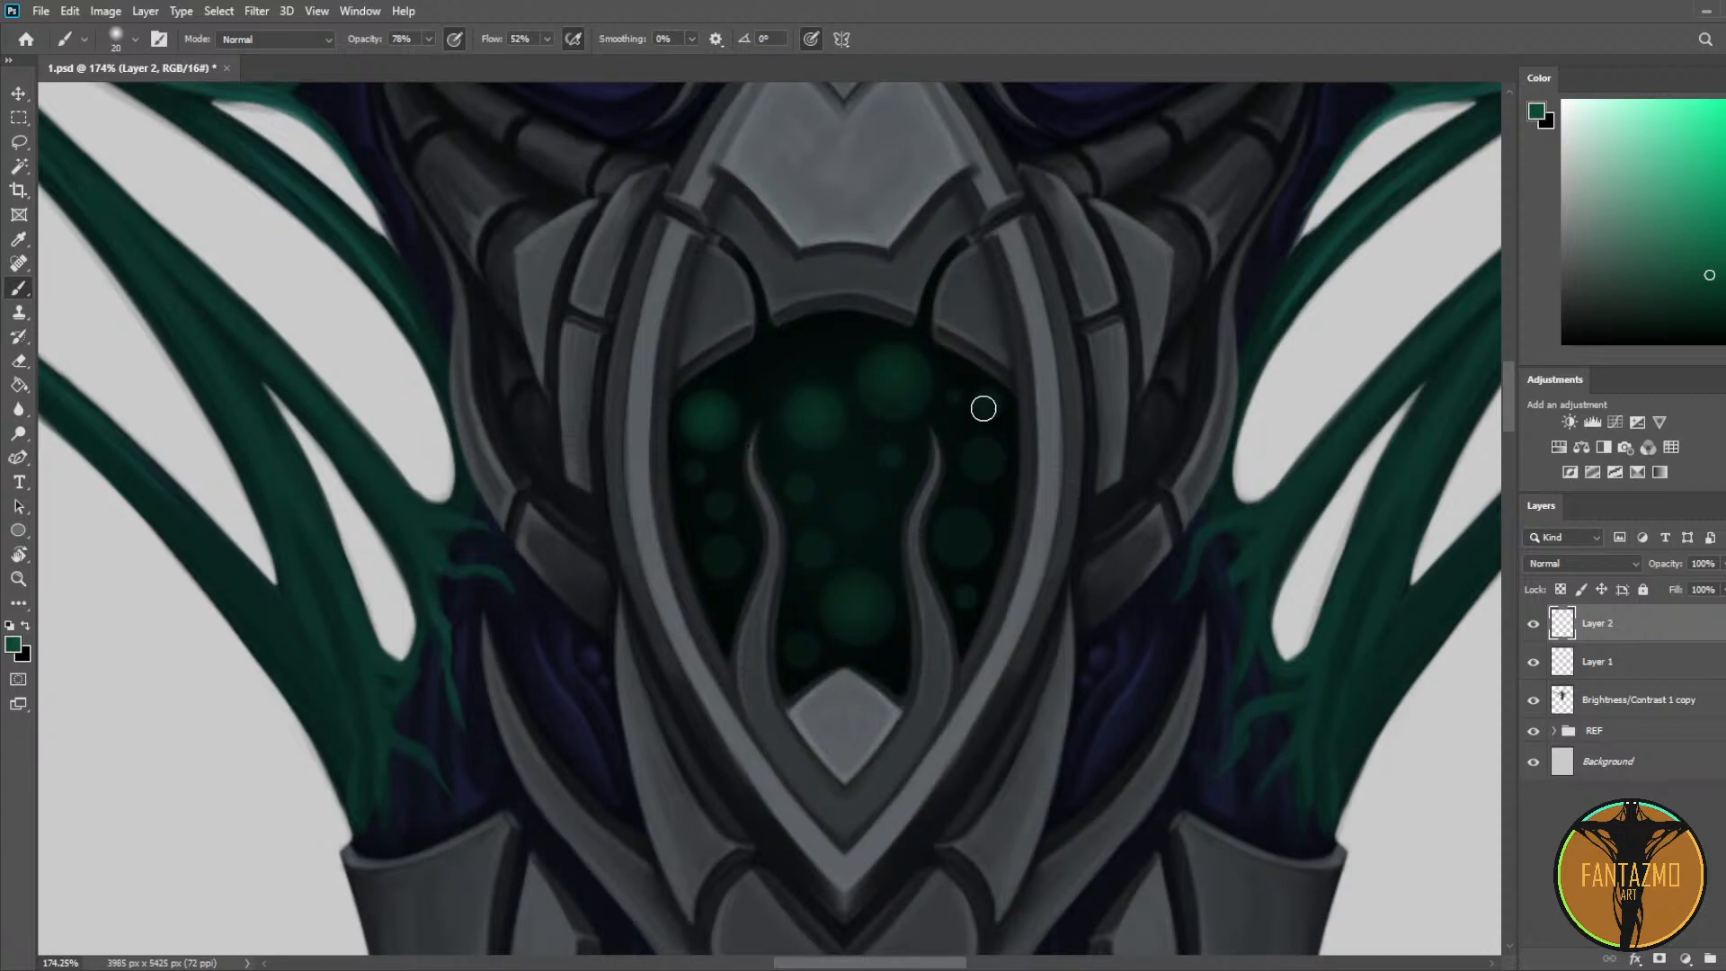
{"action": "left_click", "coordinate": [982, 459]}
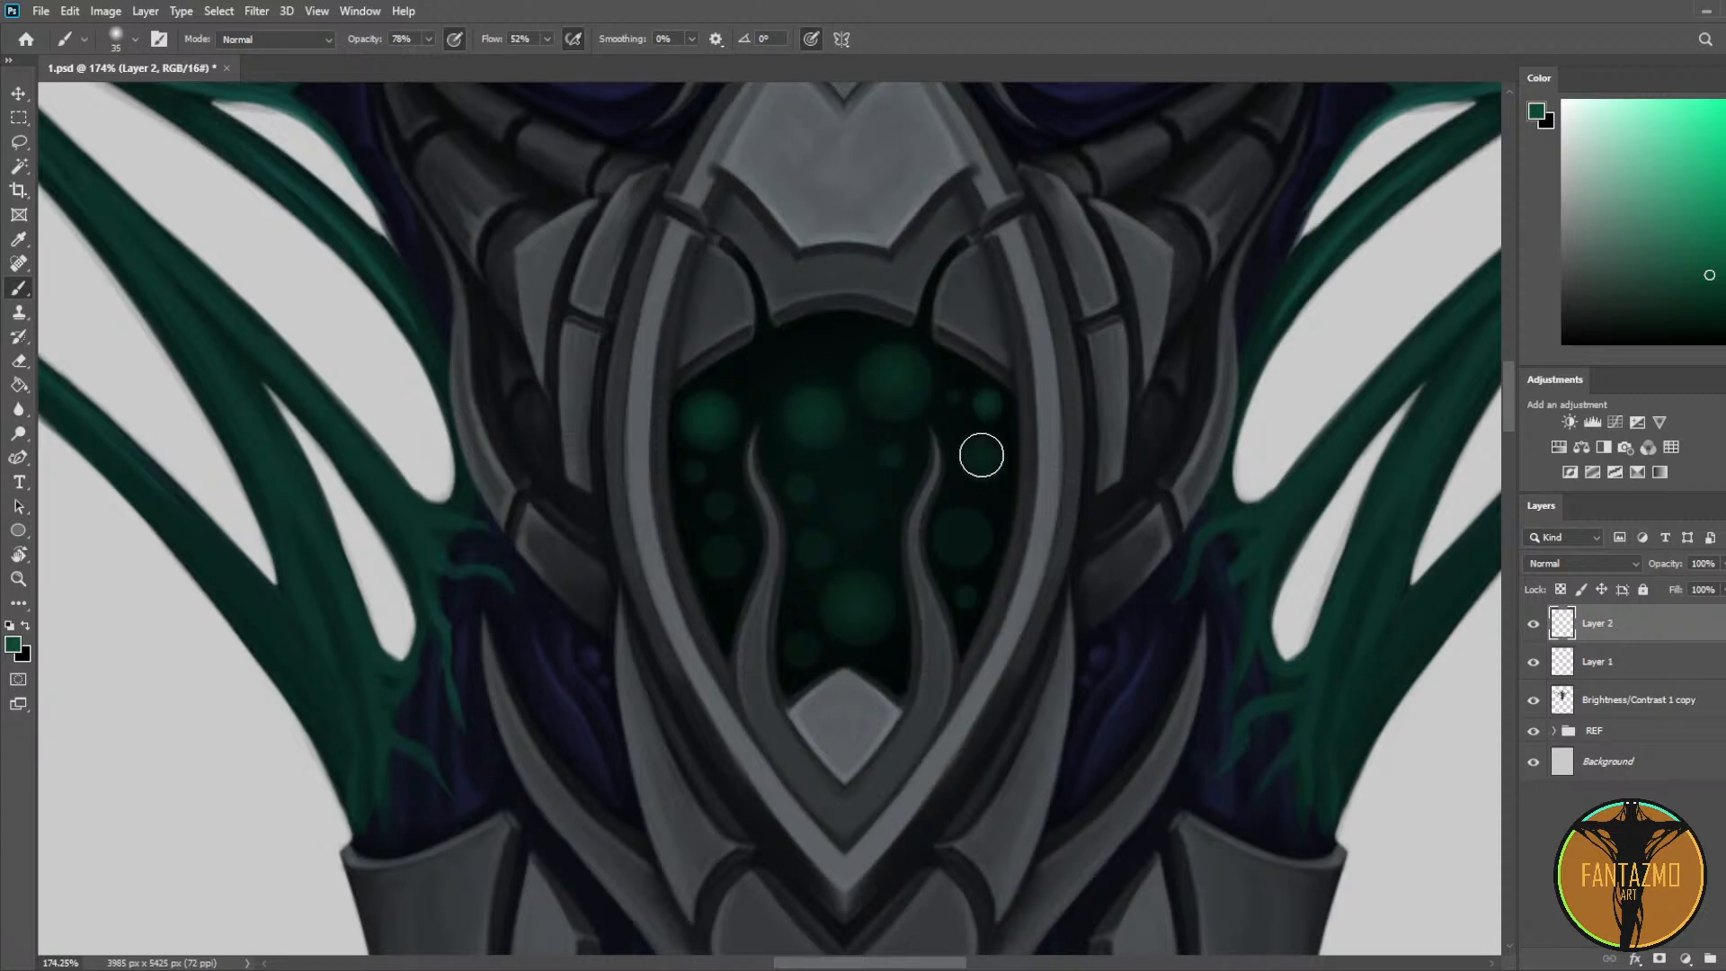
{"action": "key", "text": "bracketright"}
{"action": "left_click", "coordinate": [963, 536]}
{"action": "left_click", "coordinate": [965, 544]}
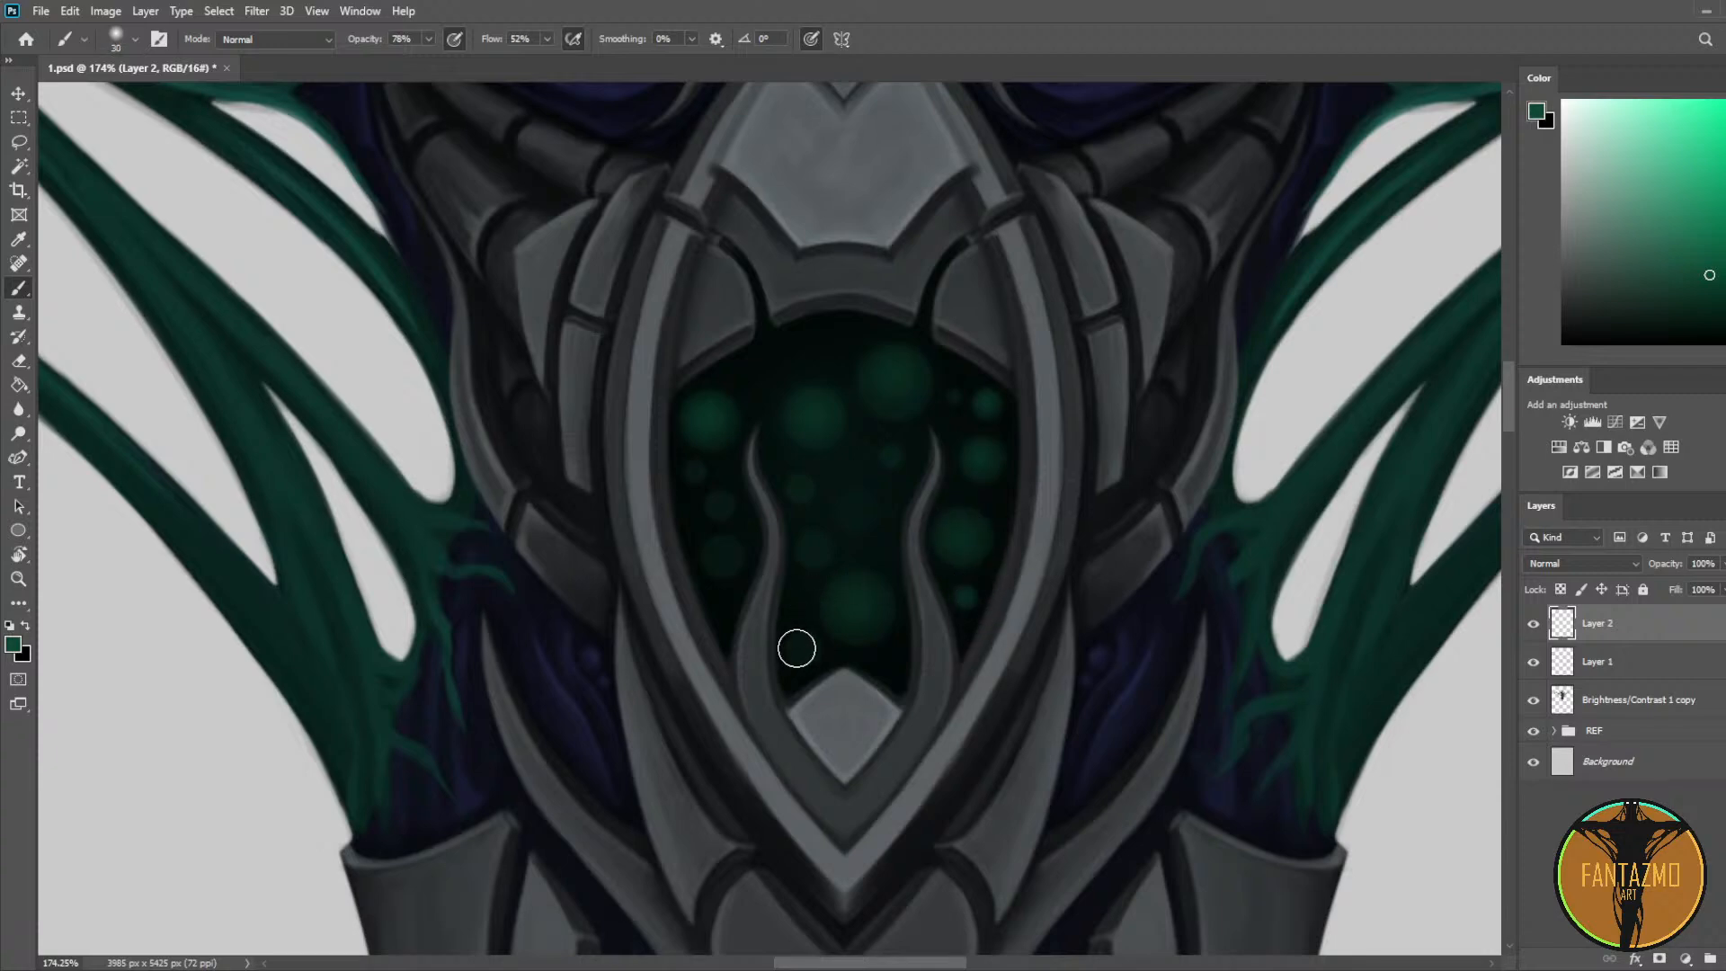
{"action": "left_click", "coordinate": [861, 597]}
{"action": "left_click", "coordinate": [856, 508]}
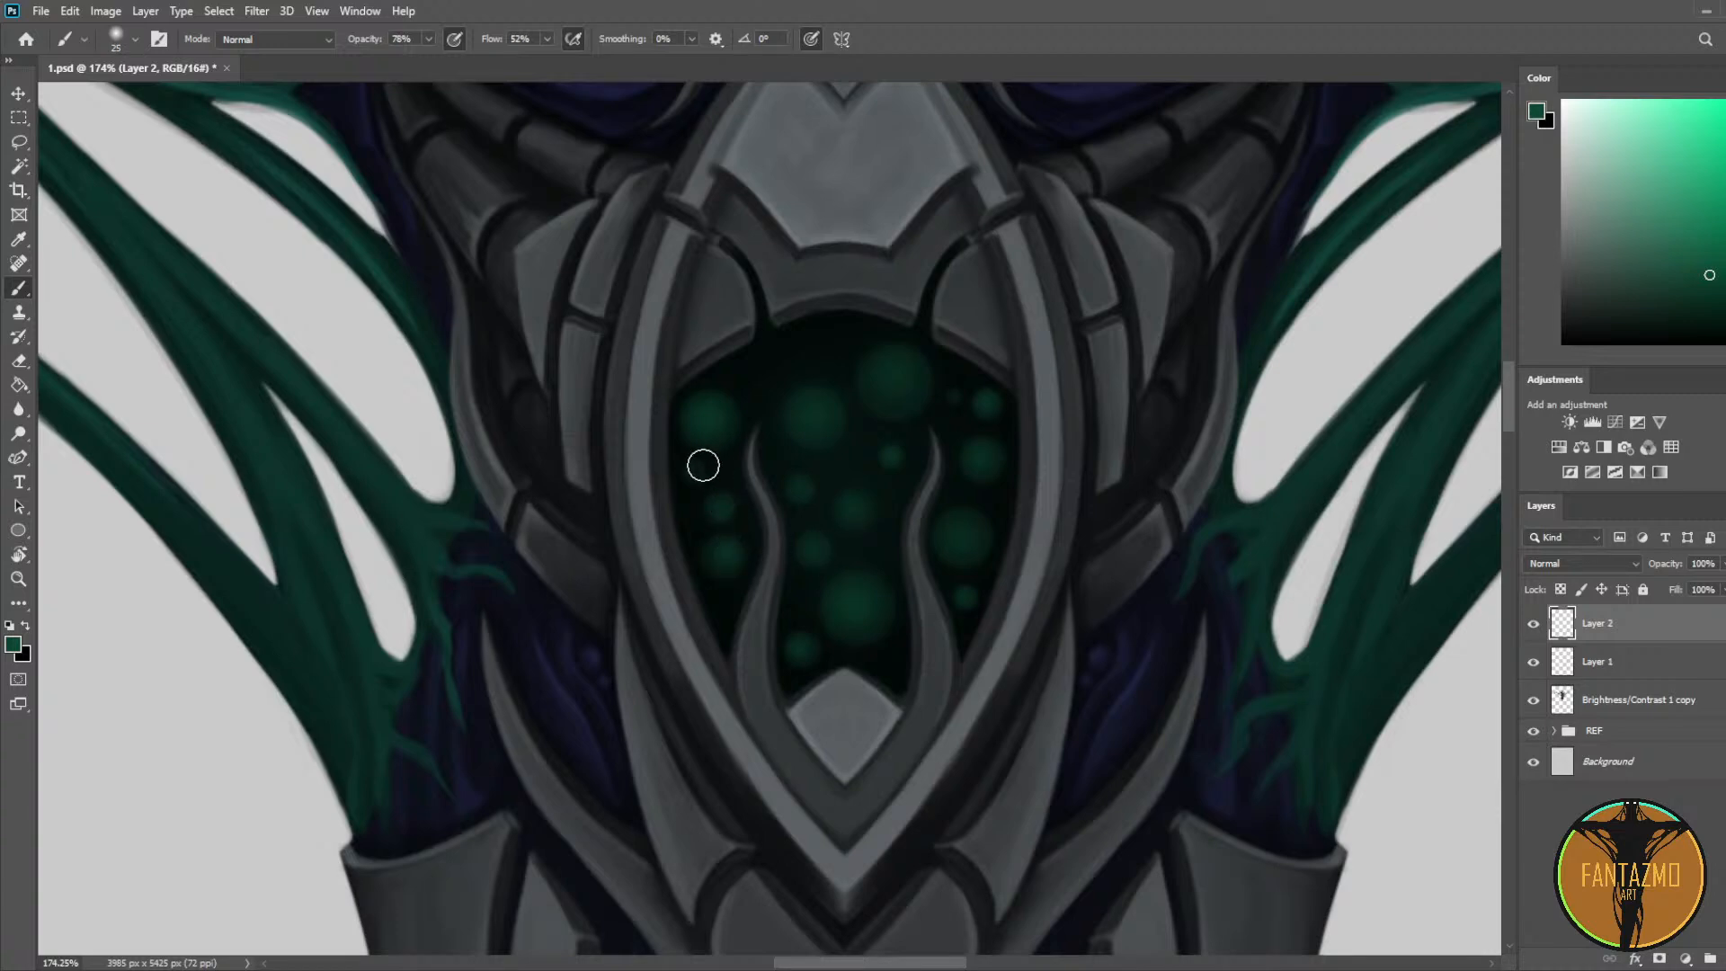
Step: Merge Layer 1 and Layer 2, which hold the green spots, into one layer
{"action": "scroll", "coordinate": [944, 388], "scroll_direction": "down", "scroll_amount": 3}
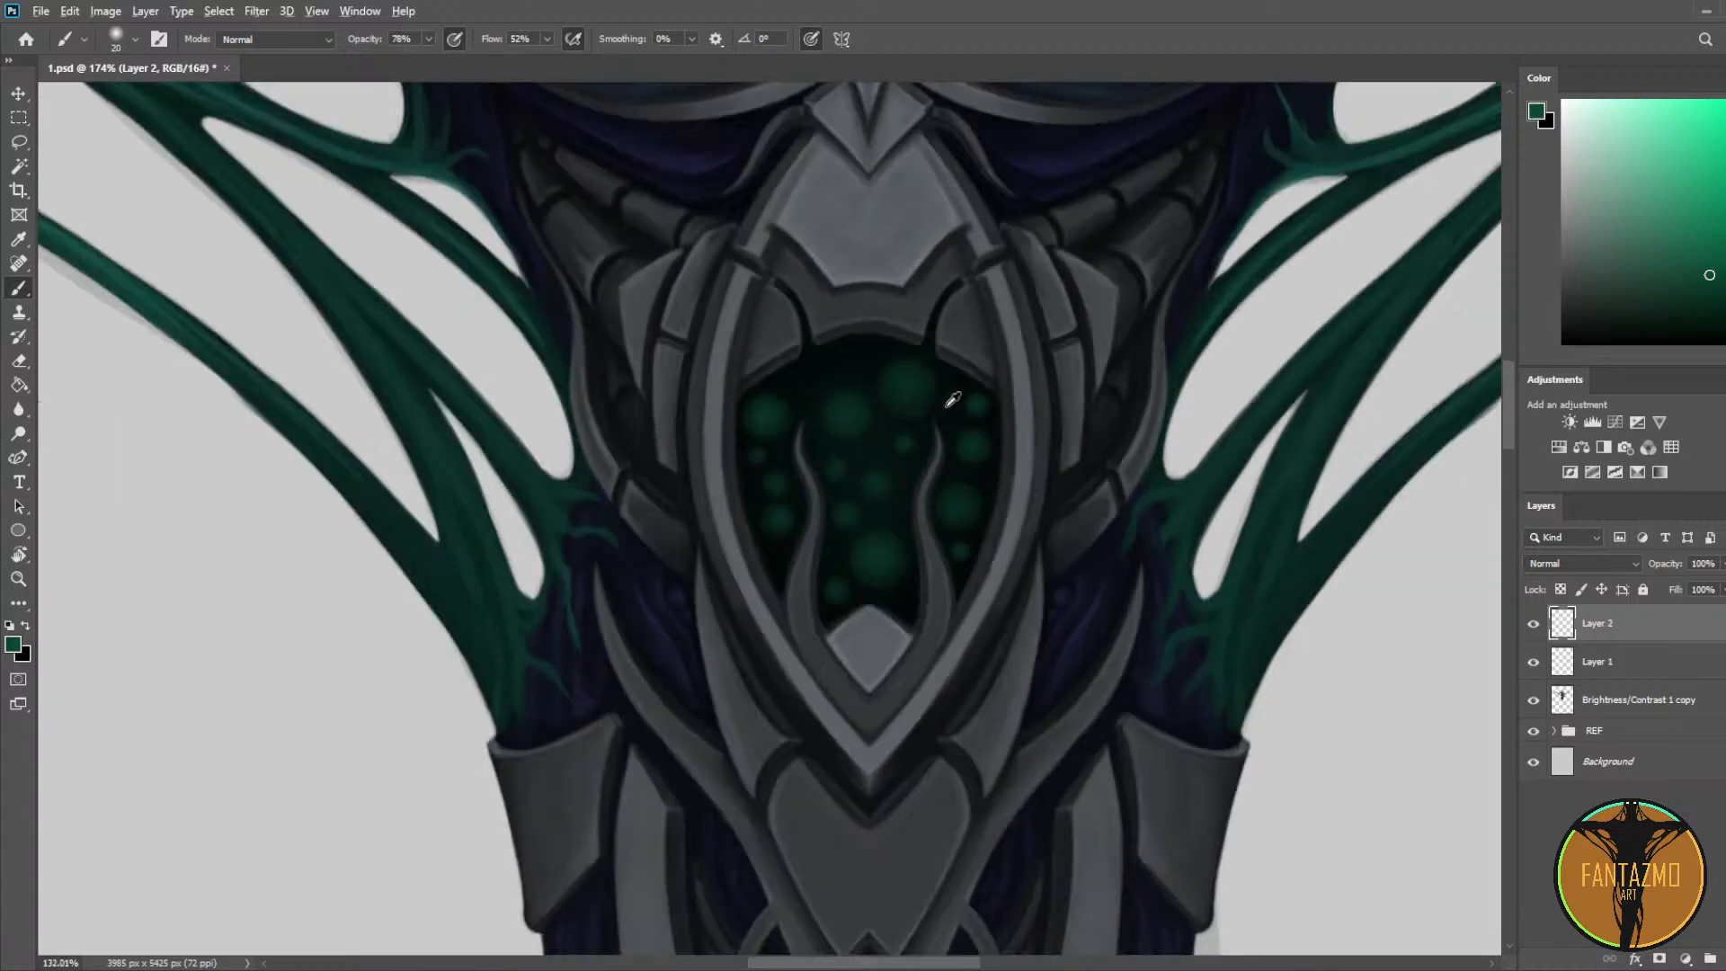
{"action": "scroll", "coordinate": [913, 456], "scroll_direction": "up", "scroll_amount": 10}
{"action": "left_click", "coordinate": [1590, 667]}
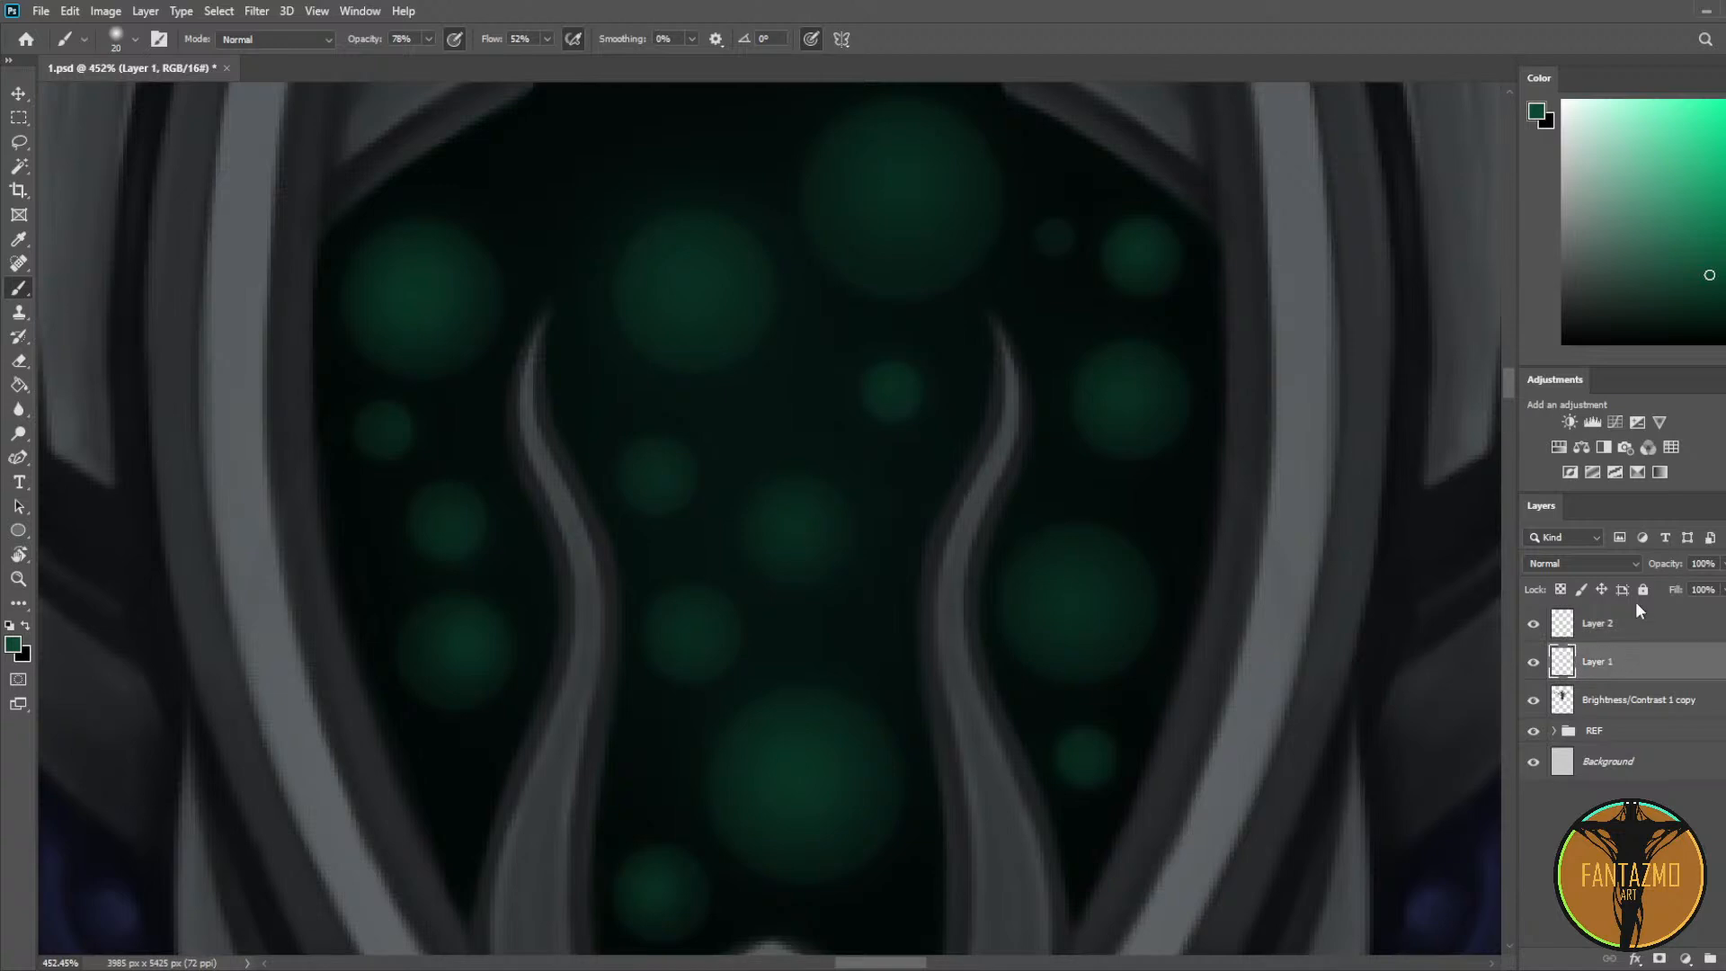
{"action": "scroll", "coordinate": [1102, 531], "scroll_direction": "down", "scroll_amount": 6}
{"action": "left_click", "coordinate": [1621, 627]}
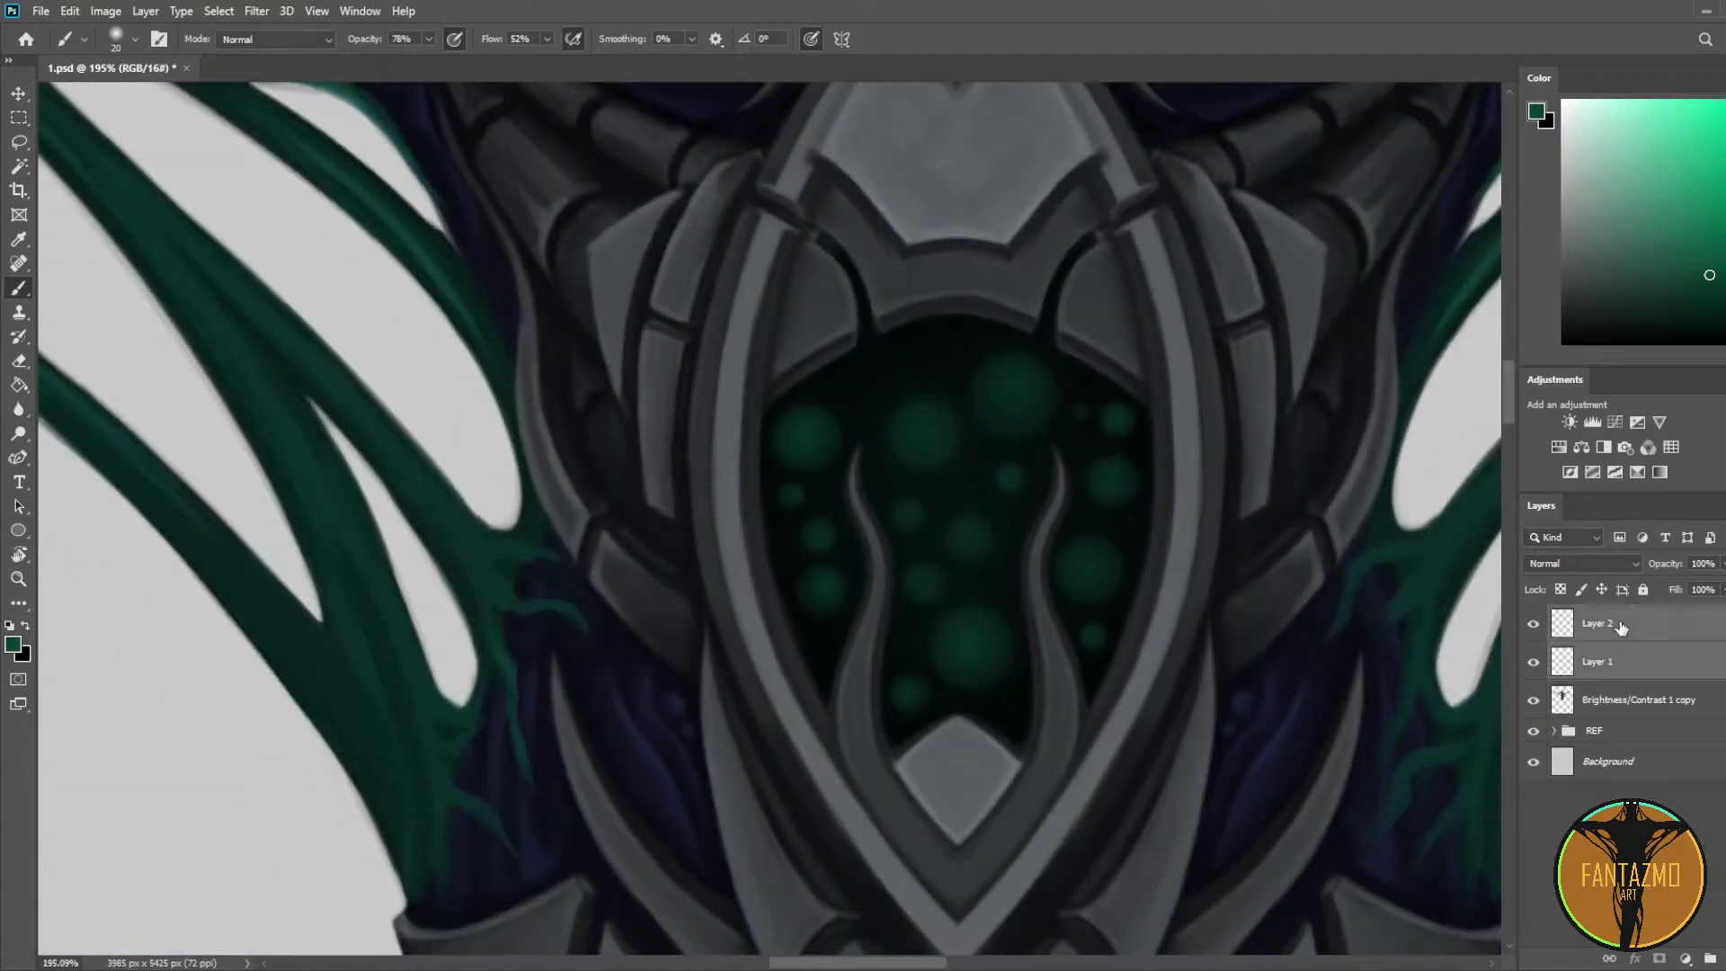
{"action": "key", "text": "ctrl+e"}
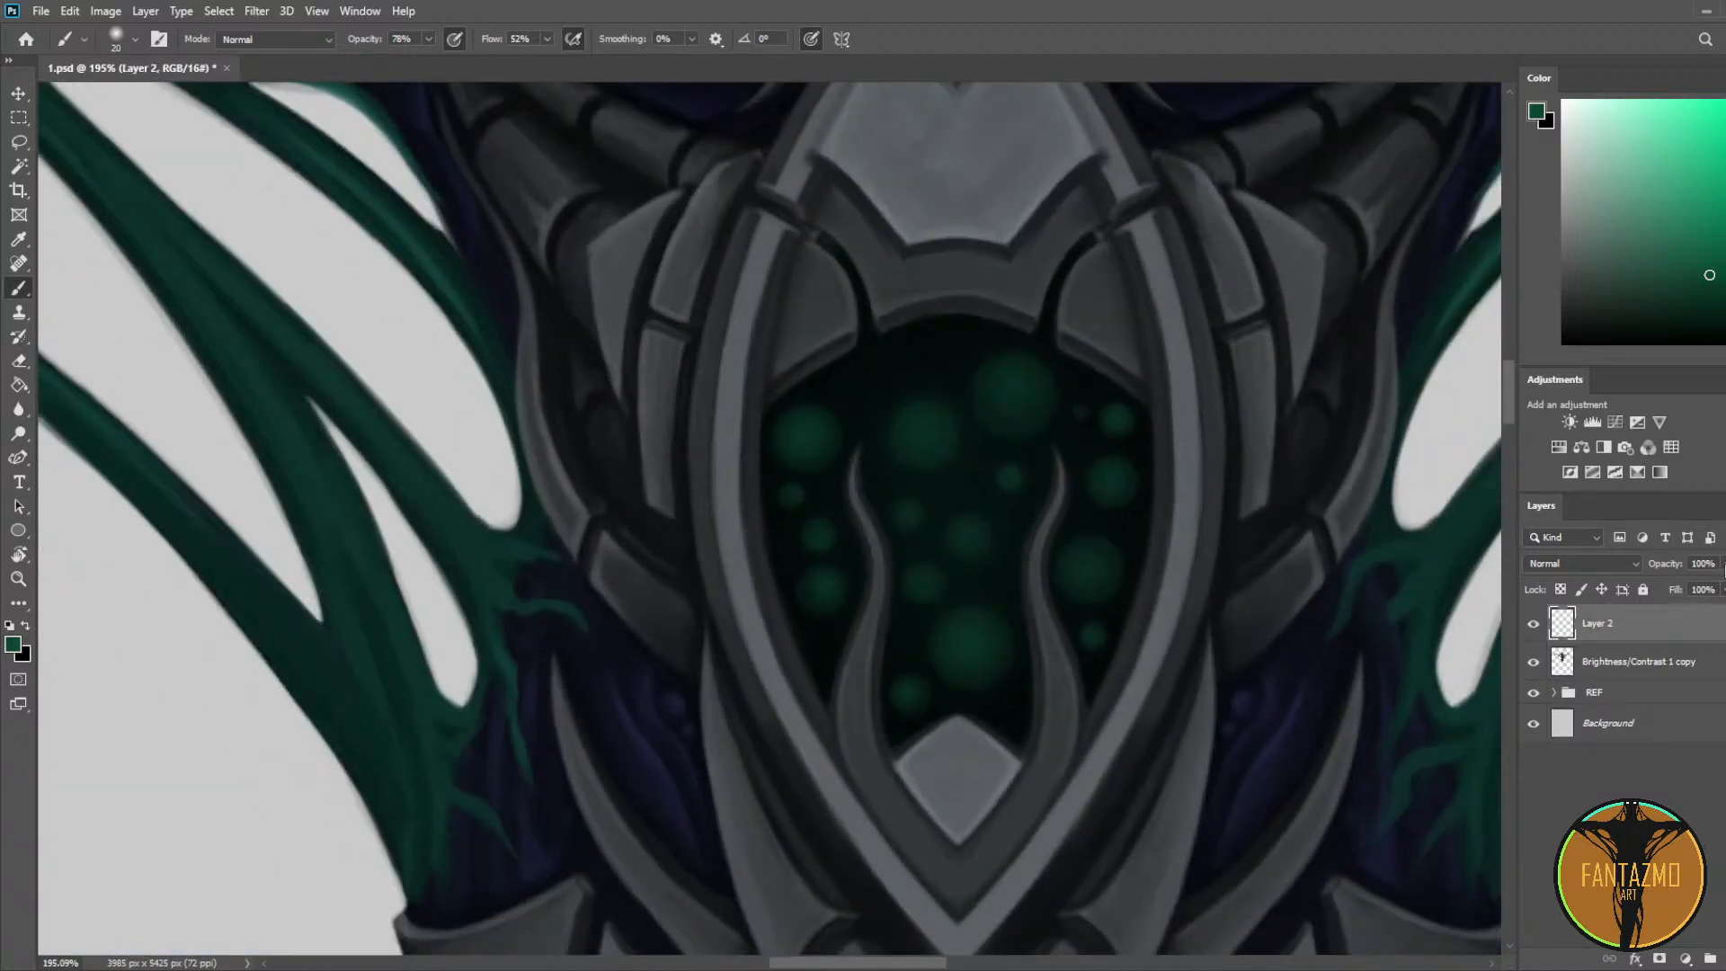
Step: Lower the merged spot layer's opacity to 34% and save the document
{"action": "left_click_drag", "start_coordinate": [1690, 588], "coordinate": [1683, 589]}
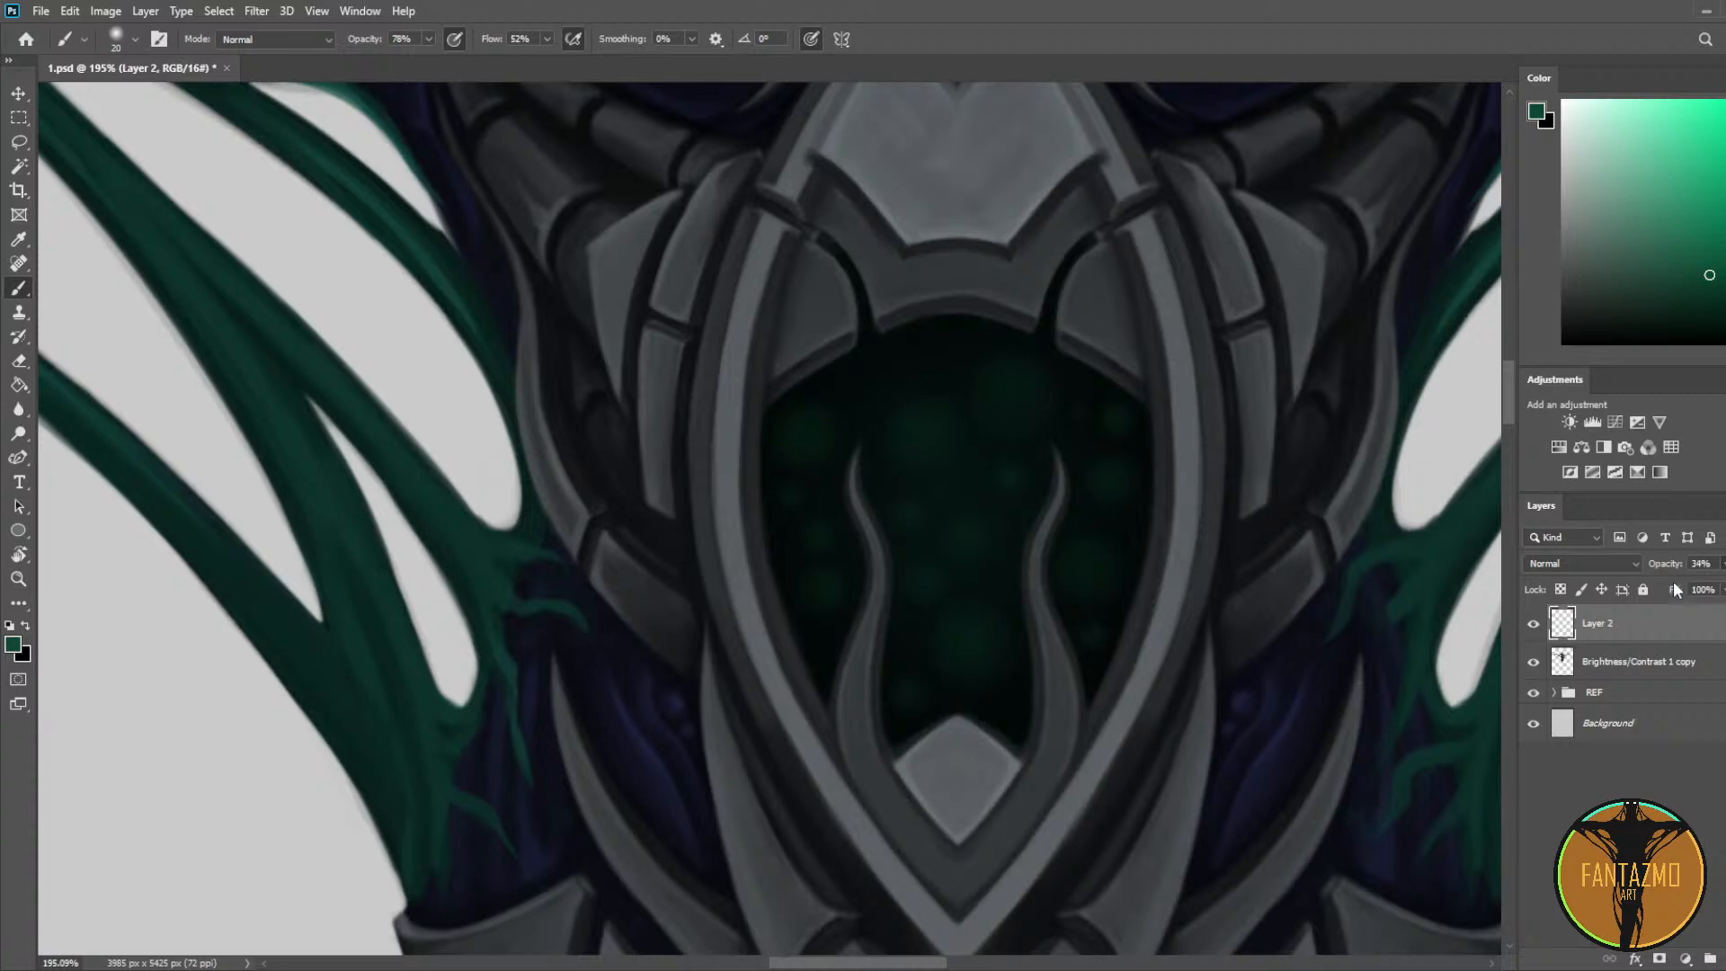
{"action": "scroll", "coordinate": [1023, 429], "scroll_direction": "down", "scroll_amount": 8}
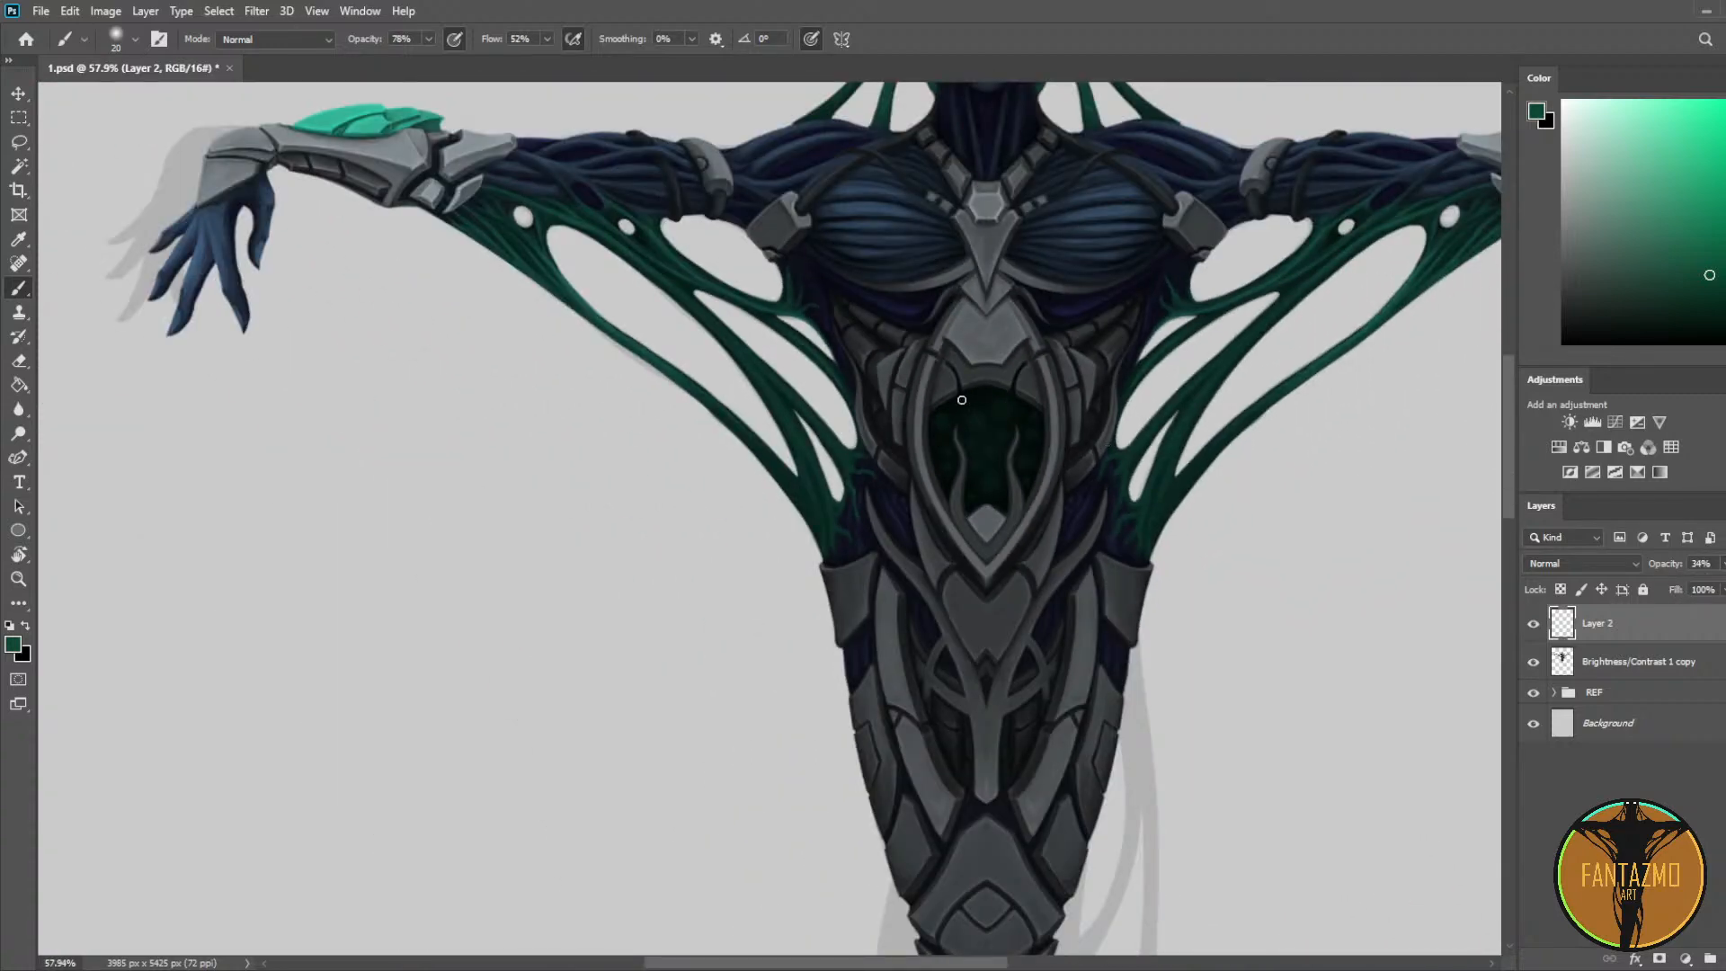
{"action": "scroll", "coordinate": [961, 399], "scroll_direction": "up", "scroll_amount": 8}
{"action": "key", "text": "ctrl+s"}
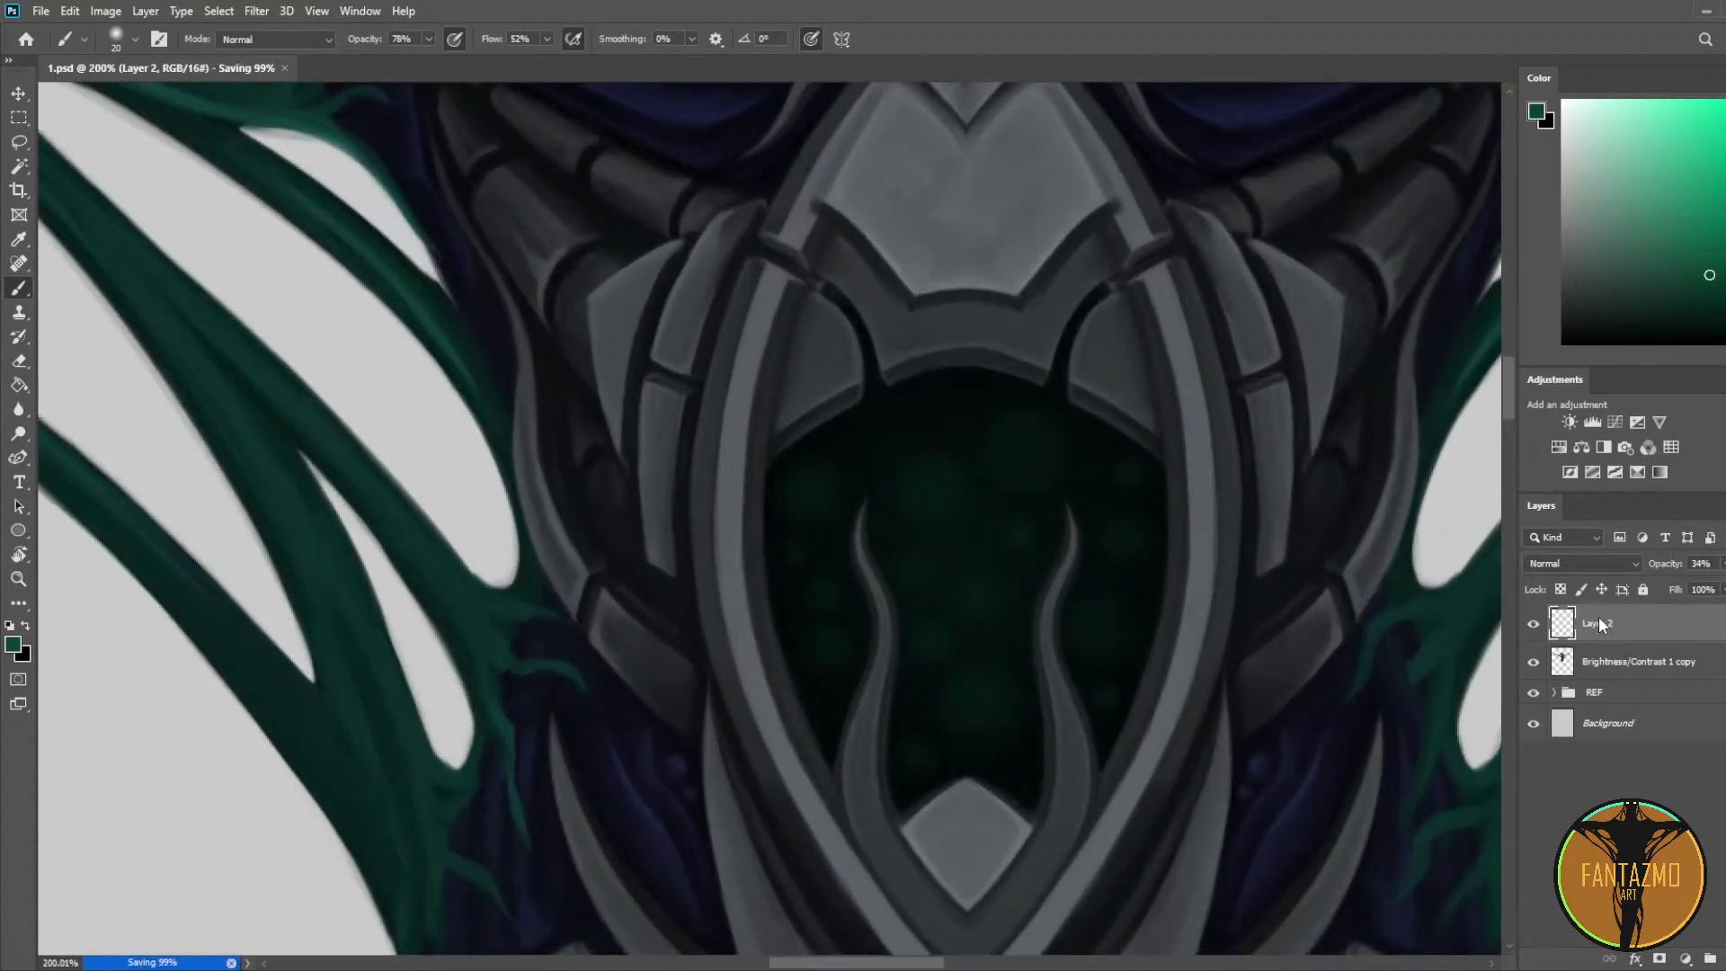
Step: Duplicate the spot layer and flip the copy horizontally inside the cavity
{"action": "key", "text": "ctrl+j"}
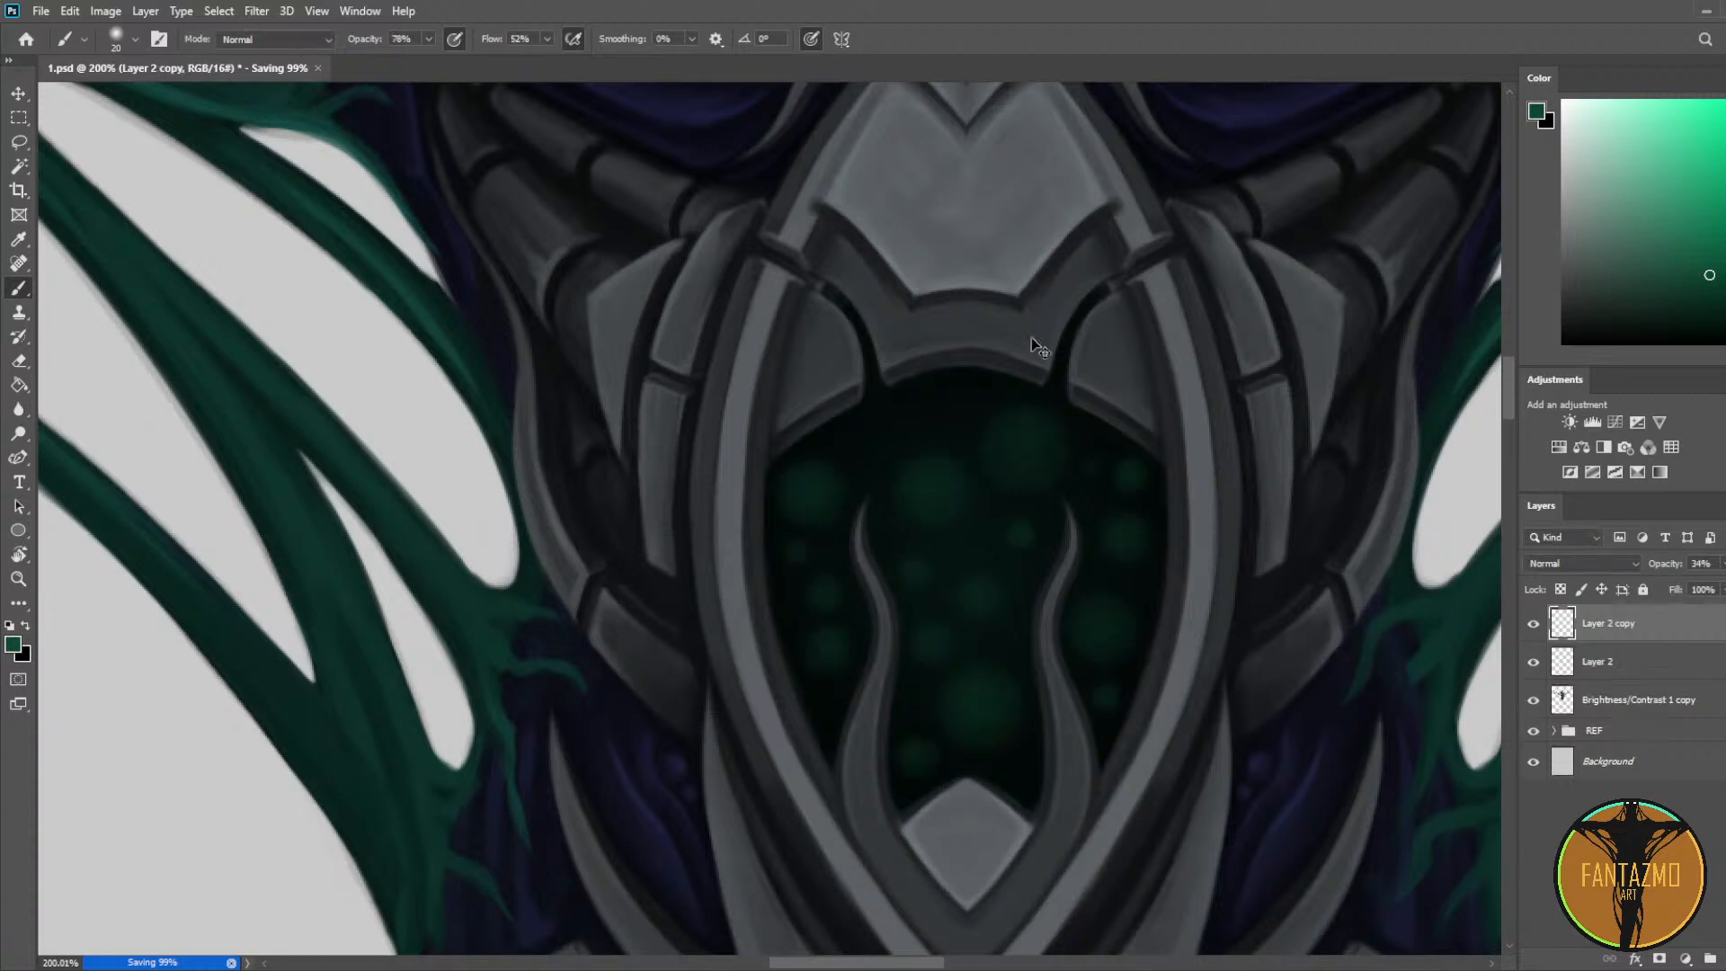
{"action": "key", "text": "ctrl+t"}
{"action": "left_click", "coordinate": [1013, 777]}
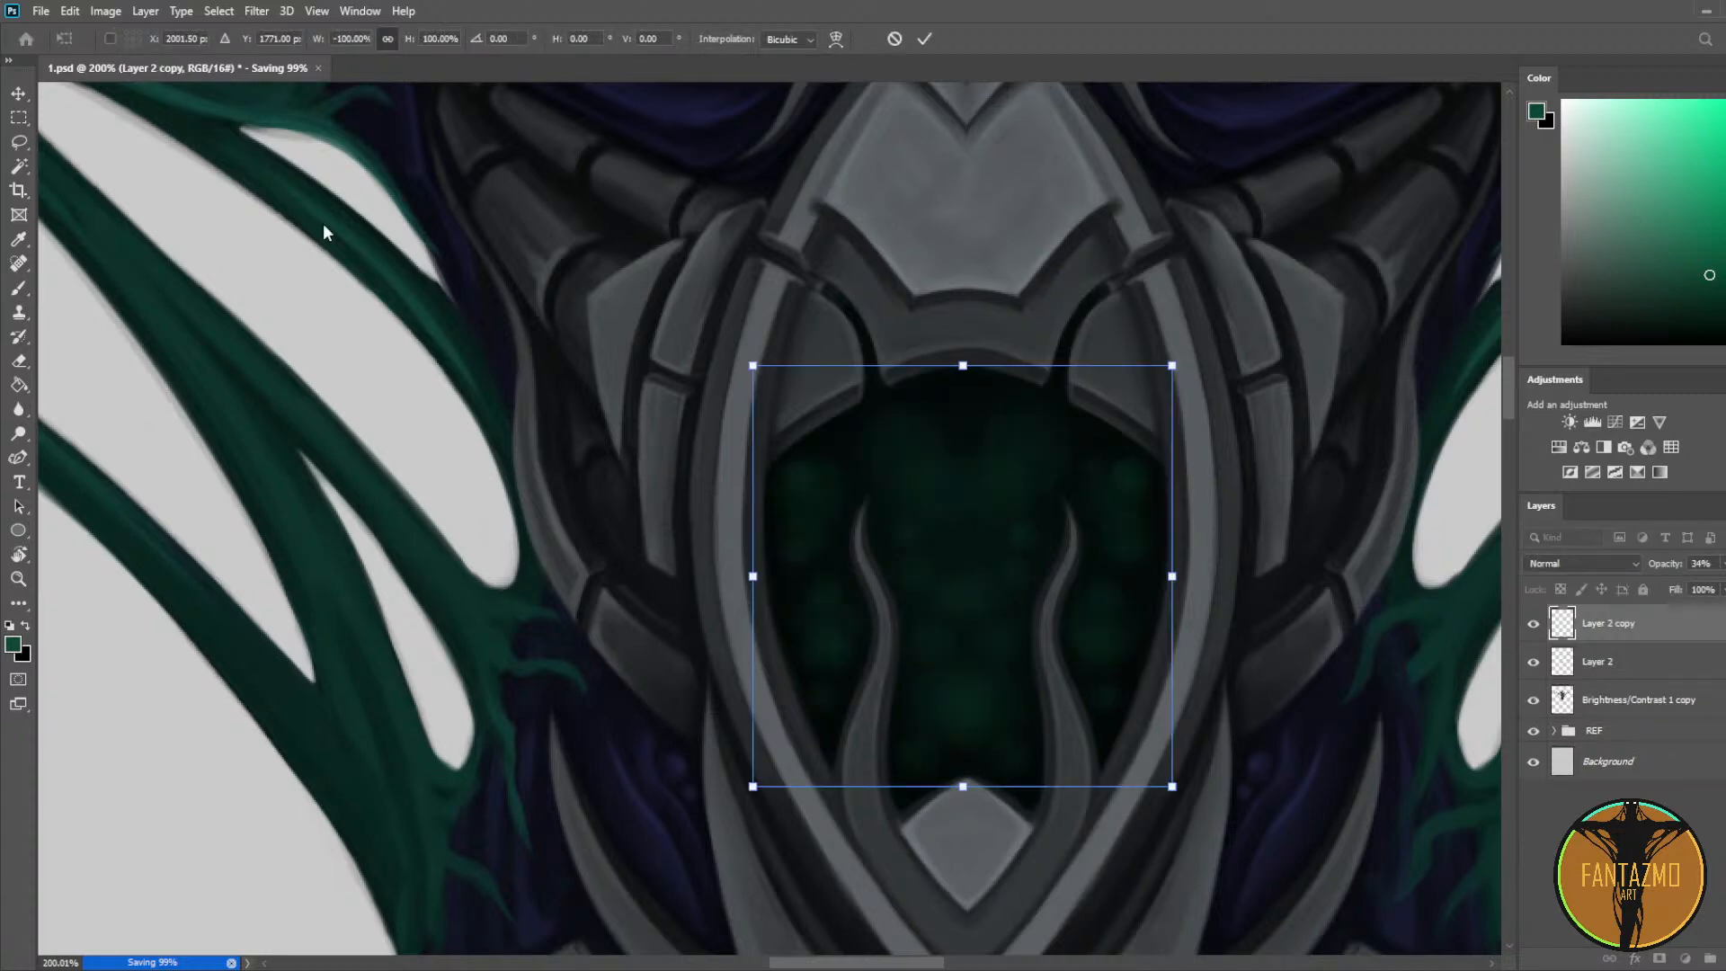
{"action": "key", "text": "Return"}
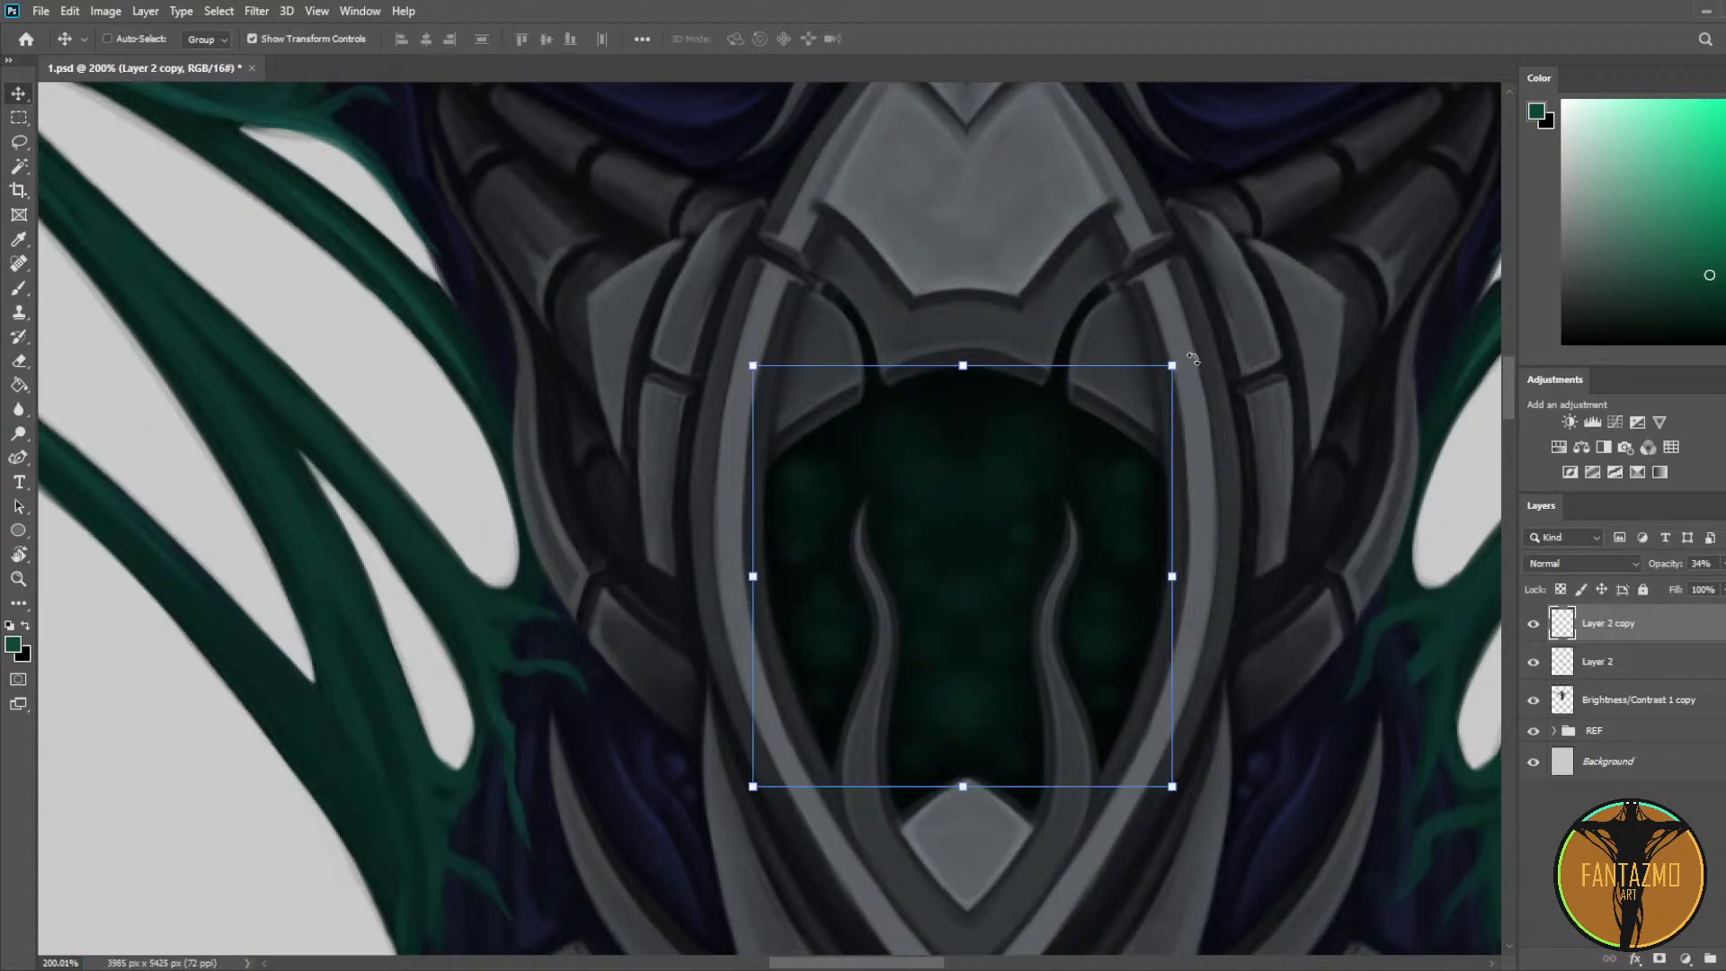
Step: Erase overlapping spots from the flipped copy with a soft size 45 eraser to break up the symmetry
{"action": "key", "text": "e"}
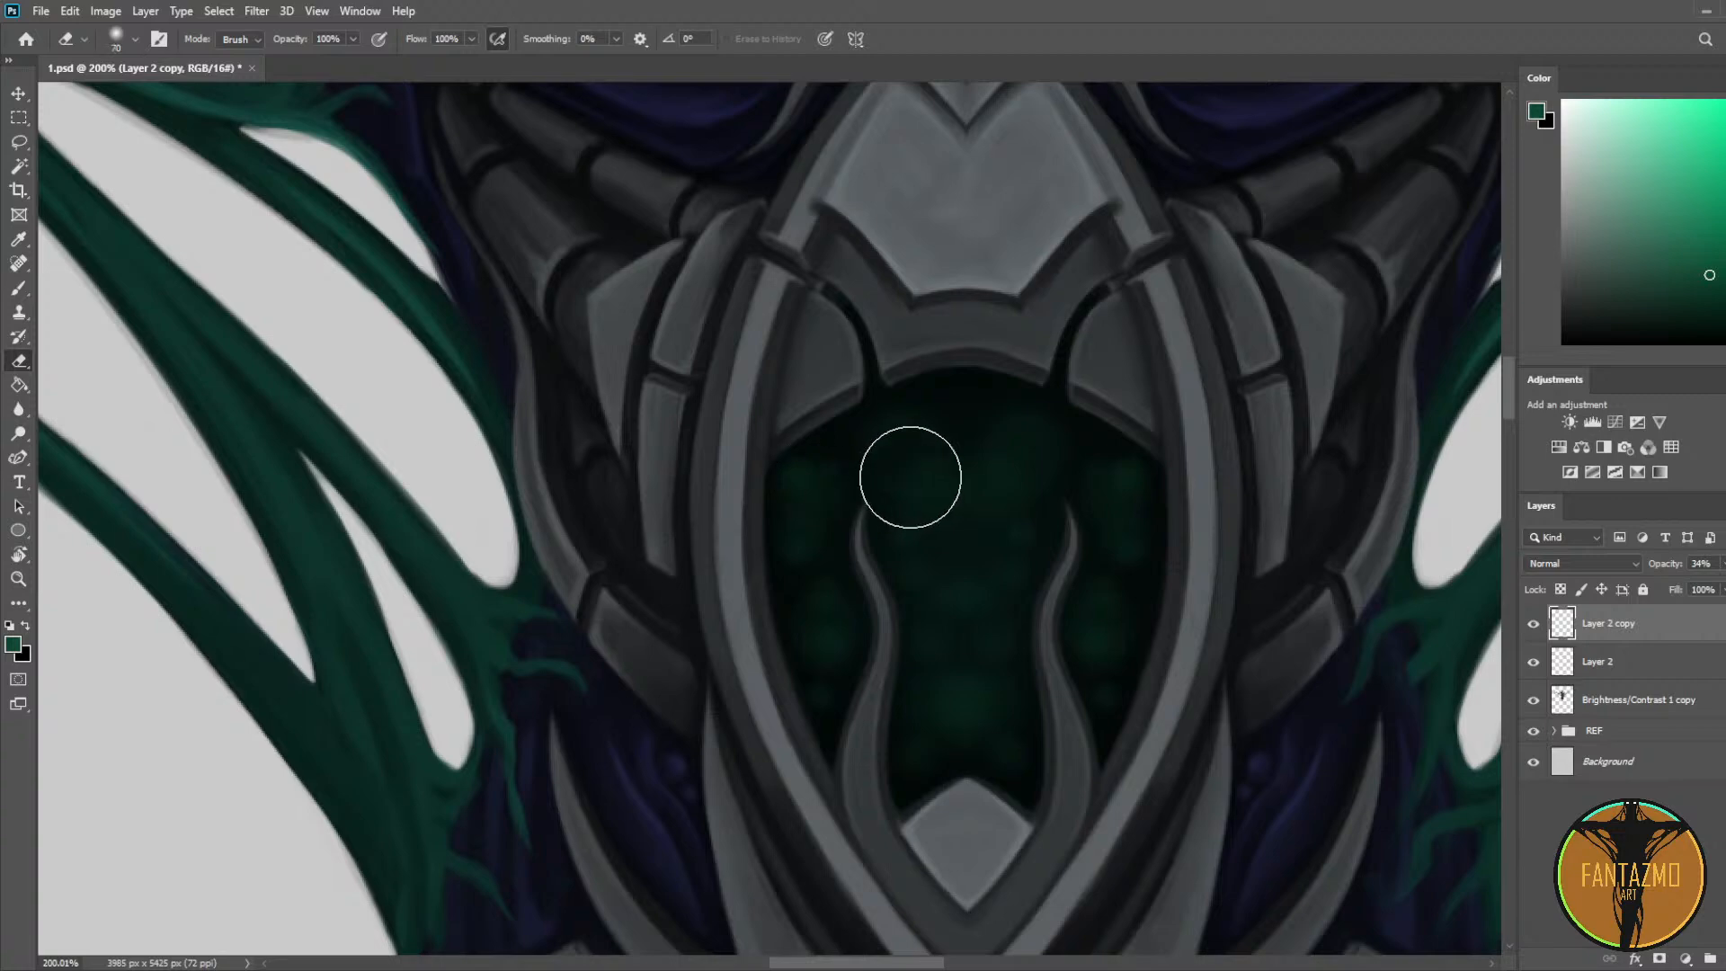
{"action": "key", "text": "bracketleft"}
{"action": "key", "text": "bracketleft"}
{"action": "key", "text": "bracketleft"}
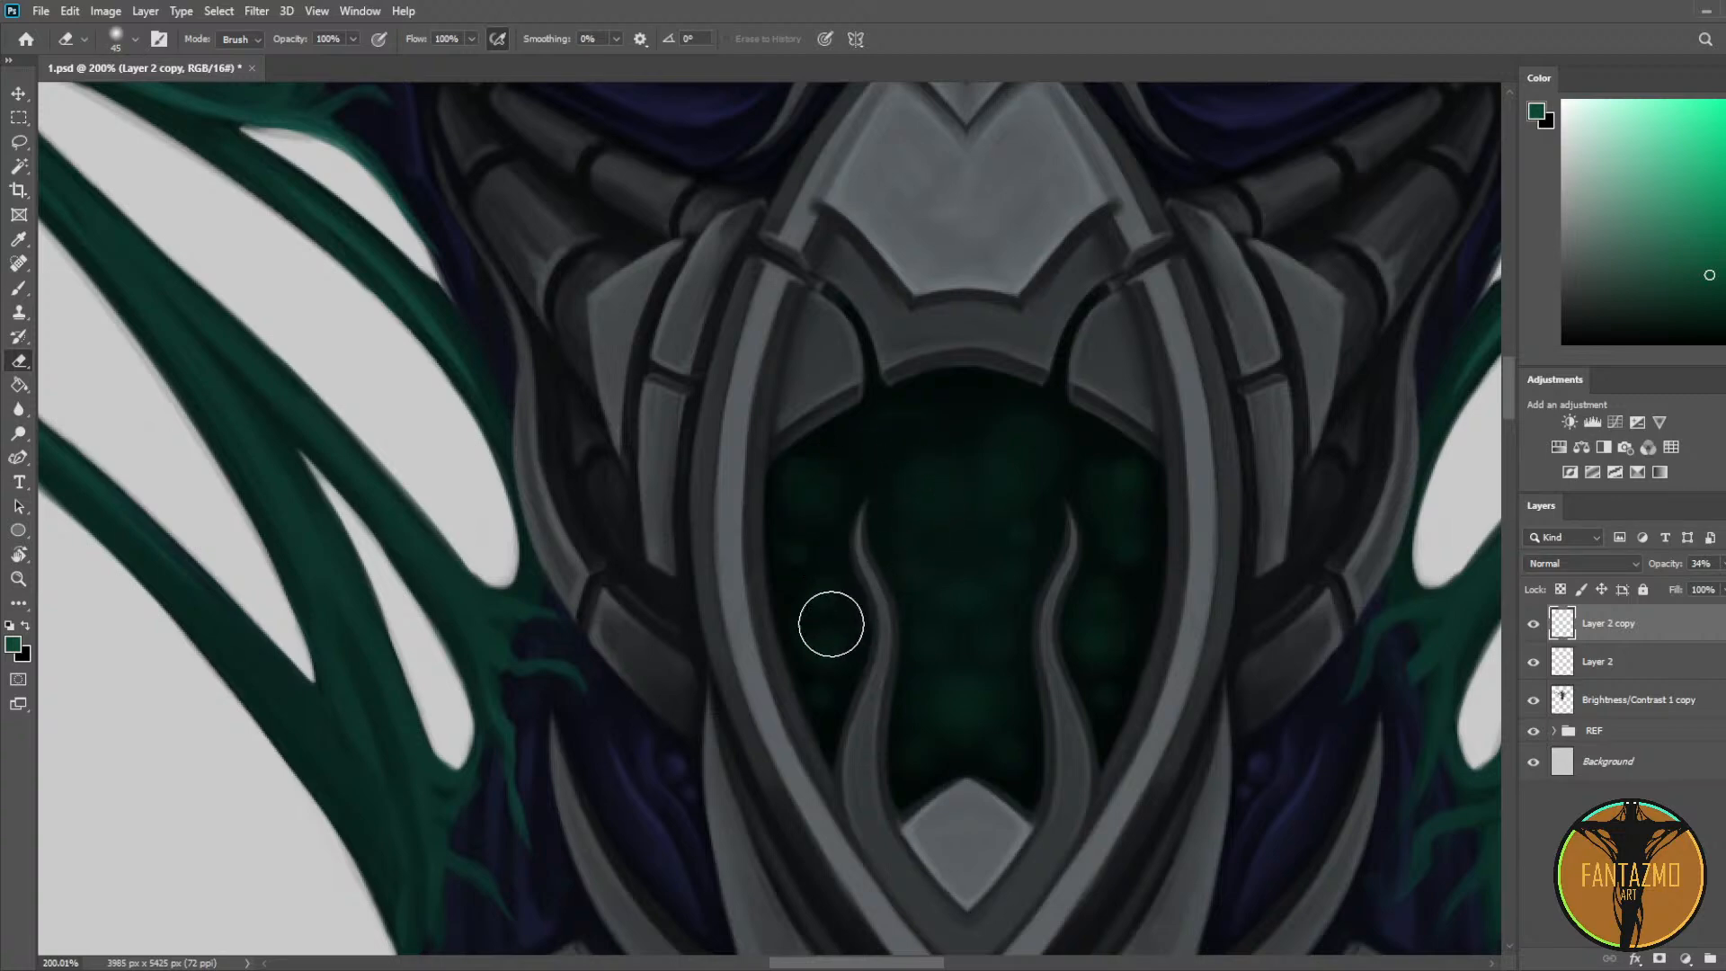
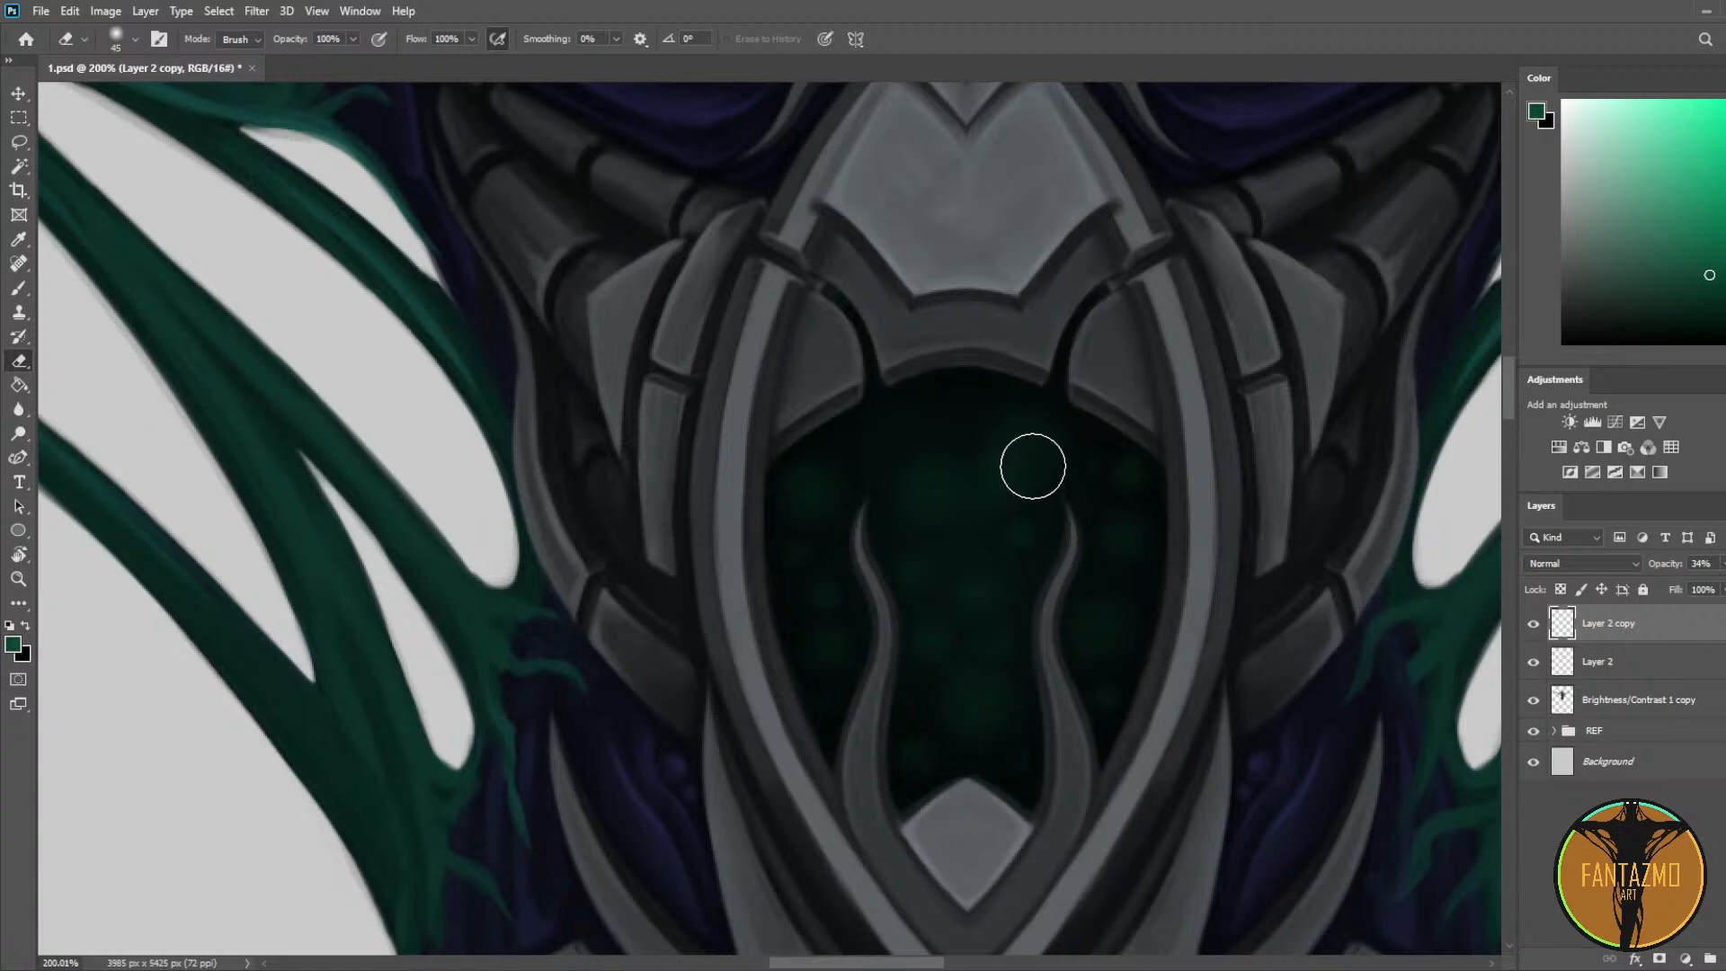
Step: Add a new layer above the flipped copy and try a brighter green dab on the large upper spot, undoing it
{"action": "key", "text": "b"}
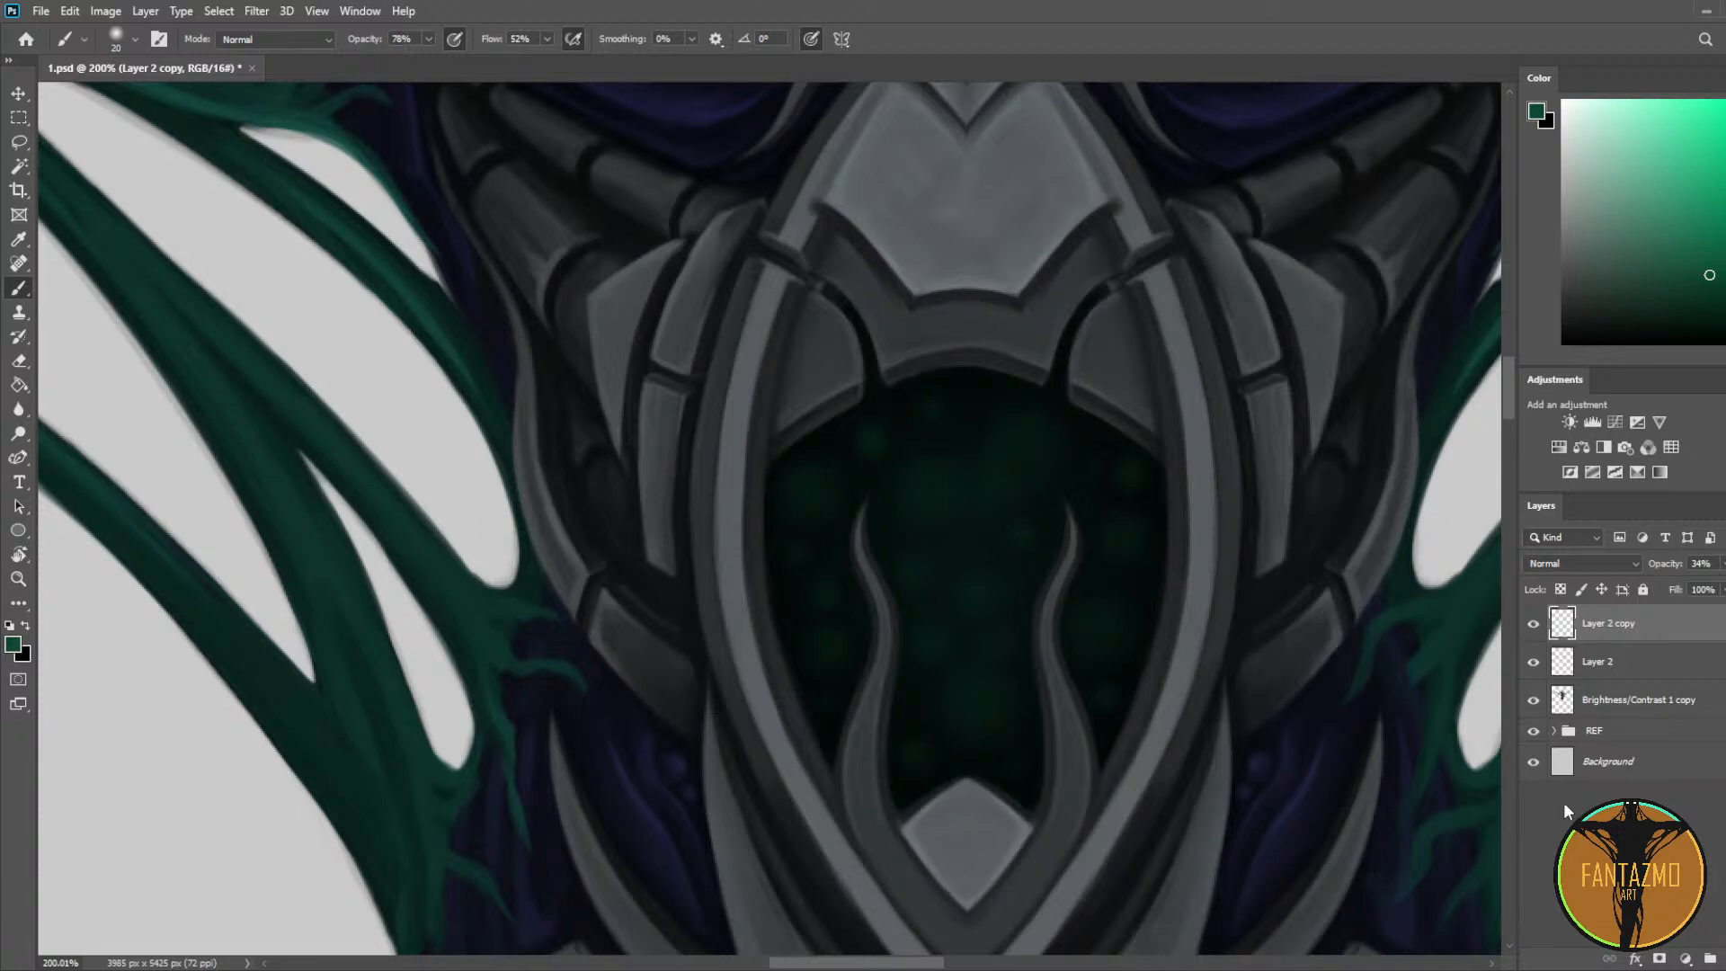
{"action": "key", "text": "ctrl+shift+alt+n"}
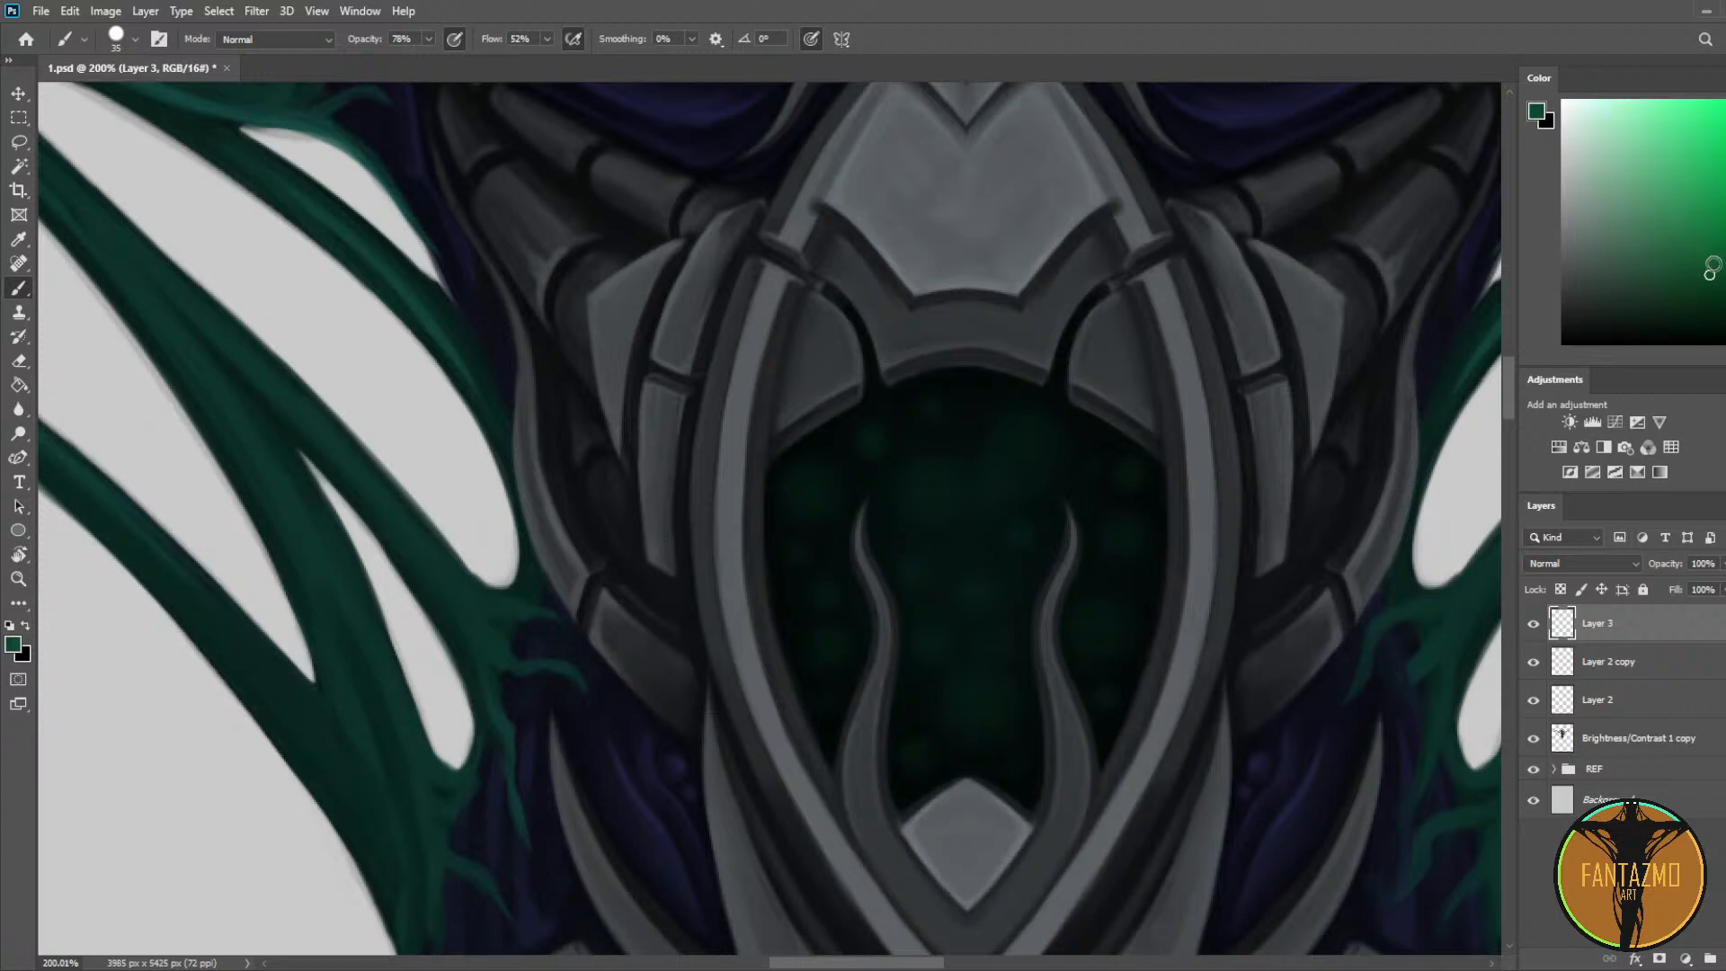
{"action": "key", "text": "bracketleft"}
{"action": "left_click", "coordinate": [1017, 444]}
{"action": "key", "text": "ctrl+z"}
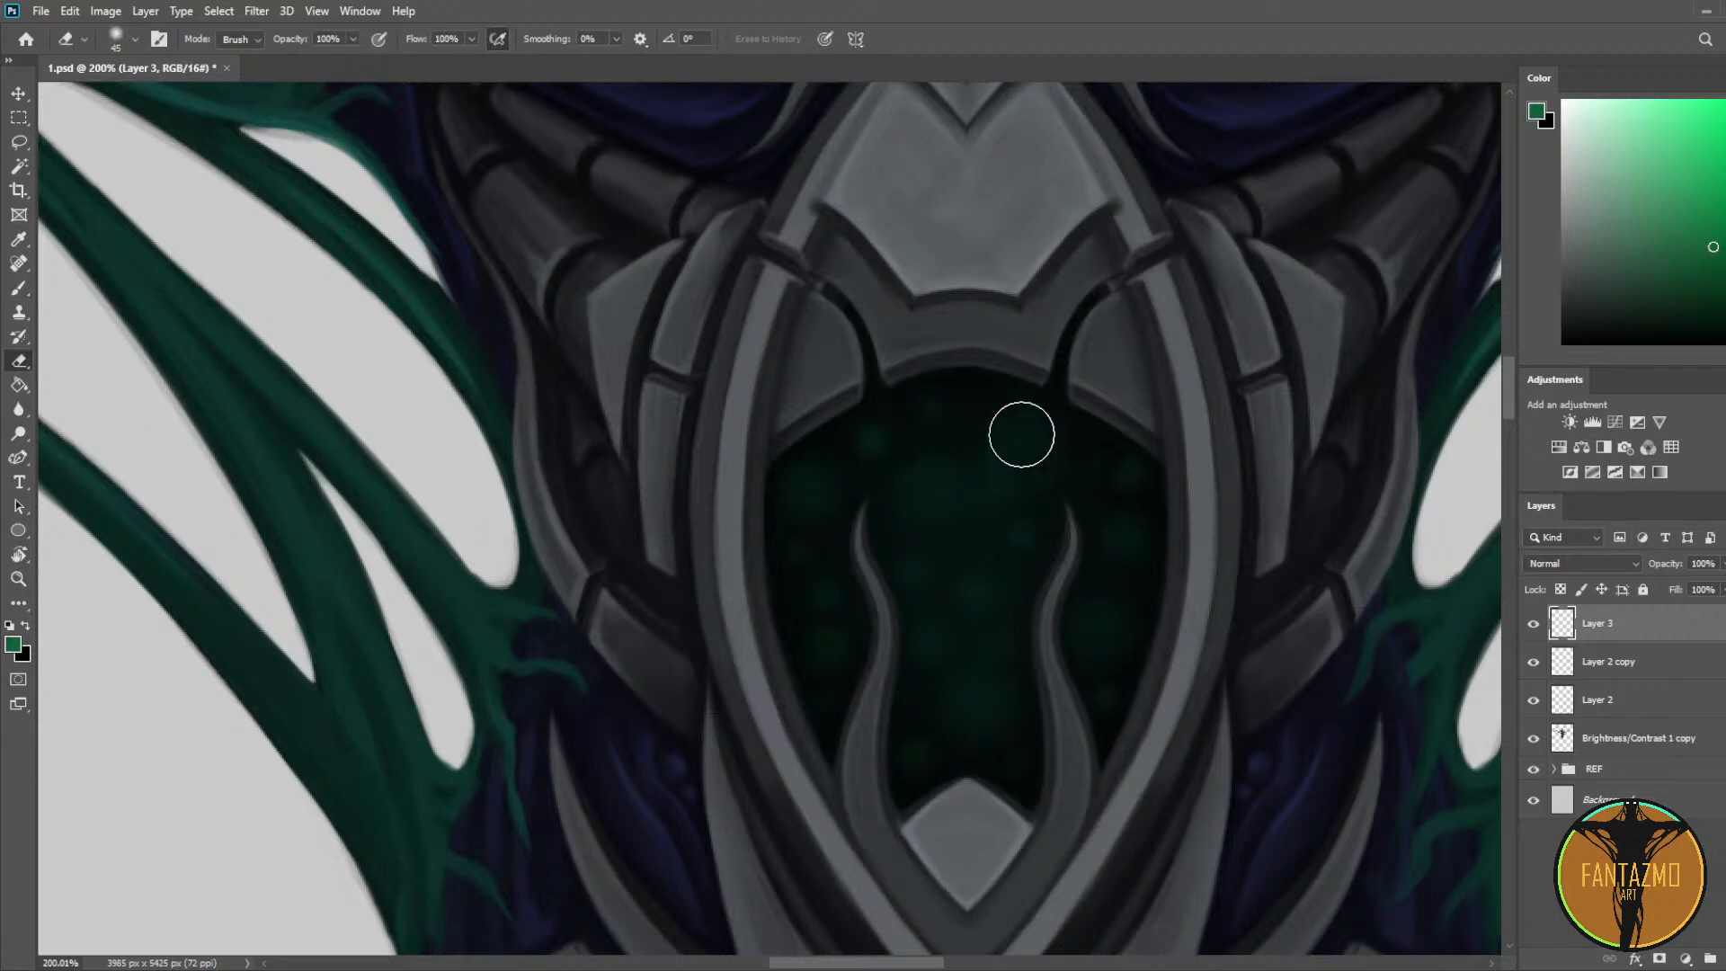
Step: Dab brighter green on the large spot near the right horn's tip and erase its middle with a size 25 eraser, leaving a thin rim highlight
{"action": "left_click", "coordinate": [1023, 452]}
{"action": "key", "text": "e"}
{"action": "left_click", "coordinate": [1027, 462]}
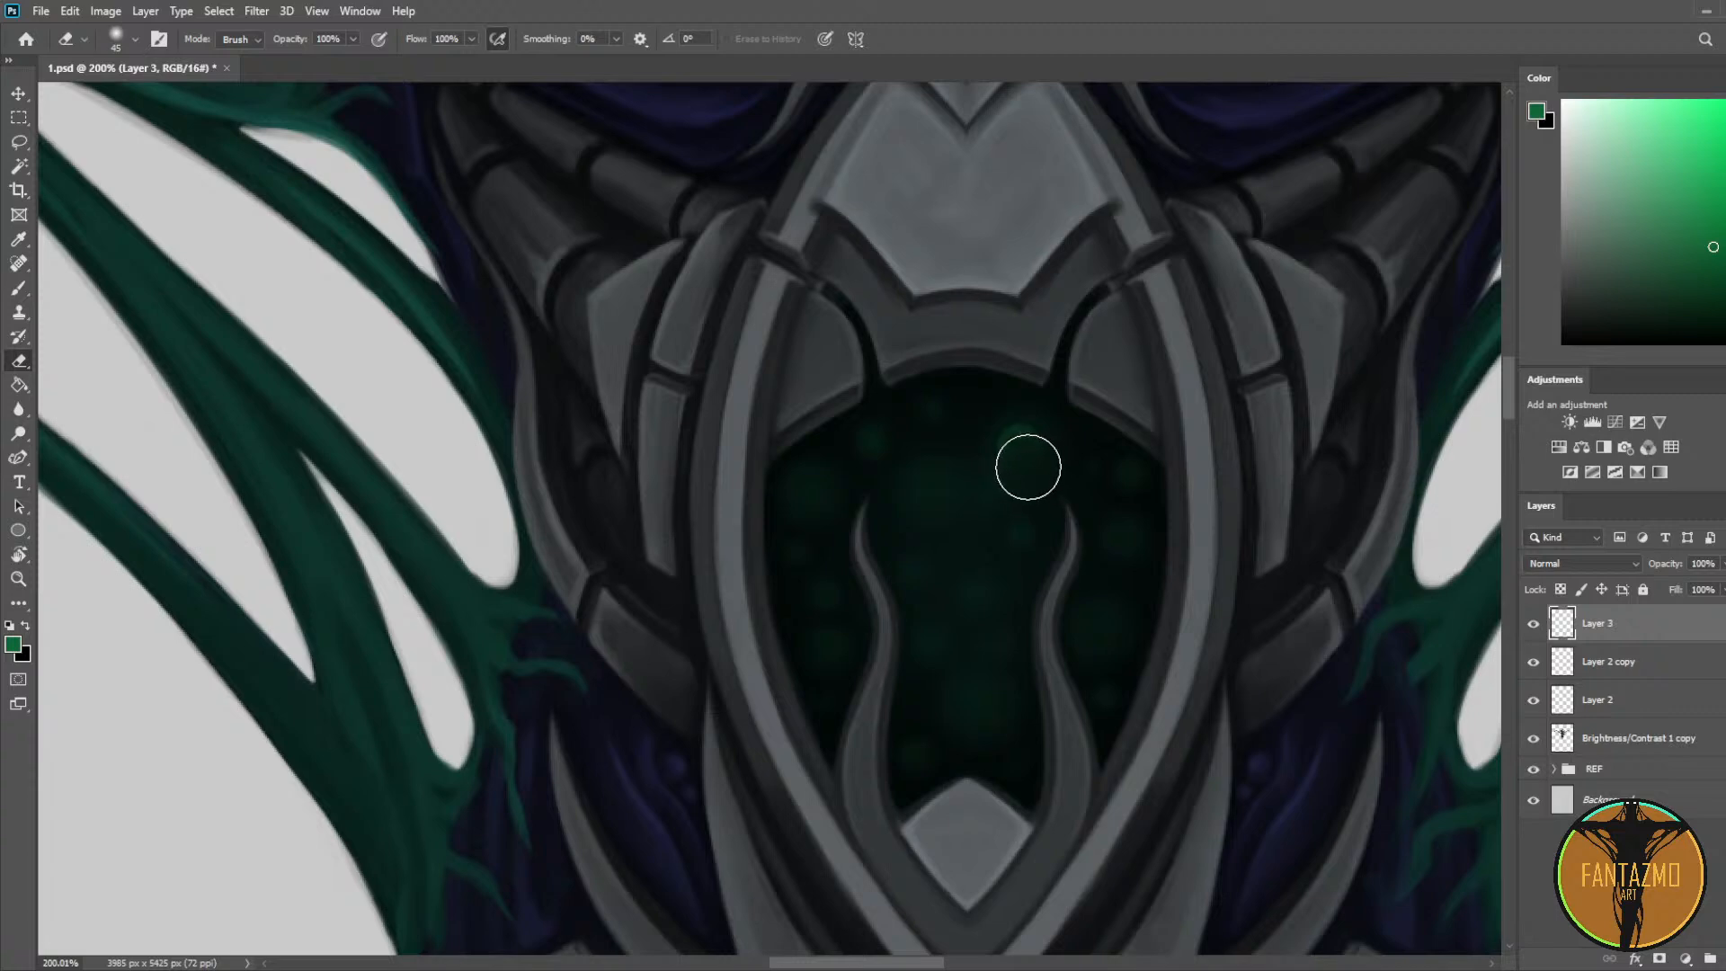
{"action": "key", "text": "bracketleft"}
{"action": "key", "text": "bracketleft"}
{"action": "key", "text": "bracketleft"}
{"action": "key", "text": "b"}
{"action": "left_click", "coordinate": [1020, 451]}
{"action": "key", "text": "e"}
{"action": "left_click", "coordinate": [1020, 443]}
Step: Give the spot beside the left horn's tip a thin lower rim highlight by dabbing green and erasing its inside
{"action": "key", "text": "b"}
{"action": "left_click", "coordinate": [929, 486]}
{"action": "key", "text": "e"}
{"action": "left_click", "coordinate": [937, 476]}
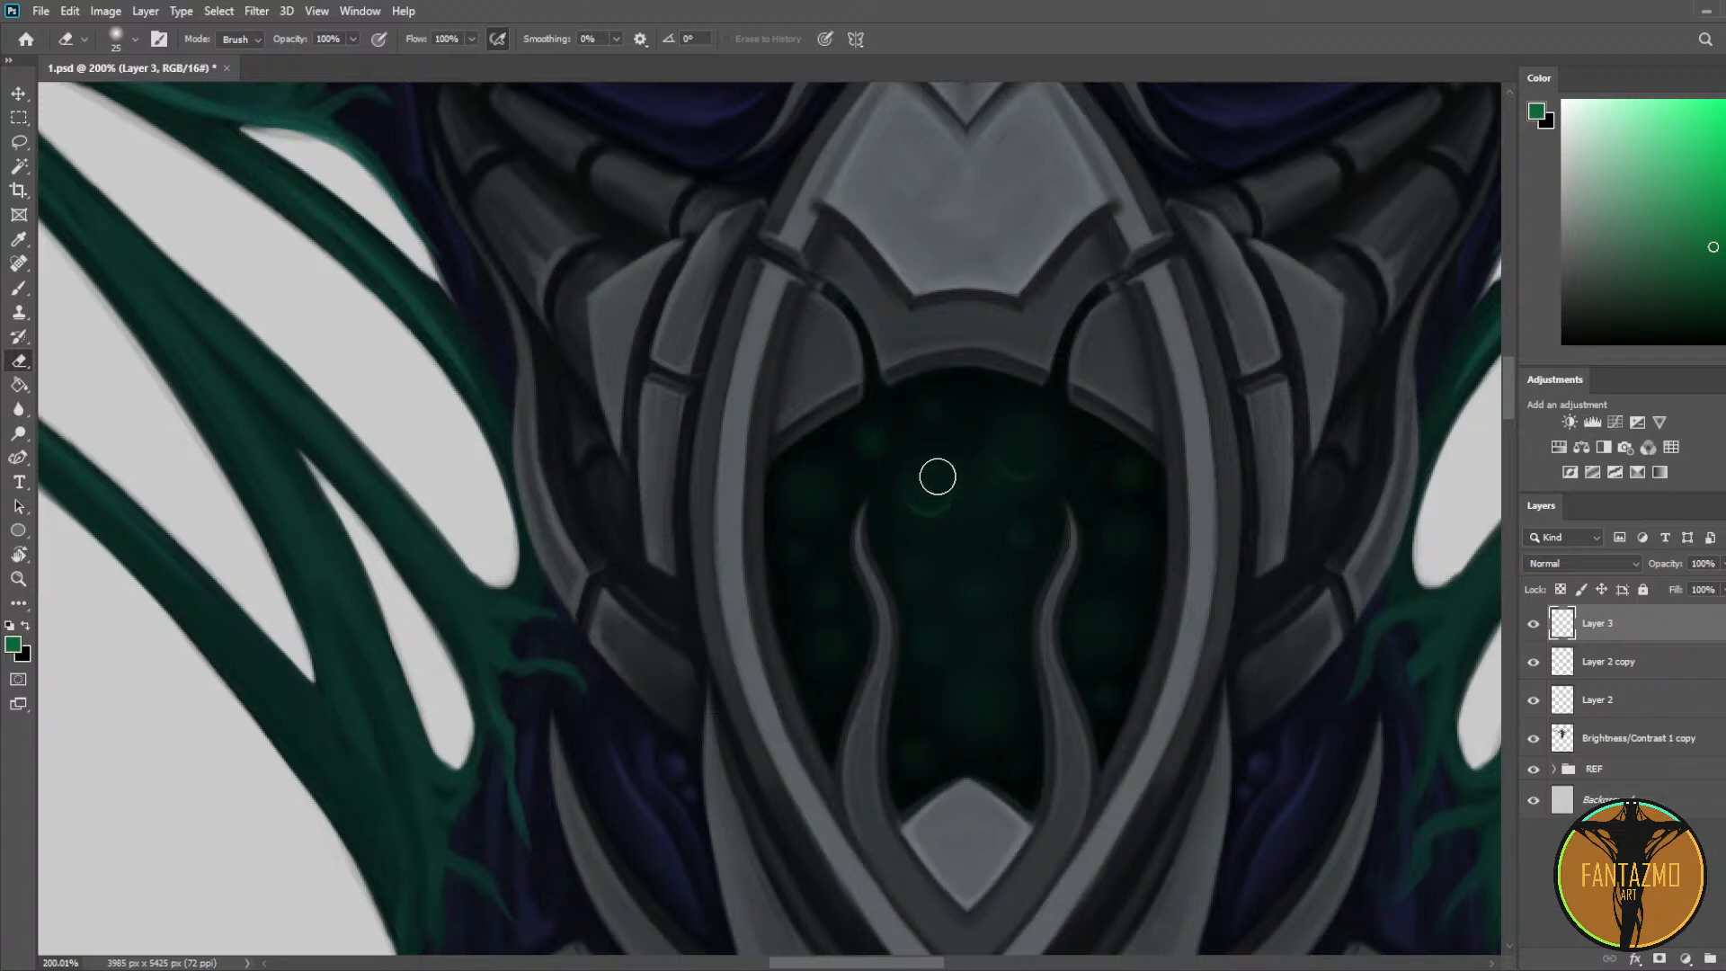
Step: Dab green on the spot in the cavity's centre and erase most of it to leave a faint rim highlight
{"action": "key", "text": "b"}
{"action": "left_click", "coordinate": [975, 601]}
{"action": "key", "text": "e"}
{"action": "left_click", "coordinate": [985, 614]}
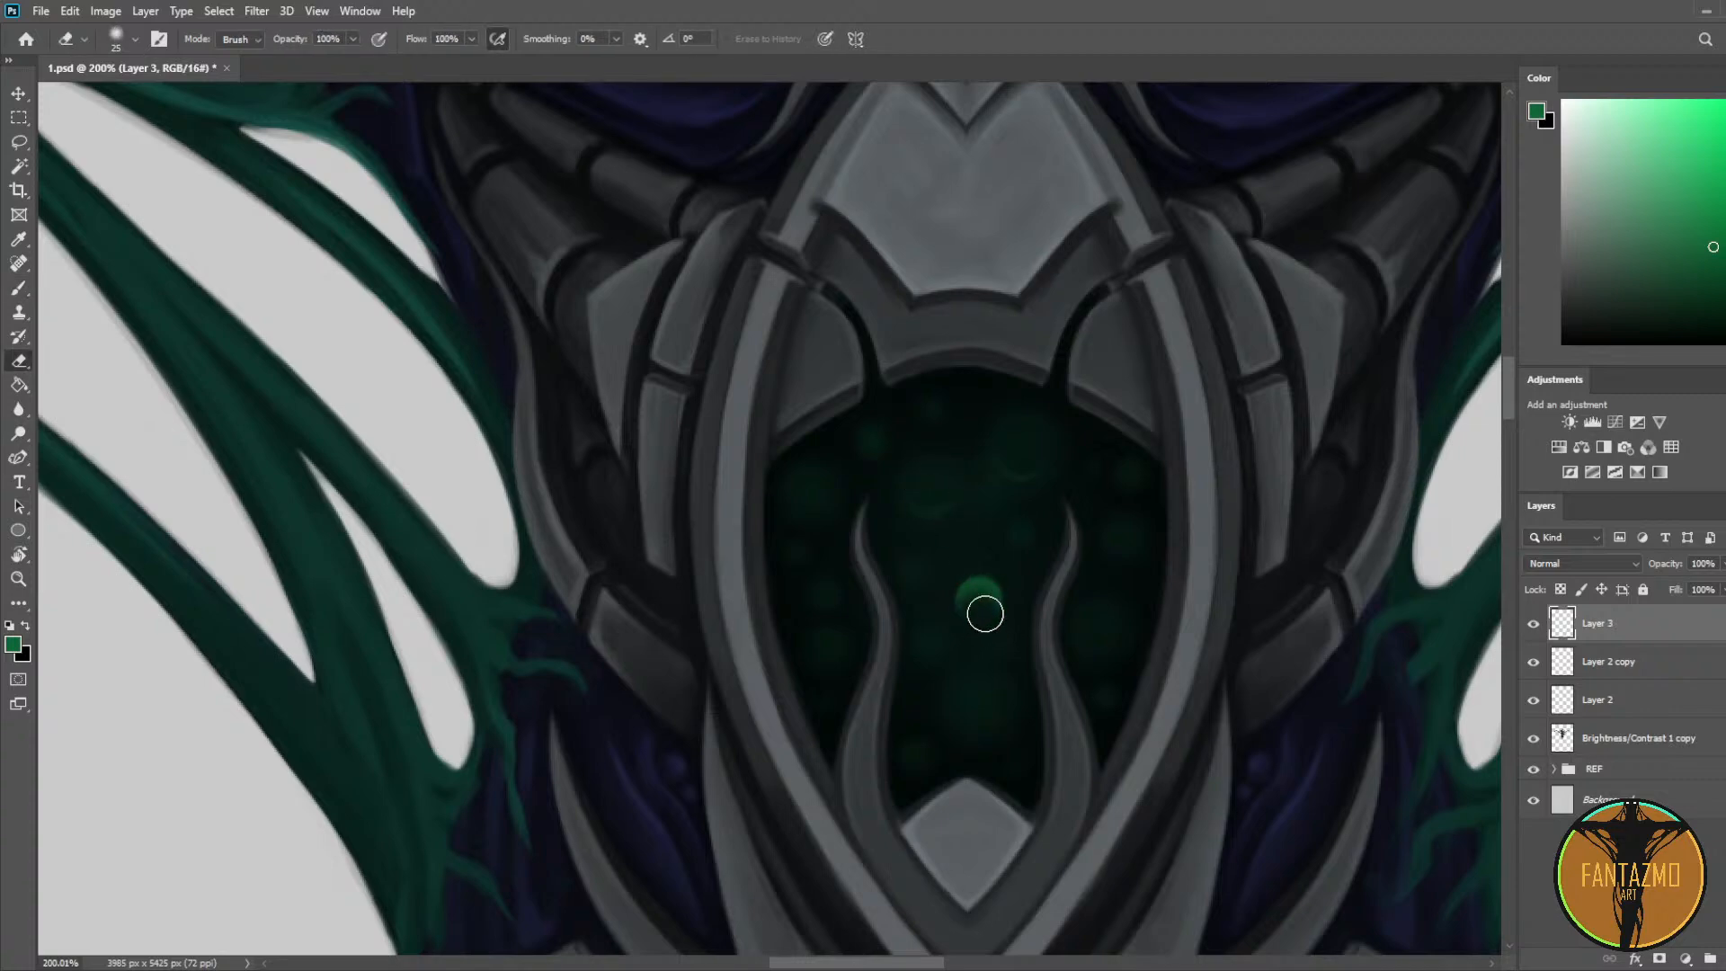
{"action": "left_click", "coordinate": [984, 617]}
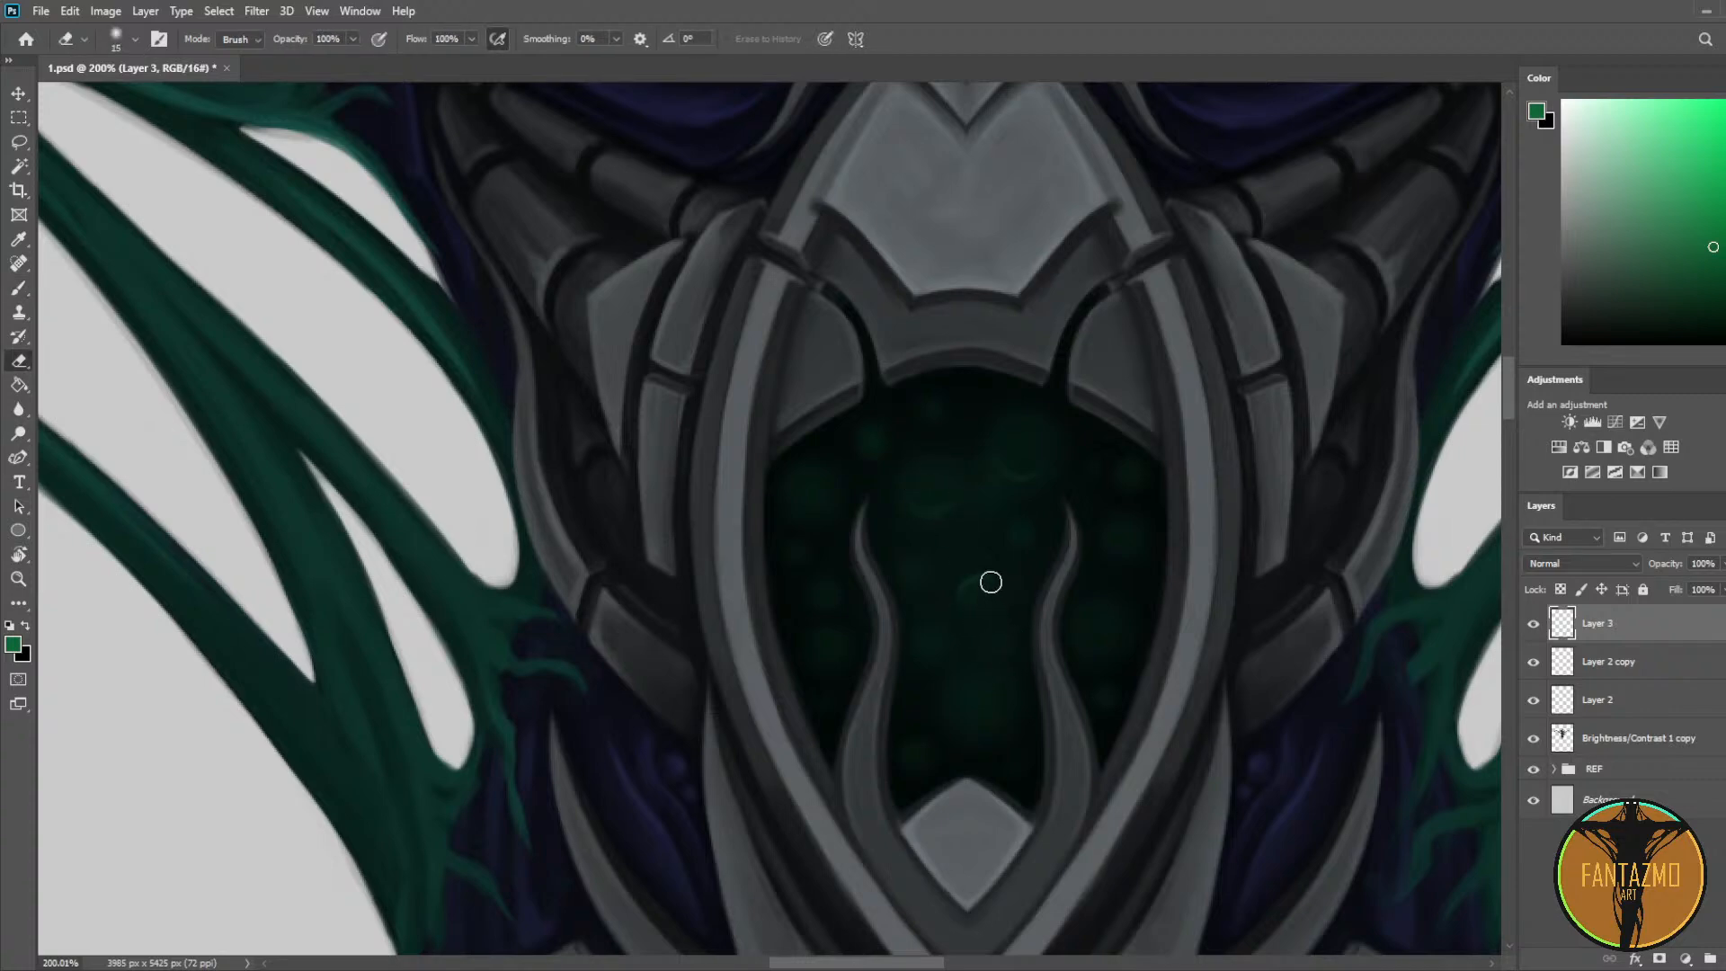
Step: Add small crescent highlights to the small spot inside the right horn and to the spot near the right rim
{"action": "key", "text": "b"}
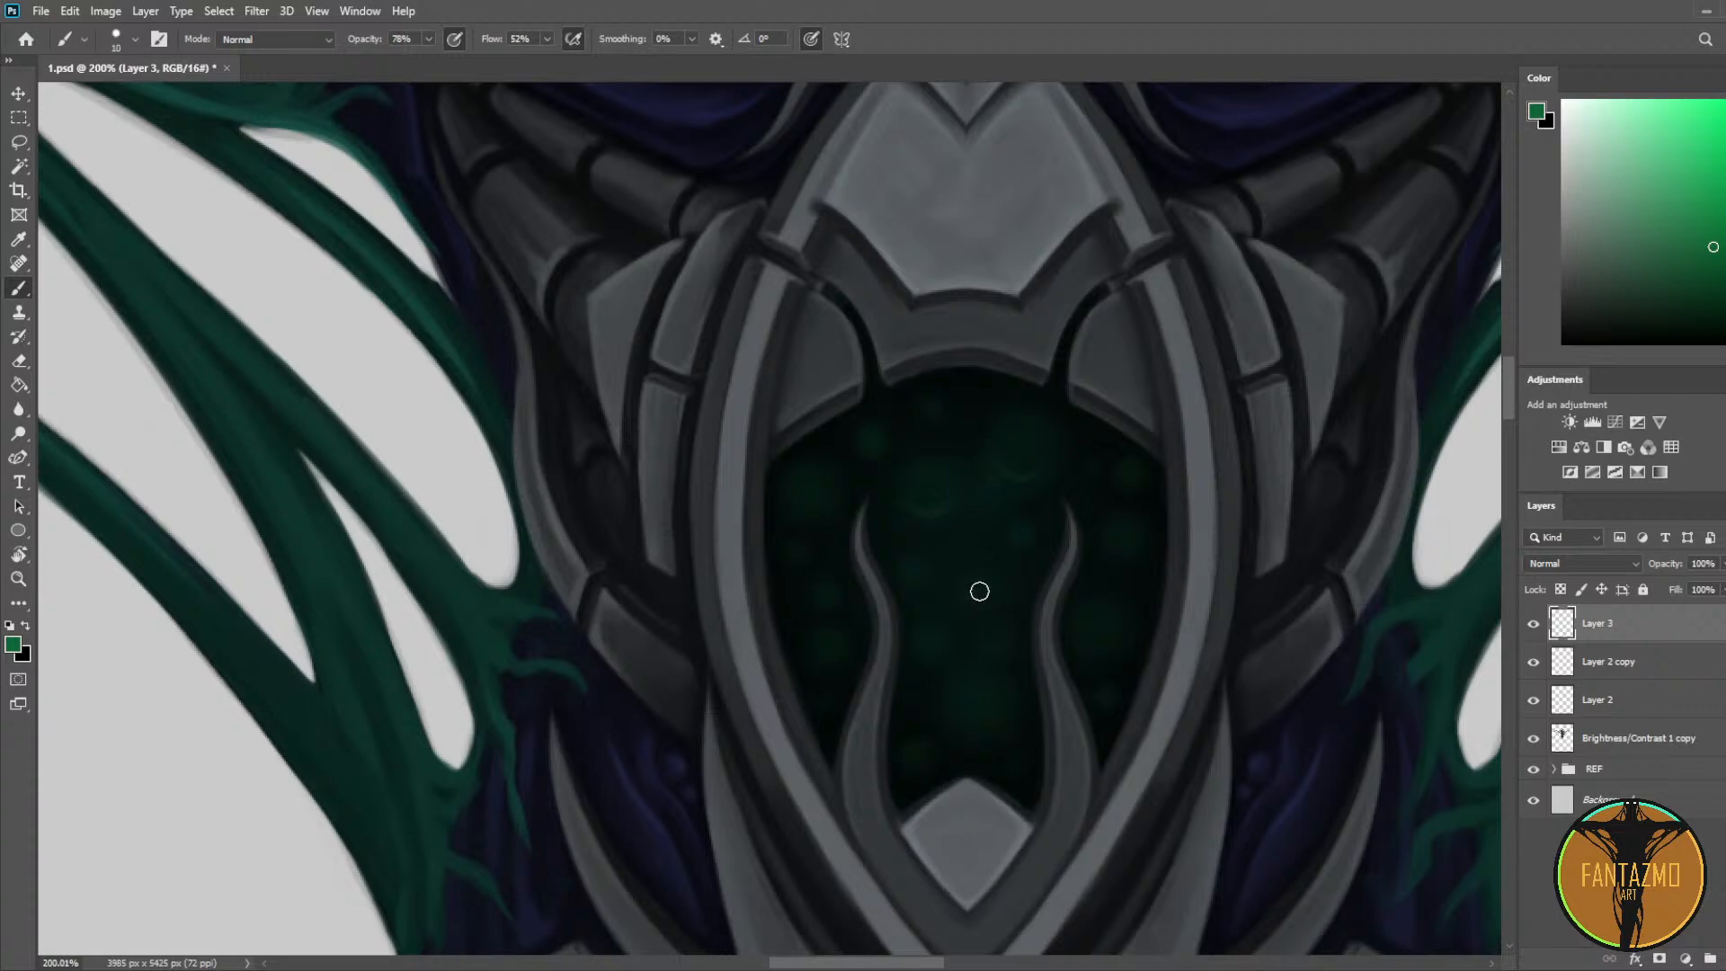
{"action": "key", "text": "e"}
{"action": "key", "text": "b"}
Step: Dab green on the large spot above the diamond plate and erase its inside with a size 15 eraser, leaving a faint rim highlight
{"action": "left_click", "coordinate": [991, 690]}
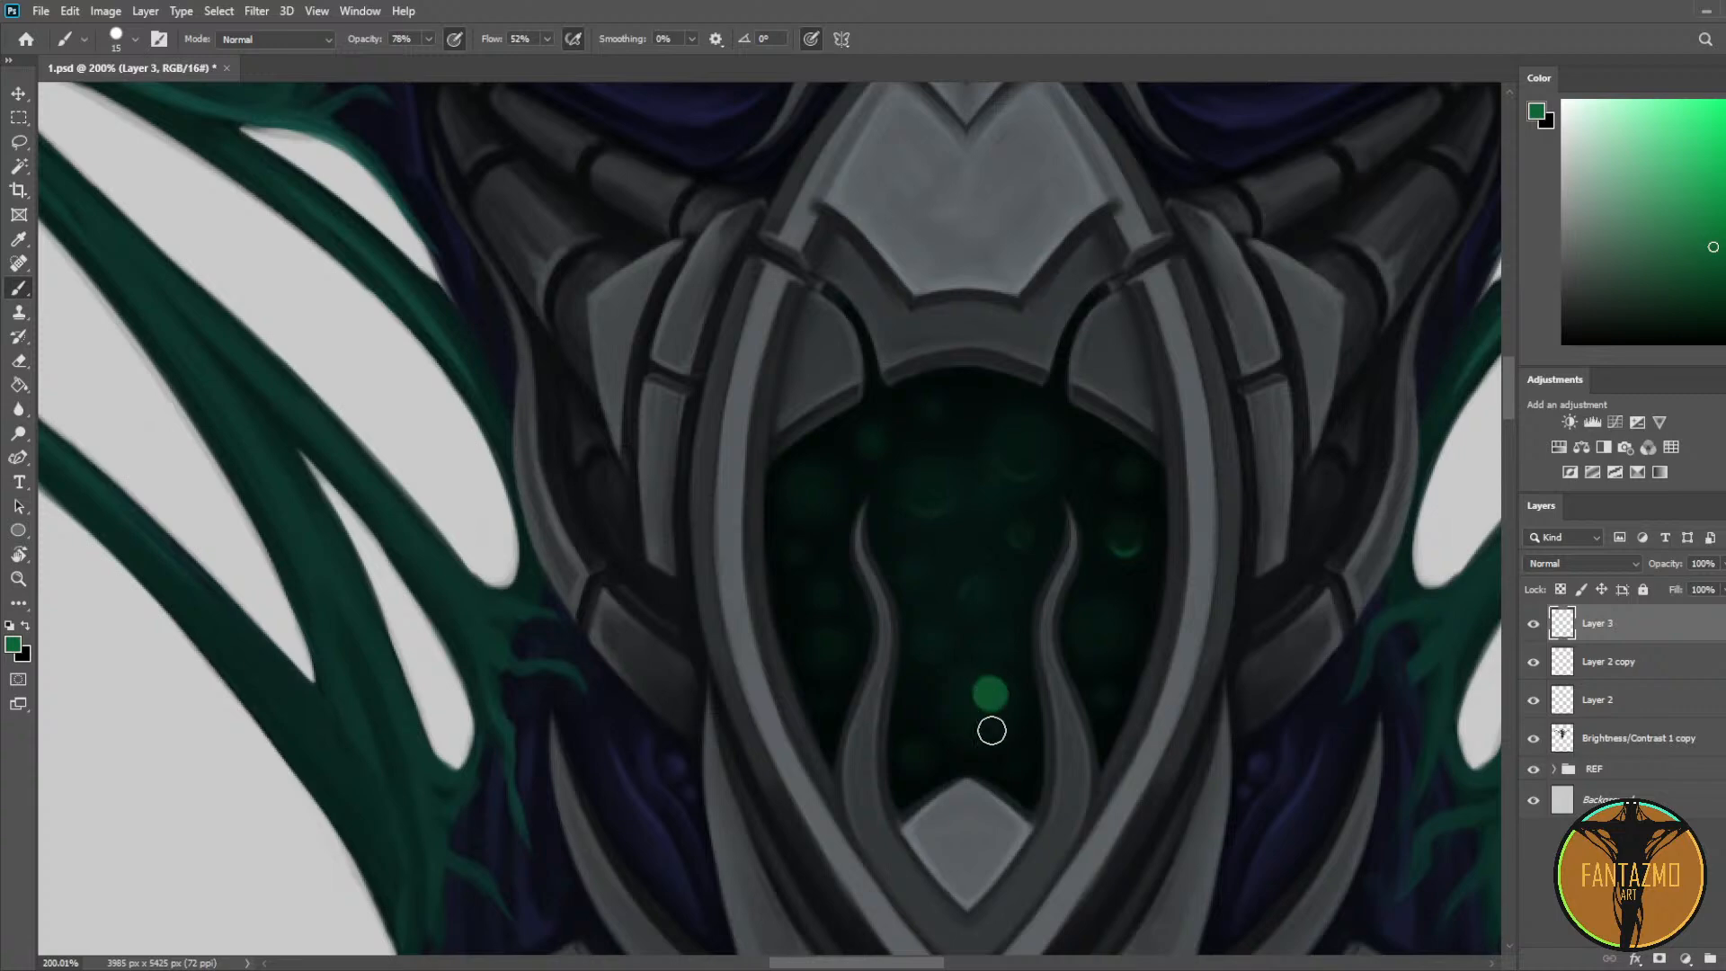
{"action": "key", "text": "e"}
{"action": "key", "text": "b"}
{"action": "left_click", "coordinate": [990, 690]}
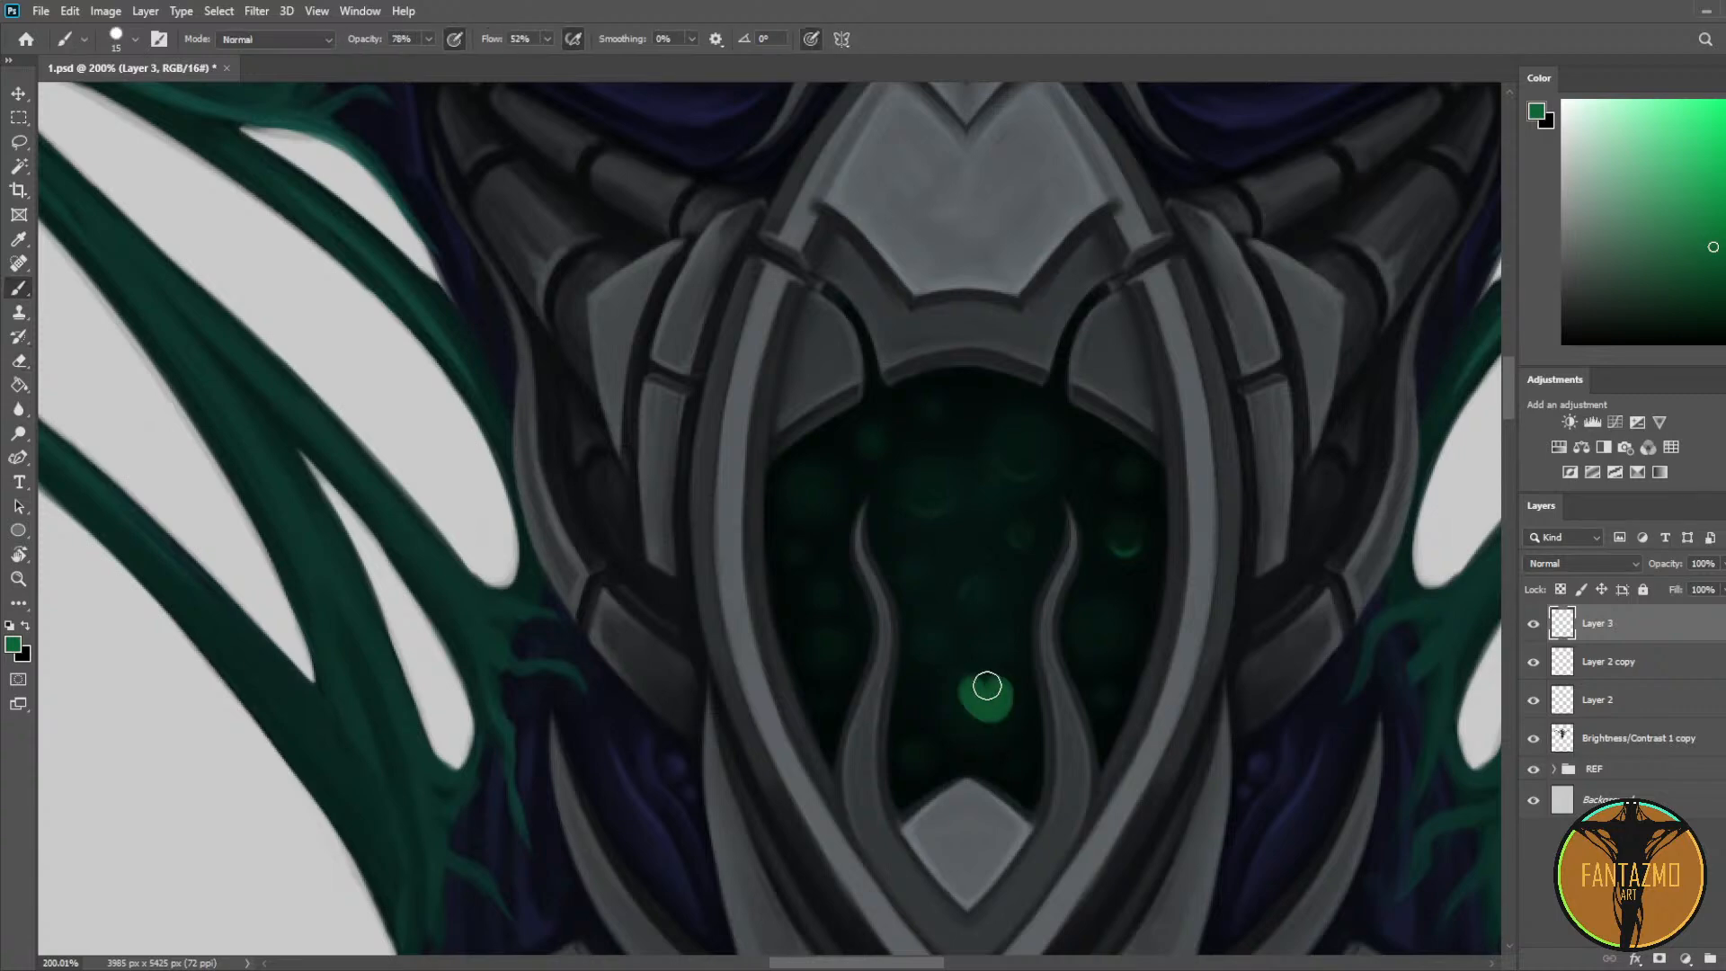
{"action": "key", "text": "e"}
{"action": "left_click", "coordinate": [983, 709]}
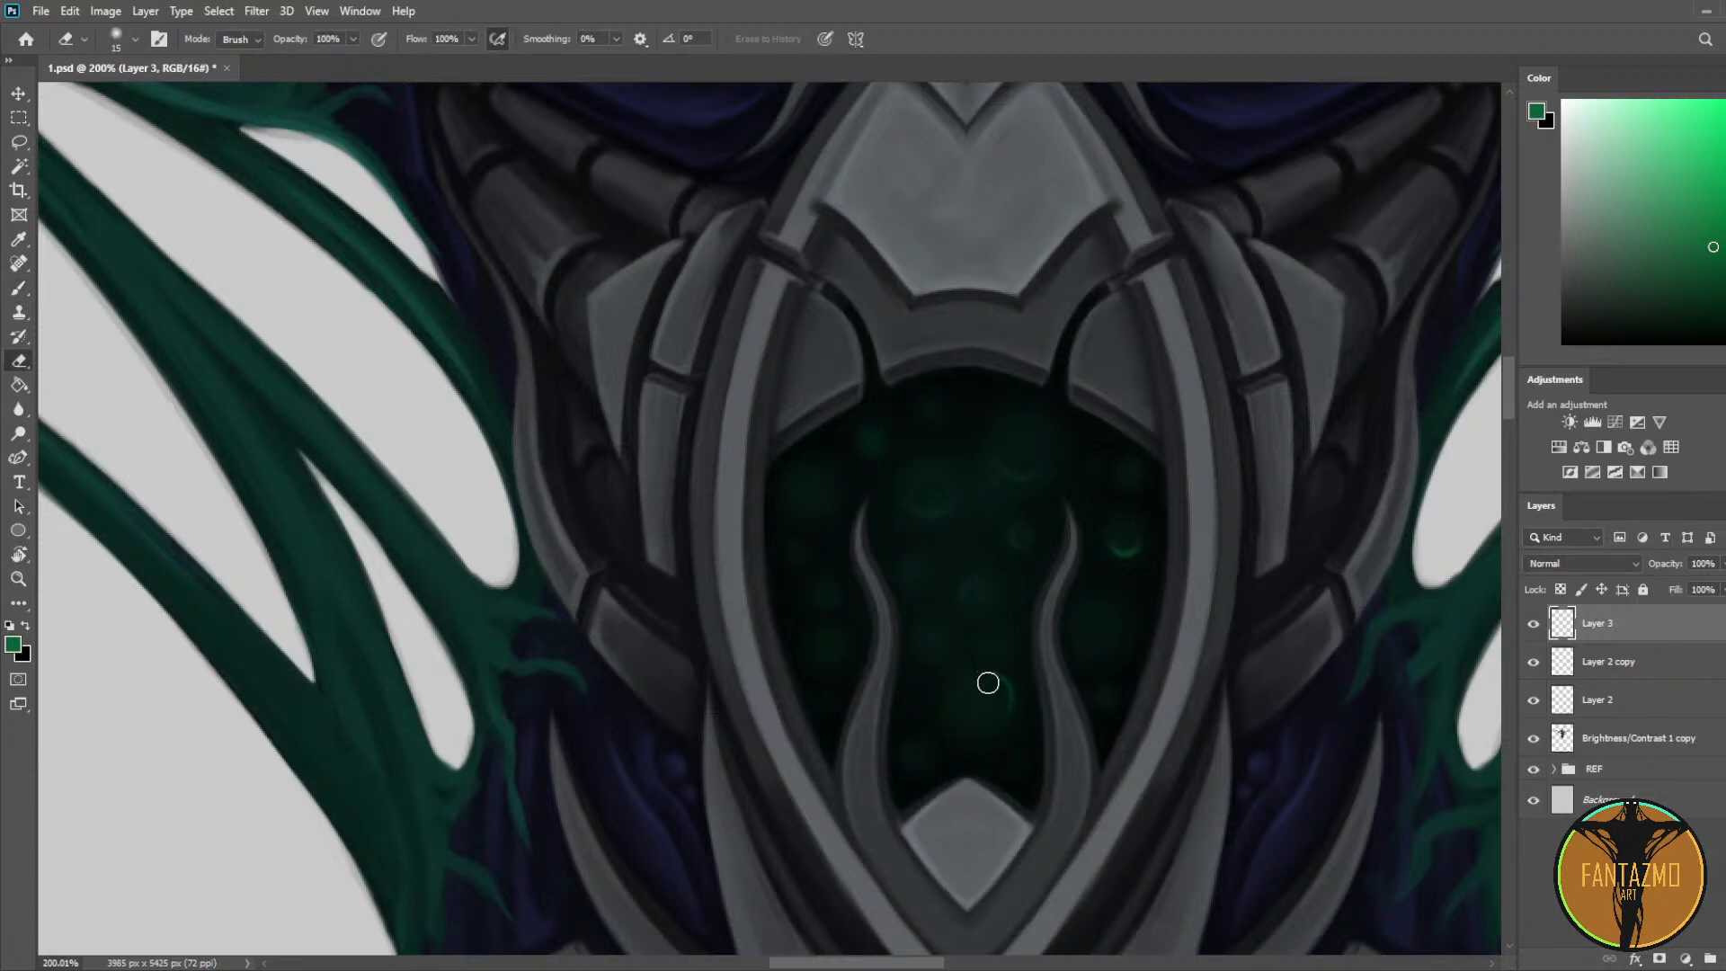
Step: Dab green on the large spot beside the right horn and the upper spot near the left rim, erasing inside each to leave crescent highlights
{"action": "key", "text": "b"}
{"action": "left_click", "coordinate": [1098, 627]}
{"action": "key", "text": "e"}
{"action": "left_click", "coordinate": [1107, 617]}
{"action": "key", "text": "b"}
{"action": "left_click", "coordinate": [811, 497]}
{"action": "key", "text": "e"}
{"action": "left_click", "coordinate": [815, 486]}
Step: Add thin rim highlights to the two small spots between the cavity's left rim and left horn by dabbing green and erasing inside
{"action": "key", "text": "b"}
{"action": "left_click", "coordinate": [795, 555]}
{"action": "key", "text": "e"}
{"action": "left_click", "coordinate": [790, 546]}
{"action": "key", "text": "b"}
{"action": "left_click", "coordinate": [822, 592]}
{"action": "key", "text": "e"}
{"action": "key", "text": "b"}
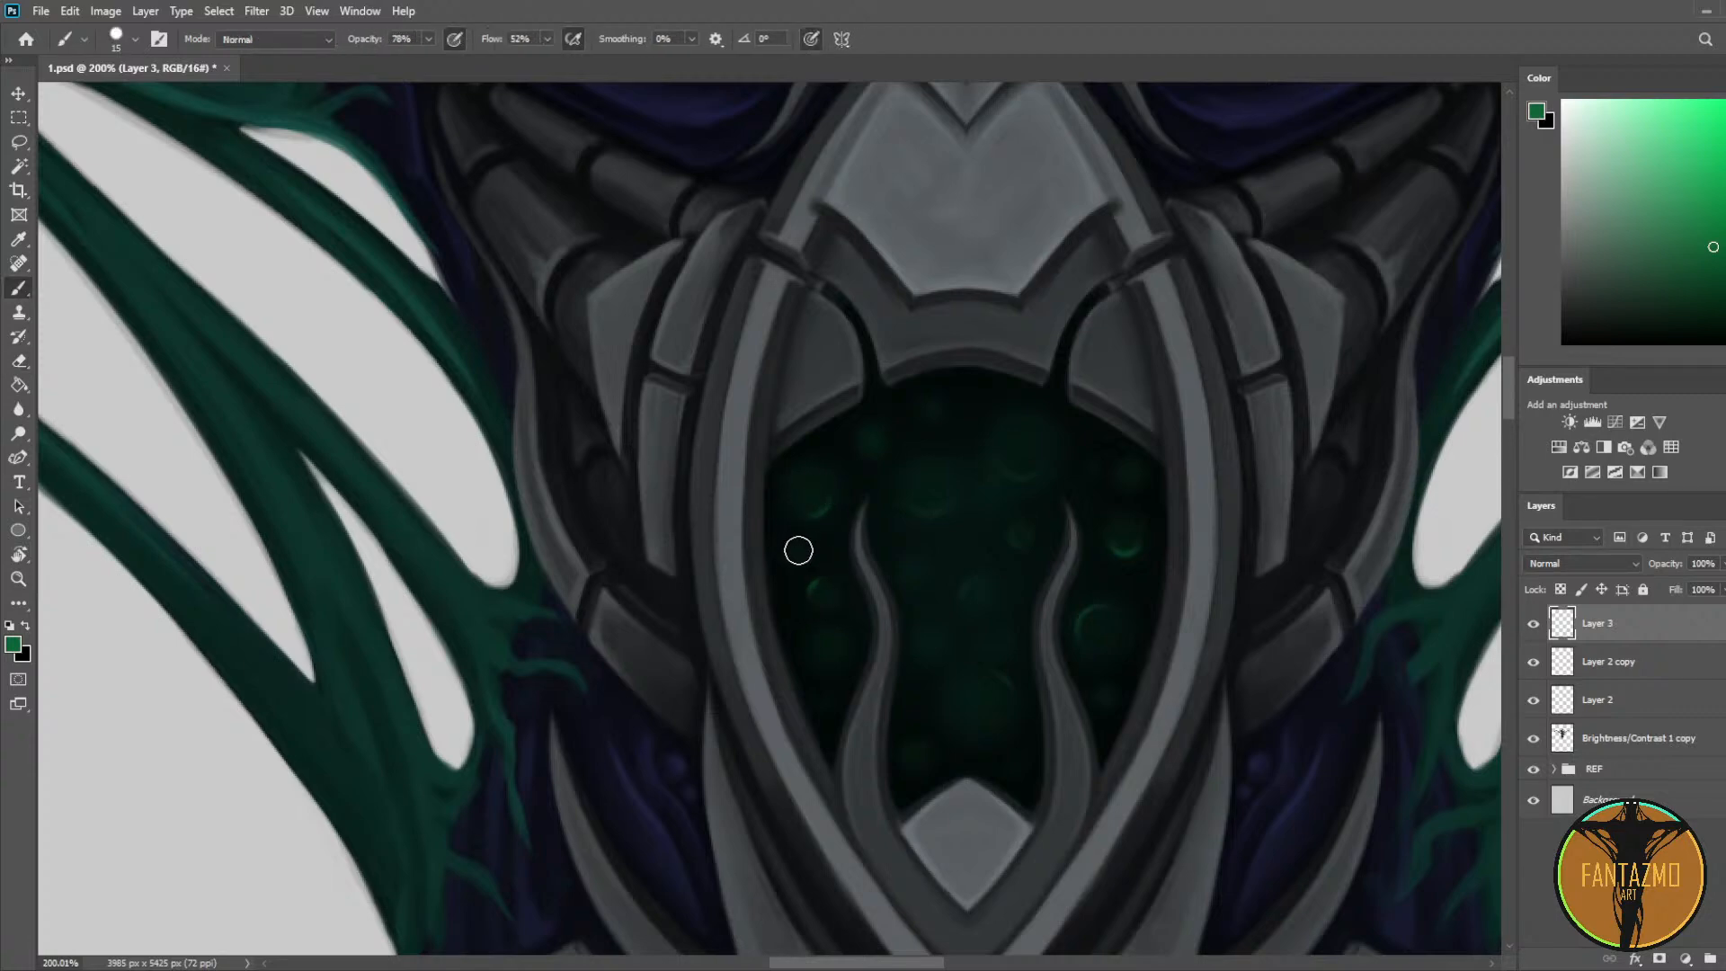
{"action": "key", "text": "e"}
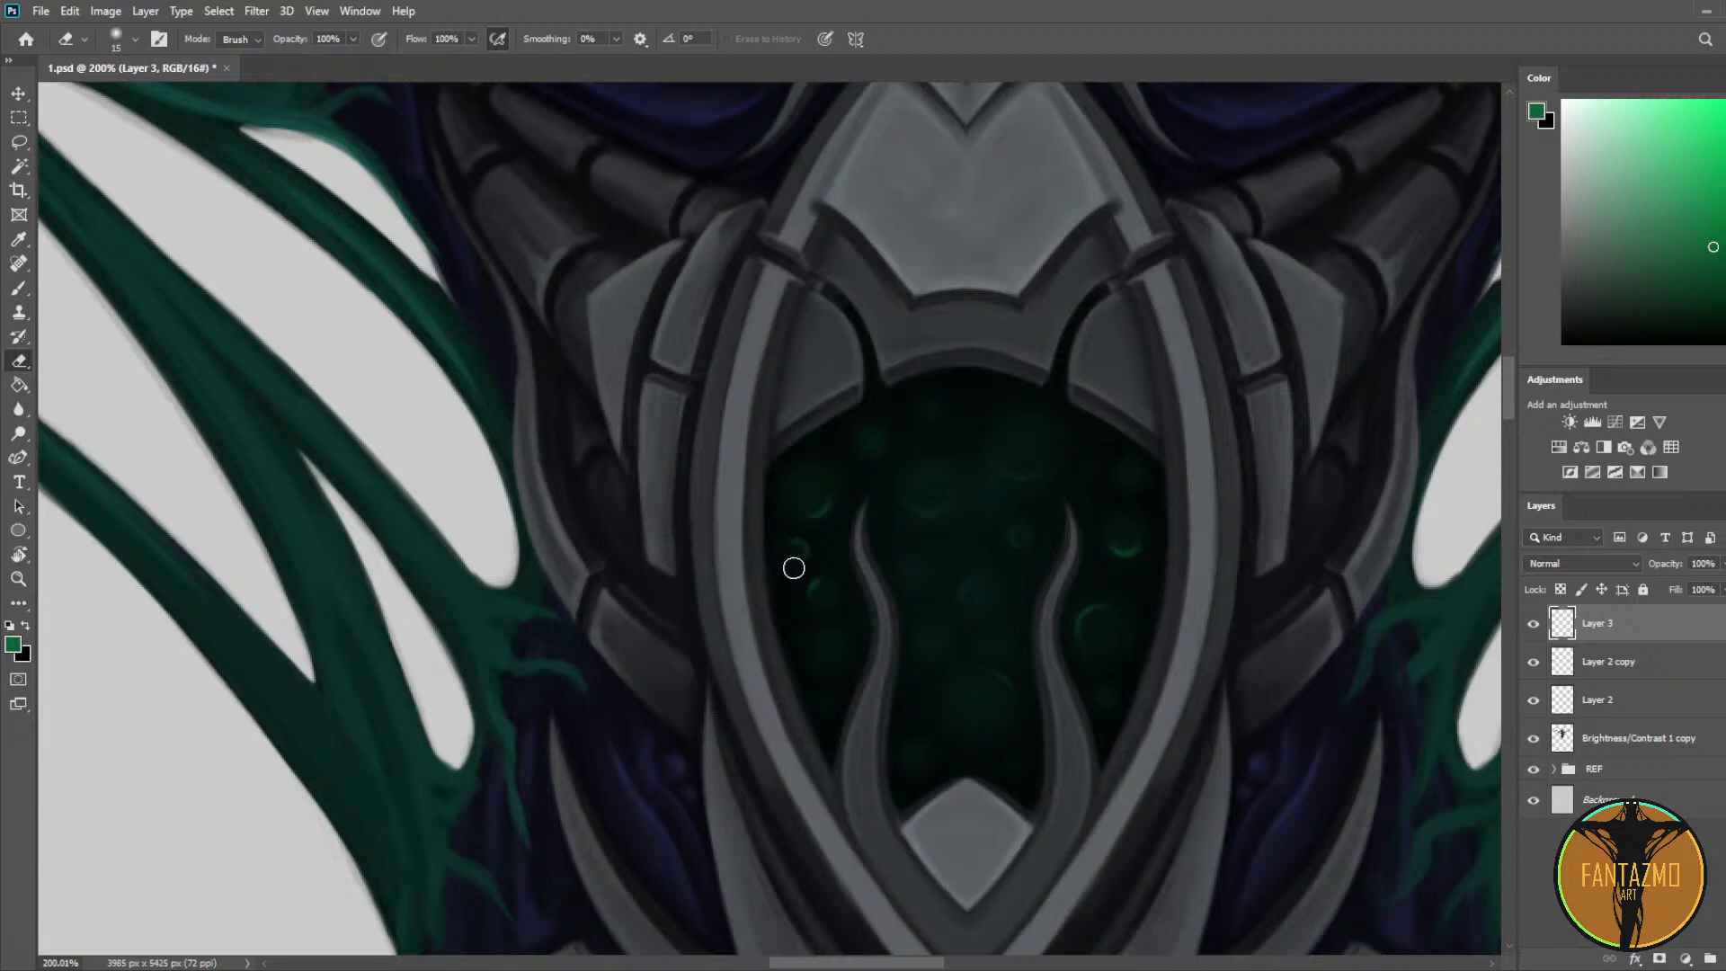
Step: Dab green on two spots in the cavity's centre between the horns and erase them down to faint crescent highlights
{"action": "scroll", "coordinate": [958, 599], "scroll_direction": "down", "scroll_amount": 5}
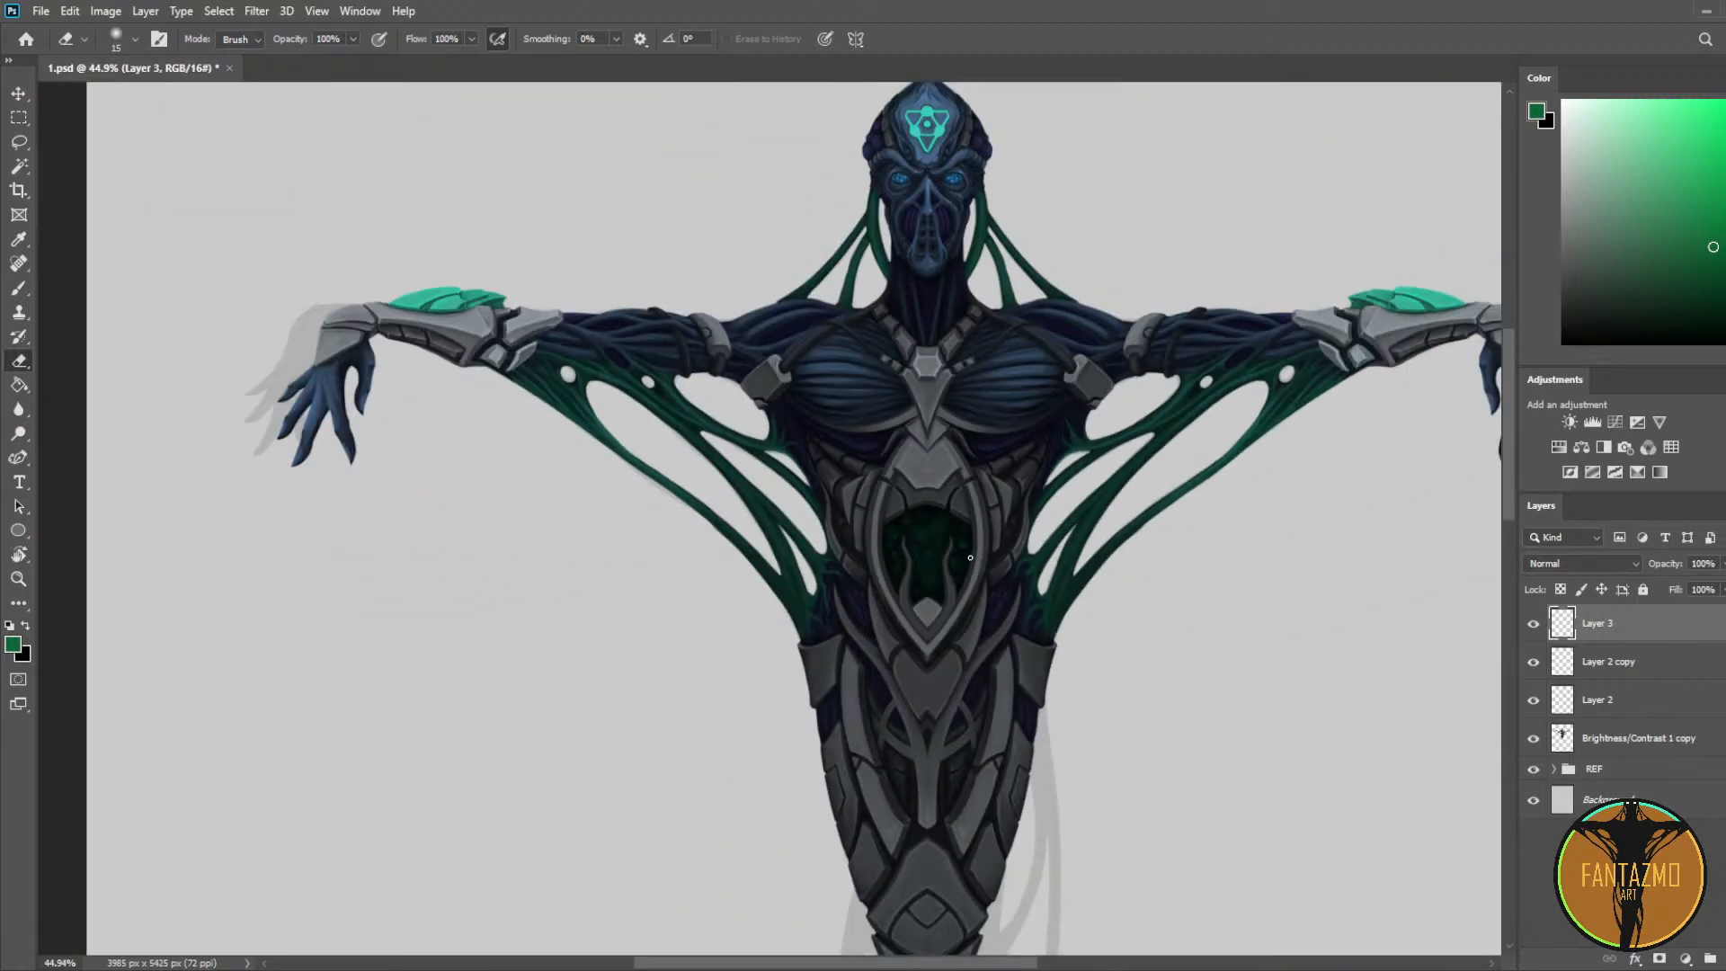
{"action": "scroll", "coordinate": [970, 558], "scroll_direction": "up", "scroll_amount": 2}
{"action": "key", "text": "b"}
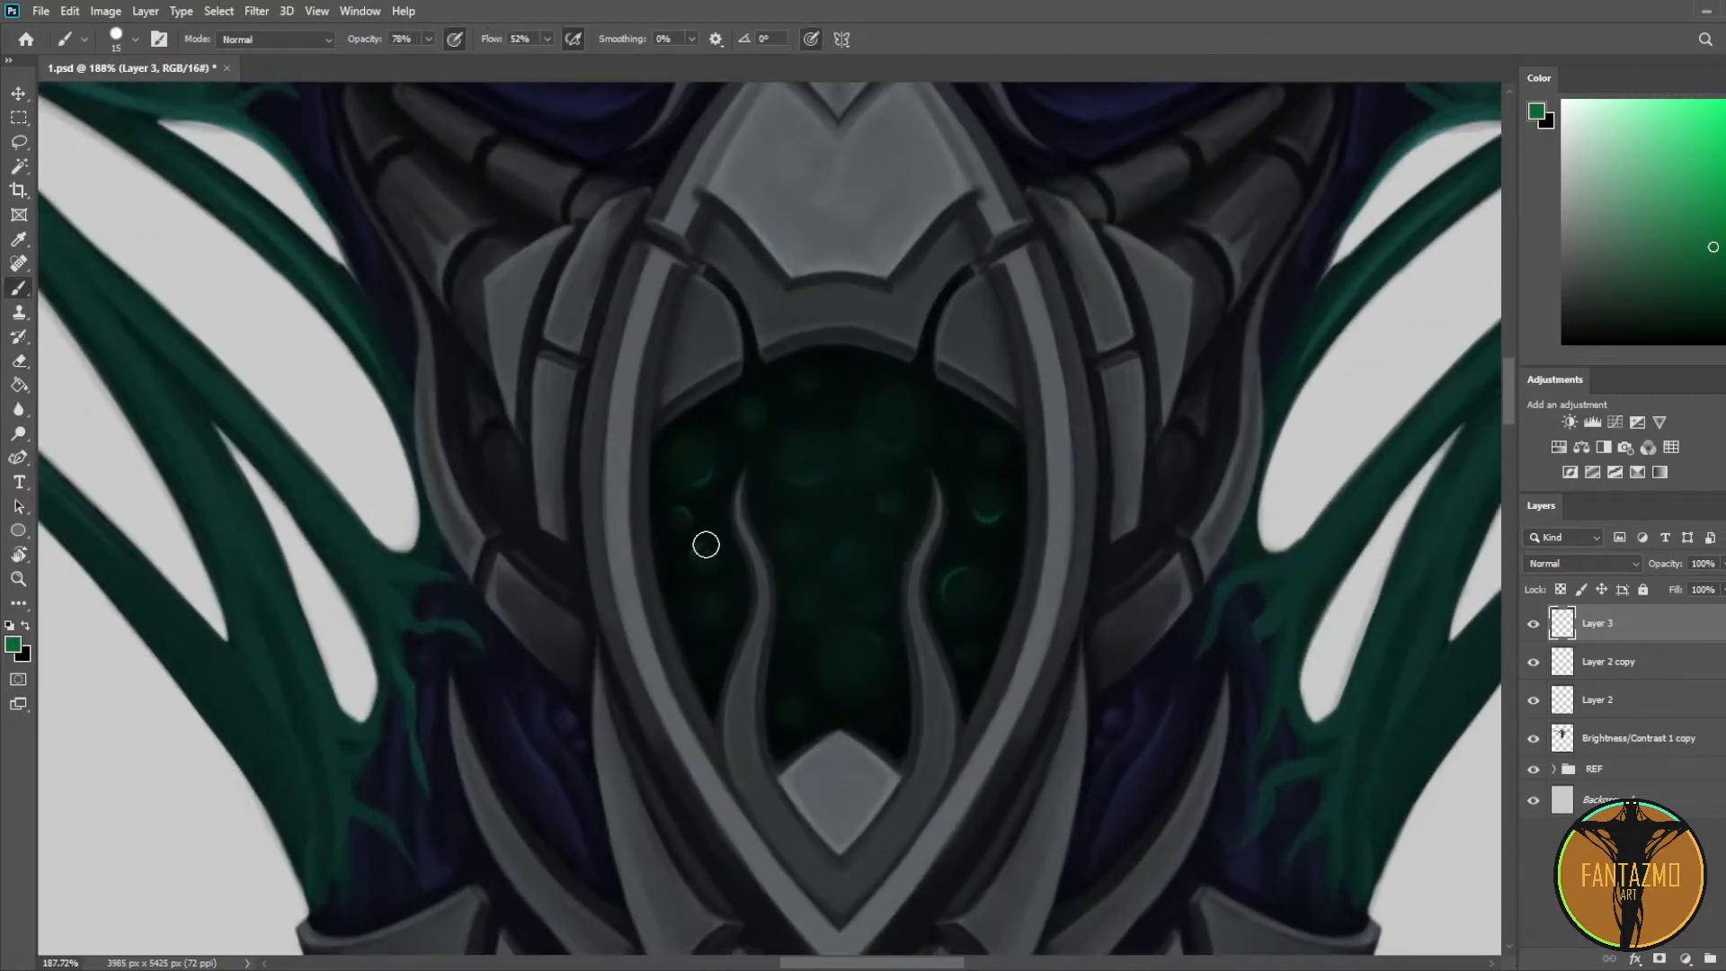
{"action": "key", "text": "e"}
{"action": "left_click_drag", "start_coordinate": [812, 607], "coordinate": [800, 611]}
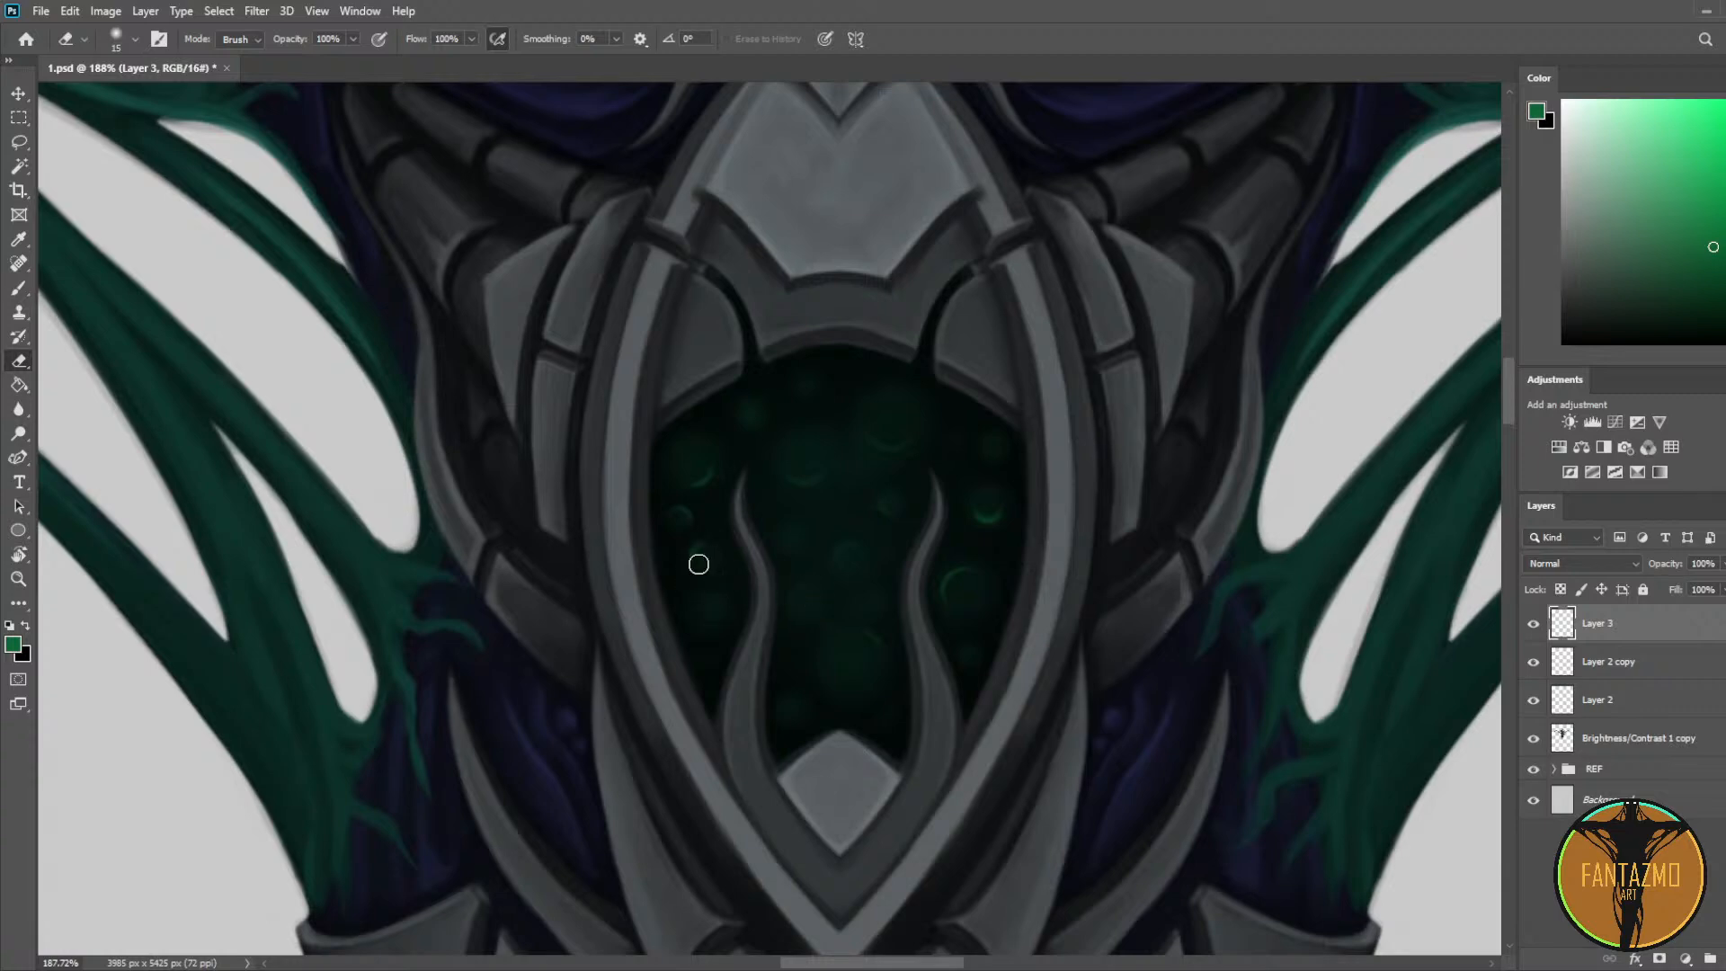
{"action": "key", "text": "b"}
{"action": "left_click", "coordinate": [794, 537]}
{"action": "key", "text": "e"}
Step: Give the two small spots under the cavity's upper-left edge thin highlights, erasing most of each green dab
{"action": "key", "text": "b"}
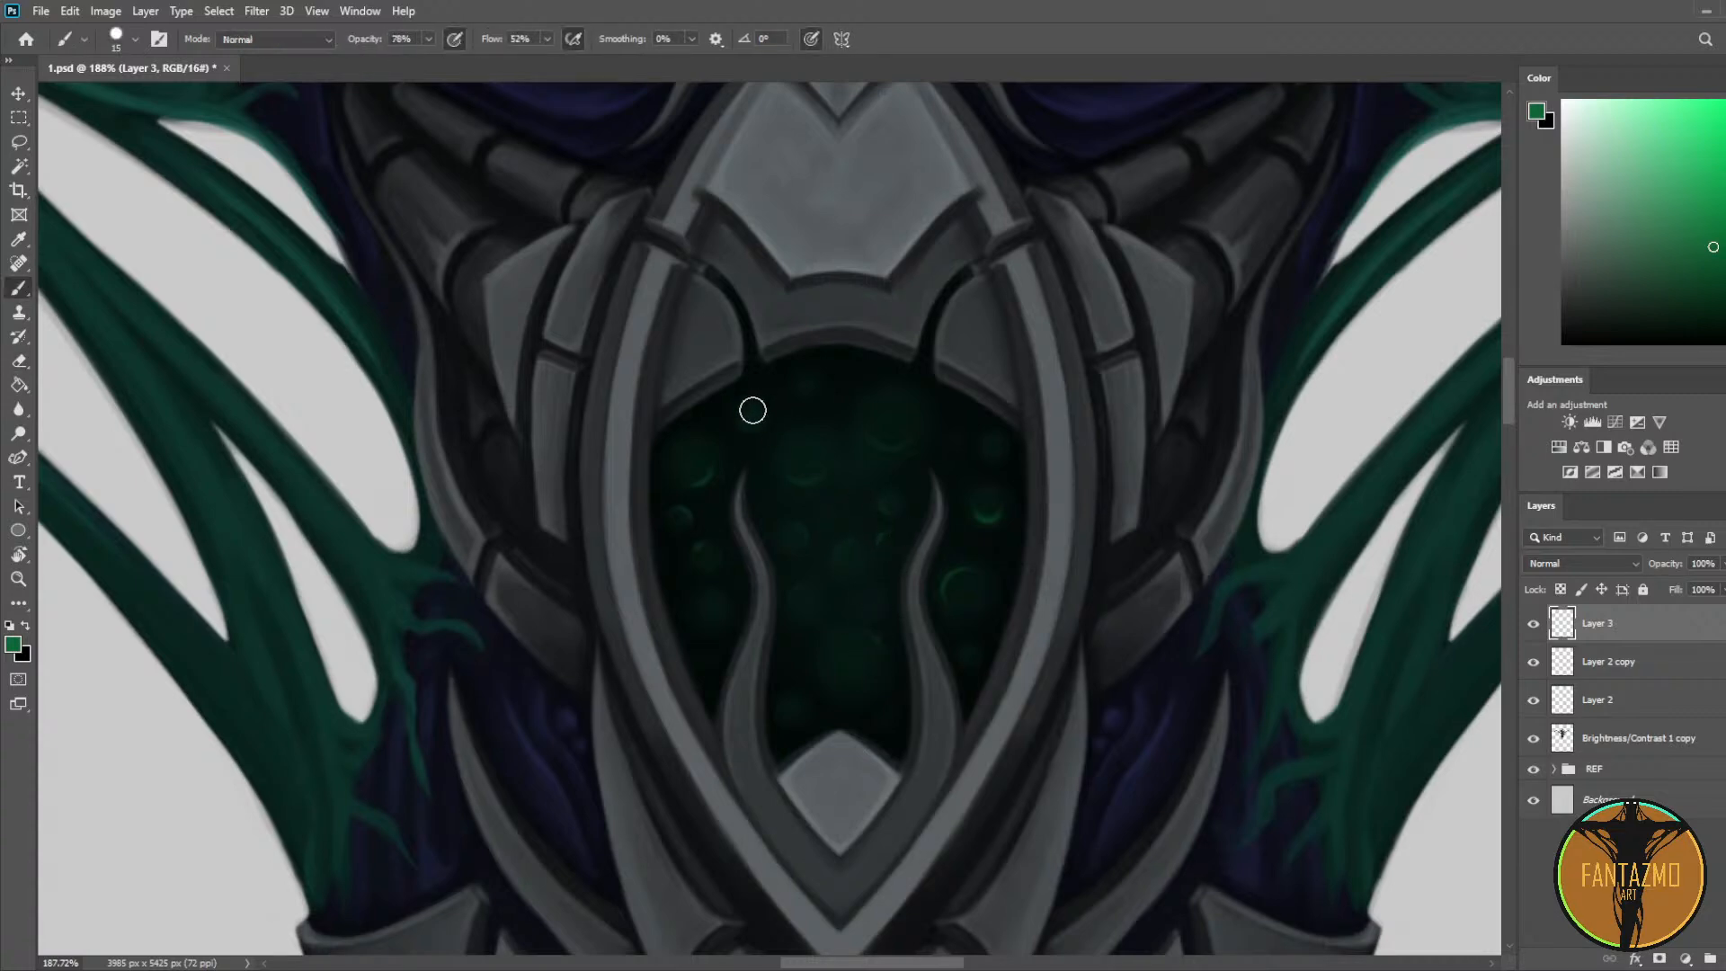
{"action": "left_click", "coordinate": [756, 407]}
{"action": "key", "text": "e"}
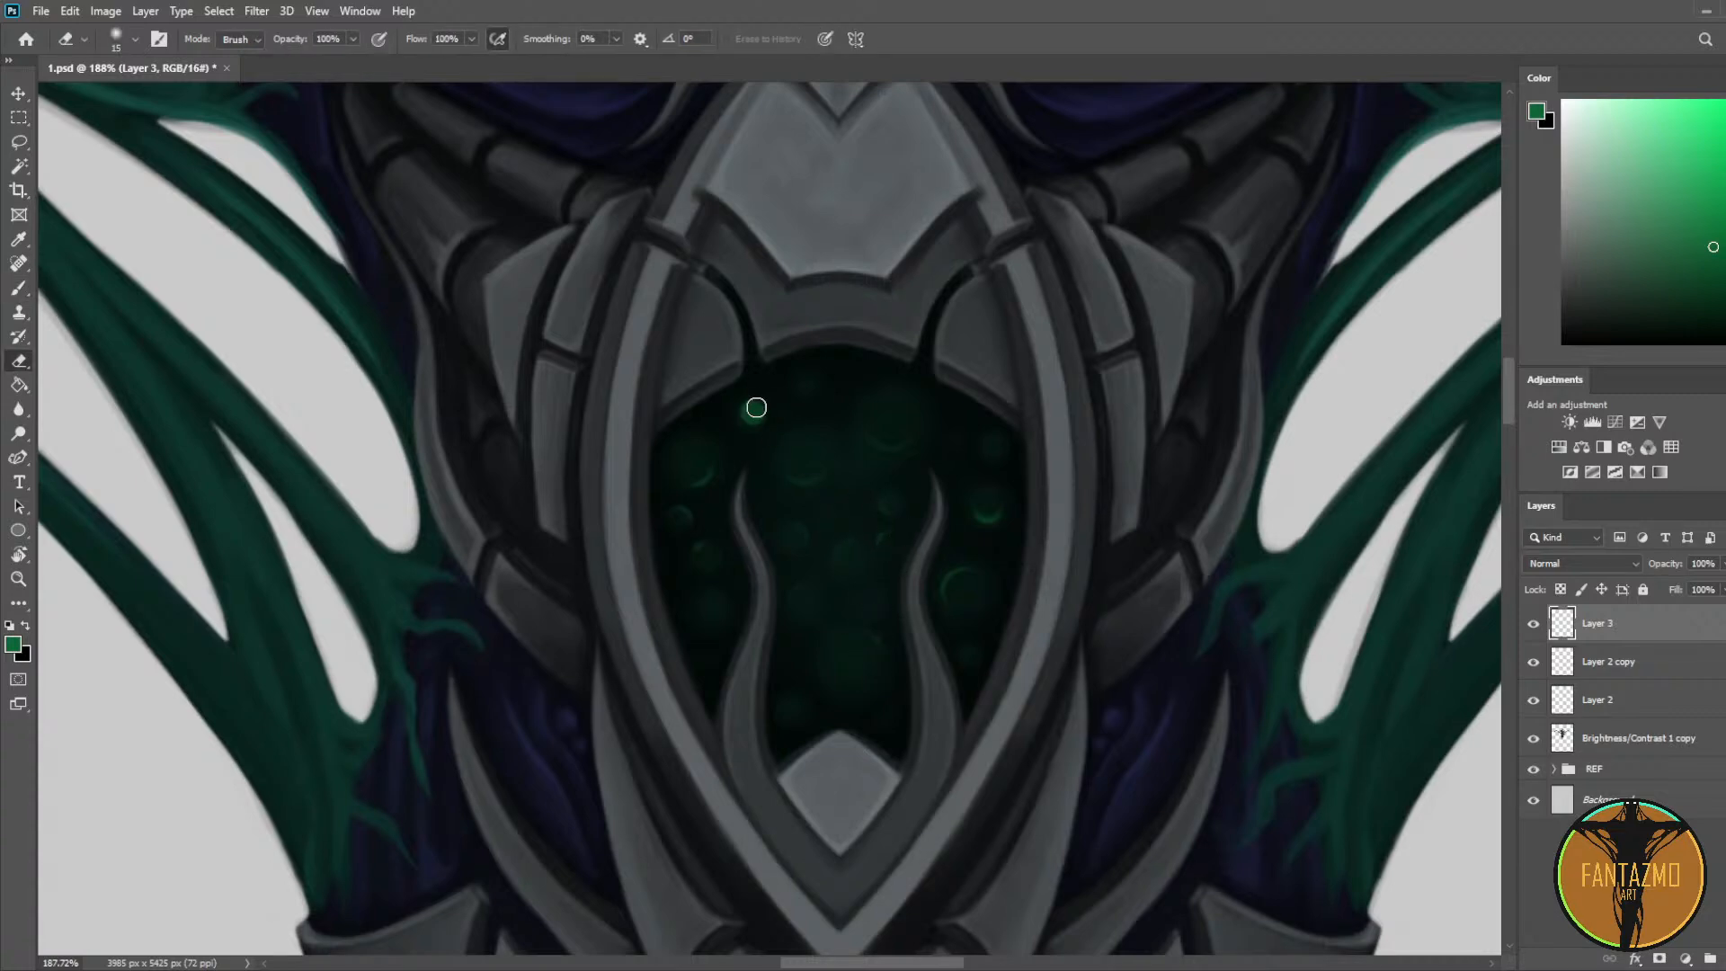
{"action": "key", "text": "b"}
{"action": "left_click", "coordinate": [809, 387]}
{"action": "key", "text": "e"}
{"action": "key", "text": "b"}
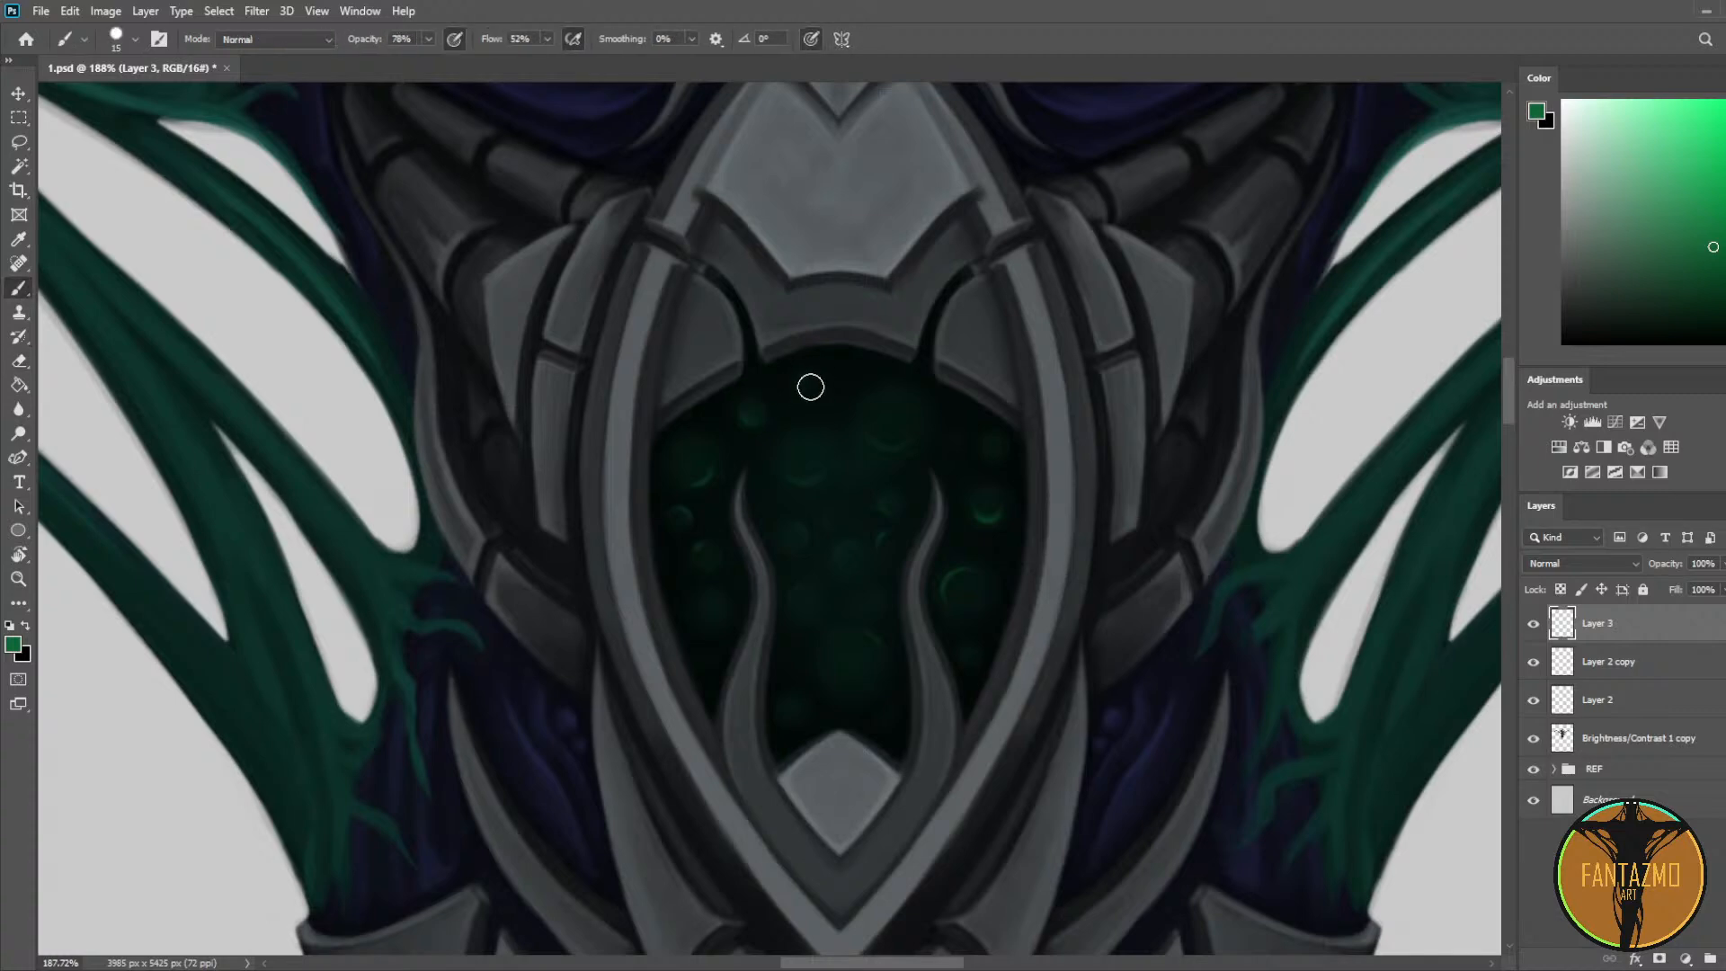
{"action": "left_click", "coordinate": [810, 385]}
{"action": "key", "text": "e"}
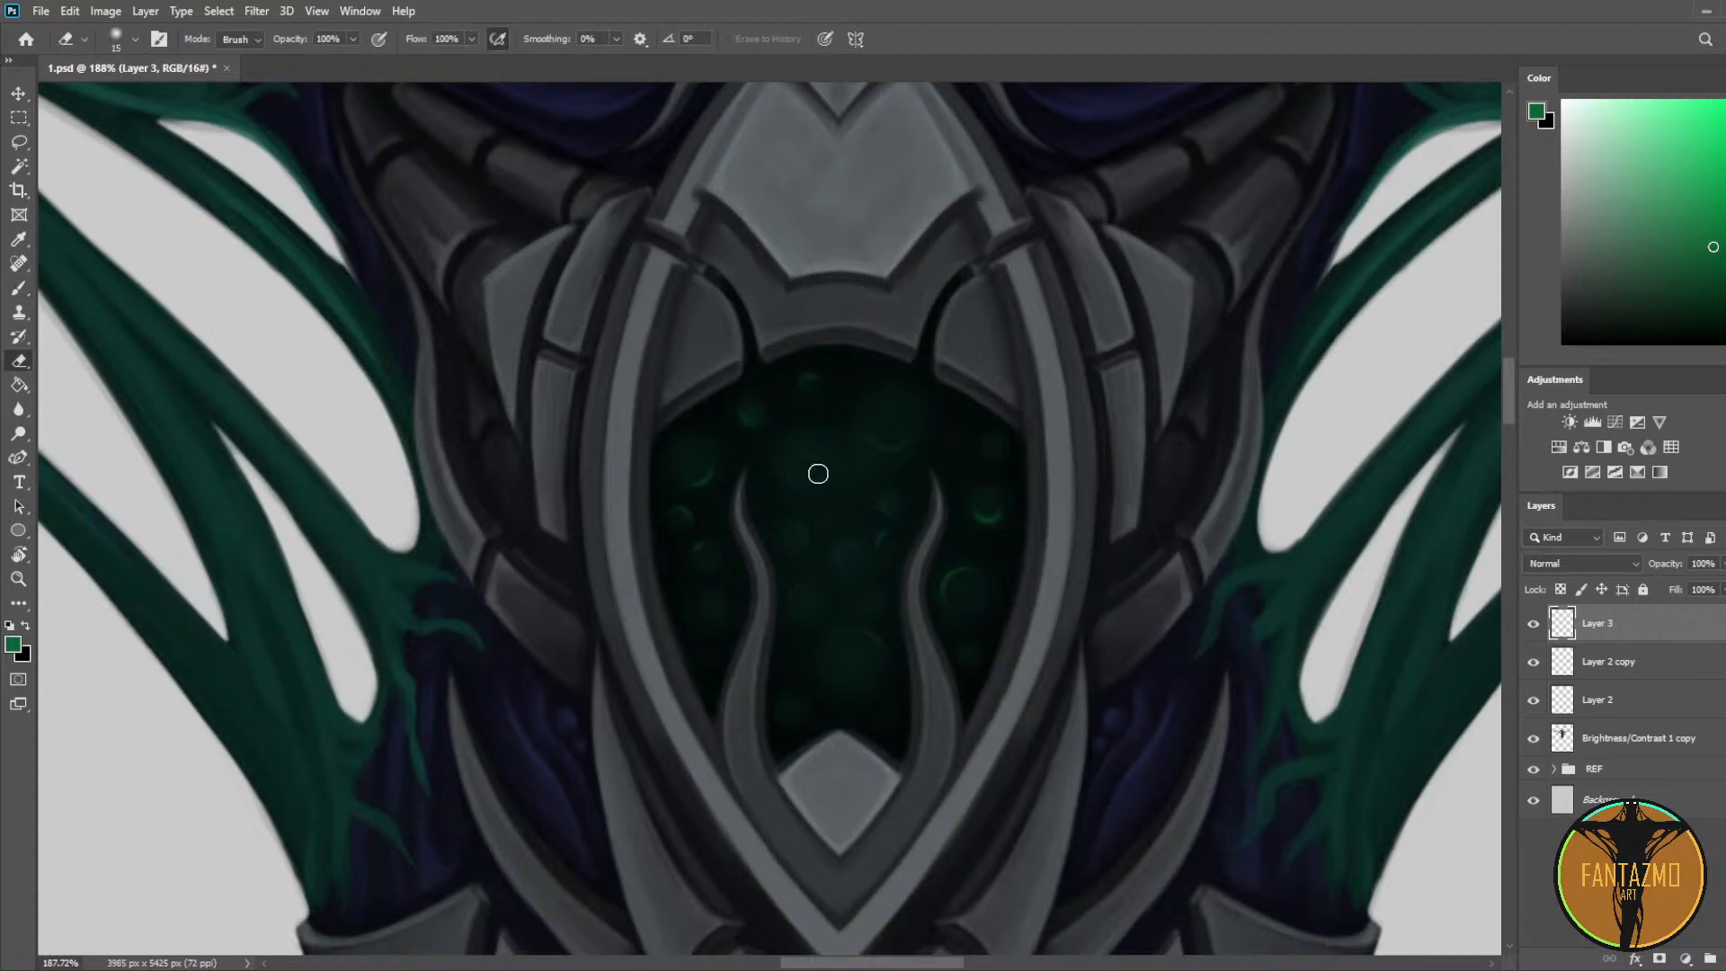
Step: Add faint crescent highlights to the large upper-centre spot and the remaining central spots down to the diamond plate, alternating green dabs and erasing
{"action": "key", "text": "b"}
{"action": "left_click_drag", "start_coordinate": [787, 457], "coordinate": [806, 436]}
{"action": "key", "text": "e"}
{"action": "key", "text": "b"}
{"action": "key", "text": "e"}
{"action": "key", "text": "b"}
{"action": "key", "text": "e"}
{"action": "key", "text": "b"}
{"action": "key", "text": "e"}
{"action": "key", "text": "b"}
{"action": "key", "text": "e"}
{"action": "key", "text": "b"}
{"action": "key", "text": "e"}
{"action": "key", "text": "b"}
{"action": "key", "text": "e"}
{"action": "key", "text": "b"}
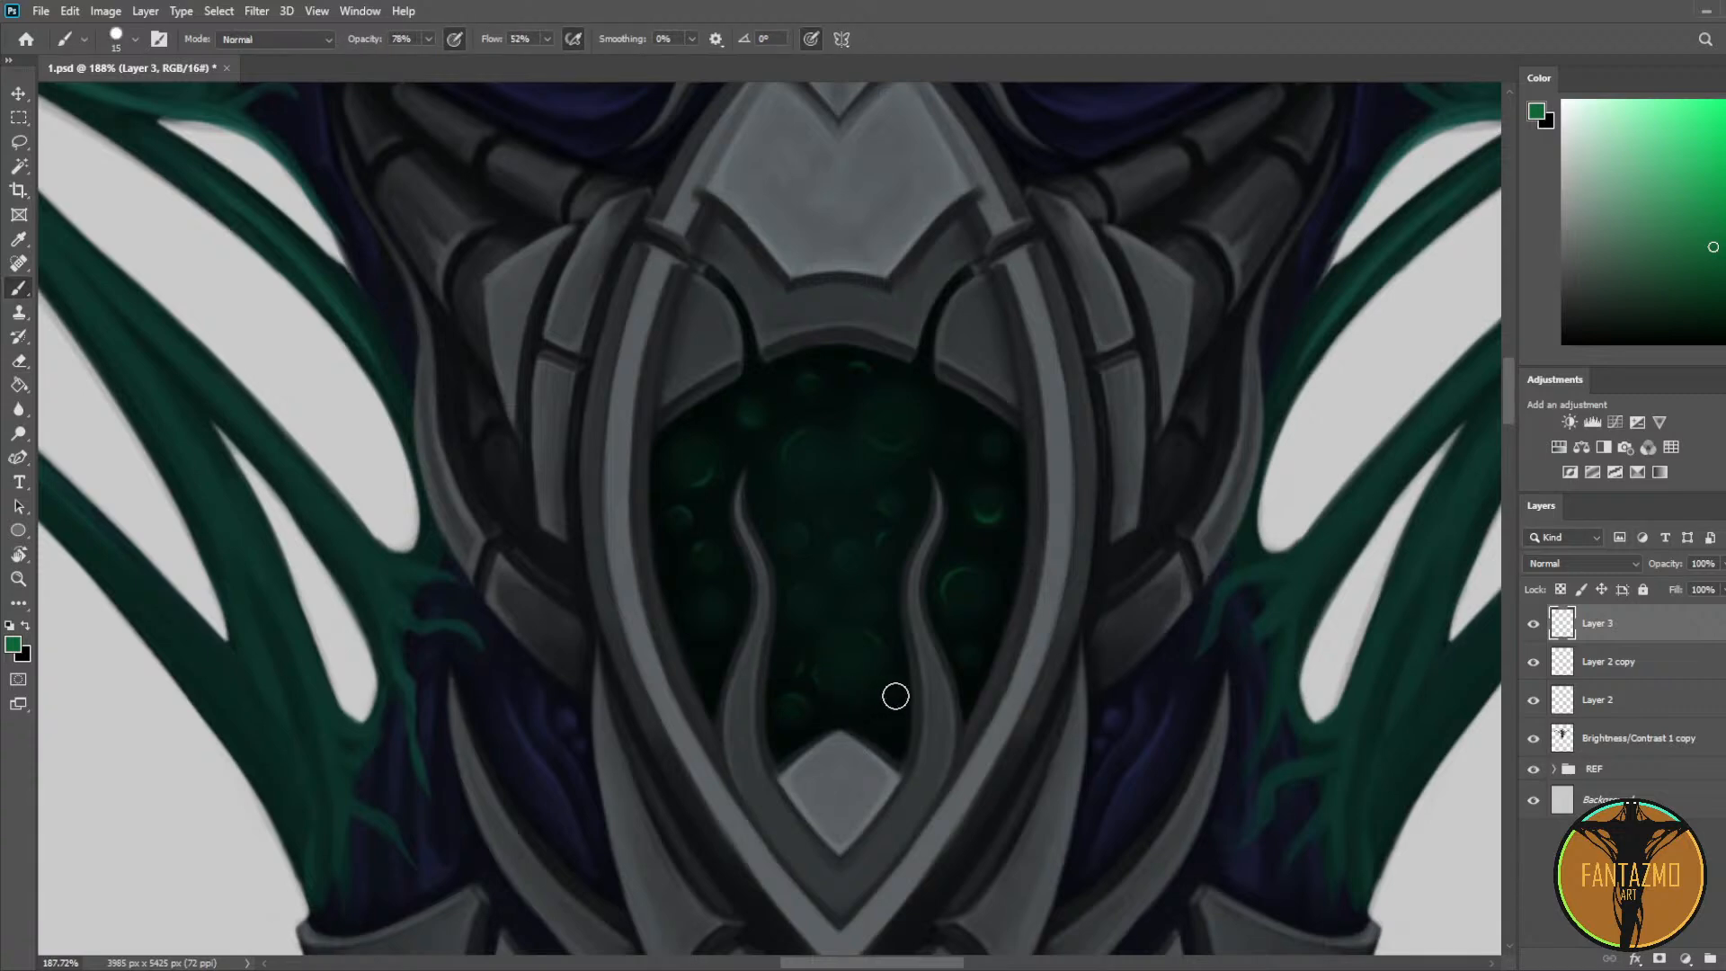
{"action": "key", "text": "e"}
Step: Add a faint crescent highlight to the lower spot beside the left horn and save the document
{"action": "key", "text": "b"}
{"action": "left_click", "coordinate": [712, 608]}
{"action": "key", "text": "e"}
{"action": "left_click", "coordinate": [707, 604]}
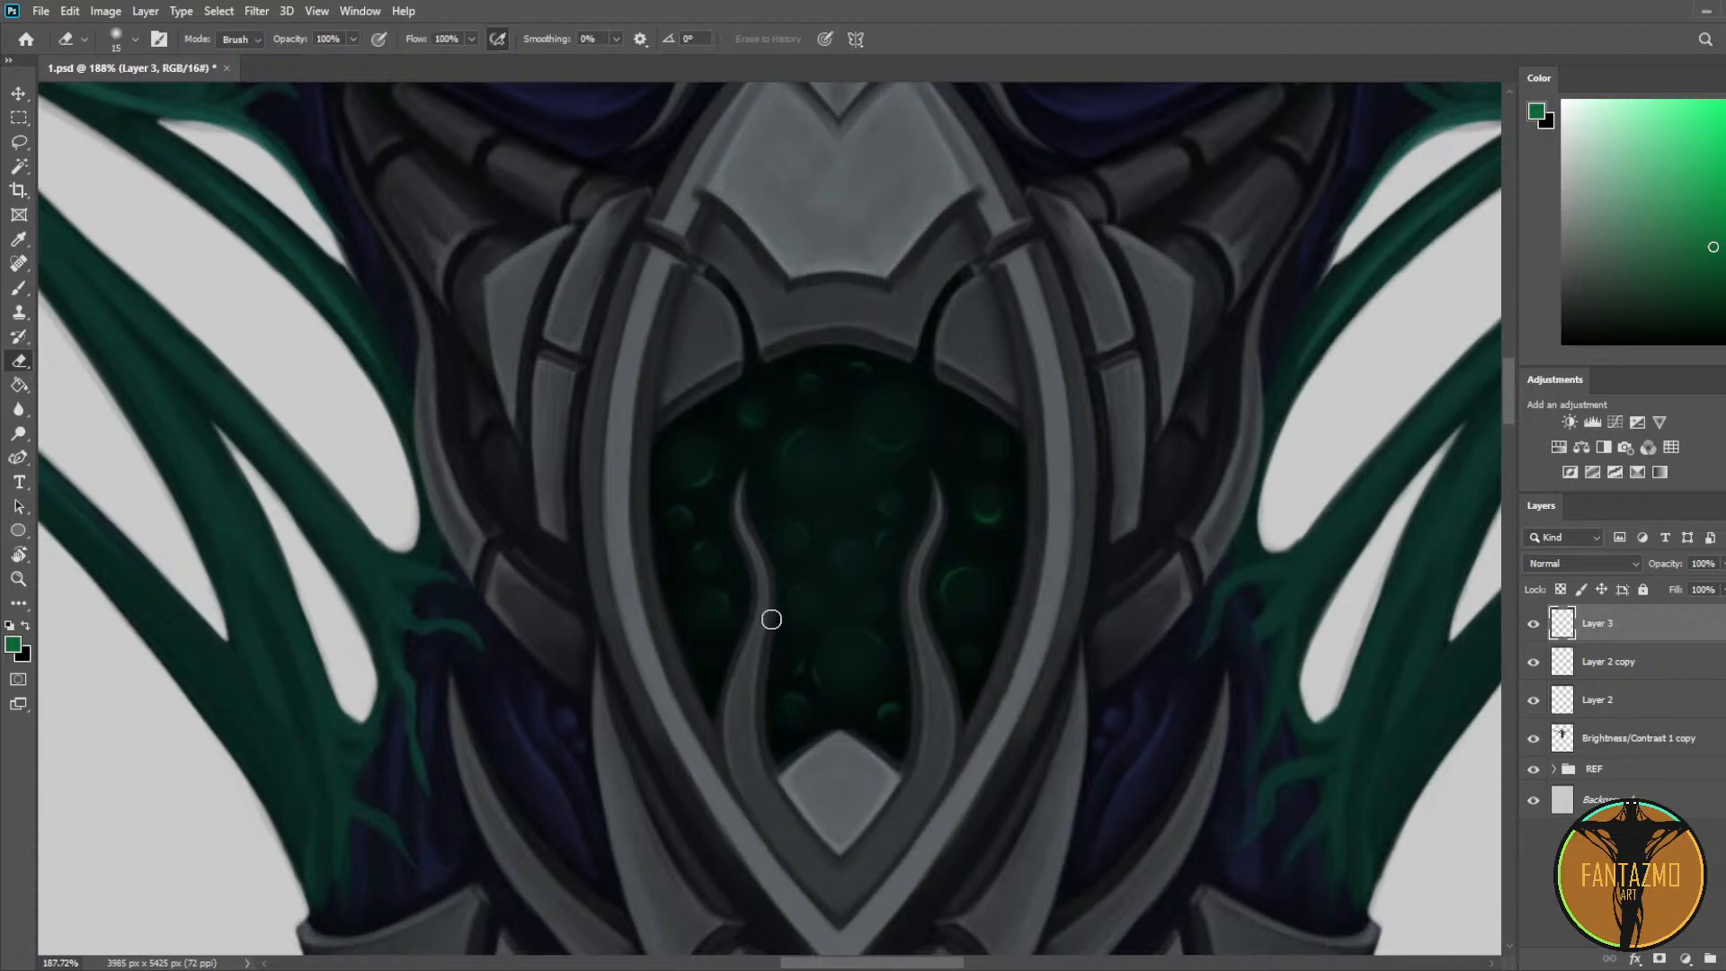
{"action": "scroll", "coordinate": [710, 467], "scroll_direction": "down", "scroll_amount": 3}
{"action": "key", "text": "ctrl+s"}
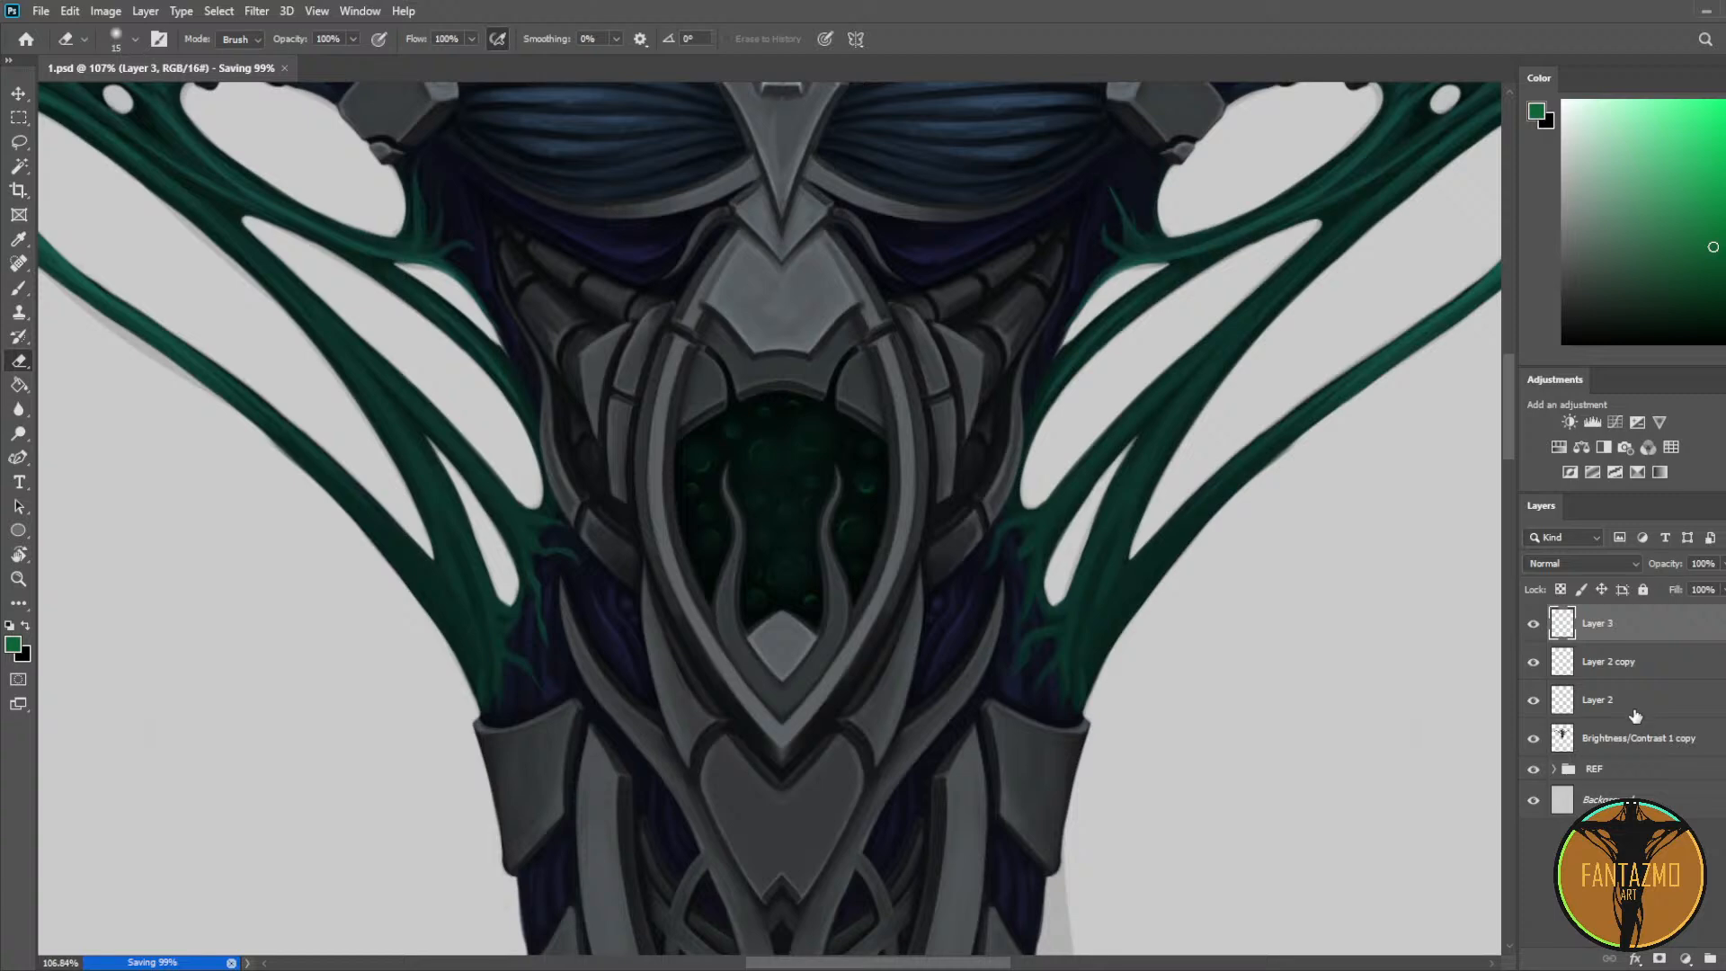
Step: Select only Layer 3 and lower its opacity to 70%
{"action": "left_click", "coordinate": [1634, 710], "text": "shift"}
{"action": "left_click", "coordinate": [1627, 742], "text": "shift"}
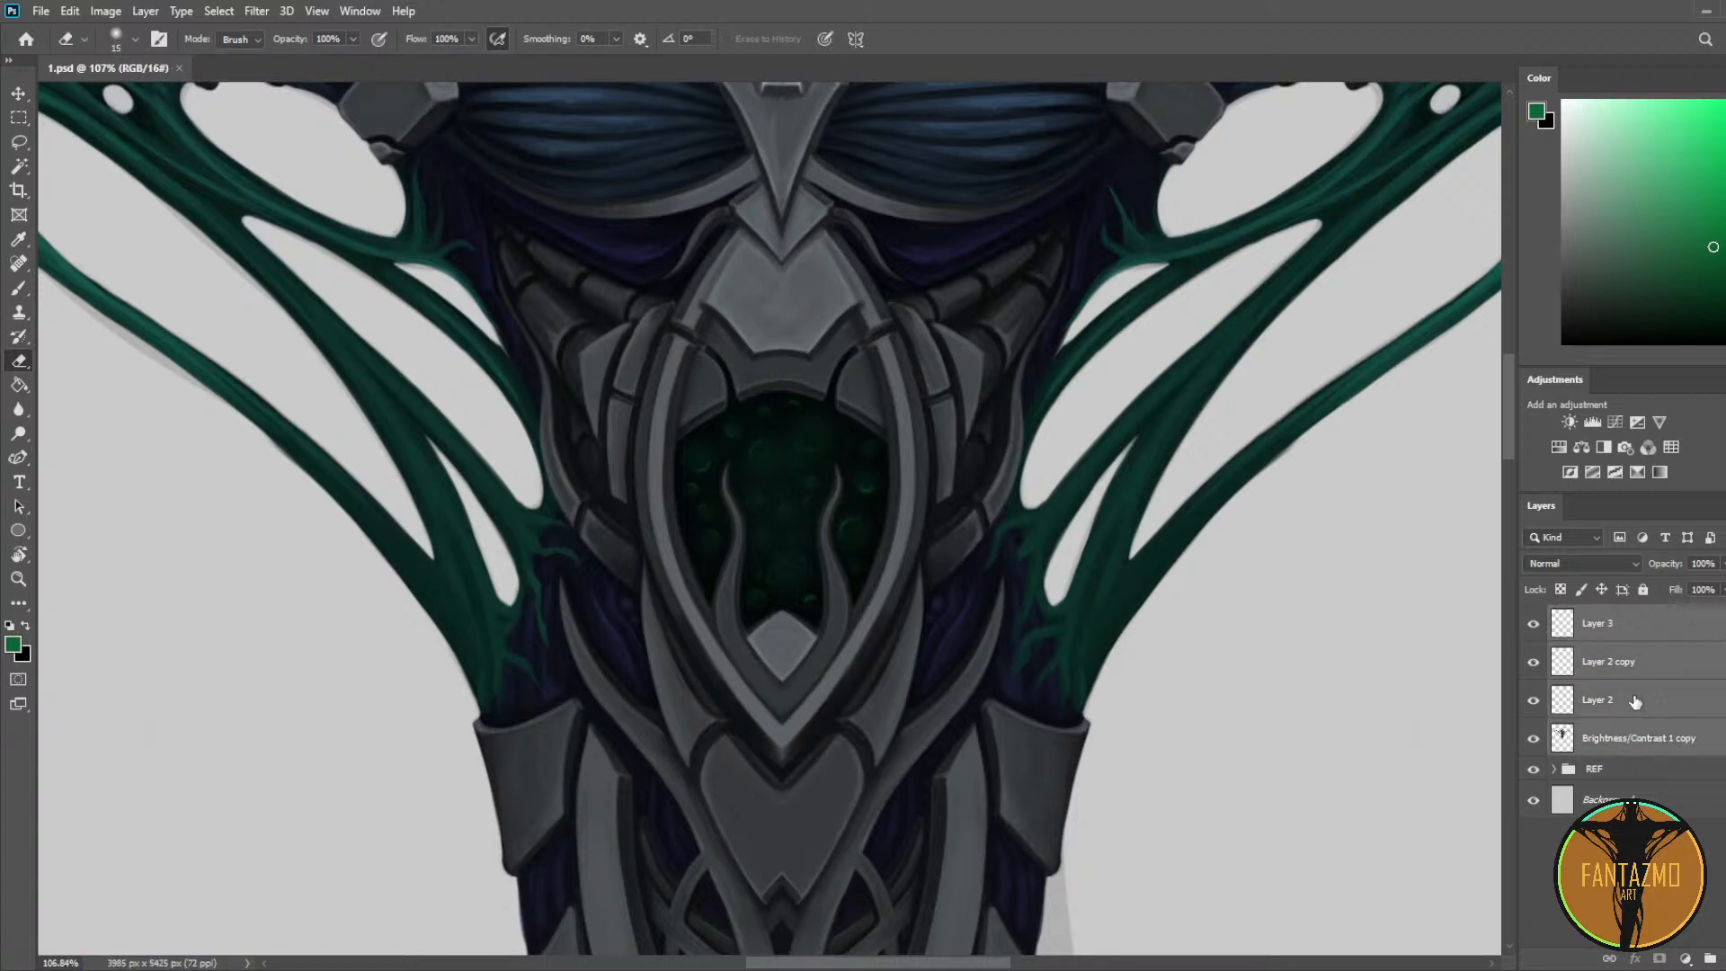
{"action": "left_click", "coordinate": [1635, 702]}
{"action": "left_click", "coordinate": [1633, 624]}
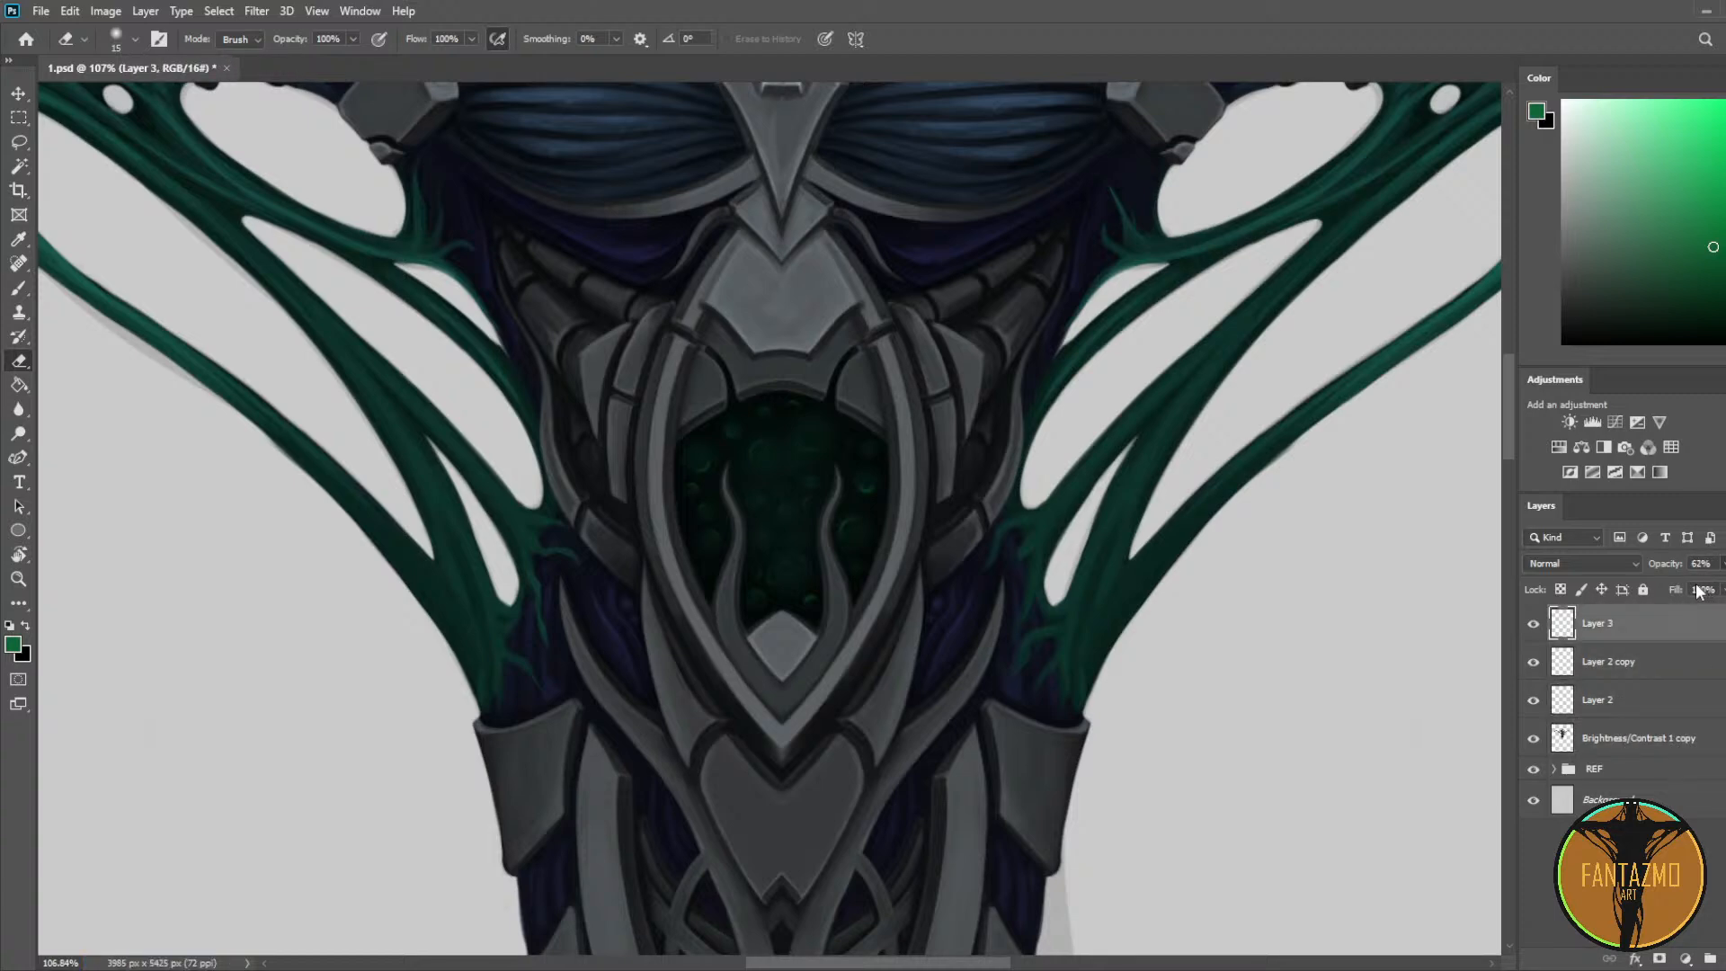
Step: Dab green on the large upper-centre spot in the cavity and erase its inside to refine the rim highlight
{"action": "scroll", "coordinate": [790, 455], "scroll_direction": "up", "scroll_amount": 5}
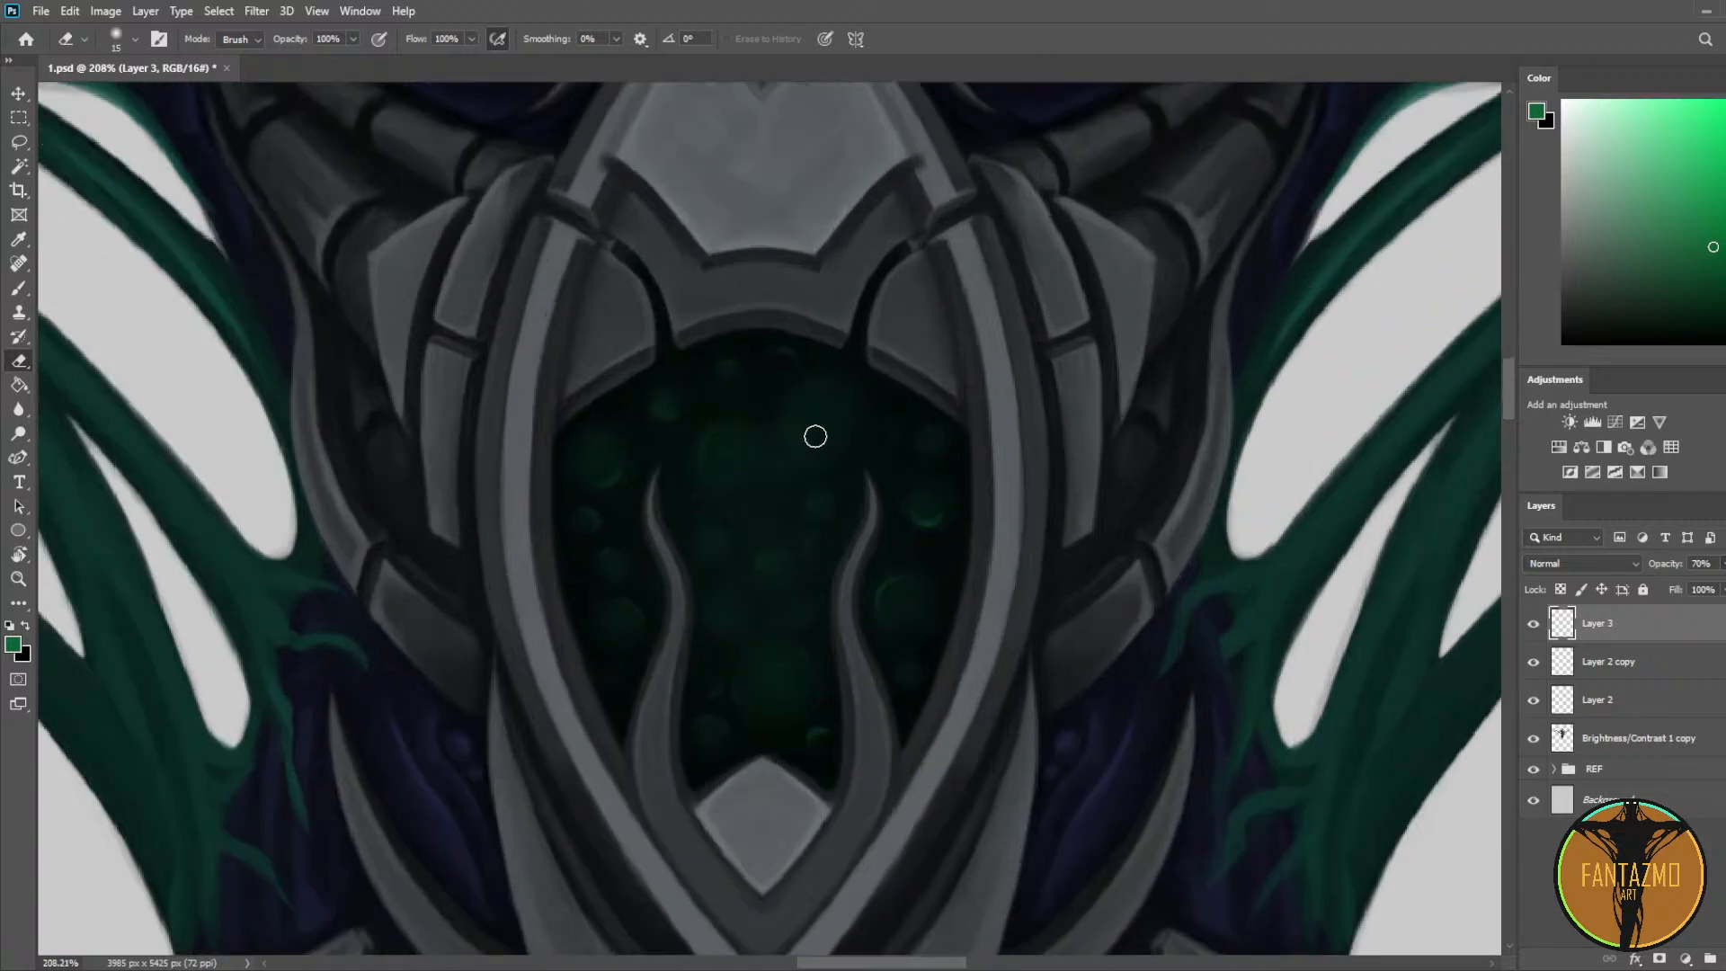
{"action": "key", "text": "b"}
{"action": "key", "text": "e"}
{"action": "key", "text": "b"}
{"action": "left_click", "coordinate": [744, 467]}
{"action": "key", "text": "e"}
{"action": "left_click", "coordinate": [739, 460]}
{"action": "scroll", "coordinate": [773, 553], "scroll_direction": "down", "scroll_amount": 5}
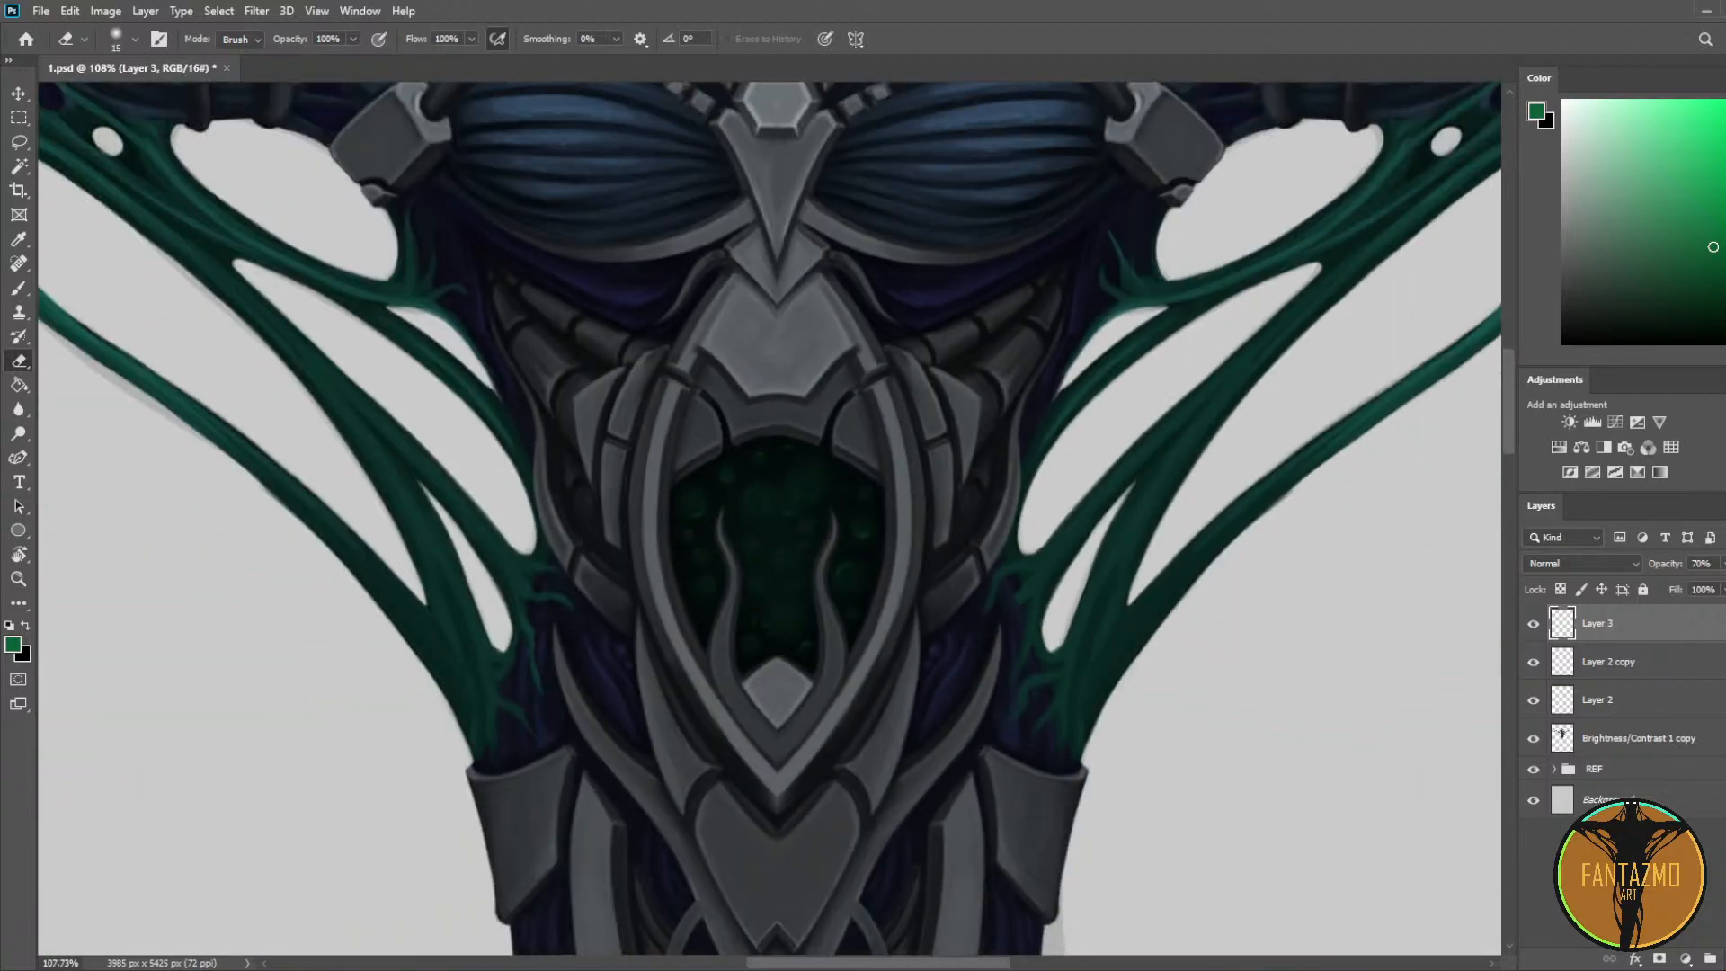
Step: Create a new layer above Layer 3 for painting the cavity's glow
{"action": "key", "text": "ctrl+shift+alt+n"}
{"action": "scroll", "coordinate": [764, 539], "scroll_direction": "up", "scroll_amount": 5}
{"action": "key", "text": "b"}
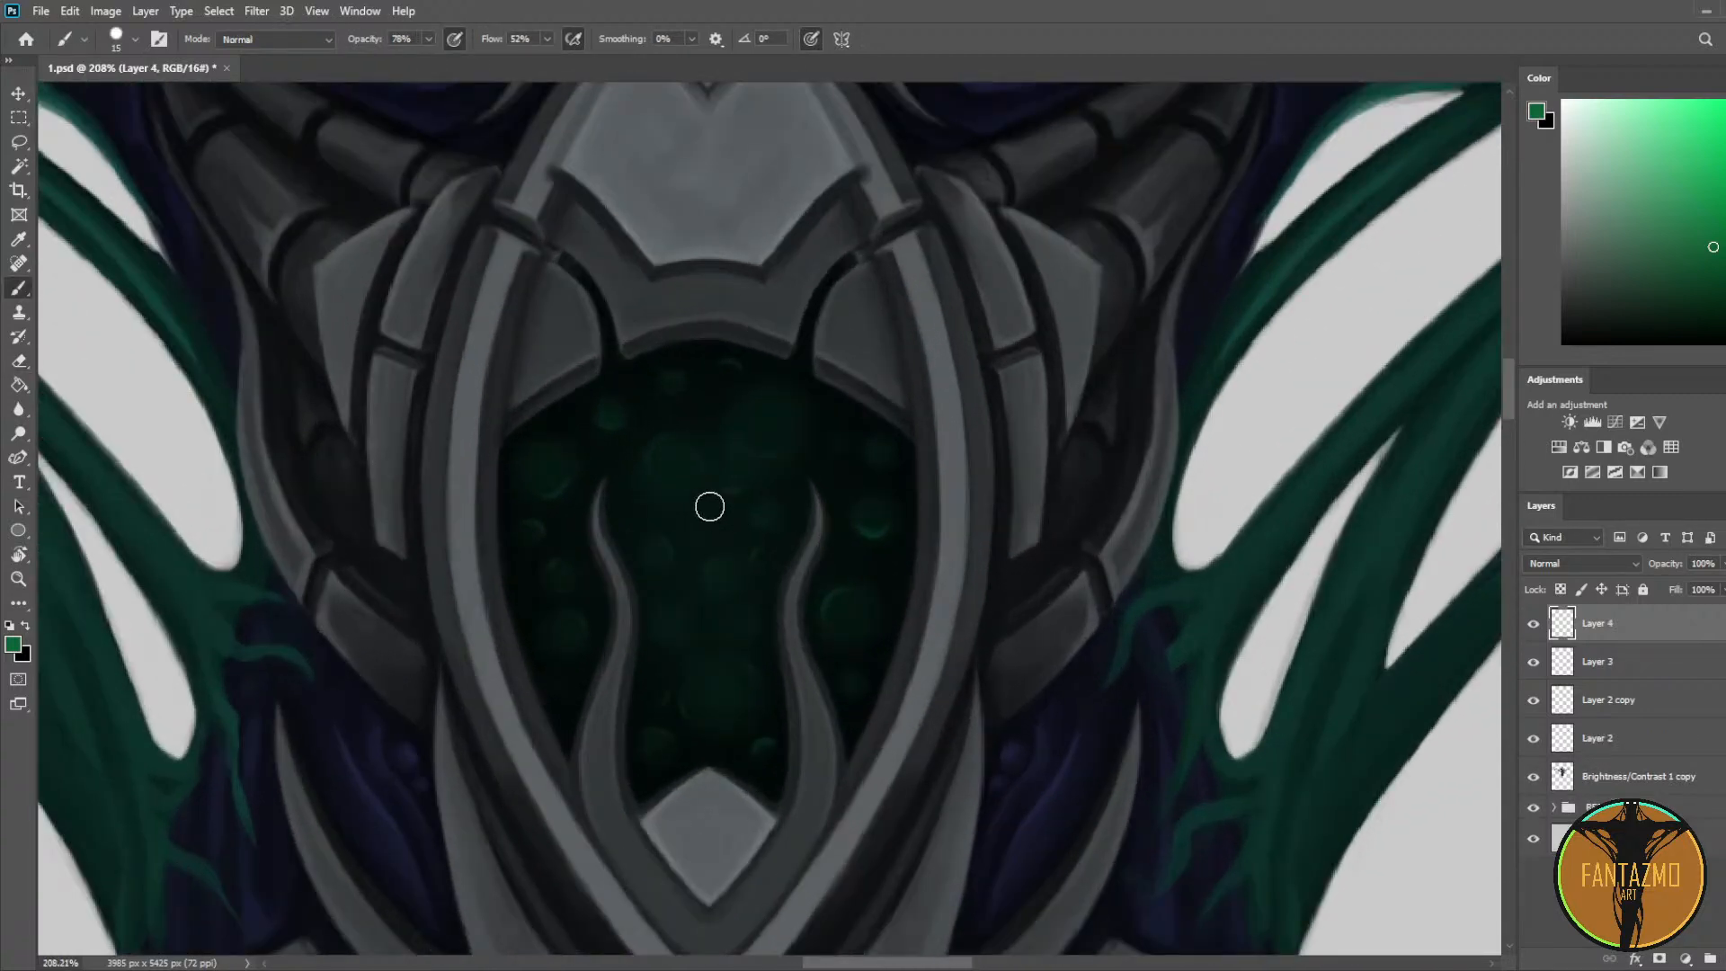
Step: Enlarge the brush to 175 and paint a large green circle over the middle of the cavity
{"action": "key", "text": "bracketright"}
{"action": "key", "text": "bracketright"}
{"action": "key", "text": "bracketright"}
{"action": "key", "text": "bracketright"}
{"action": "key", "text": "bracketright"}
{"action": "key", "text": "bracketright"}
{"action": "key", "text": "bracketright"}
{"action": "key", "text": "bracketright"}
{"action": "key", "text": "bracketright"}
{"action": "key", "text": "bracketright"}
{"action": "key", "text": "bracketright"}
{"action": "key", "text": "bracketright"}
{"action": "key", "text": "bracketright"}
{"action": "key", "text": "bracketright"}
{"action": "key", "text": "bracketright"}
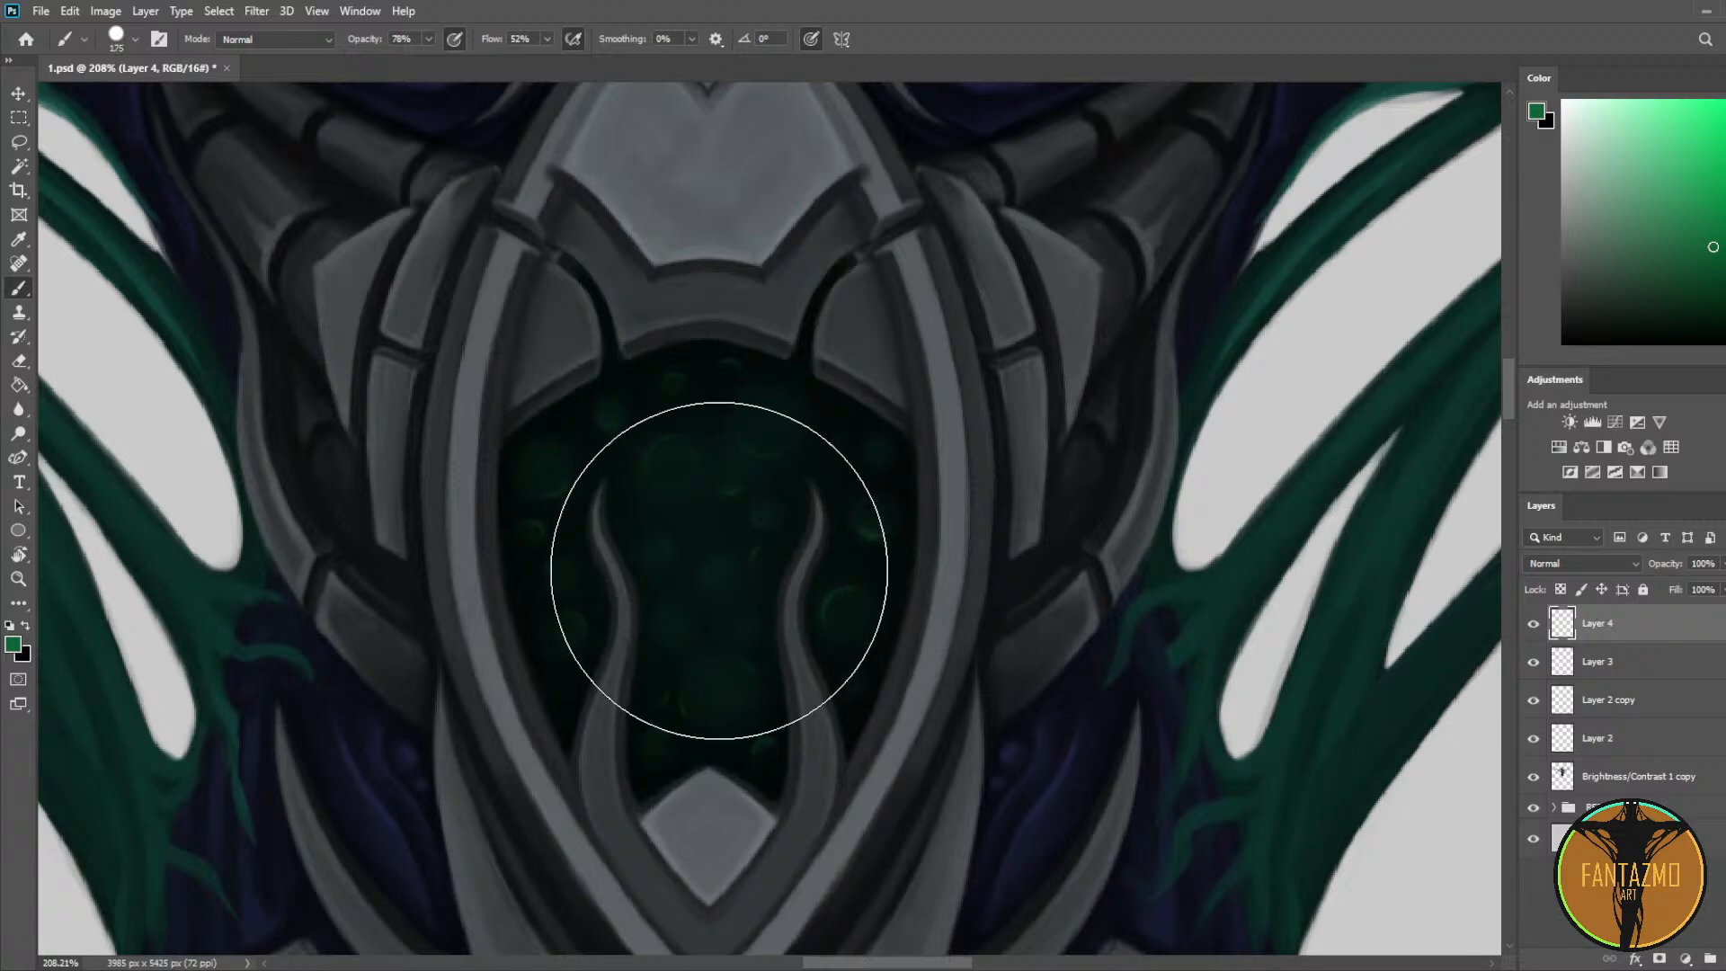
{"action": "mouse_move", "coordinate": [719, 570]}
{"action": "left_mouse_down"}
{"action": "mouse_move", "coordinate": [732, 578]}
{"action": "mouse_move", "coordinate": [718, 554]}
{"action": "left_mouse_up"}
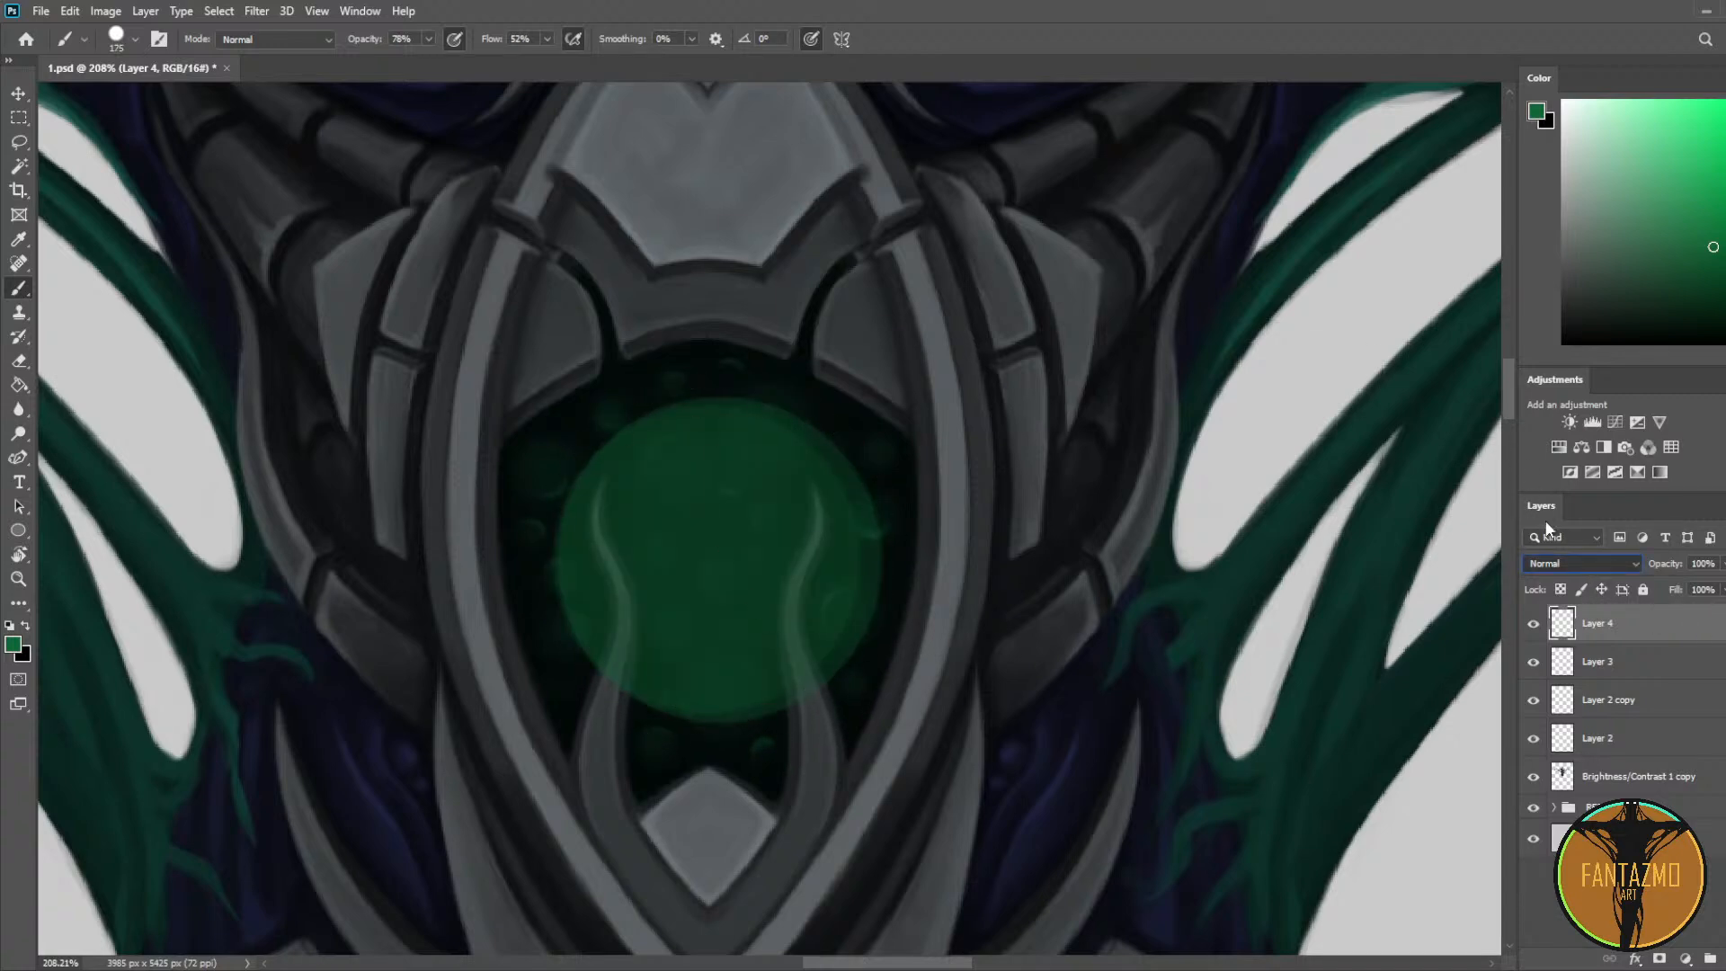
Step: Try out different blend modes on the new layer, from Linear Dodge (Add) through Exclusion and Hue to Pin Light
{"action": "key", "text": "Down"}
{"action": "key", "text": "Down"}
{"action": "key", "text": "Down"}
{"action": "key", "text": "Down"}
{"action": "key", "text": "Down"}
{"action": "key", "text": "Down"}
{"action": "key", "text": "Down"}
{"action": "key", "text": "Down"}
{"action": "key", "text": "Down"}
{"action": "key", "text": "Down"}
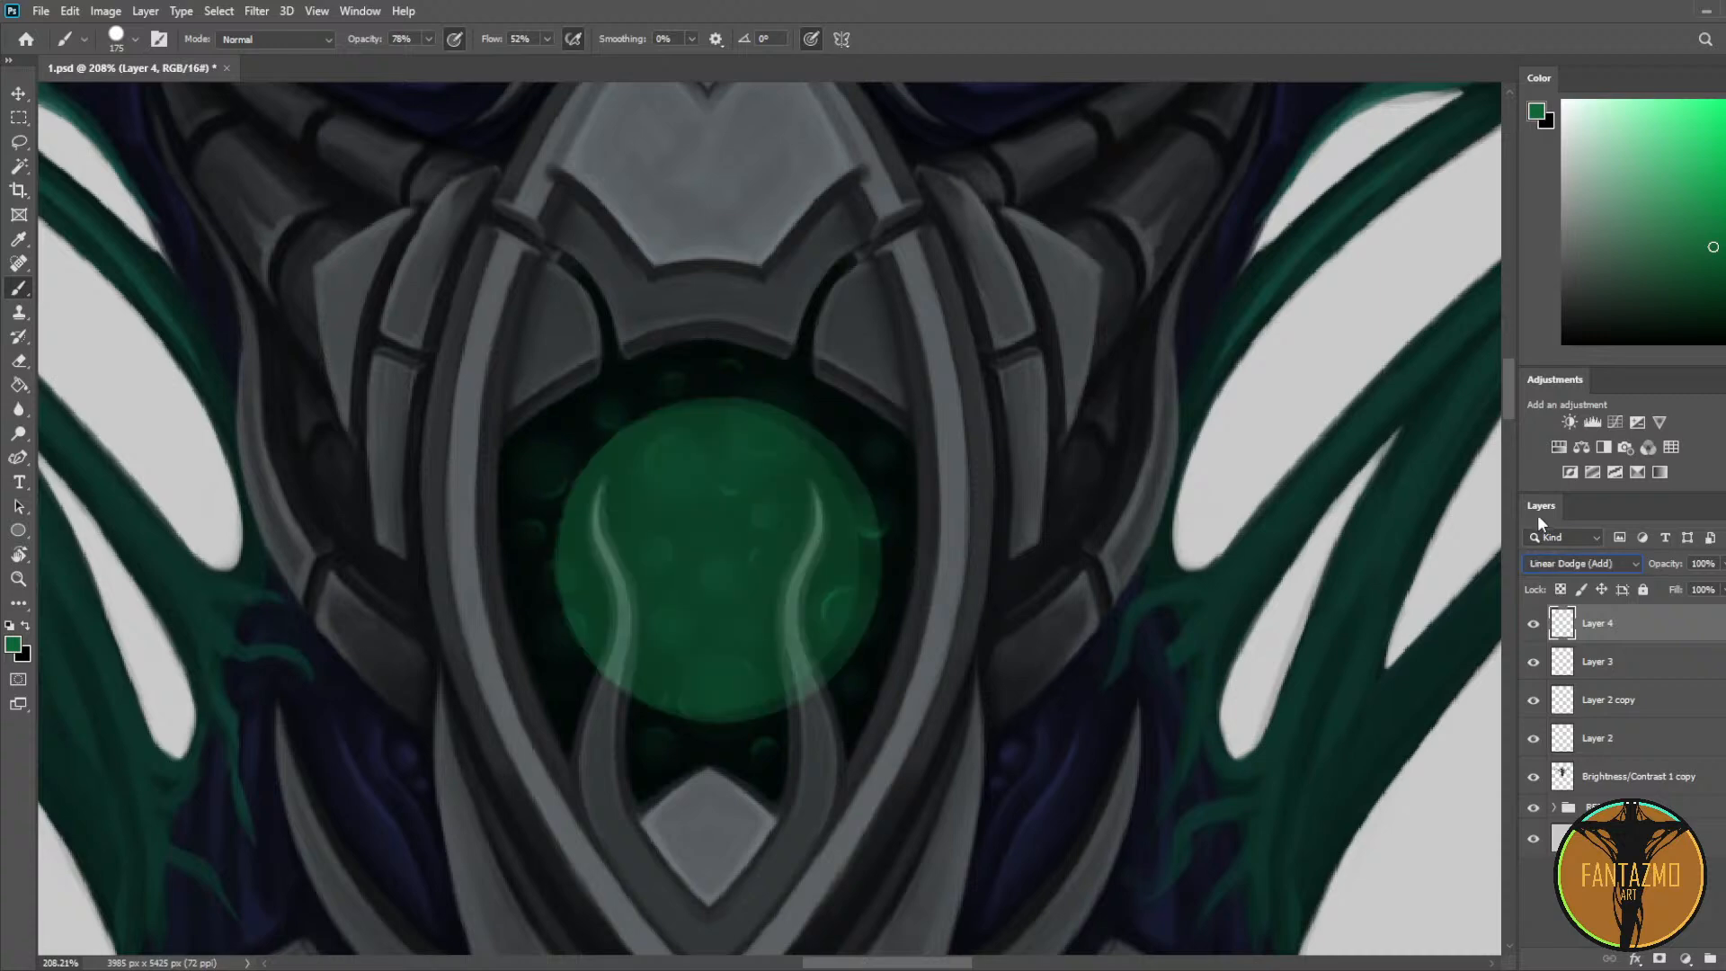
{"action": "key", "text": "Down"}
{"action": "key", "text": "Down"}
{"action": "key", "text": "Down"}
{"action": "key", "text": "Down"}
{"action": "key", "text": "Down"}
{"action": "key", "text": "Down"}
{"action": "key", "text": "Down"}
{"action": "key", "text": "Down"}
{"action": "key", "text": "Down"}
{"action": "key", "text": "Down"}
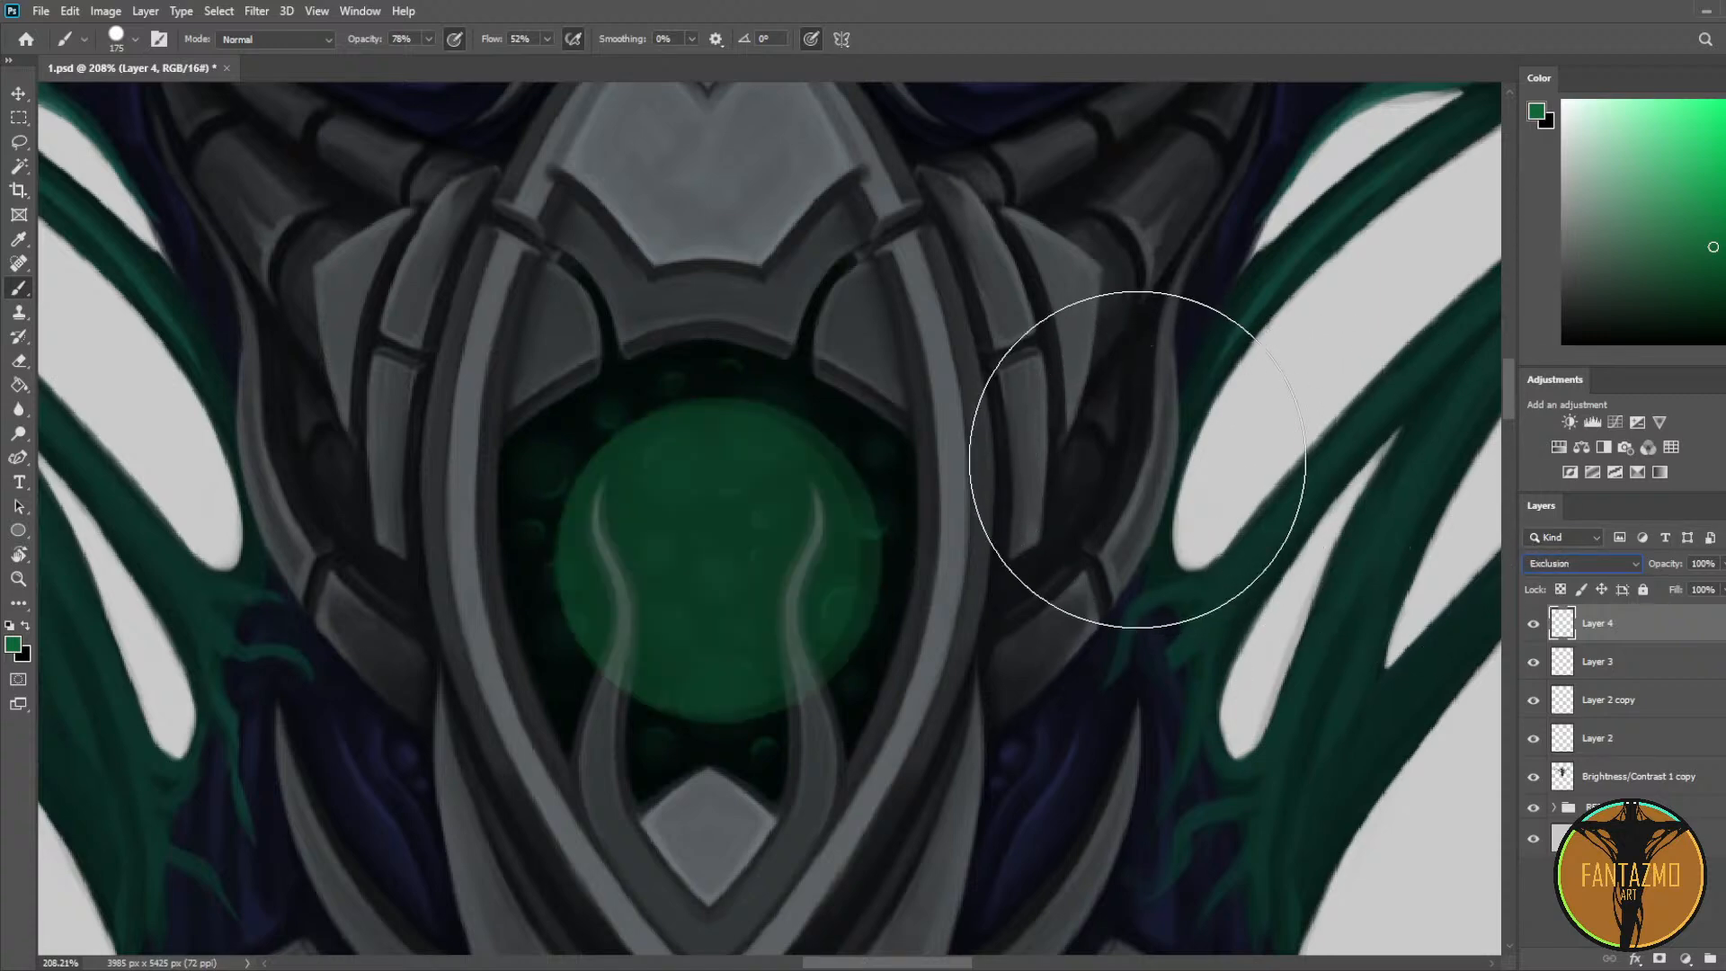
{"action": "key", "text": "Down"}
{"action": "key", "text": "Down"}
{"action": "key", "text": "Down"}
{"action": "key", "text": "Down"}
{"action": "key", "text": "Down"}
{"action": "key", "text": "Down"}
{"action": "key", "text": "Up"}
{"action": "key", "text": "Up"}
{"action": "key", "text": "Up"}
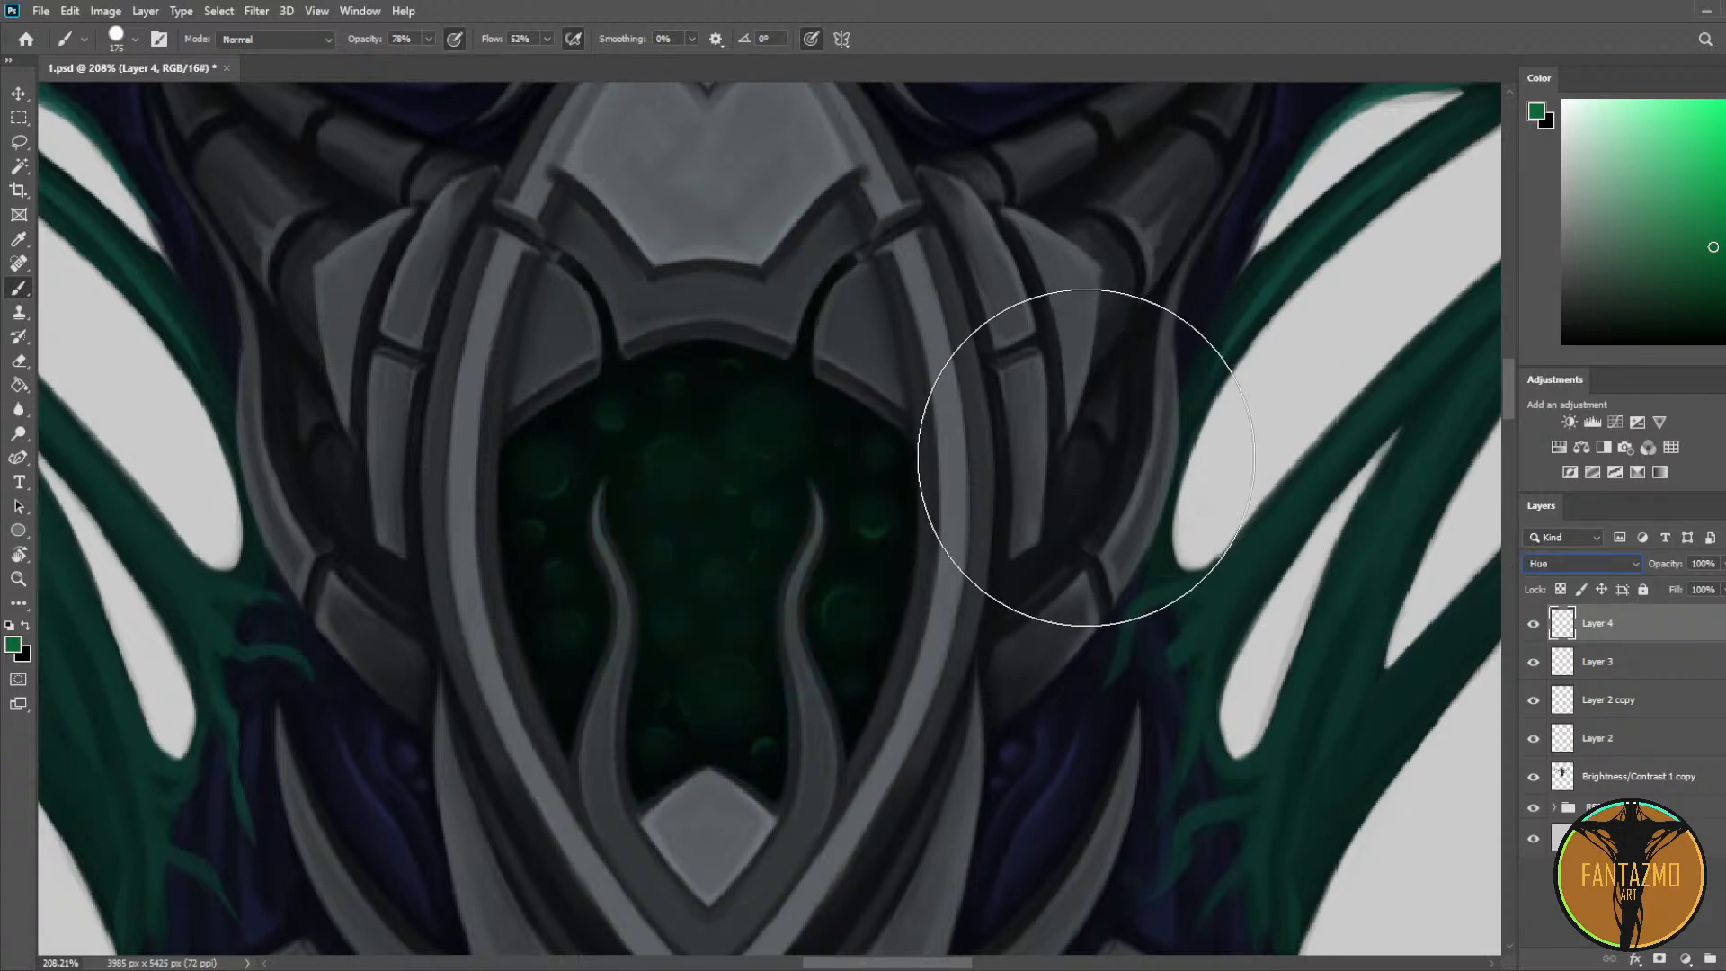
{"action": "key", "text": "Up"}
{"action": "key", "text": "Up"}
{"action": "key", "text": "Up"}
{"action": "key", "text": "Up"}
{"action": "key", "text": "Up"}
{"action": "key", "text": "Up"}
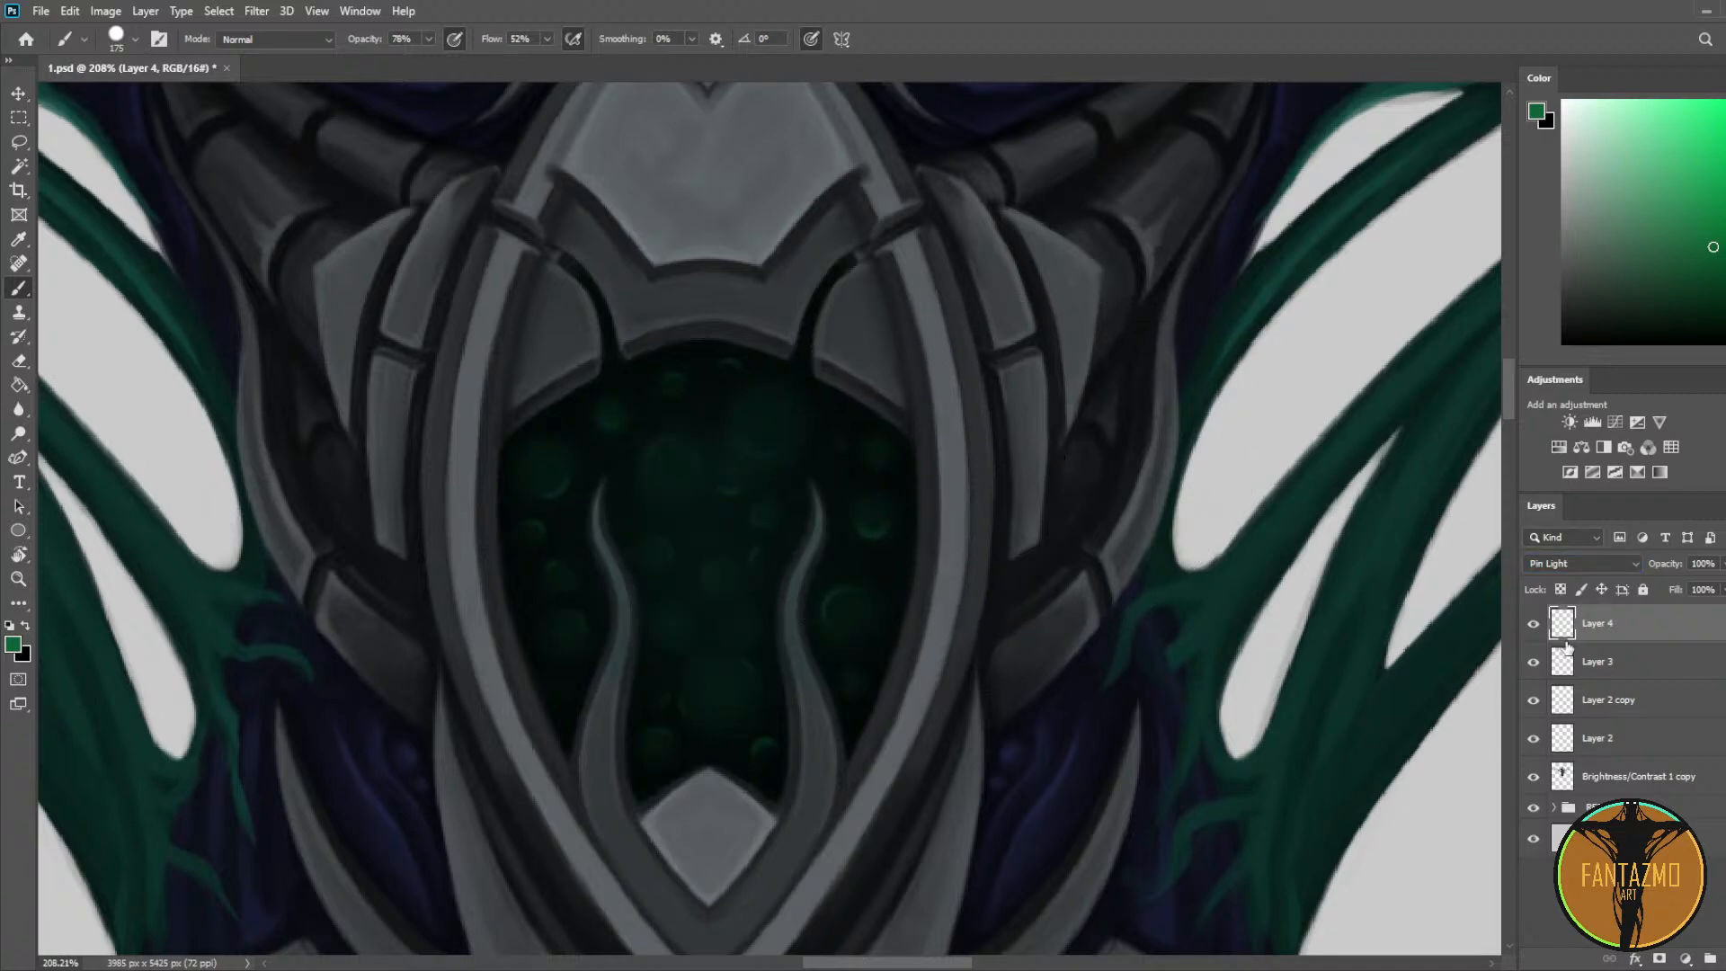
Step: Try the new layer in Color Burn mode and repaint the circle over the cavity in bright green
{"action": "left_click", "coordinate": [1584, 563]}
{"action": "left_click", "coordinate": [1562, 581]}
{"action": "key", "text": "Down"}
{"action": "key", "text": "Down"}
{"action": "key", "text": "Down"}
{"action": "key", "text": "Down"}
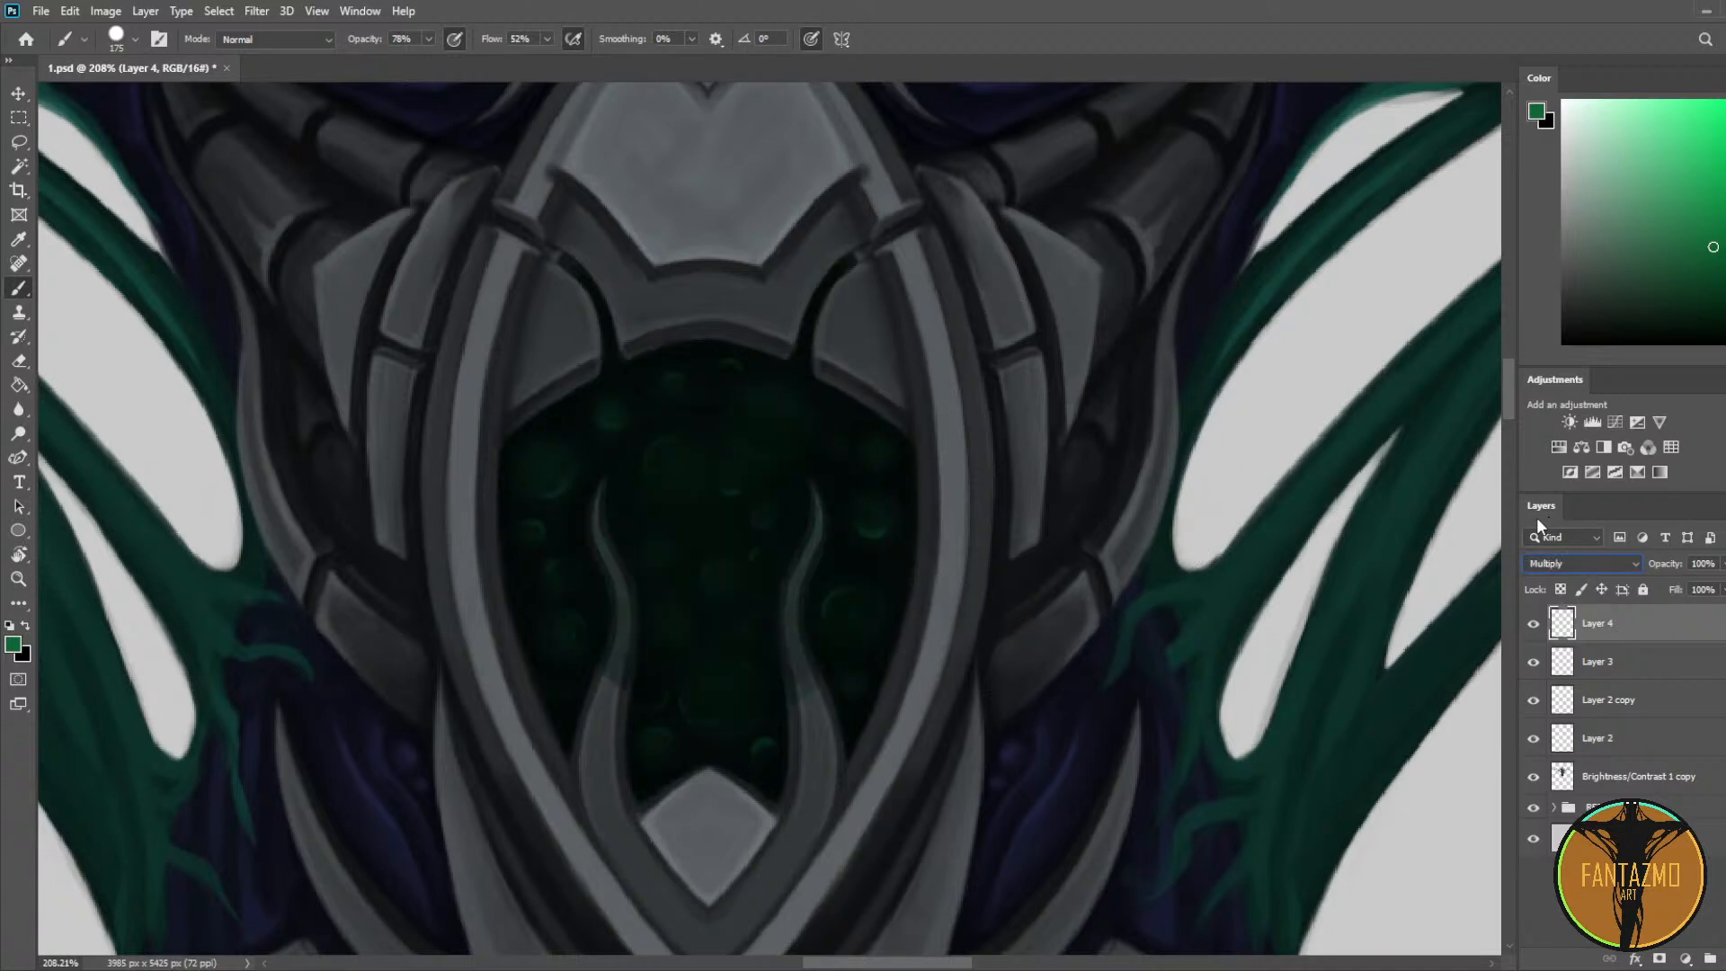
{"action": "left_click", "coordinate": [696, 577]}
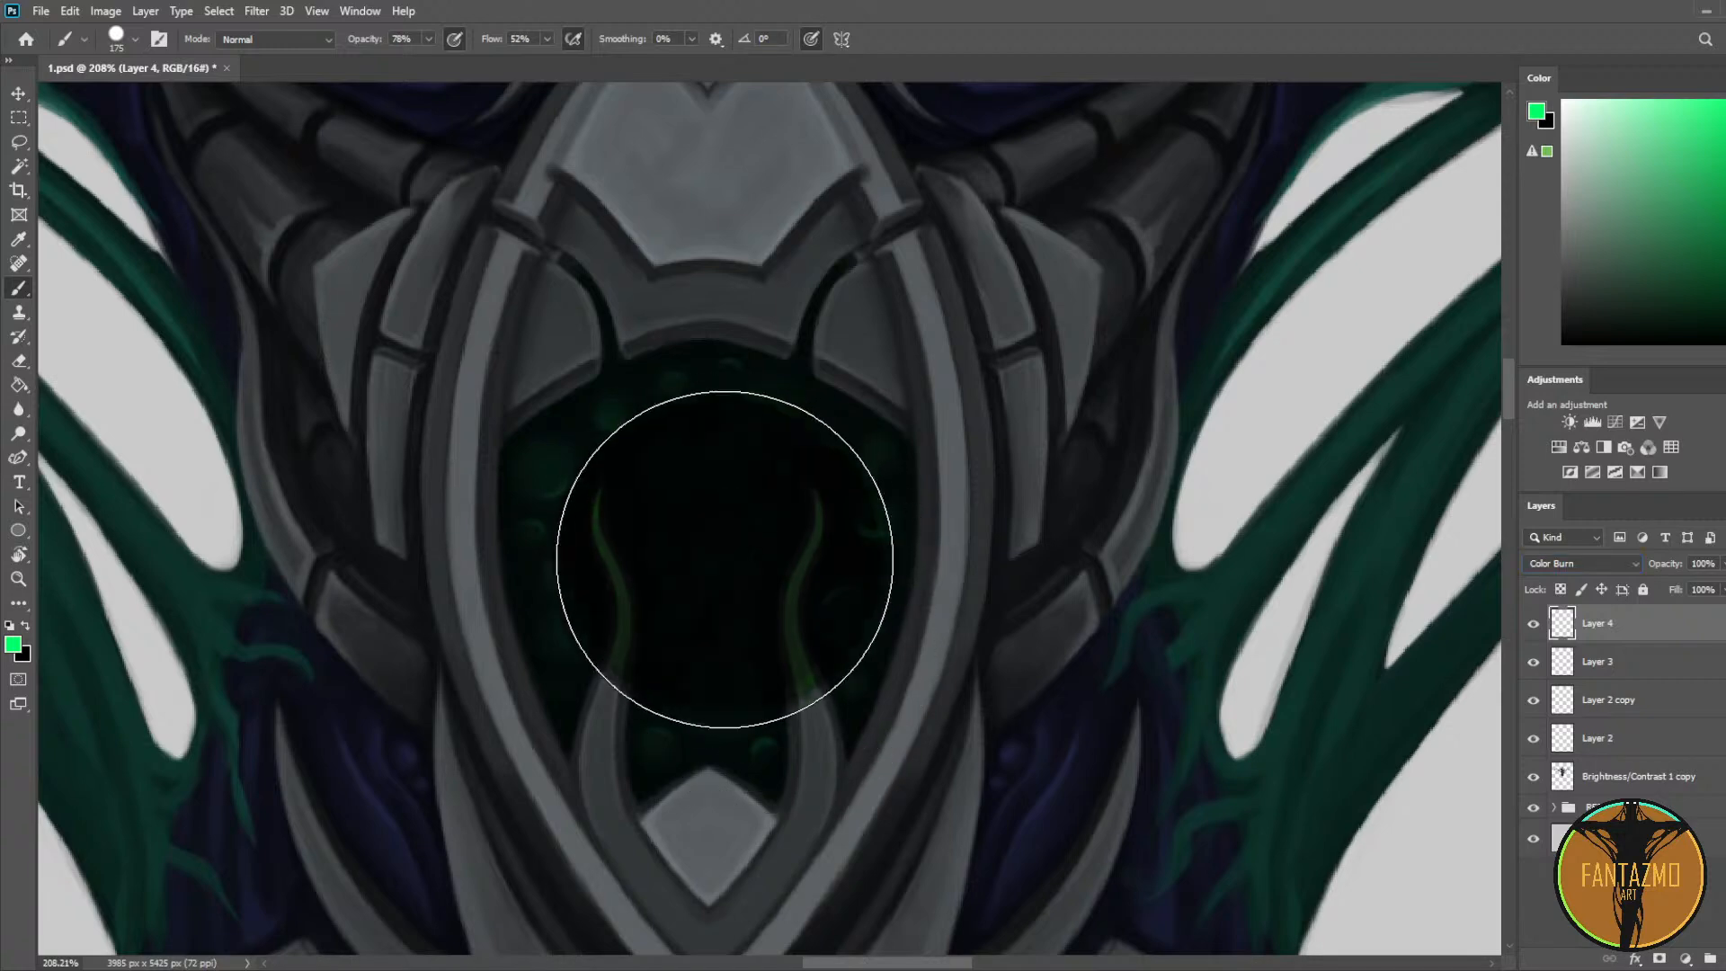
Step: Compare further blend modes on the new layer and set it to Color Dodge
{"action": "key", "text": "Up"}
{"action": "key", "text": "Up"}
{"action": "key", "text": "Up"}
{"action": "key", "text": "Up"}
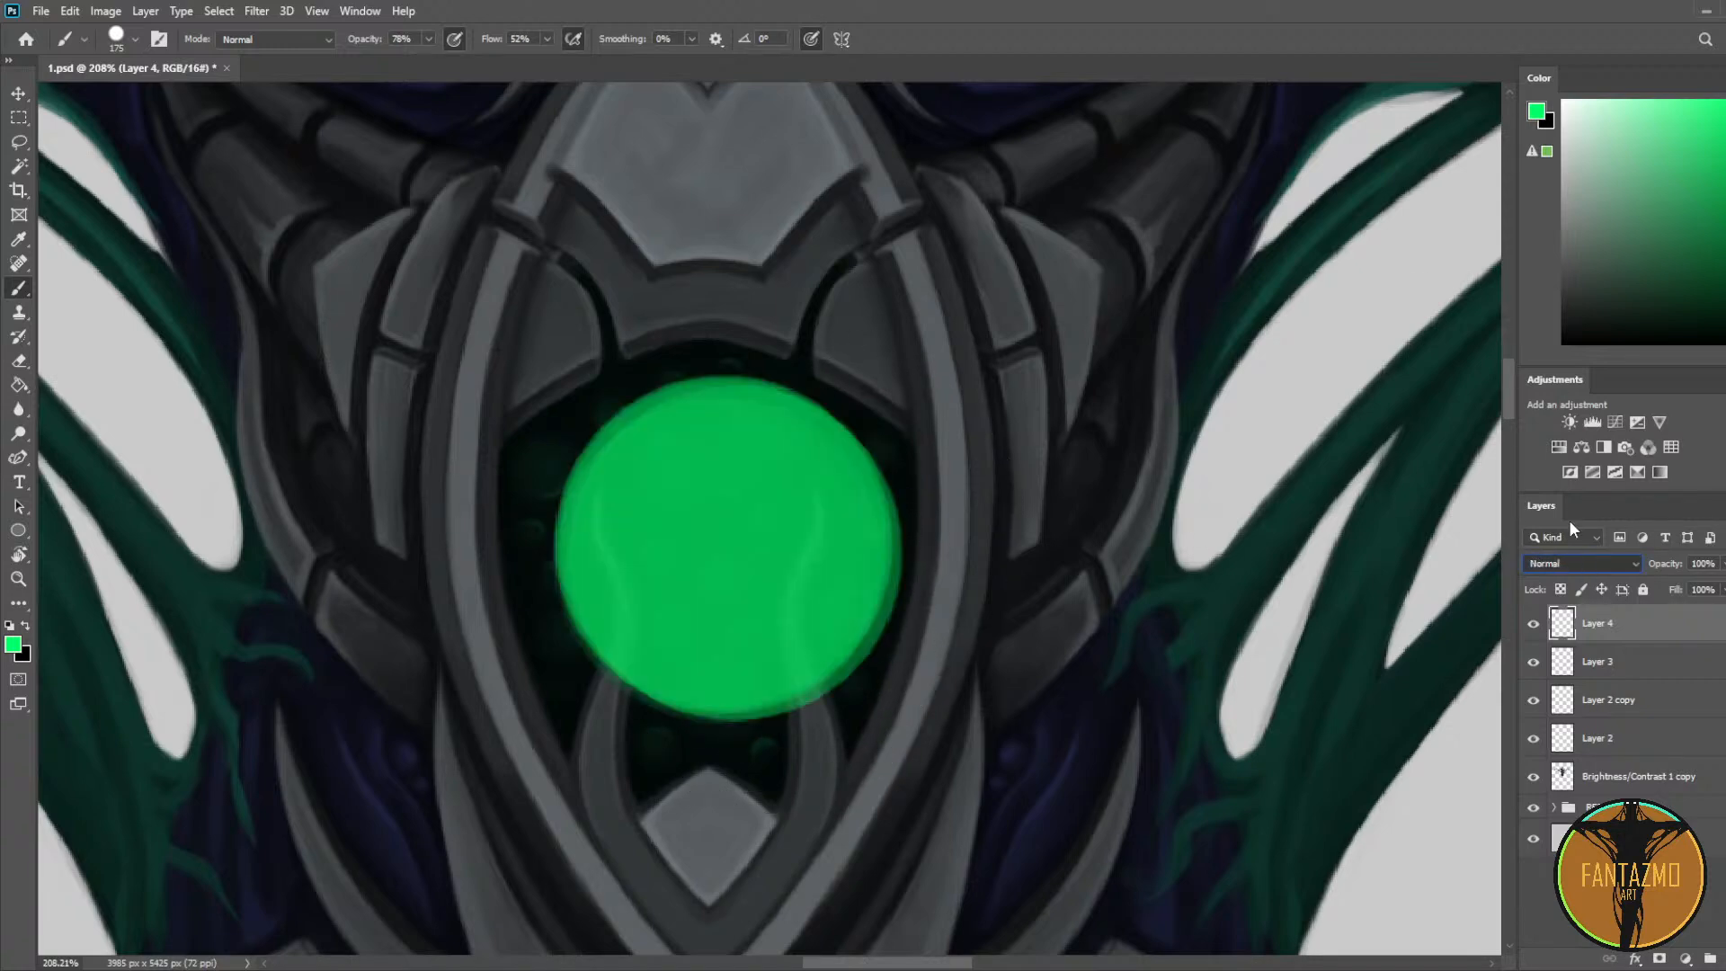
{"action": "key", "text": "Down"}
{"action": "key", "text": "Down"}
{"action": "key", "text": "Down"}
{"action": "key", "text": "Down"}
{"action": "key", "text": "Down"}
{"action": "key", "text": "Down"}
{"action": "key", "text": "Down"}
{"action": "key", "text": "Down"}
{"action": "key", "text": "Down"}
{"action": "key", "text": "Down"}
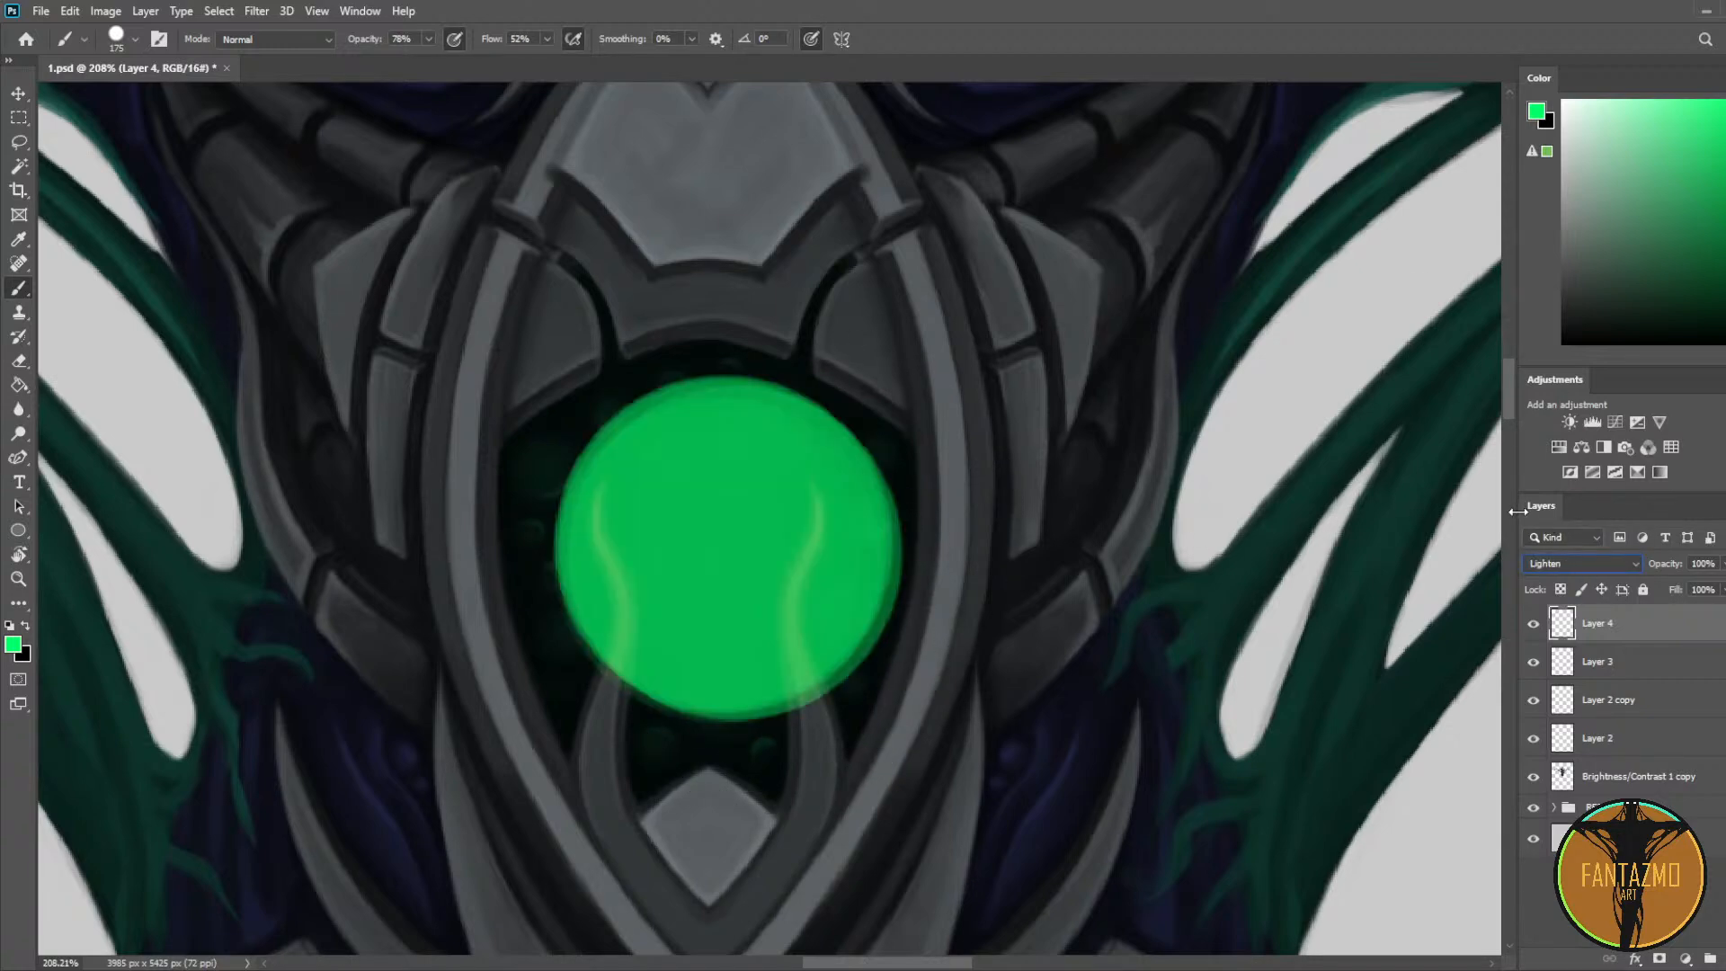
{"action": "key", "text": "Down"}
{"action": "key", "text": "Up"}
{"action": "key", "text": "Up"}
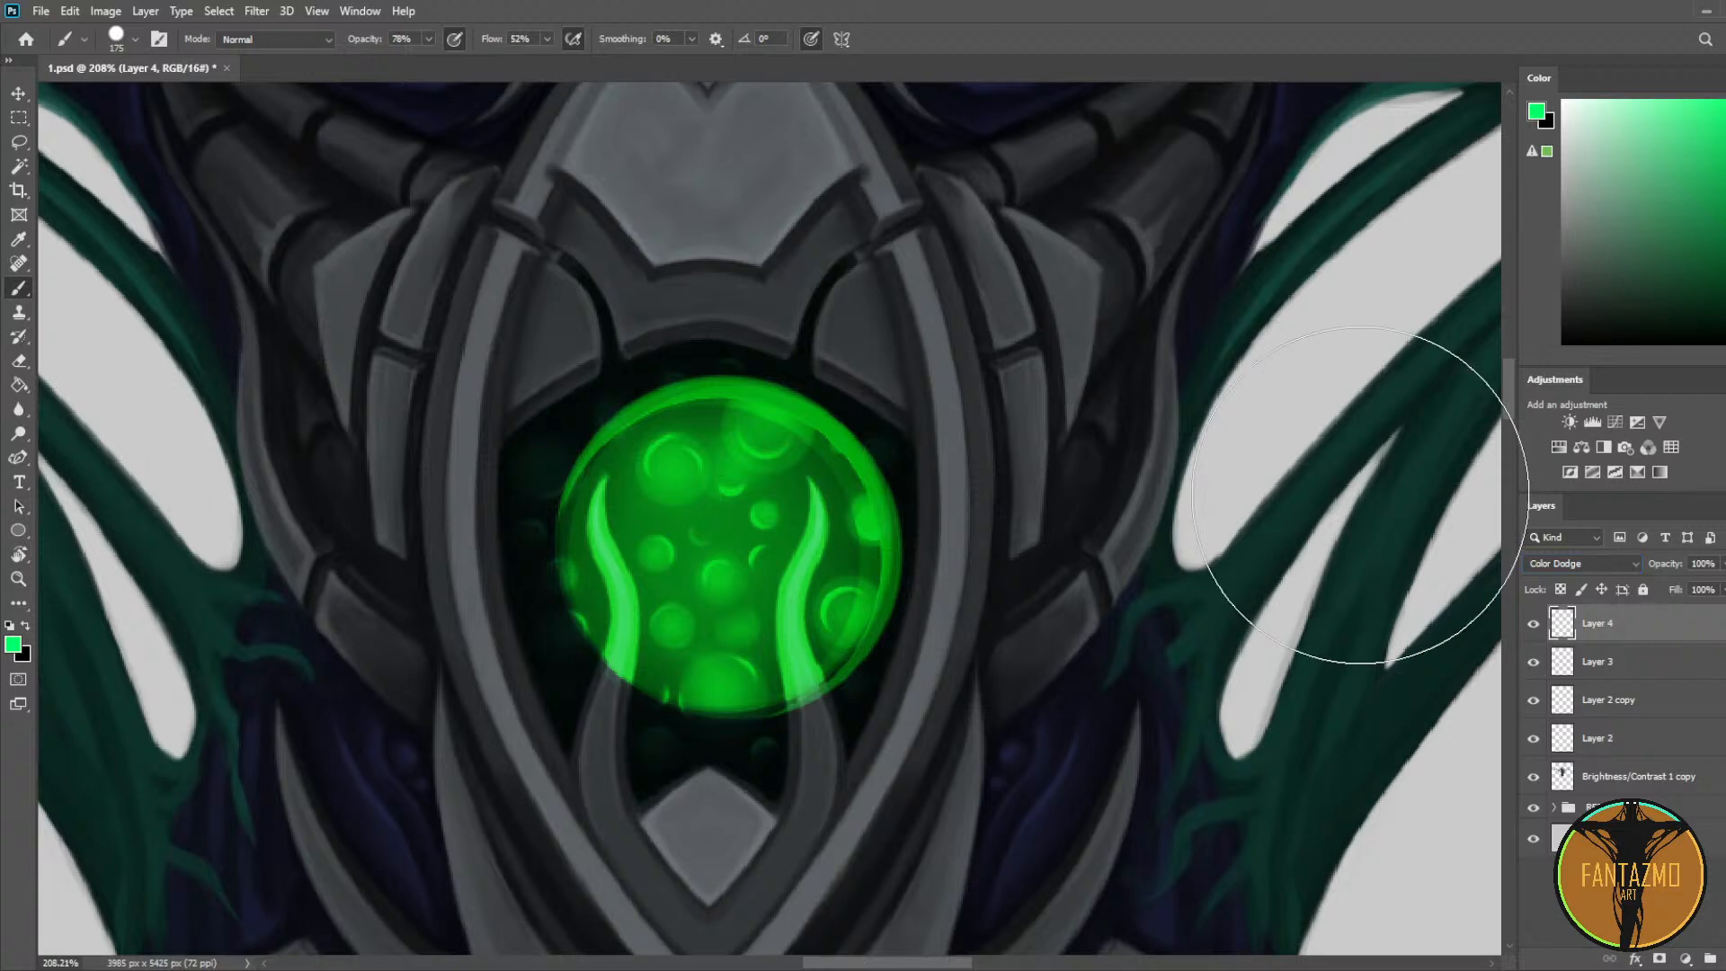
Step: Lasso around the bright green circle, delete it from the new layer and clear the selection
{"action": "key", "text": "e"}
{"action": "key", "text": "l"}
{"action": "mouse_move", "coordinate": [674, 359]}
{"action": "left_mouse_down"}
{"action": "mouse_move", "coordinate": [790, 827]}
{"action": "mouse_move", "coordinate": [1022, 457]}
{"action": "left_mouse_up"}
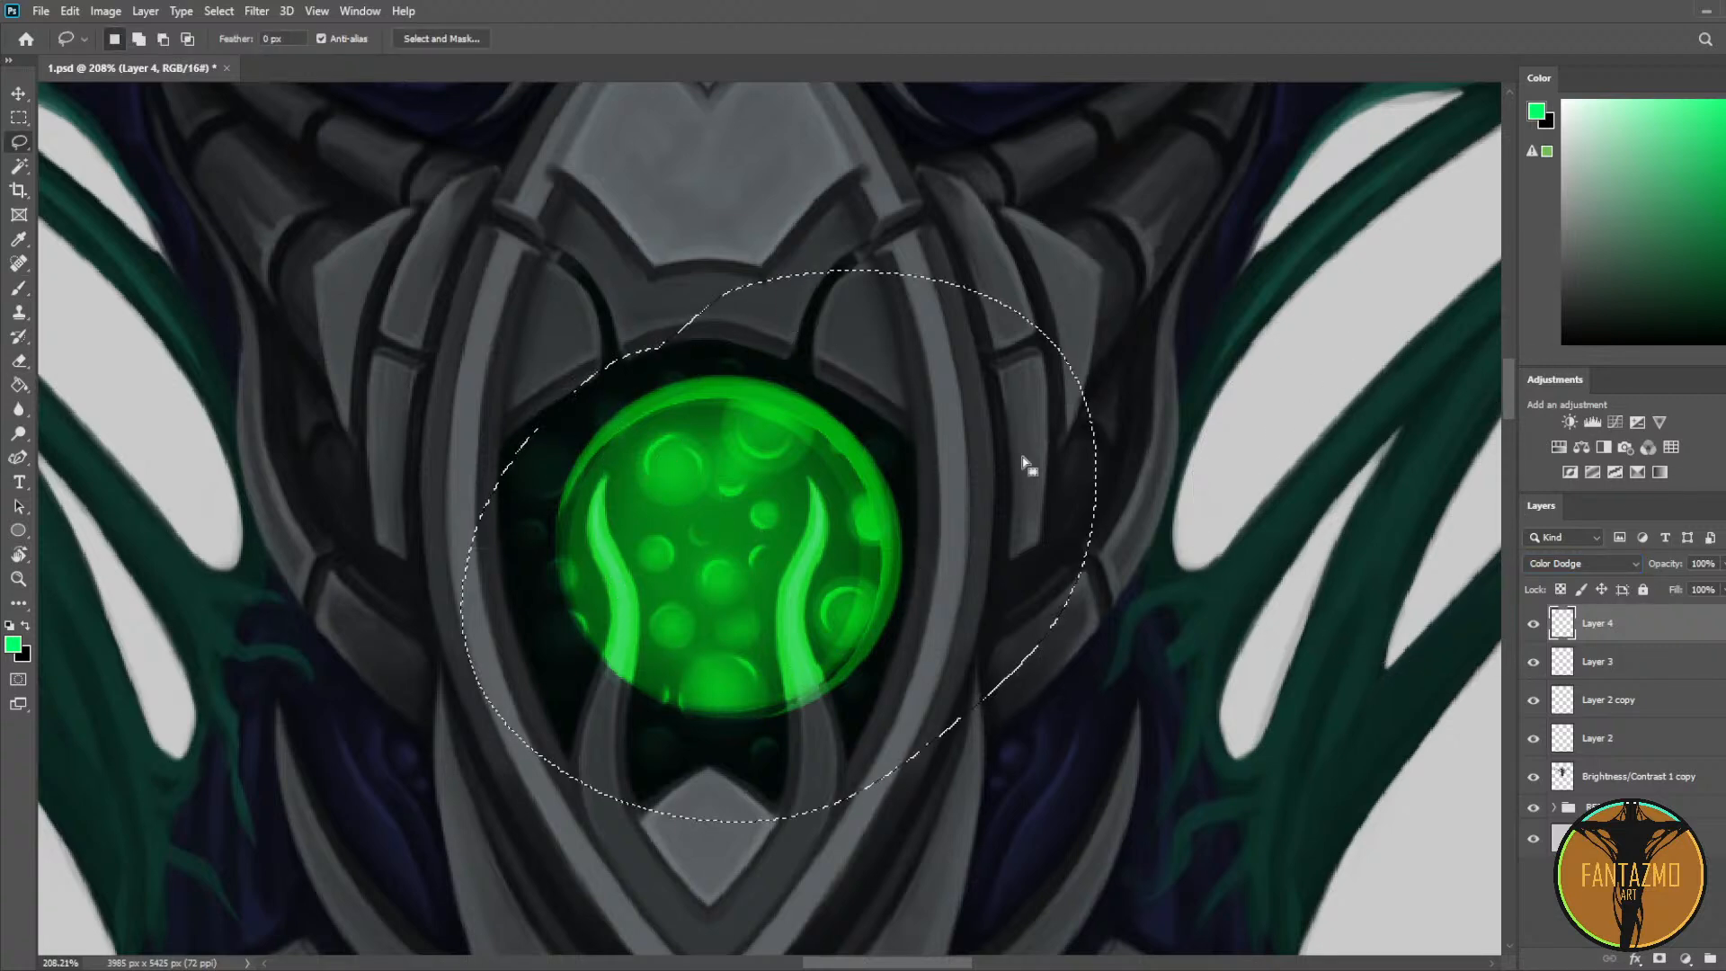
{"action": "key", "text": "Delete"}
{"action": "key", "text": "ctrl+d"}
Step: Try out green dabs in the cavity with different brush sizes and paint a bright green upright oval in its centre
{"action": "key", "text": "b"}
{"action": "key", "text": "bracketleft"}
{"action": "key", "text": "bracketleft"}
{"action": "key", "text": "bracketleft"}
{"action": "key", "text": "bracketleft"}
{"action": "key", "text": "bracketleft"}
{"action": "key", "text": "bracketleft"}
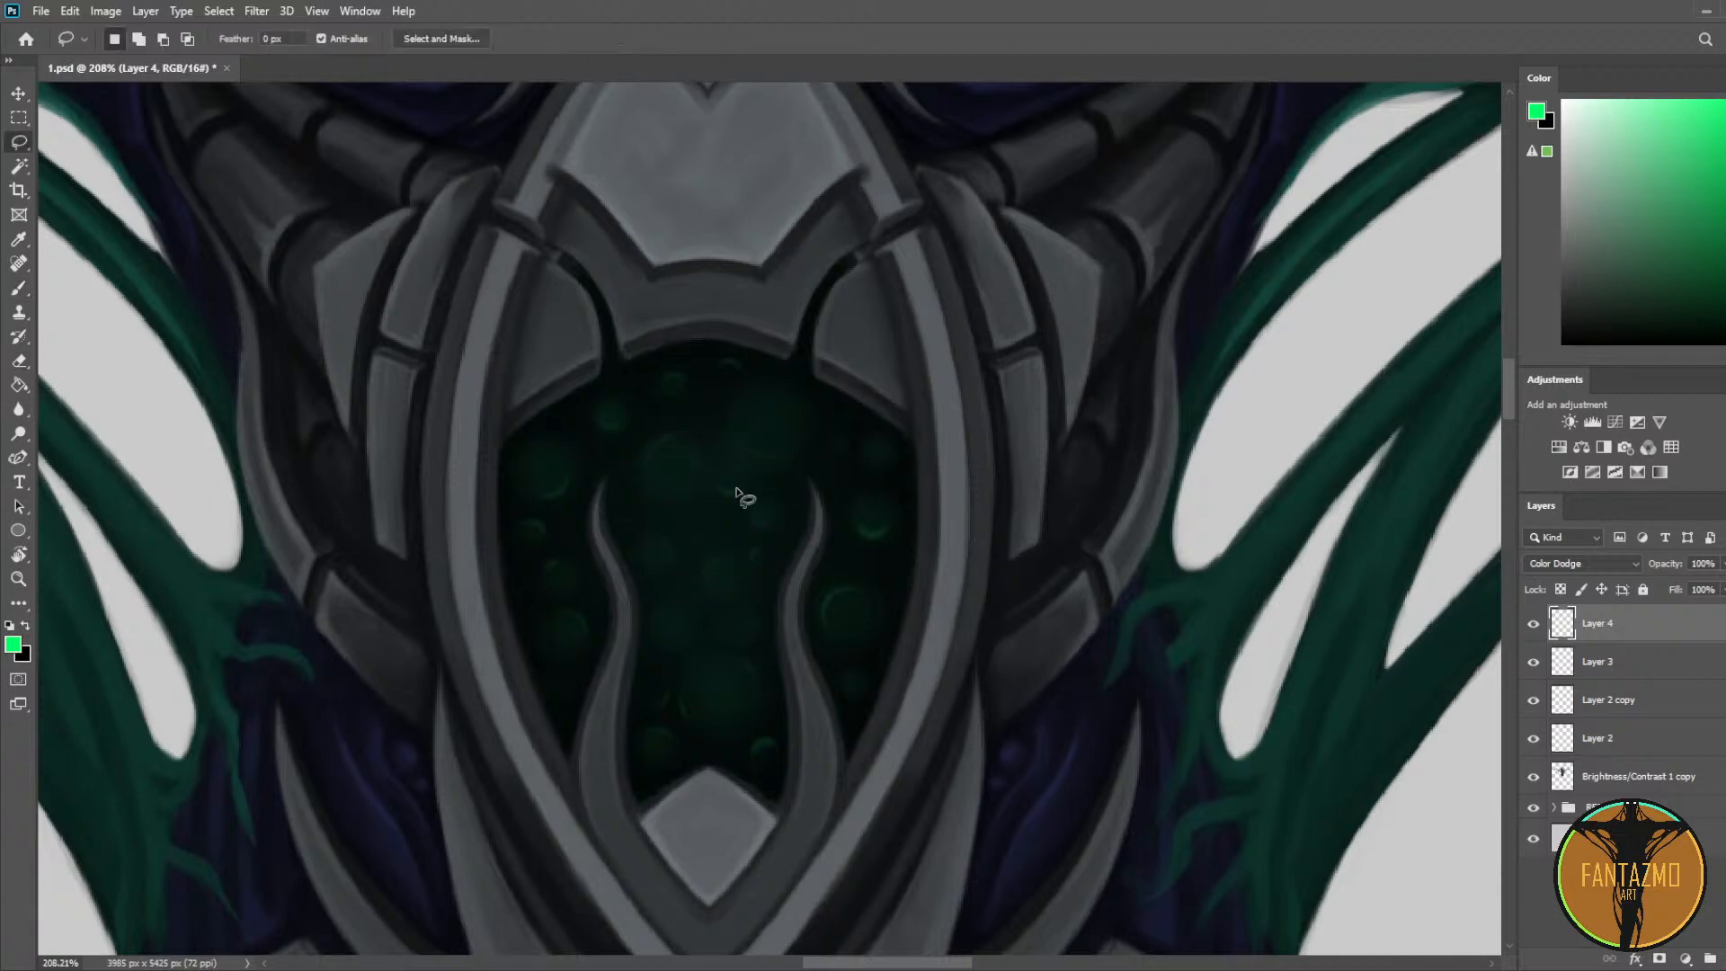
{"action": "left_click_drag", "start_coordinate": [705, 473], "coordinate": [728, 532]}
{"action": "key", "text": "ctrl+z"}
{"action": "left_click", "coordinate": [662, 460]}
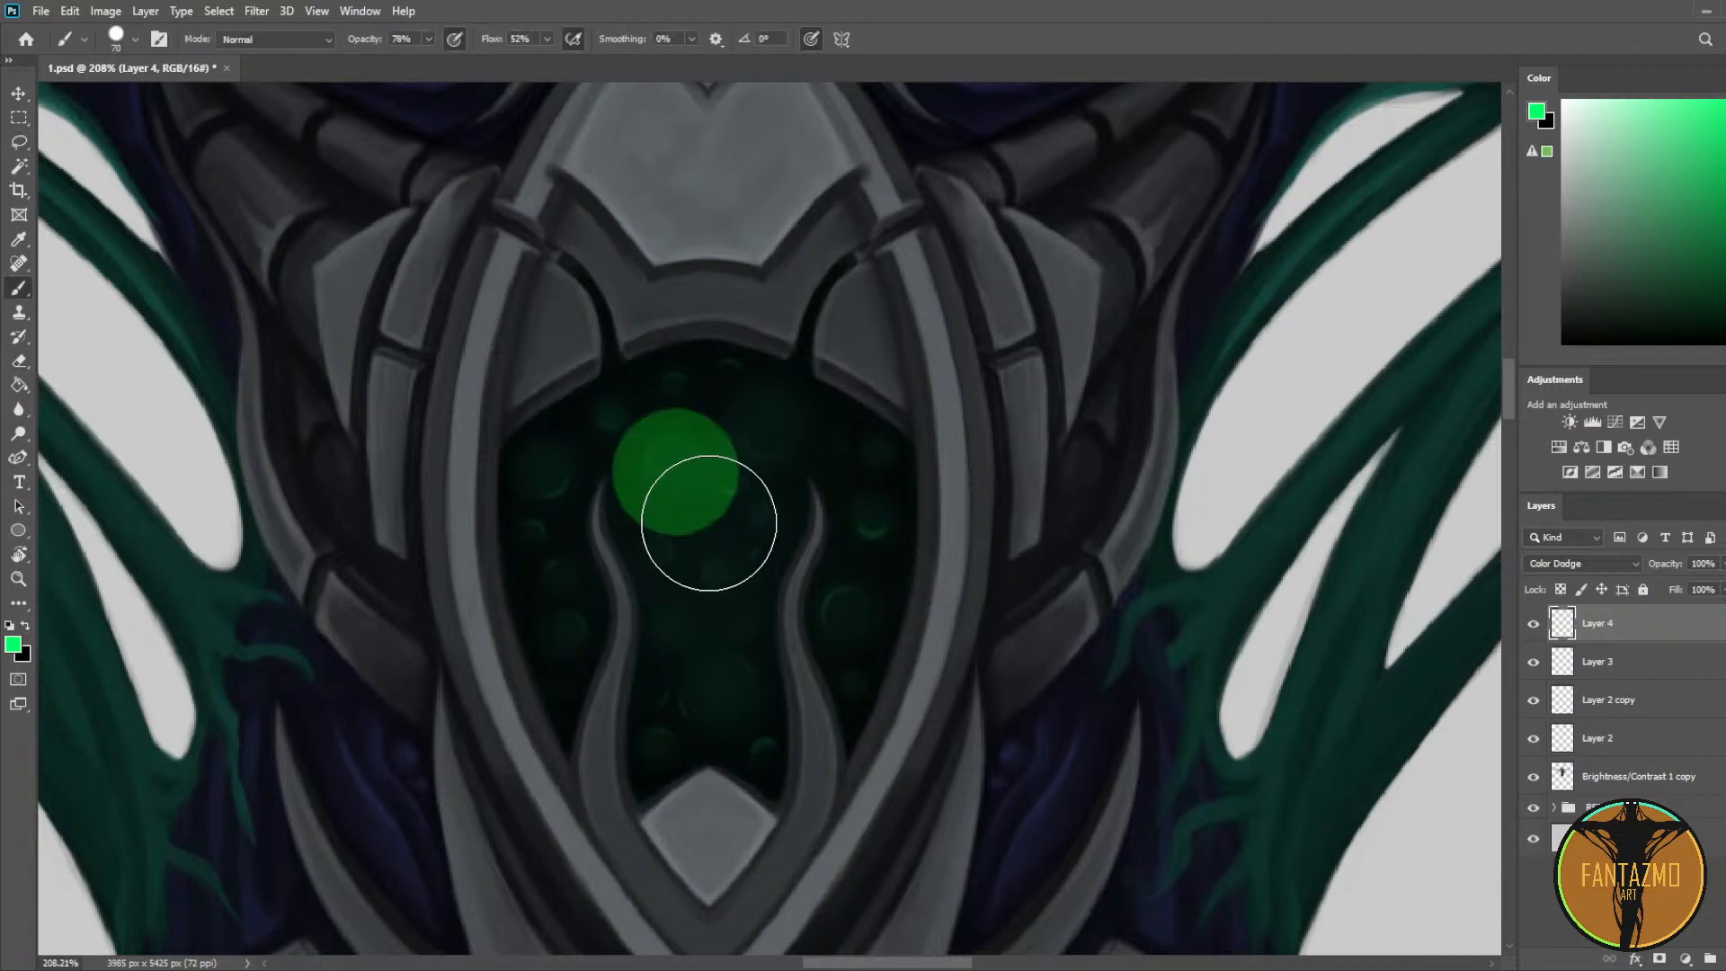
{"action": "key", "text": "ctrl+z"}
{"action": "key", "text": "]"}
{"action": "mouse_move", "coordinate": [710, 467]}
{"action": "left_mouse_down"}
{"action": "mouse_move", "coordinate": [713, 531]}
{"action": "mouse_move", "coordinate": [719, 504]}
{"action": "left_mouse_up"}
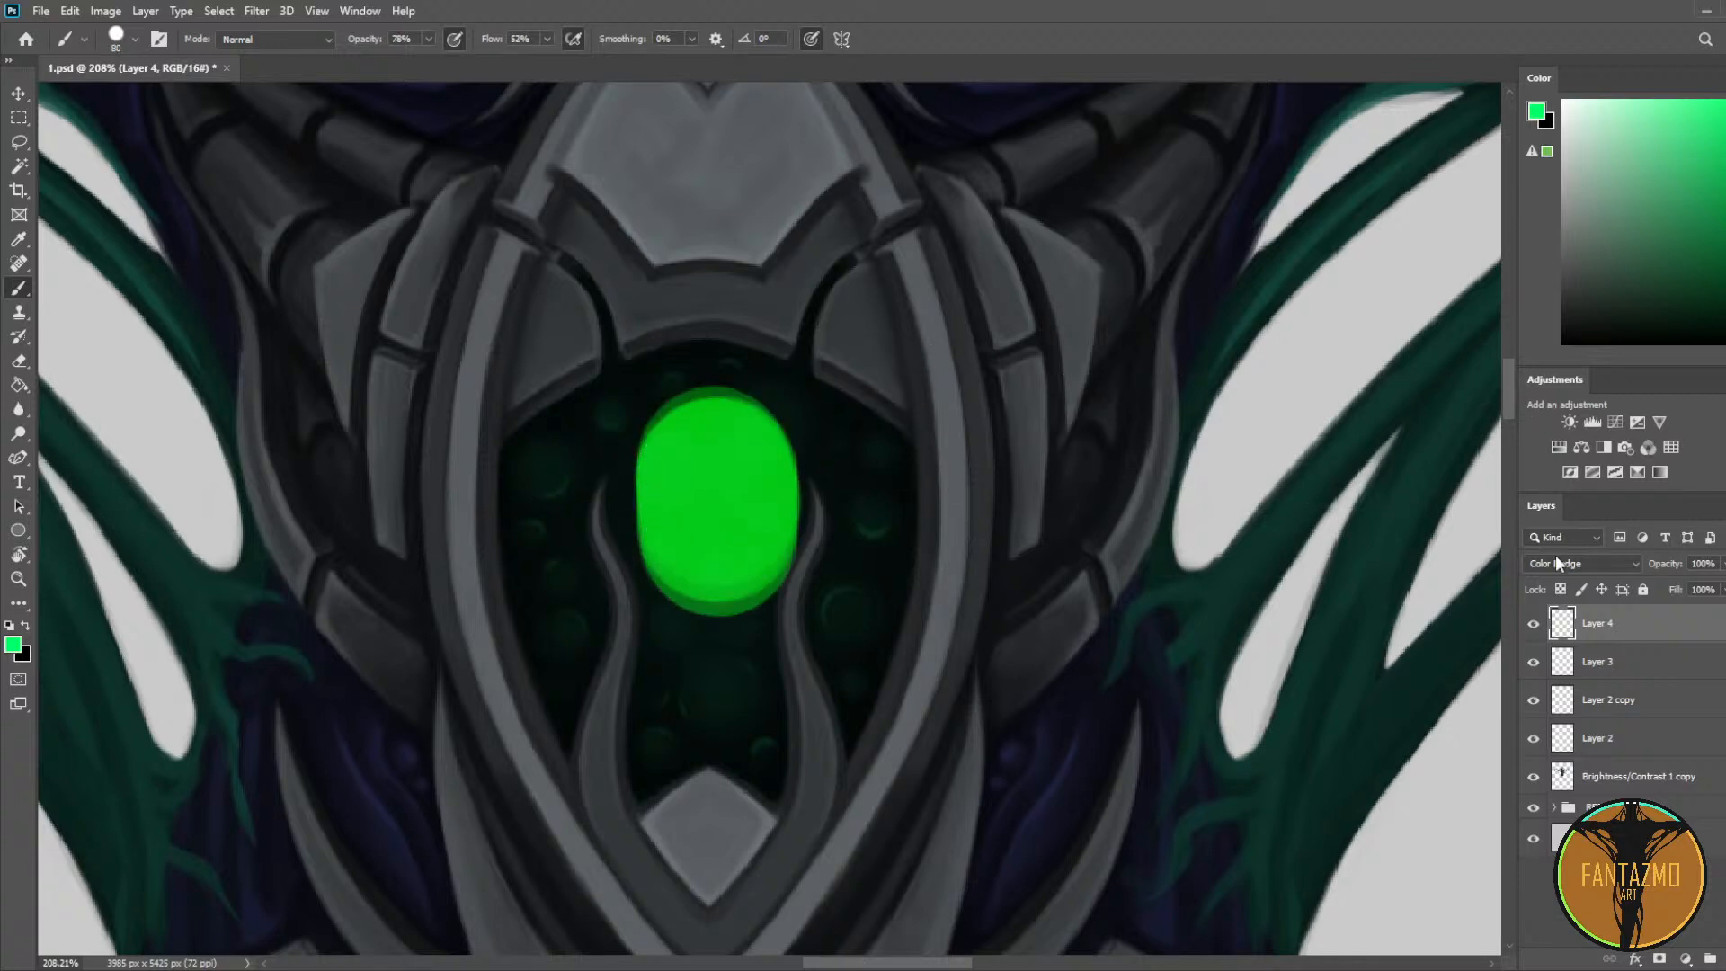
Step: Compare further blend modes on Layer 4, including Hard Light, and set the layer to Soft Light
{"action": "scroll", "coordinate": [1558, 558], "scroll_direction": "up", "scroll_amount": 9}
{"action": "key", "text": "Down"}
{"action": "key", "text": "Down"}
{"action": "key", "text": "Down"}
{"action": "key", "text": "Down"}
{"action": "key", "text": "Down"}
{"action": "key", "text": "Down"}
{"action": "key", "text": "Down"}
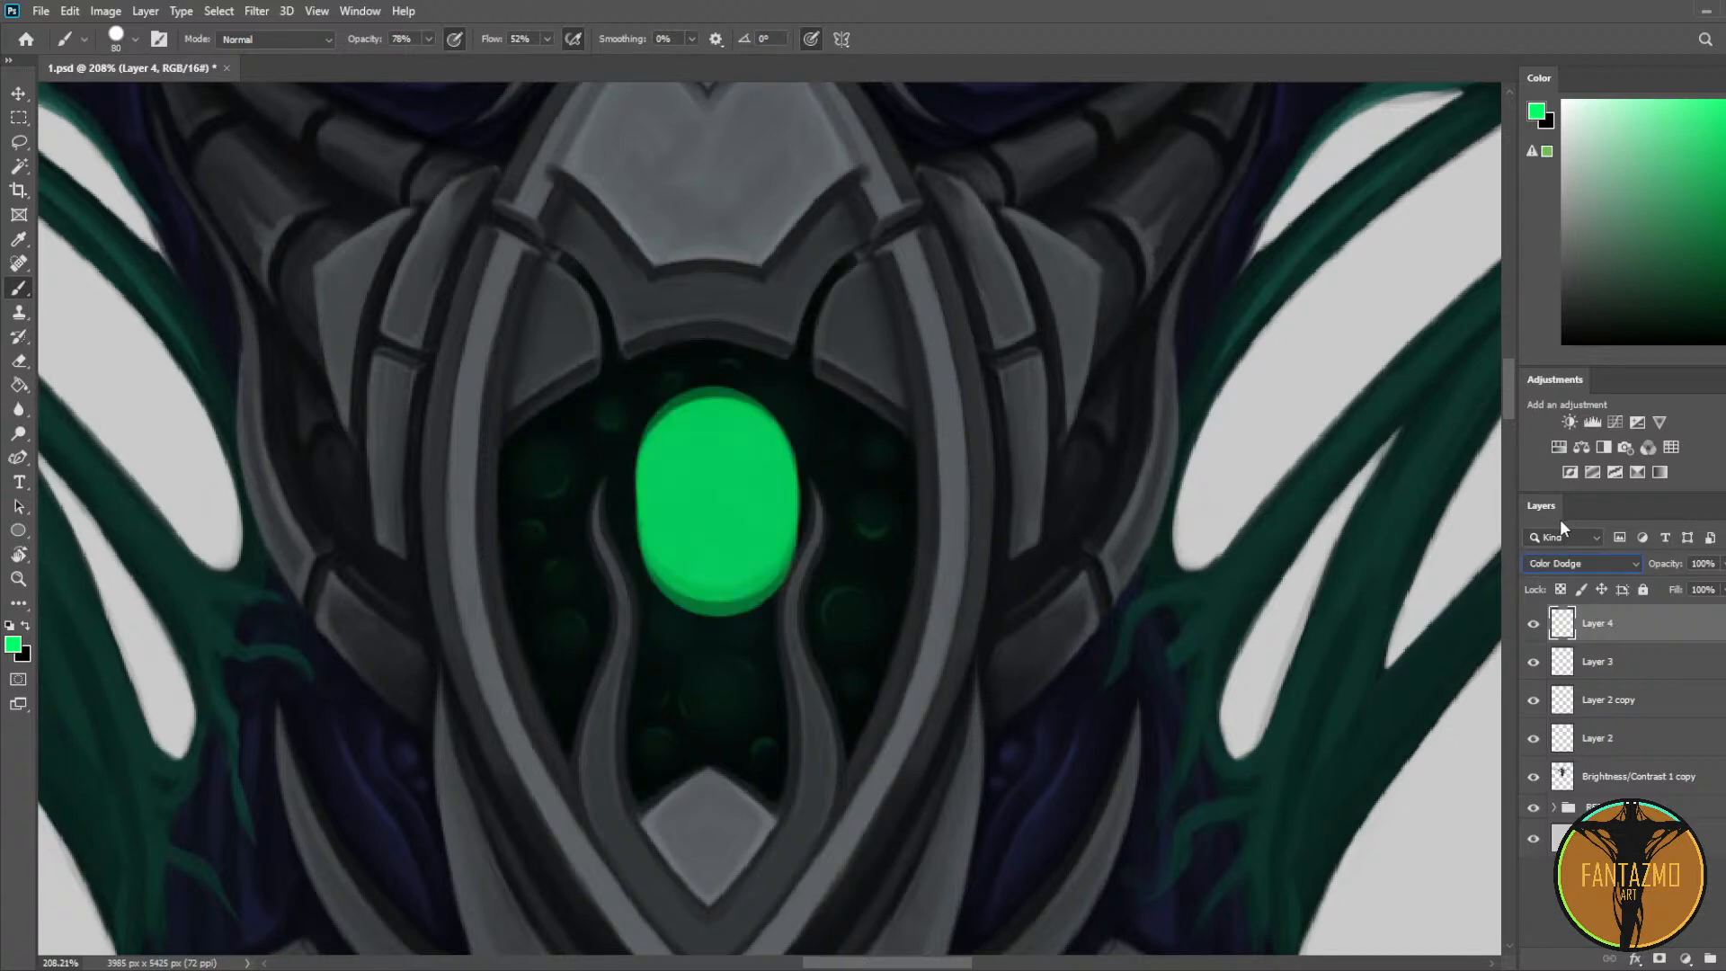
{"action": "key", "text": "Down"}
{"action": "key", "text": "Down"}
{"action": "key", "text": "Down"}
{"action": "key", "text": "Down"}
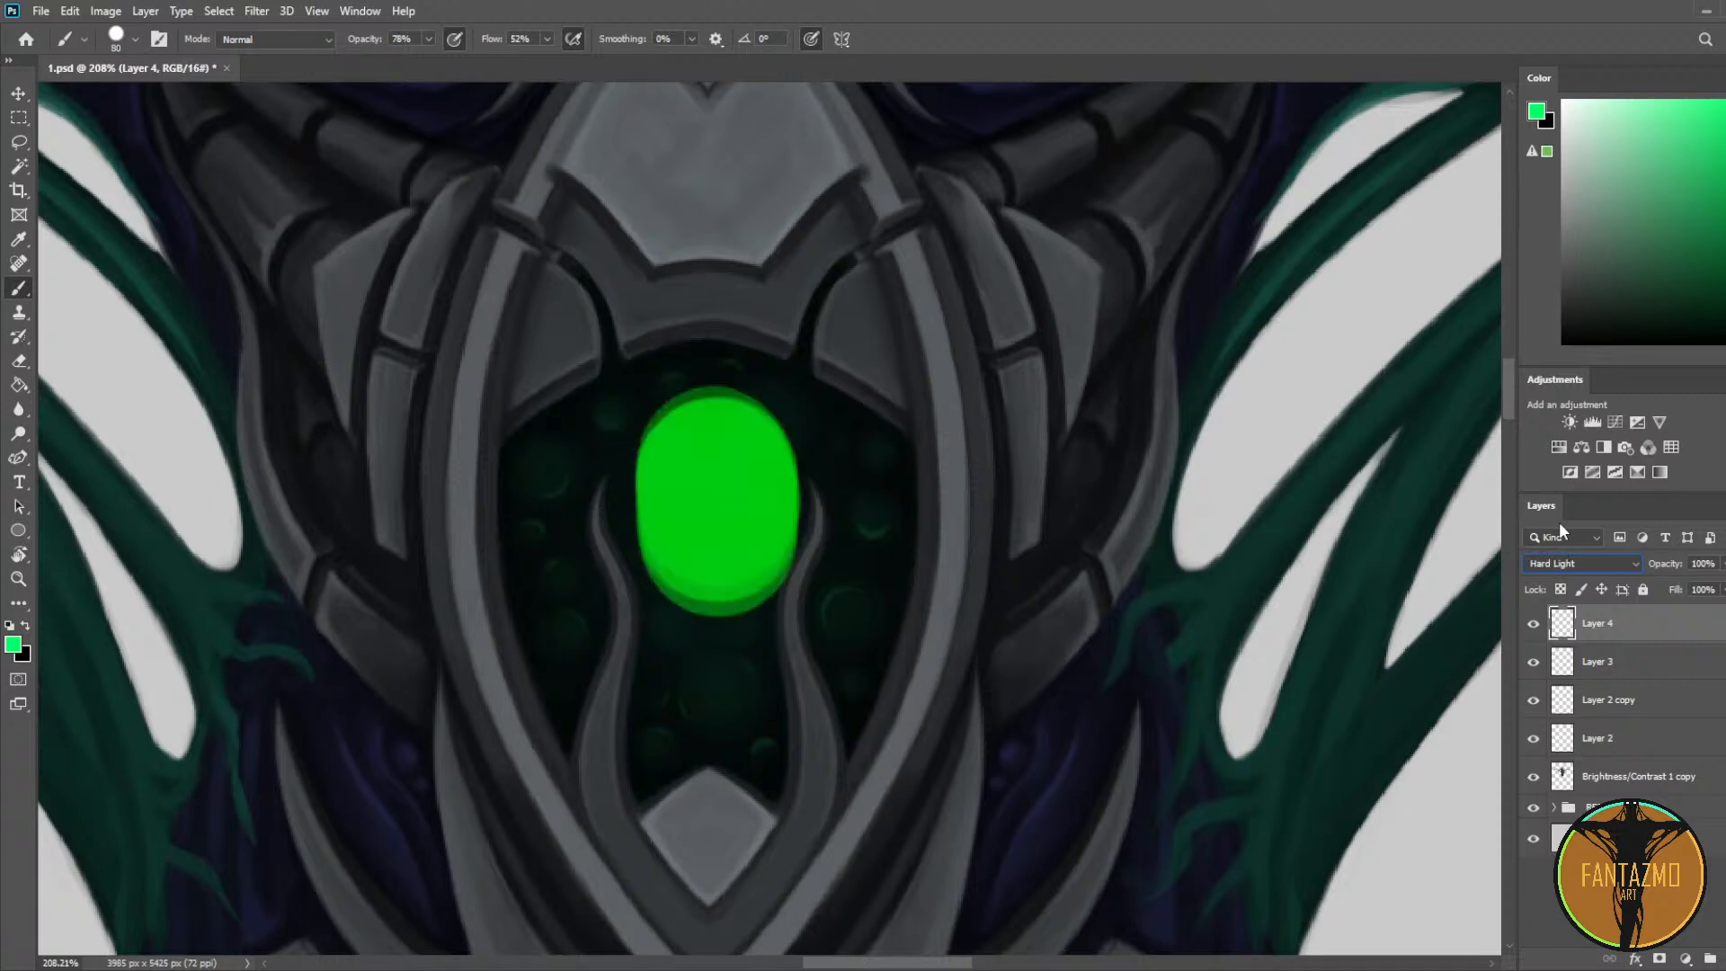
Step: Erase strips of the green test oval, lasso what is left, delete it and clear the selection
{"action": "key", "text": "e"}
{"action": "left_click_drag", "start_coordinate": [717, 467], "coordinate": [707, 448]}
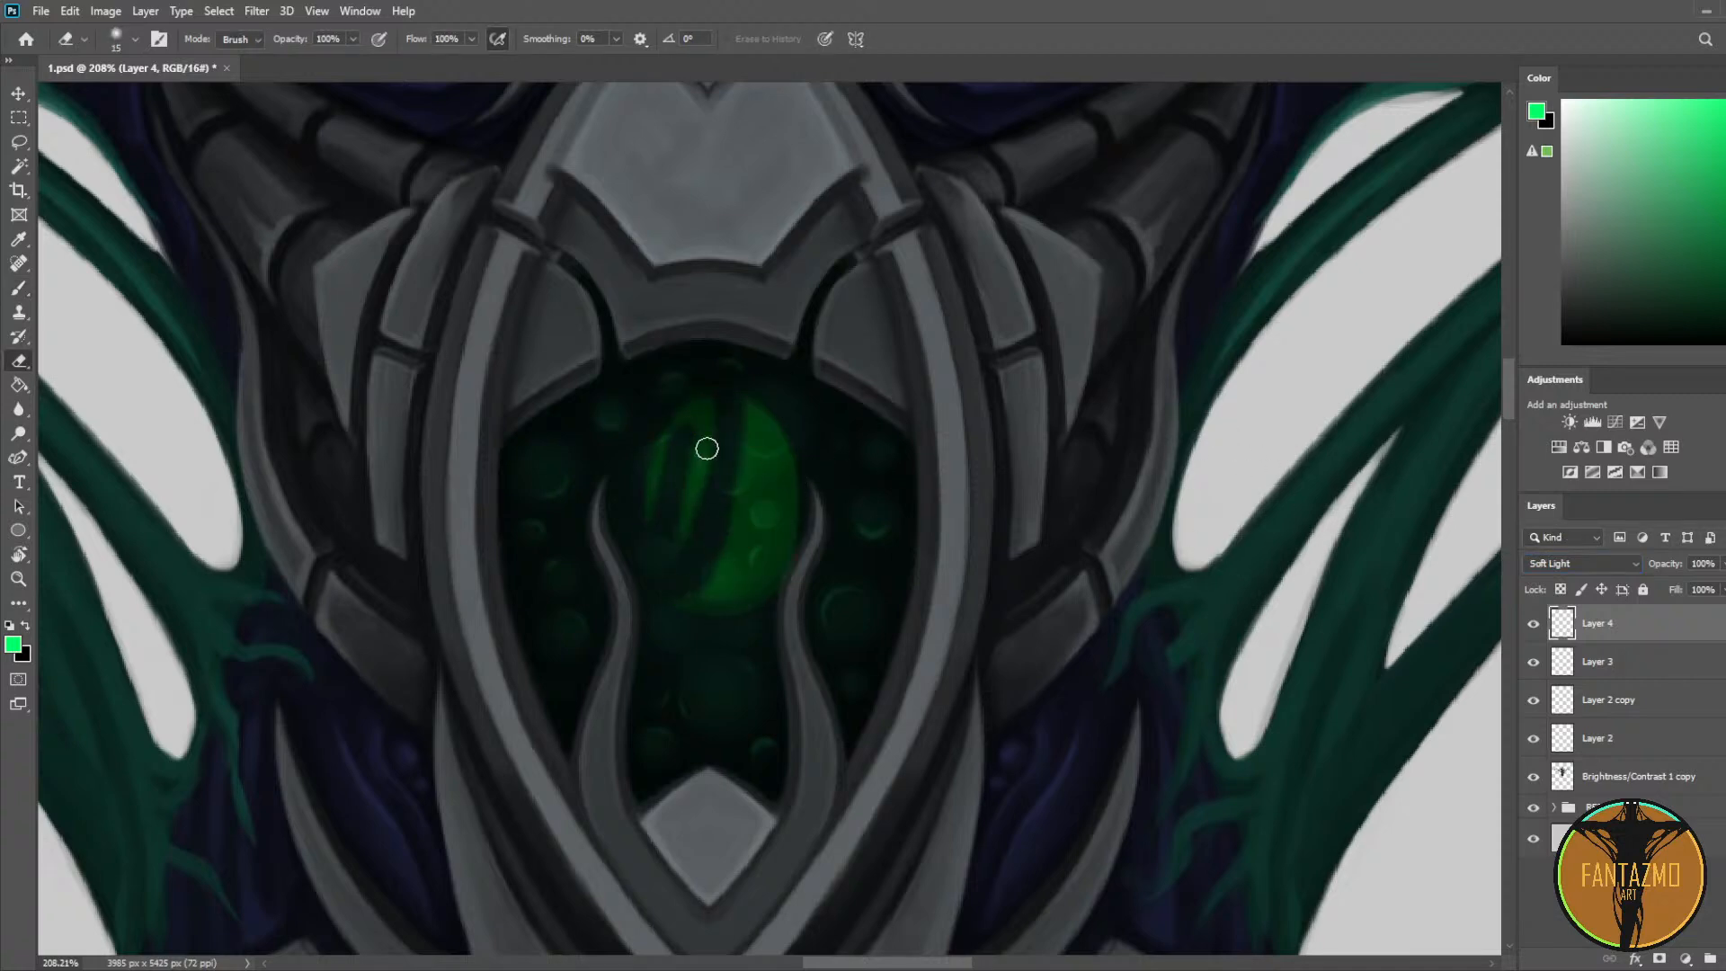
{"action": "key", "text": "l"}
{"action": "mouse_move", "coordinate": [568, 288]}
{"action": "left_mouse_down"}
{"action": "mouse_move", "coordinate": [1010, 455]}
{"action": "mouse_move", "coordinate": [759, 261]}
{"action": "left_mouse_up"}
{"action": "key", "text": "Delete"}
{"action": "key", "text": "ctrl+d"}
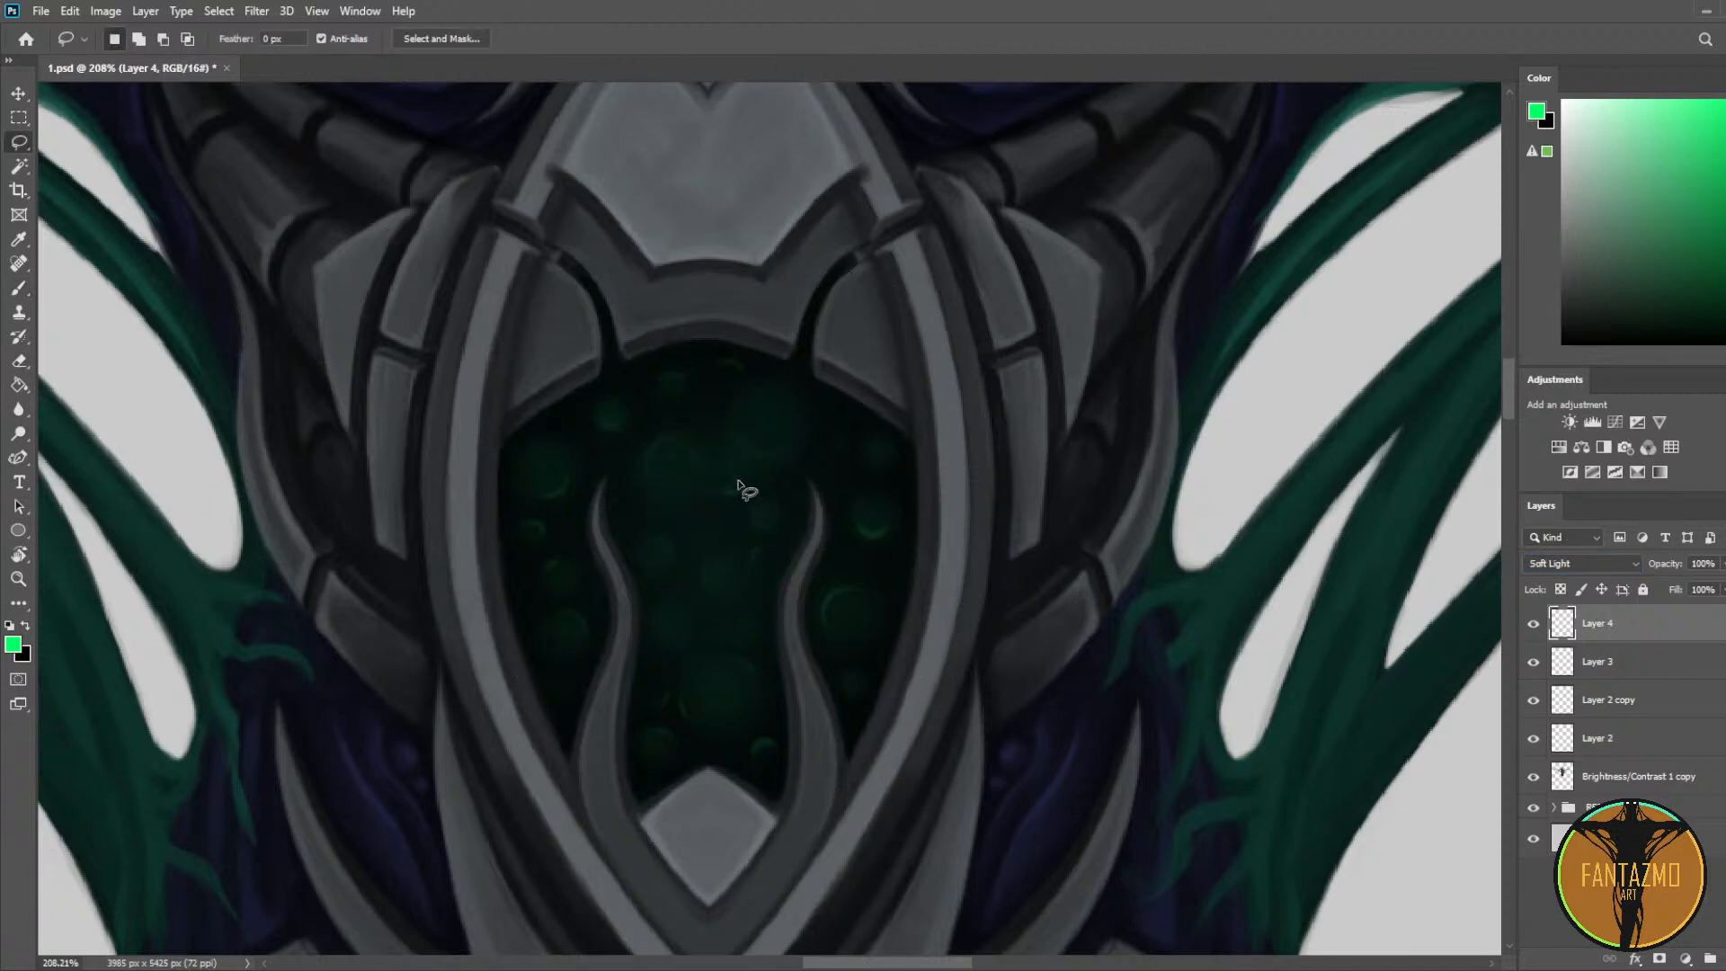
Step: Brush a green patch over the cavity's upper middle and erase most of it with a larger eraser
{"action": "key", "text": "b"}
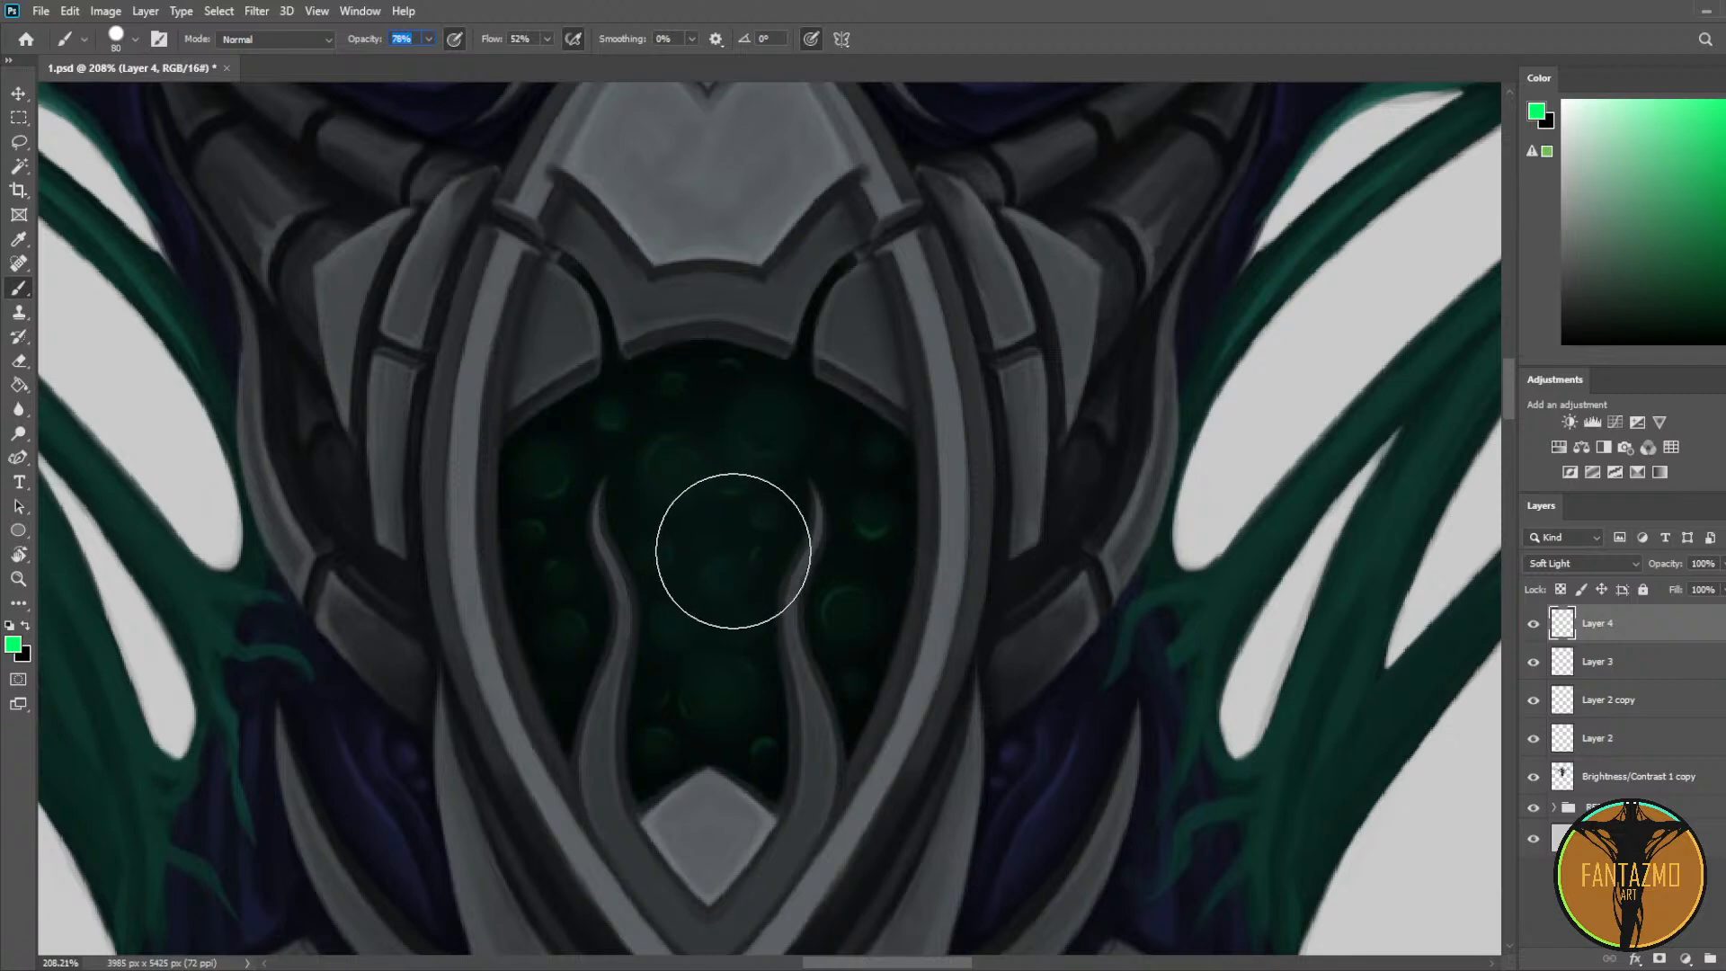
{"action": "mouse_move", "coordinate": [746, 504]}
{"action": "left_mouse_down"}
{"action": "mouse_move", "coordinate": [805, 543]}
{"action": "mouse_move", "coordinate": [738, 504]}
{"action": "mouse_move", "coordinate": [804, 567]}
{"action": "mouse_move", "coordinate": [815, 477]}
{"action": "mouse_move", "coordinate": [731, 588]}
{"action": "mouse_move", "coordinate": [709, 432]}
{"action": "mouse_move", "coordinate": [654, 469]}
{"action": "mouse_move", "coordinate": [750, 418]}
{"action": "mouse_move", "coordinate": [655, 528]}
{"action": "left_mouse_up"}
{"action": "key", "text": "e"}
{"action": "key", "text": "bracketright"}
{"action": "key", "text": "bracketright"}
{"action": "key", "text": "bracketright"}
{"action": "key", "text": "b"}
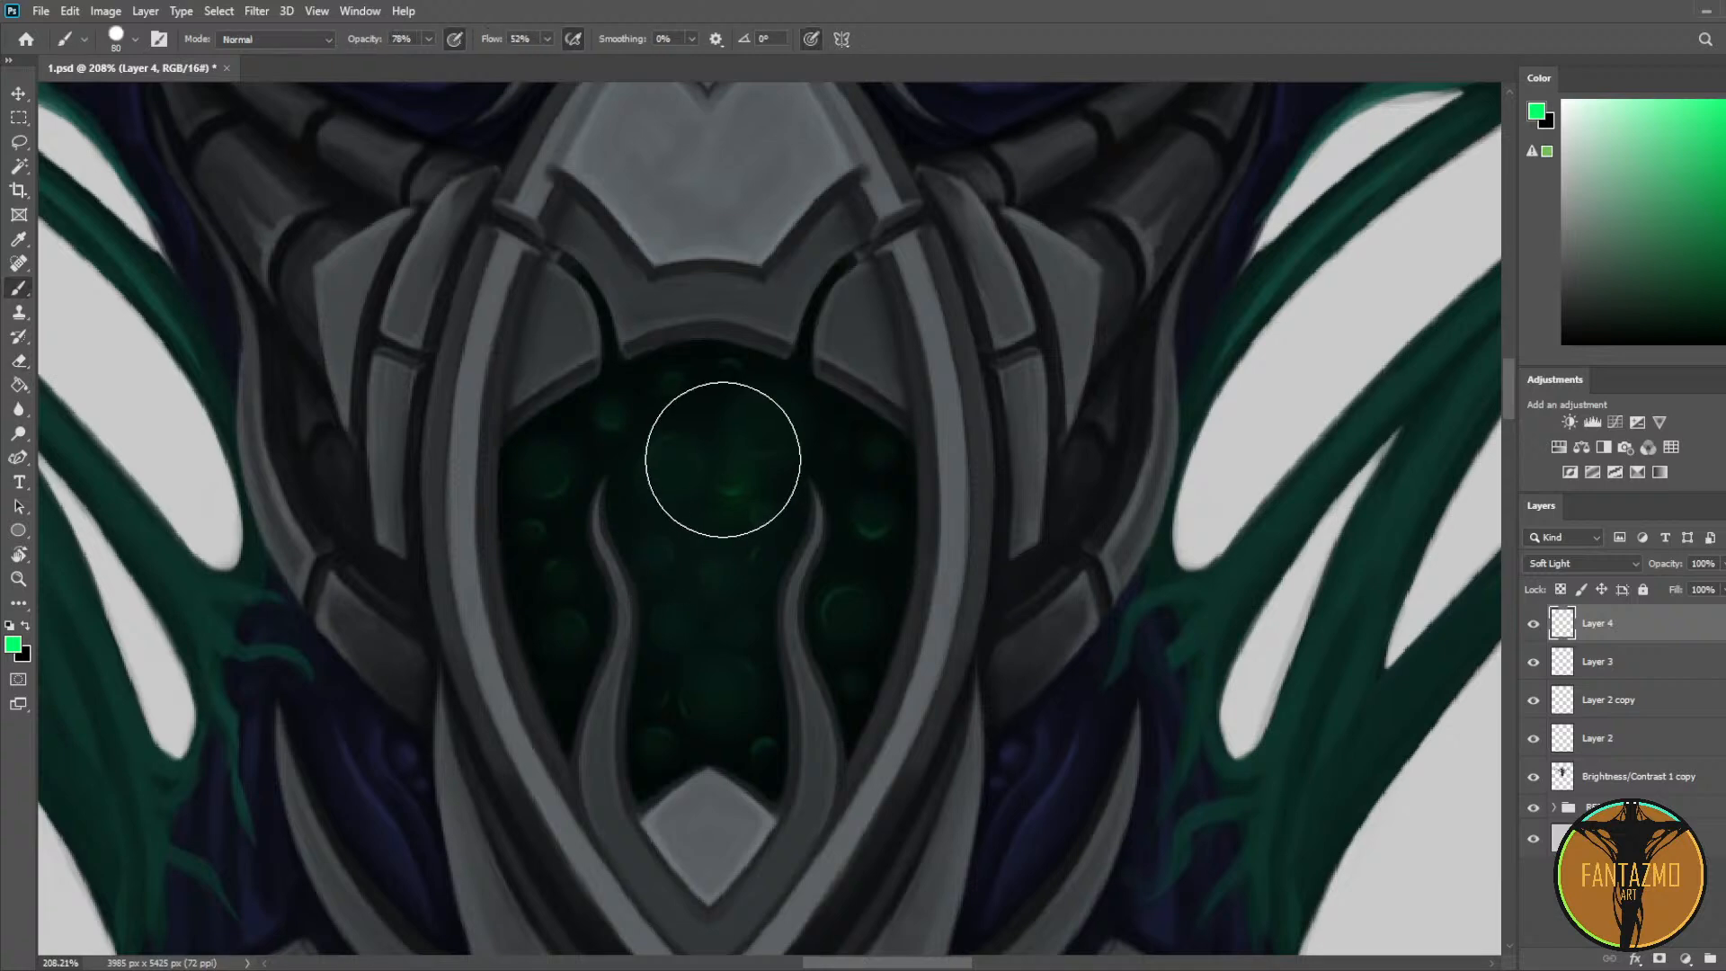
Step: Paint two large round green spots in the upper cavity and soften their insides with the eraser
{"action": "key", "text": "bracketleft"}
{"action": "key", "text": "bracketleft"}
{"action": "left_click", "coordinate": [763, 423]}
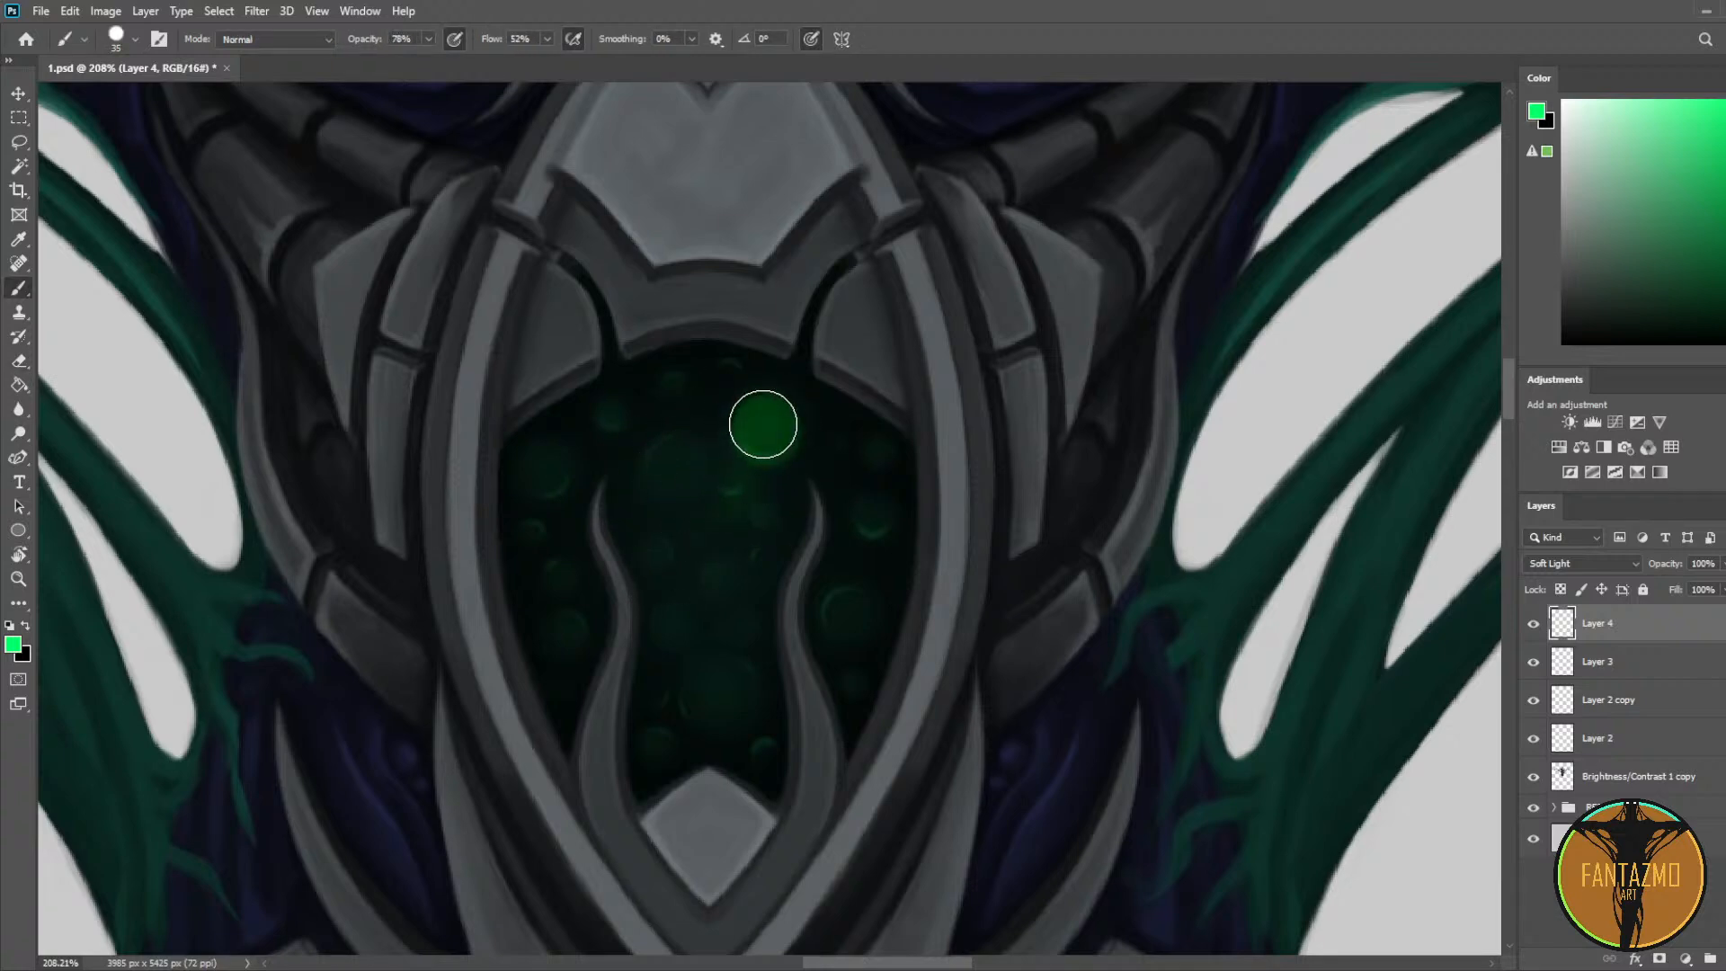
{"action": "key", "text": "e"}
{"action": "left_click", "coordinate": [778, 441]}
{"action": "key", "text": "b"}
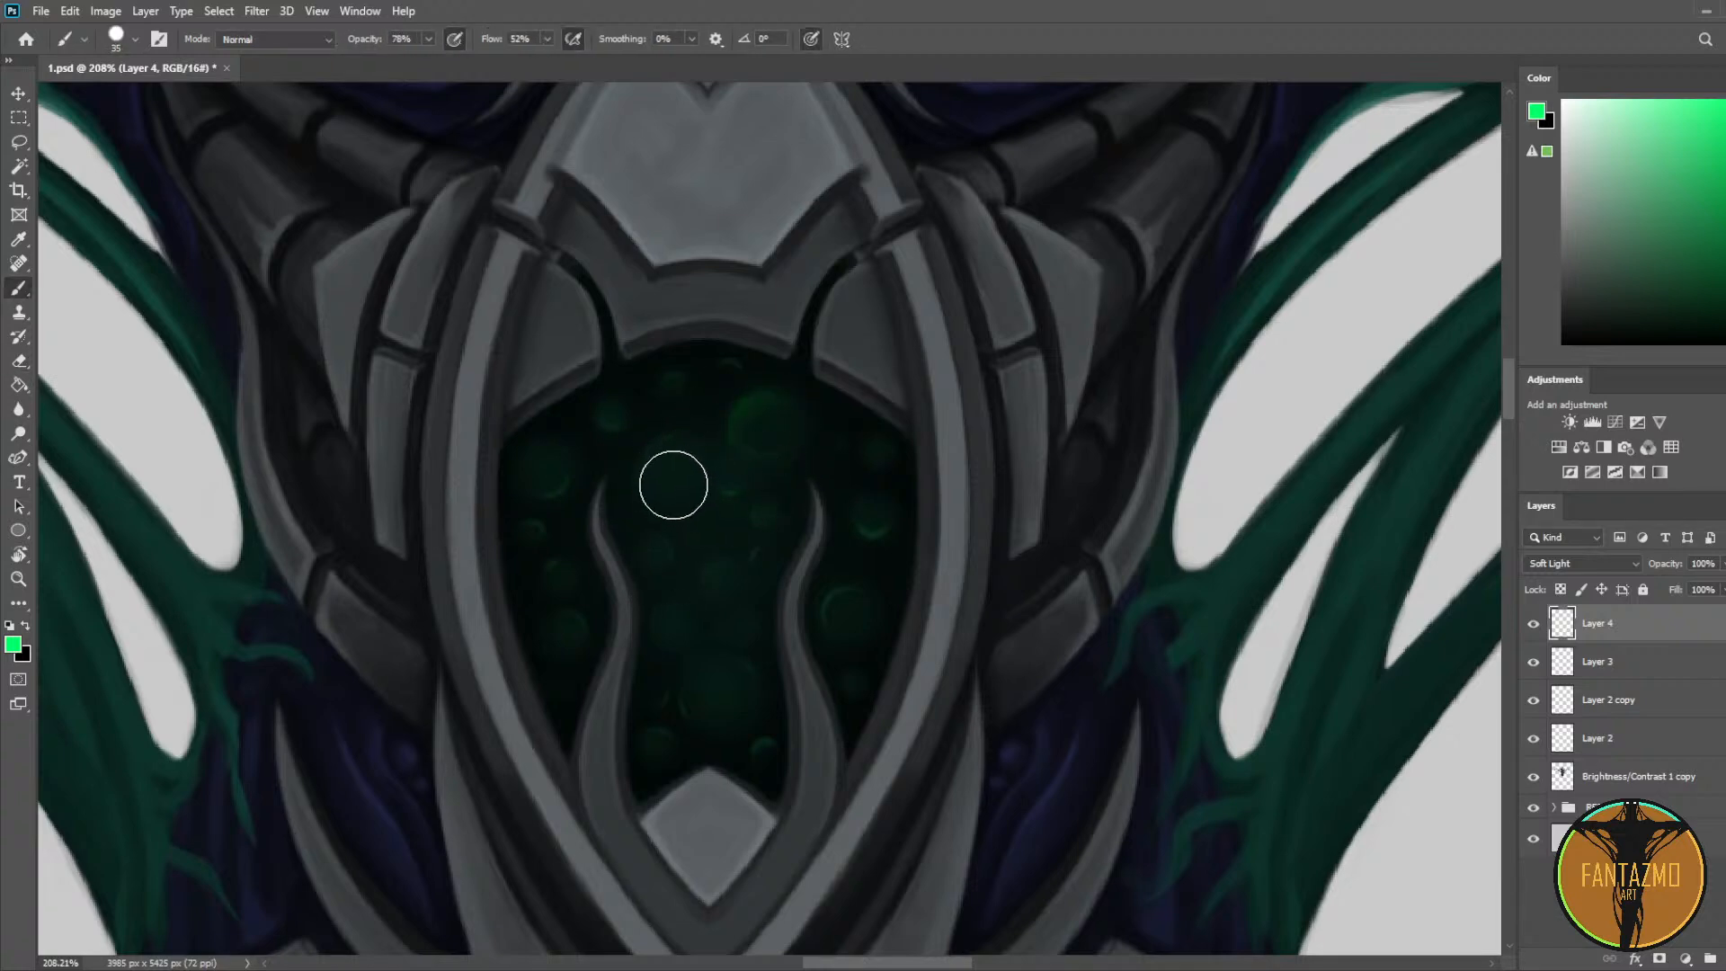
{"action": "left_click", "coordinate": [672, 486]}
{"action": "key", "text": "e"}
{"action": "mouse_move", "coordinate": [673, 485]}
{"action": "left_mouse_down"}
{"action": "mouse_move", "coordinate": [666, 455]}
{"action": "mouse_move", "coordinate": [662, 477]}
{"action": "left_mouse_up"}
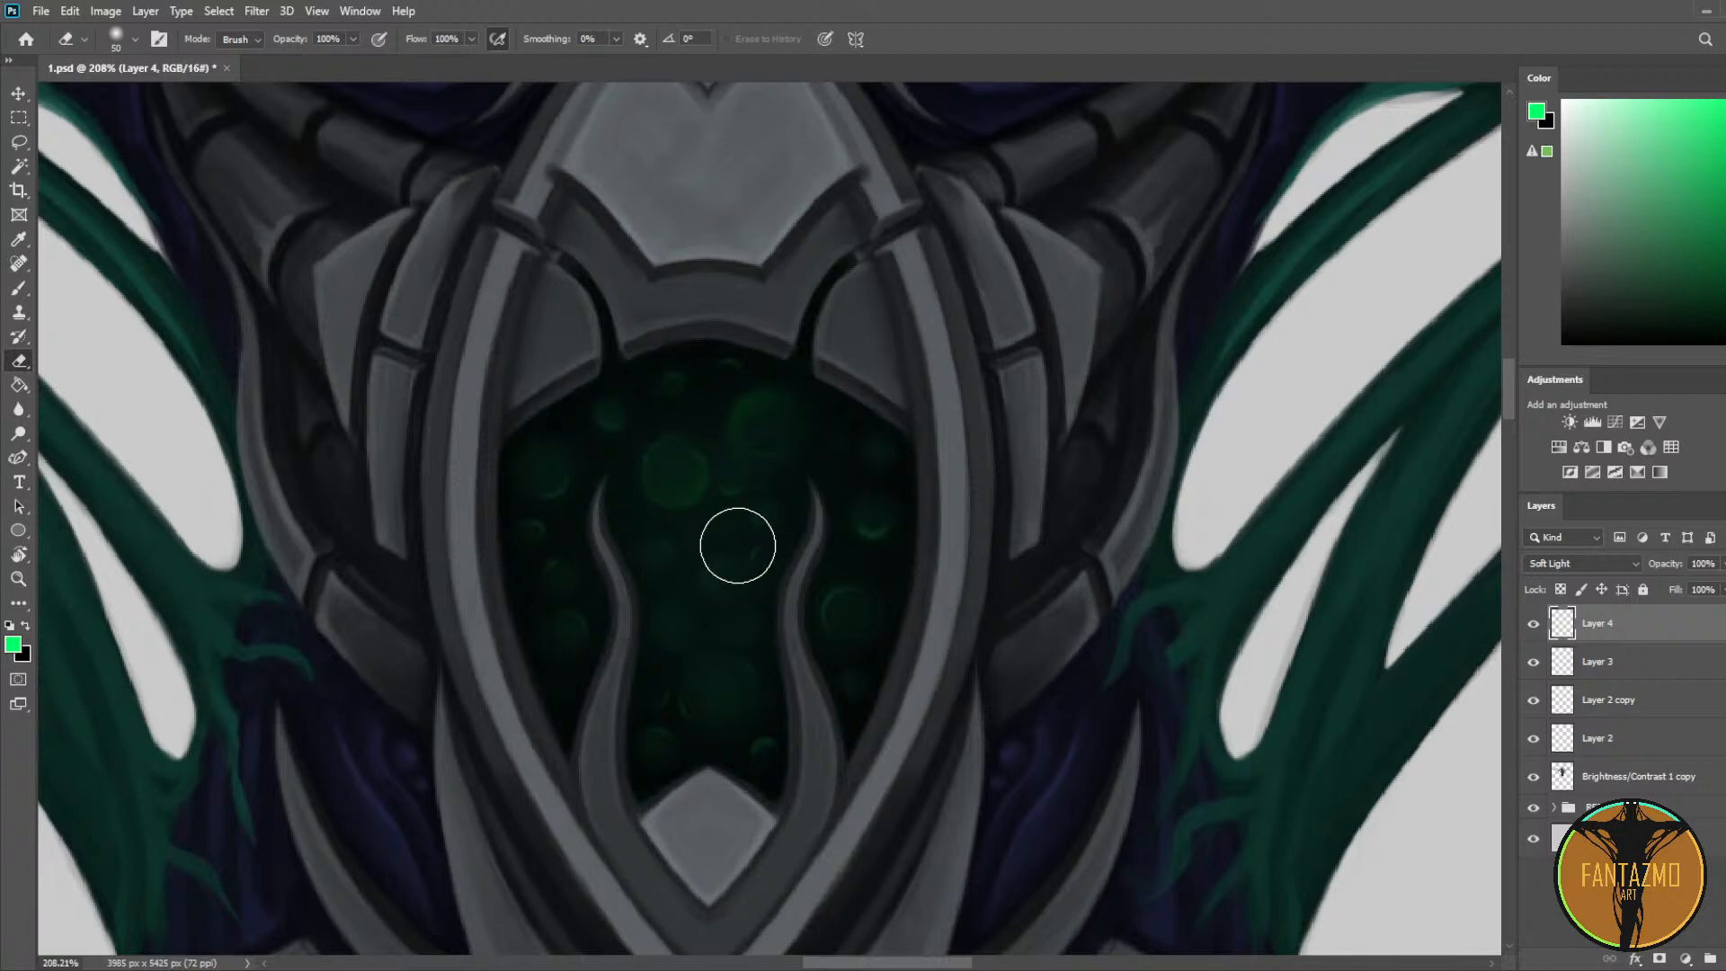
Step: Add a large green spot low in the cavity and a smaller one in the centre, erasing inside each
{"action": "key", "text": "b"}
{"action": "left_click", "coordinate": [727, 689]}
{"action": "key", "text": "e"}
{"action": "left_click_drag", "start_coordinate": [725, 709], "coordinate": [729, 705]}
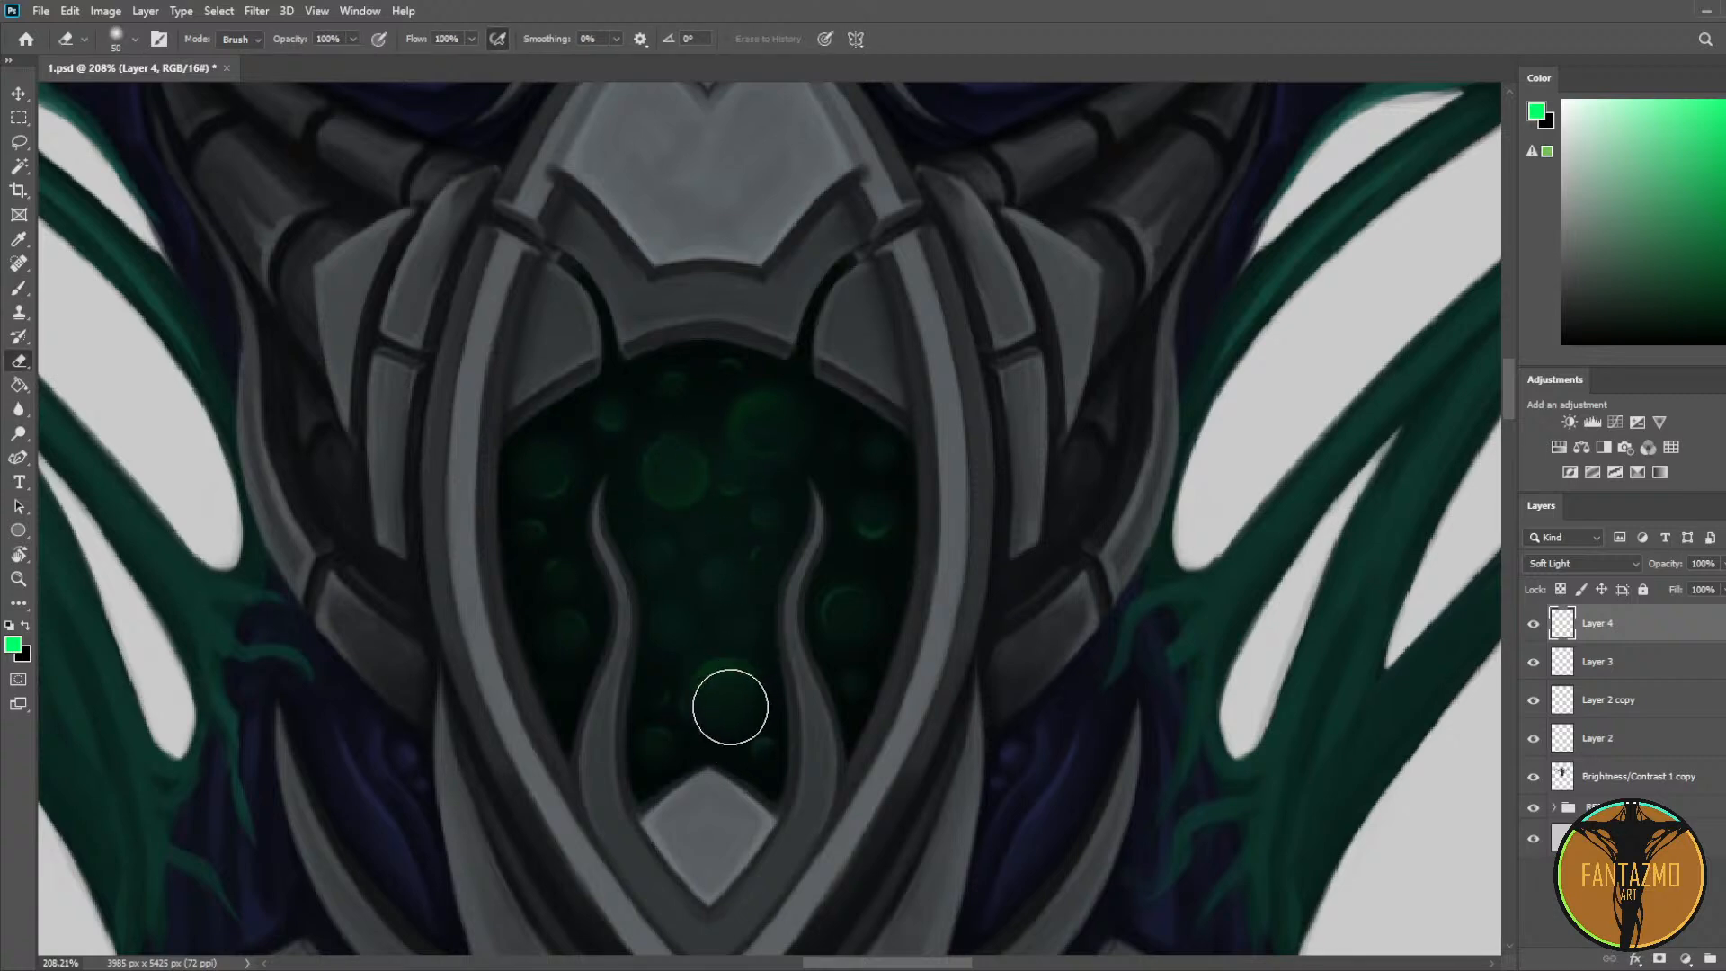
{"action": "key", "text": "b"}
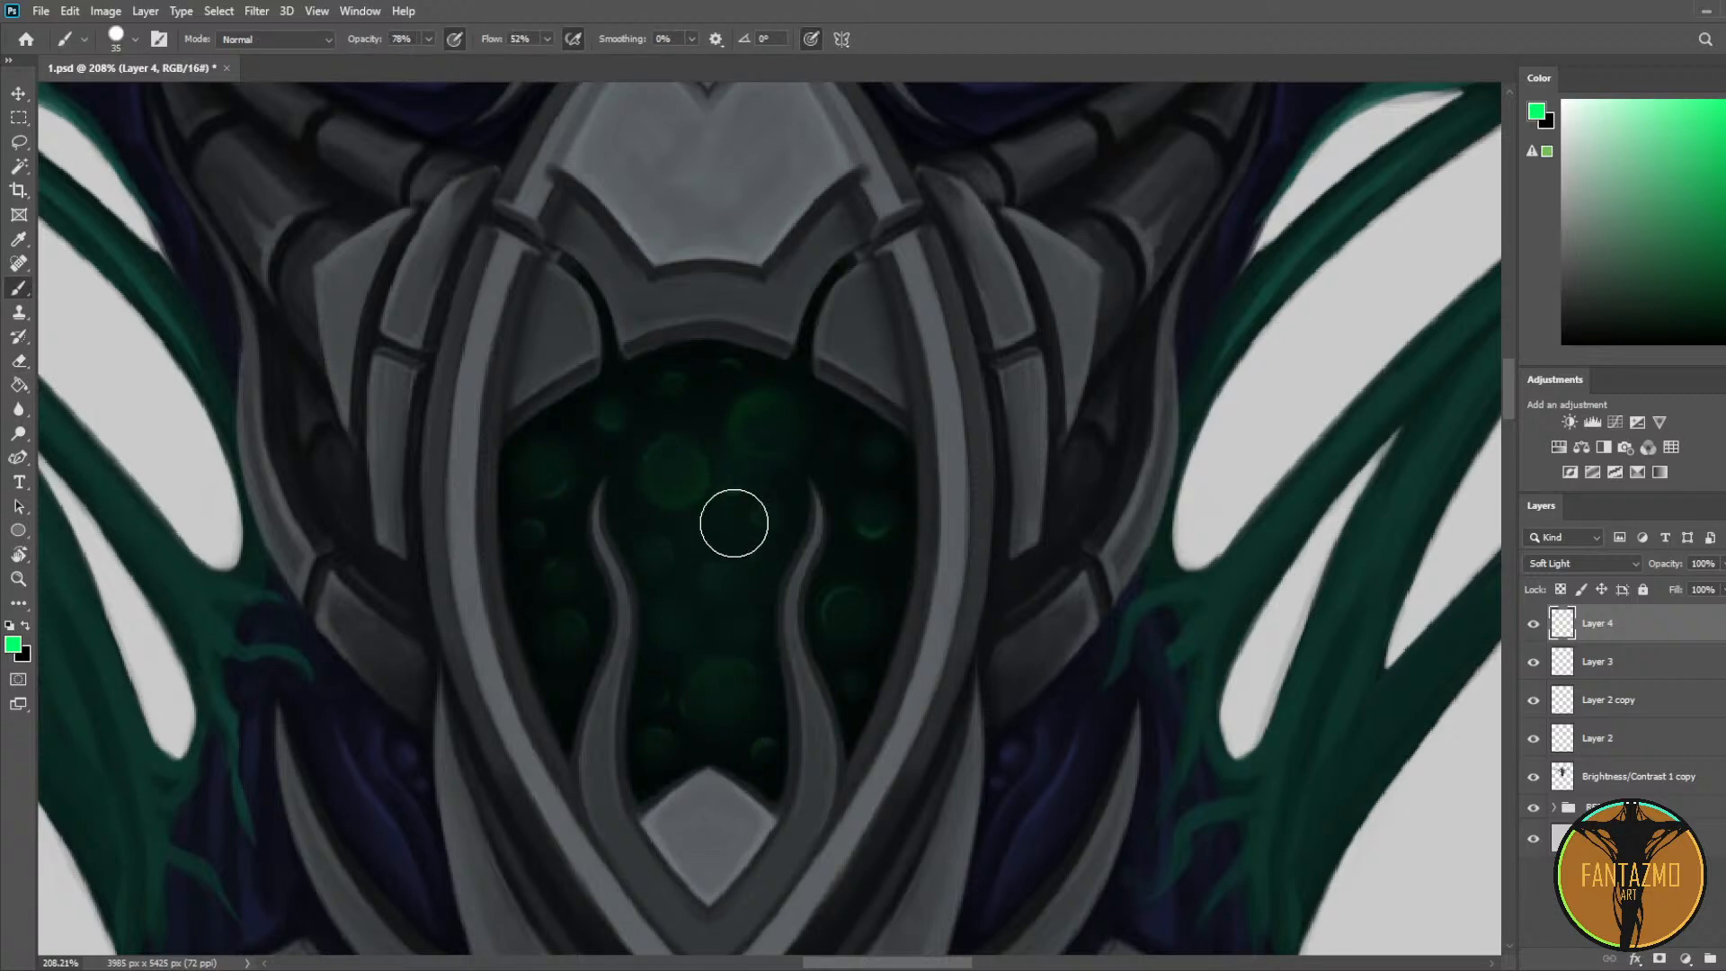
{"action": "key", "text": "bracketleft"}
{"action": "key", "text": "bracketleft"}
{"action": "left_click", "coordinate": [729, 590]}
{"action": "key", "text": "e"}
{"action": "mouse_move", "coordinate": [736, 589]}
{"action": "left_mouse_down"}
{"action": "mouse_move", "coordinate": [667, 636]}
{"action": "mouse_move", "coordinate": [732, 591]}
{"action": "left_mouse_up"}
Step: Add smaller green spots between the two tendrils in the cavity's lower middle with reduced brush and eraser sizes
{"action": "key", "text": "bracketleft"}
{"action": "key", "text": "bracketleft"}
{"action": "key", "text": "b"}
{"action": "left_click", "coordinate": [674, 623]}
{"action": "key", "text": "e"}
{"action": "key", "text": "b"}
{"action": "left_click", "coordinate": [724, 589]}
{"action": "key", "text": "e"}
{"action": "key", "text": "b"}
Step: Dab a soft green glow over the two large upper spots with a much larger soft brush
{"action": "key", "text": "bracketright"}
{"action": "key", "text": "bracketright"}
{"action": "key", "text": "bracketright"}
{"action": "key", "text": "bracketright"}
{"action": "key", "text": "bracketright"}
{"action": "key", "text": "bracketright"}
{"action": "key", "text": "bracketright"}
{"action": "key", "text": "bracketright"}
{"action": "key", "text": "bracketright"}
{"action": "key", "text": "bracketright"}
{"action": "key", "text": "bracketright"}
{"action": "key", "text": "bracketright"}
{"action": "left_click", "coordinate": [675, 465]}
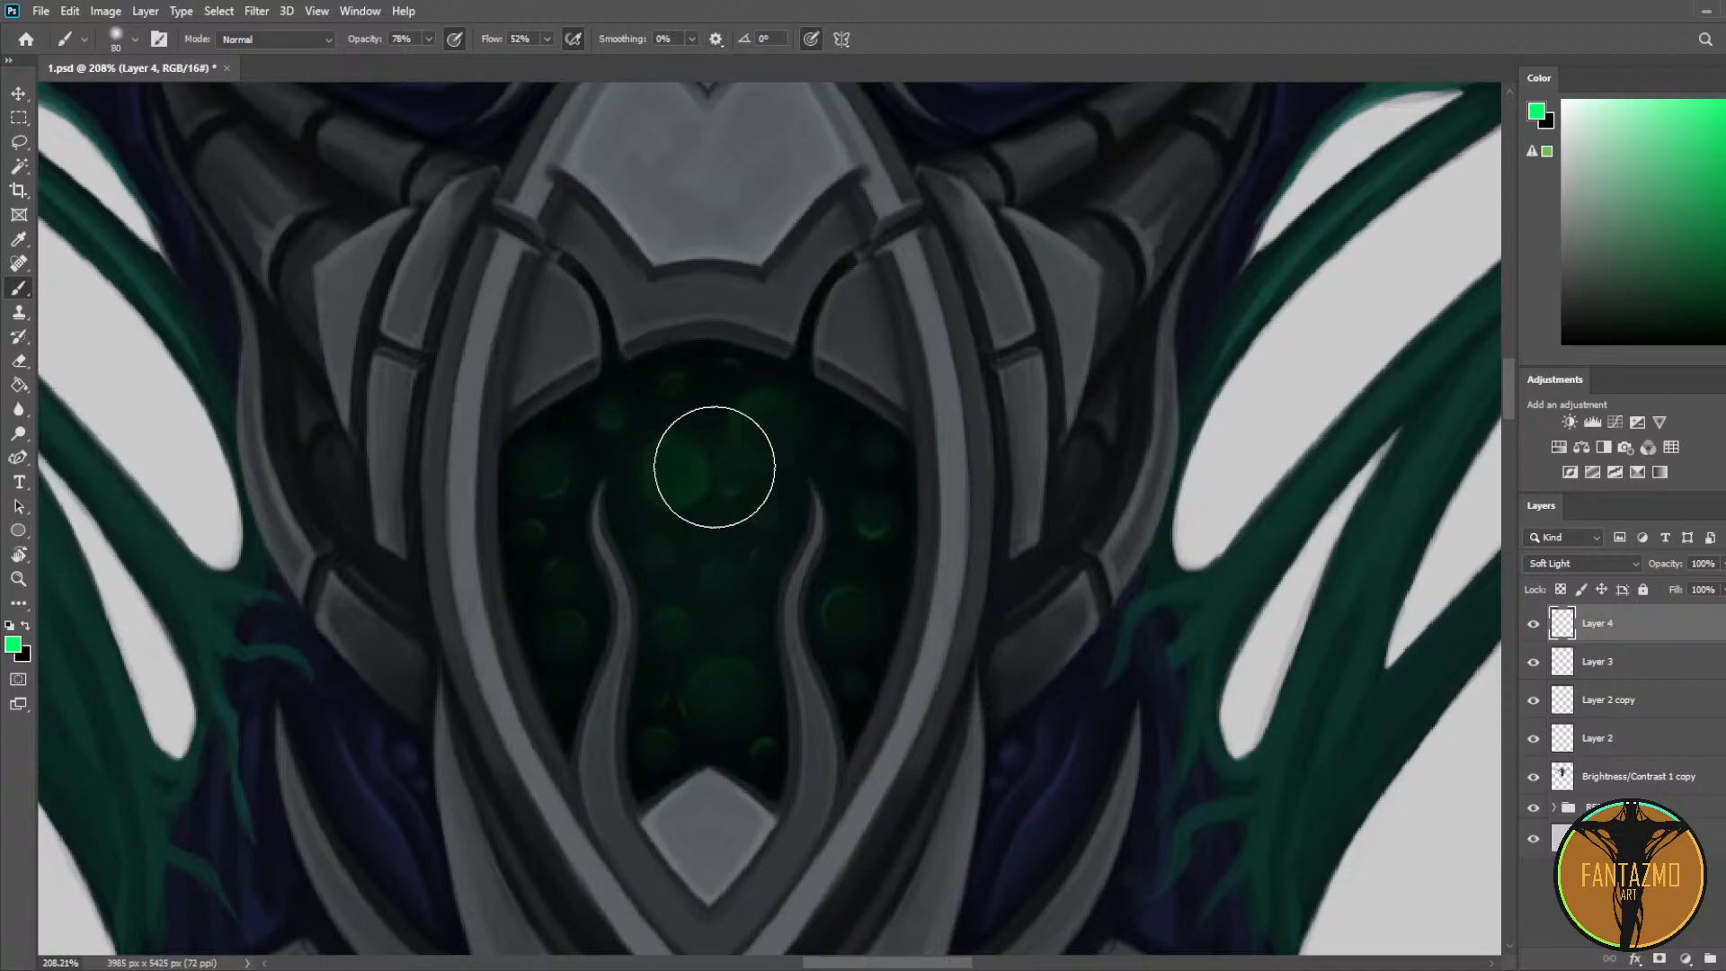
{"action": "left_click", "coordinate": [749, 434]}
Step: Add a soft green glow to the central spots and the large spot beside the right tendril, using smaller brush sizes
{"action": "key", "text": "bracketleft"}
{"action": "key", "text": "bracketleft"}
{"action": "left_click", "coordinate": [717, 580]}
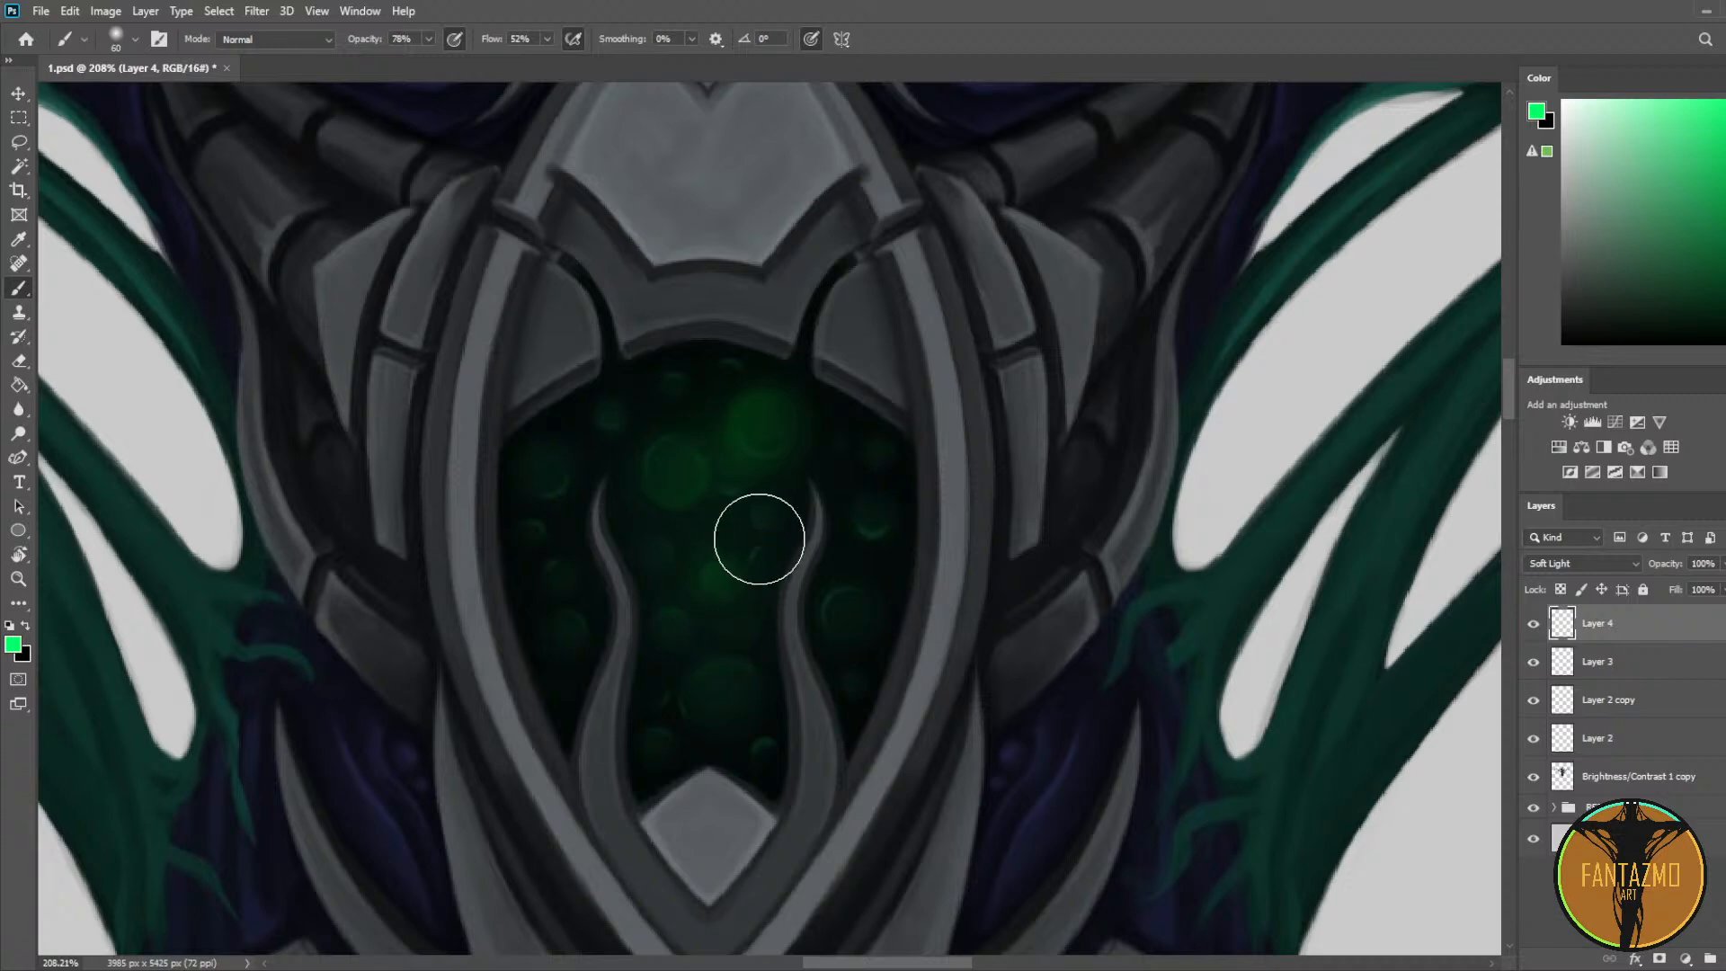
{"action": "key", "text": "bracketleft"}
{"action": "key", "text": "bracketleft"}
{"action": "left_click", "coordinate": [764, 520]}
{"action": "left_click", "coordinate": [848, 612]}
Step: Brighten the outer left spots, the large lower spot and the upper right spot with soft green dabs
{"action": "key", "text": "bracketright"}
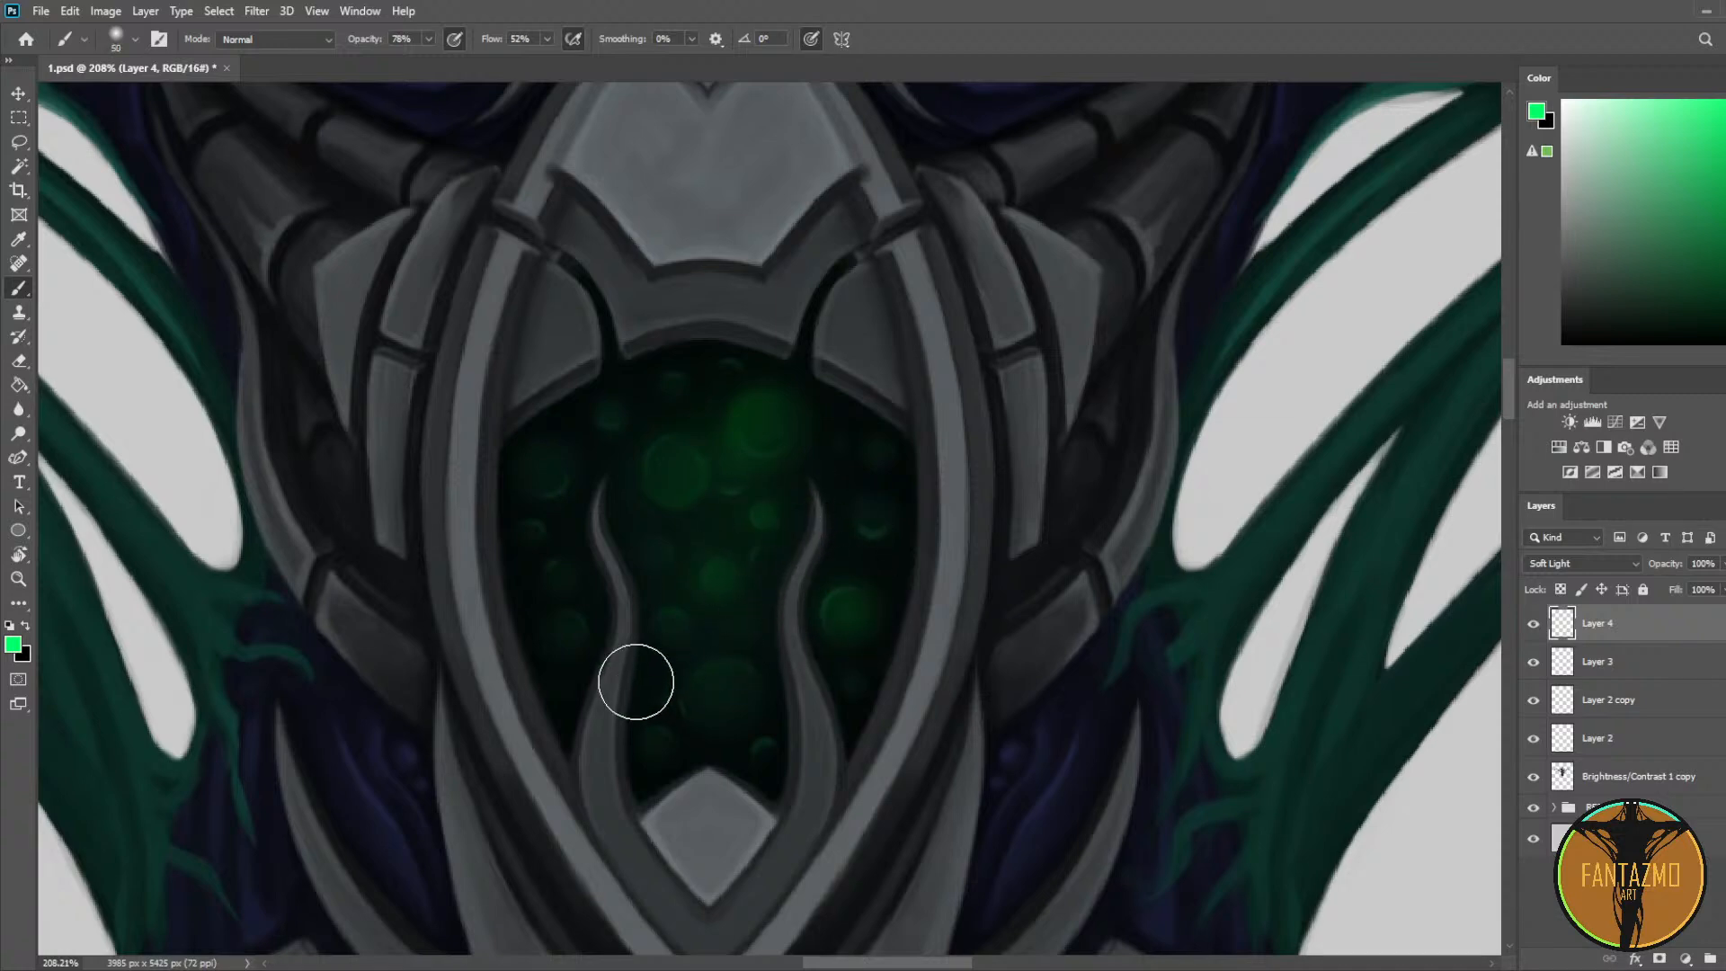
{"action": "left_click", "coordinate": [562, 626]}
{"action": "left_click", "coordinate": [720, 698]}
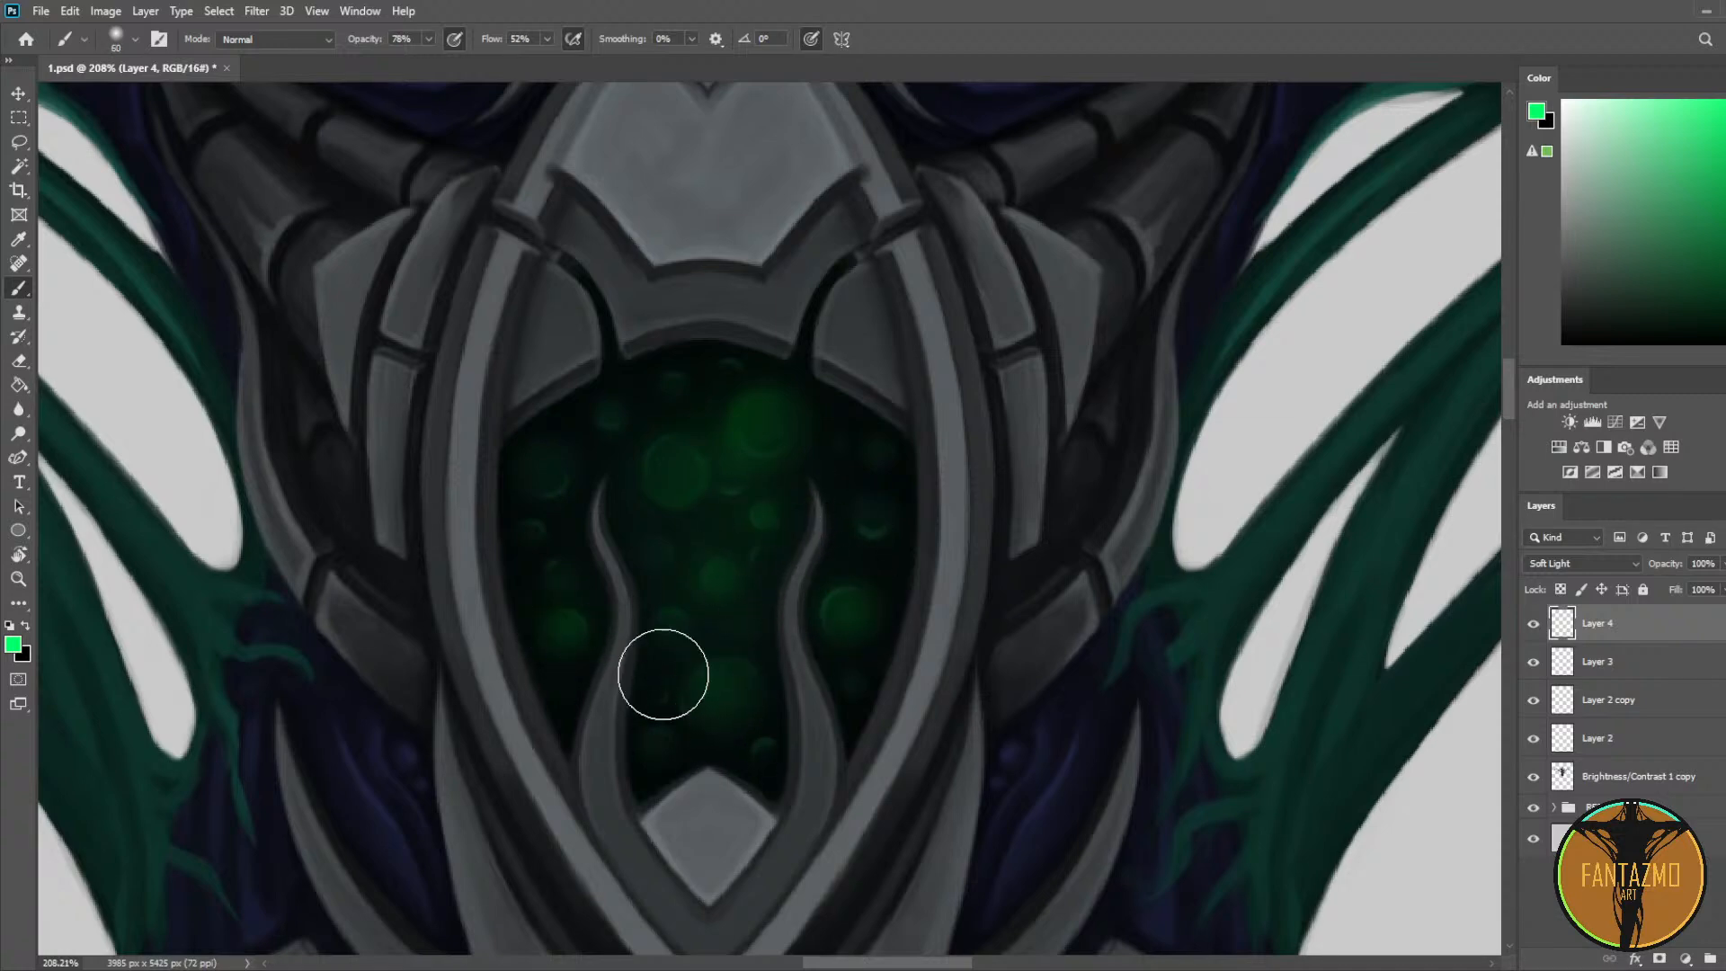
{"action": "left_click", "coordinate": [547, 474]}
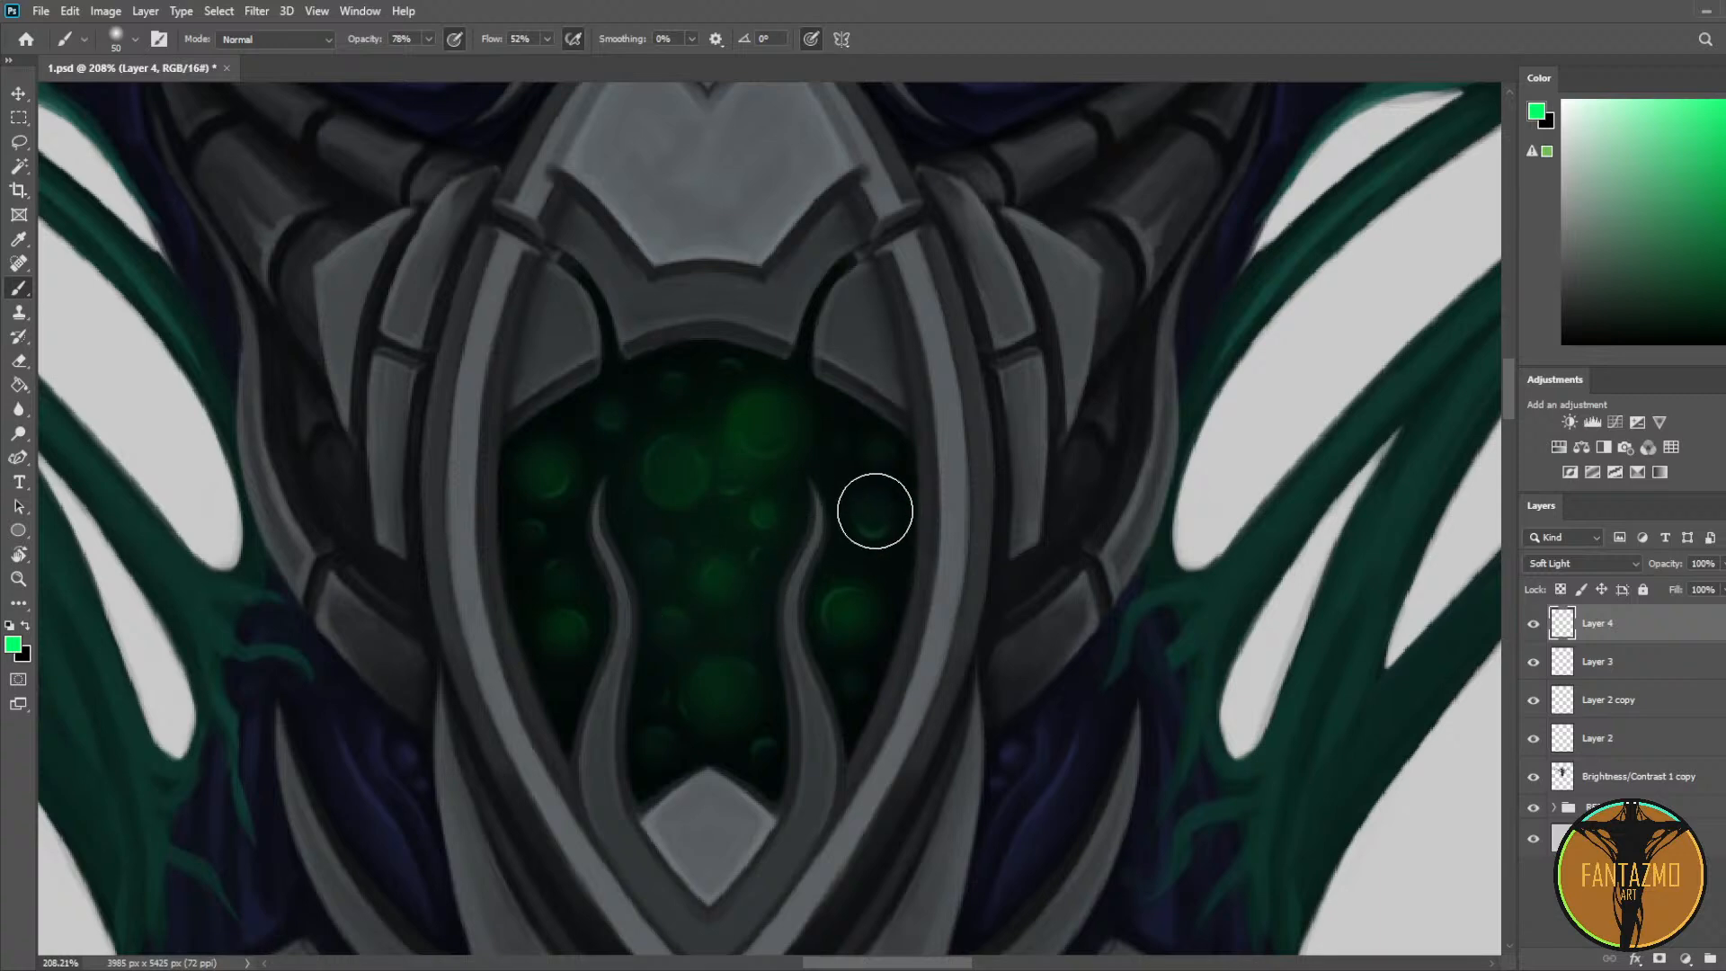
{"action": "key", "text": "bracketleft"}
{"action": "left_click", "coordinate": [872, 512]}
{"action": "key", "text": "bracketleft"}
{"action": "key", "text": "bracketleft"}
Step: Set Layer 4's opacity to 73% while judging the glow against the whole torso
{"action": "scroll", "coordinate": [817, 450], "scroll_direction": "down", "scroll_amount": 5}
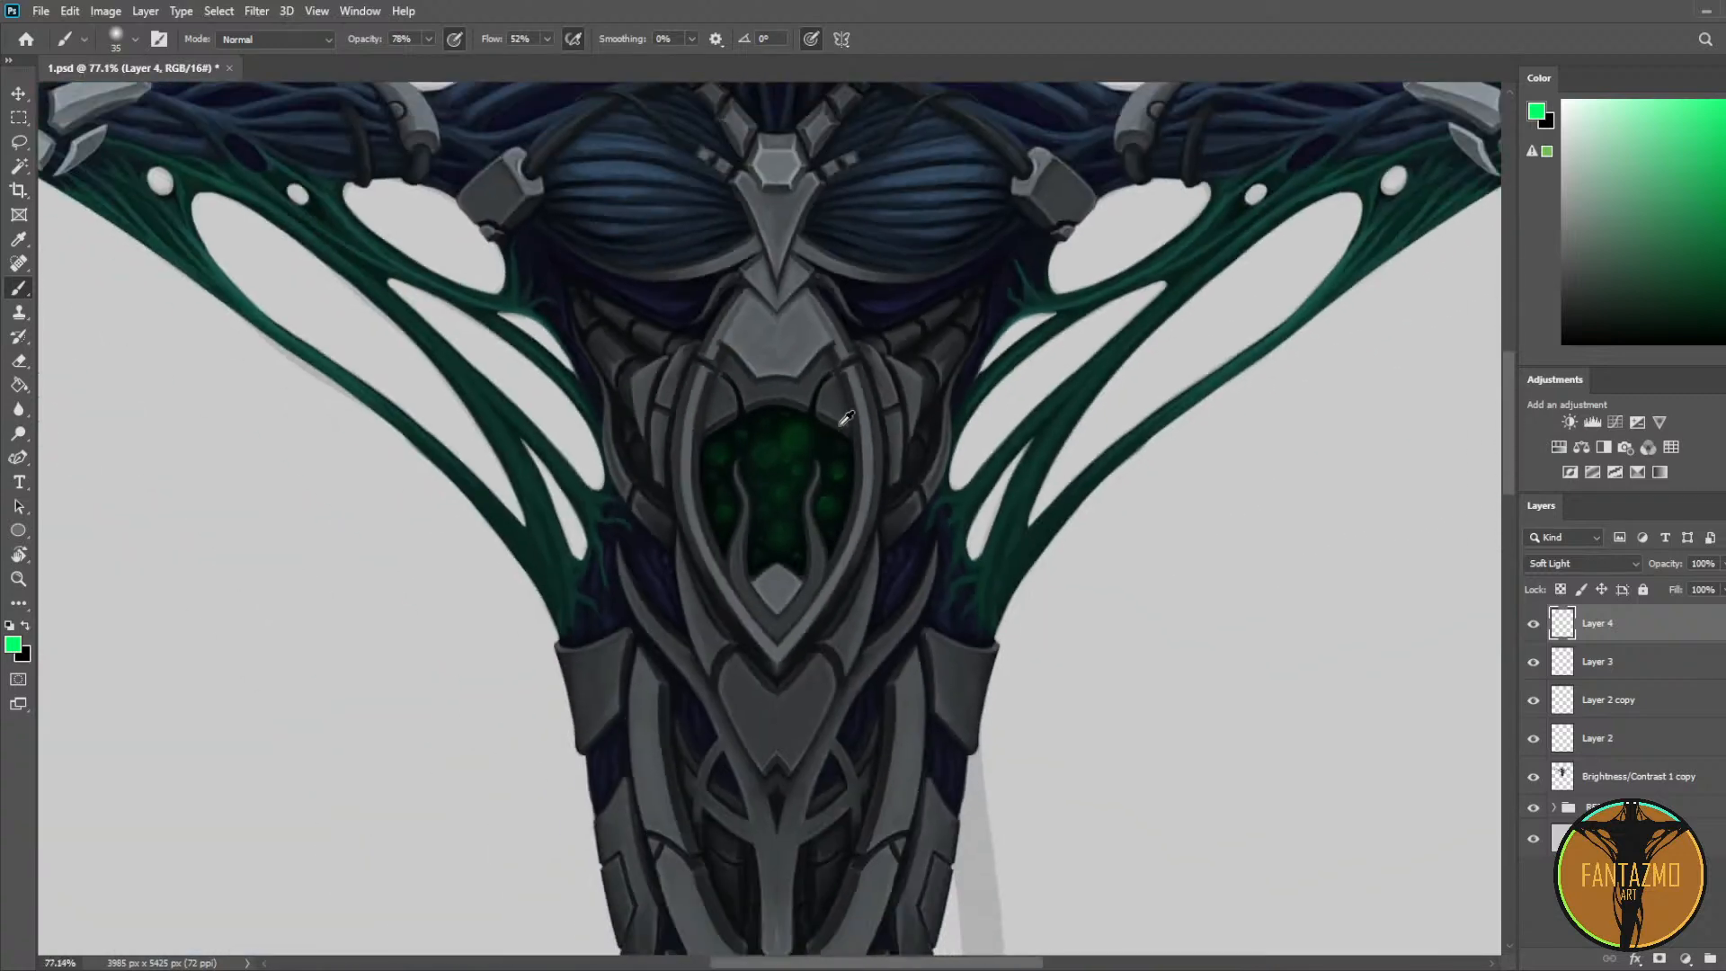
{"action": "scroll", "coordinate": [1055, 504], "scroll_direction": "up", "scroll_amount": 3}
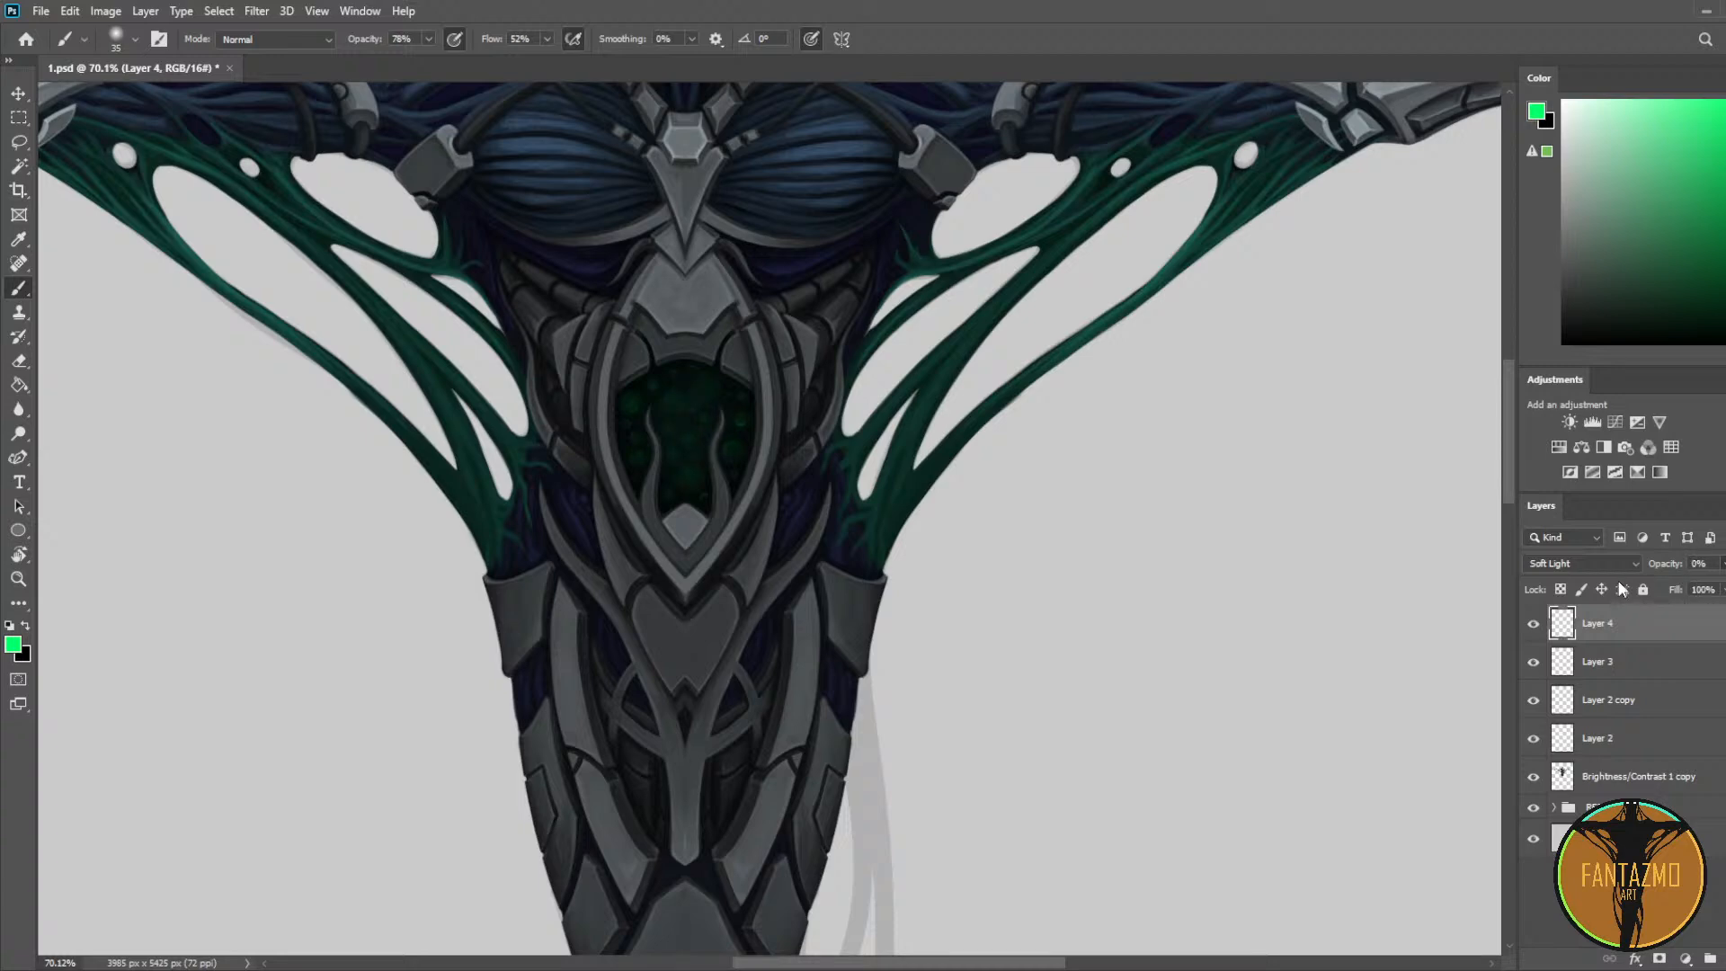
{"action": "left_click_drag", "start_coordinate": [1670, 579], "coordinate": [1702, 575]}
{"action": "key", "text": "e"}
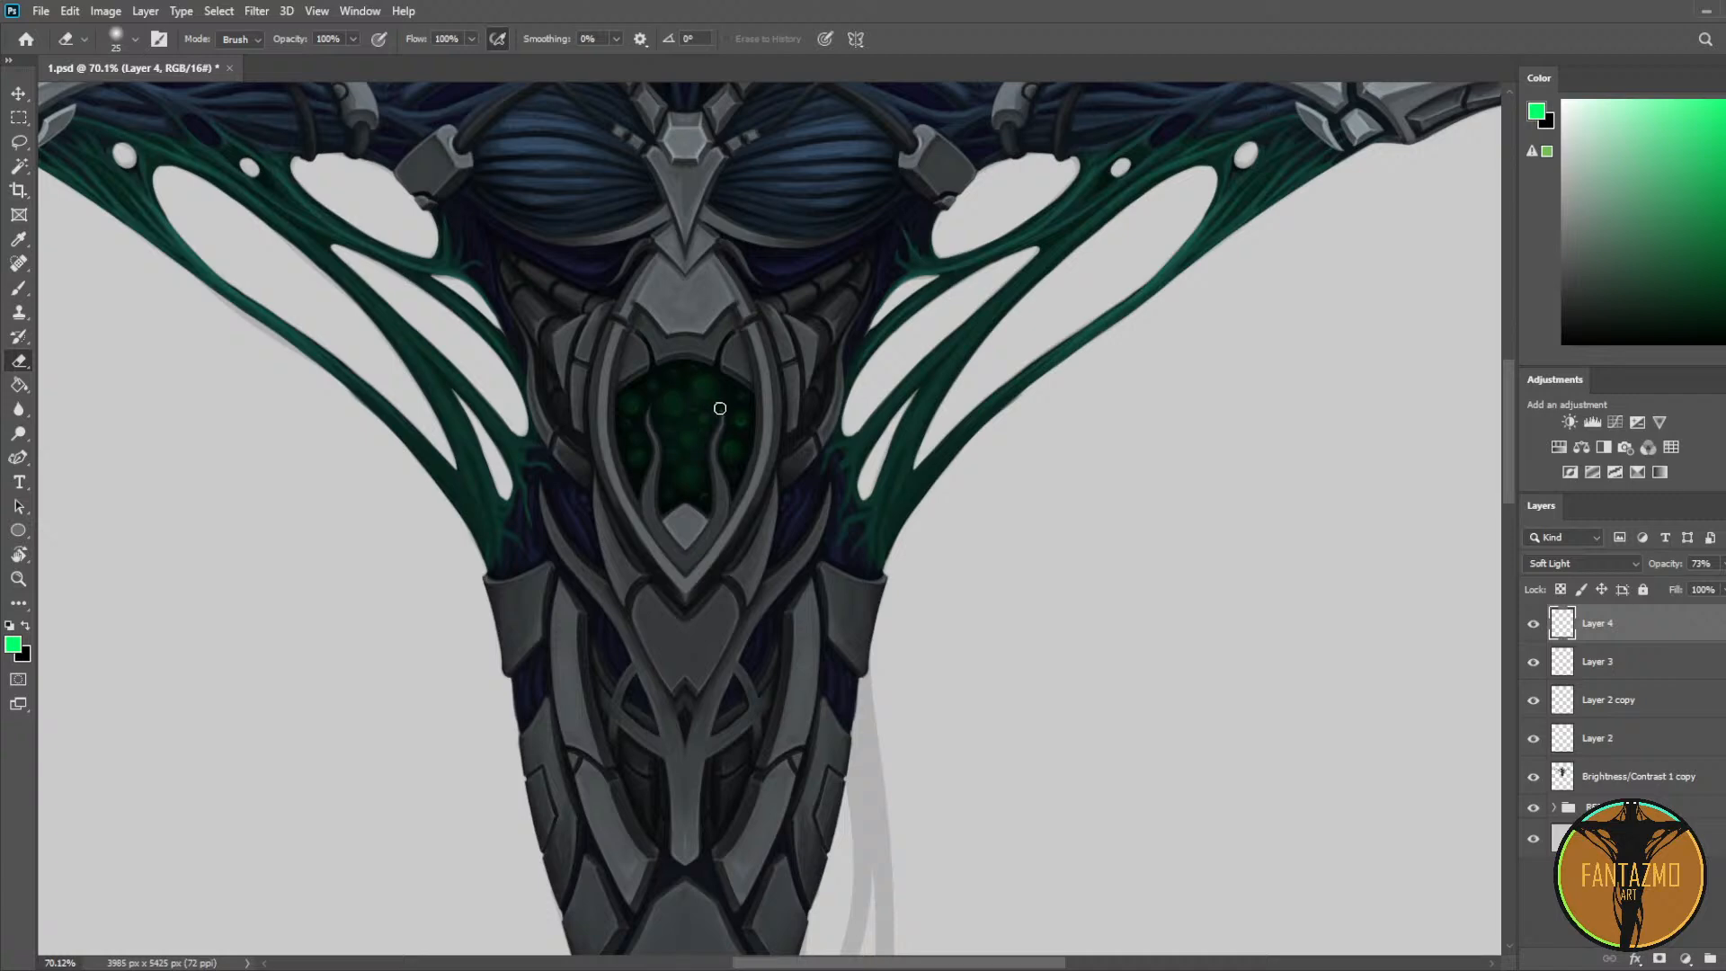
{"action": "key", "text": "b"}
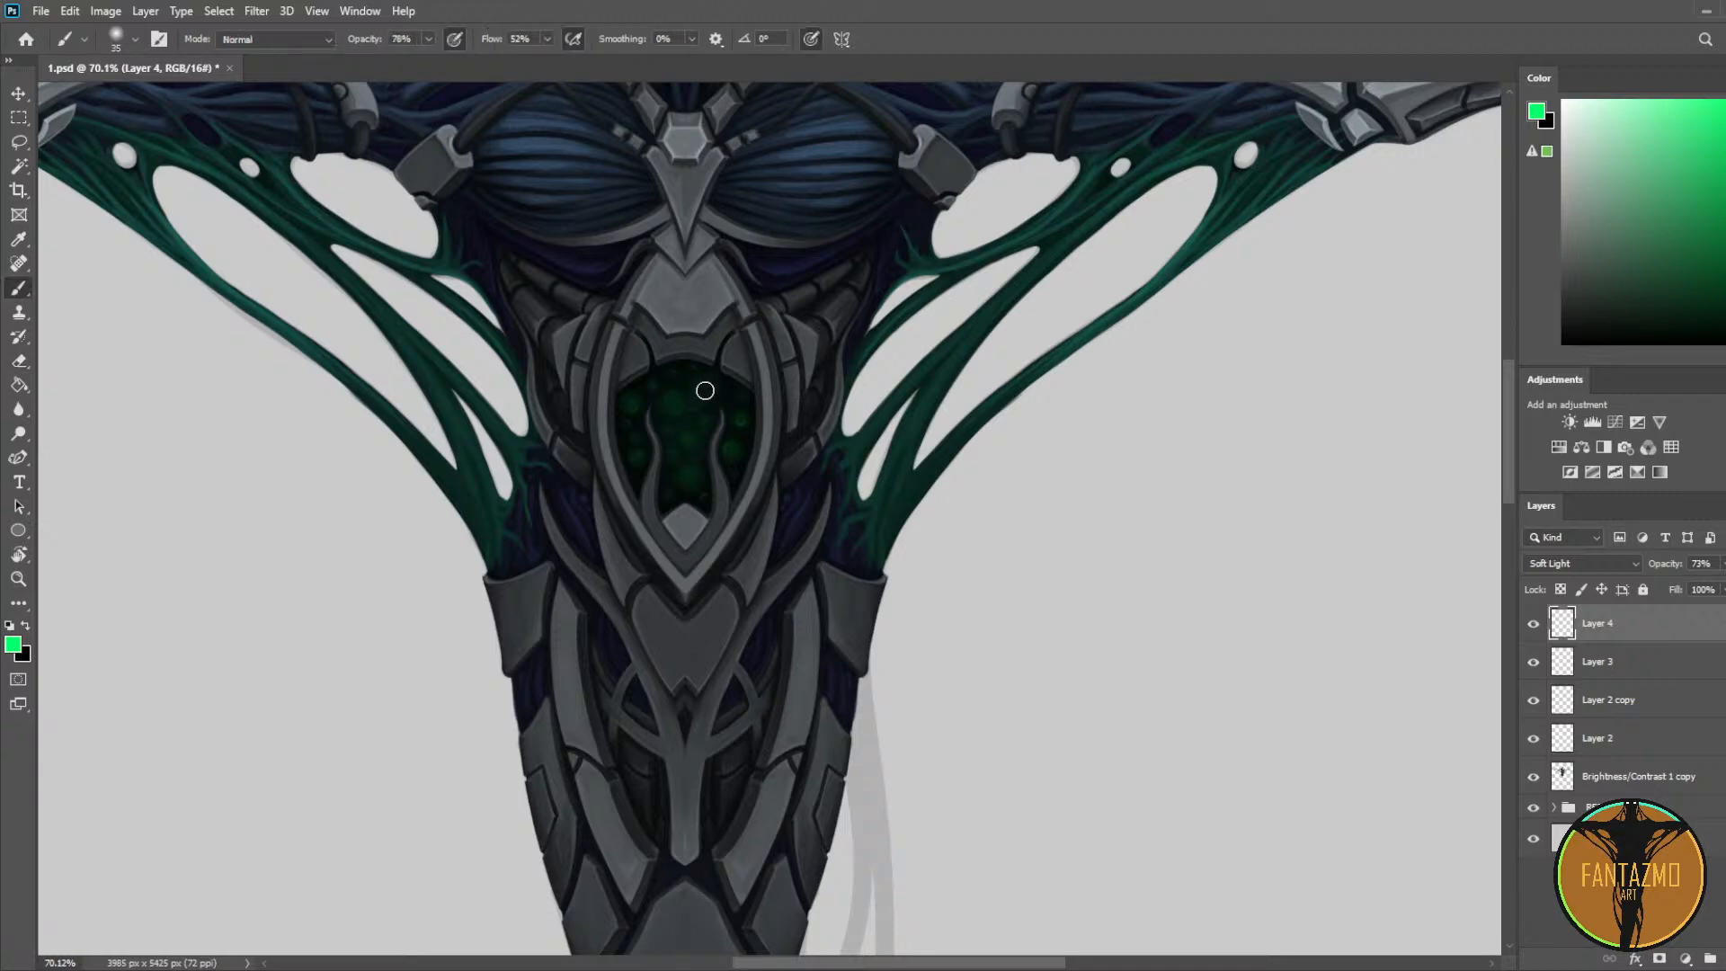
{"action": "key", "text": "e"}
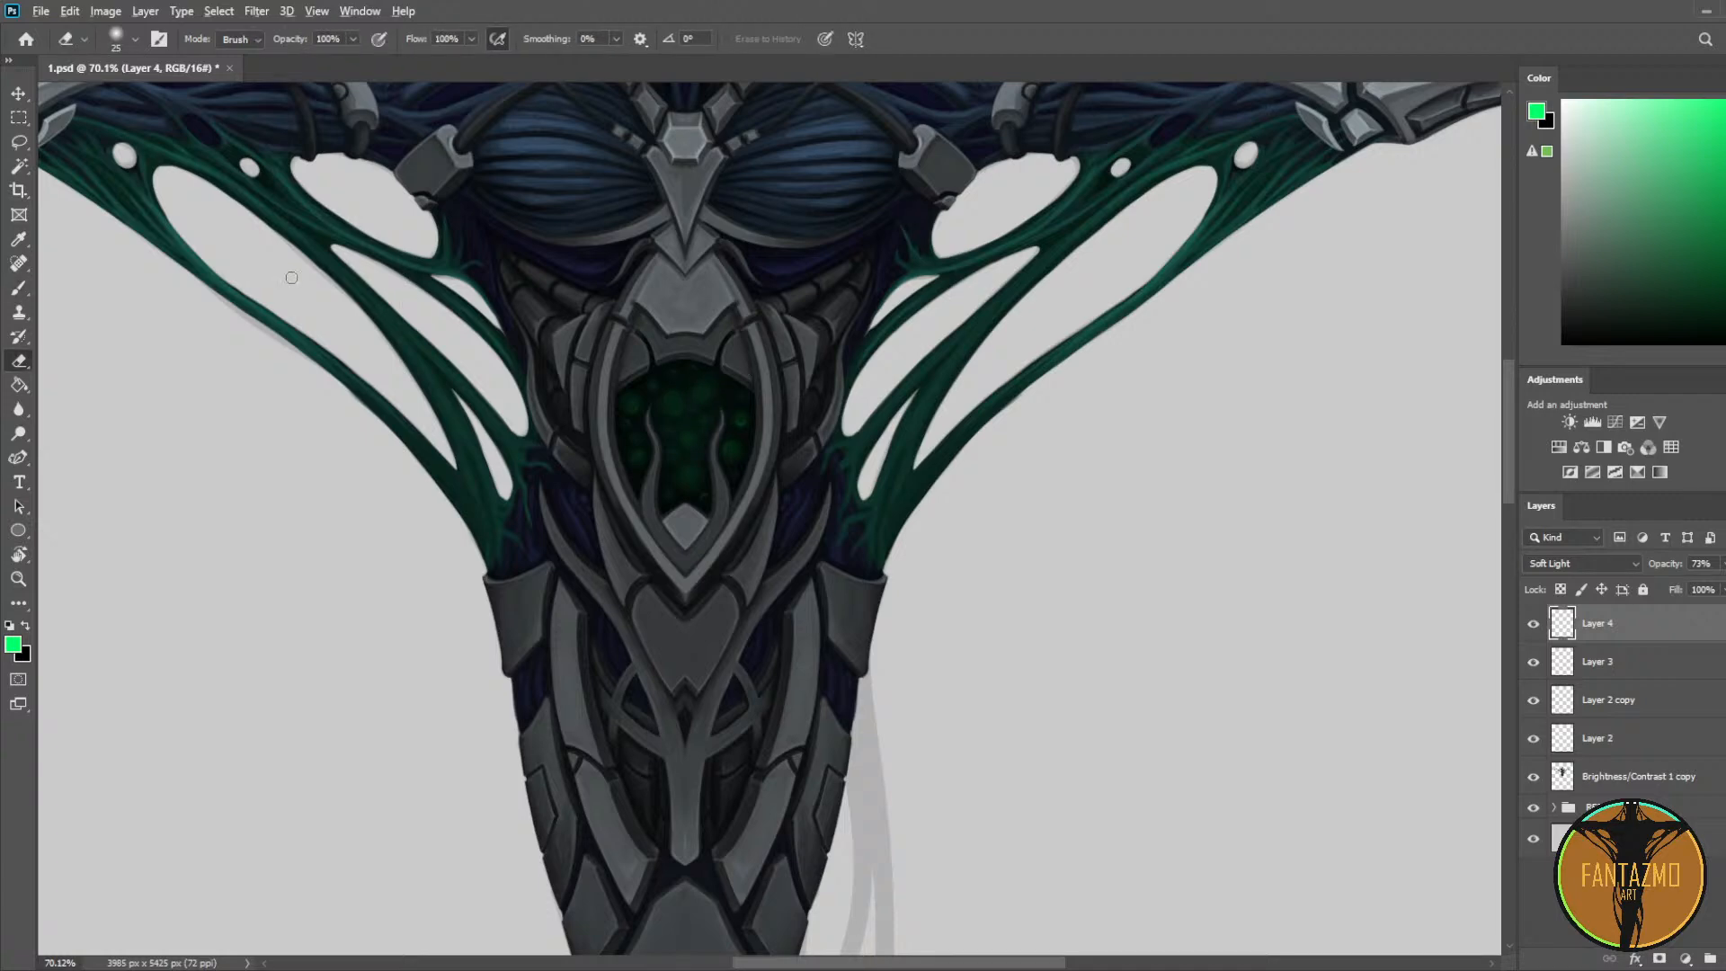
Step: Create a new layer above Layer 4 and choose a blotchy texture brush with a more saturated green
{"action": "scroll", "coordinate": [387, 297], "scroll_direction": "up", "scroll_amount": 8}
{"action": "left_click_drag", "start_coordinate": [1102, 485], "coordinate": [964, 416]}
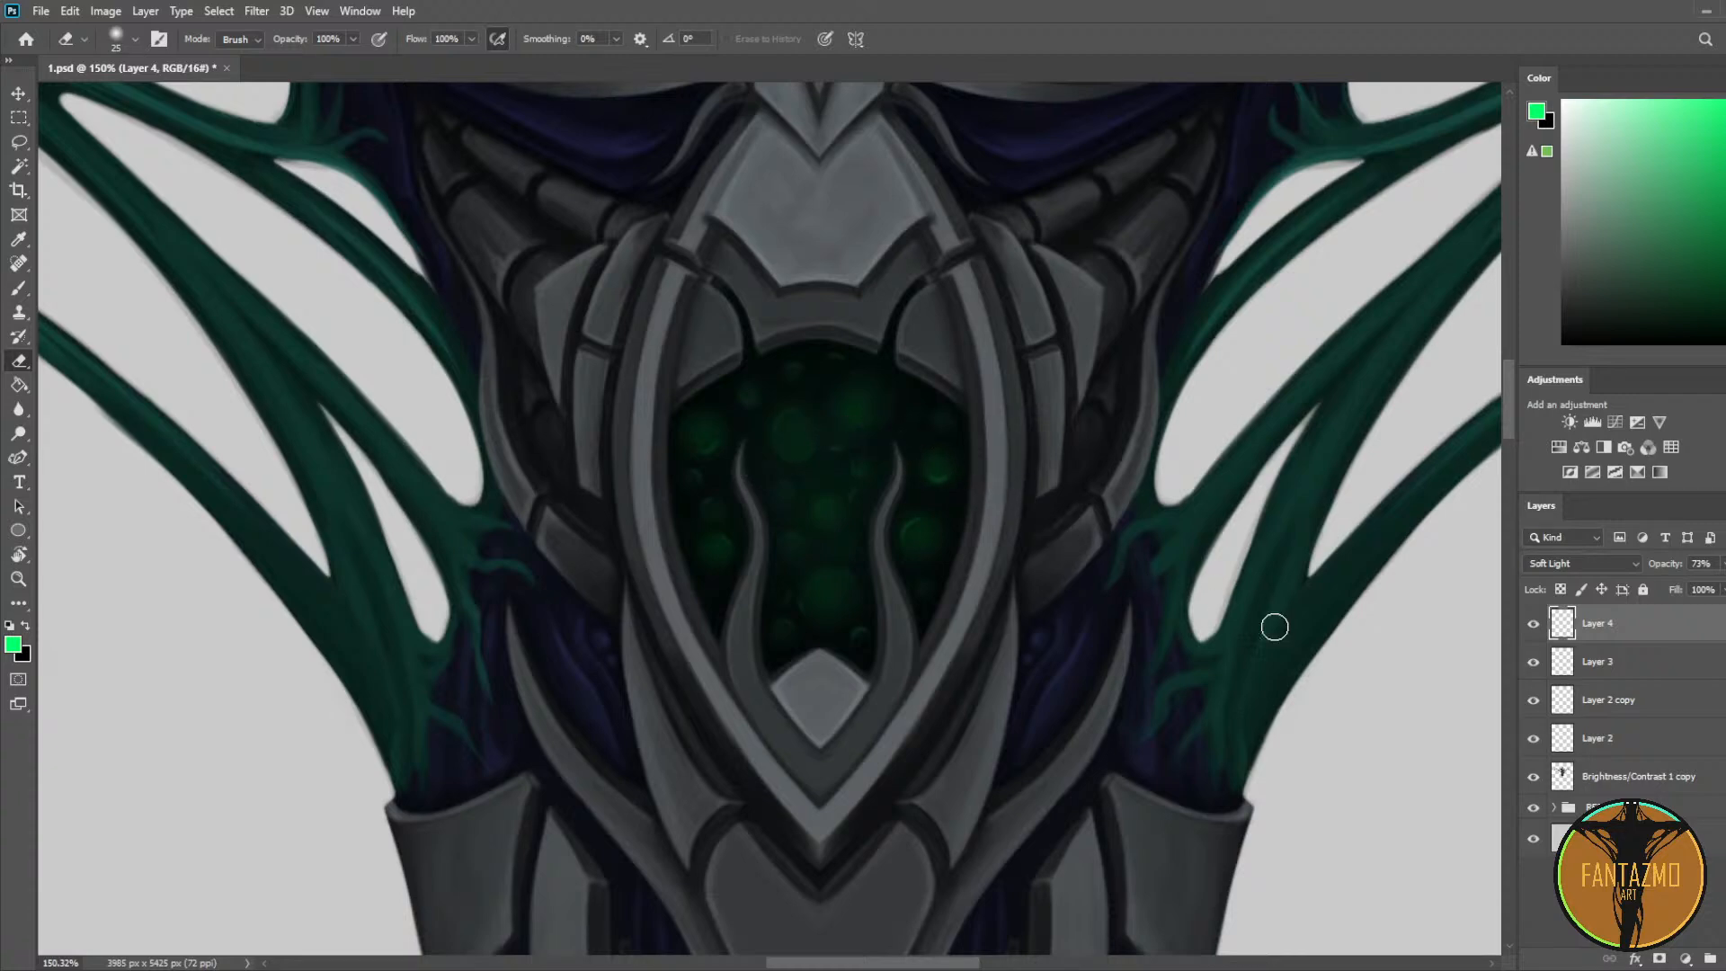
{"action": "key", "text": "ctrl+shift+alt+n"}
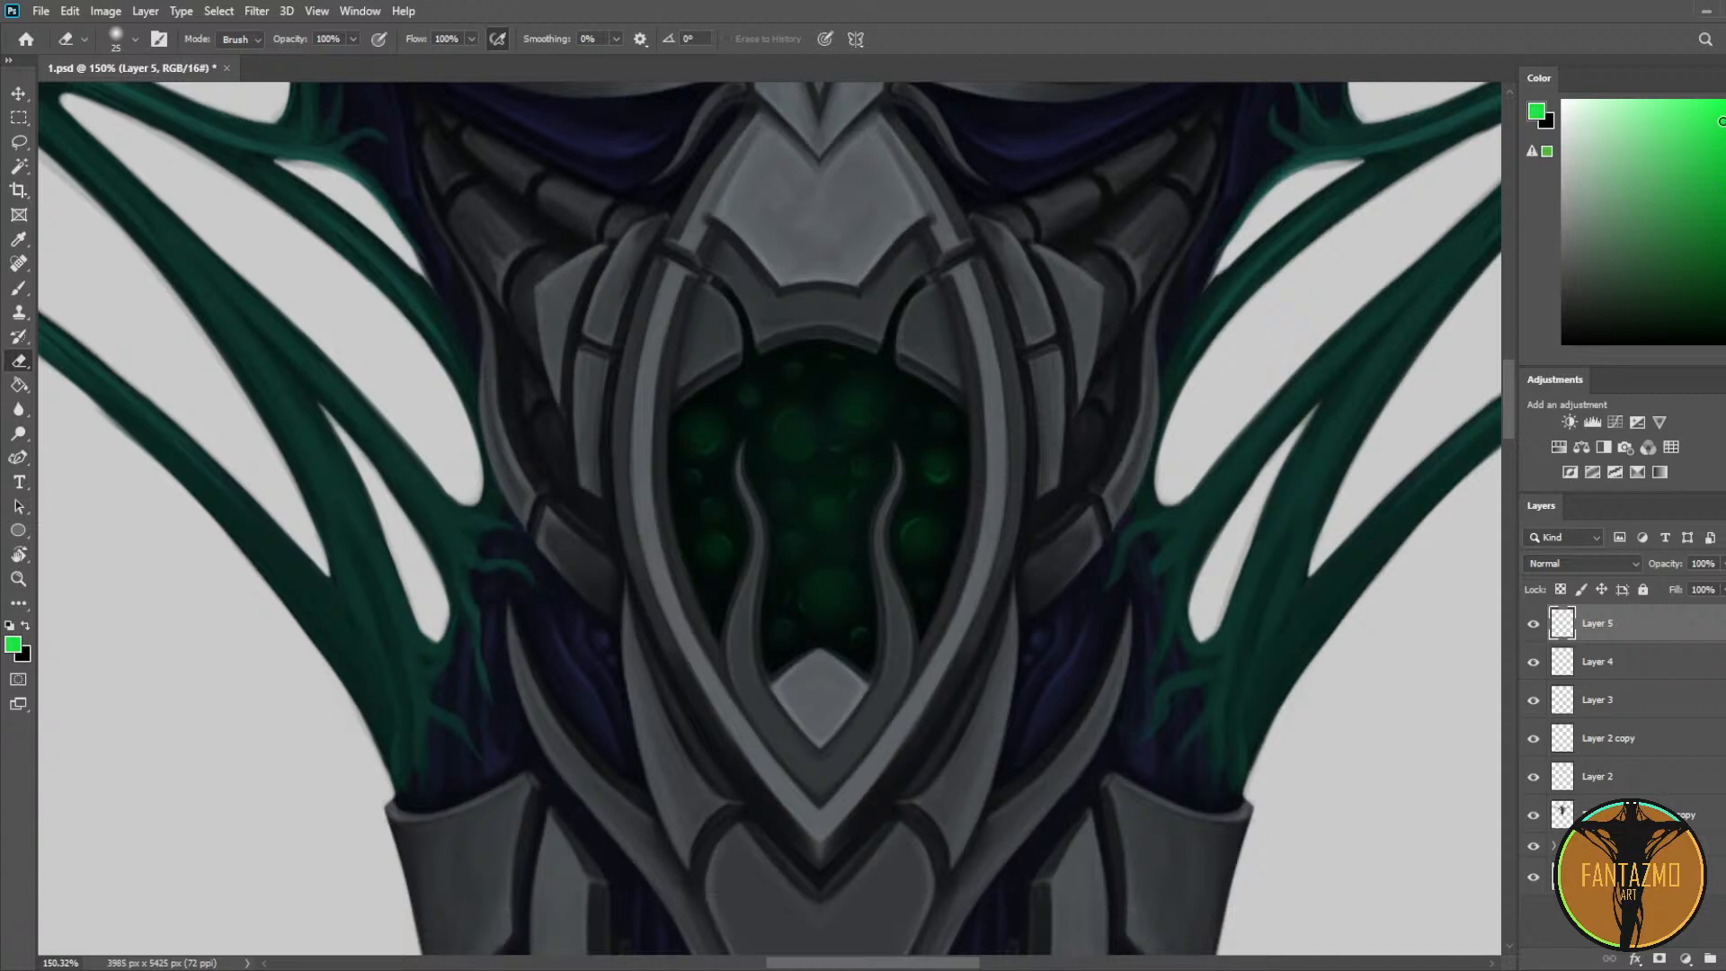
{"action": "key", "text": "b"}
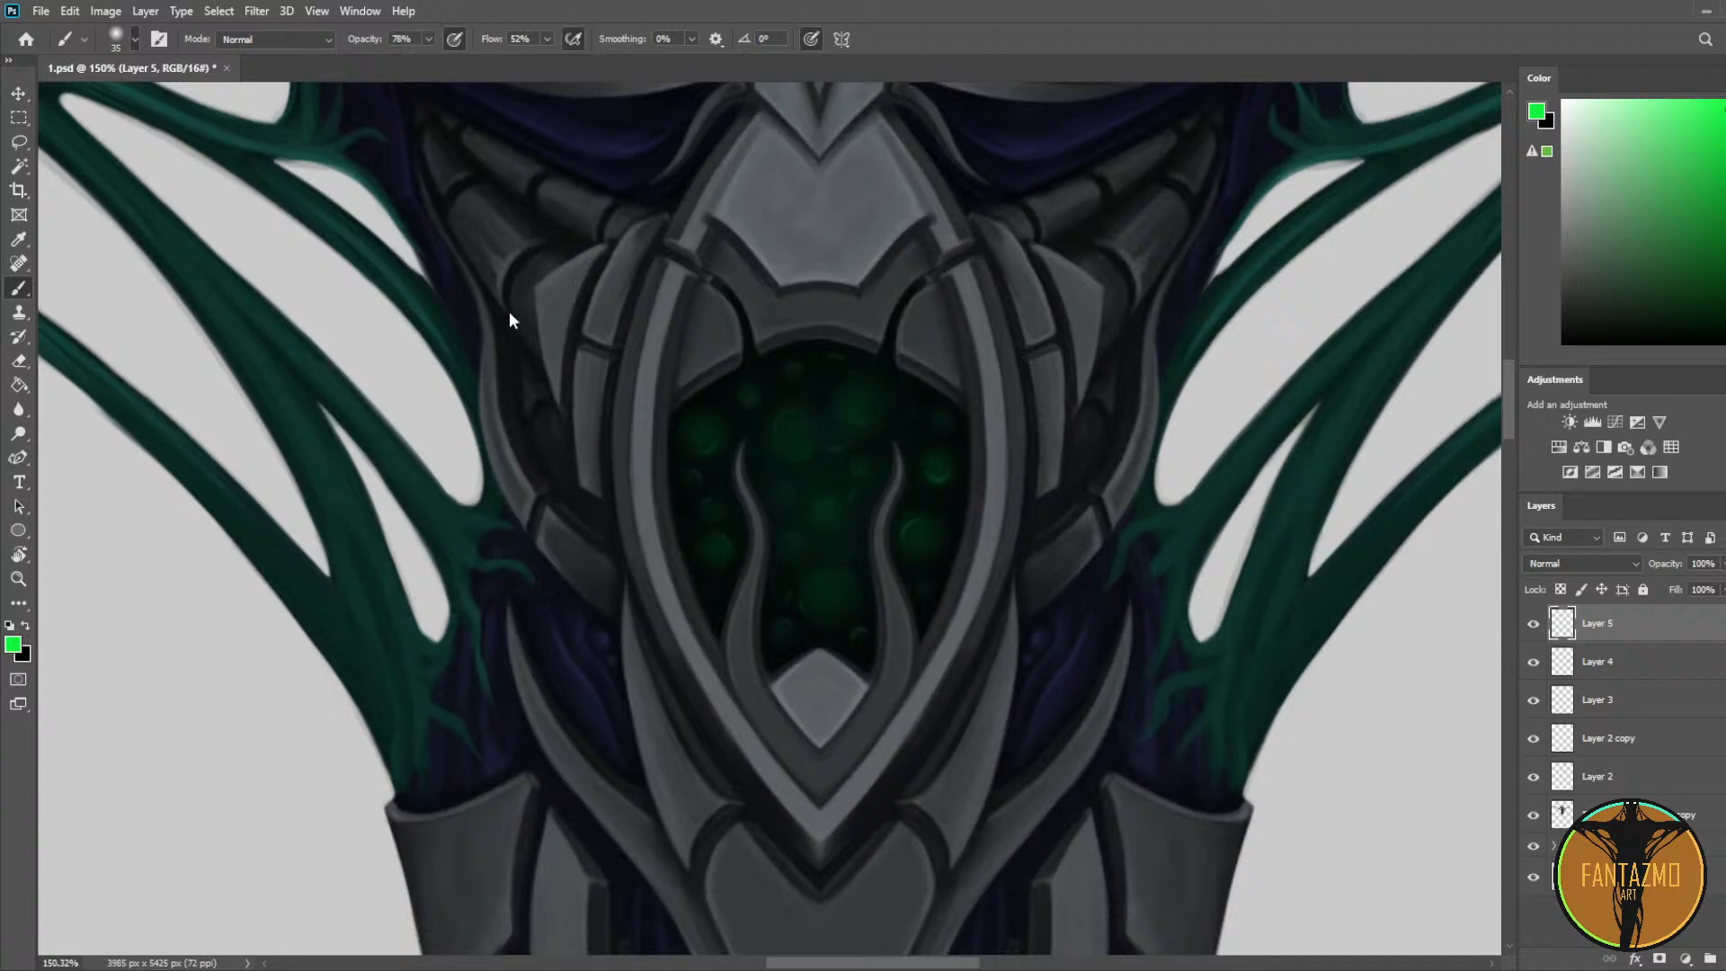
{"action": "left_click", "coordinate": [126, 456]}
Step: Try stamping the blotchy green texture over the cavity at brush size 400 and undo the stamp
{"action": "left_click", "coordinate": [818, 490]}
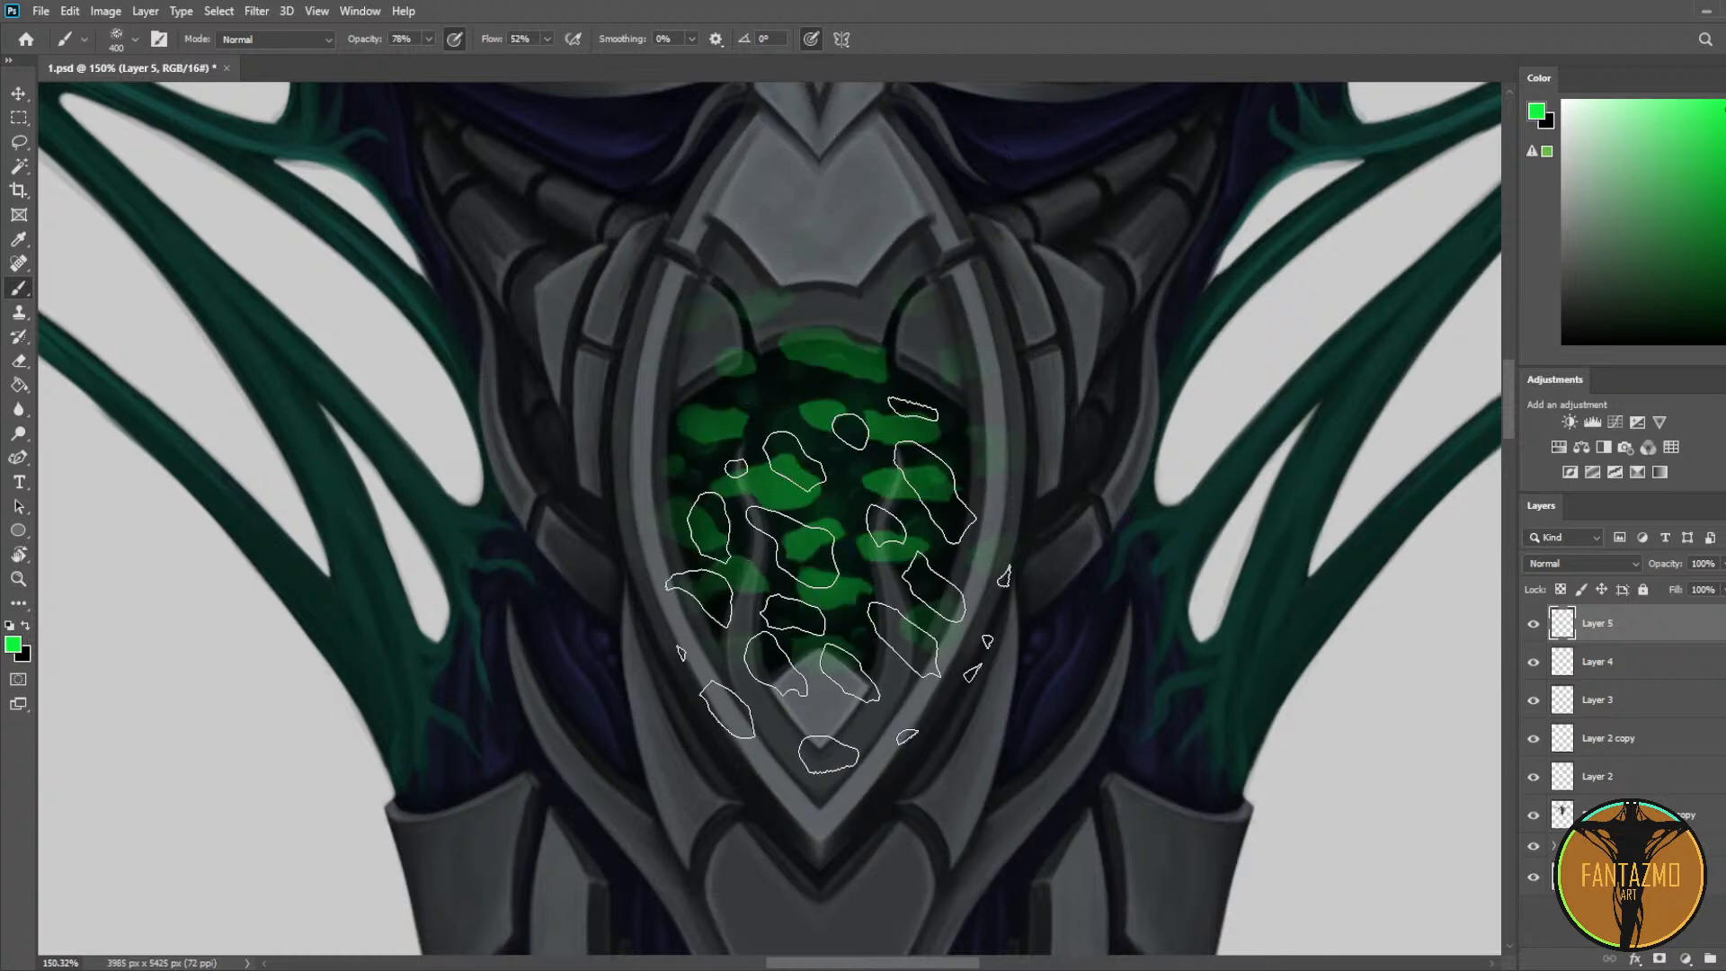
{"action": "key", "text": "bracketleft"}
{"action": "key", "text": "bracketleft"}
{"action": "key", "text": "bracketleft"}
{"action": "key", "text": "ctrl+z"}
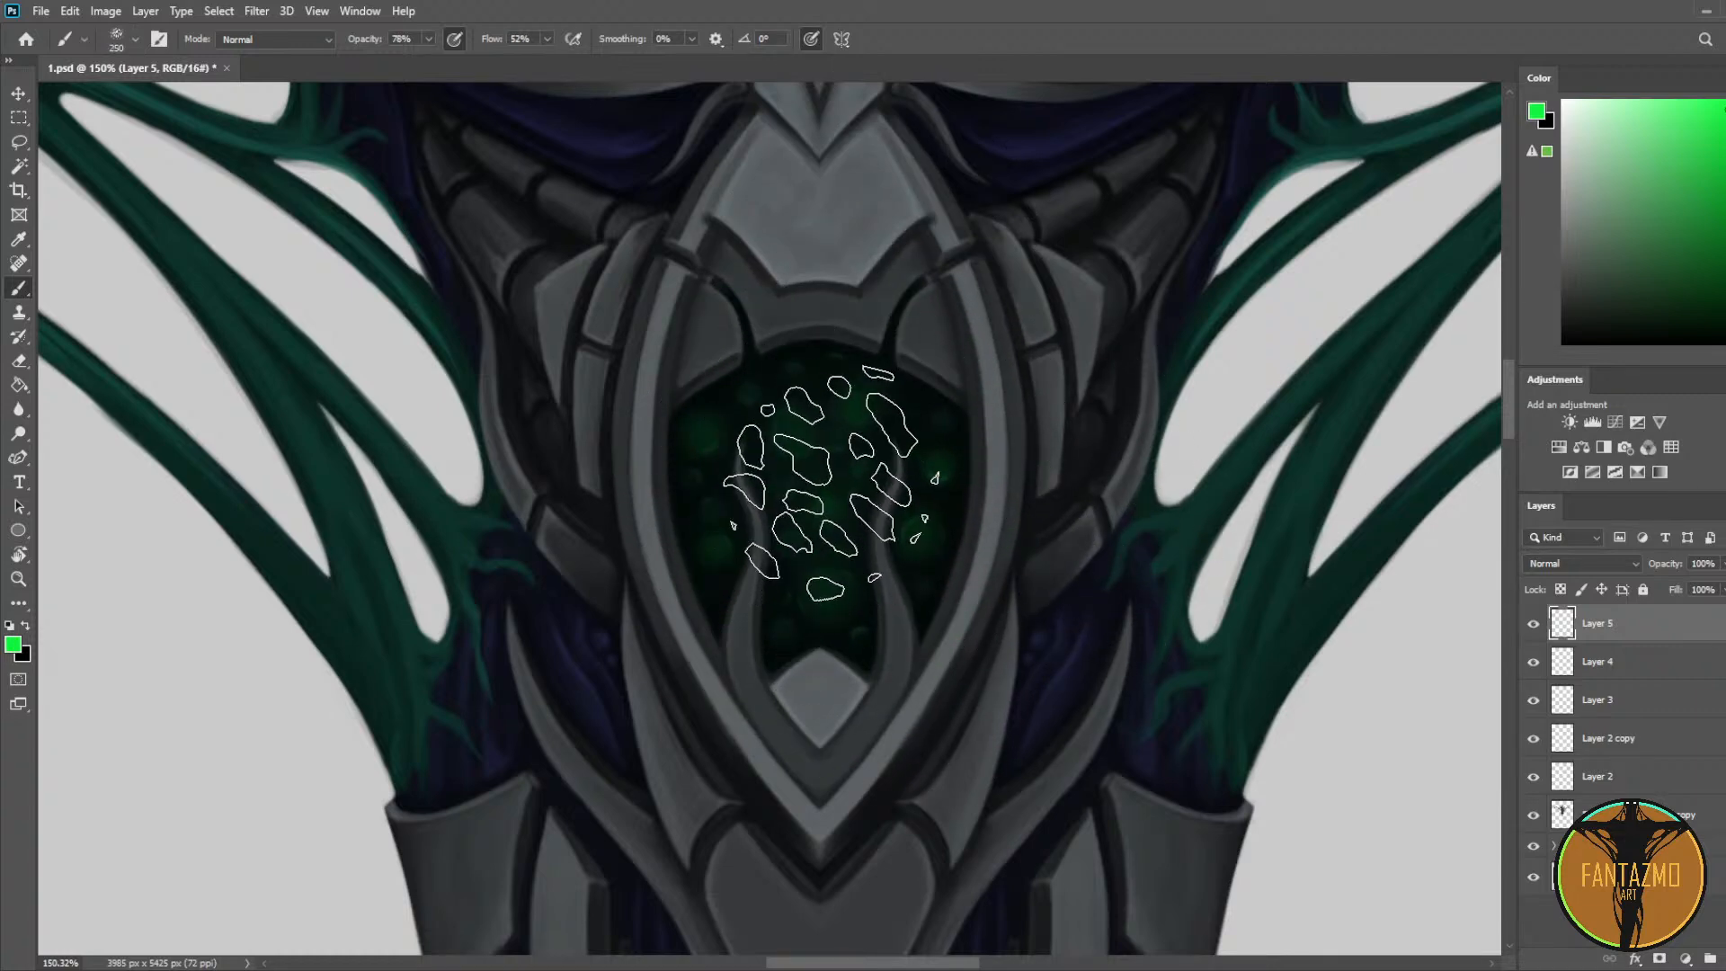
Step: Stamp fine green blotches across the whole cavity with the texture brush reduced to size 175
{"action": "left_click", "coordinate": [821, 476]}
{"action": "key", "text": "bracketleft"}
{"action": "key", "text": "bracketleft"}
{"action": "left_click", "coordinate": [823, 601]}
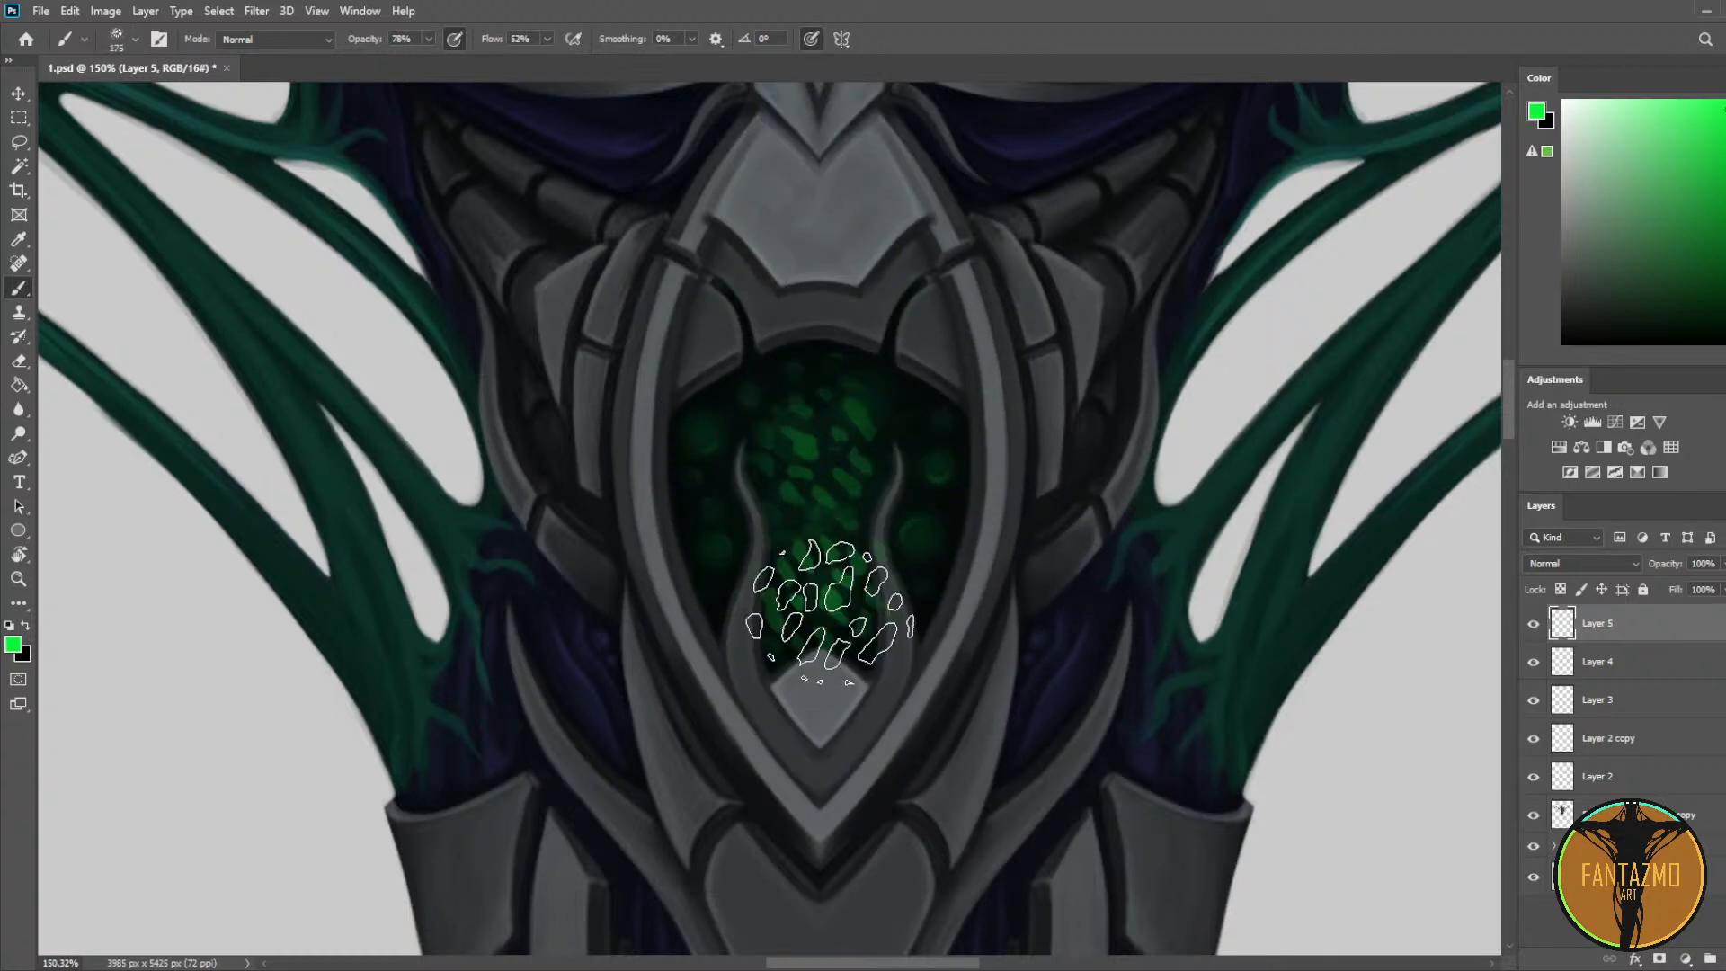
{"action": "left_click", "coordinate": [740, 476]}
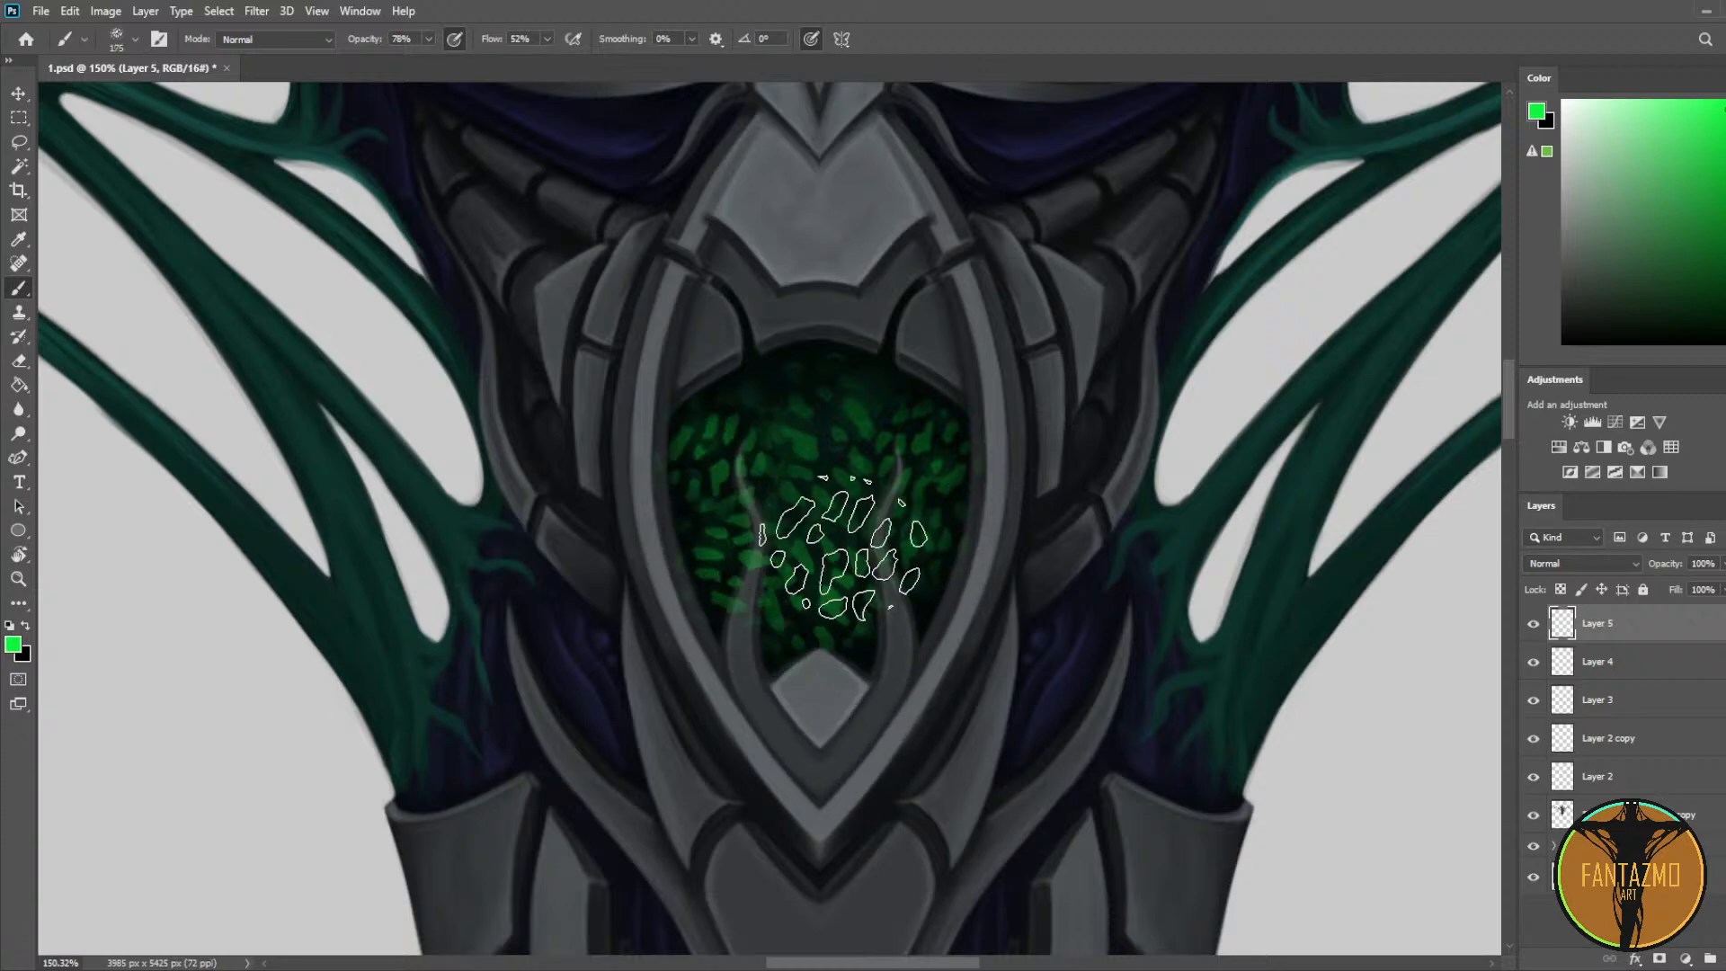
Step: Layer larger, brighter green blotches over the cavity with an enlarged texture brush
{"action": "key", "text": "bracketright"}
{"action": "key", "text": "bracketright"}
{"action": "key", "text": "bracketright"}
{"action": "key", "text": "bracketright"}
{"action": "key", "text": "bracketright"}
{"action": "left_click", "coordinate": [816, 499]}
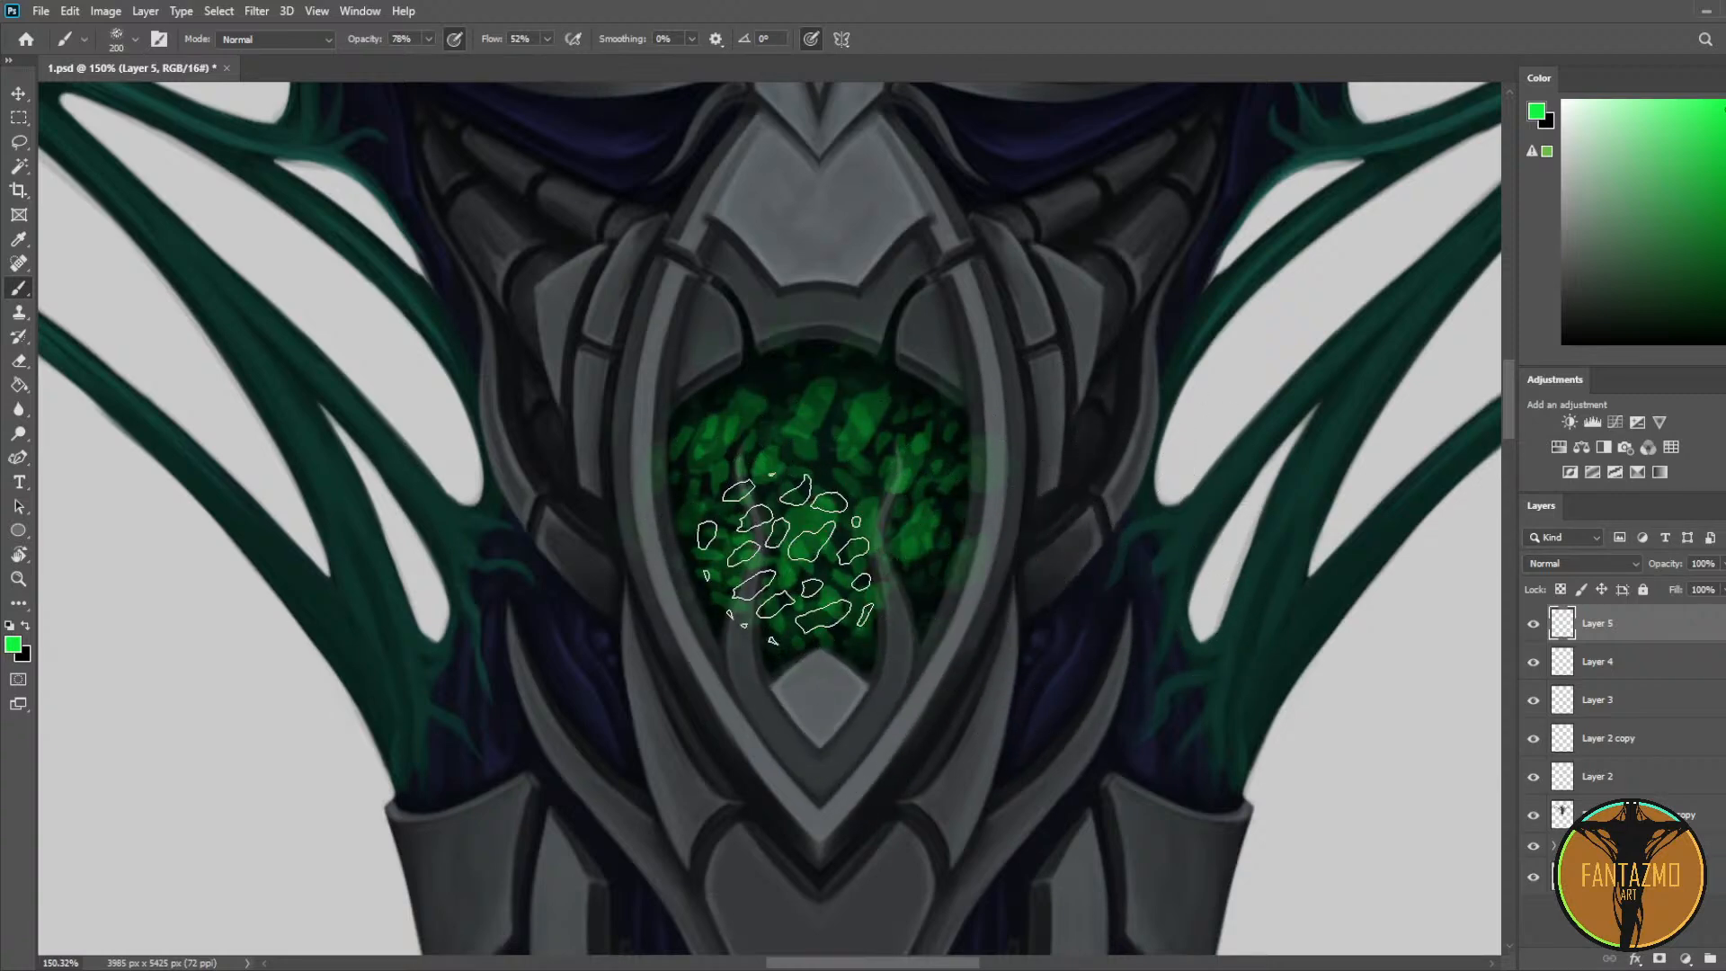
Step: Erase the green blotches spilling onto the cavity's left rim and the two curved tendrils with a small eraser
{"action": "key", "text": "e"}
{"action": "left_click_drag", "start_coordinate": [646, 395], "coordinate": [647, 448]}
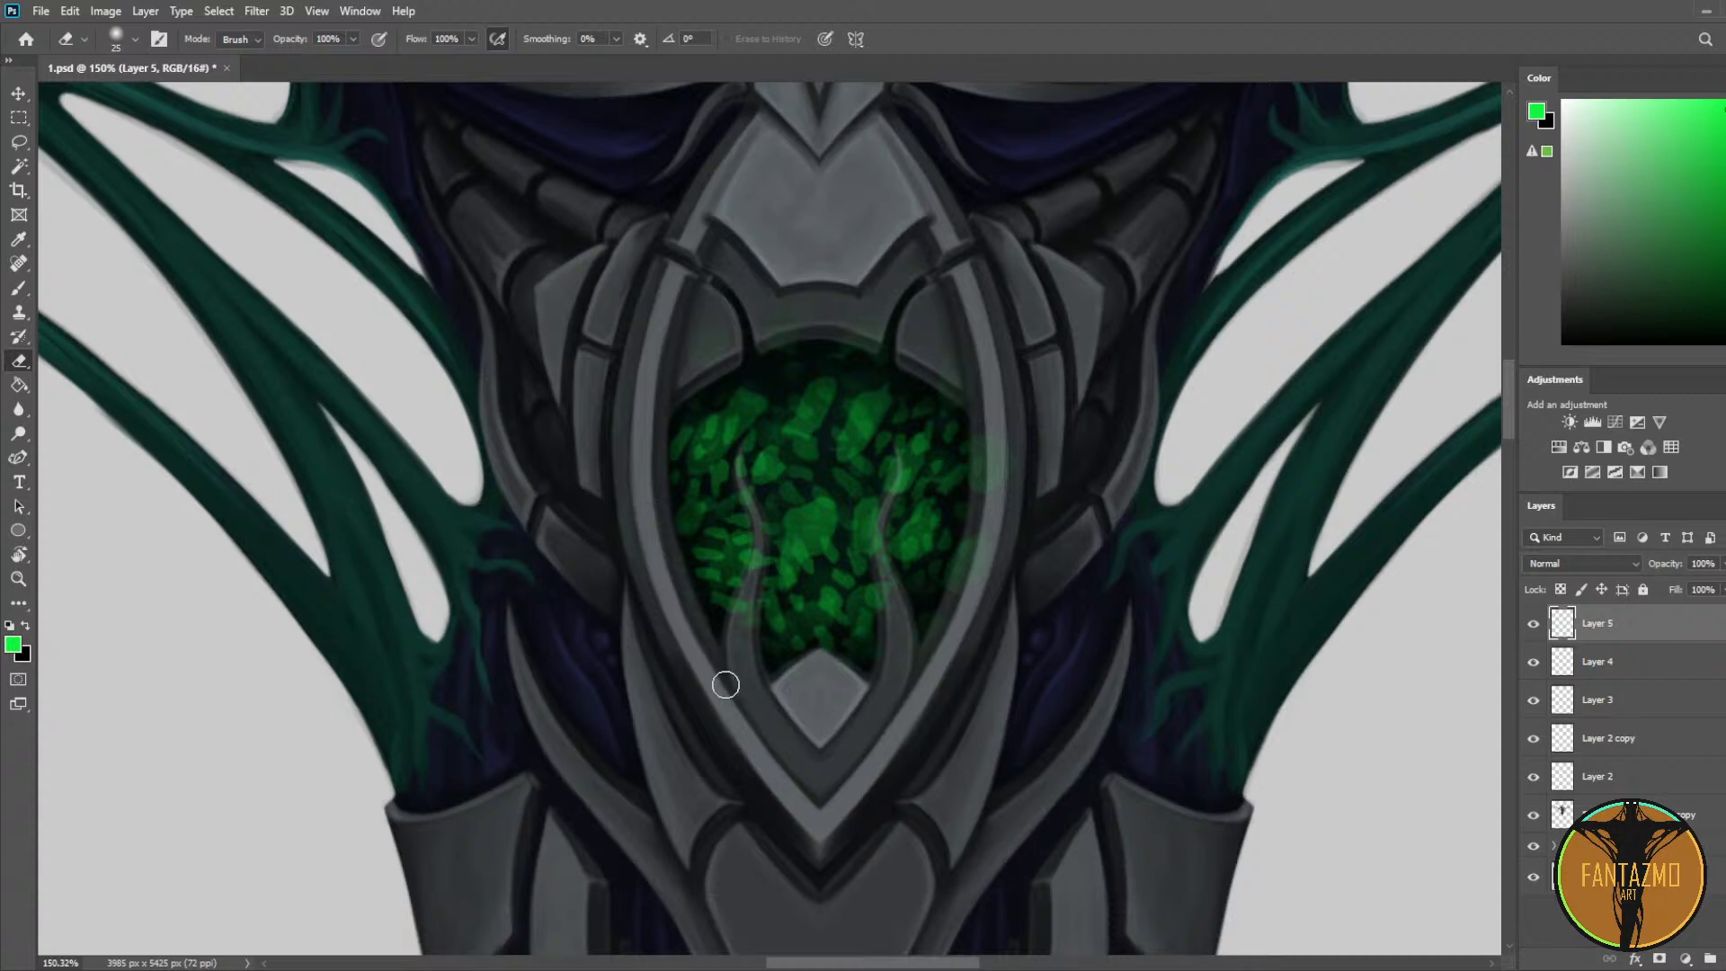
{"action": "key", "text": "bracketleft"}
{"action": "key", "text": "bracketleft"}
{"action": "key", "text": "bracketleft"}
{"action": "key", "text": "bracketleft"}
{"action": "key", "text": "bracketleft"}
{"action": "key", "text": "bracketright"}
{"action": "key", "text": "bracketright"}
{"action": "key", "text": "bracketright"}
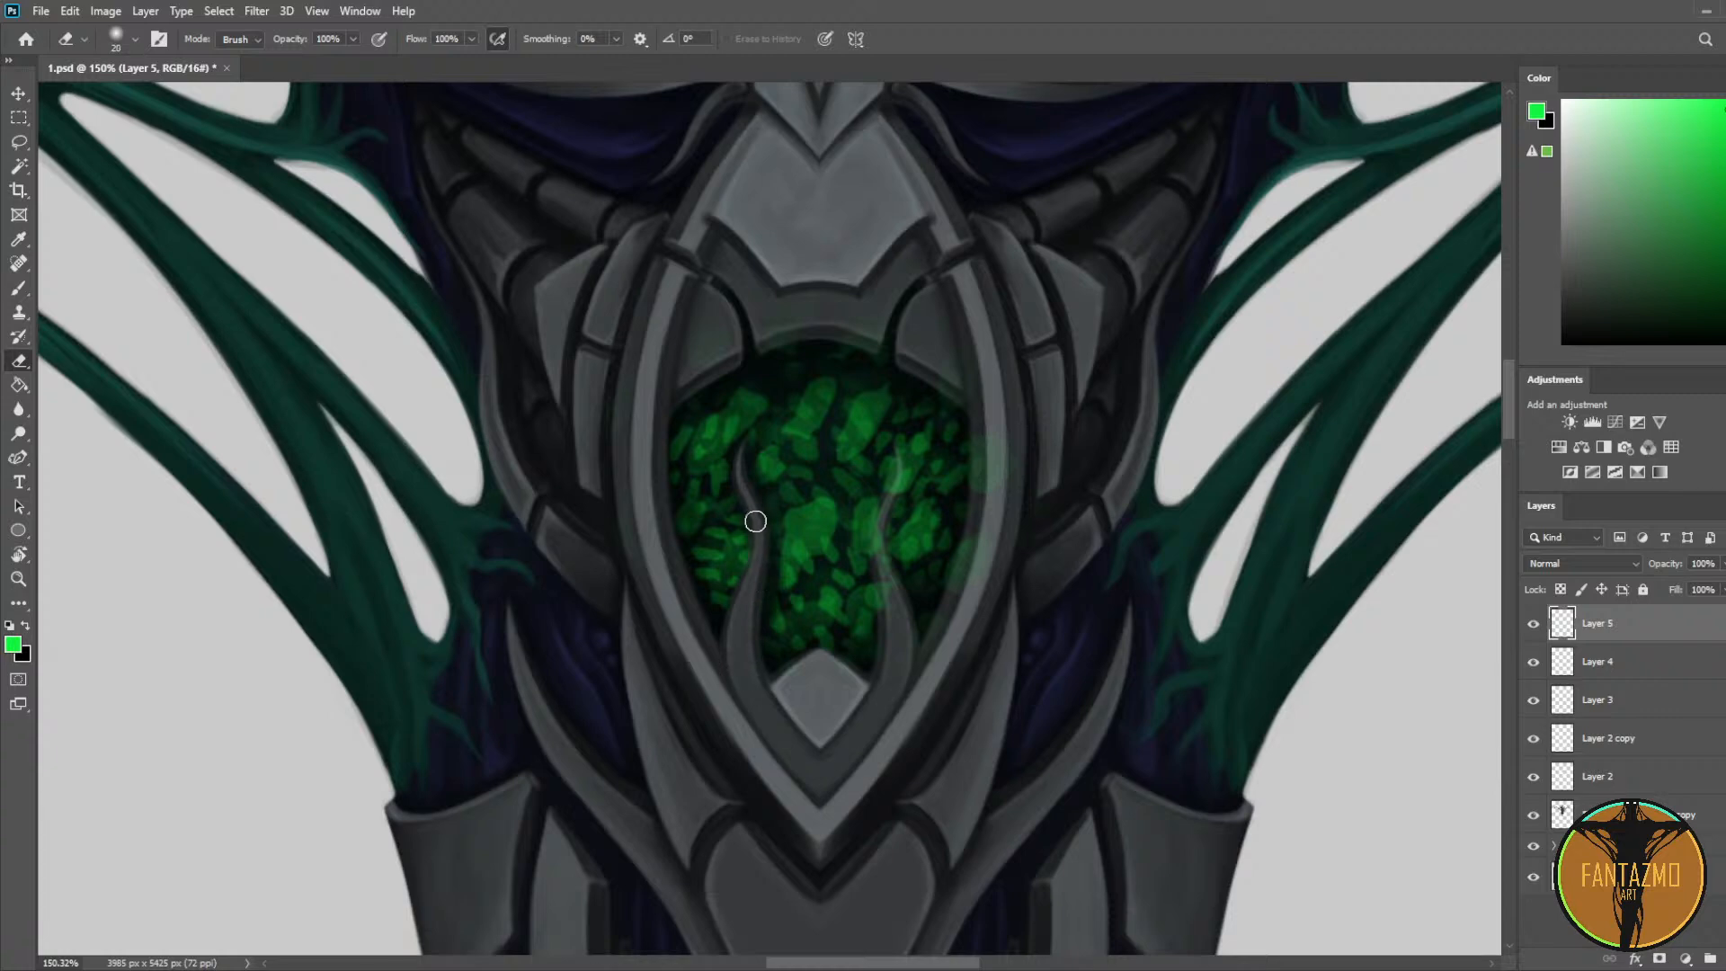
{"action": "key", "text": "bracketright"}
{"action": "mouse_move", "coordinate": [897, 445]}
{"action": "left_mouse_down"}
{"action": "mouse_move", "coordinate": [872, 545]}
{"action": "mouse_move", "coordinate": [902, 569]}
{"action": "left_mouse_up"}
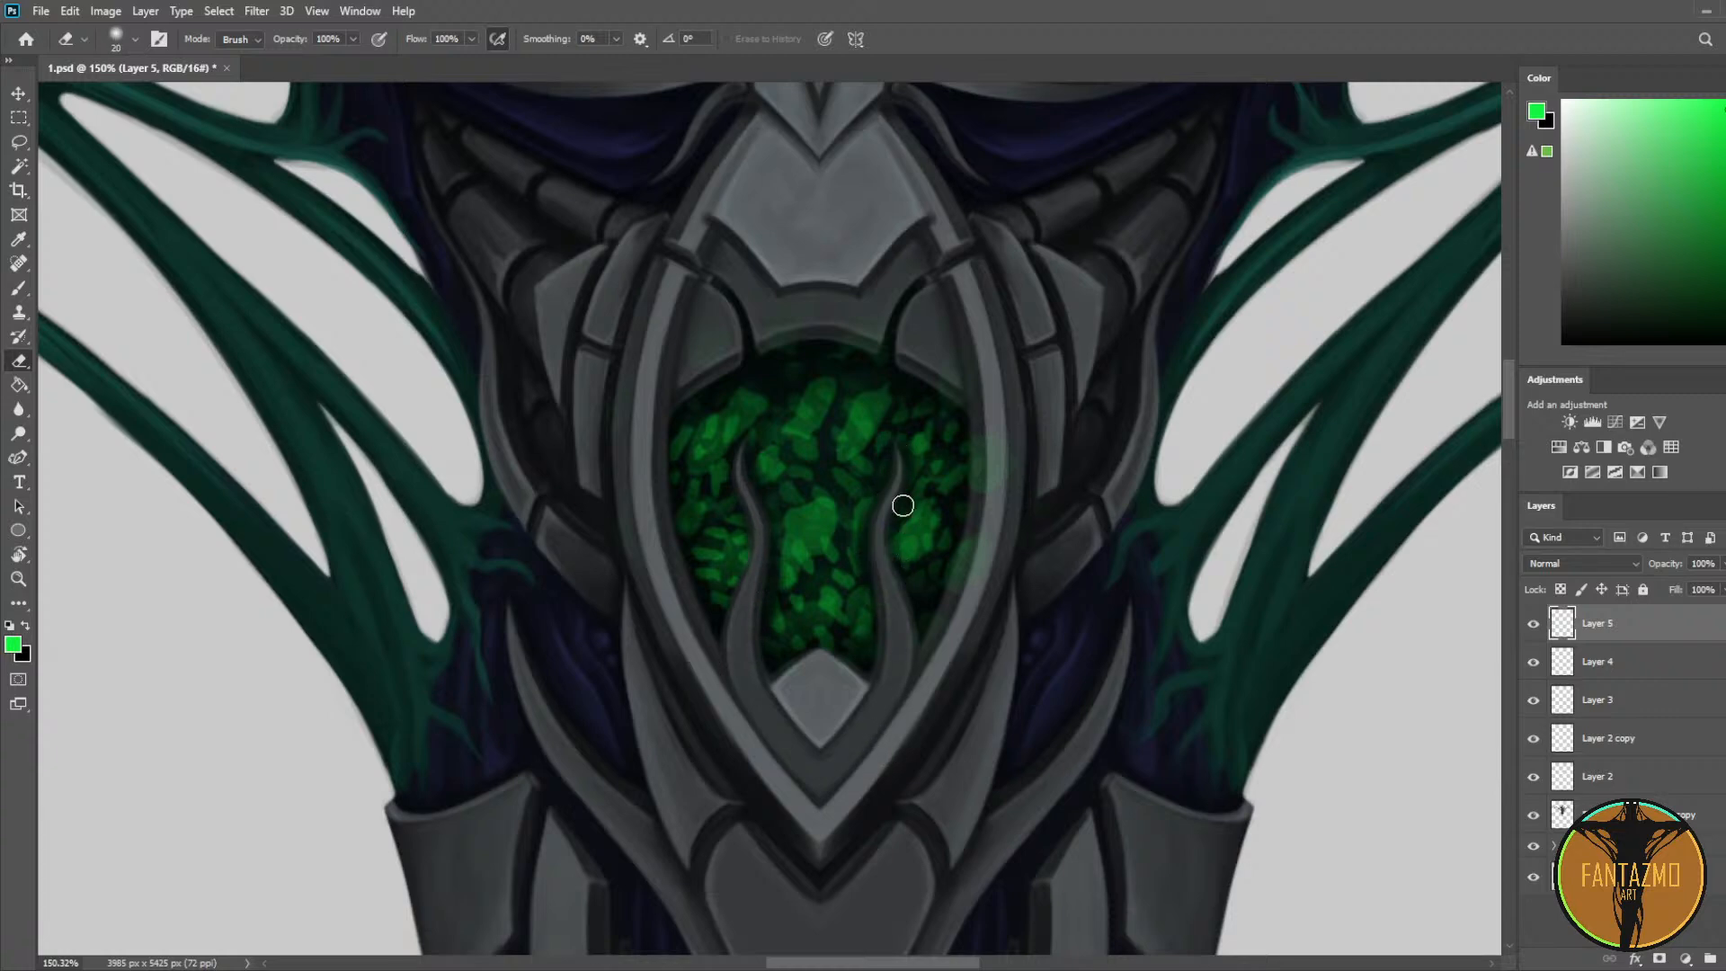
Step: Erase the green blotches remaining on the cavity's right curved tendril and right rim with a small eraser
{"action": "key", "text": "ctrl+z"}
{"action": "left_click_drag", "start_coordinate": [898, 462], "coordinate": [904, 629]}
{"action": "key", "text": "bracketleft"}
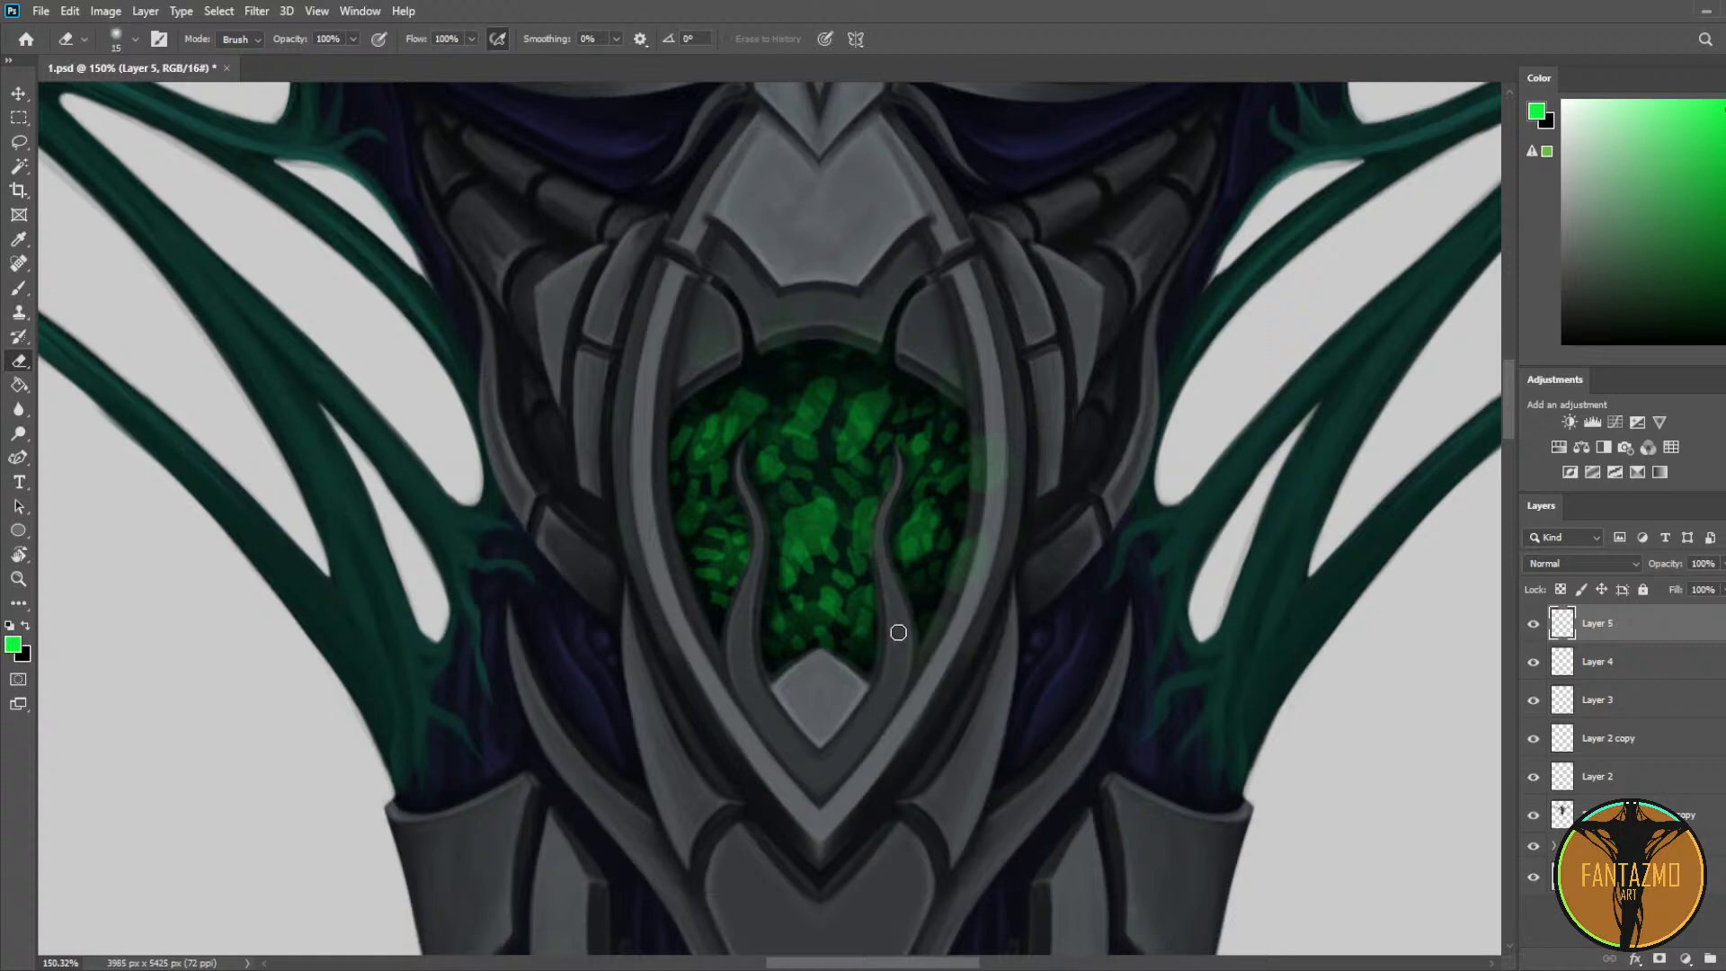
{"action": "mouse_move", "coordinate": [974, 455]}
{"action": "left_mouse_down"}
{"action": "mouse_move", "coordinate": [976, 540]}
{"action": "mouse_move", "coordinate": [994, 421]}
{"action": "mouse_move", "coordinate": [988, 501]}
{"action": "left_mouse_up"}
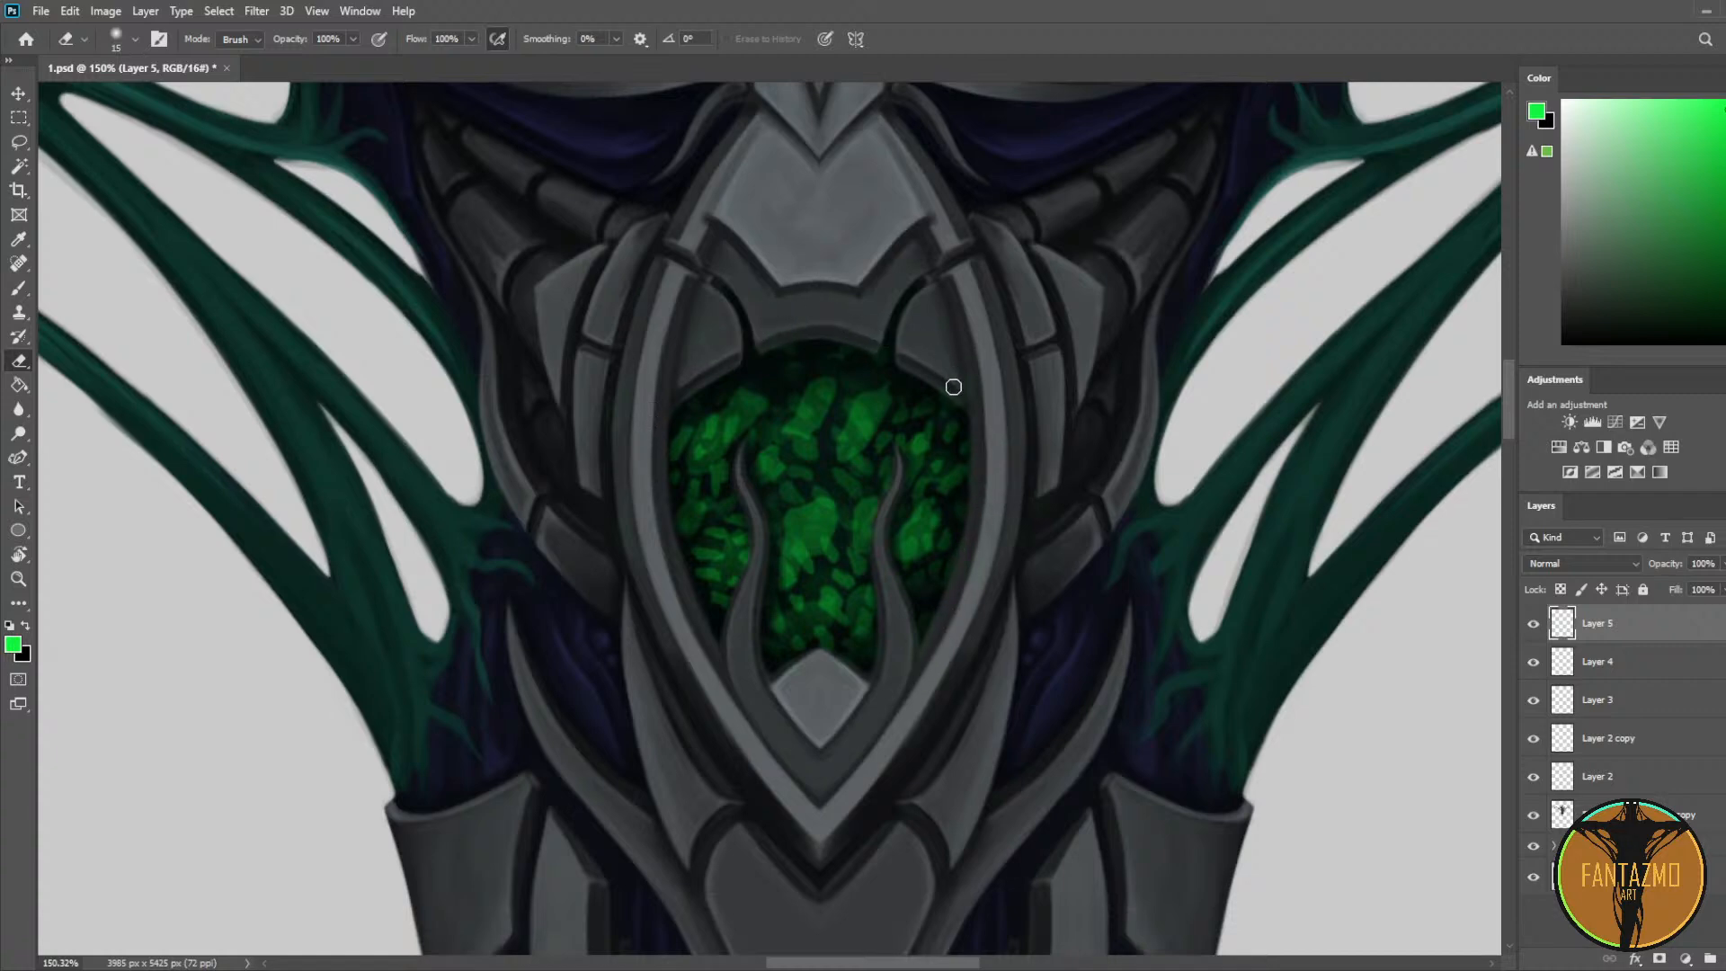
Step: Fade the green blotches along both sides and the lower edge of the cavity with the eraser enlarged up to size 125
{"action": "key", "text": "bracketright"}
{"action": "key", "text": "bracketright"}
{"action": "key", "text": "bracketright"}
{"action": "key", "text": "bracketright"}
{"action": "key", "text": "bracketright"}
{"action": "key", "text": "bracketright"}
{"action": "key", "text": "bracketright"}
{"action": "key", "text": "bracketright"}
{"action": "key", "text": "bracketright"}
{"action": "left_click_drag", "start_coordinate": [660, 395], "coordinate": [741, 623]}
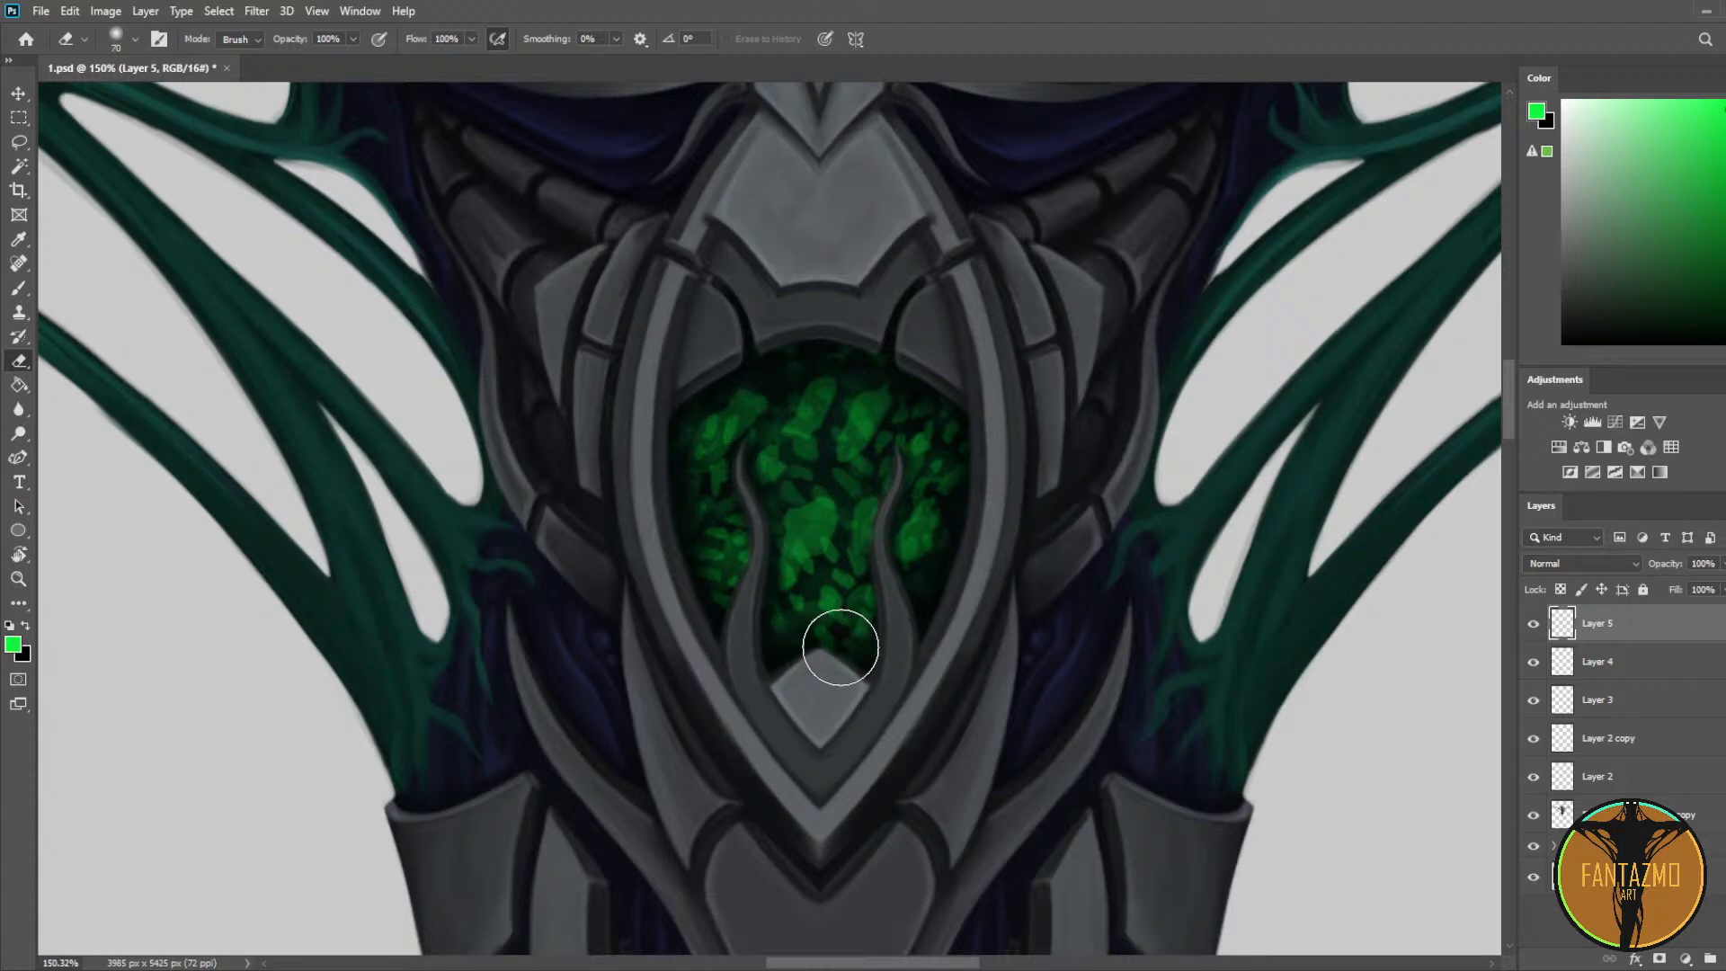
{"action": "key", "text": "bracketright"}
{"action": "key", "text": "bracketright"}
{"action": "key", "text": "bracketright"}
{"action": "key", "text": "bracketright"}
{"action": "left_click_drag", "start_coordinate": [688, 364], "coordinate": [719, 660]}
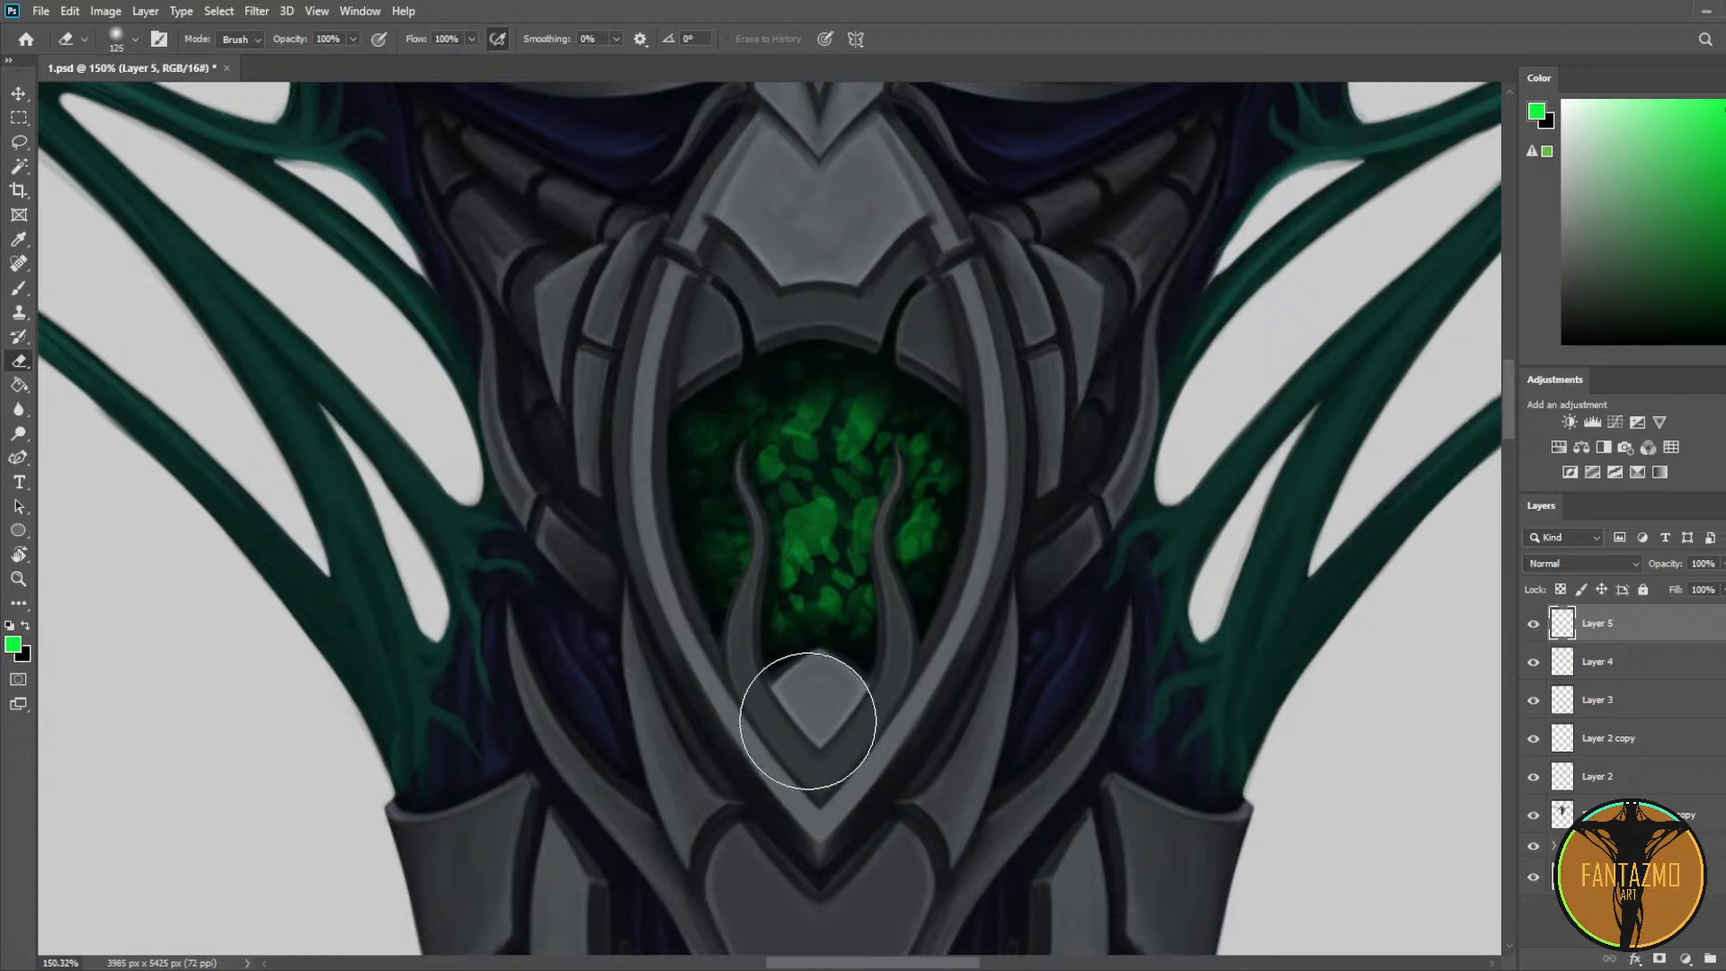
{"action": "left_click_drag", "start_coordinate": [987, 396], "coordinate": [928, 698]}
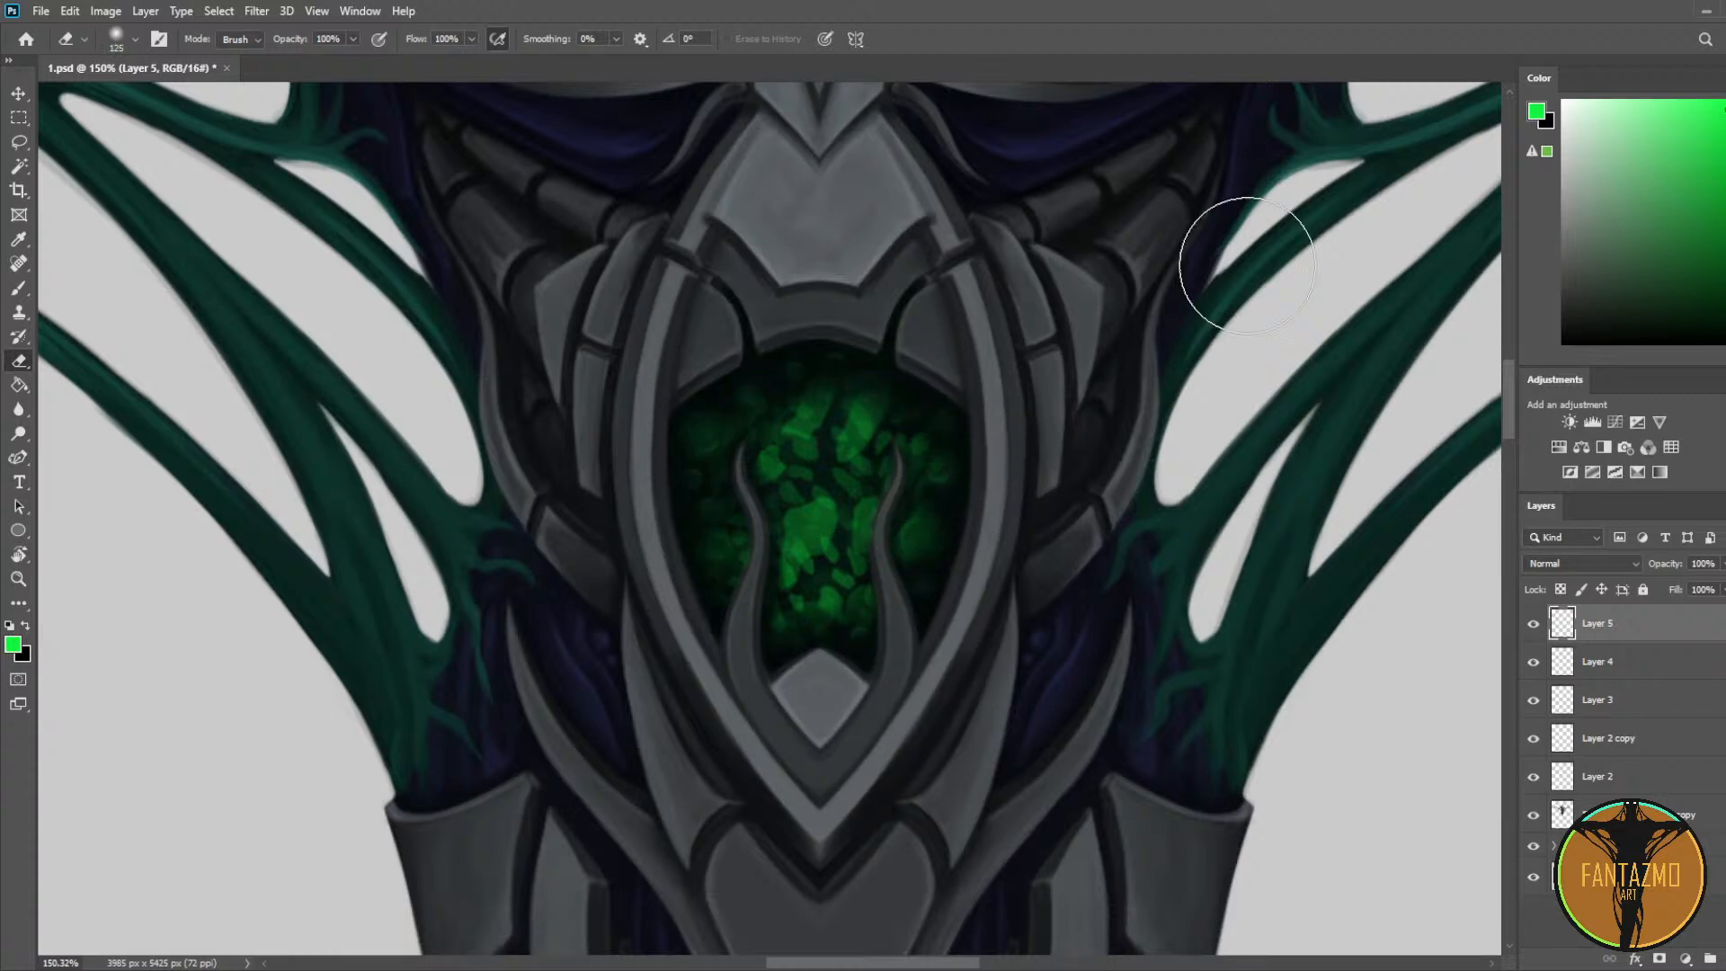
Step: Lower the blotch layer's opacity to 46% and save the document
{"action": "left_click_drag", "start_coordinate": [1699, 589], "coordinate": [1686, 589]}
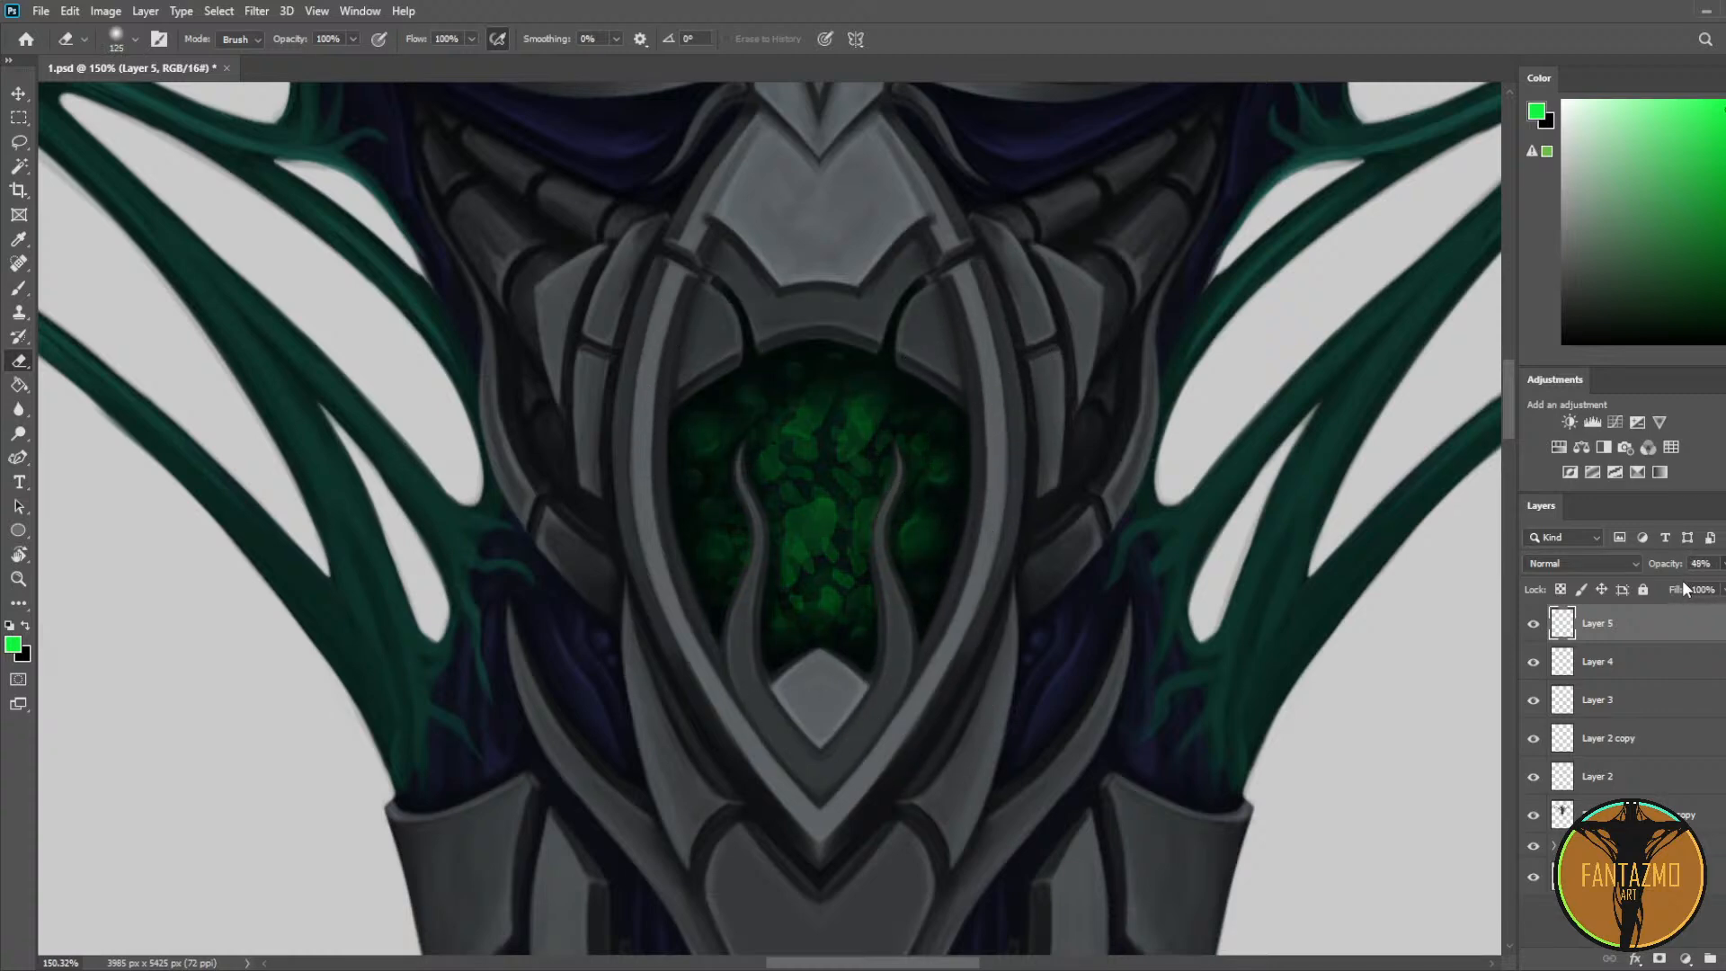
{"action": "scroll", "coordinate": [926, 378], "scroll_direction": "down", "scroll_amount": 10}
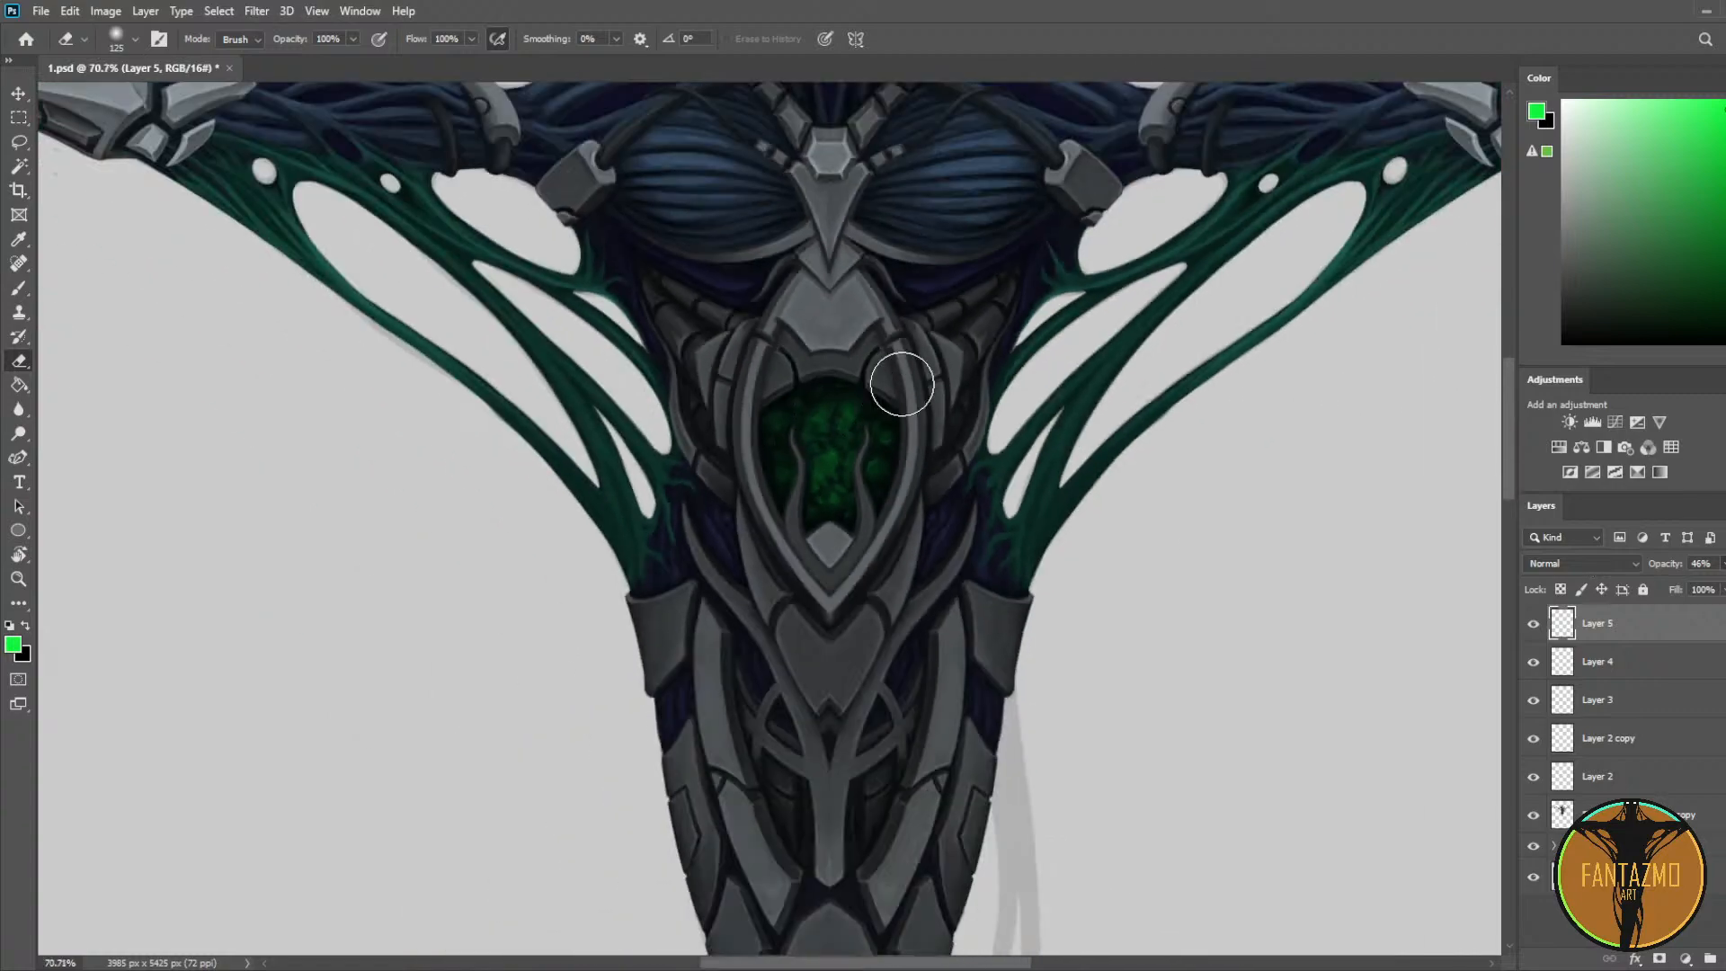
{"action": "scroll", "coordinate": [955, 377], "scroll_direction": "up", "scroll_amount": 6}
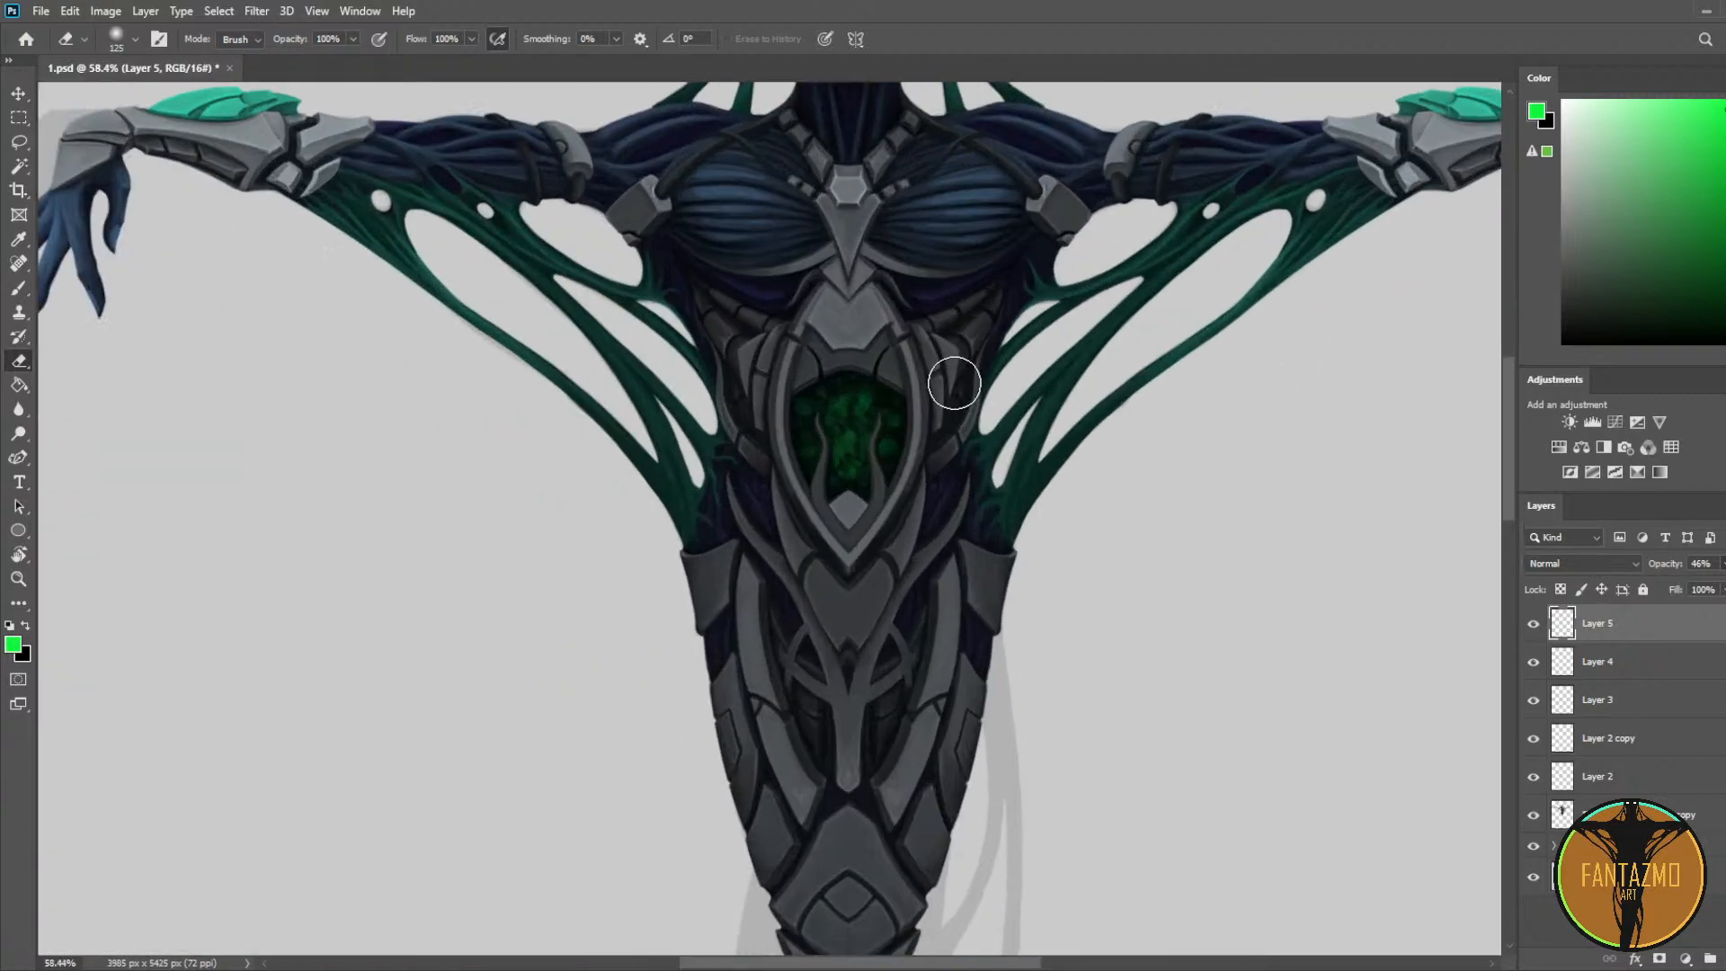
{"action": "scroll", "coordinate": [956, 367], "scroll_direction": "up", "scroll_amount": 2}
{"action": "key", "text": "ctrl+s"}
{"action": "scroll", "coordinate": [955, 364], "scroll_direction": "down", "scroll_amount": 3}
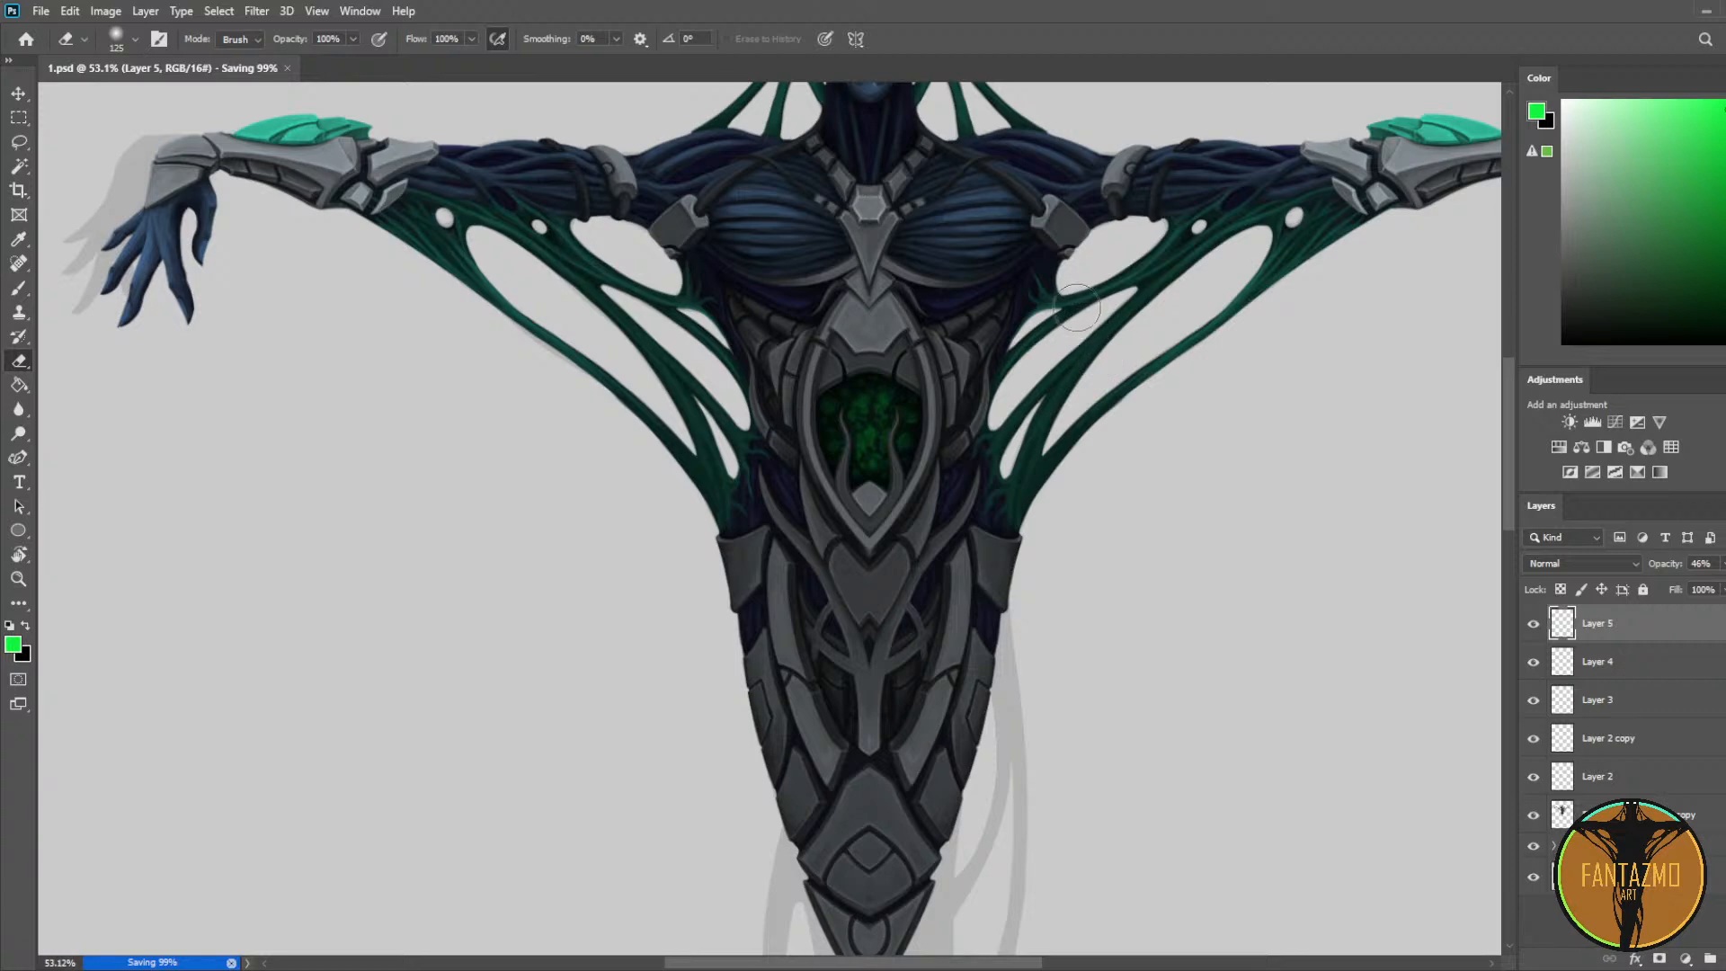
Step: Set the blotch layer's opacity to 84% and fade the blotches in the middle of the cavity with the eraser
{"action": "left_click", "coordinate": [1693, 586]}
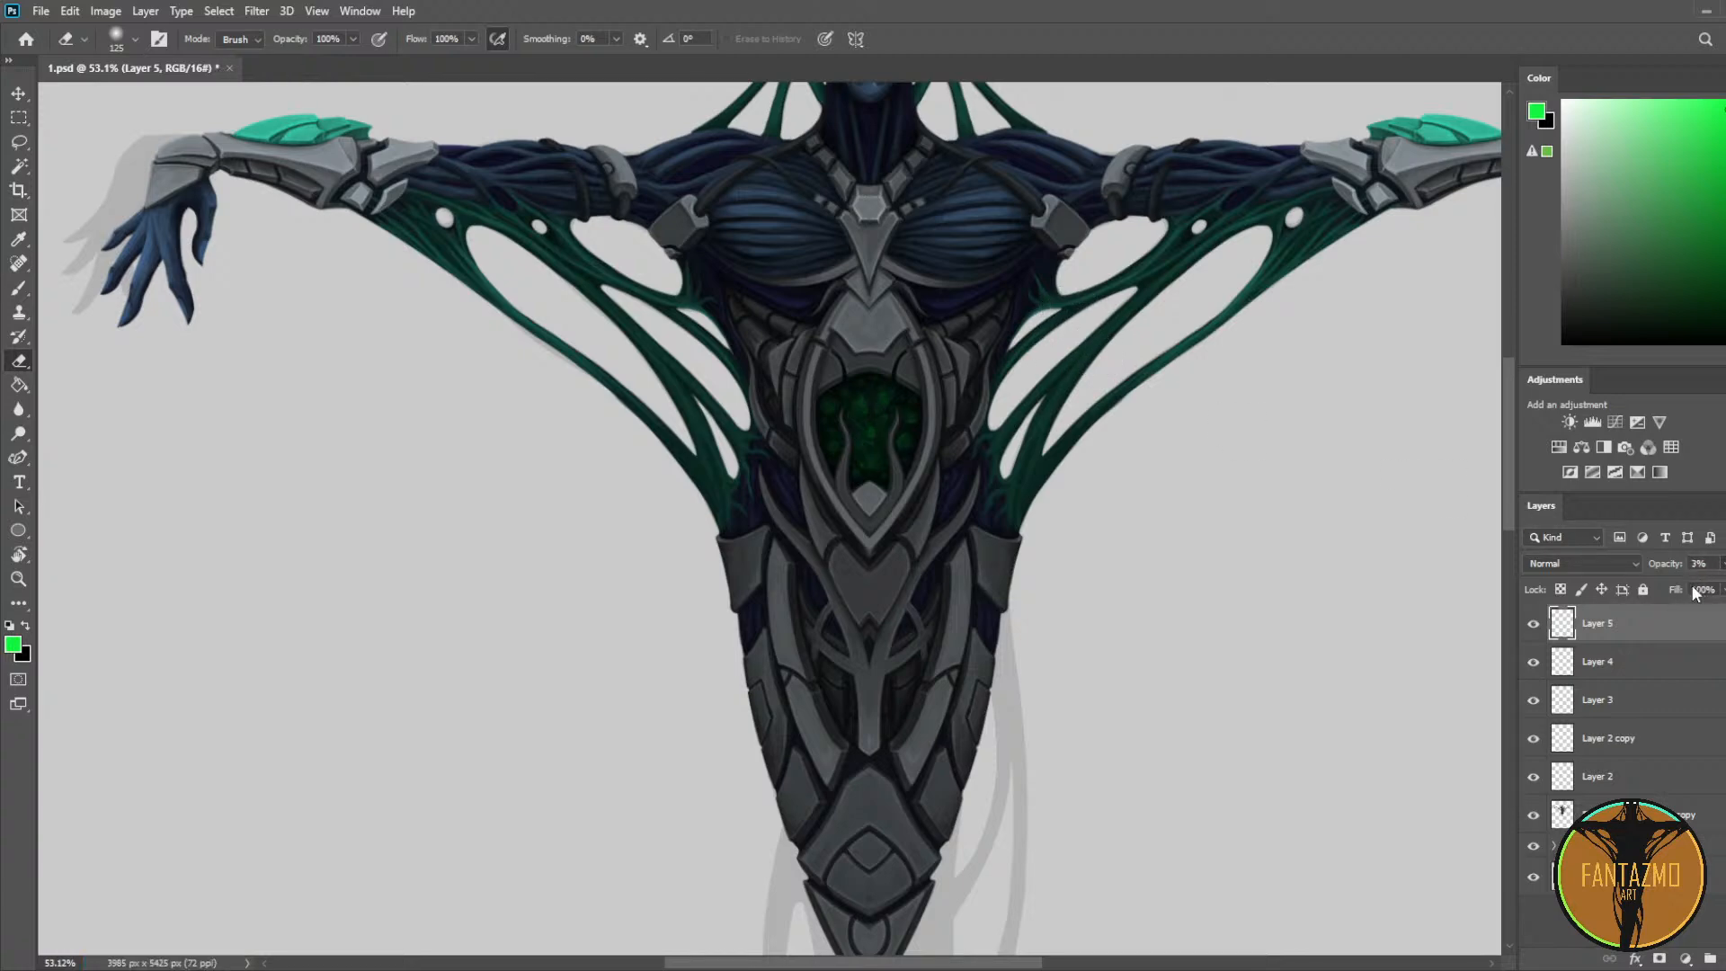
{"action": "left_click_drag", "start_coordinate": [1713, 586], "coordinate": [1725, 587]}
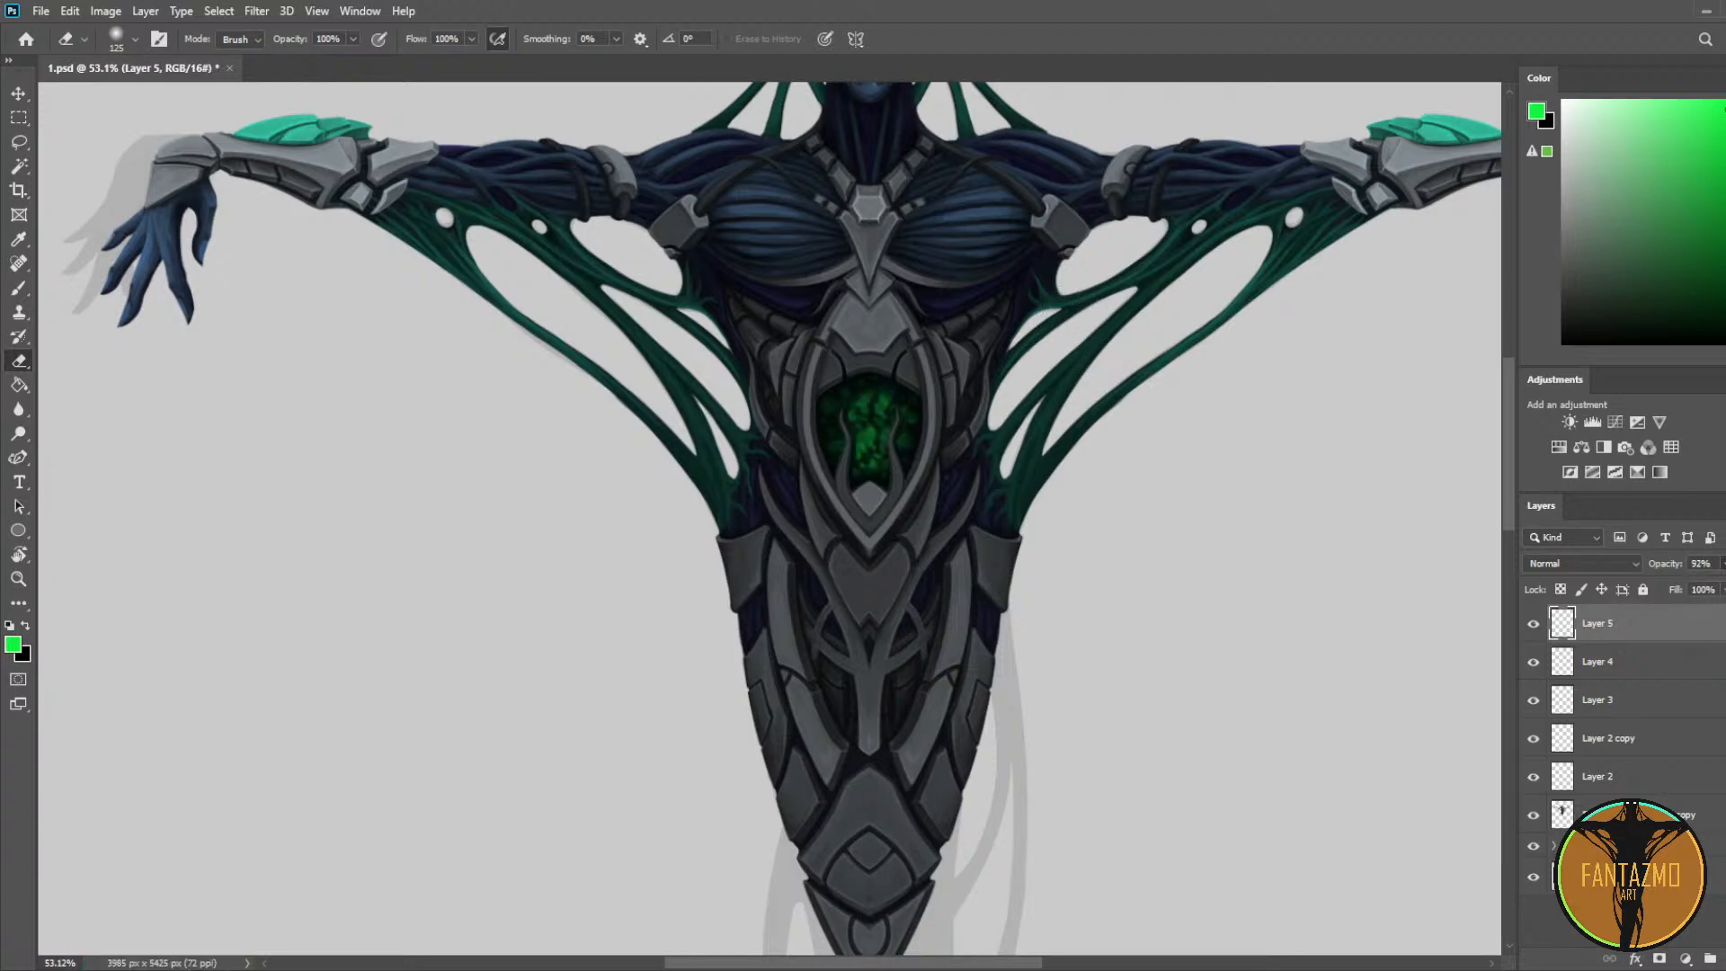
{"action": "scroll", "coordinate": [994, 396], "scroll_direction": "up", "scroll_amount": 2}
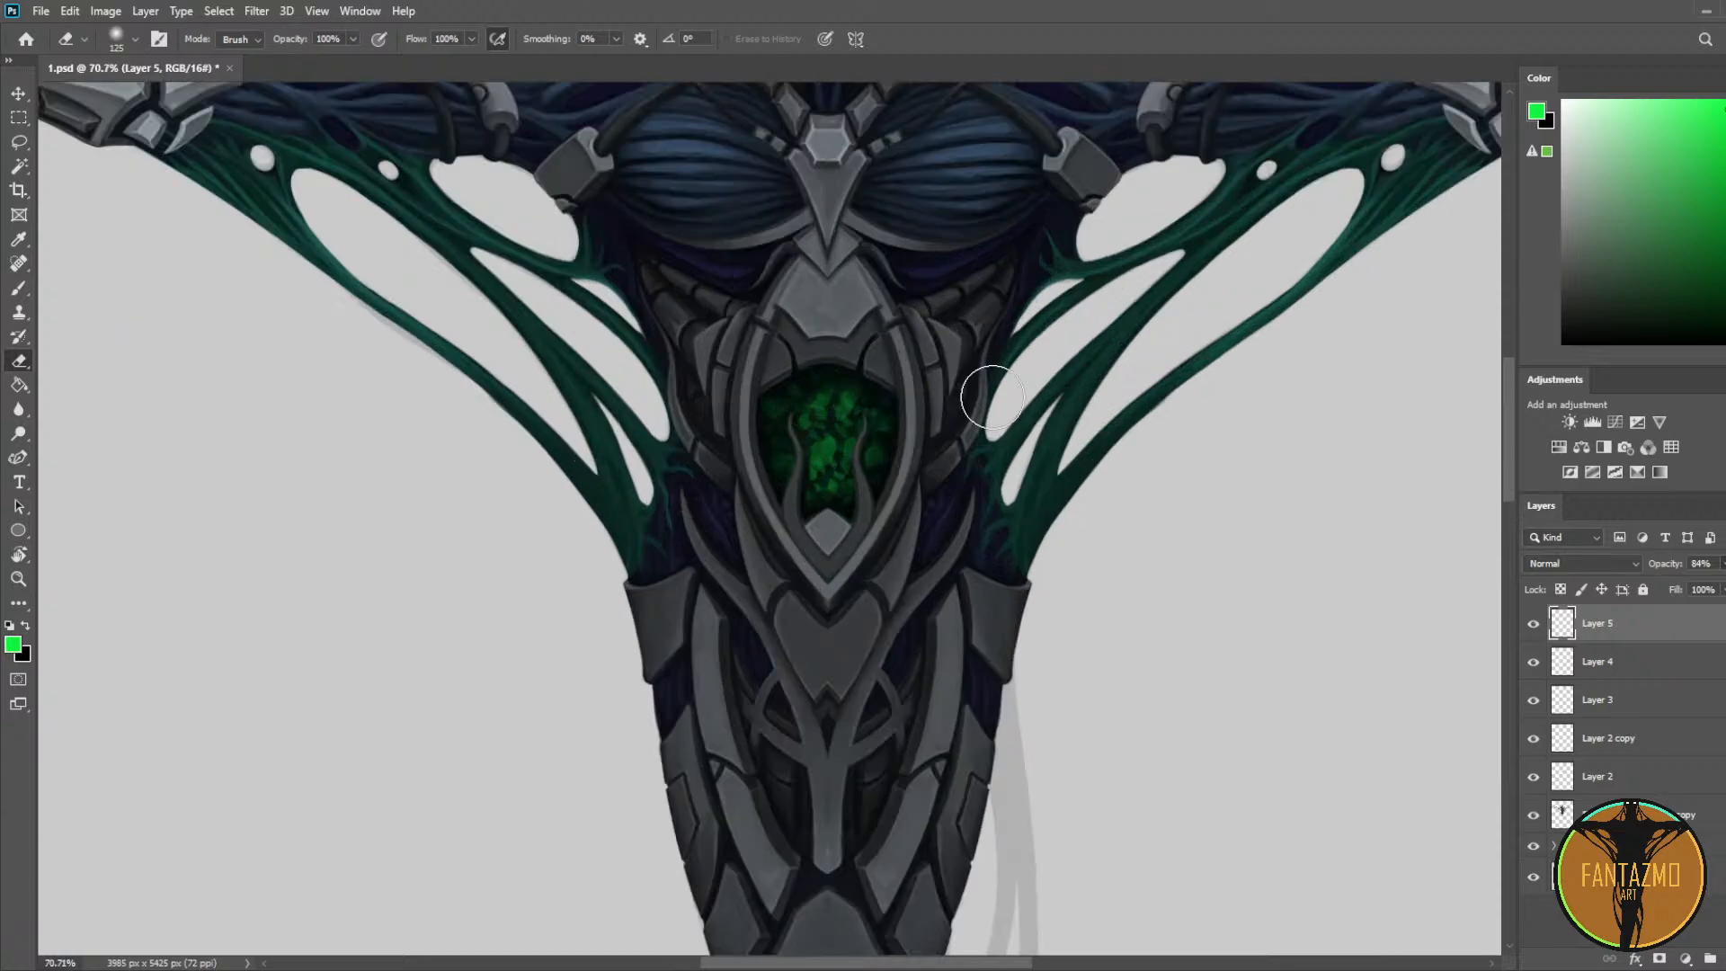
{"action": "left_click_drag", "start_coordinate": [810, 422], "coordinate": [837, 516]}
{"action": "mouse_move", "coordinate": [845, 452]}
{"action": "left_mouse_down"}
{"action": "mouse_move", "coordinate": [830, 412]}
{"action": "mouse_move", "coordinate": [836, 519]}
{"action": "left_mouse_up"}
Step: Flip the blotch layer horizontally and vertically, and squash its height to about 67% over the cavity's lower part
{"action": "key", "text": "z"}
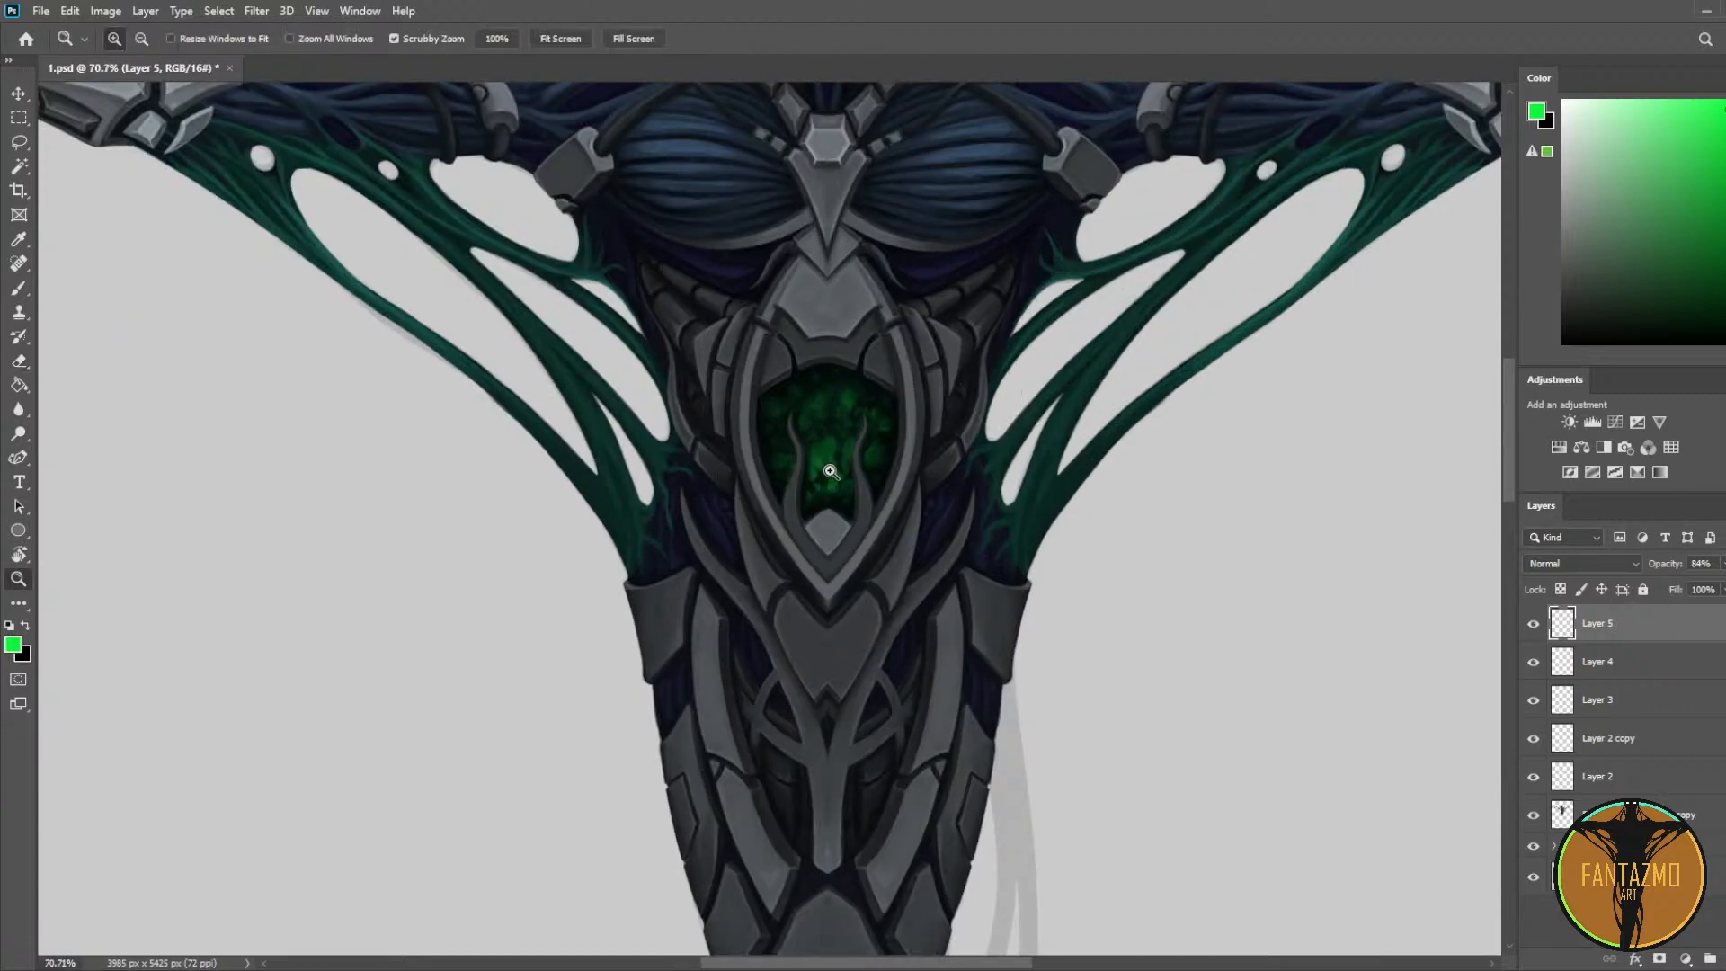
{"action": "left_click", "coordinate": [828, 471]}
{"action": "key", "text": "b"}
{"action": "key", "text": "e"}
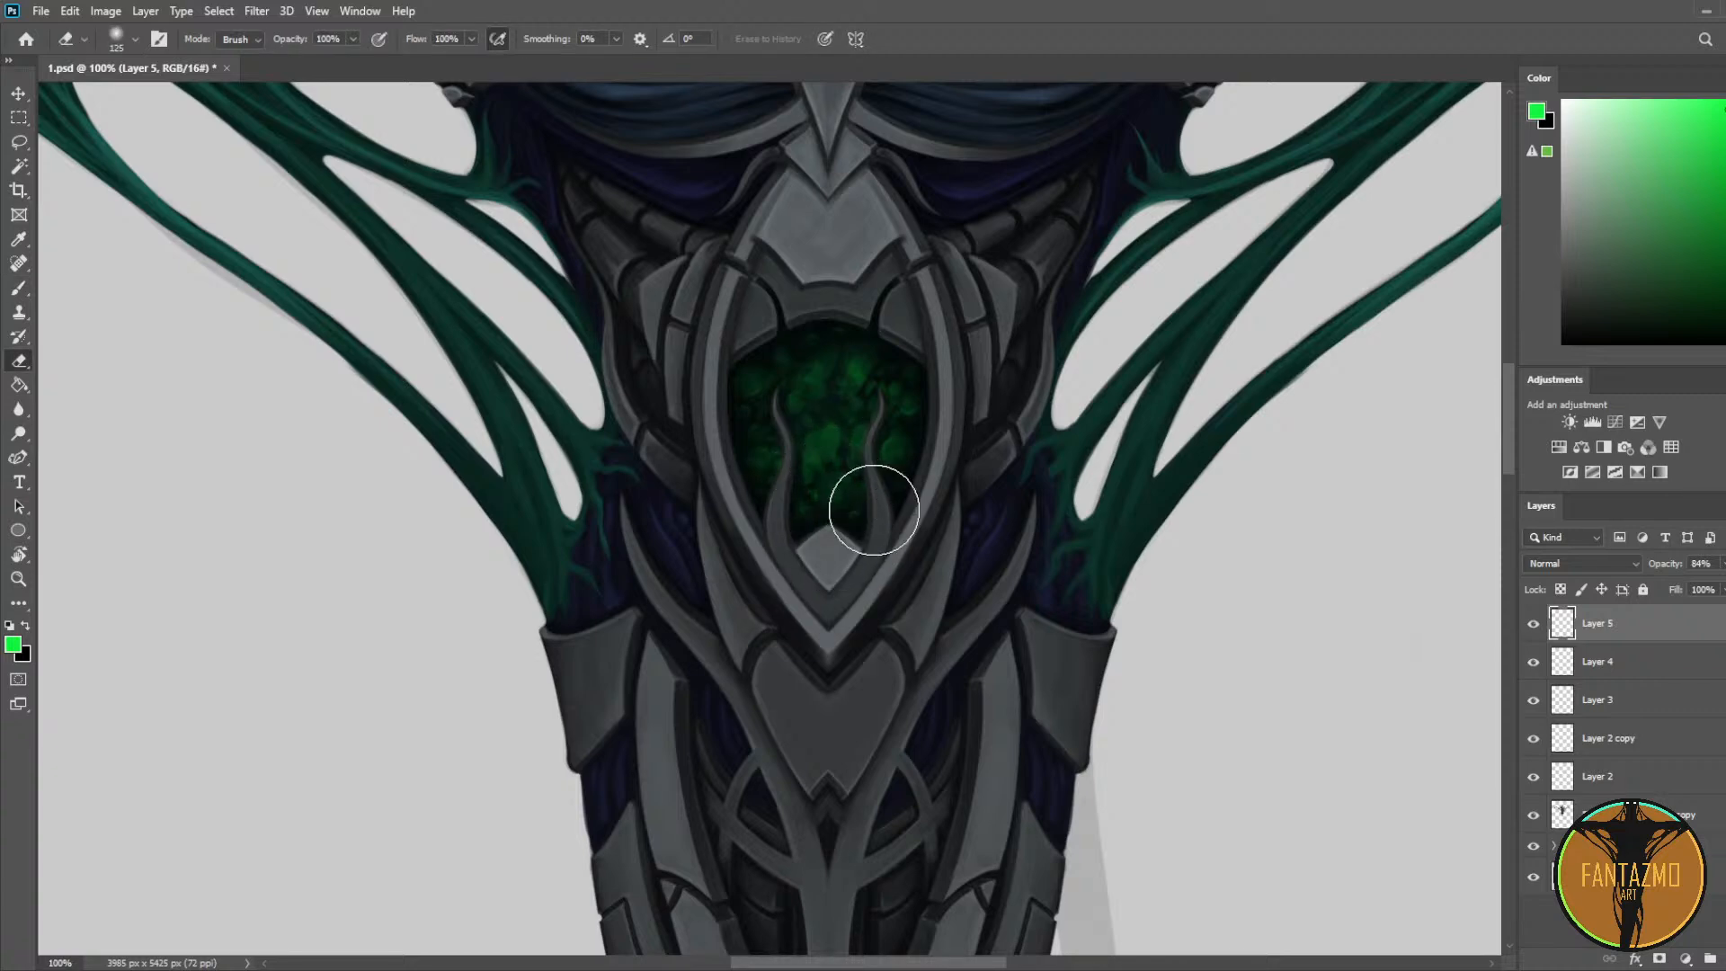
{"action": "key", "text": "ctrl+t"}
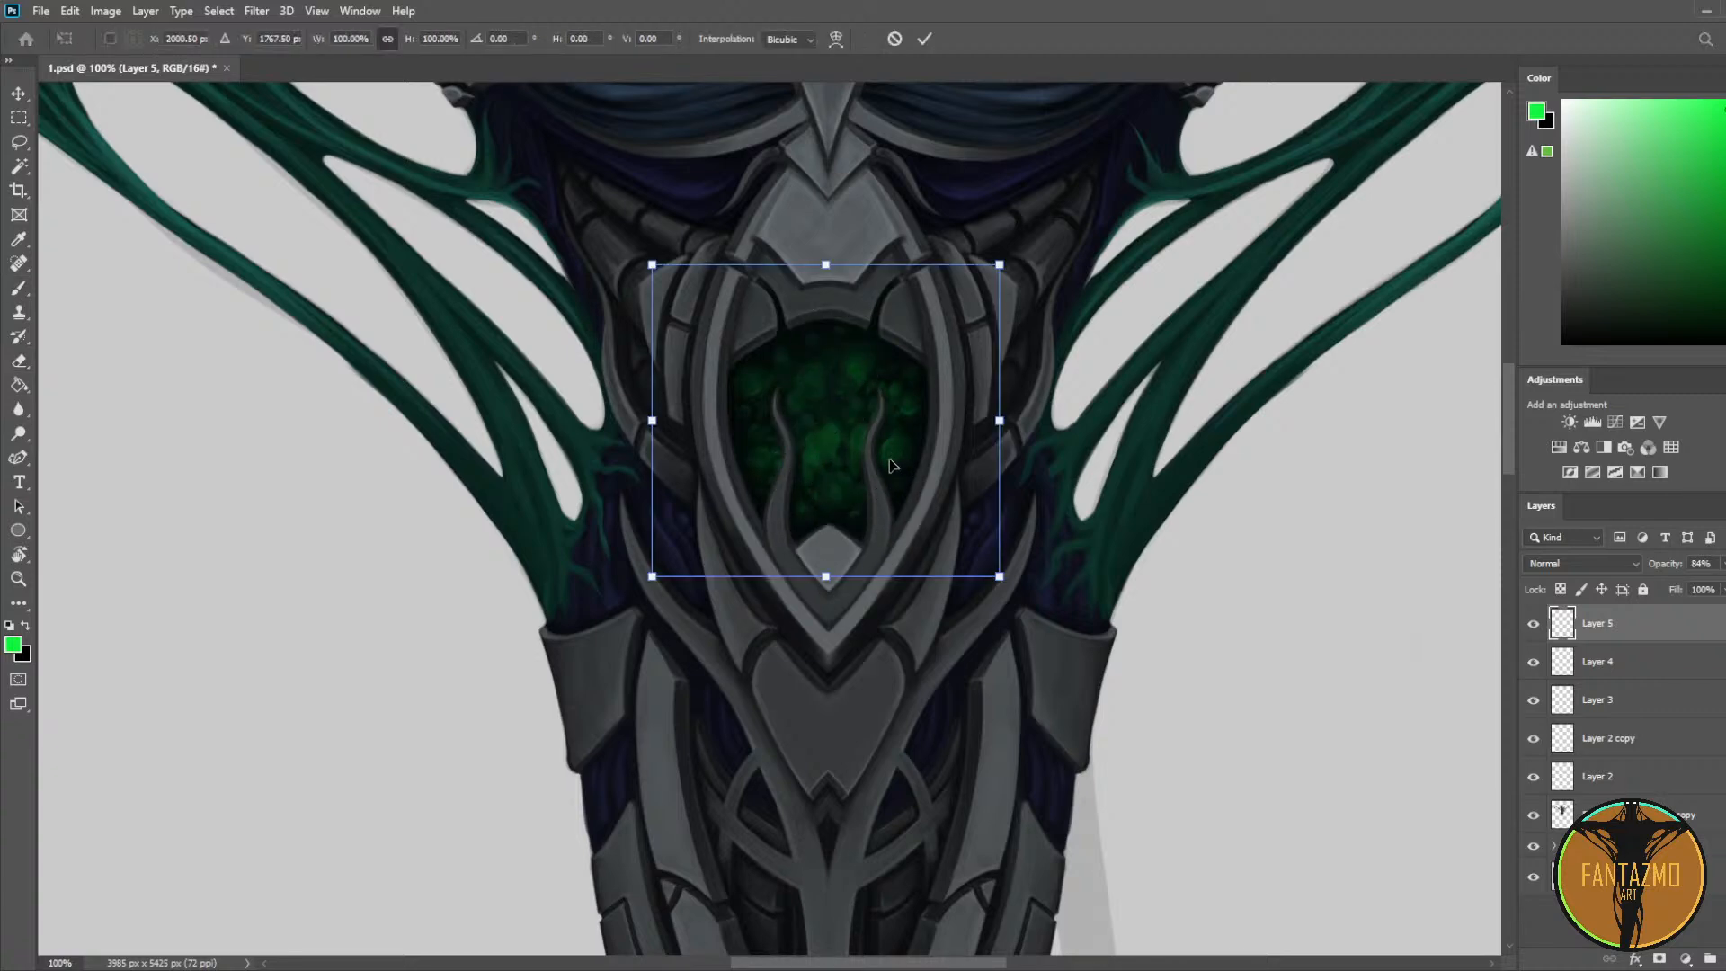
{"action": "left_click_drag", "start_coordinate": [1013, 272], "coordinate": [638, 568]}
{"action": "left_click_drag", "start_coordinate": [882, 406], "coordinate": [889, 425]}
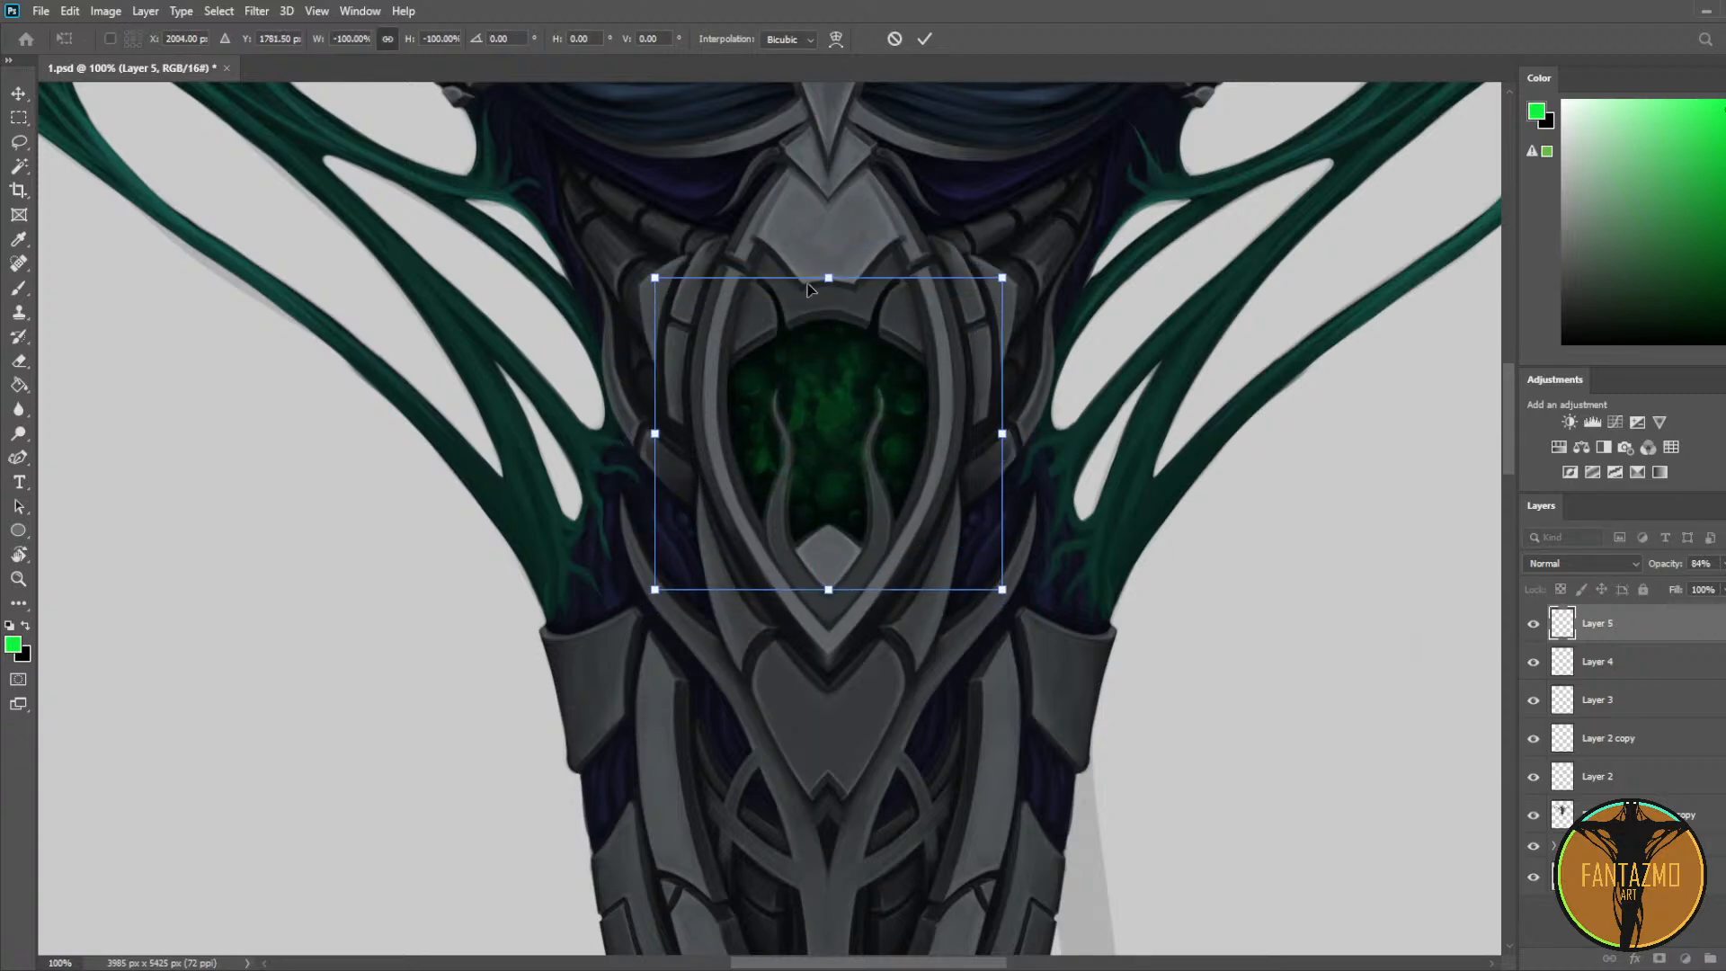
{"action": "left_click_drag", "start_coordinate": [833, 279], "coordinate": [821, 381]}
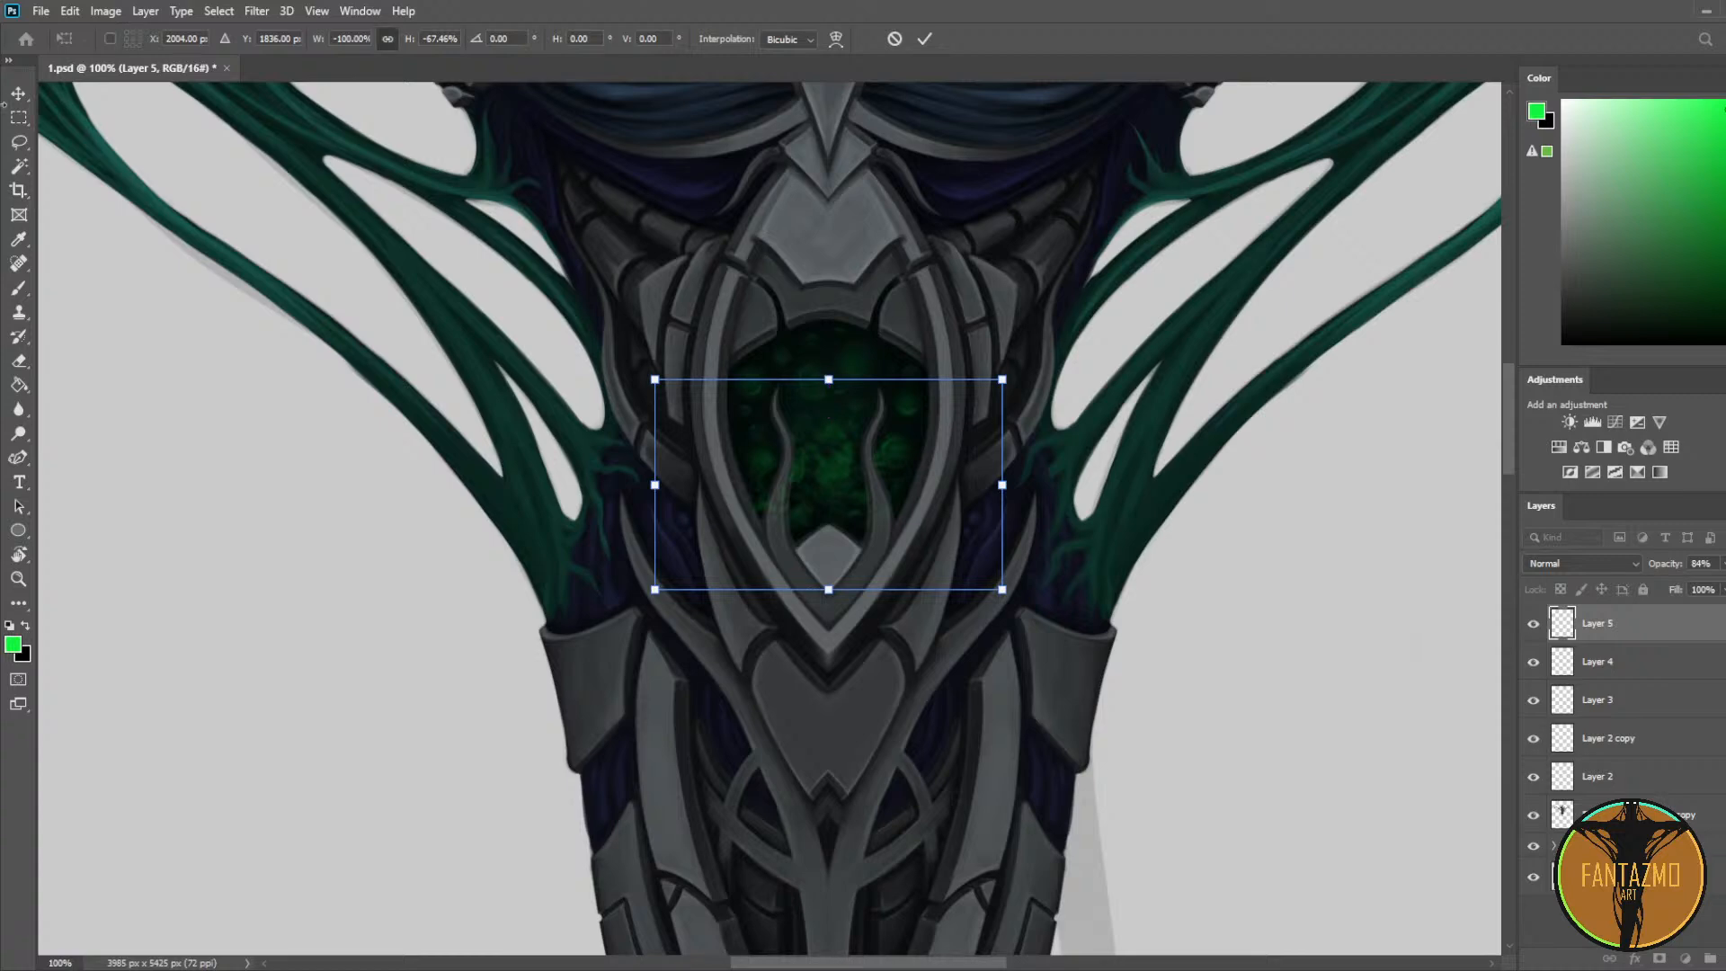
{"action": "key", "text": "Return"}
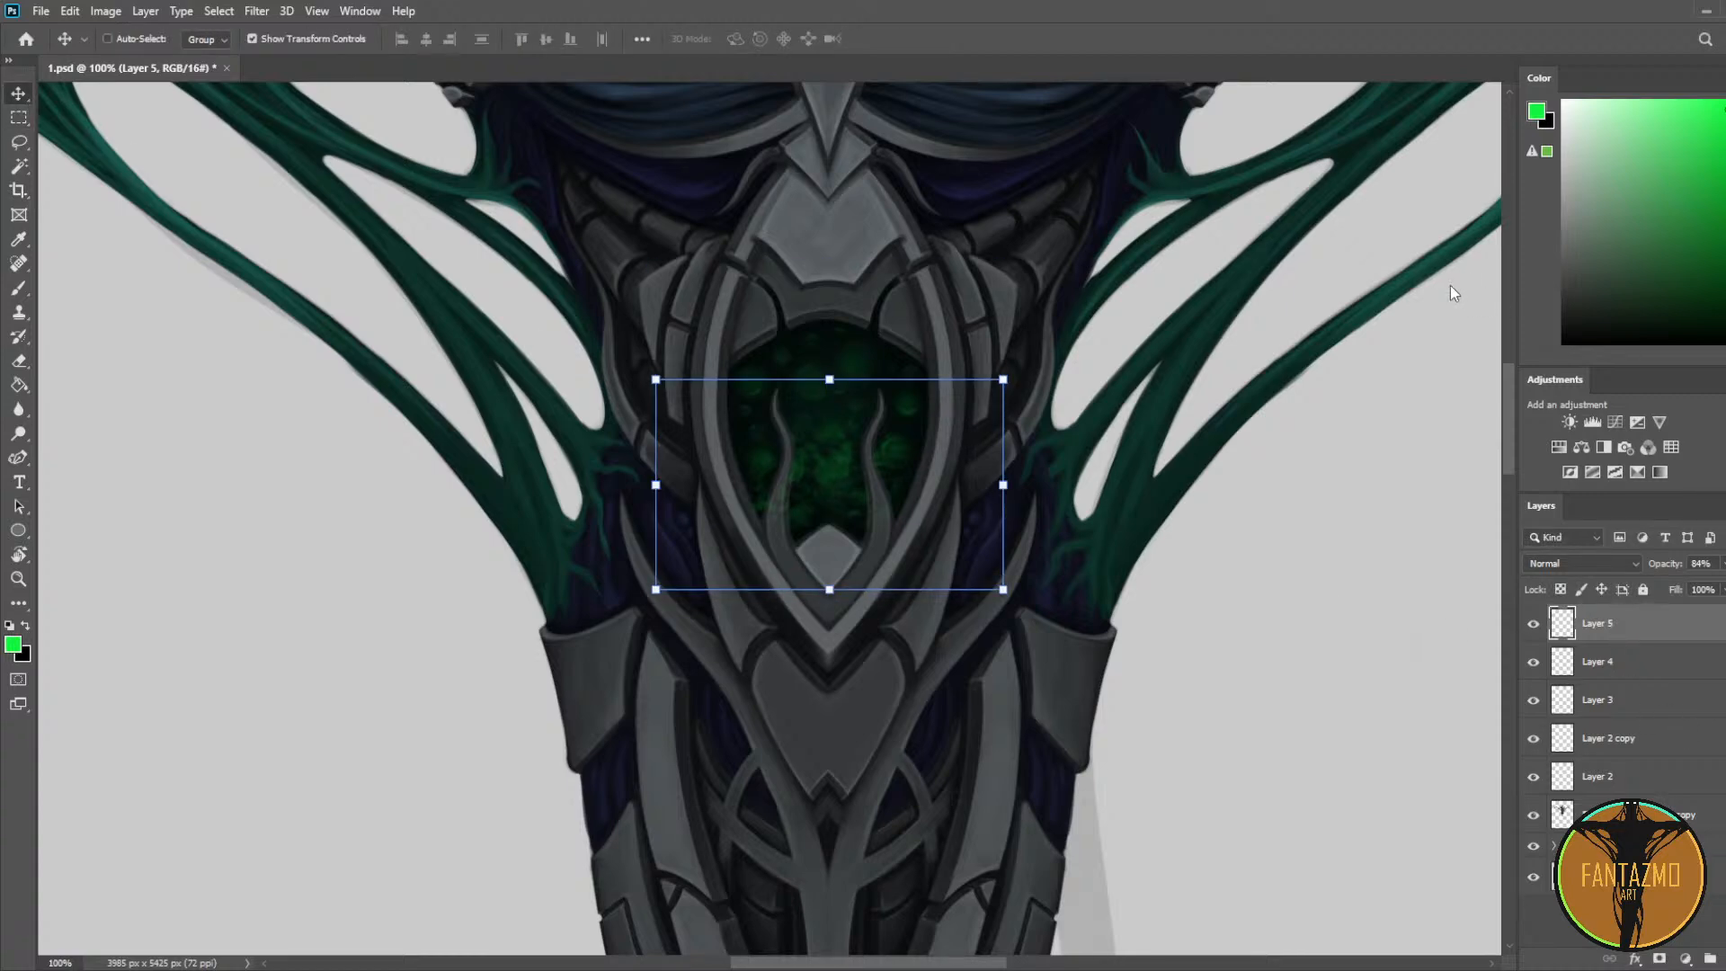
Step: Duplicate the squashed blotch layer, flip the copy both ways and move it up over the cavity's upper part
{"action": "key", "text": "ctrl+t"}
{"action": "key", "text": "ctrl+j"}
{"action": "key", "text": "ctrl+t"}
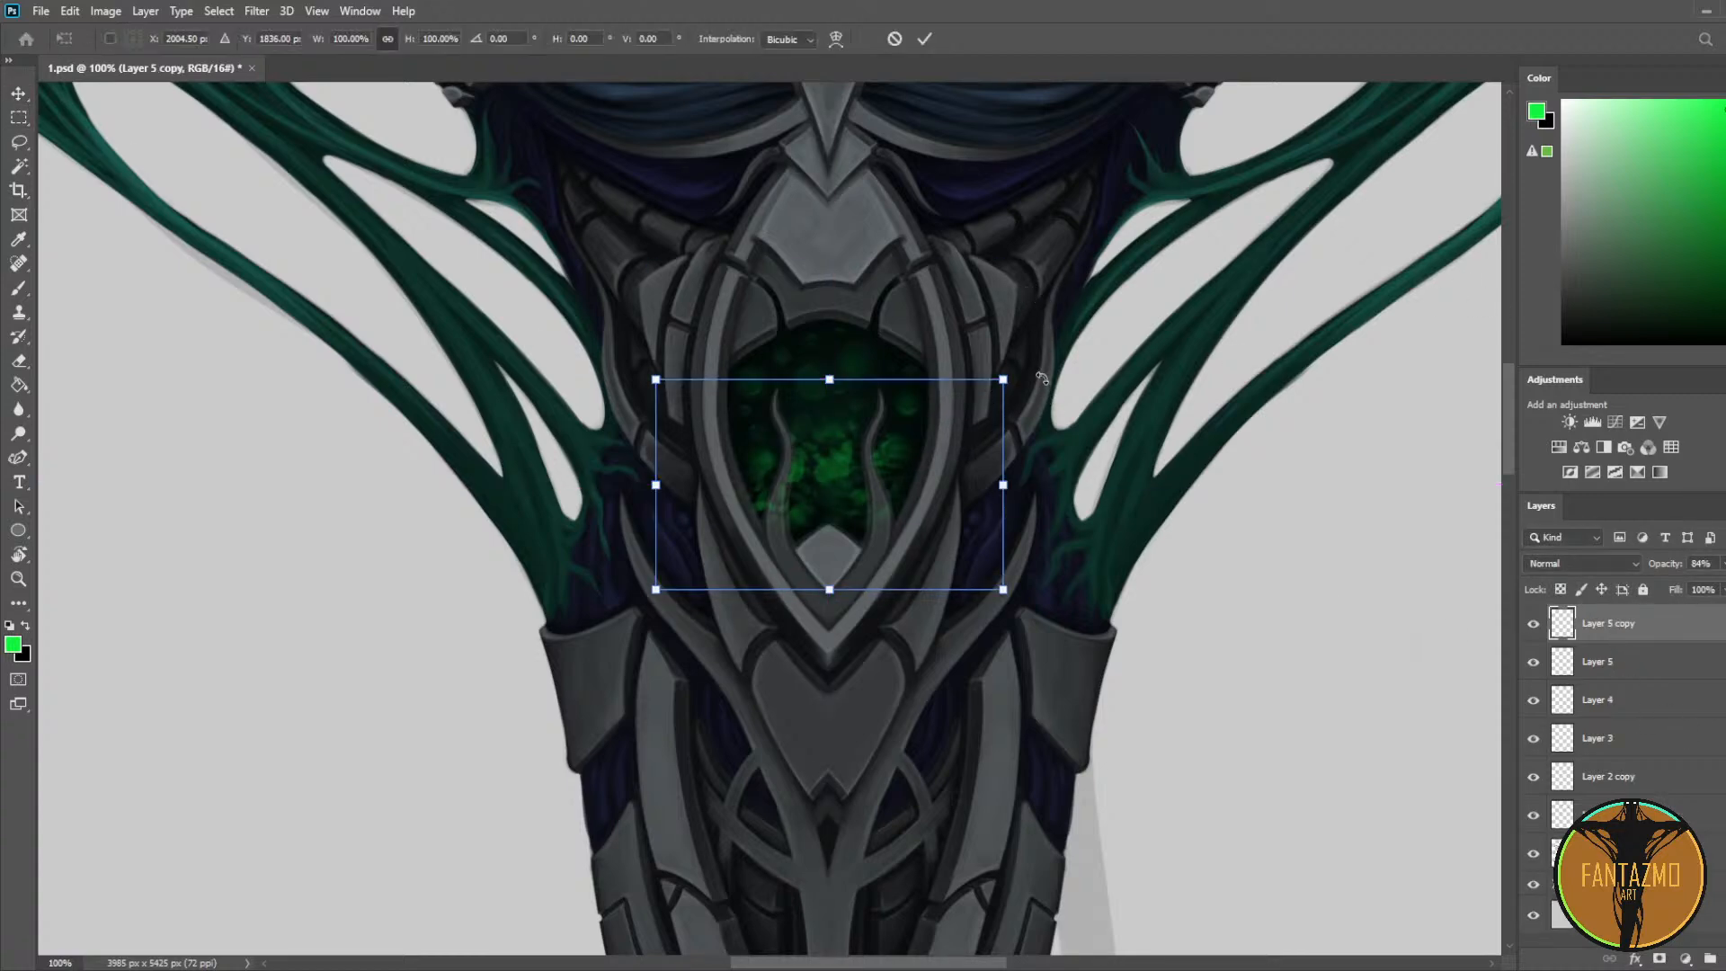
{"action": "left_click_drag", "start_coordinate": [1033, 376], "coordinate": [598, 526]}
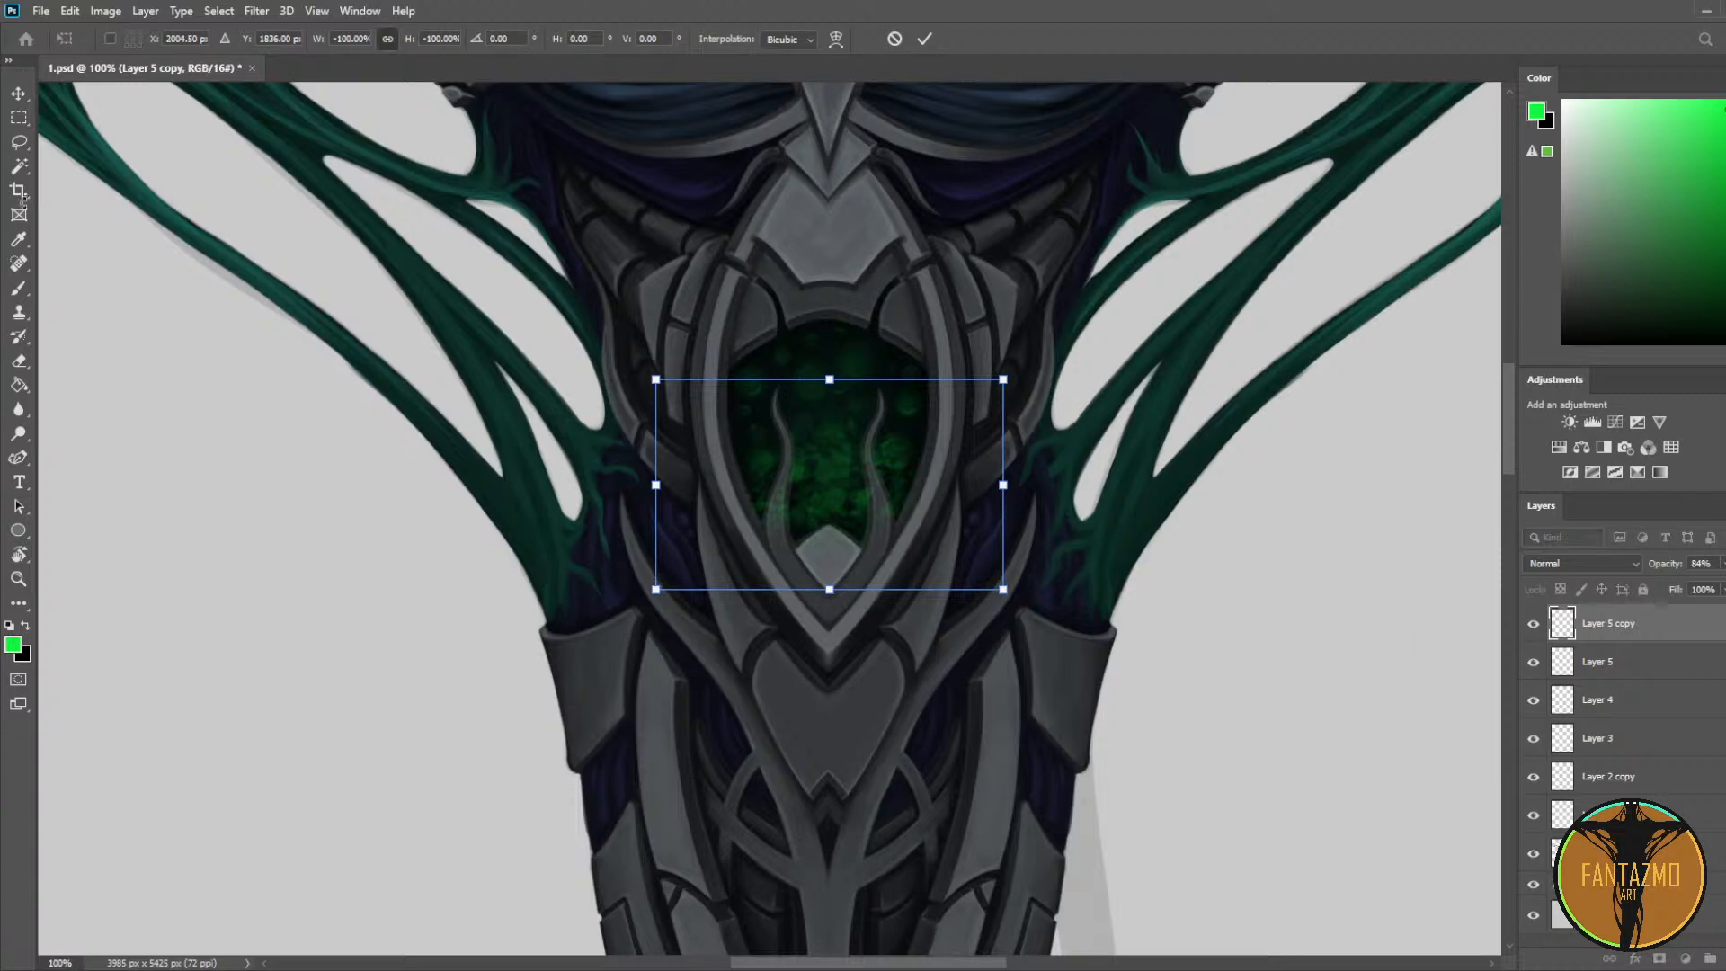
{"action": "left_click", "coordinate": [15, 94]}
{"action": "mouse_move", "coordinate": [817, 455]}
{"action": "left_mouse_down"}
{"action": "mouse_move", "coordinate": [832, 358]}
{"action": "mouse_move", "coordinate": [832, 374]}
{"action": "left_mouse_up"}
{"action": "key", "text": "b"}
{"action": "scroll", "coordinate": [639, 370], "scroll_direction": "up", "scroll_amount": 2}
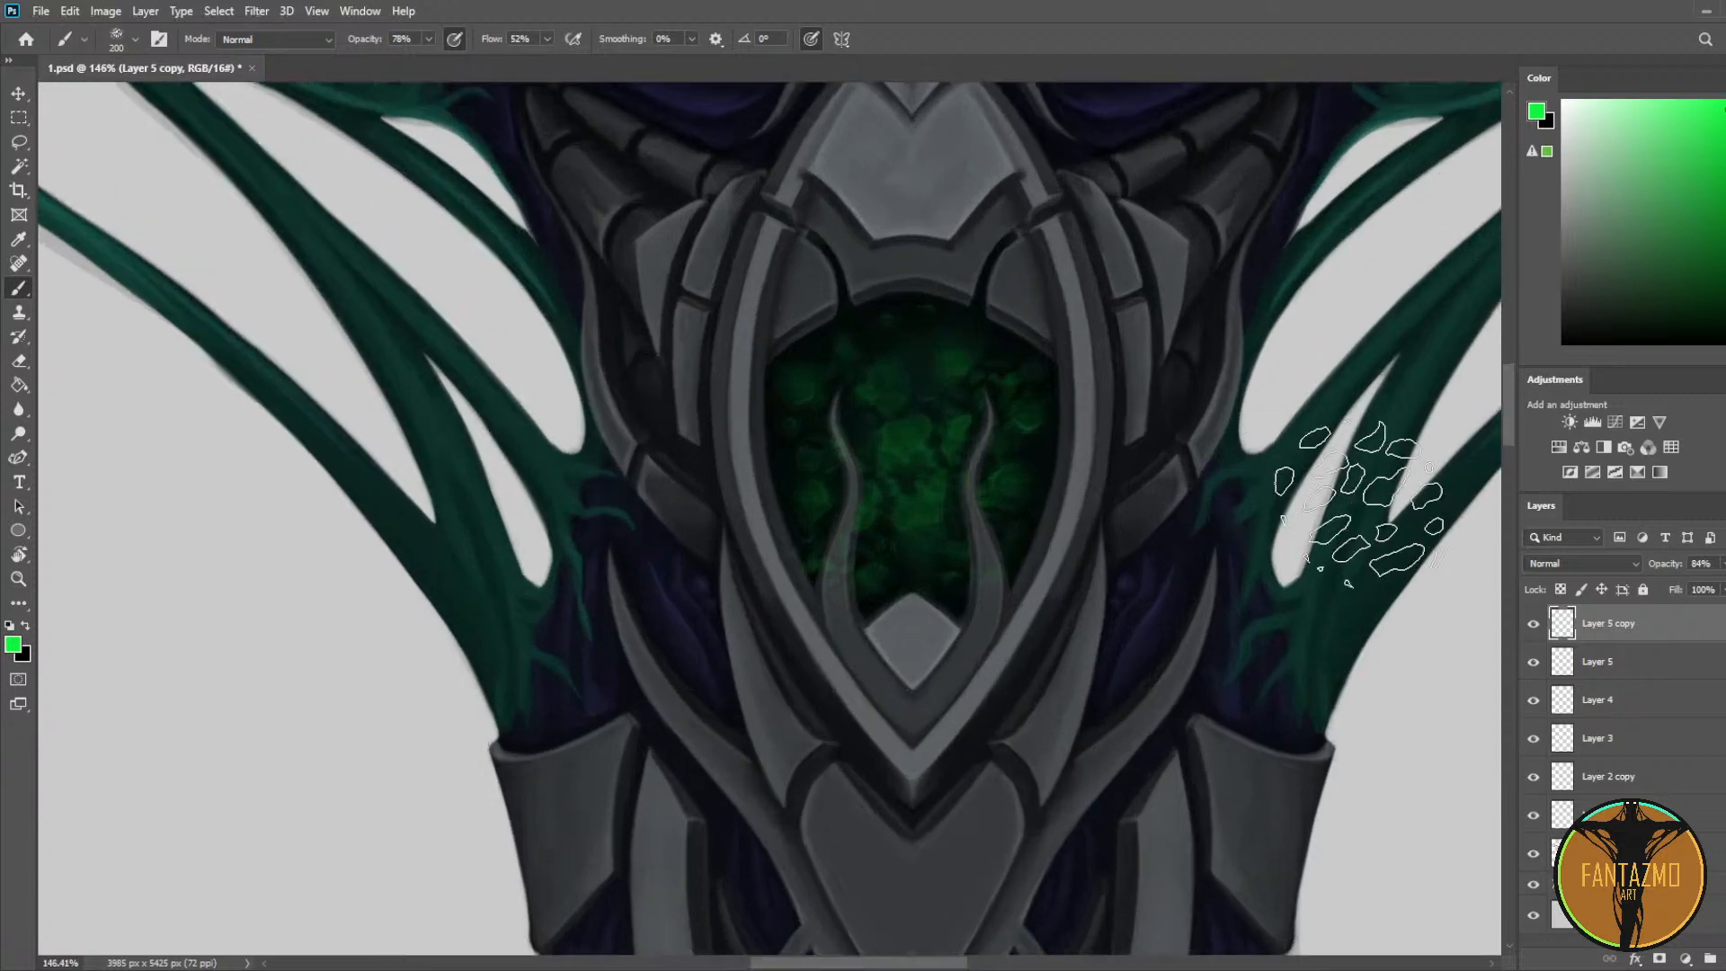
Step: Merge the two green blotch layers into one and delete the merged layer
{"action": "left_click", "coordinate": [1608, 662], "text": "ctrl"}
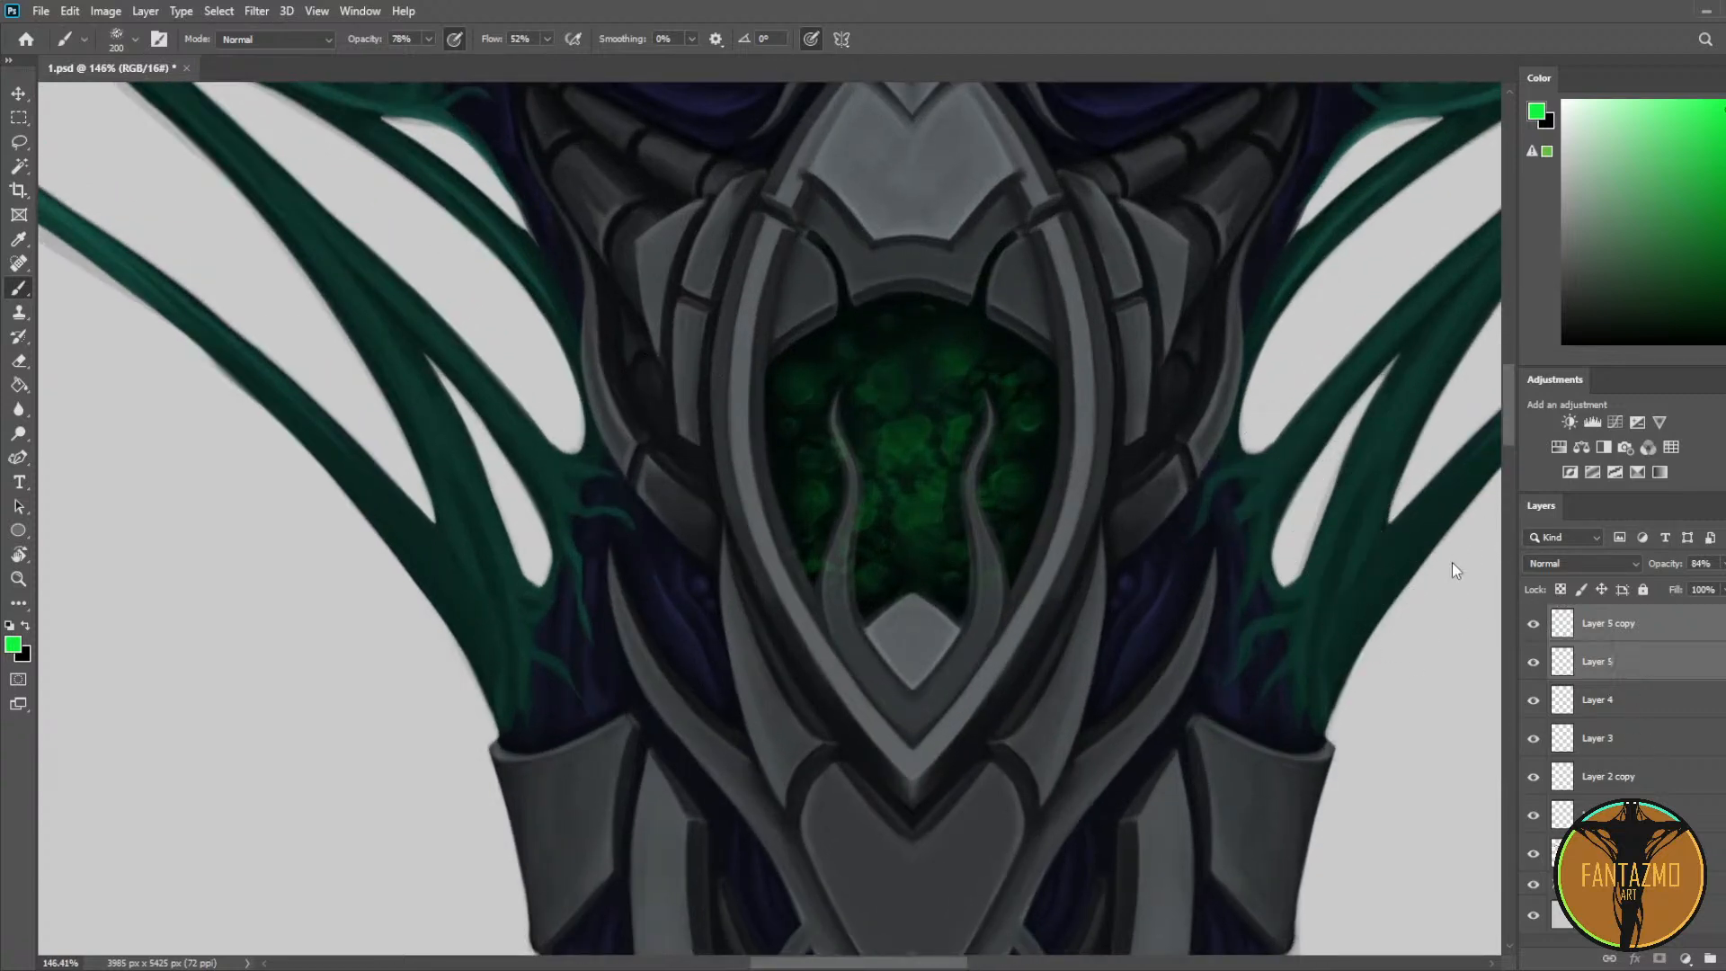
{"action": "key", "text": "ctrl+e"}
{"action": "key", "text": "e"}
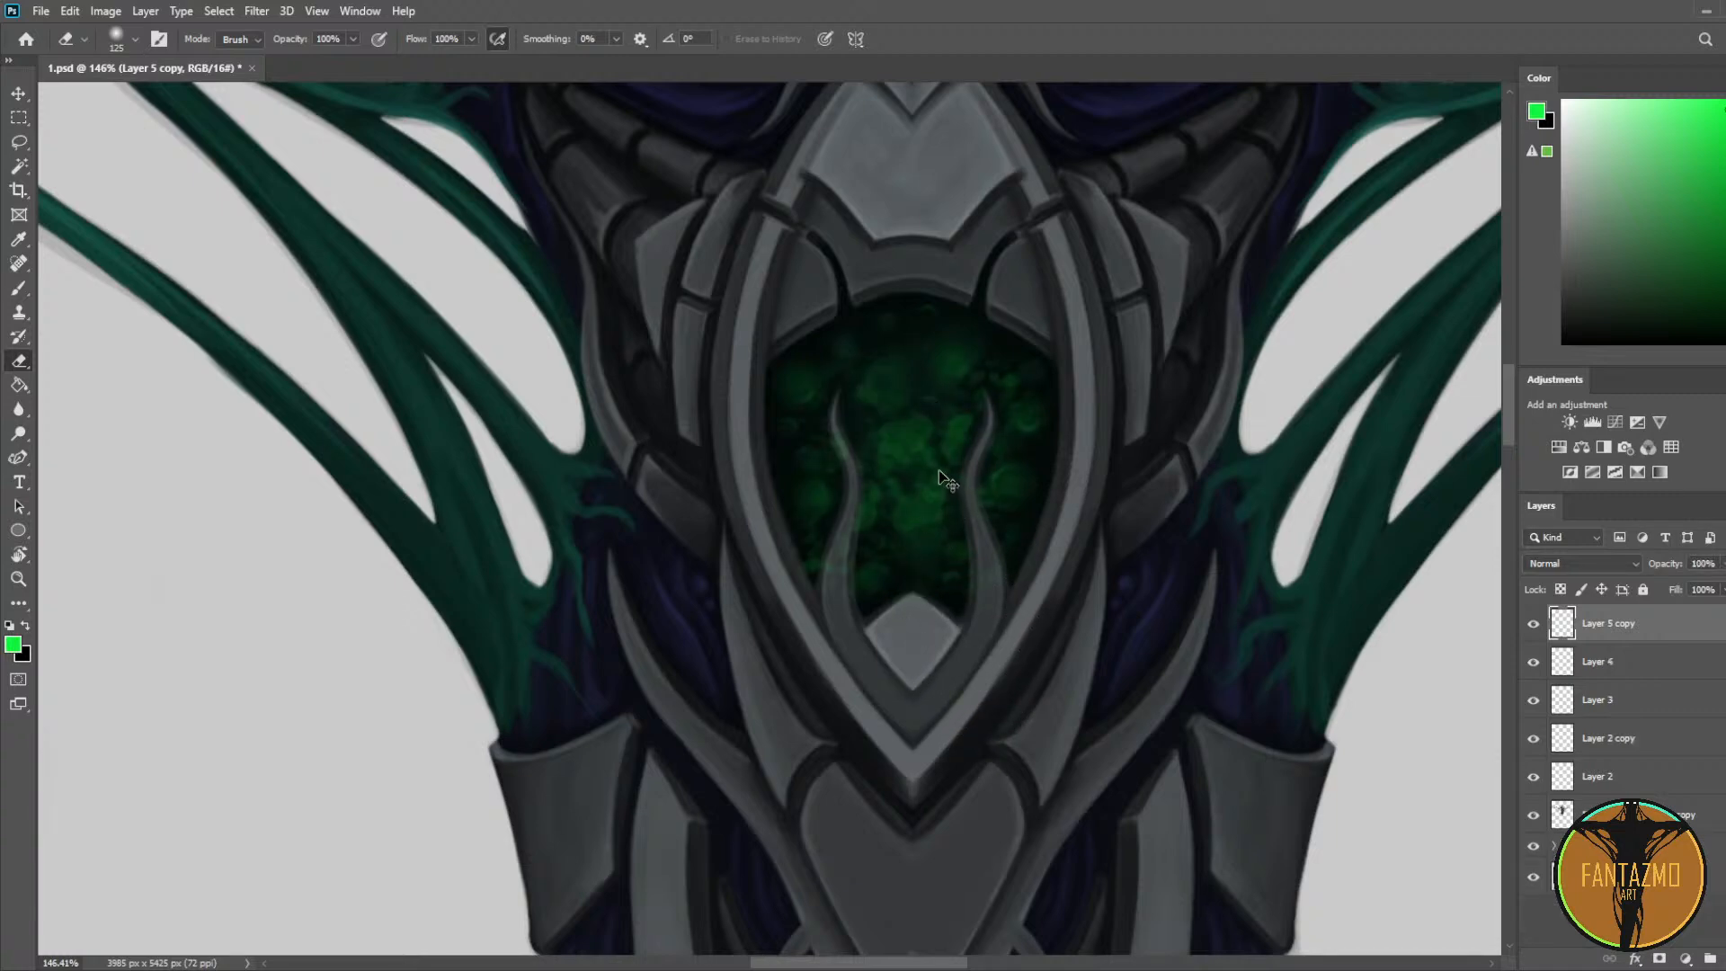
{"action": "key", "text": "bracketleft"}
{"action": "key", "text": "bracketleft"}
{"action": "key", "text": "bracketleft"}
{"action": "key", "text": "bracketleft"}
{"action": "key", "text": "bracketleft"}
{"action": "key", "text": "bracketleft"}
{"action": "key", "text": "bracketleft"}
{"action": "key", "text": "bracketleft"}
{"action": "key", "text": "bracketleft"}
{"action": "key", "text": "bracketleft"}
{"action": "key", "text": "bracketright"}
{"action": "key", "text": "bracketright"}
{"action": "key", "text": "Delete"}
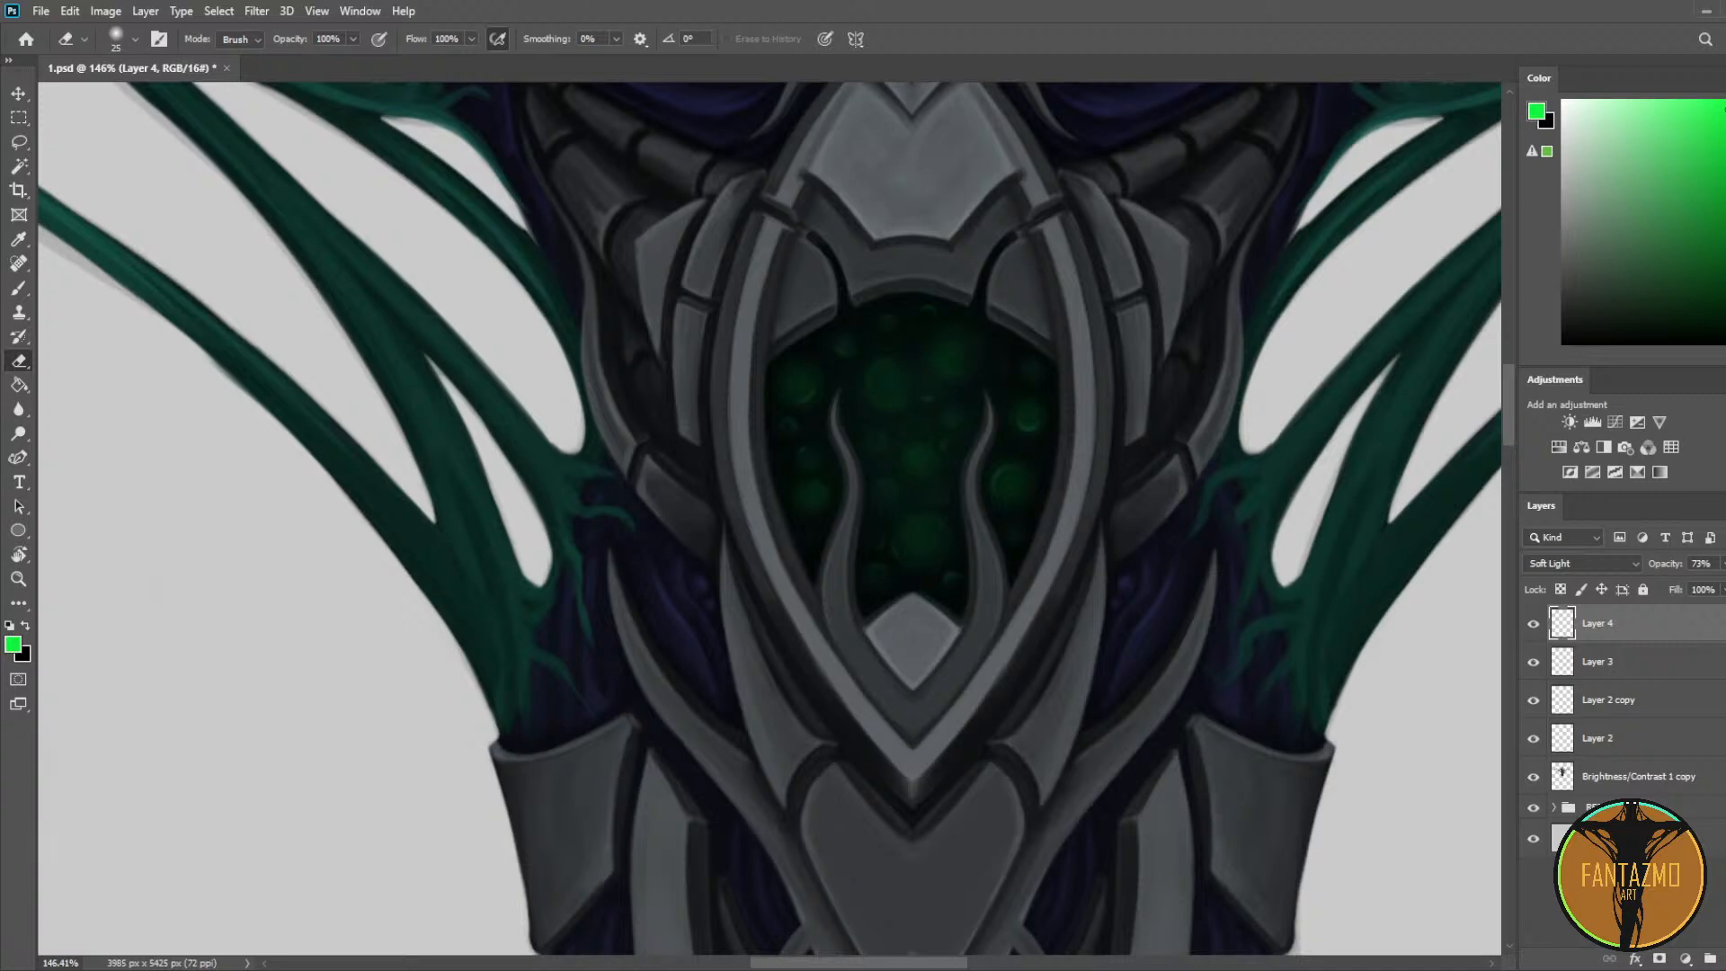
Step: Add a new layer above Layer 4 and choose the round-spot spatter brush angled at 151°
{"action": "key", "text": "ctrl+shift+alt+n"}
{"action": "key", "text": "b"}
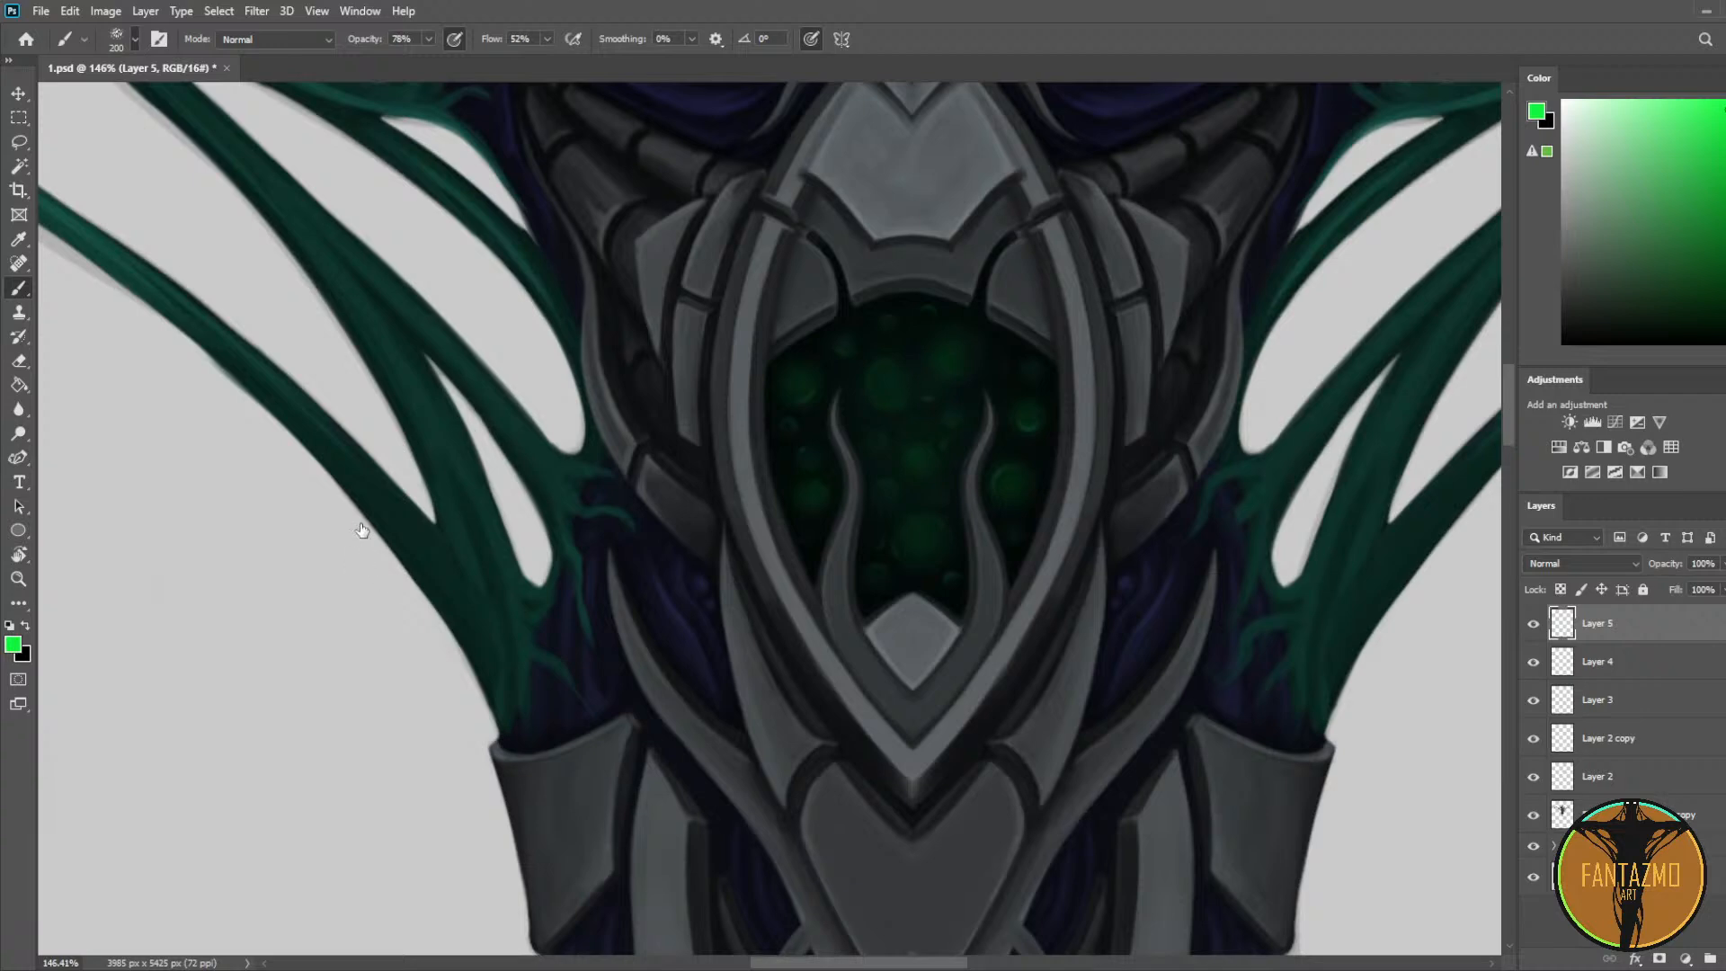
{"action": "left_click", "coordinate": [290, 514]}
{"action": "left_click", "coordinate": [591, 6]}
Step: Enlarge the spatter brush to size 300 with test stamps in the cavity, undoing the stamps
{"action": "left_click", "coordinate": [883, 397]}
{"action": "key", "text": "bracketright"}
{"action": "key", "text": "bracketright"}
{"action": "key", "text": "bracketright"}
{"action": "key", "text": "bracketright"}
{"action": "left_click", "coordinate": [926, 404]}
{"action": "key", "text": "bracketright"}
{"action": "key", "text": "bracketright"}
{"action": "key", "text": "bracketright"}
{"action": "key", "text": "bracketright"}
{"action": "key", "text": "bracketright"}
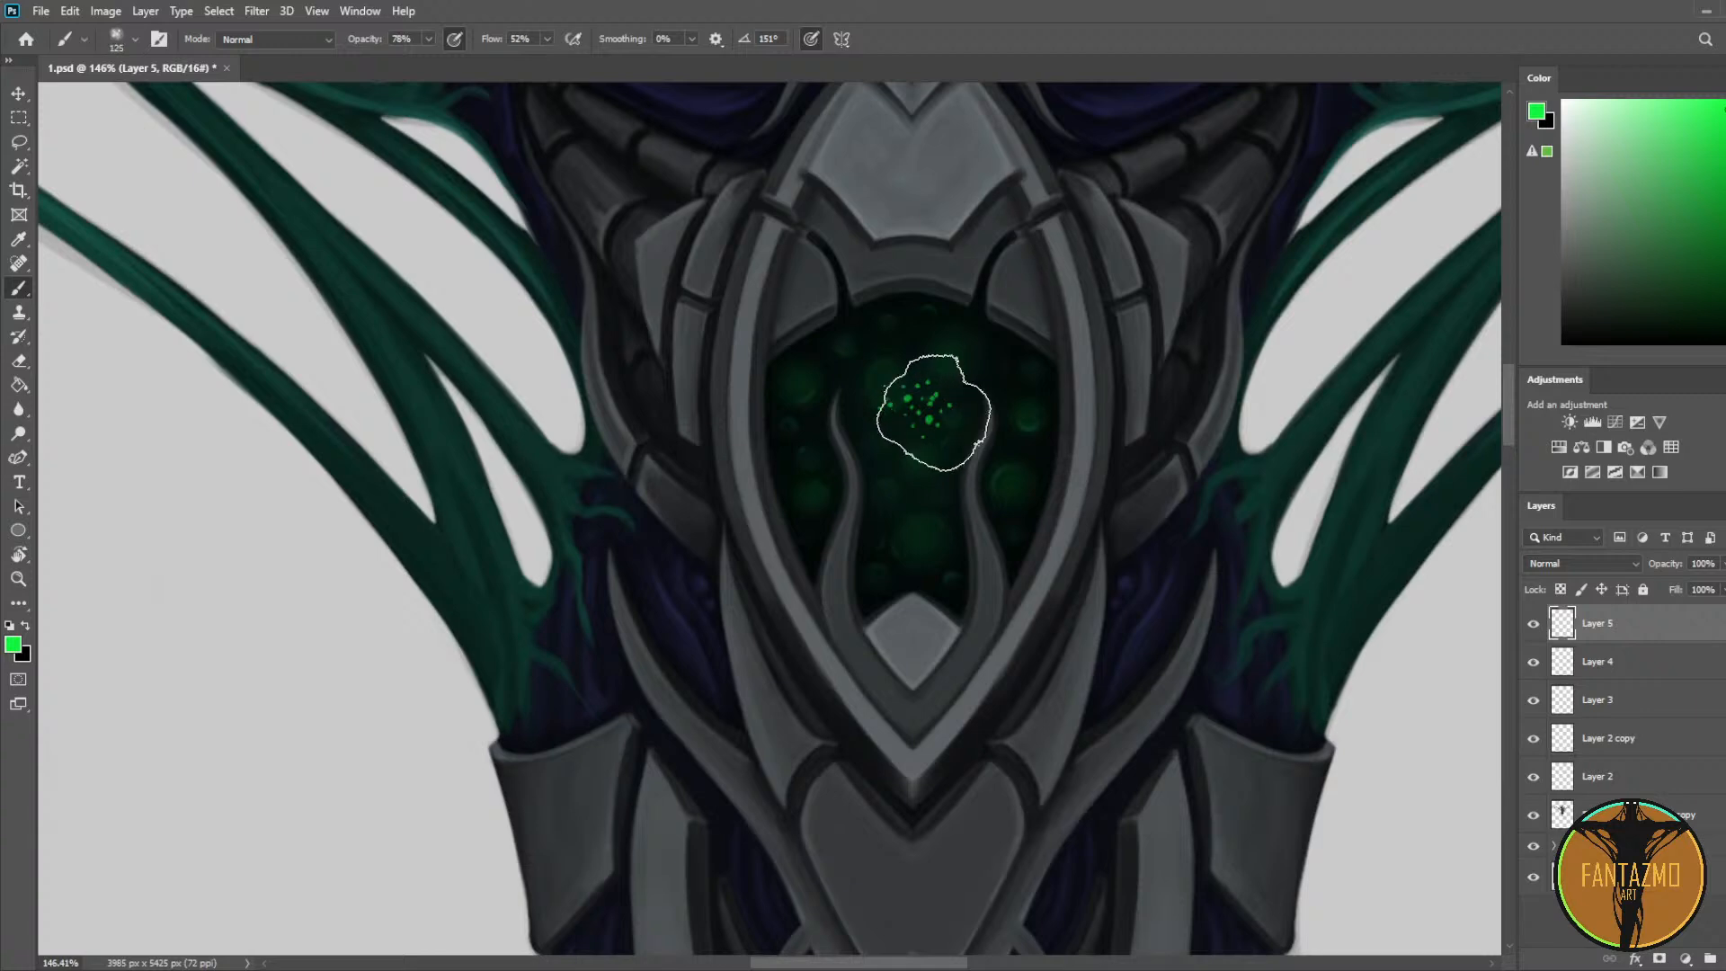
{"action": "left_click", "coordinate": [926, 452]}
{"action": "key", "text": "ctrl+z"}
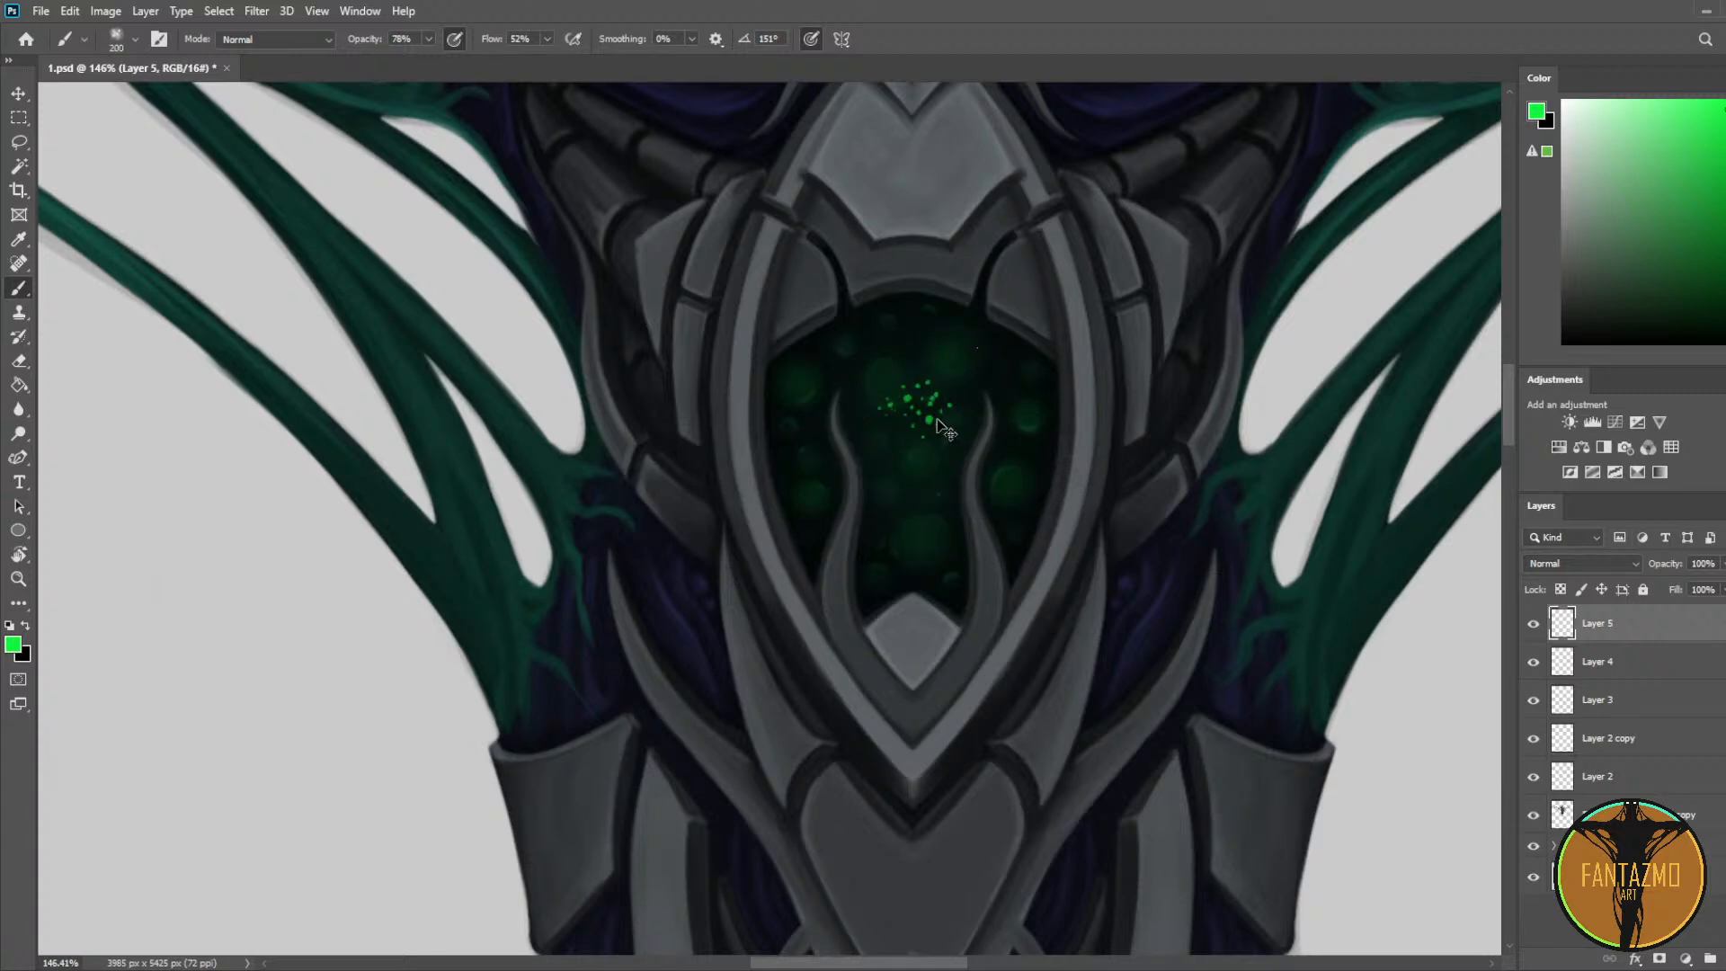
{"action": "key", "text": "ctrl+z"}
{"action": "key", "text": "ctrl+z"}
Step: Try strokes of green spots down the centre of the cavity and undo them
{"action": "left_click_drag", "start_coordinate": [914, 411], "coordinate": [915, 571]}
{"action": "key", "text": "ctrl+z"}
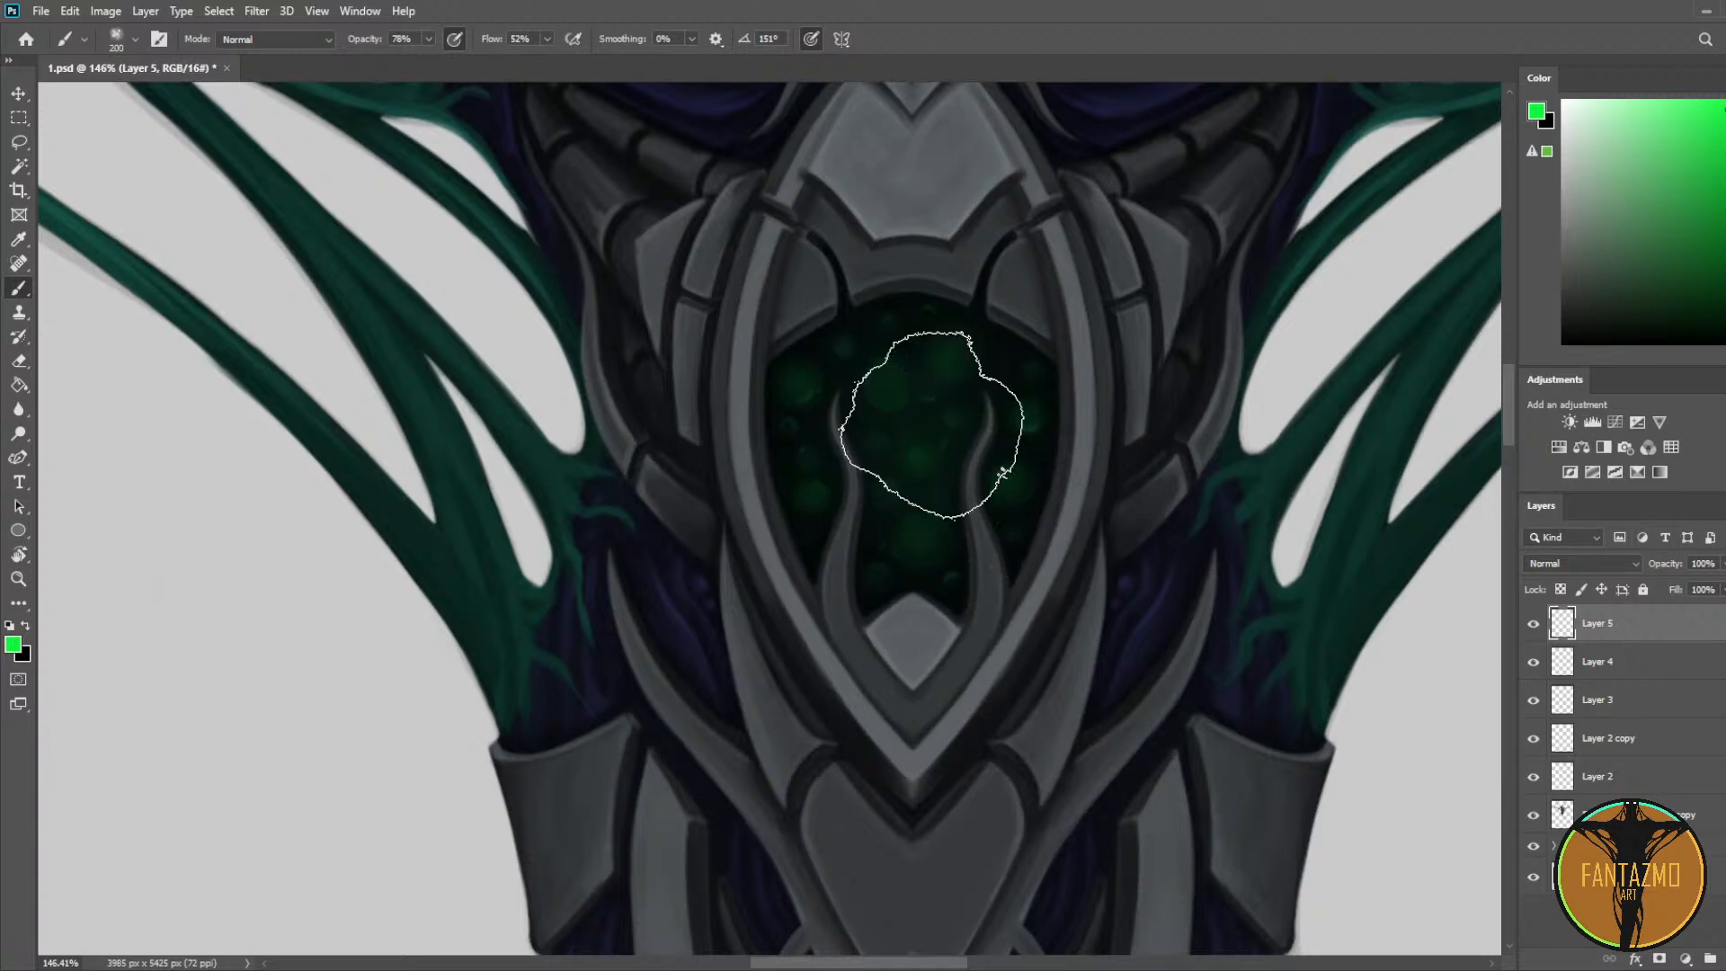
{"action": "left_click_drag", "start_coordinate": [936, 423], "coordinate": [913, 576]}
{"action": "key", "text": "ctrl+z"}
Step: Scatter bright green spots over the whole cavity with the size 300 spatter brush
{"action": "left_click_drag", "start_coordinate": [886, 413], "coordinate": [891, 481]}
{"action": "left_click_drag", "start_coordinate": [978, 424], "coordinate": [916, 528]}
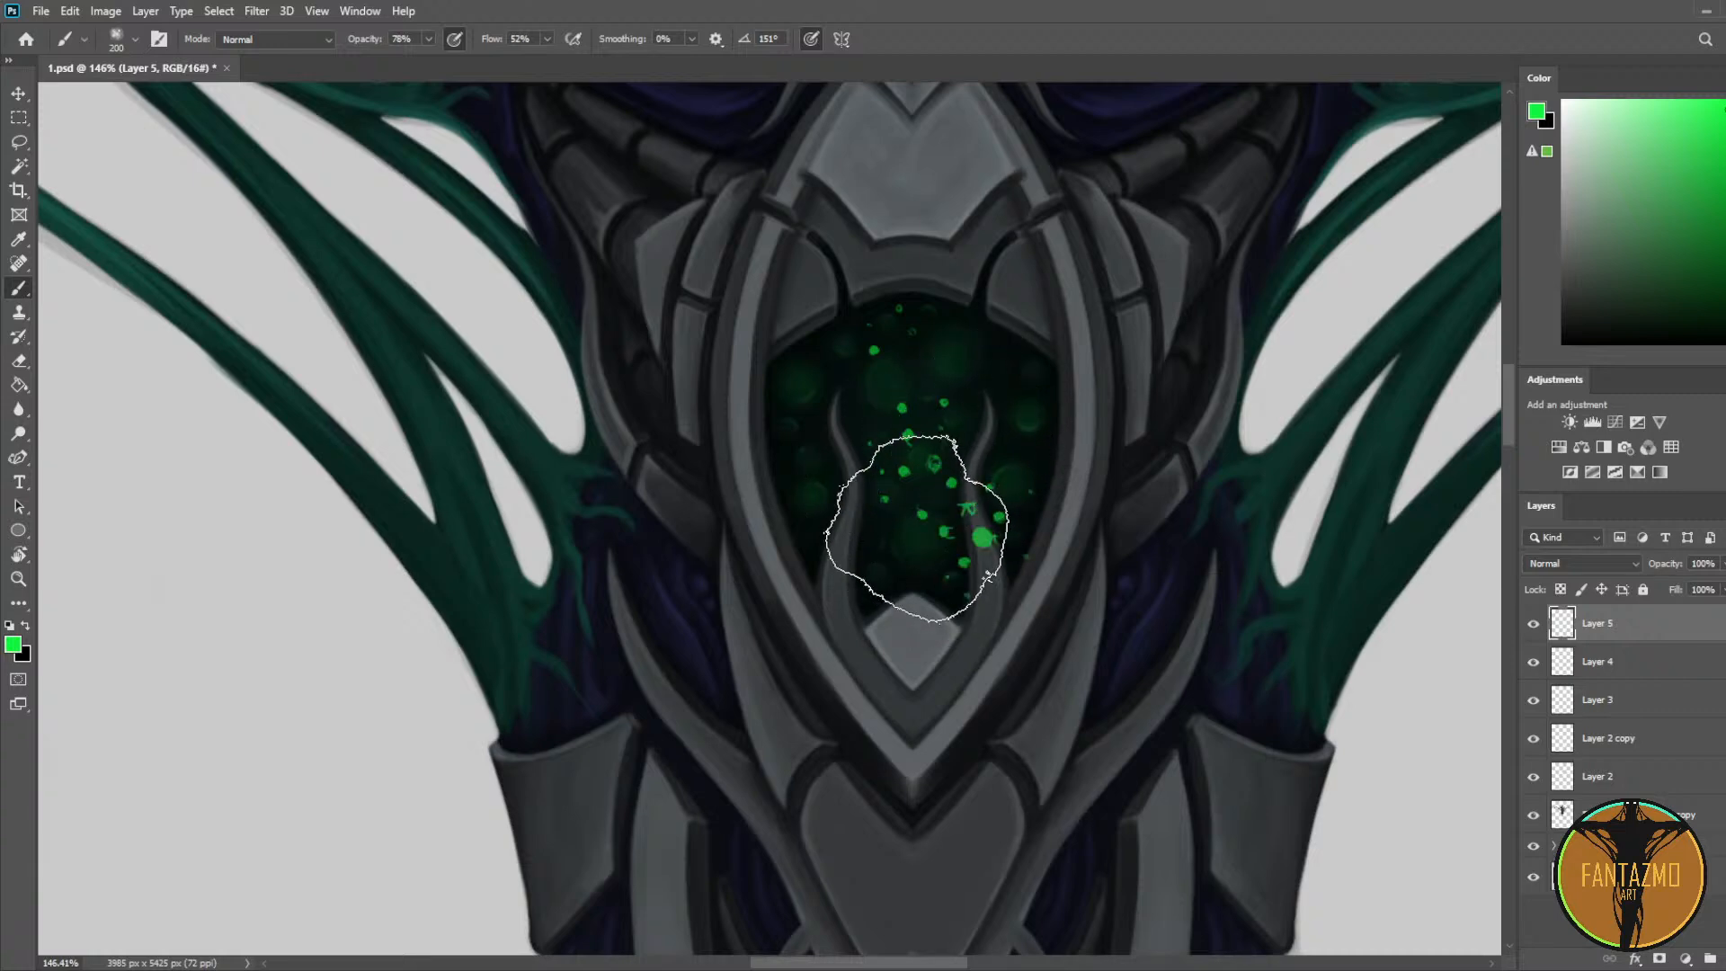
{"action": "left_click_drag", "start_coordinate": [854, 440], "coordinate": [866, 558]}
{"action": "left_click_drag", "start_coordinate": [1008, 409], "coordinate": [1013, 464]}
{"action": "left_click_drag", "start_coordinate": [833, 424], "coordinate": [825, 577]}
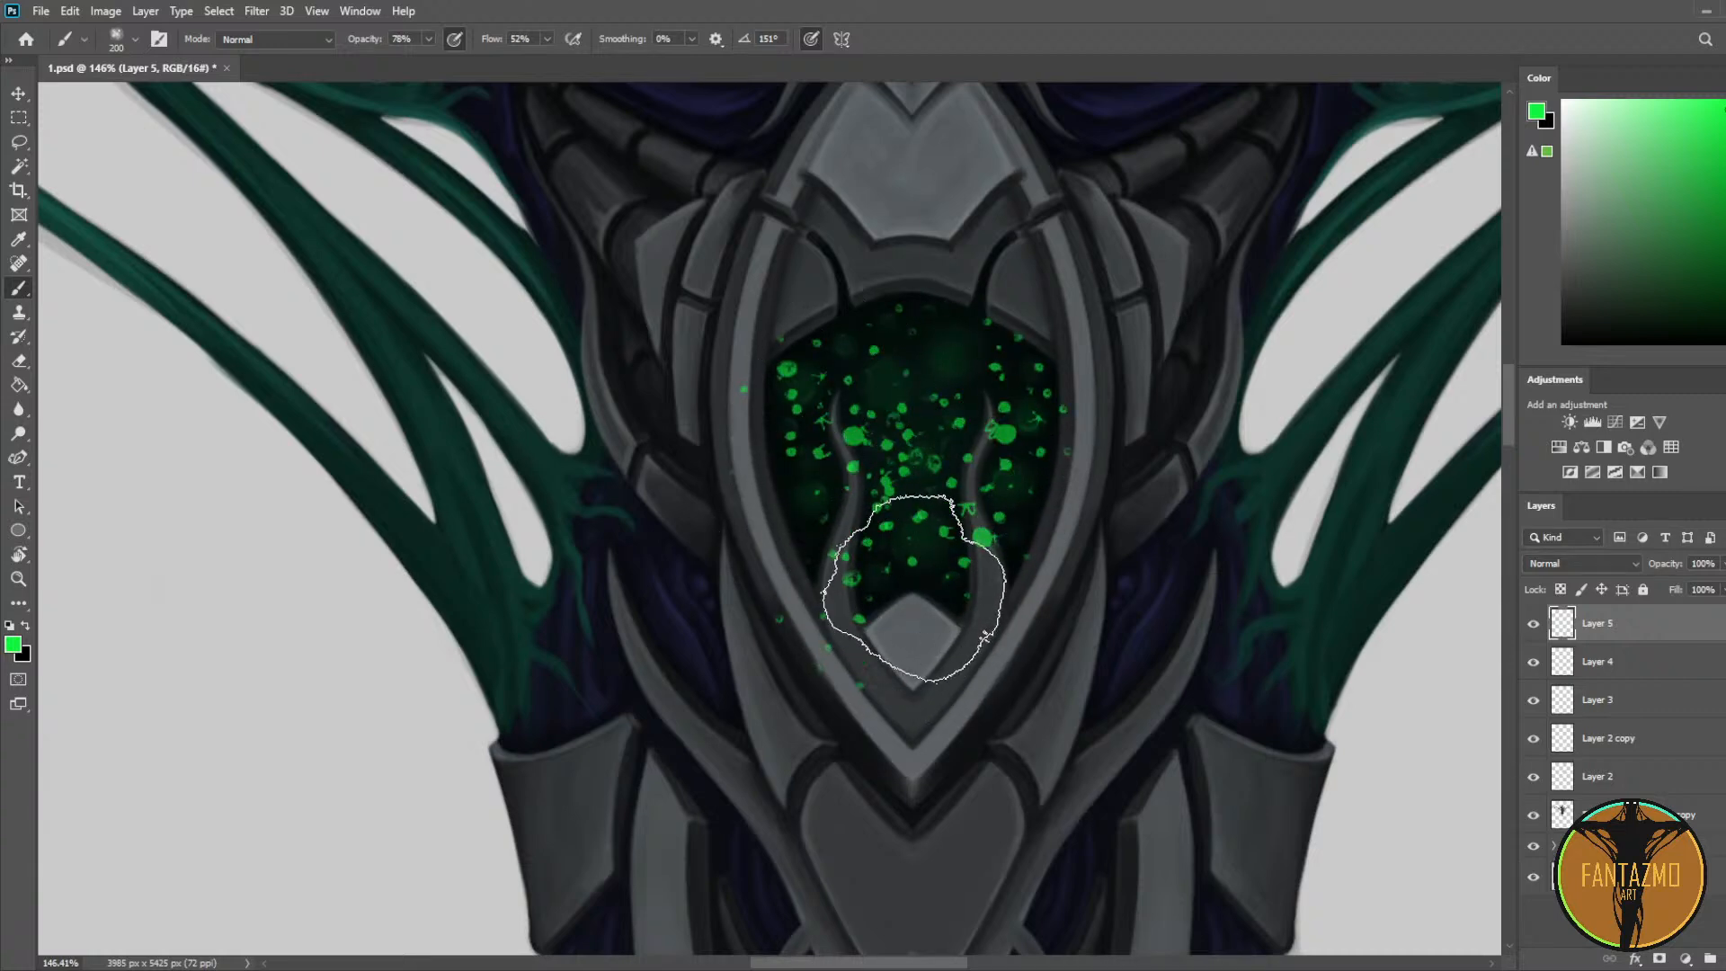
{"action": "left_click", "coordinate": [901, 430]}
Step: Erase the green spots that spill onto the two curved tendrils and the cavity's lower left rim with a small eraser
{"action": "key", "text": "e"}
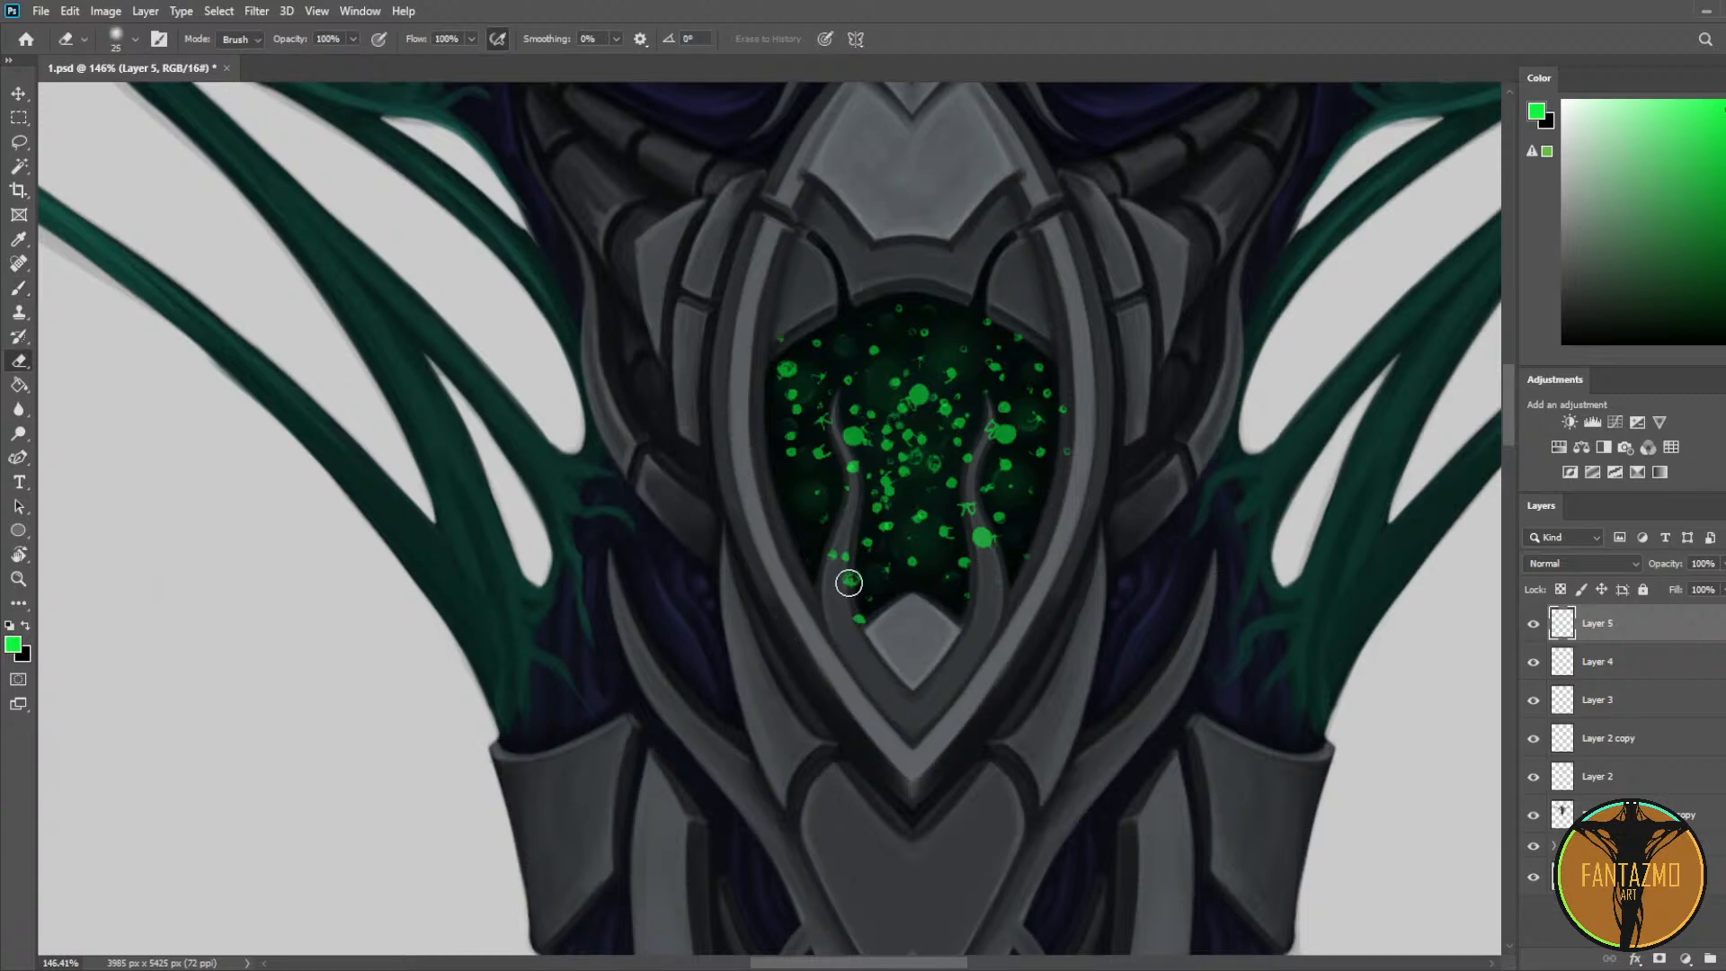
{"action": "key", "text": "bracketleft"}
{"action": "key", "text": "bracketright"}
{"action": "key", "text": "bracketright"}
{"action": "left_click_drag", "start_coordinate": [966, 508], "coordinate": [985, 541]}
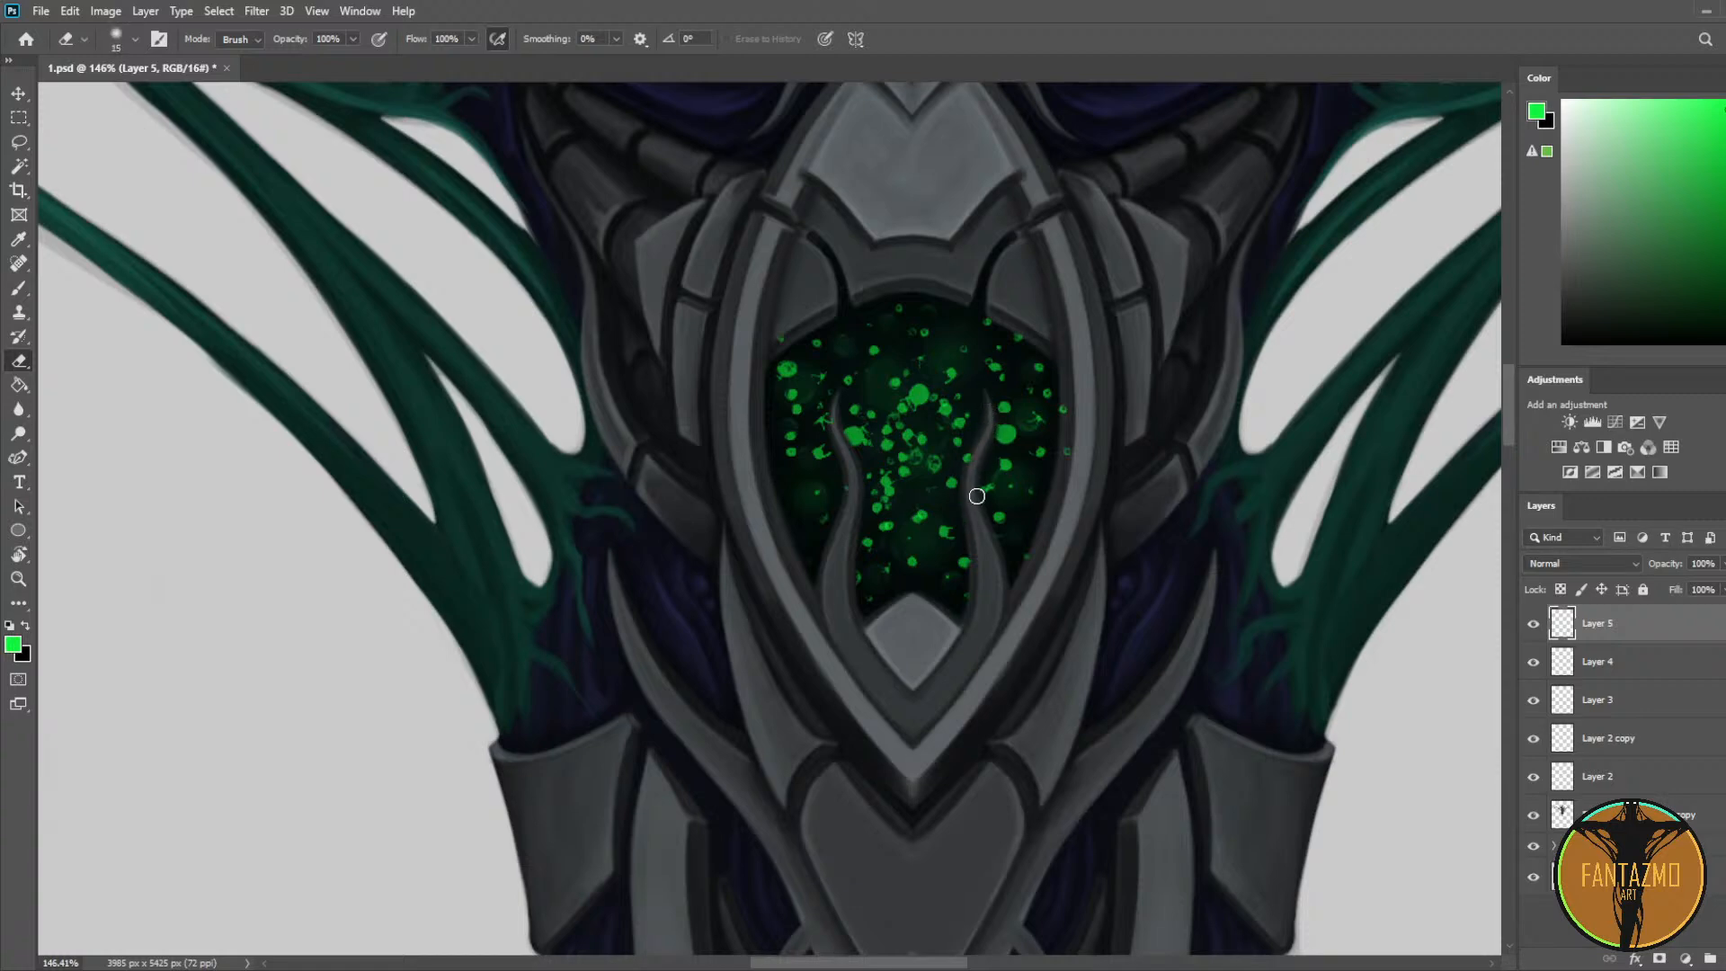
Step: Set the green spots layer to Soft Light blending and lower its opacity to 51%
{"action": "key", "text": "bracketright"}
{"action": "key", "text": "bracketright"}
{"action": "key", "text": "bracketright"}
{"action": "left_click", "coordinate": [1578, 565]}
{"action": "left_click", "coordinate": [1565, 519]}
{"action": "scroll", "coordinate": [1562, 519], "scroll_direction": "down", "scroll_amount": 2}
{"action": "scroll", "coordinate": [1562, 523], "scroll_direction": "up", "scroll_amount": 3}
{"action": "scroll", "coordinate": [1561, 529], "scroll_direction": "down", "scroll_amount": 3}
{"action": "scroll", "coordinate": [1562, 532], "scroll_direction": "down", "scroll_amount": 6}
{"action": "scroll", "coordinate": [1562, 537], "scroll_direction": "up", "scroll_amount": 3}
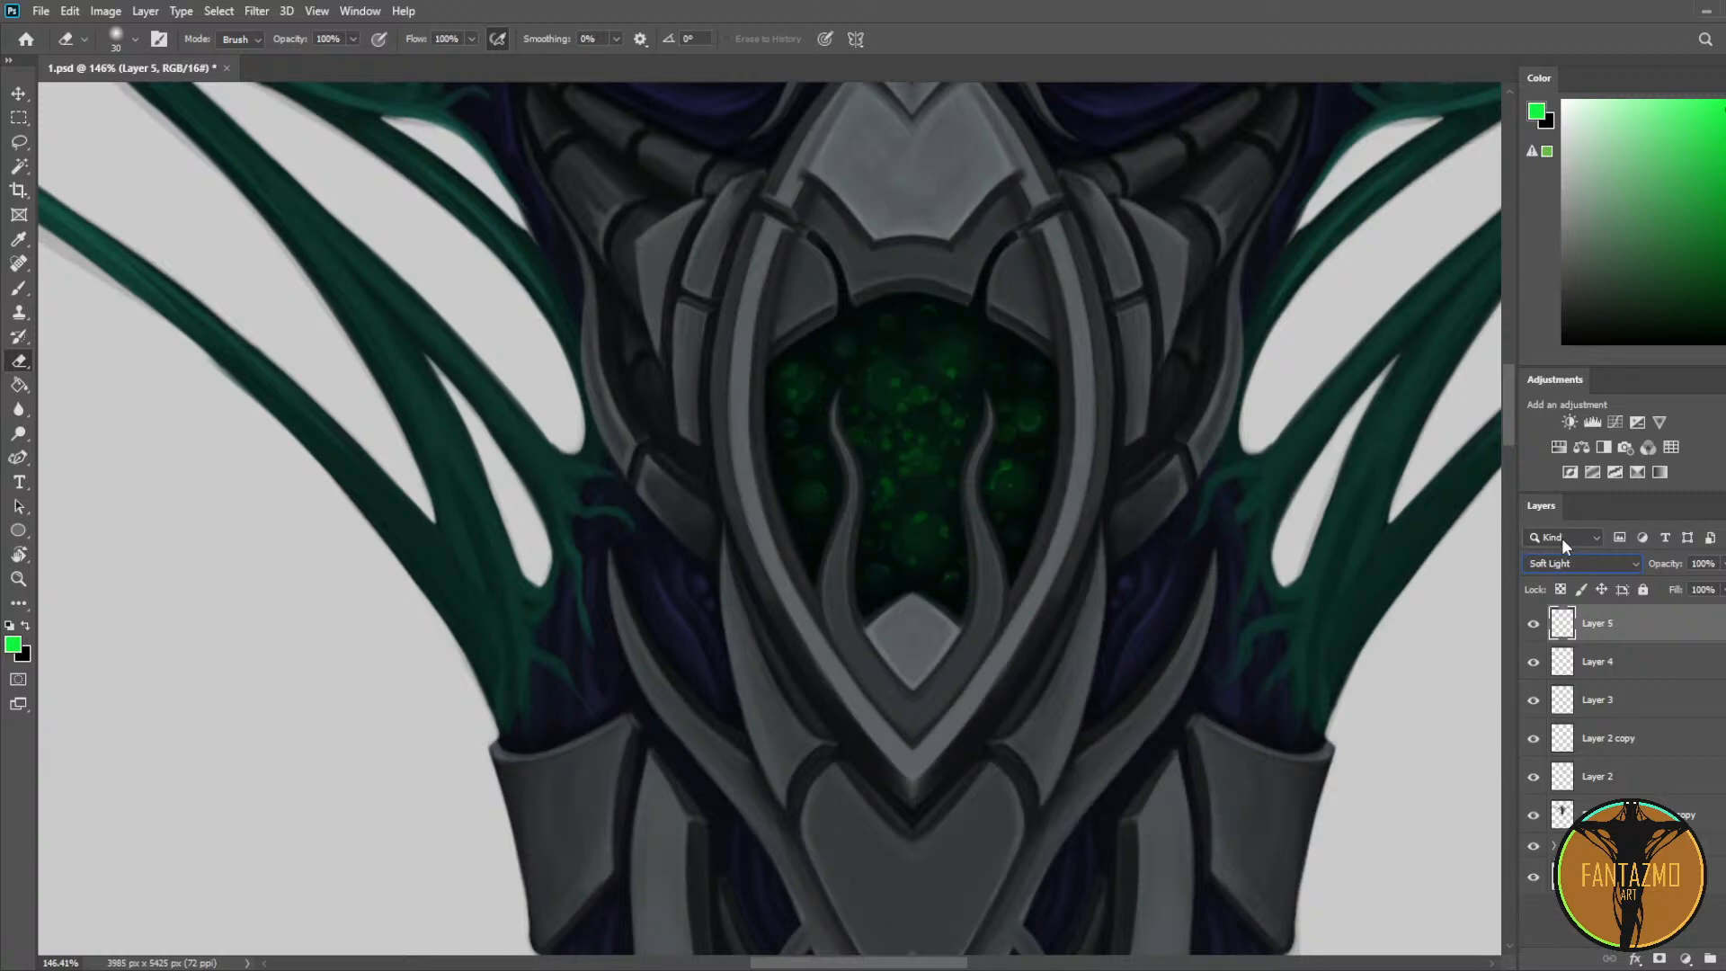
{"action": "scroll", "coordinate": [990, 563], "scroll_direction": "down", "scroll_amount": 4}
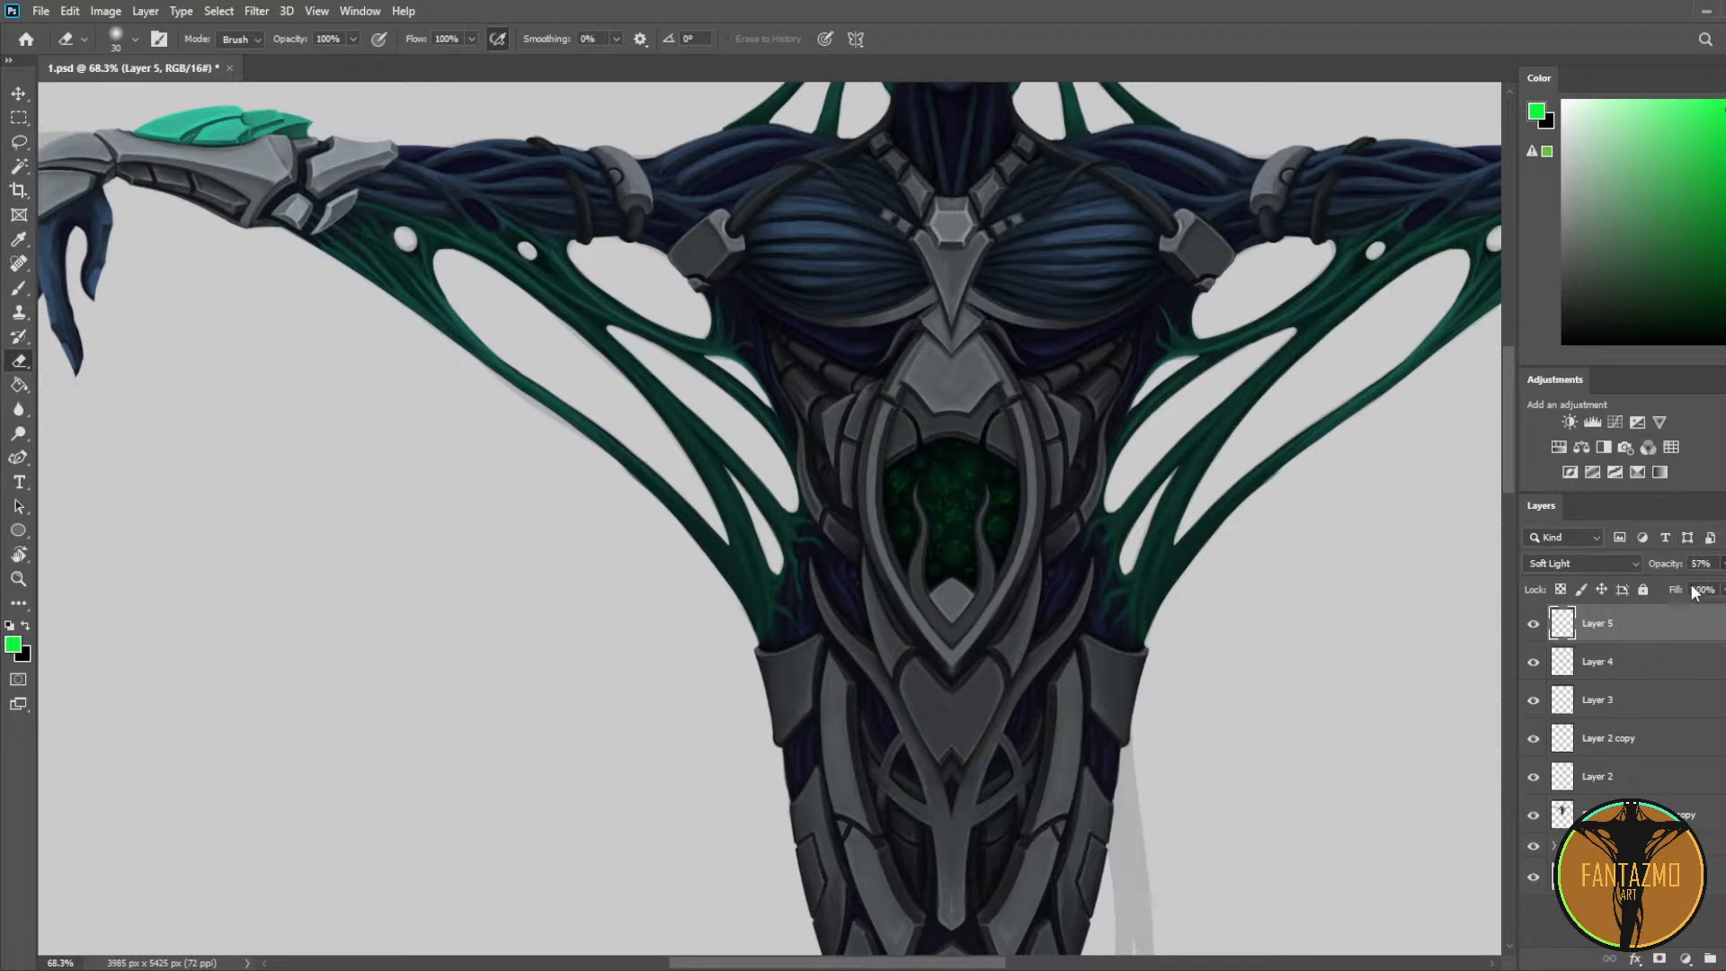
{"action": "key", "text": "b"}
{"action": "scroll", "coordinate": [1104, 493], "scroll_direction": "down", "scroll_amount": 3}
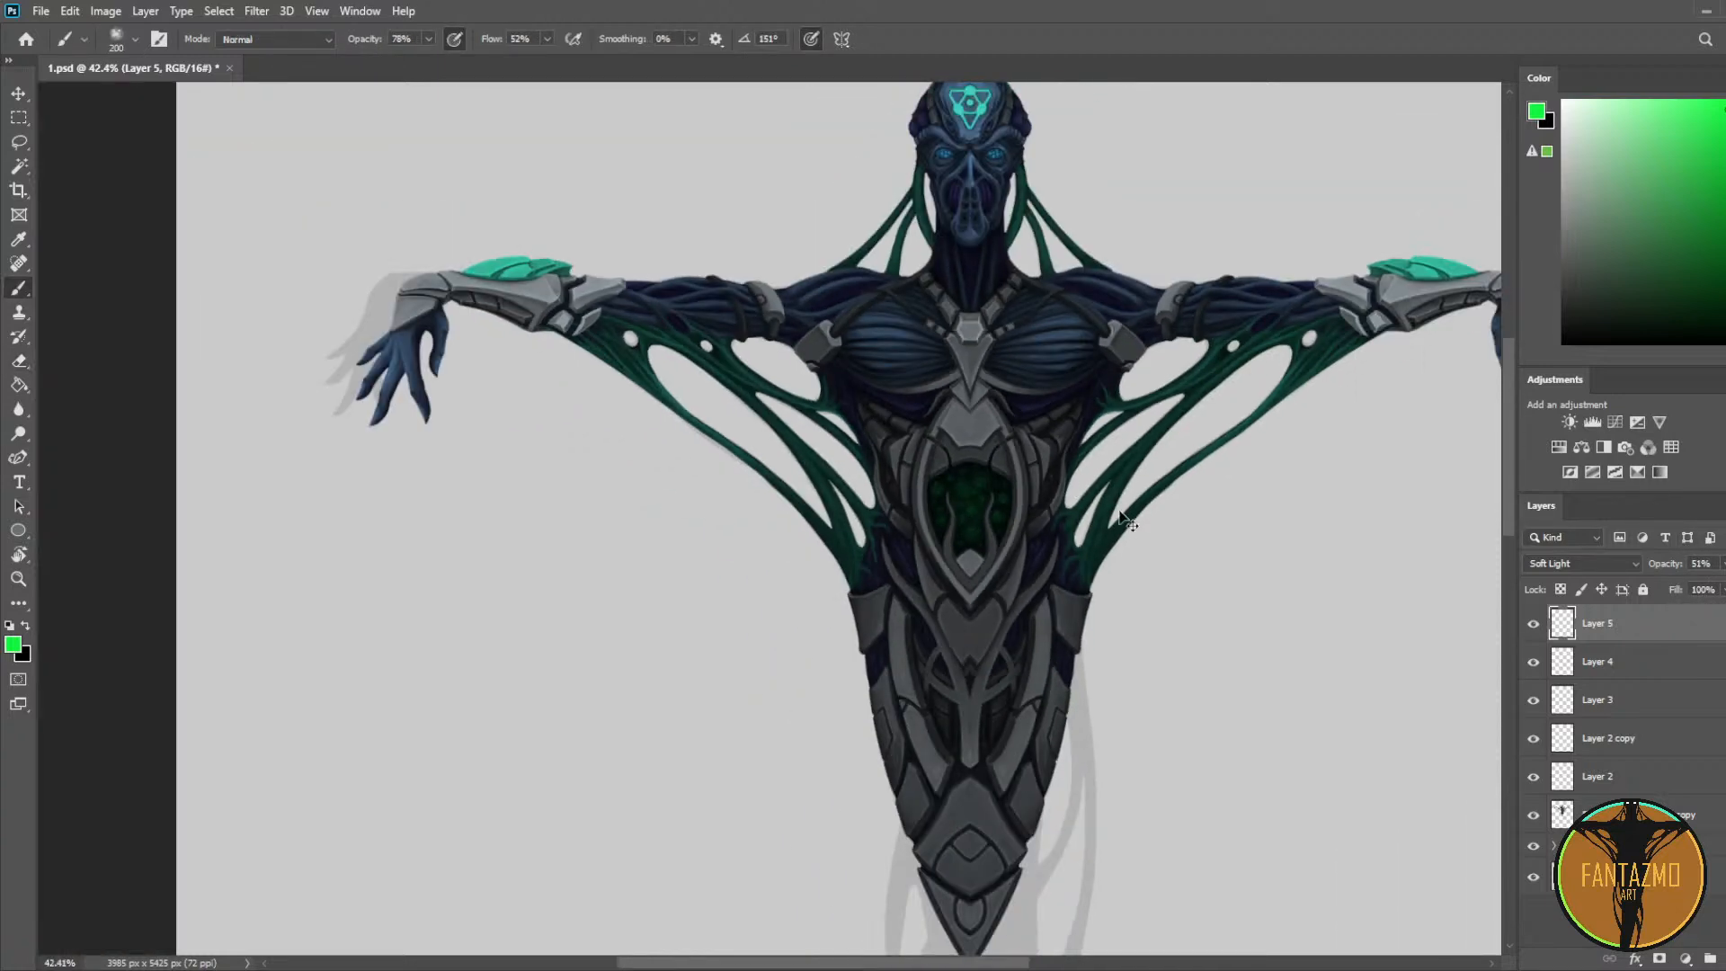
Step: Save the document, merge all the painting layers above the REF group into one layer, and save again
{"action": "key", "text": "ctrl+s"}
{"action": "left_click", "coordinate": [1618, 795], "text": "shift"}
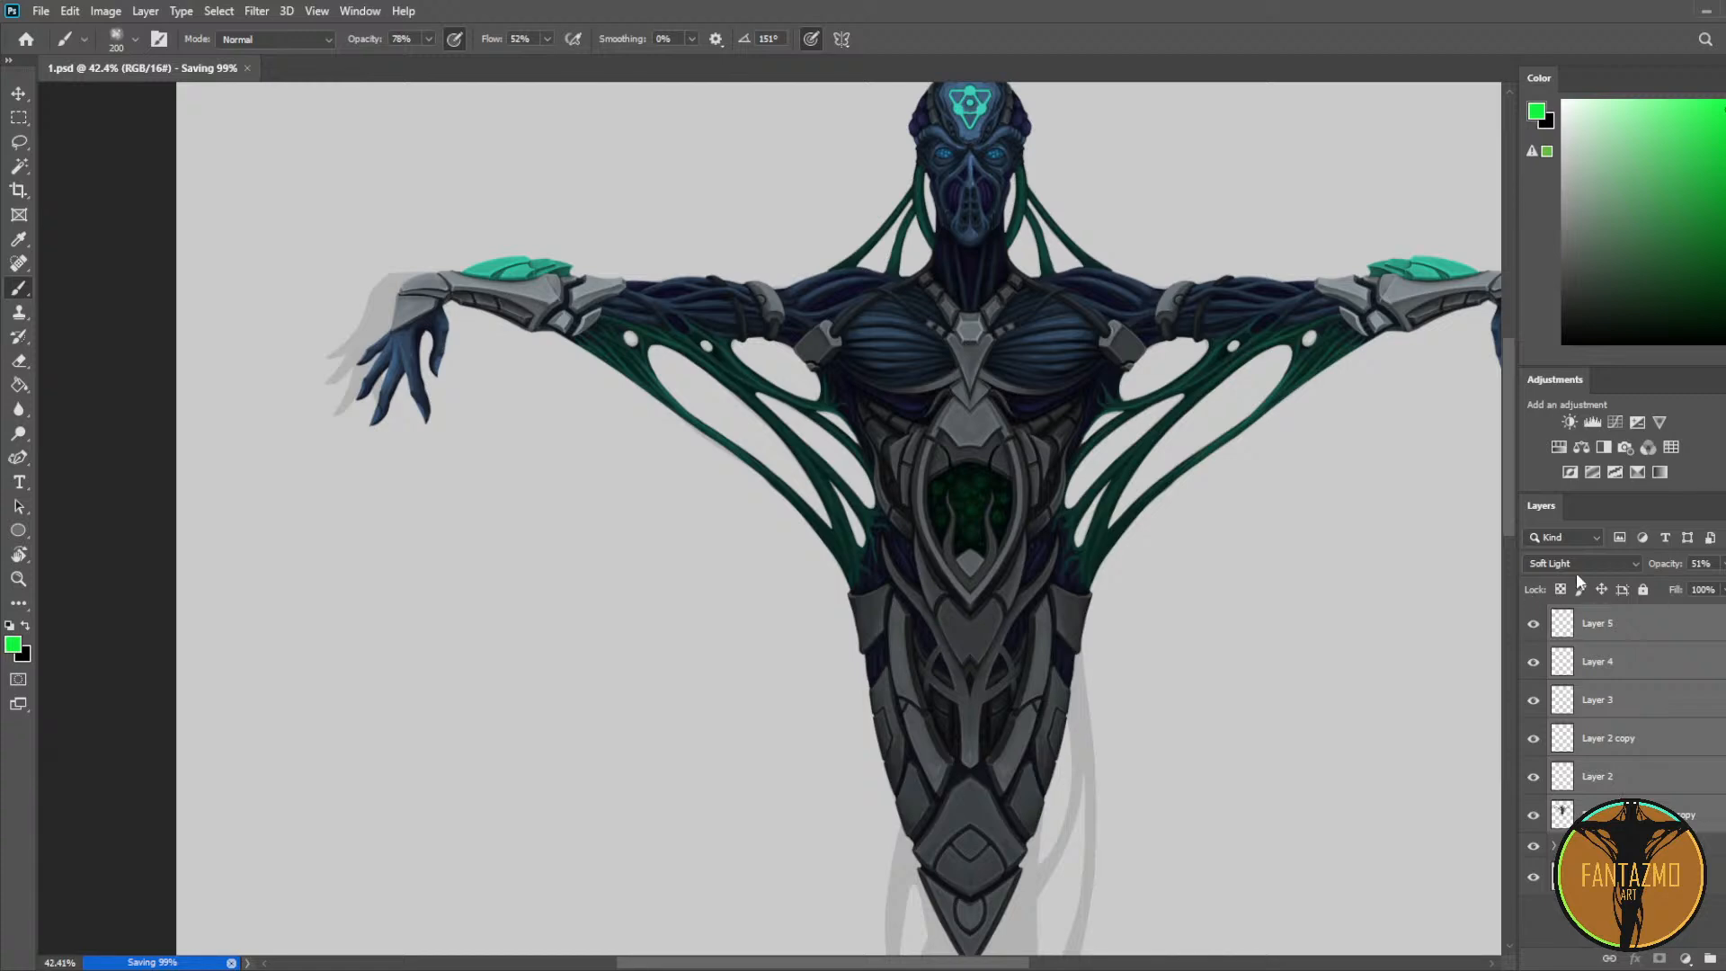
{"action": "key", "text": "ctrl+e"}
{"action": "scroll", "coordinate": [1033, 530], "scroll_direction": "up", "scroll_amount": 8}
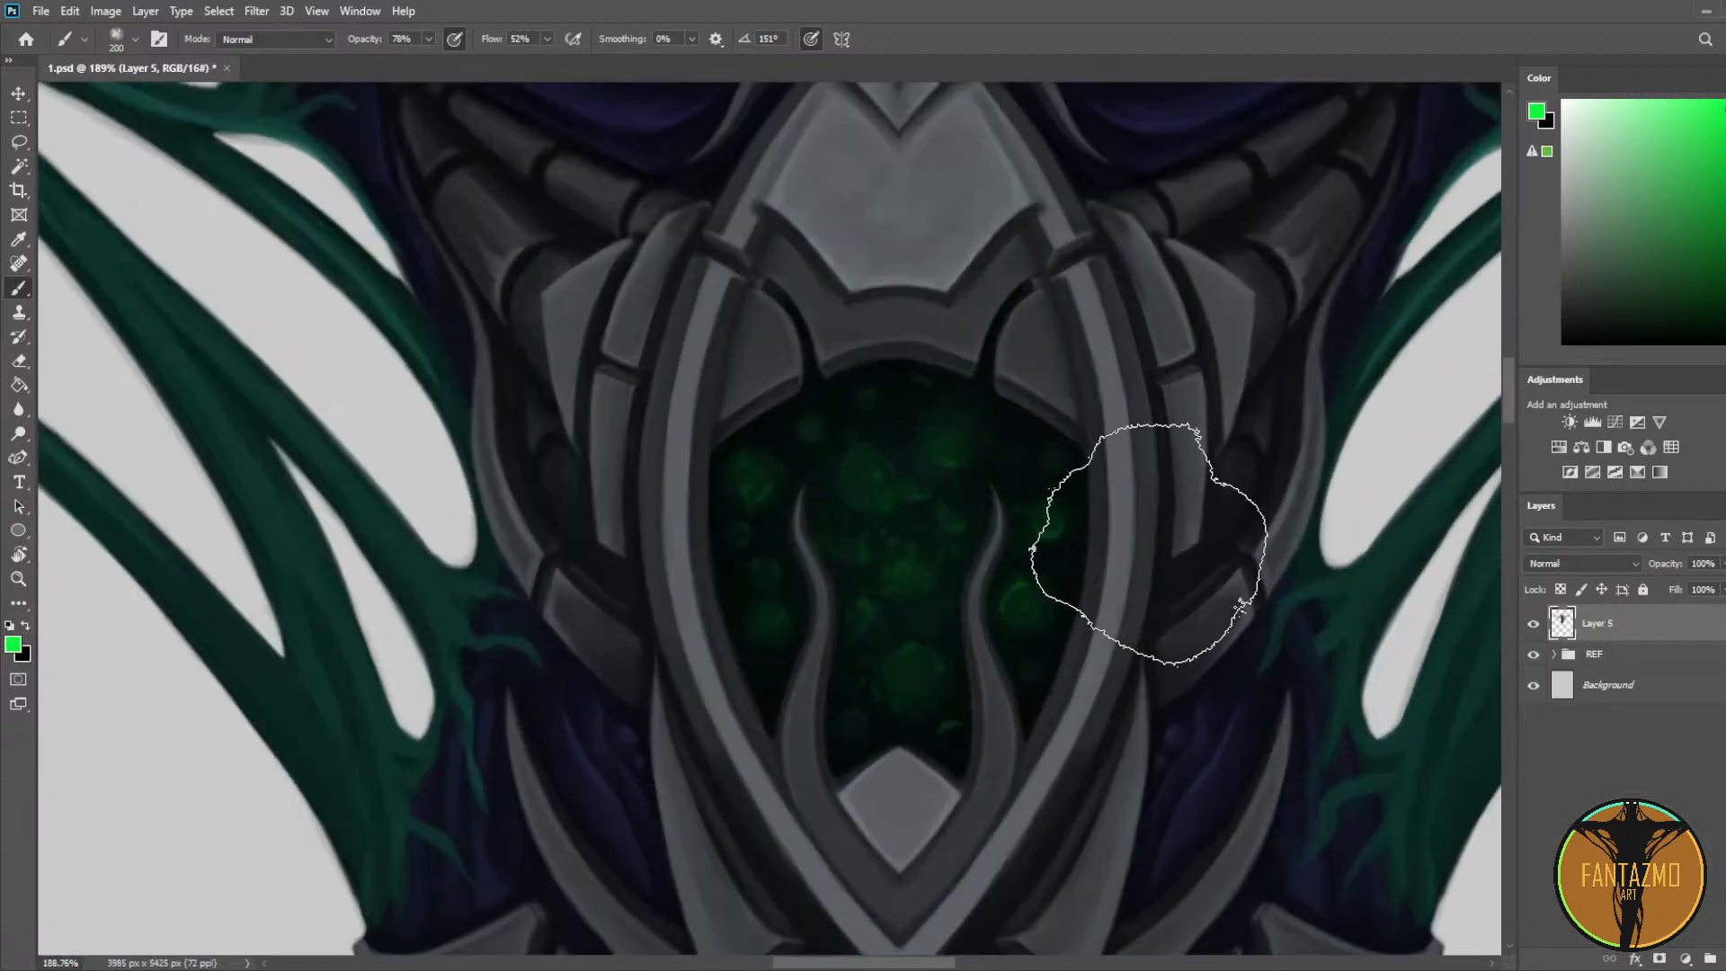
{"action": "scroll", "coordinate": [1149, 544], "scroll_direction": "down", "scroll_amount": 6}
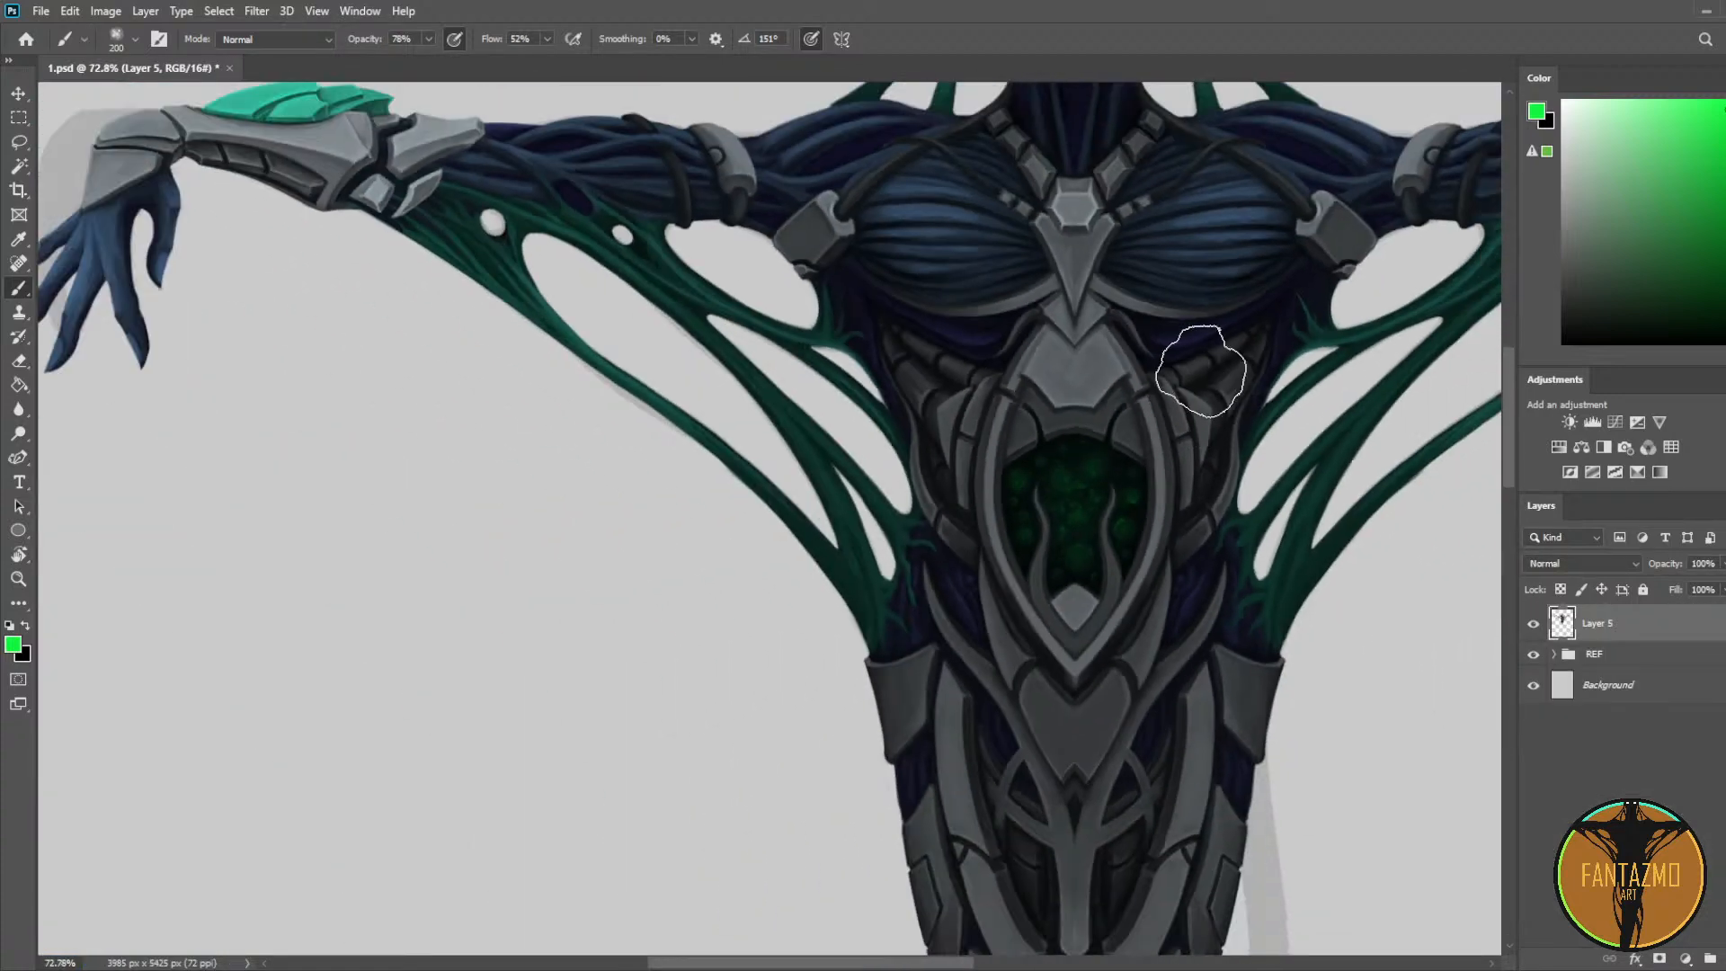
{"action": "key", "text": "ctrl+s"}
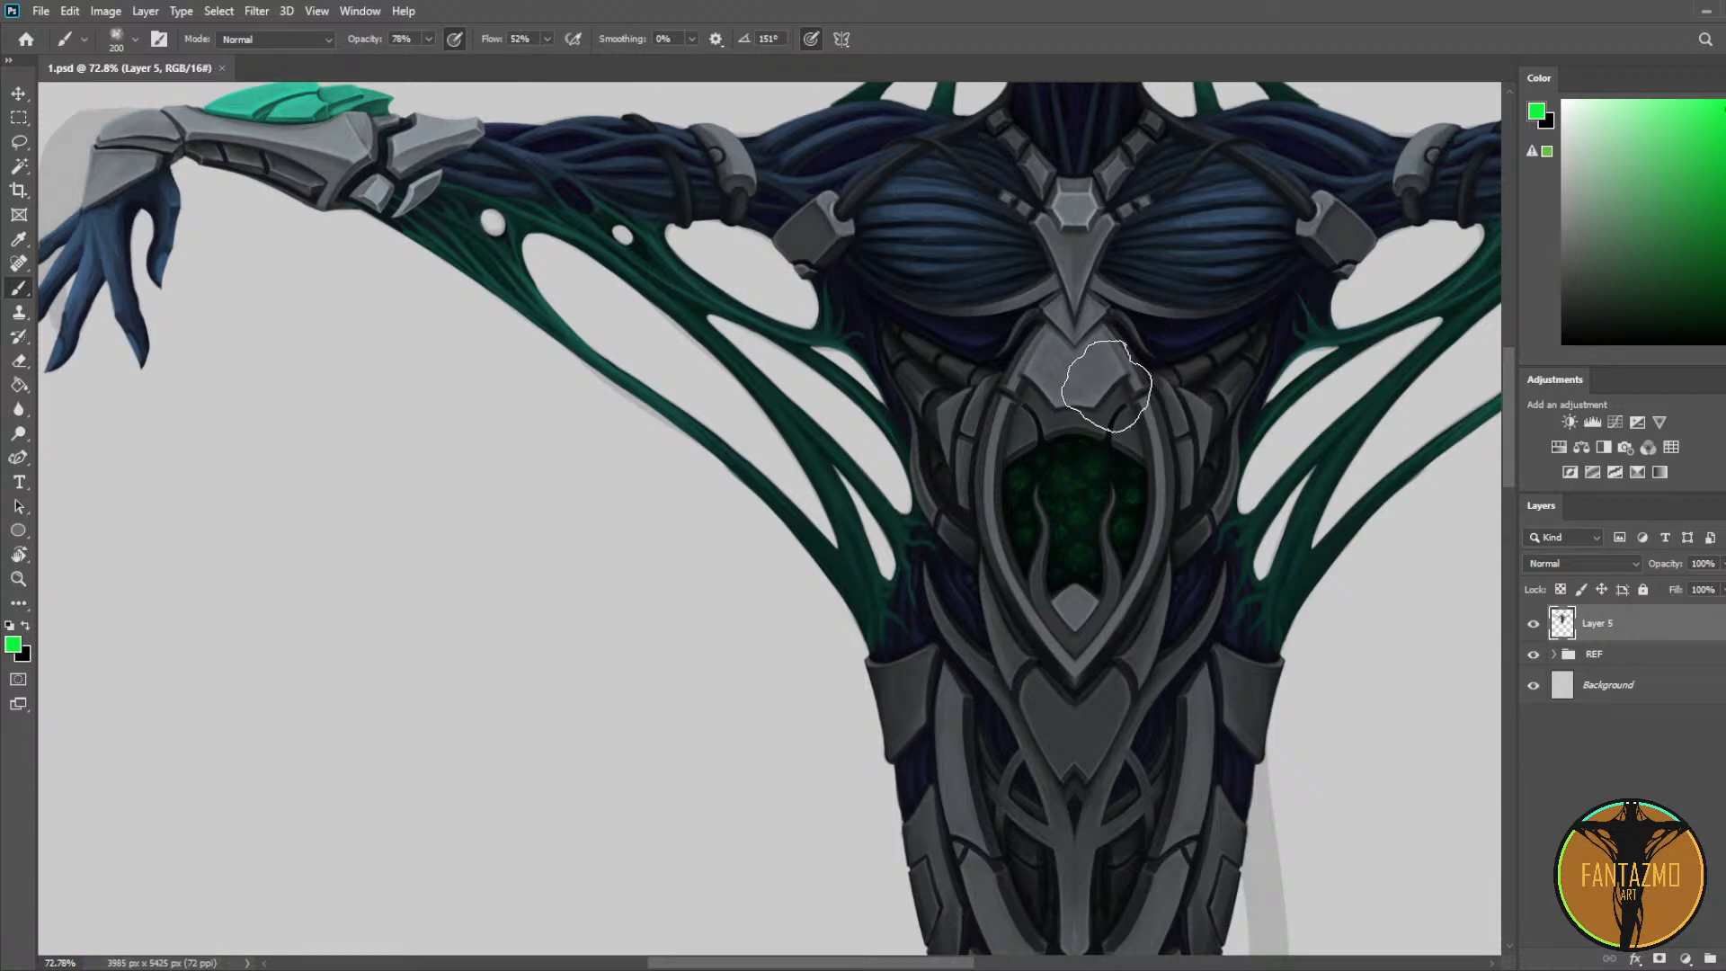
Step: Switch from the spatter brush to the size 35 round brush and add a new layer above the merged character layer
{"action": "scroll", "coordinate": [1082, 377], "scroll_direction": "down", "scroll_amount": 5}
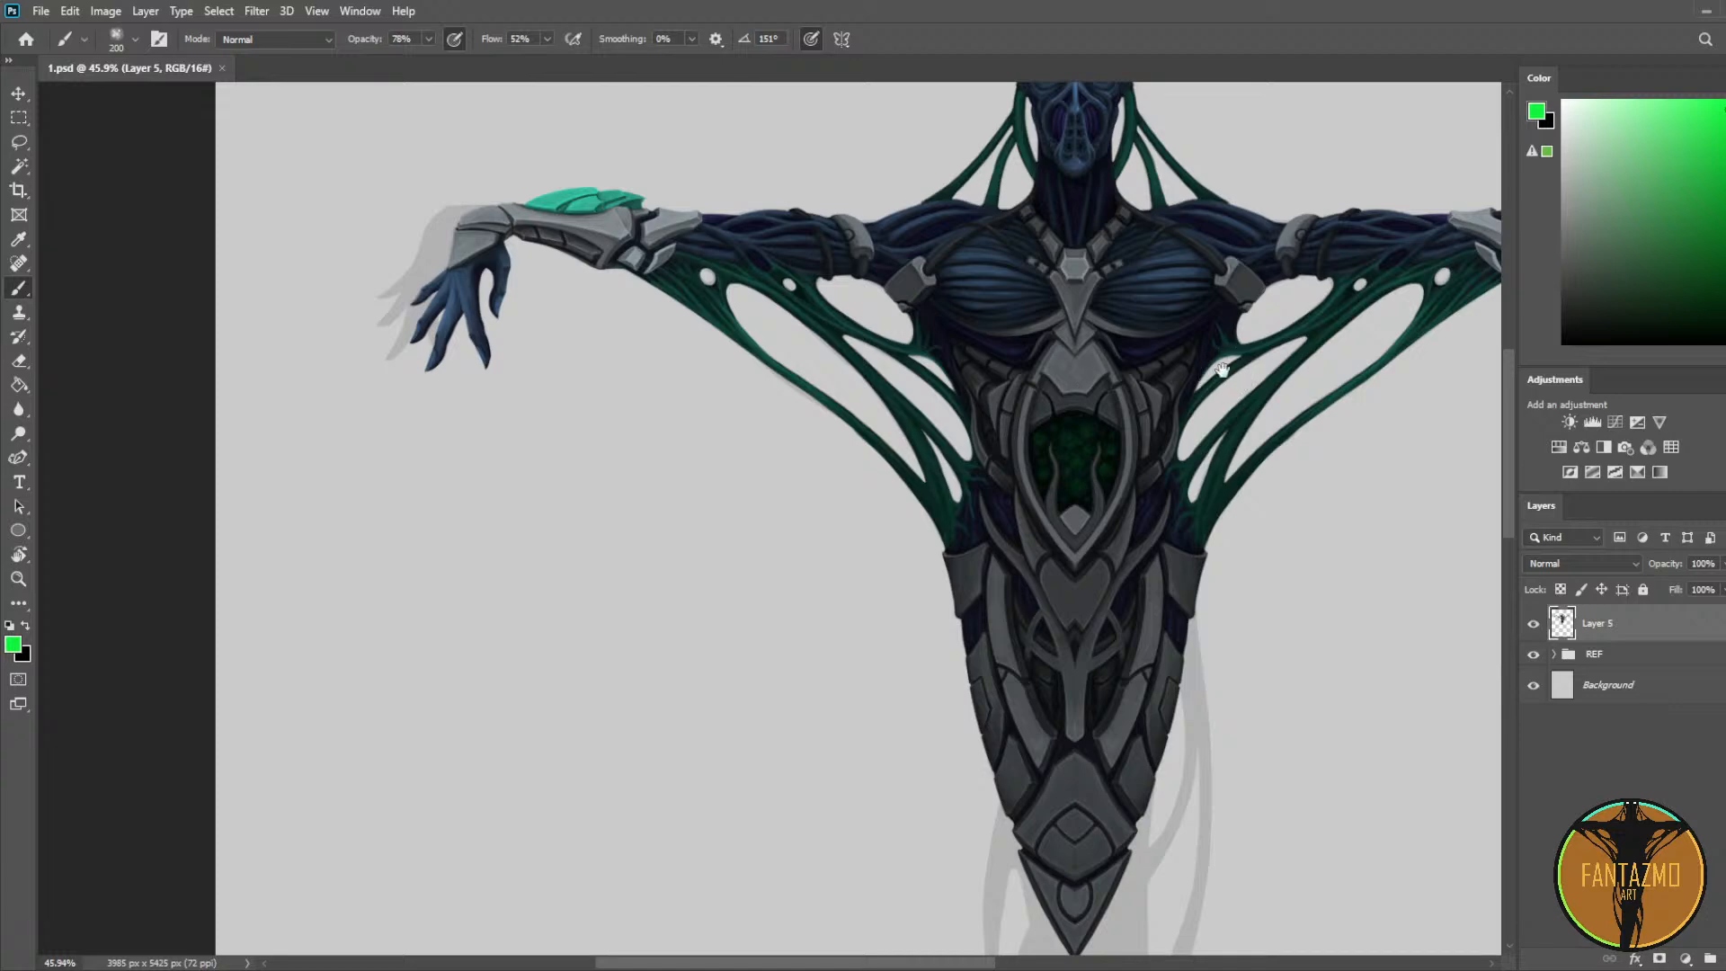
{"action": "mouse_move", "coordinate": [1222, 368]}
{"action": "left_mouse_down"}
{"action": "mouse_move", "coordinate": [1059, 353]}
{"action": "mouse_move", "coordinate": [988, 394]}
{"action": "mouse_move", "coordinate": [993, 467]}
{"action": "left_mouse_up"}
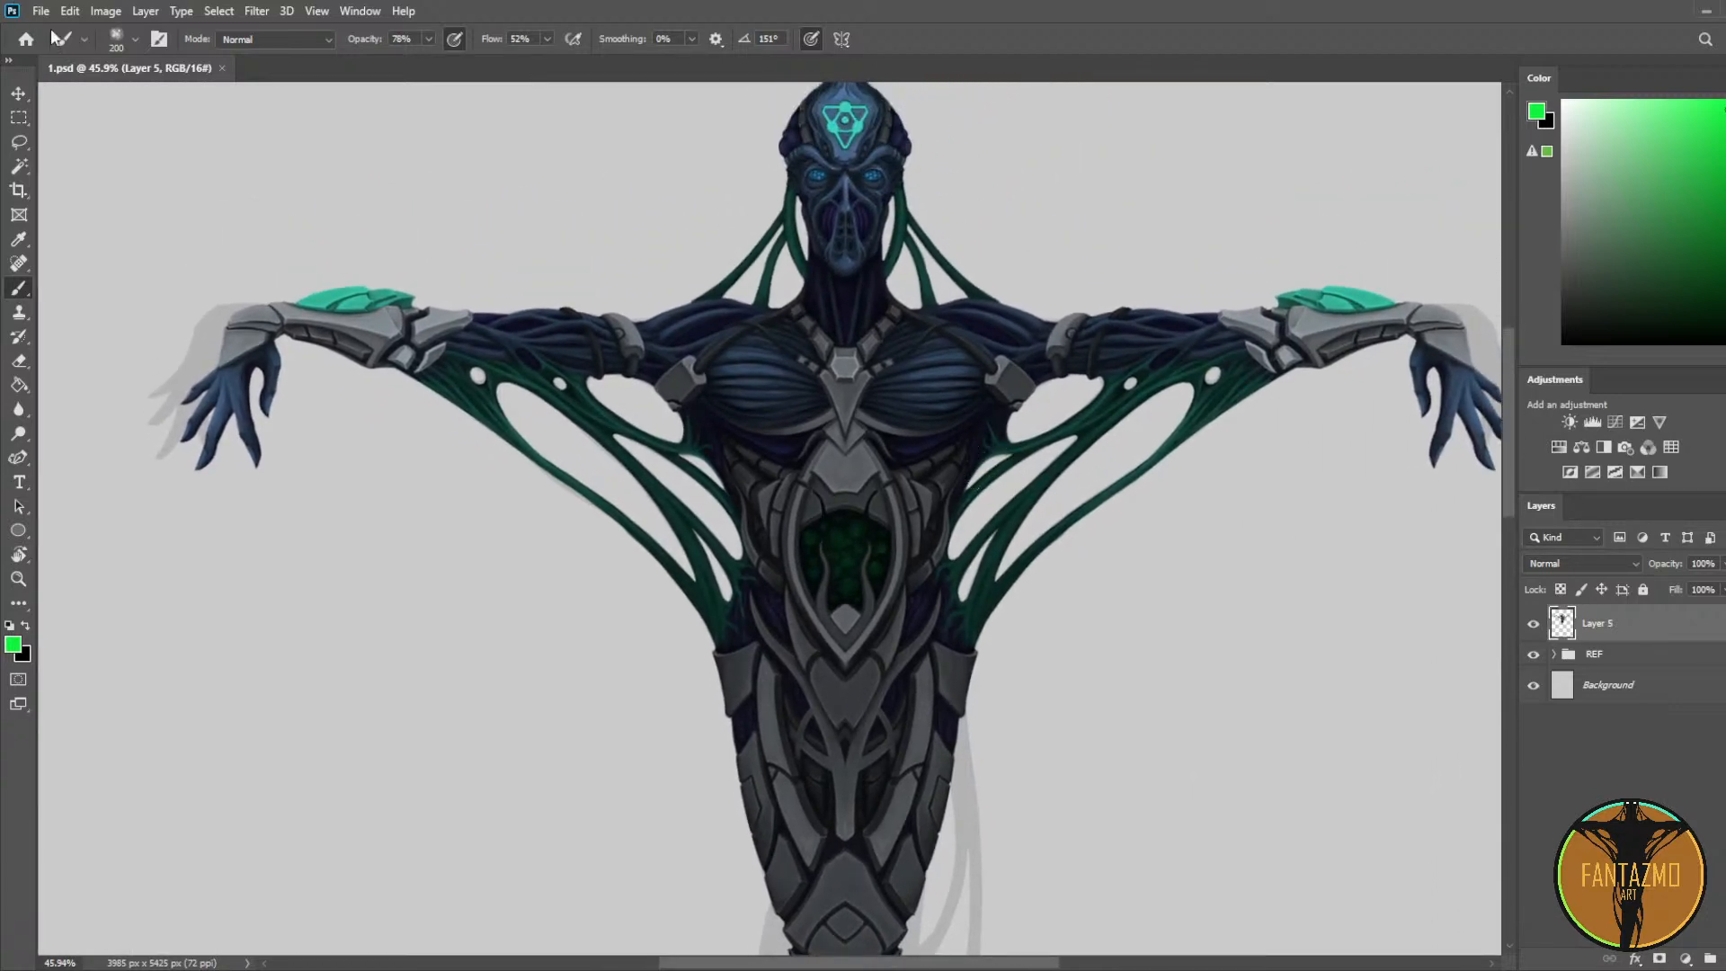
{"action": "scroll", "coordinate": [575, 375], "scroll_direction": "up", "scroll_amount": 1}
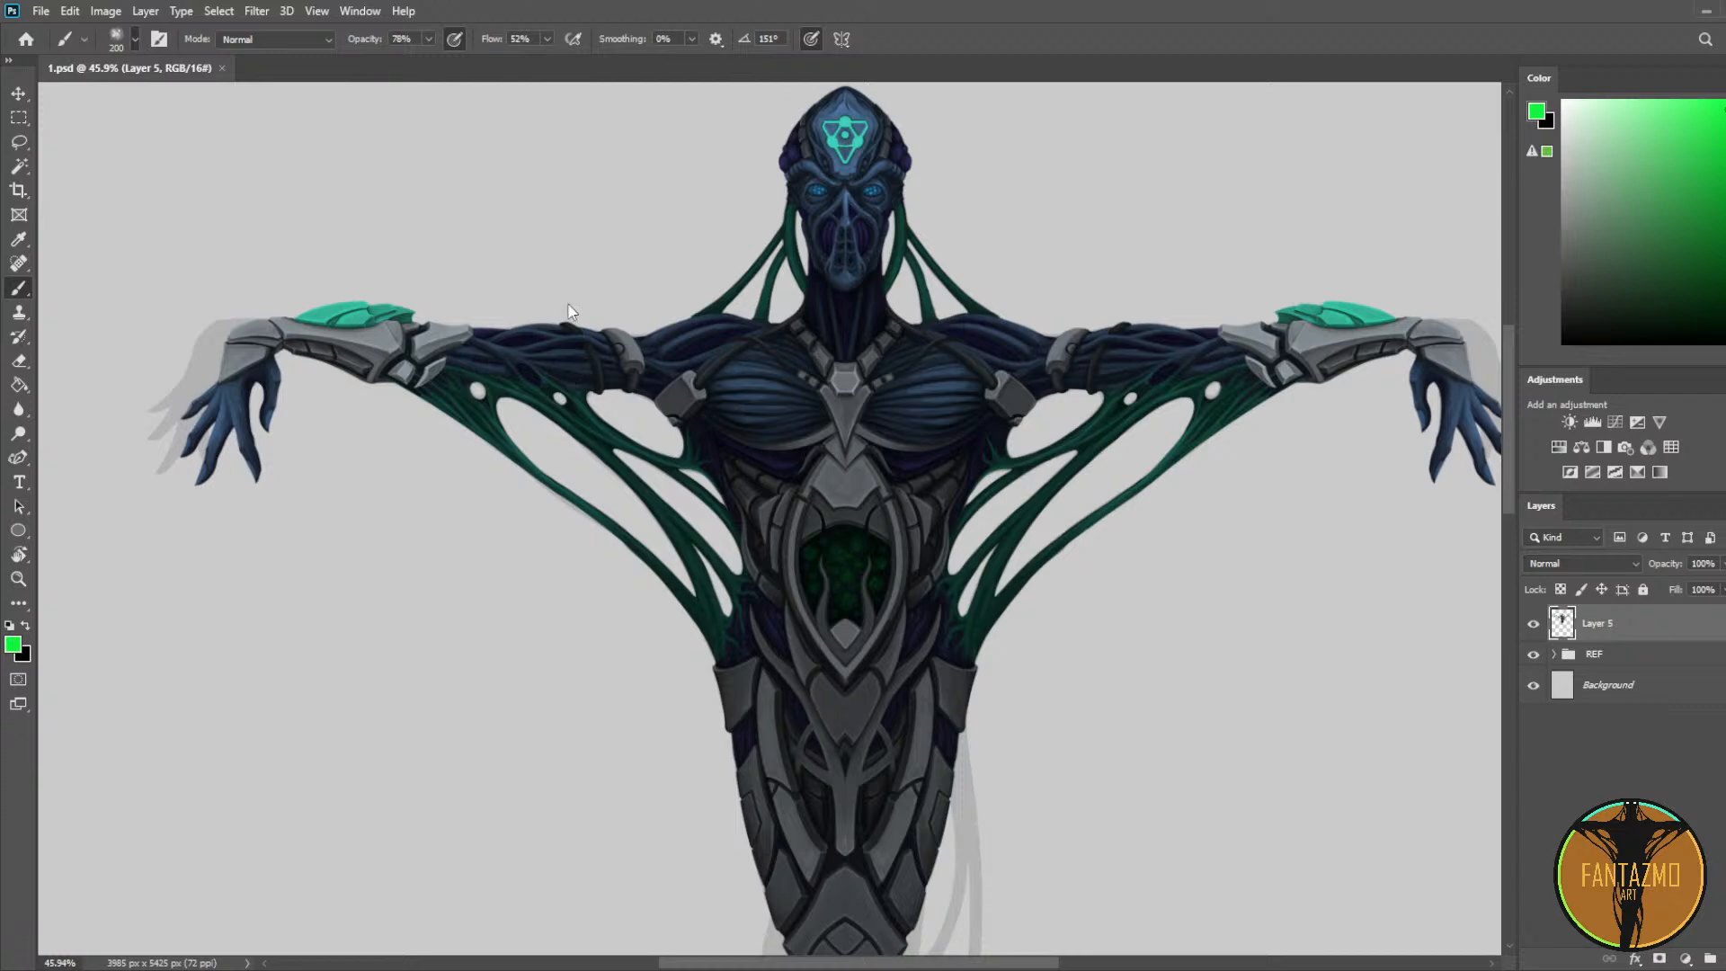
{"action": "left_click", "coordinate": [125, 314]}
{"action": "key", "text": "e"}
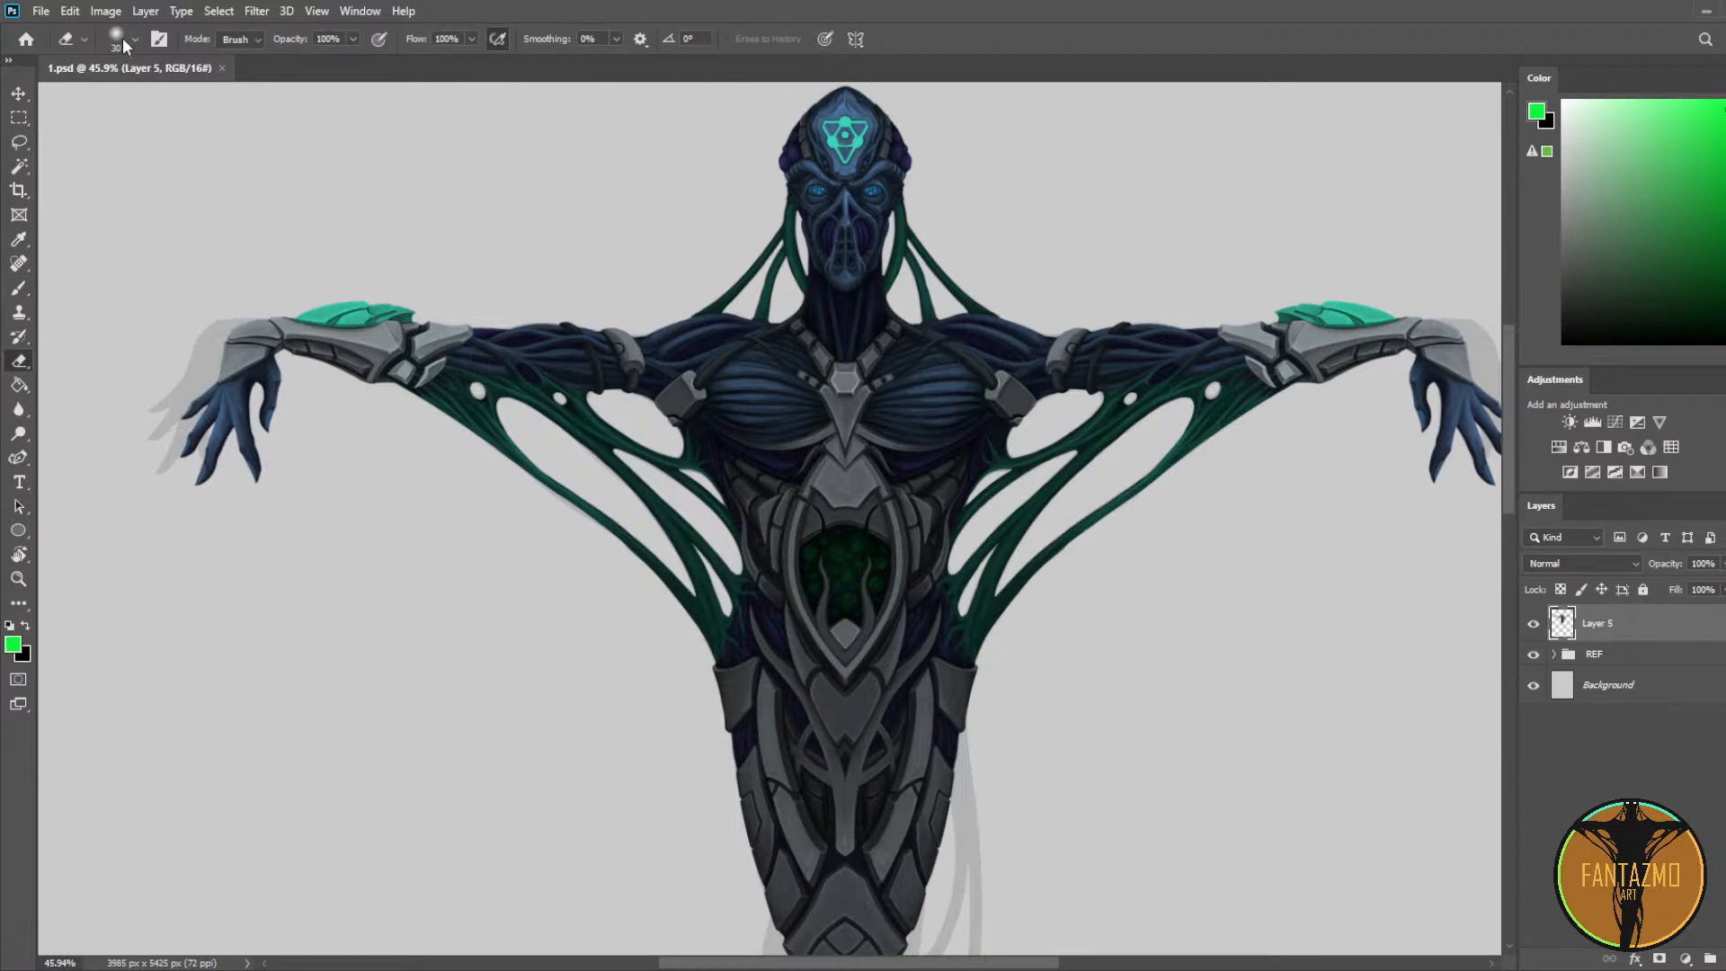
{"action": "key", "text": "b"}
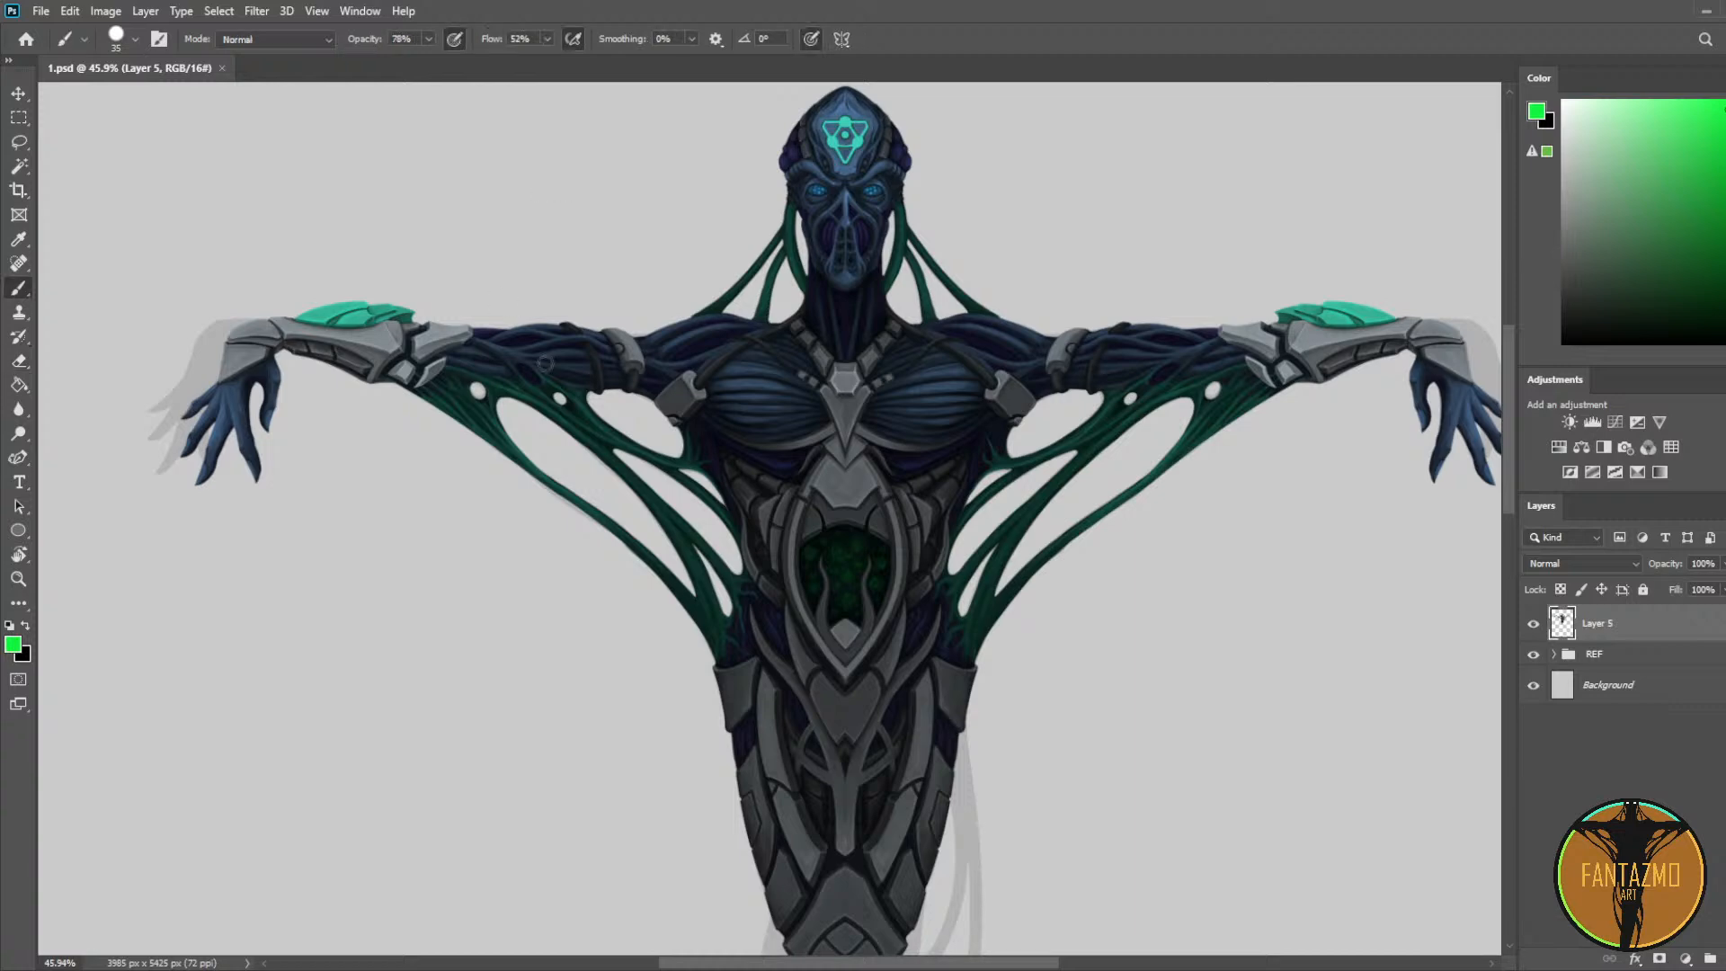
{"action": "left_click_drag", "start_coordinate": [880, 548], "coordinate": [886, 449]}
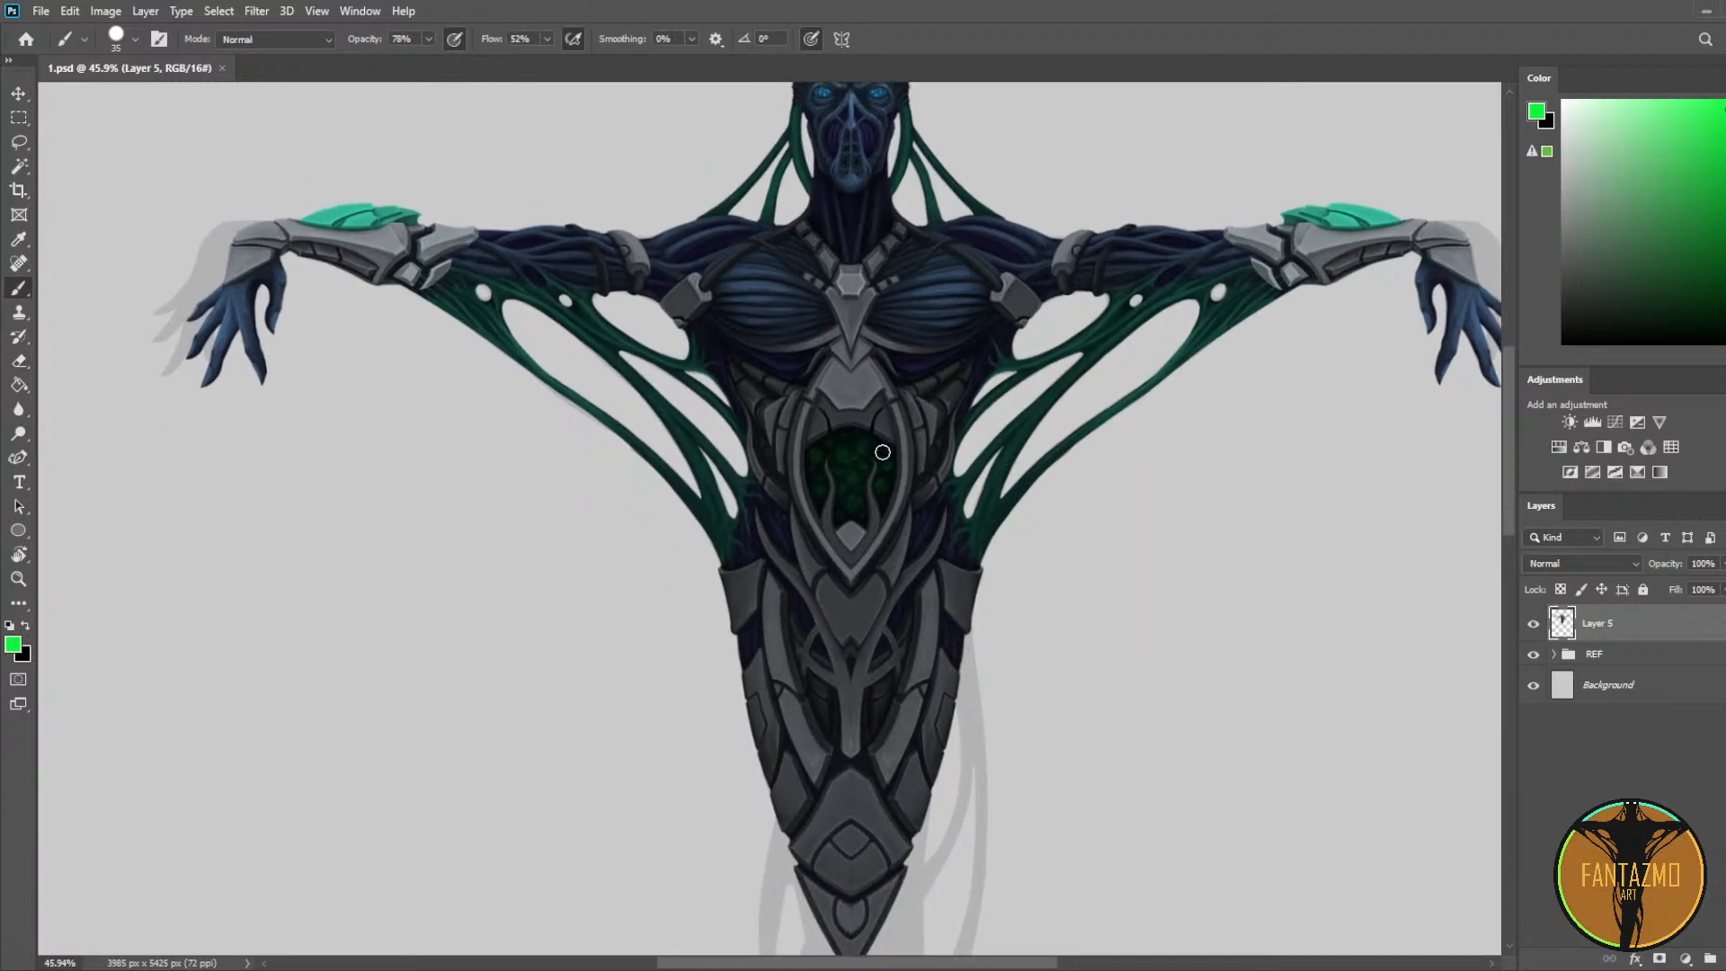
{"action": "scroll", "coordinate": [1006, 719], "scroll_direction": "up", "scroll_amount": 6}
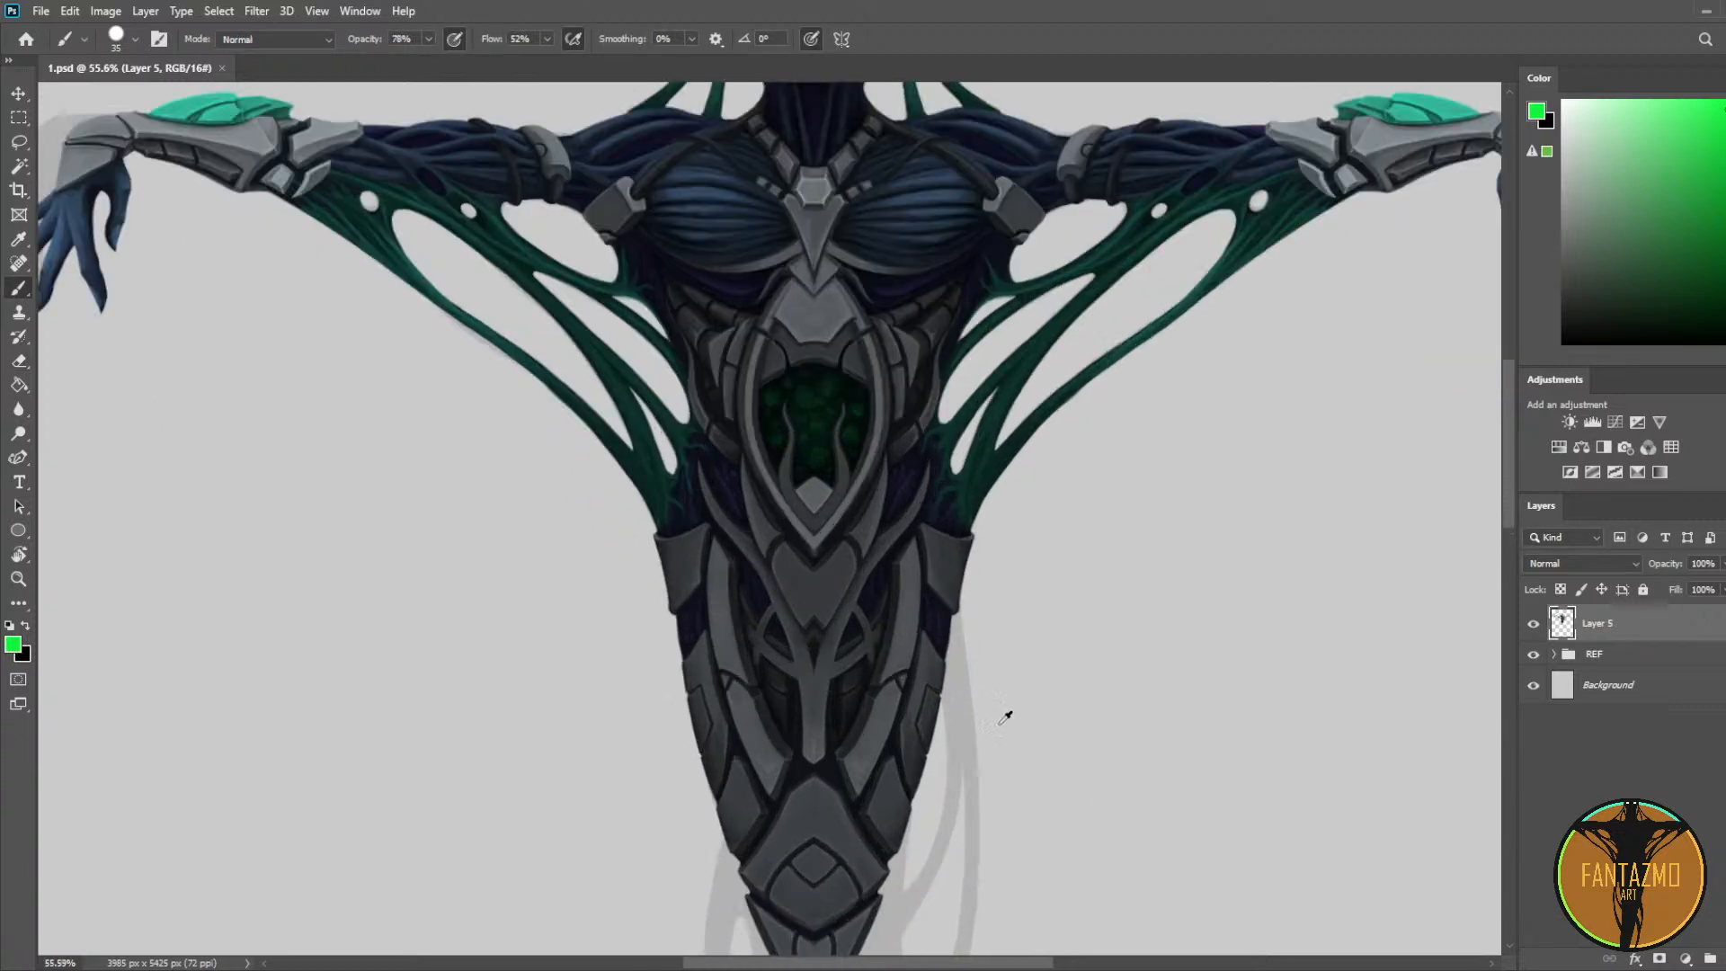
{"action": "left_click_drag", "start_coordinate": [906, 672], "coordinate": [949, 520]}
{"action": "scroll", "coordinate": [948, 527], "scroll_direction": "up", "scroll_amount": 7}
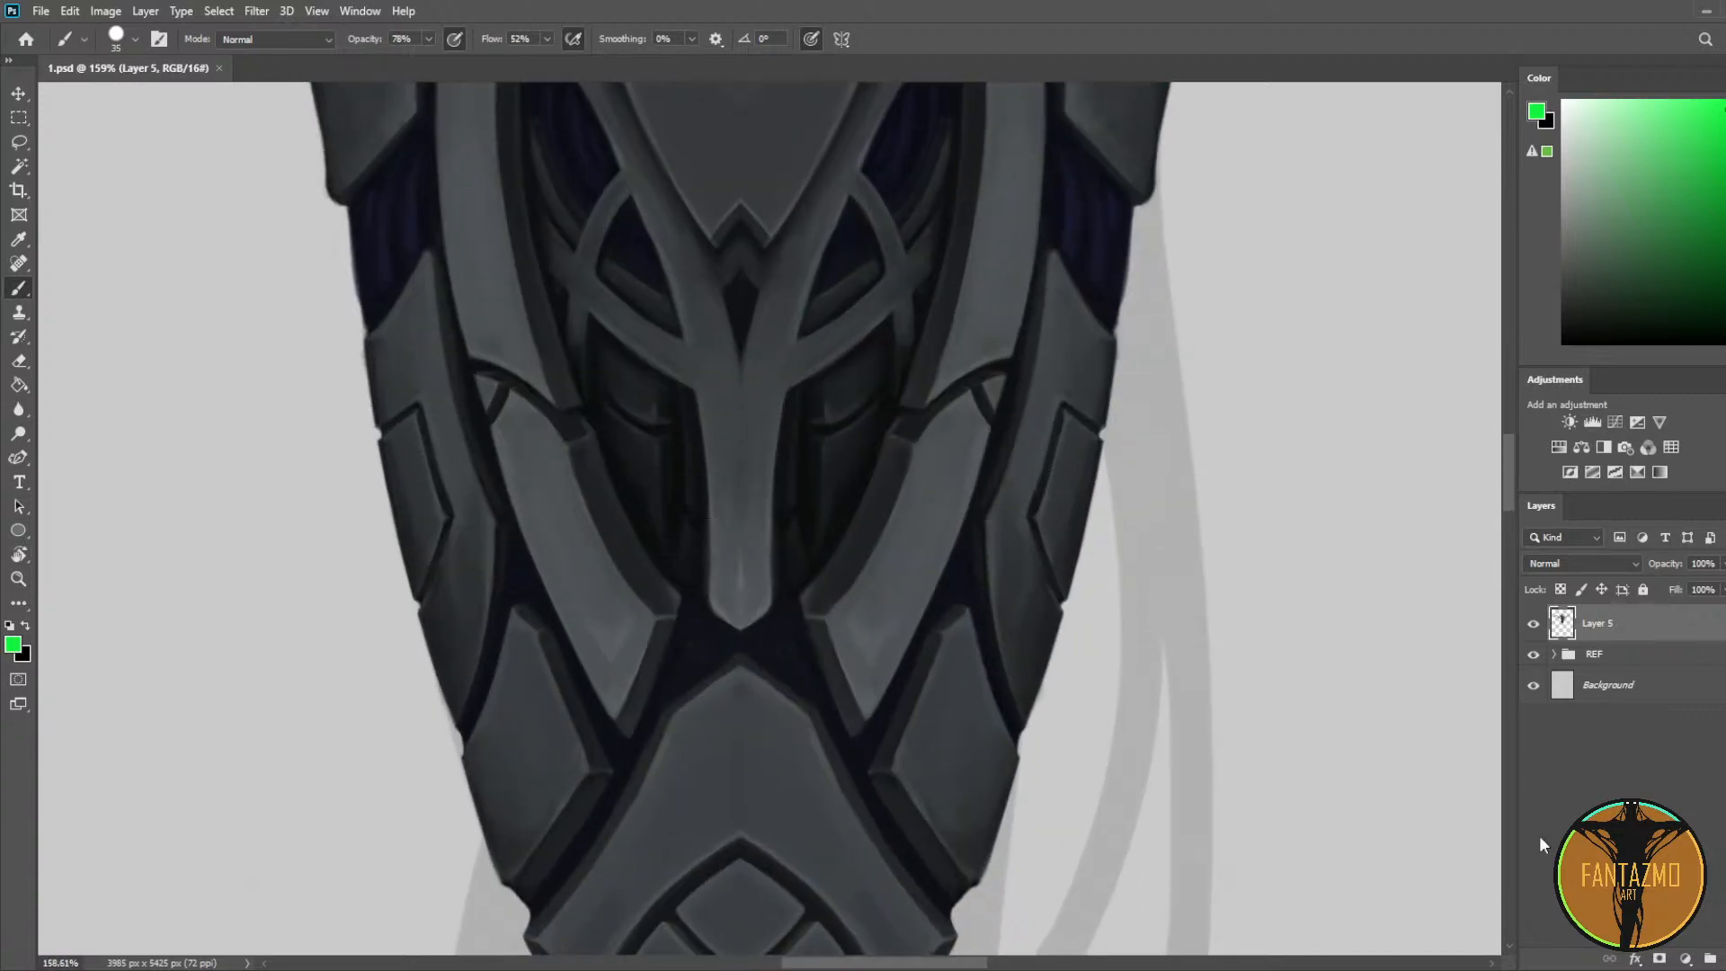
{"action": "left_click", "coordinate": [1723, 959]}
Step: Shade the central vertical strut of the lower abdomen with greys sampled from it, using a much smaller round brush
{"action": "scroll", "coordinate": [1150, 558], "scroll_direction": "up", "scroll_amount": 2}
{"action": "left_click_drag", "start_coordinate": [790, 214], "coordinate": [1147, 501]}
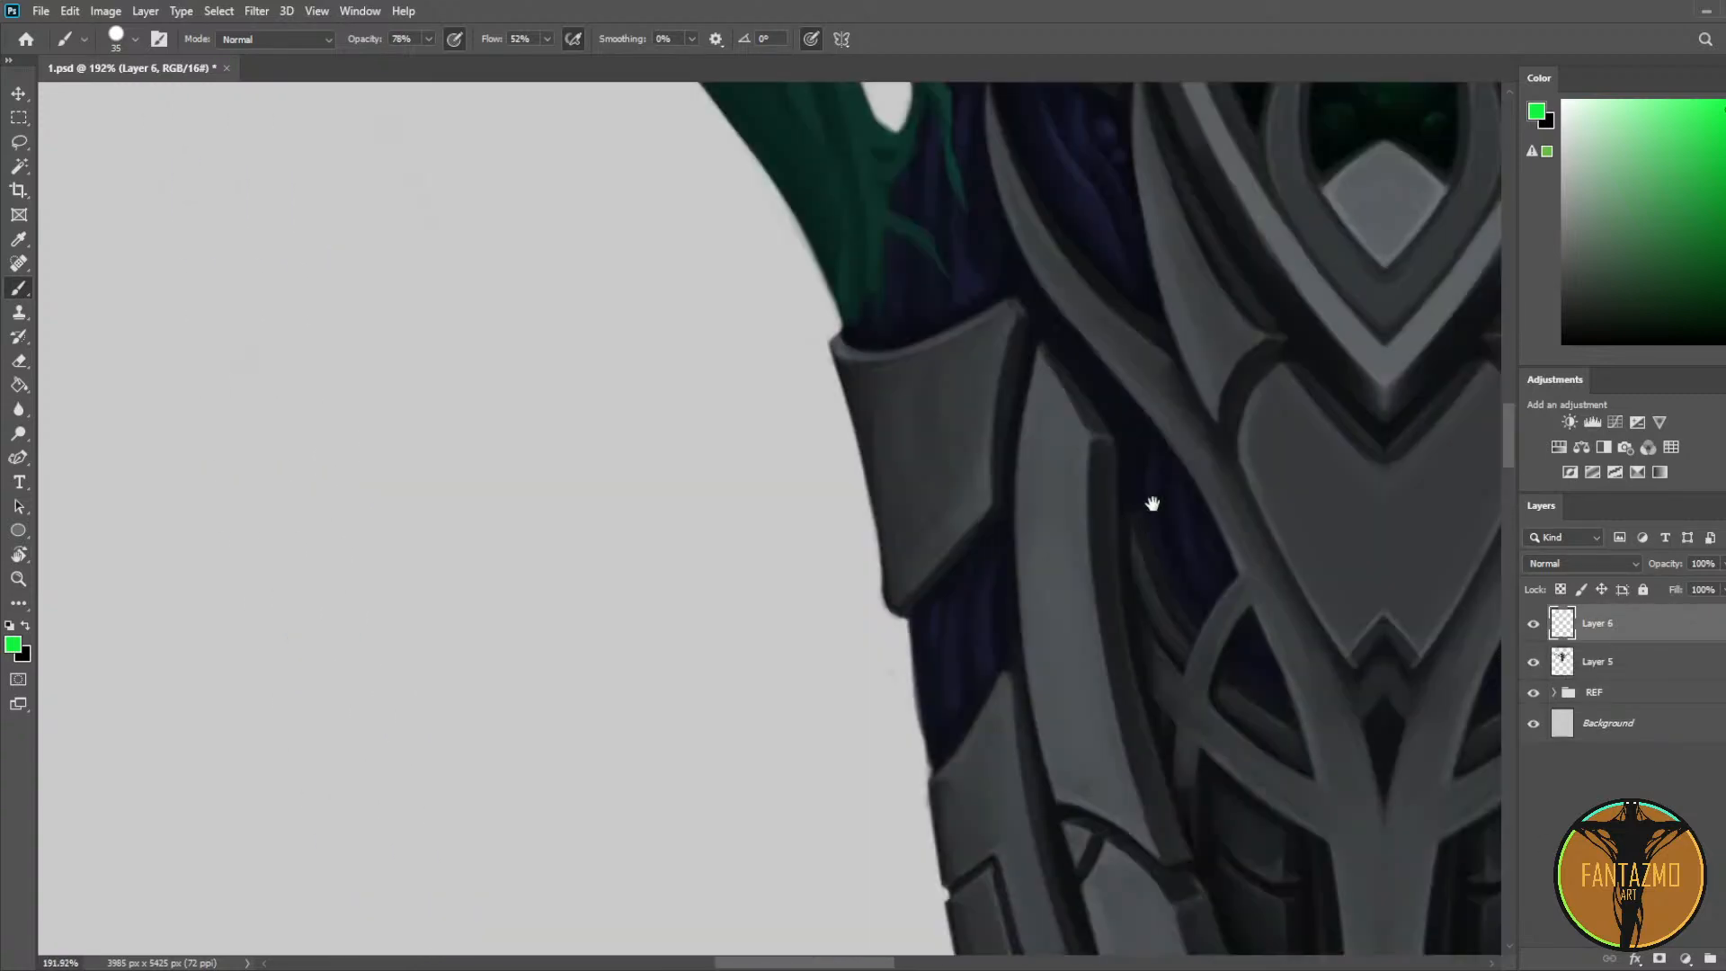
{"action": "key", "text": "alt"}
{"action": "left_click_drag", "start_coordinate": [1216, 712], "coordinate": [631, 480]}
{"action": "left_click_drag", "start_coordinate": [838, 682], "coordinate": [793, 432]}
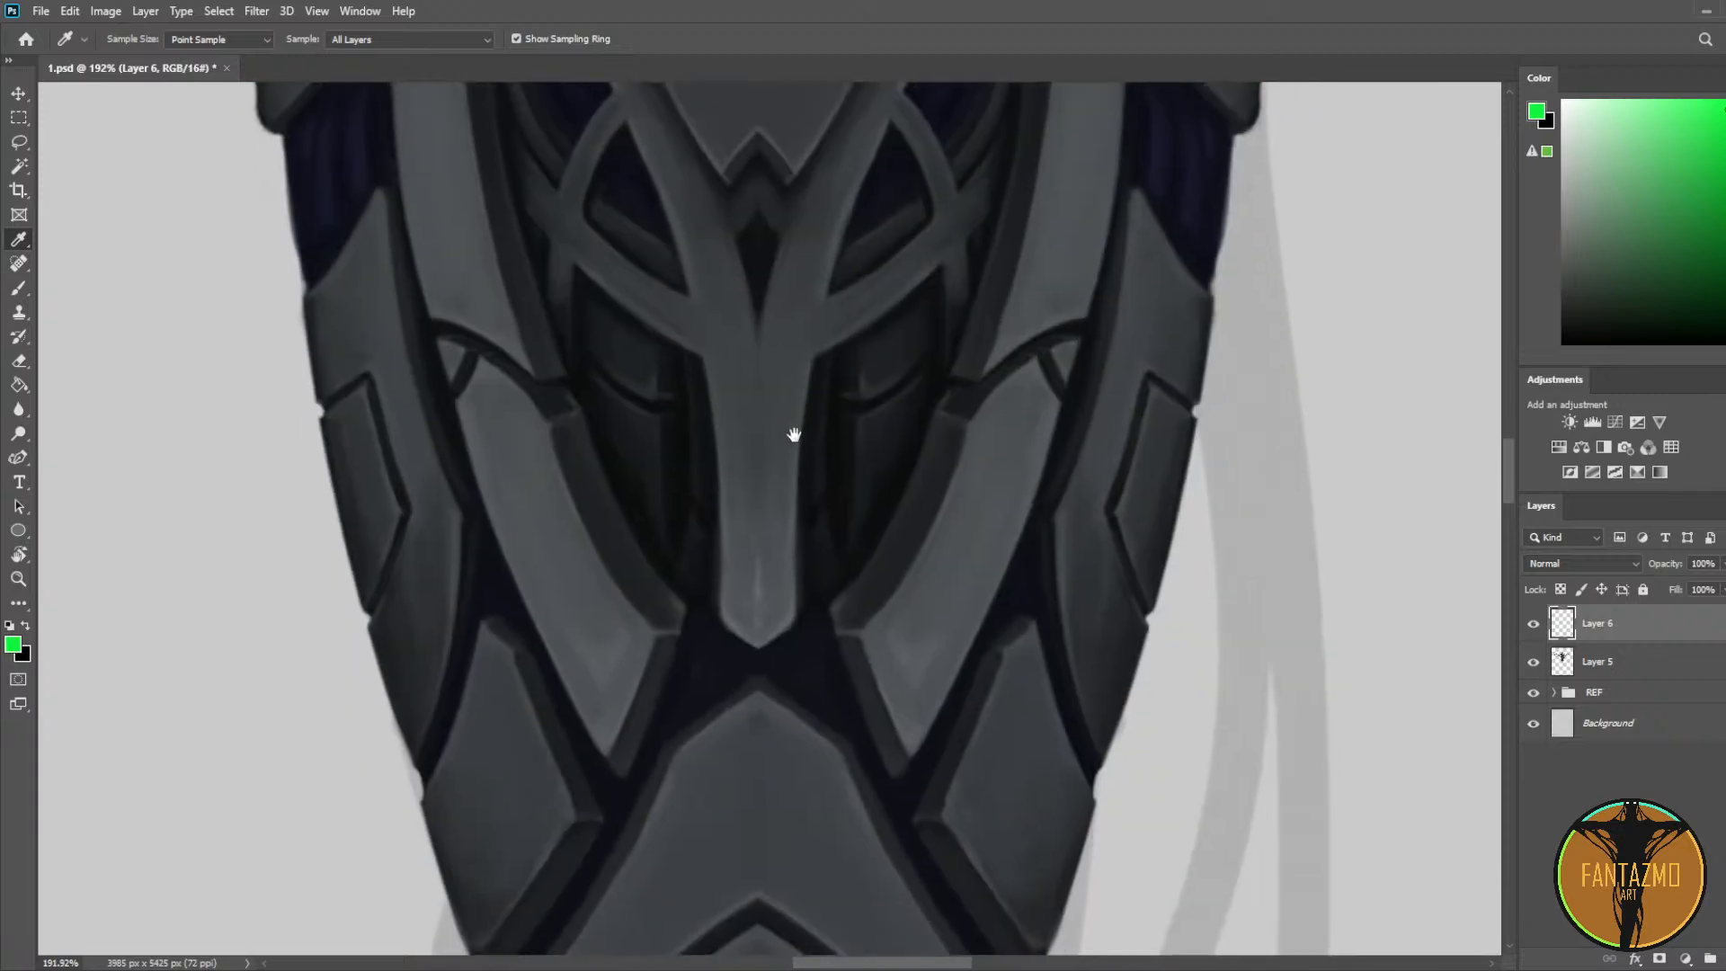
{"action": "left_click", "coordinate": [777, 399]}
{"action": "key", "text": "b"}
{"action": "key", "text": "bracketleft"}
{"action": "key", "text": "bracketleft"}
{"action": "key", "text": "bracketleft"}
{"action": "key", "text": "bracketleft"}
{"action": "key", "text": "bracketleft"}
{"action": "key", "text": "bracketleft"}
{"action": "key", "text": "bracketleft"}
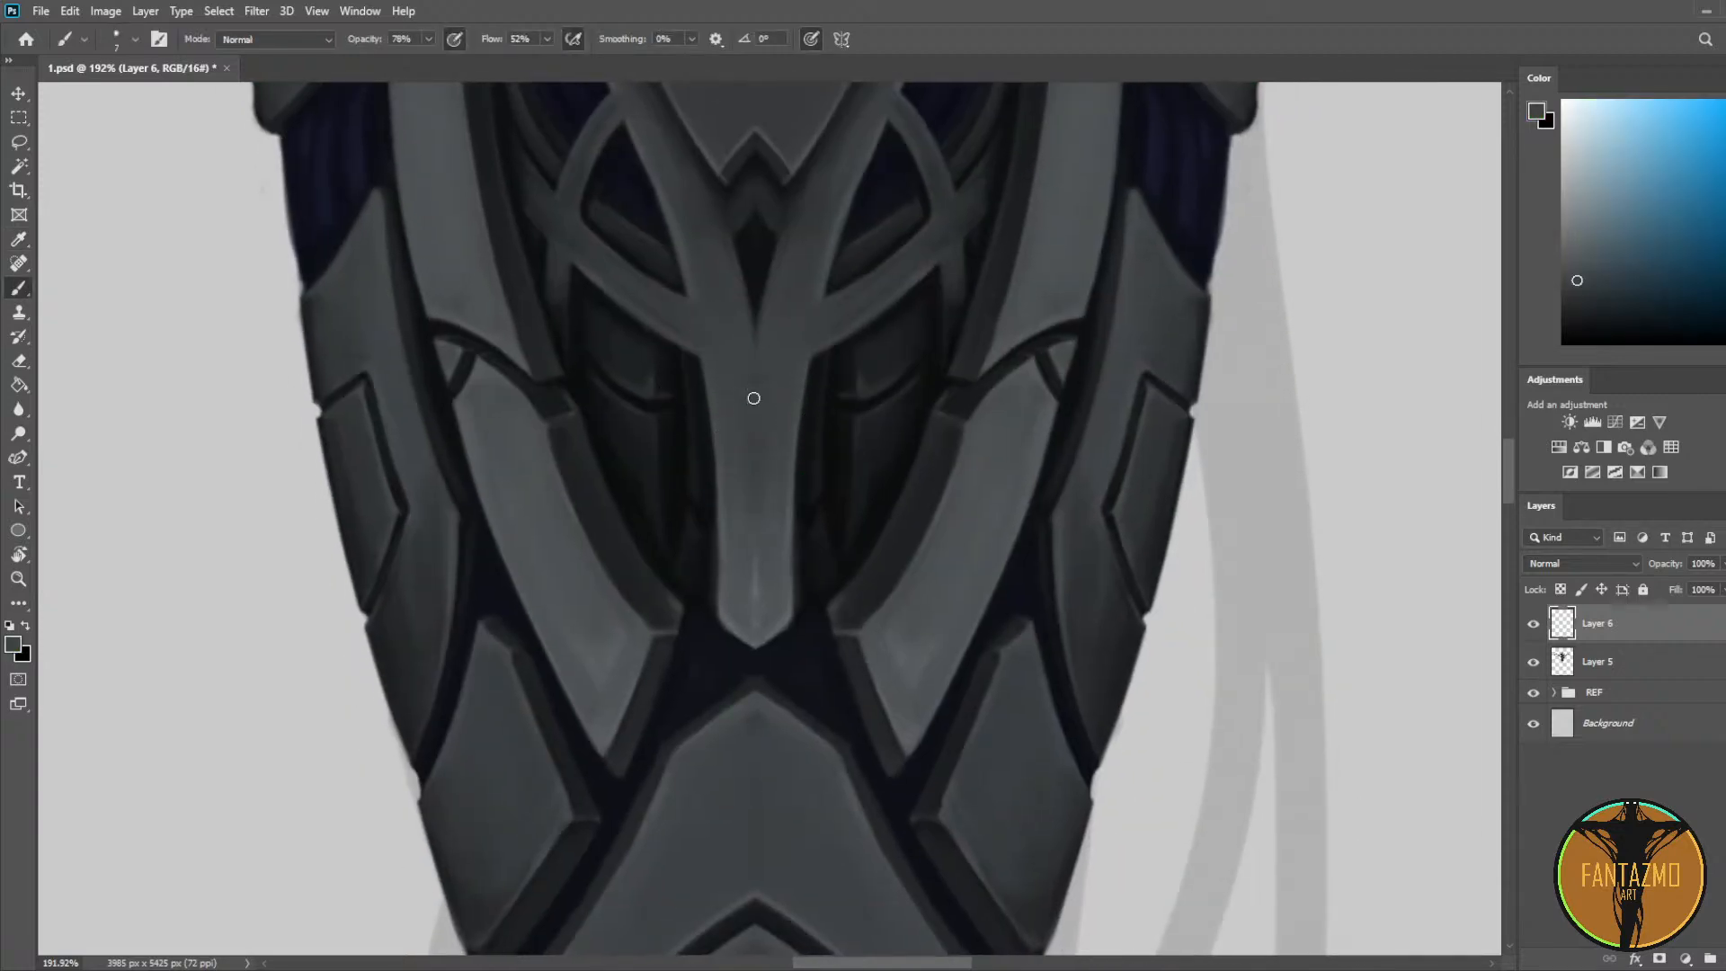
{"action": "left_click", "coordinate": [779, 593], "text": "alt"}
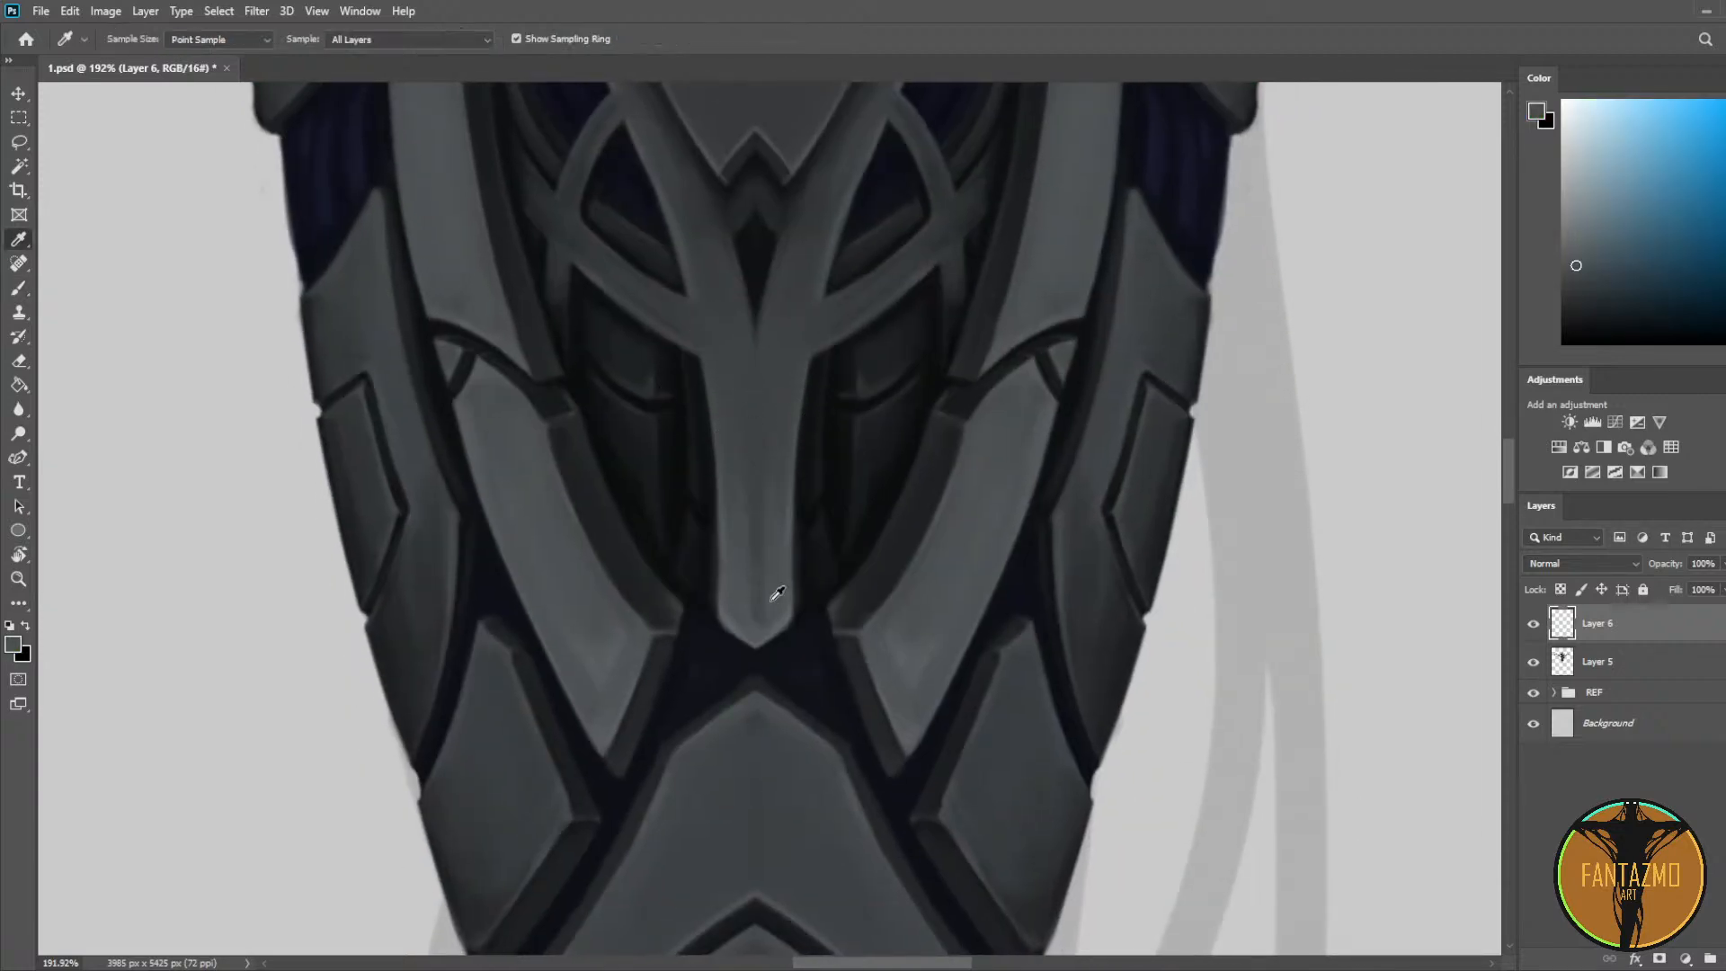
{"action": "left_click_drag", "start_coordinate": [746, 466], "coordinate": [741, 364]}
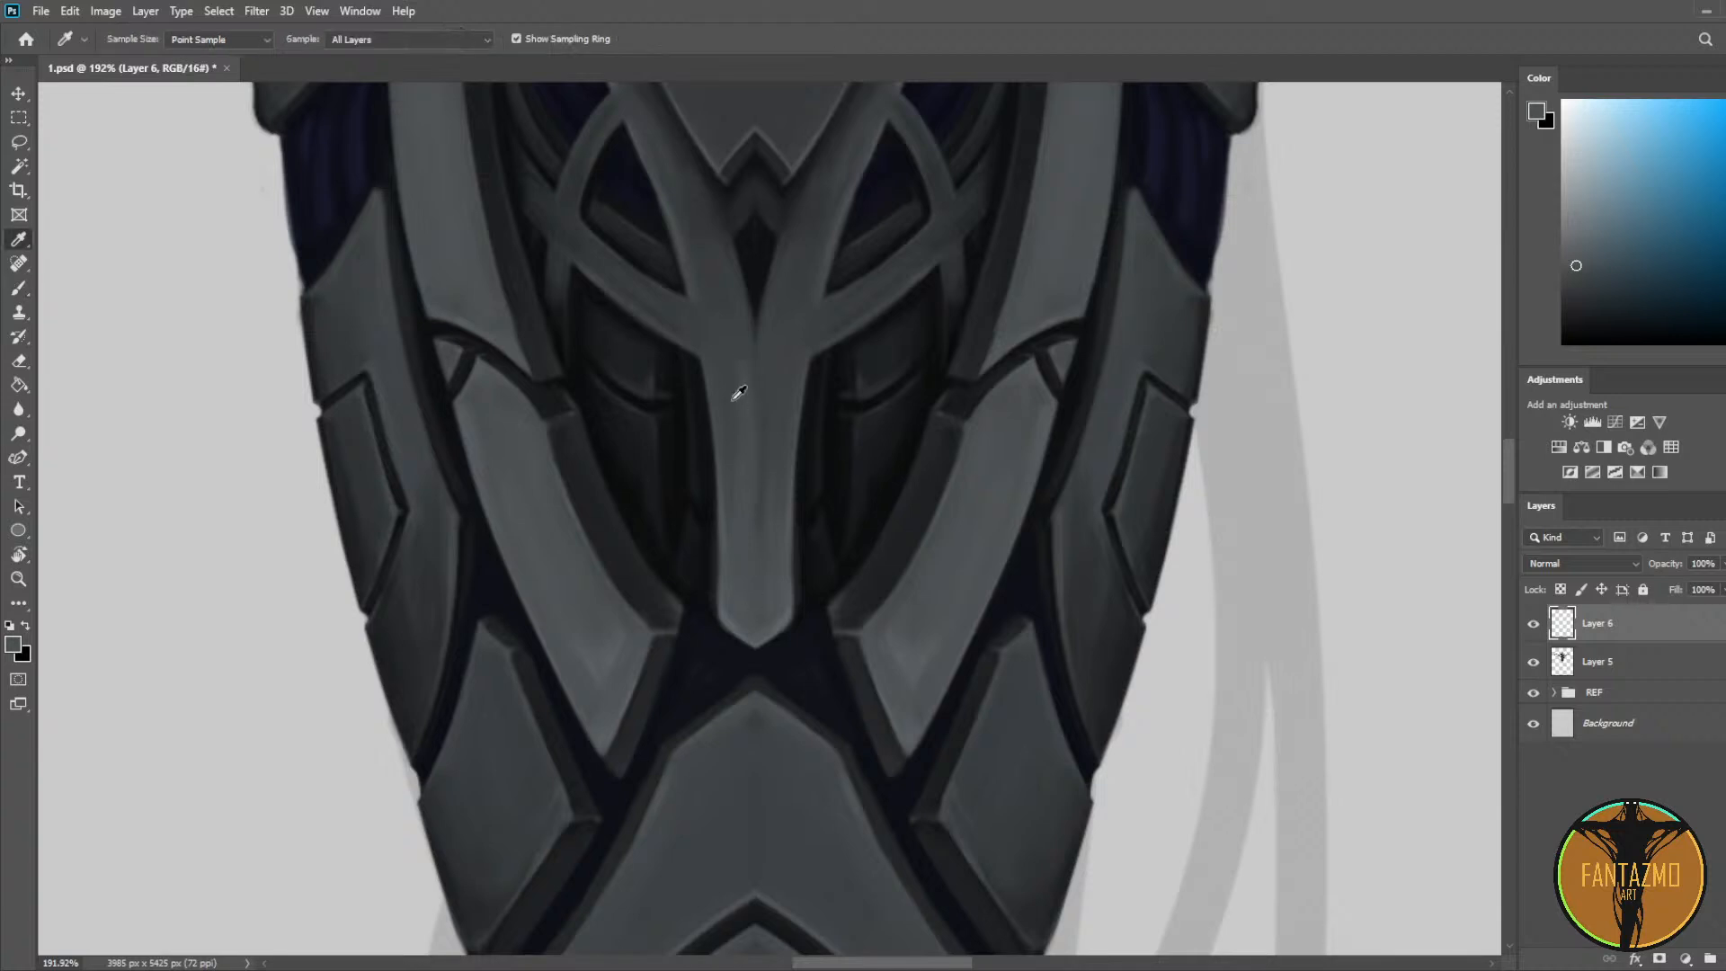
{"action": "left_click", "coordinate": [735, 397], "text": "alt"}
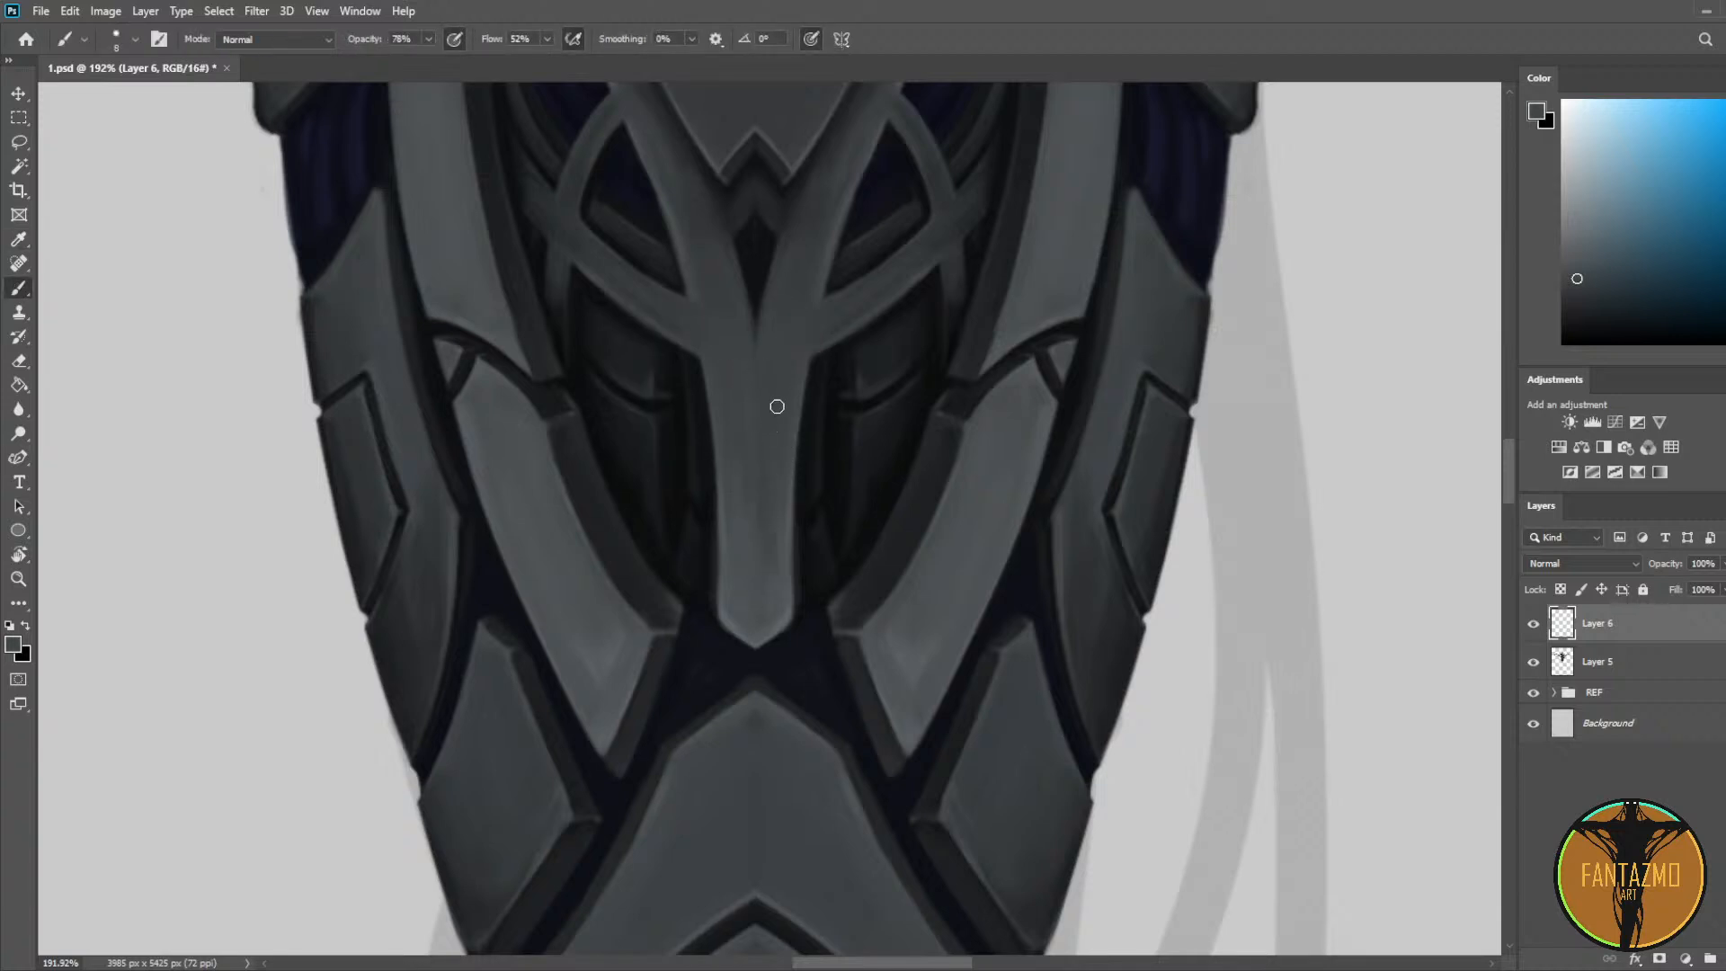
Step: Paint a thin dark line down the middle of the central strut and shade both sides of it with sampled greys
{"action": "left_click", "coordinate": [763, 301], "text": "alt"}
{"action": "mouse_move", "coordinate": [759, 319]}
{"action": "left_mouse_down"}
{"action": "mouse_move", "coordinate": [764, 483]}
{"action": "mouse_move", "coordinate": [778, 387]}
{"action": "mouse_move", "coordinate": [770, 561]}
{"action": "left_mouse_up"}
{"action": "left_click", "coordinate": [778, 384], "text": "alt"}
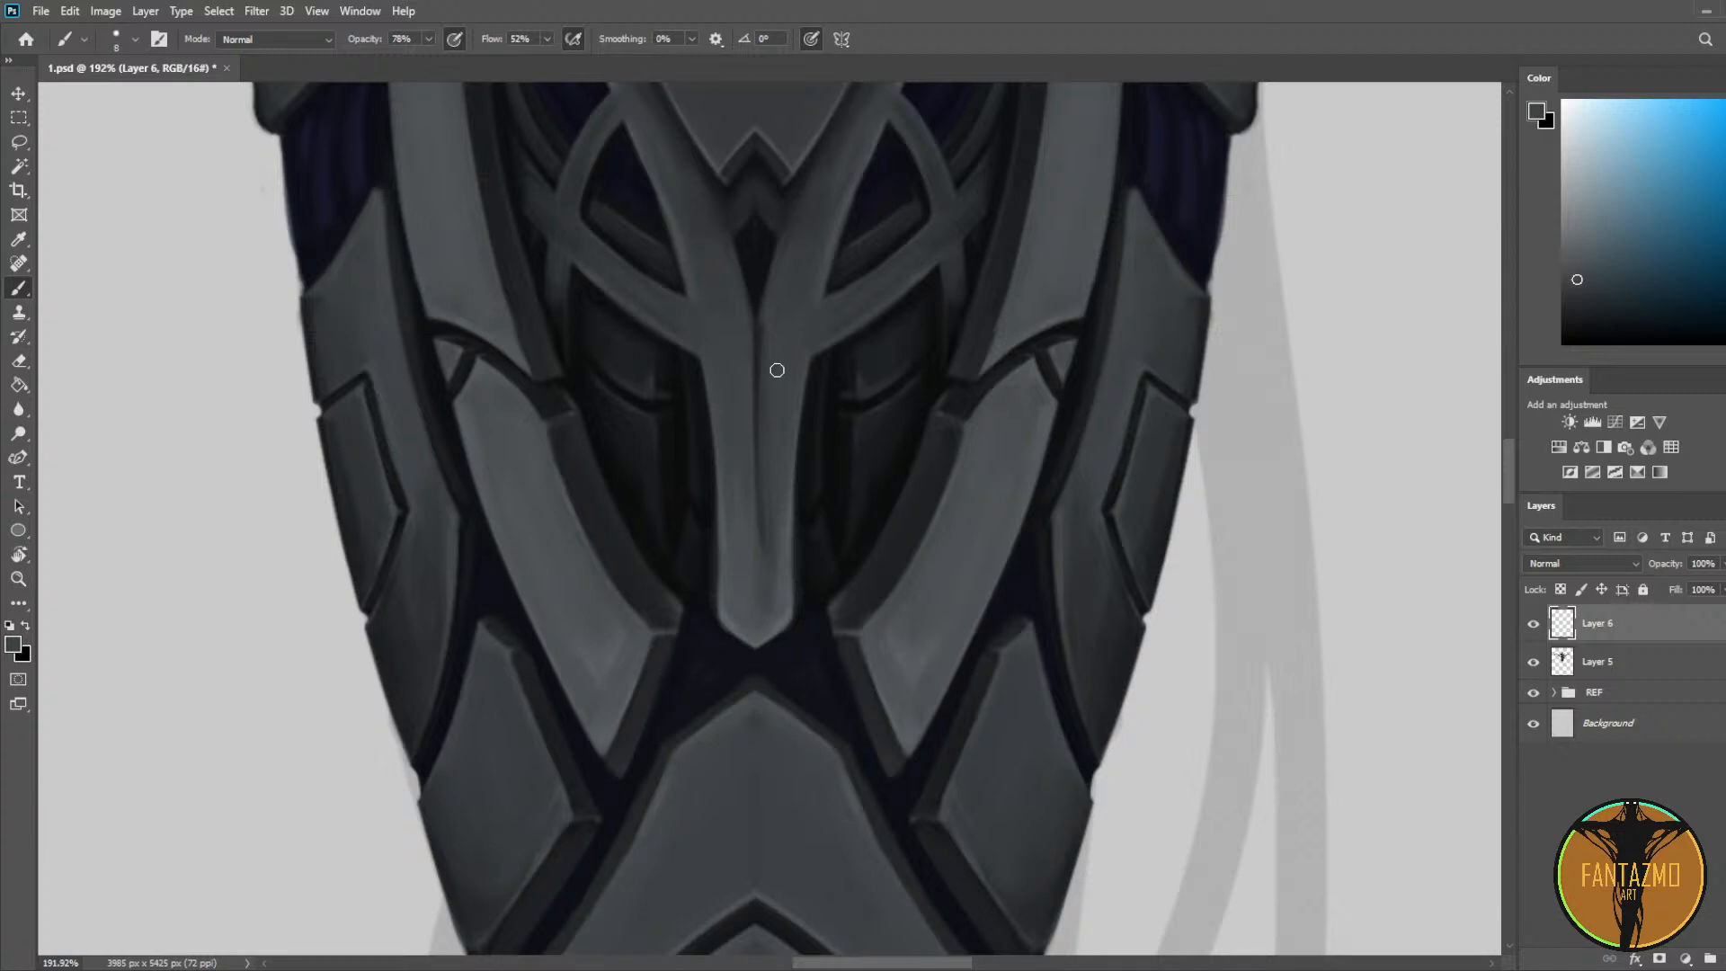
{"action": "mouse_move", "coordinate": [780, 347]}
{"action": "left_mouse_down"}
{"action": "mouse_move", "coordinate": [729, 567]}
{"action": "mouse_move", "coordinate": [775, 445]}
{"action": "left_mouse_up"}
{"action": "left_click", "coordinate": [729, 569], "text": "alt"}
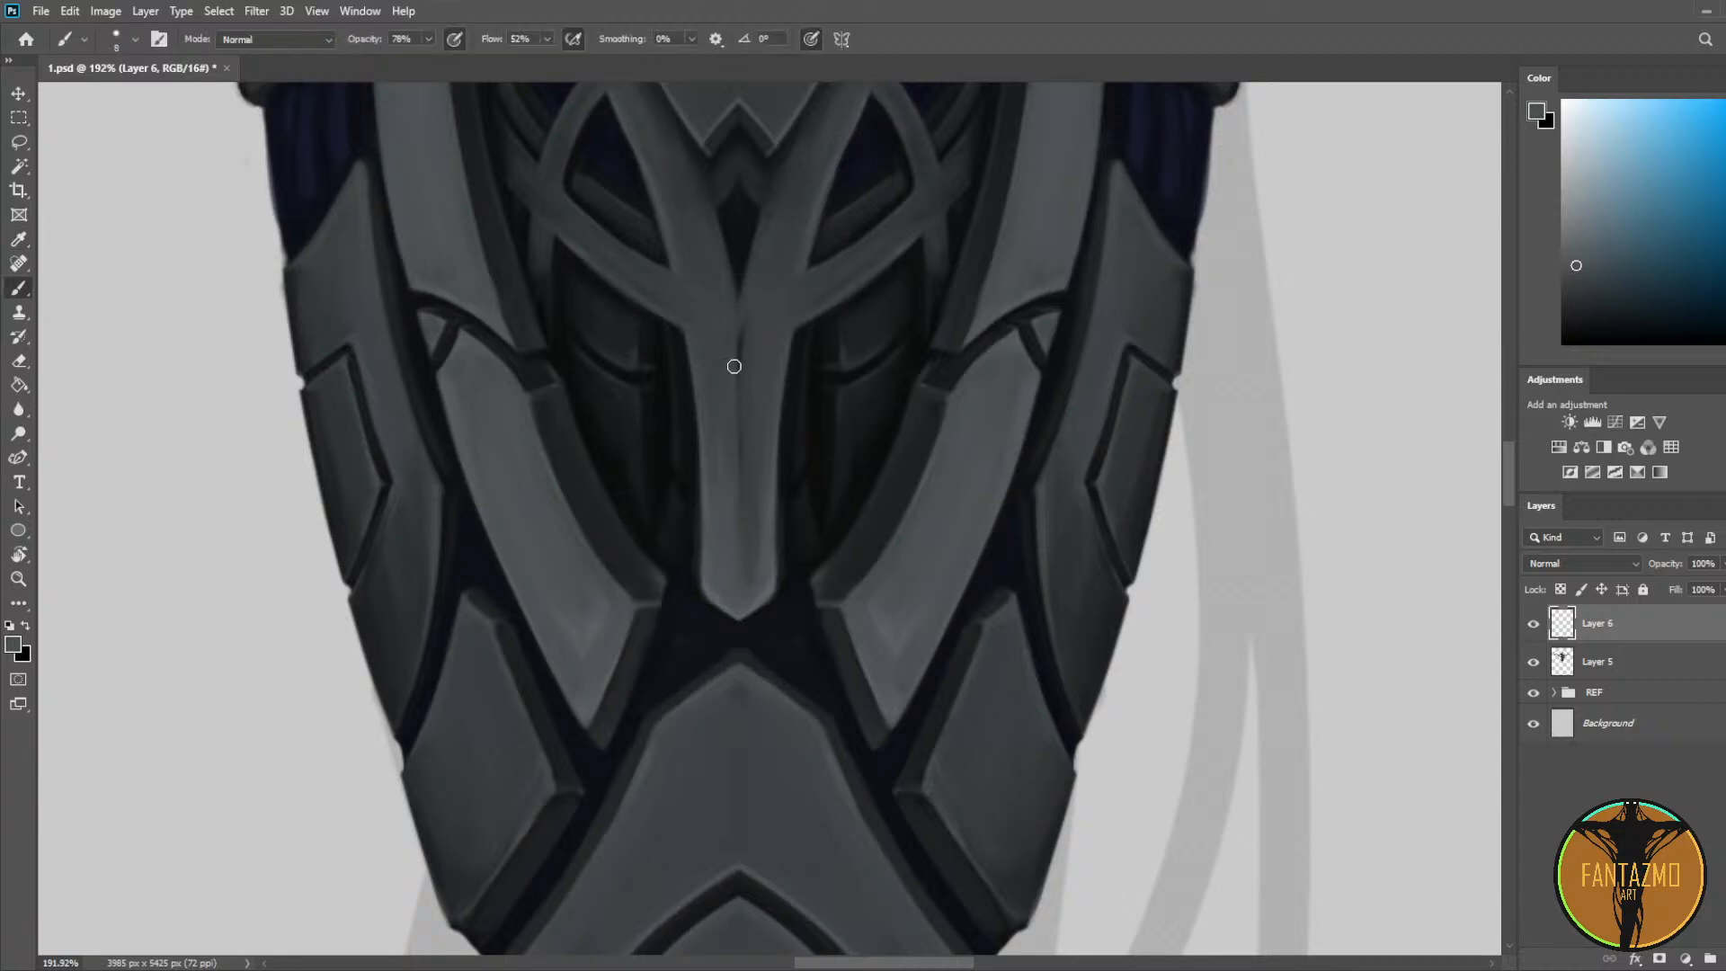
{"action": "left_click_drag", "start_coordinate": [731, 337], "coordinate": [730, 449]}
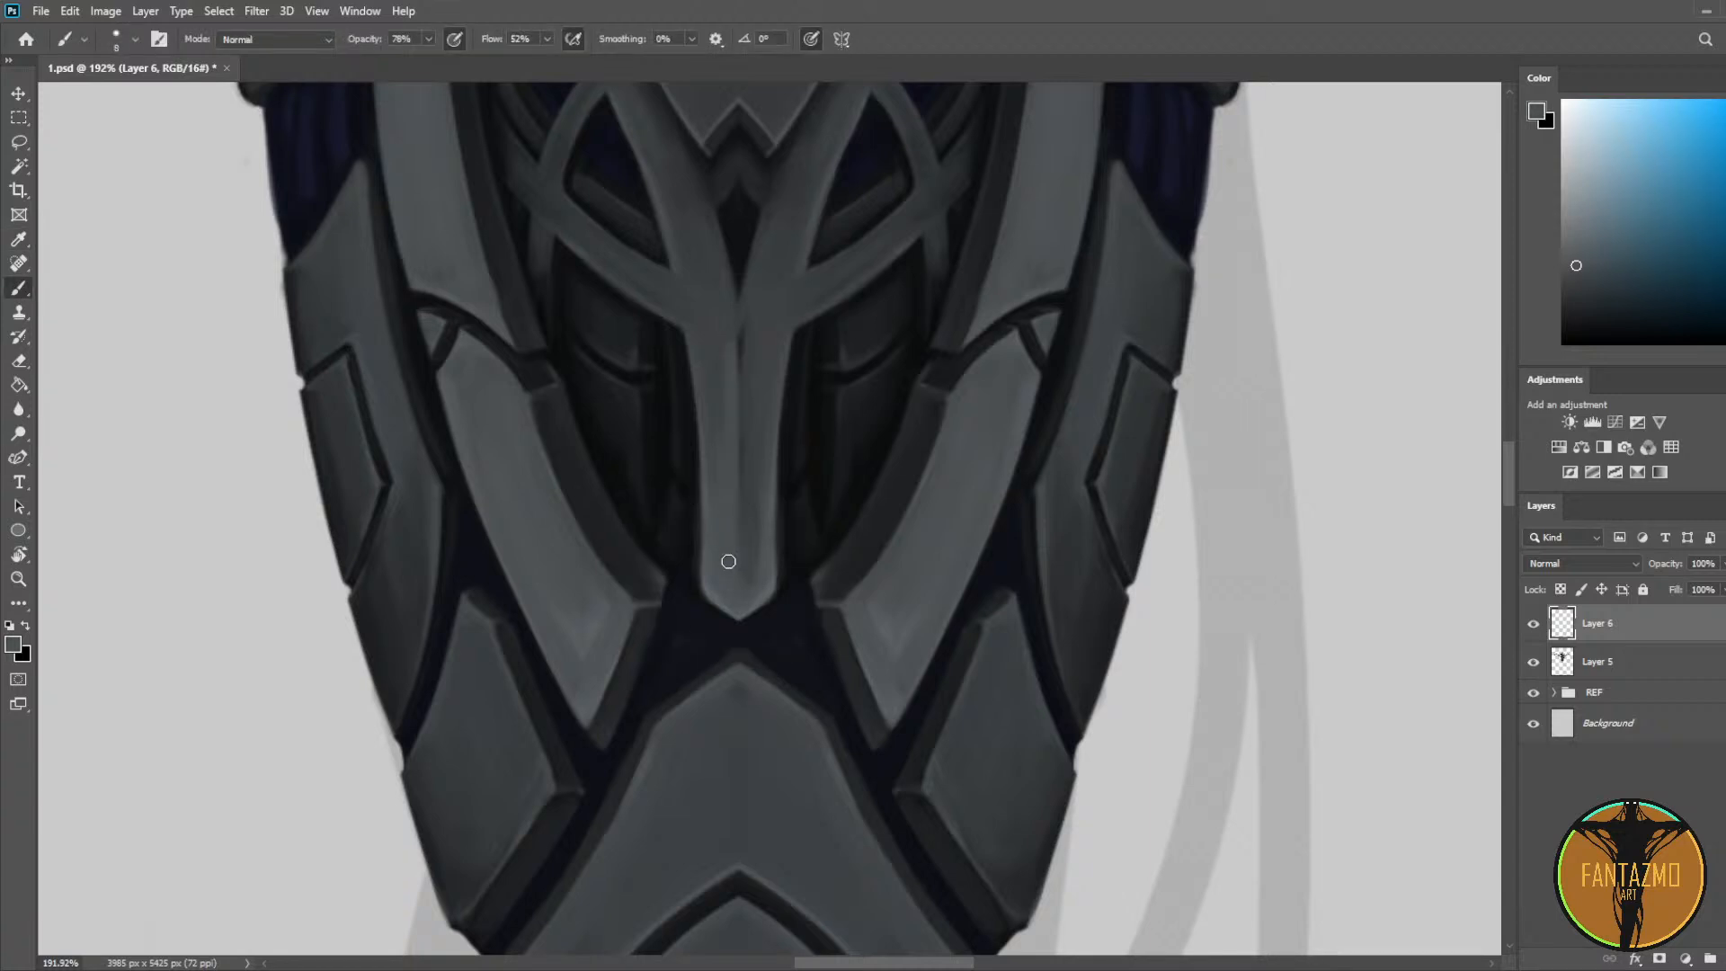
Step: Smooth the strut's surface below the fork by blending over the centre line with sampled greys, and save the document
{"action": "left_click", "coordinate": [753, 346], "text": "alt"}
{"action": "mouse_move", "coordinate": [739, 328]}
{"action": "left_mouse_down"}
{"action": "mouse_move", "coordinate": [741, 550]}
{"action": "mouse_move", "coordinate": [725, 370]}
{"action": "mouse_move", "coordinate": [744, 586]}
{"action": "mouse_move", "coordinate": [723, 578]}
{"action": "mouse_move", "coordinate": [722, 373]}
{"action": "left_mouse_up"}
{"action": "left_click", "coordinate": [732, 597], "text": "alt"}
{"action": "left_click", "coordinate": [712, 433], "text": "alt"}
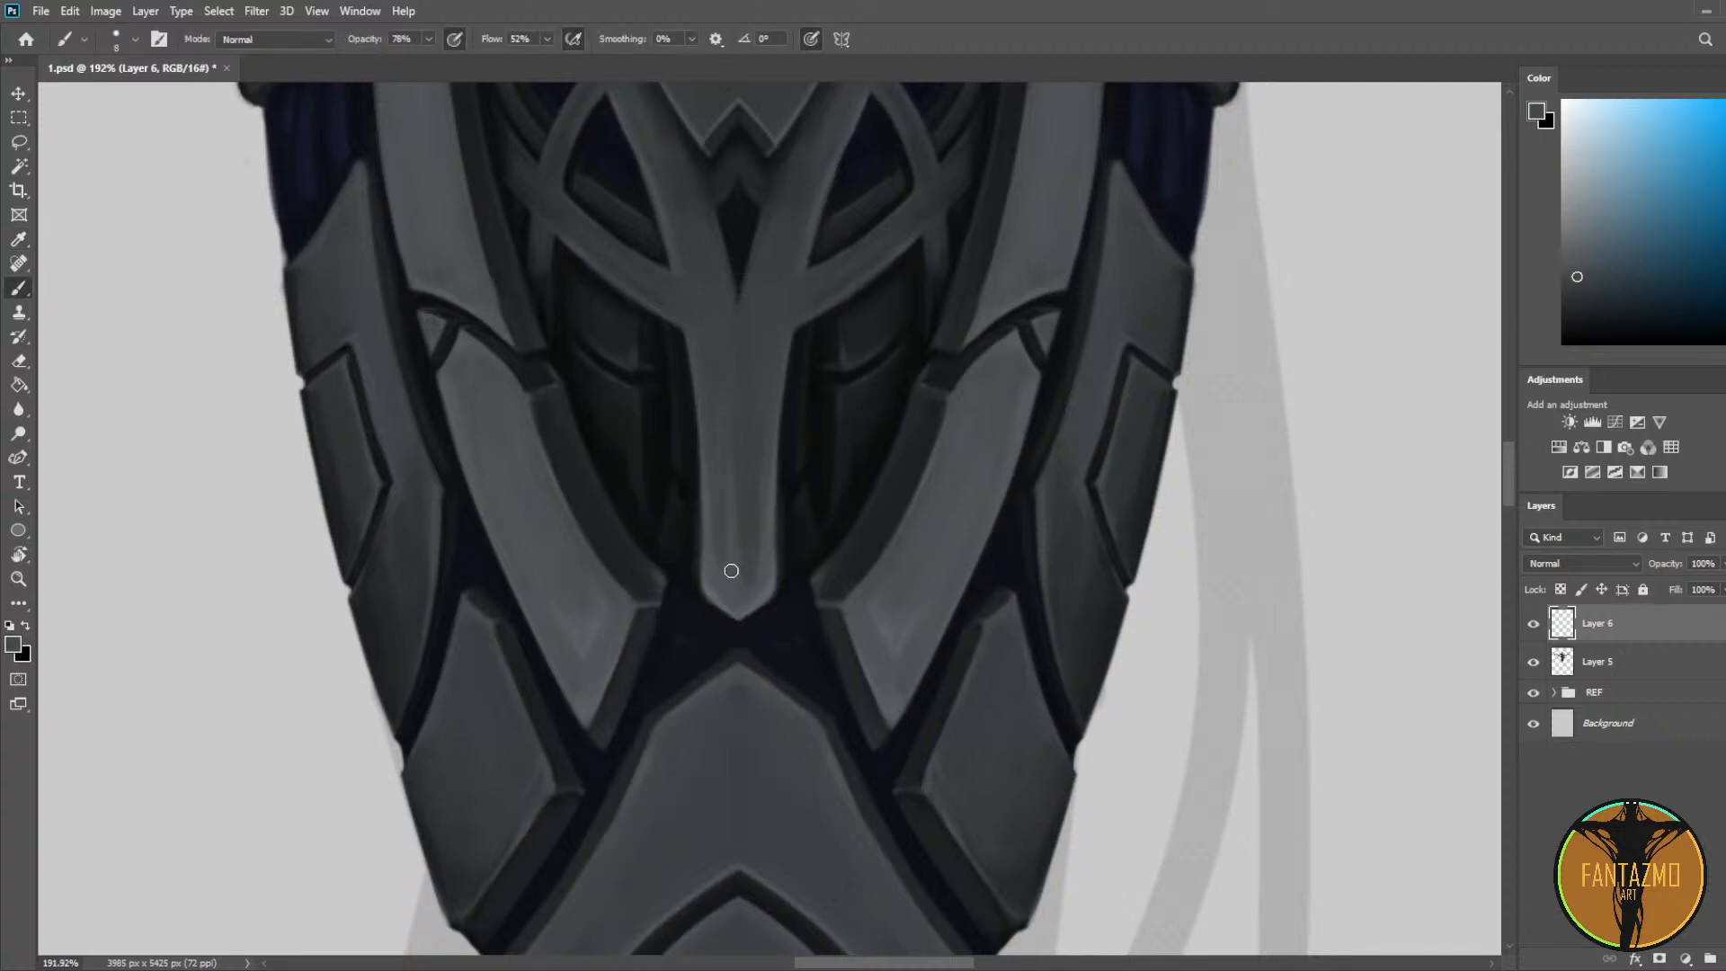
{"action": "left_click_drag", "start_coordinate": [746, 307], "coordinate": [691, 500]}
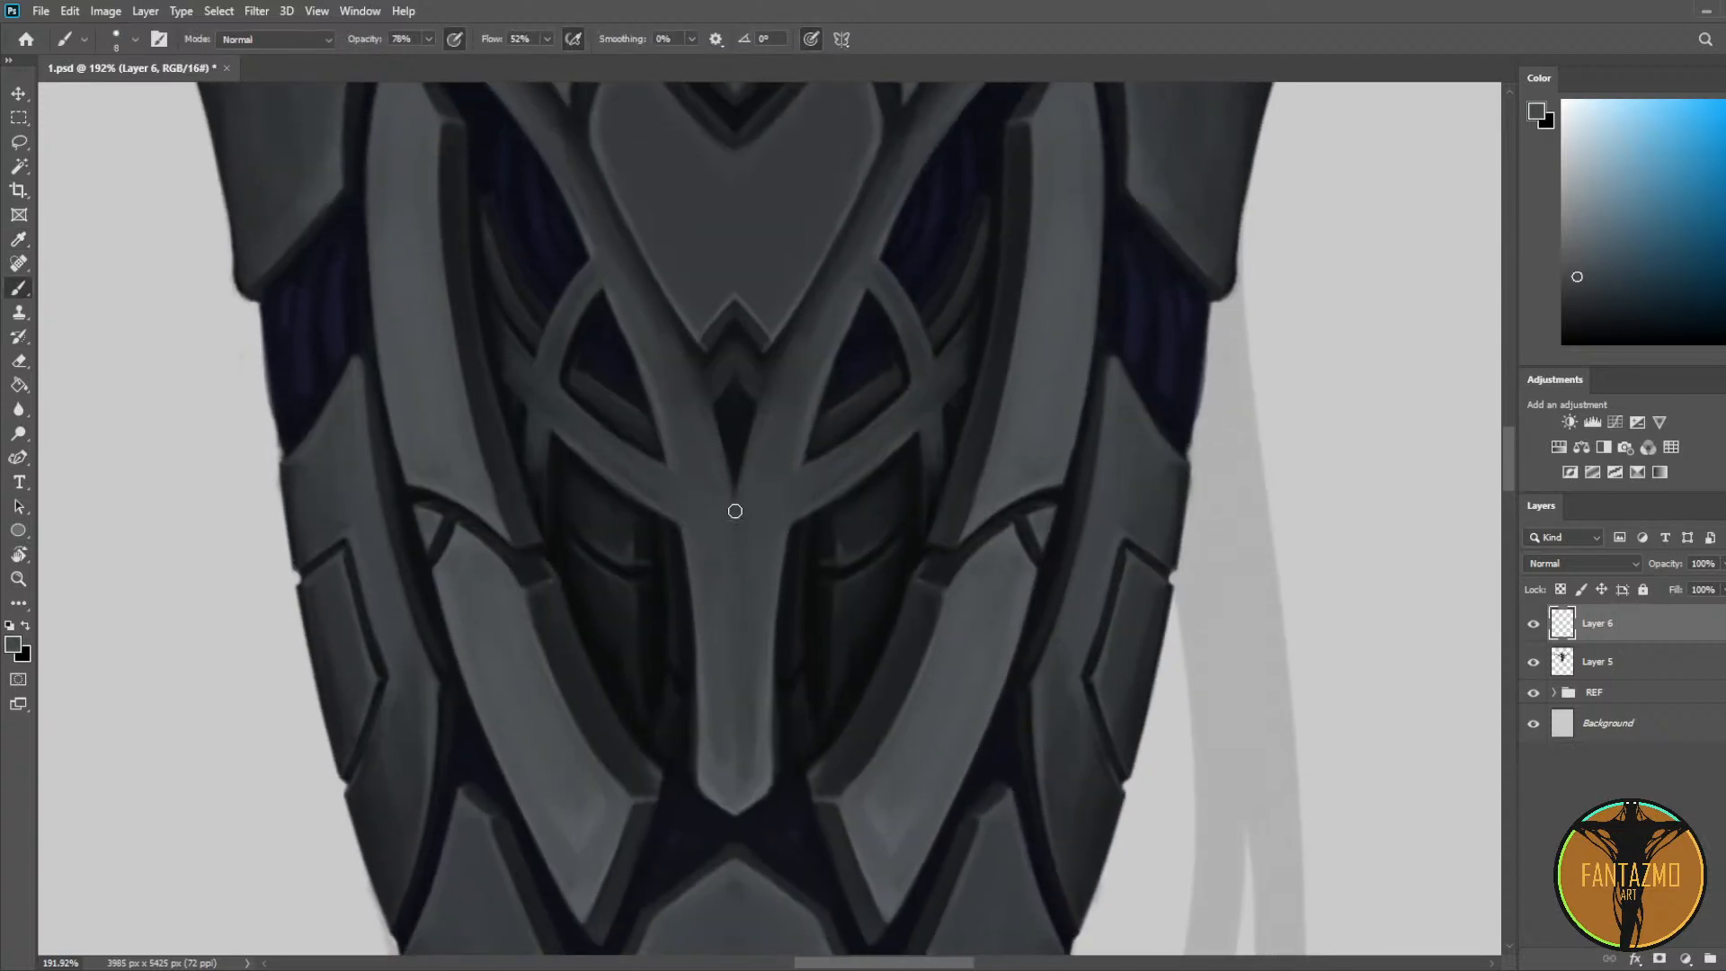
{"action": "left_click_drag", "start_coordinate": [760, 572], "coordinate": [712, 500]}
{"action": "left_click", "coordinate": [687, 701], "text": "alt"}
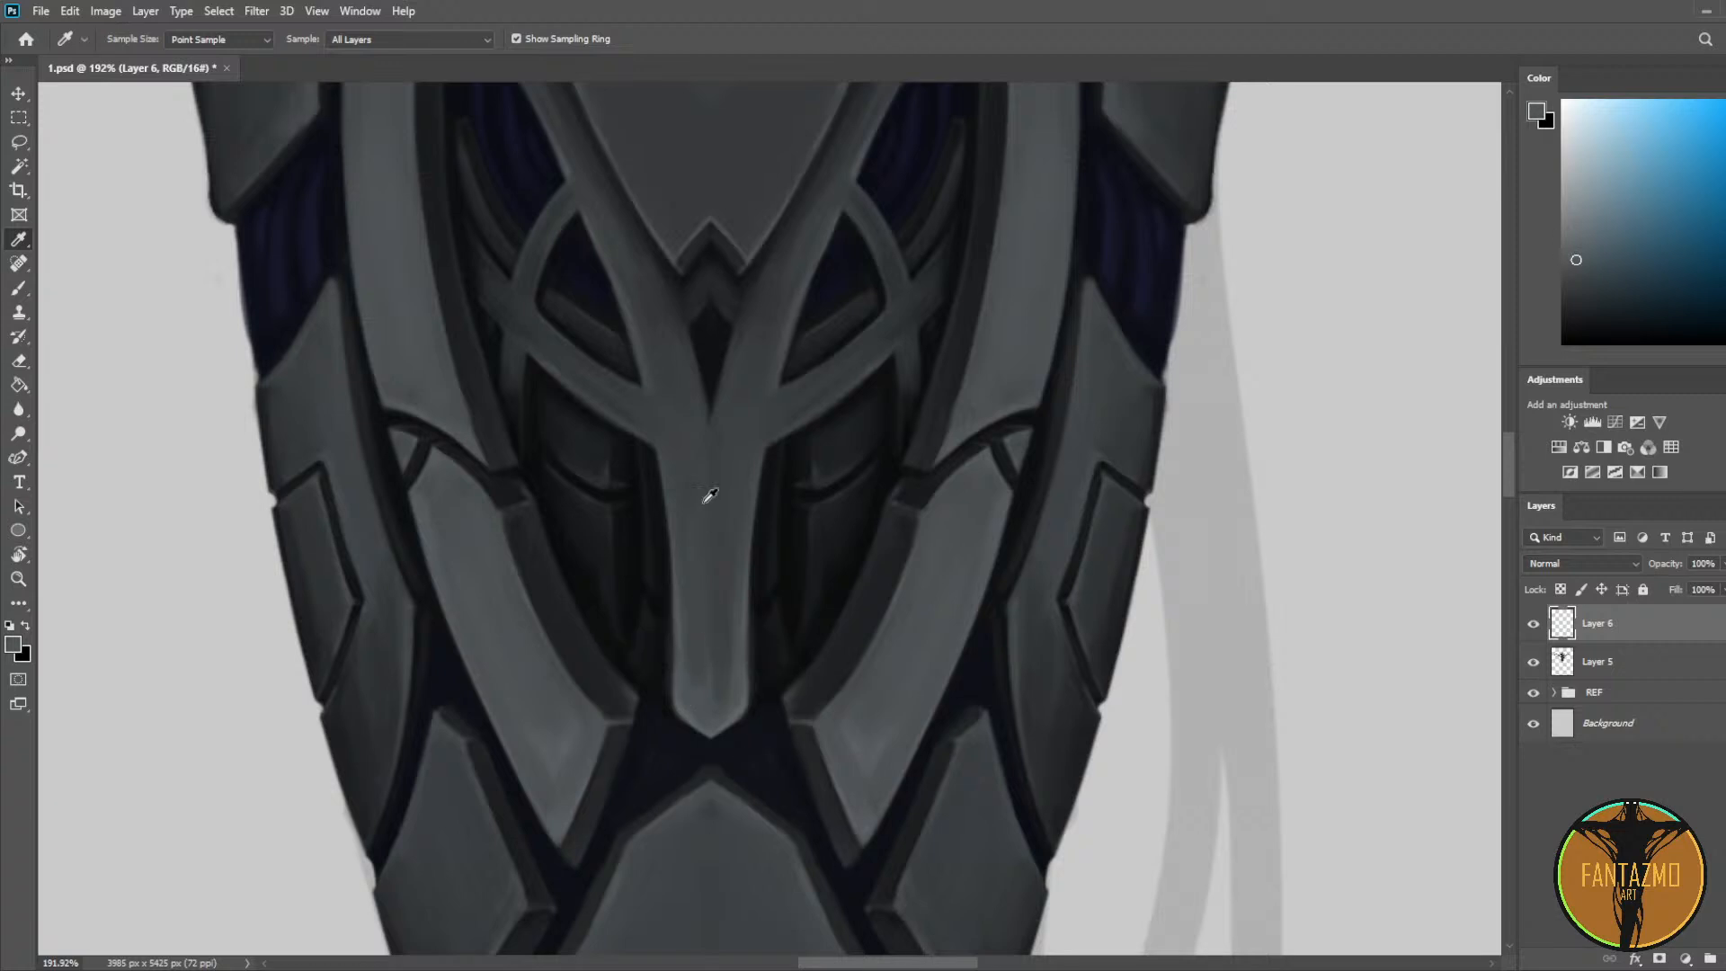
{"action": "left_click", "coordinate": [704, 451], "text": "alt"}
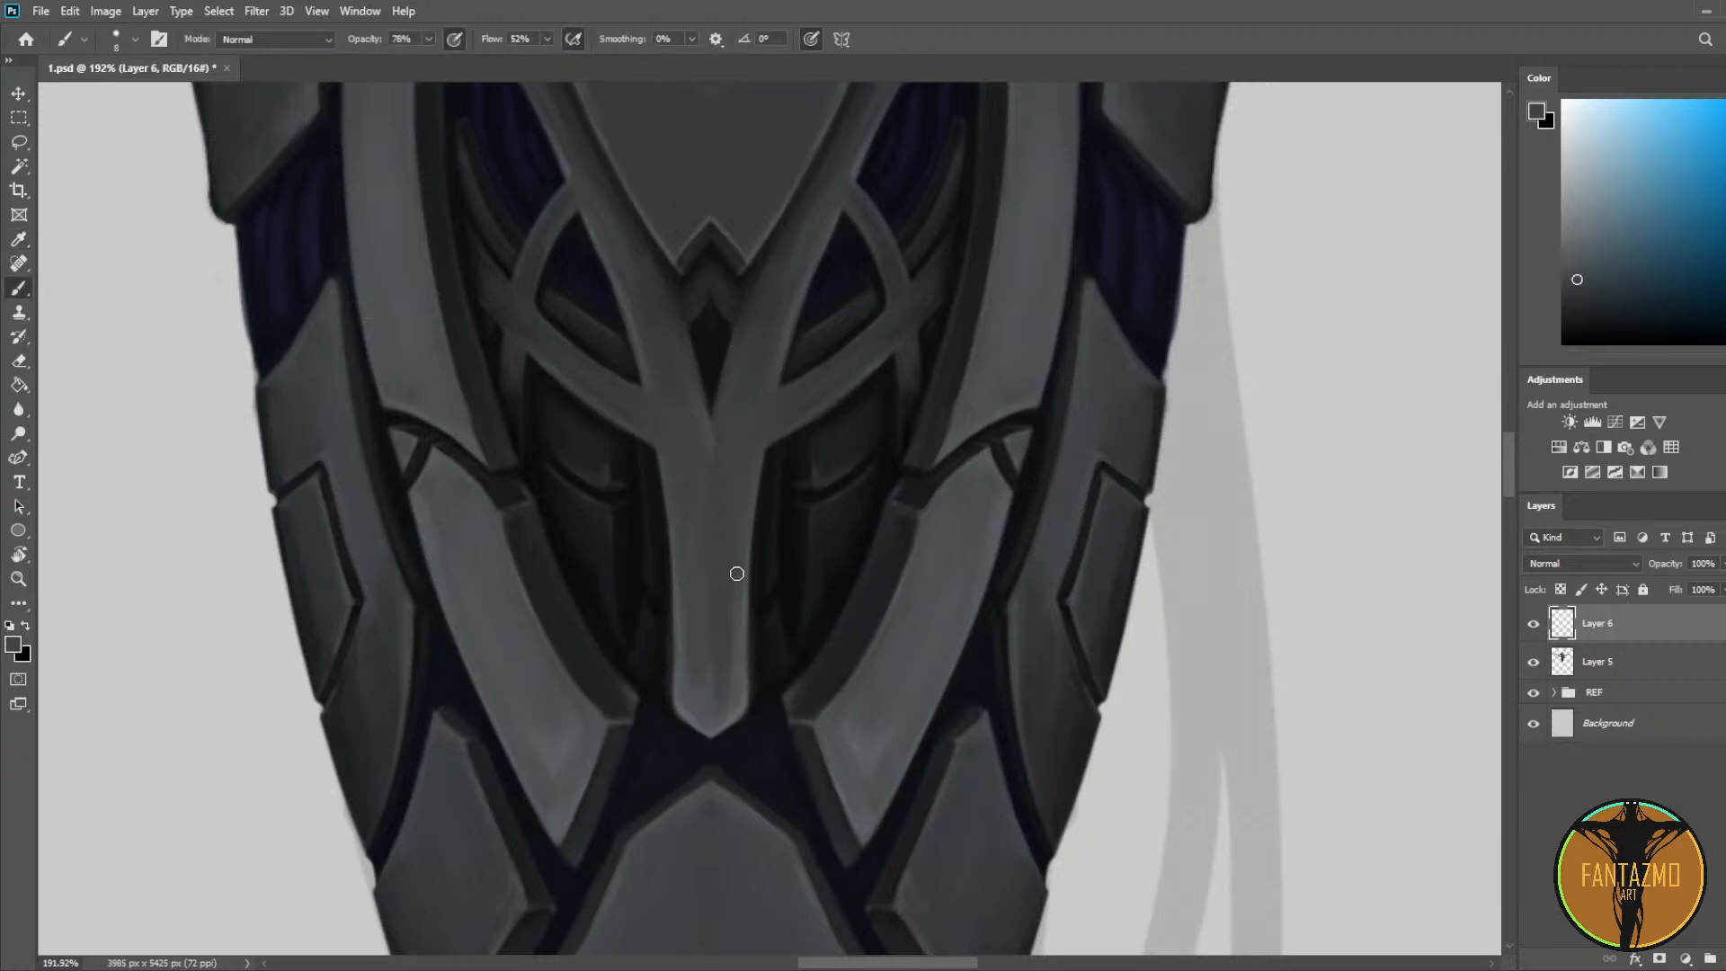
{"action": "left_click_drag", "start_coordinate": [737, 573], "coordinate": [763, 359]}
{"action": "key", "text": "ctrl+s"}
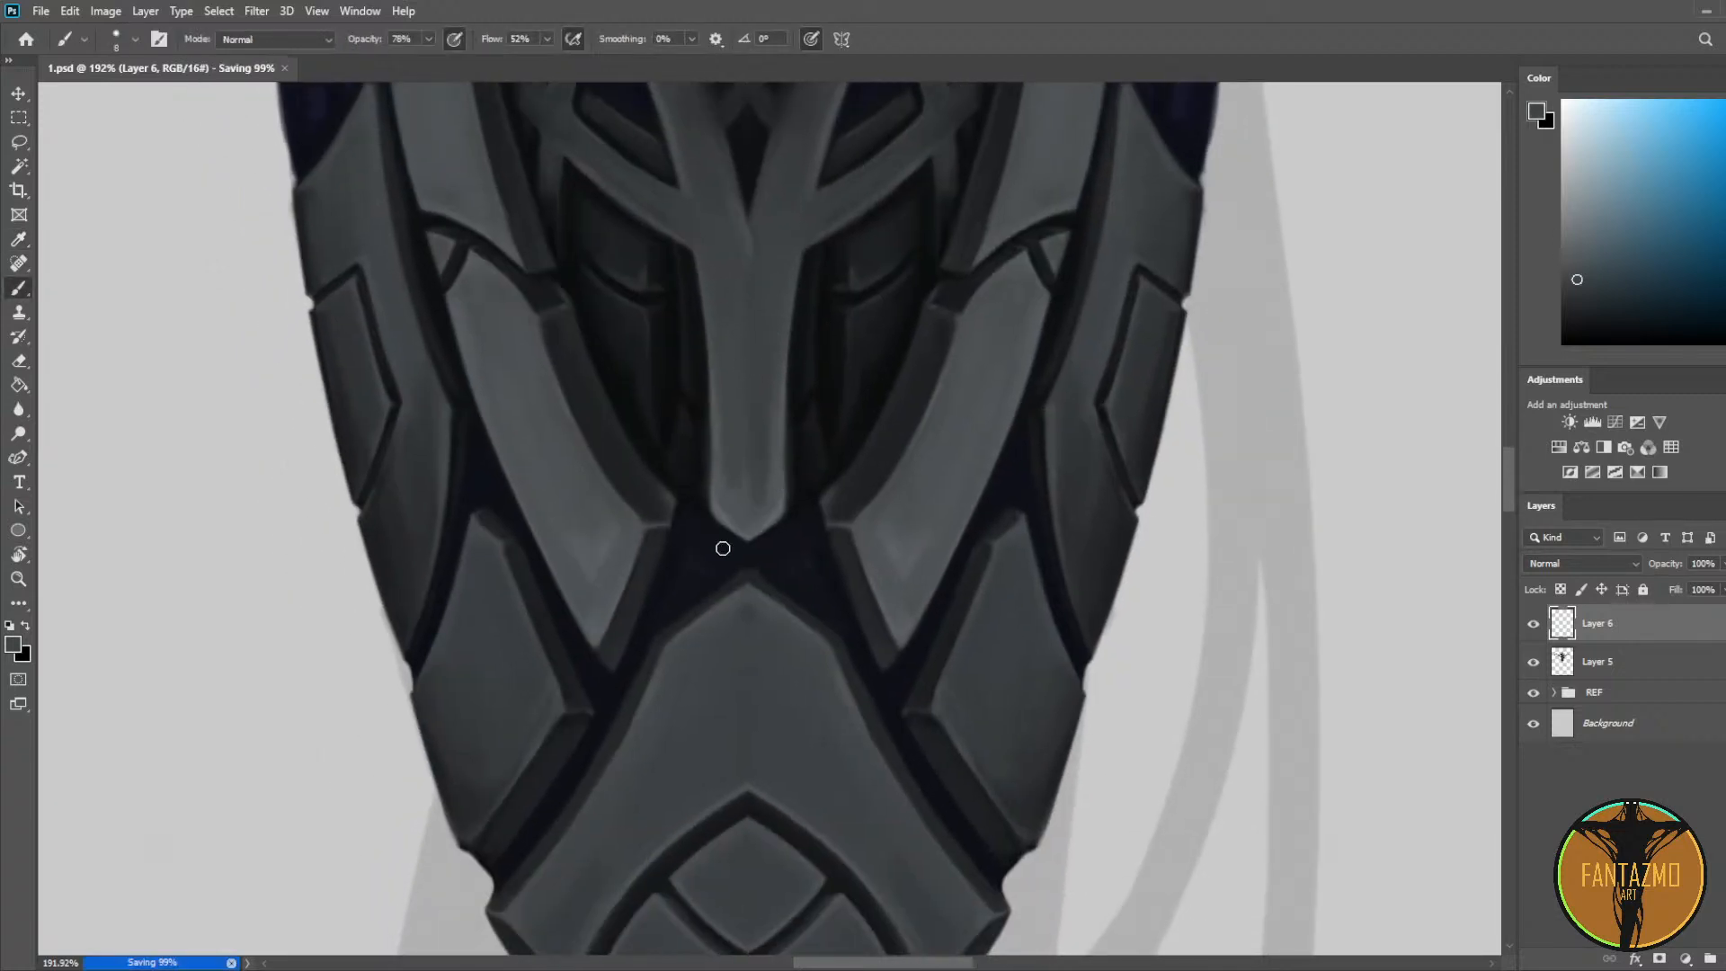
Step: Darken the gap beneath the strut's tip and the strut's lower left edge with near-black tones sampled from the surroundings
{"action": "left_click", "coordinate": [680, 562], "text": "alt"}
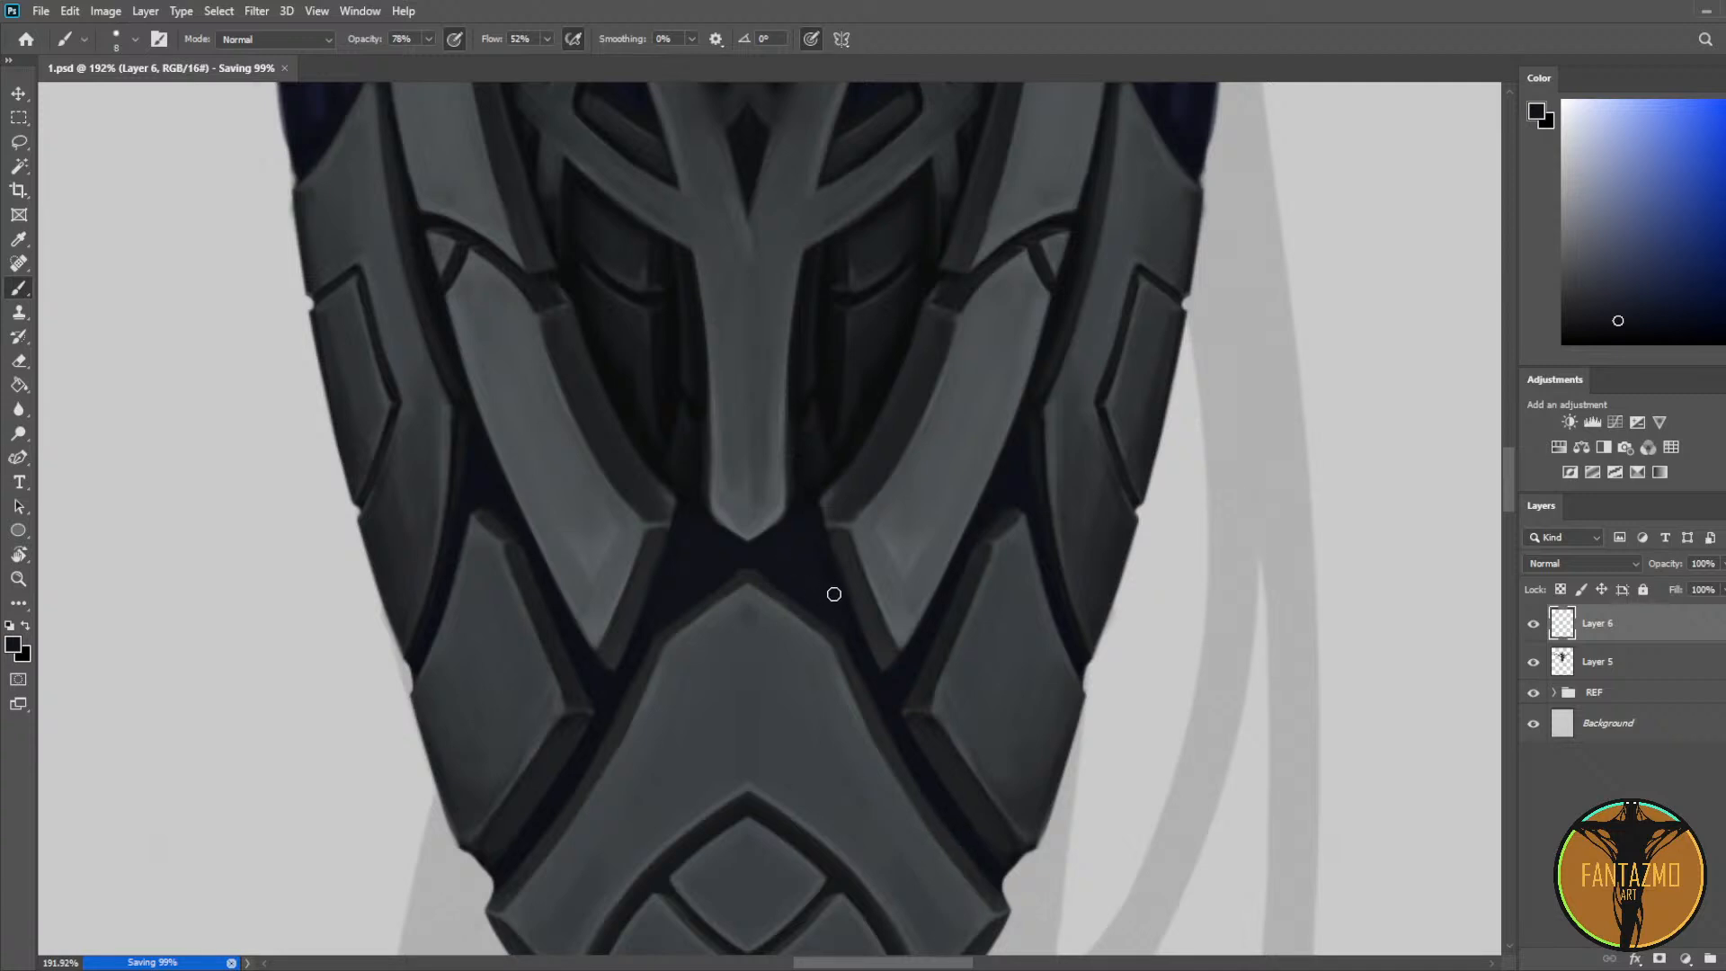
{"action": "left_click", "coordinate": [1620, 329]}
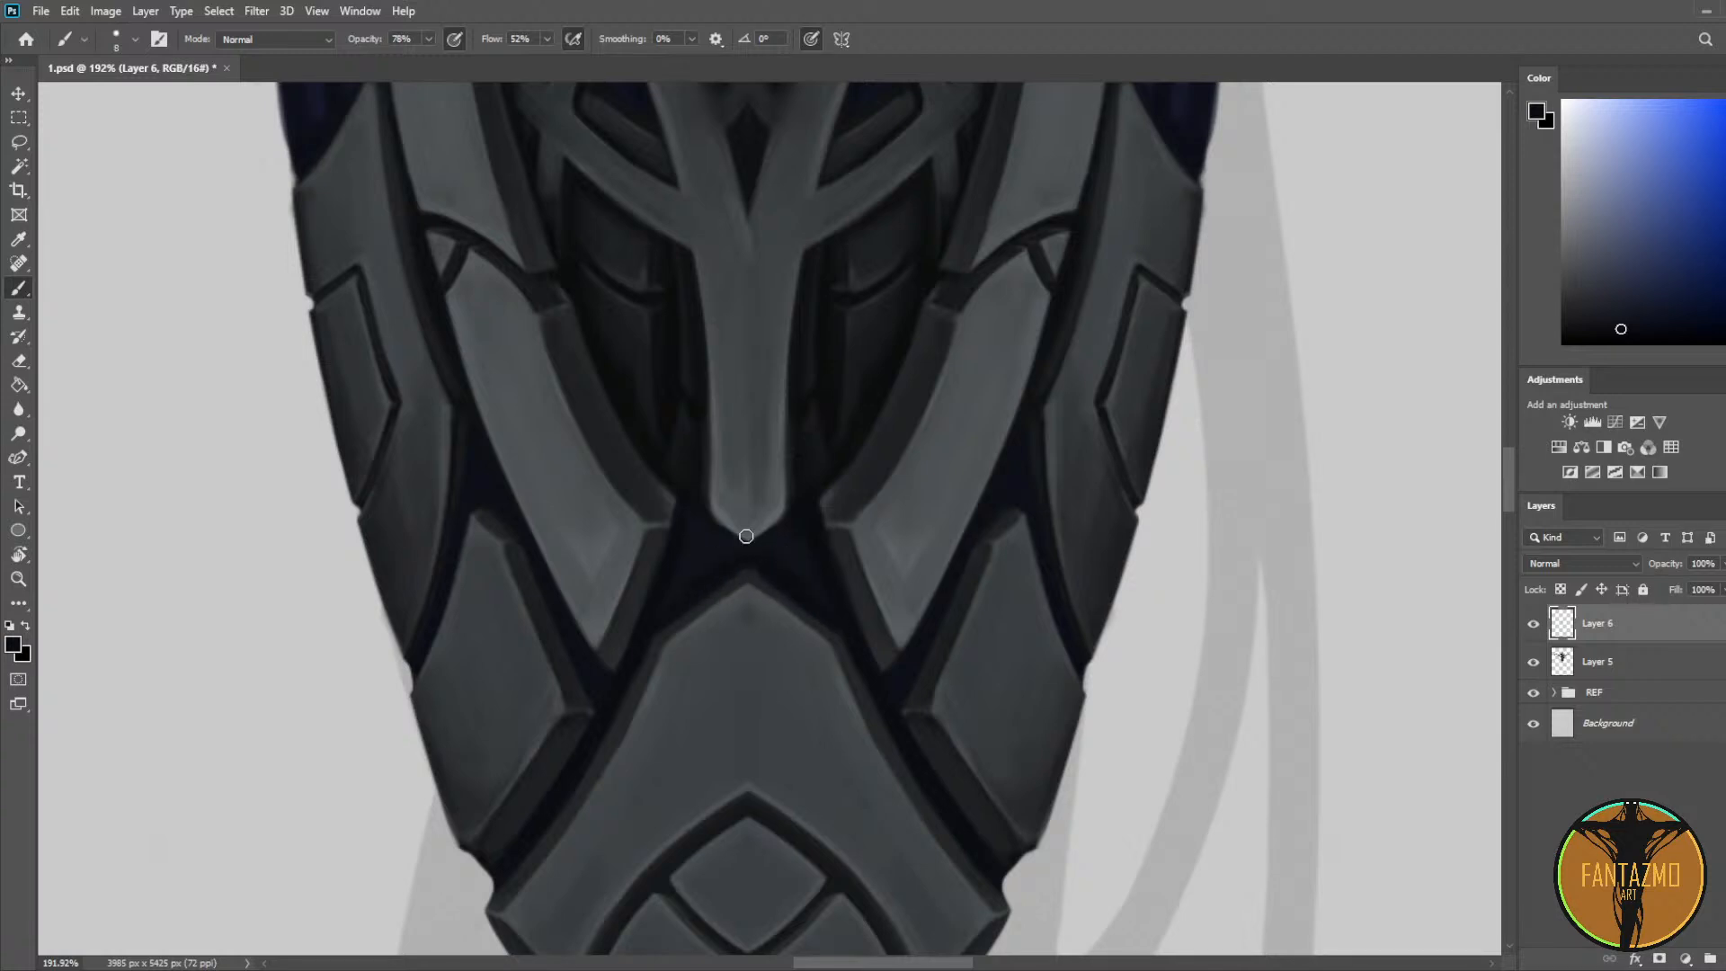
{"action": "left_click", "coordinate": [790, 567], "text": "alt"}
{"action": "left_click", "coordinate": [809, 564], "text": "alt"}
{"action": "left_click", "coordinate": [719, 559], "text": "alt"}
{"action": "key", "text": "alt"}
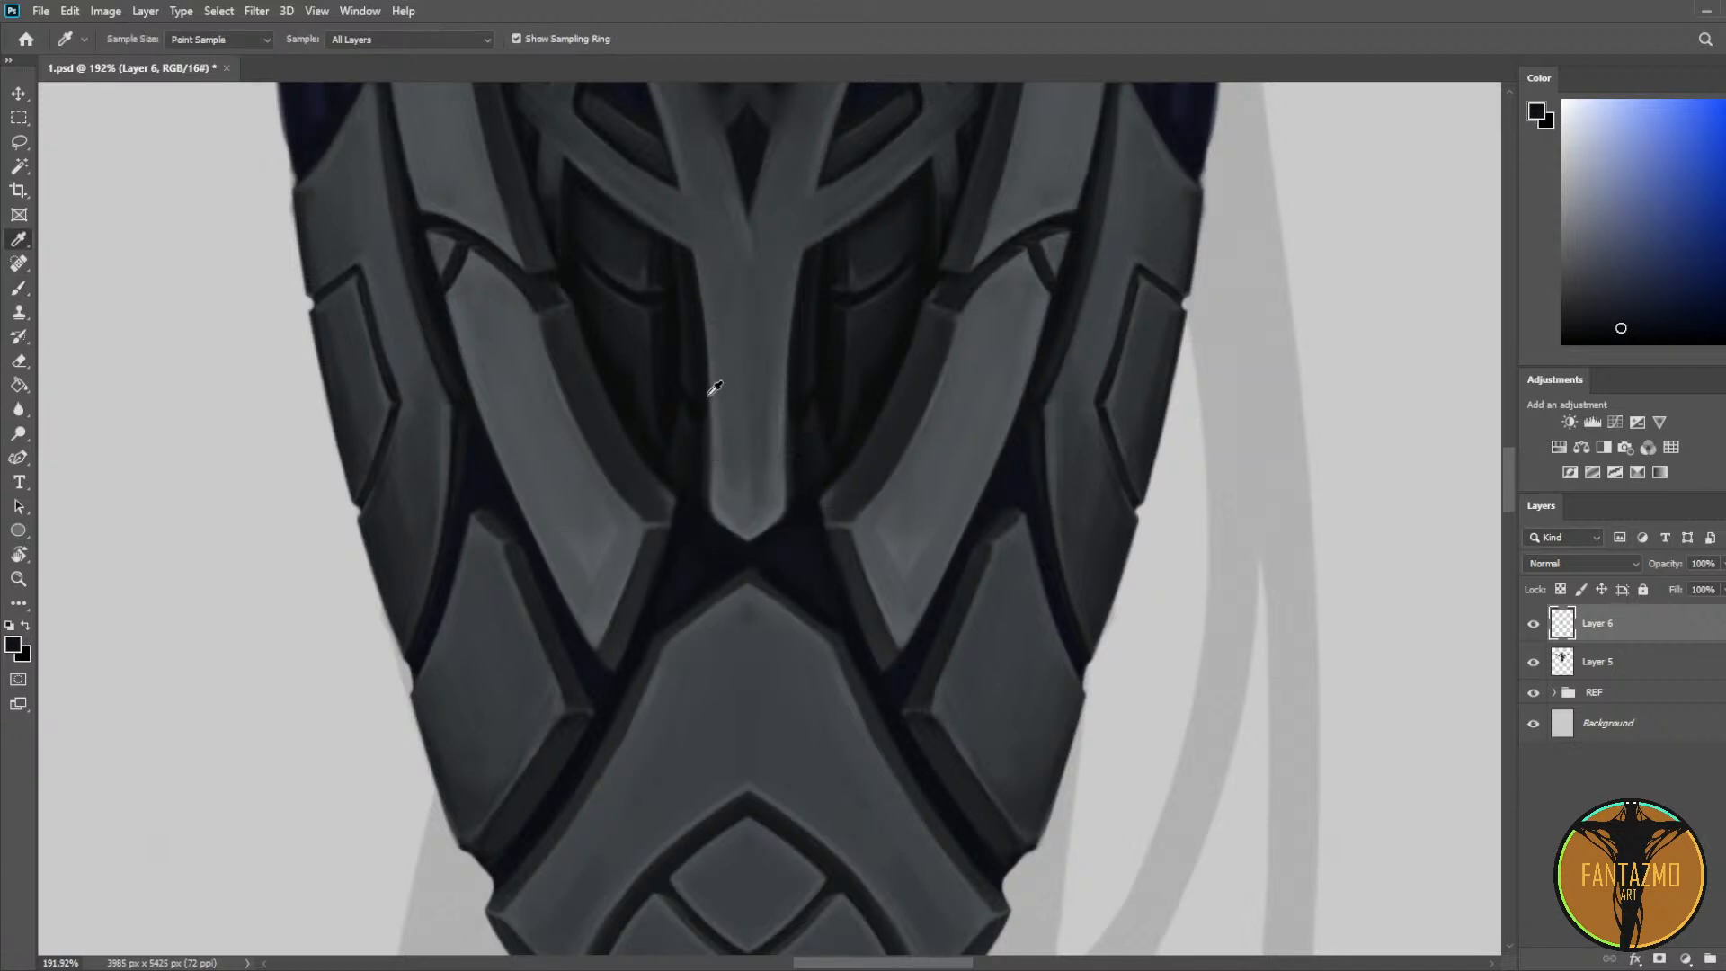
{"action": "left_click", "coordinate": [706, 393], "text": "alt"}
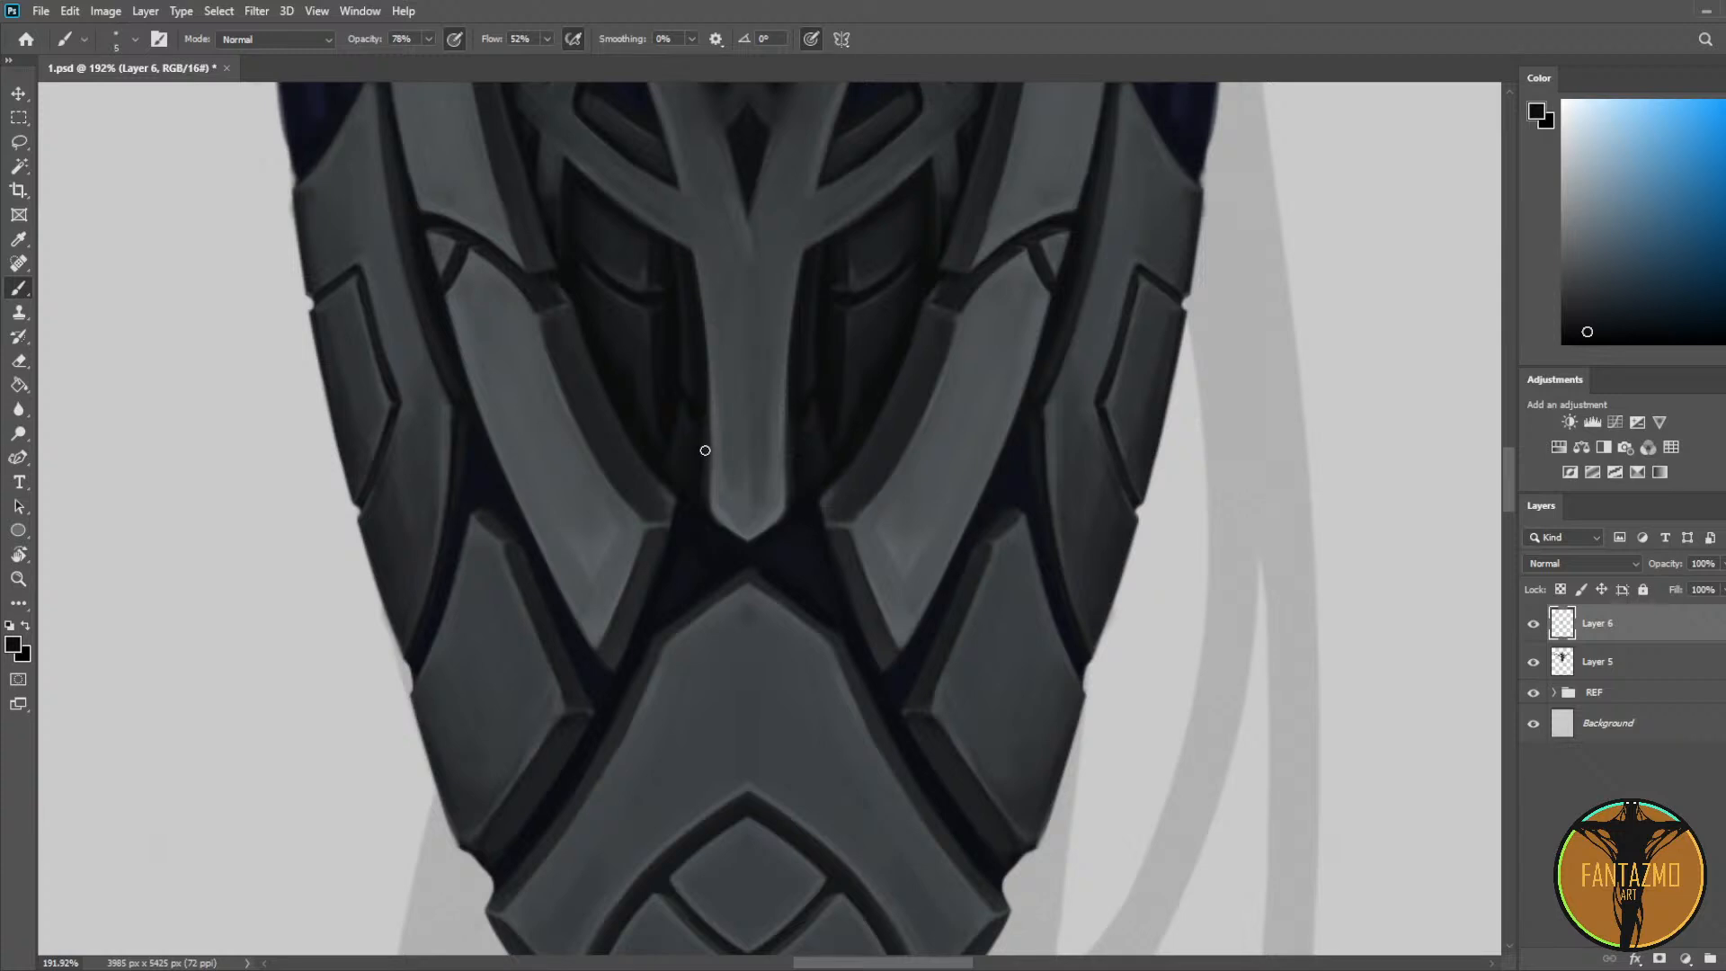
{"action": "left_click_drag", "start_coordinate": [704, 380], "coordinate": [708, 490]}
Step: Add another new layer and paint a dark diagonal line that tapers the left side of the strut's tip
{"action": "key", "text": "ctrl+alt+shift+n"}
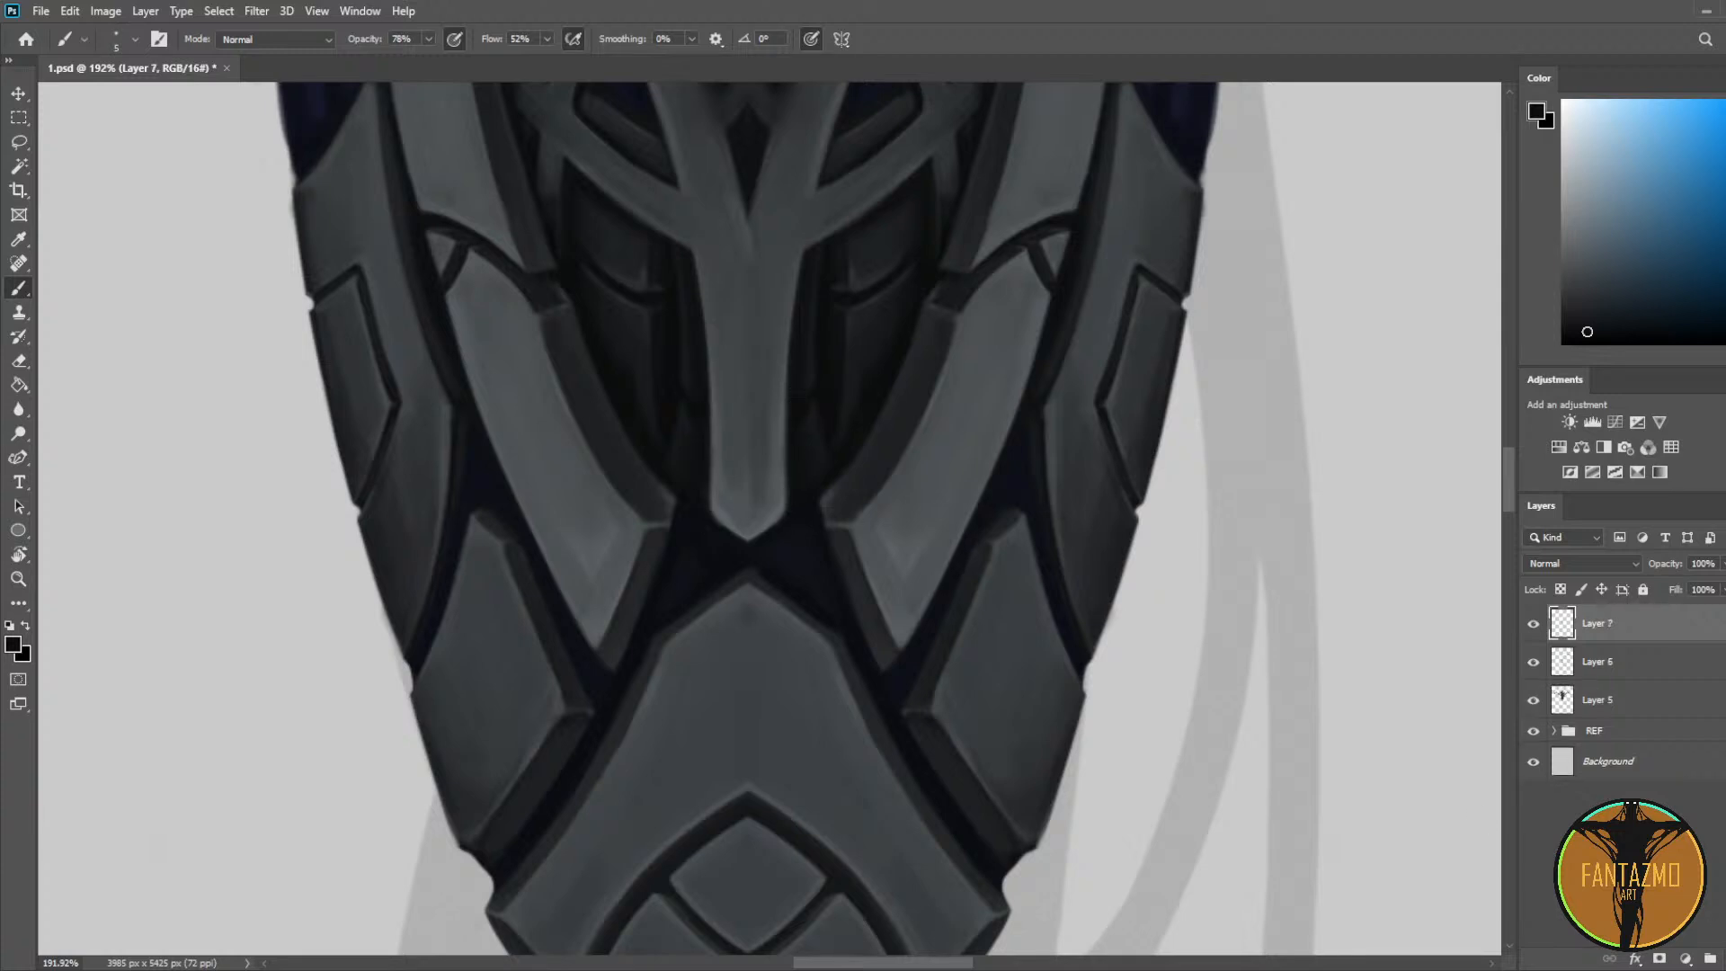
{"action": "left_click", "coordinate": [705, 417], "text": "alt"}
{"action": "mouse_move", "coordinate": [709, 429]}
{"action": "left_mouse_down"}
{"action": "mouse_move", "coordinate": [738, 530]}
{"action": "mouse_move", "coordinate": [709, 448]}
{"action": "mouse_move", "coordinate": [756, 492]}
{"action": "mouse_move", "coordinate": [749, 543]}
{"action": "mouse_move", "coordinate": [788, 419]}
{"action": "mouse_move", "coordinate": [754, 528]}
{"action": "left_mouse_up"}
Step: Try a dark diagonal line along the right side of the strut's tip and undo it
{"action": "left_click_drag", "start_coordinate": [789, 431], "coordinate": [756, 527]}
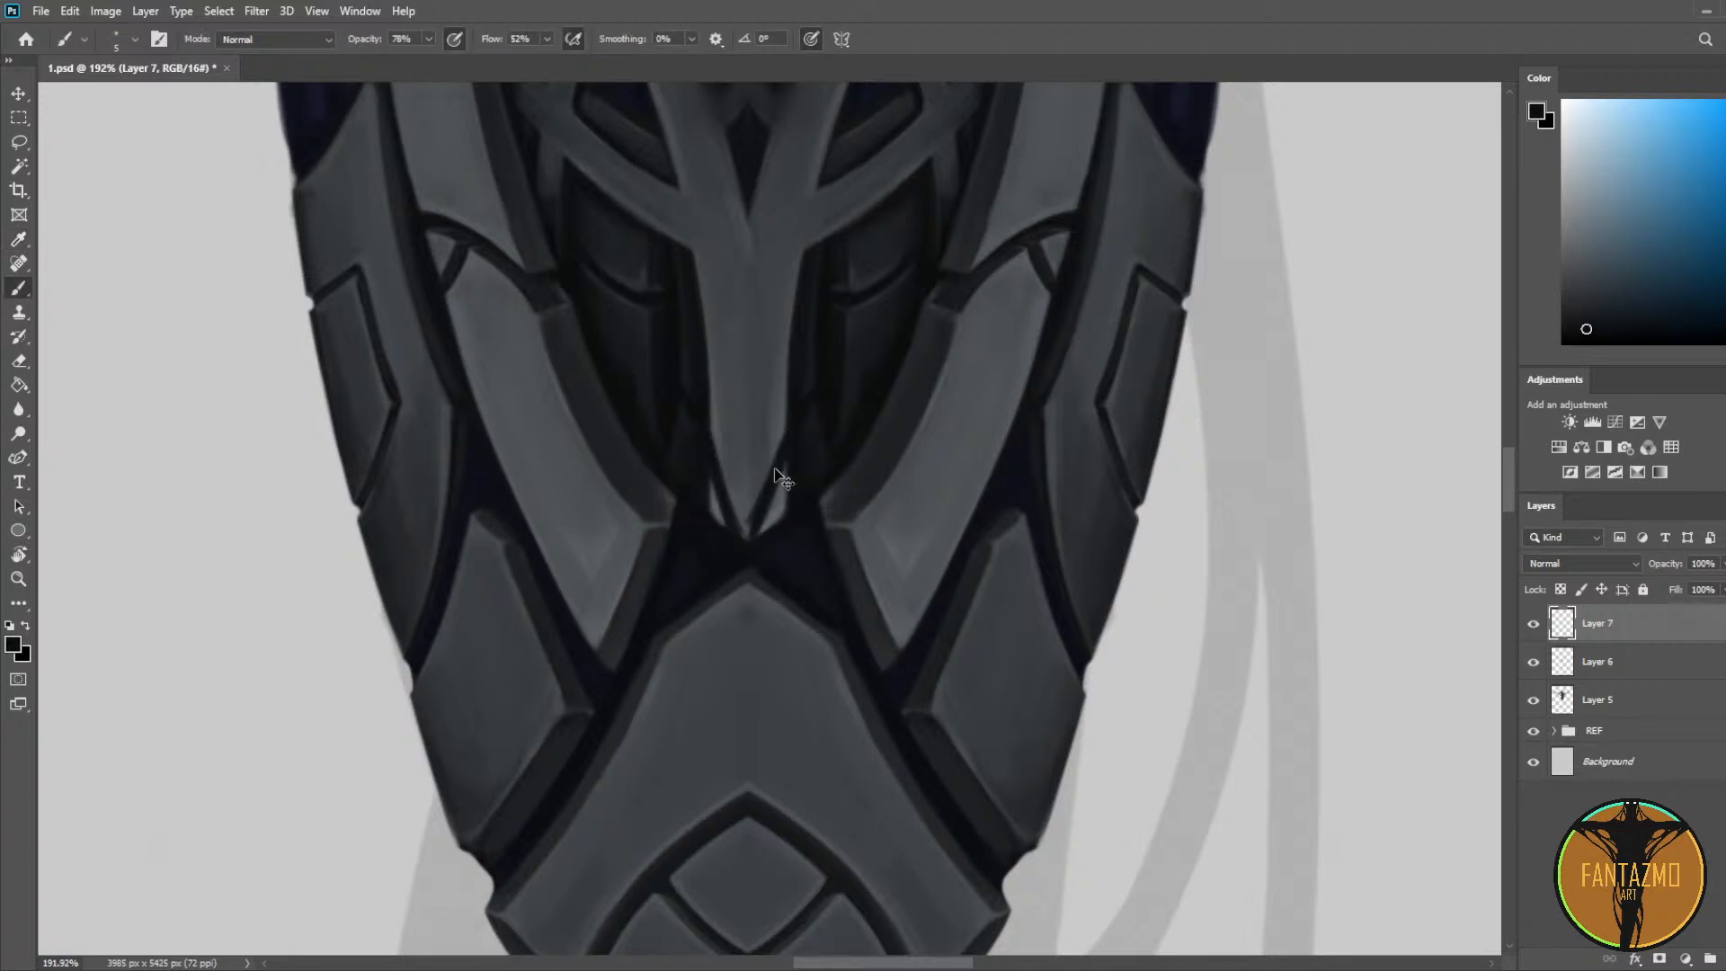
{"action": "key", "text": "ctrl+z"}
{"action": "key", "text": "z"}
{"action": "key", "text": "ctrl+z"}
{"action": "key", "text": "ctrl+z"}
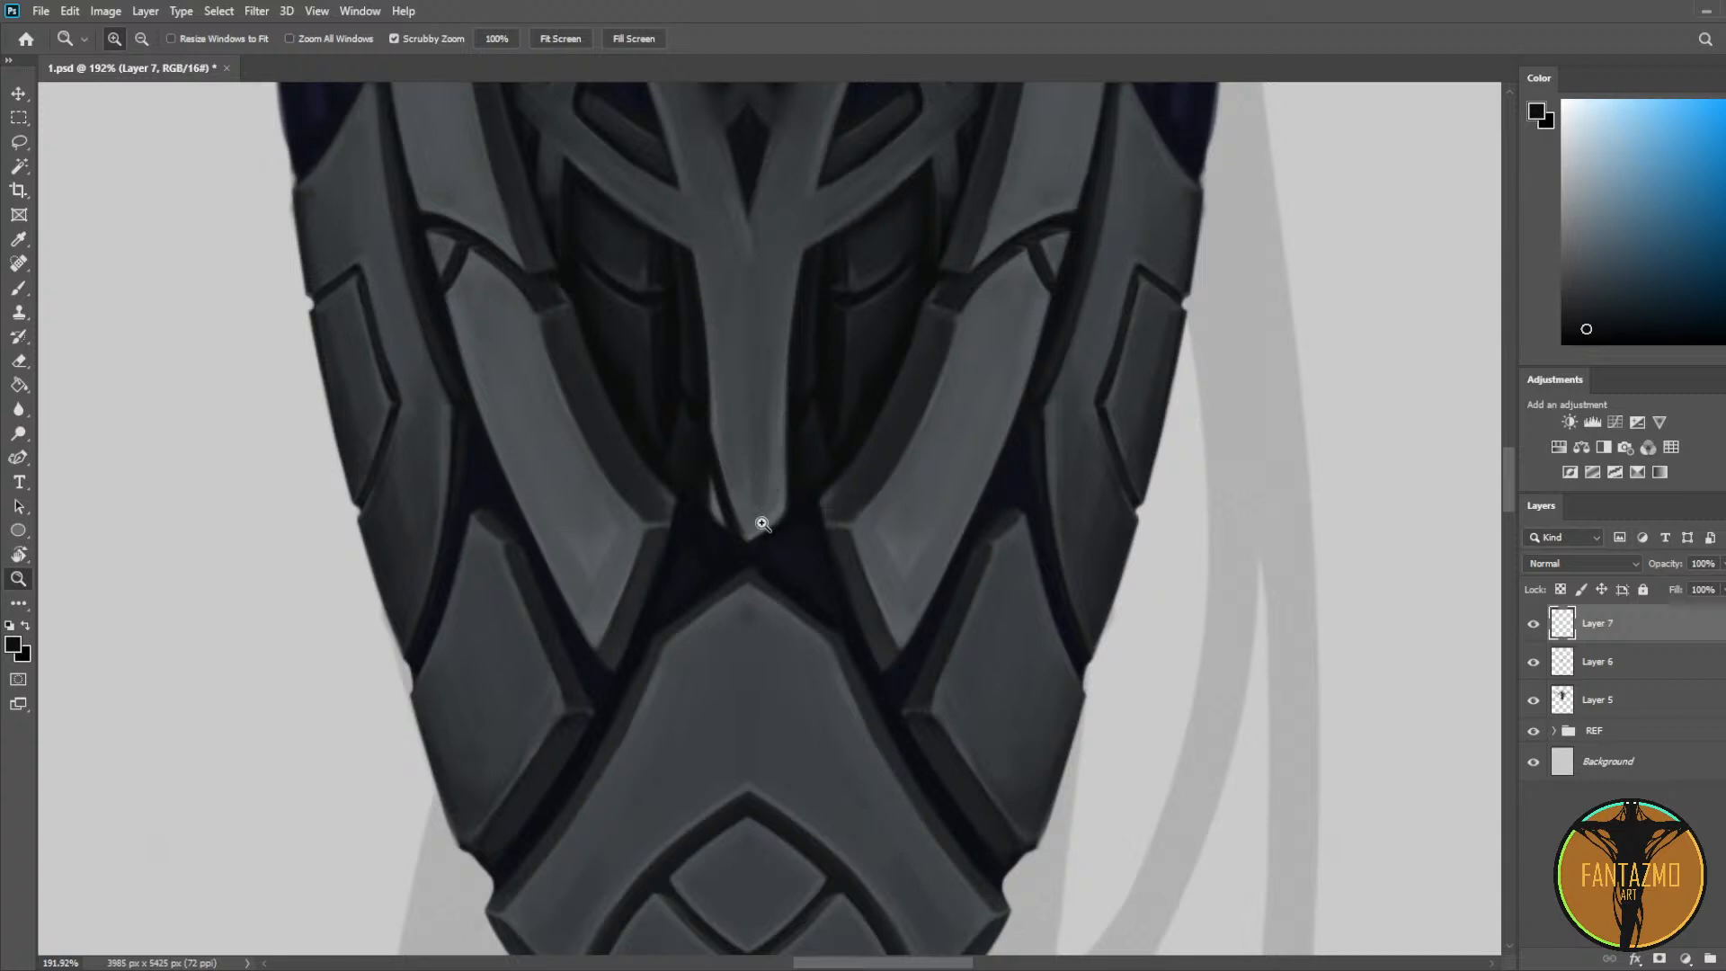
Step: Taper the right side of the strut's tip with a dark diagonal line and refine its edge with a sampled grey
{"action": "key", "text": "b"}
{"action": "mouse_move", "coordinate": [751, 538]}
{"action": "left_mouse_down"}
{"action": "mouse_move", "coordinate": [791, 410]}
{"action": "mouse_move", "coordinate": [744, 542]}
{"action": "left_mouse_up"}
{"action": "mouse_move", "coordinate": [788, 417]}
{"action": "left_mouse_down"}
{"action": "mouse_move", "coordinate": [753, 530]}
{"action": "mouse_move", "coordinate": [781, 460]}
{"action": "left_mouse_up"}
{"action": "left_click", "coordinate": [780, 406], "text": "alt"}
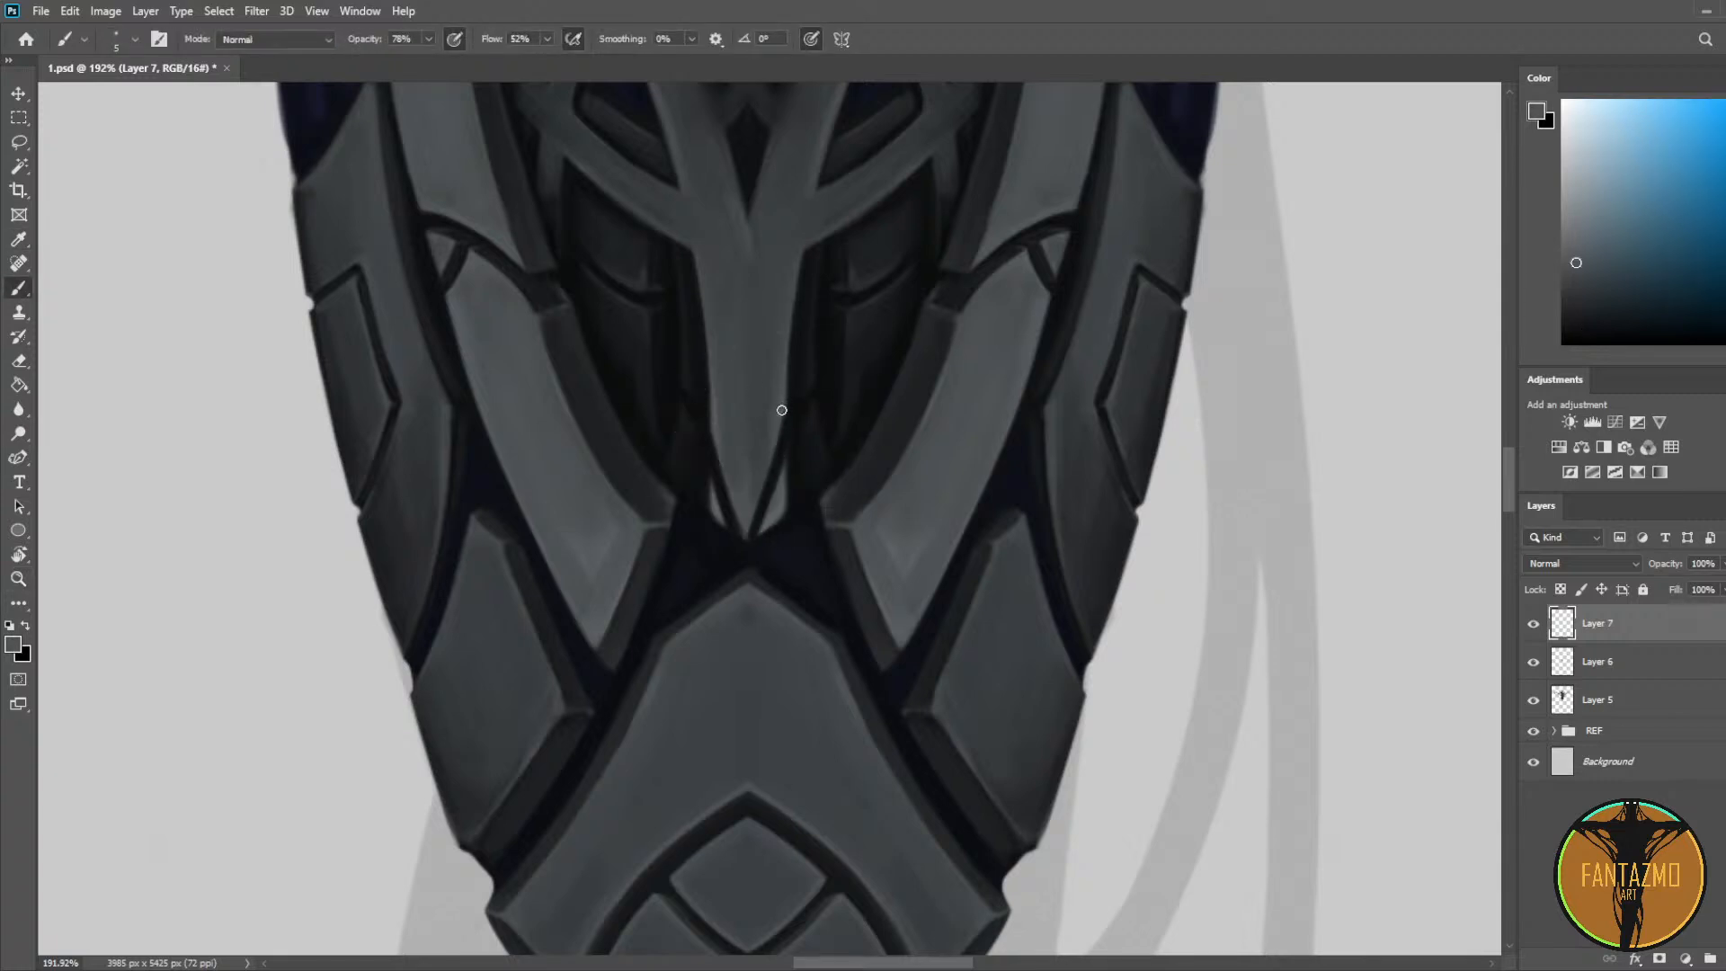
{"action": "mouse_move", "coordinate": [784, 418]}
{"action": "left_mouse_down"}
{"action": "mouse_move", "coordinate": [748, 523]}
{"action": "mouse_move", "coordinate": [783, 437]}
{"action": "mouse_move", "coordinate": [758, 527]}
{"action": "left_mouse_up"}
Step: Paint out the light remnants on both sides of the strut's tip with sampled near-black tones
{"action": "left_click", "coordinate": [796, 440], "text": "alt"}
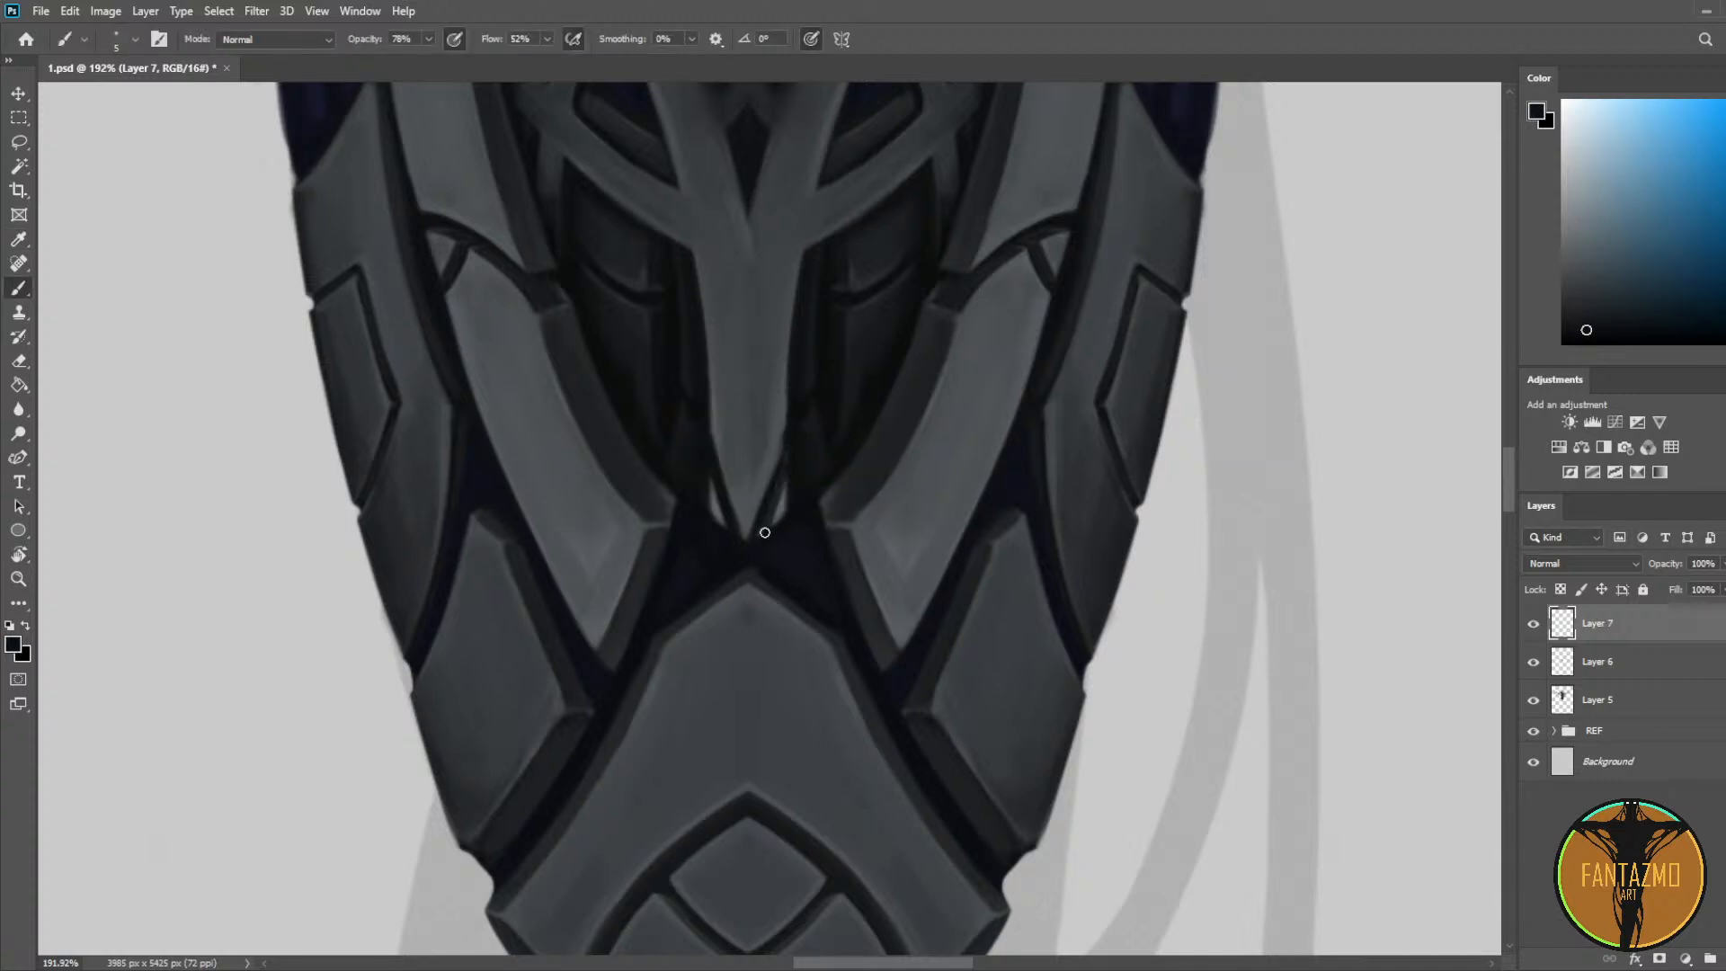
{"action": "left_click", "coordinate": [791, 494], "text": "alt"}
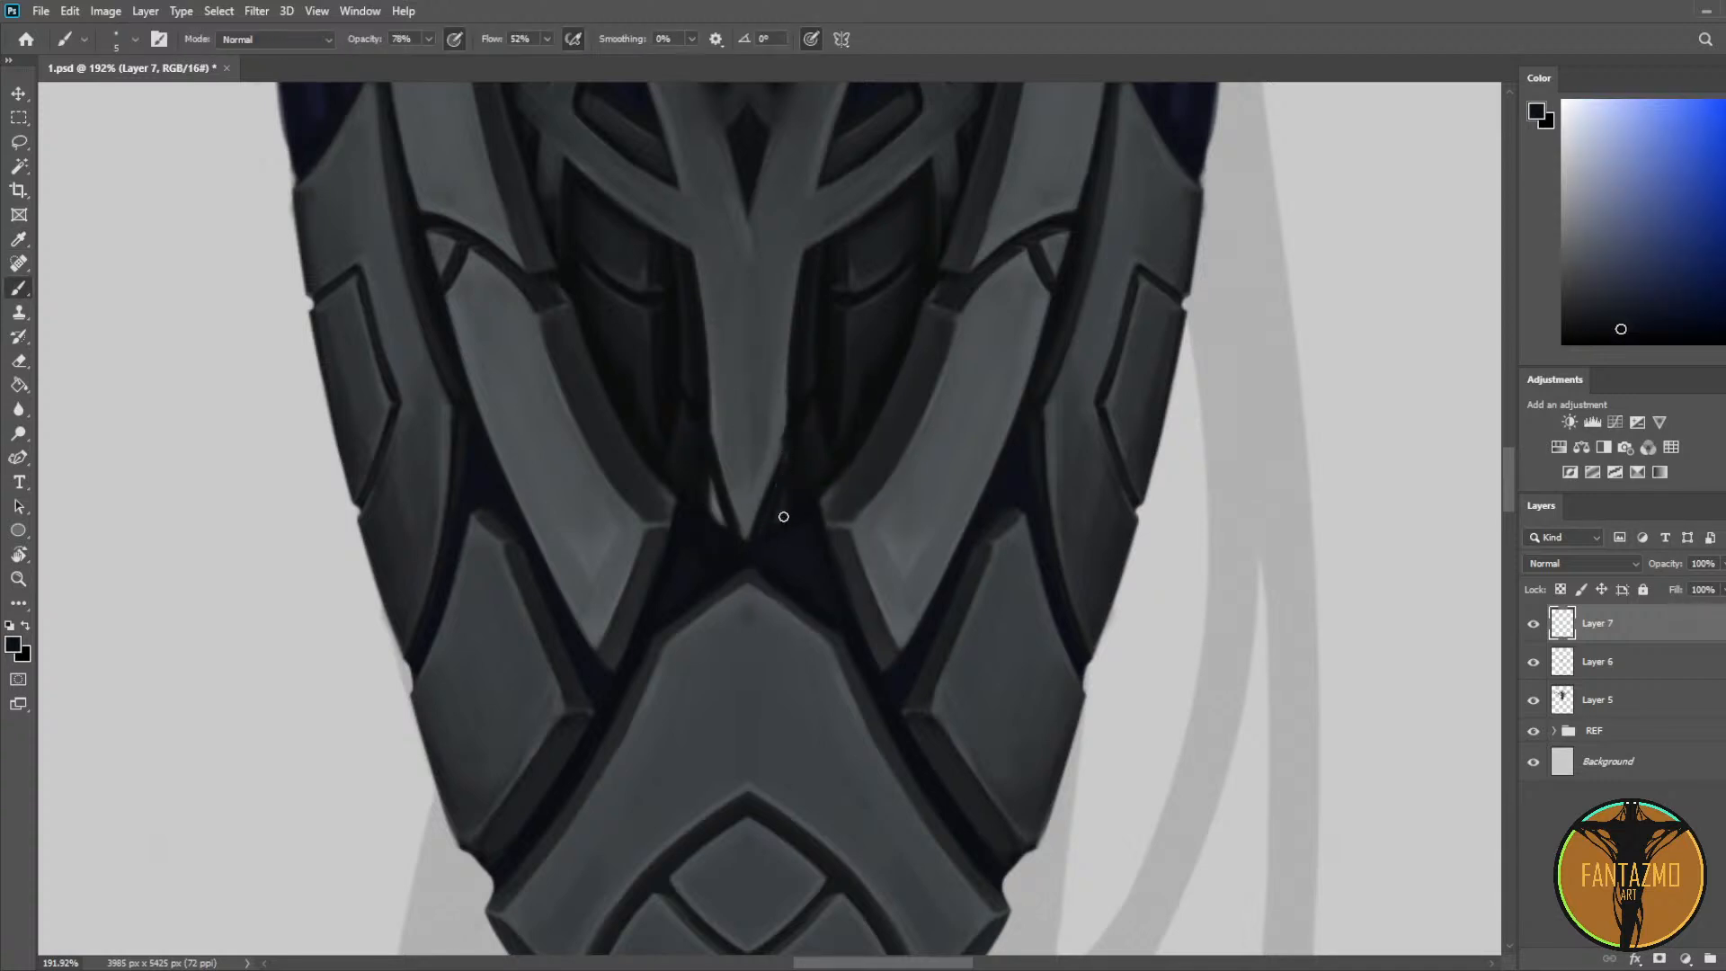
{"action": "mouse_move", "coordinate": [787, 424]}
{"action": "left_mouse_down"}
{"action": "mouse_move", "coordinate": [751, 502]}
{"action": "mouse_move", "coordinate": [713, 516]}
{"action": "left_mouse_up"}
Step: Smooth the tip's surface with sampled greys, sharpen its edges with sampled near-black, and save the document
{"action": "left_click", "coordinate": [764, 481], "text": "alt"}
{"action": "left_click", "coordinate": [766, 429], "text": "alt"}
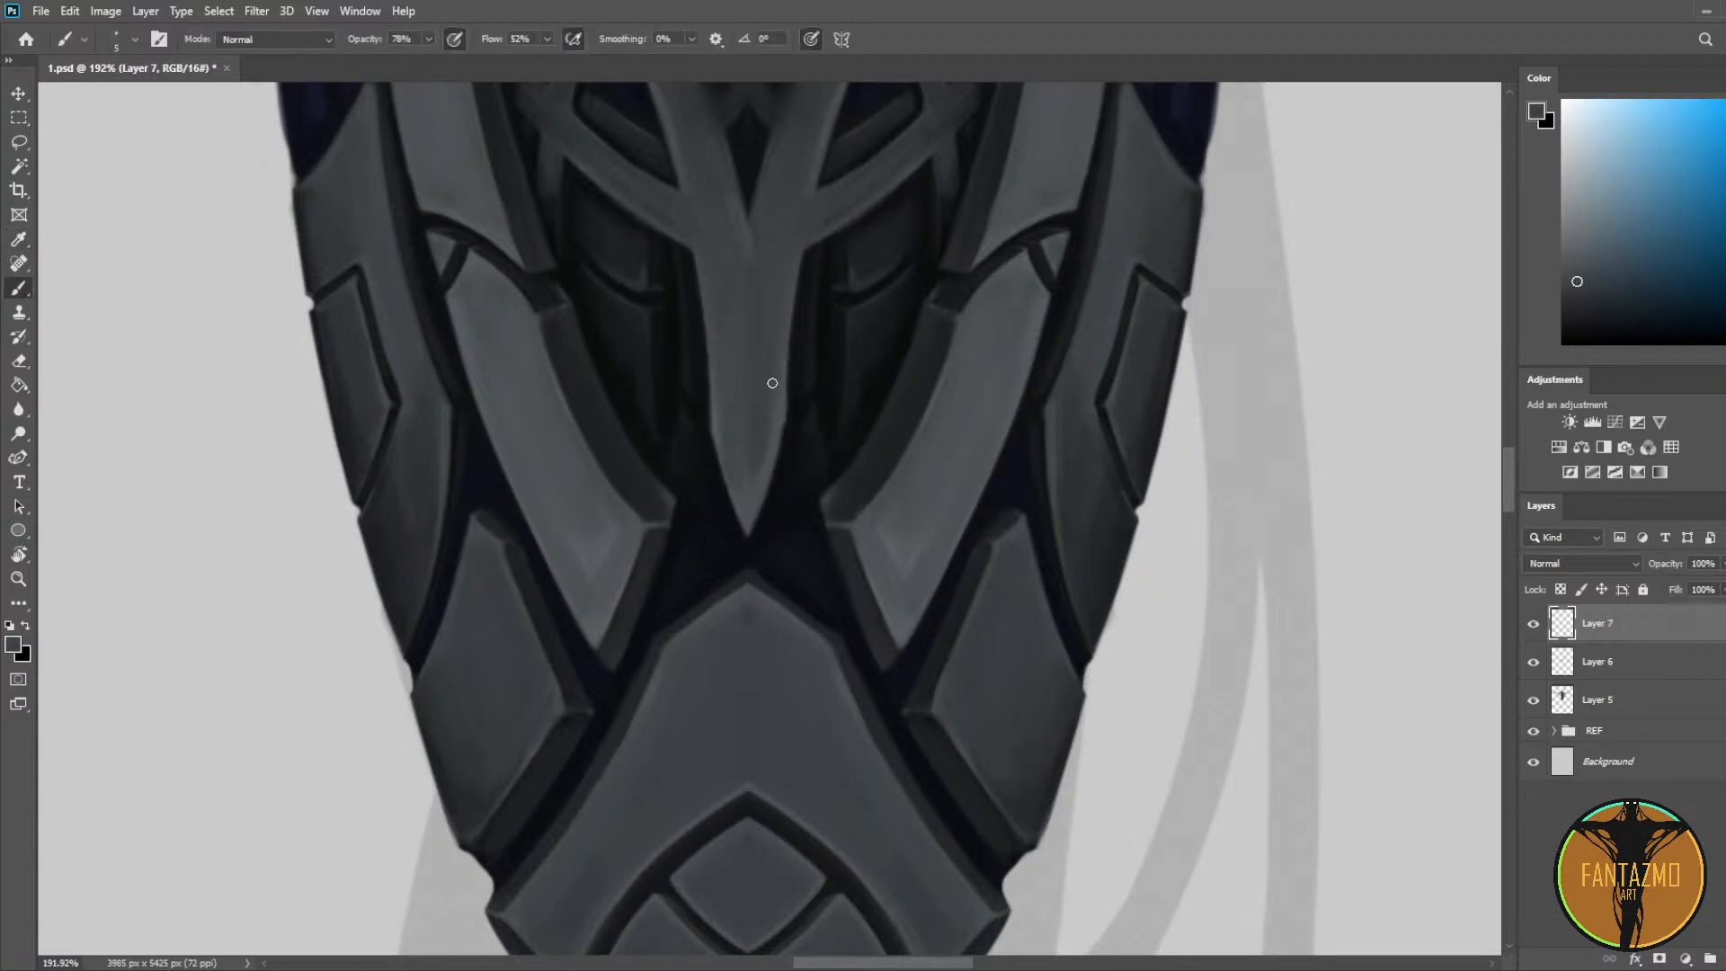
{"action": "left_click", "coordinate": [742, 462], "text": "alt"}
{"action": "left_click", "coordinate": [730, 463], "text": "alt"}
{"action": "left_click", "coordinate": [764, 517], "text": "alt"}
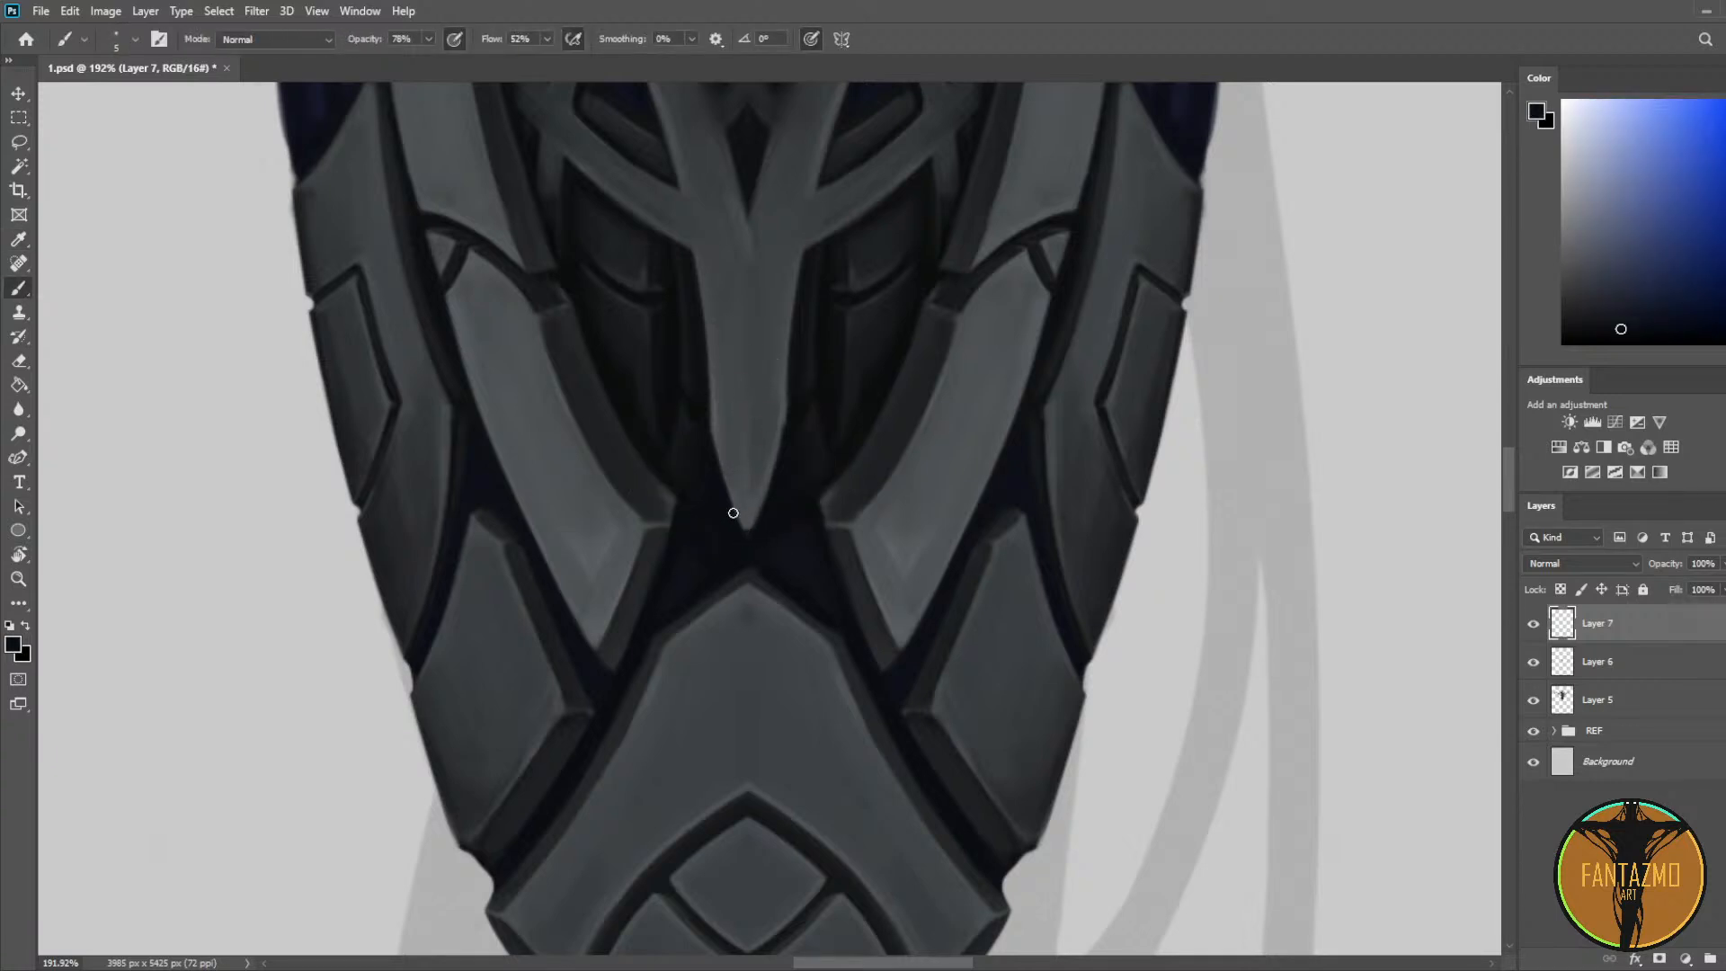
{"action": "left_click", "coordinate": [727, 502], "text": "alt"}
{"action": "key", "text": "ctrl+s"}
Step: Add a new layer and paint a faint dark-blue vertical stroke in the left half of the gap below the strut
{"action": "key", "text": "ctrl+shift+alt+n"}
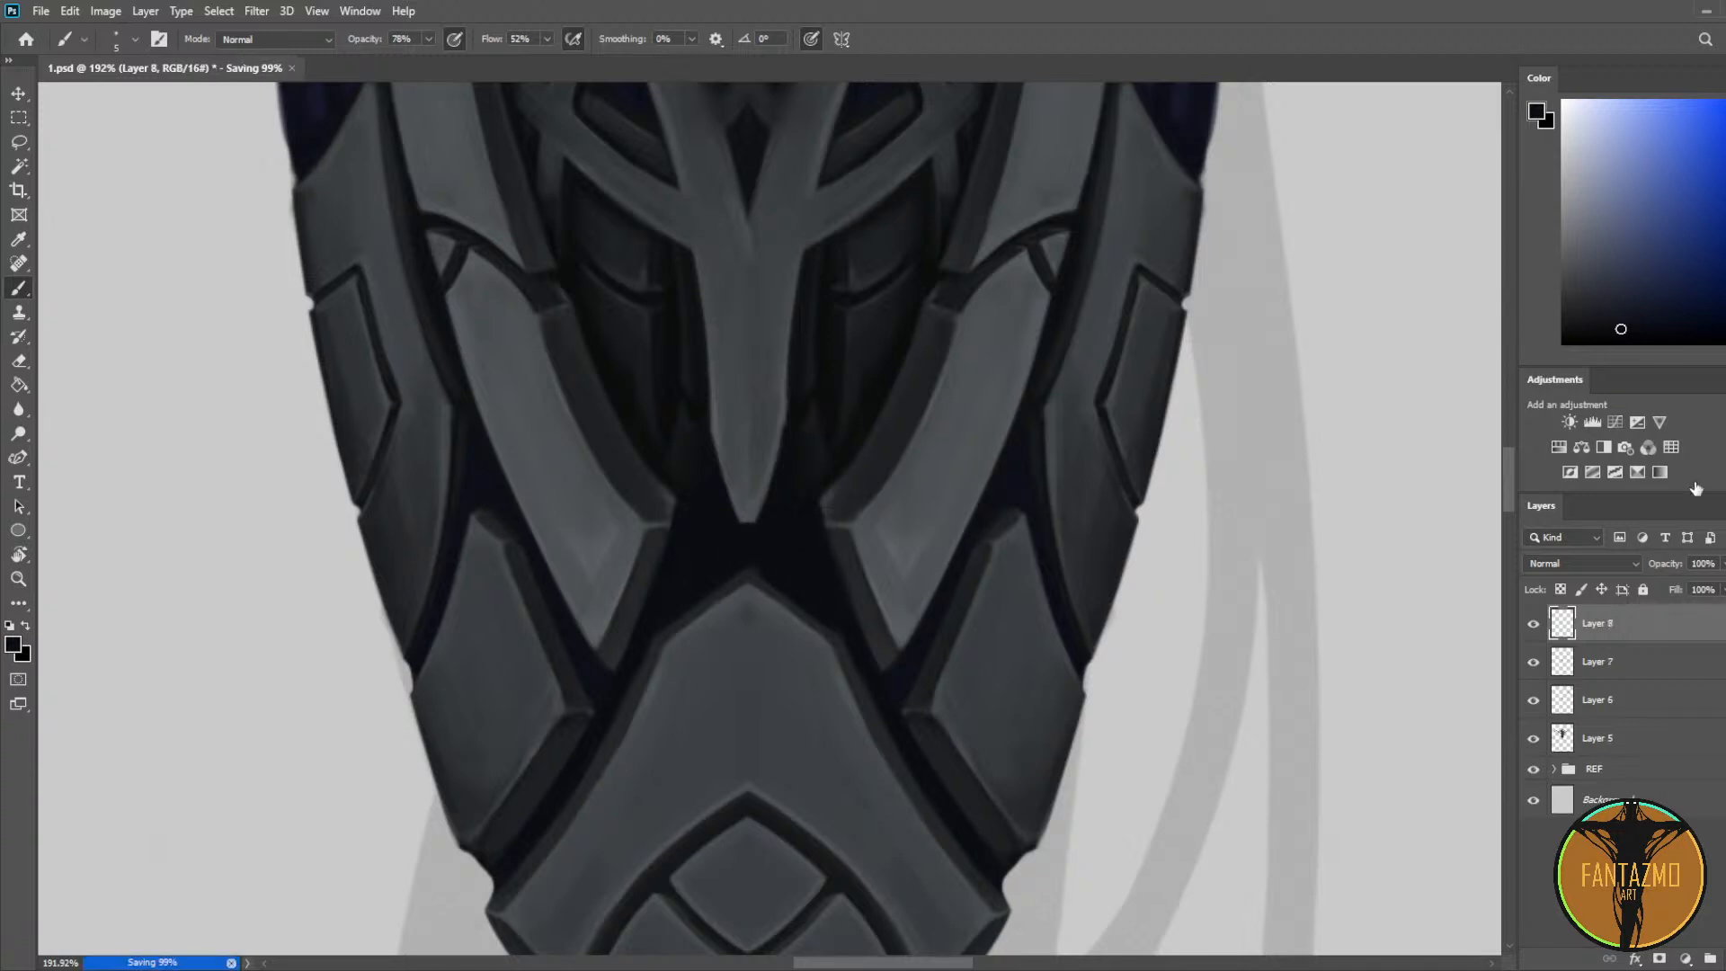
{"action": "left_click", "coordinate": [1636, 298]}
{"action": "mouse_move", "coordinate": [707, 510]}
{"action": "left_mouse_down"}
{"action": "mouse_move", "coordinate": [698, 581]}
{"action": "mouse_move", "coordinate": [701, 500]}
{"action": "left_mouse_up"}
{"action": "key", "text": "e"}
{"action": "key", "text": "bracketleft"}
{"action": "key", "text": "bracketleft"}
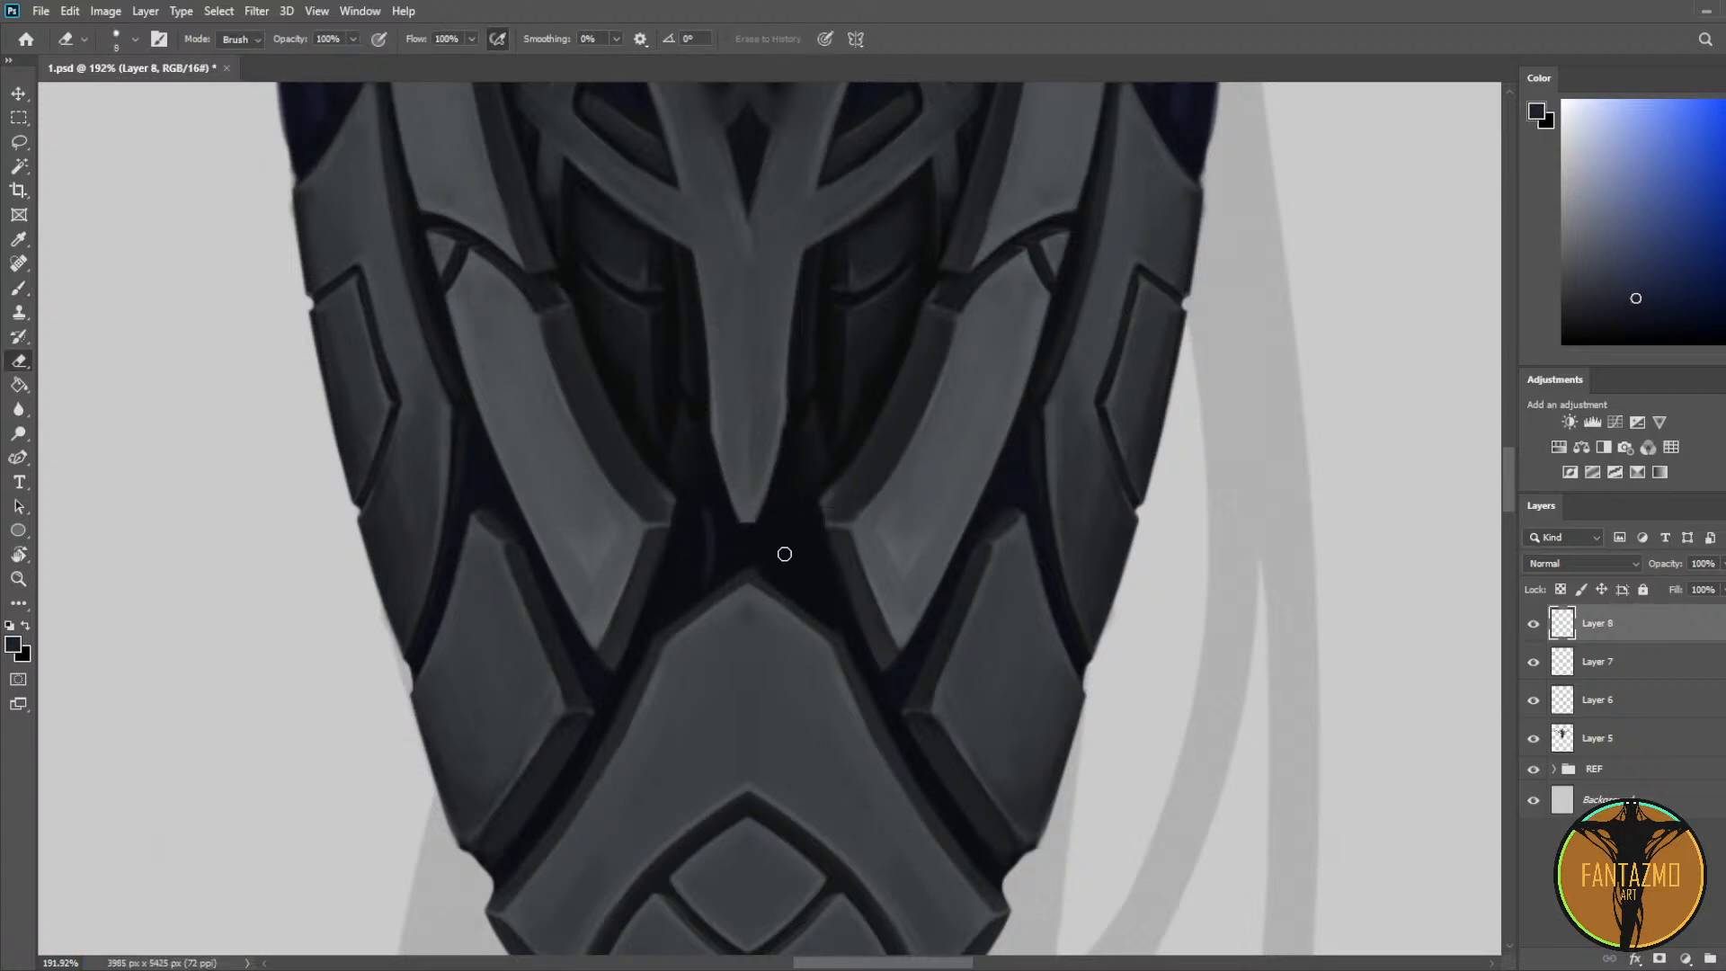
Step: Paint matching dark-blue strokes in the right half of the gap and blend them with tones sampled nearby
{"action": "key", "text": "b"}
{"action": "left_click_drag", "start_coordinate": [794, 578], "coordinate": [801, 521]}
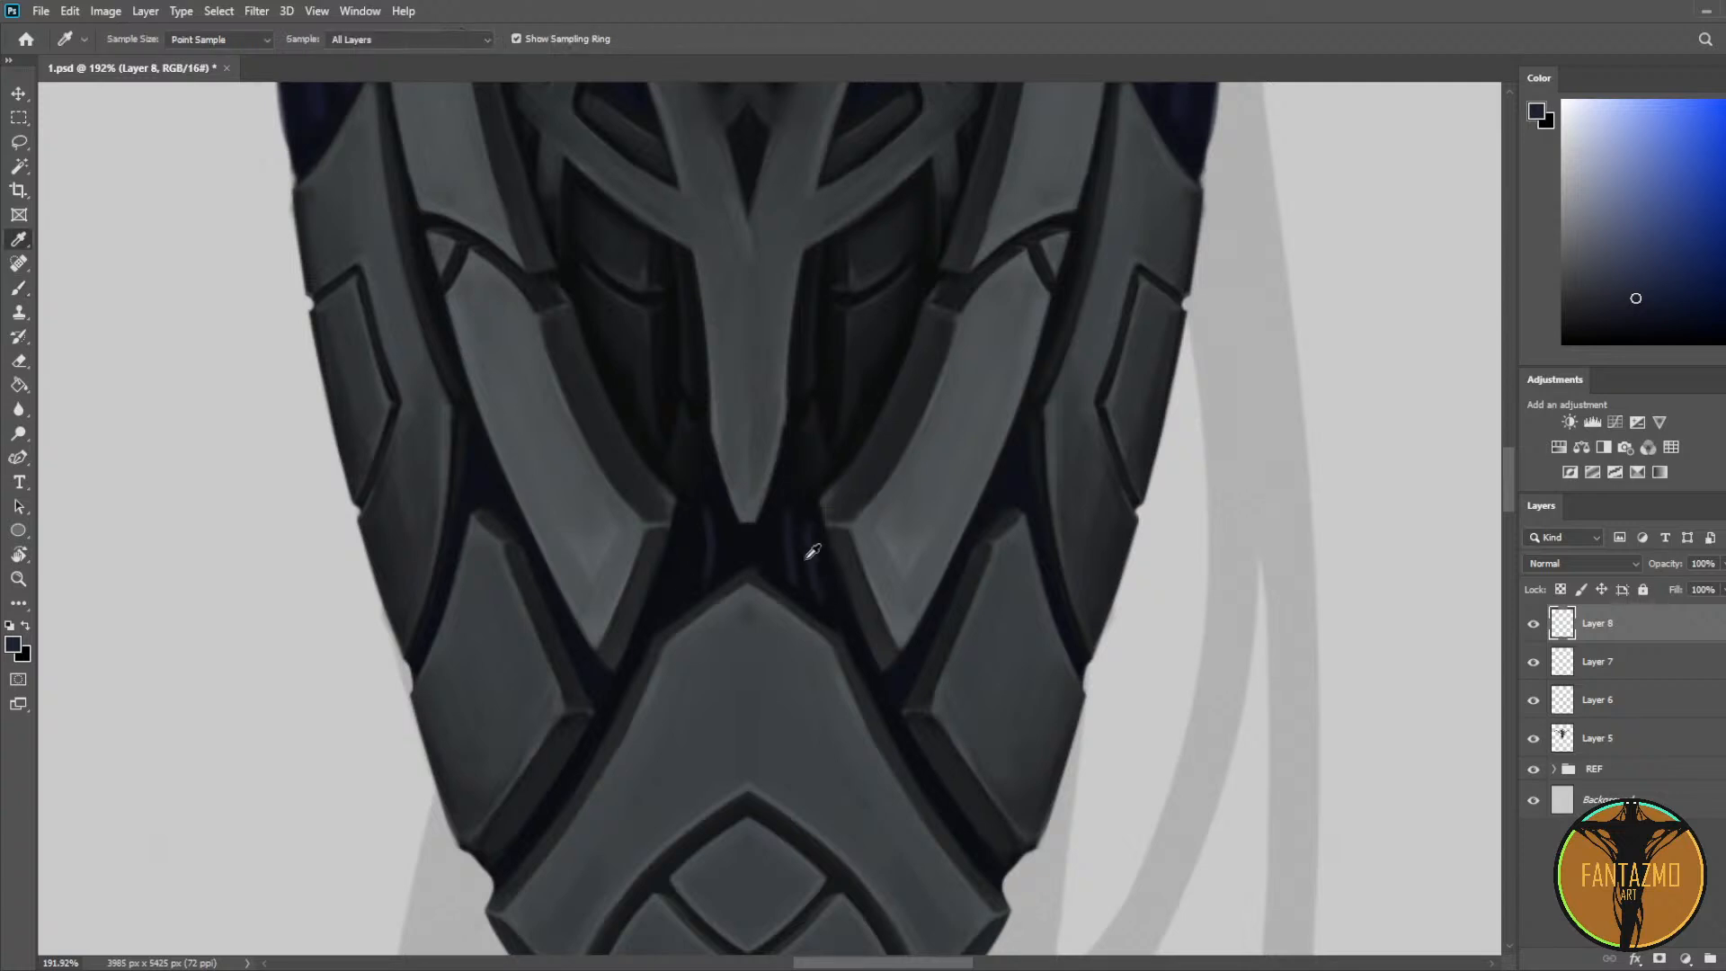
{"action": "left_click", "coordinate": [813, 551], "text": "alt"}
{"action": "left_click", "coordinate": [782, 540], "text": "alt"}
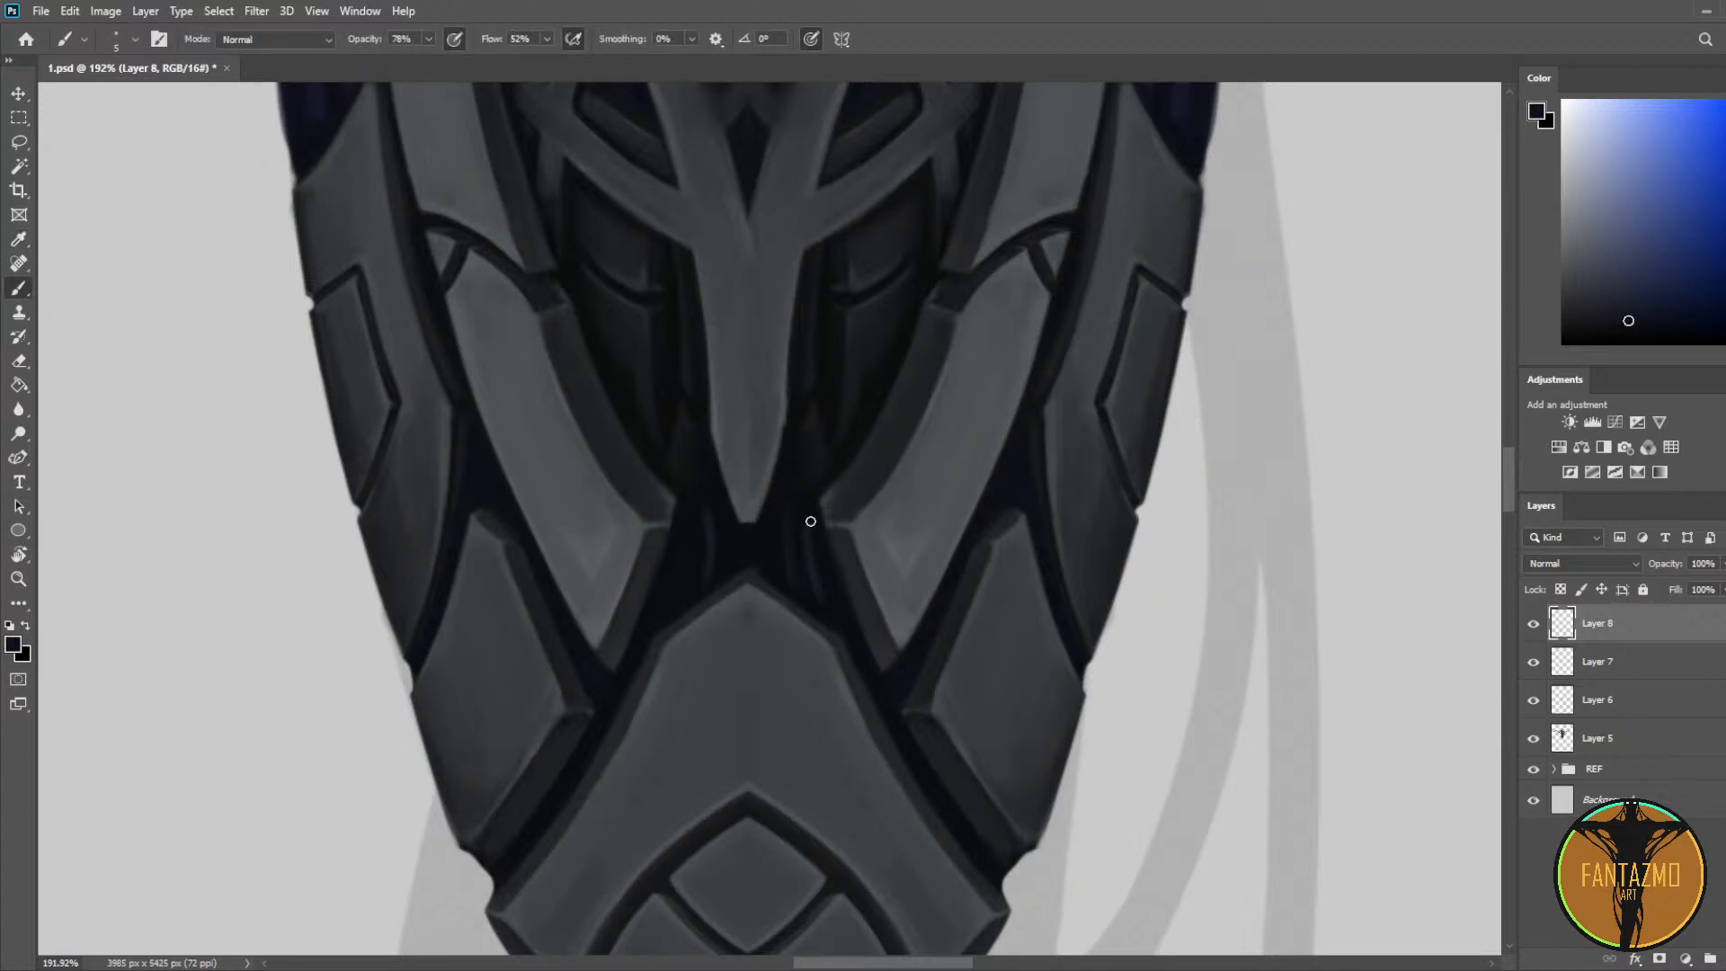
{"action": "left_click", "coordinate": [783, 557], "text": "alt"}
Step: Add another dark-blue vertical stroke at the gap's left side and blend it using sampled blue-blacks
{"action": "left_click", "coordinate": [706, 538], "text": "alt"}
{"action": "left_click_drag", "start_coordinate": [689, 566], "coordinate": [695, 531]}
{"action": "left_click", "coordinate": [689, 517], "text": "alt"}
{"action": "left_click", "coordinate": [683, 568], "text": "alt"}
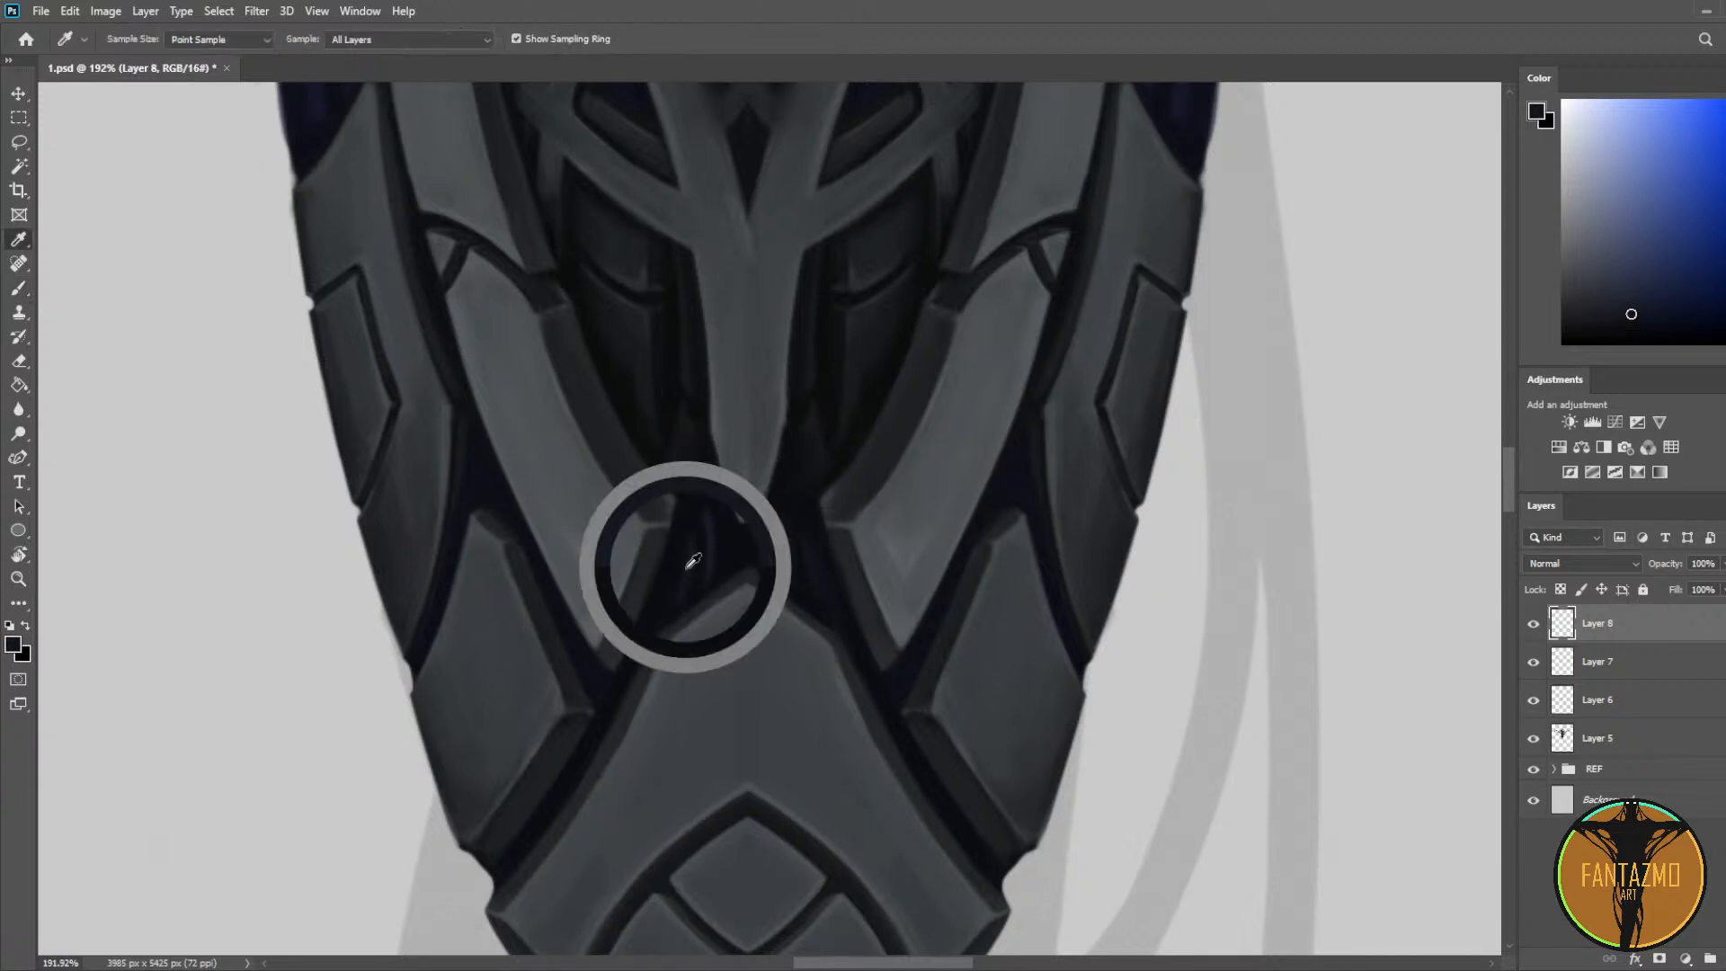
{"action": "left_click", "coordinate": [675, 561], "text": "alt"}
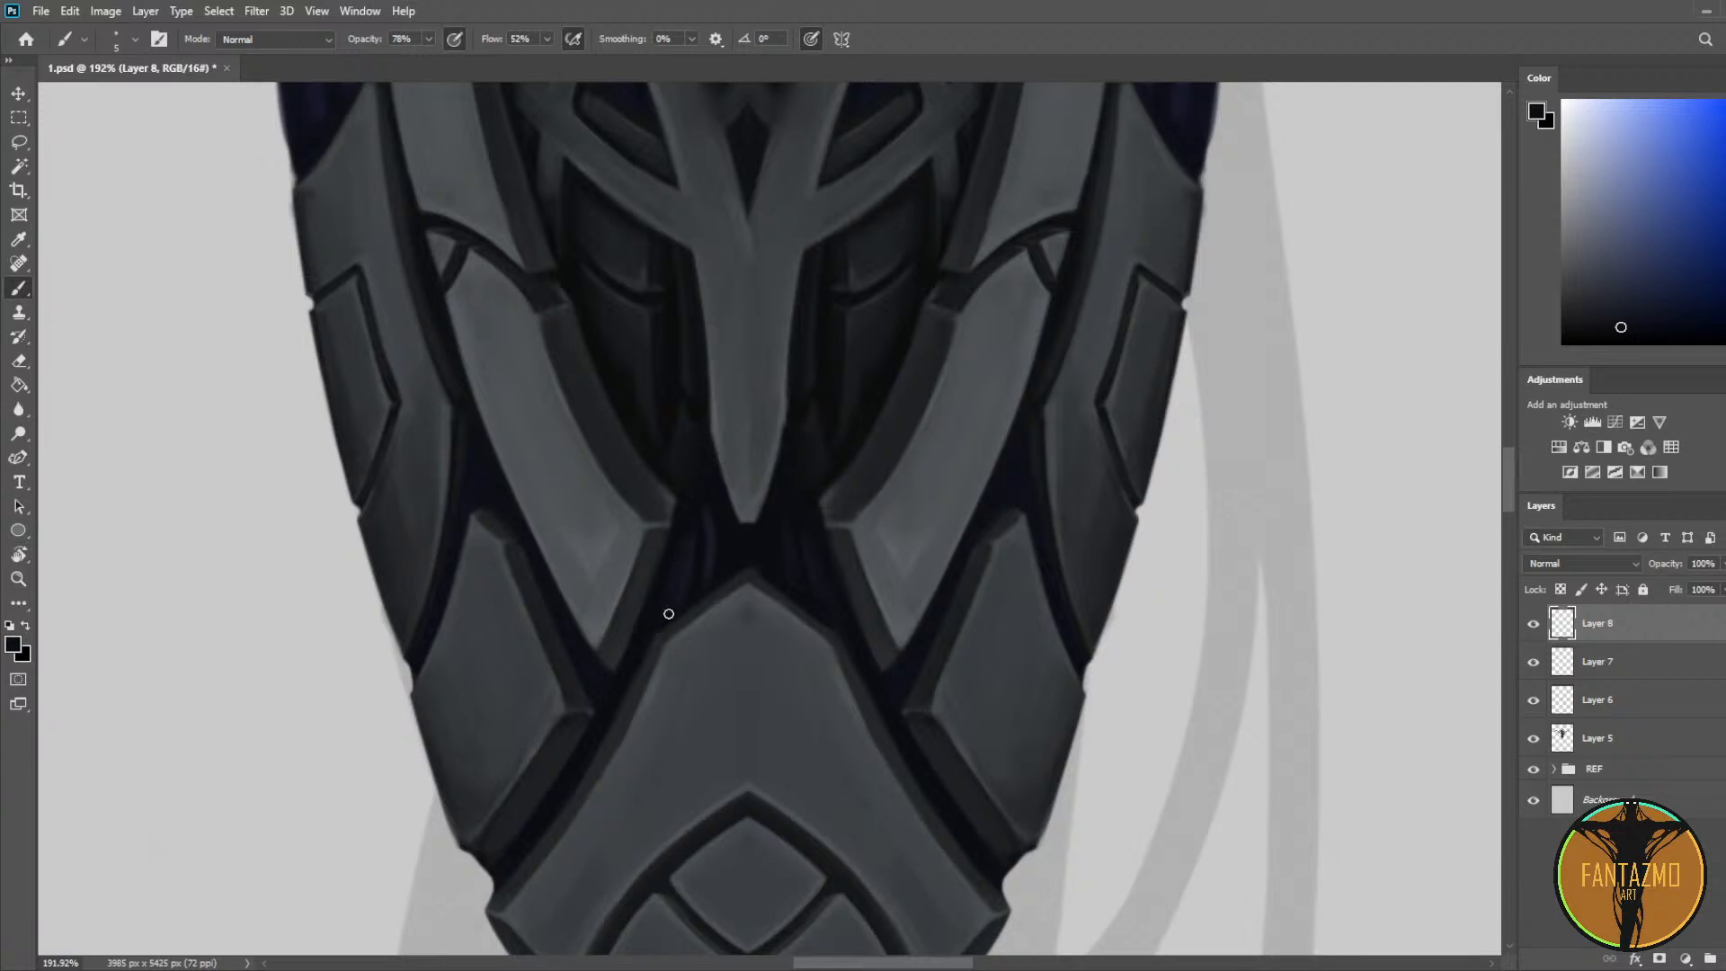
Step: Soften the strokes in the gap's left half with repeatedly sampled dark tones and save the document
{"action": "left_click", "coordinate": [695, 512], "text": "alt"}
{"action": "left_click", "coordinate": [709, 519], "text": "alt"}
{"action": "left_click", "coordinate": [703, 530], "text": "alt"}
{"action": "left_click", "coordinate": [701, 505], "text": "alt"}
{"action": "left_click", "coordinate": [706, 535], "text": "alt"}
{"action": "left_click", "coordinate": [705, 587], "text": "alt"}
{"action": "left_click", "coordinate": [737, 539], "text": "alt"}
{"action": "left_click", "coordinate": [726, 562], "text": "alt"}
{"action": "scroll", "coordinate": [718, 390], "scroll_direction": "down", "scroll_amount": 10}
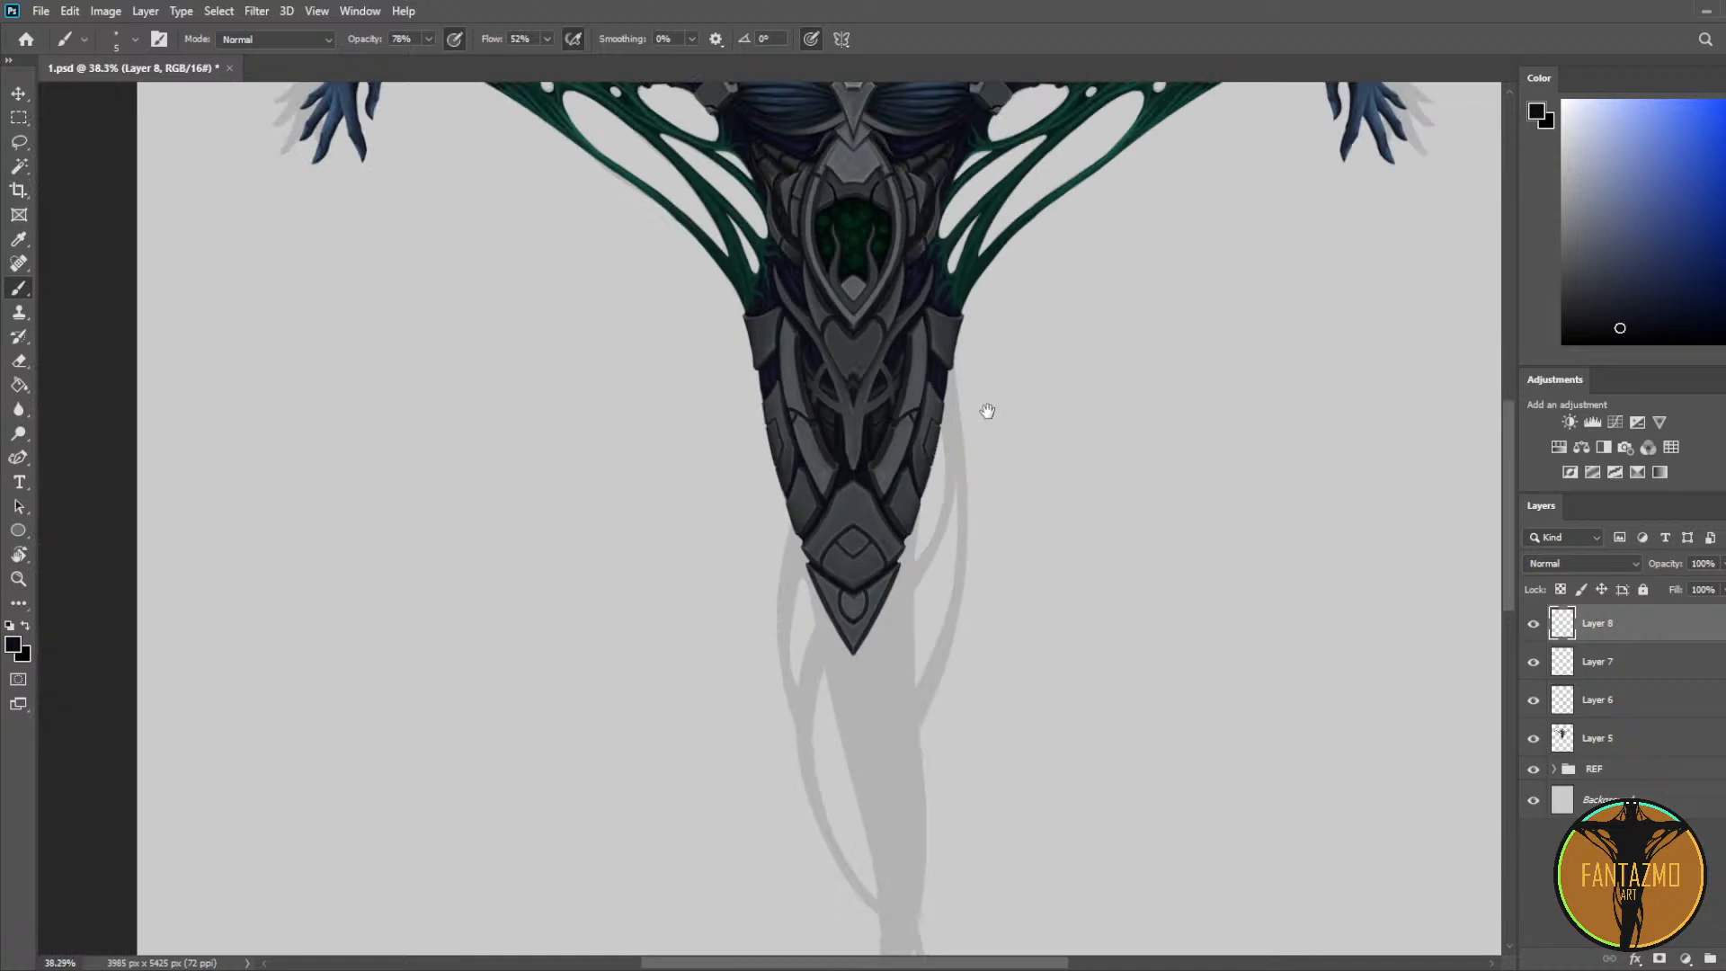
{"action": "left_click_drag", "start_coordinate": [987, 410], "coordinate": [940, 665]}
{"action": "key", "text": "ctrl+s"}
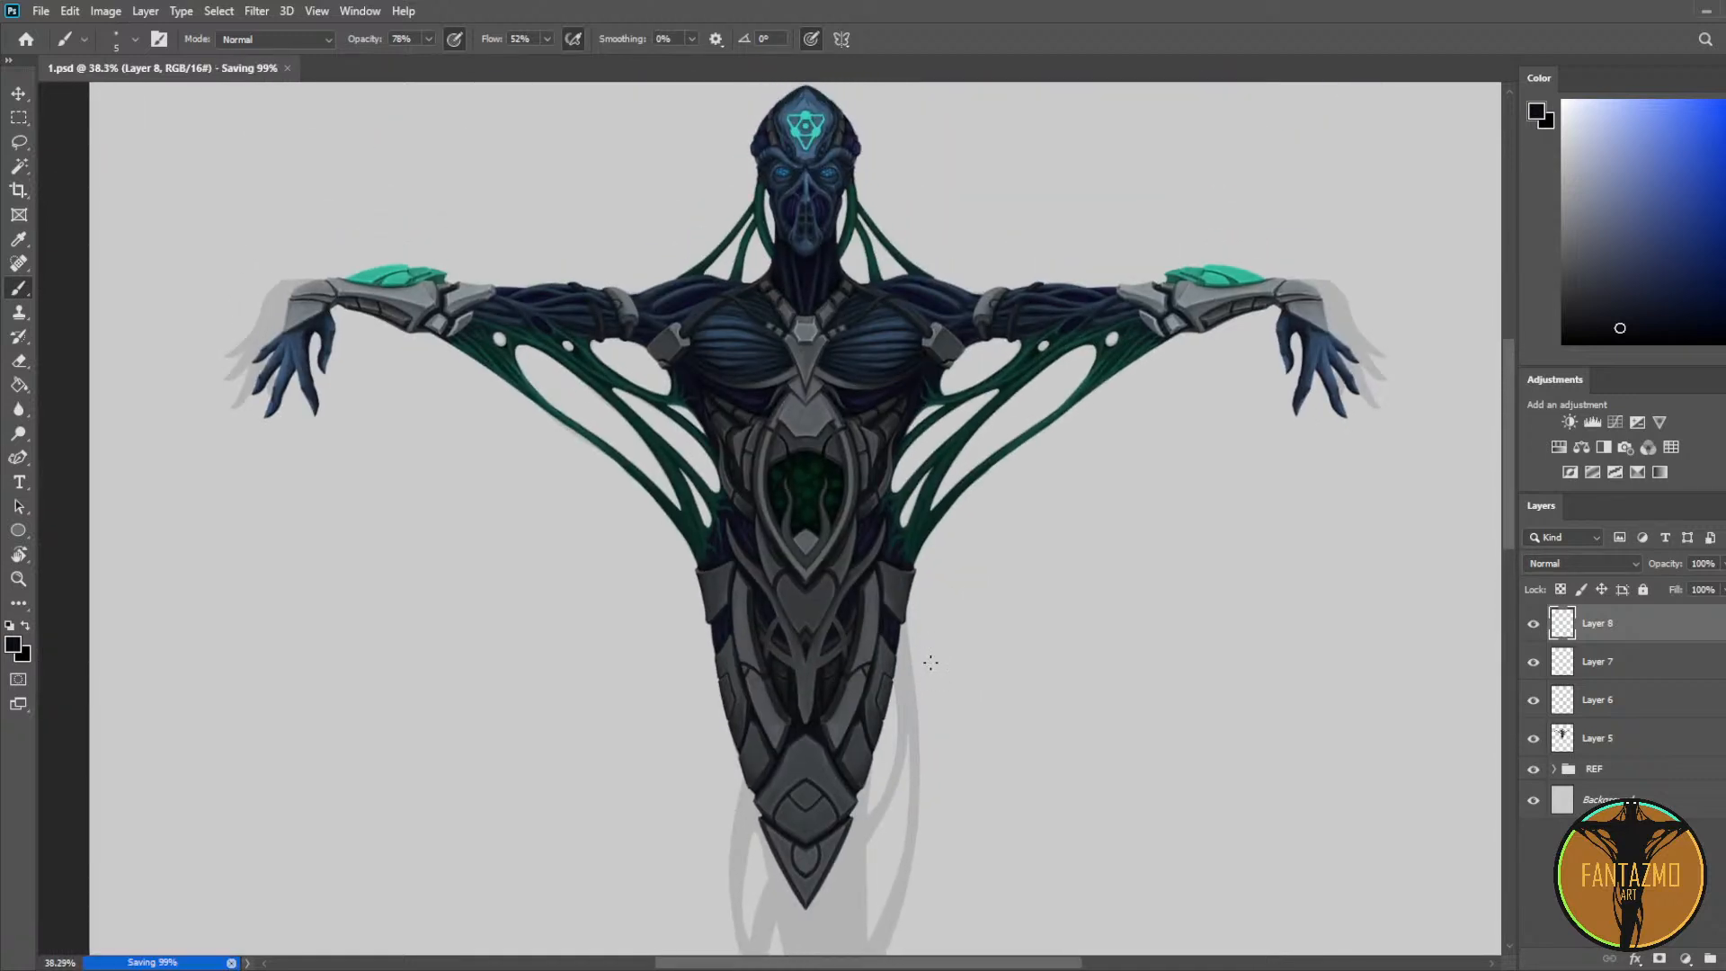
Step: Add a new layer and shade the face's mouth cavities with a soft size 25 brush in a near-black blue sampled there
{"action": "scroll", "coordinate": [804, 190], "scroll_direction": "up", "scroll_amount": 5}
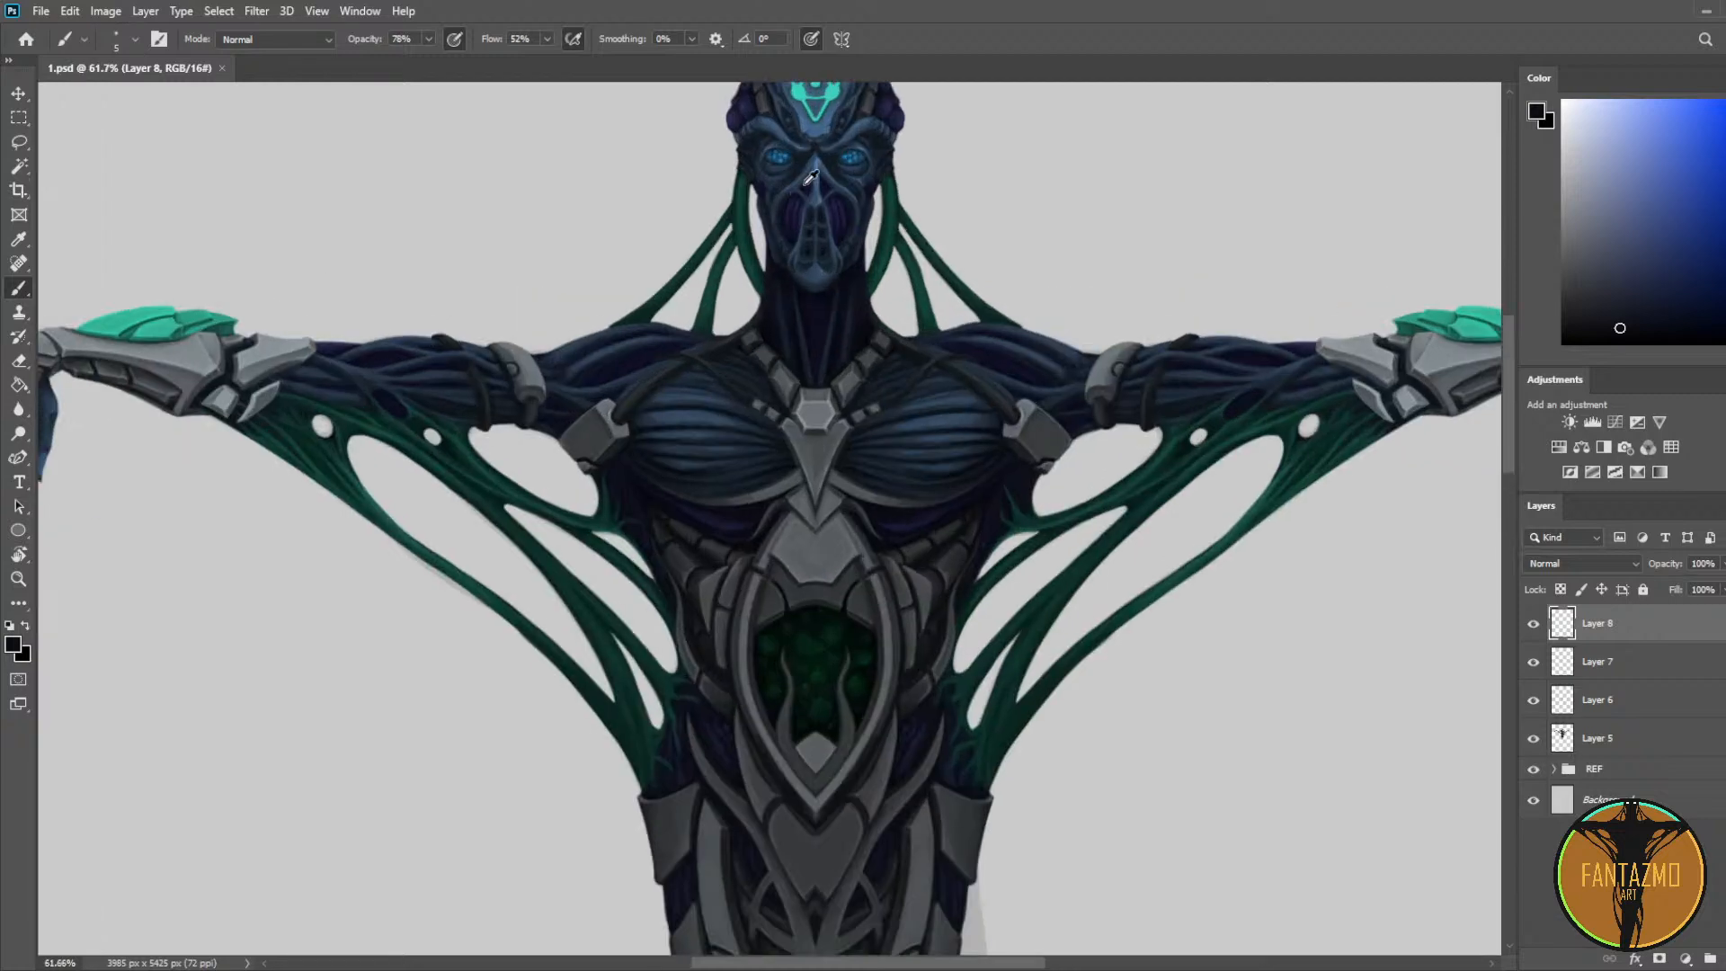
{"action": "scroll", "coordinate": [818, 285], "scroll_direction": "up", "scroll_amount": 5}
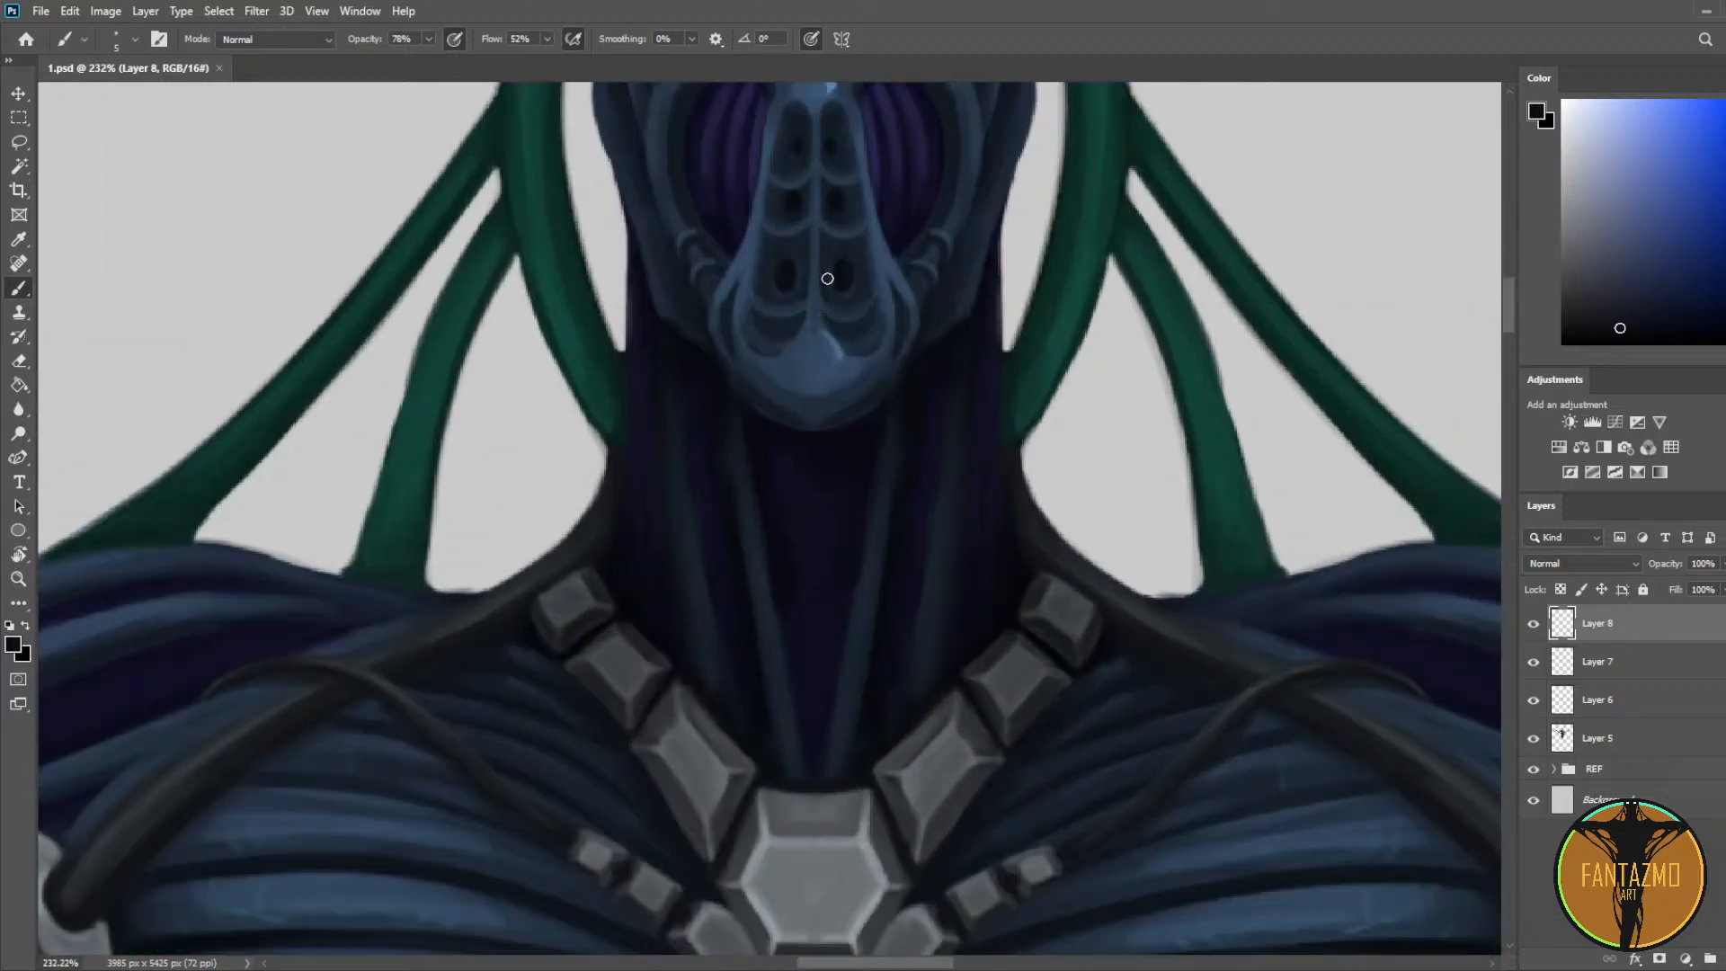
{"action": "left_click_drag", "start_coordinate": [822, 224], "coordinate": [819, 479]}
{"action": "scroll", "coordinate": [825, 456], "scroll_direction": "up", "scroll_amount": 1}
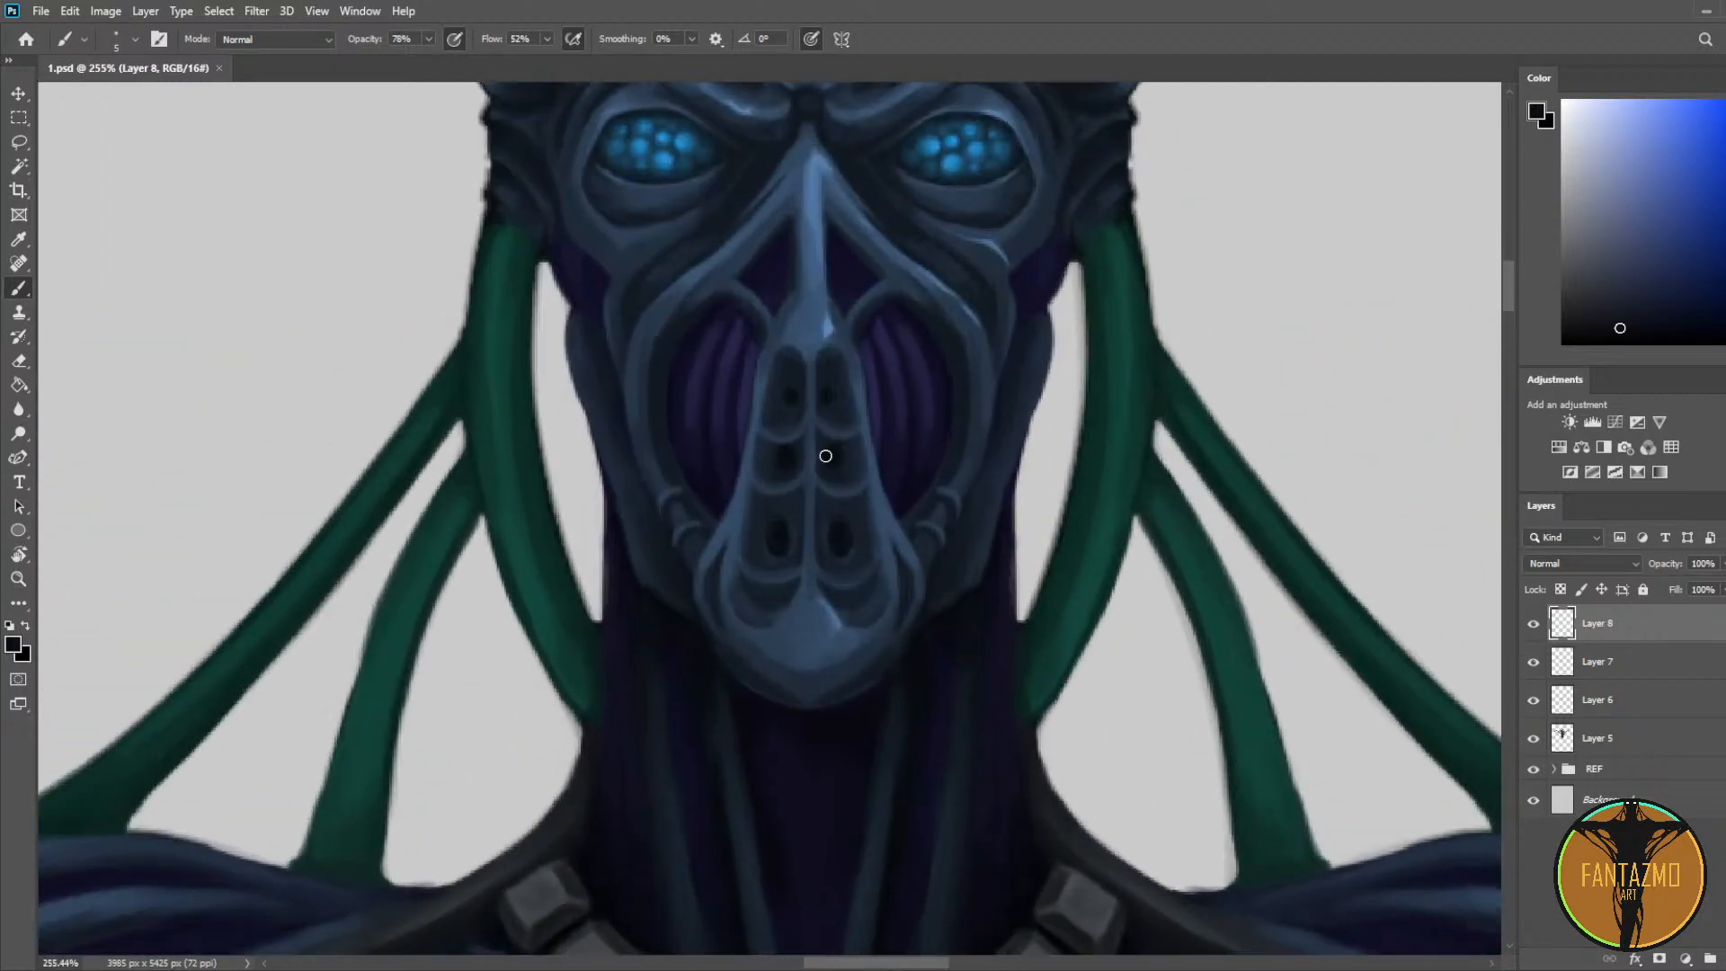
{"action": "left_click", "coordinate": [800, 407], "text": "alt"}
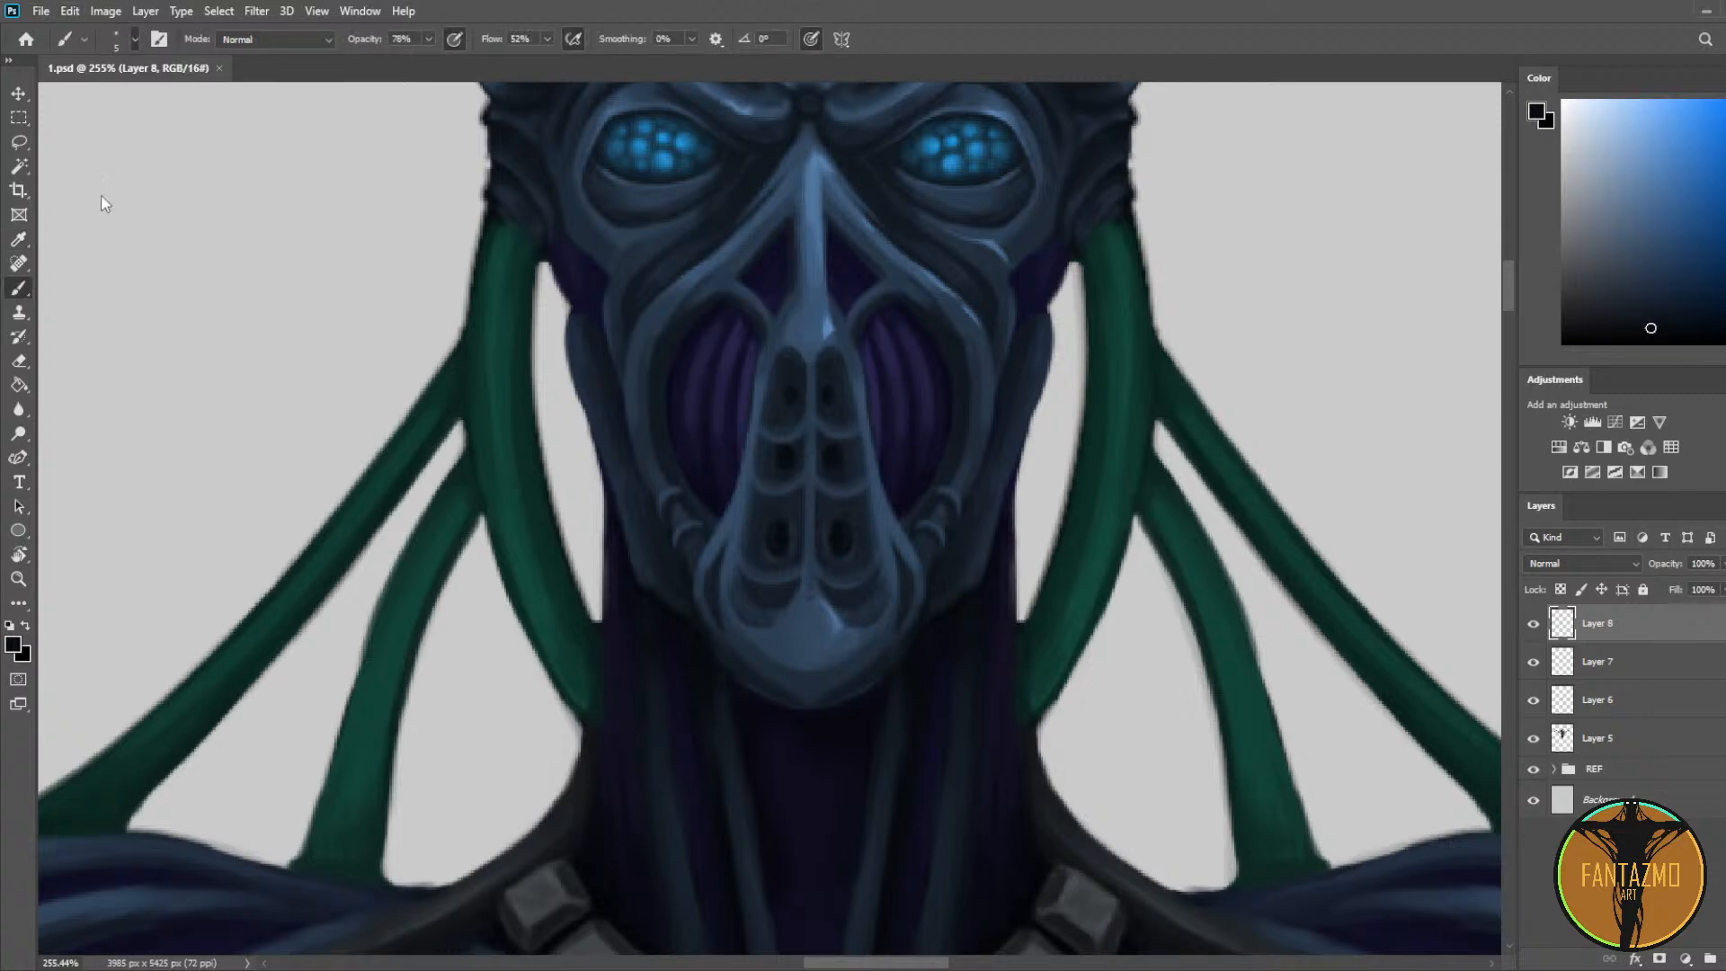
{"action": "key", "text": "bracketright"}
{"action": "key", "text": "bracketright"}
{"action": "key", "text": "bracketright"}
{"action": "key", "text": "bracketright"}
{"action": "key", "text": "bracketright"}
{"action": "key", "text": "bracketright"}
{"action": "key", "text": "bracketright"}
{"action": "key", "text": "bracketright"}
{"action": "key", "text": "bracketright"}
{"action": "key", "text": "ctrl+shift+alt+n"}
{"action": "key", "text": "bracketleft"}
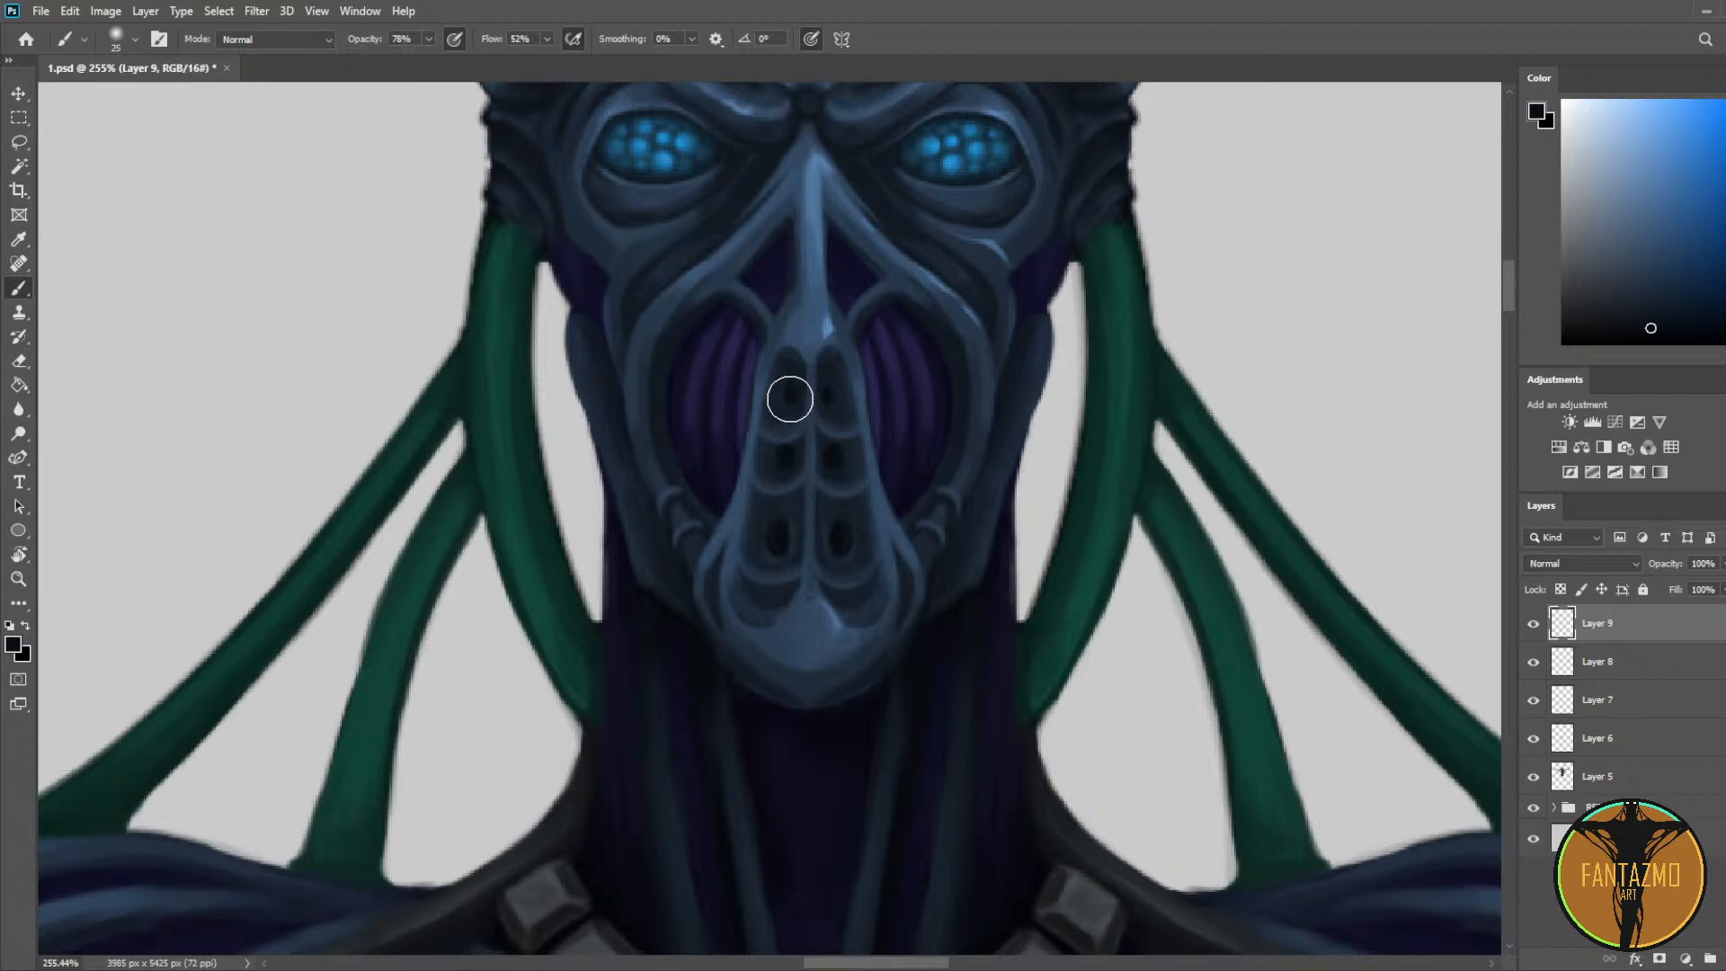
{"action": "key", "text": "bracketleft"}
{"action": "key", "text": "bracketright"}
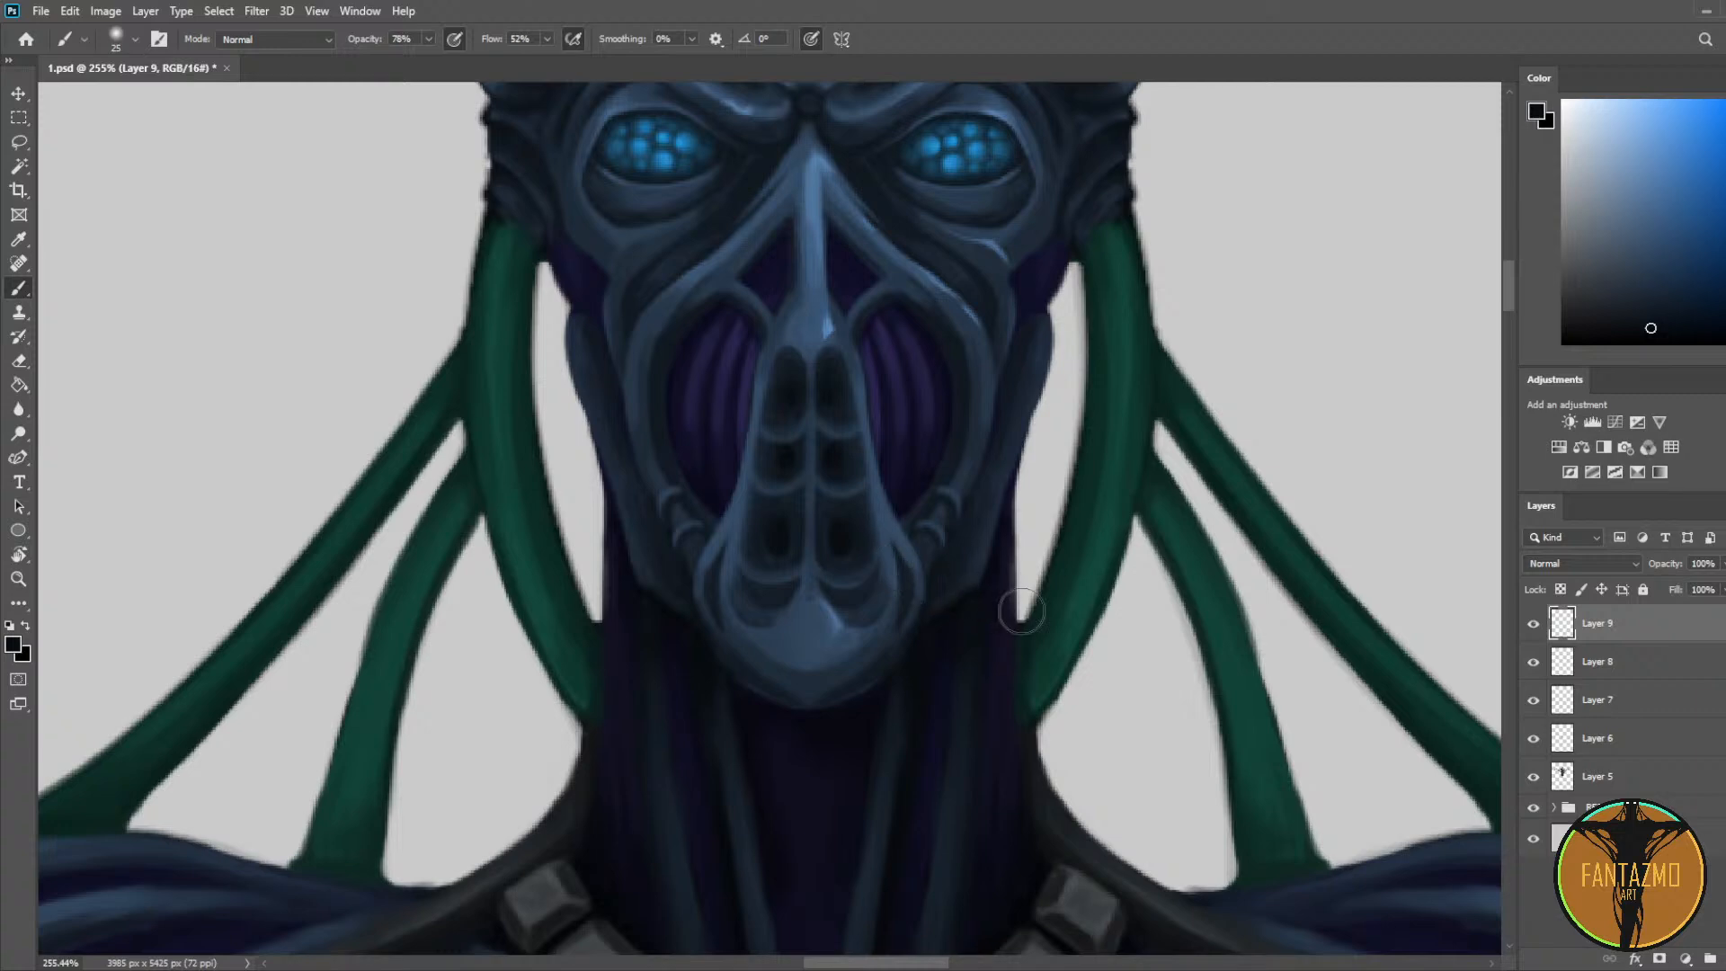
Step: Pick a slightly darker blue-black, deepen all the mouth cavities with varied brush sizes, and save the document
{"action": "left_click", "coordinate": [1653, 335]}
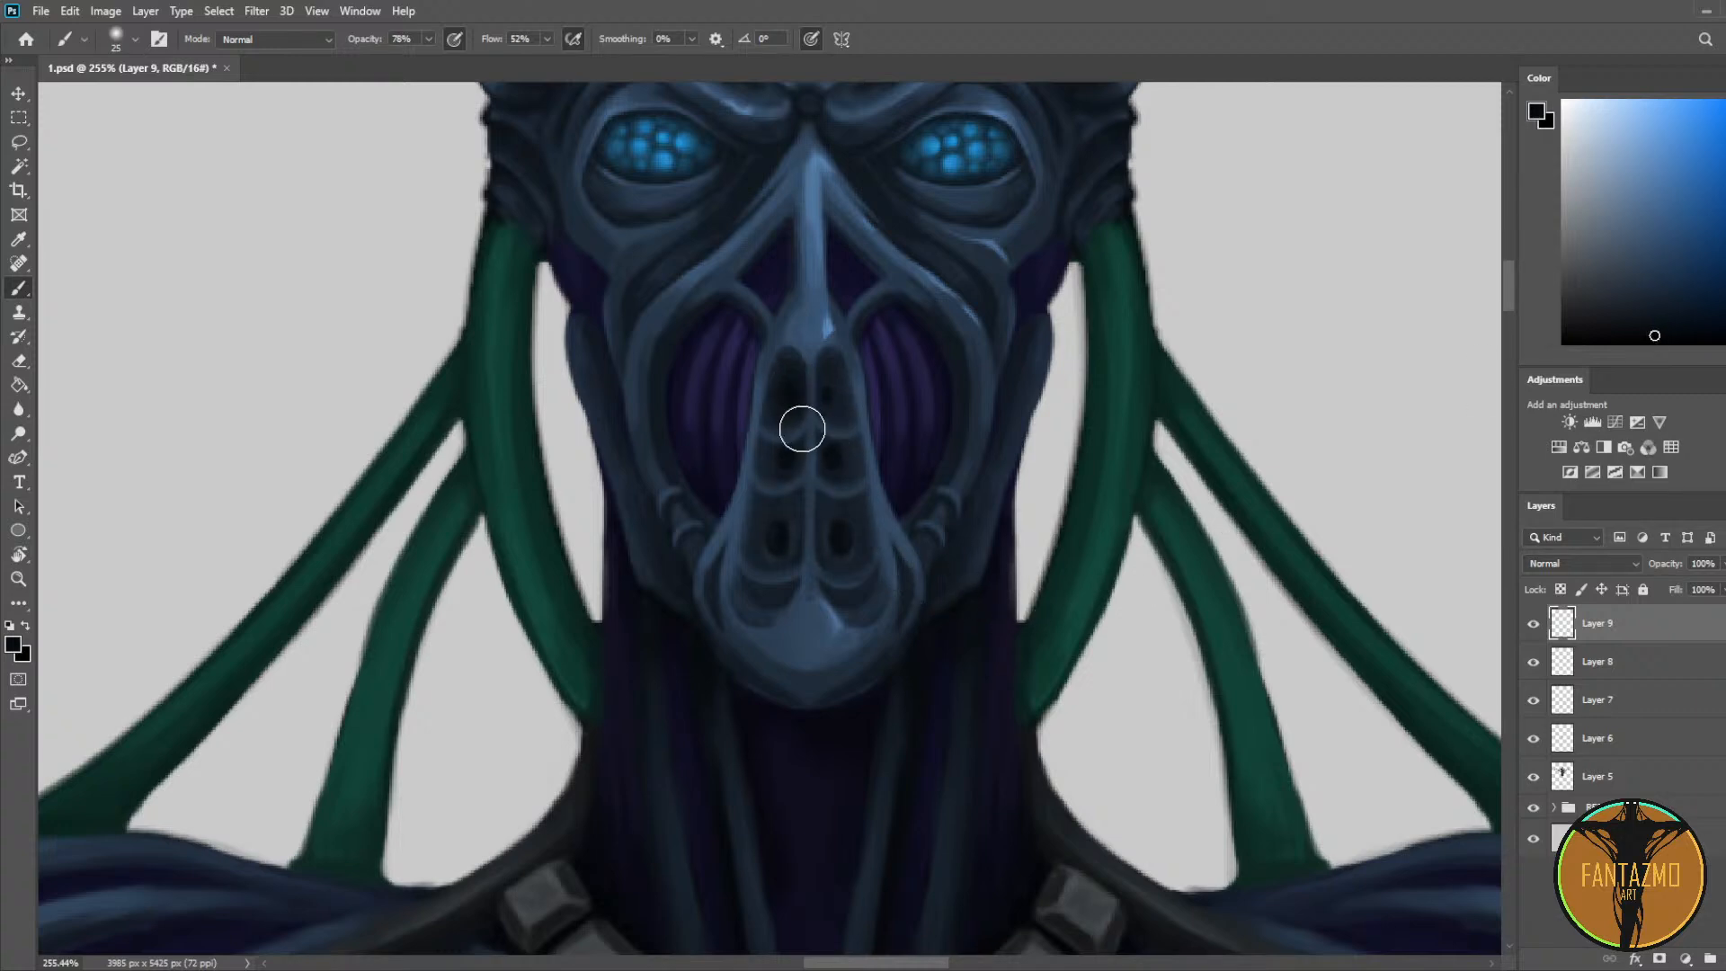
{"action": "key", "text": "bracketleft"}
{"action": "key", "text": "bracketleft"}
{"action": "mouse_move", "coordinate": [789, 376]}
{"action": "left_mouse_down"}
{"action": "mouse_move", "coordinate": [832, 381]}
{"action": "mouse_move", "coordinate": [831, 404]}
{"action": "left_mouse_up"}
{"action": "key", "text": "bracketright"}
{"action": "key", "text": "bracketright"}
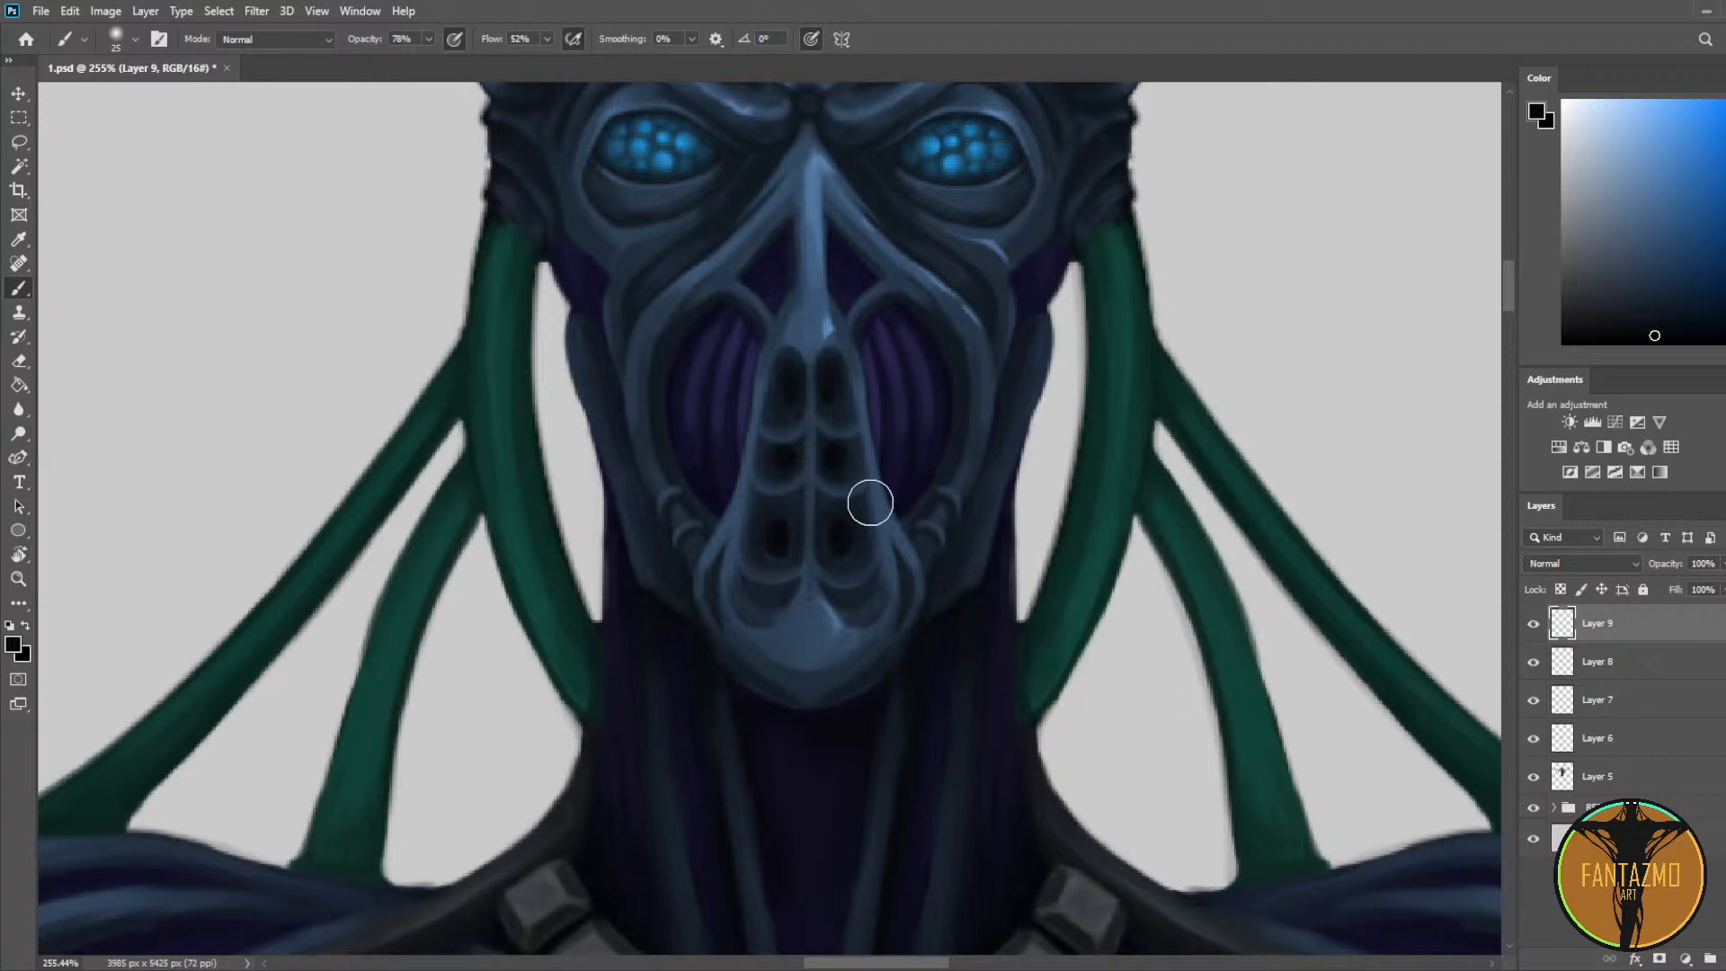
{"action": "scroll", "coordinate": [870, 502], "scroll_direction": "down", "scroll_amount": 8}
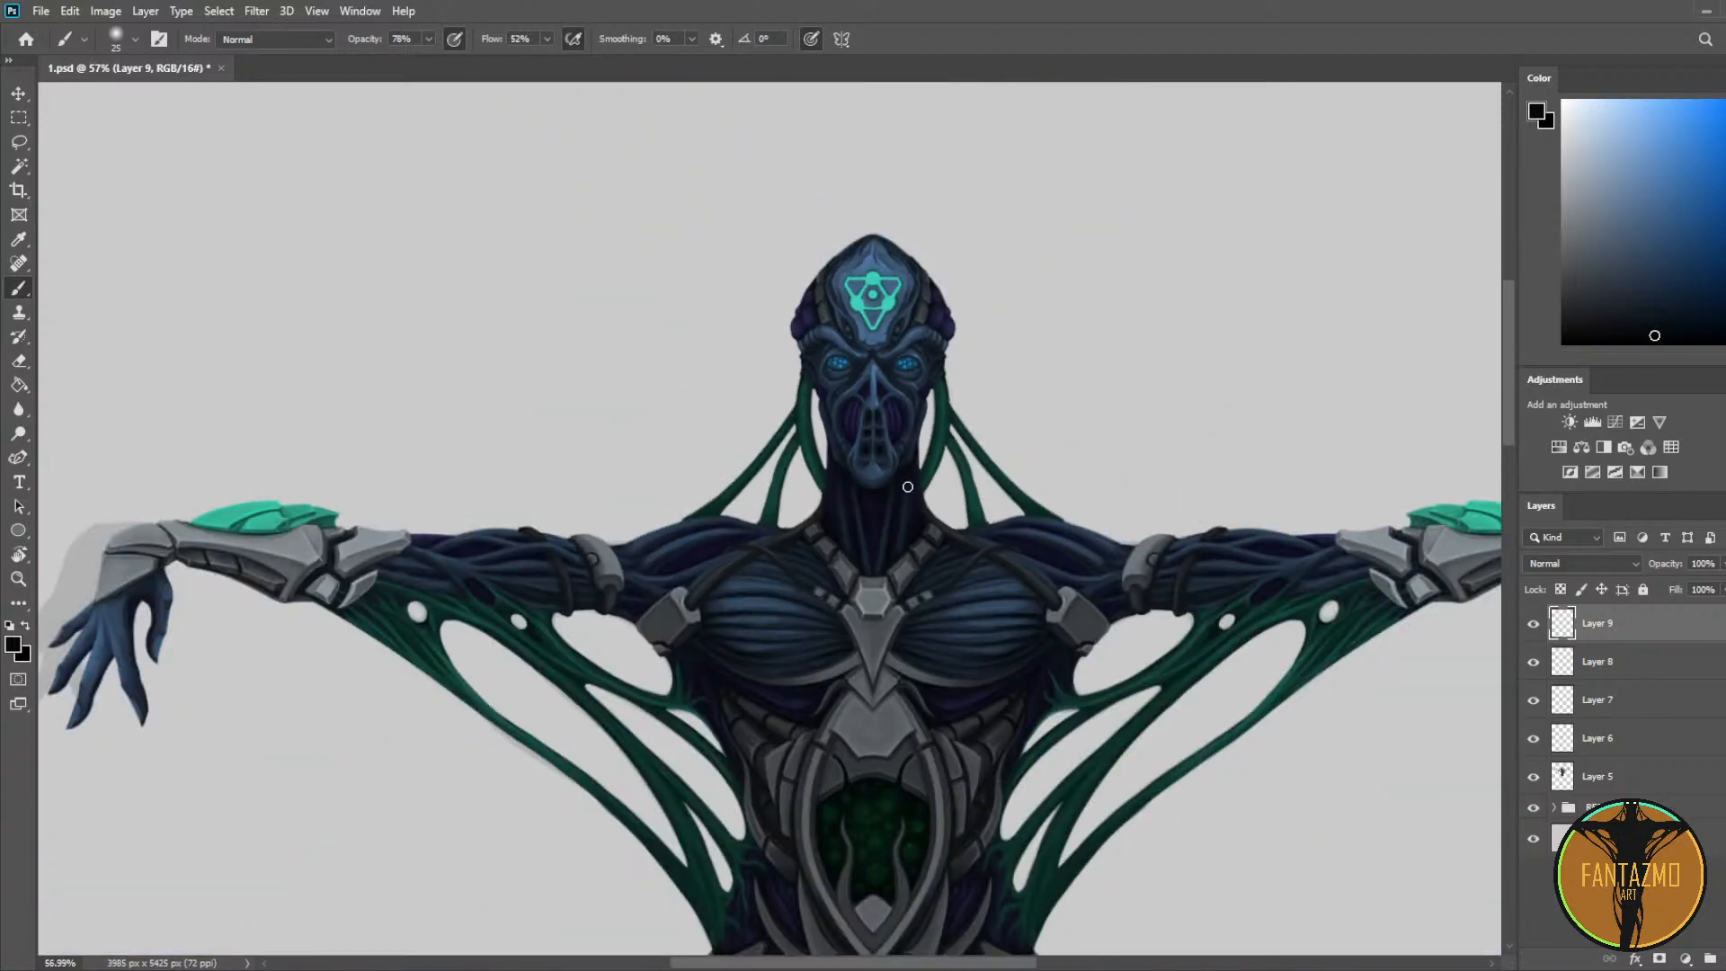
{"action": "scroll", "coordinate": [908, 486], "scroll_direction": "up", "scroll_amount": 8}
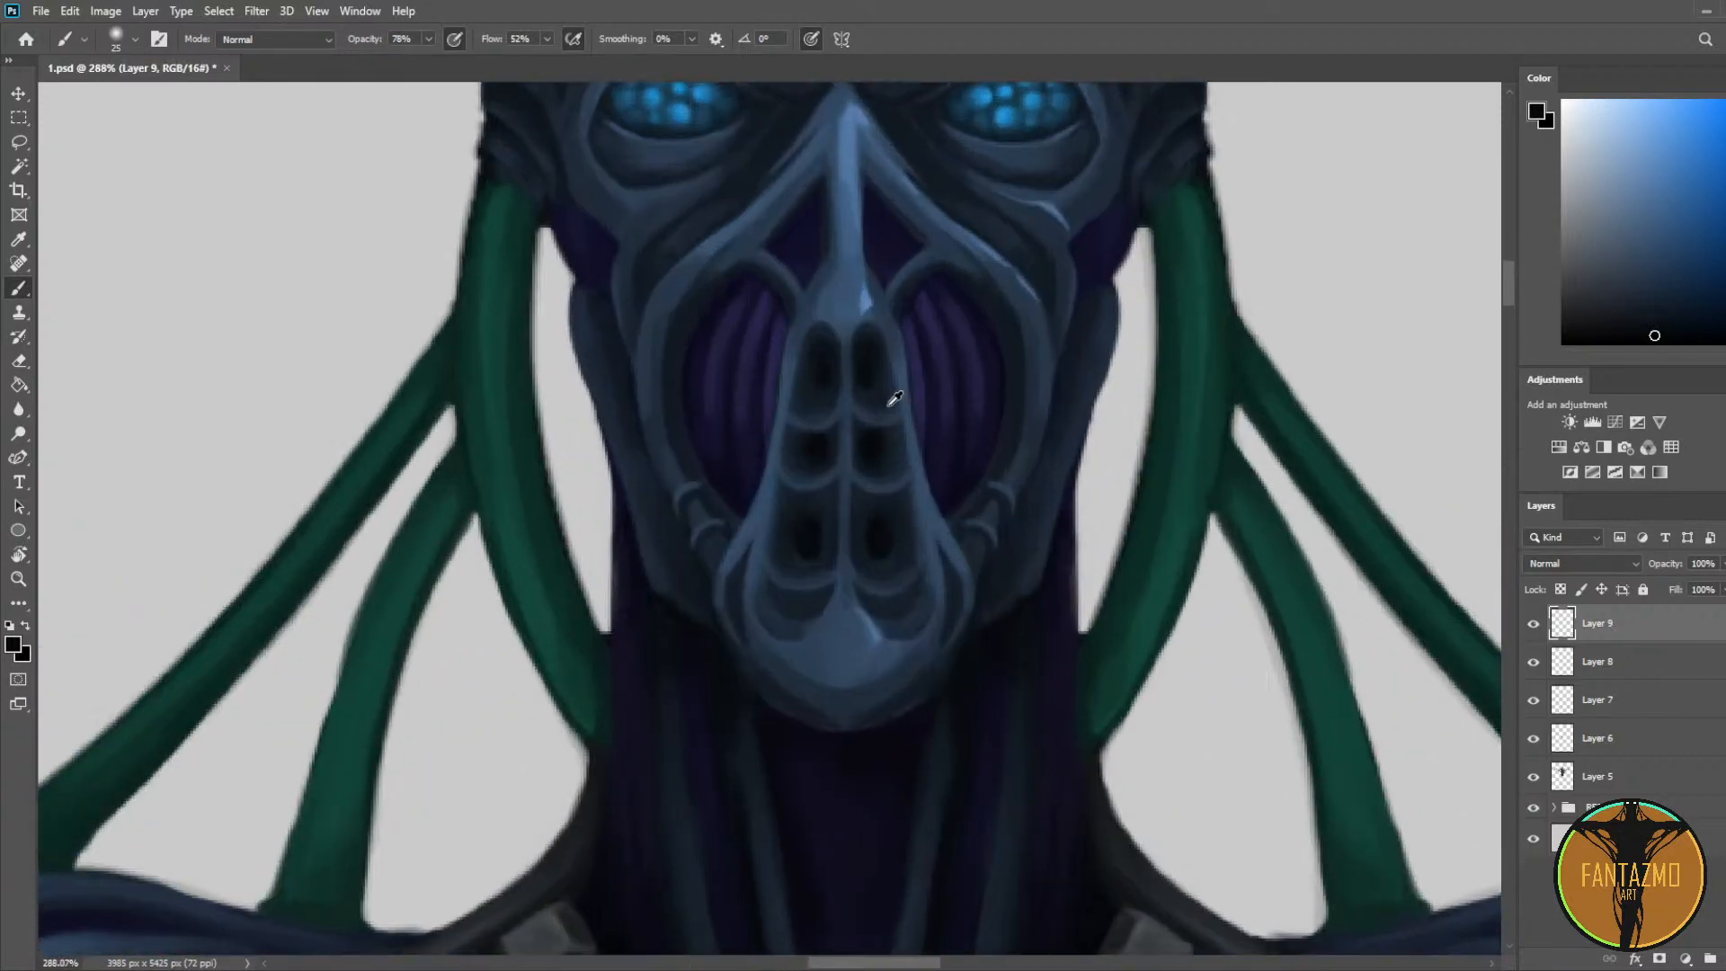
{"action": "scroll", "coordinate": [895, 398], "scroll_direction": "down", "scroll_amount": 8}
{"action": "scroll", "coordinate": [938, 454], "scroll_direction": "up", "scroll_amount": 5}
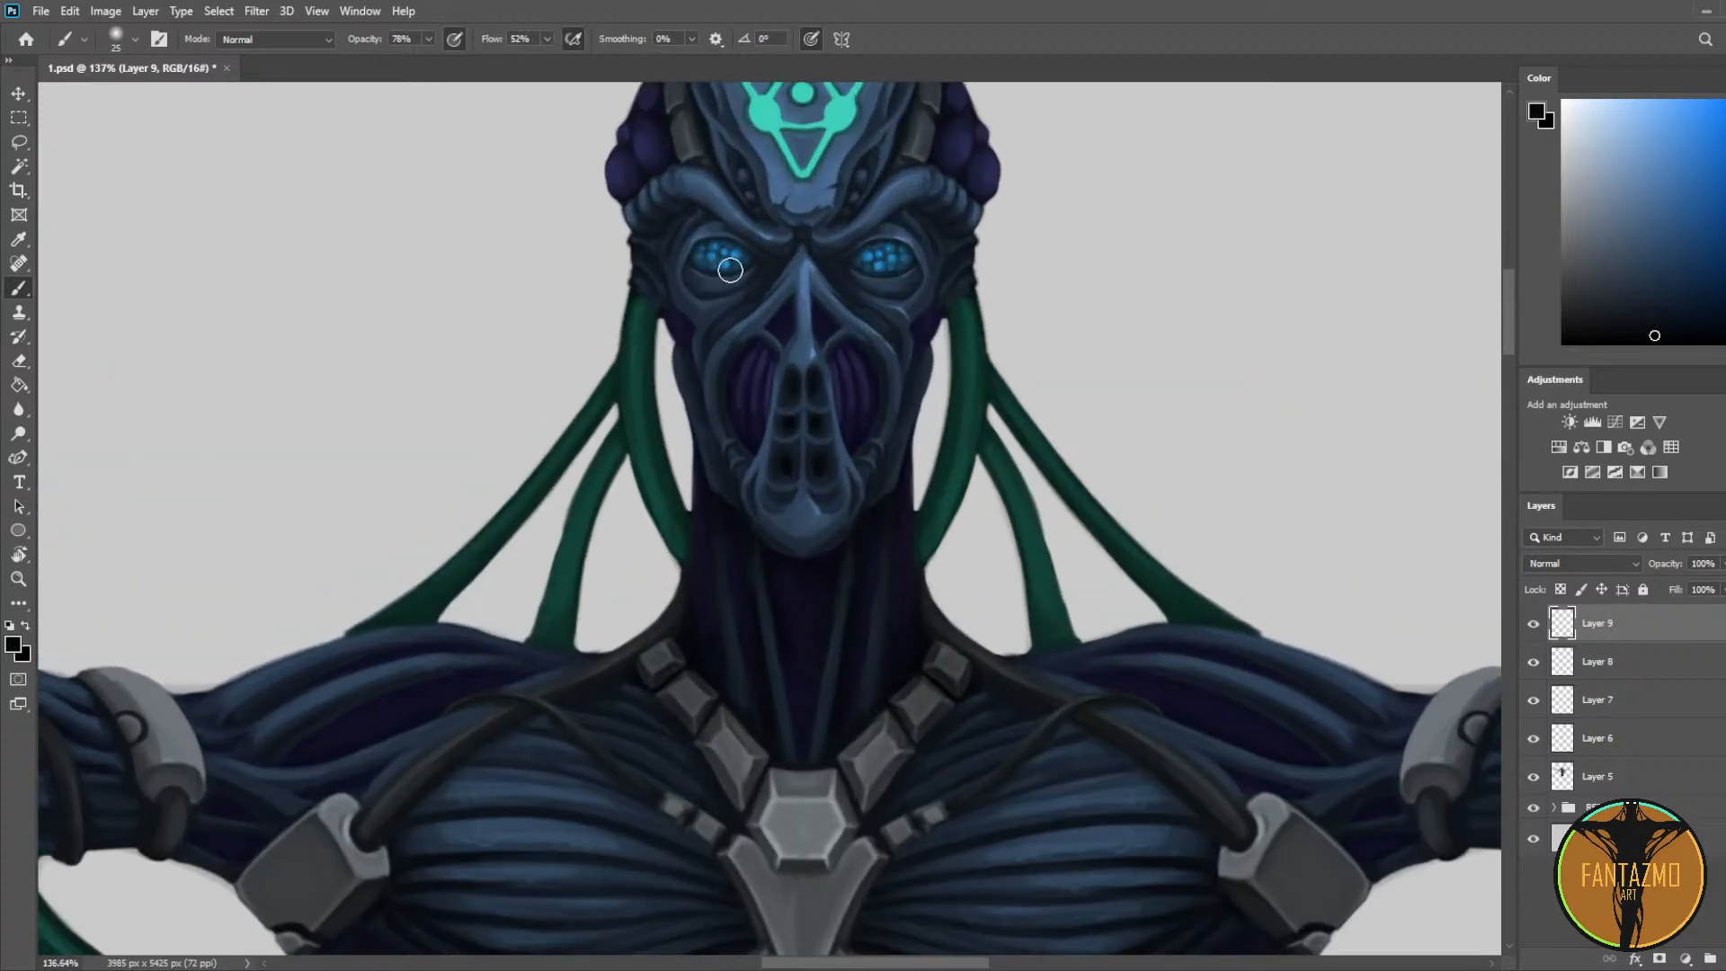
{"action": "key", "text": "ctrl+s"}
Step: Sample a light grey from the hexagonal chest plate and paint over its lower-right and bottom inner edges with a small brush
{"action": "scroll", "coordinate": [970, 339], "scroll_direction": "down", "scroll_amount": 5}
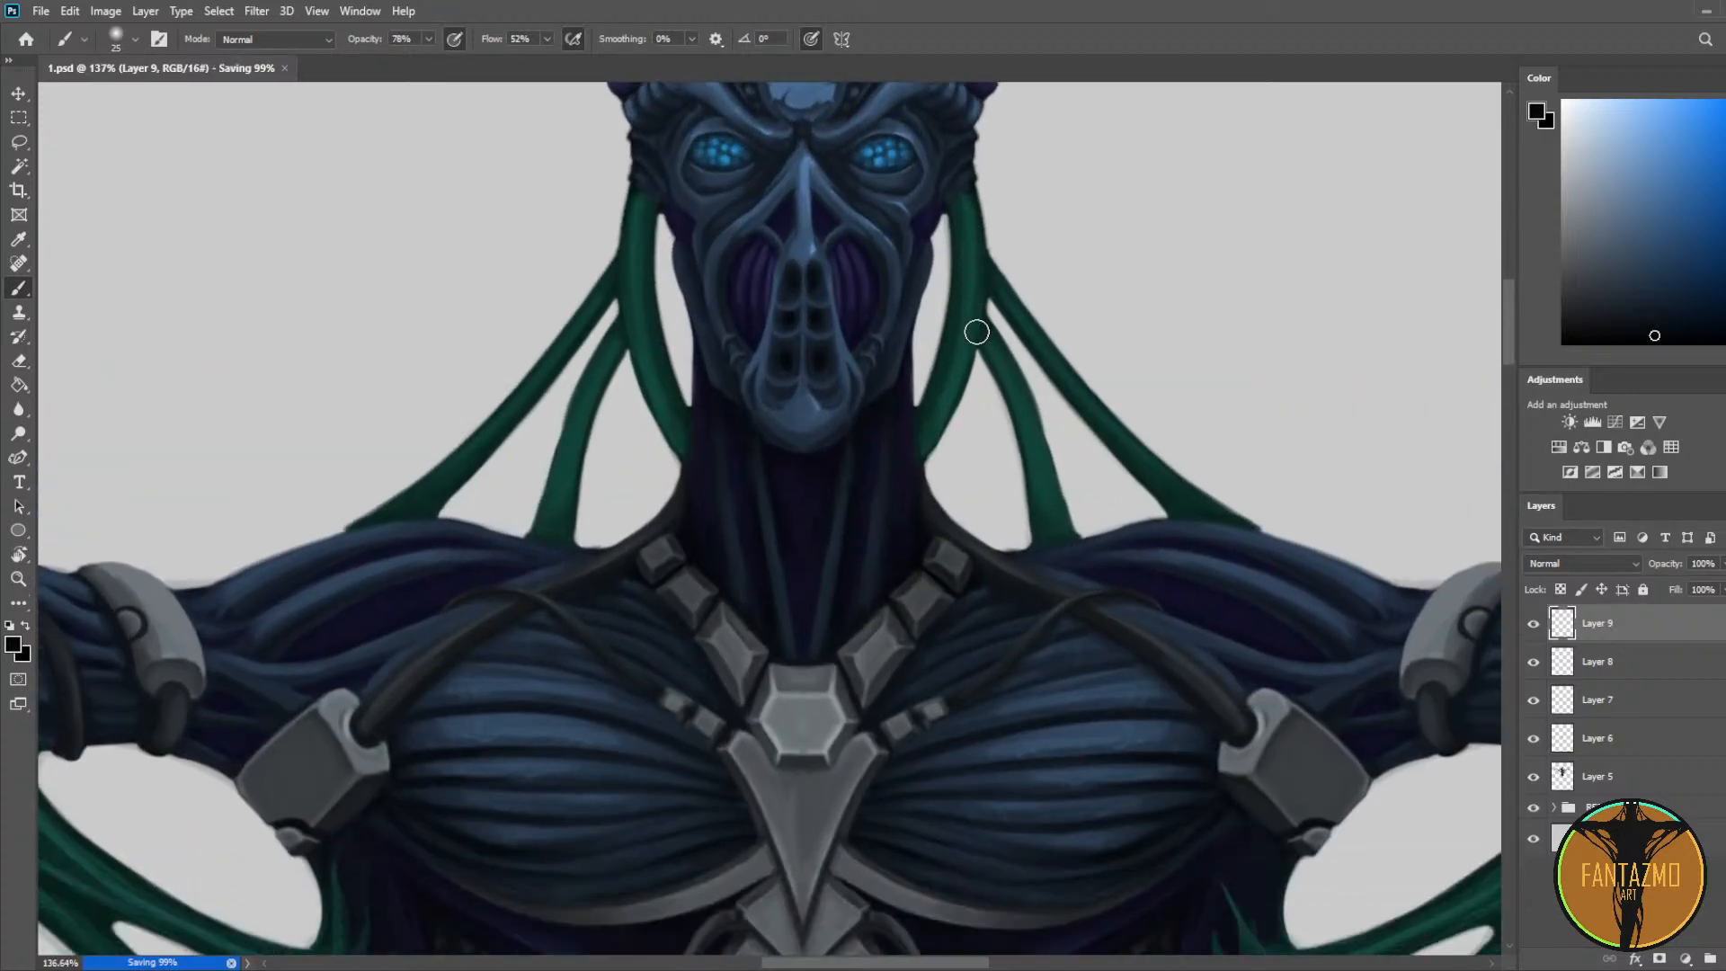
{"action": "scroll", "coordinate": [809, 656], "scroll_direction": "up", "scroll_amount": 5}
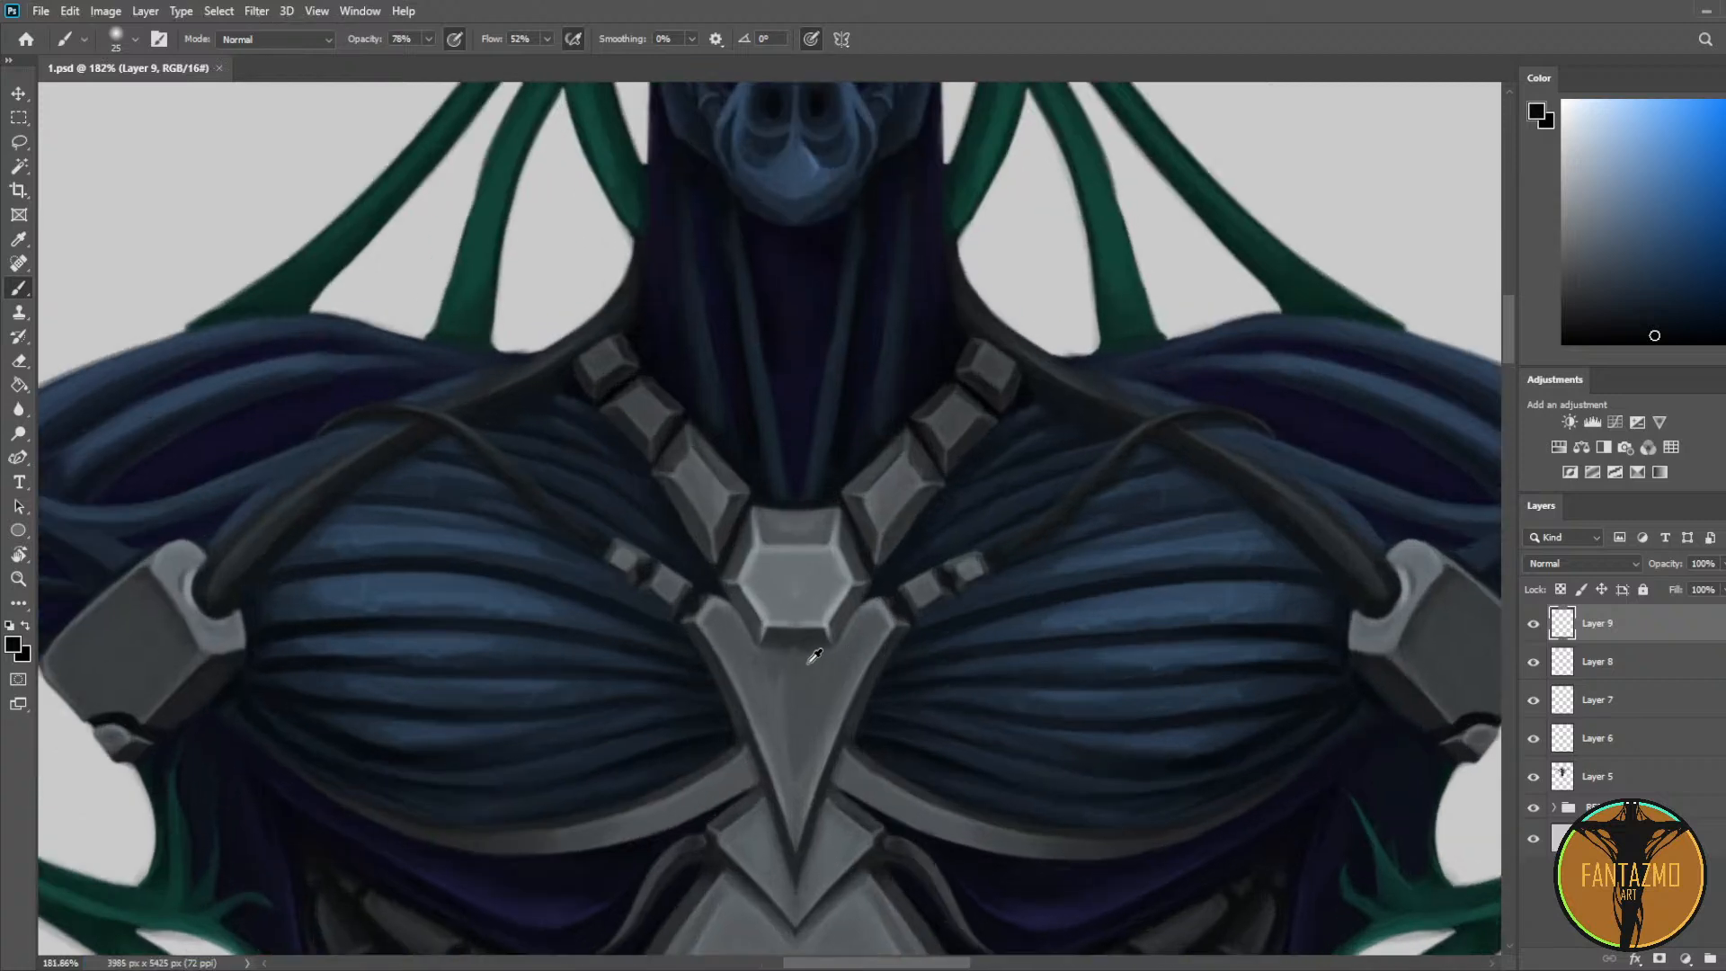
{"action": "key", "text": "i"}
{"action": "left_click", "coordinate": [853, 572]}
{"action": "key", "text": "b"}
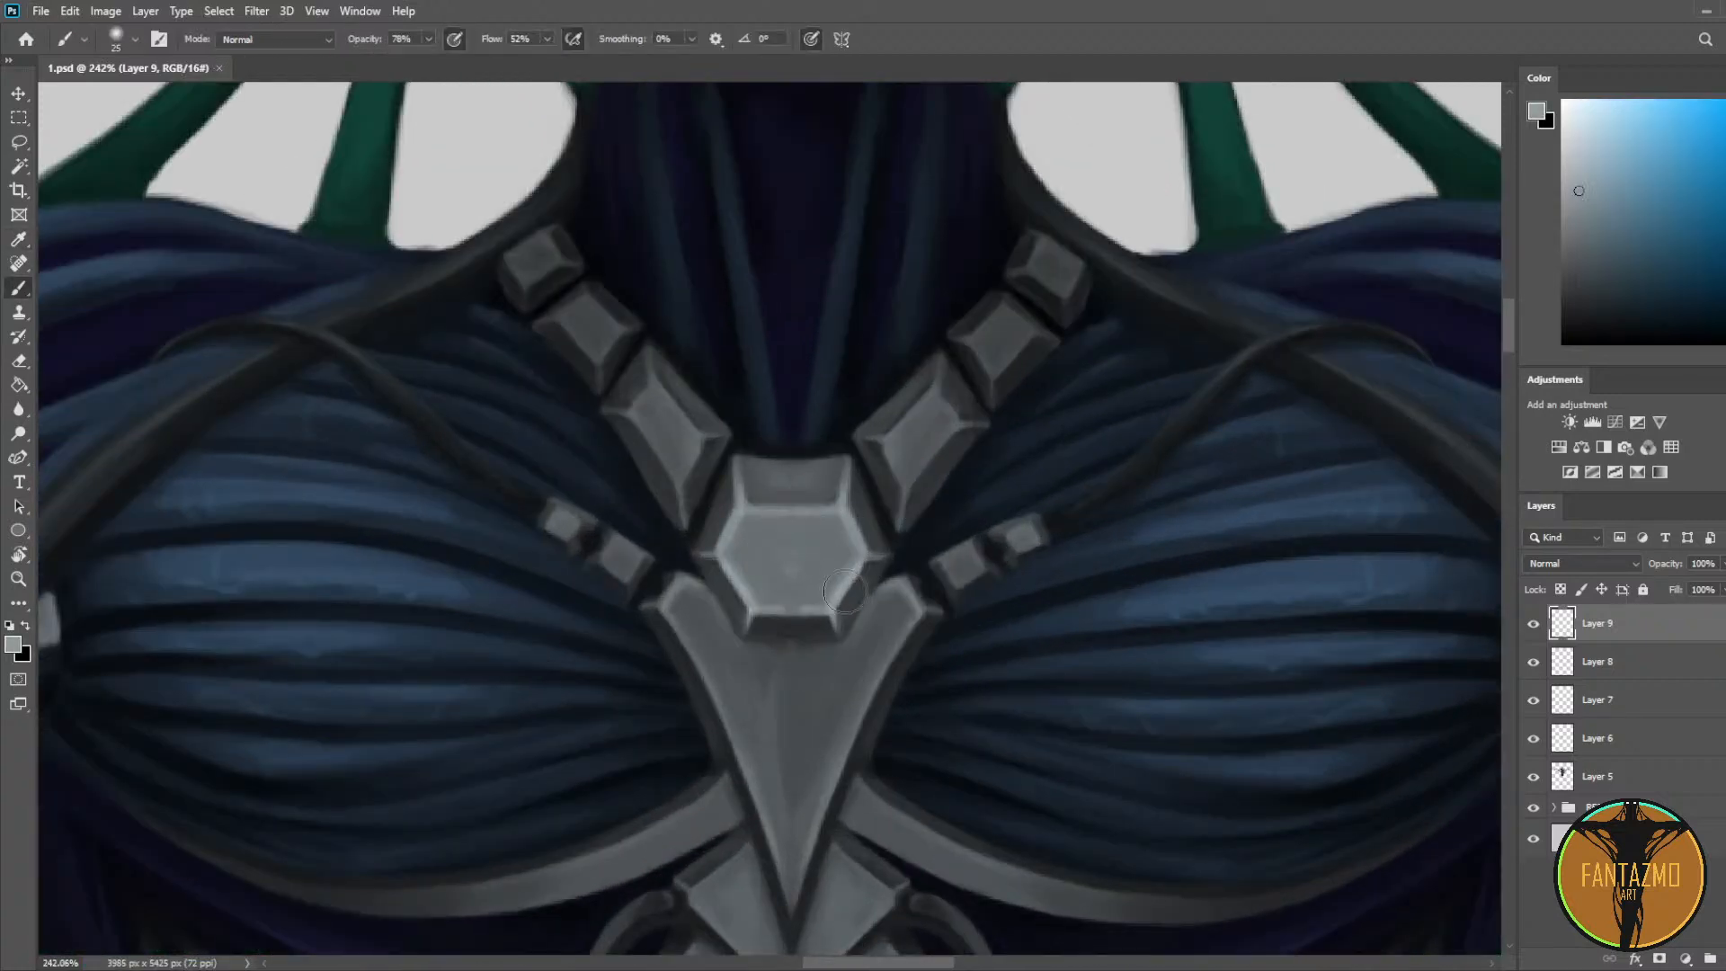
{"action": "left_click_drag", "start_coordinate": [856, 568], "coordinate": [1041, 460]}
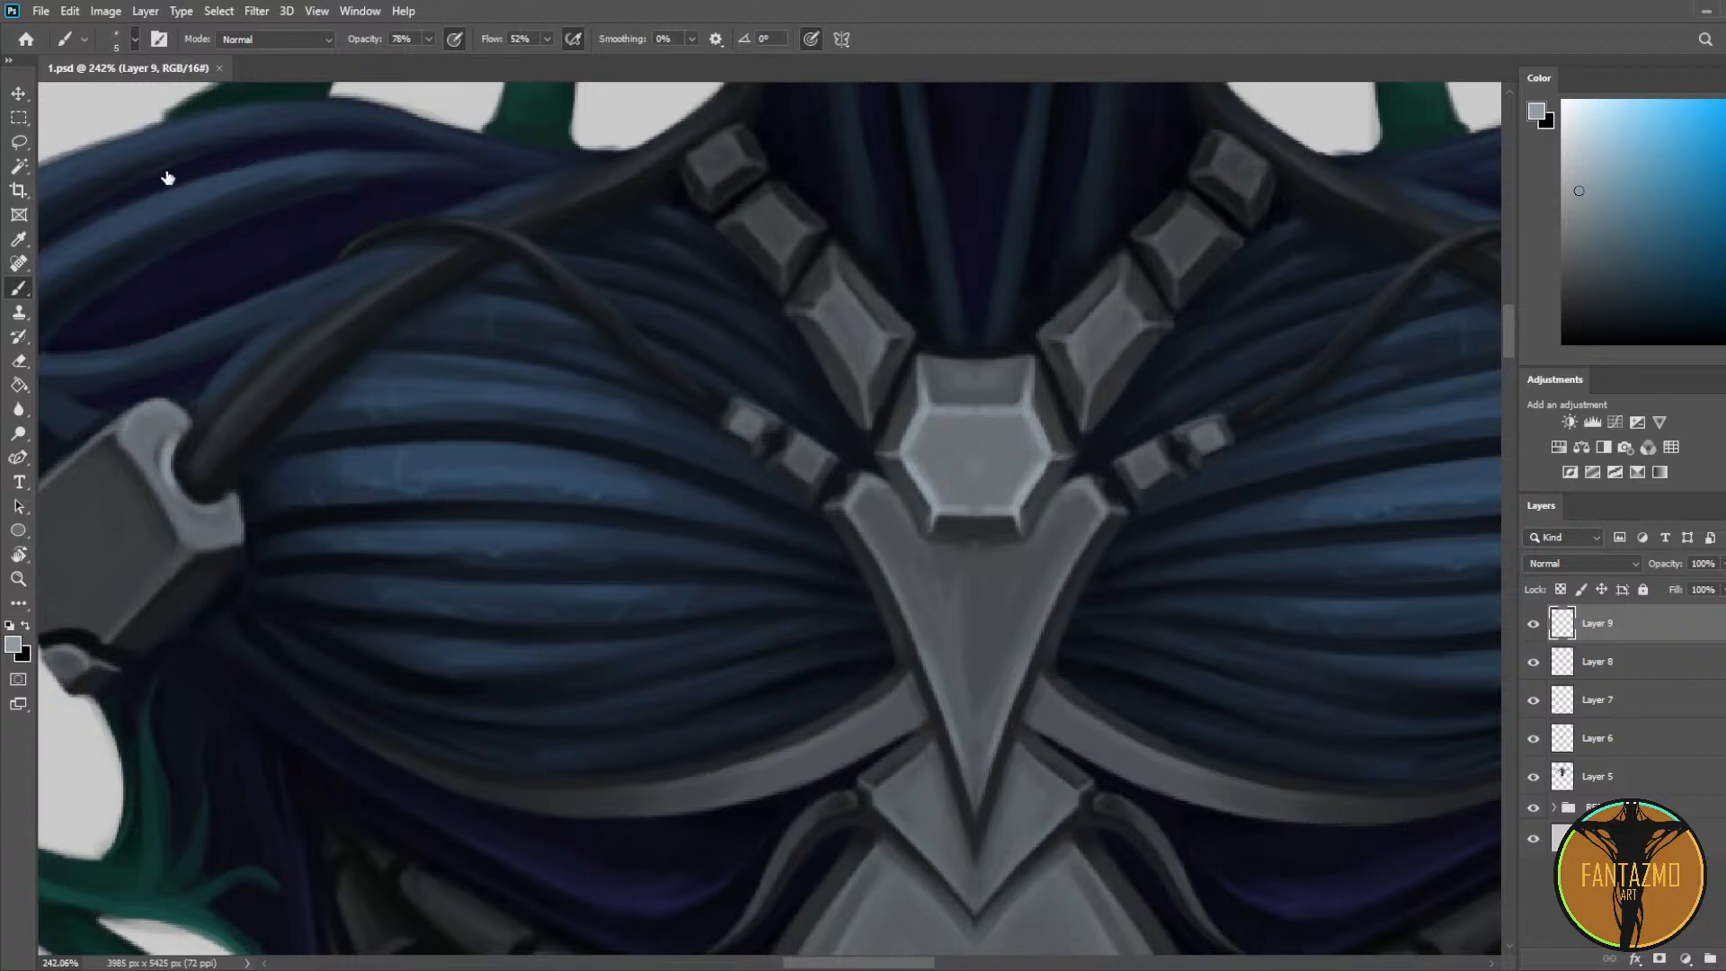
{"action": "key", "text": "bracketleft"}
{"action": "key", "text": "bracketleft"}
{"action": "key", "text": "bracketleft"}
{"action": "key", "text": "bracketleft"}
{"action": "key", "text": "bracketleft"}
{"action": "key", "text": "bracketleft"}
{"action": "key", "text": "bracketright"}
{"action": "key", "text": "bracketright"}
{"action": "left_click_drag", "start_coordinate": [1039, 461], "coordinate": [1023, 480]}
{"action": "left_click_drag", "start_coordinate": [950, 523], "coordinate": [1002, 508]}
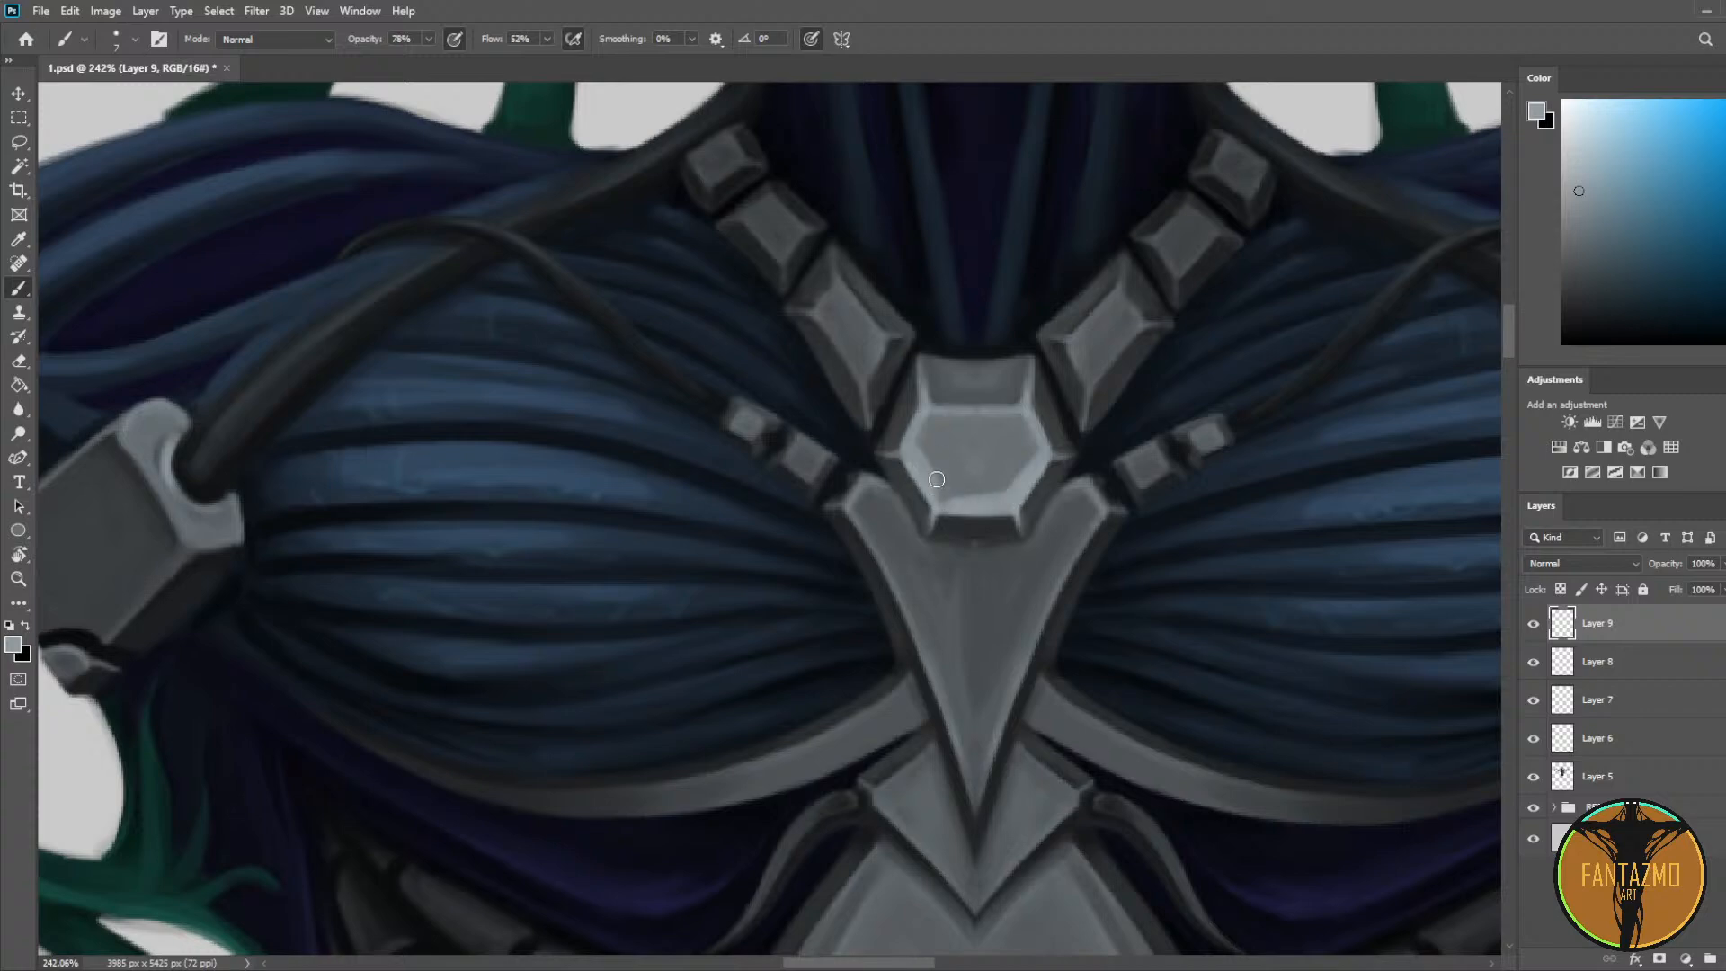
Step: Smooth the face of the hexagonal chest plate with grey tones sampled from its surface
{"action": "left_click", "coordinate": [934, 454], "text": "alt"}
{"action": "mouse_move", "coordinate": [916, 468]}
{"action": "left_mouse_down"}
{"action": "mouse_move", "coordinate": [941, 503]}
{"action": "mouse_move", "coordinate": [917, 454]}
{"action": "mouse_move", "coordinate": [930, 425]}
{"action": "mouse_move", "coordinate": [946, 499]}
{"action": "mouse_move", "coordinate": [1001, 501]}
{"action": "mouse_move", "coordinate": [945, 500]}
{"action": "mouse_move", "coordinate": [1028, 493]}
{"action": "mouse_move", "coordinate": [998, 490]}
{"action": "mouse_move", "coordinate": [1031, 453]}
{"action": "left_mouse_up"}
{"action": "left_click", "coordinate": [932, 421], "text": "alt"}
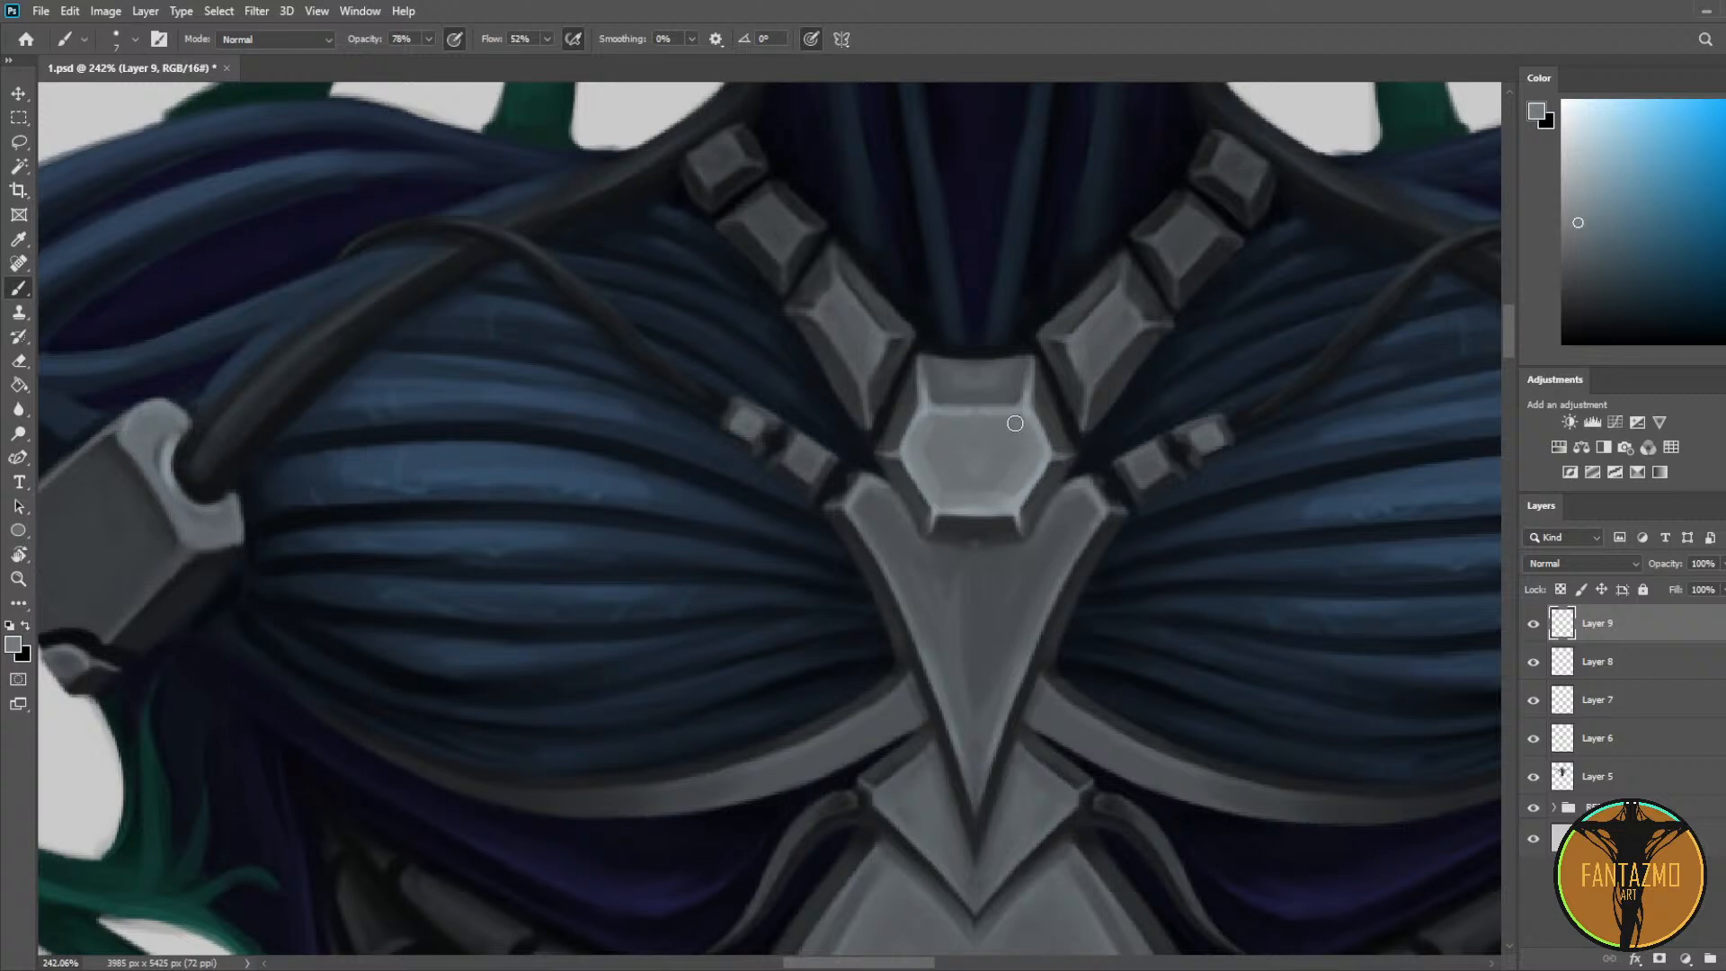
Step: Refine the facets and edges of the large collar plate right of the hexagon using sampled dark and mid greys
{"action": "left_click", "coordinate": [1075, 368], "text": "alt"}
{"action": "left_click", "coordinate": [1094, 362], "text": "alt"}
{"action": "left_click", "coordinate": [1047, 419], "text": "alt"}
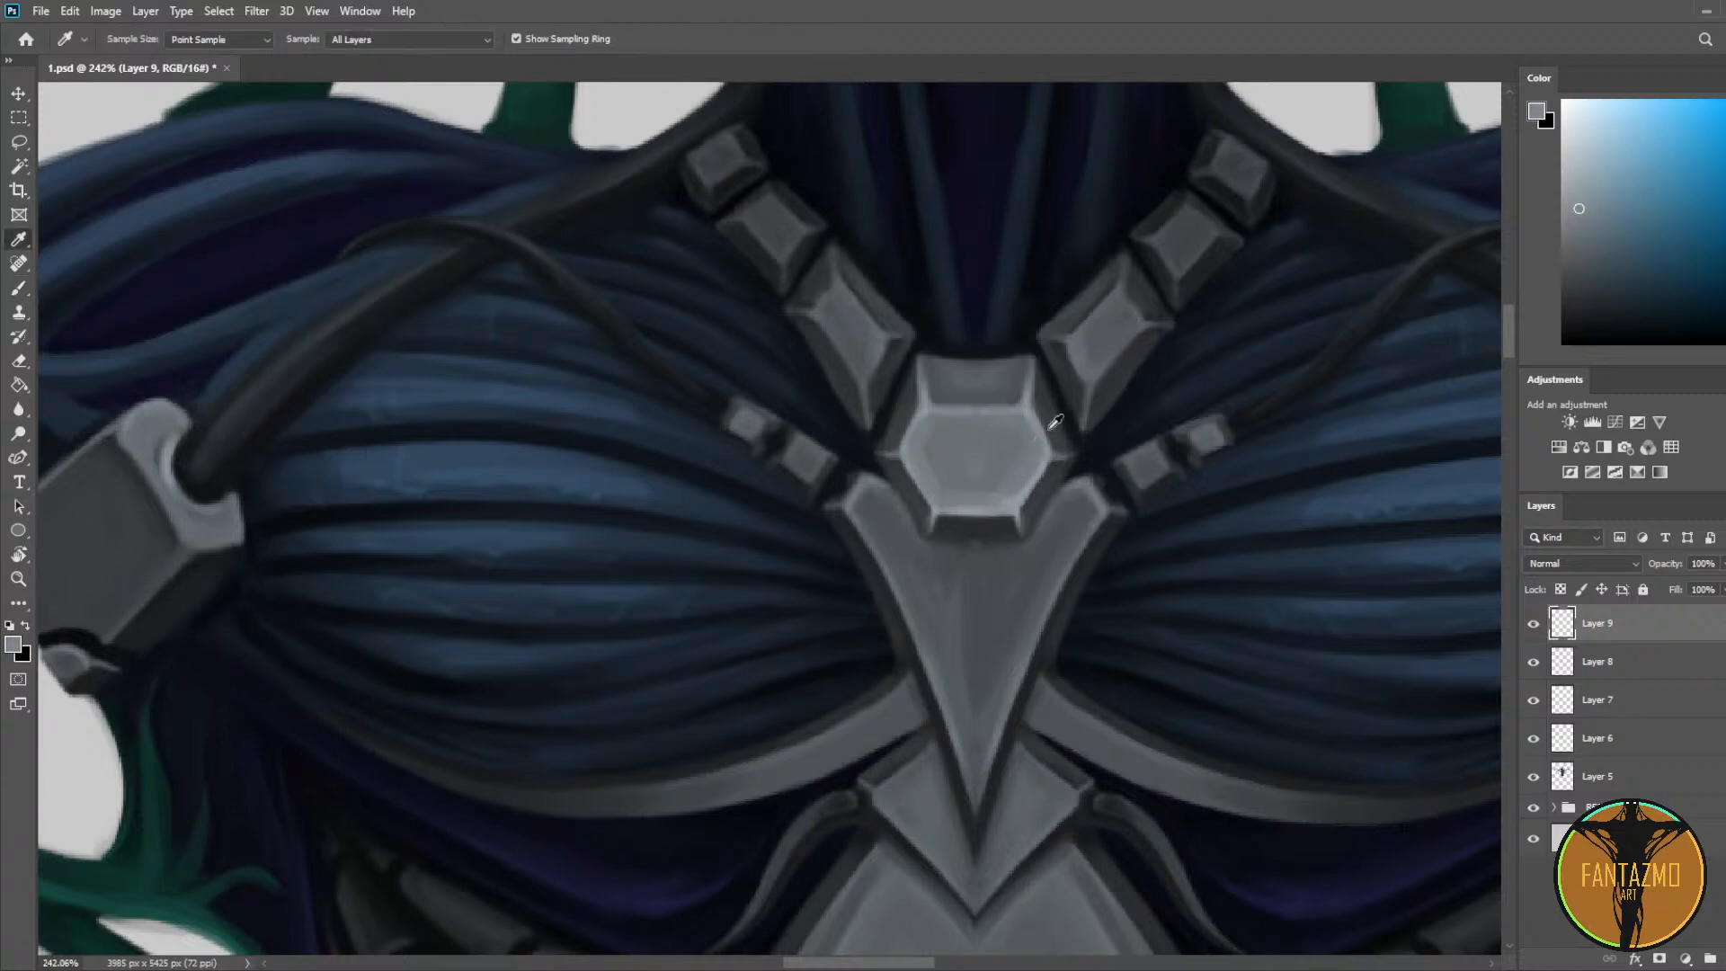
{"action": "left_click", "coordinate": [1067, 361], "text": "alt"}
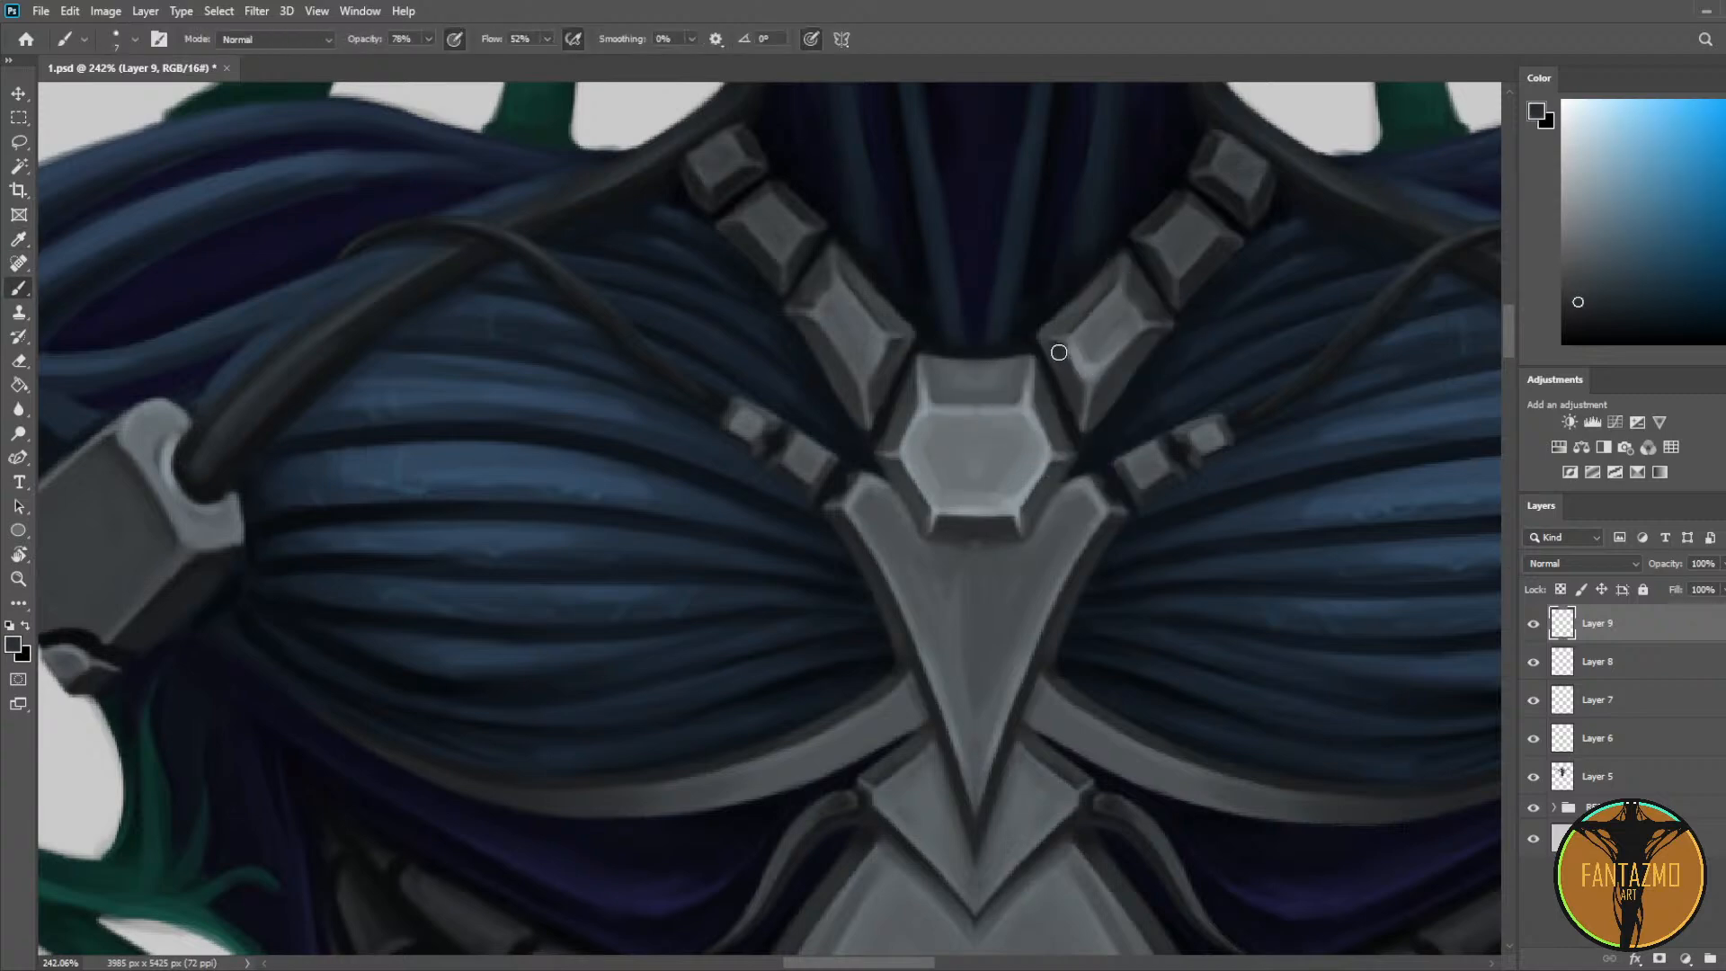
{"action": "left_click", "coordinate": [1097, 355], "text": "alt"}
{"action": "mouse_move", "coordinate": [1112, 310]}
{"action": "left_mouse_down"}
{"action": "mouse_move", "coordinate": [1075, 338]}
{"action": "mouse_move", "coordinate": [1117, 311]}
{"action": "left_mouse_up"}
{"action": "left_click", "coordinate": [1079, 340], "text": "alt"}
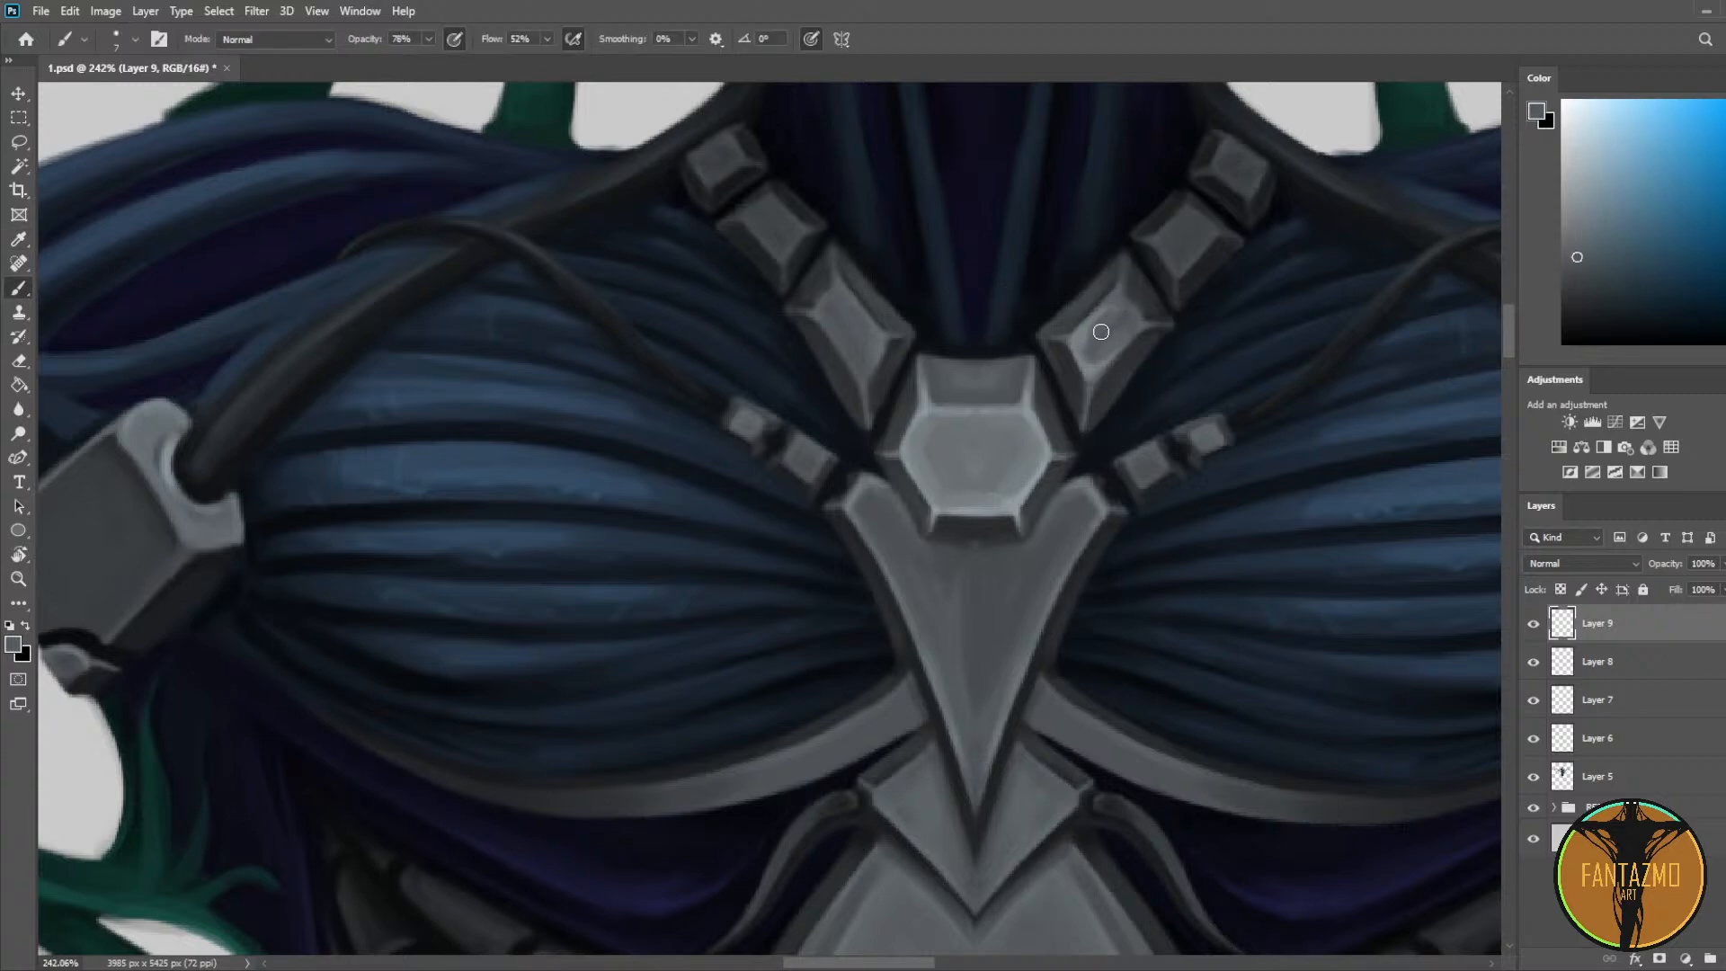
Step: Paint light grey highlights on the bevelled edges of the large collar plate left of the hexagon and save the document
{"action": "left_click", "coordinate": [1030, 406], "text": "alt"}
{"action": "mouse_move", "coordinate": [820, 321]}
{"action": "left_mouse_down"}
{"action": "mouse_move", "coordinate": [868, 381]}
{"action": "mouse_move", "coordinate": [885, 342]}
{"action": "left_mouse_up"}
{"action": "left_click", "coordinate": [866, 406], "text": "alt"}
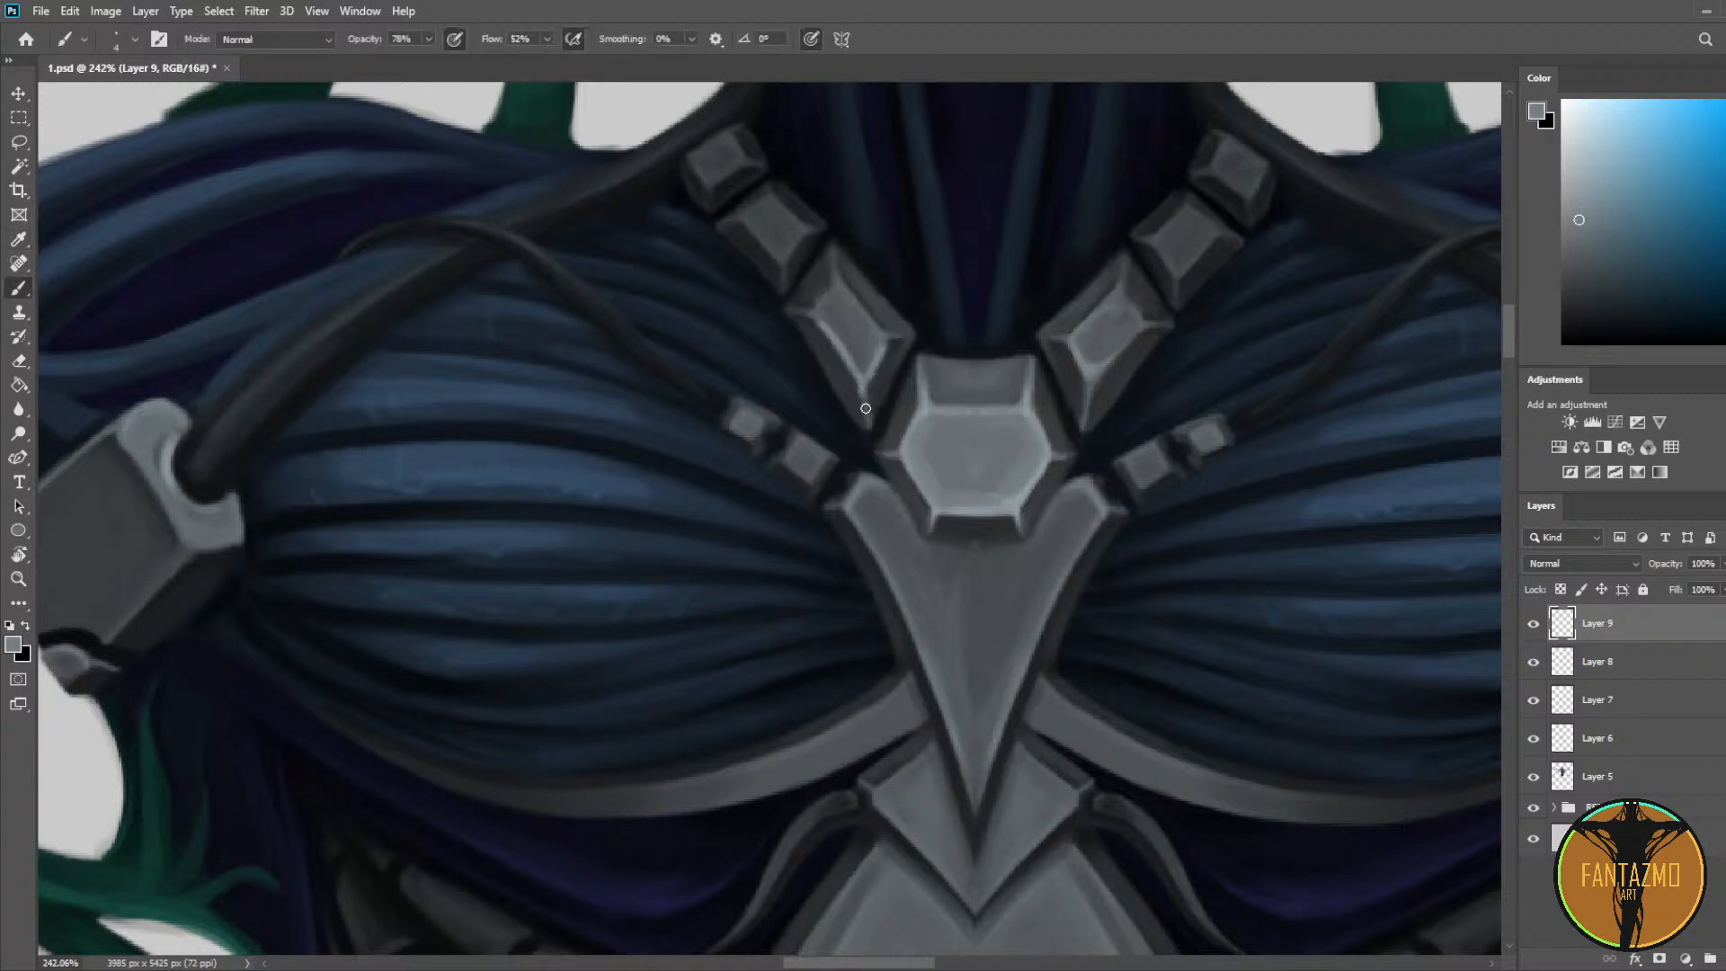
{"action": "left_click", "coordinate": [849, 332], "text": "alt"}
{"action": "scroll", "coordinate": [990, 266], "scroll_direction": "down", "scroll_amount": 6}
{"action": "key", "text": "ctrl+s"}
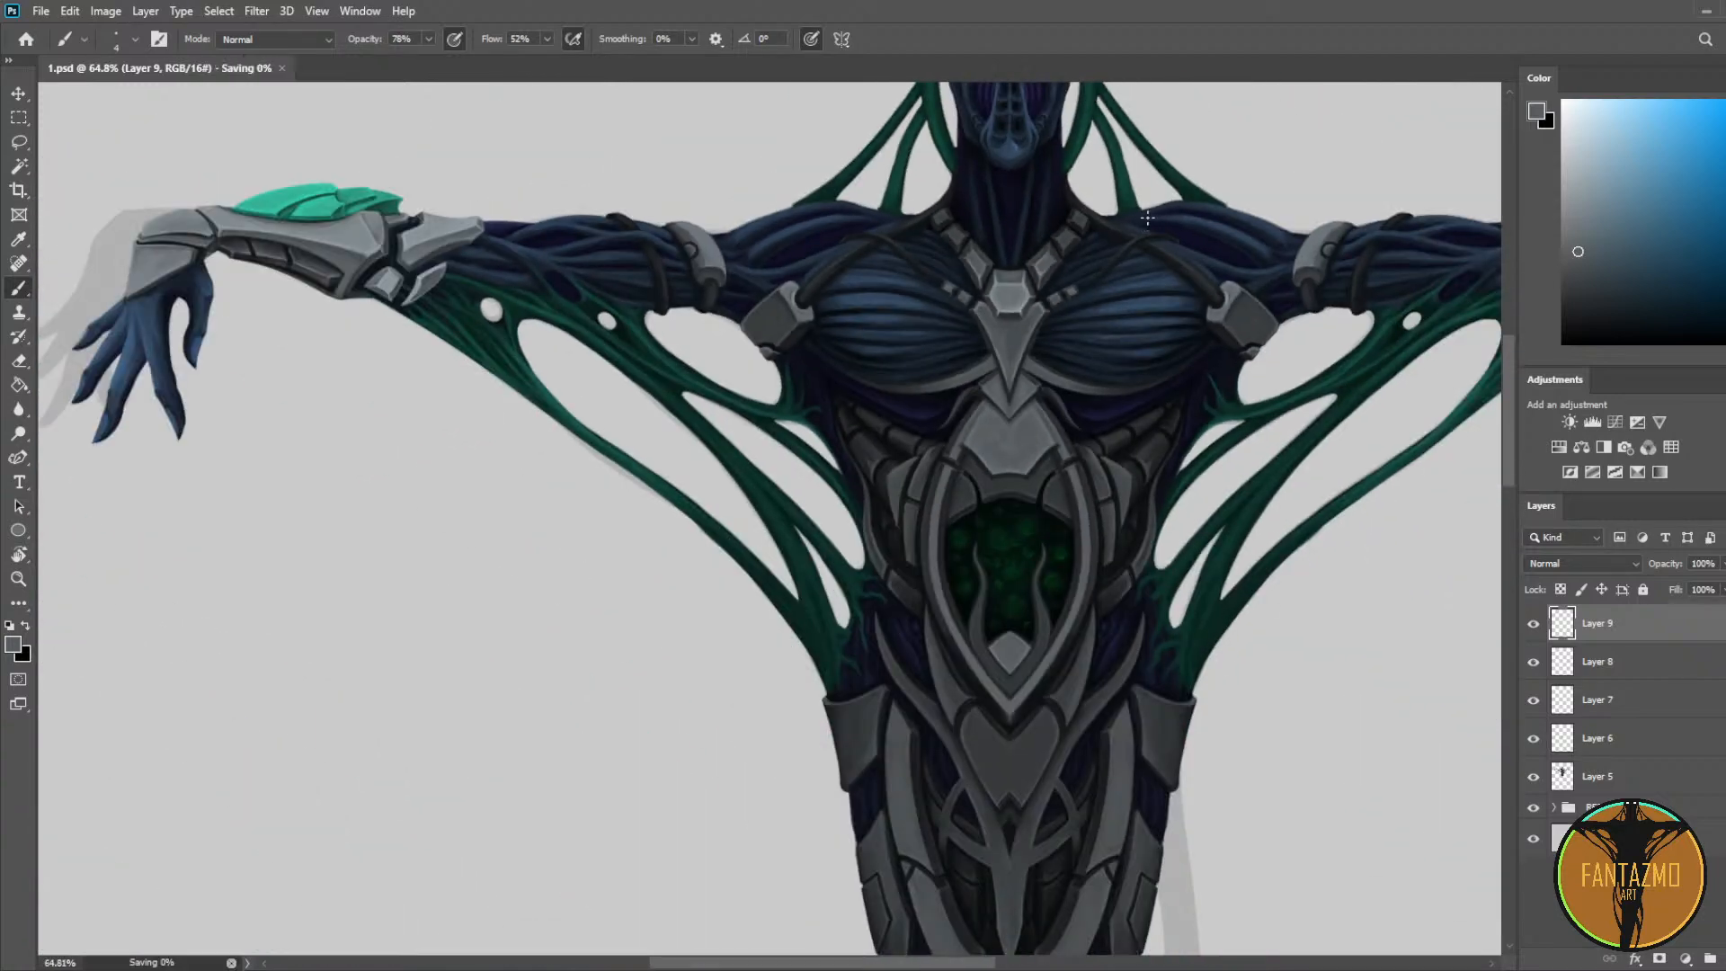
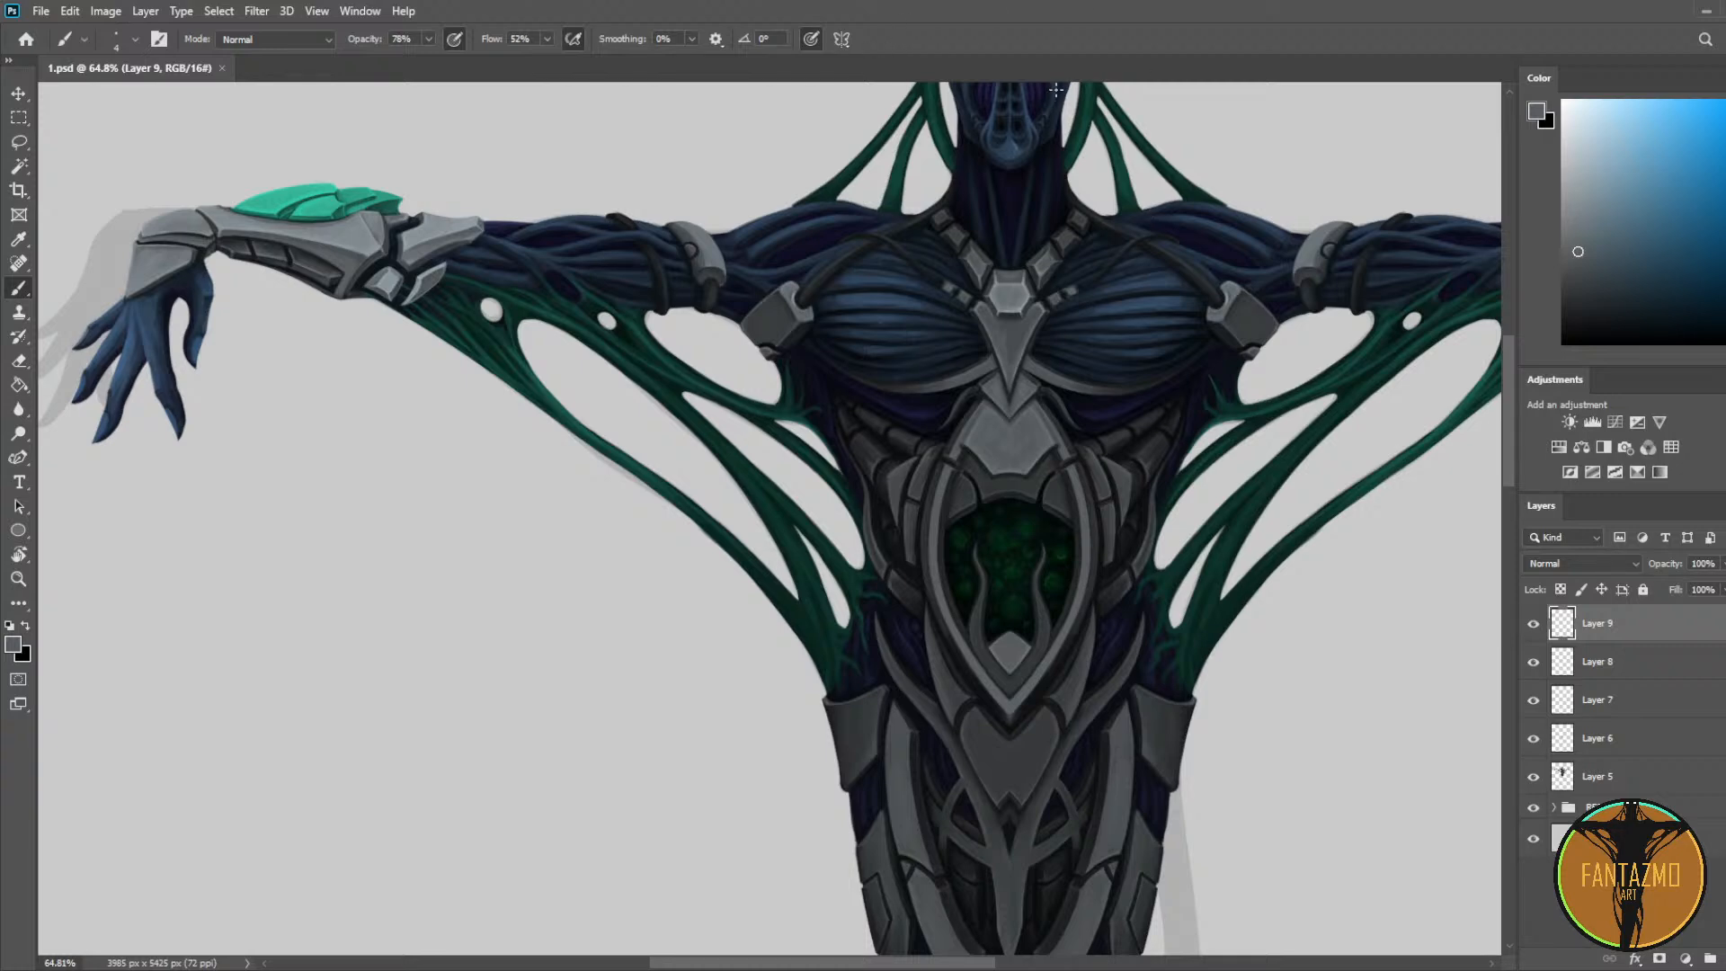
Step: Merge Layer 5 through Layer 9 into one layer, save the document and add a new empty layer on top
{"action": "scroll", "coordinate": [1024, 259], "scroll_direction": "up", "scroll_amount": 2}
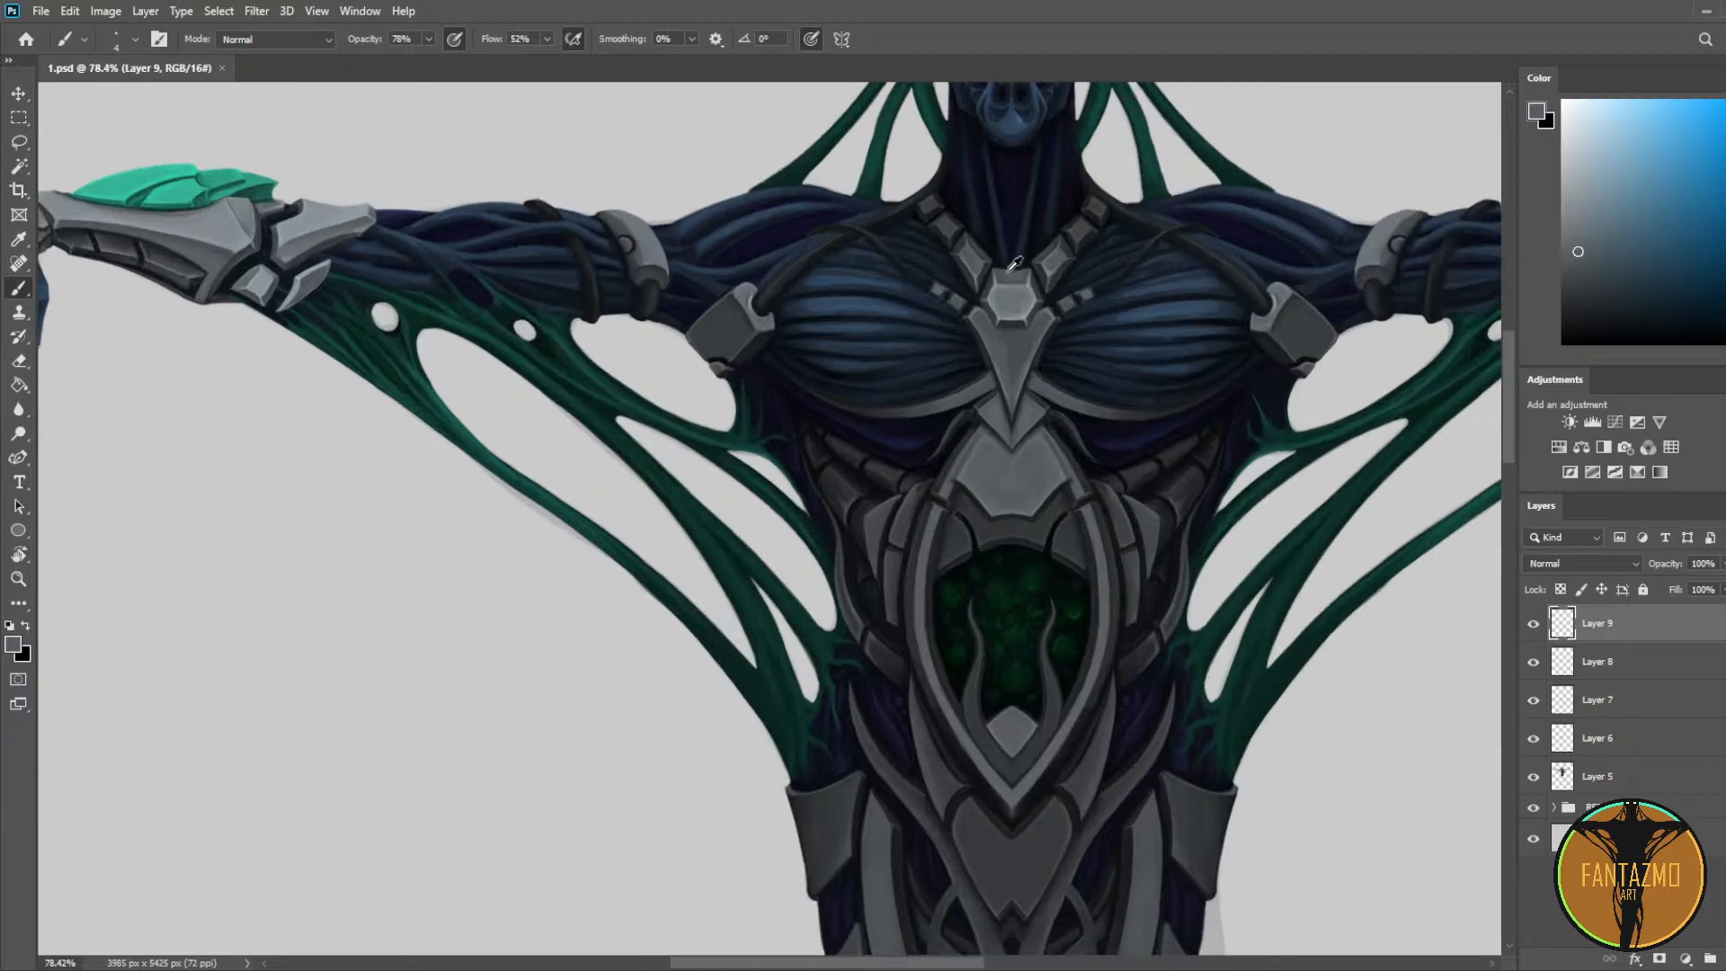
{"action": "scroll", "coordinate": [1104, 290], "scroll_direction": "up", "scroll_amount": 5}
{"action": "left_click_drag", "start_coordinate": [1040, 282], "coordinate": [919, 271]}
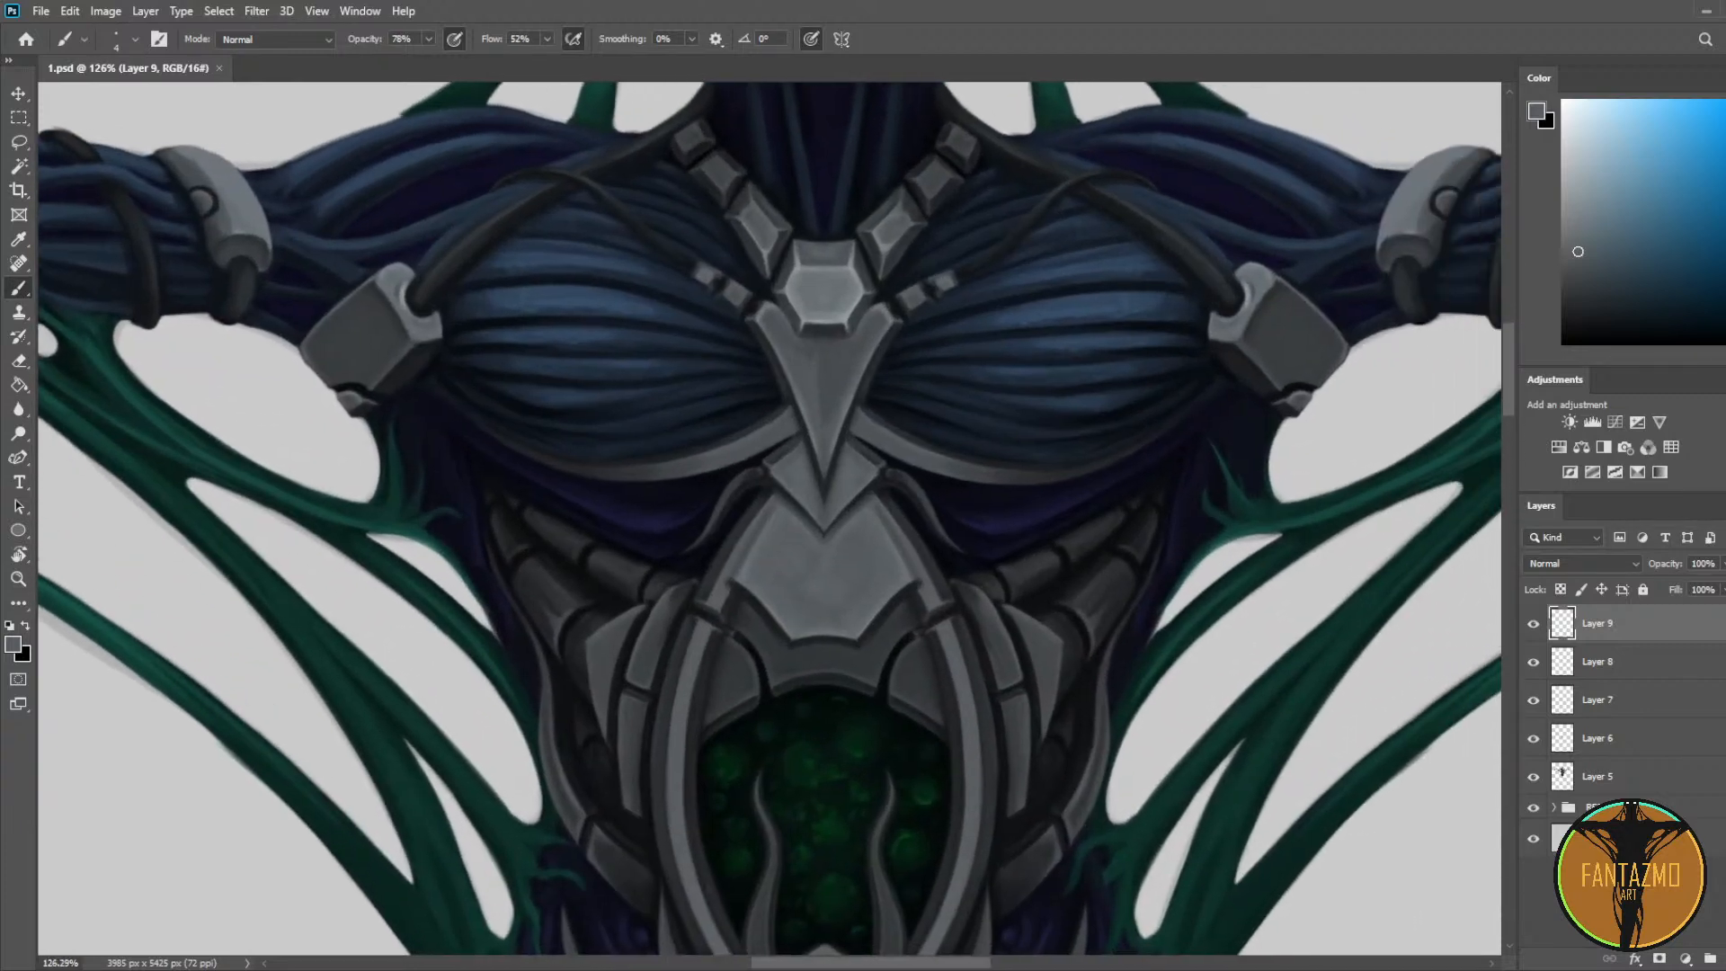
{"action": "left_click", "coordinate": [1637, 783], "text": "shift"}
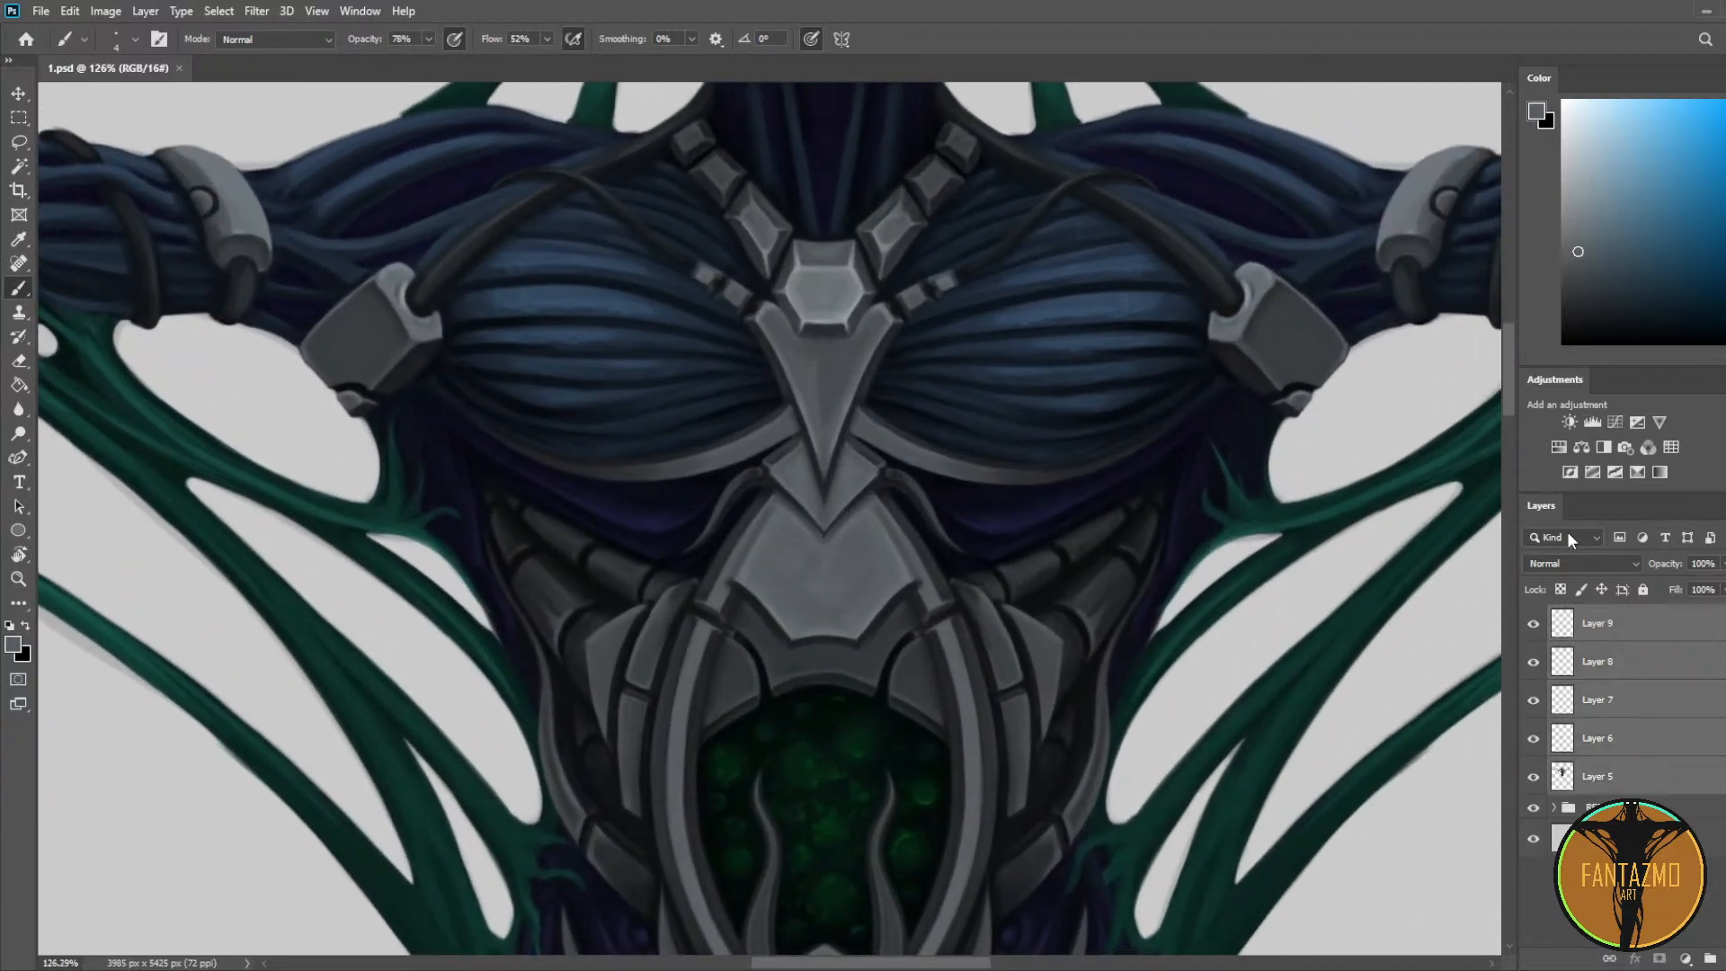
{"action": "key", "text": "ctrl+e"}
{"action": "key", "text": "ctrl+s"}
{"action": "key", "text": "ctrl+shift+alt+n"}
Step: Sharpen the dark gaps and blue strands of the right chest muscle beside the central V-shaped plate using sampled colours
{"action": "scroll", "coordinate": [964, 365], "scroll_direction": "up", "scroll_amount": 1}
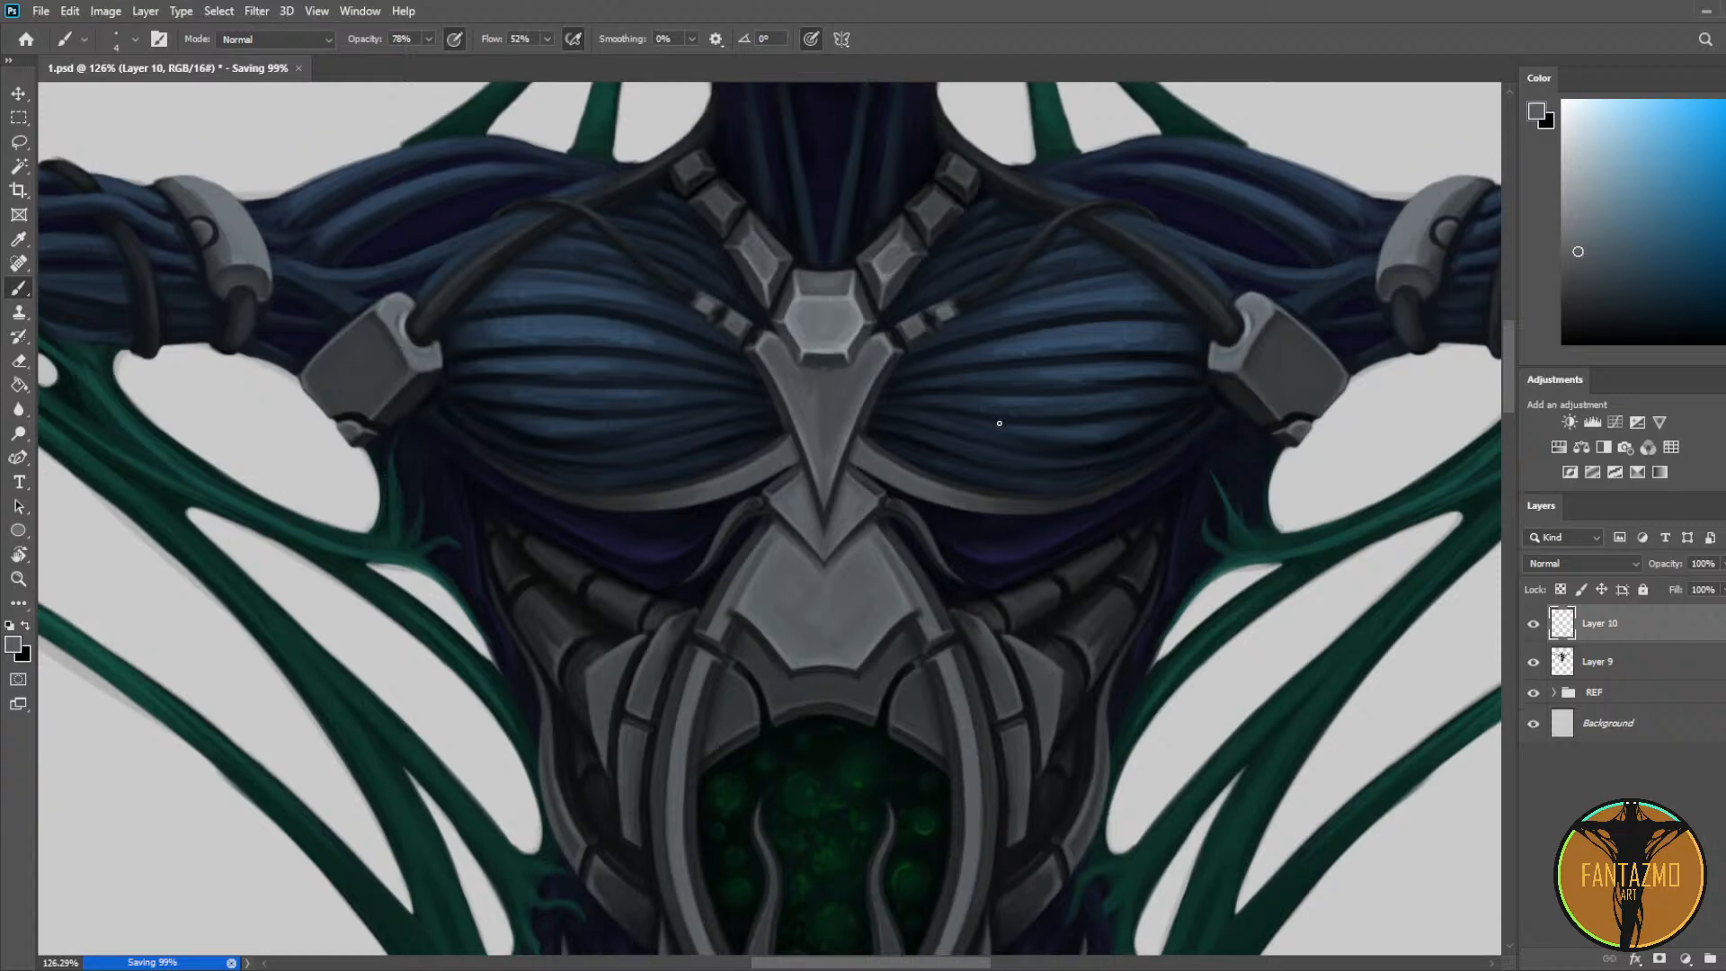
{"action": "scroll", "coordinate": [997, 420], "scroll_direction": "up", "scroll_amount": 3}
{"action": "left_click_drag", "start_coordinate": [998, 420], "coordinate": [1053, 413]}
{"action": "key", "text": "i"}
{"action": "left_click", "coordinate": [921, 350]}
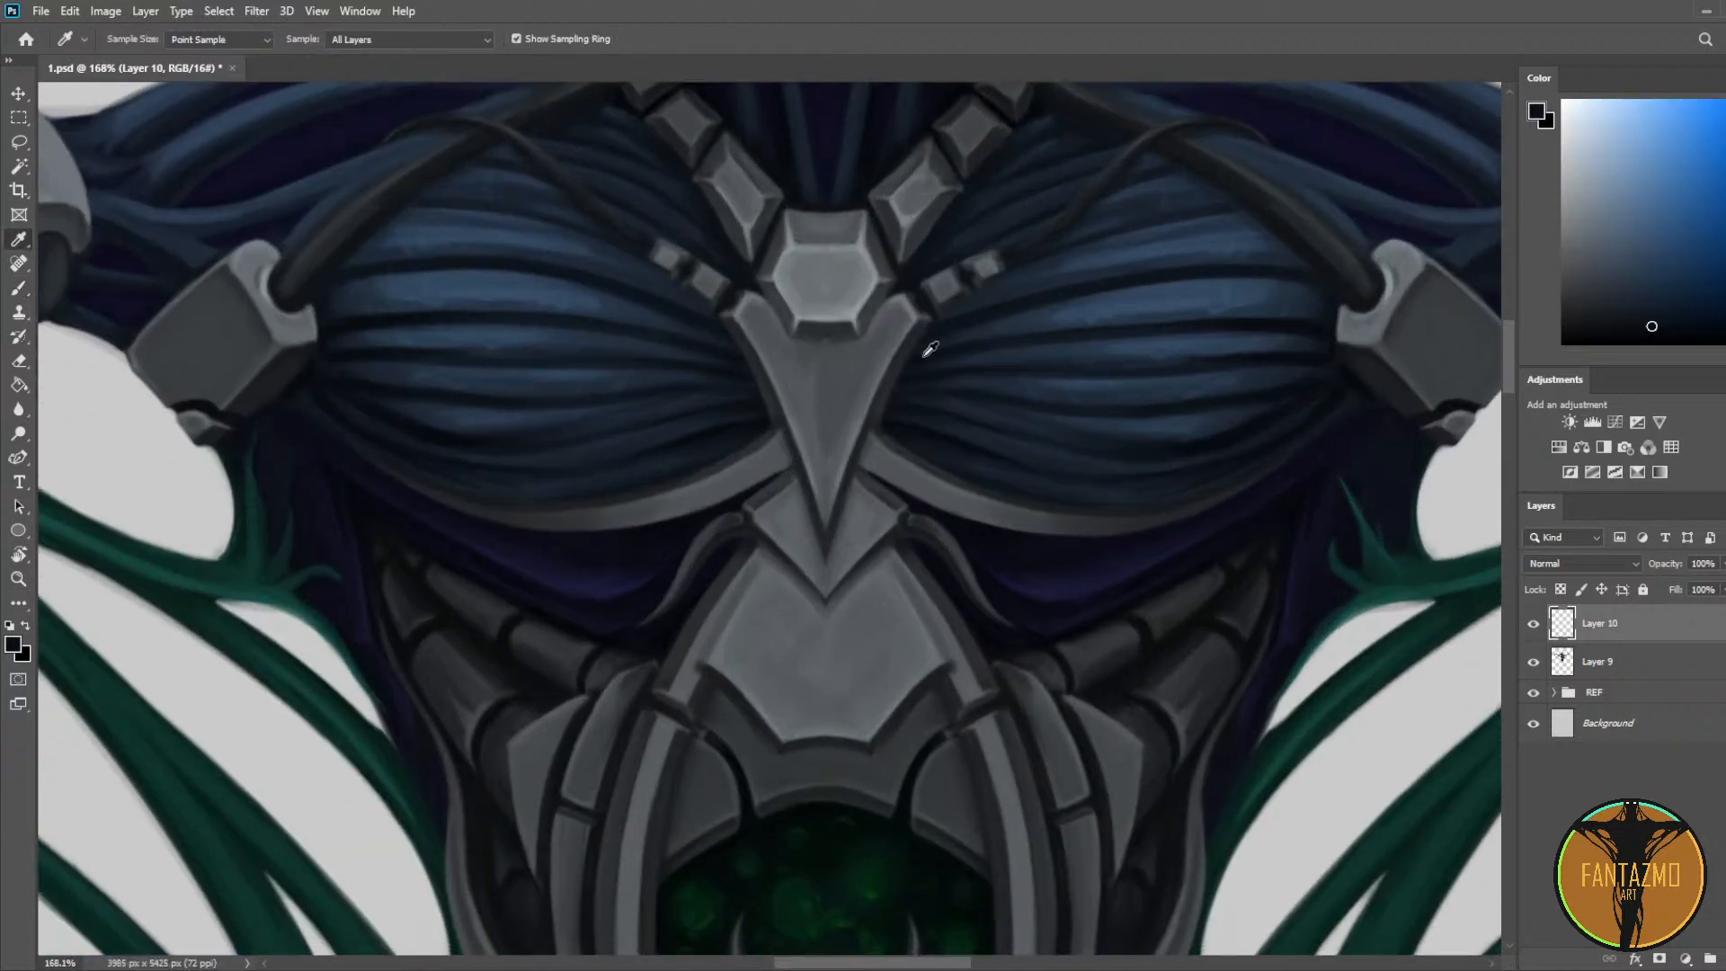
{"action": "key", "text": "b"}
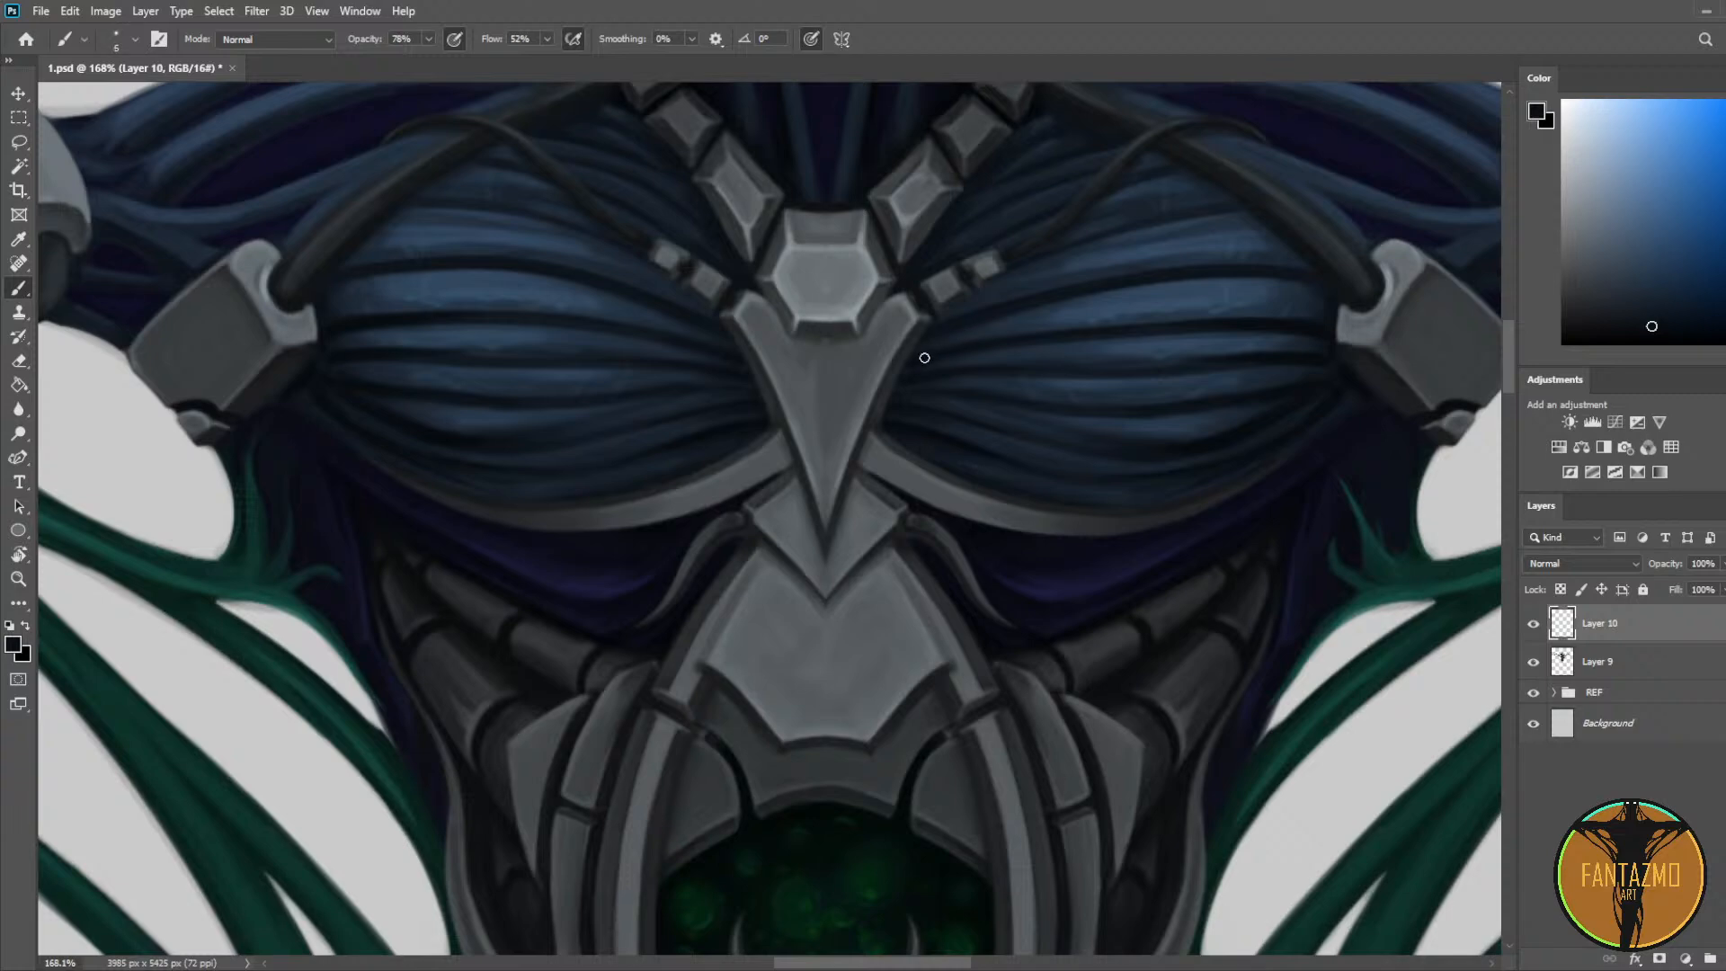
{"action": "left_click", "coordinate": [971, 353], "text": "alt"}
{"action": "left_click", "coordinate": [939, 362], "text": "alt"}
{"action": "left_click", "coordinate": [994, 351], "text": "alt"}
{"action": "left_click", "coordinate": [1069, 308], "text": "alt"}
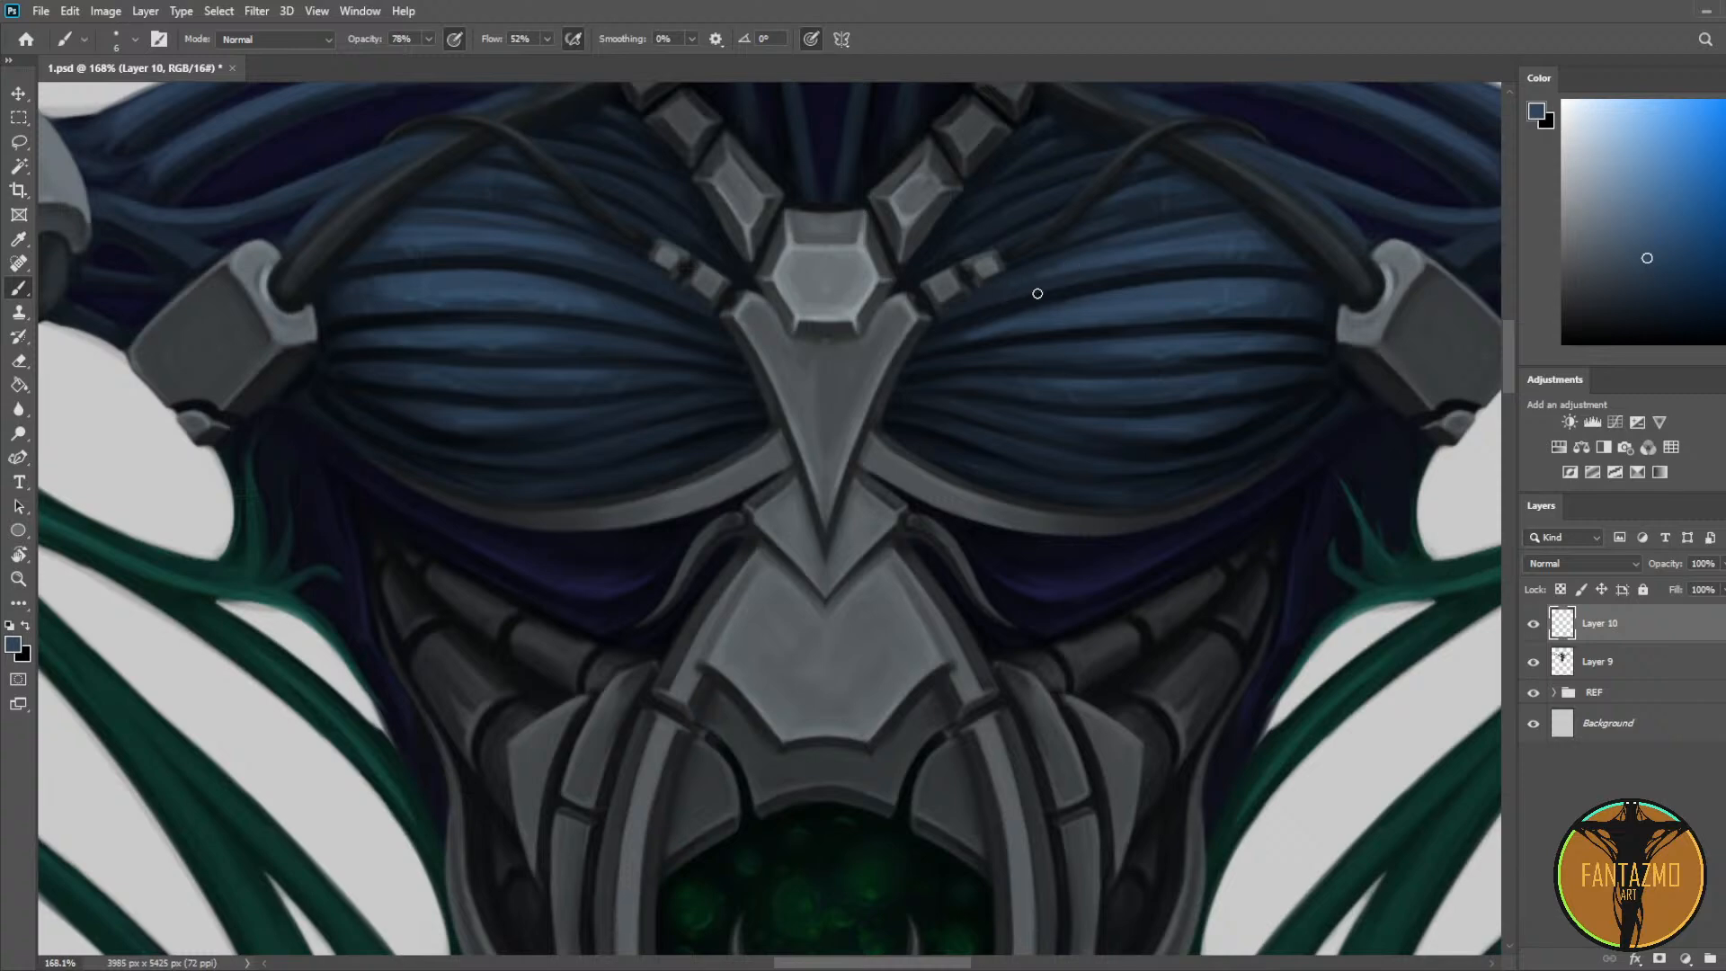
Step: Refine the upper blue strands of the right chest muscle below the thin cable with sampled blues and dark tones
{"action": "left_click", "coordinate": [983, 298], "text": "alt"}
{"action": "left_click", "coordinate": [983, 291], "text": "alt"}
{"action": "left_click", "coordinate": [1131, 244], "text": "alt"}
{"action": "left_click", "coordinate": [1142, 205], "text": "alt"}
{"action": "left_click", "coordinate": [1135, 214], "text": "alt"}
{"action": "left_click", "coordinate": [1219, 188], "text": "alt"}
{"action": "left_click", "coordinate": [1203, 182], "text": "alt"}
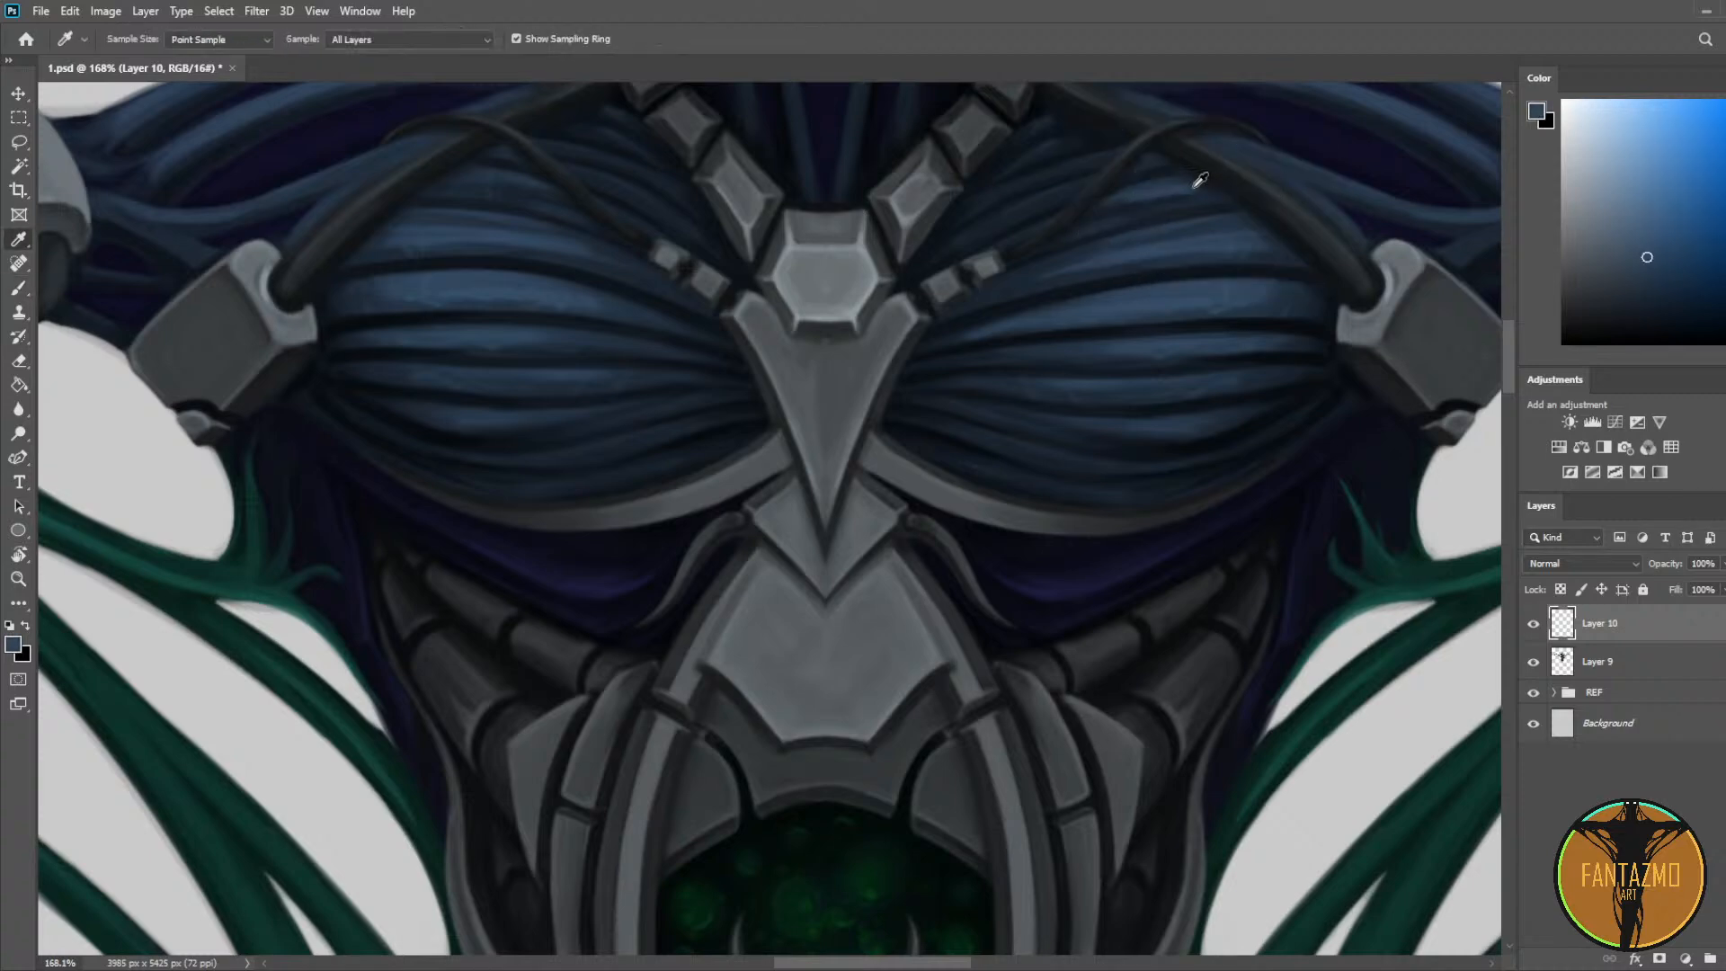
{"action": "left_click", "coordinate": [1182, 186], "text": "alt"}
{"action": "left_click", "coordinate": [1196, 248], "text": "alt"}
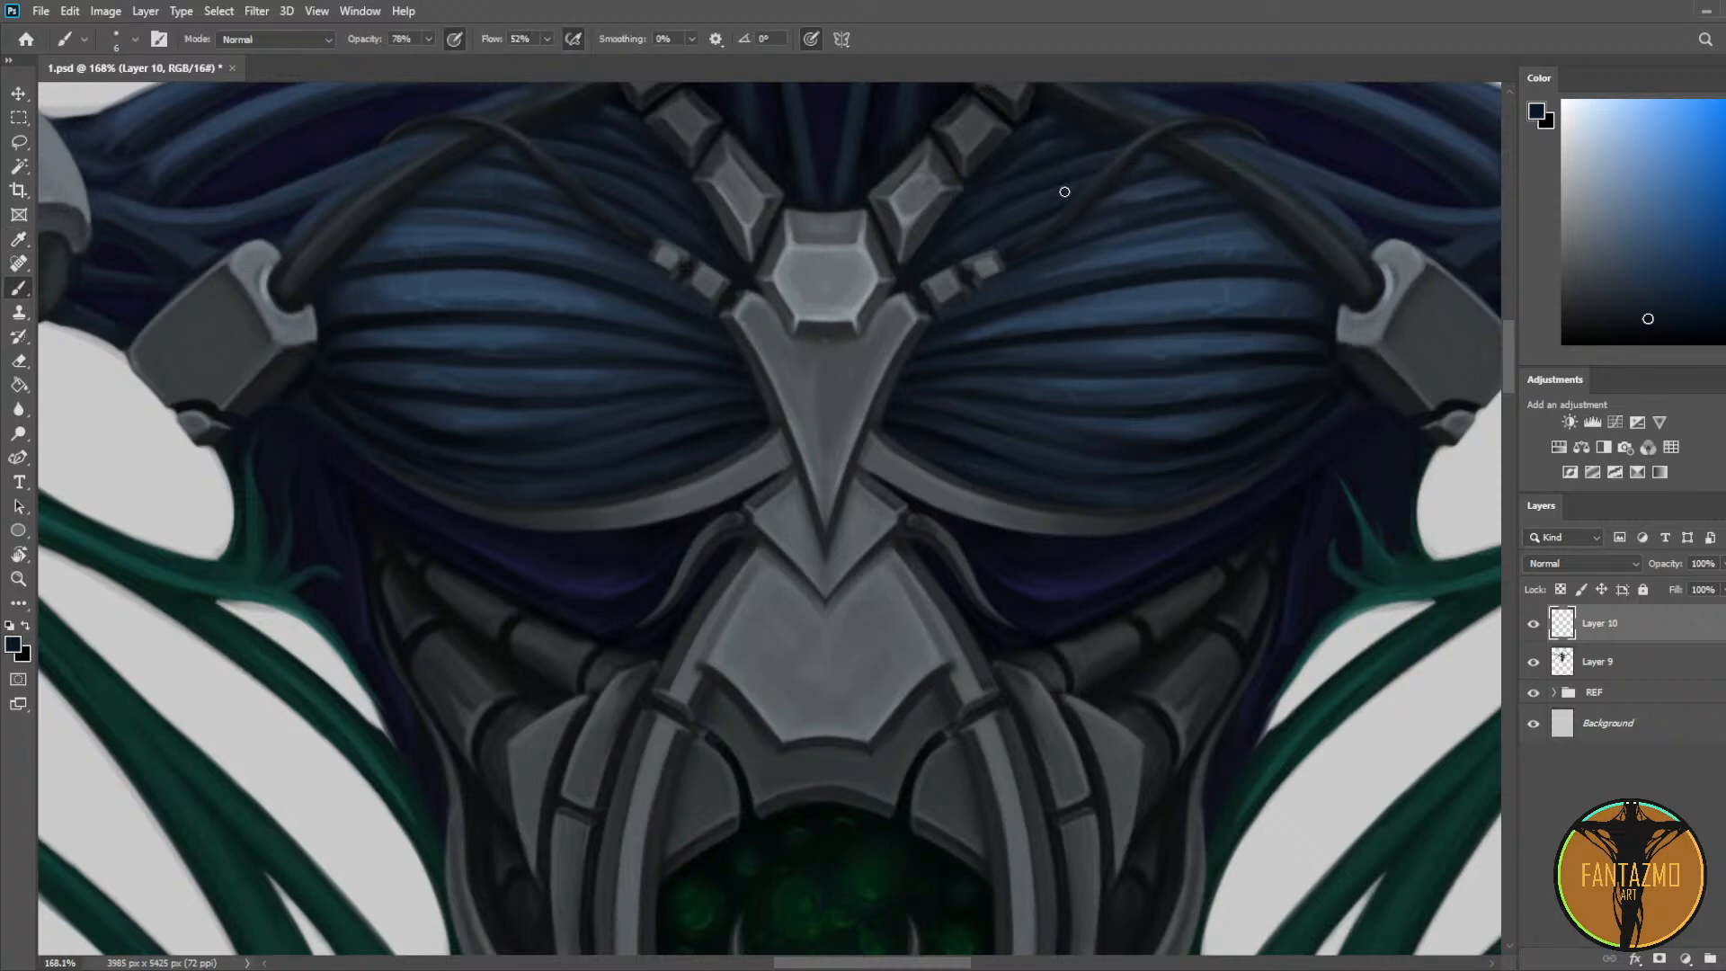
Step: Check the torso as a whole and save the document
{"action": "scroll", "coordinate": [1057, 85], "scroll_direction": "down", "scroll_amount": 5}
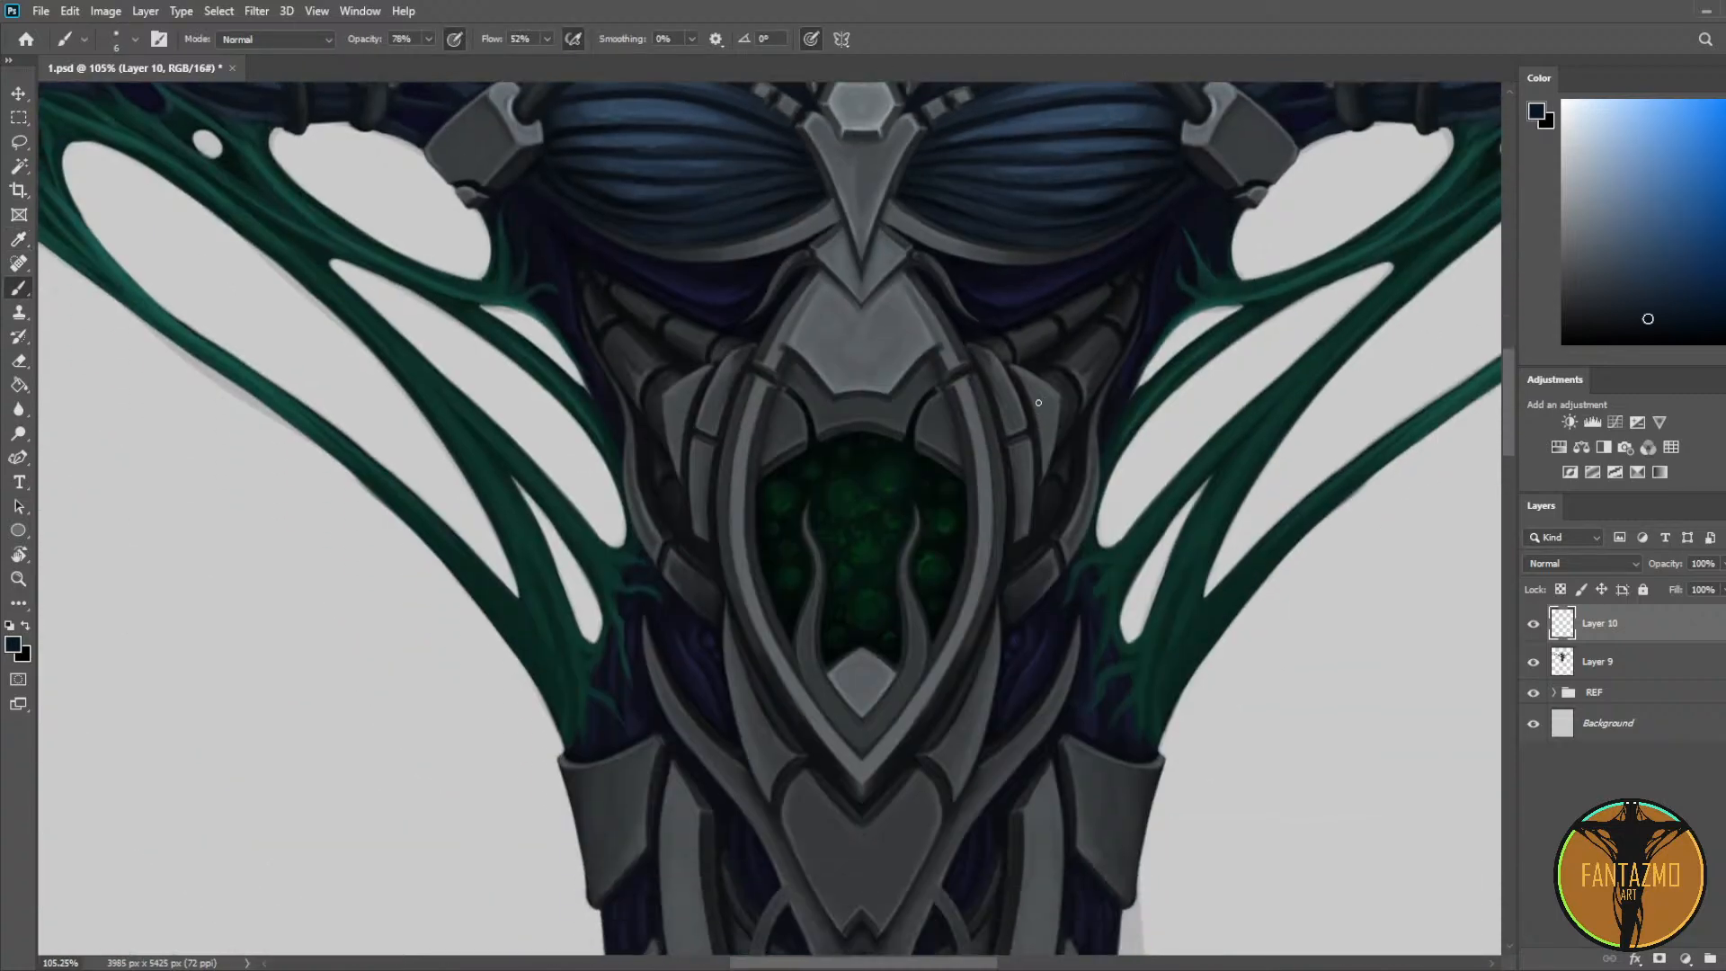
{"action": "left_click_drag", "start_coordinate": [1057, 358], "coordinate": [994, 620]}
{"action": "scroll", "coordinate": [1118, 521], "scroll_direction": "down", "scroll_amount": 5}
{"action": "scroll", "coordinate": [1119, 522], "scroll_direction": "up", "scroll_amount": 5}
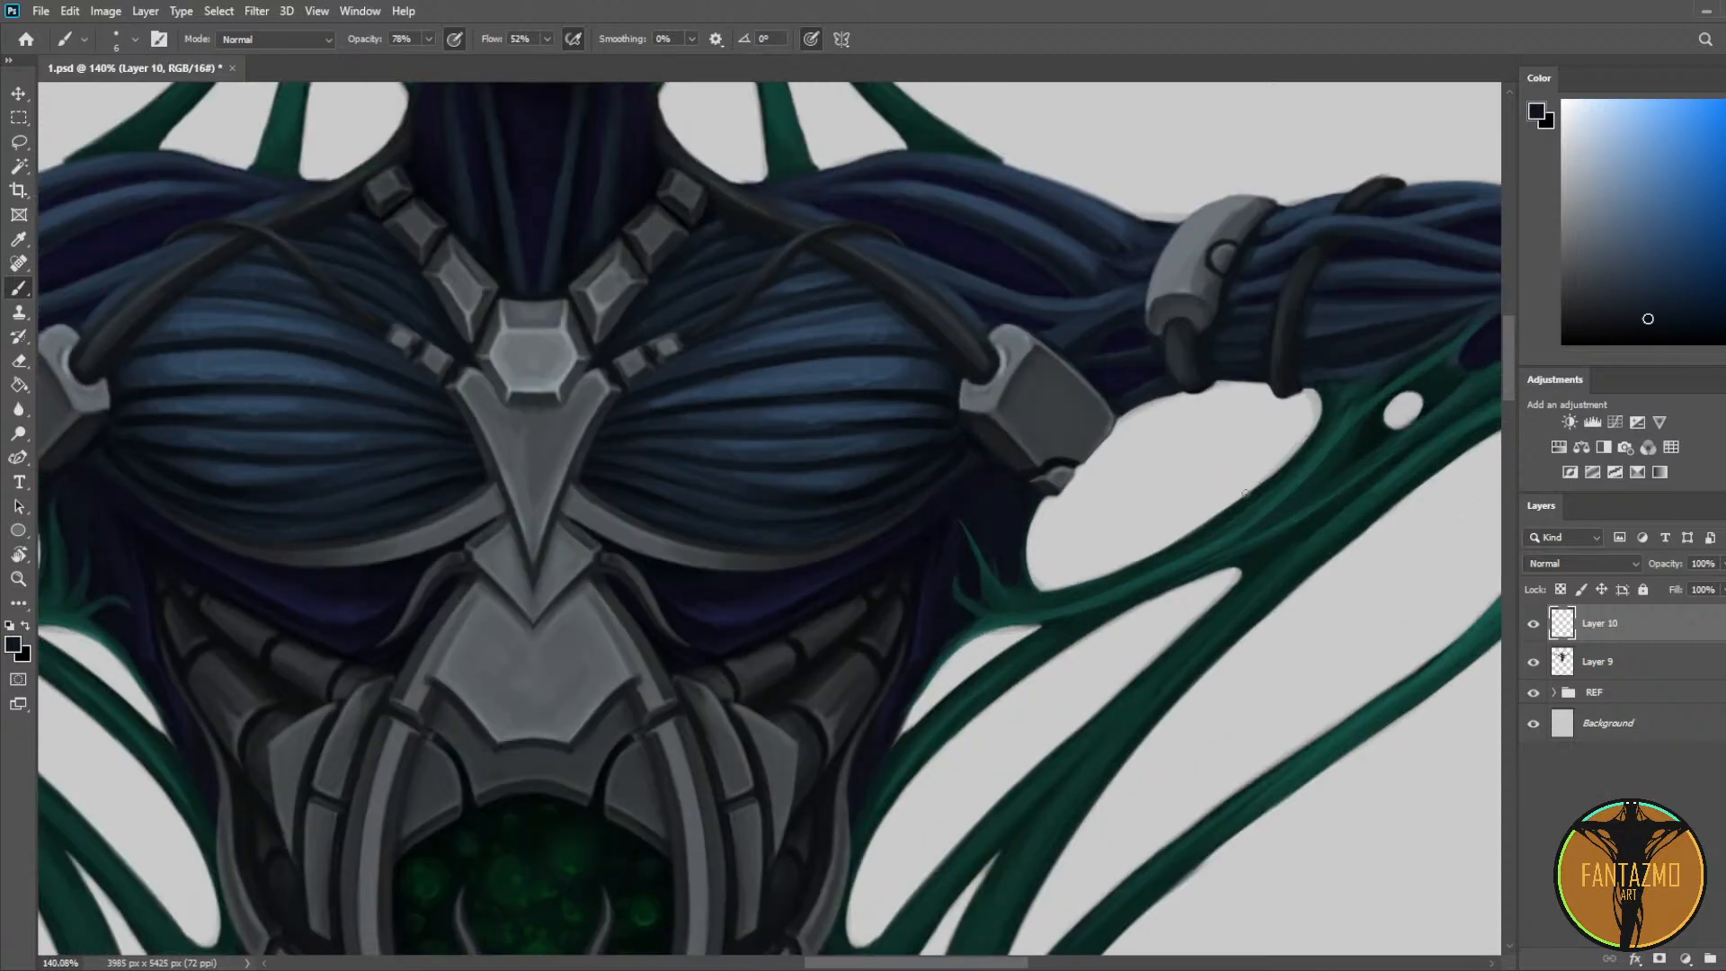
{"action": "key", "text": "ctrl+s"}
Step: Deepen the shadows around the angular metal block at the right armpit with sampled near-black tones and save the document
{"action": "left_click", "coordinate": [992, 406], "text": "alt"}
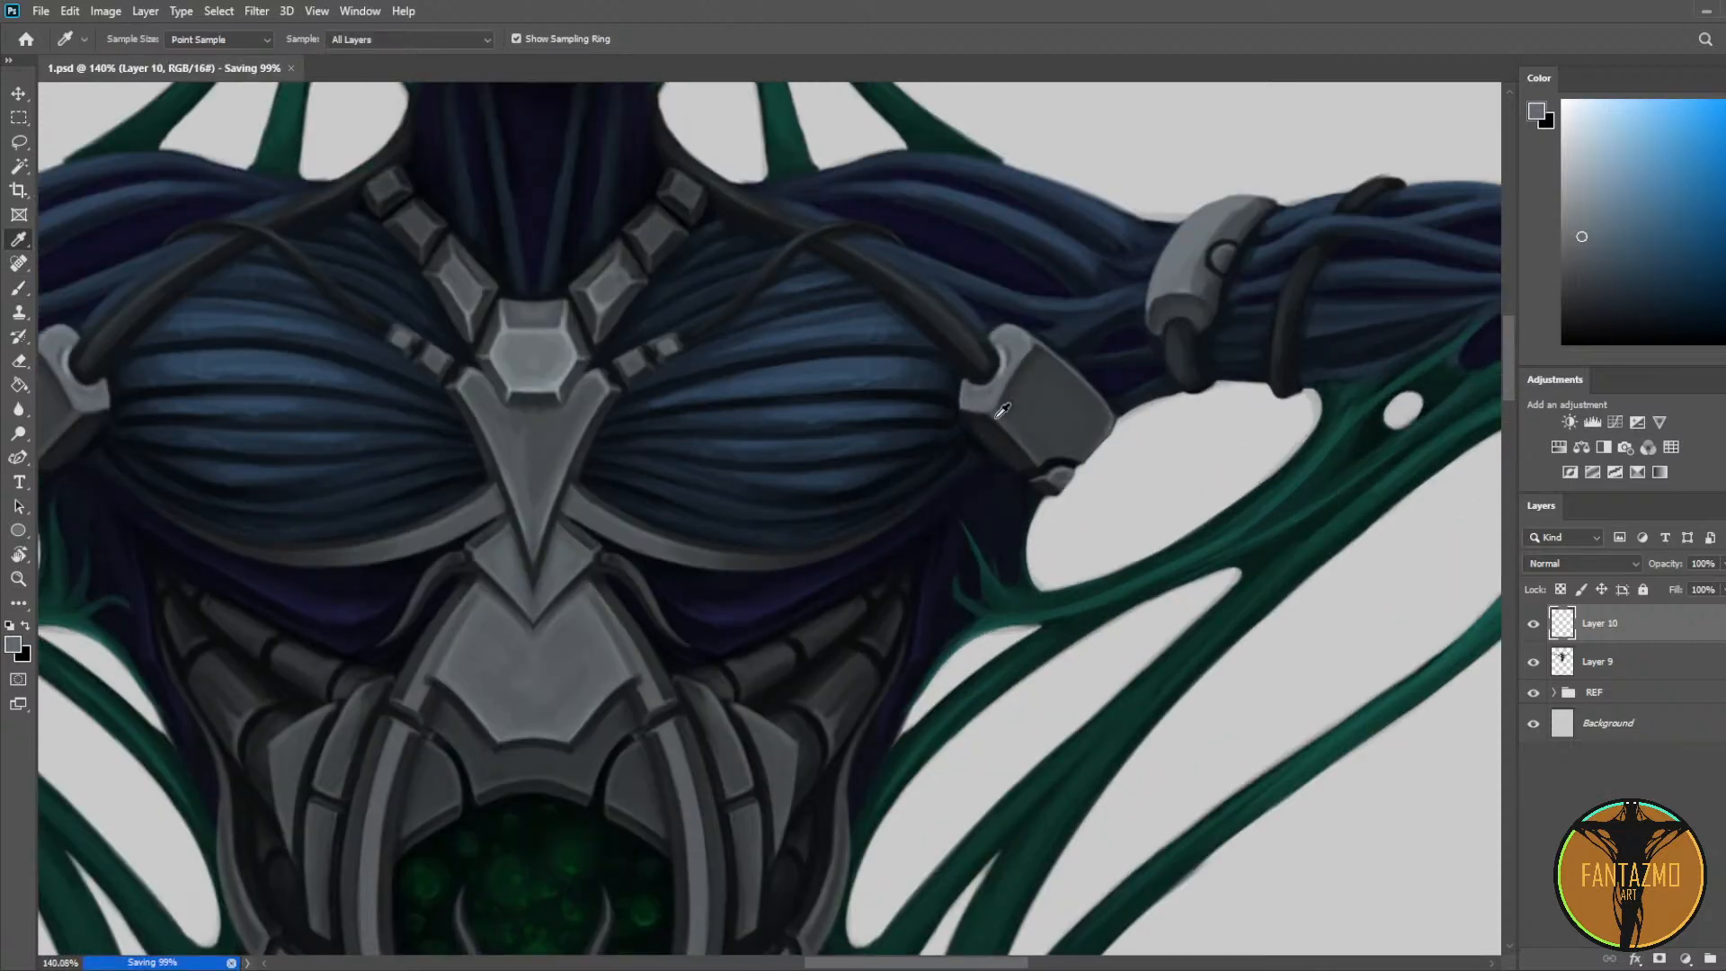
{"action": "left_click", "coordinate": [977, 445], "text": "alt"}
{"action": "left_click_drag", "start_coordinate": [973, 431], "coordinate": [985, 444]}
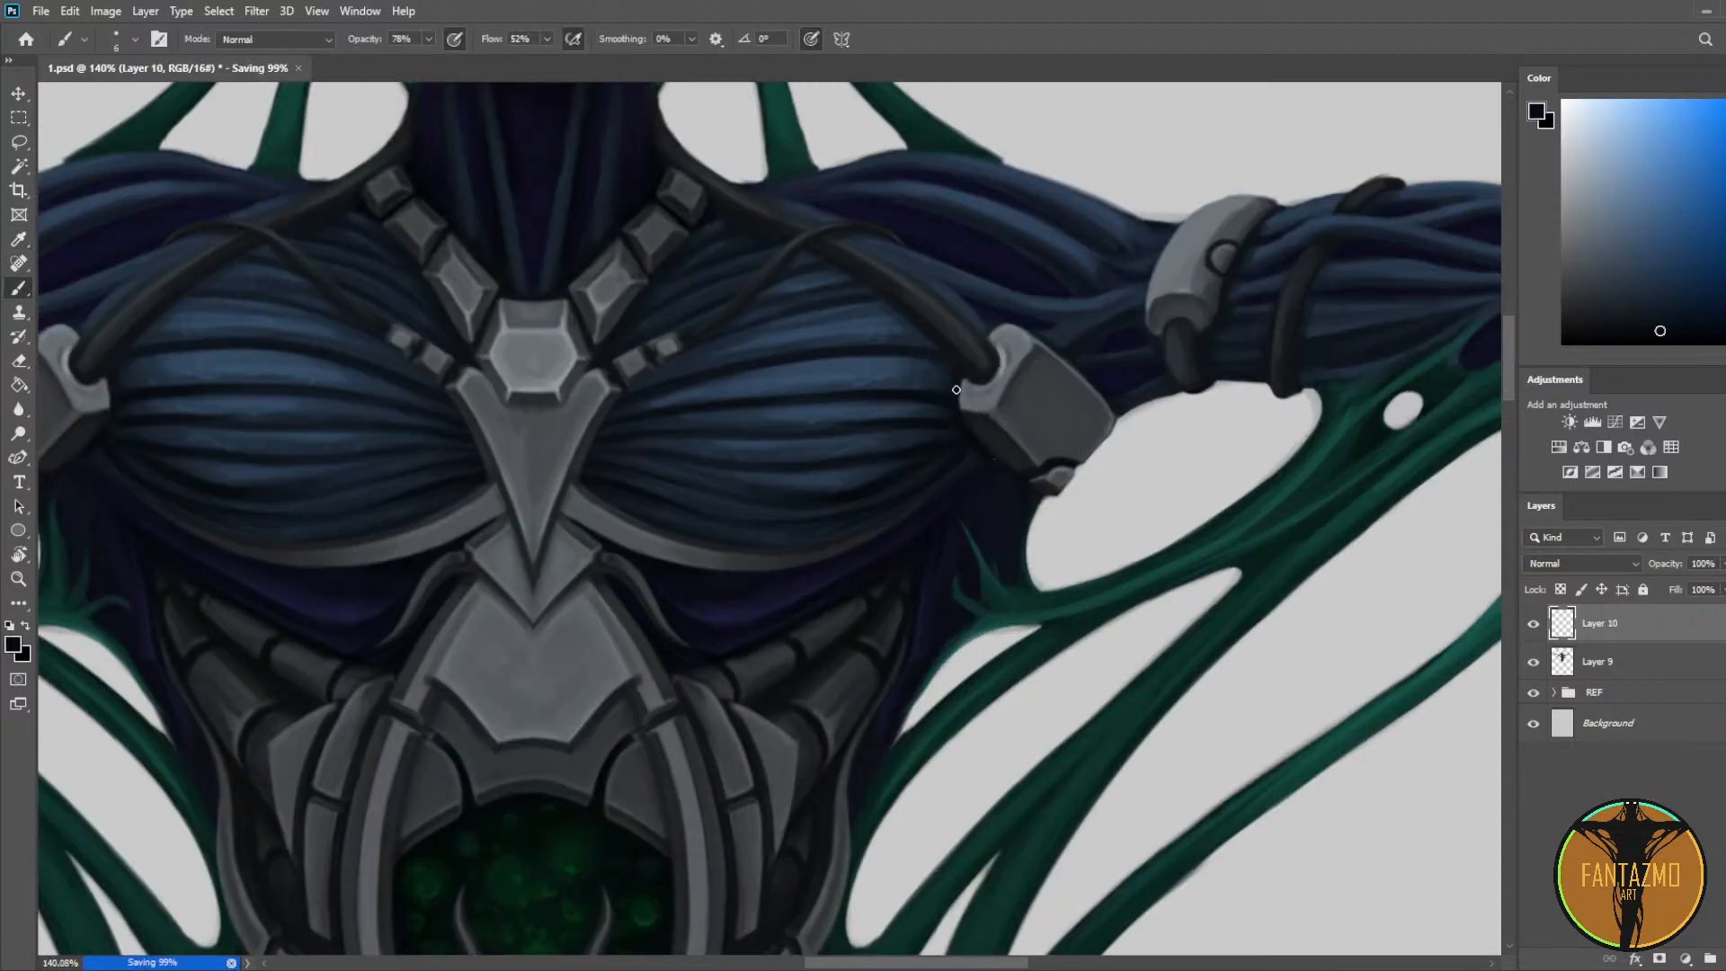
{"action": "left_click", "coordinate": [1008, 468], "text": "alt"}
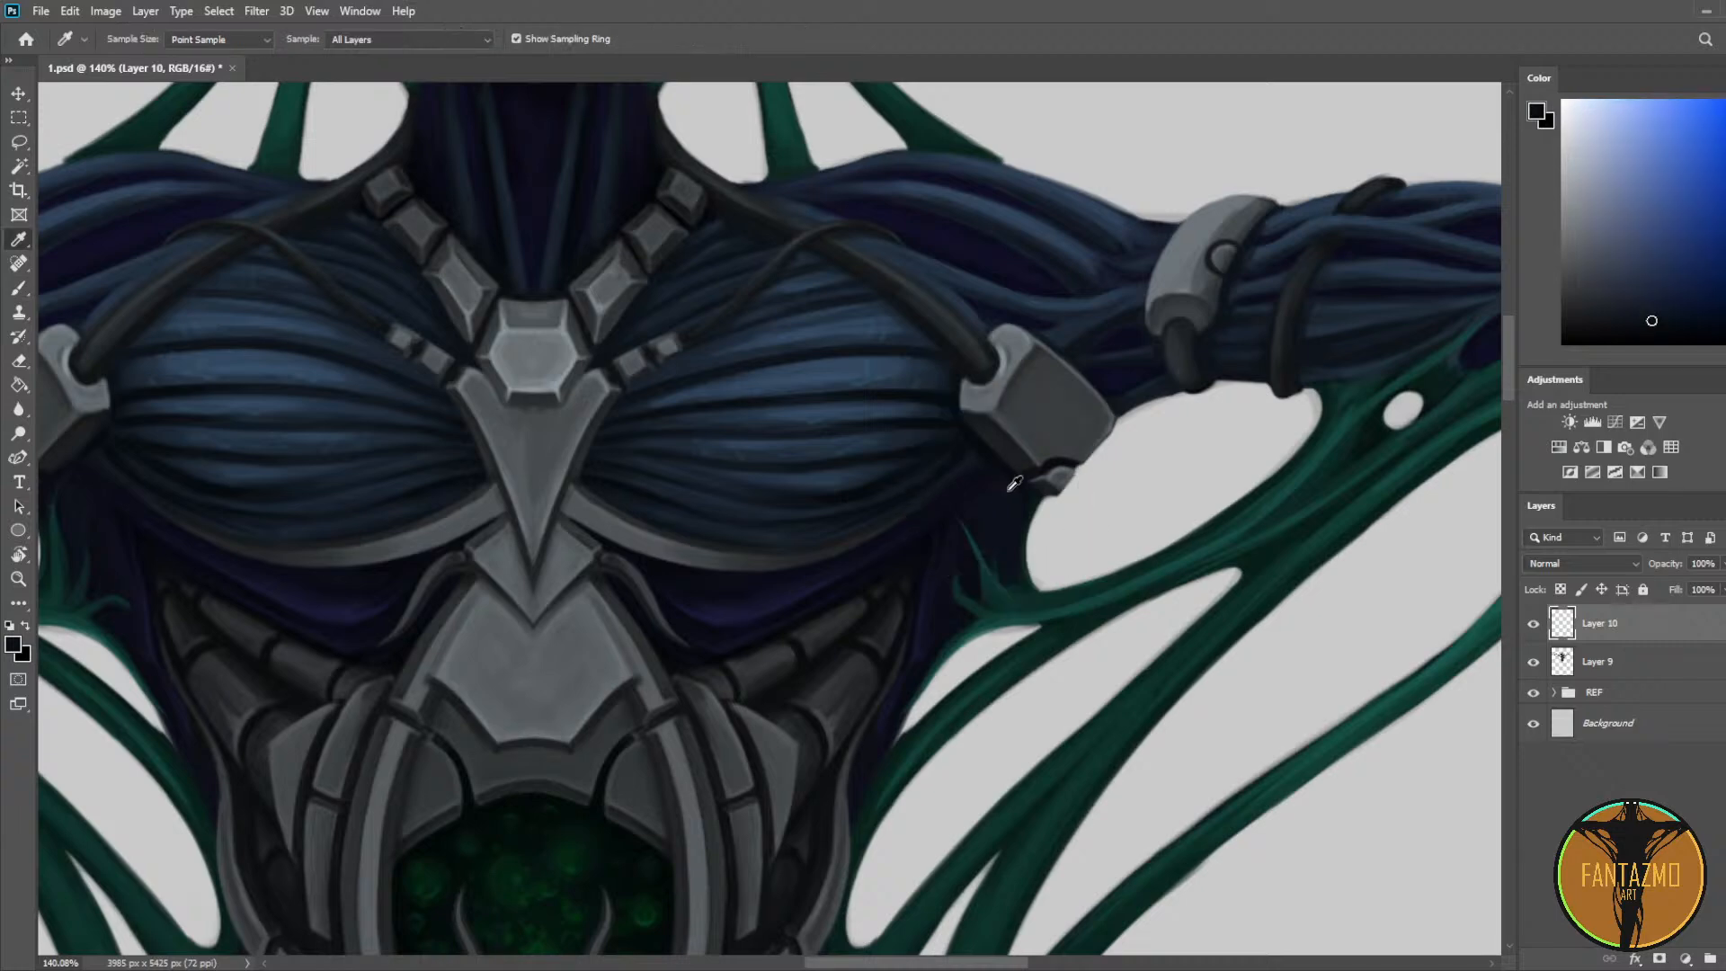
{"action": "left_click", "coordinate": [1003, 463], "text": "alt"}
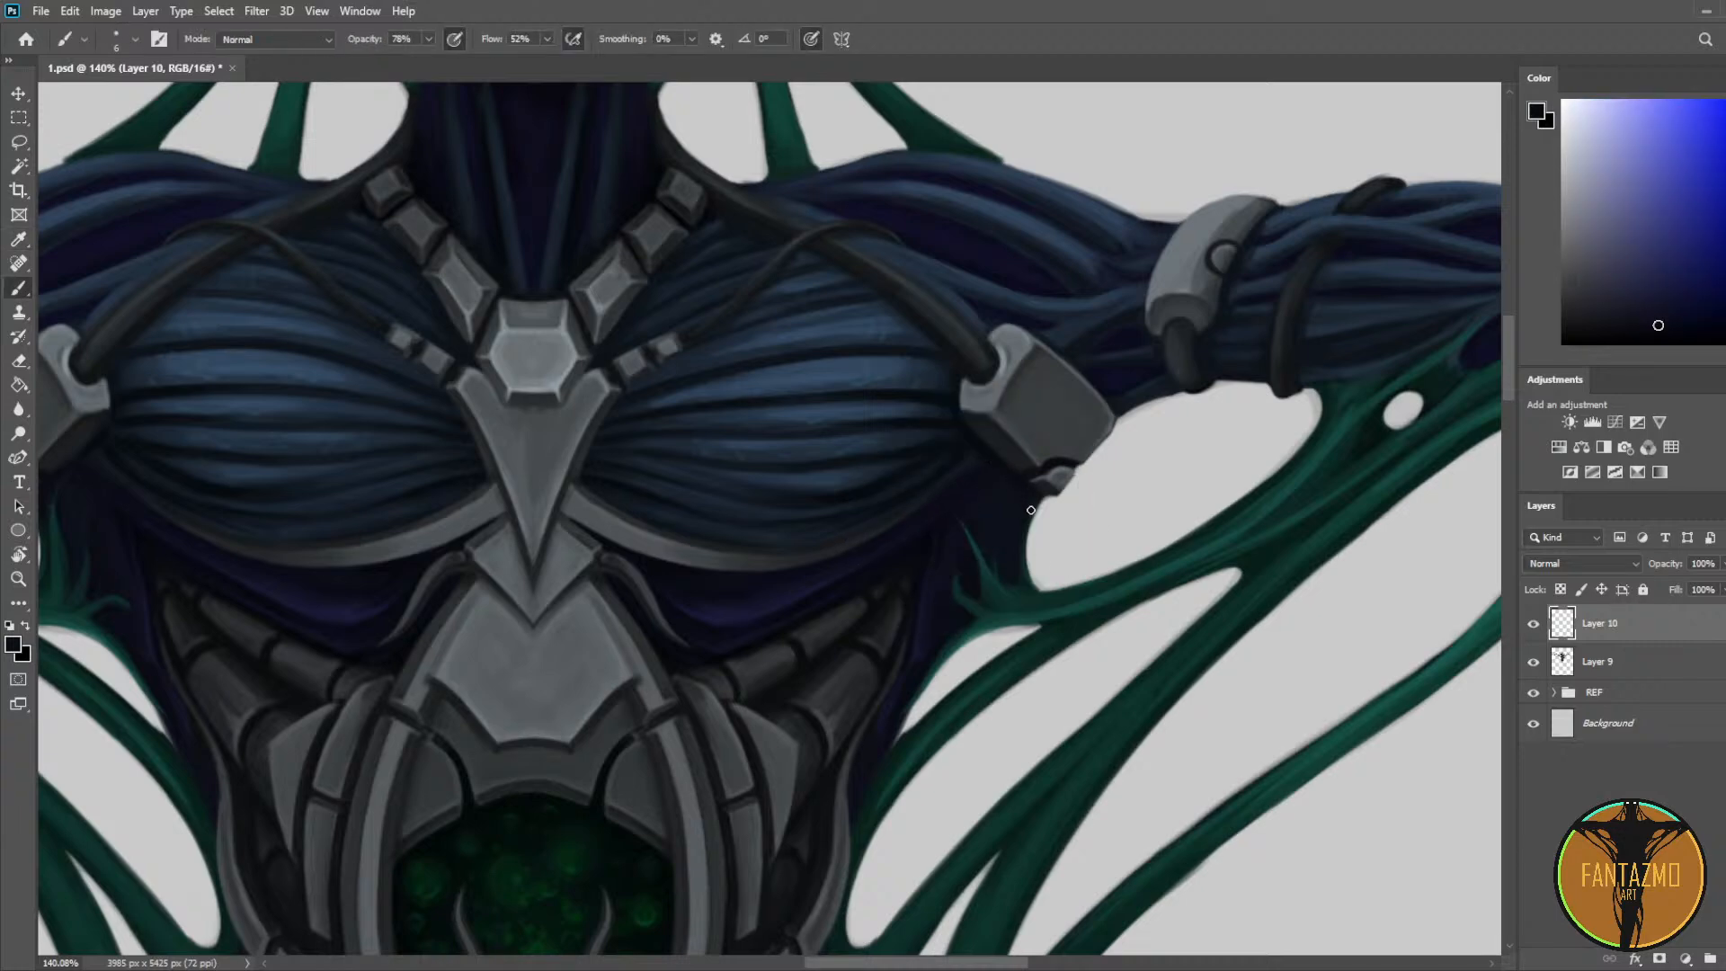
{"action": "left_click", "coordinate": [1114, 382], "text": "alt"}
{"action": "scroll", "coordinate": [910, 362], "scroll_direction": "down", "scroll_amount": 3}
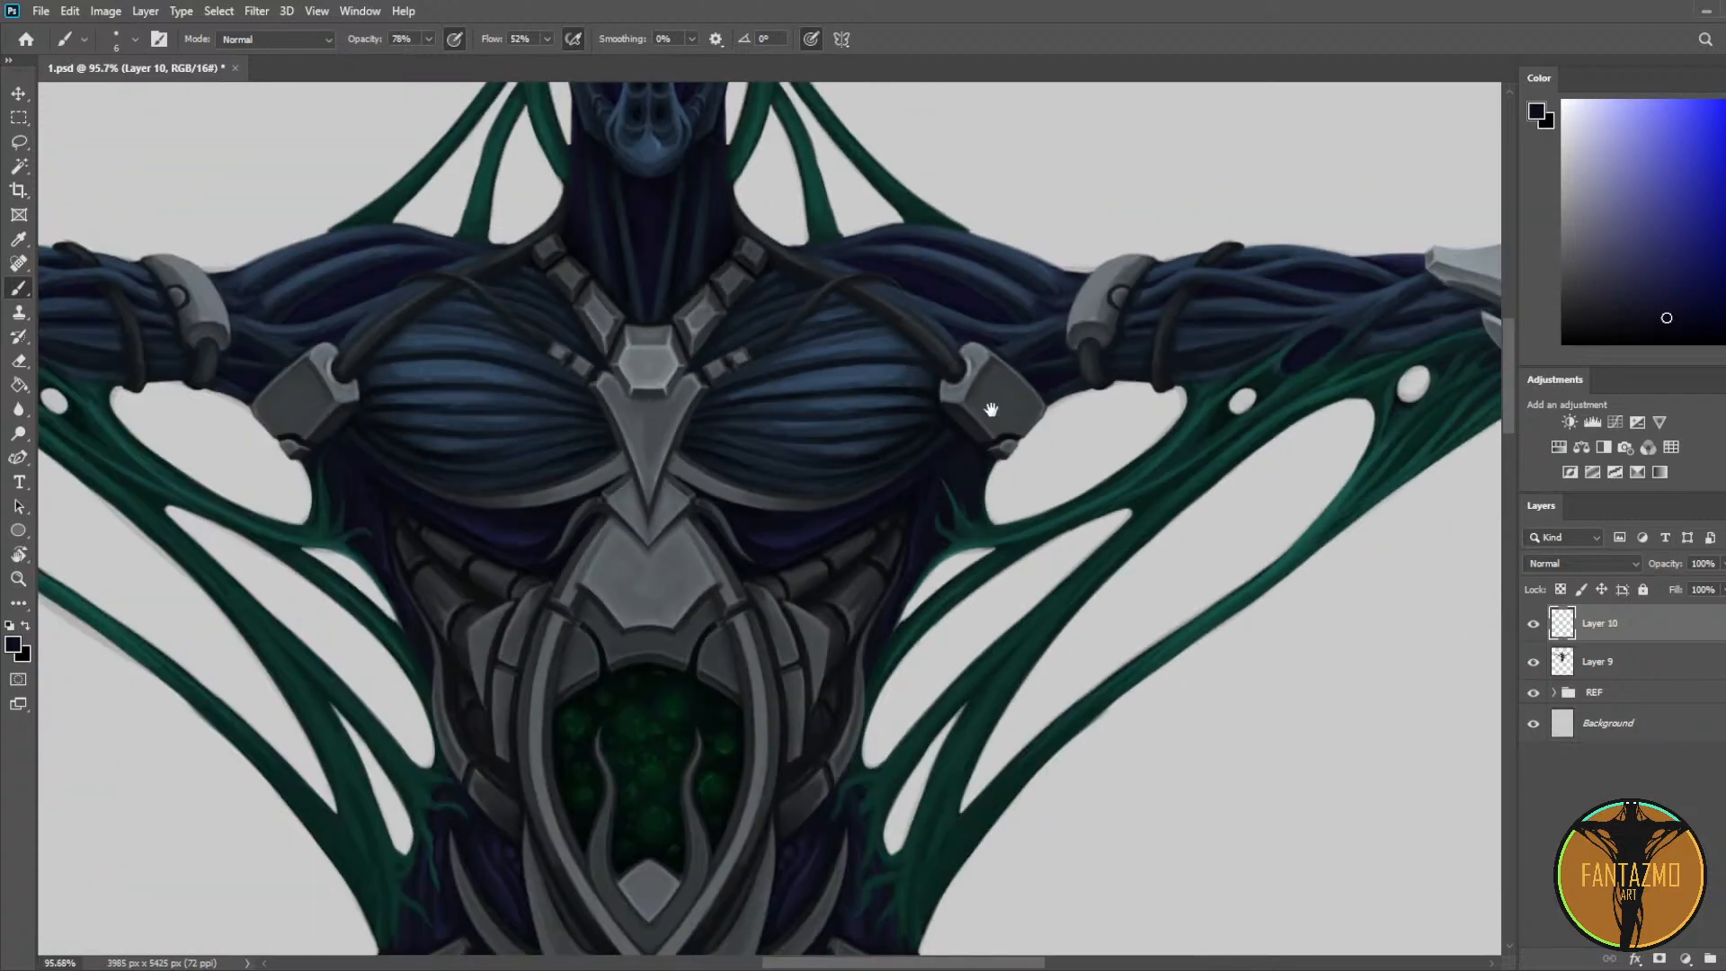
{"action": "left_click_drag", "start_coordinate": [1063, 462], "coordinate": [755, 356]}
{"action": "scroll", "coordinate": [1053, 293], "scroll_direction": "up", "scroll_amount": 1}
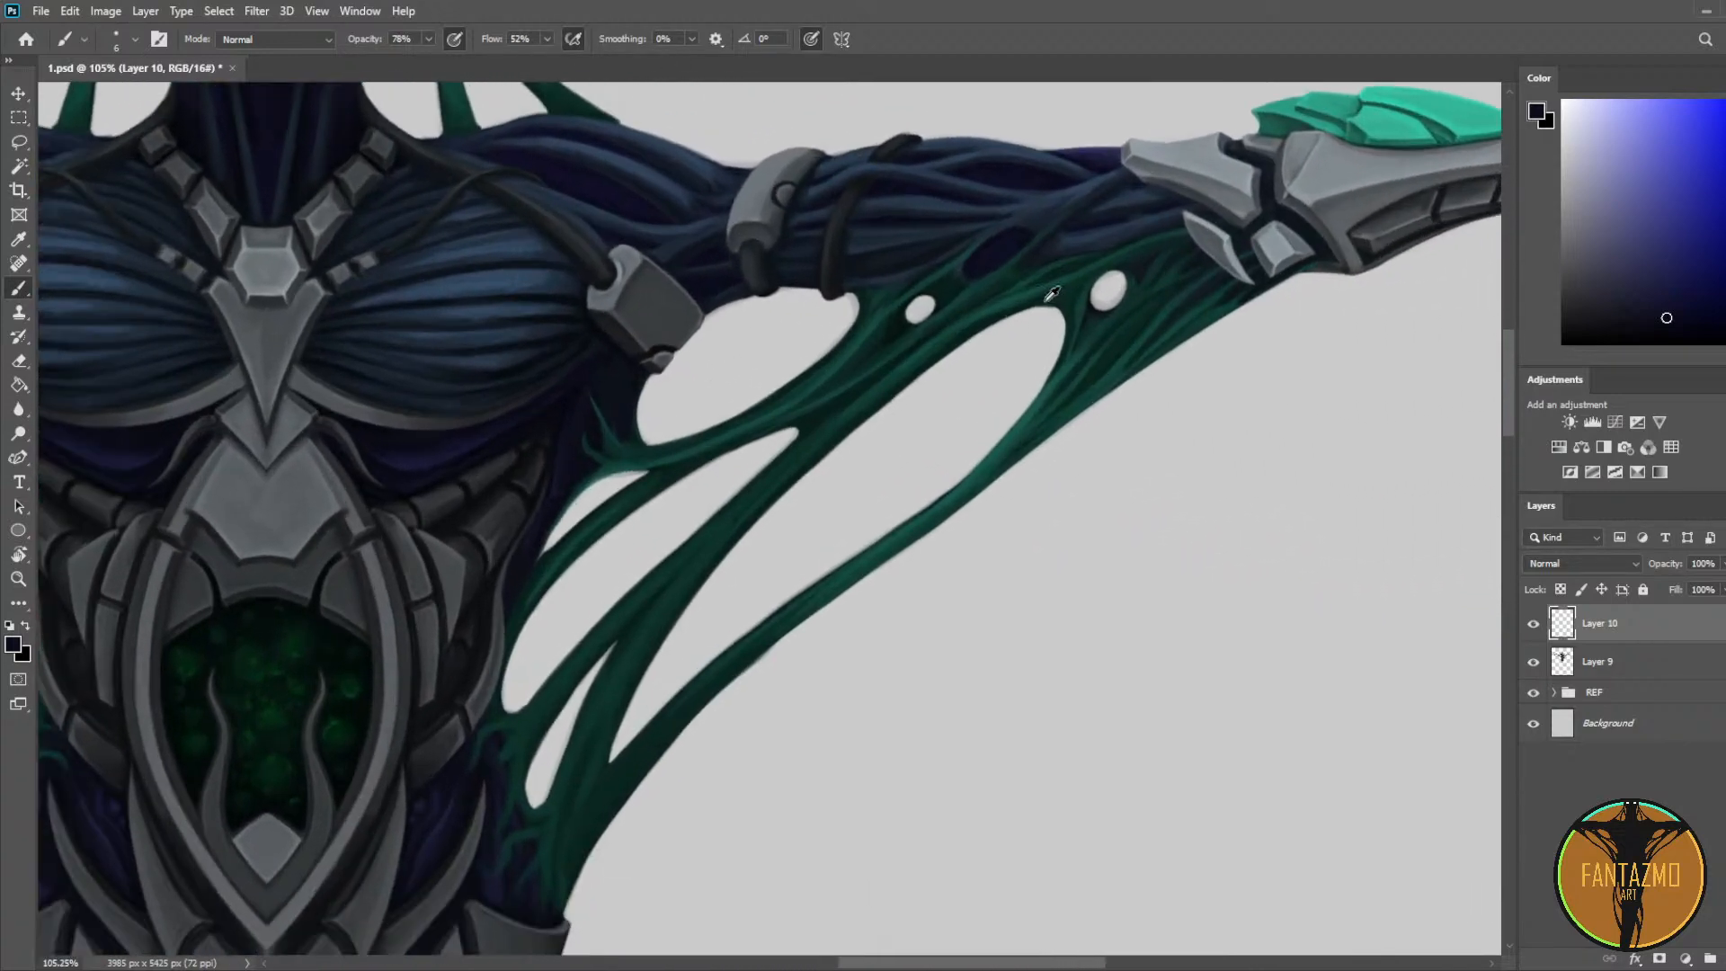
{"action": "scroll", "coordinate": [1052, 294], "scroll_direction": "down", "scroll_amount": 5}
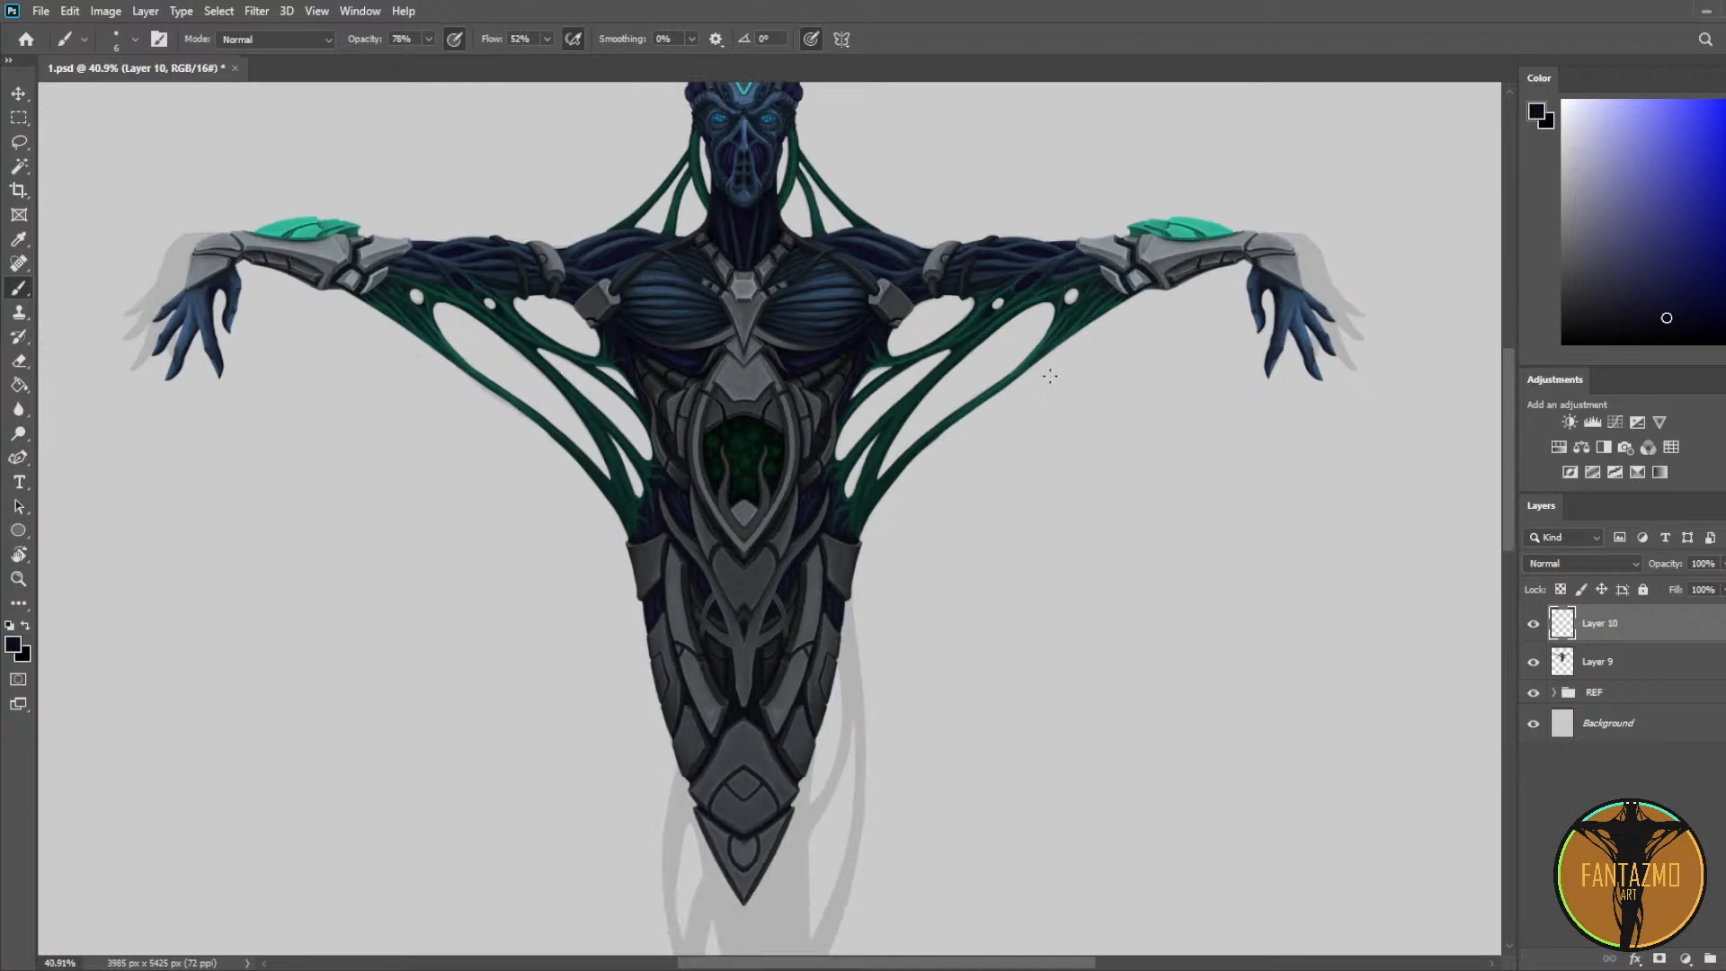
{"action": "key", "text": "ctrl+s"}
Step: Touch up the lower curved armour plate right of the central spike with a grey sampled from it
{"action": "left_click_drag", "start_coordinate": [1022, 480], "coordinate": [1011, 341]}
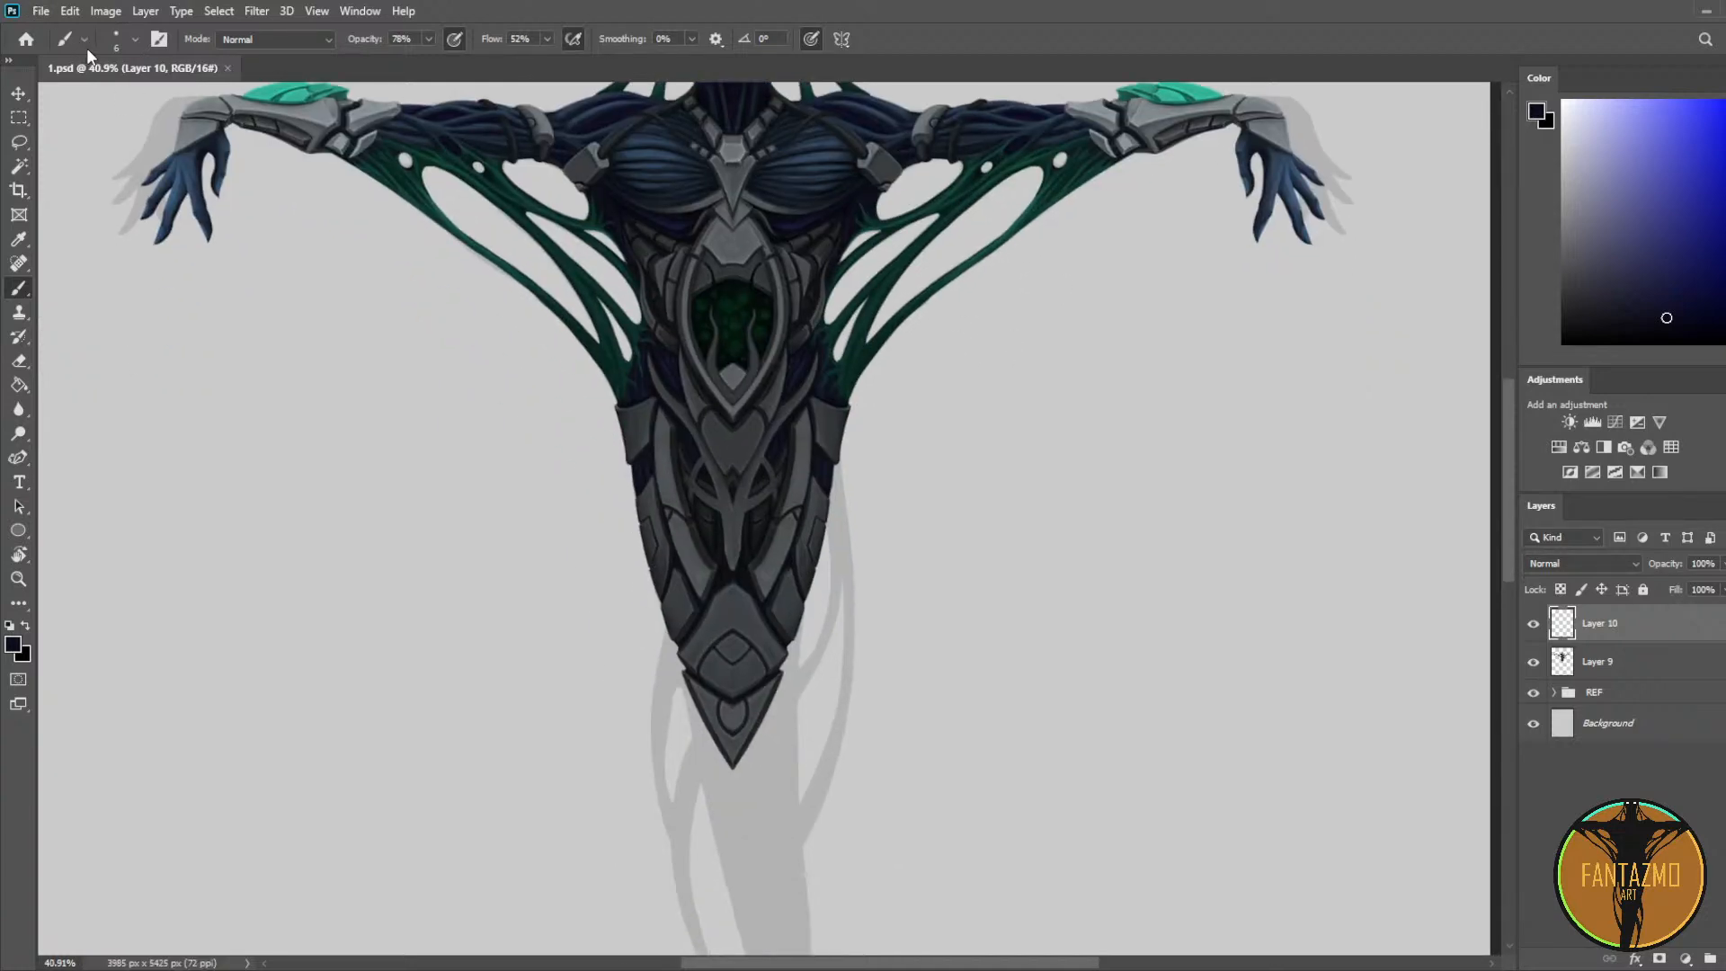
{"action": "scroll", "coordinate": [567, 570], "scroll_direction": "up", "scroll_amount": 6}
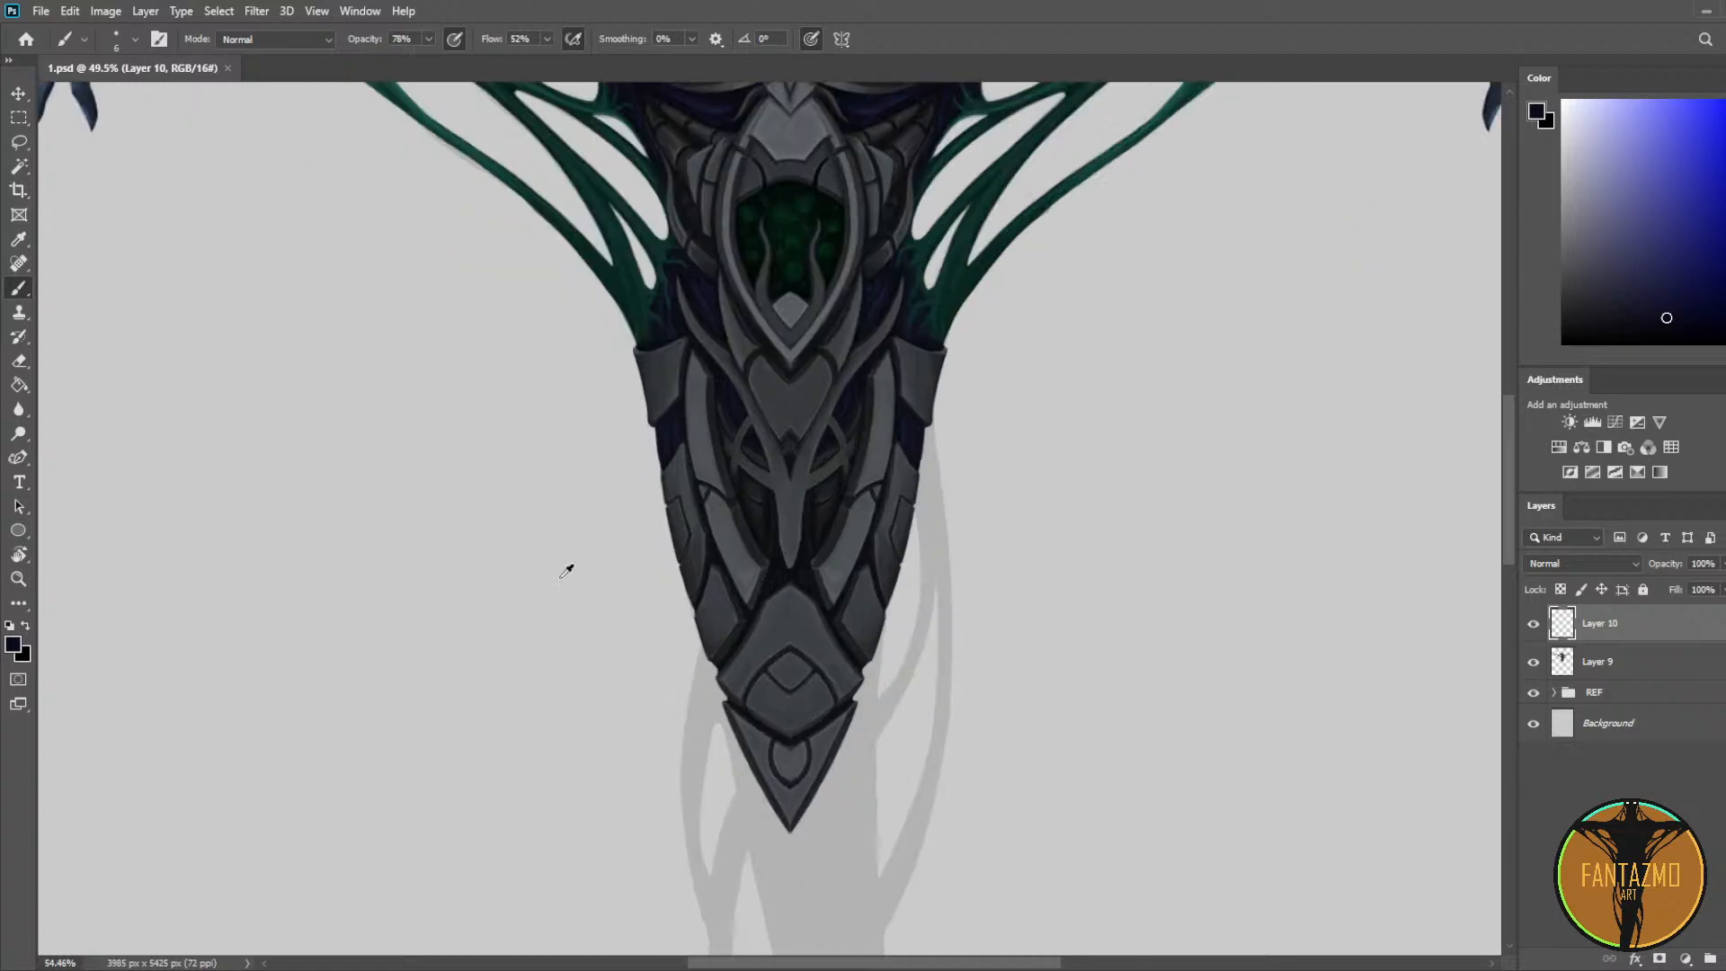
{"action": "left_click_drag", "start_coordinate": [780, 580], "coordinate": [832, 358]}
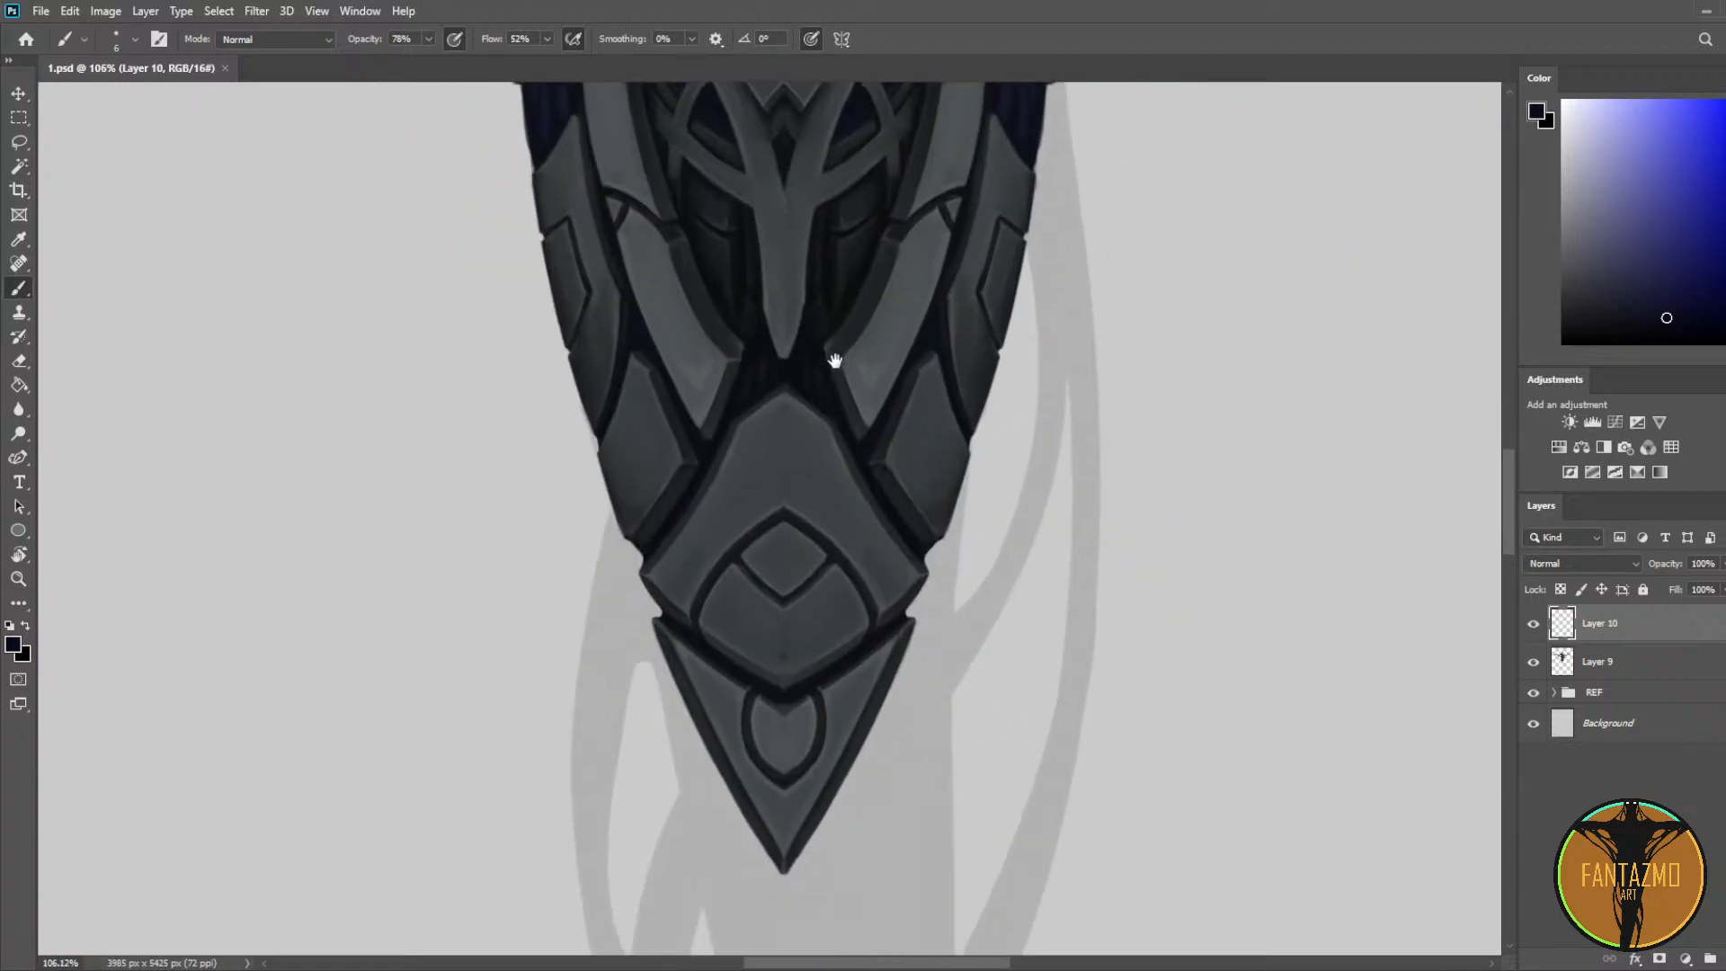
{"action": "scroll", "coordinate": [827, 373], "scroll_direction": "up", "scroll_amount": 2}
{"action": "key", "text": "i"}
{"action": "left_click", "coordinate": [892, 316]}
{"action": "key", "text": "b"}
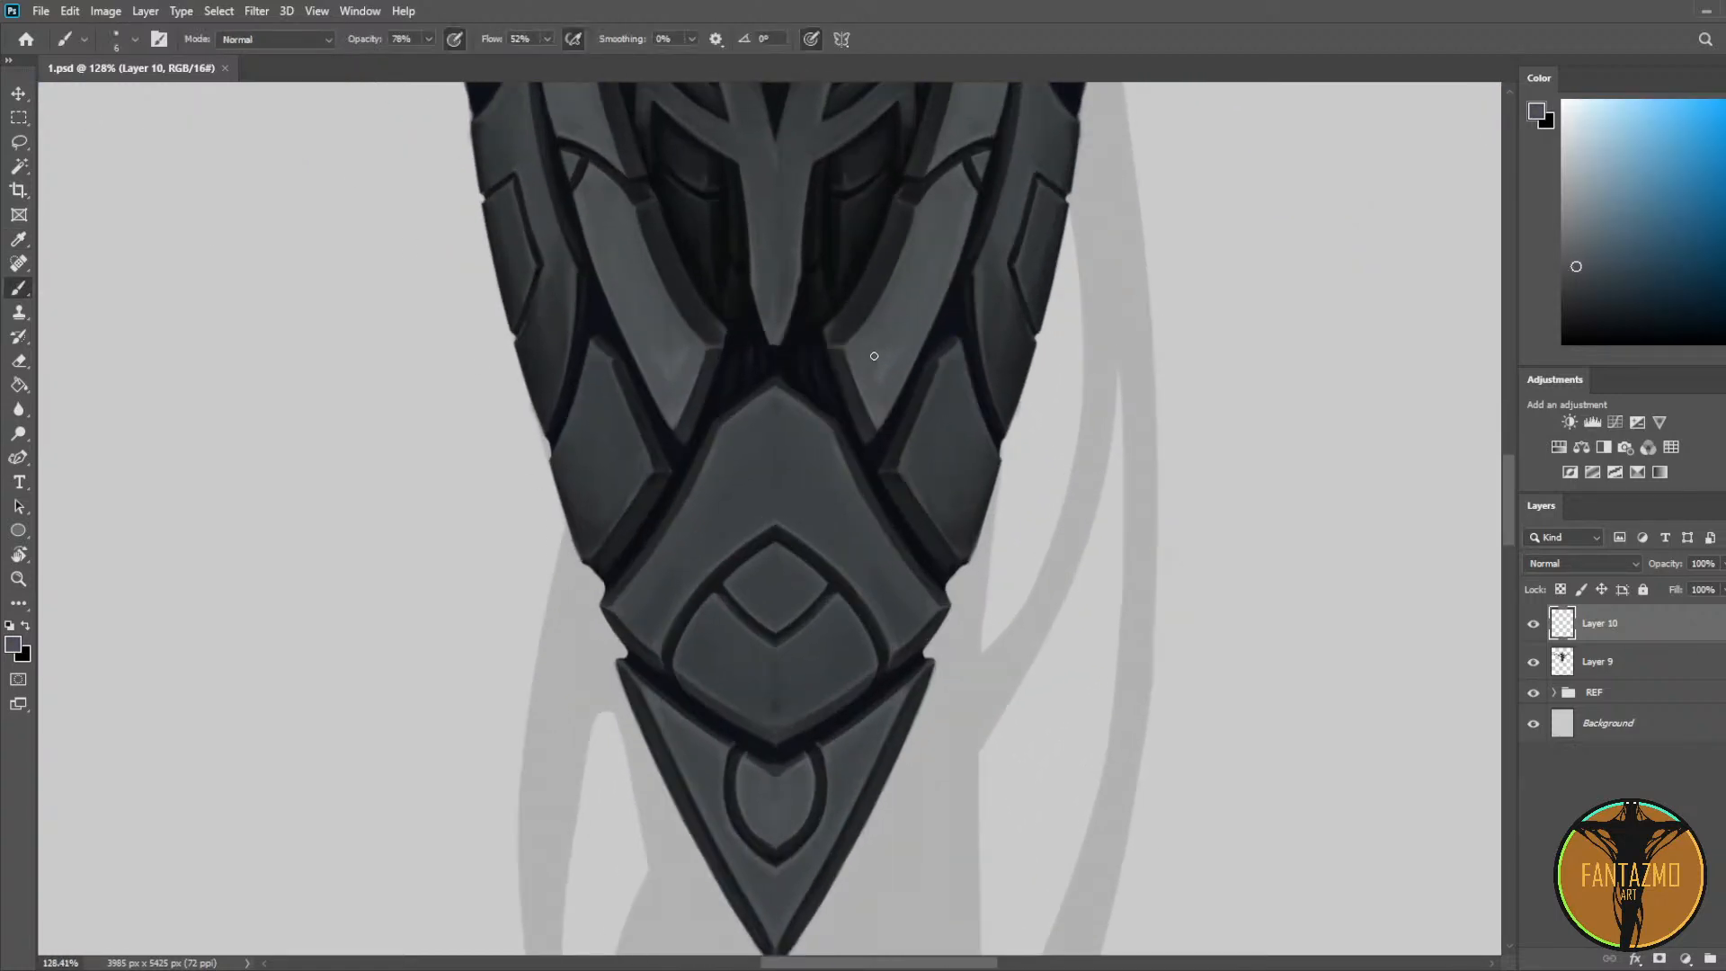
Step: Retouch the face of the heart-shaped abdominal plate with a dark grey sampled from its surface
{"action": "scroll", "coordinate": [951, 204], "scroll_direction": "up", "scroll_amount": 5}
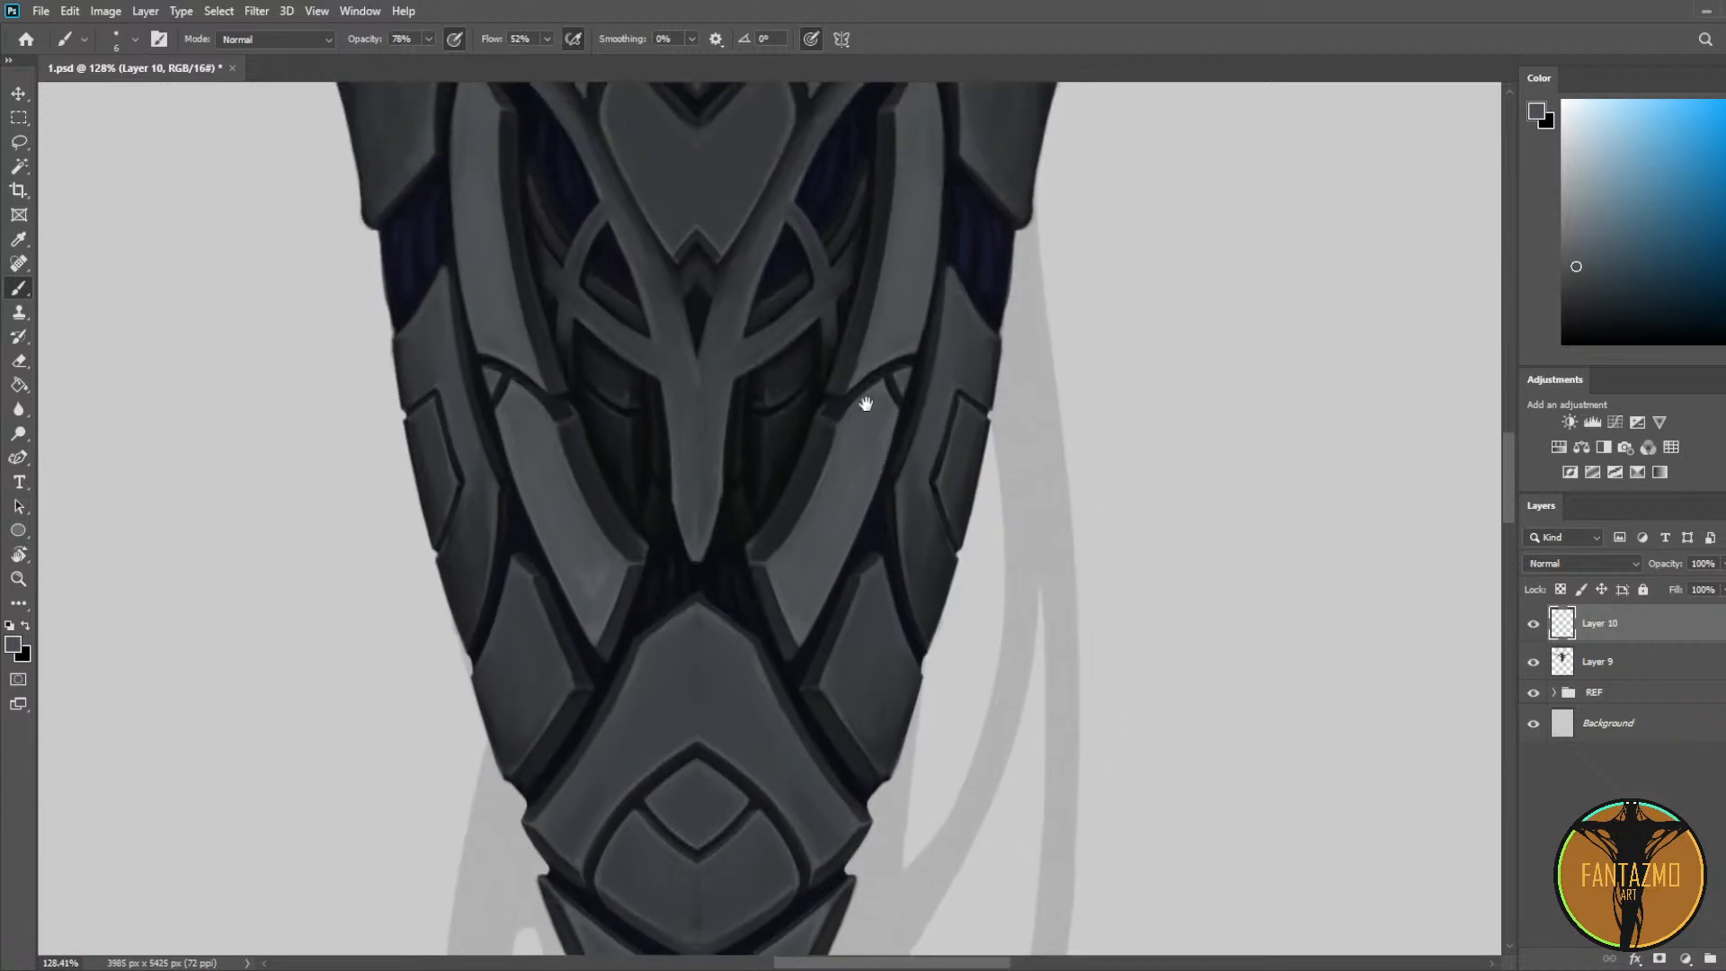
{"action": "scroll", "coordinate": [752, 296], "scroll_direction": "up", "scroll_amount": 2}
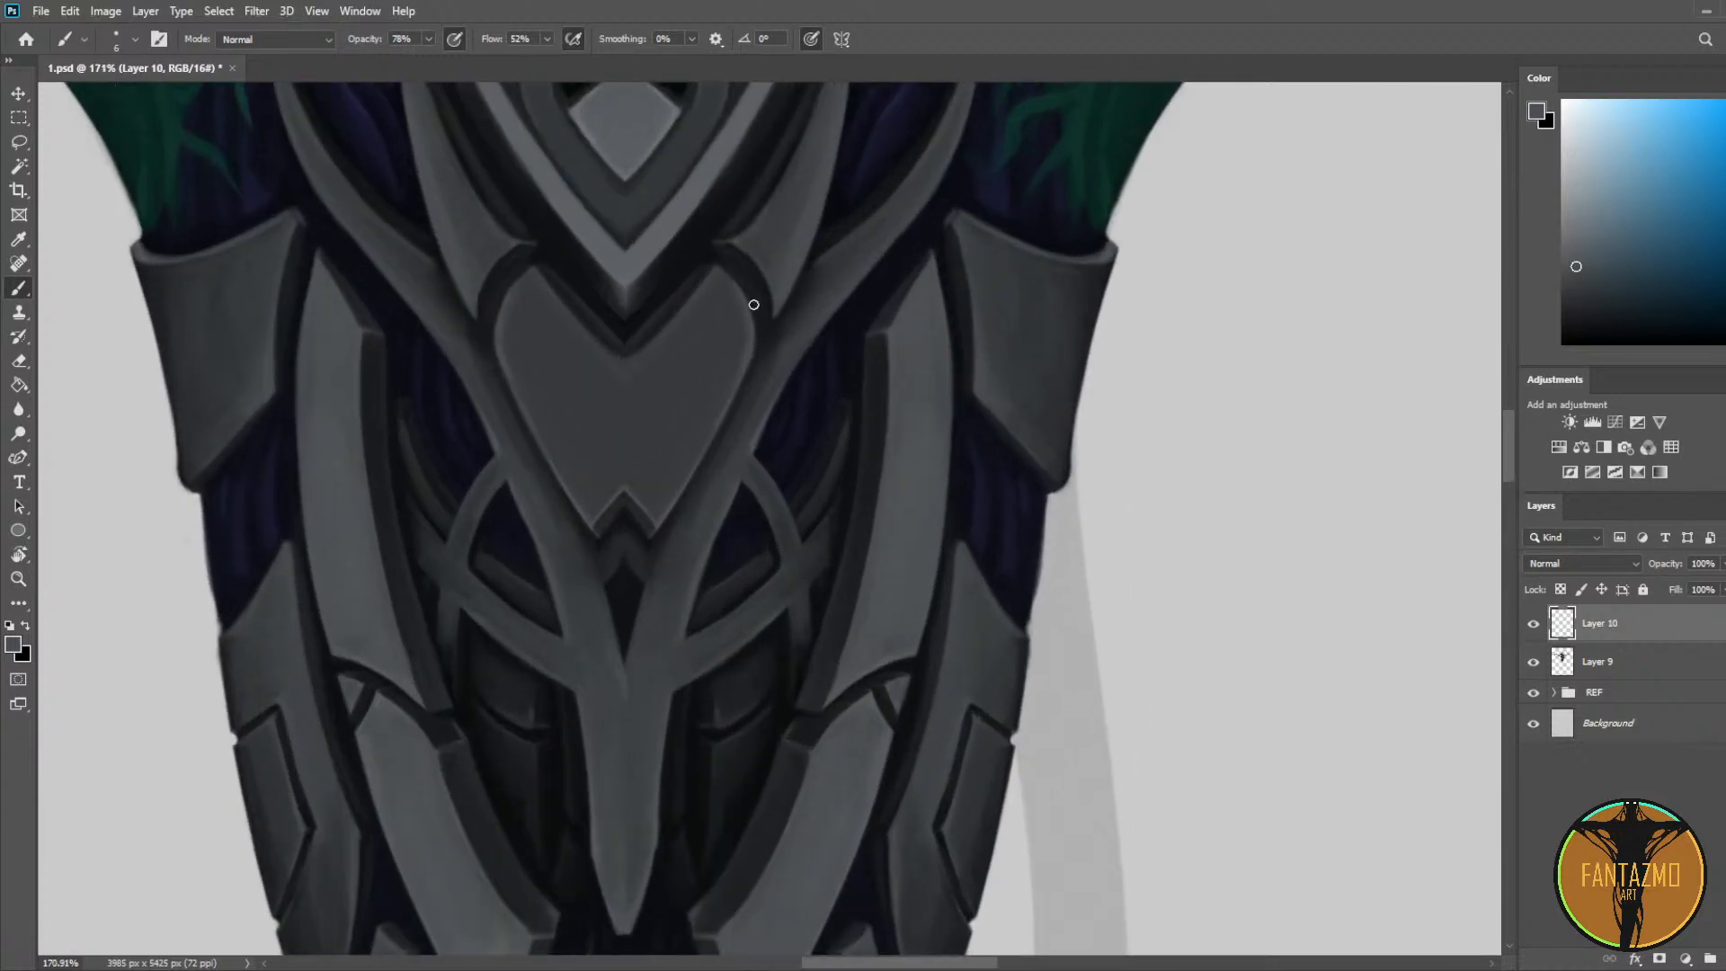
{"action": "key", "text": "i"}
{"action": "left_click", "coordinate": [698, 438]}
{"action": "key", "text": "b"}
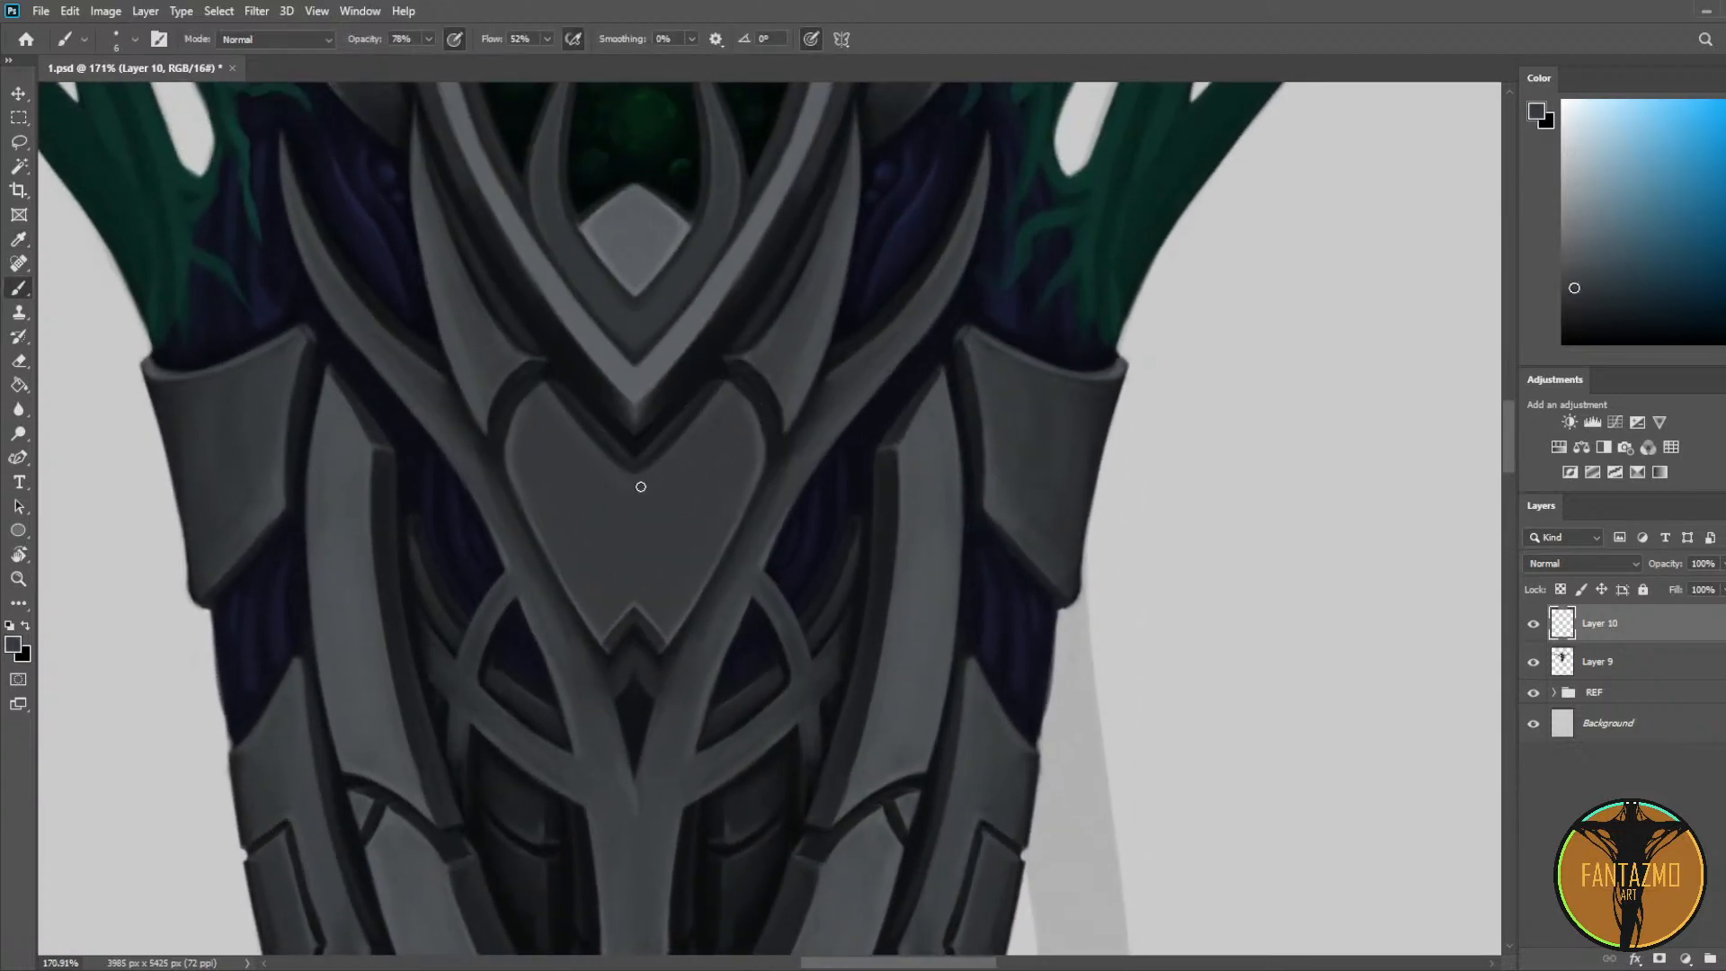
Step: Darken the notch and the shadow beneath the heart-shaped plate's lower tips with sampled dark grey and near-black
{"action": "key", "text": "i"}
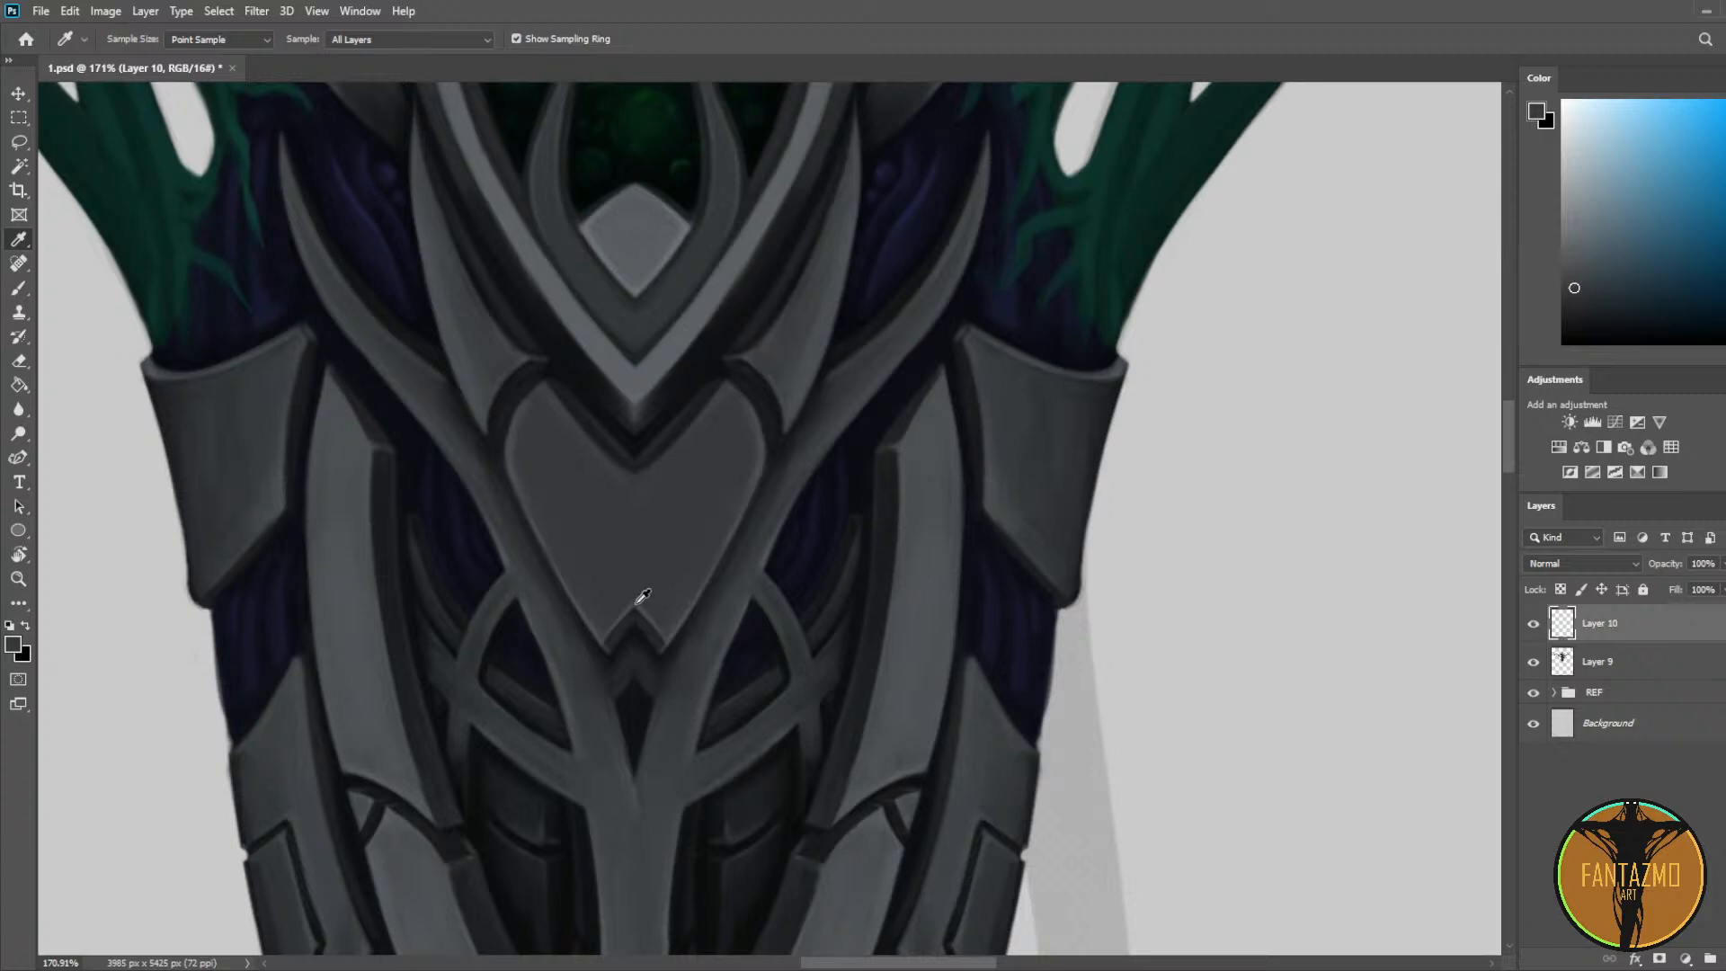
{"action": "left_click", "coordinate": [640, 599]}
{"action": "key", "text": "b"}
{"action": "key", "text": "i"}
{"action": "key", "text": "b"}
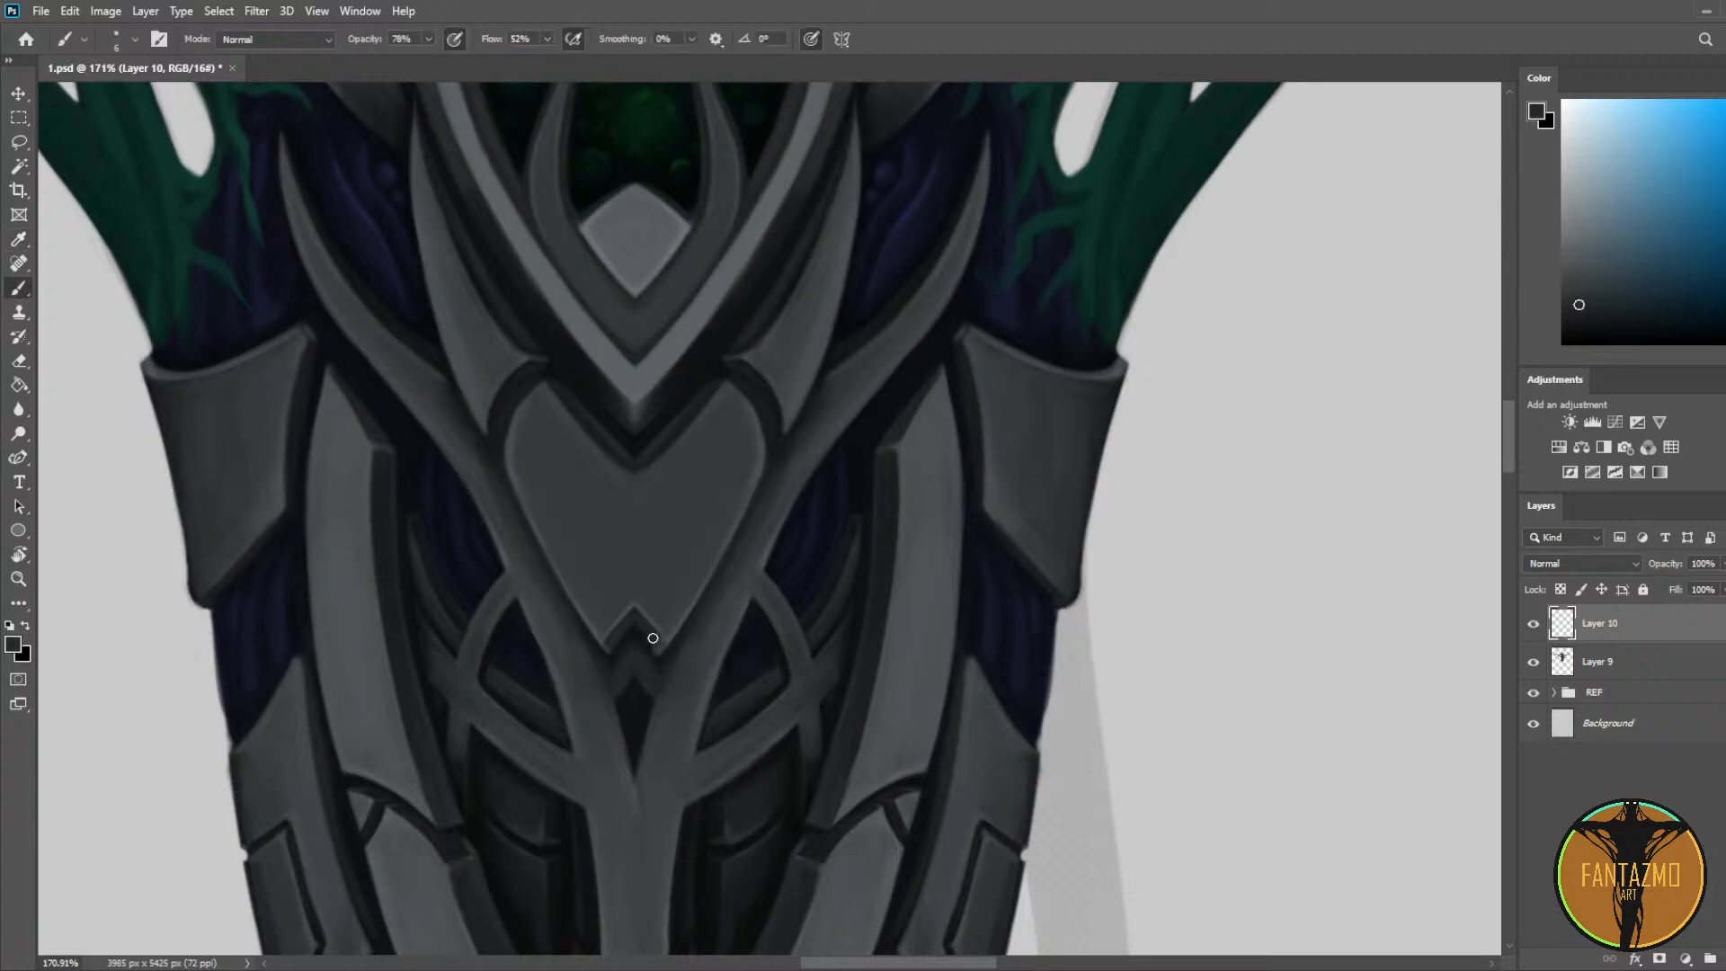
{"action": "left_click", "coordinate": [638, 635], "text": "alt"}
{"action": "left_click", "coordinate": [633, 640], "text": "alt"}
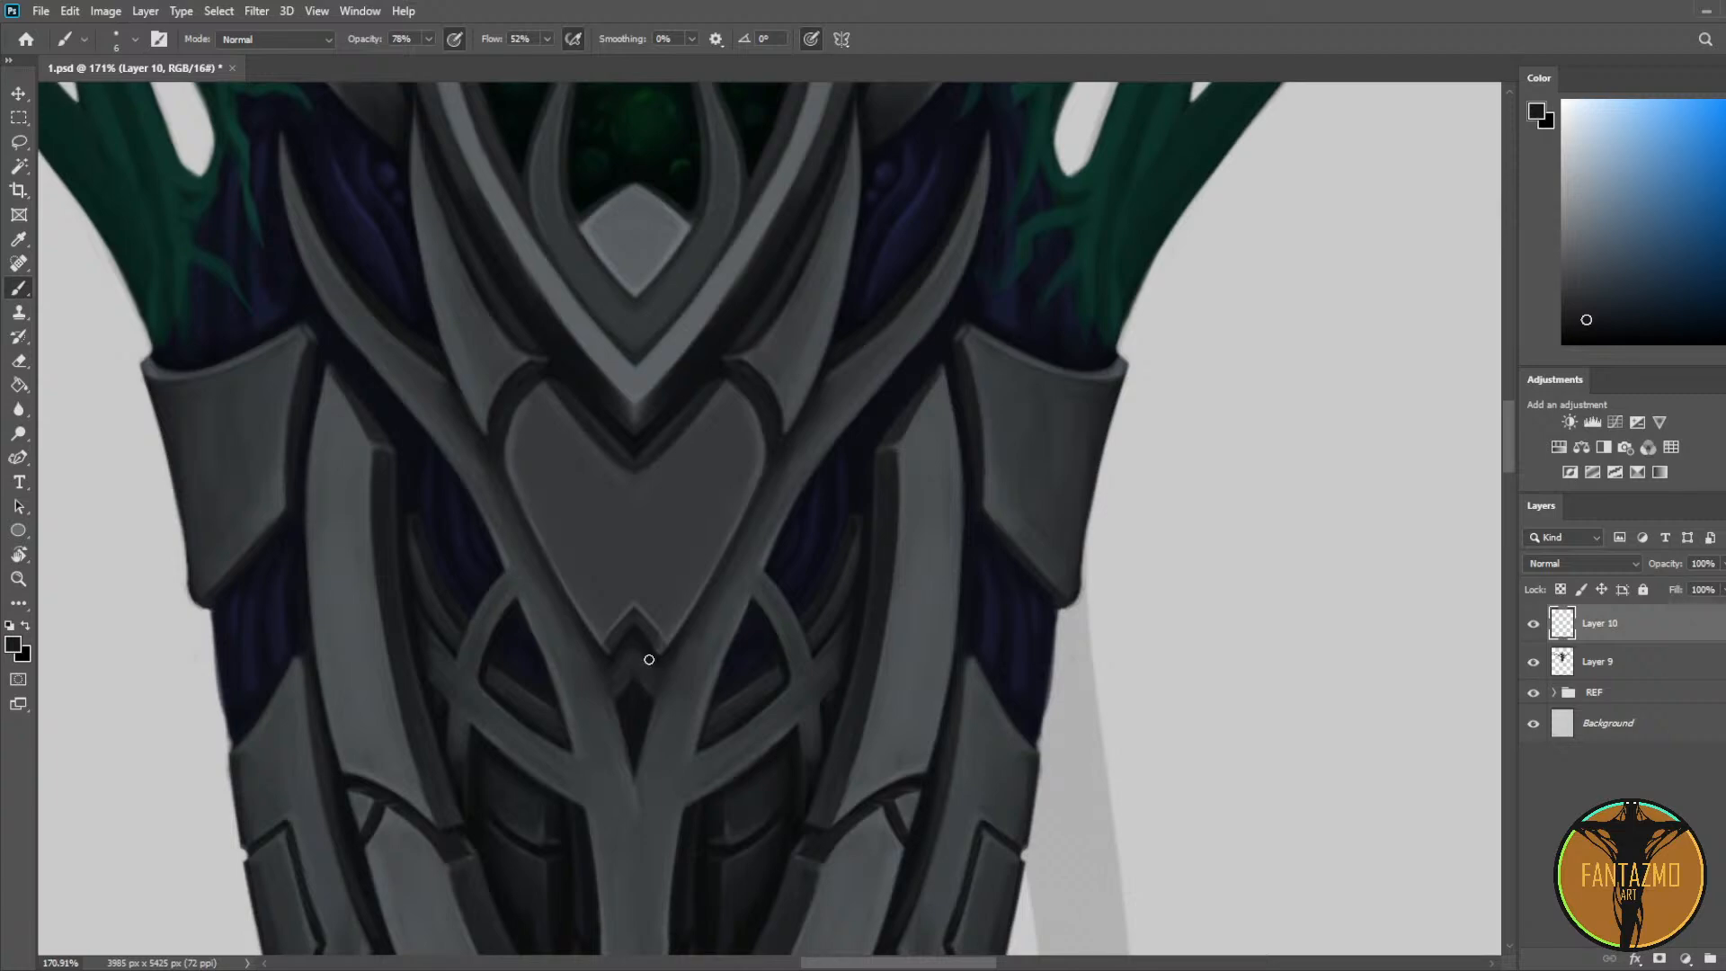
Step: Shade the upper right edge of the heart-shaped abdominal plate's face with greys sampled from the plate and its rim
{"action": "key", "text": "i"}
{"action": "left_click", "coordinate": [768, 452]}
{"action": "key", "text": "b"}
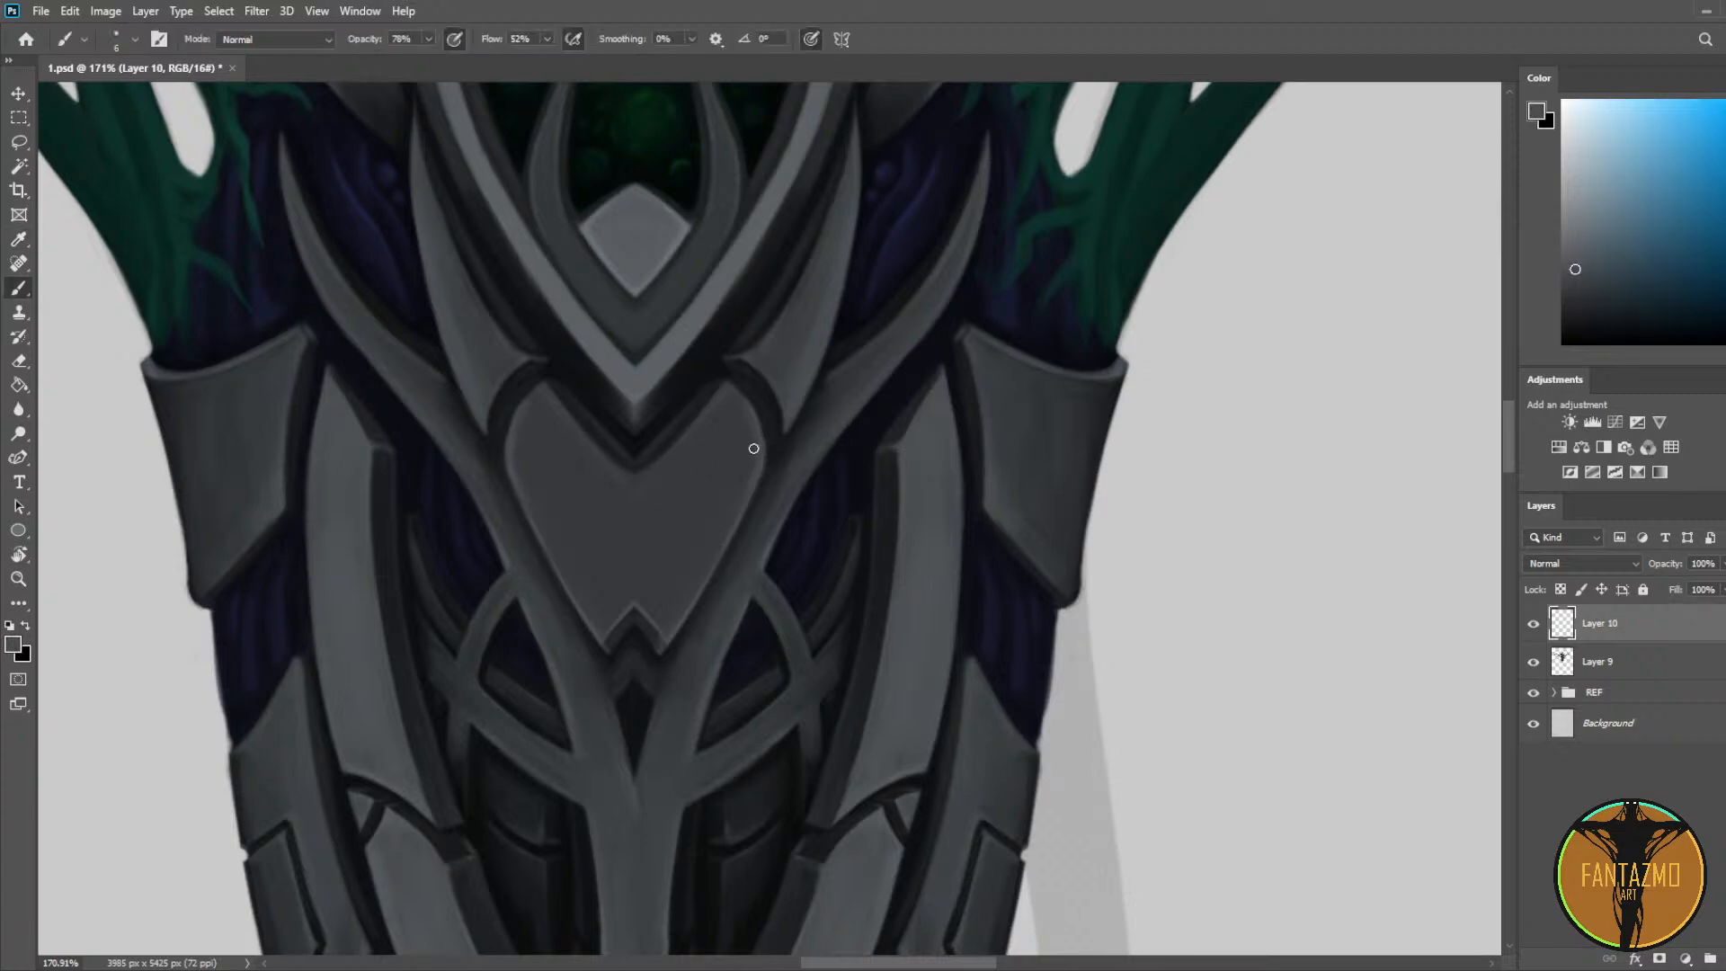
{"action": "left_click", "coordinate": [760, 409], "text": "alt"}
{"action": "left_click_drag", "start_coordinate": [761, 413], "coordinate": [731, 484]}
{"action": "left_click", "coordinate": [739, 453], "text": "alt"}
{"action": "left_click", "coordinate": [746, 461], "text": "alt"}
{"action": "left_click_drag", "start_coordinate": [756, 425], "coordinate": [694, 547]}
{"action": "left_click", "coordinate": [747, 419], "text": "alt"}
{"action": "left_click", "coordinate": [755, 432], "text": "alt"}
{"action": "left_click", "coordinate": [751, 422], "text": "alt"}
{"action": "mouse_move", "coordinate": [753, 427]}
{"action": "left_mouse_down"}
{"action": "mouse_move", "coordinate": [714, 472]}
{"action": "mouse_move", "coordinate": [690, 573]}
{"action": "left_mouse_up"}
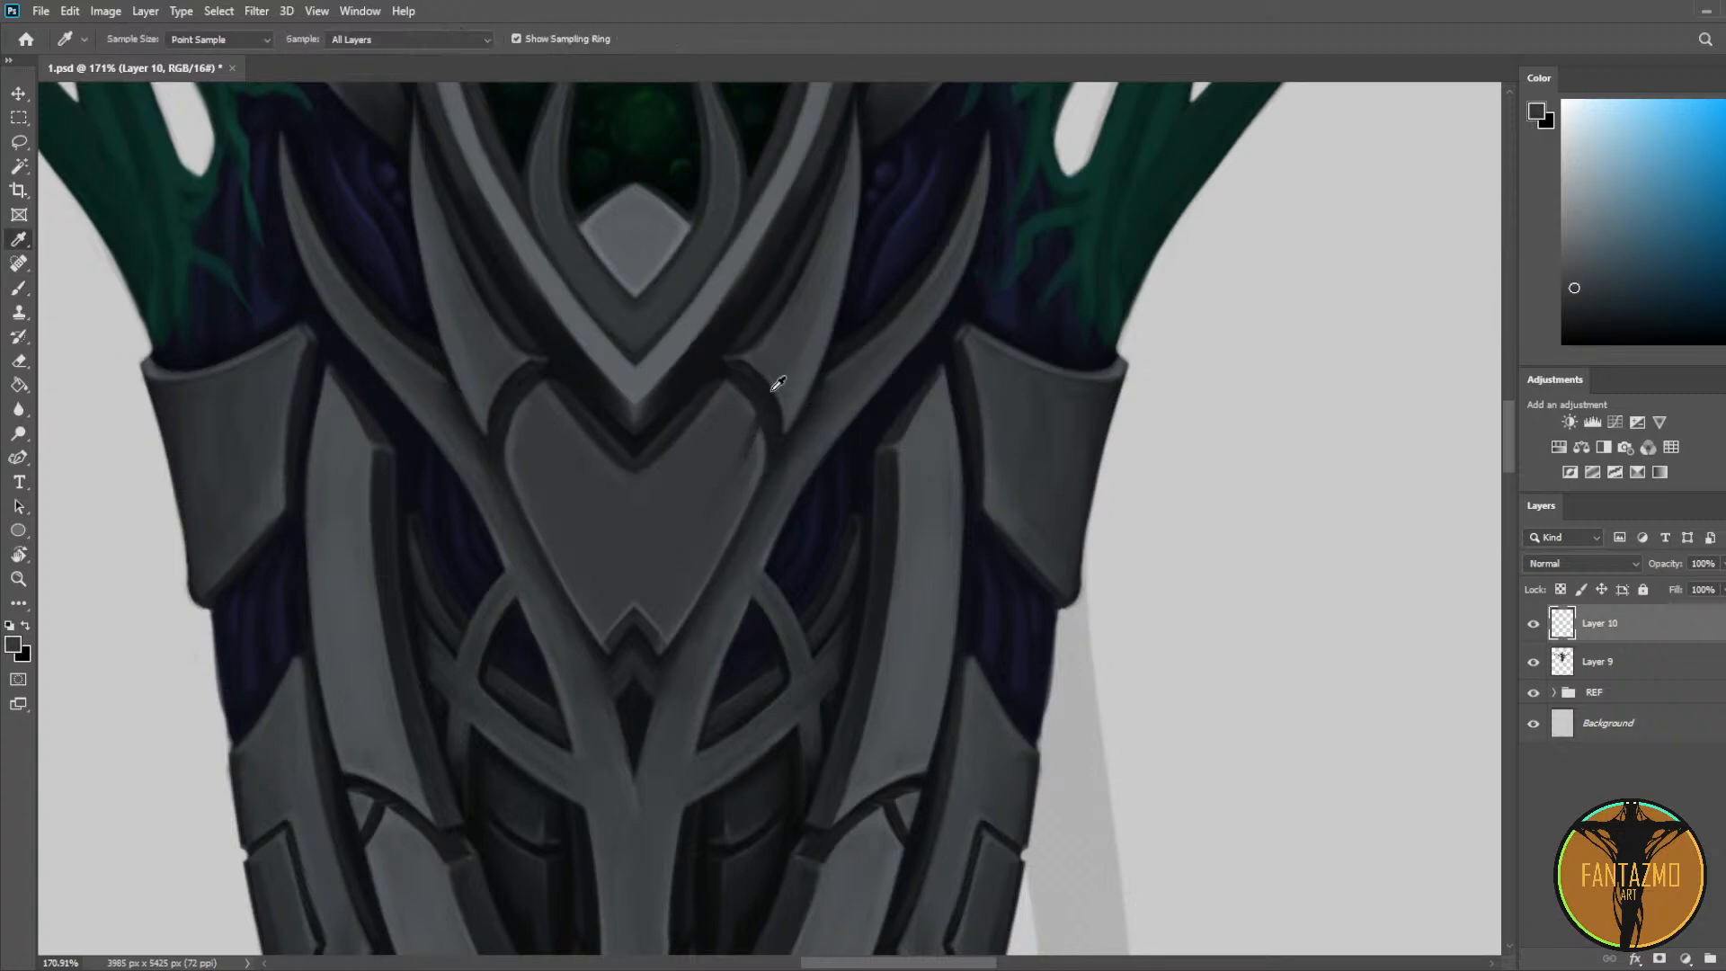
Step: Paint a darker streak down the heart-shaped plate's right side and blend it with nearby sampled greys
{"action": "left_click", "coordinate": [772, 386], "text": "alt"}
{"action": "left_click_drag", "start_coordinate": [755, 416], "coordinate": [717, 519]}
{"action": "left_click", "coordinate": [724, 474], "text": "alt"}
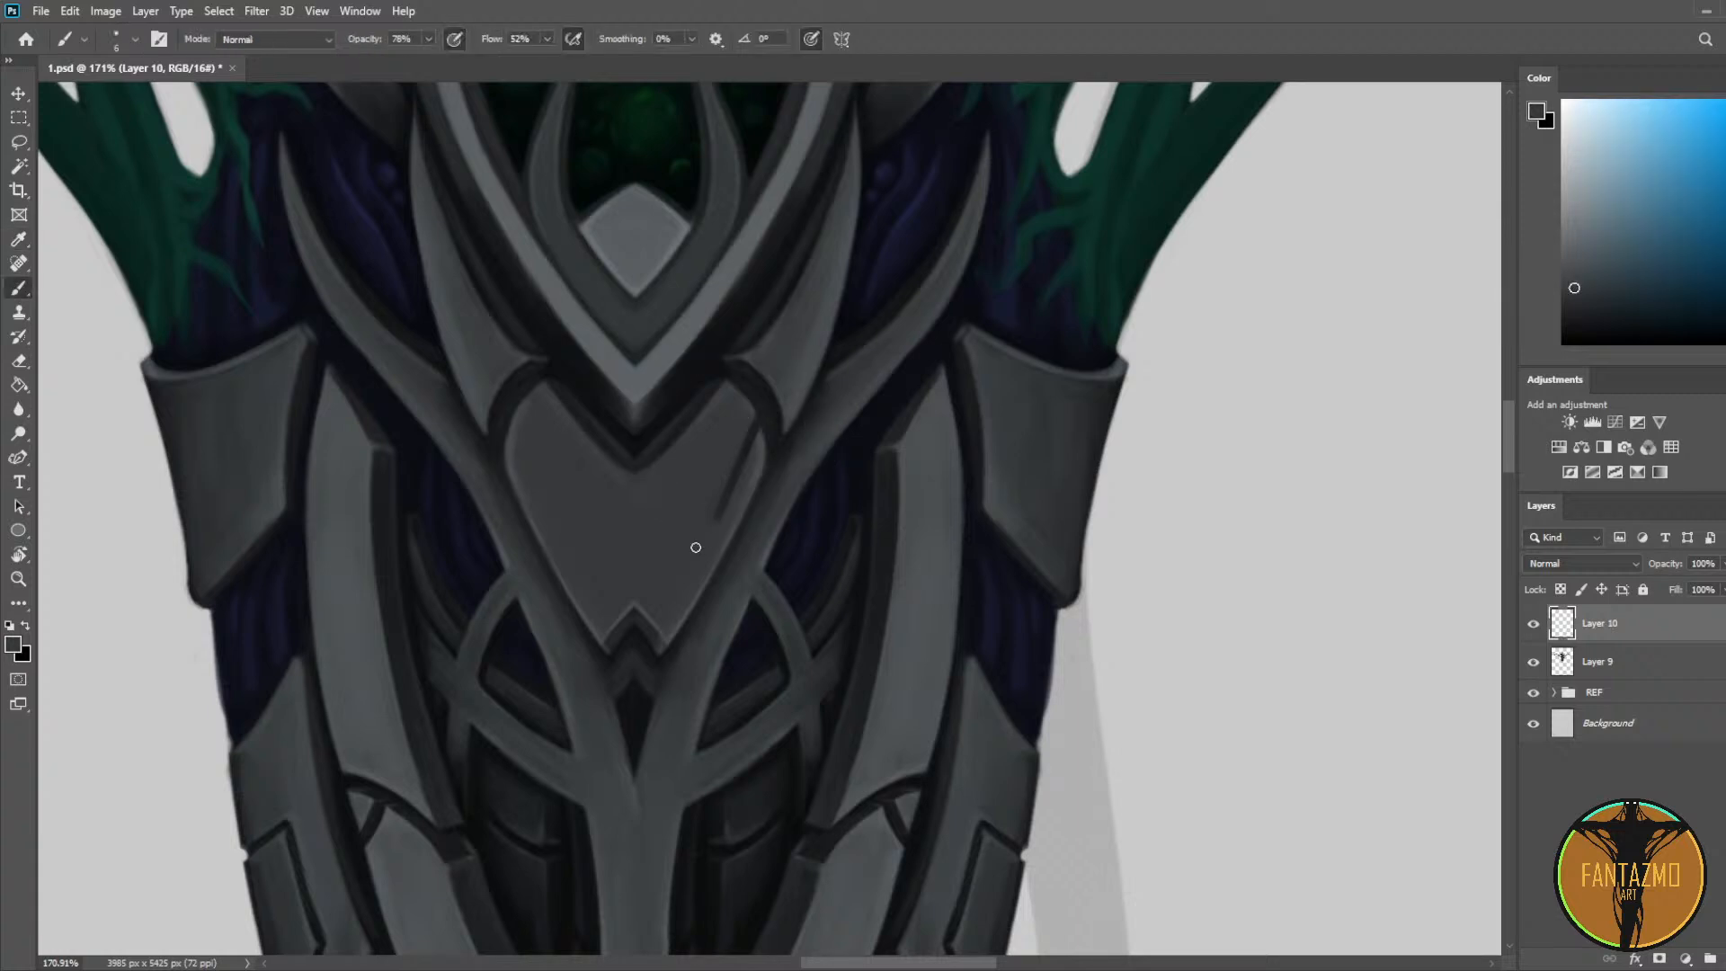
{"action": "left_click_drag", "start_coordinate": [745, 423], "coordinate": [731, 481]}
{"action": "left_click", "coordinate": [771, 436], "text": "alt"}
{"action": "left_click", "coordinate": [755, 455], "text": "alt"}
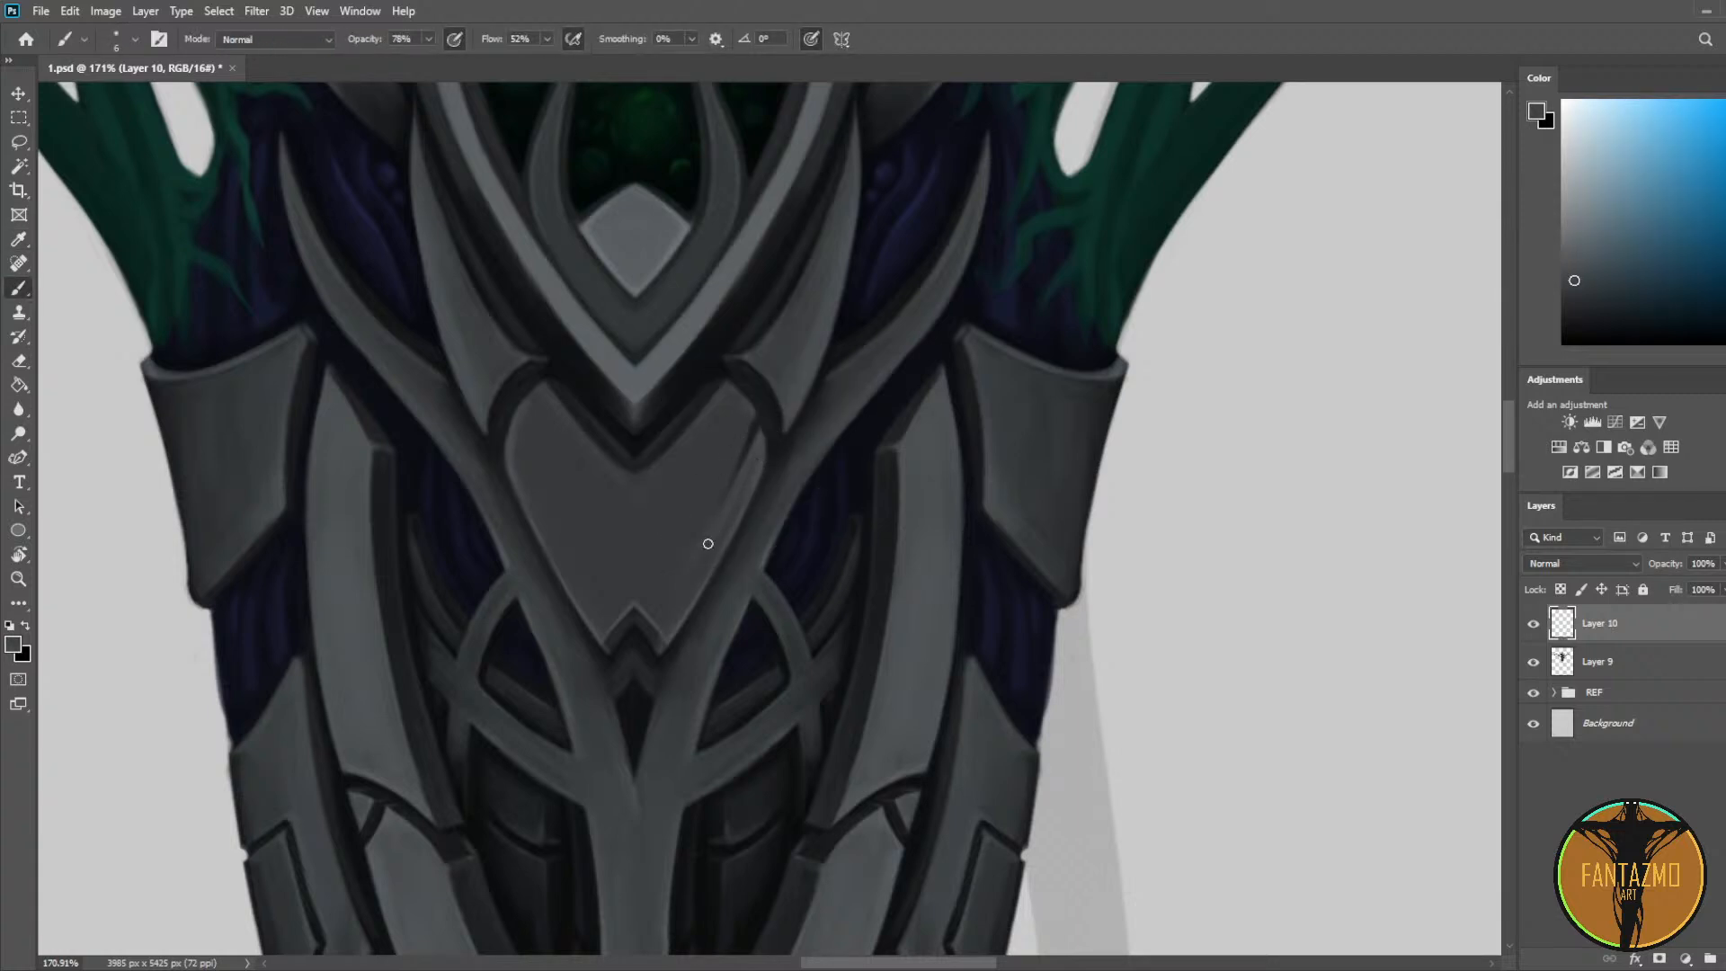
{"action": "left_click", "coordinate": [713, 501], "text": "alt"}
Step: Enlarge the brush to 15 px and shade the face of the large right side plate with greys sampled from it
{"action": "left_click_drag", "start_coordinate": [791, 441], "coordinate": [573, 528]}
{"action": "left_click_drag", "start_coordinate": [709, 496], "coordinate": [723, 422]}
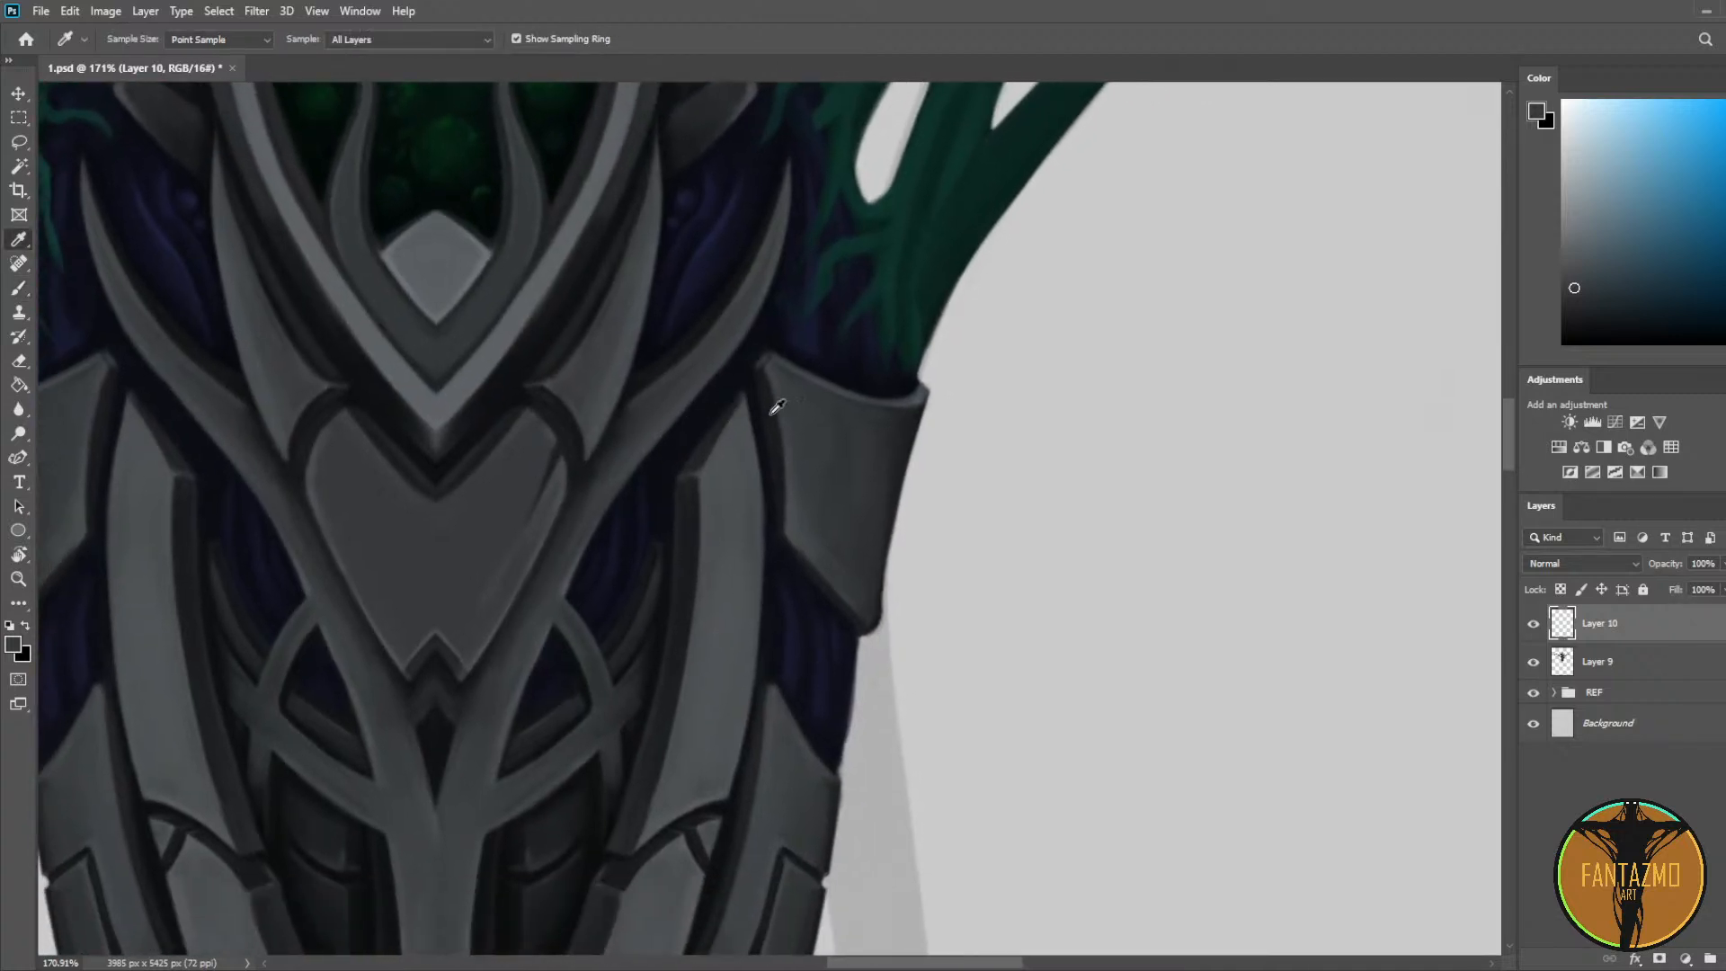
{"action": "left_click", "coordinate": [797, 525], "text": "alt"}
{"action": "key", "text": "bracketright"}
{"action": "key", "text": "bracketright"}
{"action": "key", "text": "bracketright"}
{"action": "key", "text": "bracketright"}
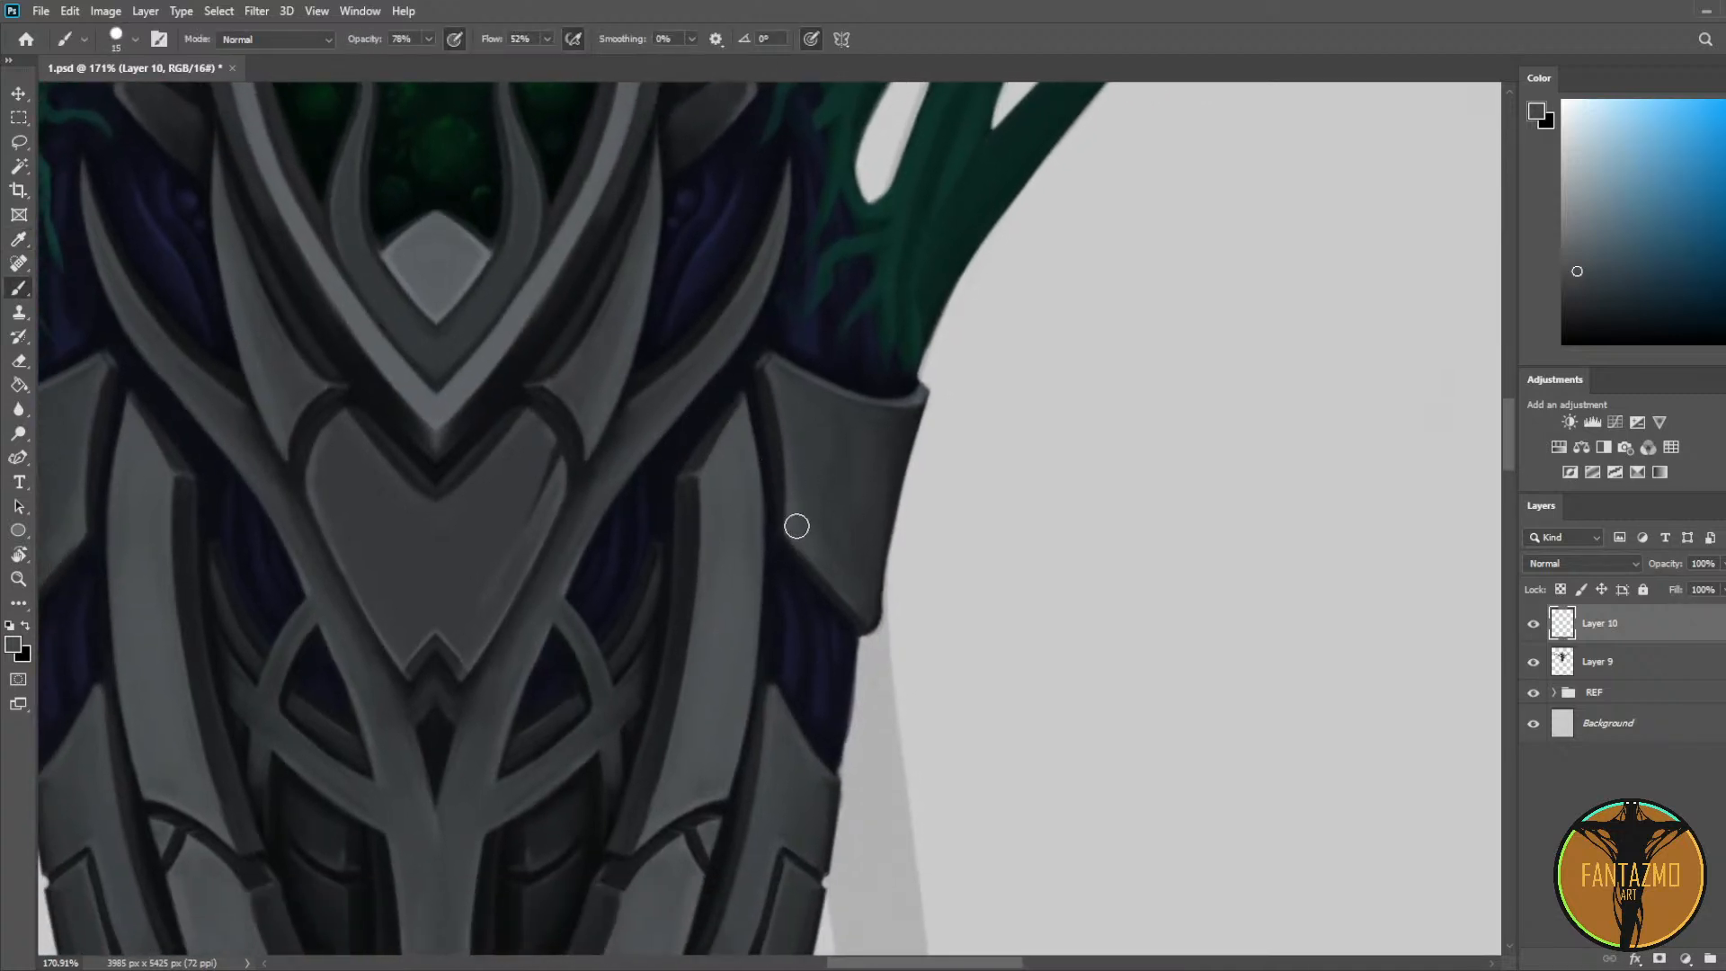
{"action": "left_click_drag", "start_coordinate": [797, 524], "coordinate": [843, 437]}
{"action": "left_click", "coordinate": [850, 515], "text": "alt"}
{"action": "mouse_move", "coordinate": [845, 512]}
{"action": "left_mouse_down"}
{"action": "mouse_move", "coordinate": [842, 437]}
{"action": "mouse_move", "coordinate": [811, 489]}
{"action": "mouse_move", "coordinate": [825, 430]}
{"action": "left_mouse_up"}
{"action": "left_click", "coordinate": [834, 526], "text": "alt"}
{"action": "left_click_drag", "start_coordinate": [840, 518], "coordinate": [856, 450]}
Step: Even out the vertical shading on the large right side plate with lighter and darker sampled greys
{"action": "left_click", "coordinate": [860, 529], "text": "alt"}
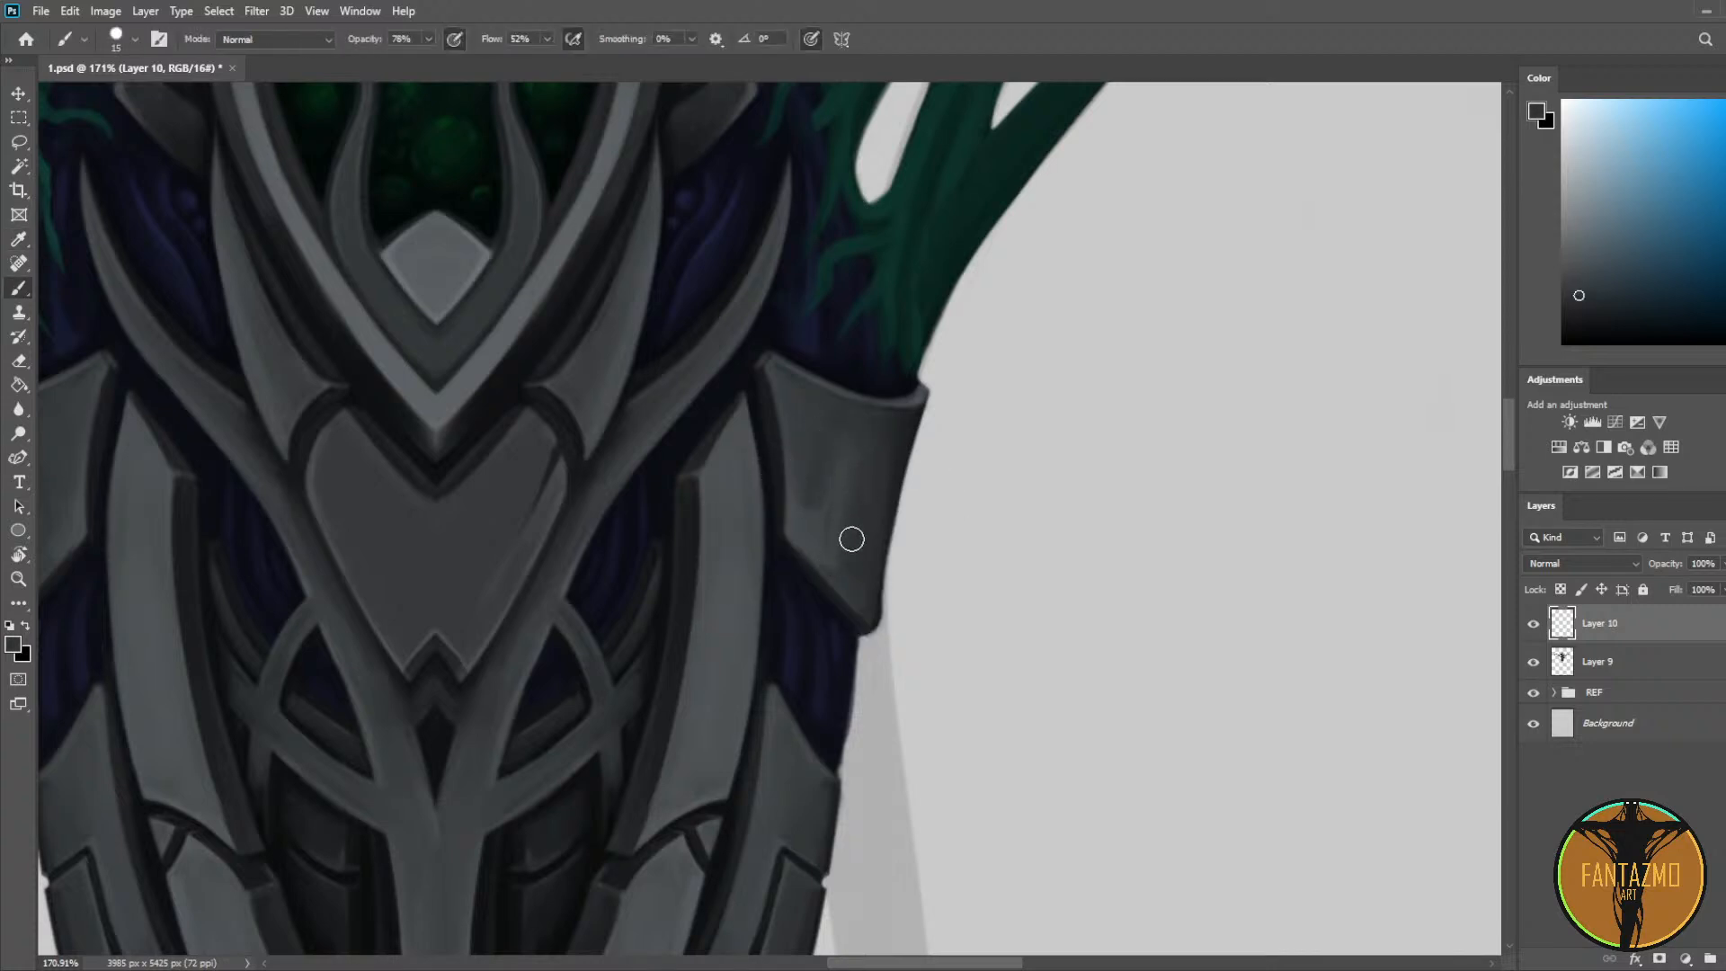
{"action": "left_click", "coordinate": [831, 553], "text": "alt"}
{"action": "left_click_drag", "start_coordinate": [825, 555], "coordinate": [859, 451]}
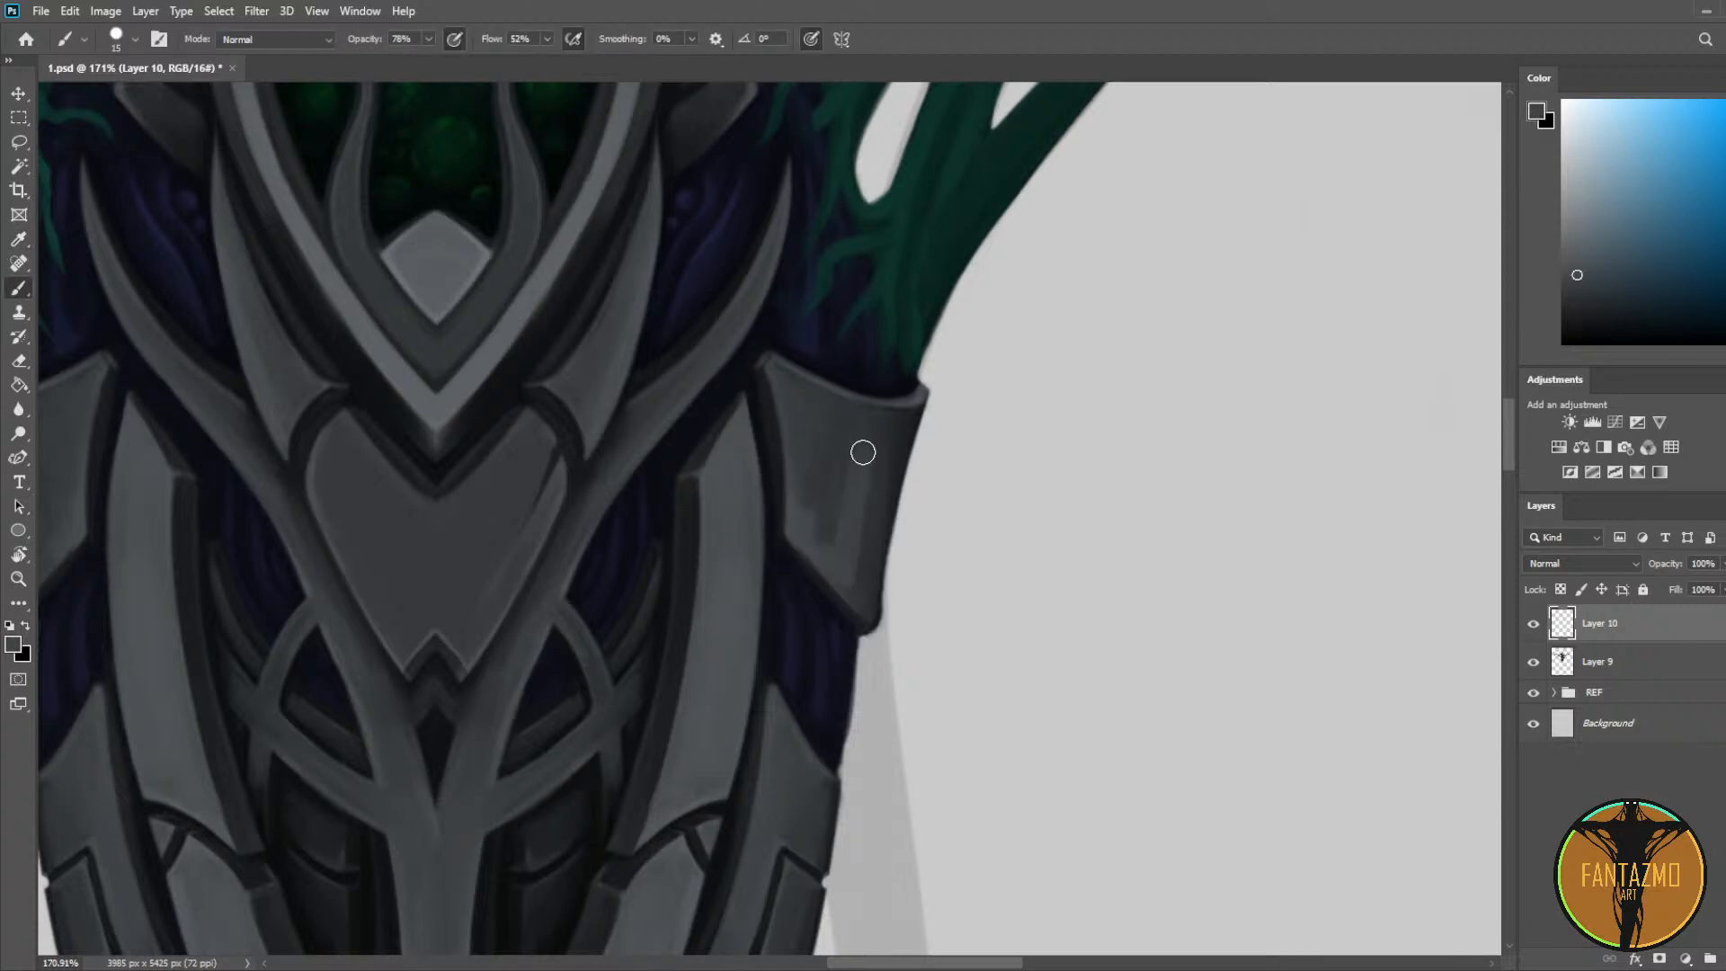
{"action": "left_click", "coordinate": [836, 526], "text": "alt"}
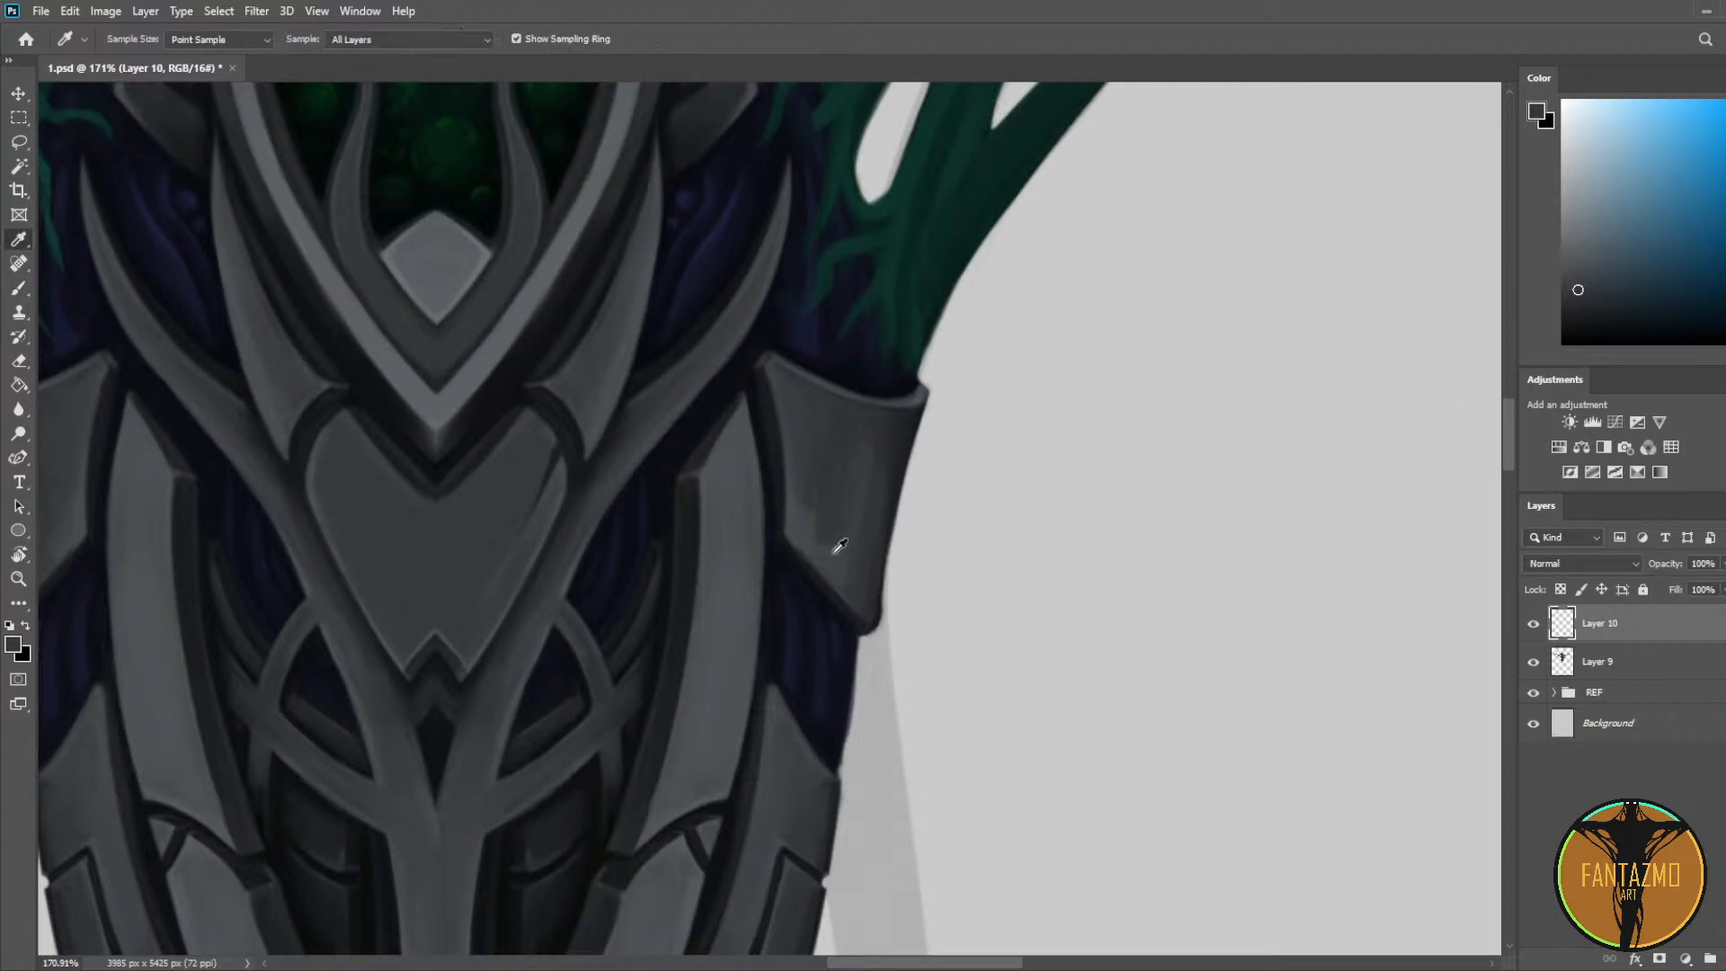
{"action": "left_click", "coordinate": [835, 549], "text": "alt"}
{"action": "left_click_drag", "start_coordinate": [834, 549], "coordinate": [837, 450]}
{"action": "left_click", "coordinate": [820, 538], "text": "alt"}
{"action": "left_click_drag", "start_coordinate": [818, 534], "coordinate": [832, 420]}
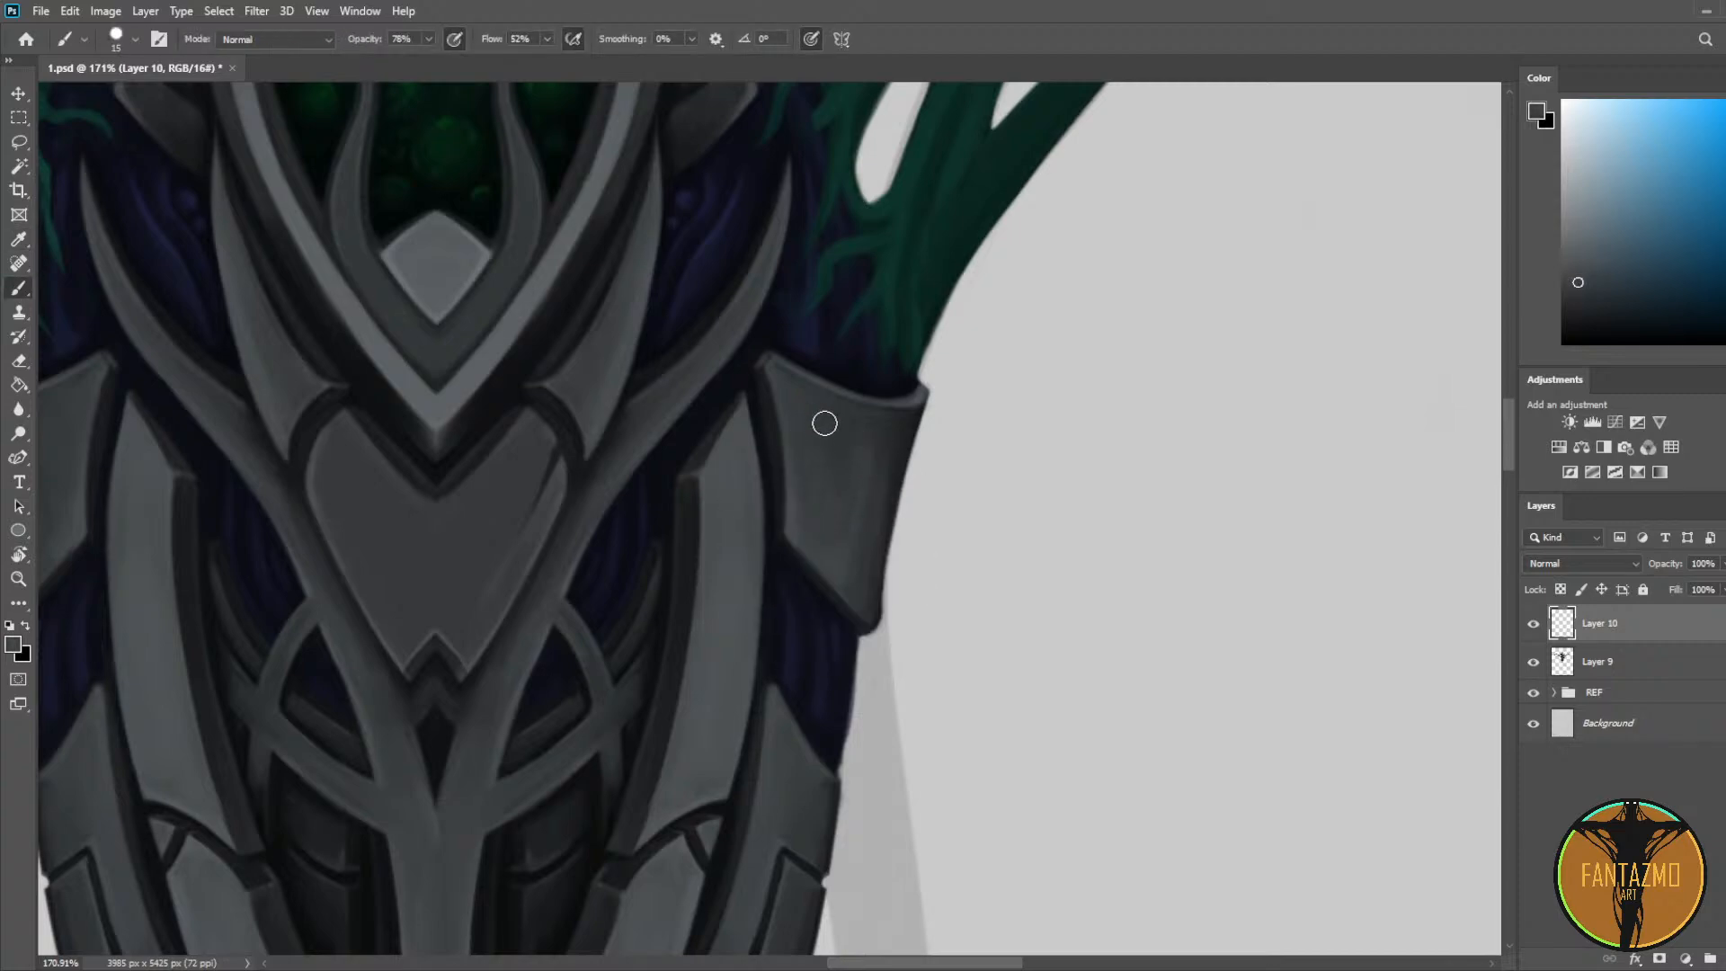
Step: Retouch the notched armour plate lower on the right flank with dark greys sampled from its surface
{"action": "left_click_drag", "start_coordinate": [796, 498], "coordinate": [889, 285]}
{"action": "left_click", "coordinate": [872, 413], "text": "alt"}
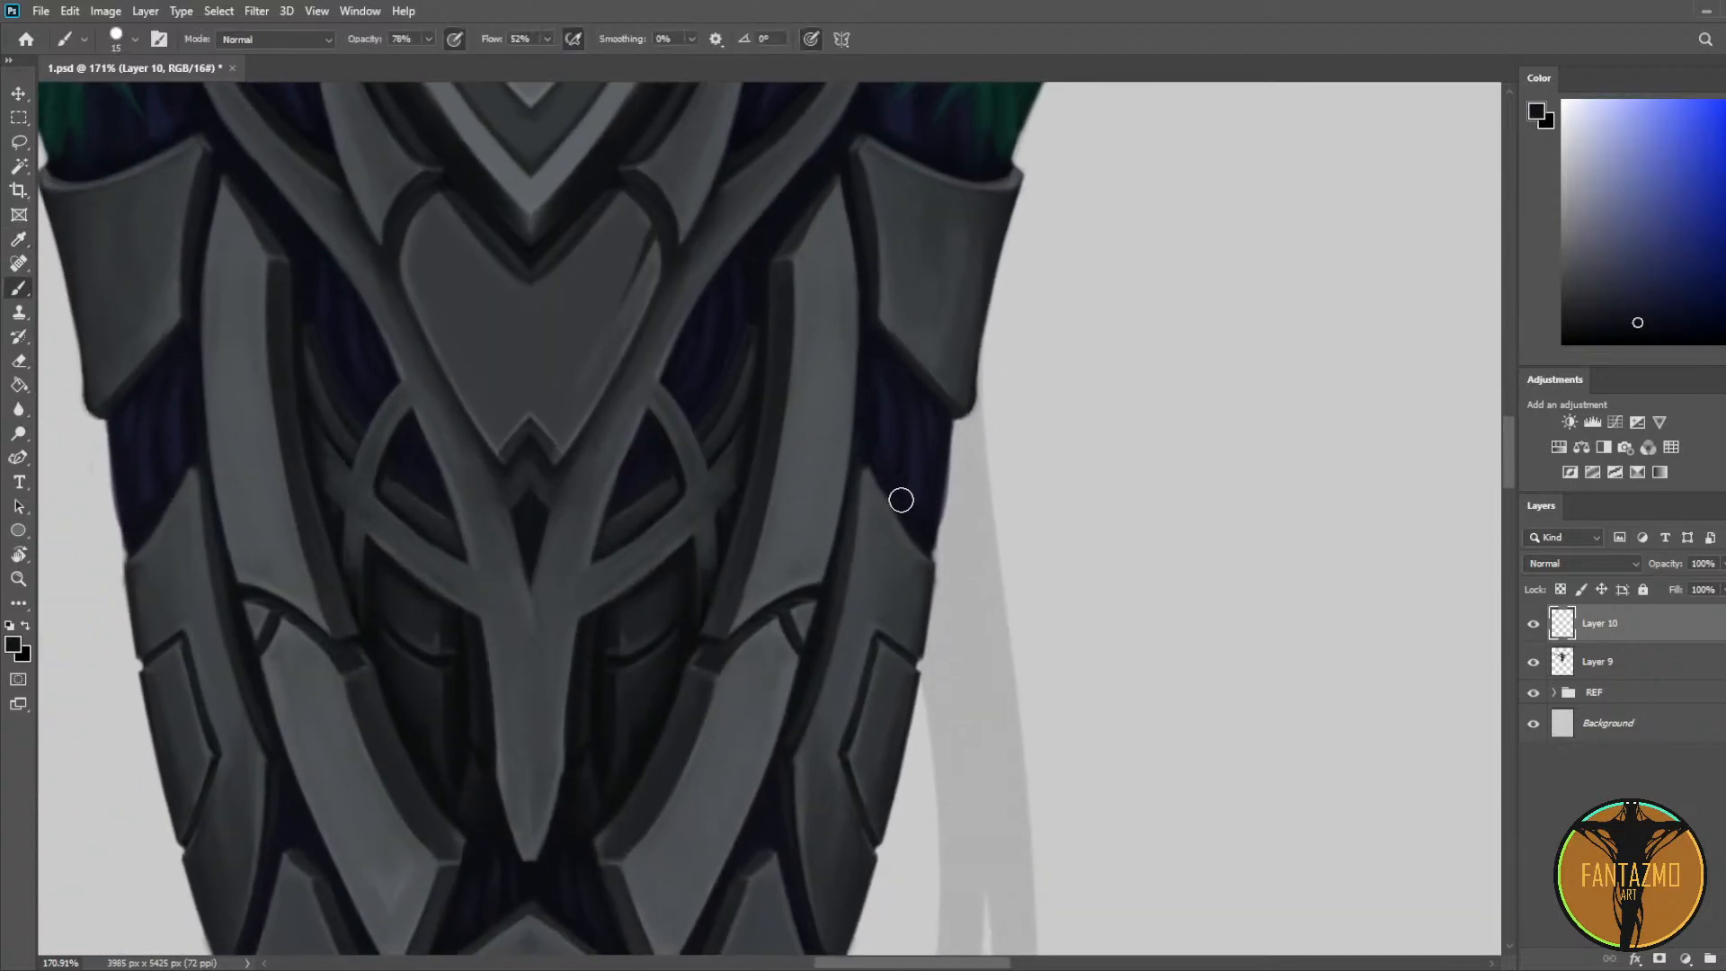
{"action": "left_click_drag", "start_coordinate": [932, 436], "coordinate": [925, 252]}
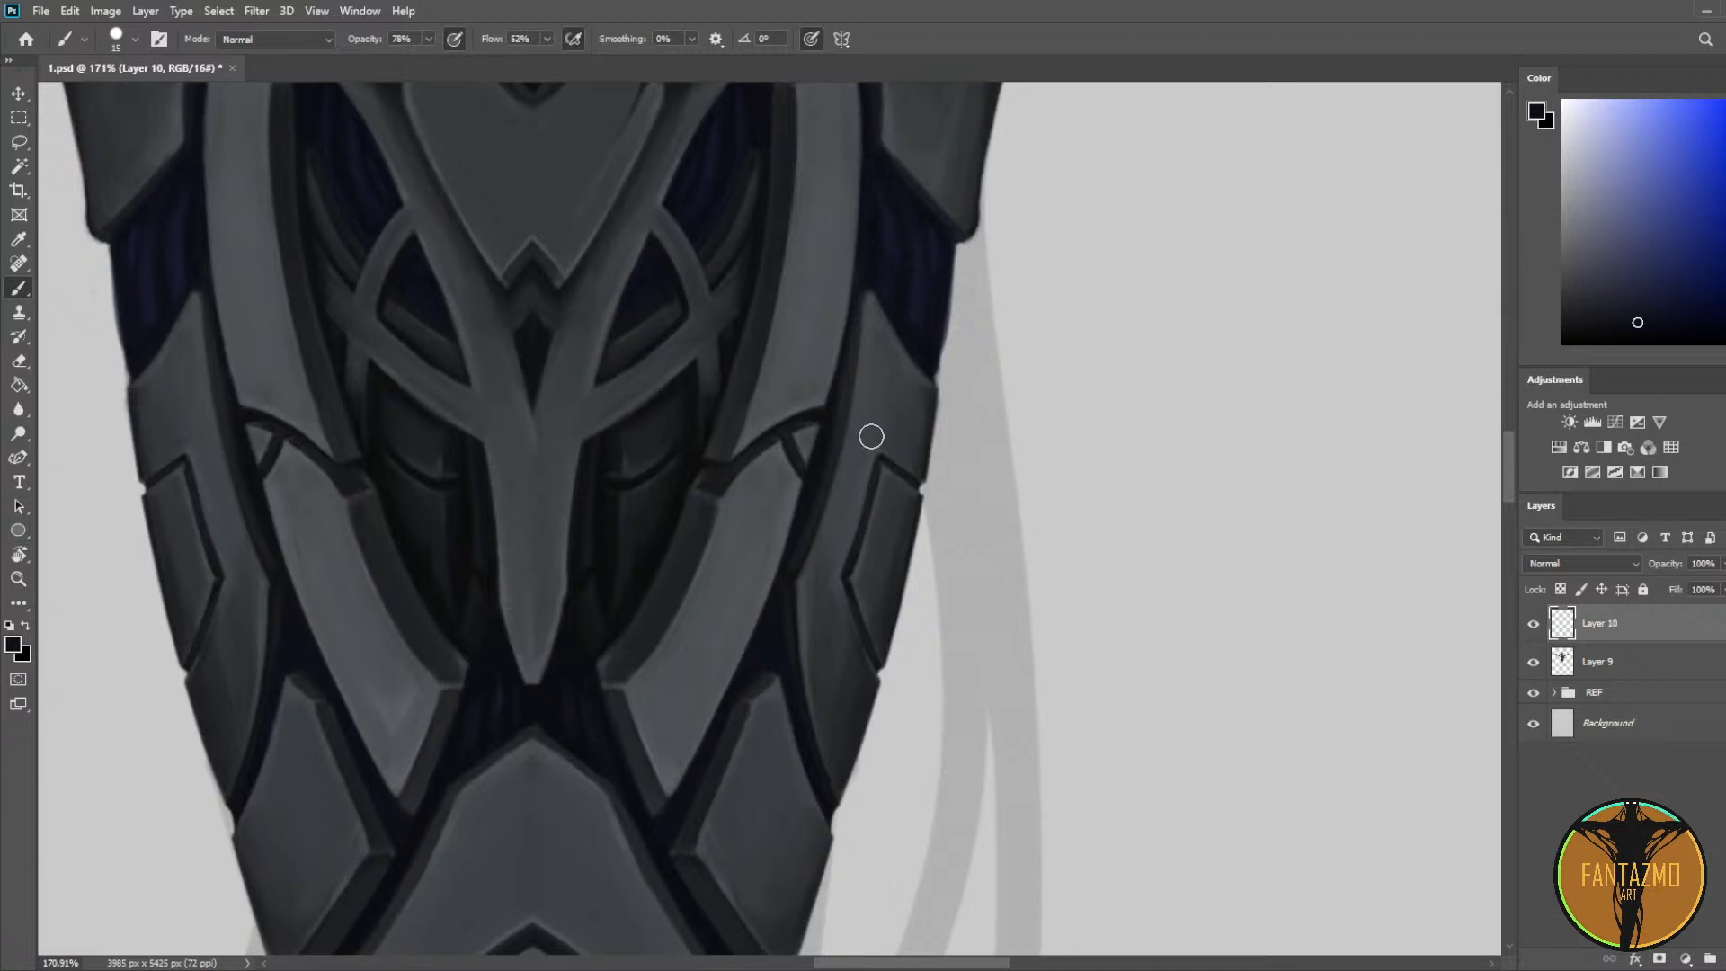
{"action": "left_click", "coordinate": [918, 398], "text": "alt"}
{"action": "left_click_drag", "start_coordinate": [921, 402], "coordinate": [918, 459]}
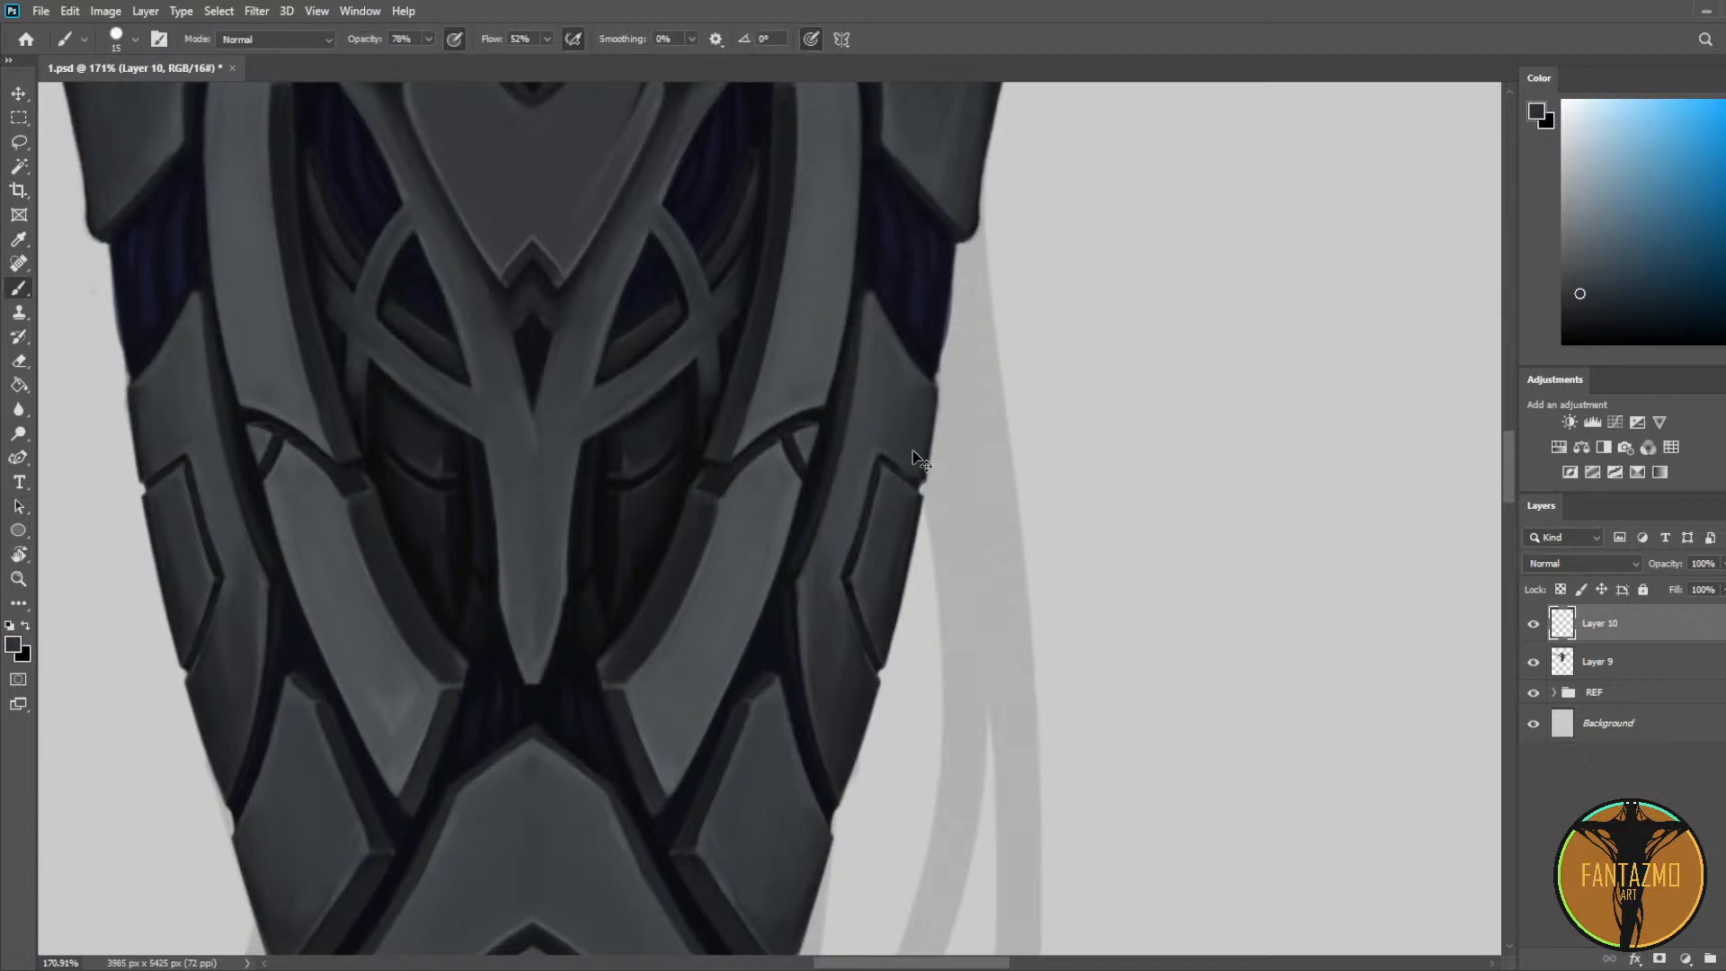
{"action": "left_click", "coordinate": [911, 416], "text": "alt"}
{"action": "left_click", "coordinate": [882, 397], "text": "alt"}
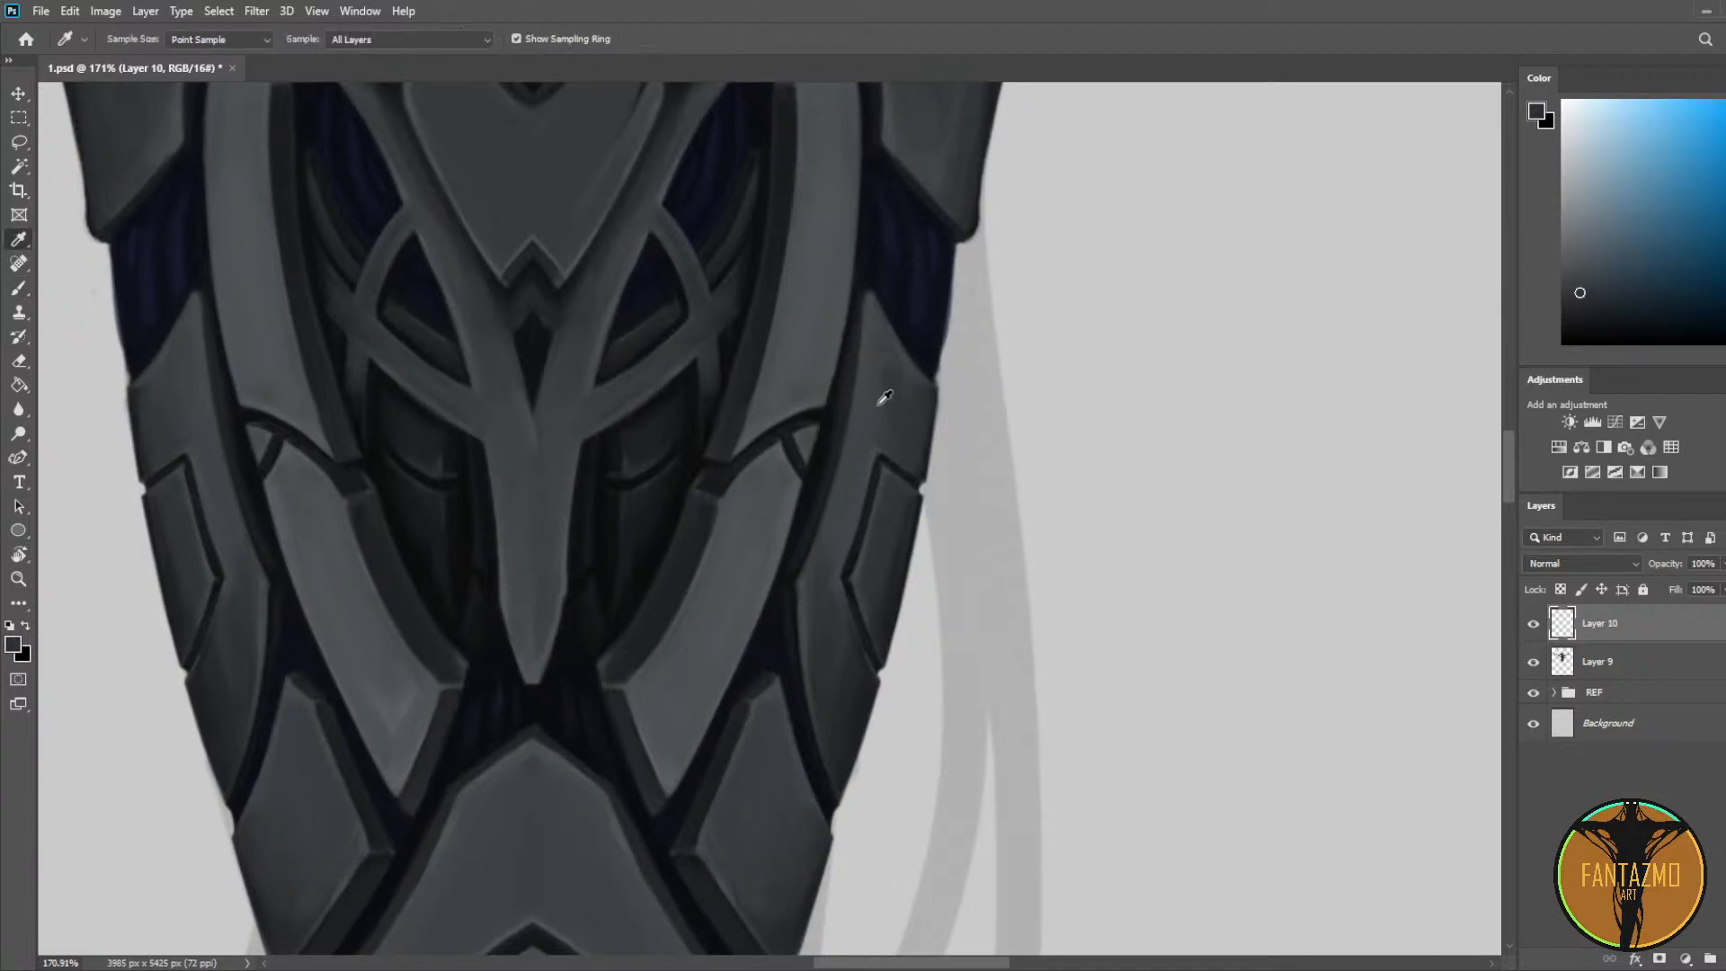
{"action": "left_click_drag", "start_coordinate": [838, 525], "coordinate": [851, 399]}
{"action": "left_click", "coordinate": [839, 455], "text": "alt"}
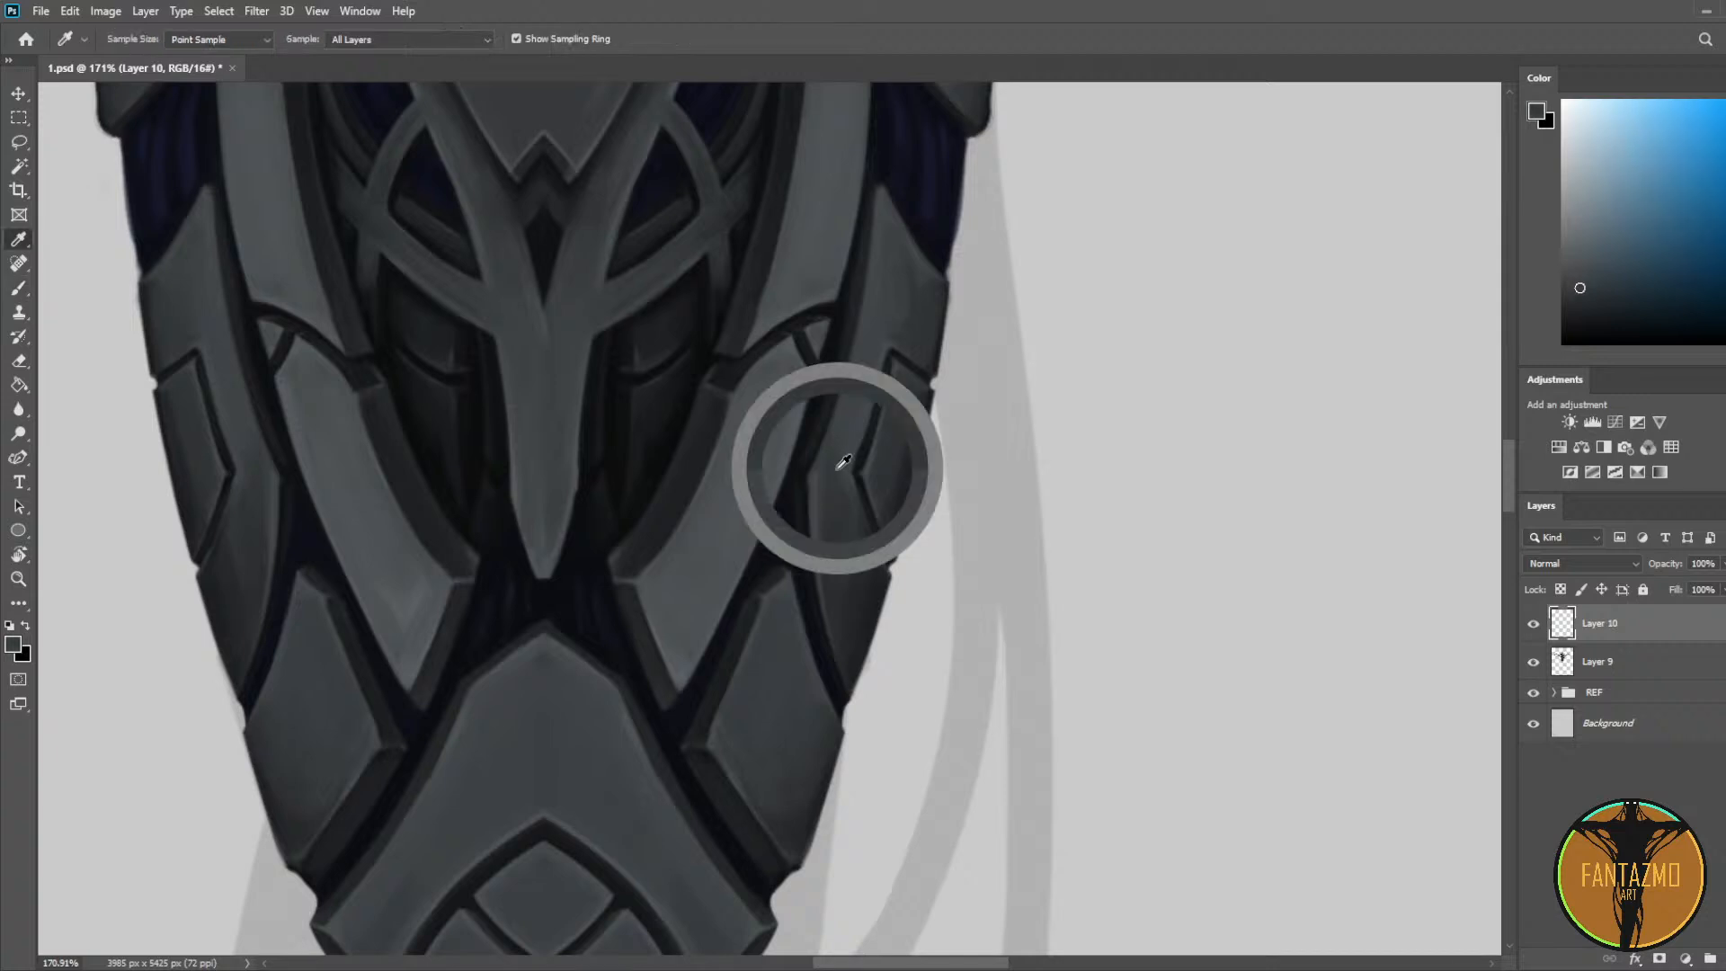
{"action": "left_click_drag", "start_coordinate": [844, 535], "coordinate": [917, 401]}
Step: Blend the outer corner of the right diamond-shaped plate with sampled dark greys and save the document
{"action": "left_click", "coordinate": [848, 605], "text": "alt"}
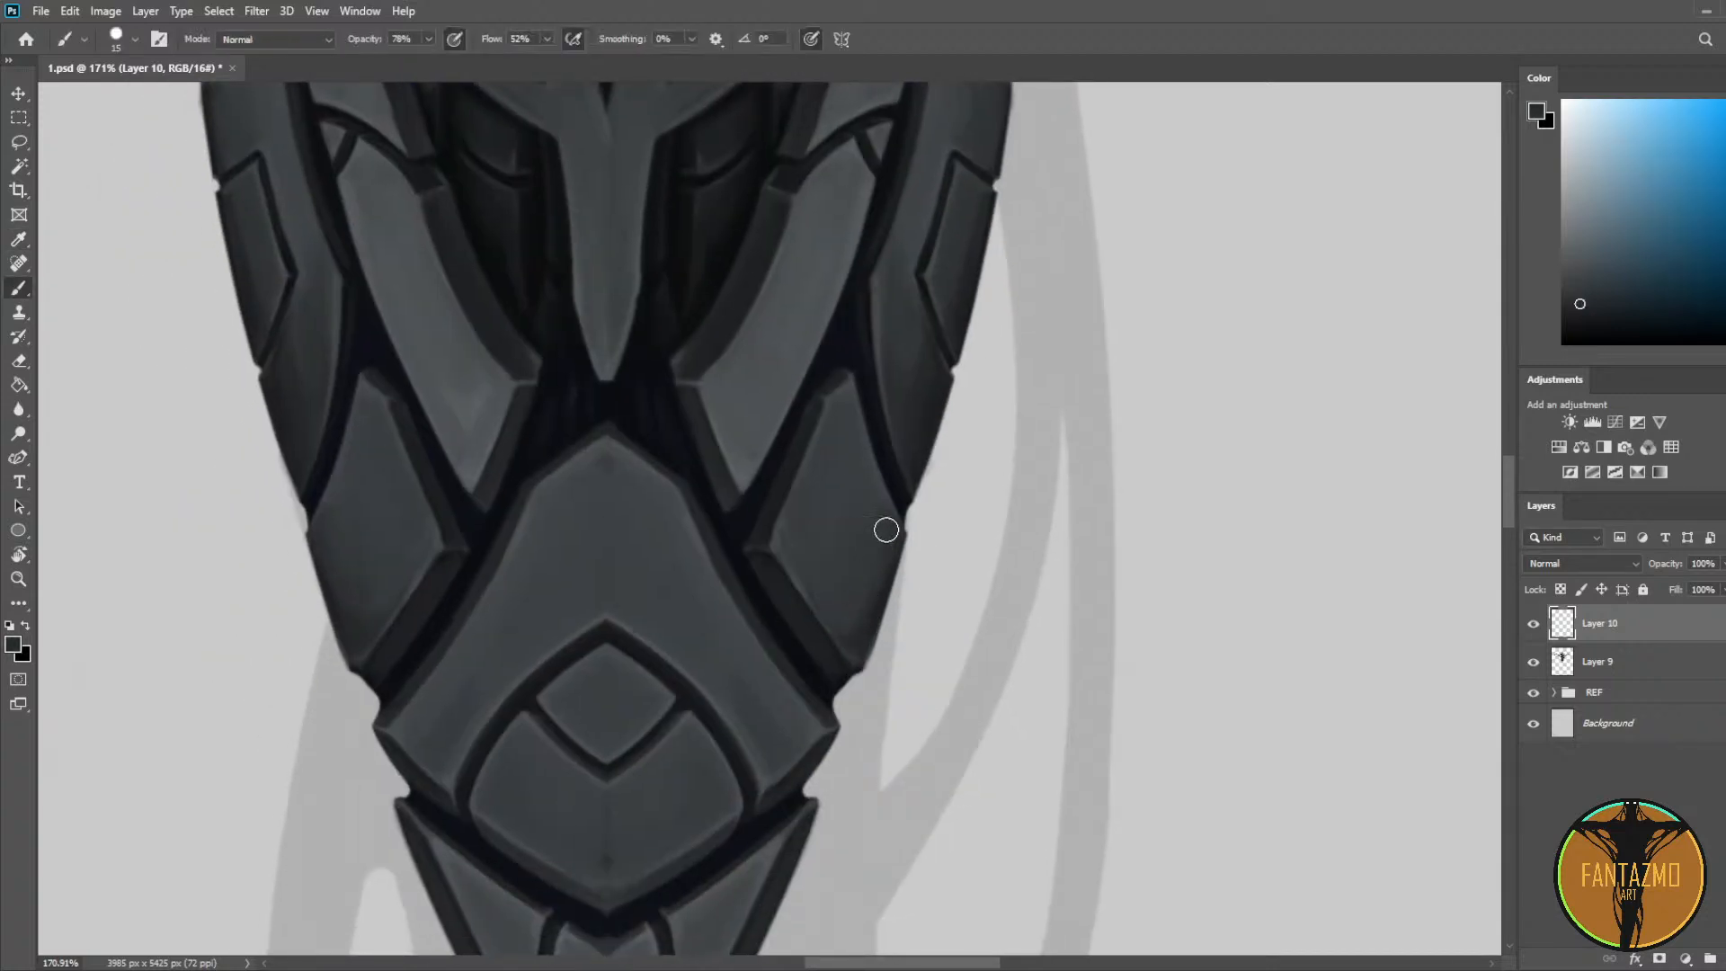
{"action": "left_click", "coordinate": [858, 515], "text": "alt"}
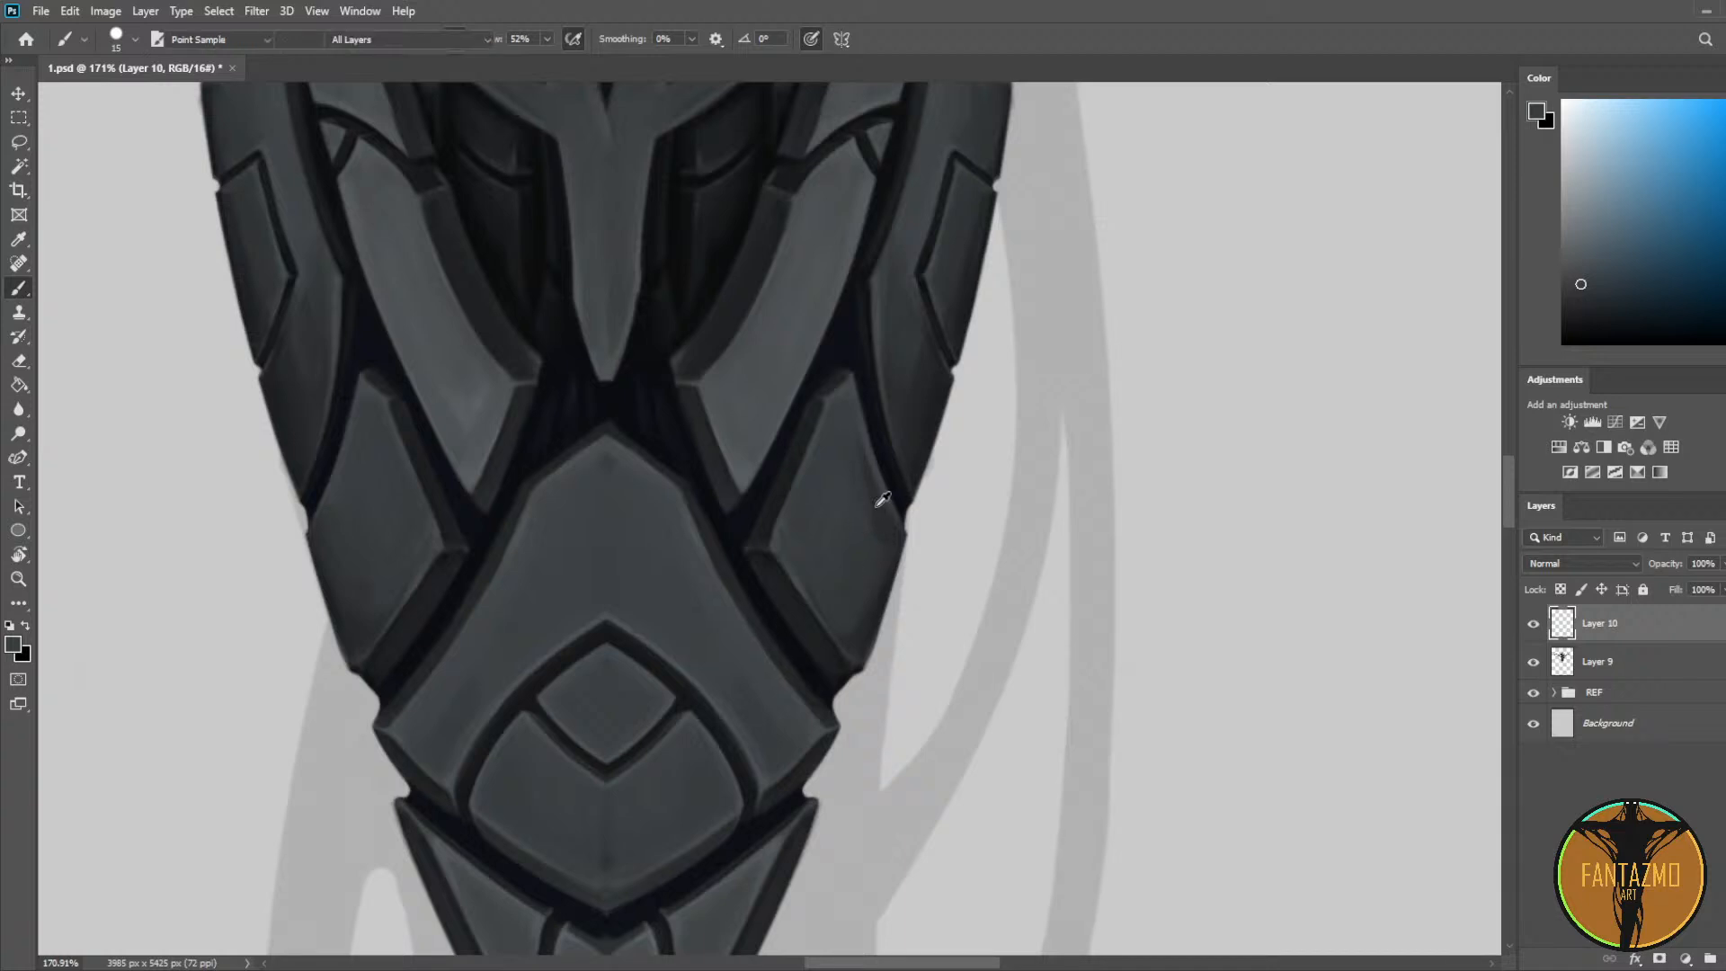
{"action": "left_click", "coordinate": [882, 500], "text": "alt"}
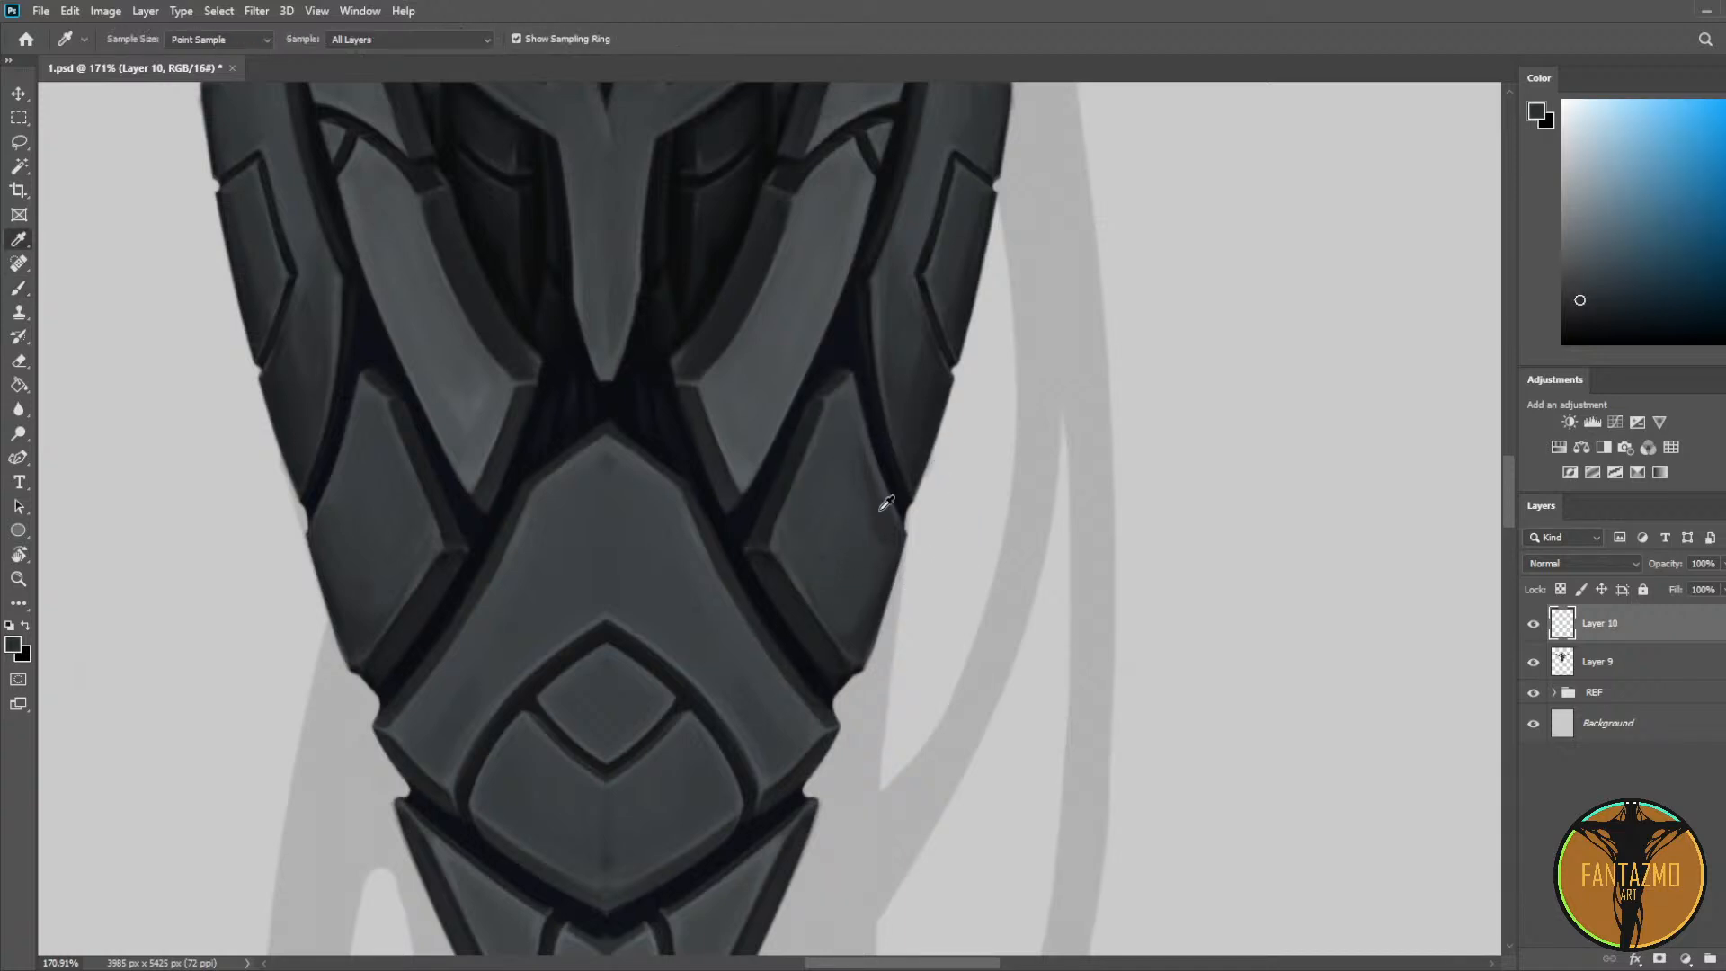
{"action": "left_click", "coordinate": [852, 509], "text": "alt"}
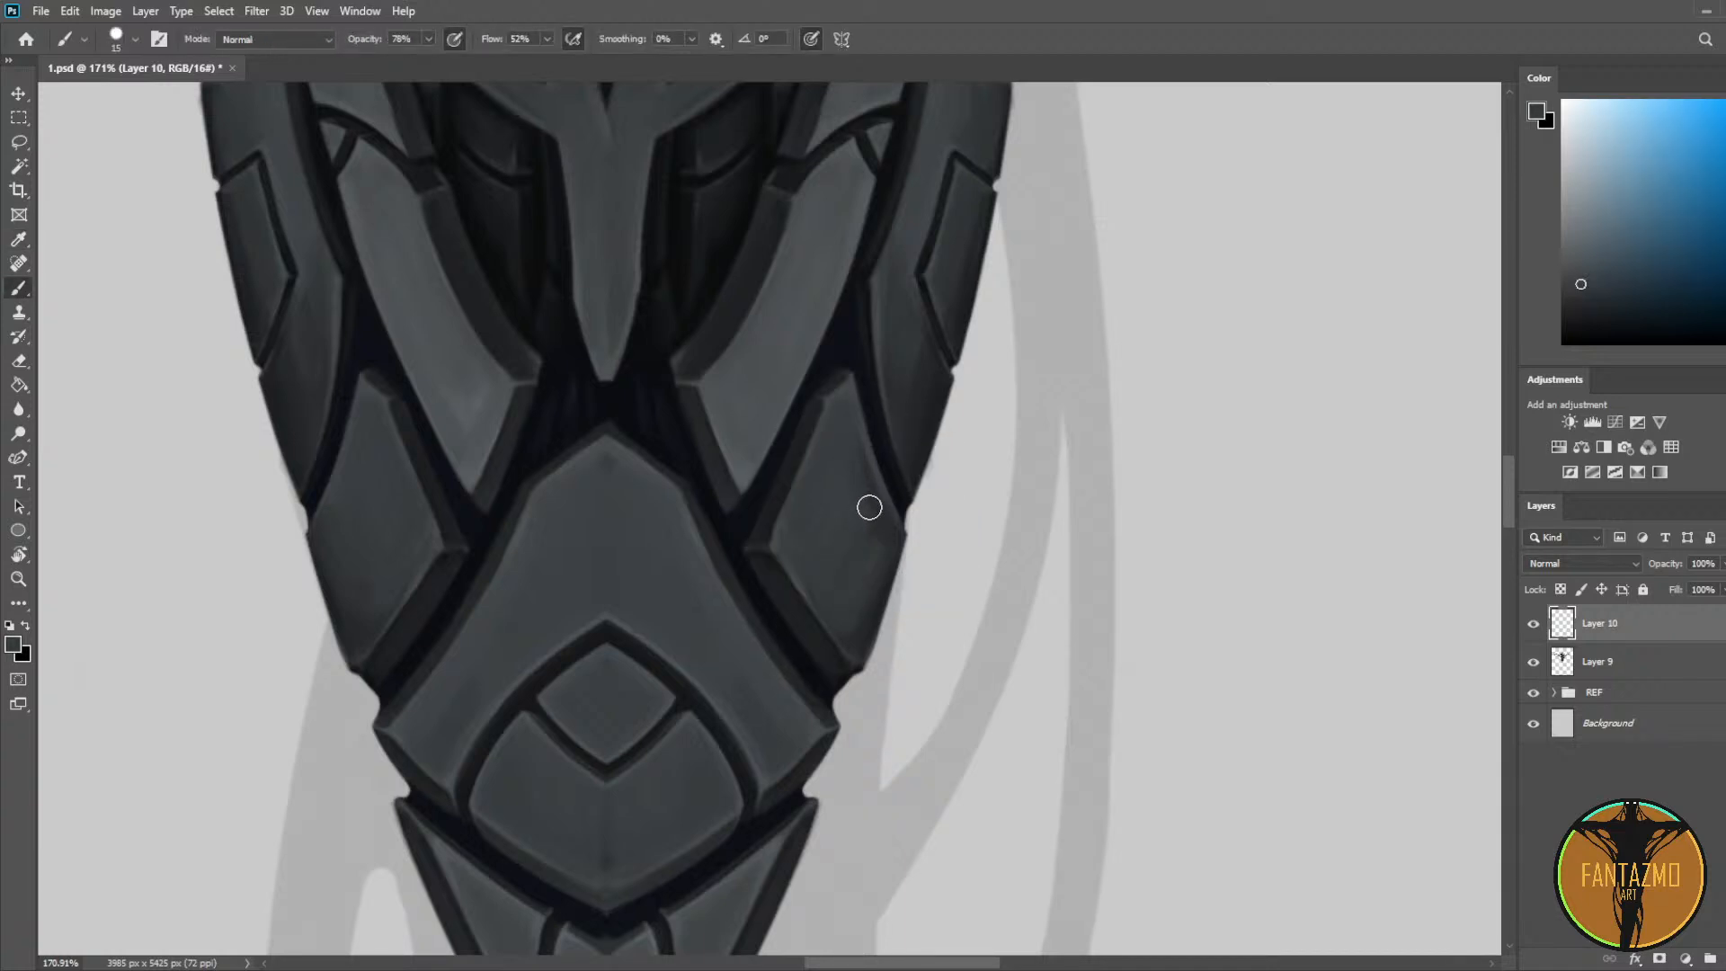
{"action": "key", "text": "ctrl+s"}
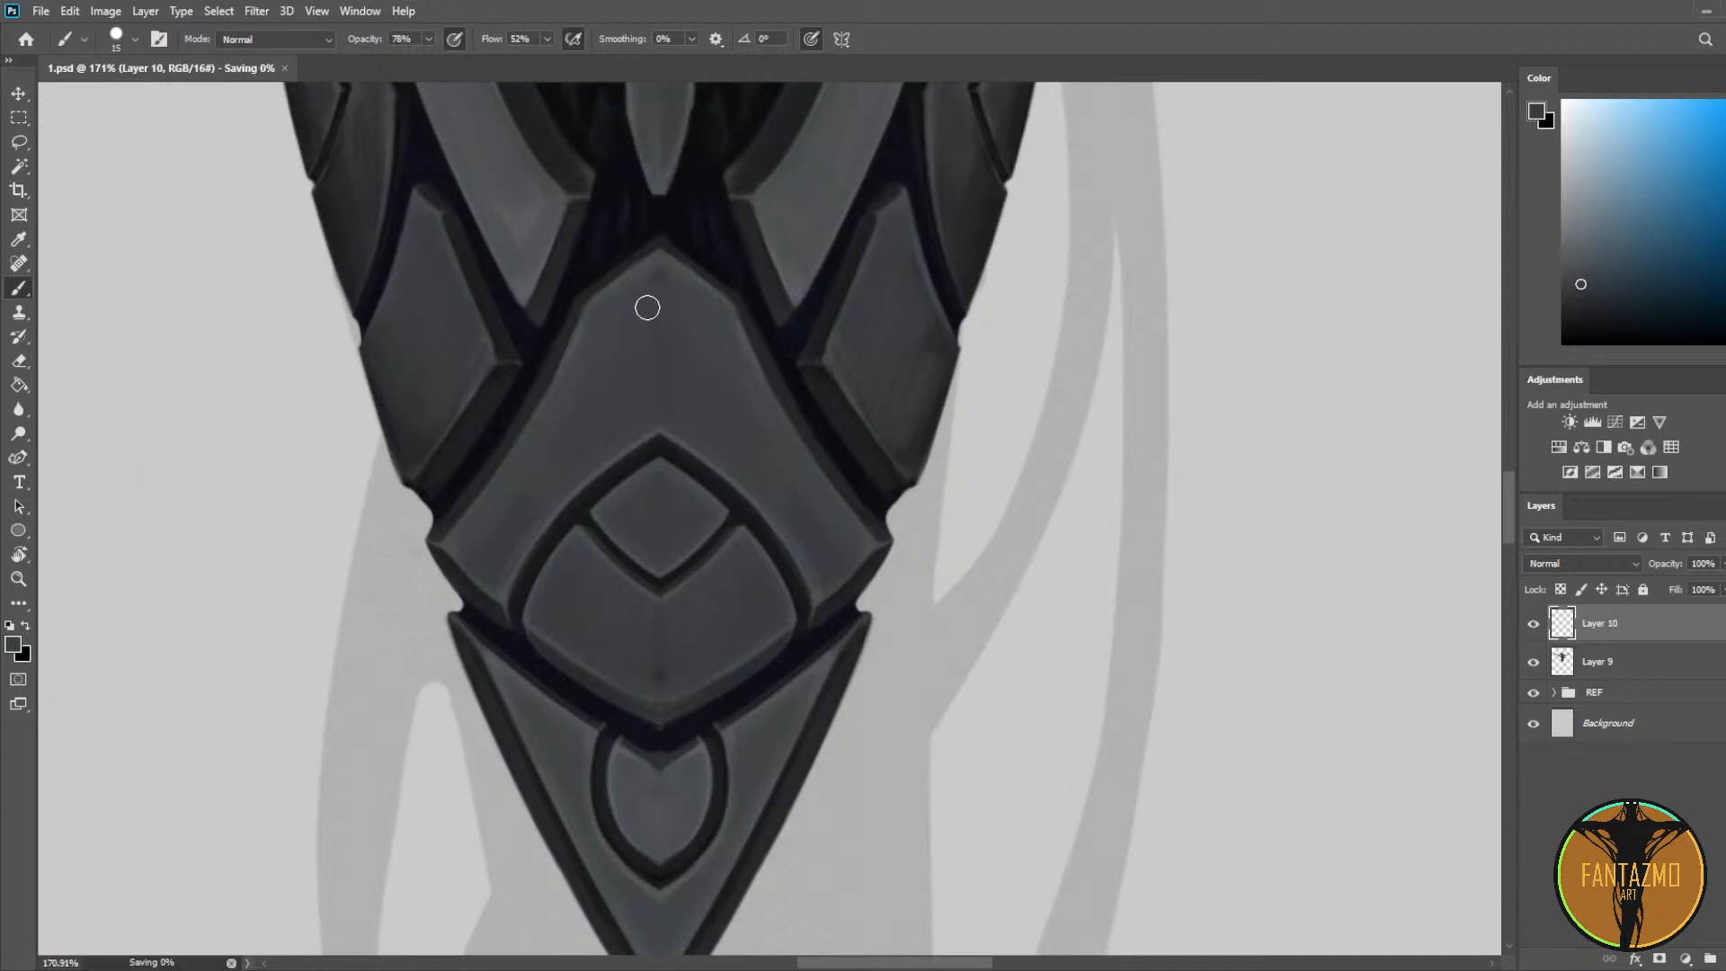
Step: Lighten the upper left half of the large central pelvic plate beside its midline with sampled greys
{"action": "left_click", "coordinate": [654, 311], "text": "alt"}
{"action": "left_click", "coordinate": [637, 269], "text": "alt"}
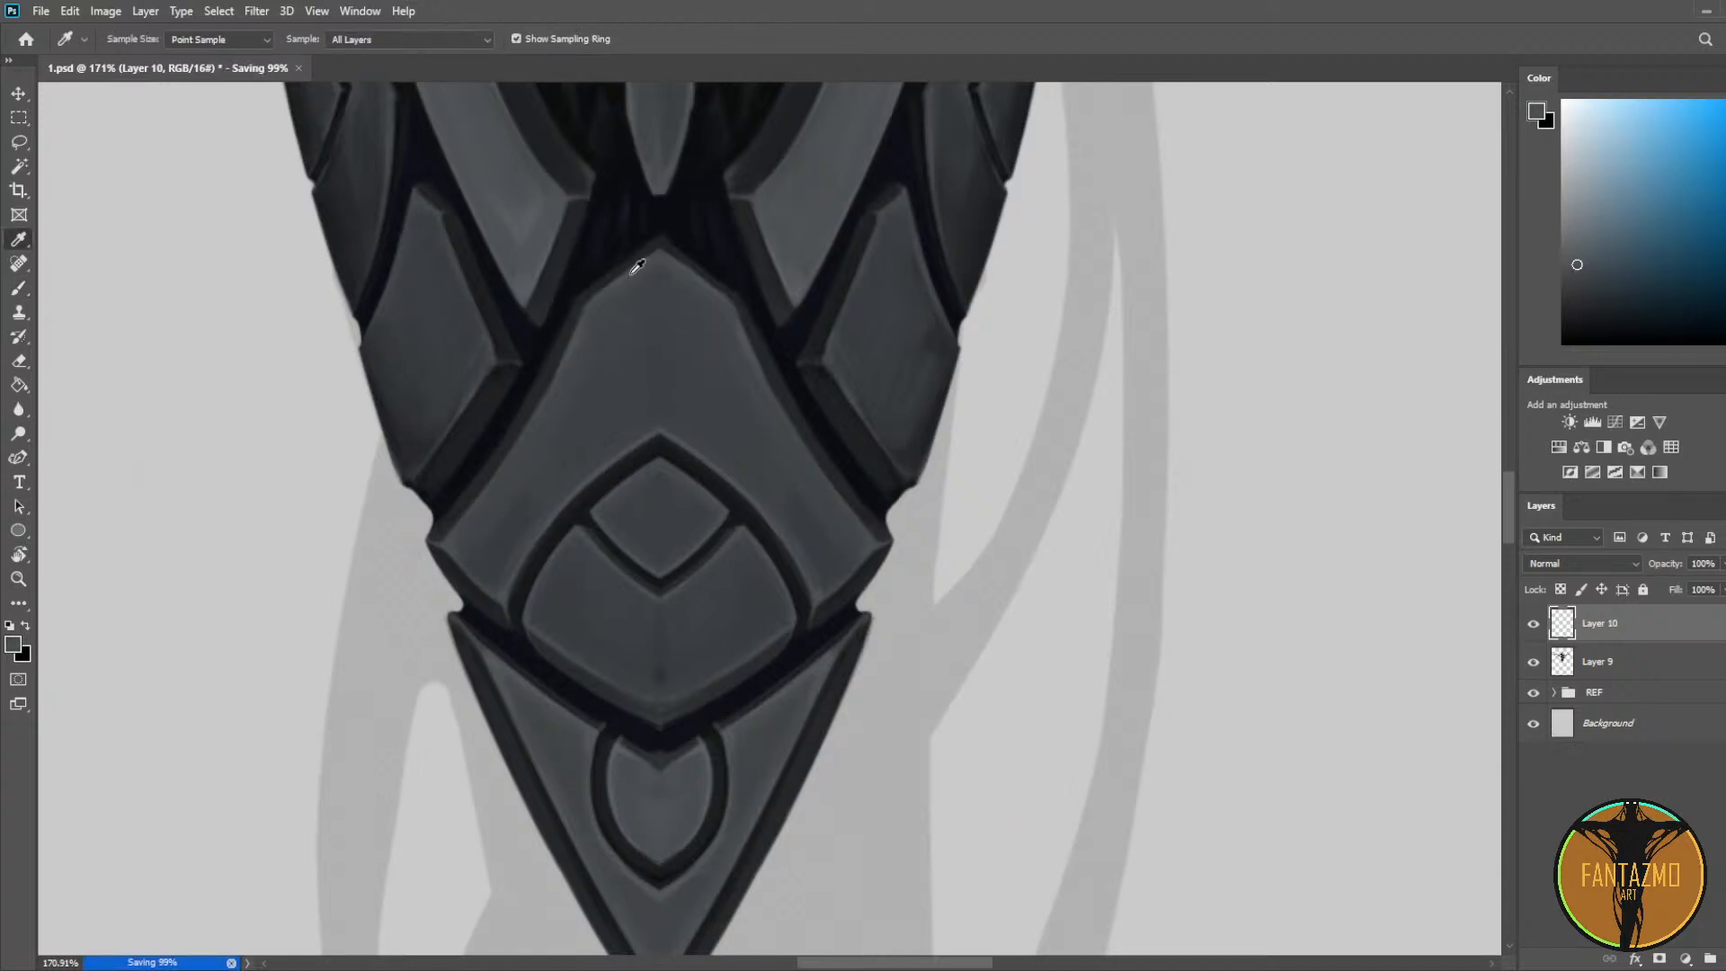
{"action": "left_click", "coordinate": [643, 342], "text": "alt"}
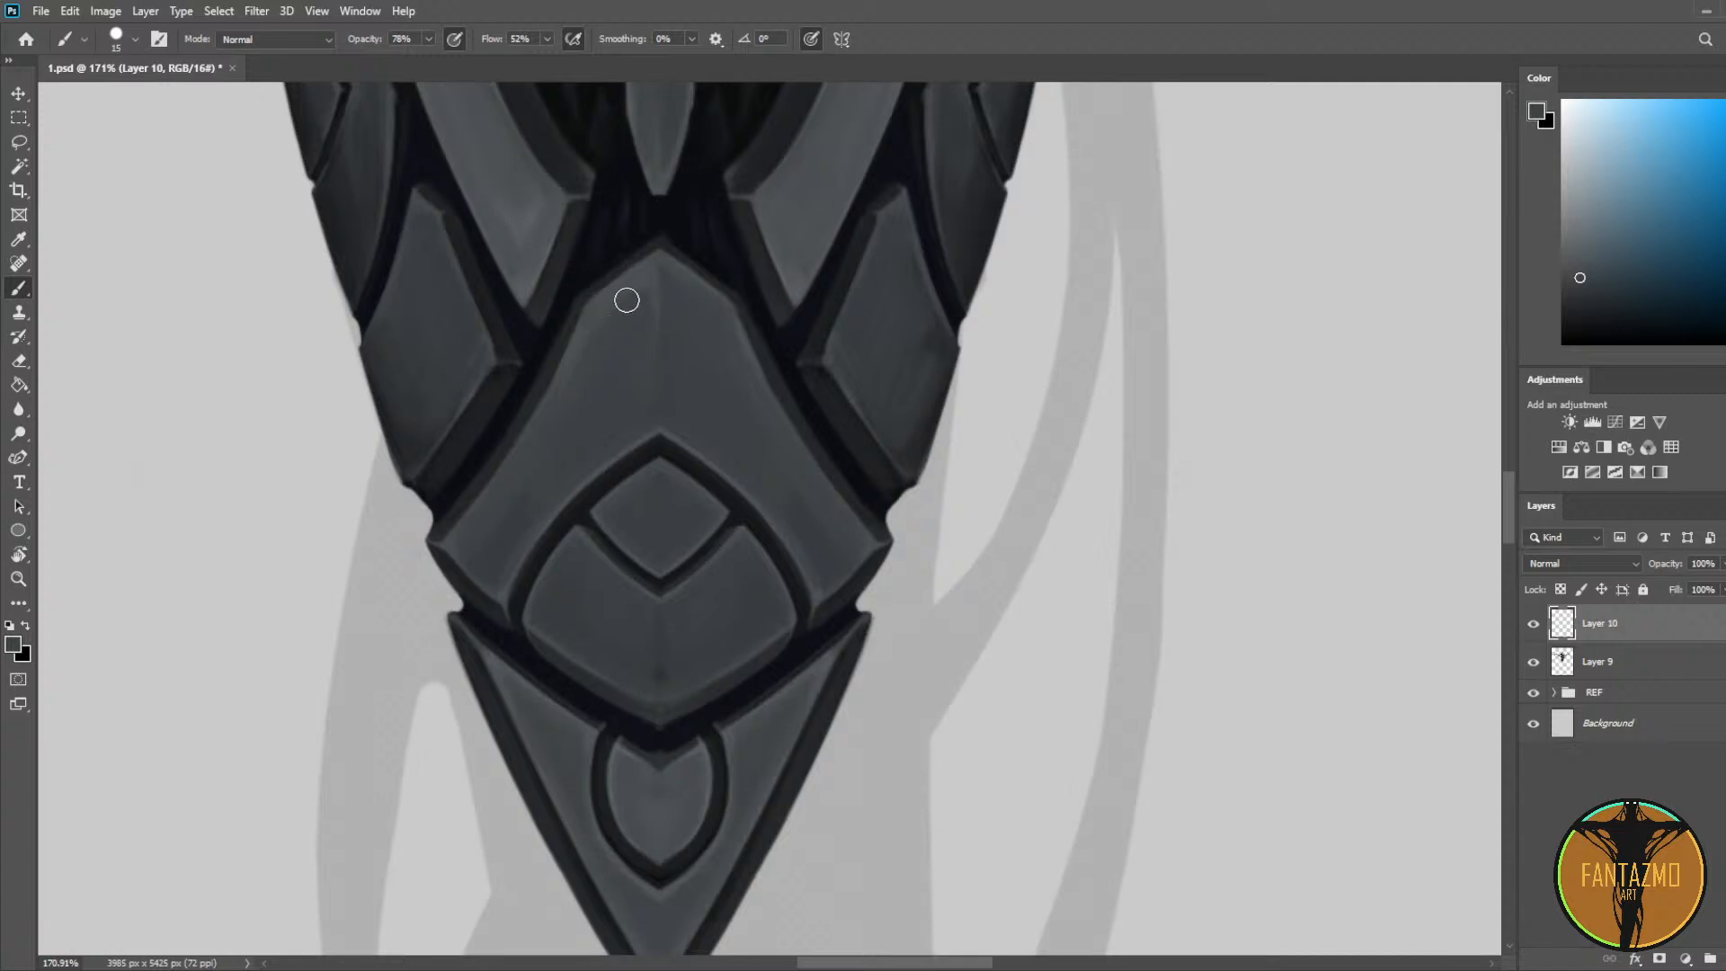
{"action": "mouse_move", "coordinate": [673, 477]}
{"action": "left_mouse_down"}
{"action": "mouse_move", "coordinate": [752, 351]}
{"action": "mouse_move", "coordinate": [766, 425]}
{"action": "mouse_move", "coordinate": [837, 496]}
{"action": "left_mouse_up"}
{"action": "left_click", "coordinate": [729, 344], "text": "alt"}
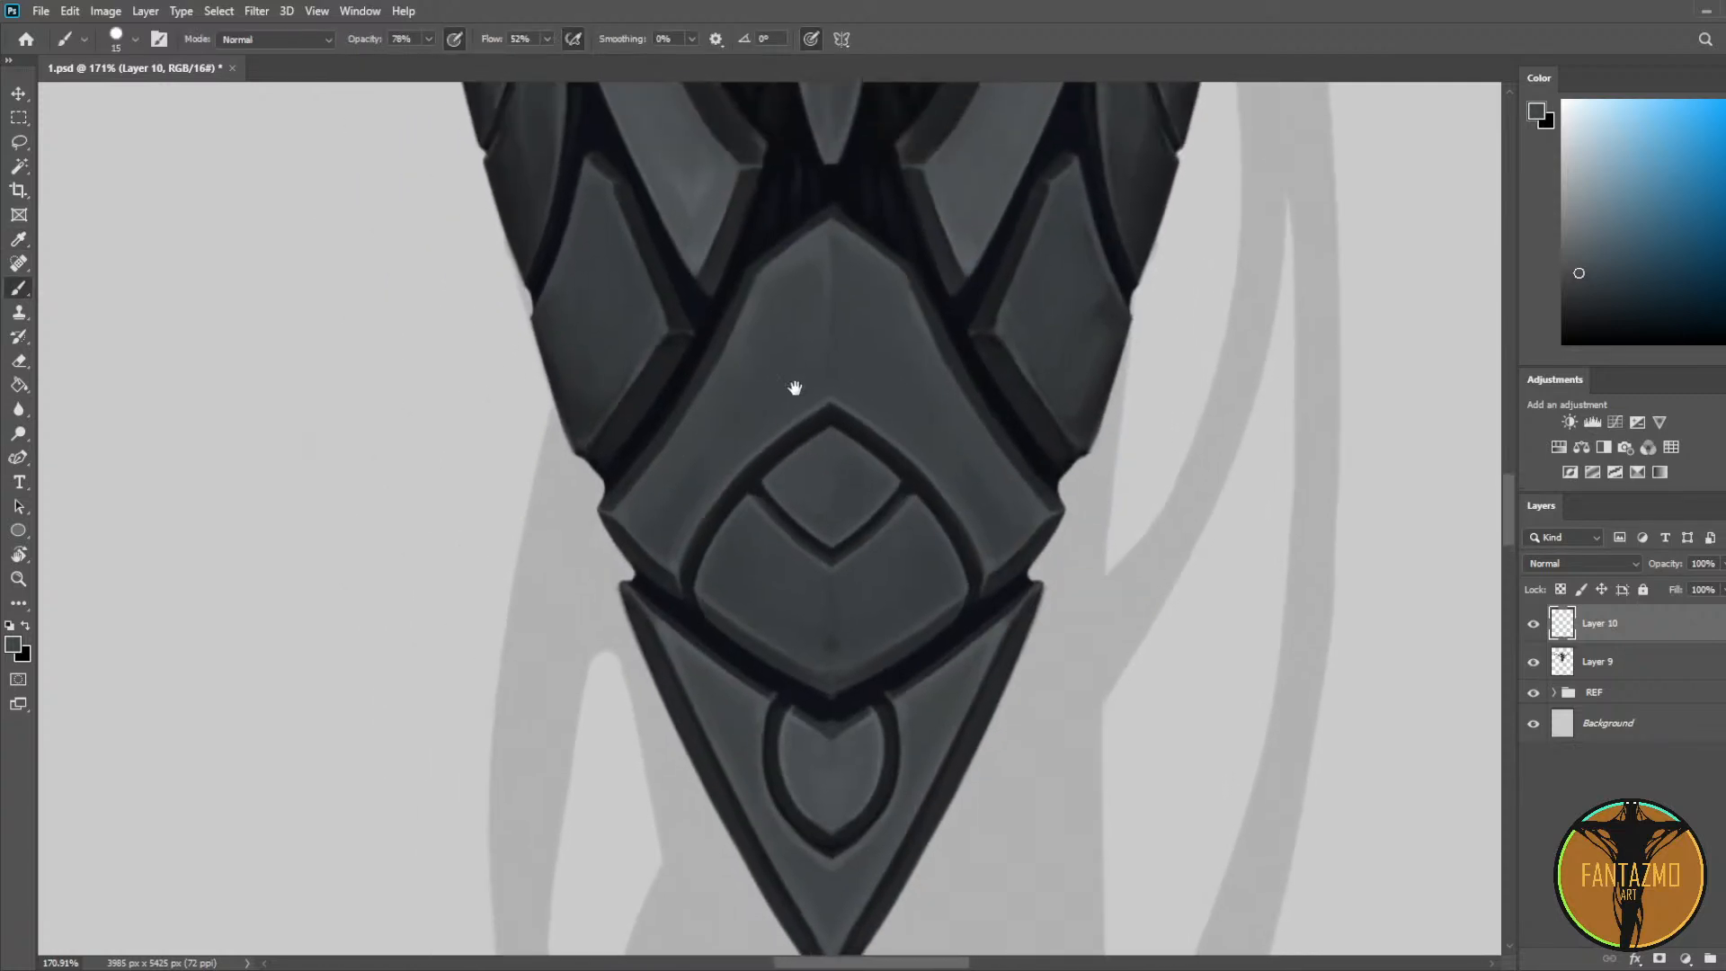
Step: Reduce the brush size and paint a lighter ridge down the middle of the small diamond inset with sampled grey
{"action": "left_click", "coordinate": [693, 202], "text": "alt"}
{"action": "key", "text": "bracketleft"}
{"action": "key", "text": "bracketleft"}
{"action": "mouse_move", "coordinate": [769, 482]}
{"action": "left_mouse_down"}
{"action": "mouse_move", "coordinate": [831, 440]}
{"action": "mouse_move", "coordinate": [813, 485]}
{"action": "left_mouse_up"}
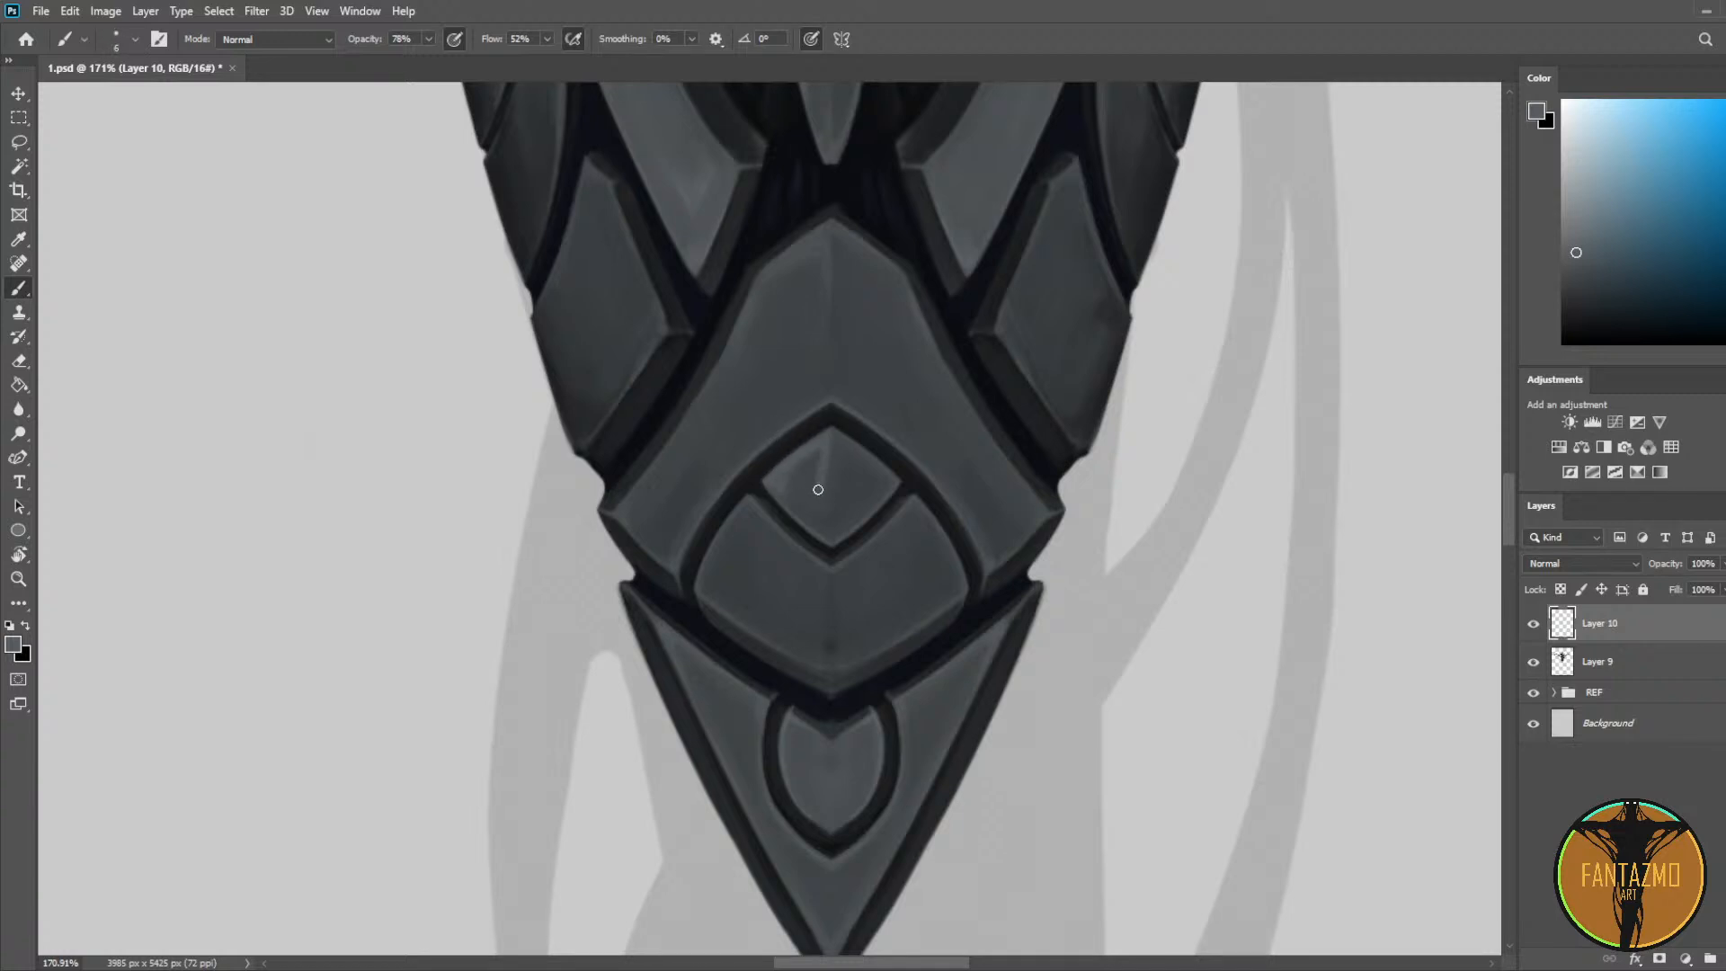
{"action": "left_click", "coordinate": [808, 475], "text": "alt"}
Step: Smooth out the dark spot near the lower tip of the shield-shaped plate with sampled greys, adjusting the brush size
{"action": "key", "text": "i"}
{"action": "left_click_drag", "start_coordinate": [809, 646], "coordinate": [759, 516]}
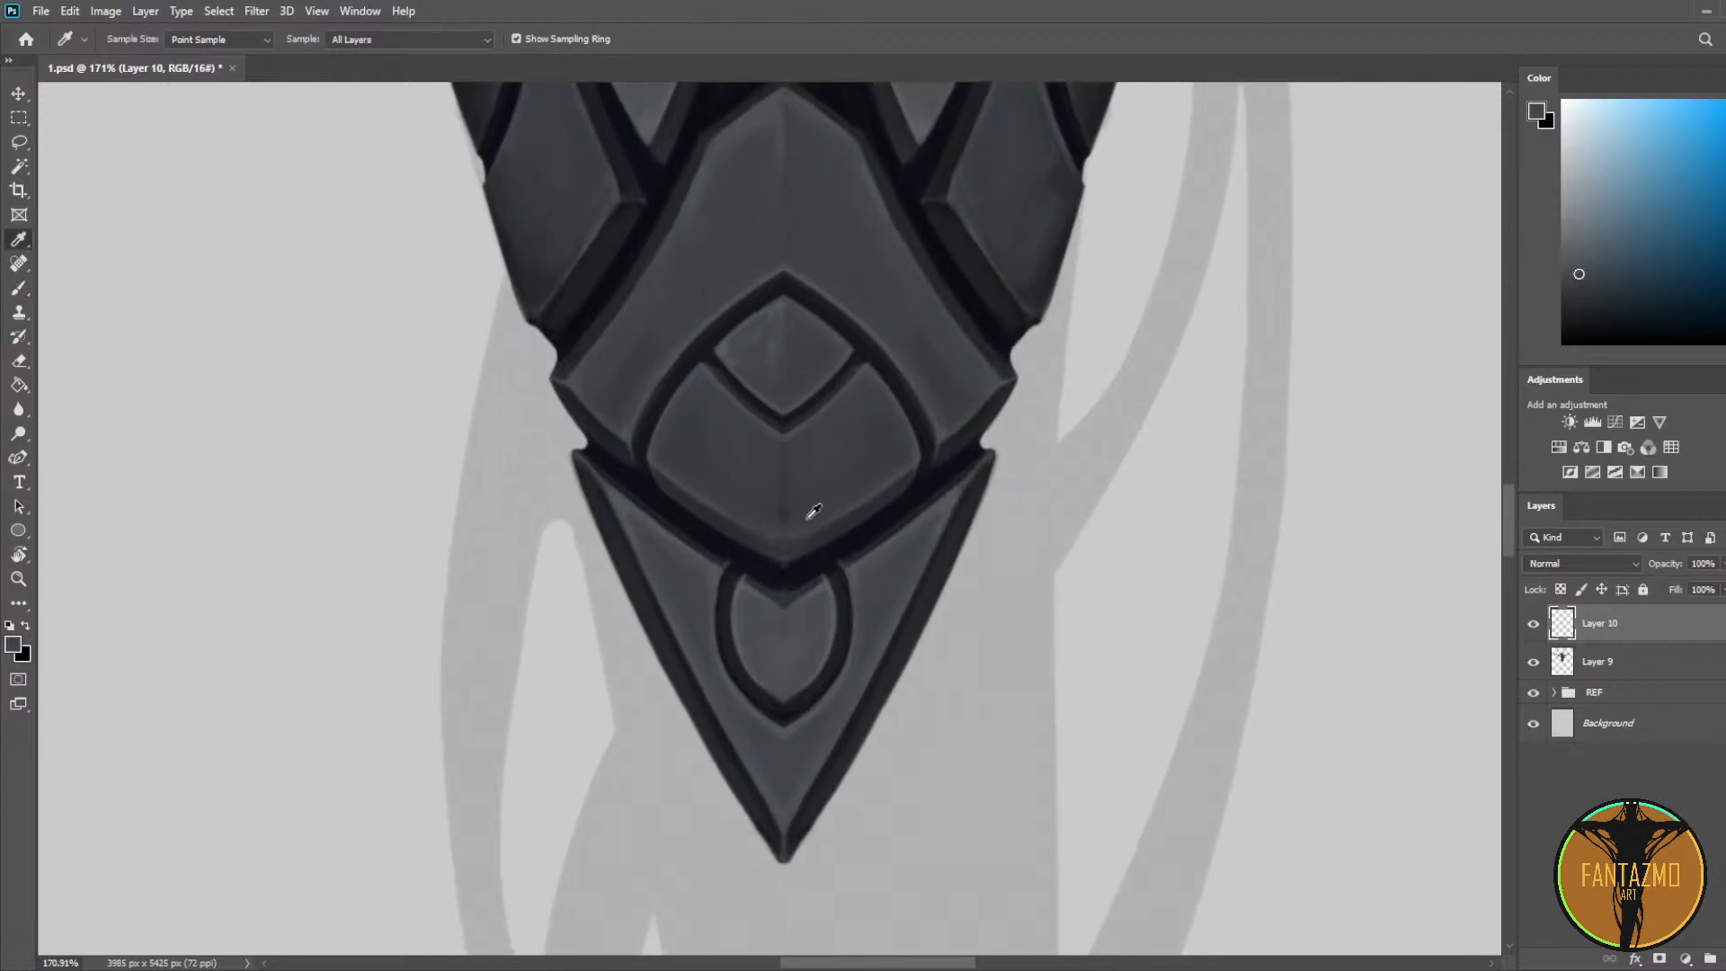
{"action": "scroll", "coordinate": [814, 510], "scroll_direction": "up", "scroll_amount": 3}
{"action": "left_click", "coordinate": [768, 479]}
{"action": "key", "text": "b"}
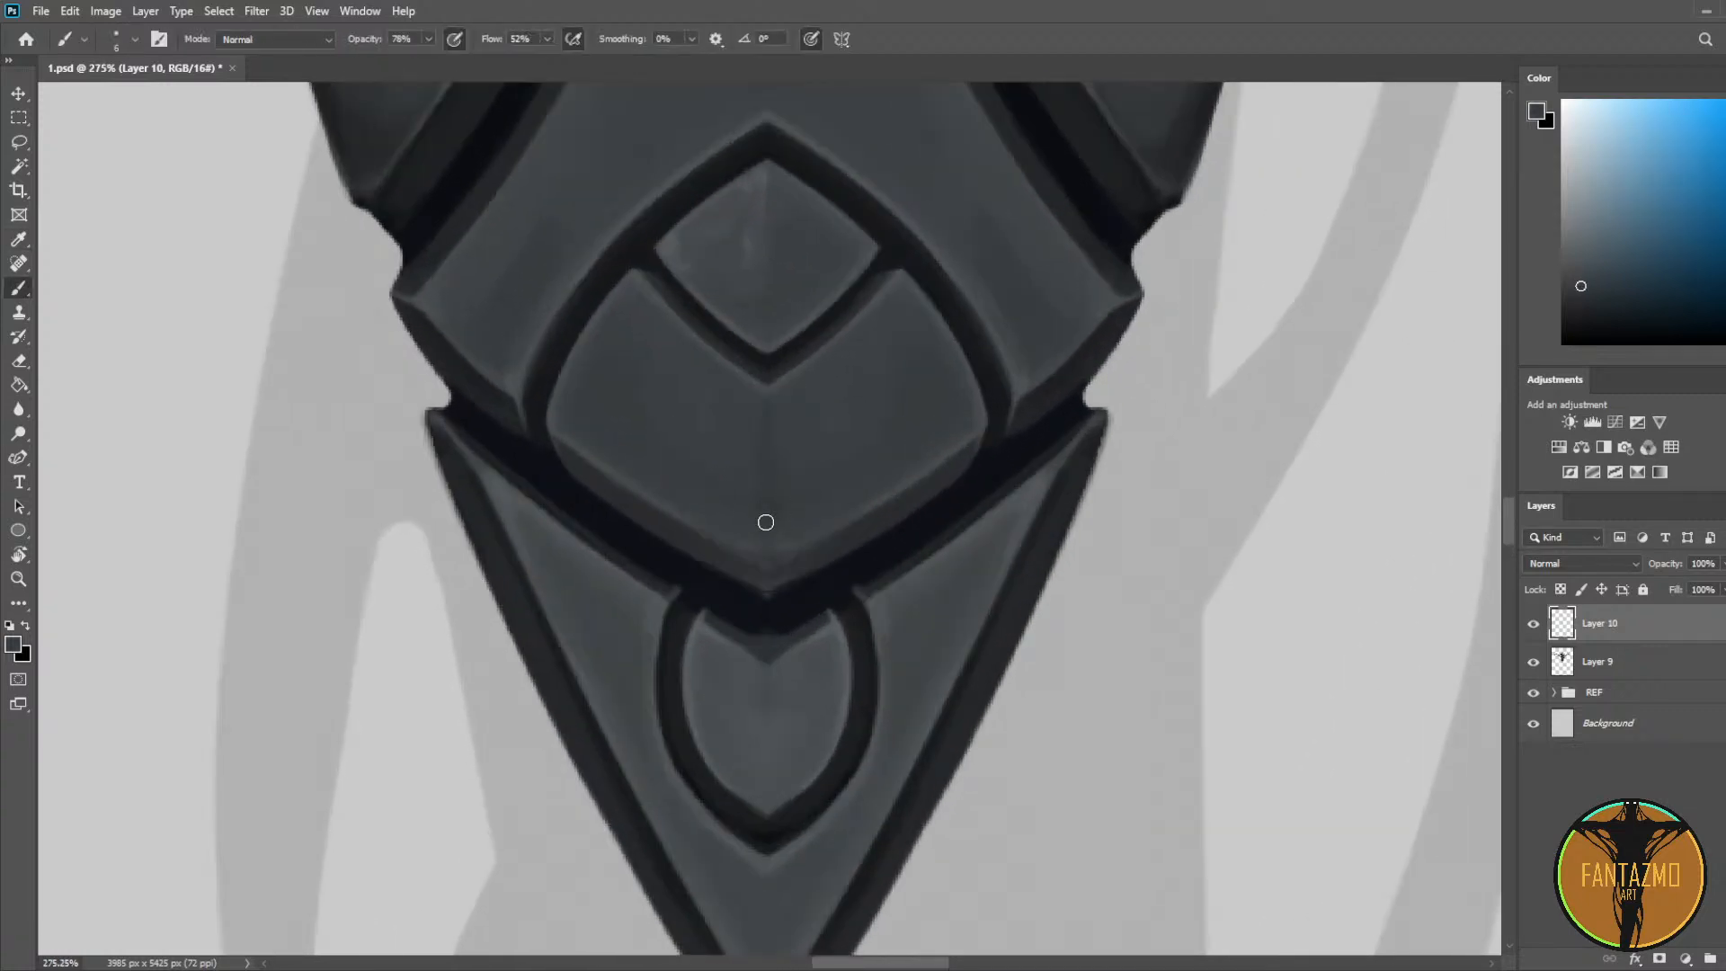
{"action": "left_click", "coordinate": [690, 398], "text": "alt"}
{"action": "key", "text": "]"}
{"action": "key", "text": "]"}
{"action": "key", "text": "]"}
{"action": "key", "text": "]"}
{"action": "key", "text": "]"}
{"action": "key", "text": "]"}
{"action": "key", "text": "bracketleft"}
{"action": "key", "text": "bracketleft"}
{"action": "key", "text": "bracketleft"}
{"action": "key", "text": "bracketleft"}
Step: Paint a light grey highlight along the shield-shaped plate's lower left edge and blend it with sampled greys
{"action": "key", "text": "i"}
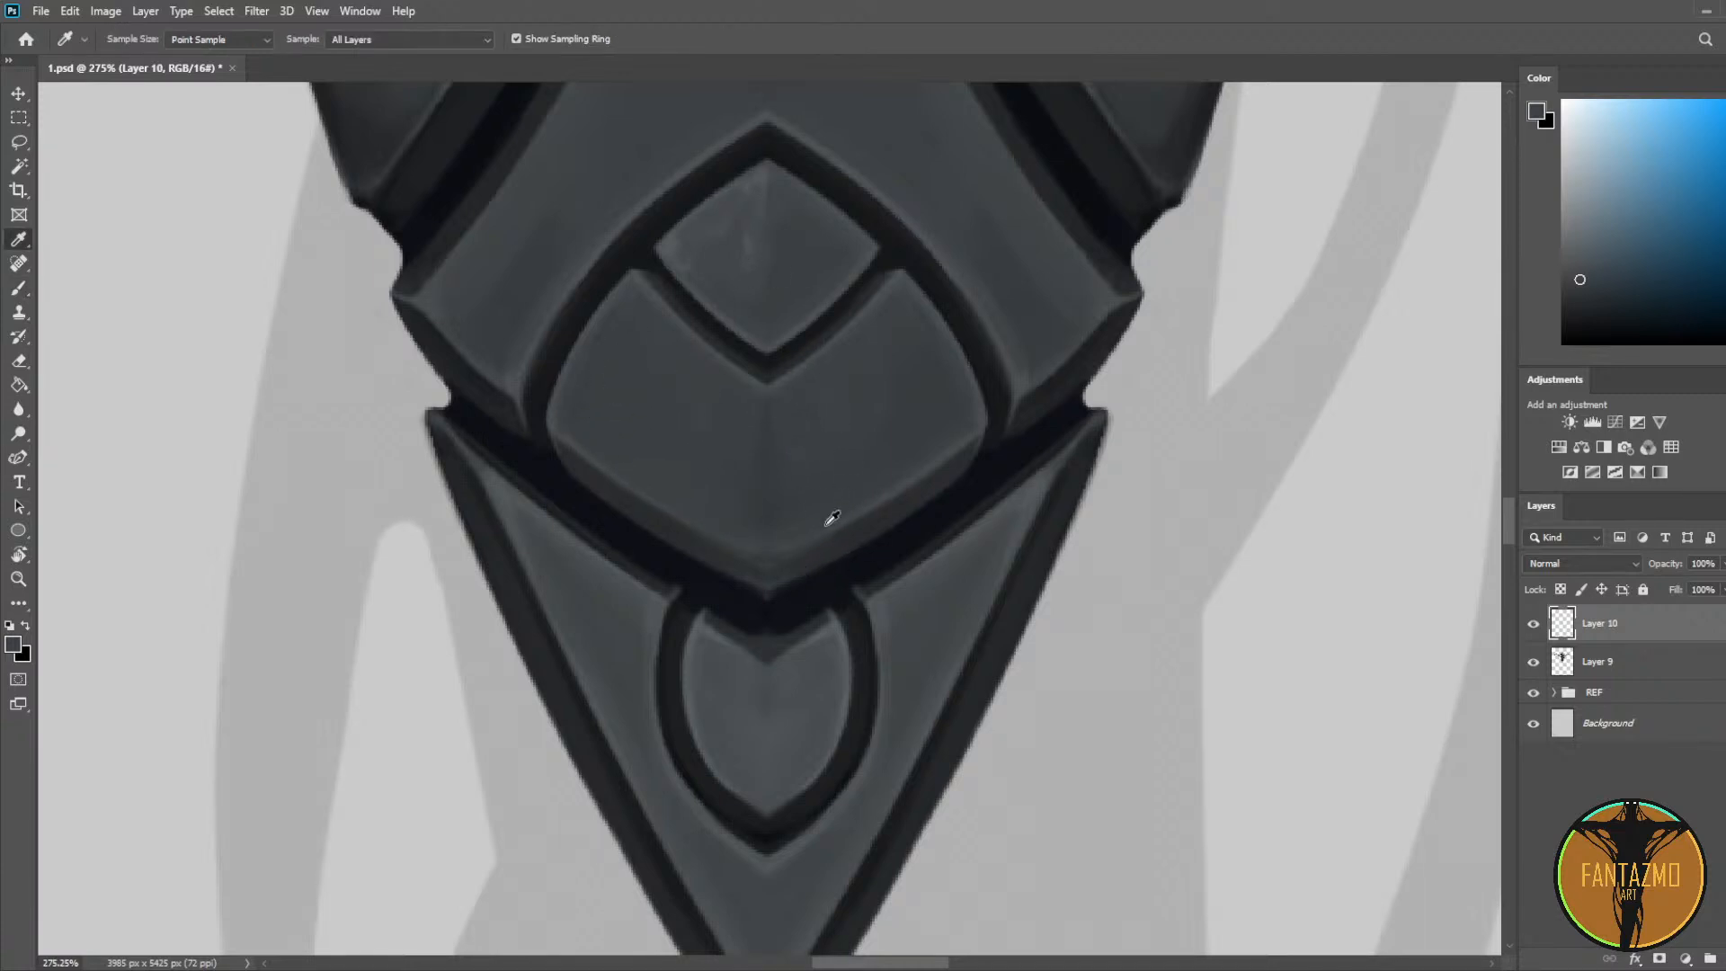
{"action": "left_click", "coordinate": [676, 242]}
{"action": "key", "text": "b"}
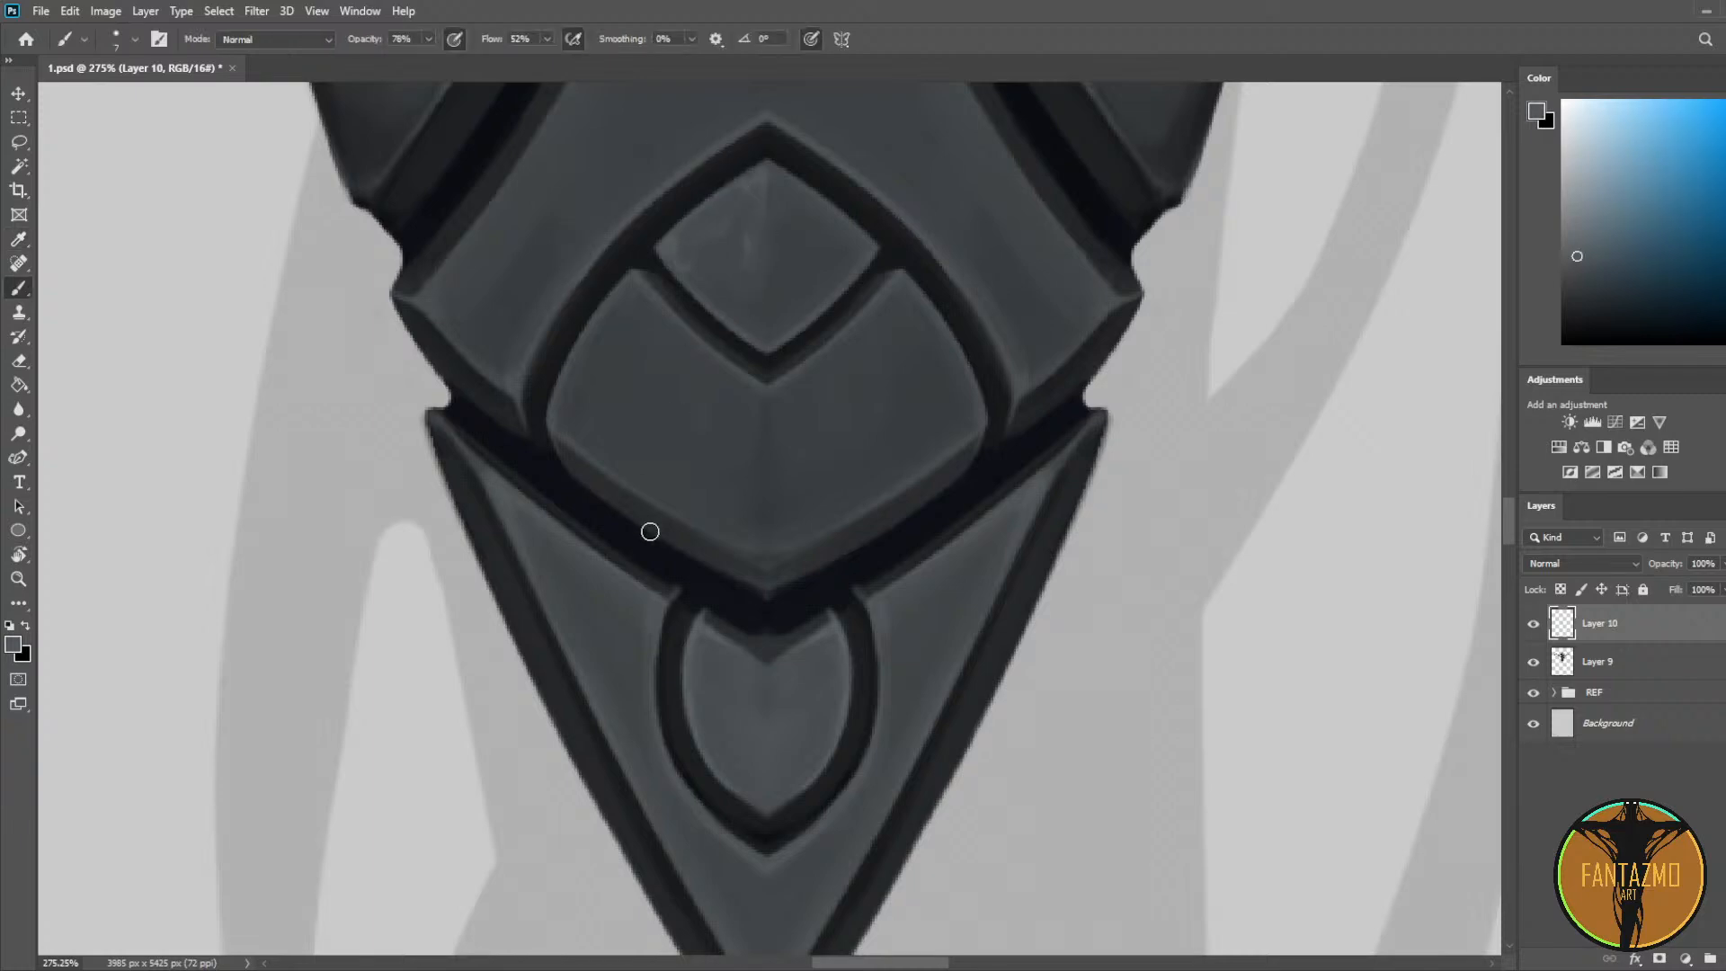
{"action": "left_click_drag", "start_coordinate": [755, 558], "coordinate": [620, 483]}
{"action": "key", "text": "ctrl+z"}
{"action": "left_click_drag", "start_coordinate": [556, 429], "coordinate": [763, 561]}
{"action": "left_click", "coordinate": [654, 473], "text": "alt"}
{"action": "left_click_drag", "start_coordinate": [570, 433], "coordinate": [659, 497]}
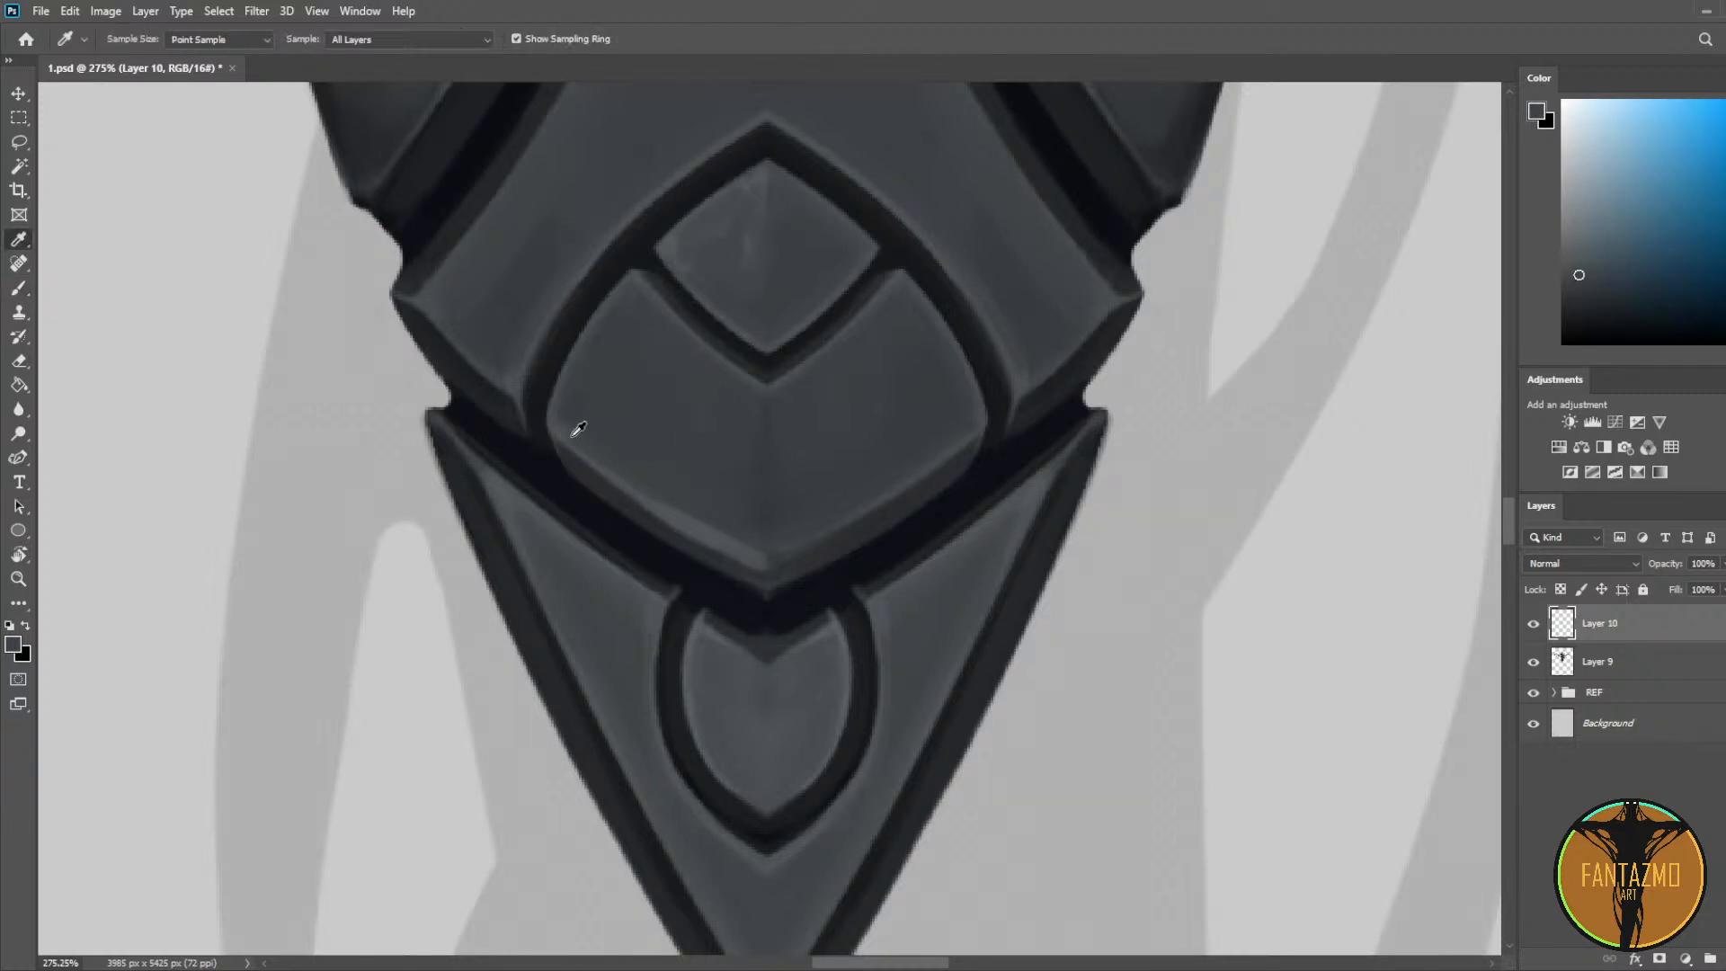
{"action": "left_click", "coordinate": [578, 429], "text": "alt"}
{"action": "left_click_drag", "start_coordinate": [573, 428], "coordinate": [651, 485]}
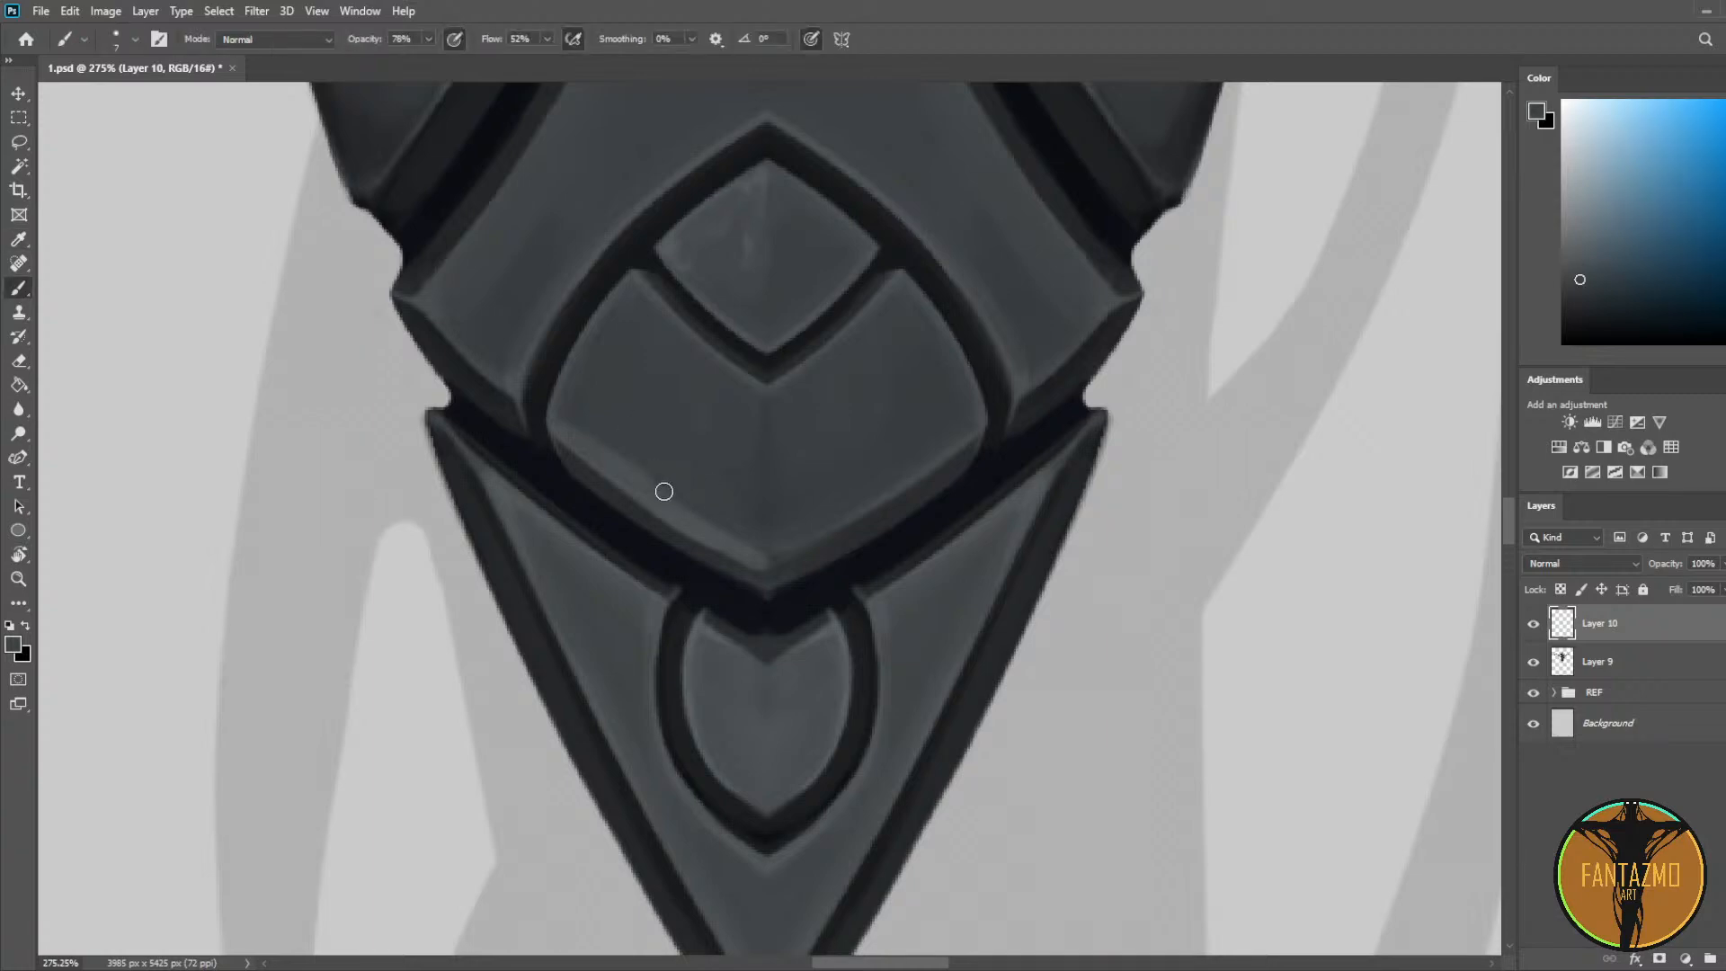
{"action": "left_click", "coordinate": [669, 494], "text": "alt"}
Step: Define the shield-shaped plate's lower right edge and tip with greys sampled around the tip
{"action": "left_click", "coordinate": [757, 564], "text": "alt"}
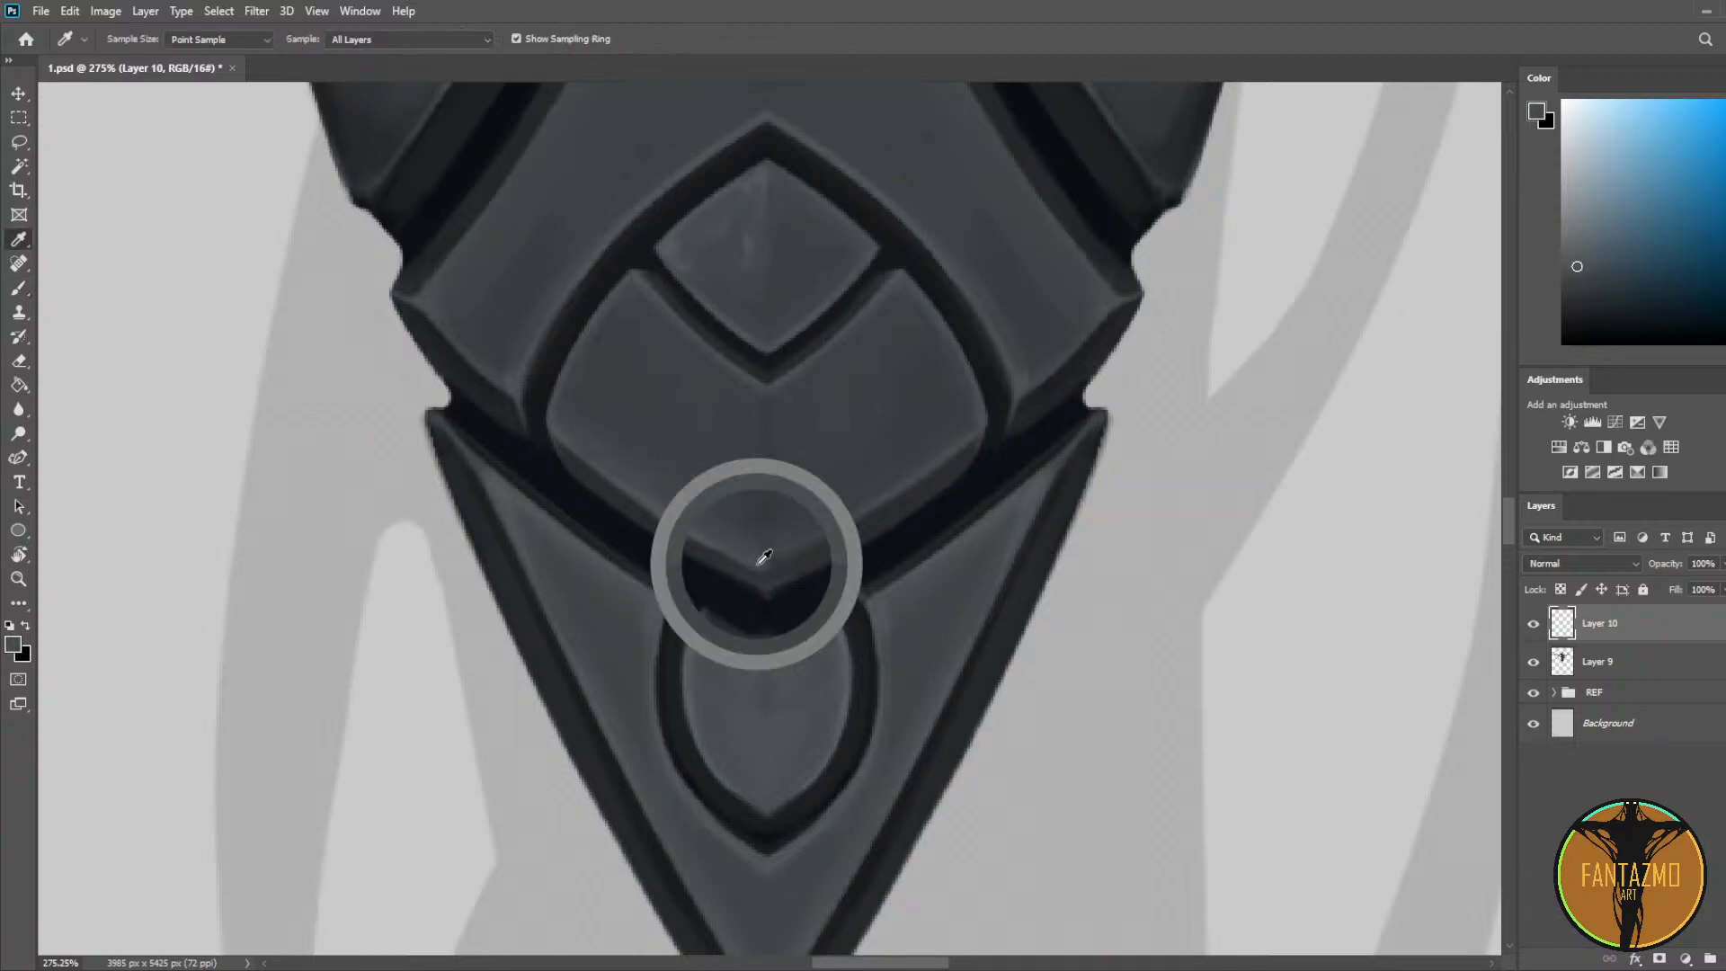
{"action": "left_click_drag", "start_coordinate": [774, 558], "coordinate": [851, 497]}
{"action": "left_click", "coordinate": [780, 537], "text": "alt"}
{"action": "left_click_drag", "start_coordinate": [778, 540], "coordinate": [898, 466]}
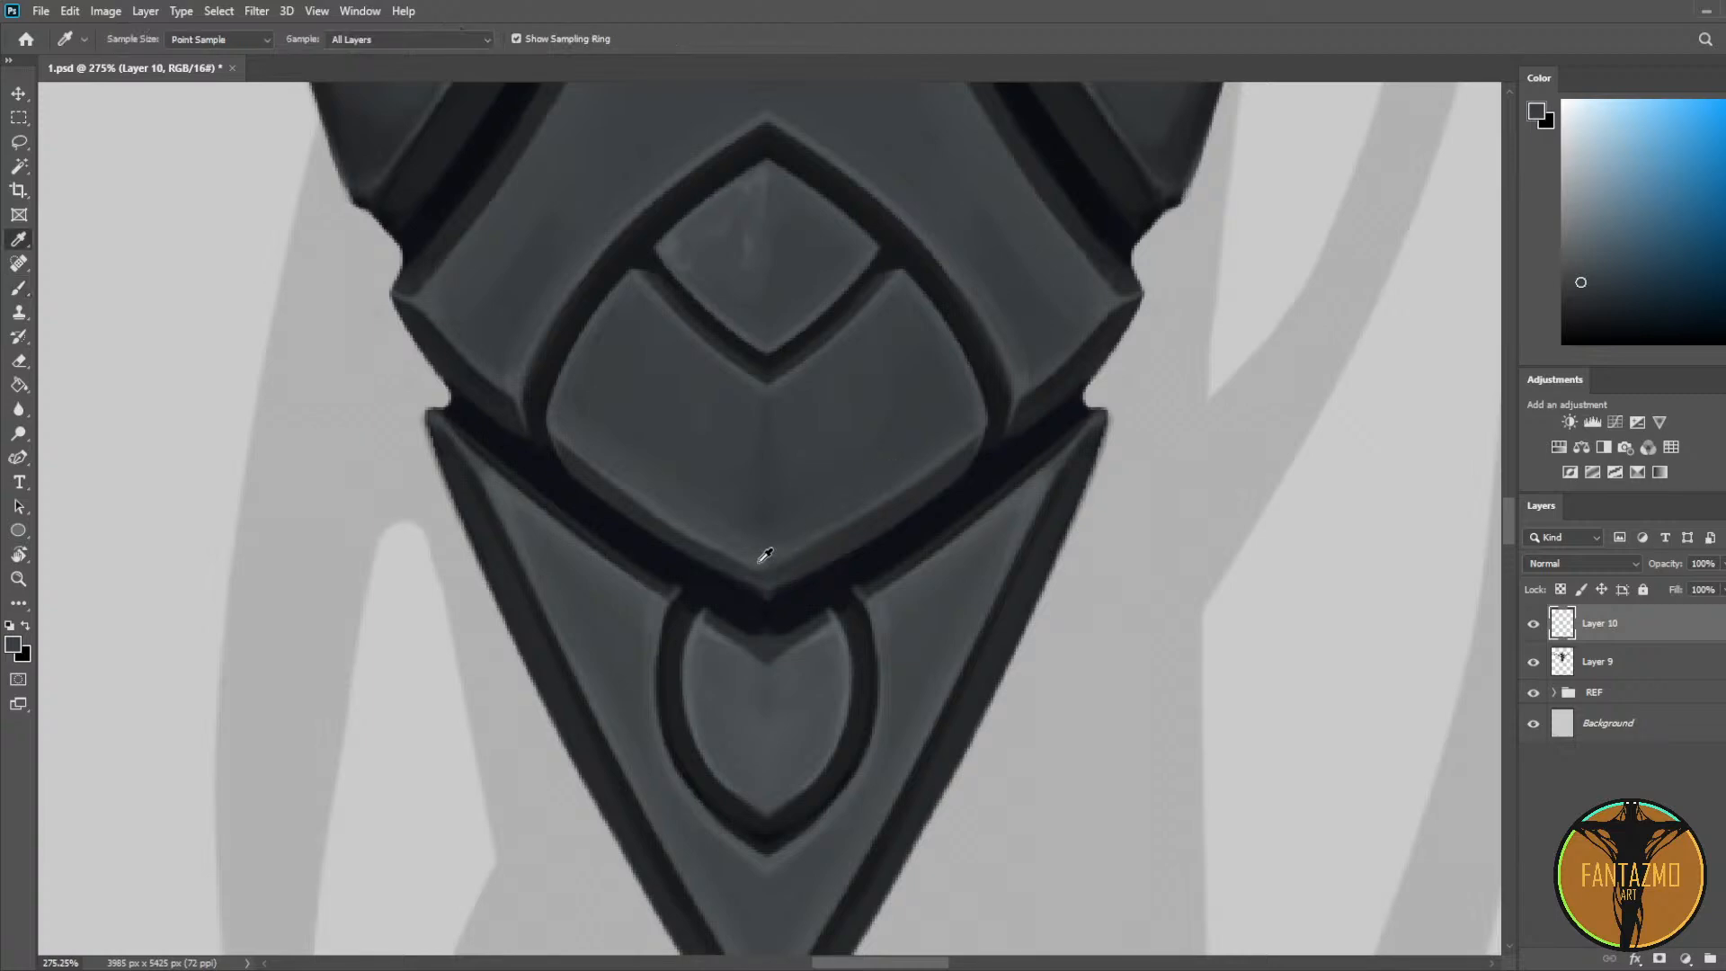
{"action": "left_click", "coordinate": [765, 555], "text": "alt"}
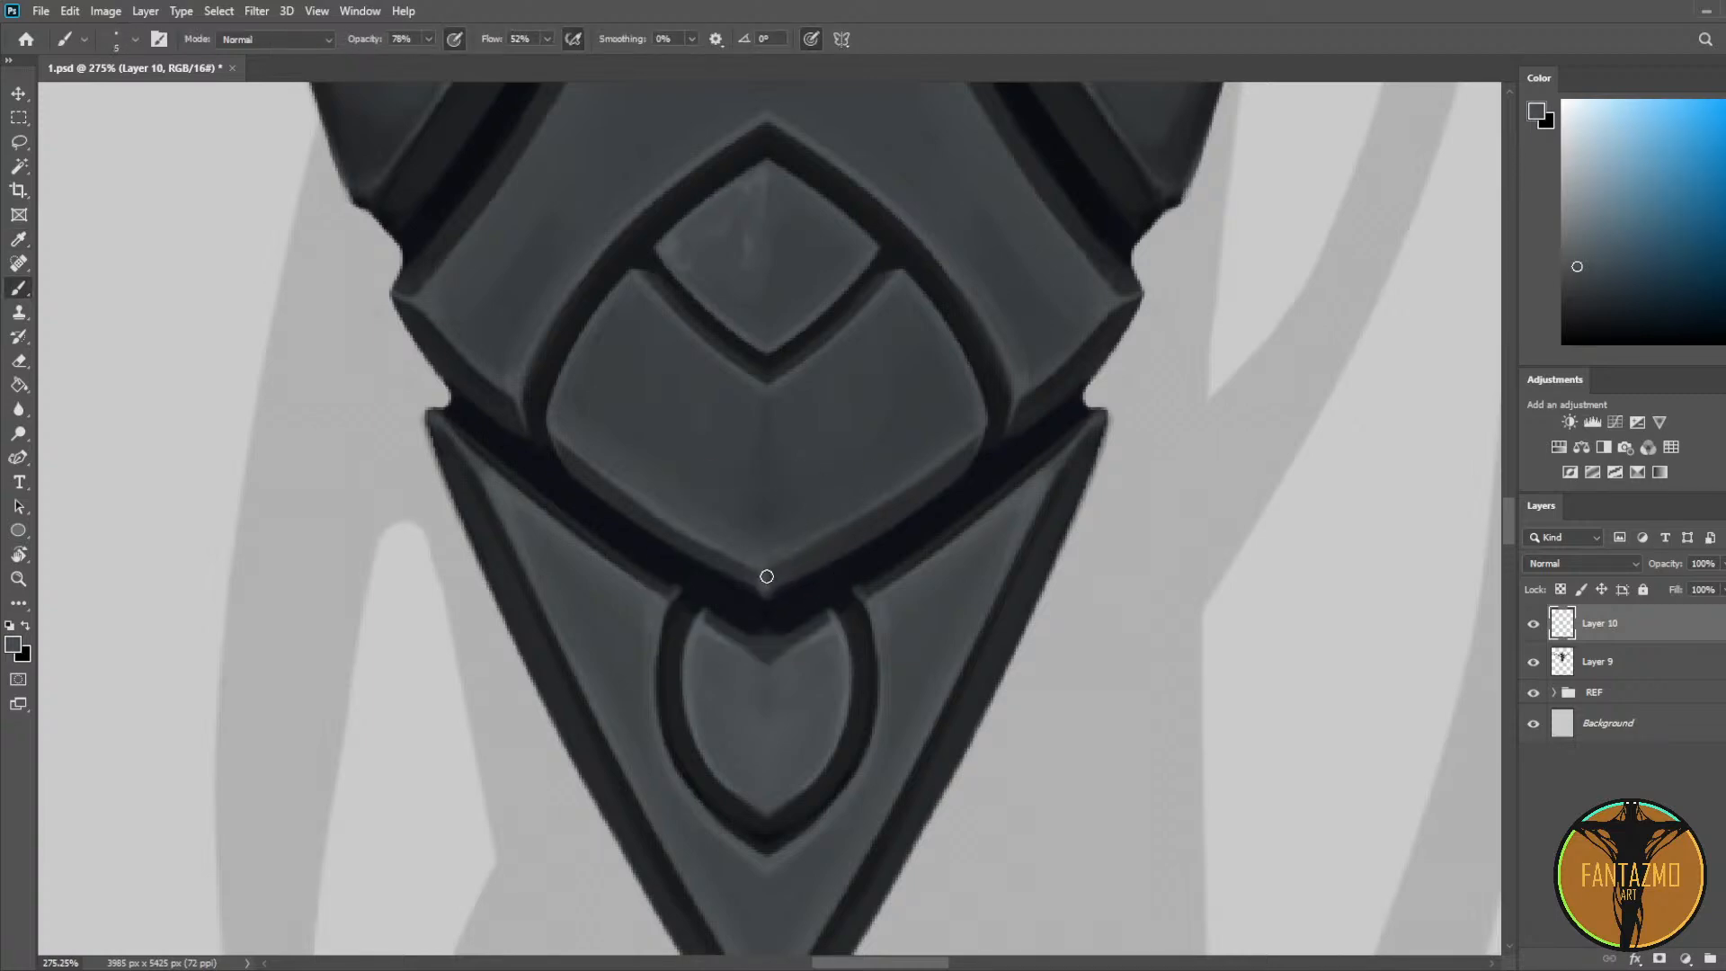
Step: Darken the rim and gap beneath the shield-shaped plate's lower edges with sampled near-black tones
{"action": "left_click", "coordinate": [933, 483], "text": "alt"}
{"action": "mouse_move", "coordinate": [775, 573]}
{"action": "left_mouse_down"}
{"action": "mouse_move", "coordinate": [968, 450]}
{"action": "mouse_move", "coordinate": [762, 587]}
{"action": "left_mouse_up"}
{"action": "left_click_drag", "start_coordinate": [559, 448], "coordinate": [693, 550]}
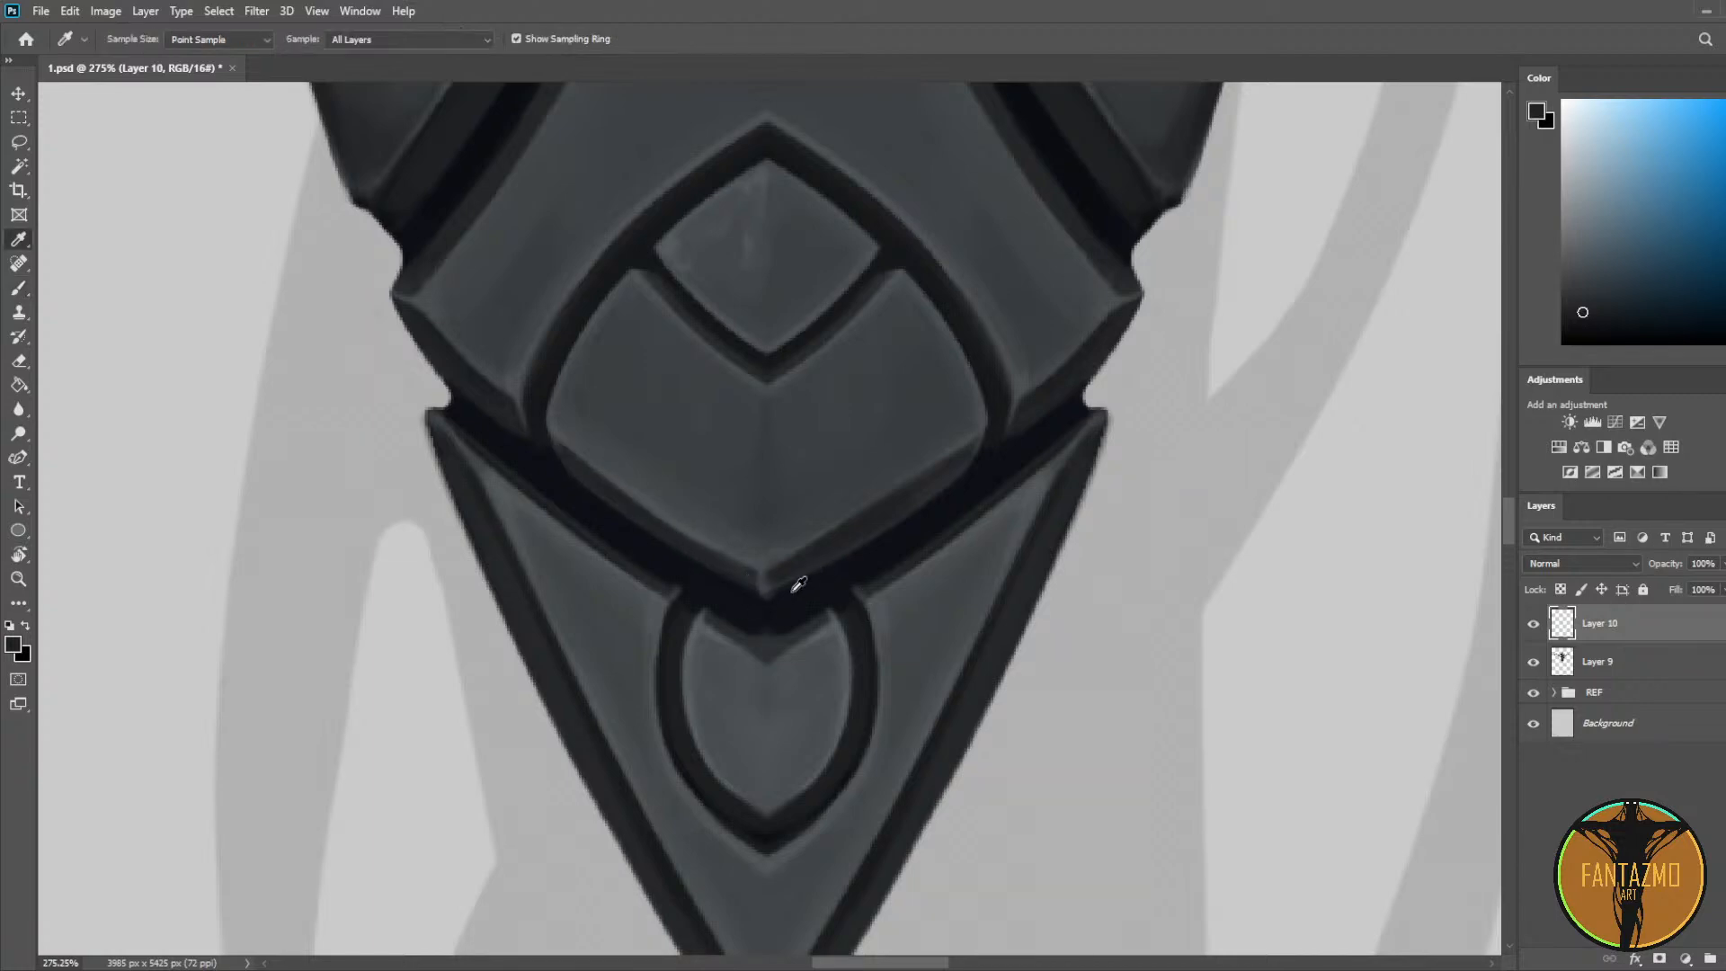
{"action": "left_click", "coordinate": [768, 589], "text": "alt"}
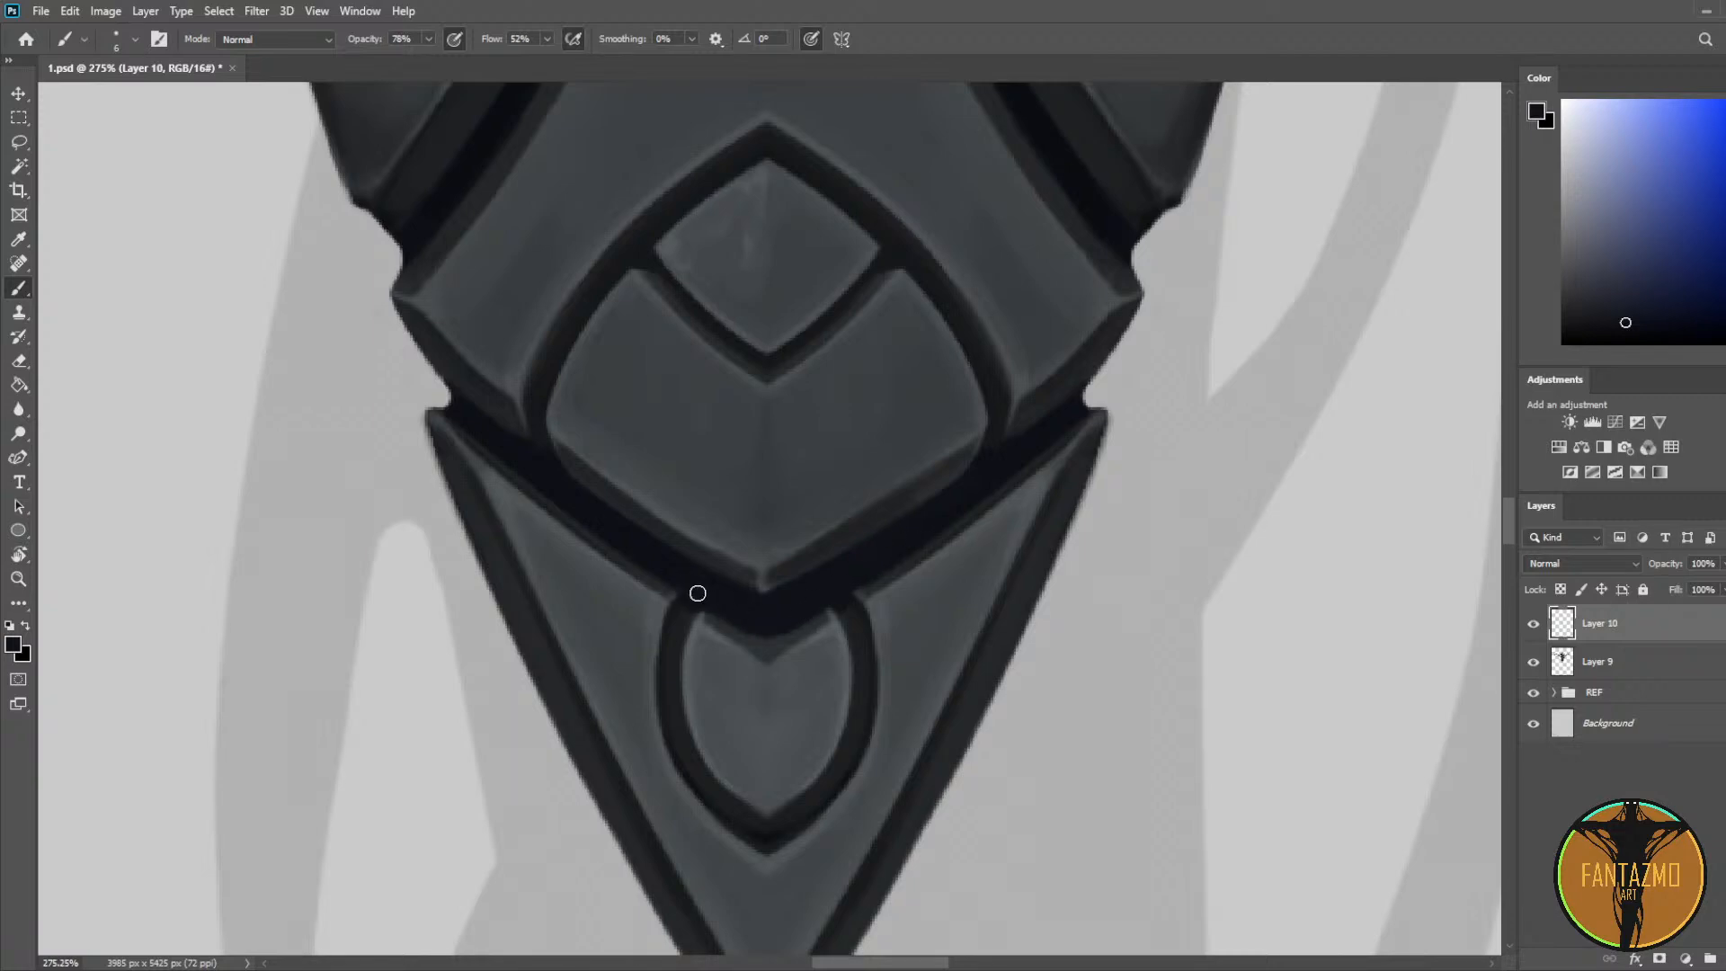
Step: Touch up the upper left edge of the triangular bottom plate with sampled dark greys
{"action": "left_click", "coordinate": [751, 636], "text": "alt"}
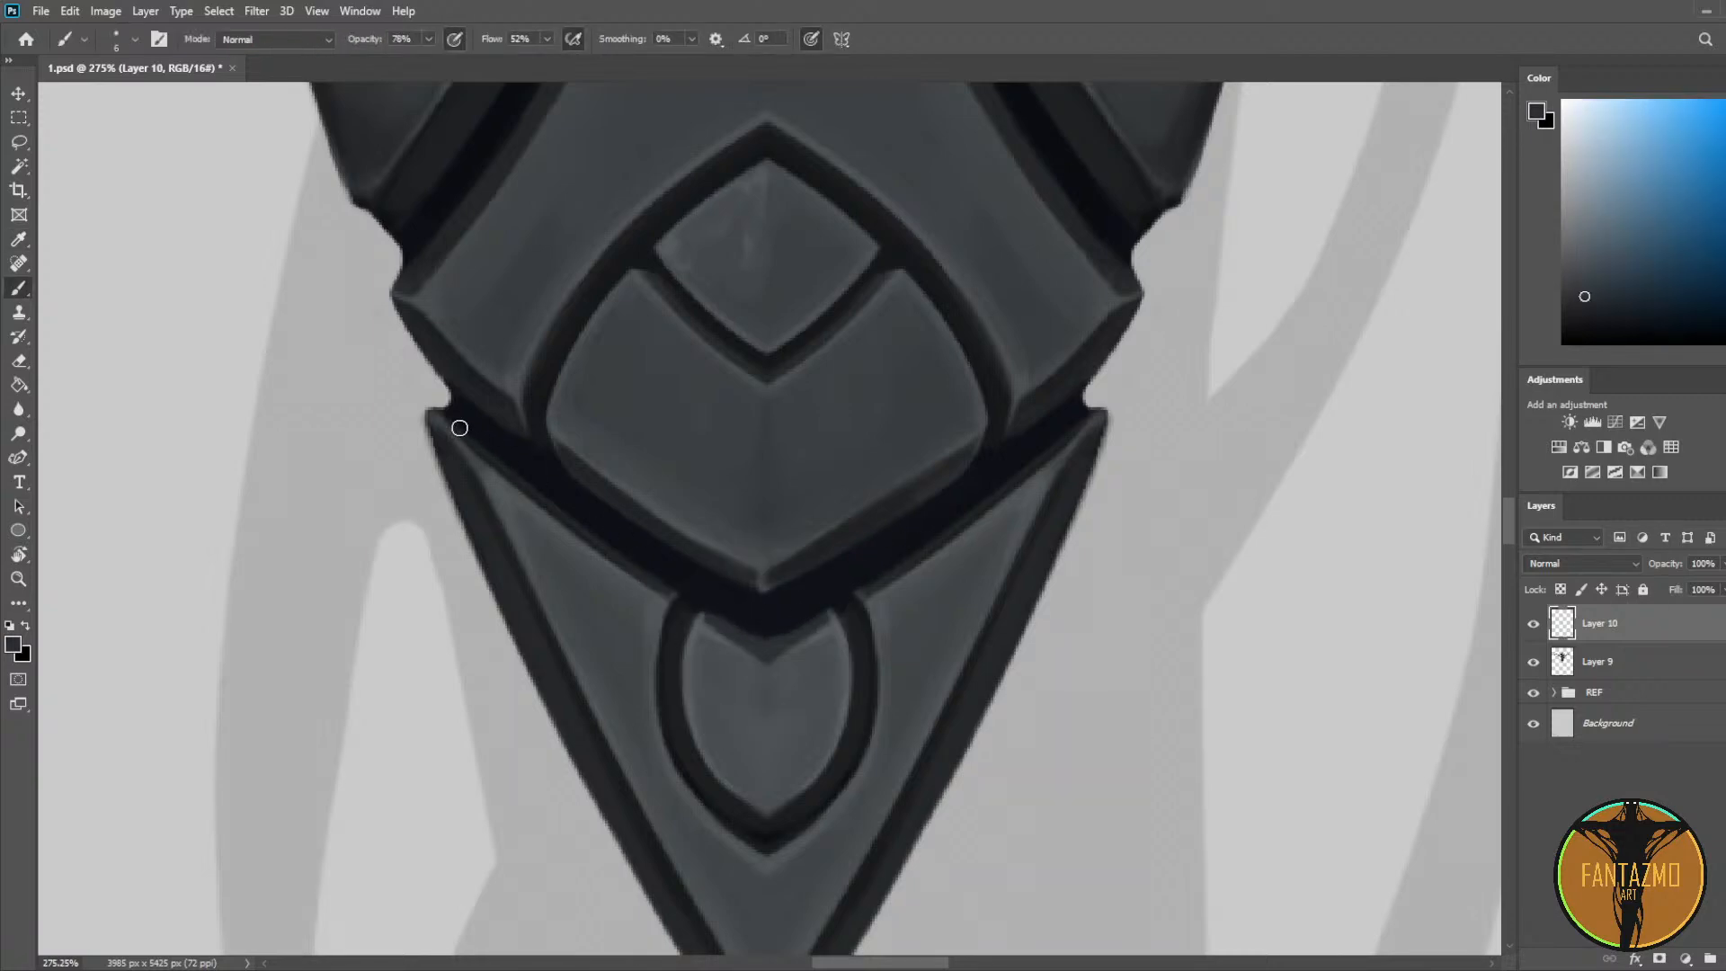
{"action": "left_click_drag", "start_coordinate": [454, 428], "coordinate": [632, 581]}
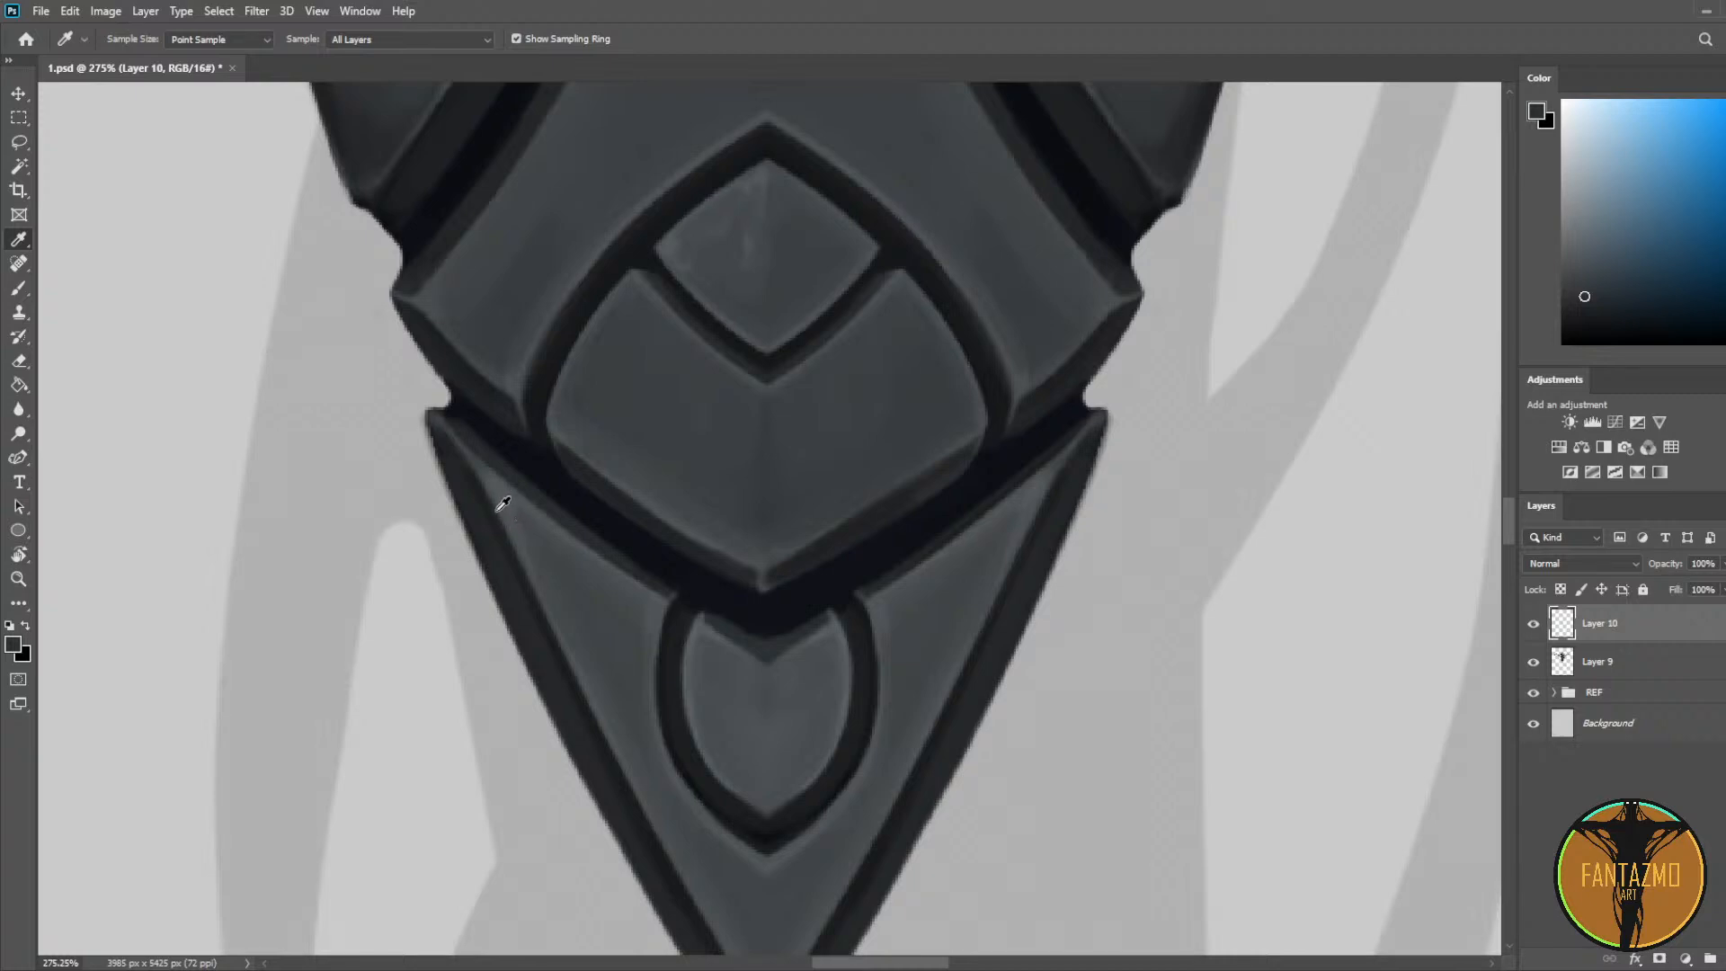
{"action": "left_click", "coordinate": [497, 500], "text": "alt"}
{"action": "mouse_move", "coordinate": [451, 450]}
{"action": "left_mouse_down"}
{"action": "mouse_move", "coordinate": [500, 538]}
{"action": "mouse_move", "coordinate": [459, 331]}
{"action": "mouse_move", "coordinate": [516, 431]}
{"action": "left_mouse_up"}
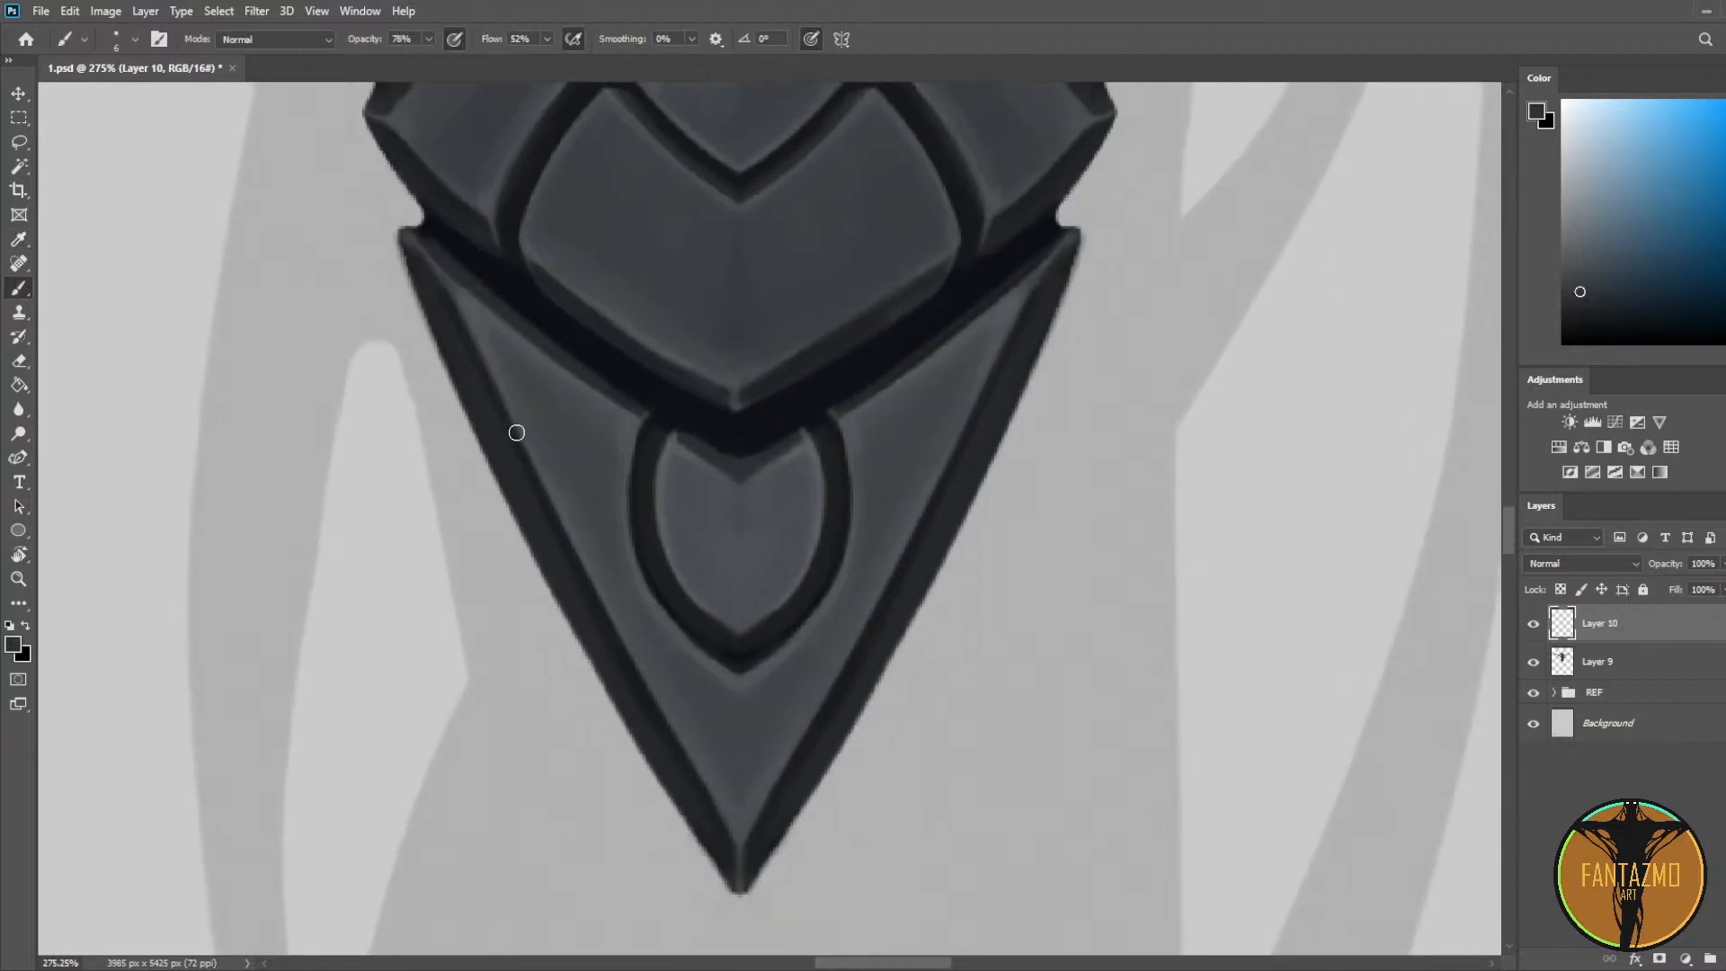
{"action": "left_click", "coordinate": [438, 300], "text": "alt"}
Step: Paint a thin dark crack across the triangular plate's left edge with a smaller brush and sampled greys
{"action": "left_click", "coordinate": [567, 532], "text": "alt"}
{"action": "key", "text": "bracketleft"}
{"action": "key", "text": "bracketleft"}
{"action": "left_click_drag", "start_coordinate": [581, 492], "coordinate": [572, 530]}
{"action": "left_click", "coordinate": [662, 523], "text": "alt"}
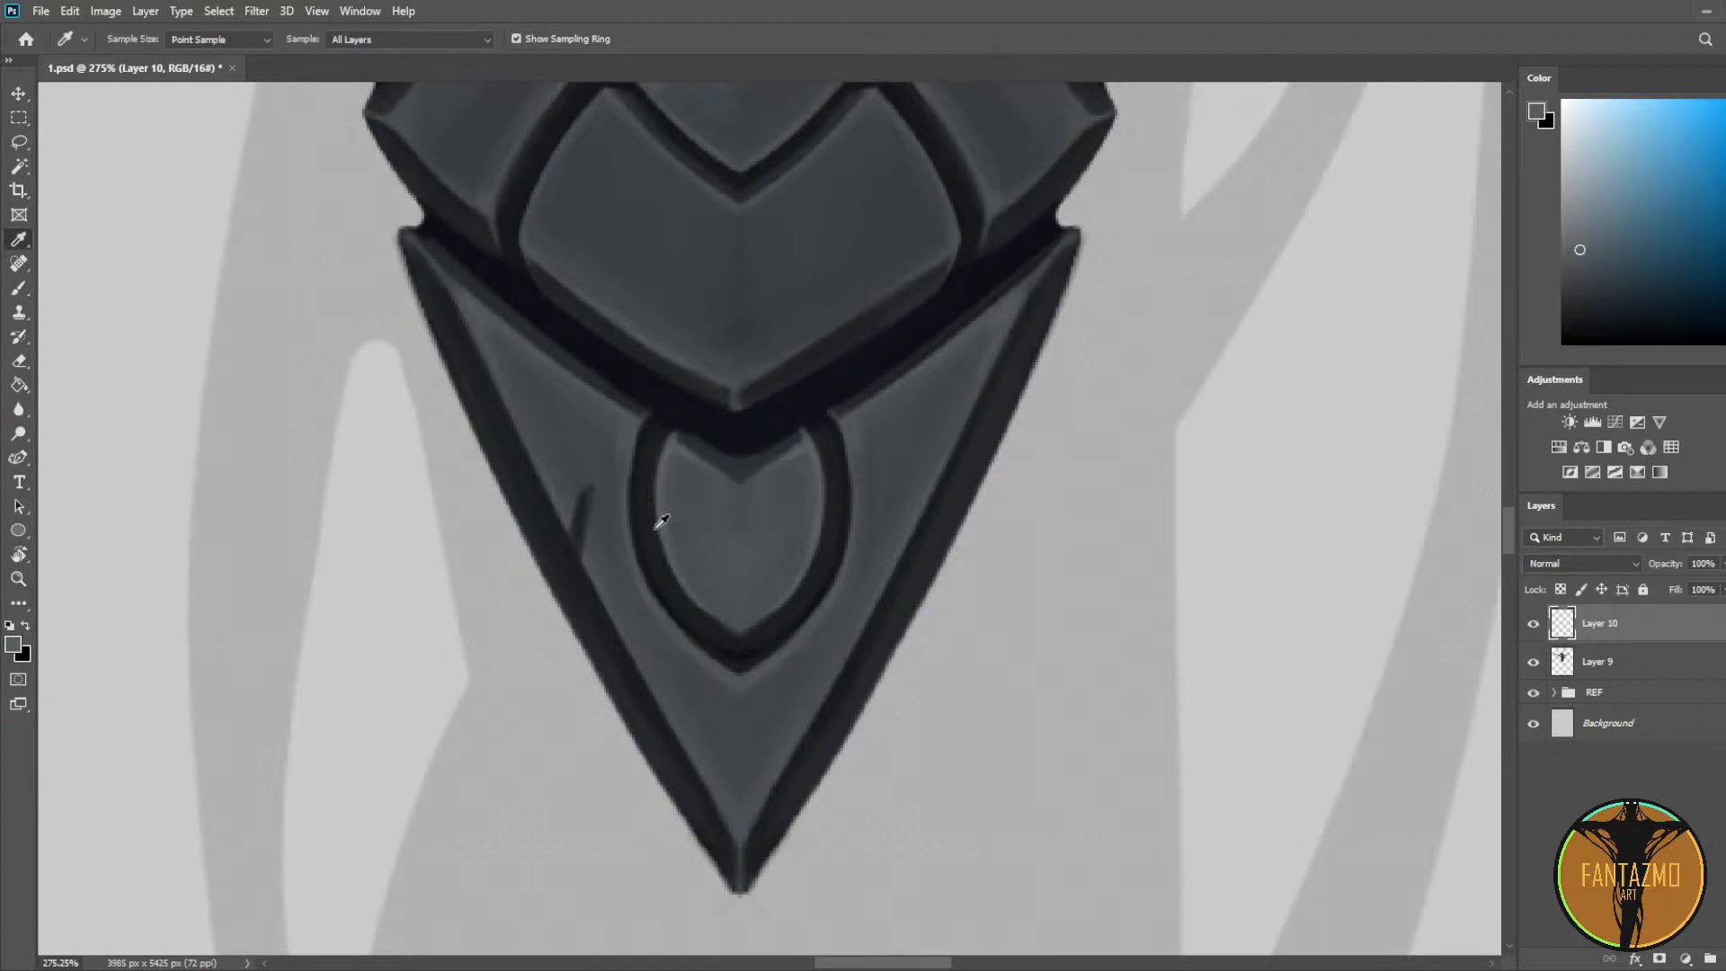
{"action": "left_click", "coordinate": [582, 550], "text": "alt"}
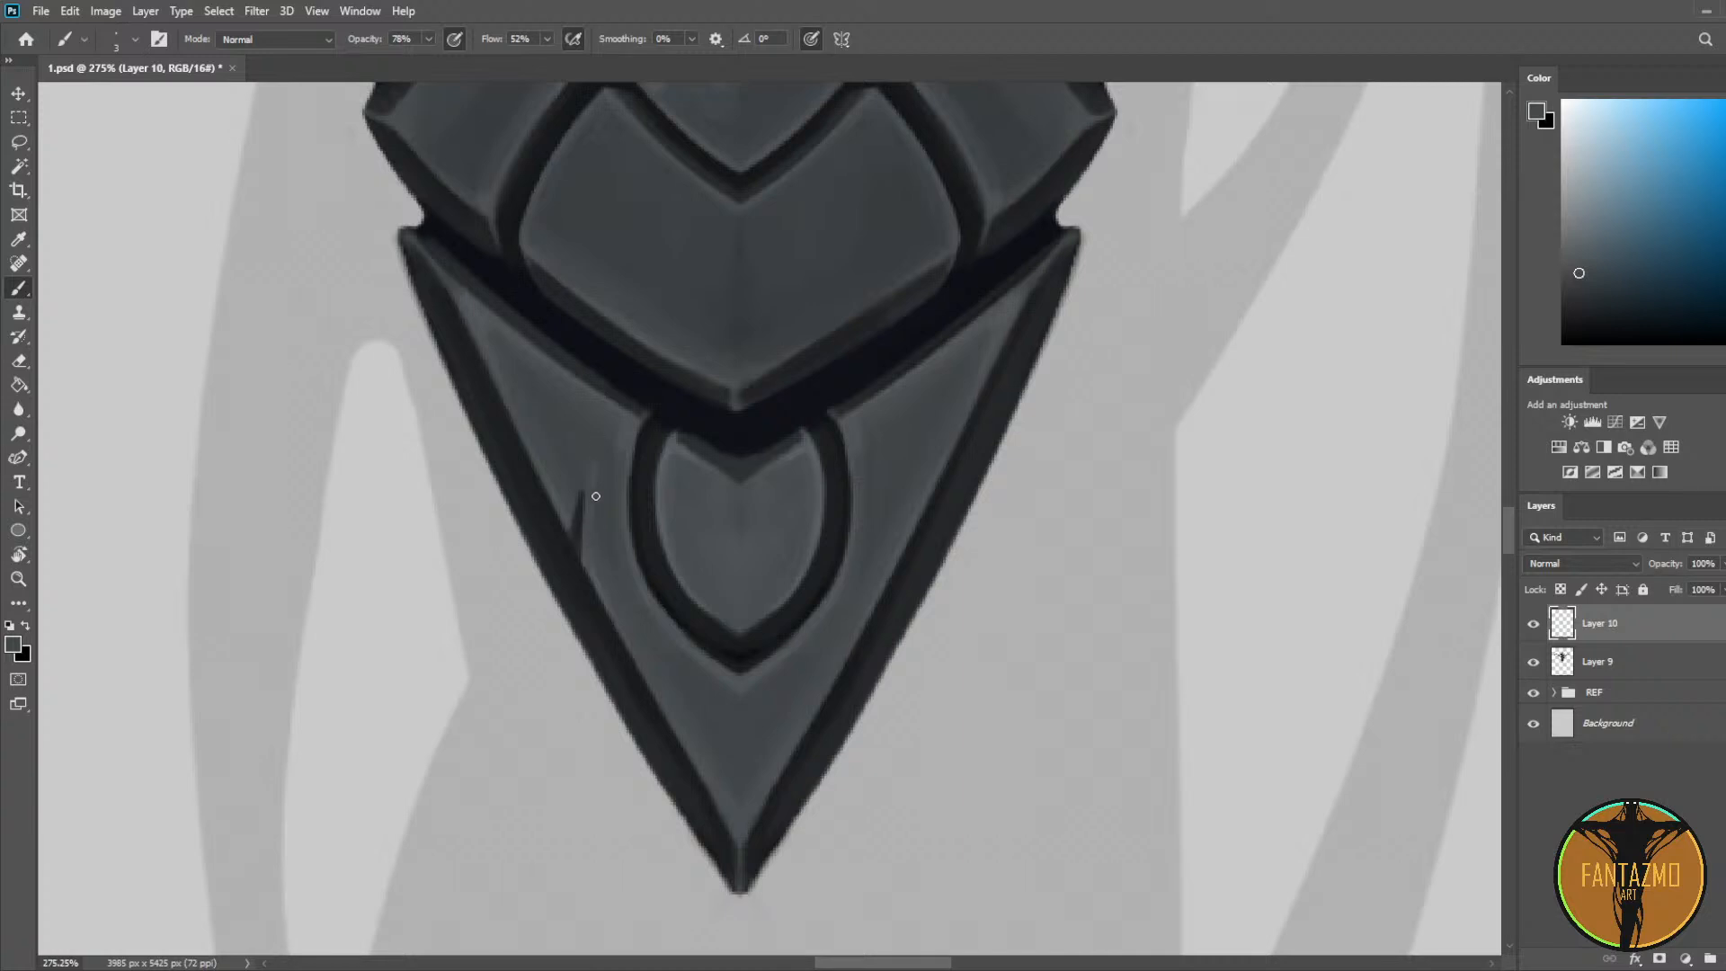
{"action": "left_click", "coordinate": [567, 535], "text": "alt"}
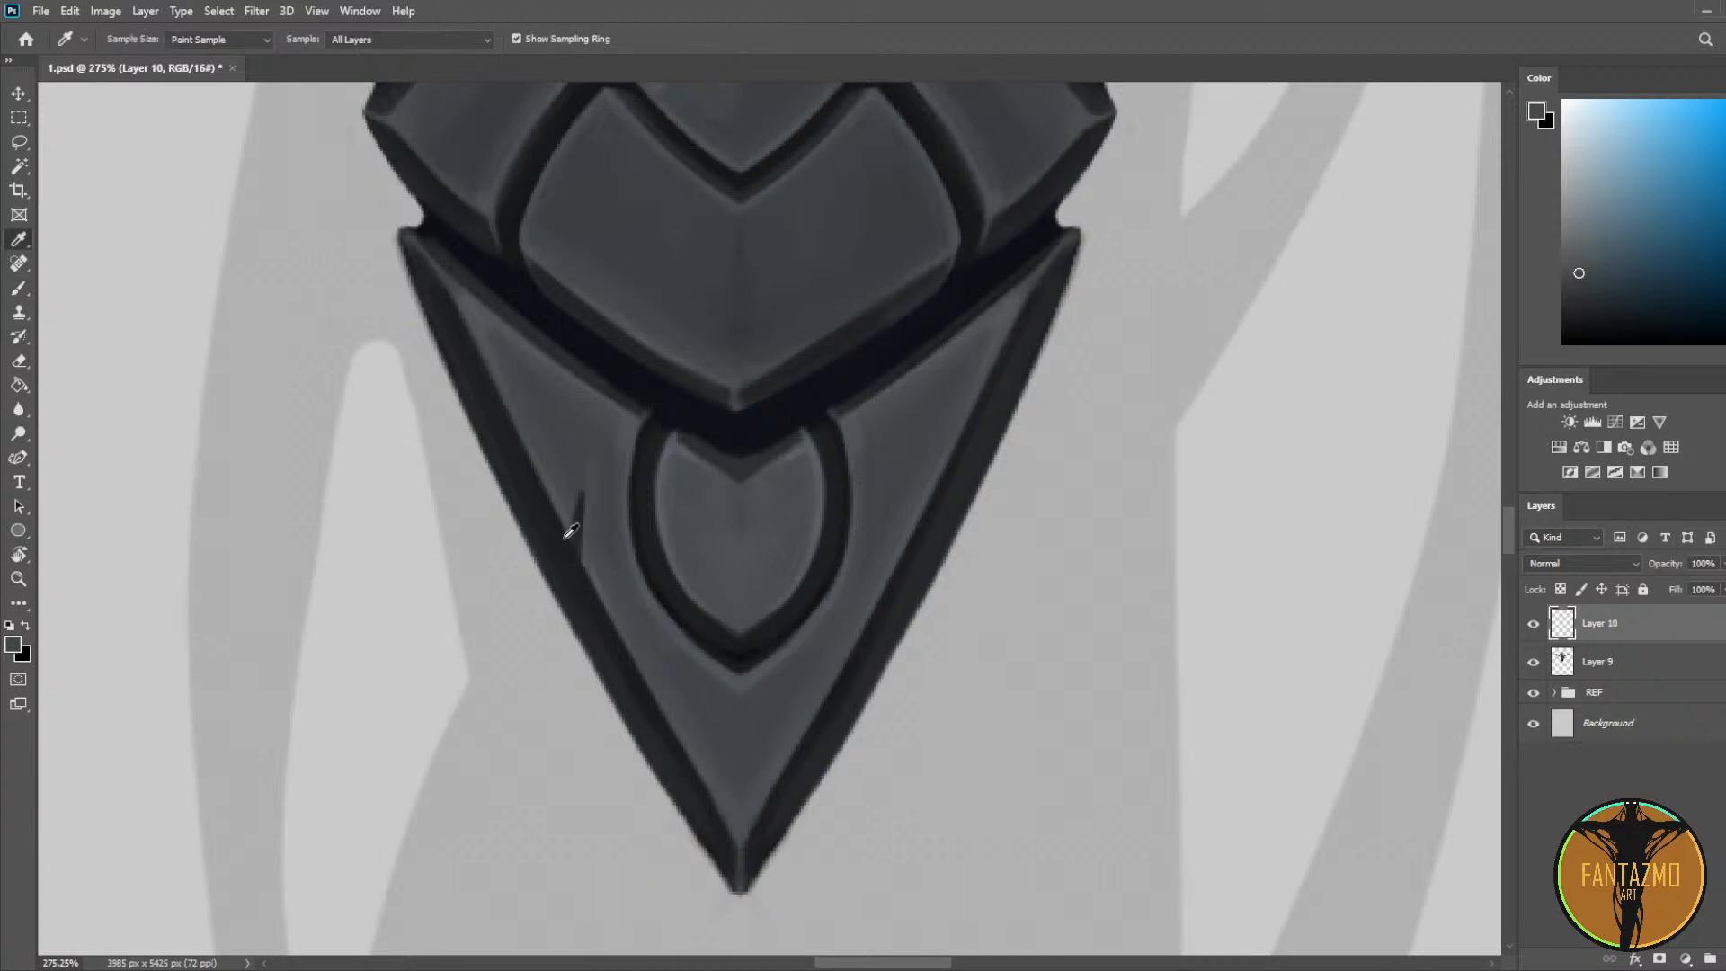
{"action": "left_click_drag", "start_coordinate": [568, 532], "coordinate": [552, 553]}
Step: Deepen the crack in the triangular plate and shade its lower lip with sampled dark tones
{"action": "left_click", "coordinate": [551, 525], "text": "alt"}
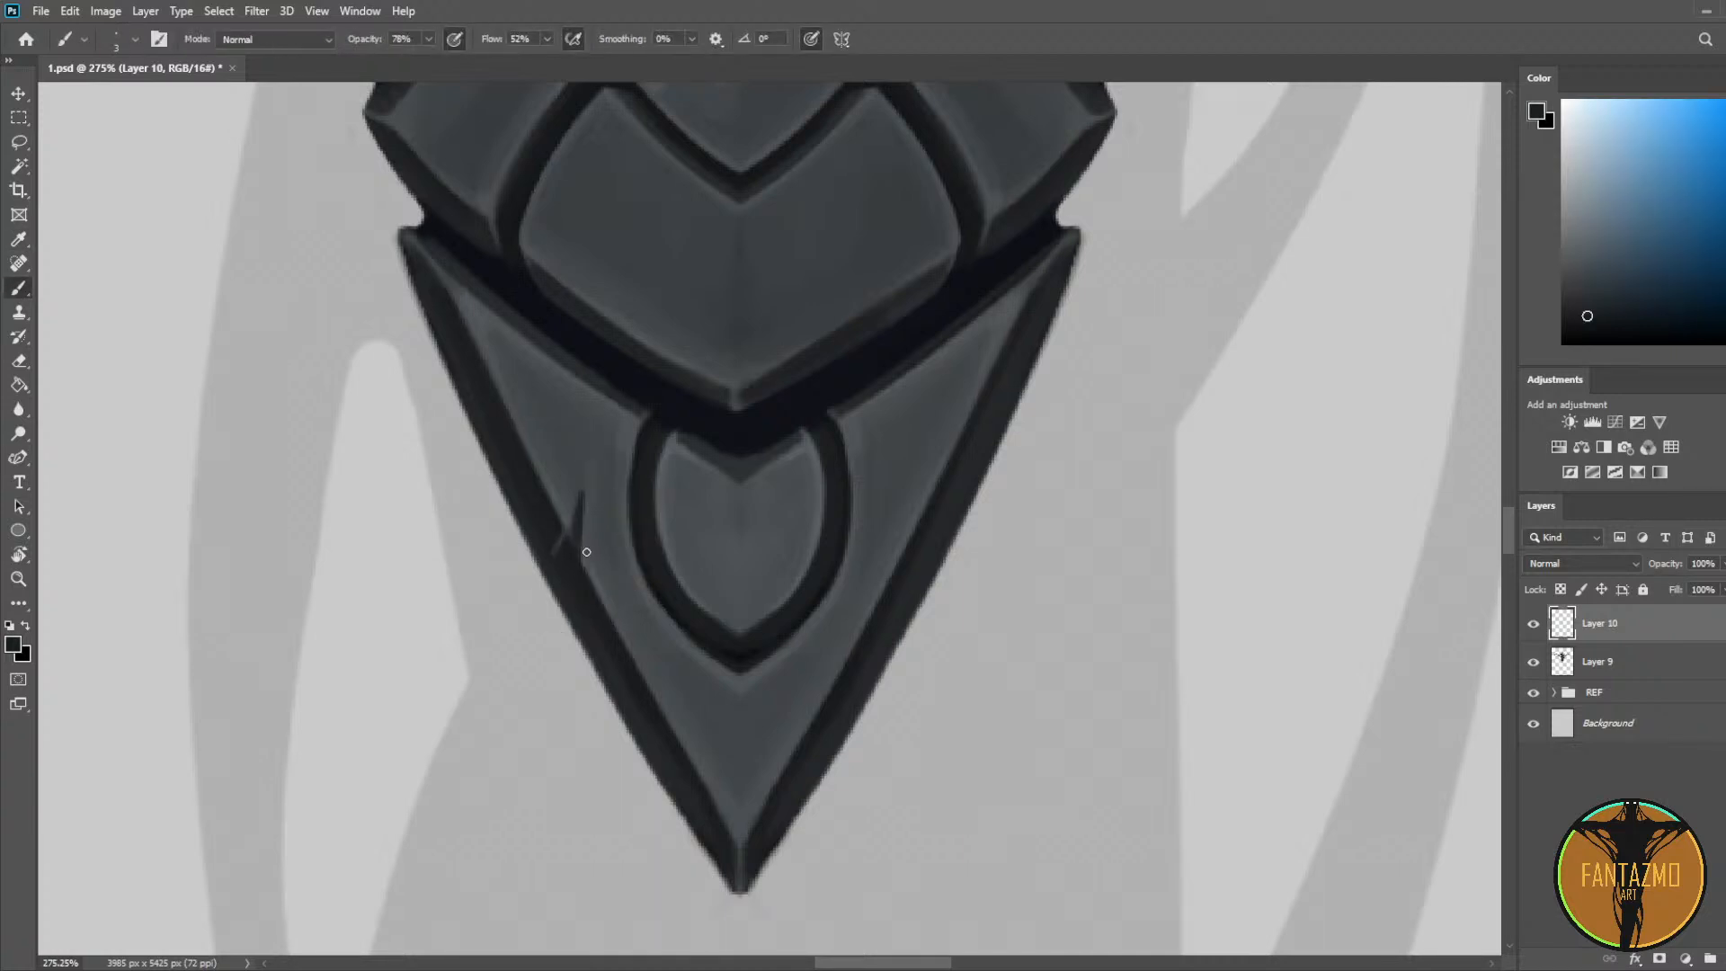
{"action": "left_click", "coordinate": [569, 530], "text": "alt"}
{"action": "left_click", "coordinate": [582, 546], "text": "alt"}
{"action": "left_click", "coordinate": [566, 559], "text": "alt"}
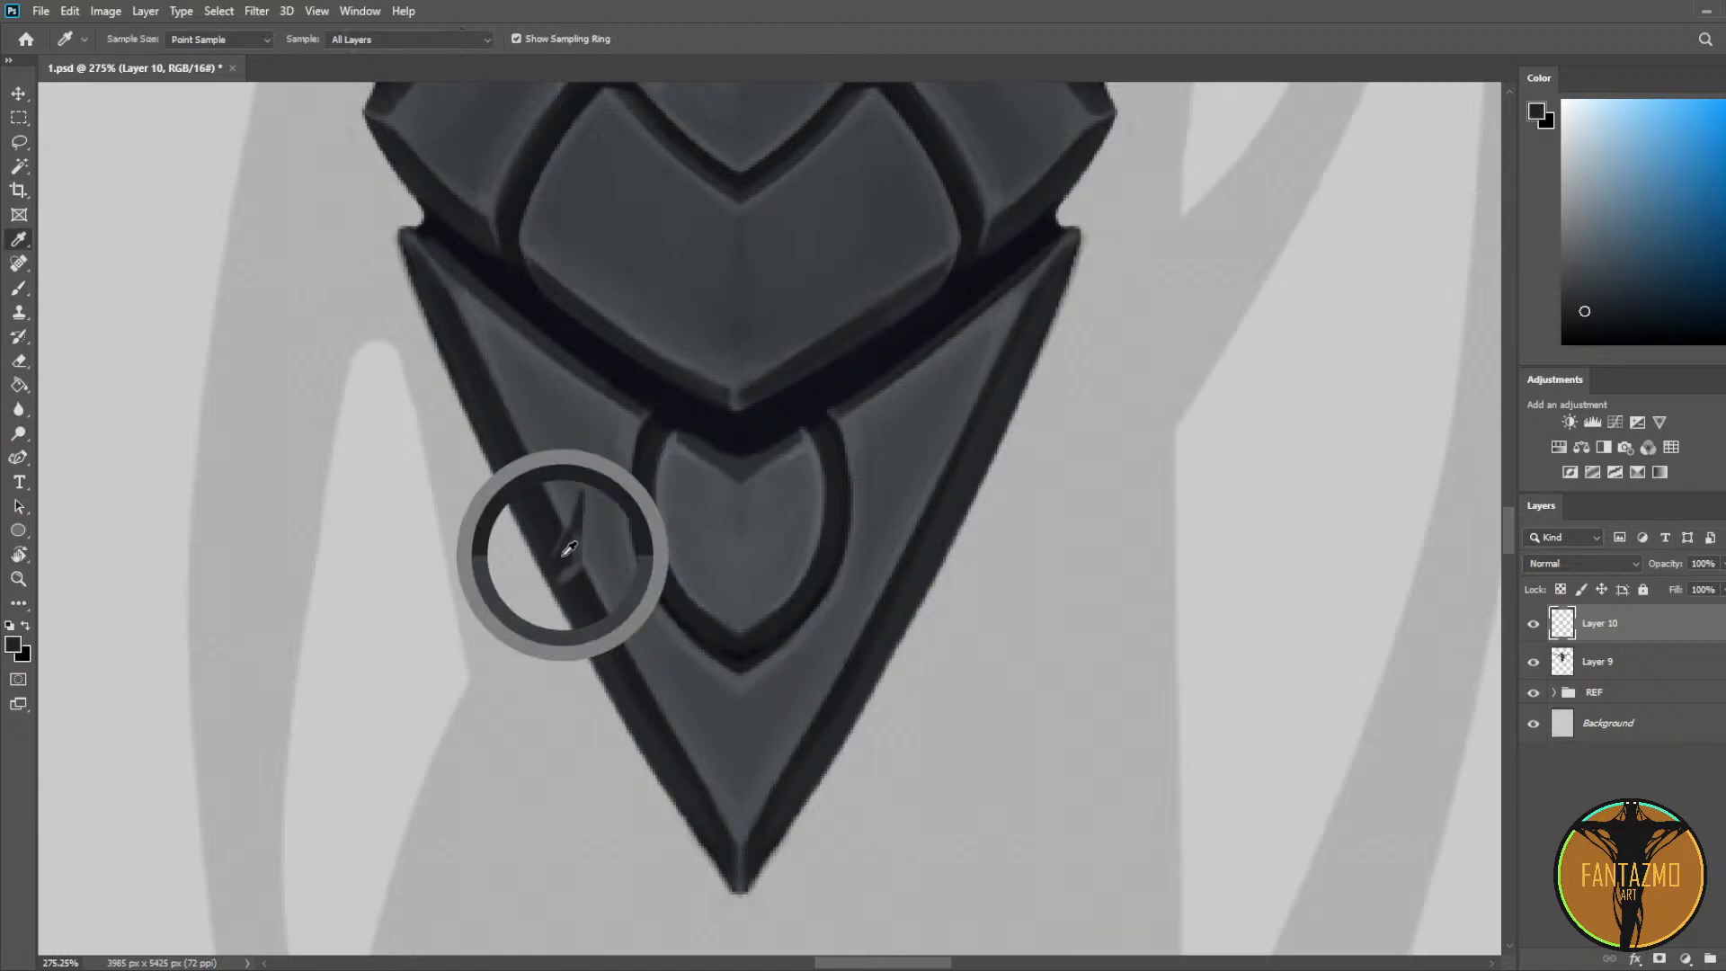
{"action": "left_click", "coordinate": [576, 545], "text": "alt"}
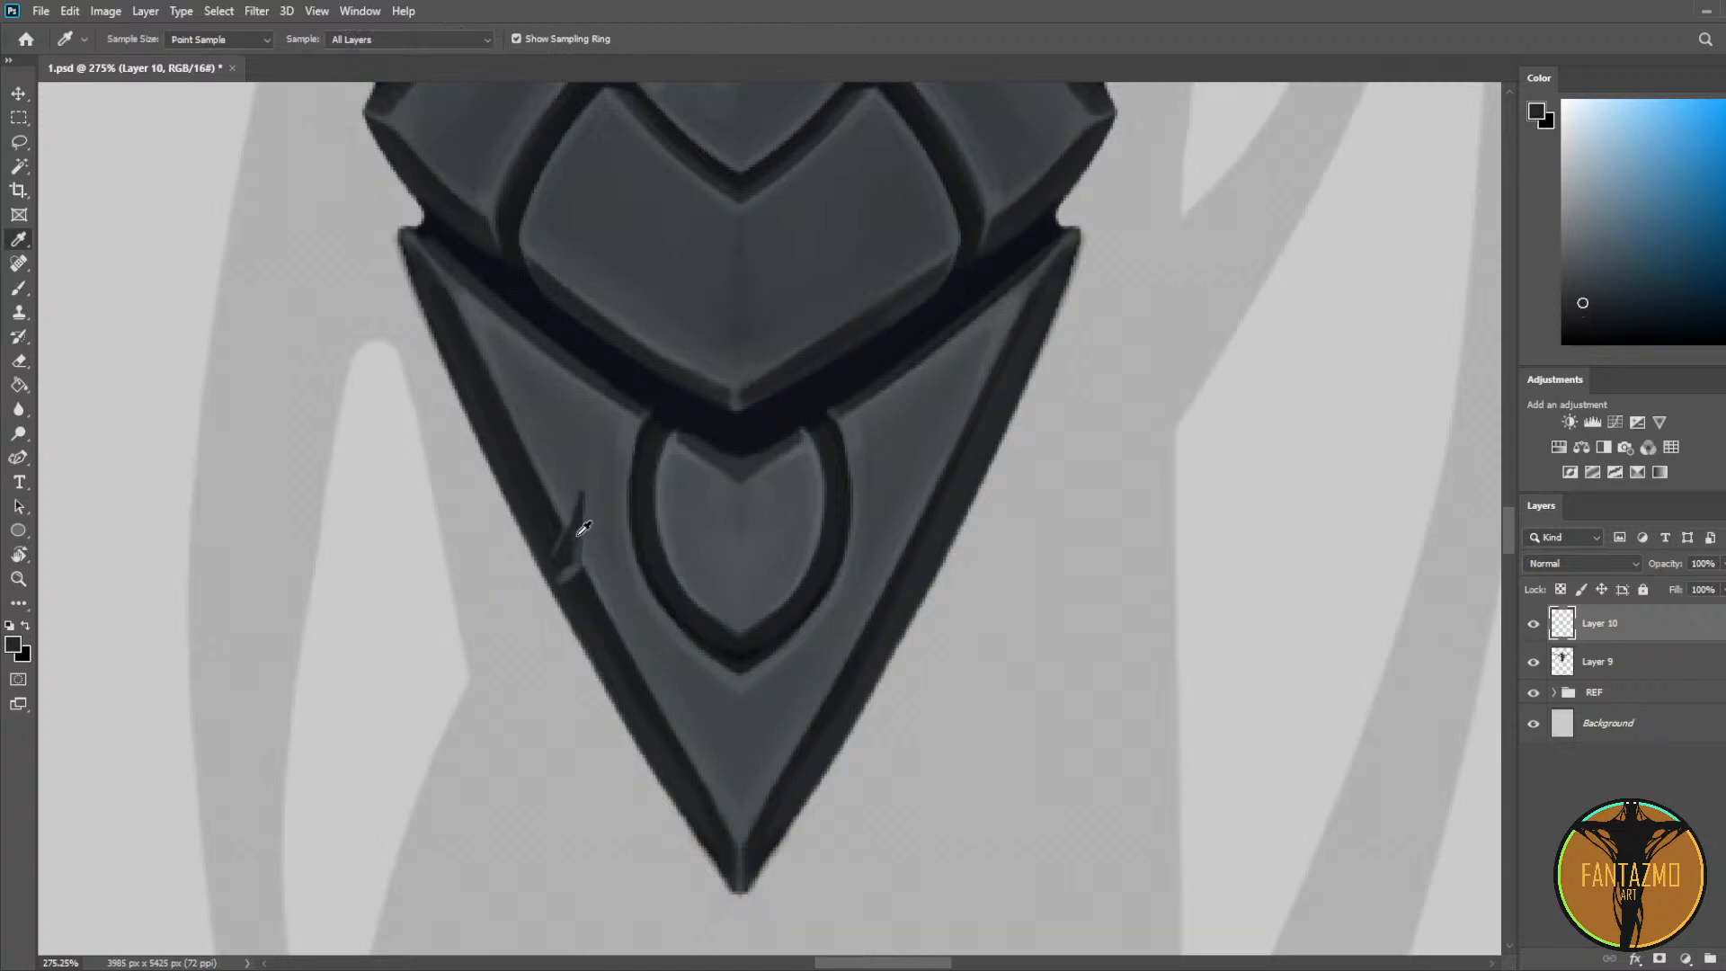
{"action": "key", "text": "alt"}
{"action": "left_click", "coordinate": [647, 423], "text": "alt"}
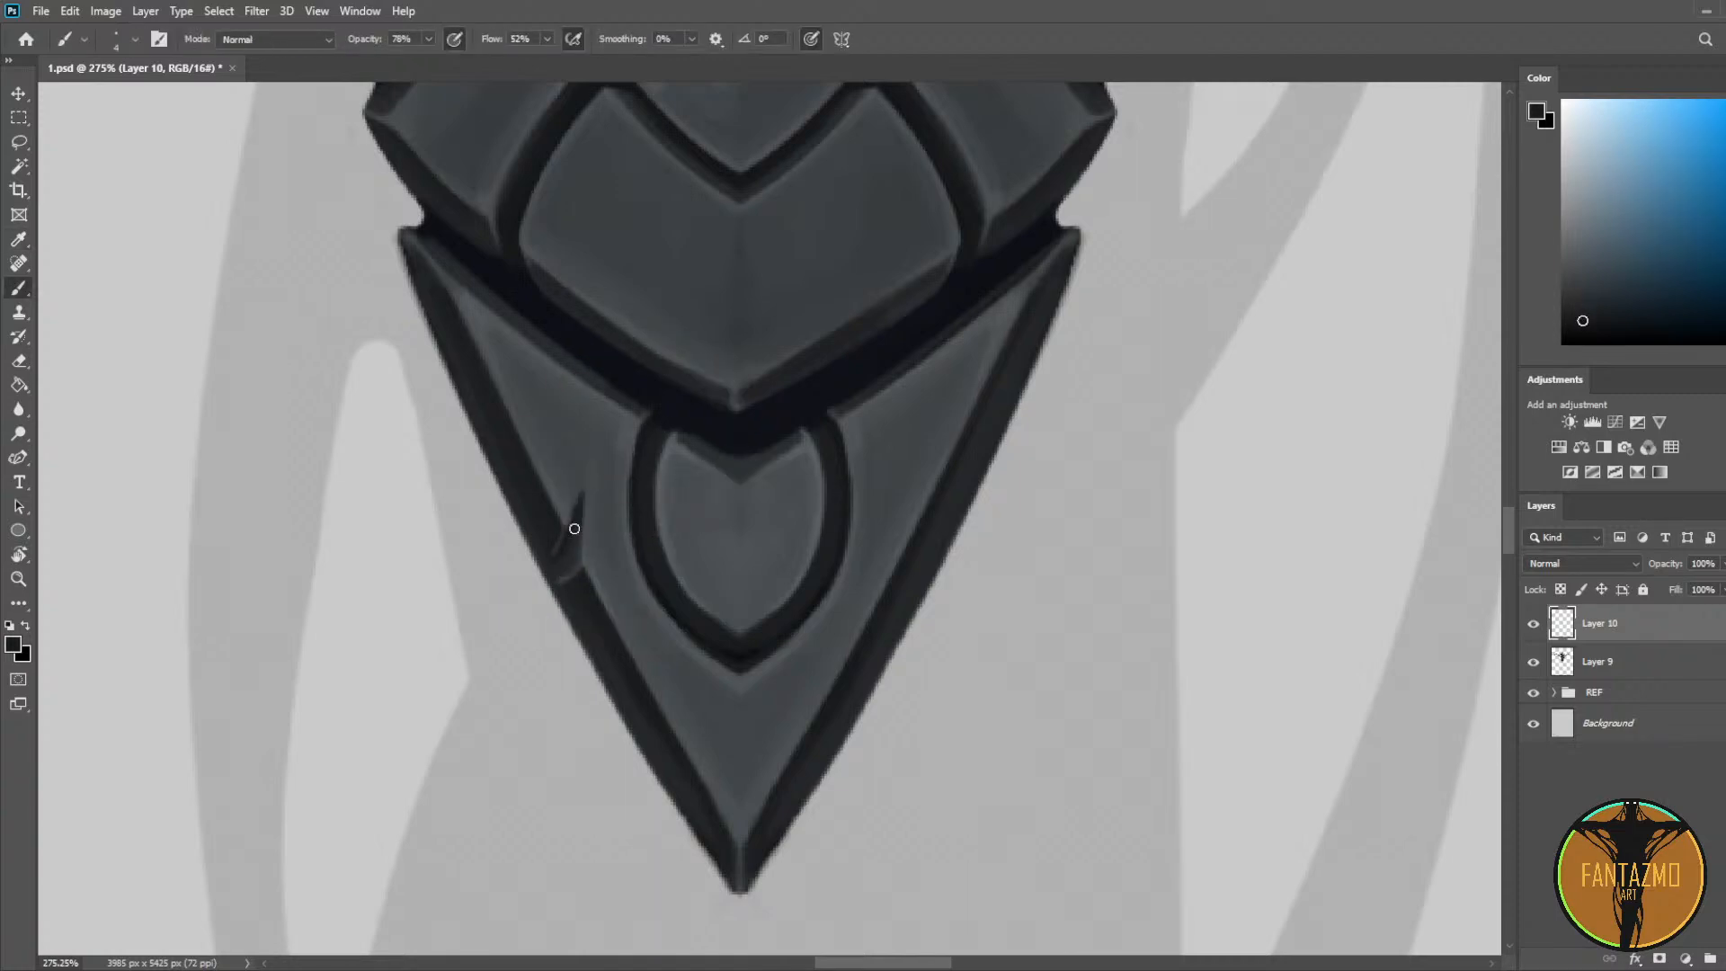
{"action": "left_click", "coordinate": [568, 565], "text": "alt"}
Step: Merge Layer 10 with Layer 9 and erase a small notch in the triangular plate's outline at the crack
{"action": "key", "text": "e"}
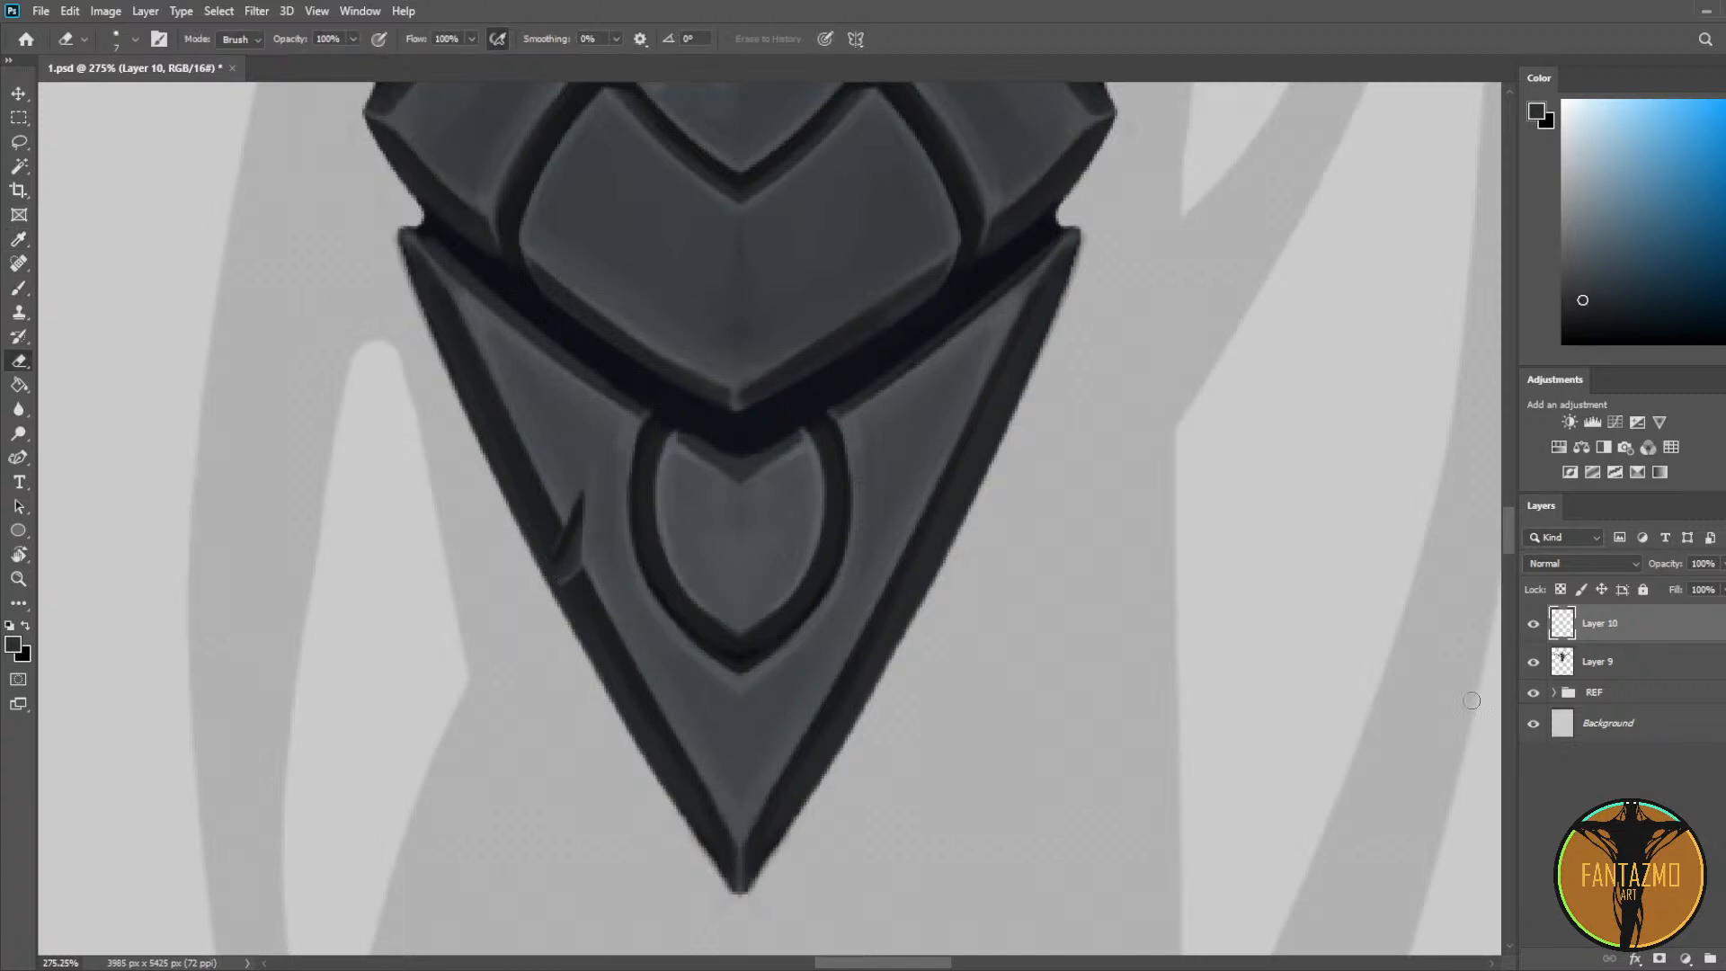
{"action": "left_click", "coordinate": [1609, 662]}
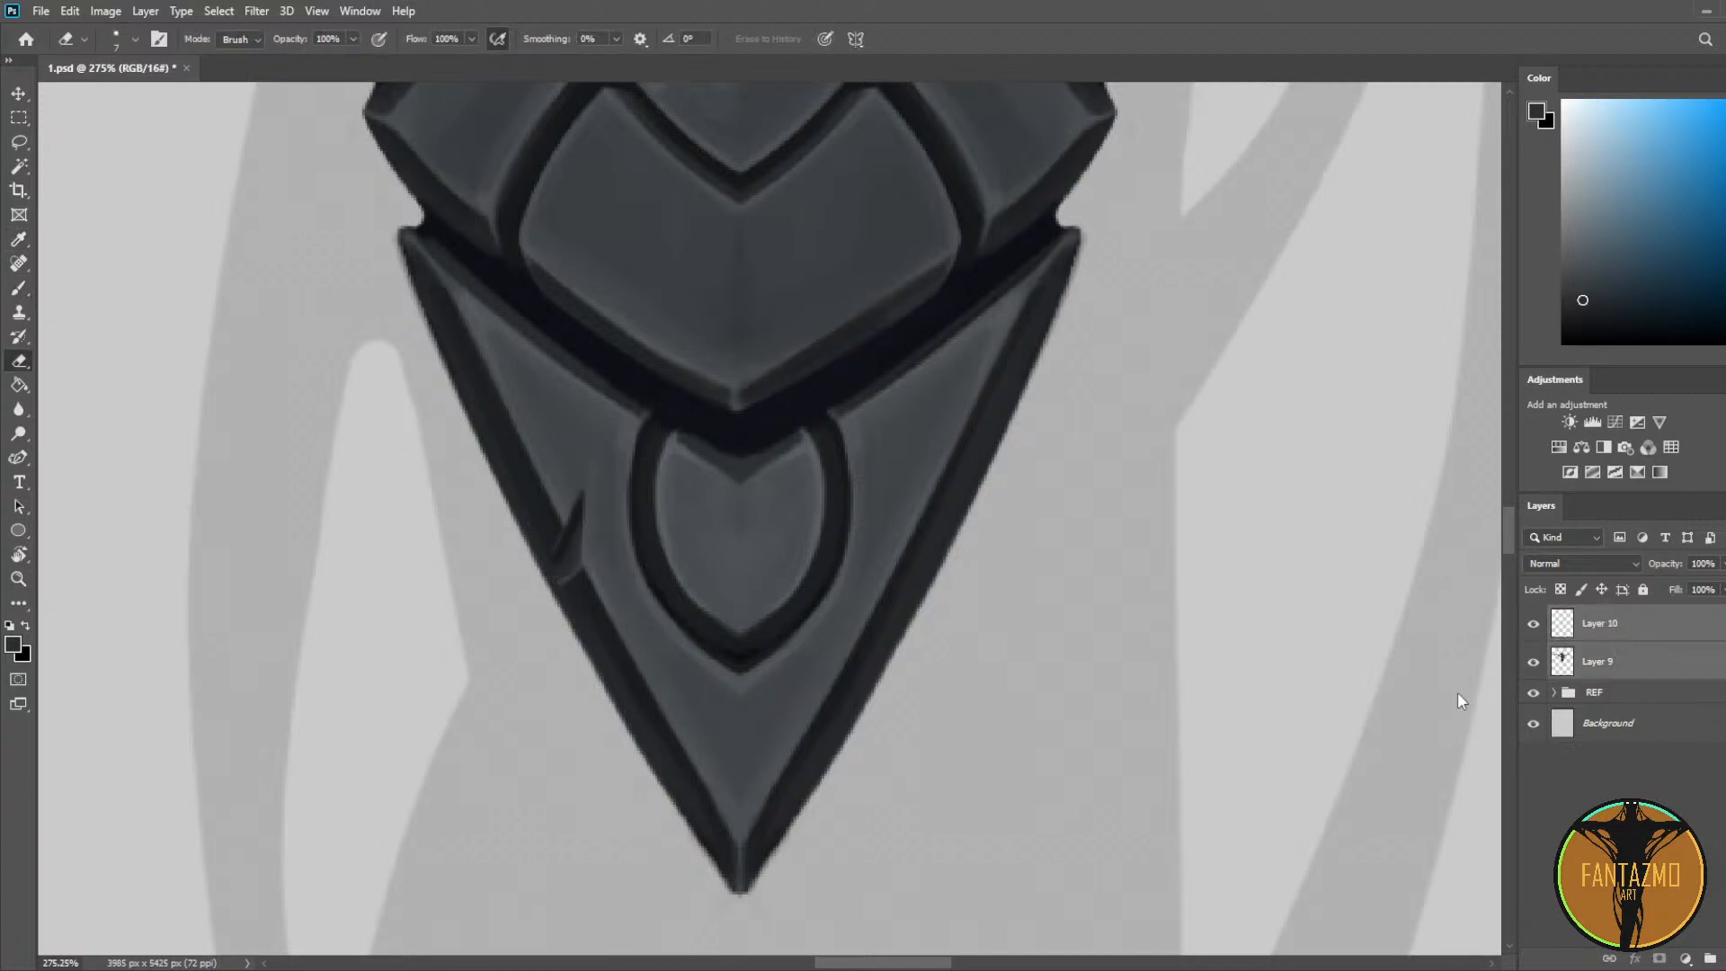
{"action": "key", "text": "ctrl+e"}
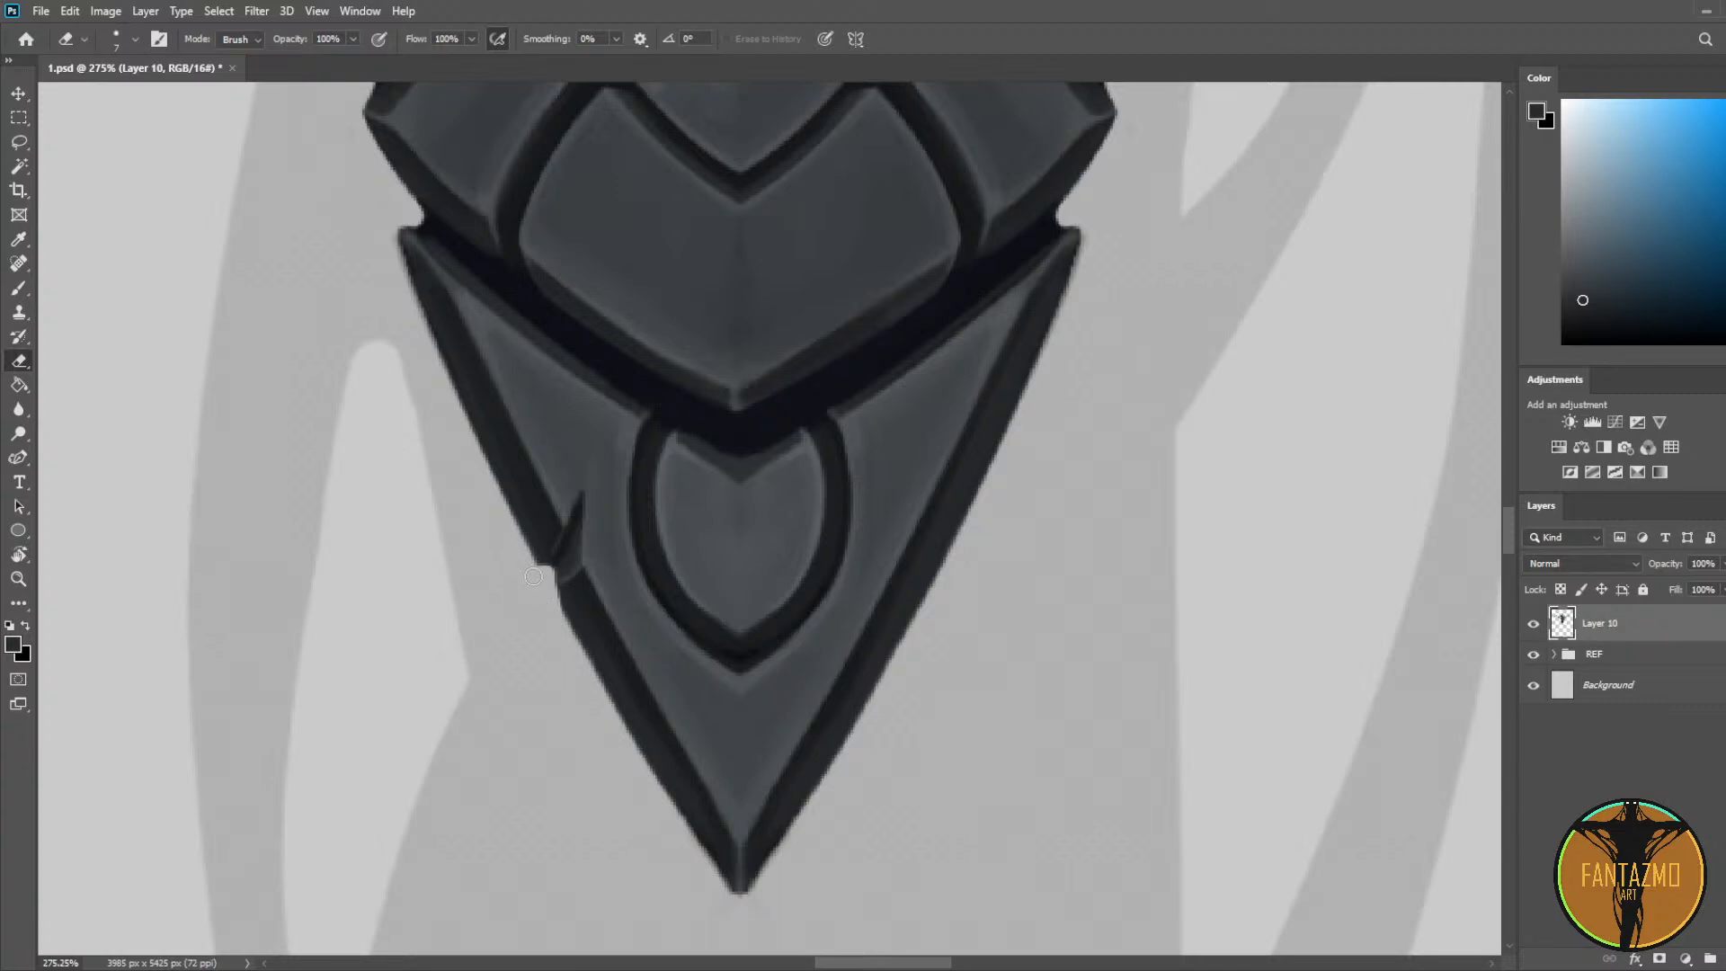
Step: Shade the lower side of the notch with sampled greys, trimming its outline with the Eraser
{"action": "key", "text": "b"}
{"action": "left_click", "coordinate": [558, 543], "text": "alt"}
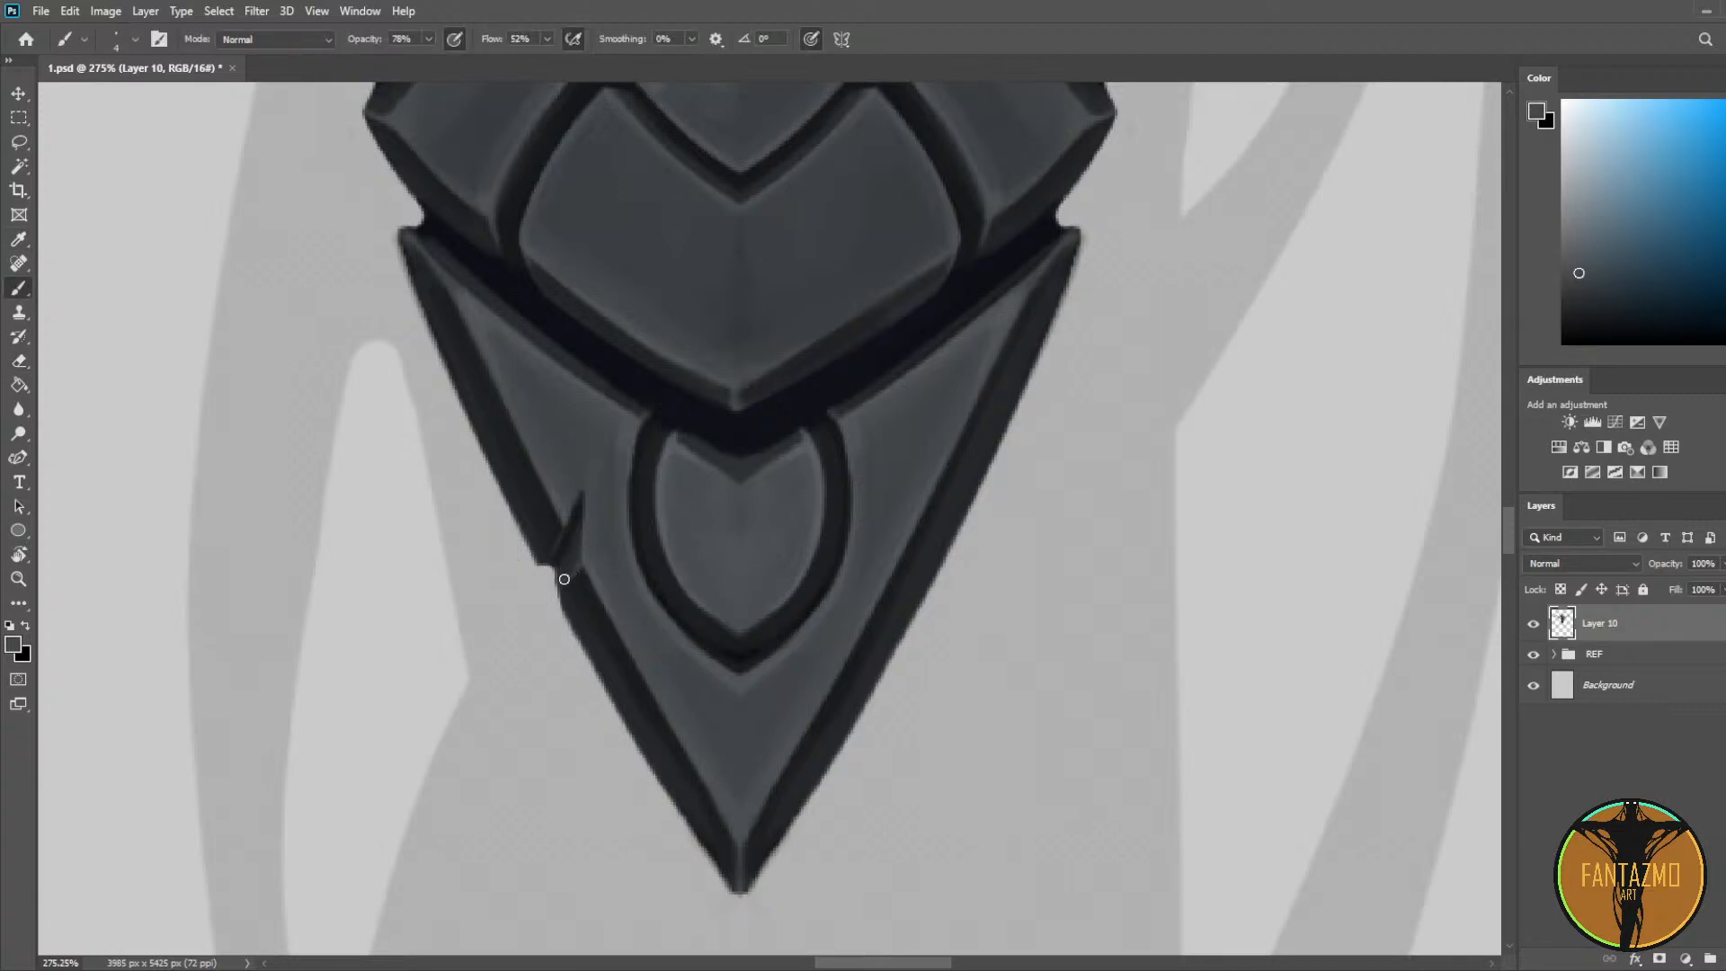
{"action": "left_click", "coordinate": [568, 582], "text": "alt"}
{"action": "key", "text": "e"}
{"action": "key", "text": "b"}
{"action": "left_click", "coordinate": [555, 528], "text": "alt"}
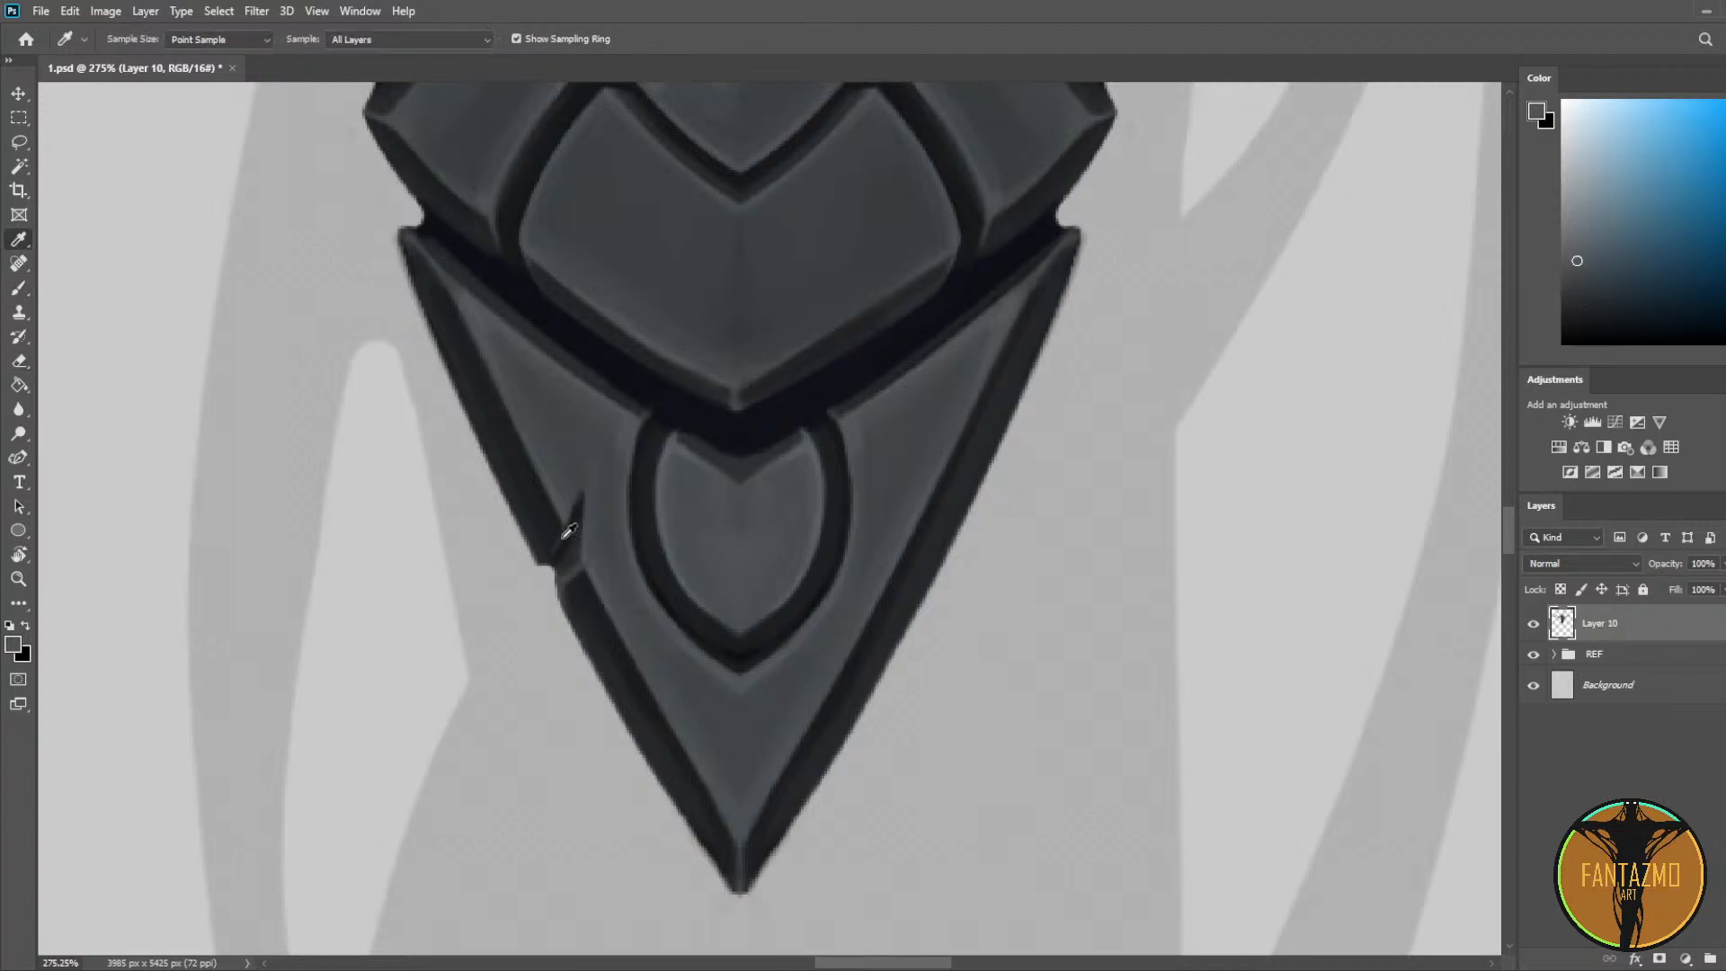
Step: Blend the upper side of the notch with sampled dark and light greys, and save the document
{"action": "left_click", "coordinate": [540, 544], "text": "alt"}
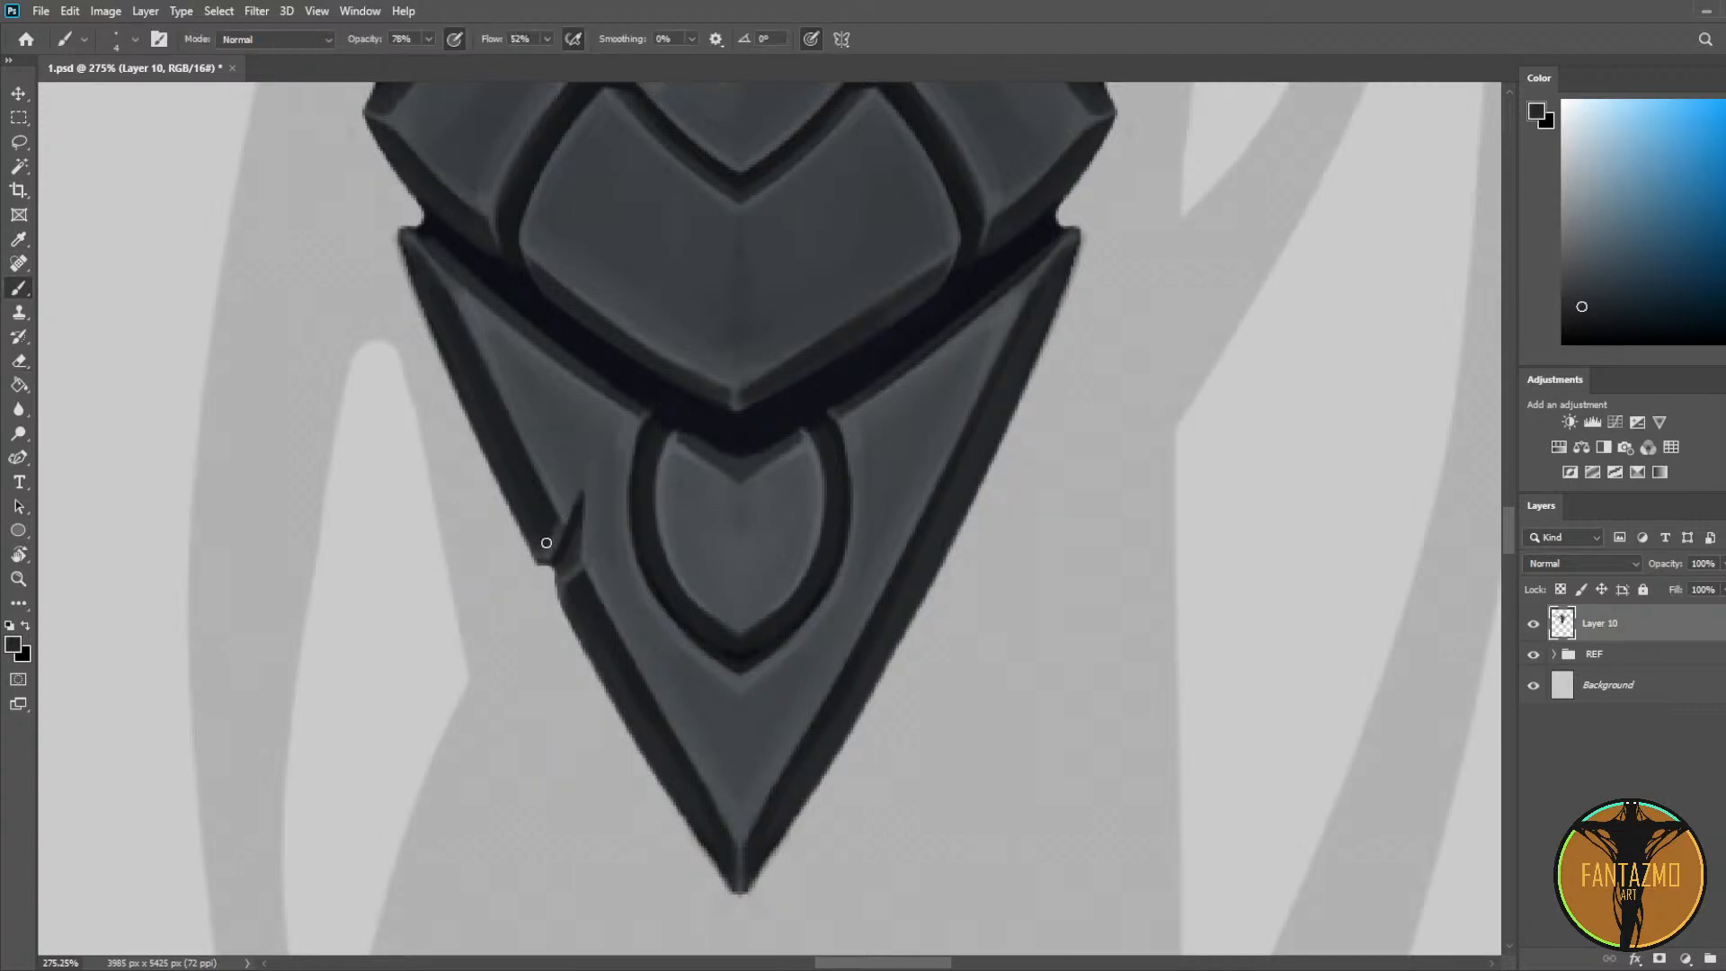
{"action": "left_click", "coordinate": [565, 506], "text": "alt"}
{"action": "left_click_drag", "start_coordinate": [564, 516], "coordinate": [552, 542]}
{"action": "left_click", "coordinate": [557, 515], "text": "alt"}
{"action": "left_click", "coordinate": [541, 550], "text": "alt"}
{"action": "scroll", "coordinate": [550, 470], "scroll_direction": "down", "scroll_amount": 5}
{"action": "key", "text": "ctrl+s"}
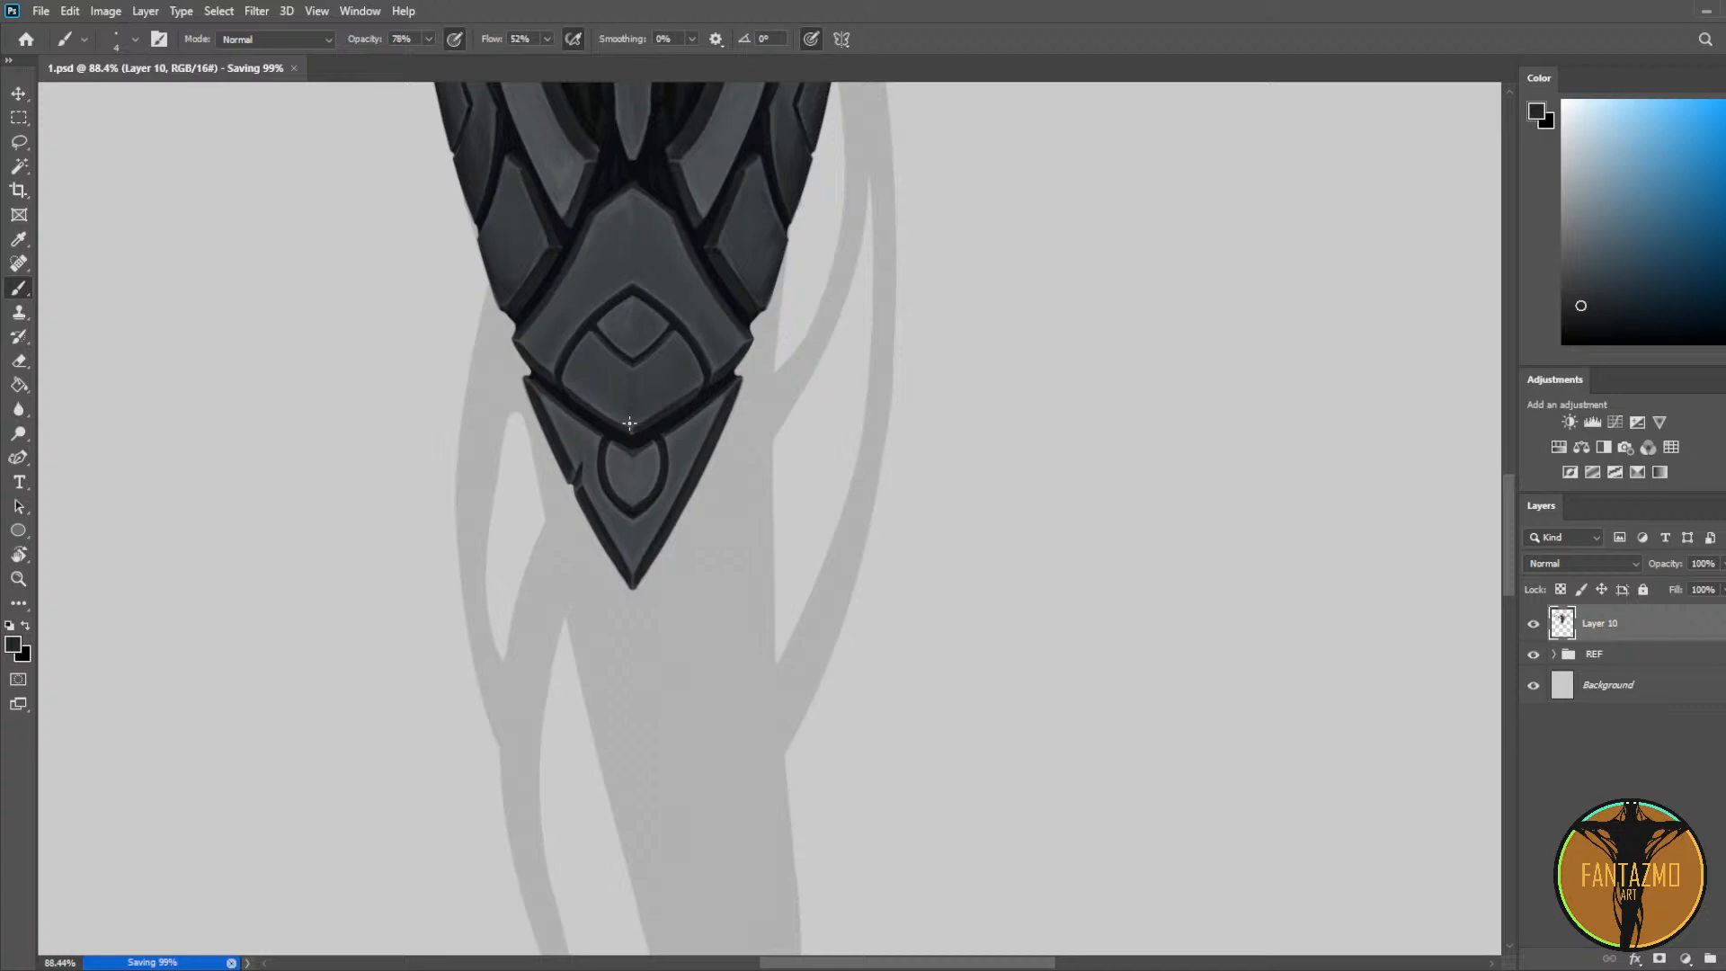
Step: Paint a dark diagonal crack near the lower tip of the right-hand side plate above the triangular plate
{"action": "scroll", "coordinate": [775, 225], "scroll_direction": "up", "scroll_amount": 5}
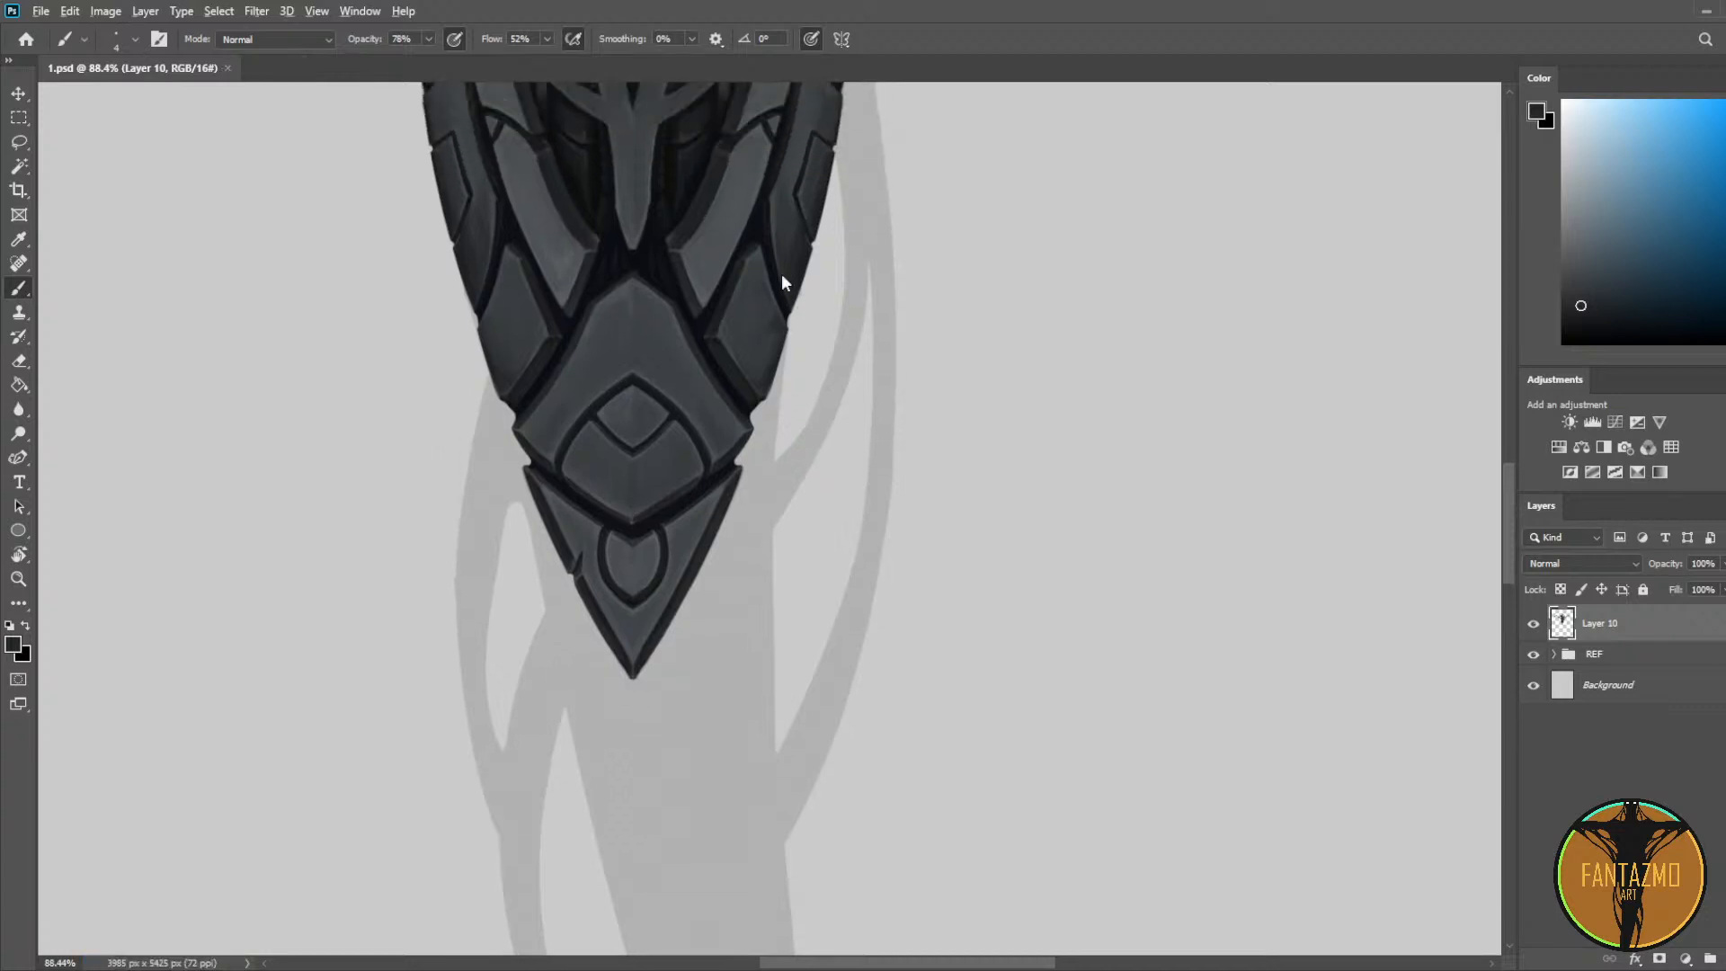
{"action": "key", "text": "alt"}
{"action": "left_click", "coordinate": [717, 585], "text": "alt"}
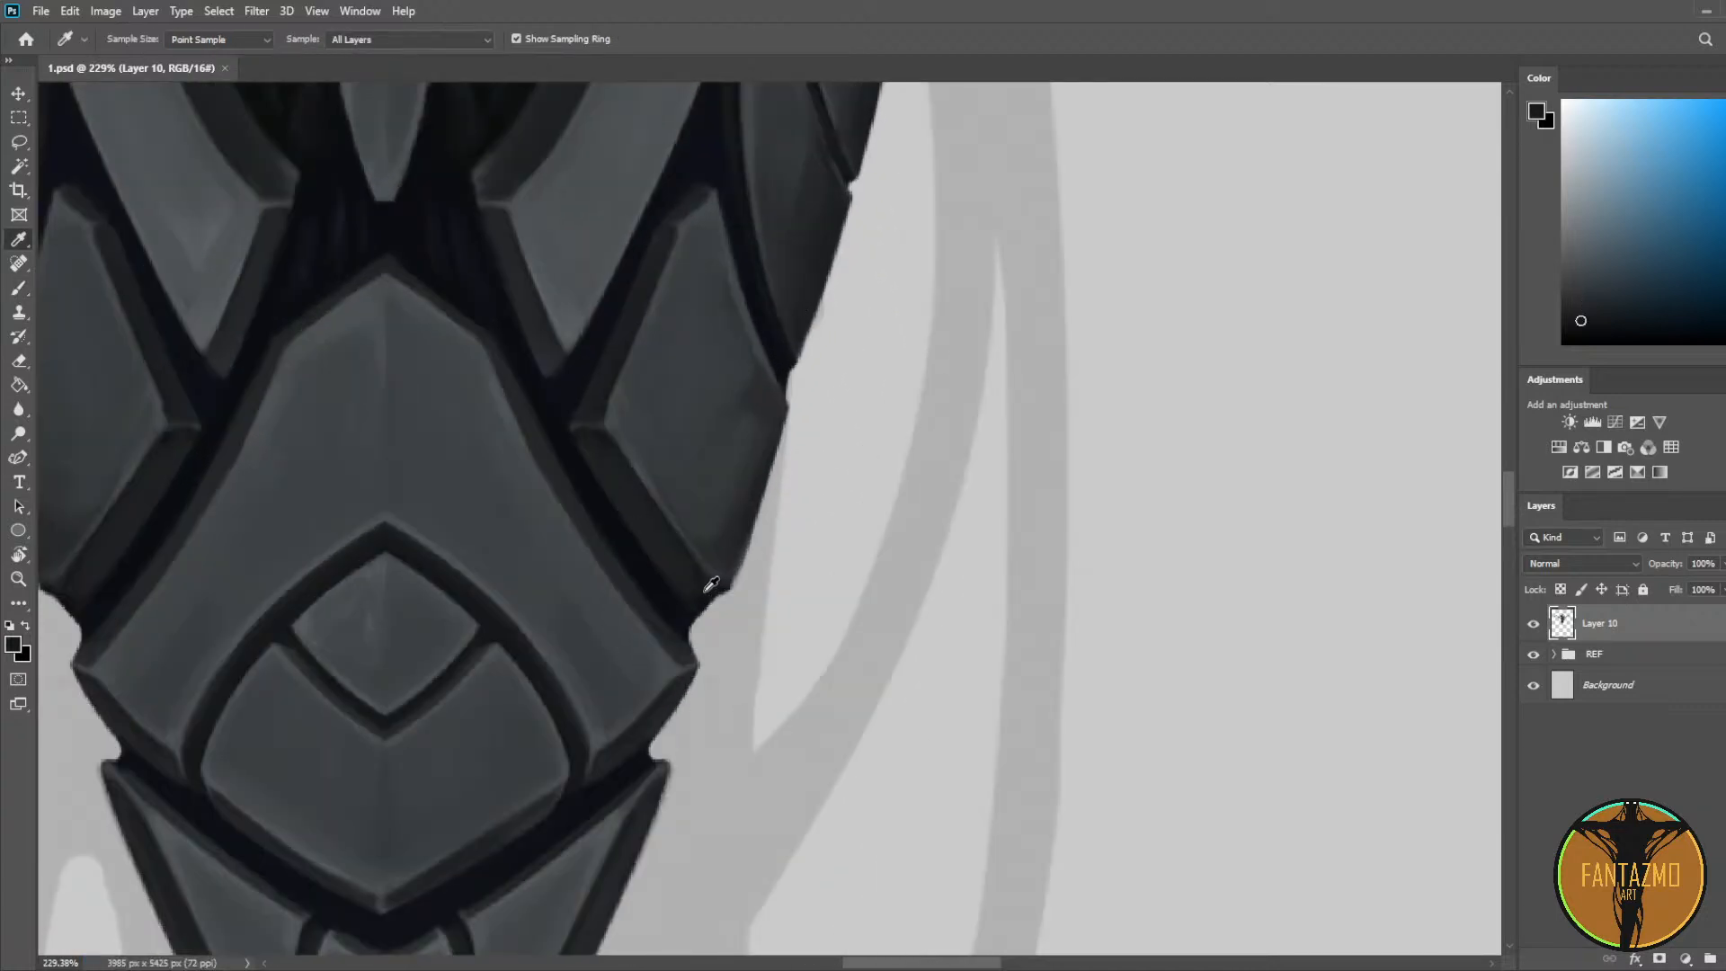
{"action": "left_click", "coordinate": [757, 236], "text": "alt"}
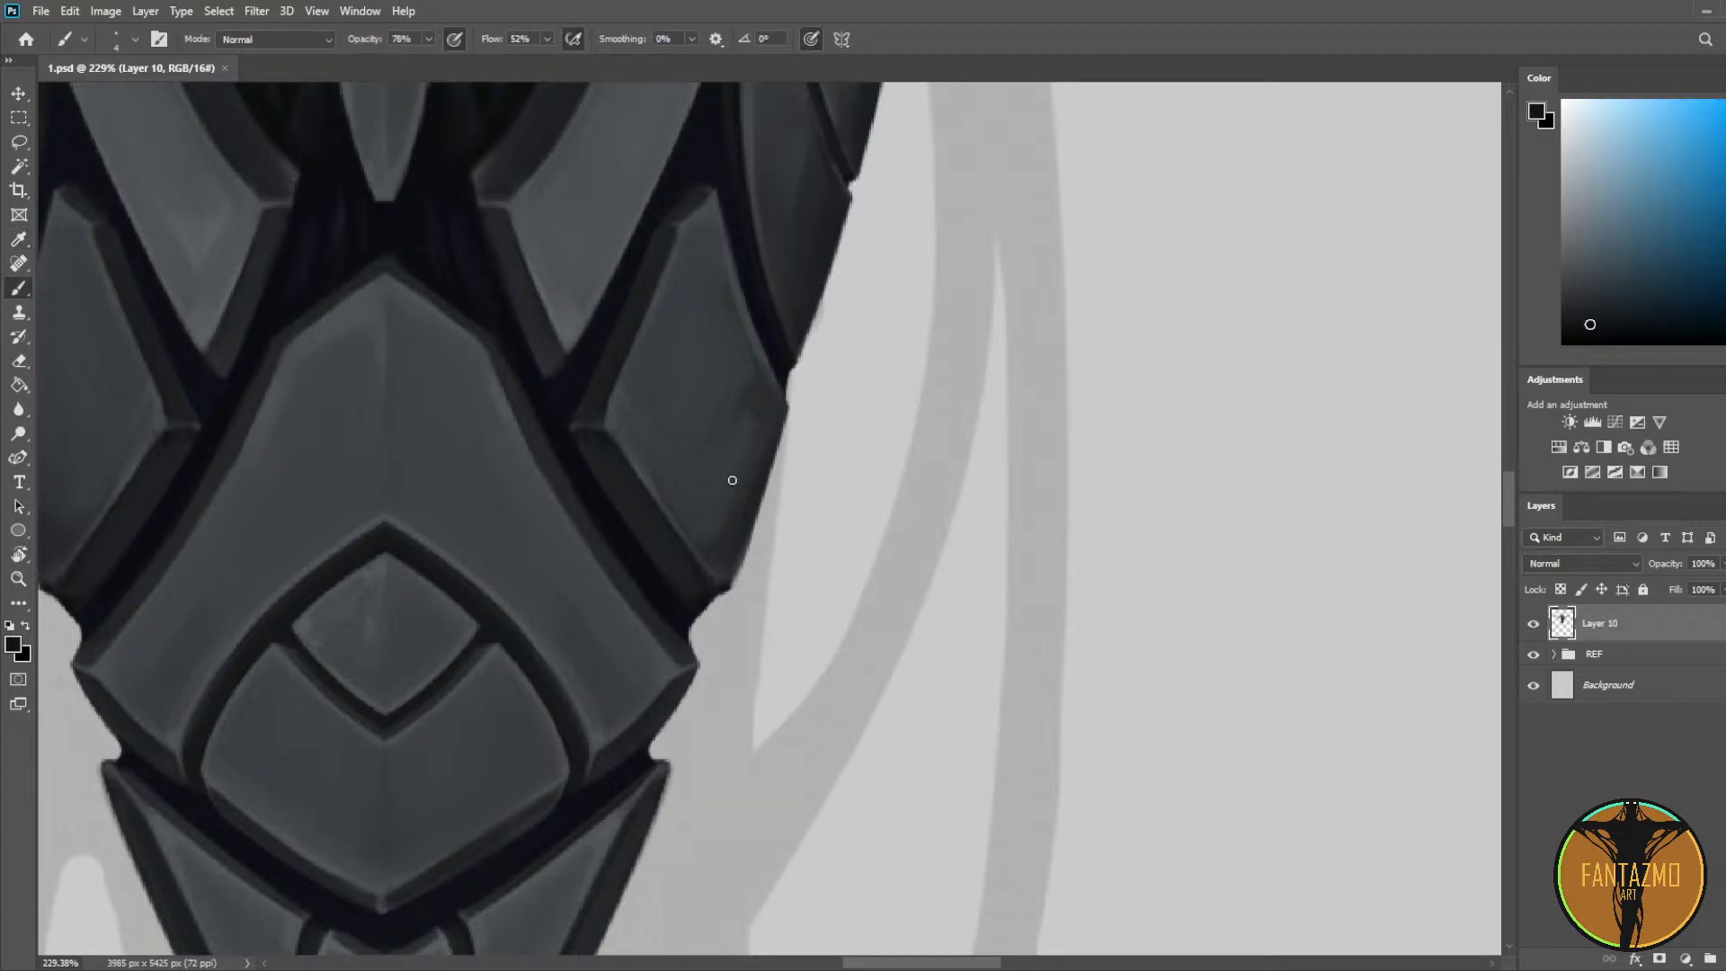
{"action": "left_click_drag", "start_coordinate": [688, 550], "coordinate": [715, 450]}
{"action": "left_click", "coordinate": [612, 411], "text": "alt"}
{"action": "left_click_drag", "start_coordinate": [681, 526], "coordinate": [716, 438]}
Step: Refine the edges of the right-hand side plate's crack with sampled dark tones and a lighter grey
{"action": "left_click", "coordinate": [676, 479], "text": "alt"}
{"action": "left_click", "coordinate": [688, 519], "text": "alt"}
{"action": "left_click", "coordinate": [692, 516], "text": "alt"}
{"action": "left_click", "coordinate": [687, 522], "text": "alt"}
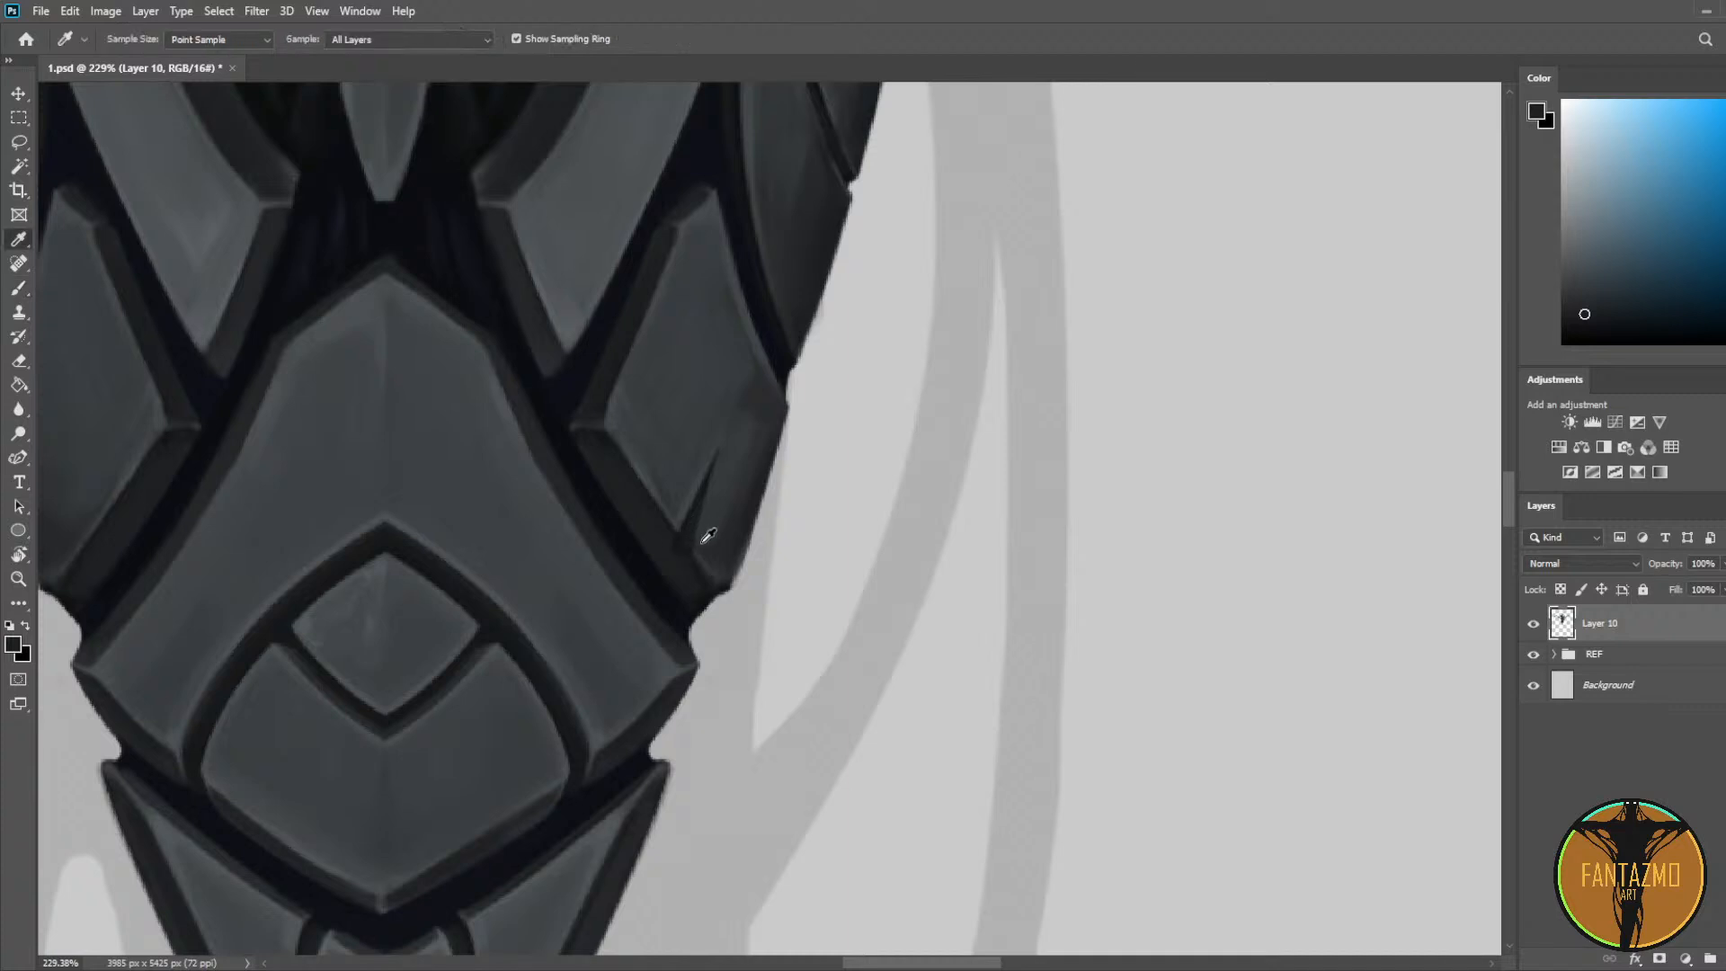
{"action": "left_click", "coordinate": [692, 303], "text": "alt"}
{"action": "left_click", "coordinate": [389, 189], "text": "alt"}
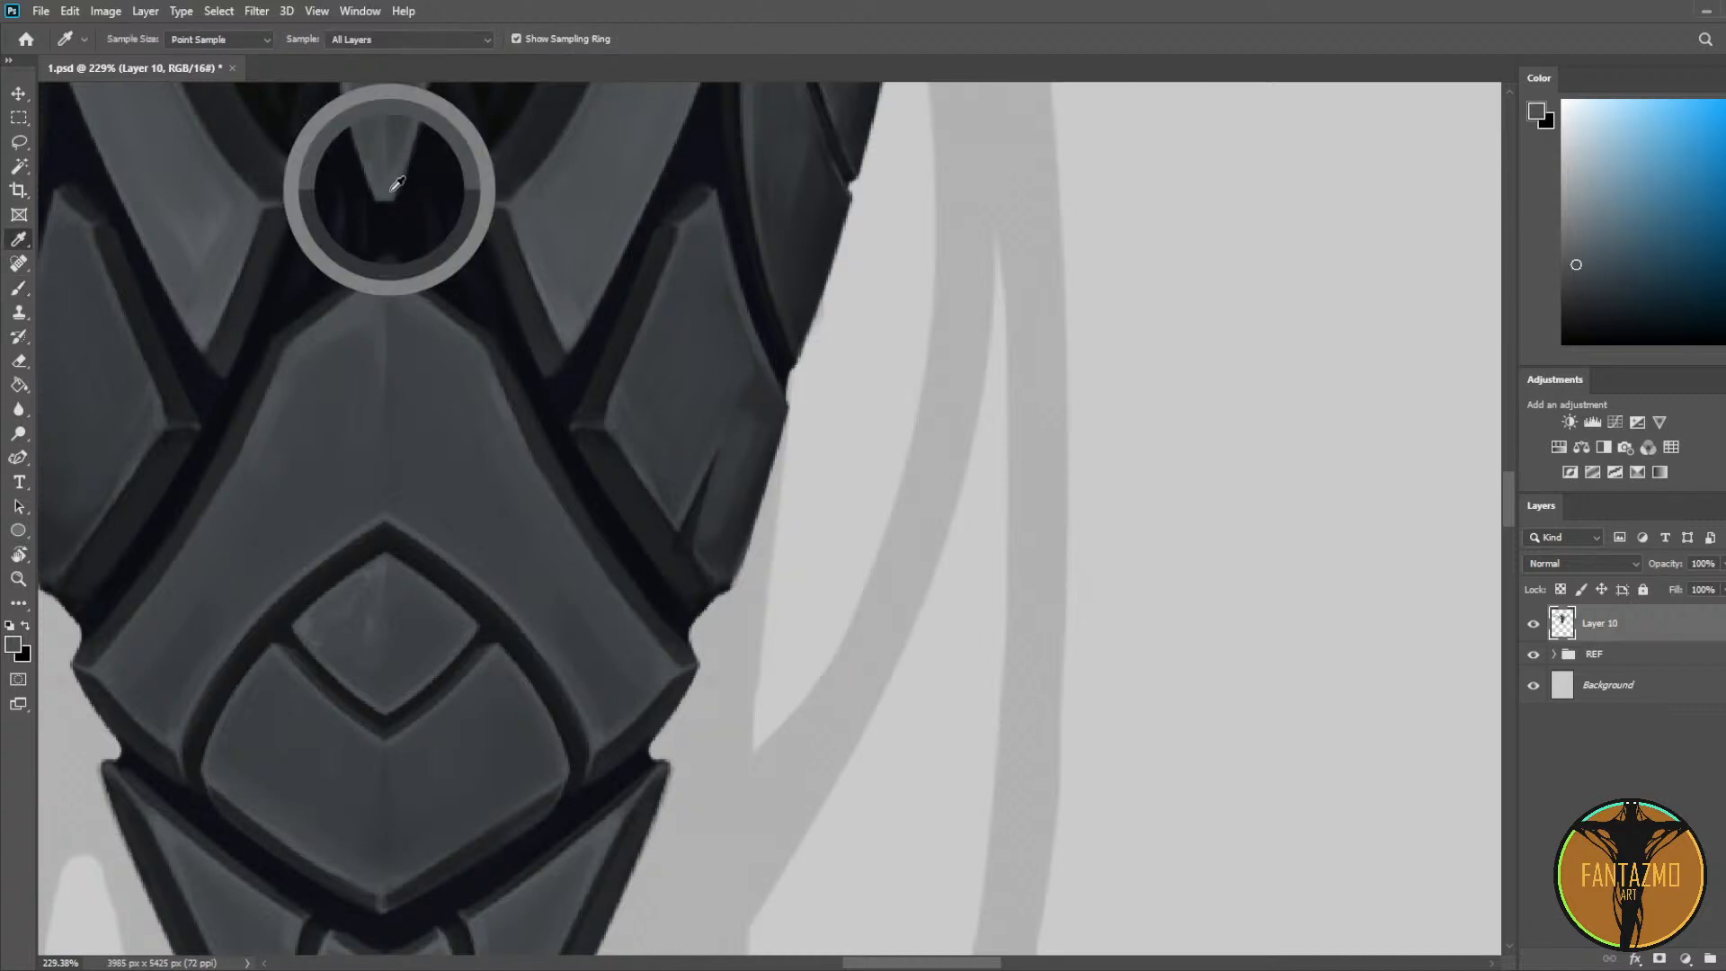
{"action": "left_click", "coordinate": [707, 567], "text": "alt"}
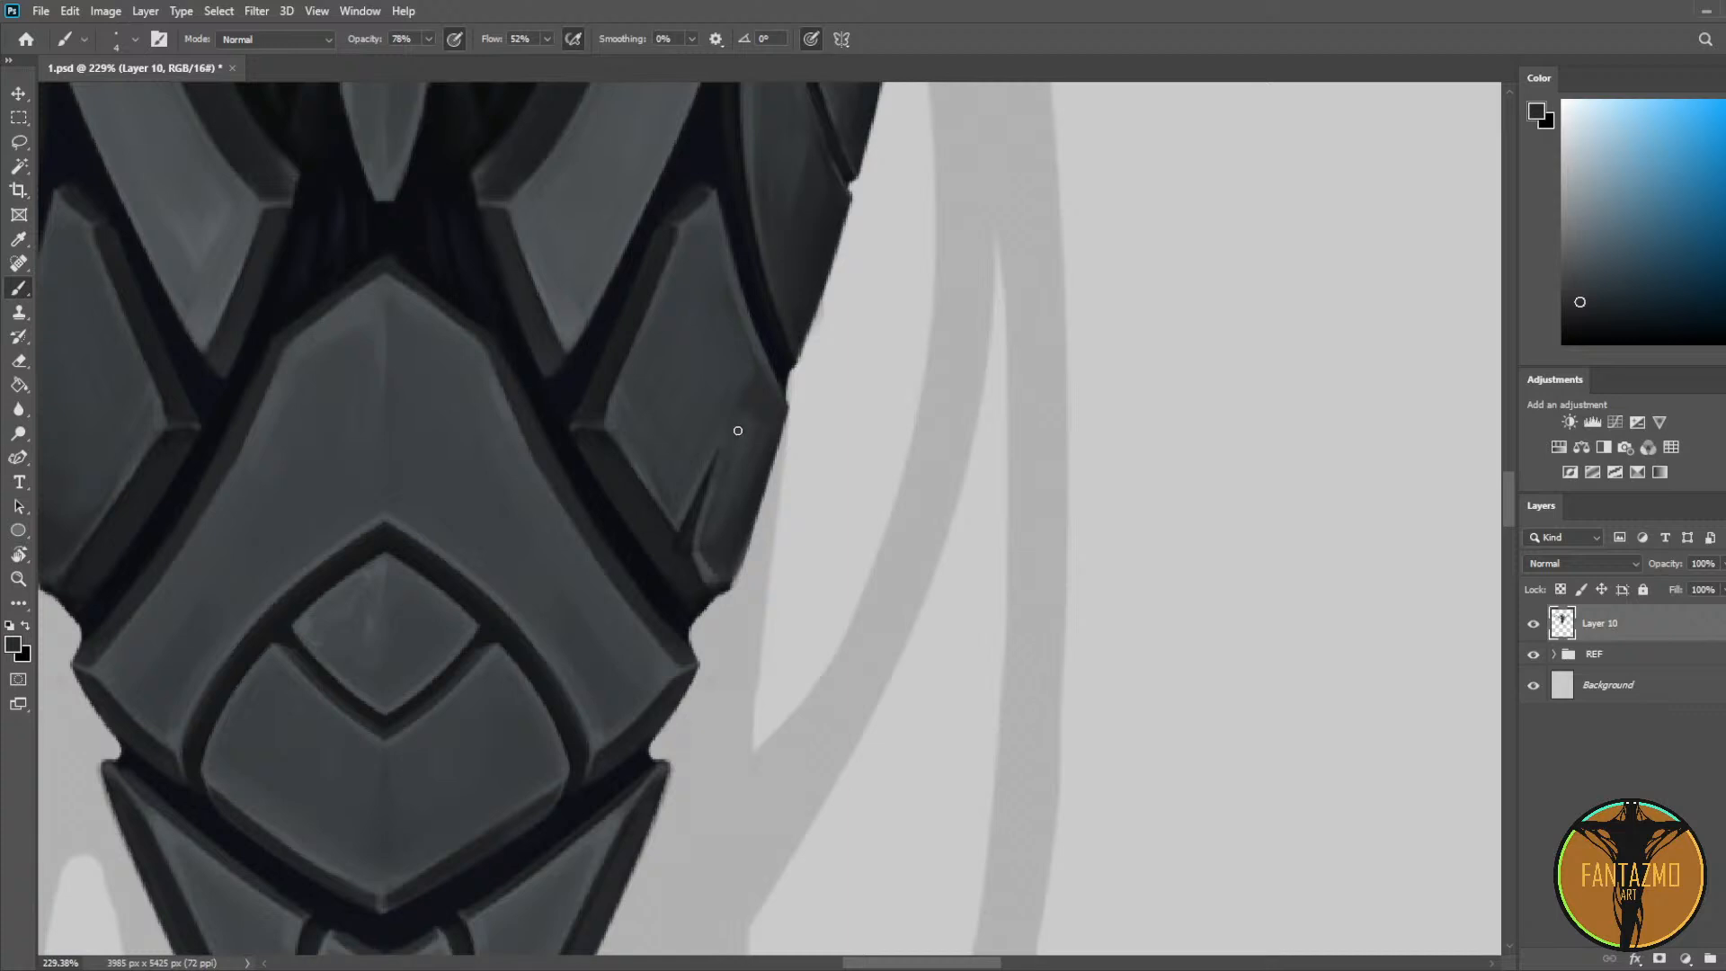
Step: Sharpen the base of the right-hand side plate's crack with sampled tones and save the document
{"action": "left_click", "coordinate": [705, 544], "text": "alt"}
{"action": "left_click", "coordinate": [705, 544], "text": "alt"}
{"action": "left_click", "coordinate": [701, 572], "text": "alt"}
{"action": "left_click", "coordinate": [693, 558], "text": "alt"}
{"action": "left_click", "coordinate": [682, 560], "text": "alt"}
{"action": "scroll", "coordinate": [721, 500], "scroll_direction": "down", "scroll_amount": 7}
{"action": "left_click_drag", "start_coordinate": [792, 437], "coordinate": [781, 637]}
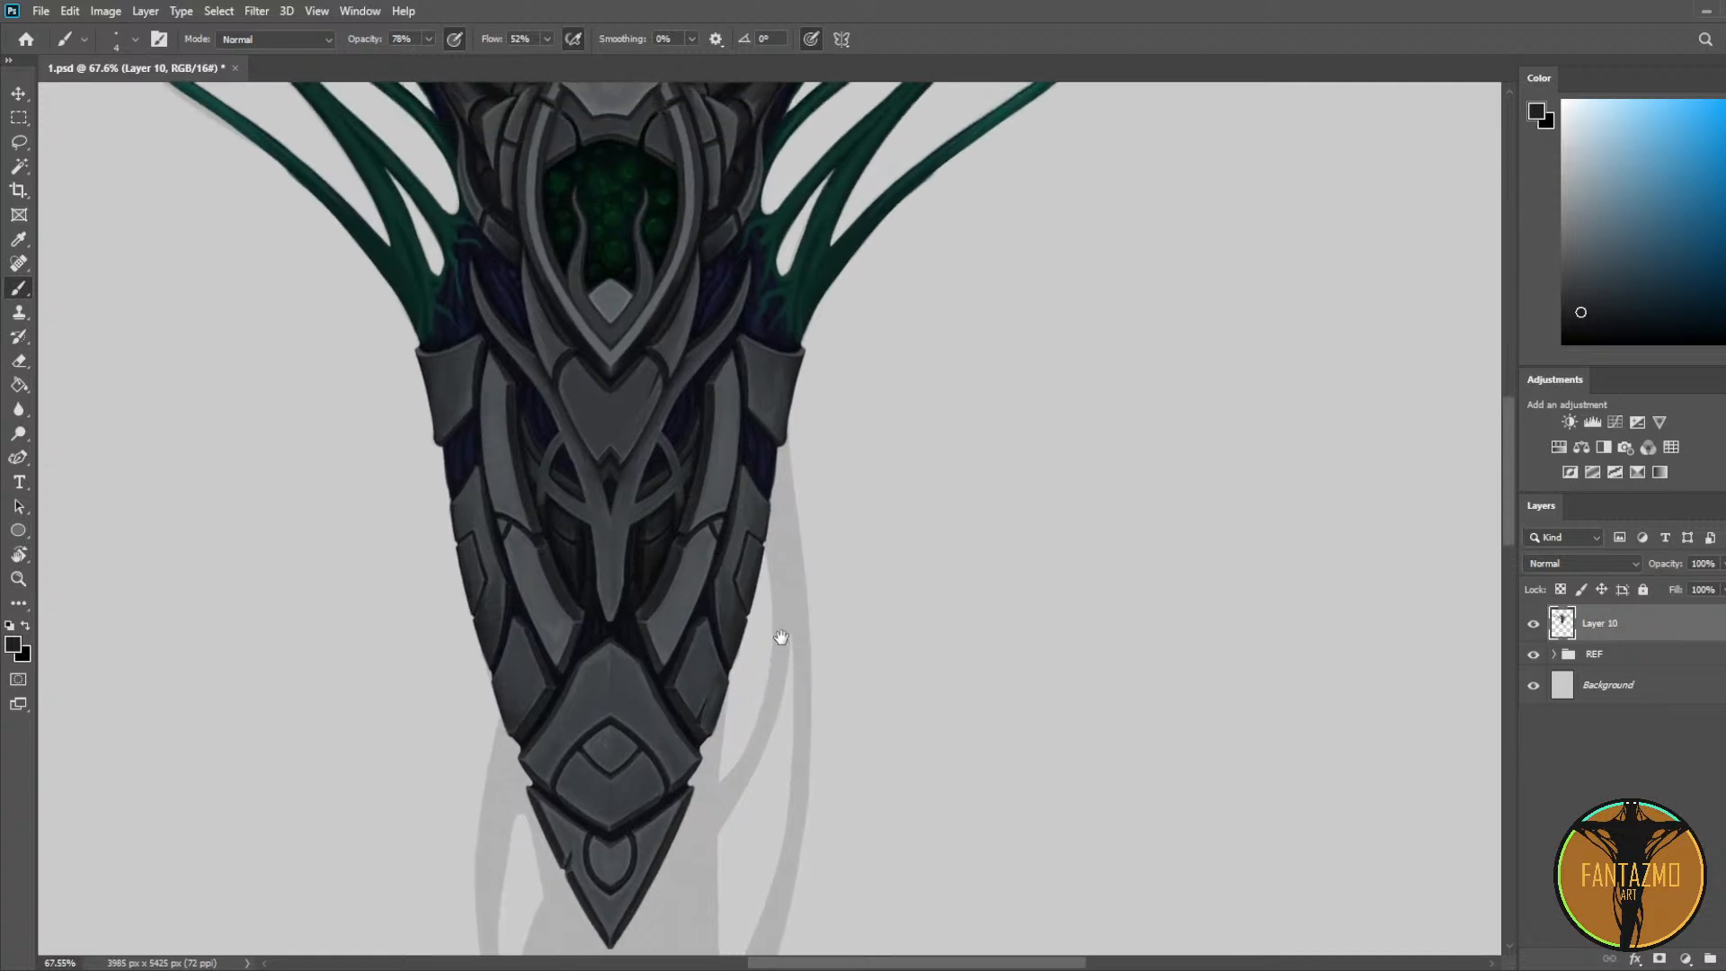
{"action": "key", "text": "ctrl+s"}
Step: Paint a dark crack across the lower tip of the left curved plate using sampled near-black and grey tones
{"action": "scroll", "coordinate": [434, 618], "scroll_direction": "up", "scroll_amount": 4}
{"action": "key", "text": "i"}
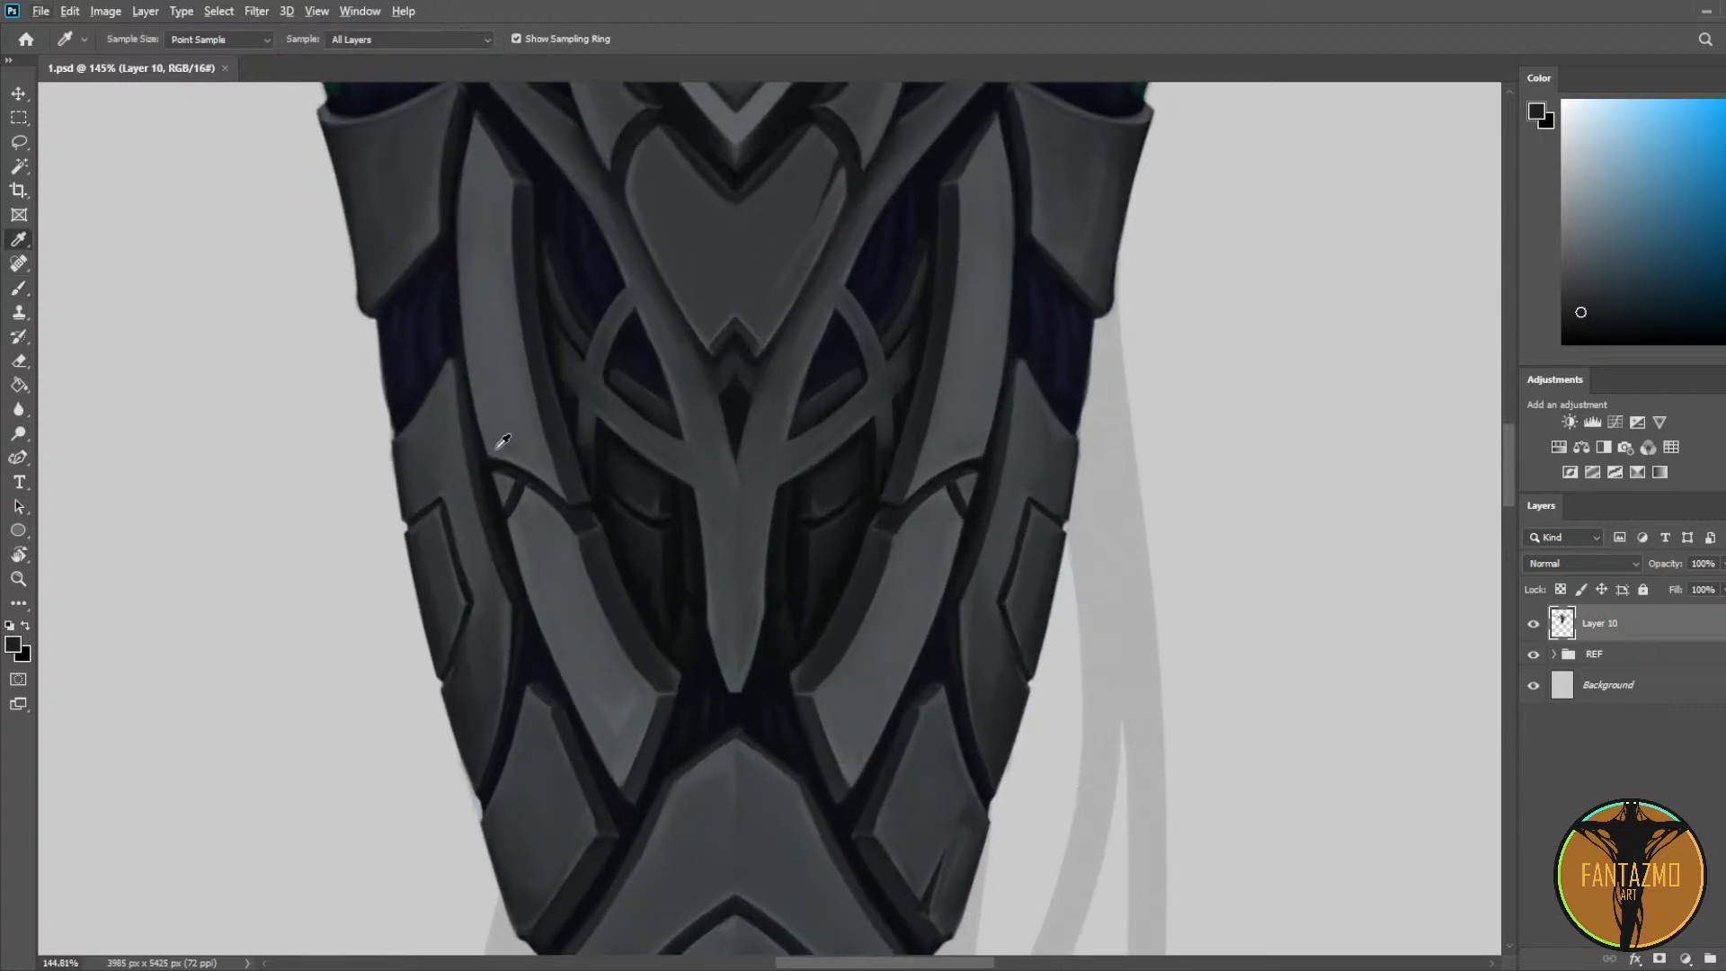
{"action": "left_click", "coordinate": [504, 459]}
{"action": "key", "text": "b"}
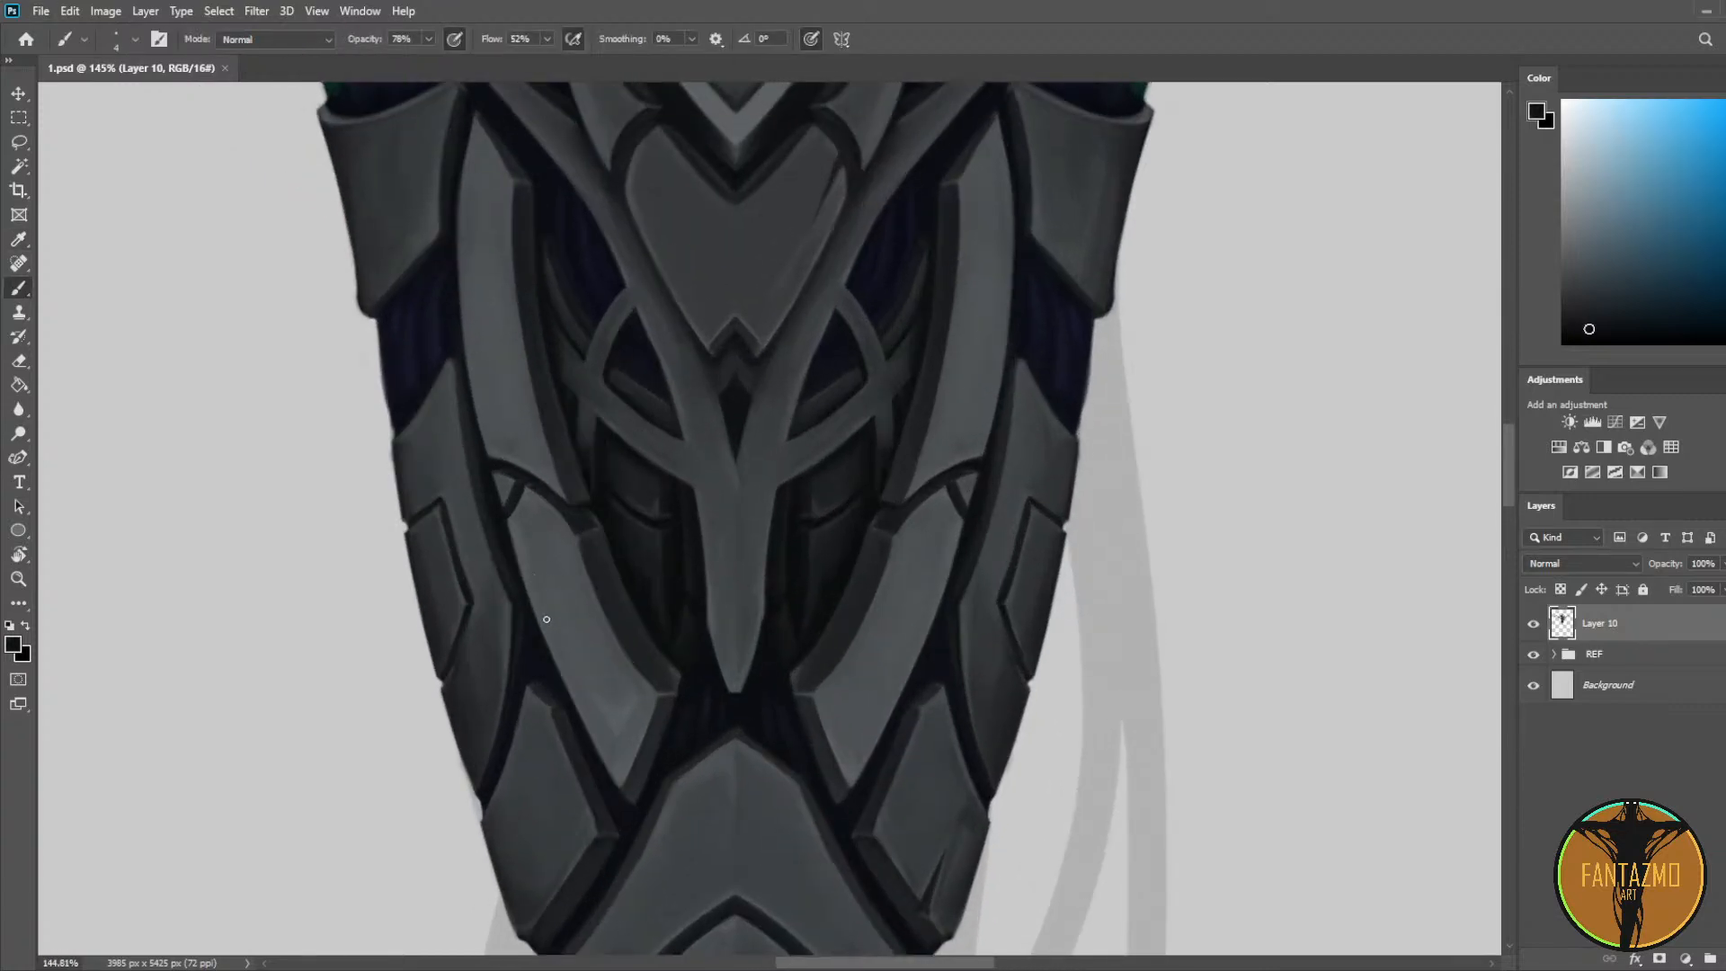
{"action": "scroll", "coordinate": [578, 546], "scroll_direction": "up", "scroll_amount": 3}
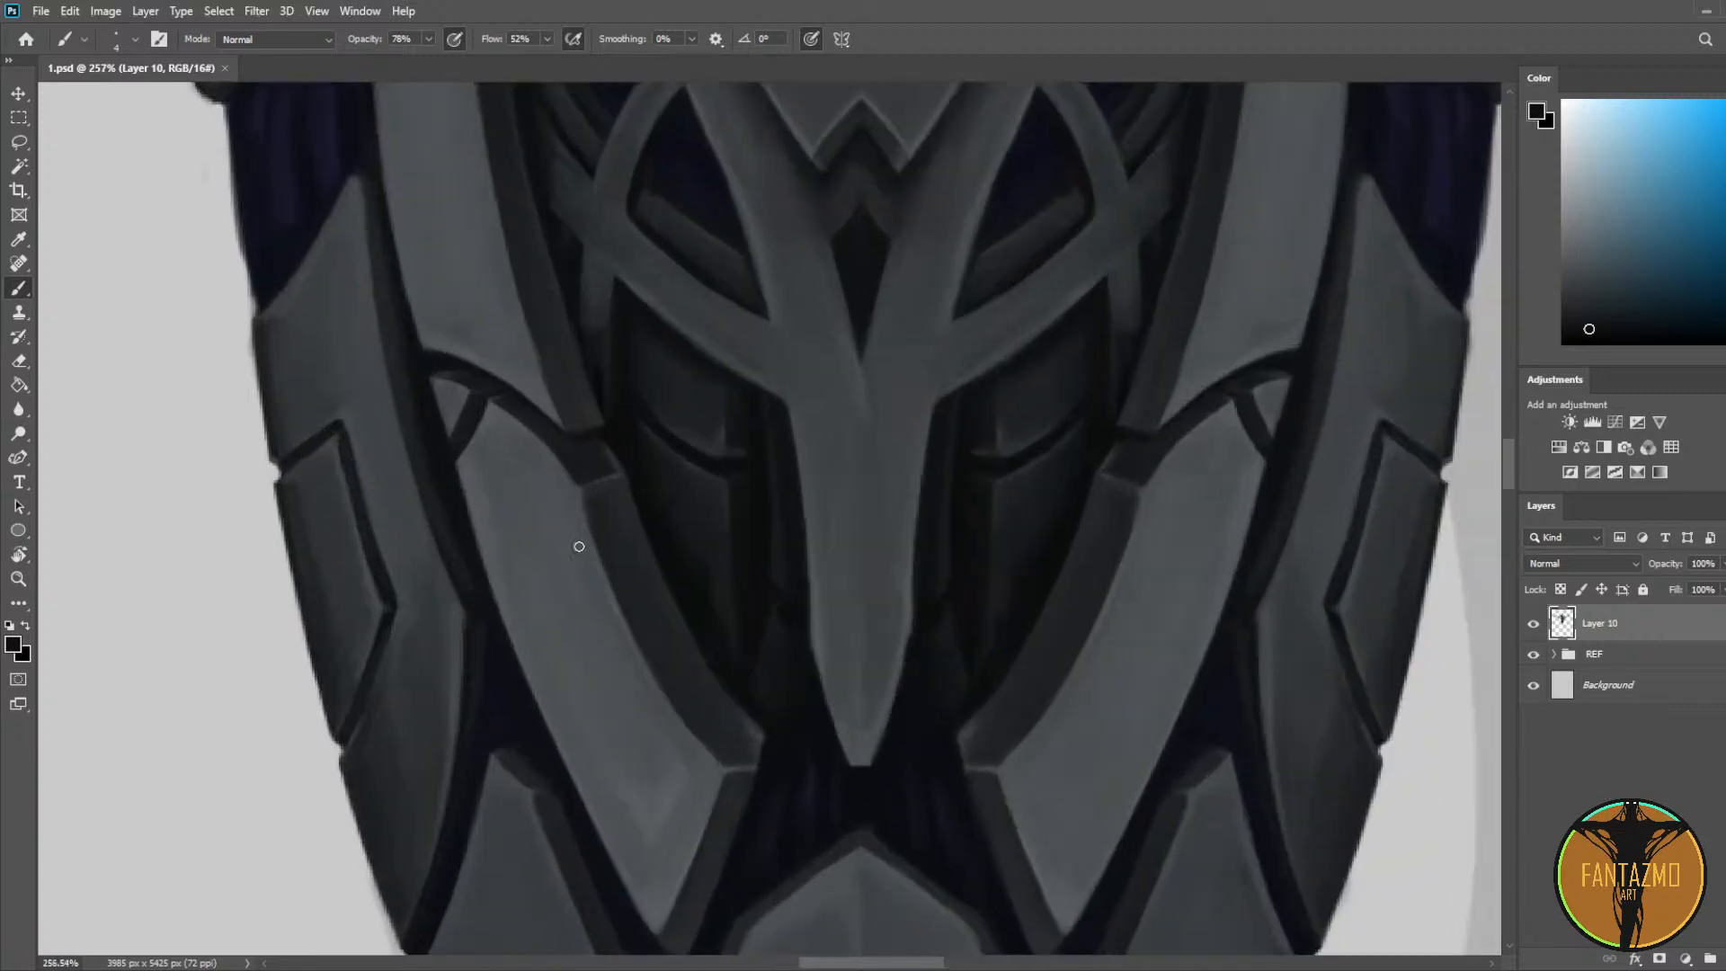
{"action": "left_click_drag", "start_coordinate": [666, 820], "coordinate": [578, 646]}
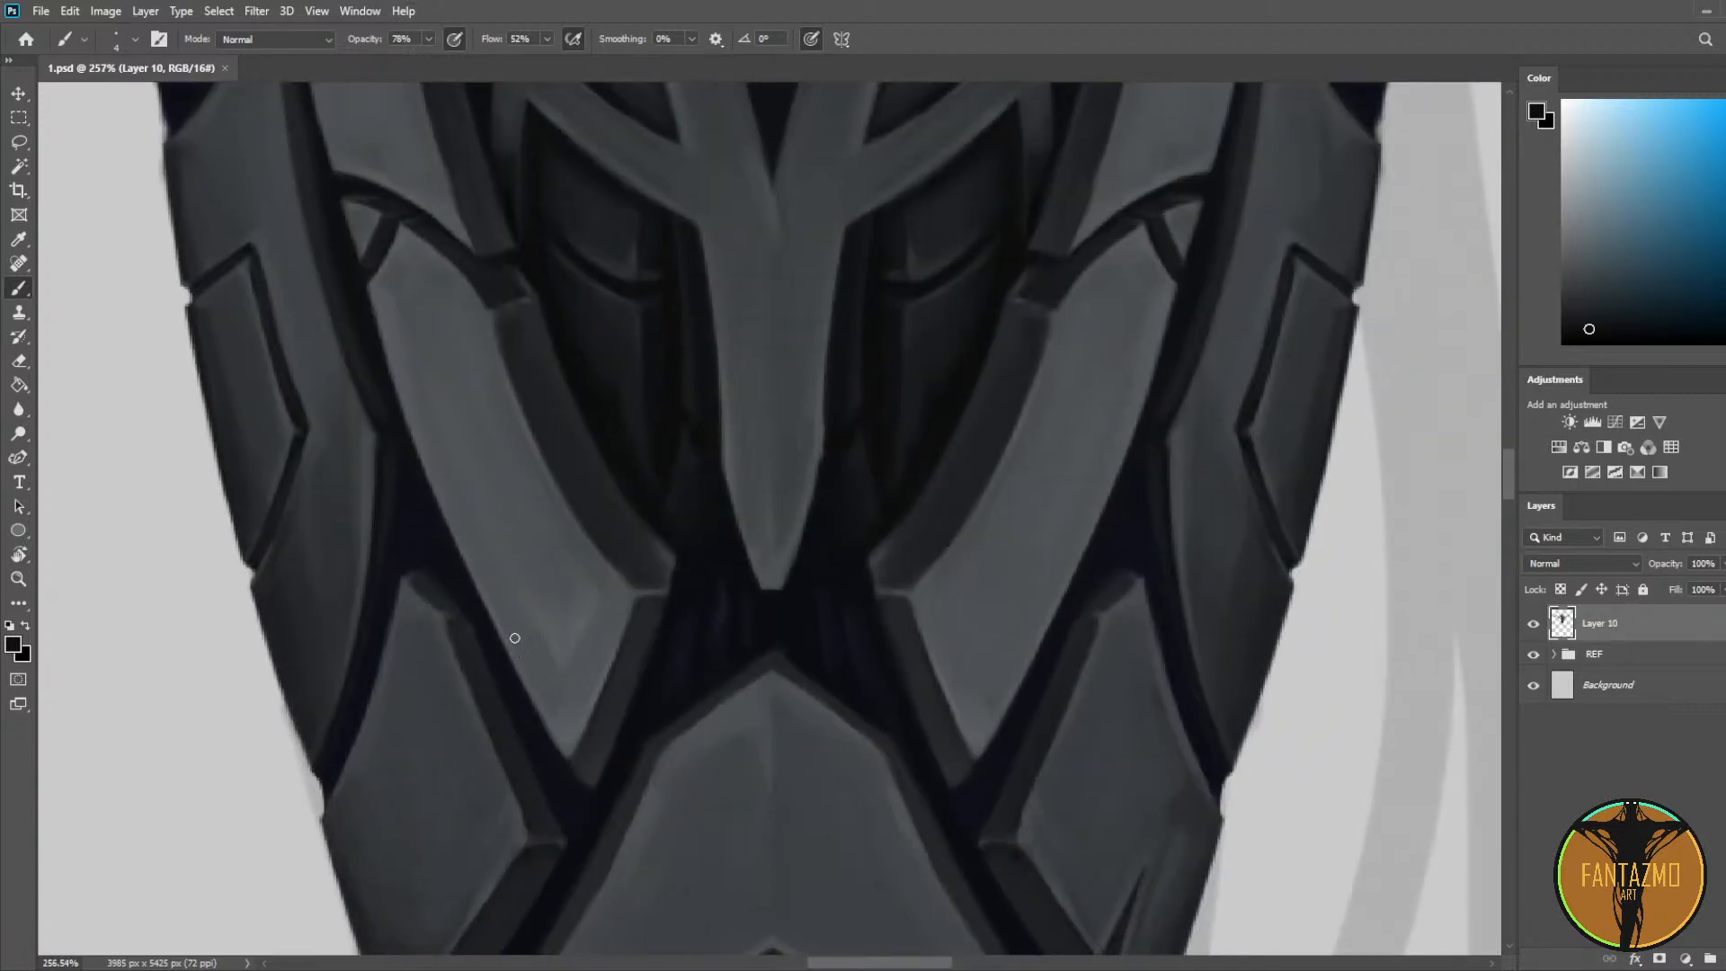
{"action": "mouse_move", "coordinate": [590, 706]}
{"action": "left_mouse_down"}
{"action": "mouse_move", "coordinate": [566, 688]}
{"action": "mouse_move", "coordinate": [611, 714]}
{"action": "mouse_move", "coordinate": [525, 623]}
{"action": "left_mouse_up"}
{"action": "left_click", "coordinate": [593, 709], "text": "alt"}
{"action": "left_click", "coordinate": [559, 648], "text": "alt"}
{"action": "left_click_drag", "start_coordinate": [578, 709], "coordinate": [524, 620]}
Step: Extend the left curved plate's crack into its bevel, highlight its edge with sampled greys, and save the document
{"action": "left_click", "coordinate": [594, 706], "text": "alt"}
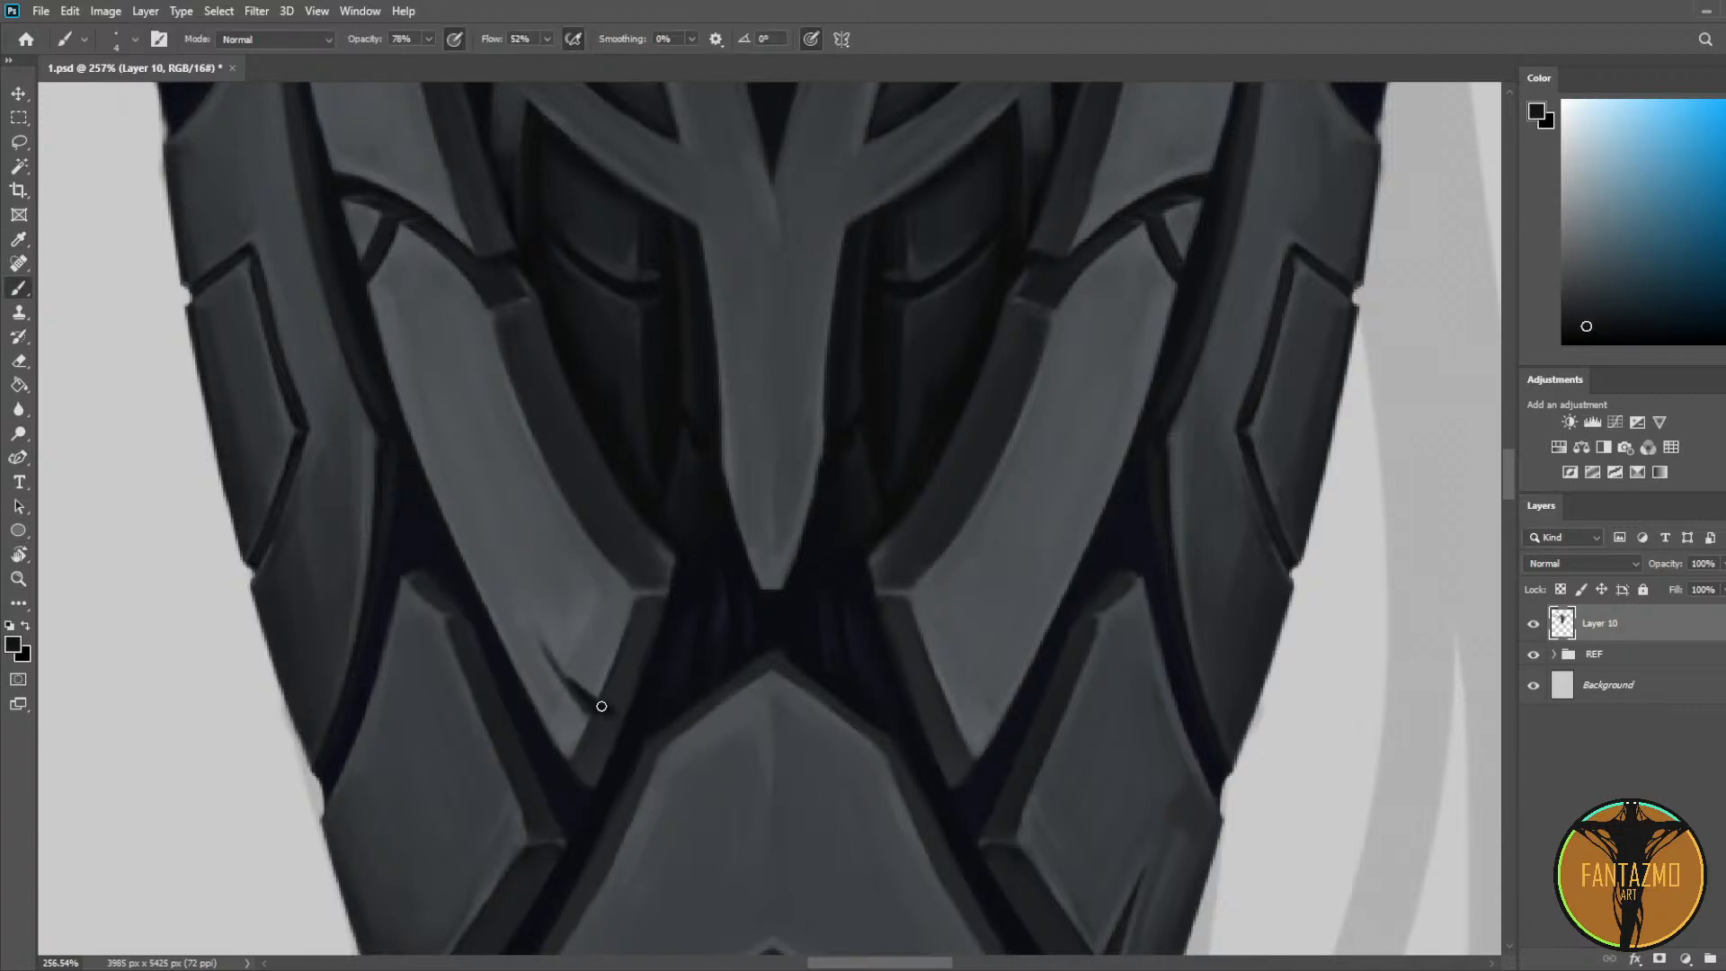
{"action": "left_click", "coordinate": [597, 687], "text": "alt"}
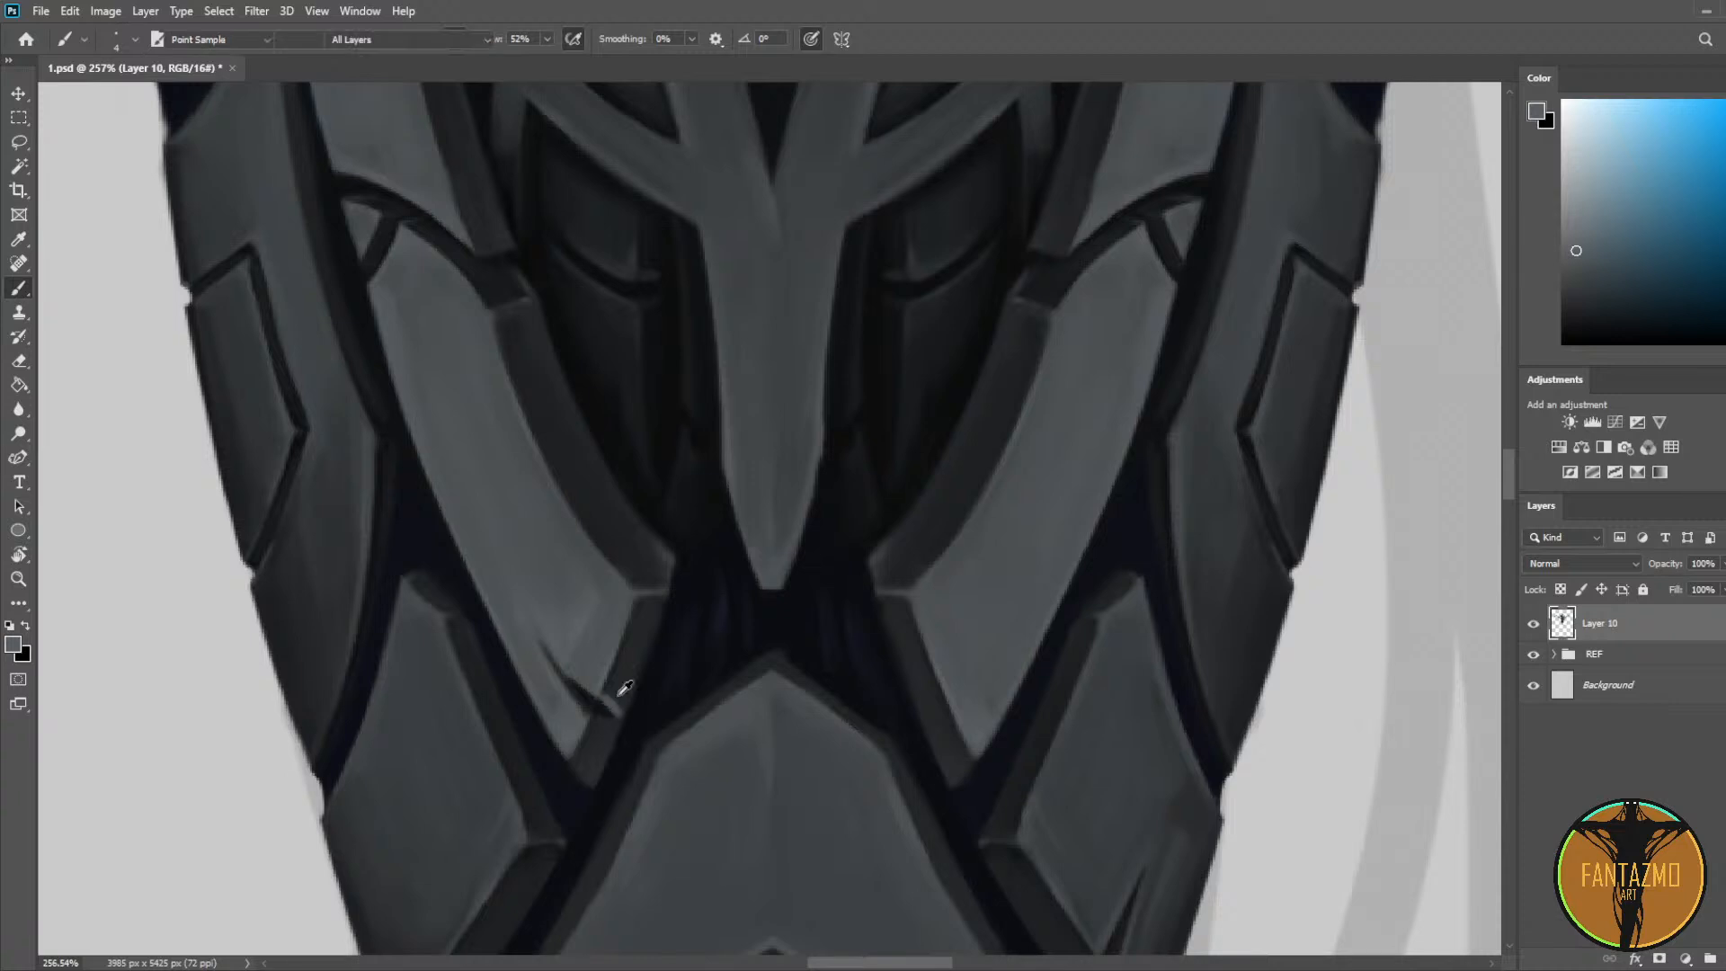
{"action": "left_click", "coordinate": [615, 694], "text": "alt"}
{"action": "left_click", "coordinate": [570, 656], "text": "alt"}
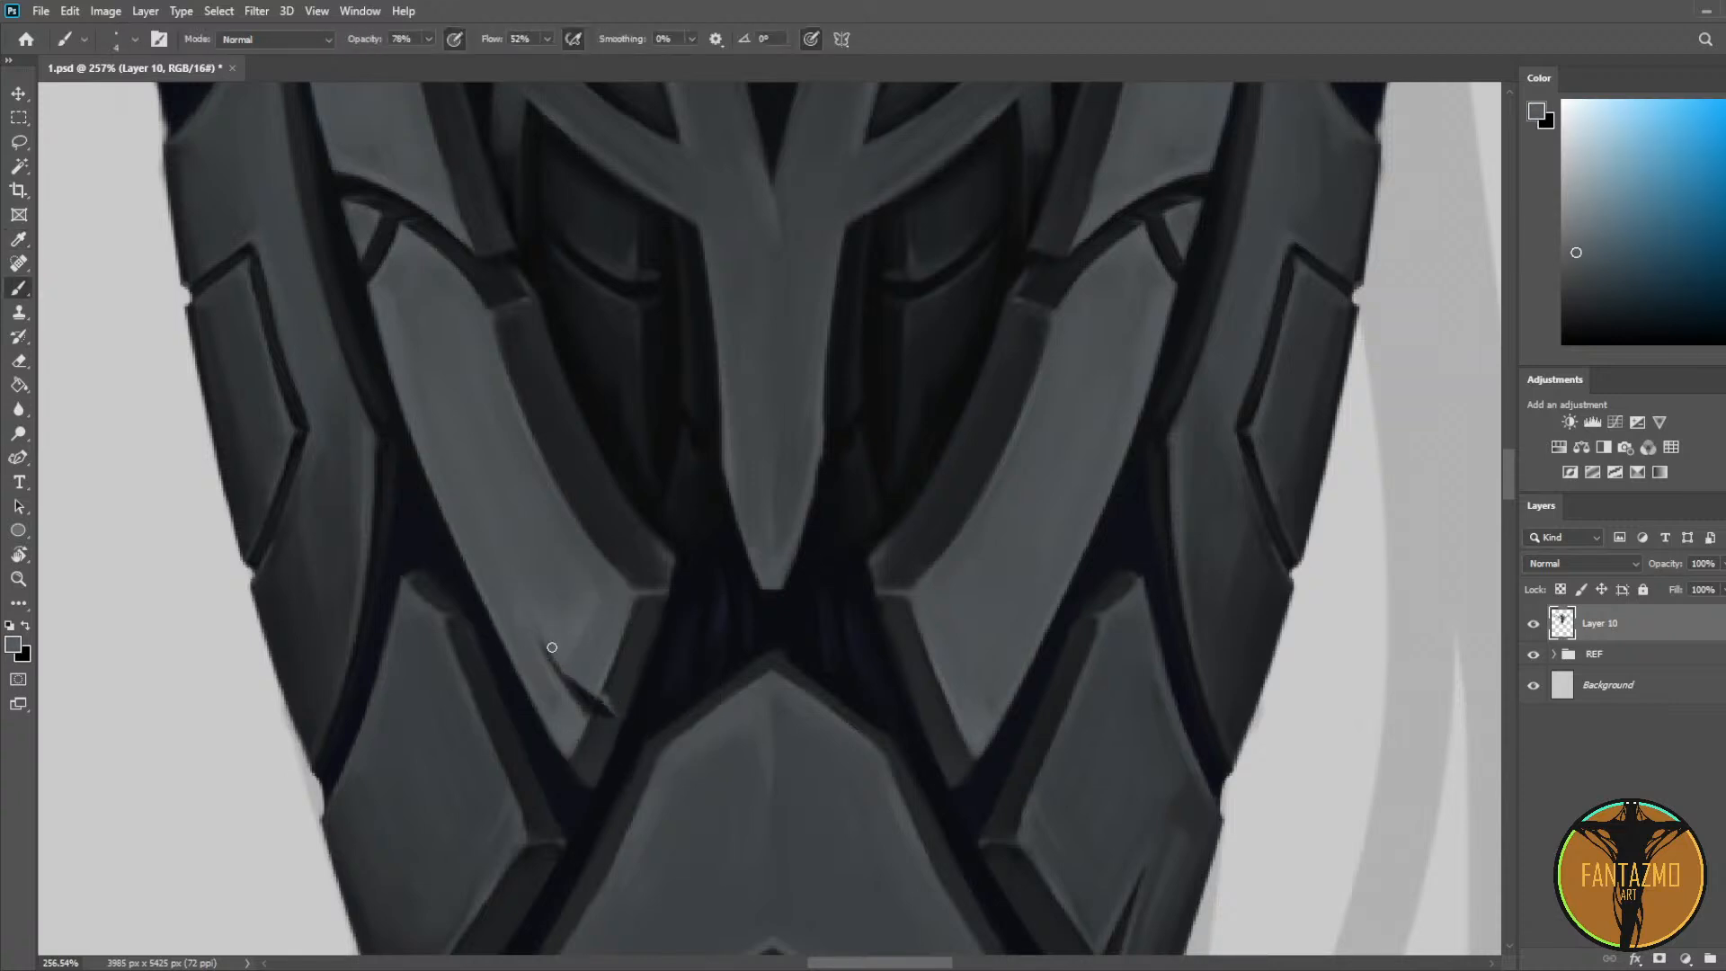
{"action": "left_click", "coordinate": [585, 696], "text": "alt"}
{"action": "left_click", "coordinate": [594, 704], "text": "alt"}
{"action": "scroll", "coordinate": [628, 494], "scroll_direction": "down", "scroll_amount": 10}
{"action": "left_click_drag", "start_coordinate": [743, 469], "coordinate": [913, 636]}
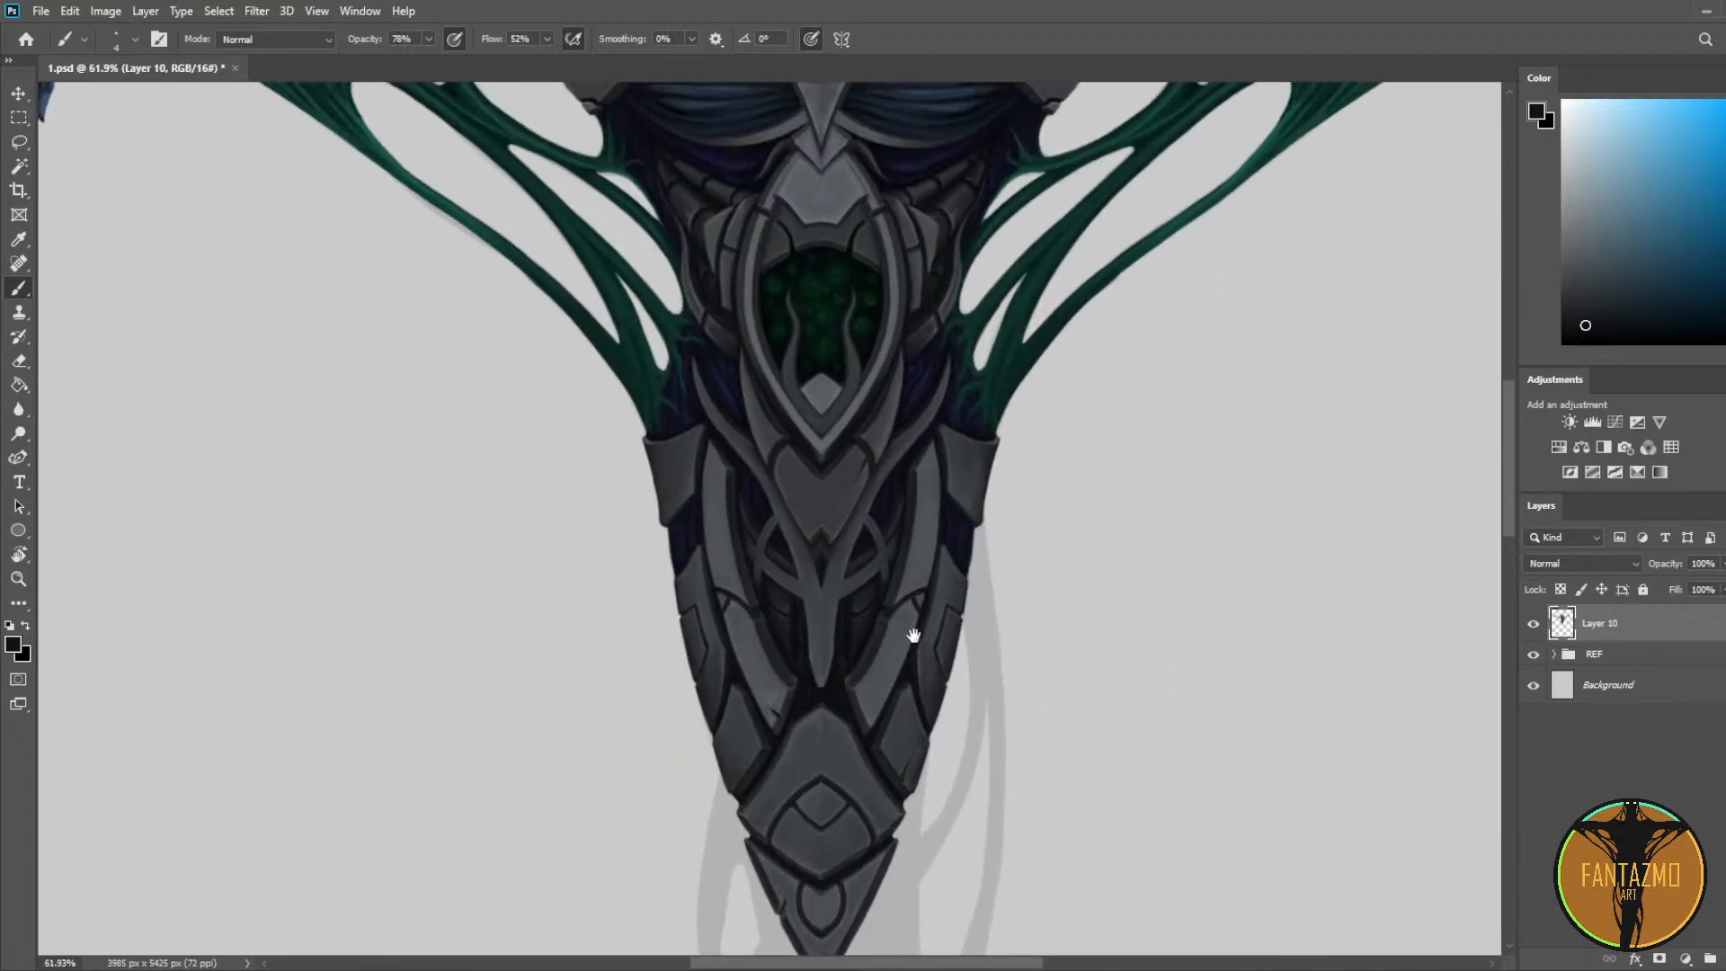
{"action": "key", "text": "ctrl+s"}
Step: Mark the three painted cracks with bright red circles
{"action": "left_click_drag", "start_coordinate": [1024, 672], "coordinate": [1054, 415]}
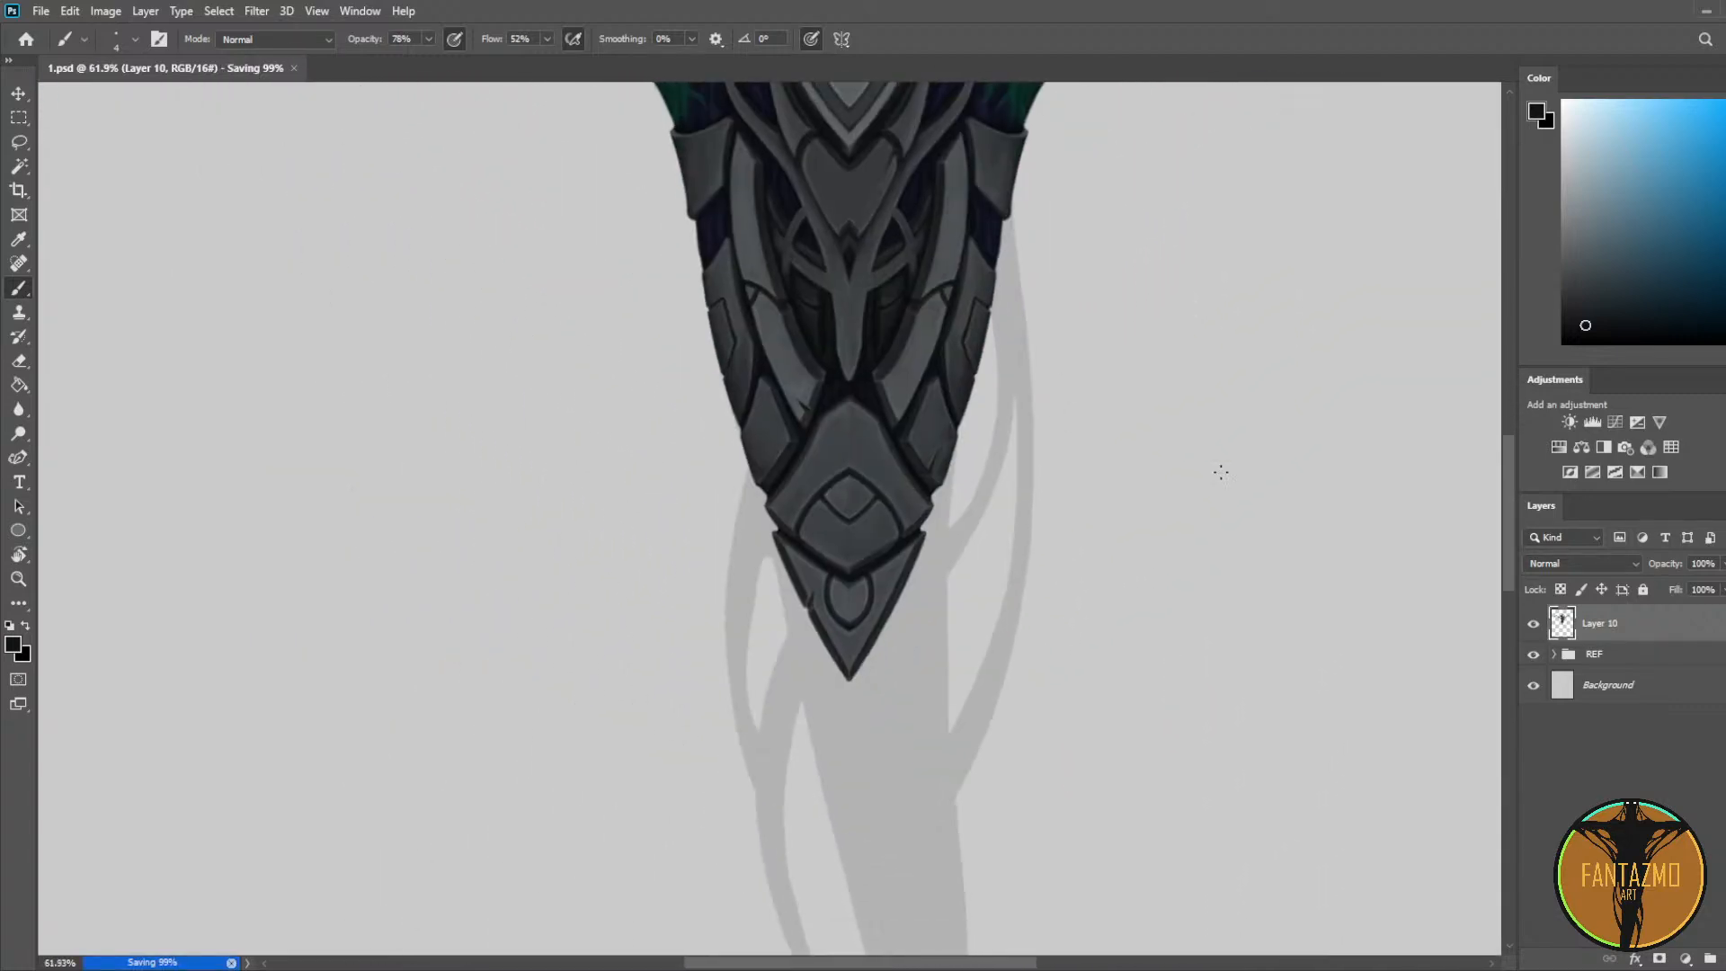
{"action": "left_click", "coordinate": [1725, 106]}
{"action": "left_click_drag", "start_coordinate": [1710, 128], "coordinate": [1725, 103]}
{"action": "mouse_move", "coordinate": [800, 574]}
{"action": "left_mouse_down"}
{"action": "mouse_move", "coordinate": [807, 634]}
{"action": "mouse_move", "coordinate": [777, 589]}
{"action": "left_mouse_up"}
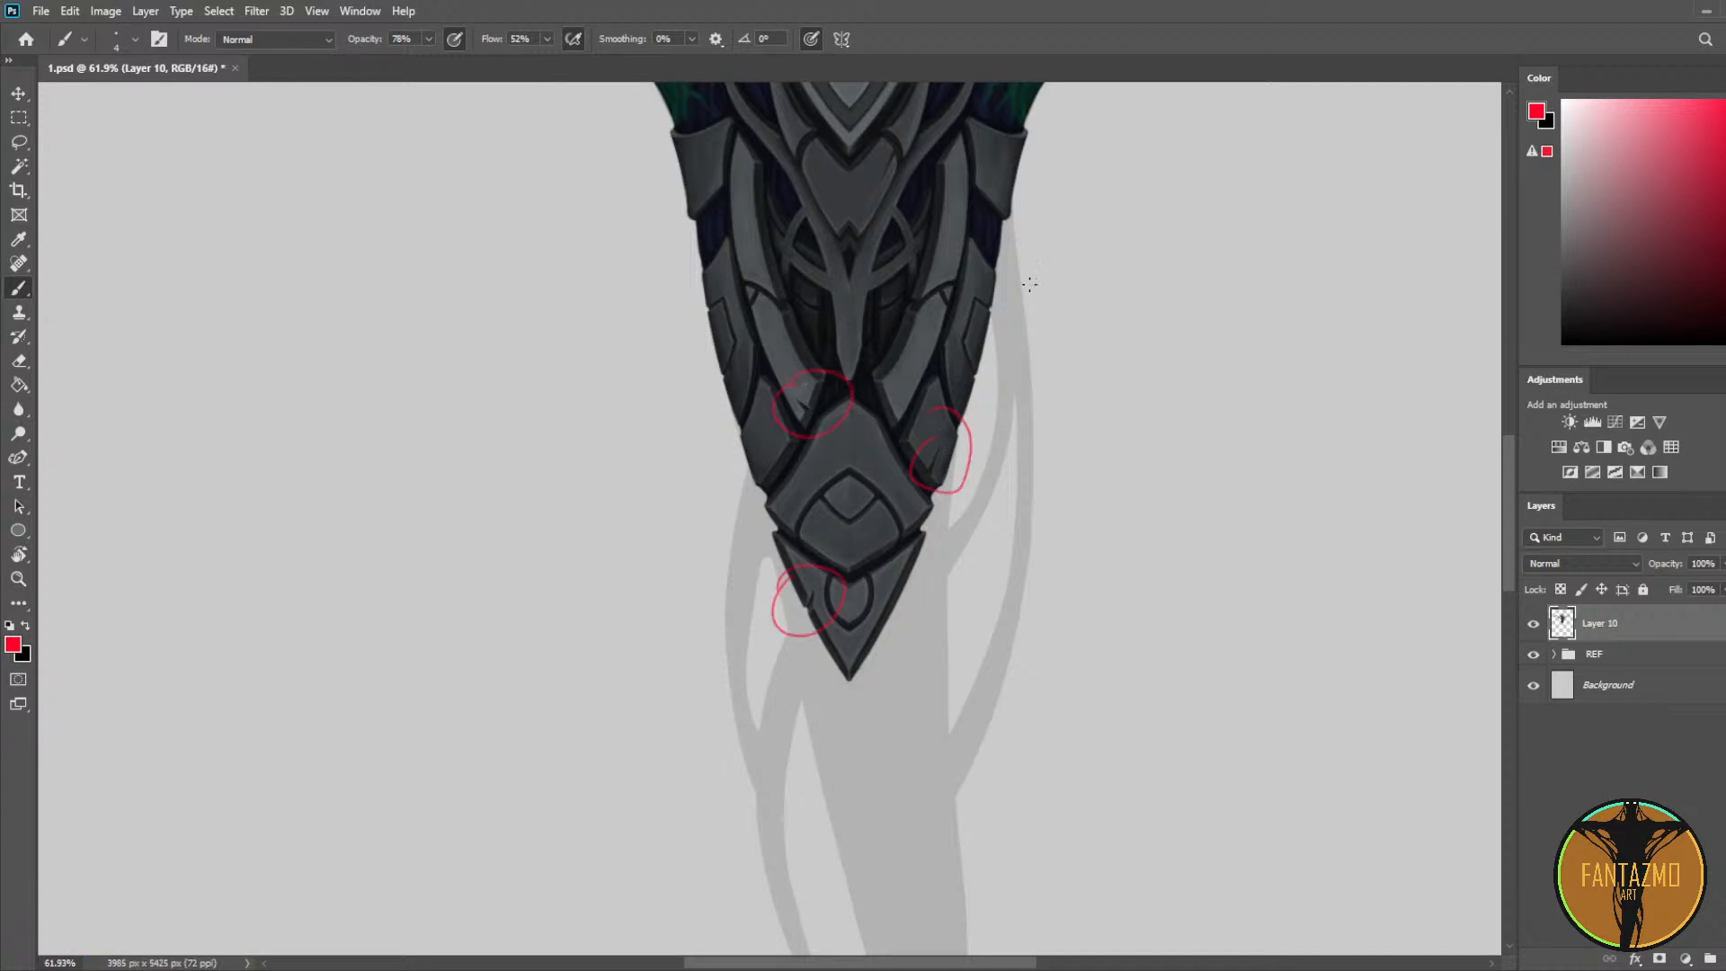
{"action": "left_click_drag", "start_coordinate": [1017, 198], "coordinate": [1024, 217]}
Step: Undo the red marks around the cracks
{"action": "key", "text": "ctrl+z"}
{"action": "key", "text": "ctrl+z"}
{"action": "key", "text": "ctrl+z"}
{"action": "key", "text": "ctrl+z"}
{"action": "key", "text": "ctrl+z"}
{"action": "left_click_drag", "start_coordinate": [1032, 245], "coordinate": [1002, 593]}
{"action": "scroll", "coordinate": [1001, 592], "scroll_direction": "down", "scroll_amount": 5}
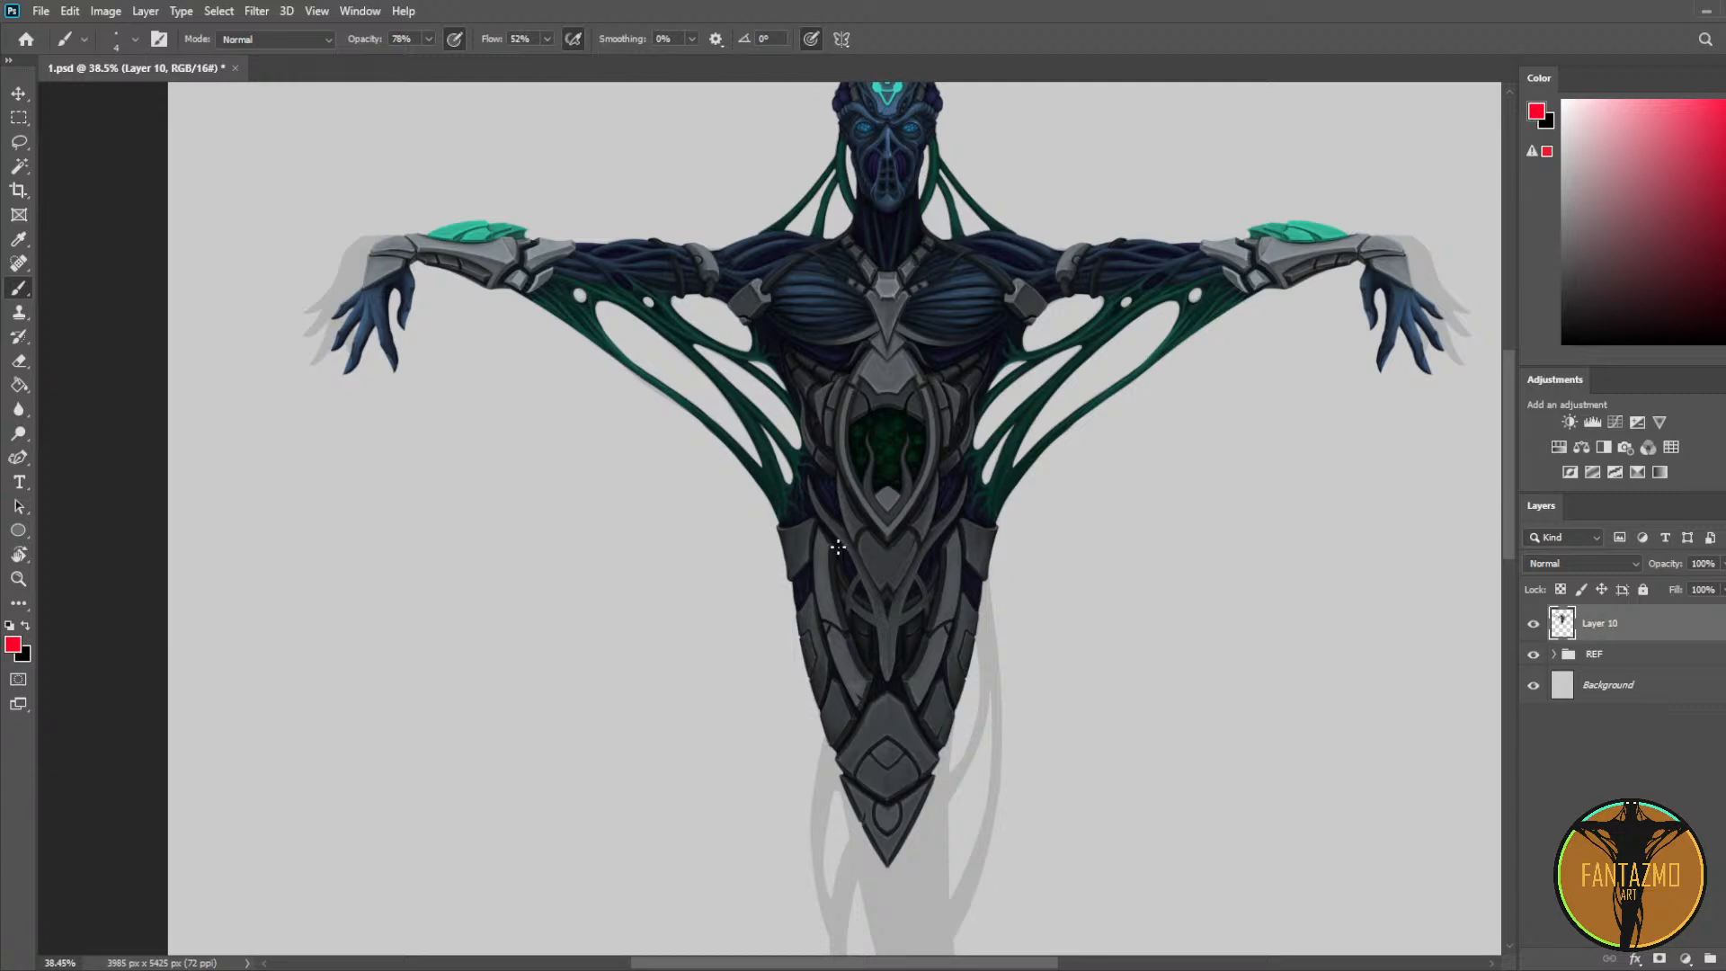
Step: Save the document
{"action": "scroll", "coordinate": [812, 559], "scroll_direction": "down", "scroll_amount": 2}
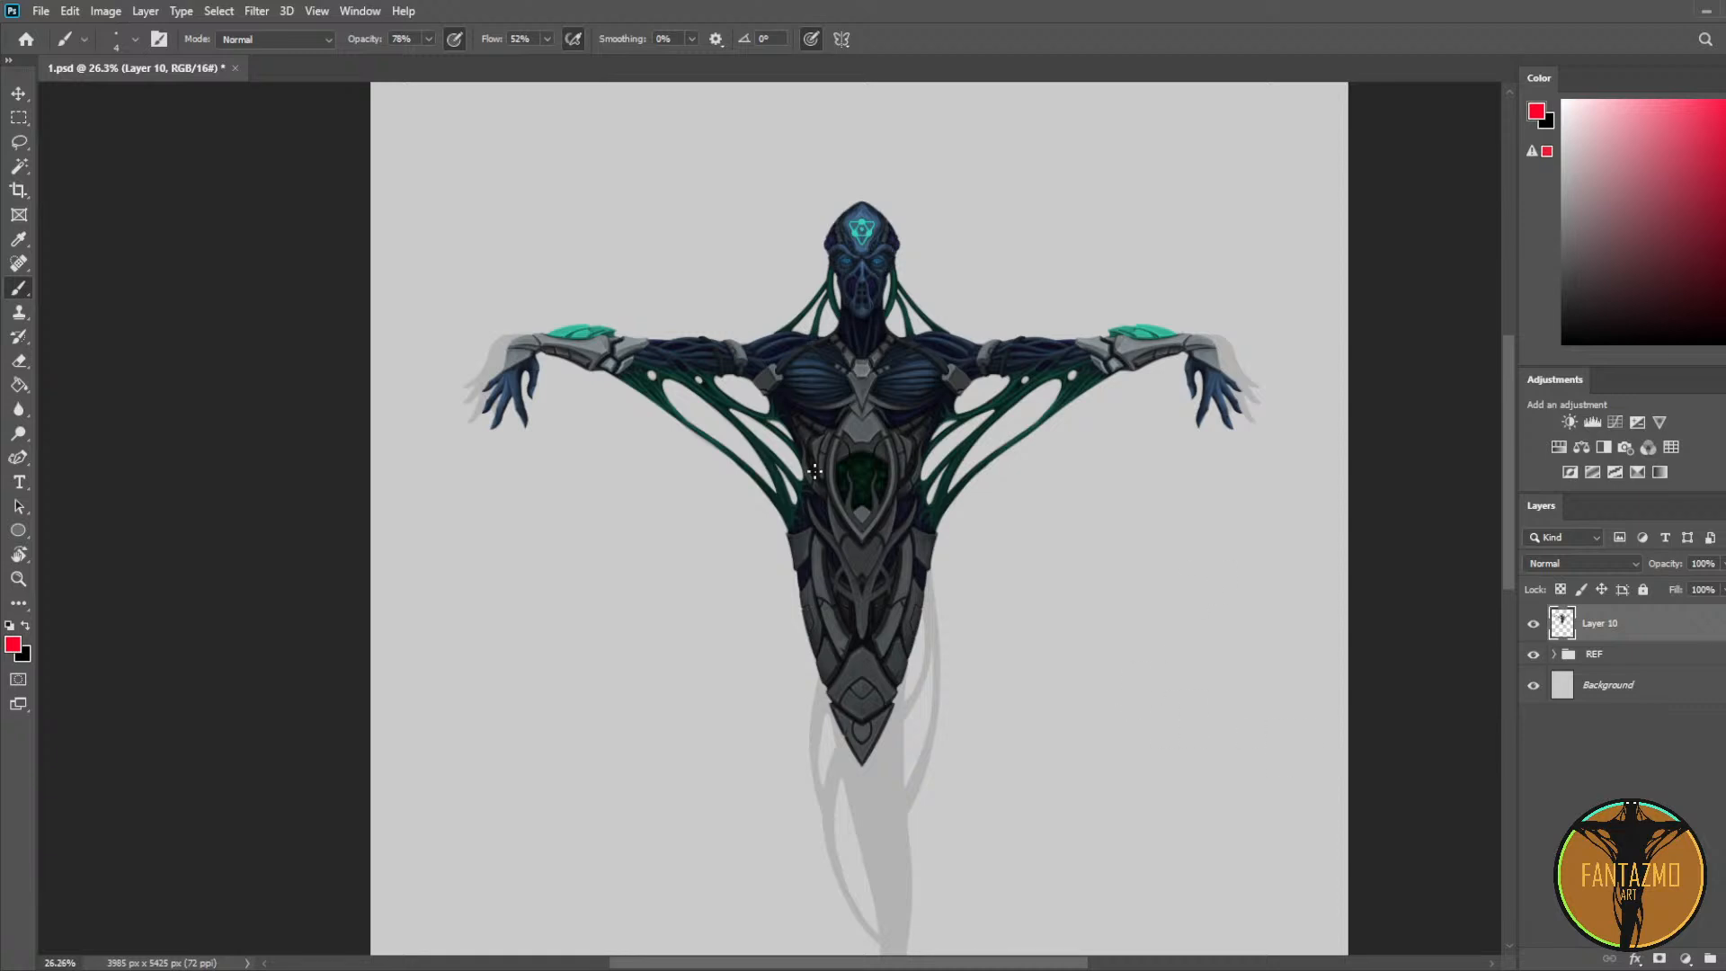
{"action": "scroll", "coordinate": [854, 494], "scroll_direction": "up", "scroll_amount": 4}
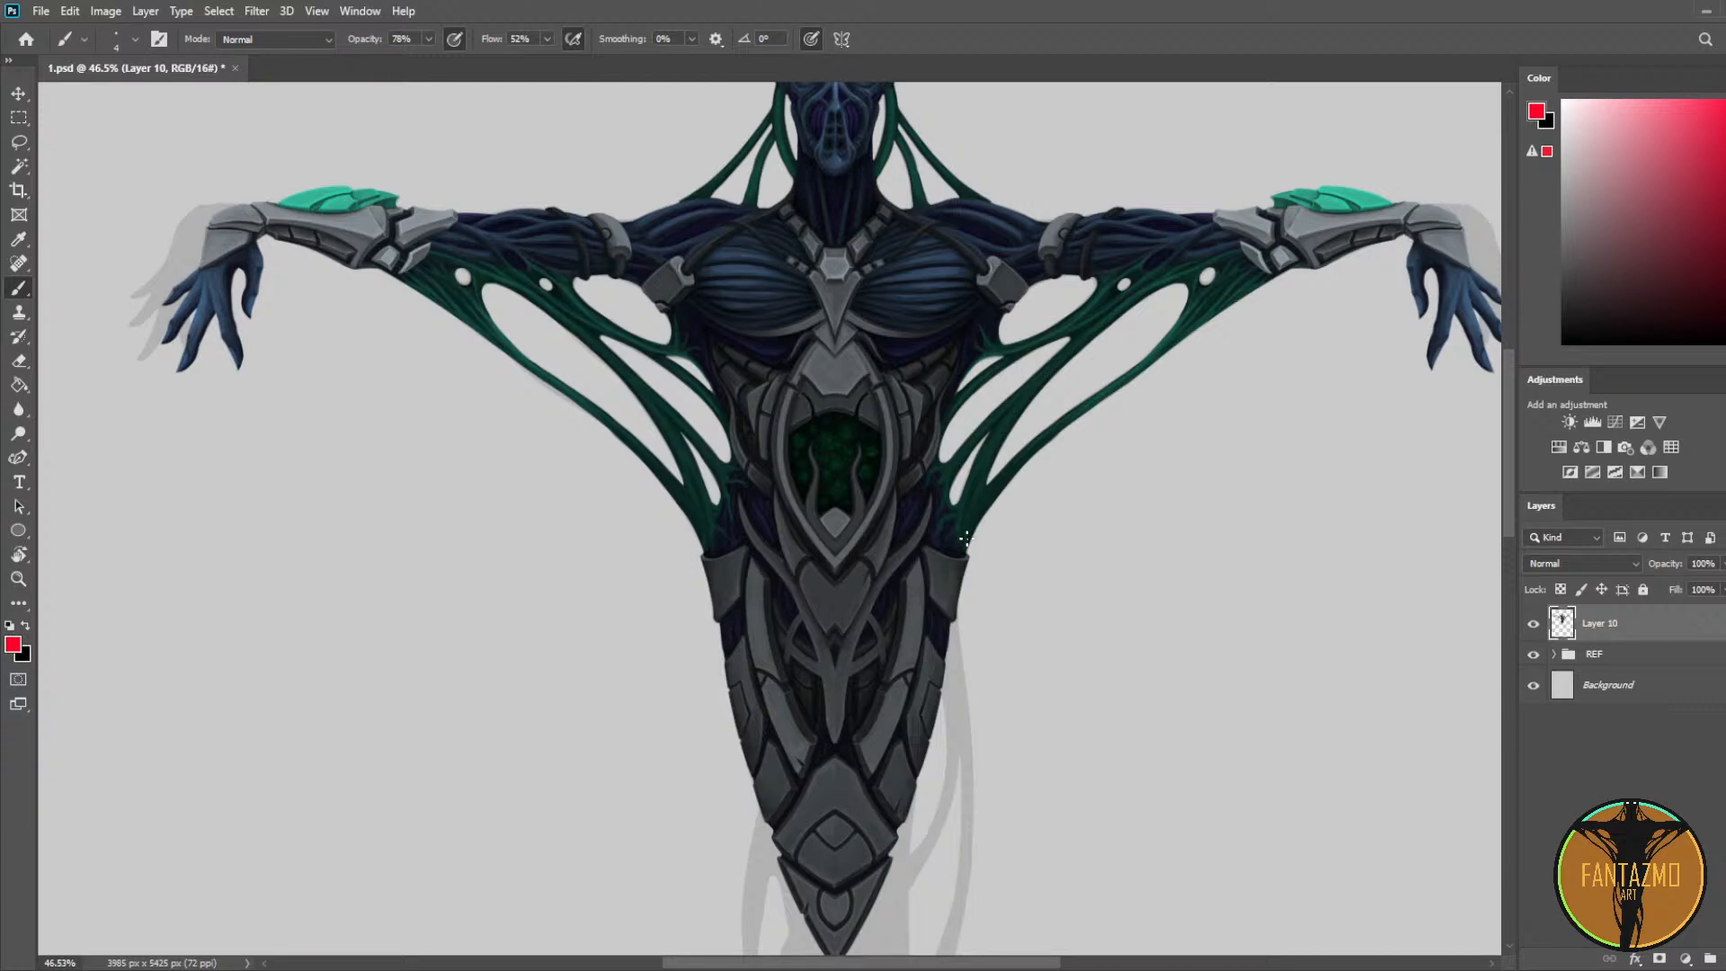
{"action": "scroll", "coordinate": [613, 366], "scroll_direction": "up", "scroll_amount": 8}
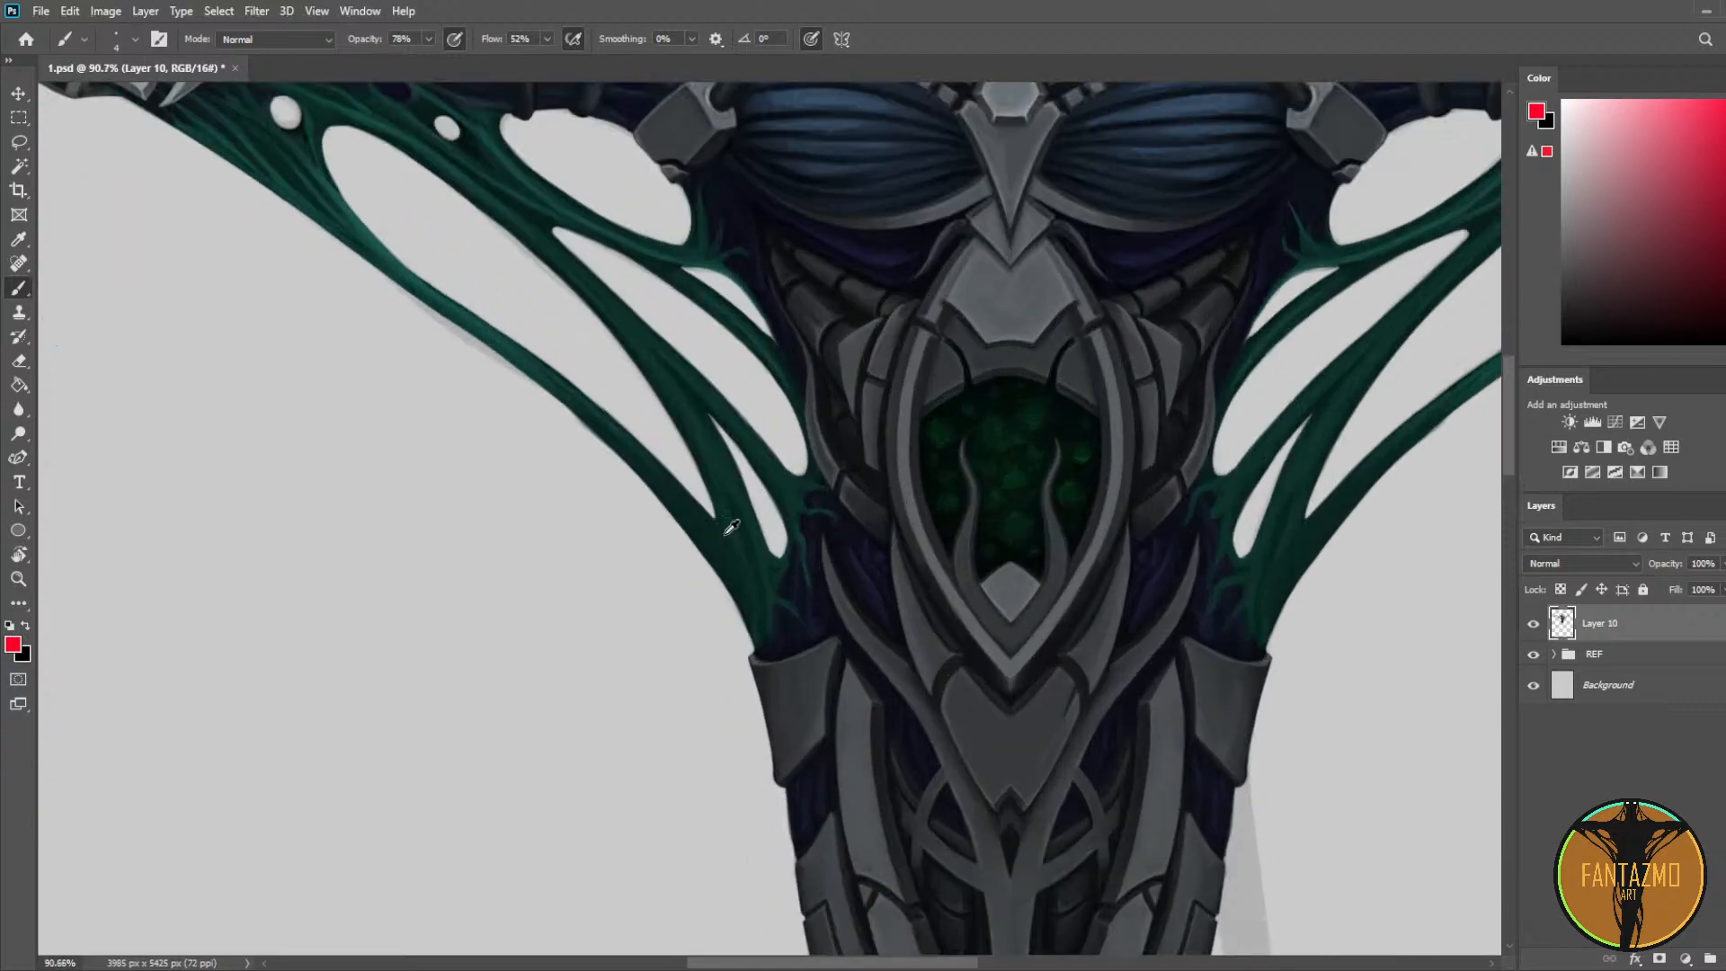
{"action": "key", "text": "ctrl+s"}
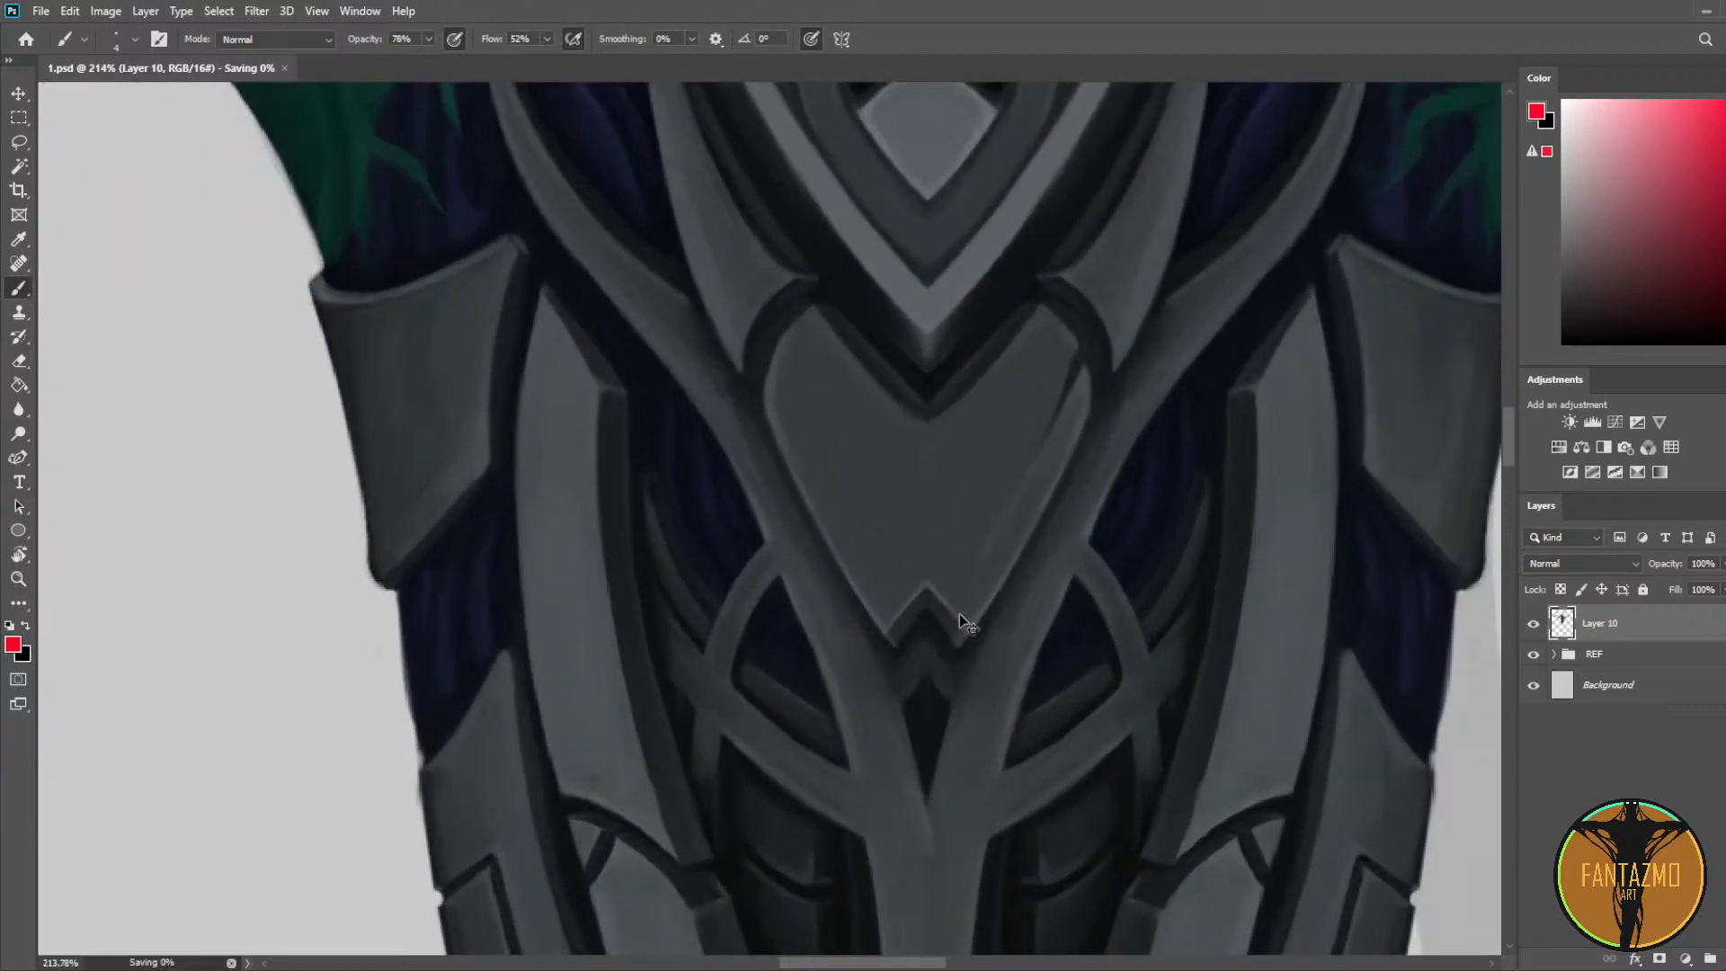
Step: Brush sampled greys along the left edge and lower notch of the heart-shaped plate to shade its bevel
{"action": "scroll", "coordinate": [945, 610], "scroll_direction": "up", "scroll_amount": 2}
{"action": "key", "text": "i"}
{"action": "left_click", "coordinate": [719, 328]}
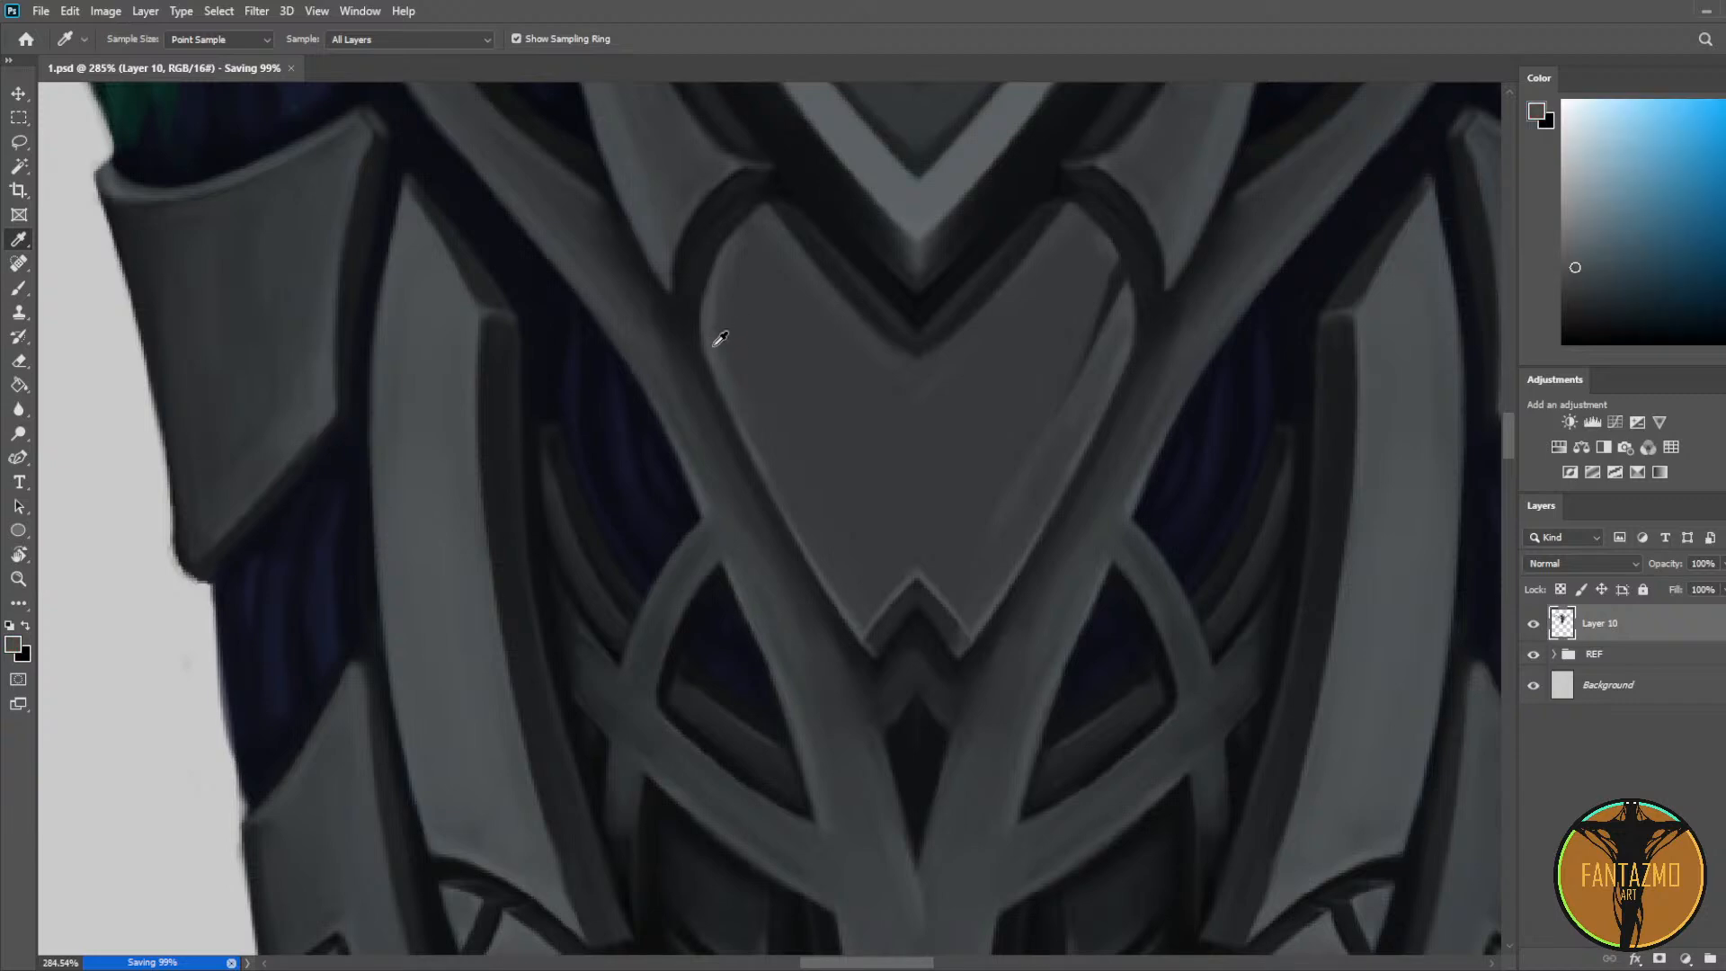
{"action": "key", "text": "b"}
{"action": "left_click_drag", "start_coordinate": [861, 623], "coordinate": [716, 343]}
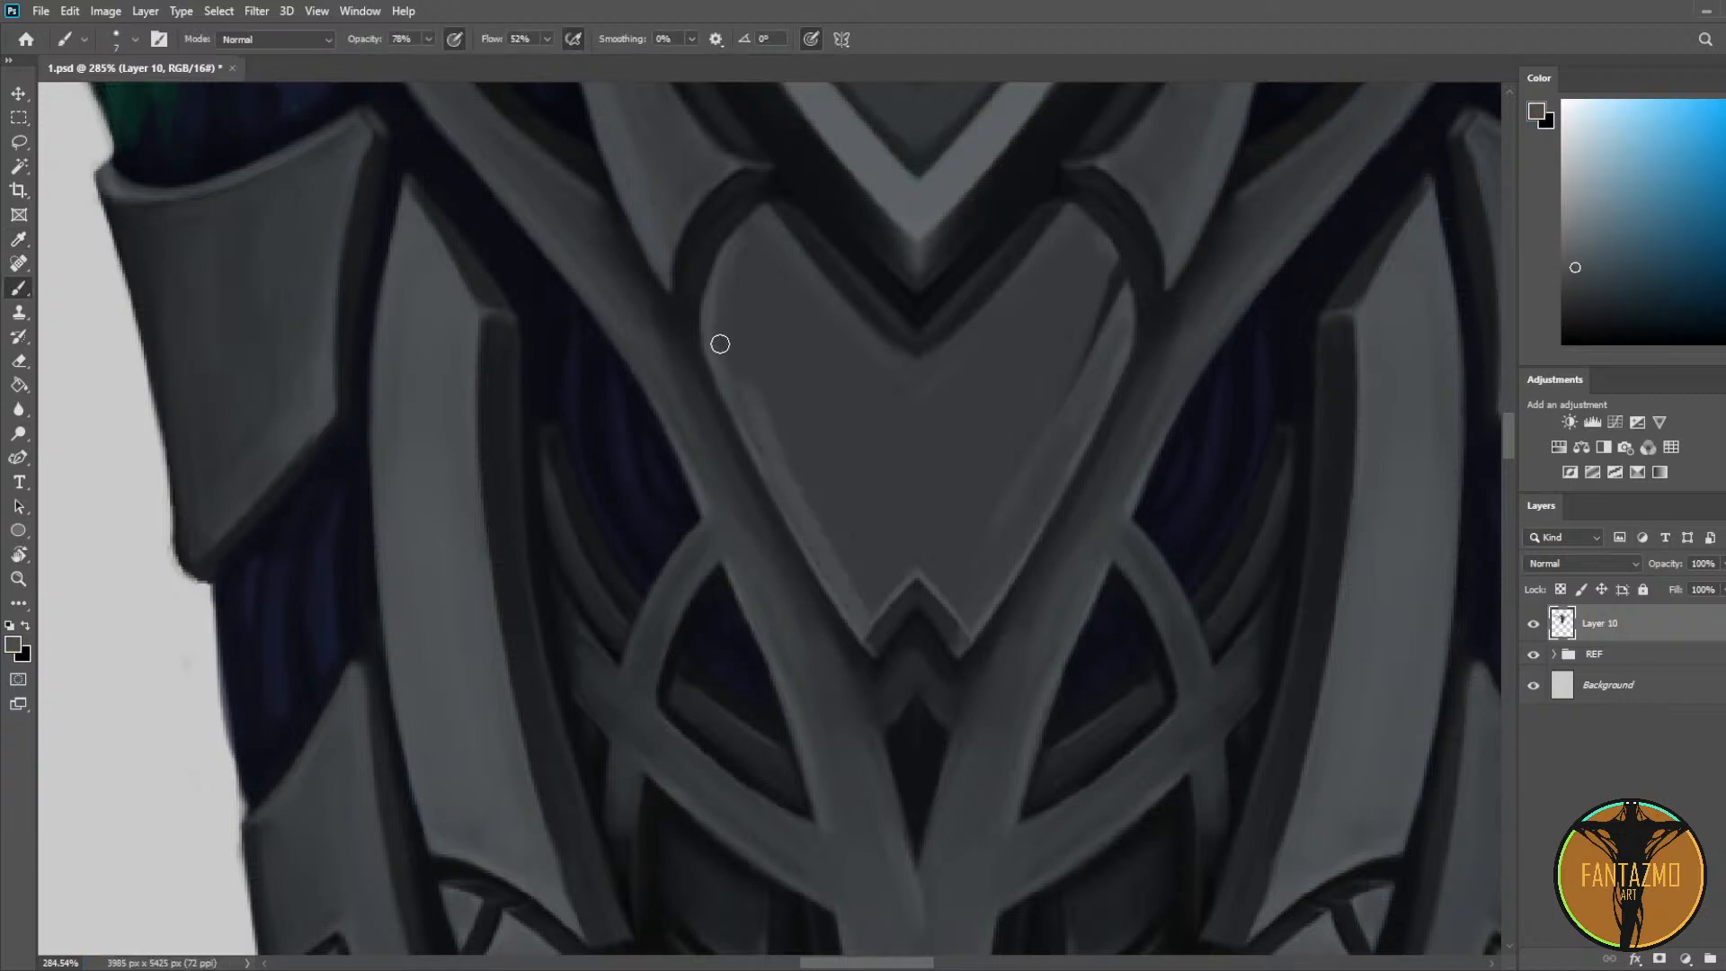
{"action": "left_click_drag", "start_coordinate": [868, 611], "coordinate": [944, 520]}
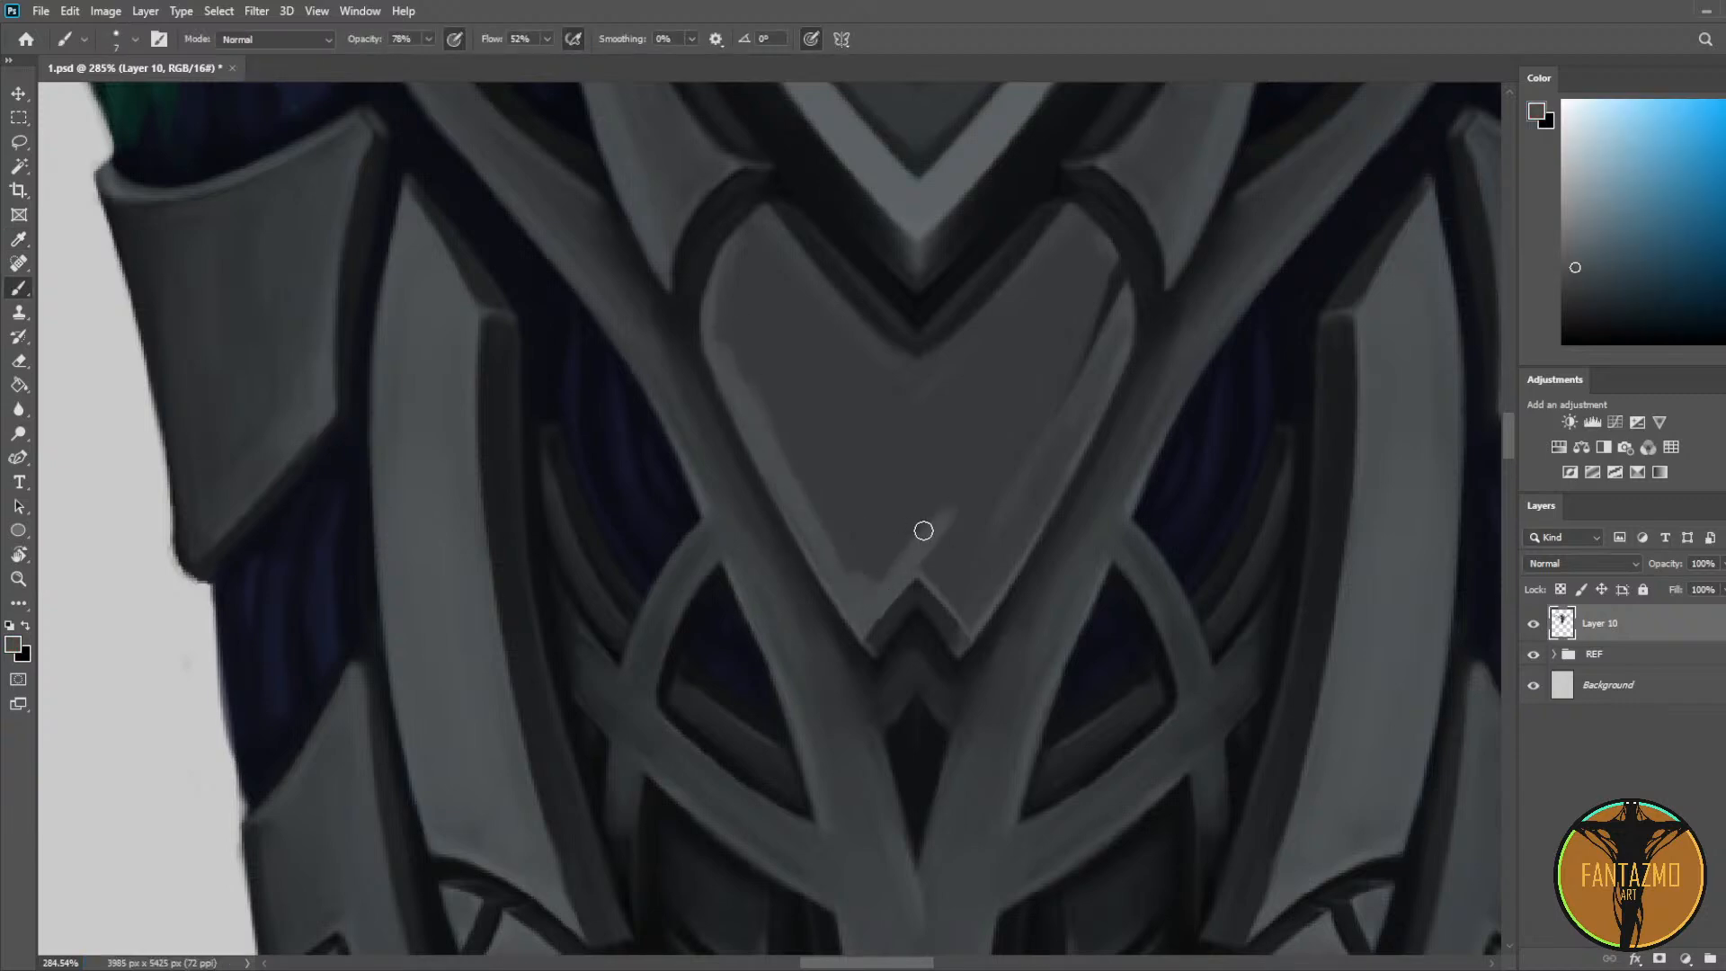
{"action": "left_click", "coordinate": [871, 544], "text": "alt"}
{"action": "left_click_drag", "start_coordinate": [860, 581], "coordinate": [953, 508]}
Step: Paint a near-black diagonal crack across the heart-shaped plate, from its lower notch and from its upper right edge
{"action": "left_click", "coordinate": [762, 382], "text": "alt"}
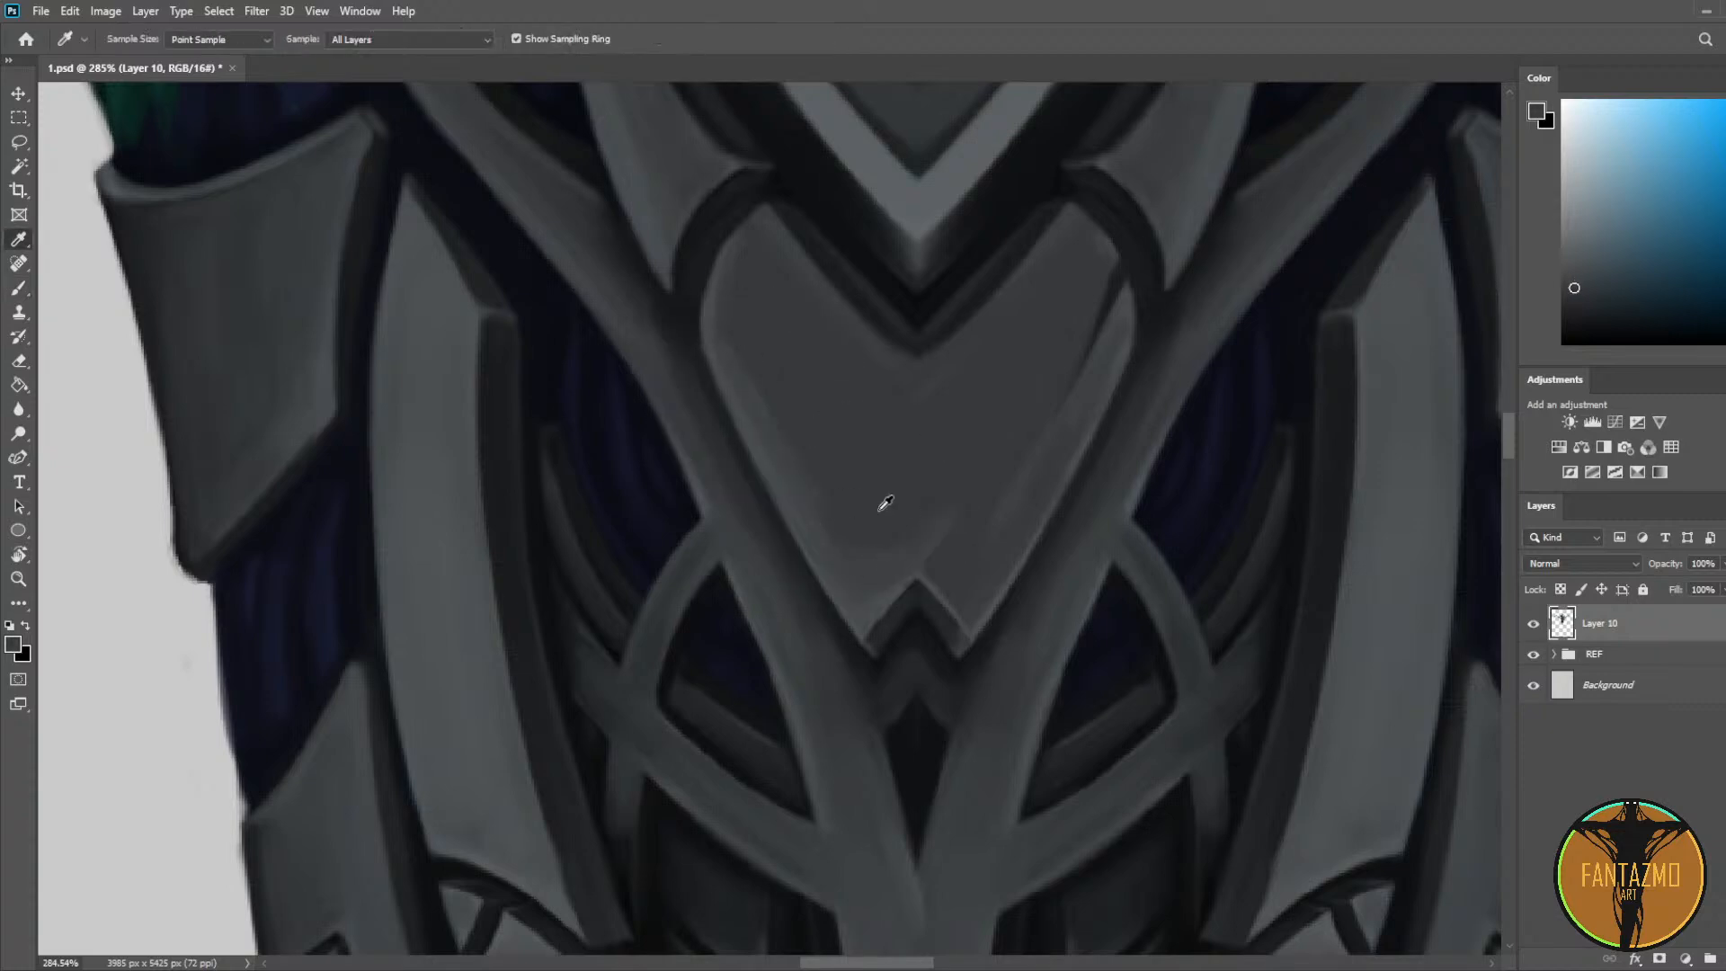
{"action": "left_click", "coordinate": [890, 580], "text": "alt"}
{"action": "left_click", "coordinate": [921, 616], "text": "alt"}
{"action": "left_click_drag", "start_coordinate": [917, 588], "coordinate": [1015, 407]}
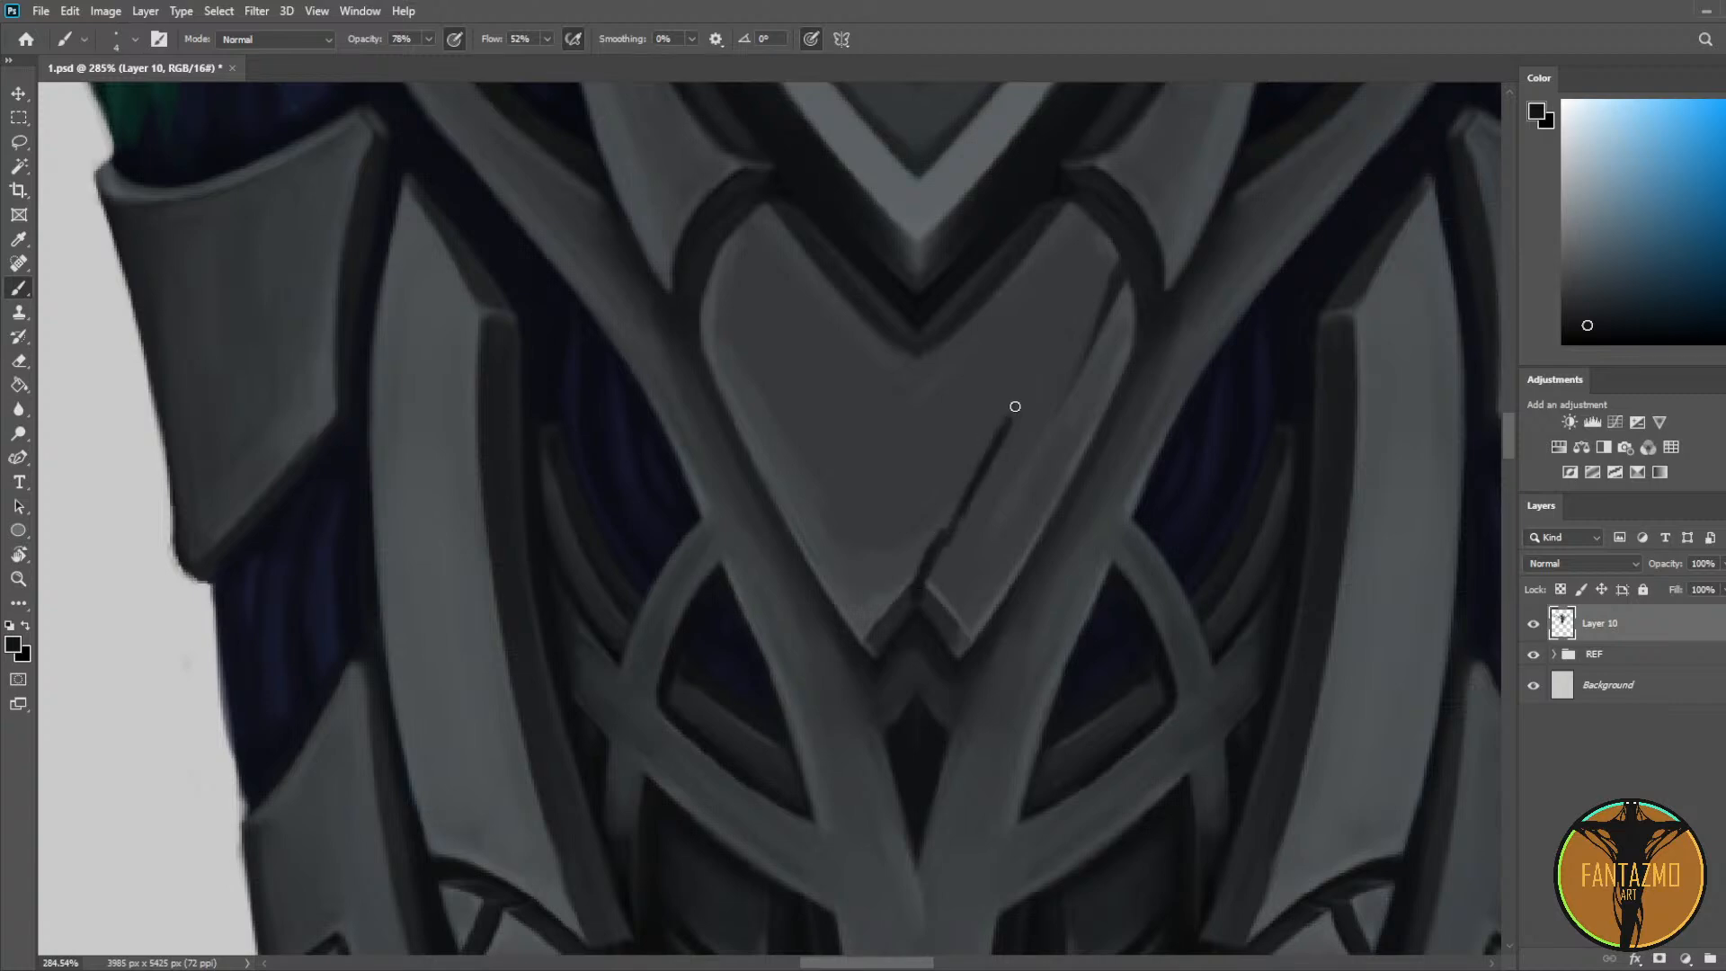
{"action": "left_click_drag", "start_coordinate": [1111, 297], "coordinate": [1061, 402]}
Step: Thin the heart-shaped plate's diagonal crack and highlight its edges with sampled greys
{"action": "left_click", "coordinate": [1134, 284], "text": "alt"}
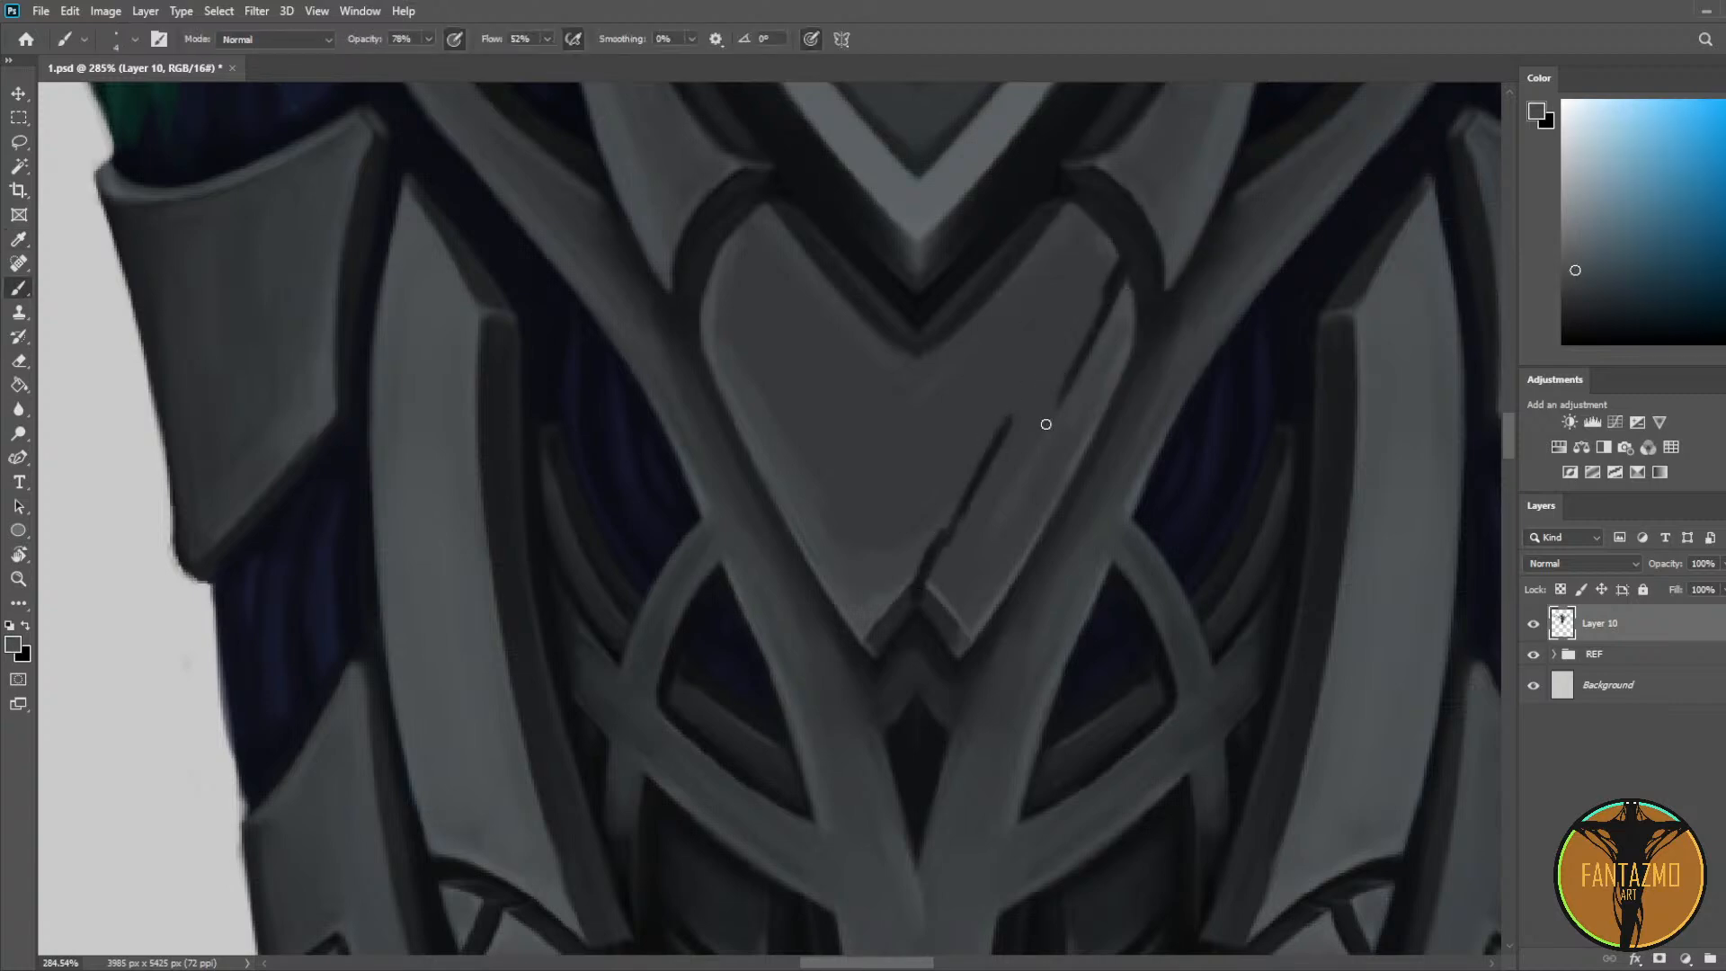
{"action": "left_click_drag", "start_coordinate": [1117, 303], "coordinate": [1050, 408]}
{"action": "left_click_drag", "start_coordinate": [907, 581], "coordinate": [1032, 361]}
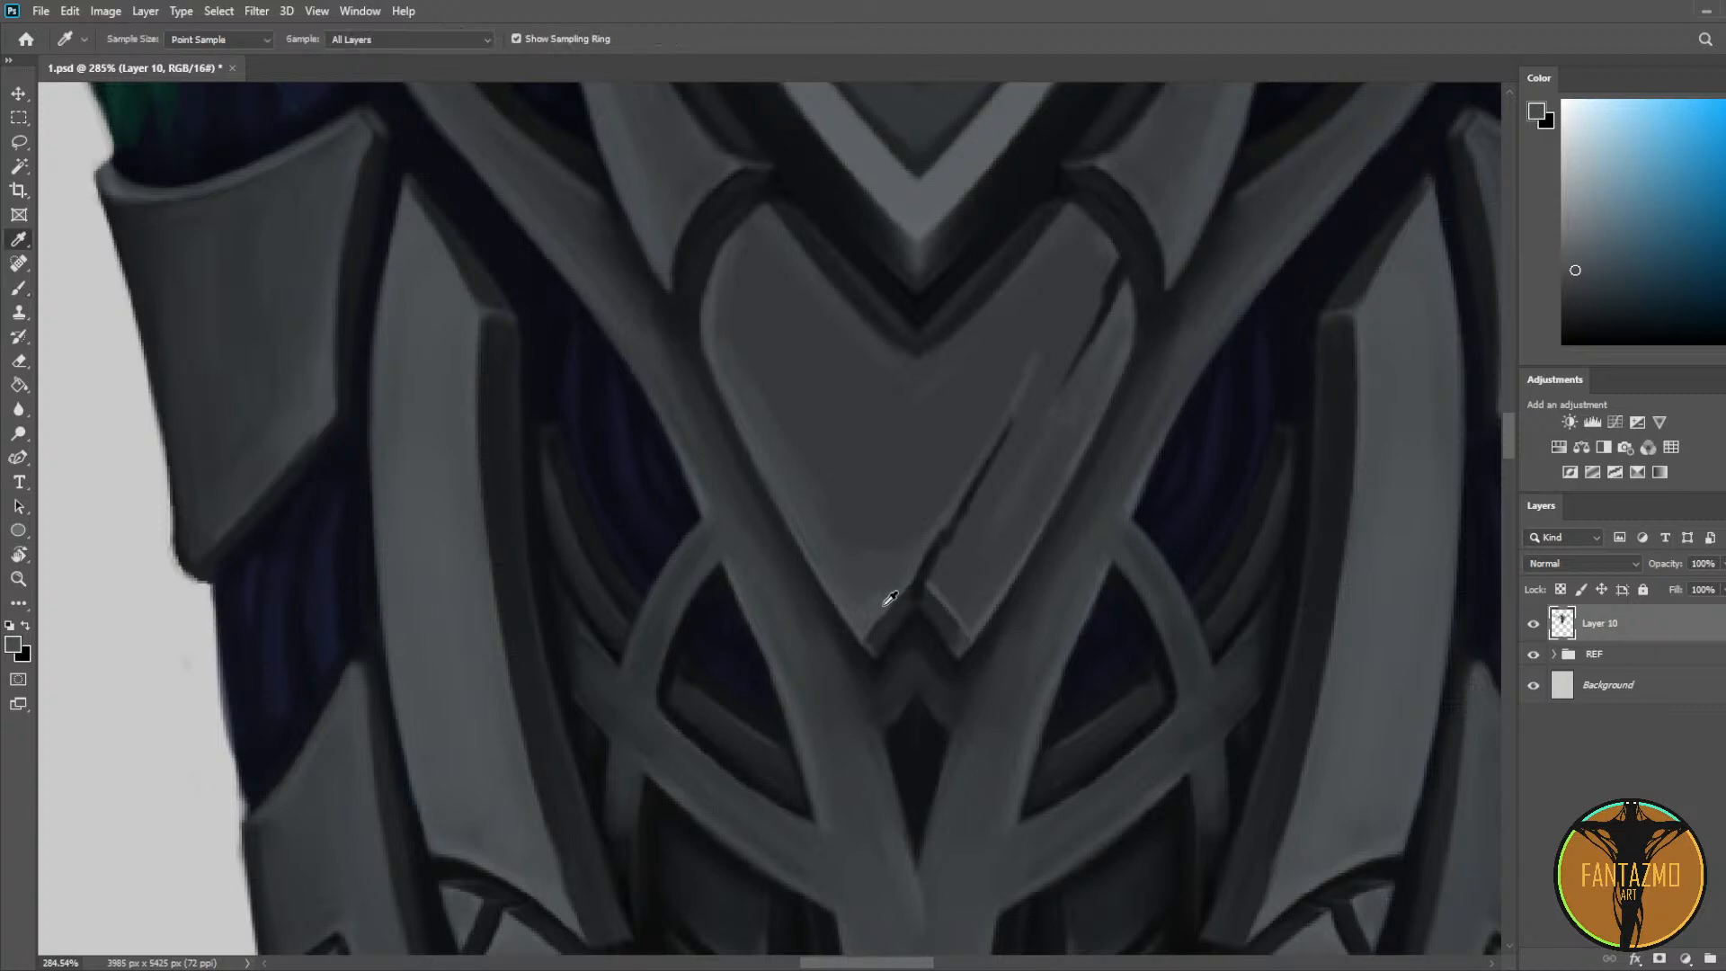
{"action": "left_click", "coordinate": [884, 602], "text": "alt"}
{"action": "left_click_drag", "start_coordinate": [932, 543], "coordinate": [1027, 392]}
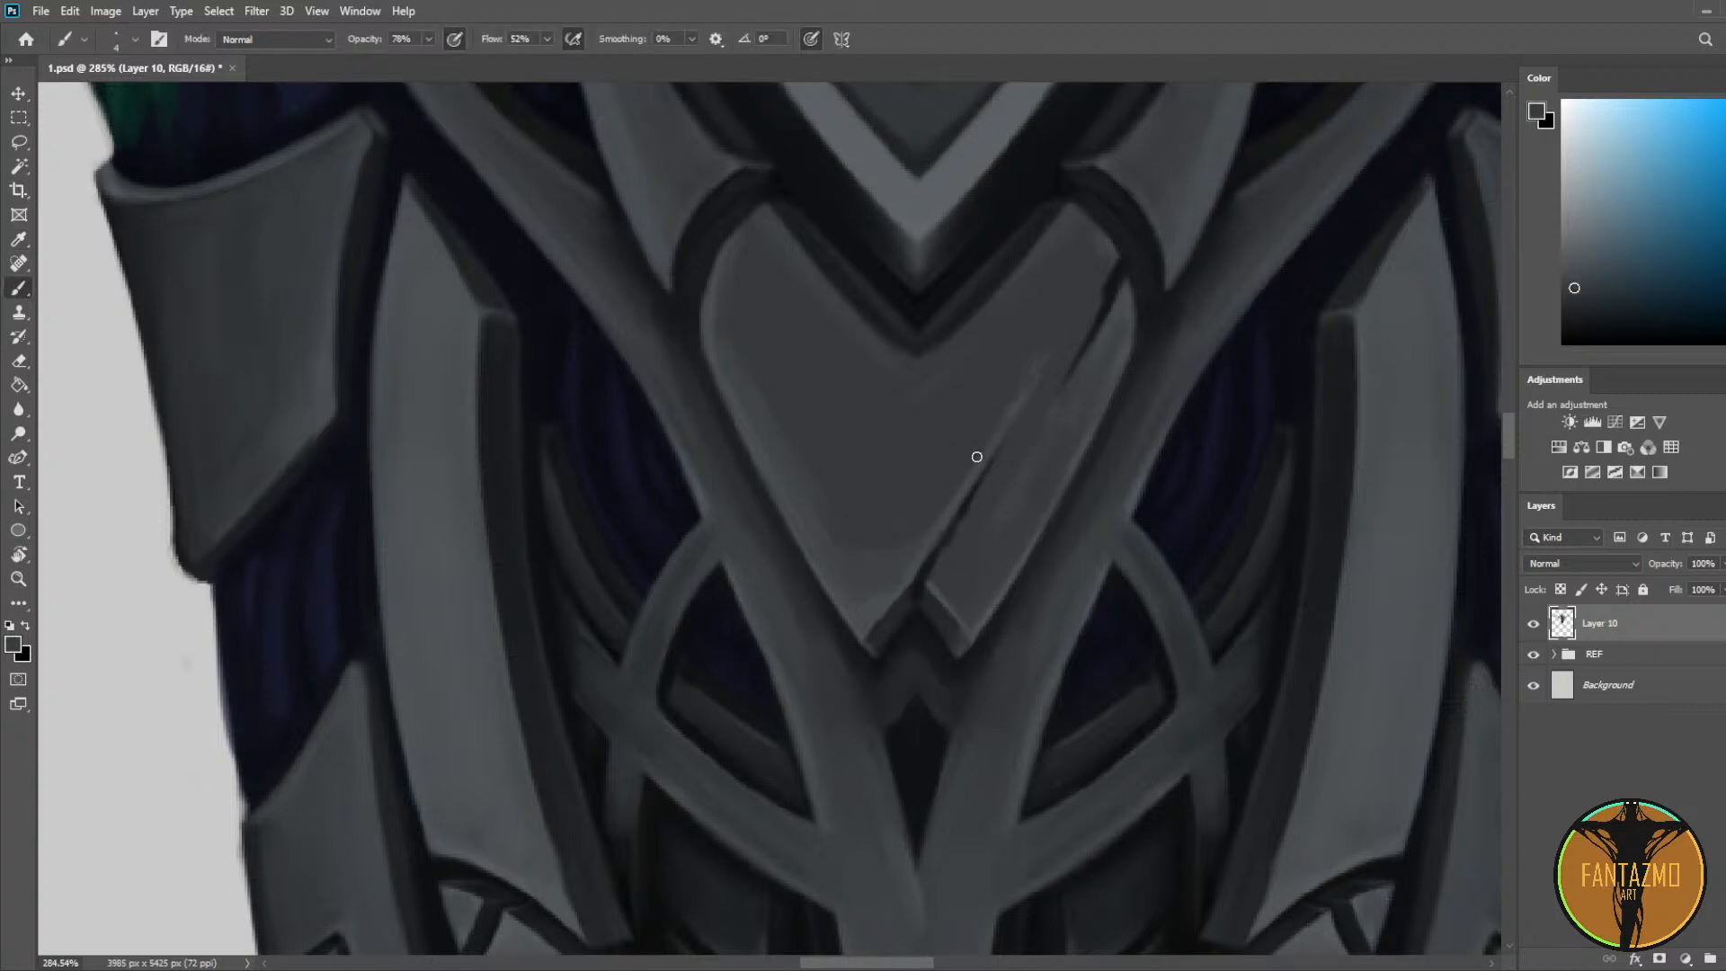
{"action": "left_click", "coordinate": [968, 436], "text": "alt"}
Step: Paint a near-black side branch off the lower end of the heart-shaped plate's crack, using a colour sampled near the notch
{"action": "left_click", "coordinate": [934, 586], "text": "alt"}
{"action": "left_click", "coordinate": [906, 591], "text": "alt"}
{"action": "left_click", "coordinate": [909, 601], "text": "alt"}
{"action": "left_click", "coordinate": [918, 597], "text": "alt"}
{"action": "mouse_move", "coordinate": [917, 591]}
{"action": "left_mouse_down"}
{"action": "mouse_move", "coordinate": [938, 549]}
{"action": "mouse_move", "coordinate": [1024, 486]}
{"action": "left_mouse_up"}
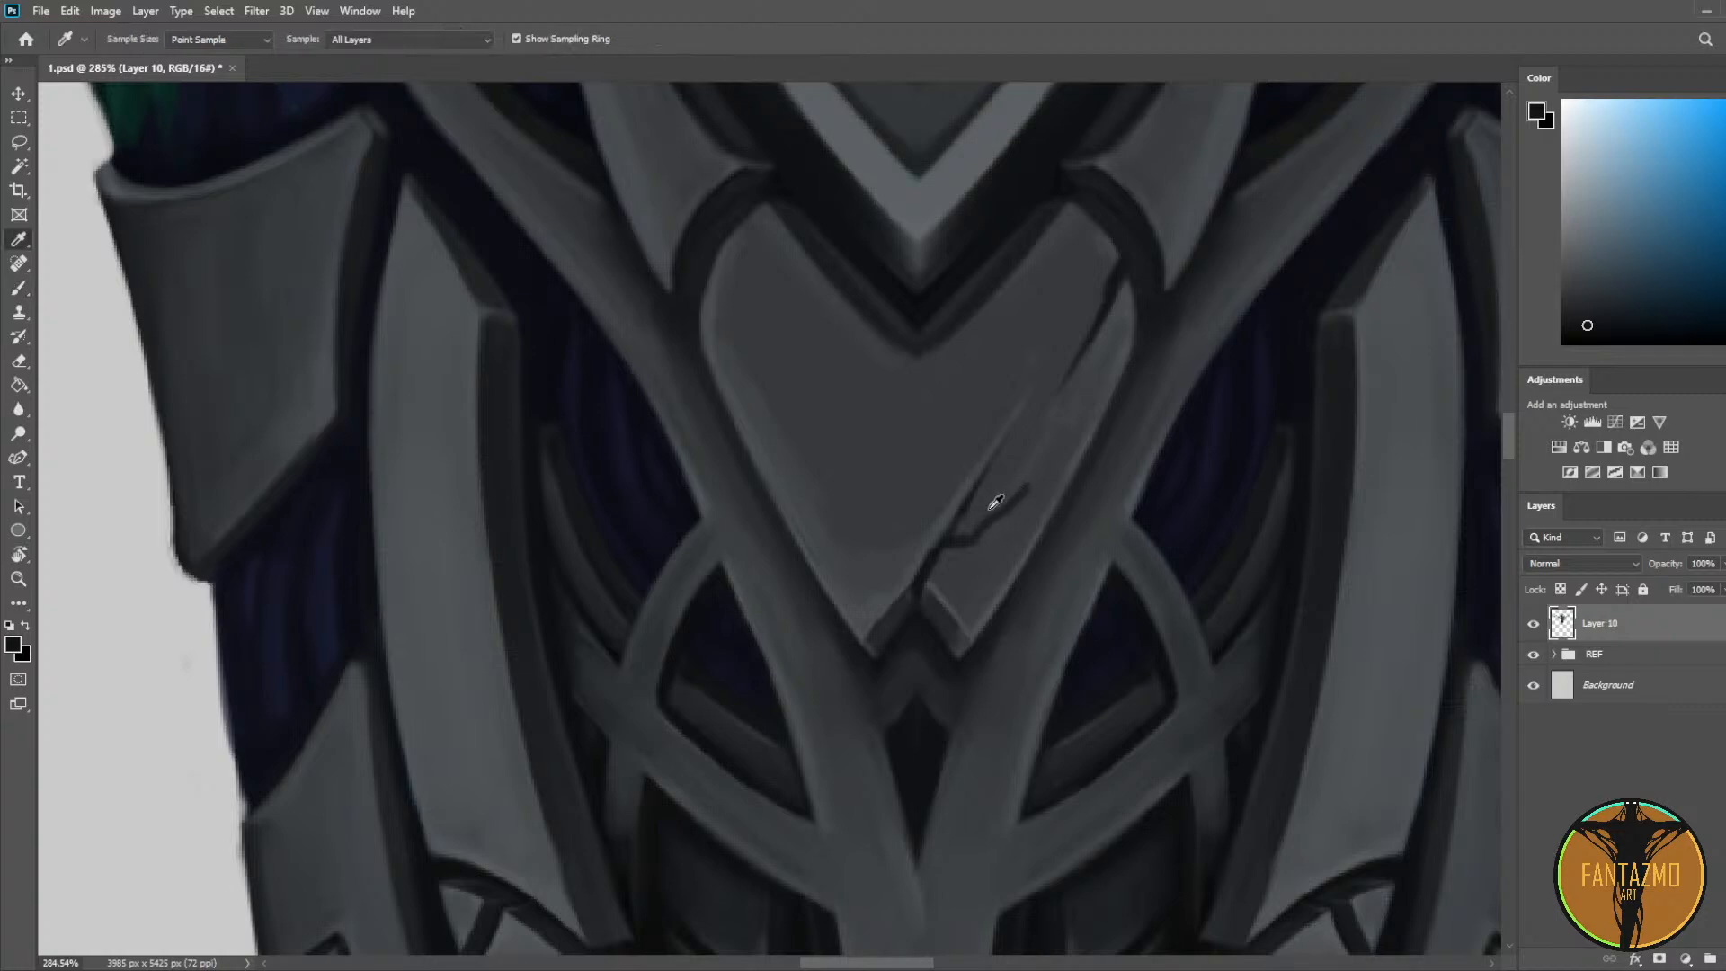
Step: Trim and soften the side branch of the heart-shaped plate's crack with sampled greys, and save the document
{"action": "left_click", "coordinate": [962, 512], "text": "alt"}
{"action": "left_click_drag", "start_coordinate": [949, 558], "coordinate": [1047, 463]}
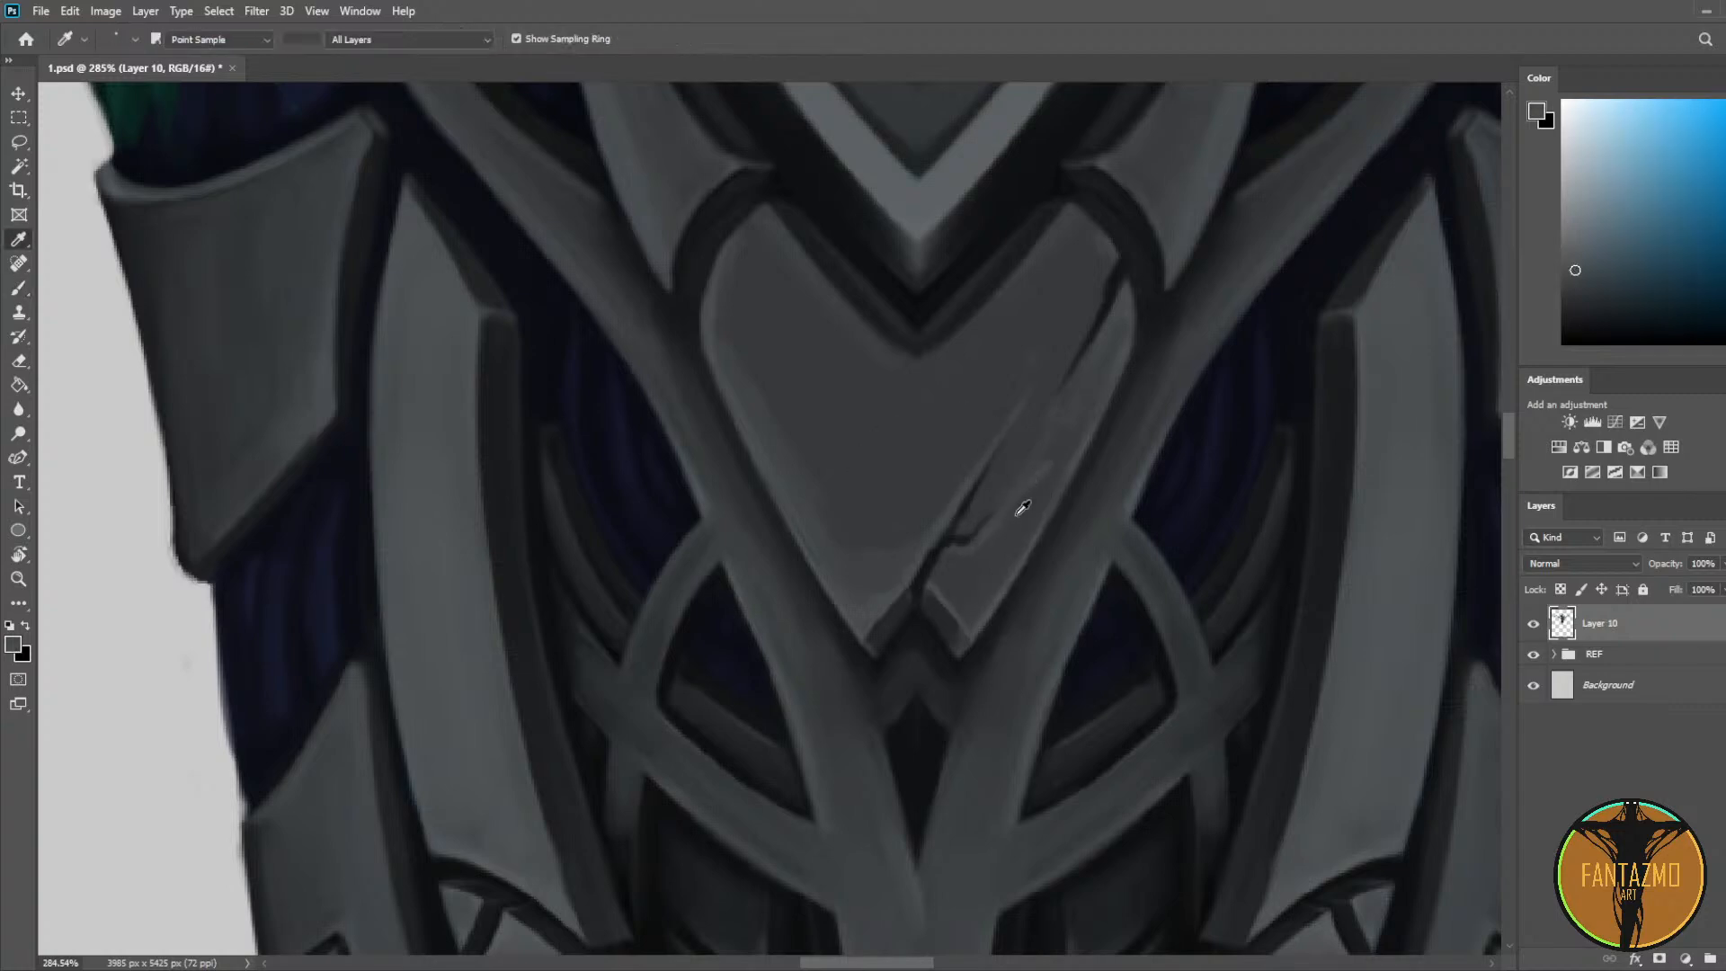
{"action": "left_click", "coordinate": [1018, 513], "text": "alt"}
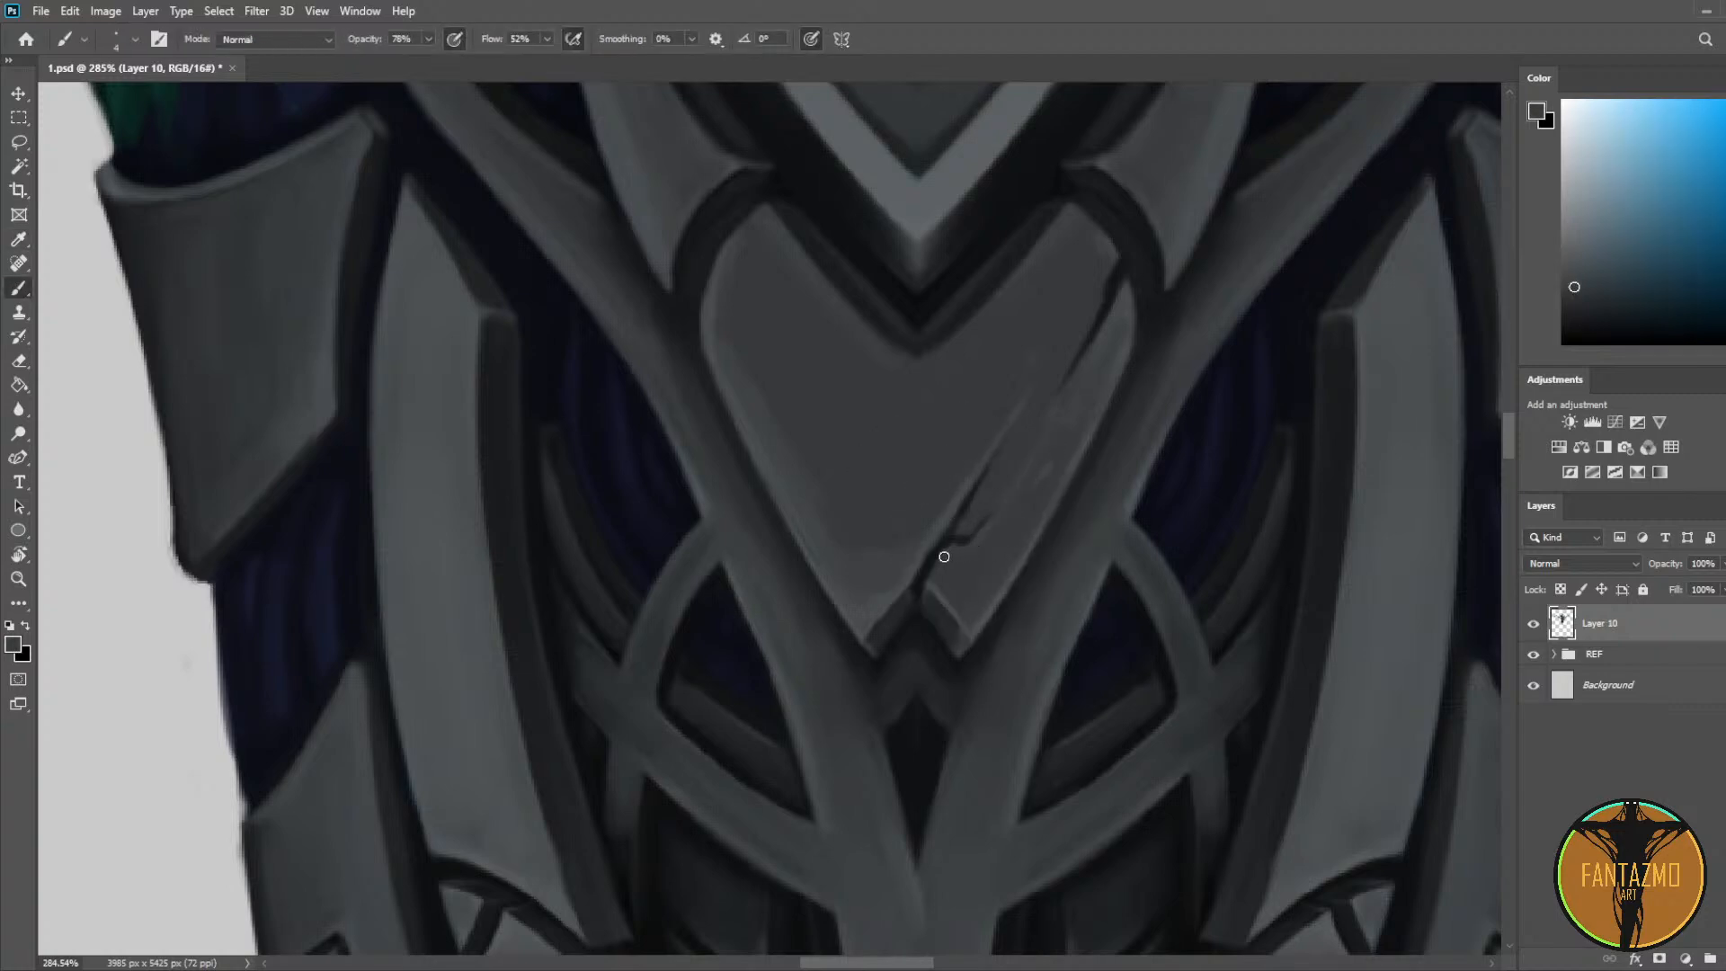
{"action": "left_click", "coordinate": [982, 516], "text": "alt"}
{"action": "mouse_move", "coordinate": [972, 526]}
{"action": "left_mouse_down"}
{"action": "mouse_move", "coordinate": [1050, 393]}
{"action": "mouse_move", "coordinate": [1008, 478]}
{"action": "left_mouse_up"}
{"action": "left_click", "coordinate": [1048, 394], "text": "alt"}
{"action": "scroll", "coordinate": [1070, 351], "scroll_direction": "down", "scroll_amount": 5}
{"action": "scroll", "coordinate": [1032, 297], "scroll_direction": "up", "scroll_amount": 1}
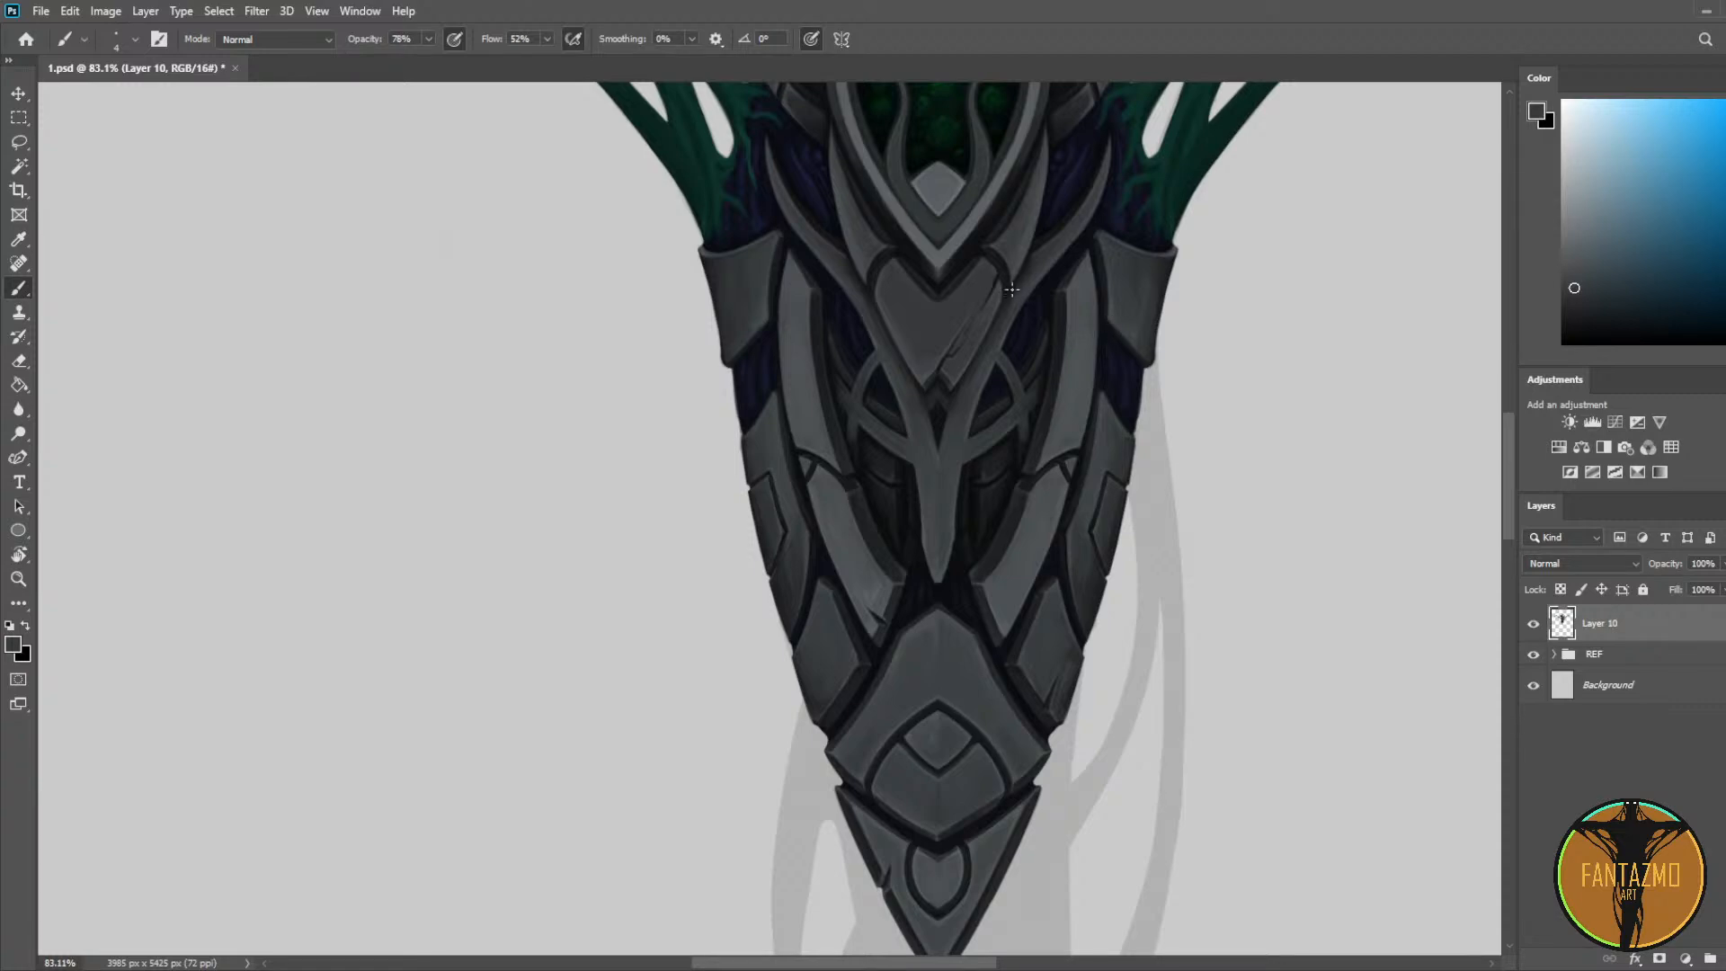
{"action": "scroll", "coordinate": [1011, 288], "scroll_direction": "up", "scroll_amount": 4}
{"action": "key", "text": "ctrl+s"}
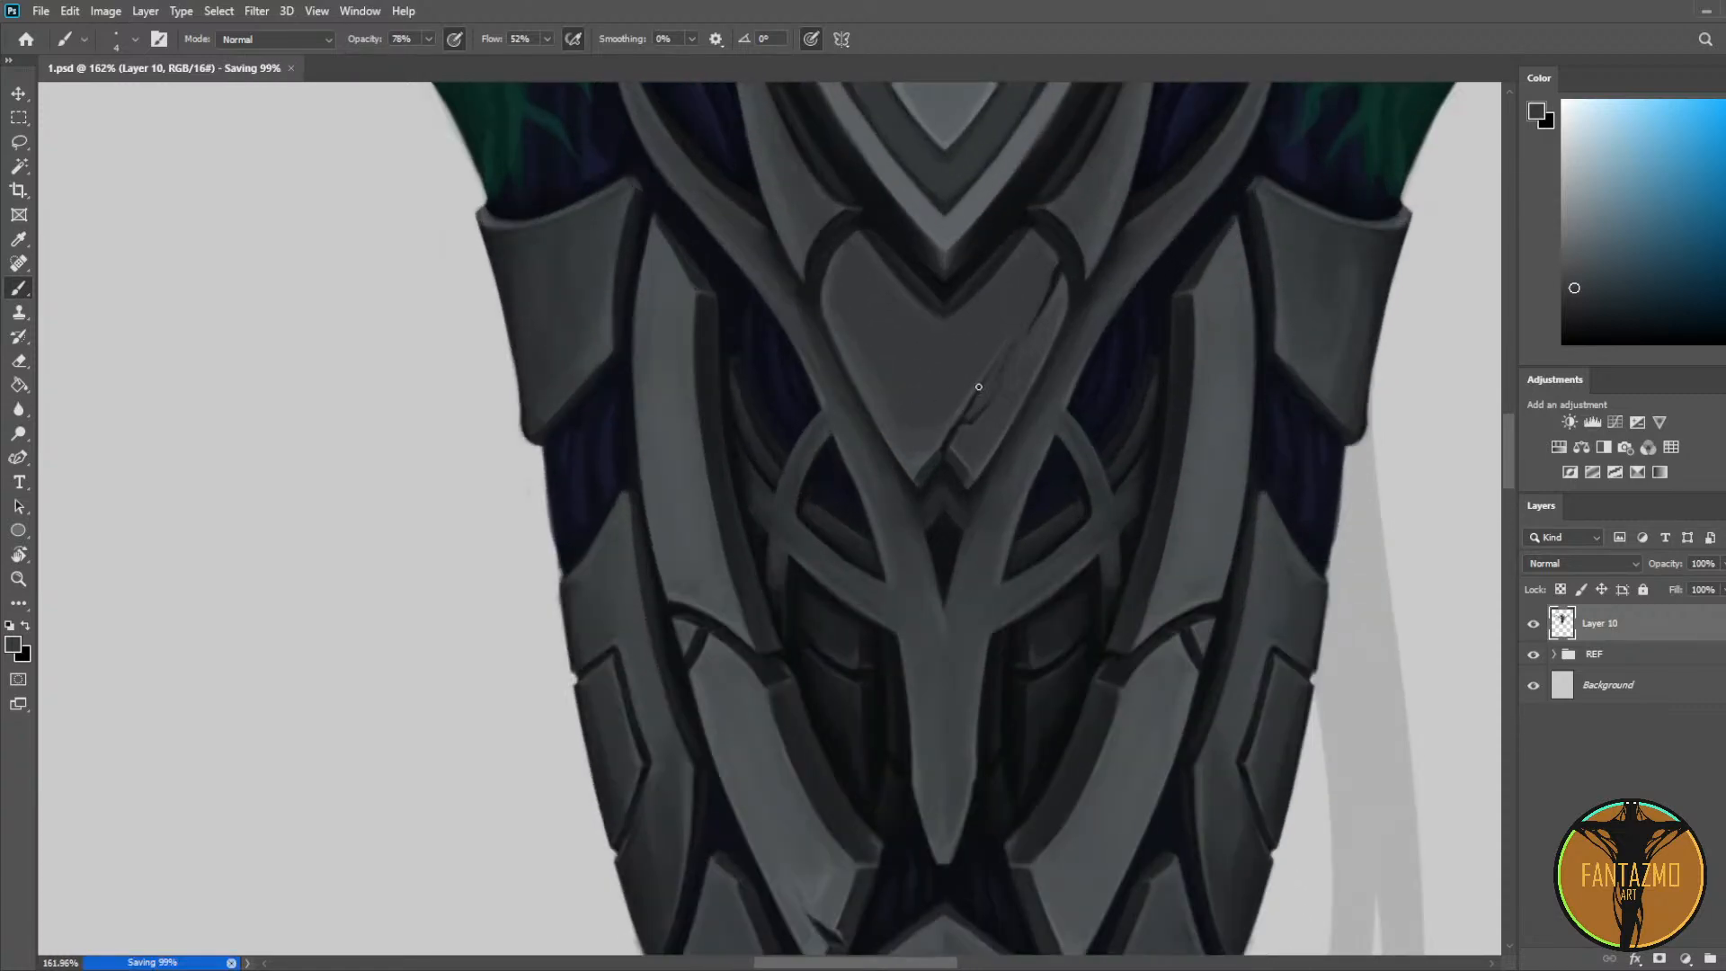
Step: Refine the full length of the heart-shaped plate's crack with sampled dark and grey tones, and save the document
{"action": "left_click_drag", "start_coordinate": [1015, 337], "coordinate": [997, 404]}
{"action": "left_click", "coordinate": [967, 419], "text": "alt"}
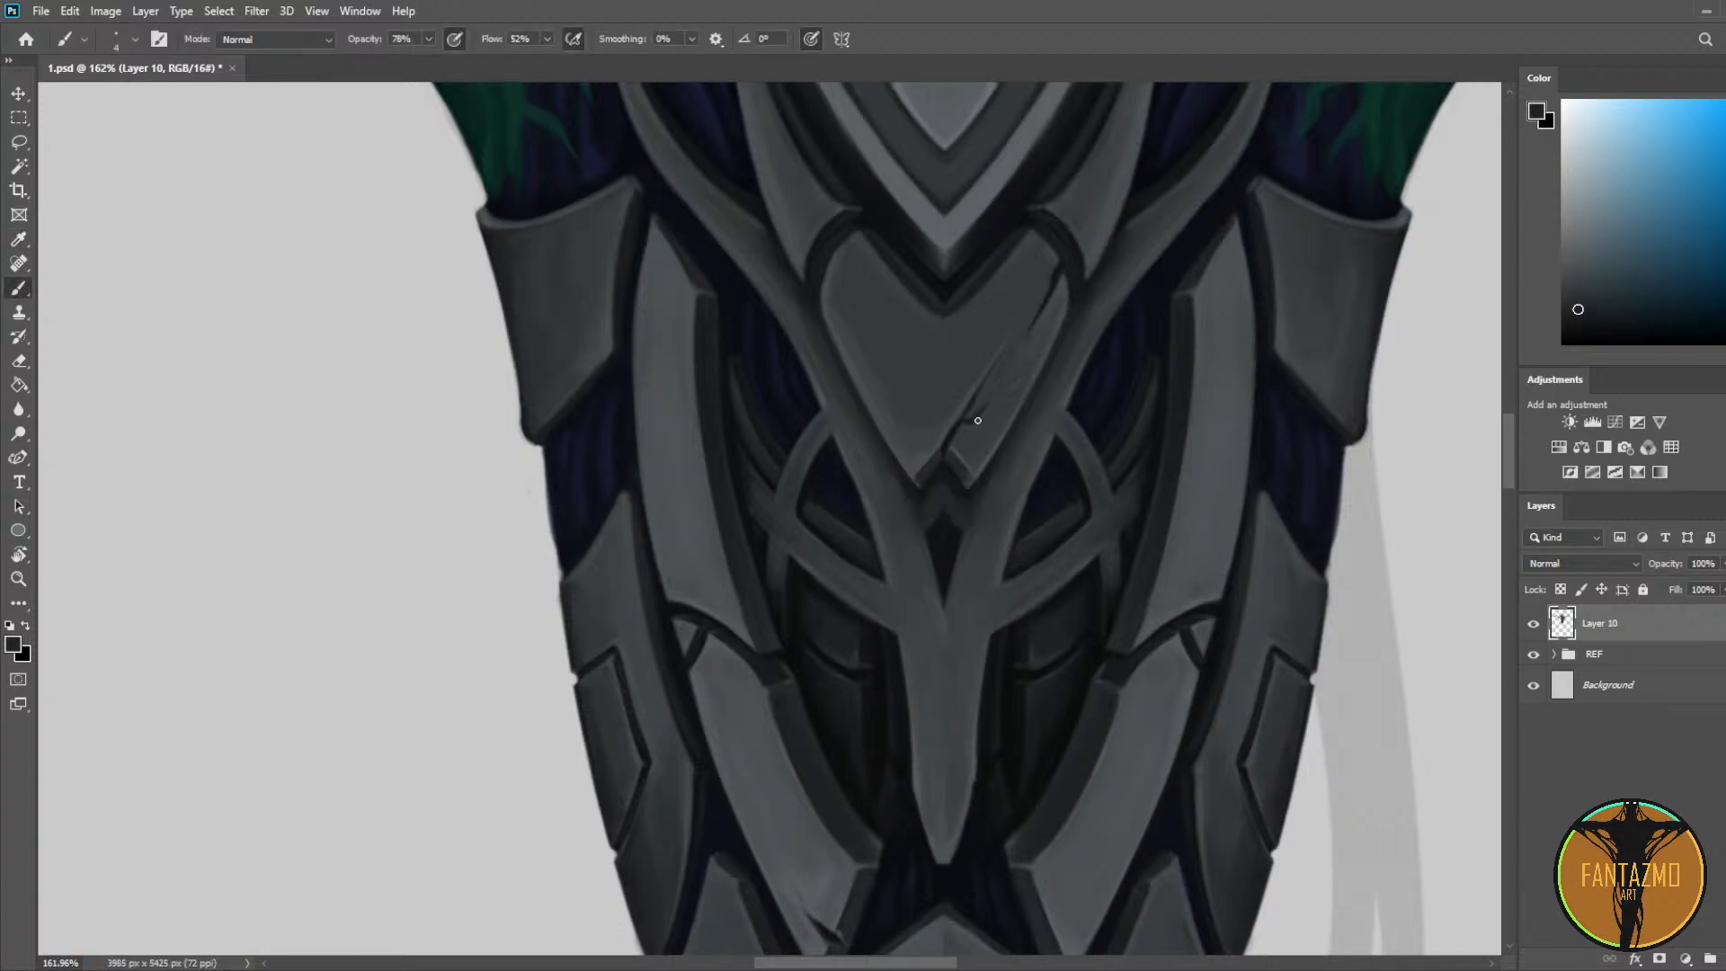
{"action": "left_click", "coordinate": [1025, 332], "text": "alt"}
{"action": "left_click", "coordinate": [1047, 296], "text": "alt"}
{"action": "left_click", "coordinate": [1040, 315], "text": "alt"}
{"action": "left_click", "coordinate": [1012, 349], "text": "alt"}
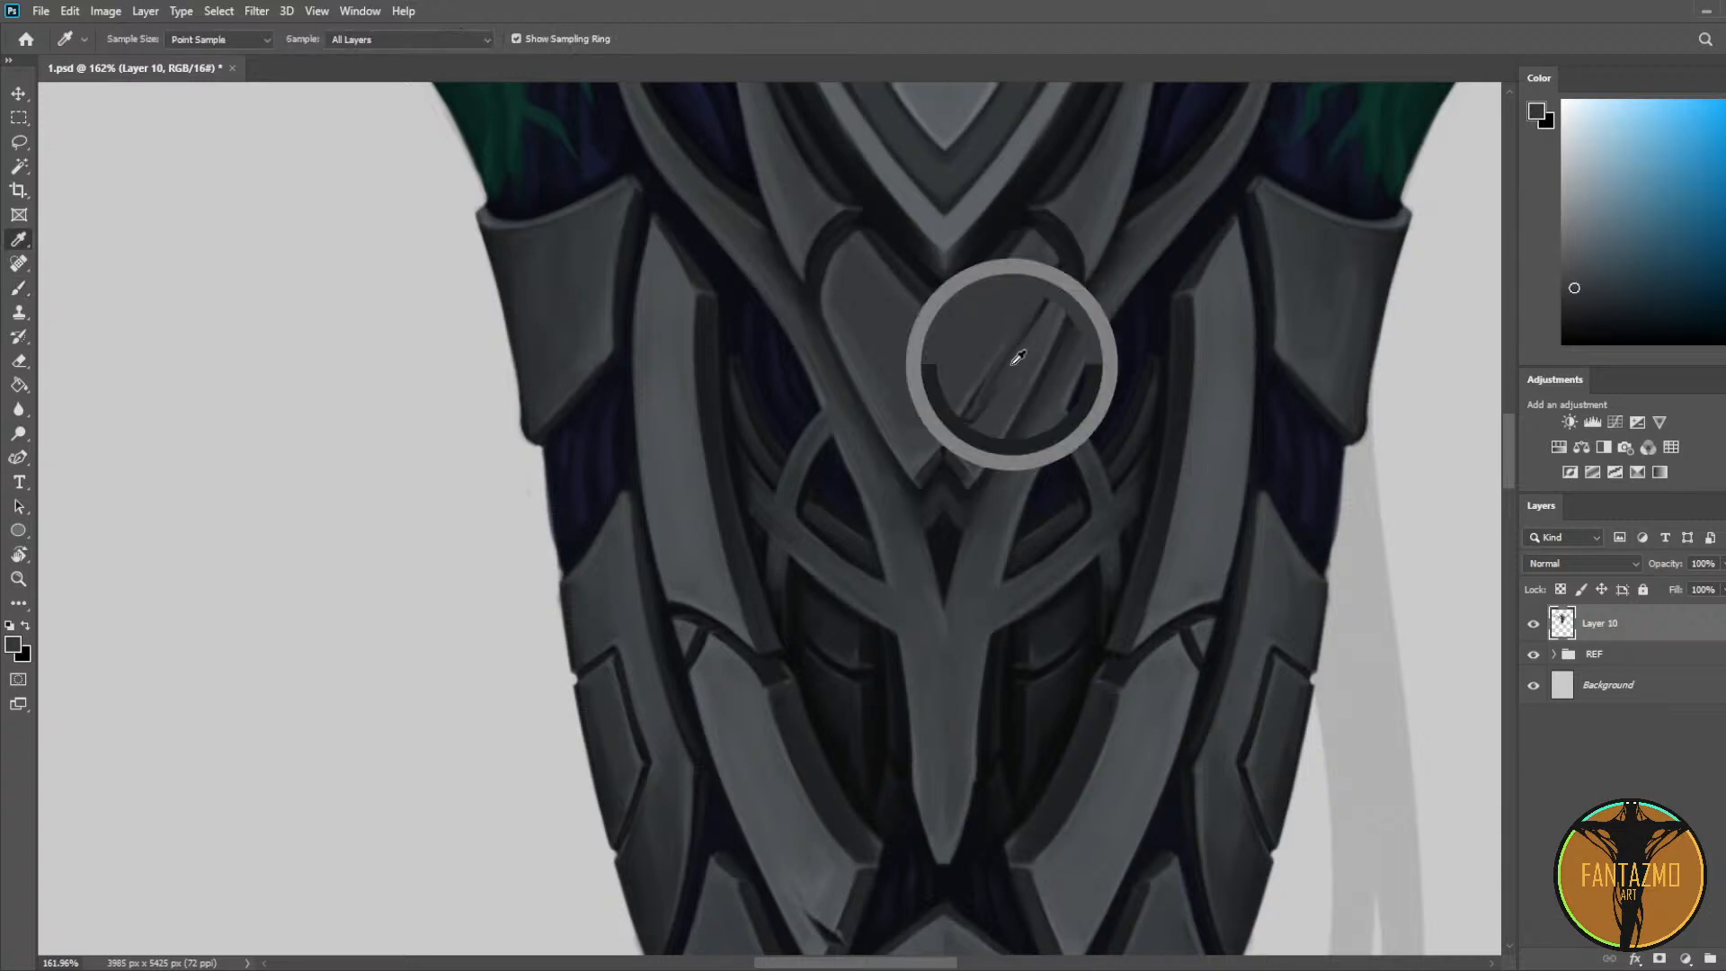
{"action": "left_click_drag", "start_coordinate": [1098, 277], "coordinate": [874, 497]}
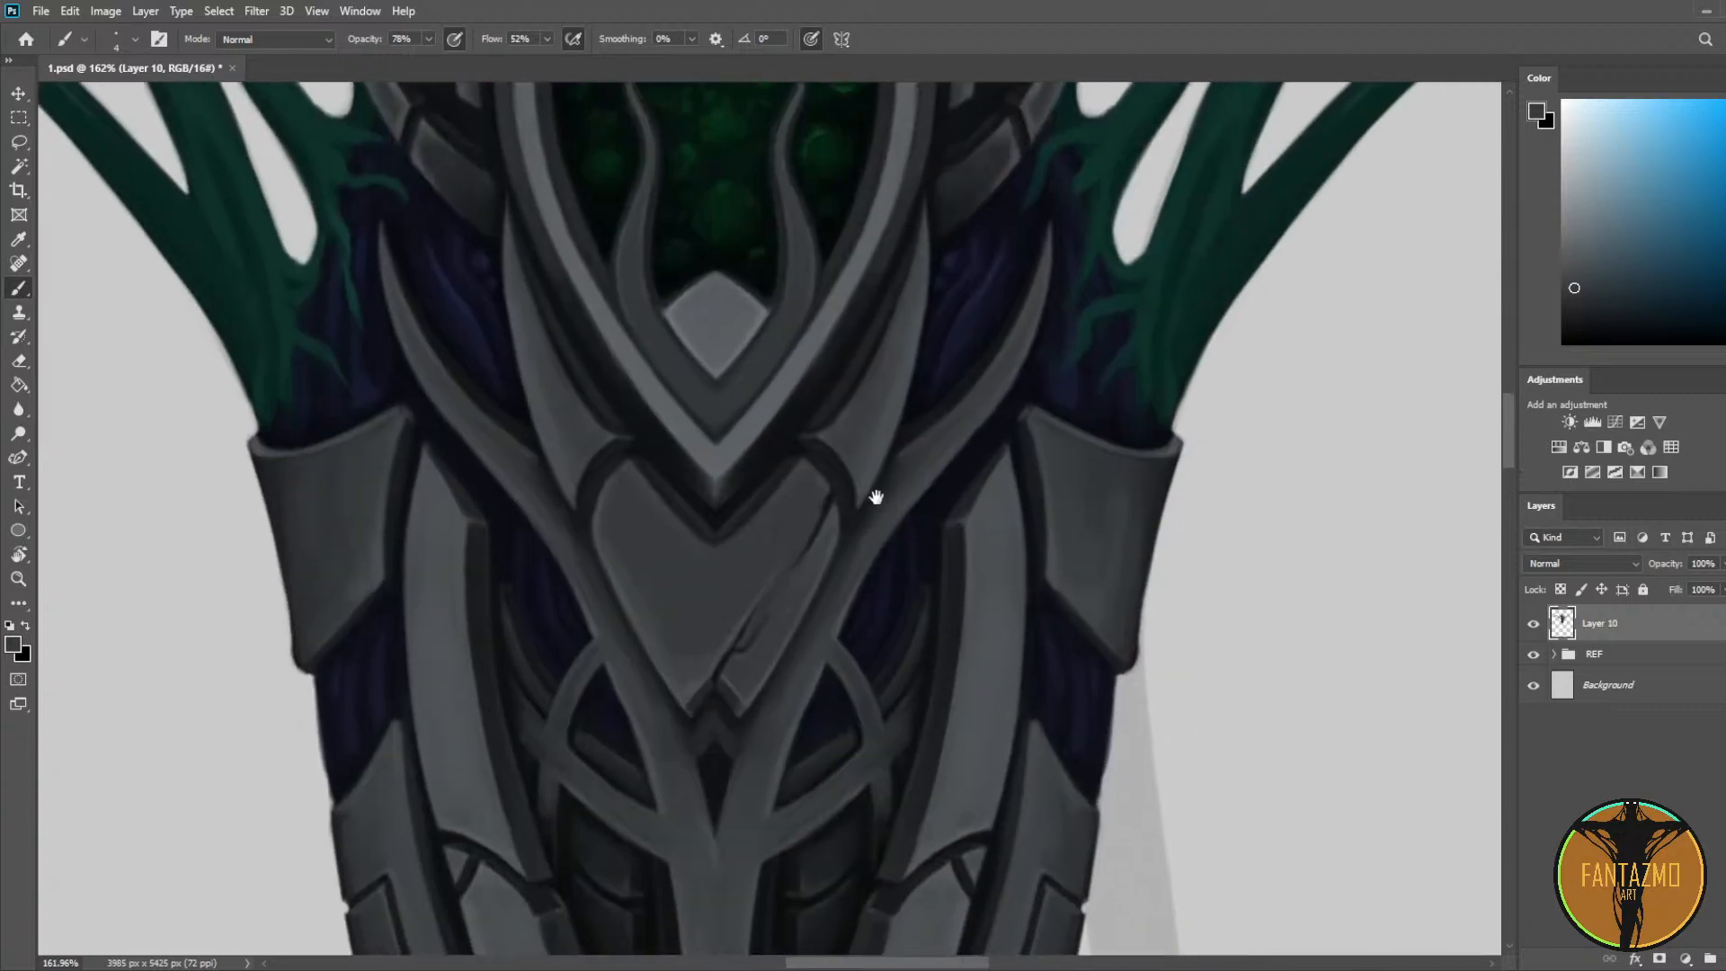
{"action": "left_click_drag", "start_coordinate": [1104, 644], "coordinate": [817, 537]}
{"action": "key", "text": "ctrl+s"}
Step: Paint a near-black crack rising from the outer lower edge of the right collar-shaped hip plate
{"action": "left_click", "coordinate": [551, 377], "text": "alt"}
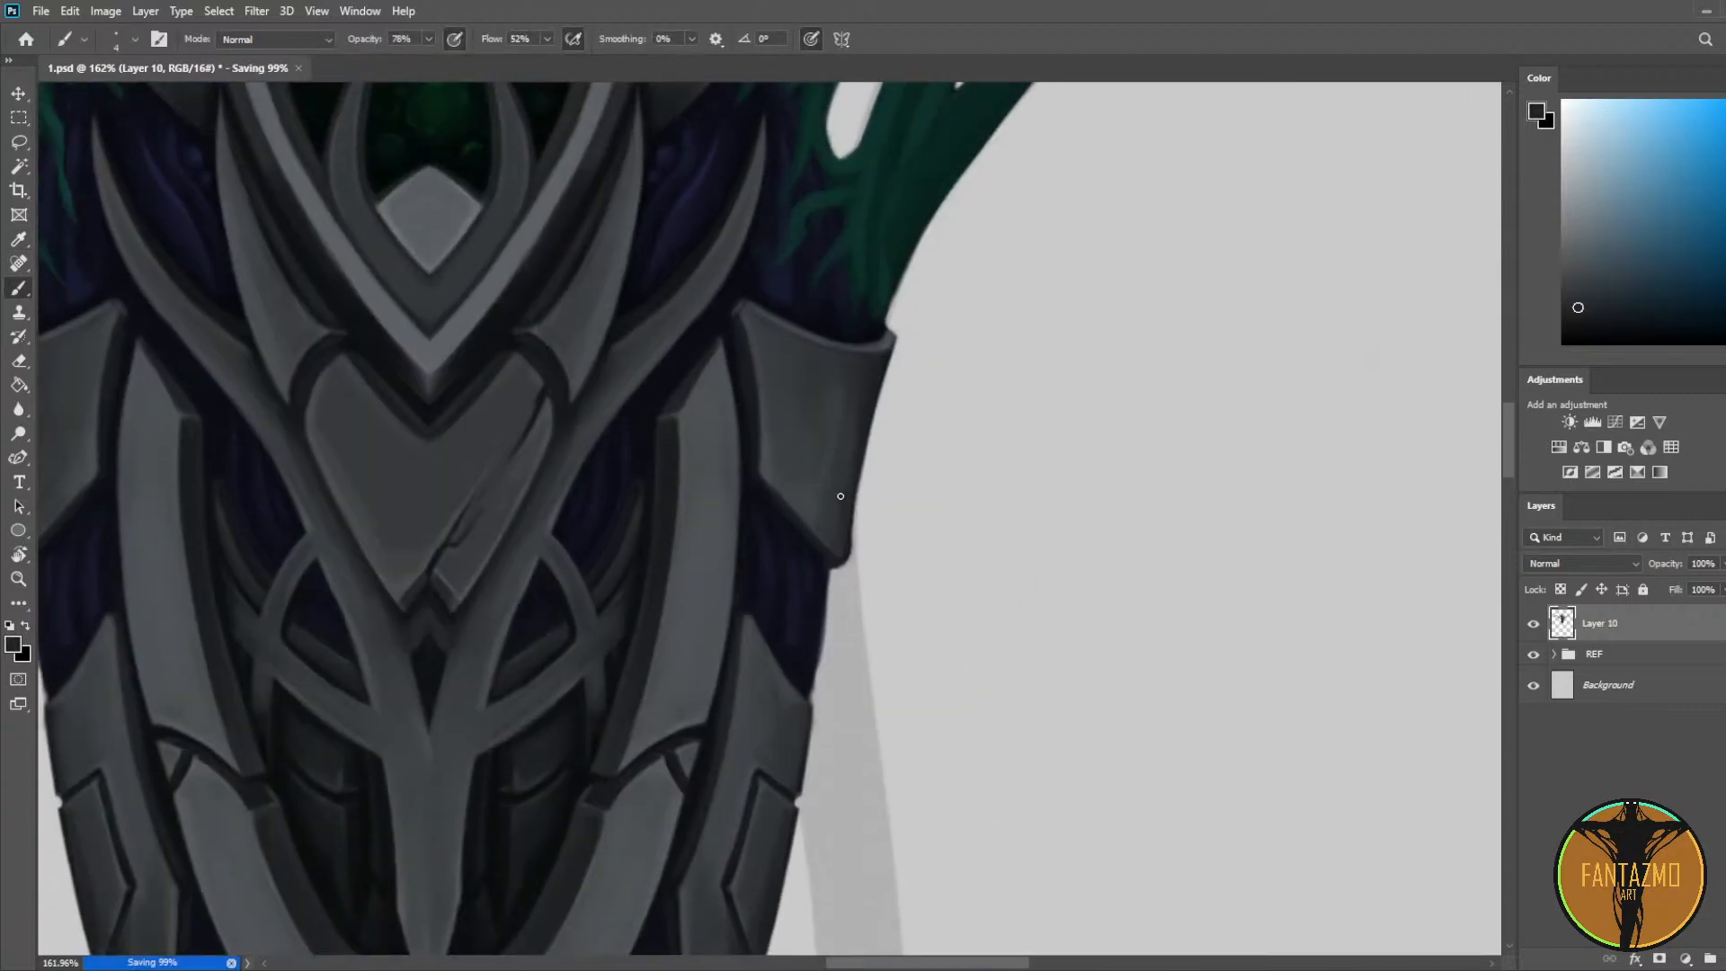
{"action": "scroll", "coordinate": [816, 500], "scroll_direction": "up", "scroll_amount": 3, "text": "alt"}
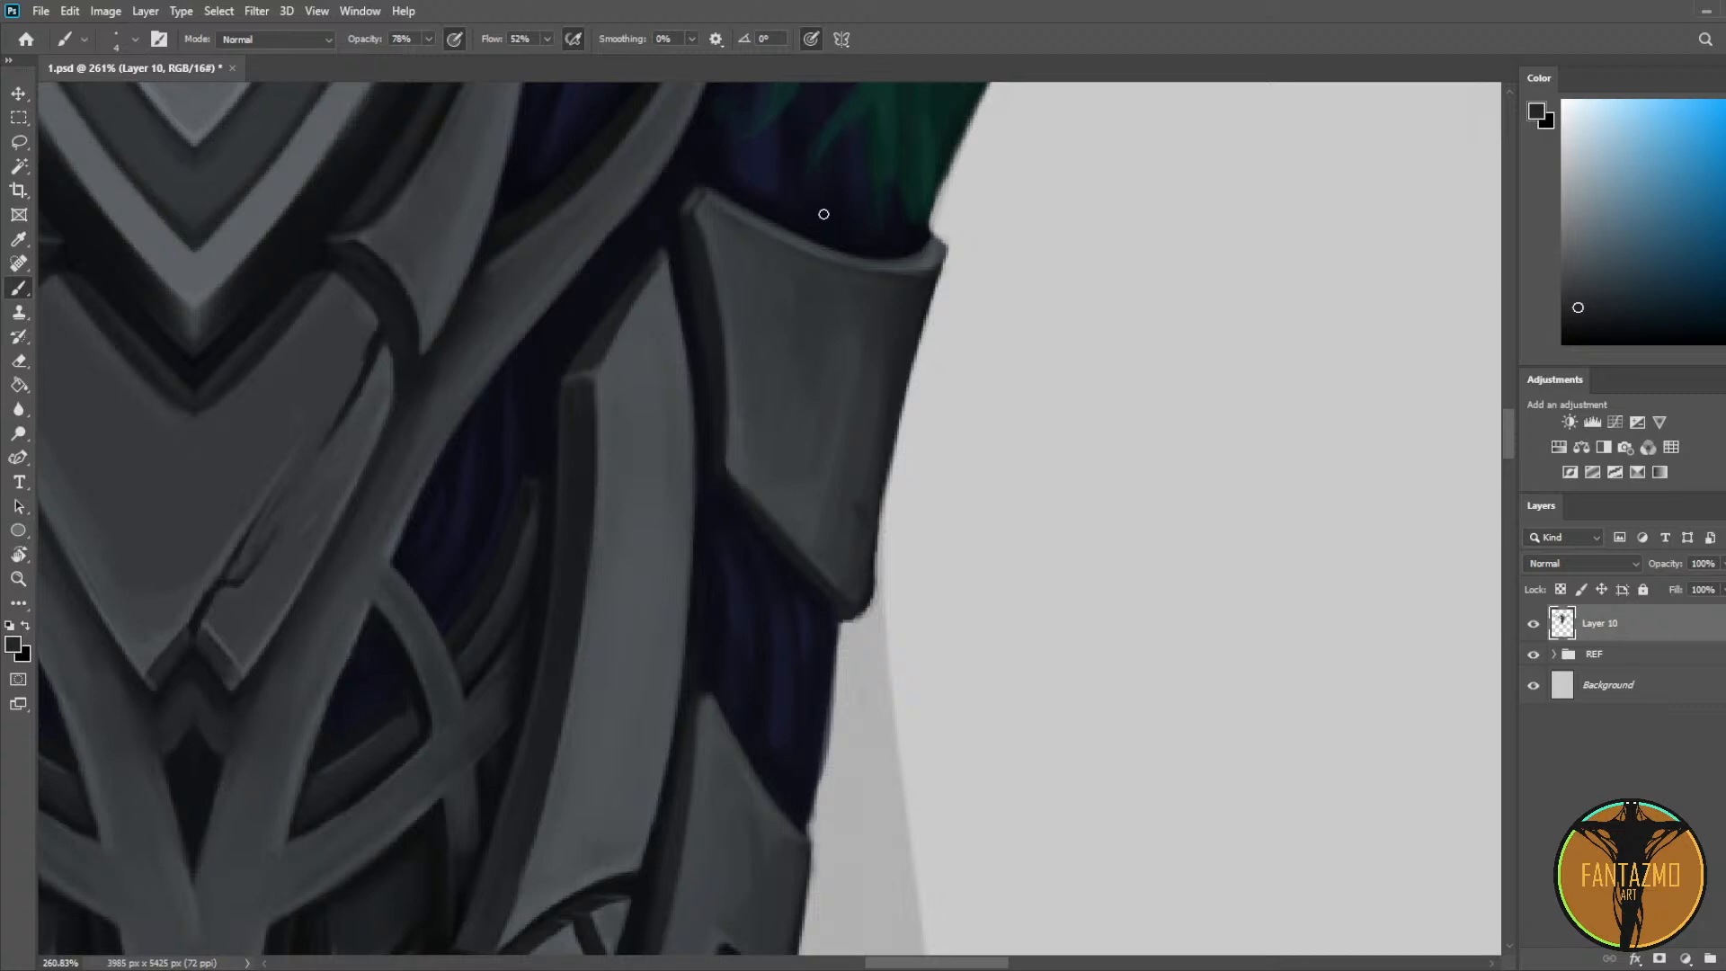
{"action": "left_click", "coordinate": [724, 349], "text": "alt"}
{"action": "left_click", "coordinate": [1587, 329]}
{"action": "mouse_move", "coordinate": [872, 518]}
{"action": "left_mouse_down"}
{"action": "mouse_move", "coordinate": [851, 494]}
{"action": "mouse_move", "coordinate": [875, 519]}
{"action": "mouse_move", "coordinate": [852, 412]}
{"action": "left_mouse_up"}
{"action": "left_click", "coordinate": [868, 514], "text": "alt"}
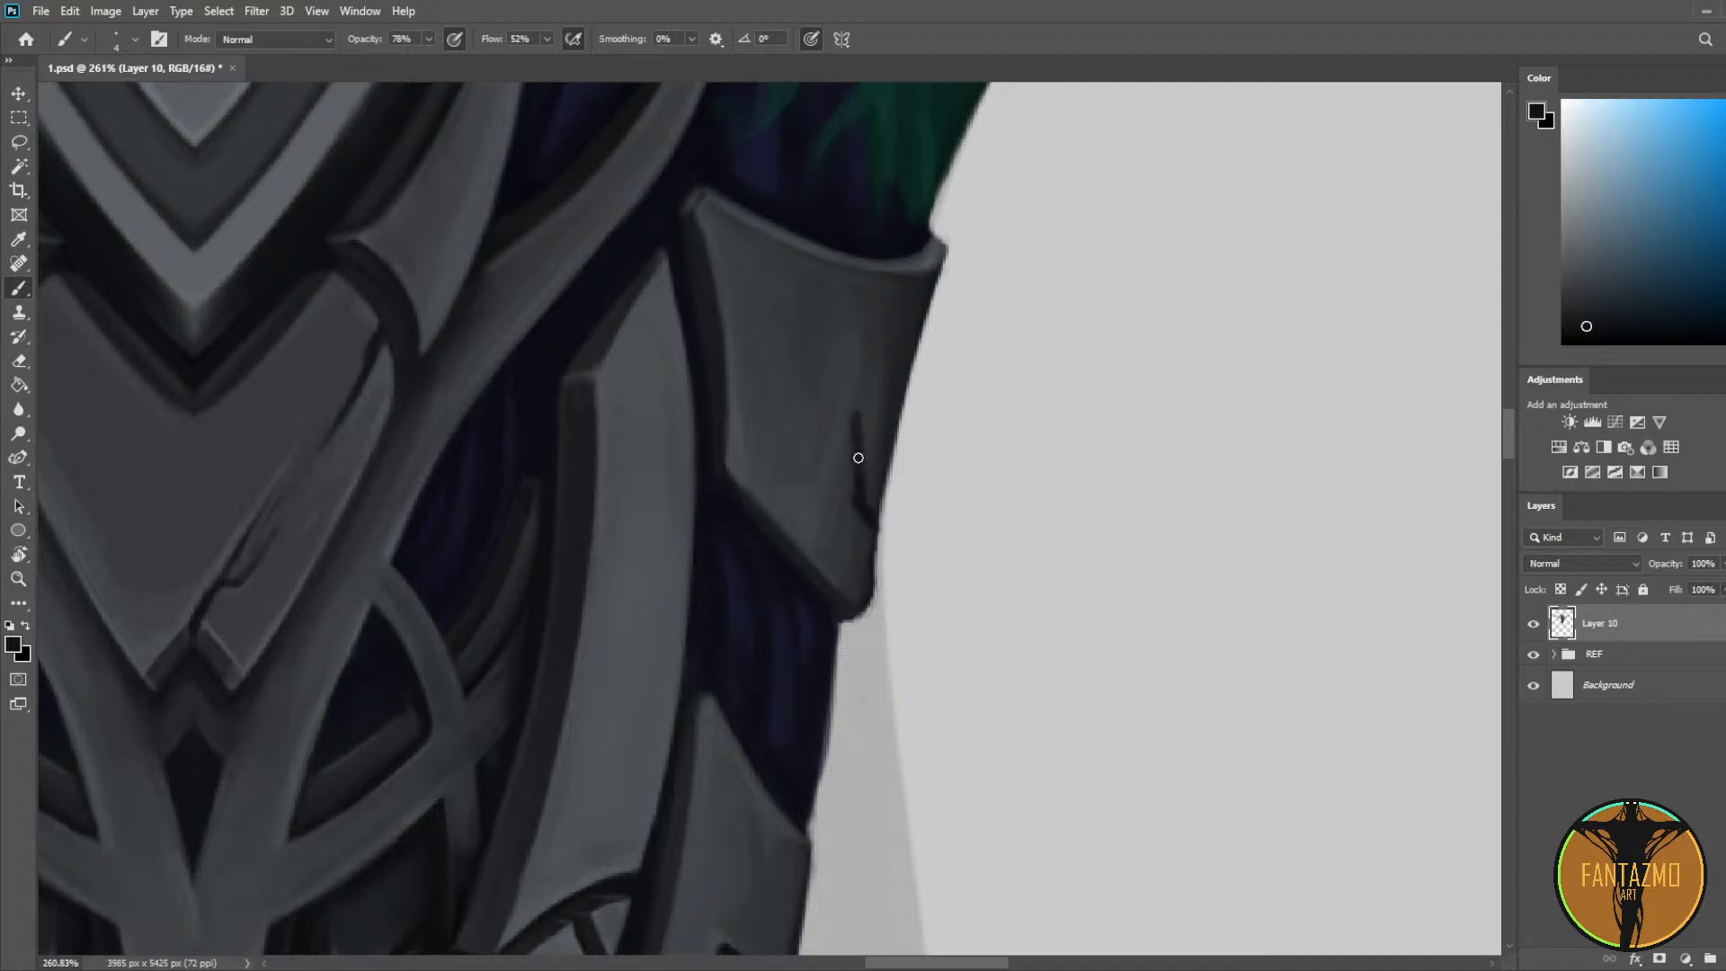
Step: Sharpen the right hip plate's crack by reworking its edges with sampled grey and dark tones
{"action": "left_click", "coordinate": [790, 515], "text": "alt"}
{"action": "left_click_drag", "start_coordinate": [871, 535], "coordinate": [850, 417]}
{"action": "left_click", "coordinate": [835, 470], "text": "alt"}
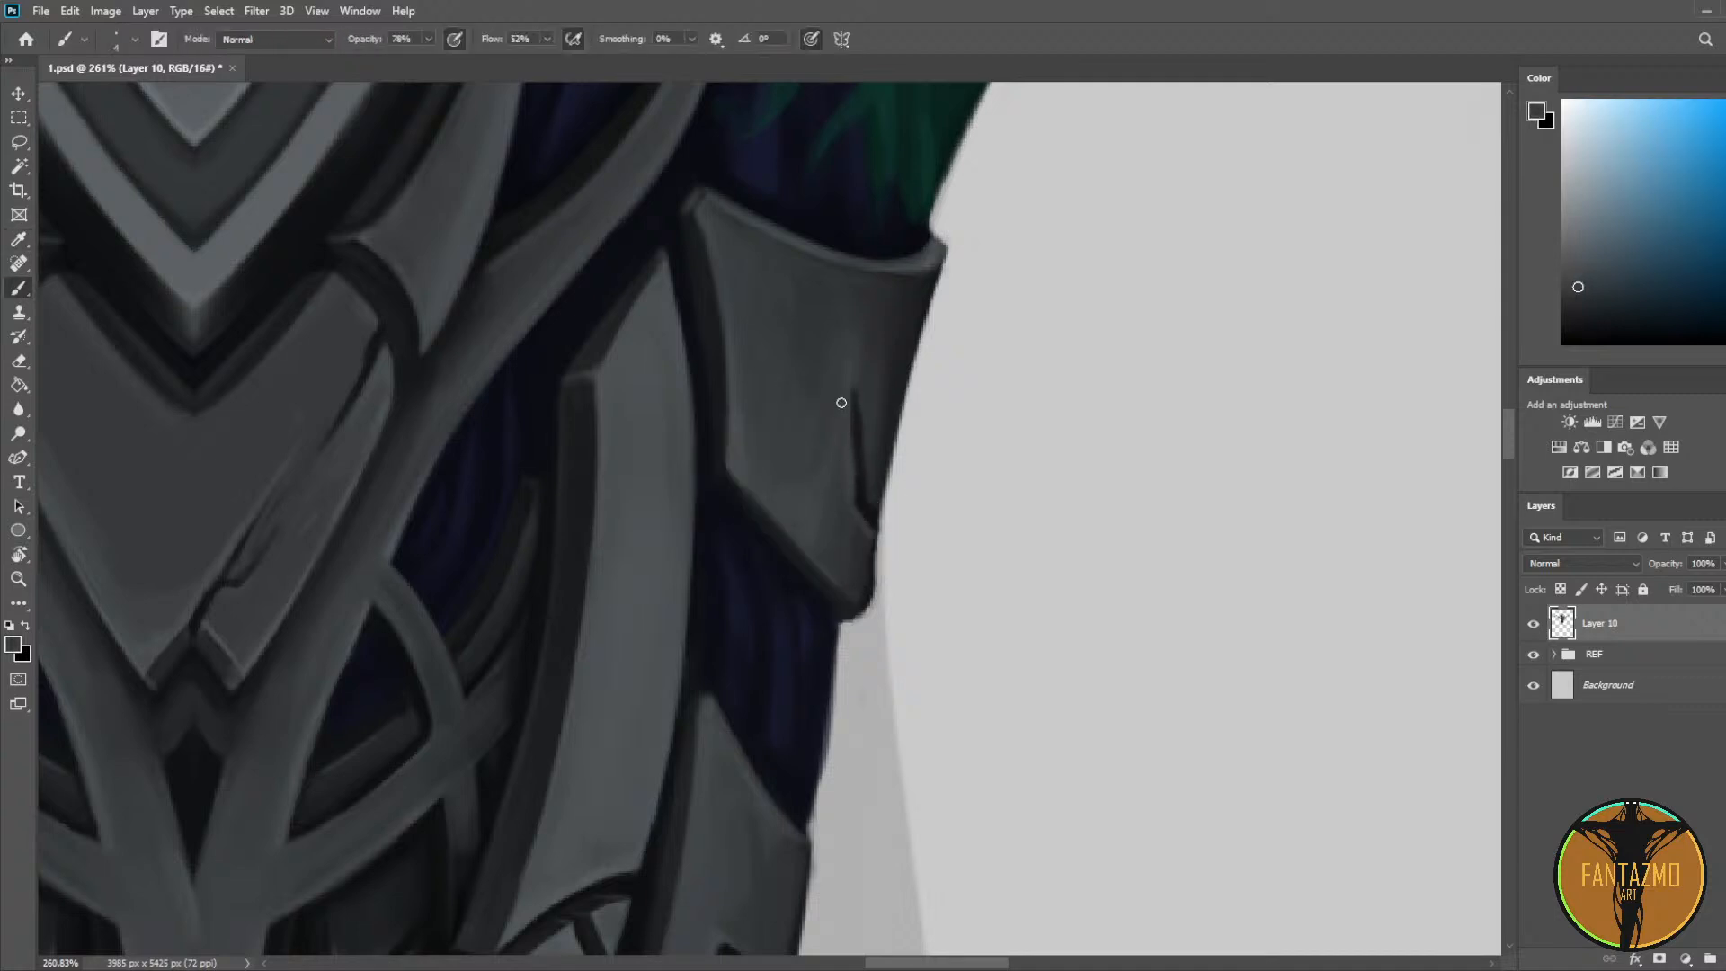
{"action": "left_click", "coordinate": [734, 458], "text": "alt"}
{"action": "left_click_drag", "start_coordinate": [865, 481], "coordinate": [856, 396]}
{"action": "left_click", "coordinate": [874, 458], "text": "alt"}
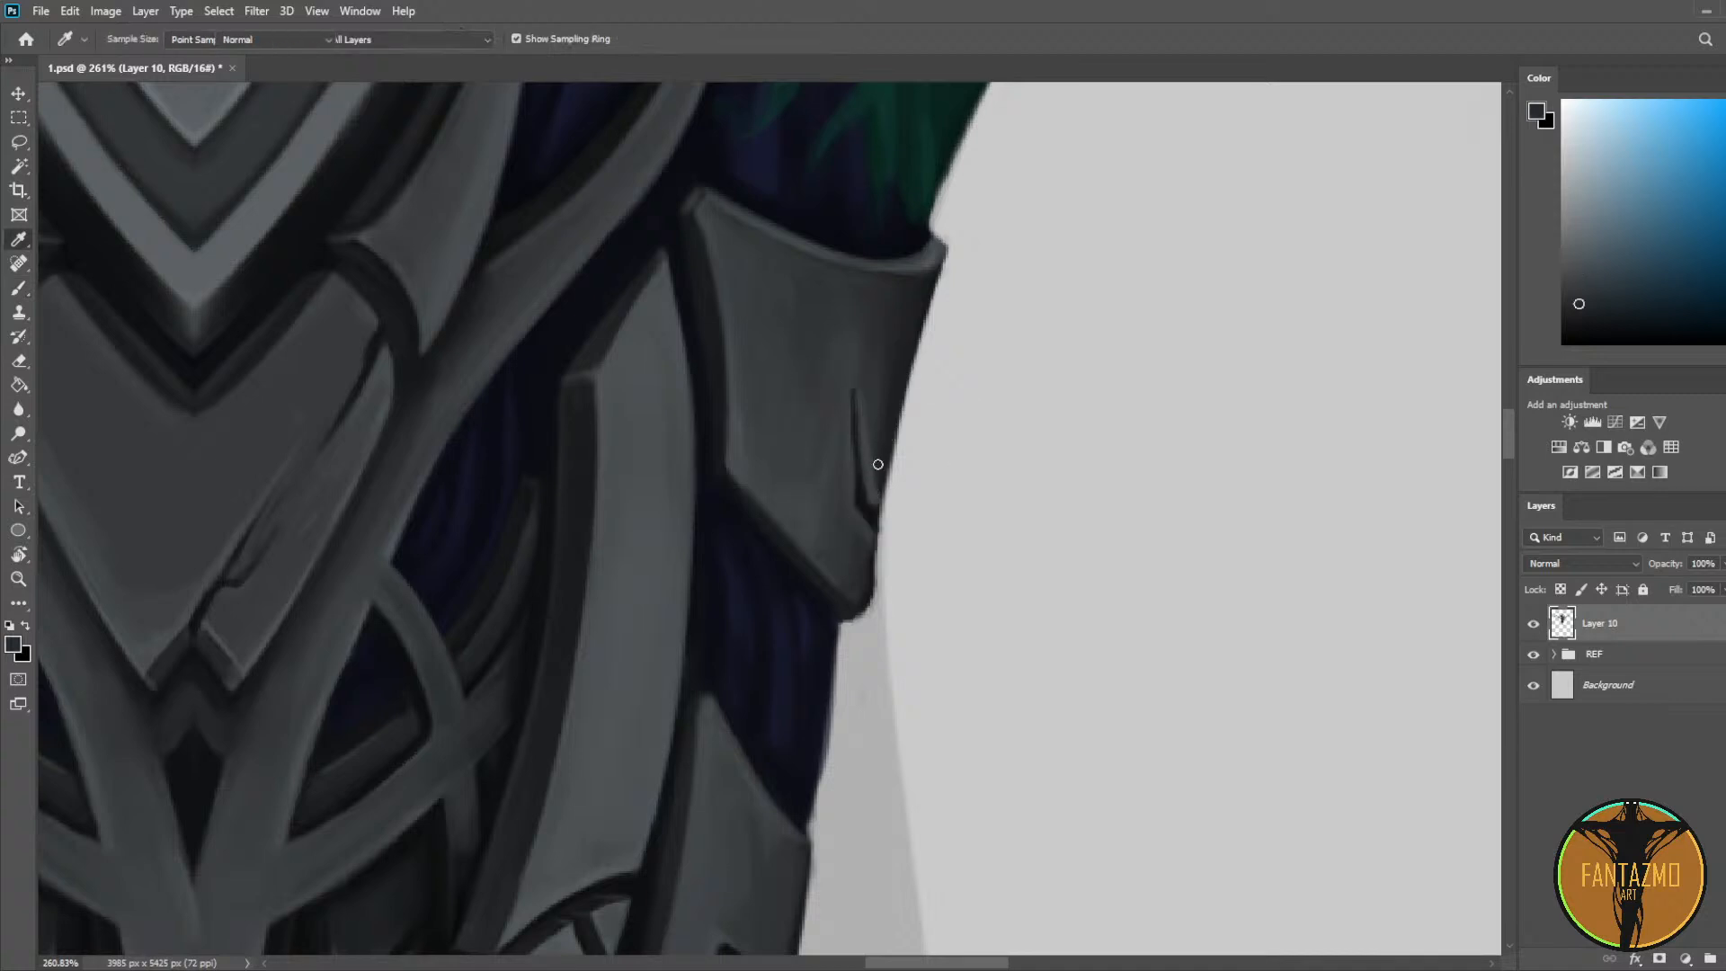
{"action": "left_click", "coordinate": [873, 396], "text": "alt"}
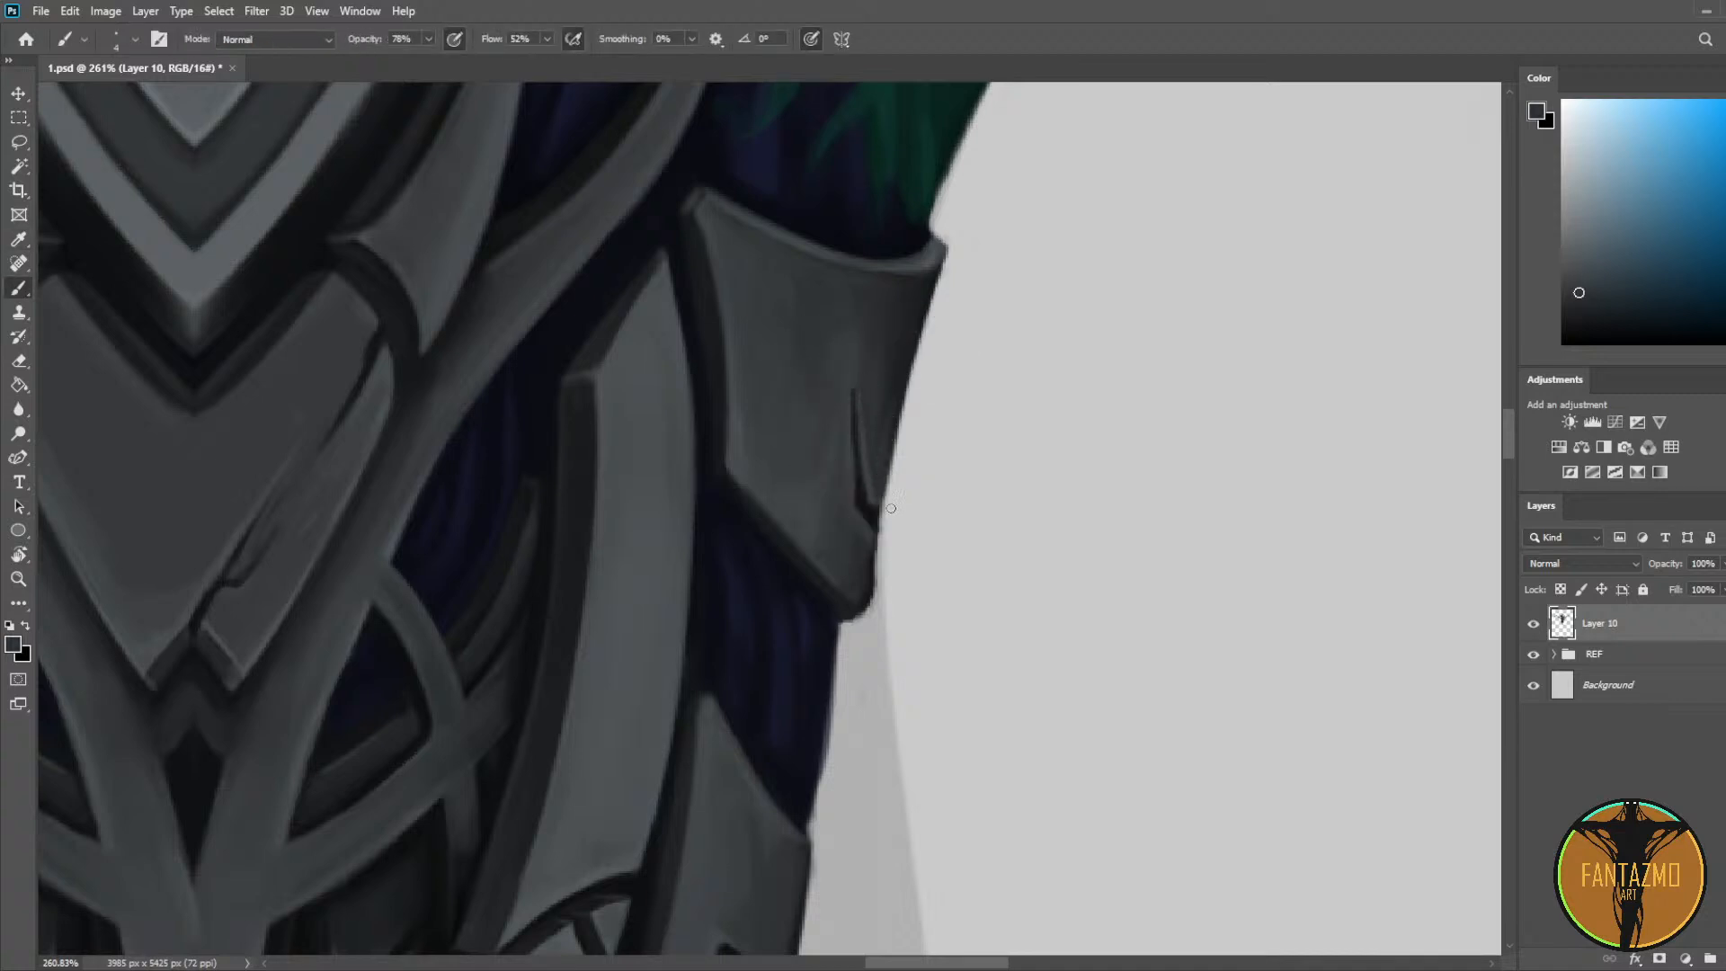
Step: Extend the right hip plate's crack upward with a thin dark line, touch up the joint, and save the document
{"action": "key", "text": "alt"}
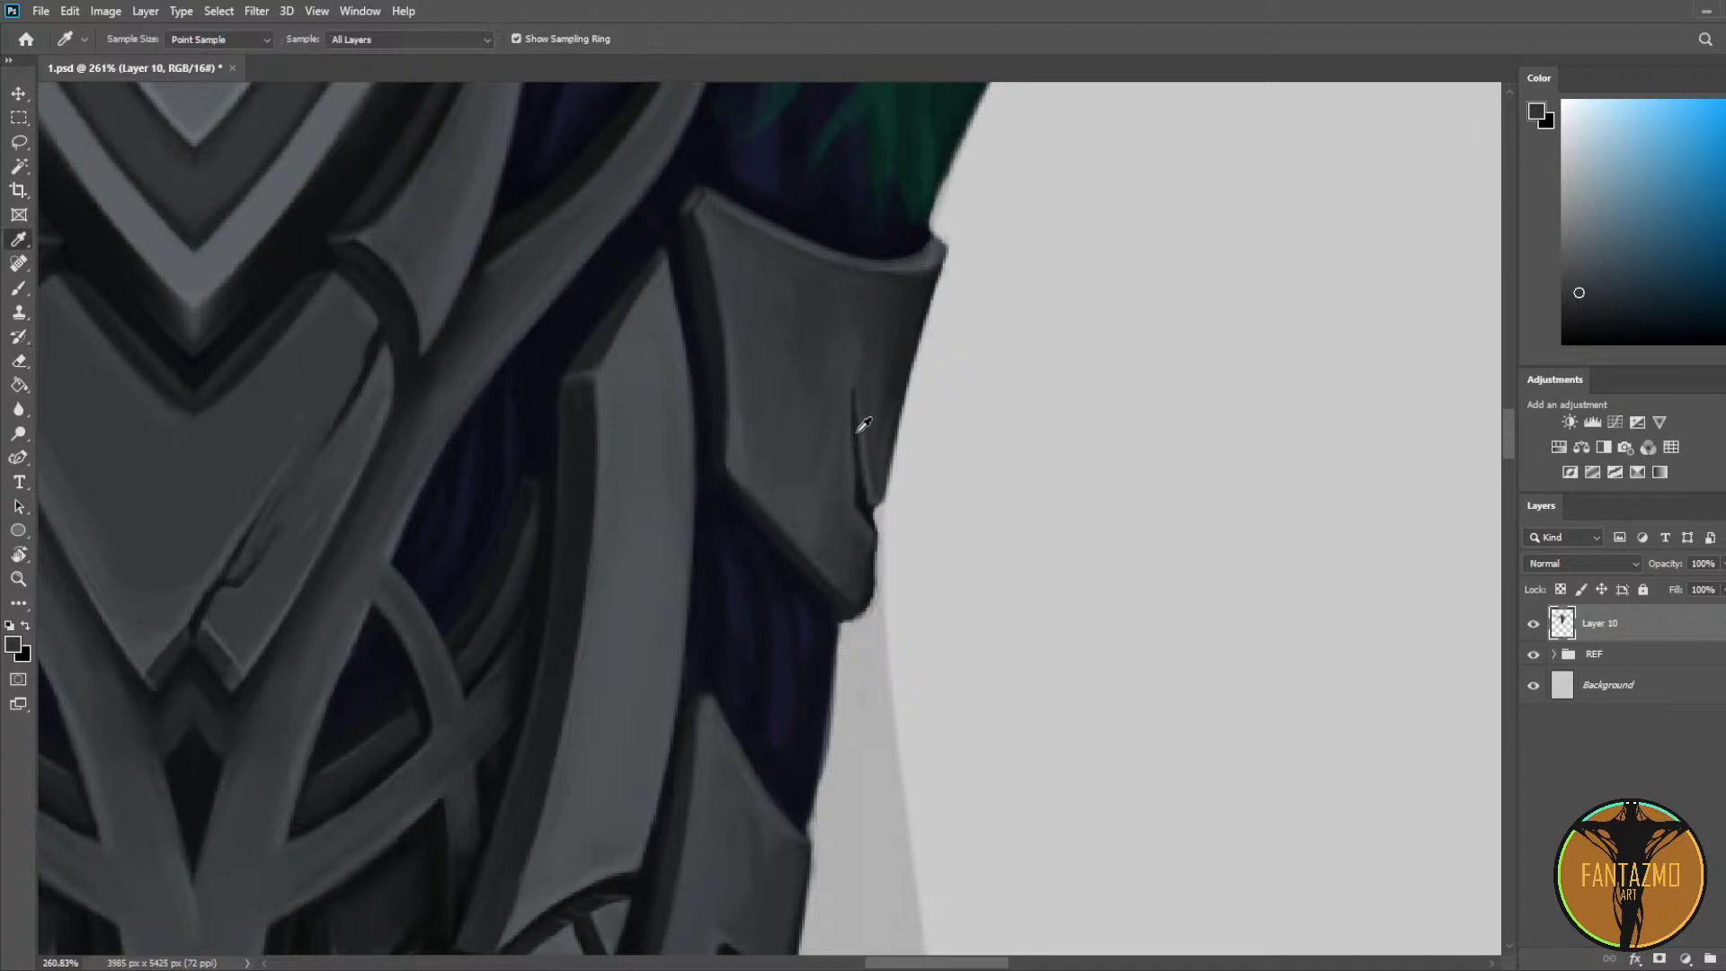
{"action": "left_click", "coordinate": [862, 424], "text": "alt"}
{"action": "left_click_drag", "start_coordinate": [839, 393], "coordinate": [809, 301]}
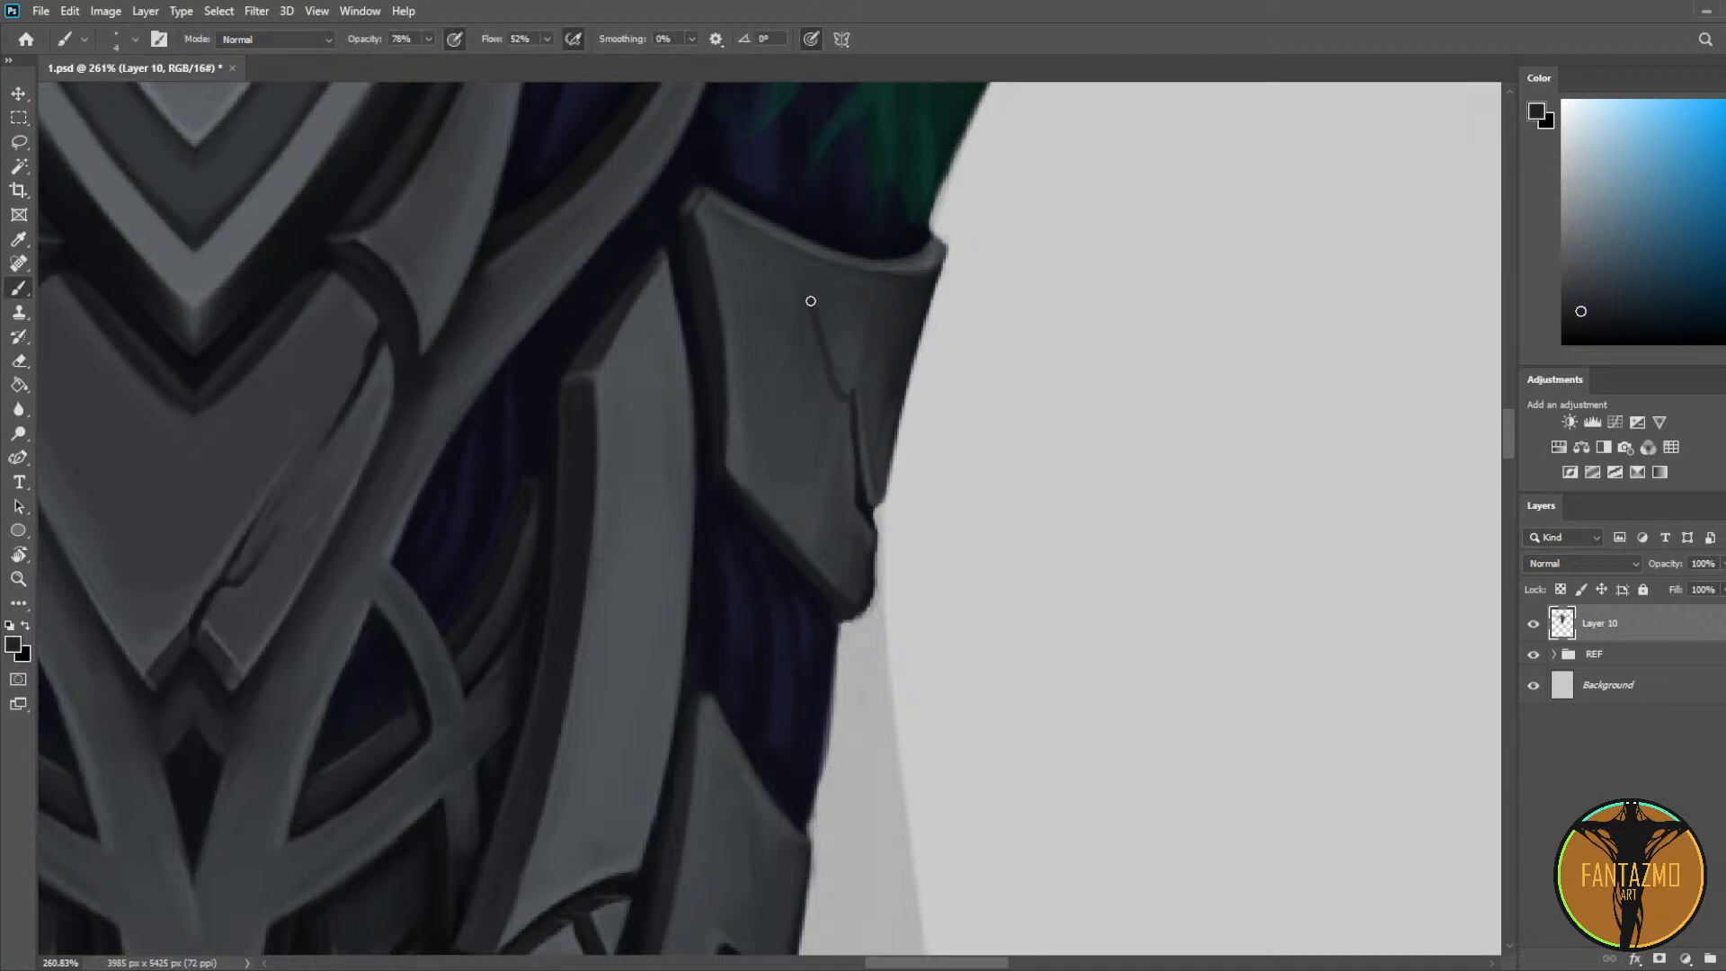
{"action": "left_click", "coordinate": [825, 382], "text": "alt"}
{"action": "left_click", "coordinate": [842, 386], "text": "alt"}
{"action": "left_click_drag", "start_coordinate": [854, 402], "coordinate": [861, 420]}
{"action": "scroll", "coordinate": [846, 358], "scroll_direction": "down", "scroll_amount": 10}
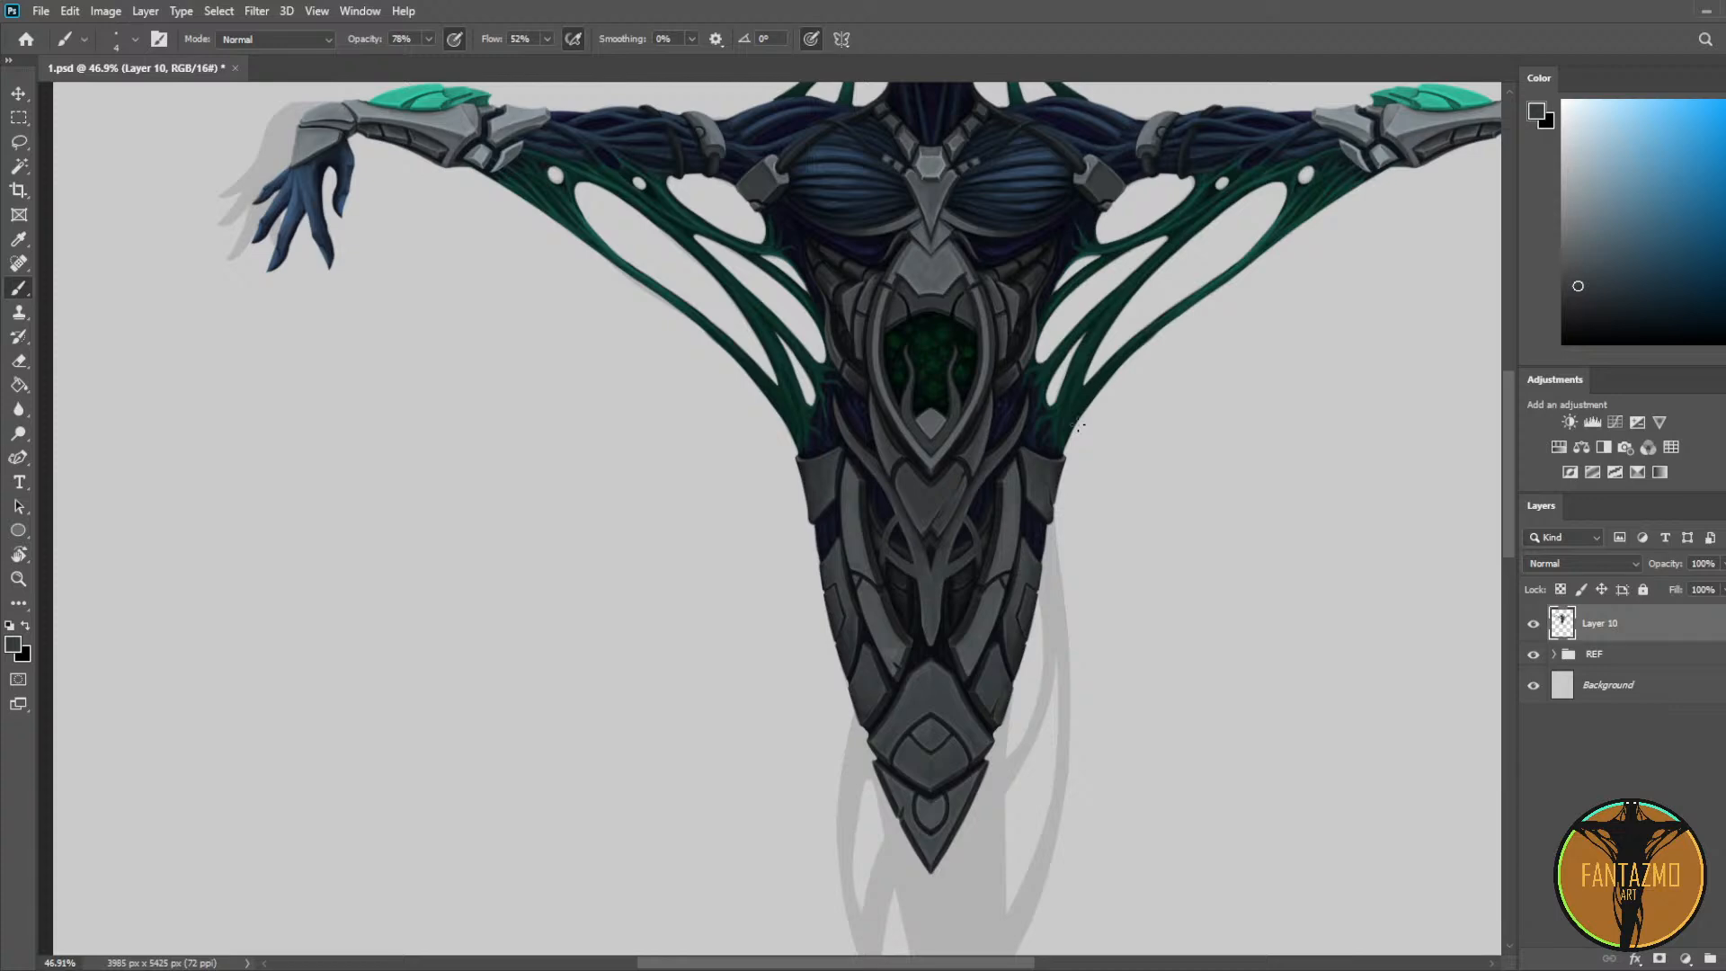
{"action": "key", "text": "ctrl+s"}
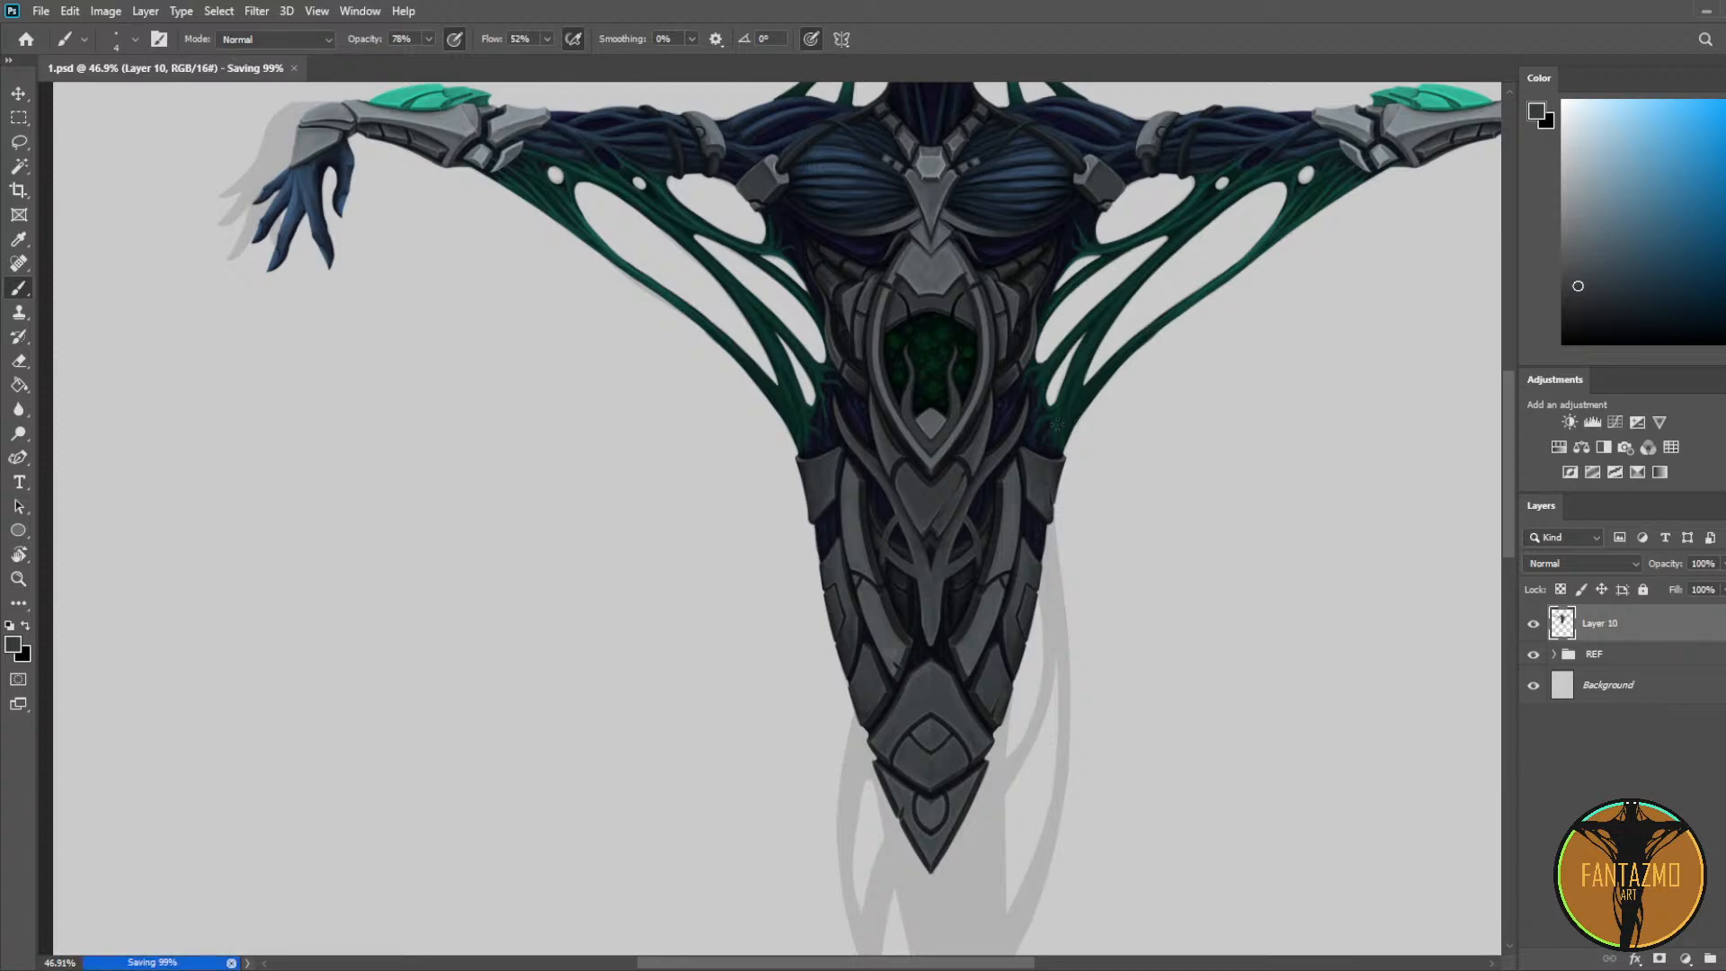
Step: Add a new layer and paint a dark diagonal notch across the lower left rim of the oval abdominal frame
{"action": "scroll", "coordinate": [934, 387], "scroll_direction": "up", "scroll_amount": 5}
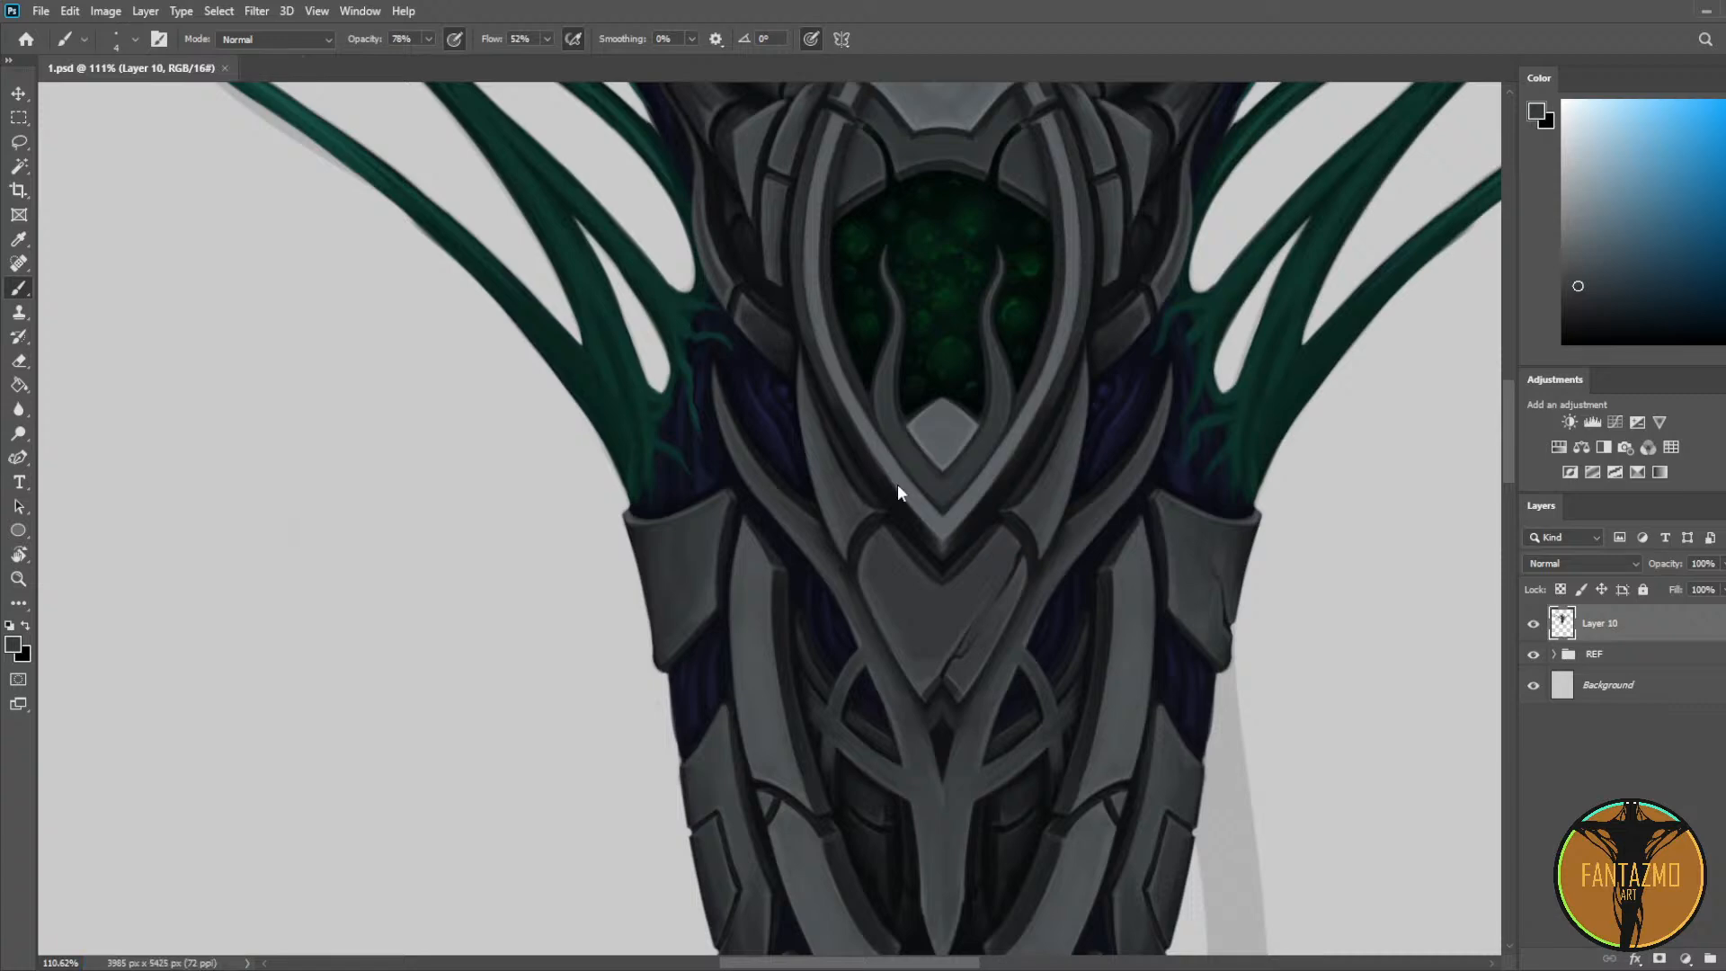
{"action": "scroll", "coordinate": [898, 486], "scroll_direction": "up", "scroll_amount": 3}
{"action": "scroll", "coordinate": [685, 485], "scroll_direction": "up", "scroll_amount": 2}
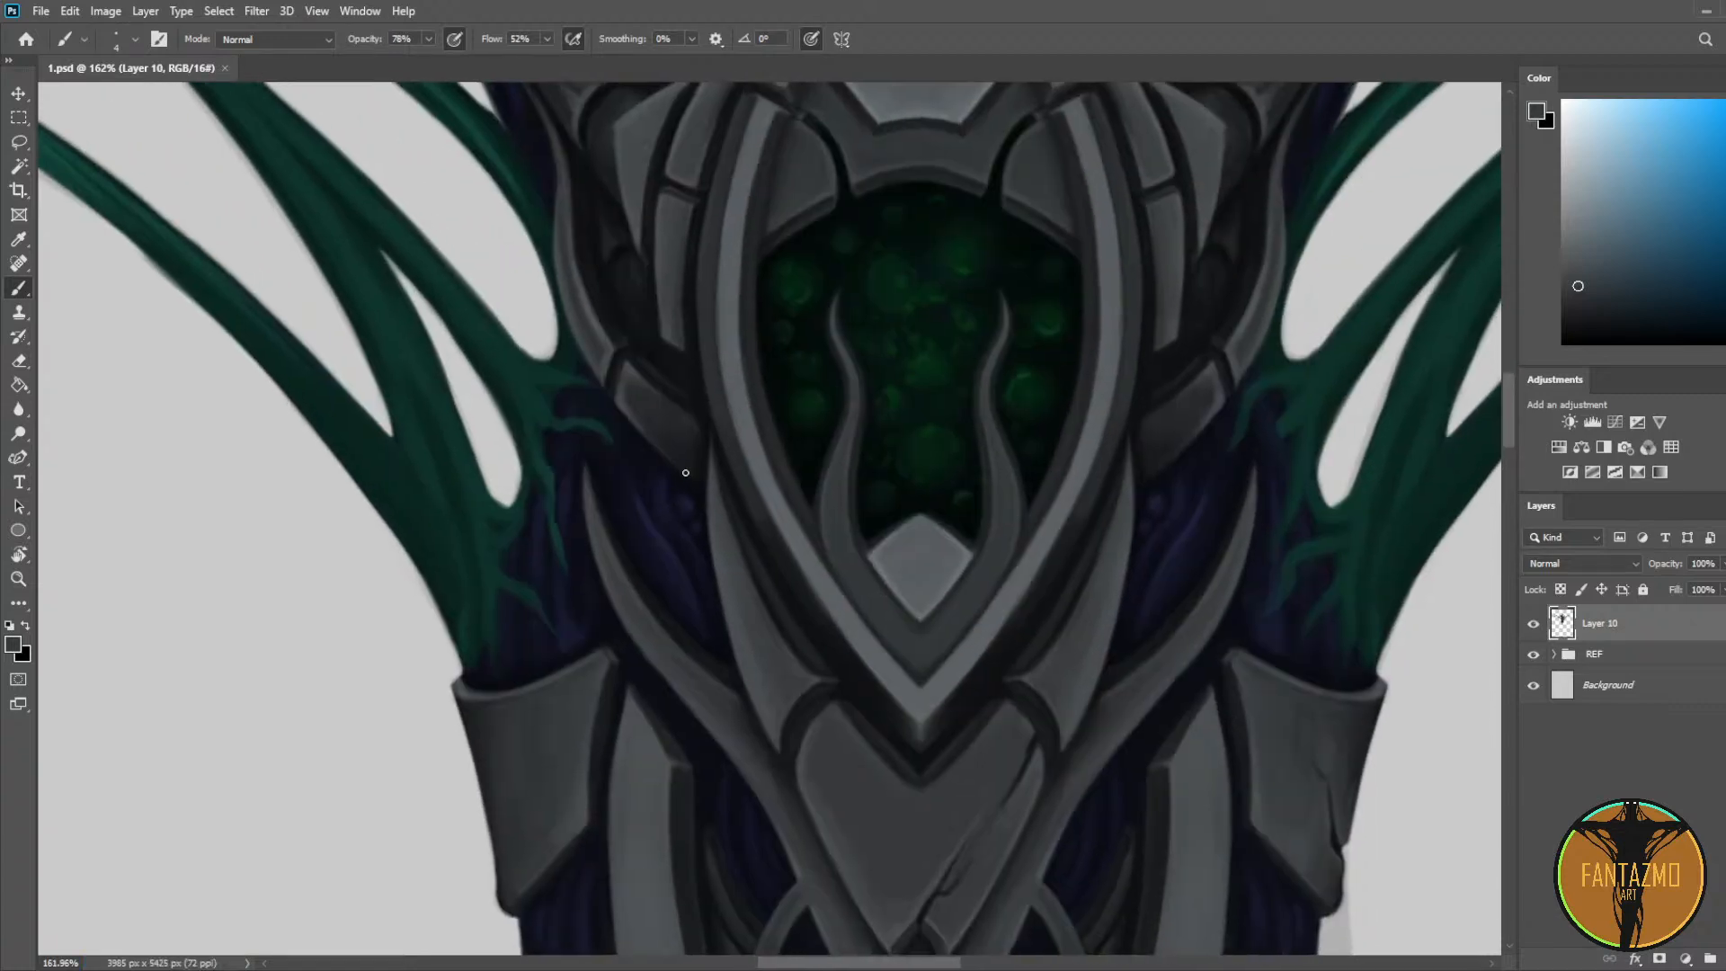
{"action": "scroll", "coordinate": [555, 328], "scroll_direction": "up", "scroll_amount": 1}
{"action": "scroll", "coordinate": [1367, 867], "scroll_direction": "up", "scroll_amount": 2}
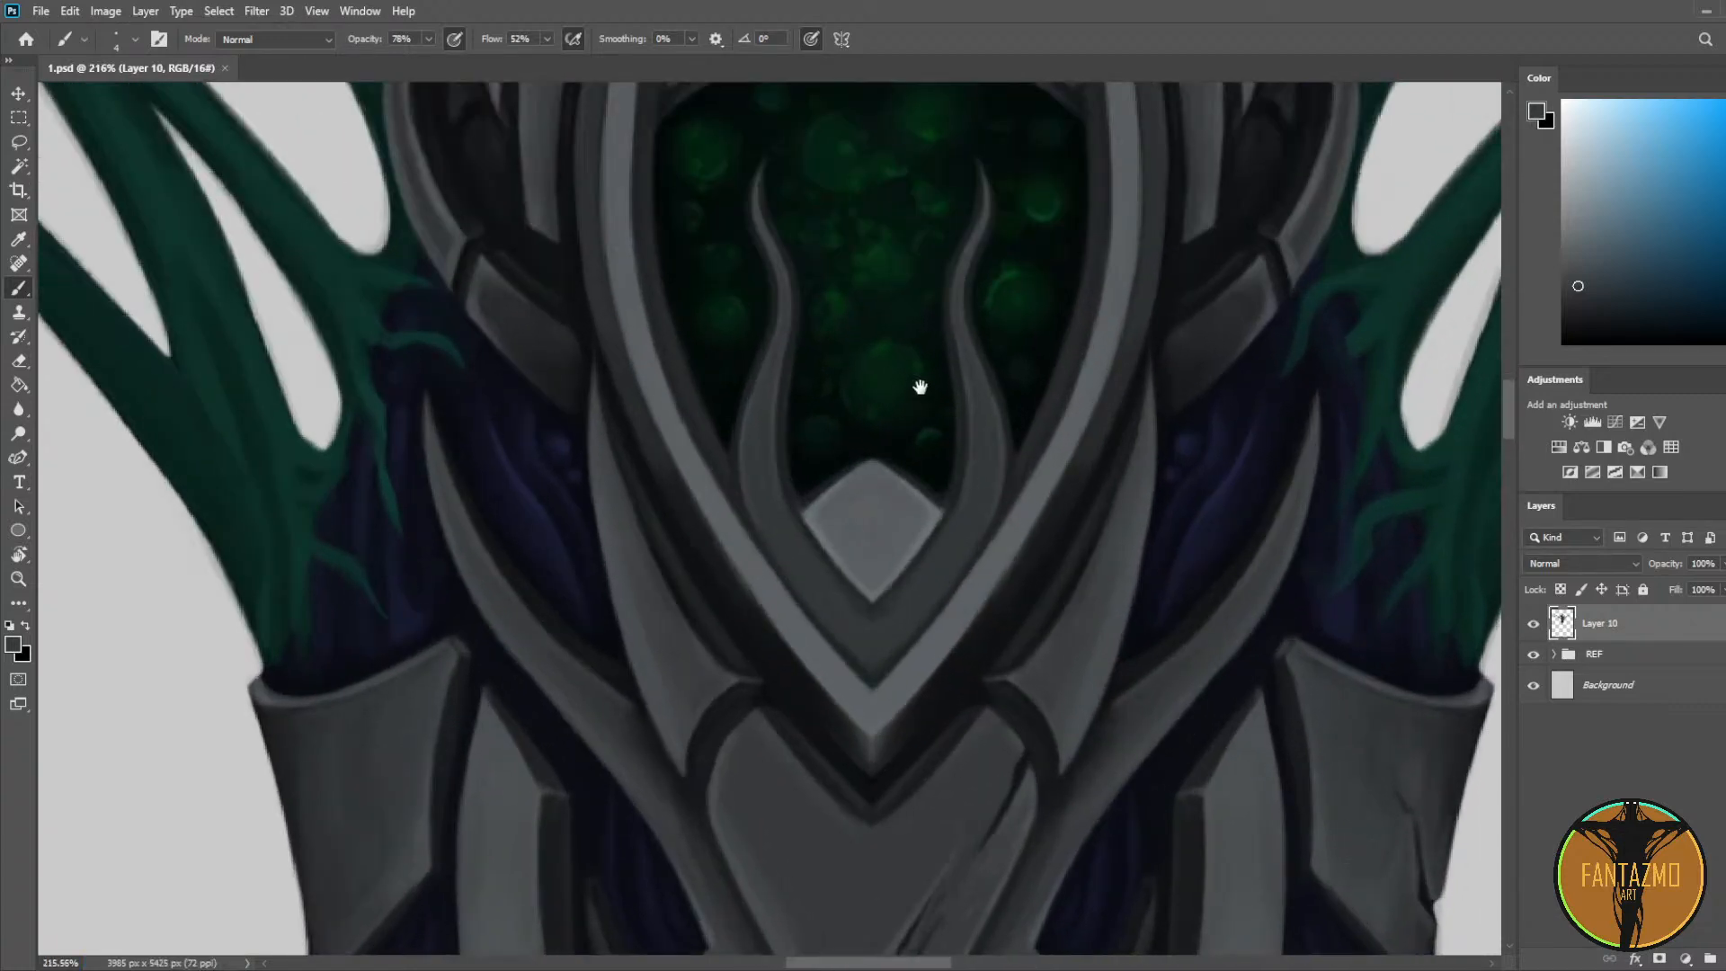
{"action": "left_click_drag", "start_coordinate": [555, 374], "coordinate": [686, 526]}
{"action": "key", "text": "i"}
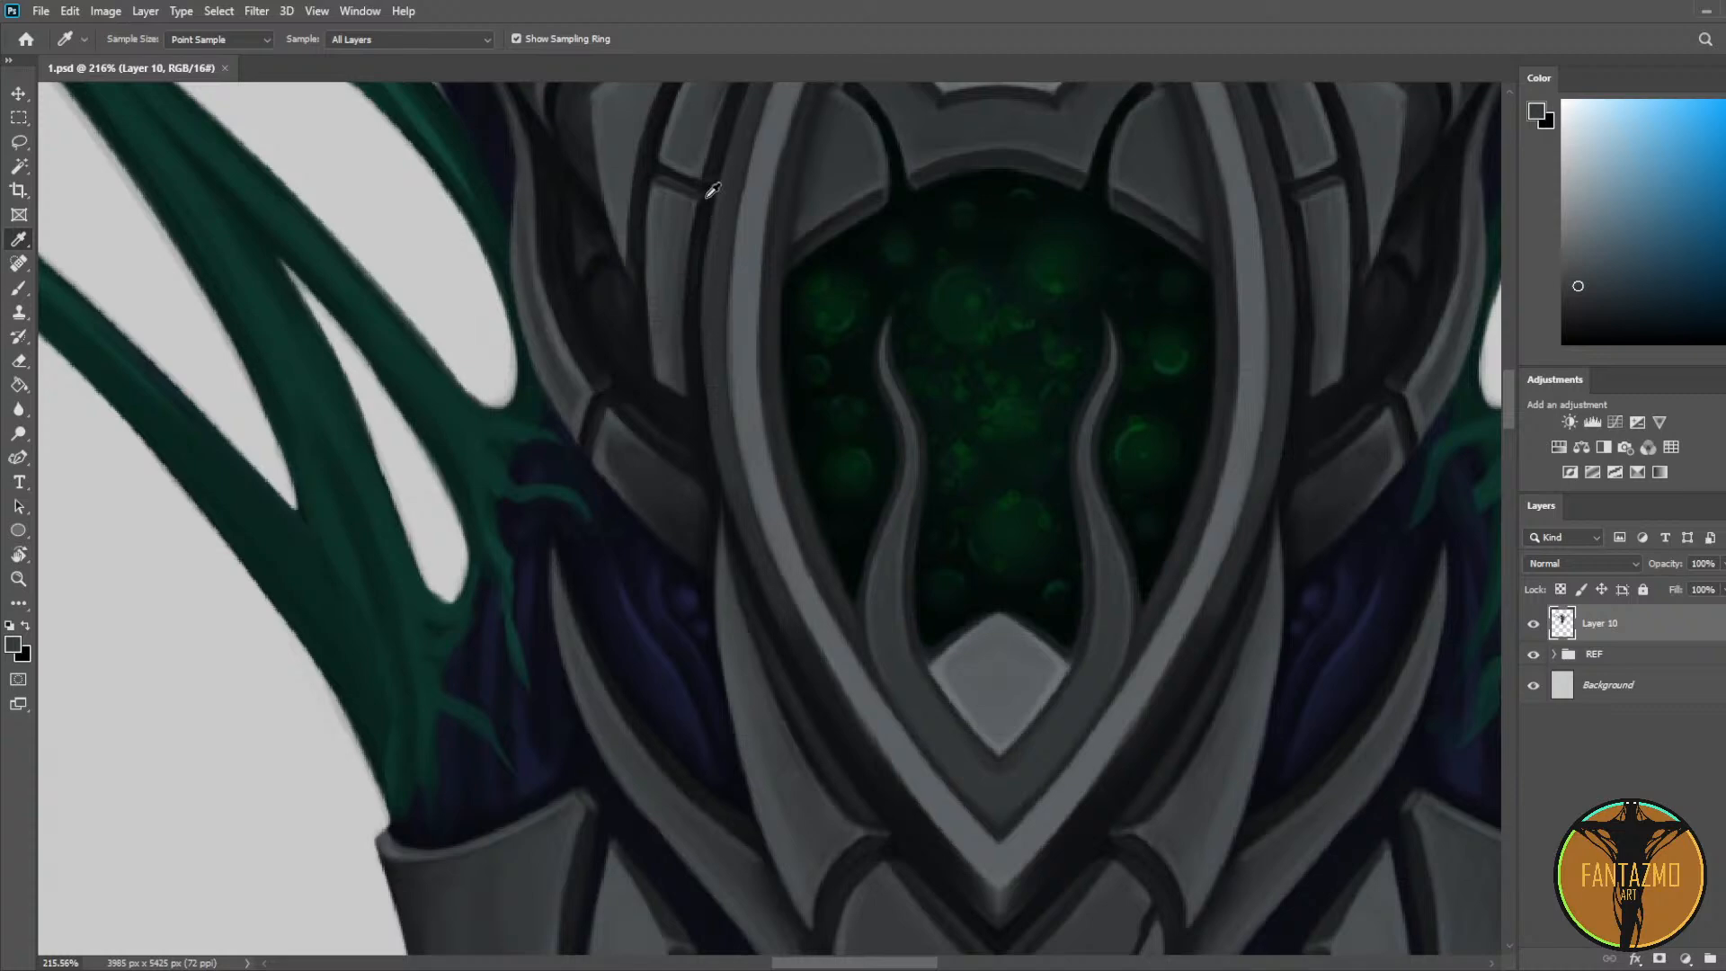
{"action": "left_click", "coordinate": [692, 343]}
{"action": "key", "text": "b"}
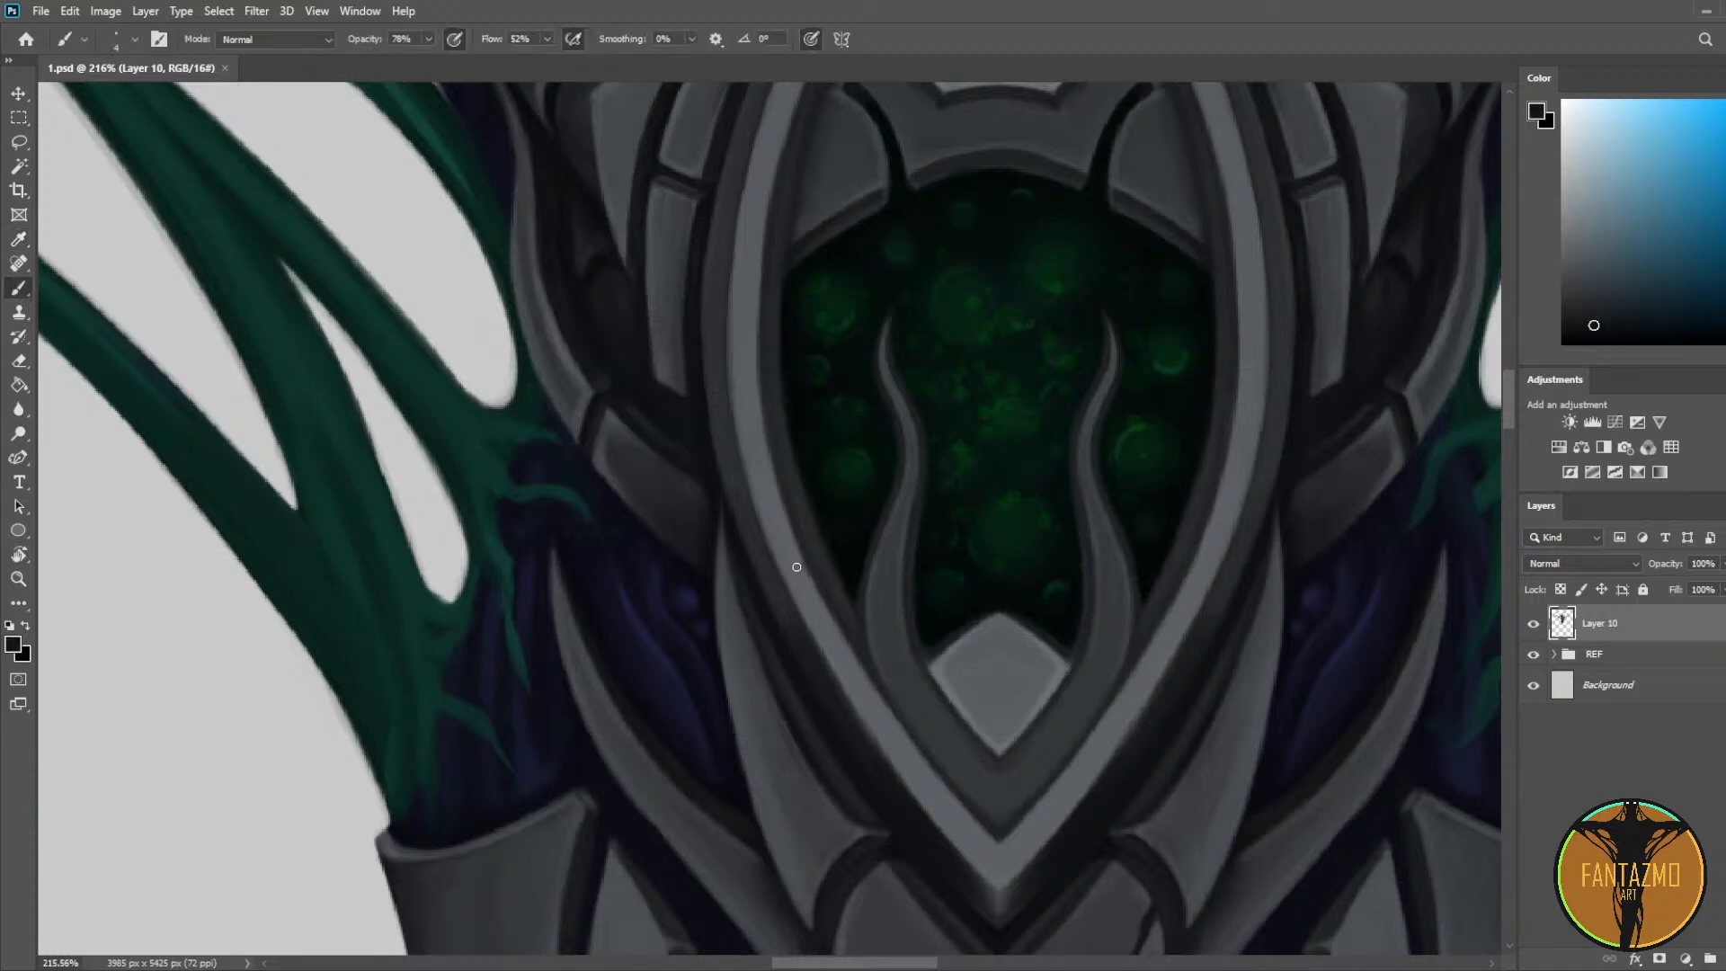
{"action": "key", "text": "ctrl+shift+alt+n"}
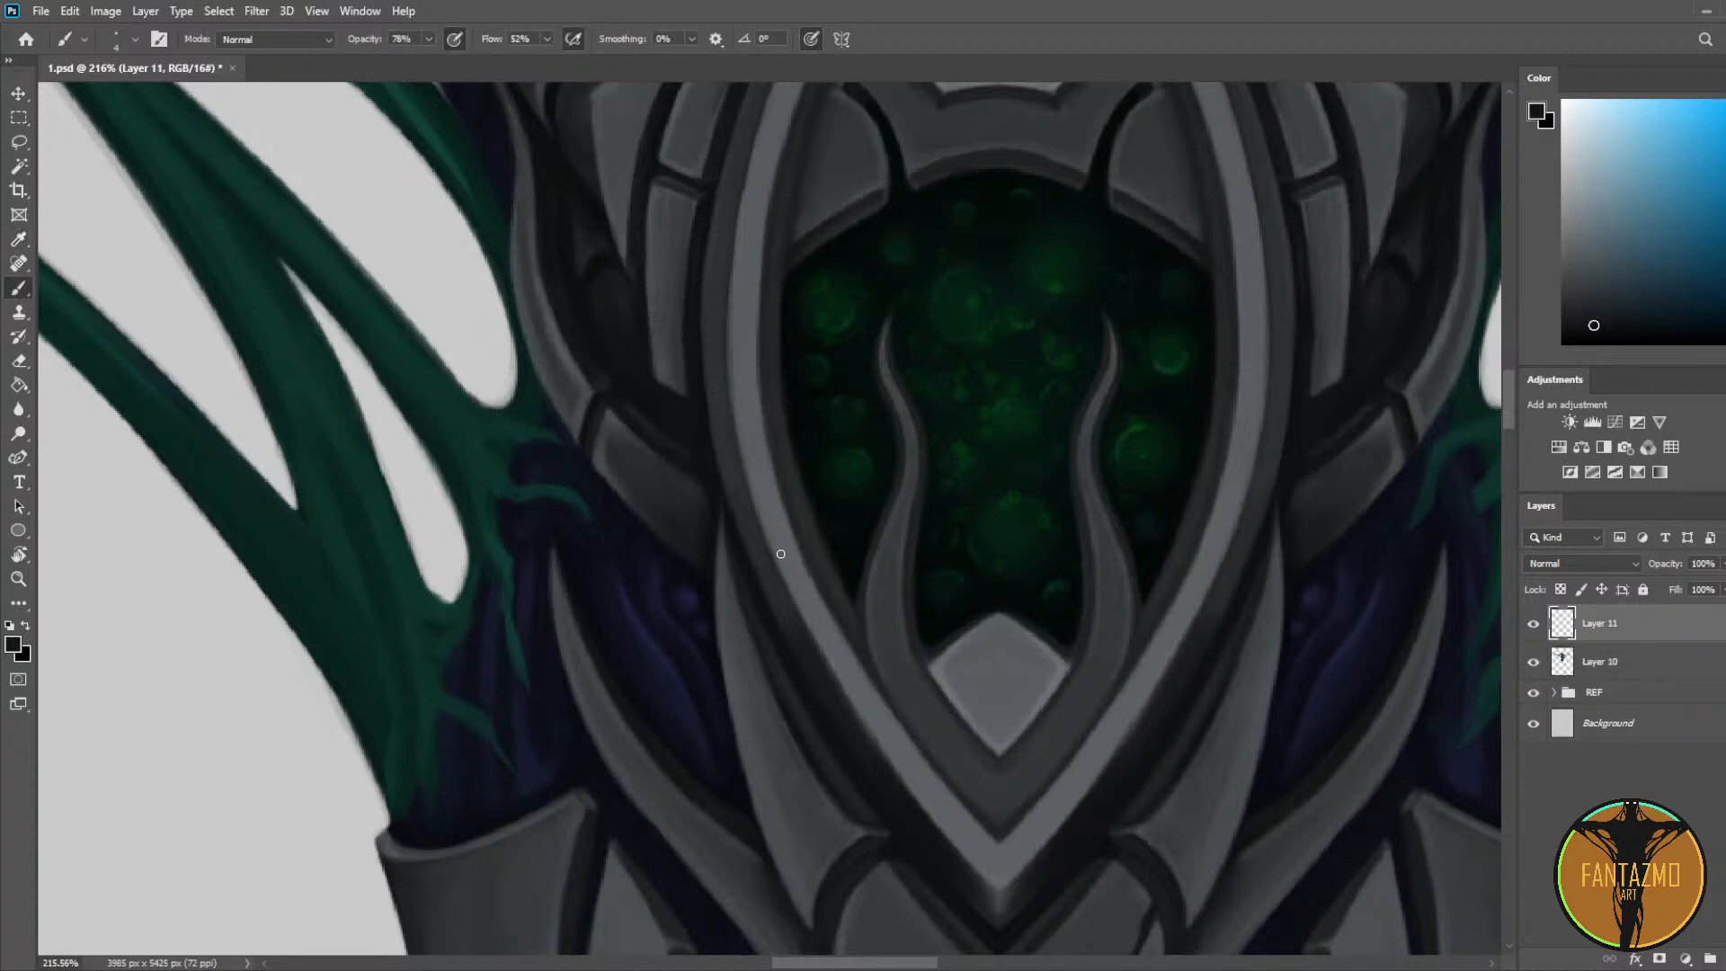
{"action": "left_click_drag", "start_coordinate": [780, 553], "coordinate": [774, 556]}
{"action": "left_click", "coordinate": [771, 552], "text": "alt"}
{"action": "left_click_drag", "start_coordinate": [762, 575], "coordinate": [765, 552]}
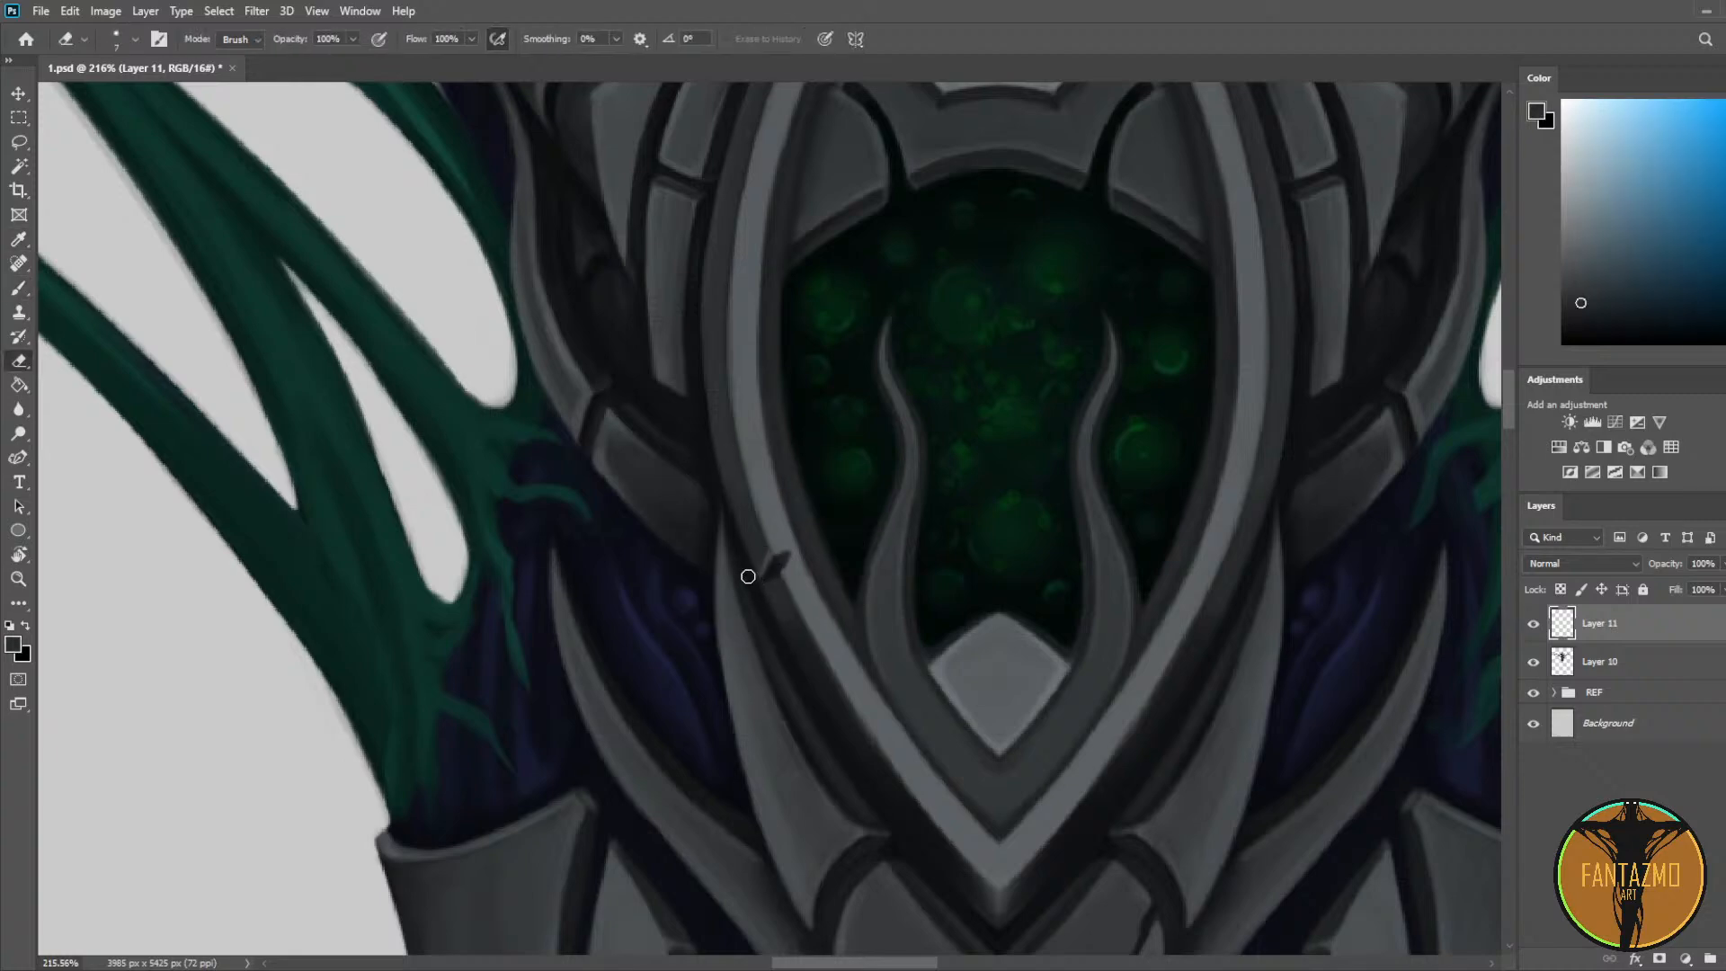
Step: Shape and sharpen the left rim's notch by reworking its edges with sampled dark and grey tones
{"action": "left_click", "coordinate": [769, 579], "text": "alt"}
{"action": "left_click", "coordinate": [759, 583], "text": "alt"}
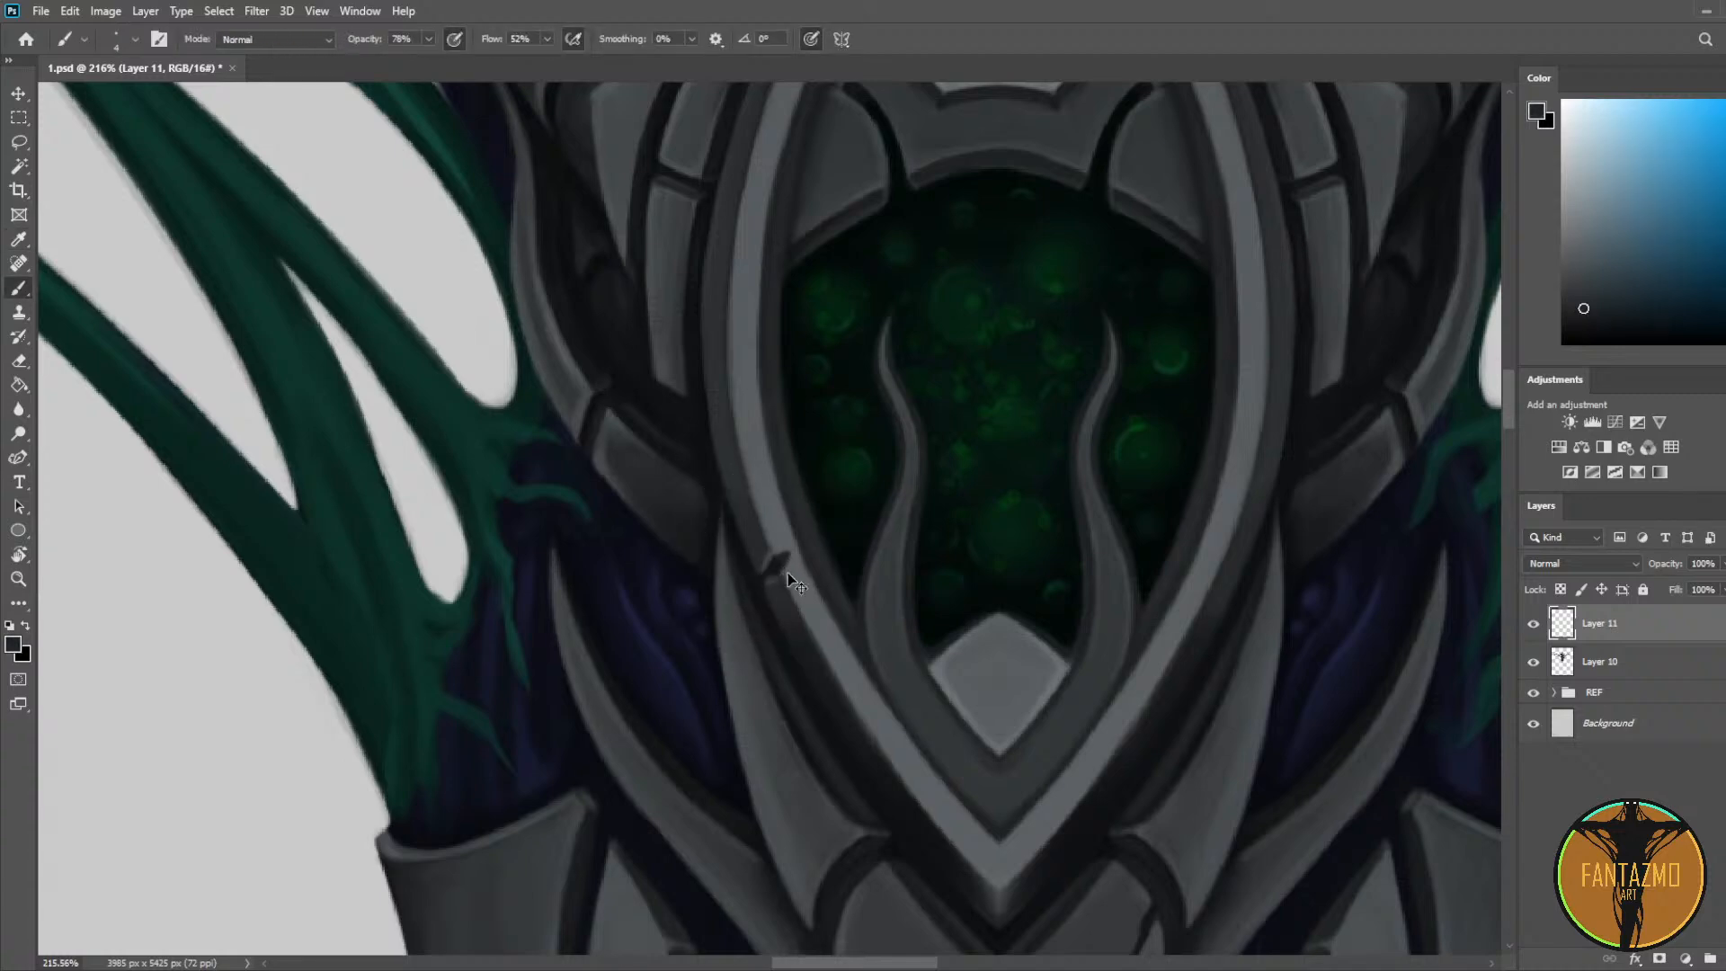
{"action": "left_click", "coordinate": [795, 564], "text": "alt"}
{"action": "left_click", "coordinate": [772, 573], "text": "alt"}
{"action": "left_click", "coordinate": [791, 565], "text": "alt"}
{"action": "left_click", "coordinate": [778, 524], "text": "alt"}
{"action": "left_click", "coordinate": [774, 542], "text": "alt"}
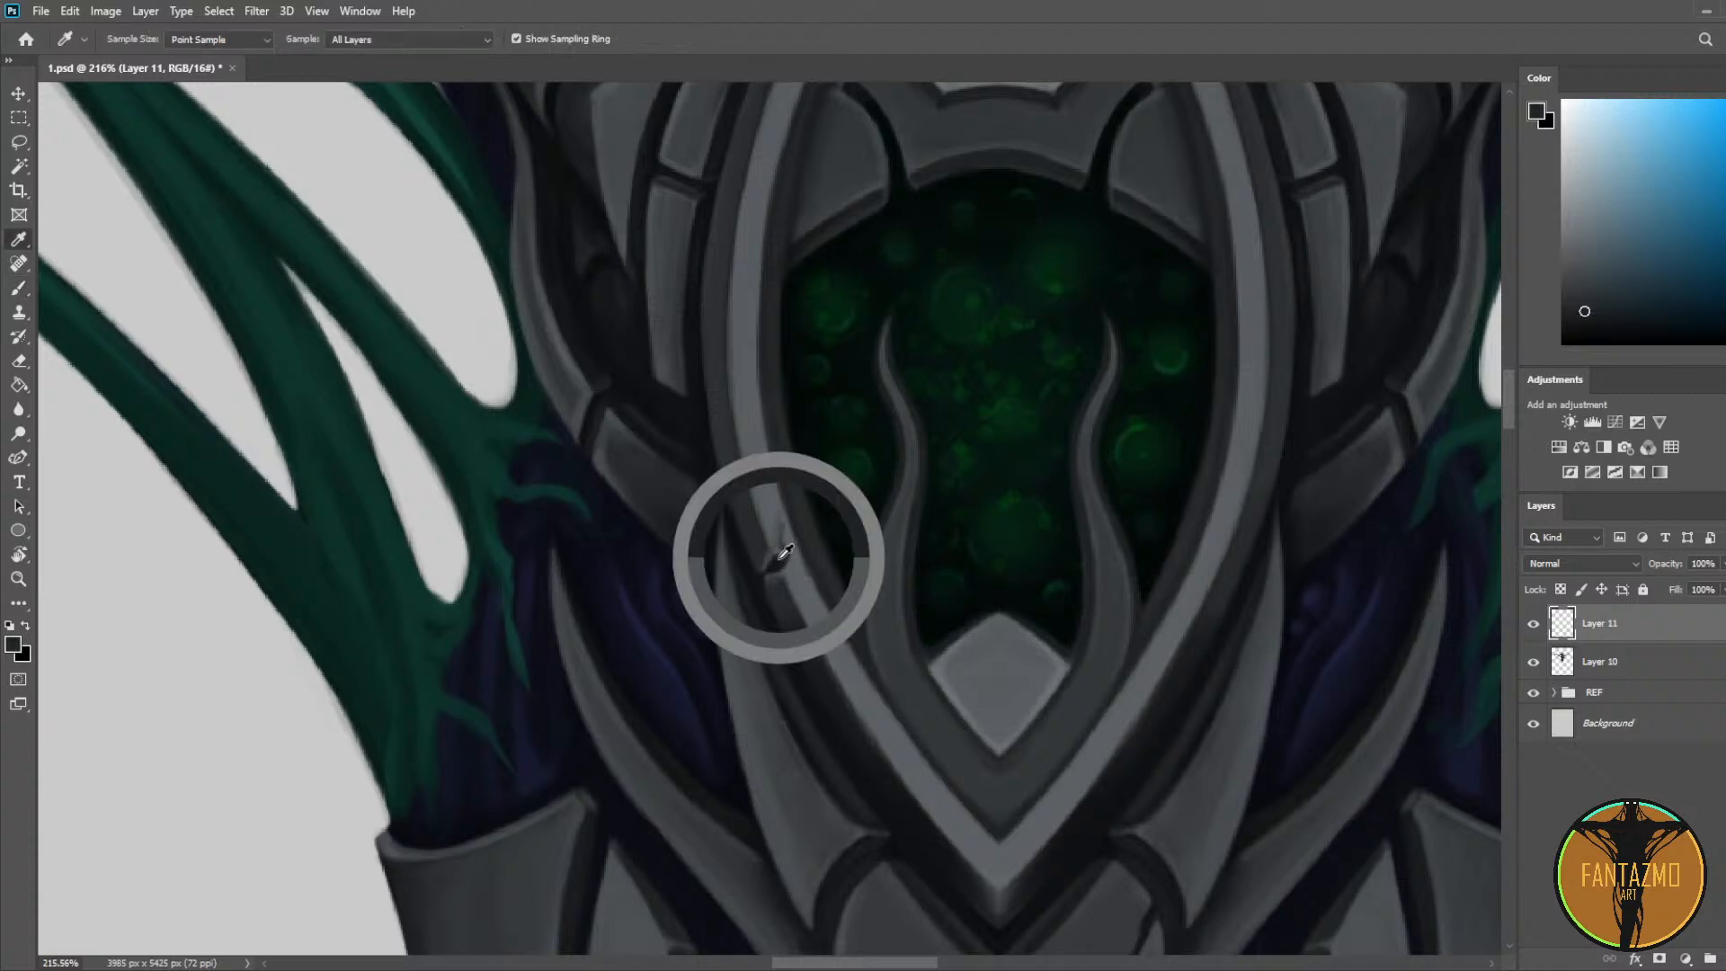
{"action": "left_click", "coordinate": [773, 564], "text": "alt"}
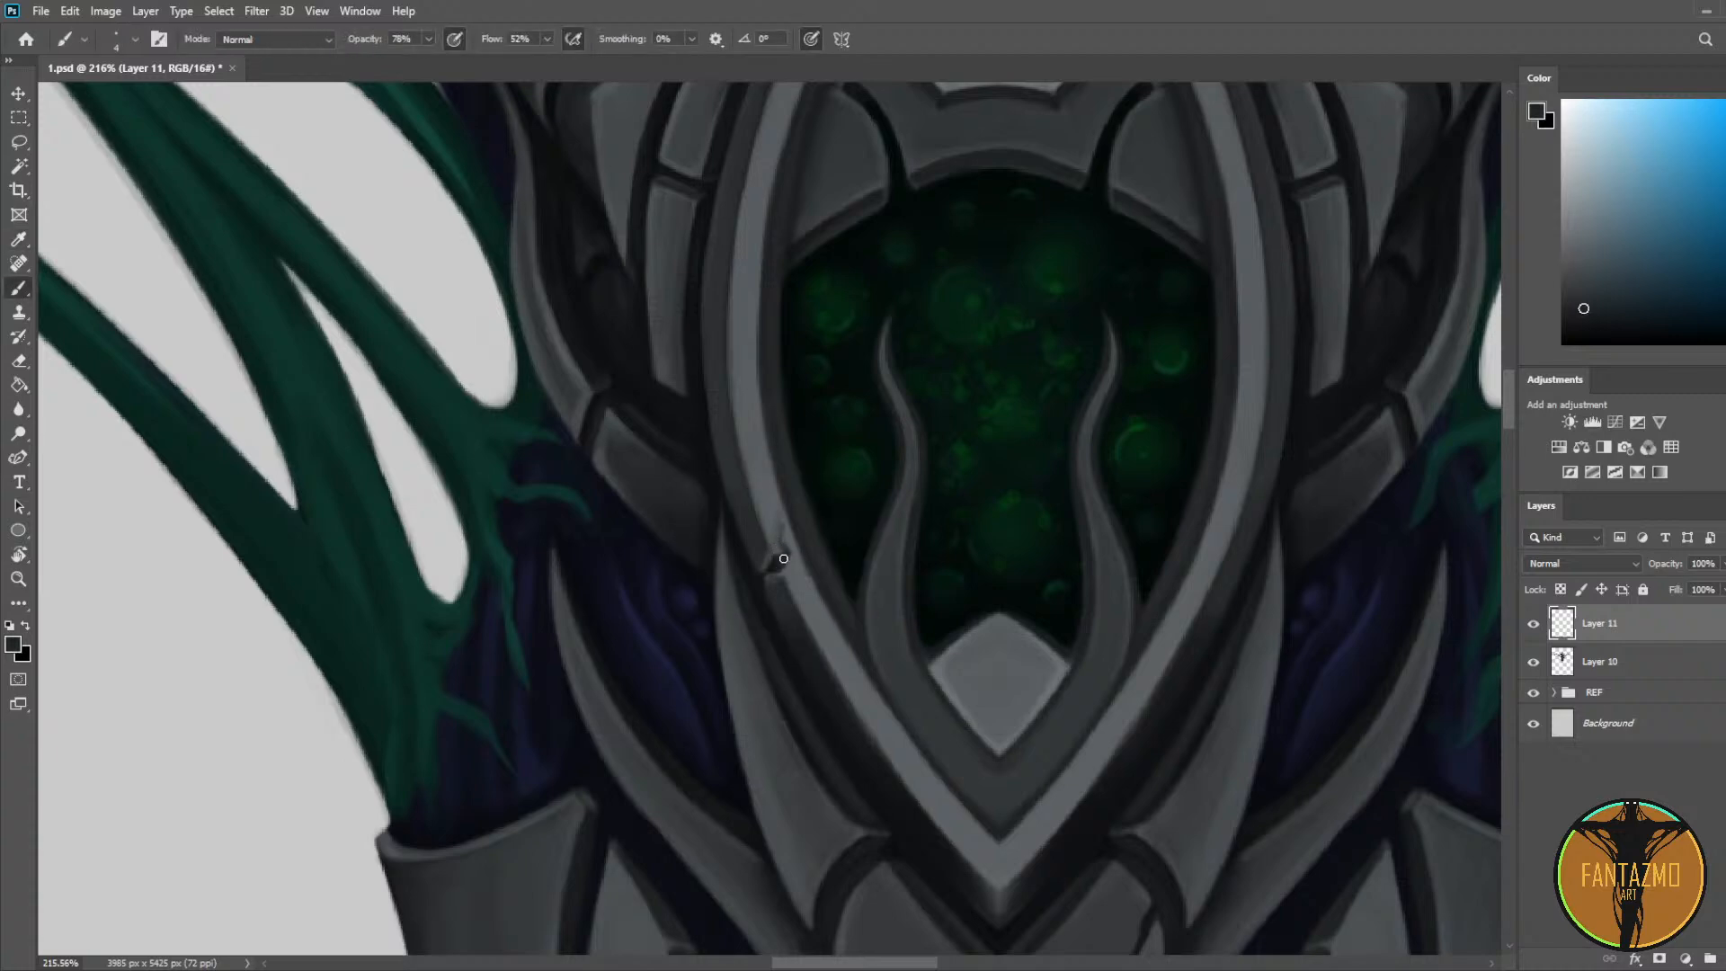
Step: Extend the left rim's notch upward with a thin crack, blending it with sampled dark and grey tones
{"action": "left_click_drag", "start_coordinate": [894, 470], "coordinate": [840, 616]}
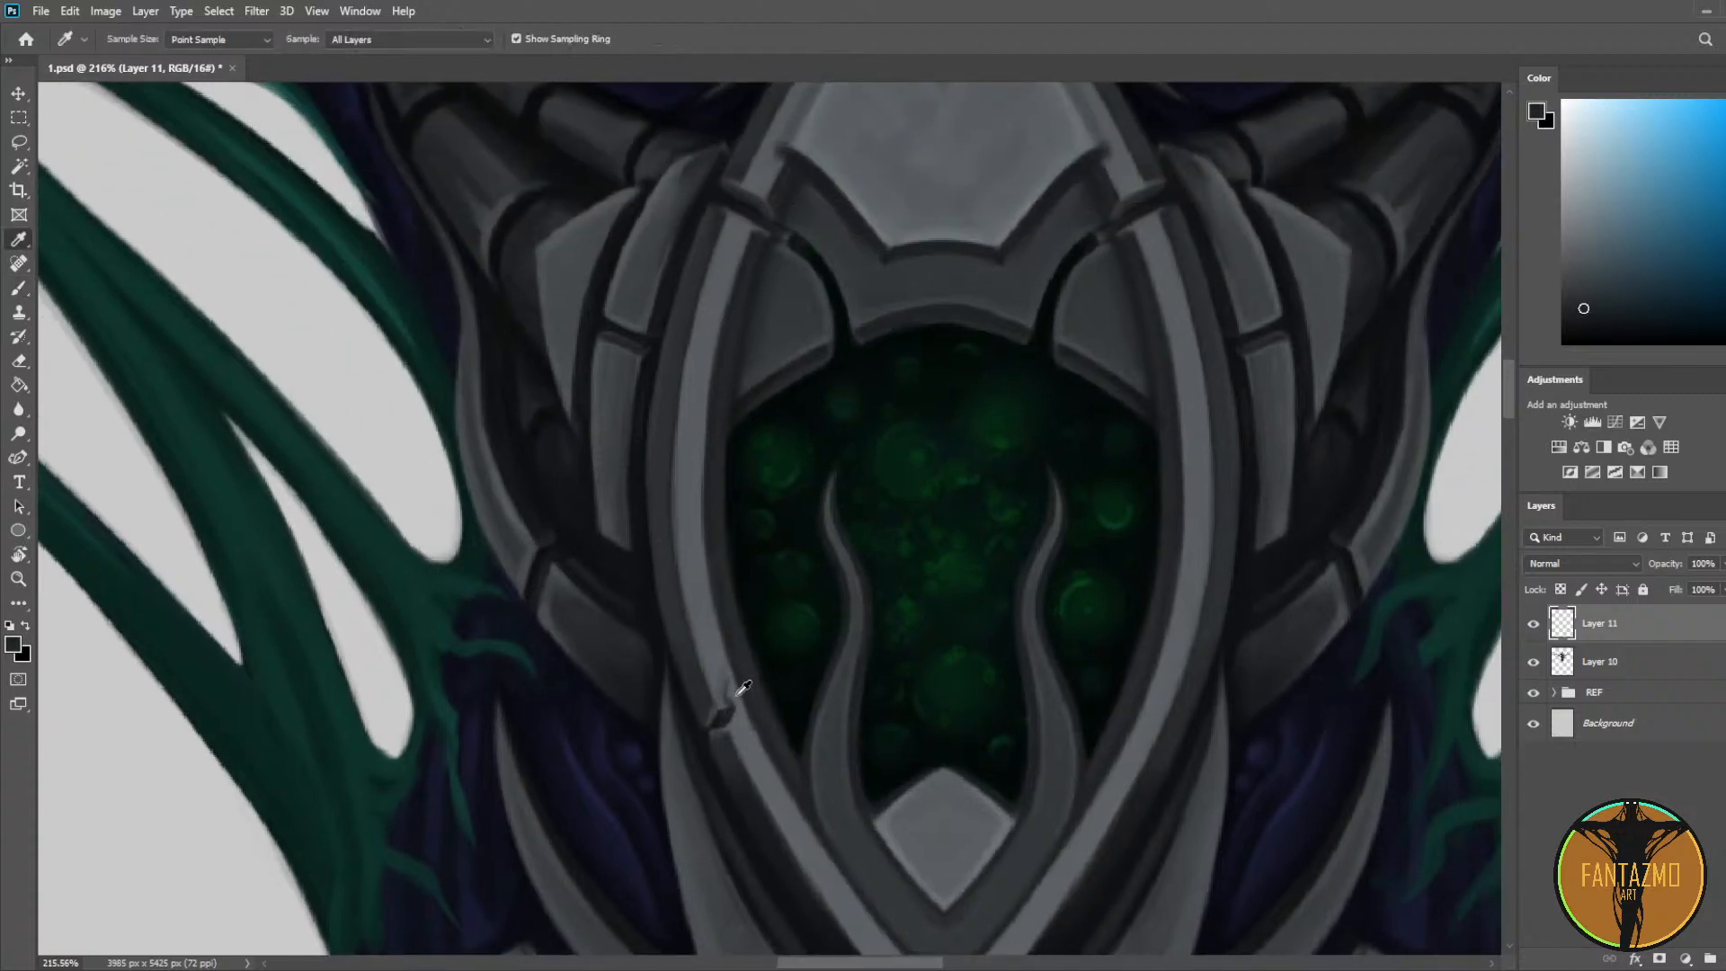
{"action": "left_click", "coordinate": [739, 693], "text": "alt"}
{"action": "left_click", "coordinate": [721, 713], "text": "alt"}
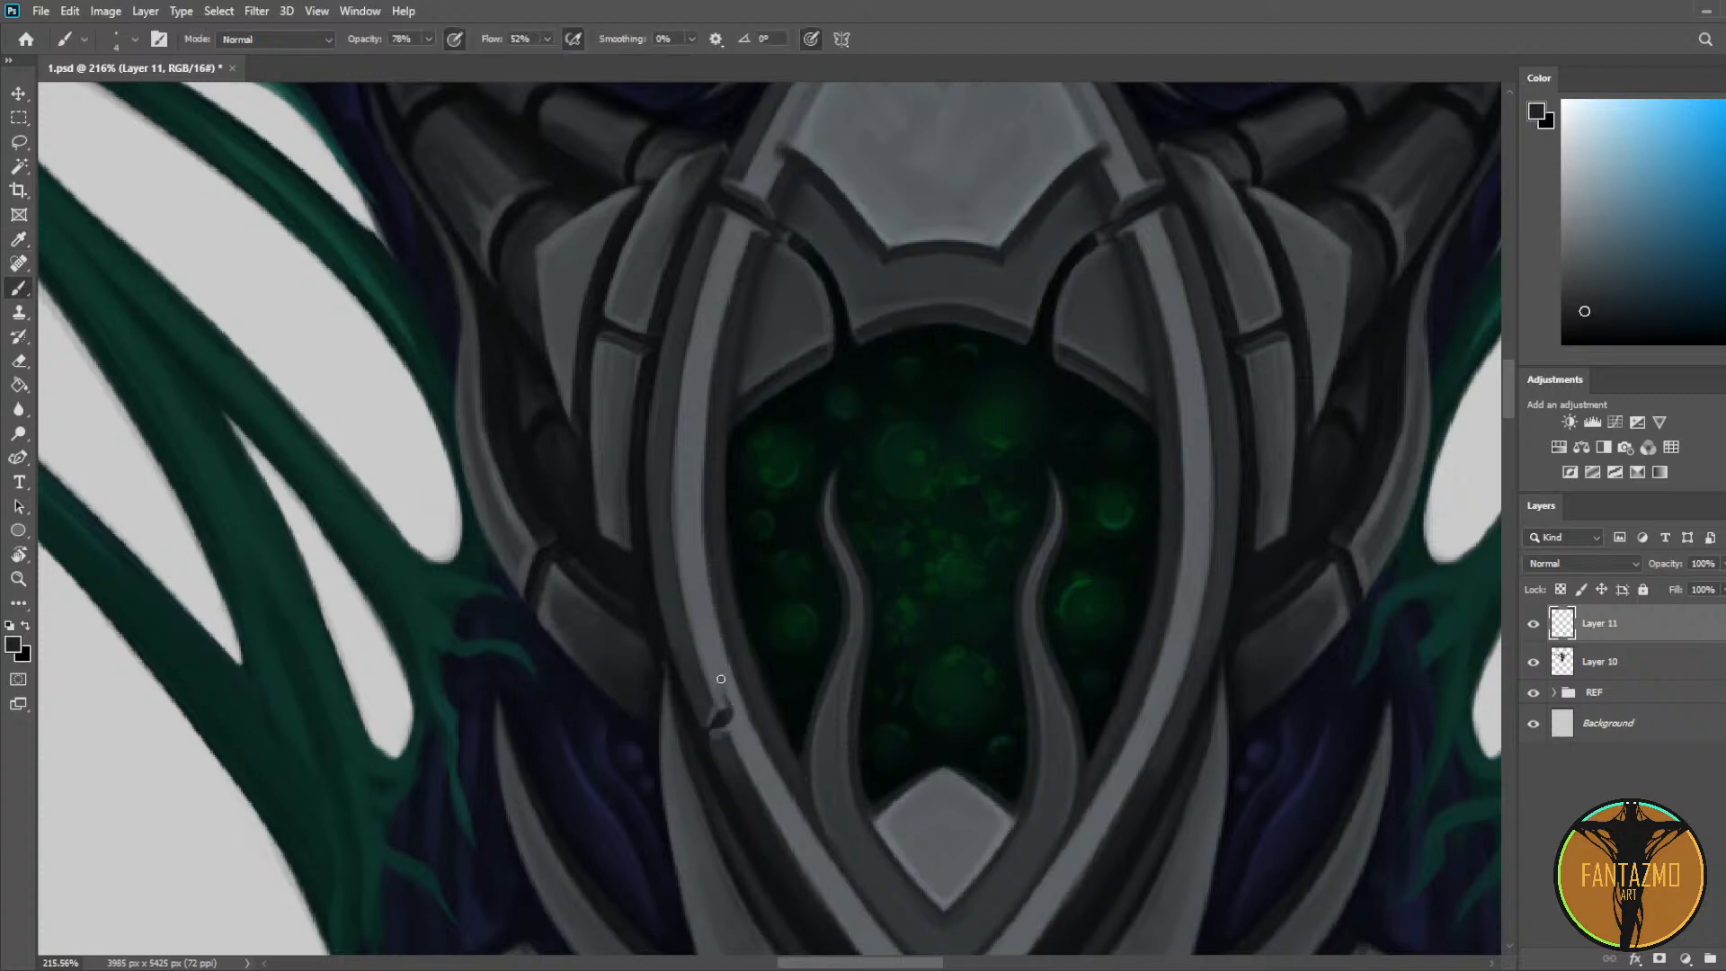
{"action": "mouse_move", "coordinate": [713, 650]}
{"action": "left_mouse_down"}
{"action": "mouse_move", "coordinate": [726, 705]}
{"action": "mouse_move", "coordinate": [709, 624]}
{"action": "left_mouse_up"}
{"action": "left_click", "coordinate": [721, 672], "text": "alt"}
{"action": "left_click", "coordinate": [716, 666], "text": "alt"}
{"action": "left_click_drag", "start_coordinate": [720, 686], "coordinate": [708, 624]}
{"action": "left_click", "coordinate": [710, 655], "text": "alt"}
{"action": "left_click_drag", "start_coordinate": [720, 685], "coordinate": [709, 629]}
Step: Paint a smaller dark nick farther down the left rim's inner edge and clean up its outline
{"action": "left_click_drag", "start_coordinate": [770, 735], "coordinate": [717, 547]}
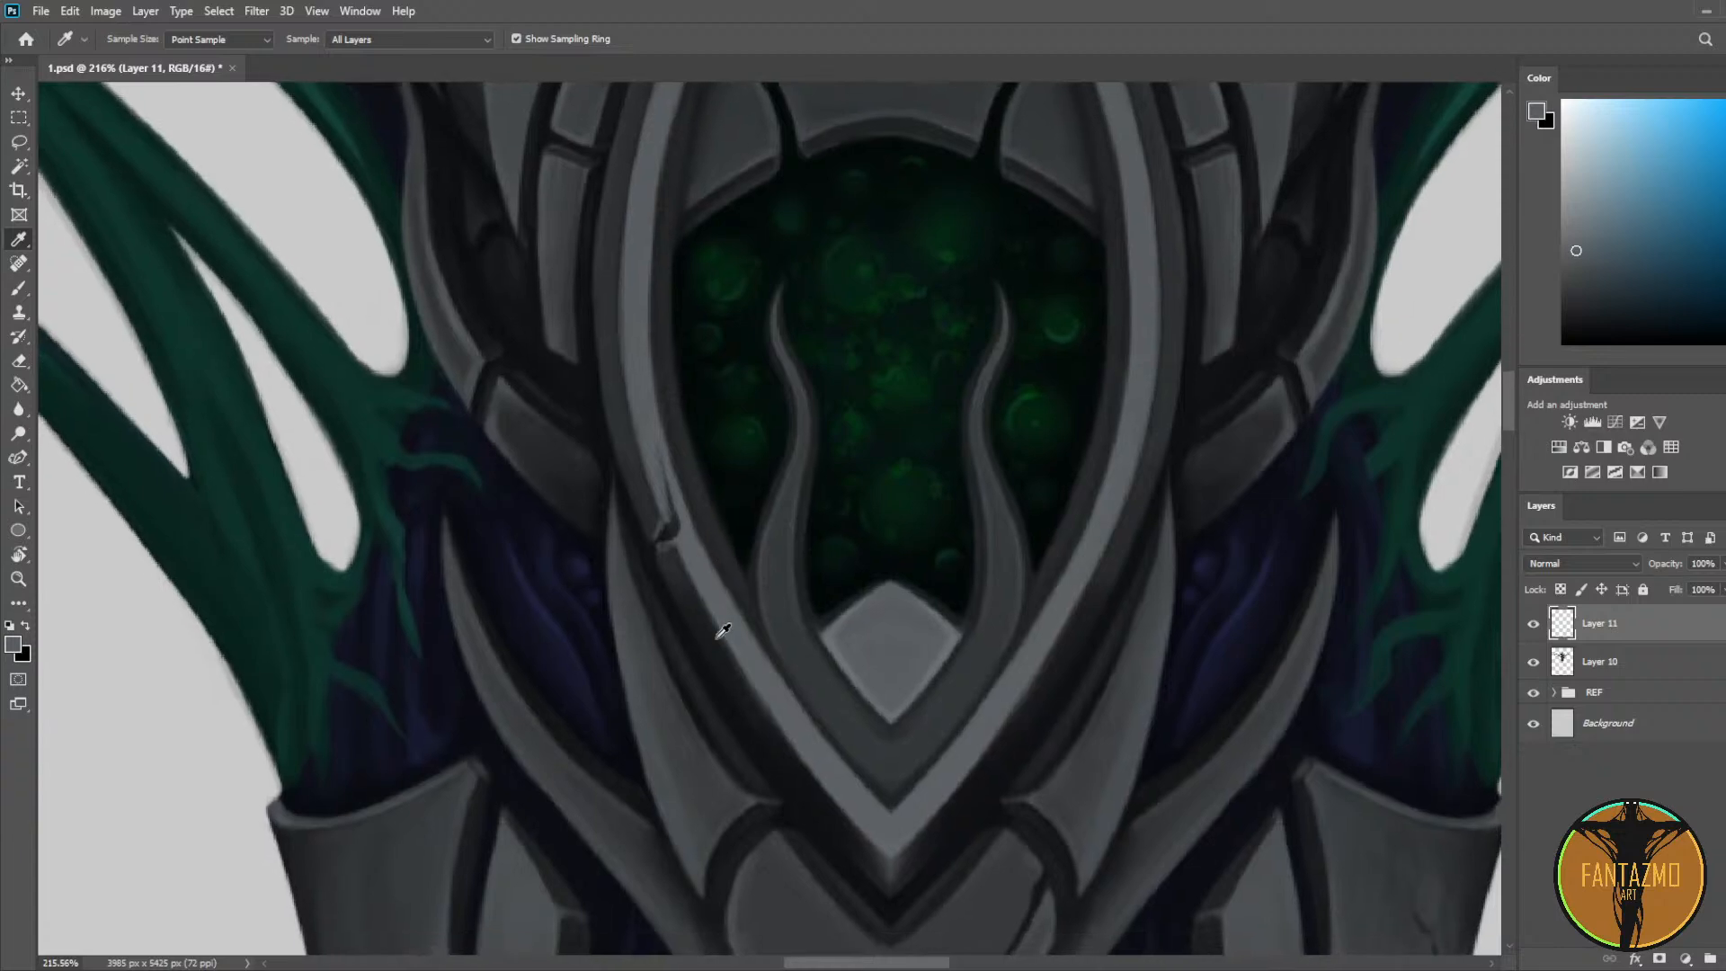
{"action": "left_click", "coordinate": [680, 535], "text": "alt"}
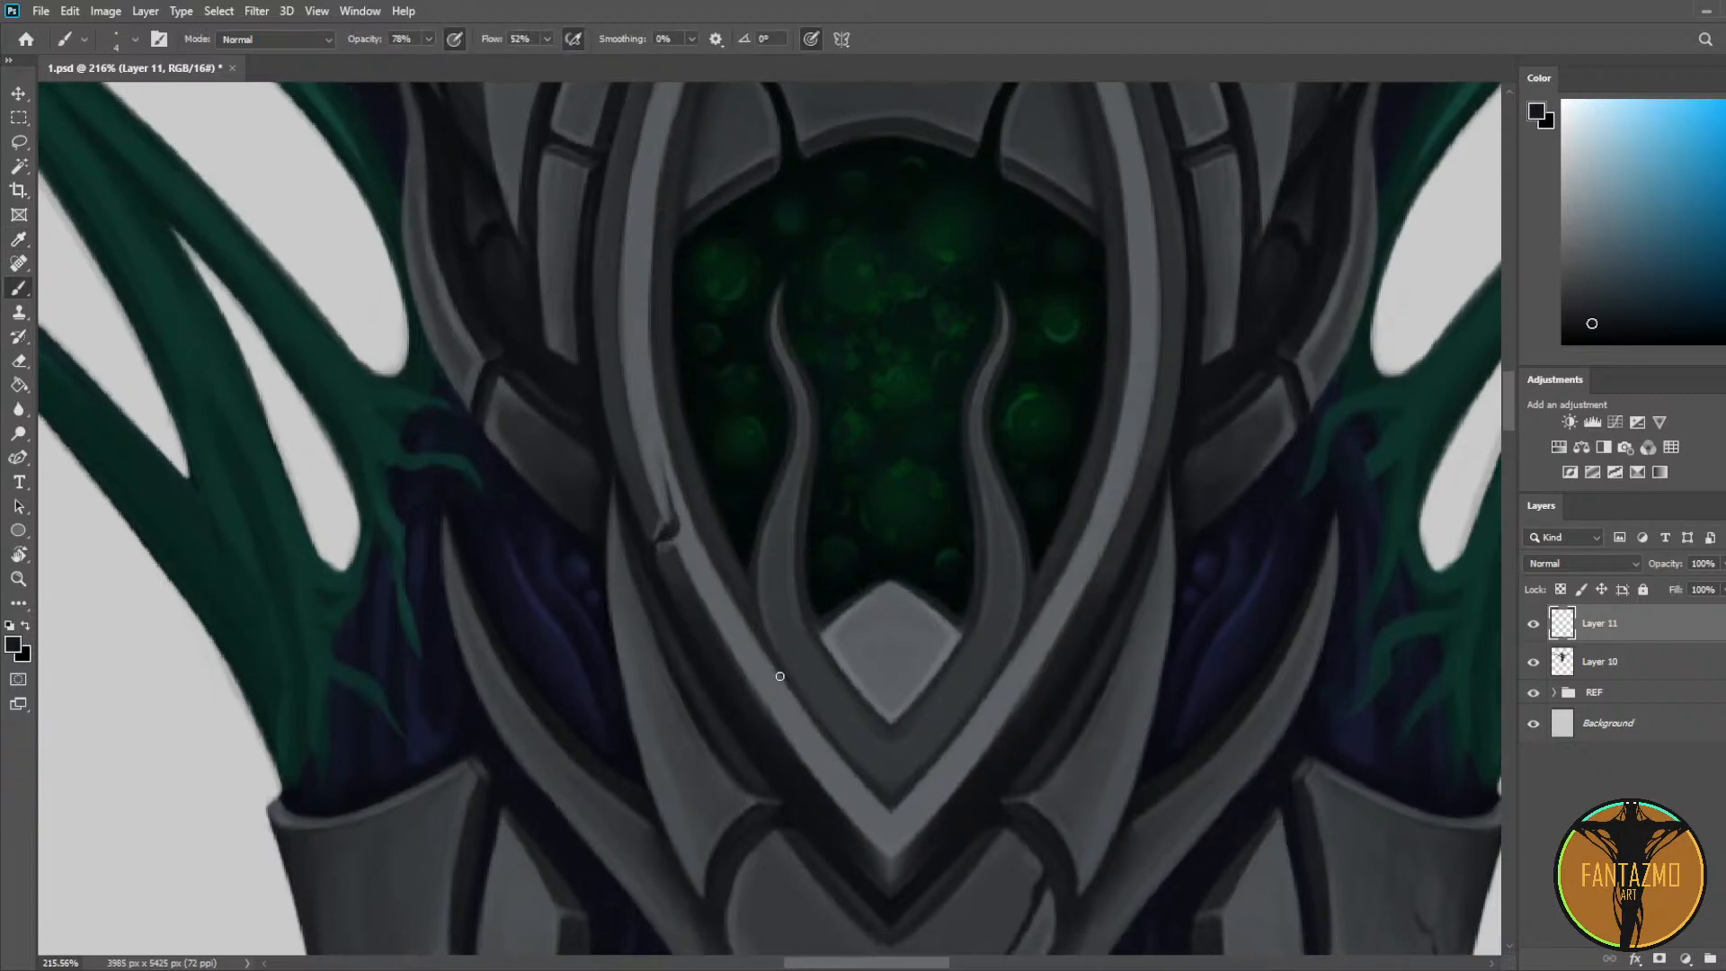
{"action": "left_click", "coordinate": [788, 707], "text": "alt"}
{"action": "left_click_drag", "start_coordinate": [773, 697], "coordinate": [776, 684]}
{"action": "left_click", "coordinate": [769, 684], "text": "alt"}
{"action": "left_click", "coordinate": [789, 674], "text": "alt"}
{"action": "left_click", "coordinate": [784, 675], "text": "alt"}
Step: Paint a near-black chip into the outer edge of the oval frame's right rim, close to its upper joint
{"action": "left_click_drag", "start_coordinate": [1070, 636], "coordinate": [820, 581]}
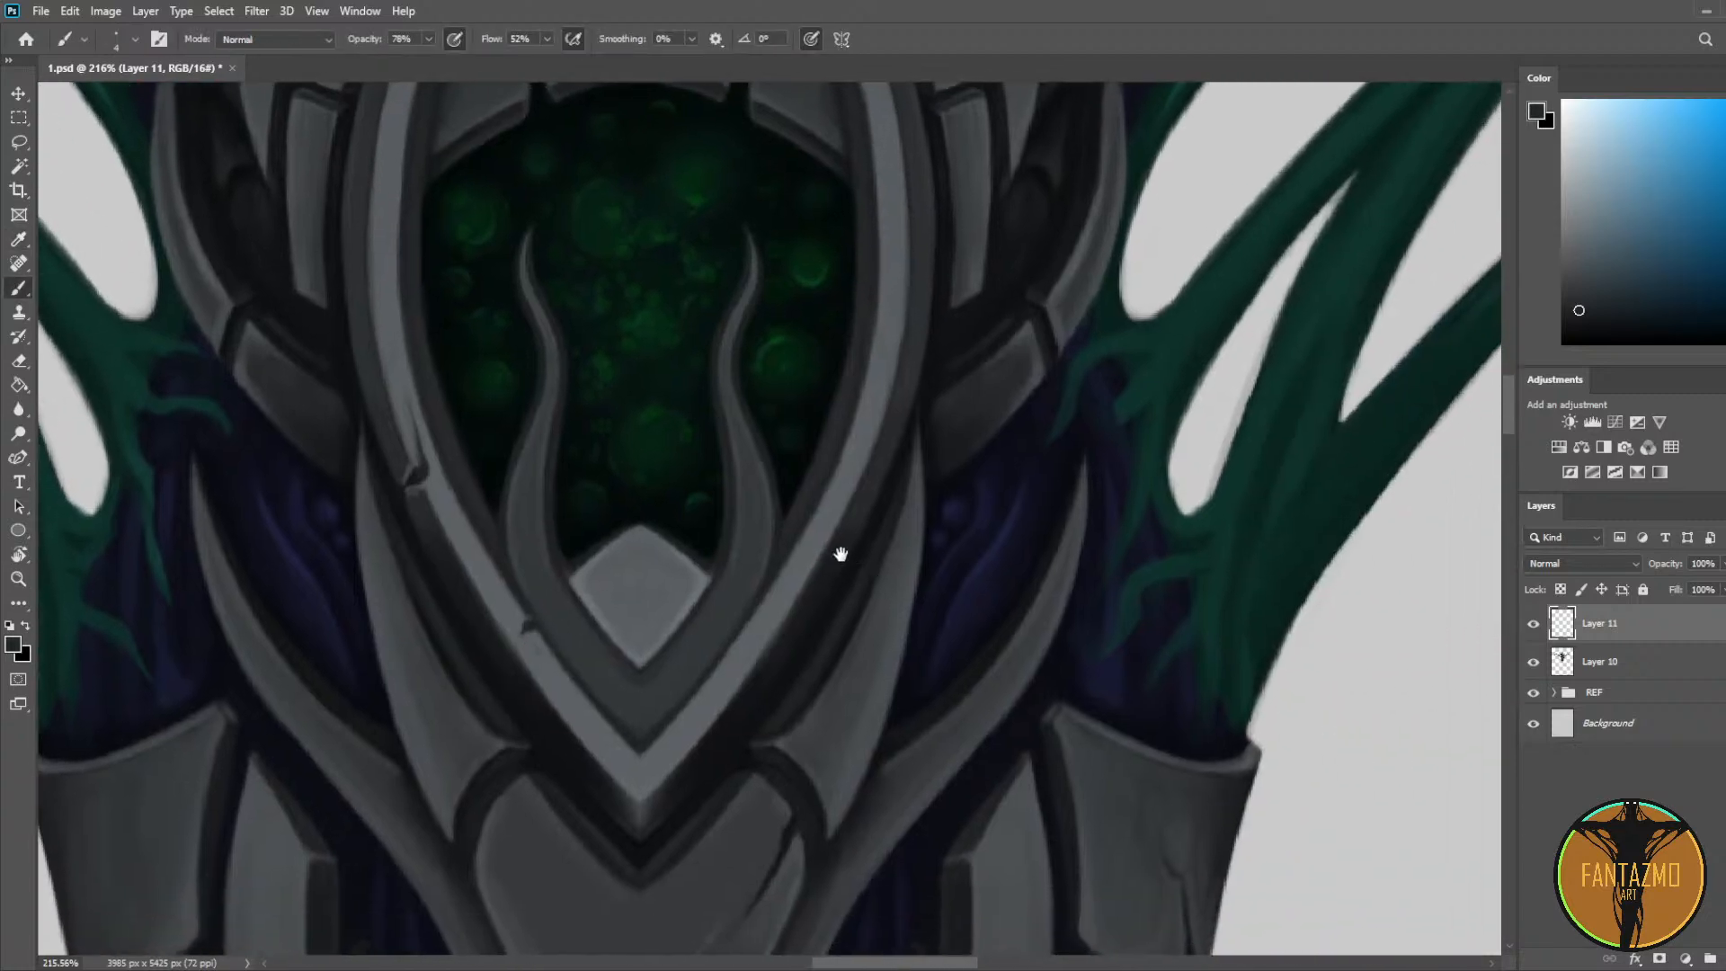
{"action": "left_click", "coordinate": [758, 665], "text": "alt"}
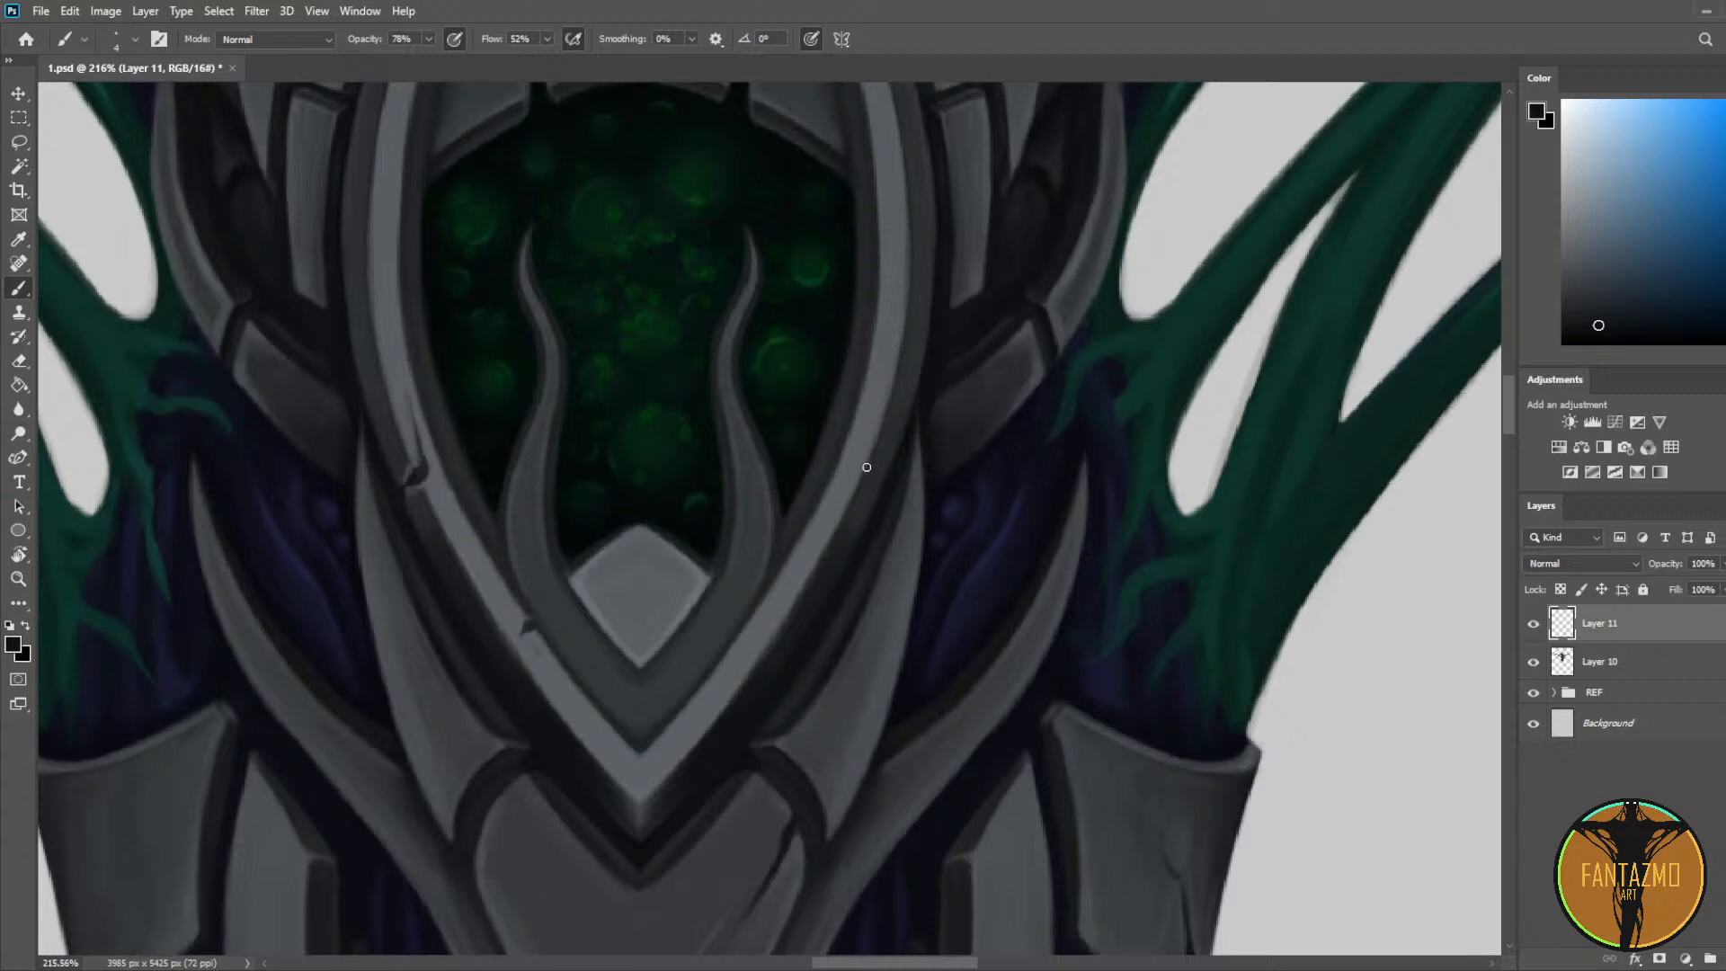
{"action": "left_click_drag", "start_coordinate": [911, 265], "coordinate": [949, 575]}
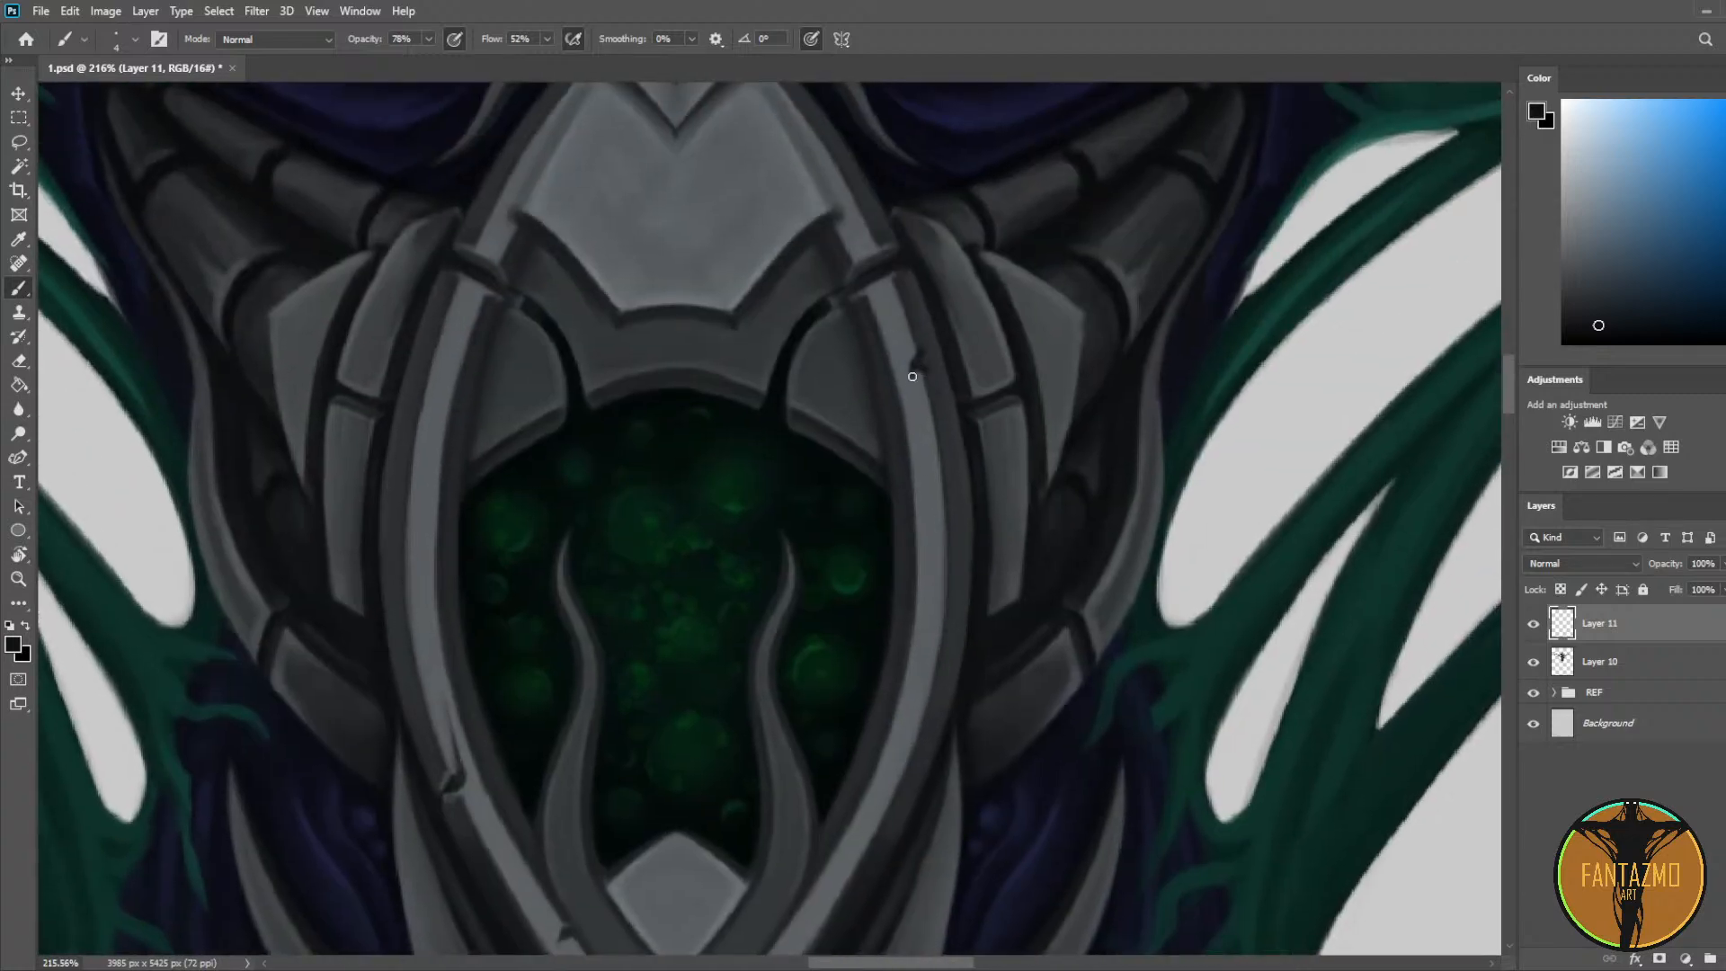
{"action": "left_click_drag", "start_coordinate": [926, 355], "coordinate": [935, 351]}
{"action": "left_click", "coordinate": [943, 368], "text": "alt"}
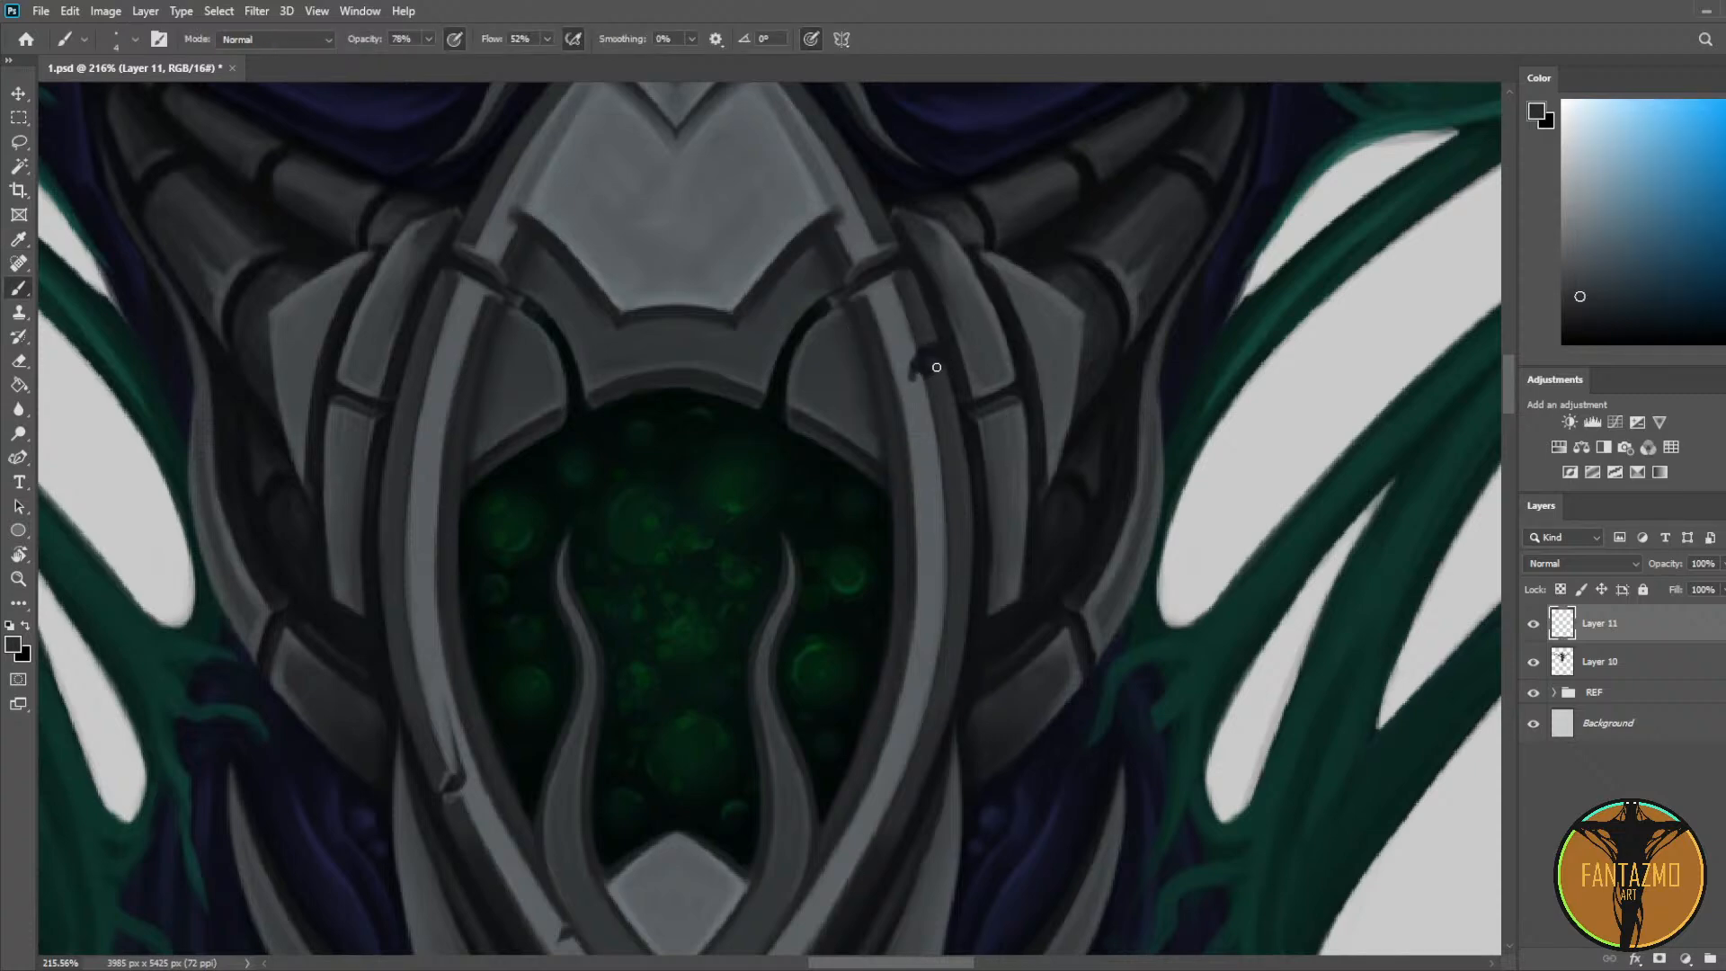
{"action": "left_click", "coordinate": [932, 378], "text": "alt"}
{"action": "left_click_drag", "start_coordinate": [925, 356], "coordinate": [981, 402]}
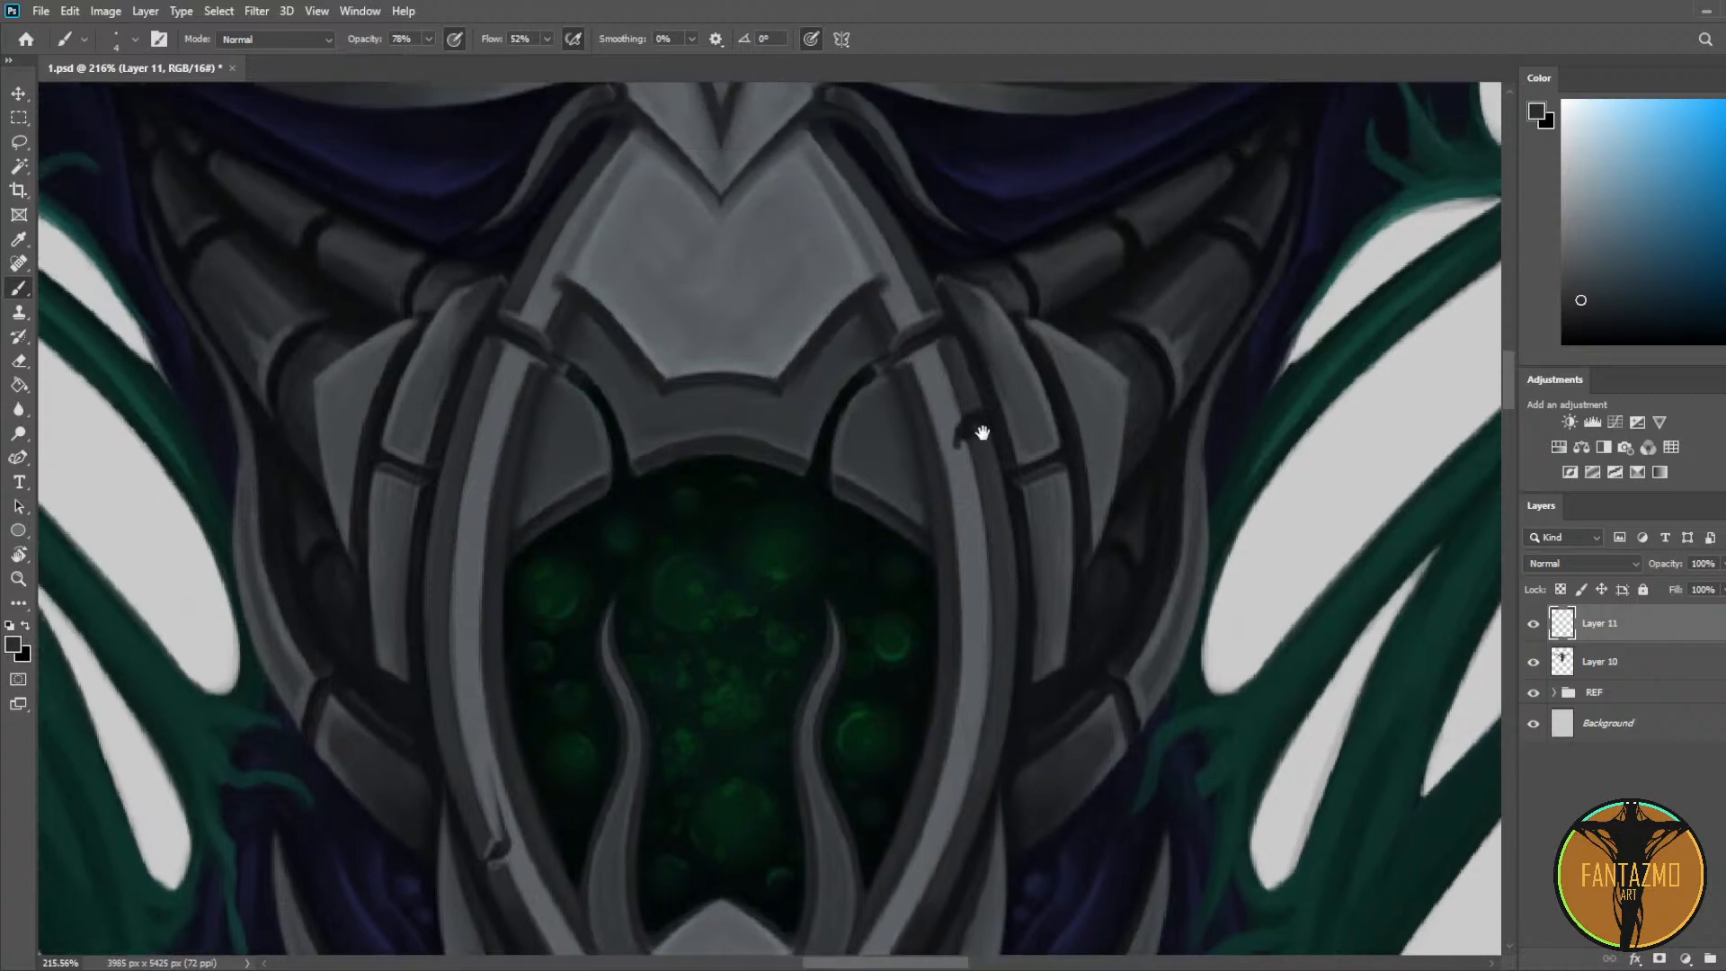
Step: Refine the right rim's chip into a crack crossing the rim, using sampled dark and grey tones
{"action": "key", "text": "alt"}
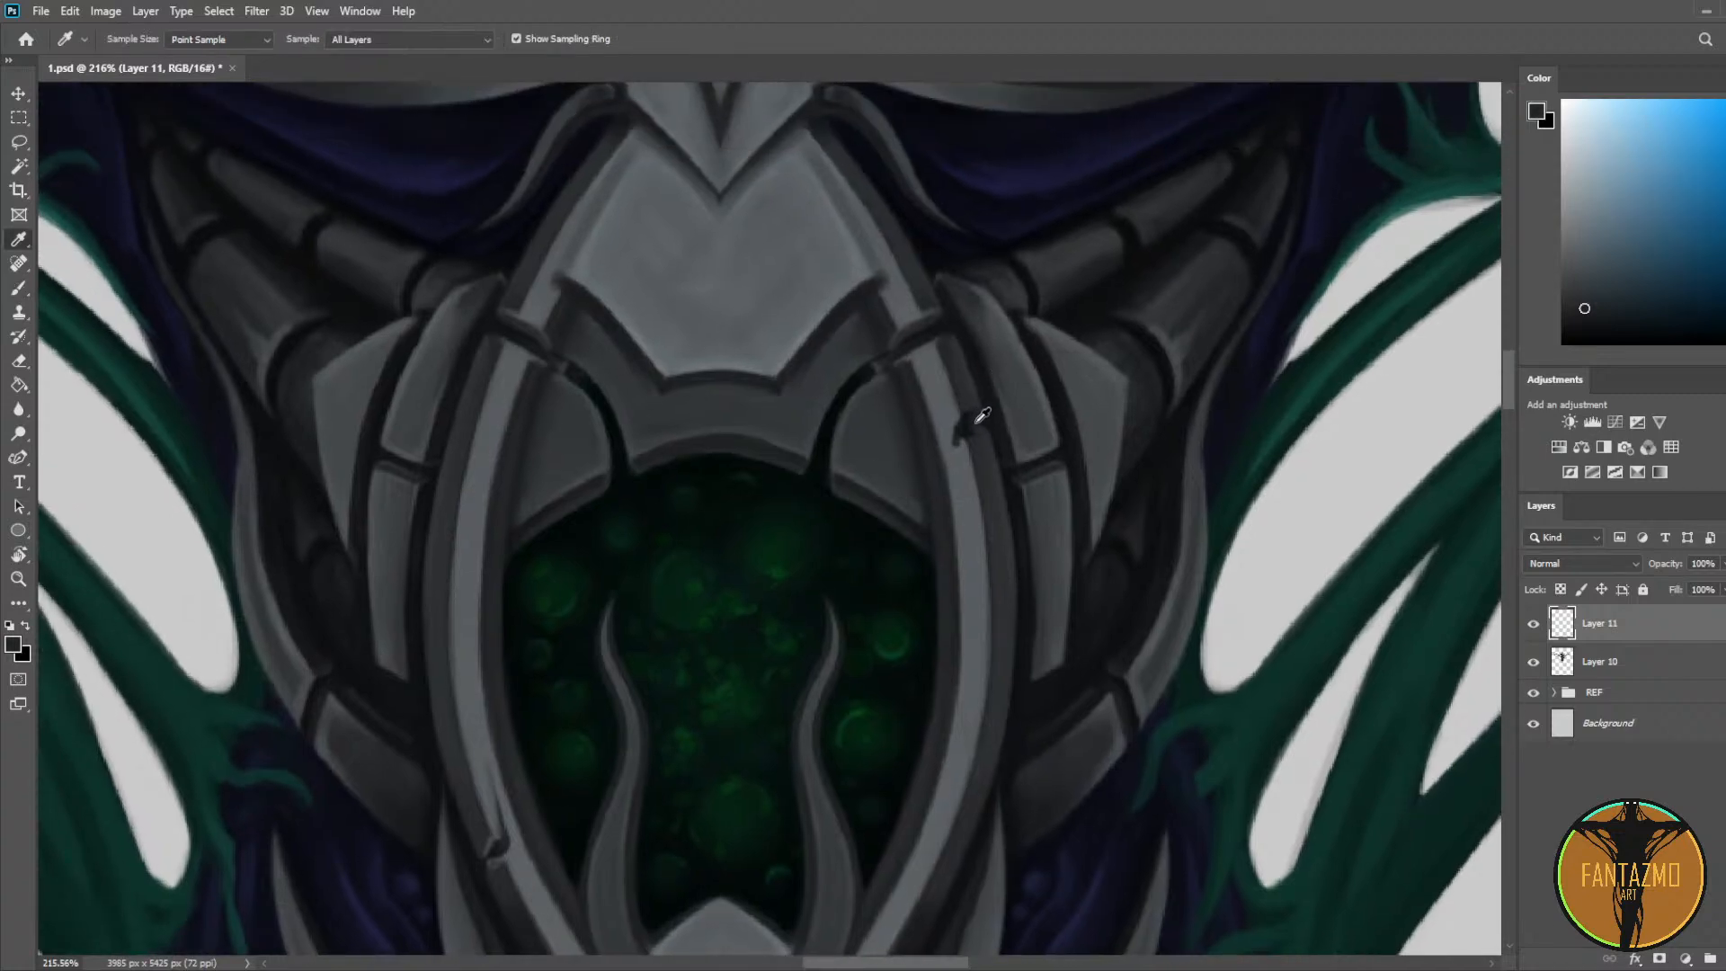
{"action": "left_click", "coordinate": [978, 423], "text": "alt"}
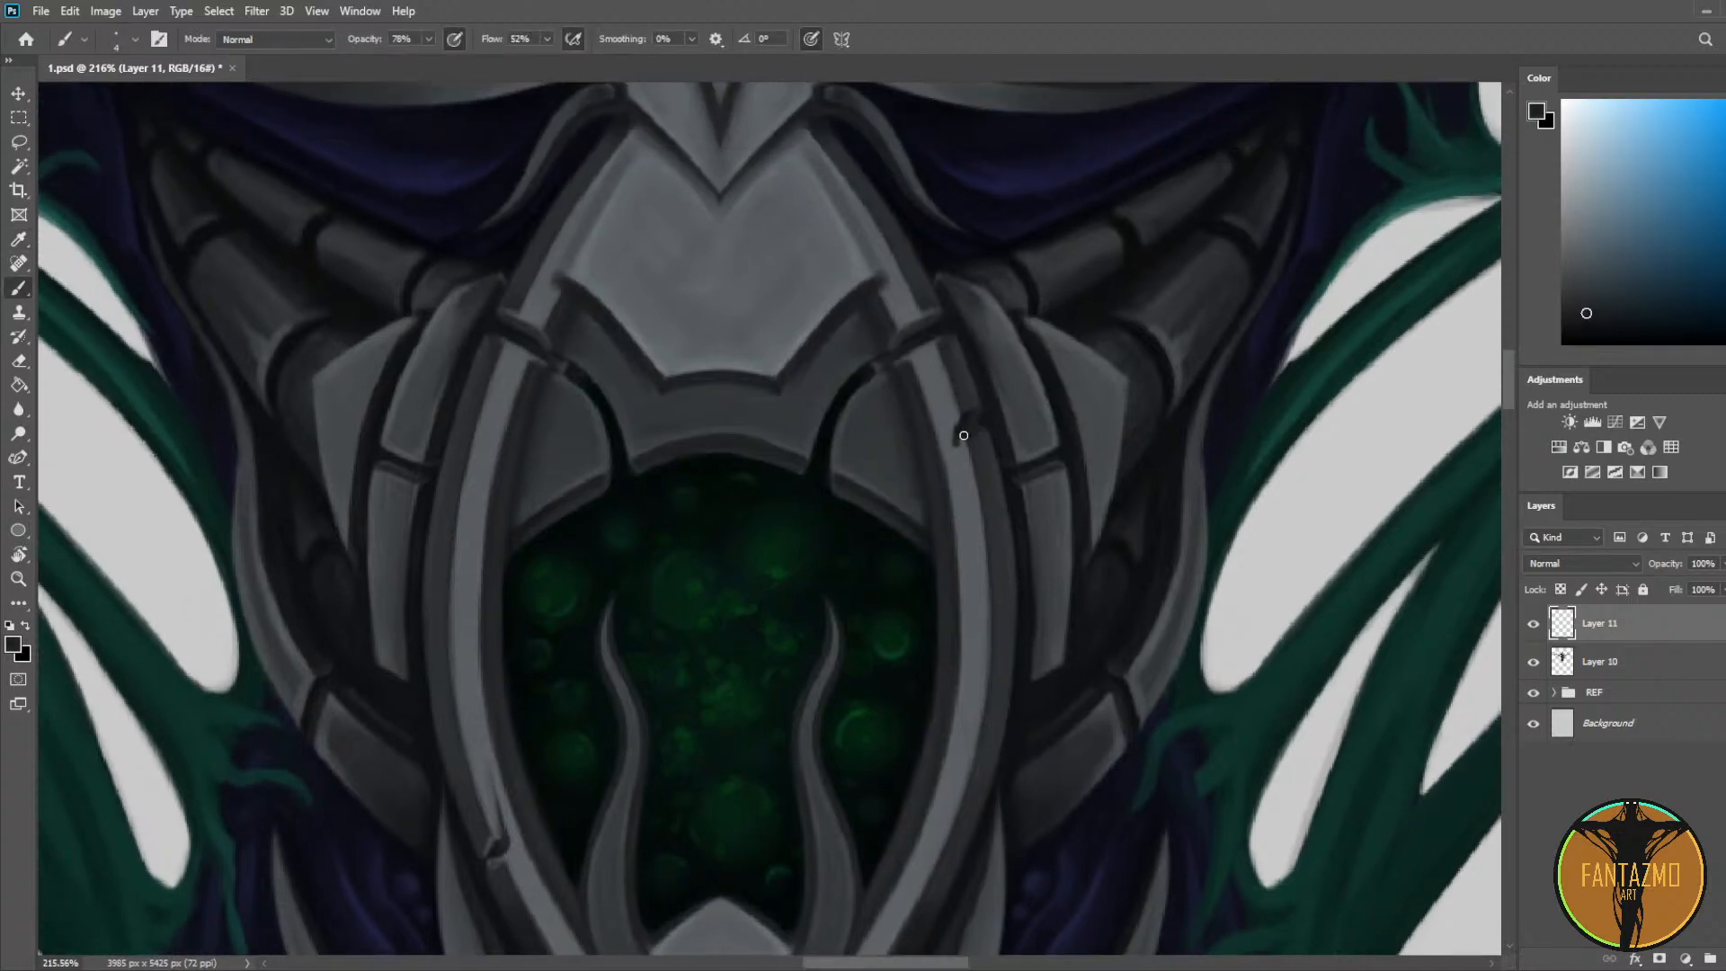
{"action": "left_click", "coordinate": [960, 415], "text": "alt"}
{"action": "left_click", "coordinate": [956, 411], "text": "alt"}
{"action": "left_click_drag", "start_coordinate": [963, 440], "coordinate": [970, 437]}
{"action": "left_click", "coordinate": [958, 439], "text": "alt"}
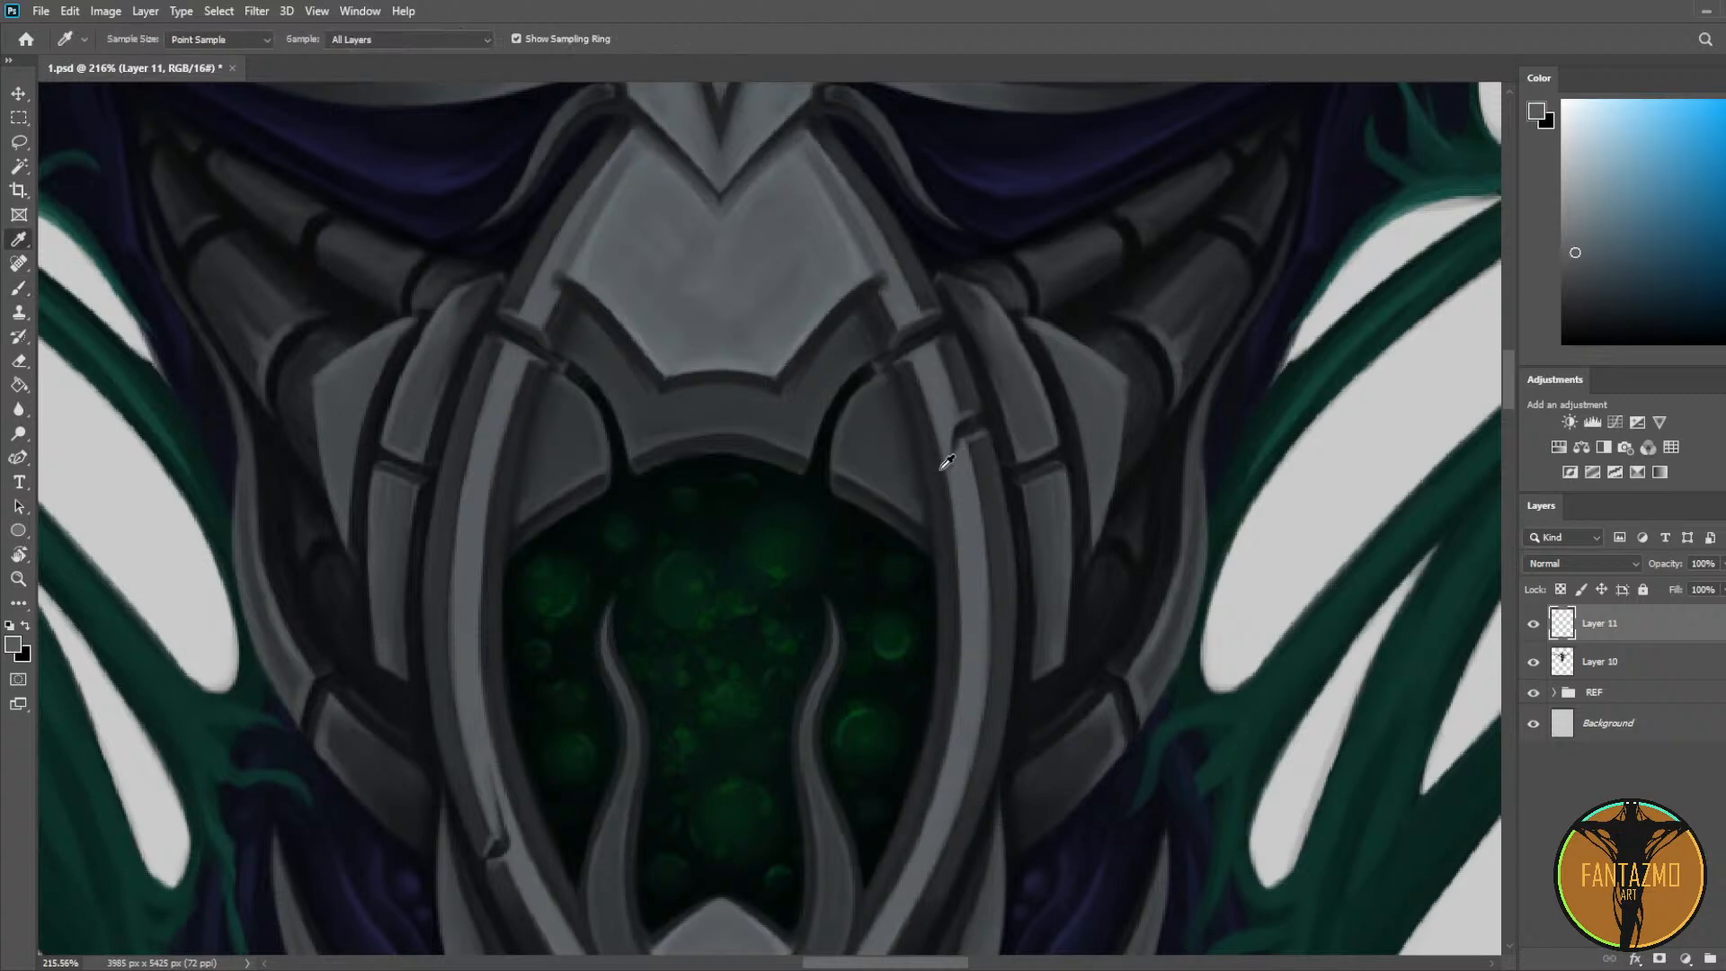
{"action": "left_click", "coordinate": [939, 471], "text": "alt"}
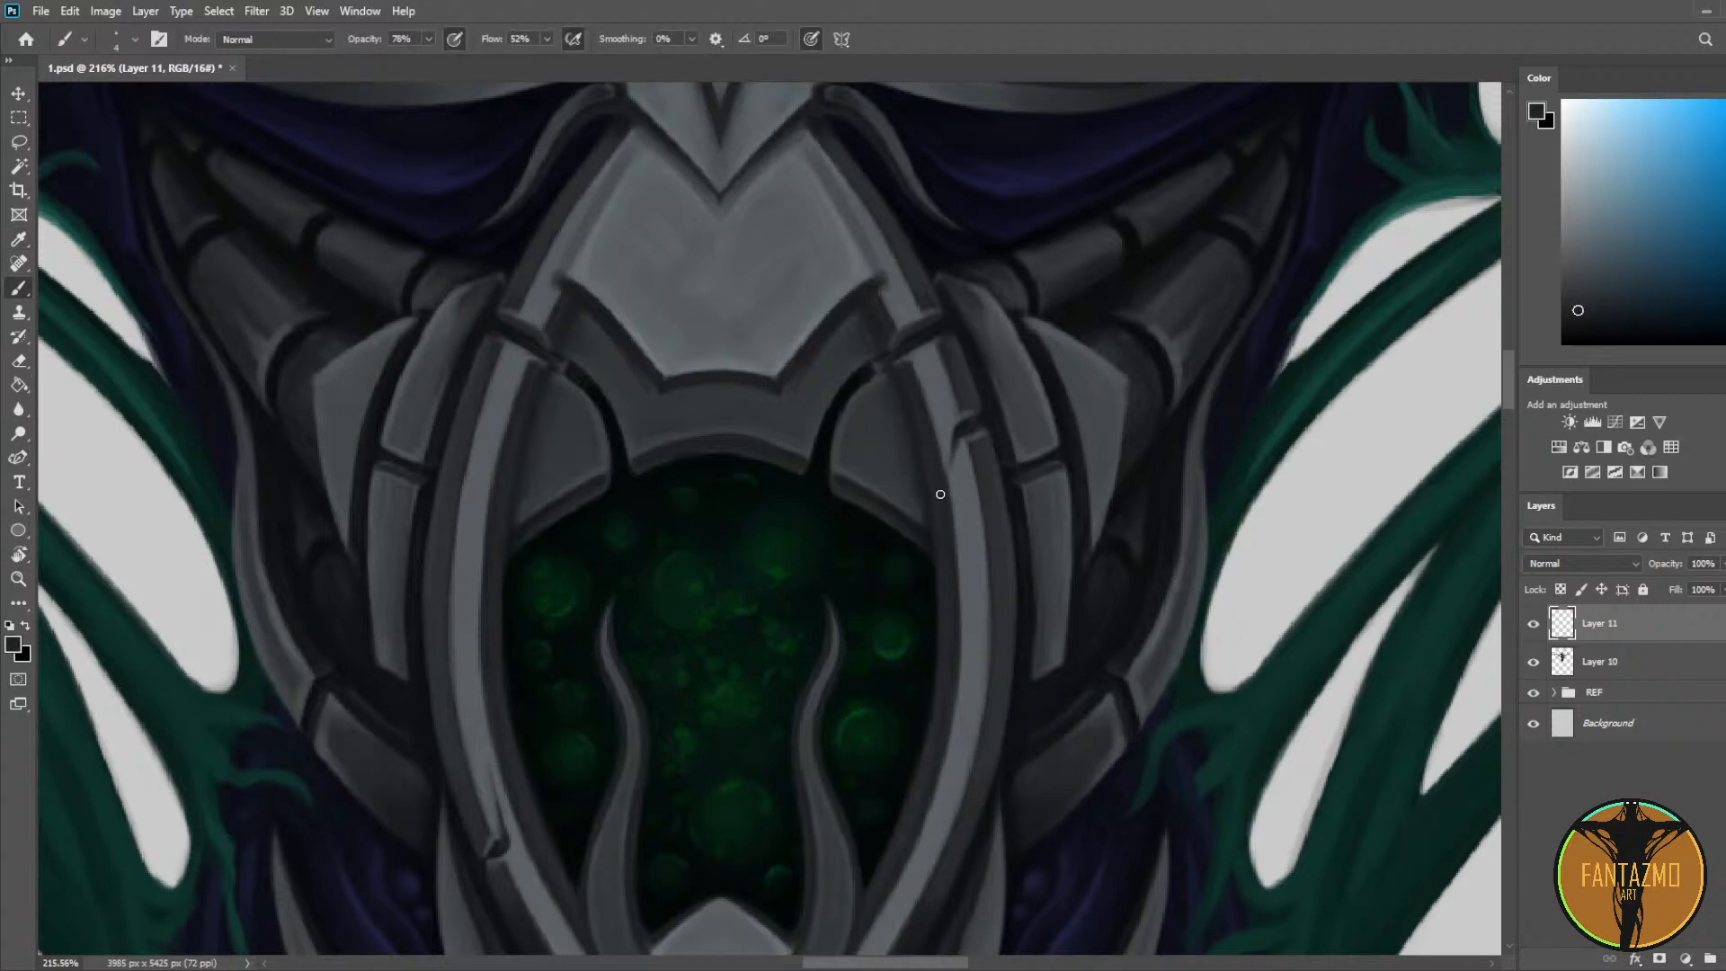
{"action": "left_click", "coordinate": [972, 445], "text": "alt"}
{"action": "left_click", "coordinate": [974, 440], "text": "alt"}
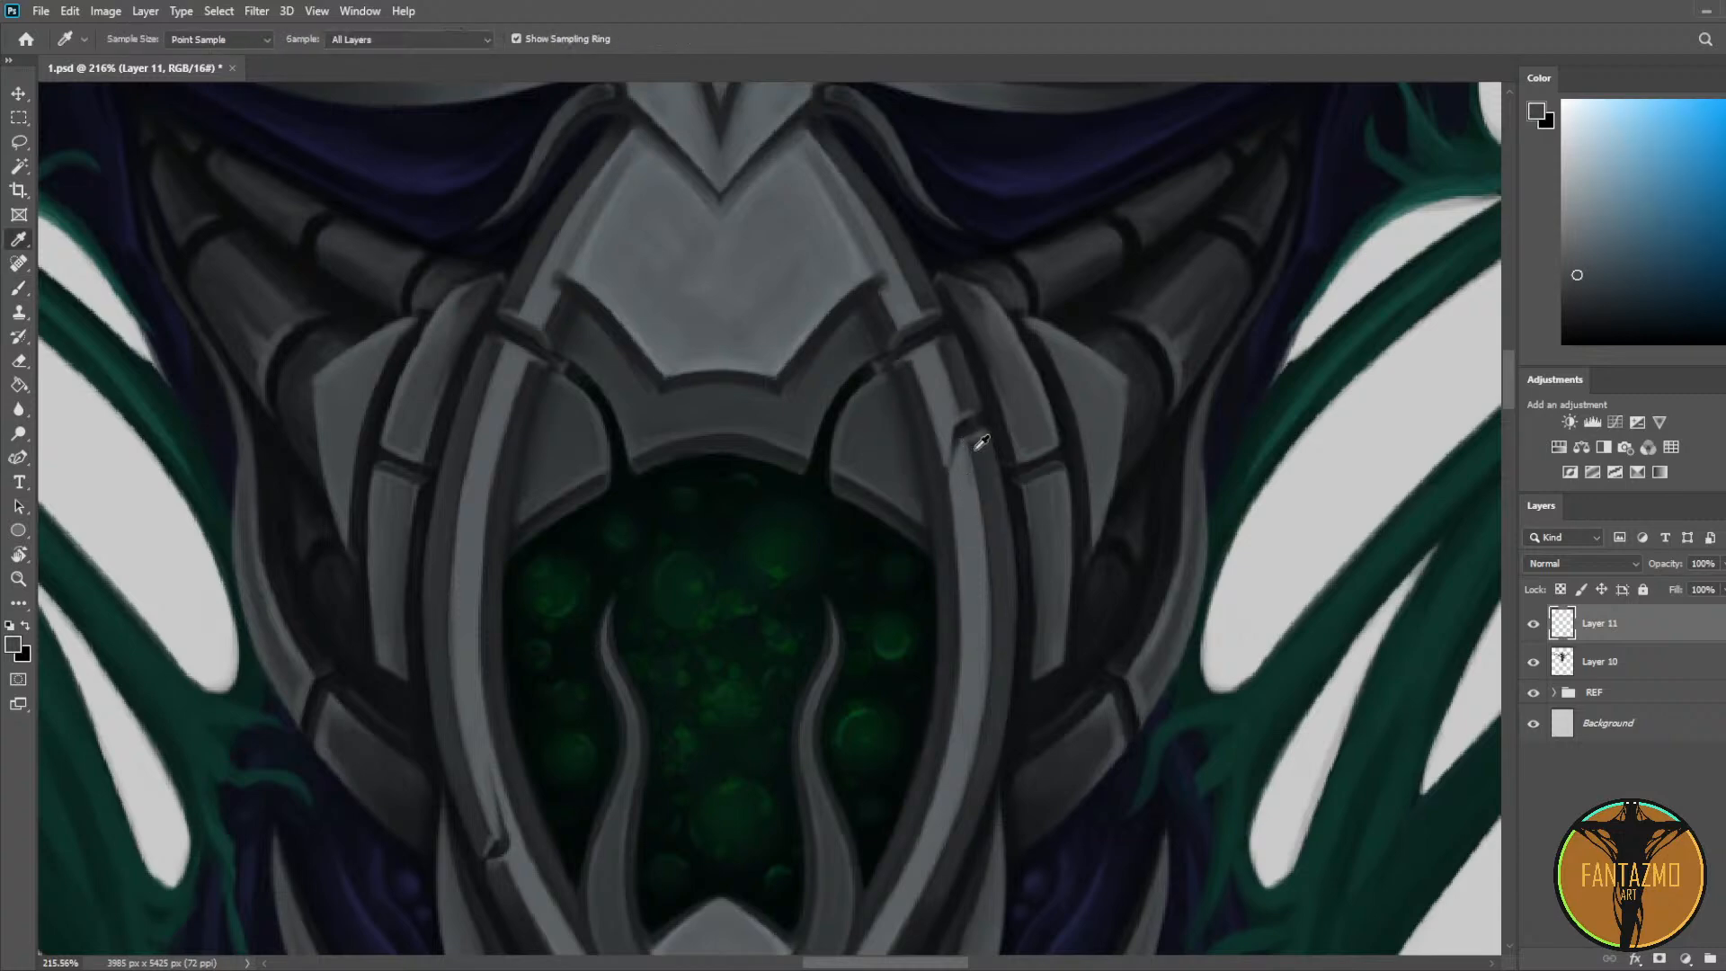
{"action": "left_click", "coordinate": [963, 452], "text": "alt"}
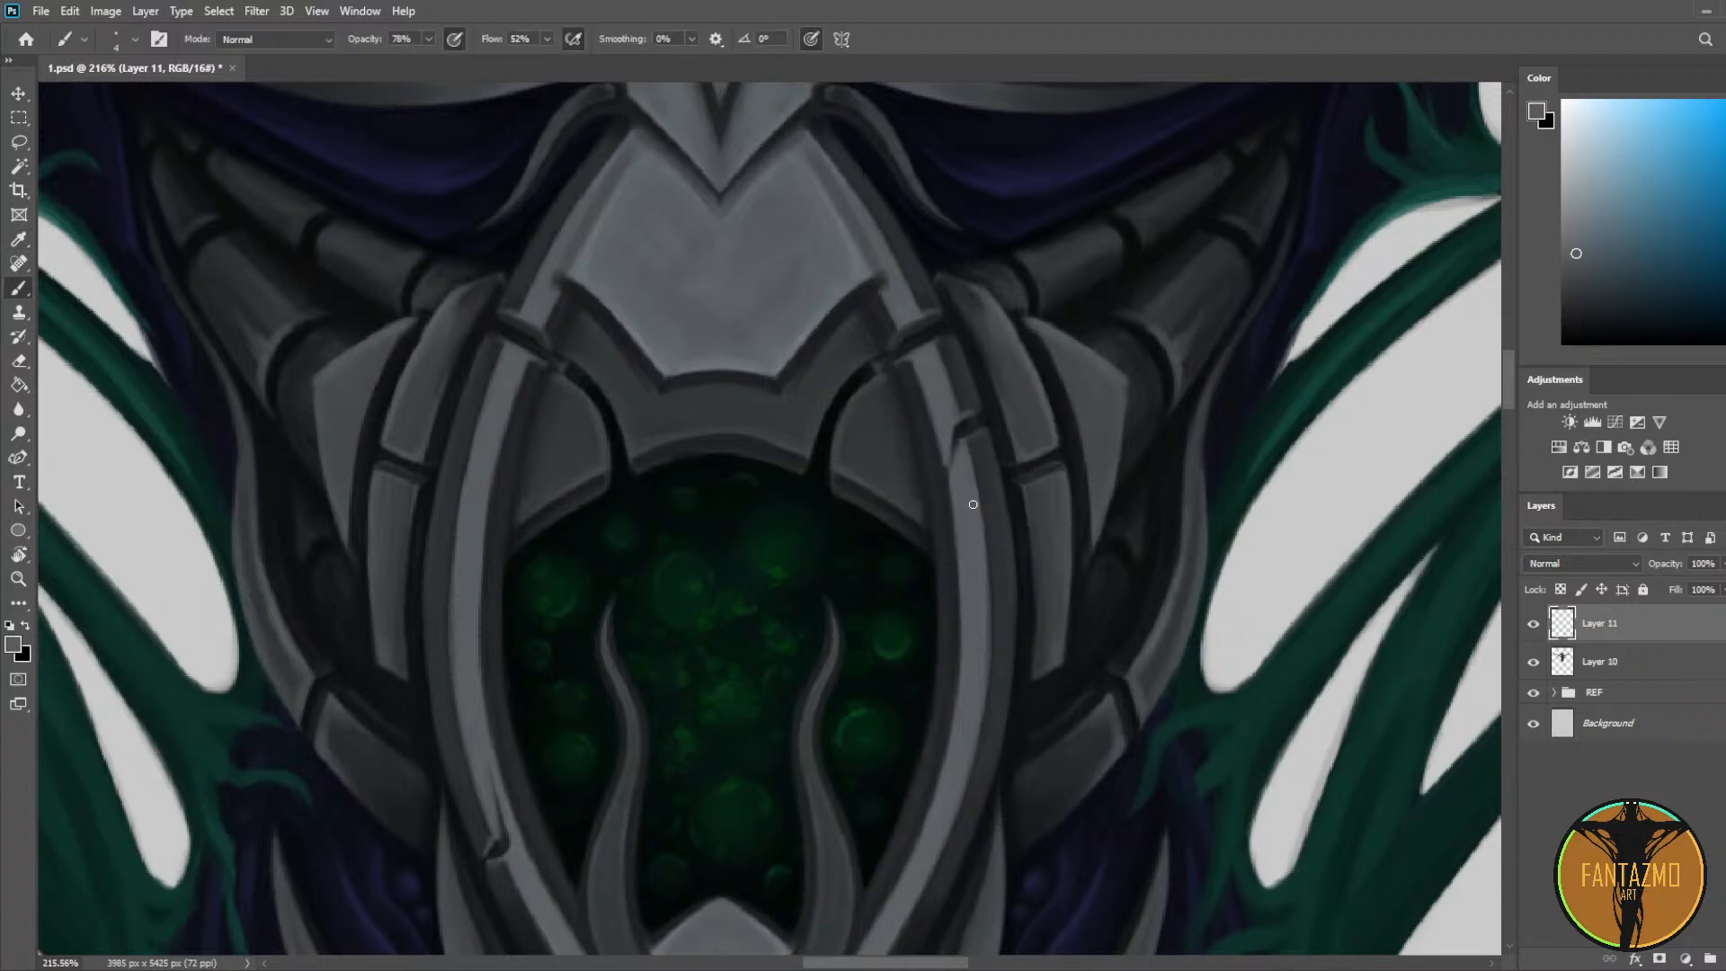
Step: Touch up the upper edge of the right rim's crack with sampled greys and save the document
{"action": "left_click", "coordinate": [956, 397], "text": "alt"}
{"action": "left_click", "coordinate": [965, 396], "text": "alt"}
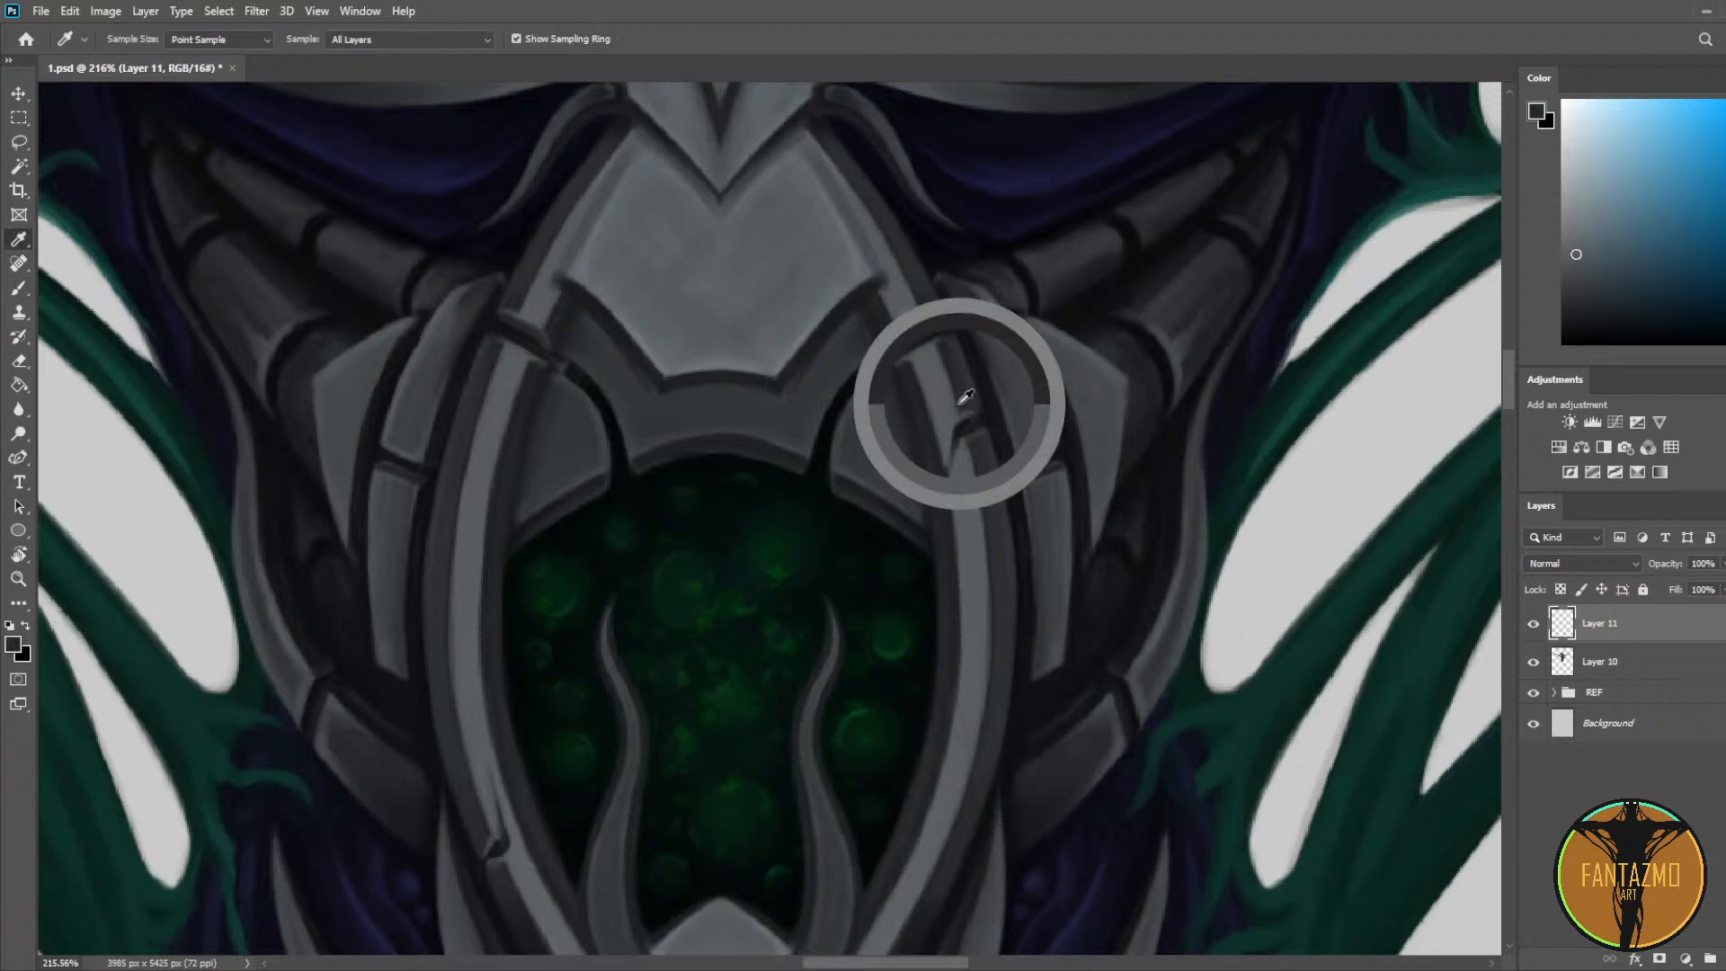
{"action": "left_click", "coordinate": [960, 412], "text": "alt"}
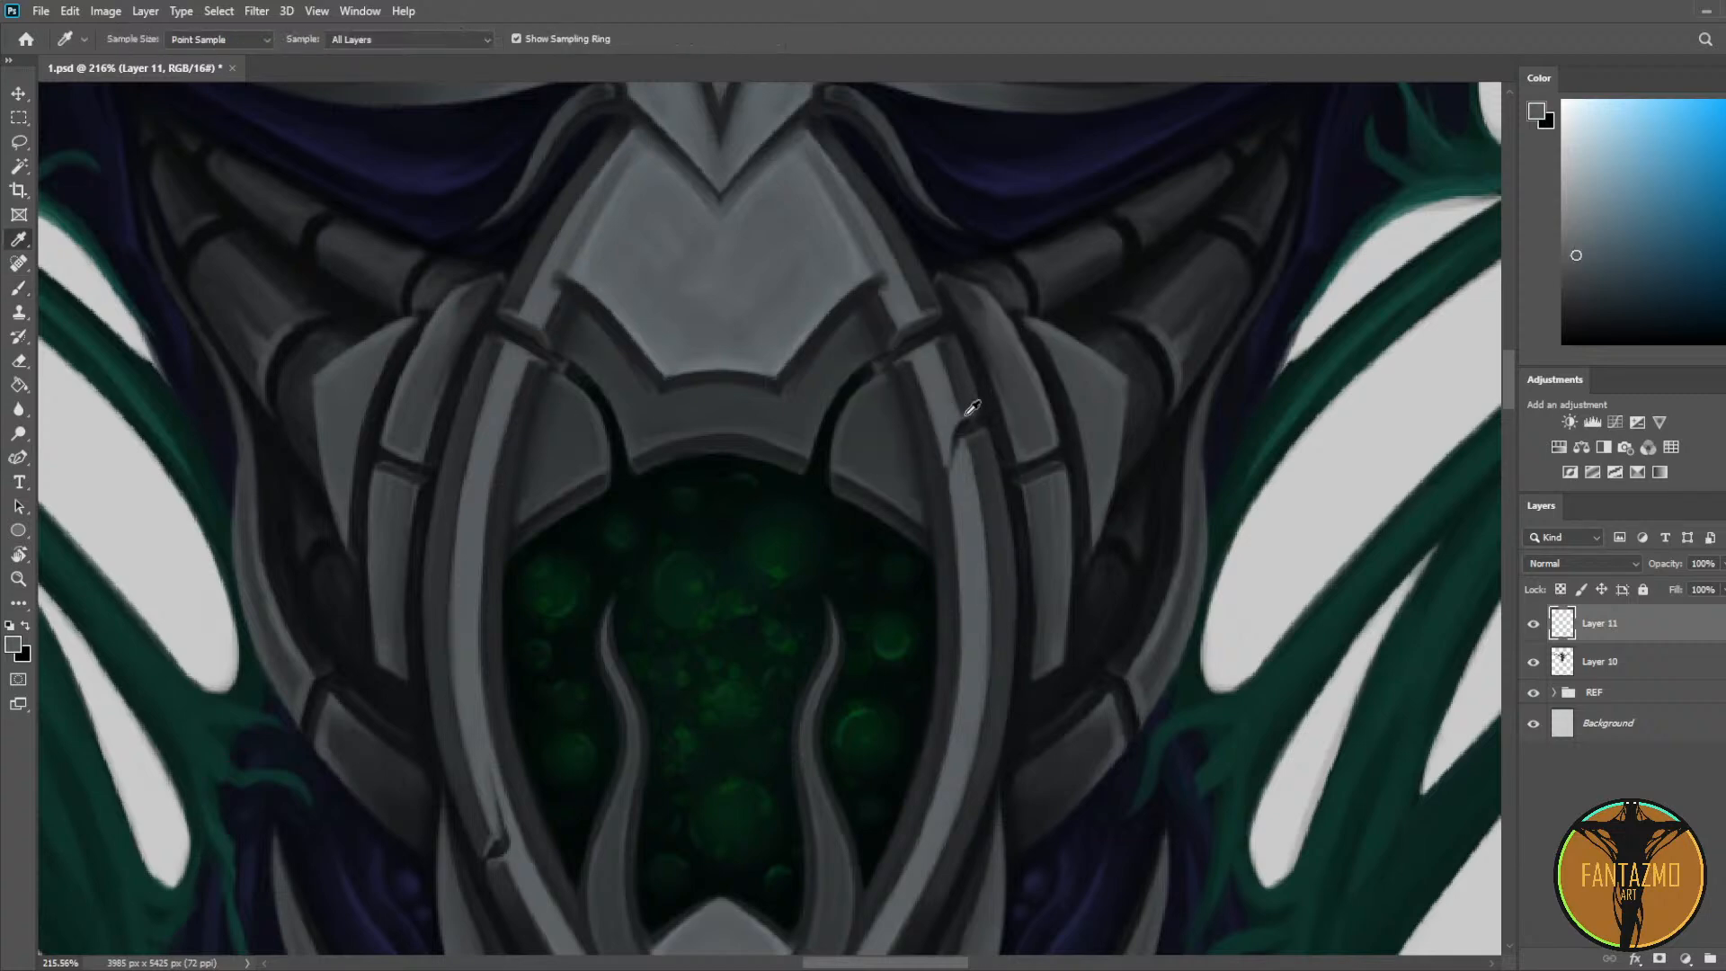
{"action": "left_click", "coordinate": [955, 408], "text": "alt"}
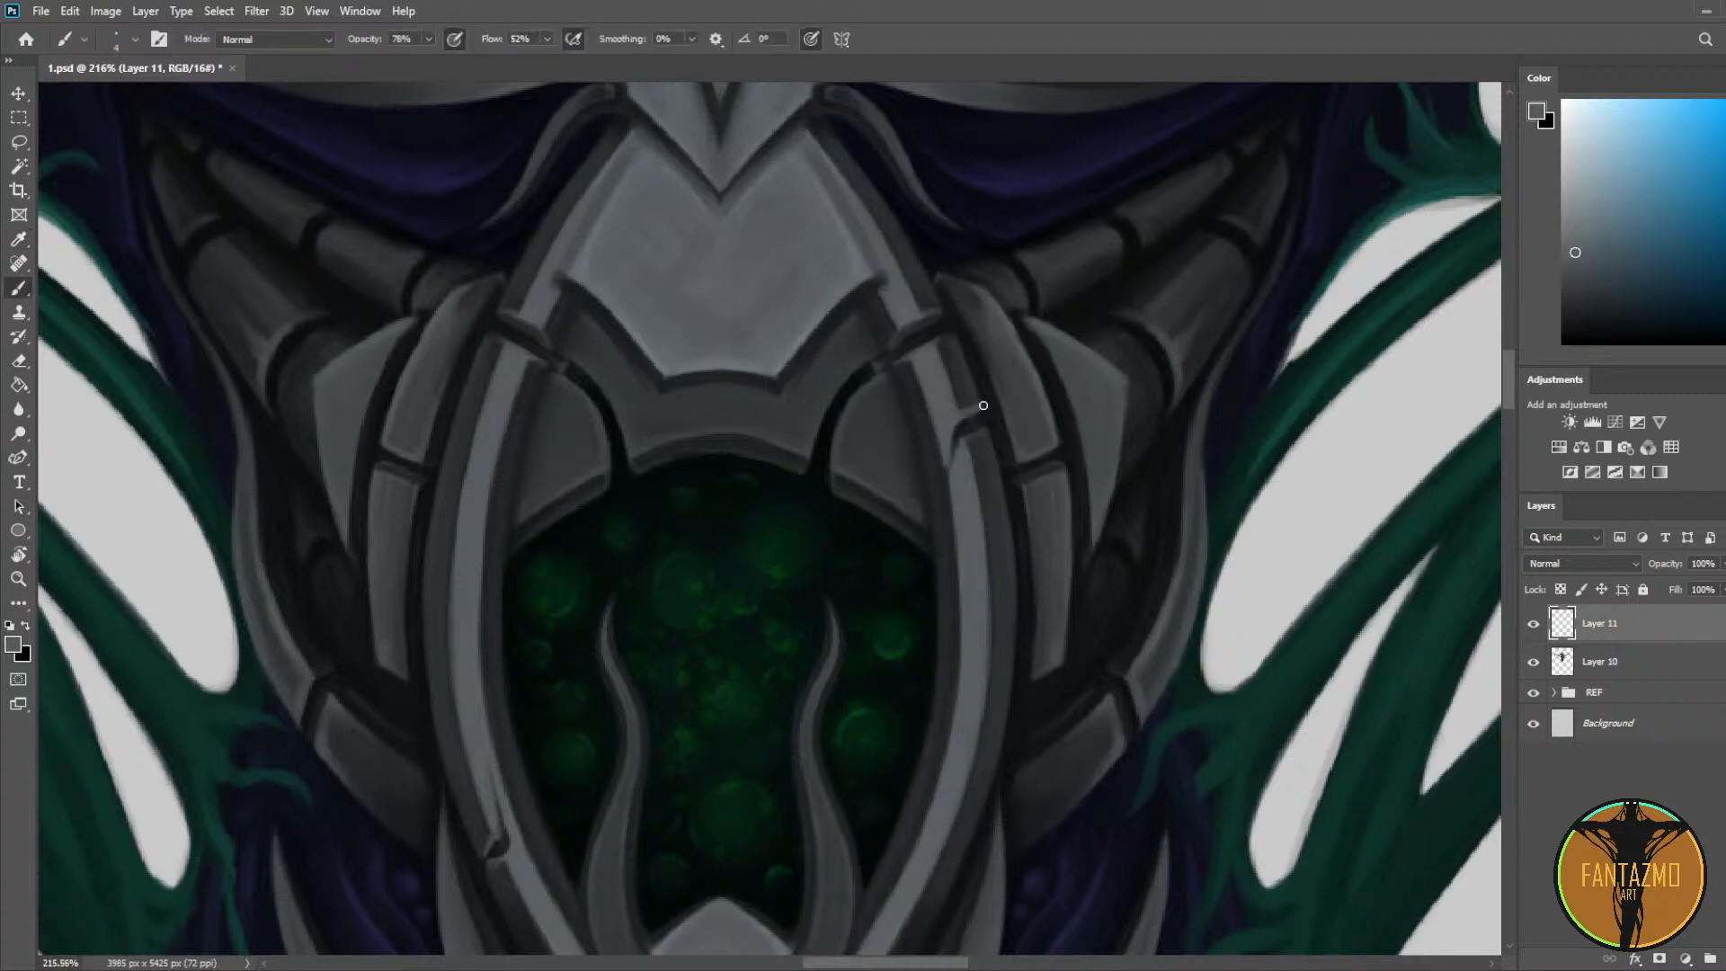
{"action": "left_click", "coordinate": [964, 408], "text": "alt"}
{"action": "left_click", "coordinate": [985, 399], "text": "alt"}
{"action": "scroll", "coordinate": [590, 719], "scroll_direction": "down", "scroll_amount": 13}
{"action": "key", "text": "ctrl+s"}
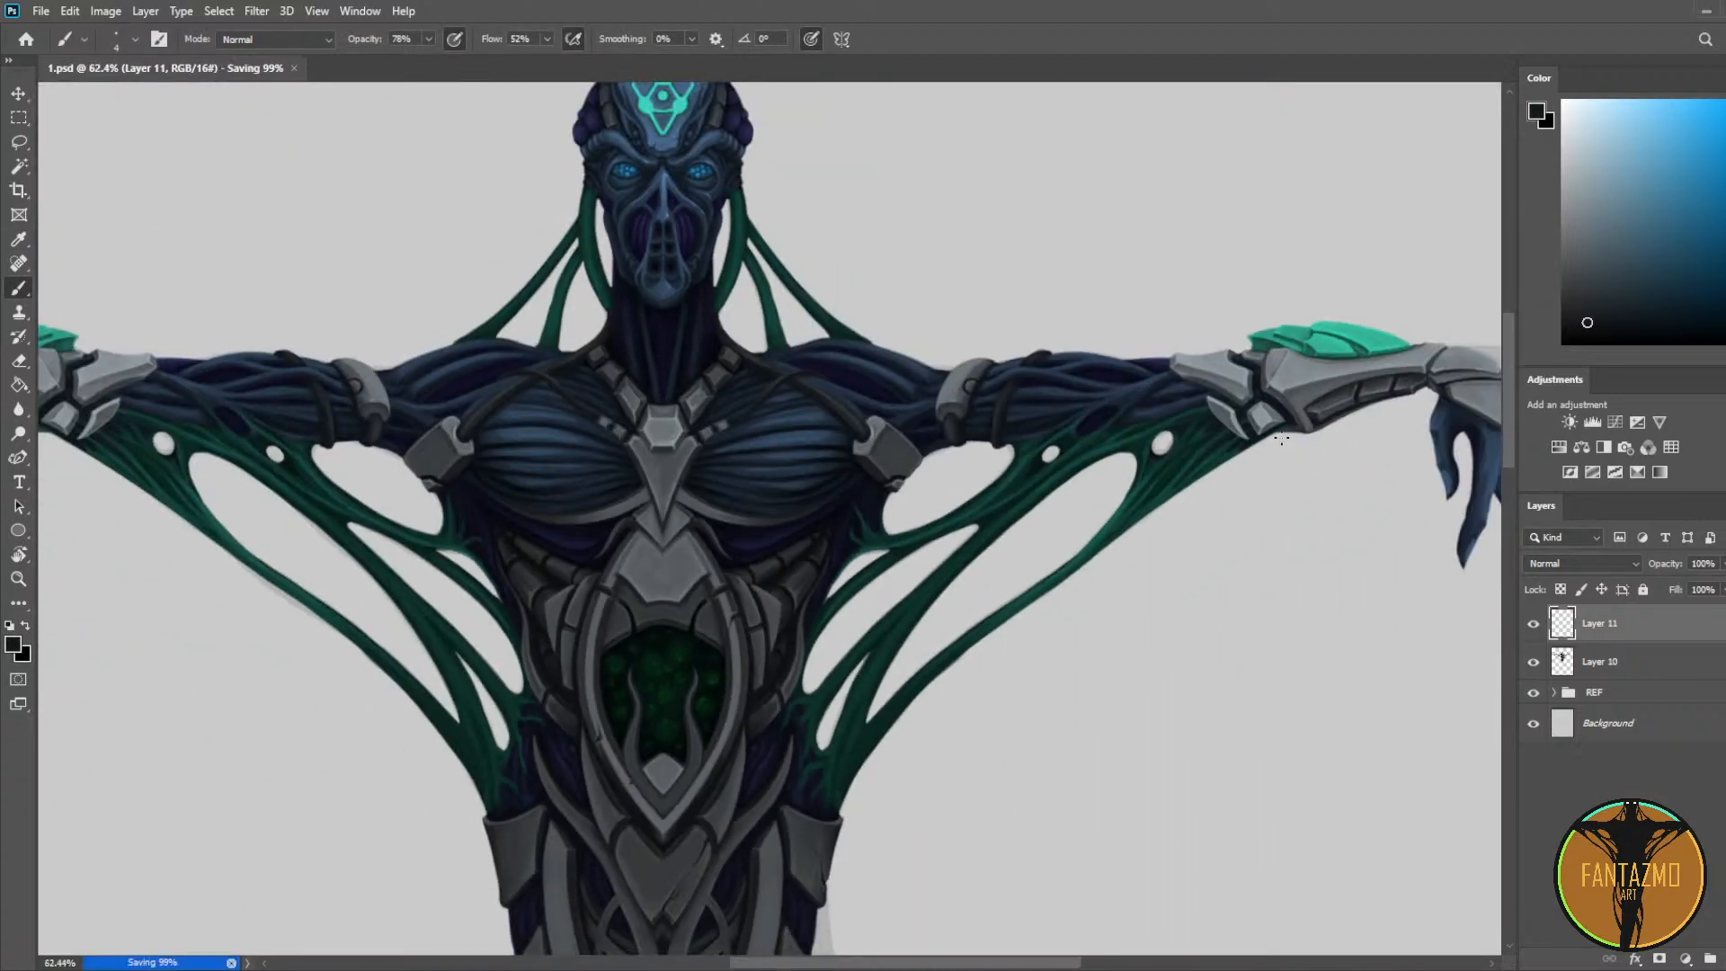
Step: Paint a dark crack from the outer edge across the face of the block-shaped plate beside the left chest muscle
{"action": "left_click_drag", "start_coordinate": [961, 812], "coordinate": [1060, 624]}
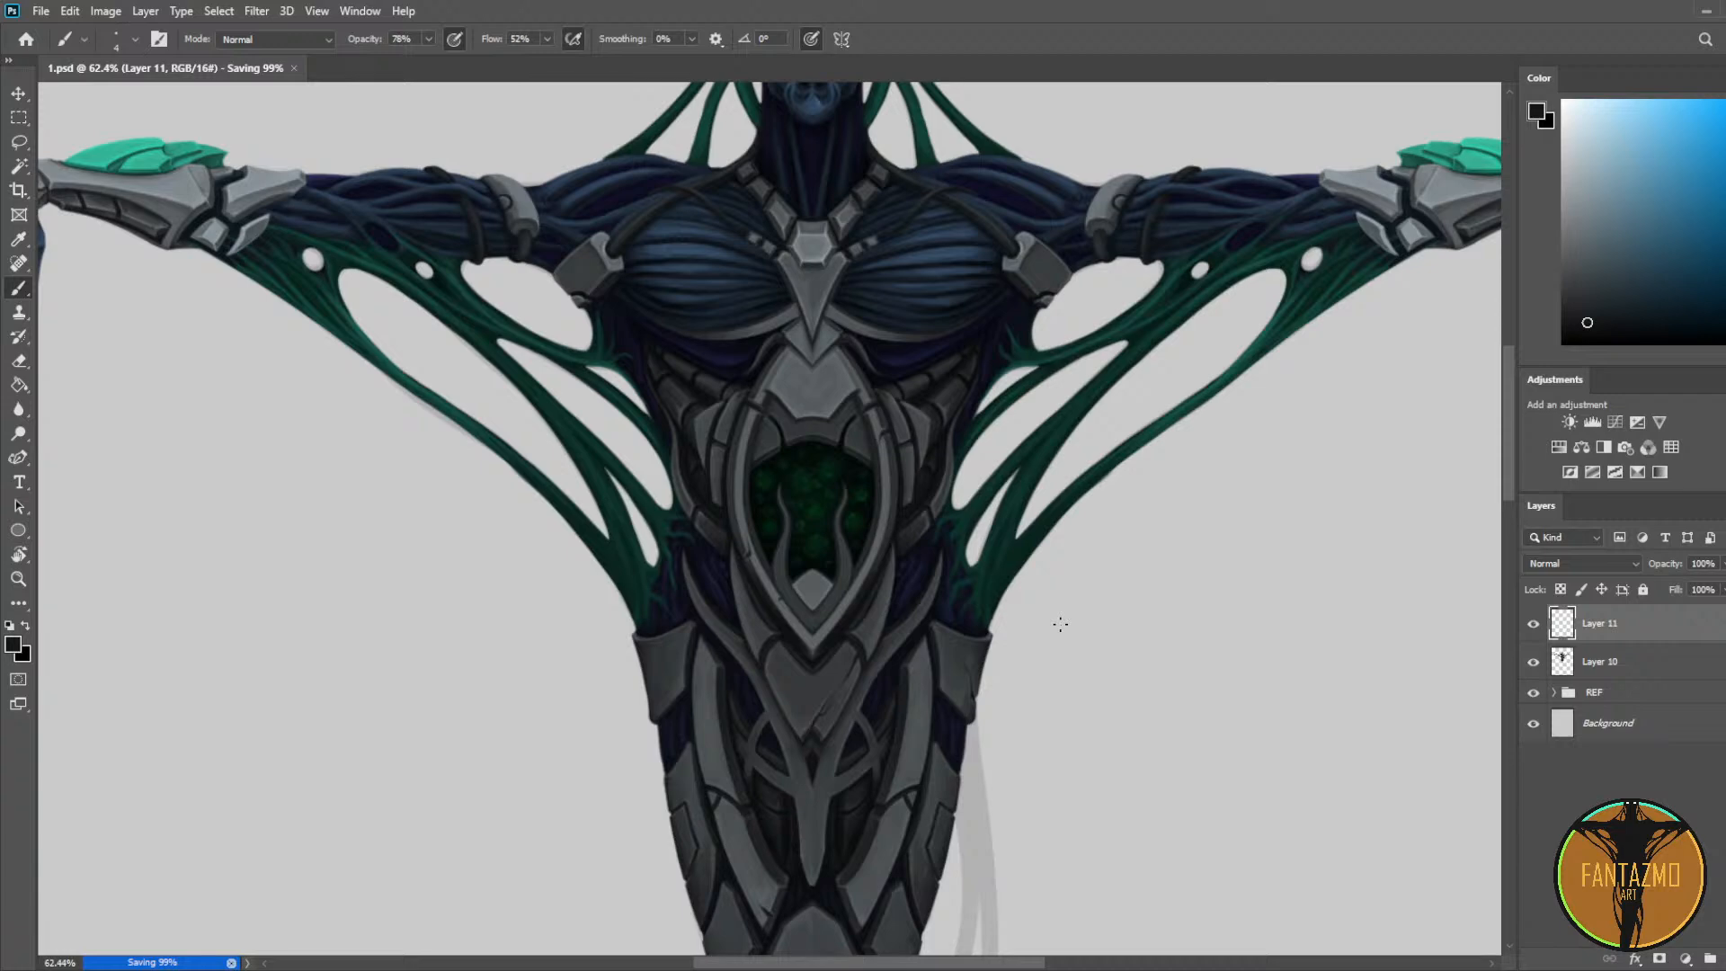
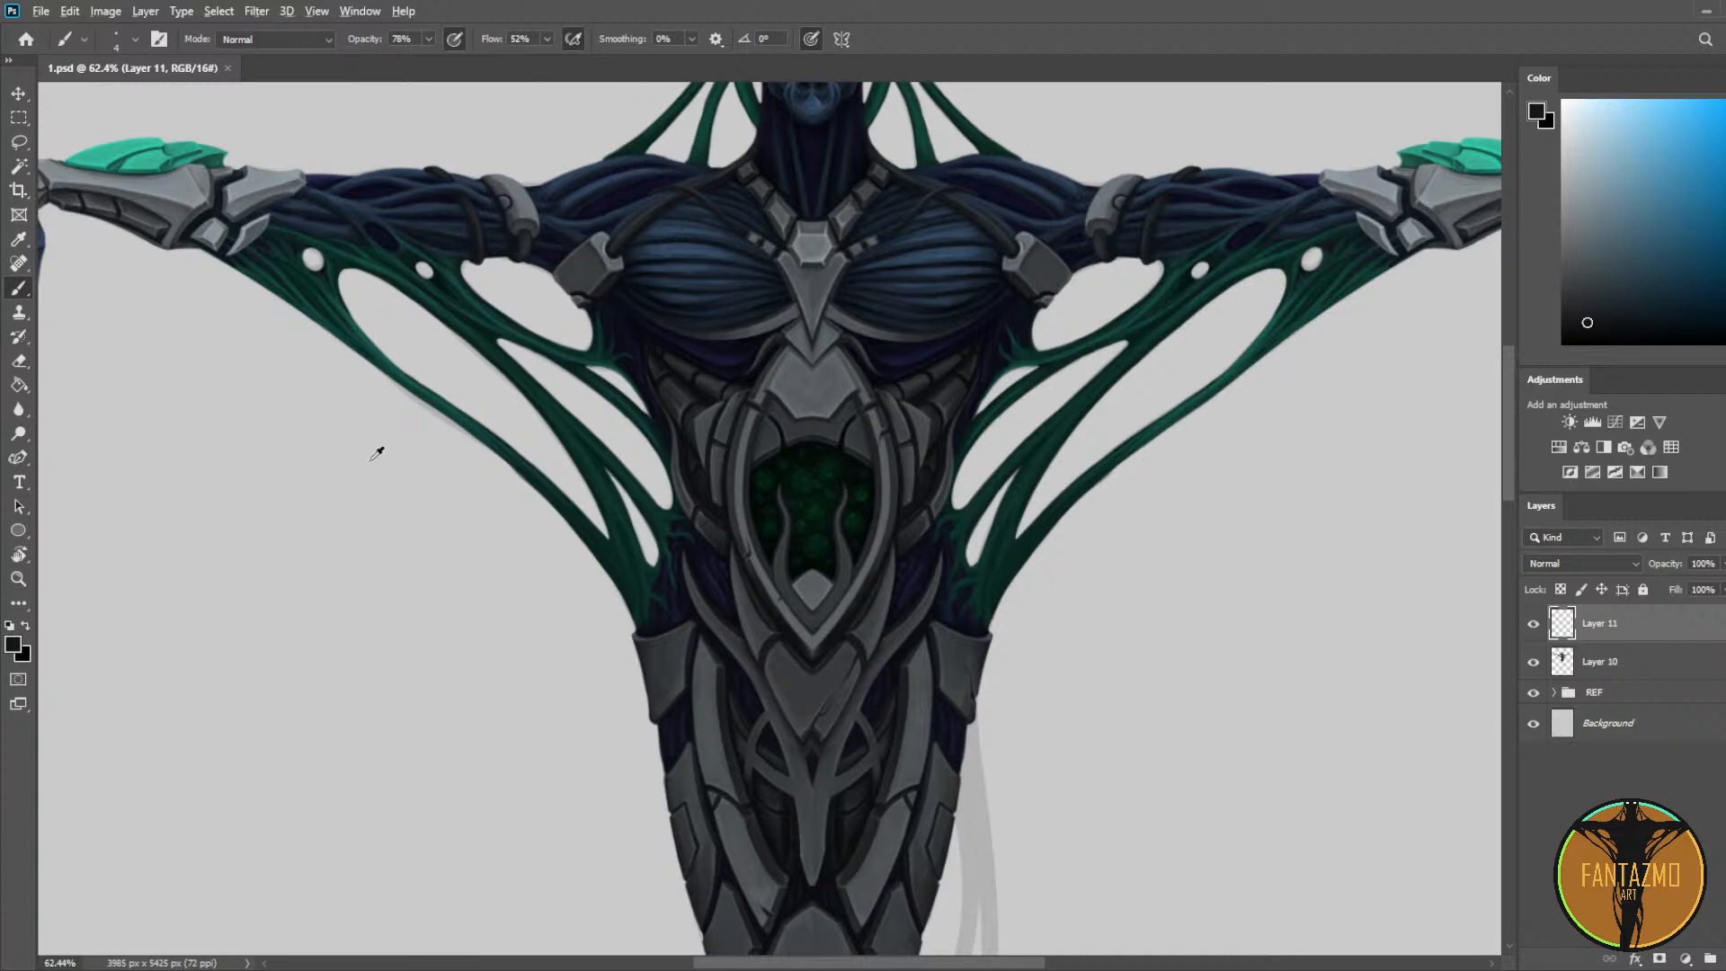
{"action": "scroll", "coordinate": [371, 461], "scroll_direction": "up", "scroll_amount": 10}
{"action": "left_click_drag", "start_coordinate": [588, 445], "coordinate": [567, 607]}
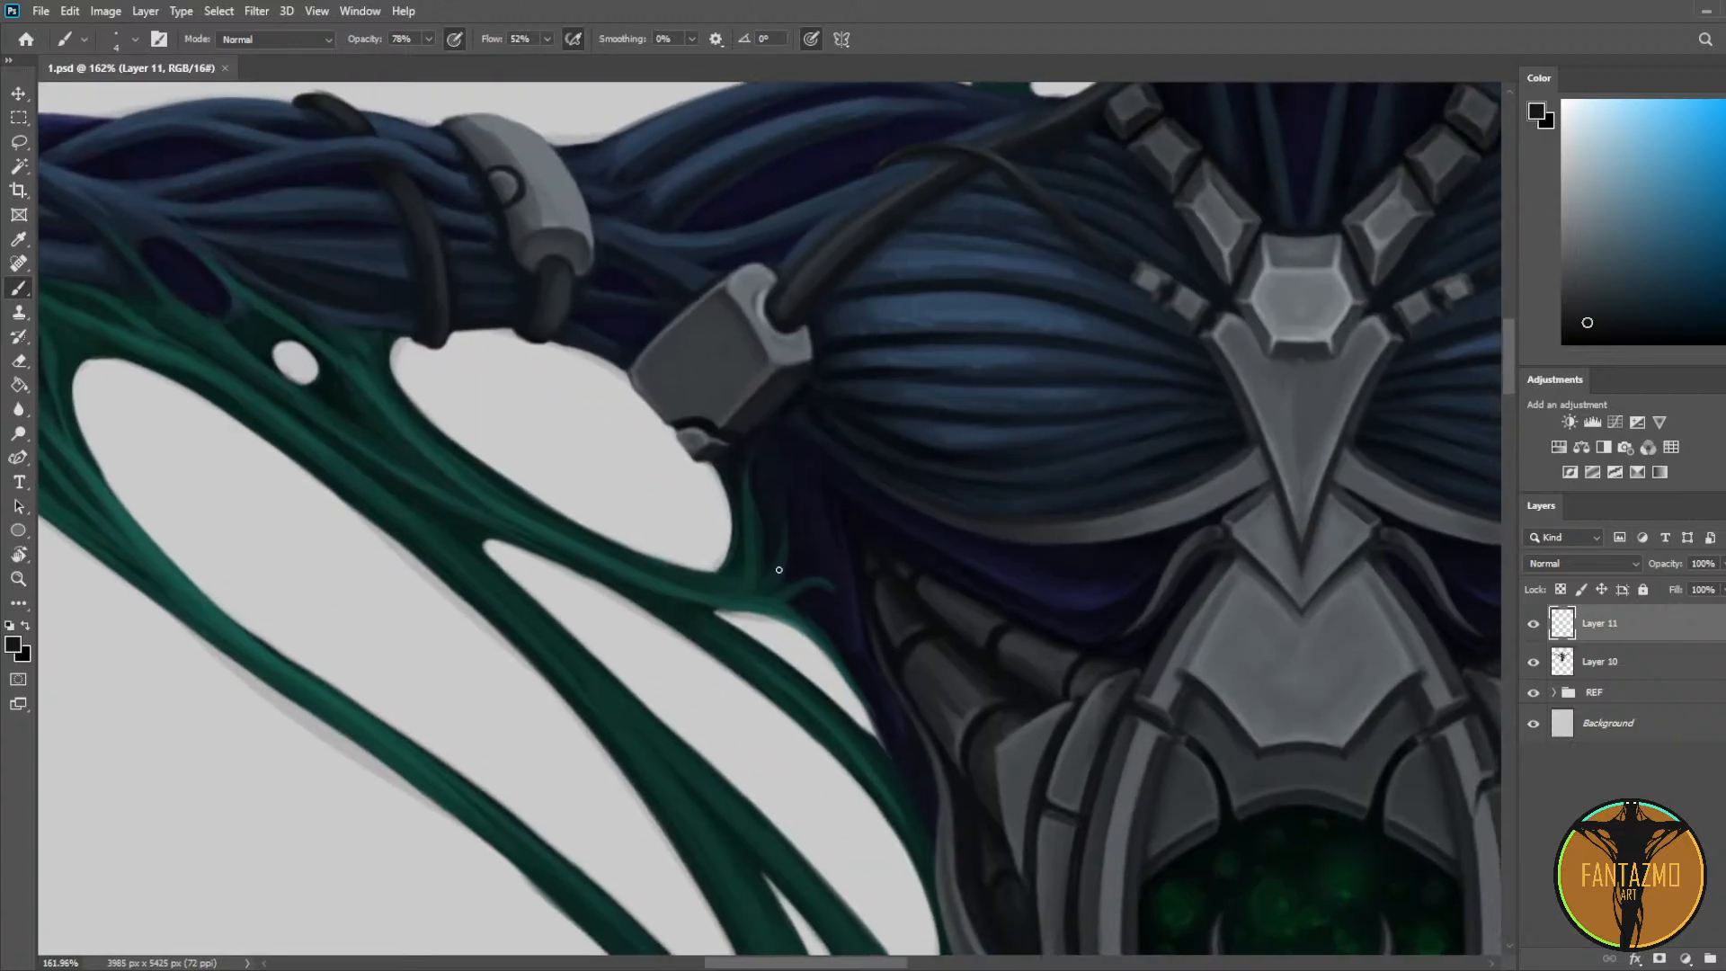
{"action": "left_click", "coordinate": [686, 421], "text": "alt"}
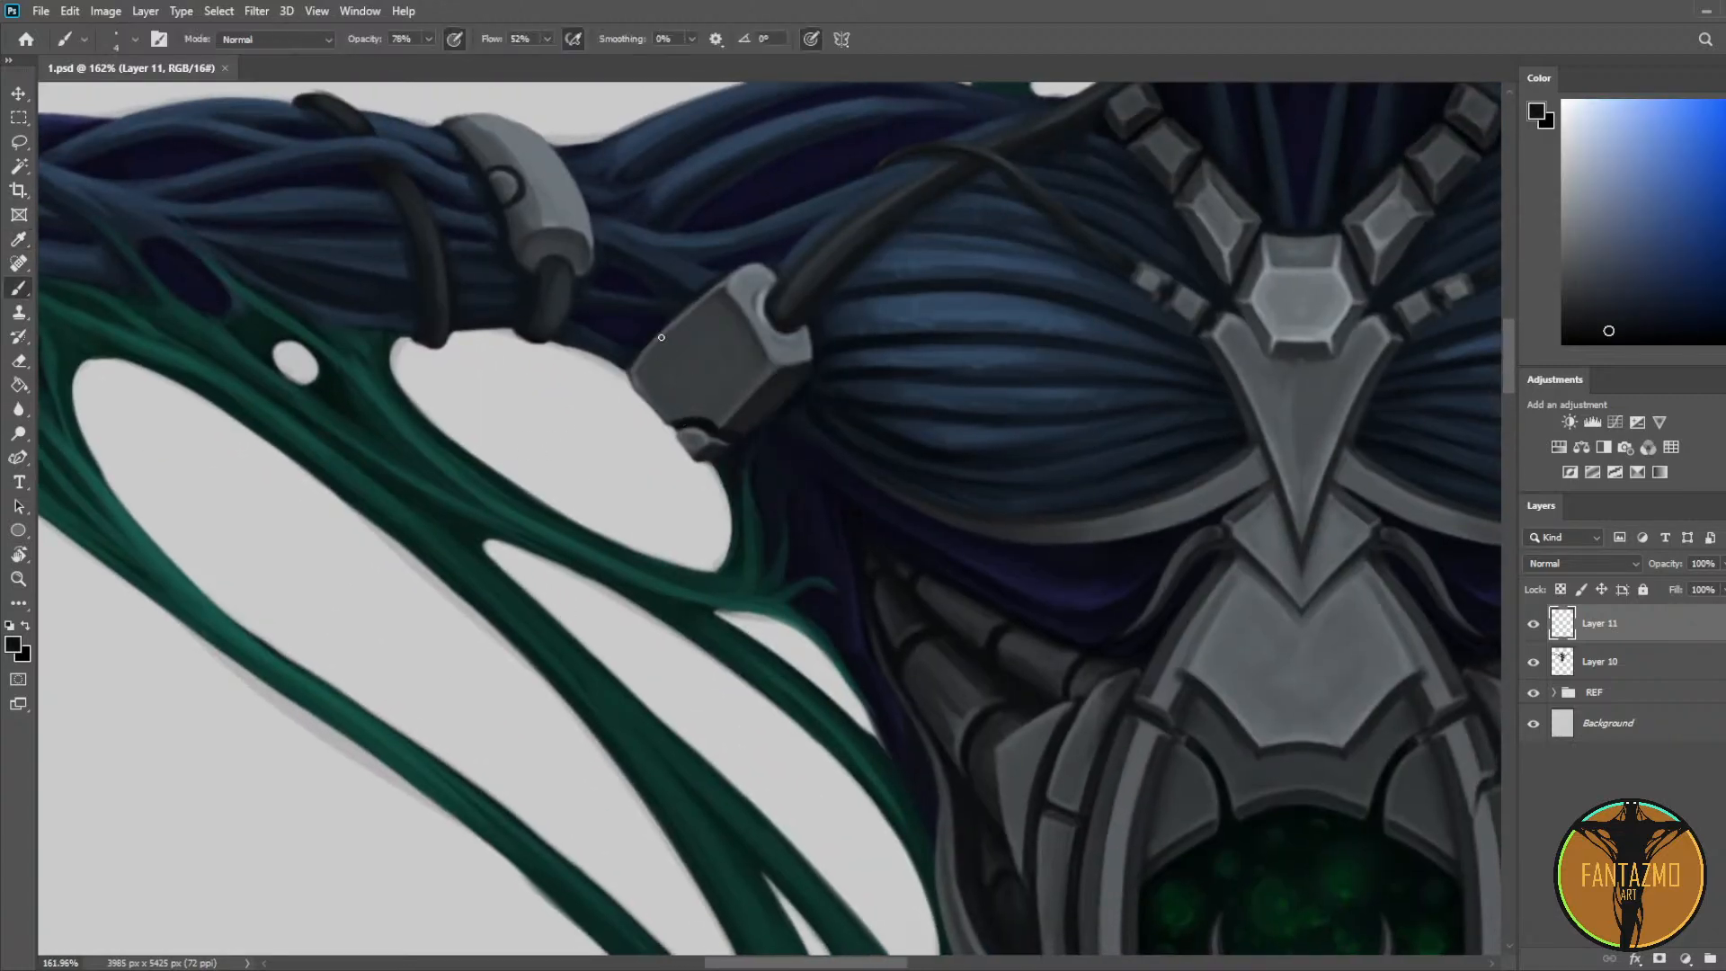
{"action": "left_click_drag", "start_coordinate": [661, 337], "coordinate": [668, 341]}
{"action": "left_click", "coordinate": [740, 285], "text": "alt"}
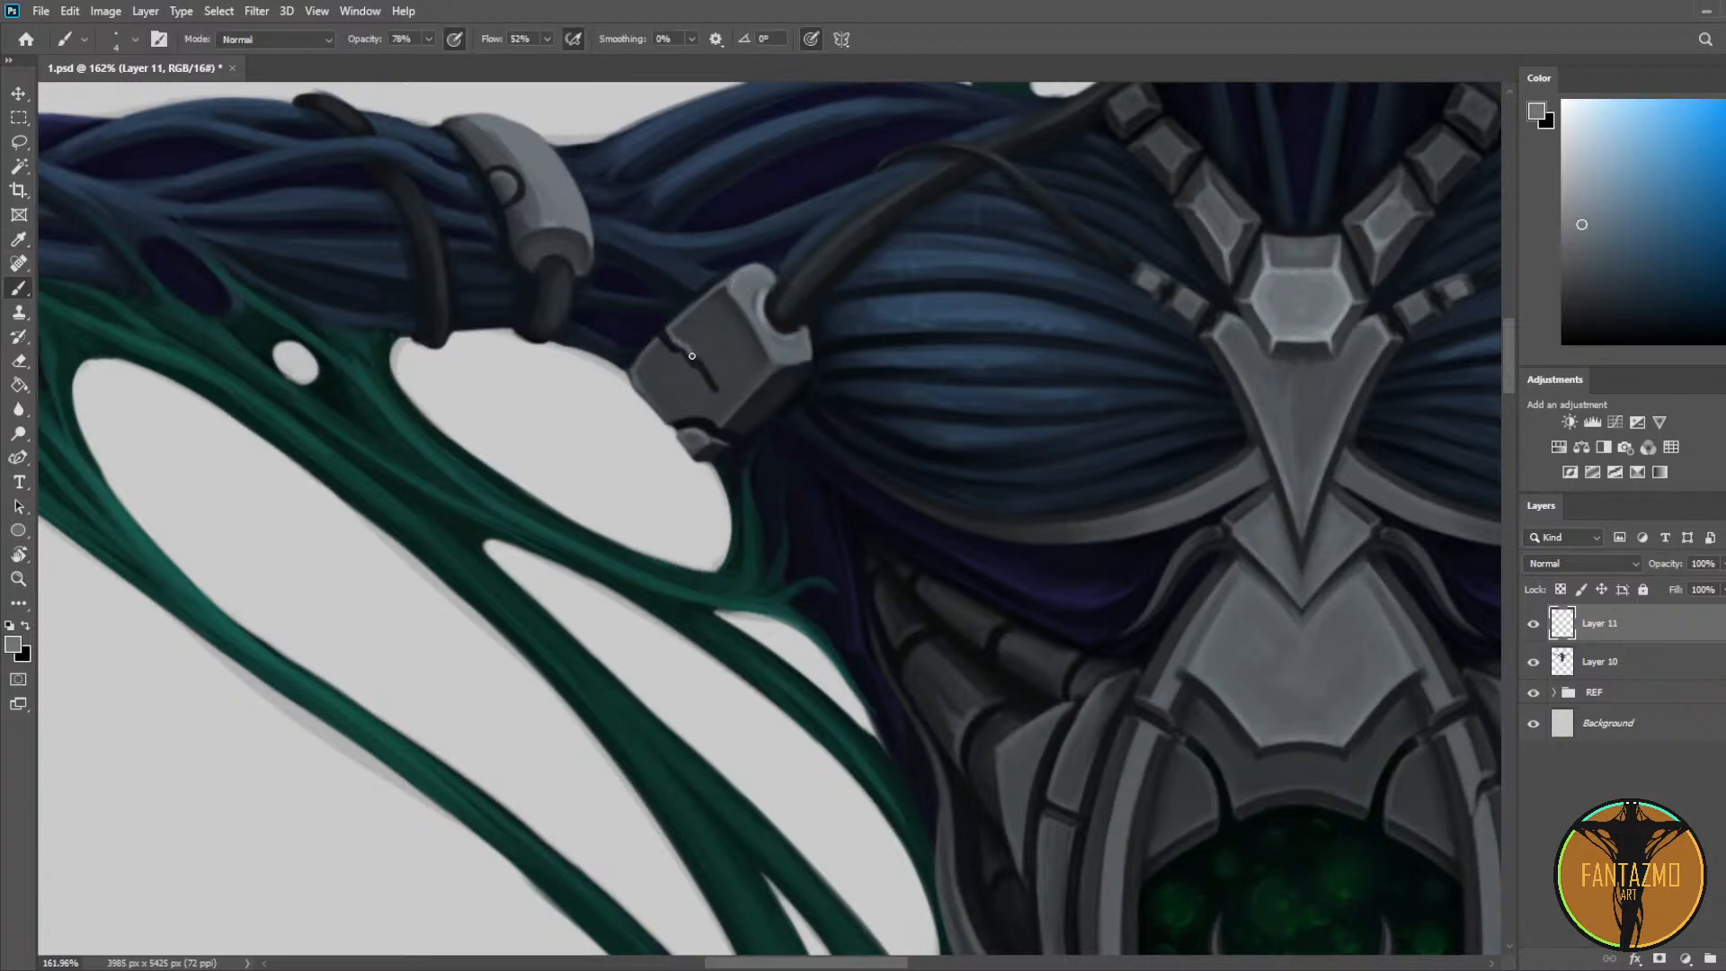
Step: Refine the crack on the left chest's block-shaped plate with sampled grey and dark tones along its edges
{"action": "left_click_drag", "start_coordinate": [694, 356], "coordinate": [720, 391]}
{"action": "left_click", "coordinate": [708, 349], "text": "alt"}
{"action": "left_click", "coordinate": [680, 349], "text": "alt"}
{"action": "left_click_drag", "start_coordinate": [685, 363], "coordinate": [702, 376]}
{"action": "left_click", "coordinate": [648, 320], "text": "alt"}
{"action": "left_click", "coordinate": [704, 348], "text": "alt"}
{"action": "left_click", "coordinate": [706, 352], "text": "alt"}
{"action": "left_click", "coordinate": [703, 350], "text": "alt"}
{"action": "scroll", "coordinate": [686, 335], "scroll_direction": "down", "scroll_amount": 10}
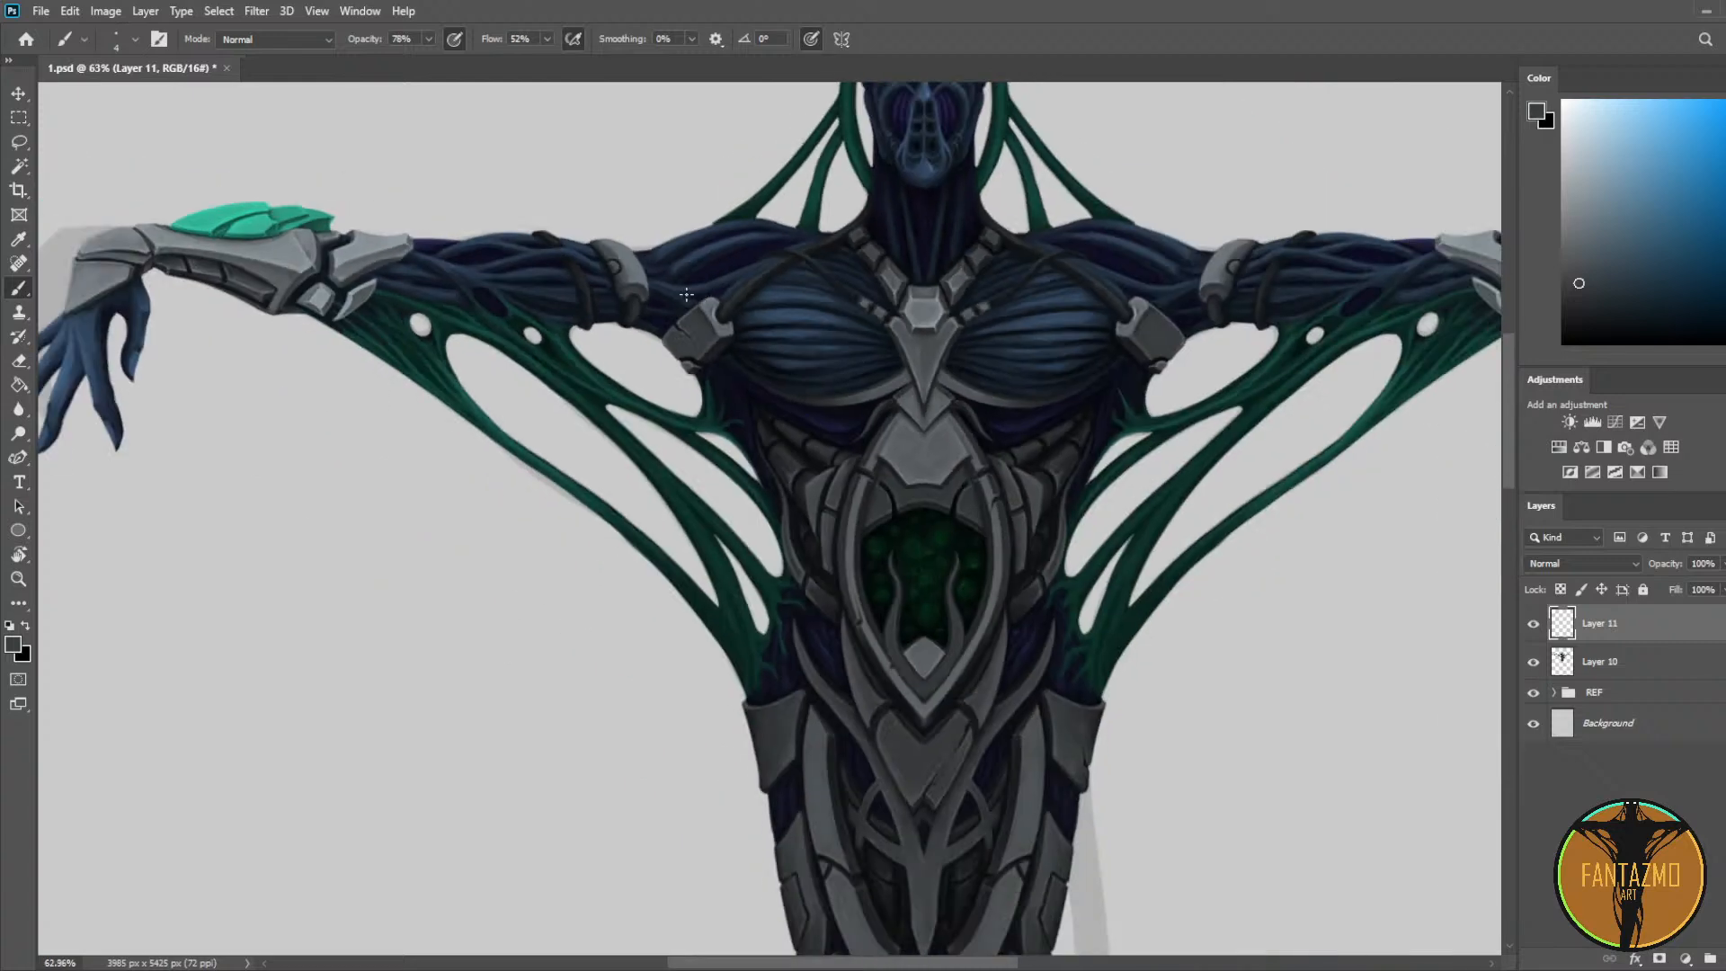
Step: Save the document
{"action": "left_click_drag", "start_coordinate": [694, 292], "coordinate": [620, 554]}
{"action": "scroll", "coordinate": [619, 554], "scroll_direction": "down", "scroll_amount": 1}
{"action": "scroll", "coordinate": [619, 554], "scroll_direction": "down", "scroll_amount": 1}
{"action": "key", "text": "ctrl+s"}
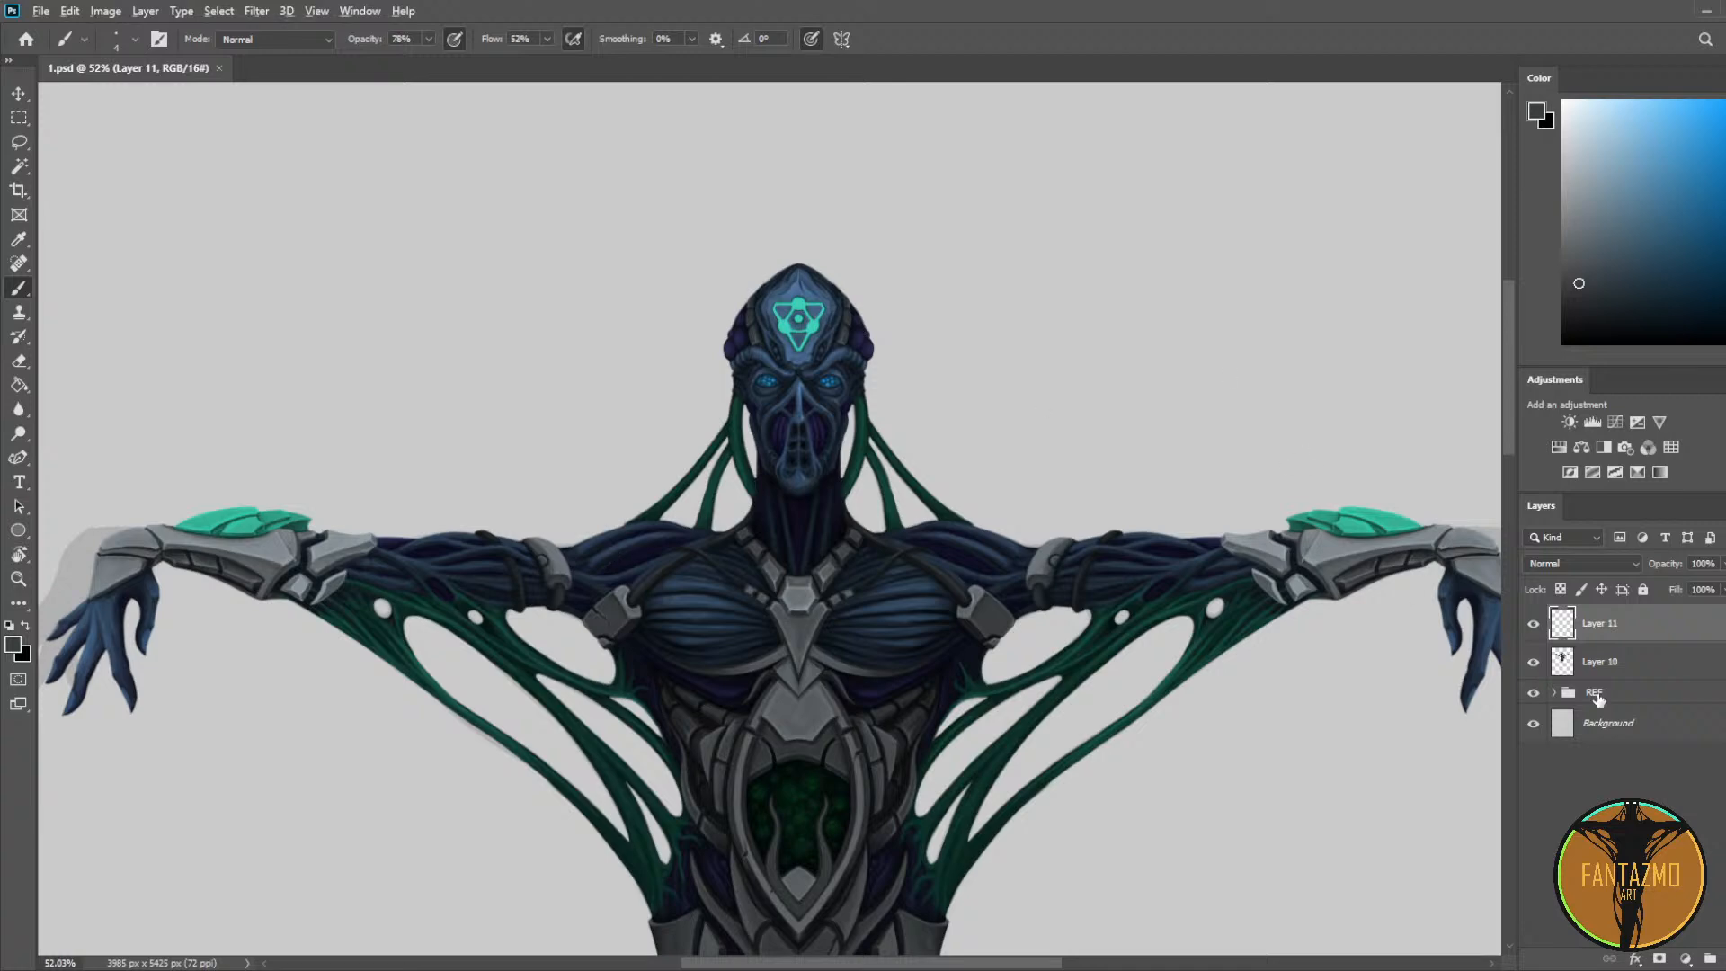
Step: Paint a thin jagged dark crack on the right forearm's long metal plate below the green fin, trimming its edges with the eraser
{"action": "scroll", "coordinate": [987, 706], "scroll_direction": "up", "scroll_amount": 1}
{"action": "scroll", "coordinate": [1144, 635], "scroll_direction": "up", "scroll_amount": 3}
{"action": "left_click_drag", "start_coordinate": [1325, 500], "coordinate": [680, 378]}
{"action": "scroll", "coordinate": [680, 378], "scroll_direction": "up", "scroll_amount": 4}
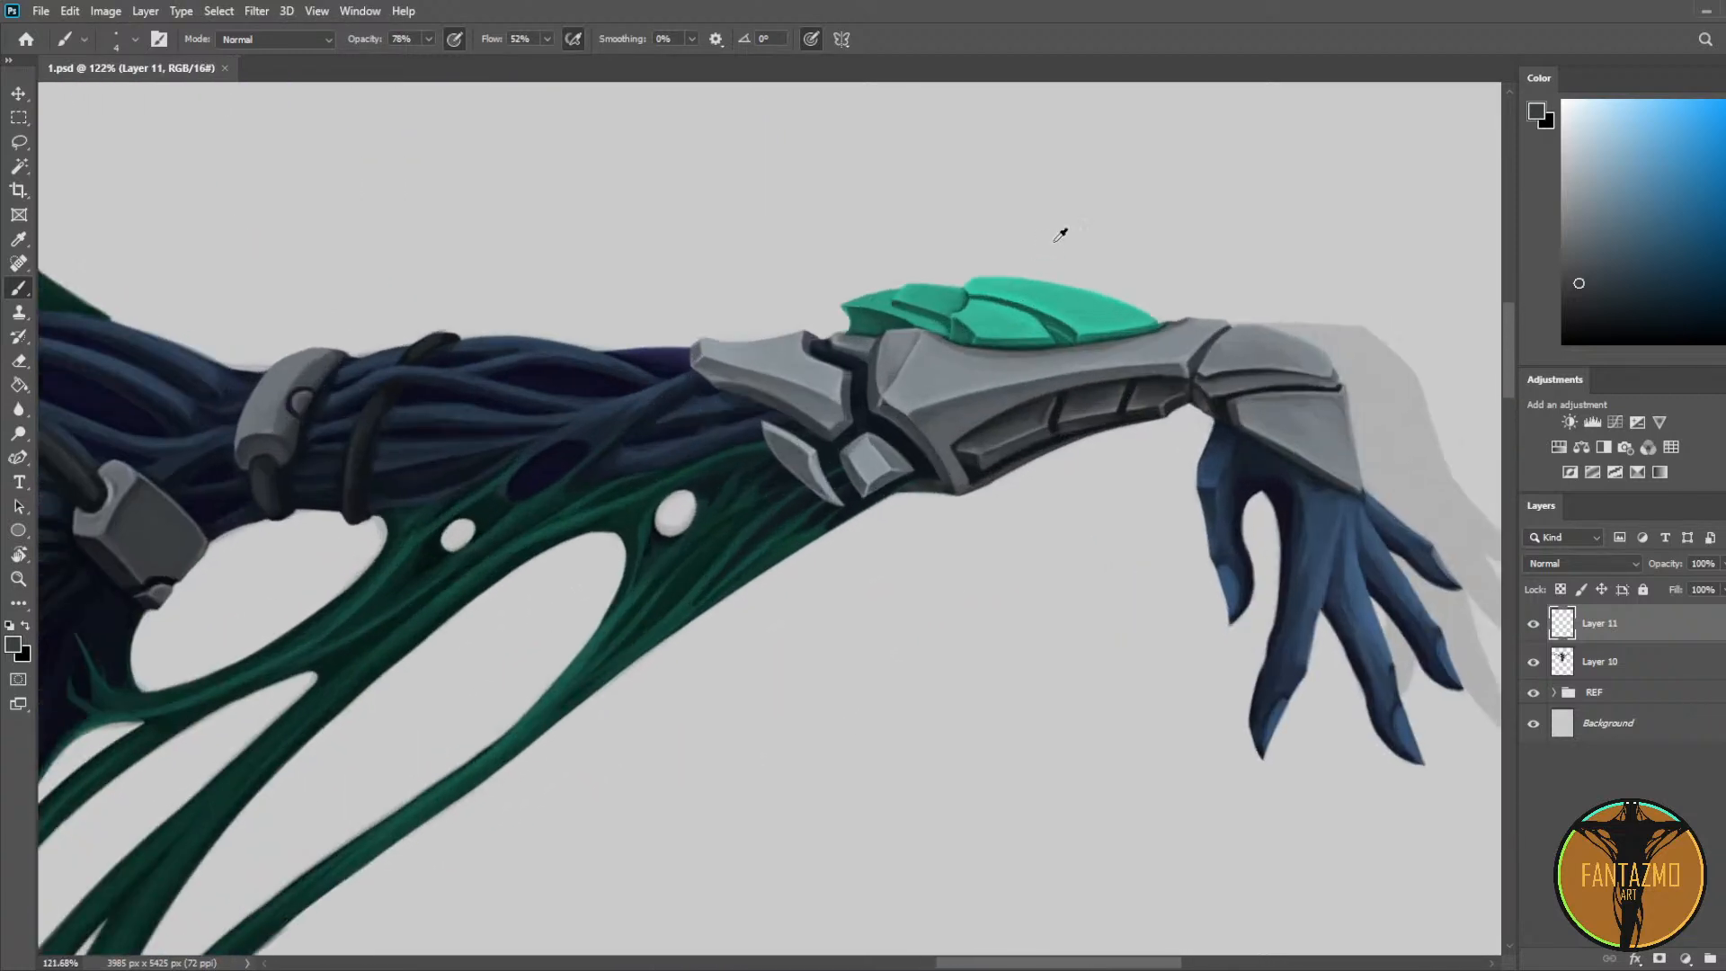
{"action": "scroll", "coordinate": [1005, 318], "scroll_direction": "up", "scroll_amount": 5}
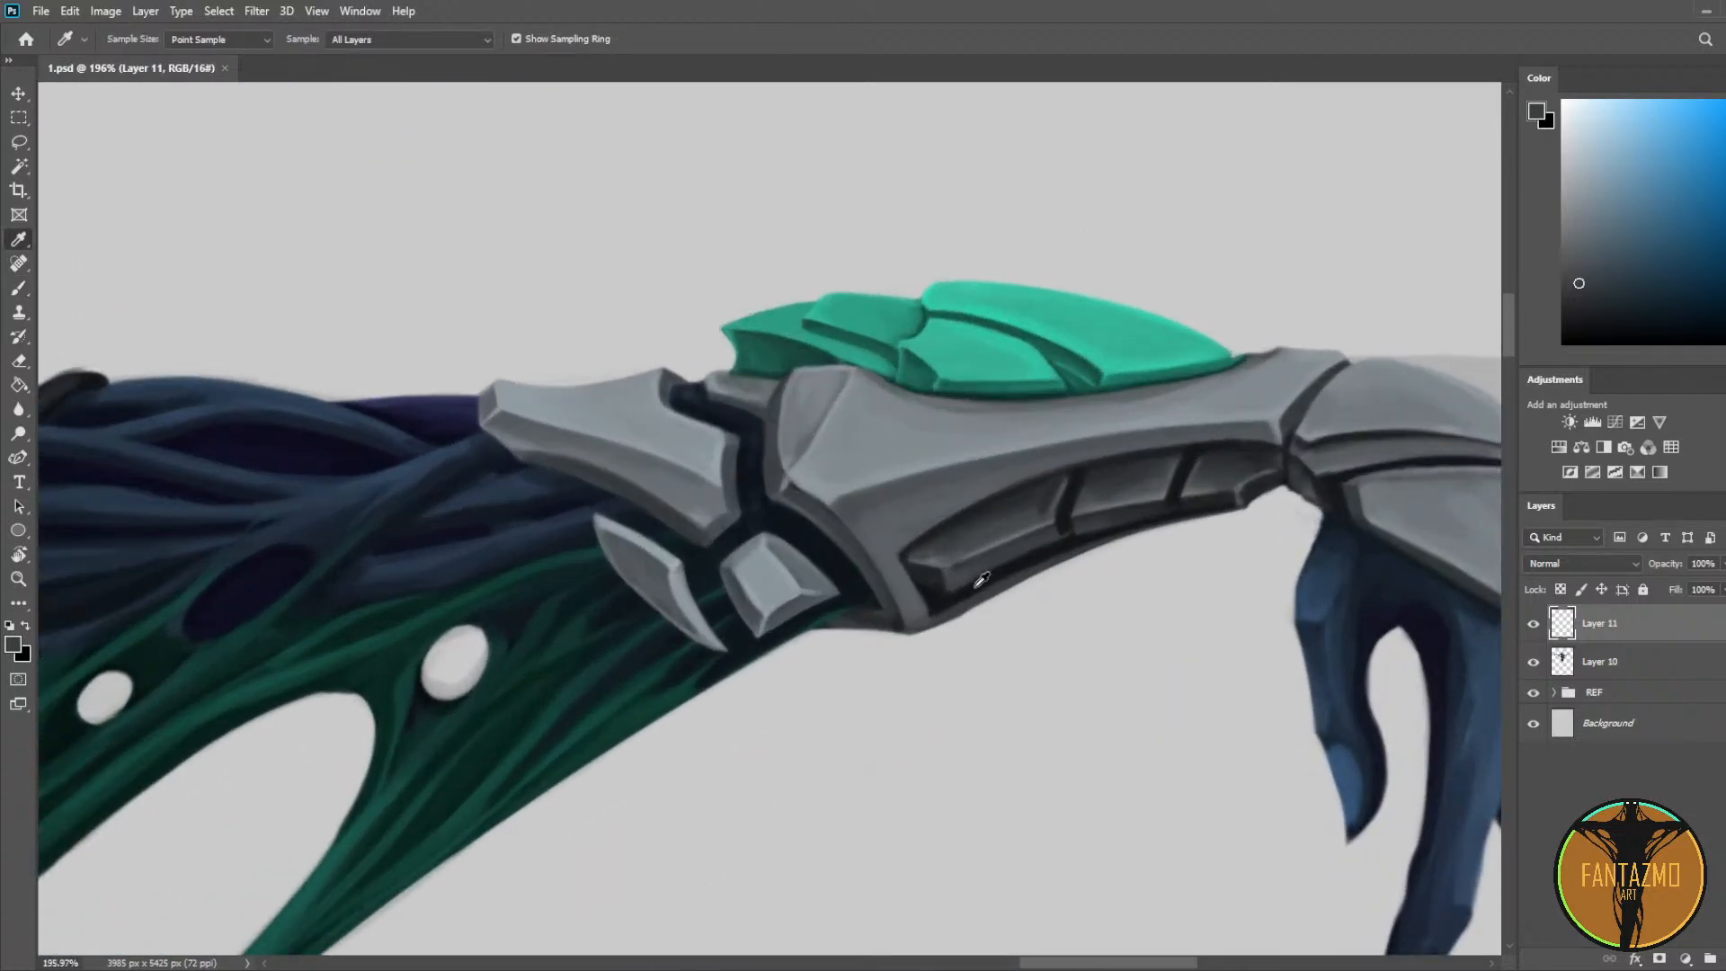
{"action": "left_click", "coordinate": [980, 580], "text": "alt"}
{"action": "mouse_move", "coordinate": [949, 454]}
{"action": "left_mouse_down"}
{"action": "mouse_move", "coordinate": [942, 484]}
{"action": "mouse_move", "coordinate": [988, 425]}
{"action": "mouse_move", "coordinate": [1071, 407]}
{"action": "mouse_move", "coordinate": [958, 444]}
{"action": "mouse_move", "coordinate": [979, 423]}
{"action": "mouse_move", "coordinate": [1092, 390]}
{"action": "left_mouse_up"}
{"action": "key", "text": "e"}
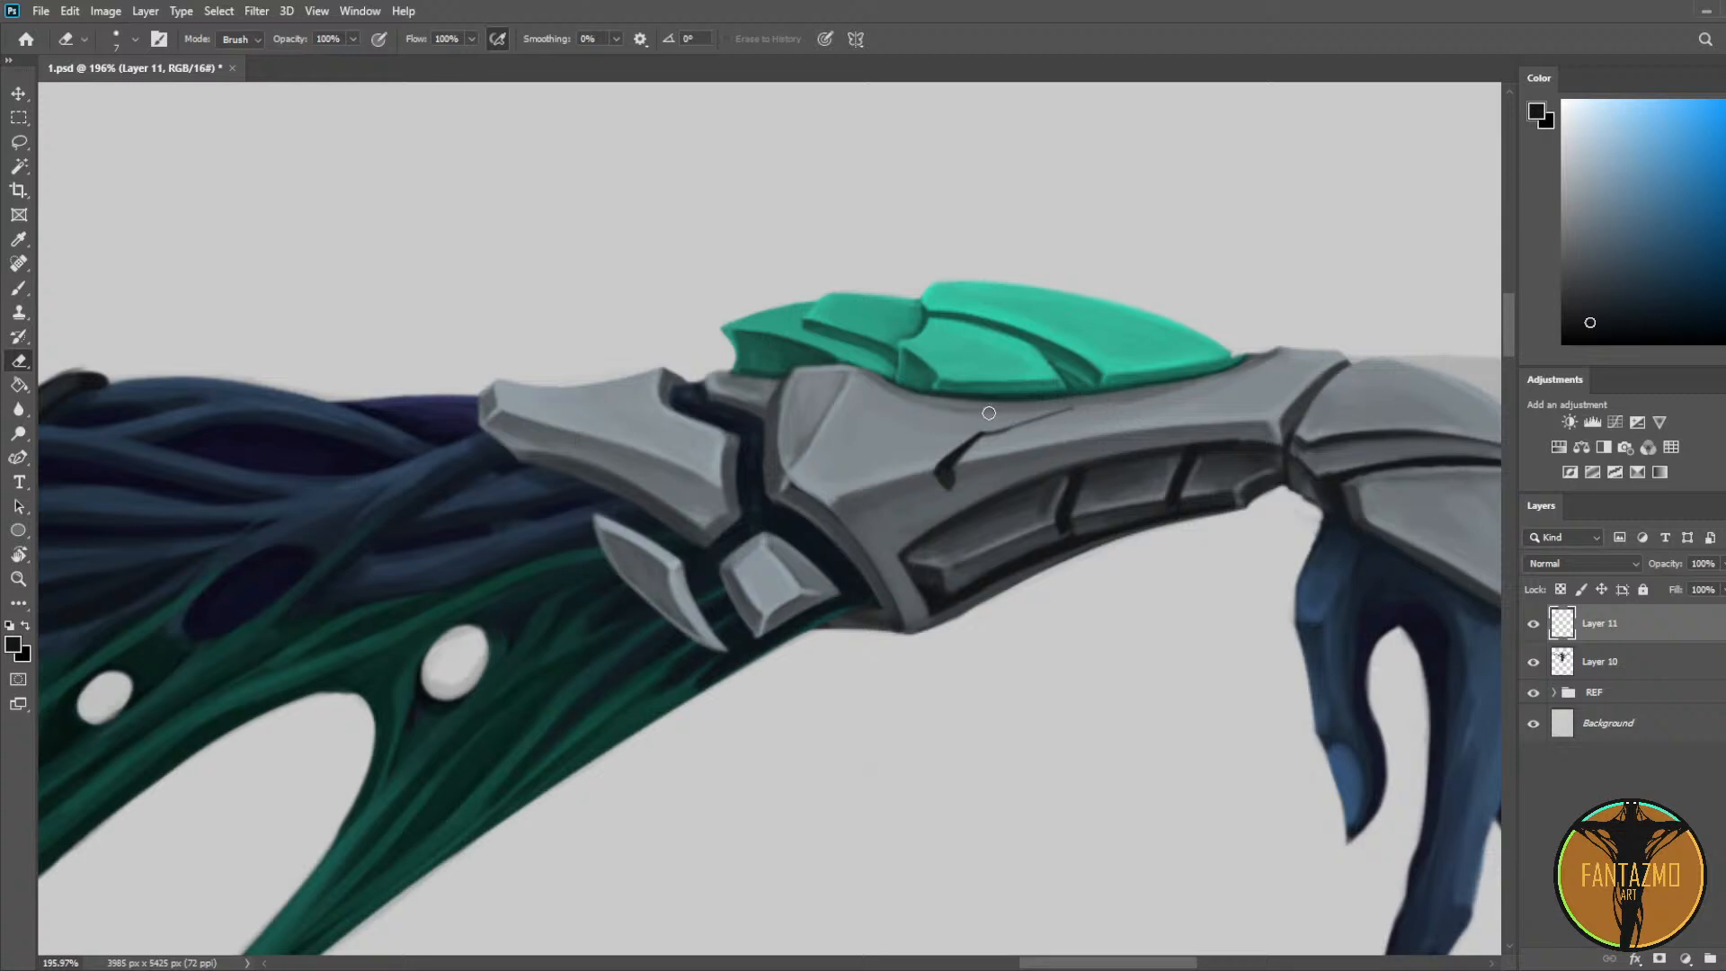
{"action": "key", "text": "b"}
{"action": "left_click_drag", "start_coordinate": [947, 474], "coordinate": [932, 508]}
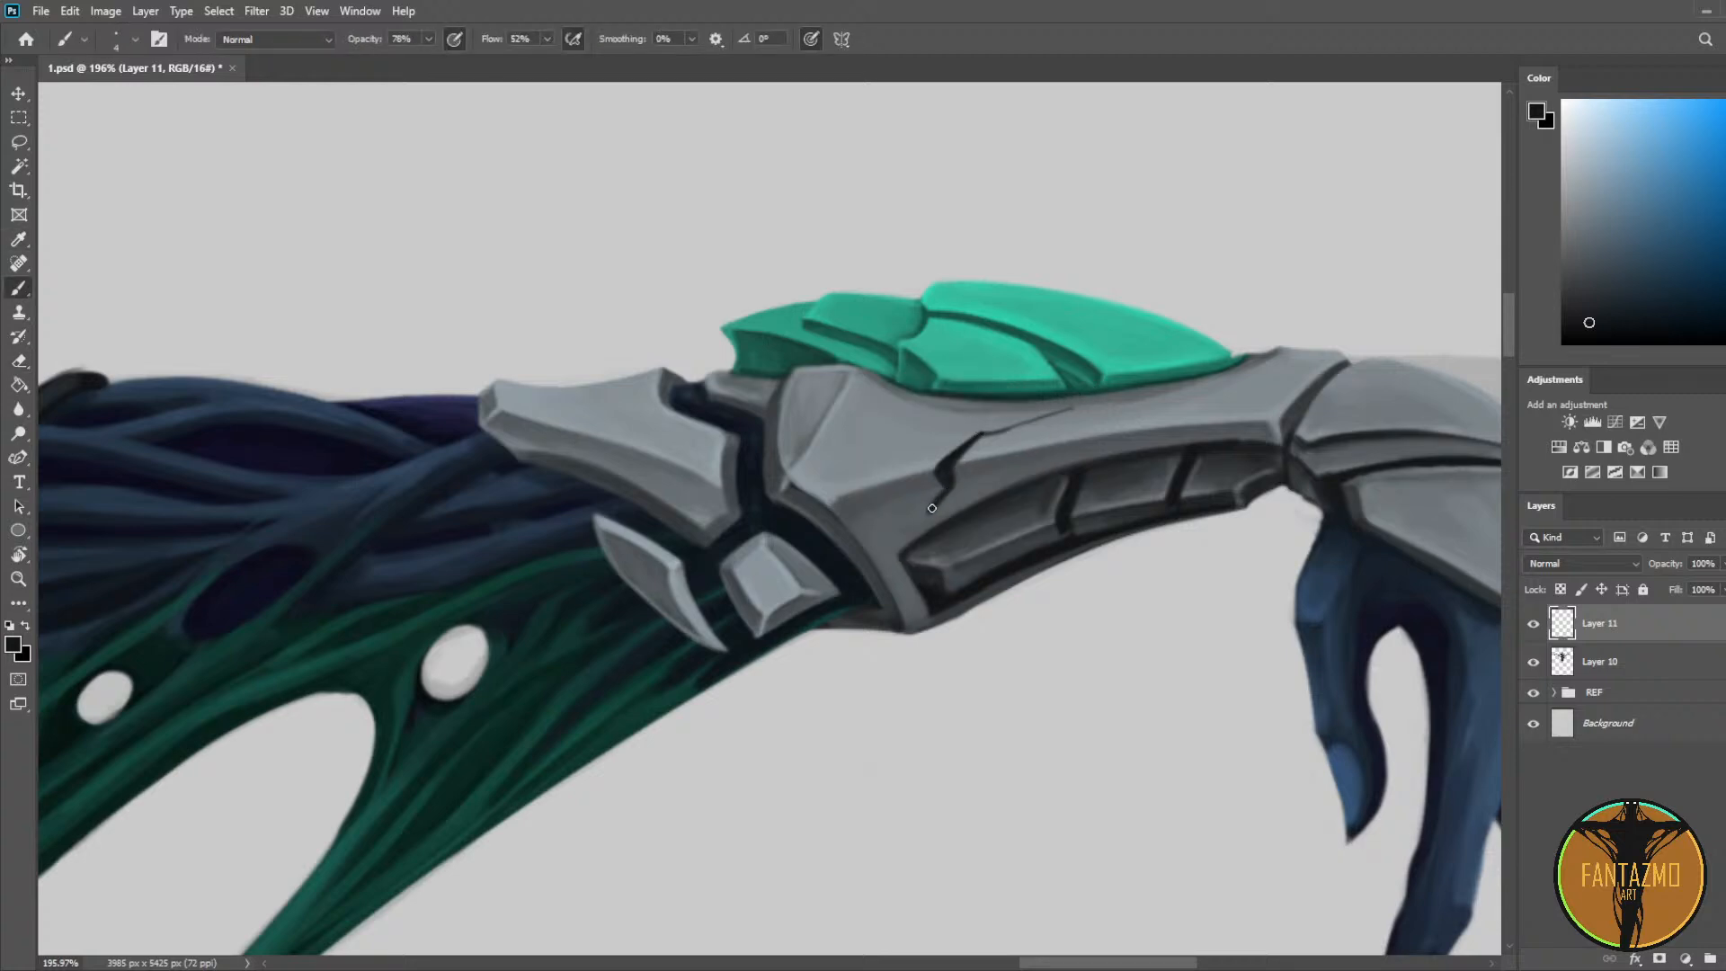
{"action": "key", "text": "e"}
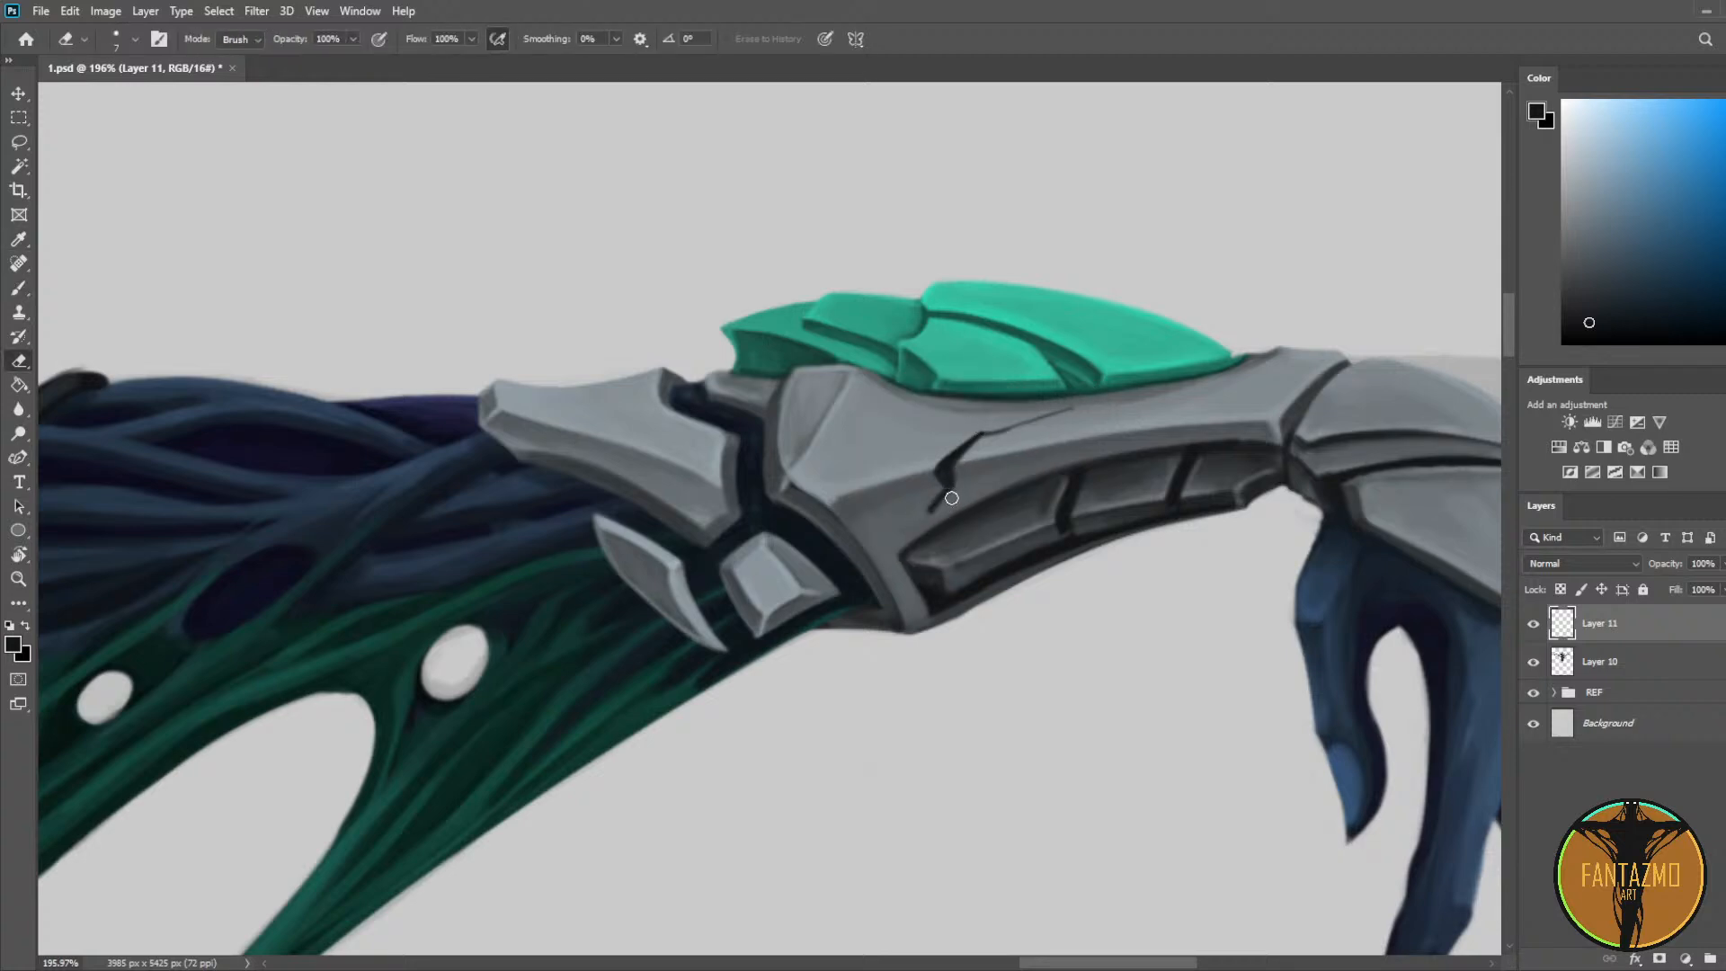
{"action": "key", "text": "b"}
Step: Add lighter grey highlights along the edges of the forearm plate's crack
{"action": "left_click", "coordinate": [872, 478], "text": "alt"}
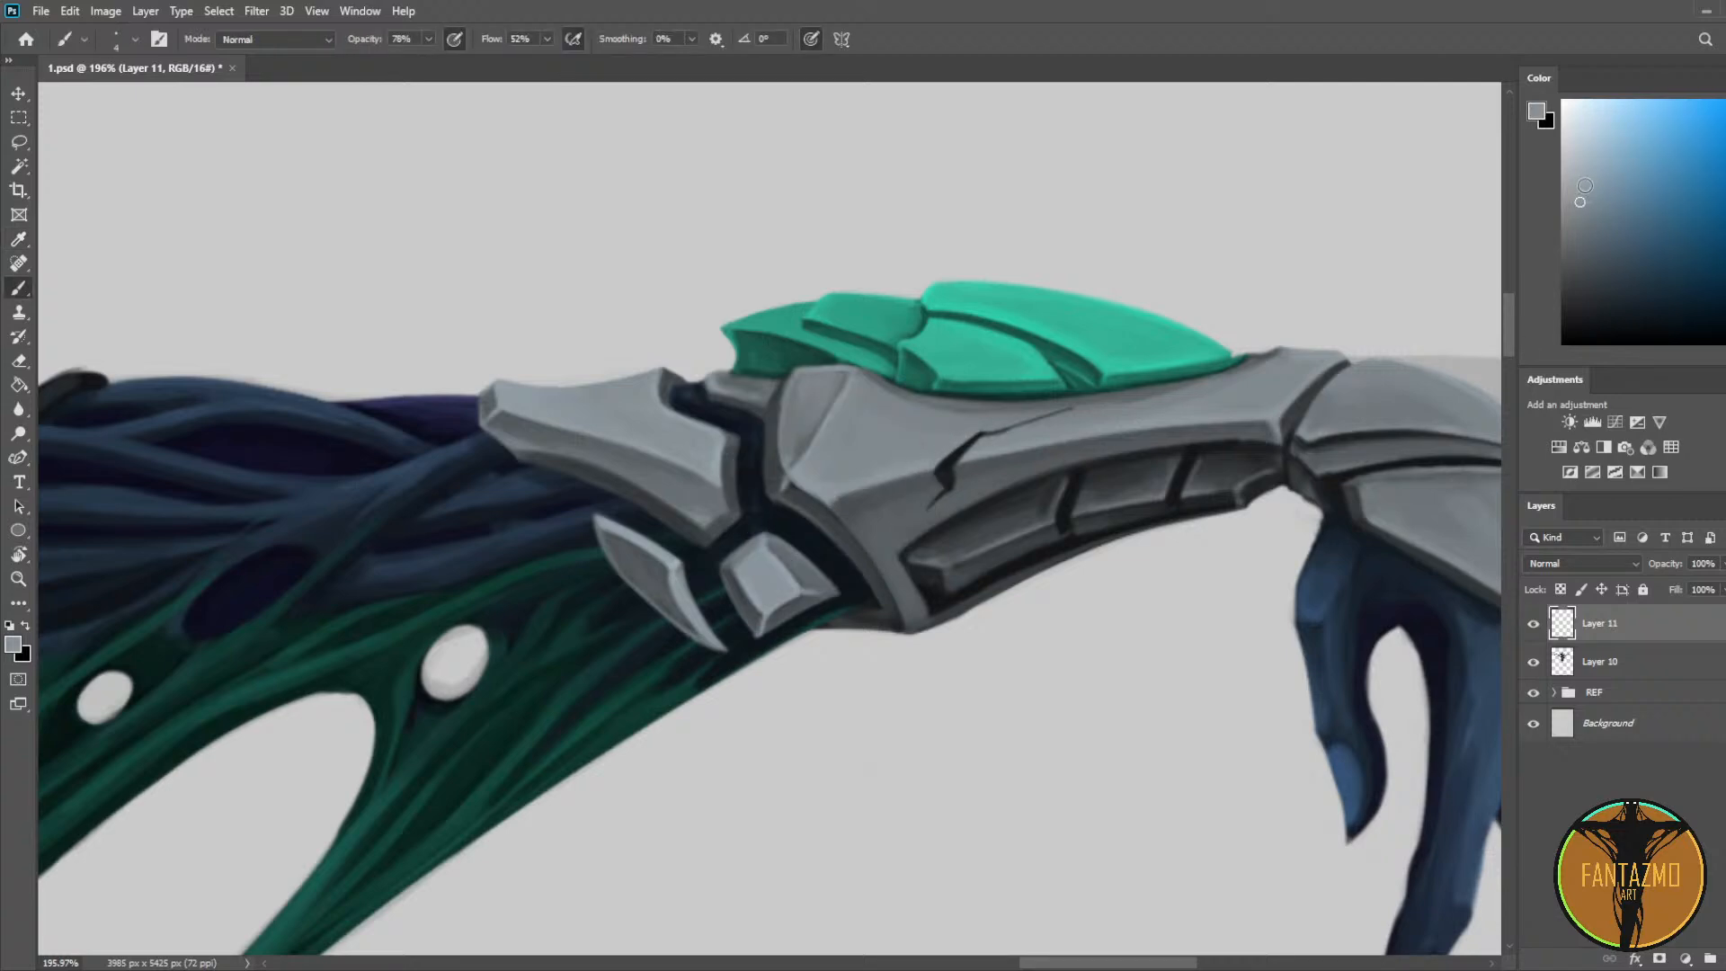
{"action": "left_click", "coordinate": [1582, 174]}
{"action": "mouse_move", "coordinate": [930, 464]}
{"action": "left_mouse_down"}
{"action": "mouse_move", "coordinate": [1074, 397]}
{"action": "mouse_move", "coordinate": [964, 460]}
{"action": "mouse_move", "coordinate": [1052, 414]}
{"action": "left_mouse_up"}
{"action": "key", "text": "ctrl+z"}
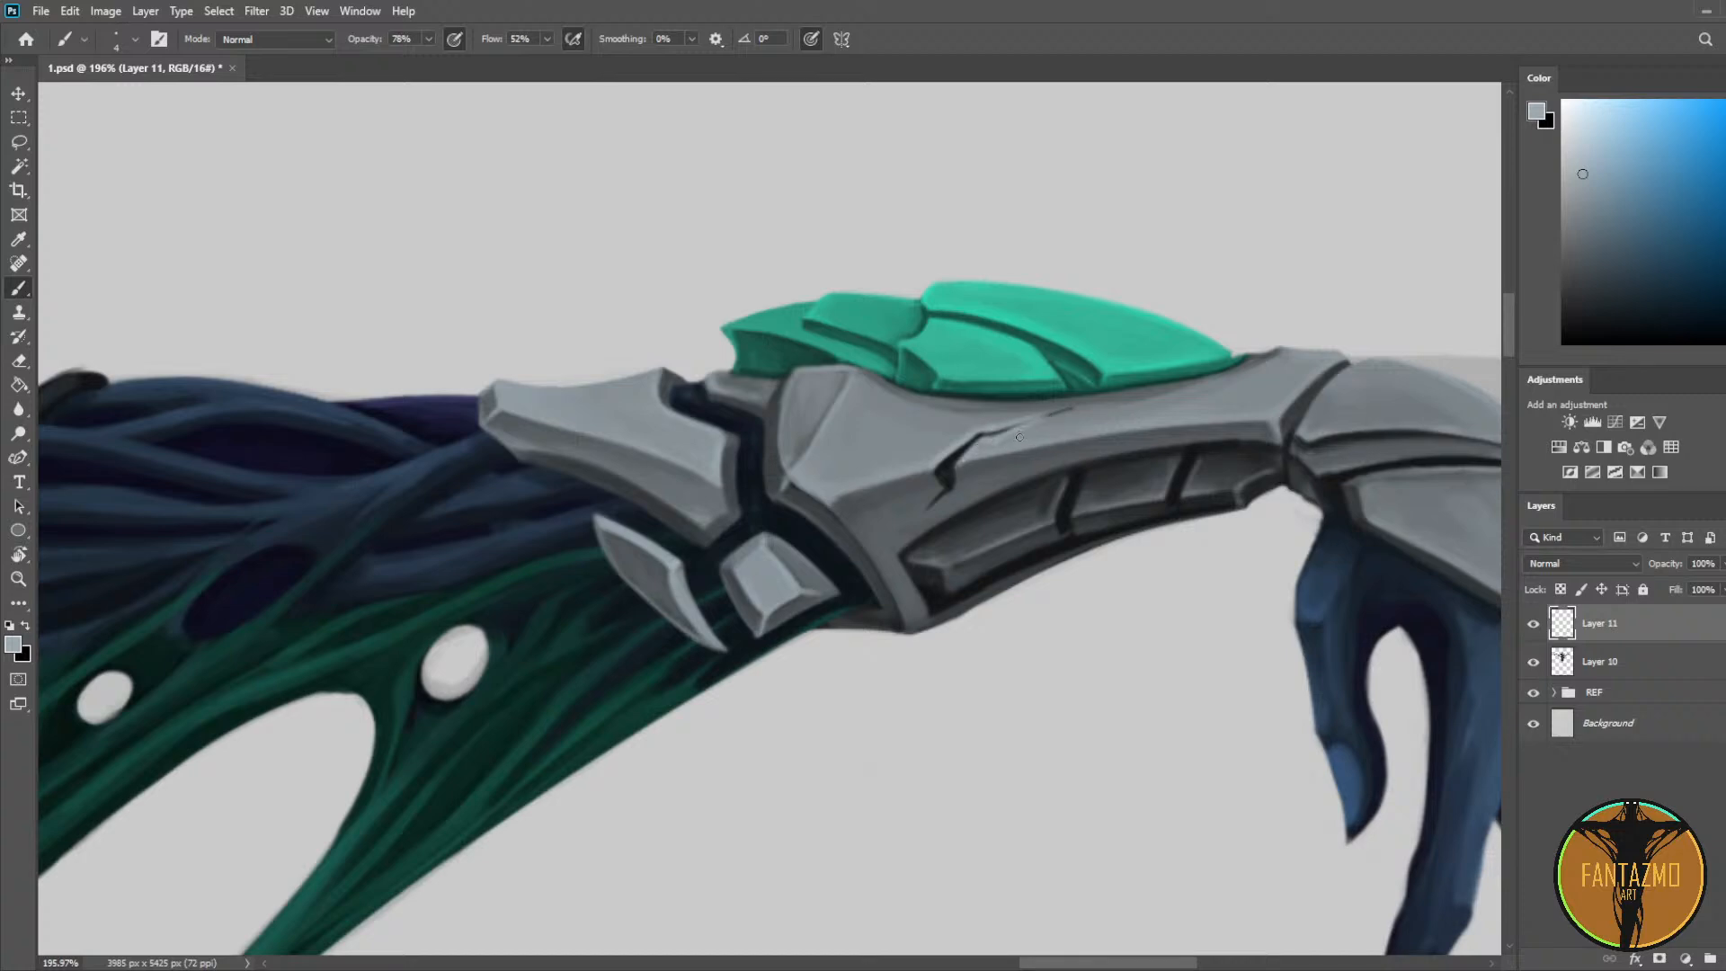
{"action": "left_click_drag", "start_coordinate": [964, 465], "coordinate": [1027, 452]}
{"action": "left_click_drag", "start_coordinate": [888, 483], "coordinate": [930, 477]}
{"action": "left_click", "coordinate": [923, 499], "text": "alt"}
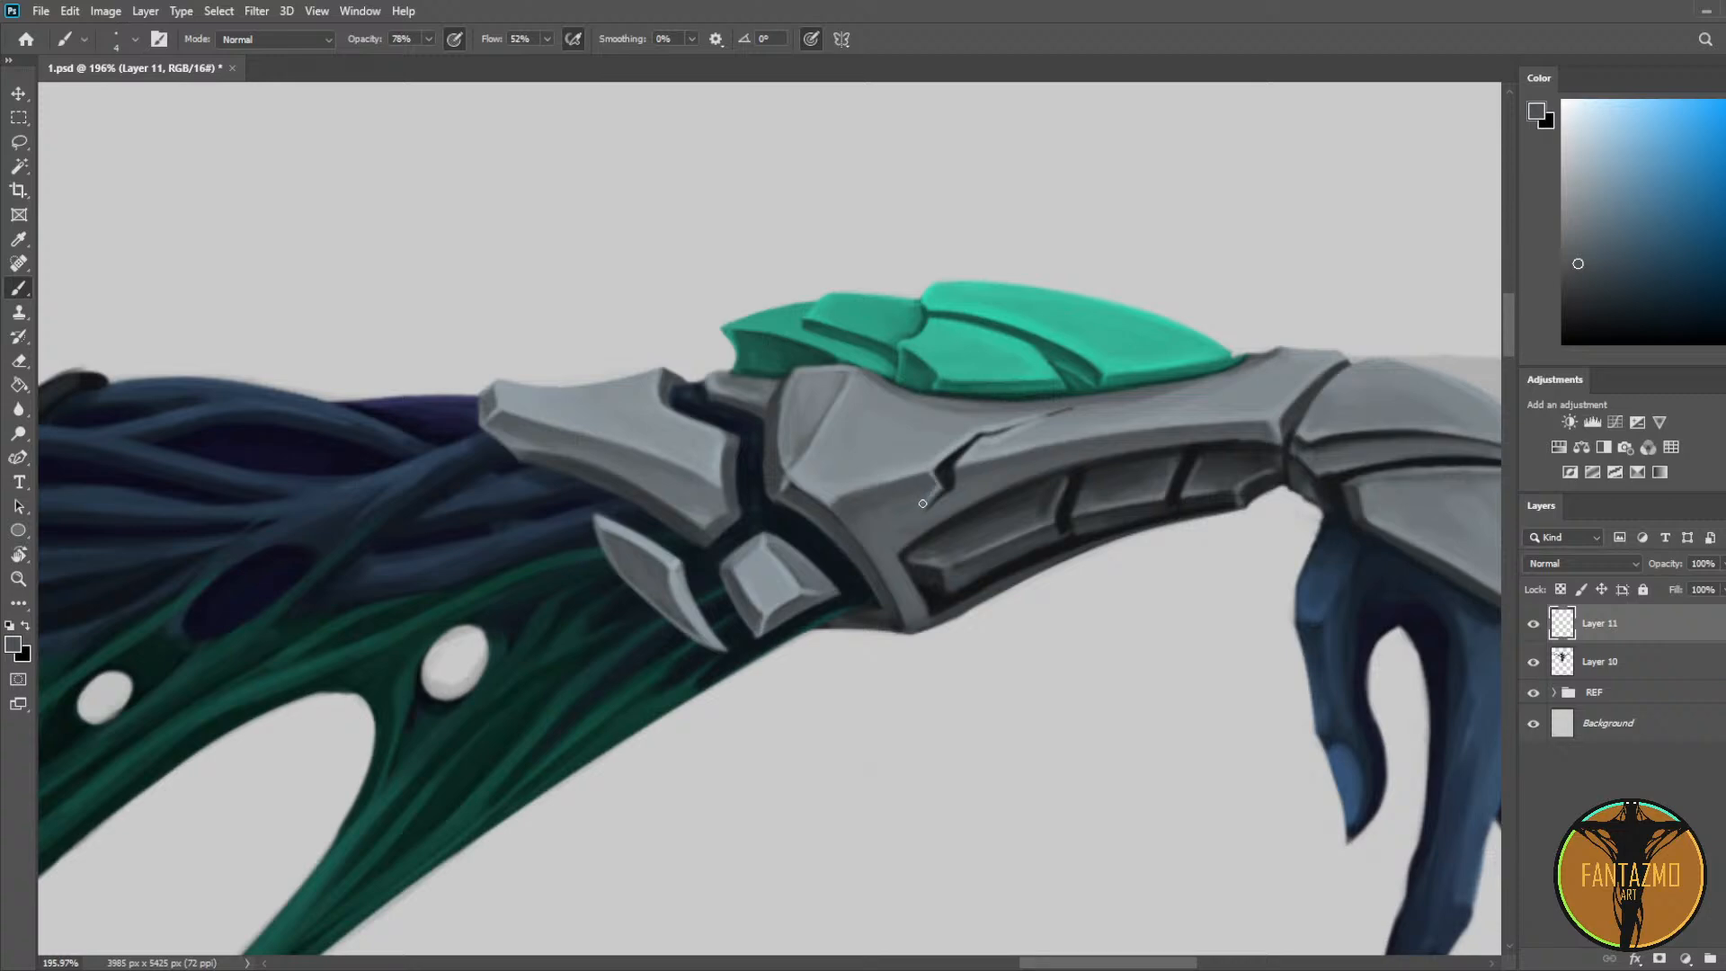
Step: Blend the crack's thin upper end into the forearm plate with sampled greys
{"action": "left_click", "coordinate": [894, 469], "text": "alt"}
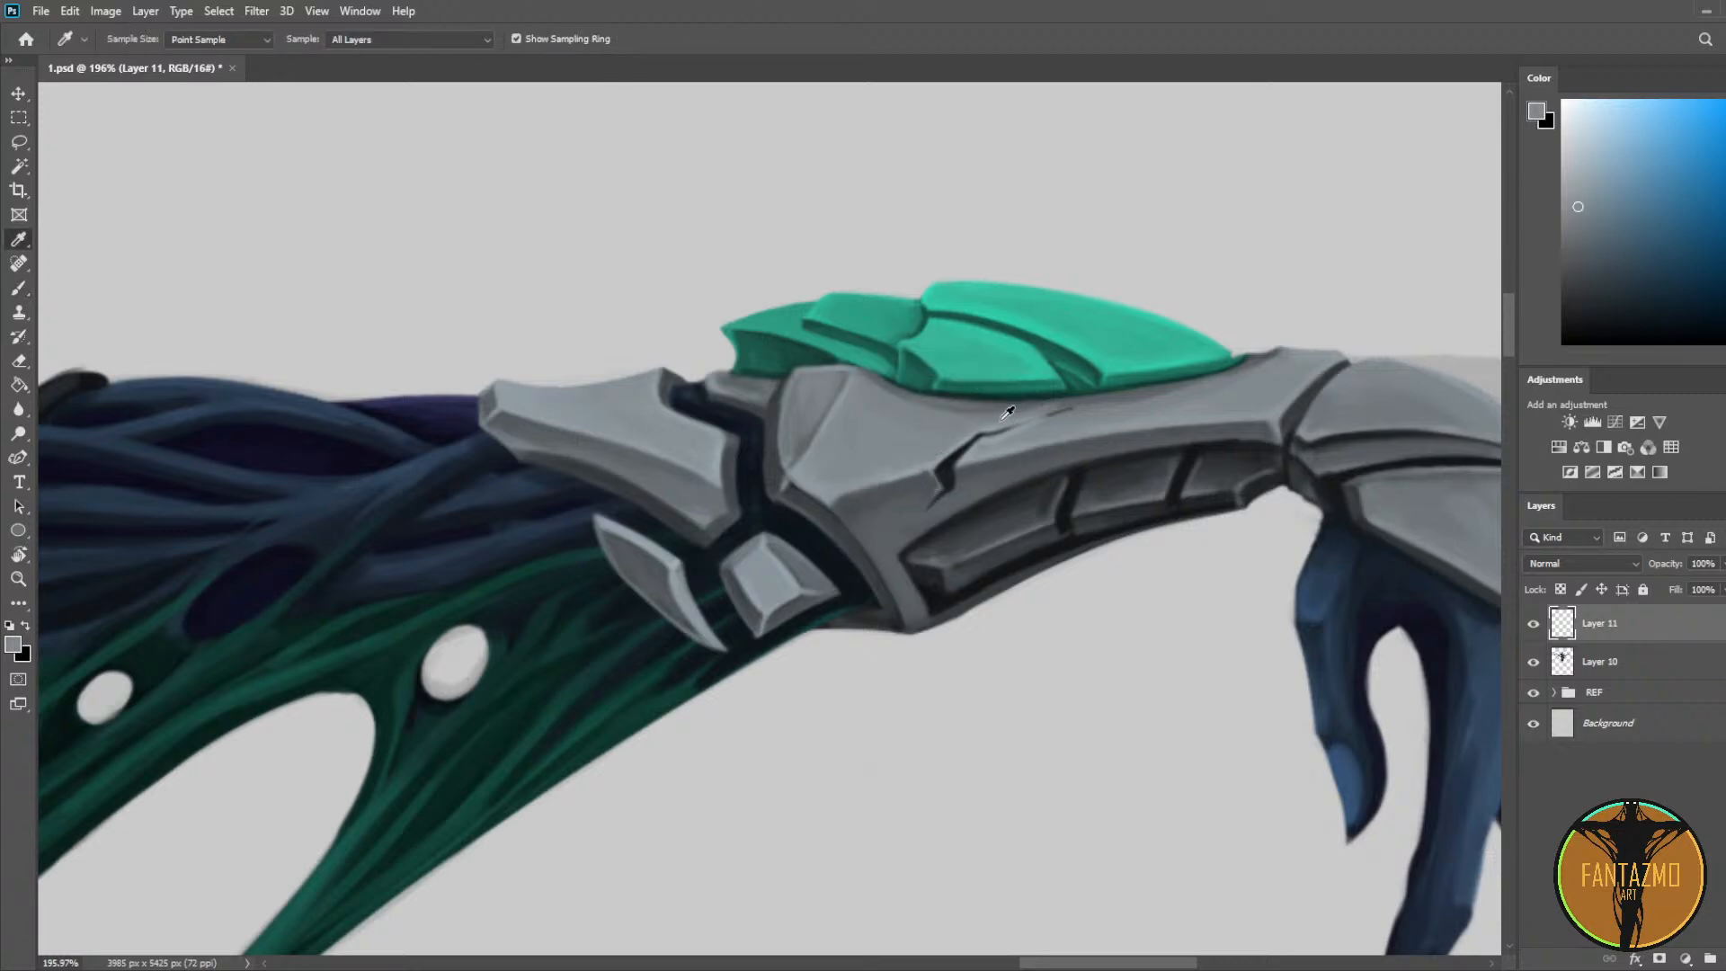
{"action": "left_click", "coordinate": [1001, 411], "text": "alt"}
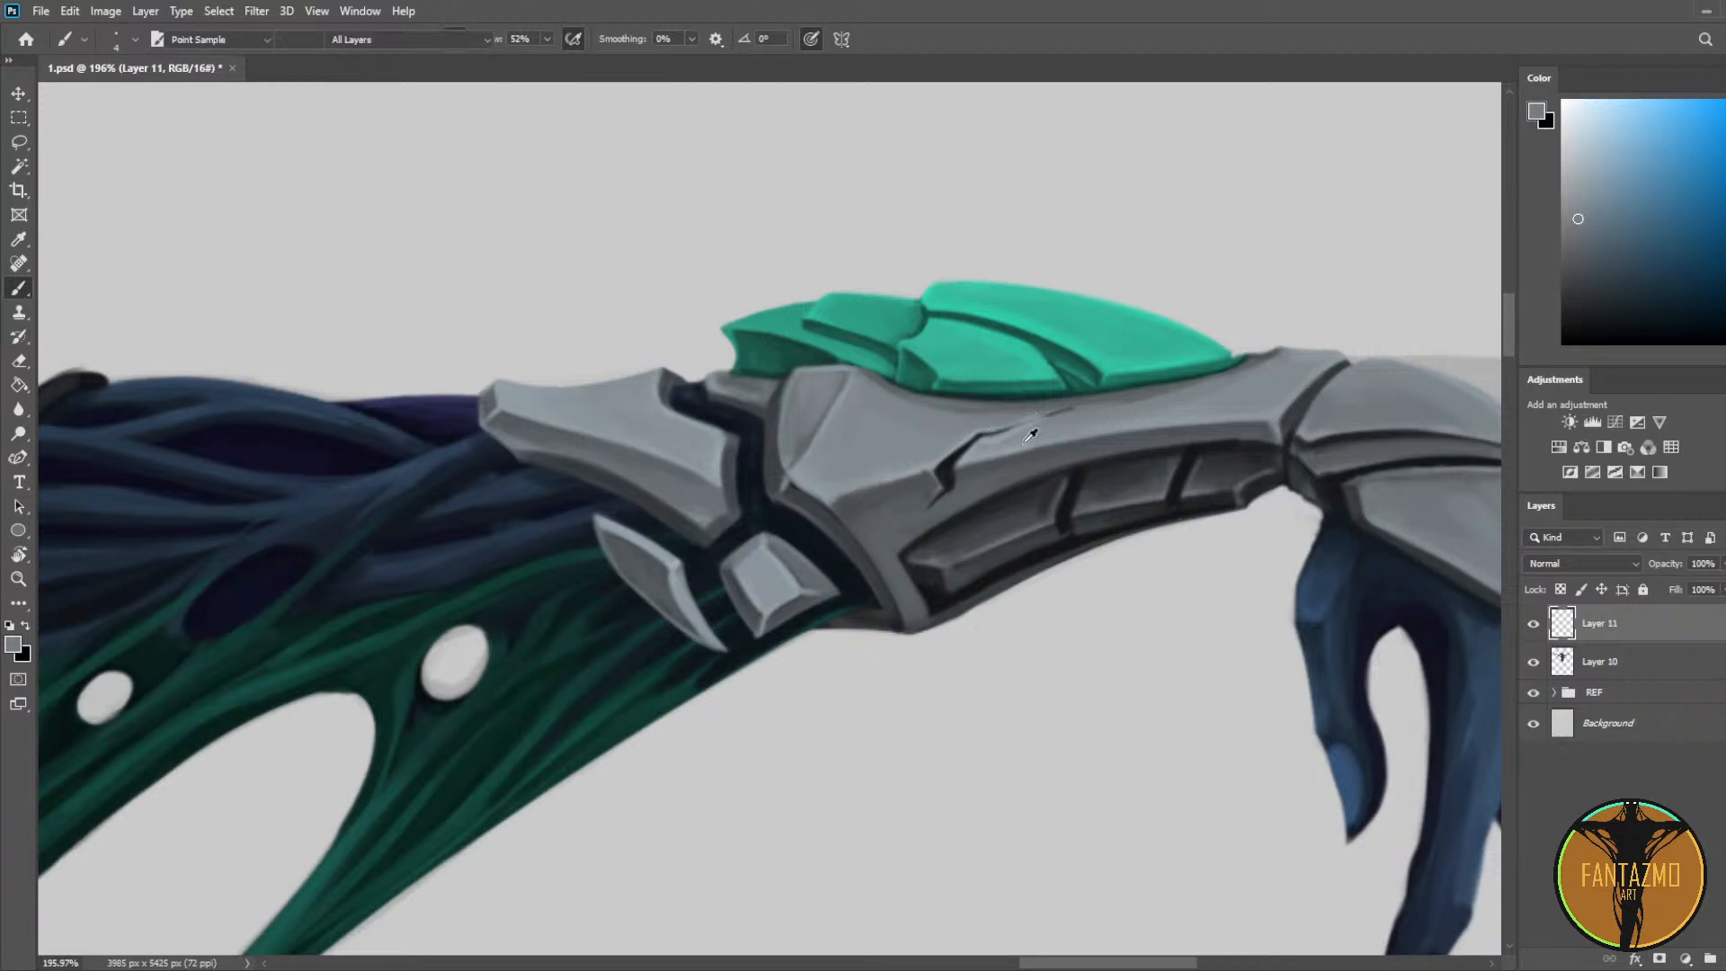
{"action": "left_click", "coordinate": [1040, 422], "text": "alt"}
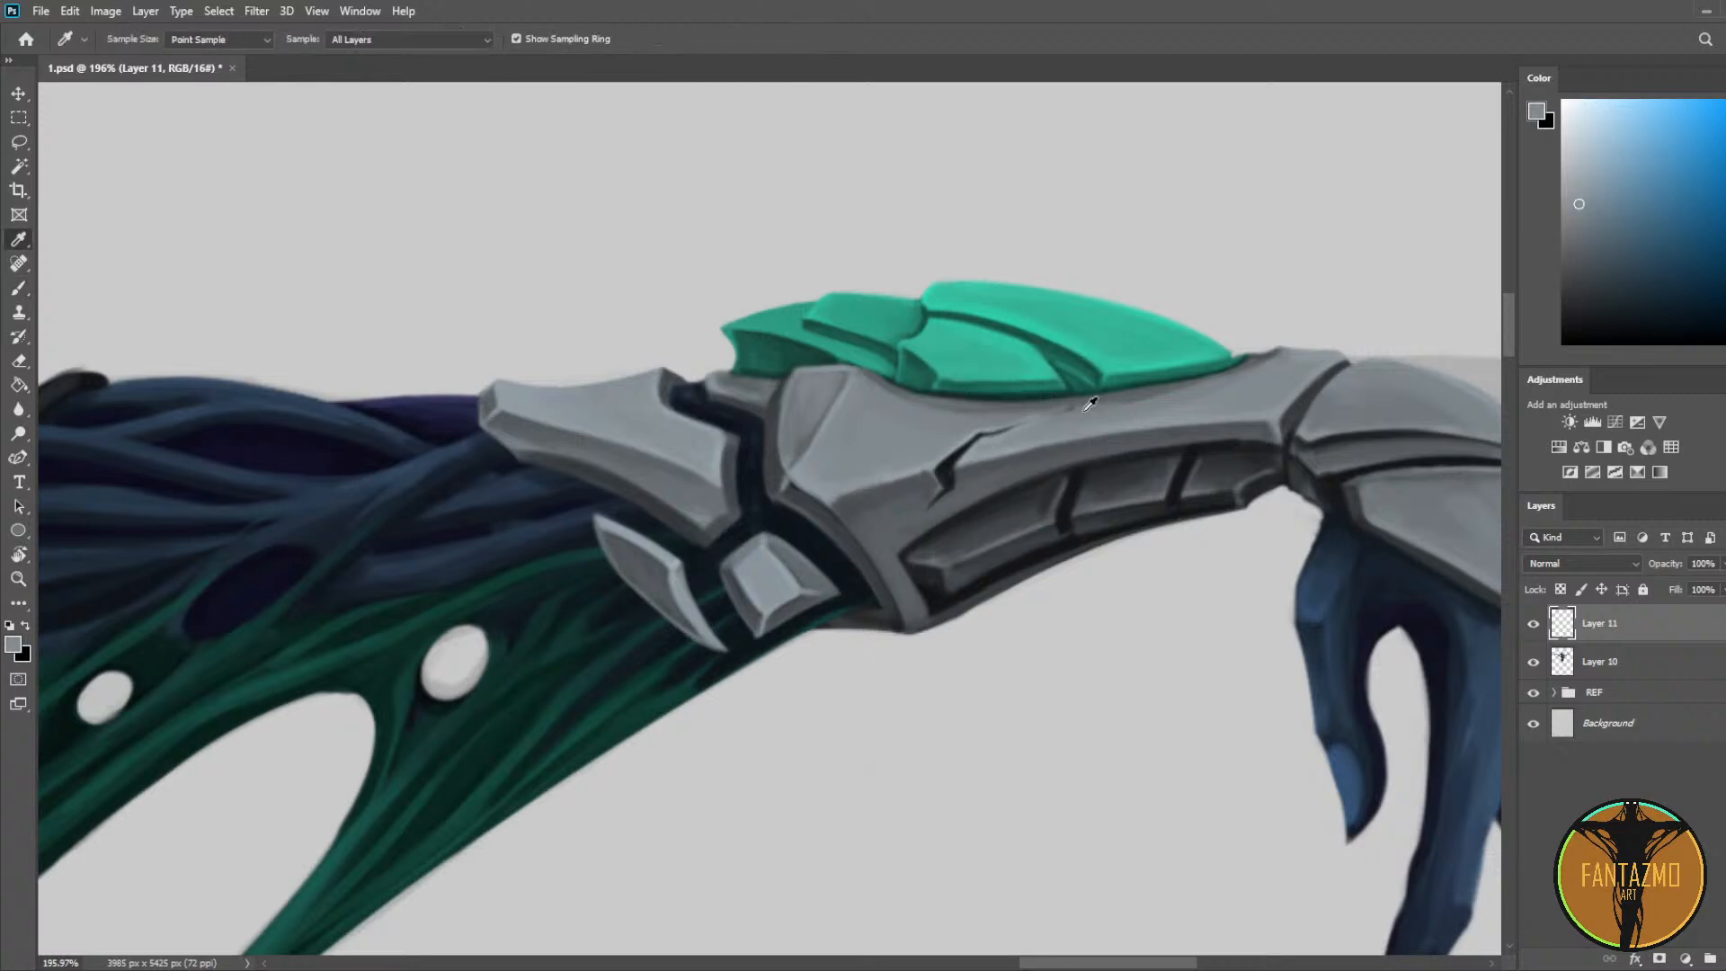
{"action": "left_click", "coordinate": [1083, 403], "text": "alt"}
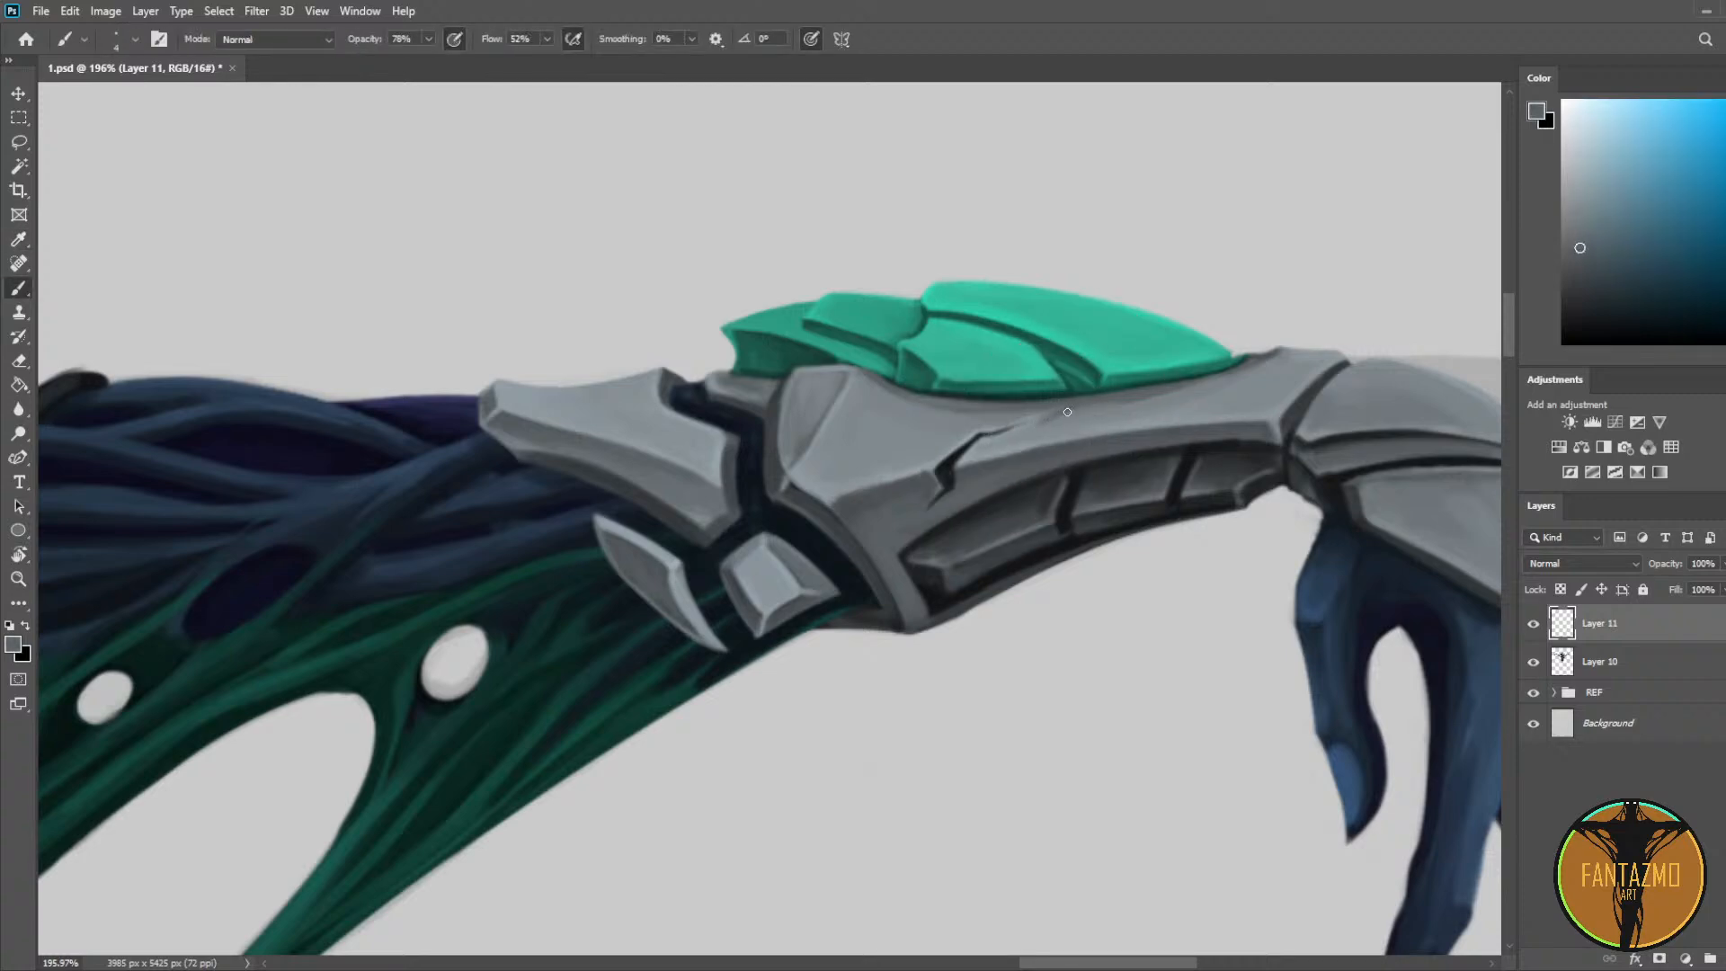
{"action": "left_click", "coordinate": [1069, 416], "text": "alt"}
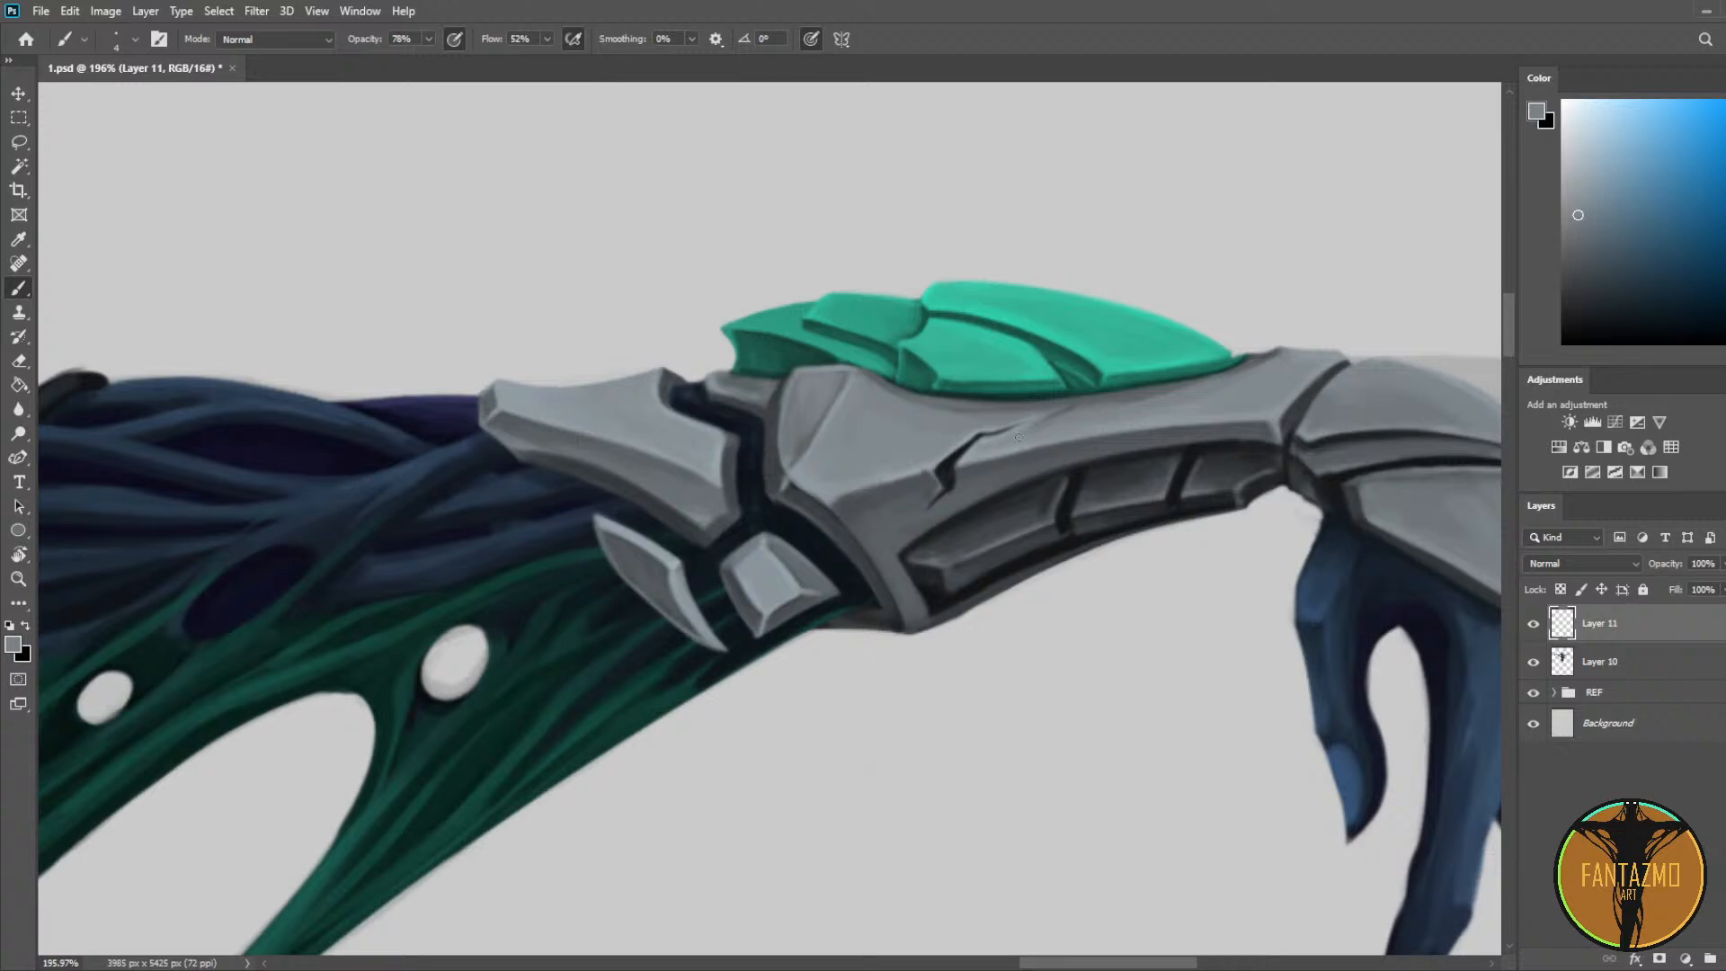
{"action": "left_click", "coordinate": [1071, 412], "text": "alt"}
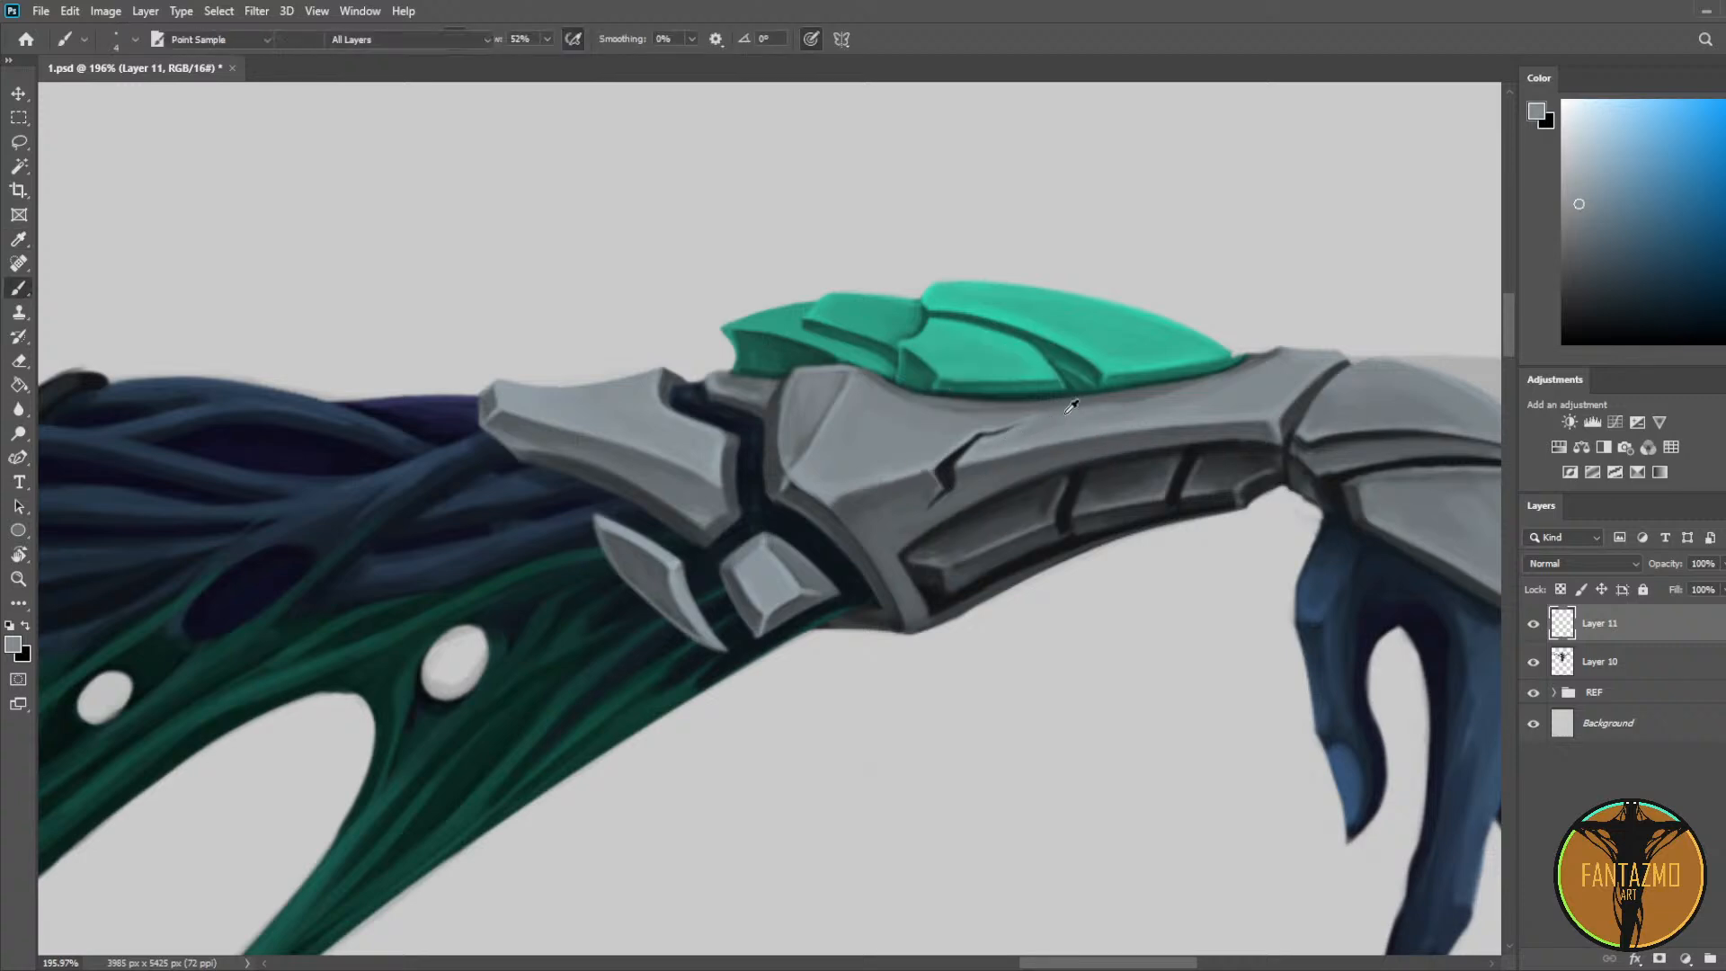
{"action": "left_click", "coordinate": [1111, 399], "text": "alt"}
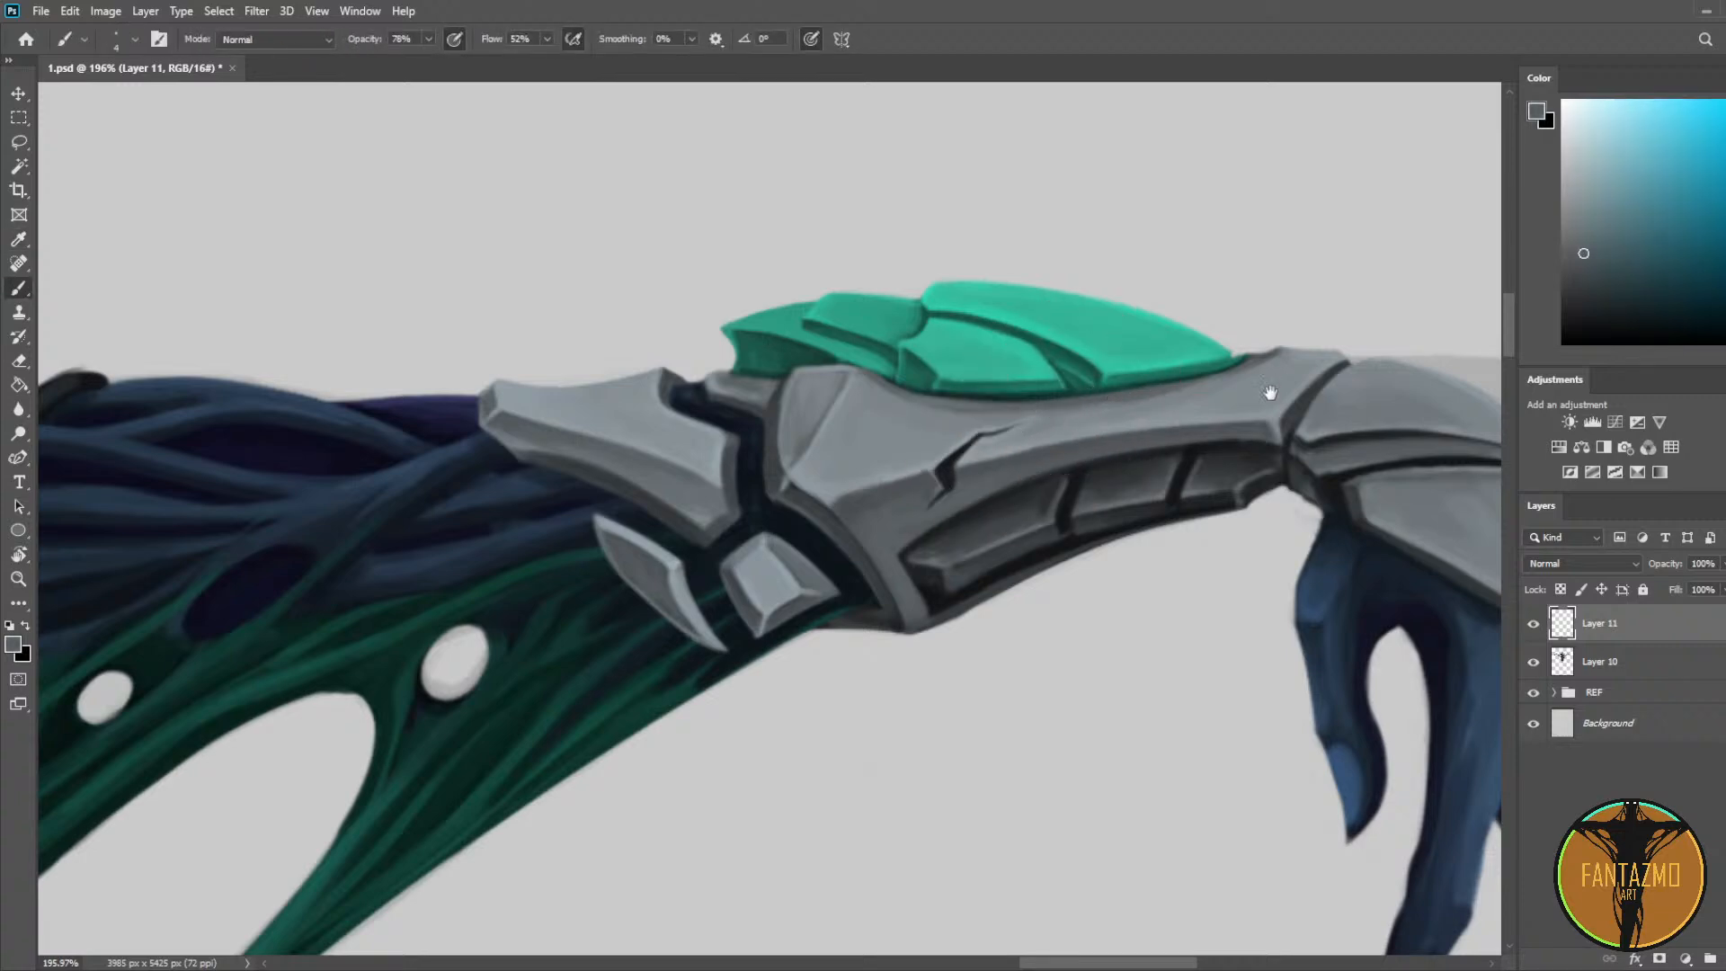
Step: Paint a small dark crack on the lower edge of the forearm plate near the wrist, refining it with sampled tones
{"action": "left_click_drag", "start_coordinate": [1271, 393], "coordinate": [933, 389]}
{"action": "left_click", "coordinate": [832, 454], "text": "alt"}
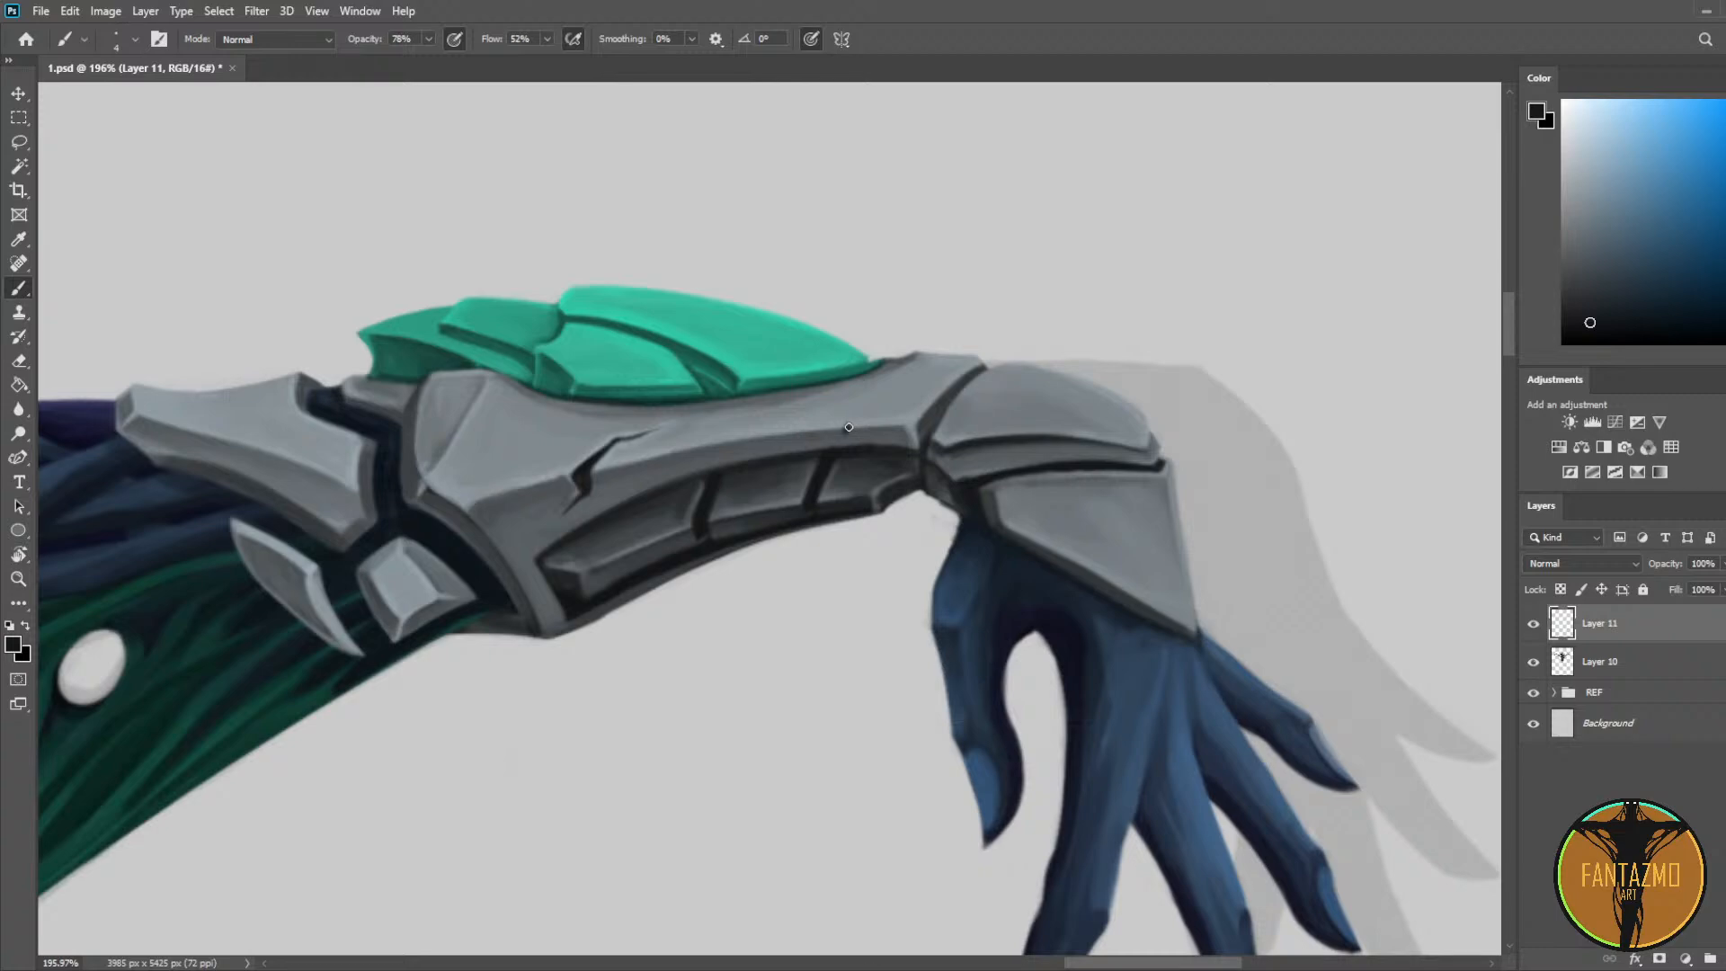
{"action": "left_click_drag", "start_coordinate": [850, 434], "coordinate": [848, 408]}
{"action": "left_click", "coordinate": [849, 426], "text": "alt"}
{"action": "left_click", "coordinate": [857, 424], "text": "alt"}
{"action": "left_click", "coordinate": [856, 427], "text": "alt"}
{"action": "left_click", "coordinate": [845, 430], "text": "alt"}
{"action": "left_click", "coordinate": [835, 434], "text": "alt"}
Step: Save the document and flip the canvas horizontally
{"action": "scroll", "coordinate": [913, 329], "scroll_direction": "down", "scroll_amount": 6}
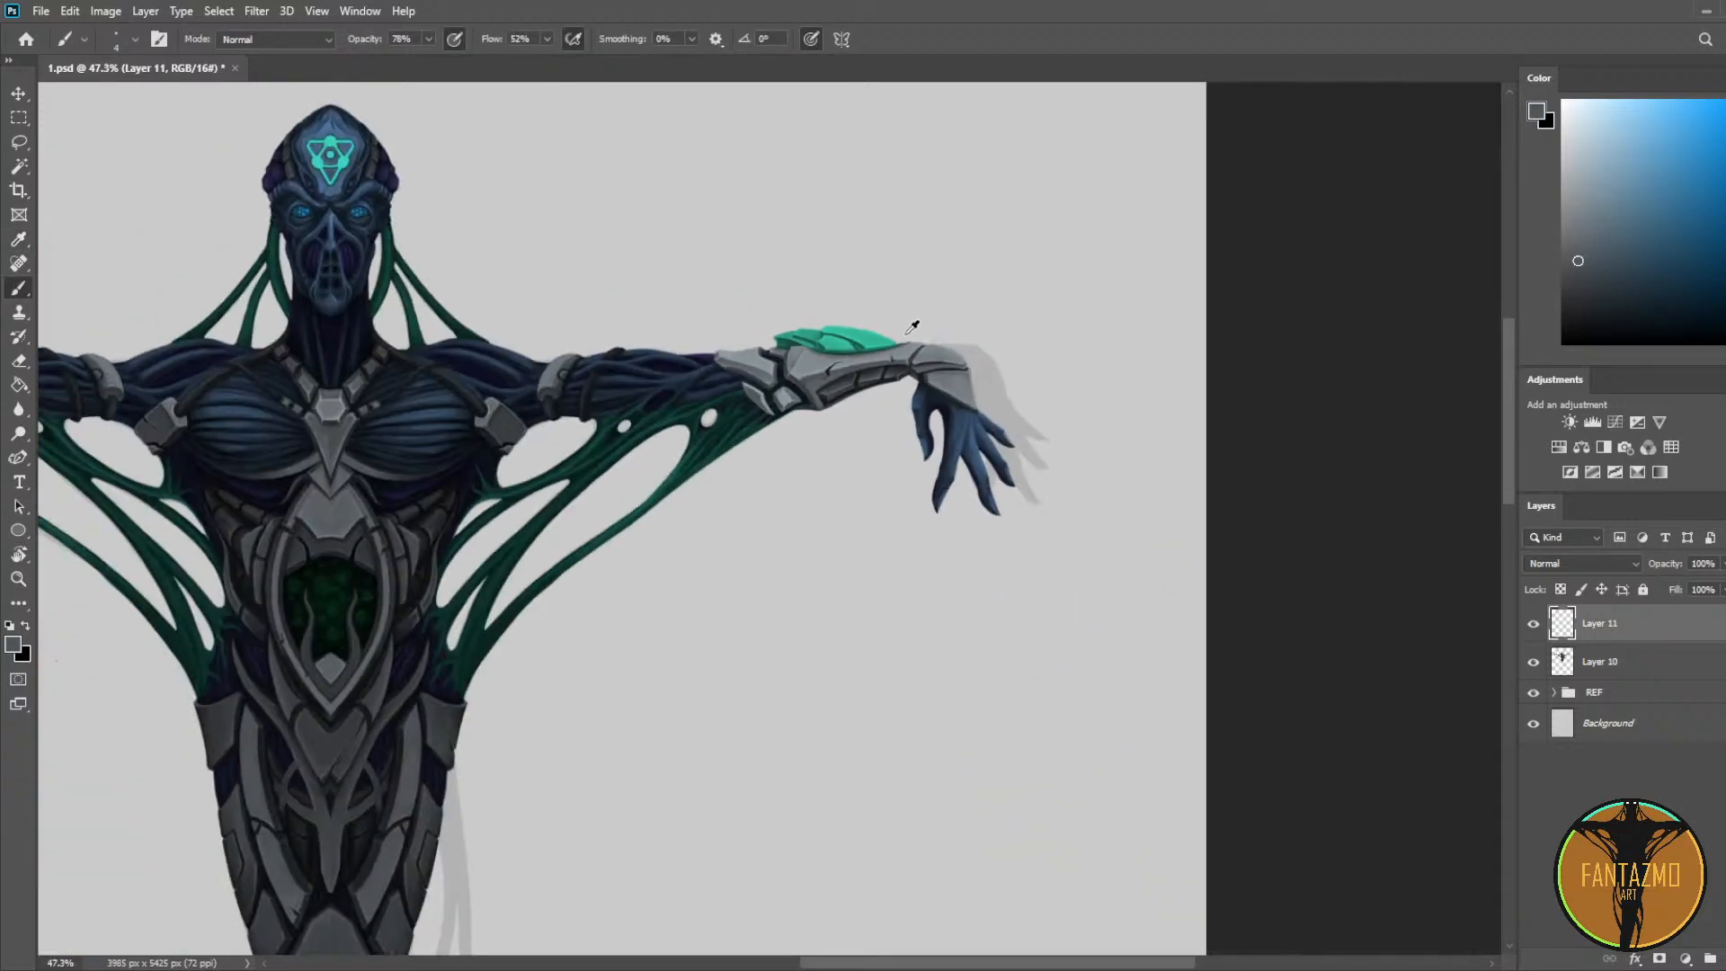
{"action": "key", "text": "ctrl+s"}
{"action": "key", "text": "F2"}
{"action": "left_click_drag", "start_coordinate": [419, 509], "coordinate": [1474, 503]}
{"action": "scroll", "coordinate": [827, 387], "scroll_direction": "up", "scroll_amount": 5}
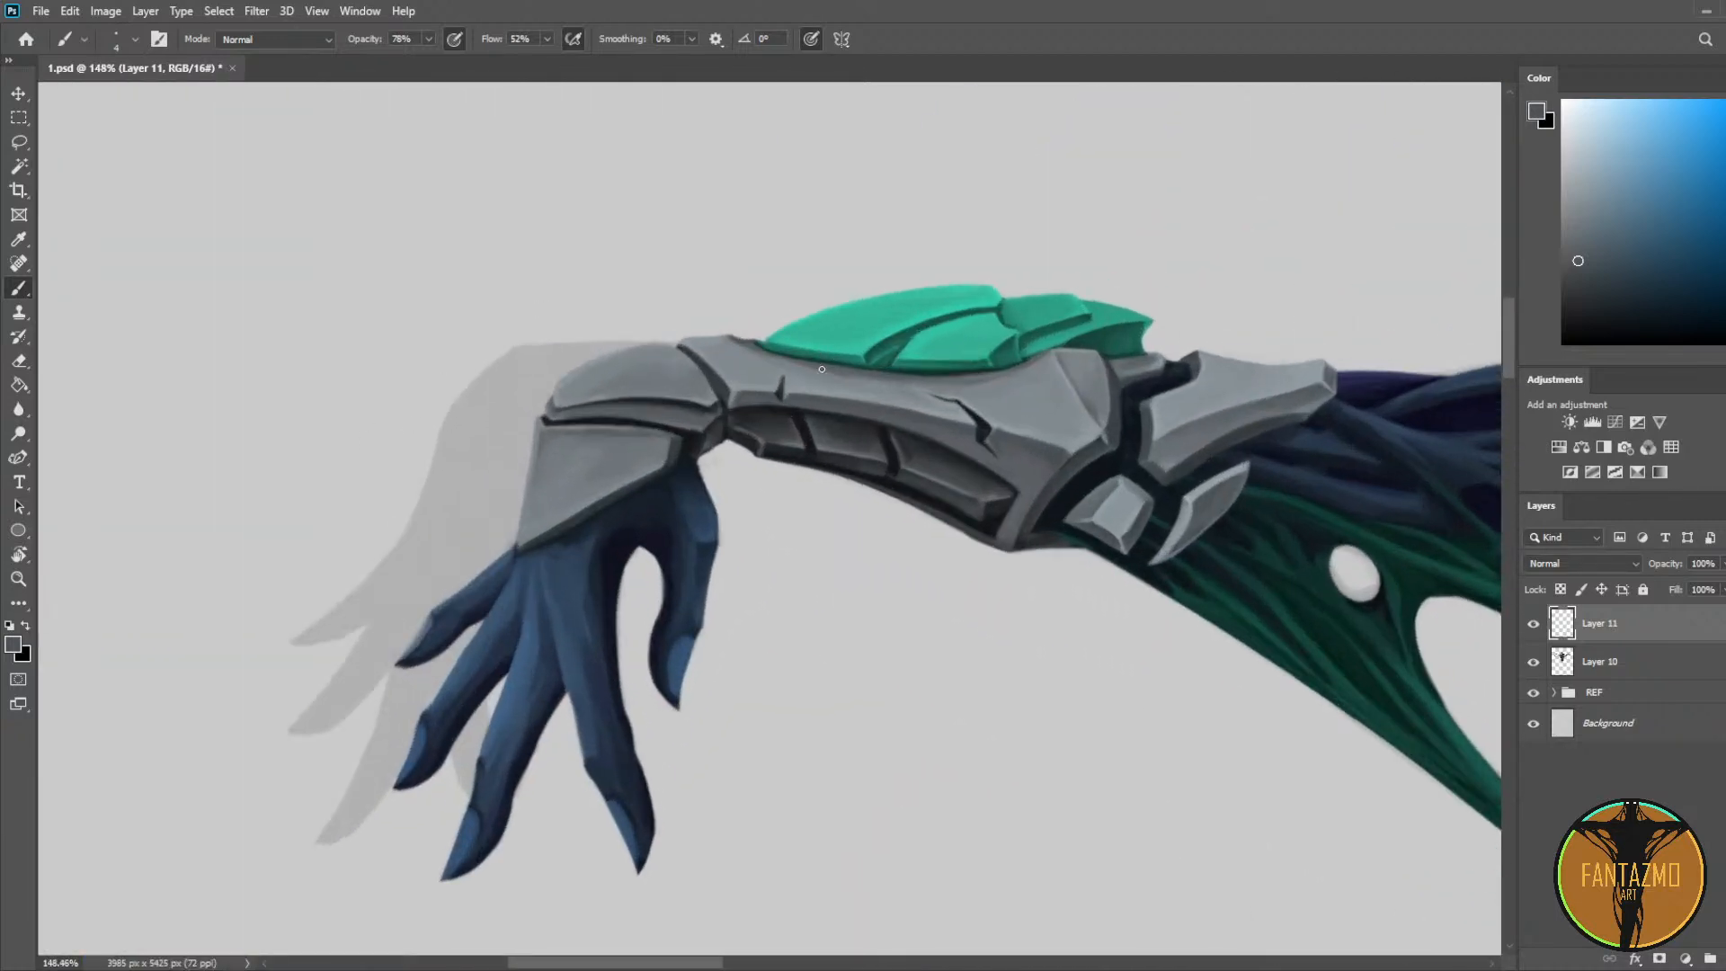
Step: Extend the wrist-end crack to the forearm plate's upper edge with sampled dark and grey tones, and save the document
{"action": "left_click", "coordinate": [781, 385], "text": "alt"}
{"action": "mouse_move", "coordinate": [782, 385]}
{"action": "left_mouse_down"}
{"action": "mouse_move", "coordinate": [944, 414]}
{"action": "mouse_move", "coordinate": [923, 385]}
{"action": "left_mouse_up"}
{"action": "key", "text": "ctrl+z"}
{"action": "key", "text": "ctrl+z"}
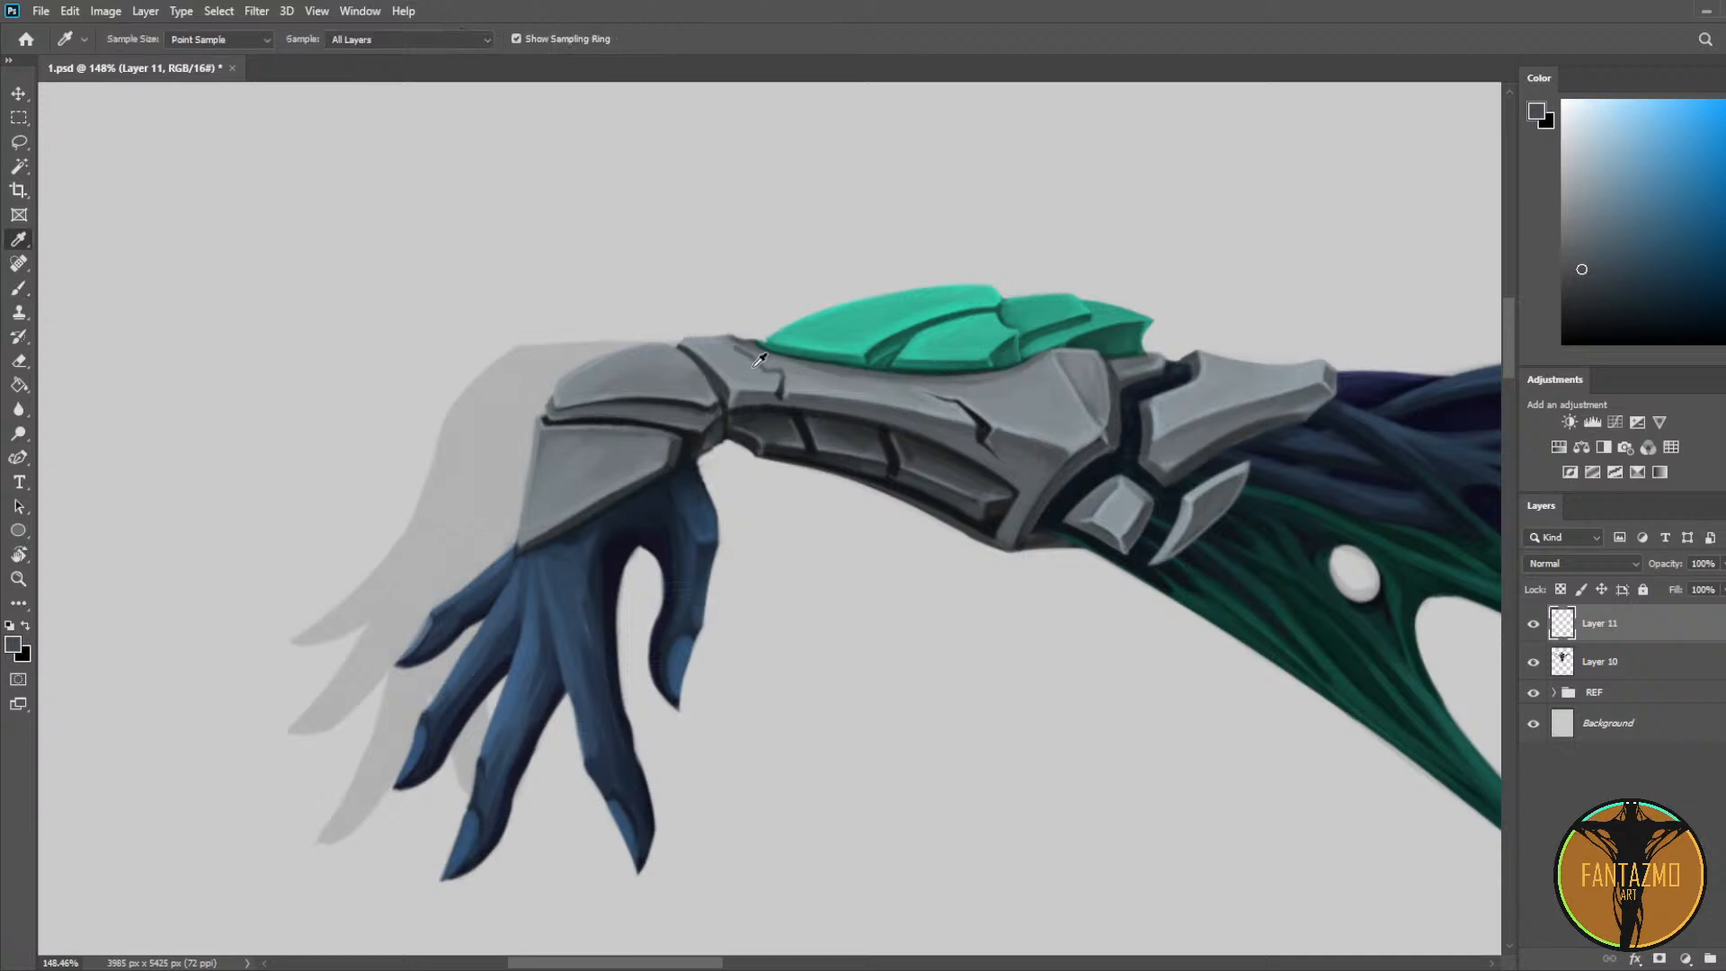
{"action": "left_click", "coordinate": [753, 363], "text": "alt"}
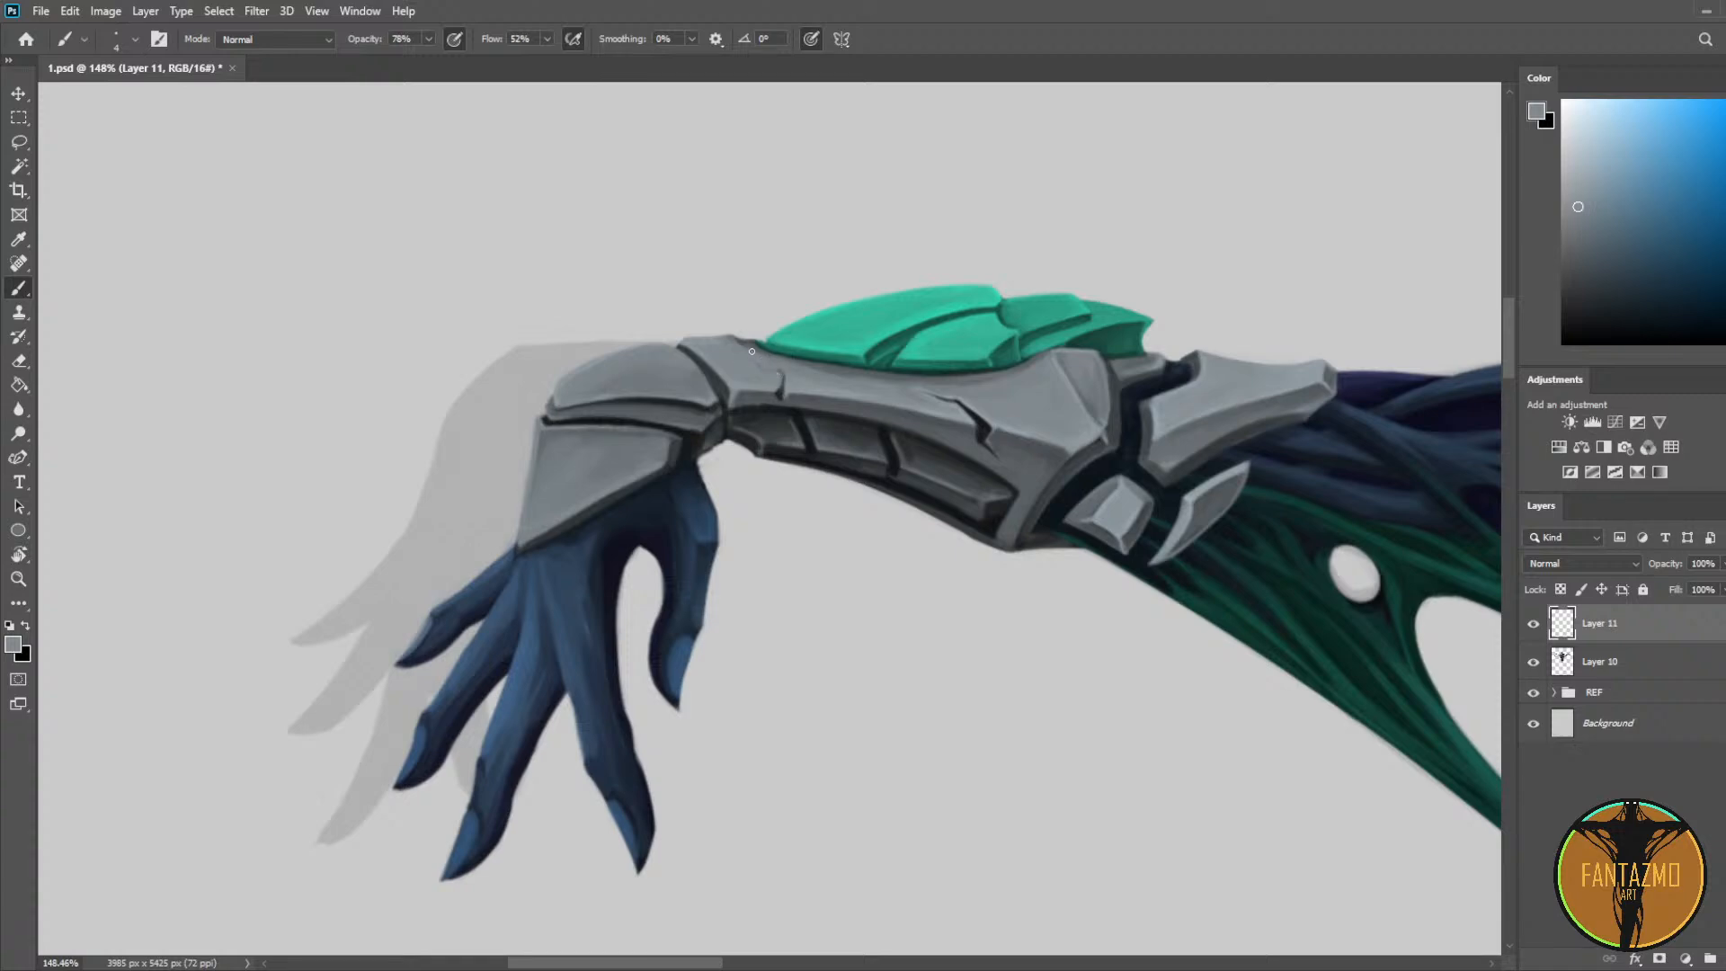
{"action": "scroll", "coordinate": [767, 317], "scroll_direction": "down", "scroll_amount": 7}
{"action": "left_click_drag", "start_coordinate": [1131, 365], "coordinate": [555, 385]}
{"action": "key", "text": "ctrl+s"}
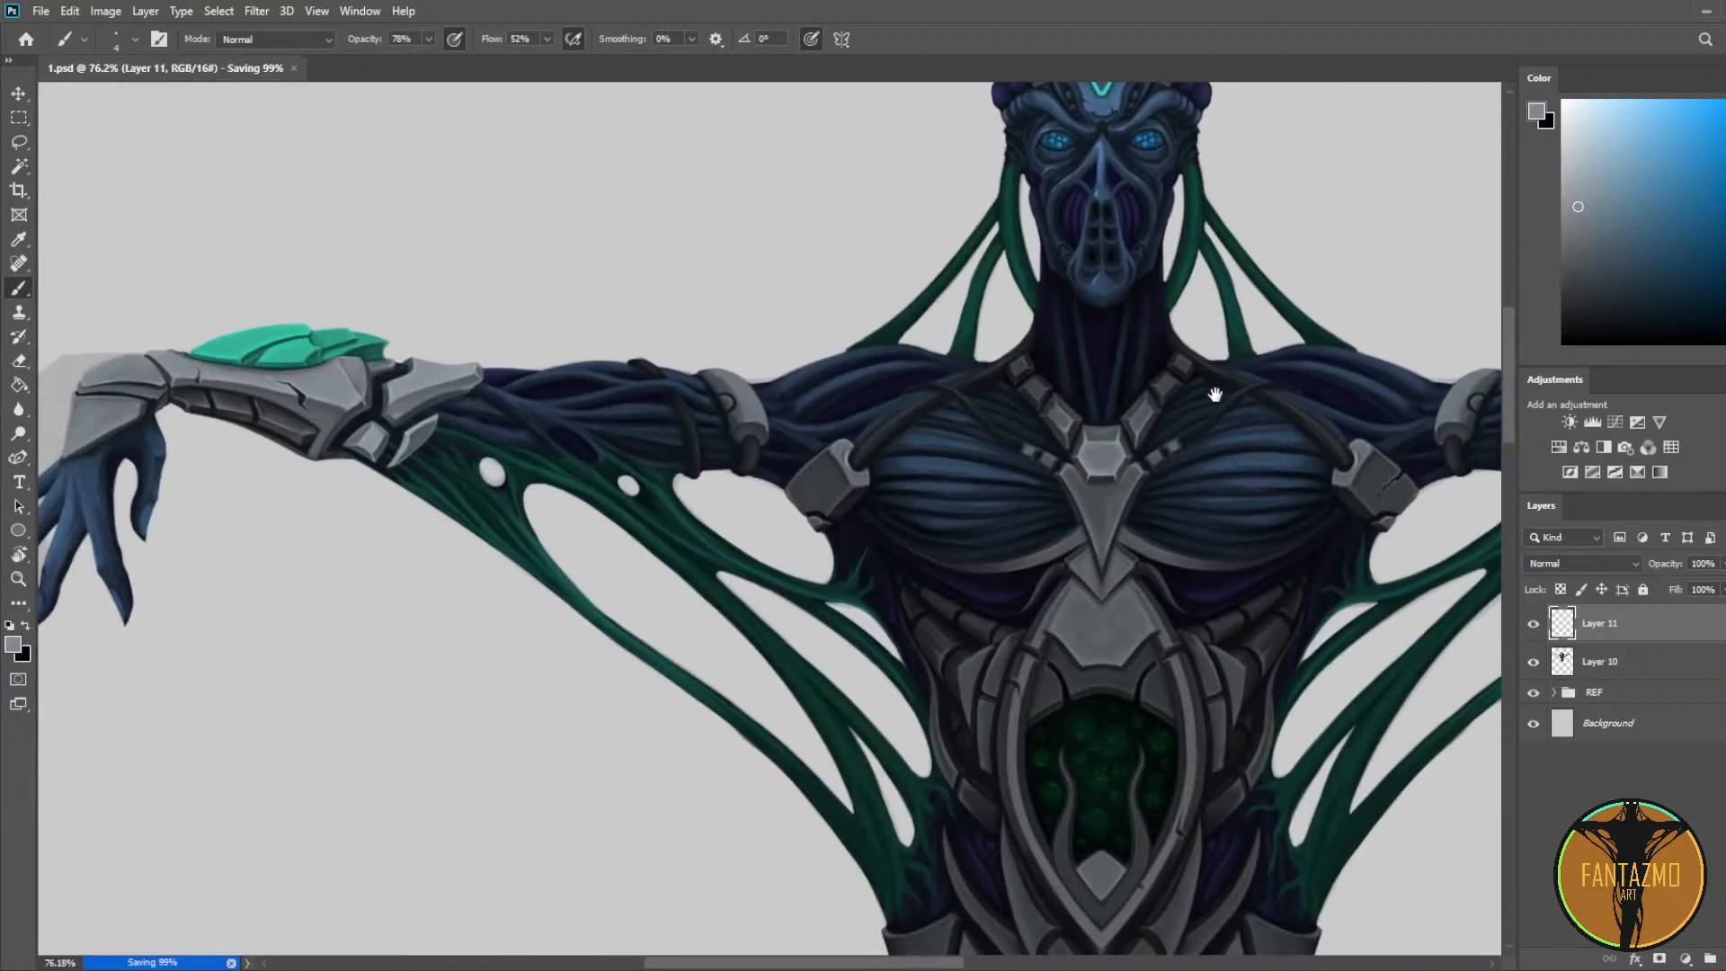
Step: Shade the upper facet of the hexagonal plate at the centre of the collar with sampled greys
{"action": "left_click_drag", "start_coordinate": [1214, 395], "coordinate": [773, 458]}
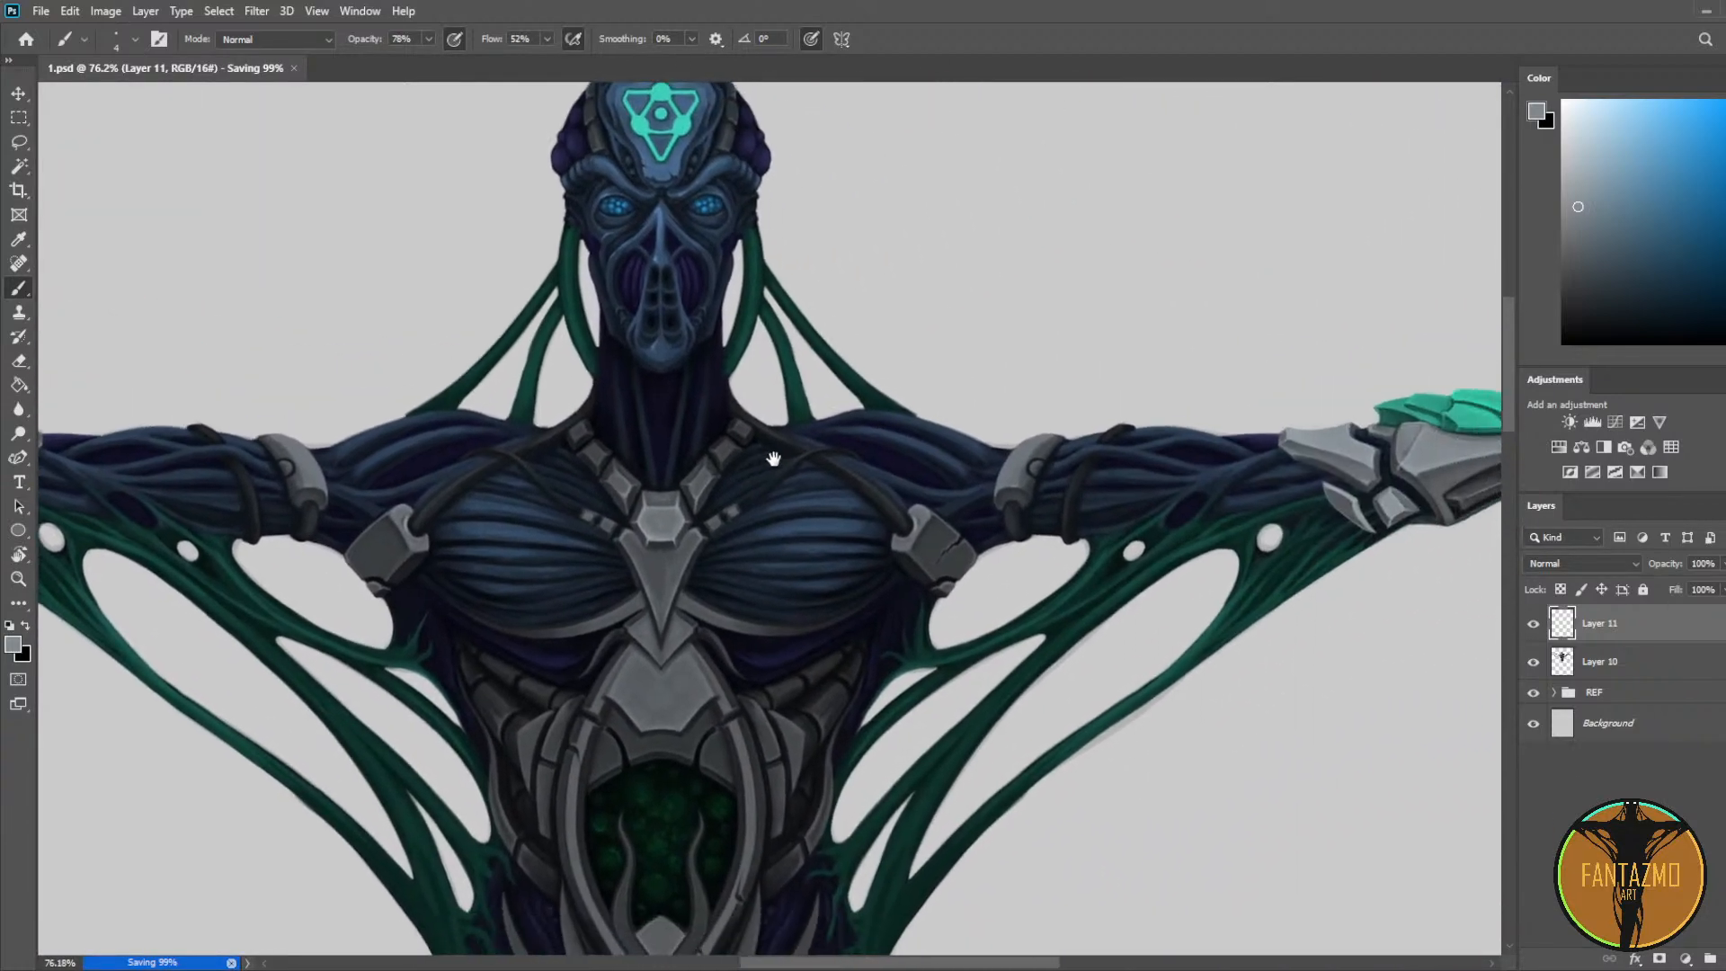
{"action": "scroll", "coordinate": [644, 557], "scroll_direction": "up", "scroll_amount": 8}
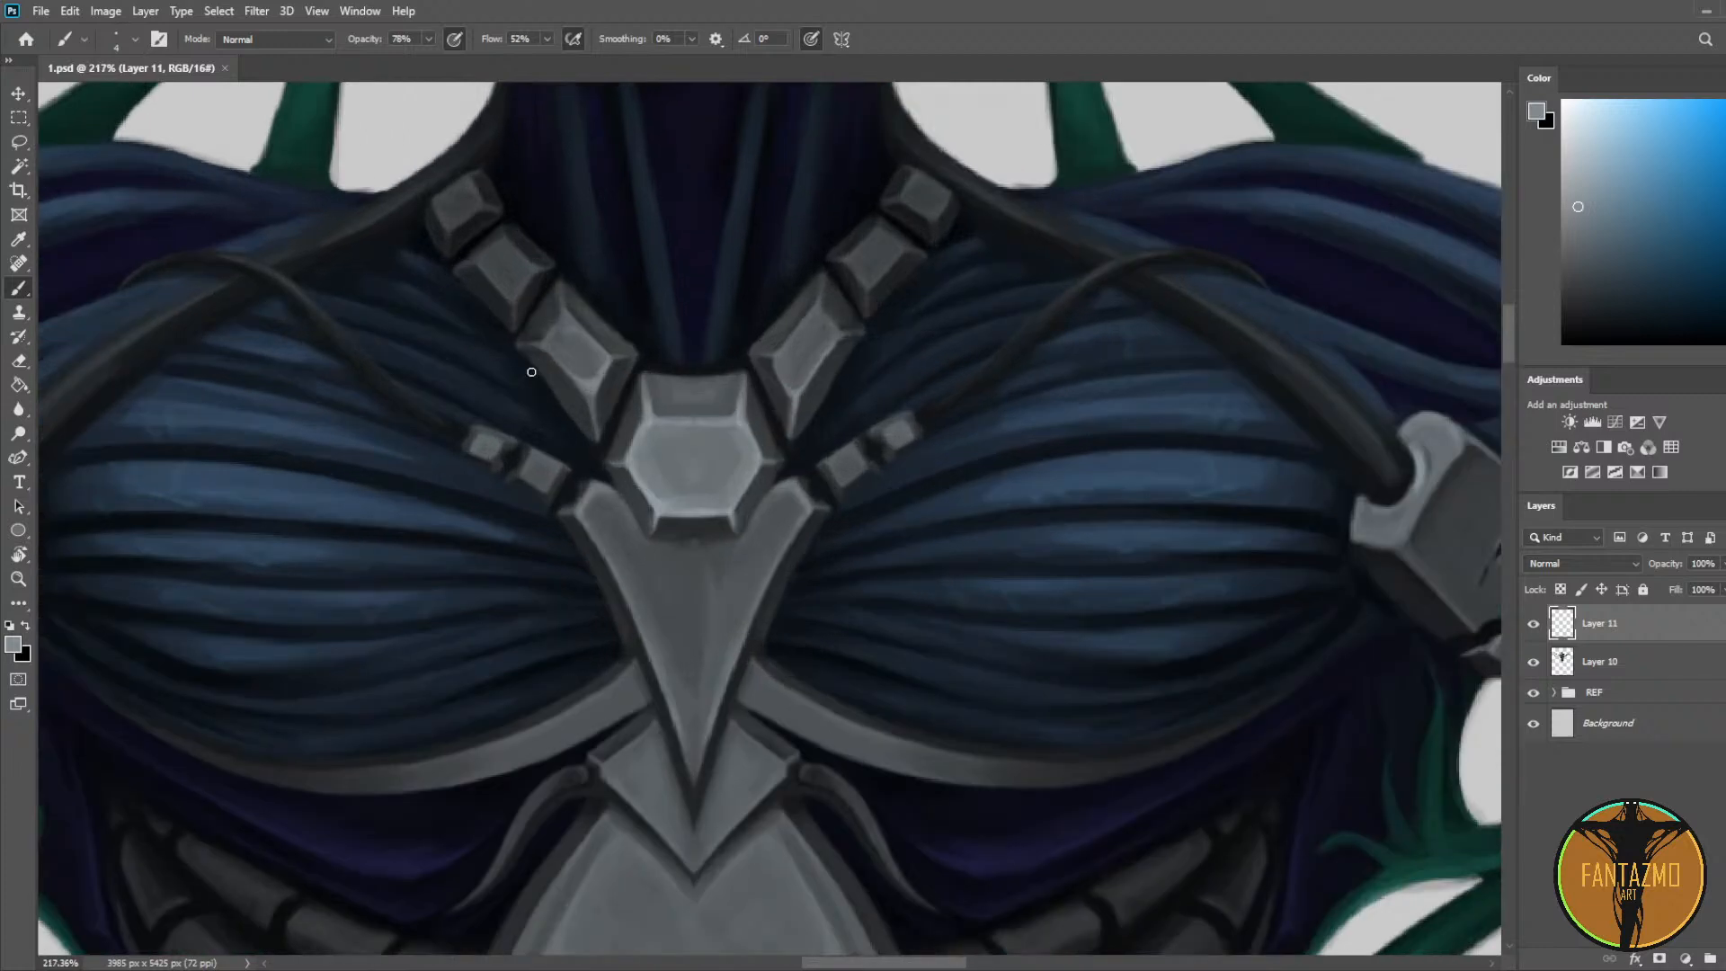
{"action": "left_click", "coordinate": [673, 403], "text": "alt"}
{"action": "left_click", "coordinate": [683, 380], "text": "alt"}
{"action": "mouse_move", "coordinate": [661, 387]}
{"action": "left_mouse_down"}
{"action": "mouse_move", "coordinate": [734, 378]}
{"action": "mouse_move", "coordinate": [663, 382]}
{"action": "left_mouse_up"}
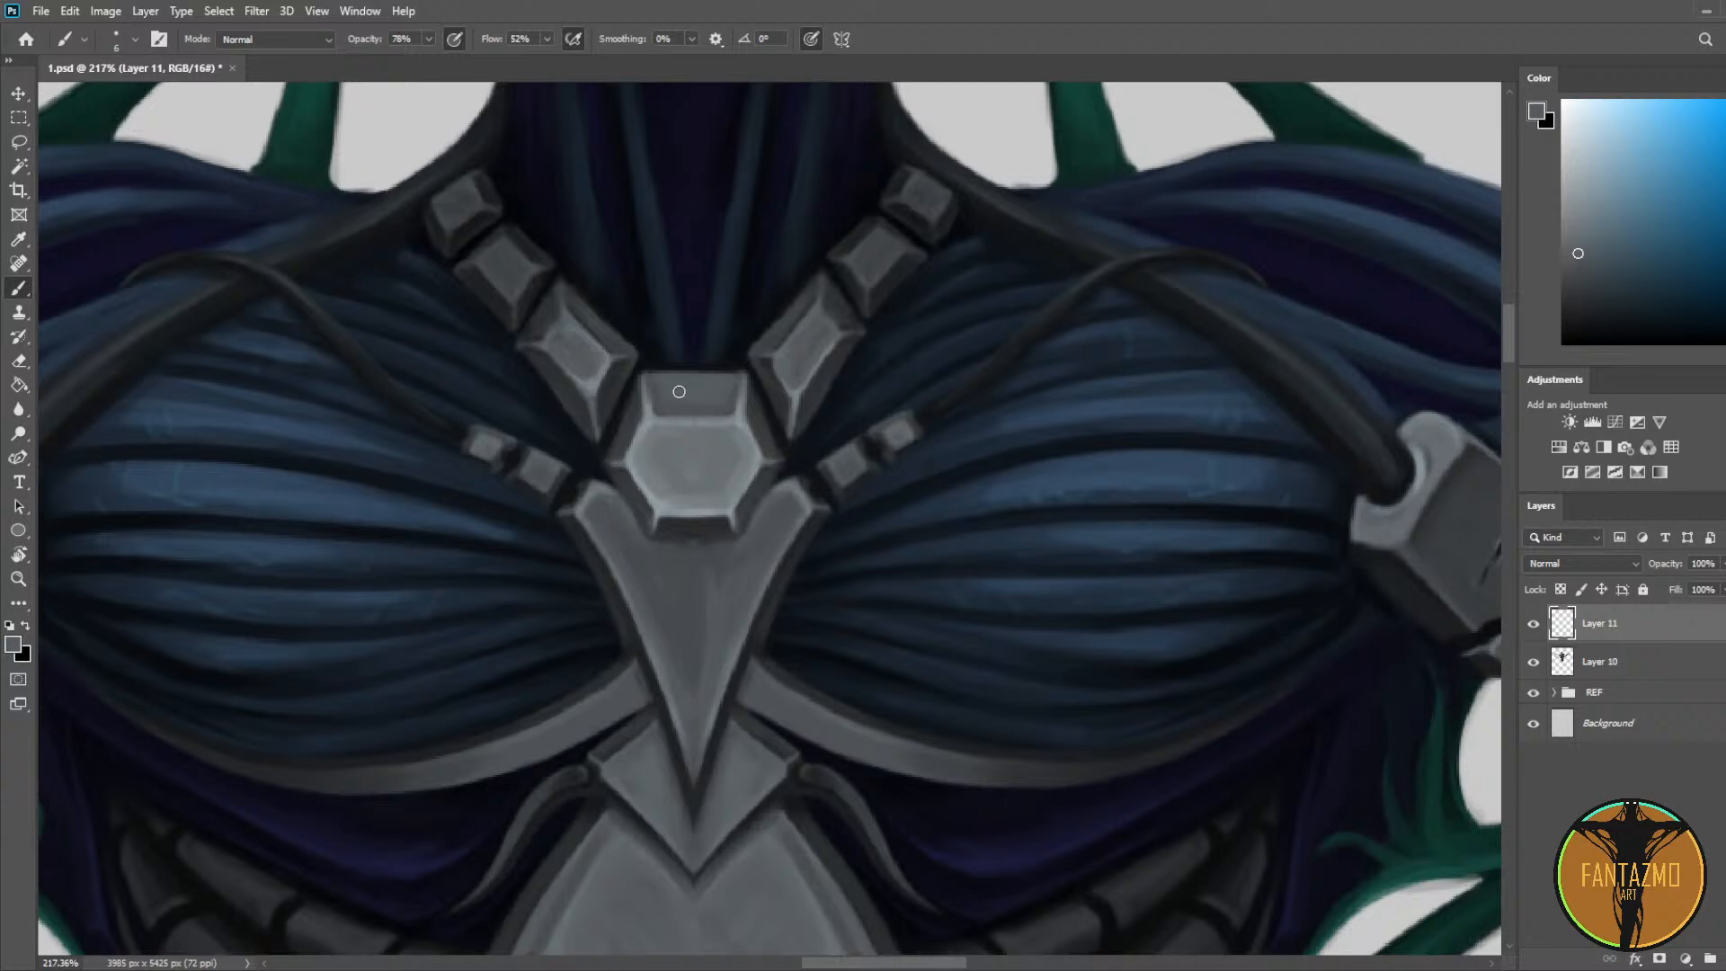
{"action": "key", "text": "alt"}
{"action": "left_click", "coordinate": [726, 406], "text": "alt"}
{"action": "left_click", "coordinate": [721, 380], "text": "alt"}
Step: Darken the base of the neck just above the hexagonal collar plate with sampled dark tones, and save the document
{"action": "left_click", "coordinate": [669, 360], "text": "alt"}
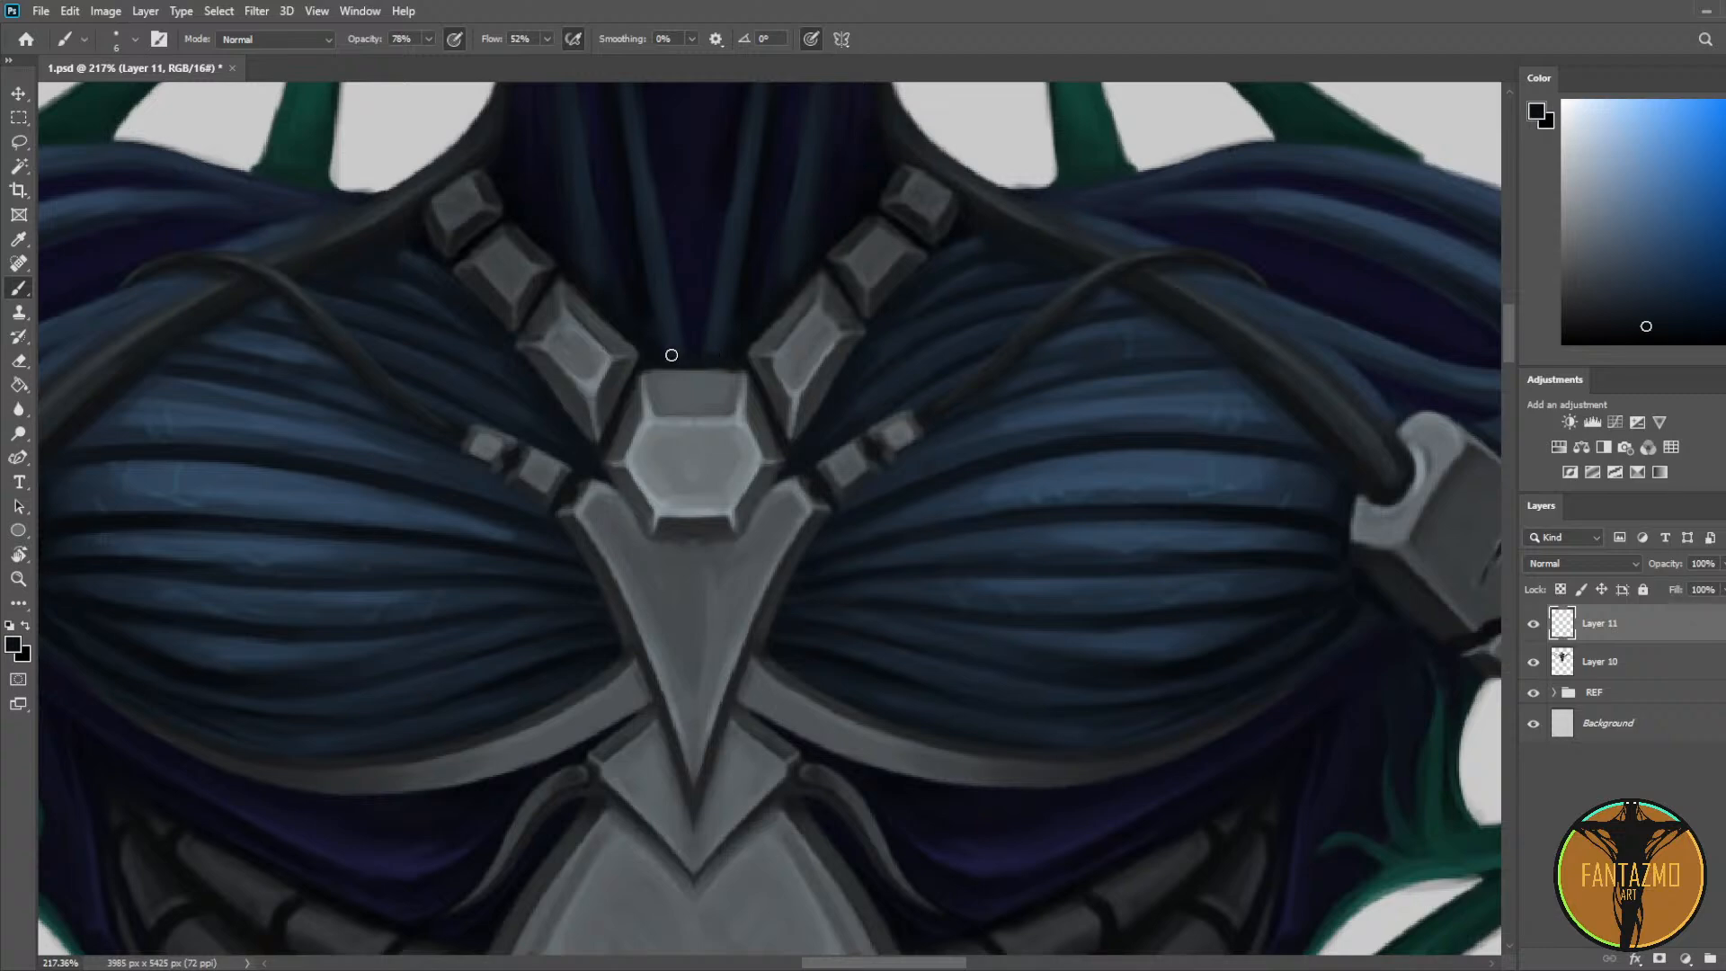
{"action": "key", "text": "bracketright"}
{"action": "key", "text": "bracketright"}
{"action": "key", "text": "bracketright"}
{"action": "key", "text": "bracketright"}
{"action": "key", "text": "bracketright"}
{"action": "key", "text": "bracketright"}
{"action": "scroll", "coordinate": [479, 215], "scroll_direction": "down", "scroll_amount": 3}
{"action": "scroll", "coordinate": [479, 215], "scroll_direction": "down", "scroll_amount": 6}
{"action": "scroll", "coordinate": [534, 182], "scroll_direction": "up", "scroll_amount": 6}
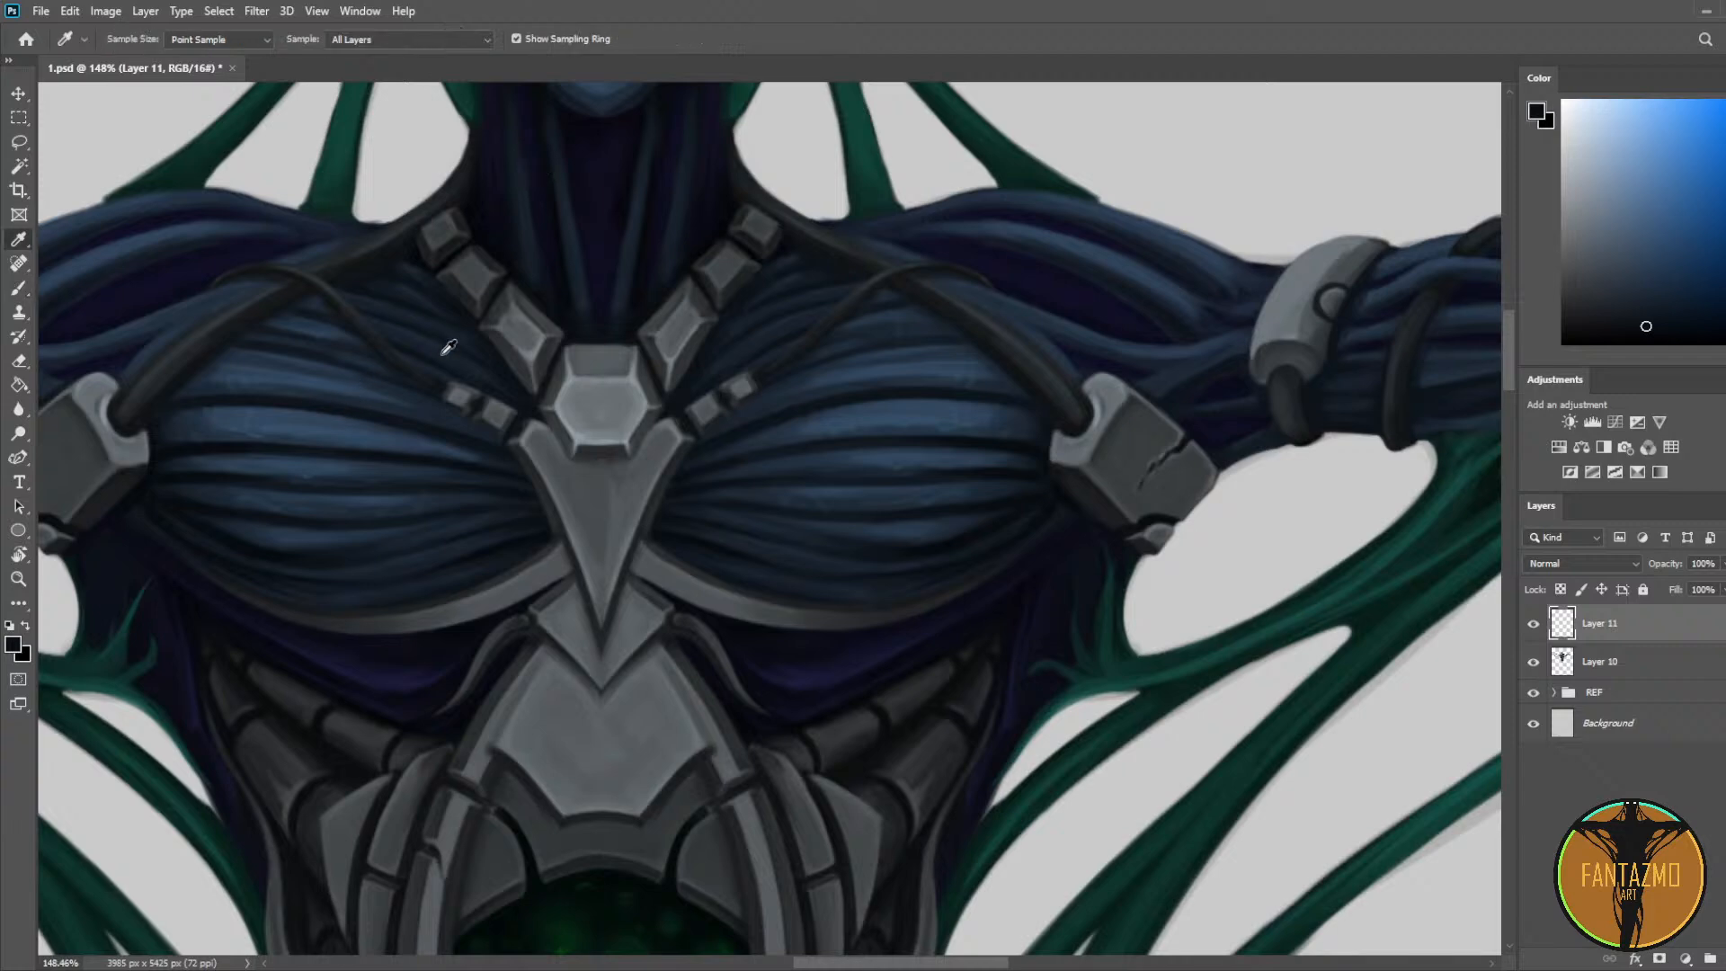
{"action": "left_click", "coordinate": [580, 297], "text": "alt"}
{"action": "key", "text": "bracketleft"}
{"action": "key", "text": "bracketleft"}
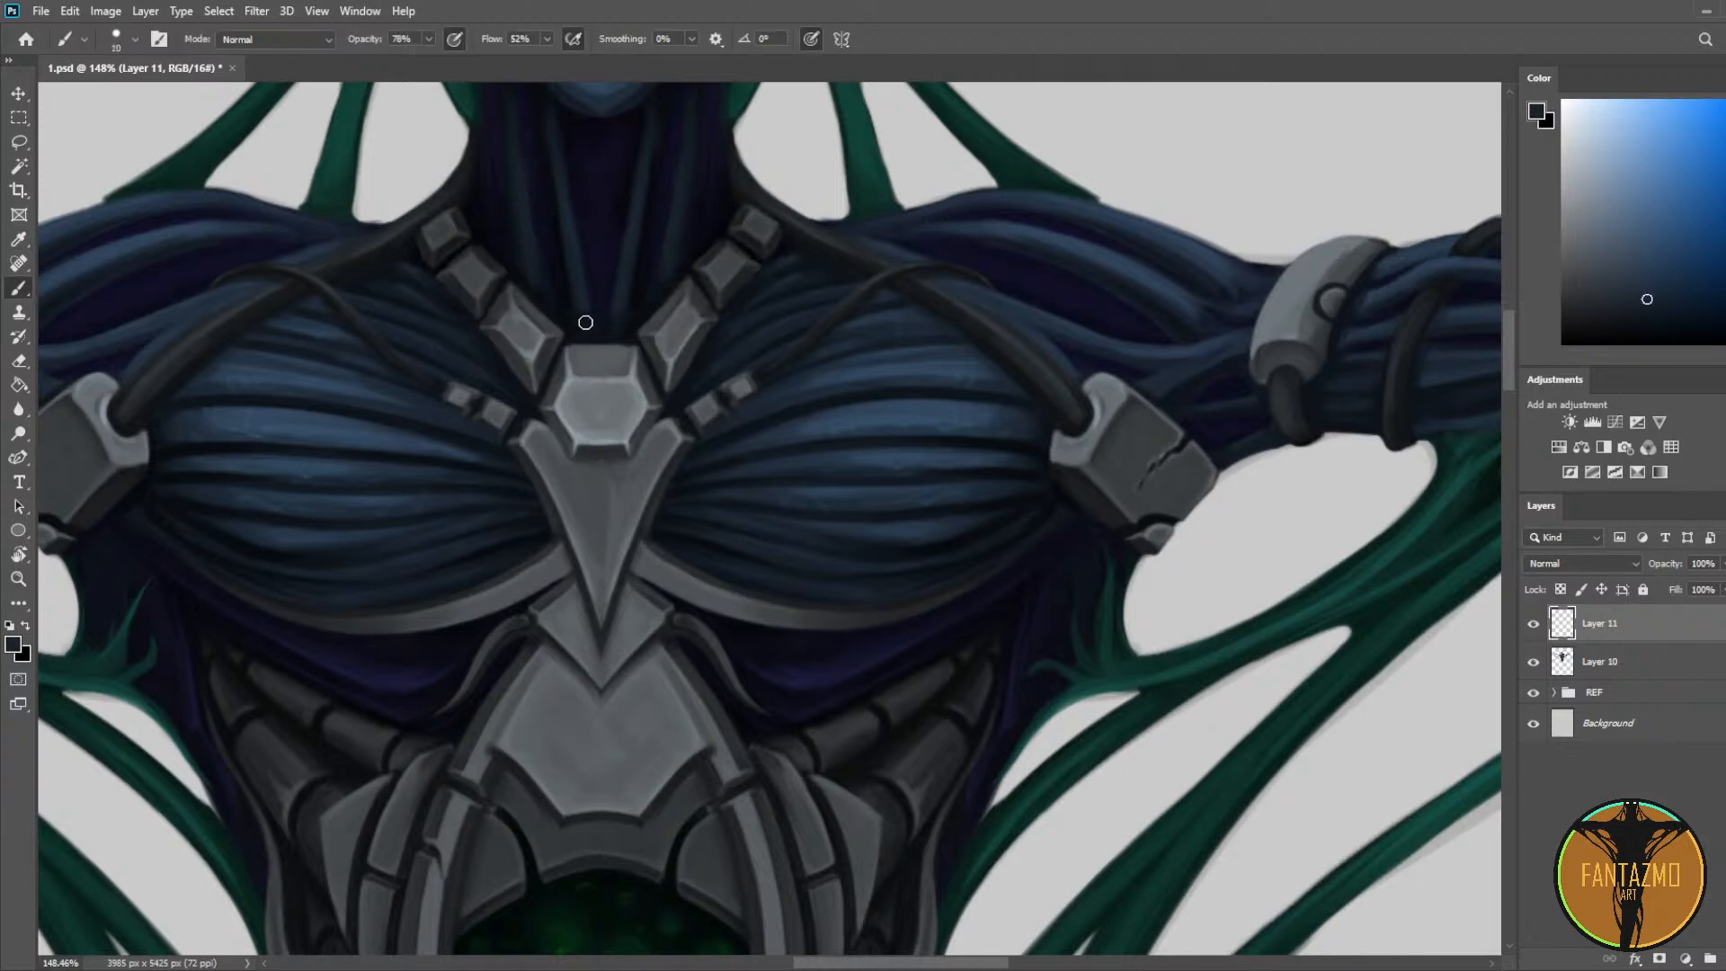
{"action": "left_click_drag", "start_coordinate": [614, 321], "coordinate": [630, 254]}
{"action": "scroll", "coordinate": [666, 309], "scroll_direction": "up", "scroll_amount": 5}
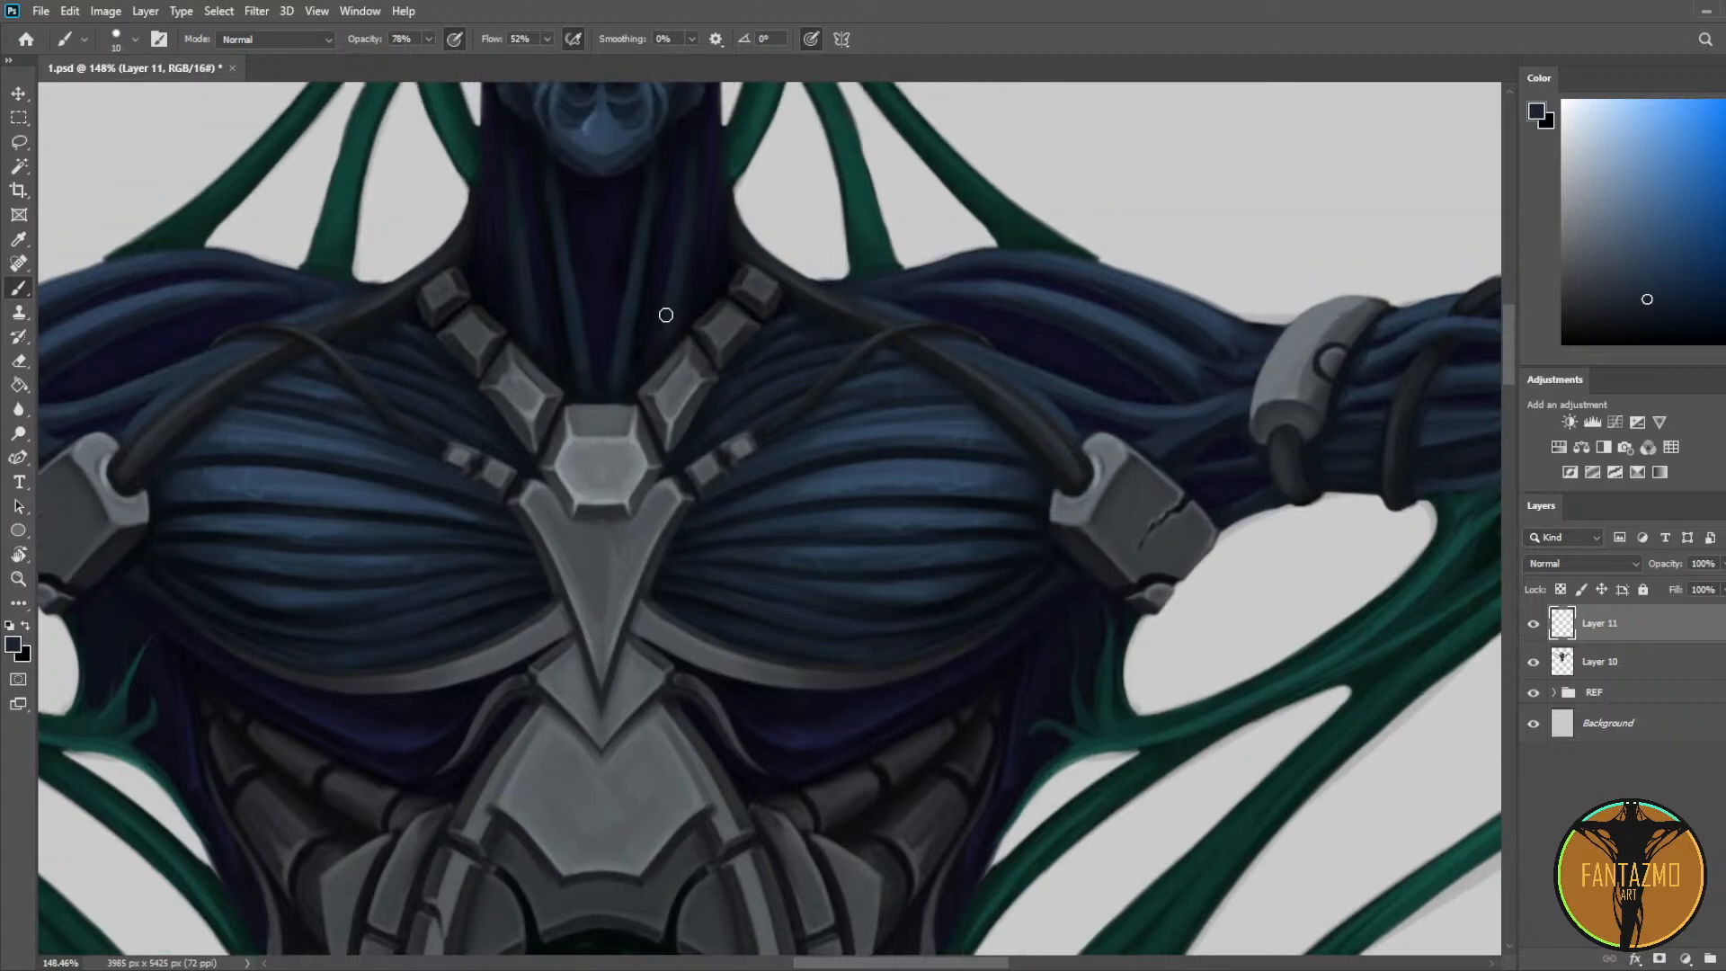
{"action": "key", "text": "ctrl+s"}
Step: Paint a small dark crack on the chin using a reduced brush and sampled dark blues
{"action": "scroll", "coordinate": [605, 225], "scroll_direction": "up", "scroll_amount": 9}
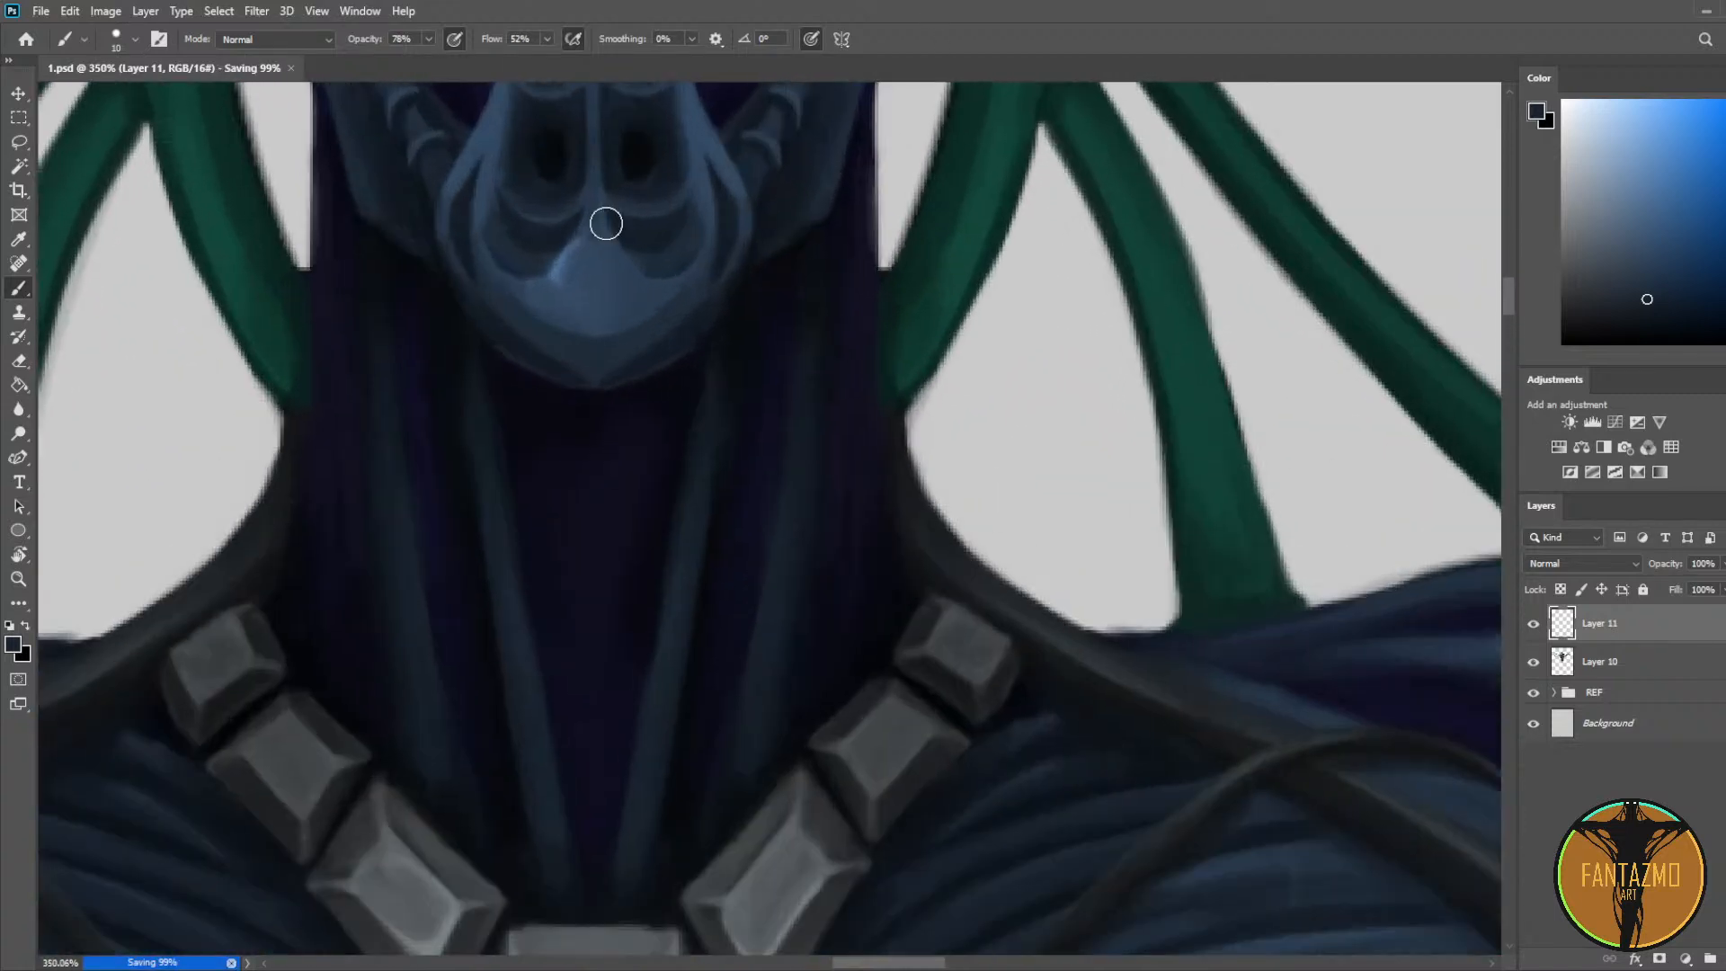
{"action": "key", "text": "i"}
{"action": "left_click", "coordinate": [522, 349], "text": "alt"}
{"action": "key", "text": "bracketleft"}
{"action": "key", "text": "bracketleft"}
{"action": "key", "text": "bracketleft"}
{"action": "key", "text": "bracketleft"}
{"action": "mouse_move", "coordinate": [534, 313]}
{"action": "left_mouse_down"}
{"action": "mouse_move", "coordinate": [594, 351]}
{"action": "mouse_move", "coordinate": [521, 326]}
{"action": "mouse_move", "coordinate": [601, 351]}
{"action": "left_mouse_up"}
{"action": "left_click", "coordinate": [524, 315], "text": "alt"}
{"action": "left_click", "coordinate": [529, 341], "text": "alt"}
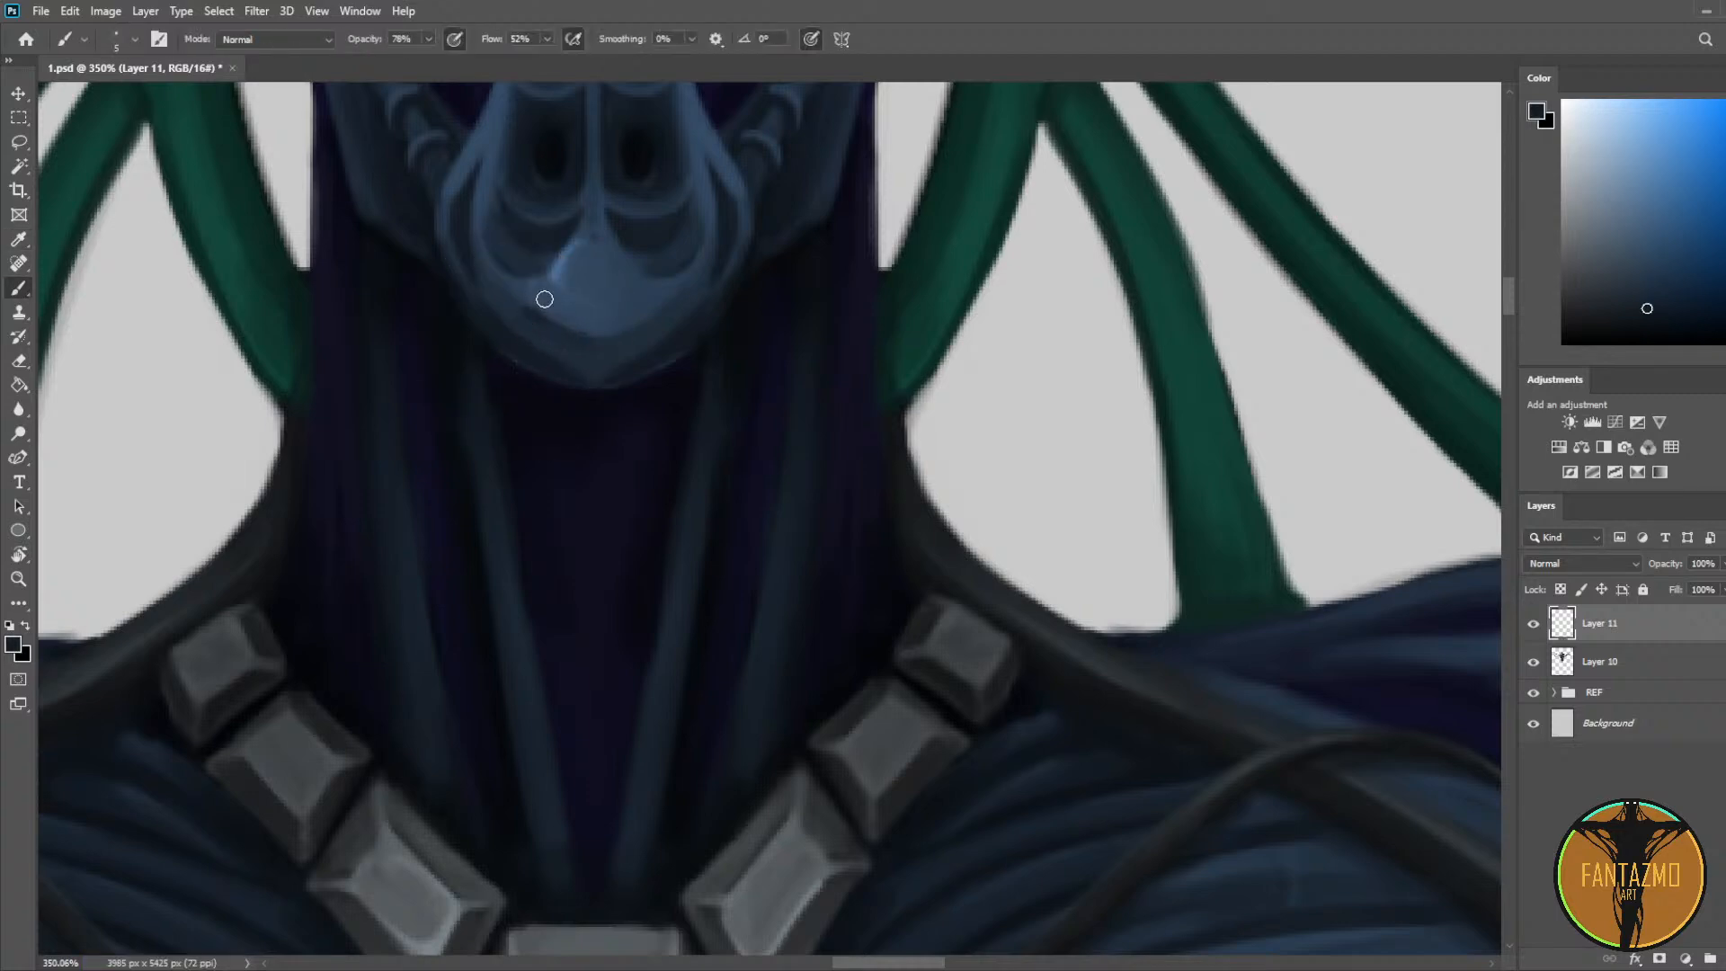
Step: Define the edges of the chin's crack with sampled lighter and darker blues
{"action": "left_click", "coordinate": [572, 306], "text": "alt"}
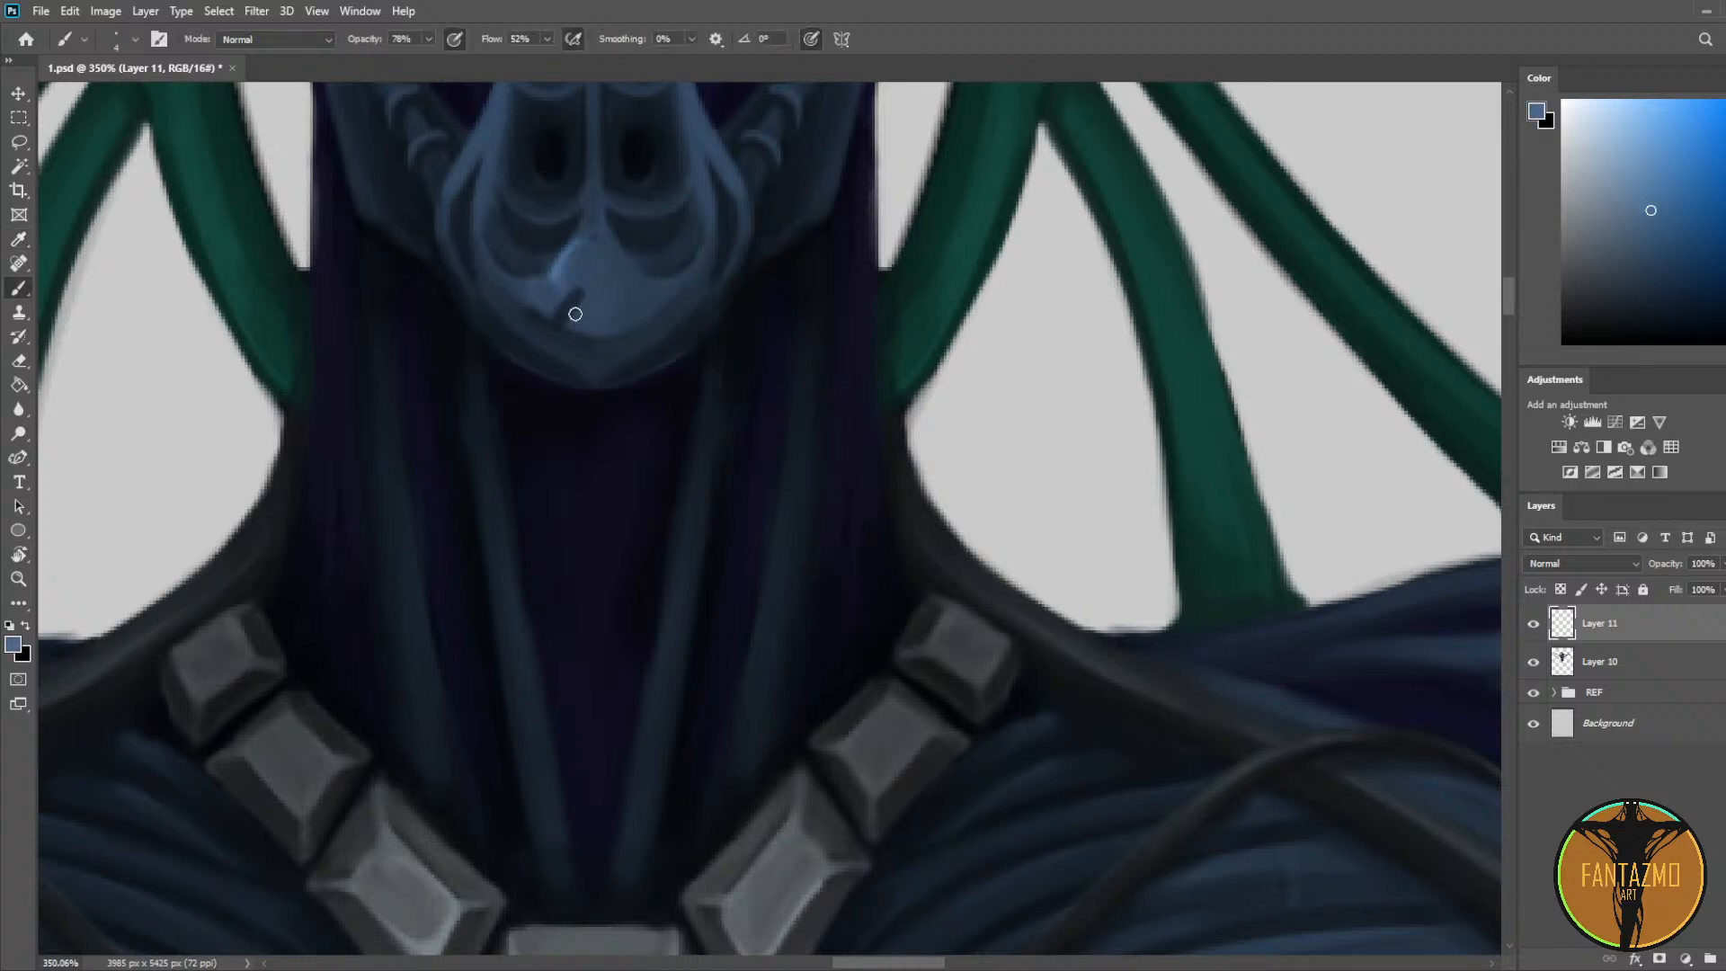
{"action": "left_click", "coordinate": [597, 298], "text": "alt"}
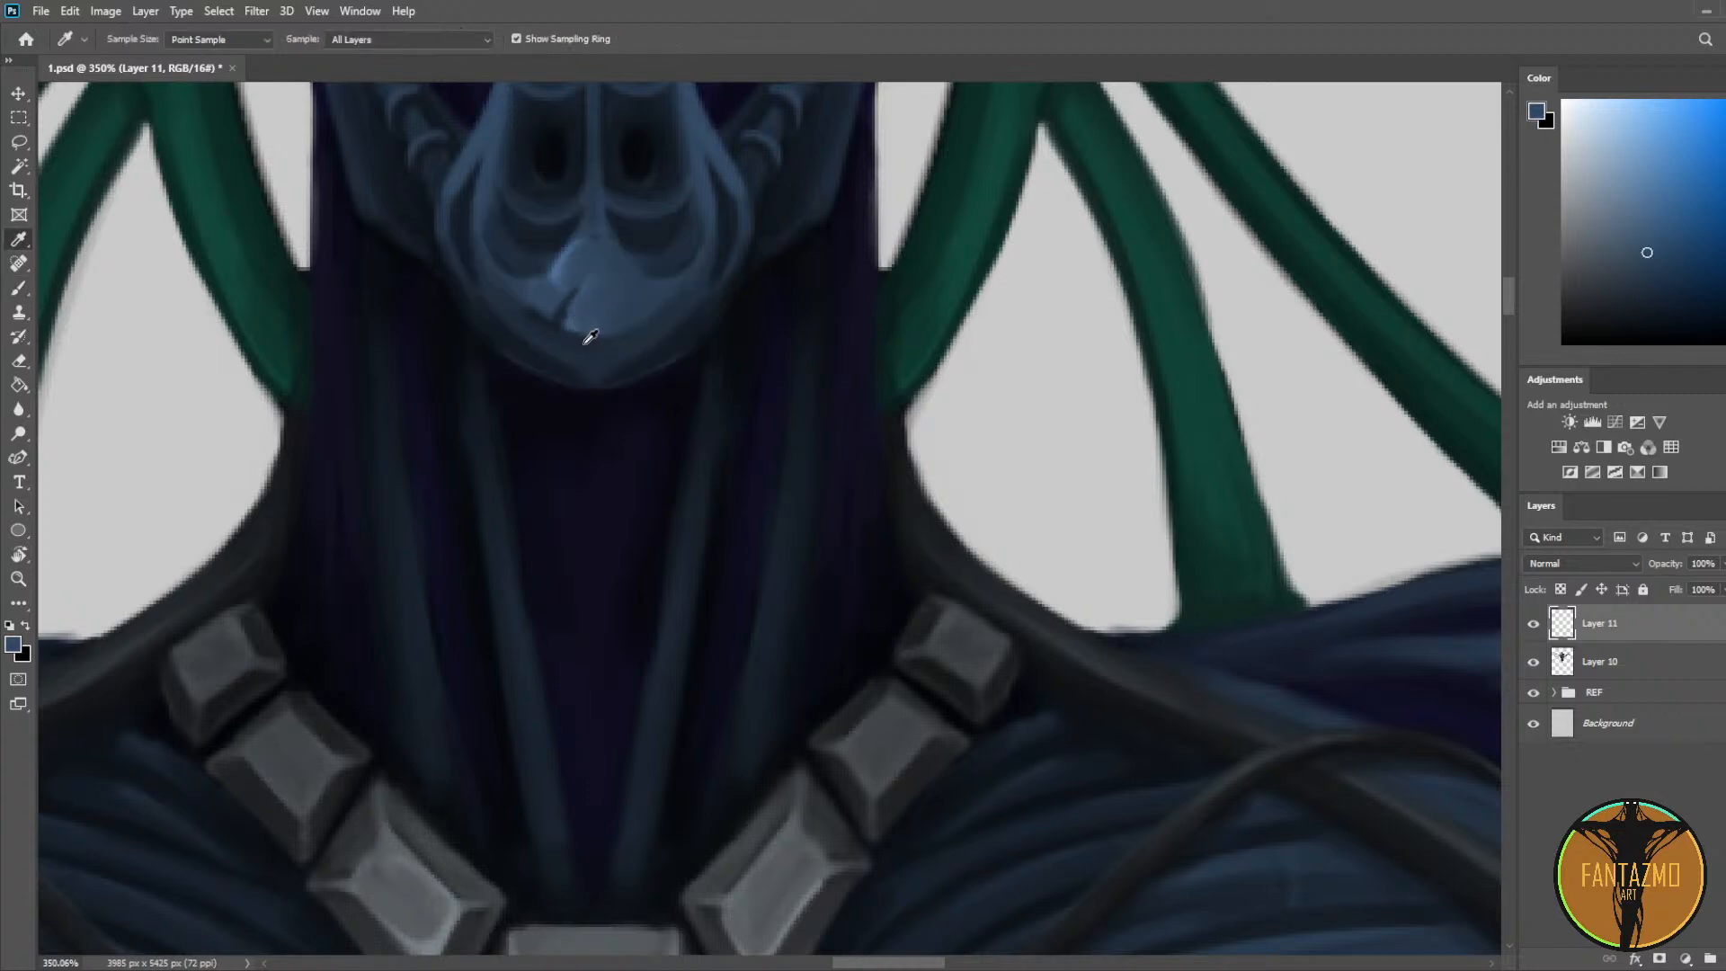
{"action": "left_click", "coordinate": [553, 303], "text": "alt"}
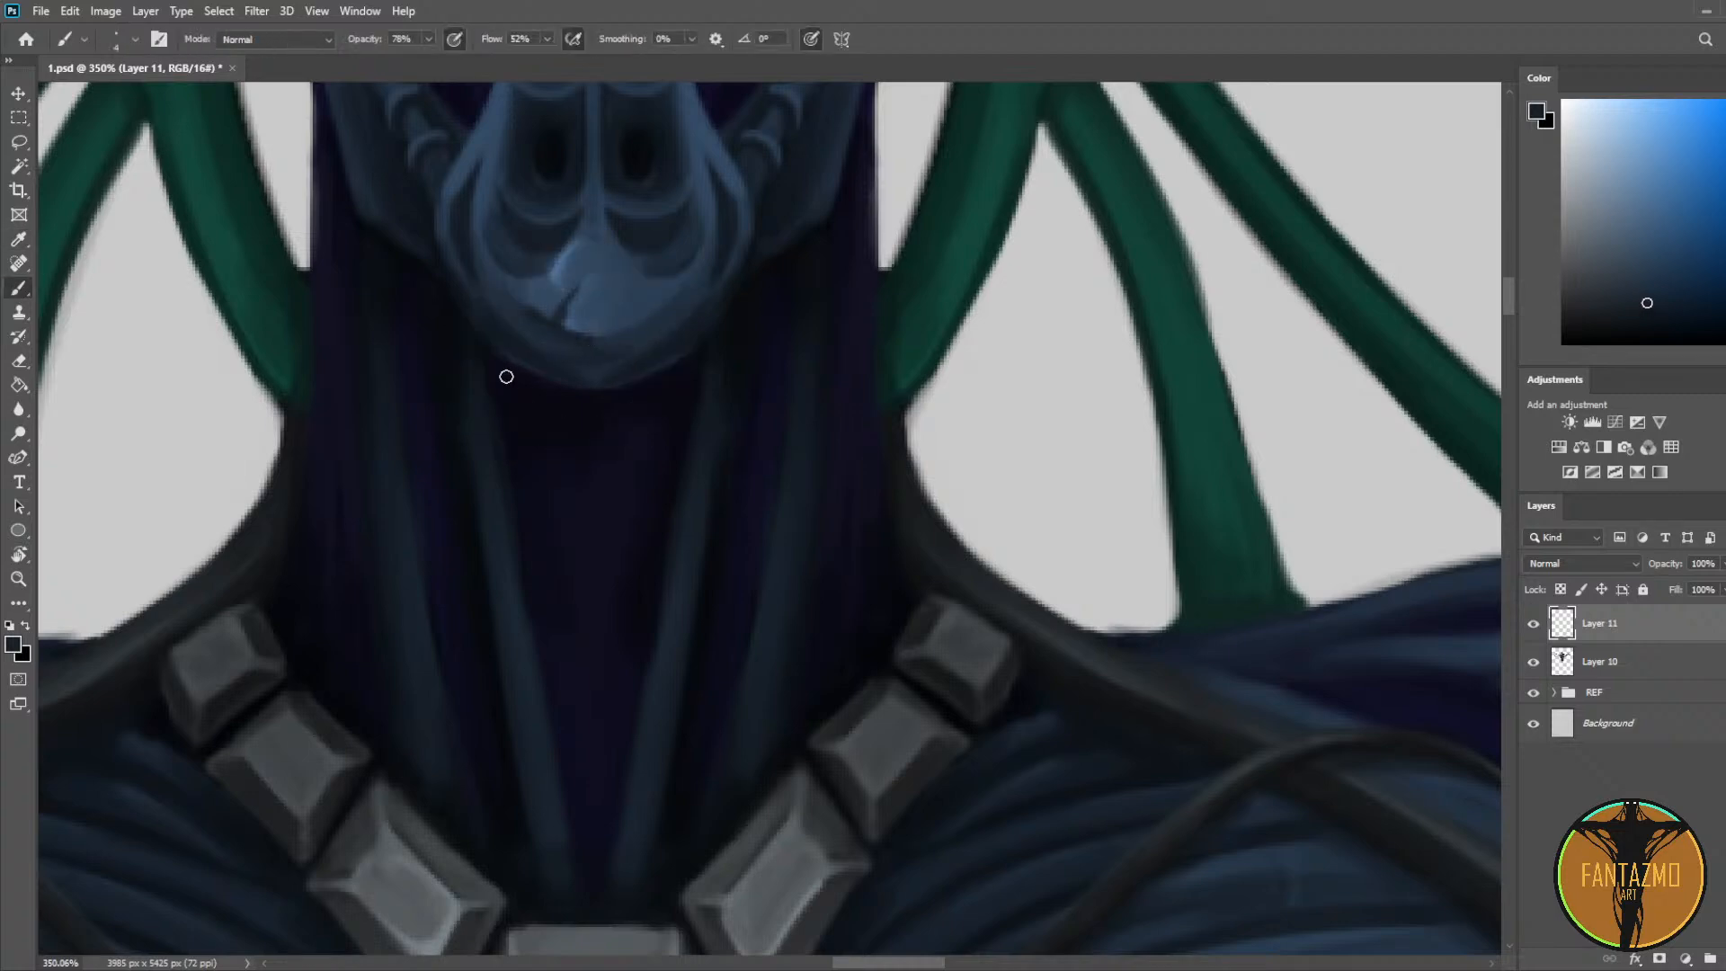
Step: Shade the lower rim of the chin beneath the crack with sampled dark blues, adjusting the brush size
{"action": "left_click", "coordinate": [636, 354], "text": "alt"}
{"action": "key", "text": "bracketright"}
{"action": "key", "text": "bracketleft"}
{"action": "key", "text": "bracketleft"}
{"action": "left_click", "coordinate": [586, 357], "text": "alt"}
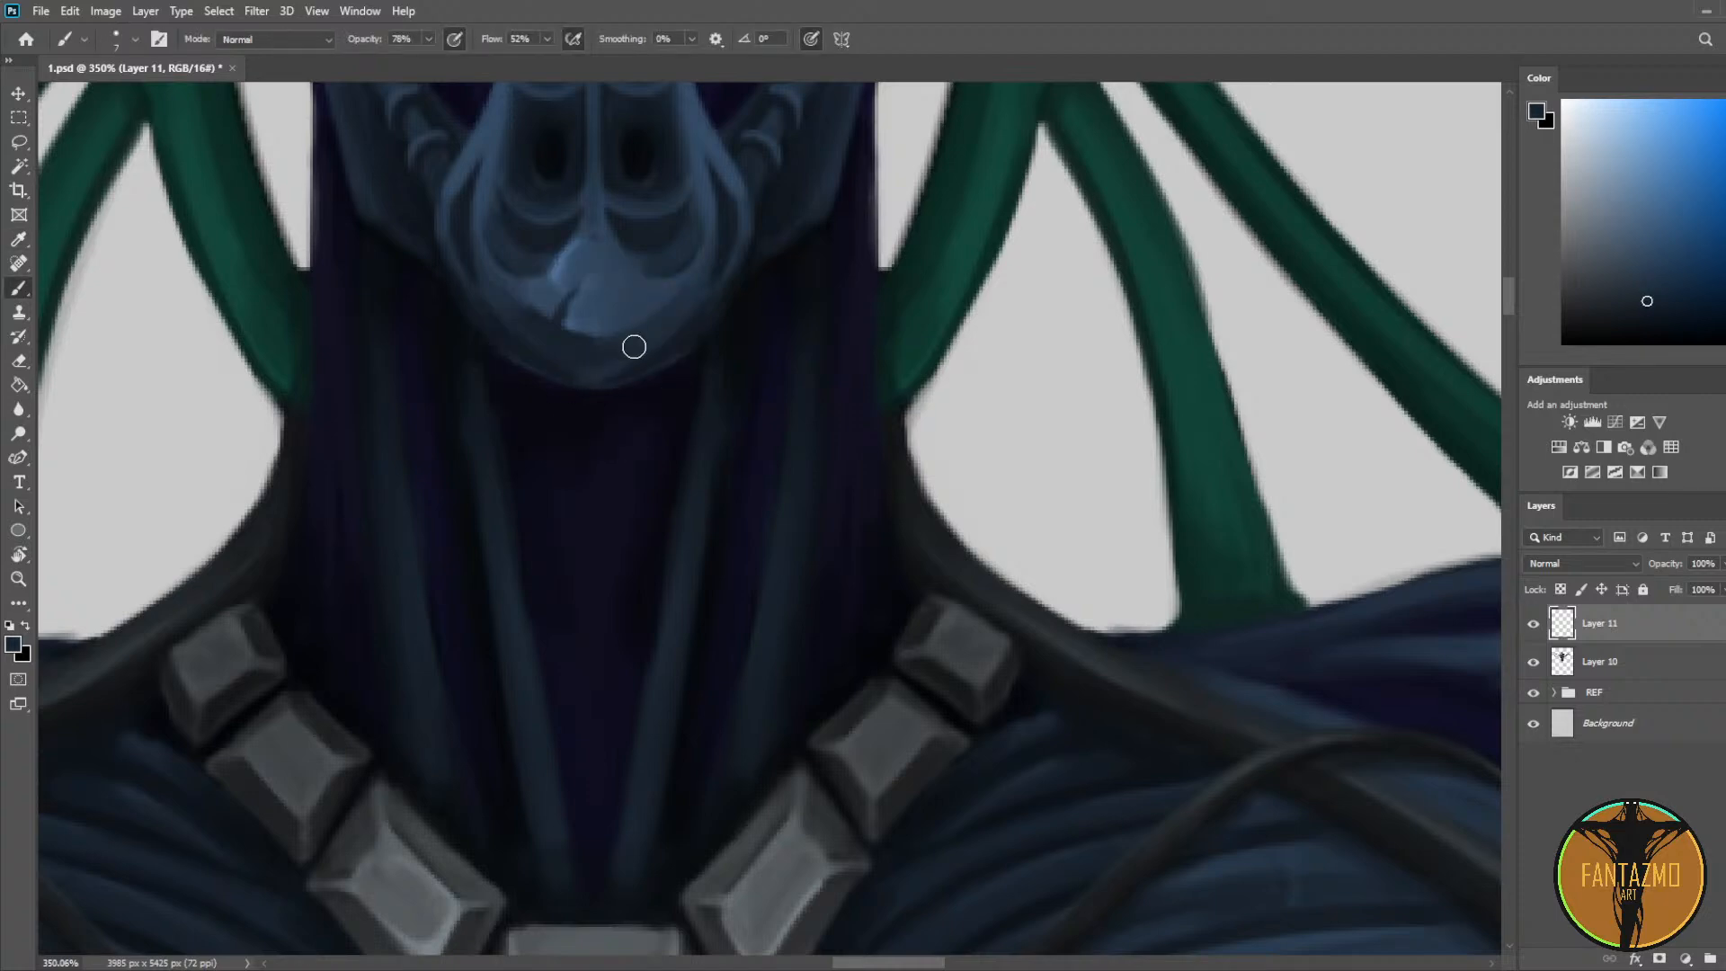
Step: Deepen the shadow around the chin's lower edge with sampled dark blues and near-blacks
{"action": "left_click", "coordinate": [675, 379], "text": "alt"}
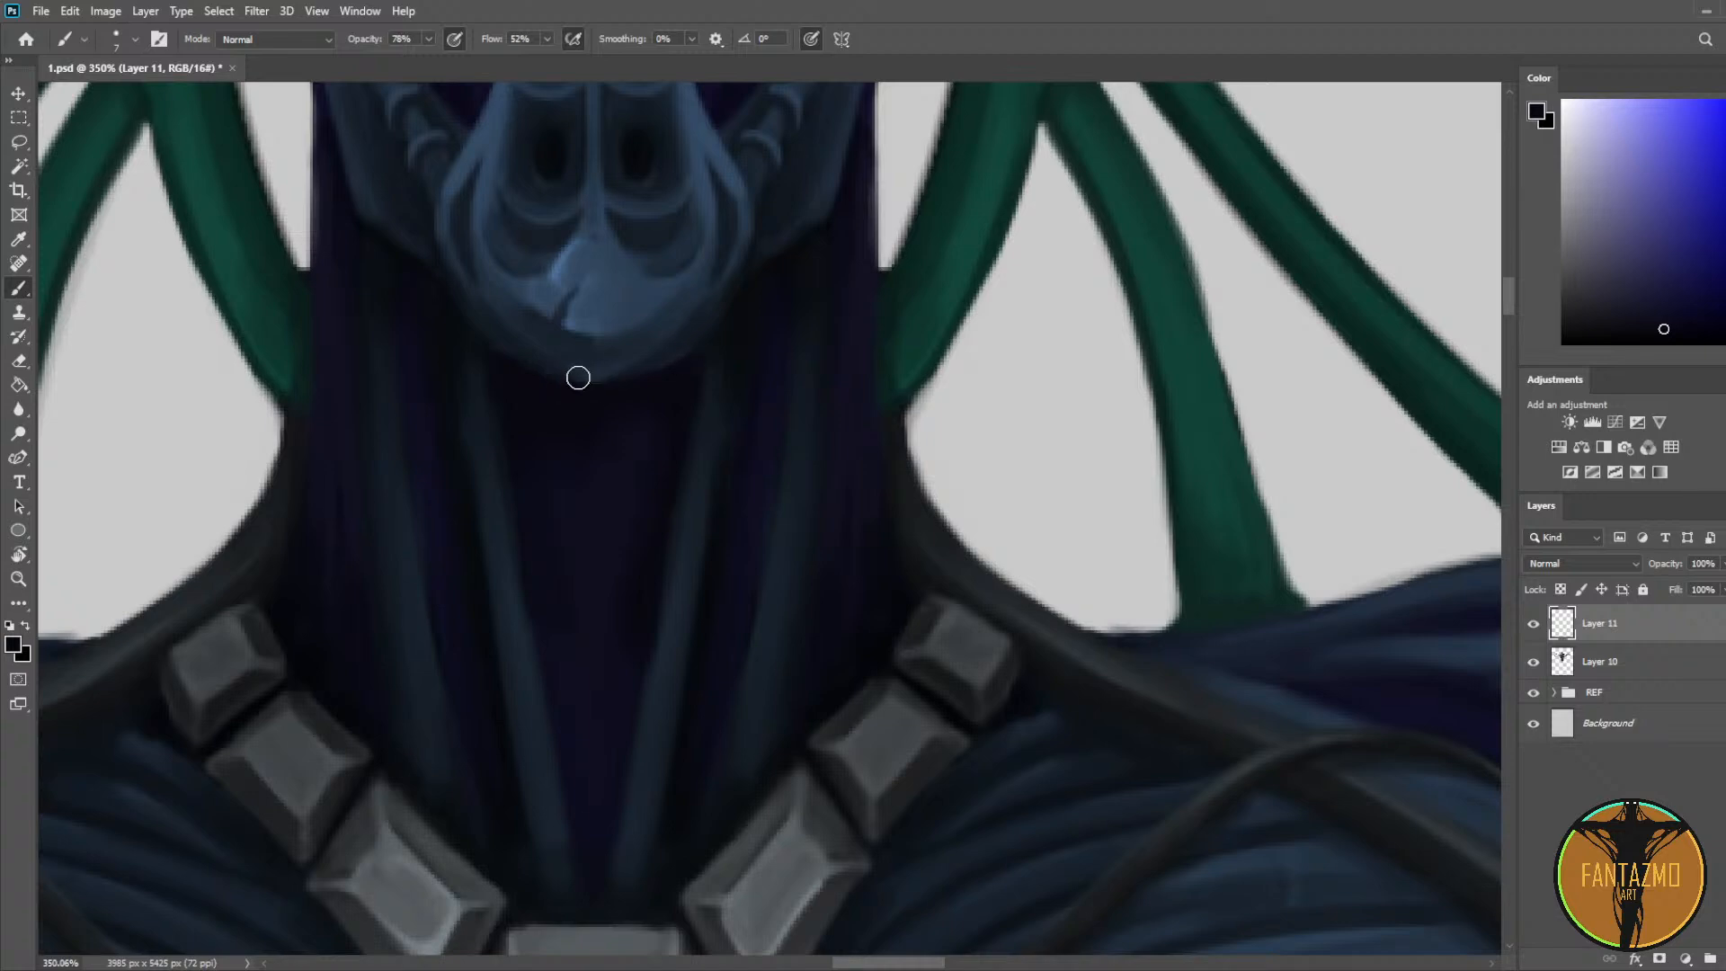
{"action": "left_click", "coordinate": [521, 339], "text": "alt"}
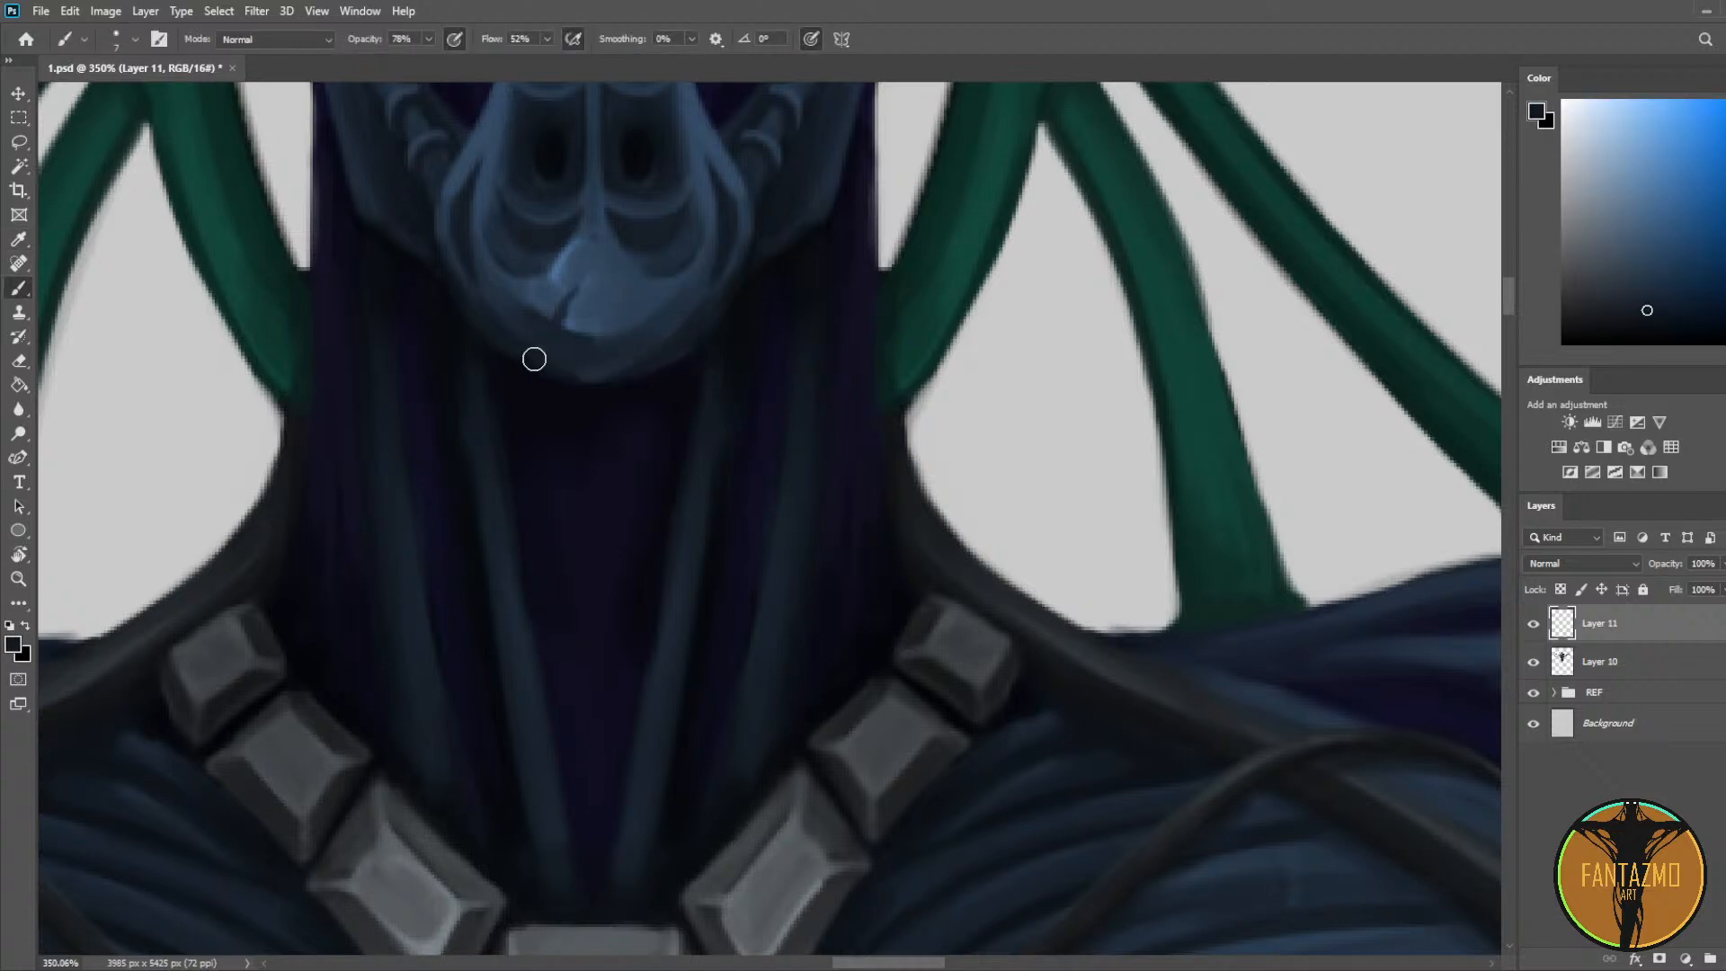
{"action": "left_click", "coordinate": [469, 305], "text": "alt"}
{"action": "left_click", "coordinate": [694, 356], "text": "alt"}
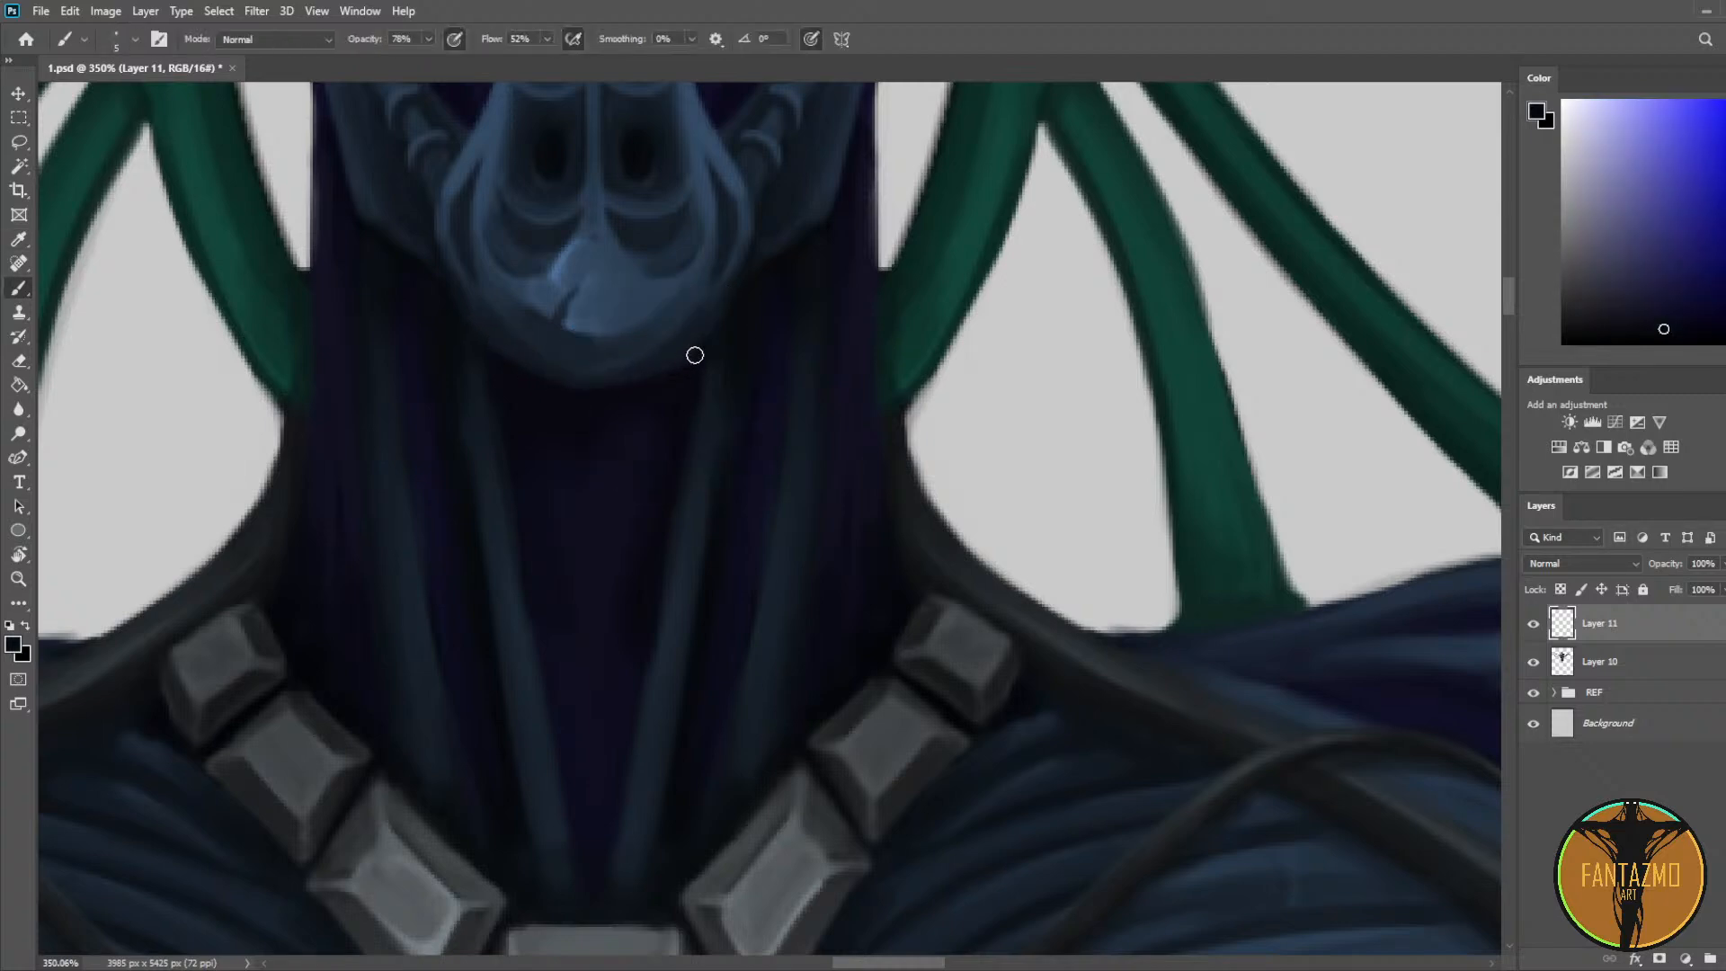
{"action": "left_click", "coordinate": [751, 299], "text": "alt"}
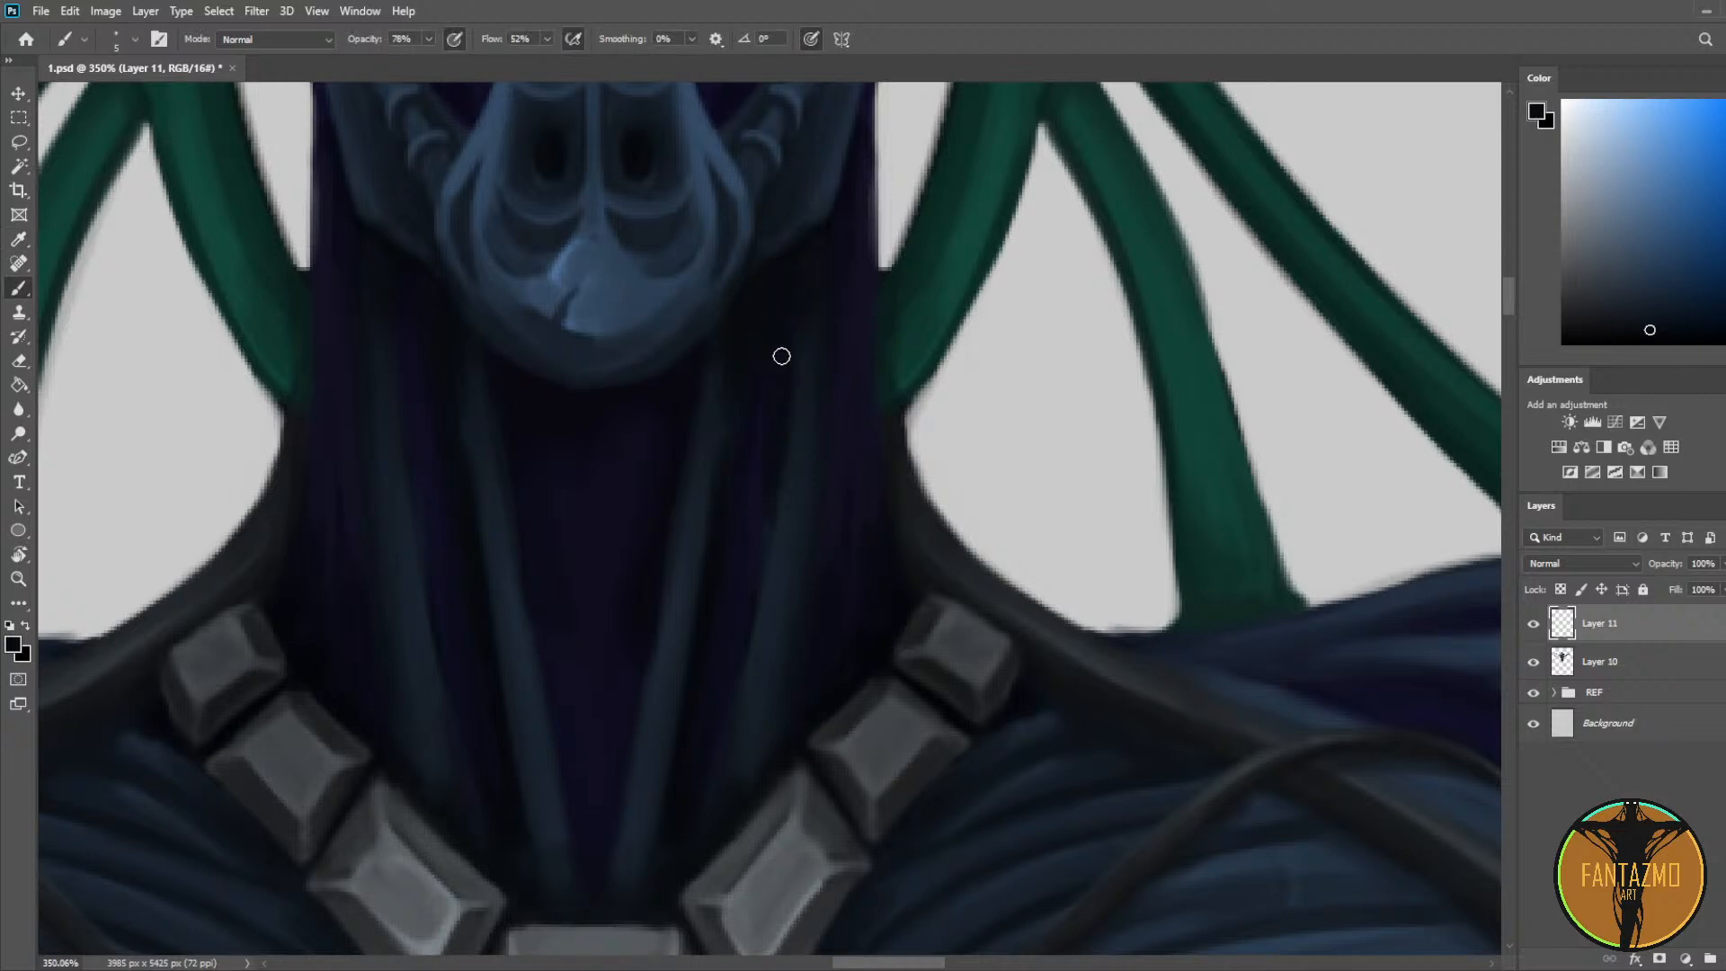
Step: Darken the gap between the two tendons on the neck's right side with sampled near-black blues, and save the document
{"action": "left_click", "coordinate": [754, 426], "text": "alt"}
{"action": "left_click", "coordinate": [762, 438], "text": "alt"}
{"action": "left_click", "coordinate": [728, 634], "text": "alt"}
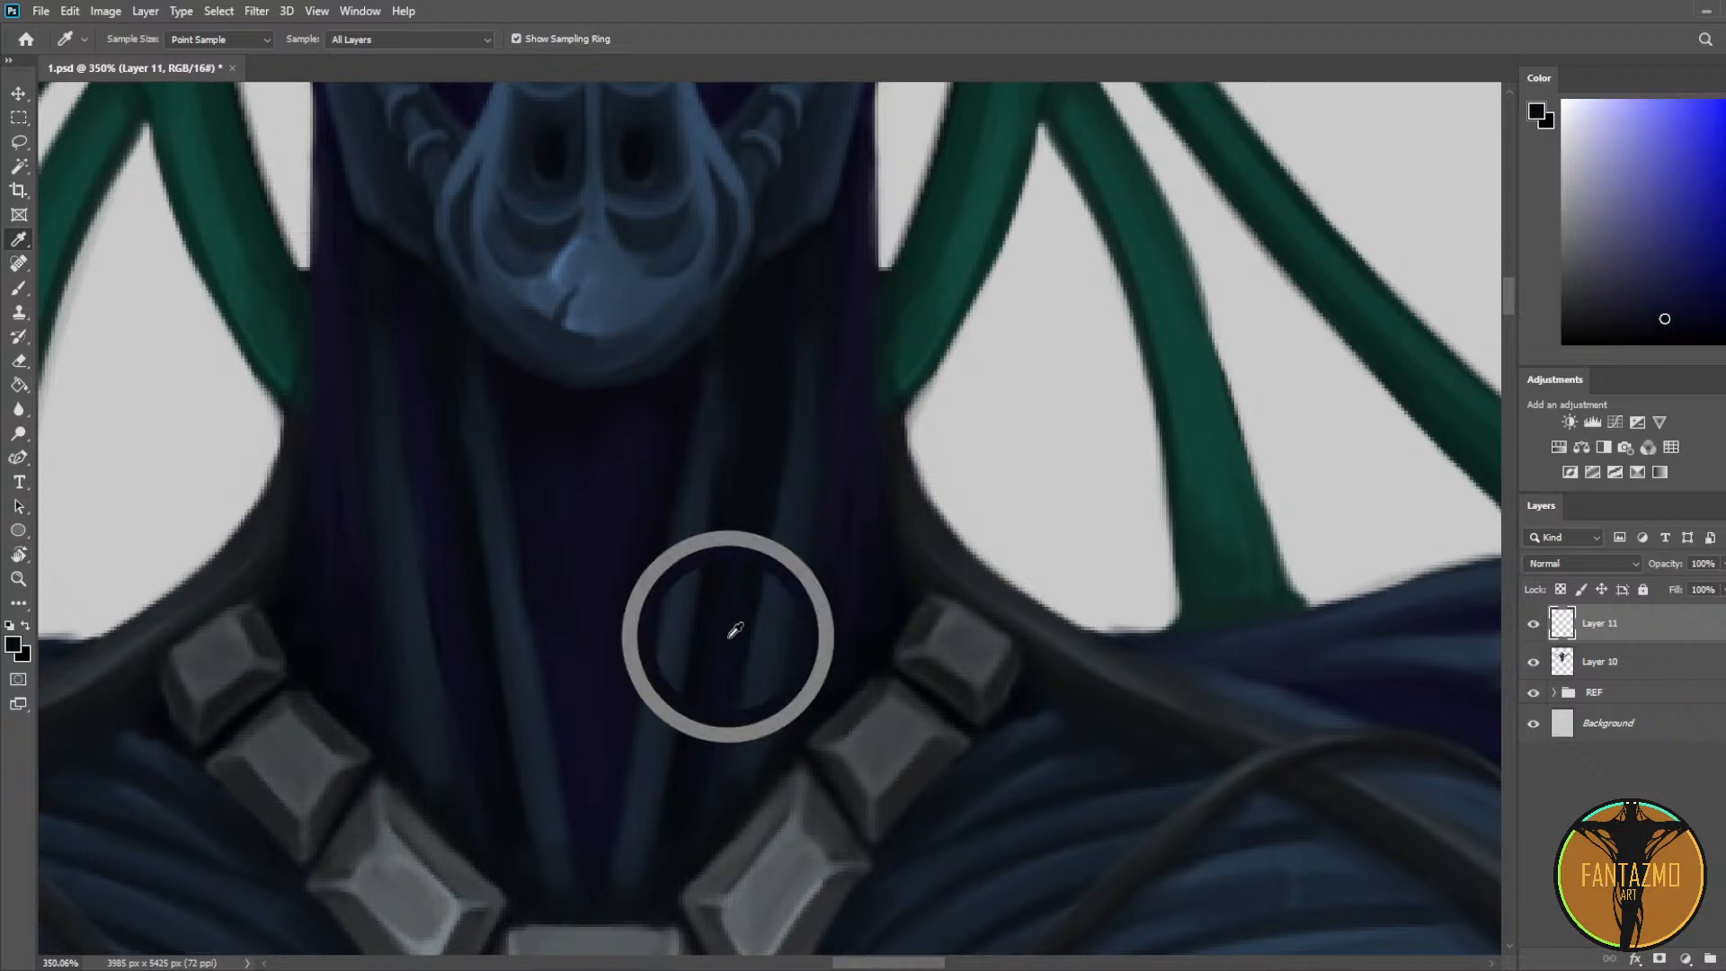
{"action": "key", "text": "]"}
{"action": "mouse_move", "coordinate": [732, 613]}
{"action": "left_mouse_down"}
{"action": "mouse_move", "coordinate": [734, 557]}
{"action": "mouse_move", "coordinate": [725, 653]}
{"action": "mouse_move", "coordinate": [754, 457]}
{"action": "mouse_move", "coordinate": [755, 550]}
{"action": "left_mouse_up"}
{"action": "left_click", "coordinate": [739, 564], "text": "alt"}
{"action": "scroll", "coordinate": [793, 489], "scroll_direction": "down", "scroll_amount": 10}
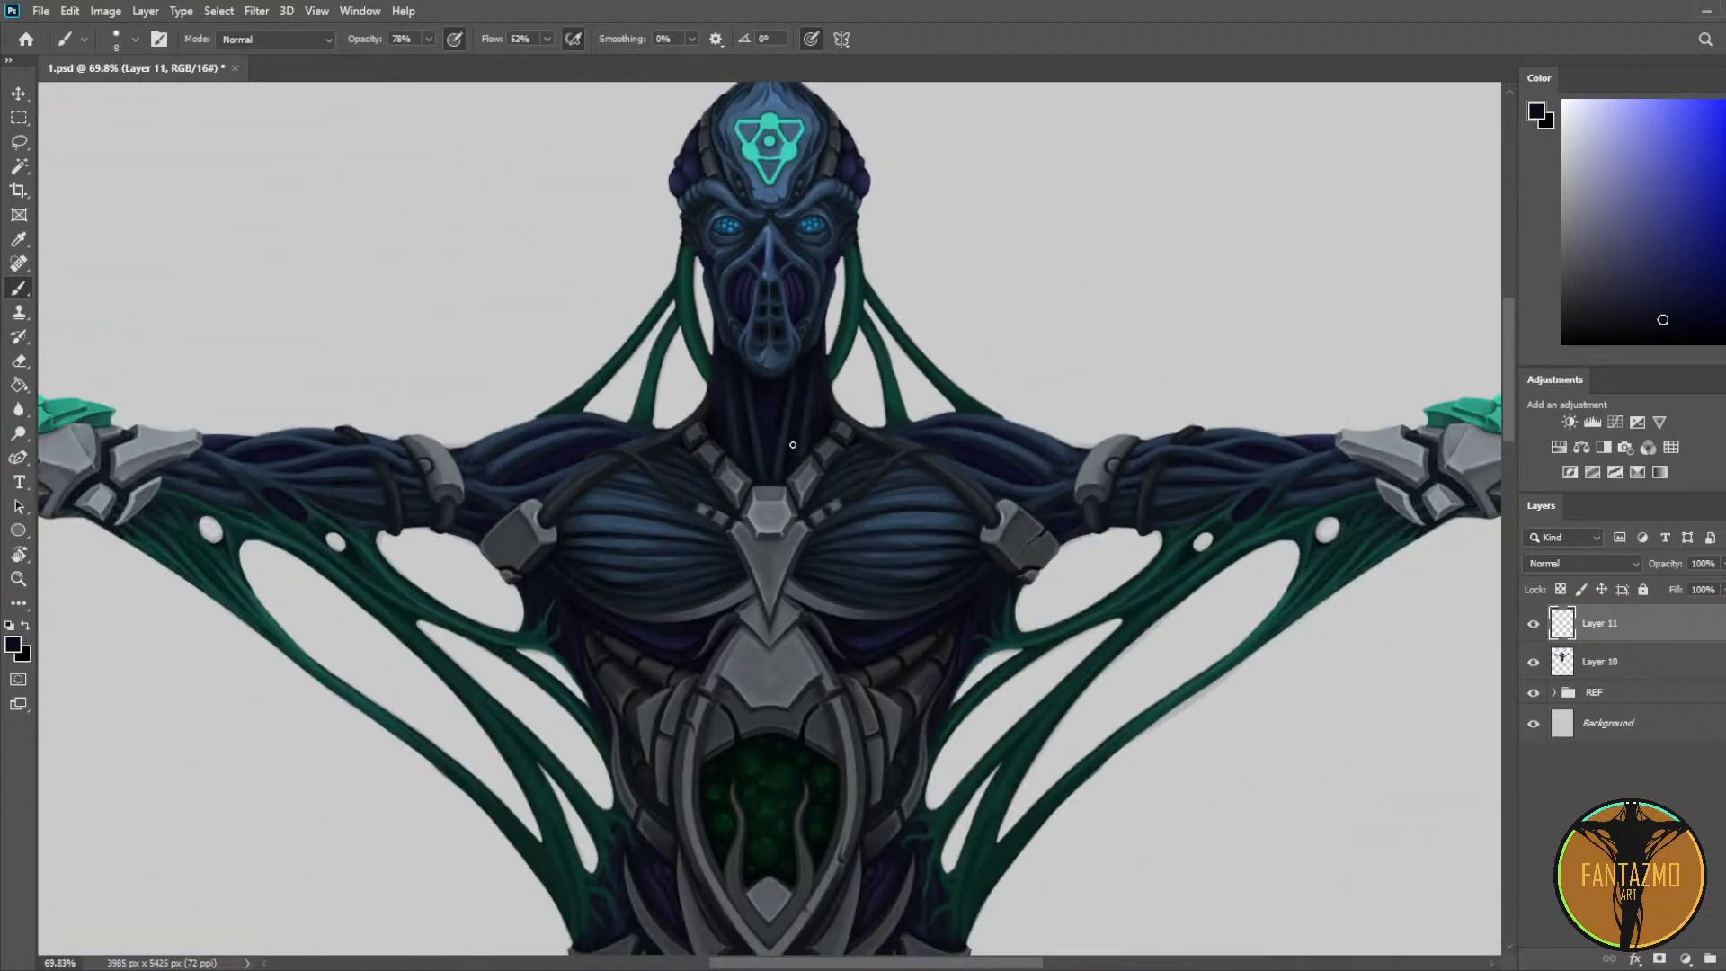
{"action": "scroll", "coordinate": [807, 421], "scroll_direction": "up", "scroll_amount": 3}
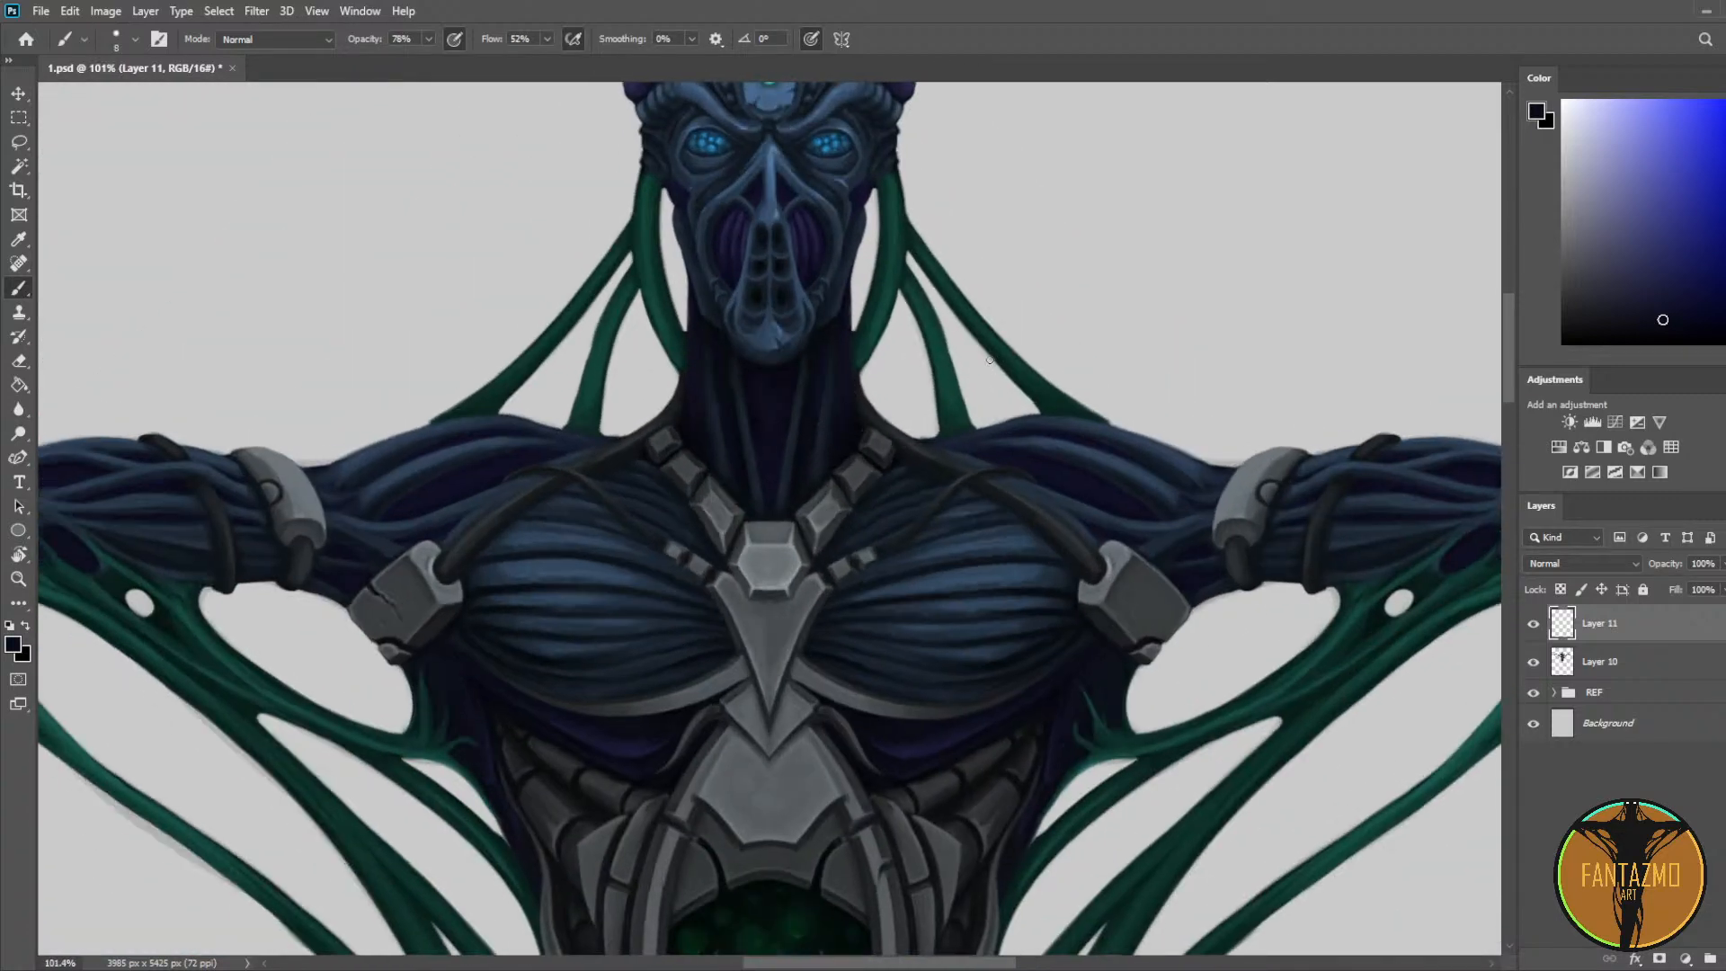
{"action": "scroll", "coordinate": [666, 340], "scroll_direction": "up", "scroll_amount": 4}
{"action": "key", "text": "ctrl+s"}
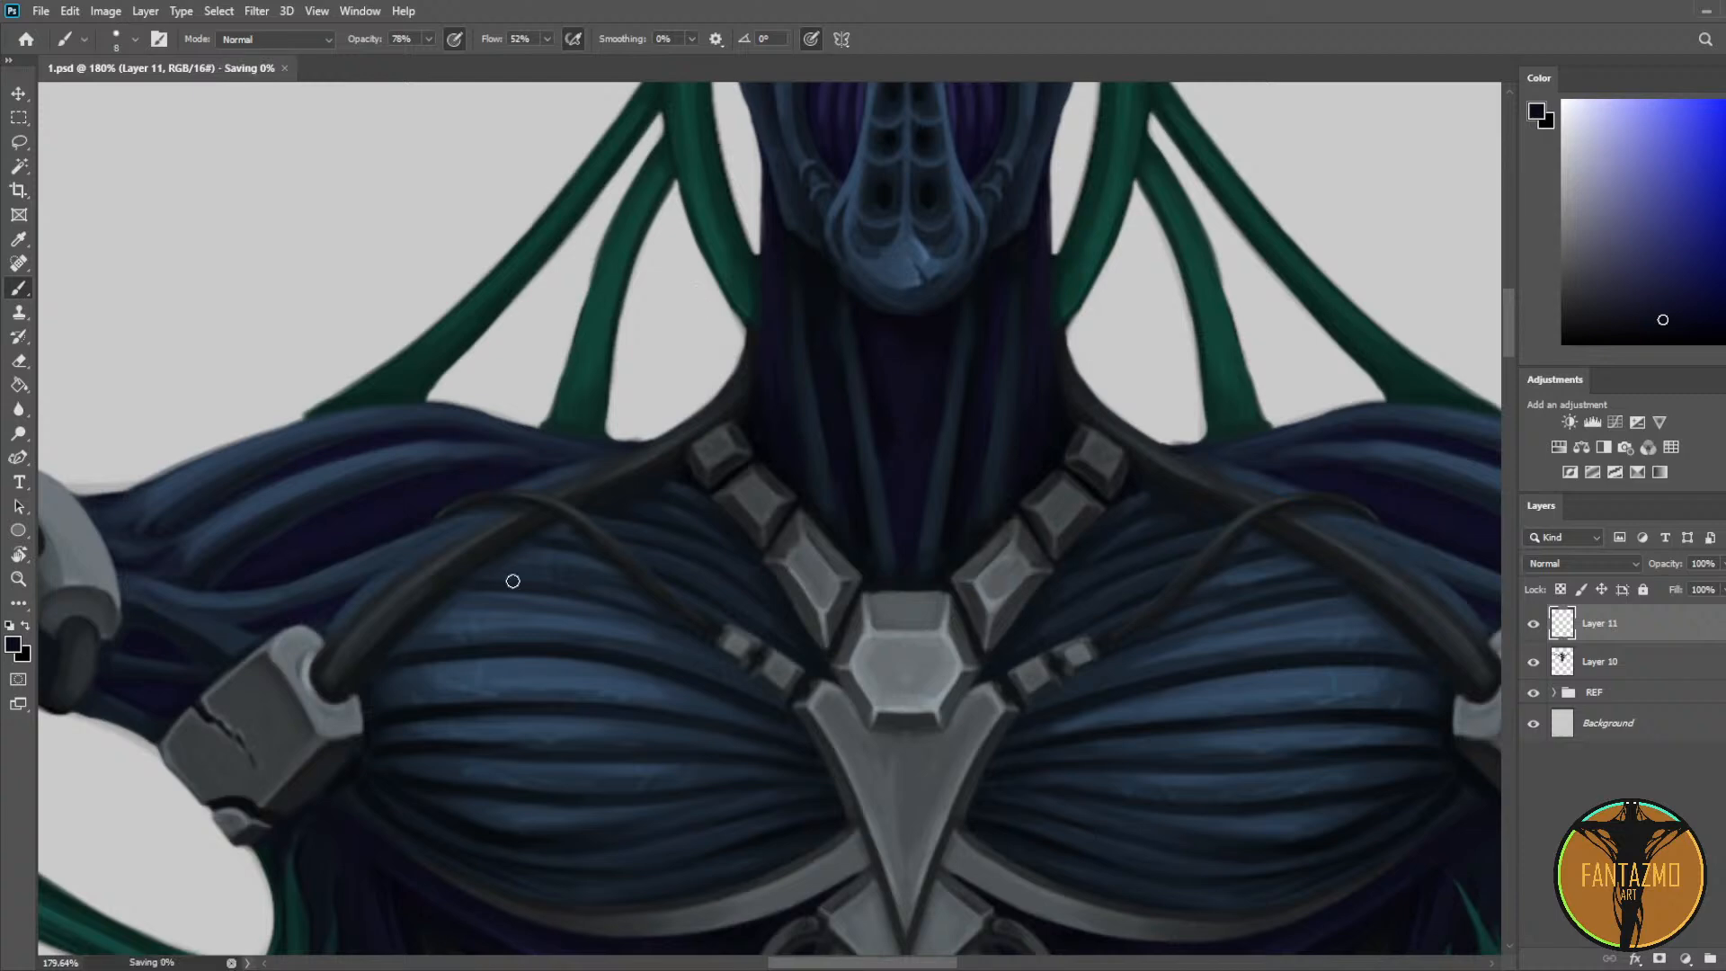
Step: Shade the tendons and recesses on the neck's left side with sampled dark blues
{"action": "left_click", "coordinate": [861, 372], "text": "alt"}
{"action": "left_click", "coordinate": [790, 266], "text": "alt"}
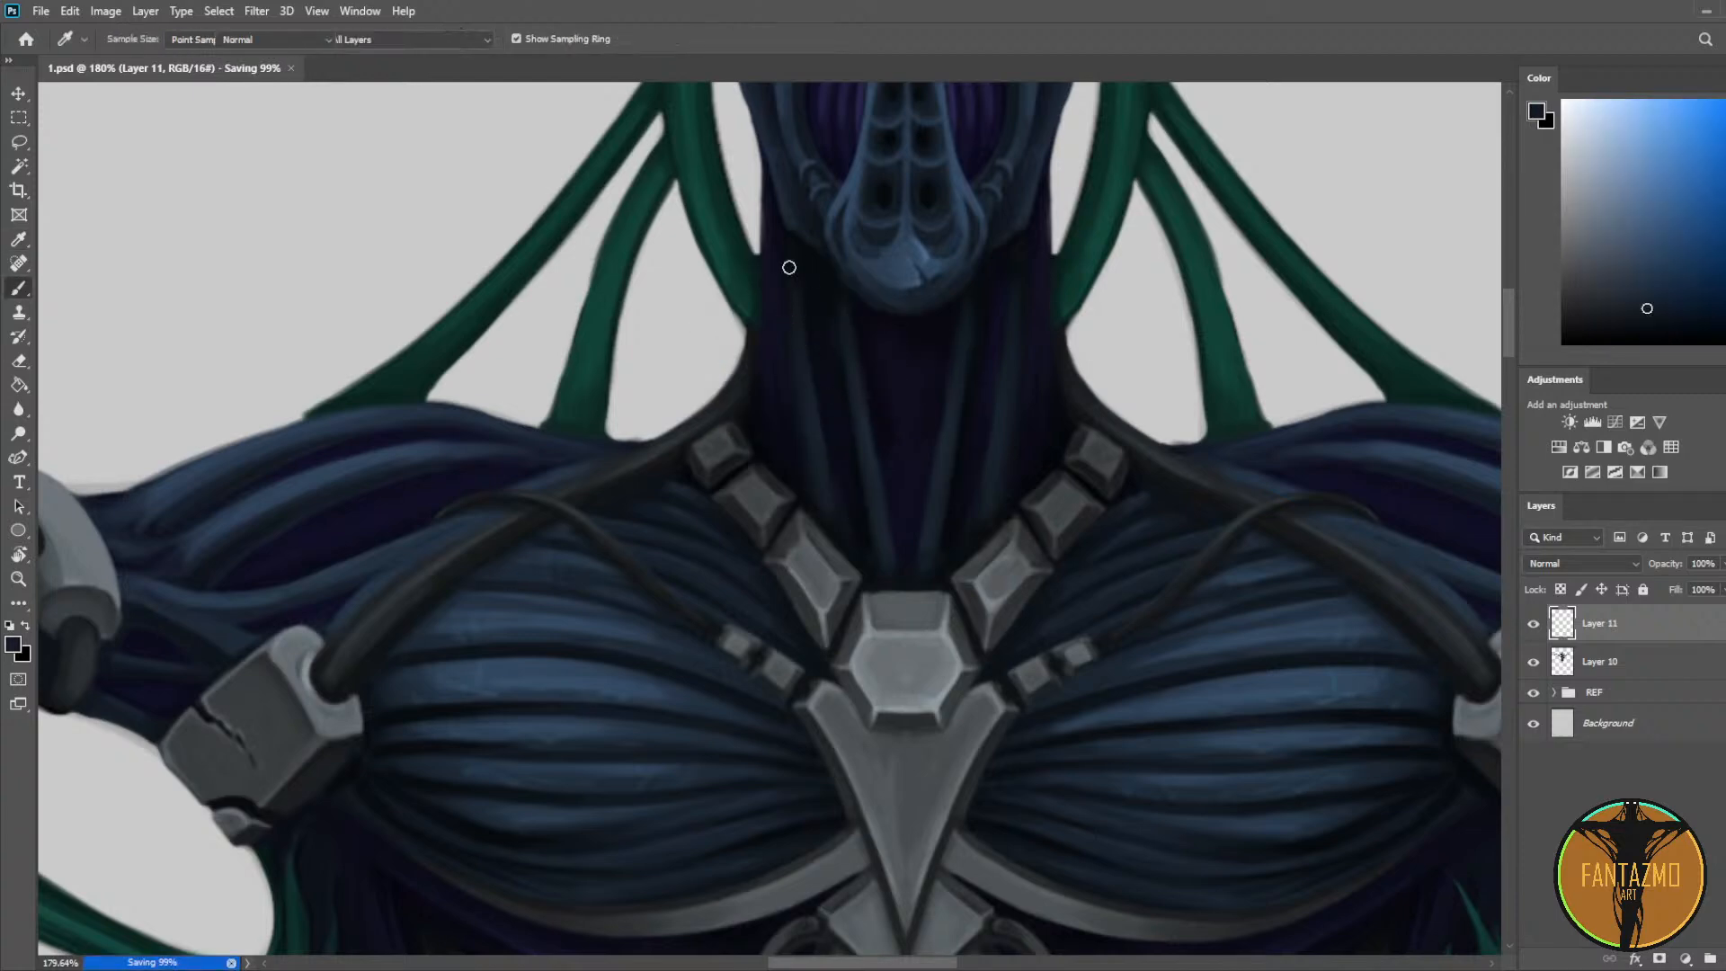
{"action": "left_click", "coordinate": [790, 266], "text": "alt"}
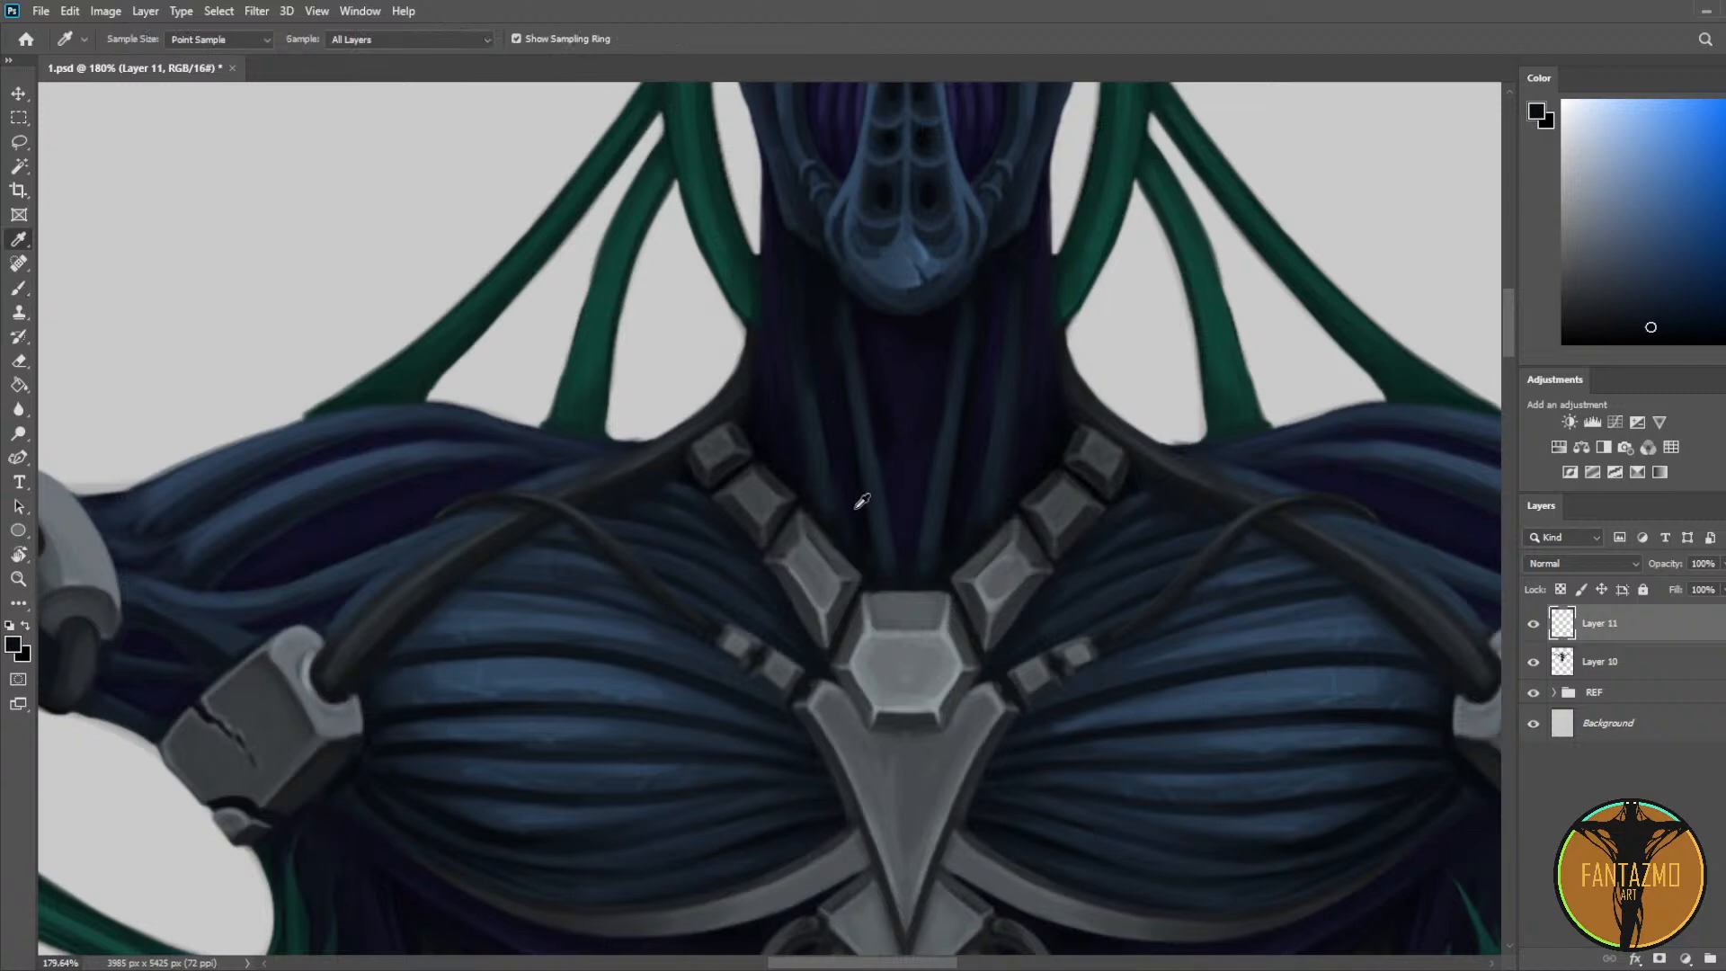
{"action": "left_click", "coordinate": [835, 435], "text": "alt"}
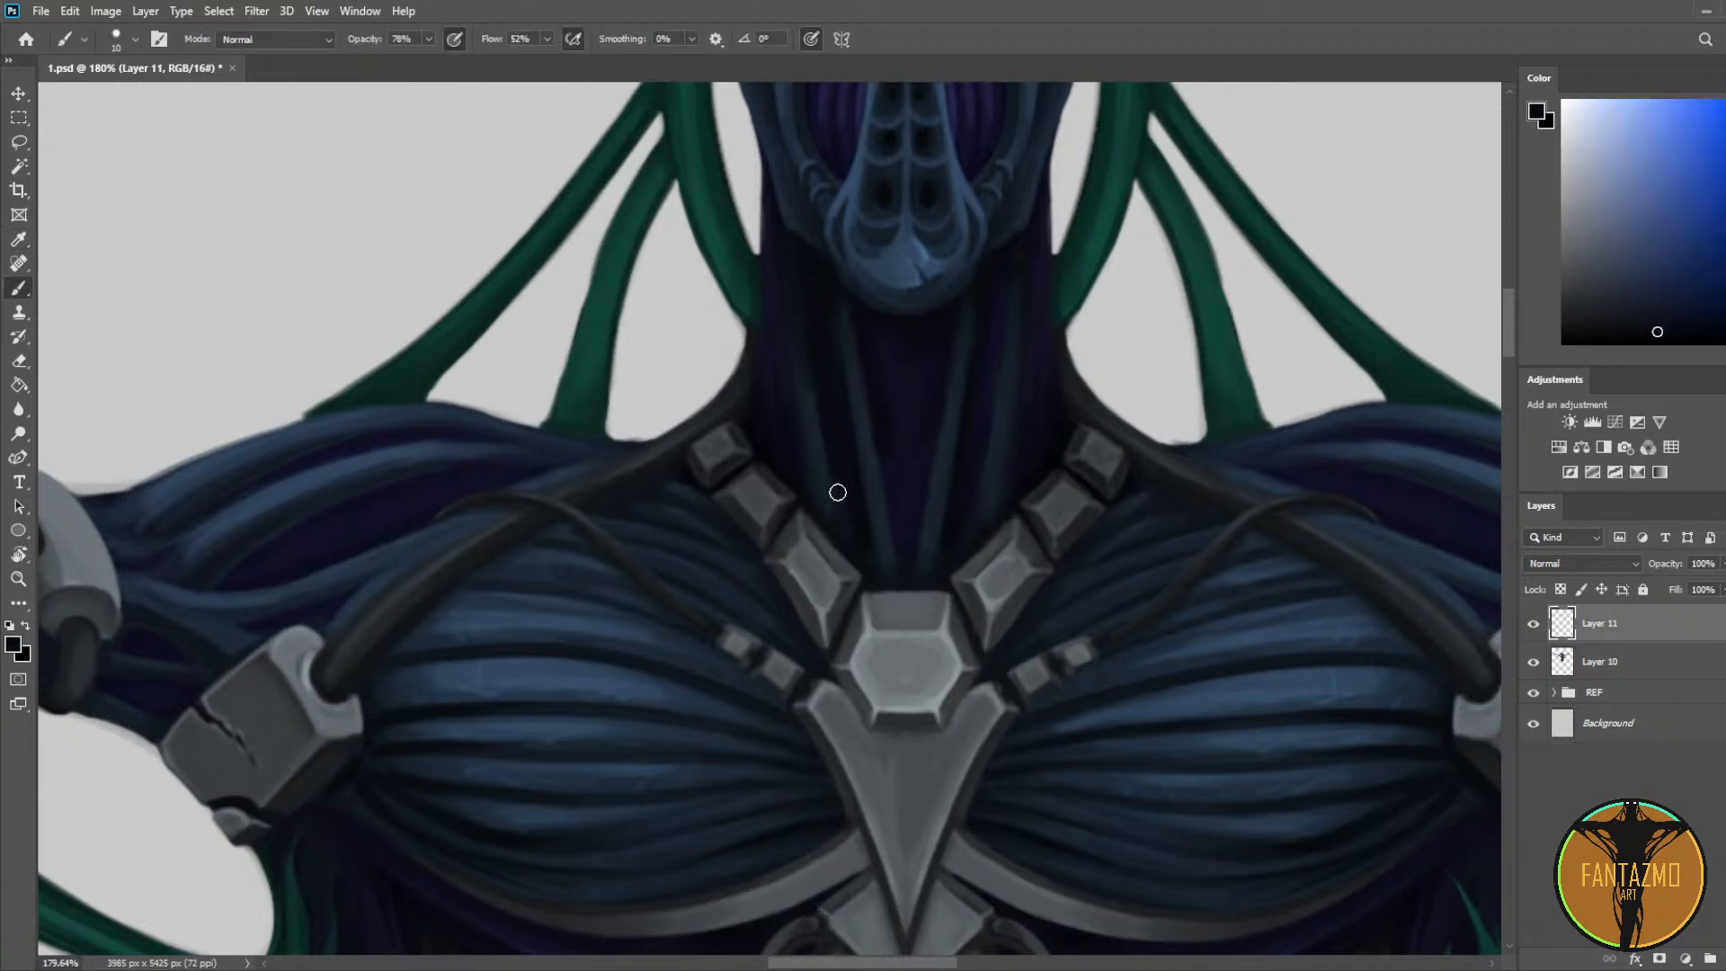
{"action": "left_click", "coordinate": [868, 452], "text": "alt"}
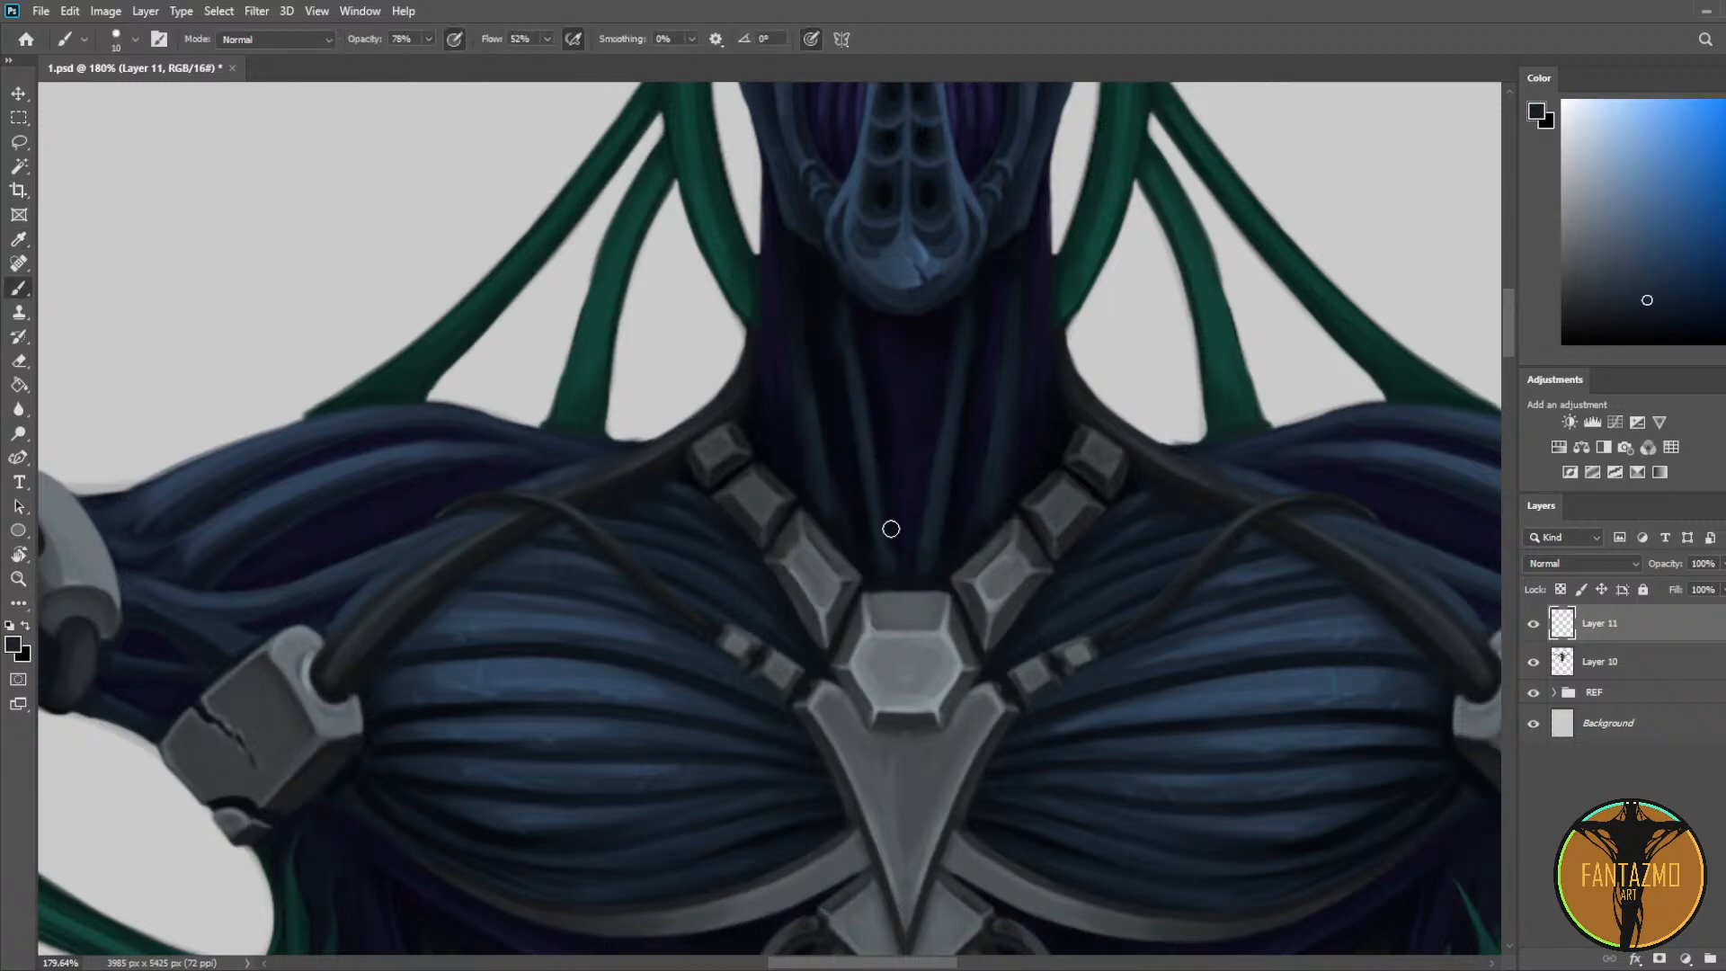
Step: Define the inner left neck tendon from the chin to the collar with sampled dark tones along its edges
{"action": "left_click", "coordinate": [887, 510], "text": "alt"}
{"action": "left_click_drag", "start_coordinate": [844, 304], "coordinate": [904, 602]}
{"action": "left_click", "coordinate": [882, 427], "text": "alt"}
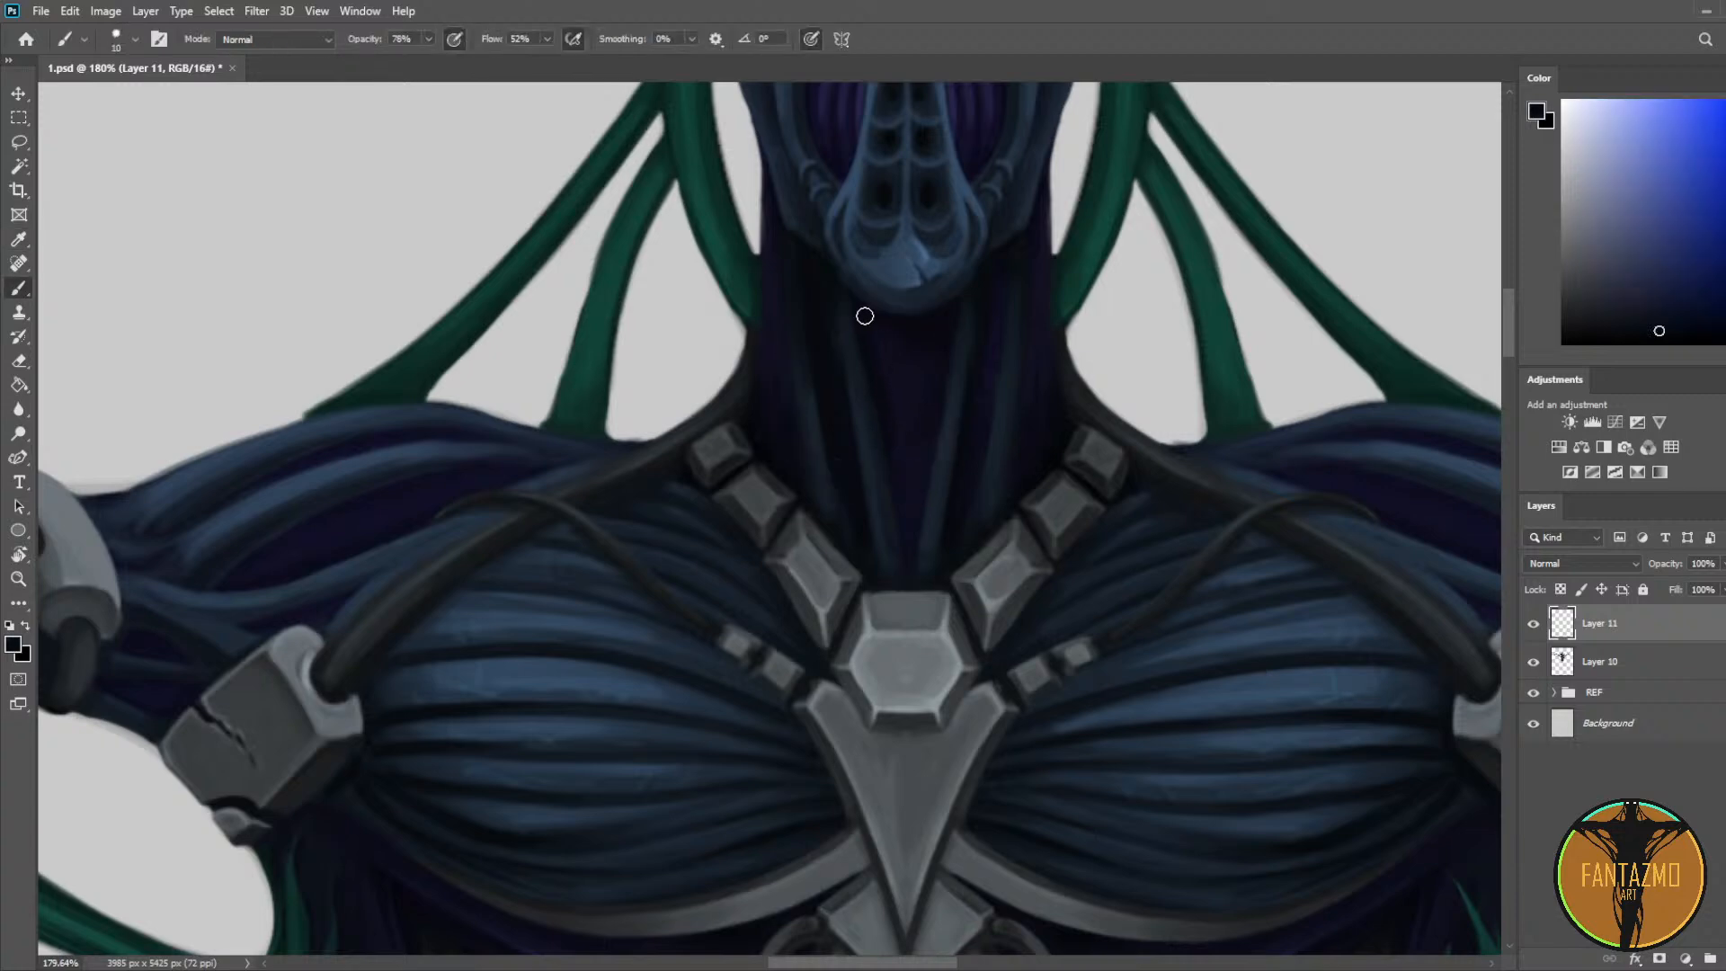
{"action": "left_click_drag", "start_coordinate": [864, 315], "coordinate": [895, 519]}
{"action": "left_click", "coordinate": [906, 405], "text": "alt"}
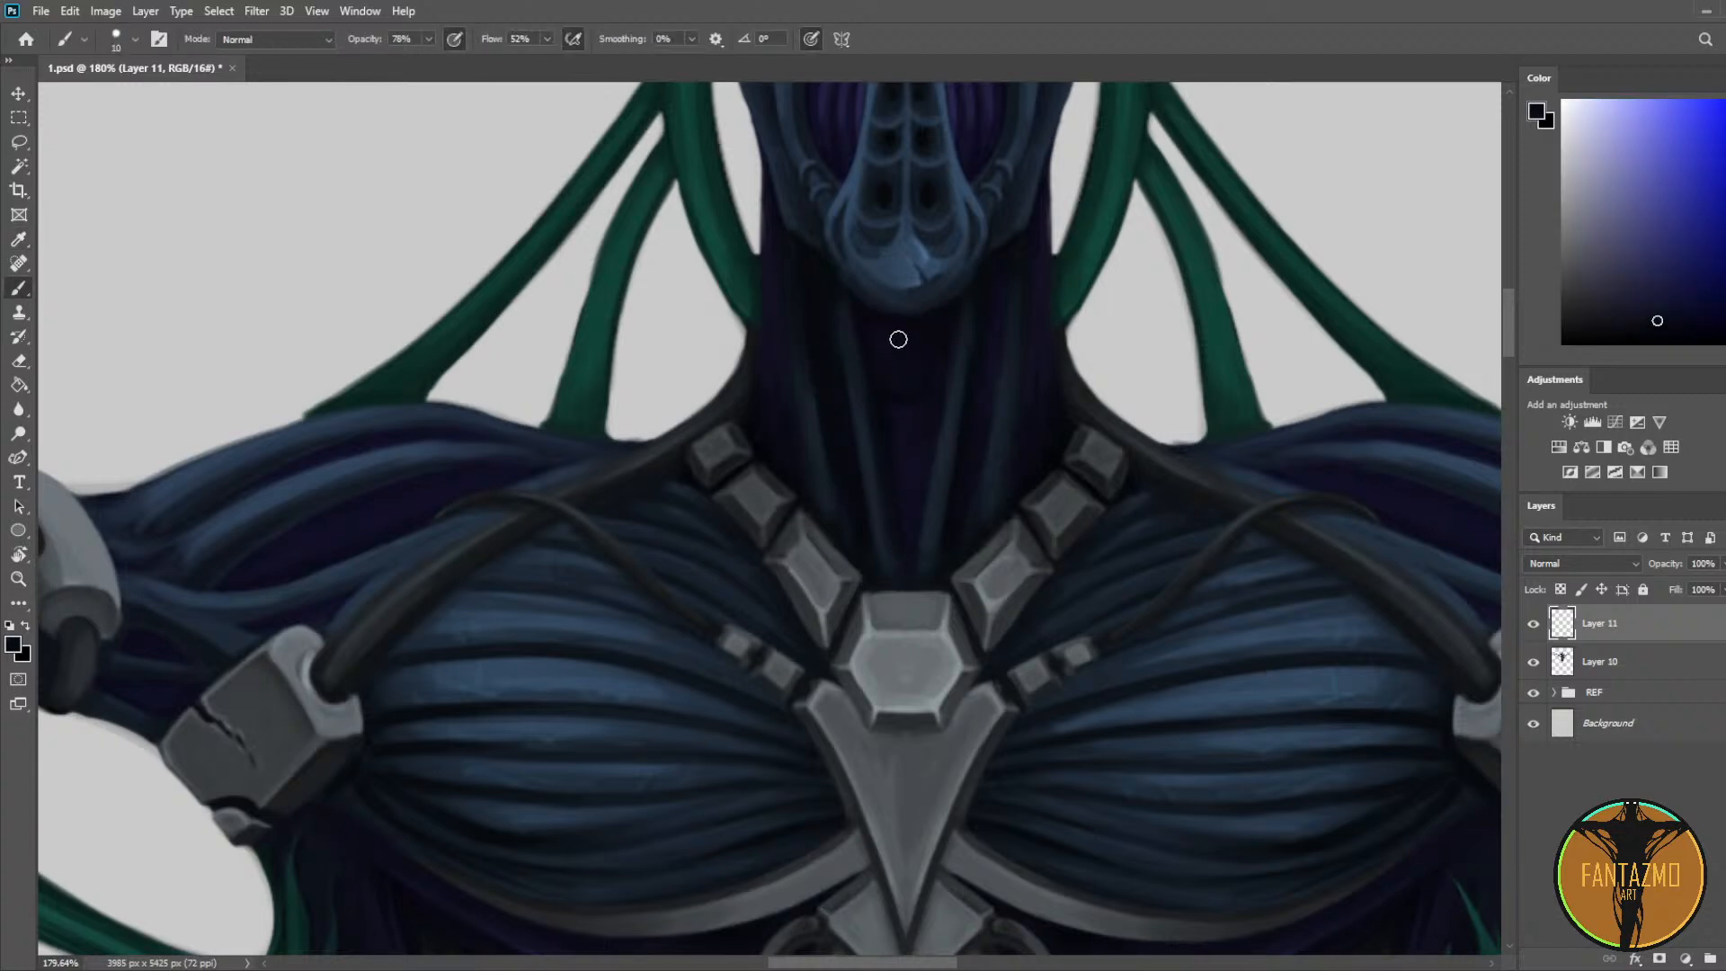
Step: Paint a faint violet bulge at the top of the throat beneath the chin with sampled dark violets
{"action": "key", "text": "i"}
{"action": "left_click", "coordinate": [889, 392], "text": "alt"}
{"action": "left_click", "coordinate": [897, 404], "text": "alt"}
{"action": "left_click", "coordinate": [910, 368], "text": "alt"}
{"action": "left_click", "coordinate": [906, 364], "text": "alt"}
{"action": "left_click", "coordinate": [877, 377], "text": "alt"}
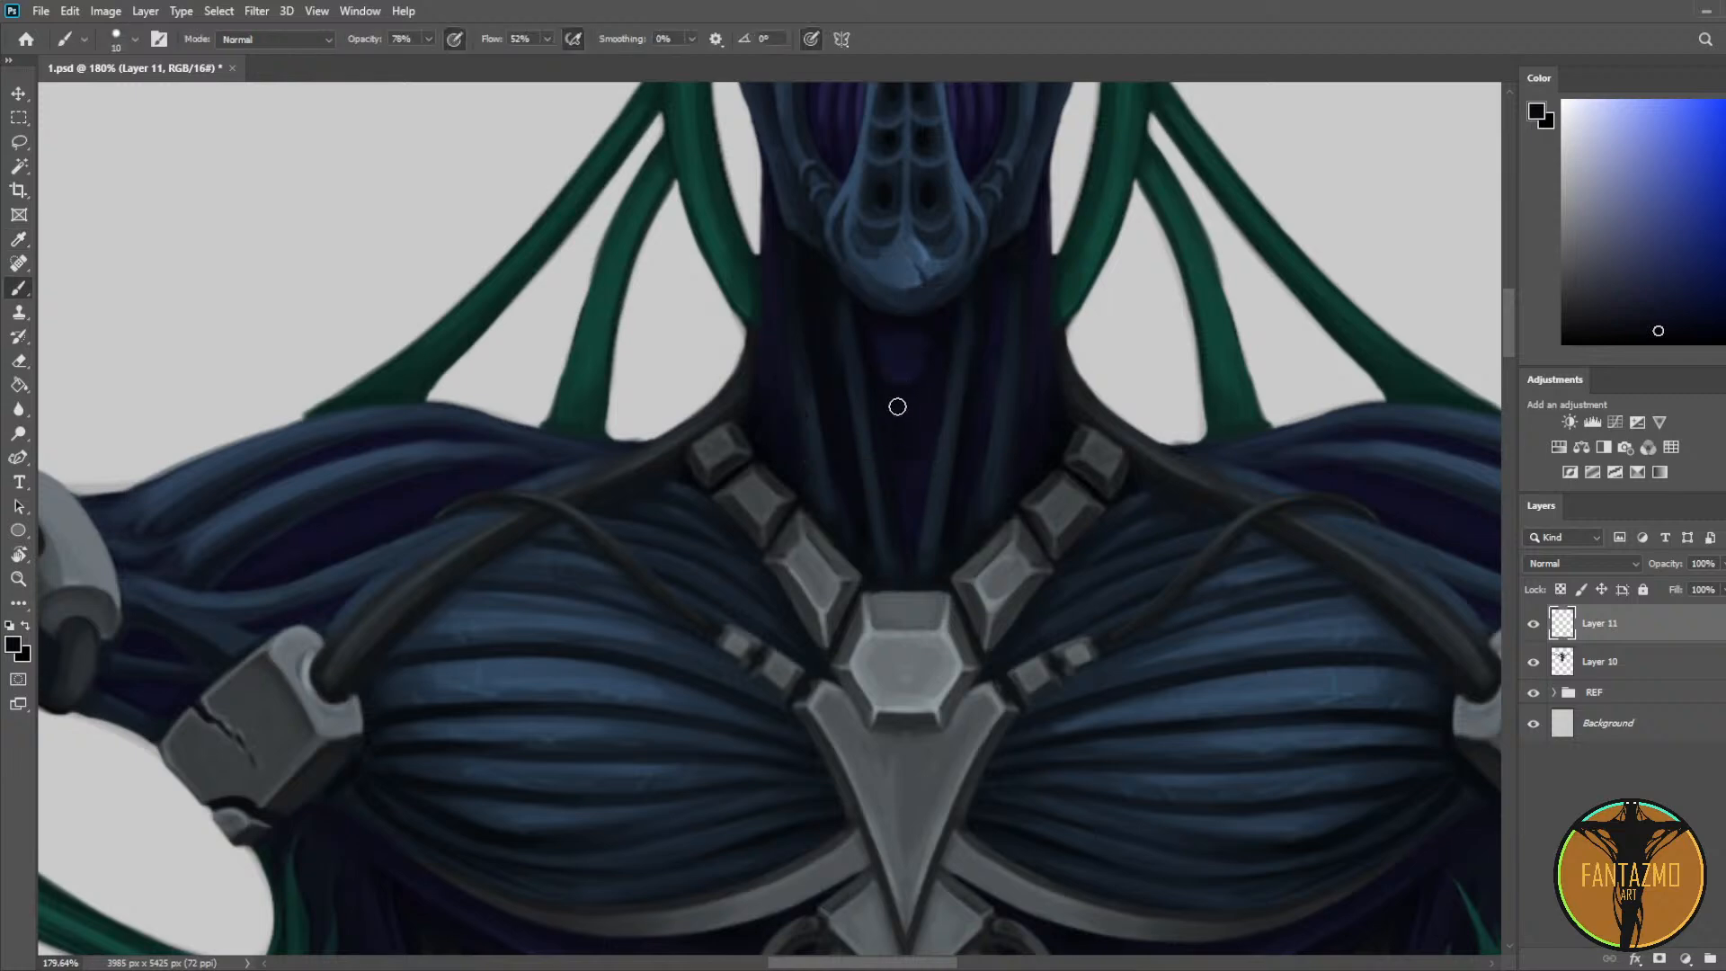
{"action": "left_click", "coordinate": [912, 472], "text": "alt"}
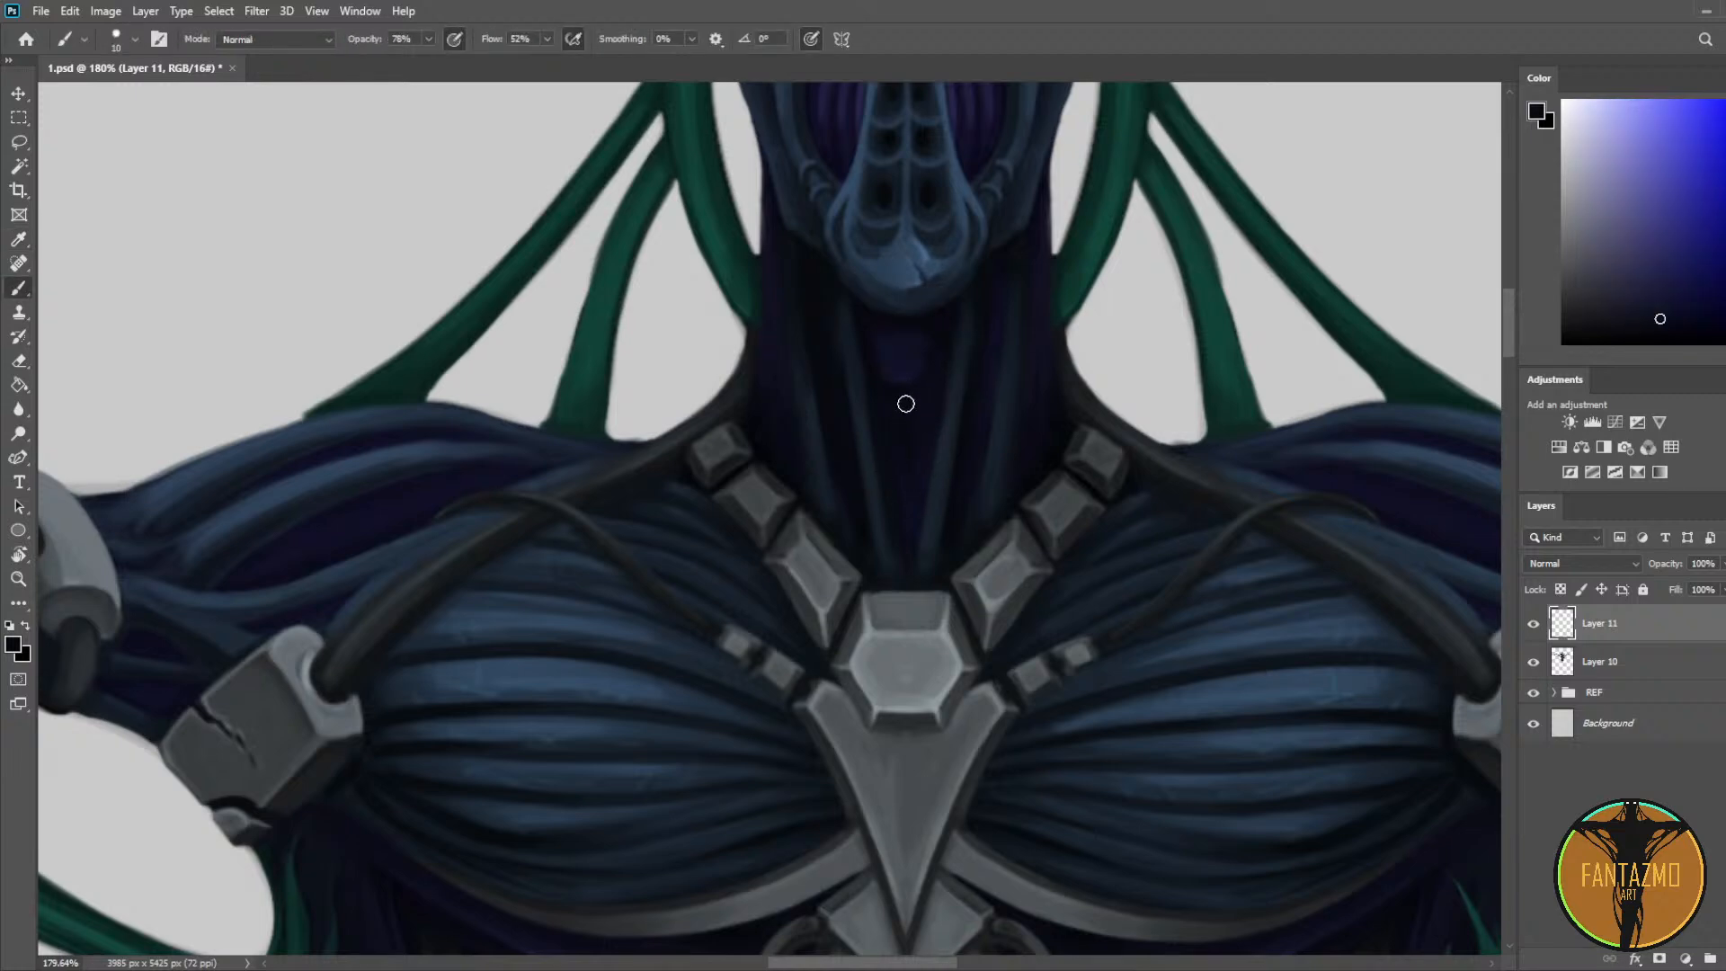
{"action": "left_click", "coordinate": [916, 346], "text": "alt"}
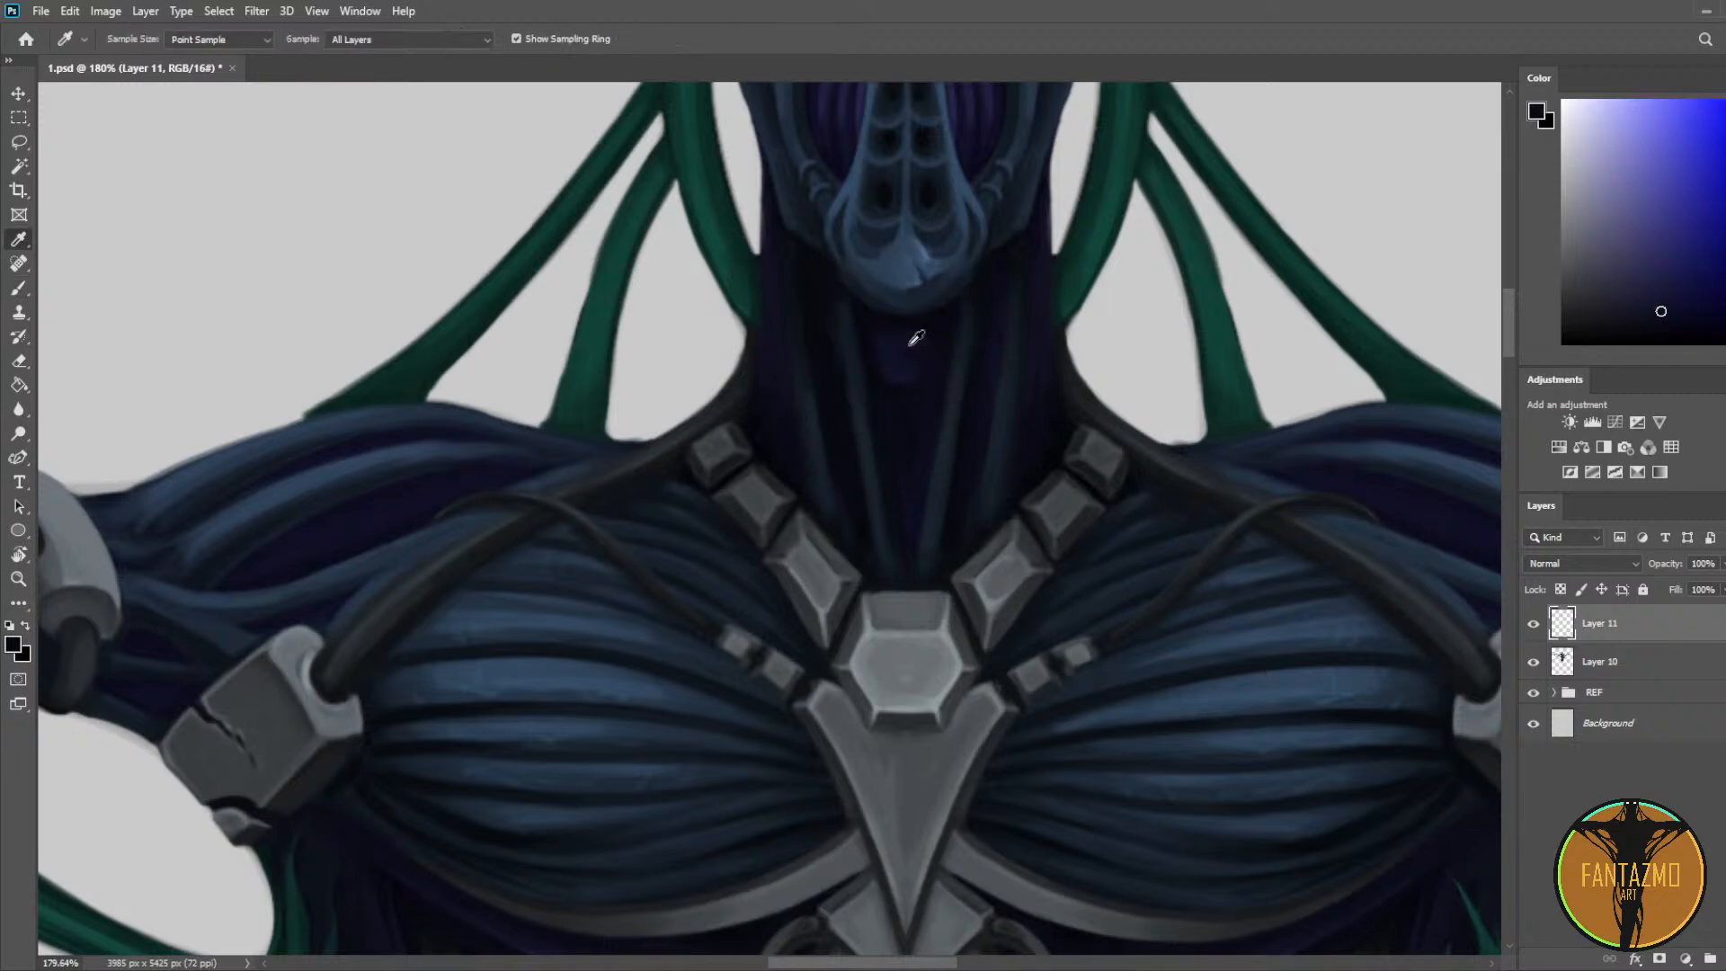
Step: Blend the throat between the inner tendons with sampled dark violets, enlarging the brush to 15
{"action": "scroll", "coordinate": [908, 364], "scroll_direction": "down", "scroll_amount": 5}
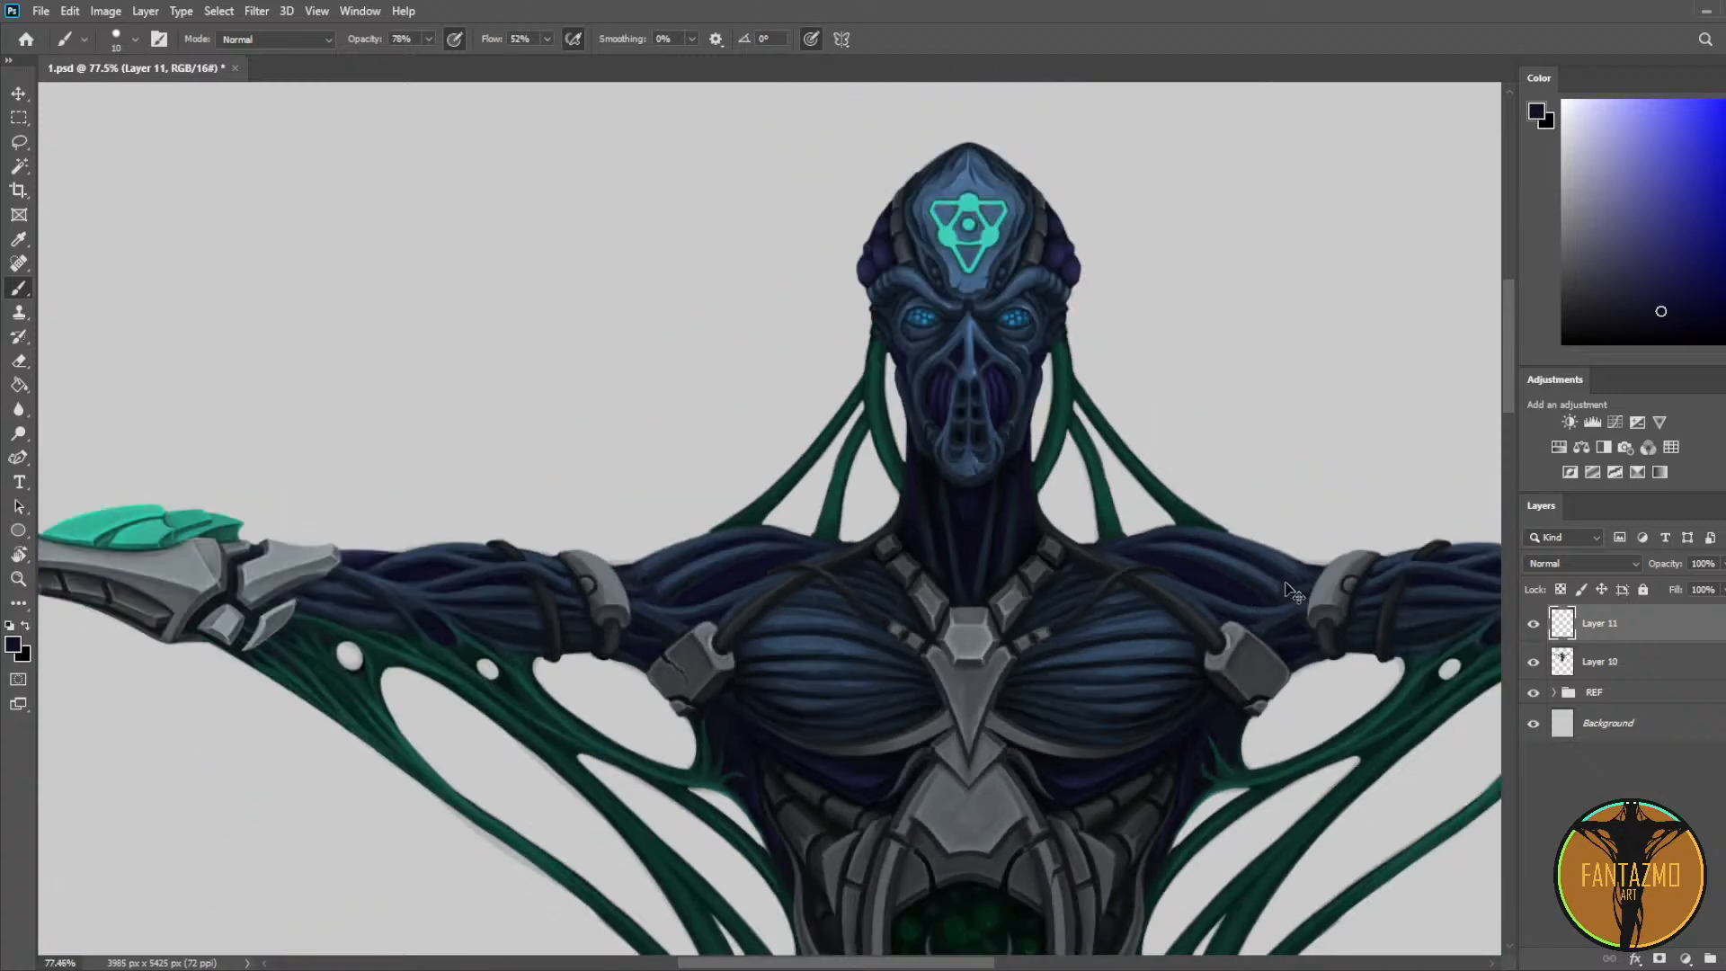
{"action": "scroll", "coordinate": [948, 485], "scroll_direction": "up", "scroll_amount": 2}
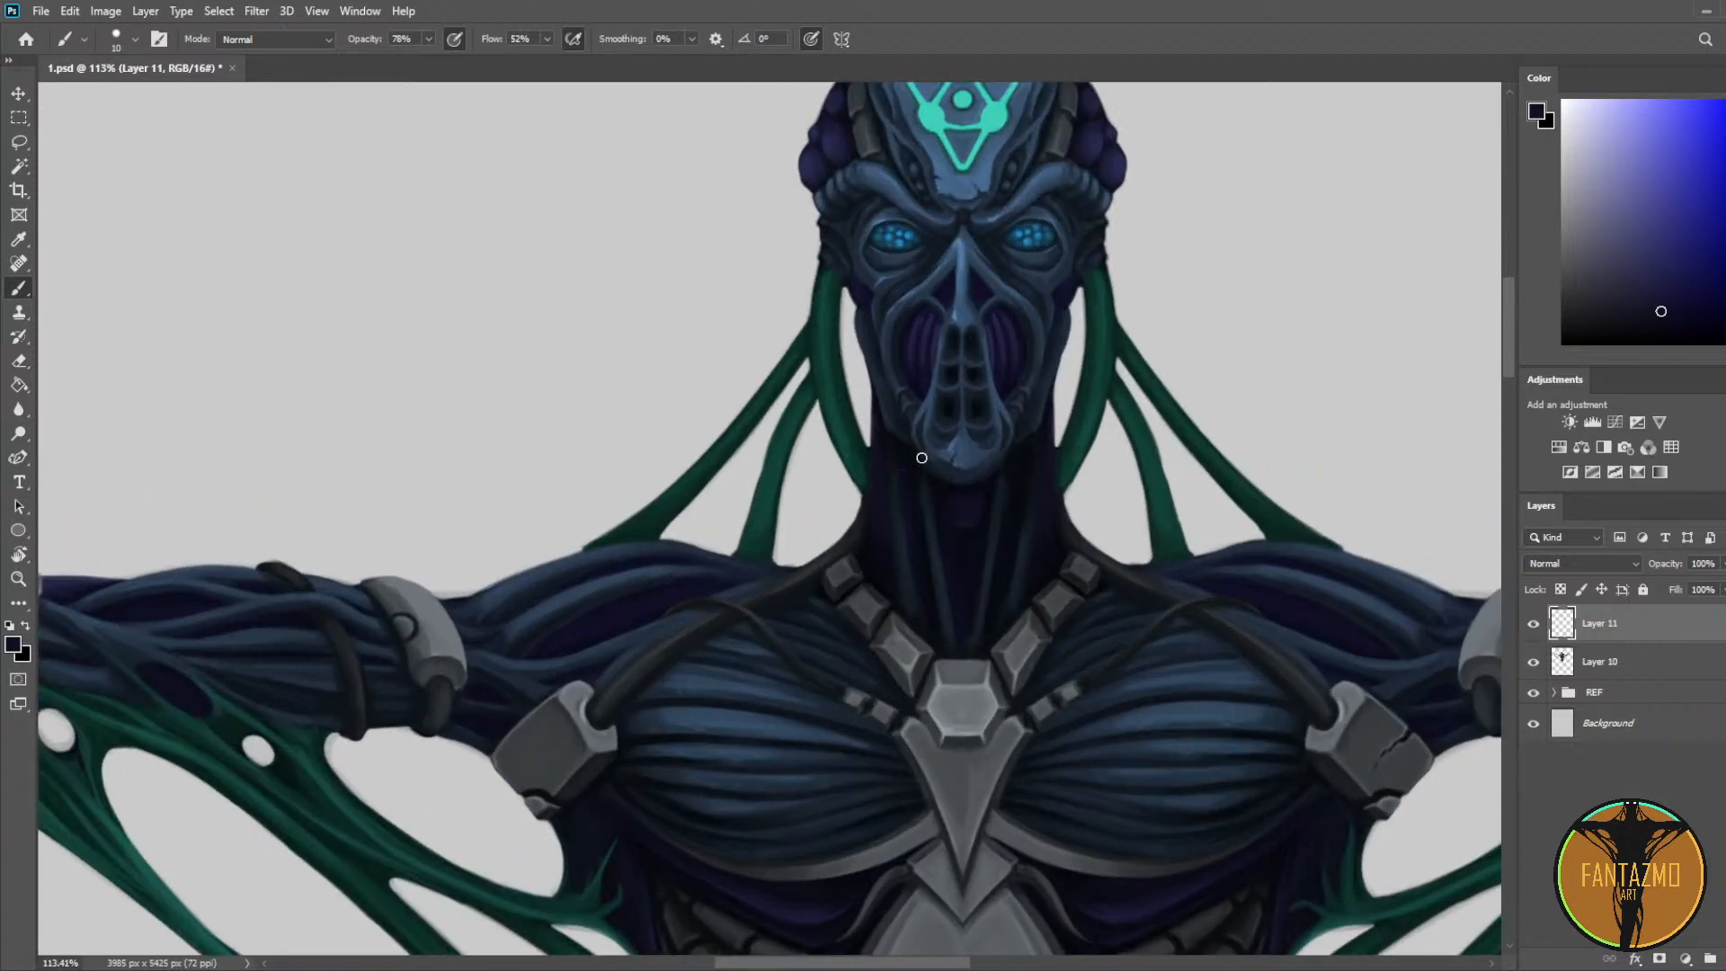
{"action": "left_click", "coordinate": [950, 488], "text": "alt"}
{"action": "key", "text": "bracketright"}
{"action": "key", "text": "bracketright"}
{"action": "left_click", "coordinate": [956, 500], "text": "alt"}
{"action": "key", "text": "alt"}
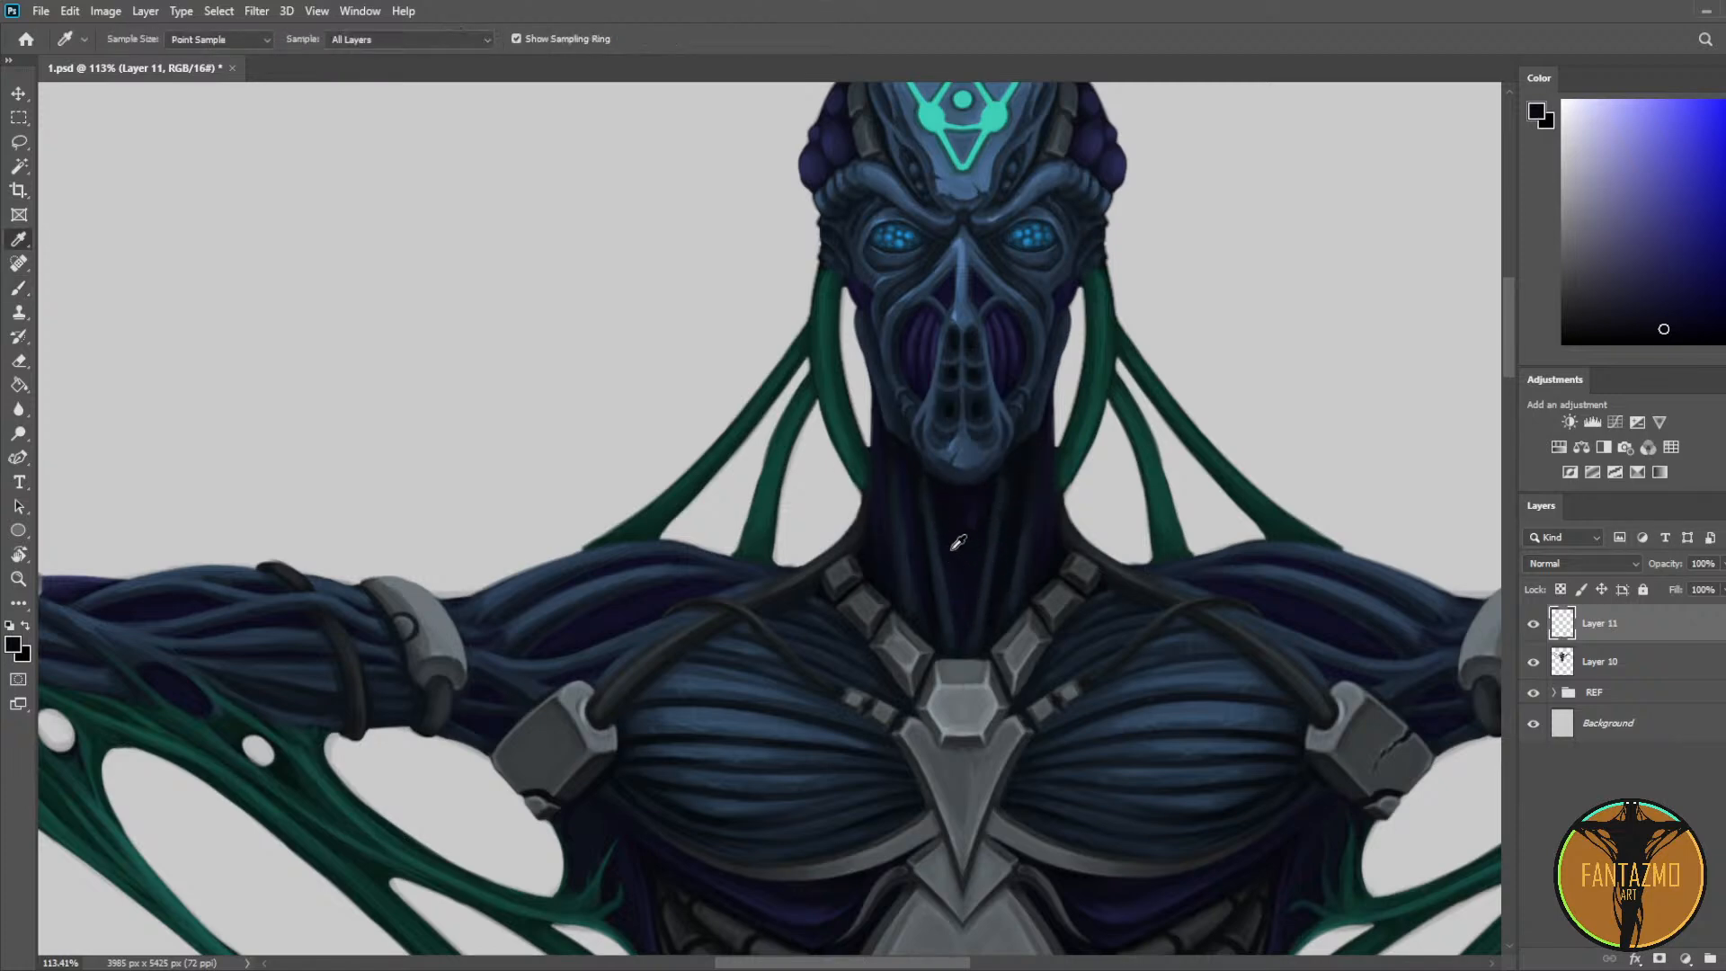
{"action": "left_click", "coordinate": [955, 547], "text": "alt"}
{"action": "key", "text": "alt"}
{"action": "left_click", "coordinate": [961, 603], "text": "alt"}
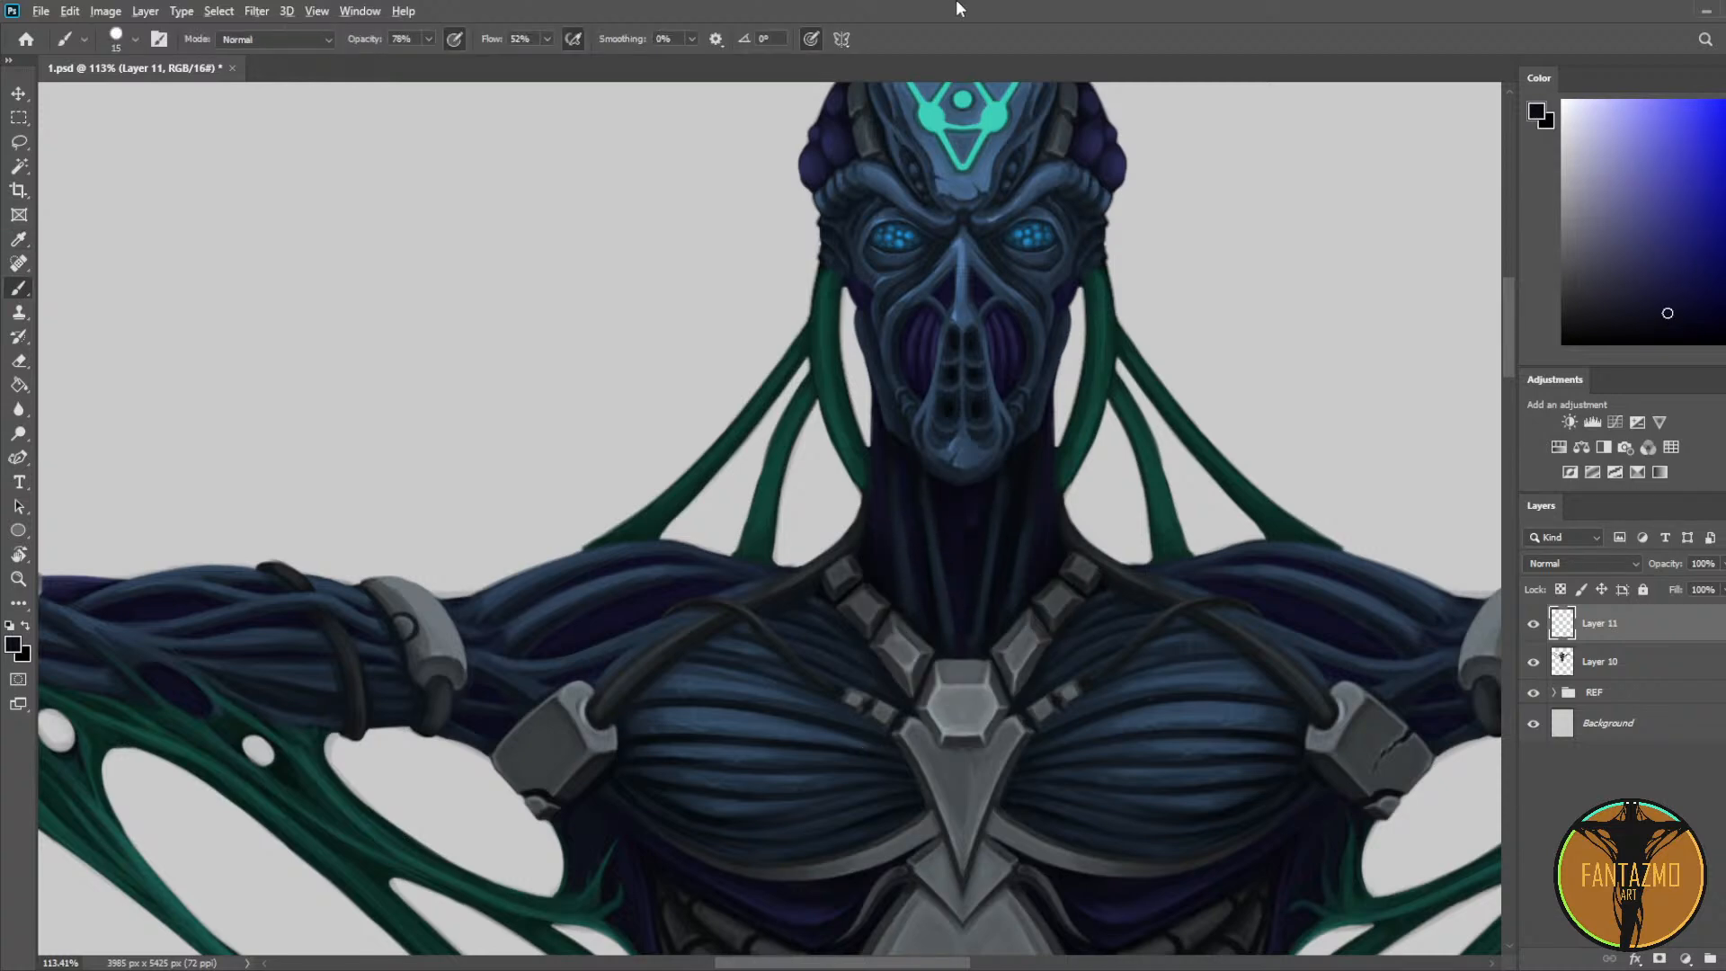
Step: Rework the small bulge below the chin with dark violet tones sampled from the throat
{"action": "scroll", "coordinate": [943, 22], "scroll_direction": "down", "scroll_amount": 6}
{"action": "scroll", "coordinate": [998, 252], "scroll_direction": "up", "scroll_amount": 8}
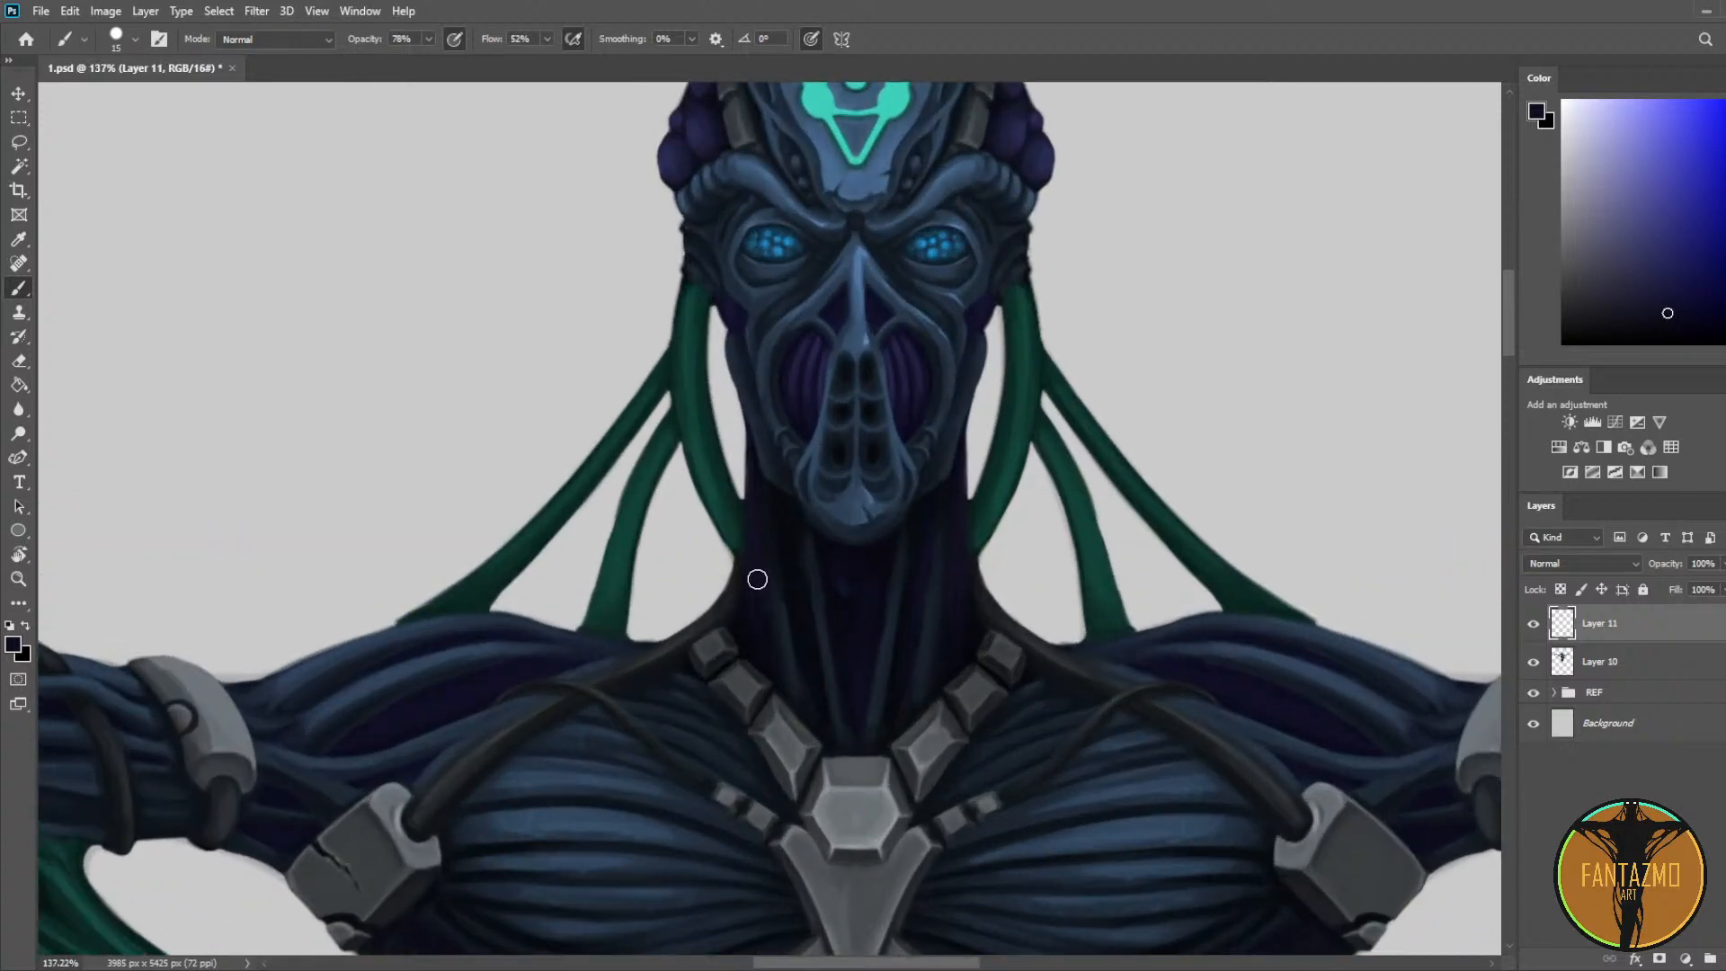
{"action": "key", "text": "i"}
{"action": "left_click", "coordinate": [849, 573]}
{"action": "key", "text": "b"}
{"action": "key", "text": "i"}
{"action": "left_click", "coordinate": [859, 569]}
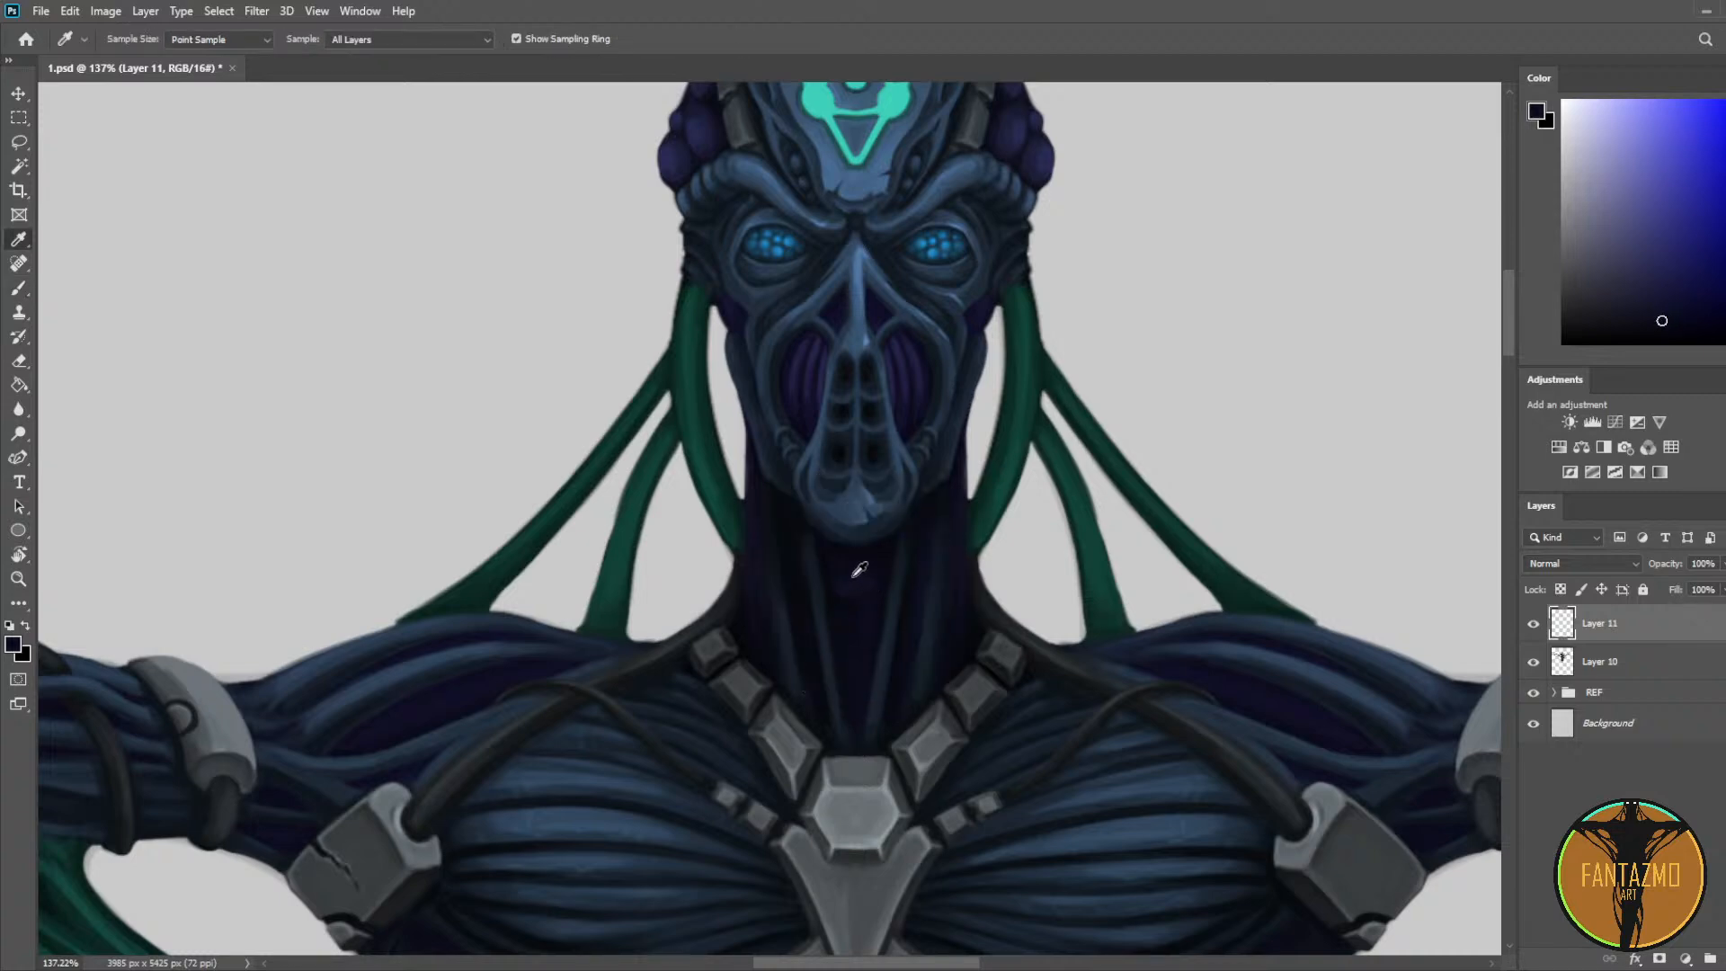
{"action": "key", "text": "b"}
Step: Darken the middle of the throat below the bulge using a smaller brush and sampled near-black violets
{"action": "left_click", "coordinate": [848, 603], "text": "alt"}
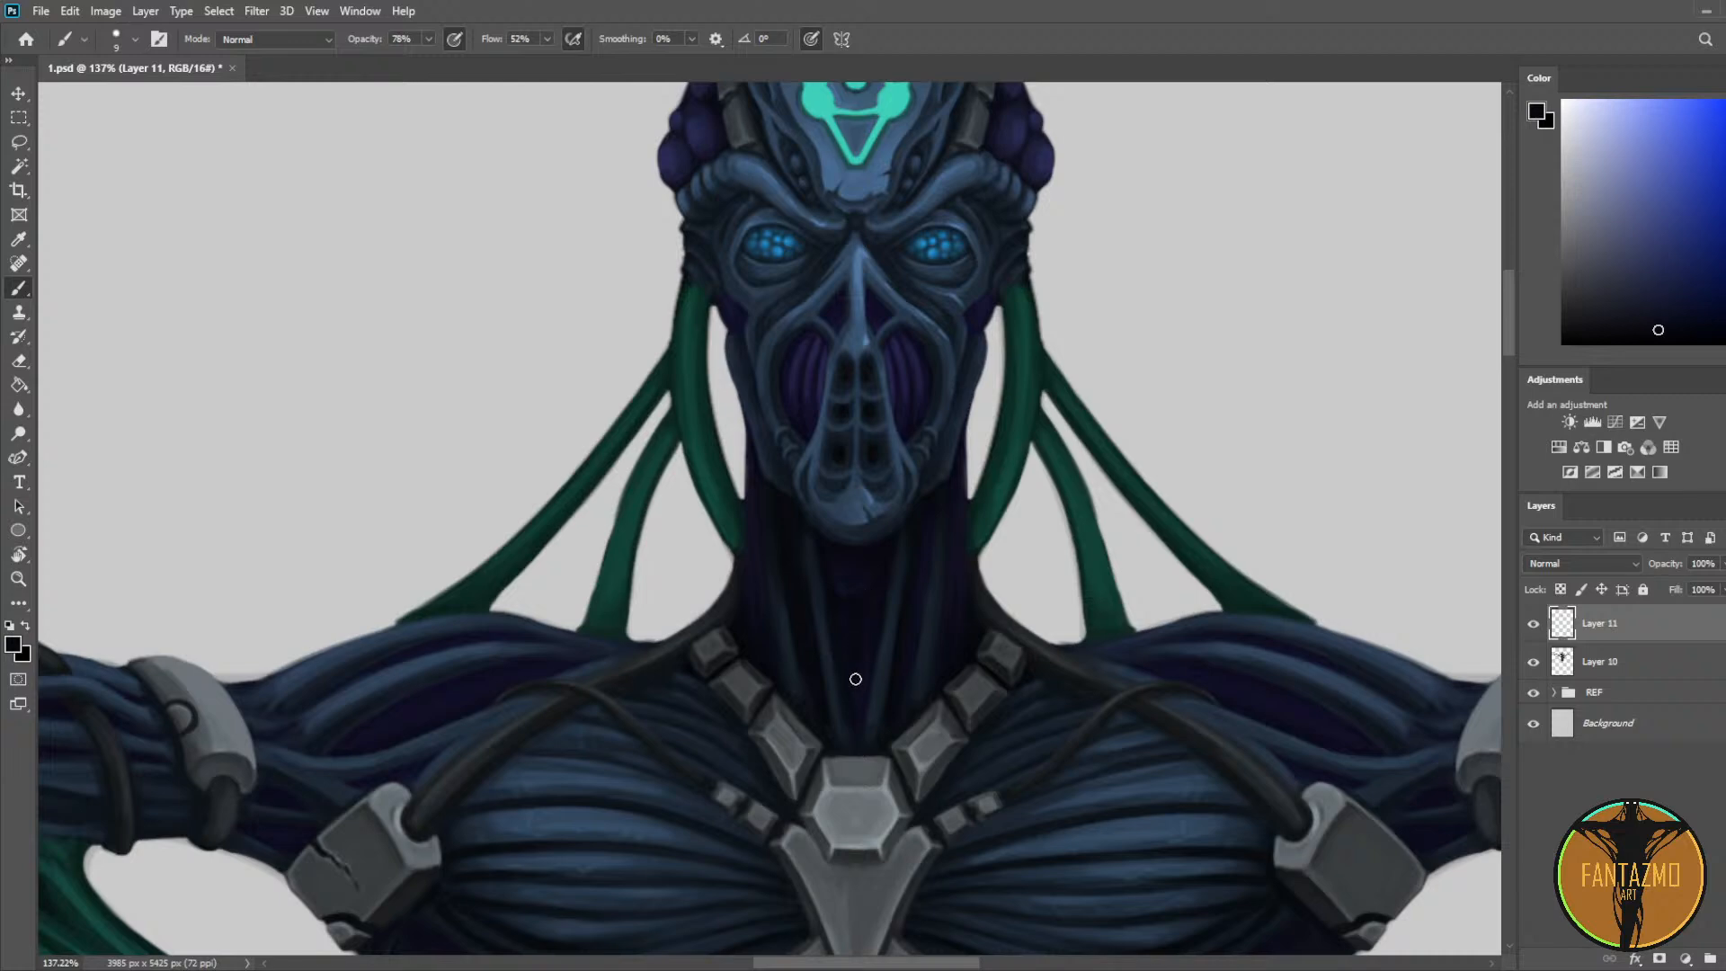
{"action": "left_click", "coordinate": [848, 619], "text": "alt"}
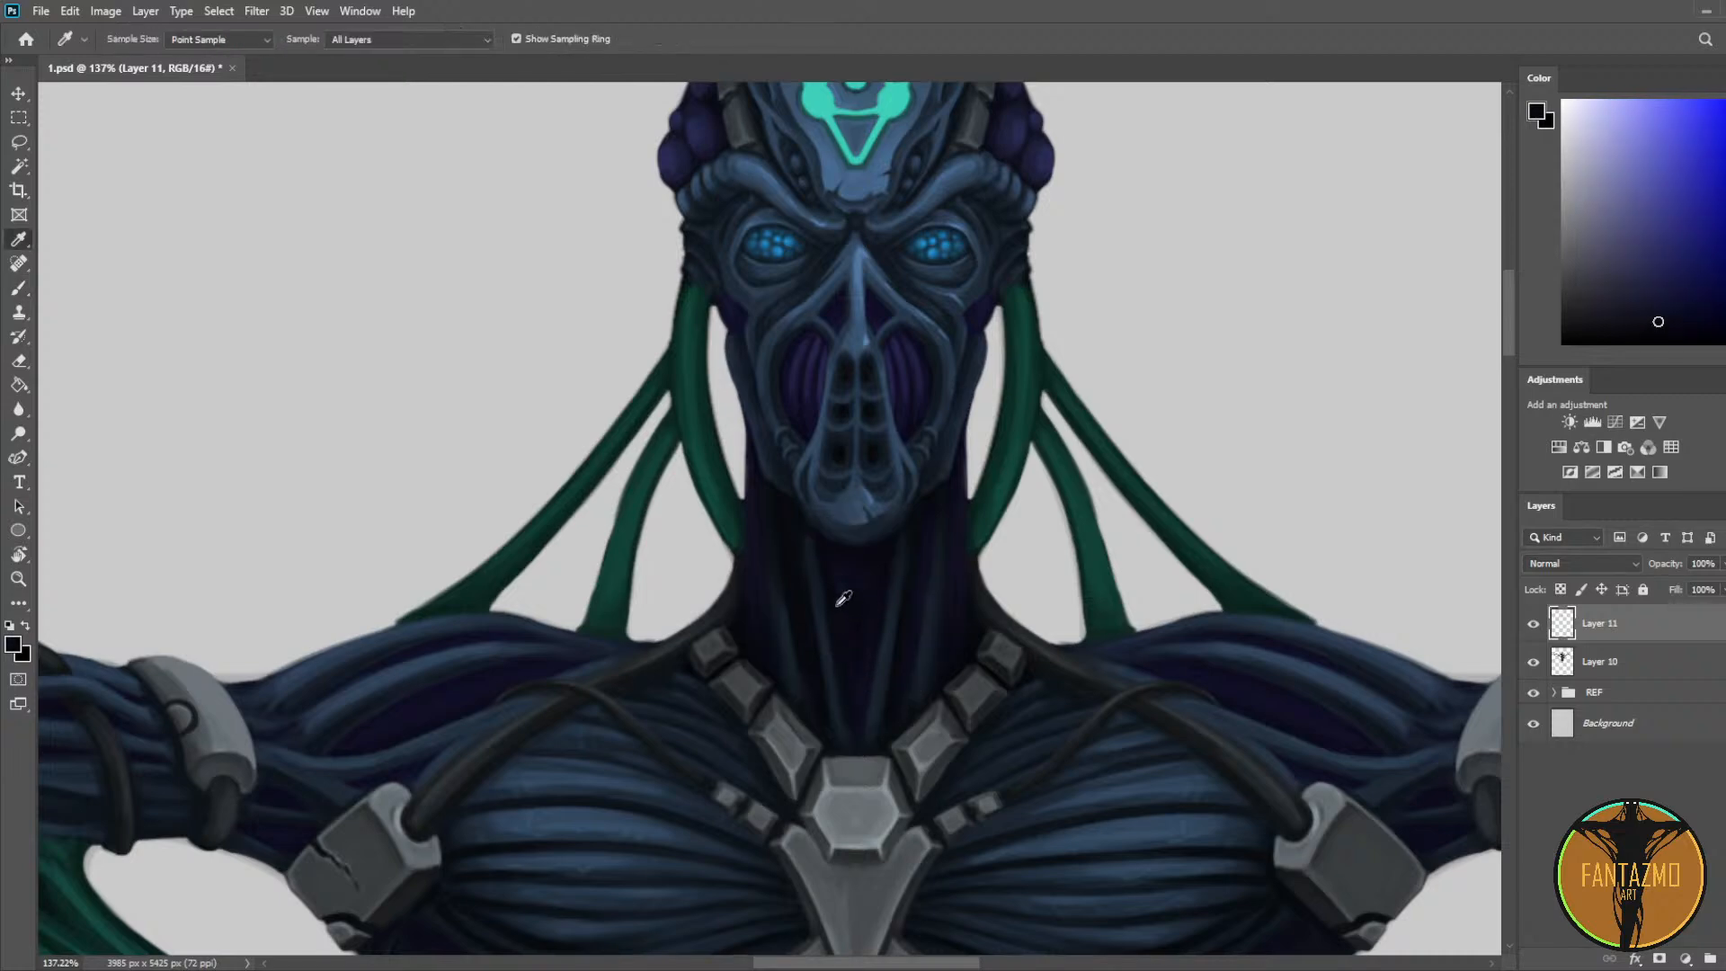
{"action": "left_click", "coordinate": [845, 602], "text": "alt"}
{"action": "left_click", "coordinate": [849, 671], "text": "alt"}
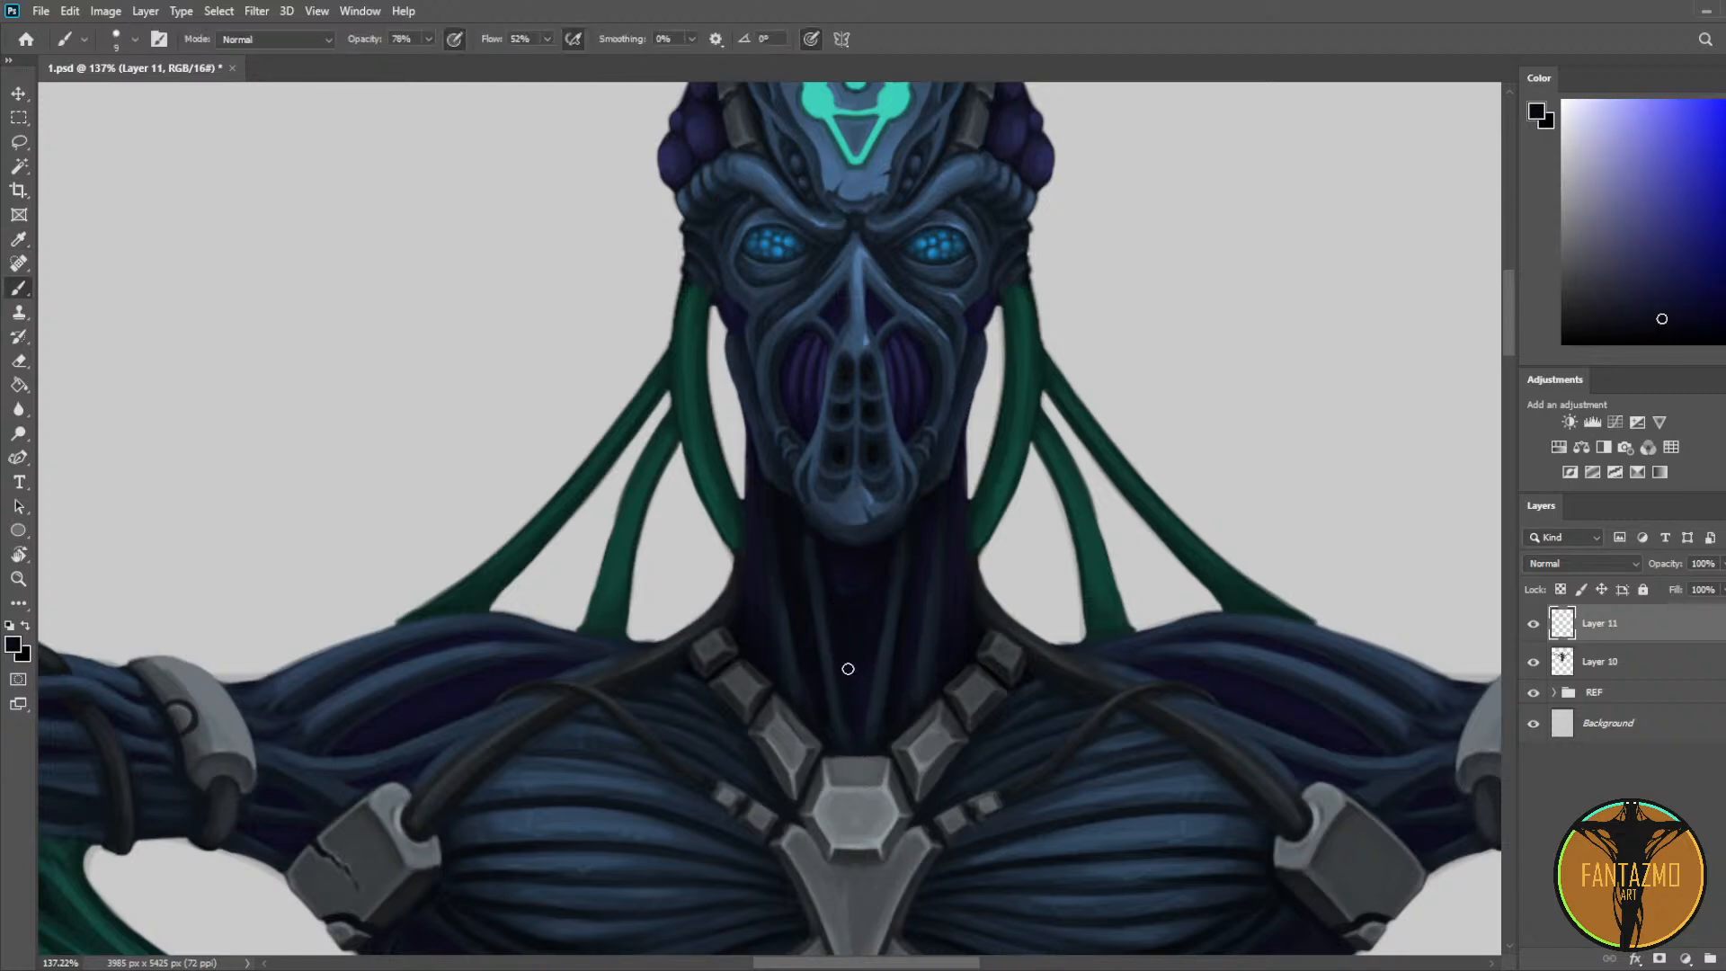
{"action": "left_click", "coordinate": [850, 601], "text": "alt"}
{"action": "left_click", "coordinate": [879, 590], "text": "alt"}
{"action": "left_click", "coordinate": [855, 589], "text": "alt"}
Step: Soften the transitions around the throat's central bulge with sampled dark violets, and save the document
{"action": "left_click", "coordinate": [865, 619], "text": "alt"}
{"action": "left_click", "coordinate": [854, 597], "text": "alt"}
{"action": "left_click", "coordinate": [859, 579], "text": "alt"}
{"action": "left_click", "coordinate": [848, 668], "text": "alt"}
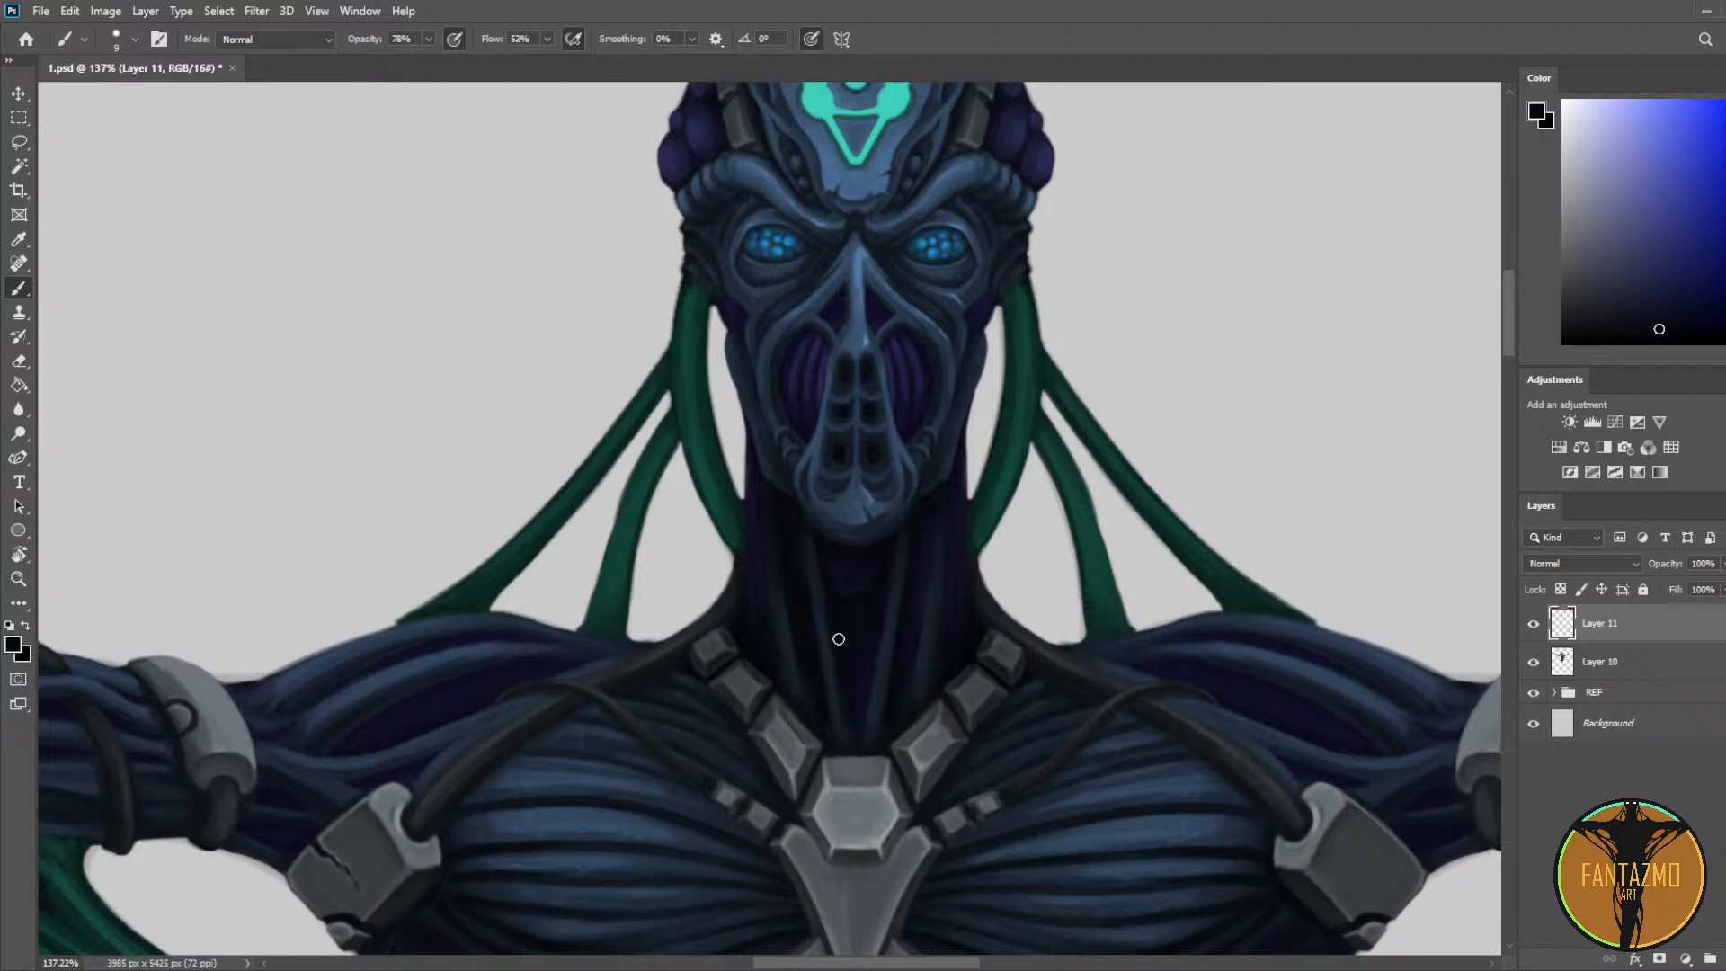
{"action": "left_click", "coordinate": [856, 598], "text": "alt"}
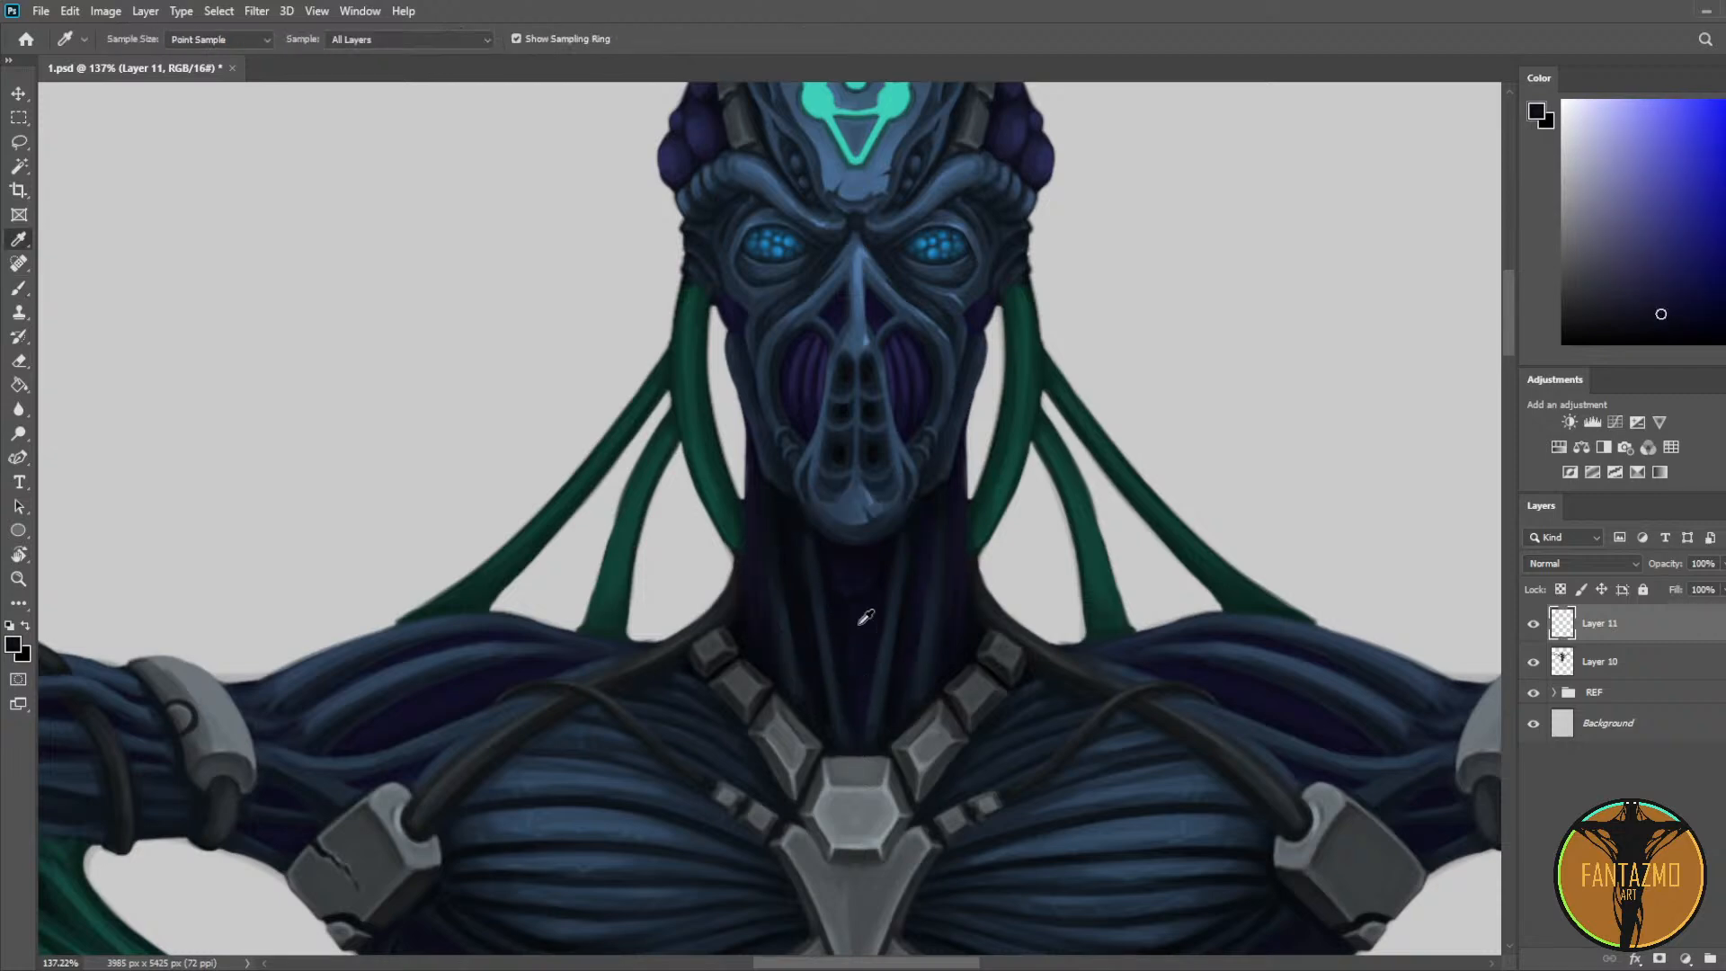
{"action": "left_click", "coordinate": [838, 607], "text": "alt"}
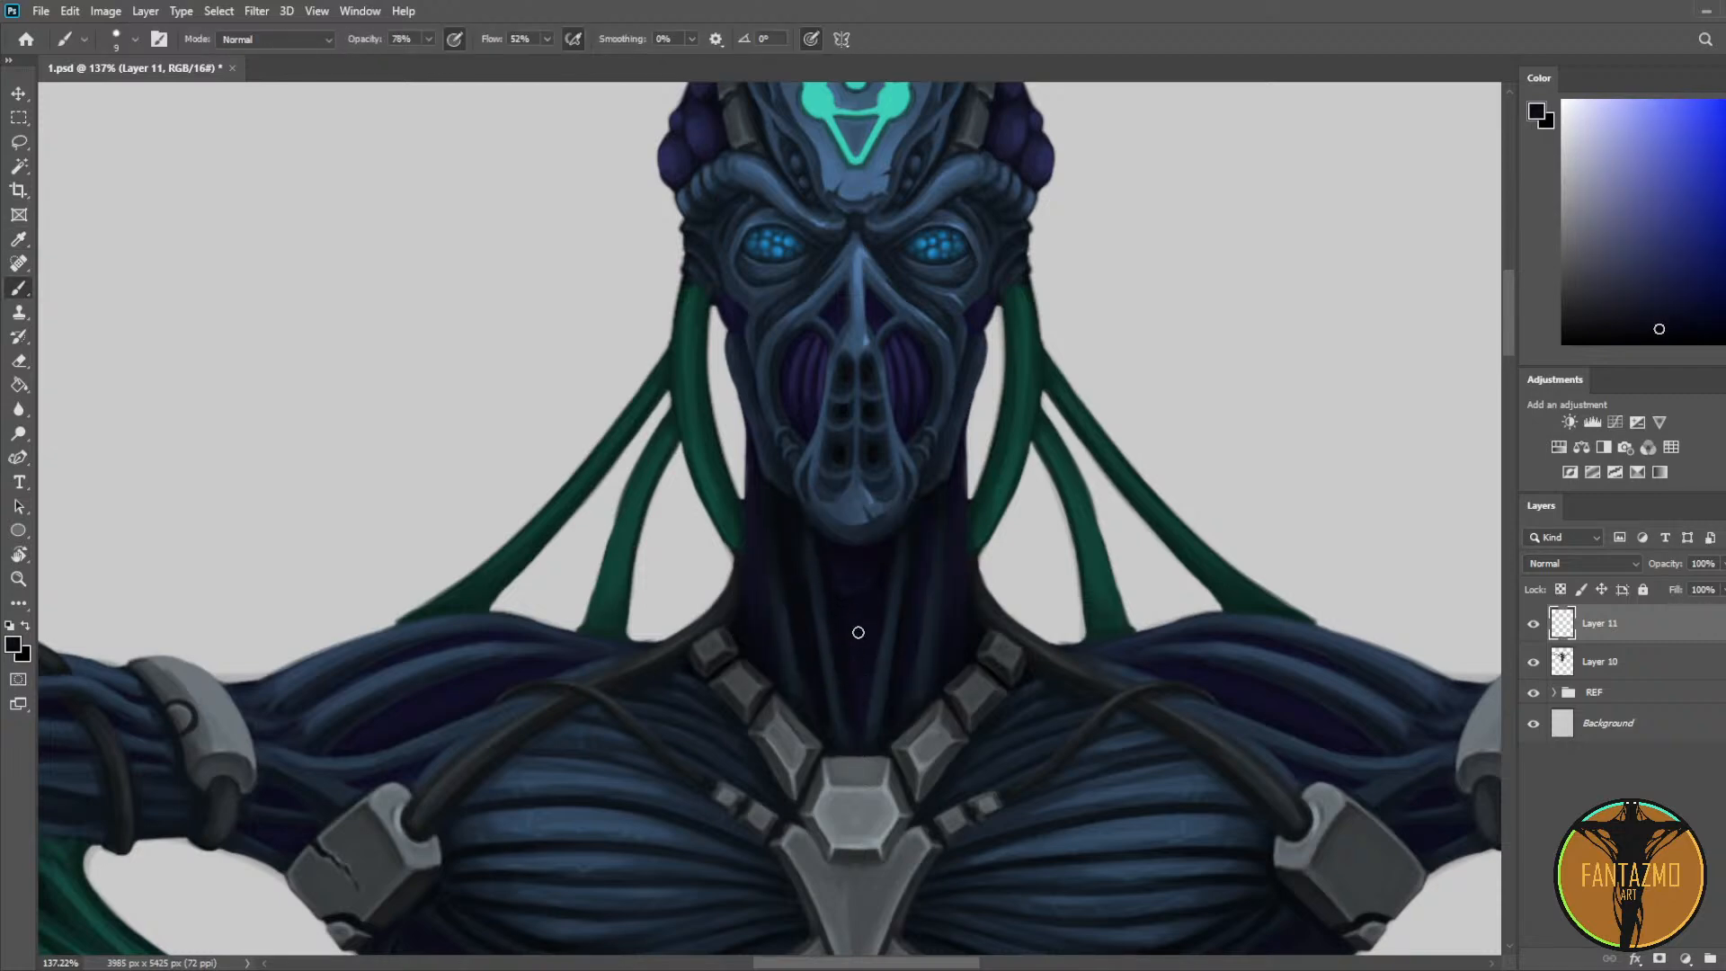
{"action": "scroll", "coordinate": [384, 315], "scroll_direction": "down", "scroll_amount": 8}
{"action": "key", "text": "ctrl+s"}
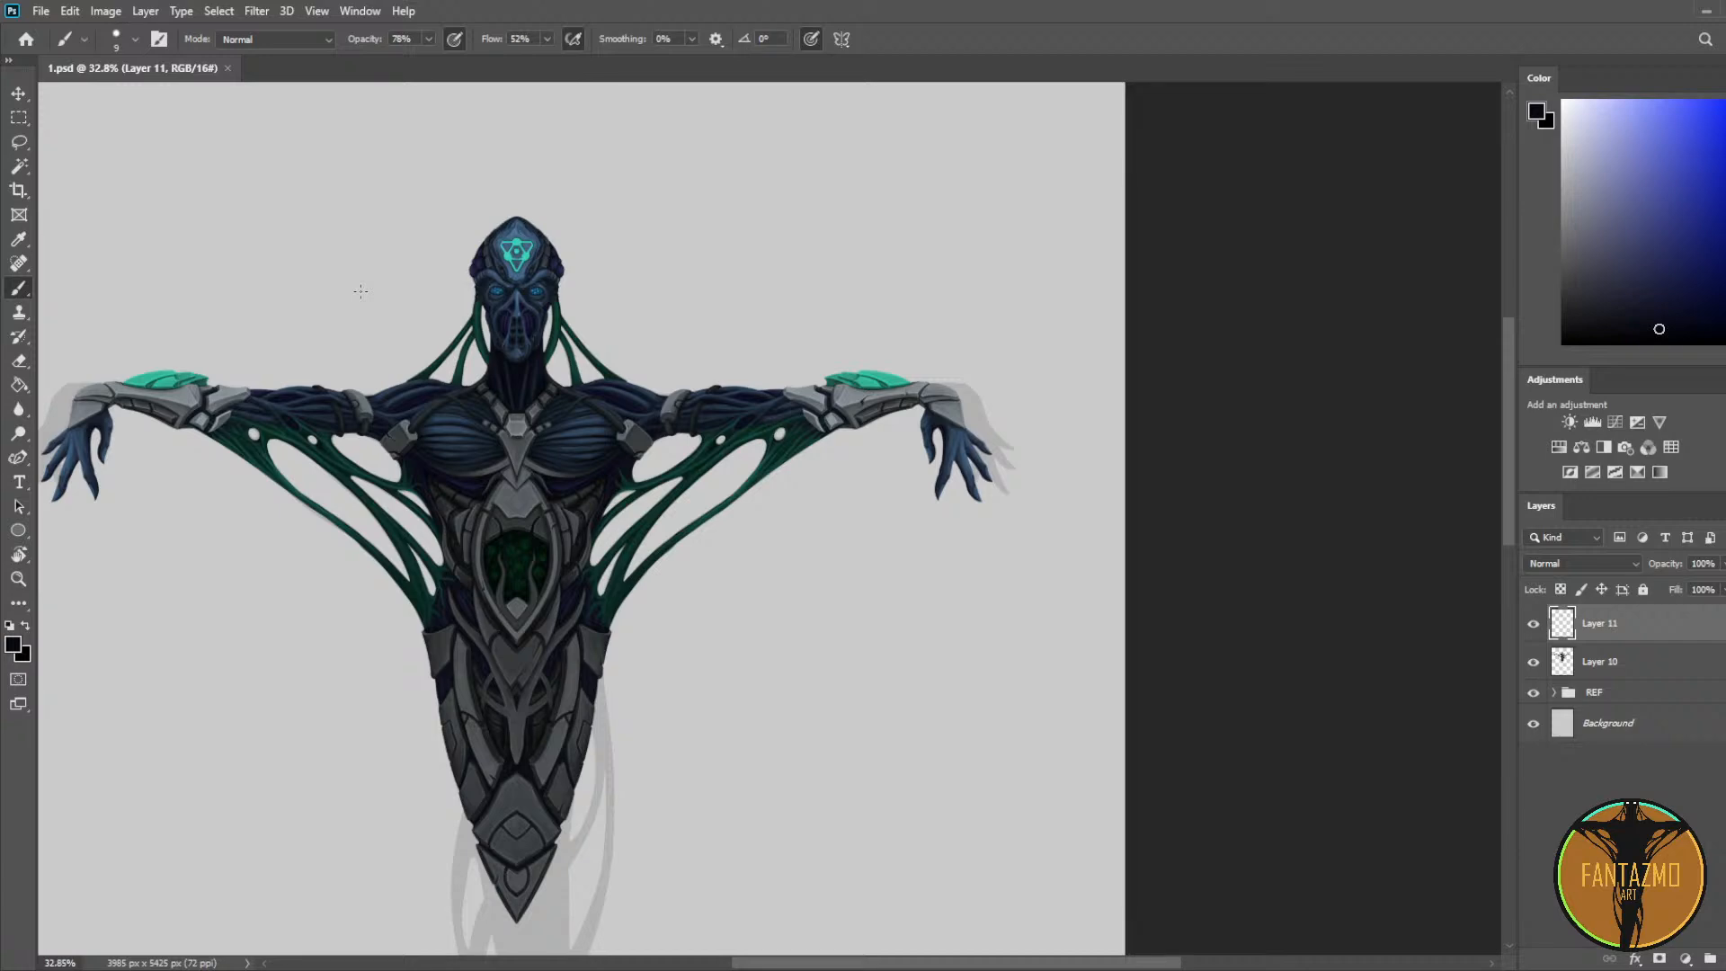
Step: Paint a near-black crack running up from the lower edge of the wrist plate on the image's left hand, using a sampled plate shadow tone
{"action": "left_click_drag", "start_coordinate": [950, 481], "coordinate": [1046, 306]}
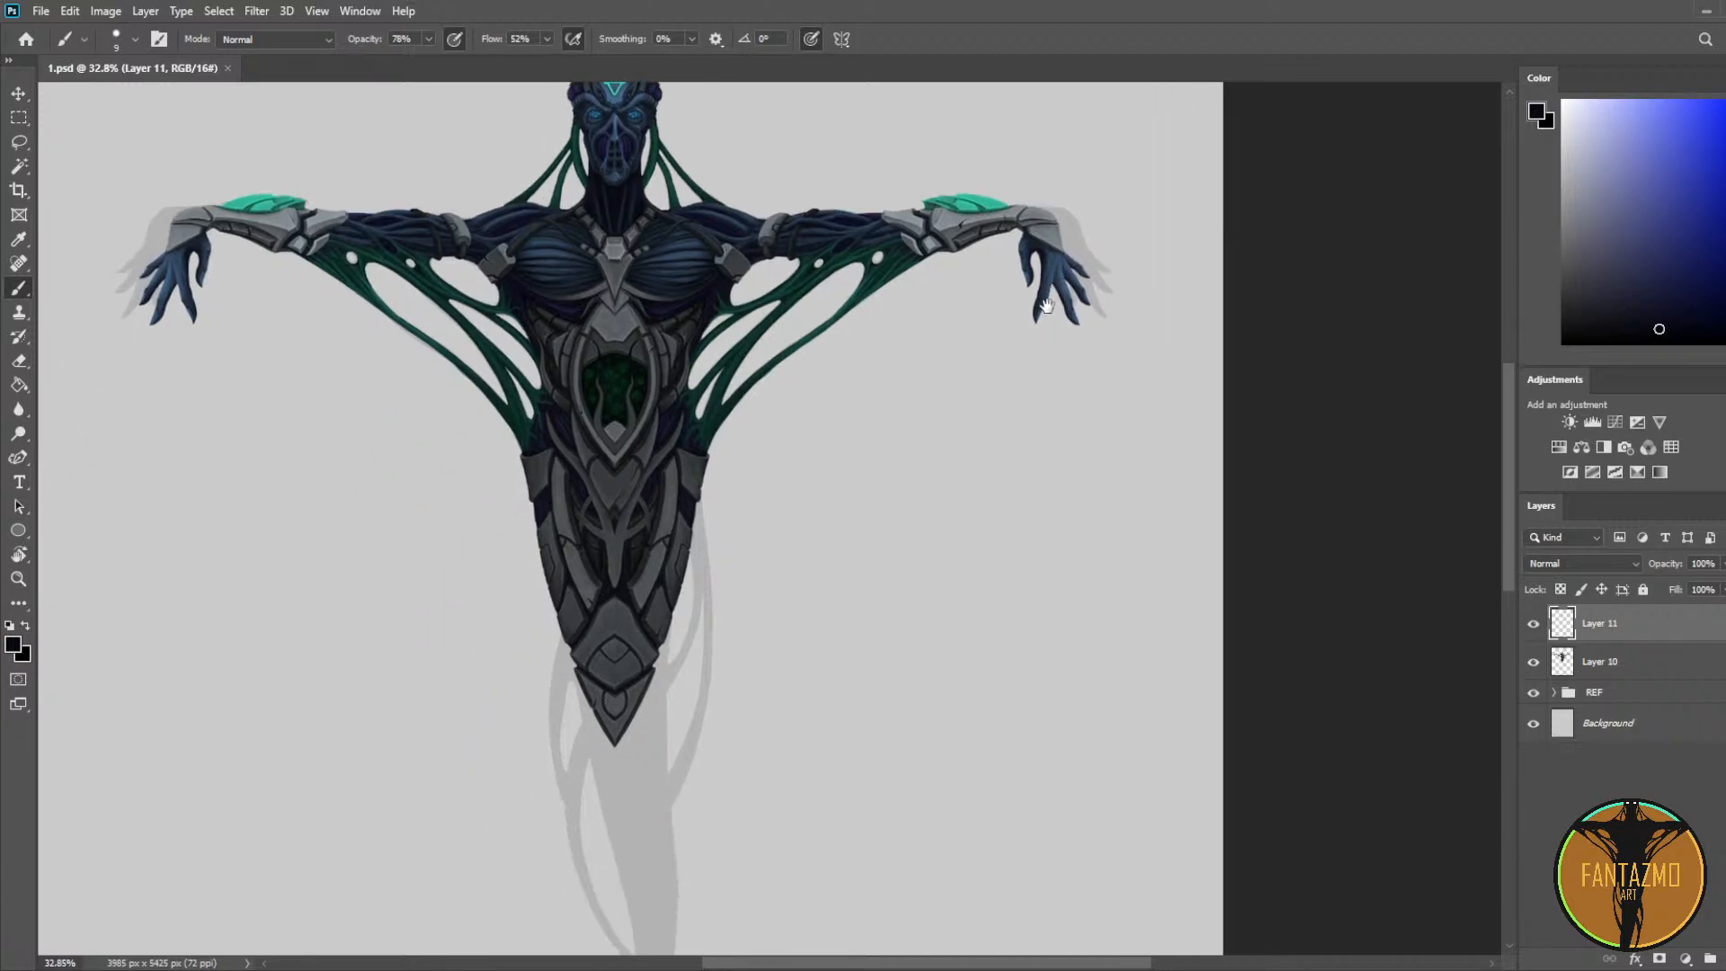
{"action": "left_click_drag", "start_coordinate": [806, 315], "coordinate": [981, 396]}
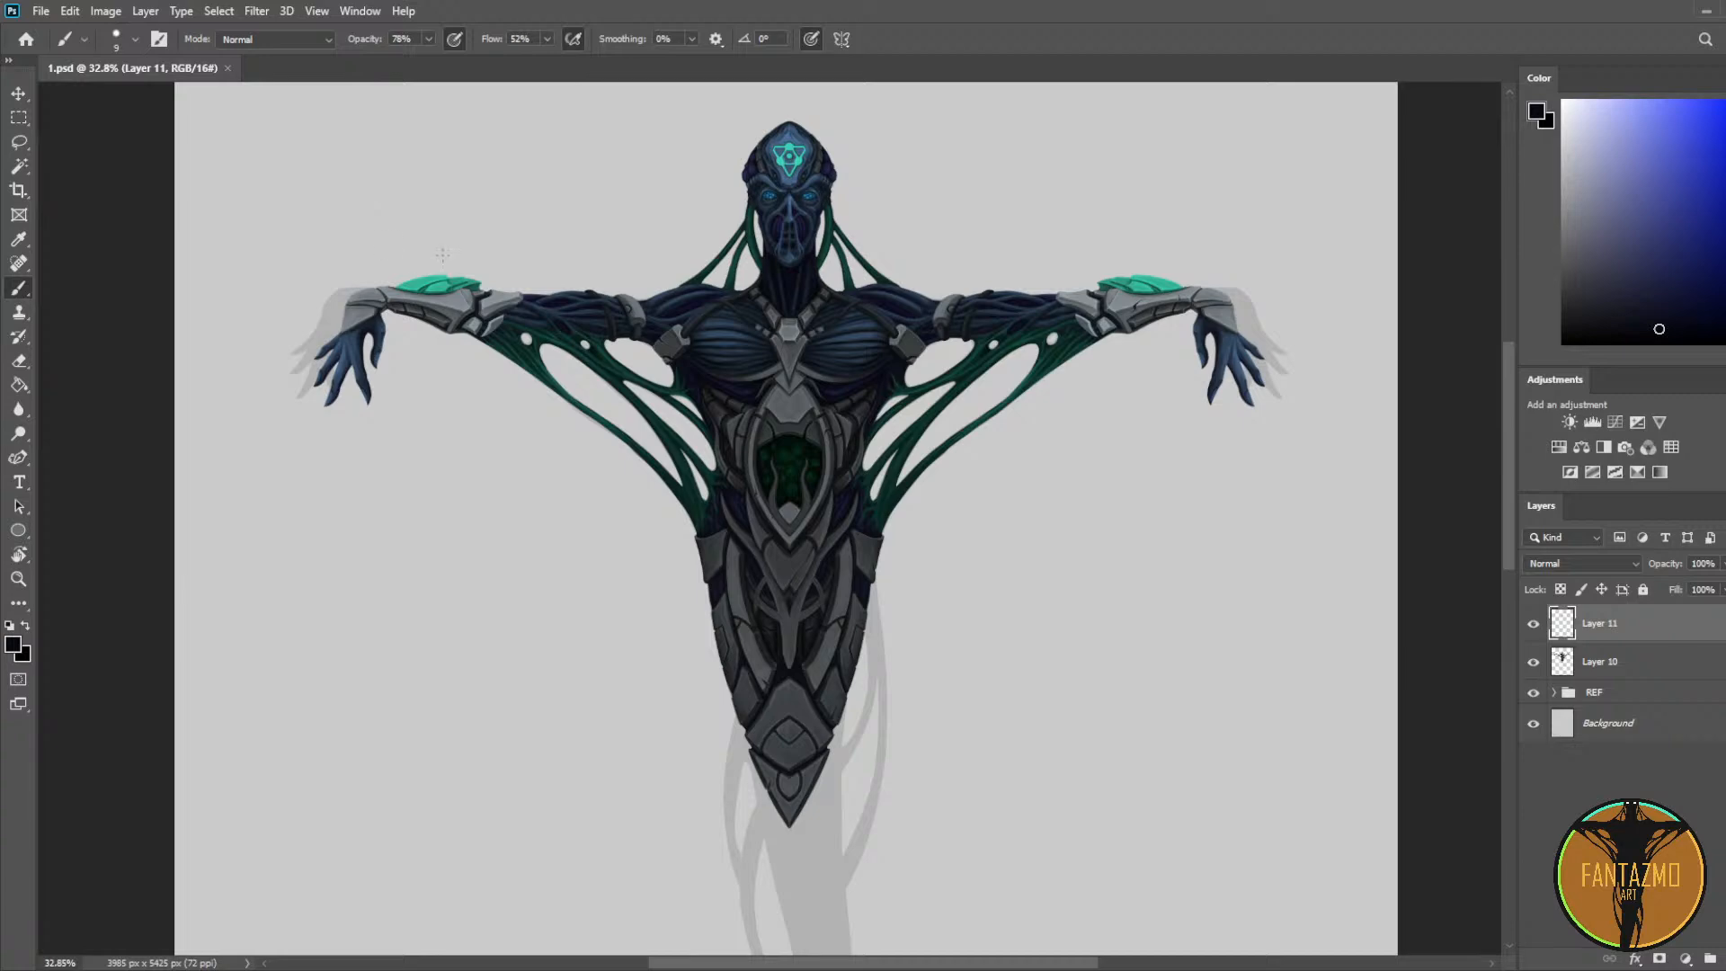
{"action": "scroll", "coordinate": [659, 224], "scroll_direction": "up", "scroll_amount": 6}
{"action": "left_click_drag", "start_coordinate": [129, 321], "coordinate": [367, 332]}
{"action": "scroll", "coordinate": [366, 331], "scroll_direction": "up", "scroll_amount": 8}
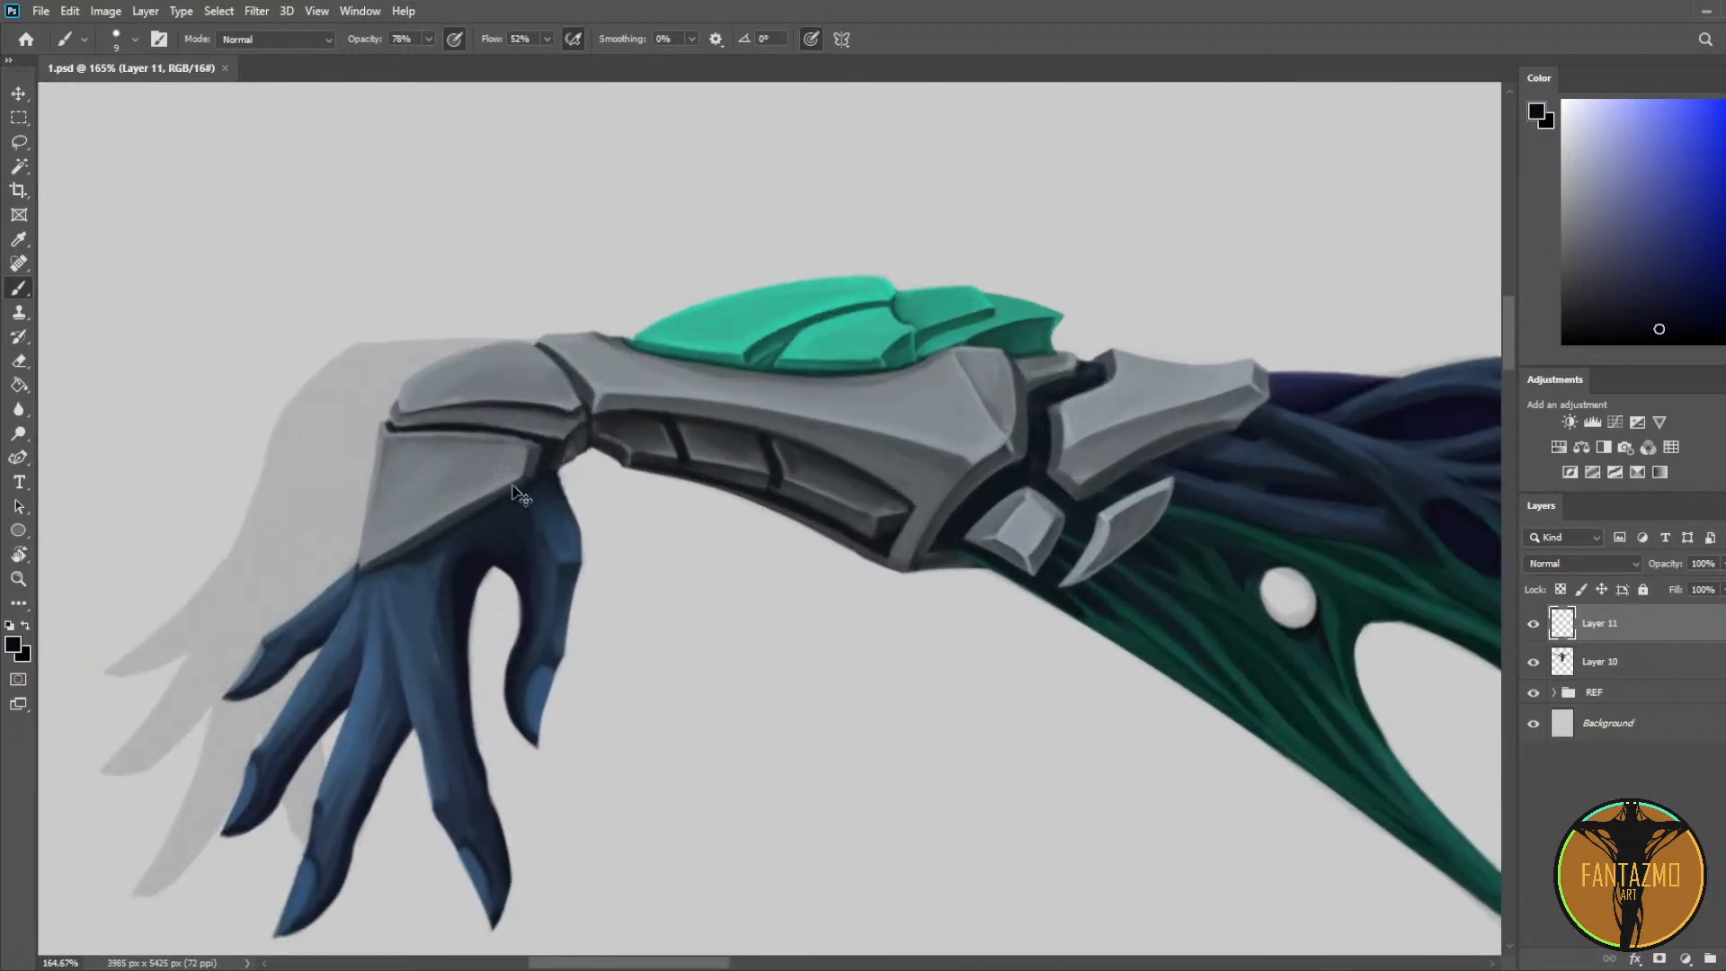
{"action": "key", "text": "i"}
{"action": "left_click", "coordinate": [559, 442]}
{"action": "key", "text": "b"}
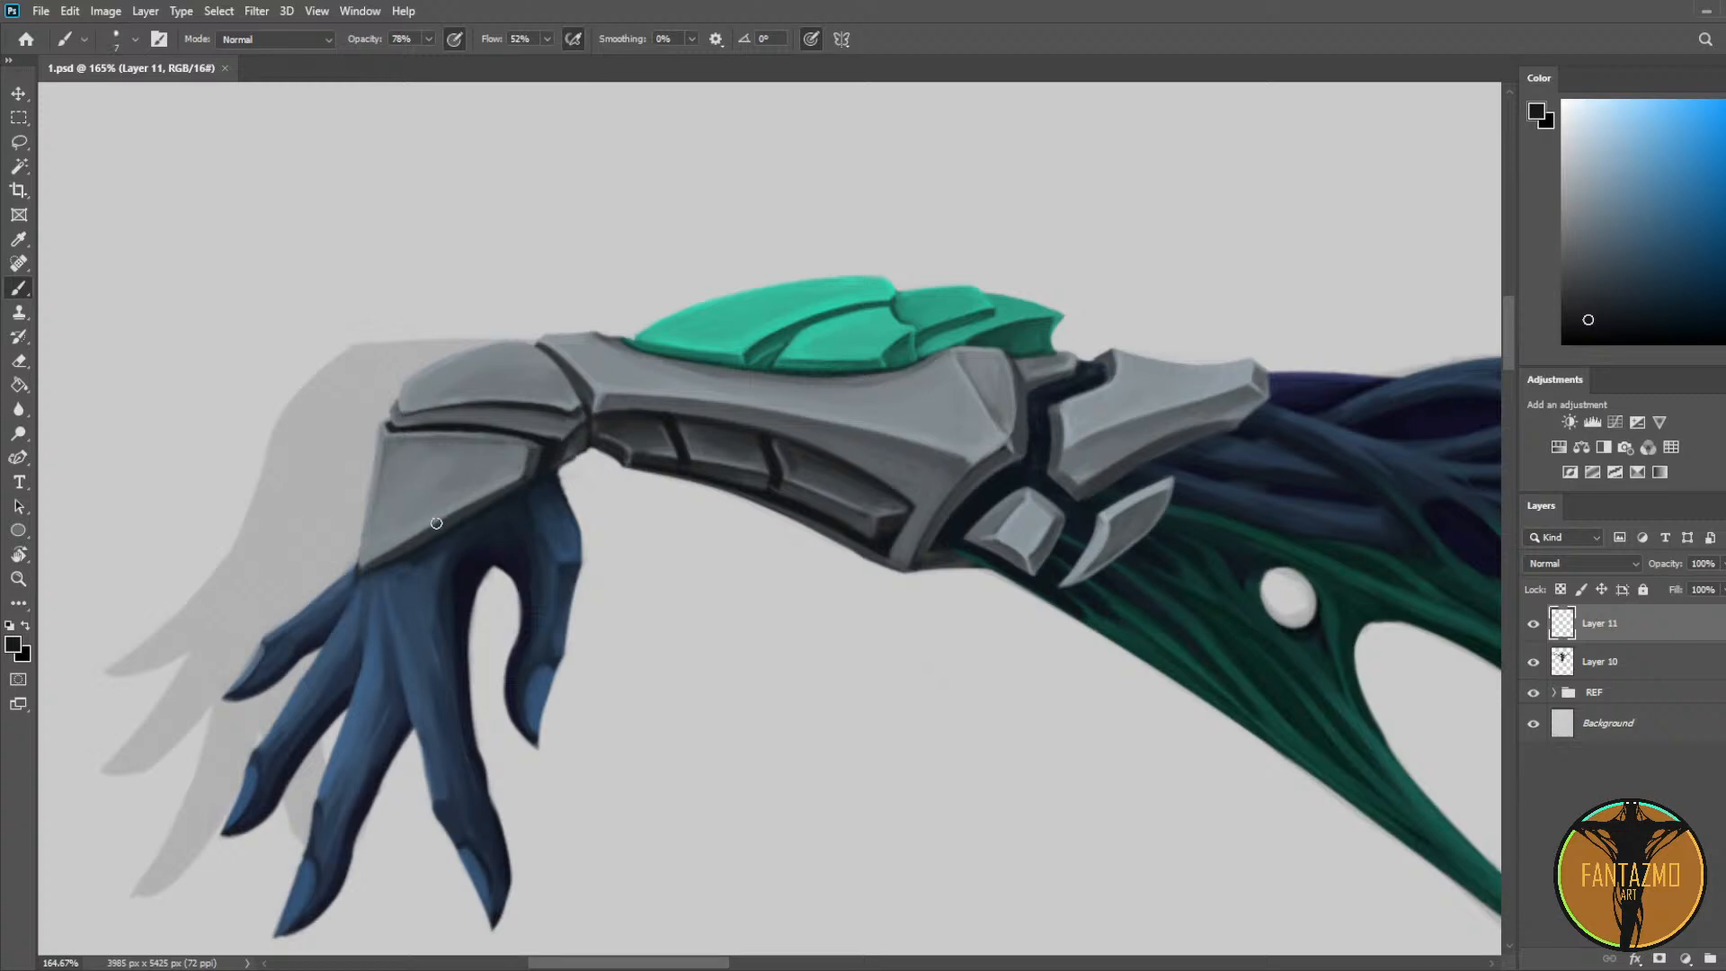
{"action": "scroll", "coordinate": [417, 269], "scroll_direction": "up", "scroll_amount": 4}
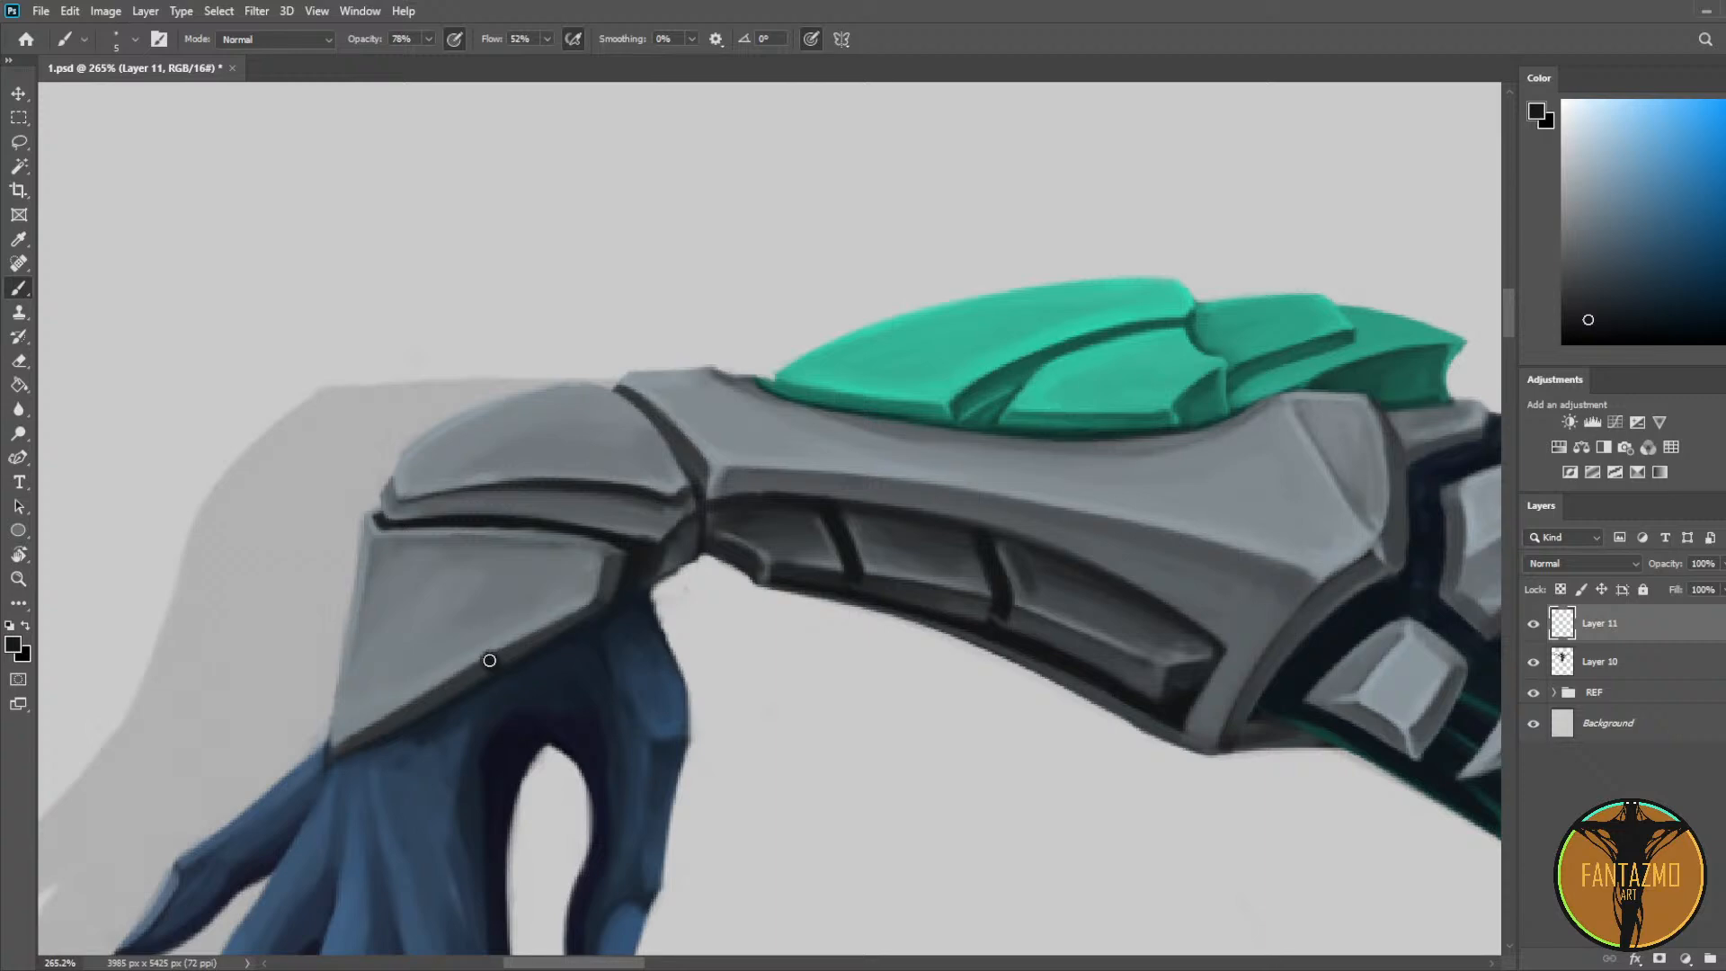
{"action": "left_click_drag", "start_coordinate": [490, 661], "coordinate": [509, 578]}
Step: Taper the wrist plate's crack to a thin point with a smaller brush and greys sampled from the surrounding plate
{"action": "key", "text": "bracketleft"}
{"action": "key", "text": "bracketleft"}
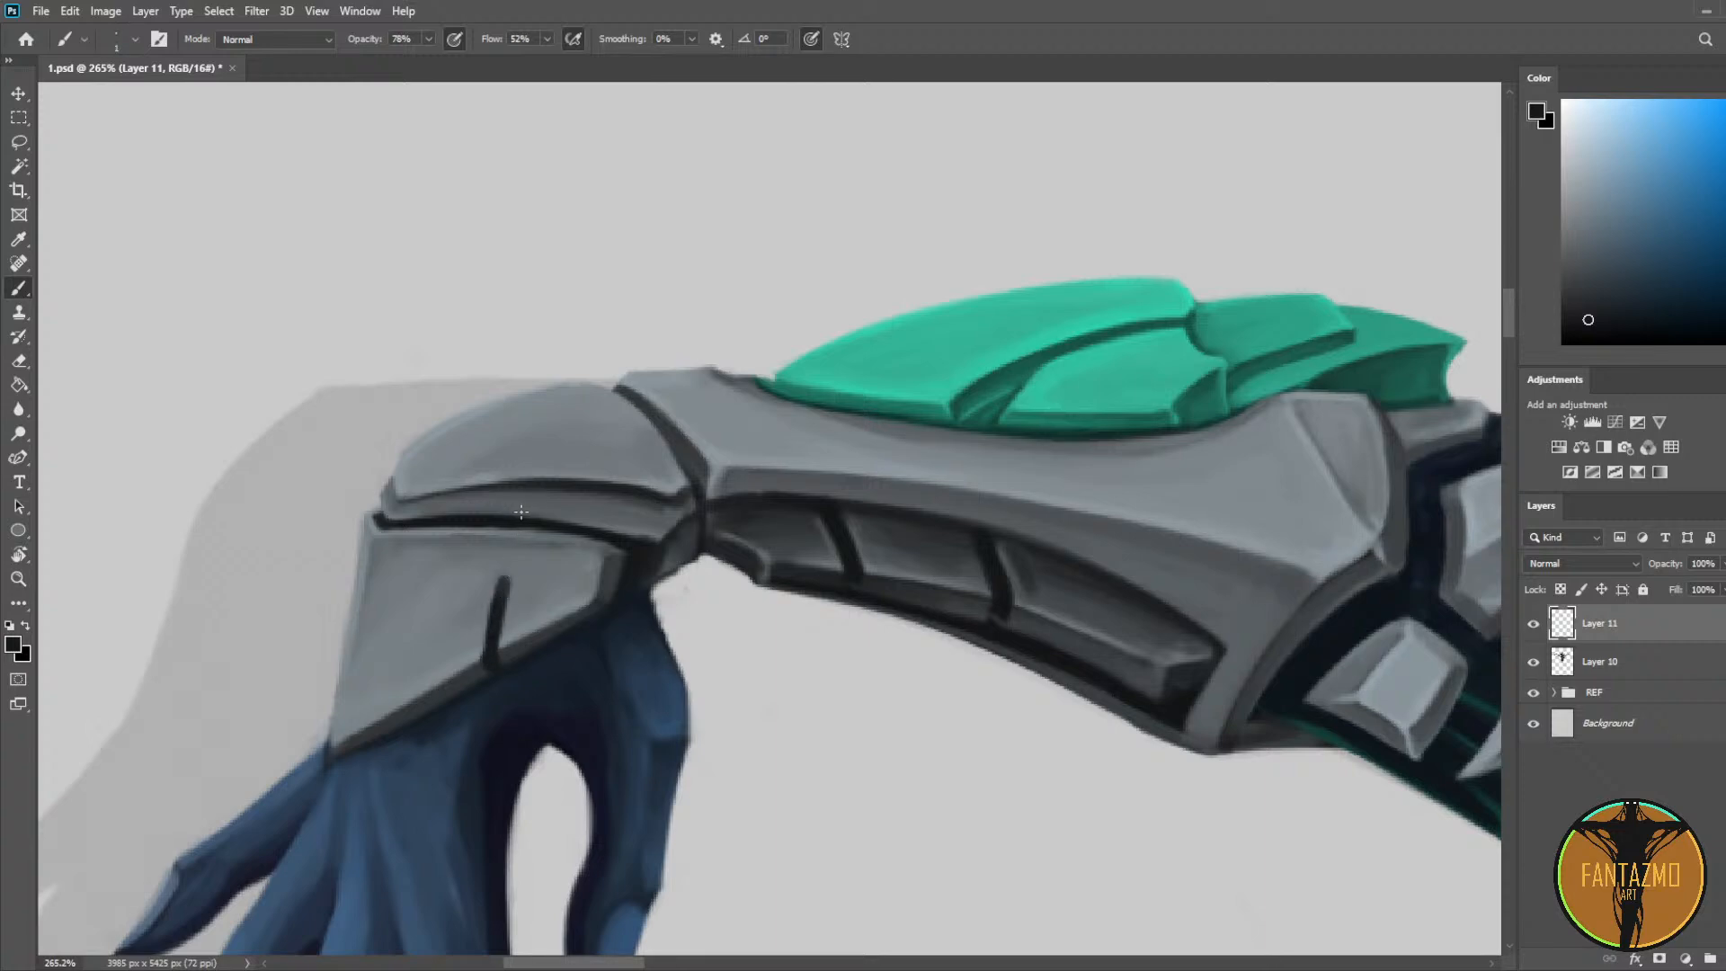
{"action": "left_click", "coordinate": [482, 505], "text": "alt"}
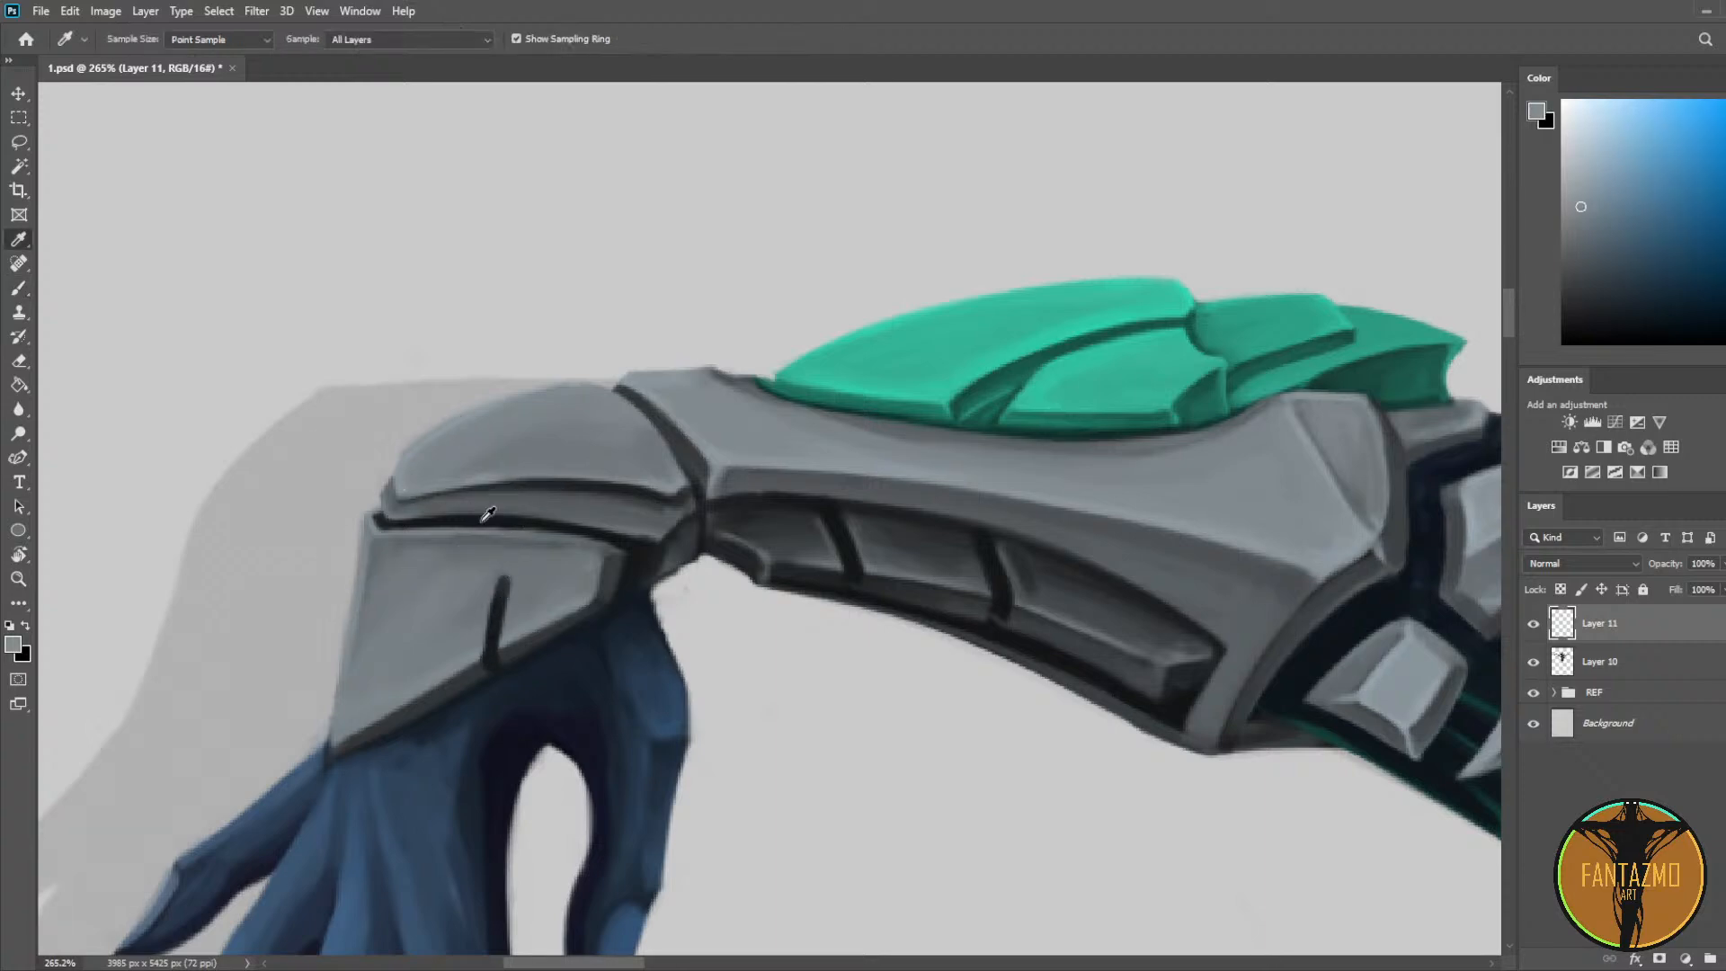
{"action": "left_click_drag", "start_coordinate": [502, 643], "coordinate": [502, 624]}
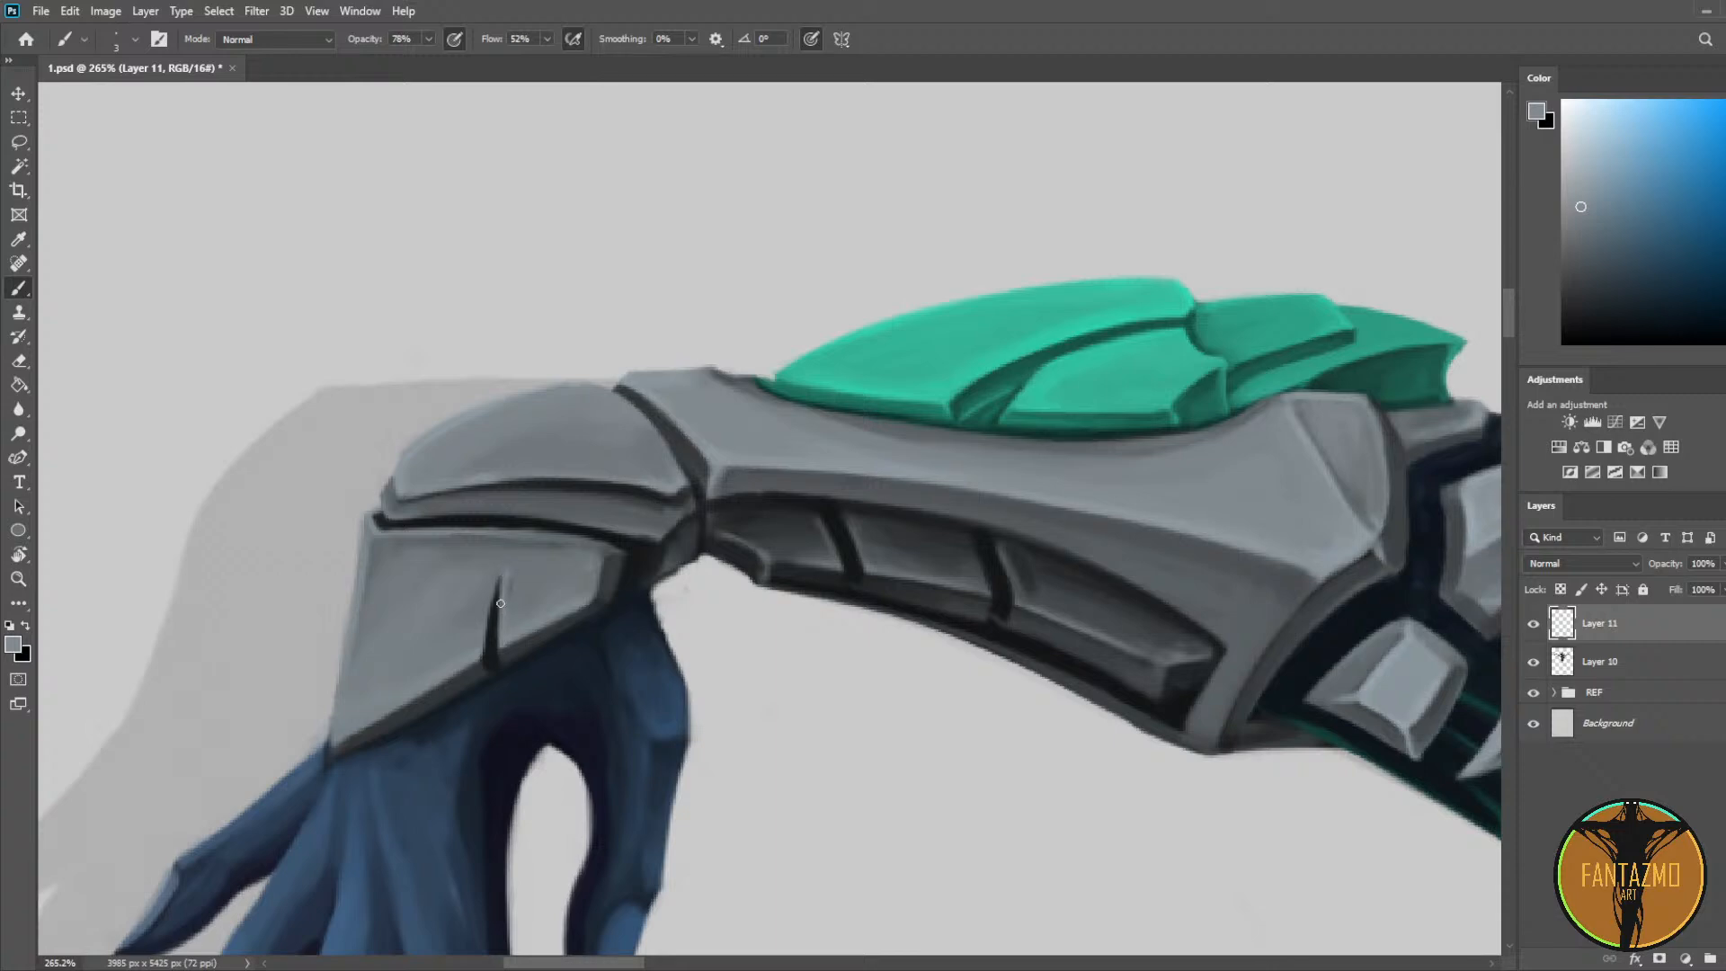
{"action": "left_click", "coordinate": [517, 600], "text": "alt"}
{"action": "left_click", "coordinate": [508, 620], "text": "alt"}
{"action": "left_click", "coordinate": [477, 621], "text": "alt"}
{"action": "left_click", "coordinate": [500, 630], "text": "alt"}
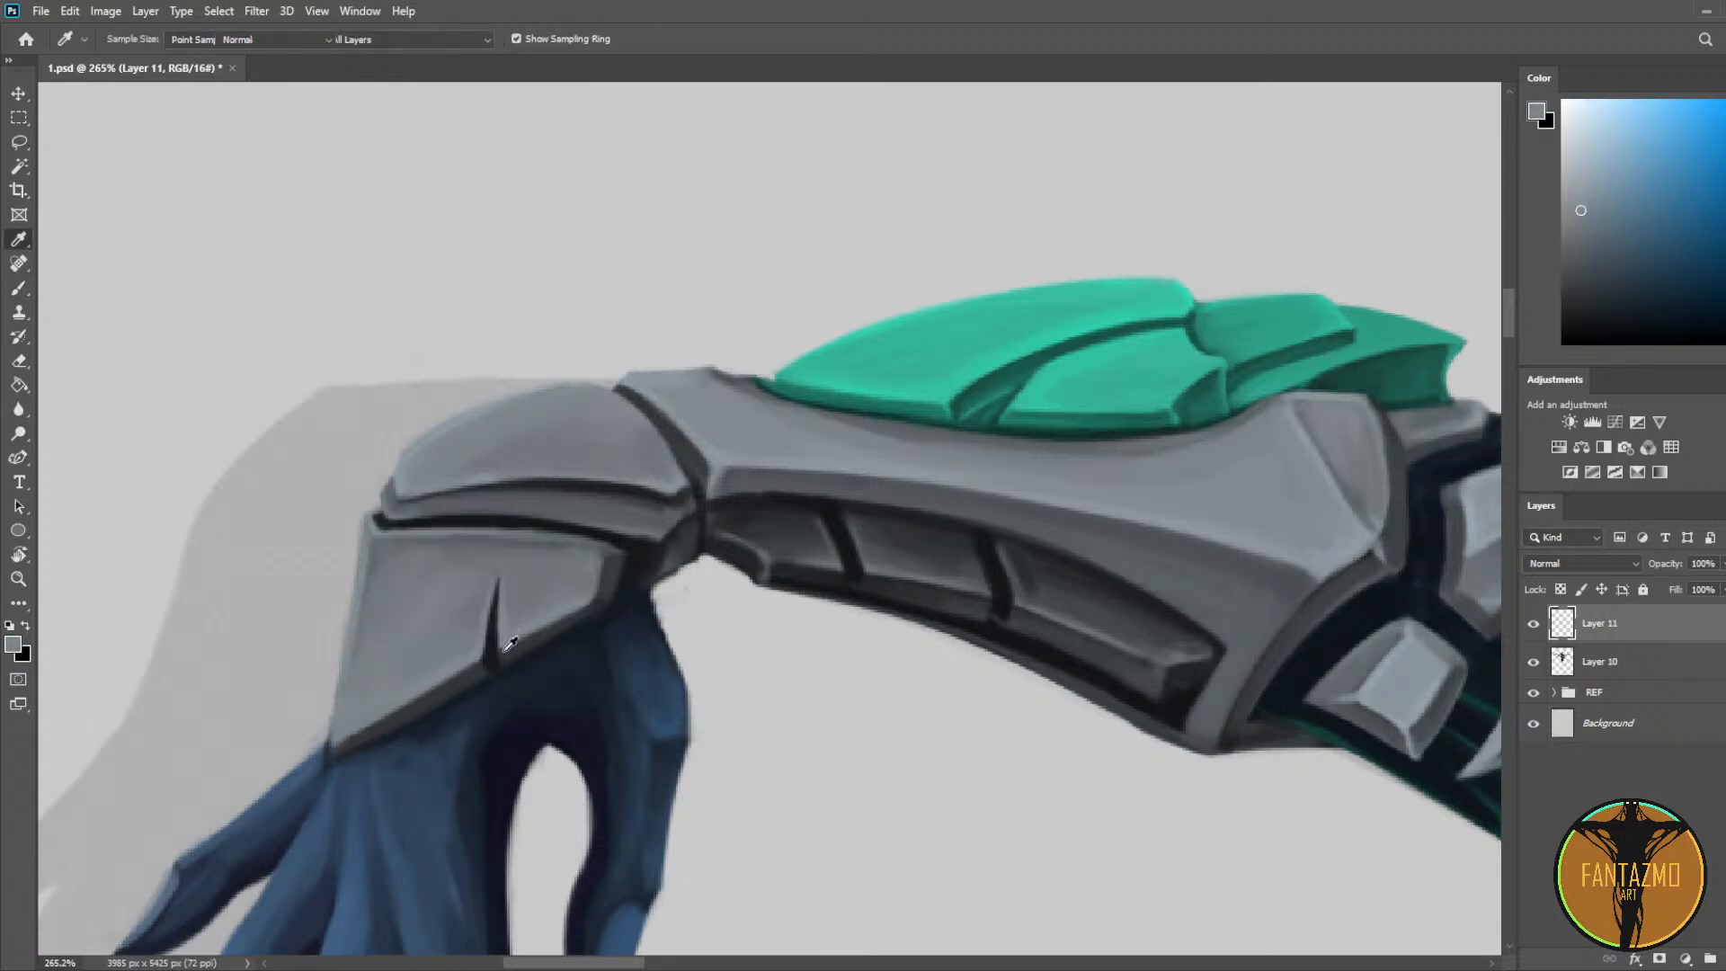
Step: Refine the base of the crack at the wrist plate's lower edge with sampled near-black and mid-grey tones
{"action": "left_click", "coordinate": [485, 660], "text": "alt"}
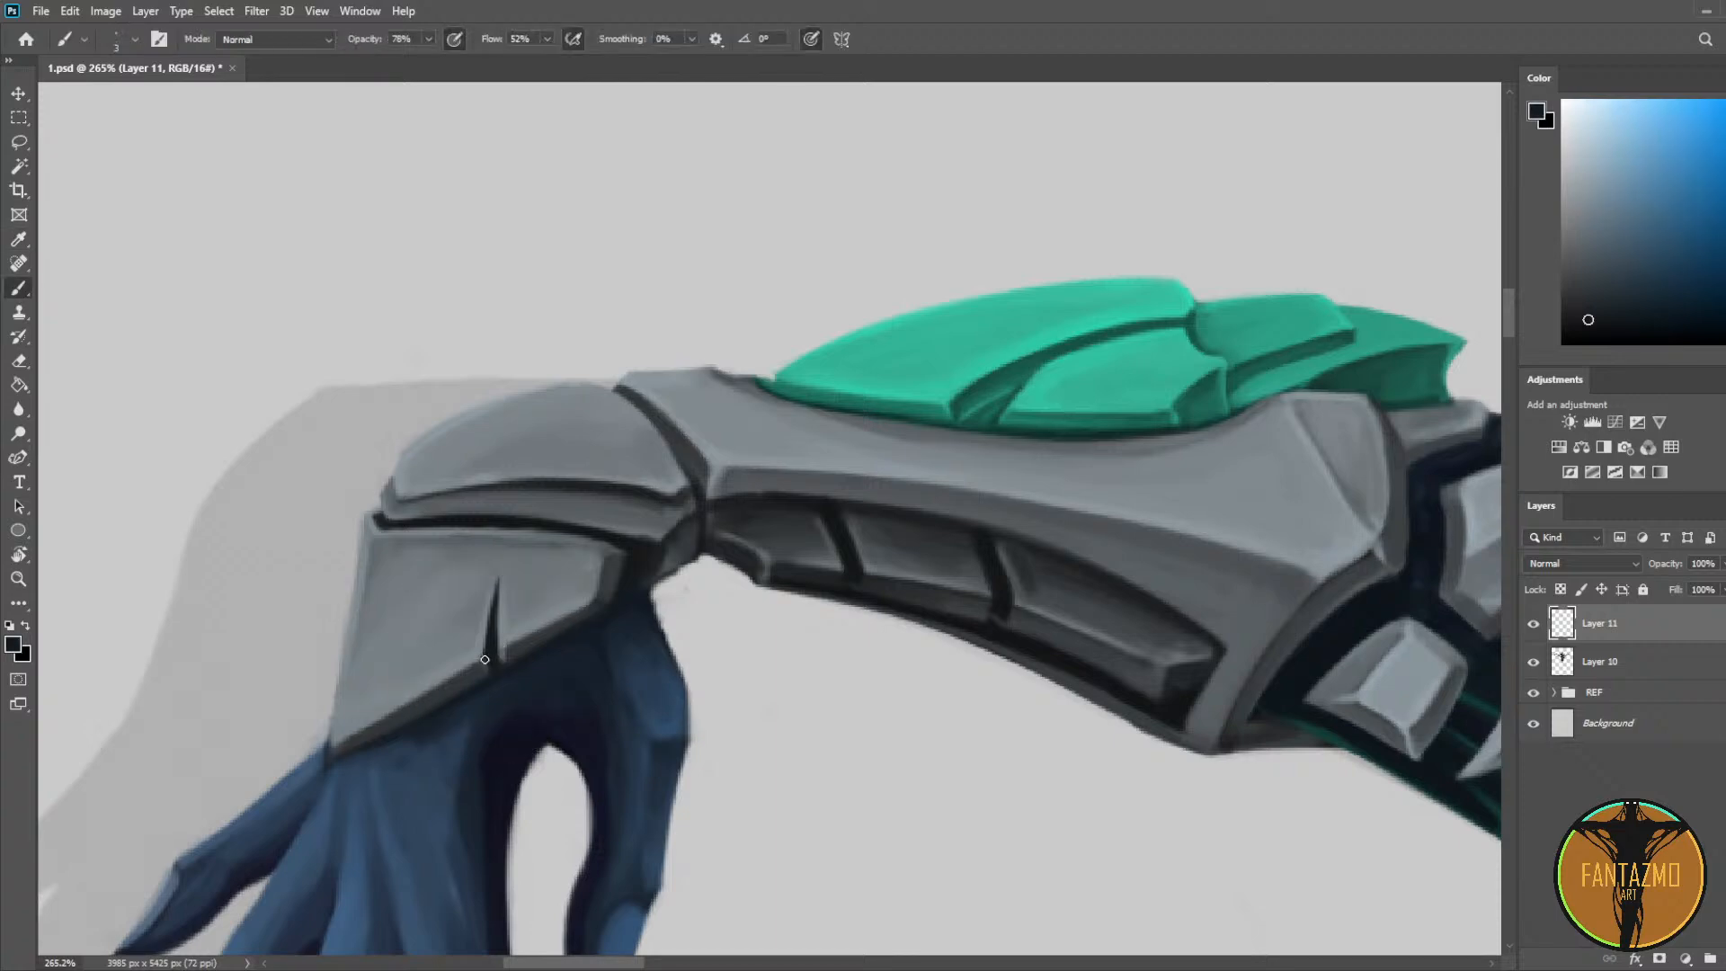
{"action": "left_click", "coordinate": [491, 647], "text": "alt"}
{"action": "left_click", "coordinate": [485, 655], "text": "alt"}
{"action": "left_click", "coordinate": [497, 666], "text": "alt"}
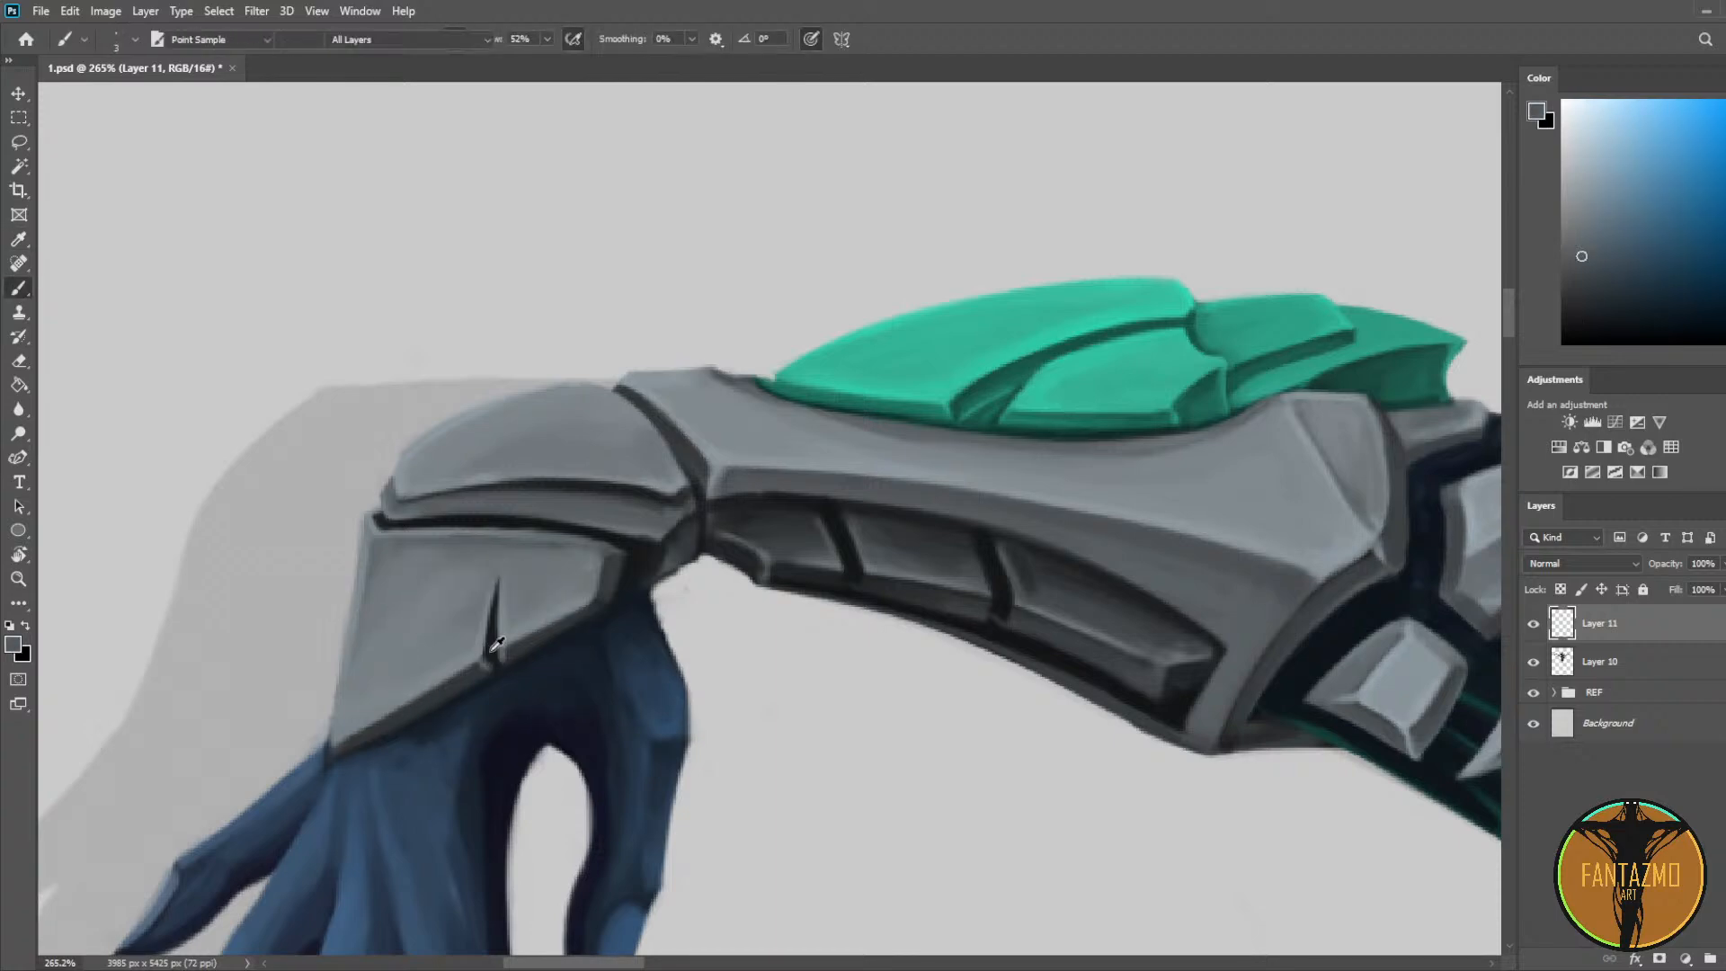
{"action": "left_click", "coordinate": [494, 668], "text": "alt"}
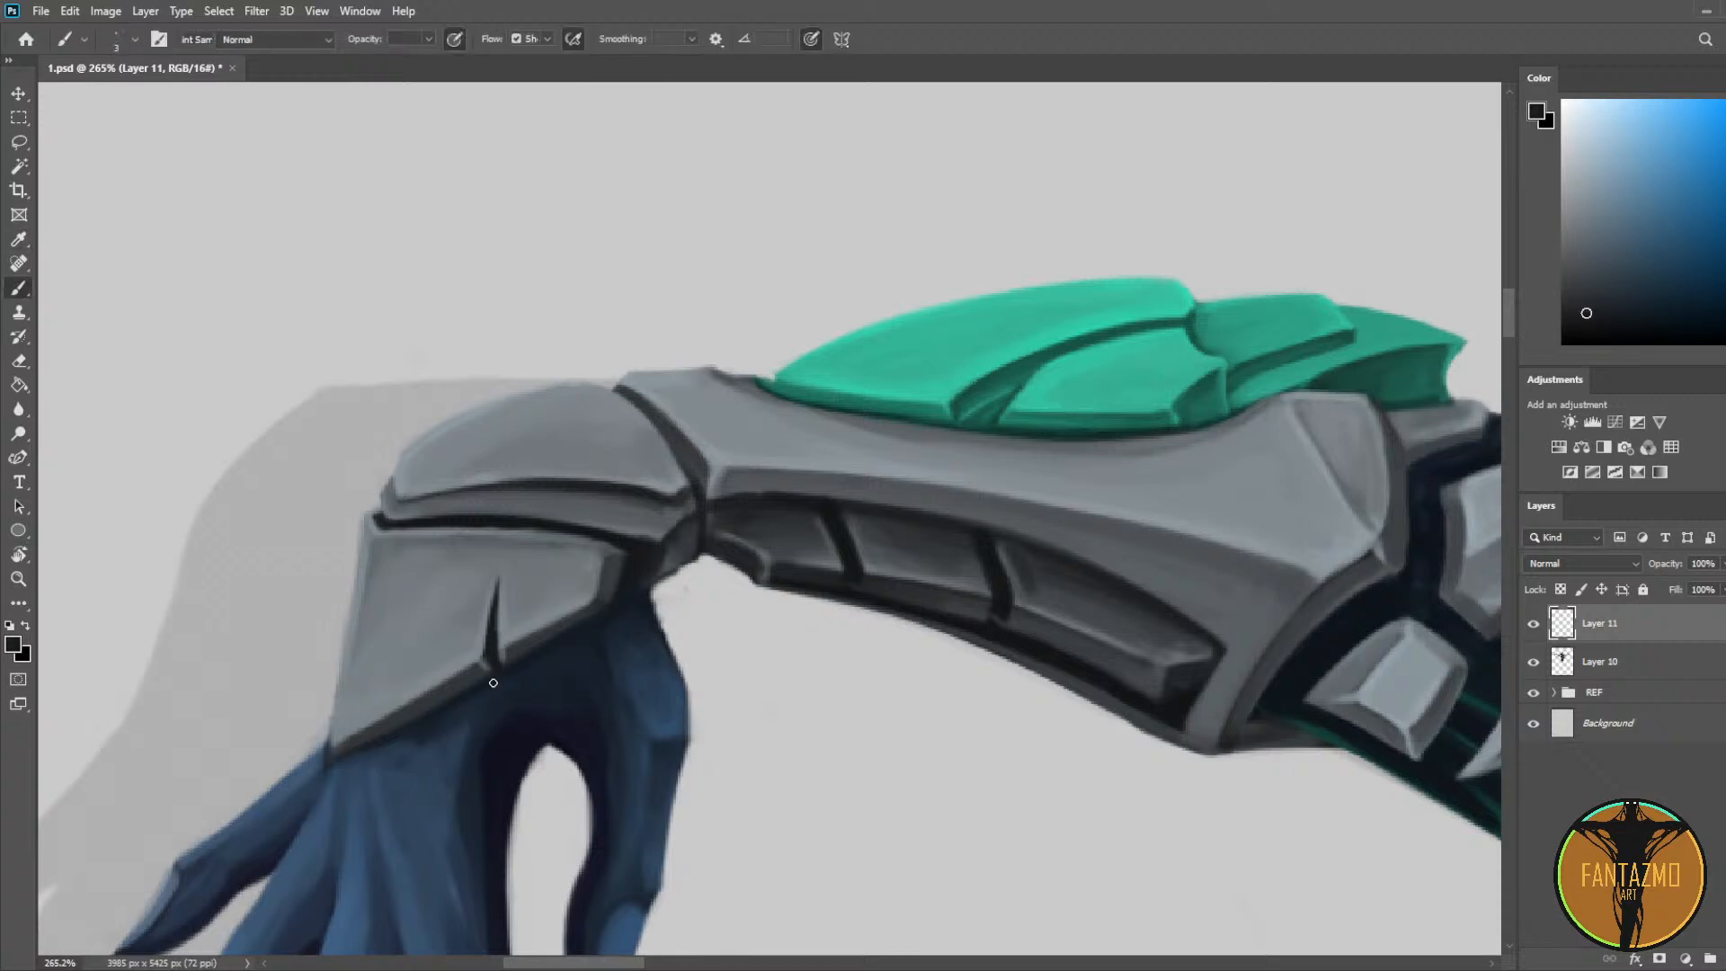
{"action": "mouse_move", "coordinate": [558, 669]}
{"action": "left_mouse_down"}
{"action": "mouse_move", "coordinate": [623, 666]}
{"action": "mouse_move", "coordinate": [566, 671]}
{"action": "left_mouse_up"}
{"action": "key", "text": "alt"}
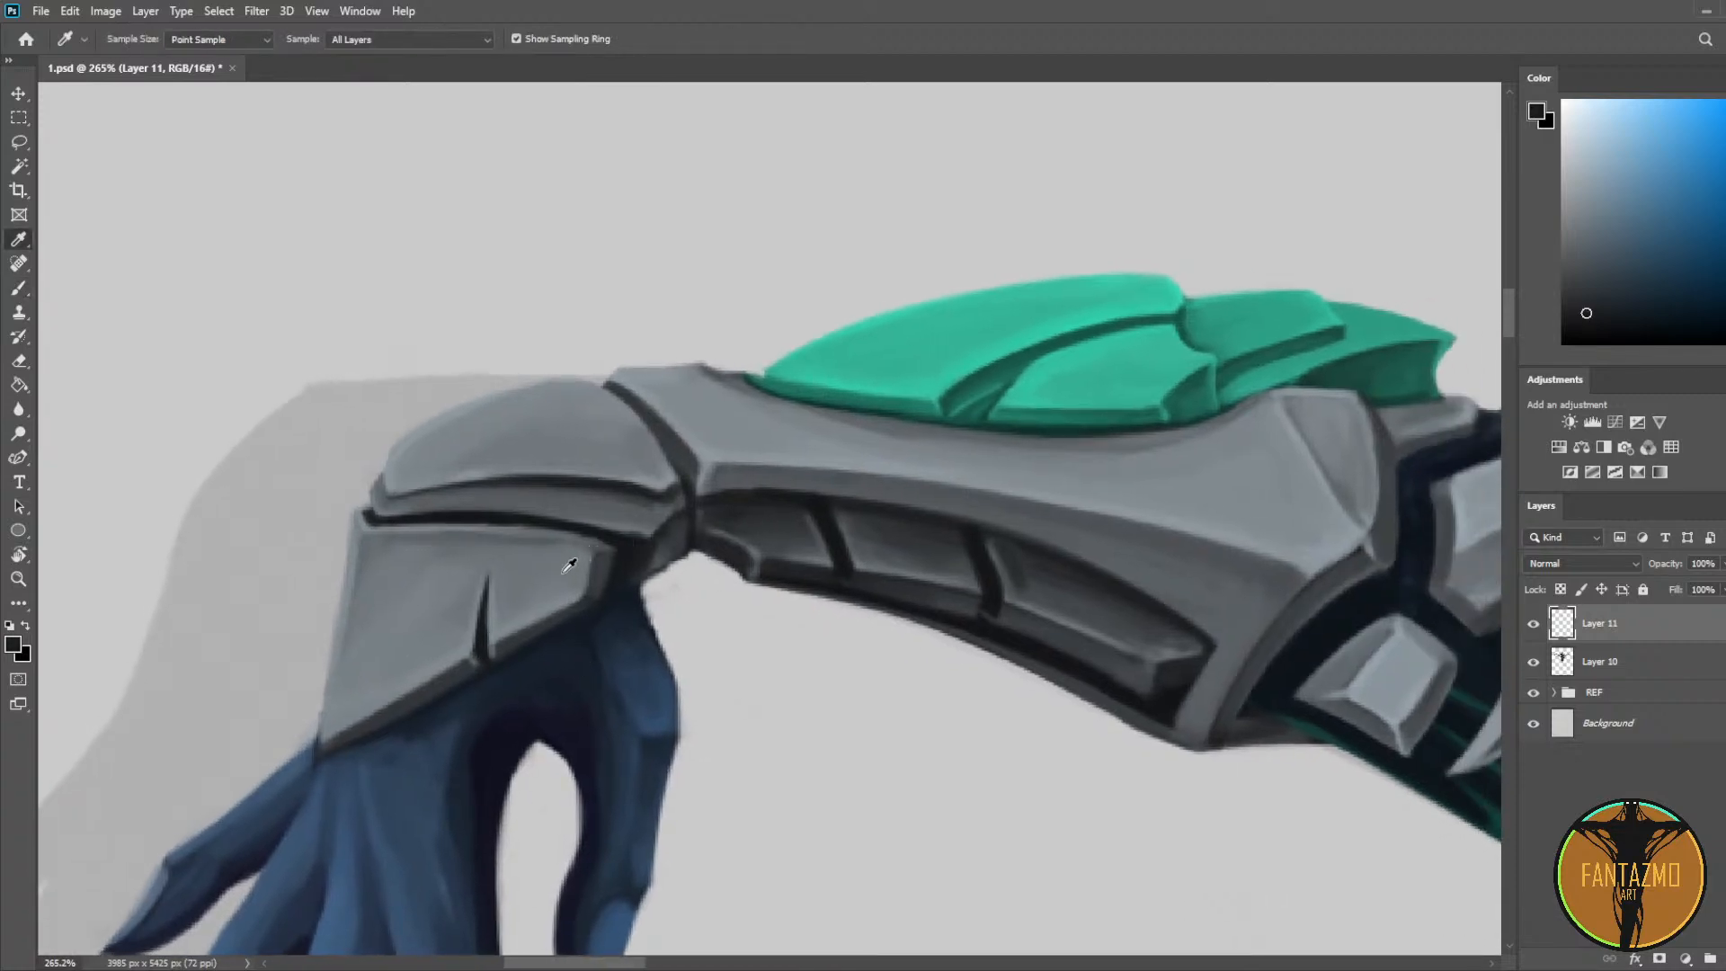
Step: Add a jagged bend at the crack's upper end with sampled dark and light greys, and save the document
{"action": "left_click", "coordinate": [422, 530], "text": "alt"}
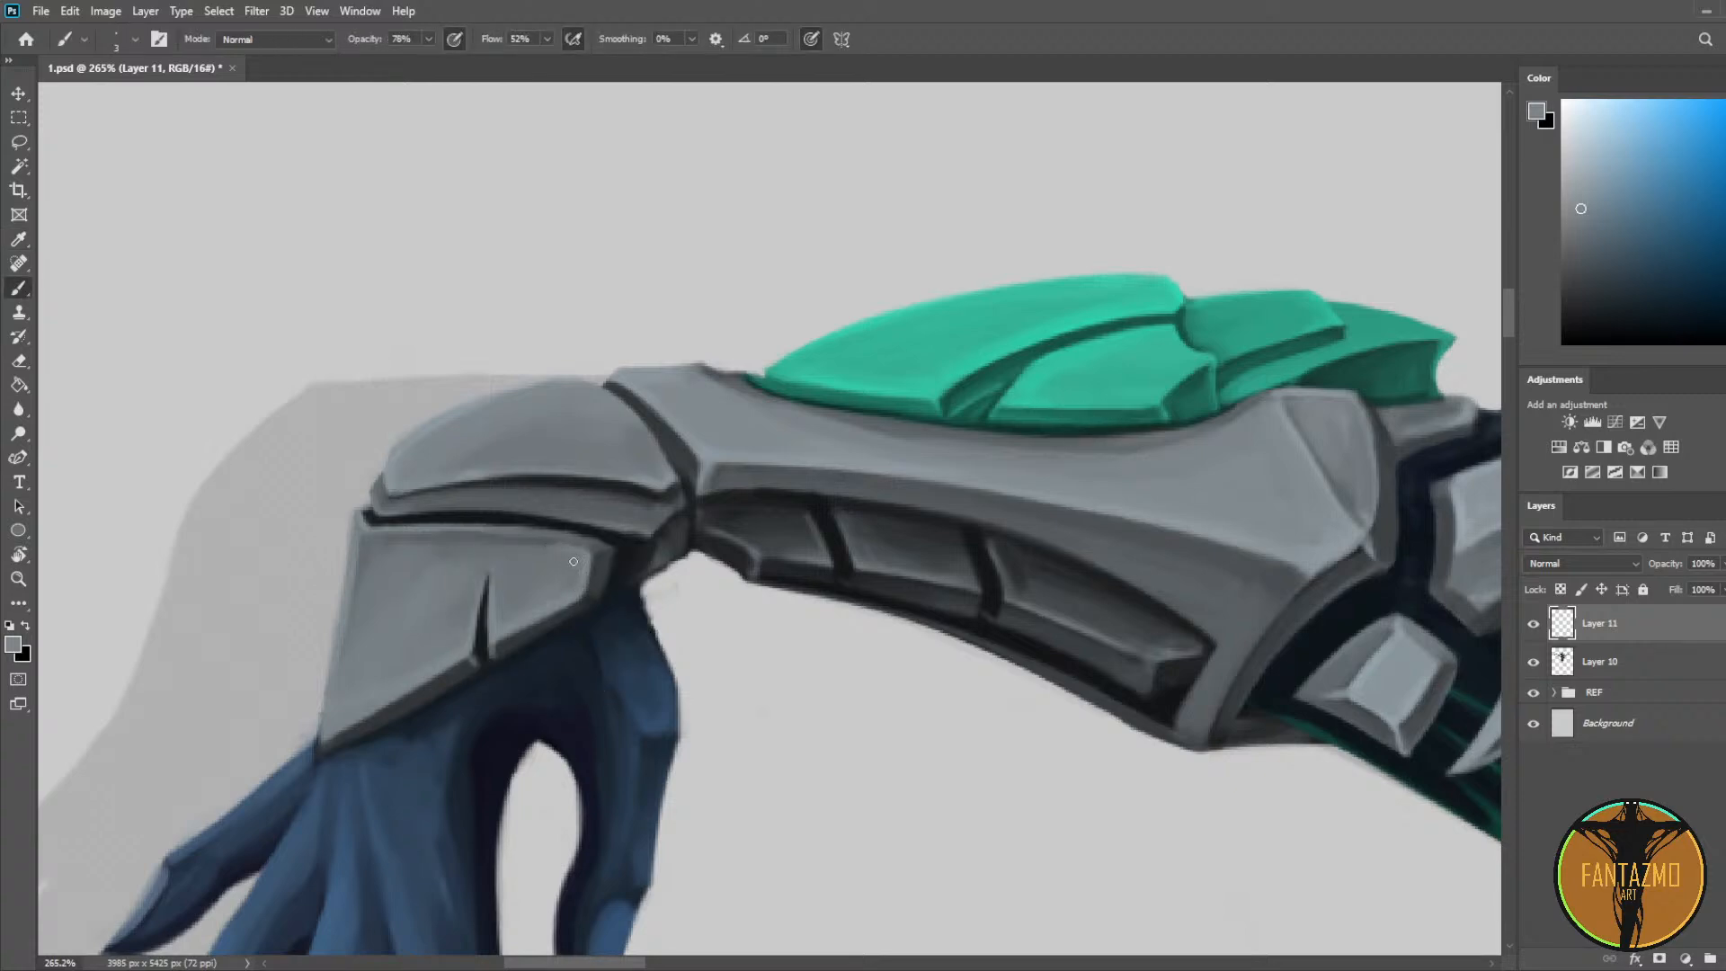
{"action": "left_click", "coordinate": [488, 579], "text": "alt"}
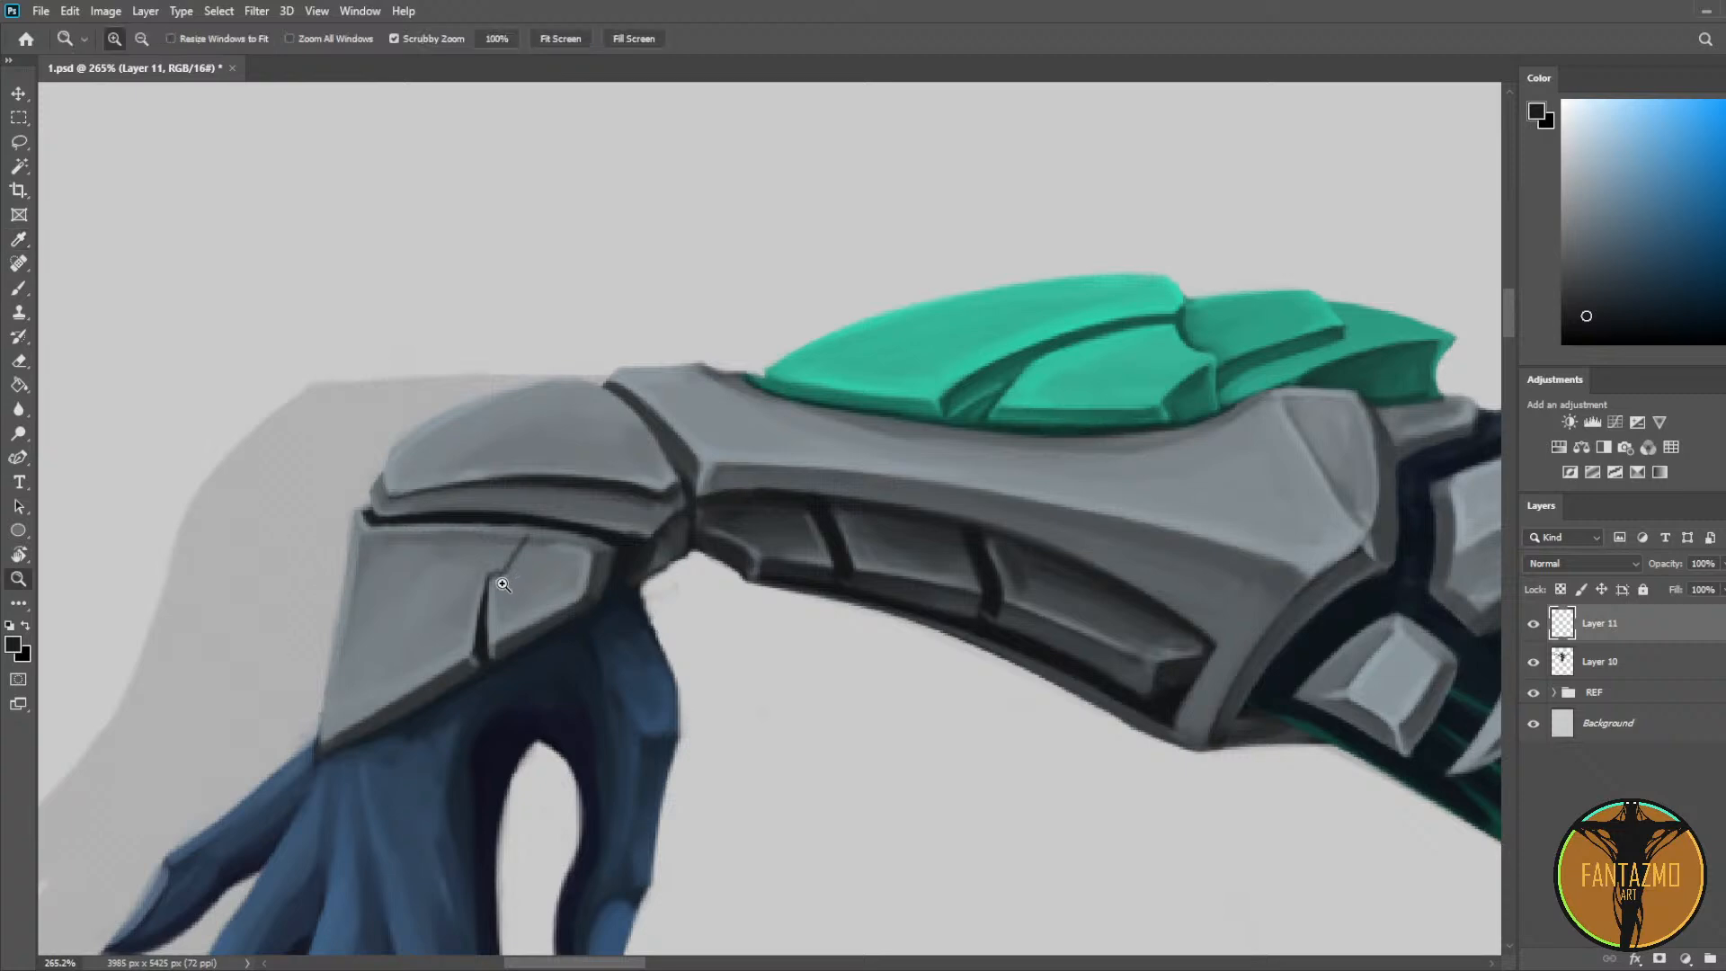
{"action": "left_click", "coordinate": [488, 611], "text": "alt"}
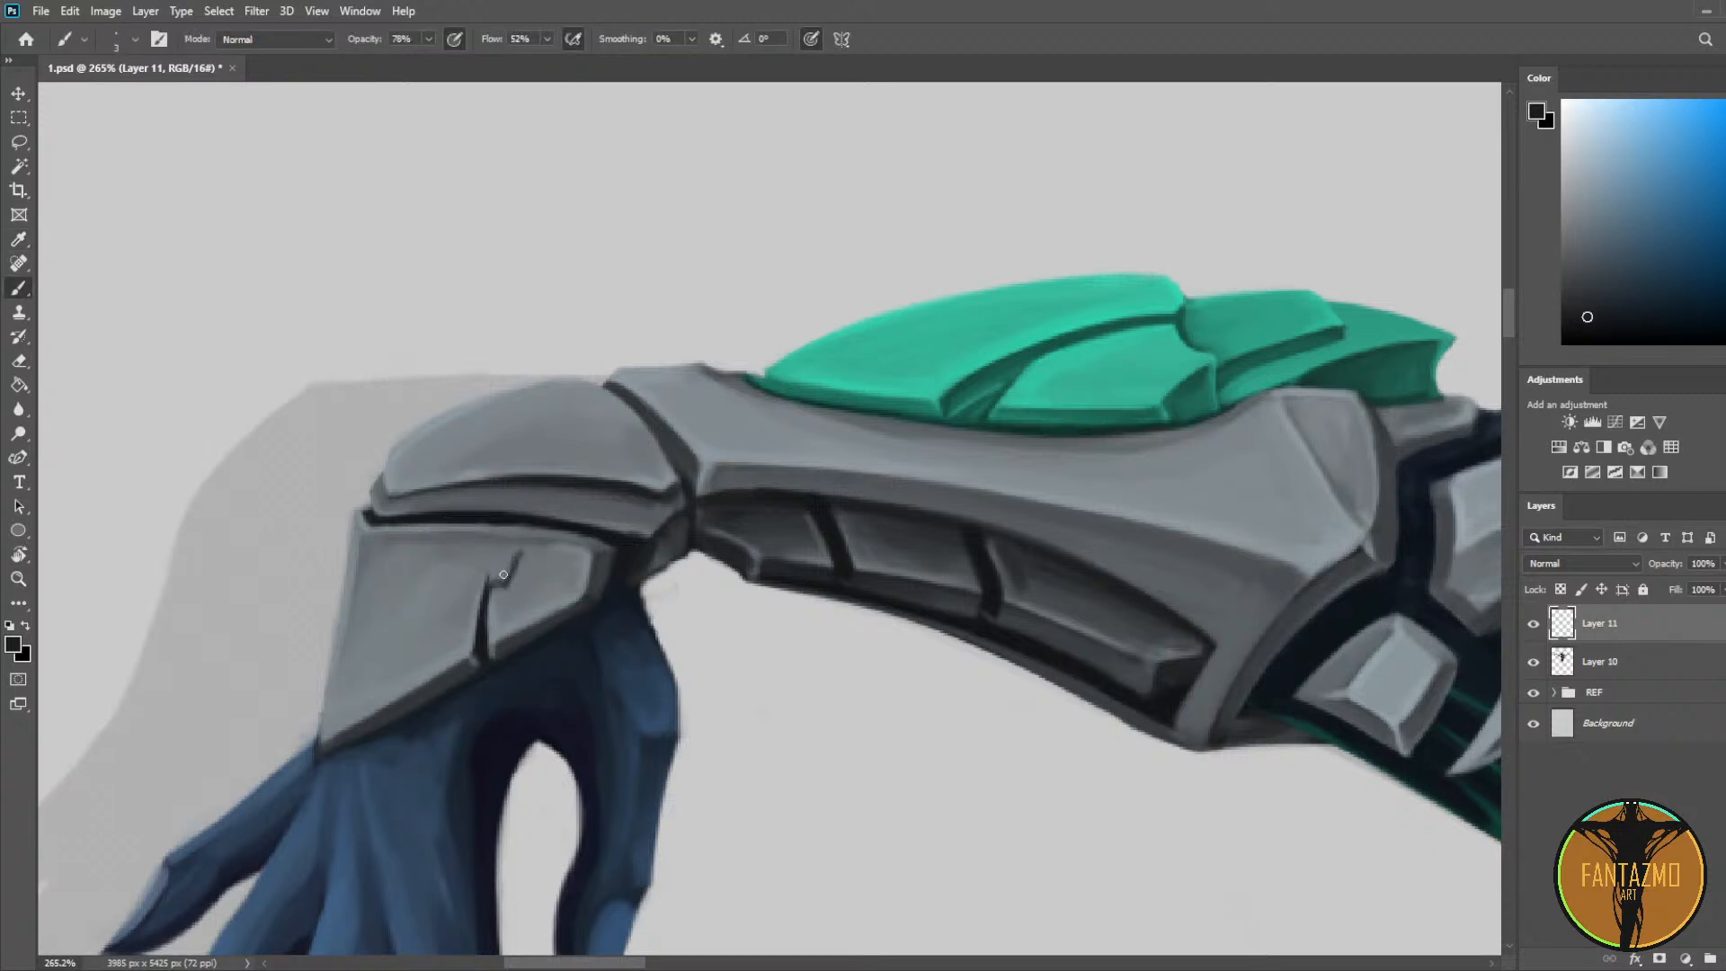
{"action": "left_click", "coordinate": [480, 583], "text": "alt"}
{"action": "left_click", "coordinate": [514, 622], "text": "alt"}
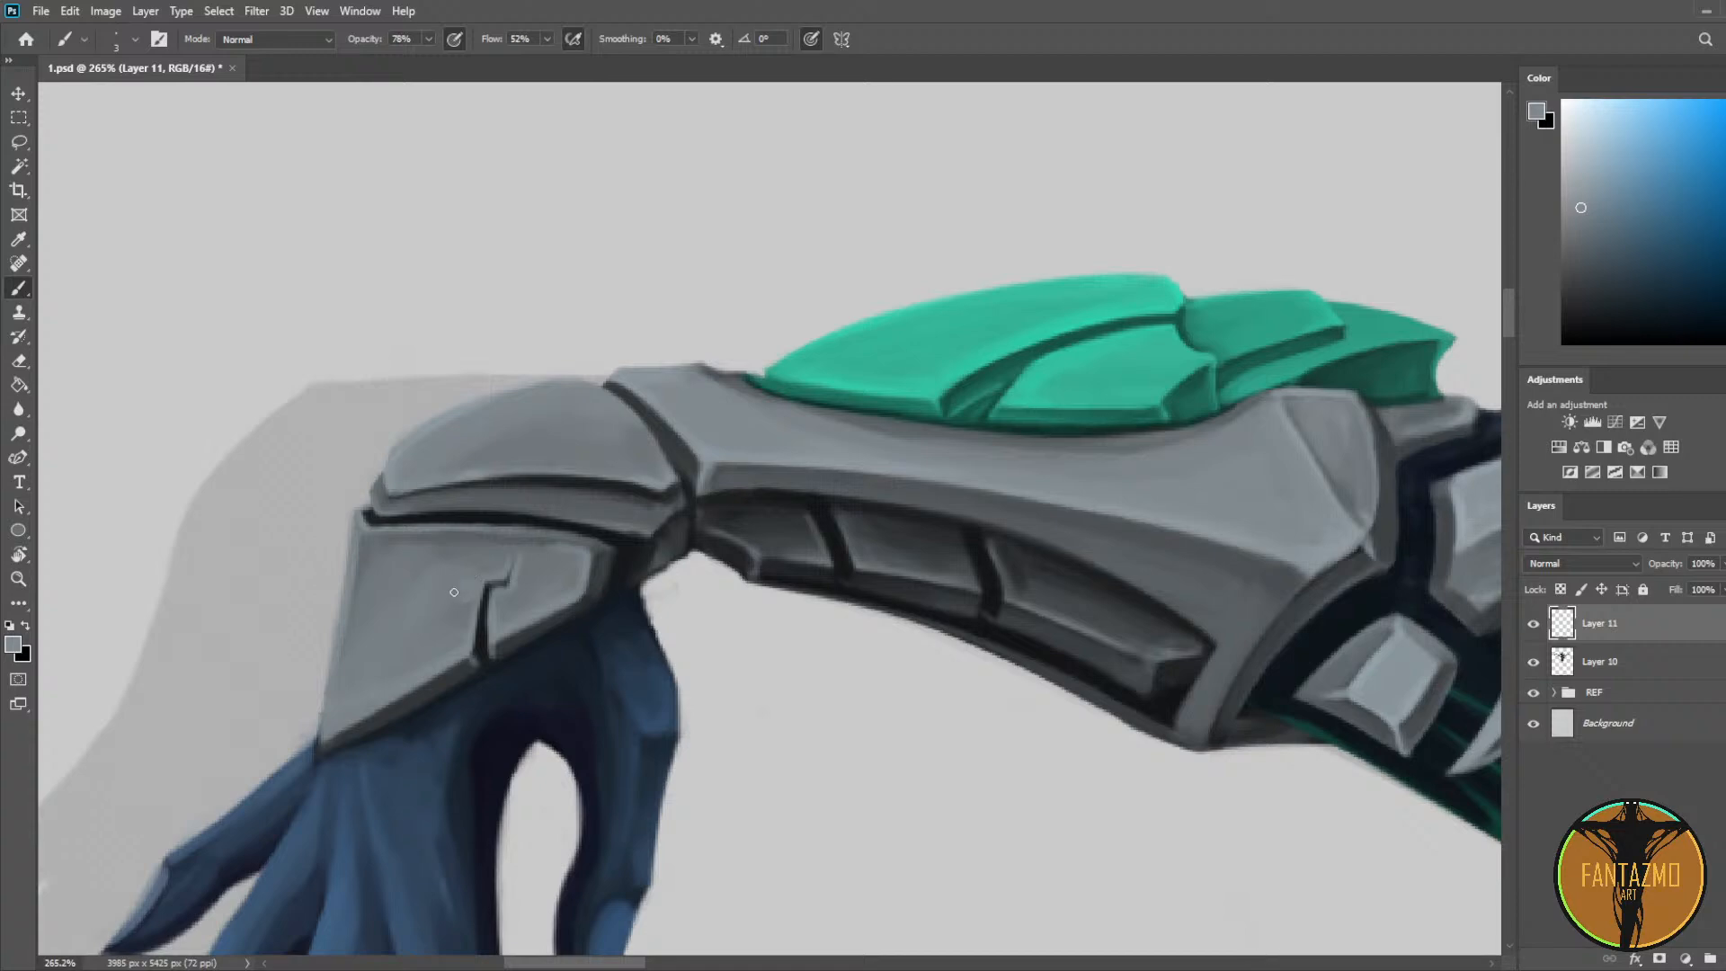
{"action": "left_click", "coordinate": [481, 570], "text": "alt"}
{"action": "left_click", "coordinate": [501, 563], "text": "alt"}
{"action": "scroll", "coordinate": [510, 593], "scroll_direction": "down", "scroll_amount": 2}
{"action": "scroll", "coordinate": [465, 459], "scroll_direction": "down", "scroll_amount": 3}
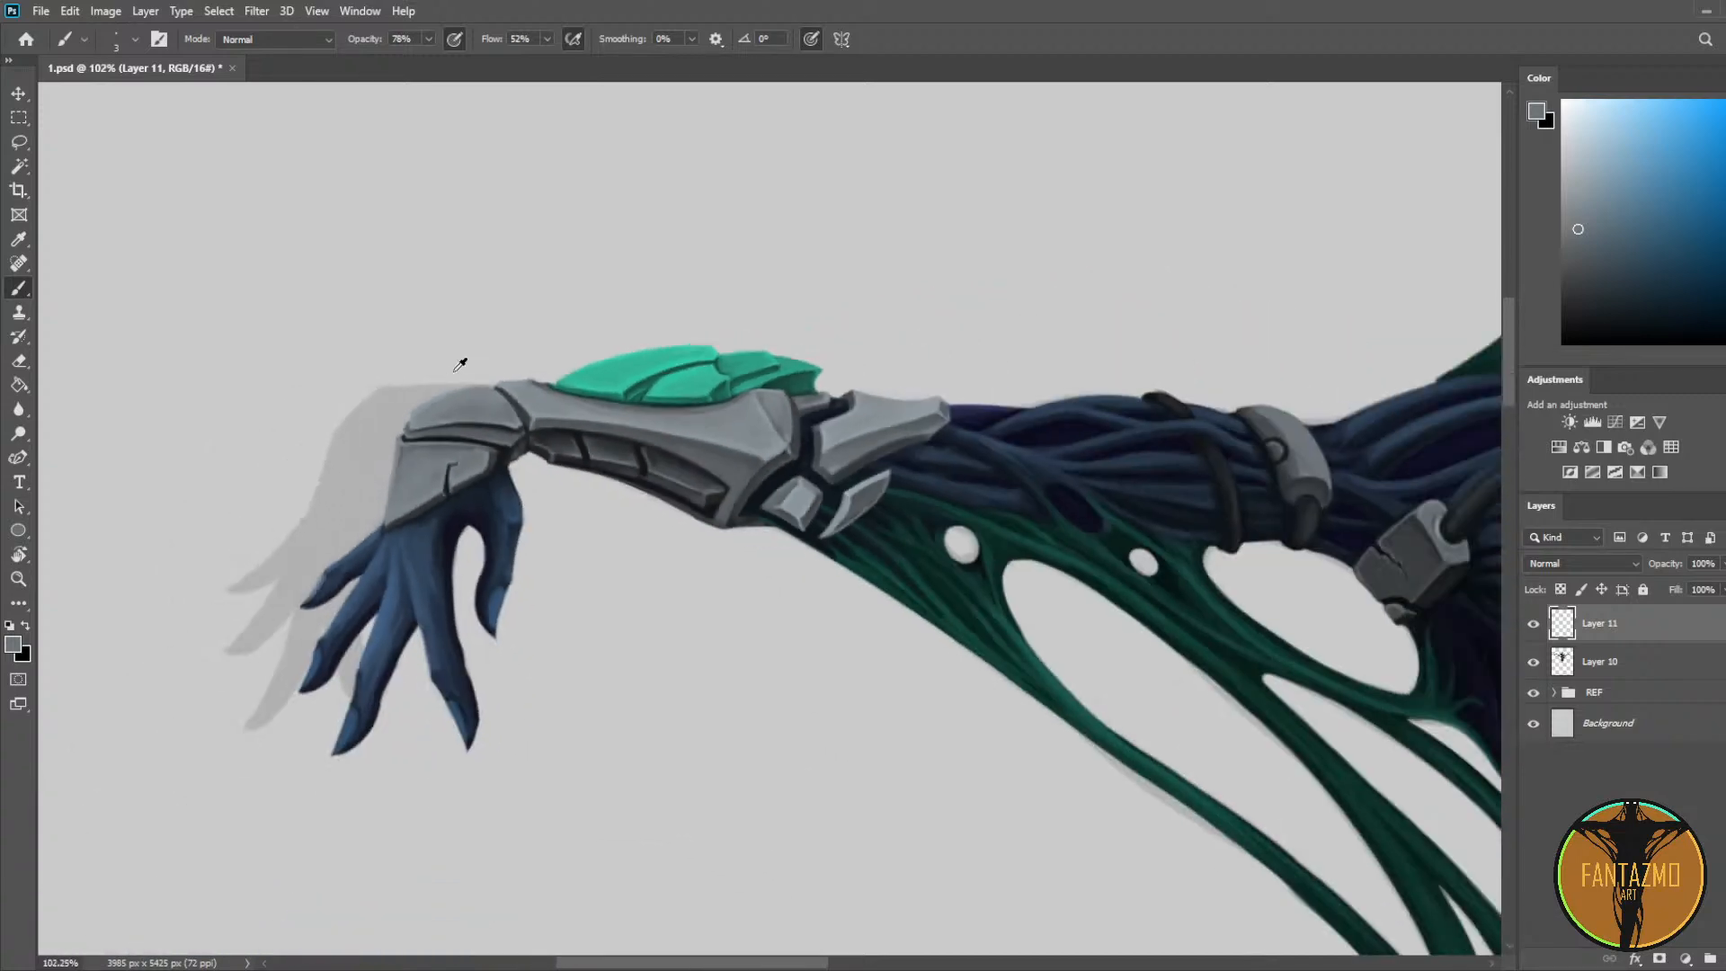
{"action": "key", "text": "ctrl+s"}
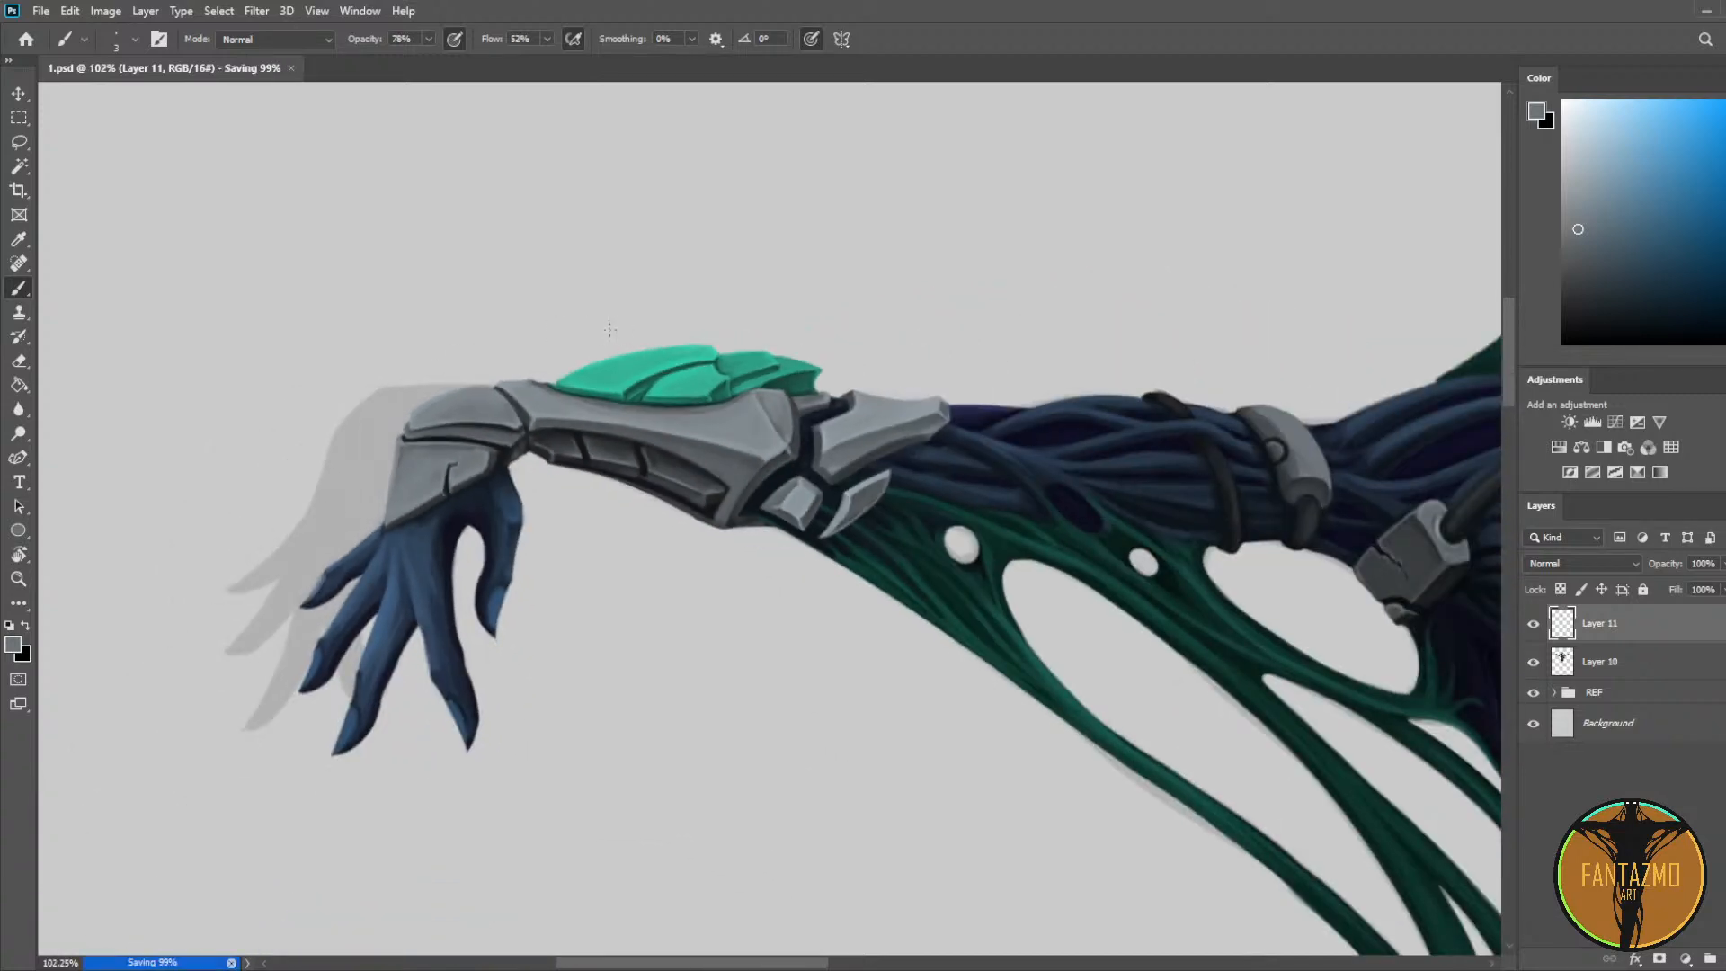
Step: Extend the crack diagonally to the wrist plate's upper edge with sampled dark grey, and deepen where it meets the seam
{"action": "scroll", "coordinate": [196, 335], "scroll_direction": "up", "scroll_amount": 2}
{"action": "key", "text": "i"}
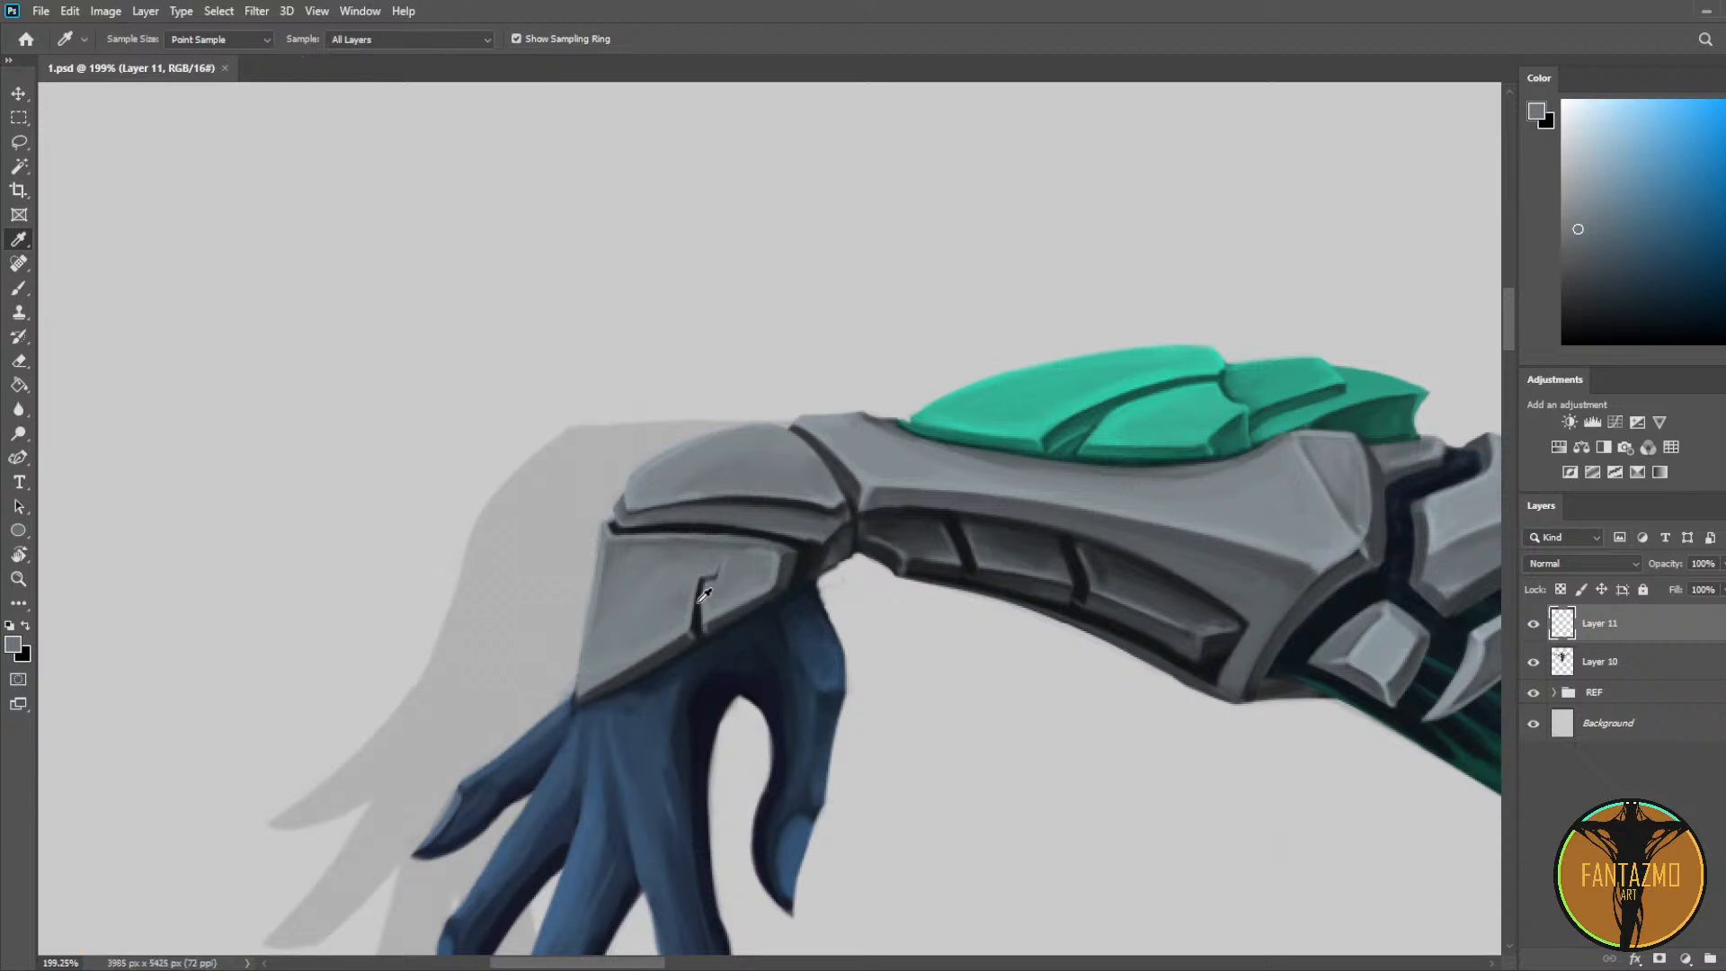
{"action": "left_click", "coordinate": [704, 595]}
{"action": "key", "text": "b"}
{"action": "left_click_drag", "start_coordinate": [715, 573], "coordinate": [761, 536]}
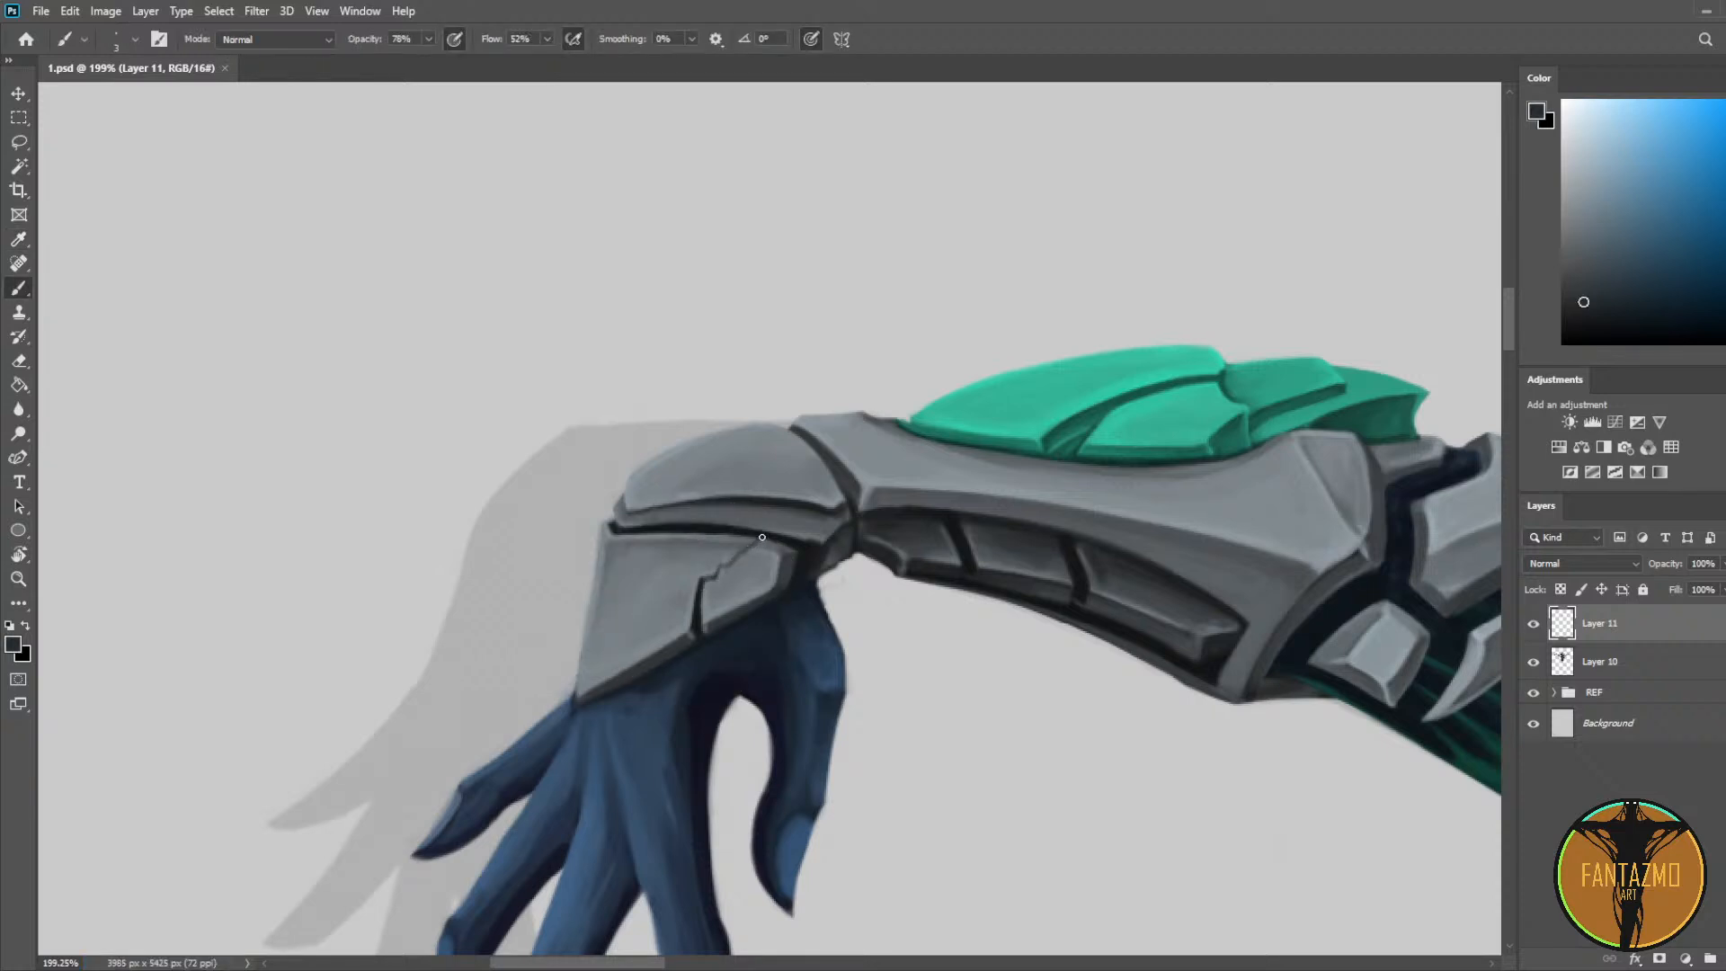
{"action": "left_click", "coordinate": [760, 536], "text": "alt"}
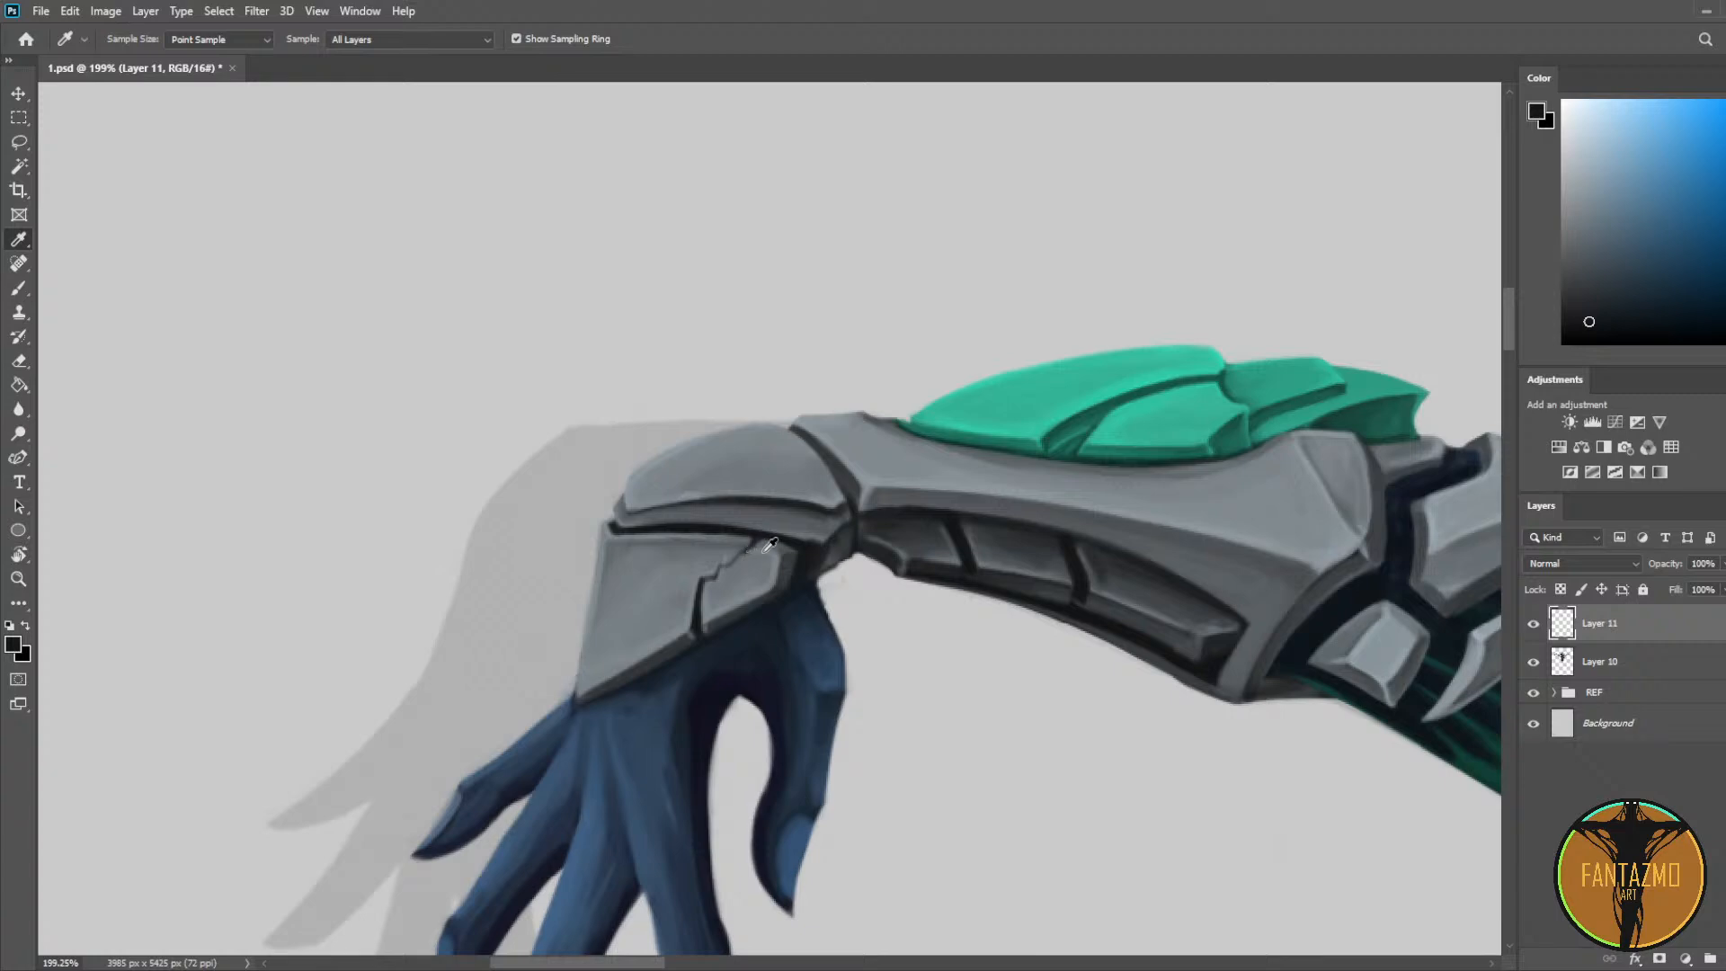
{"action": "left_click", "coordinate": [755, 546], "text": "alt"}
{"action": "left_click", "coordinate": [764, 534], "text": "alt"}
{"action": "left_click", "coordinate": [762, 536], "text": "alt"}
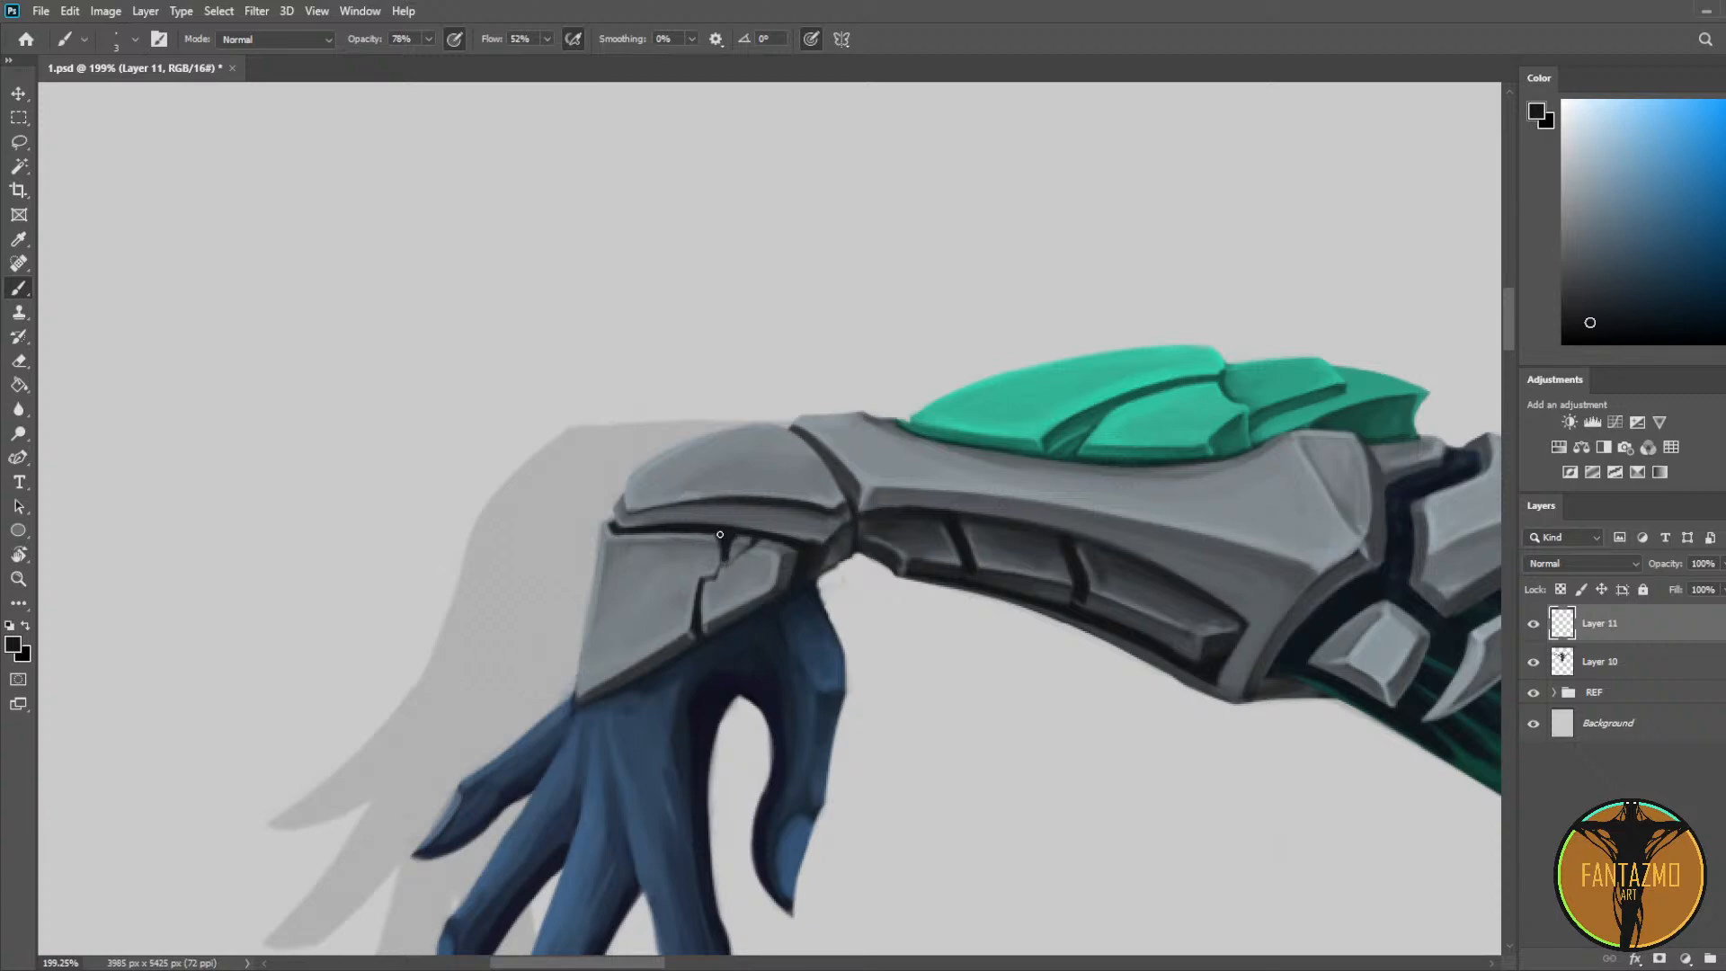
Step: Shape the short second branch of the crack below the upper seam with sampled dark and mid greys, and save the document
{"action": "left_click", "coordinate": [620, 494], "text": "alt"}
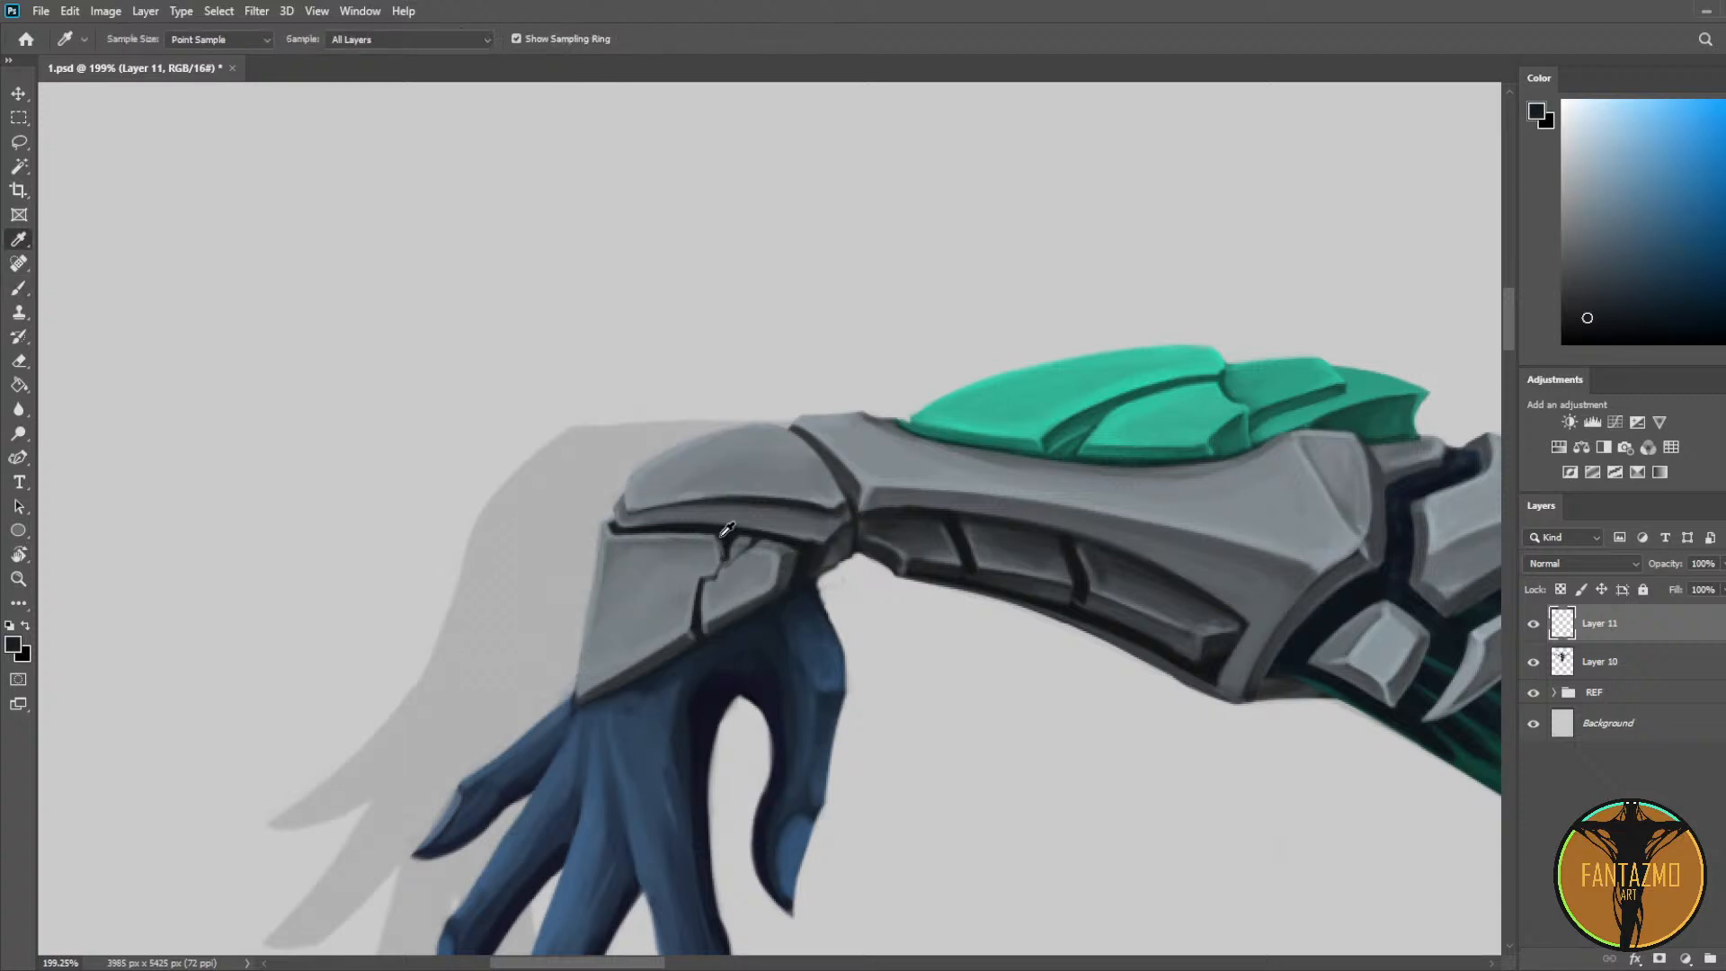
{"action": "left_click", "coordinate": [724, 552], "text": "alt"}
{"action": "left_click", "coordinate": [723, 557], "text": "alt"}
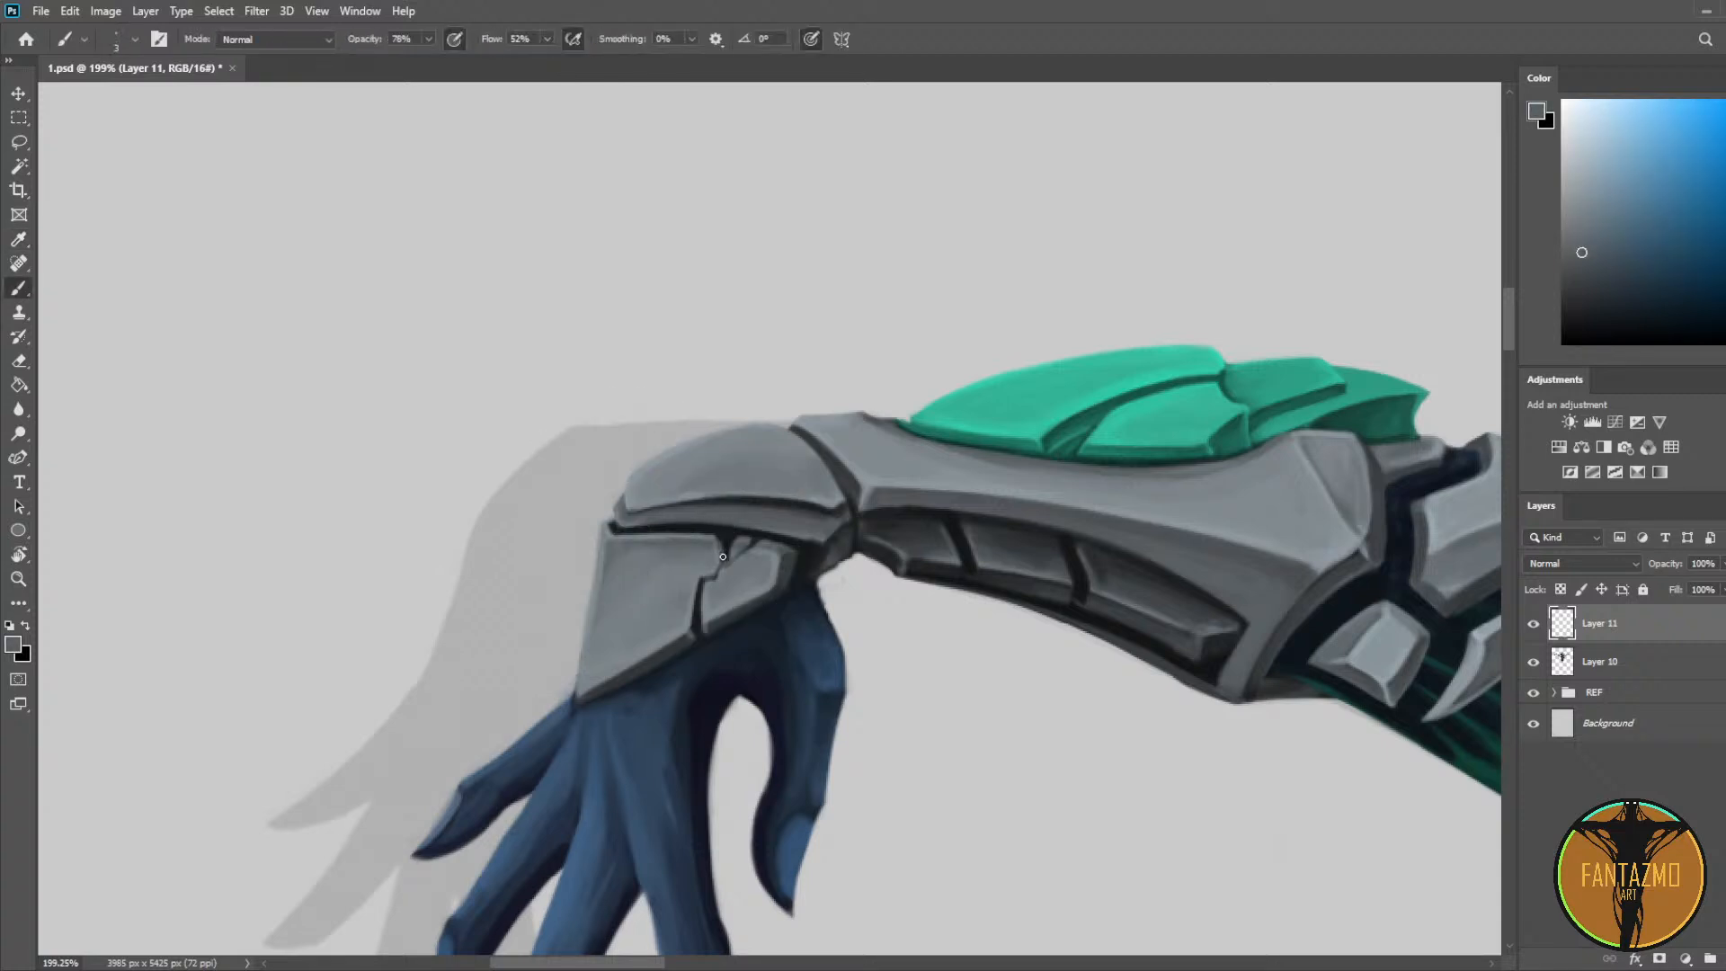
{"action": "left_click", "coordinate": [721, 559], "text": "alt"}
{"action": "left_click", "coordinate": [728, 542], "text": "alt"}
{"action": "scroll", "coordinate": [725, 533], "scroll_direction": "down", "scroll_amount": 8, "text": "alt"}
{"action": "key", "text": "ctrl+s"}
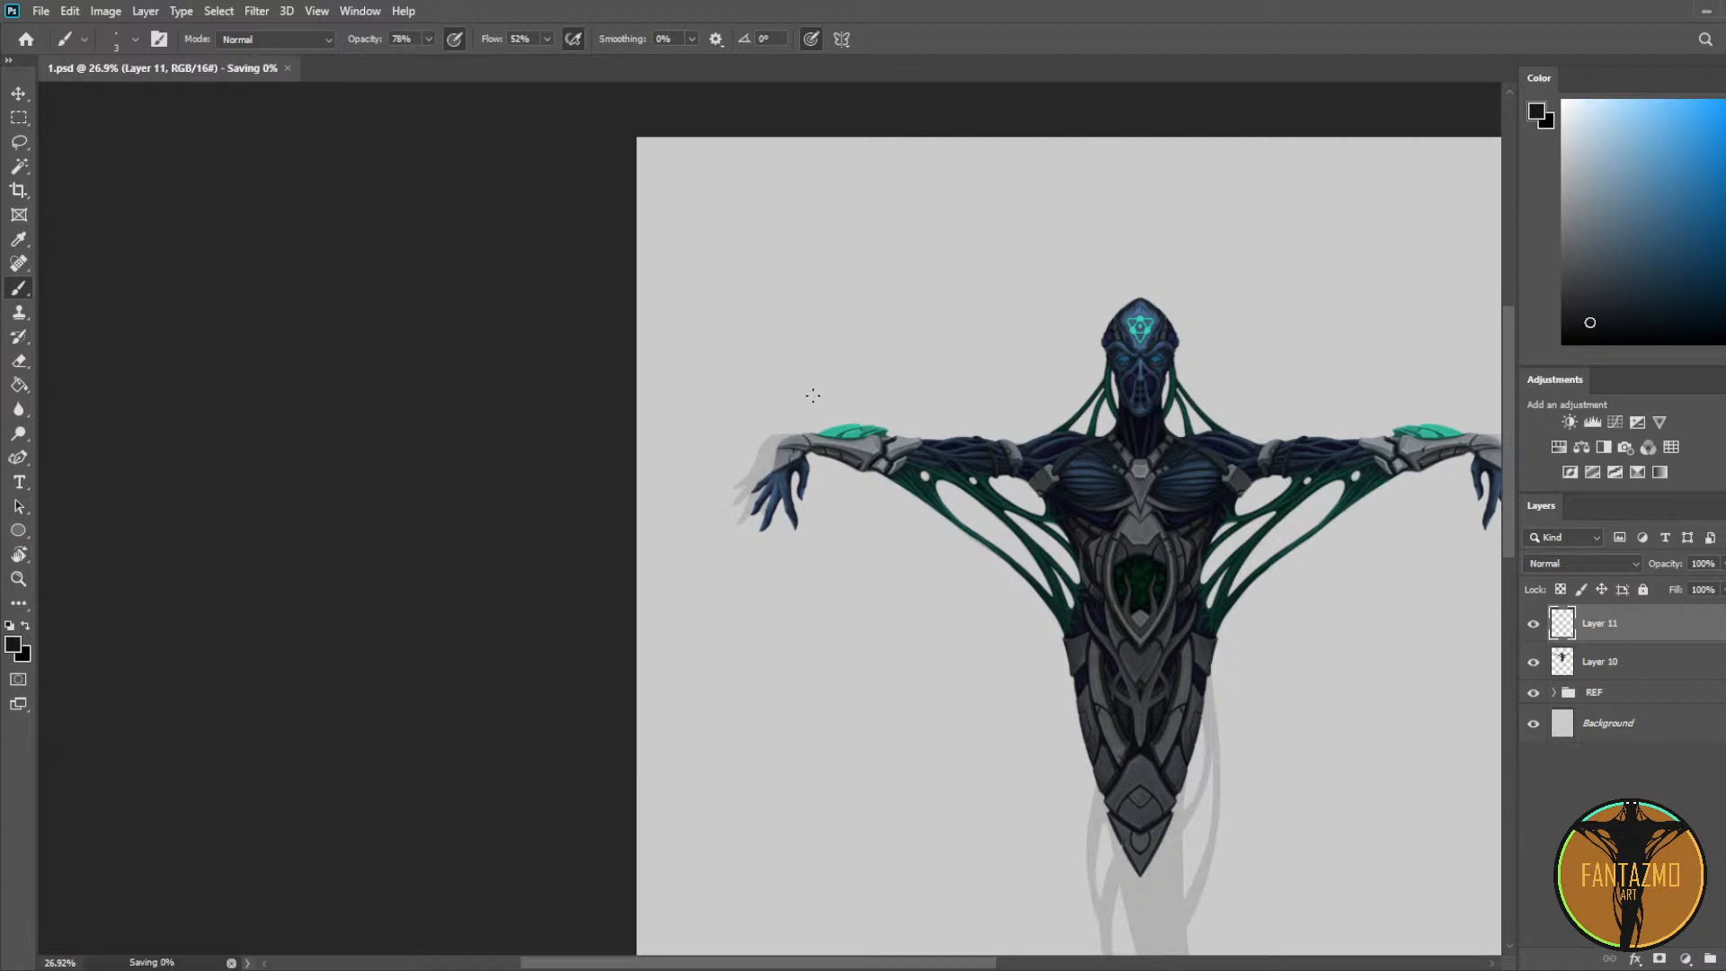
Step: Merge Layer 11 and Layer 10 into a single layer
{"action": "left_click_drag", "start_coordinate": [1074, 417], "coordinate": [692, 354]}
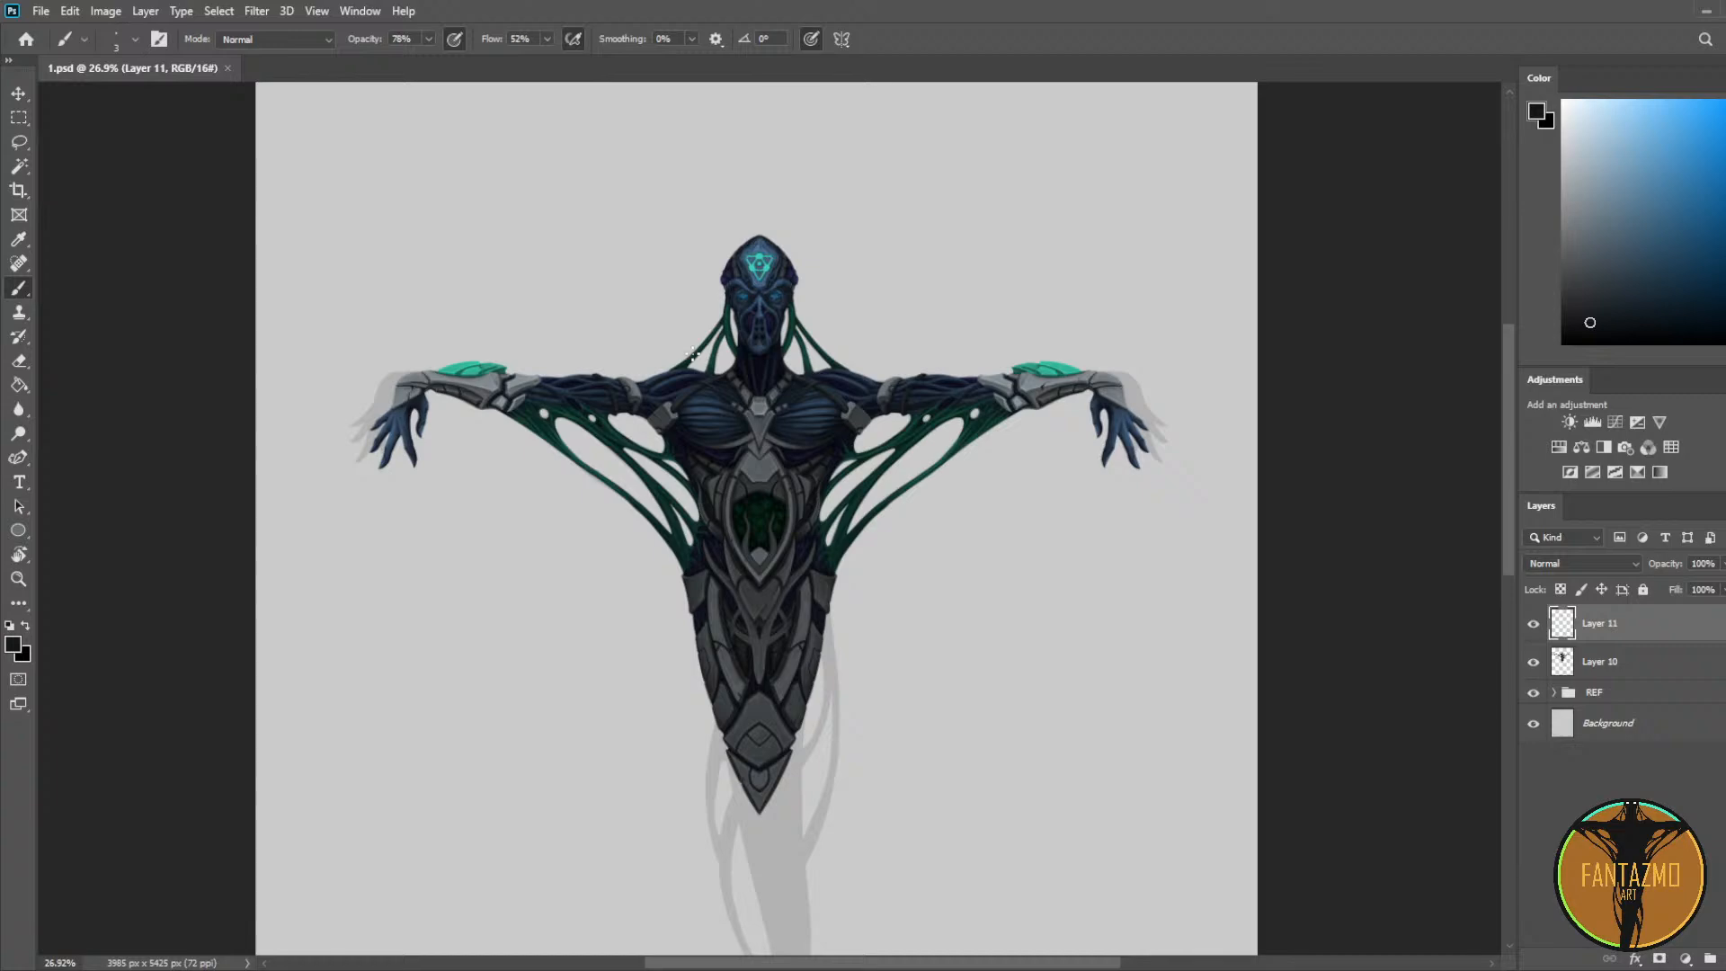
{"action": "scroll", "coordinate": [542, 208], "scroll_direction": "up", "scroll_amount": 3}
{"action": "left_click_drag", "start_coordinate": [996, 931], "coordinate": [971, 667]}
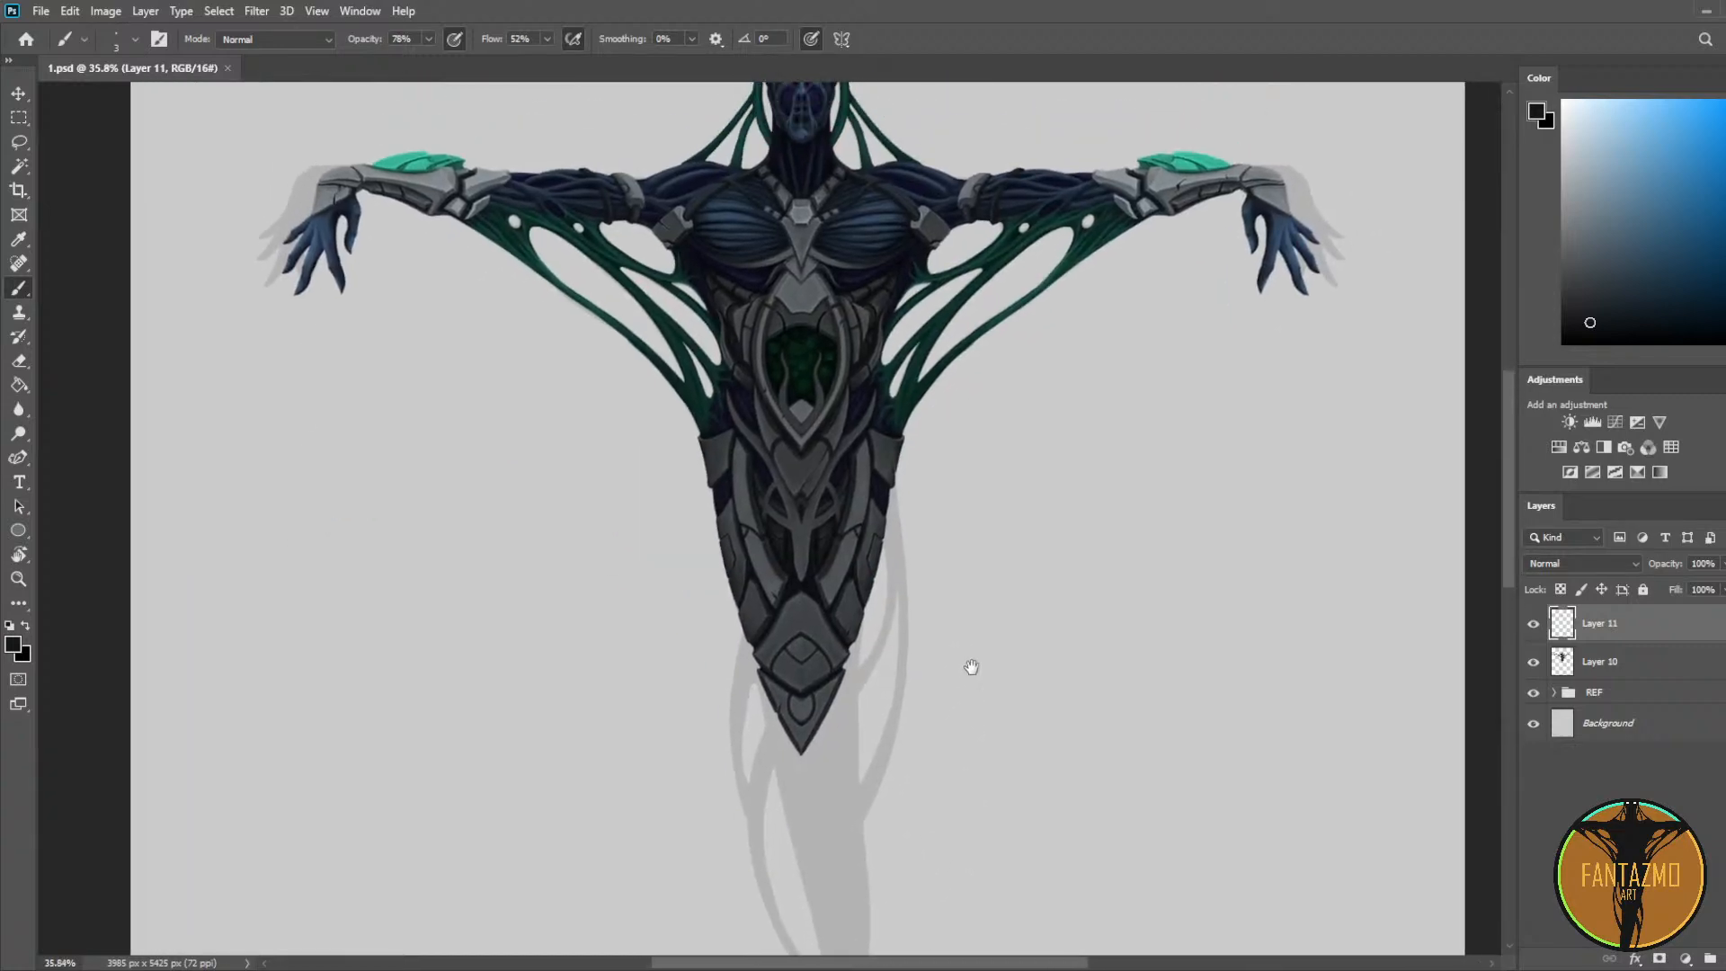
{"action": "left_click", "coordinate": [1596, 674], "text": "shift"}
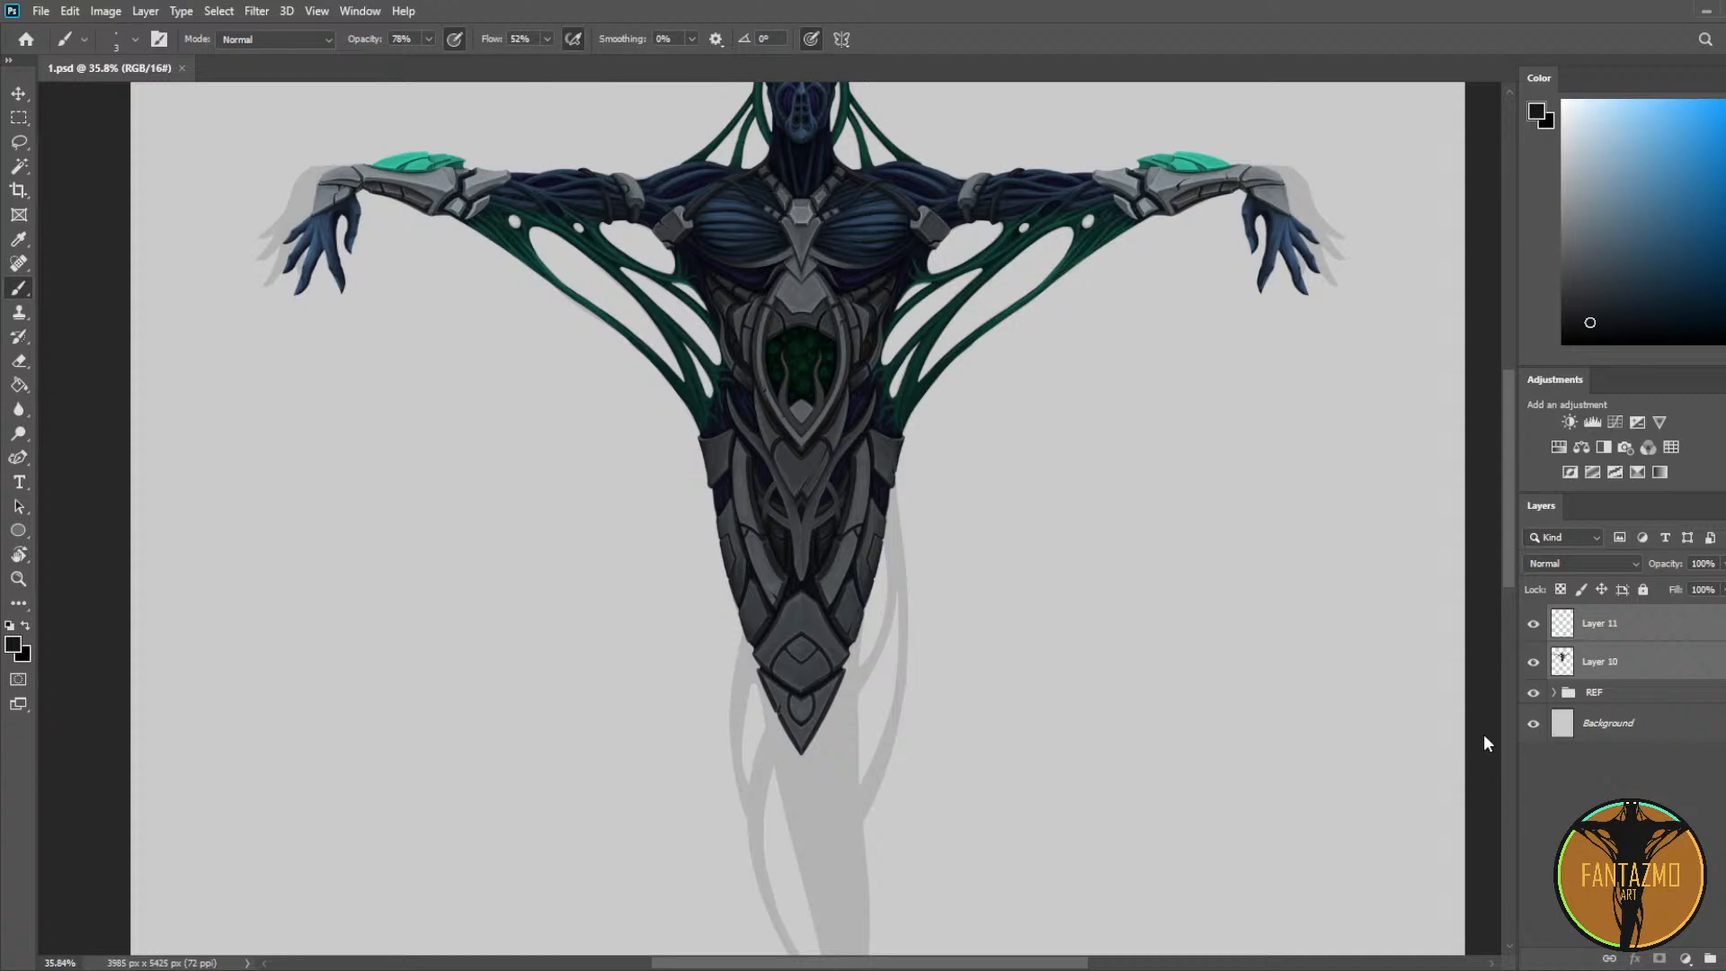
{"action": "key", "text": "ctrl+e"}
{"action": "scroll", "coordinate": [932, 512], "scroll_direction": "up", "scroll_amount": 3}
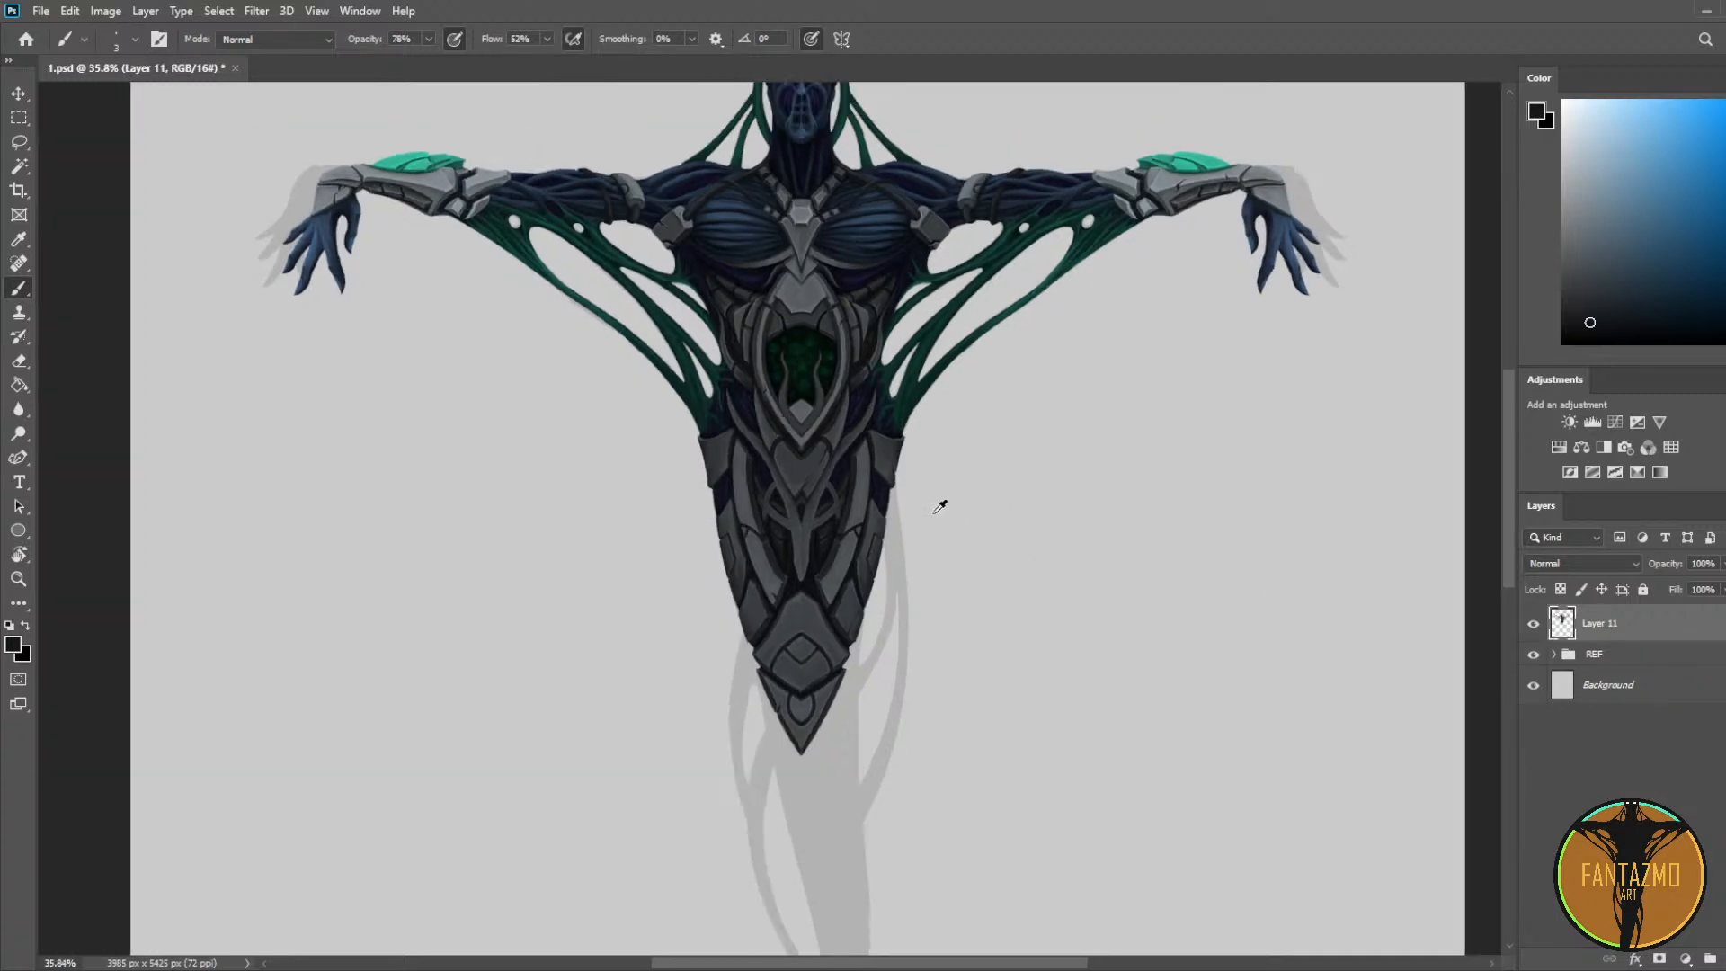
{"action": "left_click_drag", "start_coordinate": [1055, 507], "coordinate": [1121, 494]}
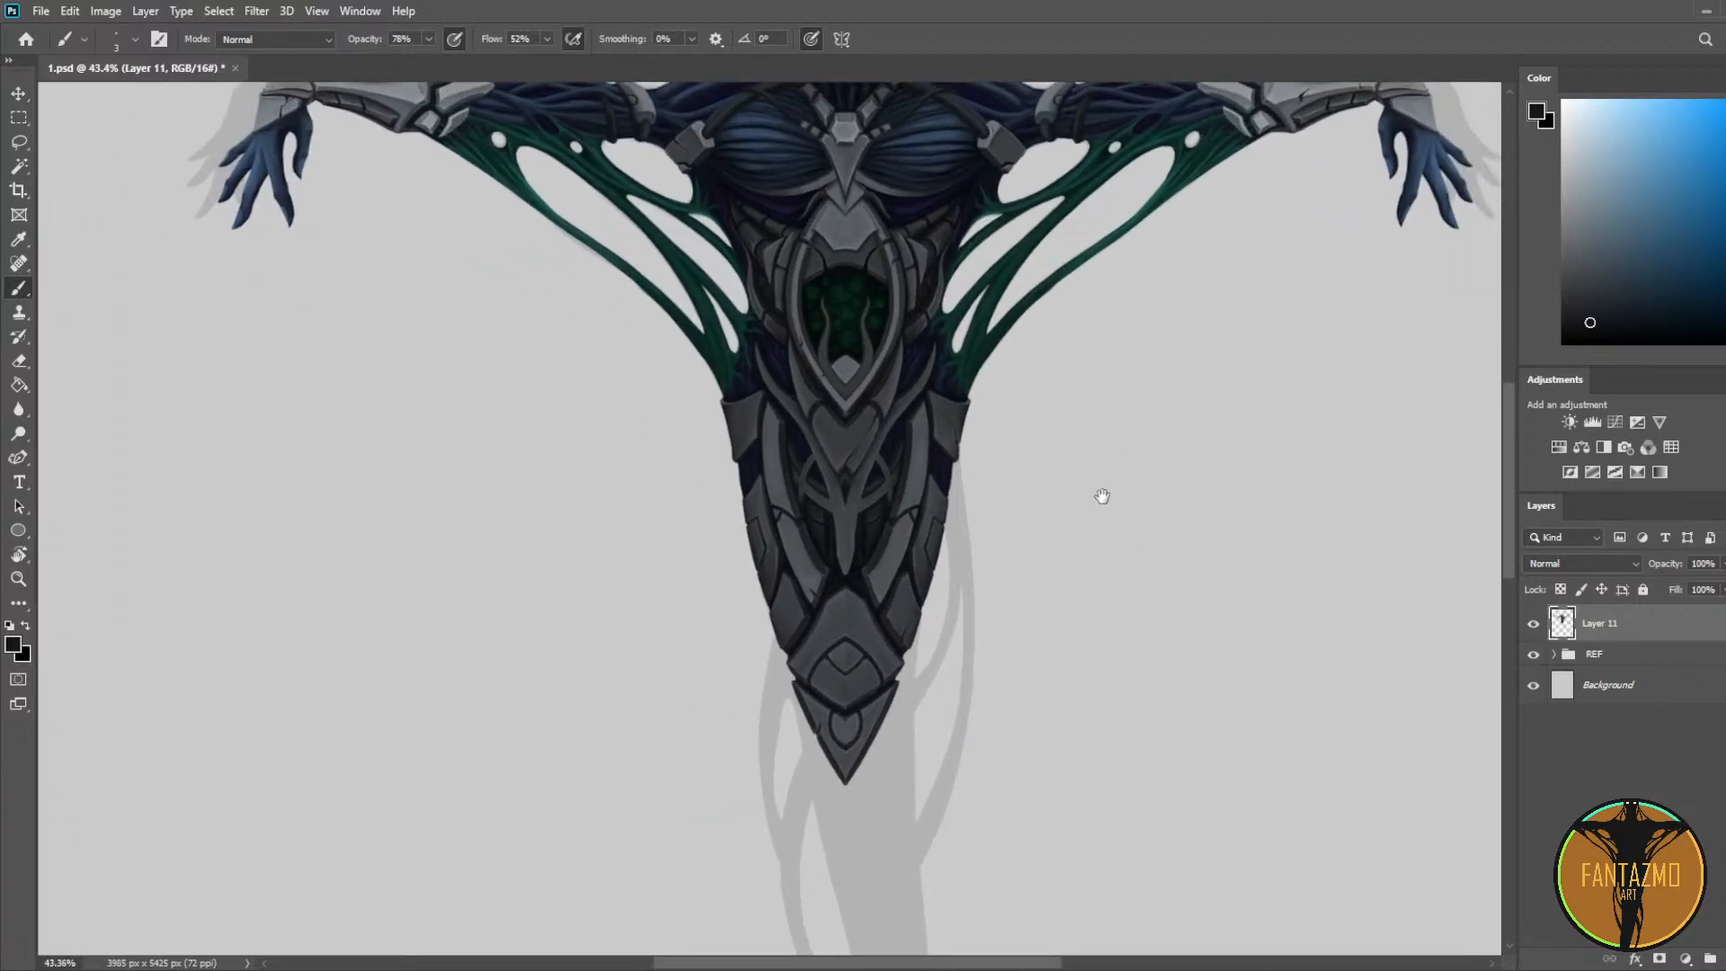
{"action": "scroll", "coordinate": [1104, 495], "scroll_direction": "down", "scroll_amount": 3}
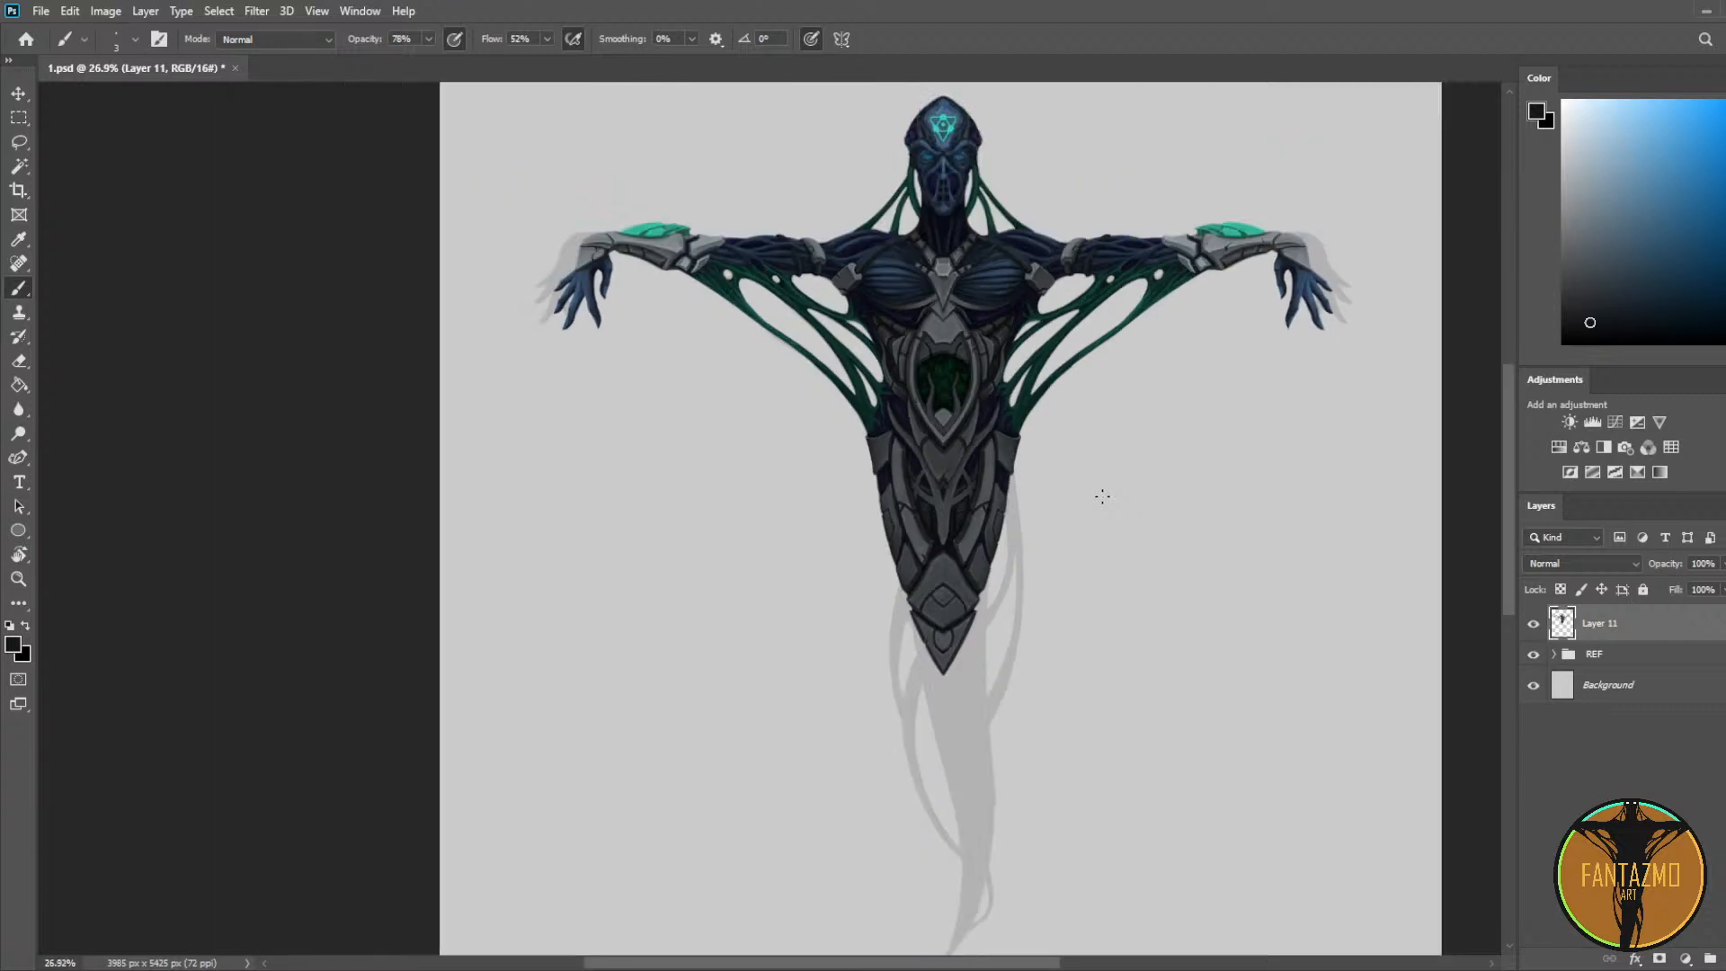
{"action": "left_click_drag", "start_coordinate": [1157, 525], "coordinate": [1043, 616]}
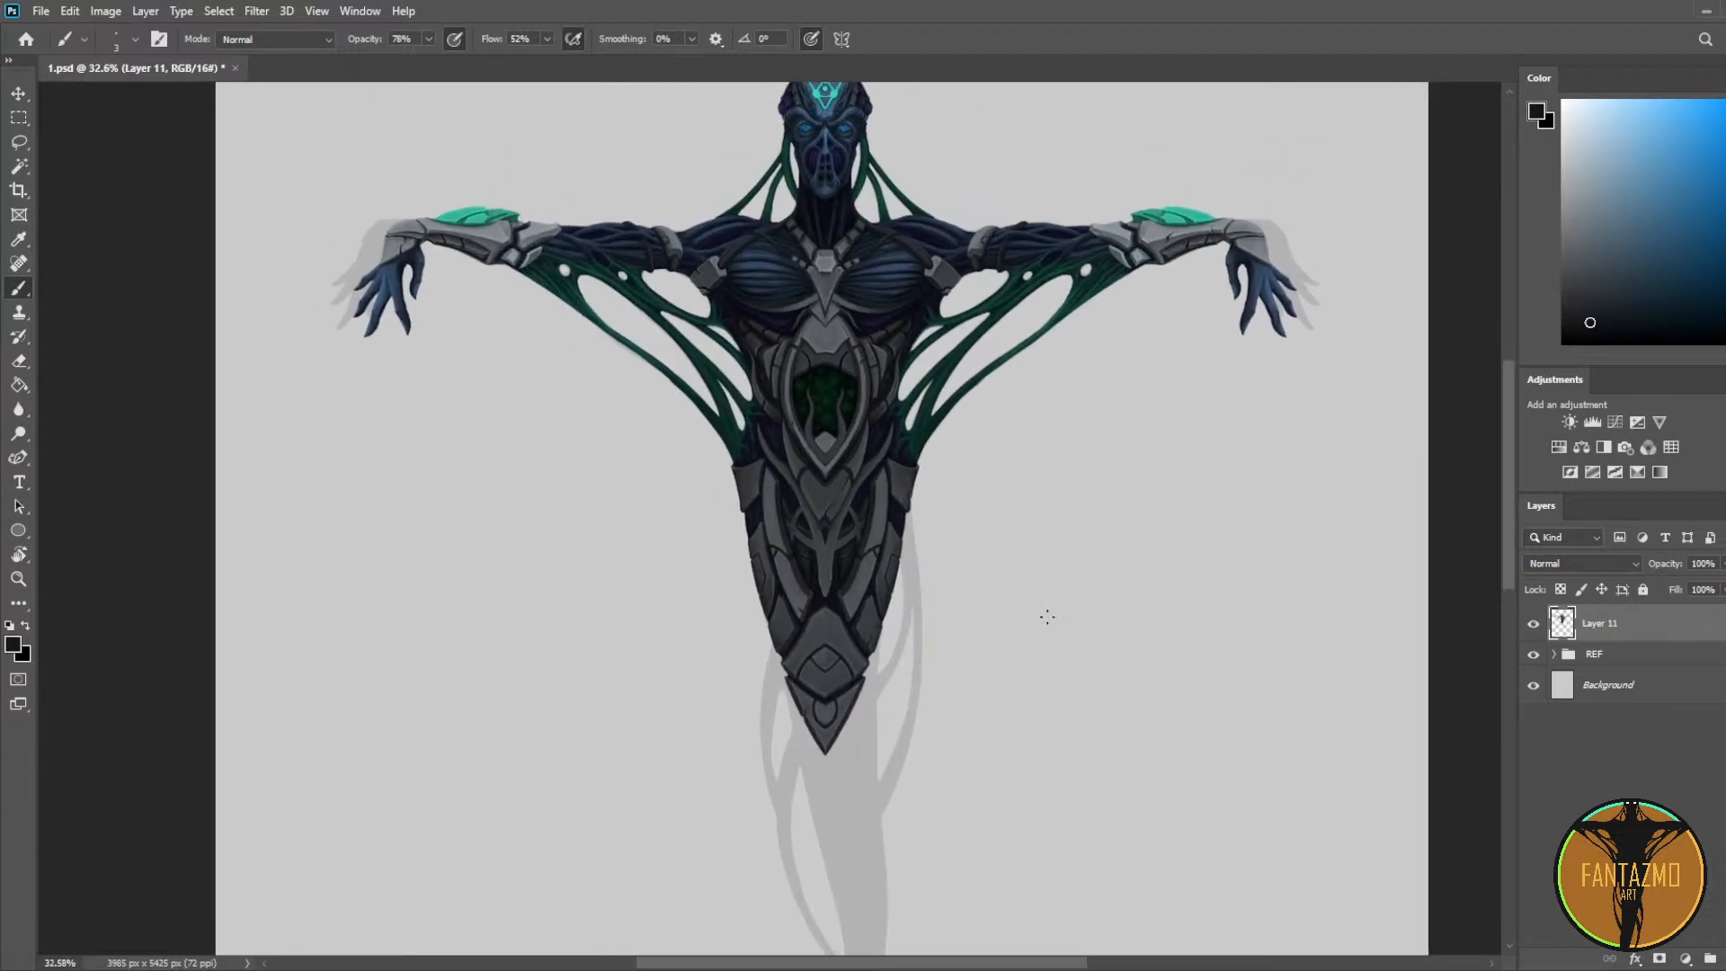
{"action": "scroll", "coordinate": [1039, 591], "scroll_direction": "up", "scroll_amount": 3}
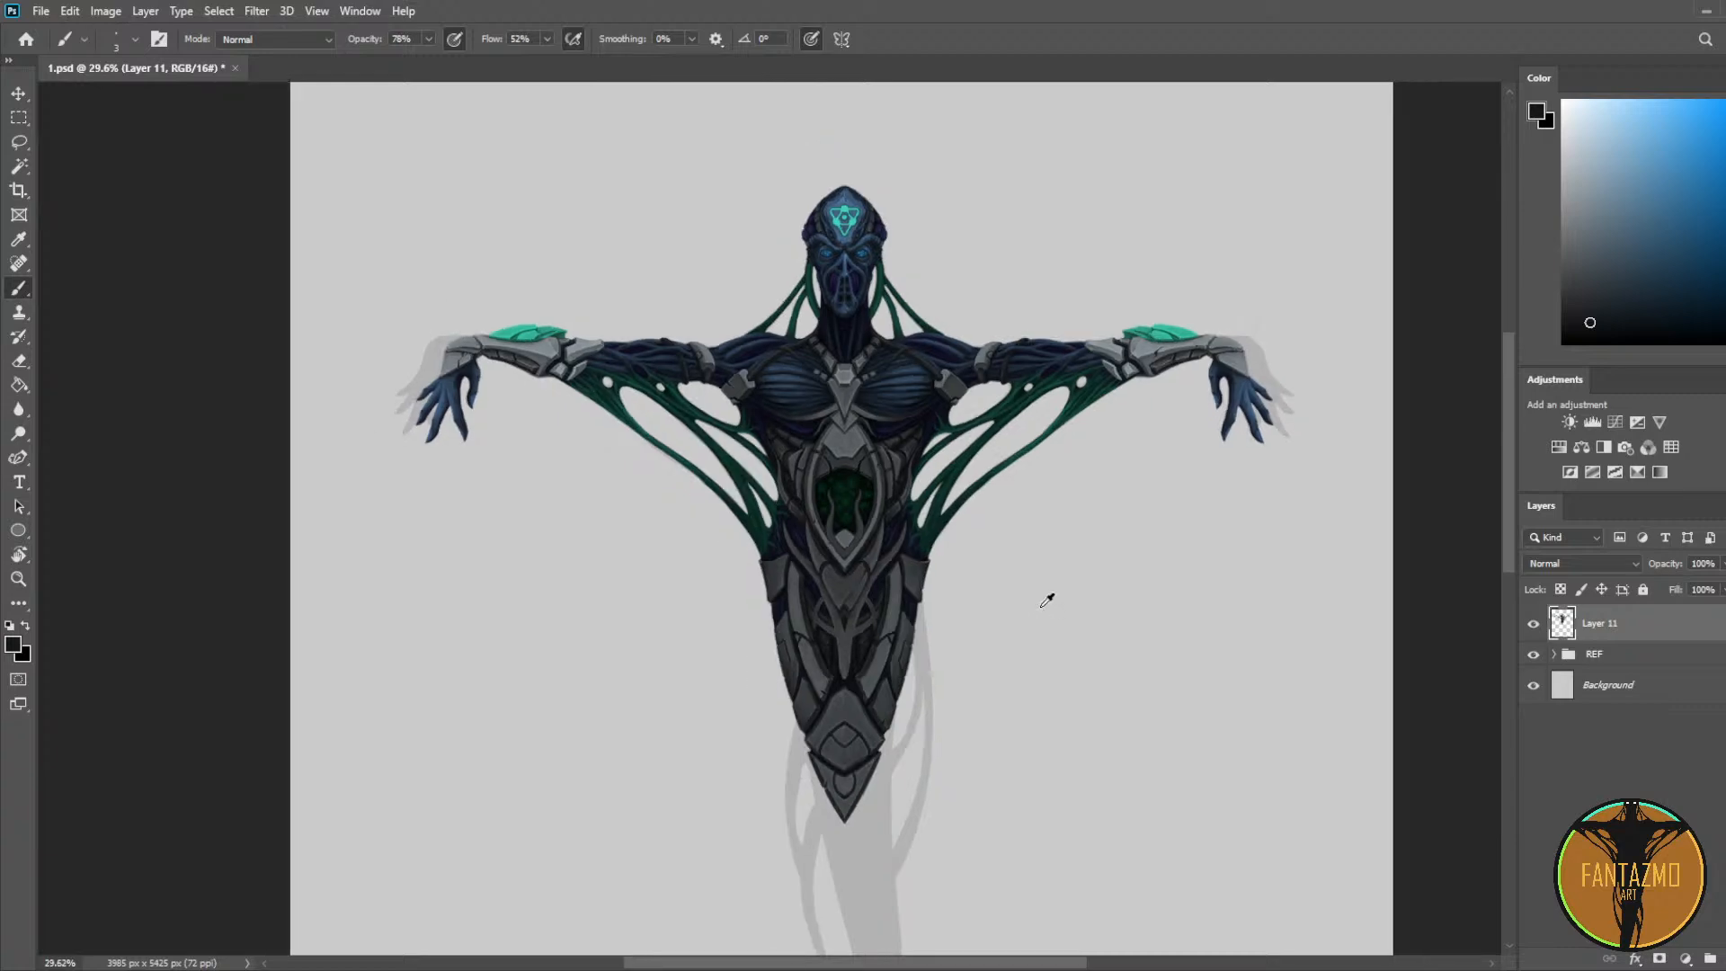
{"action": "scroll", "coordinate": [1048, 597], "scroll_direction": "up", "scroll_amount": 1}
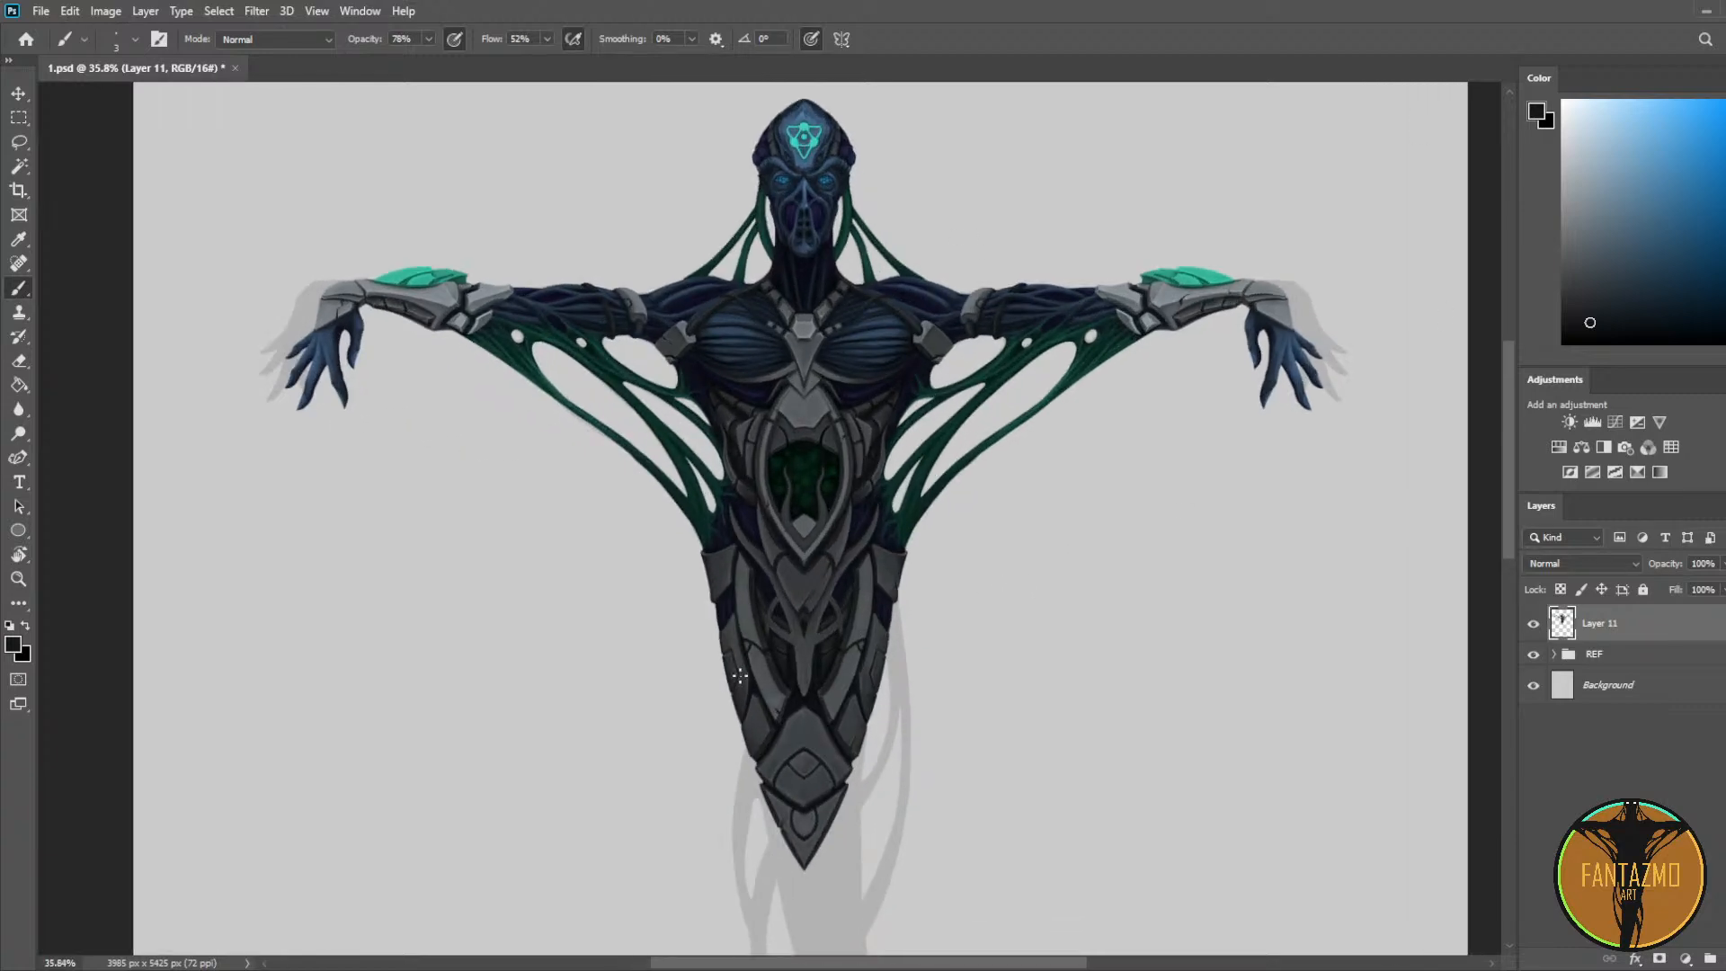
Step: Lasso the lower torso from below the green core to the tip, and darken it with a Brightness/Contrast adjustment layer
{"action": "key", "text": "l"}
{"action": "mouse_move", "coordinate": [932, 583]}
{"action": "left_mouse_down"}
{"action": "mouse_move", "coordinate": [803, 518]}
{"action": "mouse_move", "coordinate": [760, 925]}
{"action": "mouse_move", "coordinate": [936, 585]}
{"action": "left_mouse_up"}
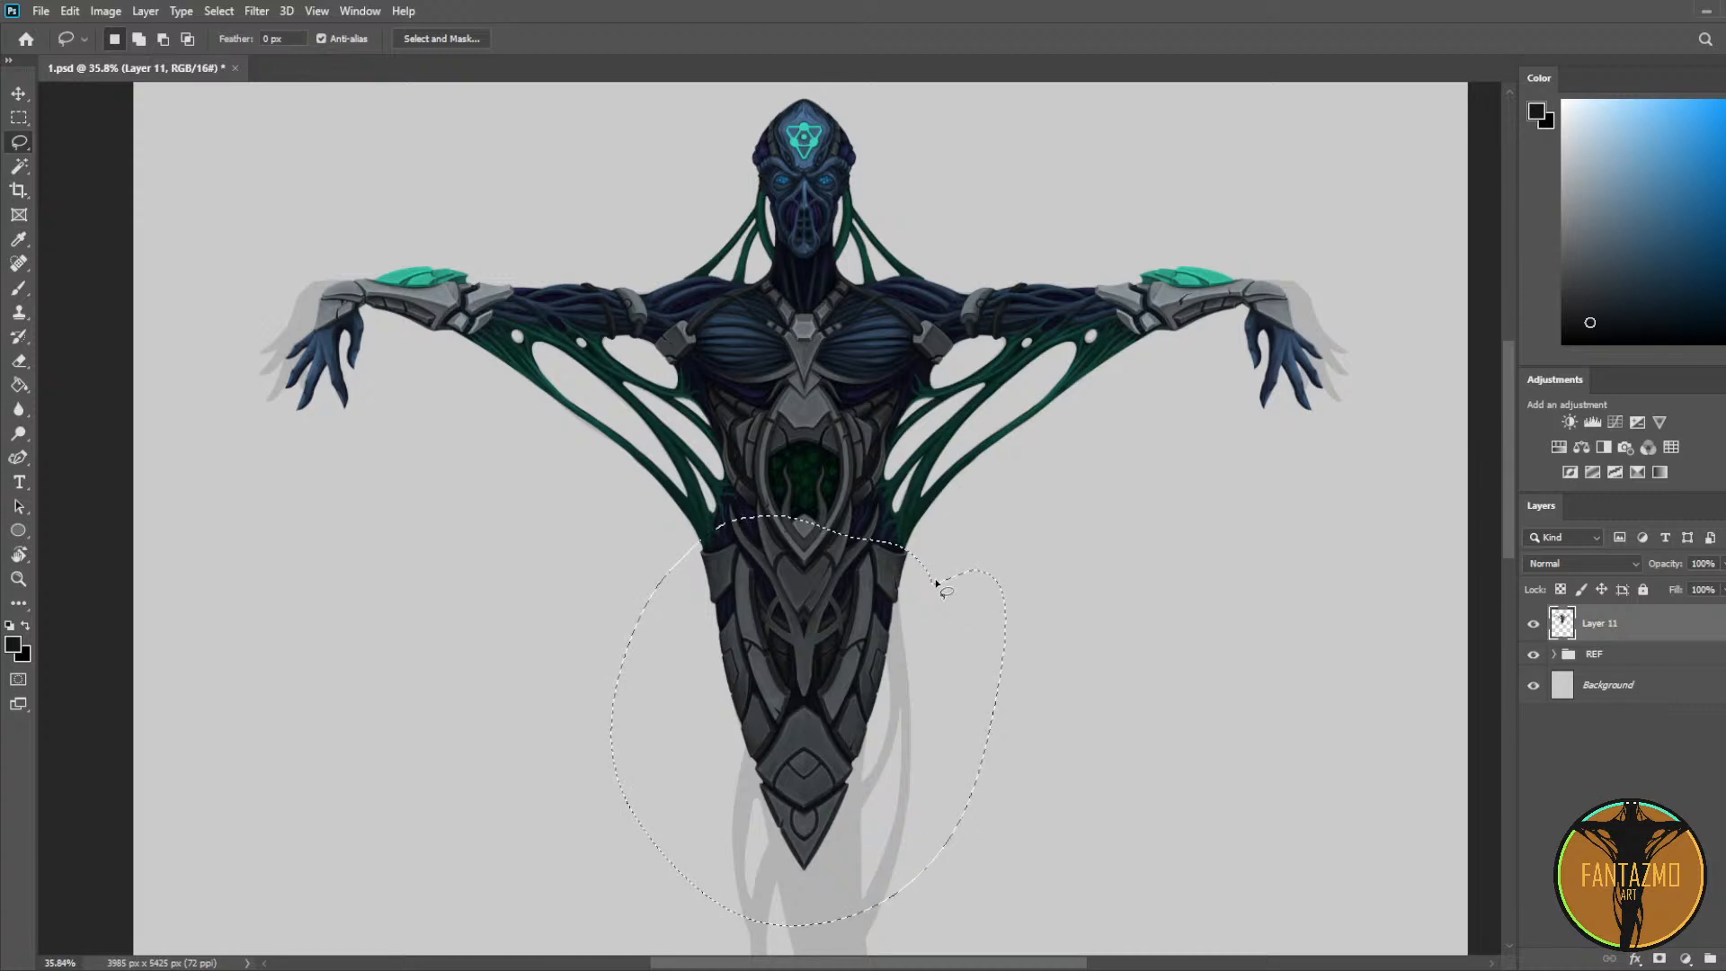
{"action": "left_click", "coordinate": [1569, 423]}
{"action": "left_click_drag", "start_coordinate": [1313, 250], "coordinate": [1231, 245]}
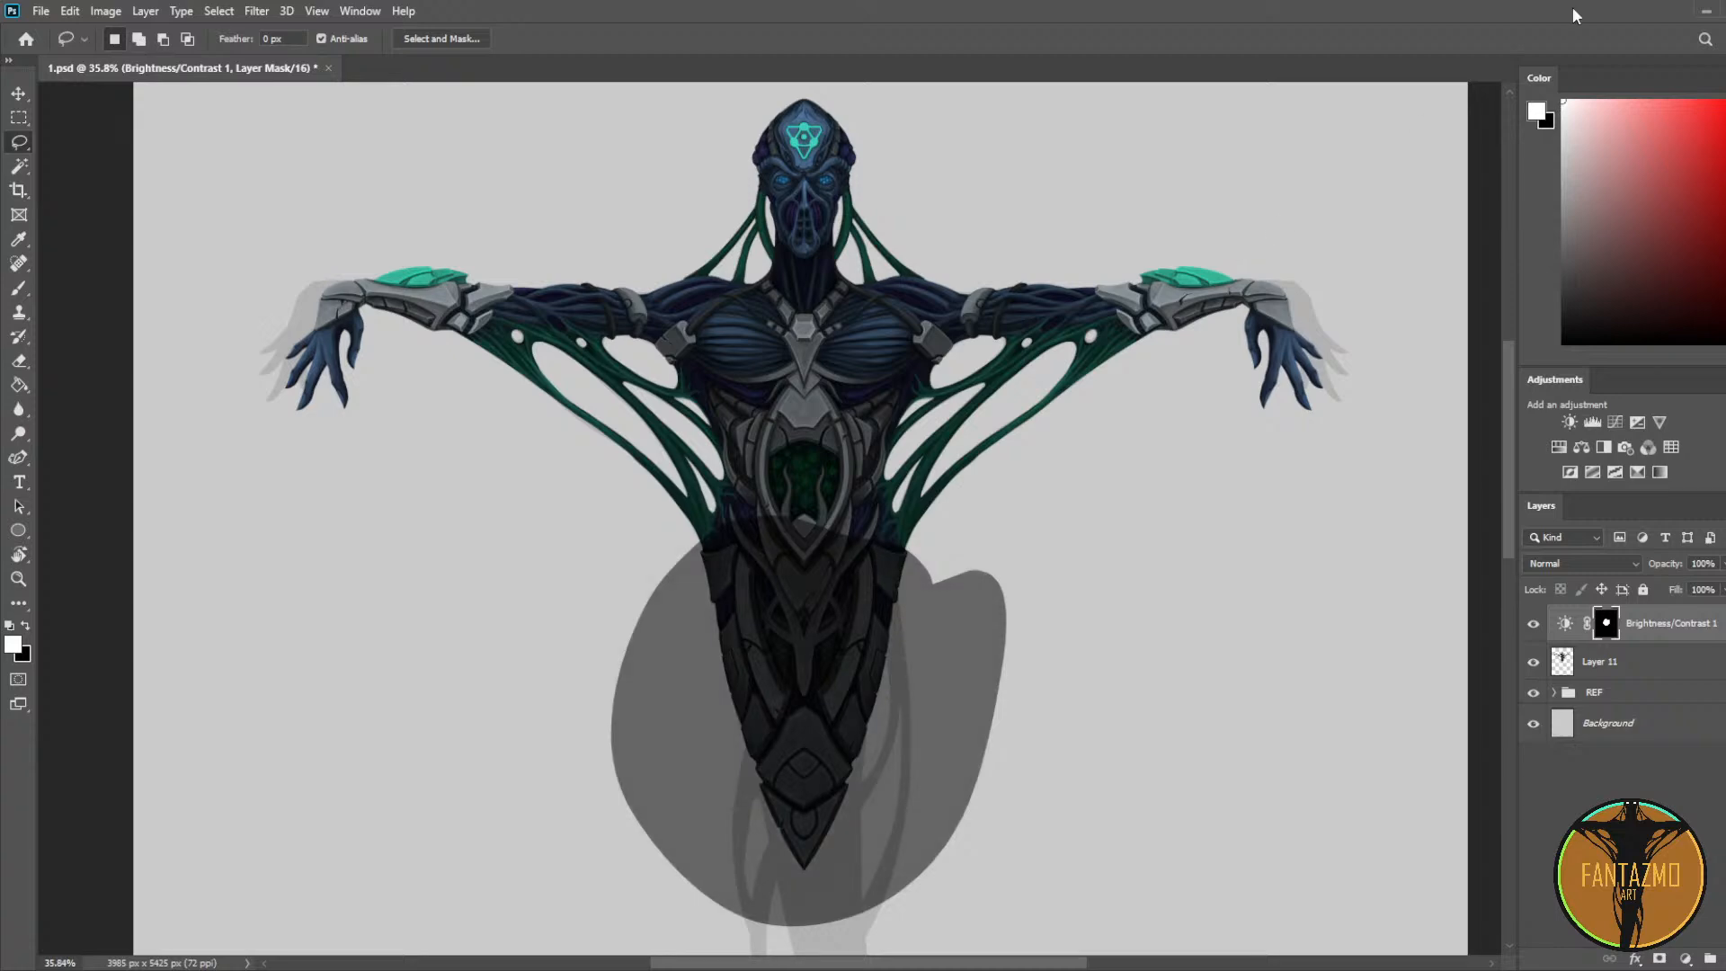
Step: Erase the adjustment's mask over the abdomen plates with a soft eraser up to 200 px to fade the darkening's upper edge
{"action": "key", "text": "e"}
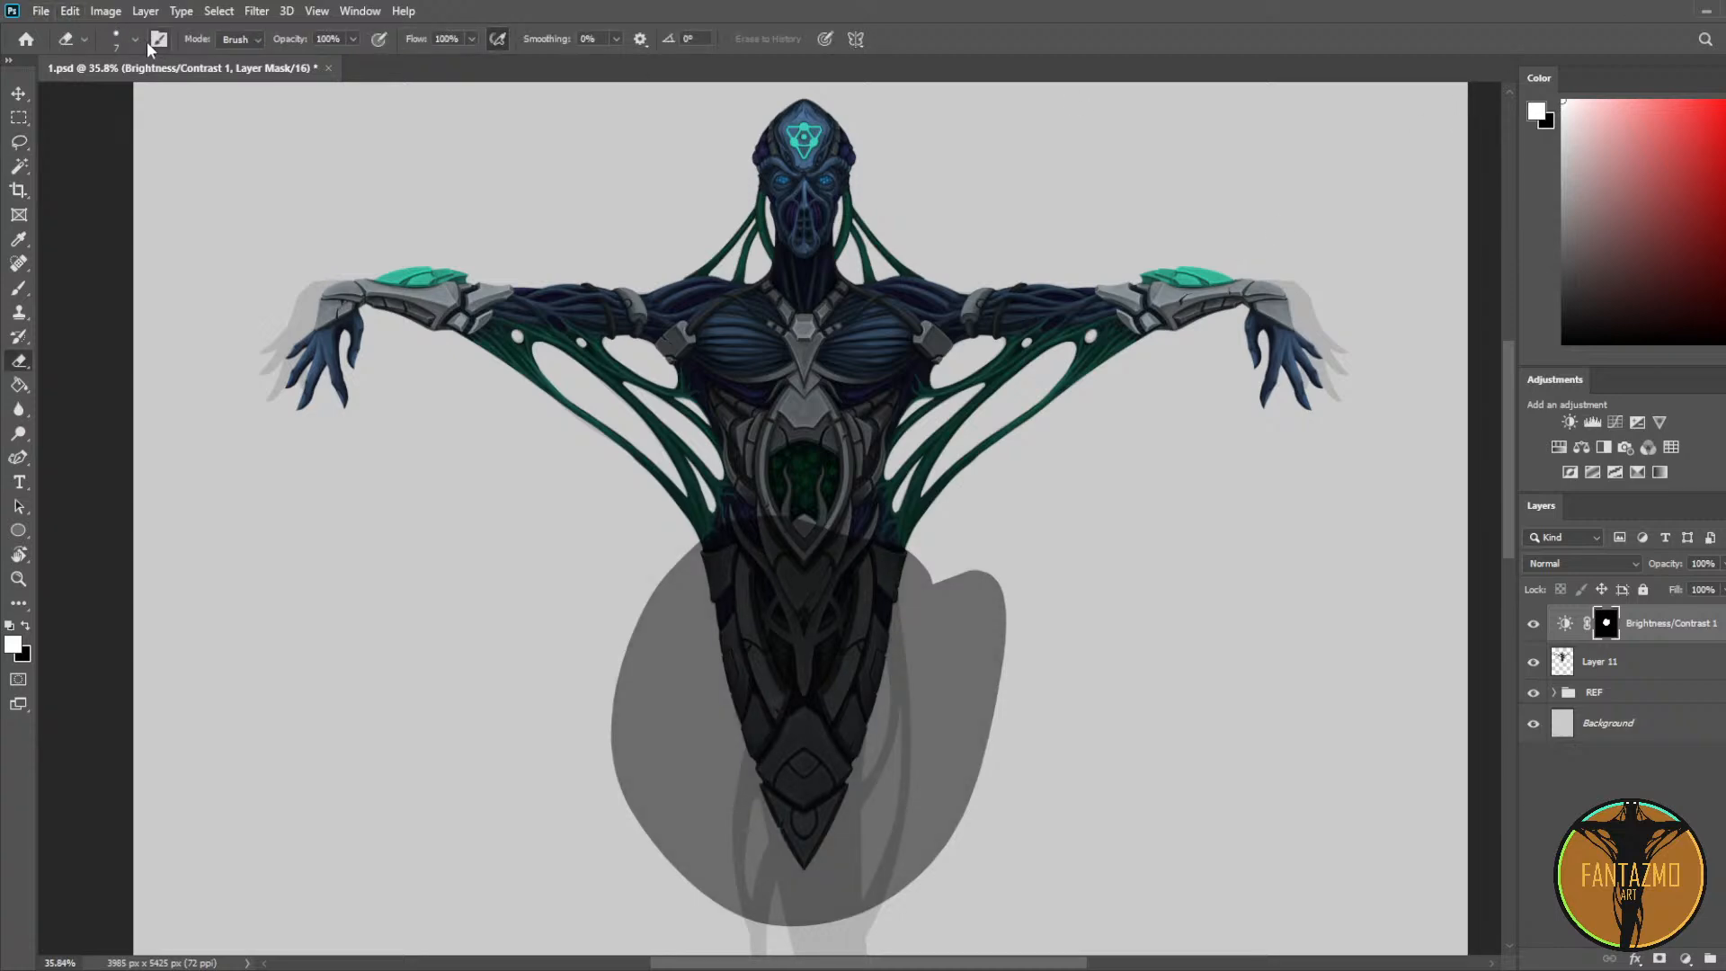
{"action": "left_click", "coordinate": [164, 243]}
{"action": "key", "text": "bracketright"}
{"action": "key", "text": "bracketright"}
{"action": "key", "text": "bracketright"}
{"action": "key", "text": "bracketright"}
{"action": "key", "text": "bracketright"}
{"action": "key", "text": "bracketright"}
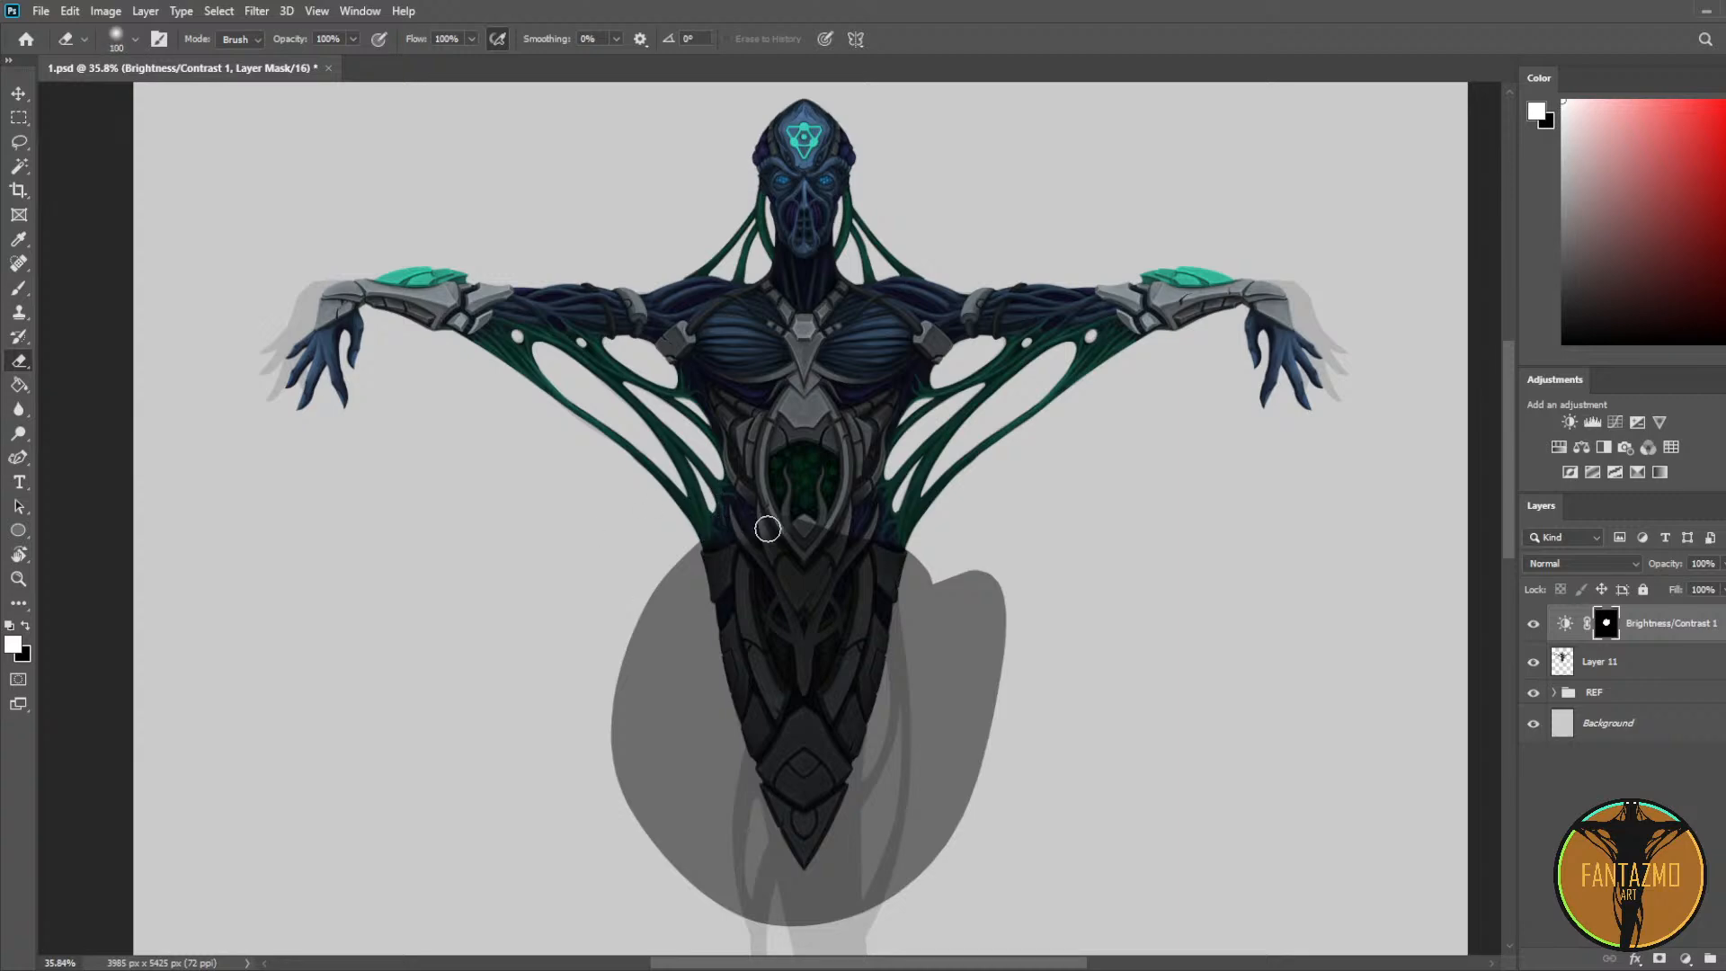
{"action": "key", "text": "bracketright"}
{"action": "key", "text": "bracketright"}
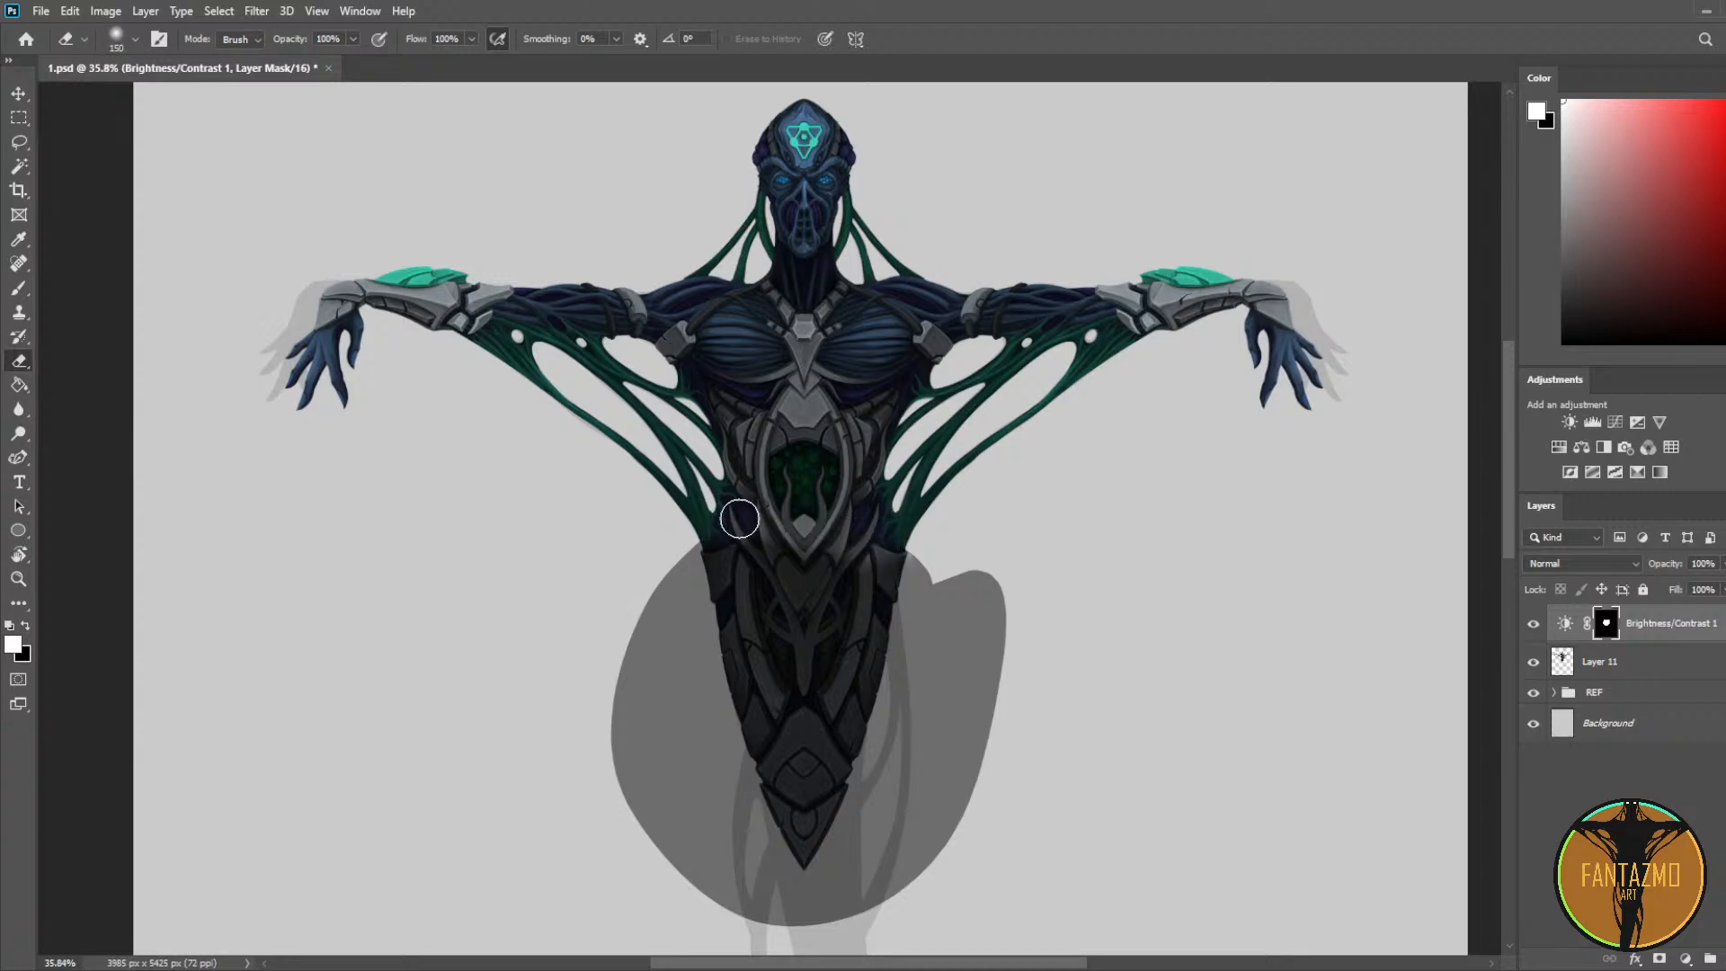
{"action": "key", "text": "bracketright"}
{"action": "key", "text": "bracketright"}
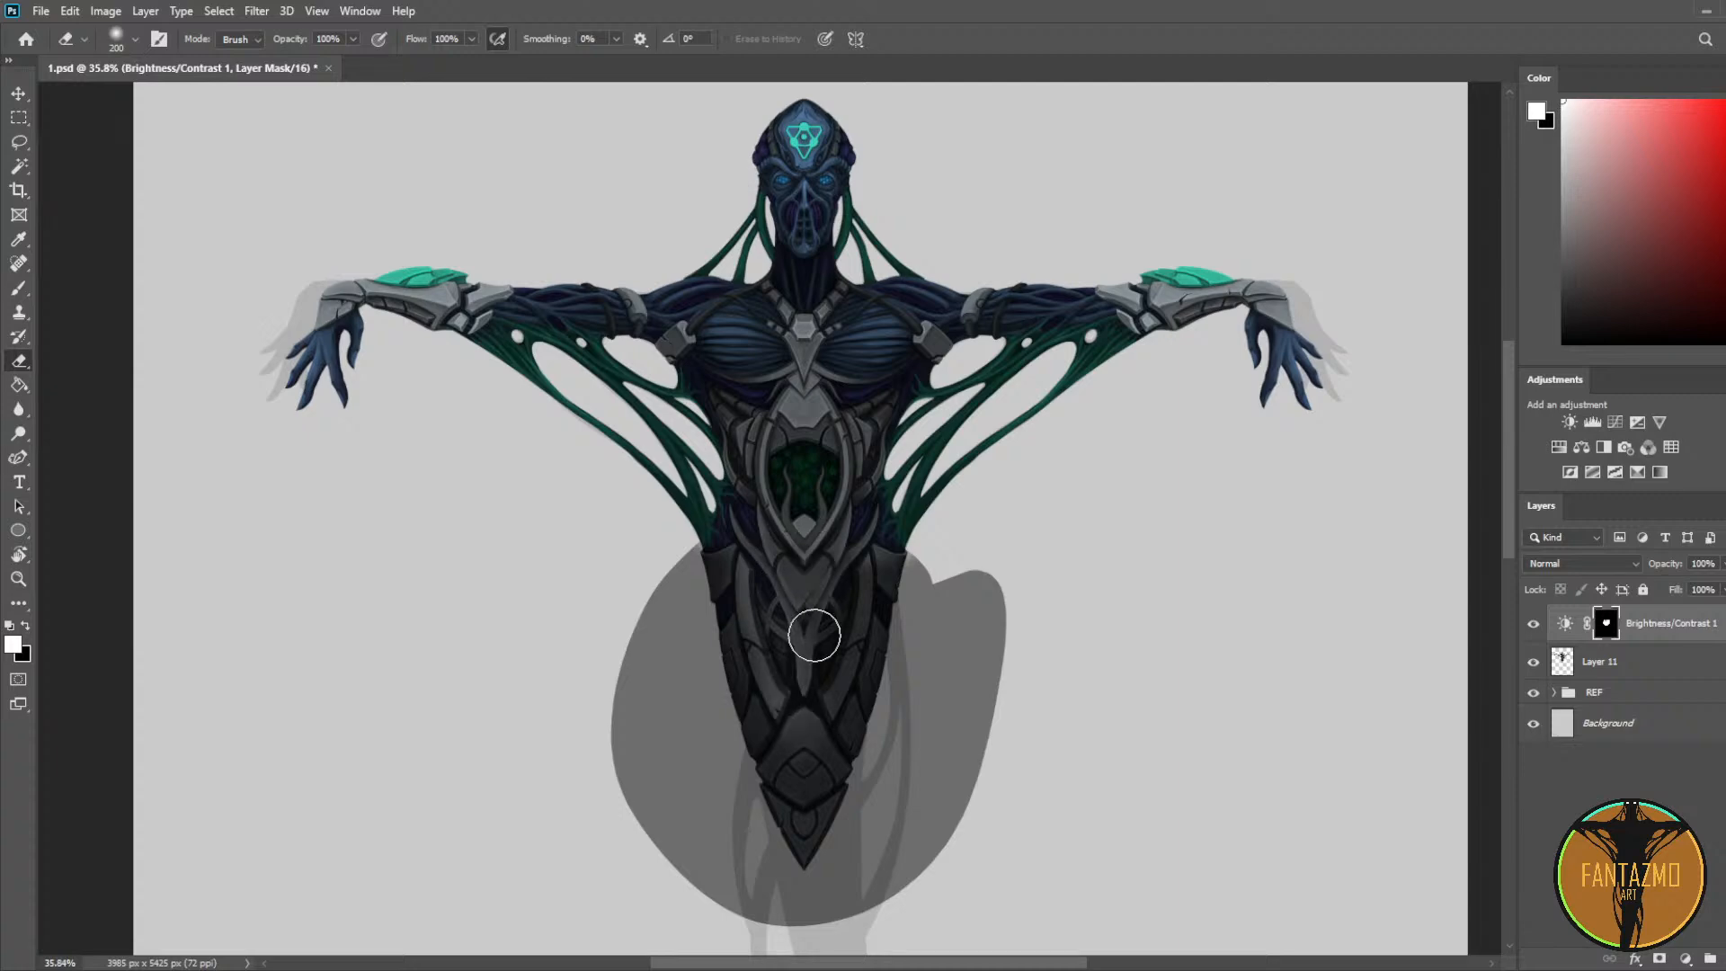
{"action": "mouse_move", "coordinate": [814, 635]}
{"action": "left_mouse_down"}
{"action": "mouse_move", "coordinate": [867, 509]}
{"action": "mouse_move", "coordinate": [878, 539]}
{"action": "mouse_move", "coordinate": [743, 563]}
{"action": "mouse_move", "coordinate": [800, 781]}
{"action": "mouse_move", "coordinate": [876, 530]}
{"action": "mouse_move", "coordinate": [782, 705]}
{"action": "mouse_move", "coordinate": [774, 527]}
{"action": "left_mouse_up"}
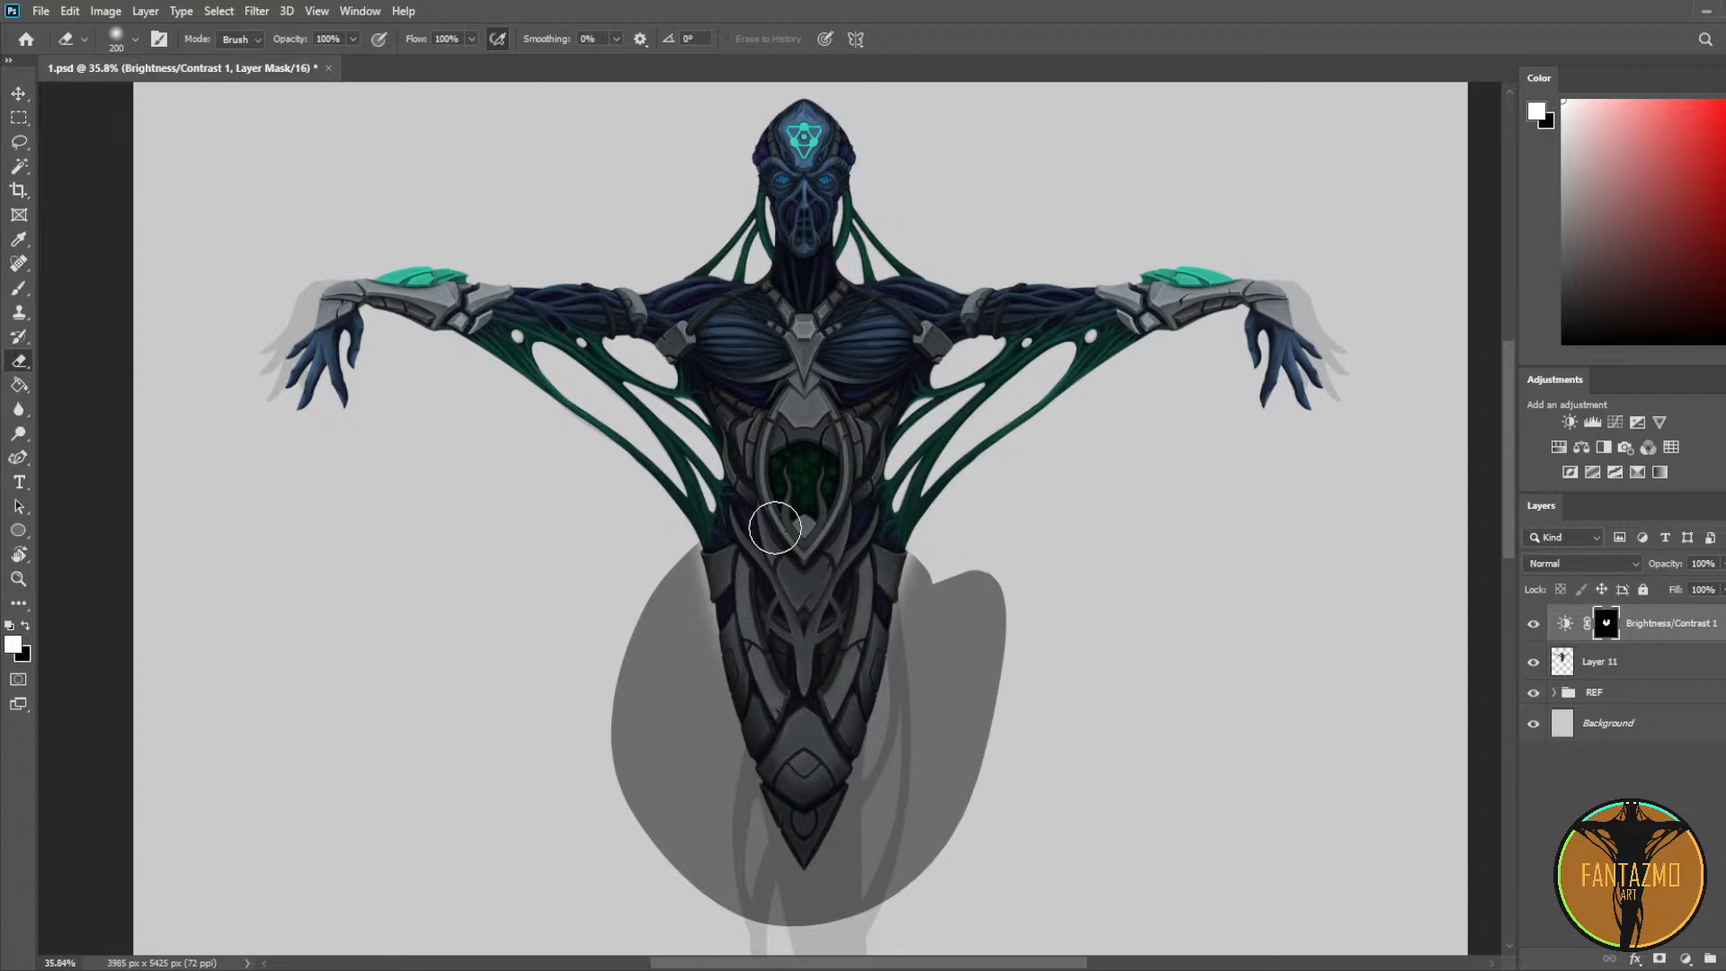
{"action": "key", "text": "bracketleft"}
{"action": "key", "text": "bracketleft"}
{"action": "key", "text": "bracketleft"}
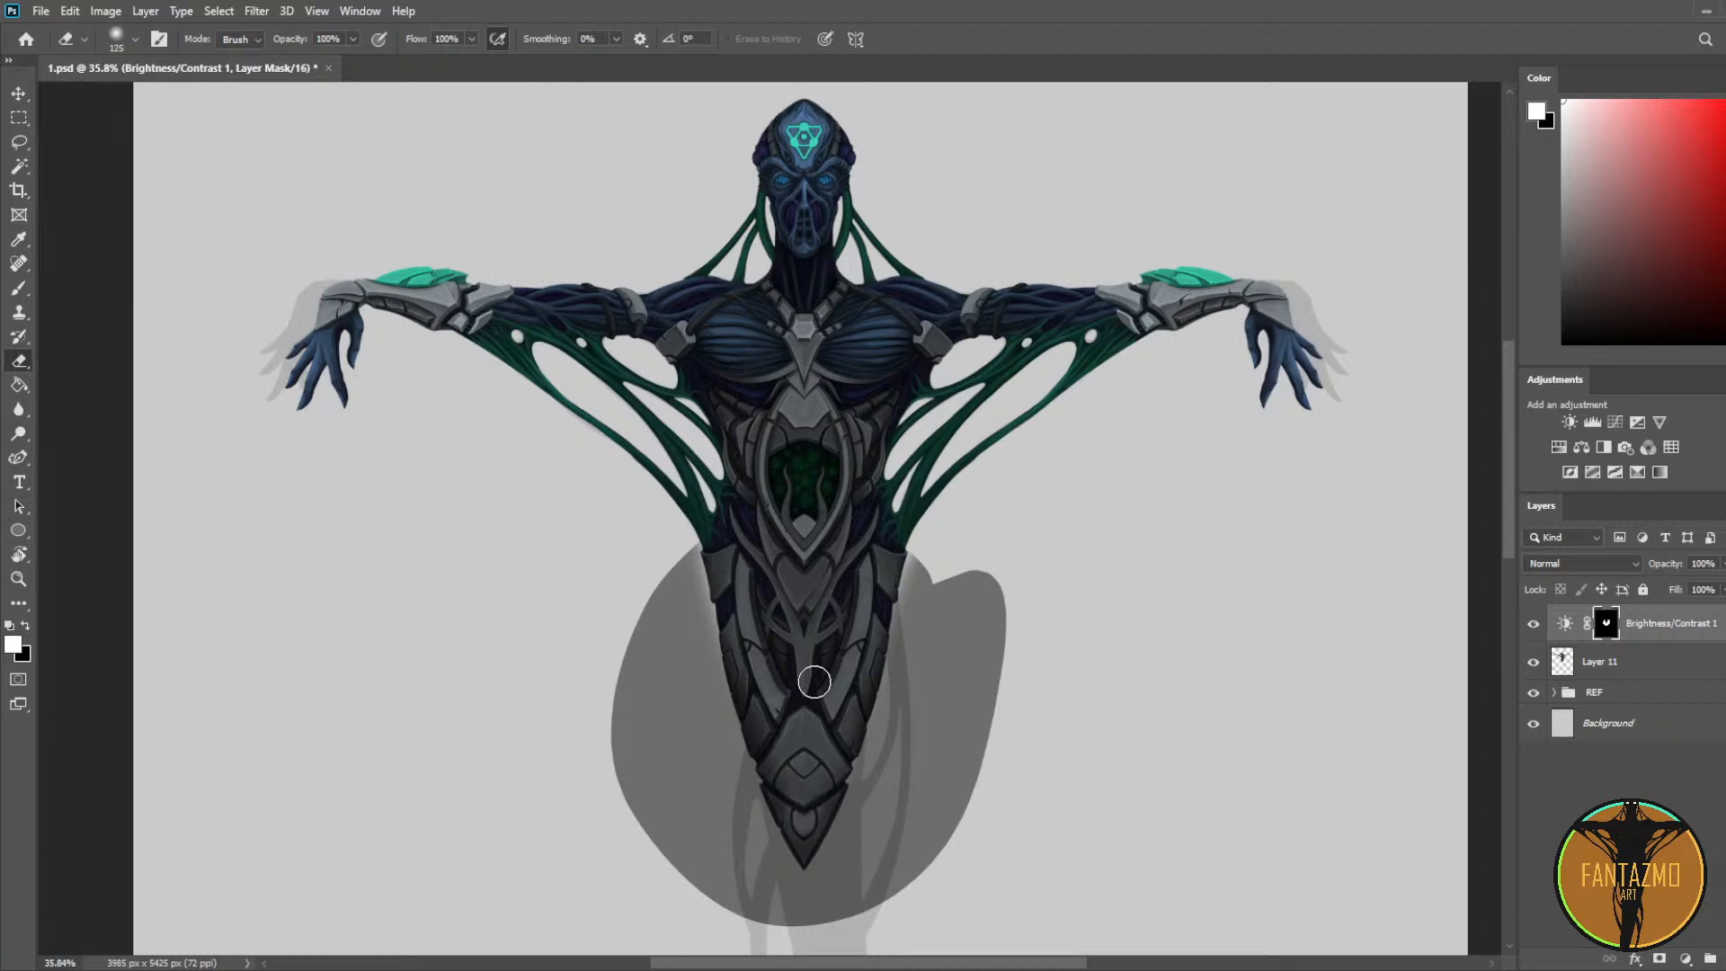
{"action": "key", "text": "bracketright"}
Step: Merge the Brightness/Contrast 1 adjustment with Layer 11 into a single layer
{"action": "left_click", "coordinate": [1687, 664]}
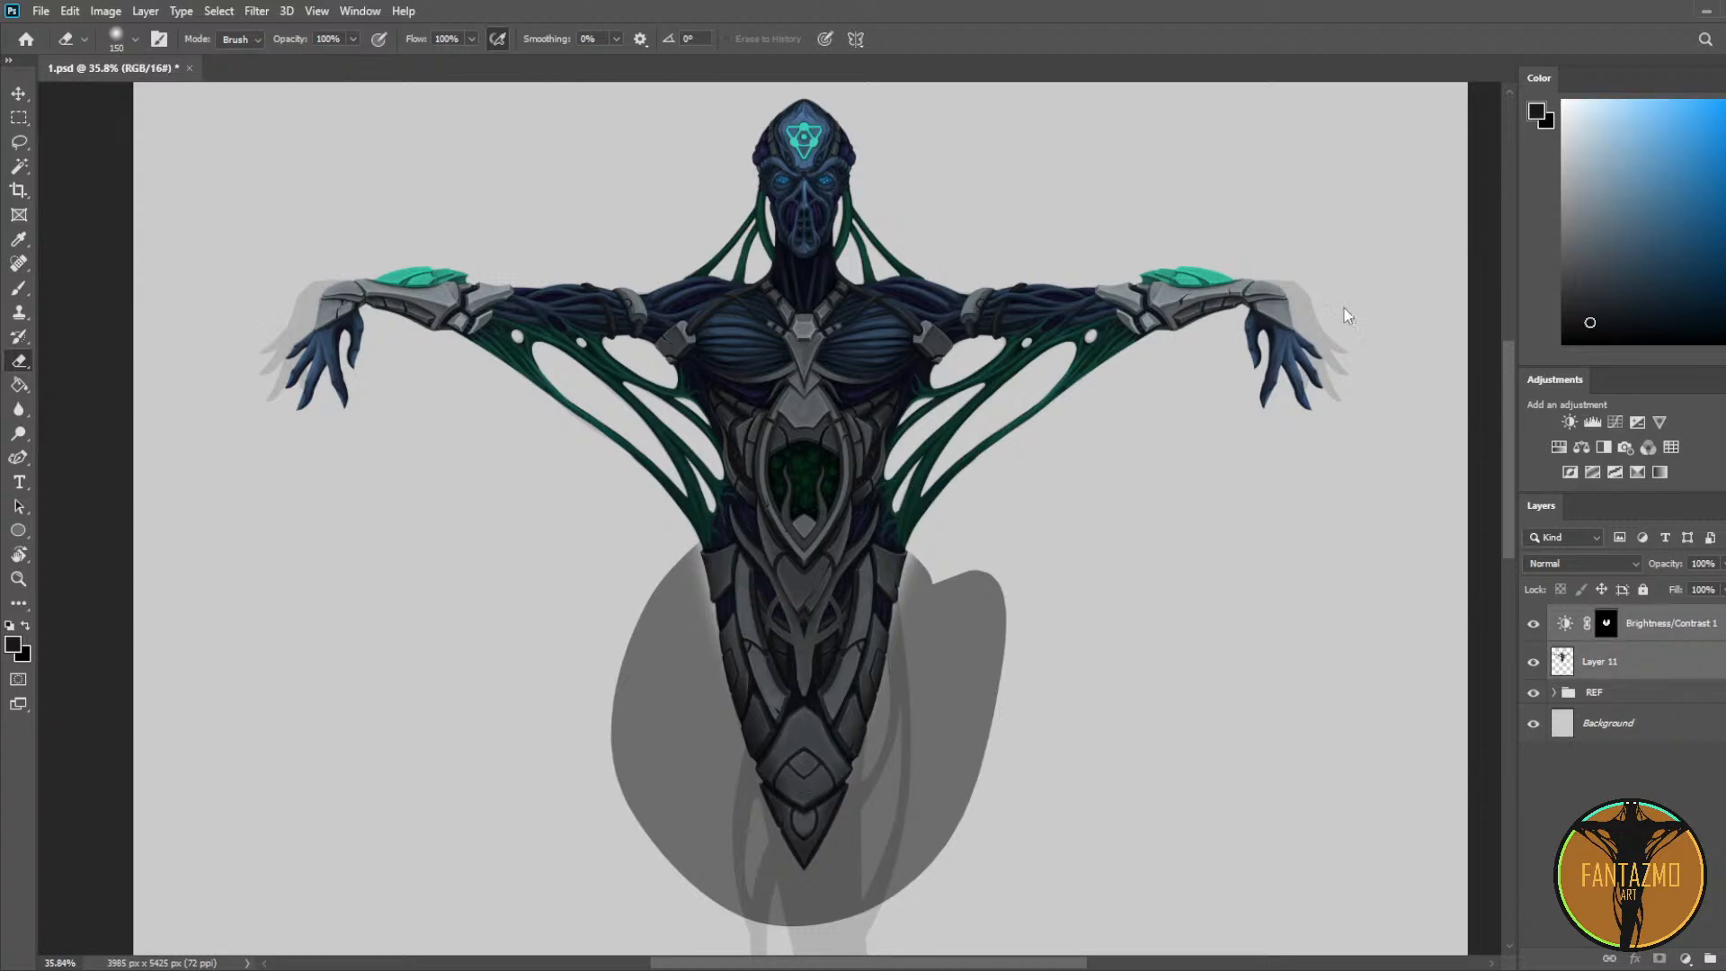
{"action": "left_click", "coordinate": [1654, 622]}
{"action": "scroll", "coordinate": [731, 570], "scroll_direction": "up", "scroll_amount": 5}
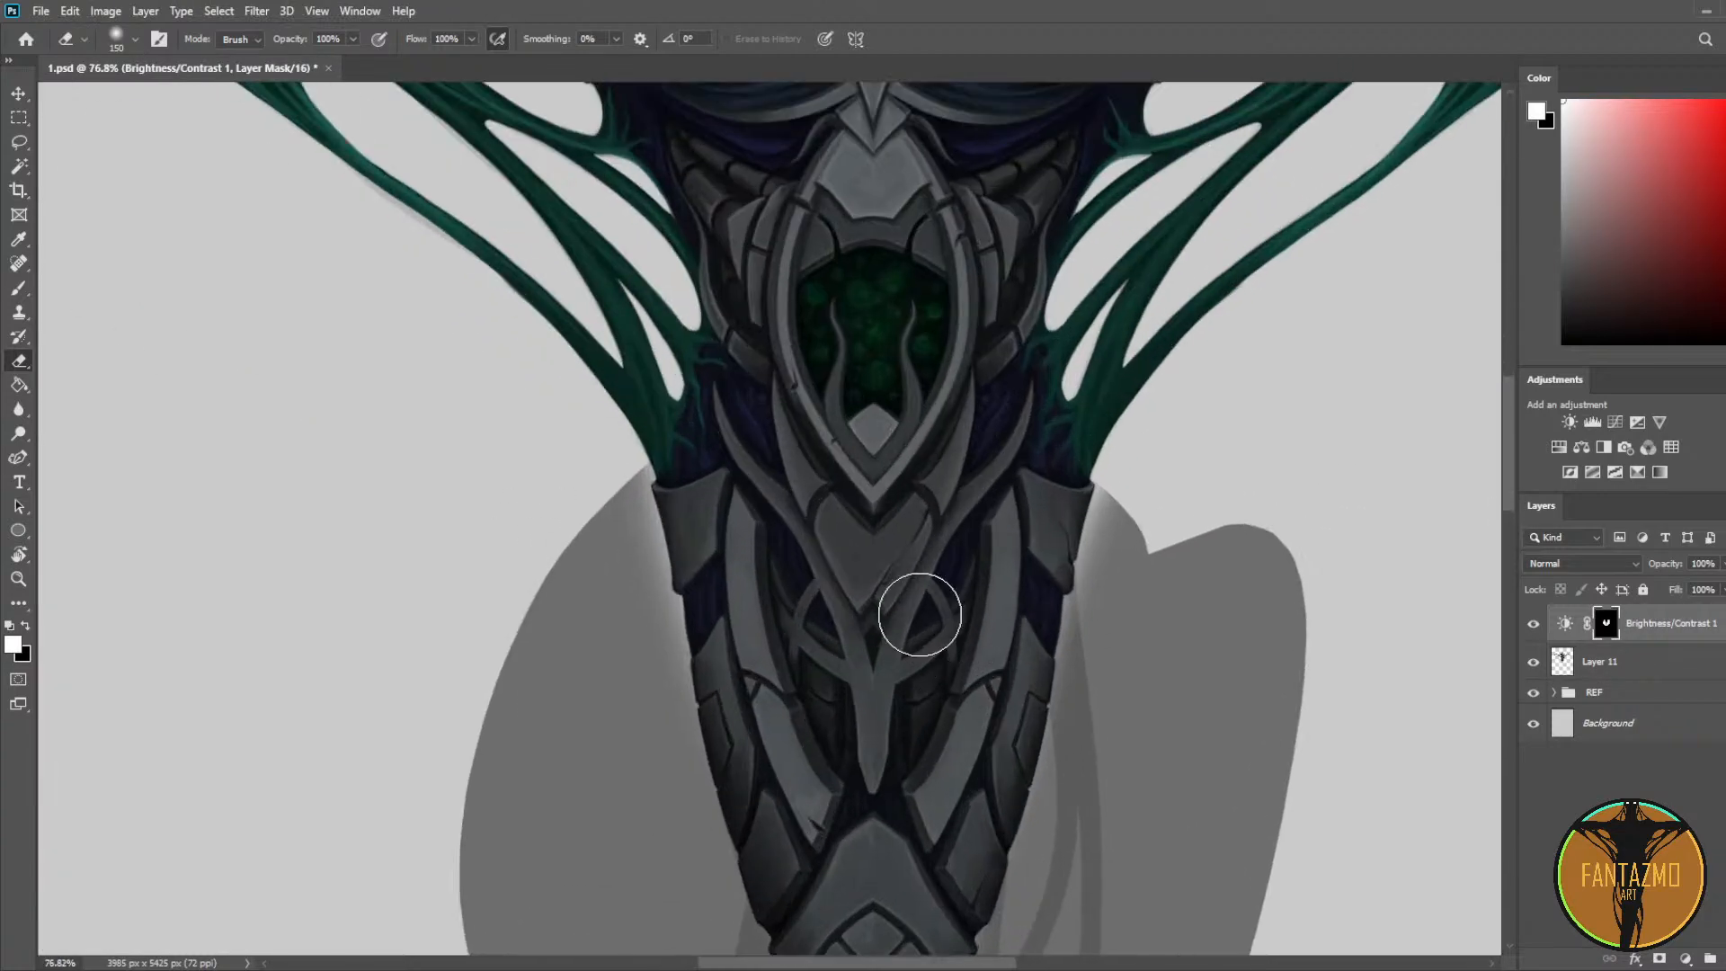
{"action": "scroll", "coordinate": [918, 614], "scroll_direction": "up", "scroll_amount": 3}
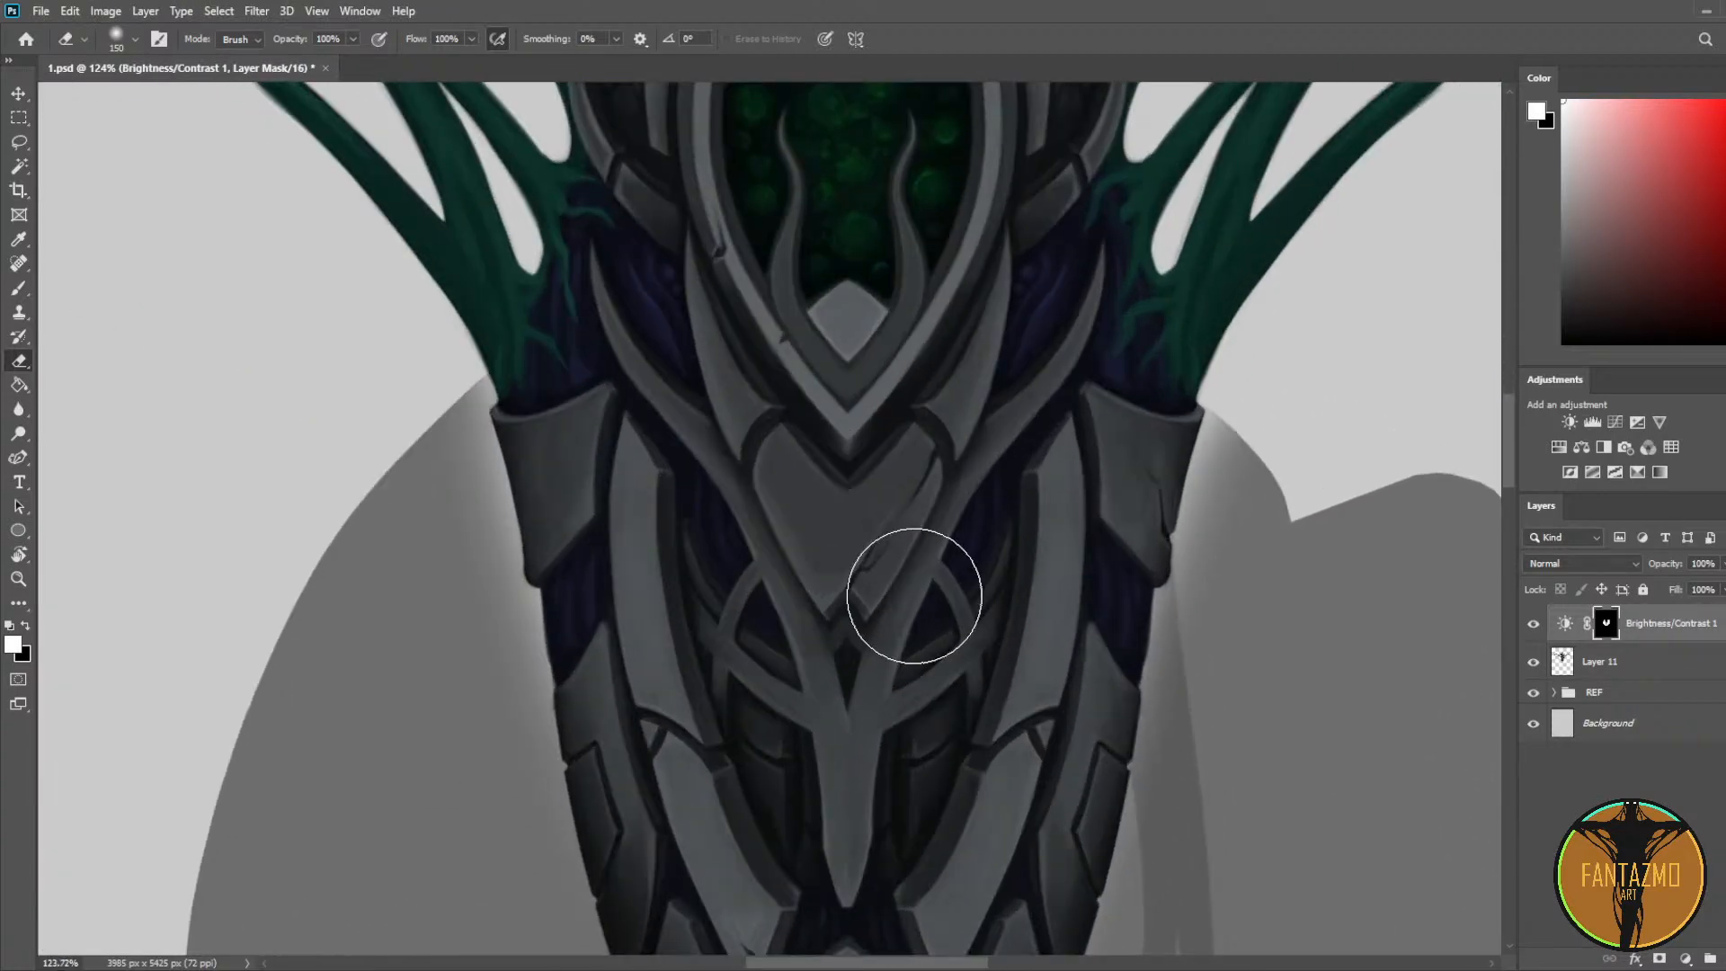
{"action": "scroll", "coordinate": [914, 596], "scroll_direction": "down", "scroll_amount": 4}
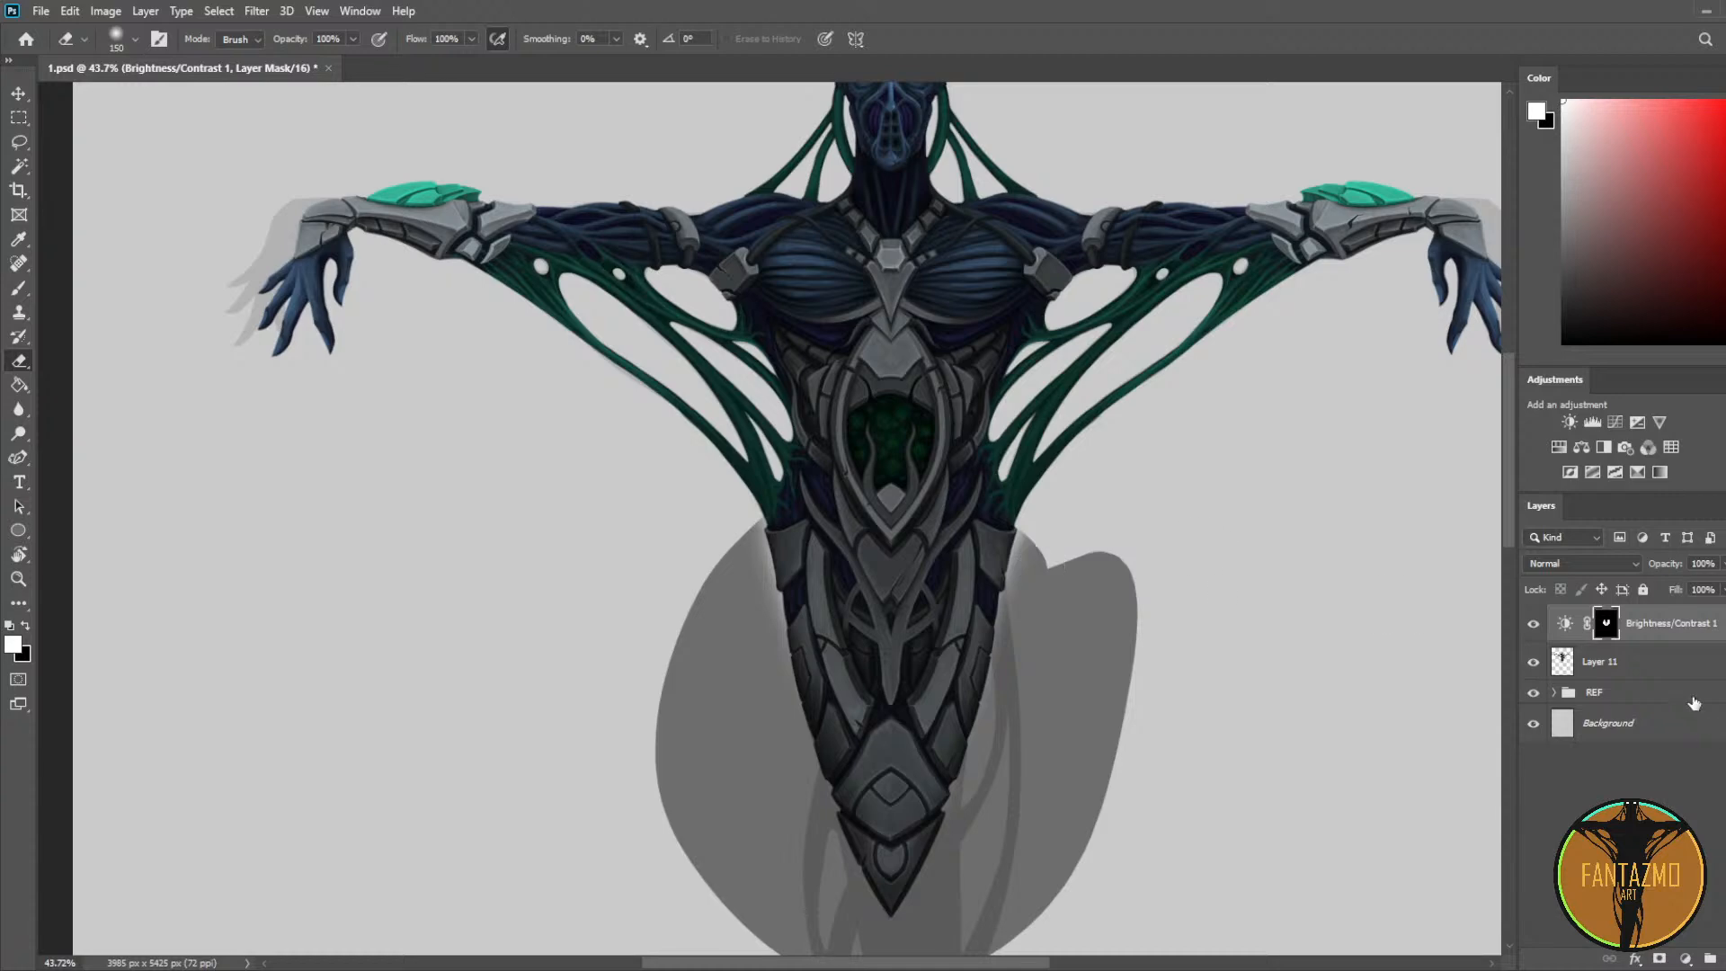
{"action": "left_click", "coordinate": [1668, 662]}
{"action": "key", "text": "ctrl+e"}
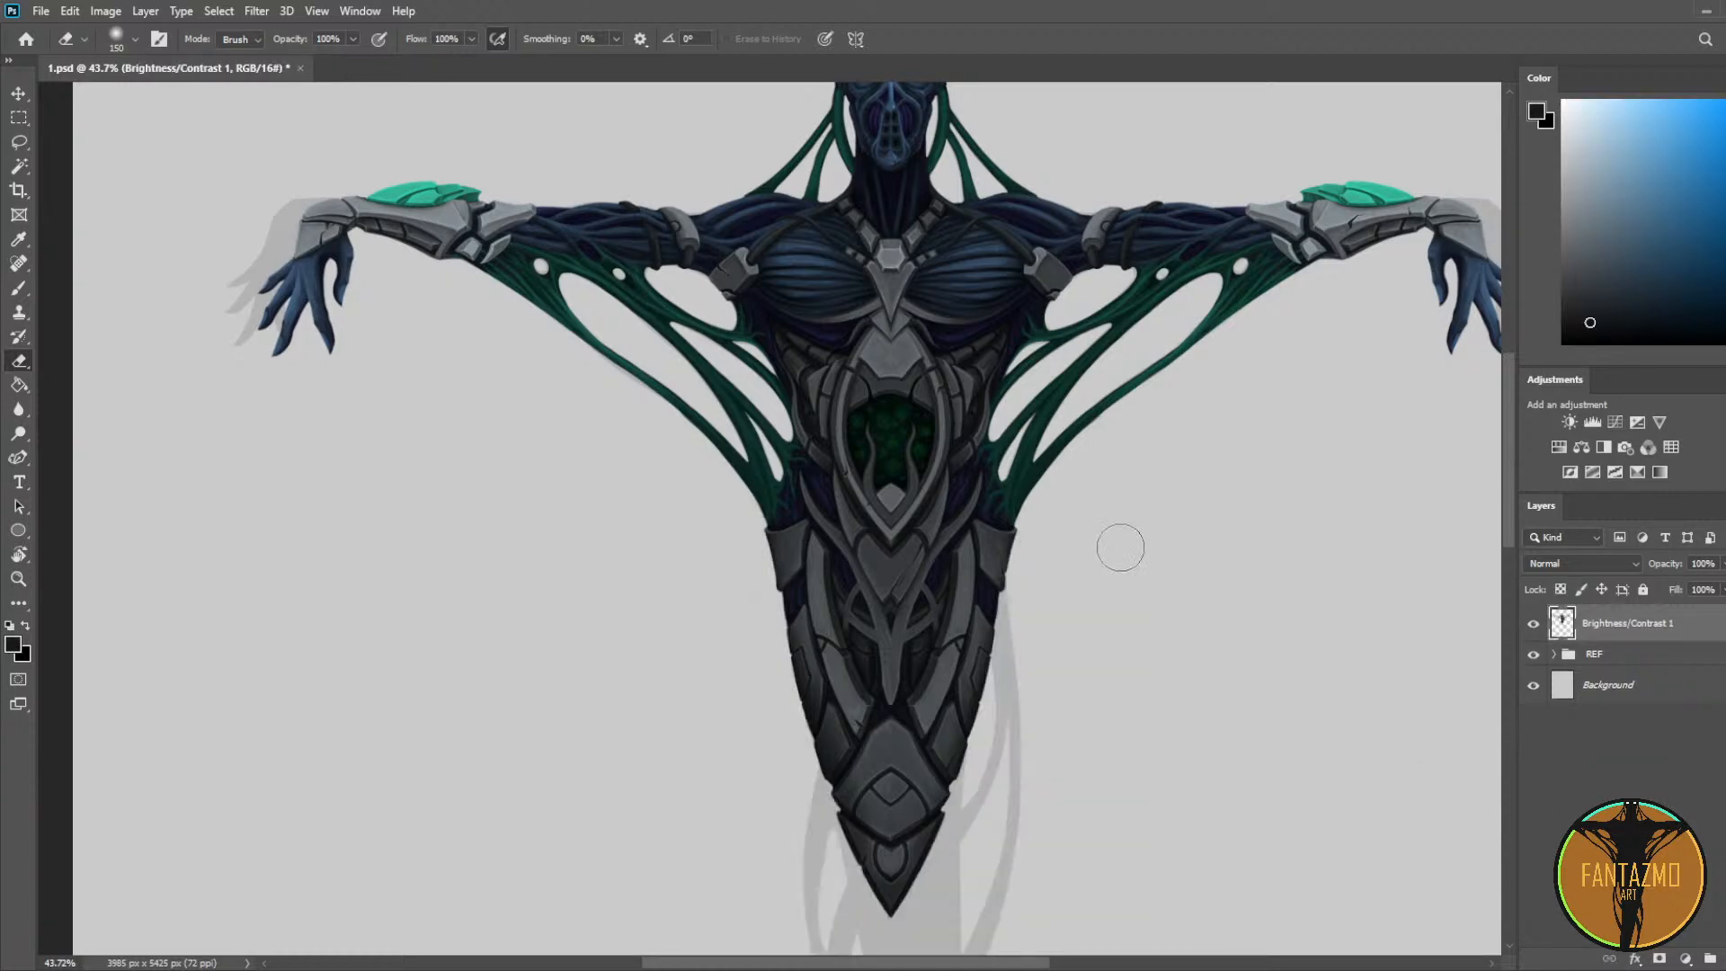
Step: Save the document
{"action": "scroll", "coordinate": [1118, 547], "scroll_direction": "down", "scroll_amount": 3}
{"action": "scroll", "coordinate": [1118, 539], "scroll_direction": "up", "scroll_amount": 2}
{"action": "scroll", "coordinate": [1078, 627], "scroll_direction": "up", "scroll_amount": 2}
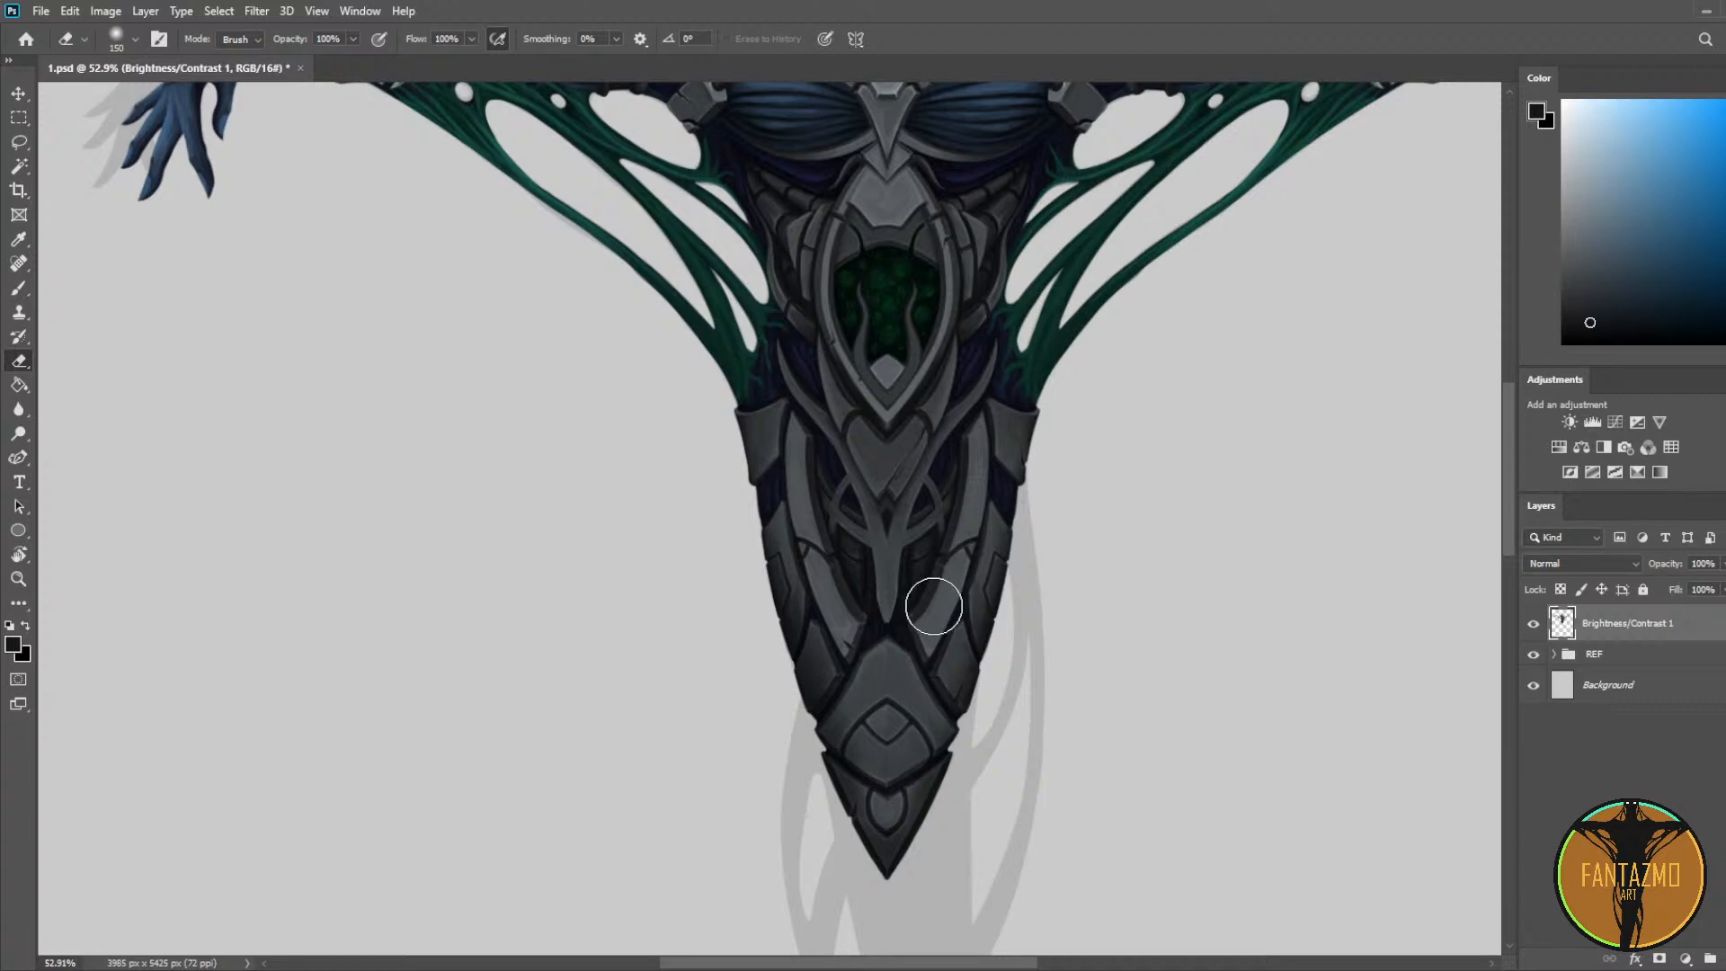
{"action": "scroll", "coordinate": [946, 611], "scroll_direction": "down", "scroll_amount": 3}
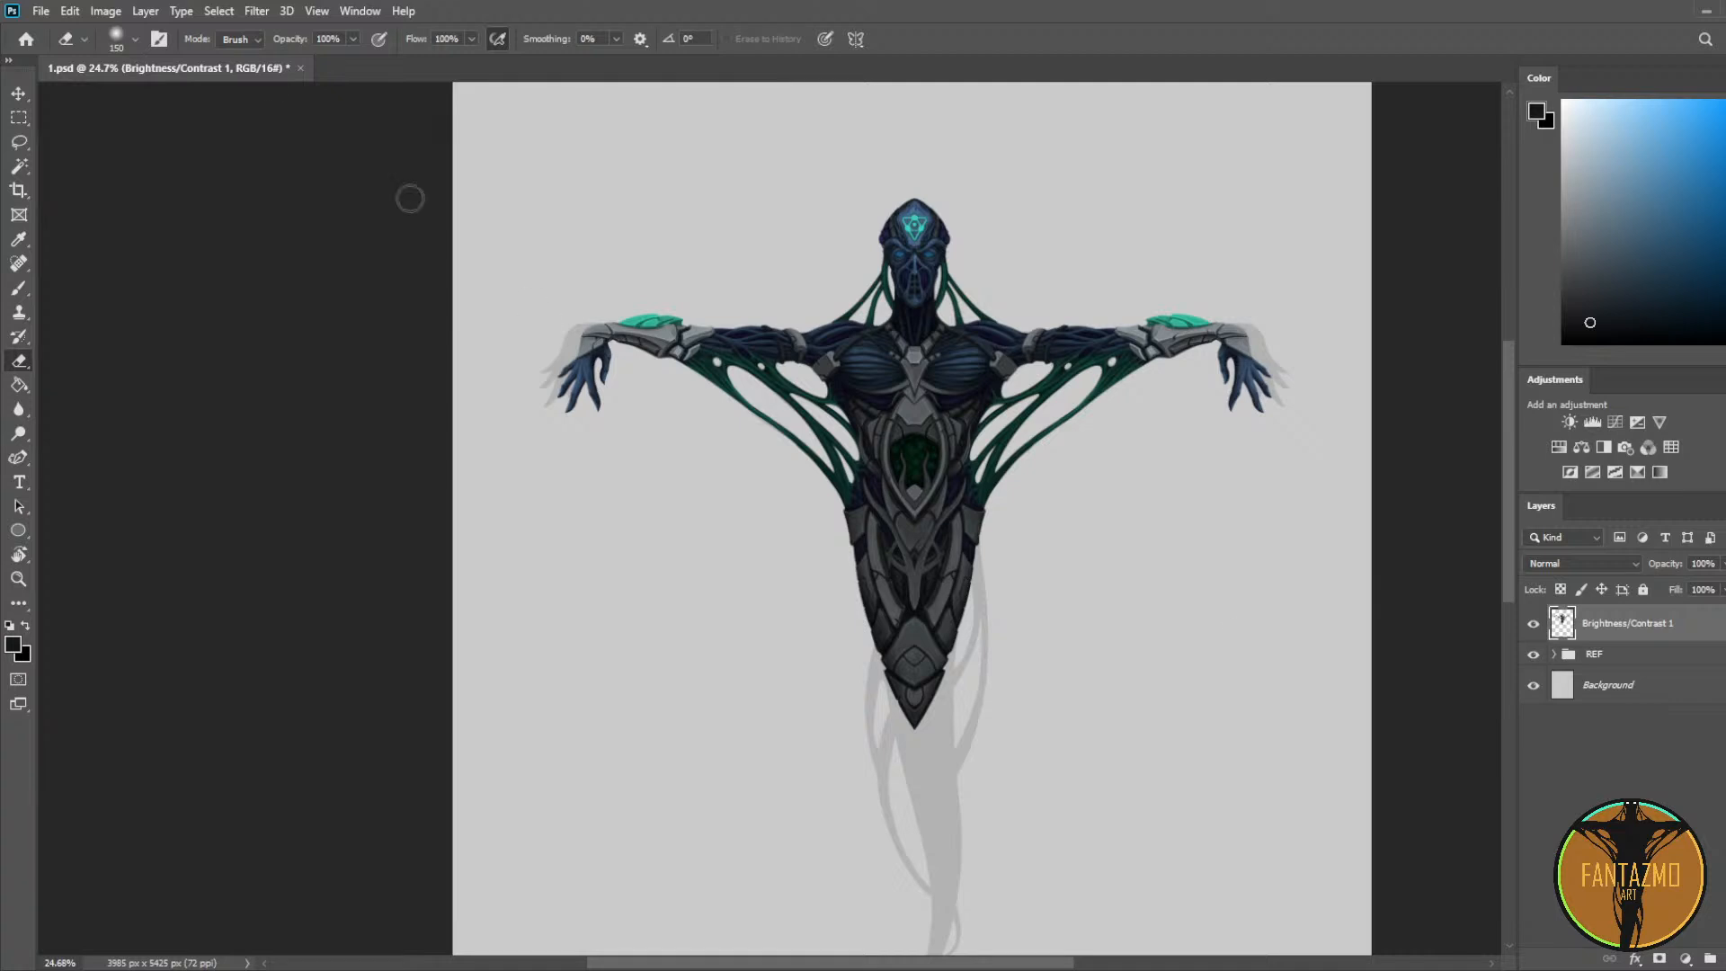
{"action": "key", "text": "ctrl+s"}
Step: Add a new layer and paint a round spot in sampled dark grey at the centre of the V-shaped chest plate
{"action": "scroll", "coordinate": [894, 339], "scroll_direction": "up", "scroll_amount": 6}
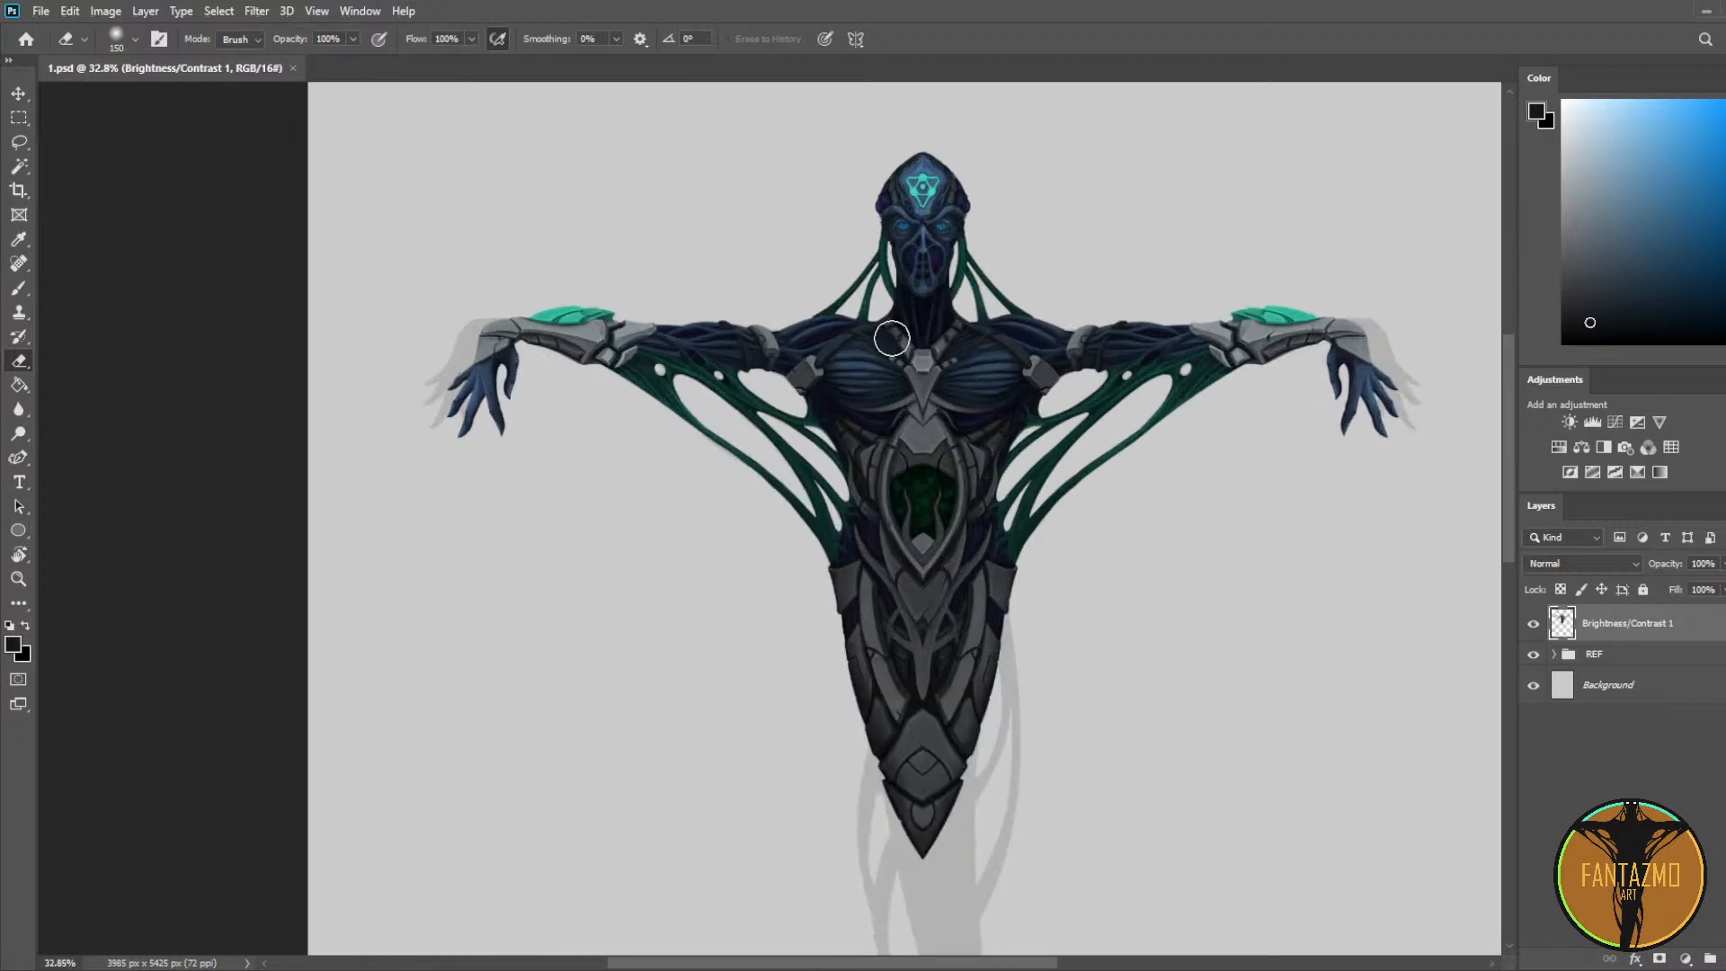
{"action": "scroll", "coordinate": [957, 372], "scroll_direction": "up", "scroll_amount": 4}
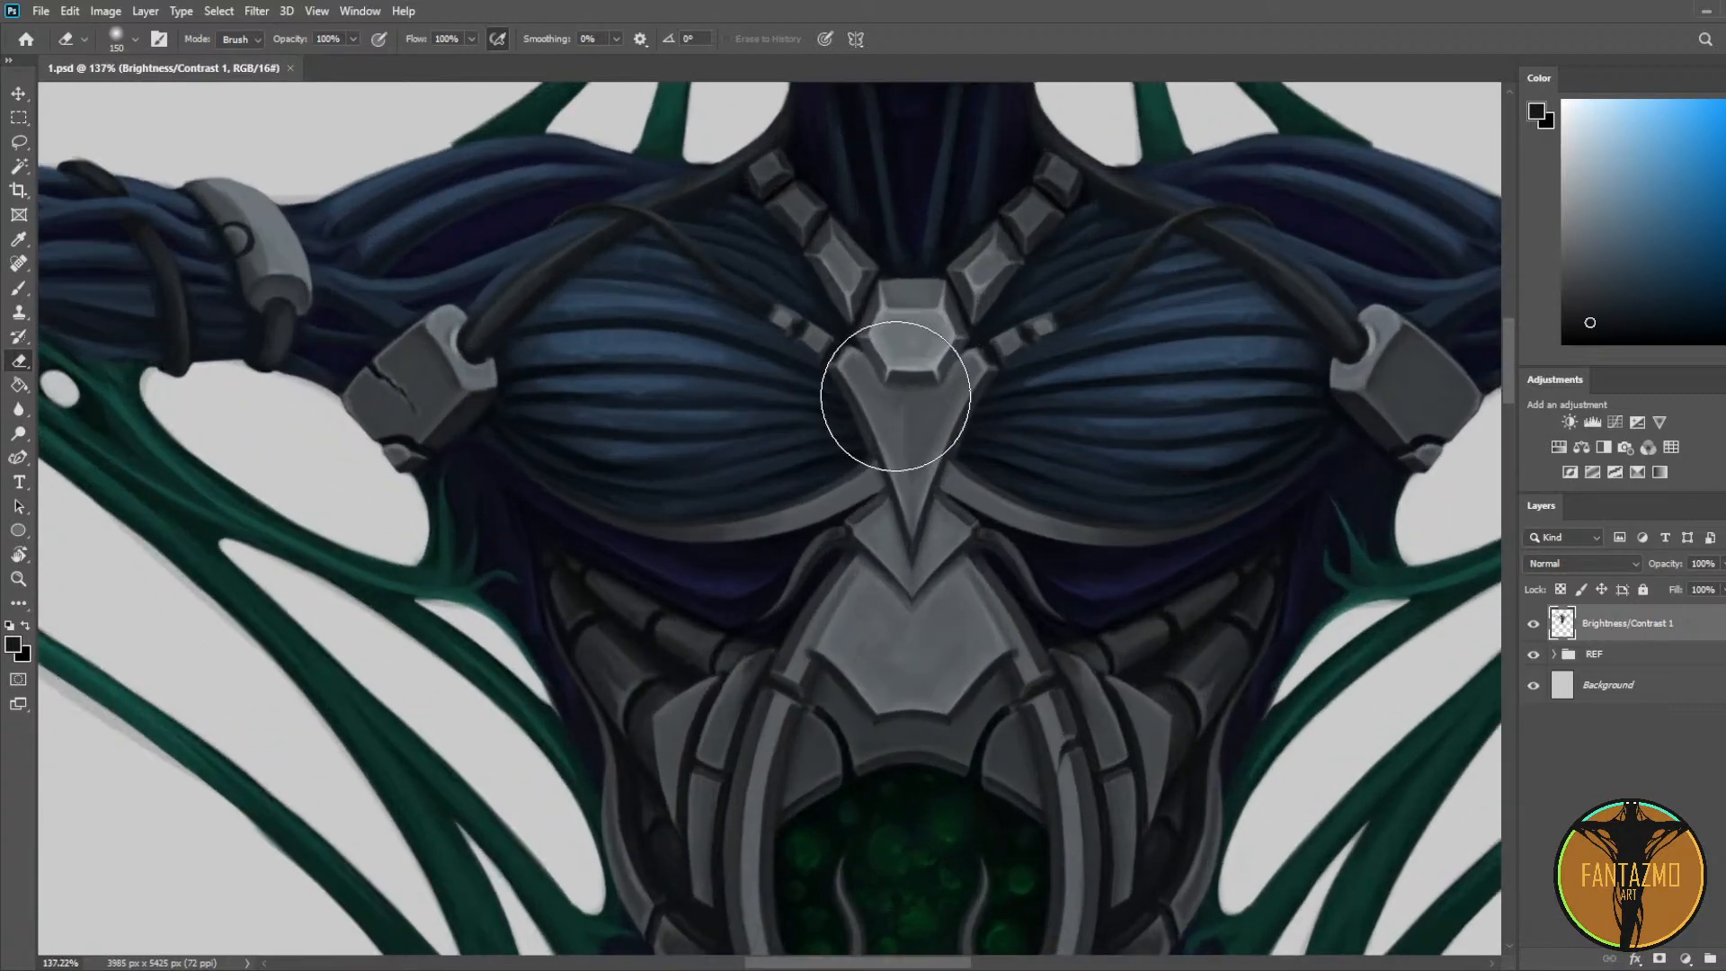
{"action": "mouse_move", "coordinate": [984, 352]}
{"action": "left_mouse_down"}
{"action": "mouse_move", "coordinate": [950, 836]}
{"action": "mouse_move", "coordinate": [988, 452]}
{"action": "left_mouse_up"}
{"action": "key", "text": "ctrl+shift+alt+n"}
{"action": "key", "text": "i"}
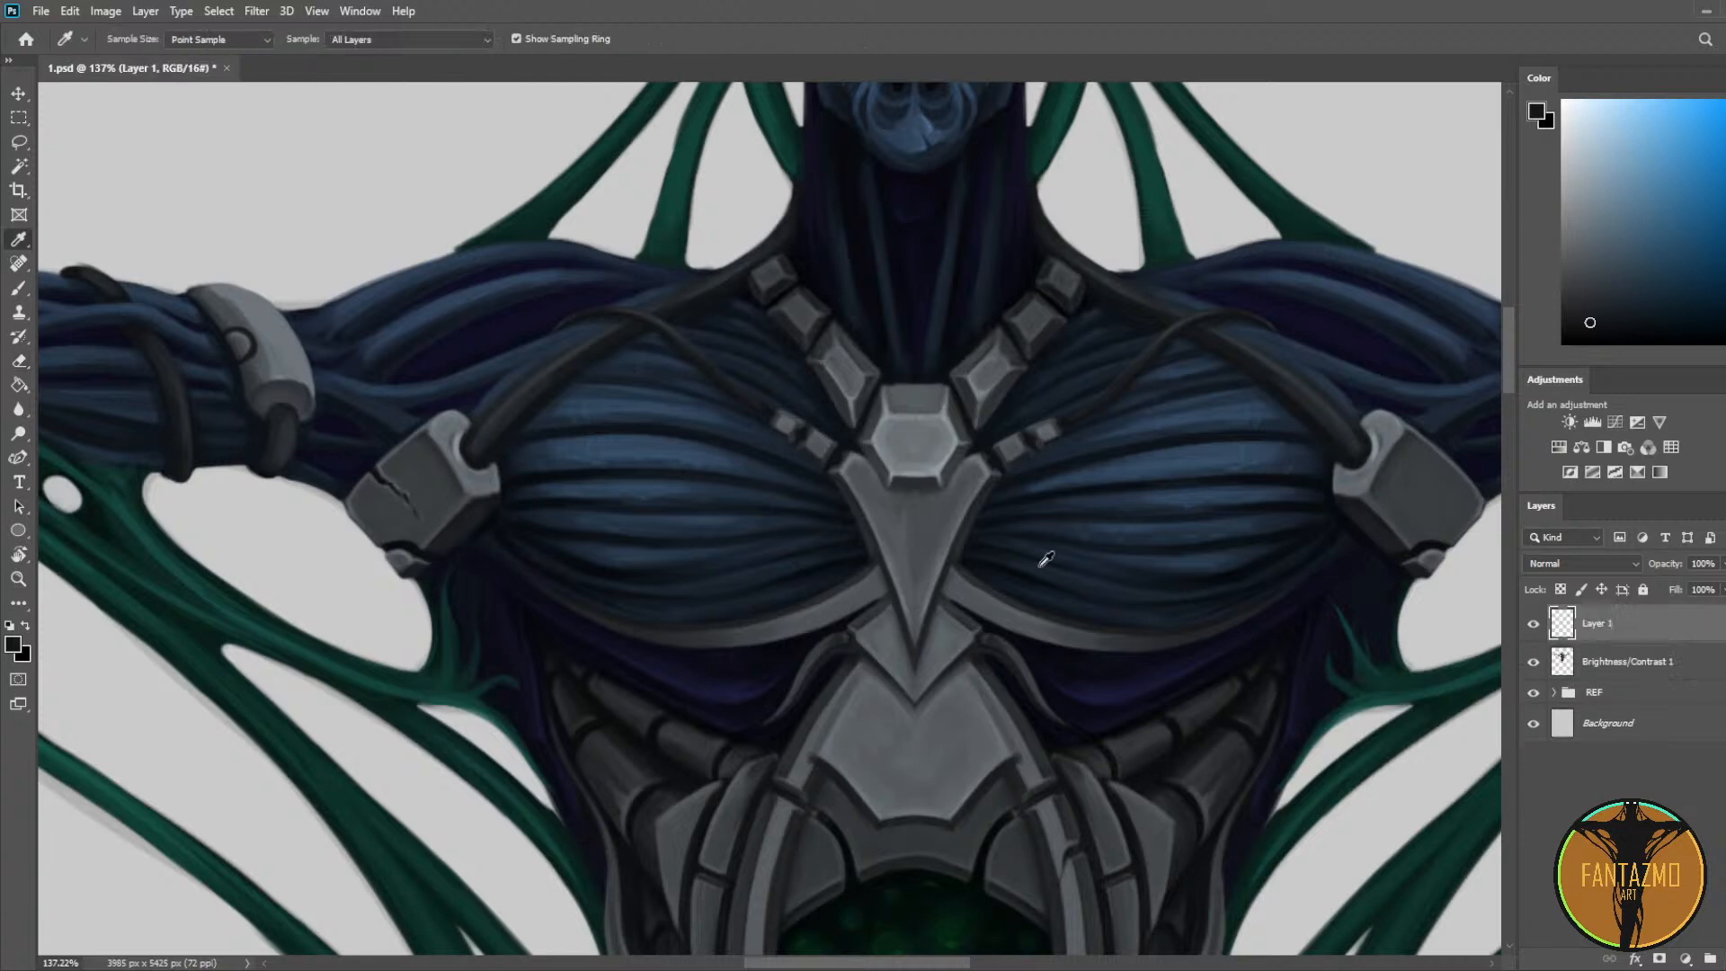
{"action": "left_click", "coordinate": [811, 298]}
{"action": "key", "text": "b"}
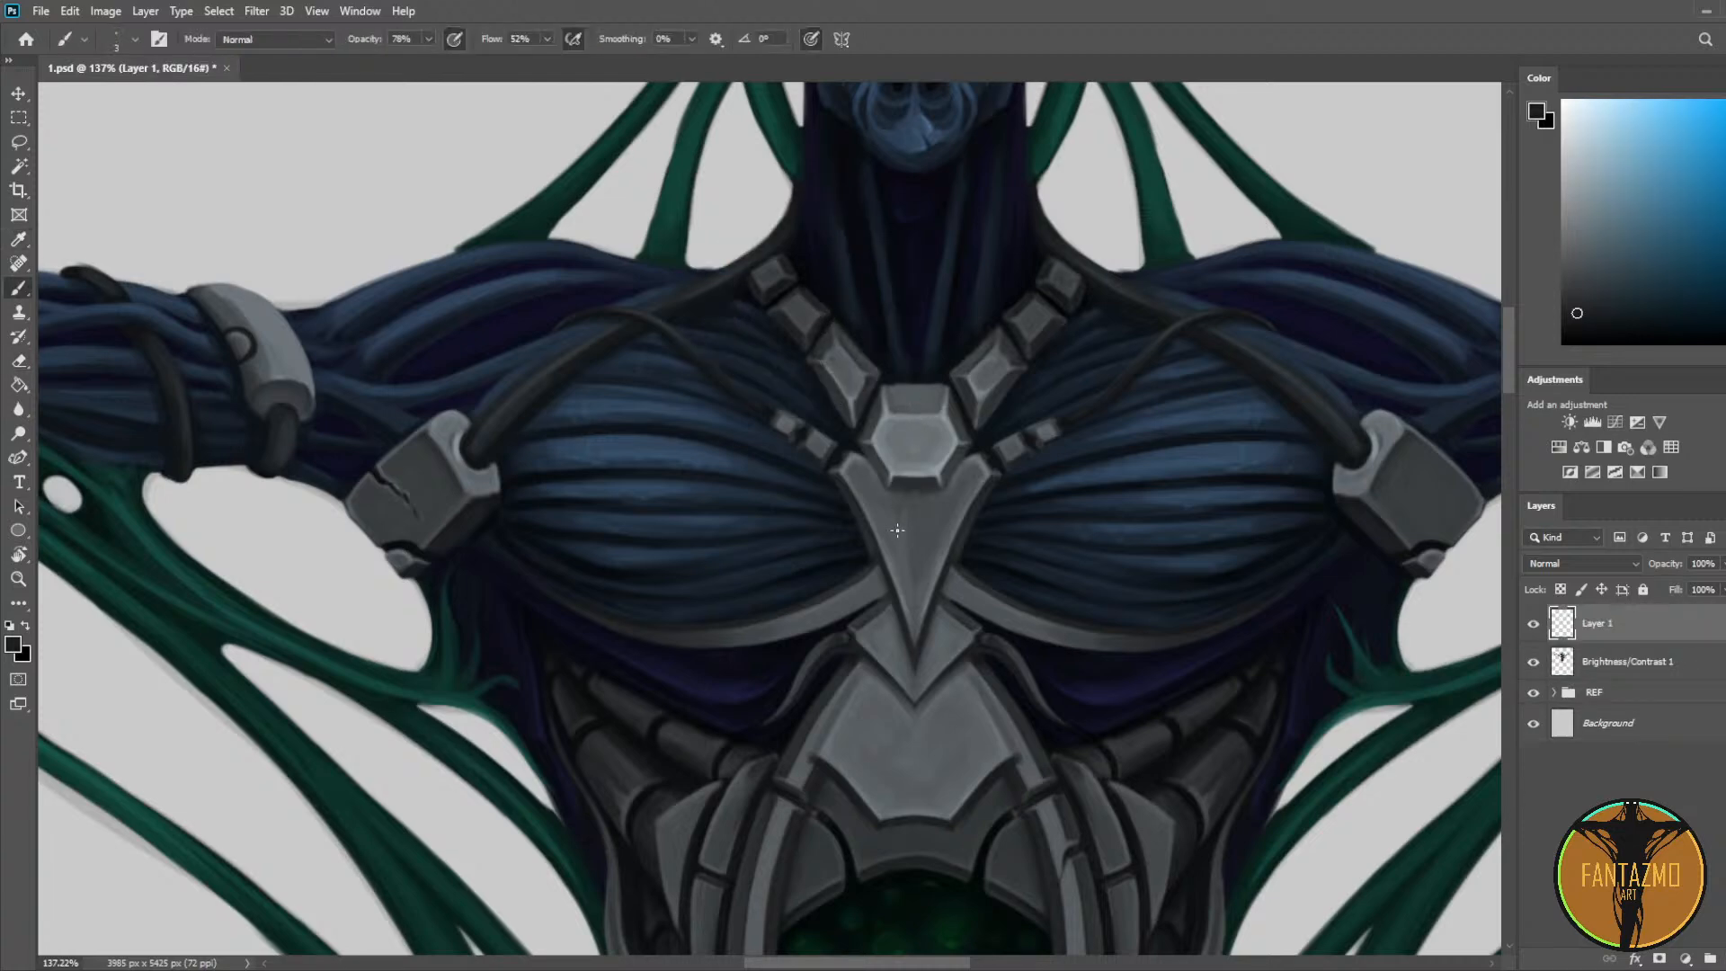
{"action": "key", "text": "bracketright"}
{"action": "key", "text": "bracketright"}
{"action": "key", "text": "bracketright"}
{"action": "key", "text": "bracketright"}
{"action": "key", "text": "bracketright"}
{"action": "key", "text": "bracketright"}
{"action": "key", "text": "bracketright"}
{"action": "key", "text": "bracketright"}
{"action": "key", "text": "bracketright"}
{"action": "key", "text": "bracketright"}
{"action": "key", "text": "bracketright"}
{"action": "left_click", "coordinate": [914, 525]}
Step: Darken the inside of the round chest spot with near-black using a smaller brush, keeping a lighter rim
{"action": "key", "text": "bracketleft"}
{"action": "key", "text": "bracketleft"}
{"action": "key", "text": "bracketleft"}
{"action": "key", "text": "bracketleft"}
{"action": "key", "text": "bracketleft"}
{"action": "scroll", "coordinate": [1076, 436], "scroll_direction": "up", "scroll_amount": 2}
{"action": "scroll", "coordinate": [1076, 435], "scroll_direction": "up", "scroll_amount": 1}
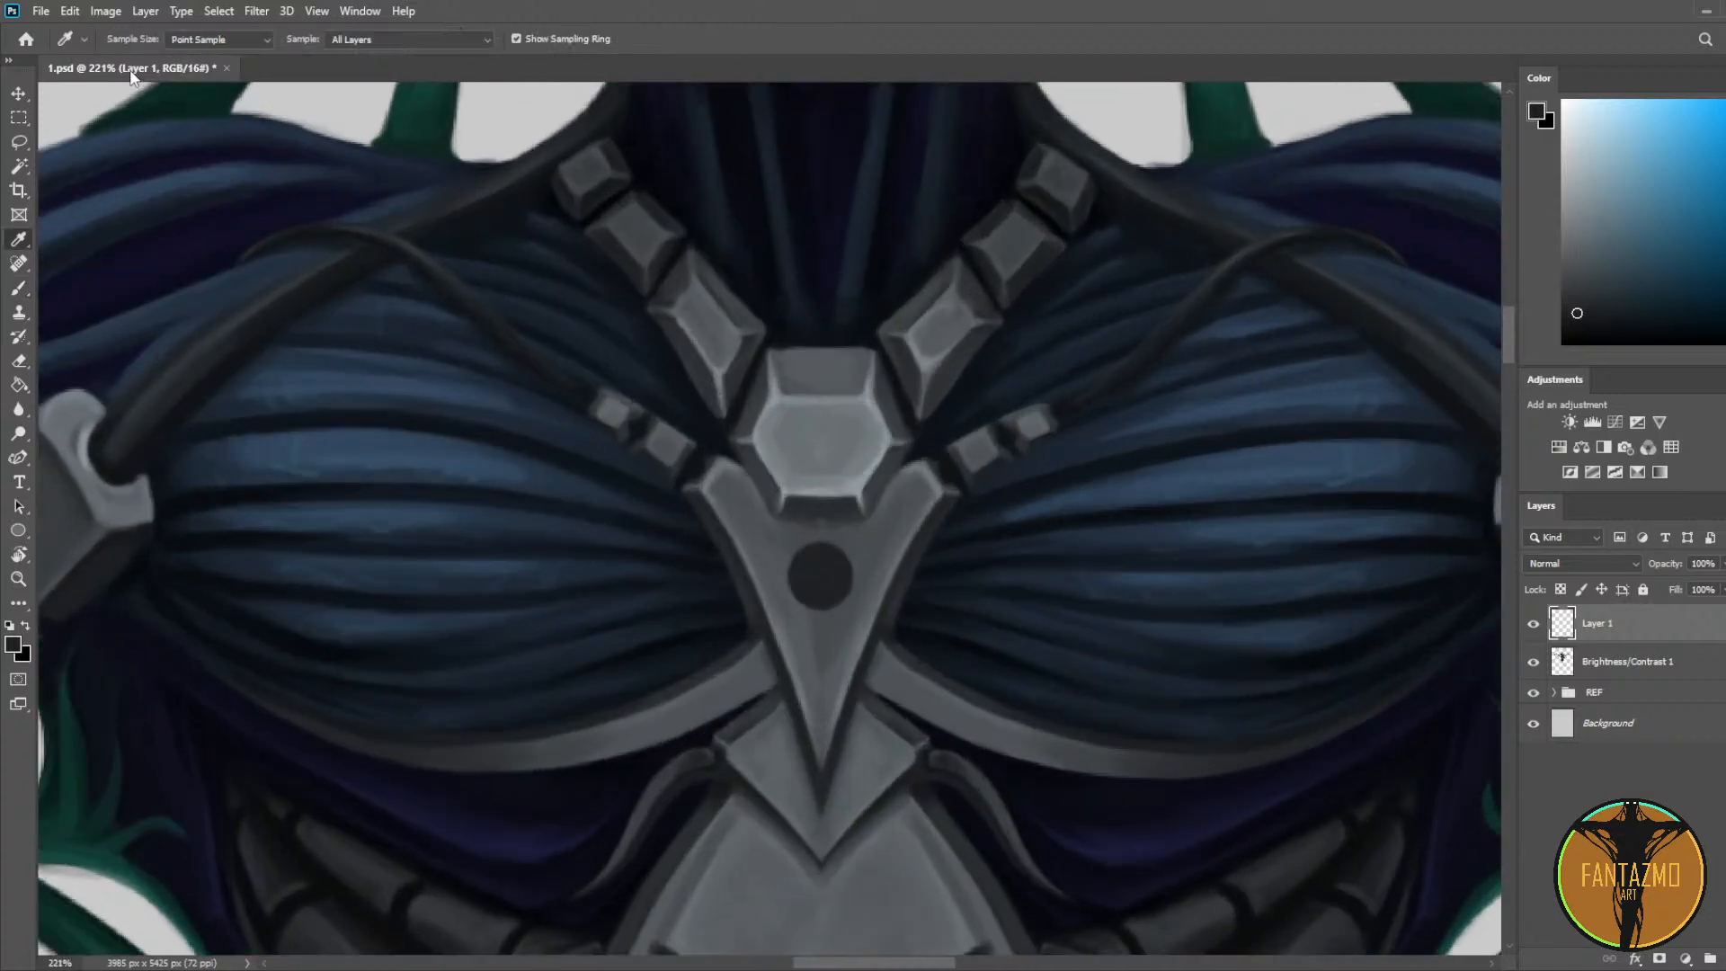
{"action": "key", "text": "e"}
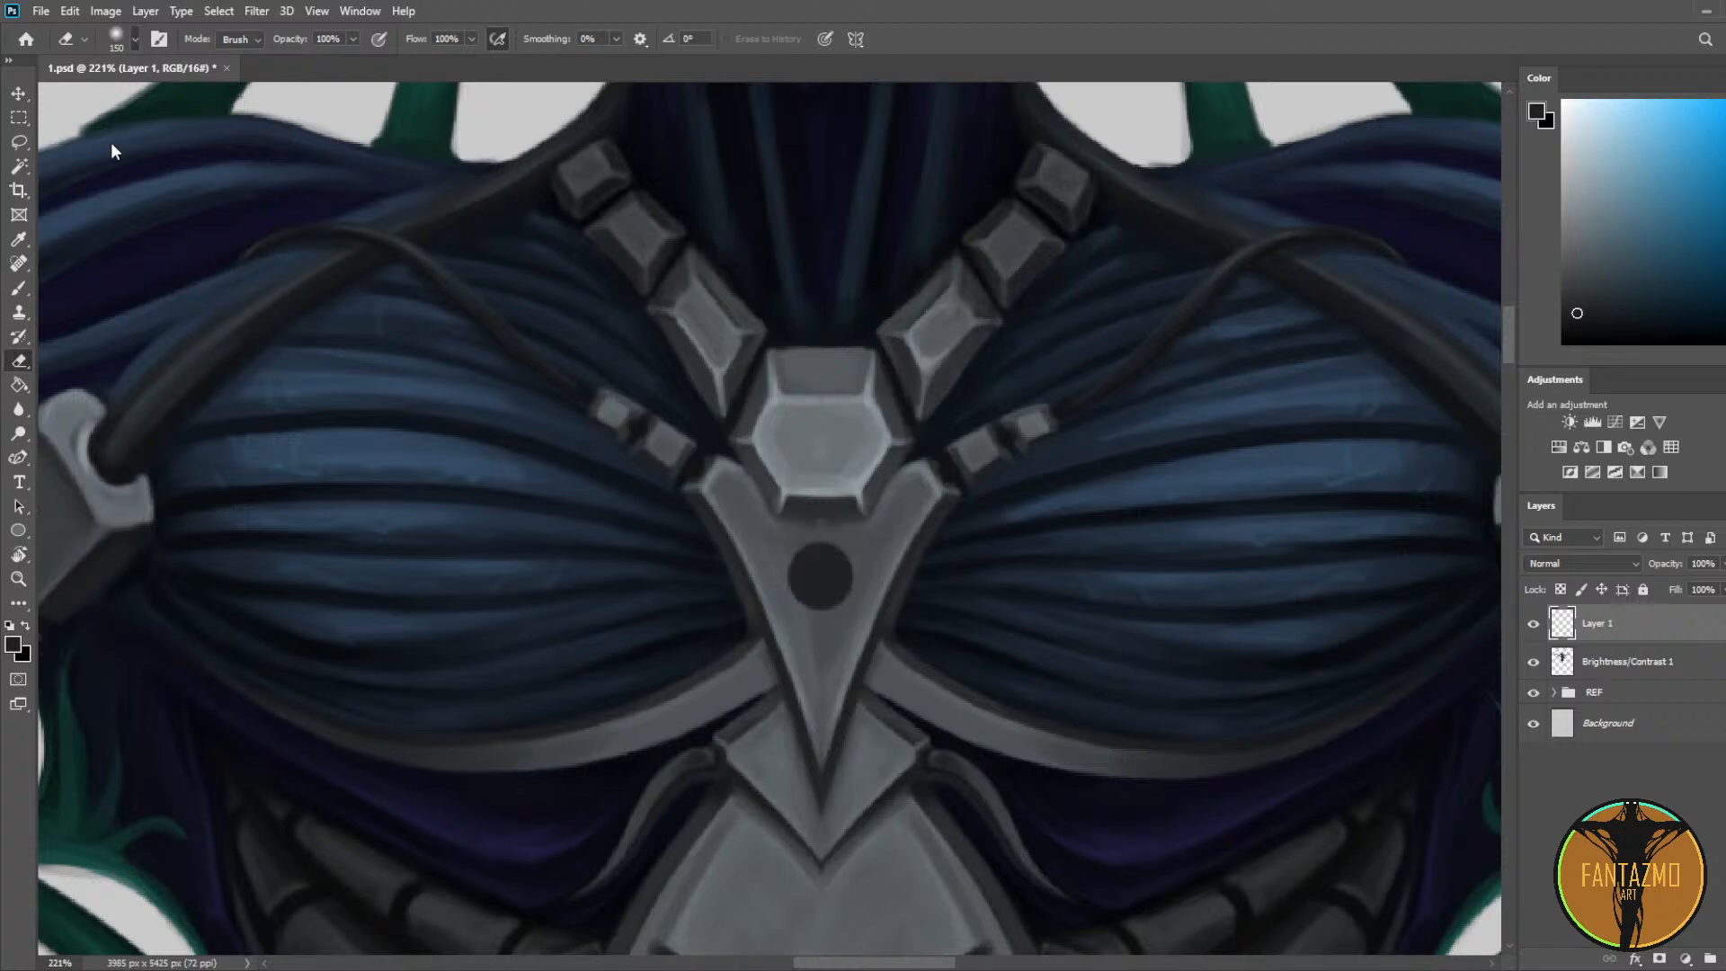
{"action": "key", "text": "b"}
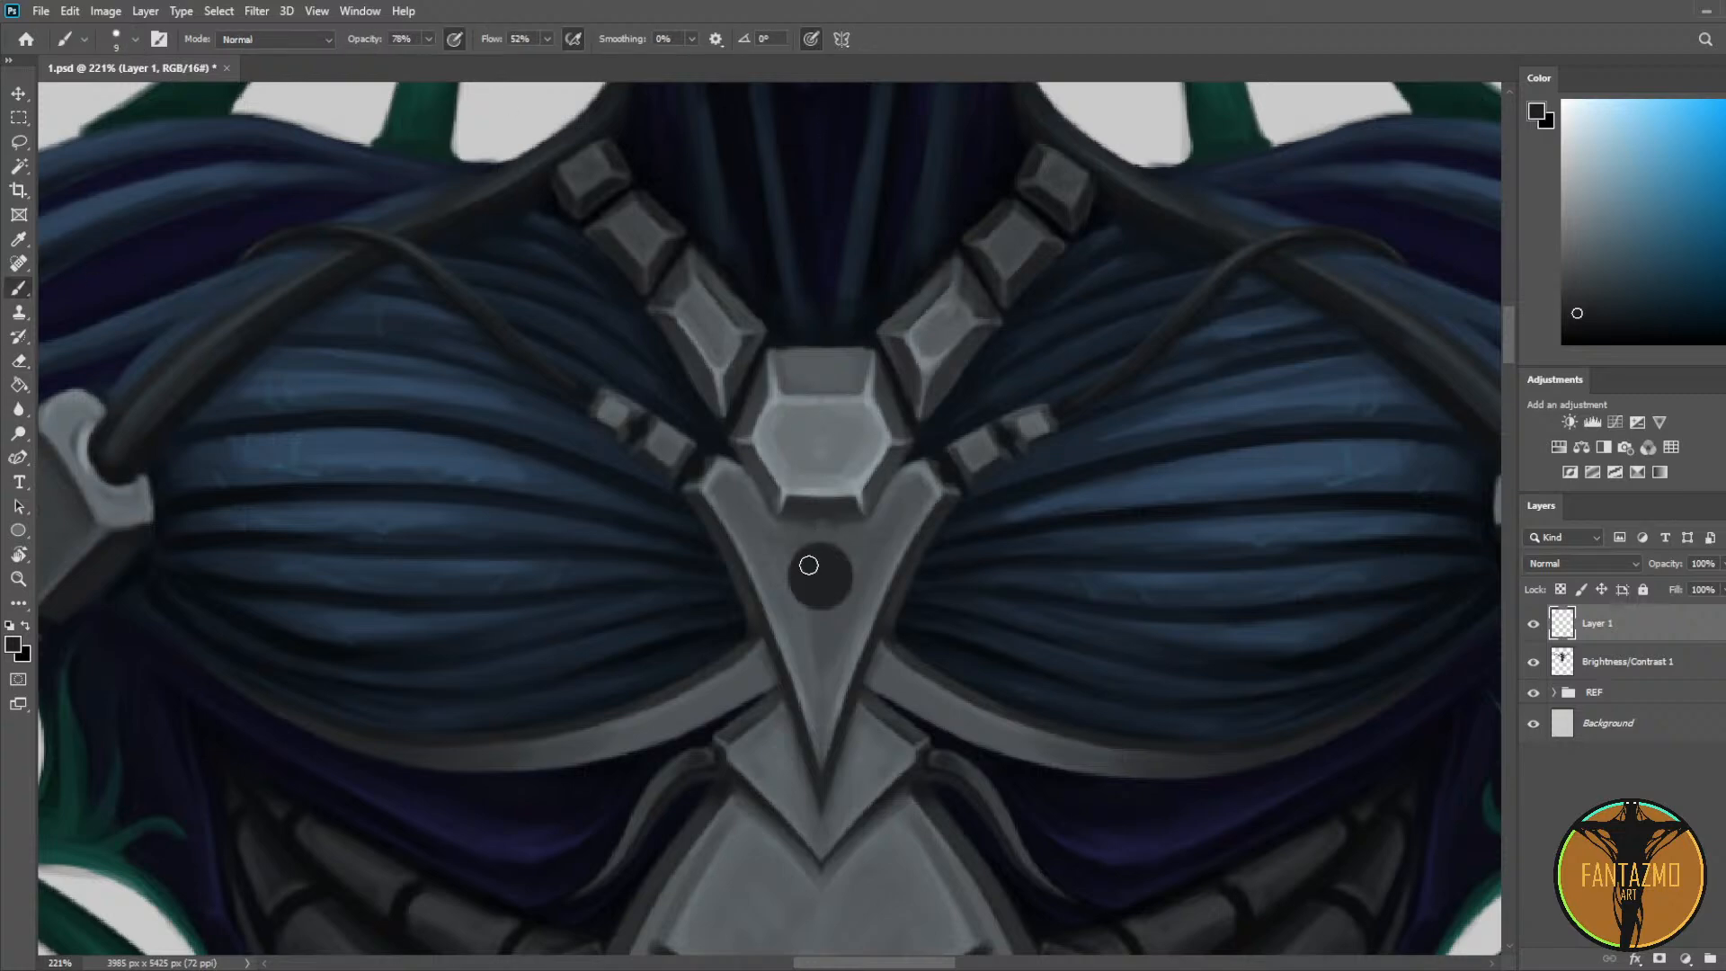
{"action": "key", "text": "bracketright"}
{"action": "key", "text": "bracketright"}
{"action": "key", "text": "bracketright"}
{"action": "key", "text": "bracketright"}
{"action": "left_click_drag", "start_coordinate": [823, 574], "coordinate": [827, 573]}
{"action": "key", "text": "bracketleft"}
{"action": "key", "text": "bracketleft"}
{"action": "left_click", "coordinate": [1581, 324]}
{"action": "left_click_drag", "start_coordinate": [826, 568], "coordinate": [825, 574]}
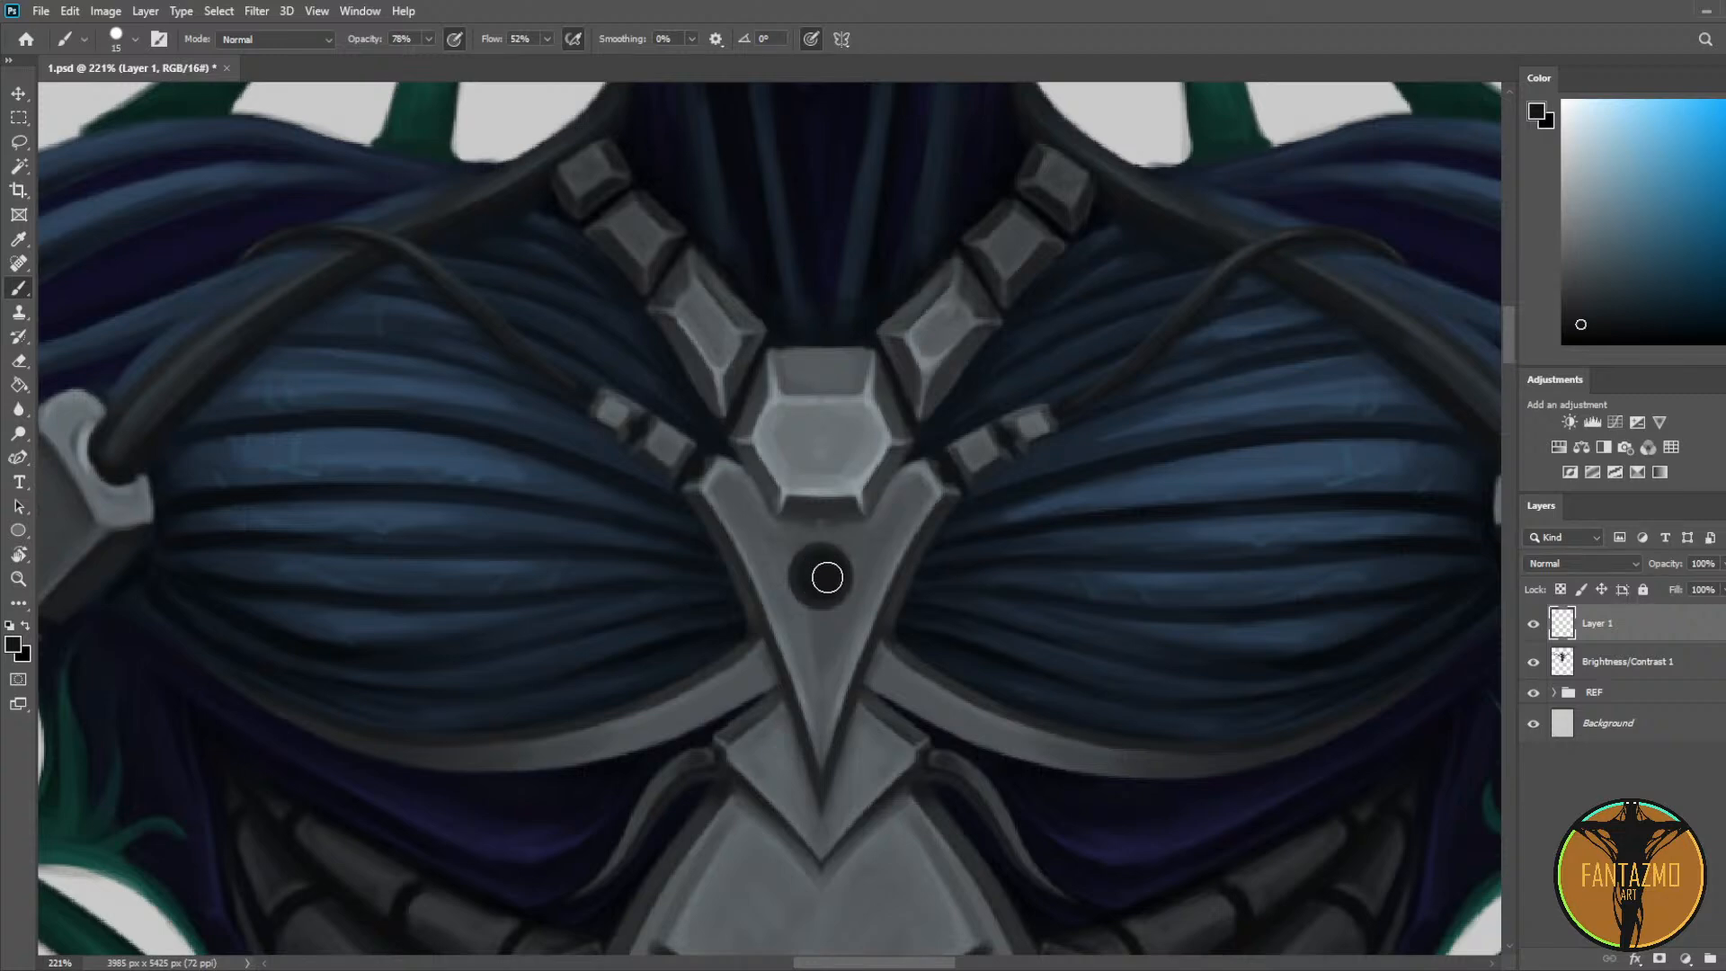
Step: Add another layer and paint a dark green dot with a 15 px brush inside the chest plate's dark socket
{"action": "left_click", "coordinate": [1725, 959]}
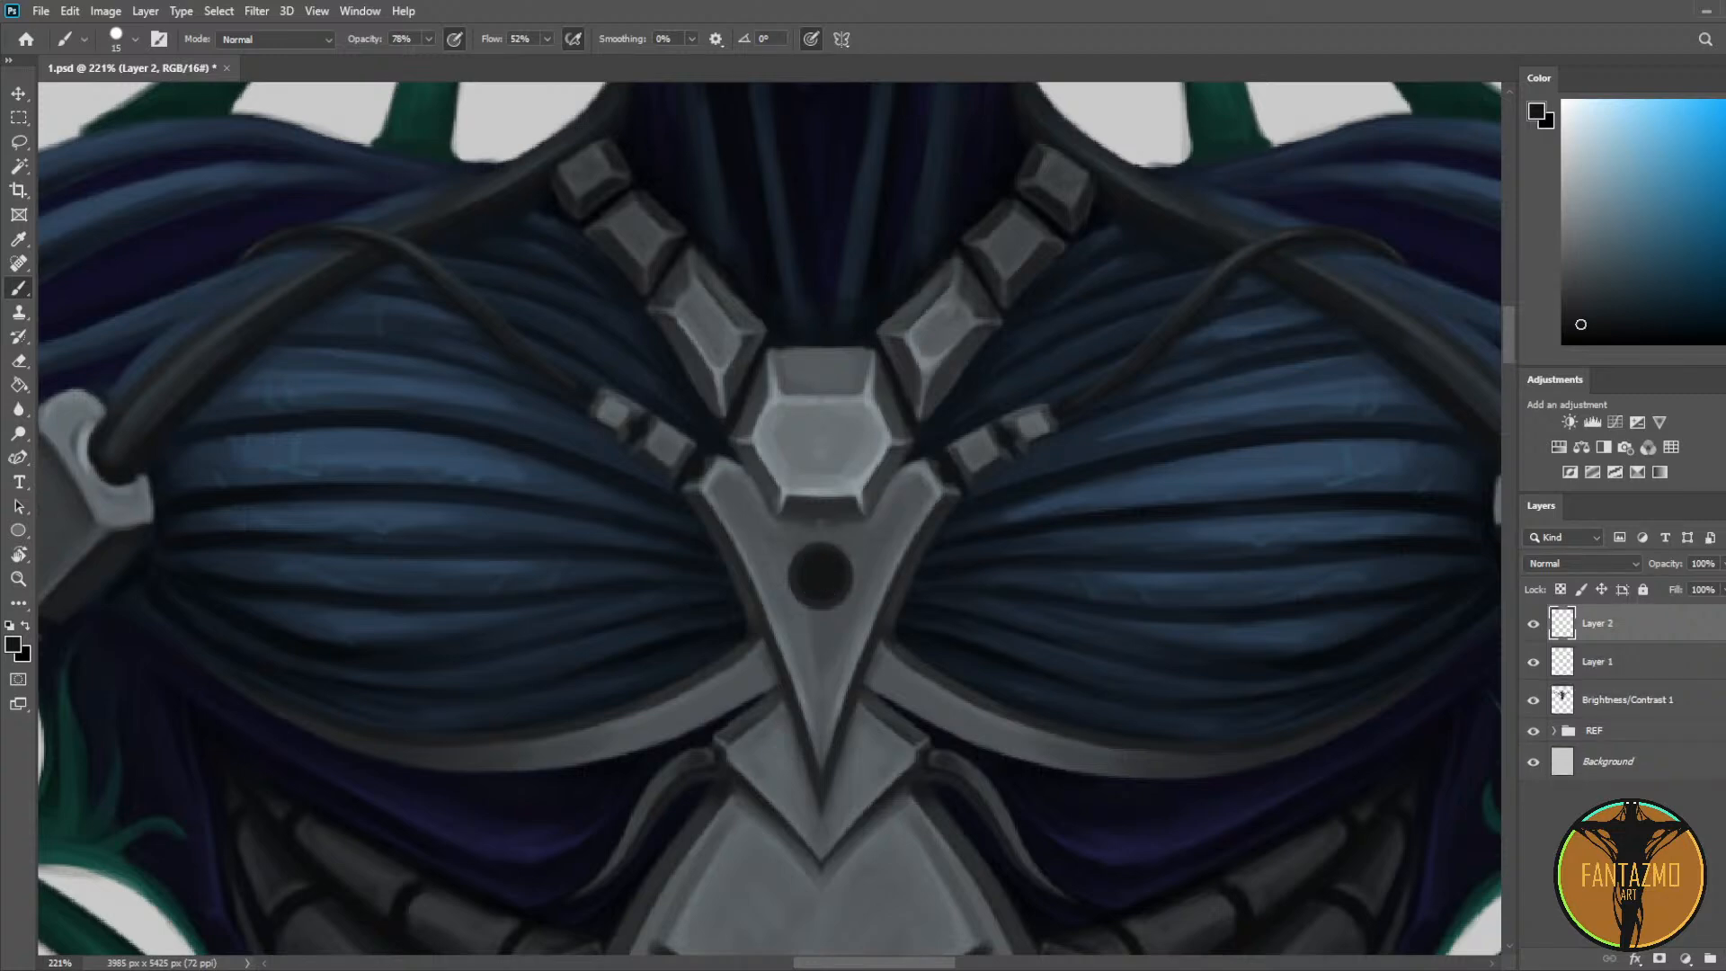
{"action": "left_click", "coordinate": [1725, 242]}
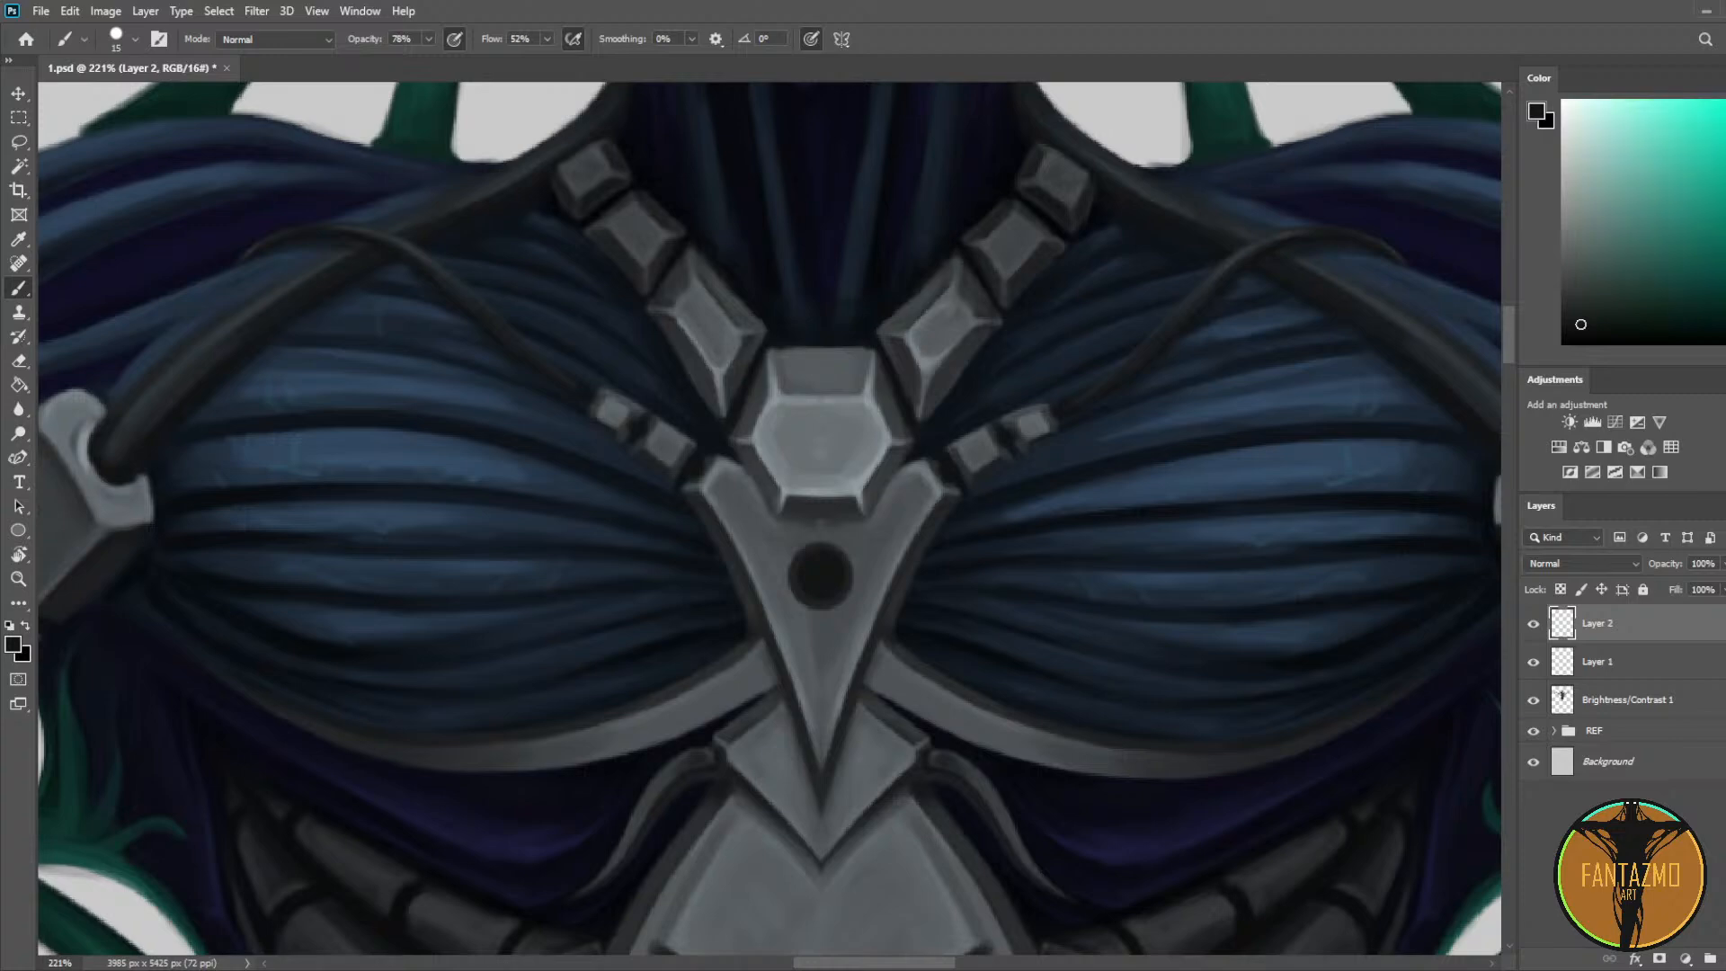
{"action": "left_click", "coordinate": [1713, 126]}
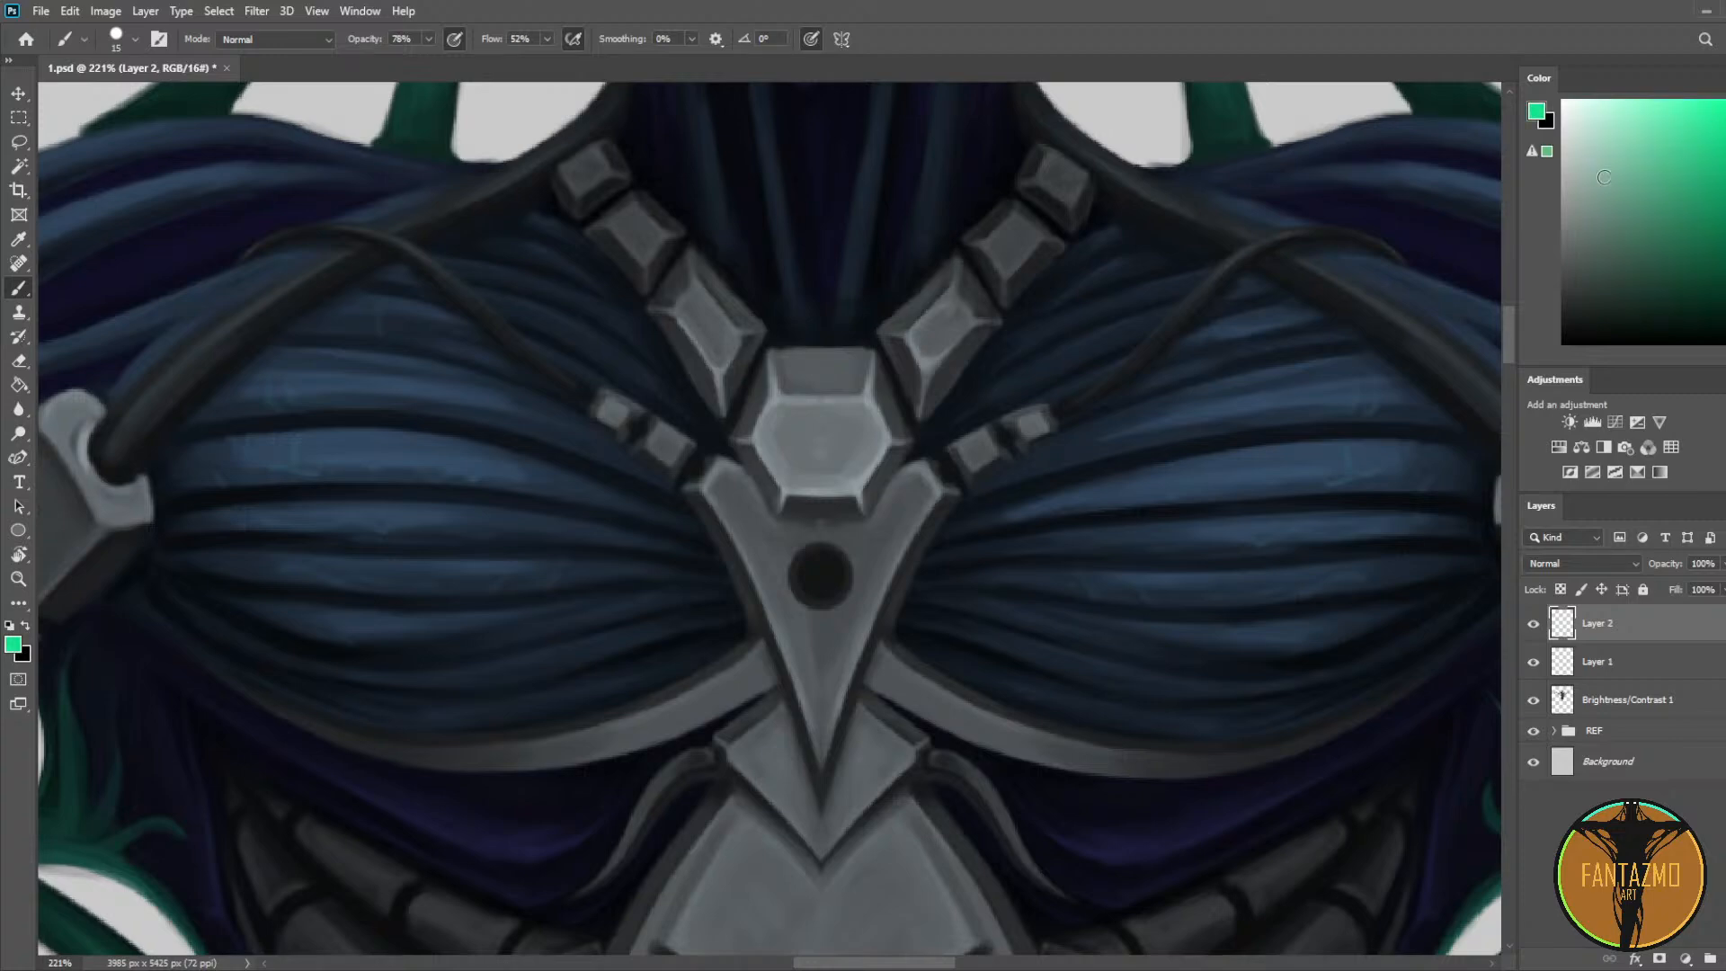
{"action": "left_click", "coordinate": [1718, 224]}
{"action": "left_click", "coordinate": [820, 574]}
{"action": "left_click", "coordinate": [821, 574]}
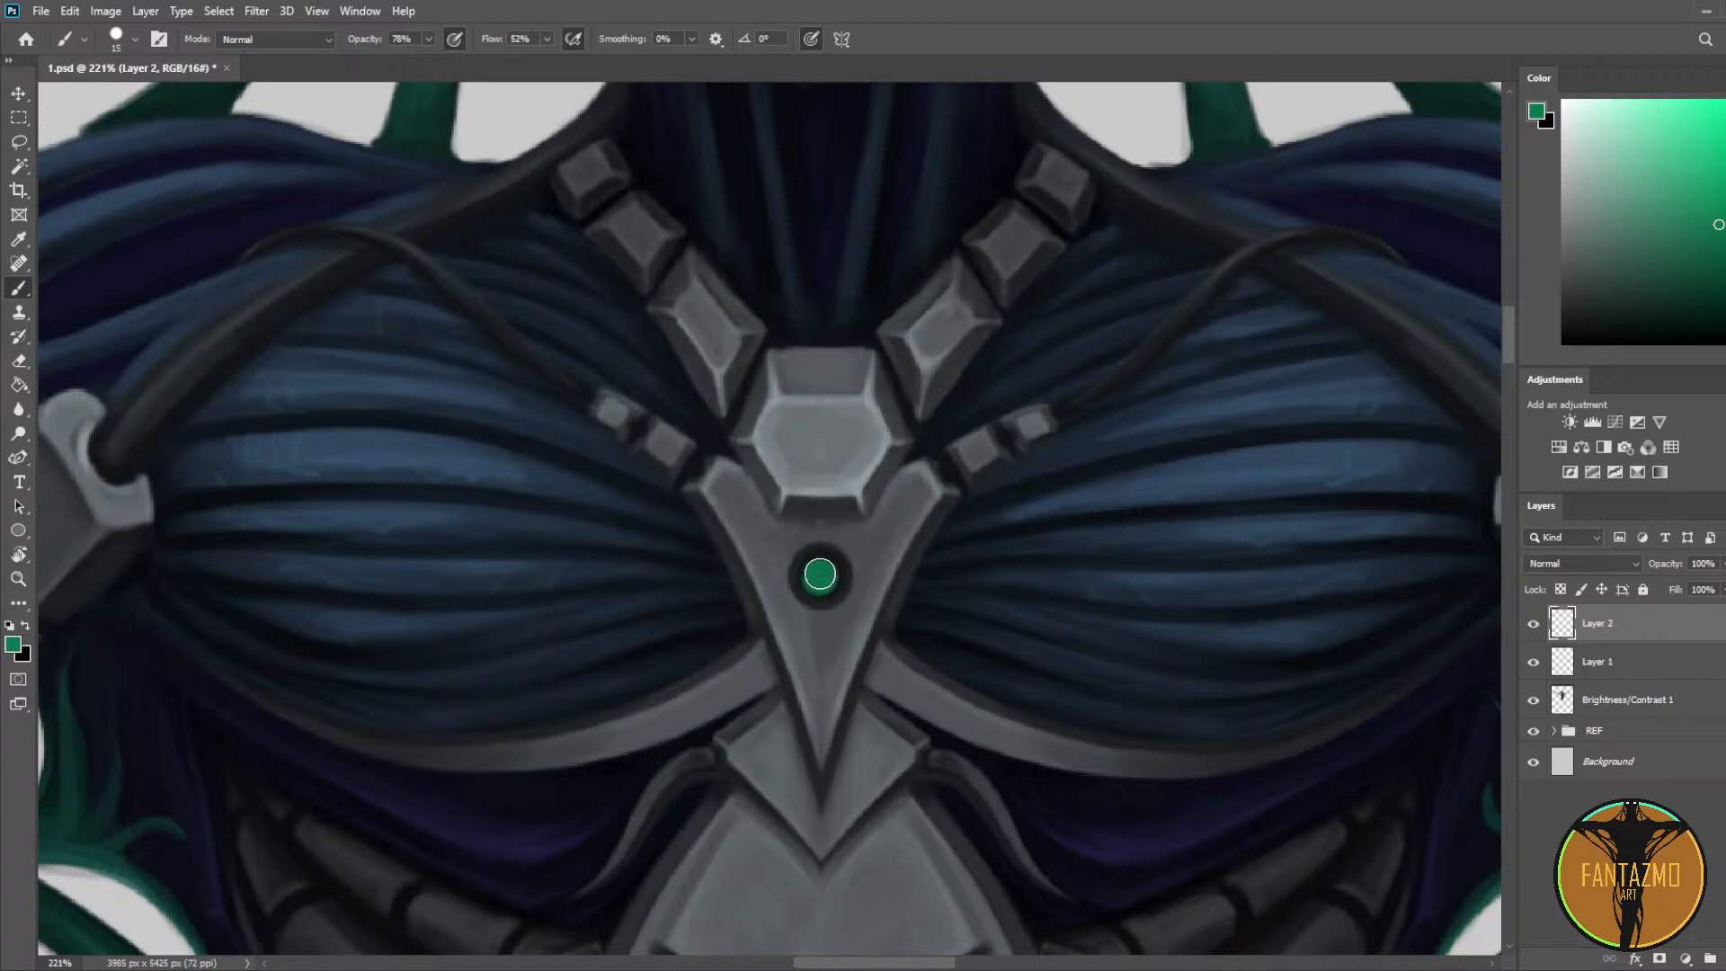
Step: Paint a lighter green over the chest gem's centre with the 15 px brush
{"action": "left_click", "coordinate": [1722, 174]}
{"action": "key", "text": "bracketright"}
{"action": "key", "text": "bracketleft"}
{"action": "left_click", "coordinate": [818, 572]}
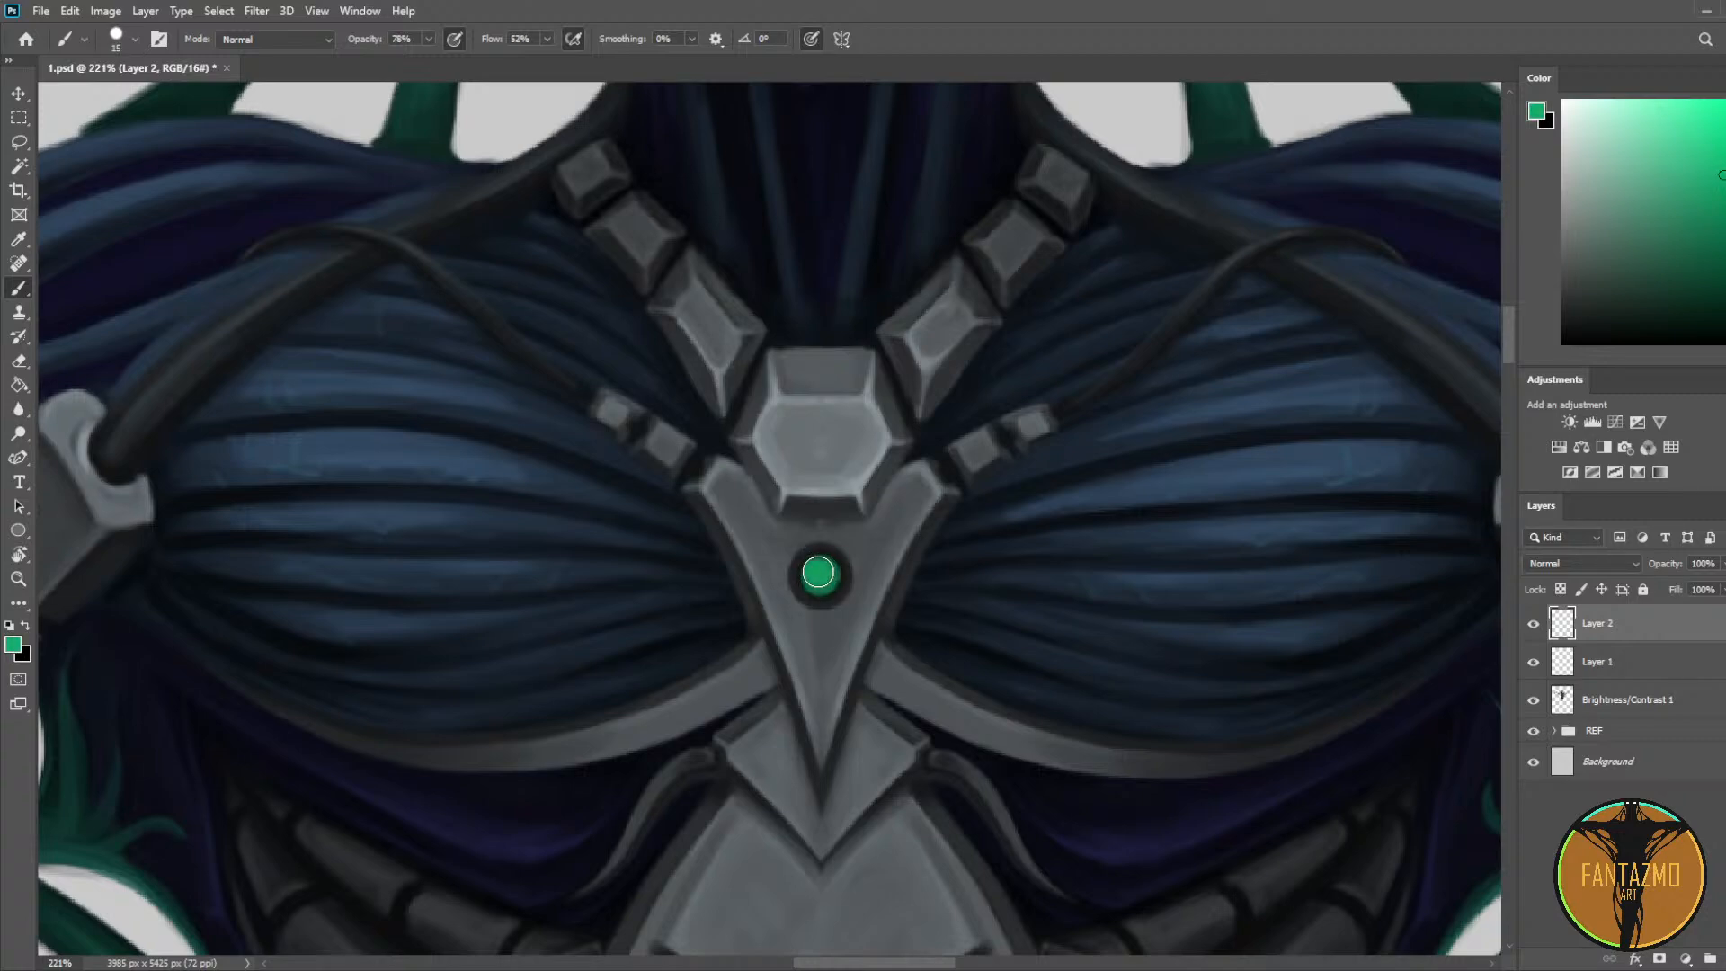
Step: Highlight the chest gem with a brighter green and a smaller 9 px brush, and save the document
{"action": "left_click", "coordinate": [1722, 133]}
{"action": "key", "text": "bracketleft"}
{"action": "key", "text": "bracketleft"}
{"action": "scroll", "coordinate": [668, 286], "scroll_direction": "down", "scroll_amount": 2}
{"action": "scroll", "coordinate": [669, 276], "scroll_direction": "down", "scroll_amount": 6}
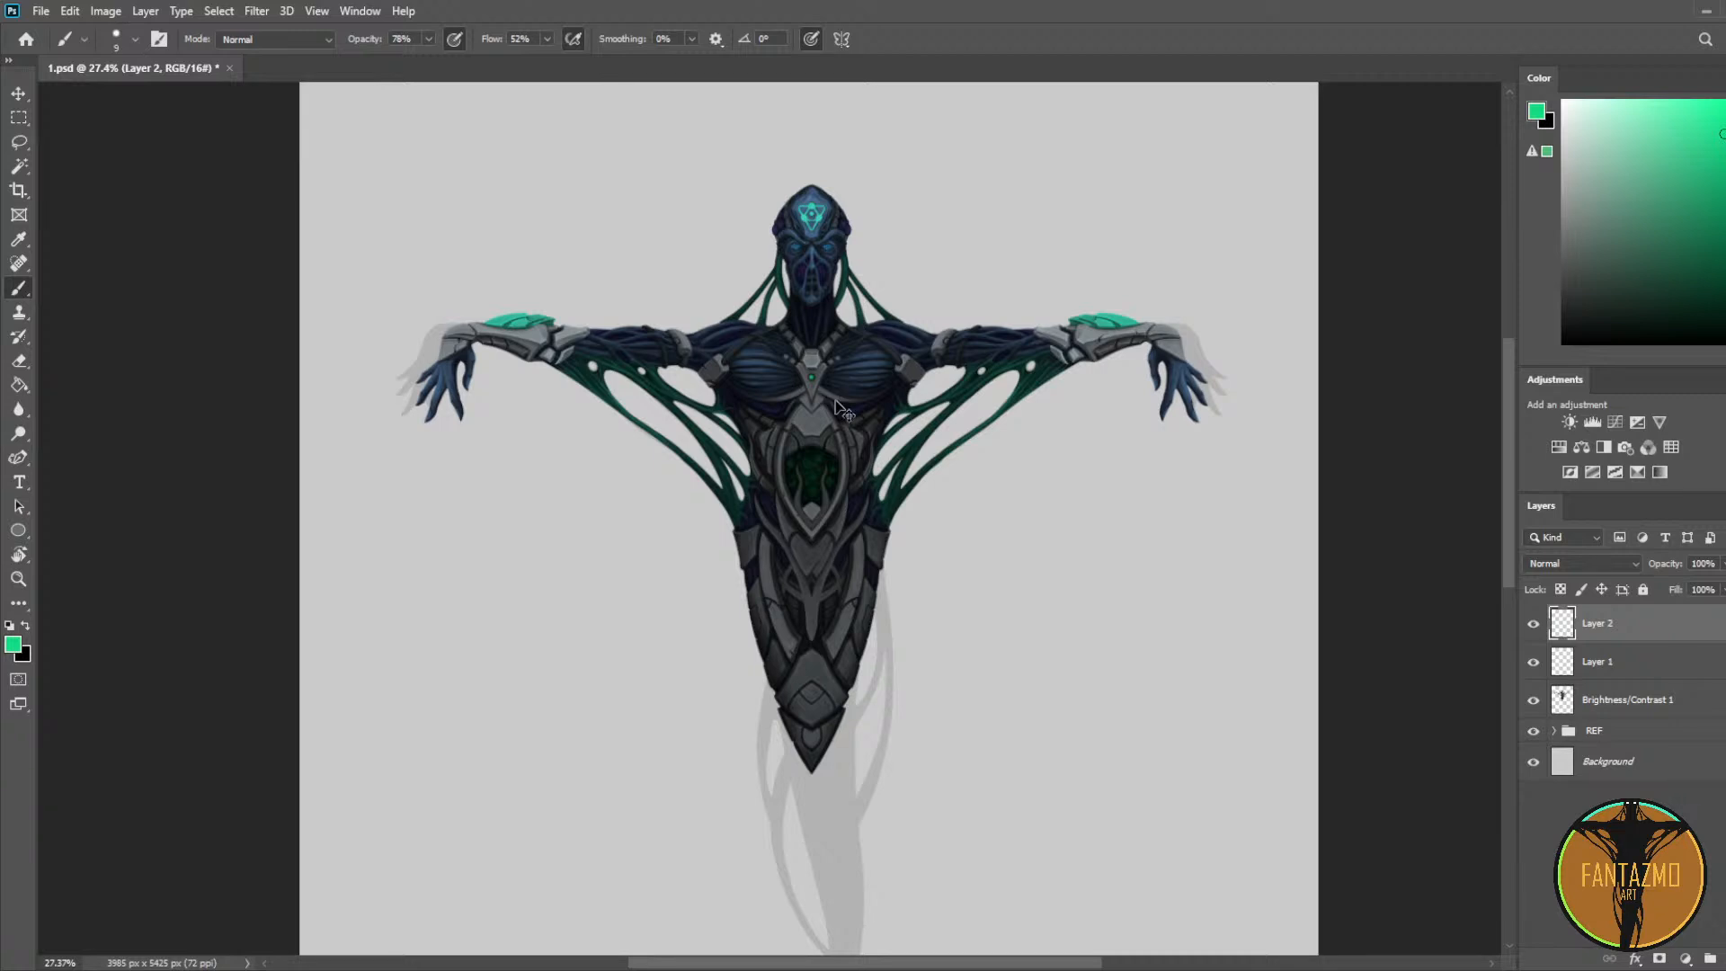
{"action": "key", "text": "ctrl+s"}
Step: Shade the lower rim around the forehead emblem's central dot with sampled dark teal and a fine brush
{"action": "scroll", "coordinate": [818, 196], "scroll_direction": "up", "scroll_amount": 10}
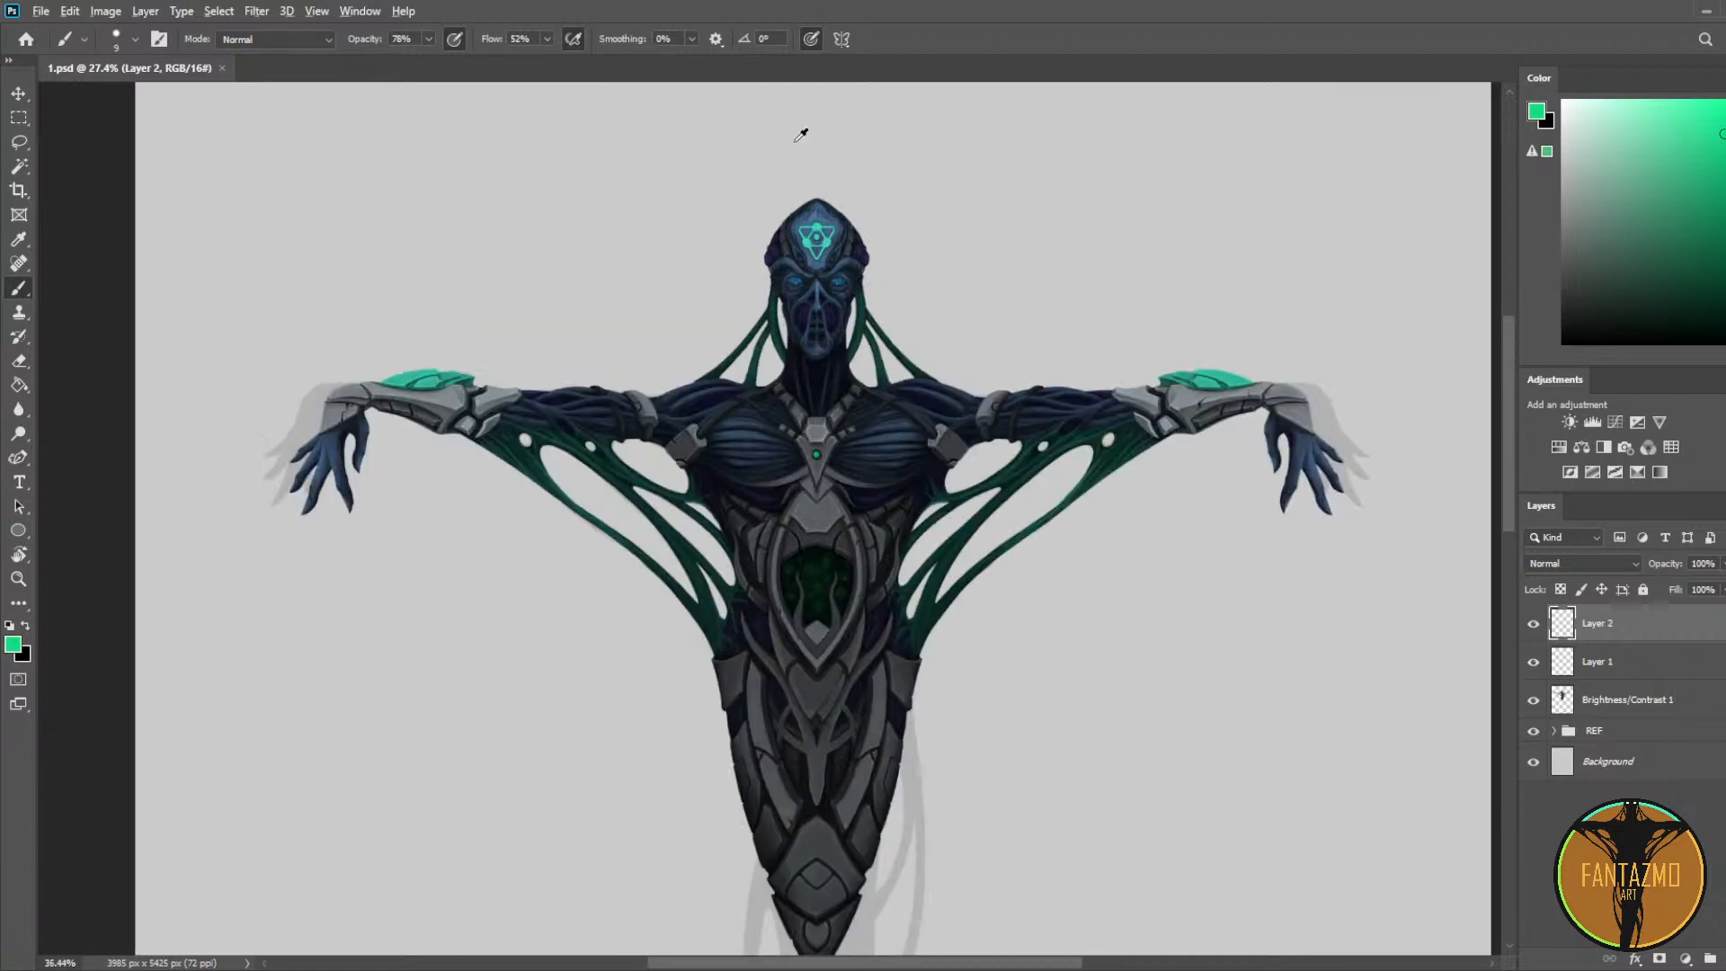
{"action": "scroll", "coordinate": [824, 198], "scroll_direction": "up", "scroll_amount": 8}
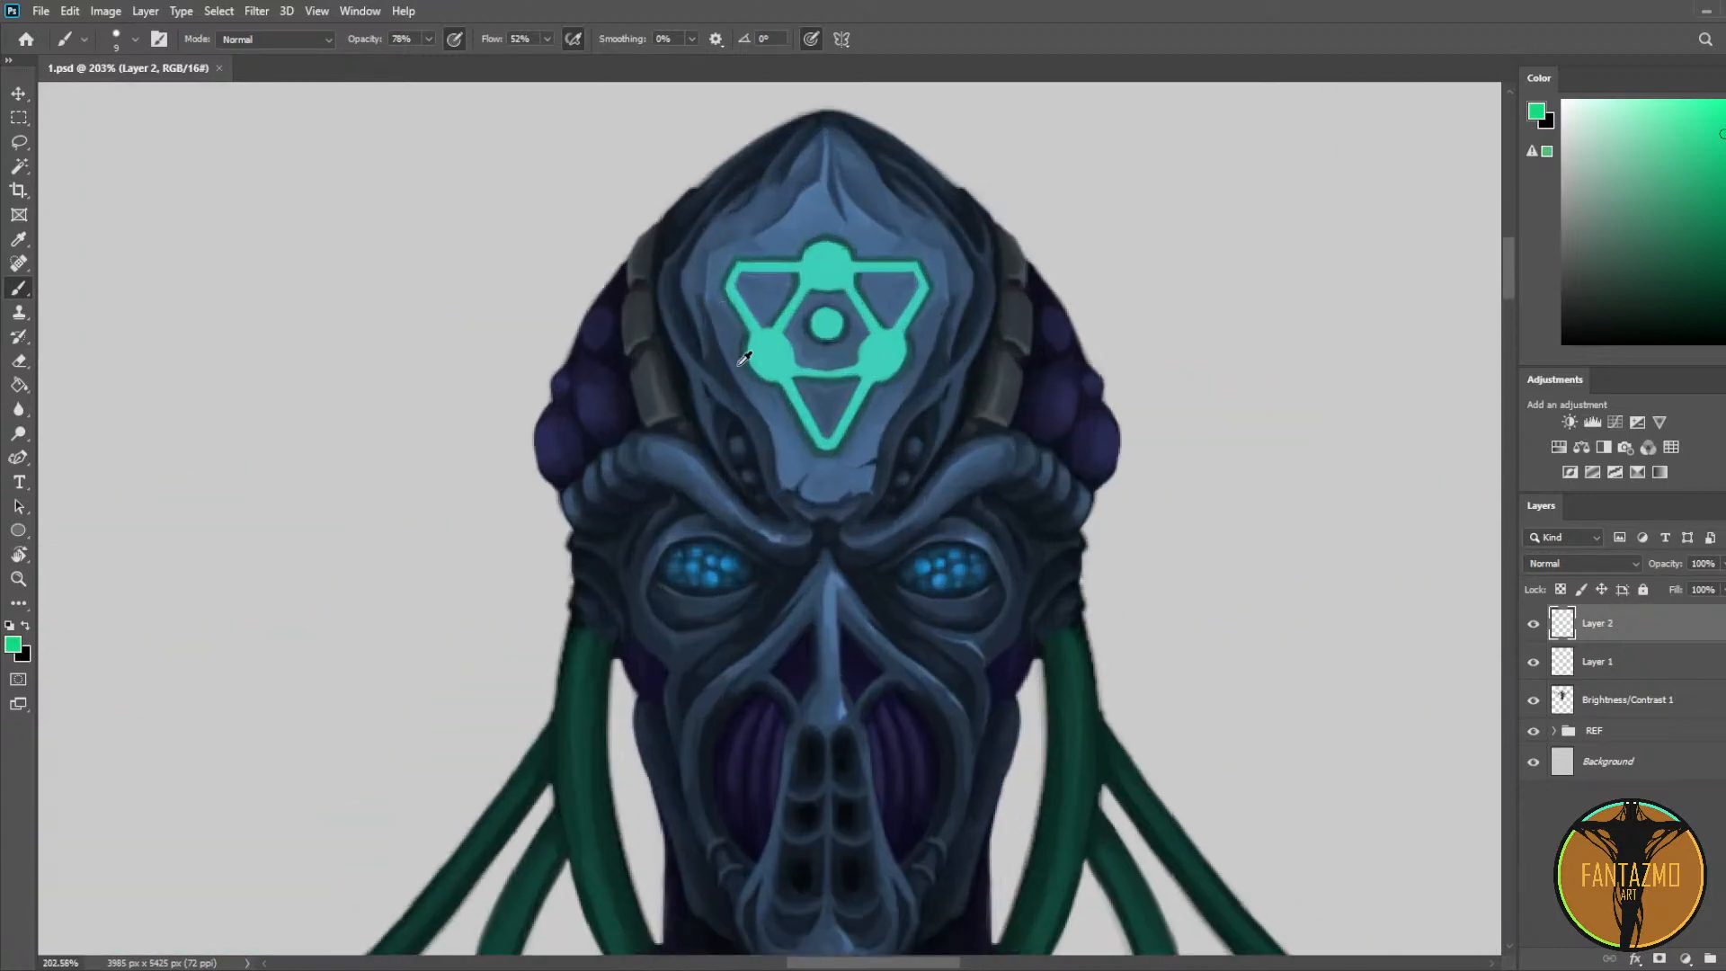
{"action": "scroll", "coordinate": [921, 284], "scroll_direction": "down", "scroll_amount": 4}
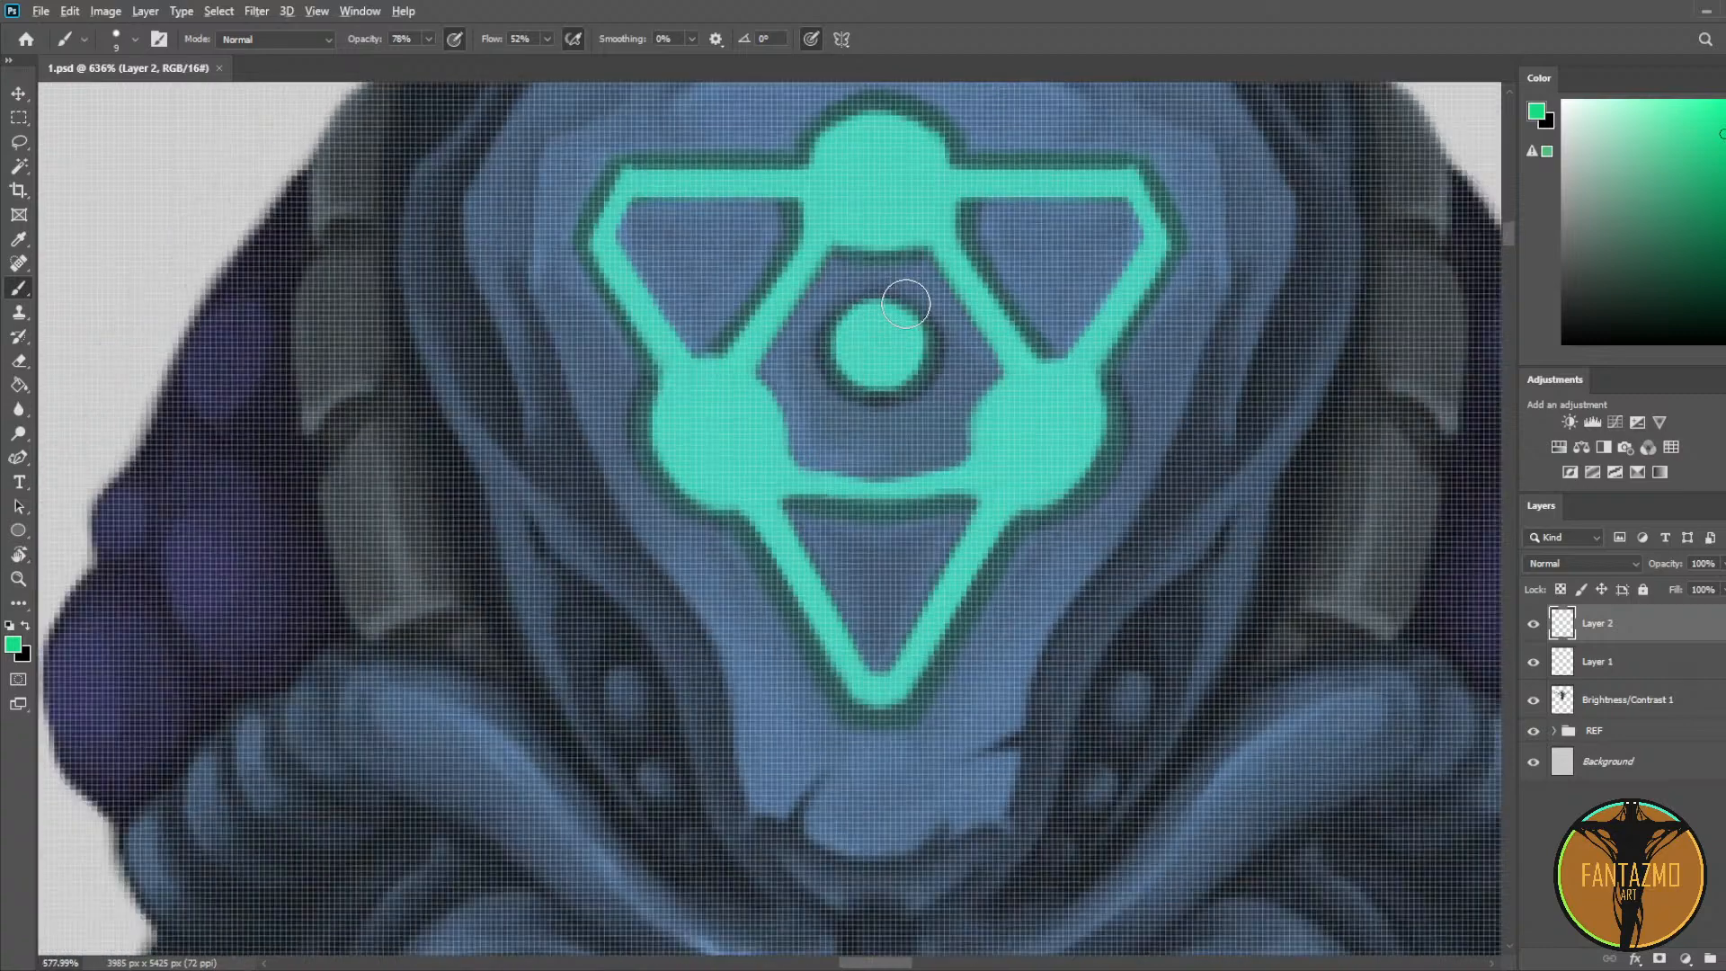
{"action": "key", "text": "i"}
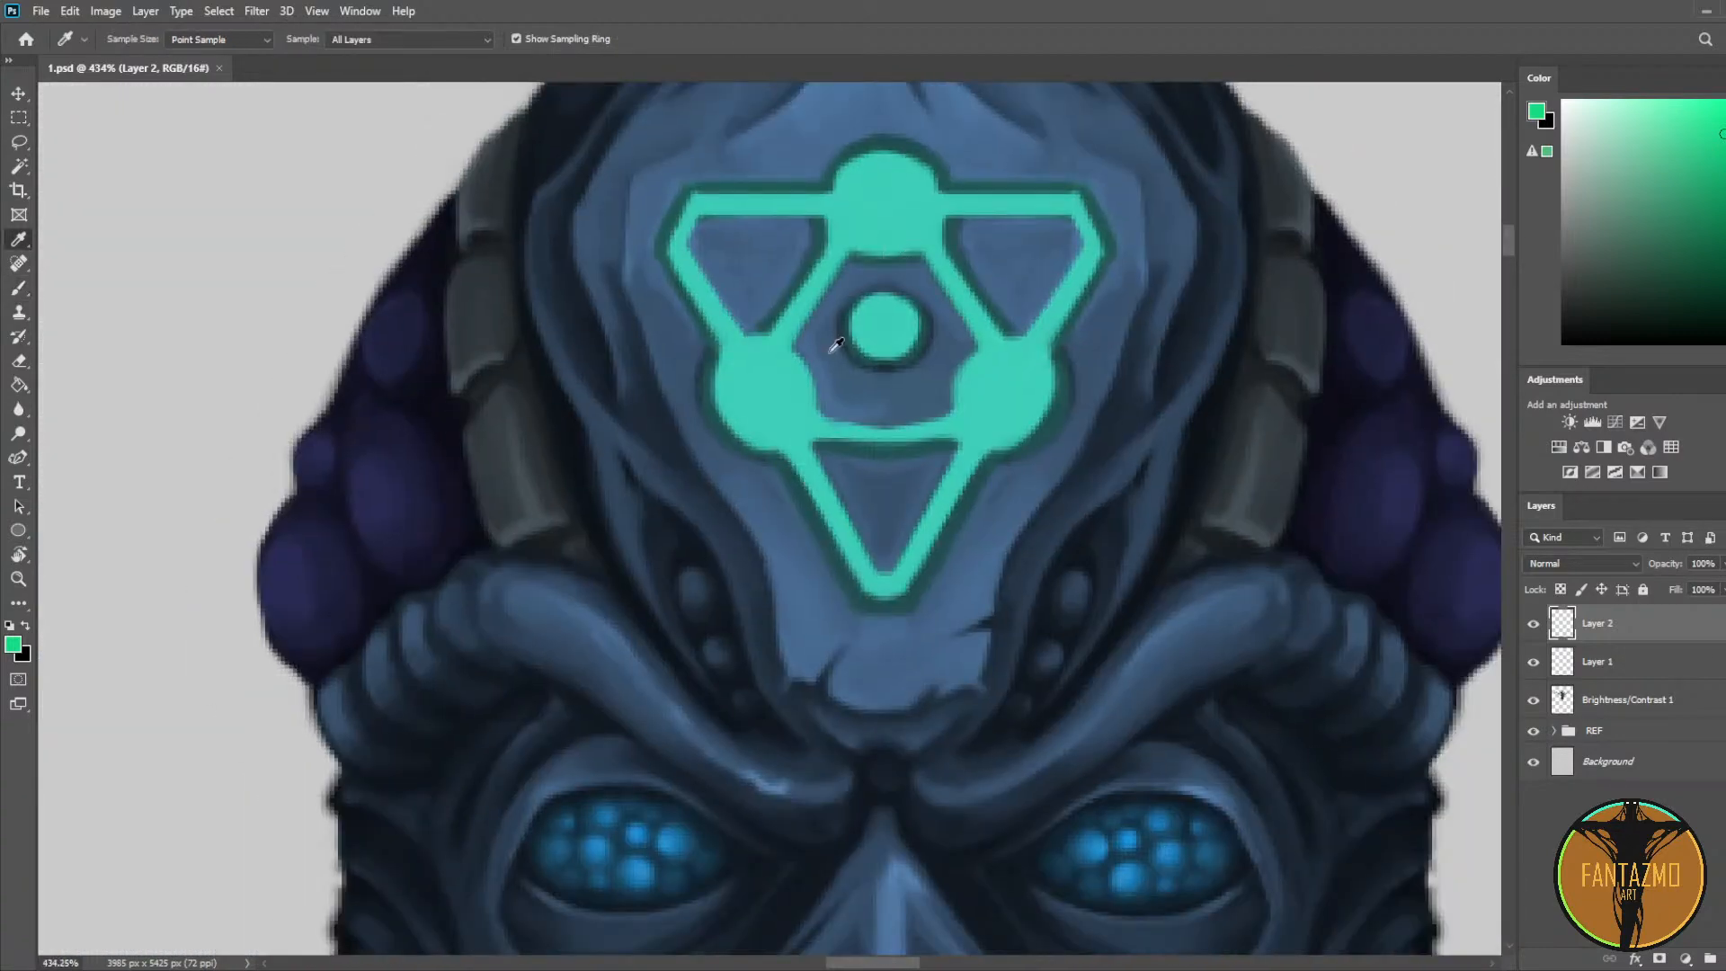
{"action": "left_click", "coordinate": [906, 358]}
{"action": "key", "text": "b"}
{"action": "key", "text": "bracketleft"}
{"action": "key", "text": "bracketleft"}
{"action": "key", "text": "bracketleft"}
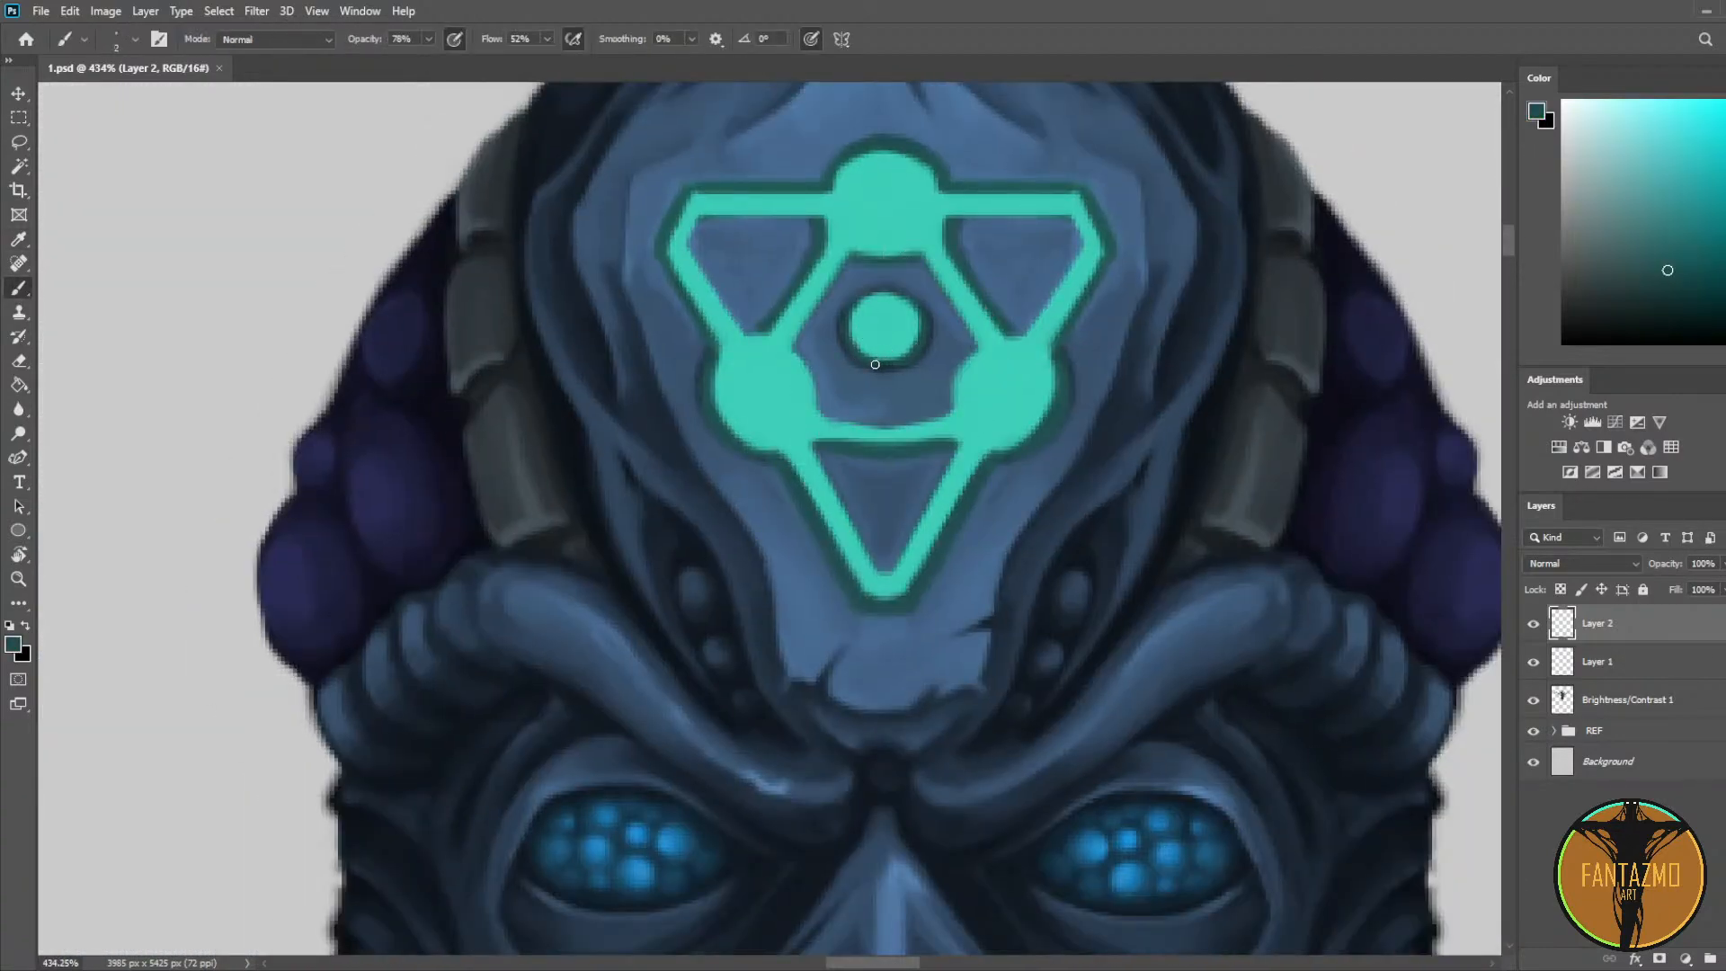
{"action": "left_click_drag", "start_coordinate": [881, 364], "coordinate": [873, 364]}
Step: Paint a small dark notch in the forehead plate beside the emblem's right corner, using sampled dark blue
{"action": "key", "text": "bracketright"}
{"action": "key", "text": "bracketright"}
{"action": "key", "text": "bracketright"}
{"action": "key", "text": "bracketright"}
{"action": "left_click", "coordinate": [987, 238], "text": "alt"}
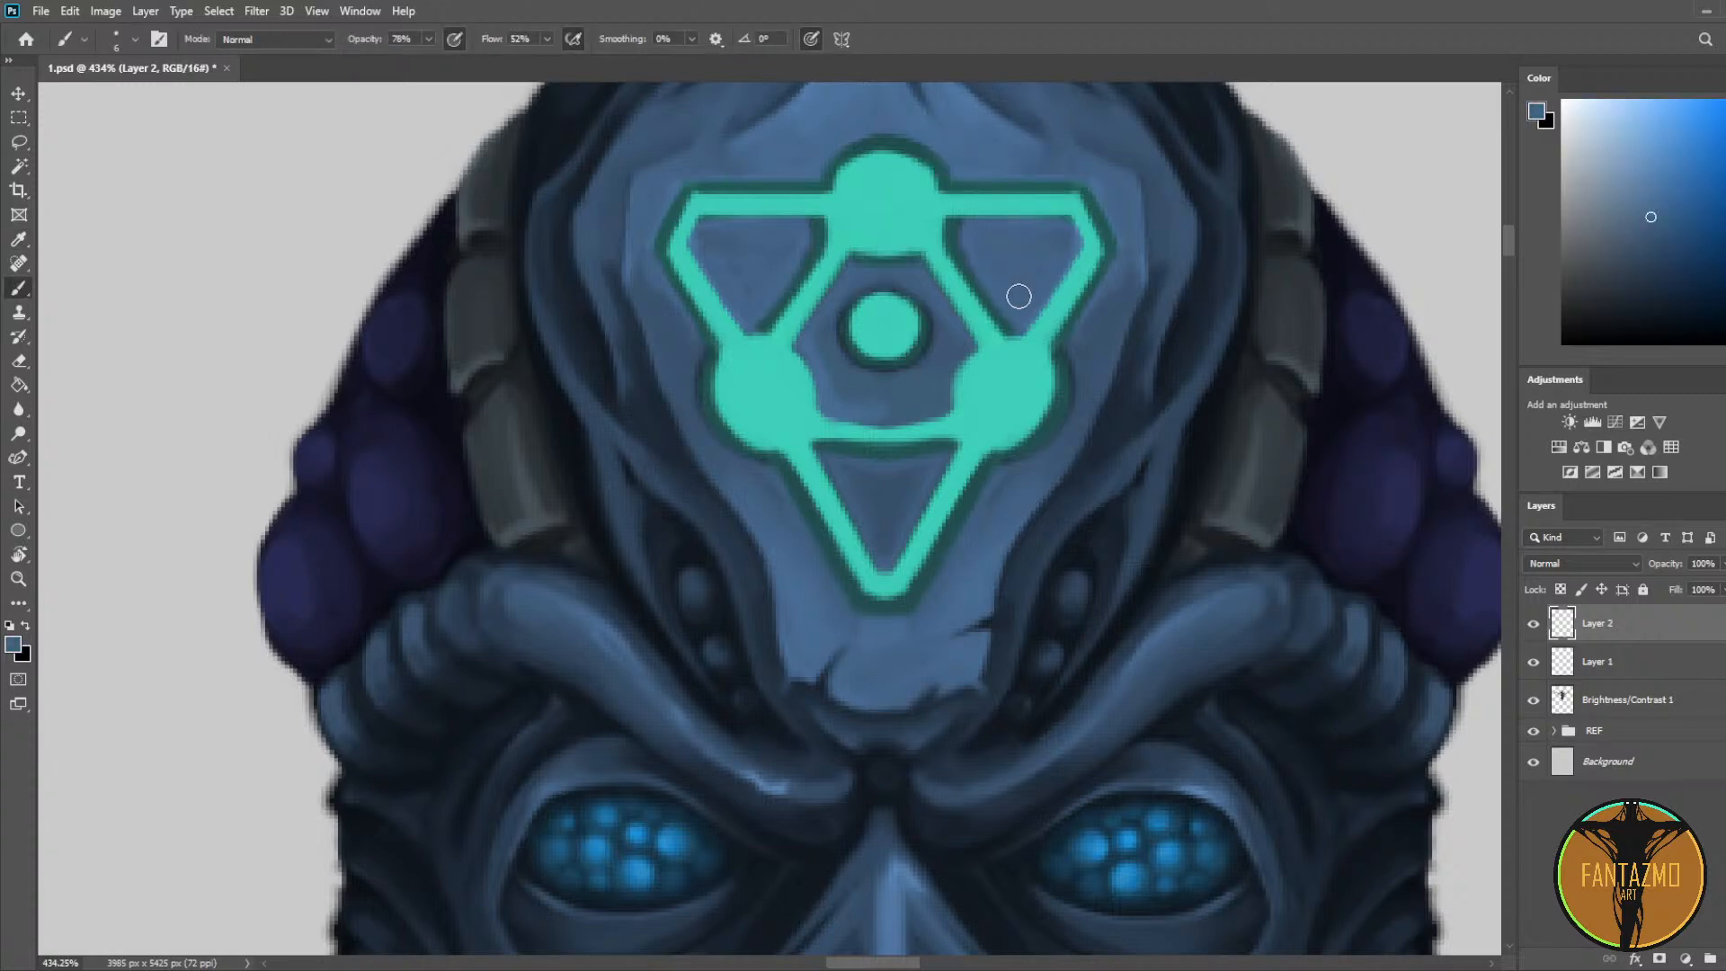
{"action": "mouse_move", "coordinate": [1205, 353]}
{"action": "left_mouse_down"}
{"action": "mouse_move", "coordinate": [1114, 435]}
{"action": "mouse_move", "coordinate": [1030, 410]}
{"action": "mouse_move", "coordinate": [1045, 406]}
{"action": "left_mouse_up"}
{"action": "left_click", "coordinate": [1105, 374], "text": "alt"}
{"action": "key", "text": "bracketleft"}
{"action": "key", "text": "bracketleft"}
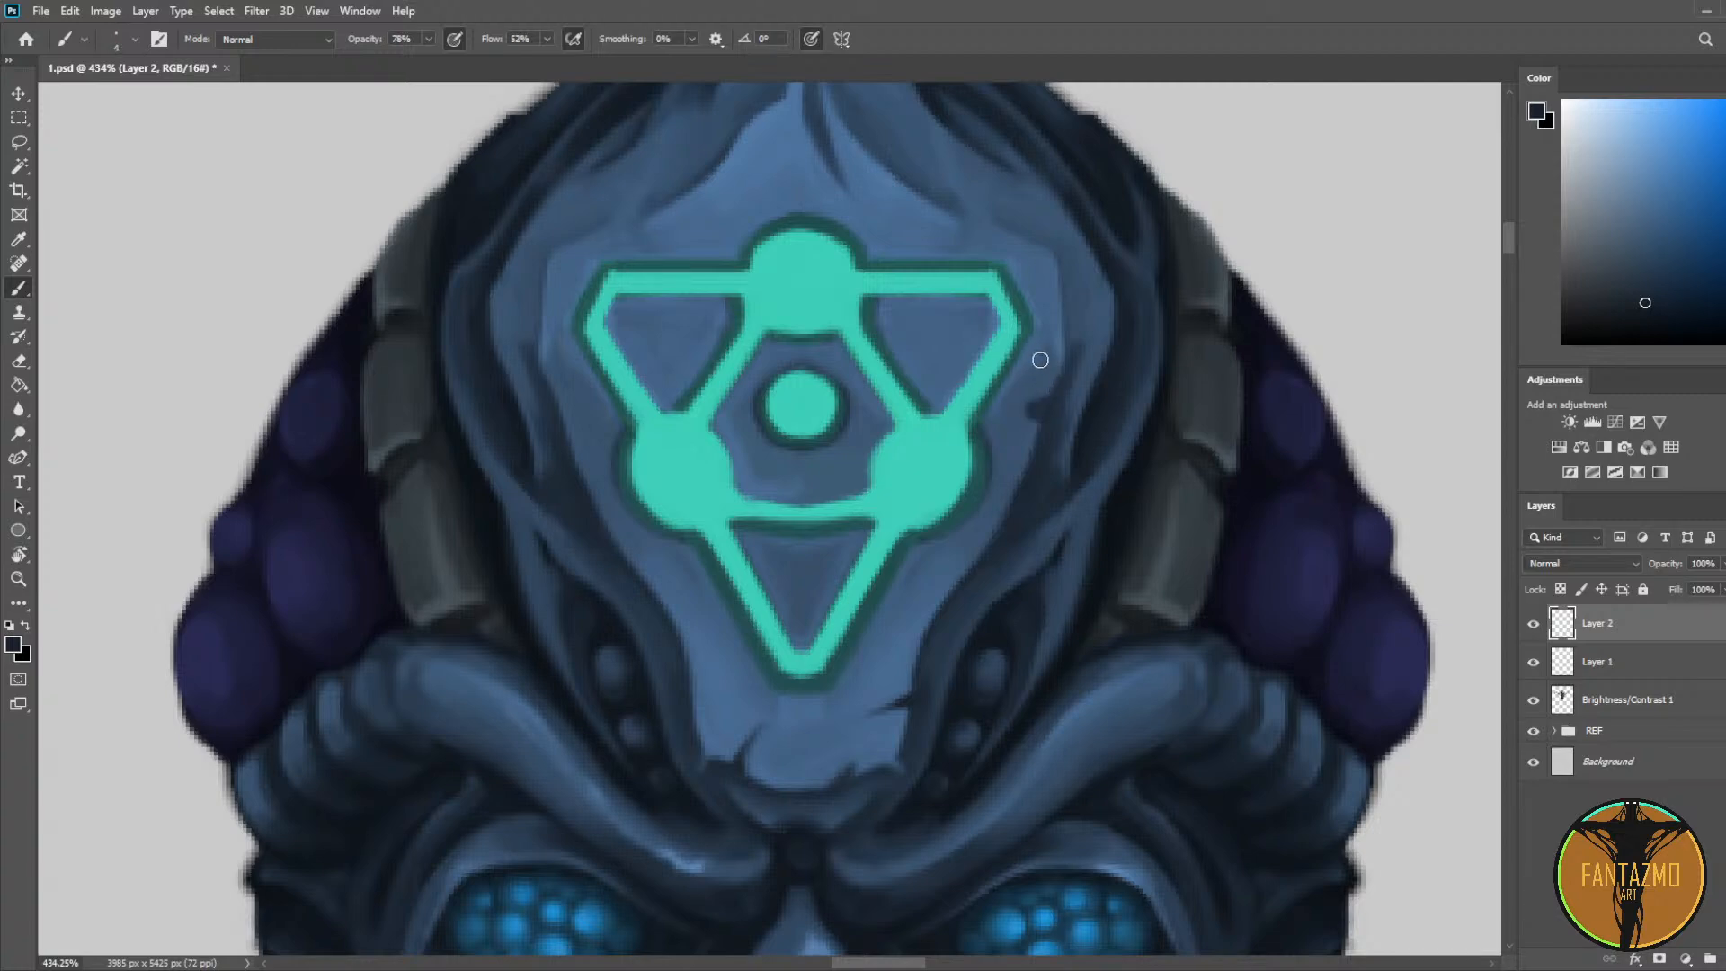
{"action": "key", "text": "p"}
{"action": "left_click", "coordinate": [1019, 413]}
{"action": "key", "text": "ctrl+z"}
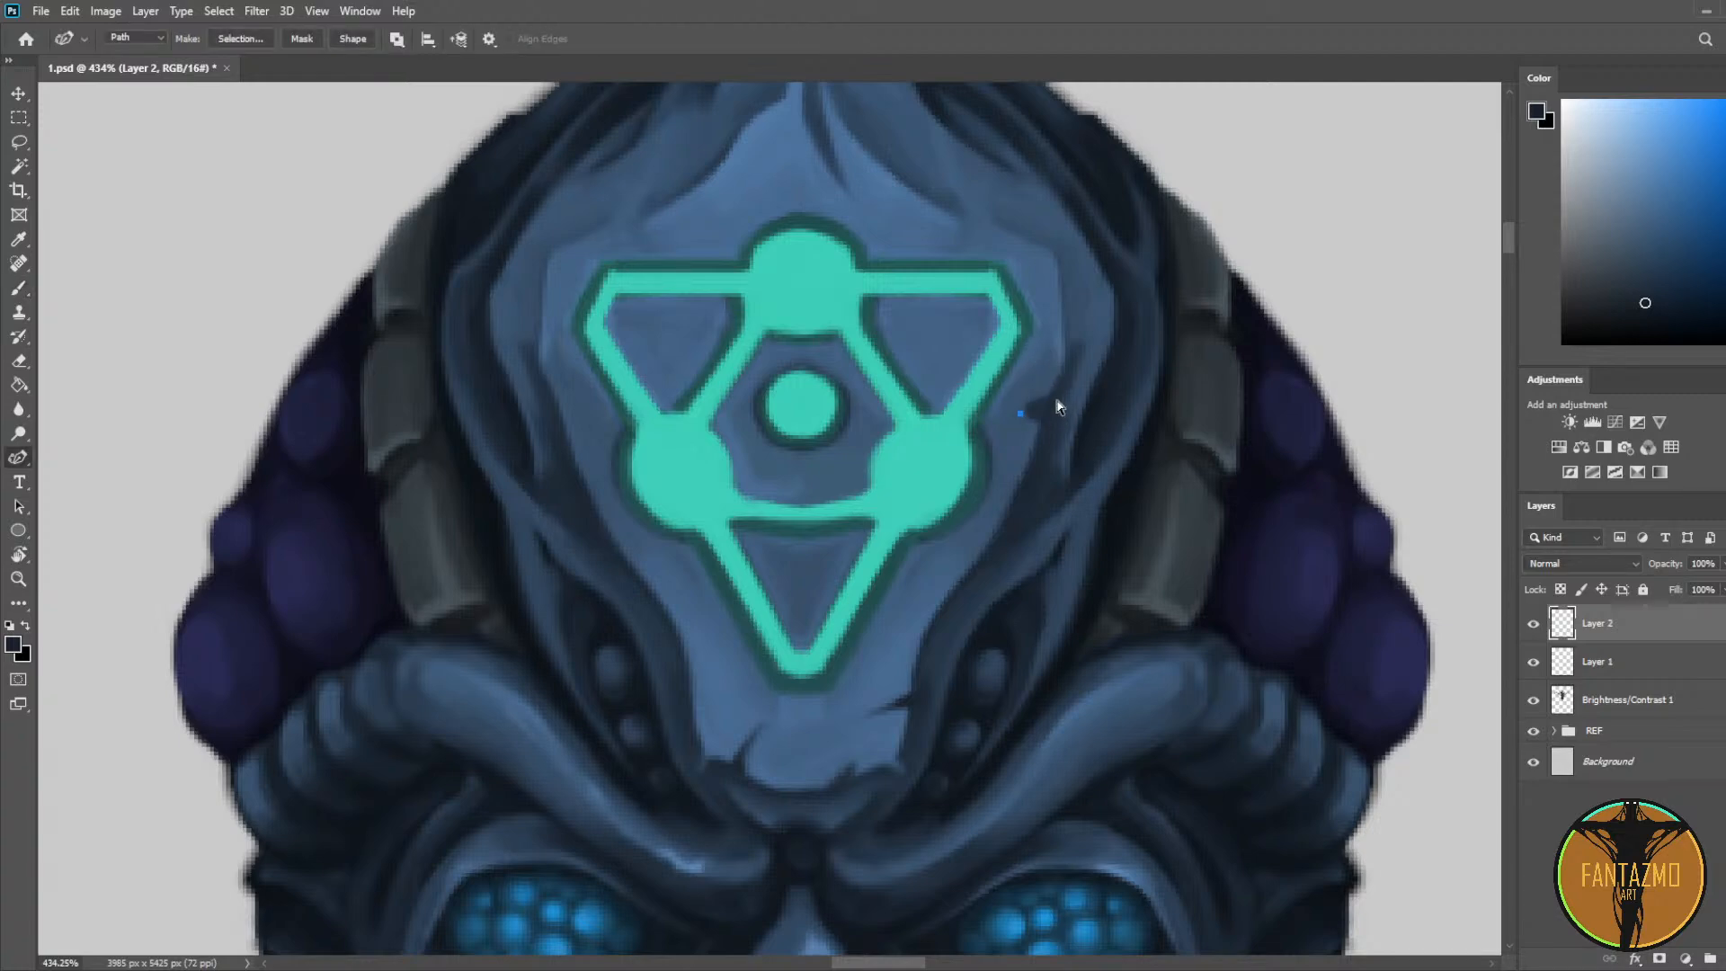
Step: Refine the notch beside the emblem into a thin, sharp crack using blue tones sampled from the forehead plate
{"action": "key", "text": "i"}
{"action": "left_click", "coordinate": [1046, 406]}
{"action": "key", "text": "b"}
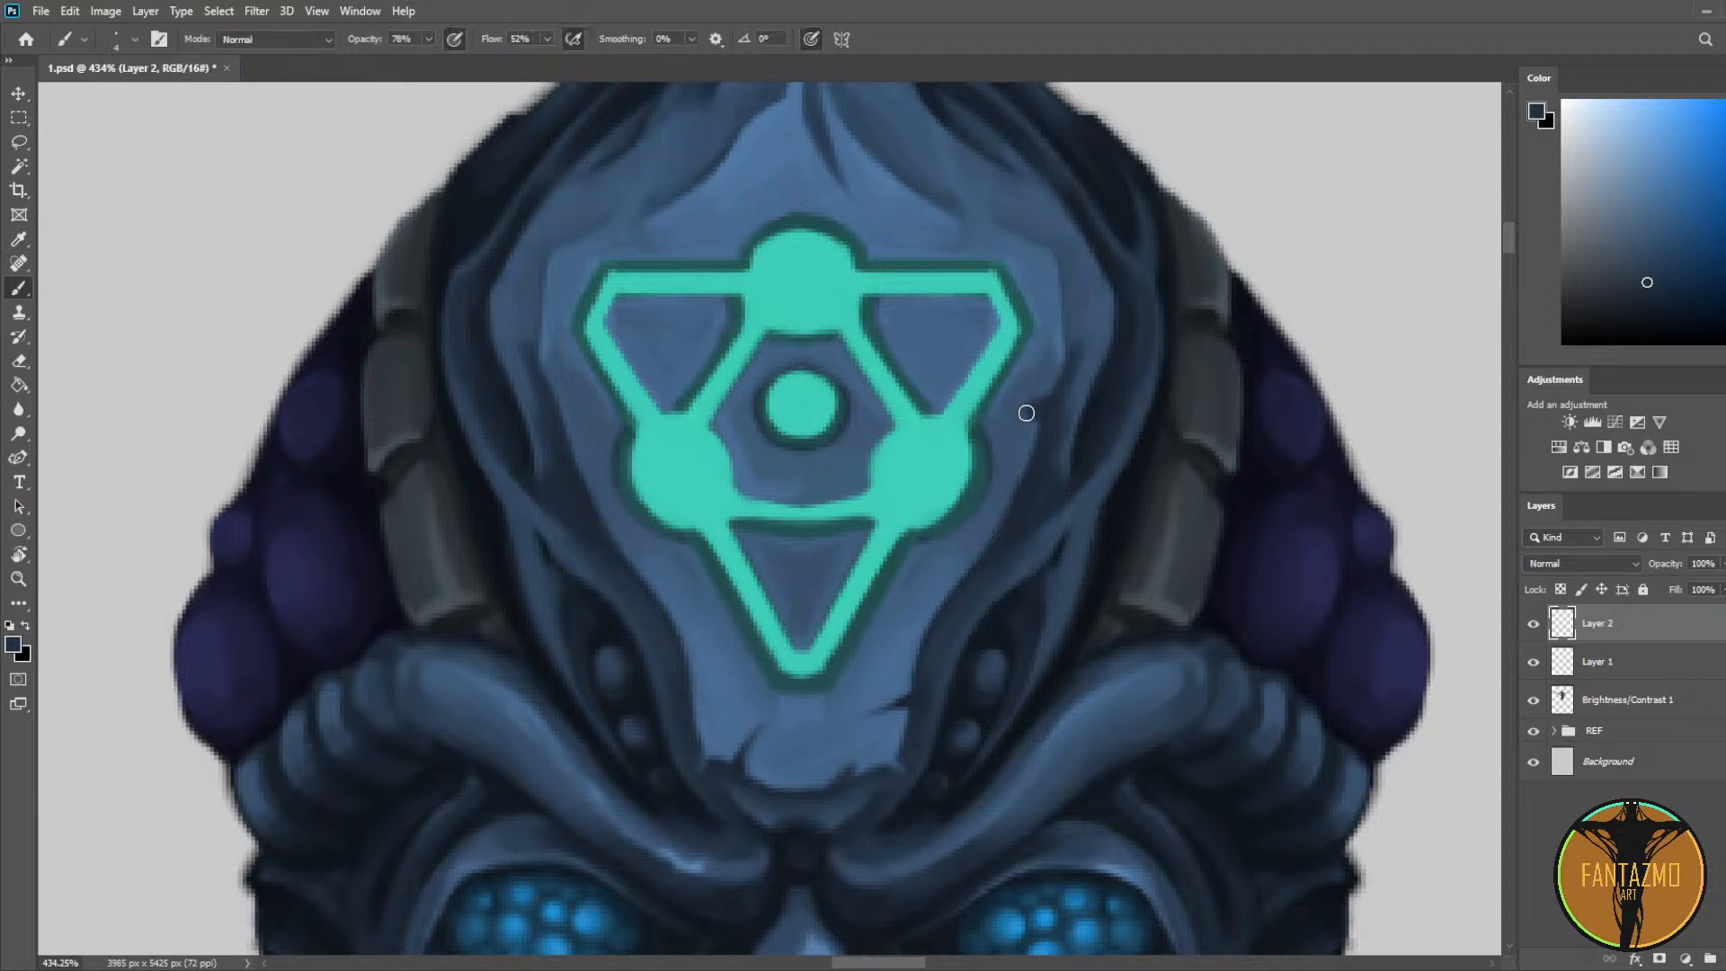
{"action": "left_click", "coordinate": [1027, 378], "text": "alt"}
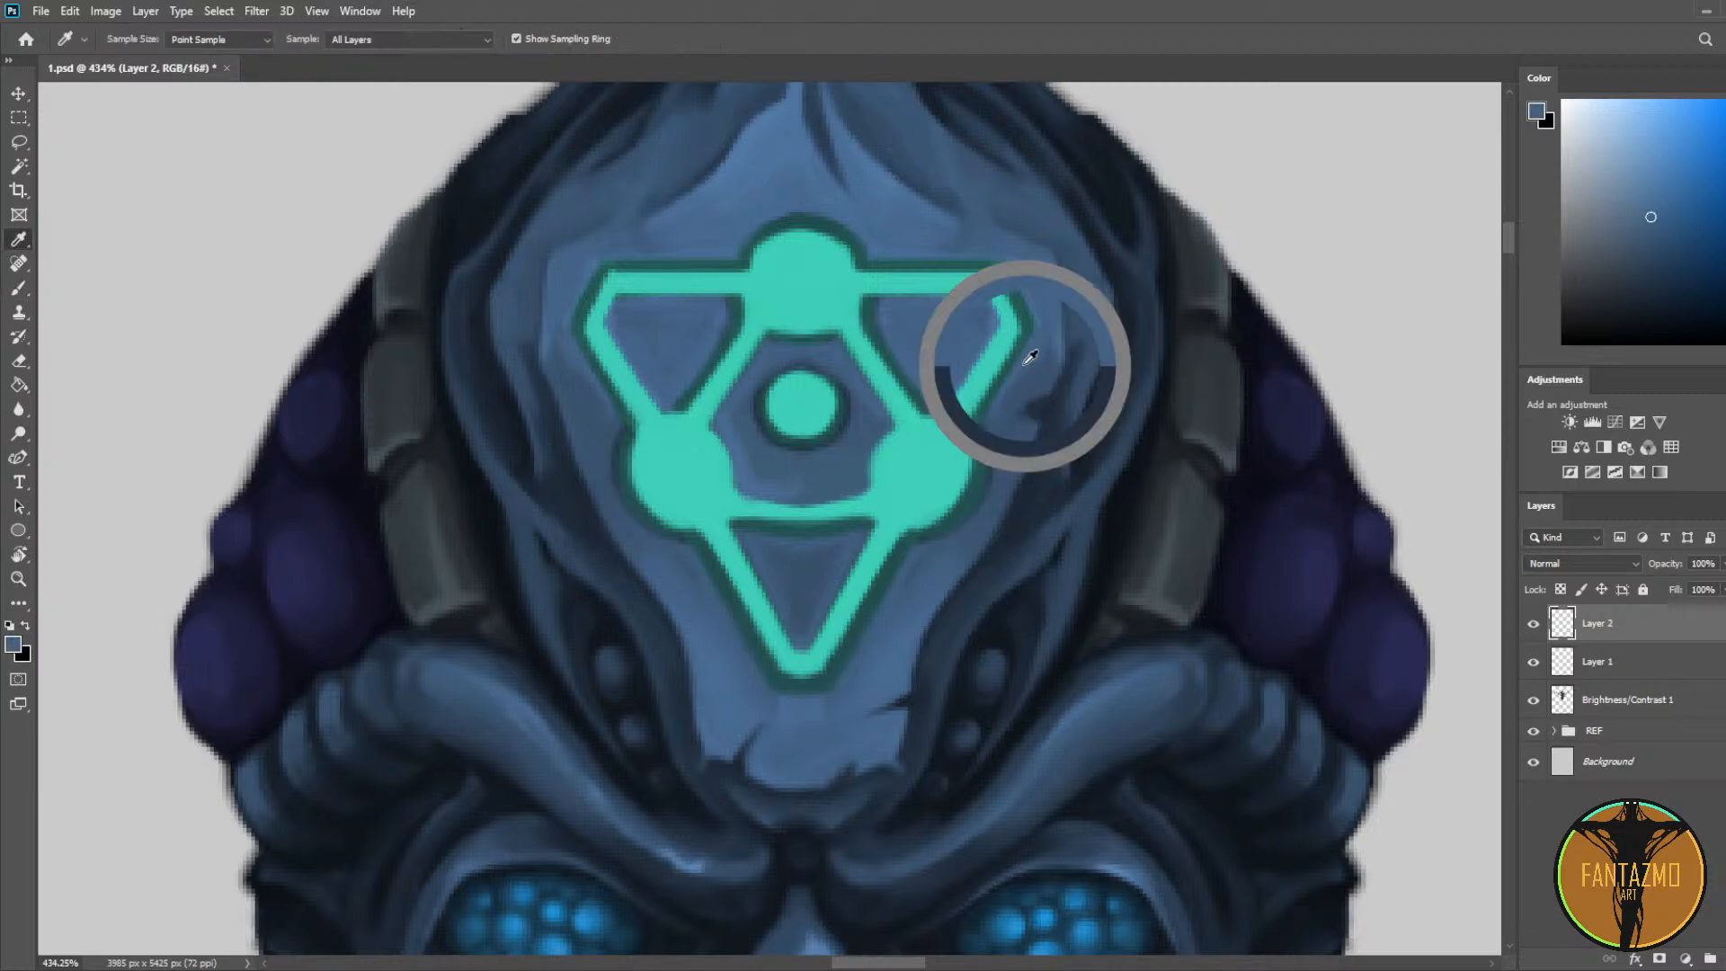
{"action": "left_click", "coordinate": [1017, 409], "text": "alt"}
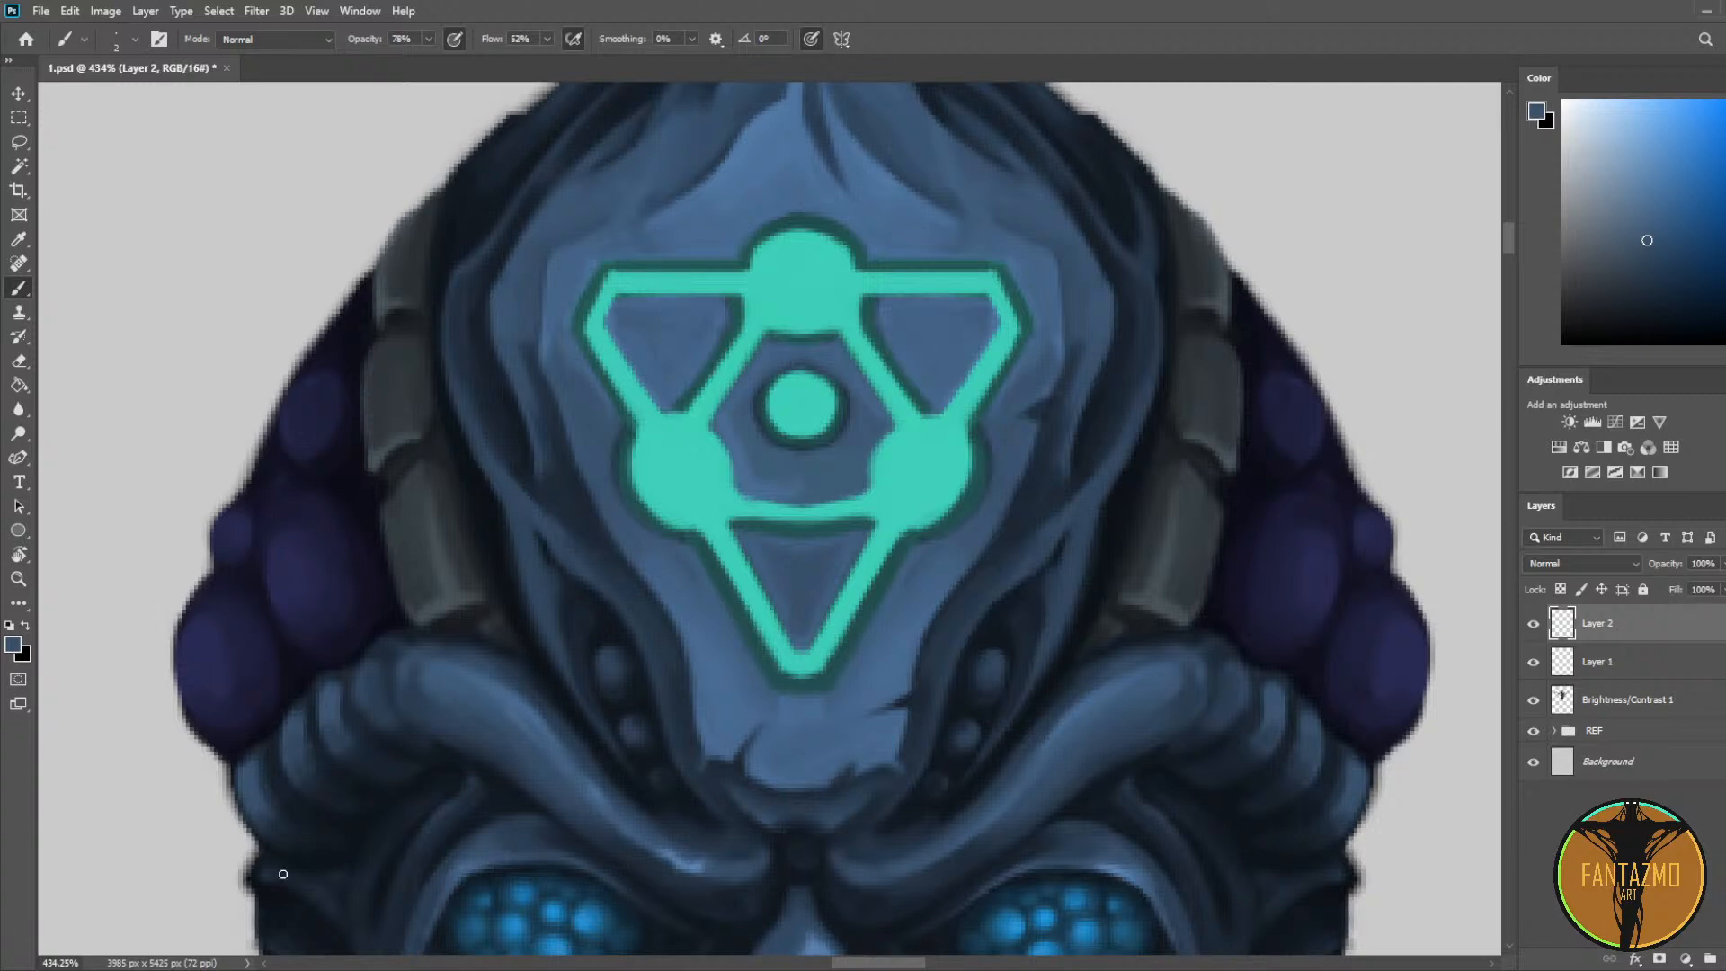
Step: Shade and highlight the forehead plate's right edge beside the emblem with a fine brush and sampled blues
{"action": "scroll", "coordinate": [1224, 422], "scroll_direction": "down", "scroll_amount": 8}
{"action": "left_click_drag", "start_coordinate": [1258, 380], "coordinate": [932, 365]}
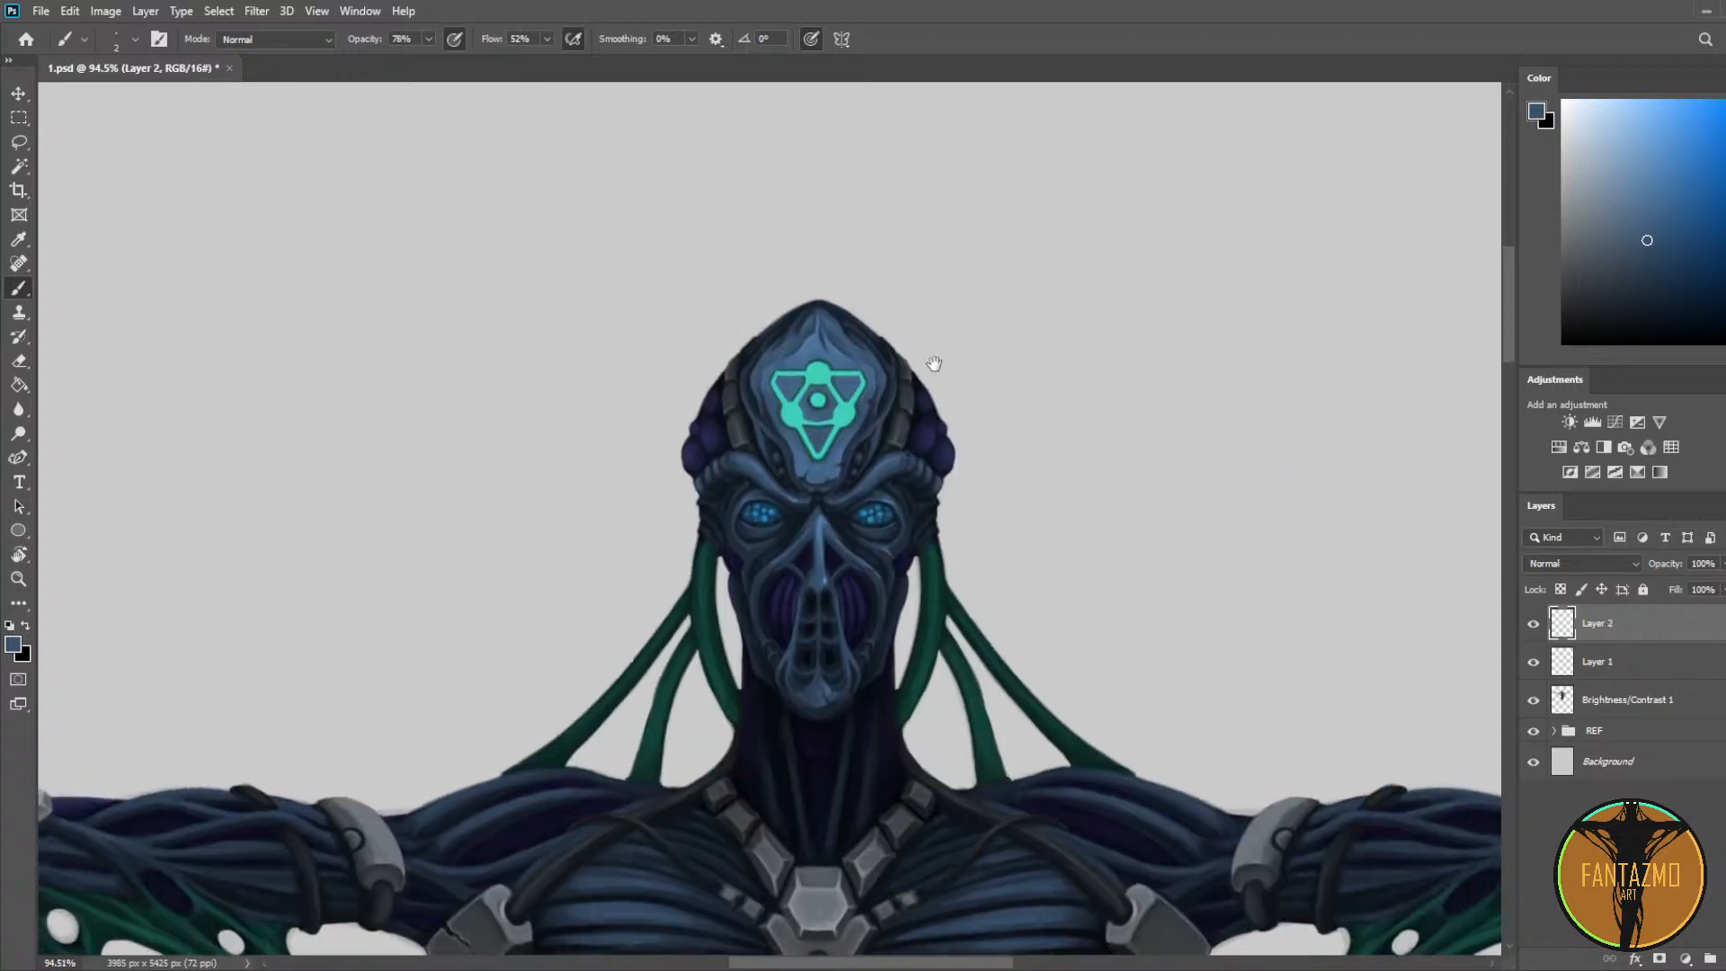
{"action": "scroll", "coordinate": [834, 435], "scroll_direction": "up", "scroll_amount": 10}
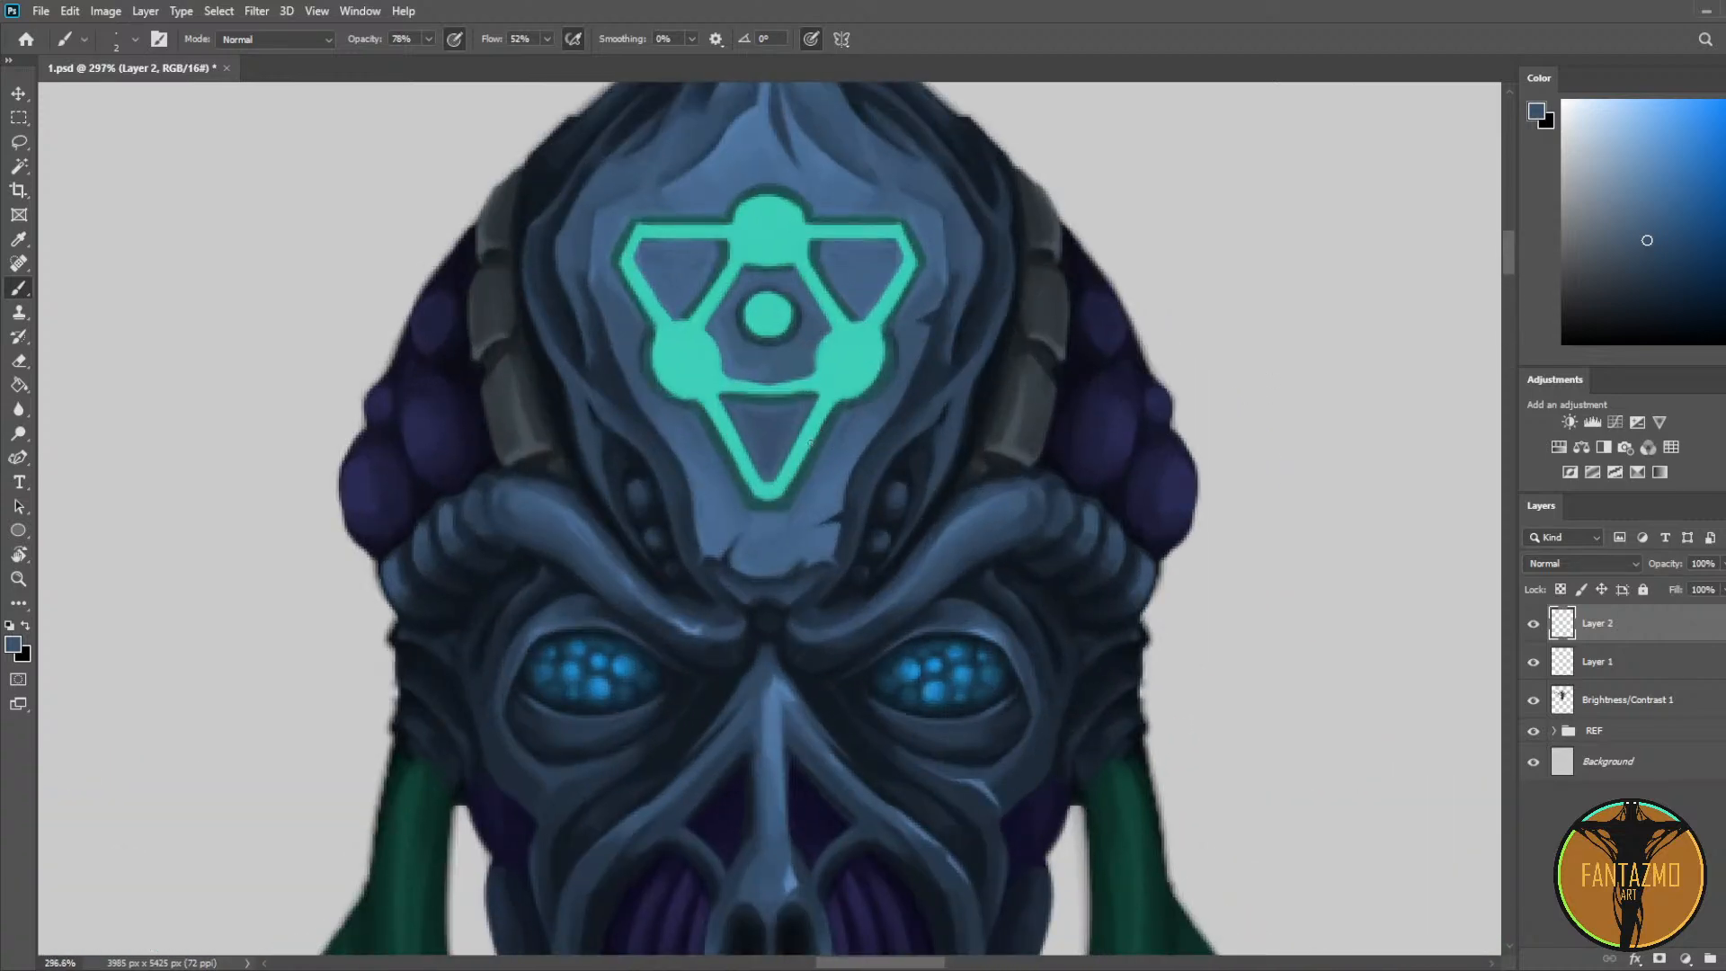
{"action": "left_click", "coordinate": [738, 114], "text": "alt"}
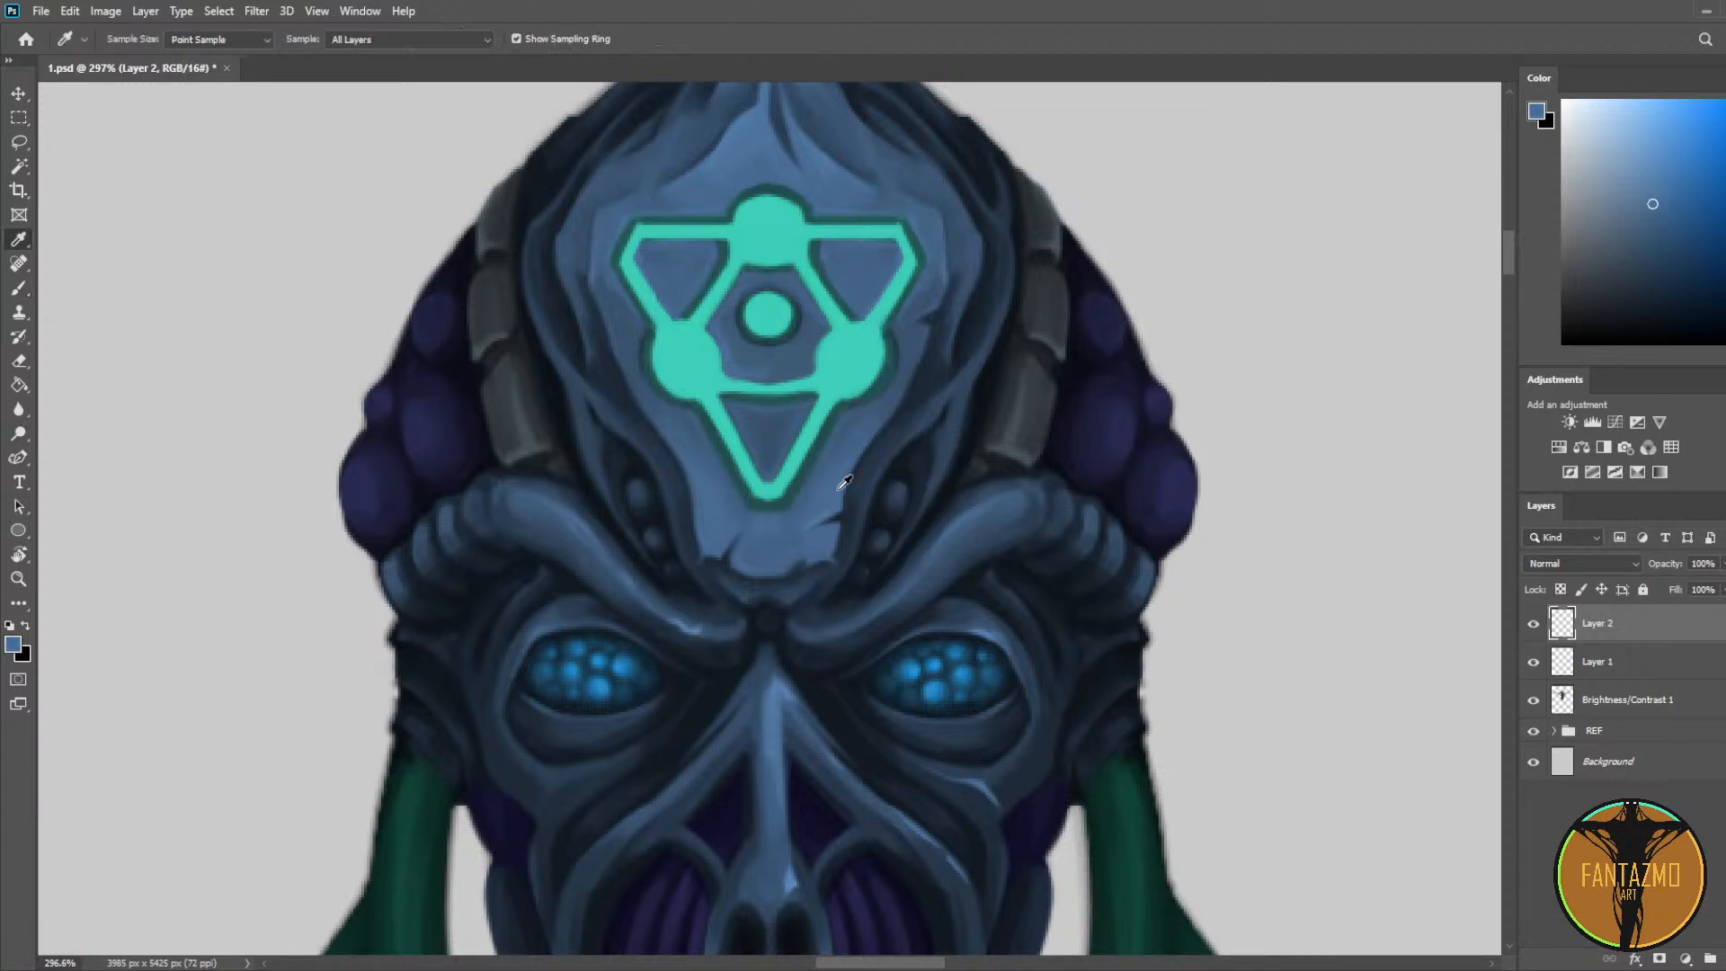
{"action": "left_click", "coordinate": [881, 393], "text": "alt"}
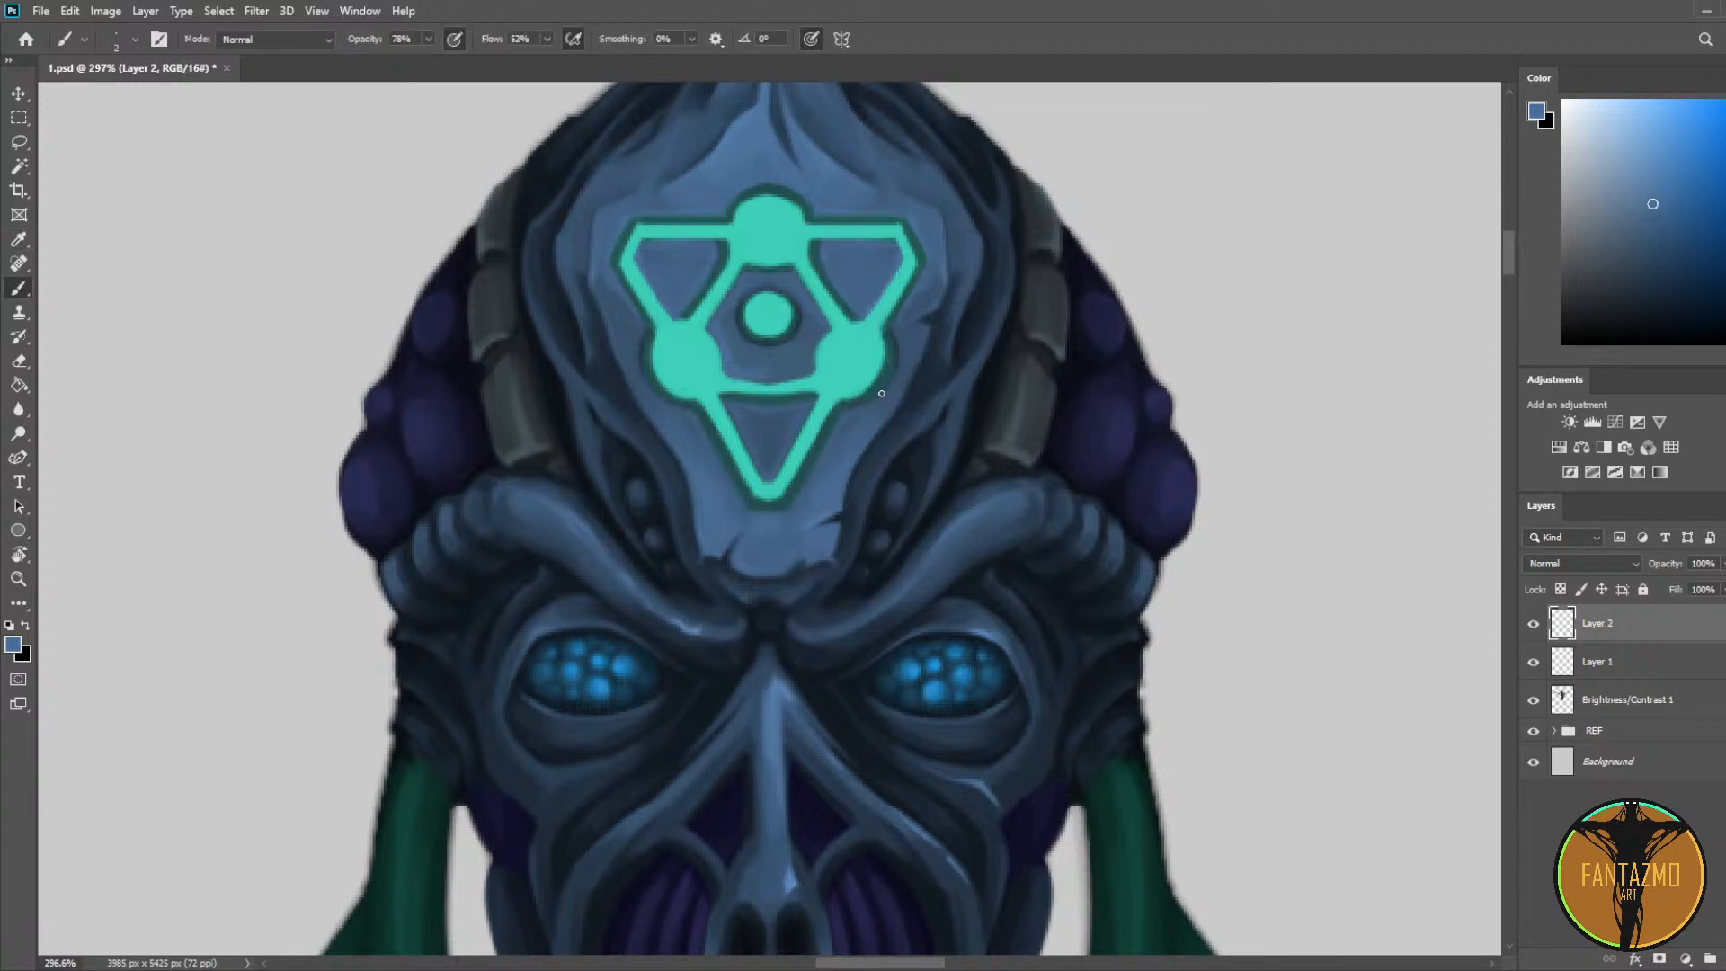
{"action": "left_click", "coordinate": [940, 313], "text": "alt"}
{"action": "left_click", "coordinate": [943, 304], "text": "alt"}
{"action": "left_click", "coordinate": [966, 262], "text": "alt"}
{"action": "left_click", "coordinate": [941, 213], "text": "alt"}
{"action": "left_click", "coordinate": [953, 215], "text": "alt"}
{"action": "left_click", "coordinate": [962, 269], "text": "alt"}
Step: Enlarge the brush to 5 px and save the document
{"action": "key", "text": "bracketright"}
{"action": "key", "text": "bracketright"}
{"action": "key", "text": "bracketright"}
{"action": "scroll", "coordinate": [916, 165], "scroll_direction": "down", "scroll_amount": 5}
{"action": "key", "text": "ctrl+s"}
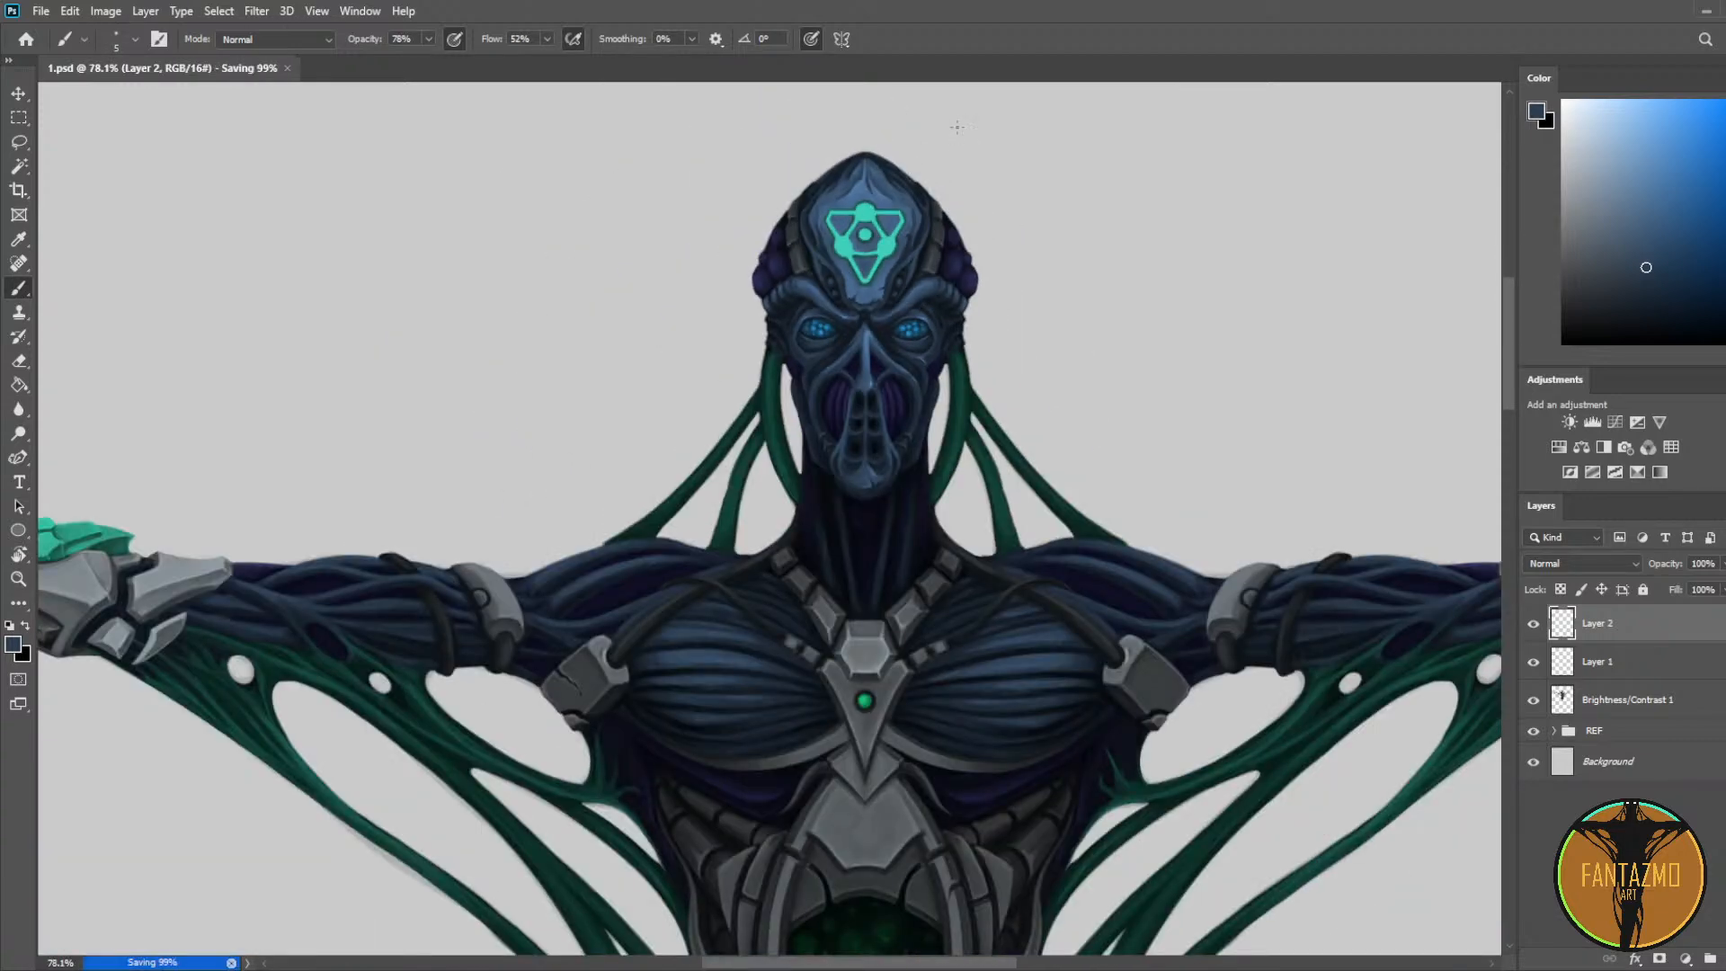
Step: Sample a near-black tone from the dark gaps in the armour around the torso's green cavity
{"action": "scroll", "coordinate": [1138, 545], "scroll_direction": "down", "scroll_amount": 1}
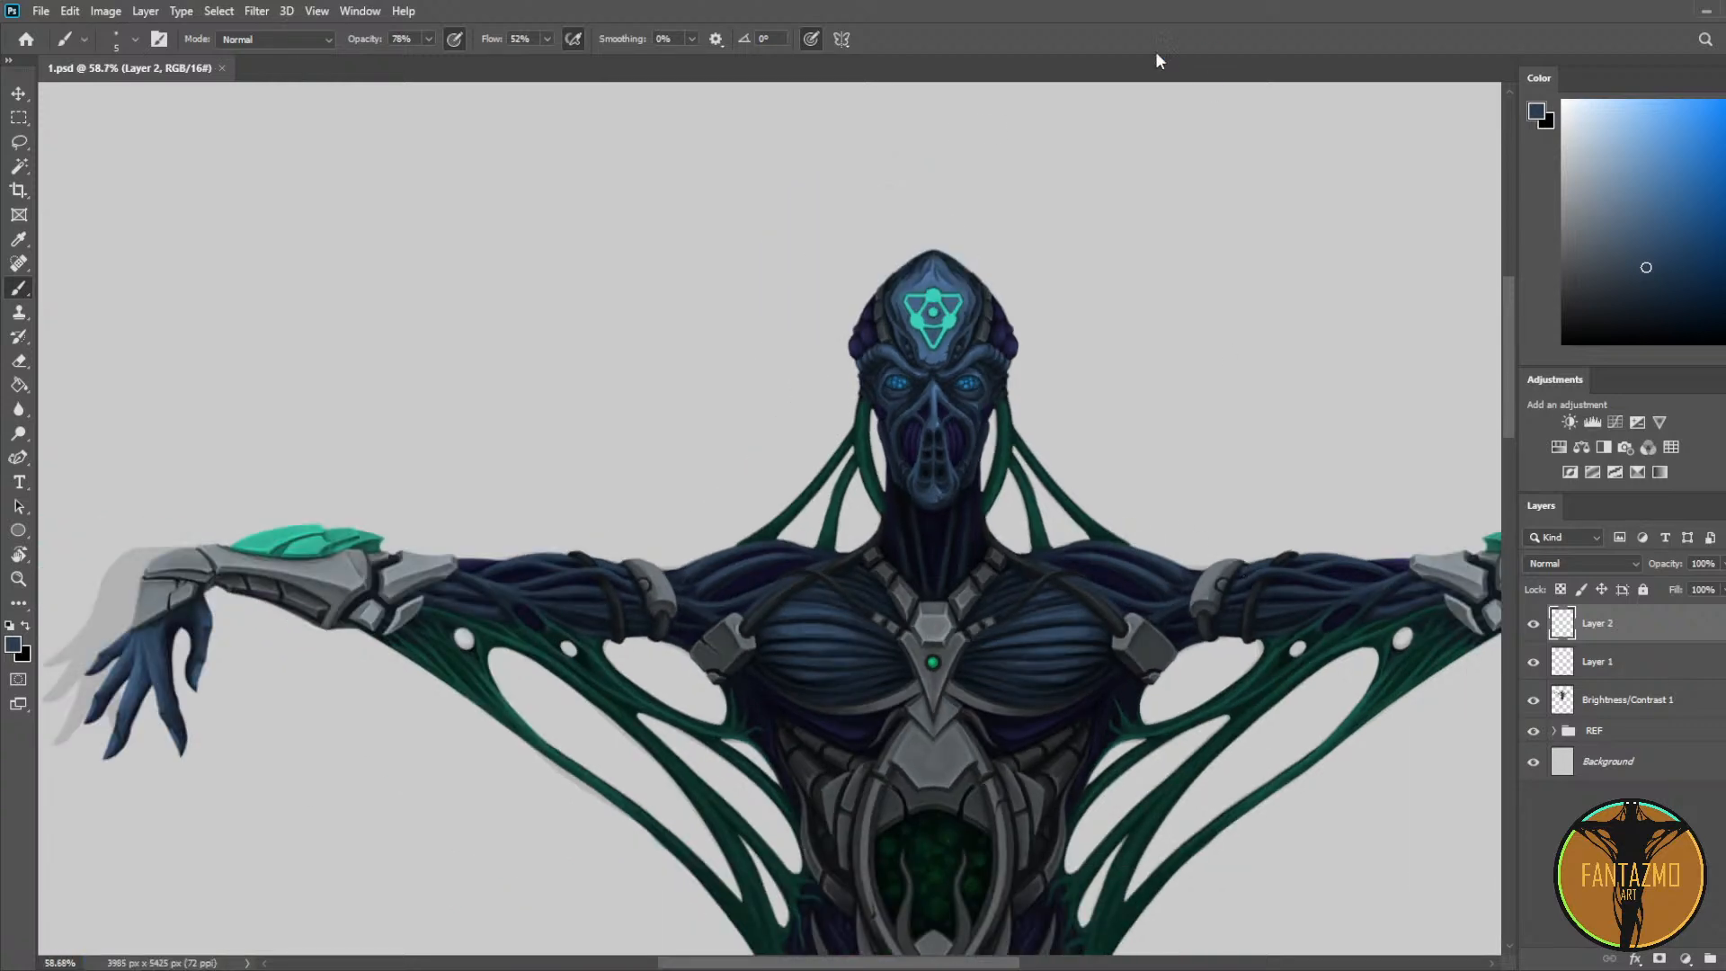
{"action": "scroll", "coordinate": [1243, 568], "scroll_direction": "down", "scroll_amount": 2}
{"action": "left_click_drag", "start_coordinate": [1007, 600], "coordinate": [952, 356]}
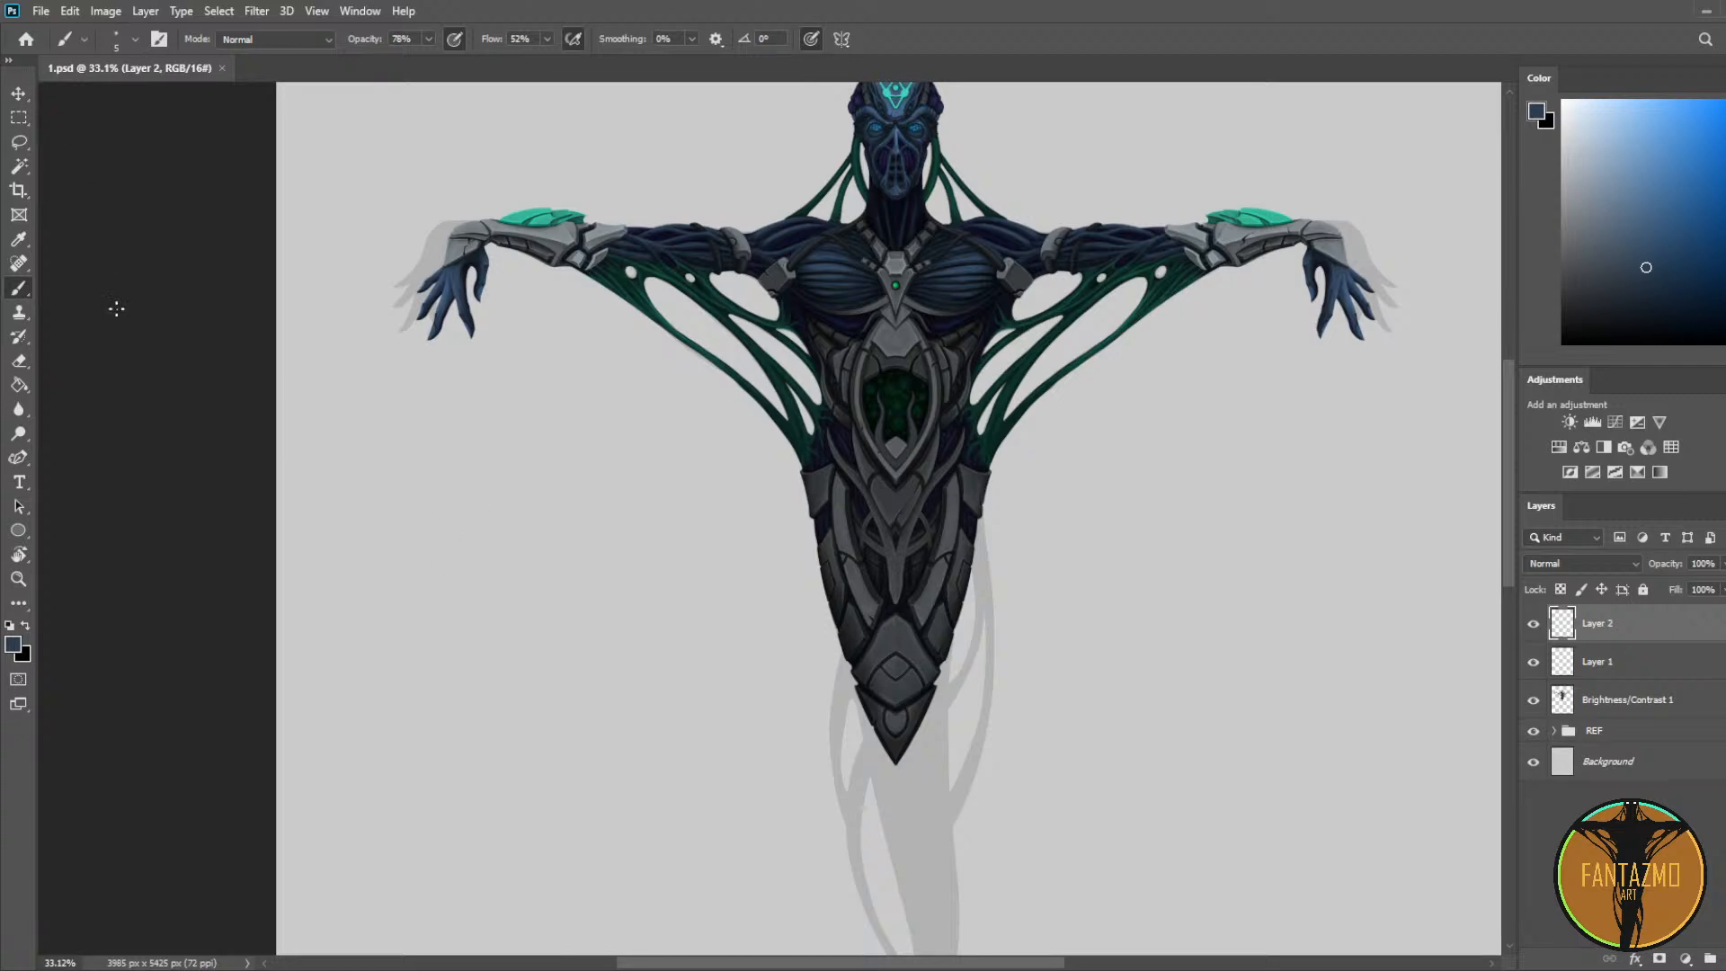
{"action": "scroll", "coordinate": [967, 445], "scroll_direction": "up", "scroll_amount": 4}
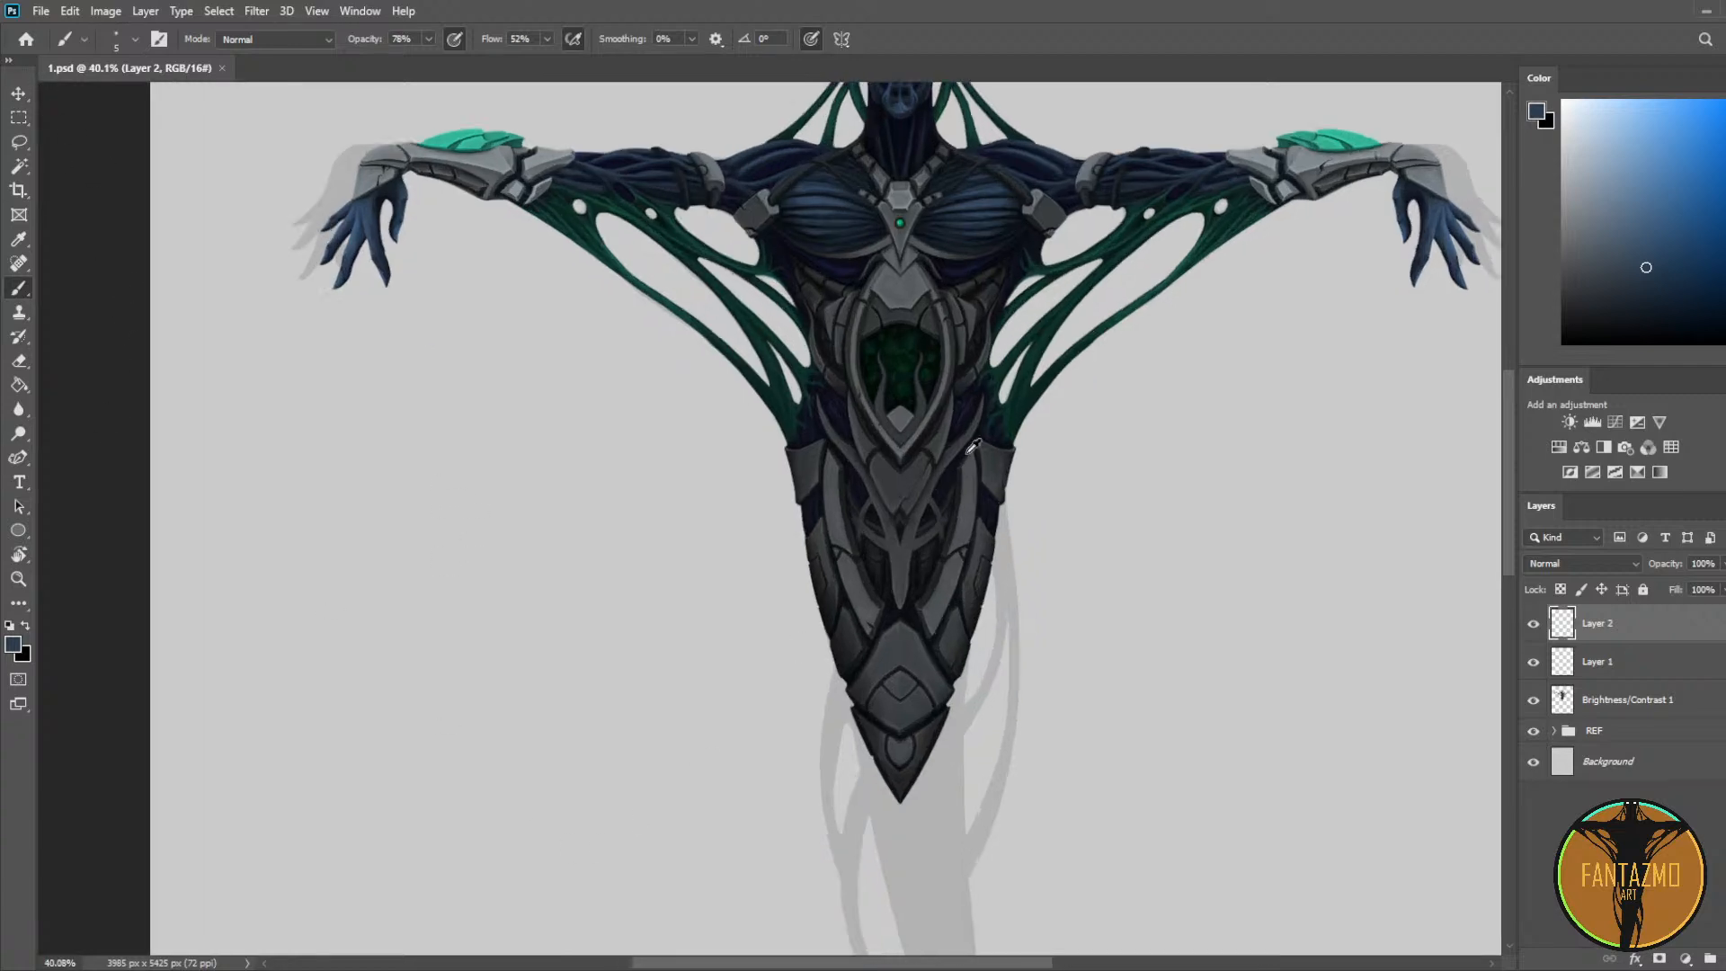
{"action": "scroll", "coordinate": [1025, 409], "scroll_direction": "up", "scroll_amount": 4}
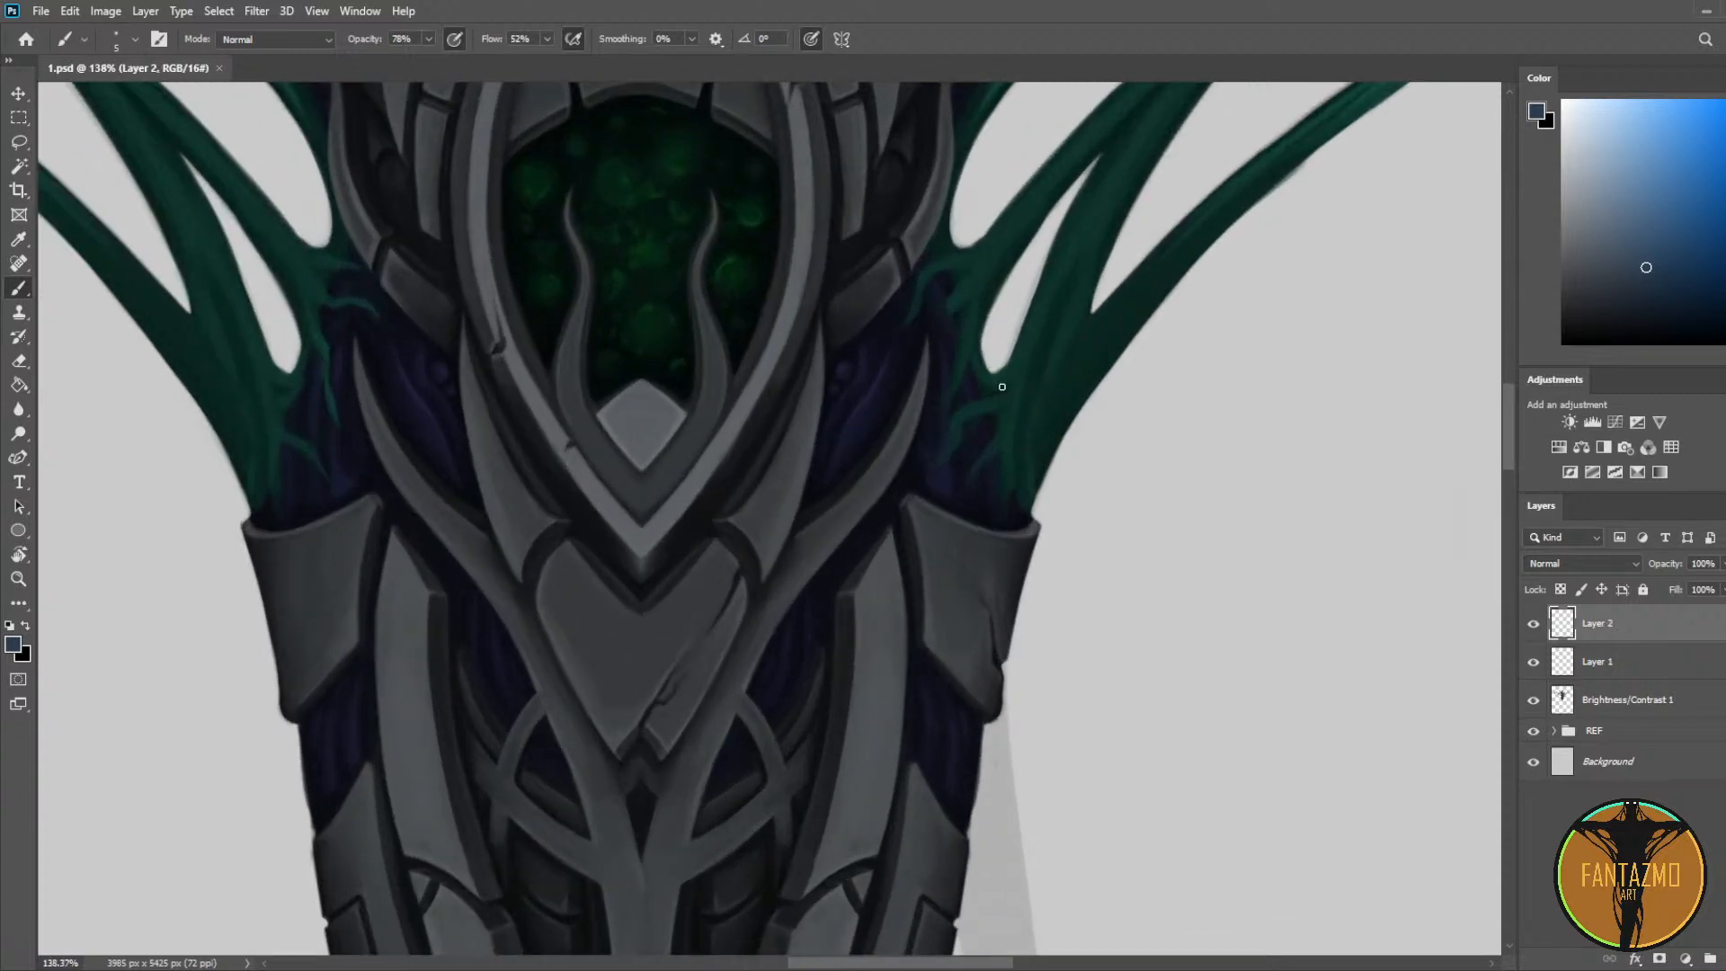
{"action": "left_click_drag", "start_coordinate": [796, 479], "coordinate": [921, 722]}
{"action": "key", "text": "i"}
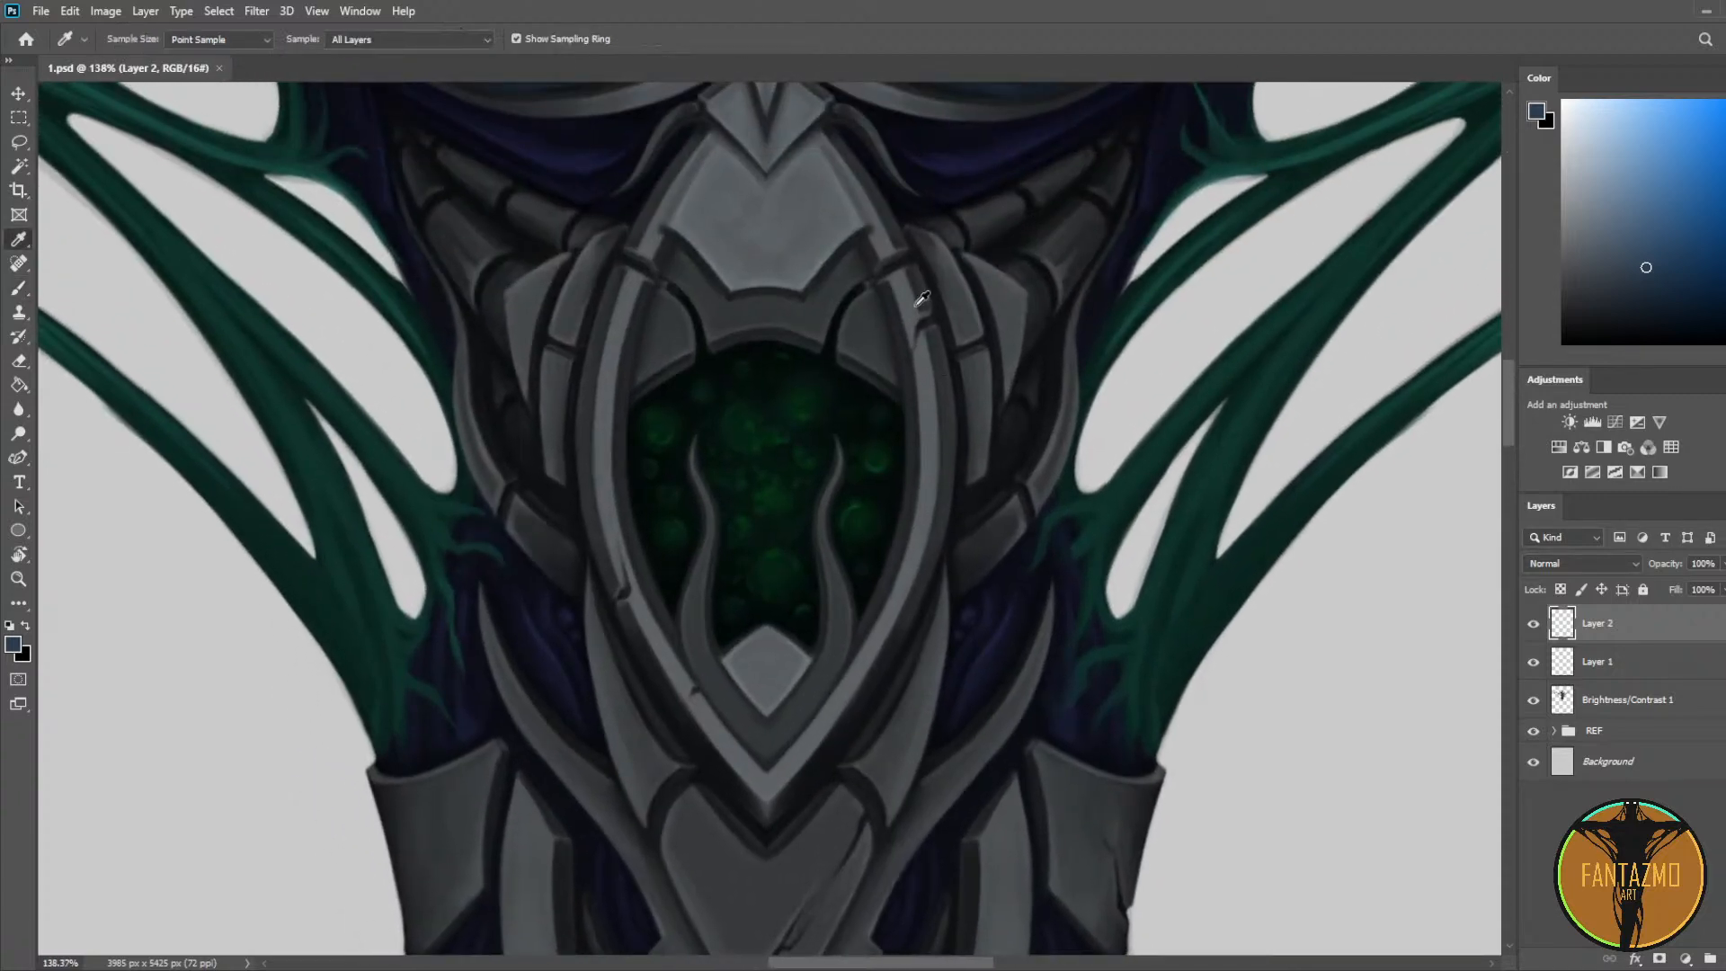
{"action": "left_click", "coordinate": [856, 288]}
{"action": "left_click", "coordinate": [1047, 208]}
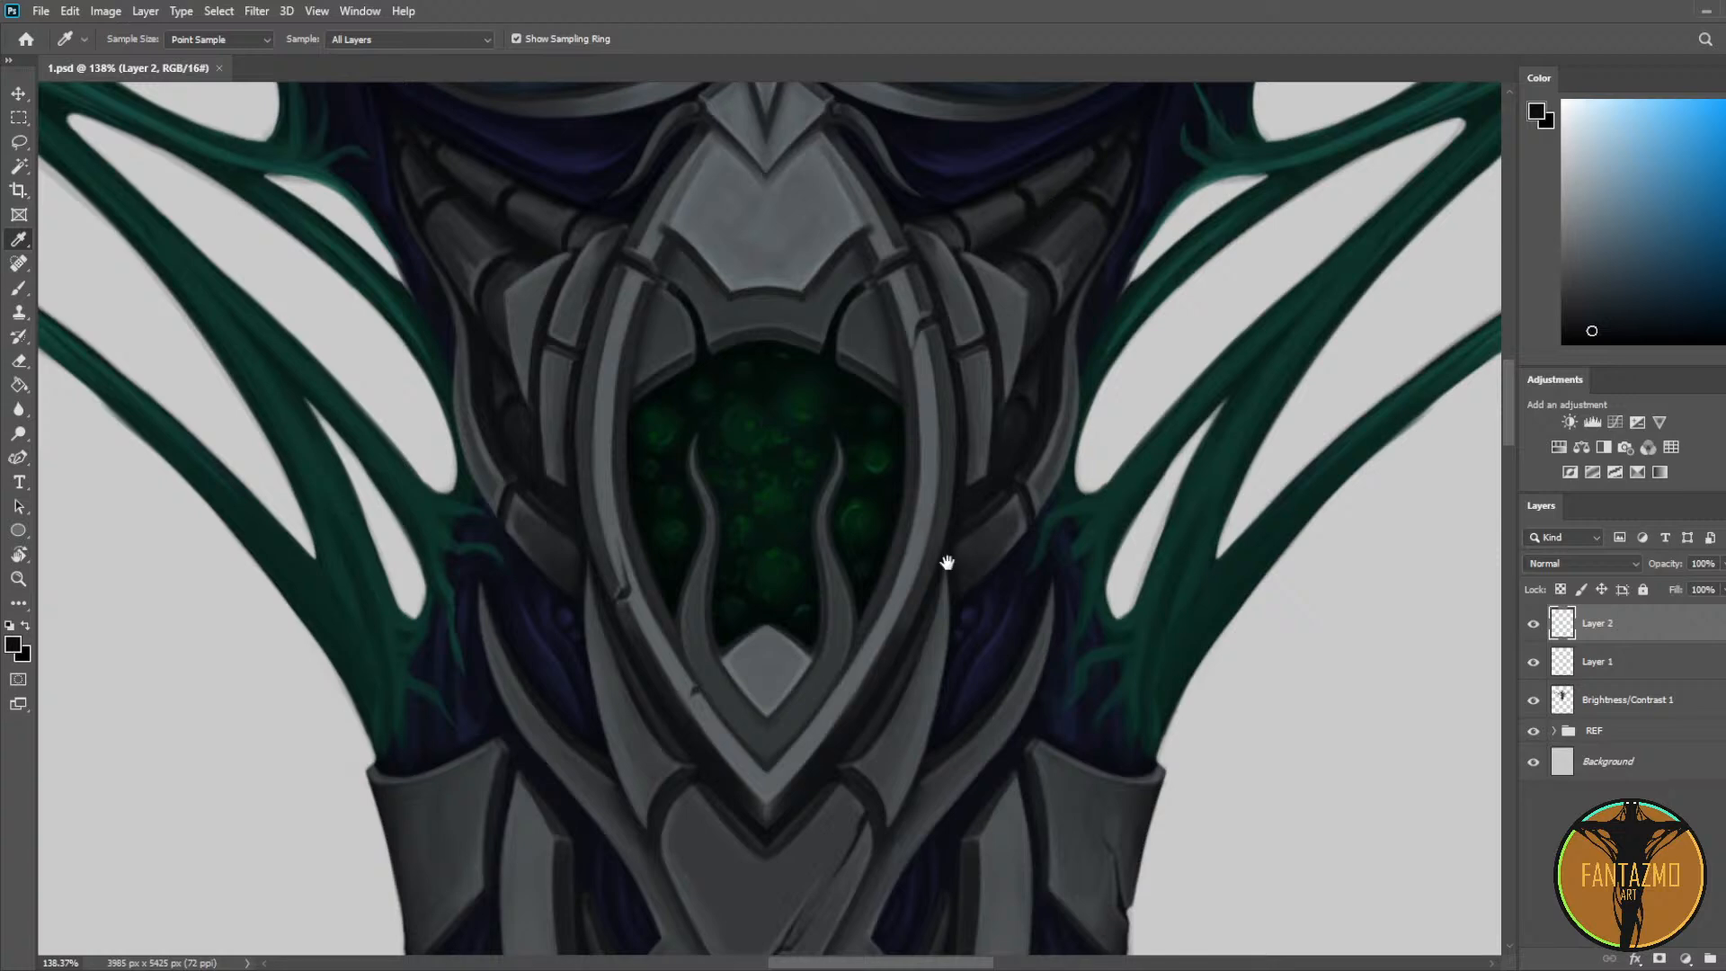
Step: Touch up the lower torso armour with the near-black 5 px brush and save the document
{"action": "left_click_drag", "start_coordinate": [944, 566], "coordinate": [999, 382]}
{"action": "key", "text": "b"}
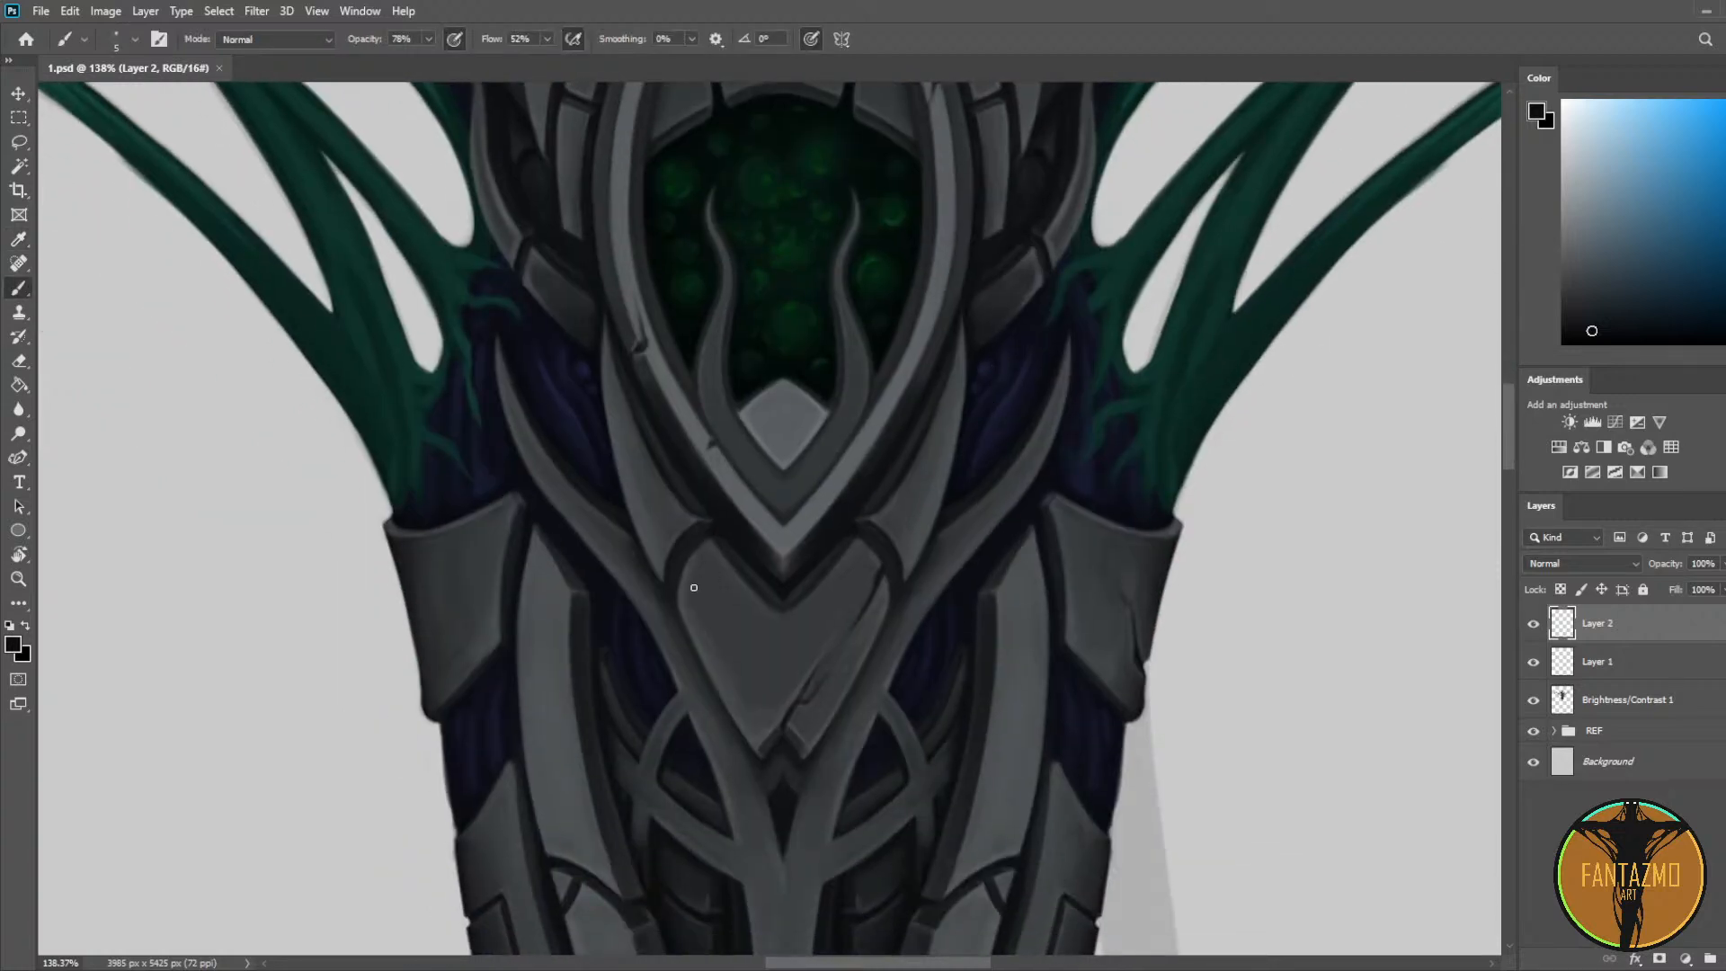
{"action": "left_click_drag", "start_coordinate": [769, 563], "coordinate": [665, 438]}
{"action": "scroll", "coordinate": [1038, 279], "scroll_direction": "down", "scroll_amount": 5}
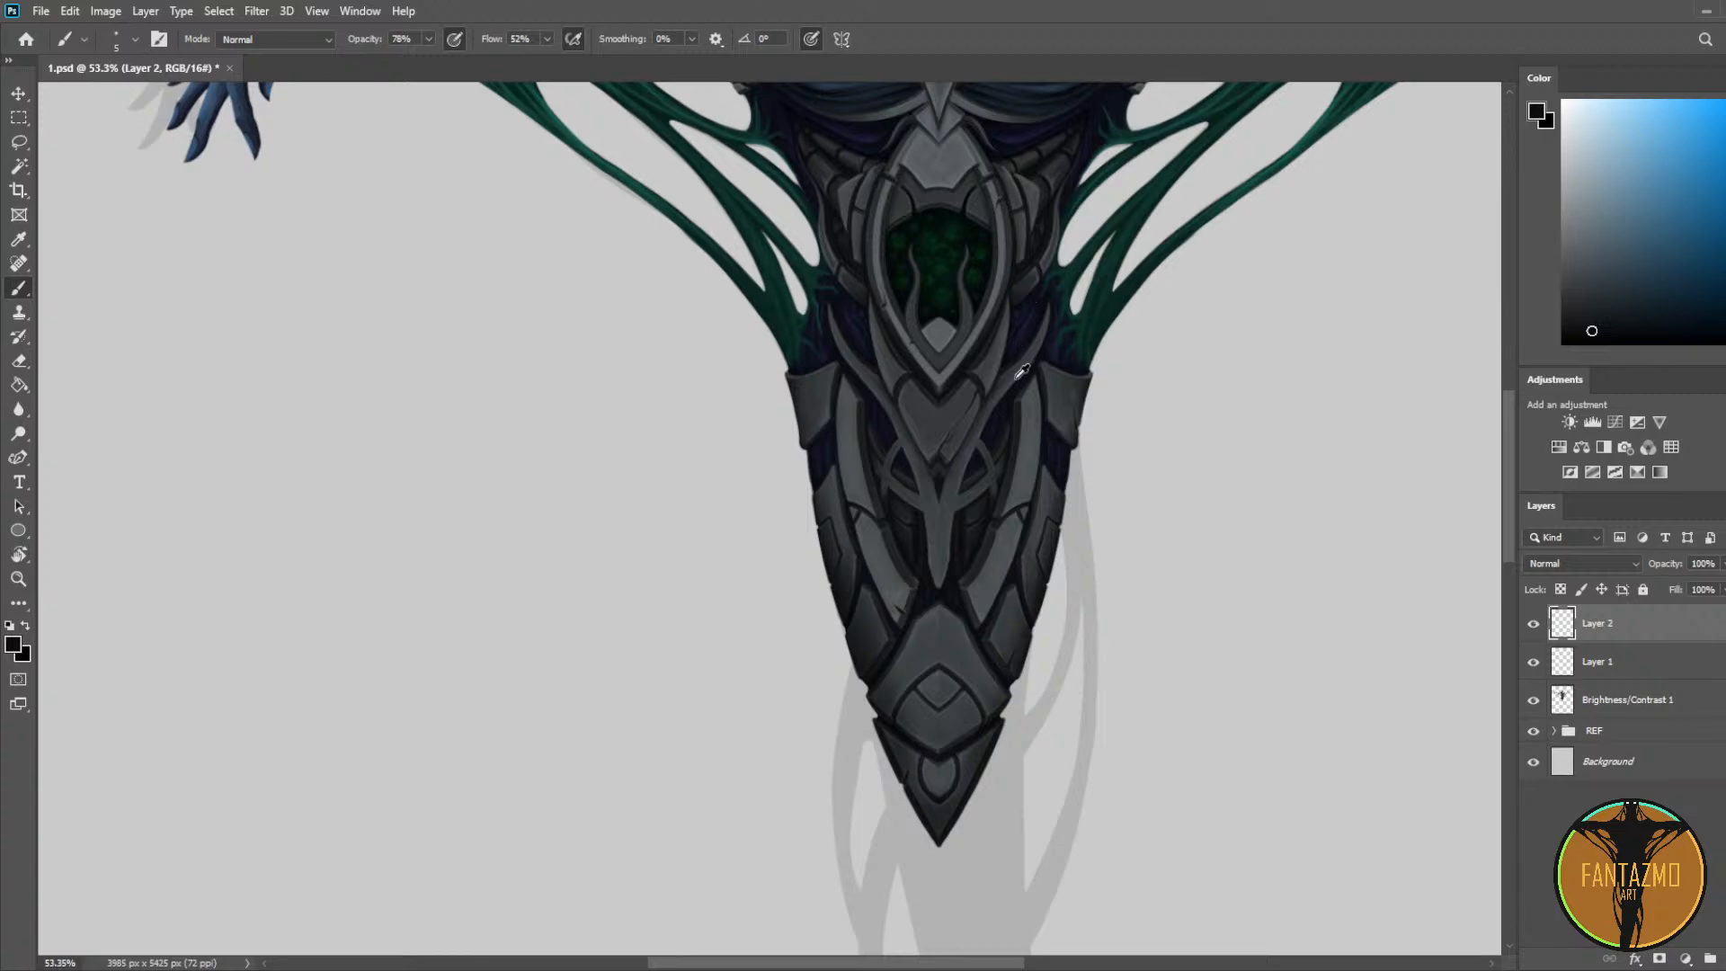
{"action": "scroll", "coordinate": [1026, 372], "scroll_direction": "down", "scroll_amount": 3}
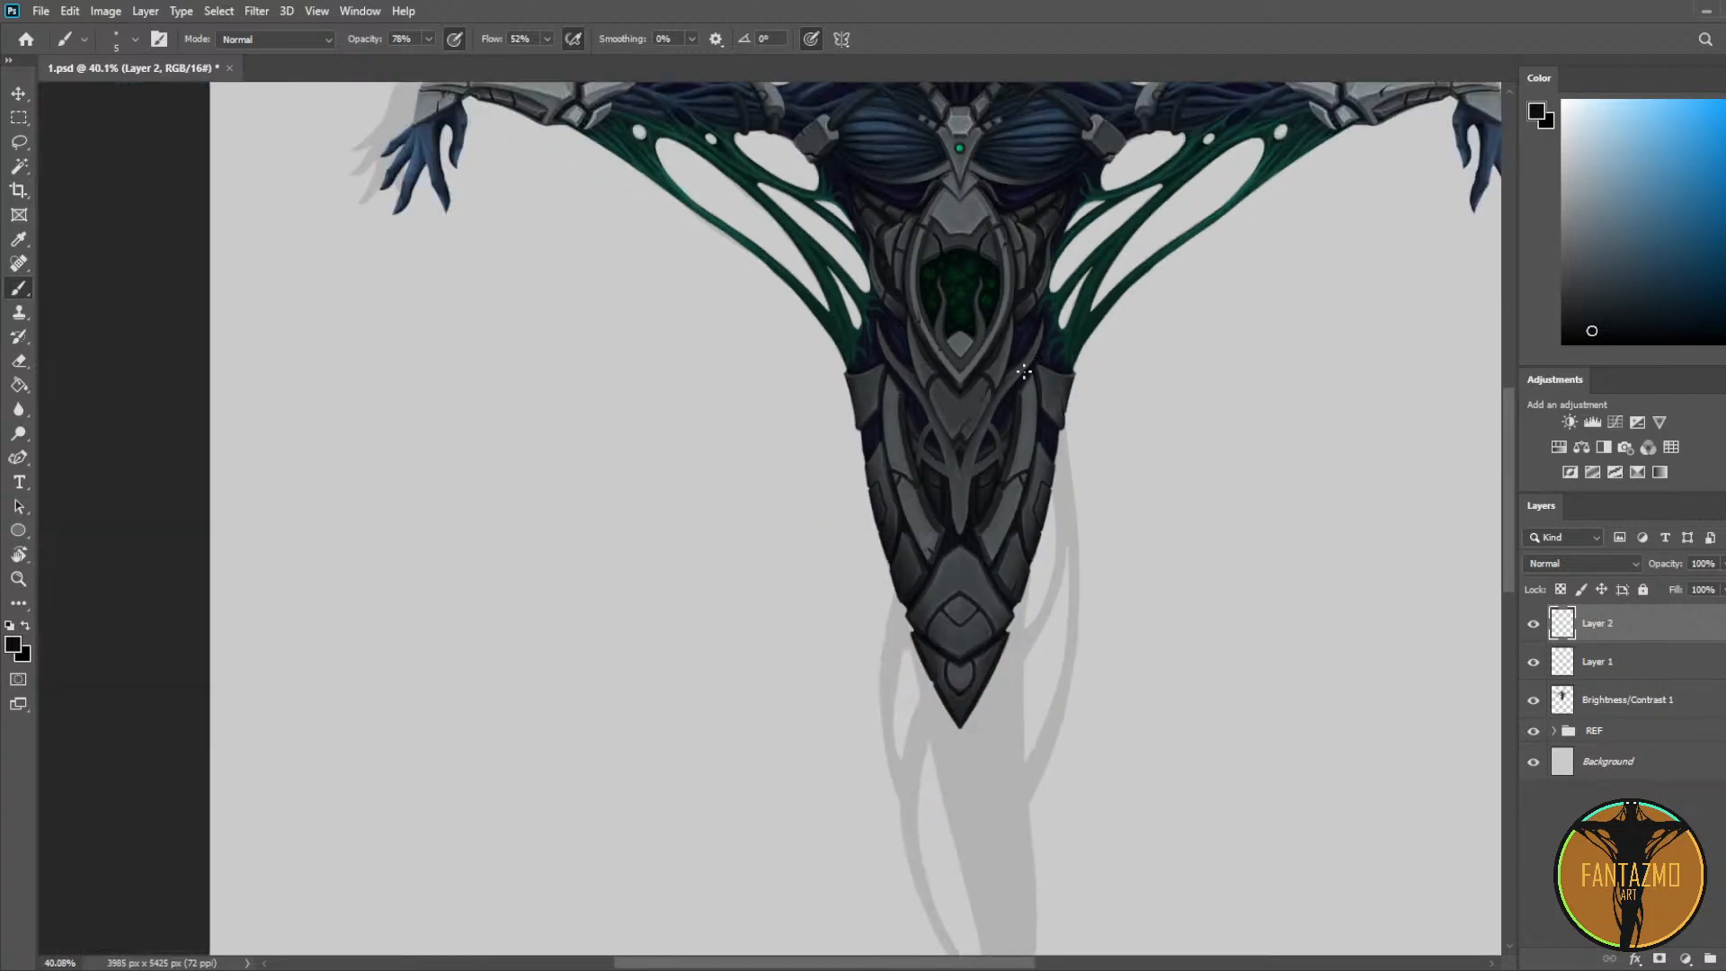
{"action": "key", "text": "ctrl+s"}
Step: Add a layer and paint a black crack down from the left hip plate's upper edge, thinning it with the eraser
{"action": "scroll", "coordinate": [953, 417], "scroll_direction": "up", "scroll_amount": 5}
{"action": "scroll", "coordinate": [957, 411], "scroll_direction": "up", "scroll_amount": 8}
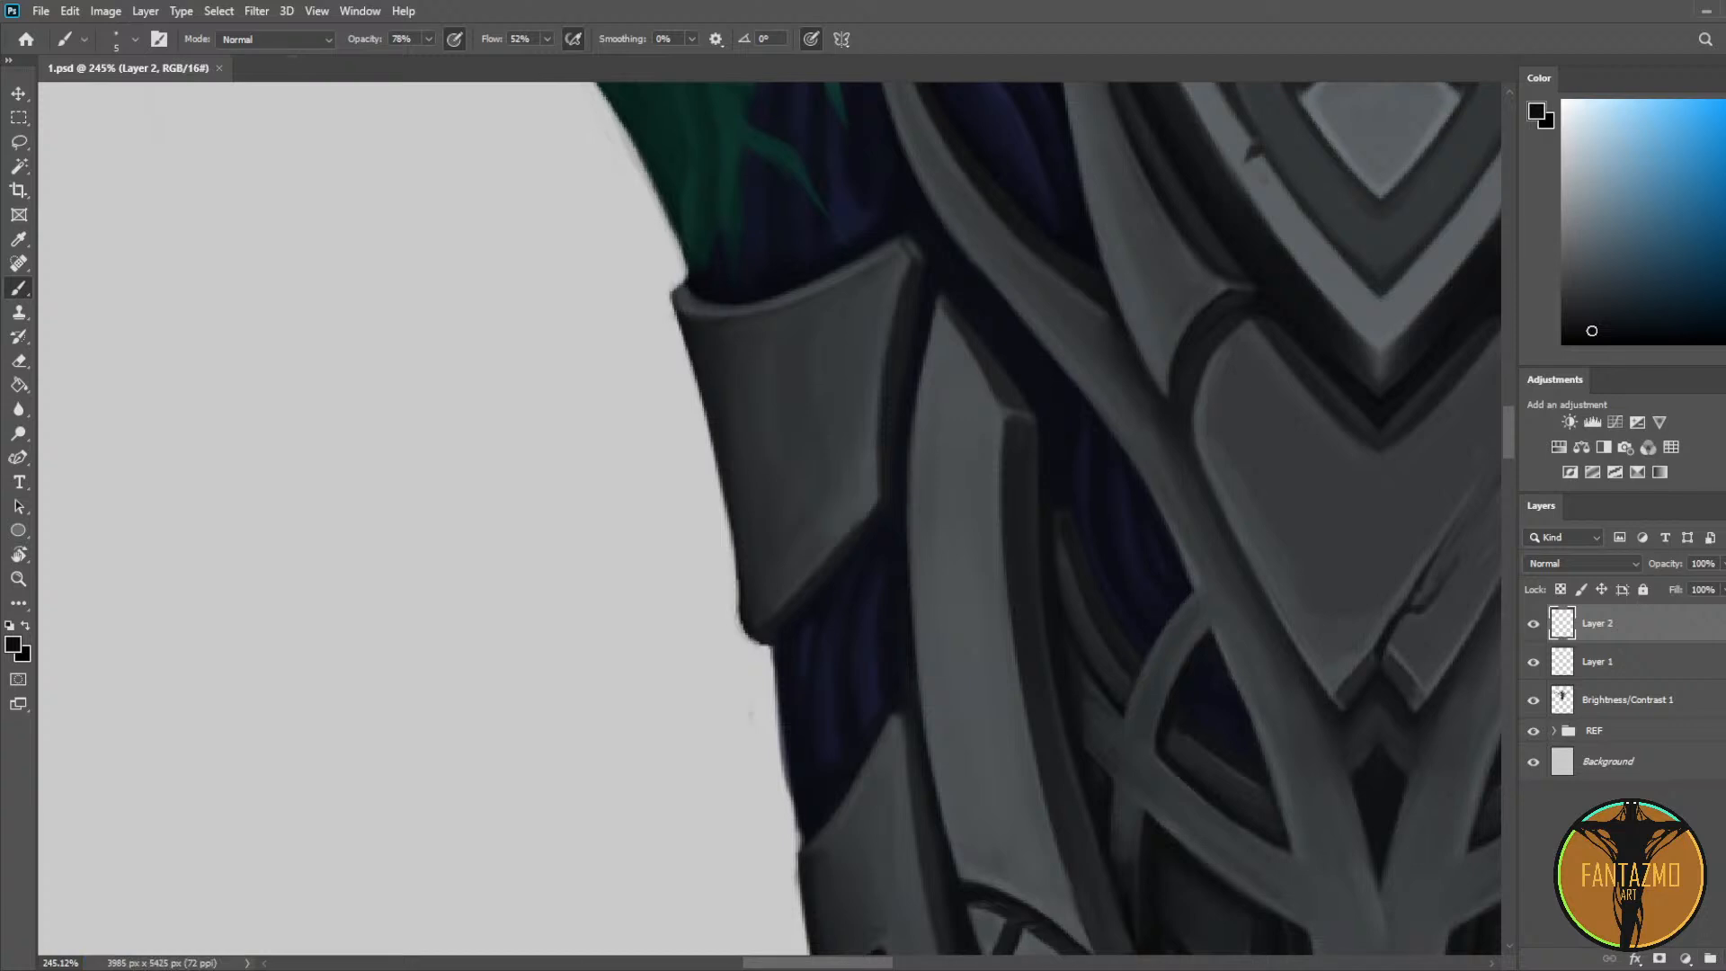
{"action": "left_click", "coordinate": [1724, 958]}
{"action": "left_click_drag", "start_coordinate": [784, 298], "coordinate": [781, 395]}
{"action": "key", "text": "e"}
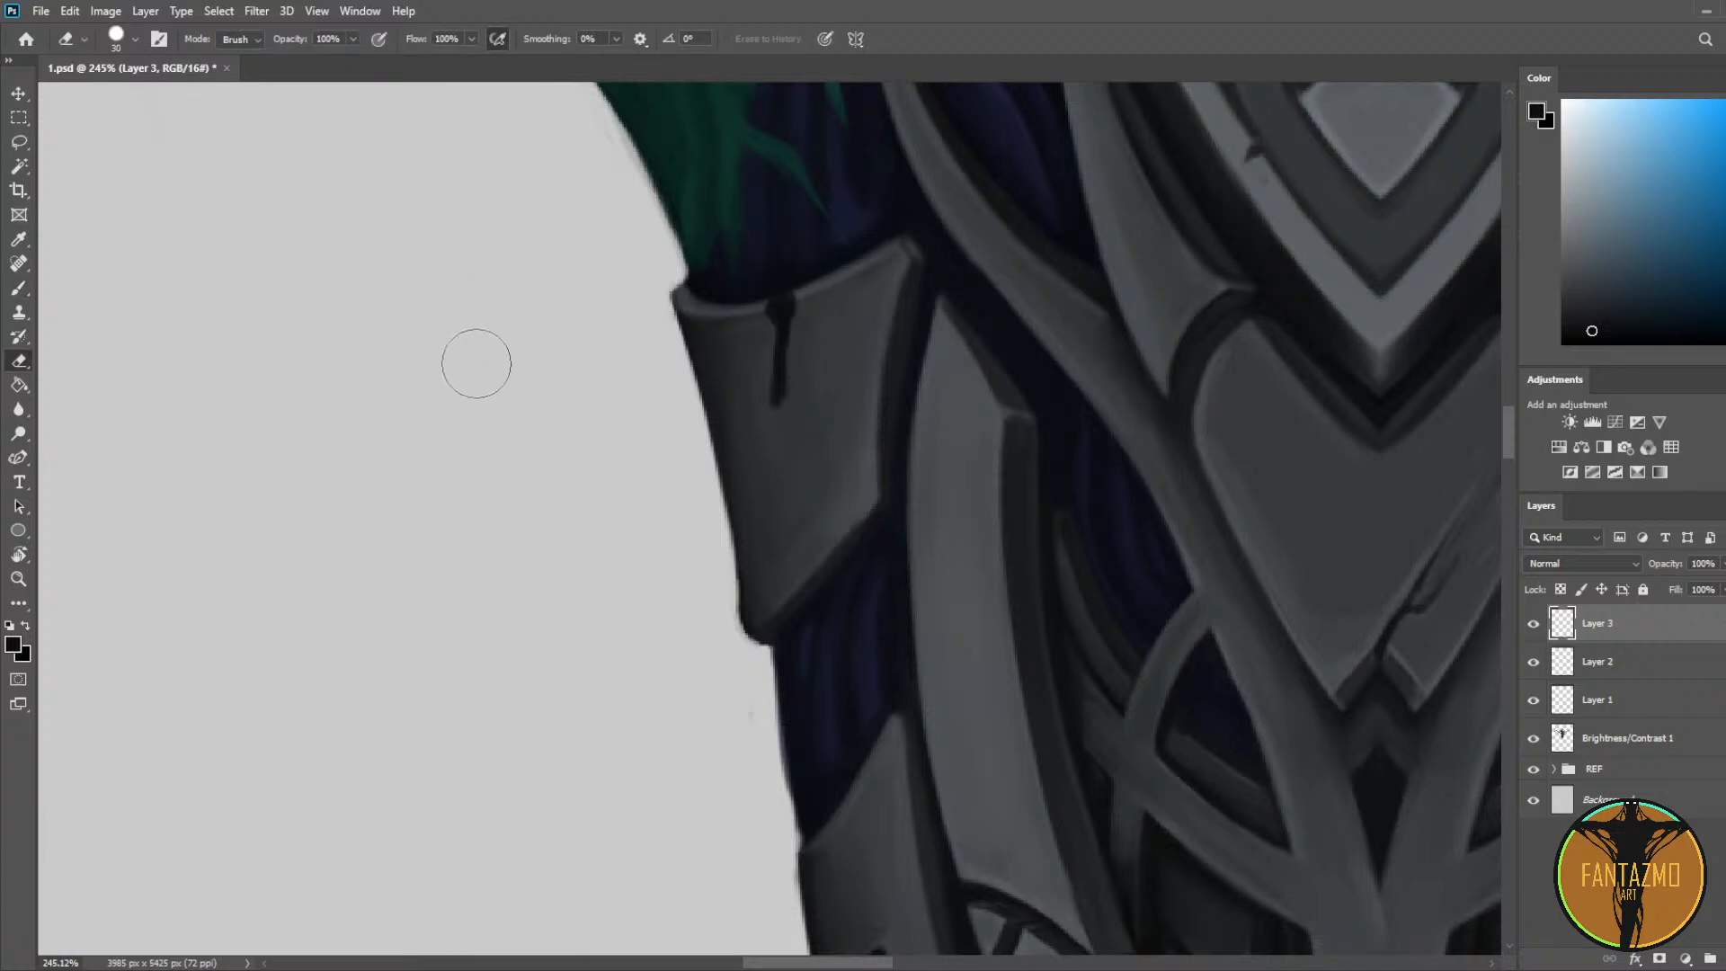
{"action": "key", "text": "b"}
{"action": "key", "text": "e"}
{"action": "left_click_drag", "start_coordinate": [779, 346], "coordinate": [773, 409]}
{"action": "key", "text": "b"}
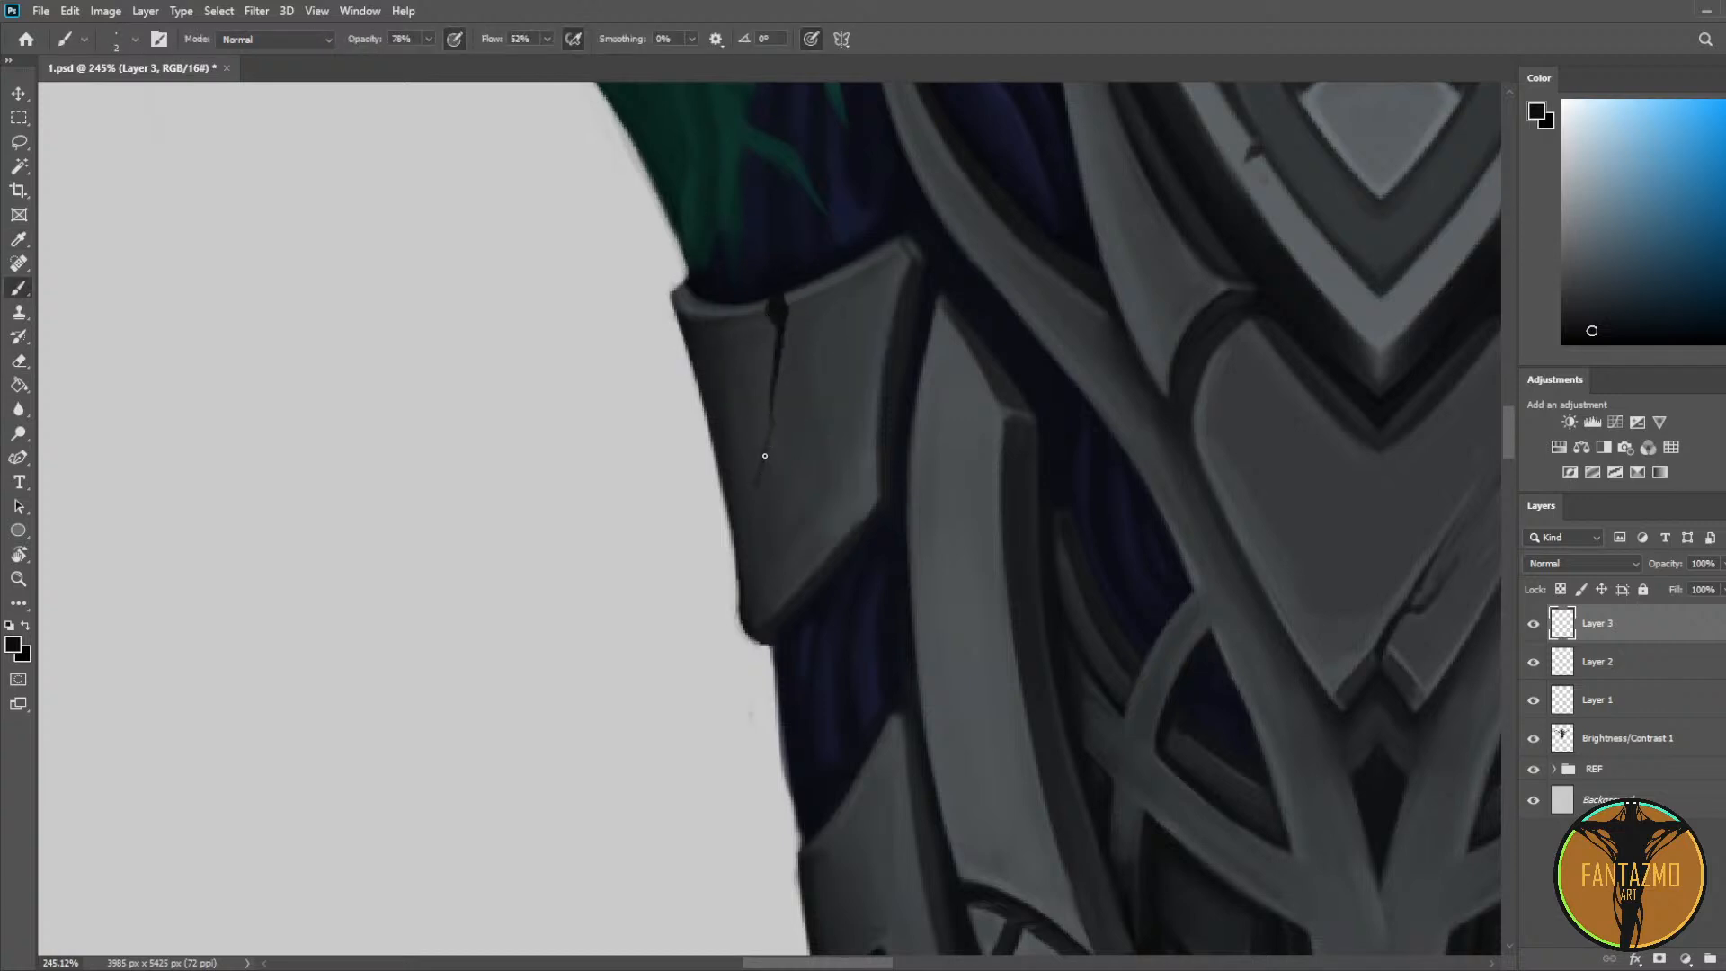
Step: Extend the hip plate's crack towards its lower edge, define its sides with sampled greys, and save the document
{"action": "left_click", "coordinate": [795, 311], "text": "alt"}
{"action": "left_click", "coordinate": [925, 373], "text": "alt"}
{"action": "left_click_drag", "start_coordinate": [764, 468], "coordinate": [748, 530]}
{"action": "left_click", "coordinate": [800, 355], "text": "alt"}
{"action": "left_click", "coordinate": [771, 308], "text": "alt"}
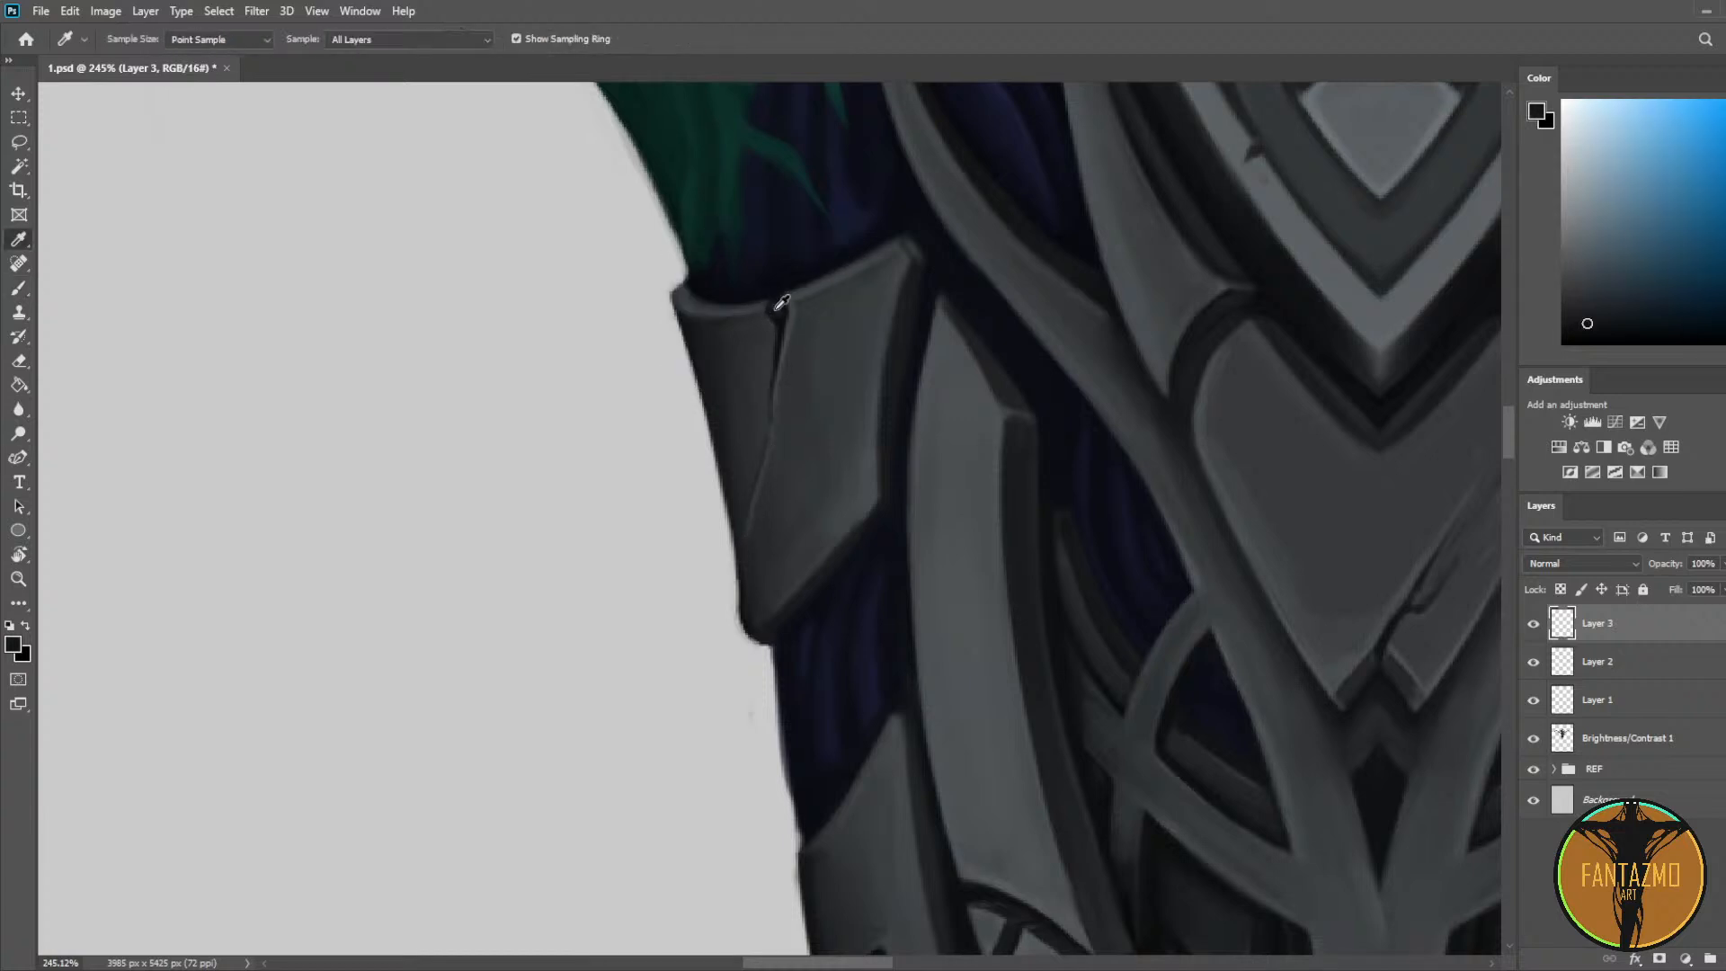
{"action": "left_click", "coordinate": [782, 317], "text": "alt"}
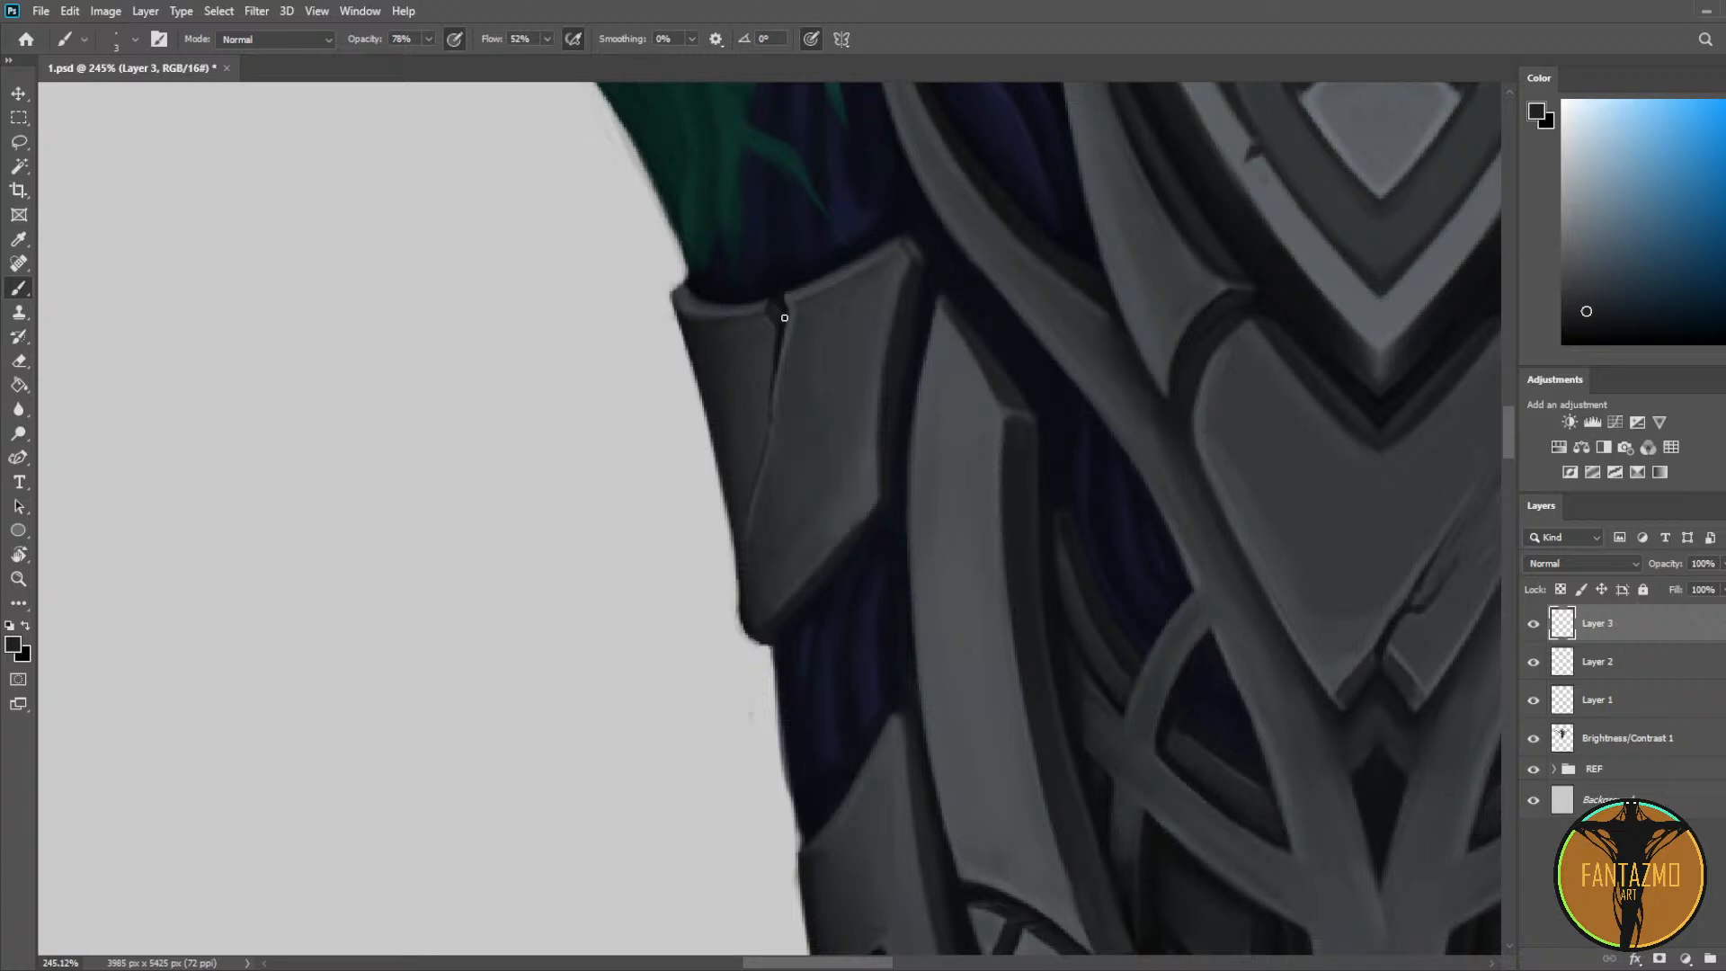
{"action": "scroll", "coordinate": [1391, 231], "scroll_direction": "down", "scroll_amount": 10}
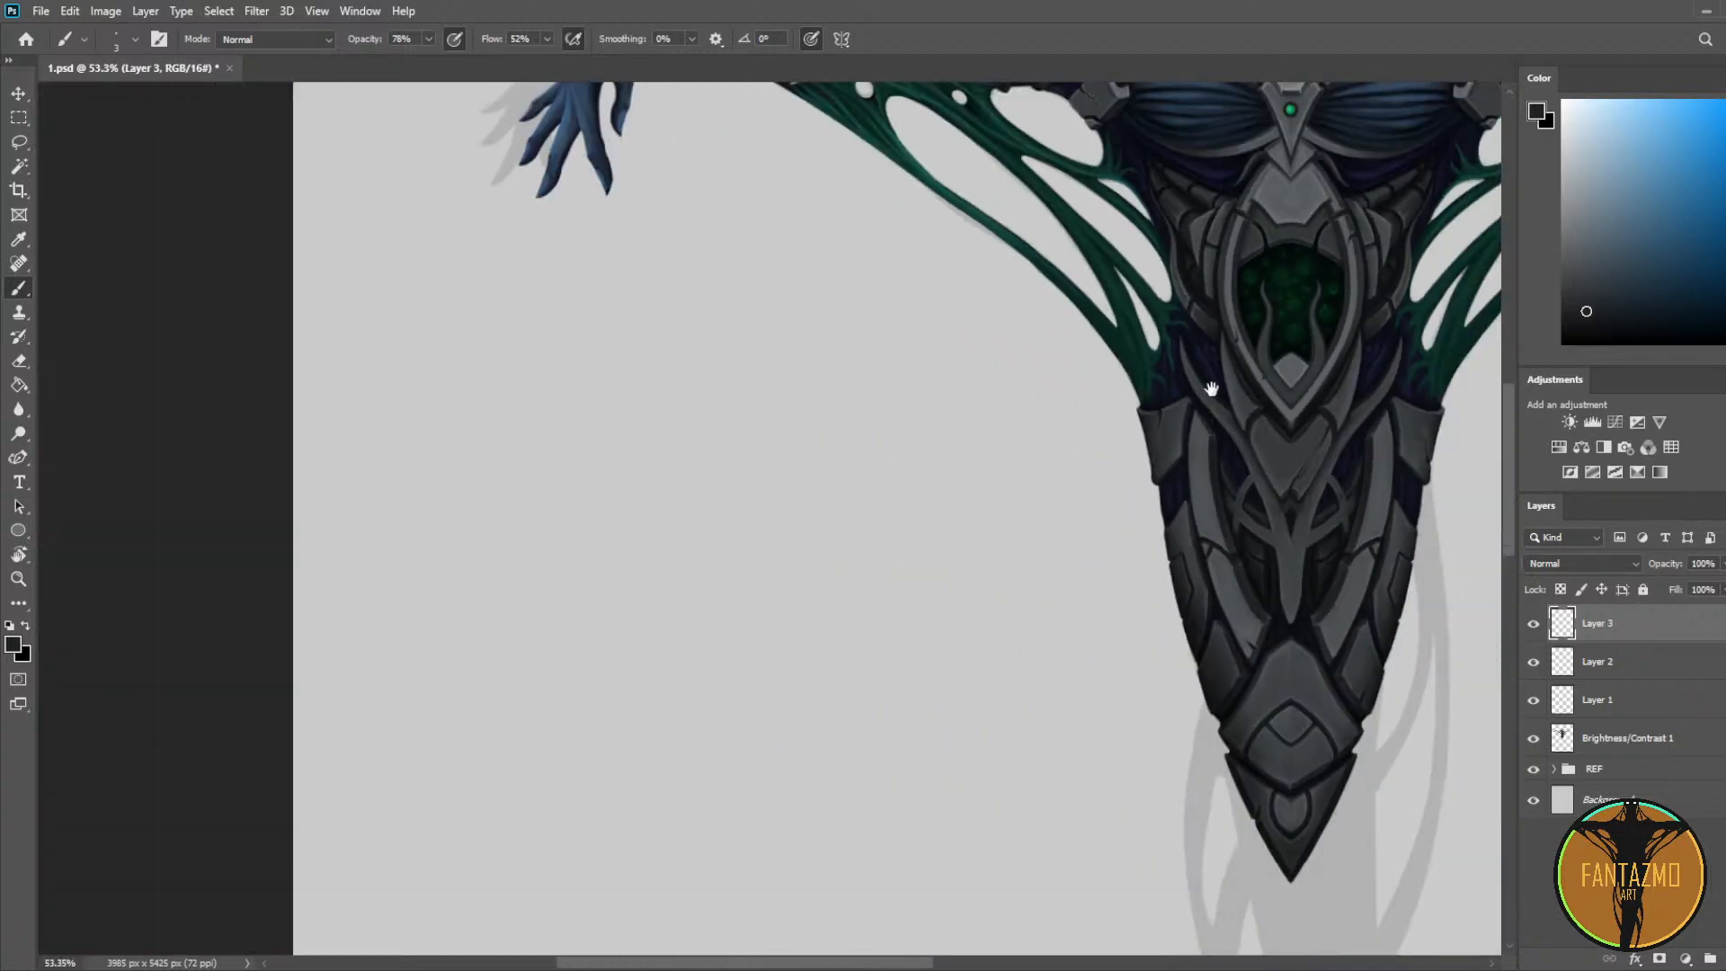
{"action": "scroll", "coordinate": [1211, 388], "scroll_direction": "down", "scroll_amount": 1}
{"action": "left_click_drag", "start_coordinate": [1212, 388], "coordinate": [894, 501]}
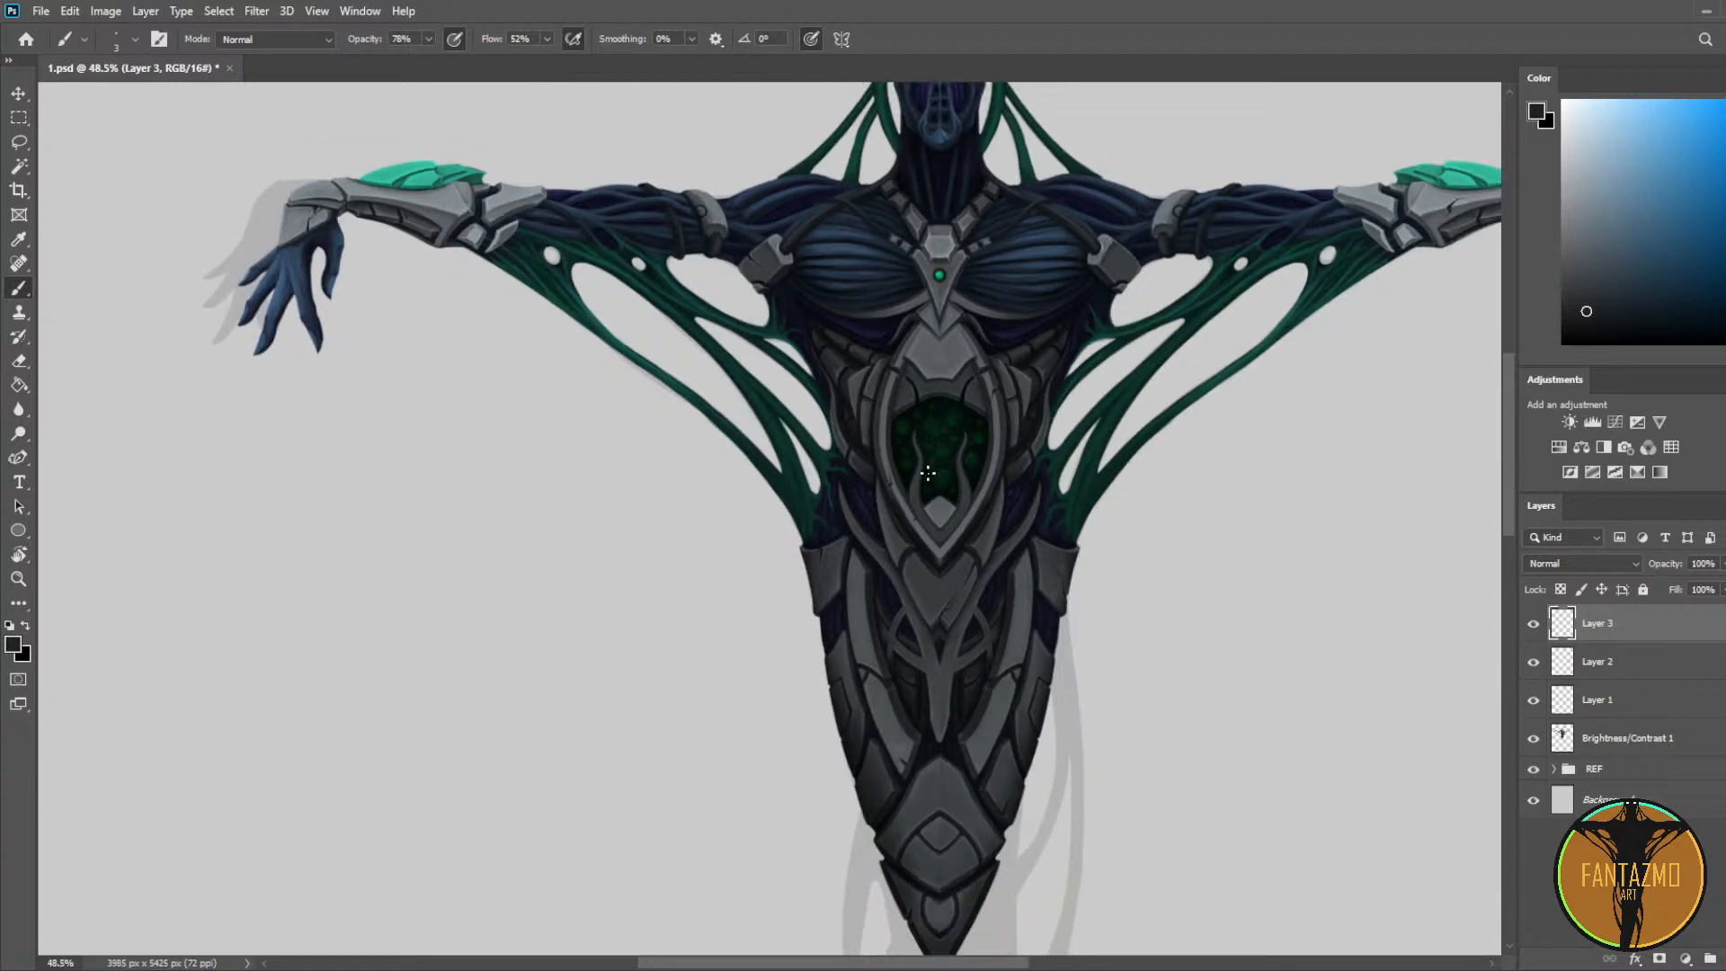
{"action": "scroll", "coordinate": [989, 288], "scroll_direction": "up", "scroll_amount": 10}
{"action": "key", "text": "ctrl+s"}
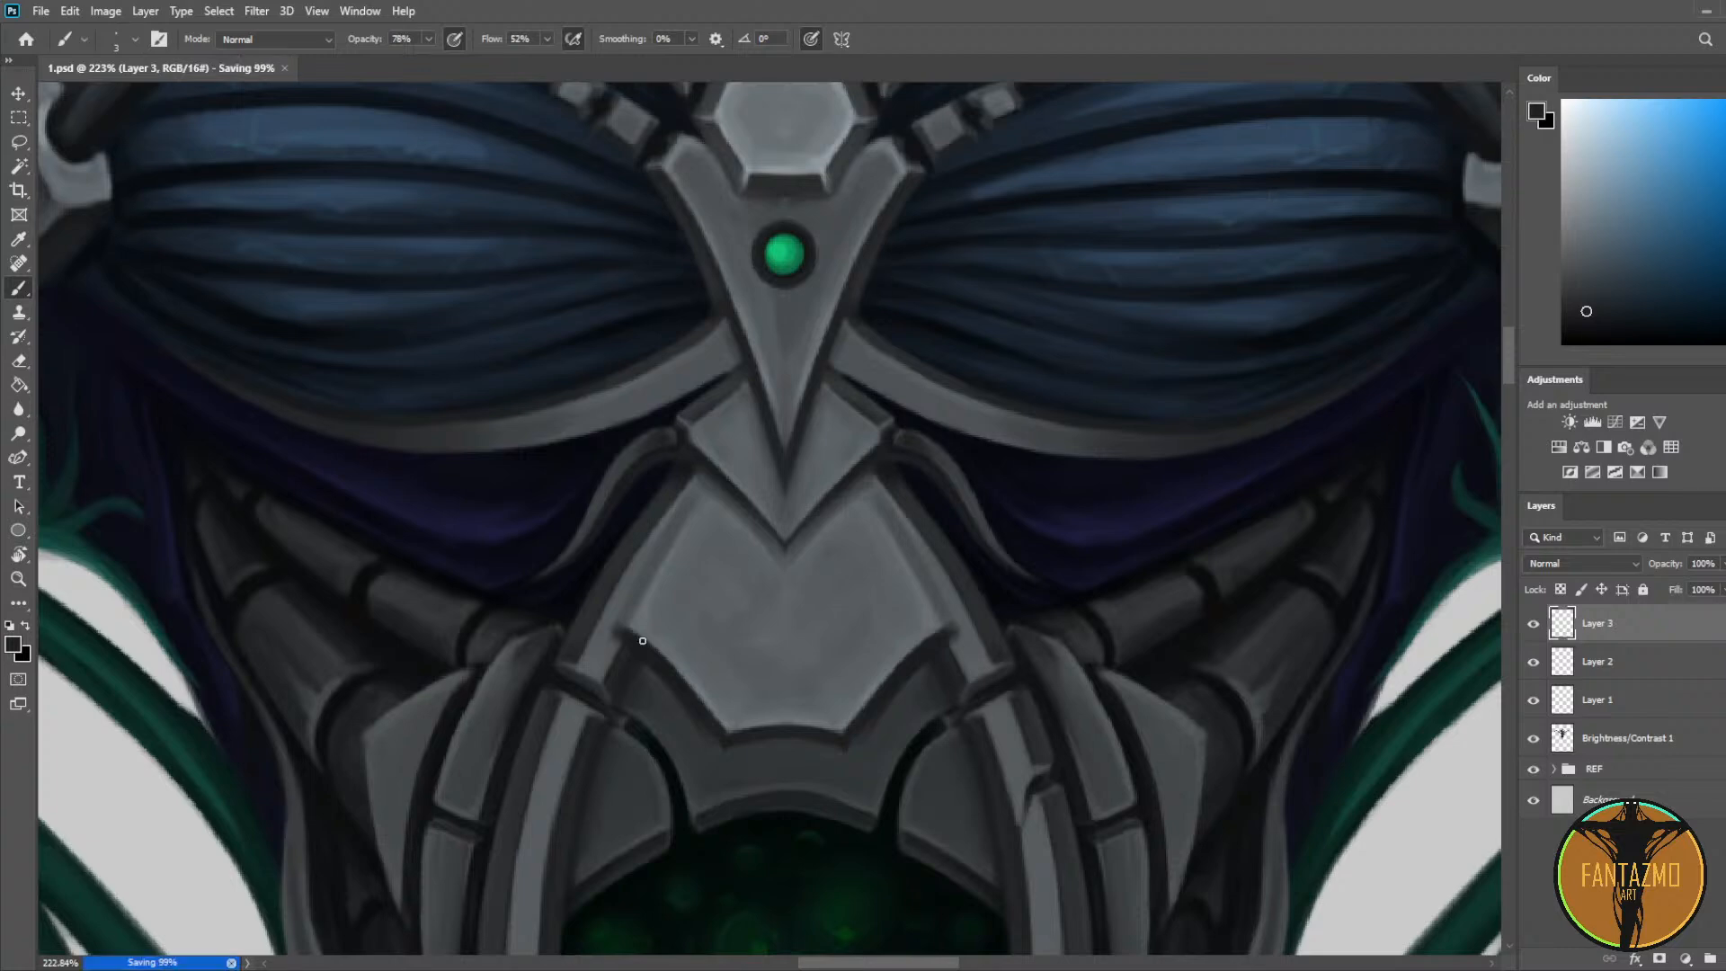
Step: Add another layer and darken the left edge of the central plate above the green cavity with sampled near-black
{"action": "left_click_drag", "start_coordinate": [653, 706], "coordinate": [627, 586]}
{"action": "key", "text": "i"}
{"action": "left_click", "coordinate": [632, 569]}
{"action": "left_click", "coordinate": [618, 591]}
{"action": "key", "text": "b"}
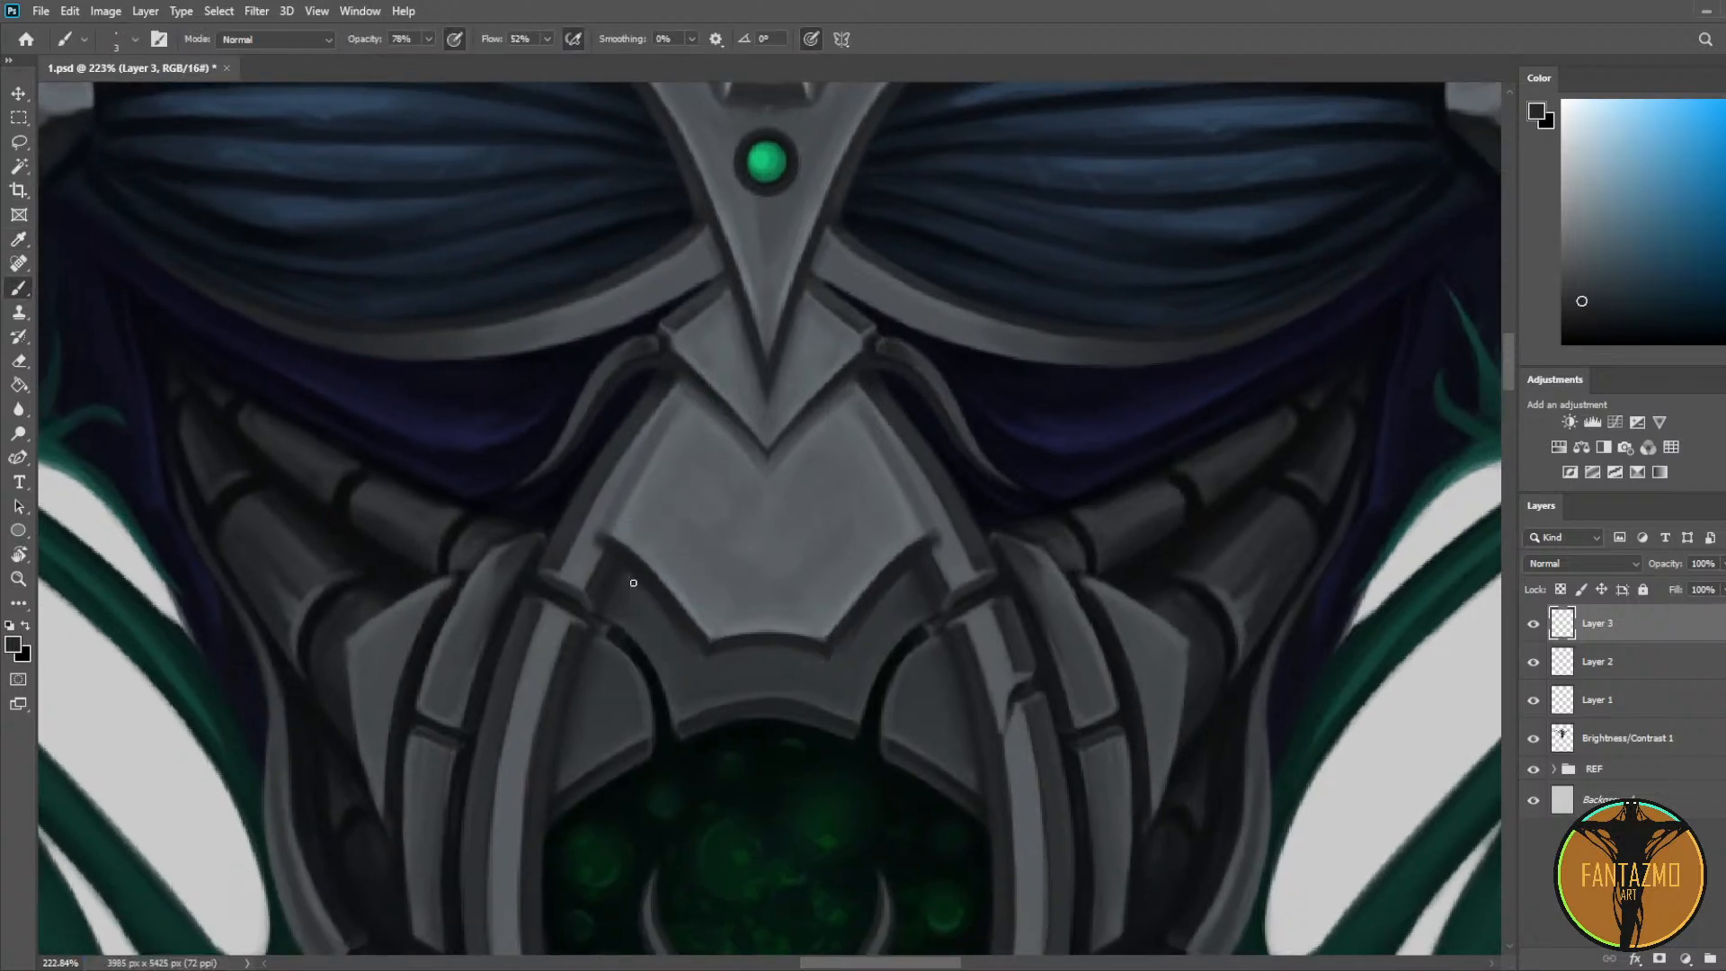
{"action": "left_click", "coordinate": [643, 592], "text": "alt"}
{"action": "left_click", "coordinate": [1720, 956]}
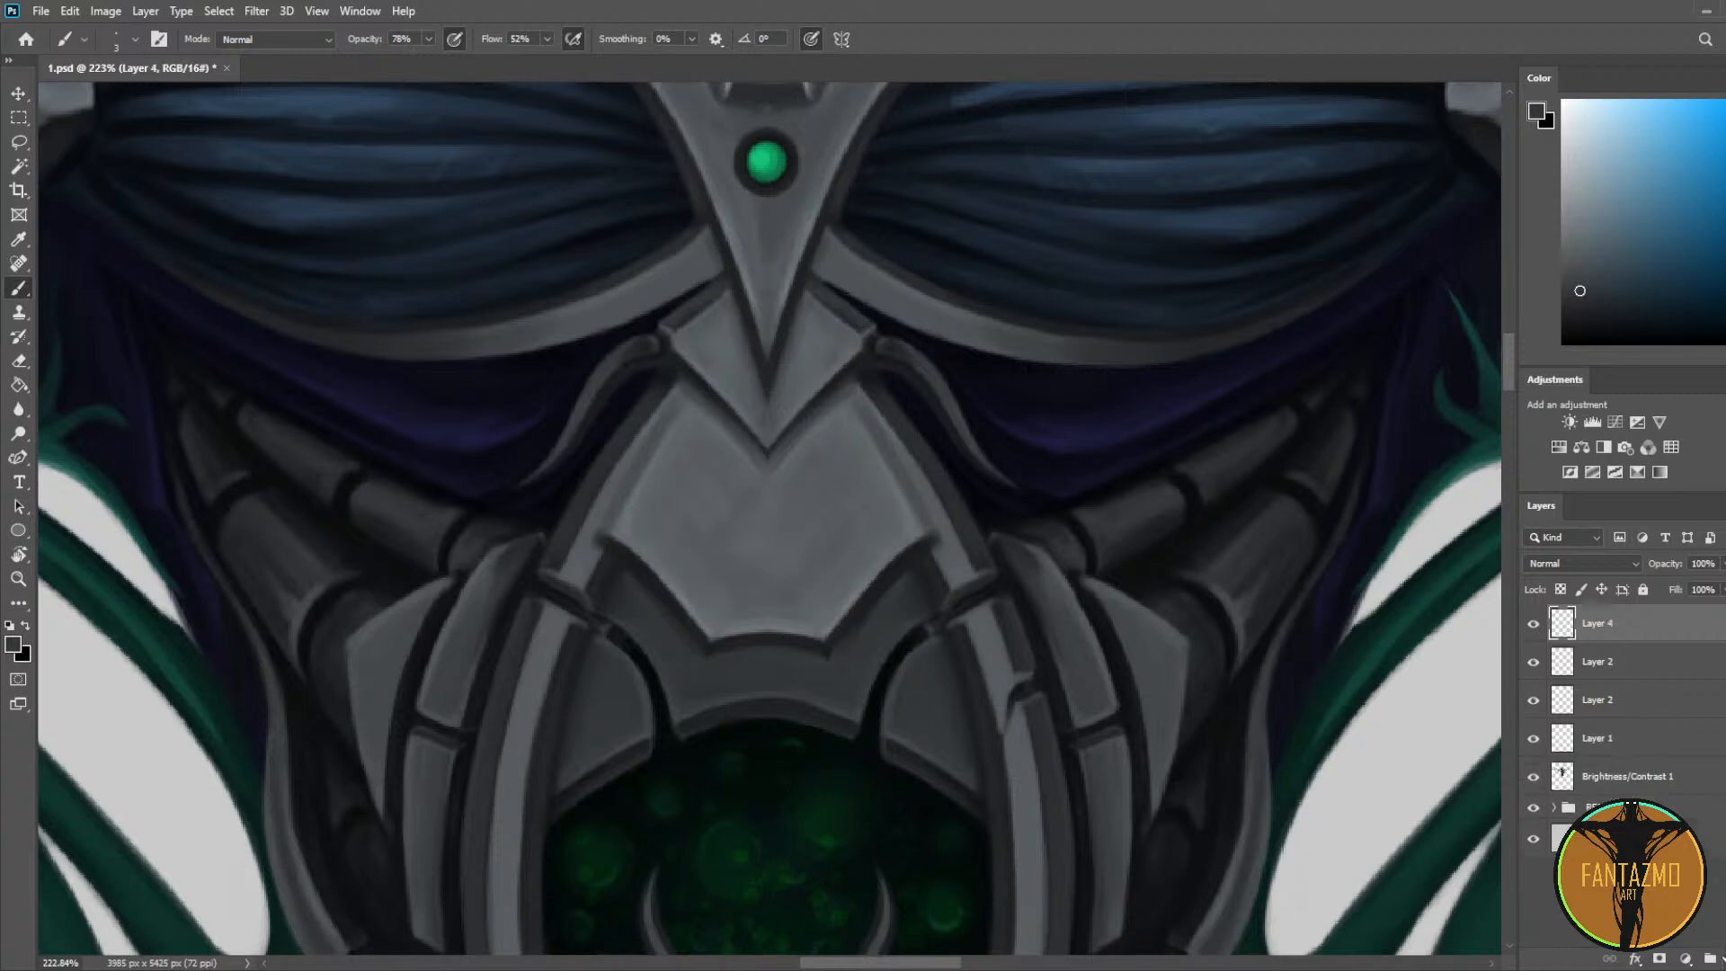
{"action": "left_click", "coordinate": [644, 564], "text": "alt"}
{"action": "left_click_drag", "start_coordinate": [611, 529], "coordinate": [687, 393]}
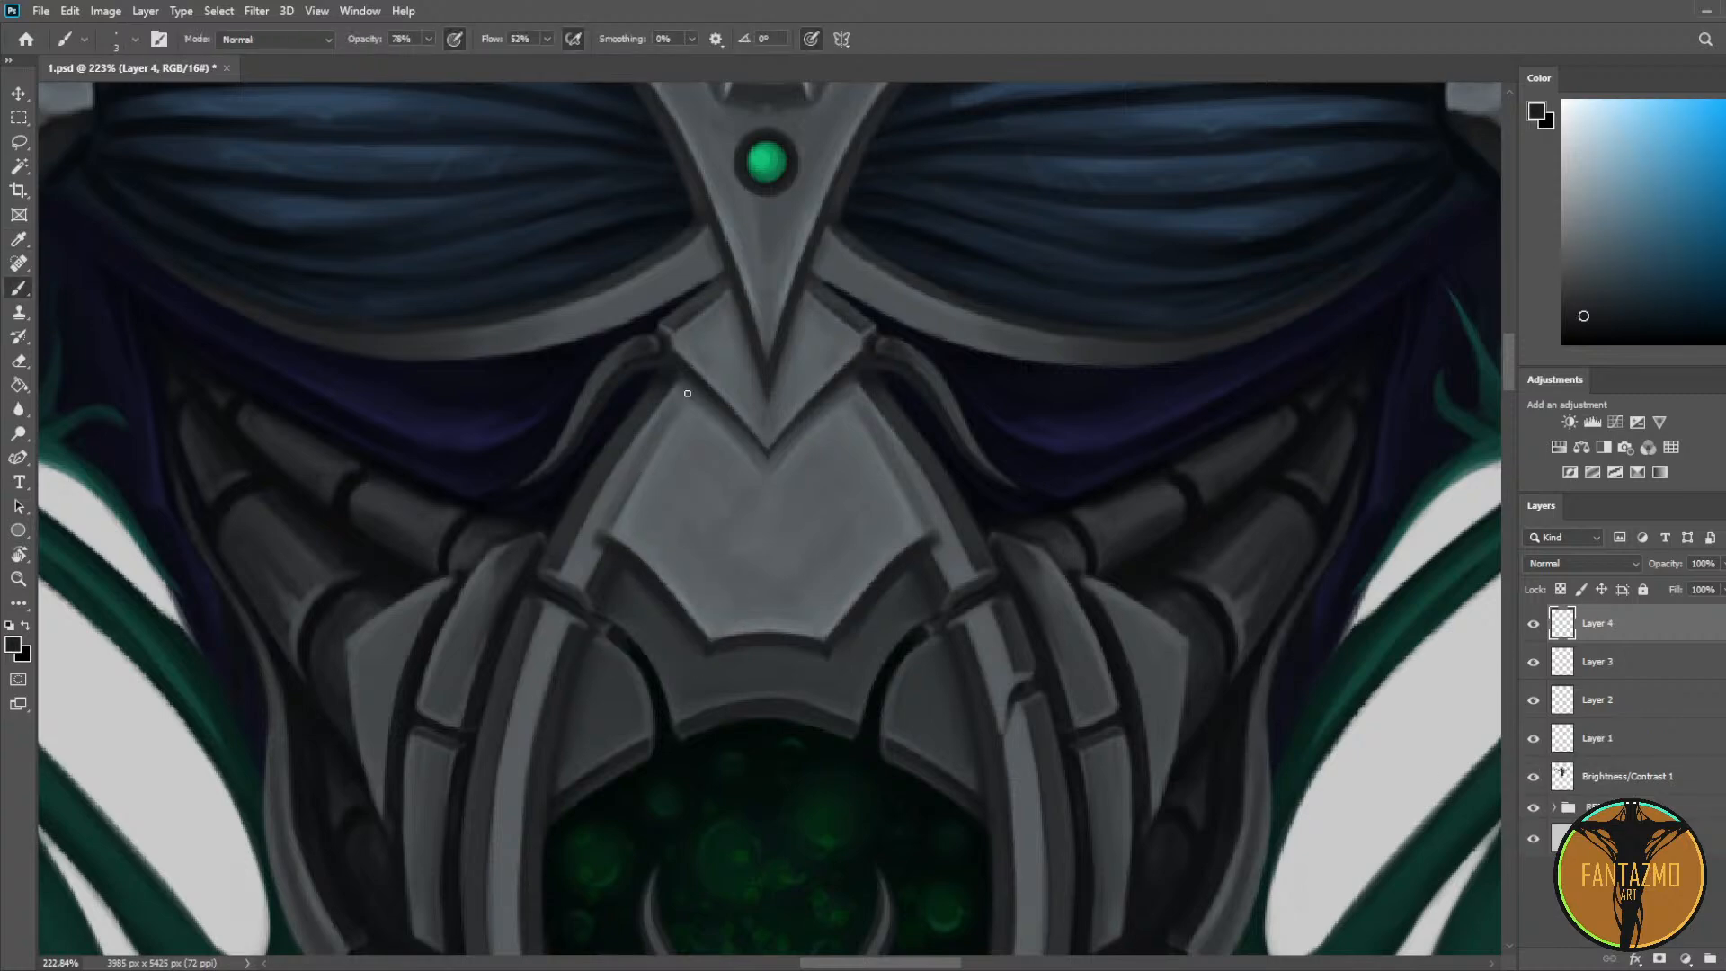
Step: Darken the central plate's right edge to match and refine the left rim with sampled grey and black tones
{"action": "left_click", "coordinate": [620, 503], "text": "alt"}
{"action": "left_click_drag", "start_coordinate": [931, 529], "coordinate": [861, 416]}
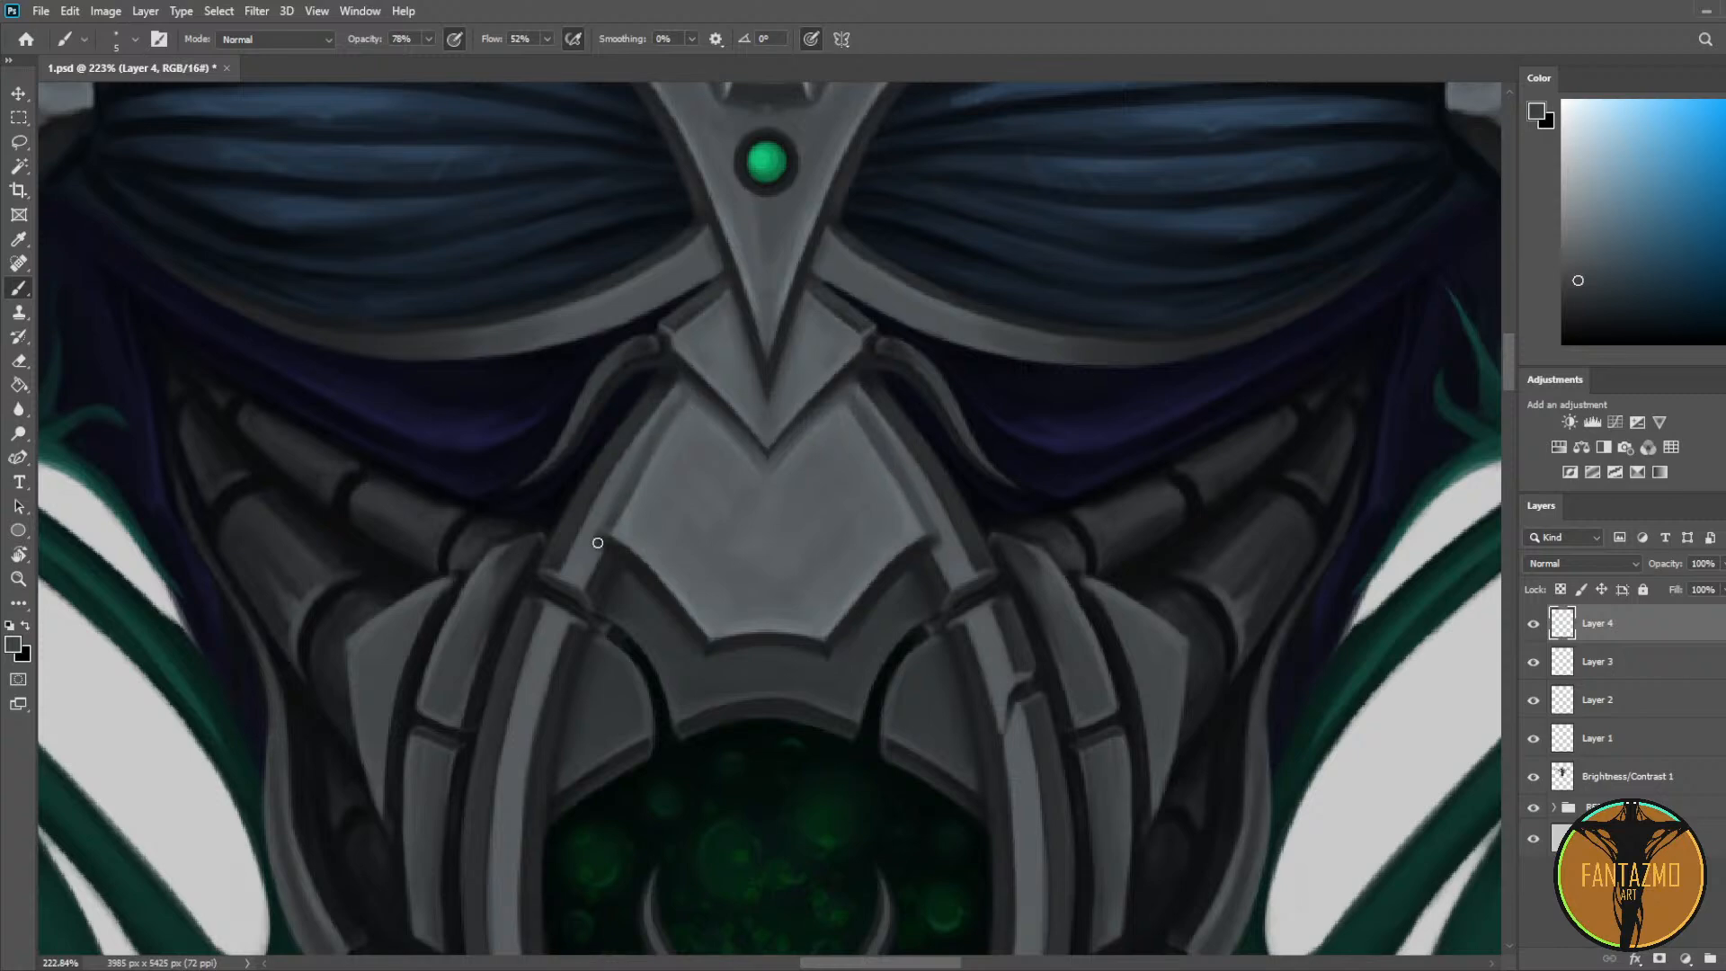
{"action": "left_click", "coordinate": [628, 450], "text": "alt"}
{"action": "left_click", "coordinate": [602, 450], "text": "alt"}
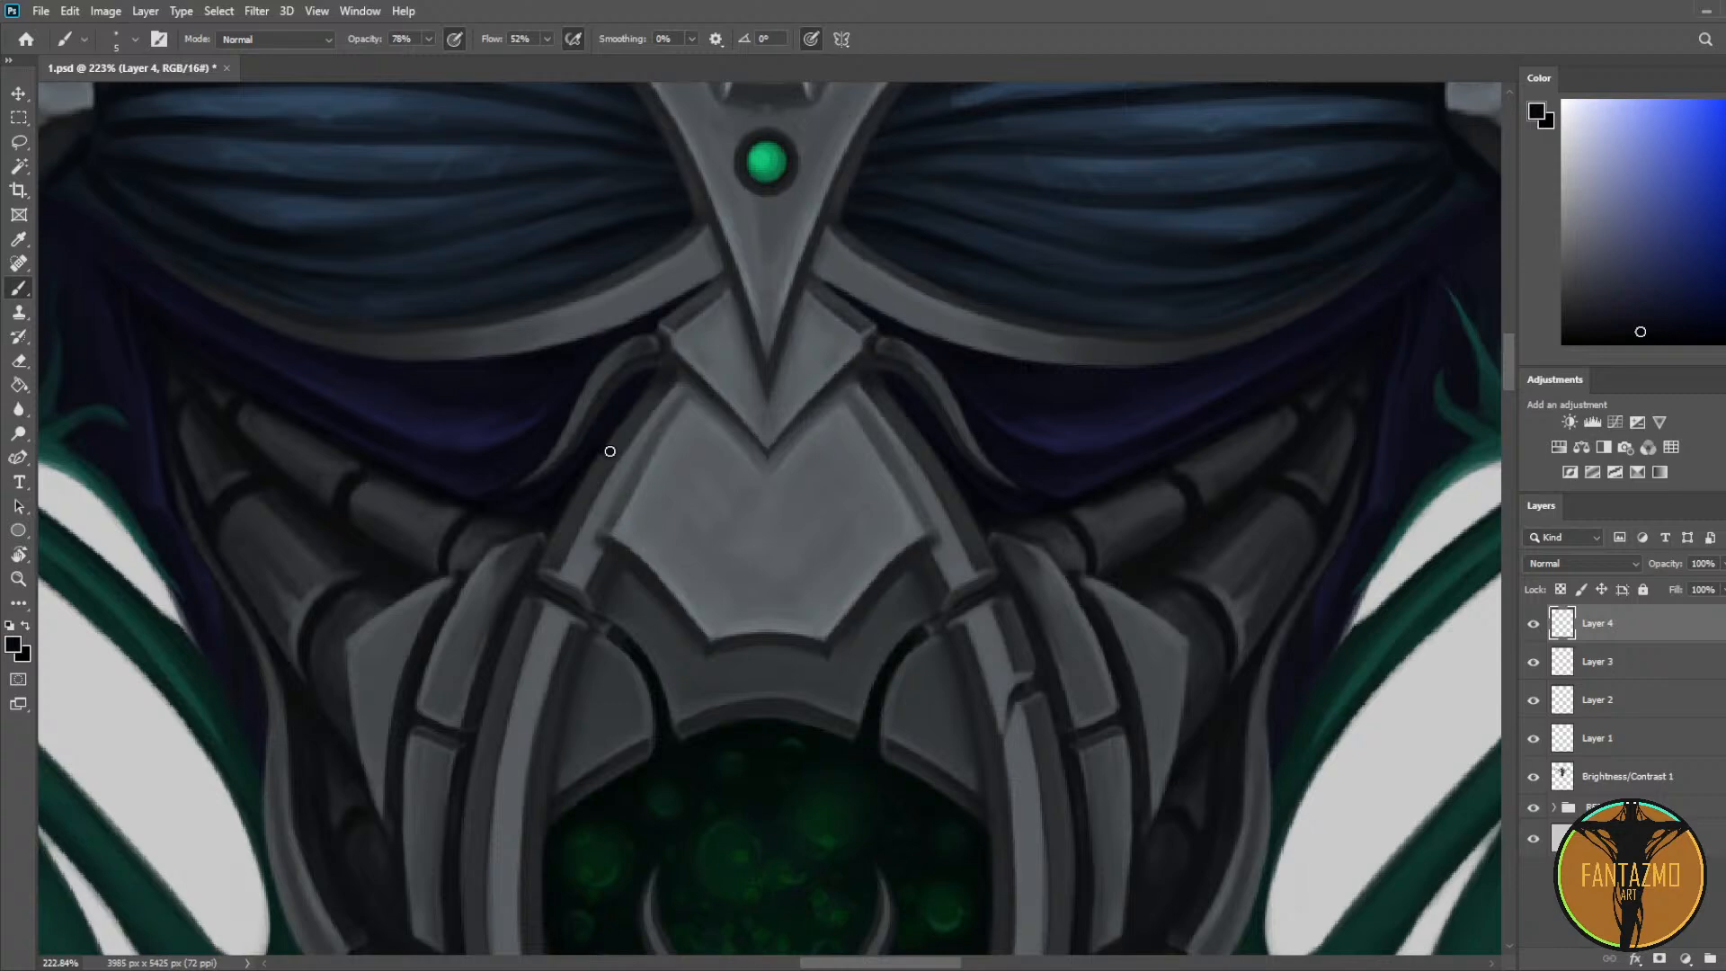
Step: Add a layer and paint a dark crack from the central chest plate's lower left edge diagonally up towards its centre
{"action": "left_click", "coordinate": [647, 568], "text": "alt"}
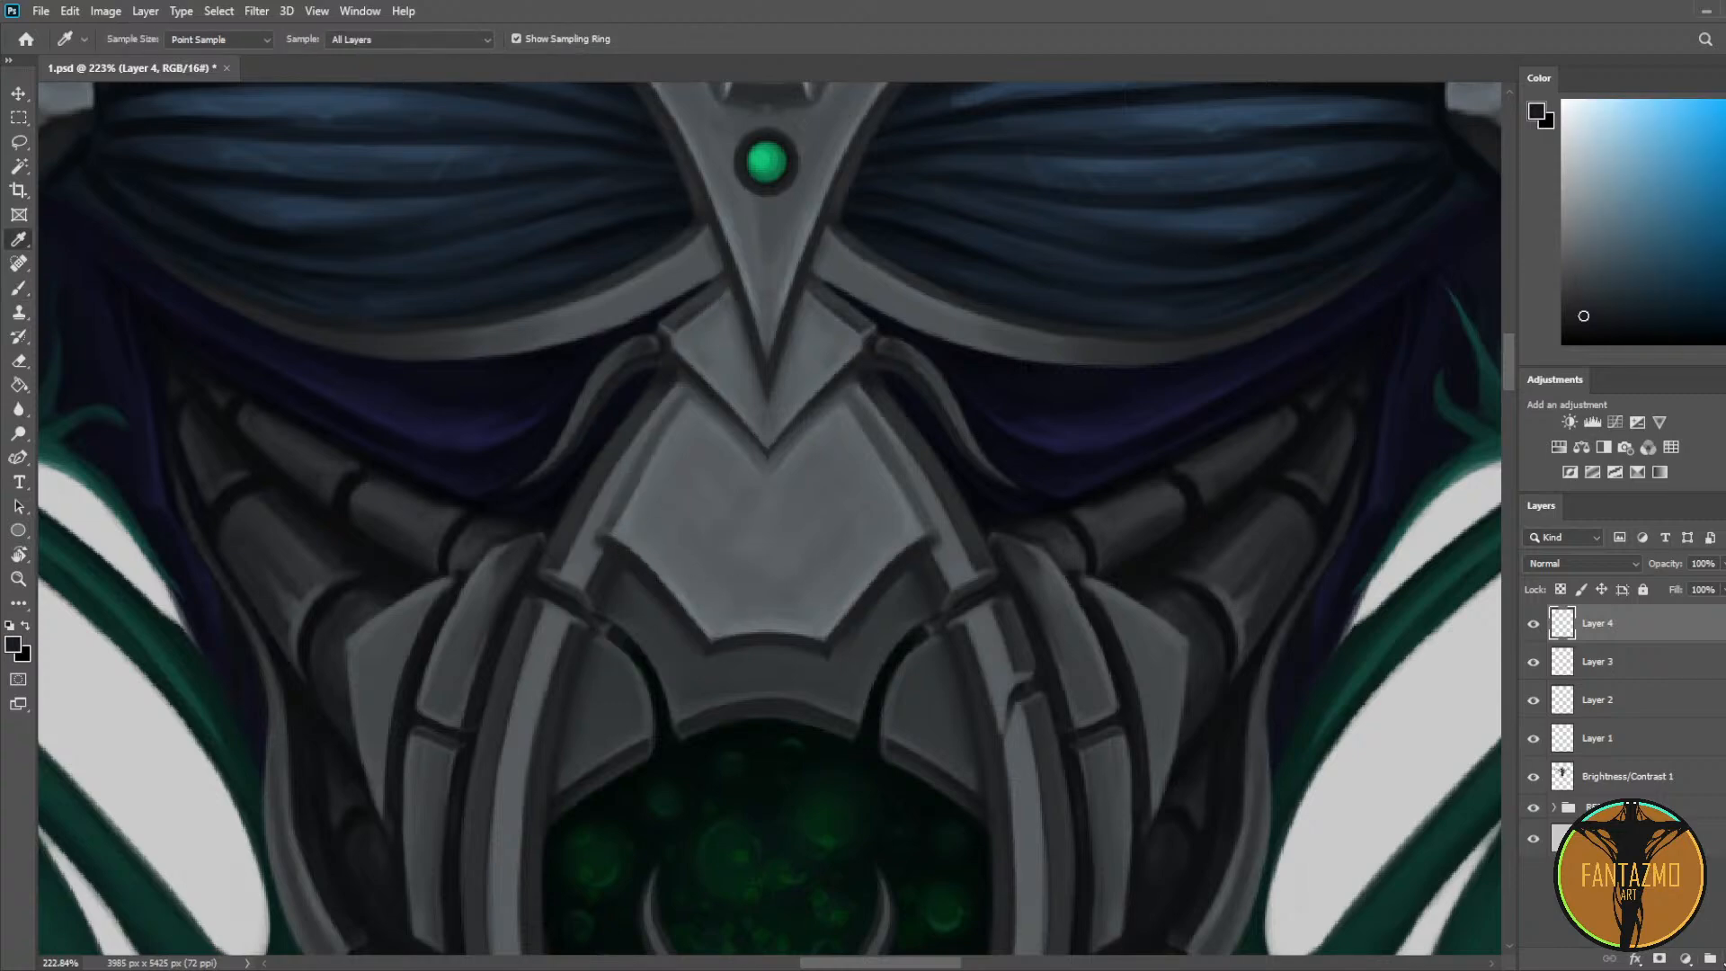
{"action": "key", "text": "ctrl+shift+alt+n"}
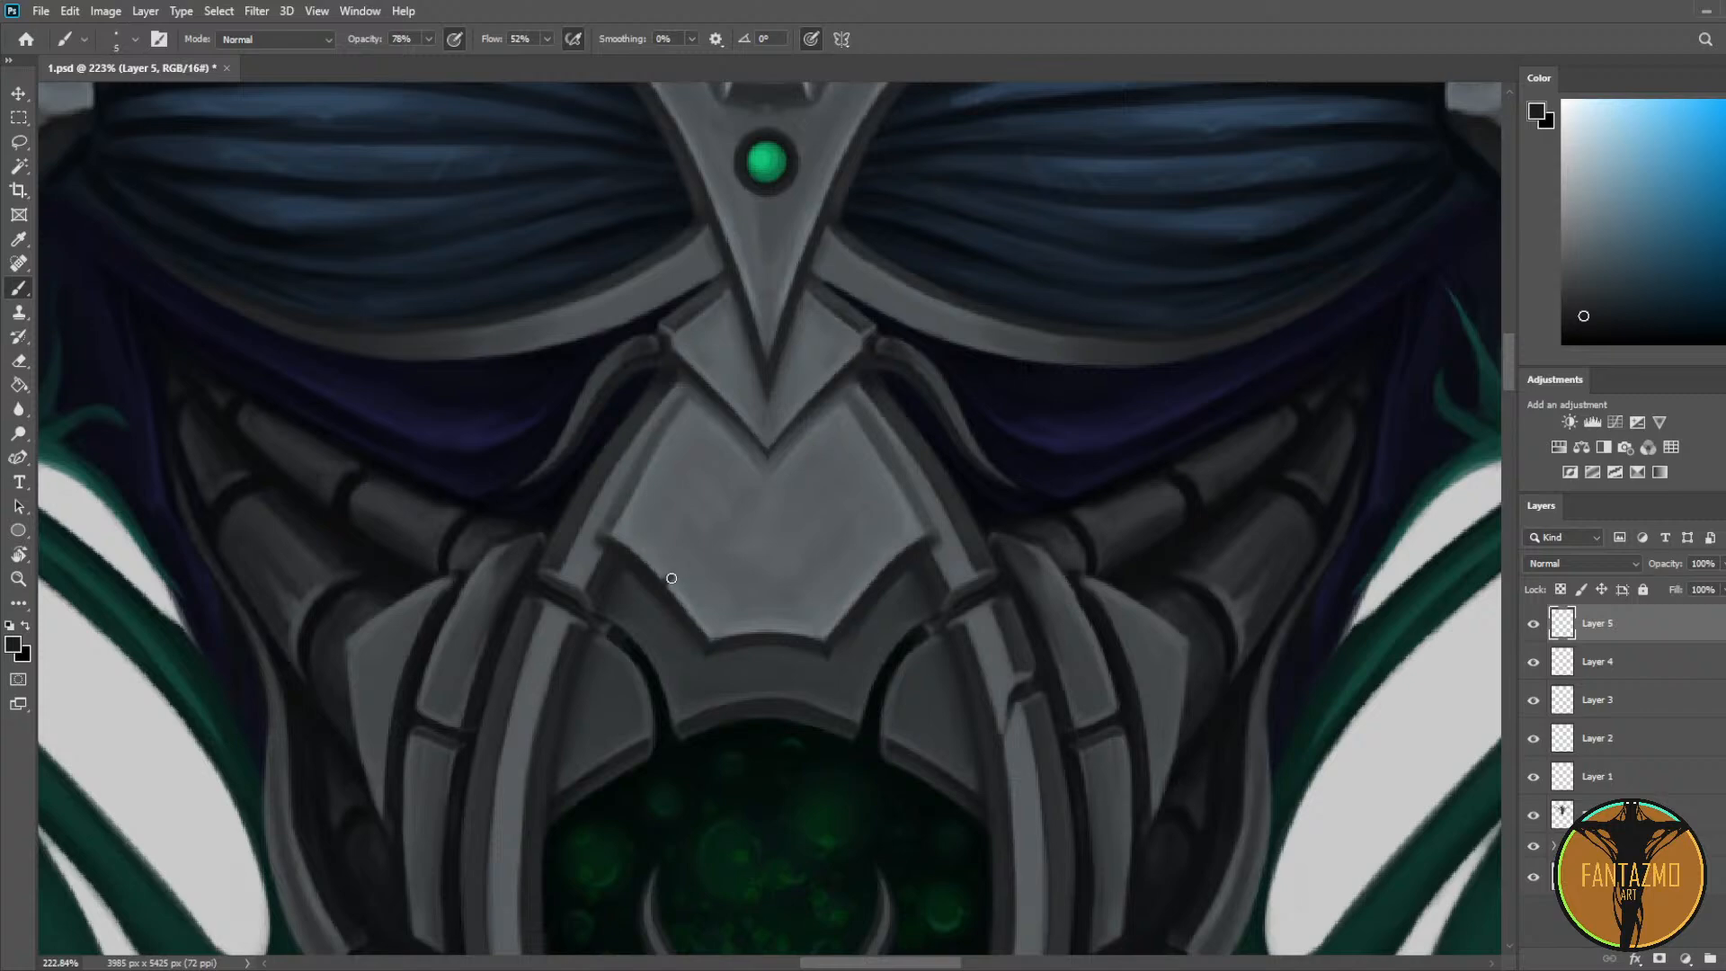
{"action": "mouse_move", "coordinate": [667, 585]}
{"action": "left_mouse_down"}
{"action": "mouse_move", "coordinate": [726, 541]}
{"action": "mouse_move", "coordinate": [744, 628]}
{"action": "mouse_move", "coordinate": [689, 578]}
{"action": "mouse_move", "coordinate": [734, 533]}
{"action": "mouse_move", "coordinate": [679, 588]}
{"action": "mouse_move", "coordinate": [742, 533]}
{"action": "left_mouse_up"}
{"action": "left_click", "coordinate": [747, 621], "text": "alt"}
{"action": "left_click", "coordinate": [692, 587], "text": "alt"}
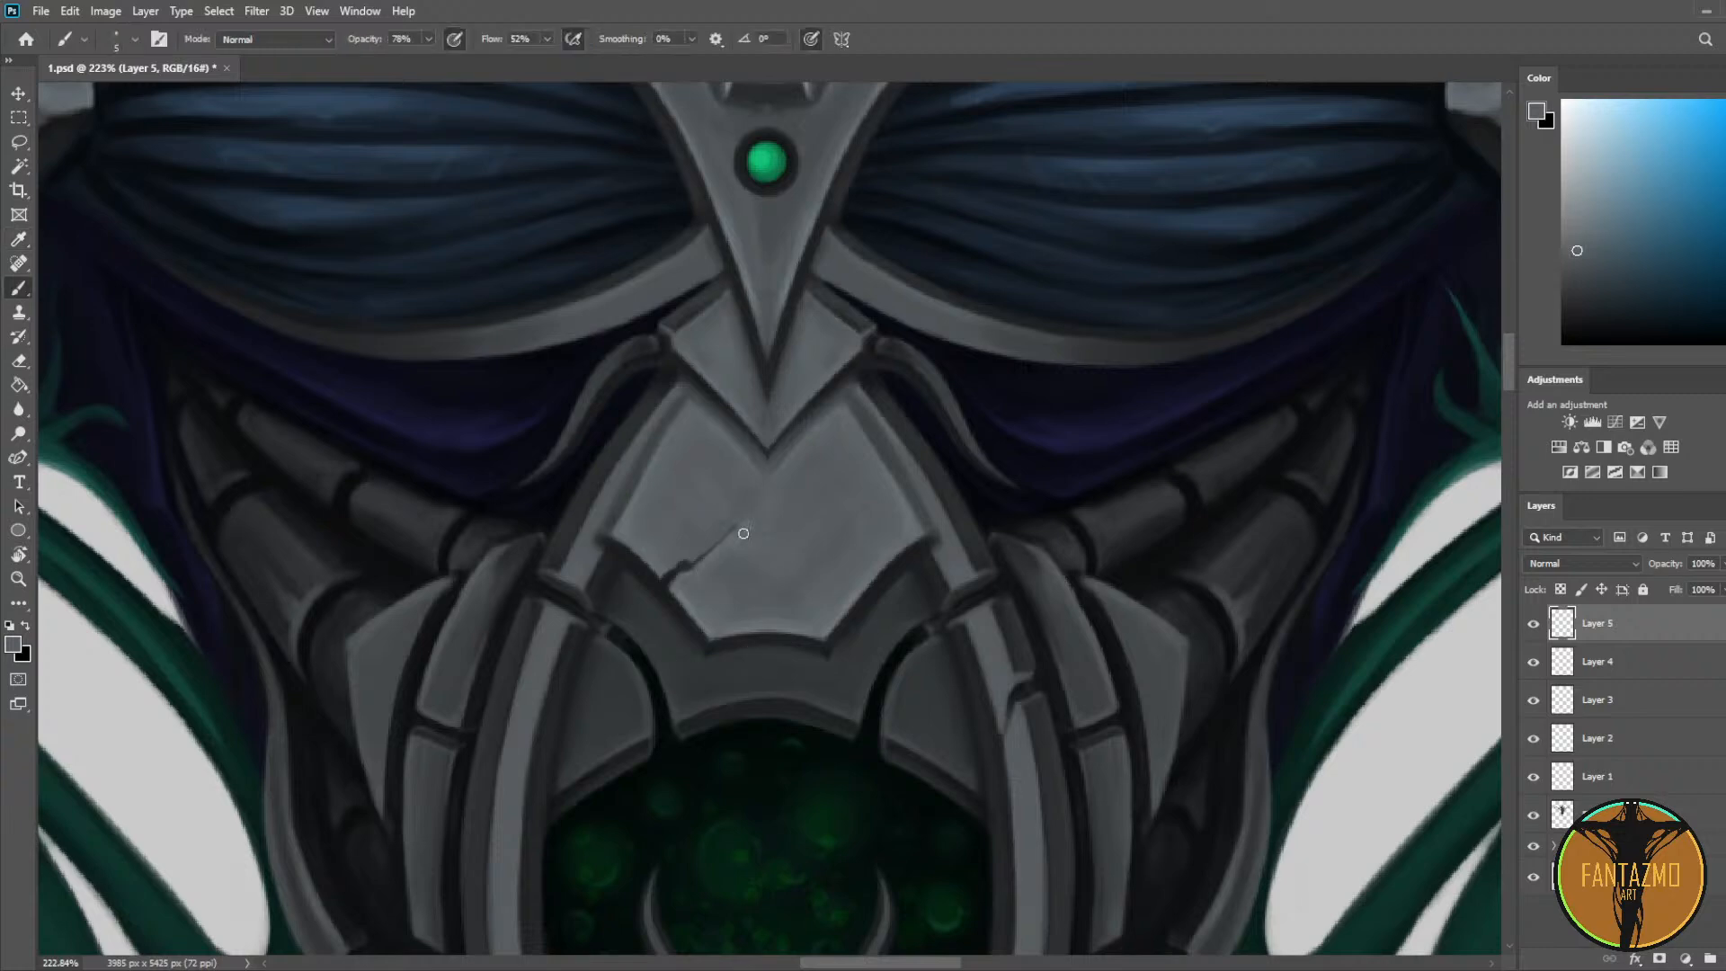
Step: Define the chest plate crack's edges with greys sampled from the surrounding plate, and save the document
{"action": "left_click", "coordinate": [738, 626], "text": "alt"}
{"action": "left_click", "coordinate": [691, 532], "text": "alt"}
{"action": "left_click_drag", "start_coordinate": [680, 551], "coordinate": [738, 520]}
{"action": "left_click", "coordinate": [636, 517], "text": "alt"}
{"action": "scroll", "coordinate": [870, 594], "scroll_direction": "down", "scroll_amount": 14}
{"action": "key", "text": "ctrl+s"}
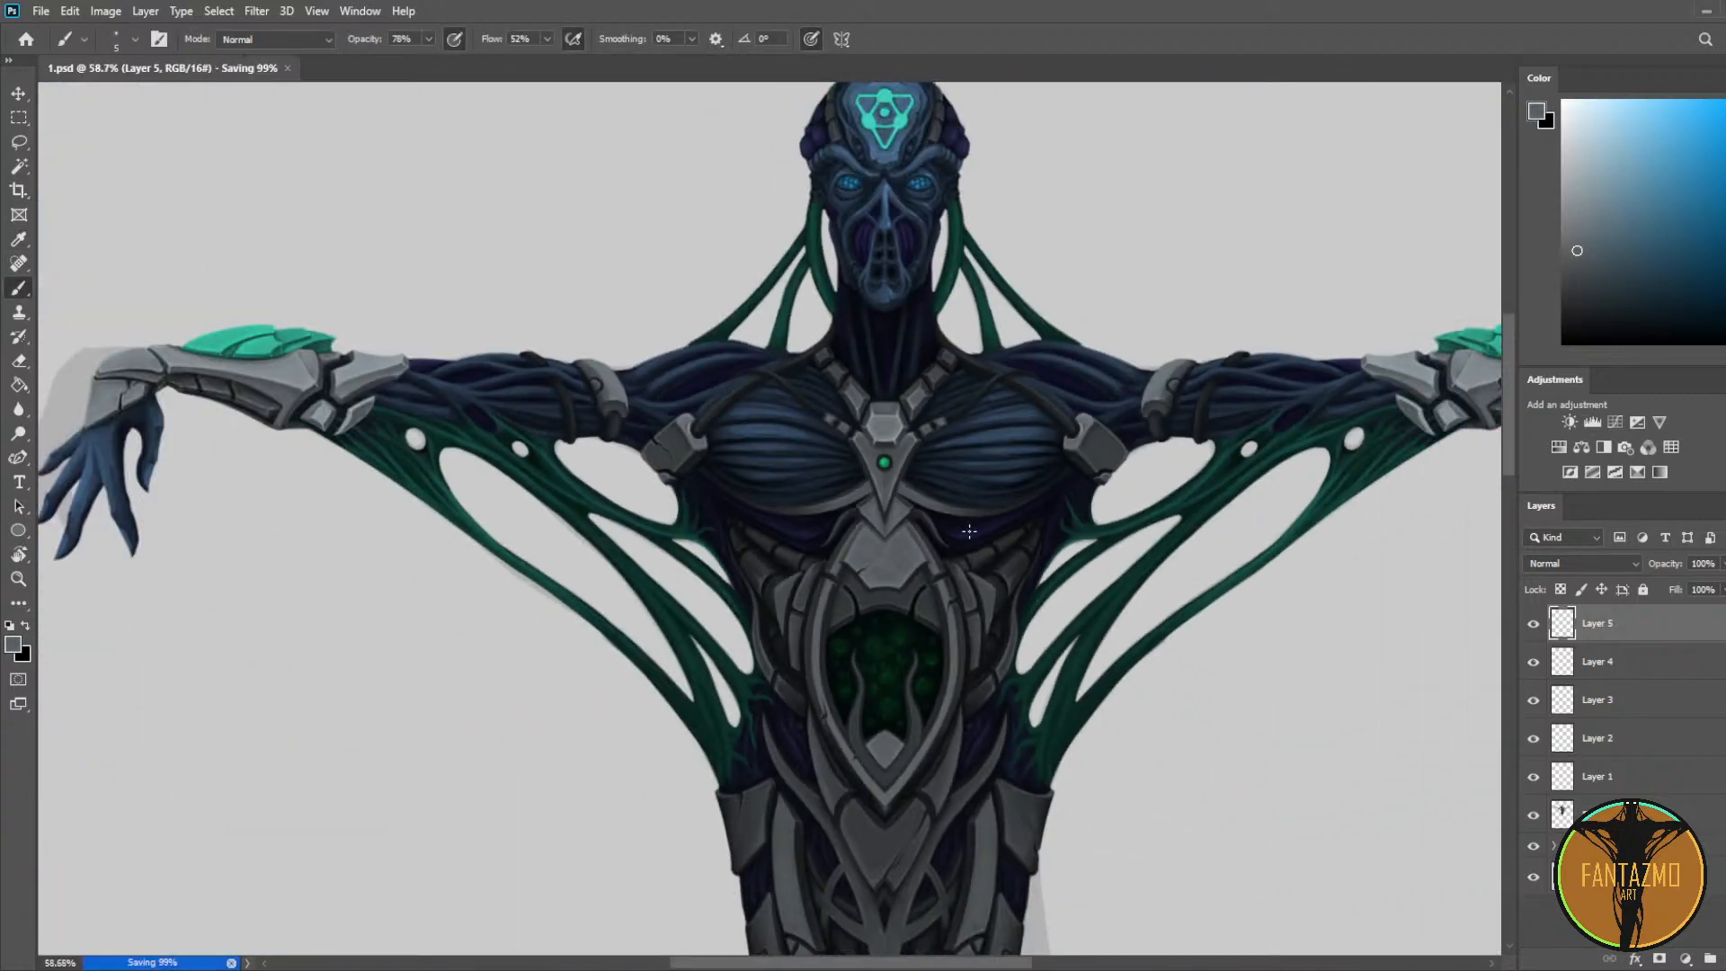
Step: Touch up the shading of the large left rib segment with sampled dark greys
{"action": "scroll", "coordinate": [969, 531], "scroll_direction": "up", "scroll_amount": 14}
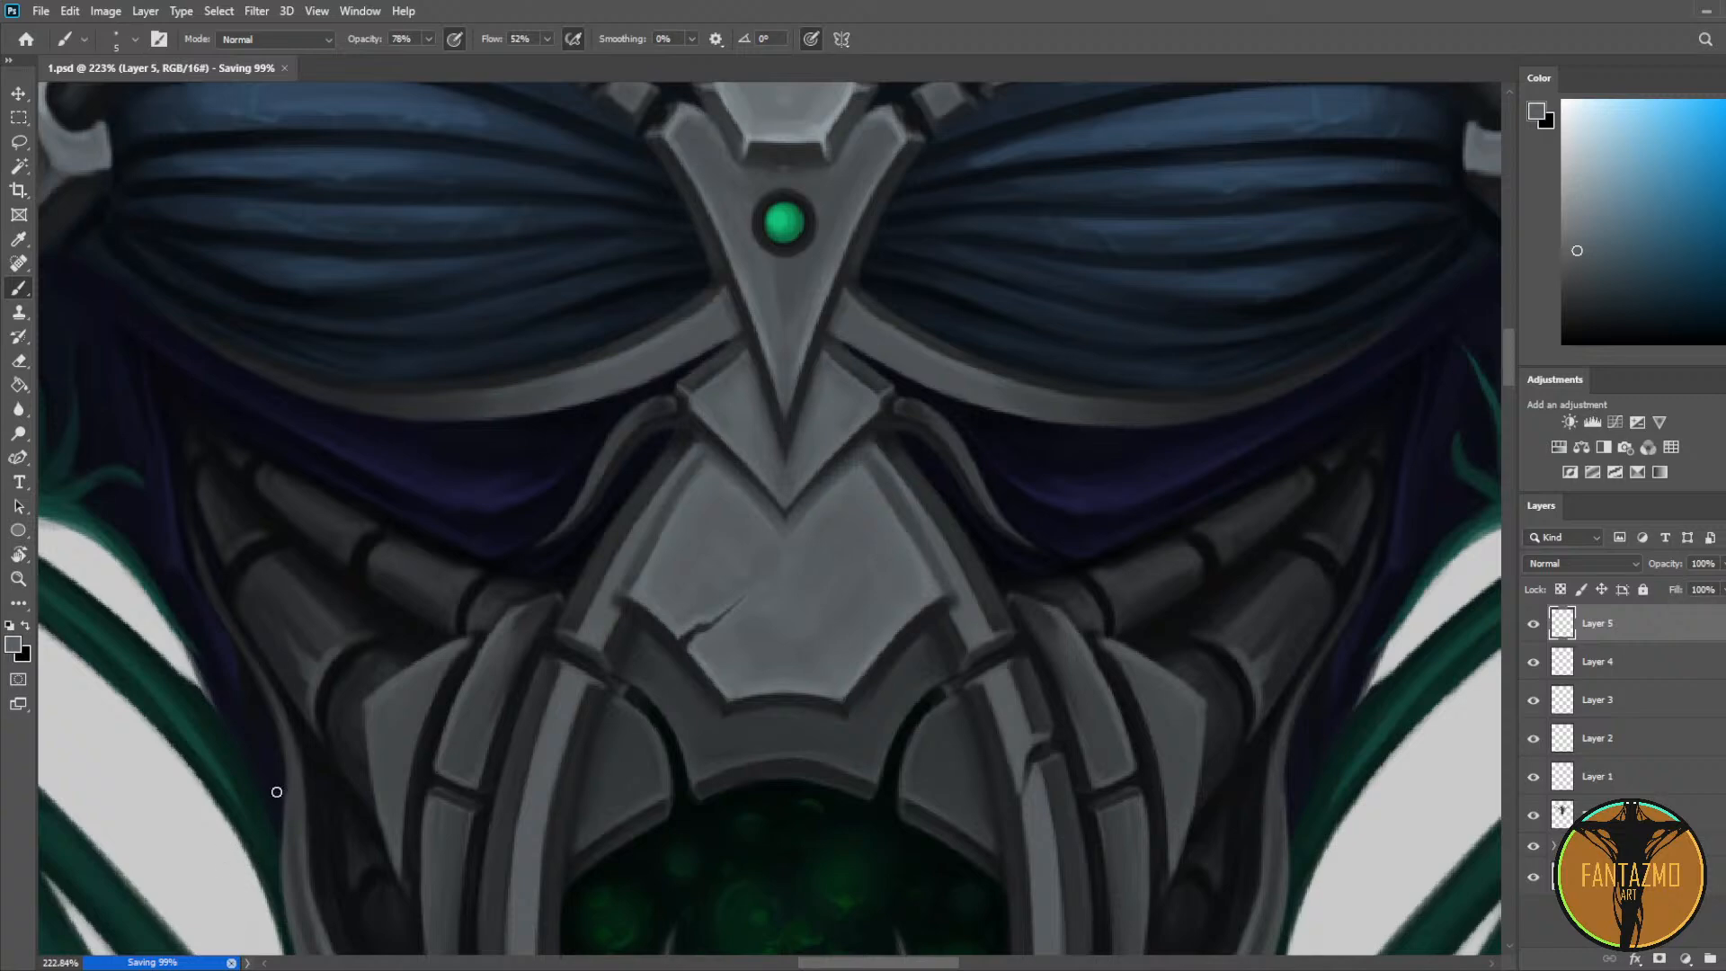
{"action": "left_click_drag", "start_coordinate": [415, 631], "coordinate": [477, 522]}
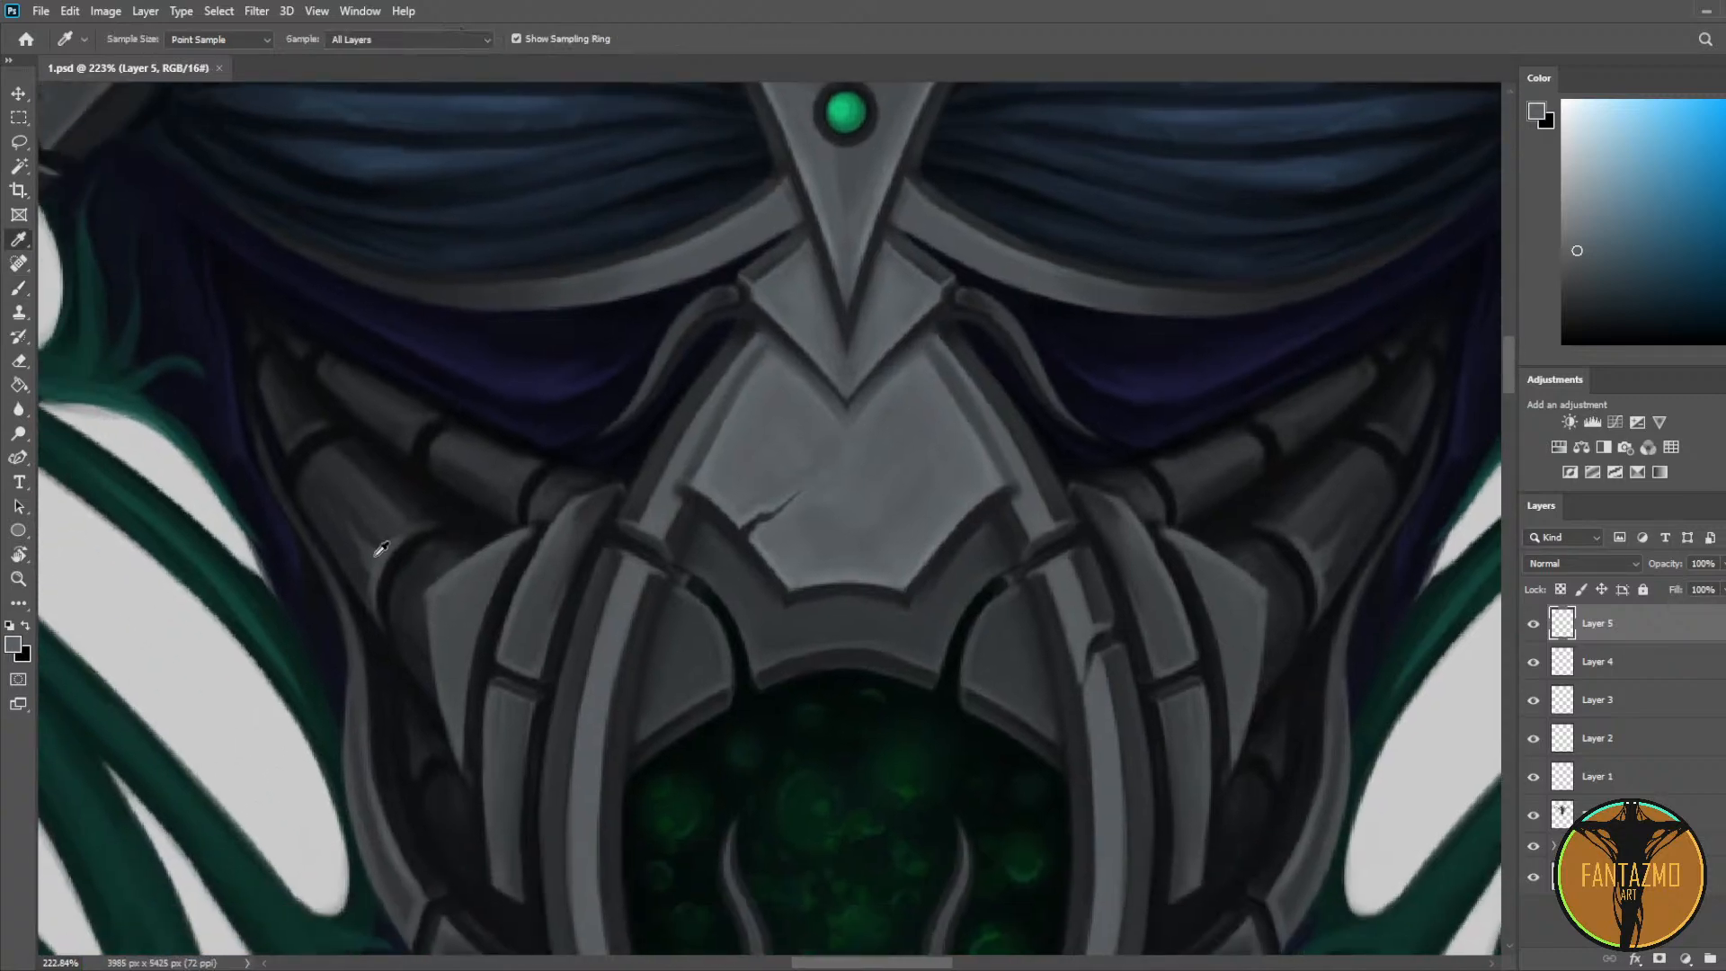
{"action": "left_click_drag", "start_coordinate": [319, 497], "coordinate": [339, 547]}
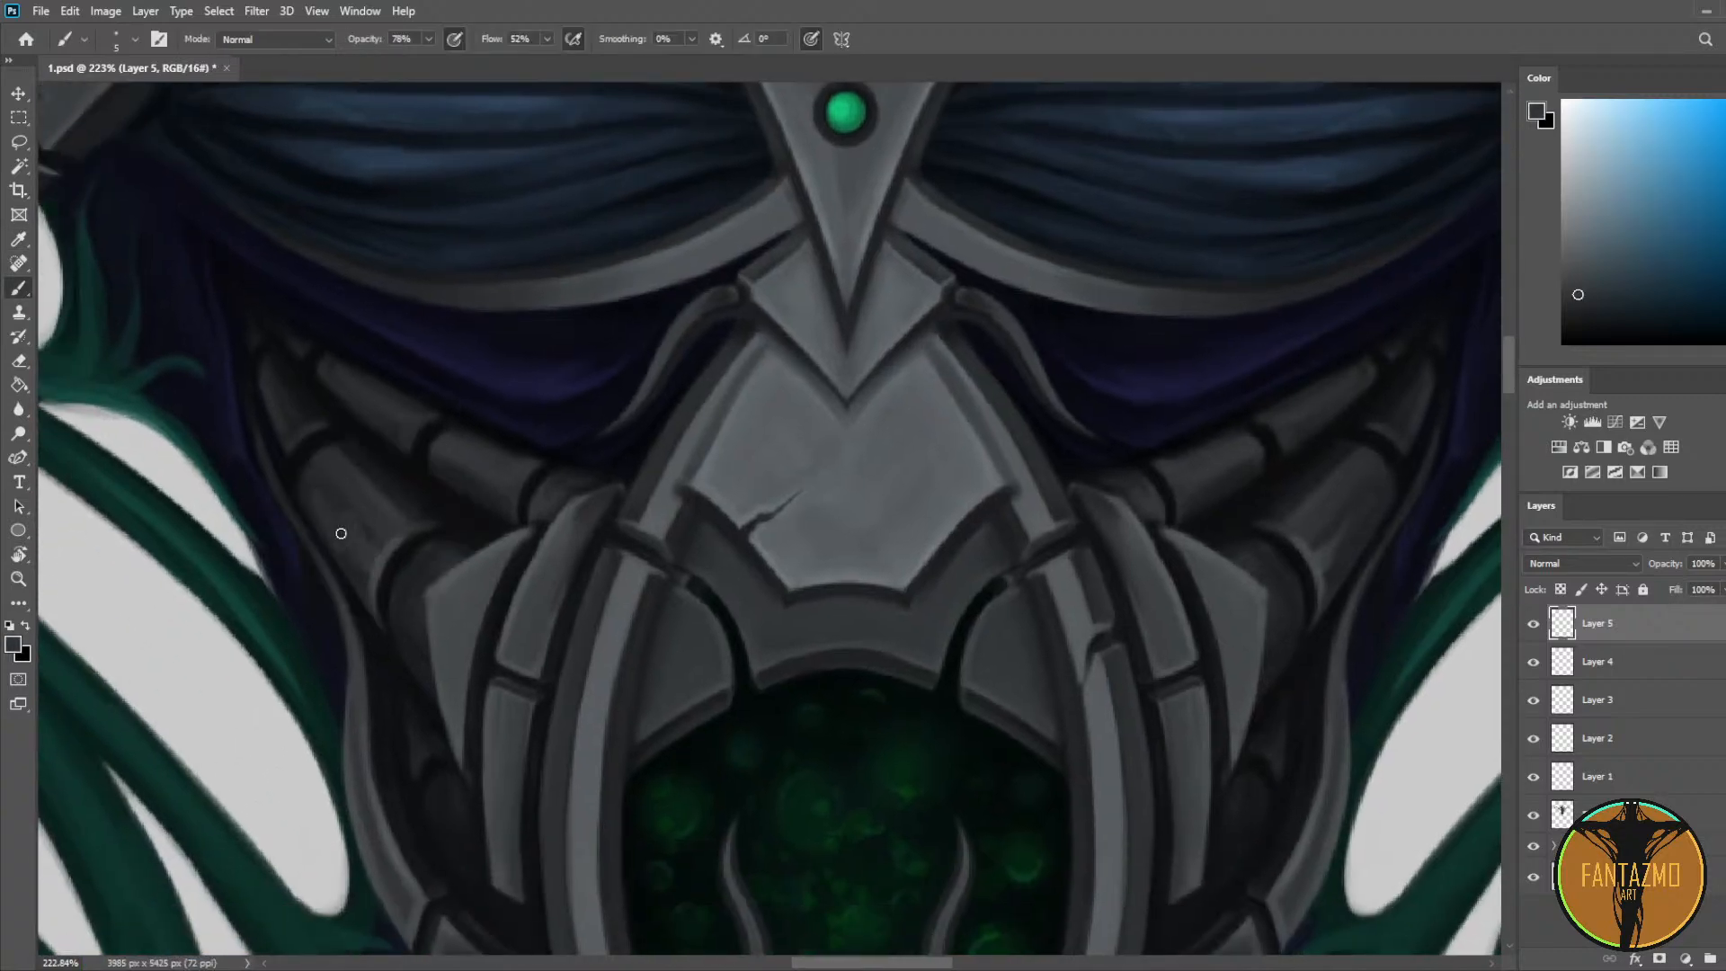
{"action": "left_click", "coordinate": [330, 502], "text": "alt"}
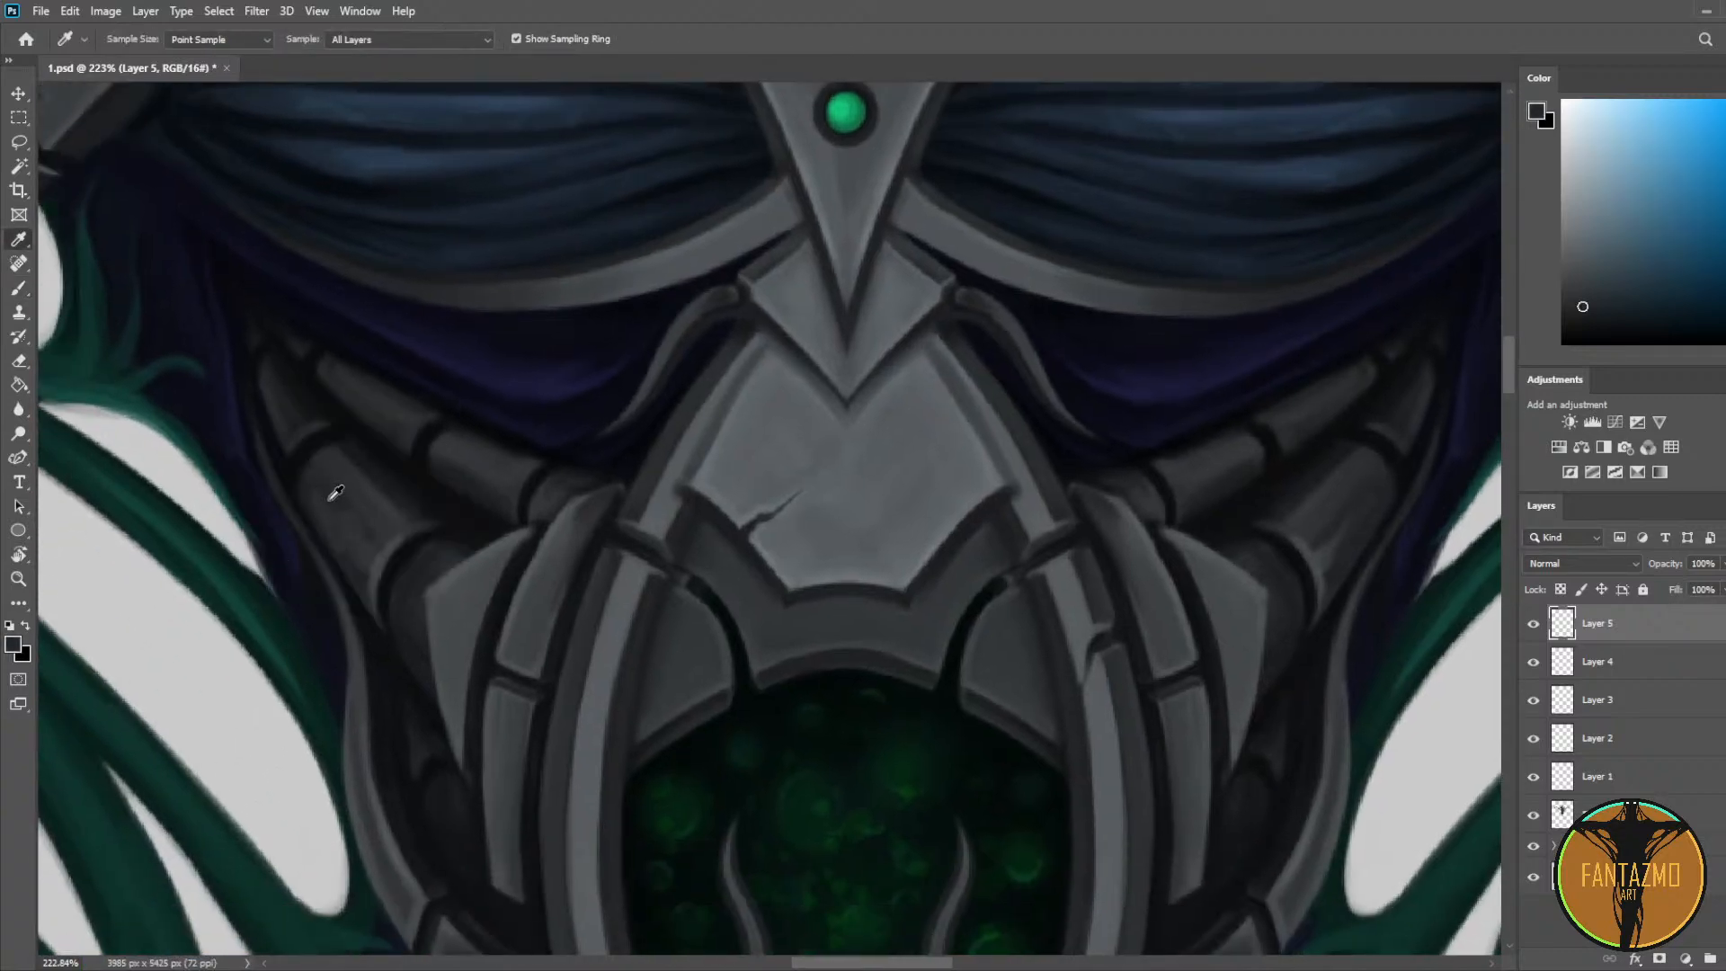
{"action": "left_click", "coordinate": [387, 528], "text": "alt"}
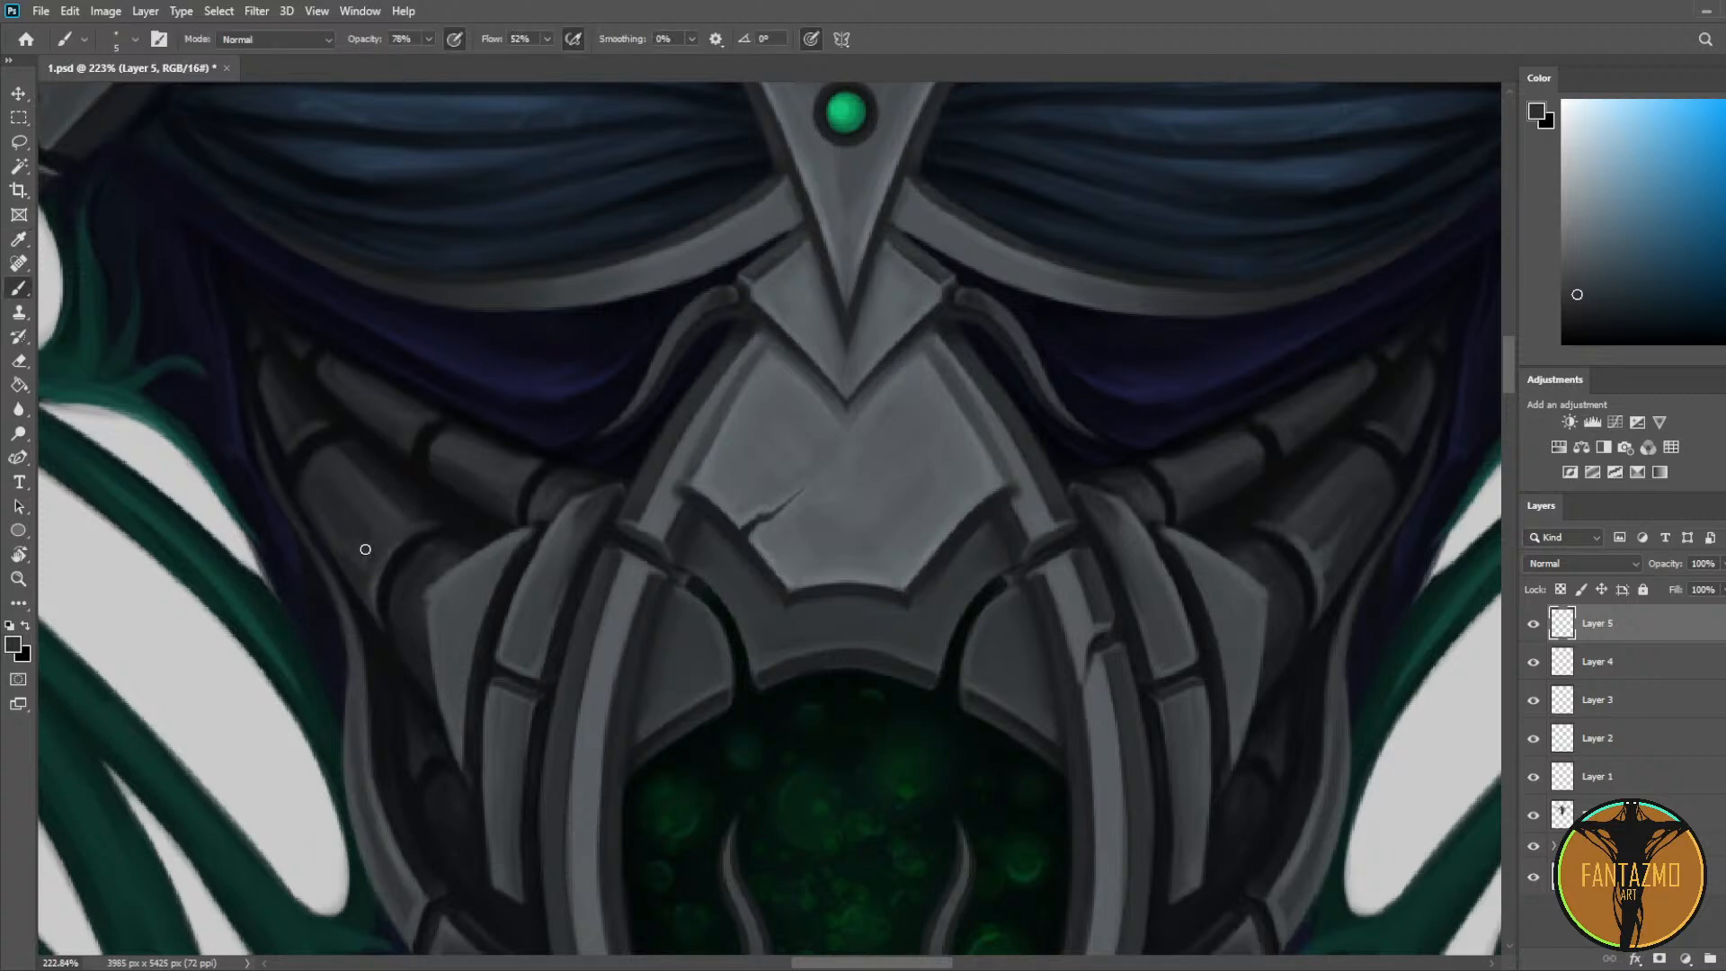
{"action": "left_click", "coordinate": [316, 500], "text": "alt"}
{"action": "left_click", "coordinate": [437, 586], "text": "alt"}
{"action": "left_click", "coordinate": [711, 483], "text": "alt"}
Step: Refine the plates below the left rib segments with sampled greys, and sample a lighter grey from the central armour
{"action": "left_click_drag", "start_coordinate": [428, 607], "coordinate": [448, 697]}
{"action": "left_click", "coordinate": [441, 622], "text": "alt"}
{"action": "mouse_move", "coordinate": [501, 617]}
{"action": "left_mouse_down"}
{"action": "mouse_move", "coordinate": [527, 501]}
{"action": "mouse_move", "coordinate": [563, 504]}
{"action": "mouse_move", "coordinate": [612, 423]}
{"action": "mouse_move", "coordinate": [609, 447]}
{"action": "mouse_move", "coordinate": [570, 494]}
{"action": "mouse_move", "coordinate": [607, 388]}
{"action": "left_mouse_up"}
{"action": "left_click", "coordinate": [542, 553], "text": "alt"}
{"action": "left_click", "coordinate": [586, 474], "text": "alt"}
{"action": "left_click", "coordinate": [621, 410], "text": "alt"}
{"action": "left_click", "coordinate": [609, 447], "text": "alt"}
{"action": "key", "text": "alt"}
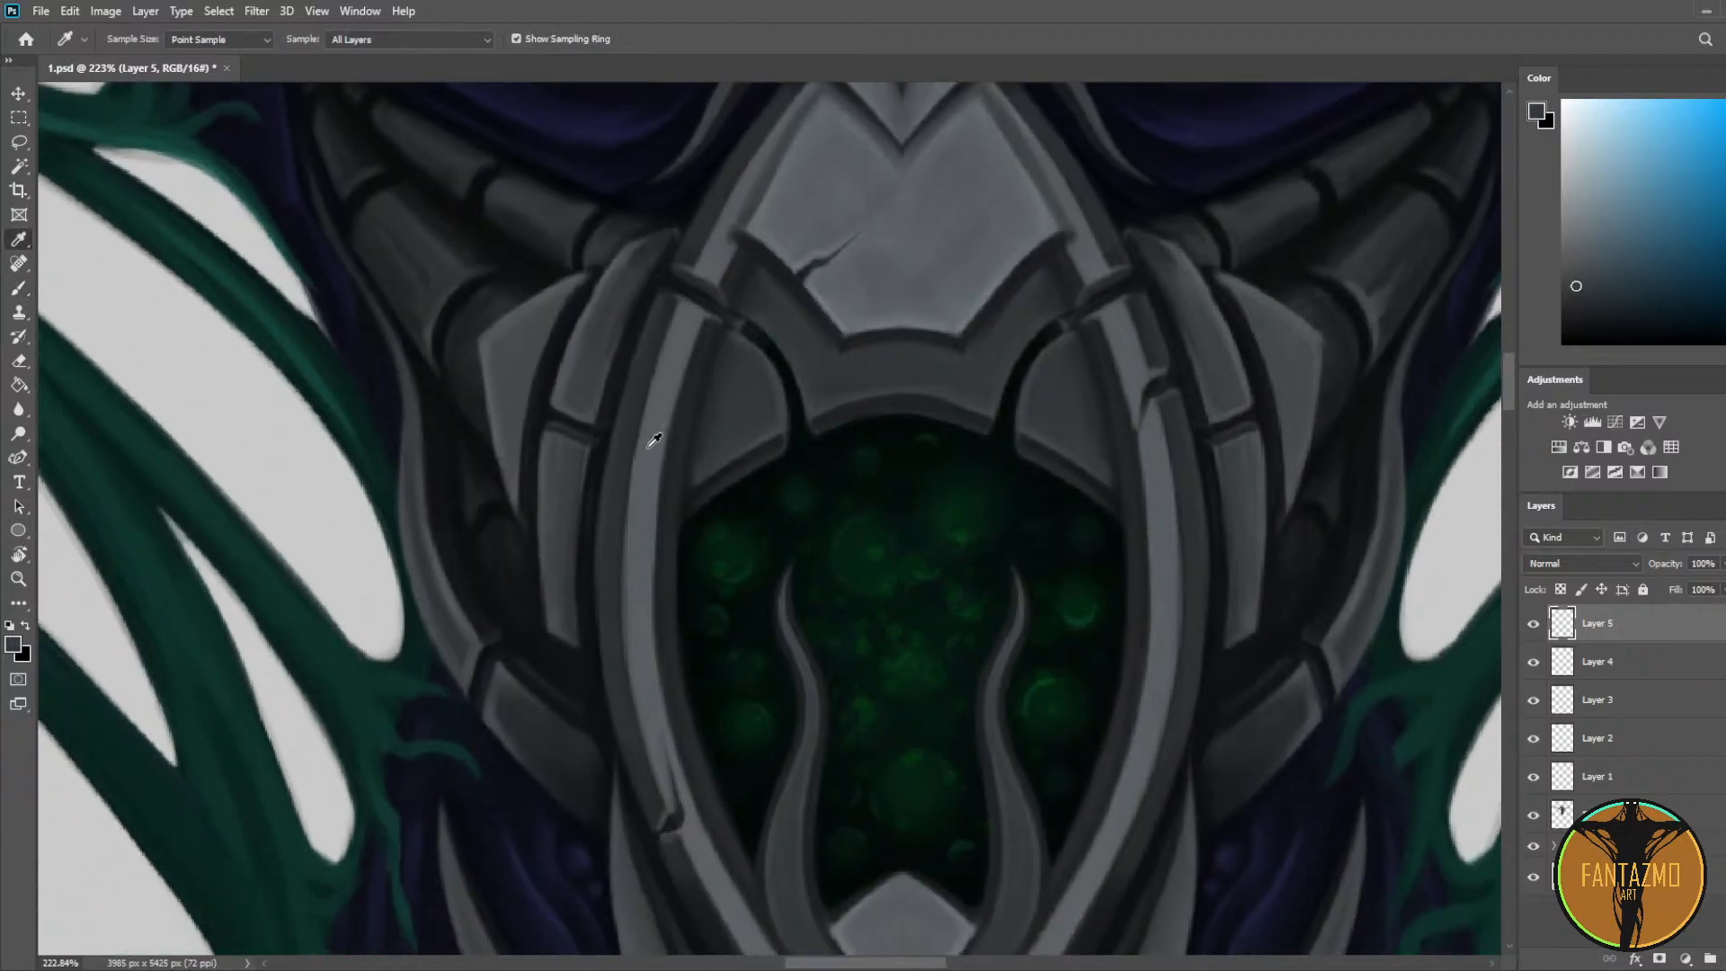
{"action": "mouse_move", "coordinate": [666, 616]}
{"action": "left_mouse_down"}
{"action": "mouse_move", "coordinate": [644, 524]}
{"action": "mouse_move", "coordinate": [636, 542]}
{"action": "left_mouse_up"}
{"action": "left_click", "coordinate": [839, 320], "text": "alt"}
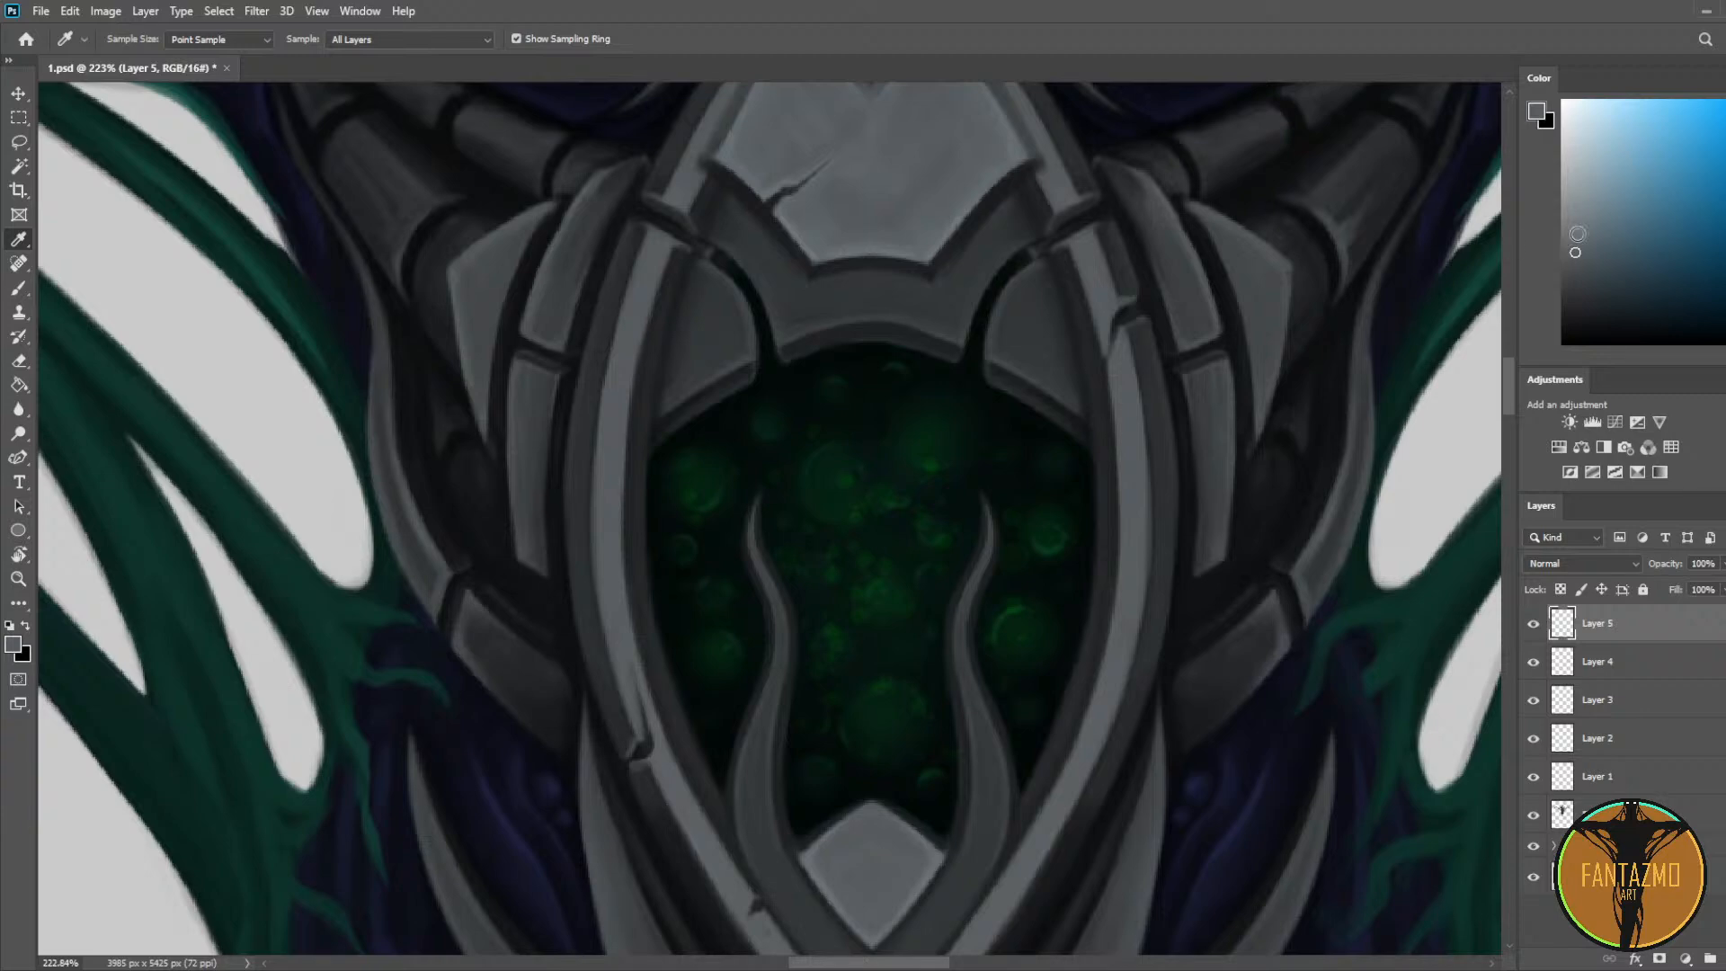
{"action": "mouse_move", "coordinate": [649, 239]}
{"action": "left_mouse_down"}
{"action": "mouse_move", "coordinate": [605, 451]}
{"action": "mouse_move", "coordinate": [619, 630]}
{"action": "left_mouse_up"}
{"action": "key", "text": "ctrl+z"}
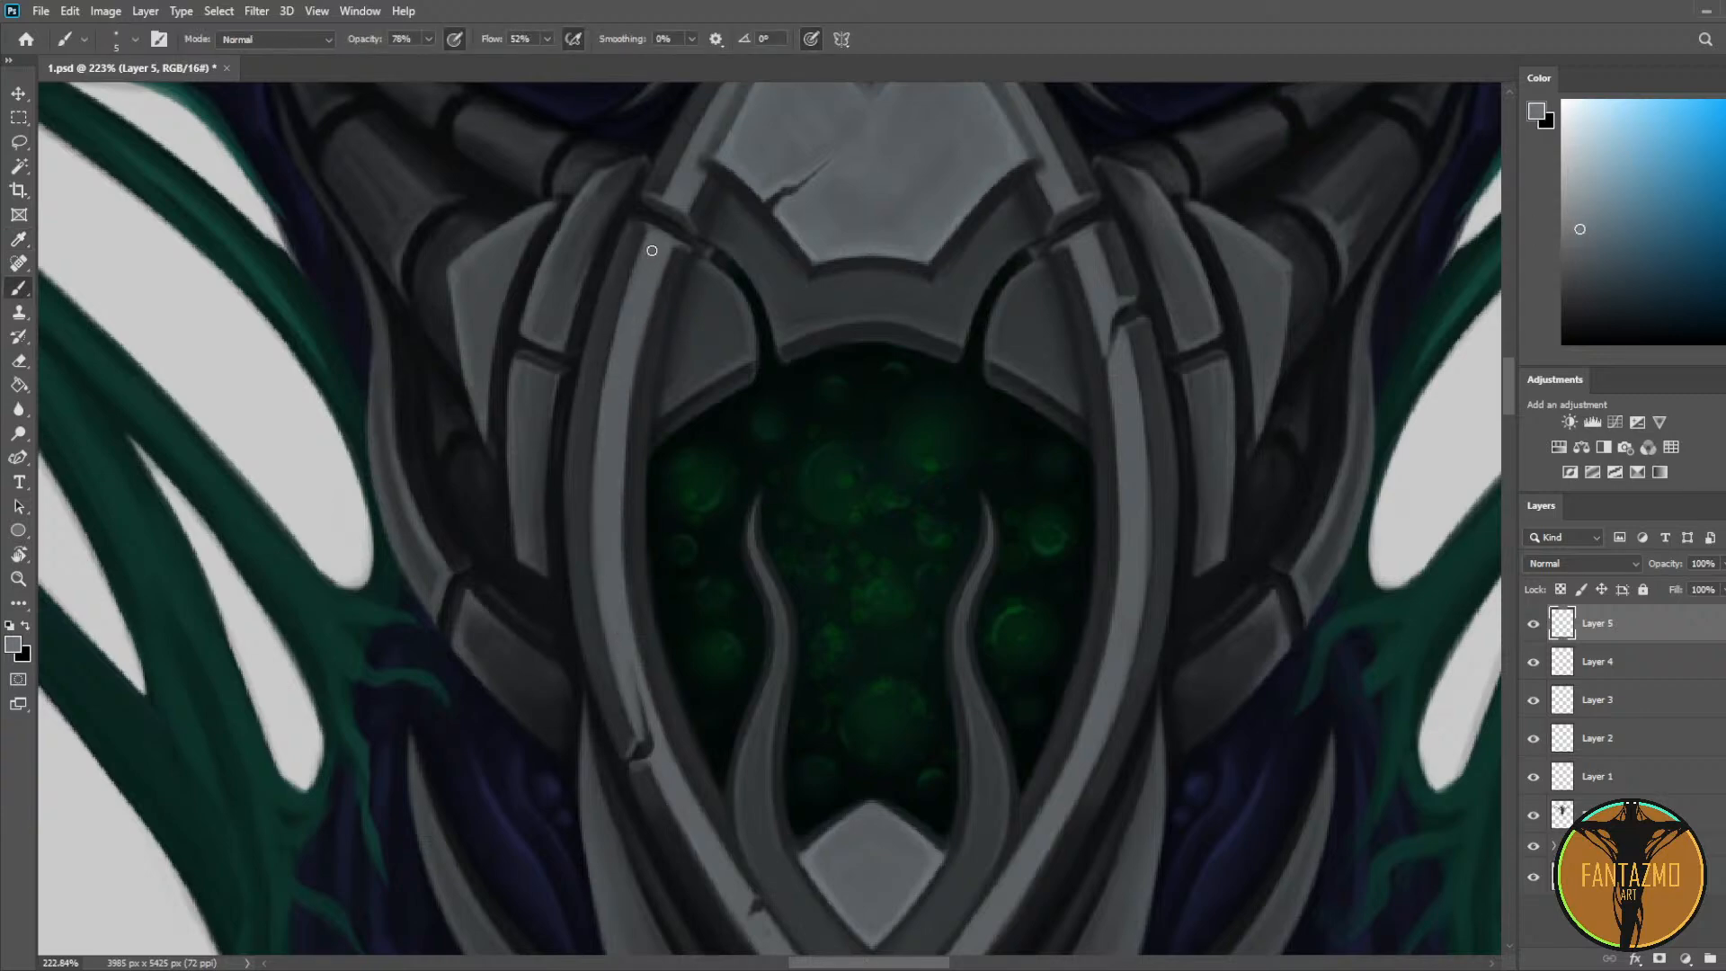
{"action": "left_click_drag", "start_coordinate": [648, 249], "coordinate": [605, 623]}
{"action": "key", "text": "ctrl+z"}
{"action": "mouse_move", "coordinate": [648, 249]}
{"action": "left_mouse_down"}
{"action": "mouse_move", "coordinate": [632, 295]}
{"action": "mouse_move", "coordinate": [636, 763]}
{"action": "left_mouse_up"}
{"action": "key", "text": "ctrl+z"}
Step: Paint a long light grey highlight down the left rim of the green cavity and trim it with the eraser
{"action": "left_click_drag", "start_coordinate": [649, 236], "coordinate": [608, 689]}
{"action": "key", "text": "e"}
{"action": "left_click_drag", "start_coordinate": [584, 568], "coordinate": [611, 681]}
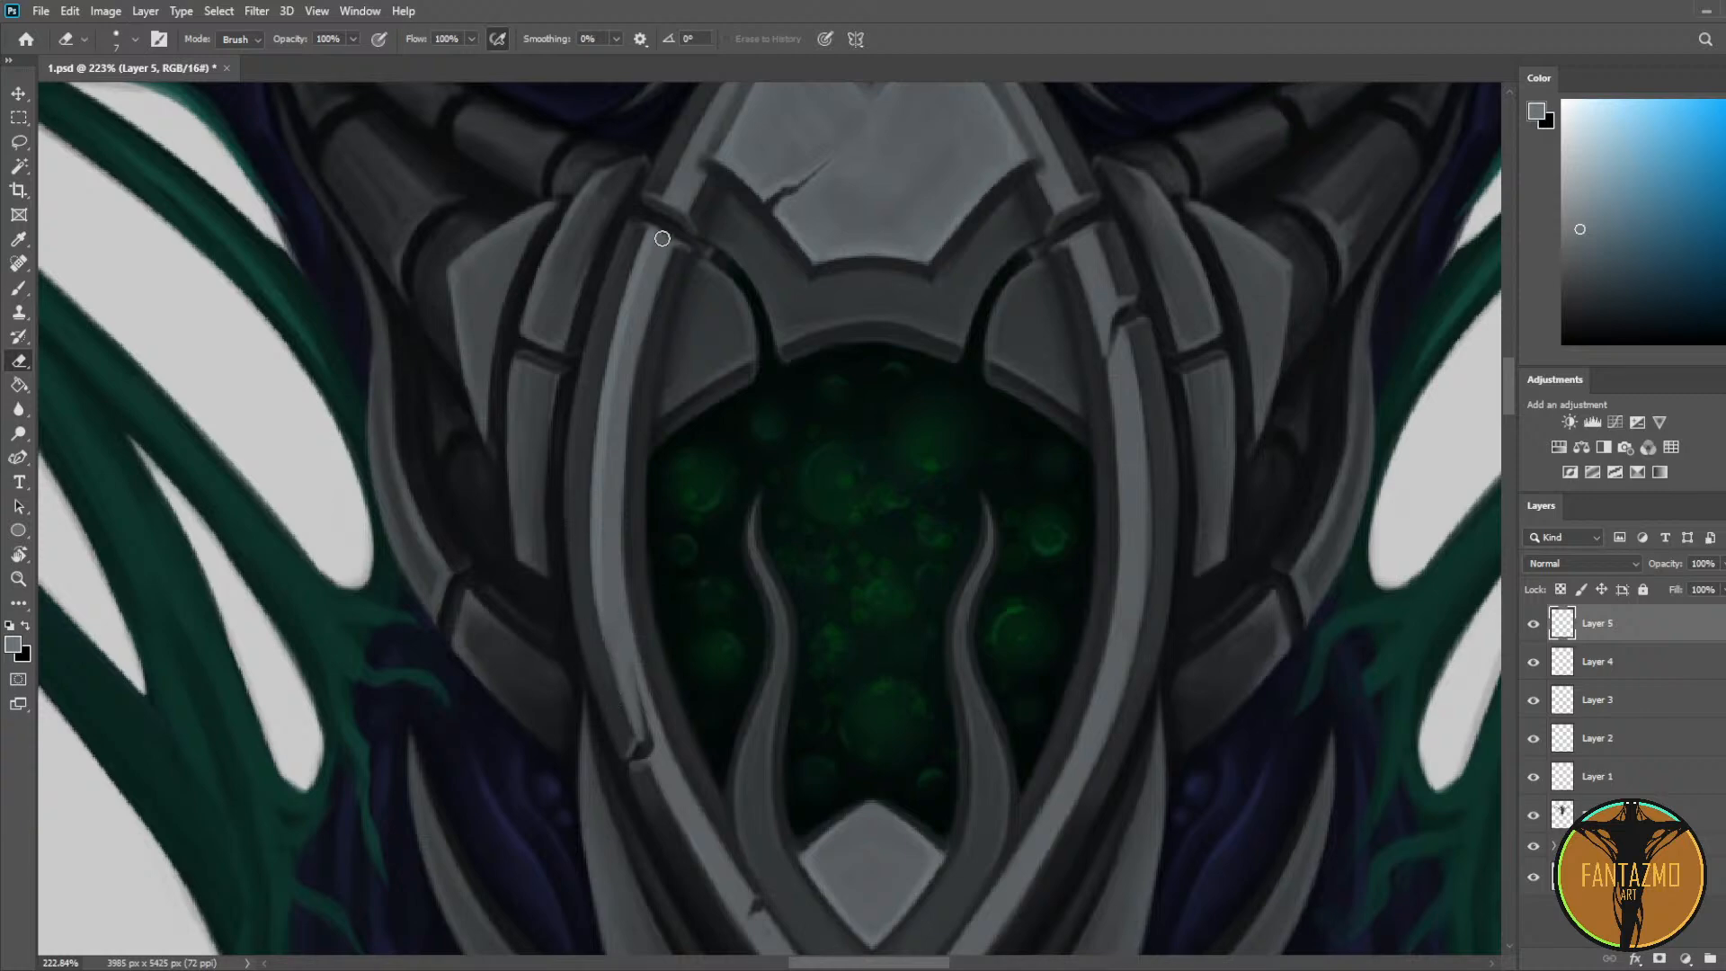
{"action": "key", "text": "b"}
{"action": "key", "text": "e"}
Step: Mirror the view and continue the light grey highlight along the cavity rim down to its pointed lower tip
{"action": "left_click_drag", "start_coordinate": [858, 513], "coordinate": [755, 262]}
{"action": "key", "text": "b"}
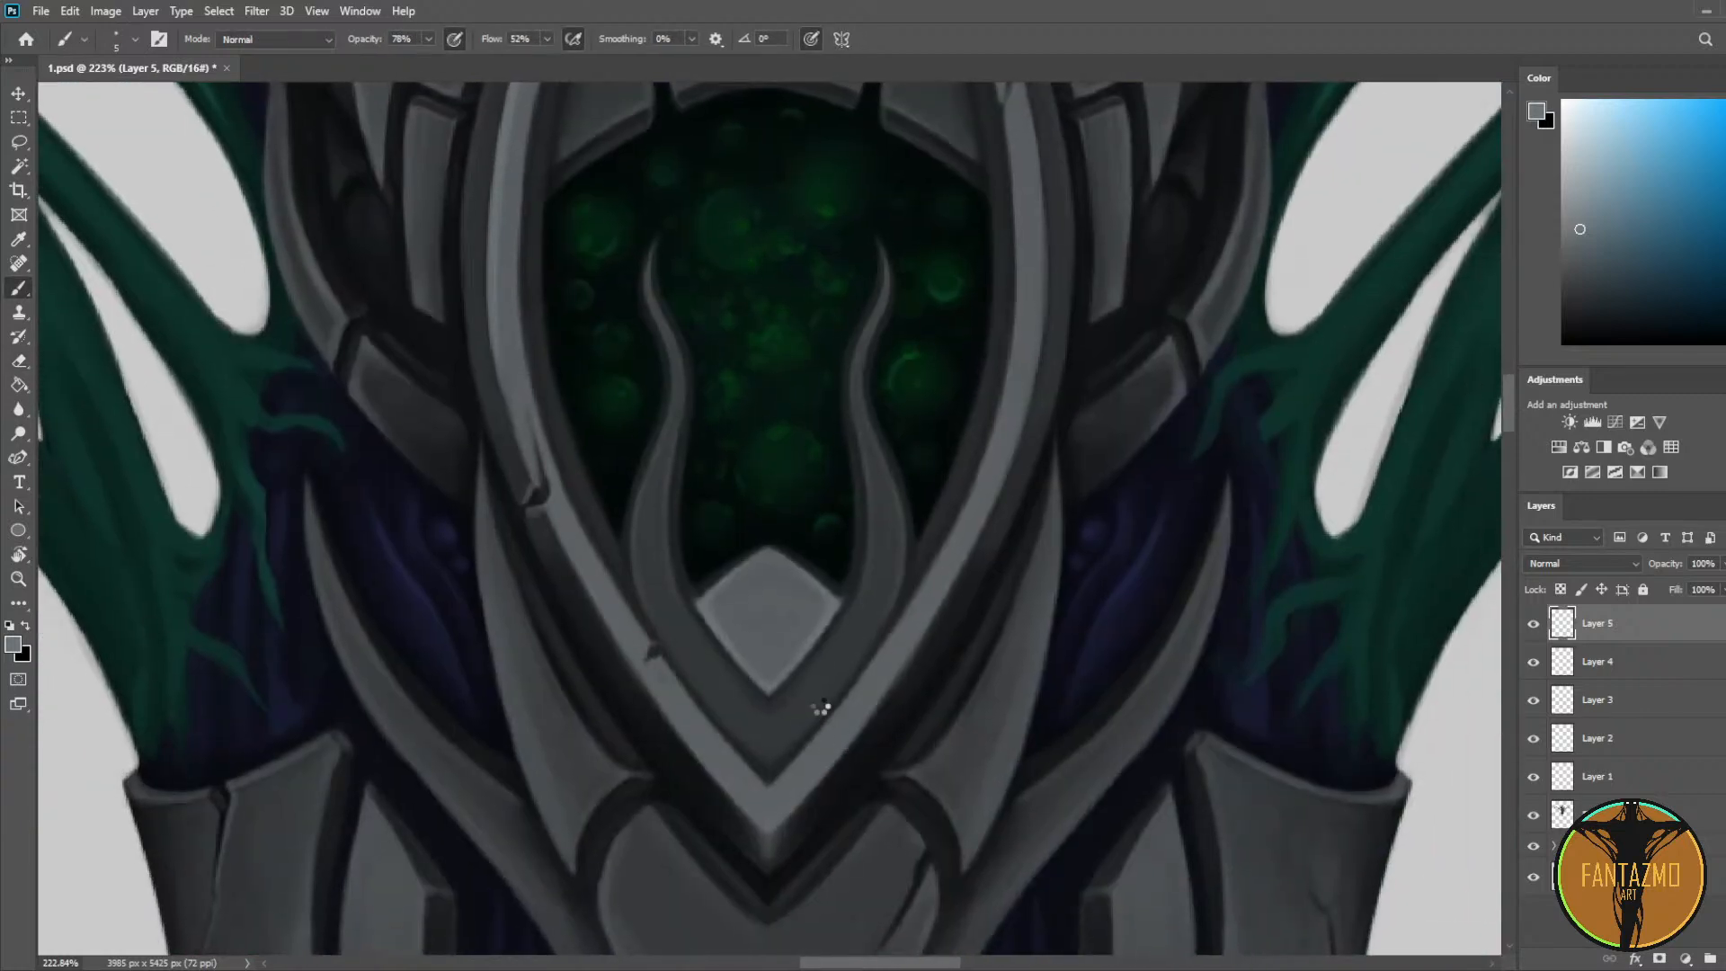
{"action": "left_click_drag", "start_coordinate": [817, 701], "coordinate": [554, 748]}
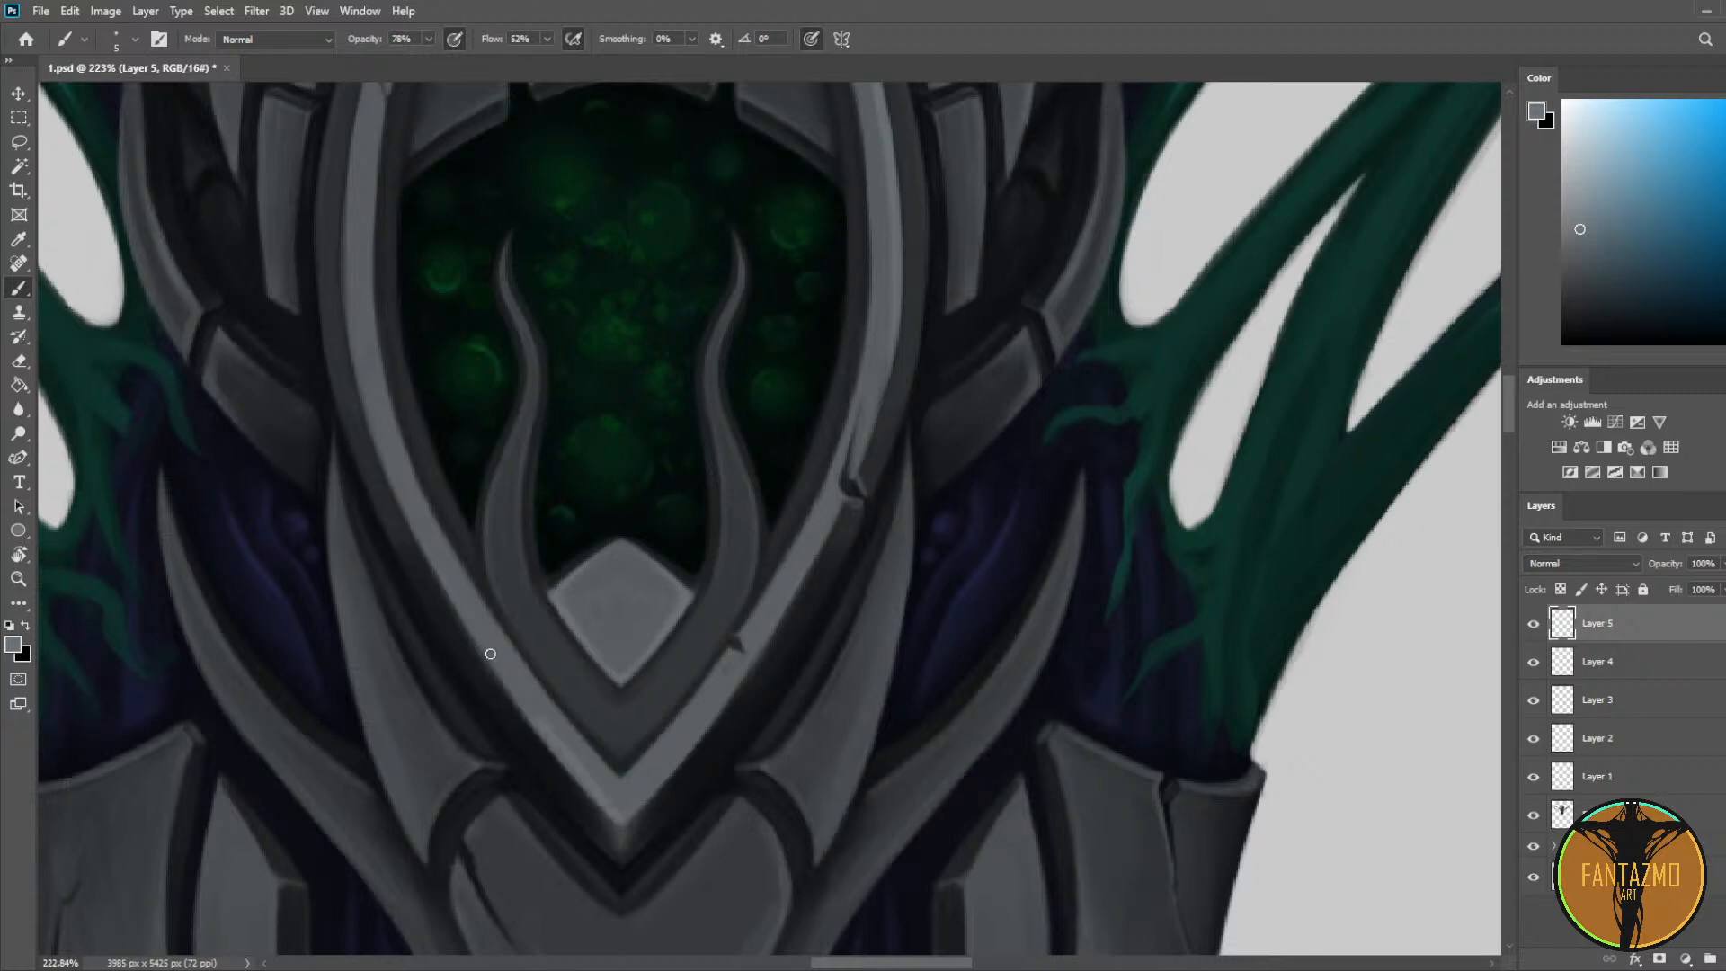
{"action": "key", "text": "e"}
{"action": "scroll", "coordinate": [605, 413], "scroll_direction": "down", "scroll_amount": 4}
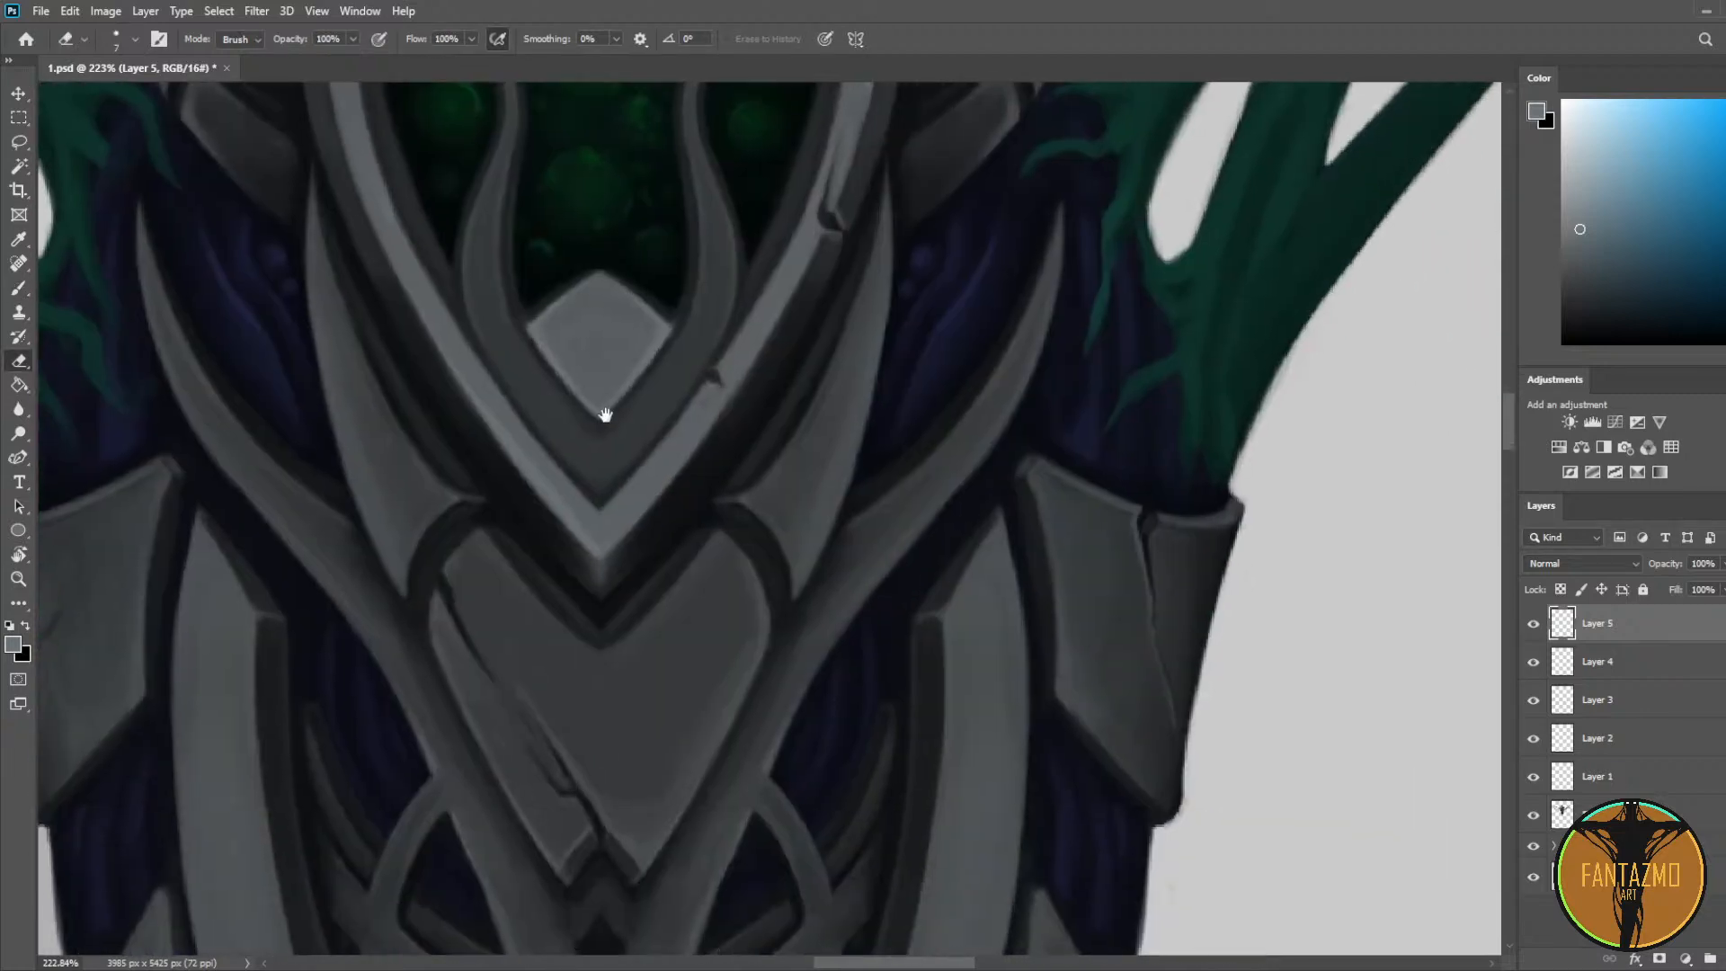
Step: Add a layer and paint a grey vertical ridge below the rim's pointed tip with sampled tones, cleaning it with the eraser
{"action": "key", "text": "ctrl+shift+alt+n"}
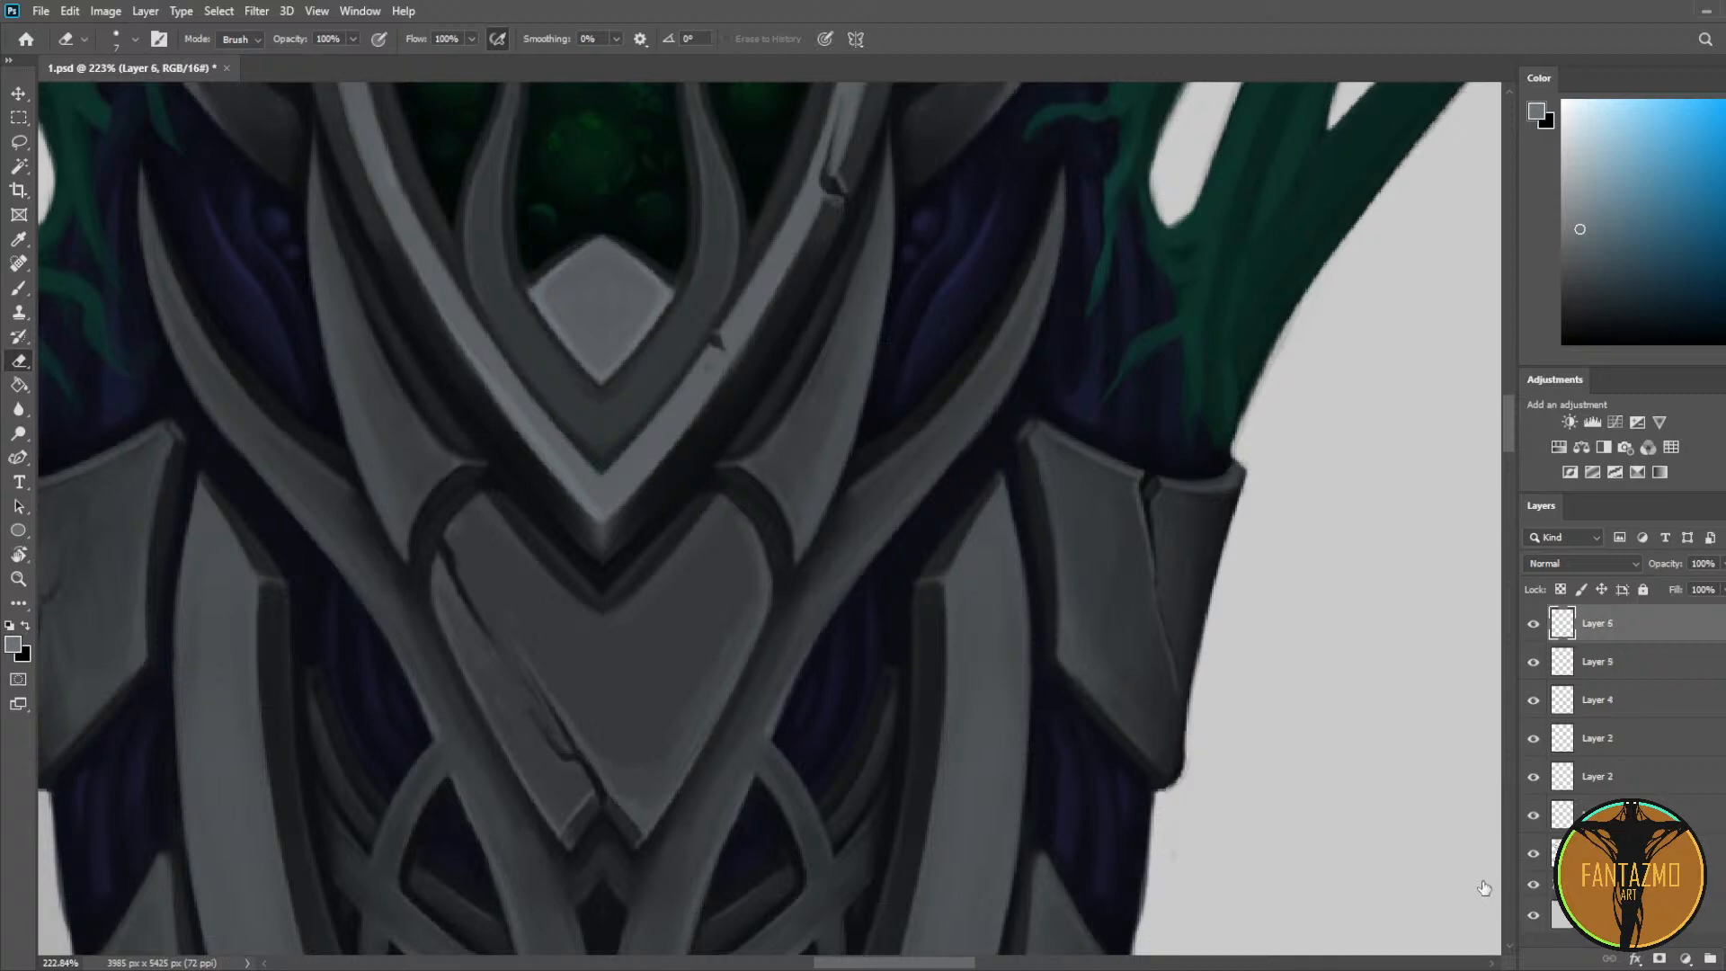
{"action": "key", "text": "i"}
{"action": "left_click", "coordinate": [583, 522]}
{"action": "left_click_drag", "start_coordinate": [593, 538], "coordinate": [594, 559]}
{"action": "left_click", "coordinate": [599, 520], "text": "alt"}
{"action": "left_click", "coordinate": [587, 546], "text": "alt"}
{"action": "key", "text": "e"}
{"action": "key", "text": "i"}
{"action": "left_click", "coordinate": [605, 515]}
{"action": "key", "text": "b"}
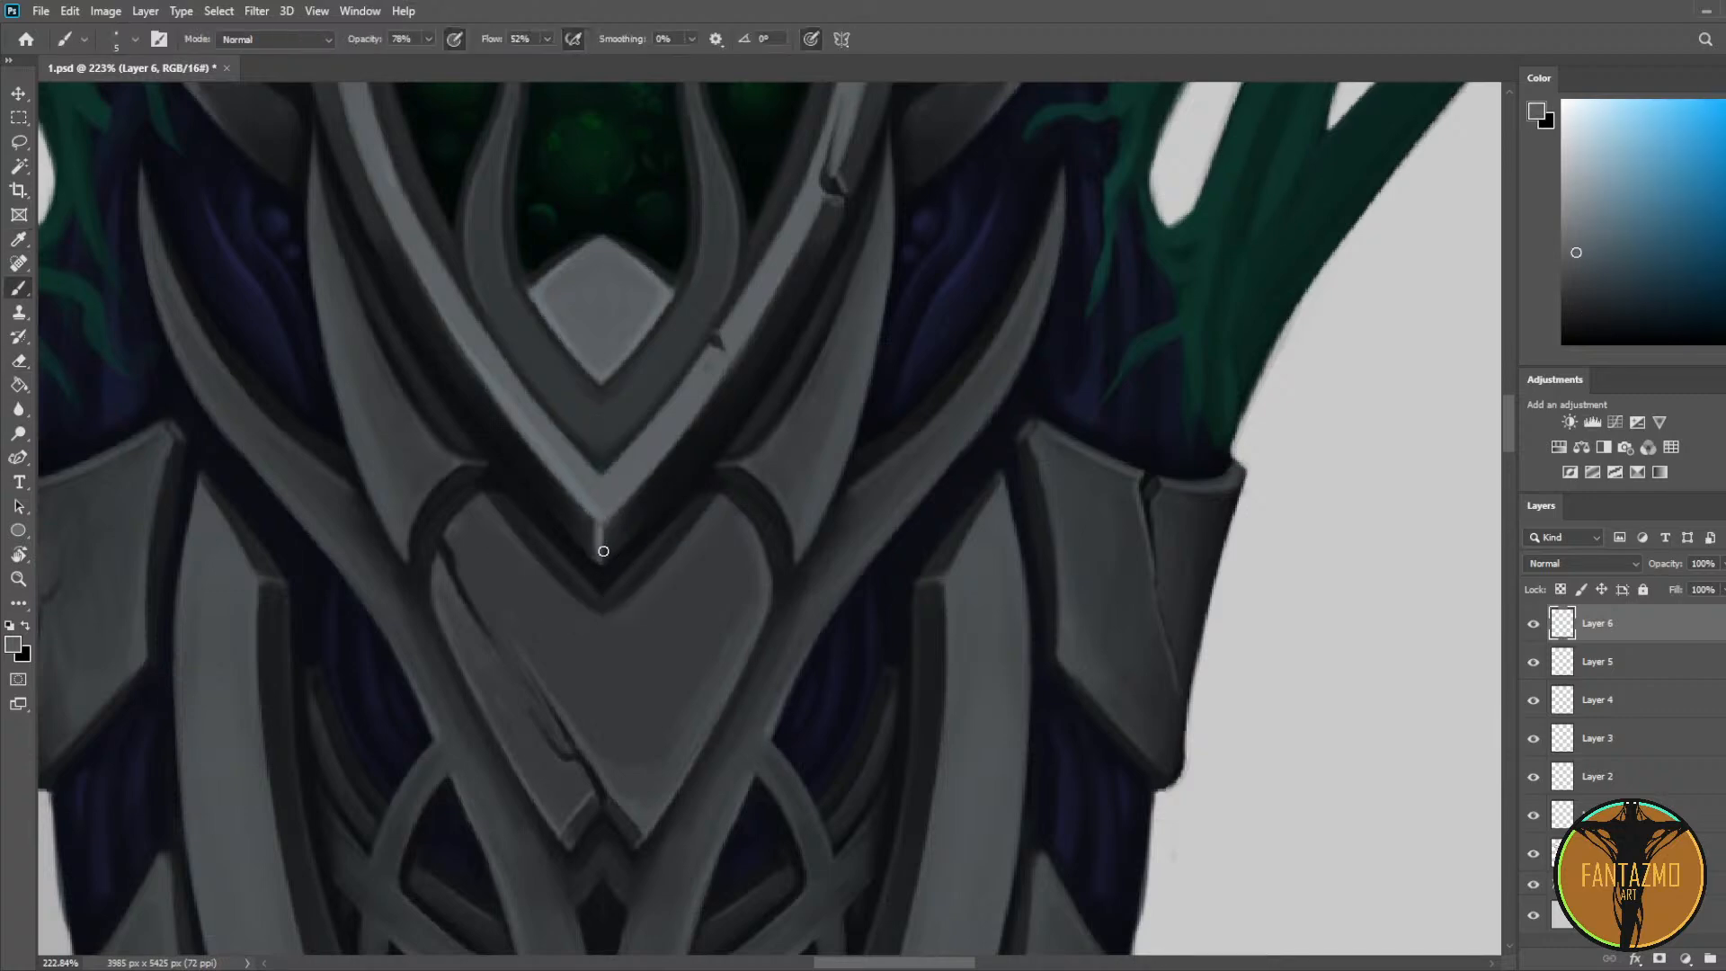
{"action": "key", "text": "e"}
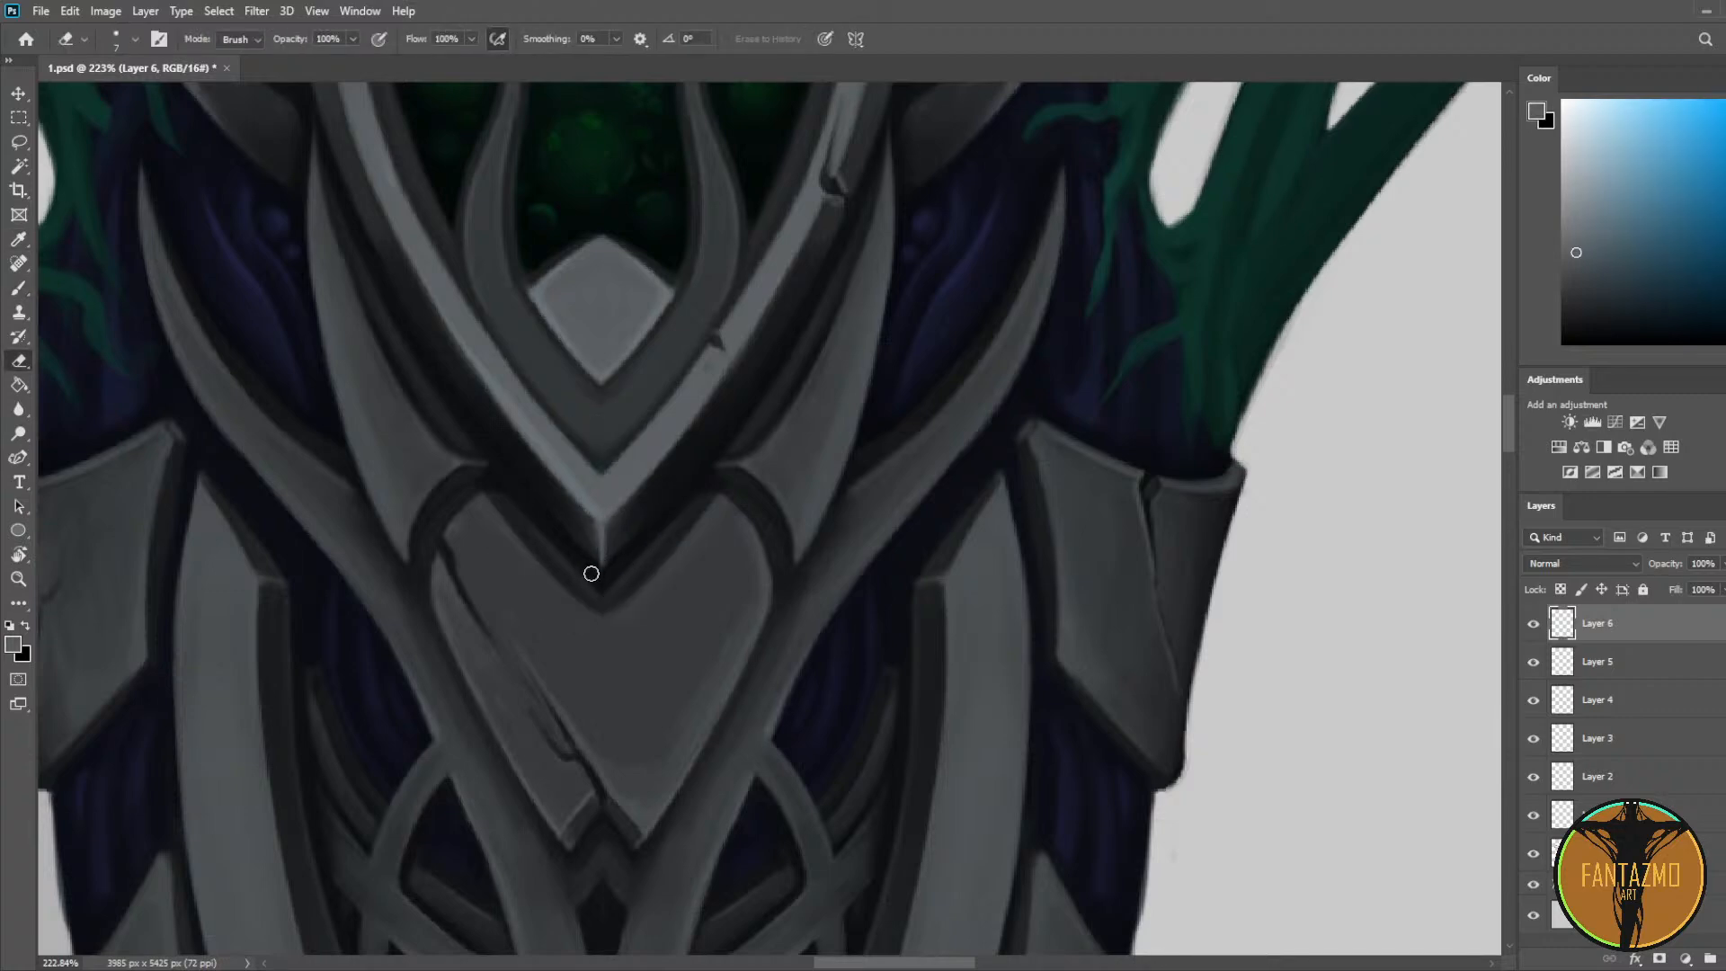
Step: Brighten the ridge at the rim's lower tip with a sampled lighter grey and blend the inner corner above it
{"action": "key", "text": "i"}
{"action": "left_click", "coordinate": [597, 508]}
{"action": "key", "text": "b"}
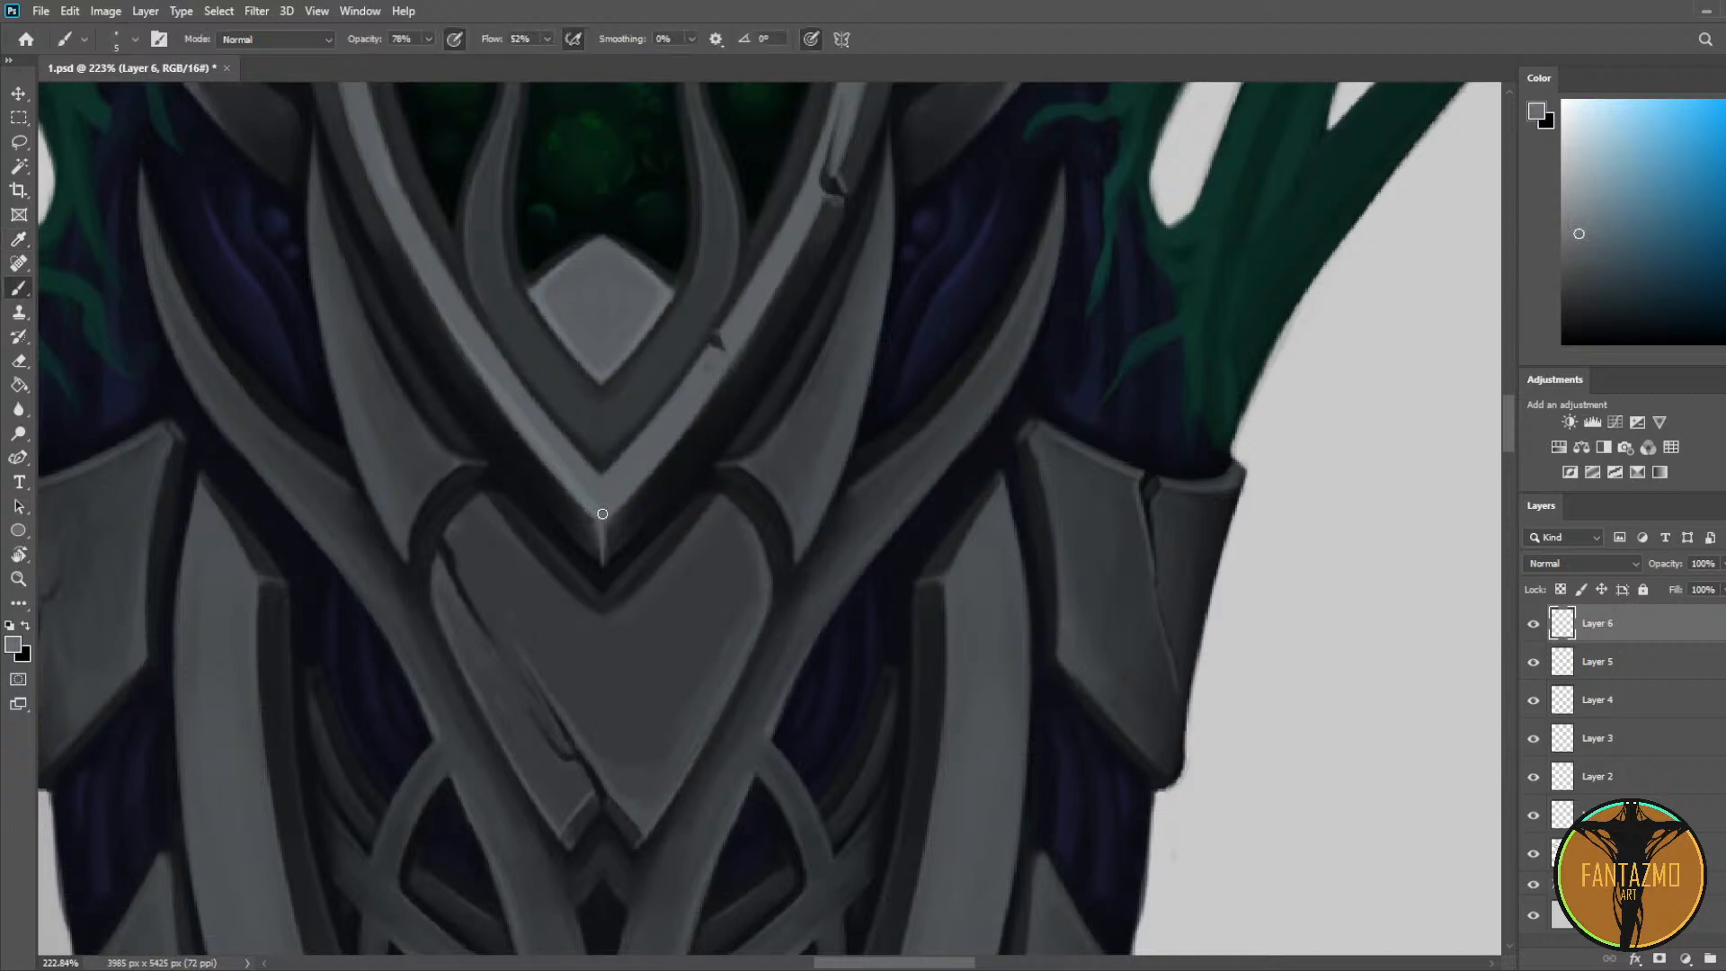
{"action": "left_click_drag", "start_coordinate": [604, 515], "coordinate": [604, 569]}
{"action": "key", "text": "e"}
{"action": "key", "text": "b"}
{"action": "left_click", "coordinate": [608, 470], "text": "alt"}
{"action": "left_click", "coordinate": [590, 483], "text": "alt"}
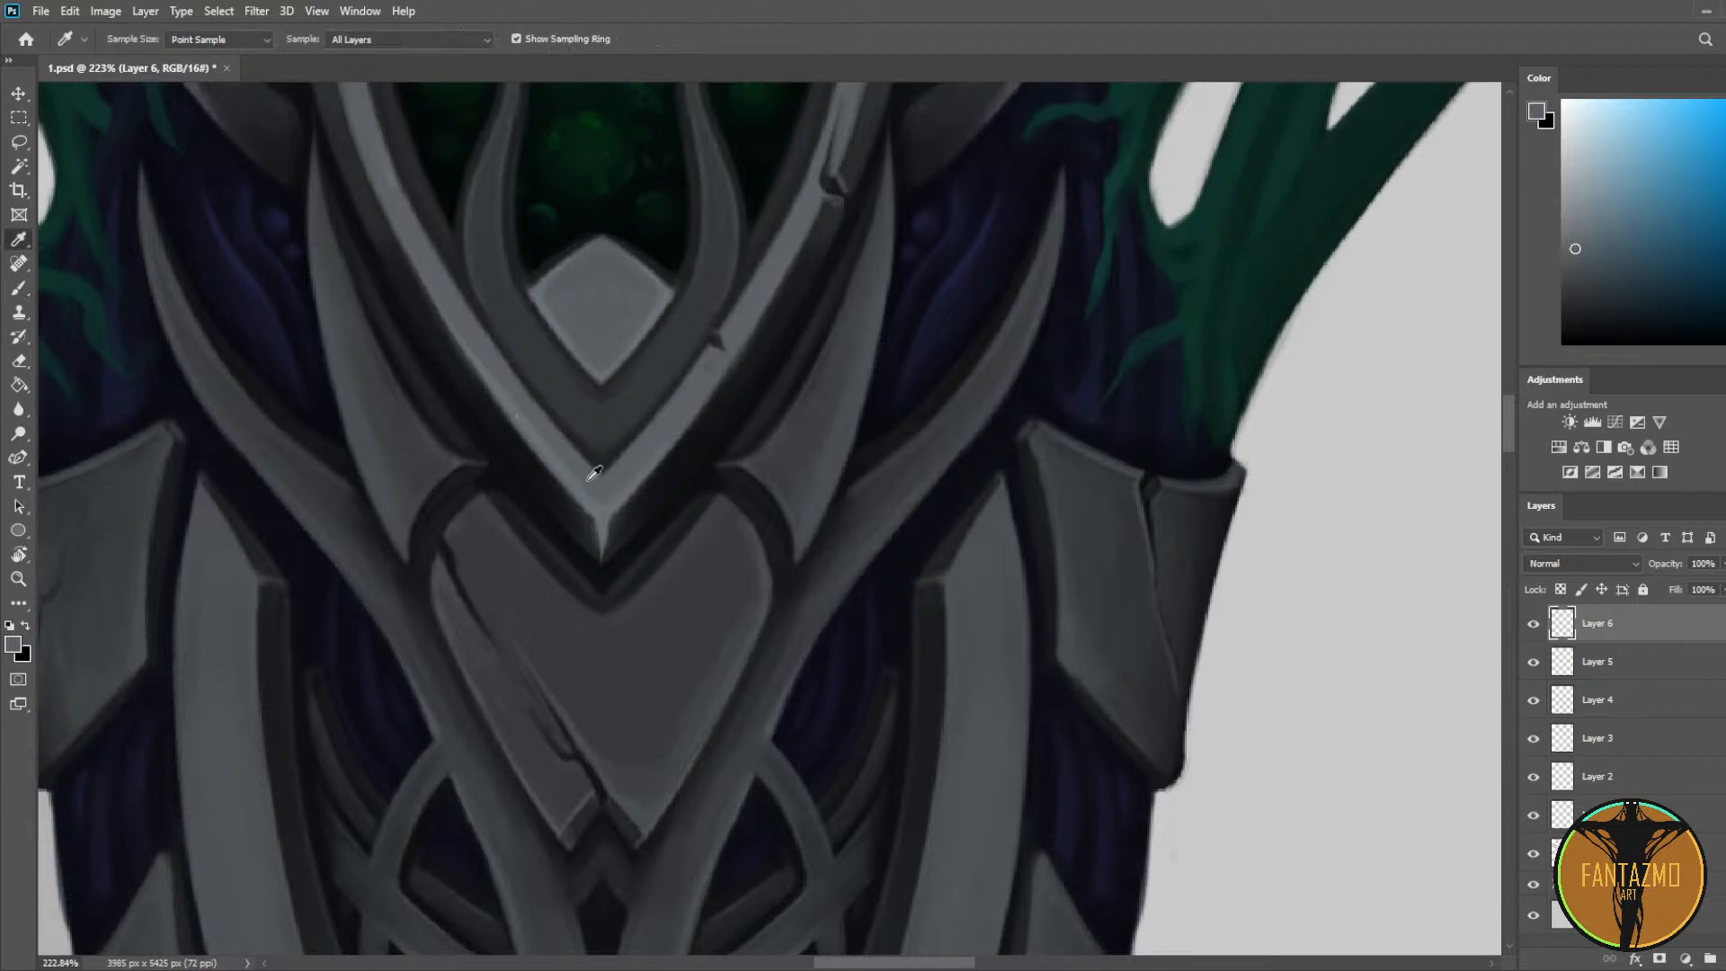
Step: Review the whole figure, then examine the head, chest and neck strands up close for areas needing refinement
{"action": "left_click_drag", "start_coordinate": [485, 312], "coordinate": [577, 582]}
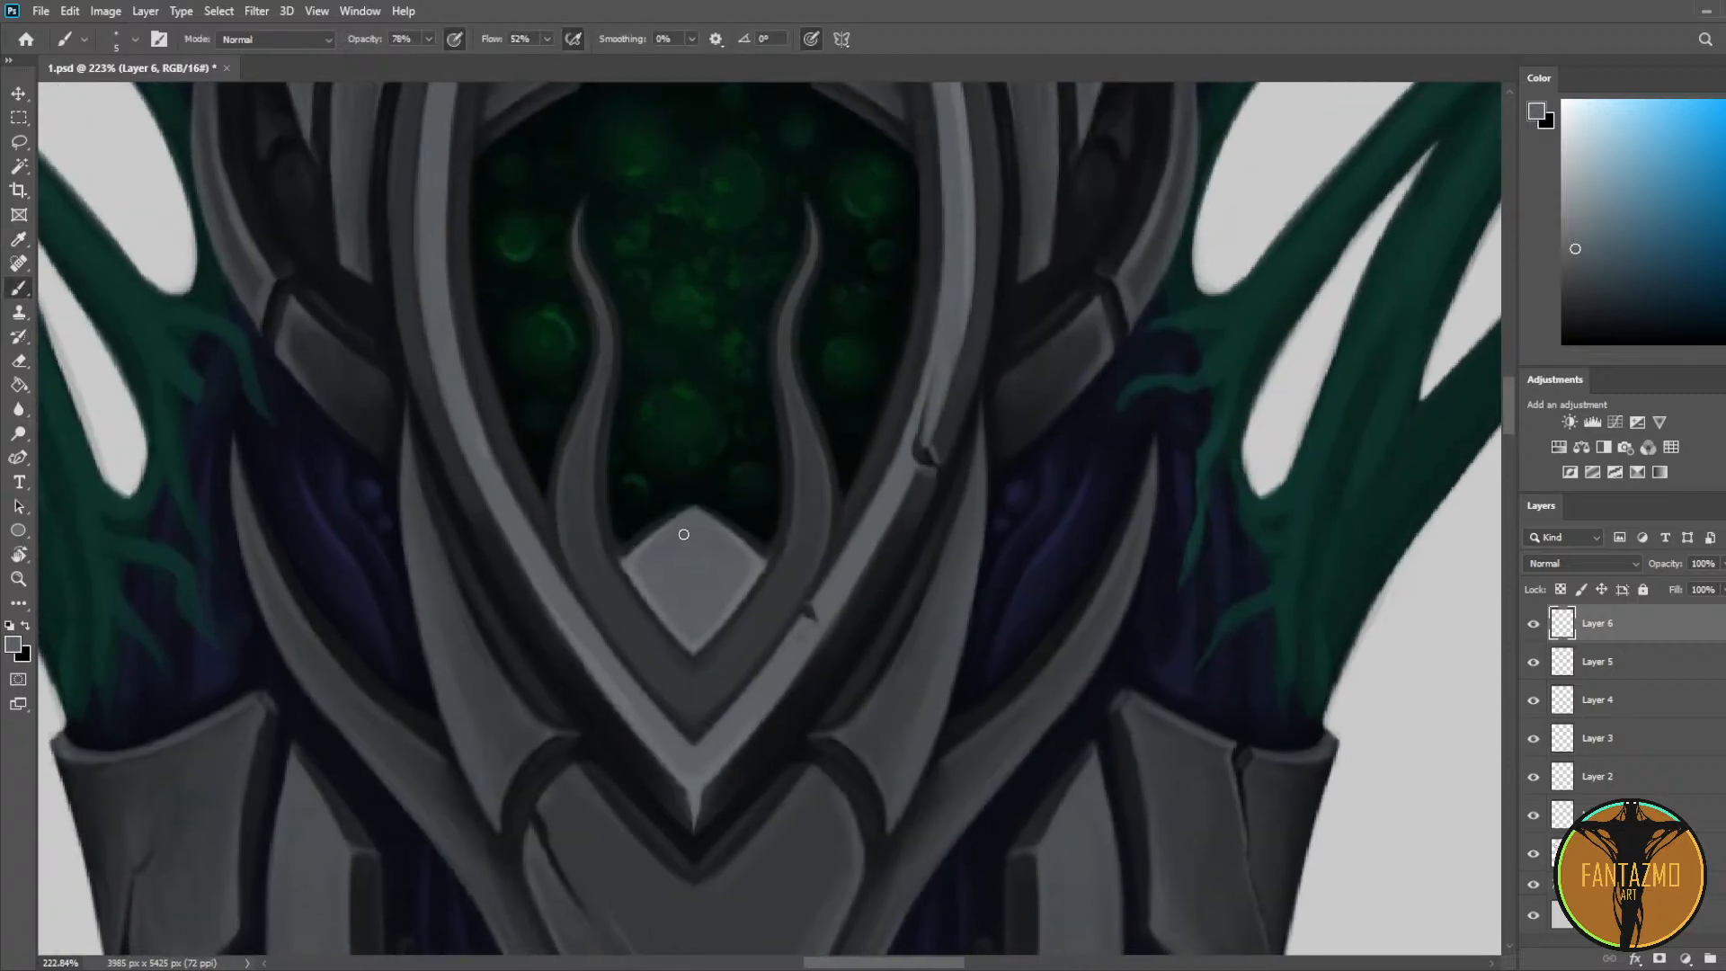
{"action": "scroll", "coordinate": [683, 534], "scroll_direction": "down", "scroll_amount": 10}
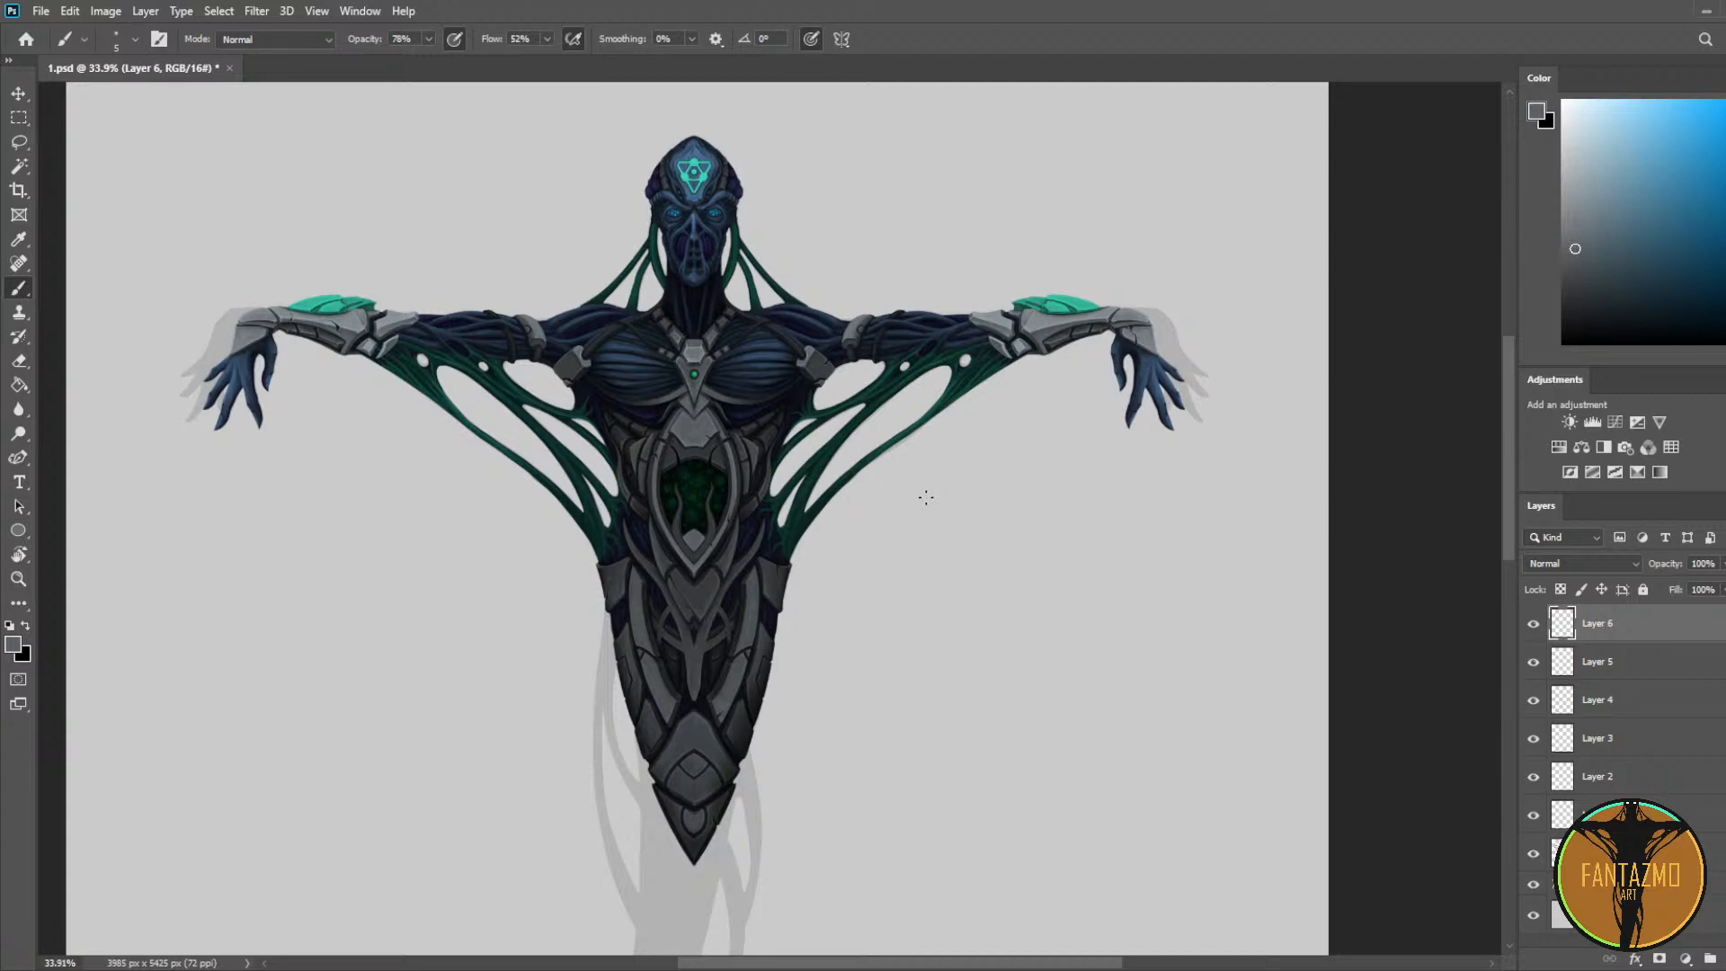
{"action": "scroll", "coordinate": [707, 259], "scroll_direction": "up", "scroll_amount": 9}
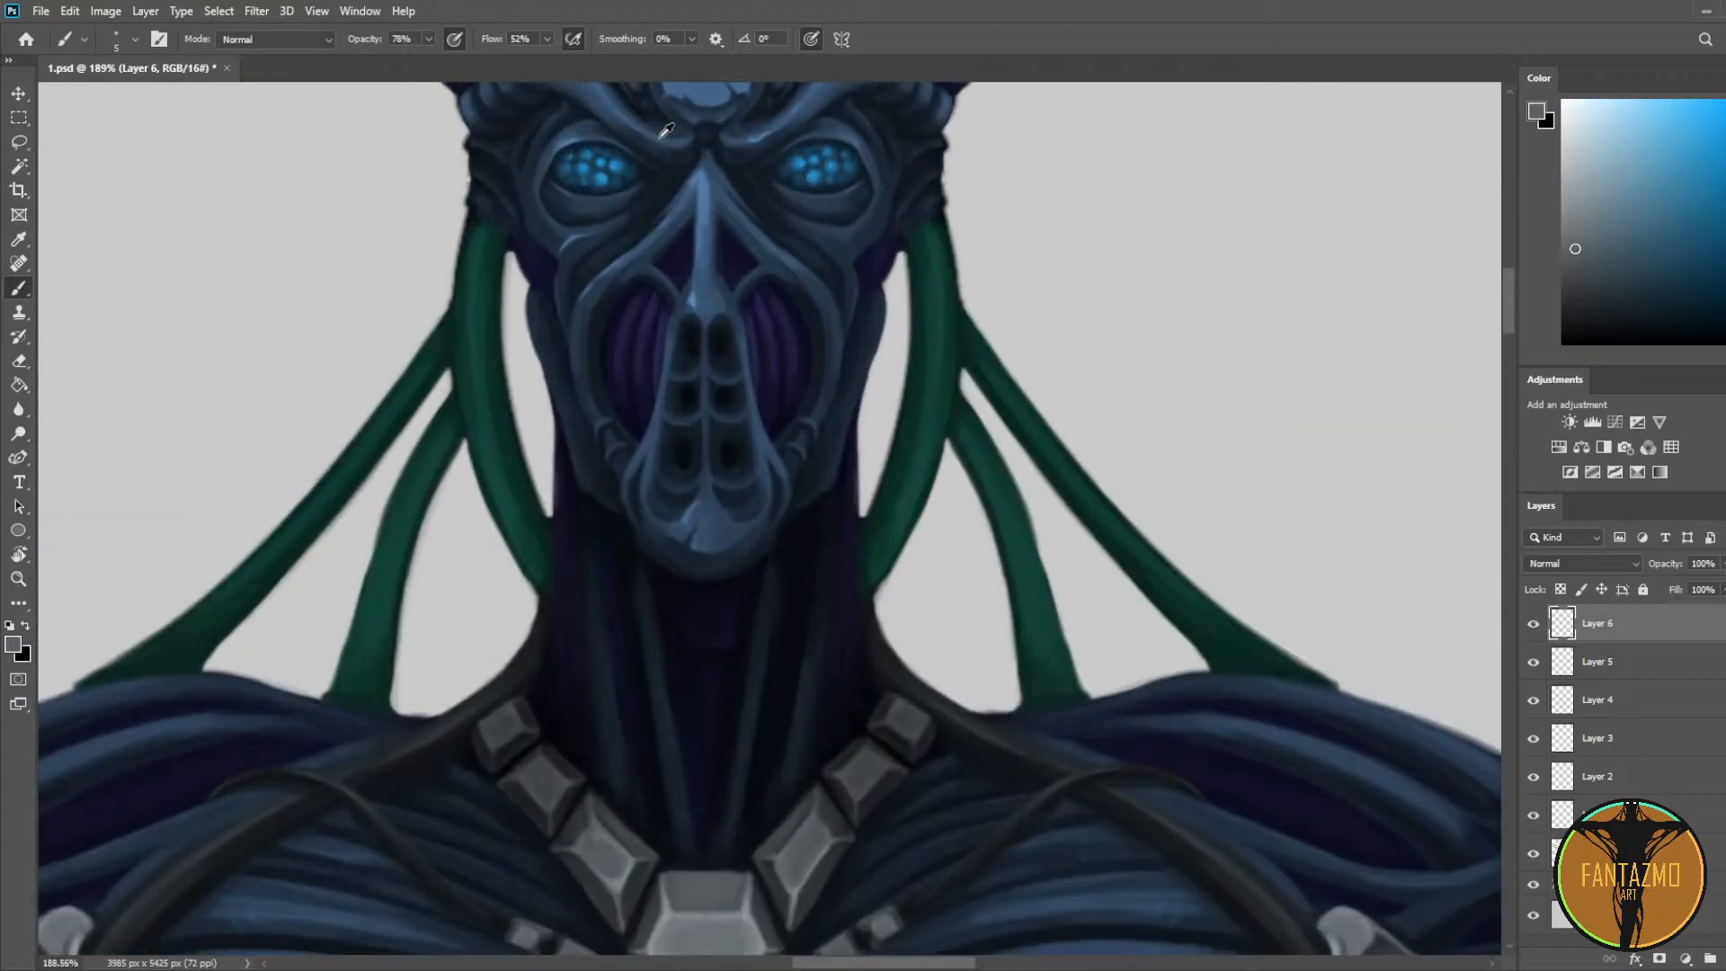
{"action": "scroll", "coordinate": [666, 132], "scroll_direction": "down", "scroll_amount": 3}
{"action": "scroll", "coordinate": [673, 128], "scroll_direction": "down", "scroll_amount": 4}
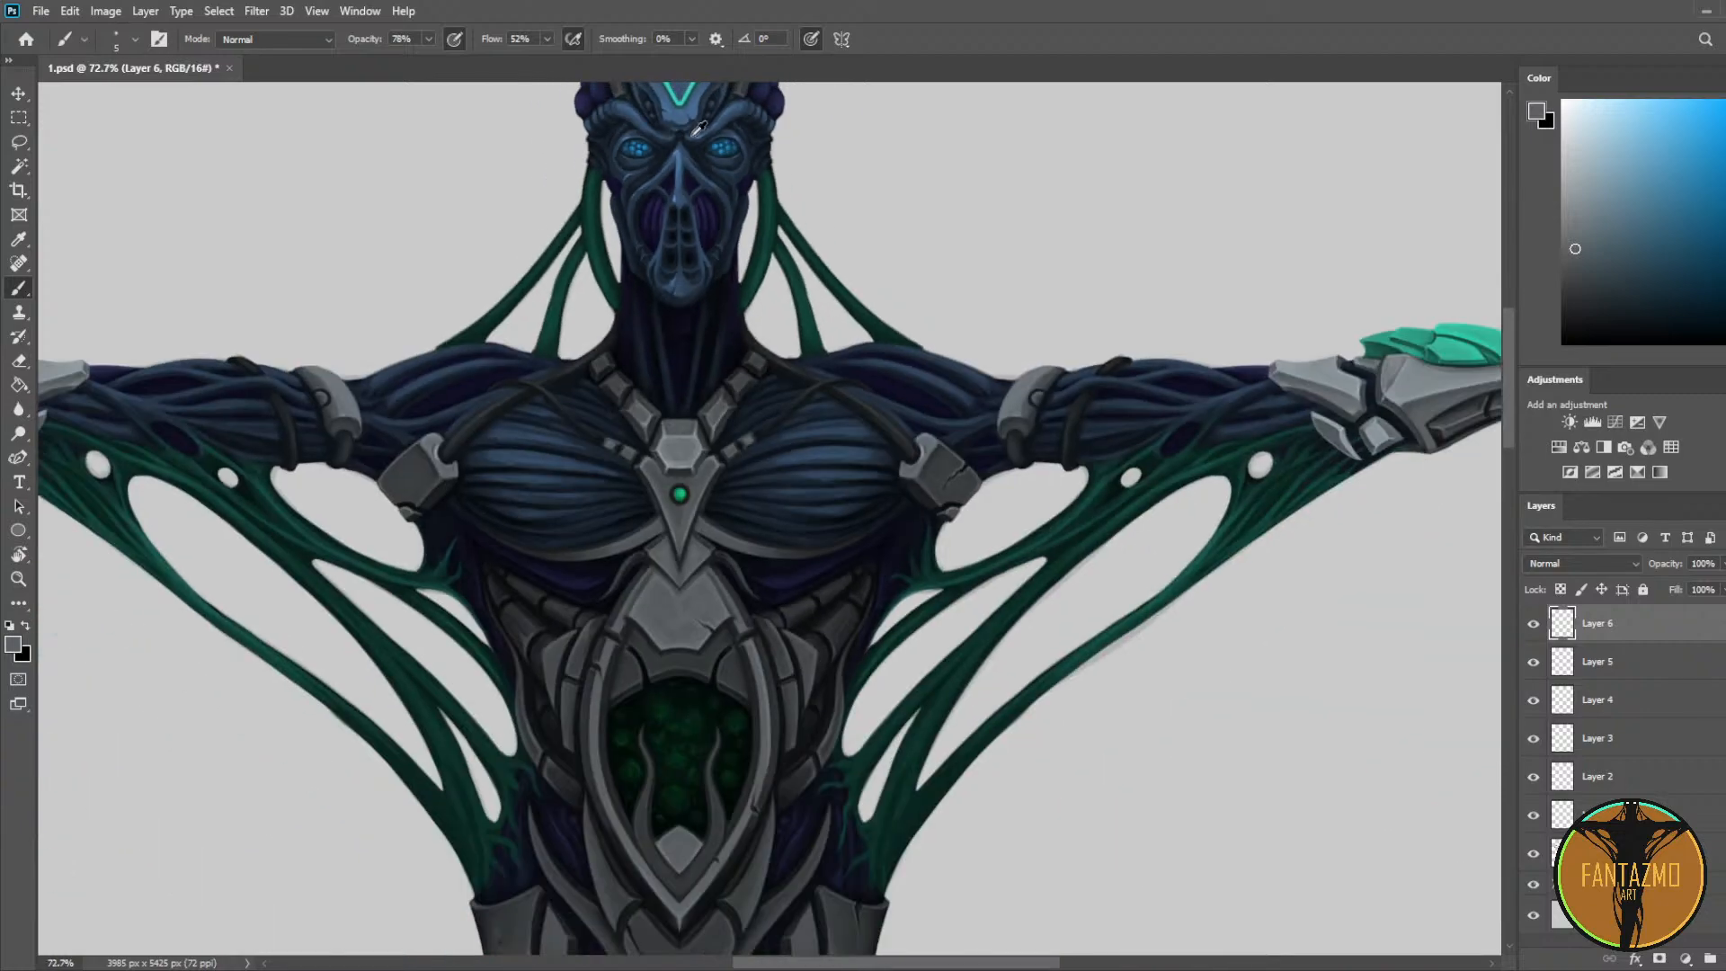
{"action": "scroll", "coordinate": [774, 142], "scroll_direction": "up", "scroll_amount": 4}
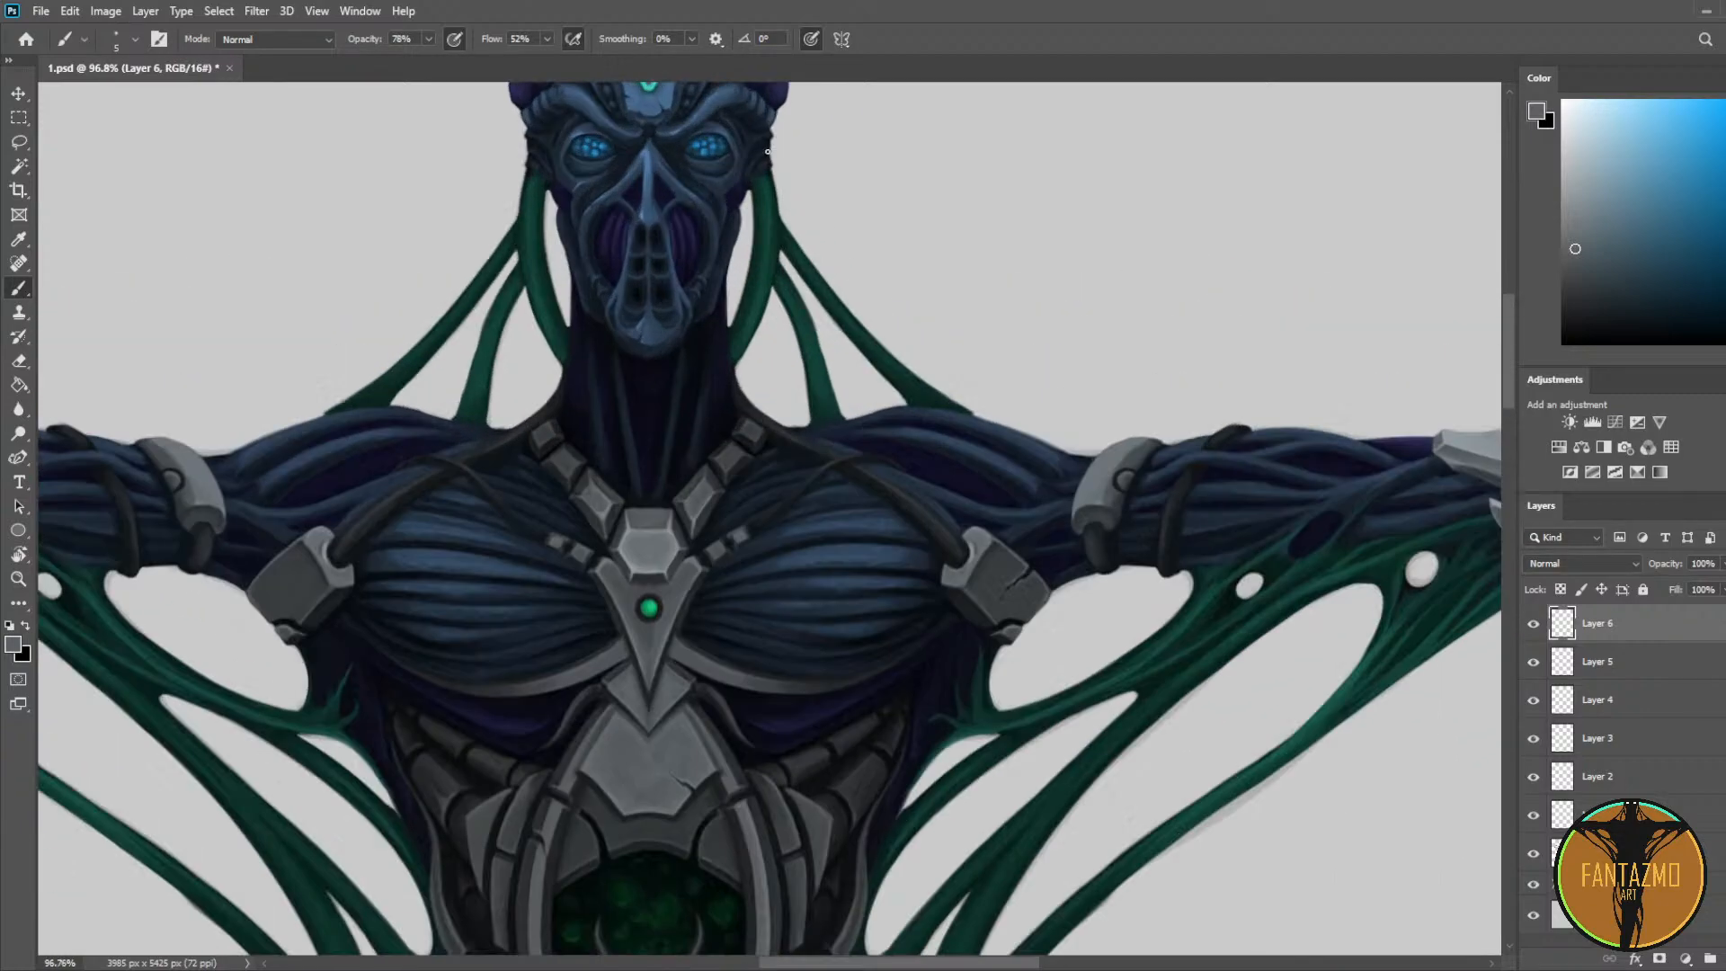
{"action": "left_click_drag", "start_coordinate": [773, 180], "coordinate": [1016, 519]}
{"action": "scroll", "coordinate": [1361, 842], "scroll_direction": "up", "scroll_amount": 4}
Step: Save the document and darken the edges of the green strand beside the right side of the neck with sampled dark green
{"action": "key", "text": "s"}
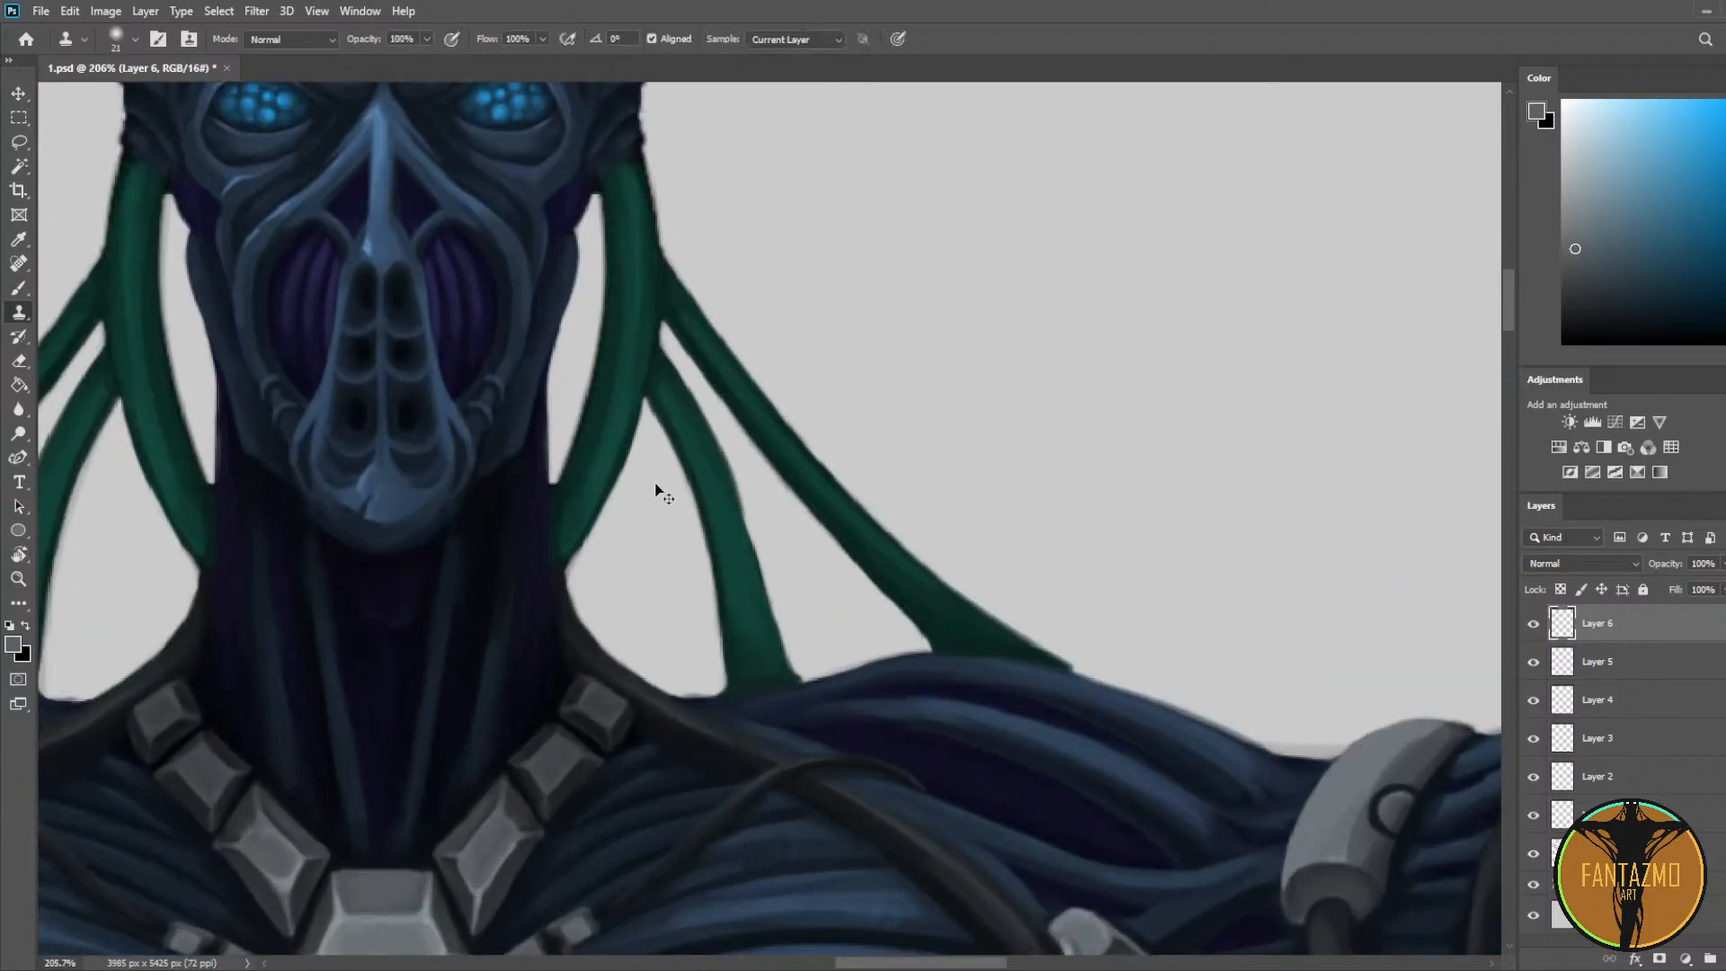
{"action": "key", "text": "ctrl+s"}
{"action": "left_click_drag", "start_coordinate": [759, 412], "coordinate": [910, 303]}
{"action": "key", "text": "i"}
{"action": "left_click", "coordinate": [758, 267]}
{"action": "key", "text": "b"}
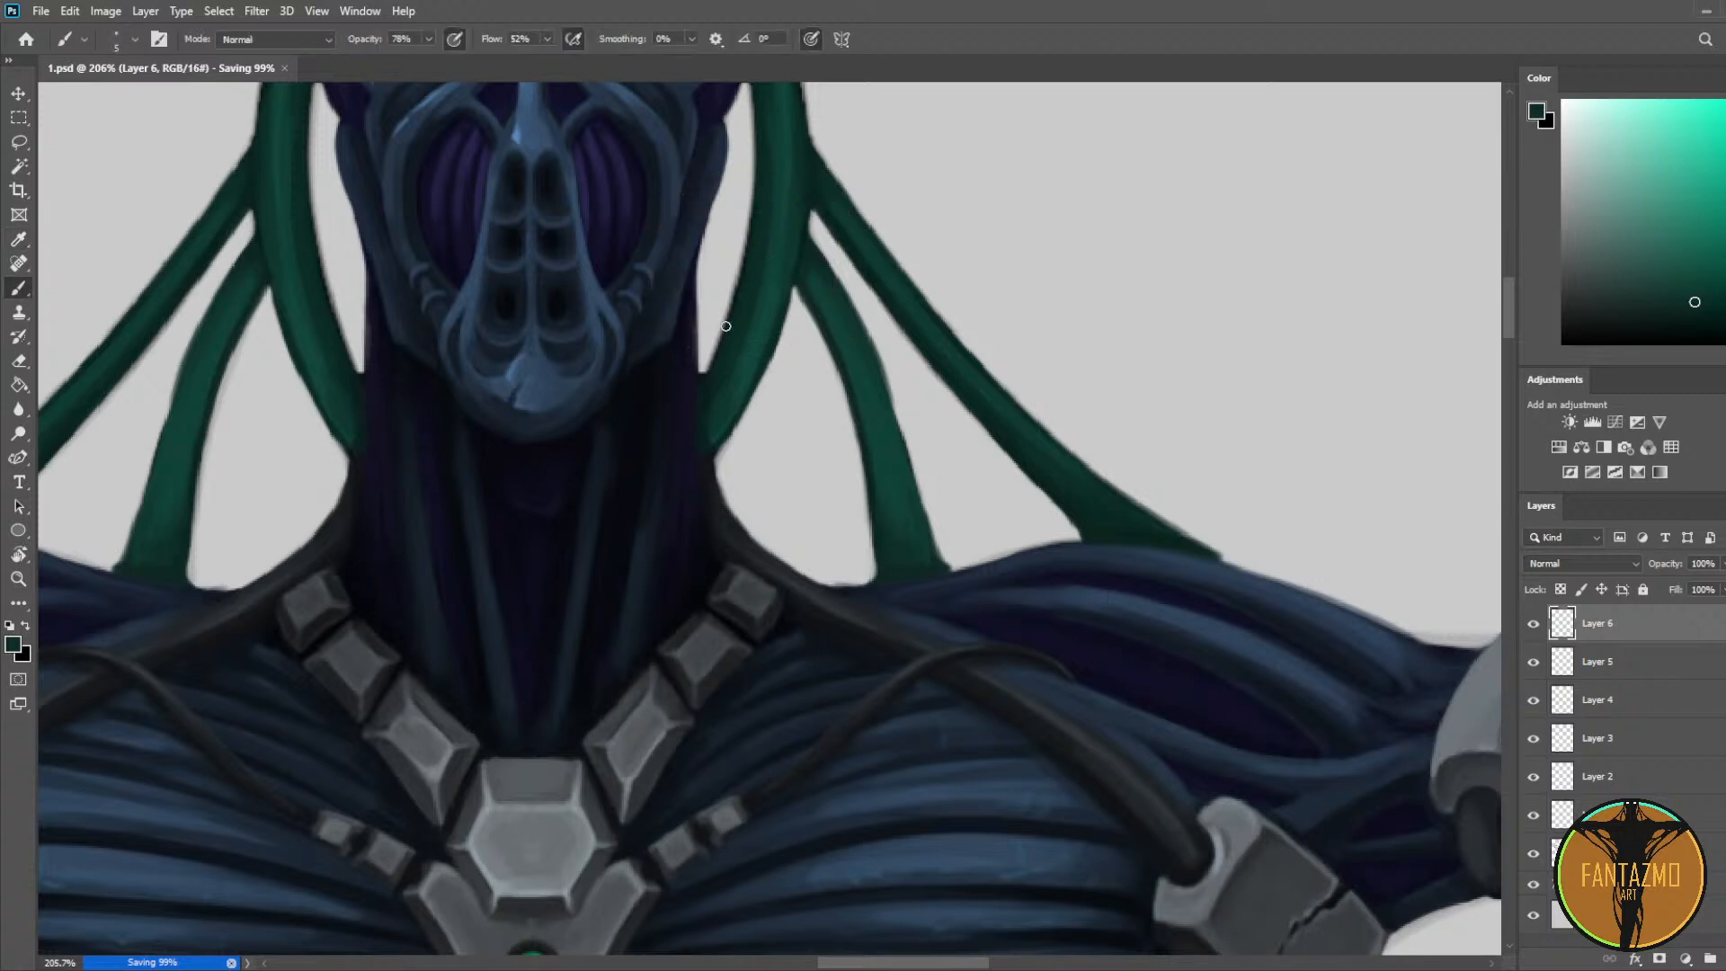
{"action": "left_click_drag", "start_coordinate": [726, 326], "coordinate": [706, 369]}
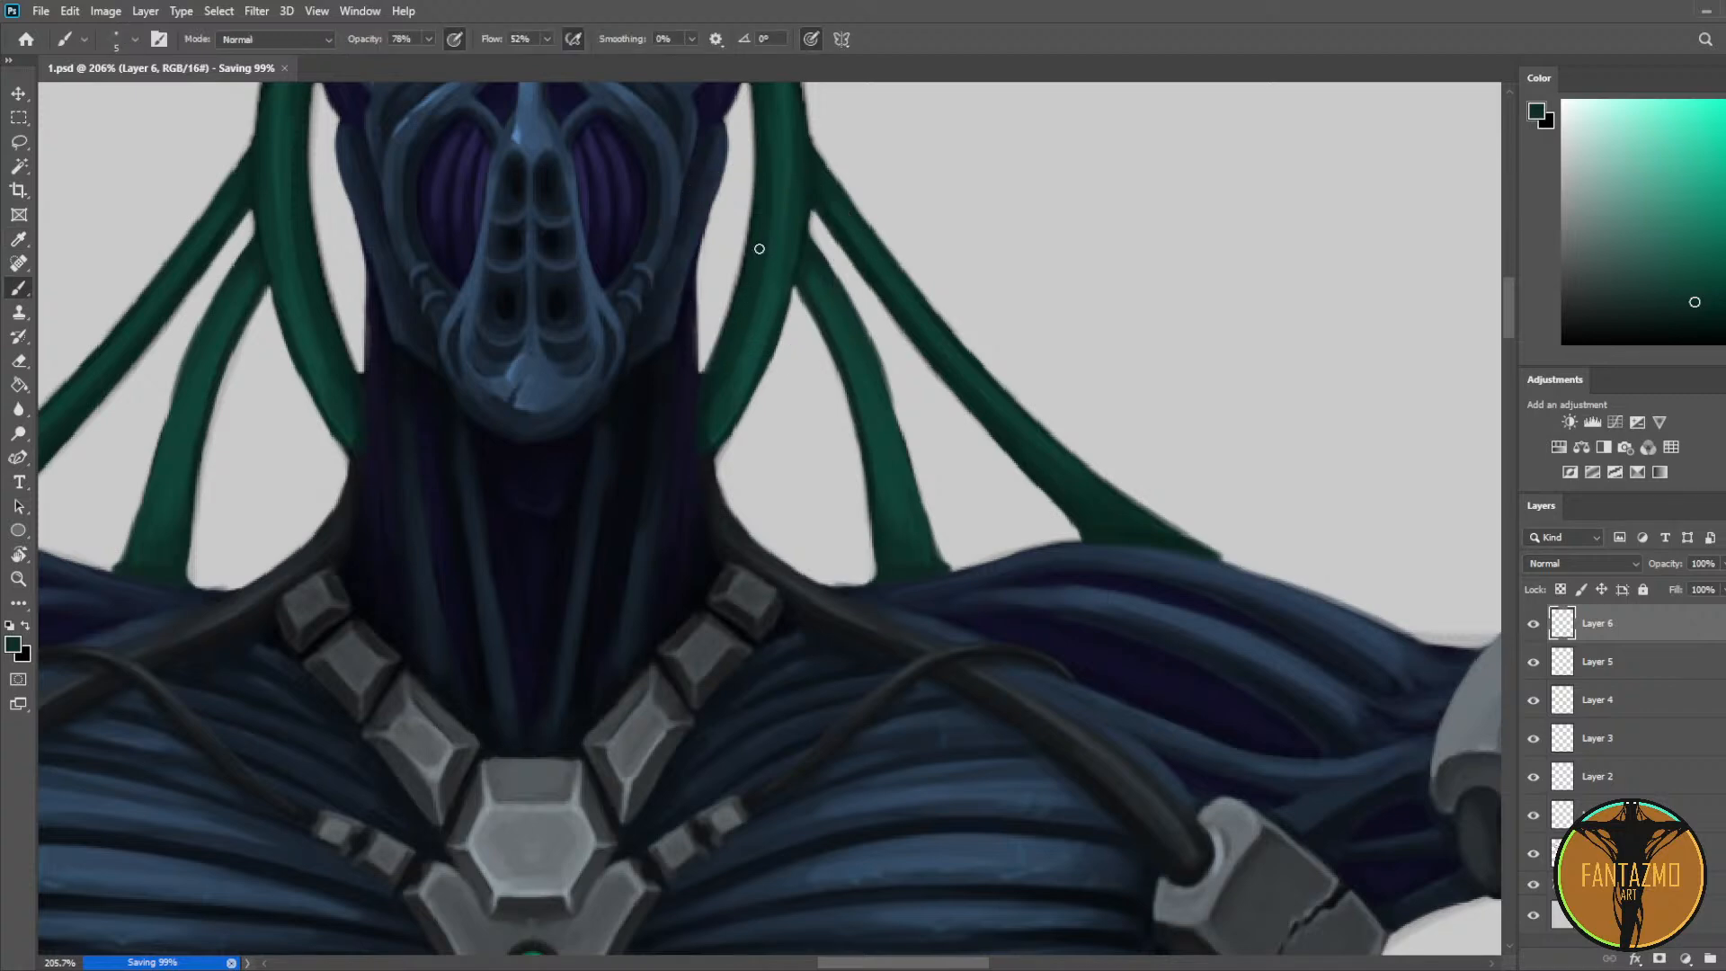
{"action": "left_click", "coordinate": [804, 255], "text": "alt"}
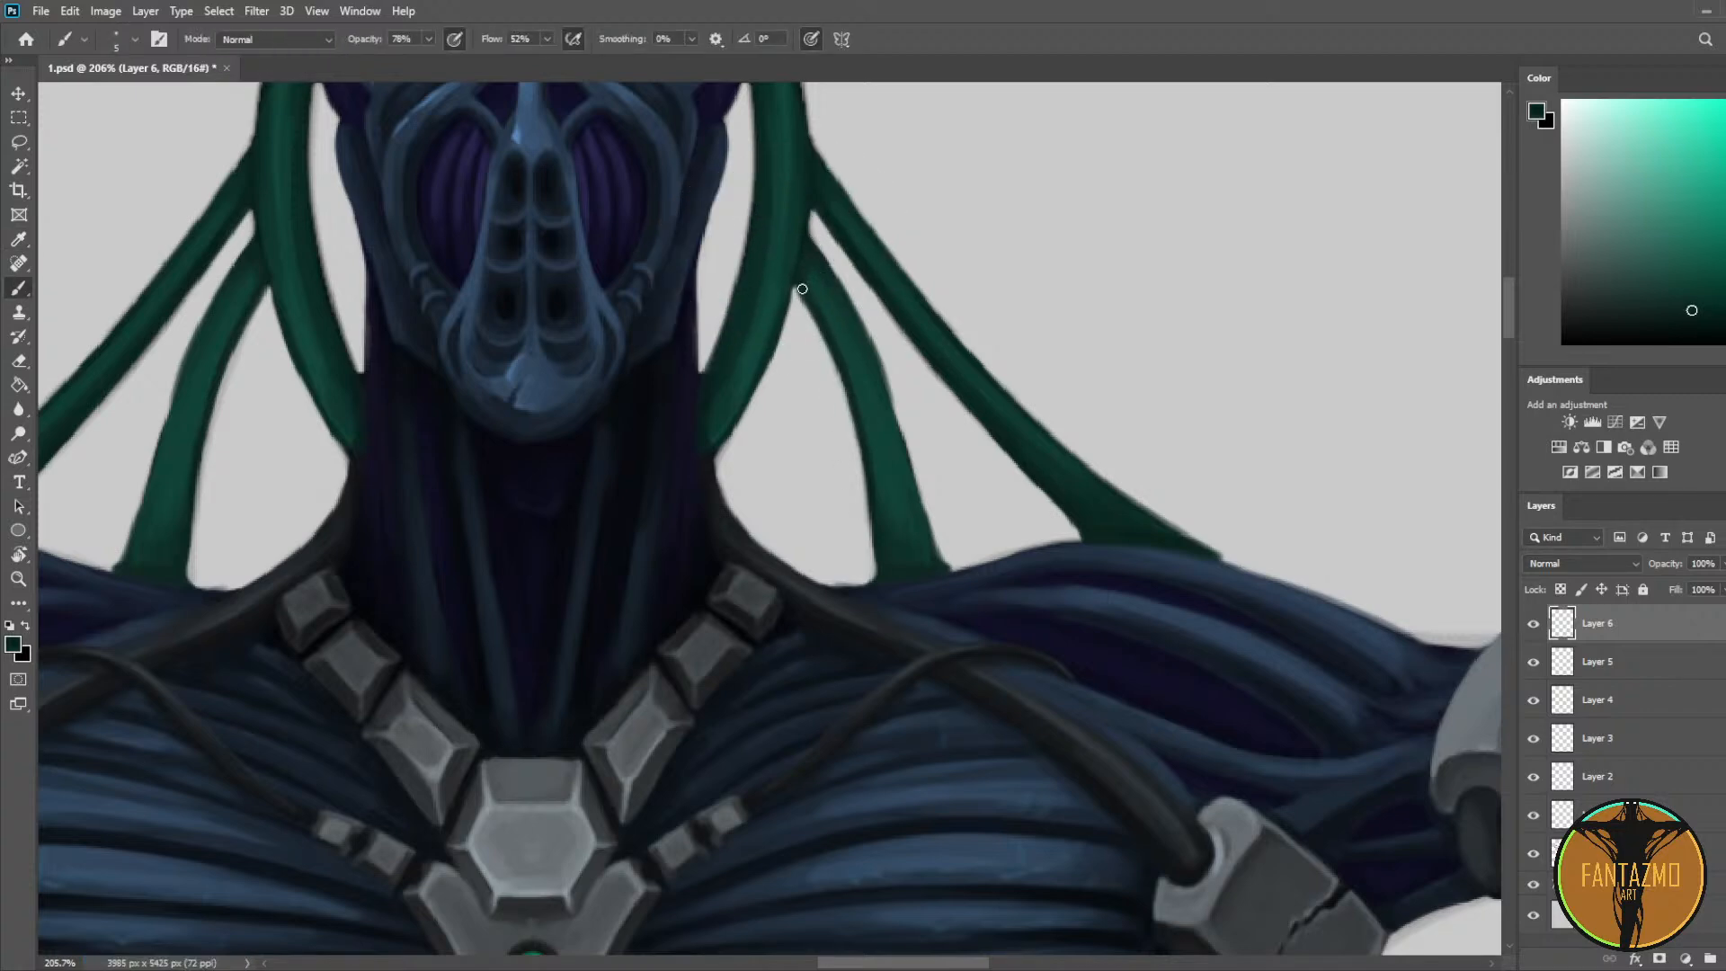
Step: Redraw the dark edge along the lower part of the inner green tendril where it meets the character's shoulder
{"action": "mouse_move", "coordinate": [873, 517]}
{"action": "left_mouse_down"}
{"action": "mouse_move", "coordinate": [865, 583]}
{"action": "mouse_move", "coordinate": [874, 537]}
{"action": "left_mouse_up"}
{"action": "key", "text": "ctrl+z"}
{"action": "key", "text": "ctrl+z"}
{"action": "left_click_drag", "start_coordinate": [195, 584], "coordinate": [183, 435]}
{"action": "key", "text": "ctrl+z"}
{"action": "left_click_drag", "start_coordinate": [193, 583], "coordinate": [205, 442]}
Step: Erase the stray paint along the outer edge of that shoulder tendril and save the document
{"action": "key", "text": "e"}
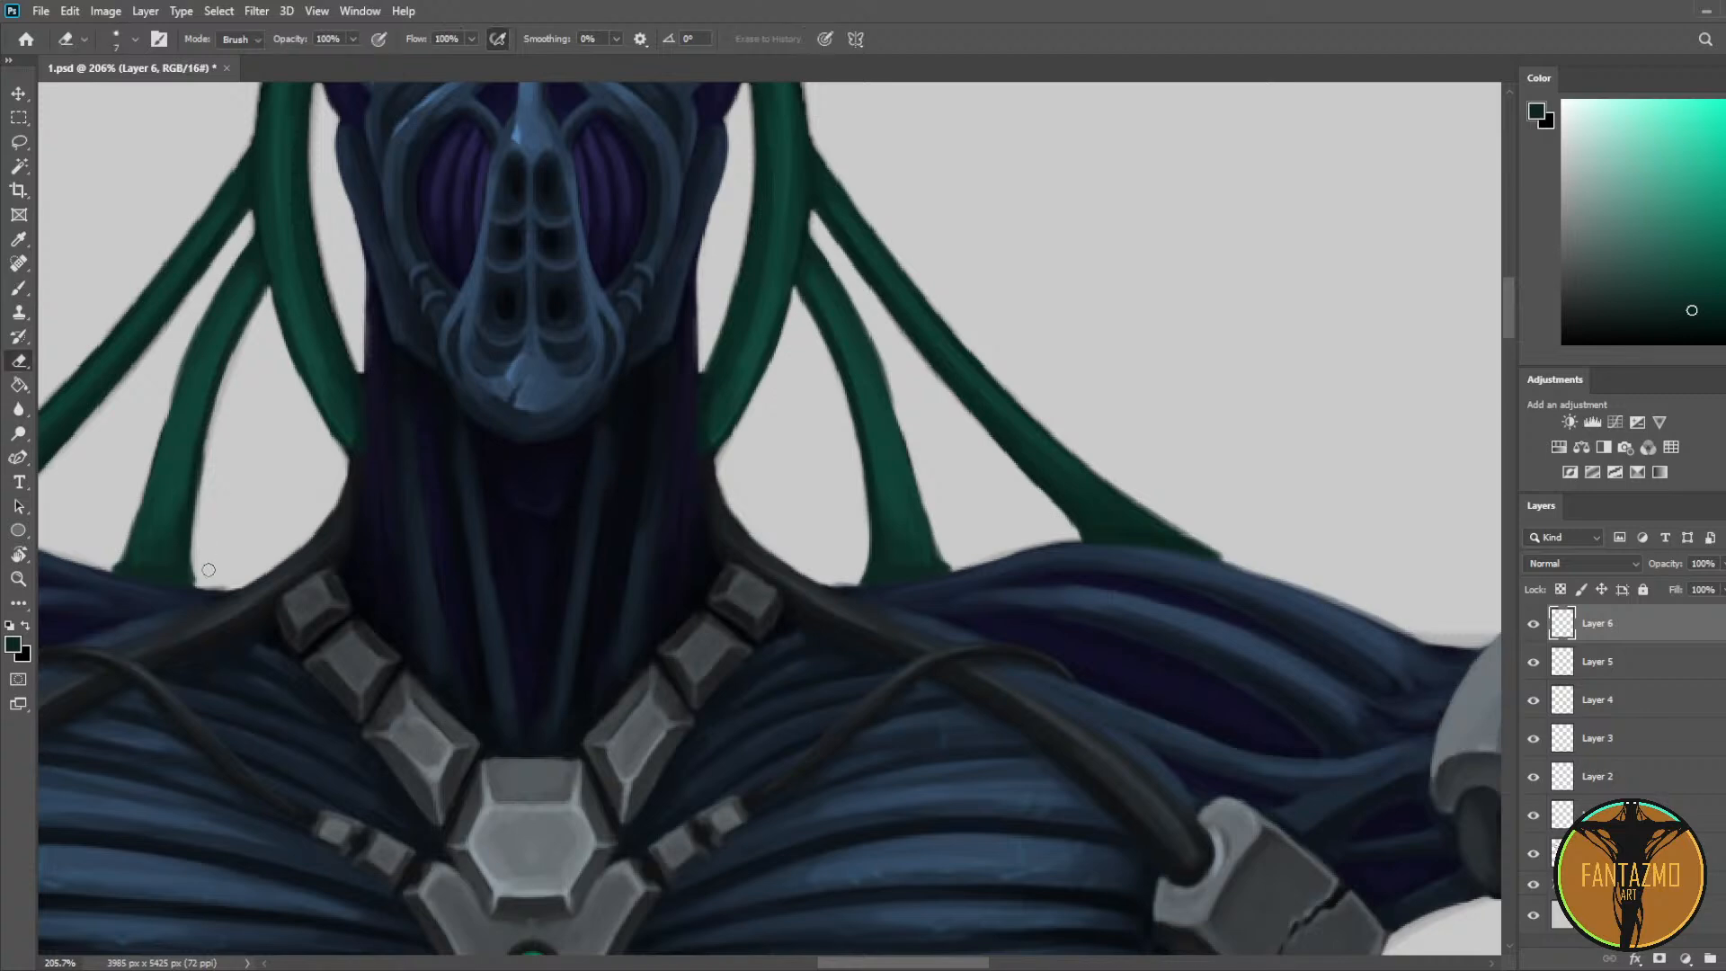
{"action": "left_click_drag", "start_coordinate": [208, 569], "coordinate": [212, 457]}
{"action": "left_click_drag", "start_coordinate": [205, 536], "coordinate": [218, 423]}
{"action": "scroll", "coordinate": [355, 90], "scroll_direction": "down", "scroll_amount": 6}
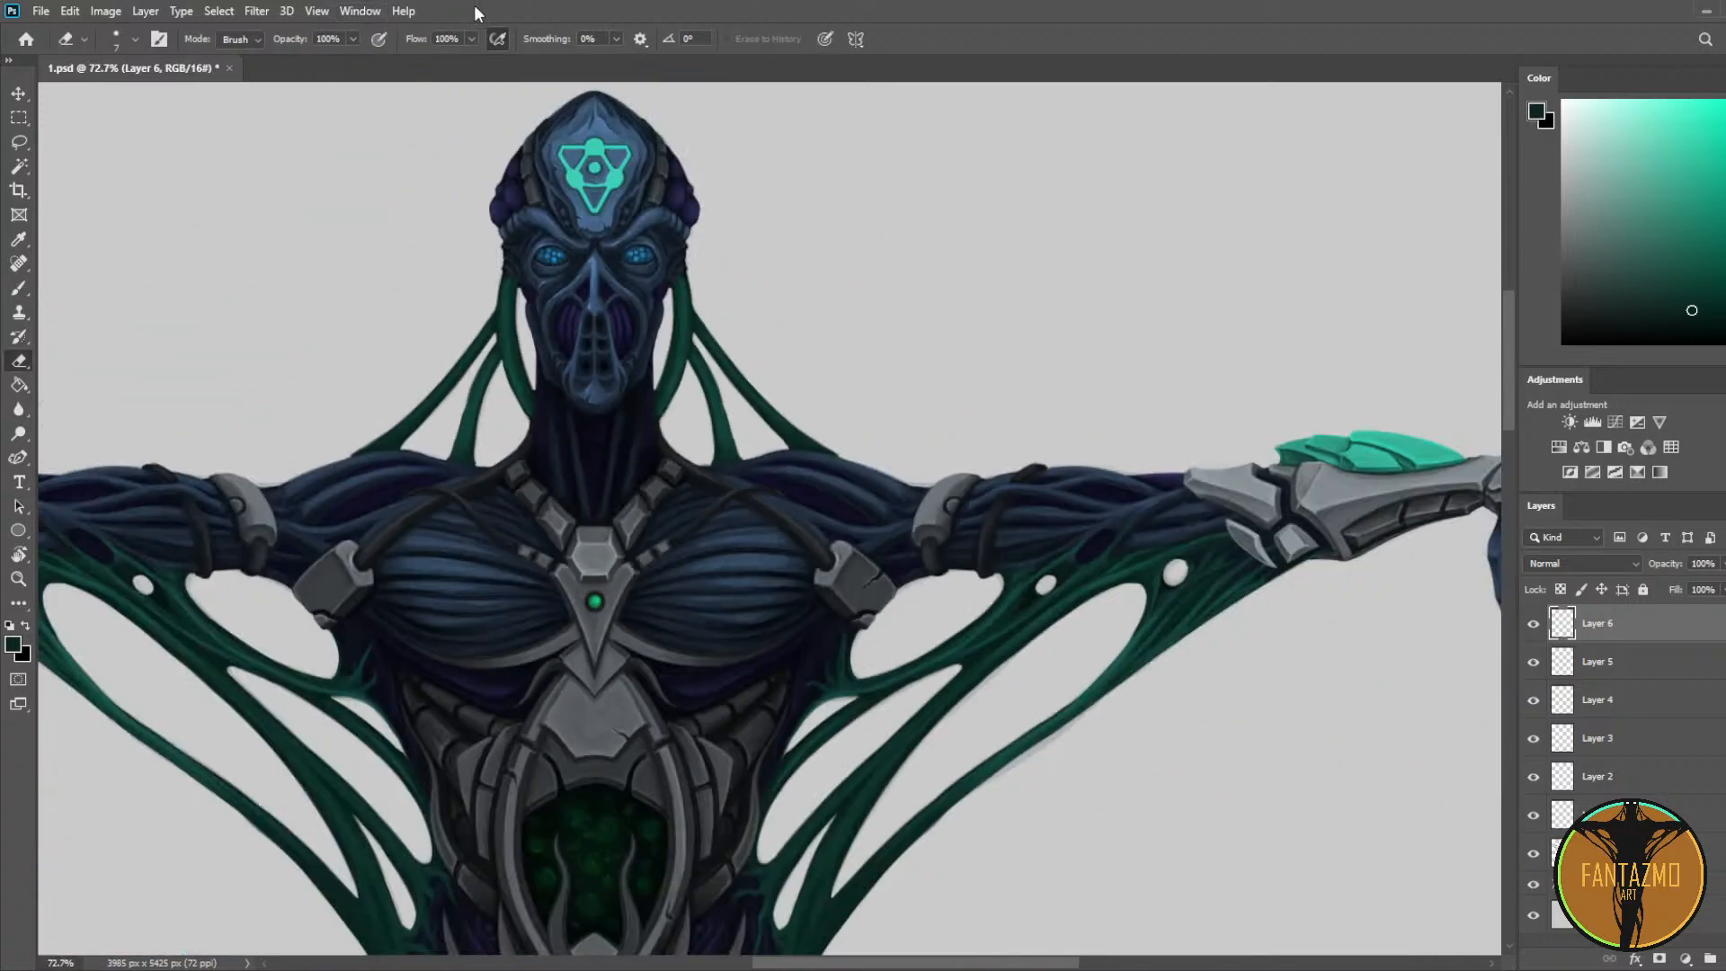
{"action": "left_click_drag", "start_coordinate": [706, 200], "coordinate": [789, 312]}
{"action": "scroll", "coordinate": [789, 312], "scroll_direction": "down", "scroll_amount": 2}
{"action": "key", "text": "ctrl+s"}
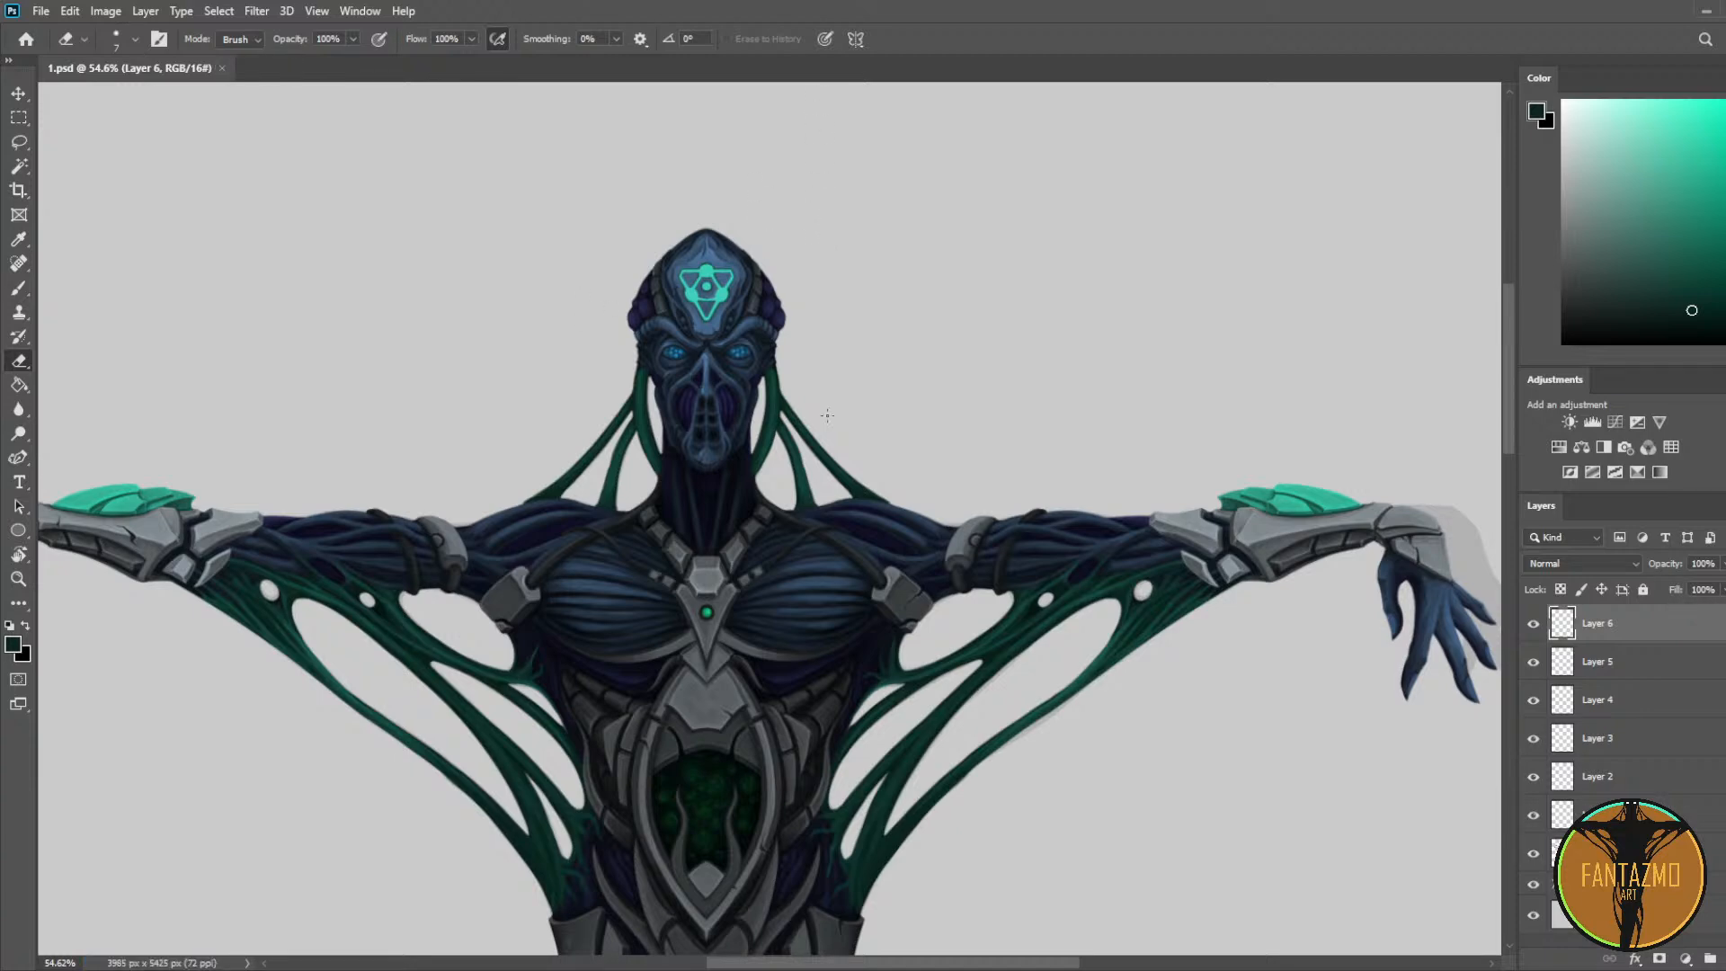
Step: Paint a dark horizontal cut across the lower tip of the V-shaped chest plate with a sampled dark grey
{"action": "scroll", "coordinate": [826, 414], "scroll_direction": "down", "scroll_amount": 2}
{"action": "scroll", "coordinate": [790, 422], "scroll_direction": "up", "scroll_amount": 10}
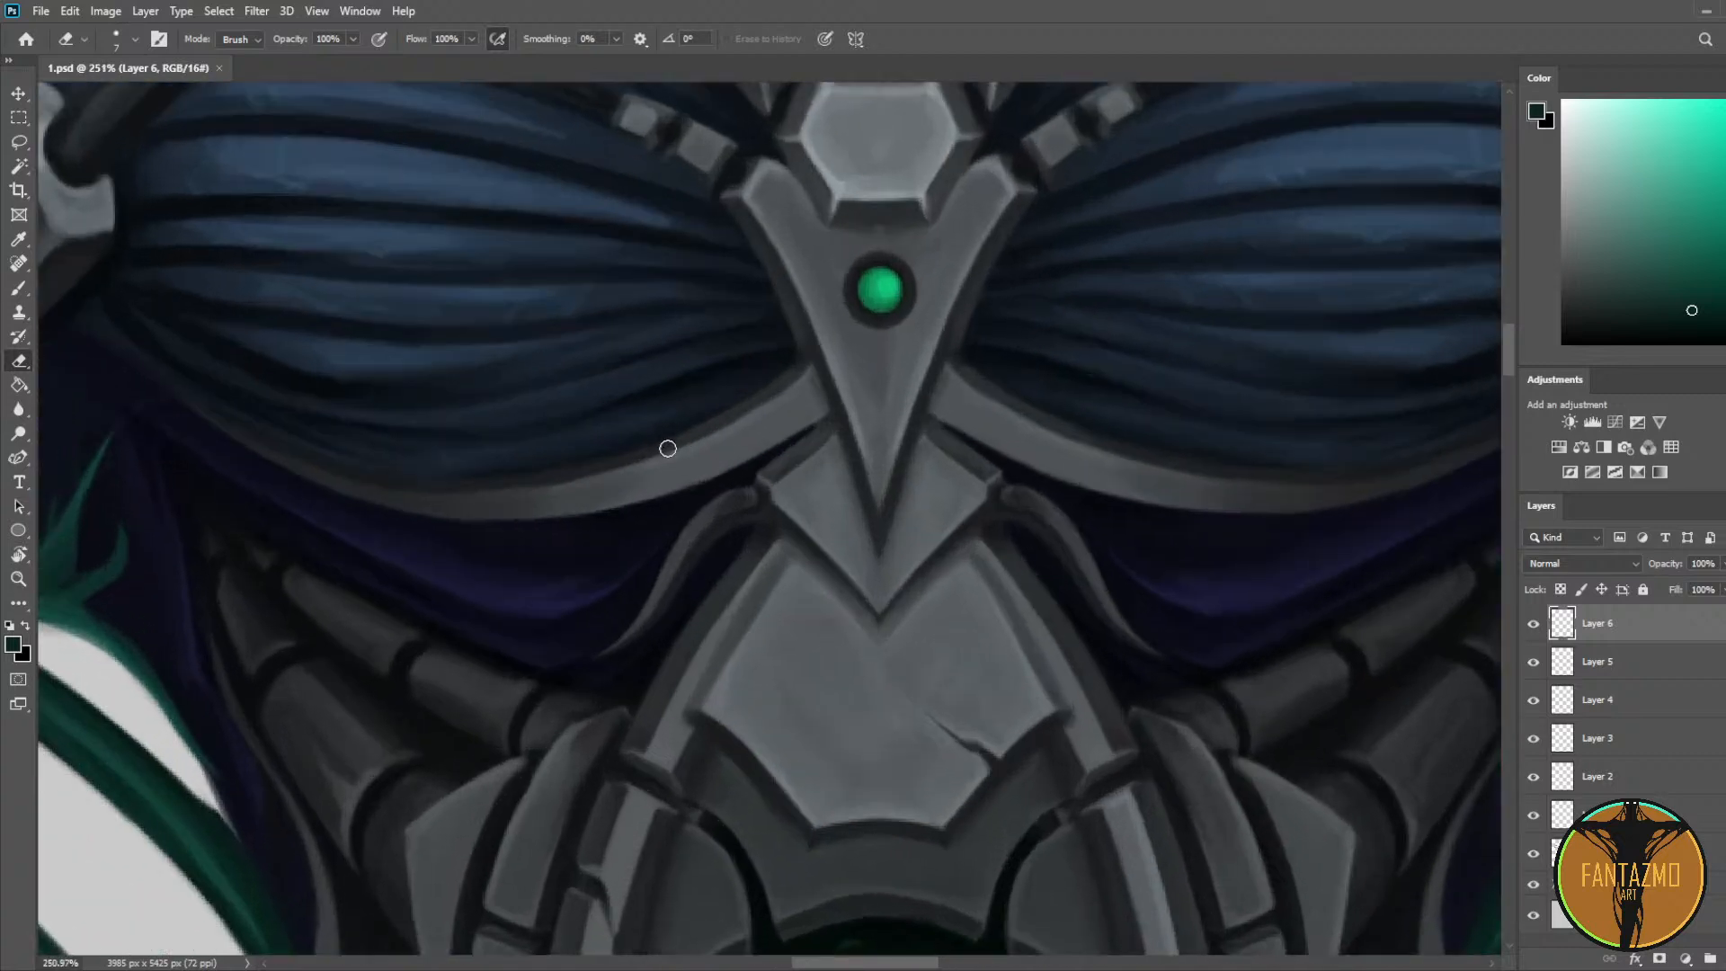
{"action": "key", "text": "i"}
{"action": "left_click", "coordinate": [870, 486]}
{"action": "key", "text": "b"}
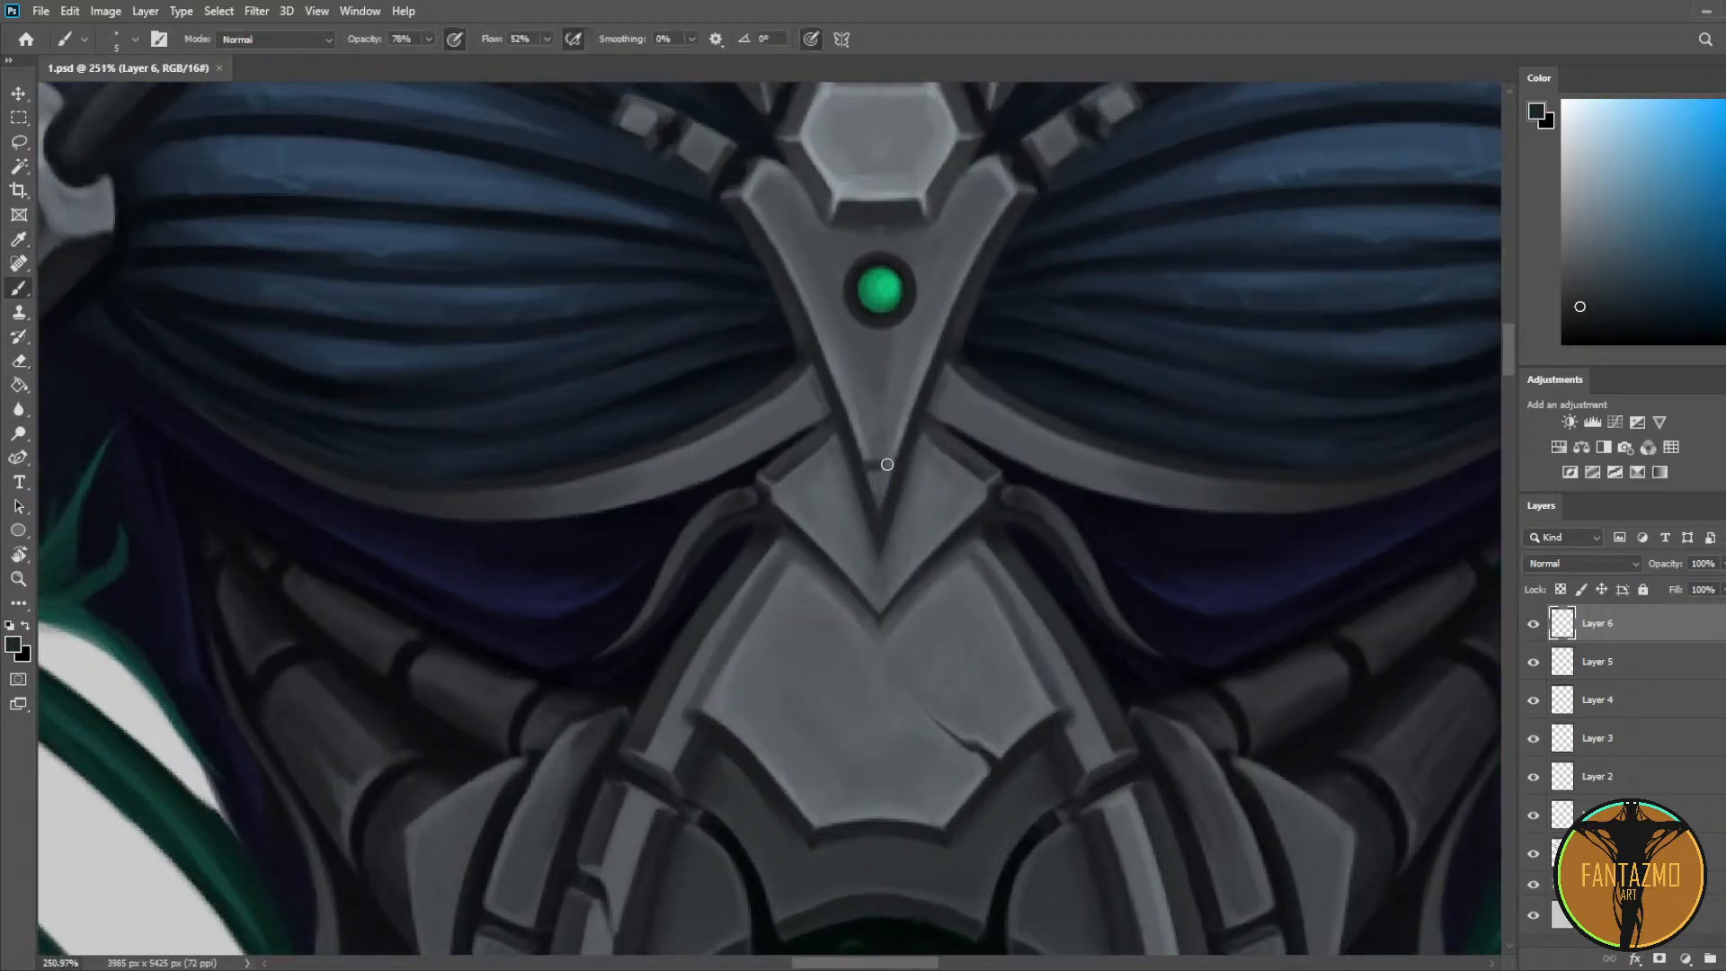
{"action": "left_click_drag", "start_coordinate": [890, 463], "coordinate": [890, 466]}
{"action": "scroll", "coordinate": [889, 464], "scroll_direction": "up", "scroll_amount": 2}
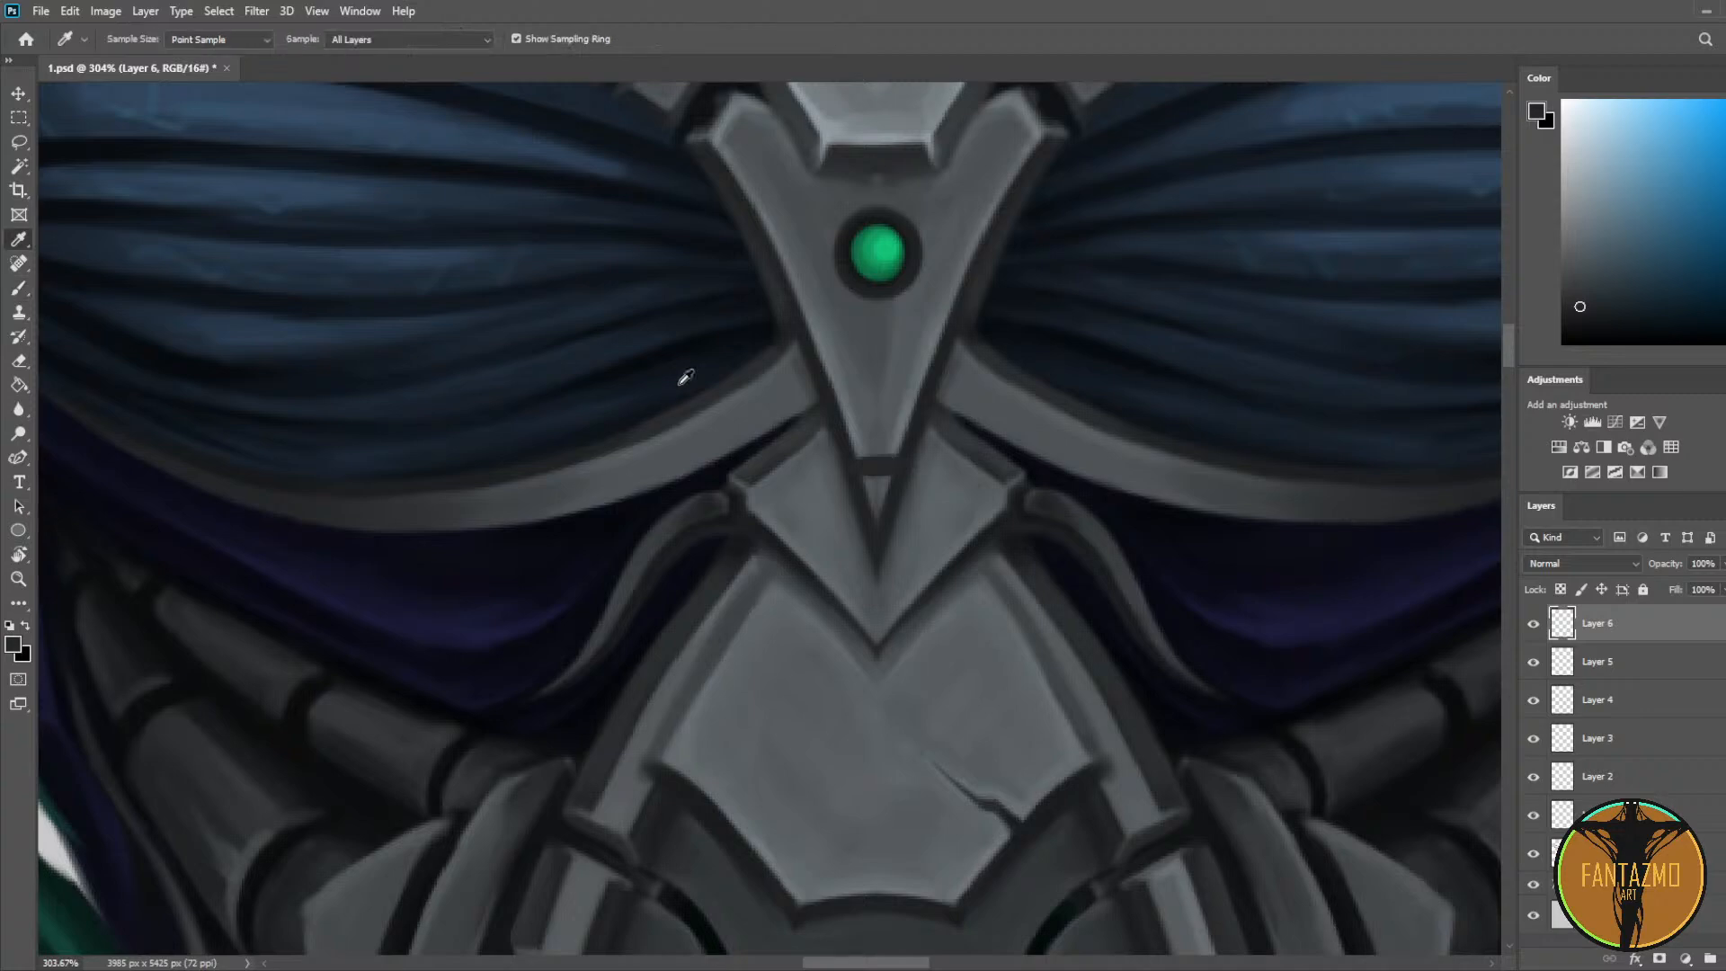
Step: Paint a light grey highlight along the new lower edge of the V-shaped chest plate
{"action": "left_click", "coordinate": [850, 360], "text": "alt"}
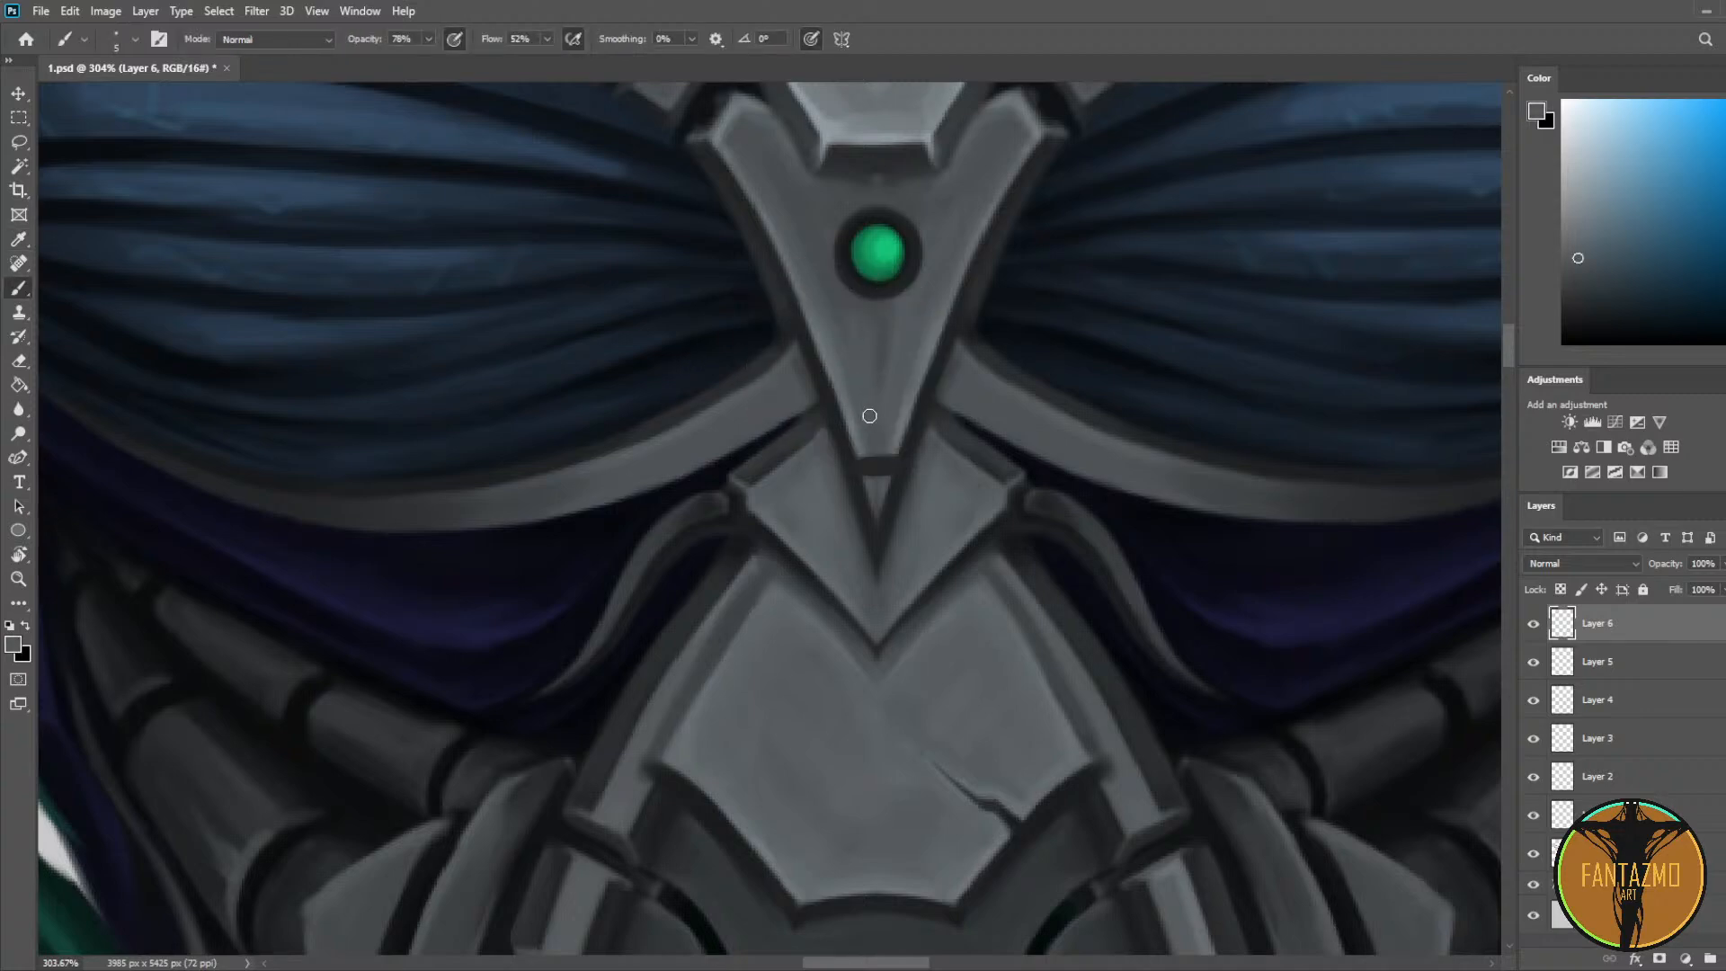
{"action": "left_click", "coordinate": [865, 421], "text": "alt"}
{"action": "left_click_drag", "start_coordinate": [870, 447], "coordinate": [894, 451]}
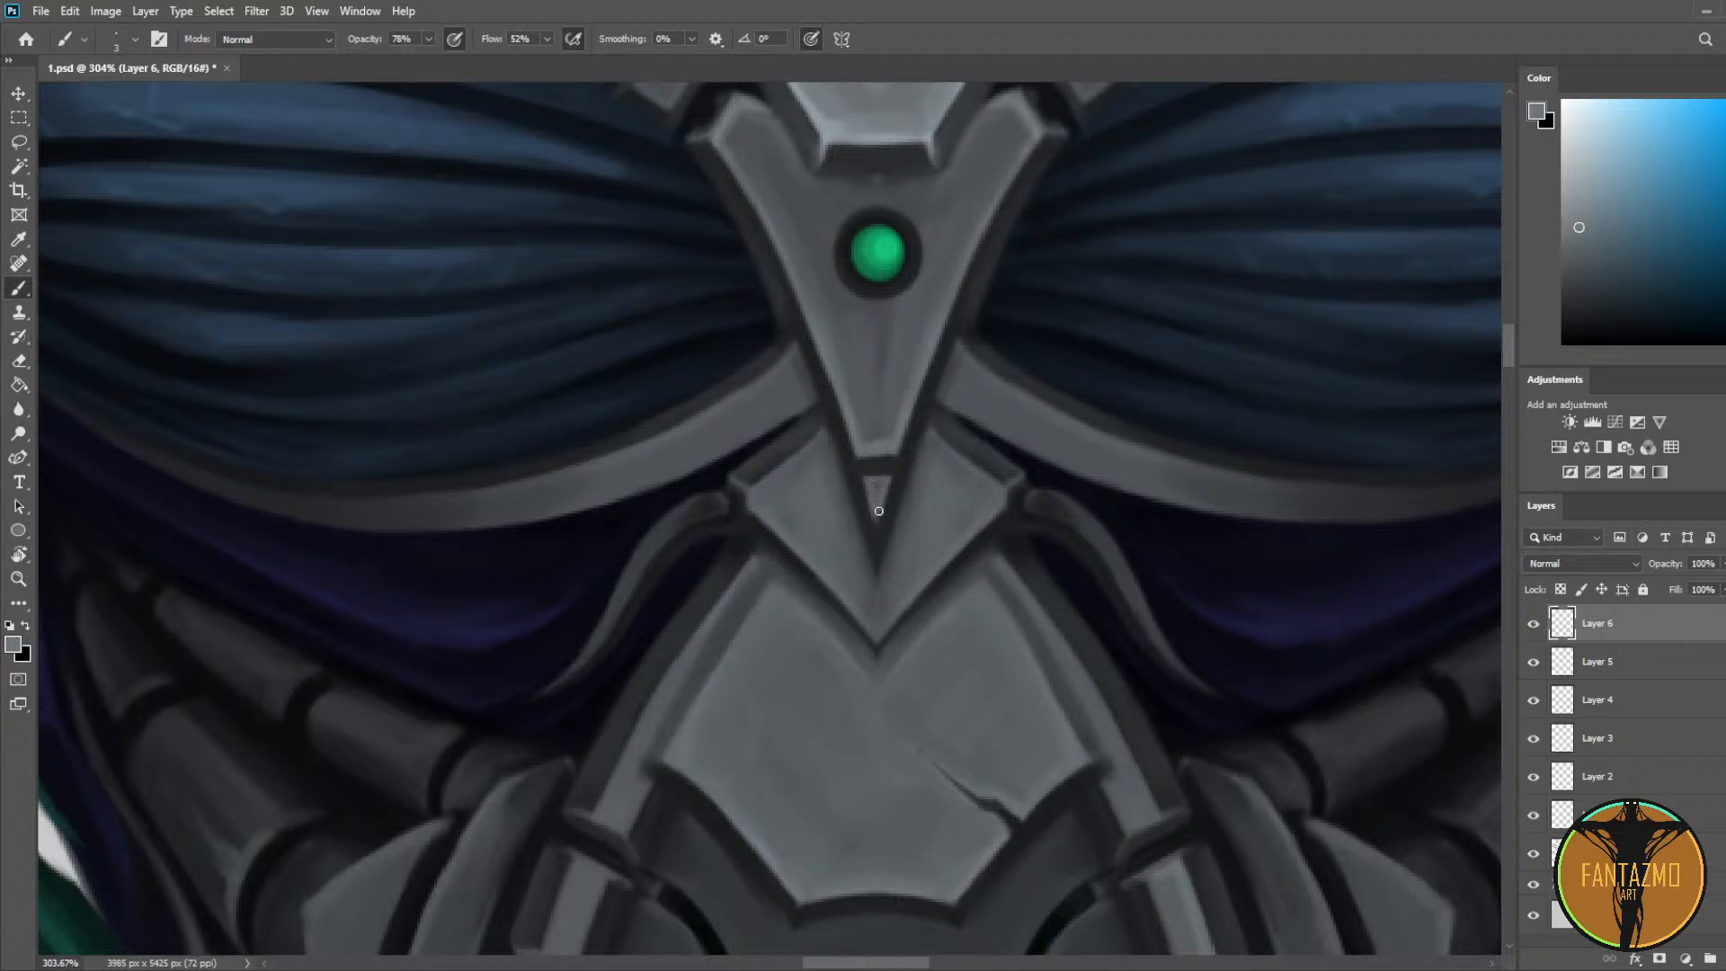
Step: Refine the cut tip of the chest plate with sampled greys, shading a small bevel beneath its lower edge
{"action": "left_click", "coordinate": [888, 423], "text": "alt"}
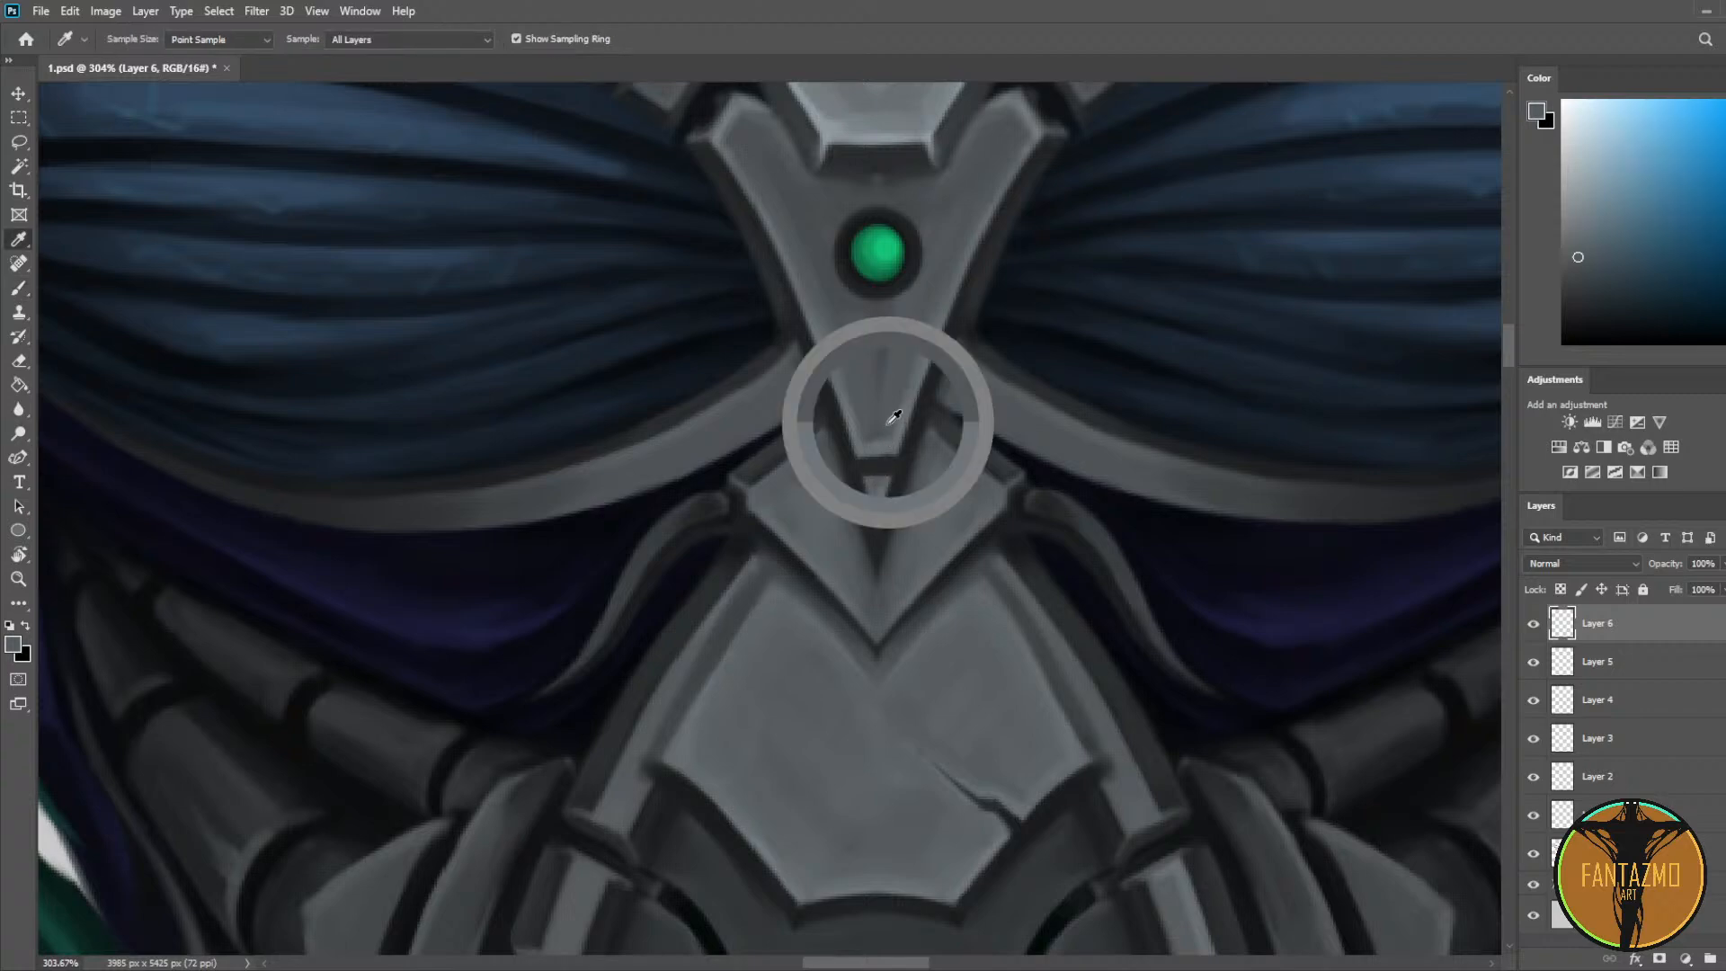
{"action": "left_click", "coordinate": [892, 496], "text": "alt"}
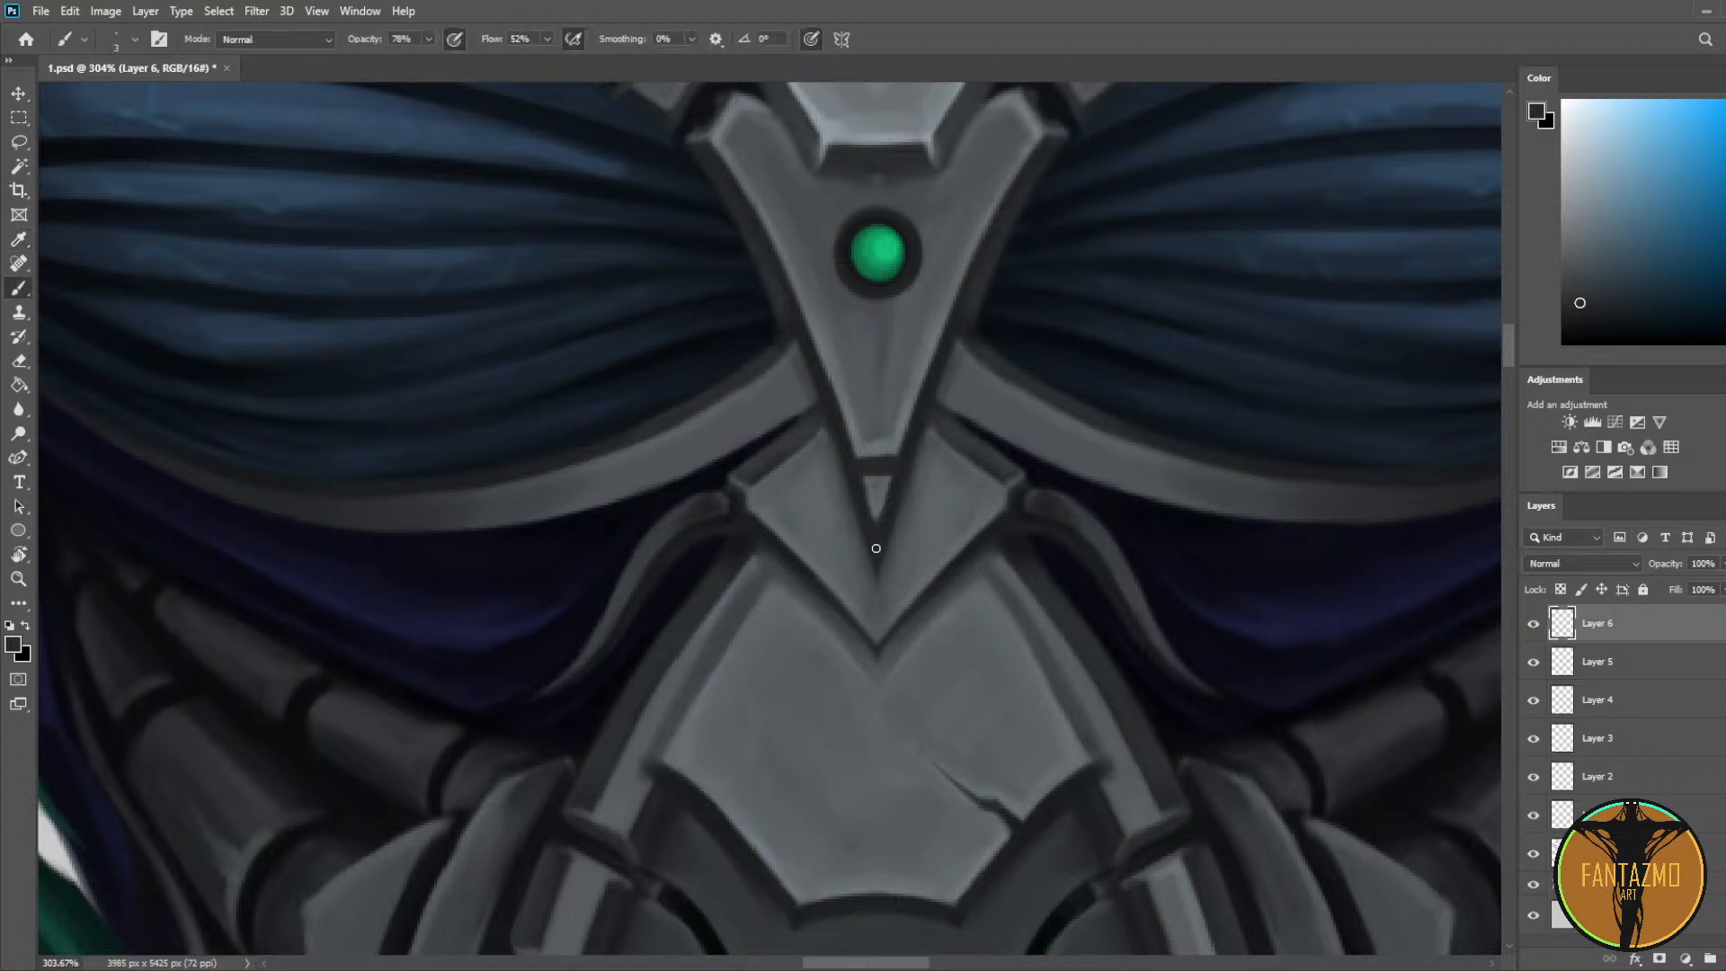
{"action": "left_click", "coordinate": [877, 525], "text": "alt"}
{"action": "left_click", "coordinate": [886, 510], "text": "alt"}
{"action": "left_click", "coordinate": [868, 450], "text": "alt"}
{"action": "left_click", "coordinate": [861, 473], "text": "alt"}
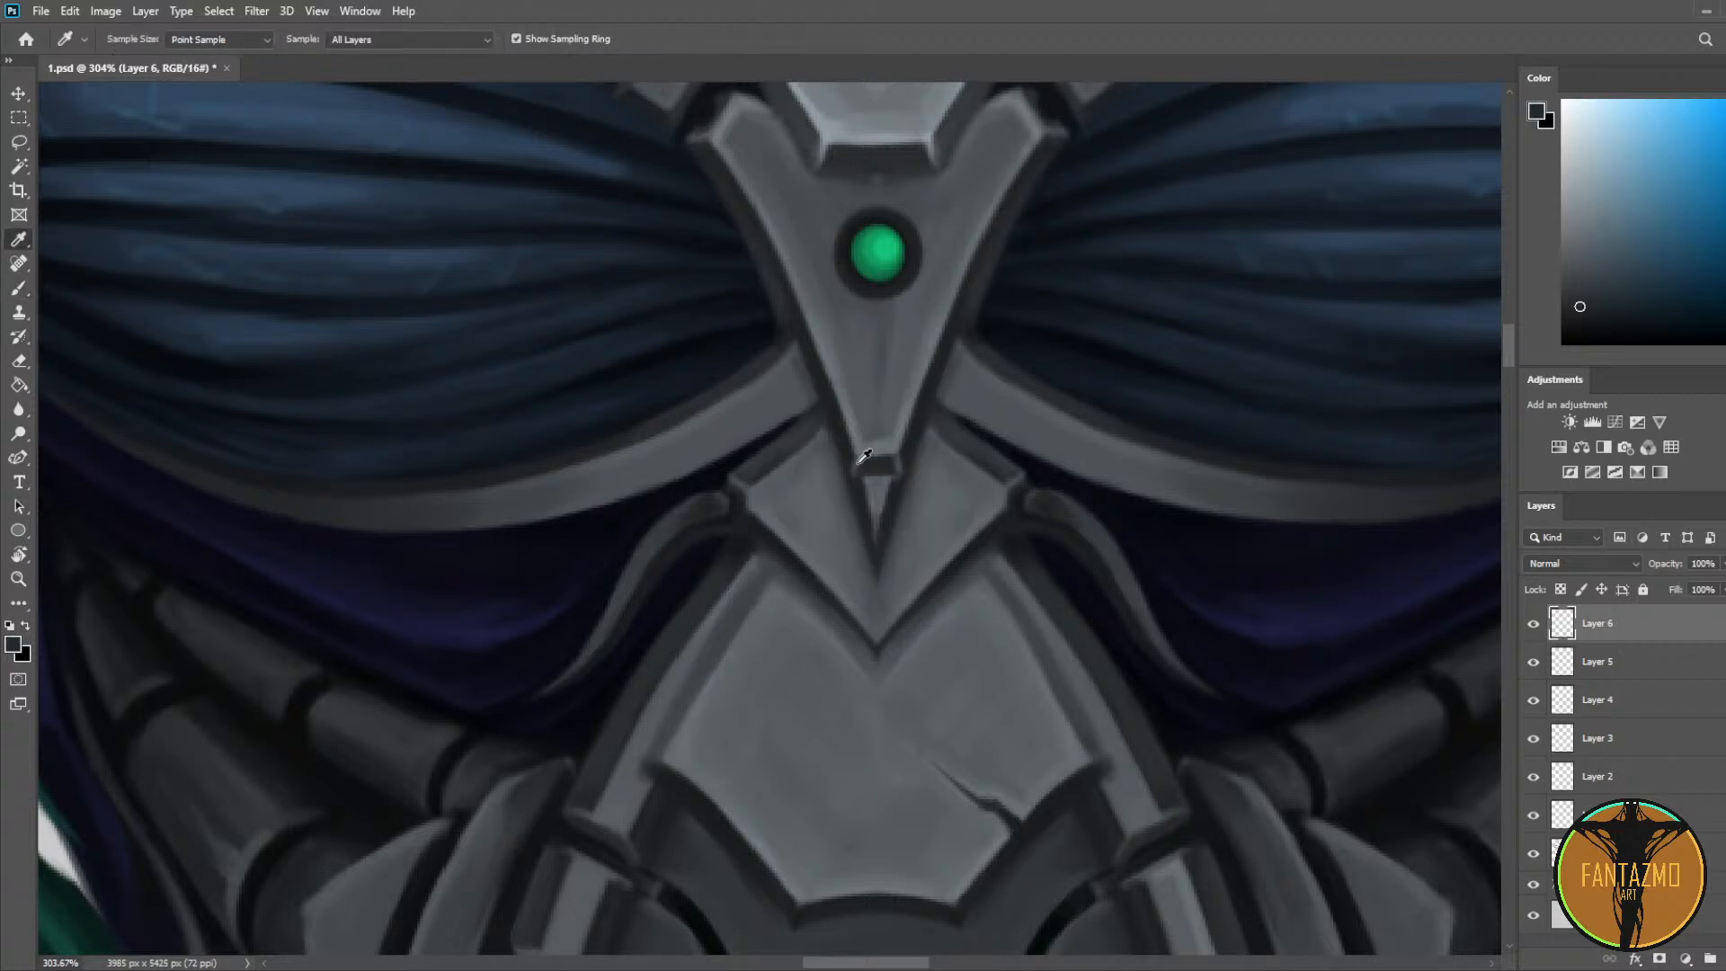
{"action": "left_click_drag", "start_coordinate": [859, 469], "coordinate": [879, 467]}
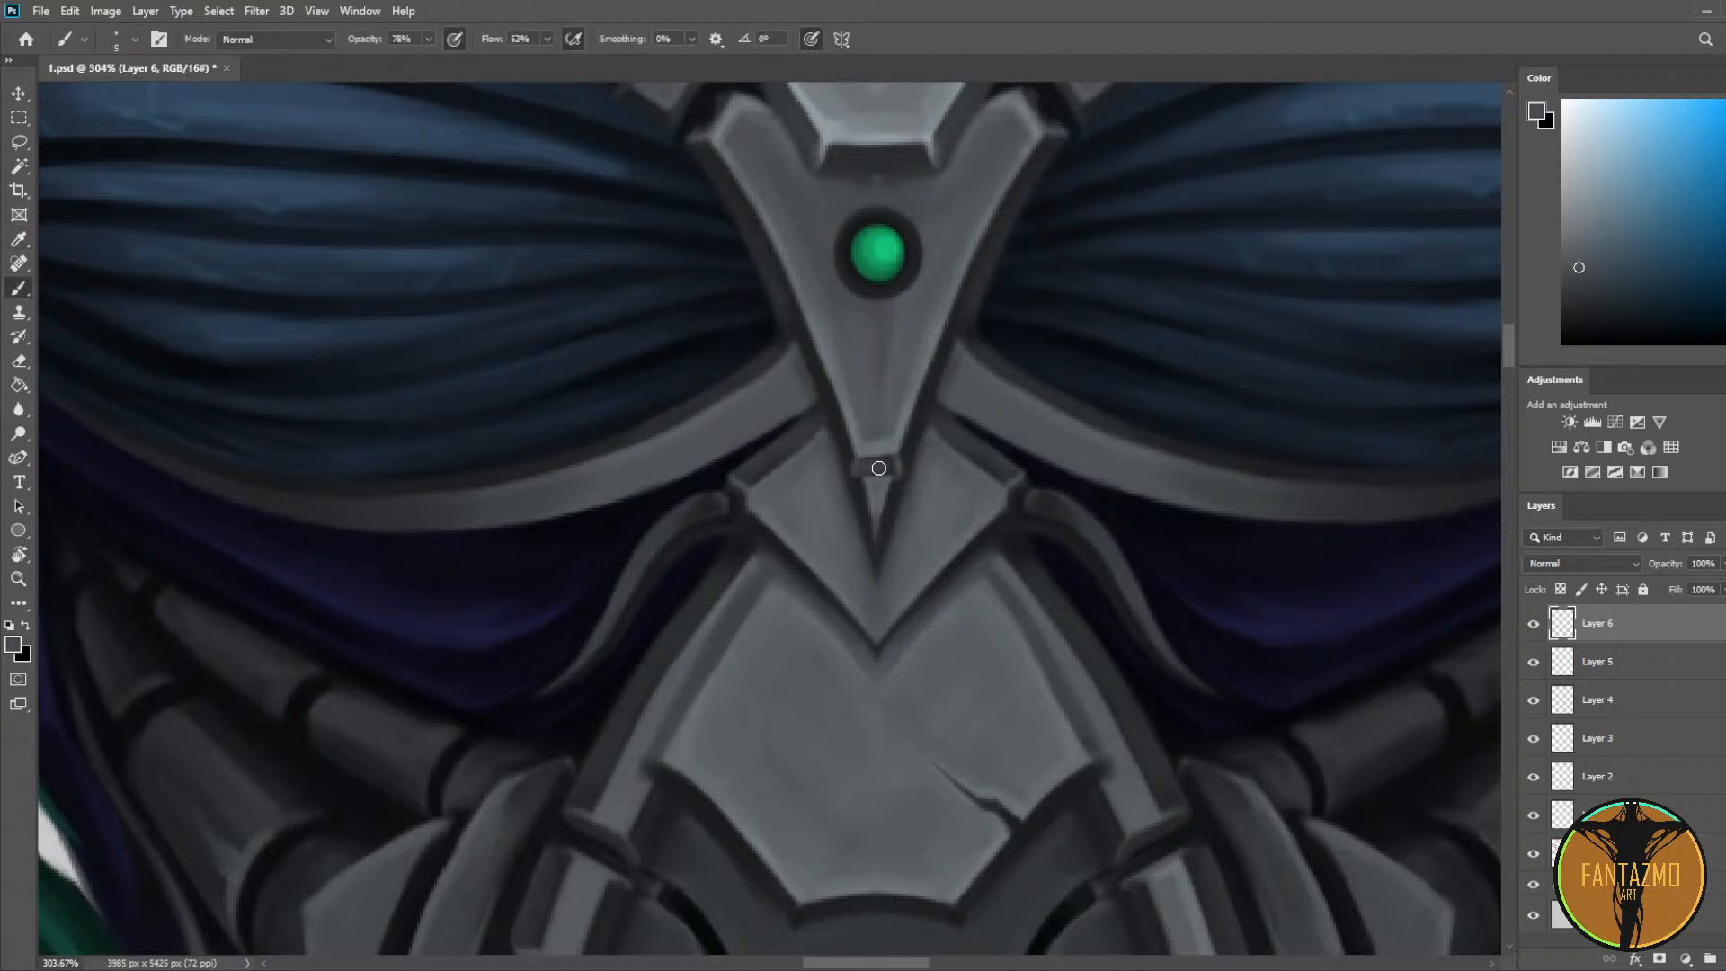
Step: Darken the bevel along the left side of the V-shaped chest plate with sampled dark greys
{"action": "left_click", "coordinate": [782, 277], "text": "alt"}
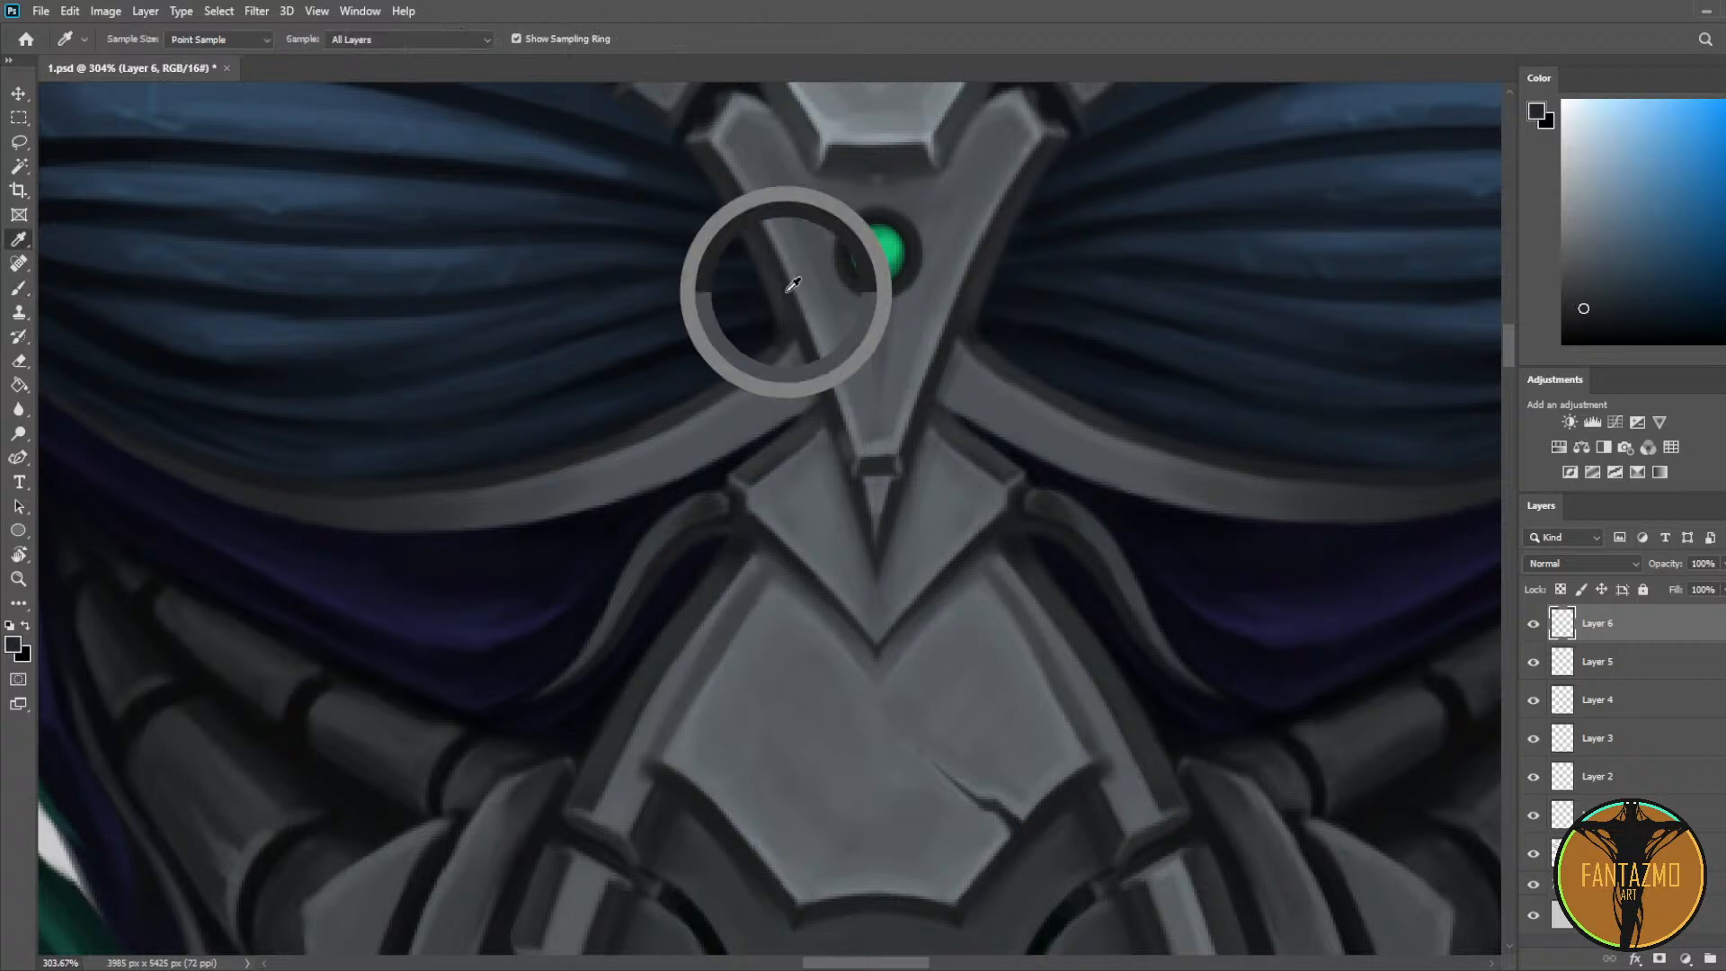
{"action": "left_click_drag", "start_coordinate": [843, 444], "coordinate": [811, 331]}
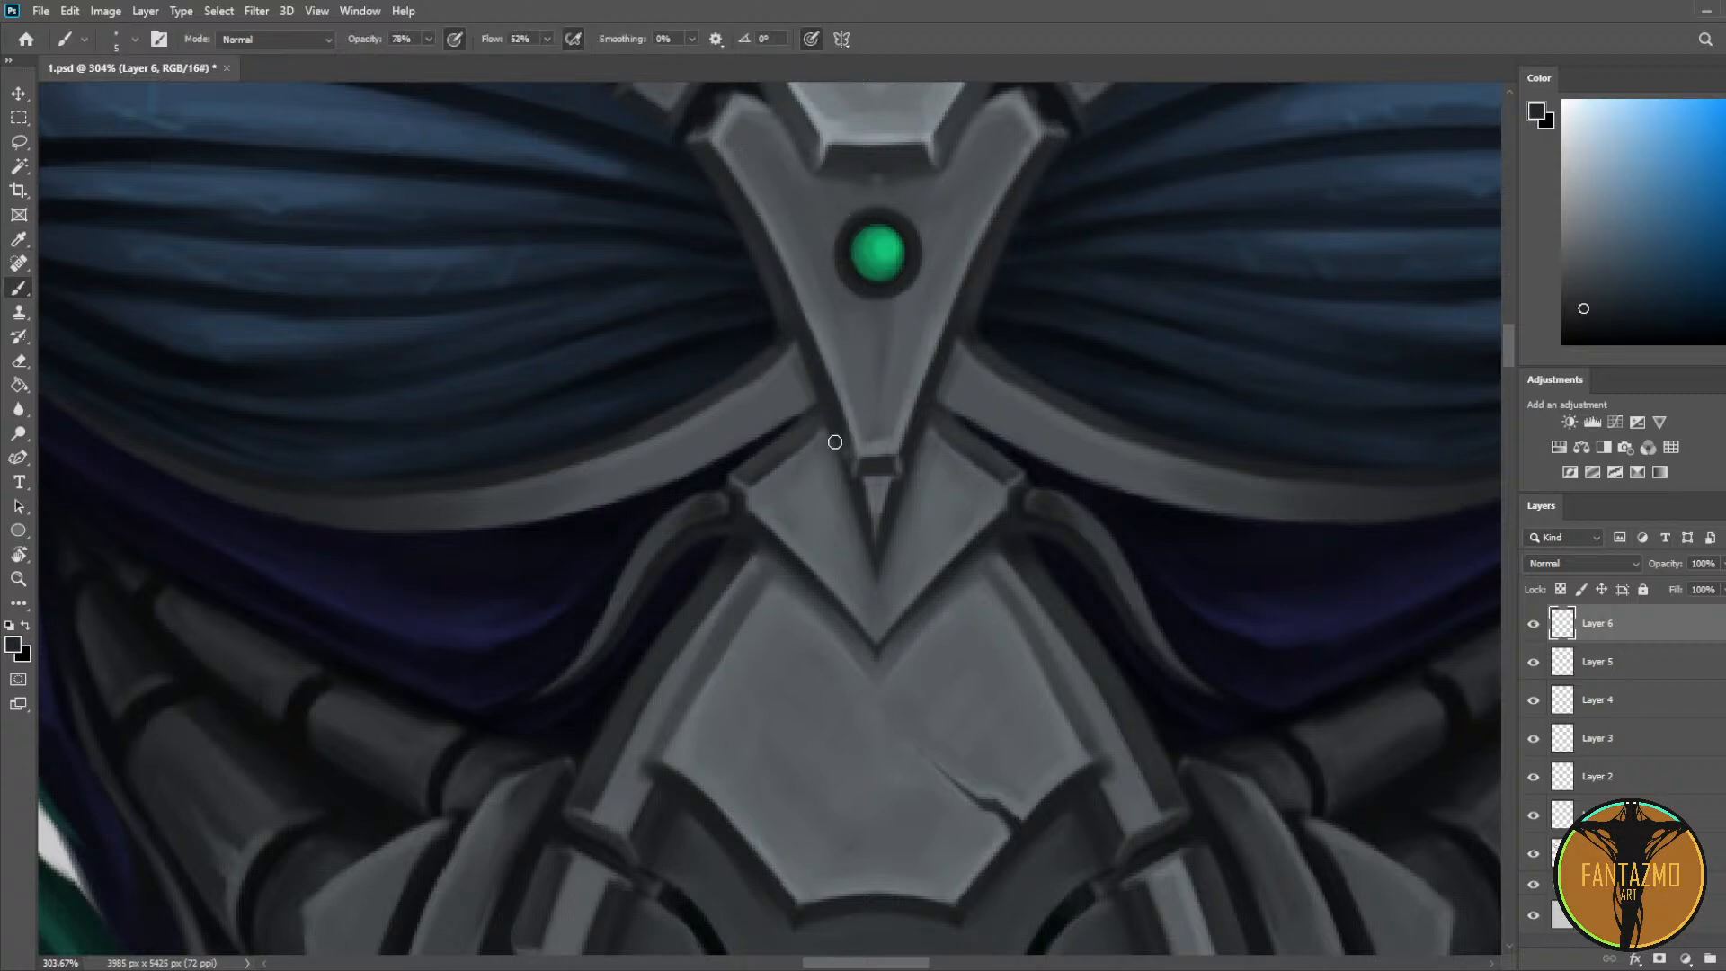
{"action": "left_click", "coordinate": [768, 275], "text": "alt"}
{"action": "mouse_move", "coordinate": [780, 253]}
{"action": "left_mouse_down"}
{"action": "mouse_move", "coordinate": [841, 412]}
{"action": "mouse_move", "coordinate": [834, 392]}
{"action": "left_mouse_up"}
Step: Paint over the leftover pointed tip on the diamond plate with sampled greys and smooth its surface with a larger brush
{"action": "left_click", "coordinate": [909, 493], "text": "alt"}
{"action": "mouse_move", "coordinate": [908, 493]}
{"action": "left_mouse_down"}
{"action": "mouse_move", "coordinate": [856, 501]}
{"action": "mouse_move", "coordinate": [880, 539]}
{"action": "mouse_move", "coordinate": [875, 503]}
{"action": "mouse_move", "coordinate": [892, 515]}
{"action": "left_mouse_up"}
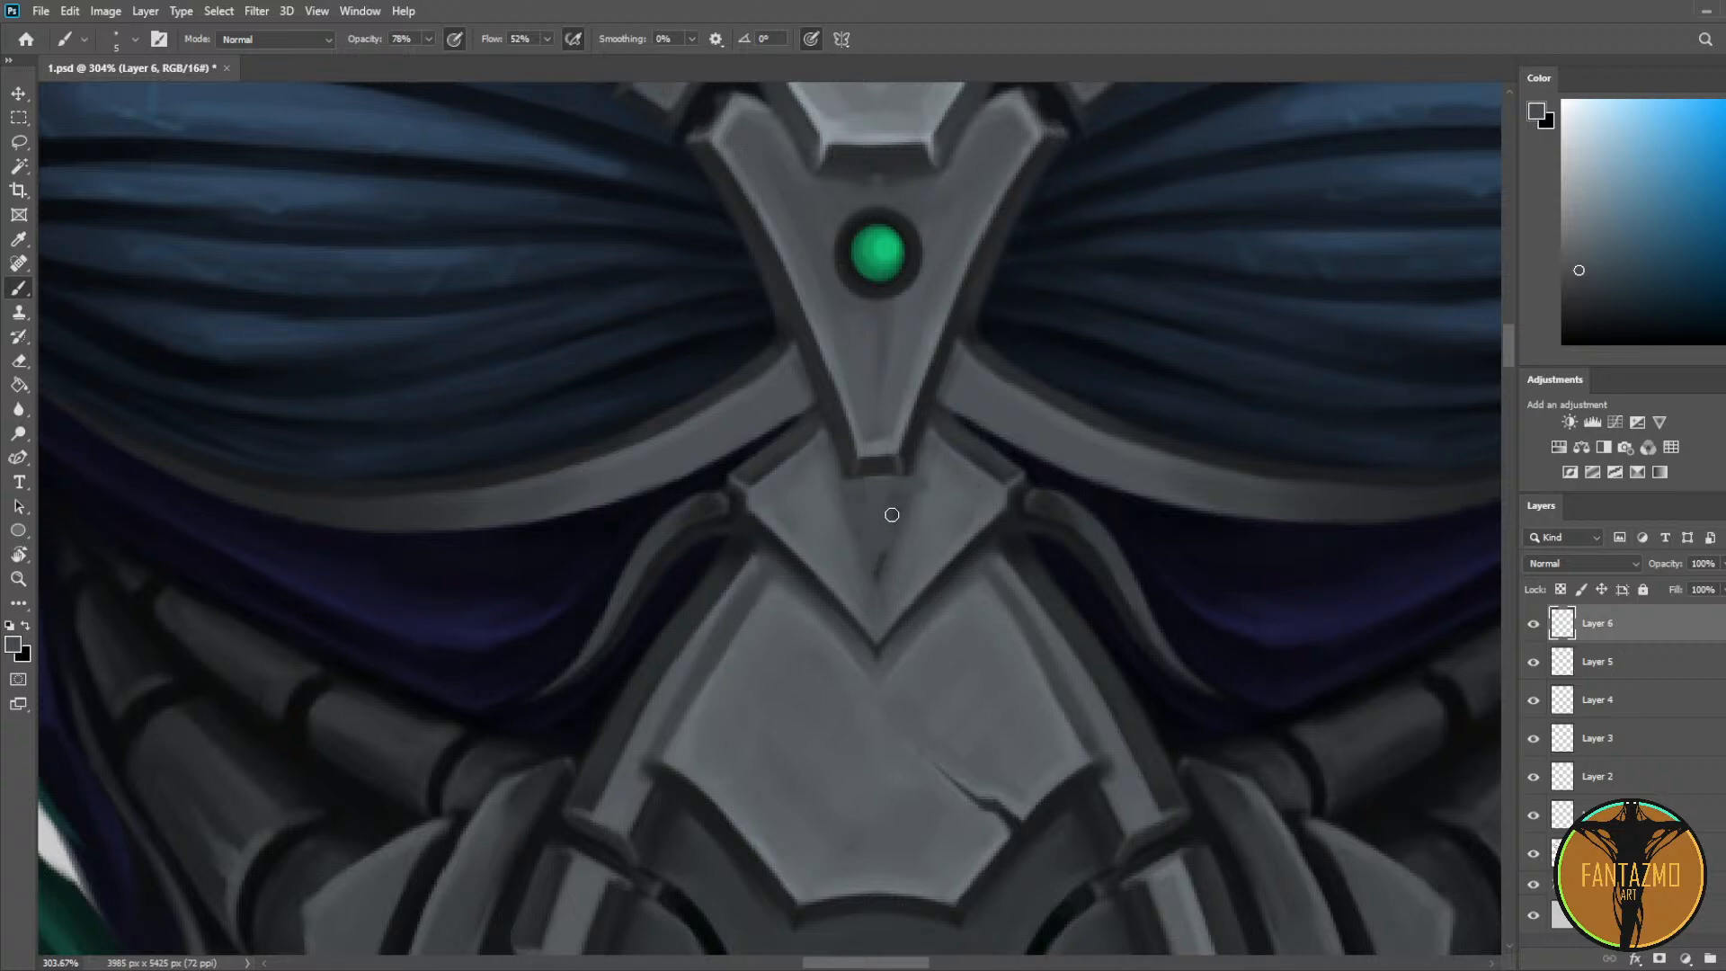
{"action": "left_click", "coordinate": [918, 540], "text": "alt"}
{"action": "mouse_move", "coordinate": [878, 585]}
{"action": "left_mouse_down"}
{"action": "mouse_move", "coordinate": [889, 444]}
{"action": "mouse_move", "coordinate": [877, 500]}
{"action": "mouse_move", "coordinate": [898, 527]}
{"action": "mouse_move", "coordinate": [846, 563]}
{"action": "mouse_move", "coordinate": [913, 520]}
{"action": "mouse_move", "coordinate": [823, 500]}
{"action": "mouse_move", "coordinate": [897, 551]}
{"action": "mouse_move", "coordinate": [857, 514]}
{"action": "mouse_move", "coordinate": [943, 501]}
{"action": "mouse_move", "coordinate": [859, 510]}
{"action": "mouse_move", "coordinate": [949, 495]}
{"action": "mouse_move", "coordinate": [946, 480]}
{"action": "mouse_move", "coordinate": [894, 559]}
{"action": "mouse_move", "coordinate": [926, 529]}
{"action": "mouse_move", "coordinate": [856, 561]}
{"action": "left_mouse_up"}
{"action": "key", "text": "]"}
{"action": "key", "text": "]"}
{"action": "key", "text": "]"}
{"action": "key", "text": "]"}
{"action": "key", "text": "]"}
{"action": "key", "text": "]"}
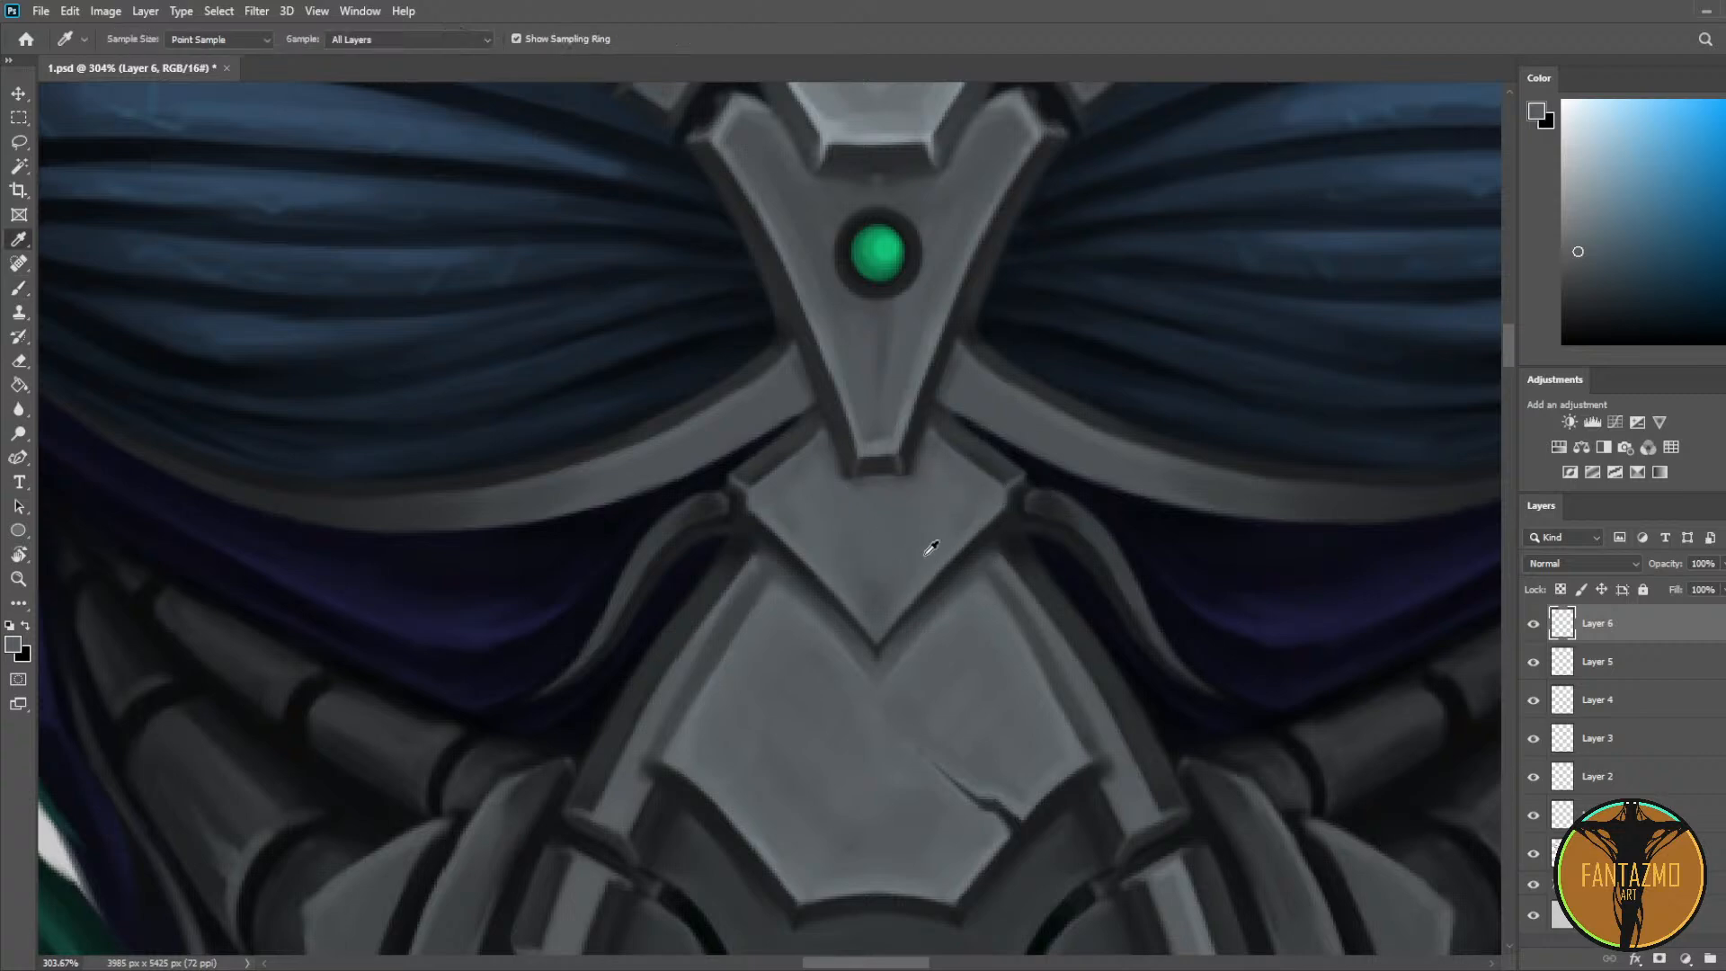
Step: Paint a short dark crack near the left corner of the diamond plate, using sampled and adjusted greys around it
{"action": "left_click", "coordinate": [780, 536], "text": "alt"}
{"action": "left_click_drag", "start_coordinate": [770, 521], "coordinate": [787, 505]}
{"action": "left_click", "coordinate": [791, 519], "text": "alt"}
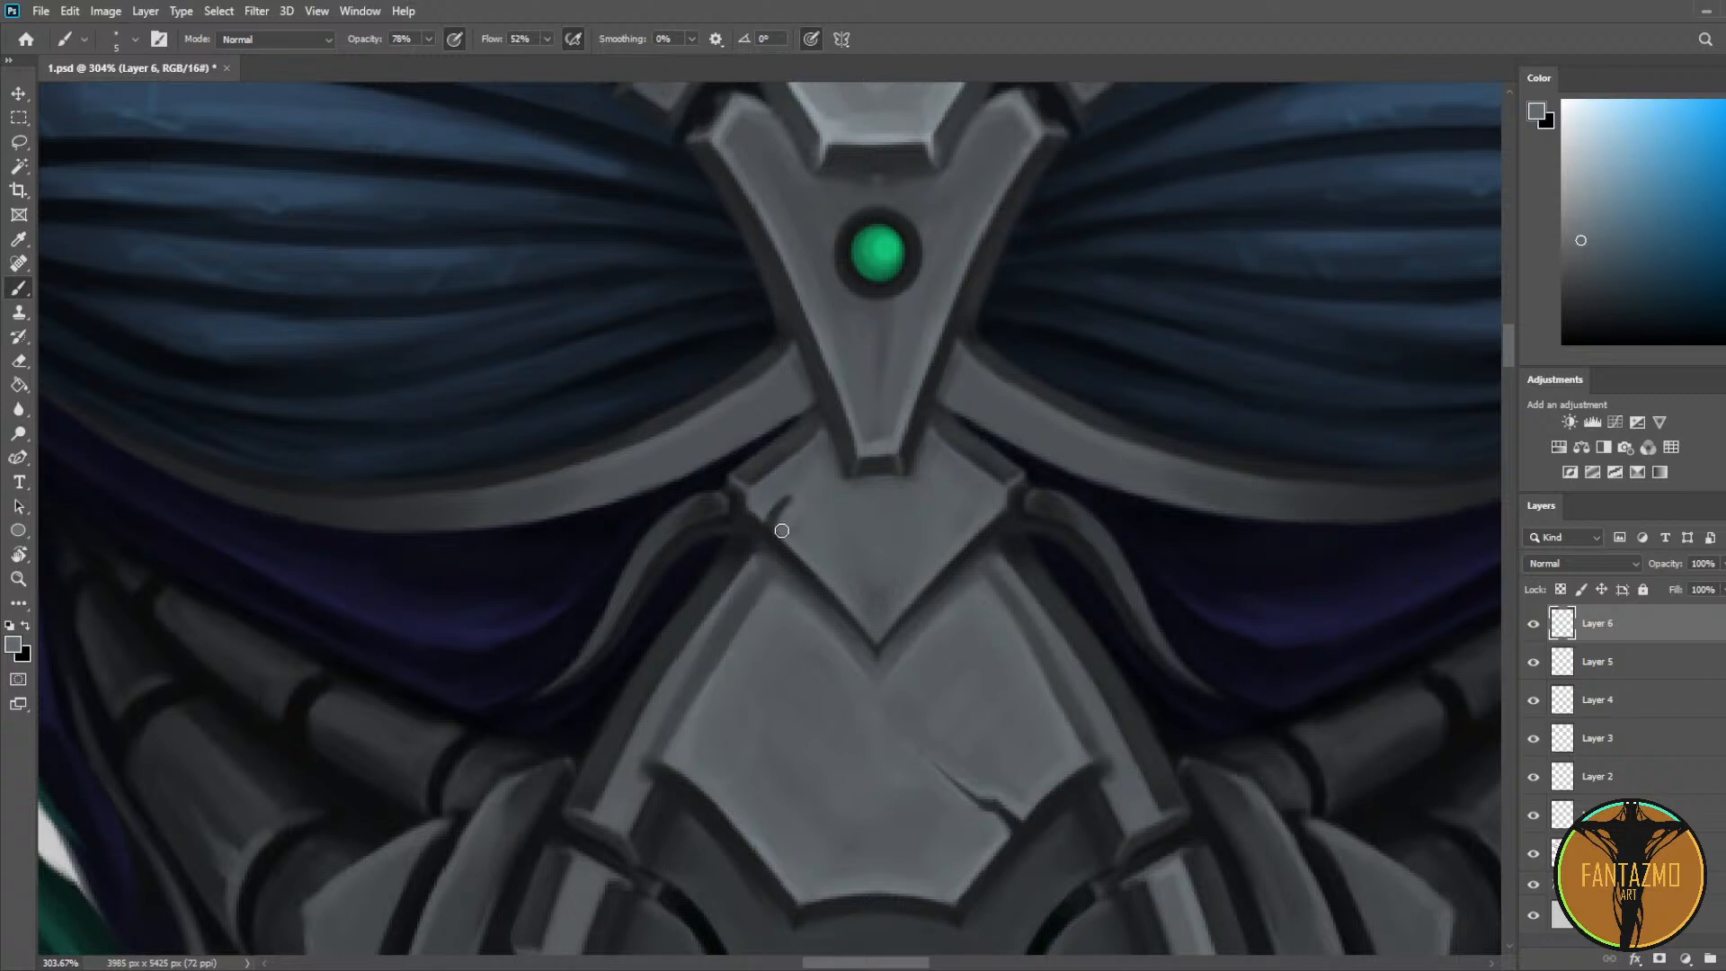
{"action": "left_click", "coordinate": [792, 518], "text": "alt"}
{"action": "left_click", "coordinate": [783, 500], "text": "alt"}
{"action": "left_click", "coordinate": [1584, 265]}
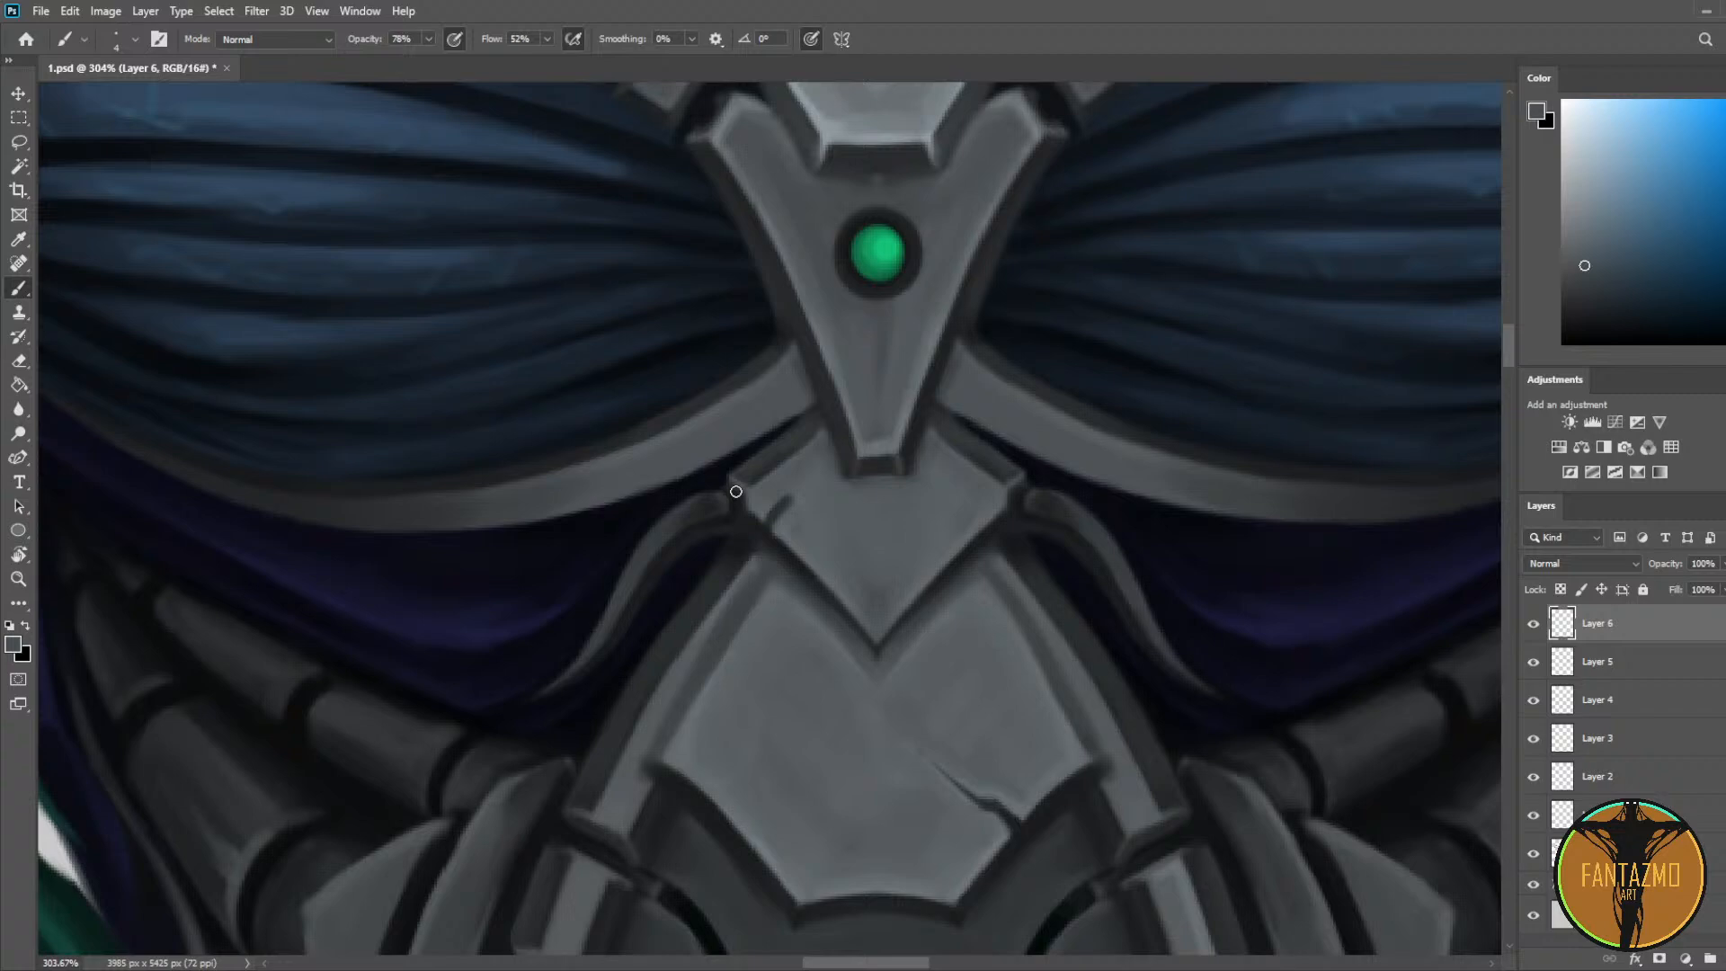
{"action": "left_click", "coordinate": [788, 512], "text": "alt"}
{"action": "left_click", "coordinate": [1579, 229]}
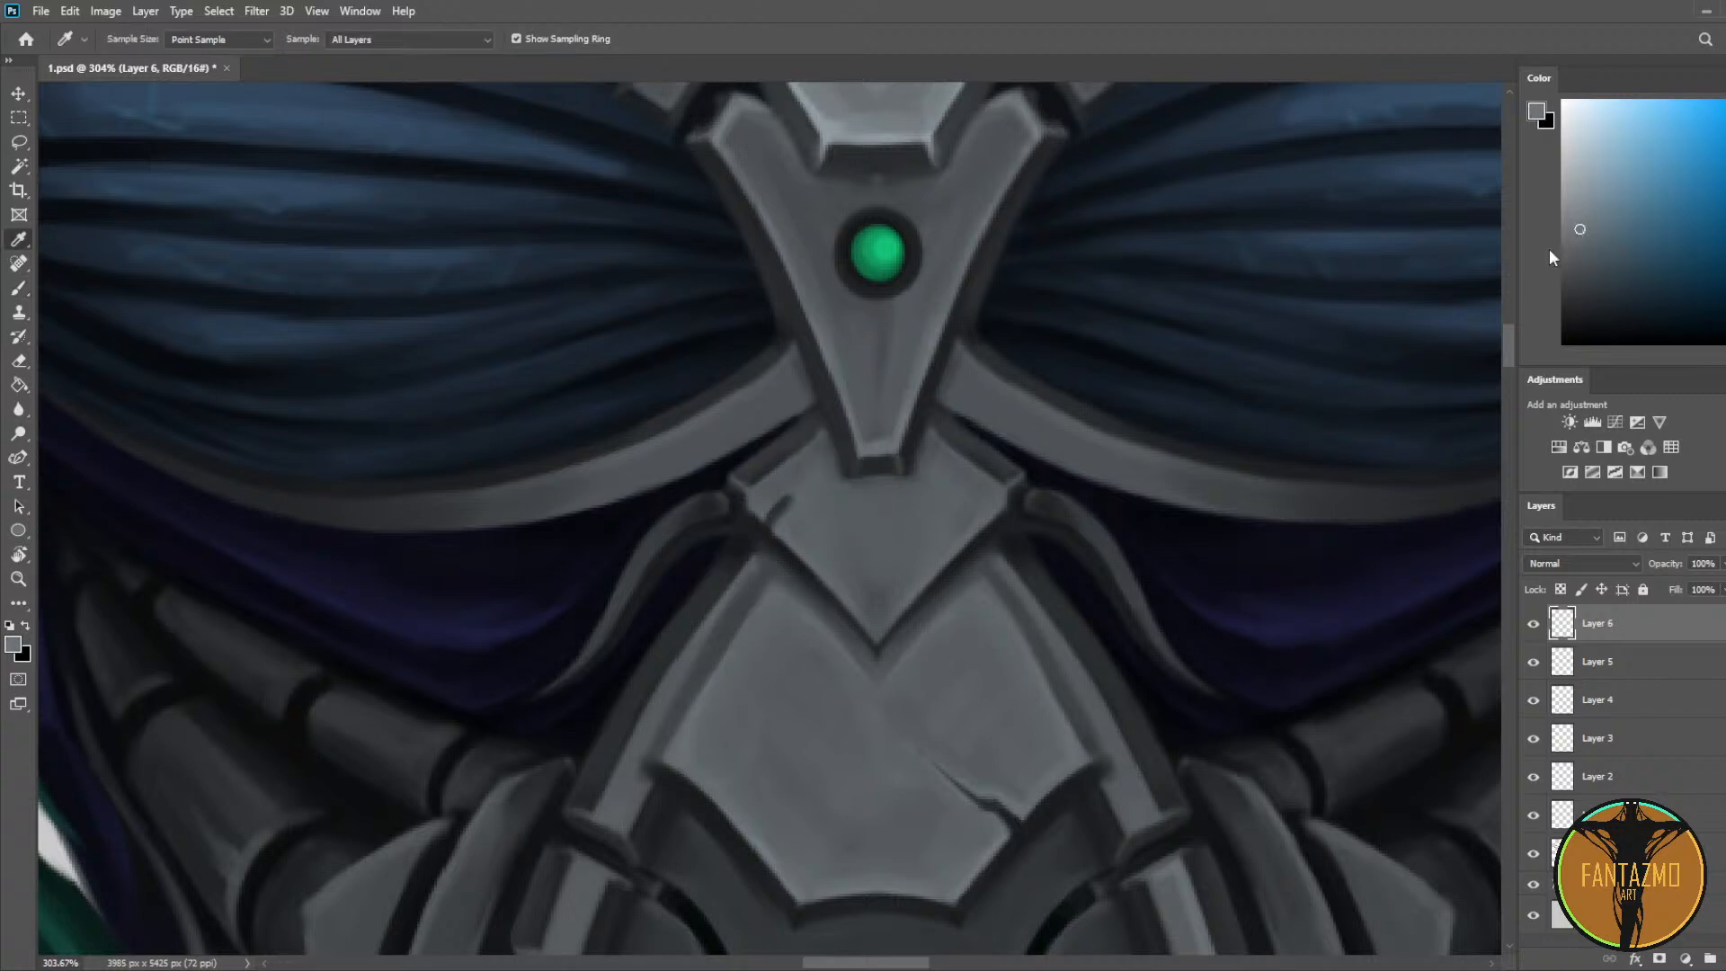
Step: Extend the crack as a thin line toward the diamond plate's upper edge and darken the notch at its outer end
{"action": "left_click", "coordinate": [774, 512], "text": "alt"}
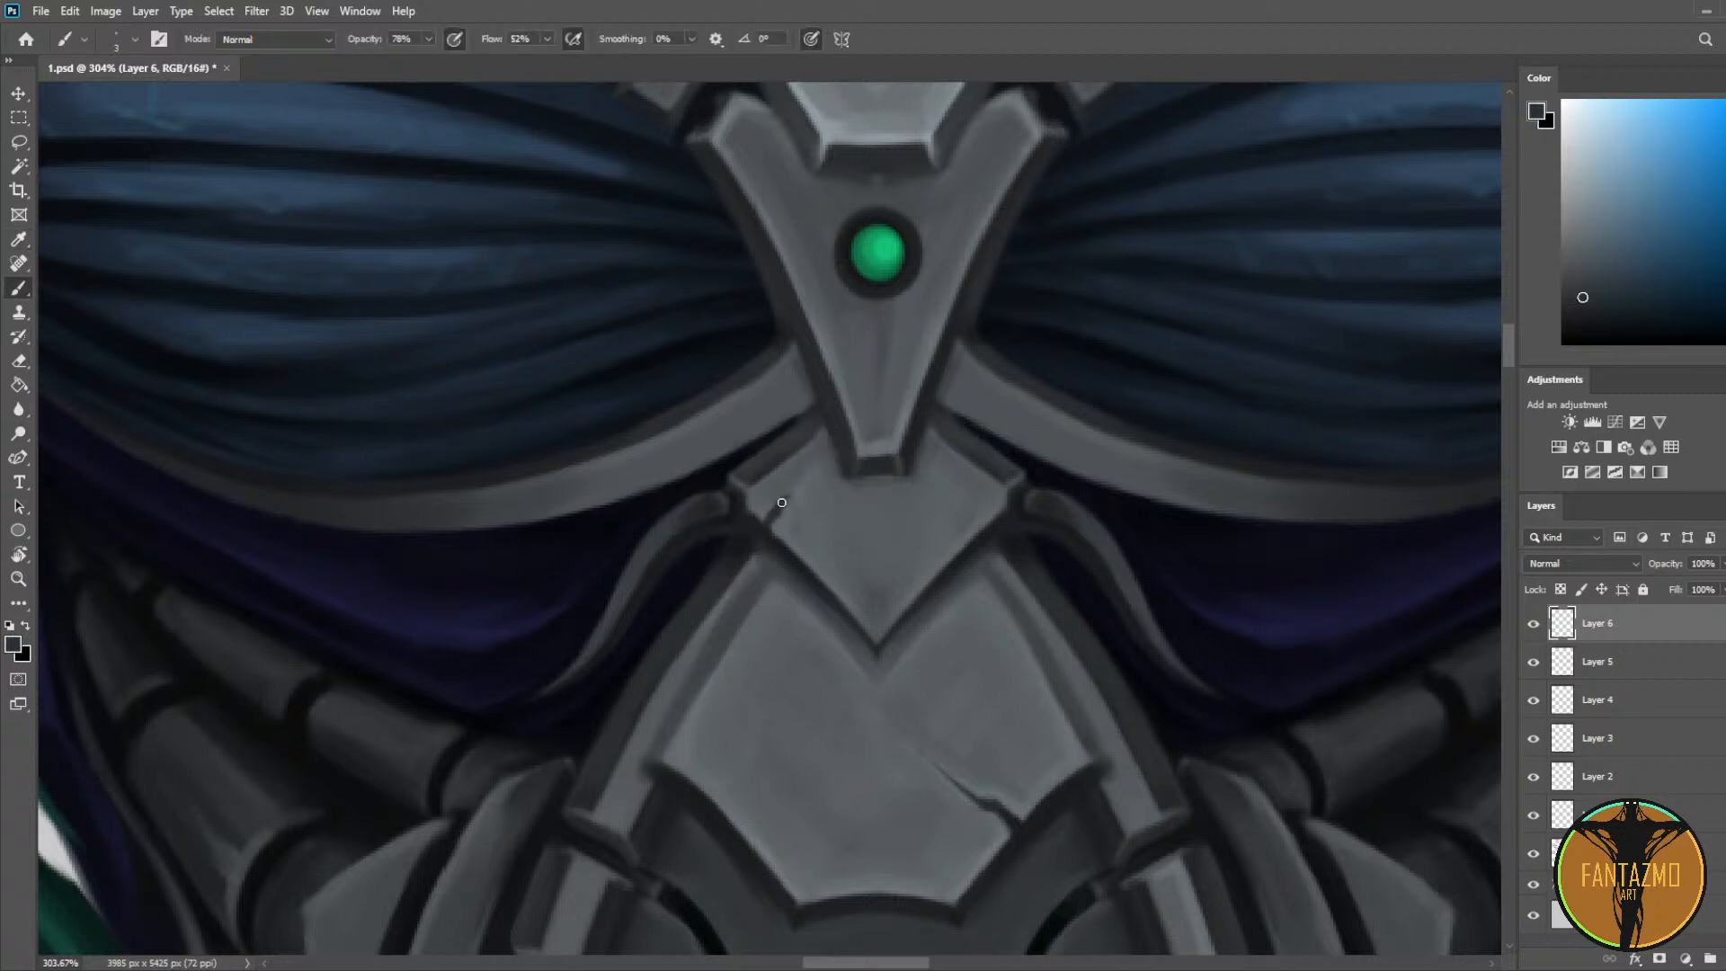
{"action": "left_click_drag", "start_coordinate": [780, 504], "coordinate": [801, 475]}
{"action": "left_click", "coordinate": [790, 487], "text": "alt"}
{"action": "left_click", "coordinate": [788, 497], "text": "alt"}
{"action": "left_click", "coordinate": [776, 496], "text": "alt"}
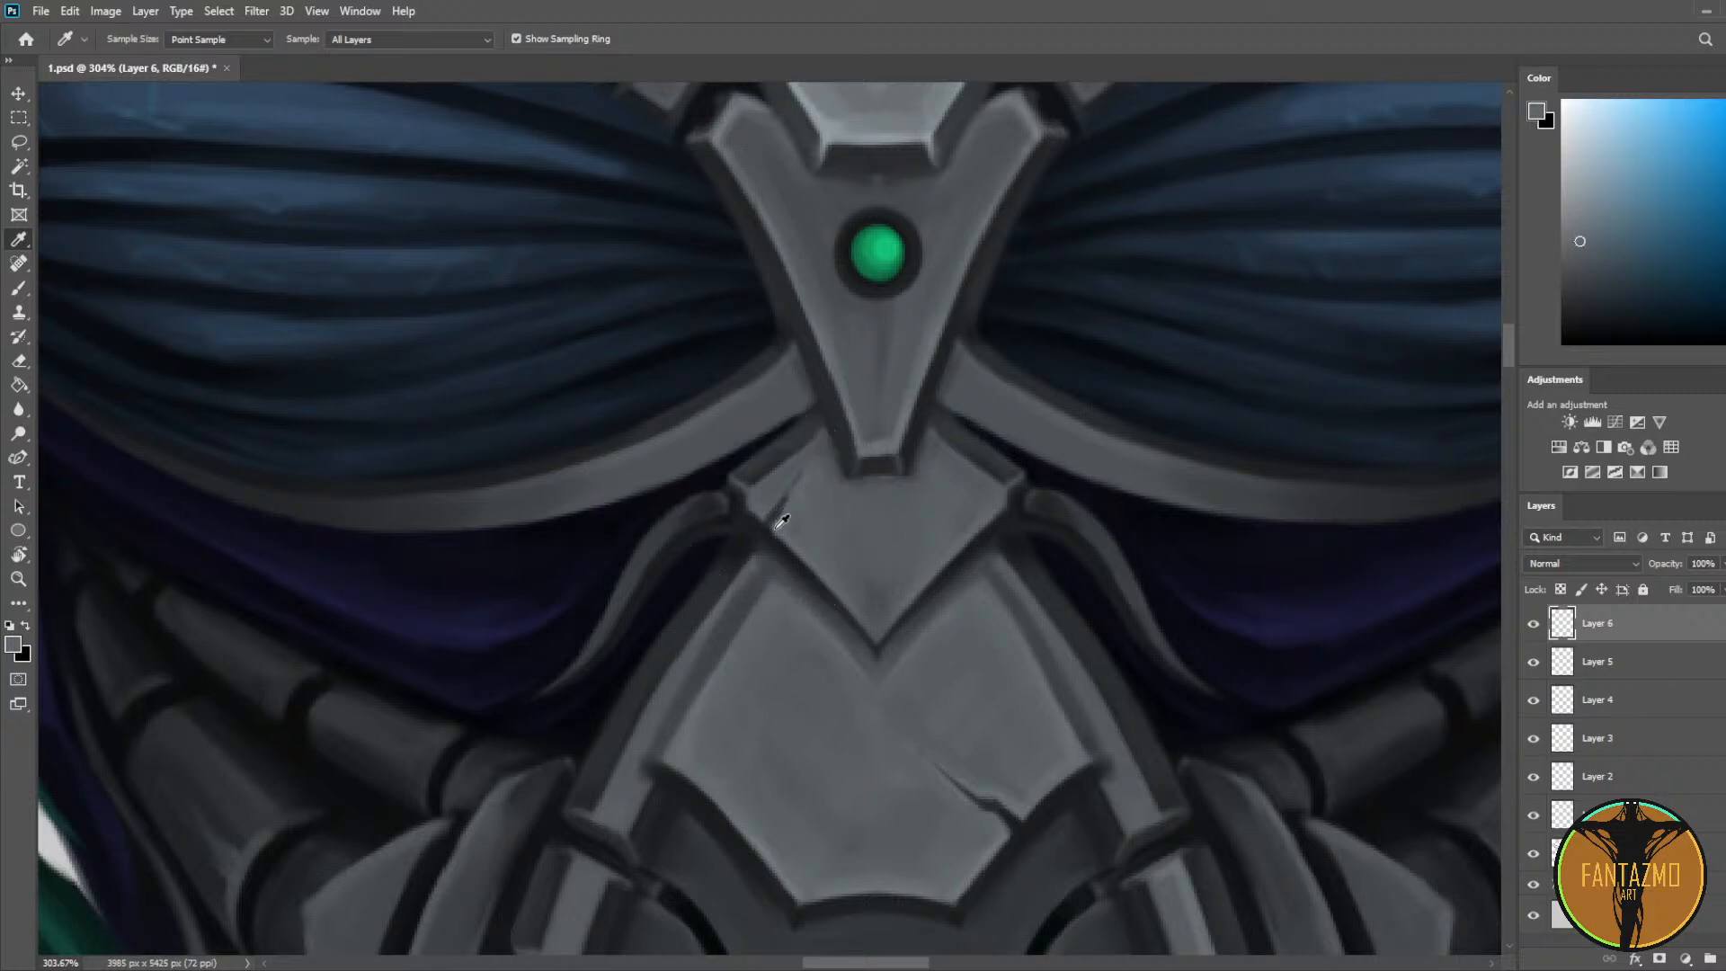
{"action": "left_click", "coordinate": [770, 518], "text": "alt"}
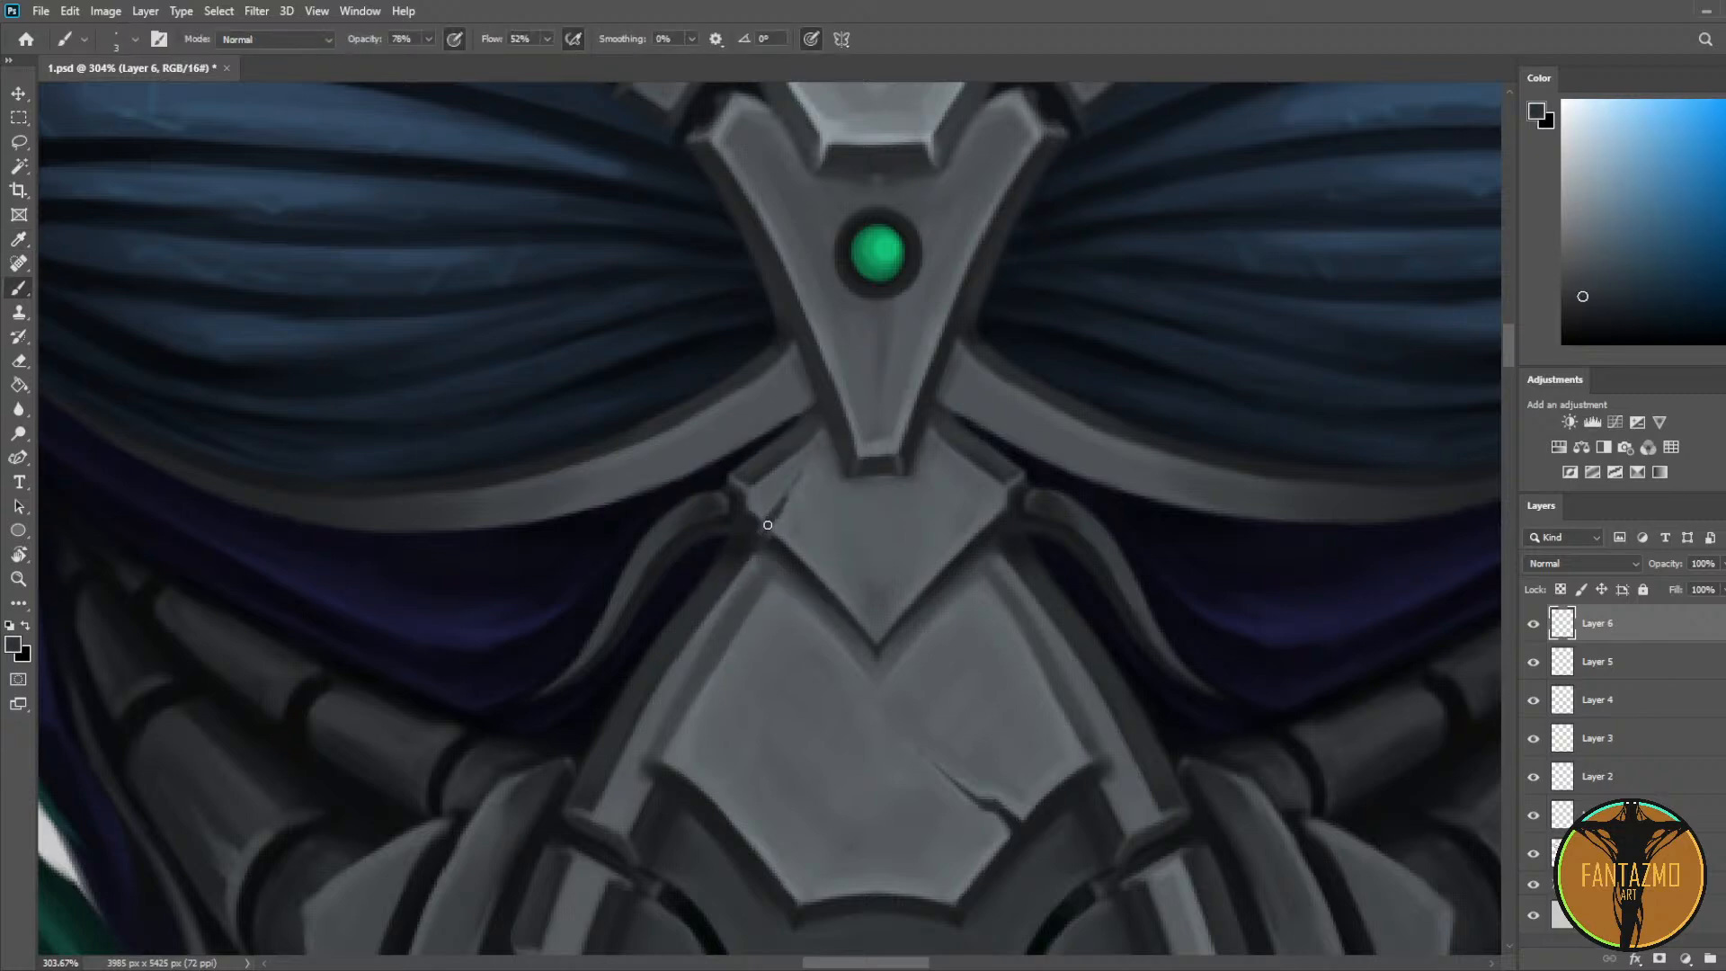
{"action": "left_click", "coordinate": [755, 521], "text": "alt"}
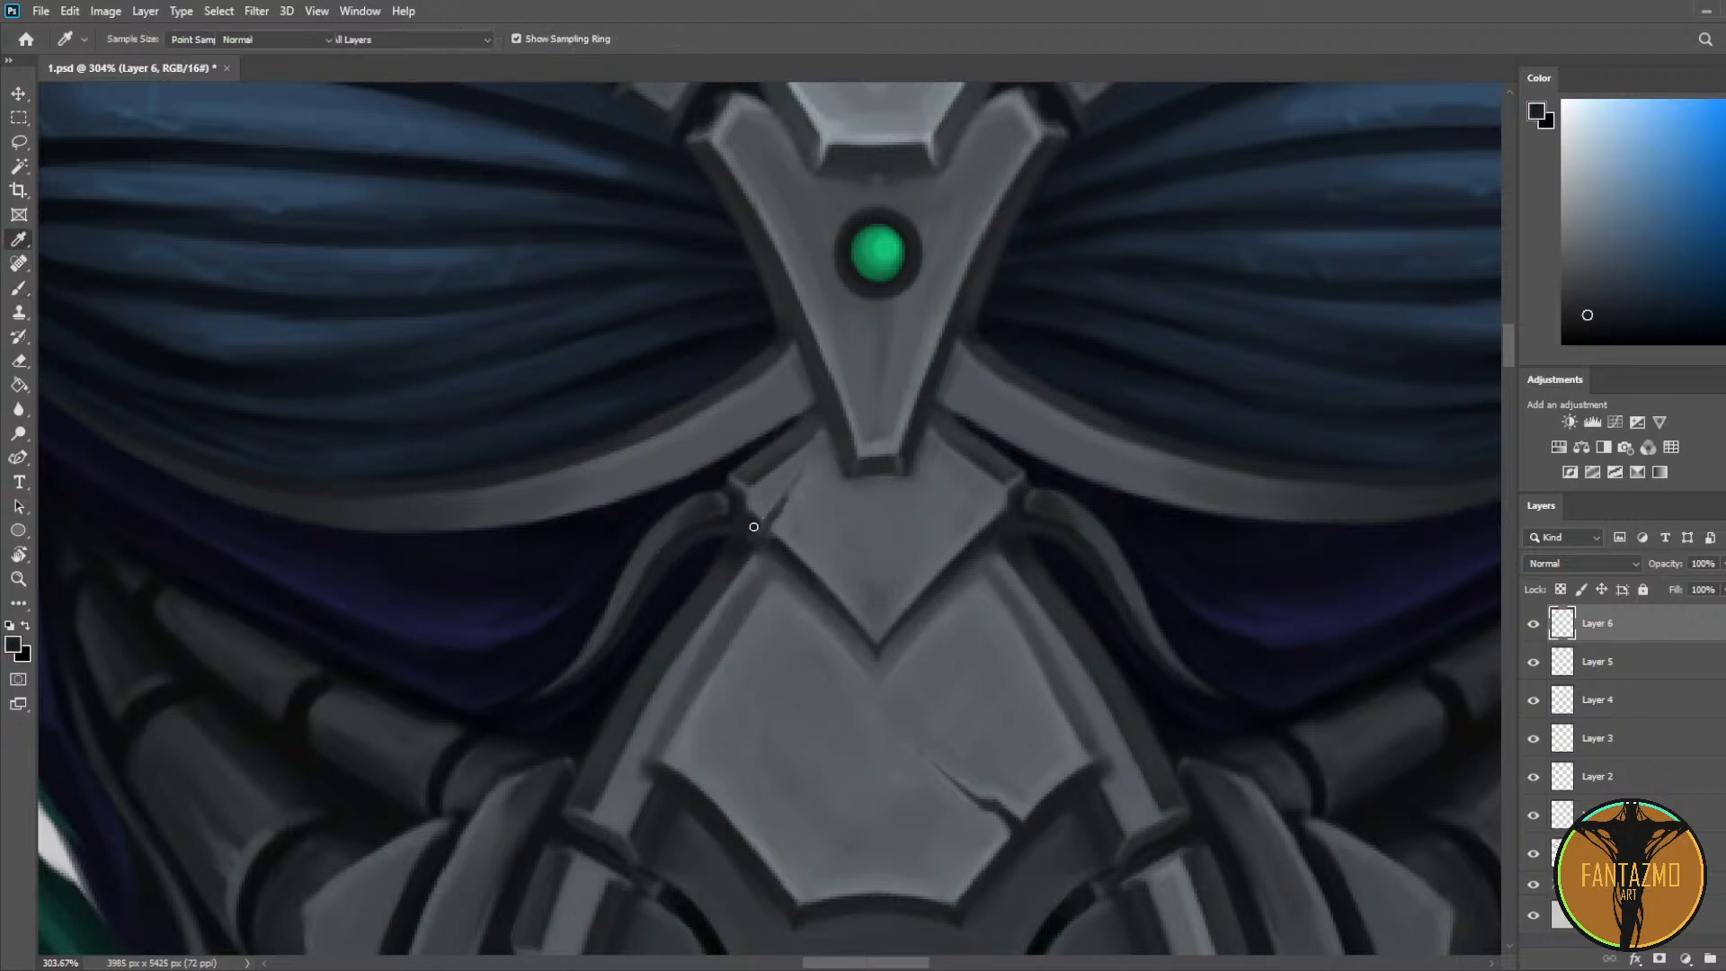
{"action": "left_click", "coordinate": [729, 519], "text": "alt"}
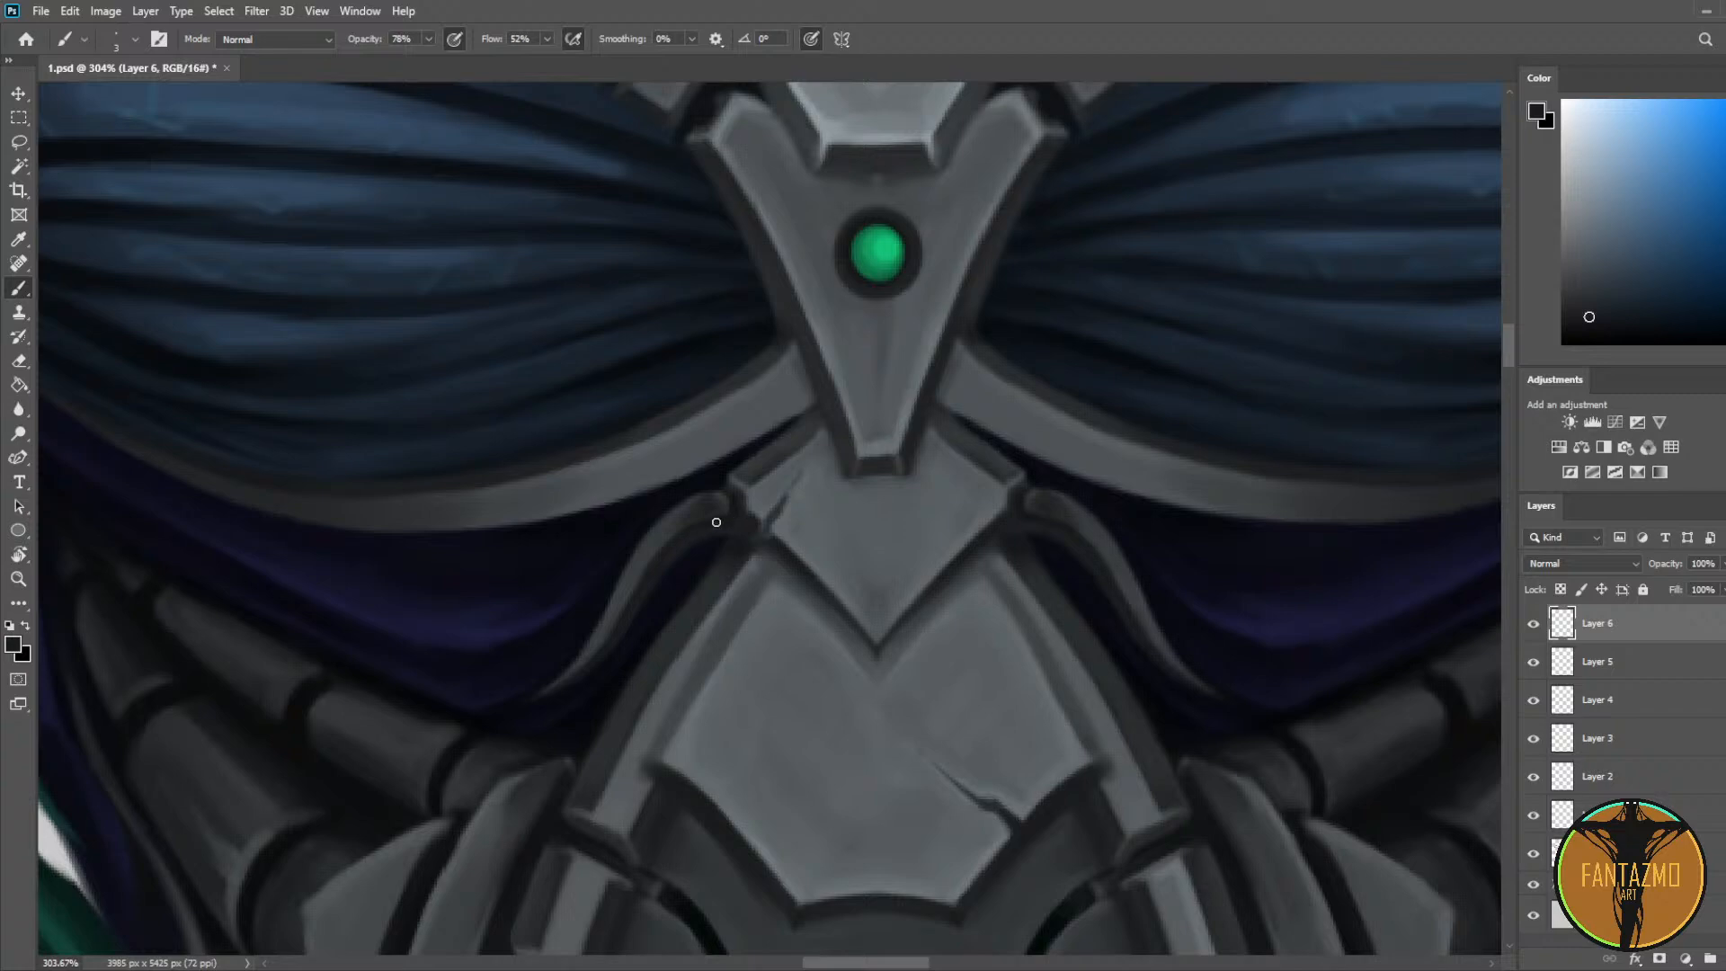
Step: Highlight the left curved armour strip beside the central abdomen plate with a thin light grey line and save the document
{"action": "left_click_drag", "start_coordinate": [951, 624], "coordinate": [975, 509]}
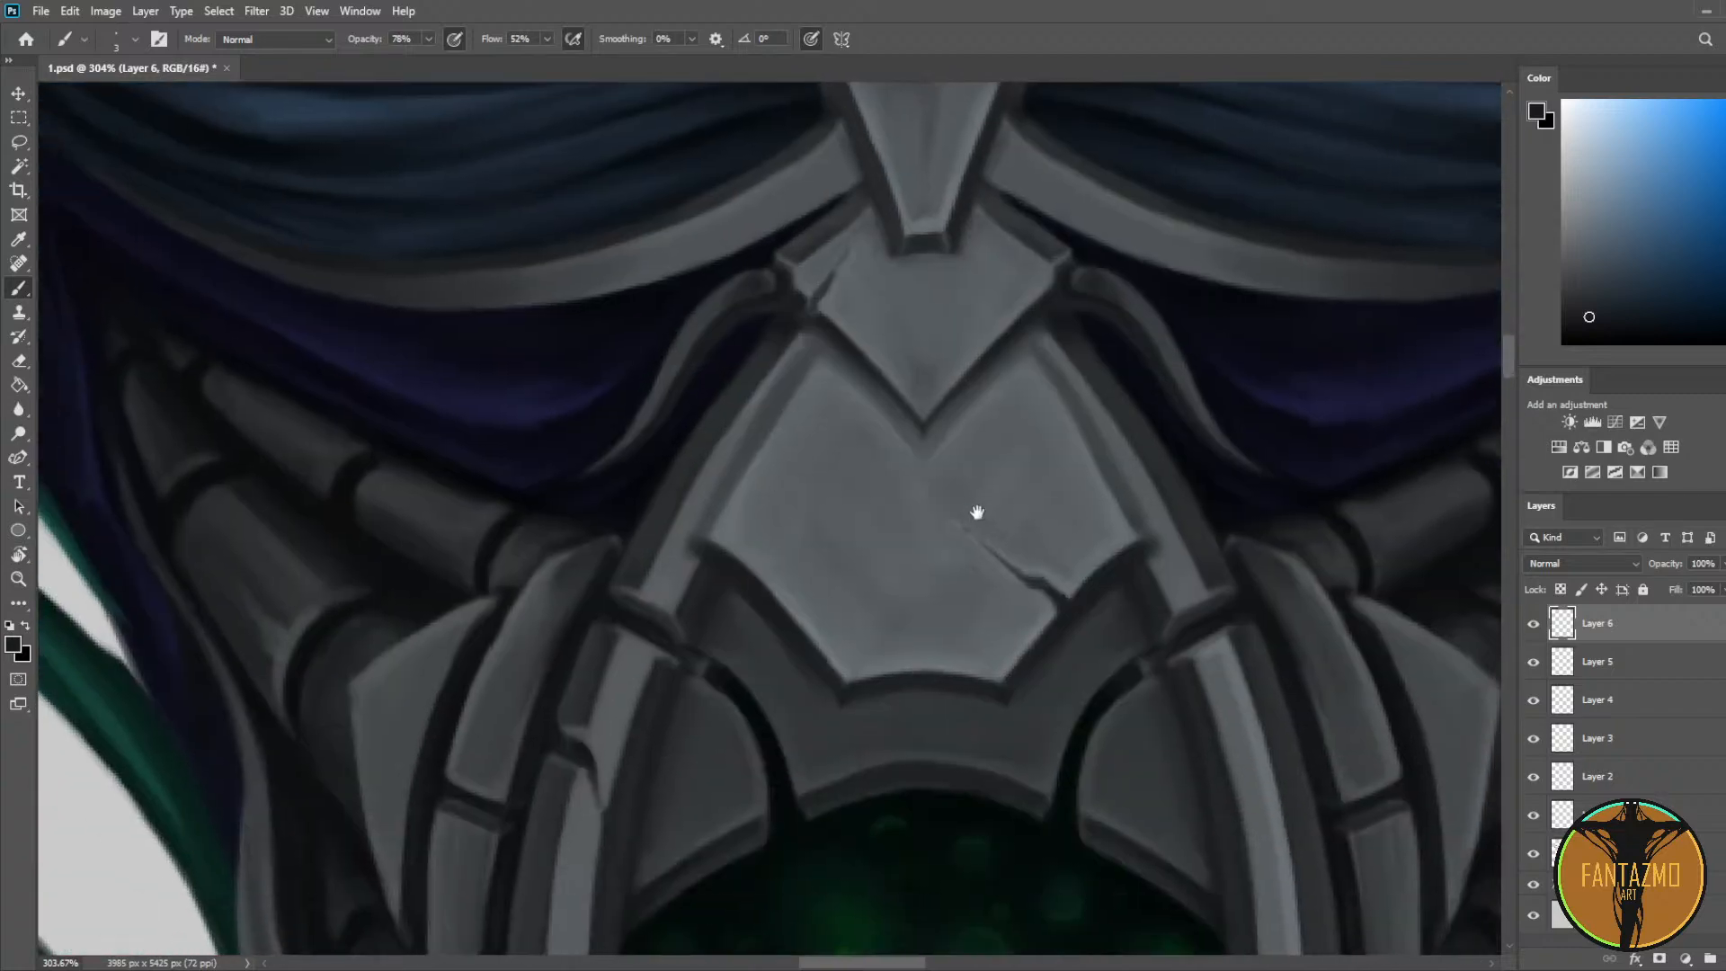
{"action": "left_click", "coordinate": [690, 547], "text": "alt"}
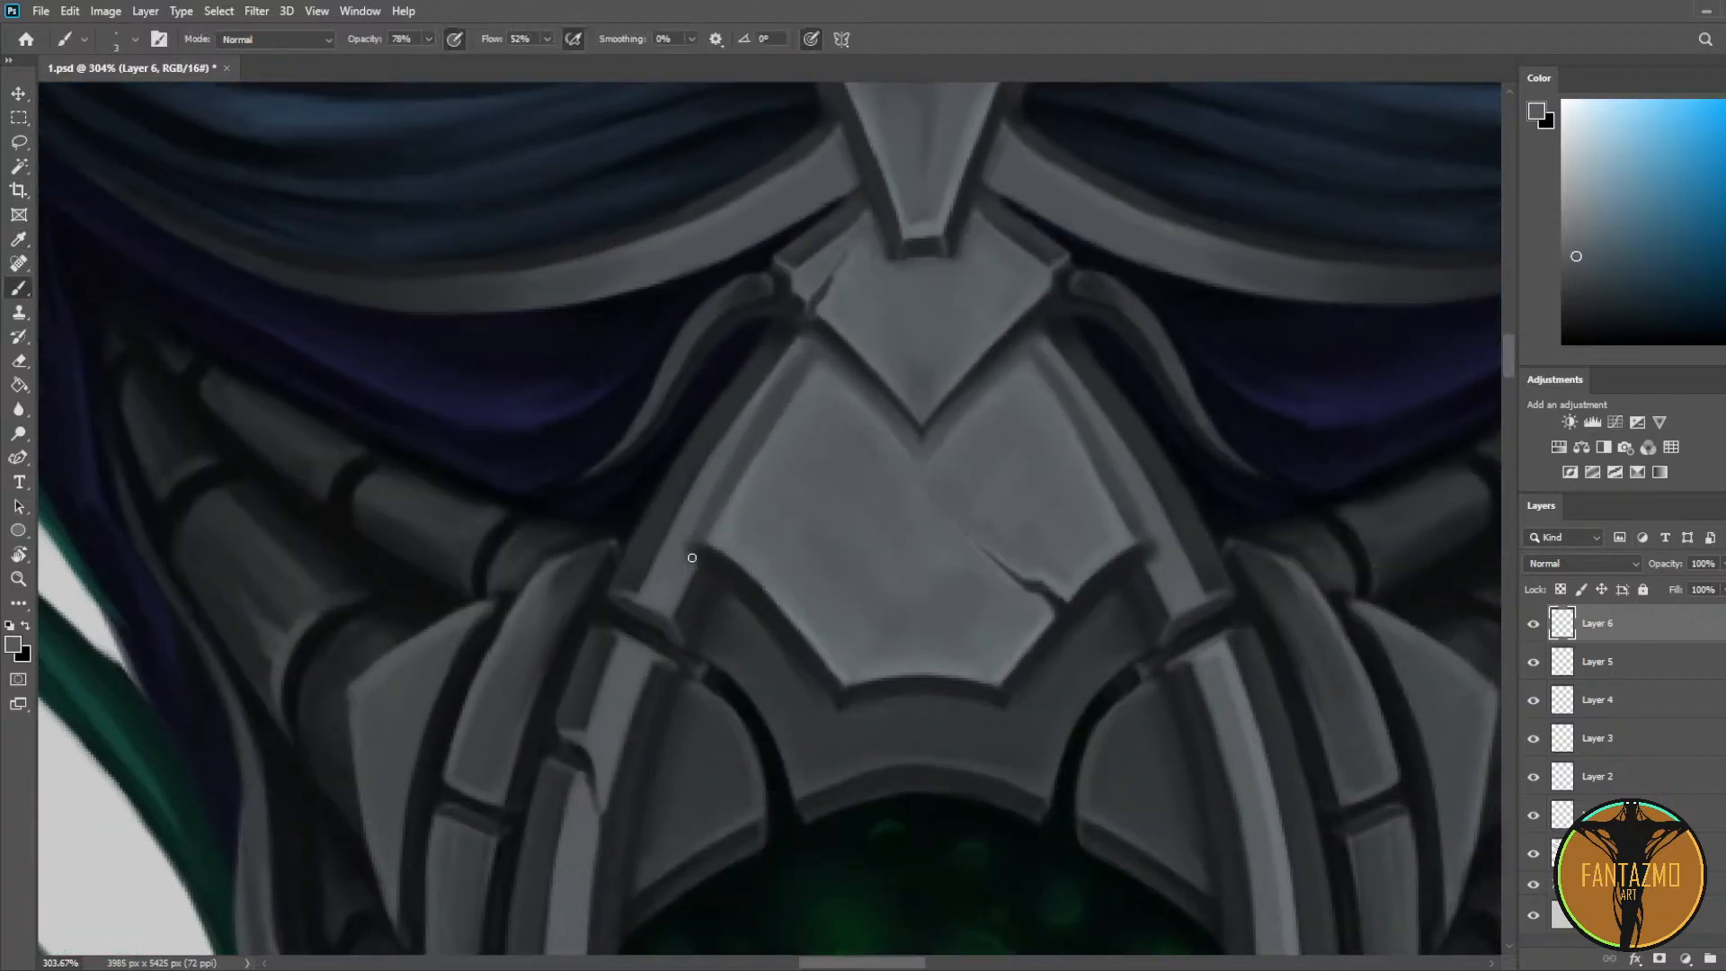
{"action": "left_click", "coordinate": [659, 575], "text": "alt"}
{"action": "left_click", "coordinate": [736, 515], "text": "alt"}
{"action": "left_click_drag", "start_coordinate": [639, 593], "coordinate": [769, 359]}
{"action": "key", "text": "ctrl+z"}
{"action": "left_click_drag", "start_coordinate": [639, 593], "coordinate": [779, 359]}
{"action": "scroll", "coordinate": [509, 444], "scroll_direction": "down", "scroll_amount": 5}
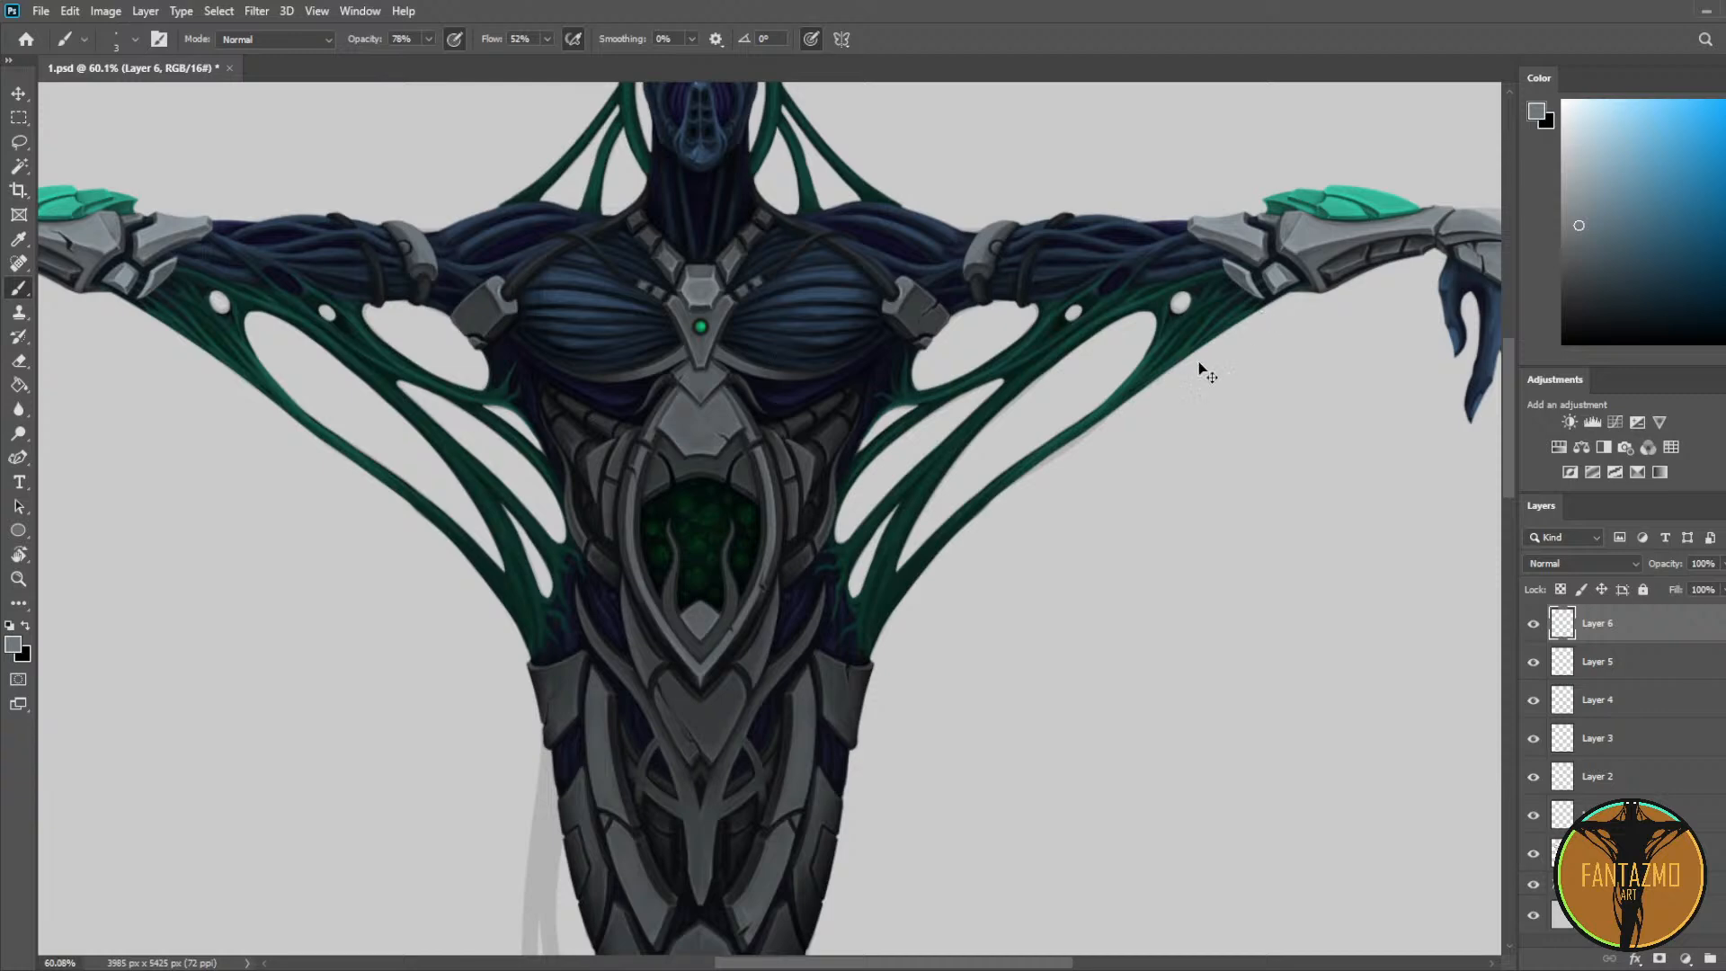
{"action": "key", "text": "ctrl+s"}
Step: Repaint the upper edge of the small oval inset on the lowest armour plate as a clean curve with sampled greys
{"action": "scroll", "coordinate": [972, 474], "scroll_direction": "down", "scroll_amount": 3}
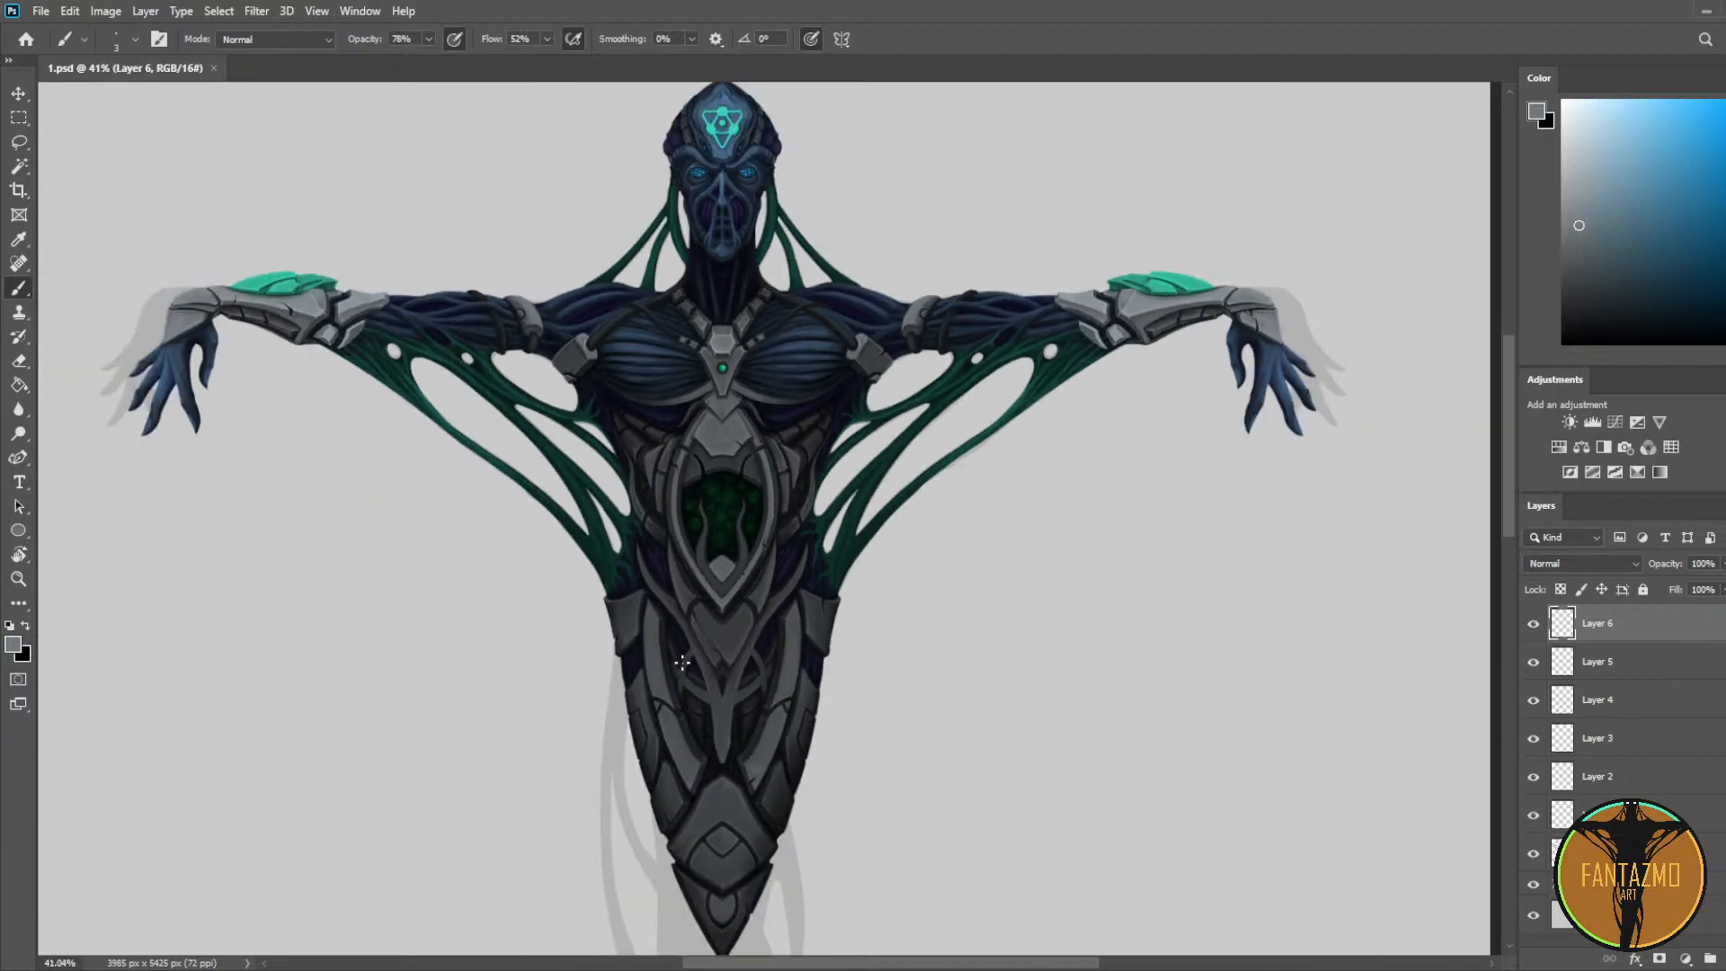
{"action": "scroll", "coordinate": [689, 748], "scroll_direction": "up", "scroll_amount": 8}
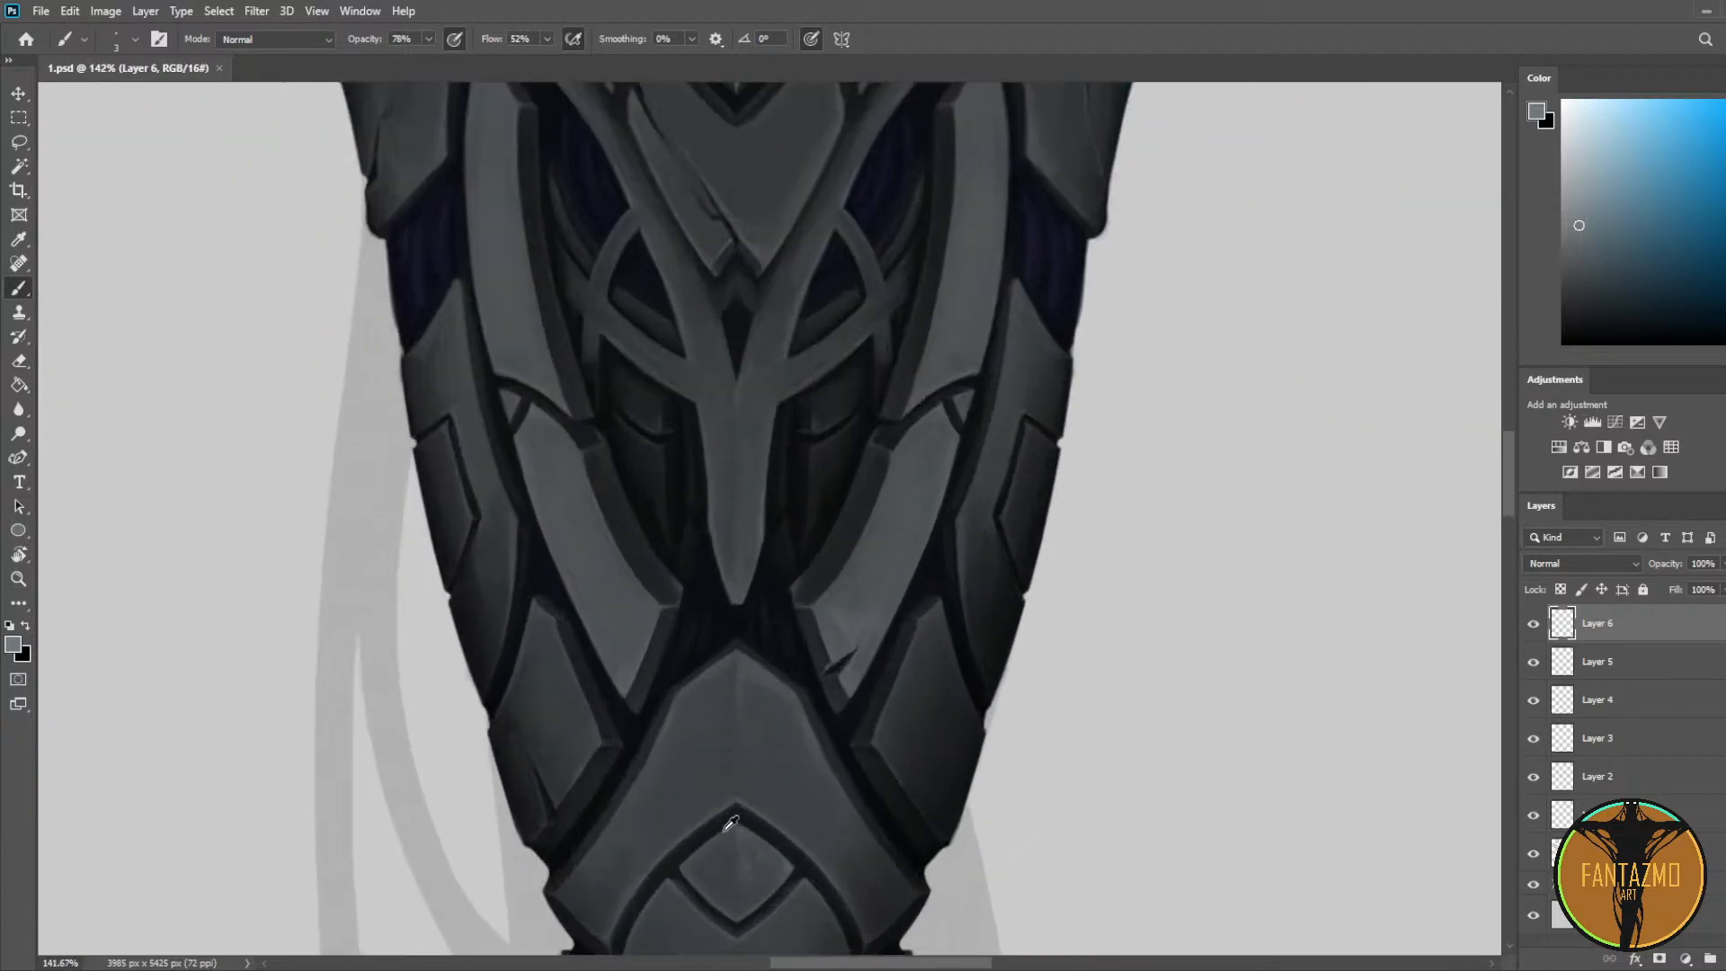
{"action": "left_click_drag", "start_coordinate": [752, 817], "coordinate": [886, 296]}
{"action": "scroll", "coordinate": [886, 566], "scroll_direction": "up", "scroll_amount": 3}
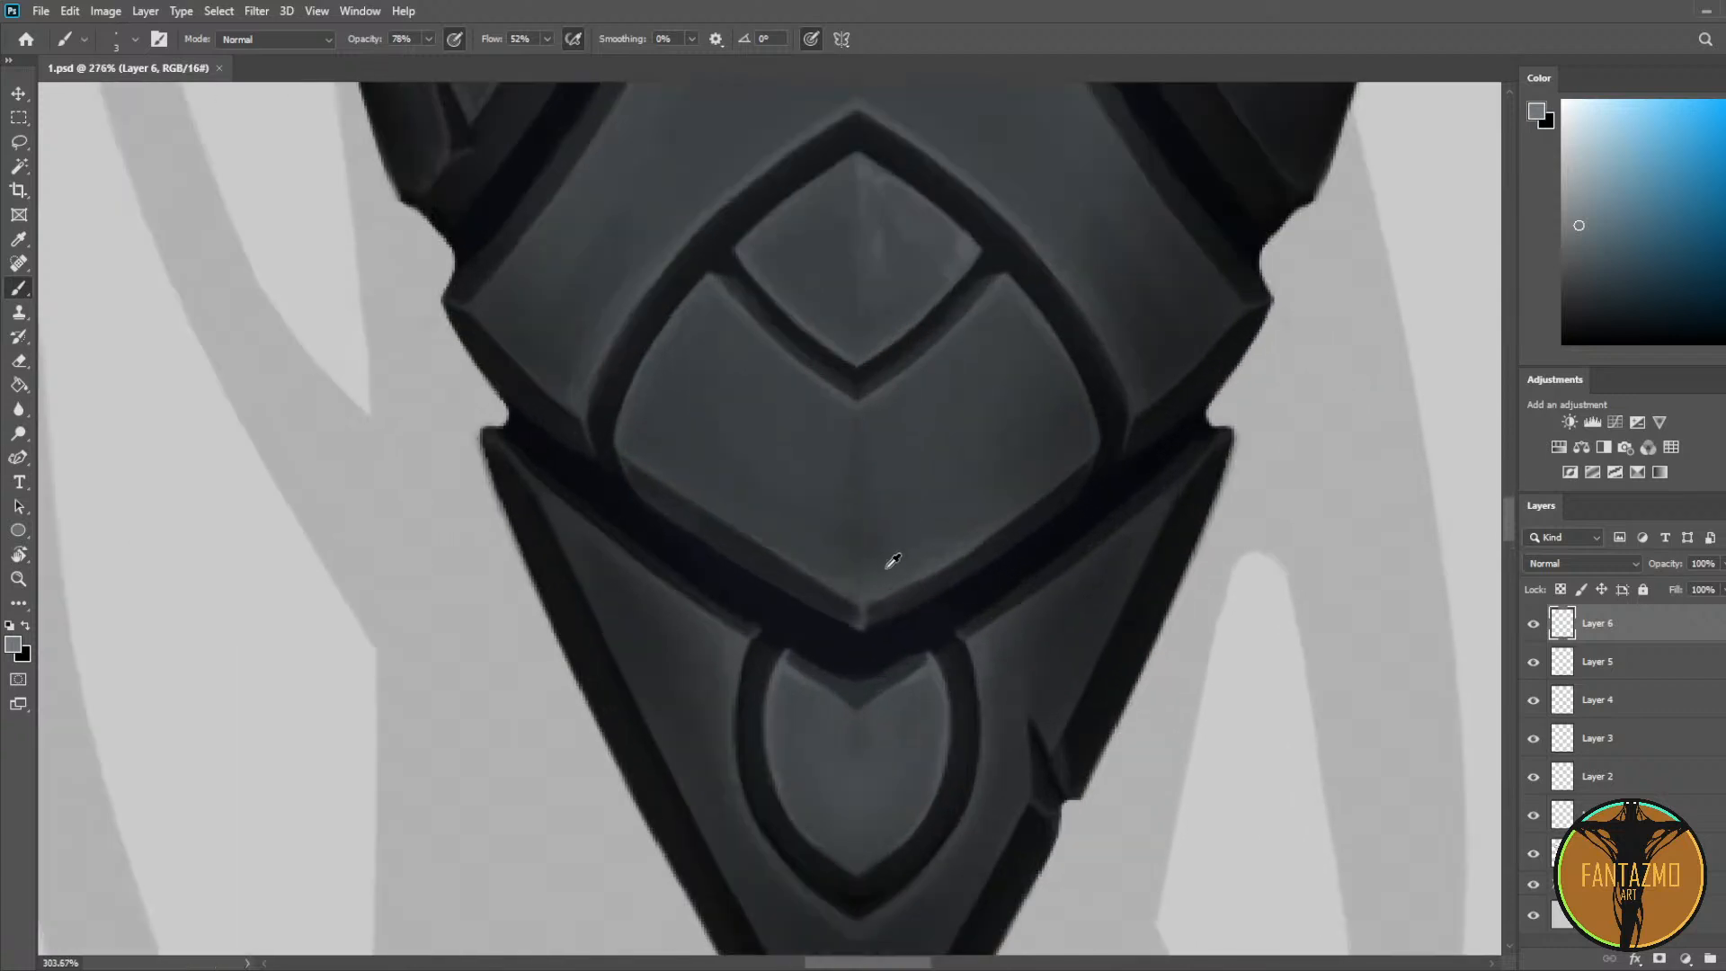
{"action": "key", "text": "i"}
{"action": "left_click", "coordinate": [815, 676]}
{"action": "key", "text": "b"}
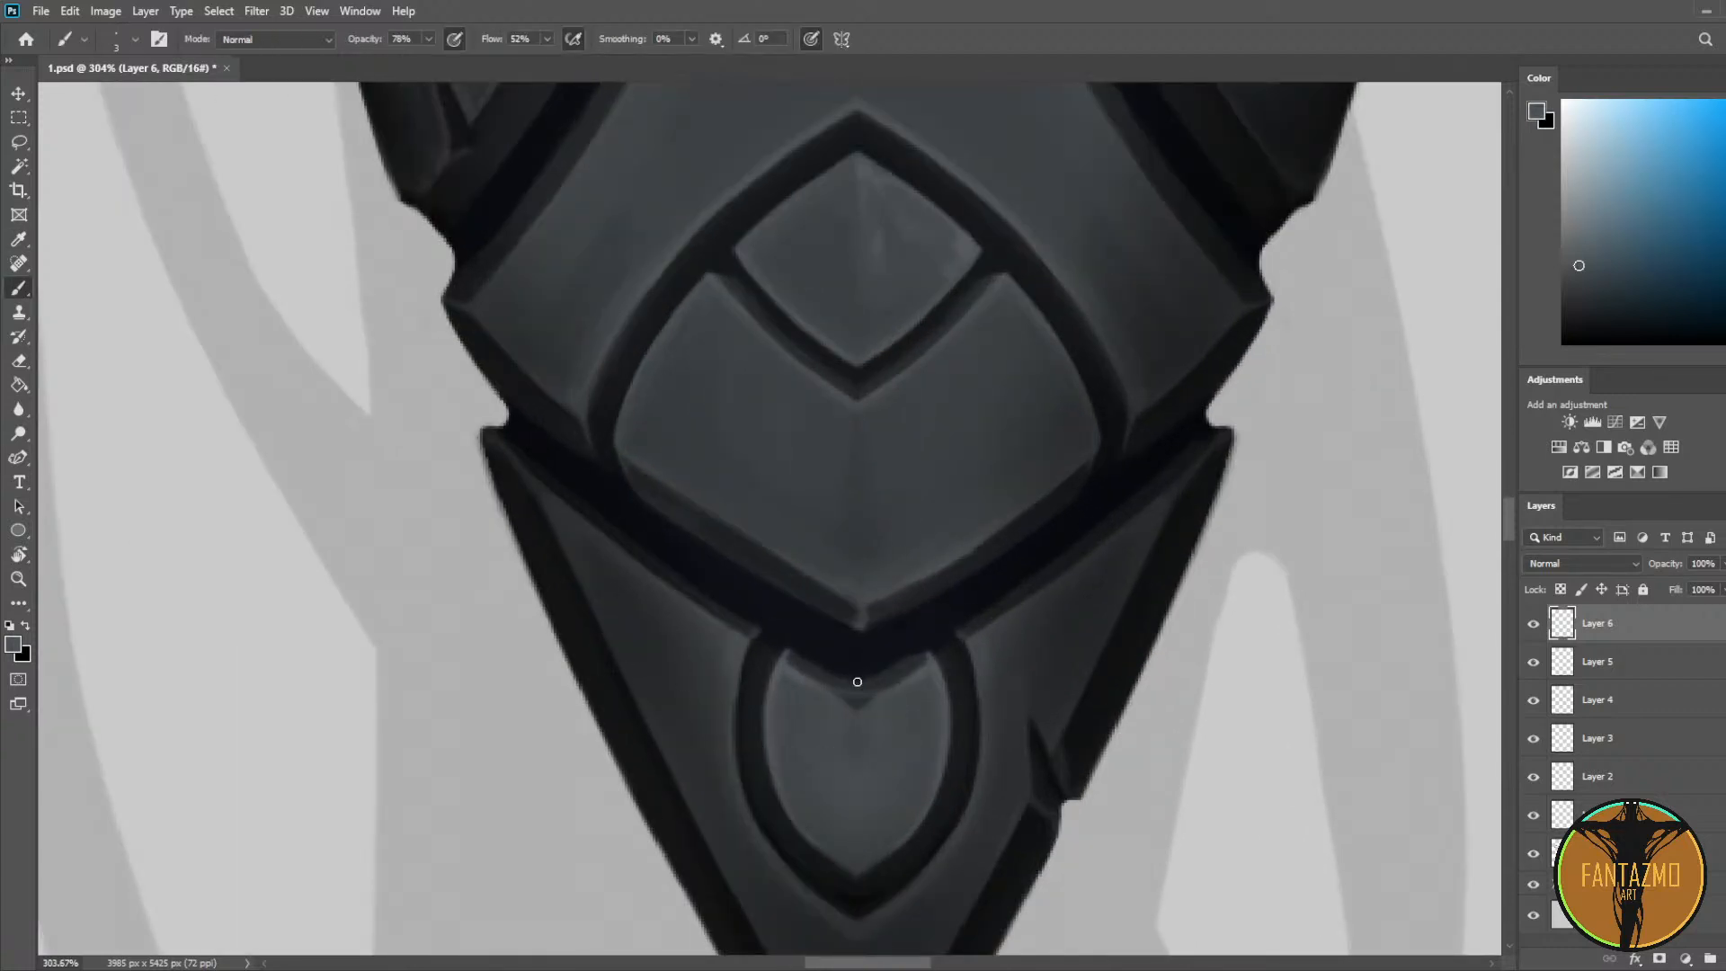
{"action": "left_click_drag", "start_coordinate": [805, 664], "coordinate": [897, 674]}
{"action": "left_click", "coordinate": [789, 672], "text": "alt"}
{"action": "left_click", "coordinate": [901, 693], "text": "alt"}
{"action": "left_click", "coordinate": [1117, 558], "text": "alt"}
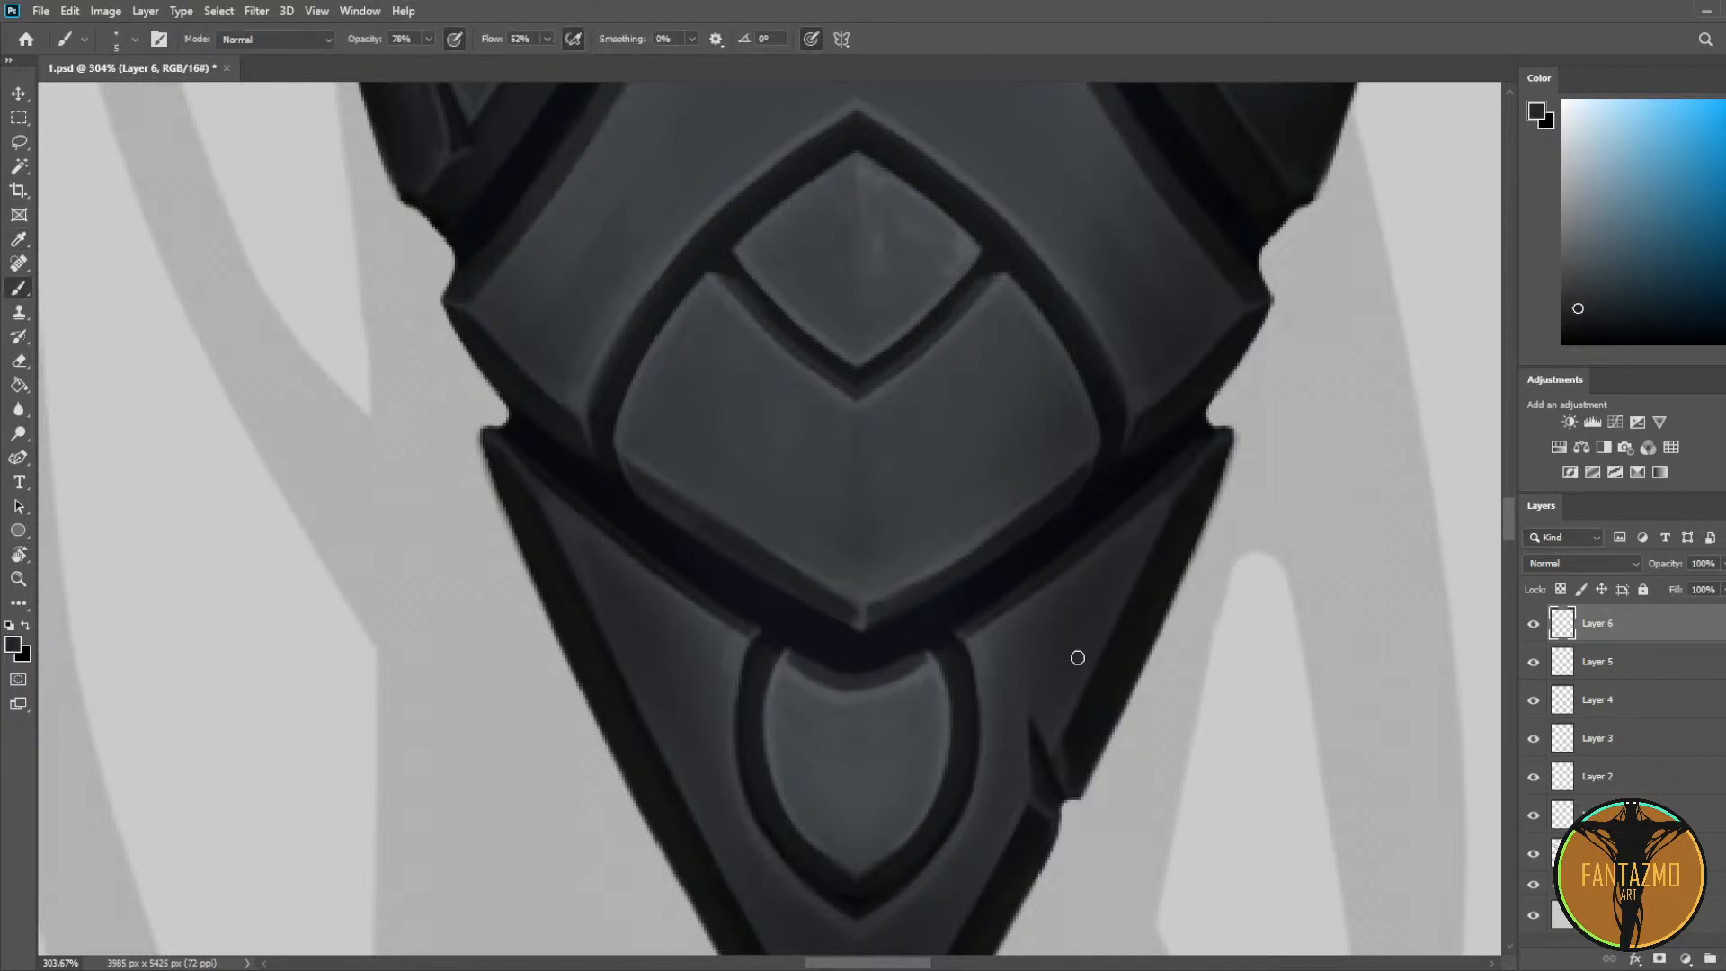
Step: Paint a lighter grey highlight along the lower right edge of the plate above the oval inset
{"action": "left_click", "coordinate": [903, 577], "text": "alt"}
{"action": "left_click_drag", "start_coordinate": [872, 597], "coordinate": [1123, 466]}
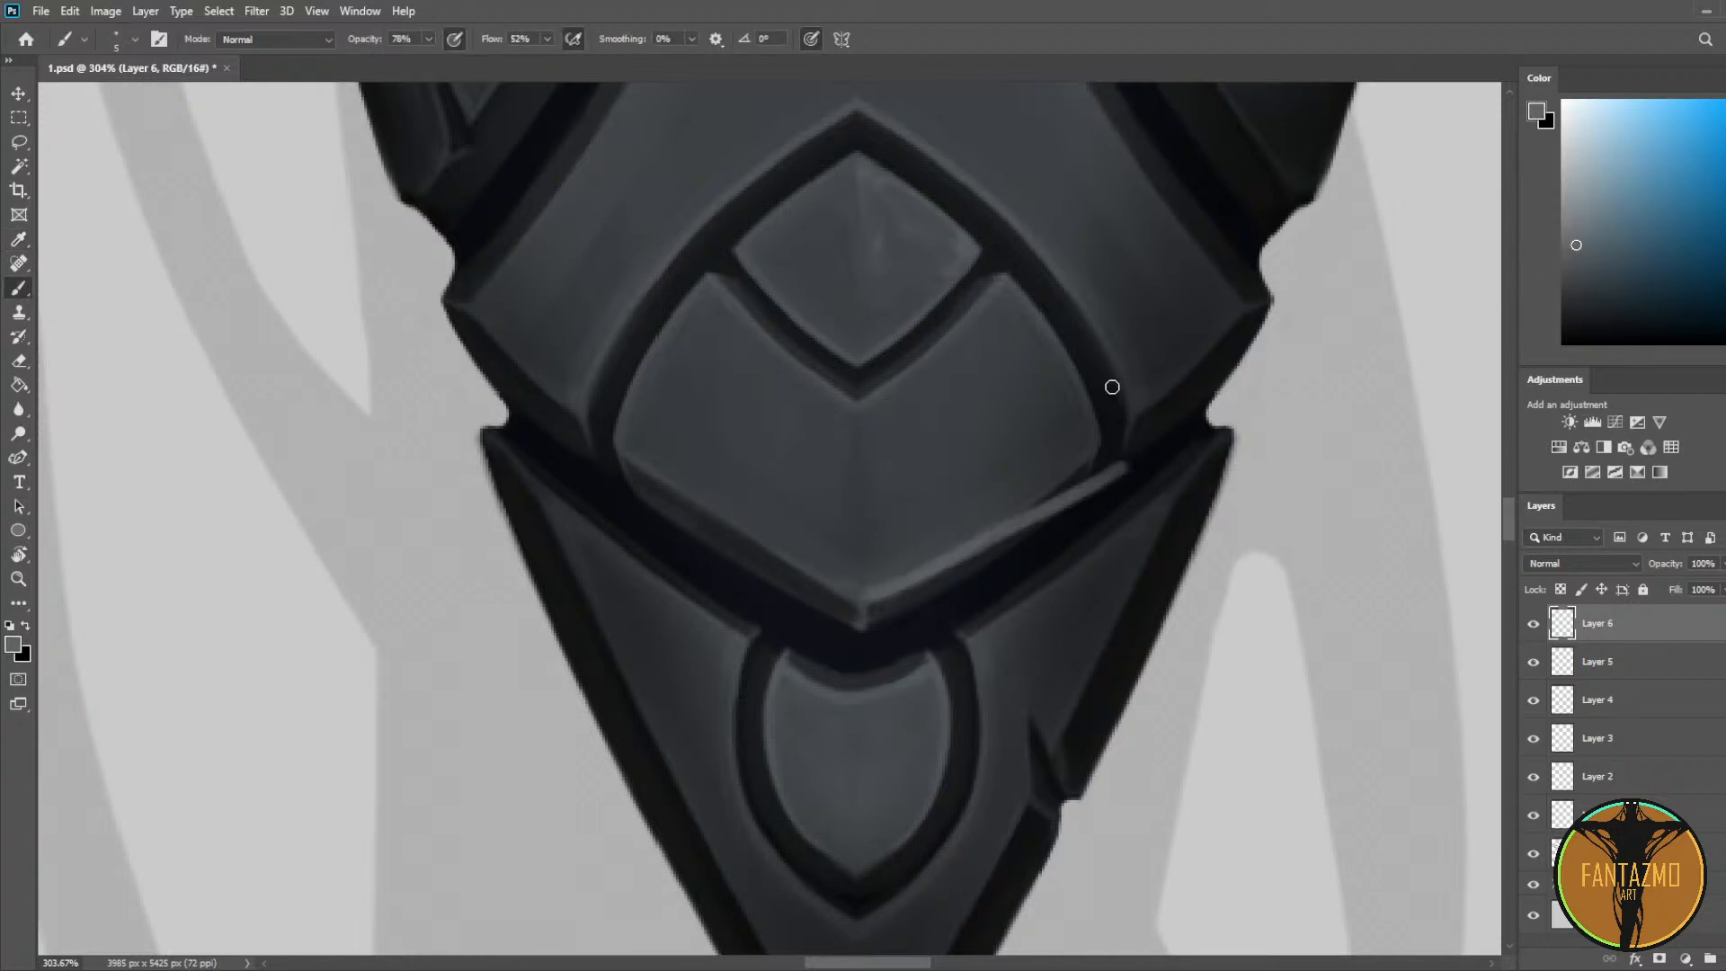
{"action": "key", "text": "ctrl+z"}
{"action": "left_click_drag", "start_coordinate": [876, 601], "coordinate": [1038, 495]}
{"action": "left_click", "coordinate": [937, 539], "text": "alt"}
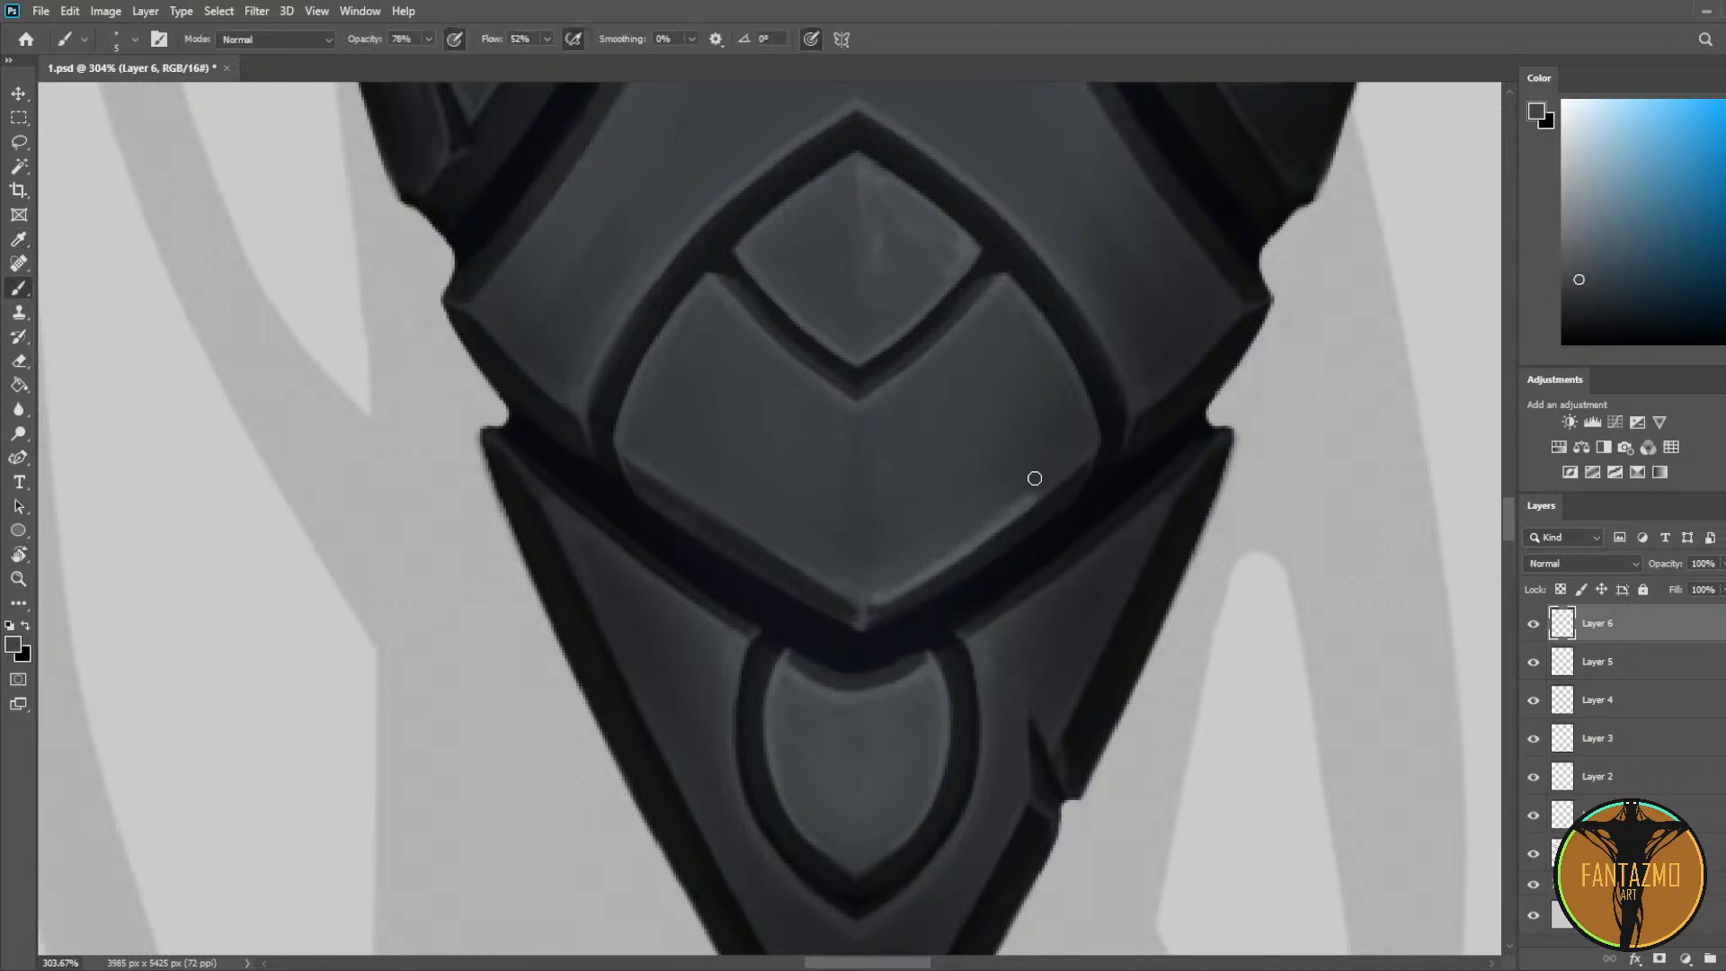
Step: Smooth the lower centre of the armour plate above the oval inset with sampled greys and save the document
{"action": "left_click", "coordinate": [909, 442], "text": "alt"}
{"action": "left_click_drag", "start_coordinate": [956, 515], "coordinate": [731, 717]}
{"action": "left_click", "coordinate": [677, 773], "text": "alt"}
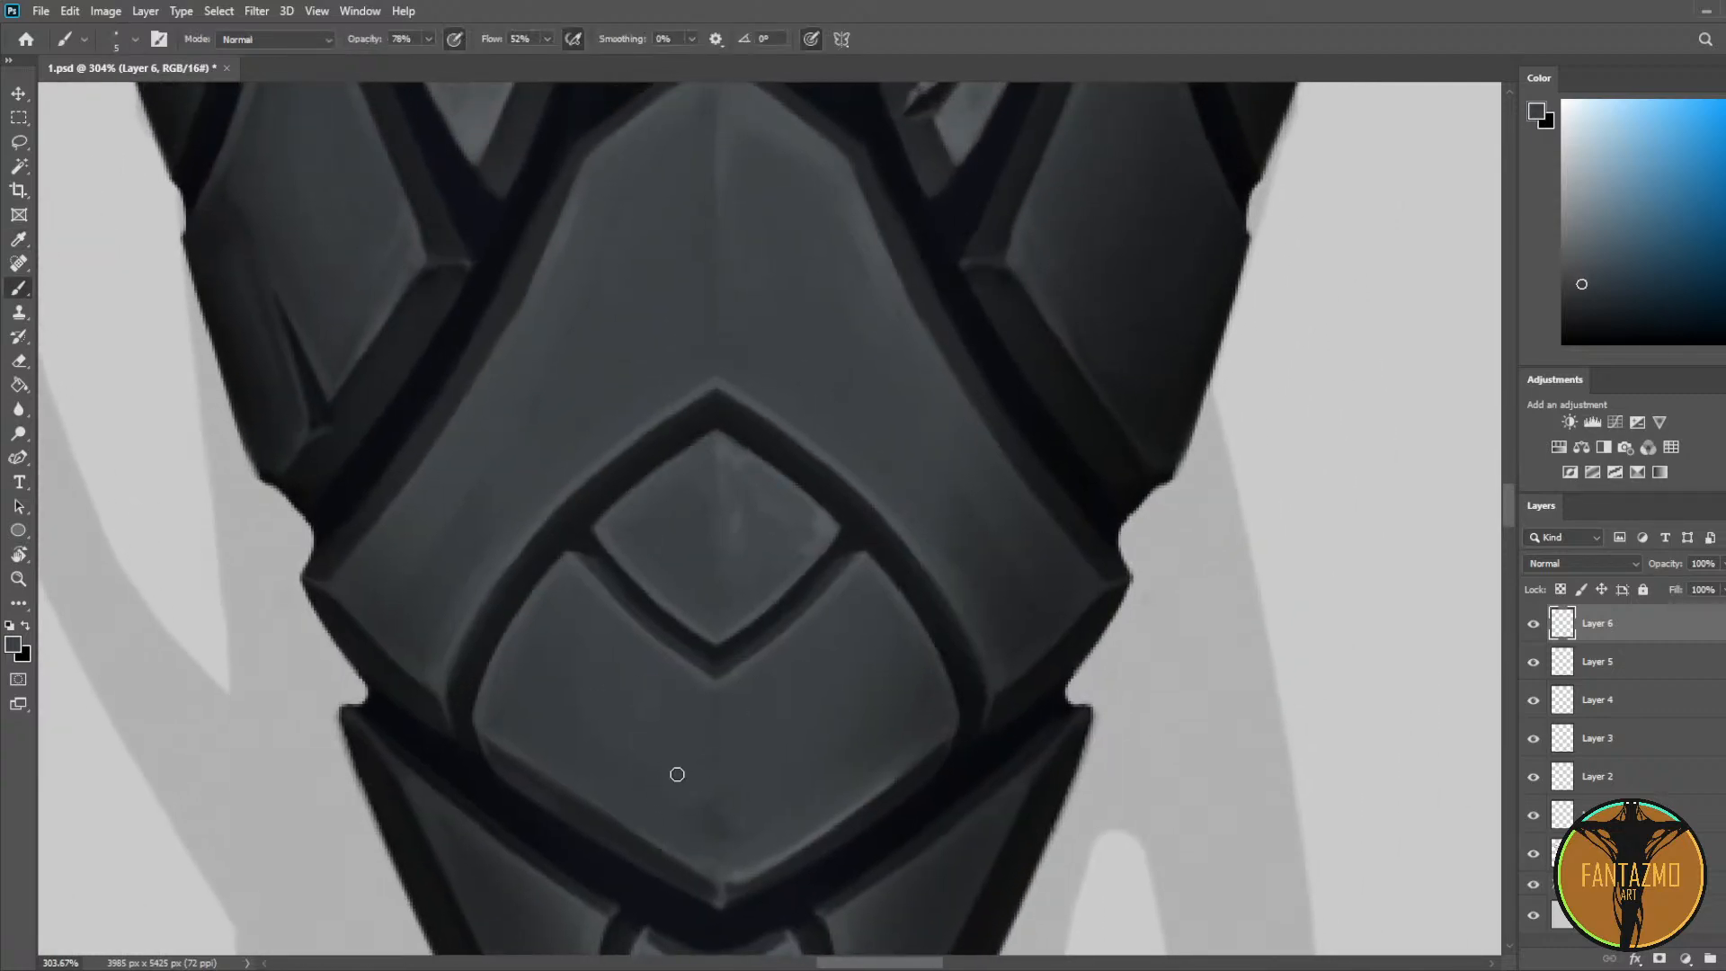
{"action": "scroll", "coordinate": [809, 820], "scroll_direction": "up", "scroll_amount": 5}
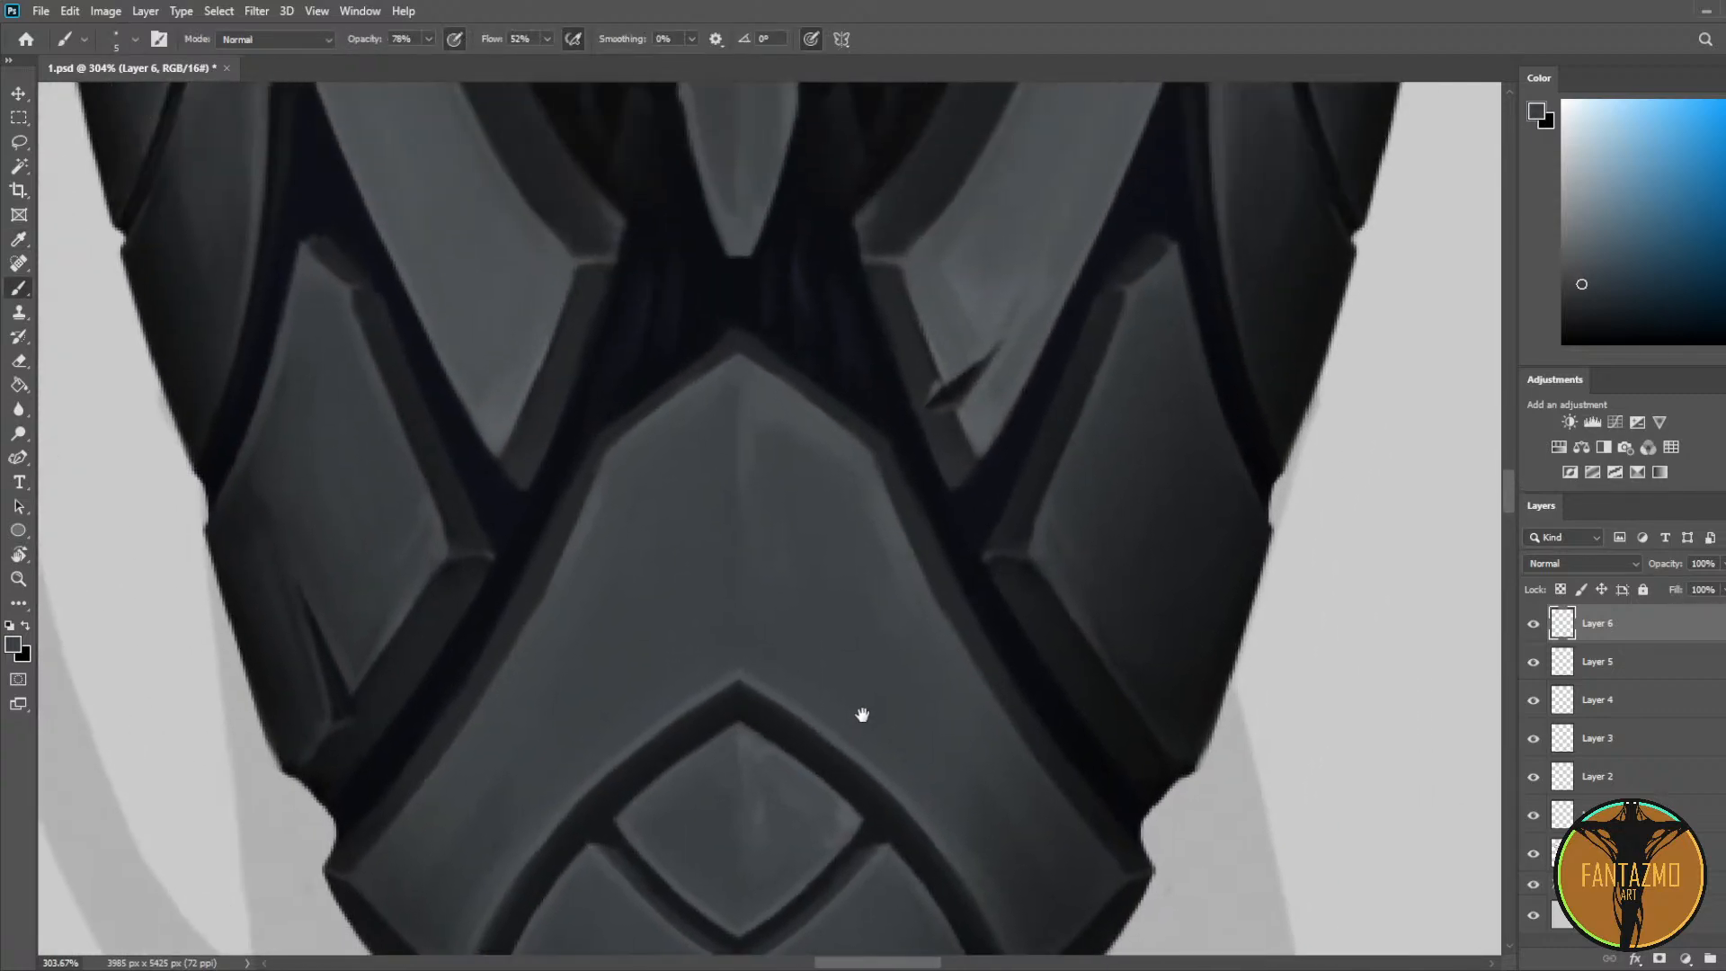
{"action": "left_click_drag", "start_coordinate": [1077, 548], "coordinate": [967, 788]}
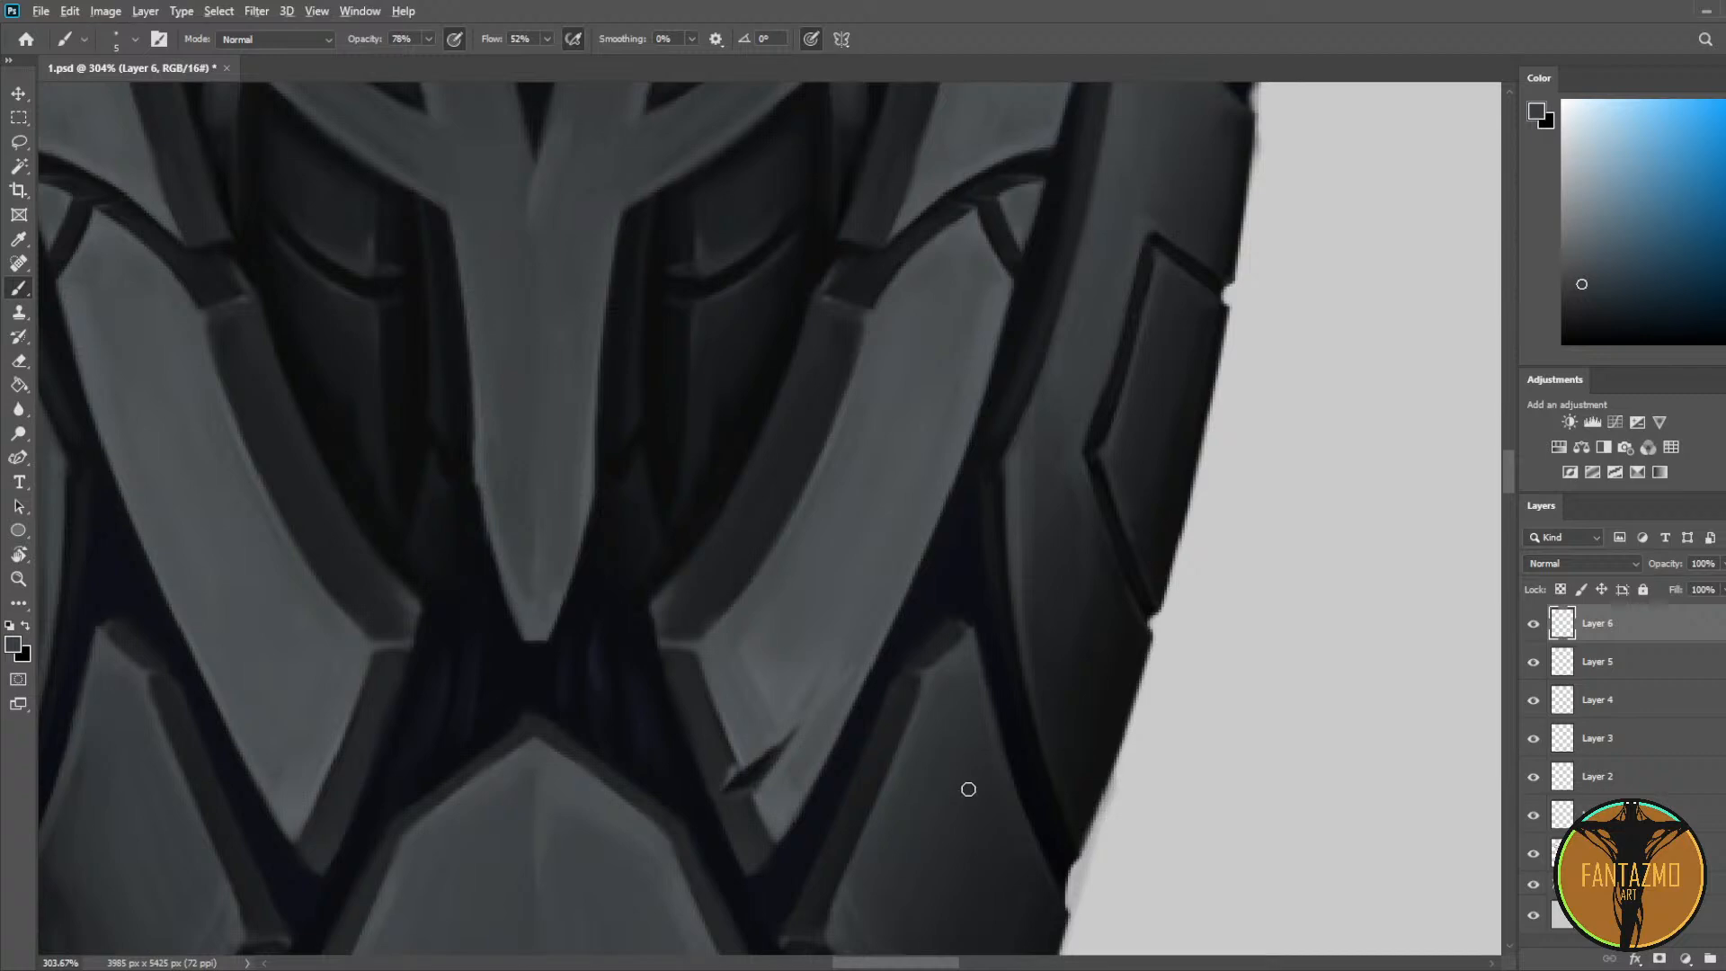
{"action": "scroll", "coordinate": [968, 789], "scroll_direction": "down", "scroll_amount": 15}
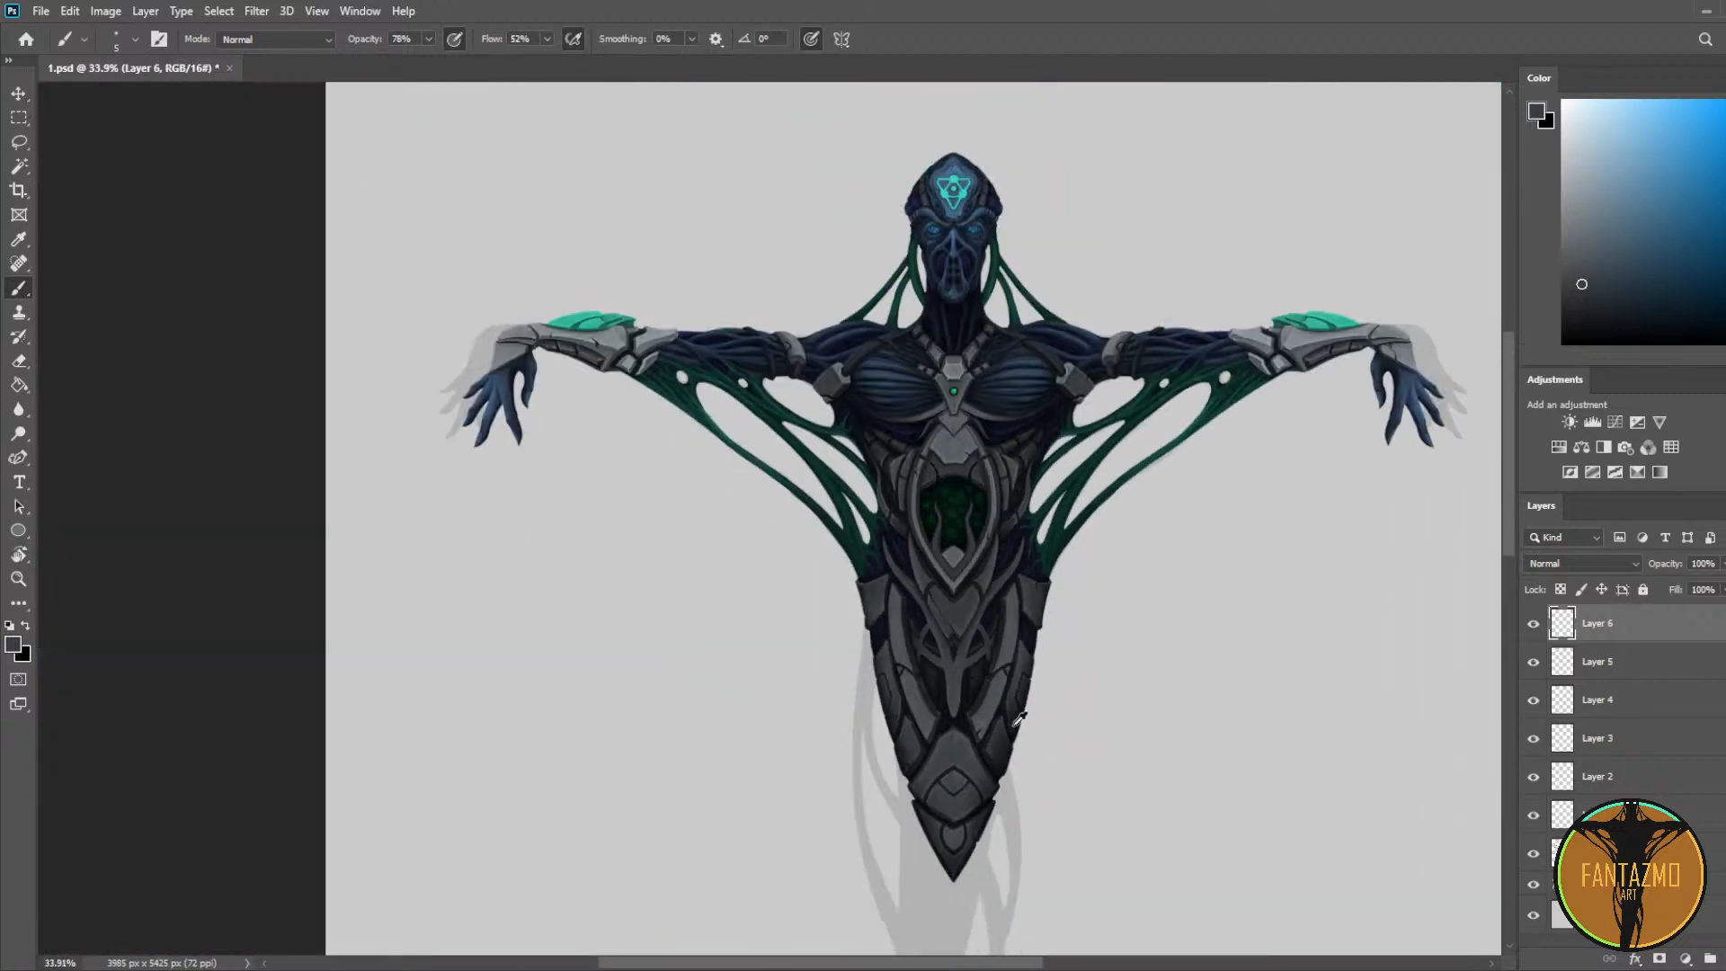
{"action": "scroll", "coordinate": [1018, 717], "scroll_direction": "down", "scroll_amount": 1}
{"action": "key", "text": "ctrl+s"}
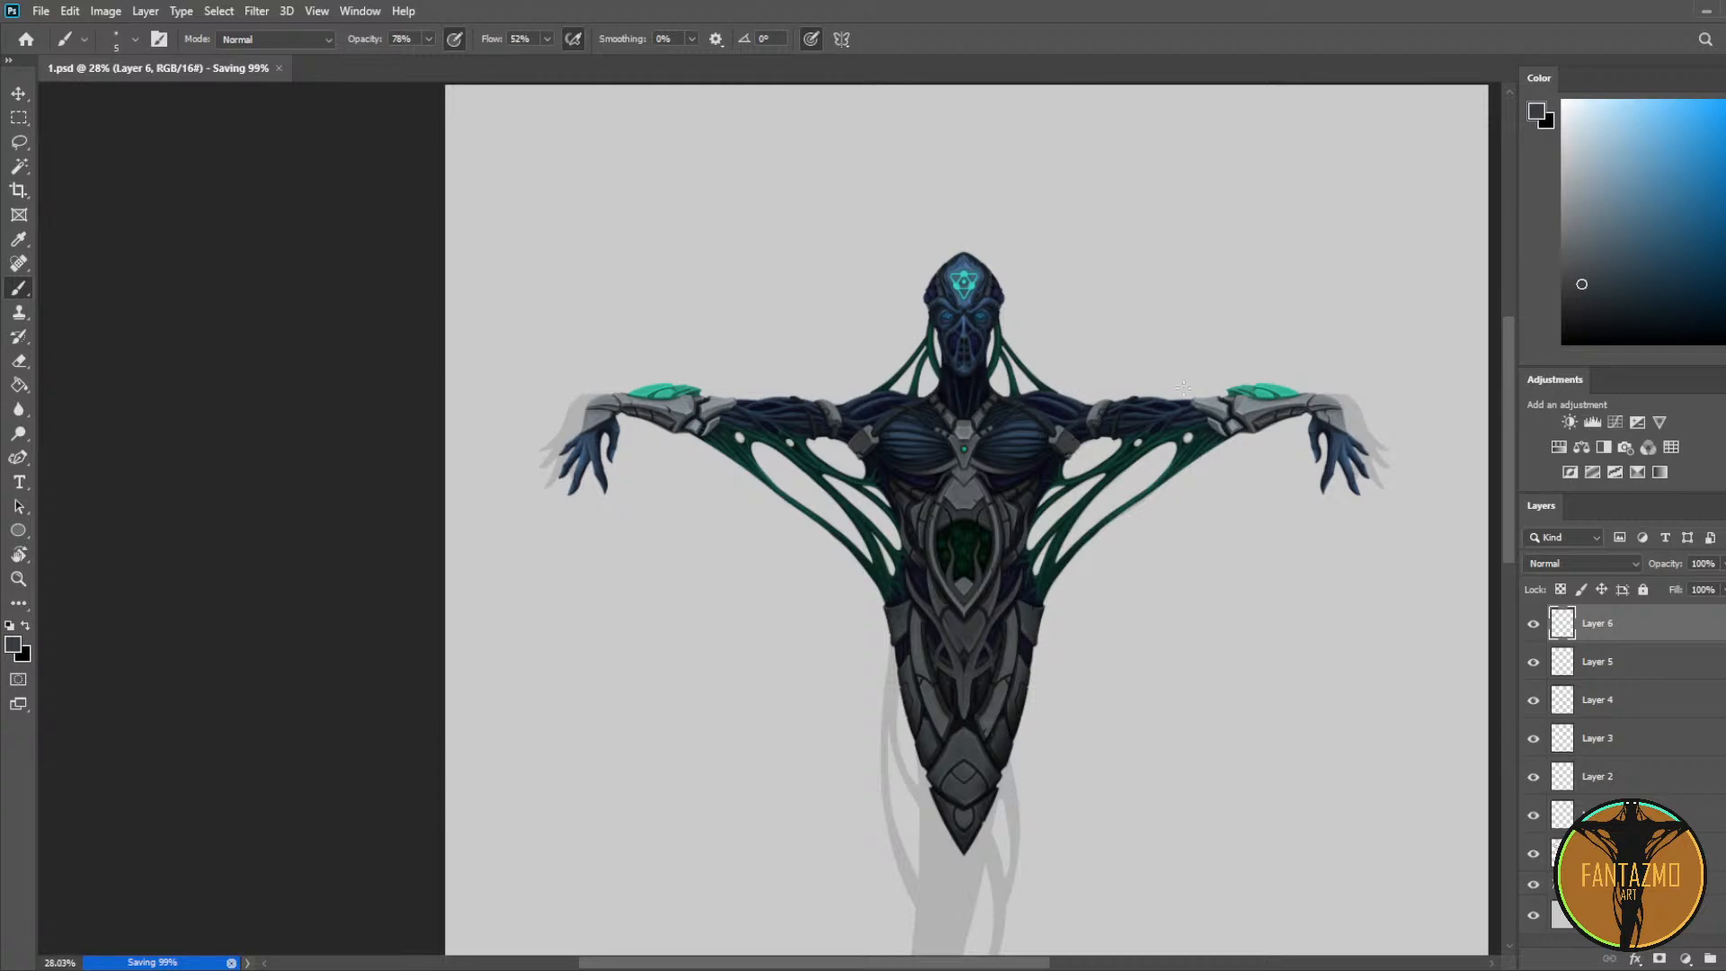
Step: Smooth the small diamond plate below the green chest gem with greys sampled from its surface
{"action": "scroll", "coordinate": [740, 851], "scroll_direction": "up", "scroll_amount": 8}
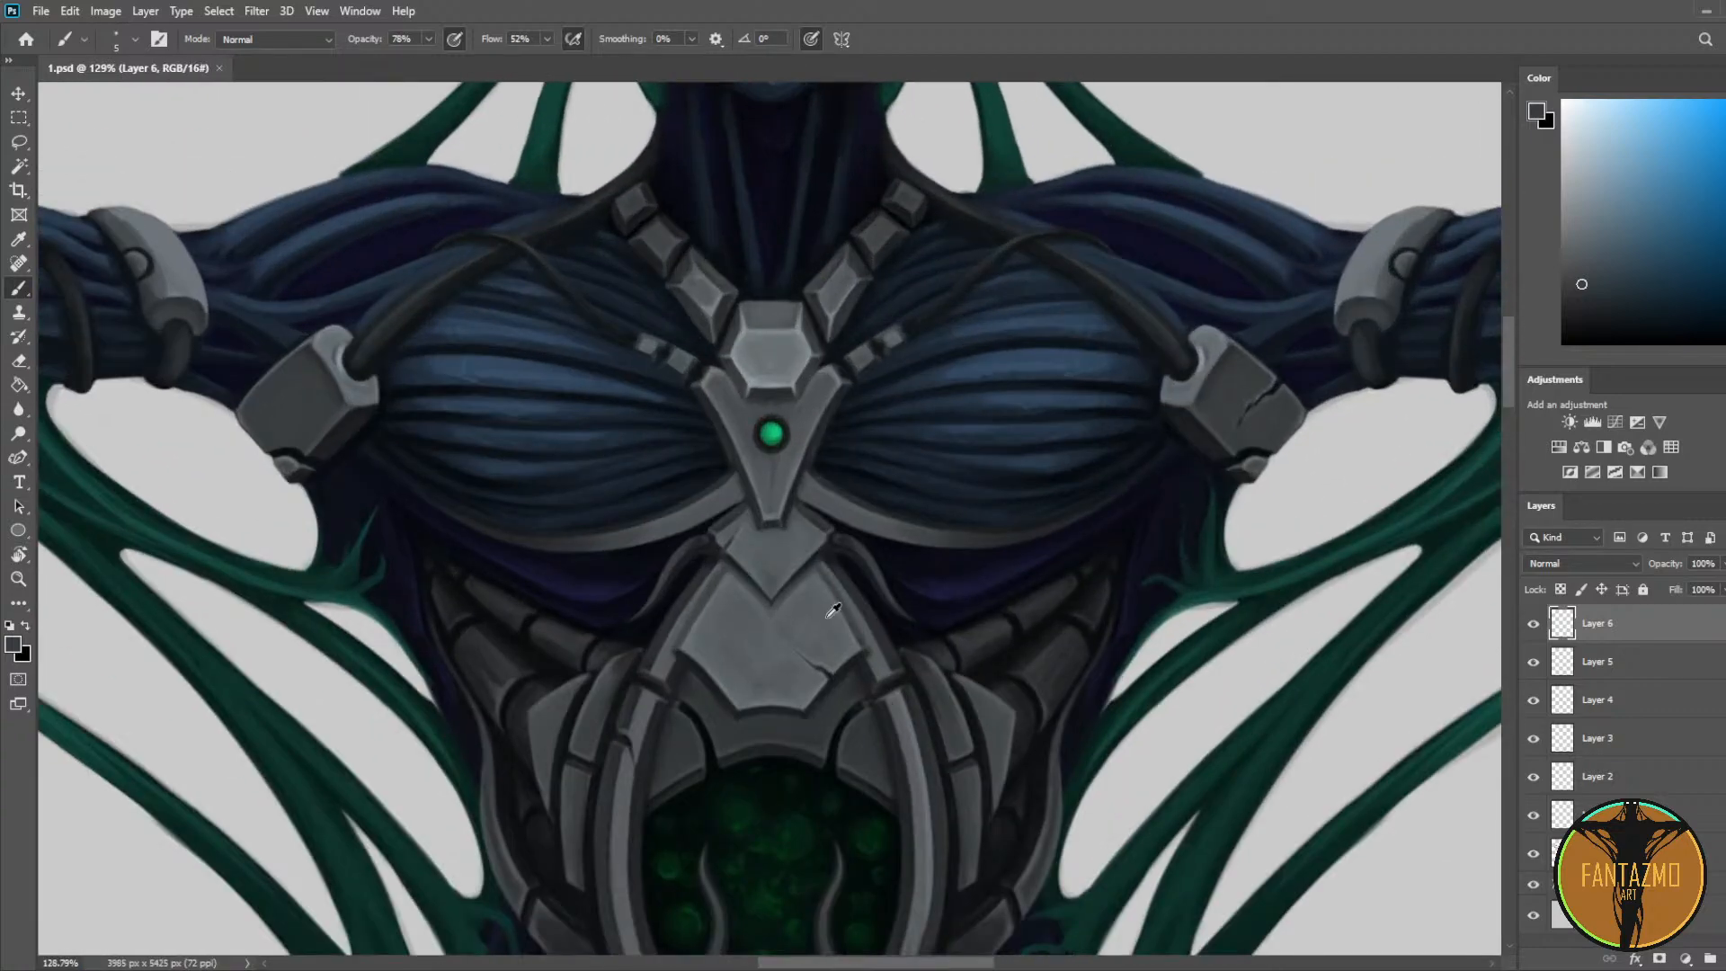
{"action": "scroll", "coordinate": [833, 610], "scroll_direction": "up", "scroll_amount": 2}
{"action": "left_click", "coordinate": [742, 567], "text": "alt"}
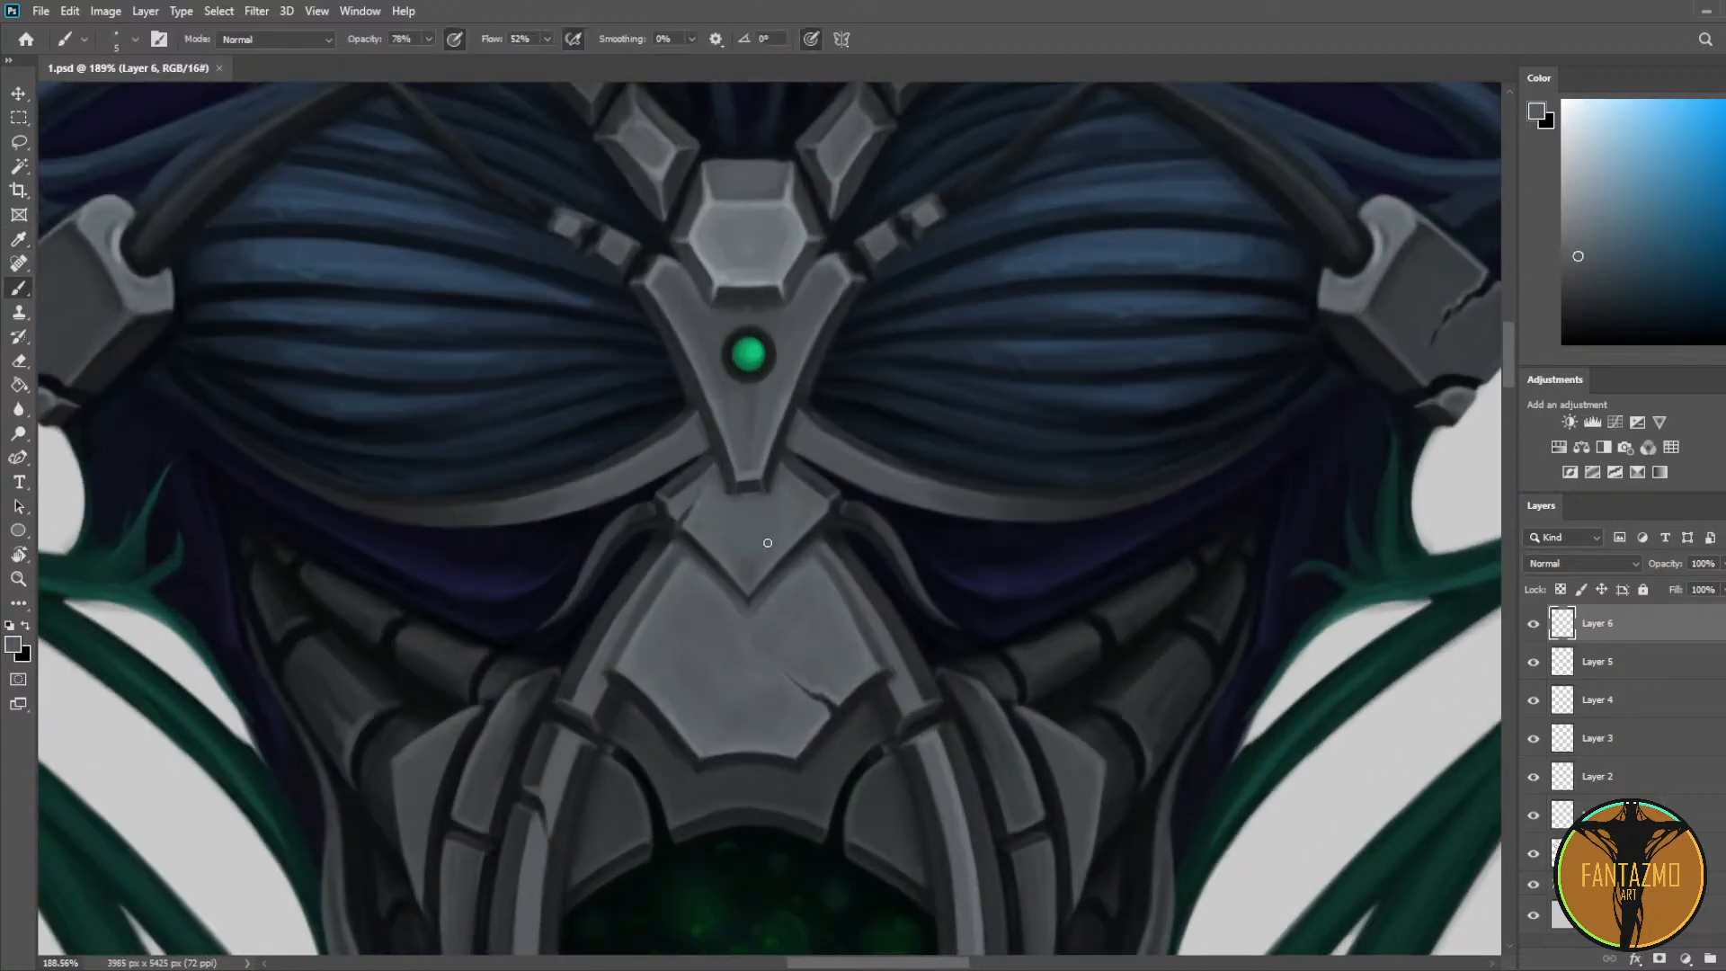
{"action": "left_click_drag", "start_coordinate": [761, 545], "coordinate": [747, 566]}
{"action": "left_click", "coordinate": [758, 555], "text": "alt"}
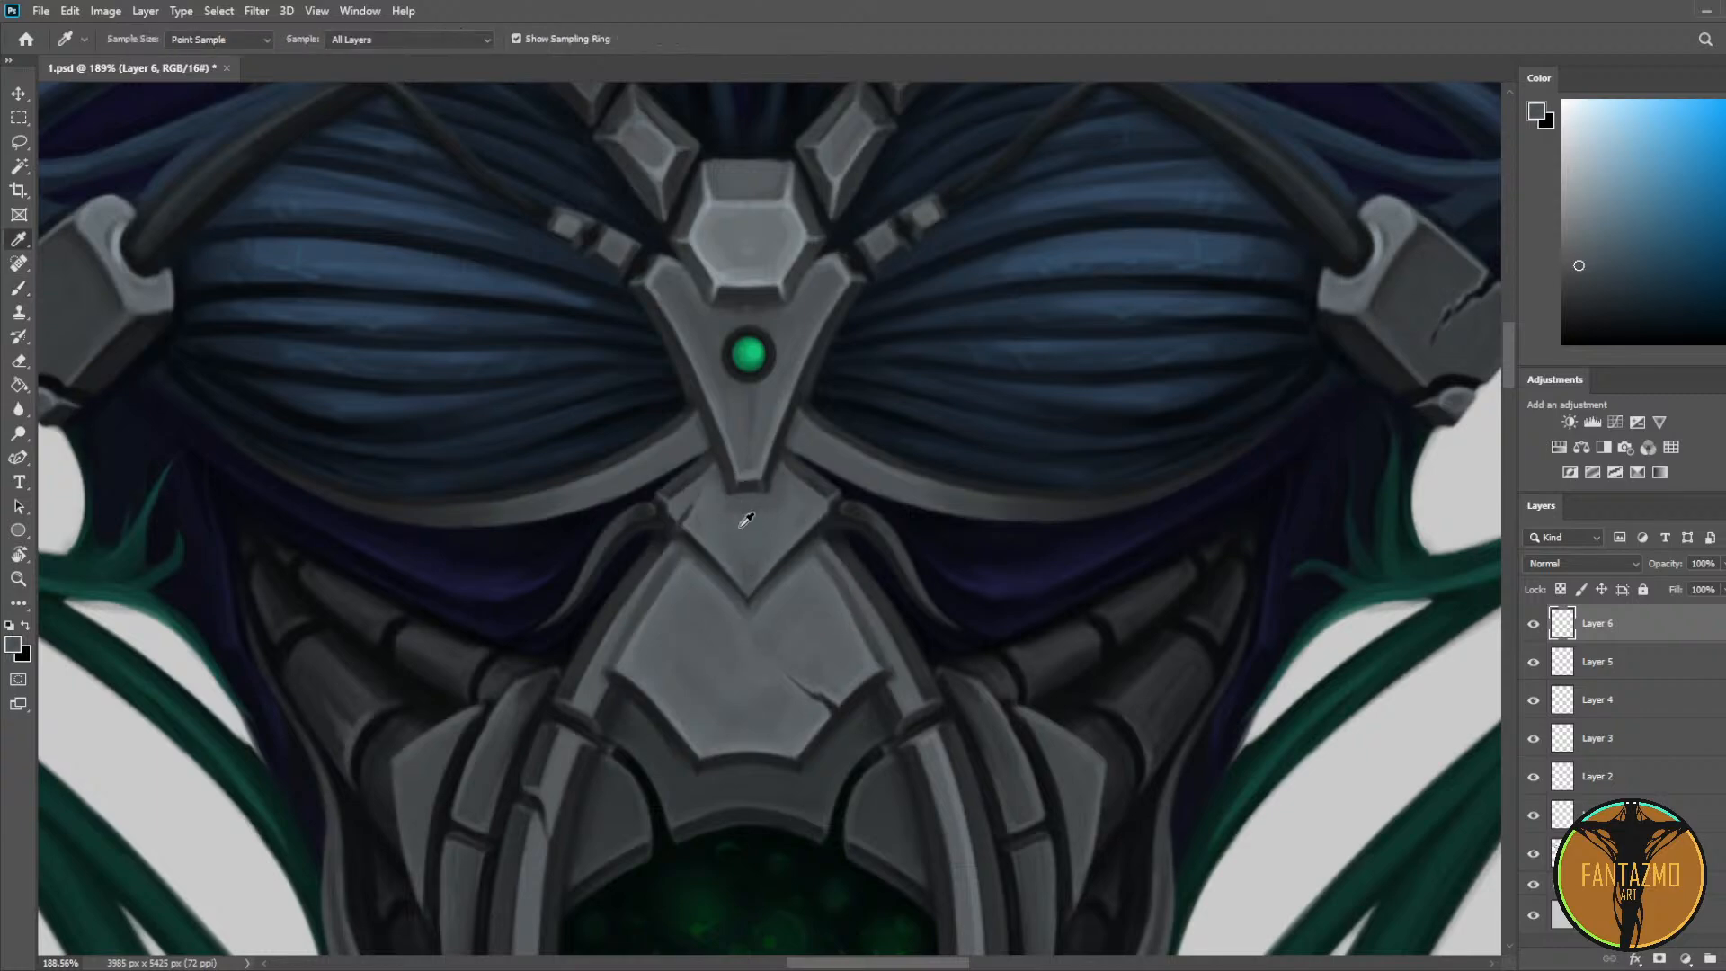
{"action": "left_click", "coordinate": [790, 504], "text": "alt"}
Step: Blend the shading on the cracked chest plate just beneath the diamond's point, using greys sampled from the surrounding armour
{"action": "mouse_move", "coordinate": [837, 600]}
{"action": "left_mouse_down"}
{"action": "mouse_move", "coordinate": [877, 473]}
{"action": "mouse_move", "coordinate": [769, 527]}
{"action": "left_mouse_up"}
{"action": "key", "text": "i"}
{"action": "left_click", "coordinate": [819, 463], "text": "alt"}
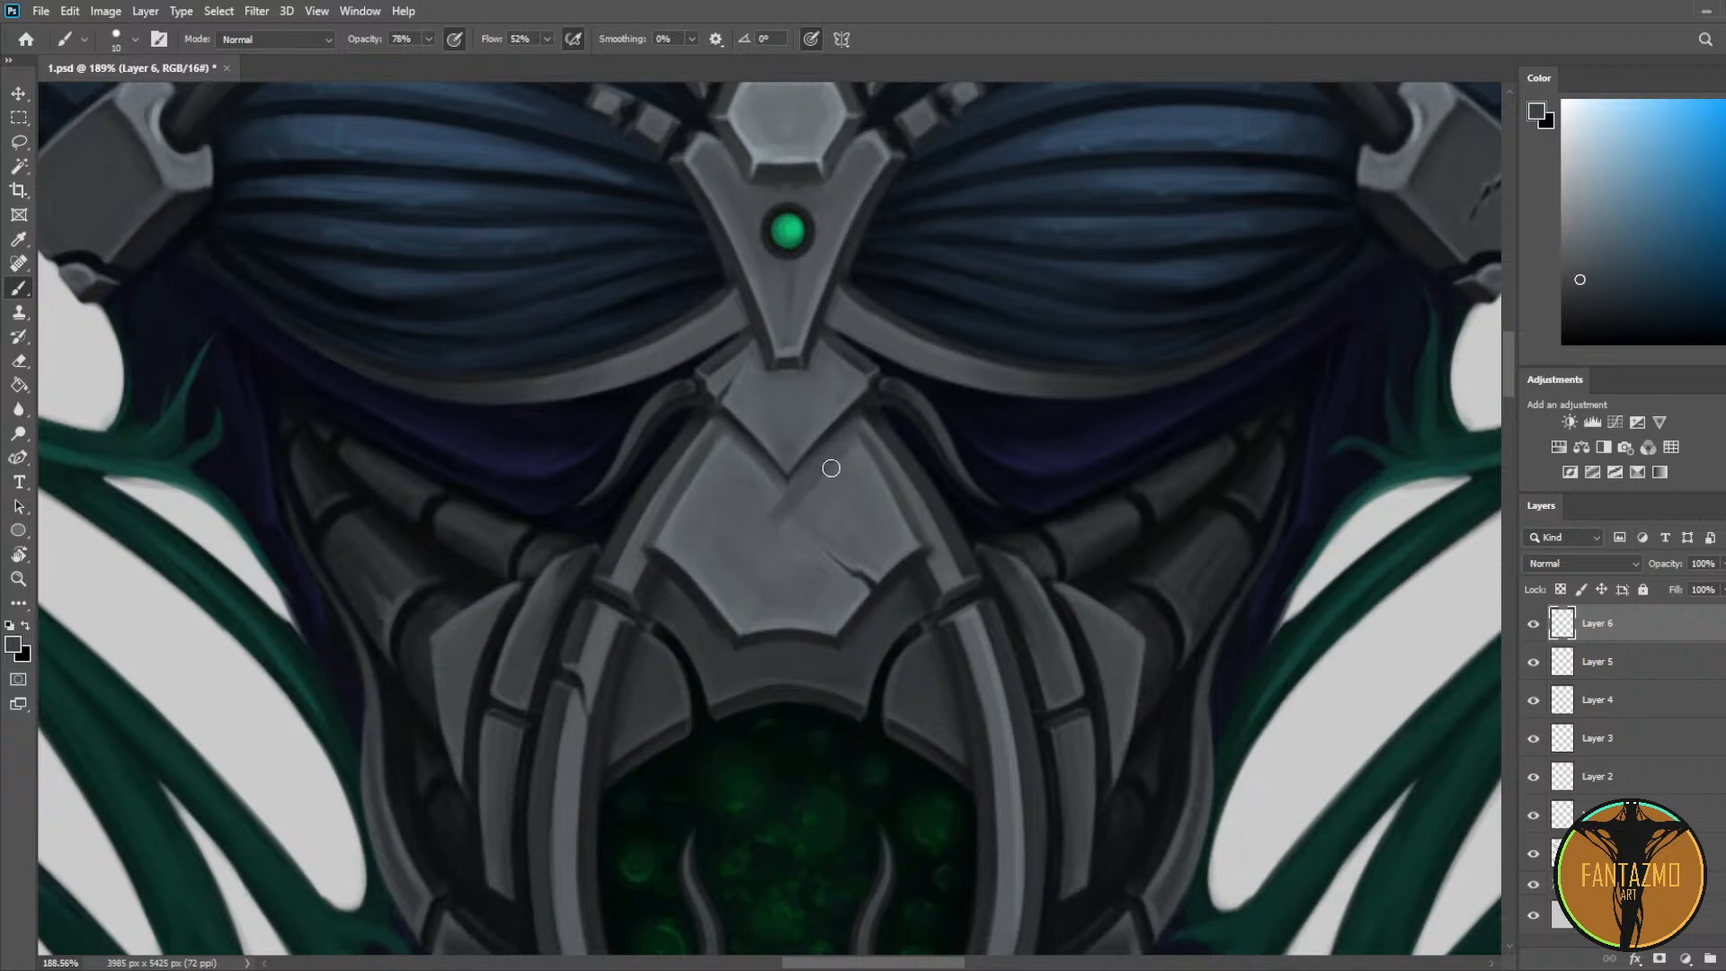
{"action": "left_click", "coordinate": [755, 476], "text": "alt"}
{"action": "left_click", "coordinate": [755, 454], "text": "alt"}
{"action": "left_click", "coordinate": [772, 466], "text": "alt"}
{"action": "left_click", "coordinate": [771, 458], "text": "alt"}
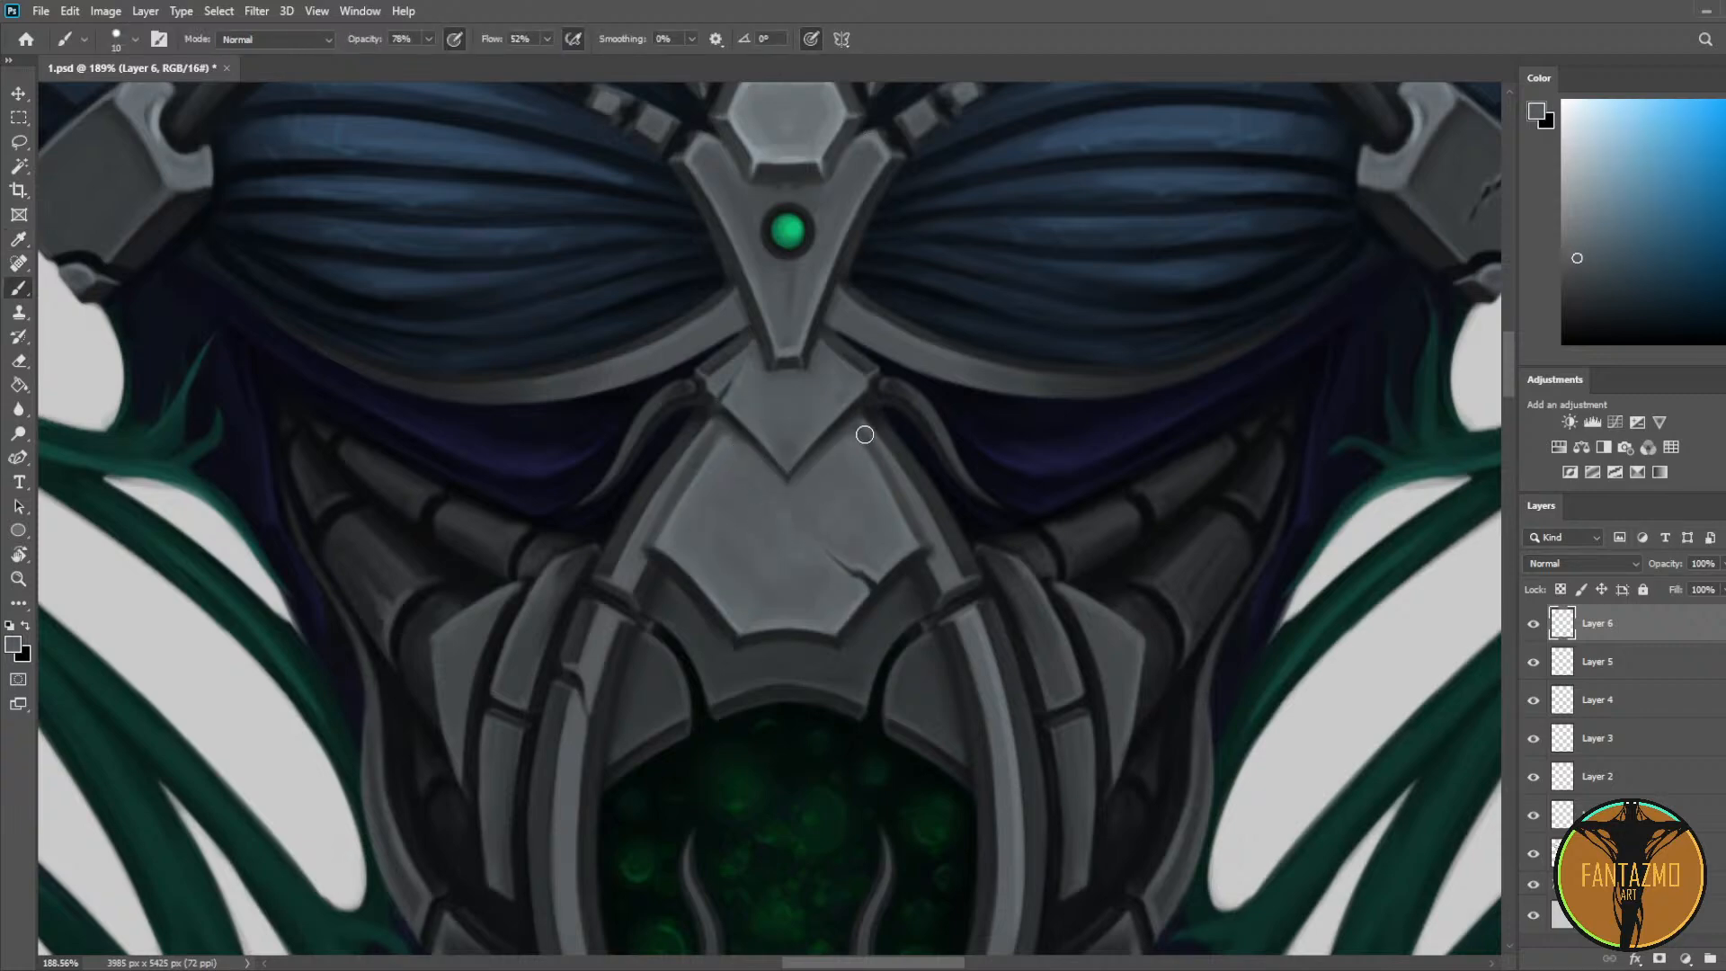
{"action": "mouse_move", "coordinate": [775, 559]}
{"action": "left_mouse_down"}
{"action": "mouse_move", "coordinate": [917, 489]}
{"action": "mouse_move", "coordinate": [958, 493]}
{"action": "left_mouse_up"}
Step: Paint a dark shadow on the arched plate along the lower edge of the cracked chest plate
{"action": "left_click", "coordinate": [1035, 416], "text": "alt"}
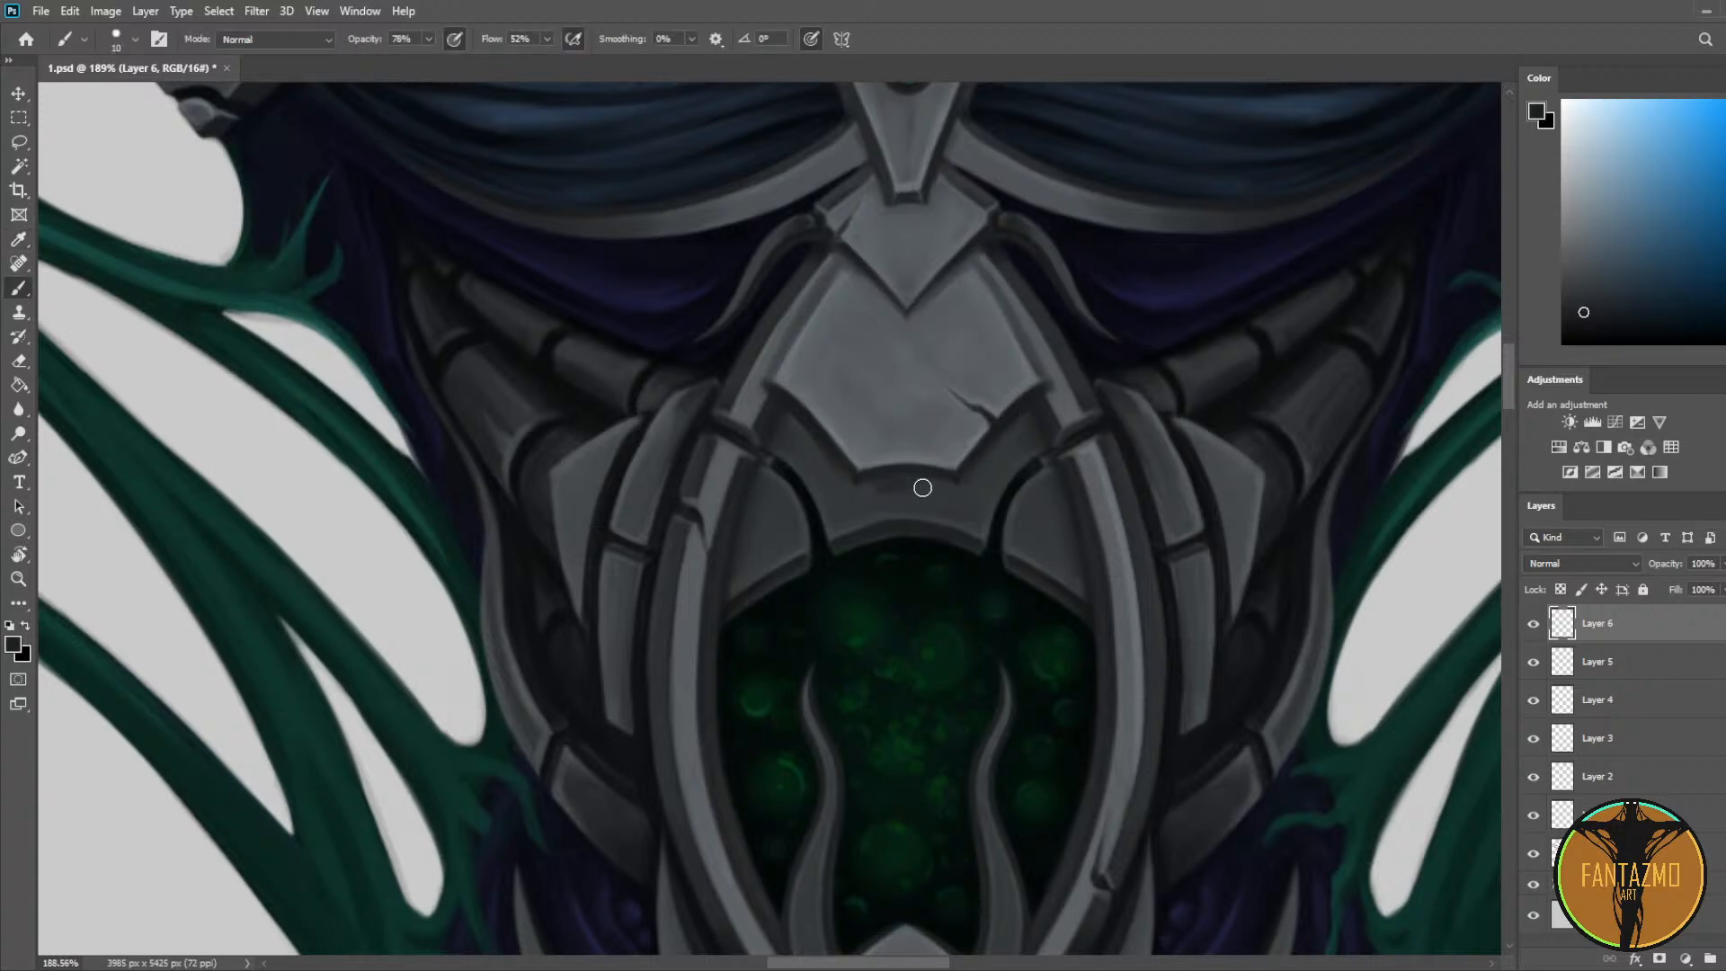
{"action": "left_click", "coordinate": [877, 487], "text": "alt"}
{"action": "left_click", "coordinate": [861, 495], "text": "alt"}
{"action": "left_click", "coordinate": [970, 510], "text": "alt"}
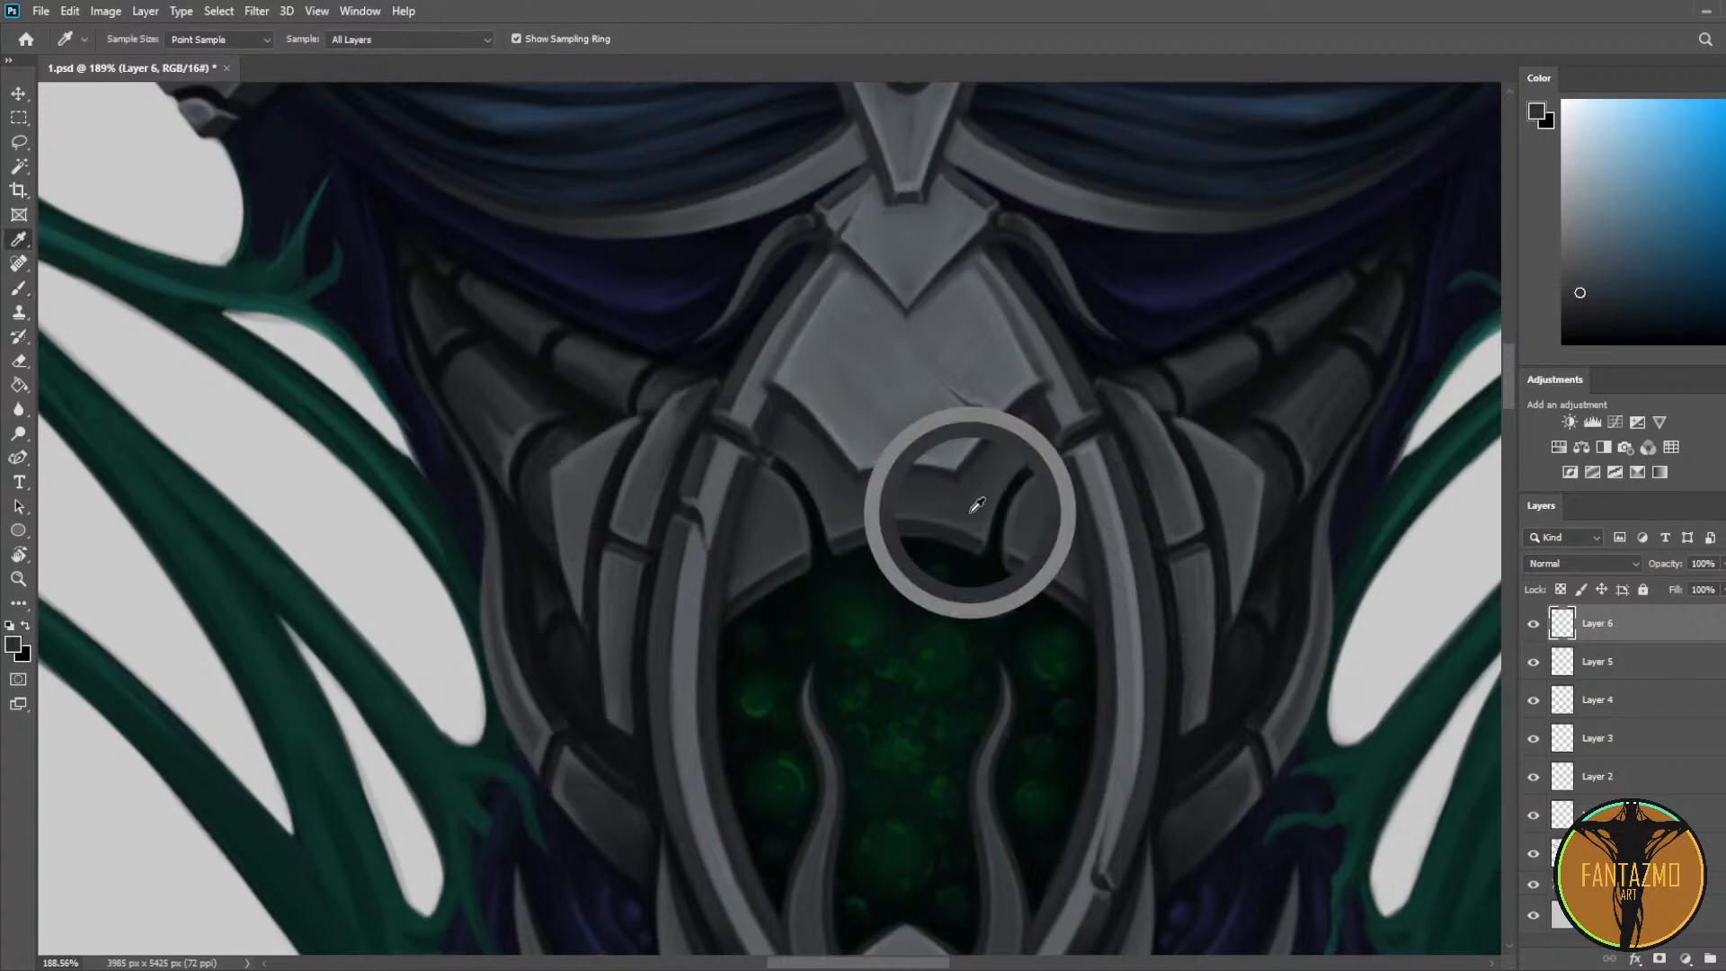
Step: Refine the lower rim of the arched plate above the green opening with a smaller brush and sampled greys, and save the document
{"action": "left_click", "coordinate": [851, 531], "text": "alt"}
{"action": "key", "text": "bracketleft"}
{"action": "key", "text": "bracketleft"}
{"action": "key", "text": "bracketleft"}
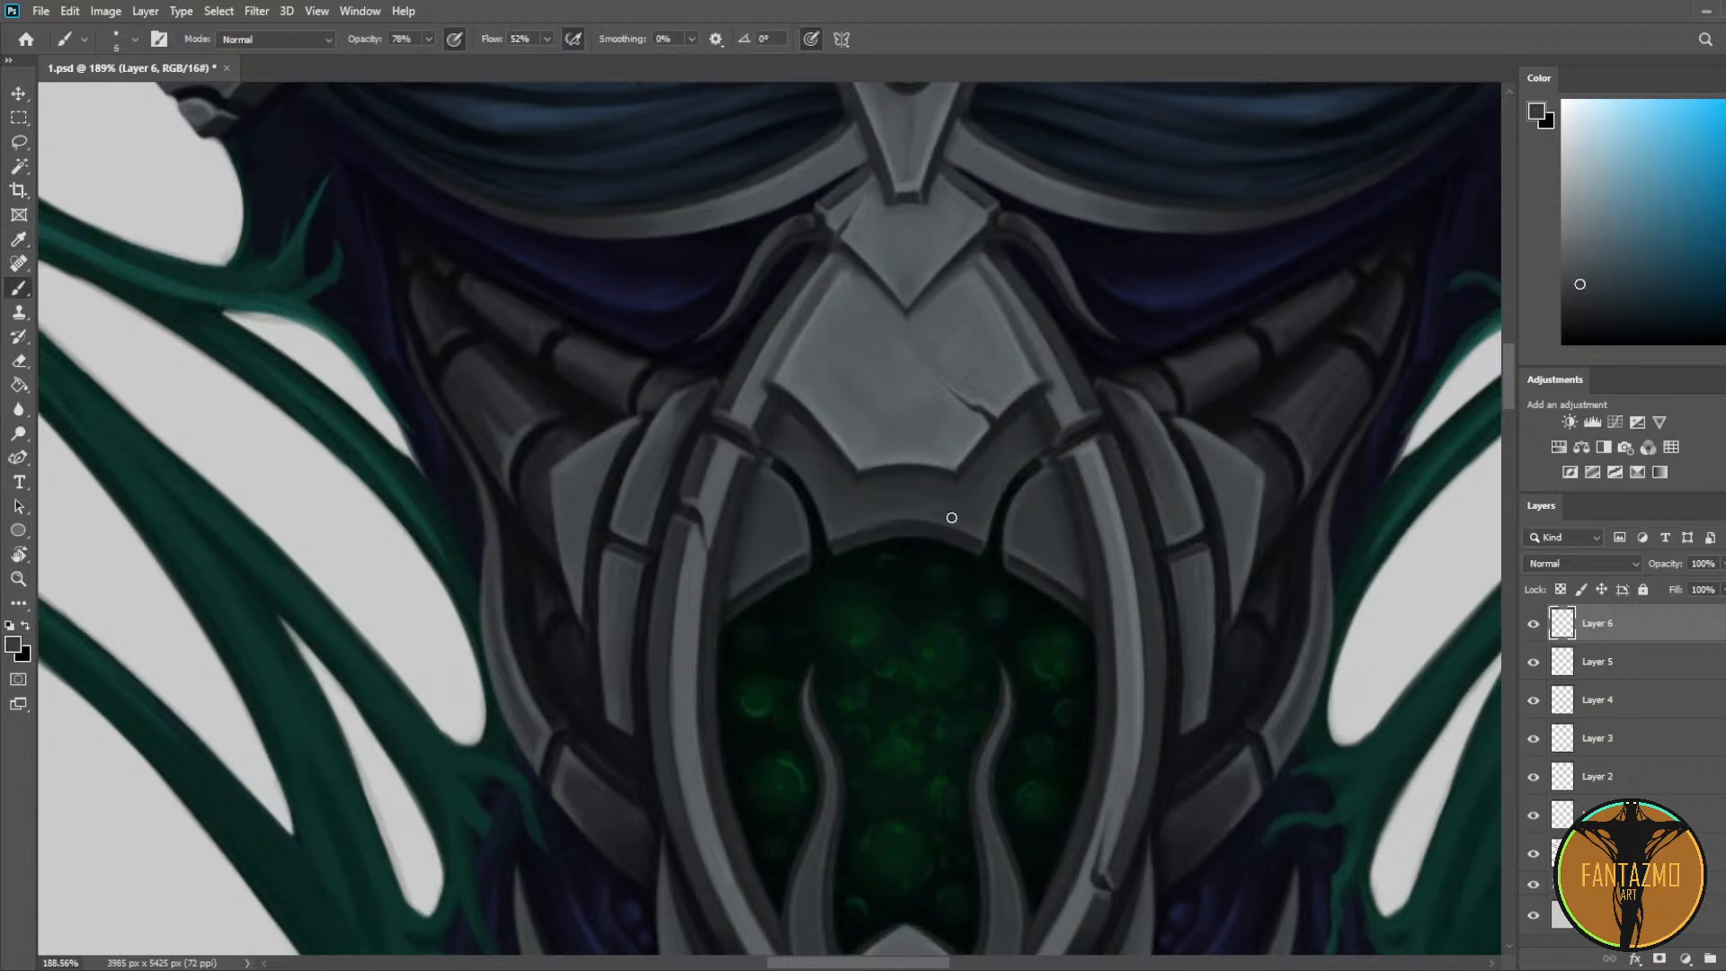
{"action": "left_click", "coordinate": [1016, 526], "text": "alt"}
{"action": "left_click", "coordinate": [900, 448], "text": "alt"}
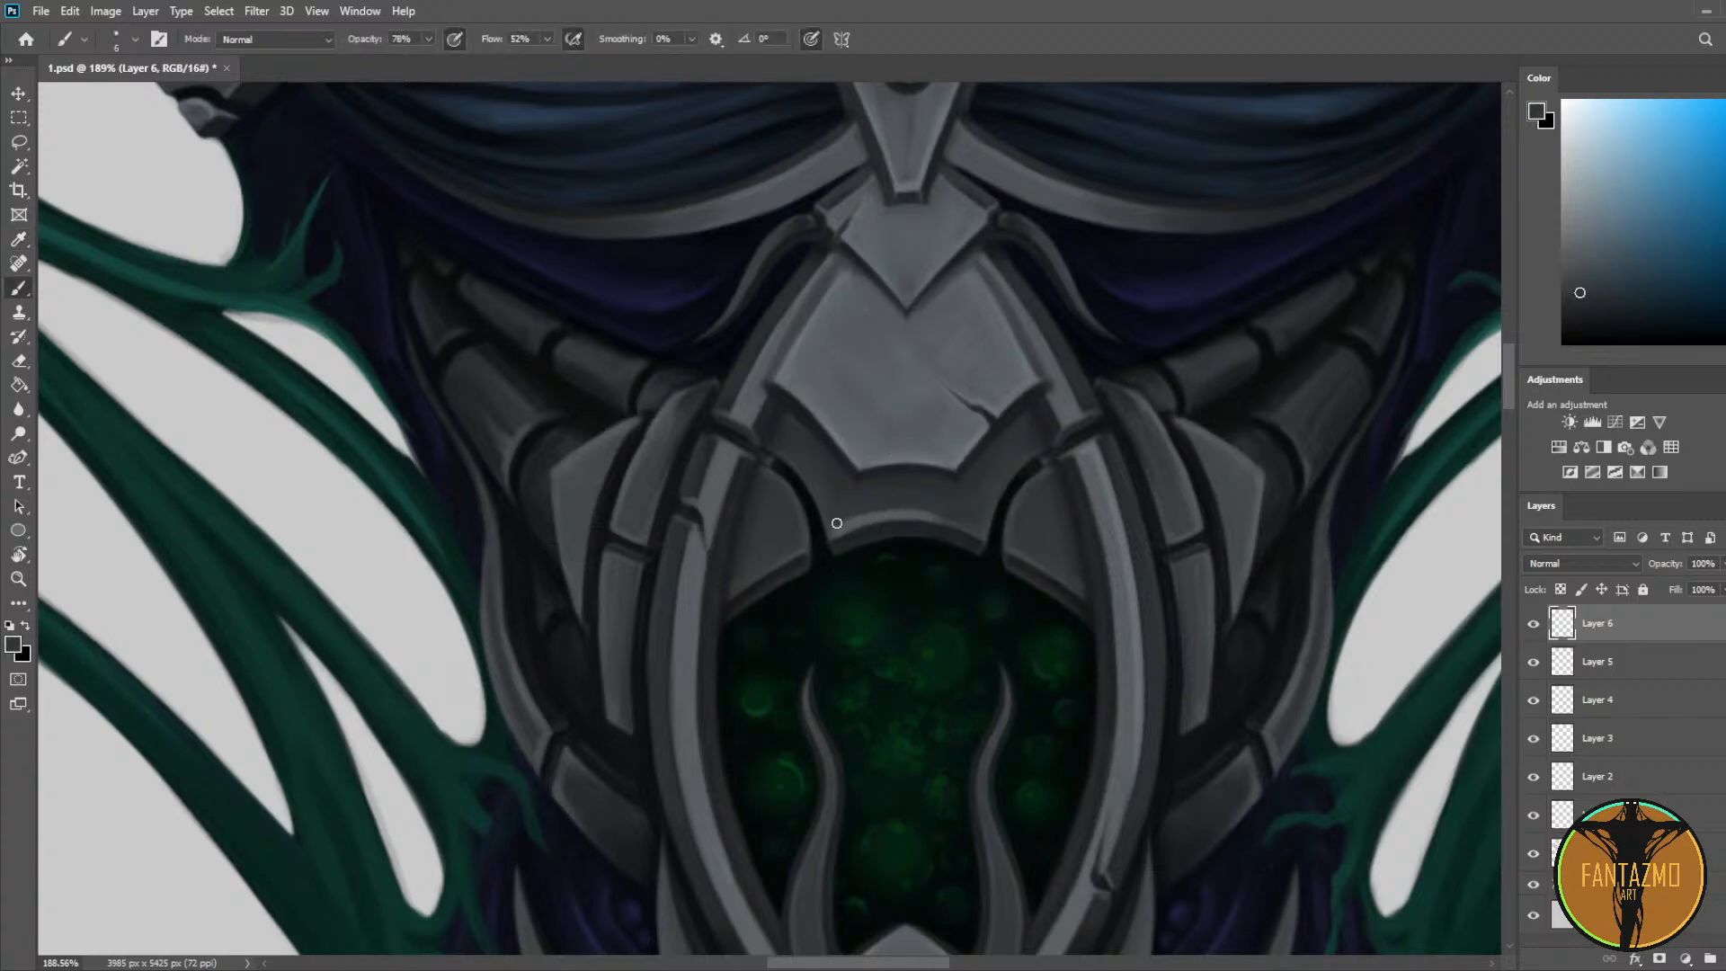
{"action": "left_click", "coordinate": [852, 516], "text": "alt"}
{"action": "left_click", "coordinate": [804, 461], "text": "alt"}
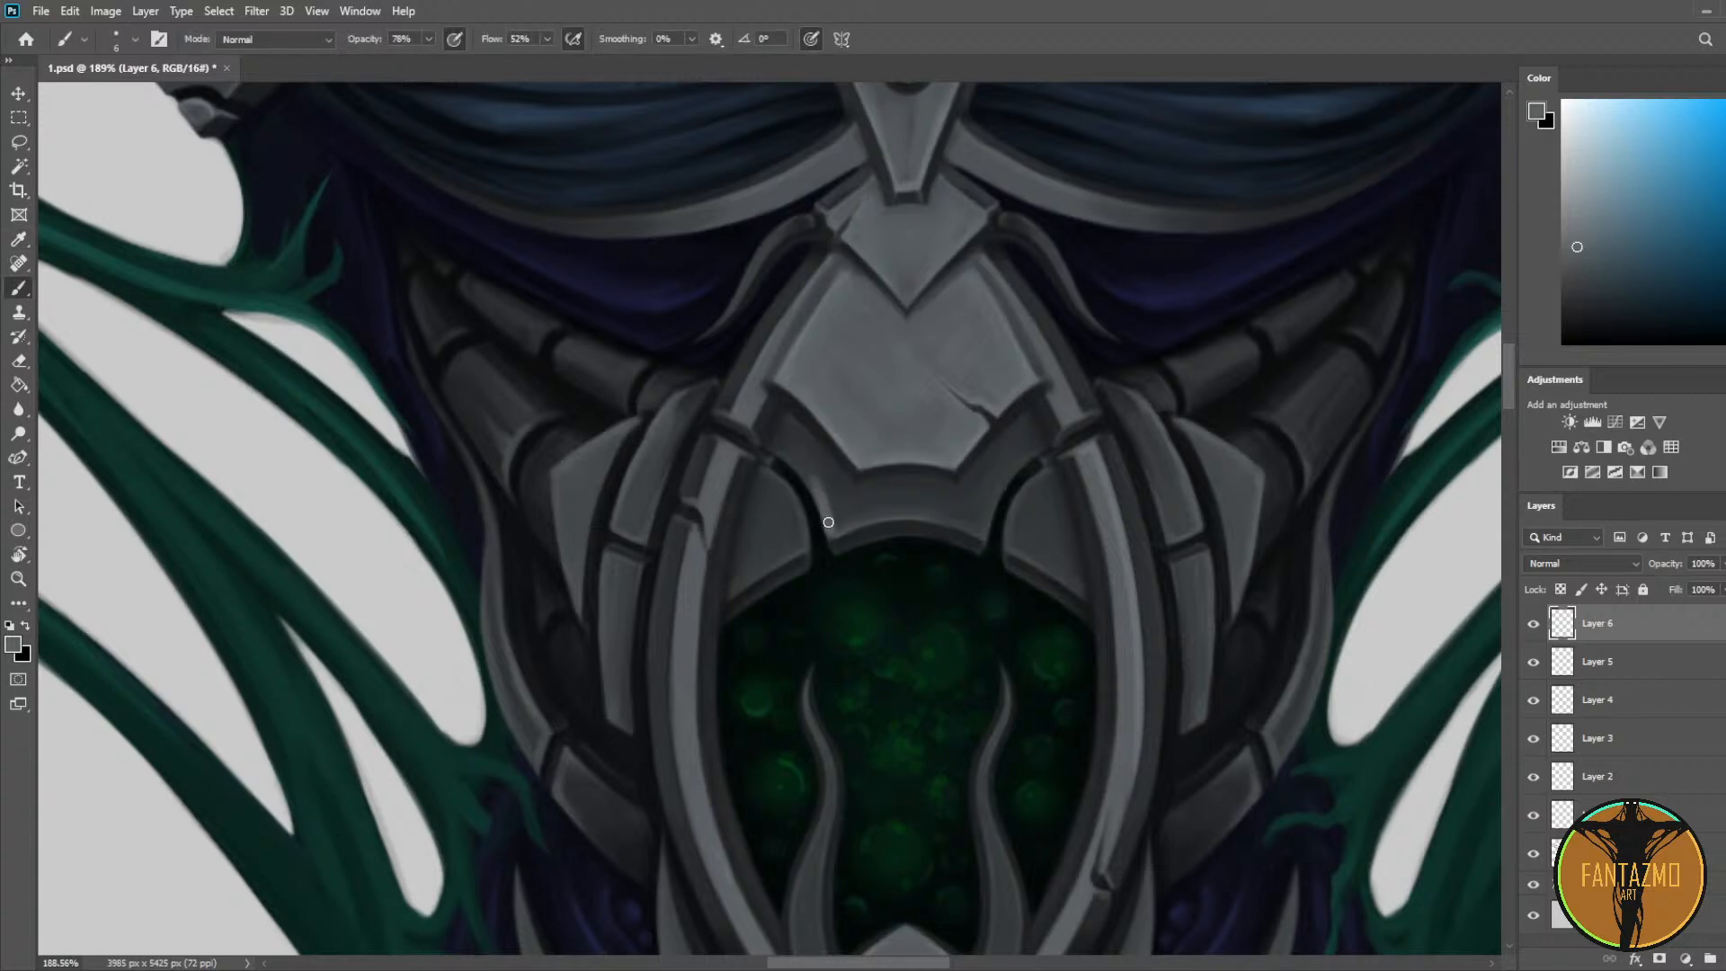
{"action": "left_click", "coordinate": [816, 485], "text": "alt"}
{"action": "left_click", "coordinate": [850, 486], "text": "alt"}
{"action": "scroll", "coordinate": [850, 486], "scroll_direction": "down", "scroll_amount": 8}
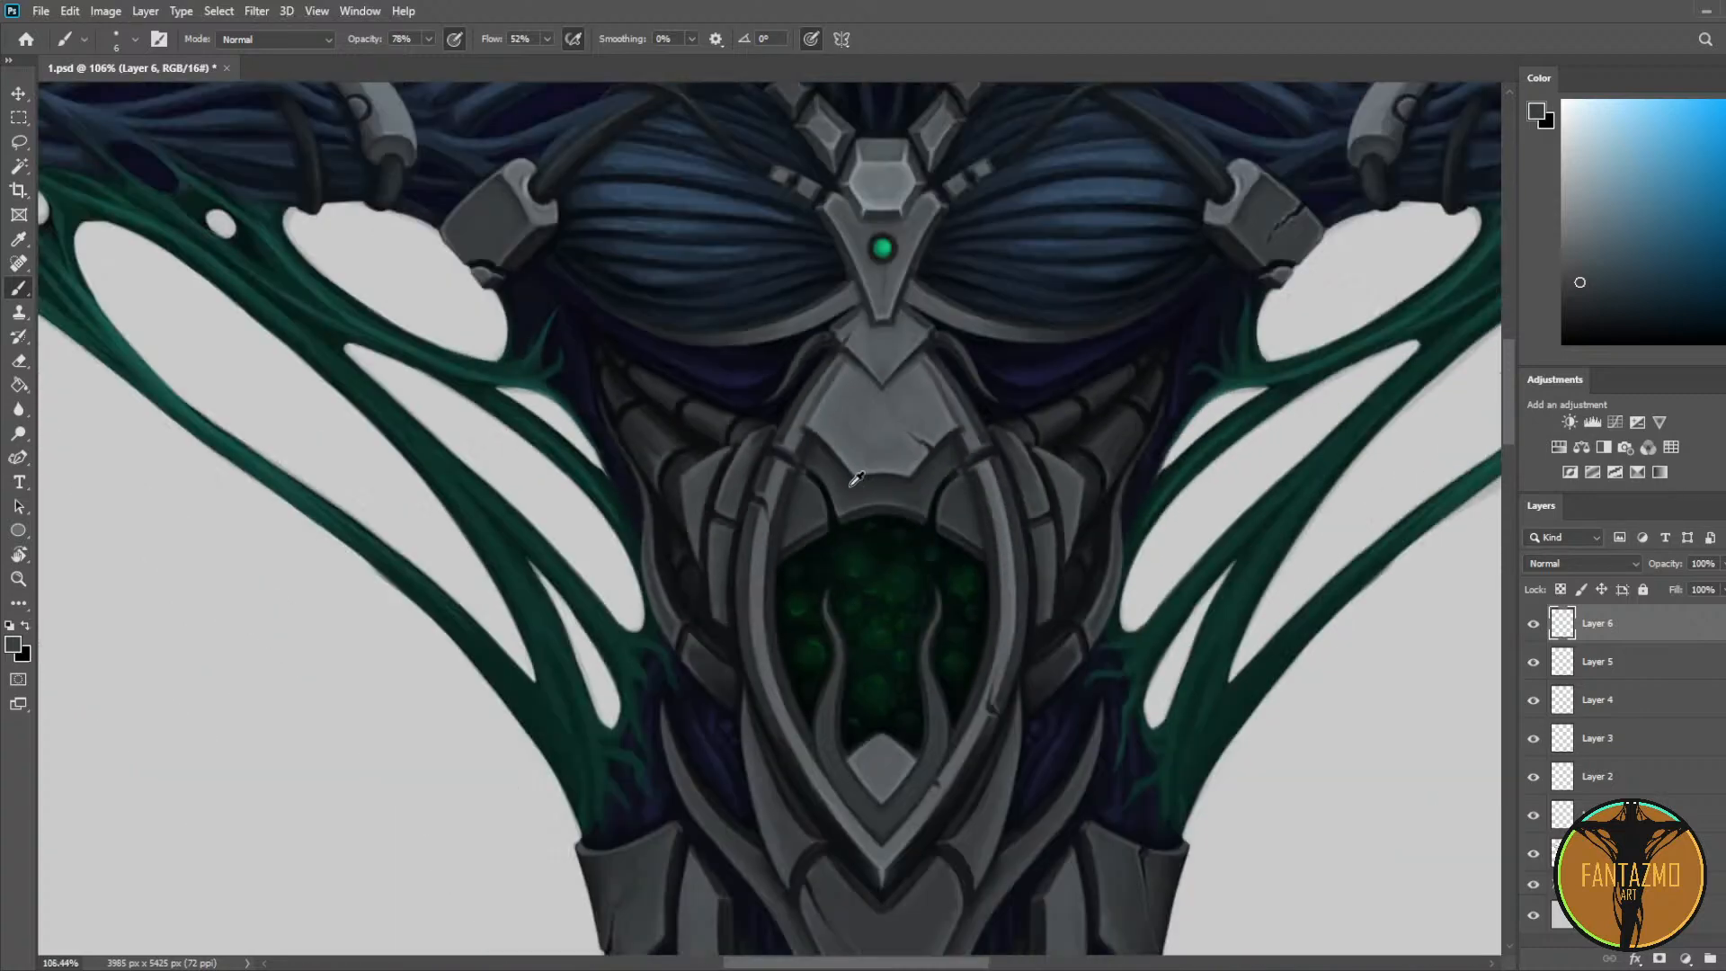
{"action": "key", "text": "ctrl+s"}
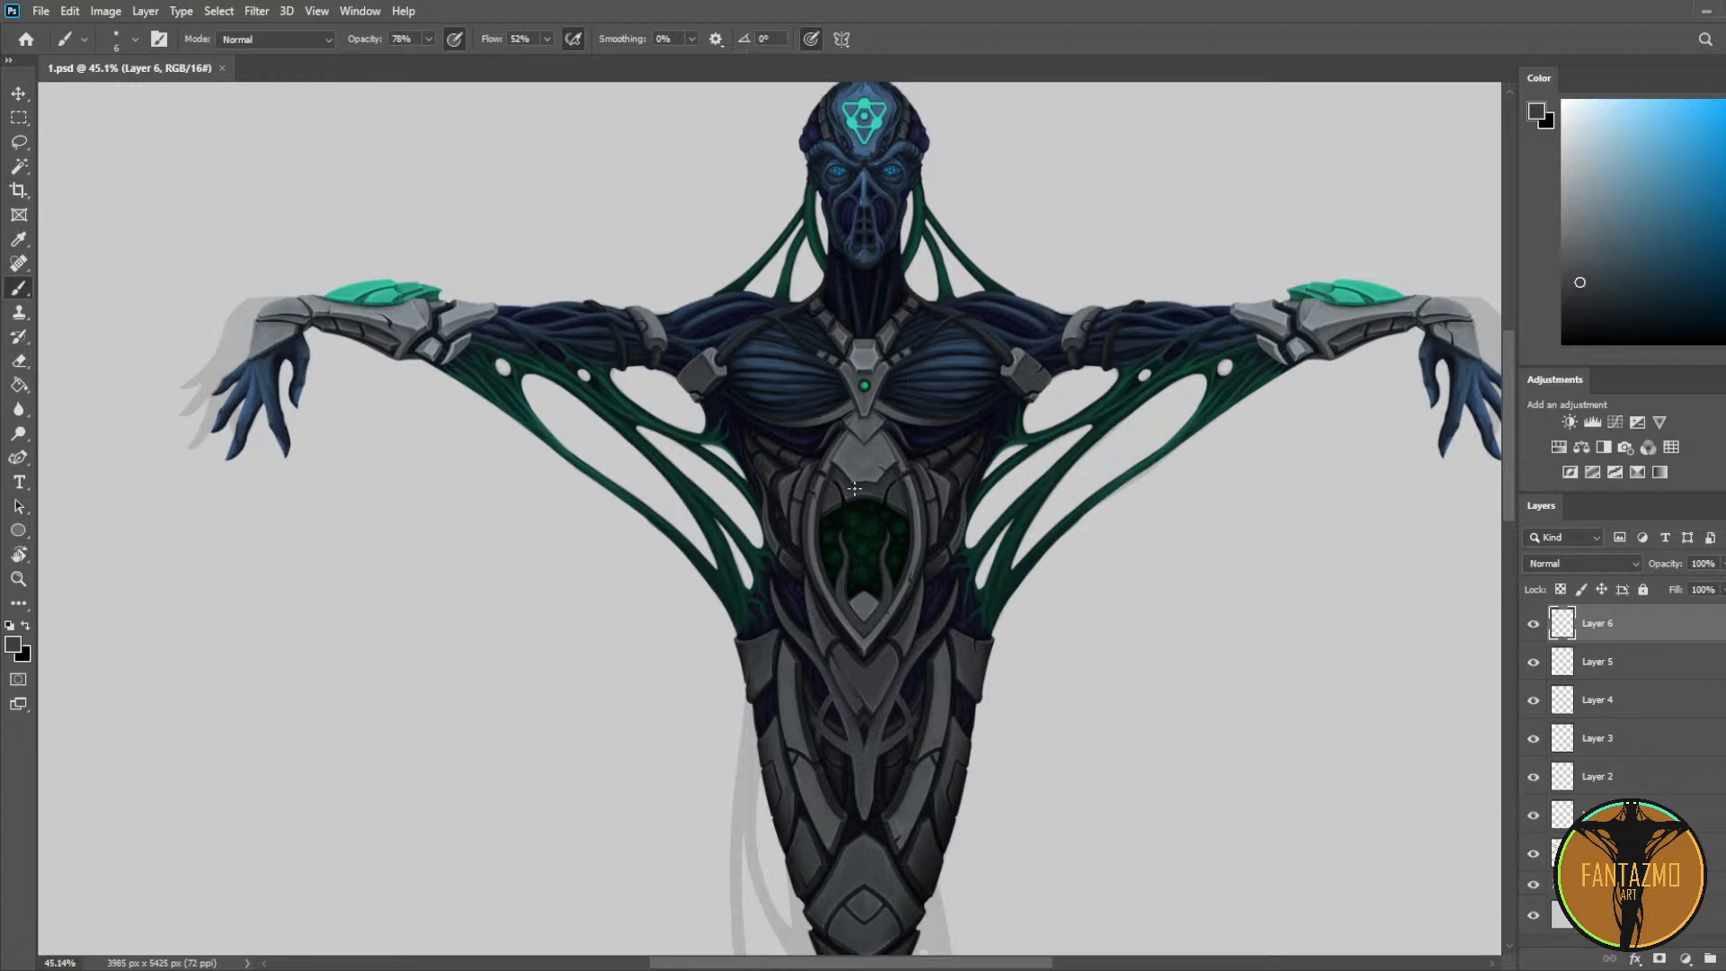
Step: Merge the painted character layers into a single Layer 6, keeping the REF group and Background separate, and save the document
{"action": "scroll", "coordinate": [829, 546], "scroll_direction": "down", "scroll_amount": 1}
{"action": "mouse_move", "coordinate": [935, 633]}
{"action": "left_mouse_down"}
{"action": "mouse_move", "coordinate": [921, 362]}
{"action": "mouse_move", "coordinate": [907, 385]}
{"action": "left_mouse_up"}
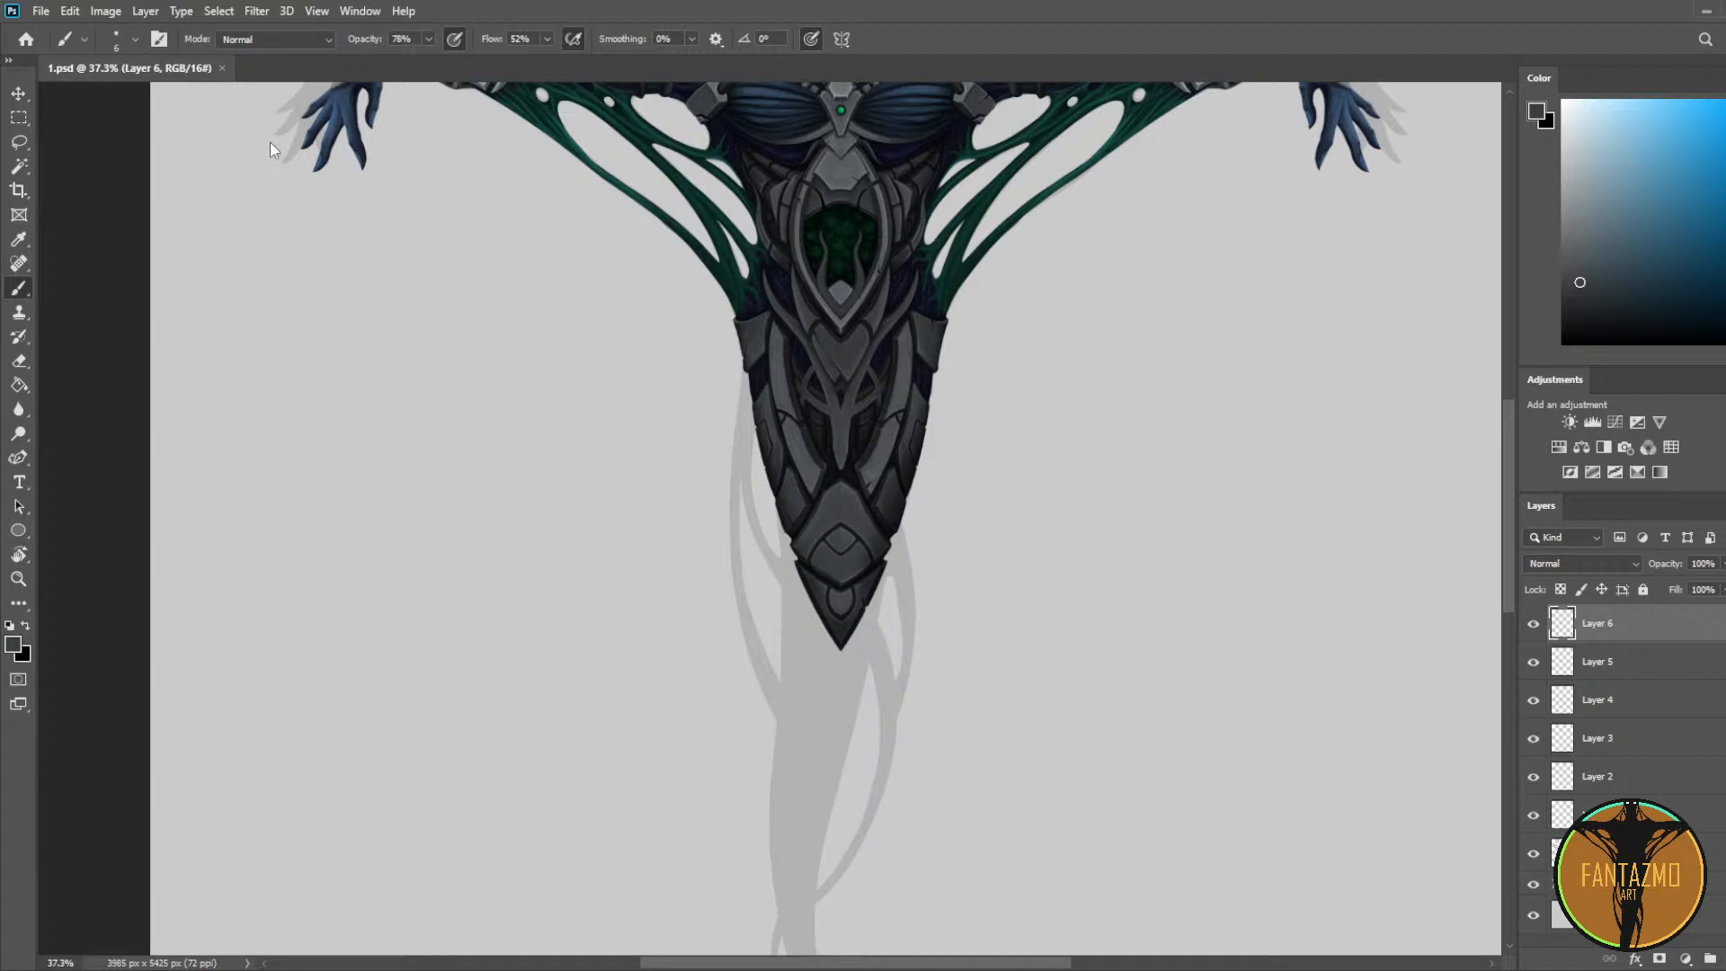
{"action": "left_click", "coordinate": [959, 494]}
{"action": "left_click", "coordinate": [44, 11]}
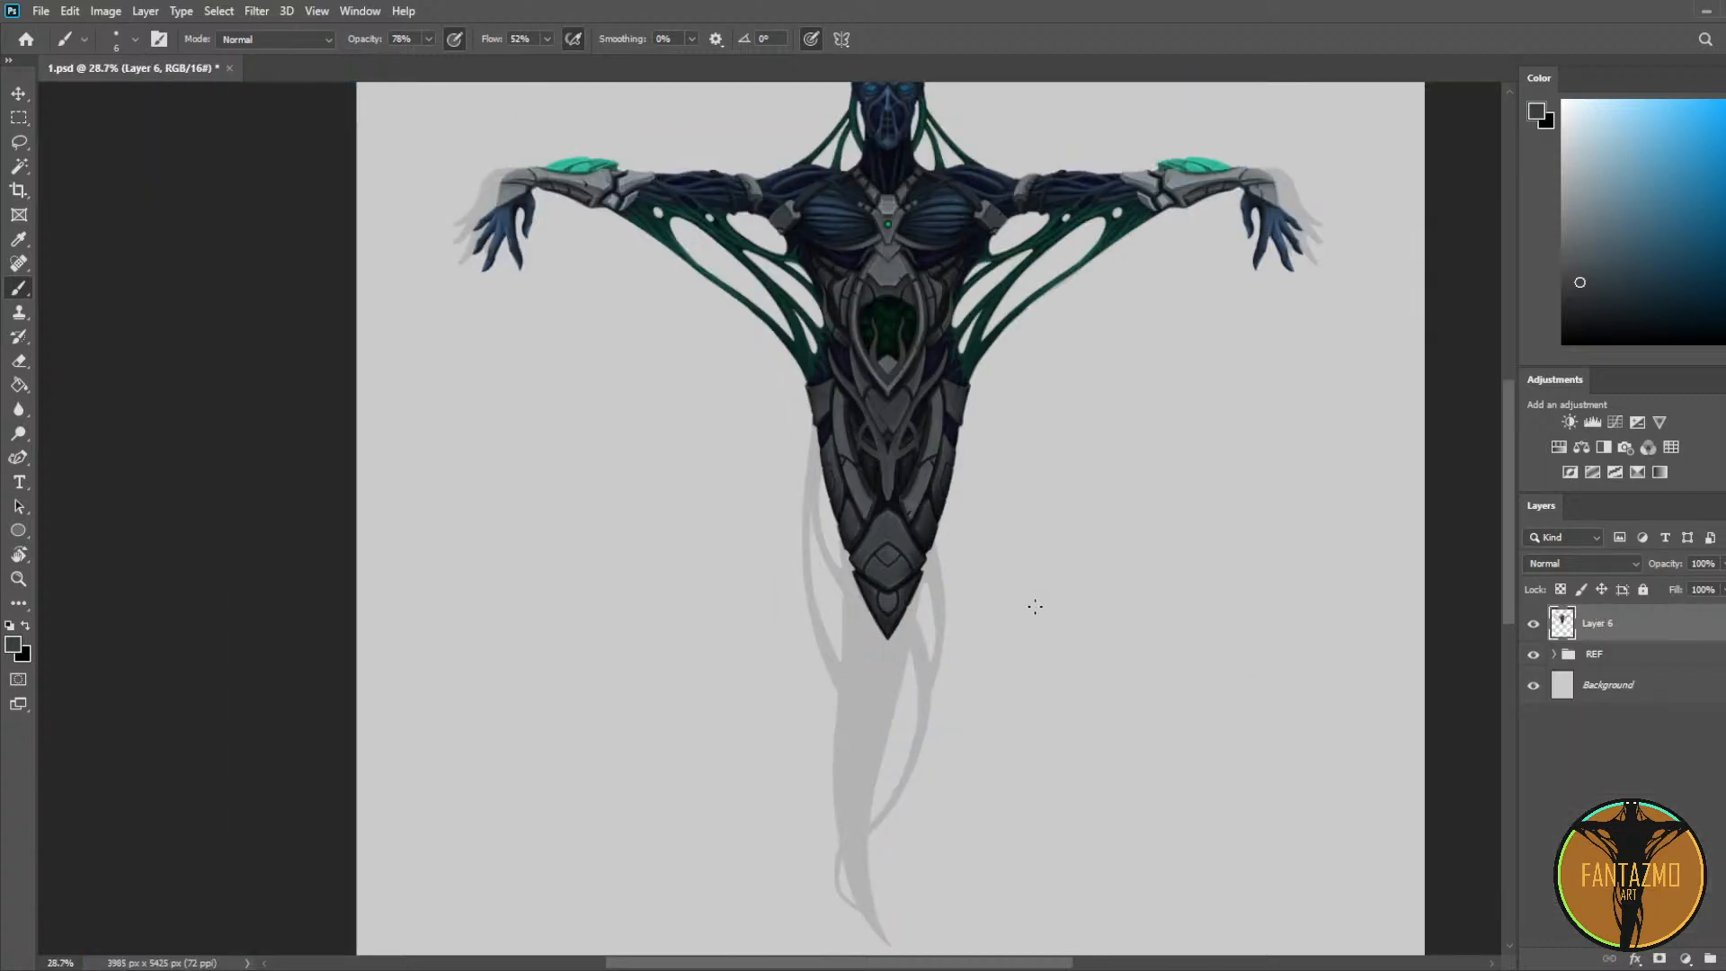
{"action": "key", "text": "ctrl+s"}
Step: Add the text "BRB SMOKE" in 72 pt Microsport Bold on the empty background above the character's arm
{"action": "left_click_drag", "start_coordinate": [854, 458], "coordinate": [850, 621]}
{"action": "left_click_drag", "start_coordinate": [851, 621], "coordinate": [970, 610]}
{"action": "left_click_drag", "start_coordinate": [970, 609], "coordinate": [865, 704]}
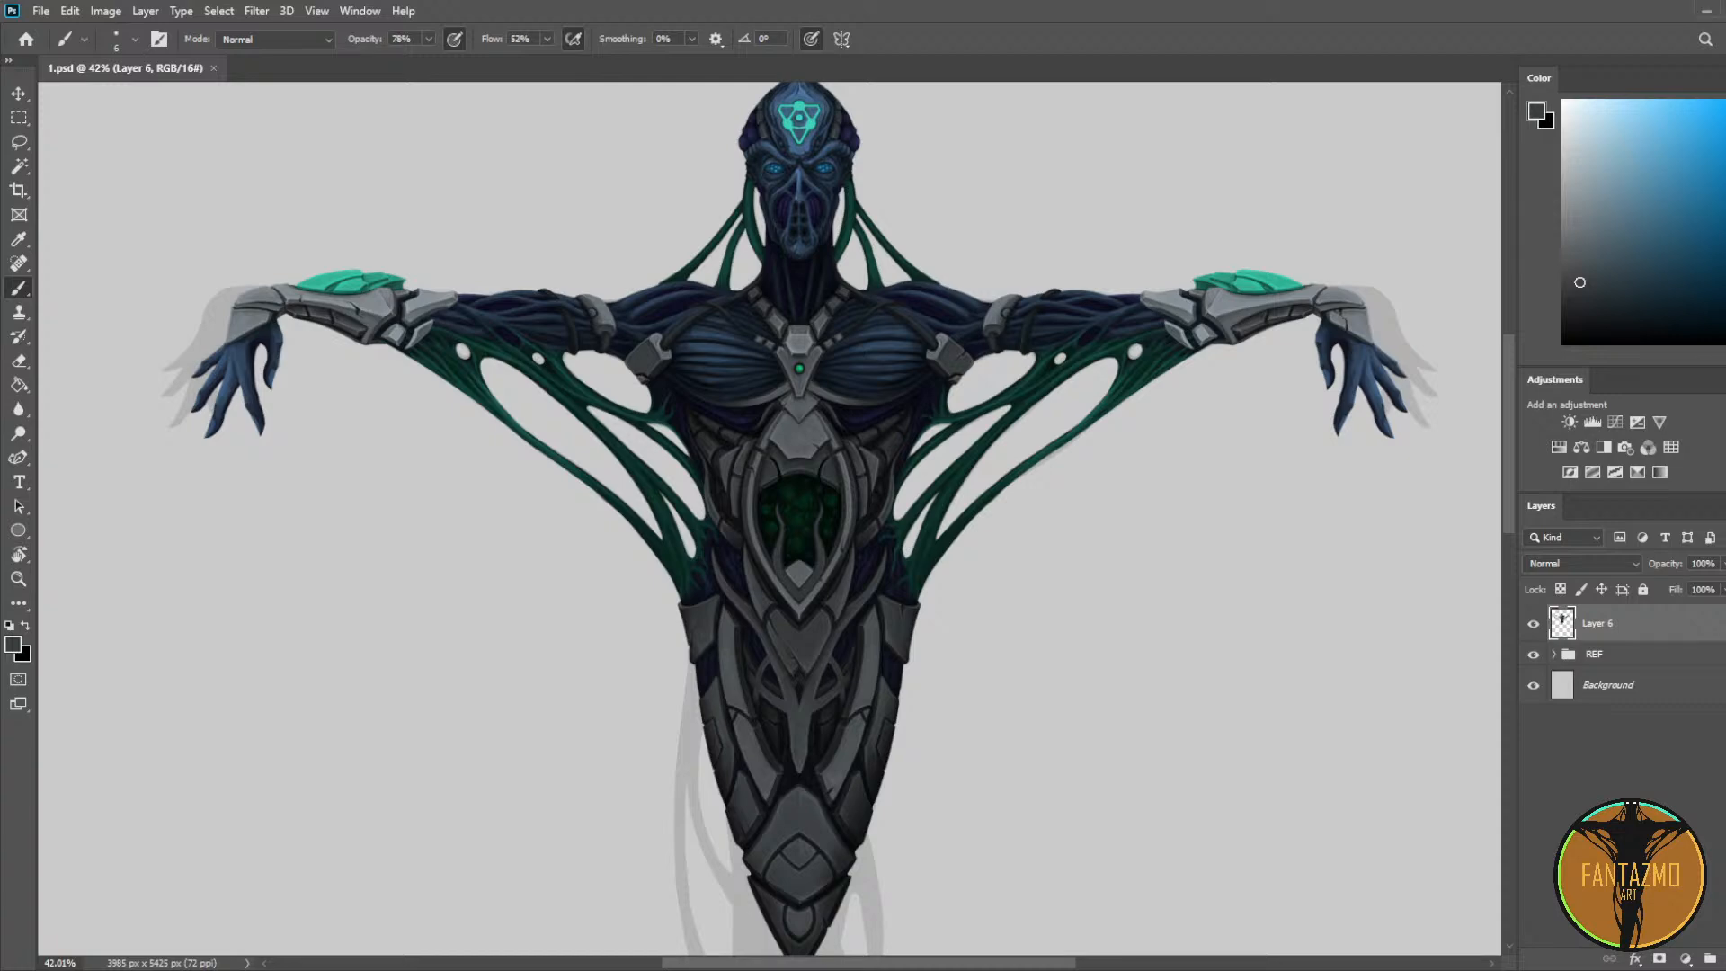
{"action": "left_click", "coordinate": [18, 481]}
{"action": "left_click", "coordinate": [324, 174]}
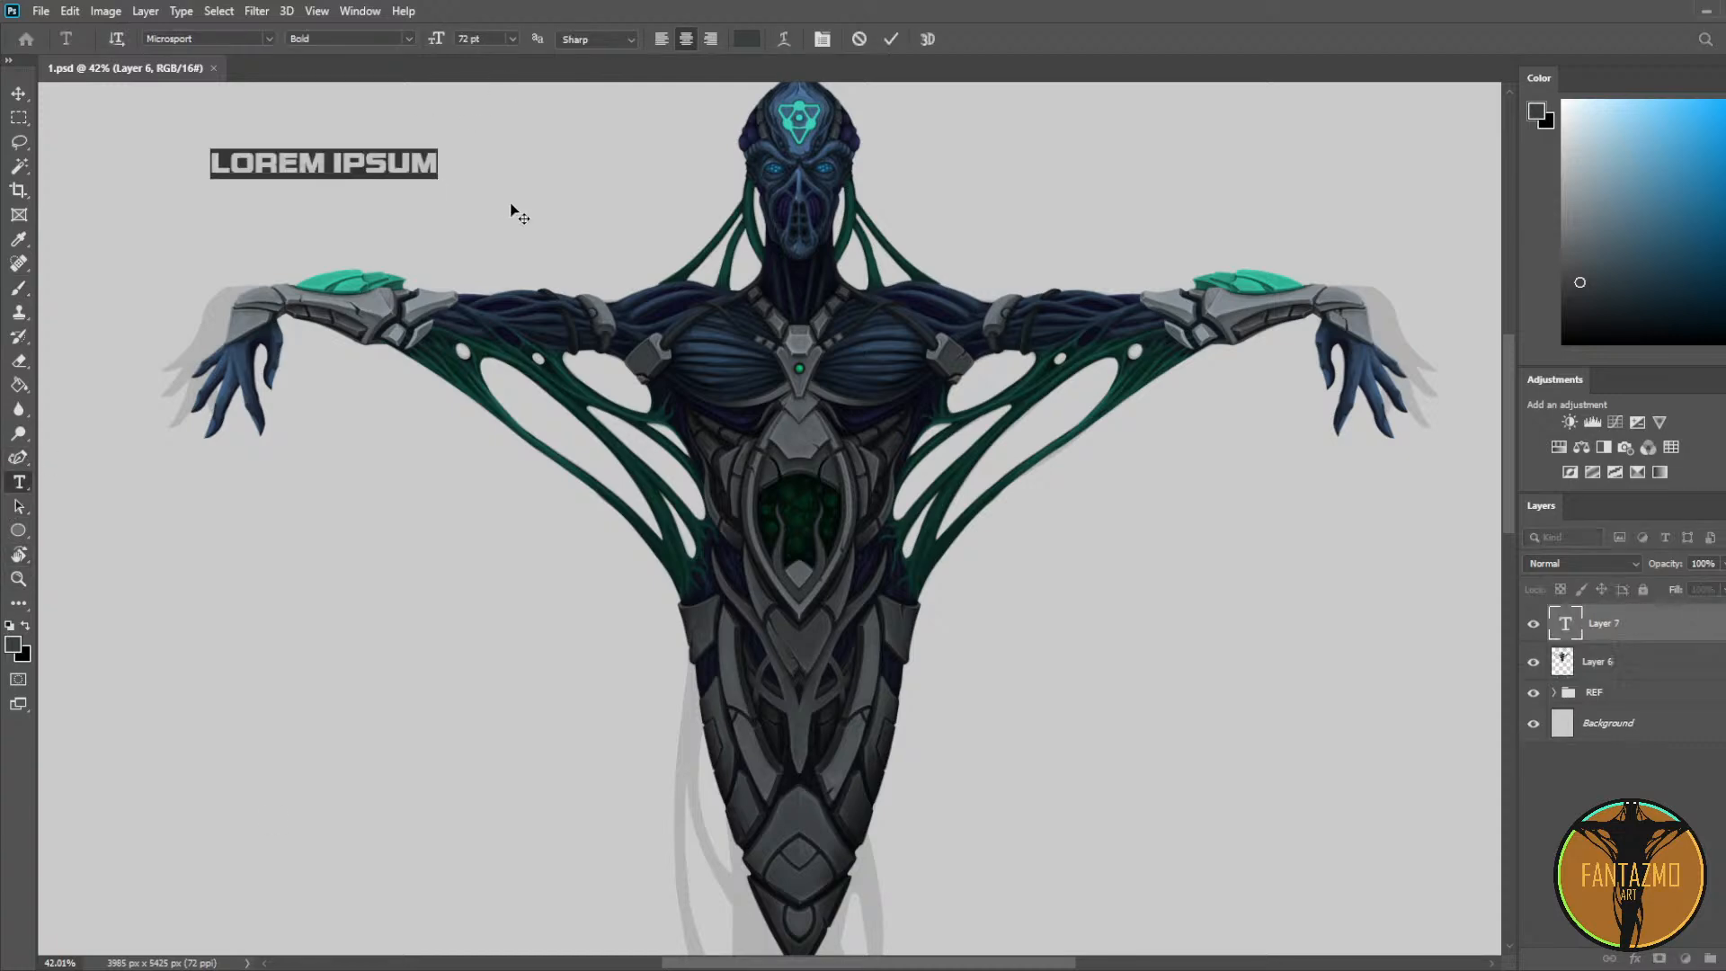
{"action": "type", "text": "BRB SMOKE"}
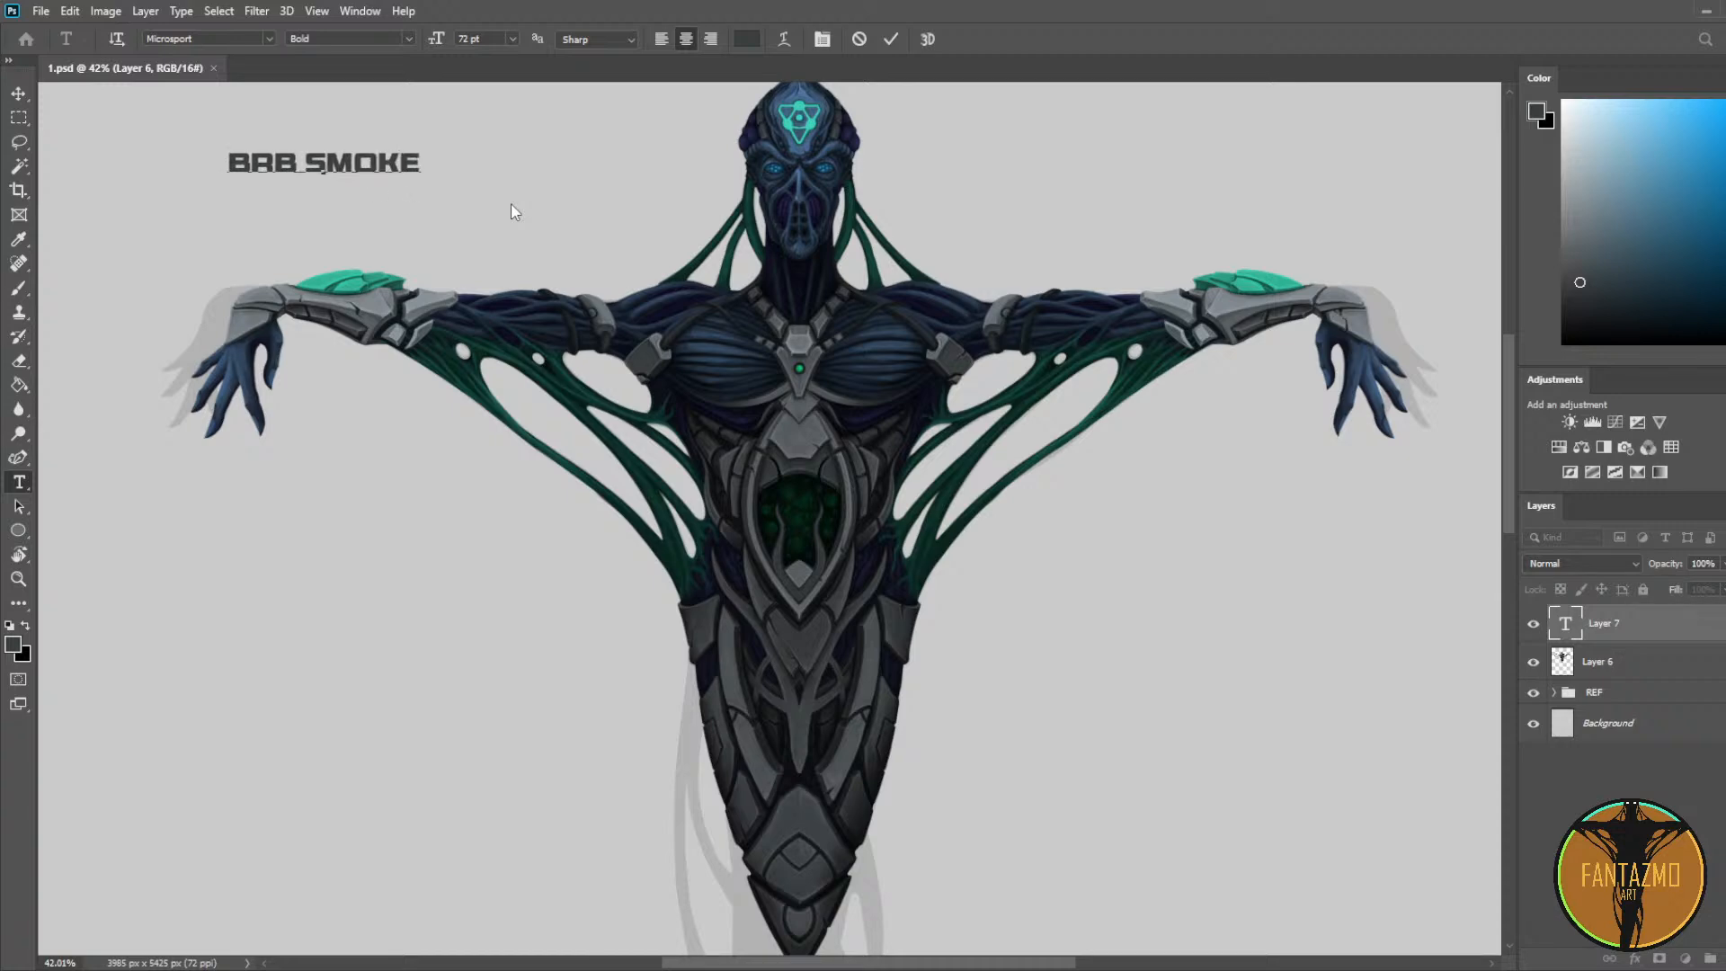
Step: Enlarge the BRB SMOKE text to about 280% and place it on the empty background beside the torso
{"action": "left_click", "coordinate": [19, 93]}
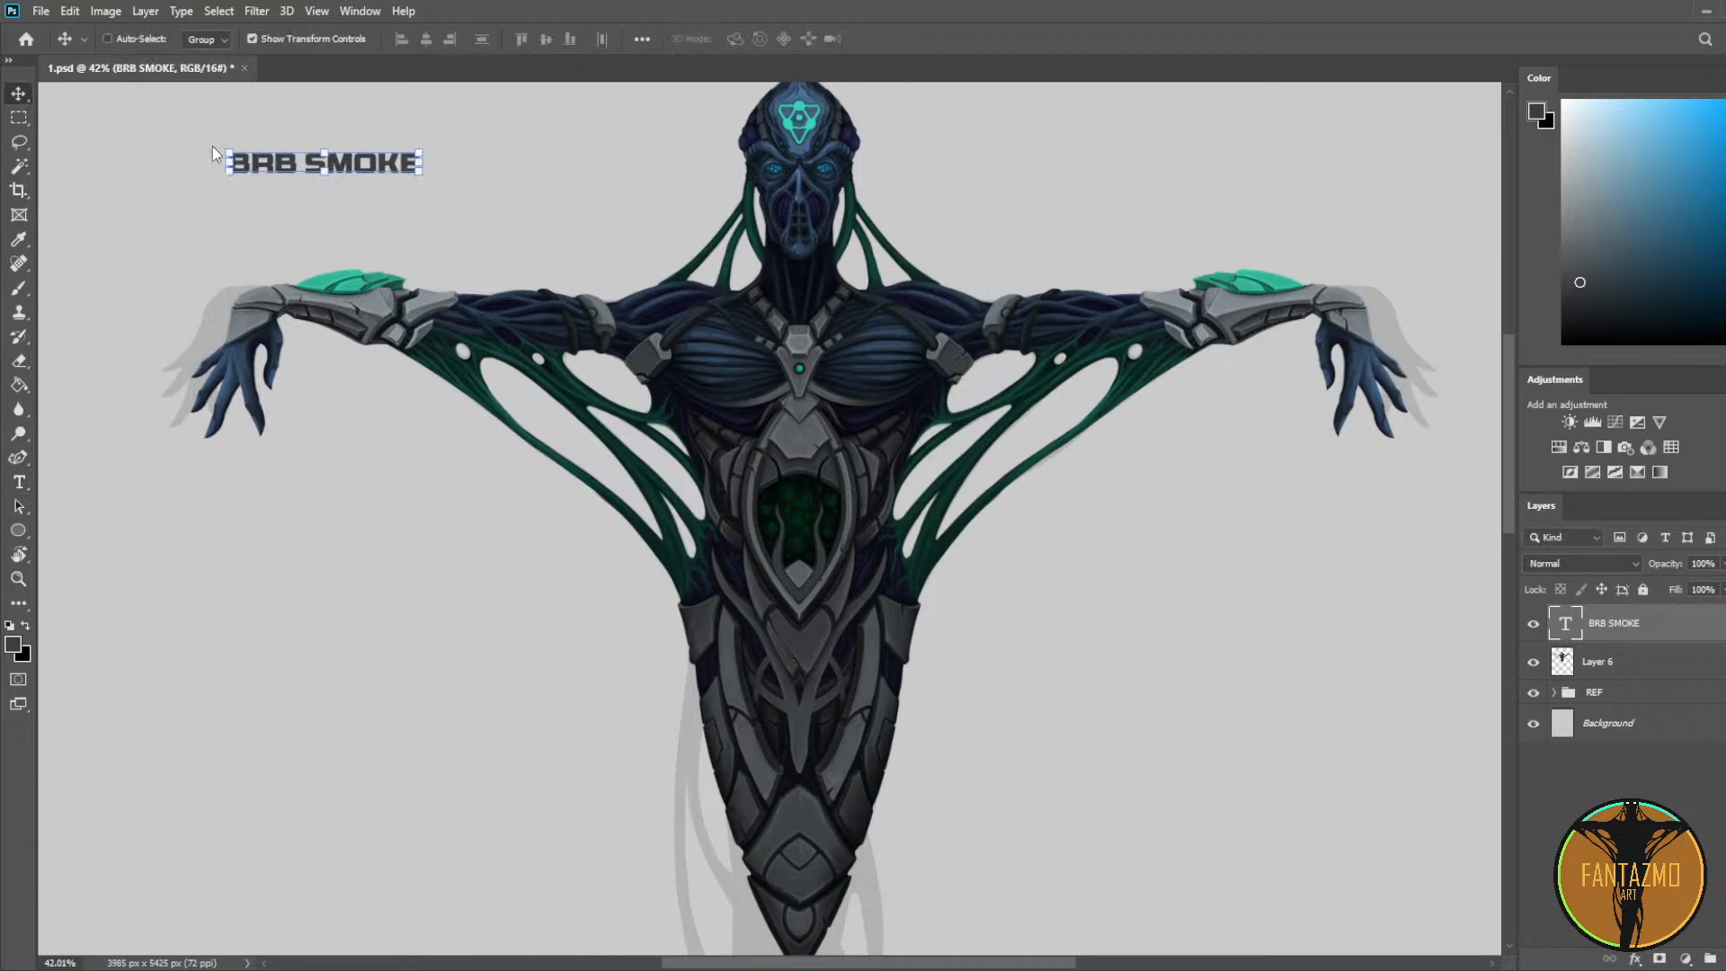
{"action": "left_click_drag", "start_coordinate": [409, 171], "coordinate": [764, 231]}
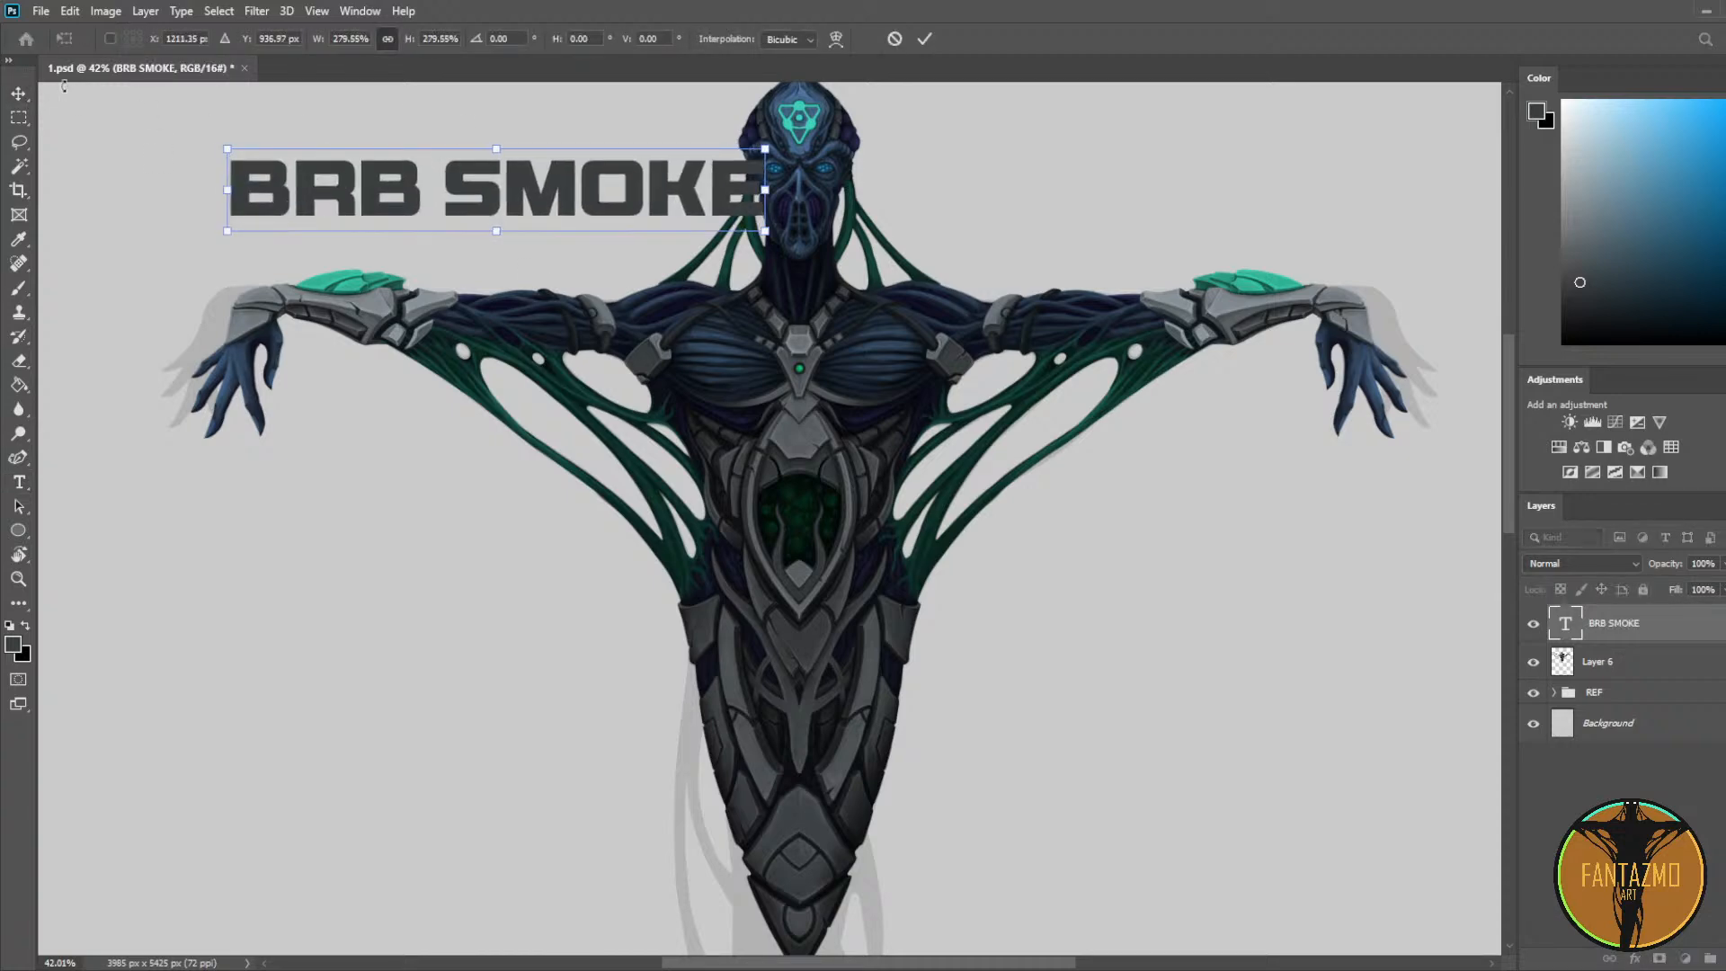
{"action": "left_click", "coordinate": [30, 93]}
{"action": "mouse_move", "coordinate": [508, 192]}
{"action": "left_mouse_down"}
{"action": "mouse_move", "coordinate": [458, 627]}
{"action": "mouse_move", "coordinate": [388, 613]}
{"action": "left_mouse_up"}
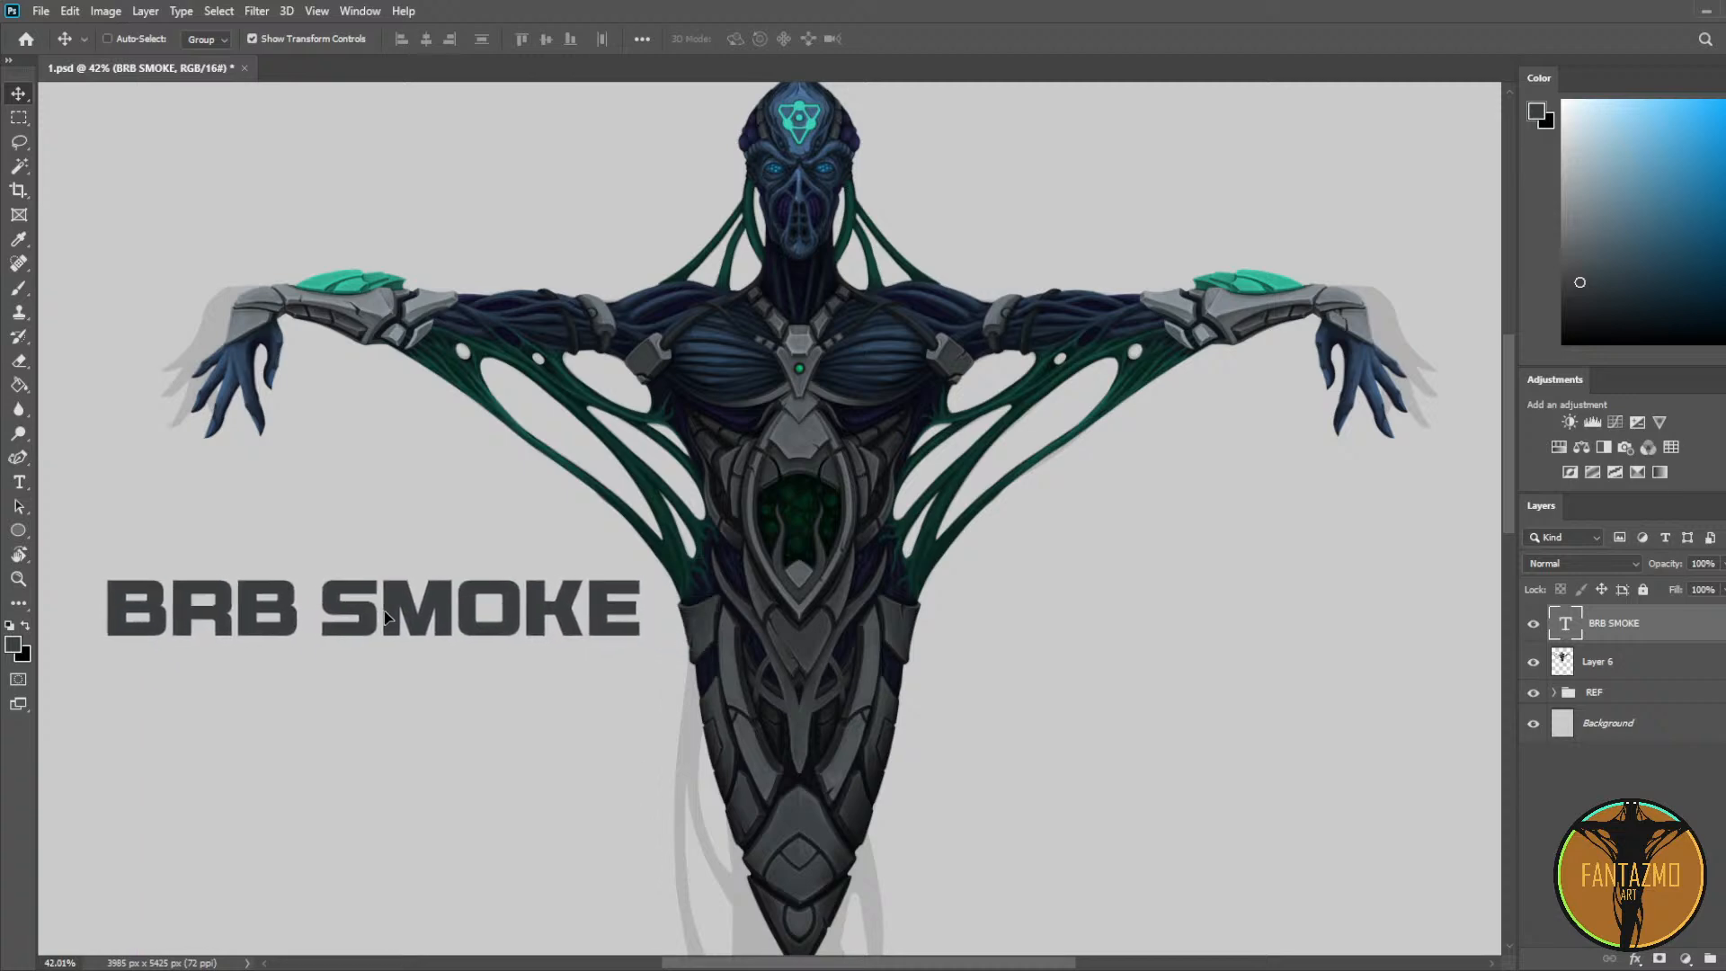
Step: Delete the BRB SMOKE text layer and save the document
{"action": "key", "text": "b"}
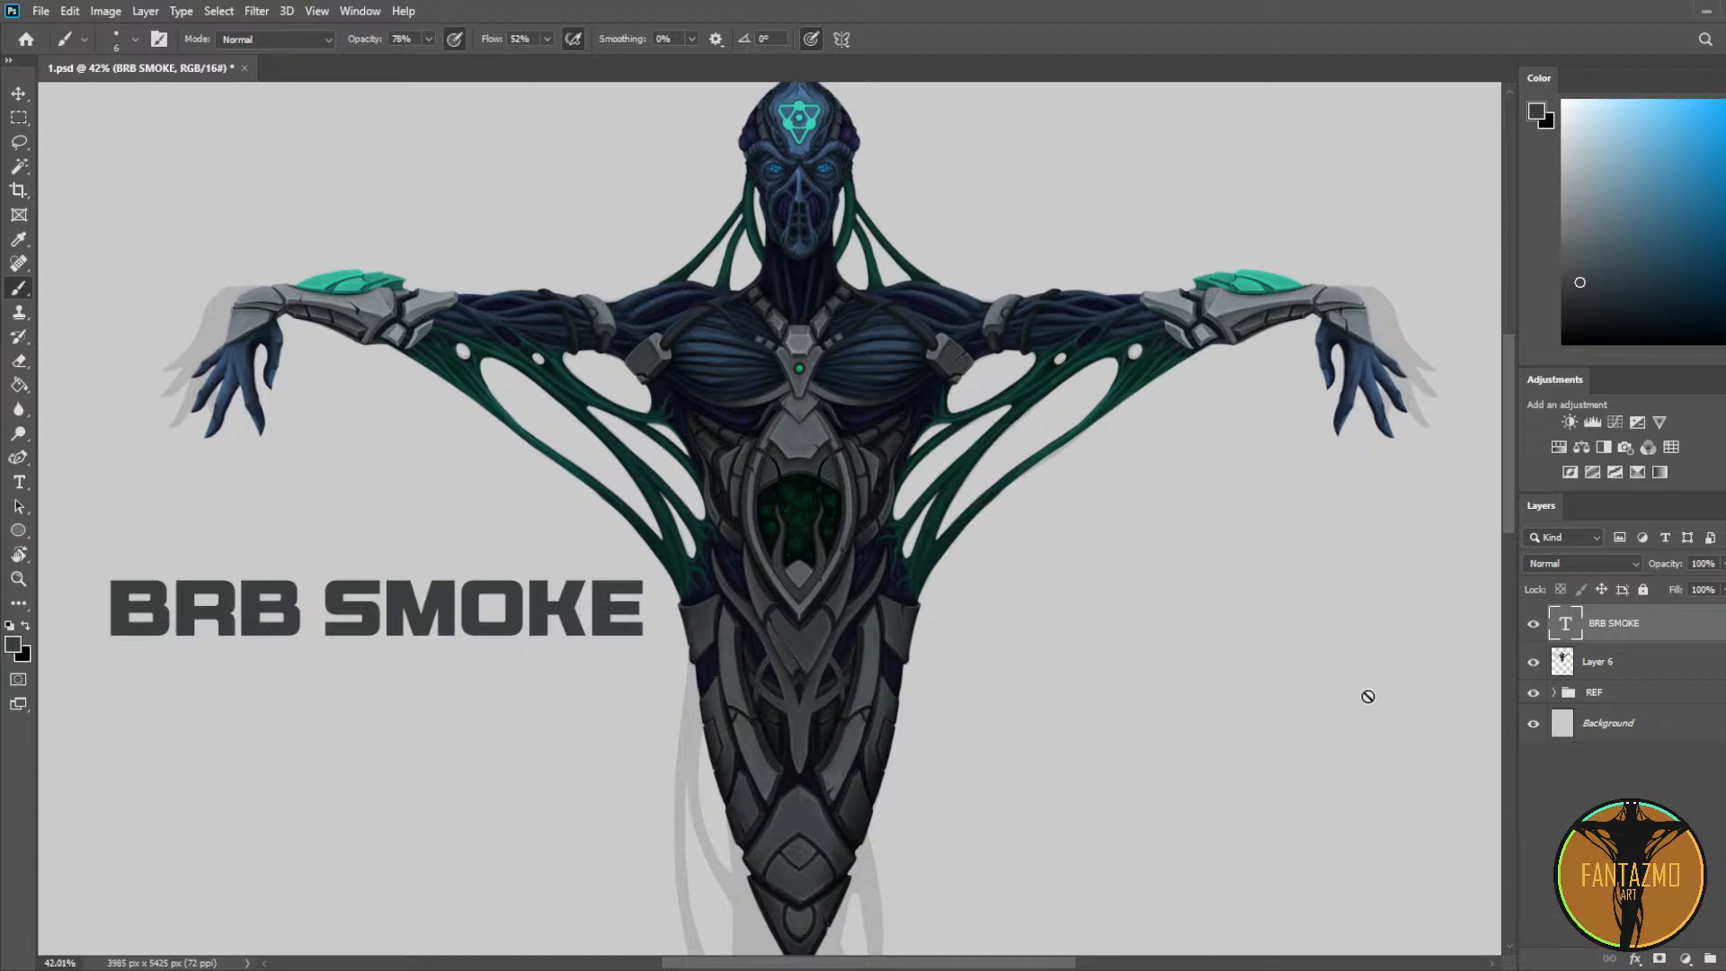
{"action": "key", "text": "Delete"}
{"action": "left_click_drag", "start_coordinate": [1336, 465], "coordinate": [1355, 370]}
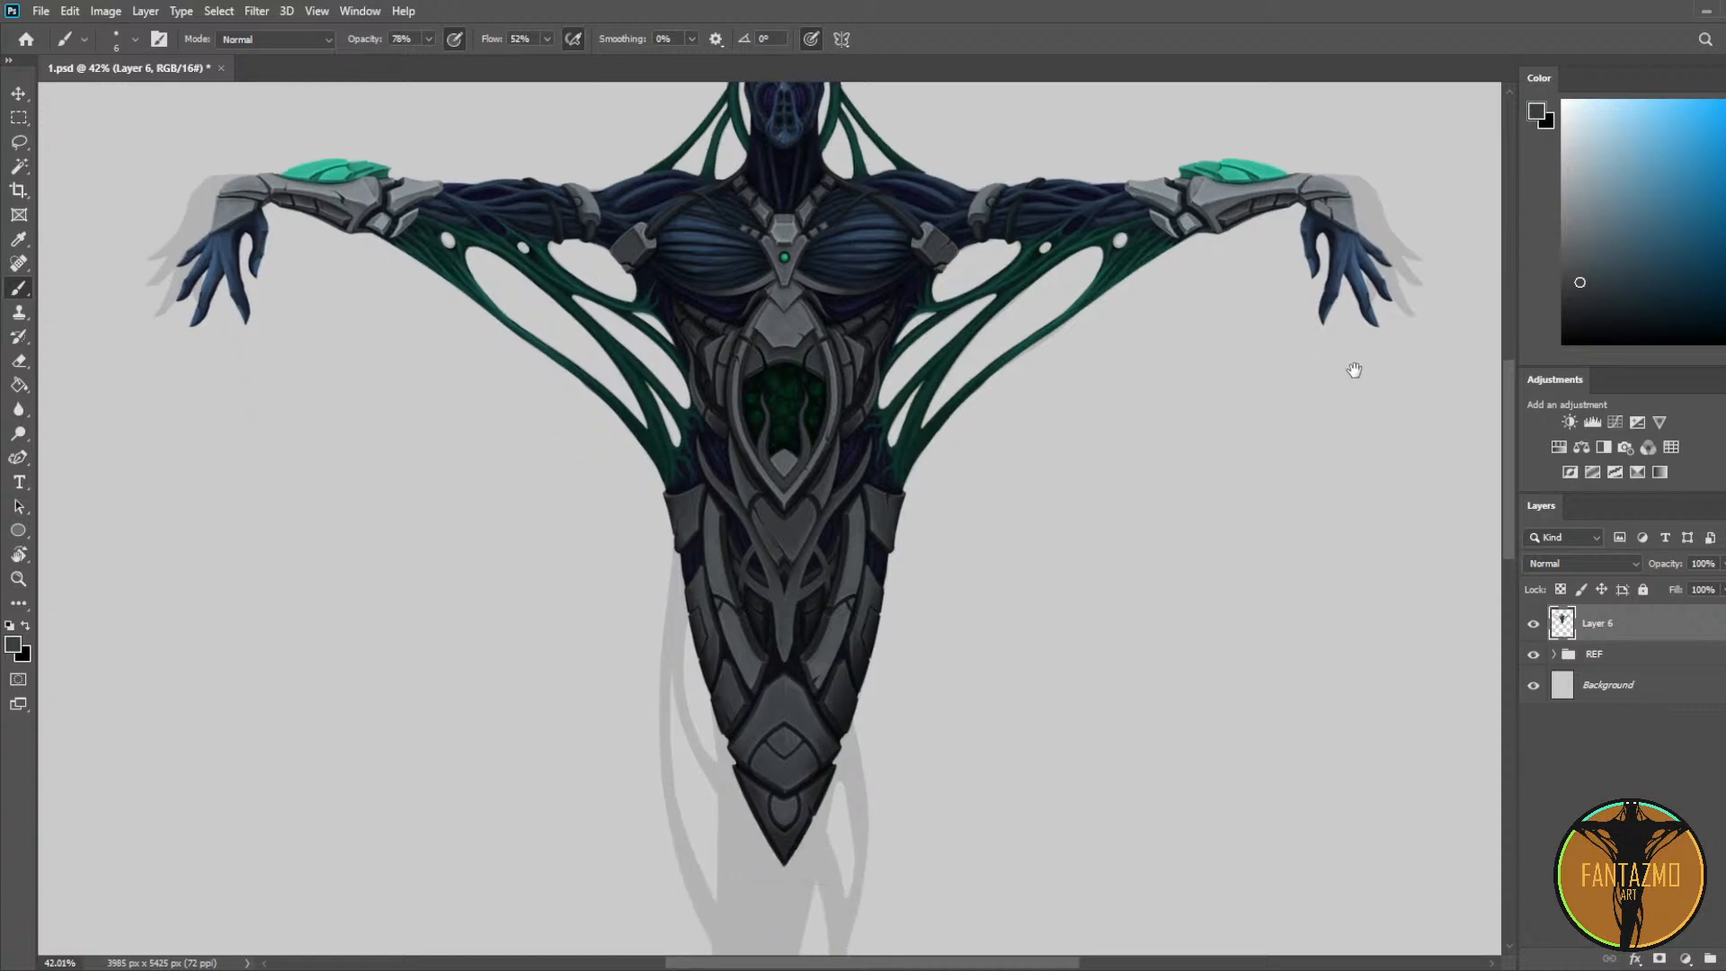
{"action": "key", "text": "ctrl+s"}
Step: Bend the lower end of the armoured torso on Layer 6 slightly to the left, following the sketched tail
{"action": "scroll", "coordinate": [1337, 311], "scroll_direction": "down", "scroll_amount": 1}
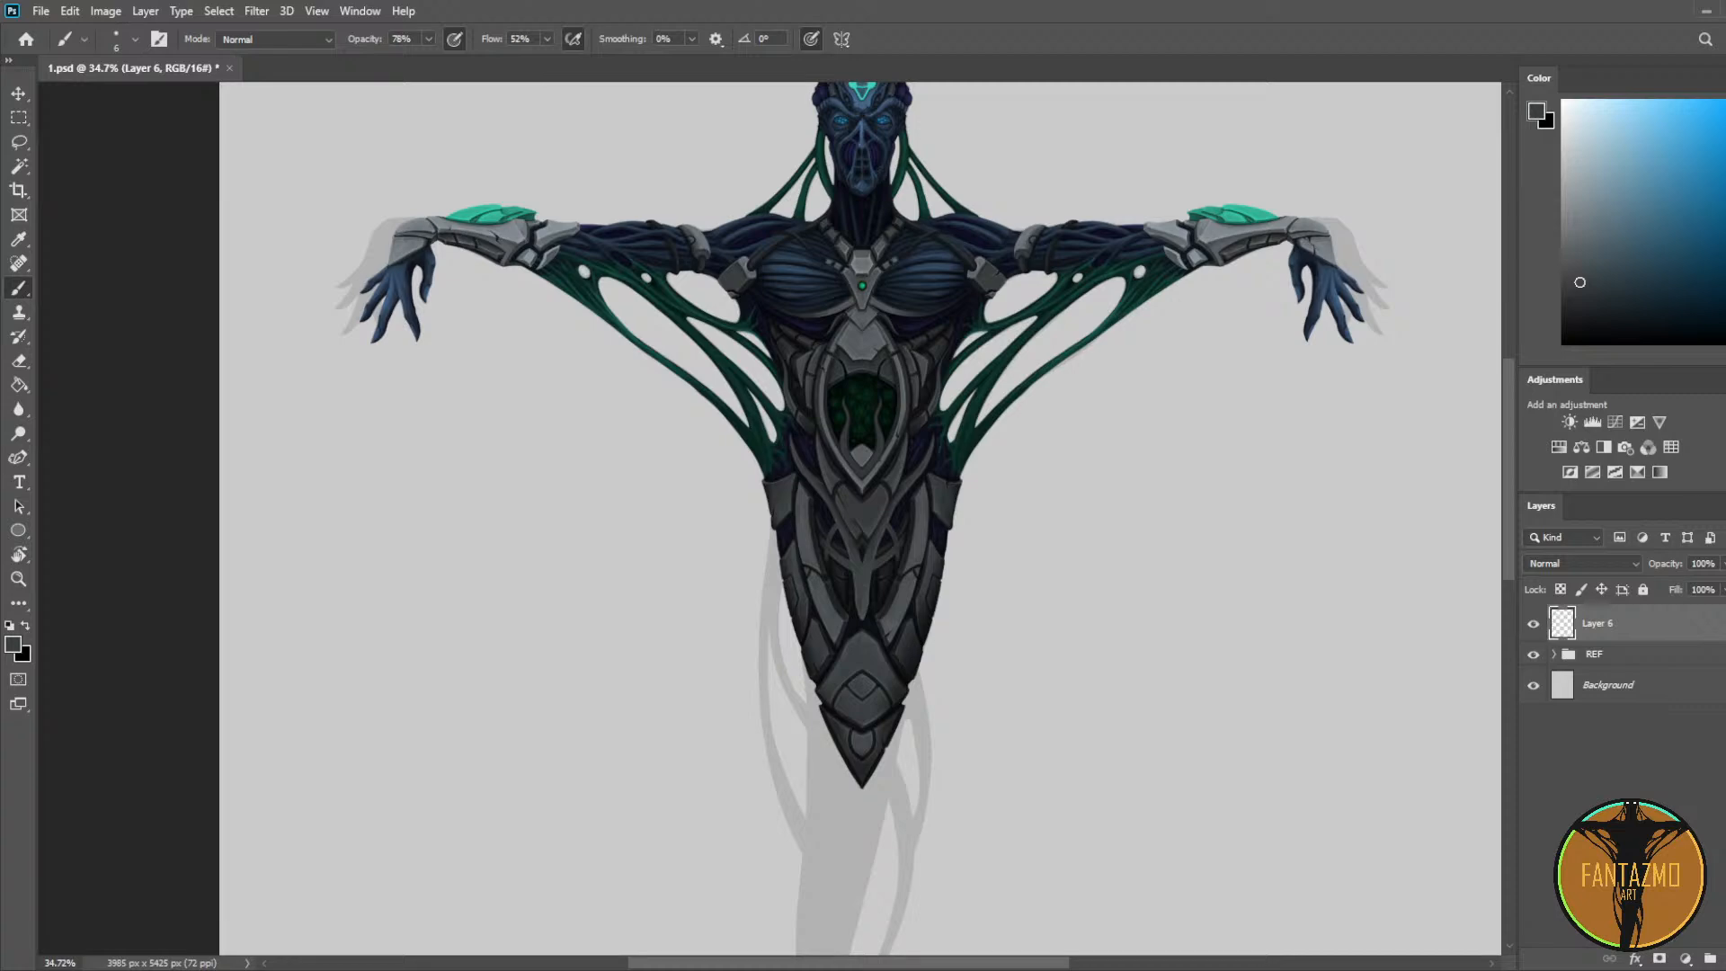
{"action": "scroll", "coordinate": [1061, 584], "scroll_direction": "down", "scroll_amount": 4}
{"action": "scroll", "coordinate": [988, 705], "scroll_direction": "up", "scroll_amount": 8}
{"action": "scroll", "coordinate": [992, 697], "scroll_direction": "up", "scroll_amount": 1}
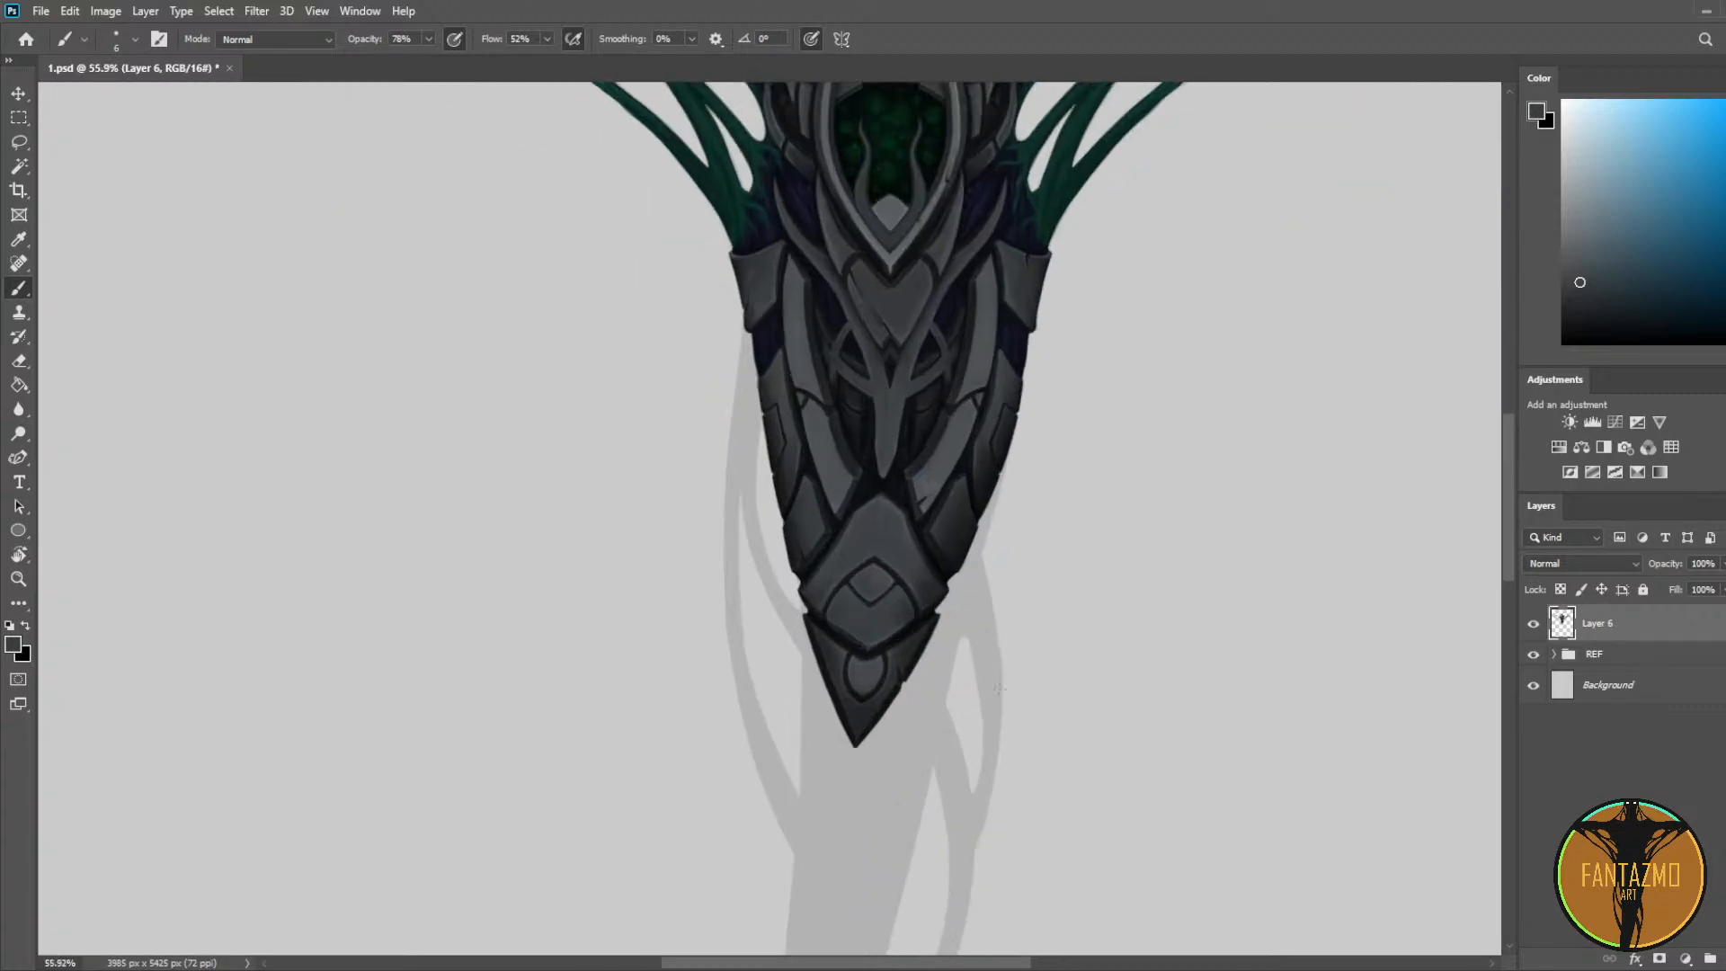
{"action": "scroll", "coordinate": [1044, 623], "scroll_direction": "down", "scroll_amount": 2}
{"action": "scroll", "coordinate": [1018, 606], "scroll_direction": "up", "scroll_amount": 1}
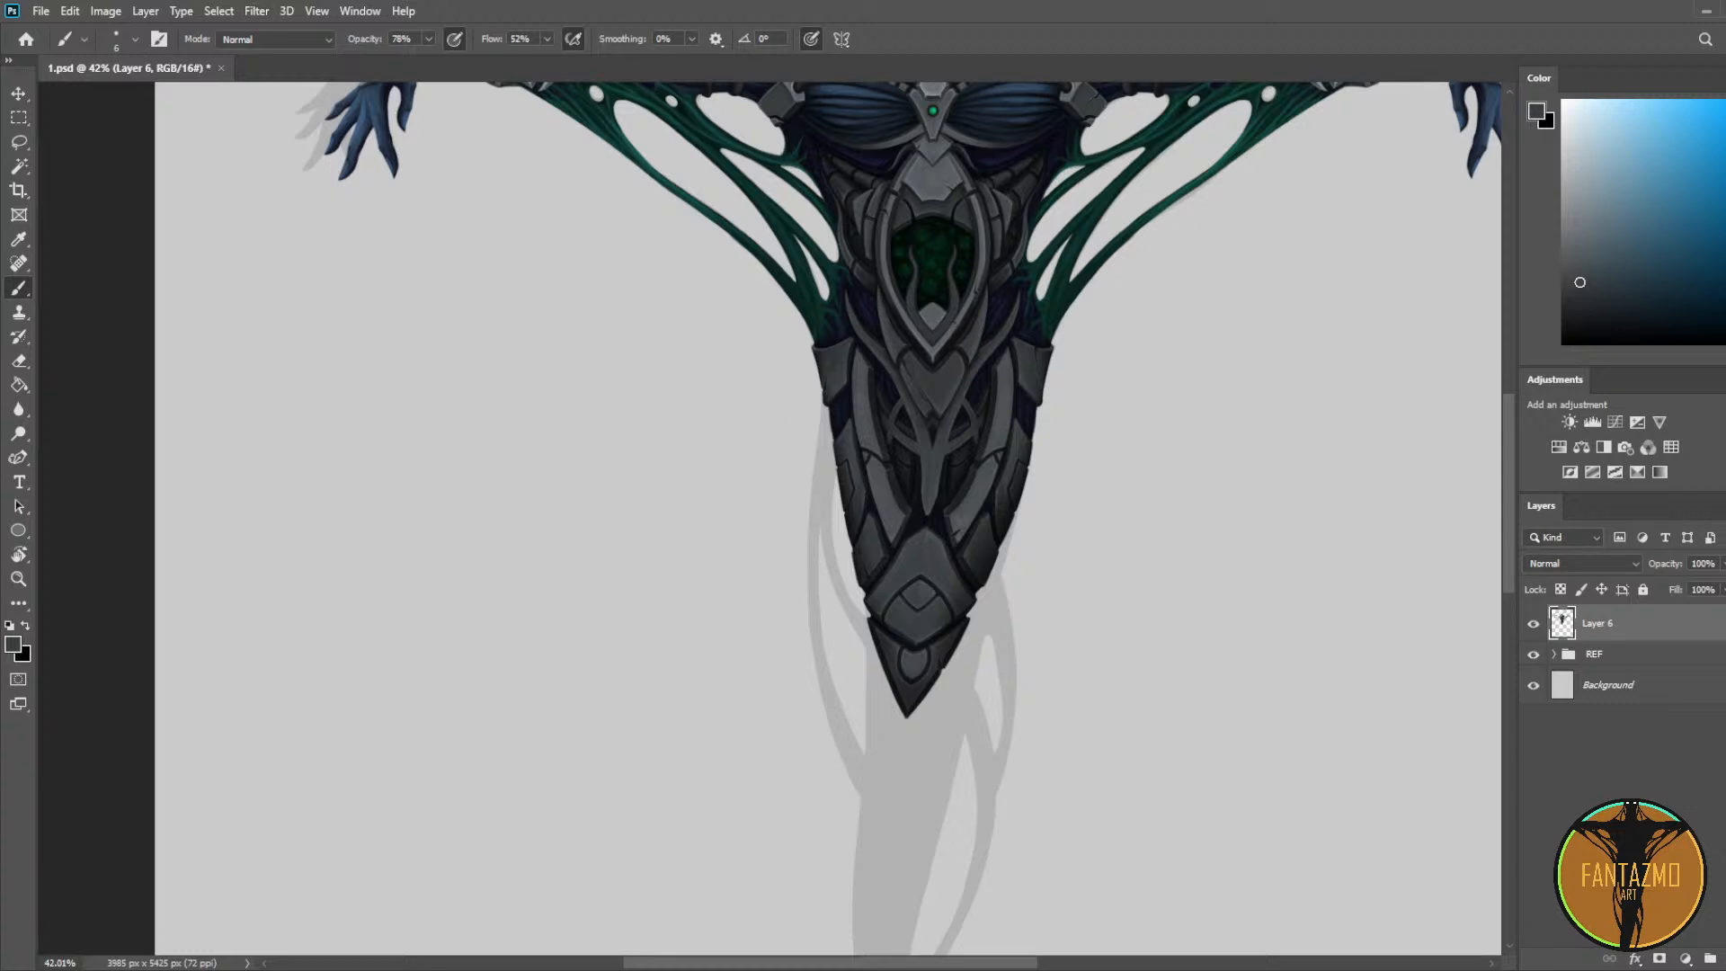
{"action": "key", "text": "Return"}
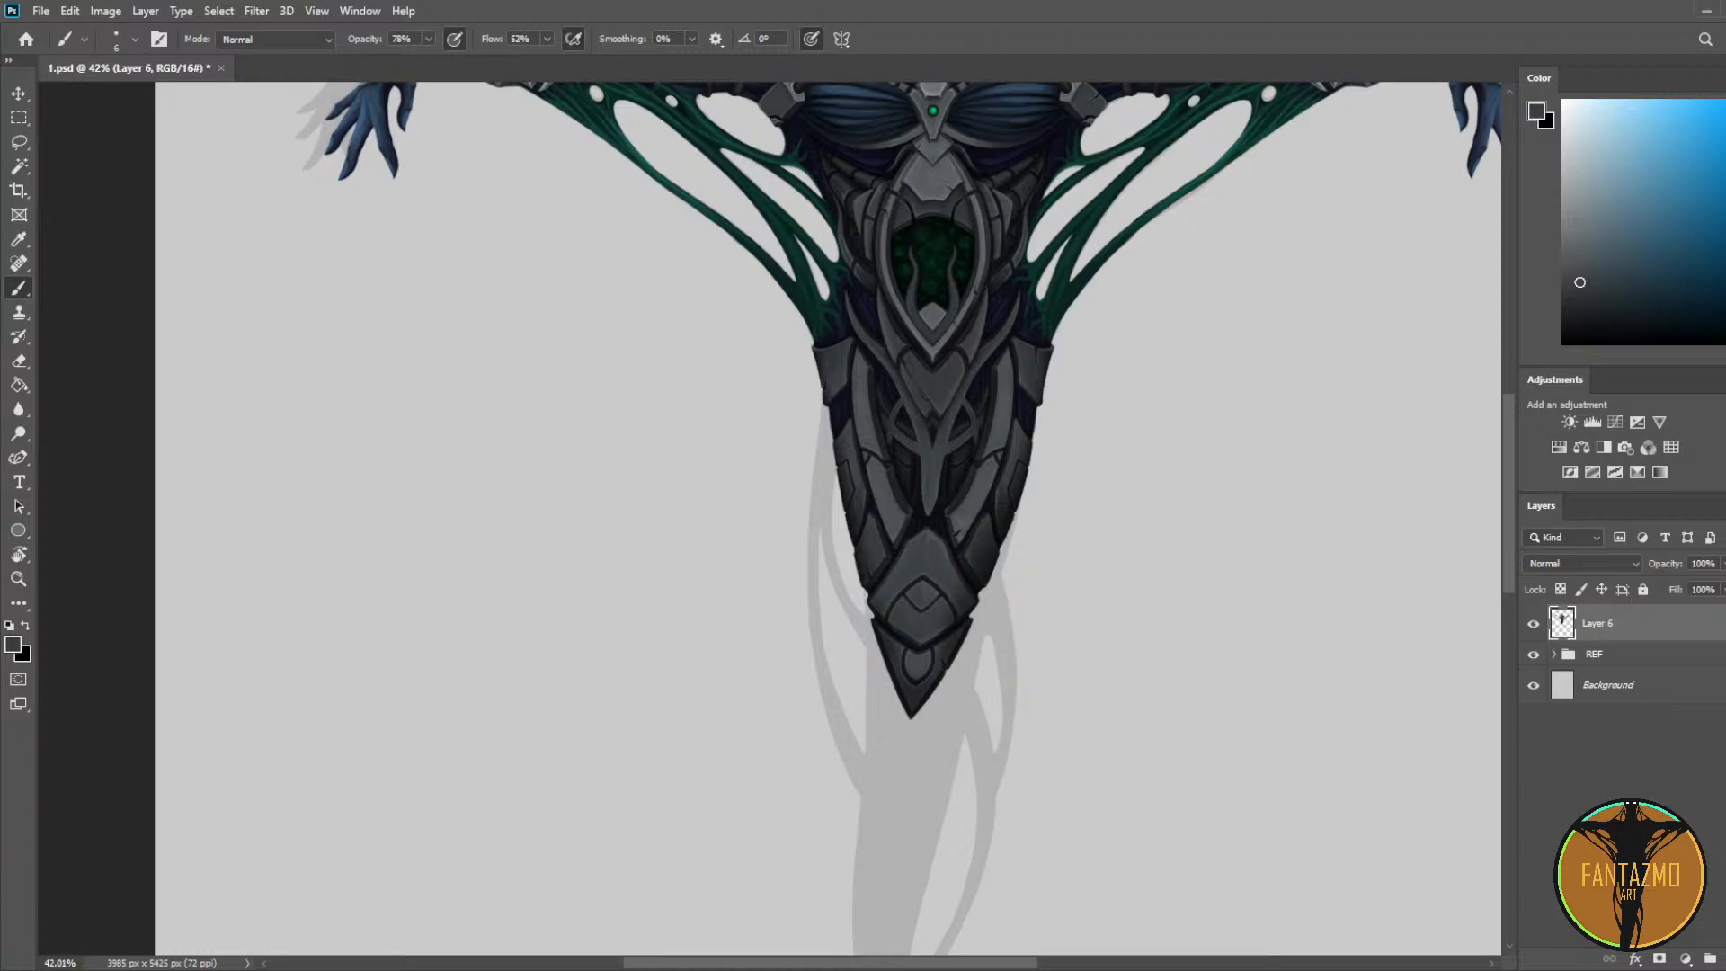
Step: Examine the bent torso tip against the faint tail sketch, both close up and with the whole figure in view
{"action": "scroll", "coordinate": [1134, 575], "scroll_direction": "down", "scroll_amount": 5}
{"action": "scroll", "coordinate": [1134, 593], "scroll_direction": "up", "scroll_amount": 8}
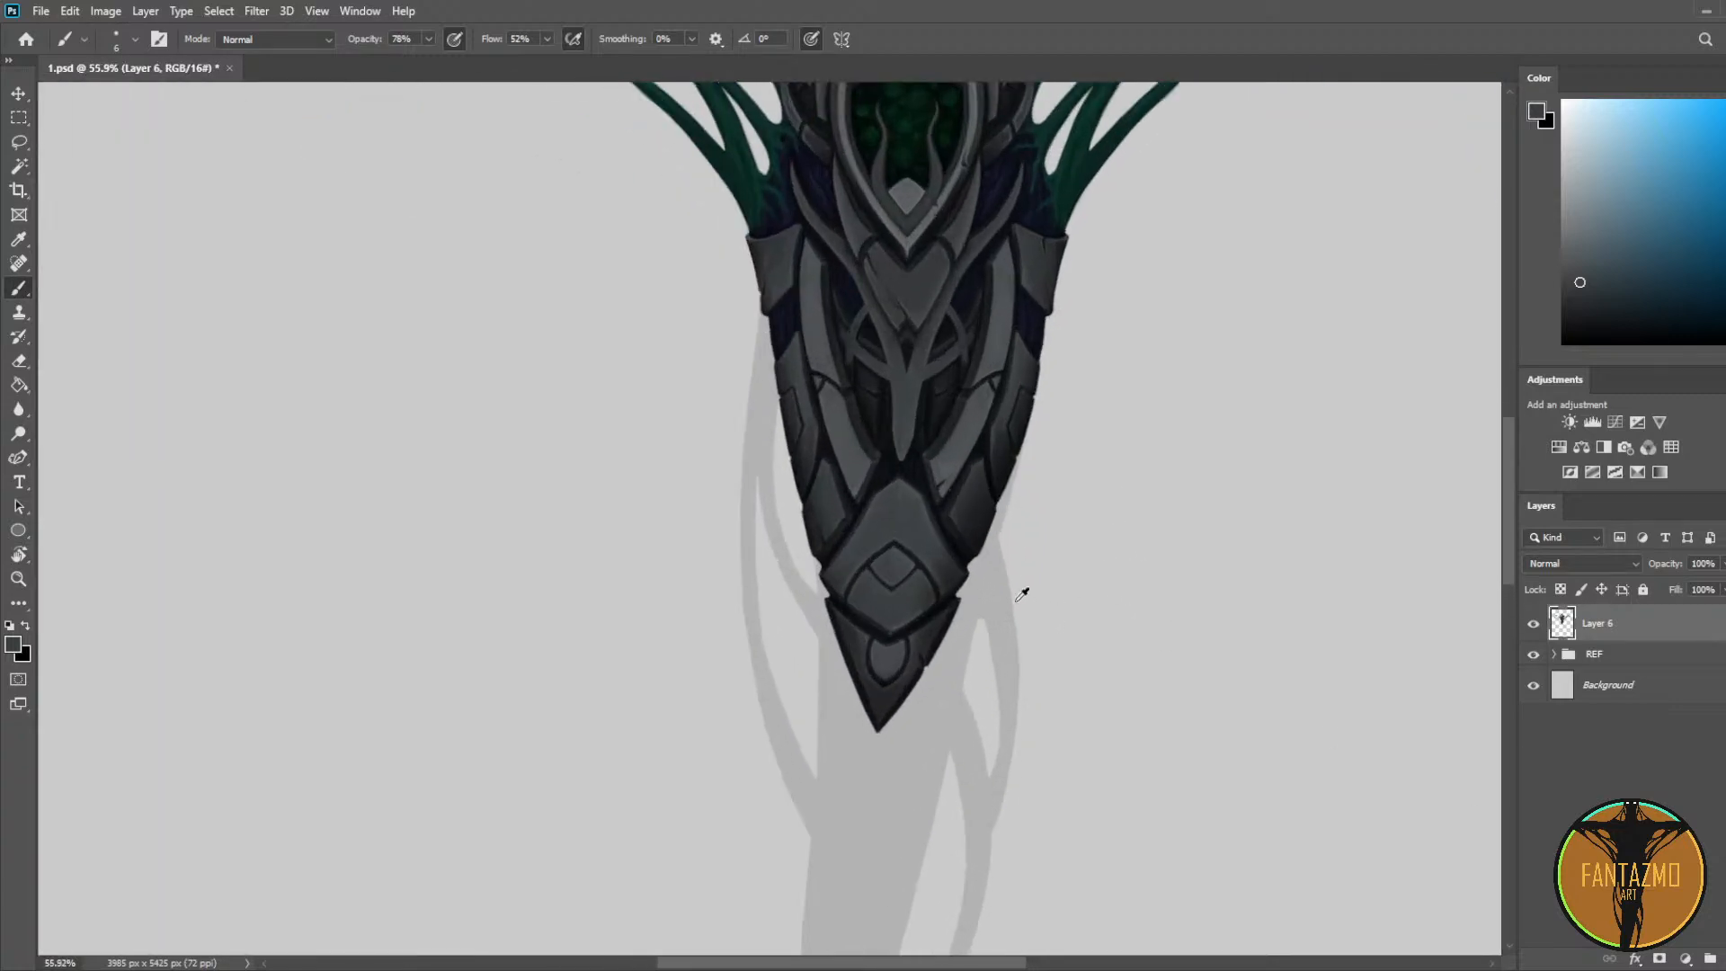
{"action": "scroll", "coordinate": [1019, 597], "scroll_direction": "down", "scroll_amount": 4}
{"action": "scroll", "coordinate": [1023, 596], "scroll_direction": "up", "scroll_amount": 1}
{"action": "scroll", "coordinate": [1016, 604], "scroll_direction": "up", "scroll_amount": 2}
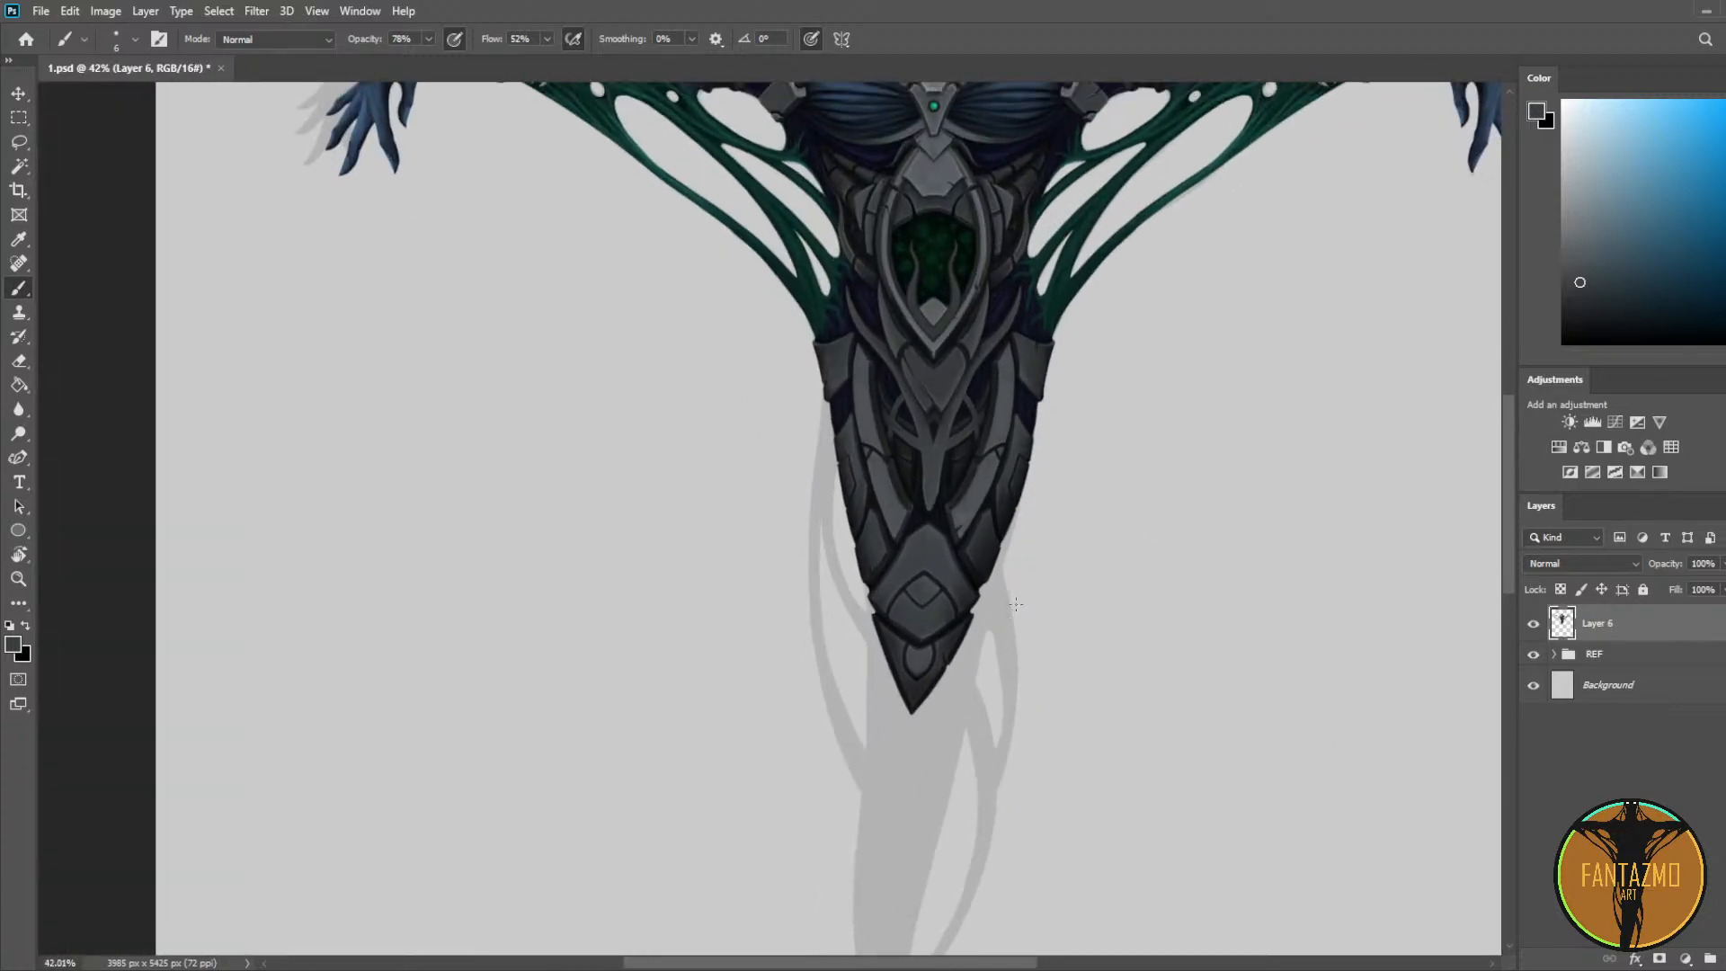
{"action": "scroll", "coordinate": [1012, 579], "scroll_direction": "down", "scroll_amount": 4}
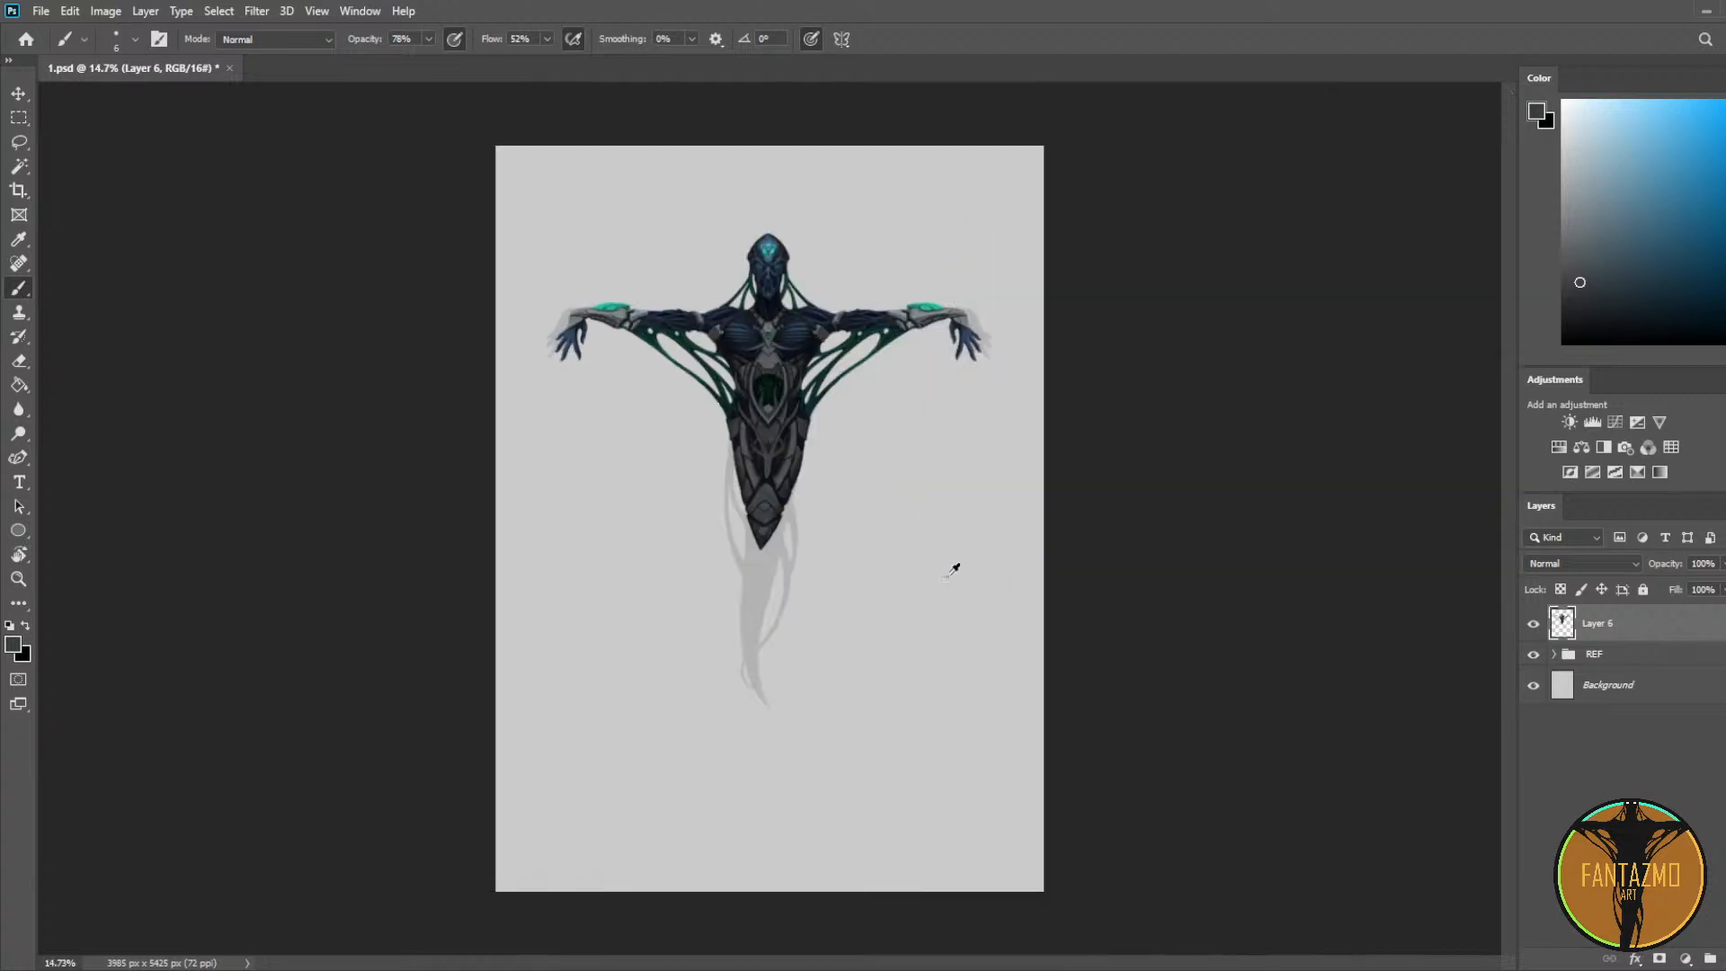
{"action": "scroll", "coordinate": [952, 570], "scroll_direction": "up", "scroll_amount": 2}
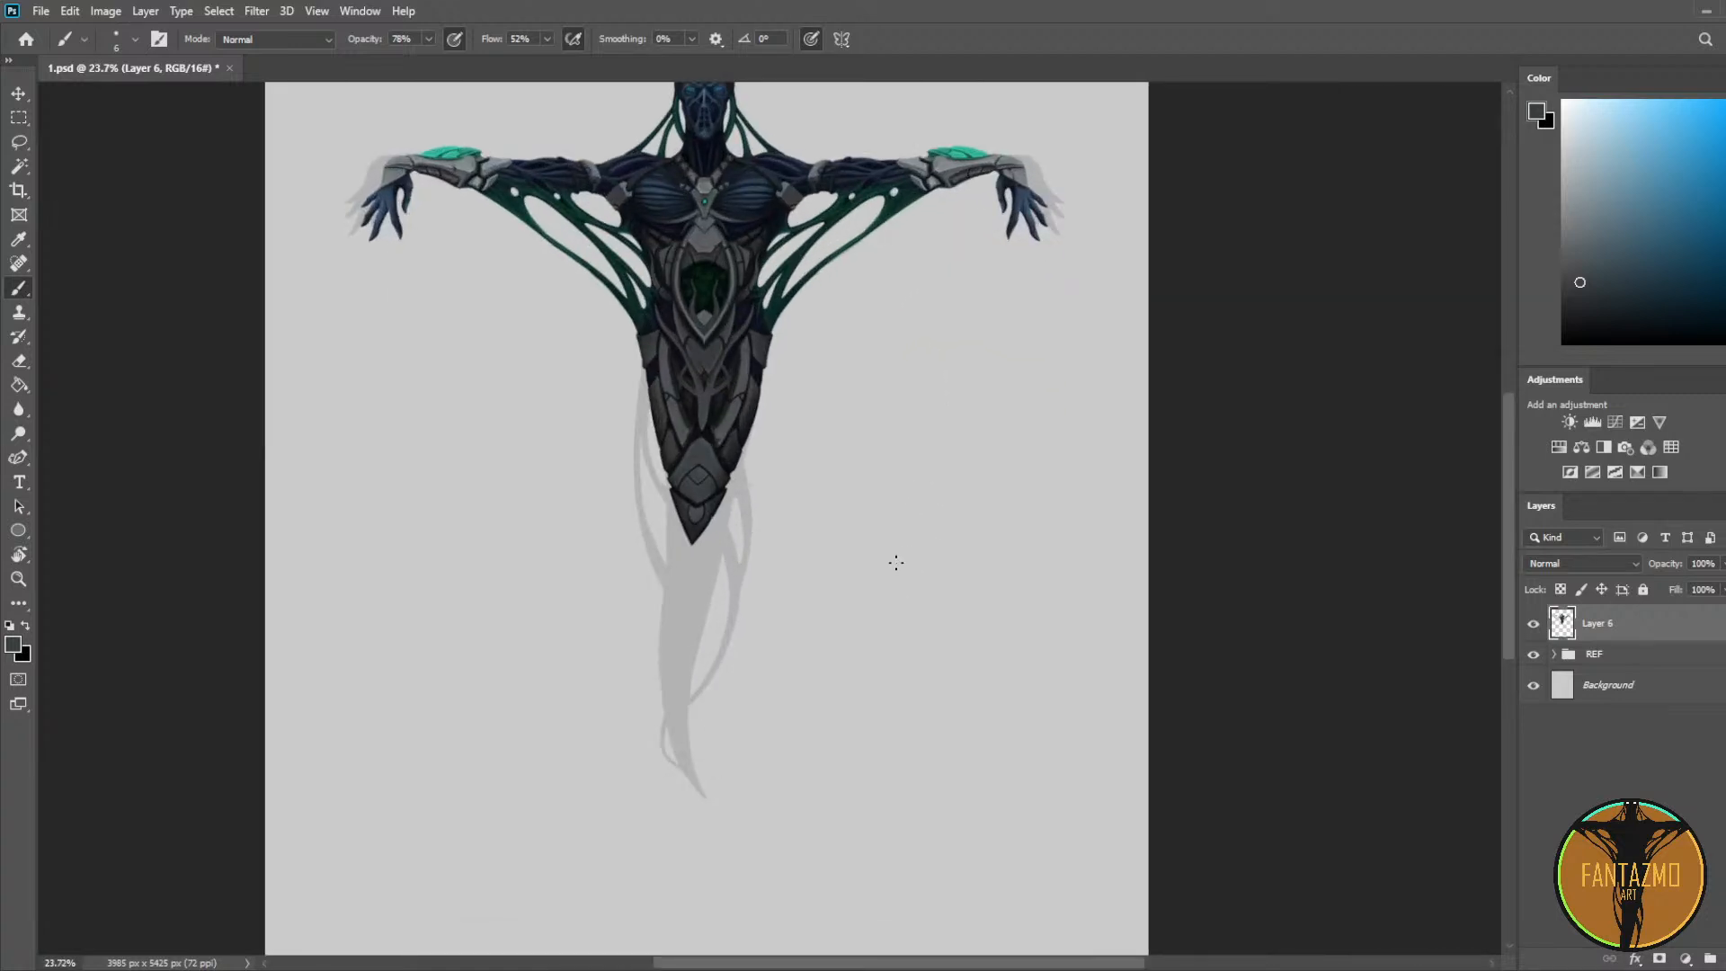
Step: On the REF layer, select a rectangular area enclosing the lower torso, the side tendrils and the whole sketched tail
{"action": "scroll", "coordinate": [743, 461], "scroll_direction": "up", "scroll_amount": 5}
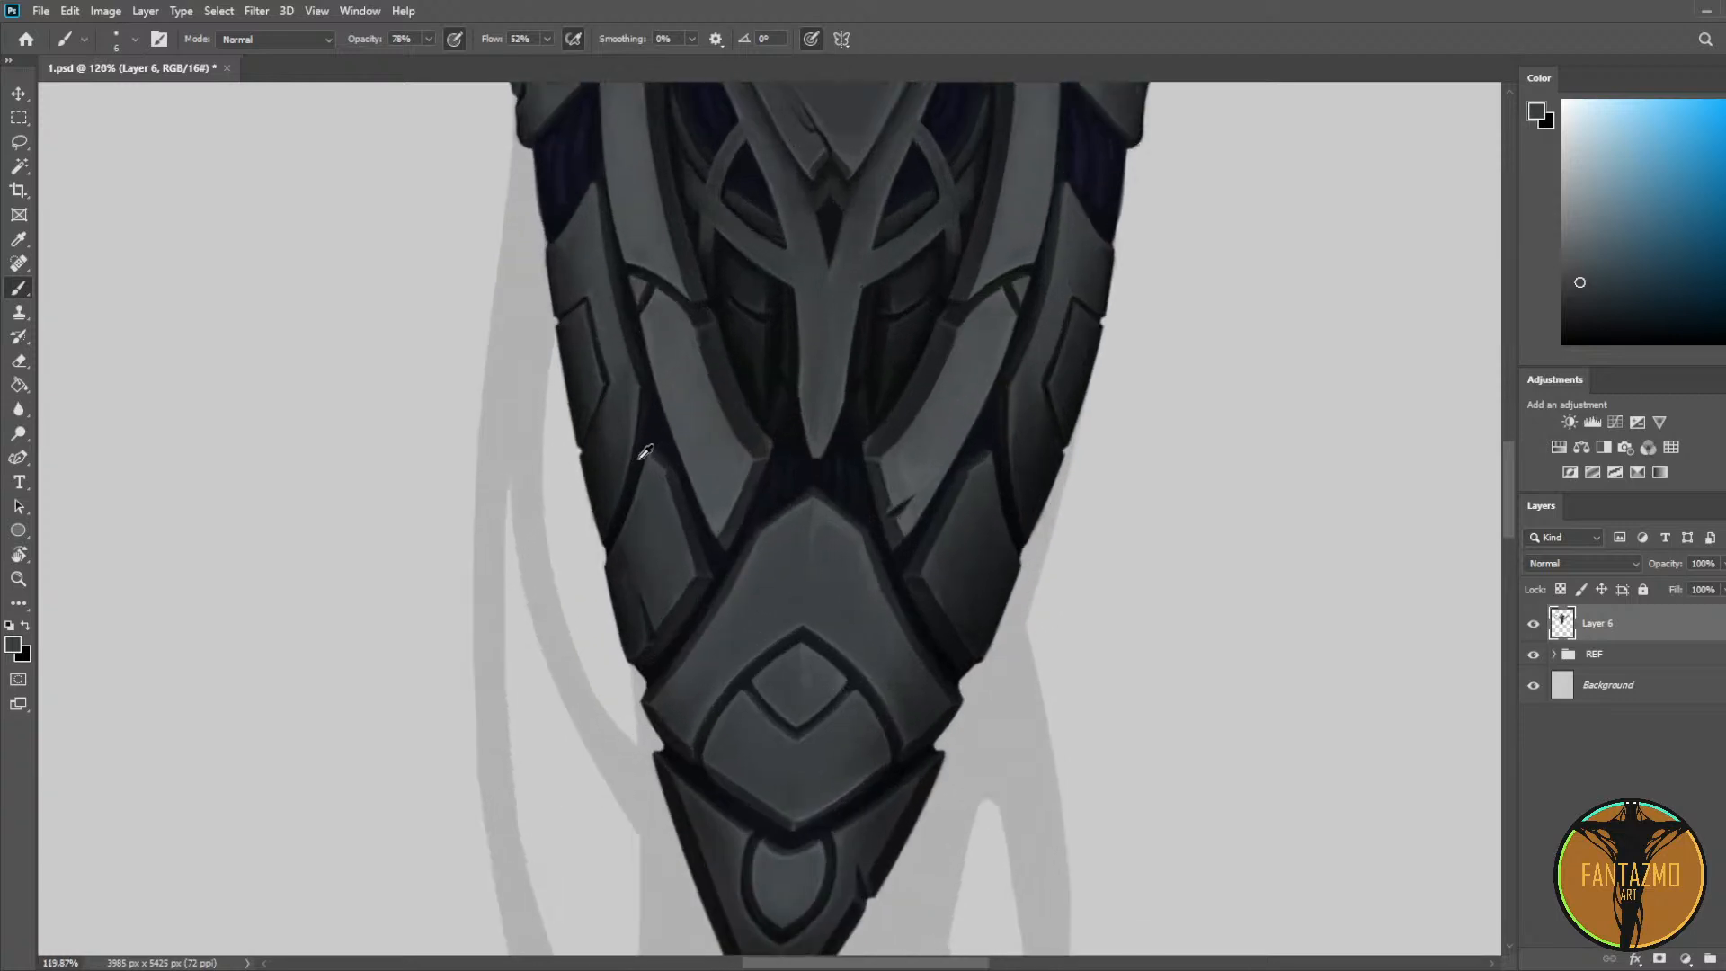
{"action": "scroll", "coordinate": [666, 439], "scroll_direction": "down", "scroll_amount": 3}
{"action": "scroll", "coordinate": [666, 439], "scroll_direction": "down", "scroll_amount": 2}
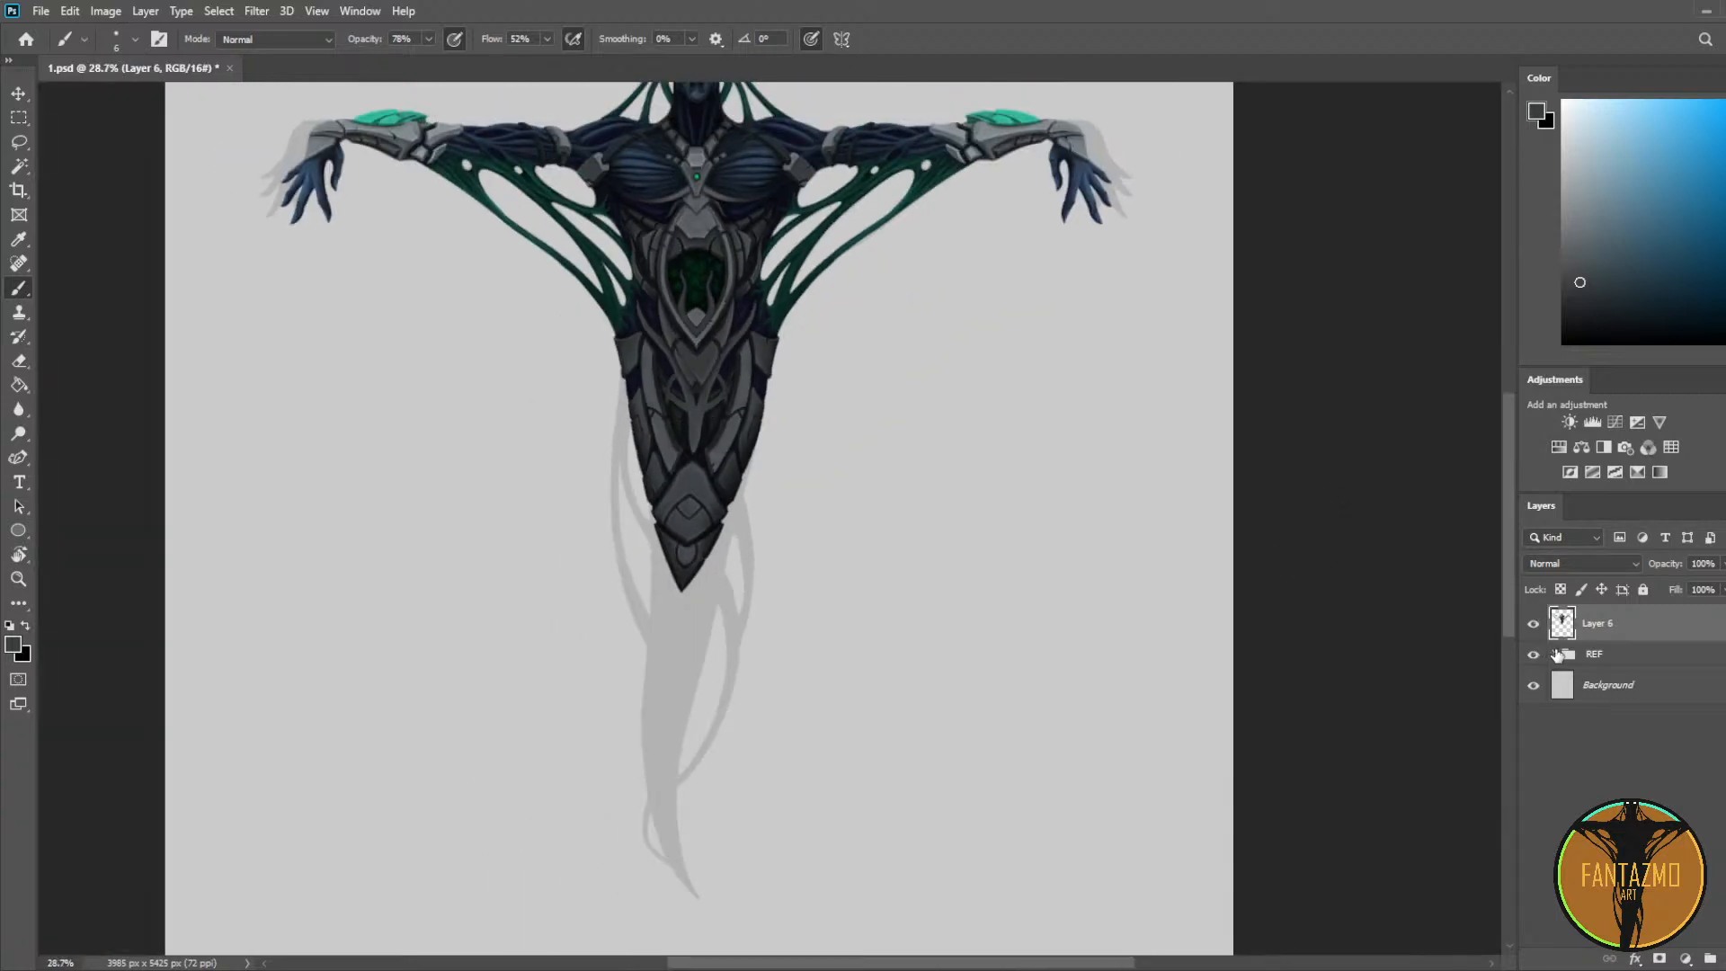
{"action": "left_click", "coordinate": [1555, 654]}
{"action": "left_click", "coordinate": [1716, 685]}
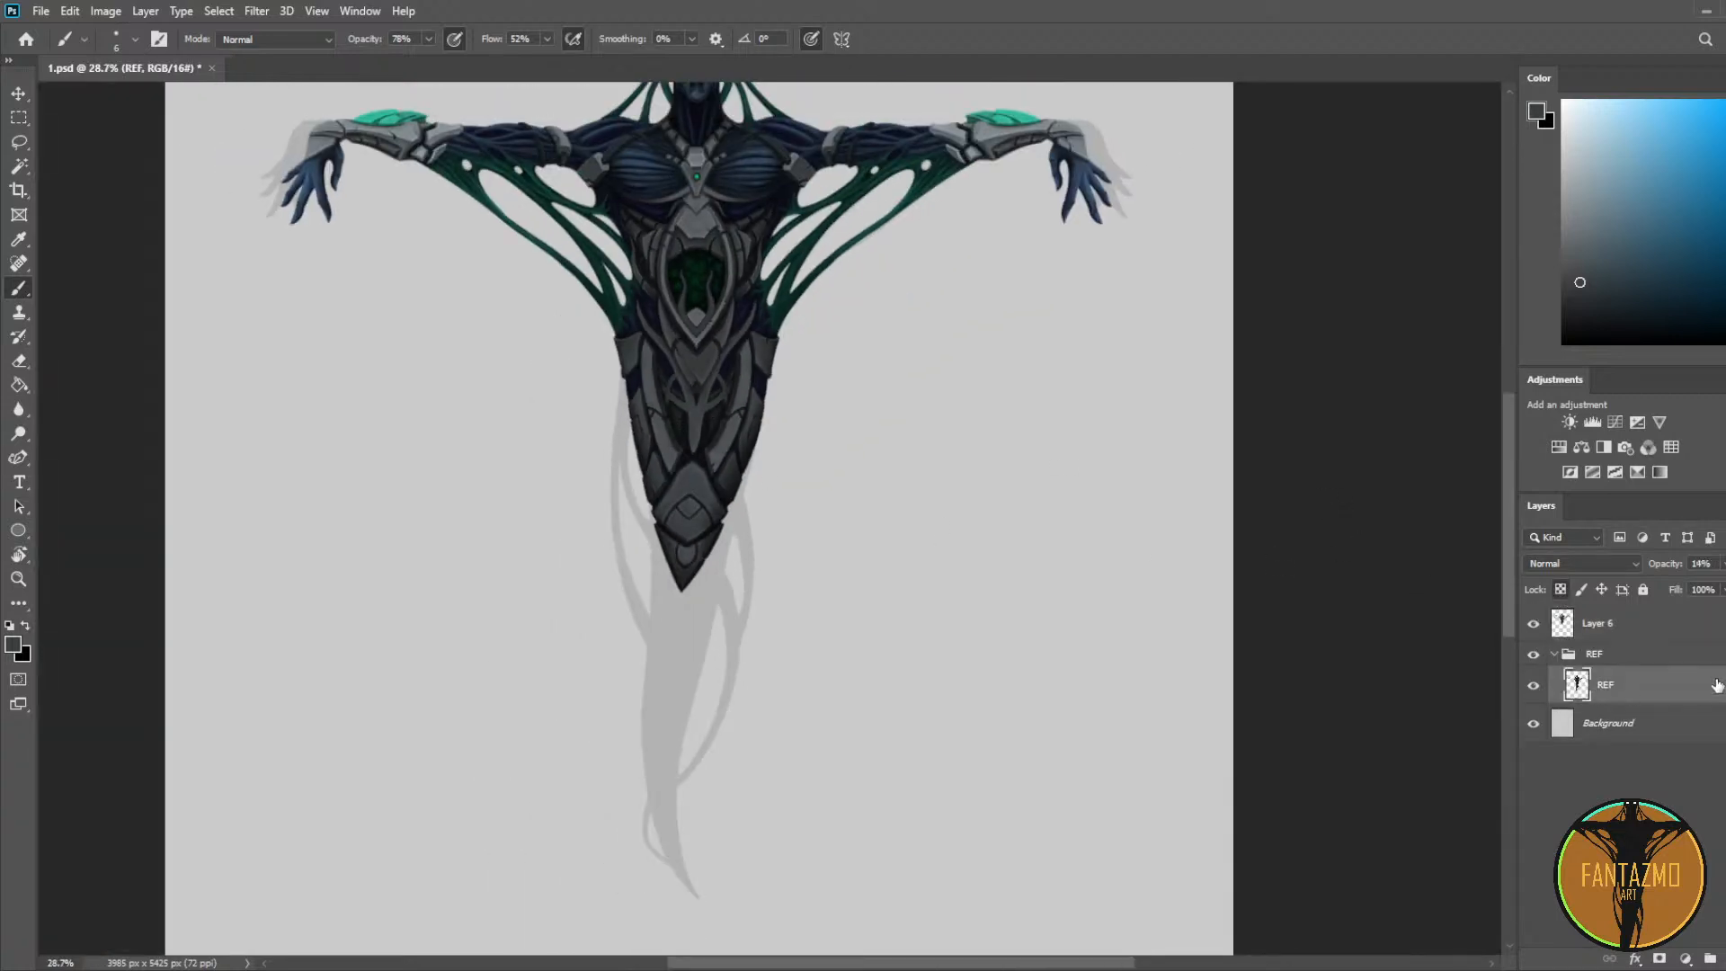
{"action": "left_click", "coordinate": [18, 117]}
{"action": "scroll", "coordinate": [278, 138], "scroll_direction": "down", "scroll_amount": 2}
{"action": "left_click_drag", "start_coordinate": [416, 239], "coordinate": [513, 322]}
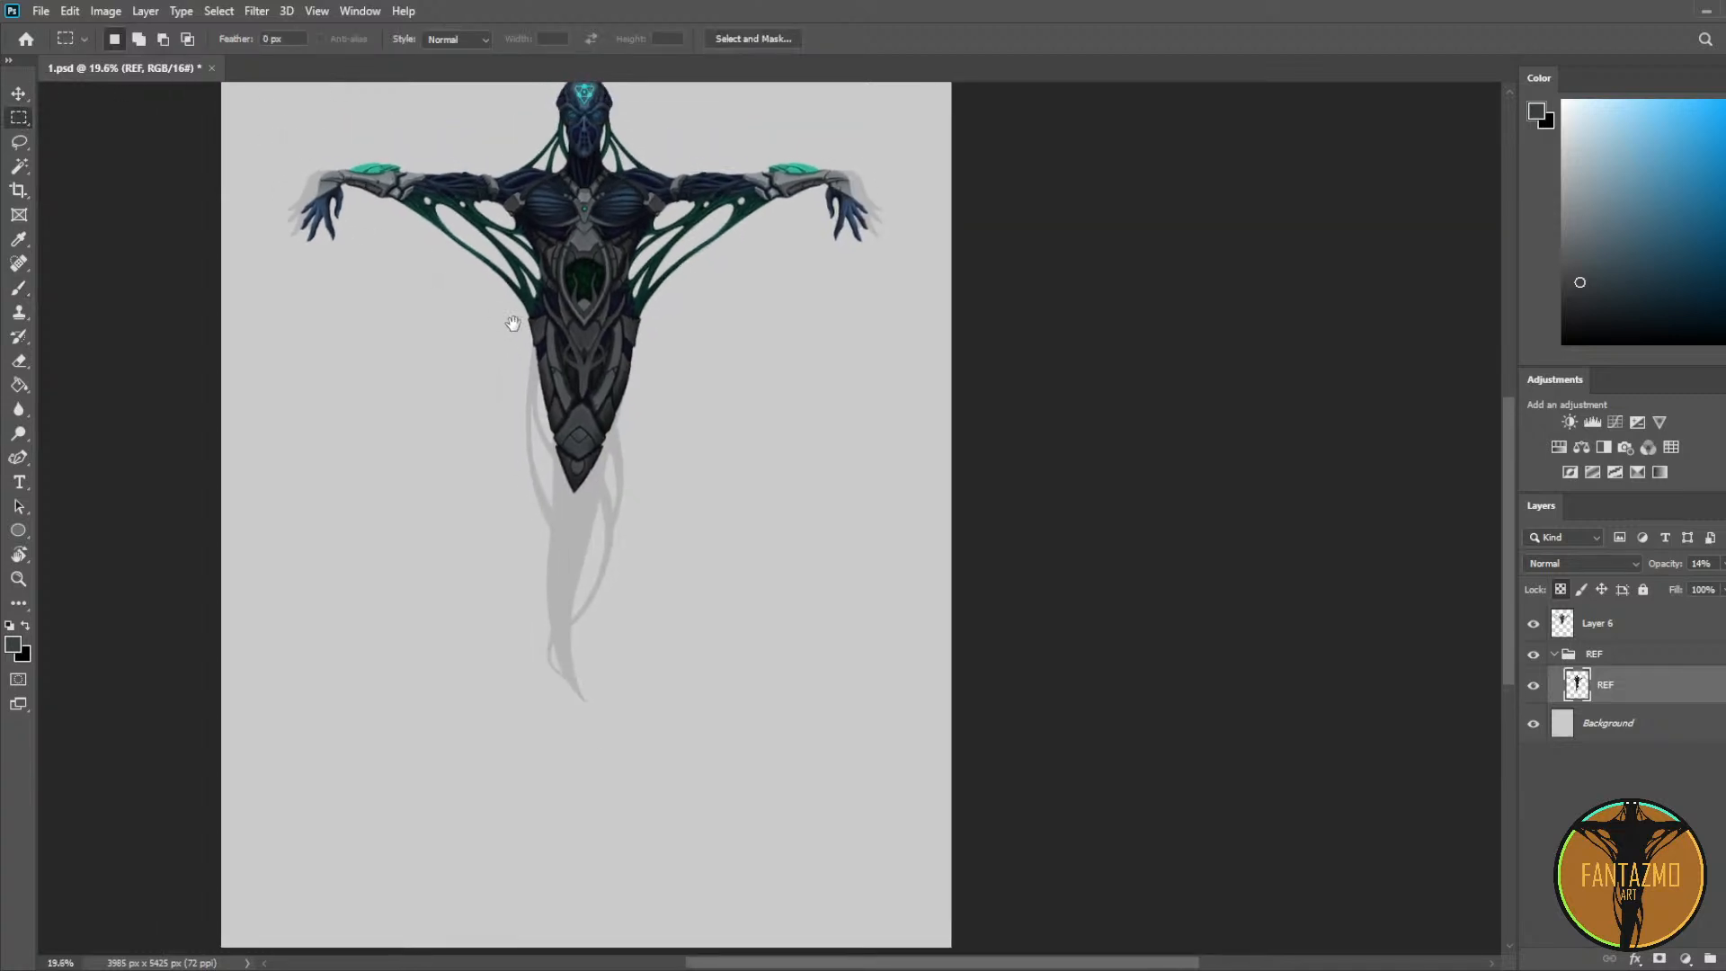
{"action": "left_click_drag", "start_coordinate": [666, 710], "coordinate": [687, 726]}
Step: Copy the selected part of the reference silhouette onto a new full-opacity layer and place it directly beneath Layer 6
{"action": "left_click", "coordinate": [1617, 629]}
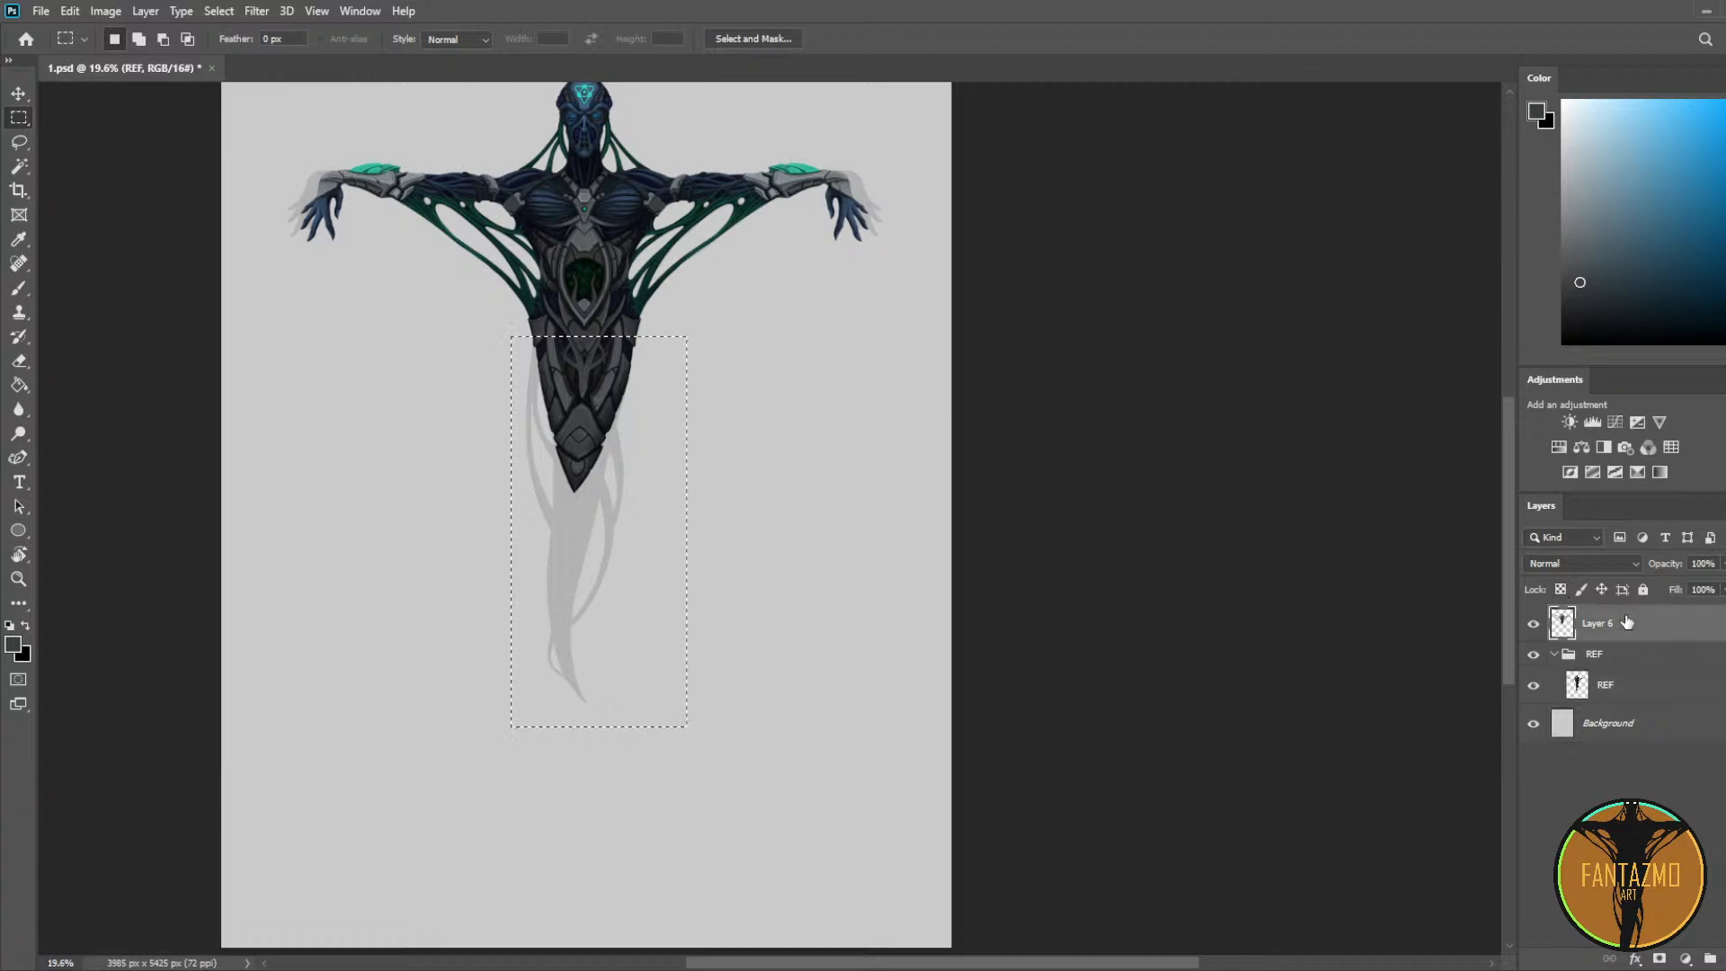
{"action": "key", "text": "ctrl+j"}
{"action": "left_click_drag", "start_coordinate": [1621, 629], "coordinate": [1627, 676]}
Step: Move the dark tail silhouette on Layer 7 behind the torso armour and nudge it into line with the faint reference sketch
{"action": "scroll", "coordinate": [113, 251], "scroll_direction": "up", "scroll_amount": 3}
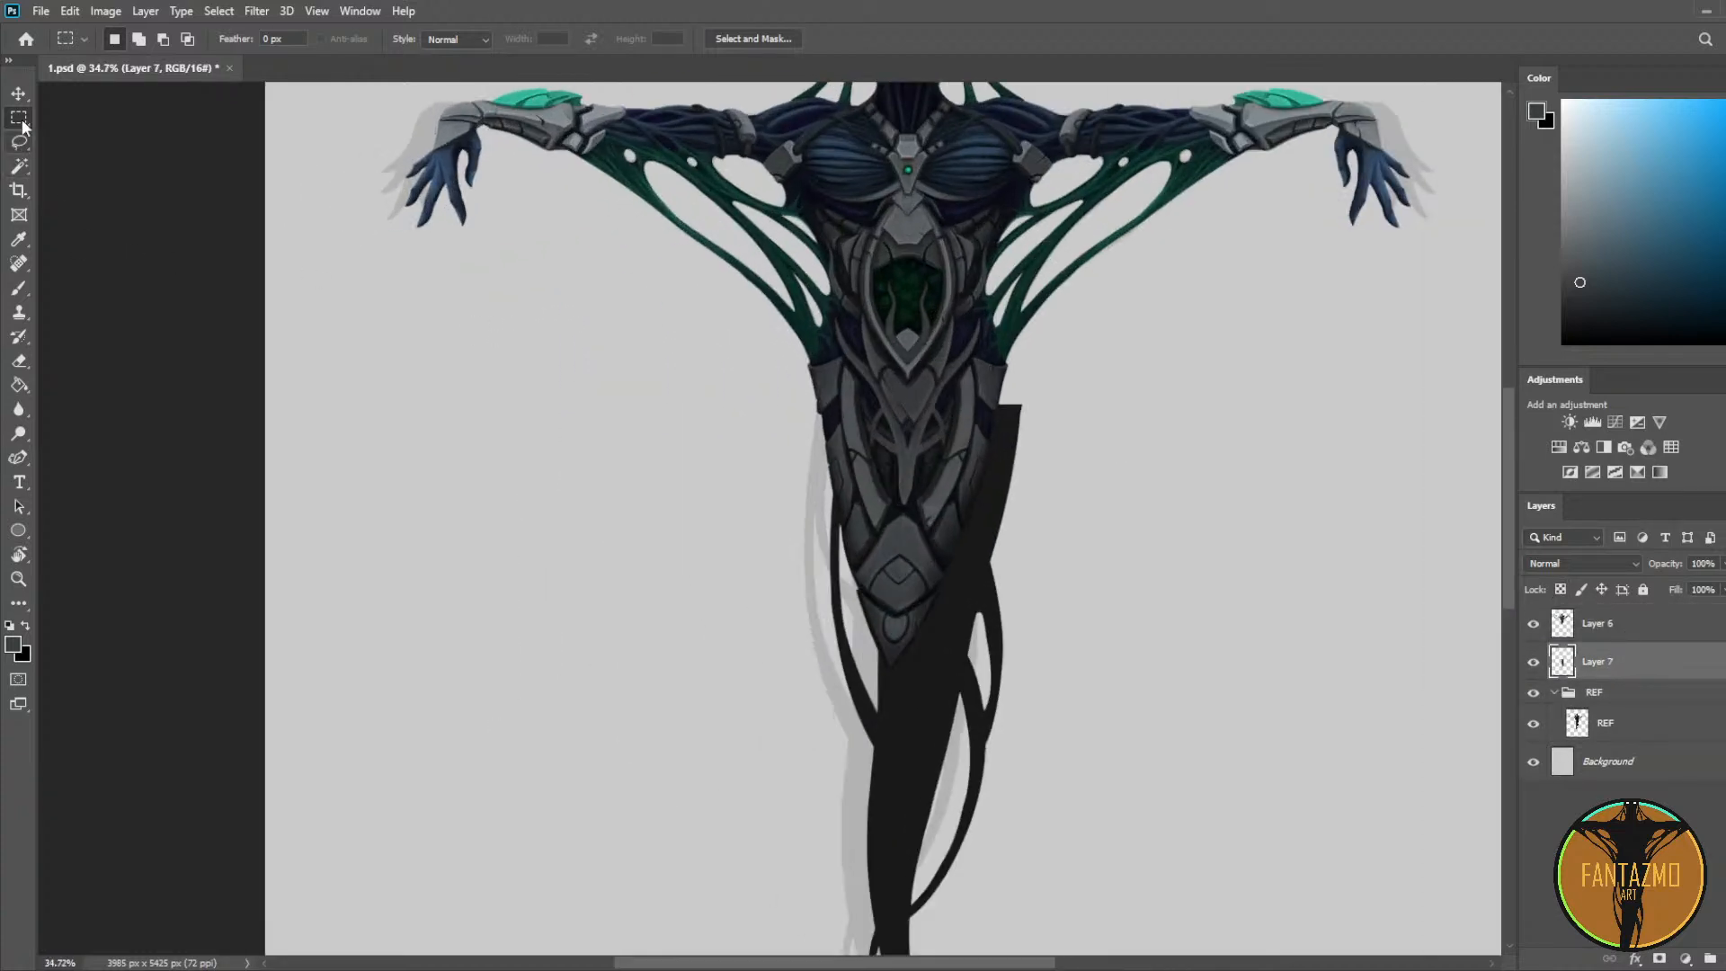
{"action": "key", "text": "v"}
{"action": "left_click_drag", "start_coordinate": [917, 557], "coordinate": [951, 588]}
{"action": "scroll", "coordinate": [951, 588], "scroll_direction": "up", "scroll_amount": 3}
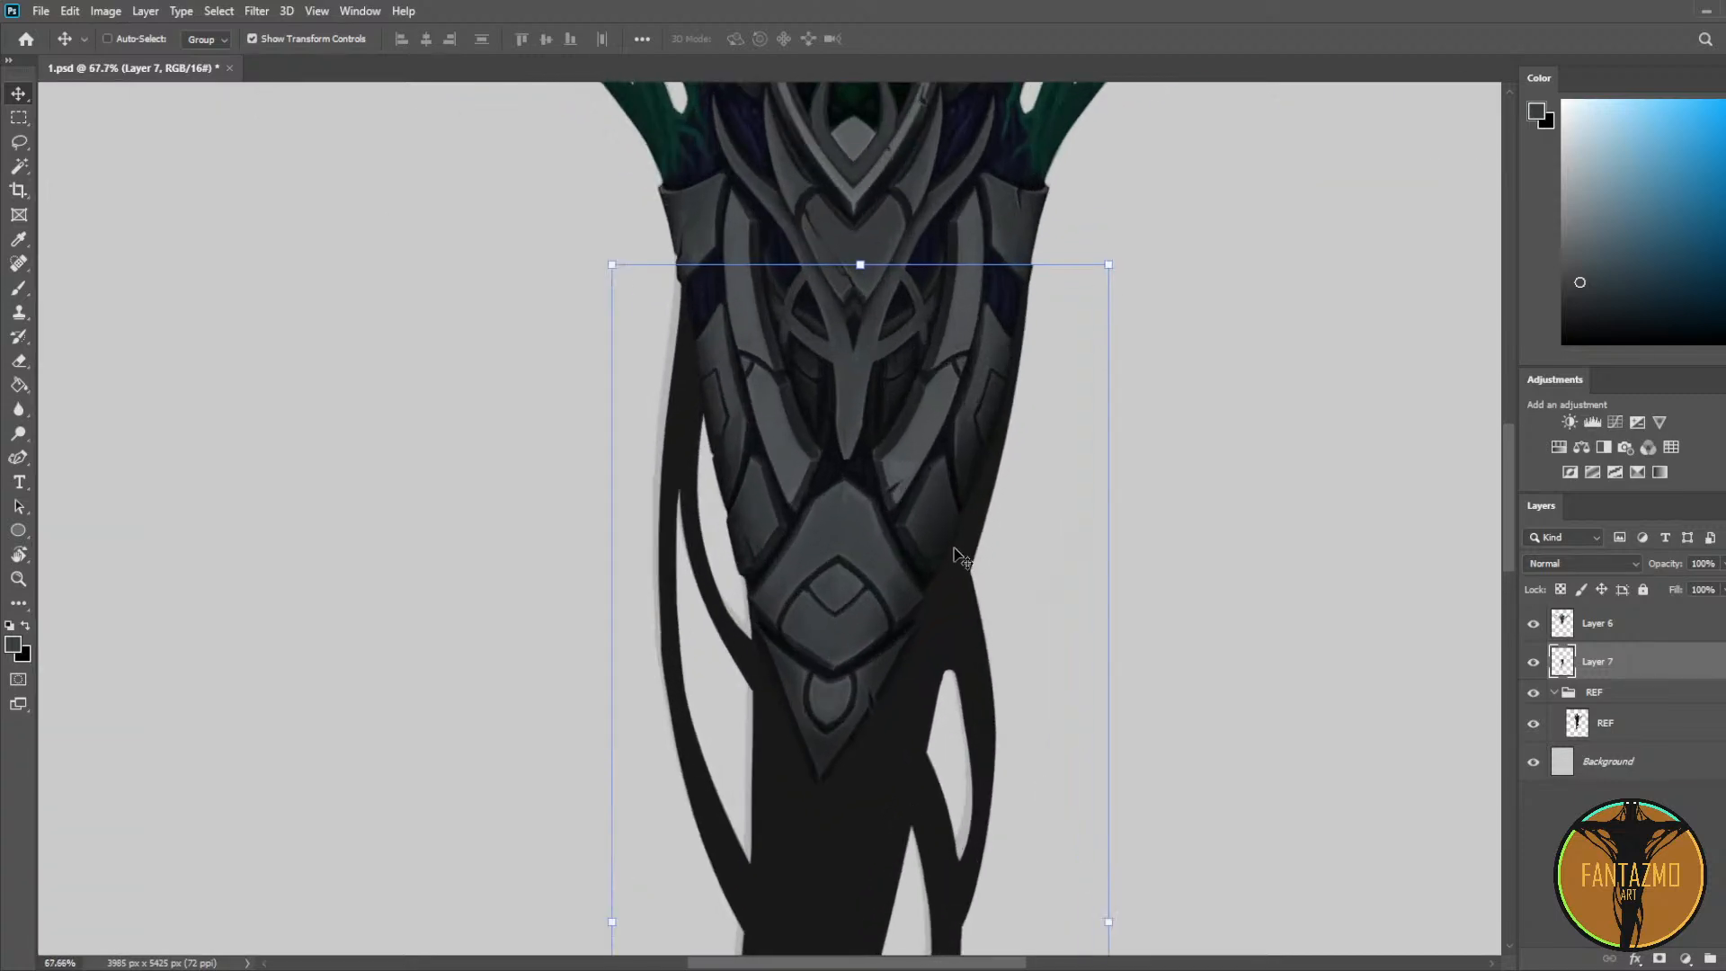
{"action": "key", "text": "Left"}
{"action": "key", "text": "Left"}
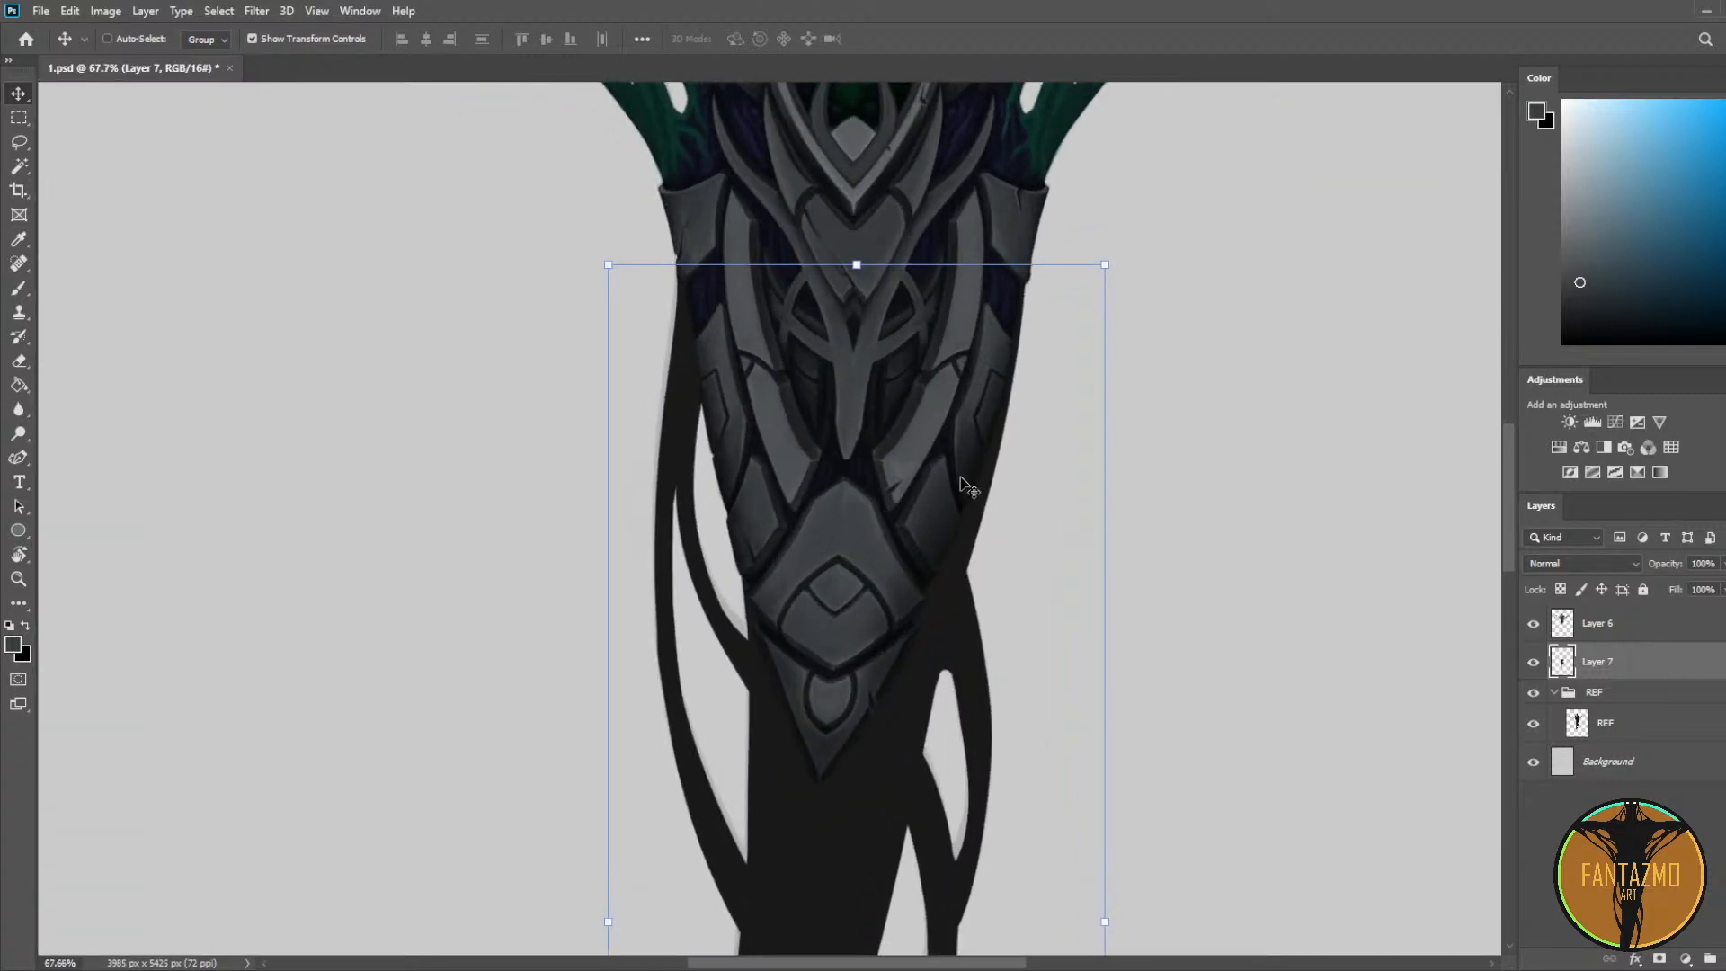
{"action": "key", "text": "Up"}
{"action": "key", "text": "Up"}
{"action": "key", "text": "Up"}
{"action": "key", "text": "Left"}
{"action": "key", "text": "Left"}
{"action": "key", "text": "Left"}
{"action": "key", "text": "Left"}
{"action": "key", "text": "Left"}
{"action": "key", "text": "Left"}
{"action": "key", "text": "Left"}
{"action": "key", "text": "Left"}
{"action": "key", "text": "Up"}
{"action": "key", "text": "Up"}
{"action": "key", "text": "Up"}
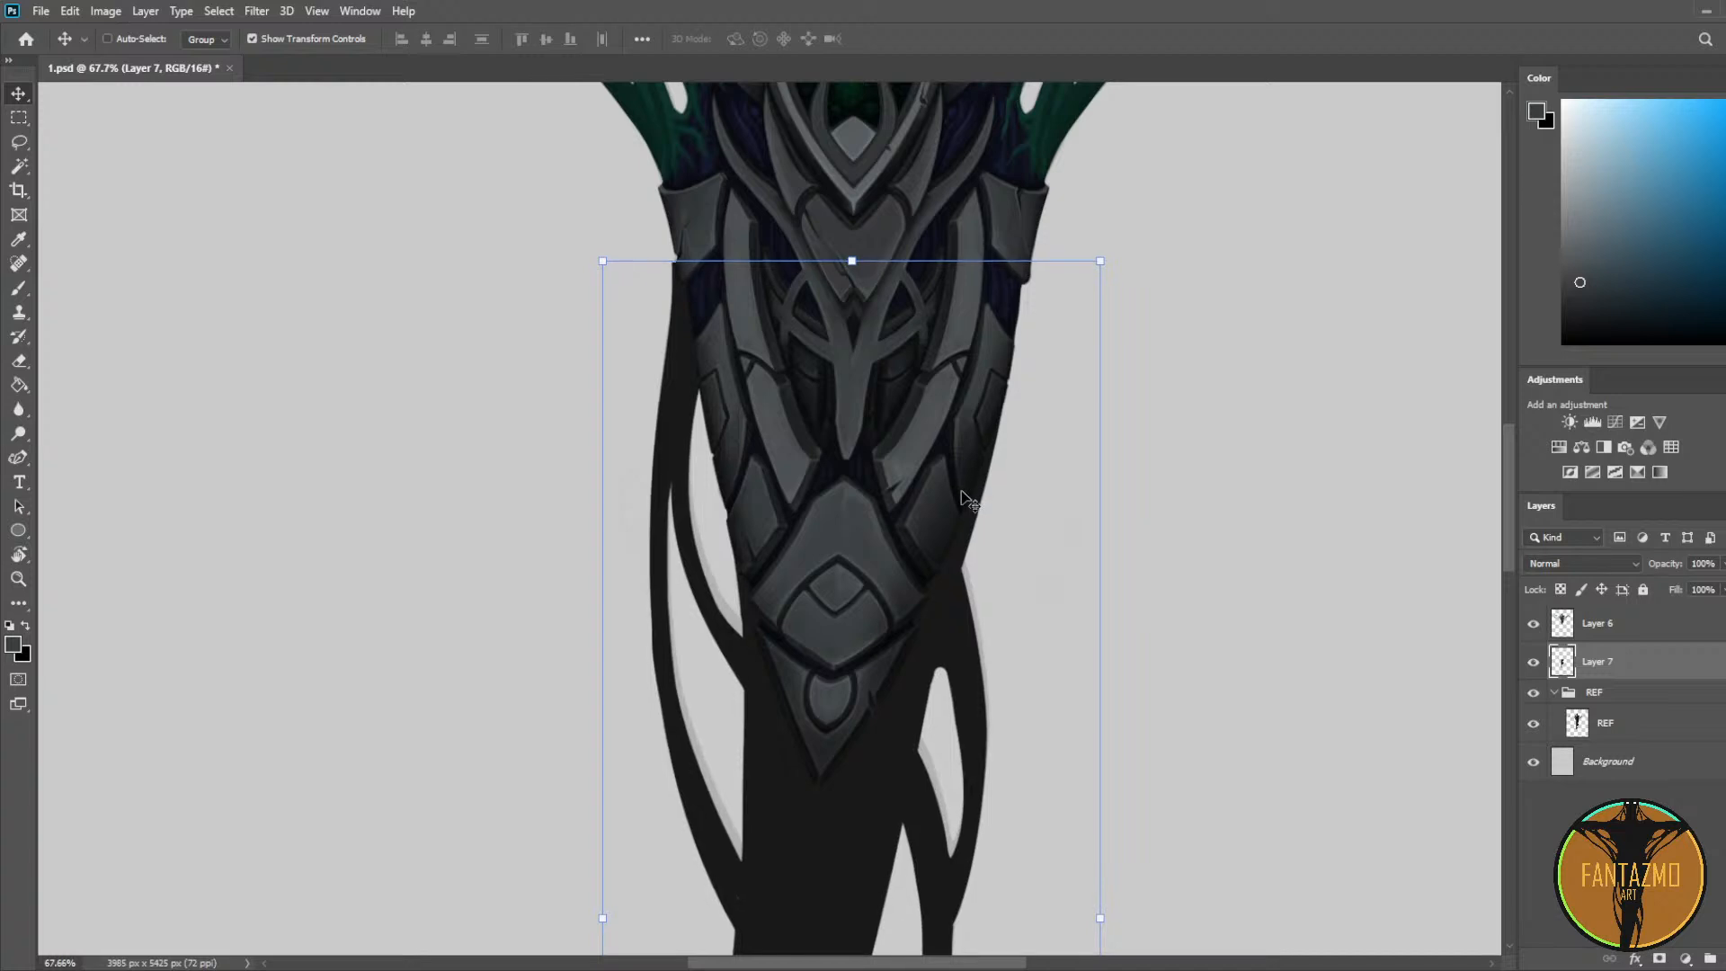
{"action": "key", "text": "Up"}
{"action": "key", "text": "Up"}
{"action": "key", "text": "Up"}
{"action": "key", "text": "Up"}
{"action": "key", "text": "Up"}
{"action": "key", "text": "Up"}
{"action": "key", "text": "Up"}
{"action": "key", "text": "Up"}
{"action": "key", "text": "Up"}
{"action": "key", "text": "Up"}
{"action": "key", "text": "Right"}
{"action": "key", "text": "Right"}
{"action": "key", "text": "Right"}
{"action": "key", "text": "Up"}
{"action": "key", "text": "Up"}
{"action": "key", "text": "Up"}
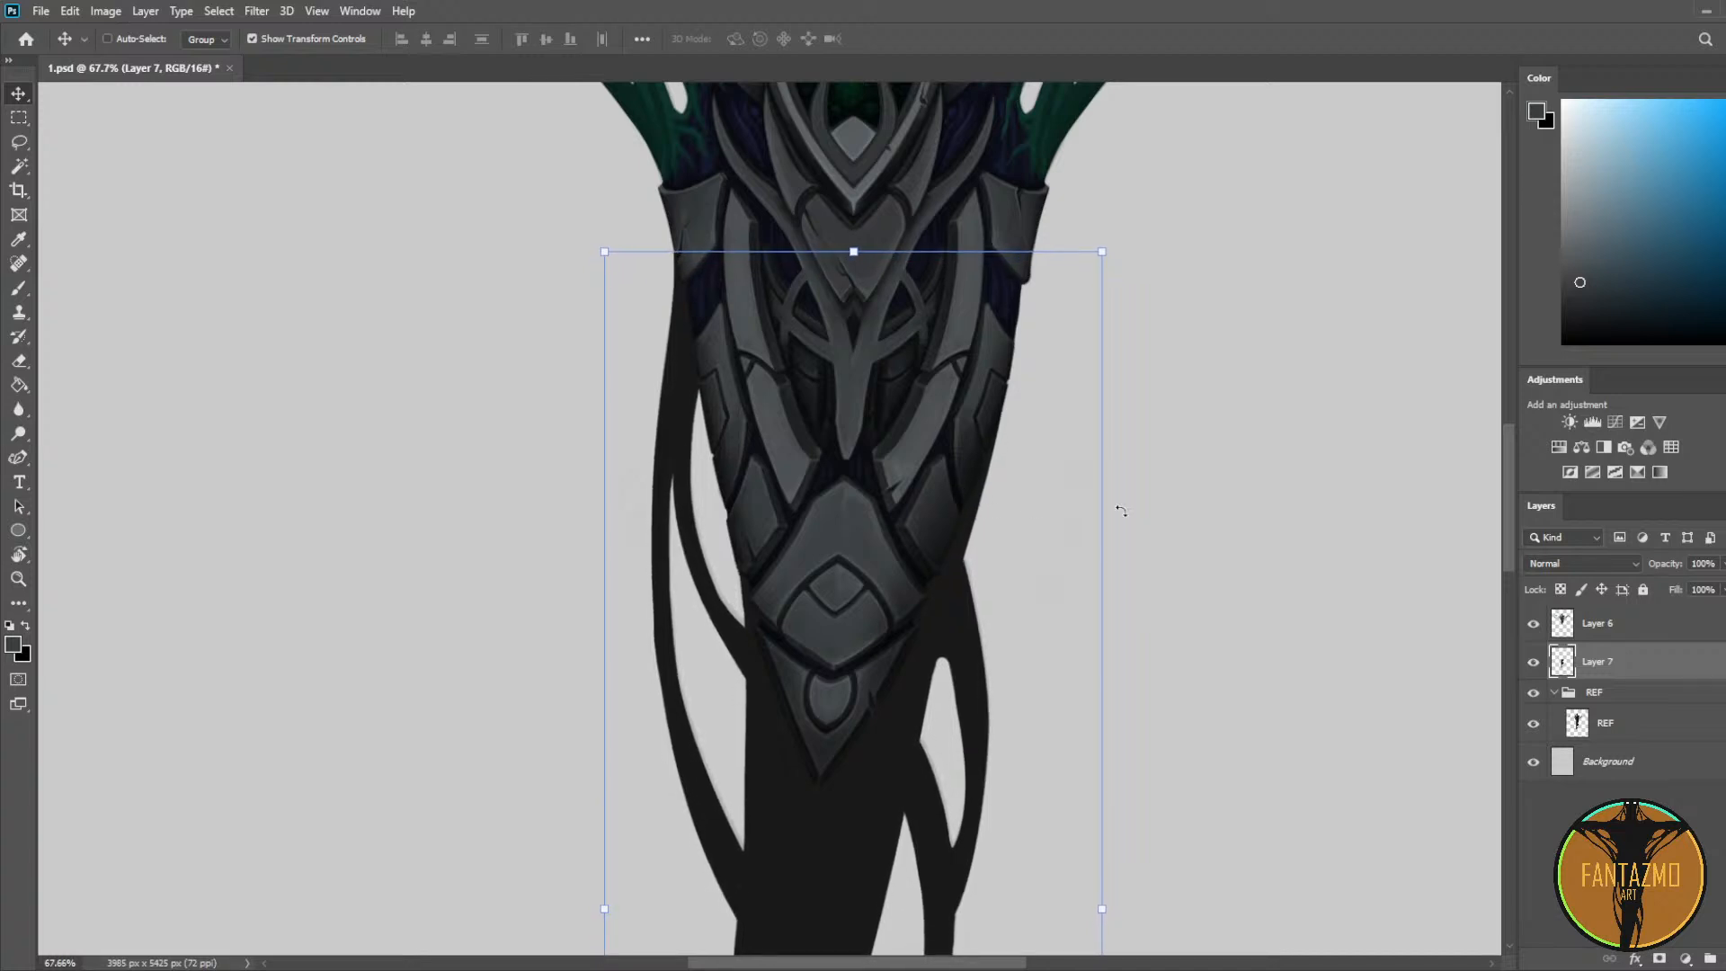
Step: Check the alignment of Layer 7 with the faint tail sketch by repeatedly hiding and showing the layer
{"action": "left_click", "coordinate": [1533, 662]}
{"action": "left_click", "coordinate": [1533, 662]}
{"action": "left_click", "coordinate": [1533, 663]}
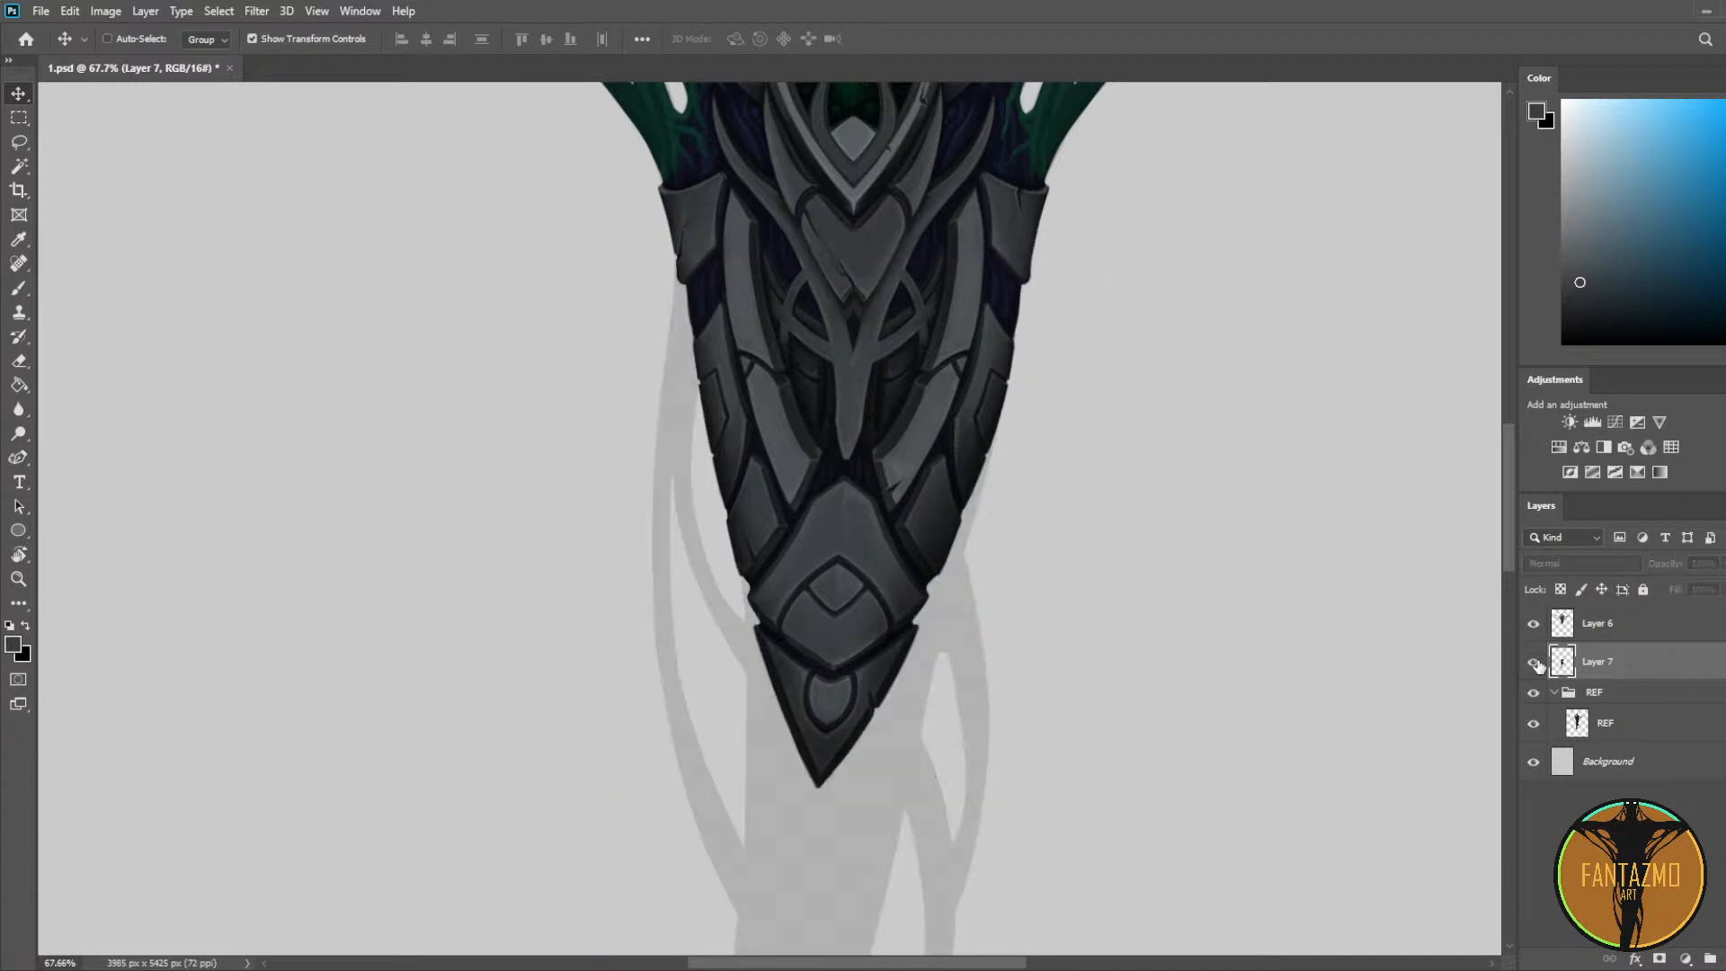
{"action": "left_click", "coordinate": [1533, 662]}
{"action": "left_click", "coordinate": [1534, 663]}
{"action": "left_click", "coordinate": [1533, 663]}
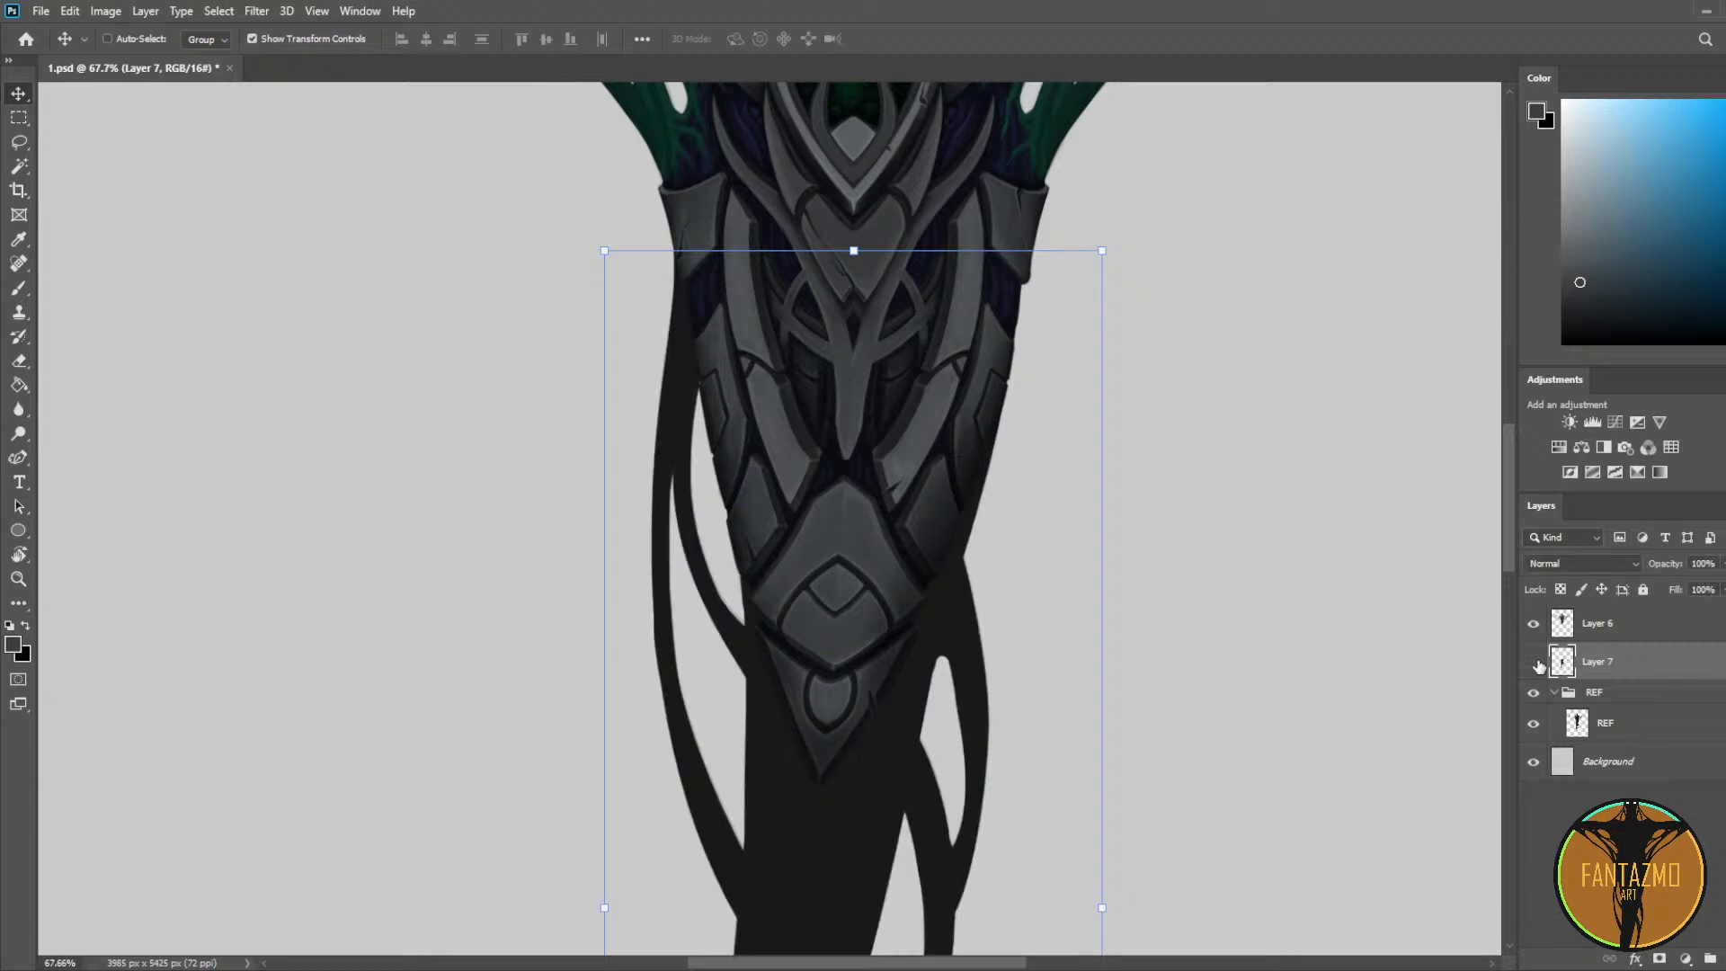
{"action": "left_click", "coordinate": [1533, 663]}
{"action": "left_click", "coordinate": [1533, 663]}
{"action": "left_click", "coordinate": [1534, 663]}
{"action": "left_click", "coordinate": [1533, 662]}
Step: Sample the very dark navy of the shadow beneath the chest muscles as the painting colour
{"action": "scroll", "coordinate": [1069, 418], "scroll_direction": "down", "scroll_amount": 5}
{"action": "key", "text": "b"}
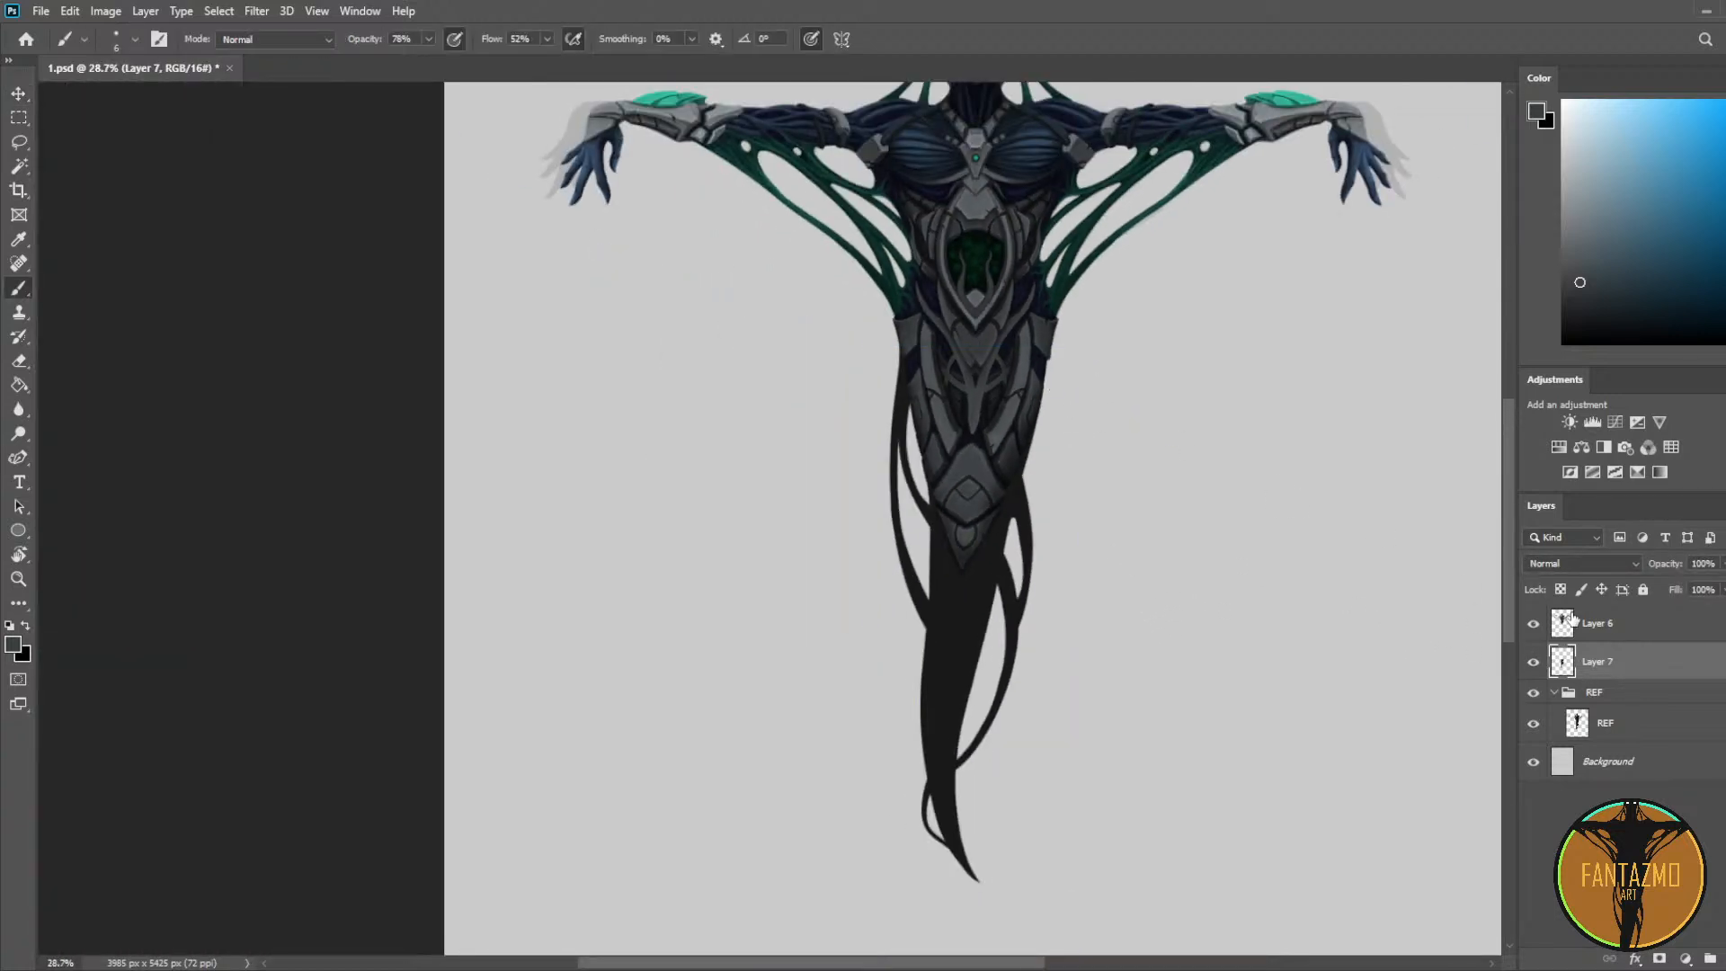
{"action": "key", "text": "i"}
{"action": "scroll", "coordinate": [939, 184], "scroll_direction": "up", "scroll_amount": 3}
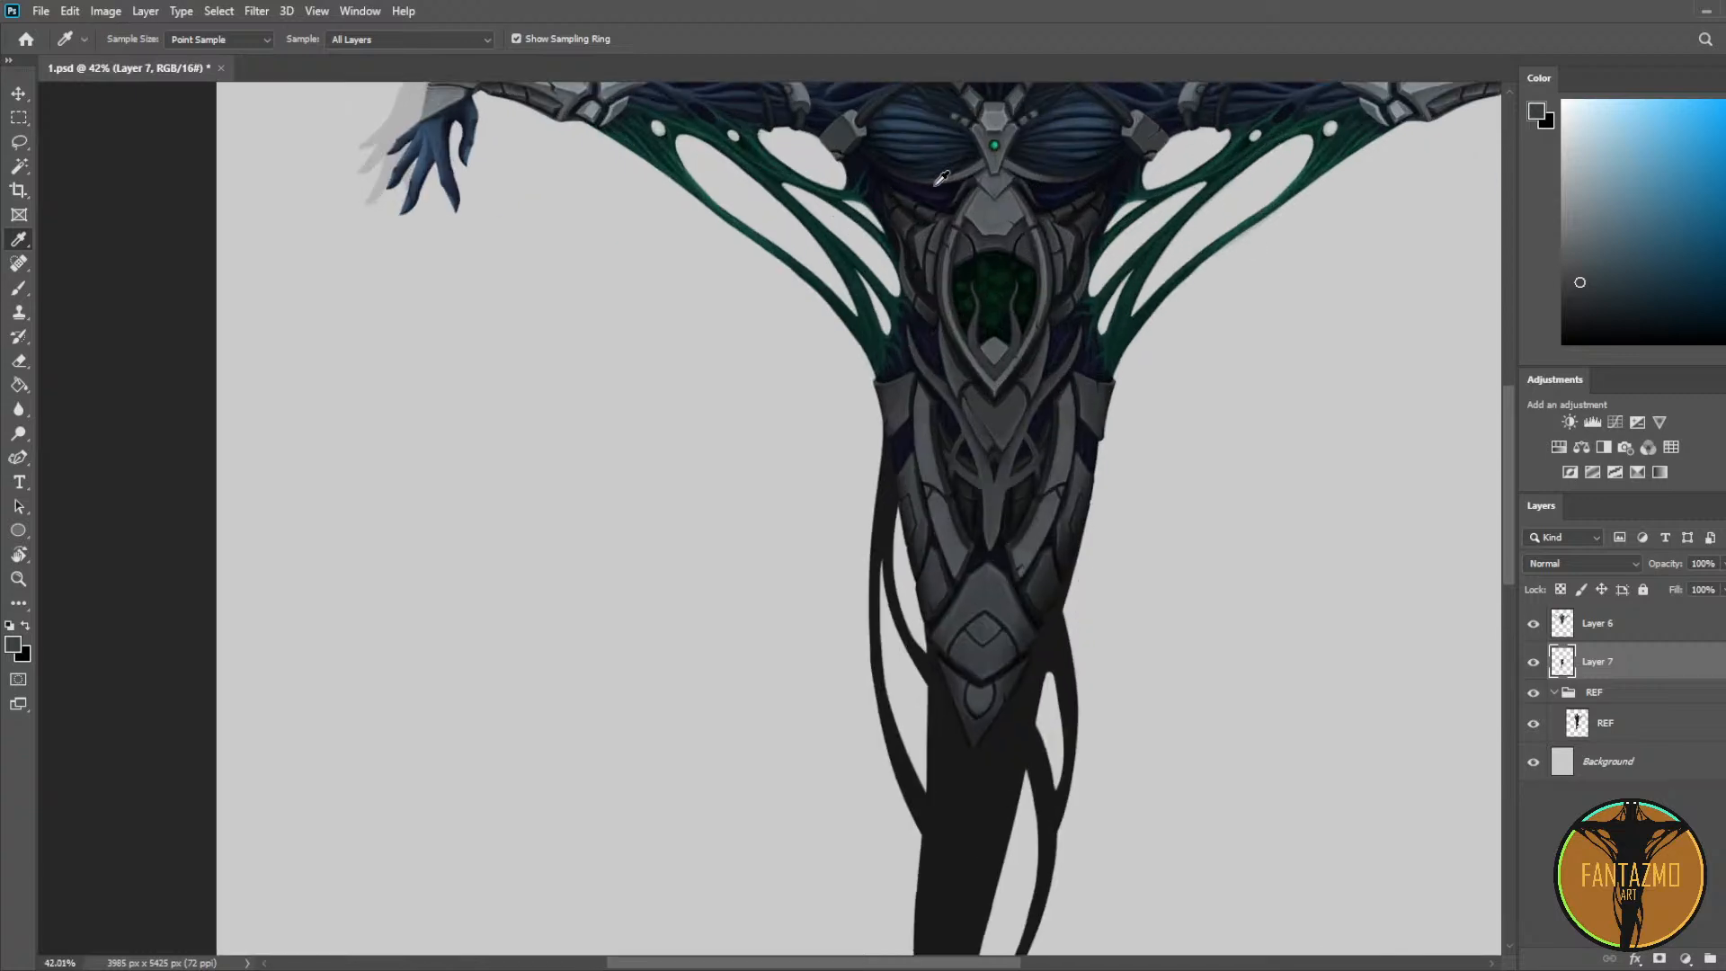
{"action": "left_click", "coordinate": [962, 182]}
{"action": "scroll", "coordinate": [1237, 431], "scroll_direction": "down", "scroll_amount": 2}
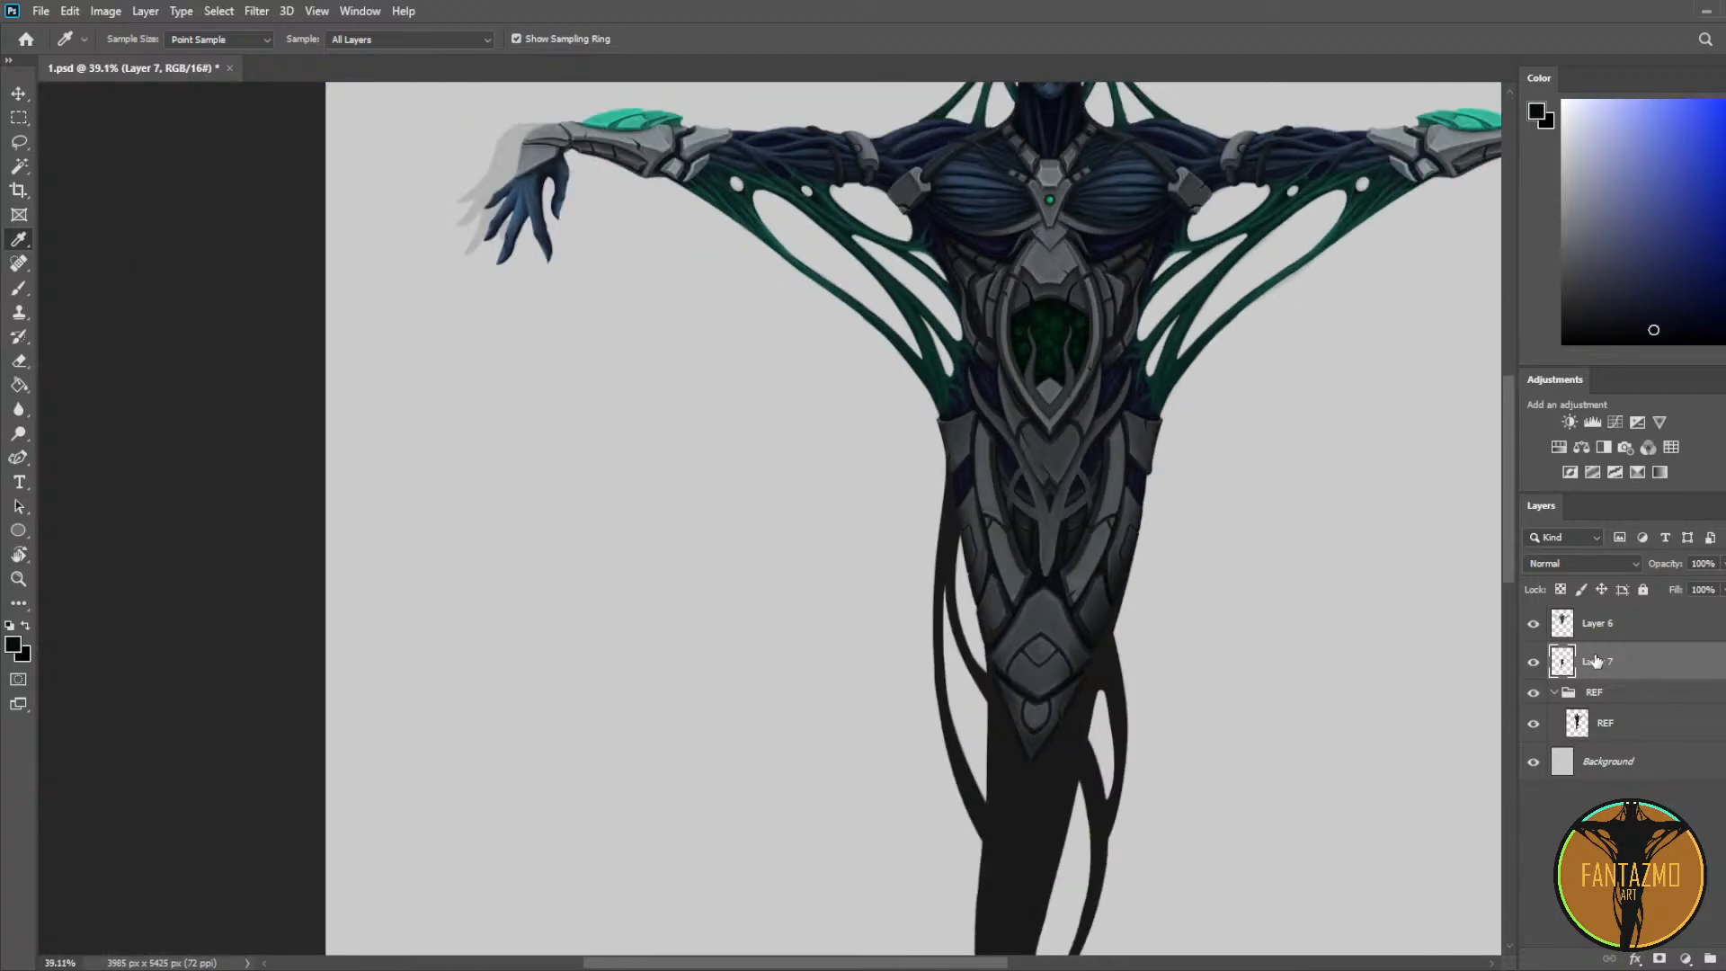
Step: Create a layer group containing Layer 6 and name it Object
{"action": "left_click", "coordinate": [1615, 627]}
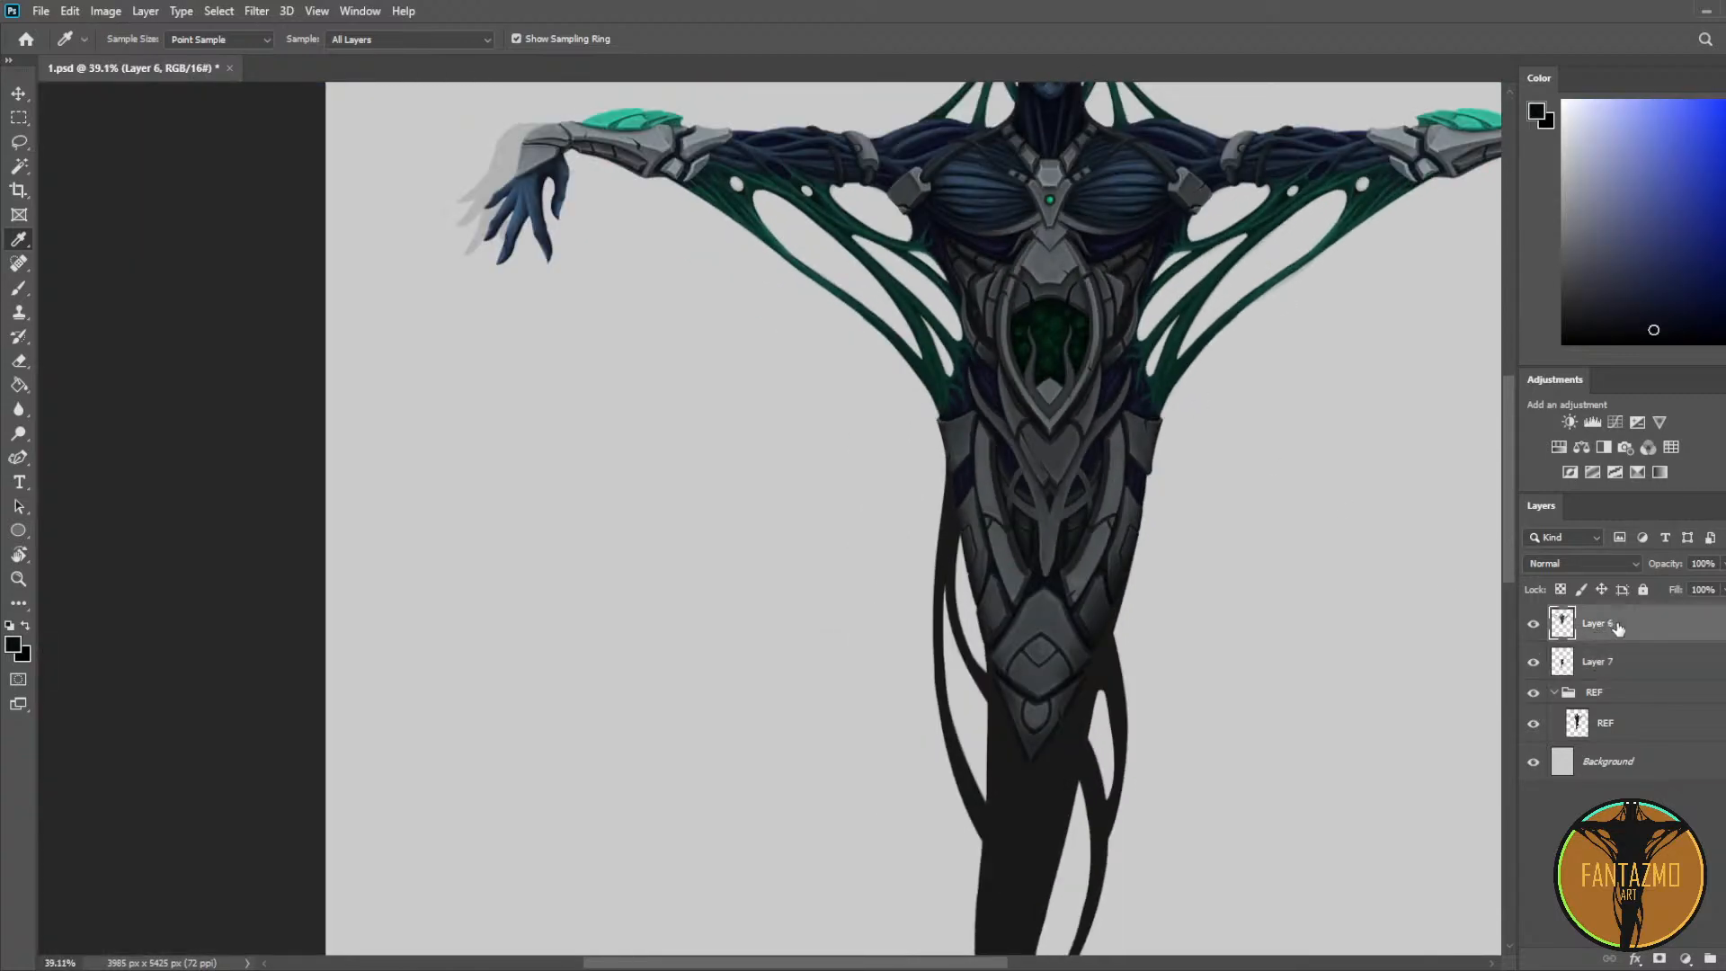
{"action": "left_click", "coordinate": [1709, 959]}
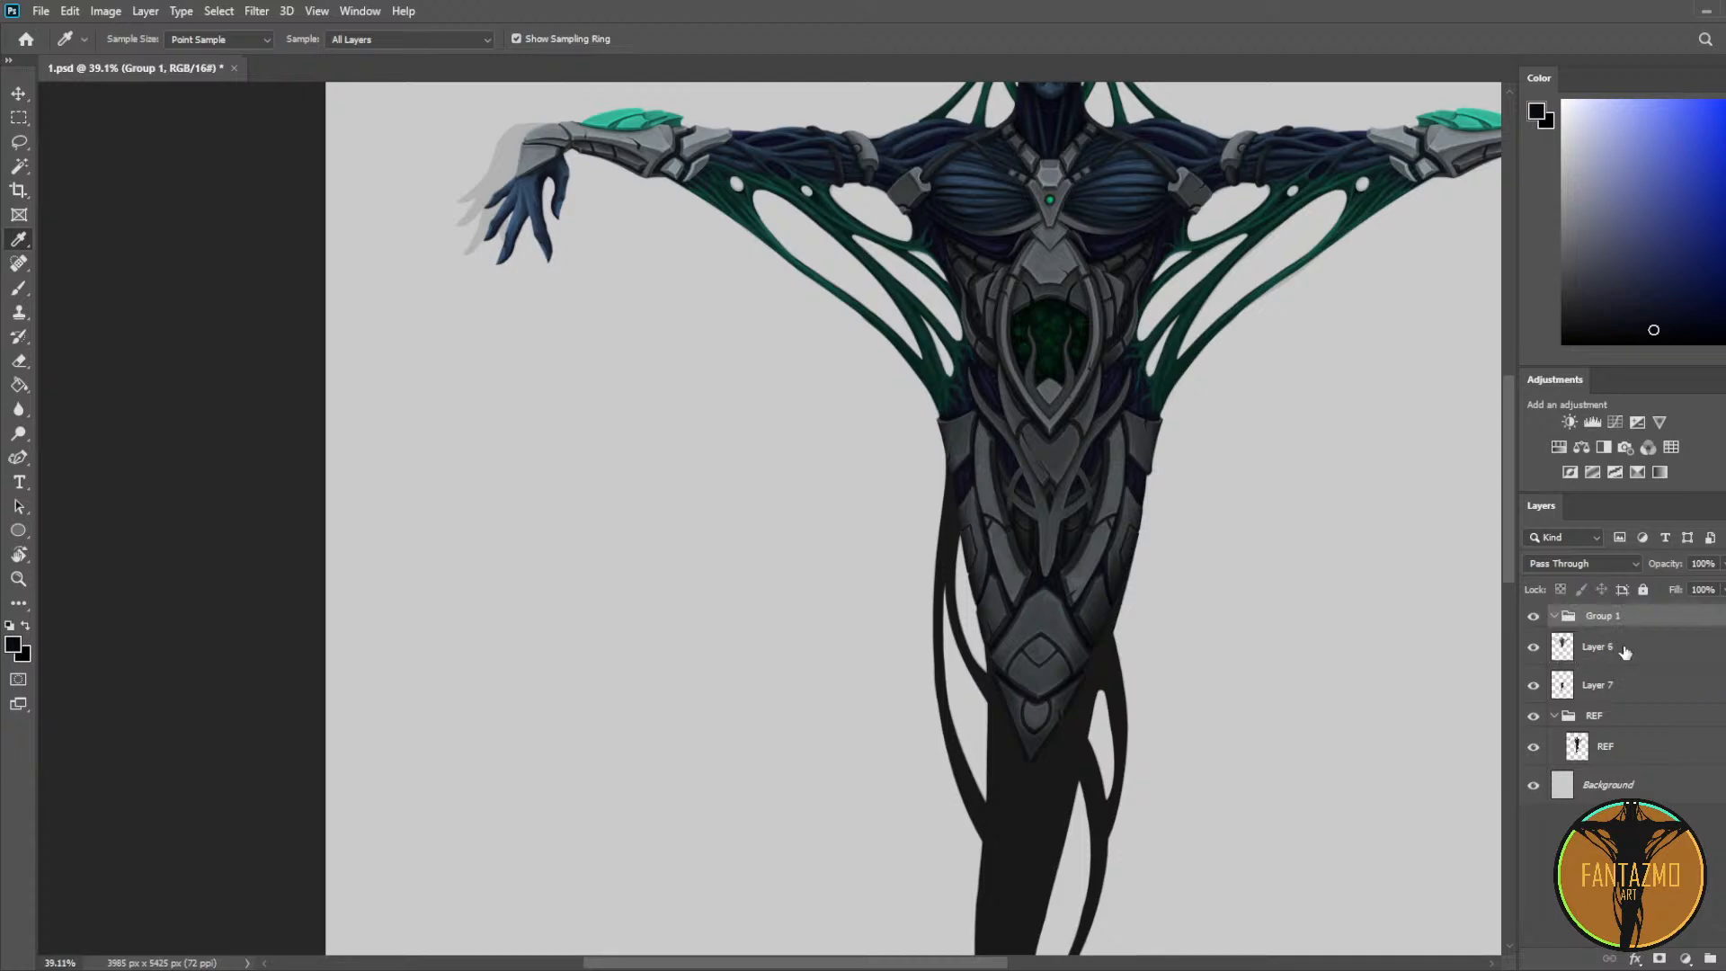
{"action": "left_click", "coordinate": [1605, 647]}
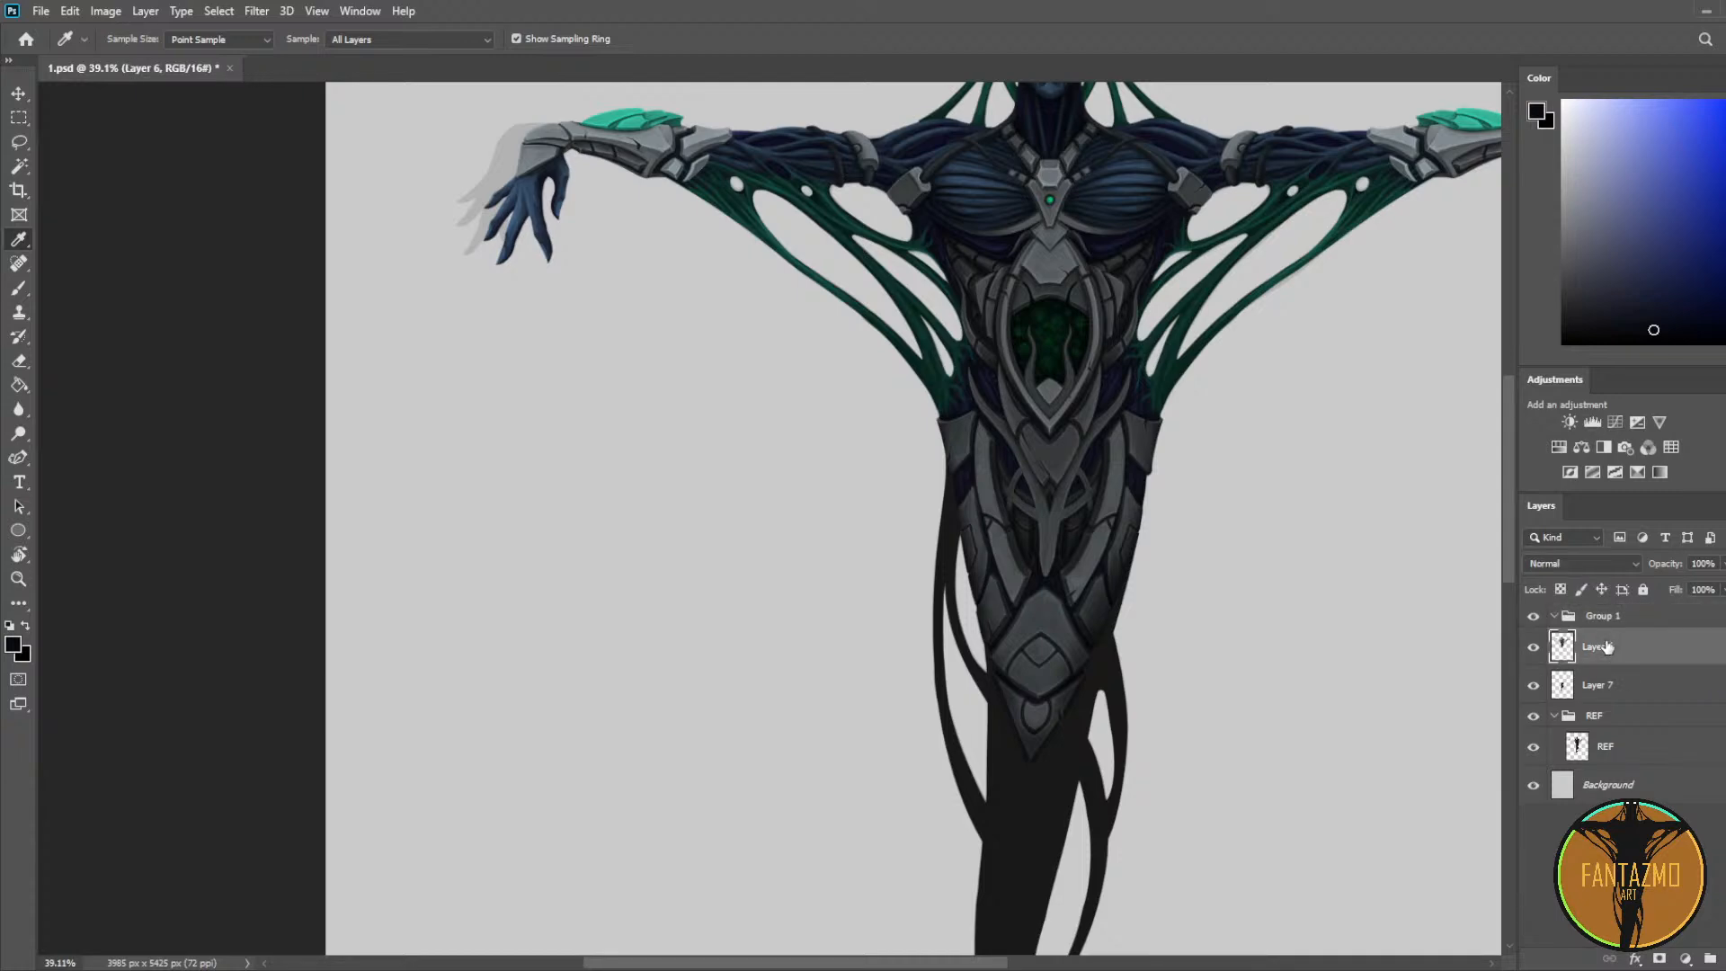
{"action": "left_click_drag", "start_coordinate": [1604, 616], "coordinate": [1606, 616]}
{"action": "double_click", "coordinate": [1607, 614]}
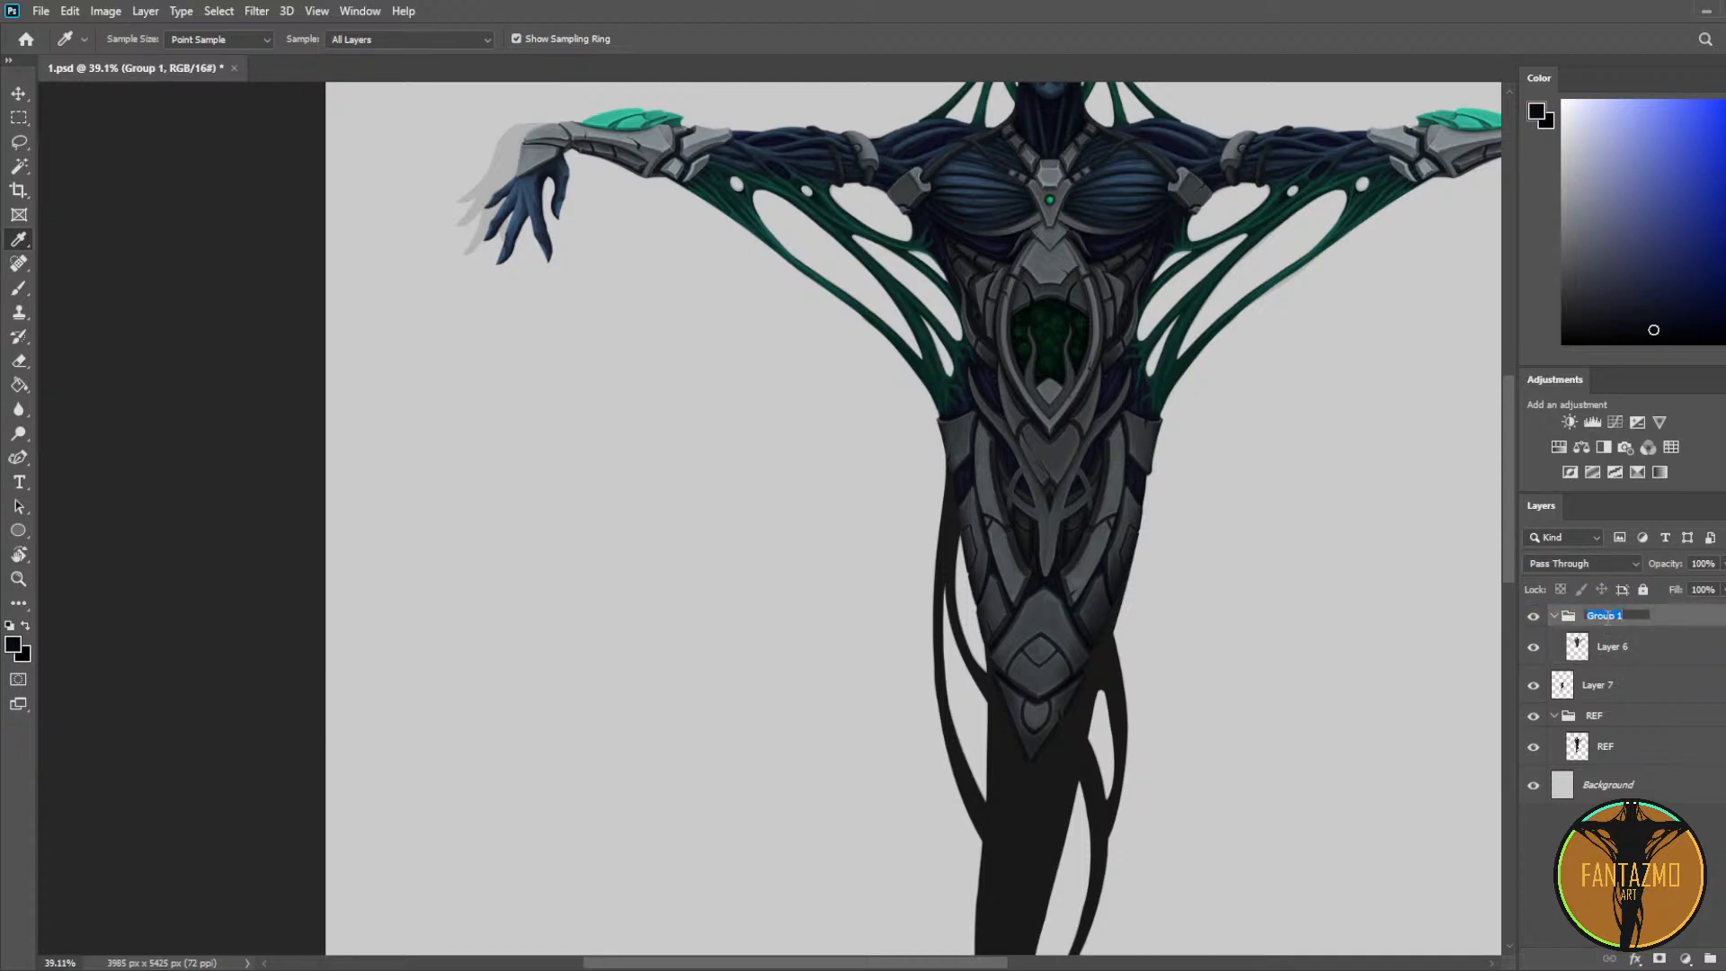
{"action": "type", "text": "Object"}
{"action": "key", "text": "Return"}
Step: Collapse the REF group and hide it so only the painted figure and dark tail silhouette show
{"action": "left_click", "coordinate": [1555, 716]}
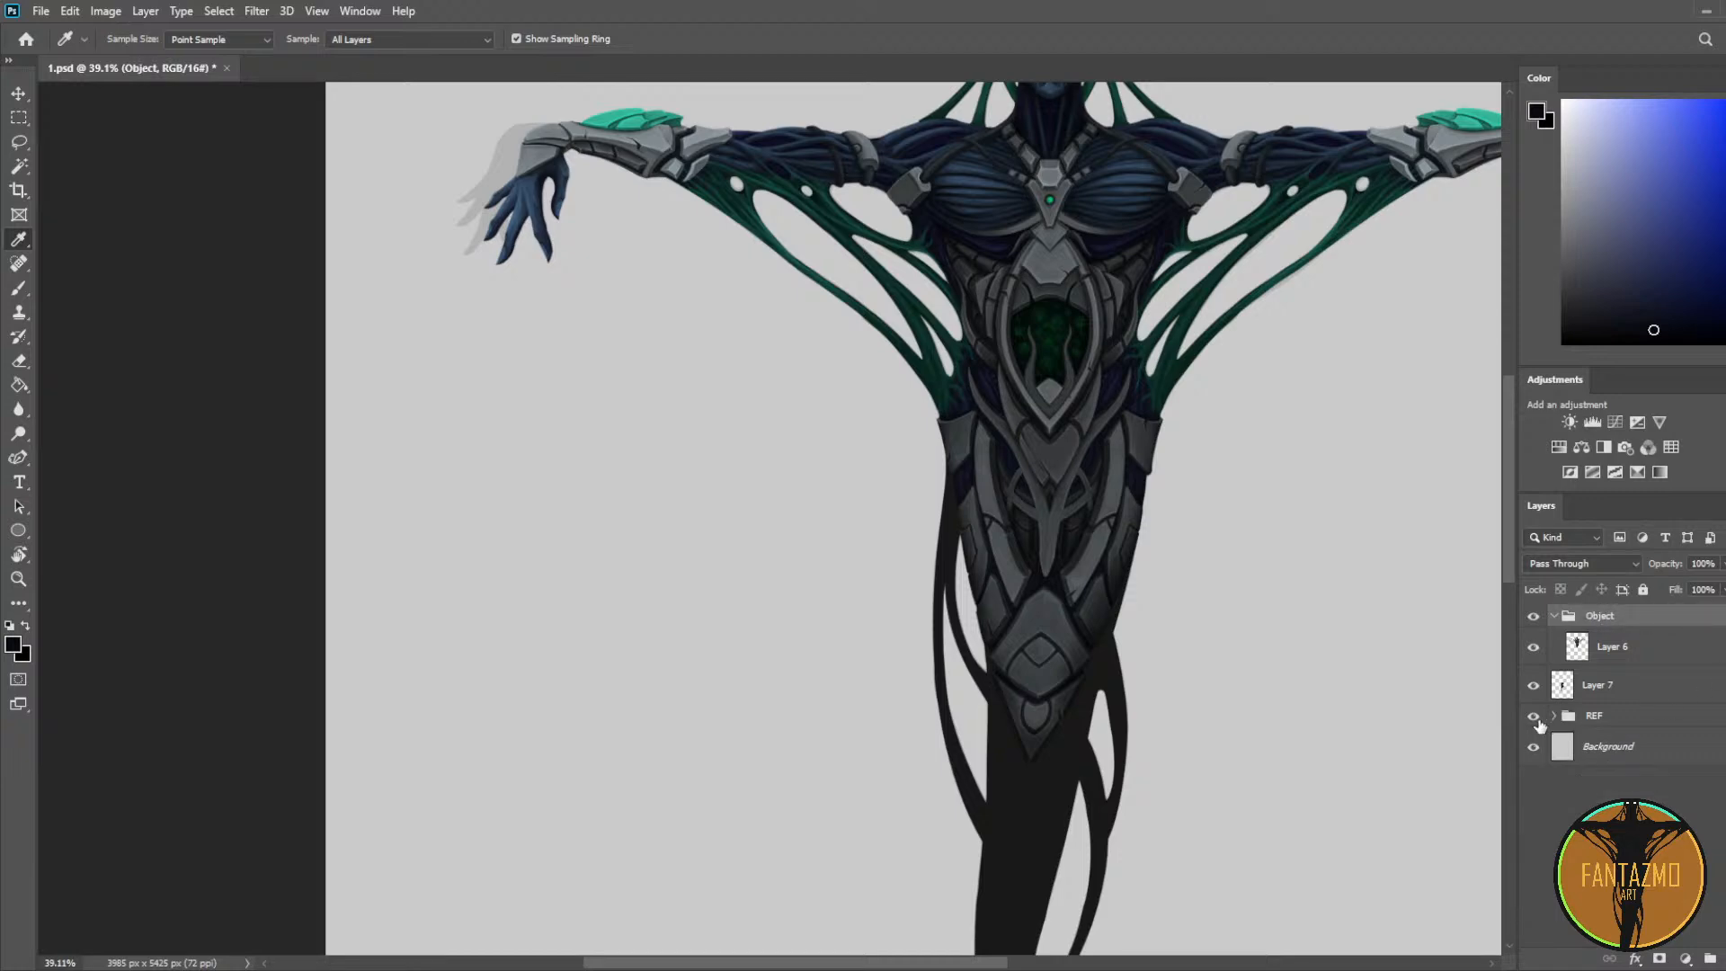
{"action": "scroll", "coordinate": [1372, 620], "scroll_direction": "down", "scroll_amount": 4}
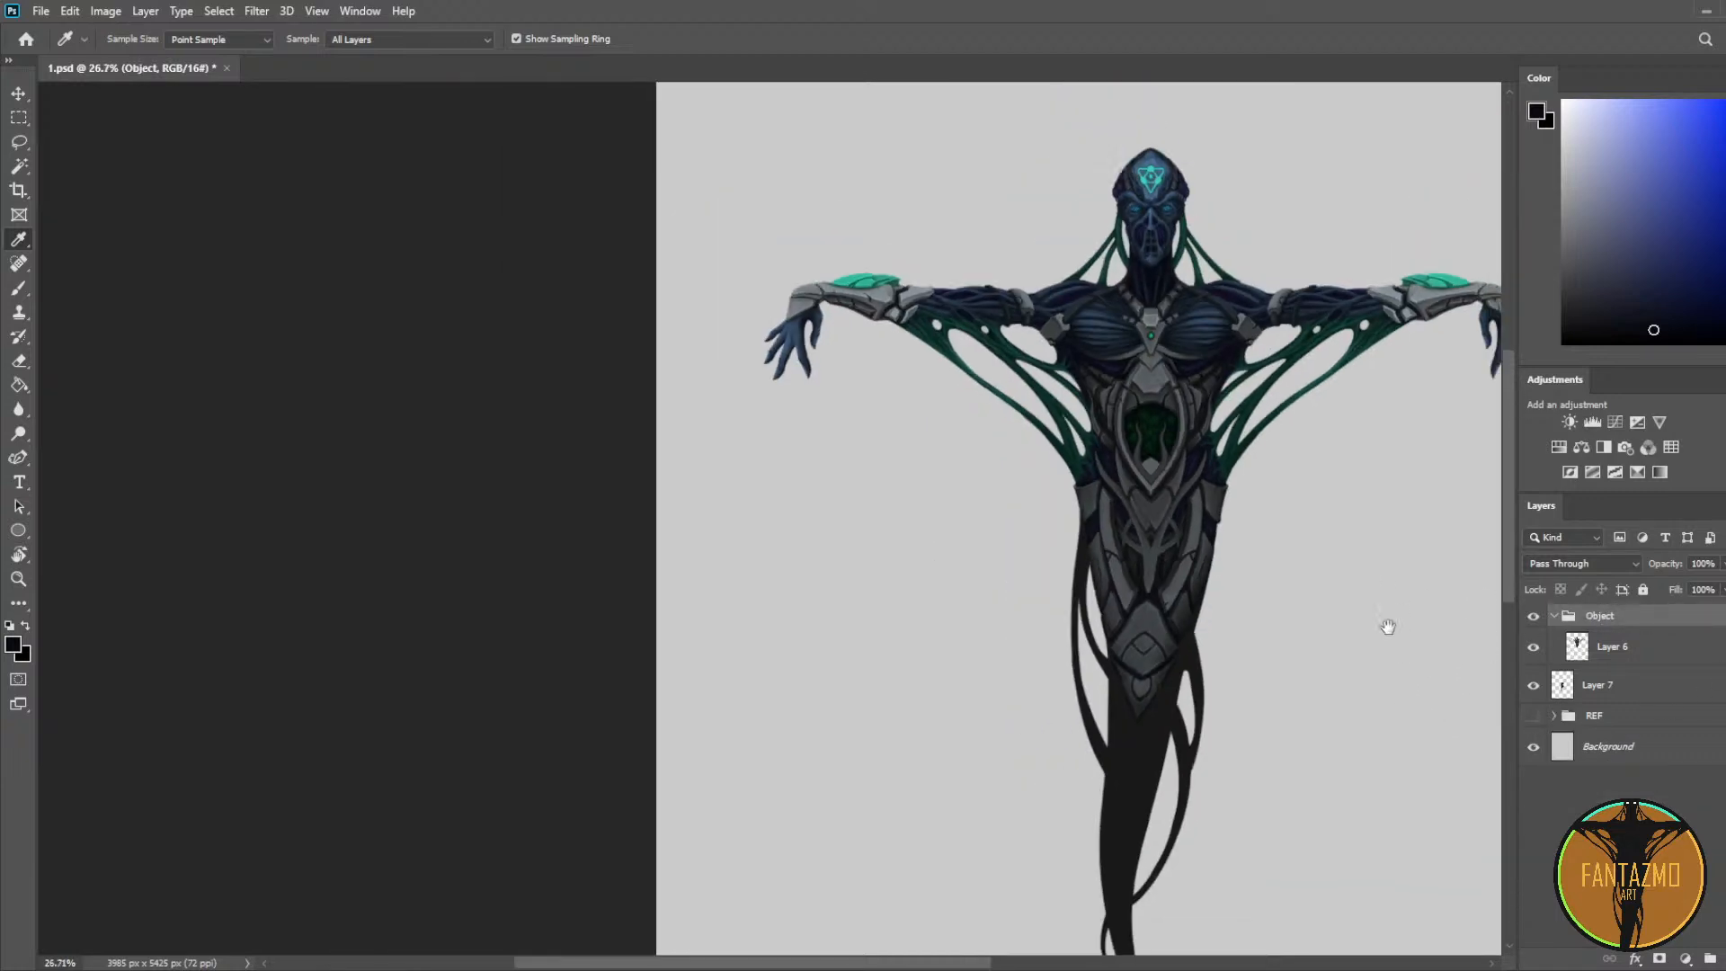
{"action": "left_click_drag", "start_coordinate": [1387, 625], "coordinate": [1264, 492]}
{"action": "scroll", "coordinate": [1457, 577], "scroll_direction": "up", "scroll_amount": 2}
Step: Switch to the Brush and enlarge it to 1100 px for broad coverage of the tail area
{"action": "left_click", "coordinate": [1641, 646]}
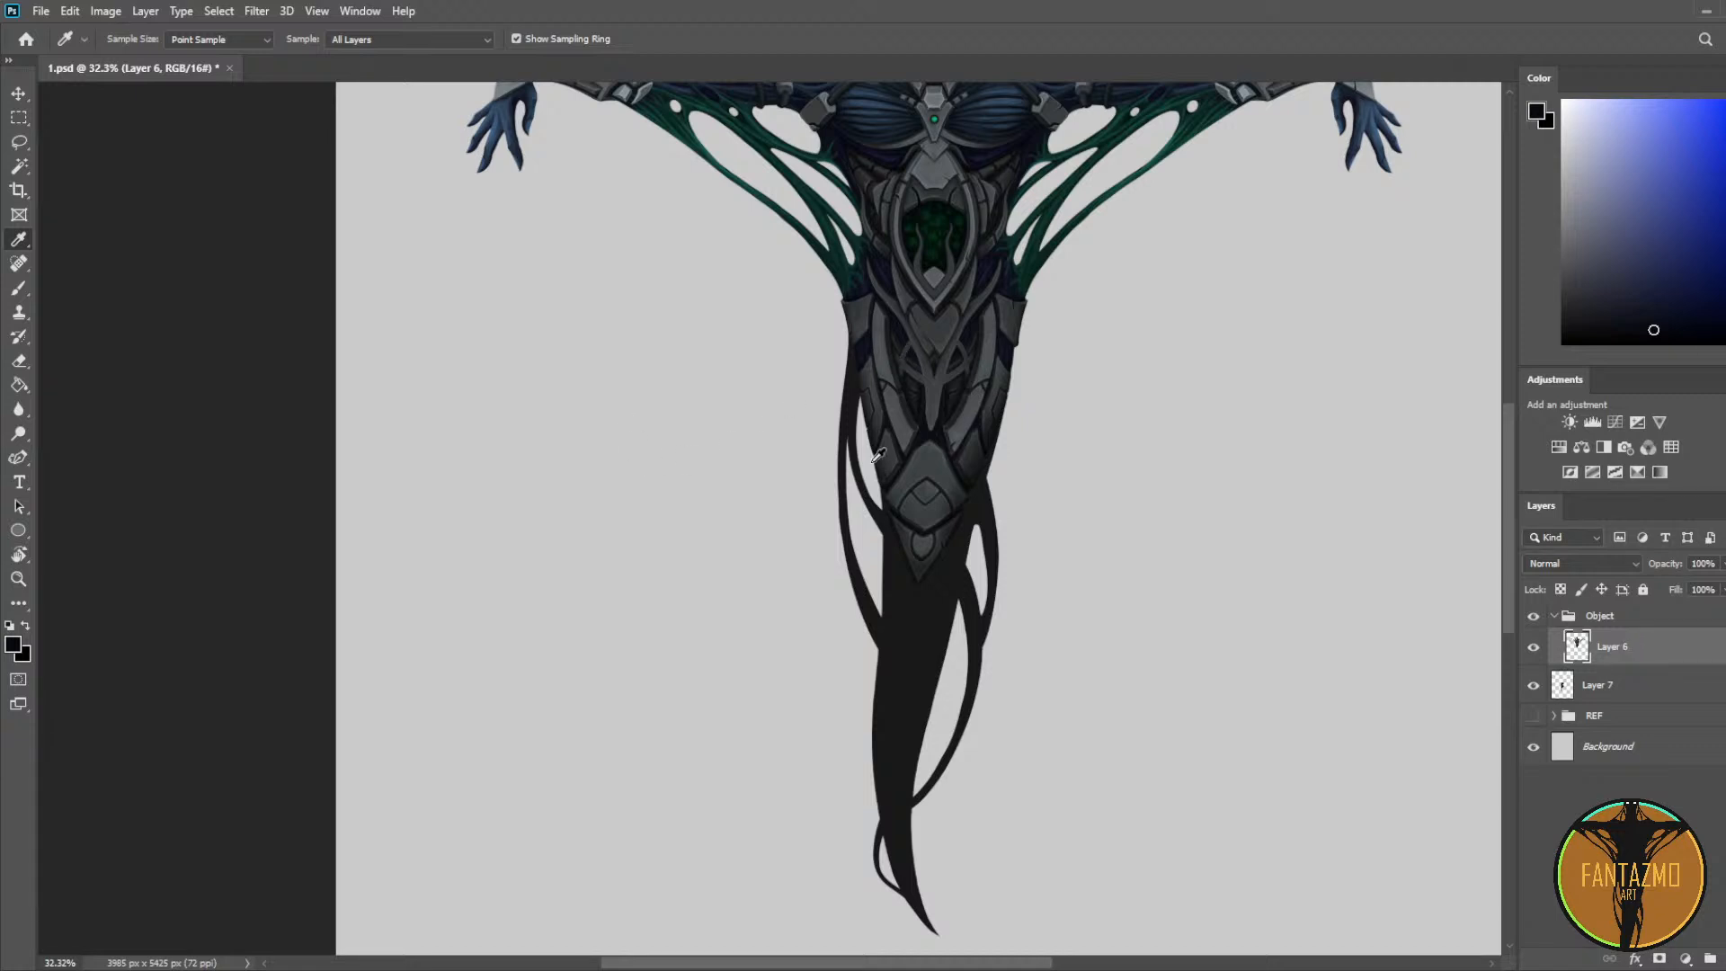
{"action": "key", "text": "b"}
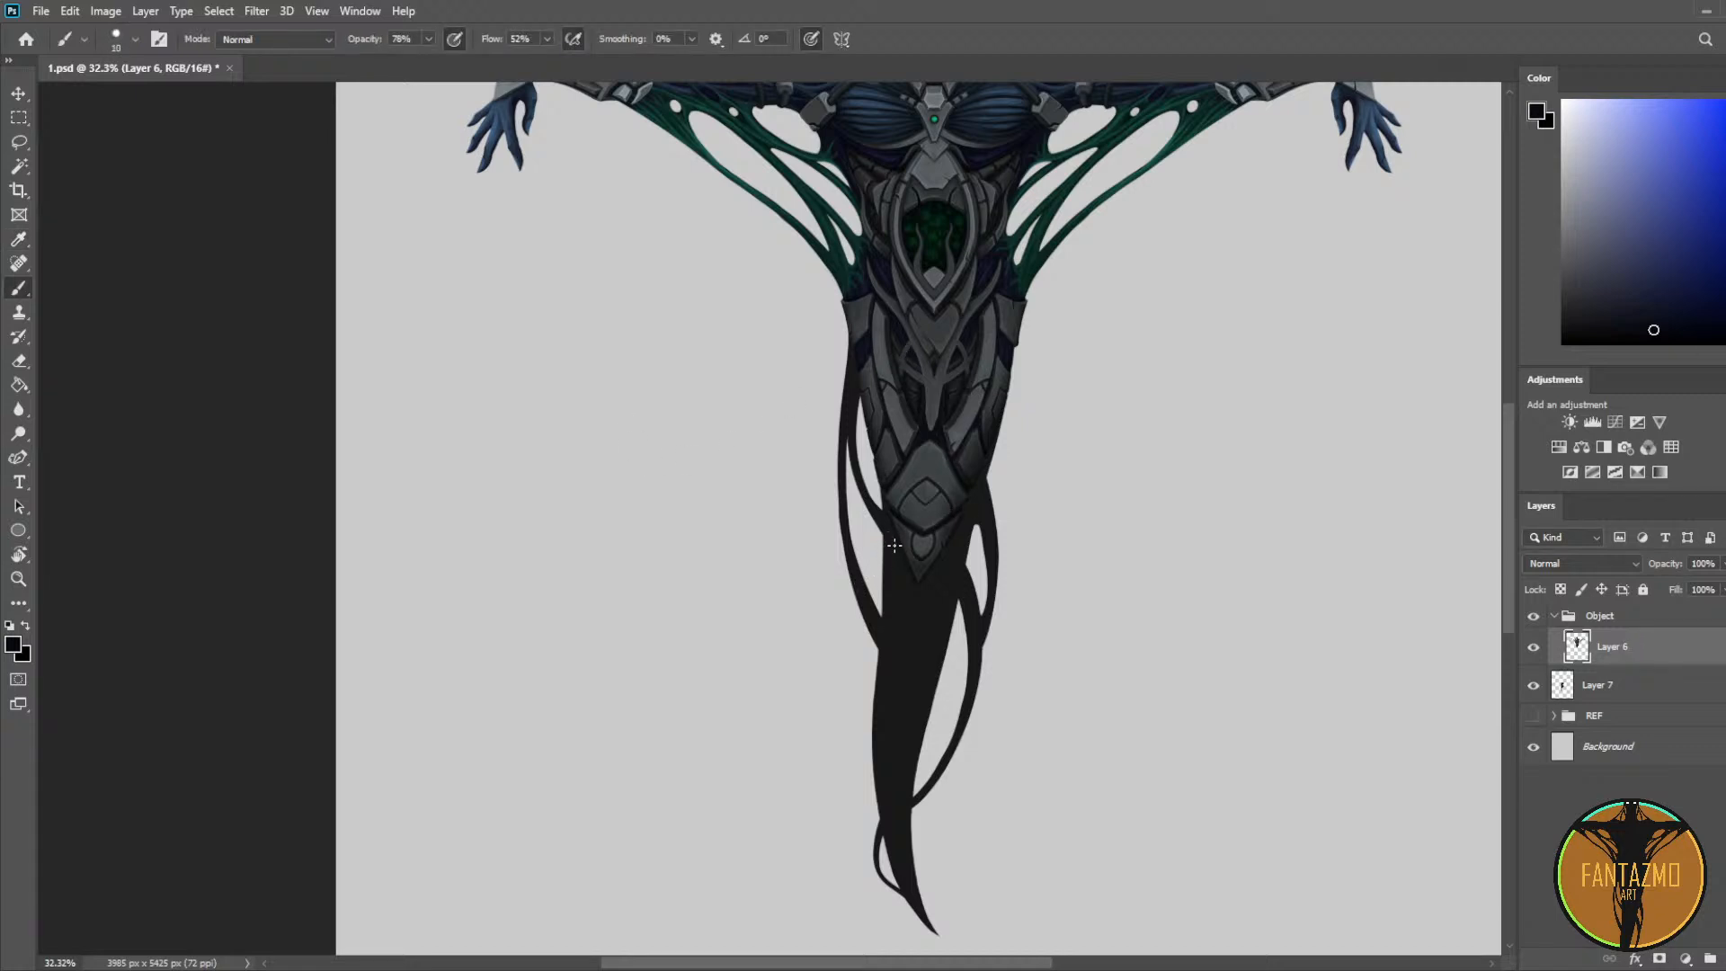
{"action": "key", "text": "bracketright"}
{"action": "key", "text": "bracketright"}
{"action": "key", "text": "bracketright"}
{"action": "key", "text": "bracketright"}
{"action": "key", "text": "bracketright"}
{"action": "key", "text": "bracketright"}
{"action": "key", "text": "bracketright"}
{"action": "key", "text": "bracketright"}
{"action": "key", "text": "bracketright"}
{"action": "key", "text": "bracketright"}
{"action": "key", "text": "bracketright"}
{"action": "key", "text": "bracketright"}
{"action": "key", "text": "bracketright"}
{"action": "key", "text": "bracketright"}
{"action": "key", "text": "bracketright"}
{"action": "key", "text": "bracketright"}
{"action": "key", "text": "bracketright"}
{"action": "key", "text": "bracketright"}
{"action": "key", "text": "bracketright"}
{"action": "key", "text": "bracketright"}
{"action": "left_click_drag", "start_coordinate": [939, 427], "coordinate": [886, 809]}
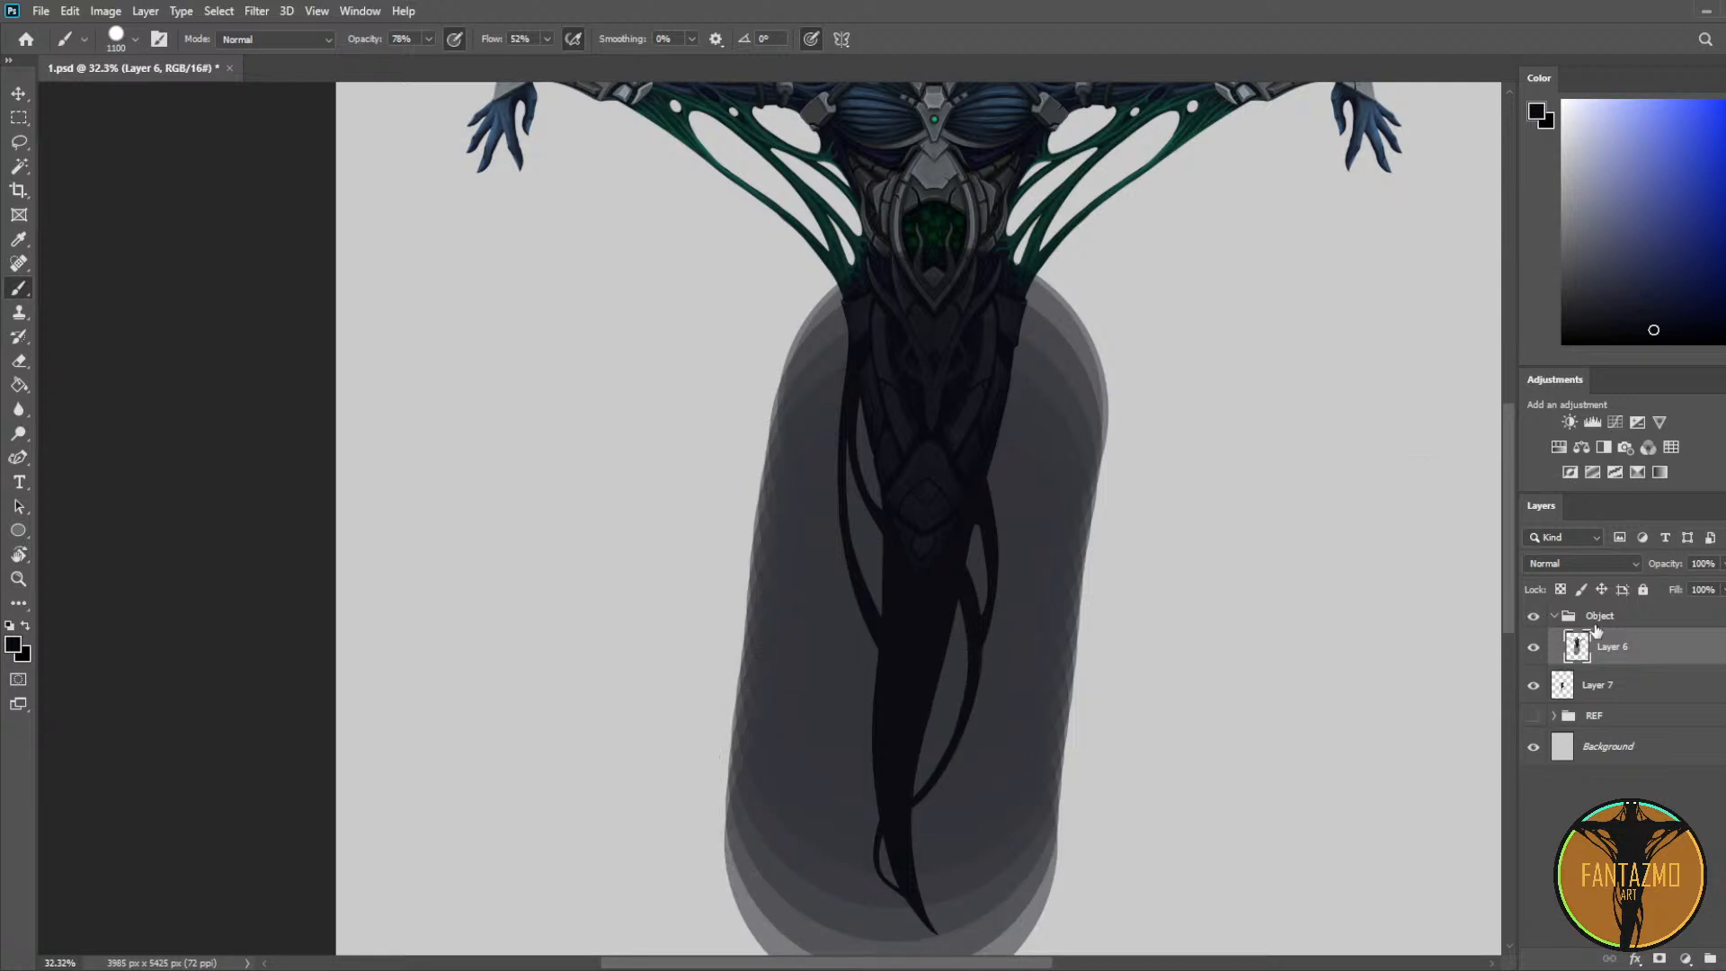
{"action": "key", "text": "ctrl+z"}
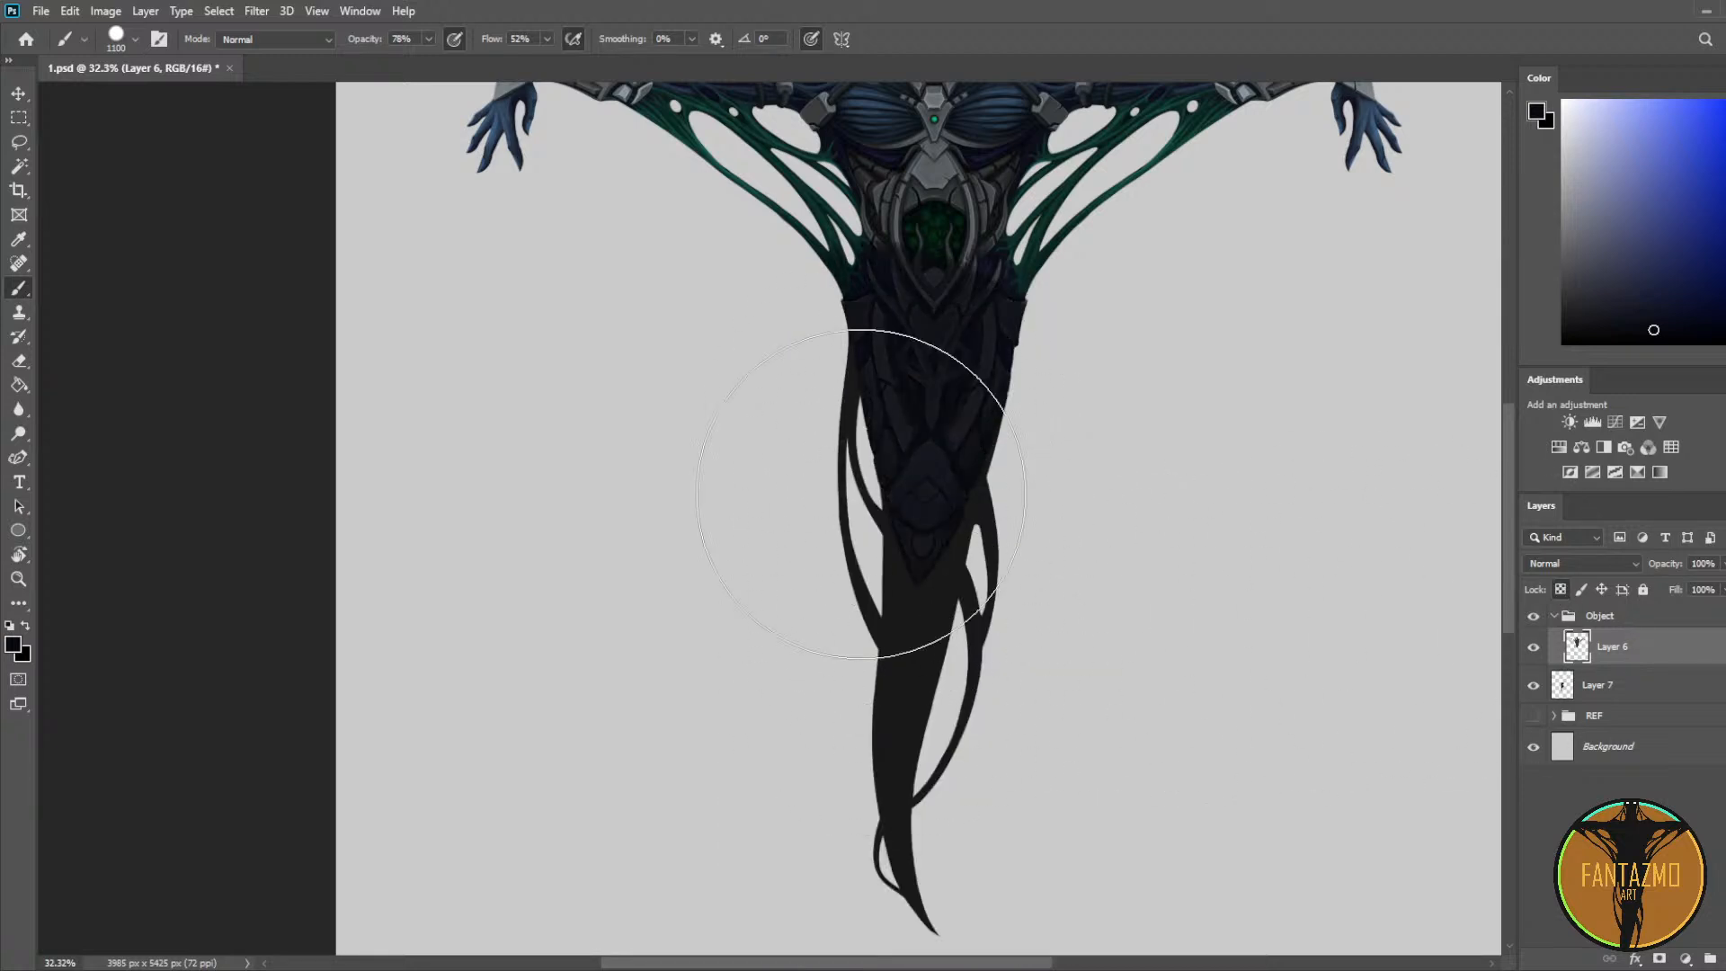
{"action": "key", "text": "ctrl+z"}
Step: Lock the transparent pixels of Layer 7 and paint the tail and tendril silhouette with the sampled dark navy
{"action": "left_click", "coordinate": [1617, 687]}
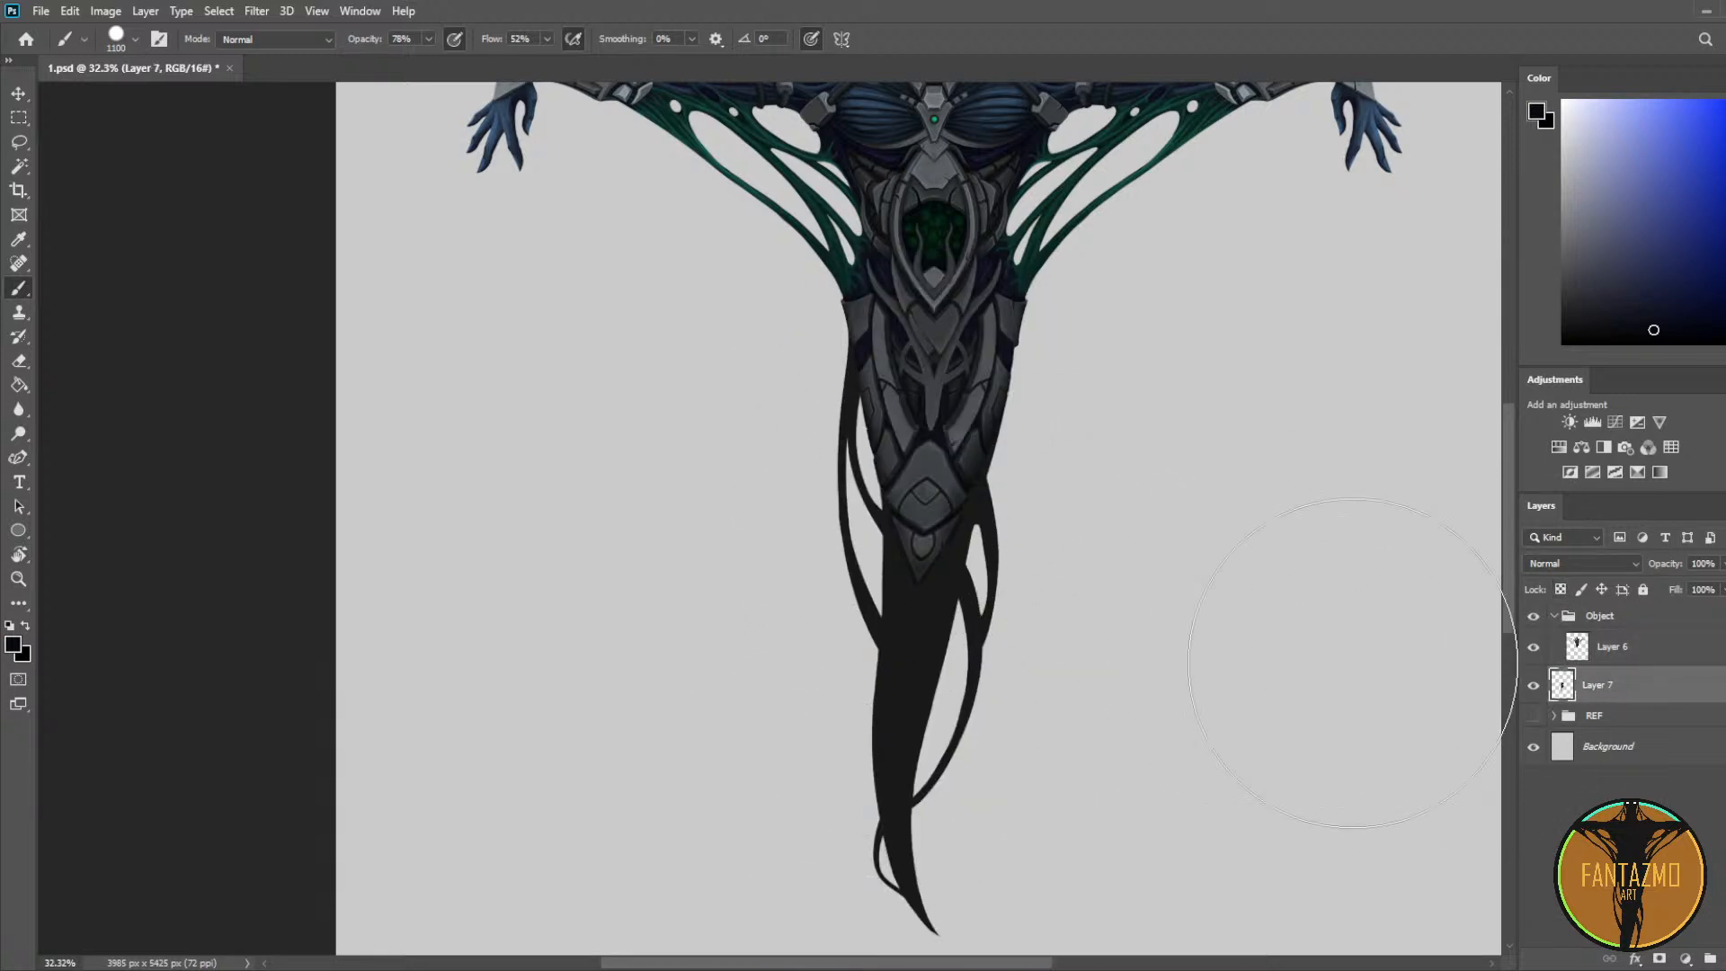
{"action": "mouse_move", "coordinate": [861, 391]}
{"action": "left_mouse_down"}
{"action": "mouse_move", "coordinate": [828, 751]}
{"action": "mouse_move", "coordinate": [1079, 551]}
{"action": "left_mouse_up"}
{"action": "key", "text": "ctrl+z"}
{"action": "left_click_drag", "start_coordinate": [925, 494], "coordinate": [903, 850]}
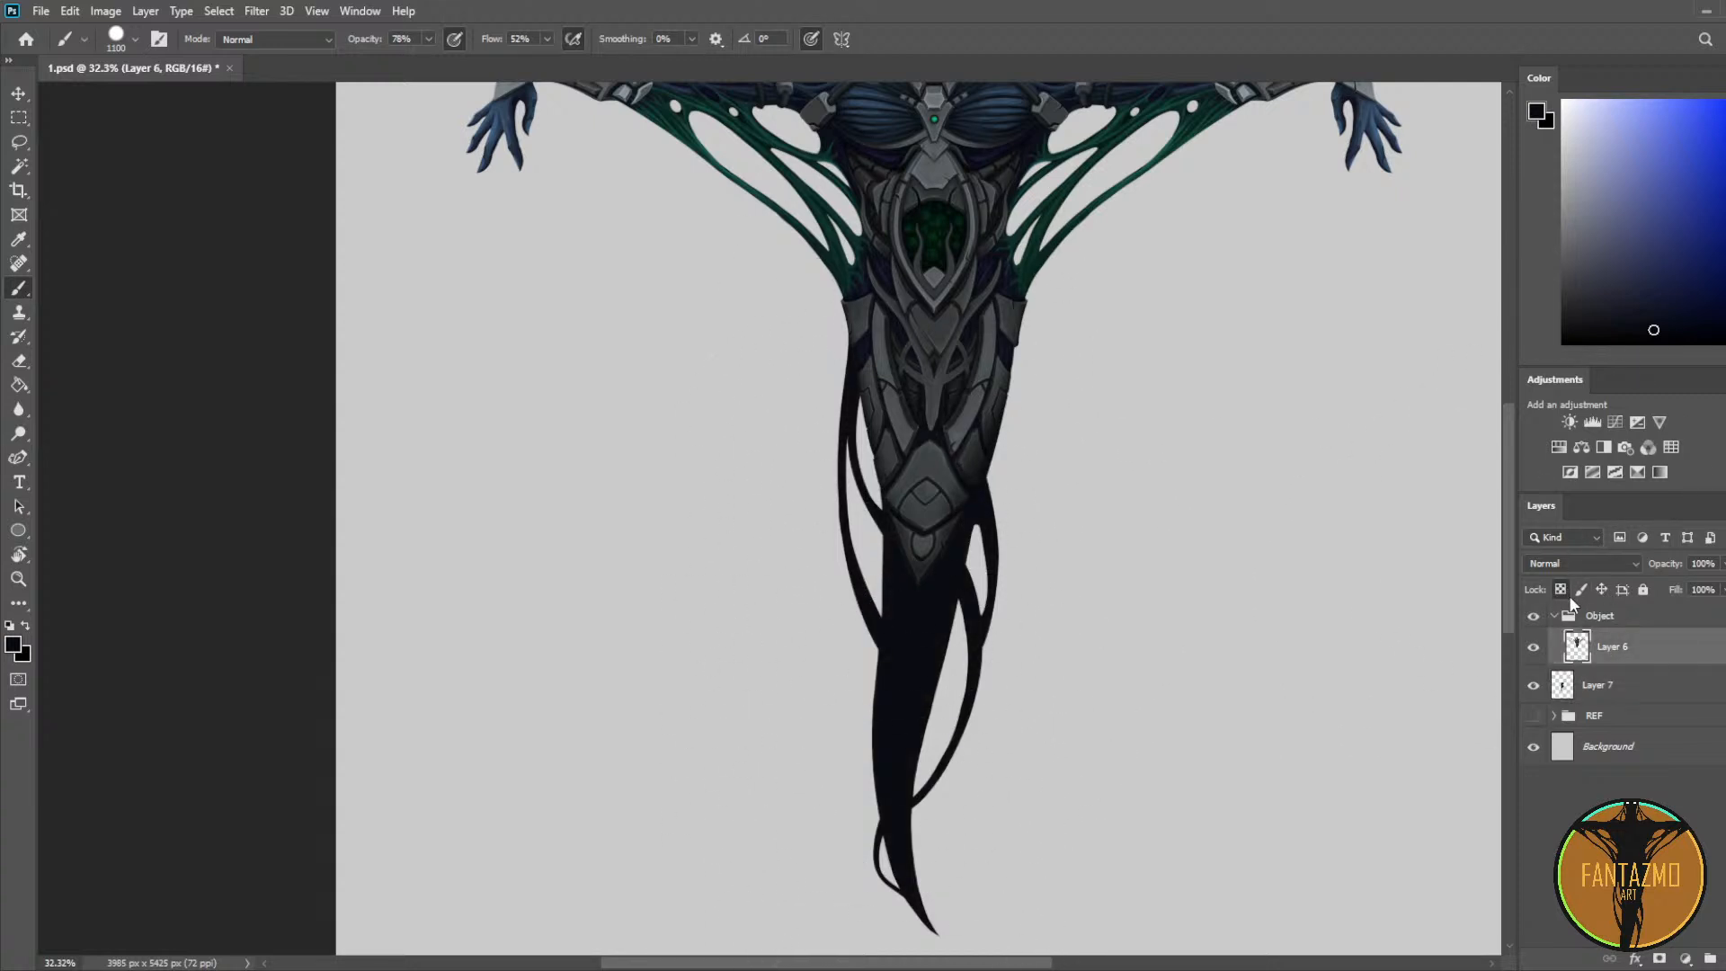
{"action": "left_click", "coordinate": [1605, 652]}
{"action": "left_click", "coordinate": [1631, 693]}
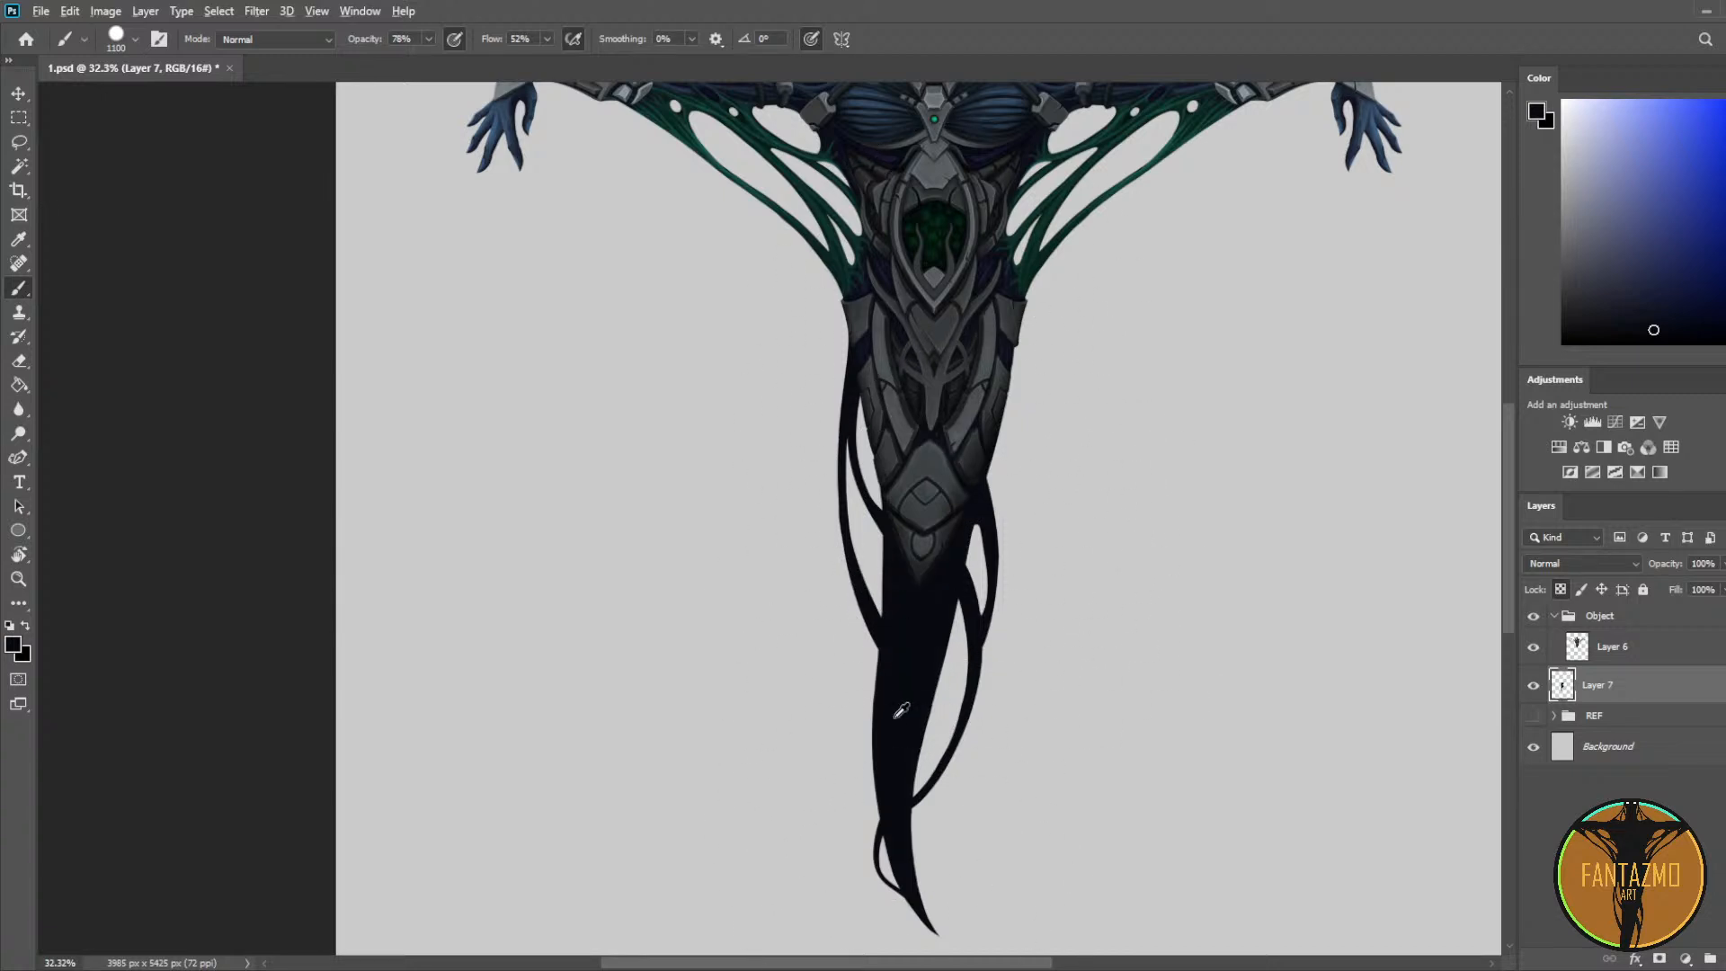
Step: Sample a dark green from the membrane strands beneath the outstretched arm as the painting colour
{"action": "scroll", "coordinate": [887, 716], "scroll_direction": "down", "scroll_amount": 2}
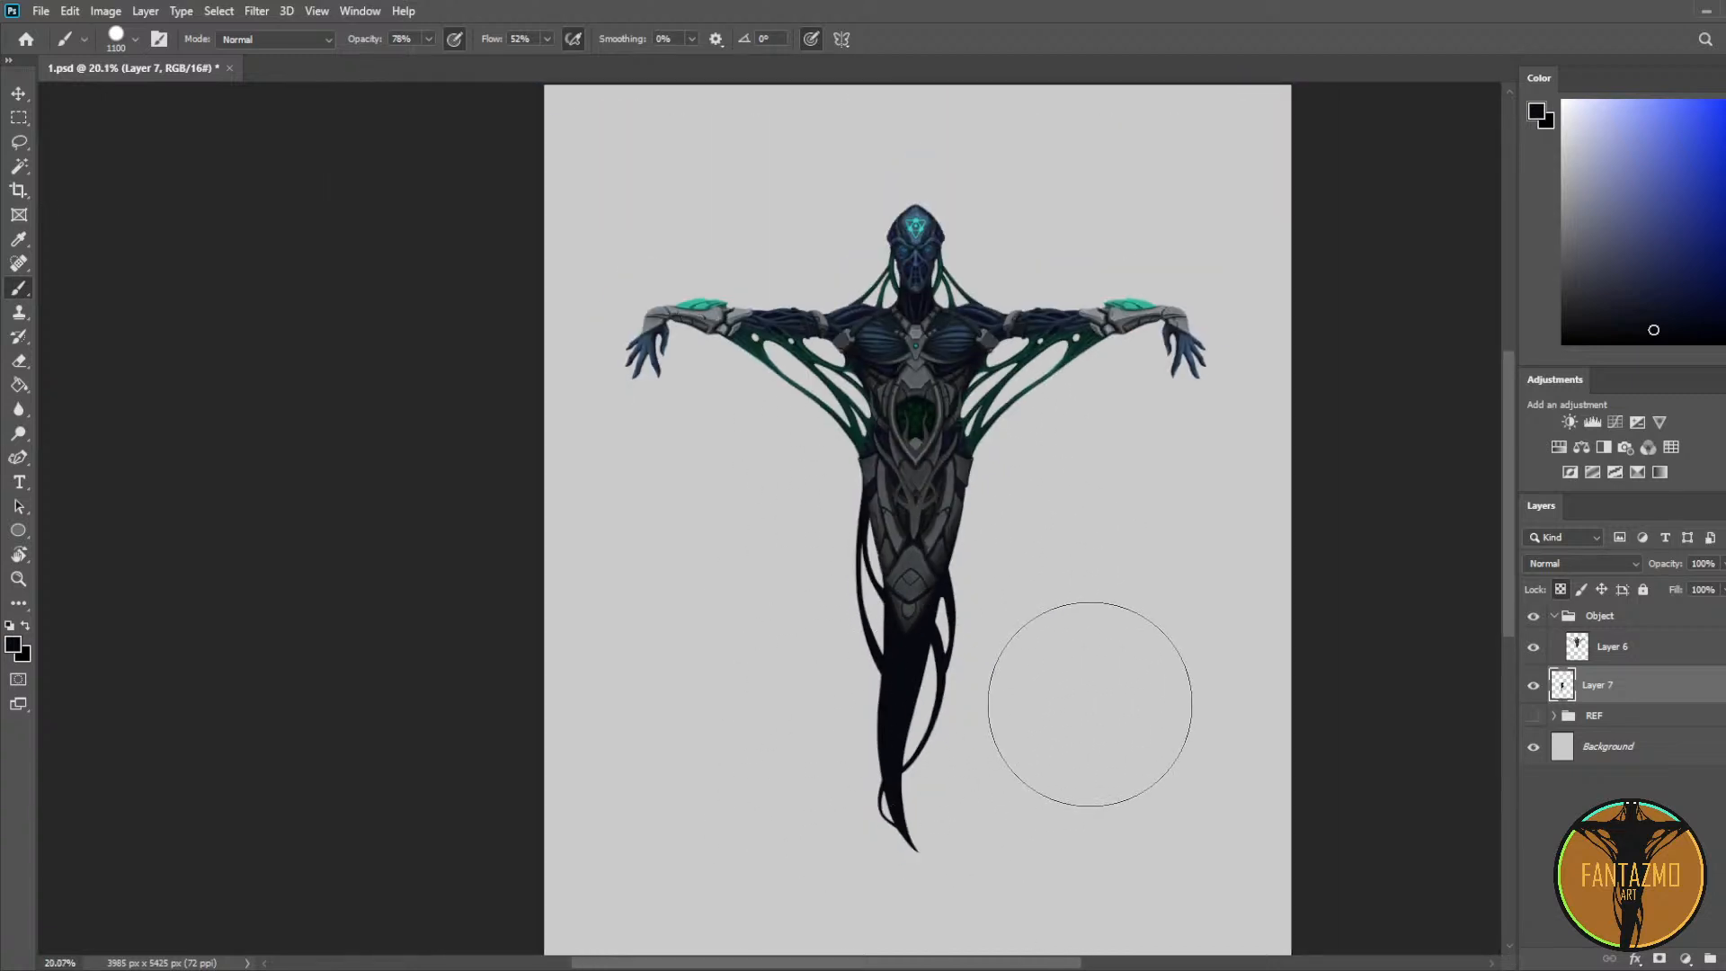
{"action": "scroll", "coordinate": [811, 366], "scroll_direction": "up", "scroll_amount": 4}
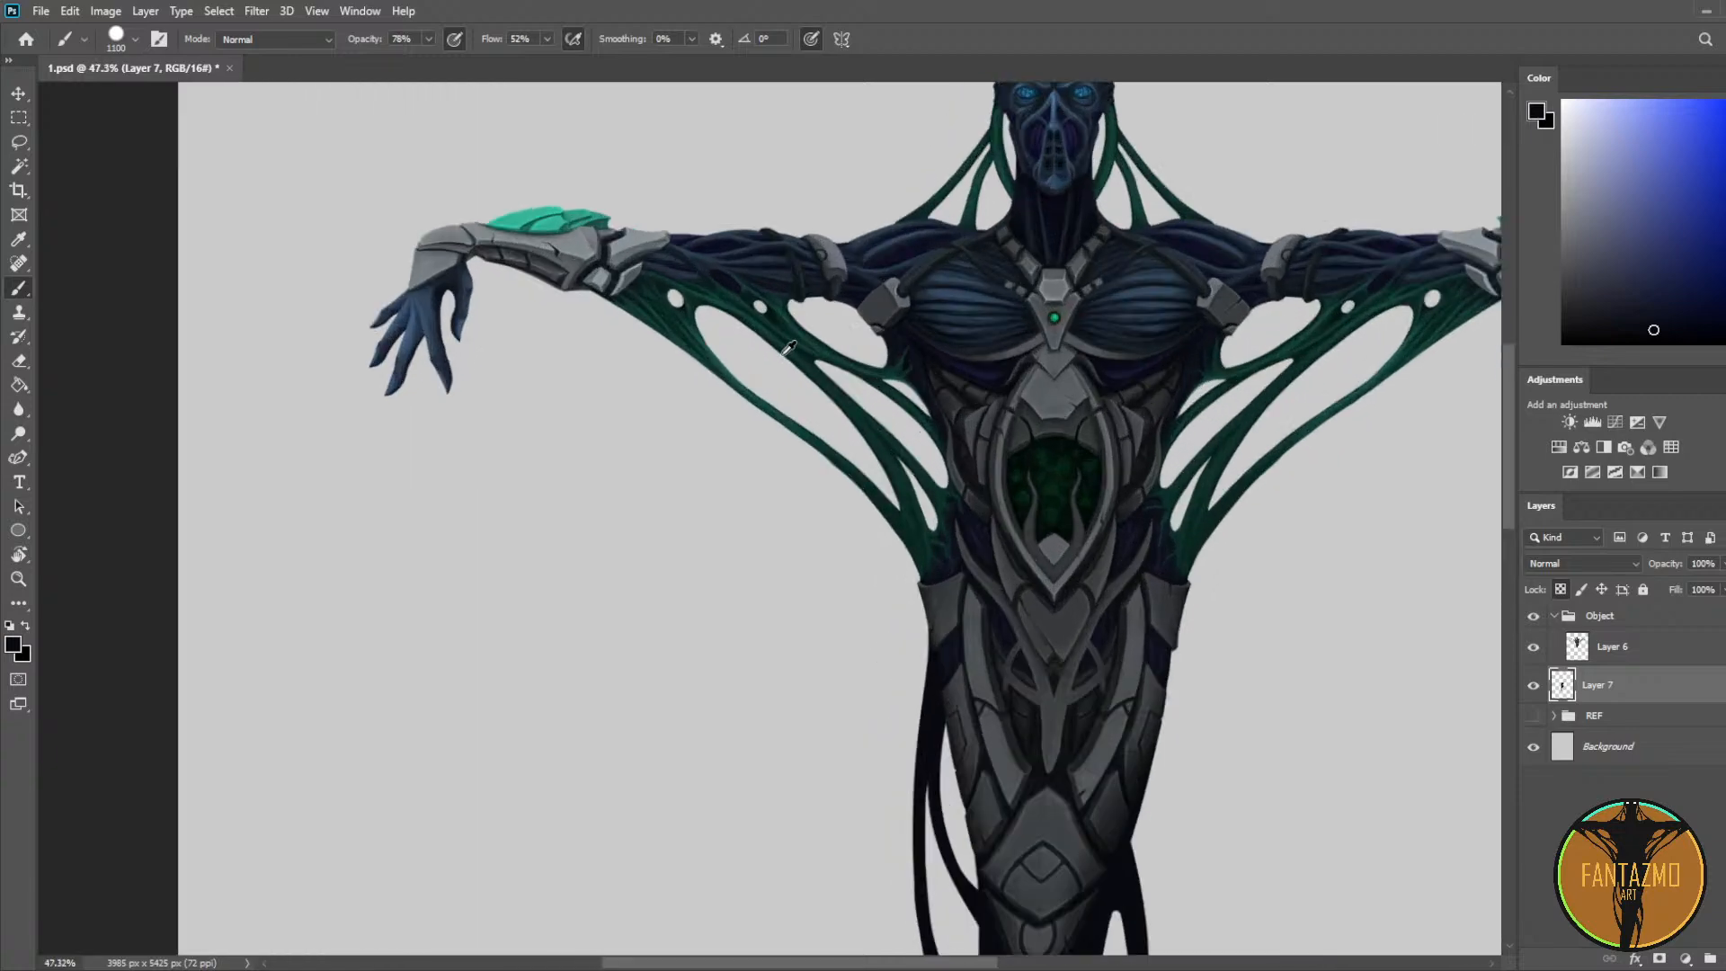
{"action": "scroll", "coordinate": [746, 306], "scroll_direction": "up", "scroll_amount": 4}
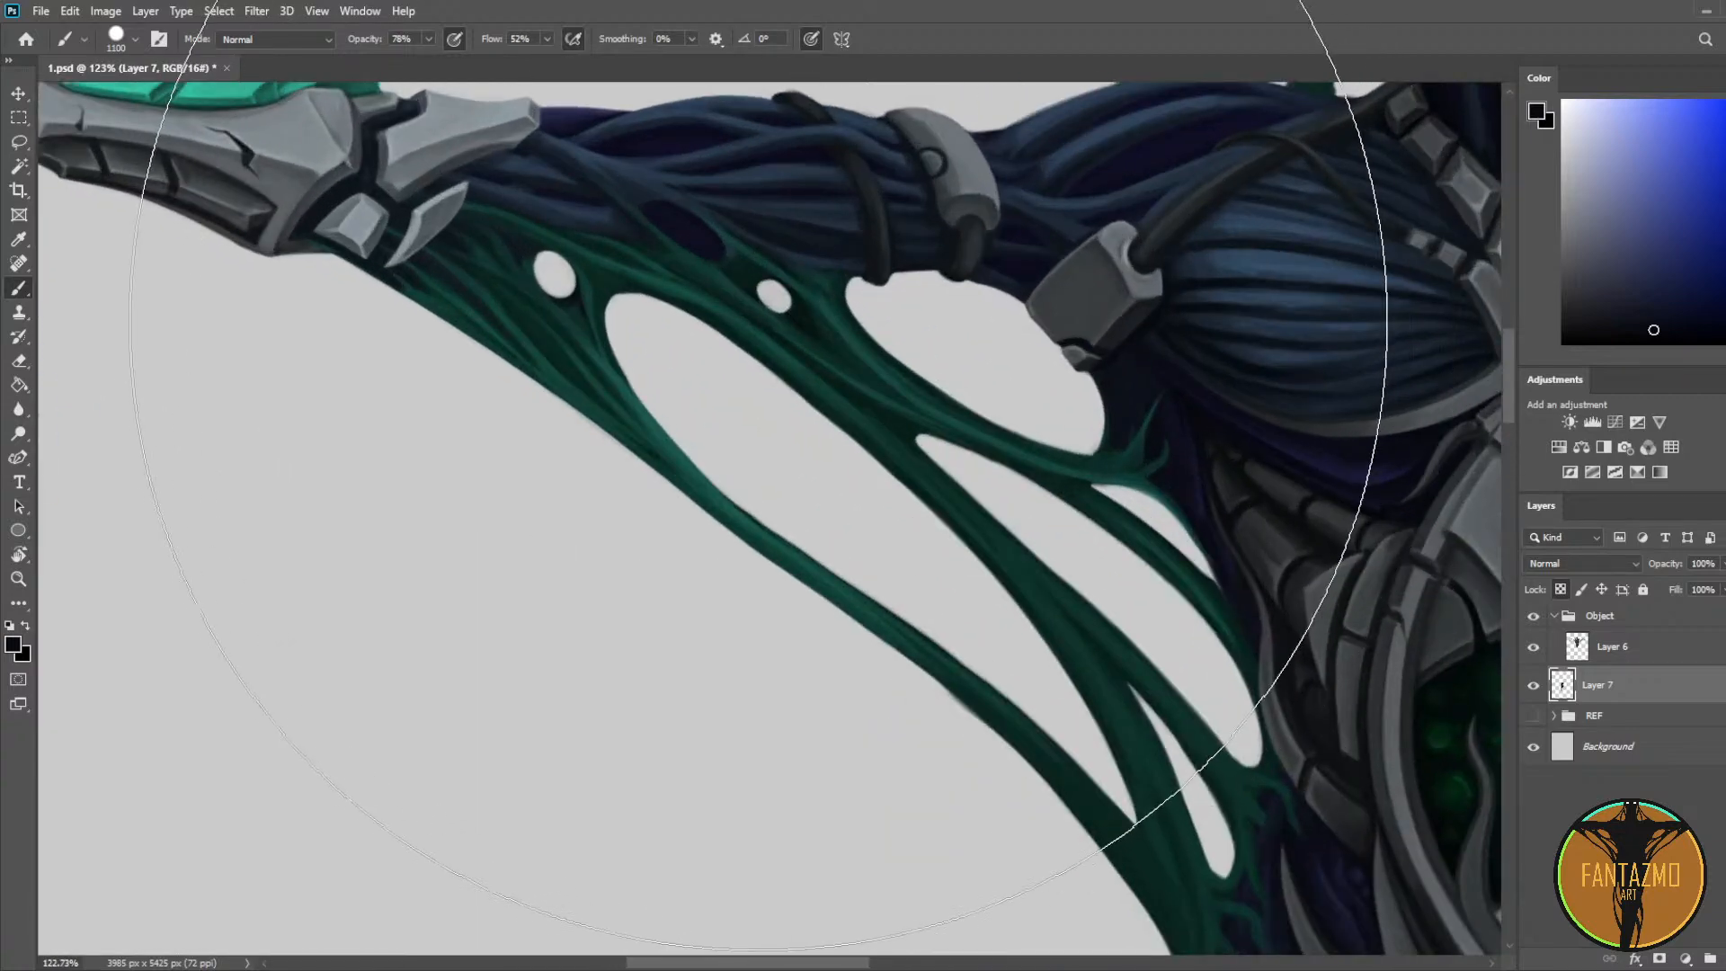
{"action": "key", "text": "i"}
{"action": "left_click", "coordinate": [824, 326]}
{"action": "scroll", "coordinate": [839, 278], "scroll_direction": "down", "scroll_amount": 3}
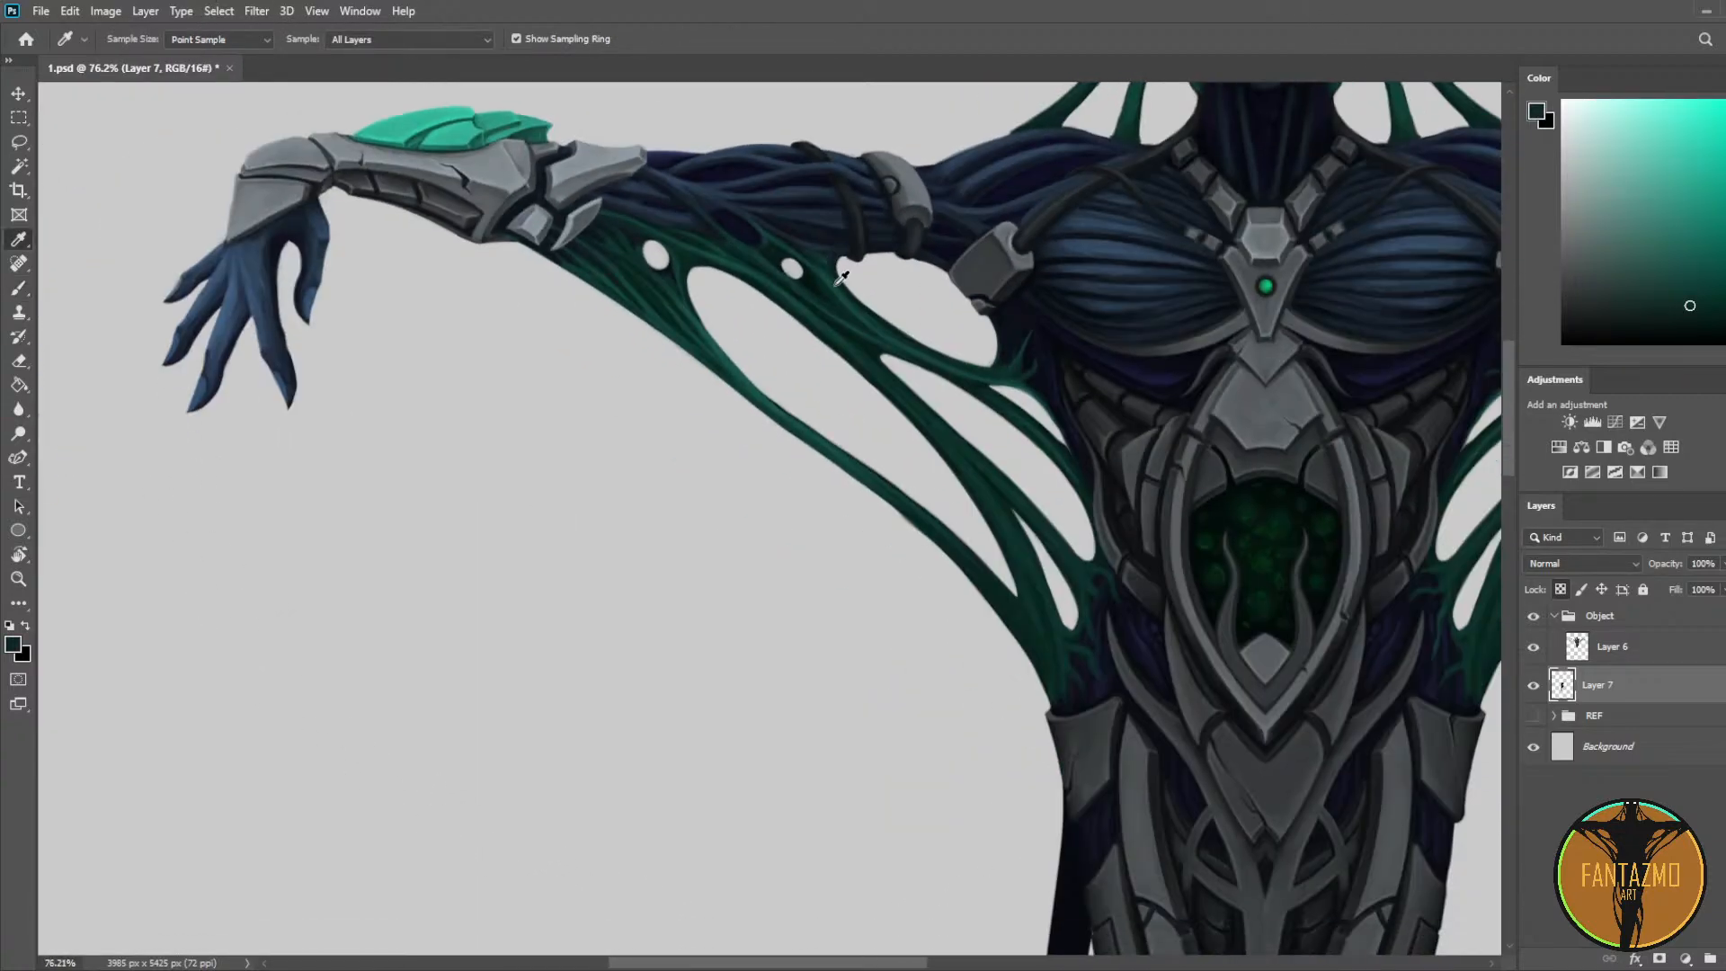
Step: Show the REF group again and compare the painting with the sketch by toggling the Object group's visibility
{"action": "left_click", "coordinate": [1533, 715]}
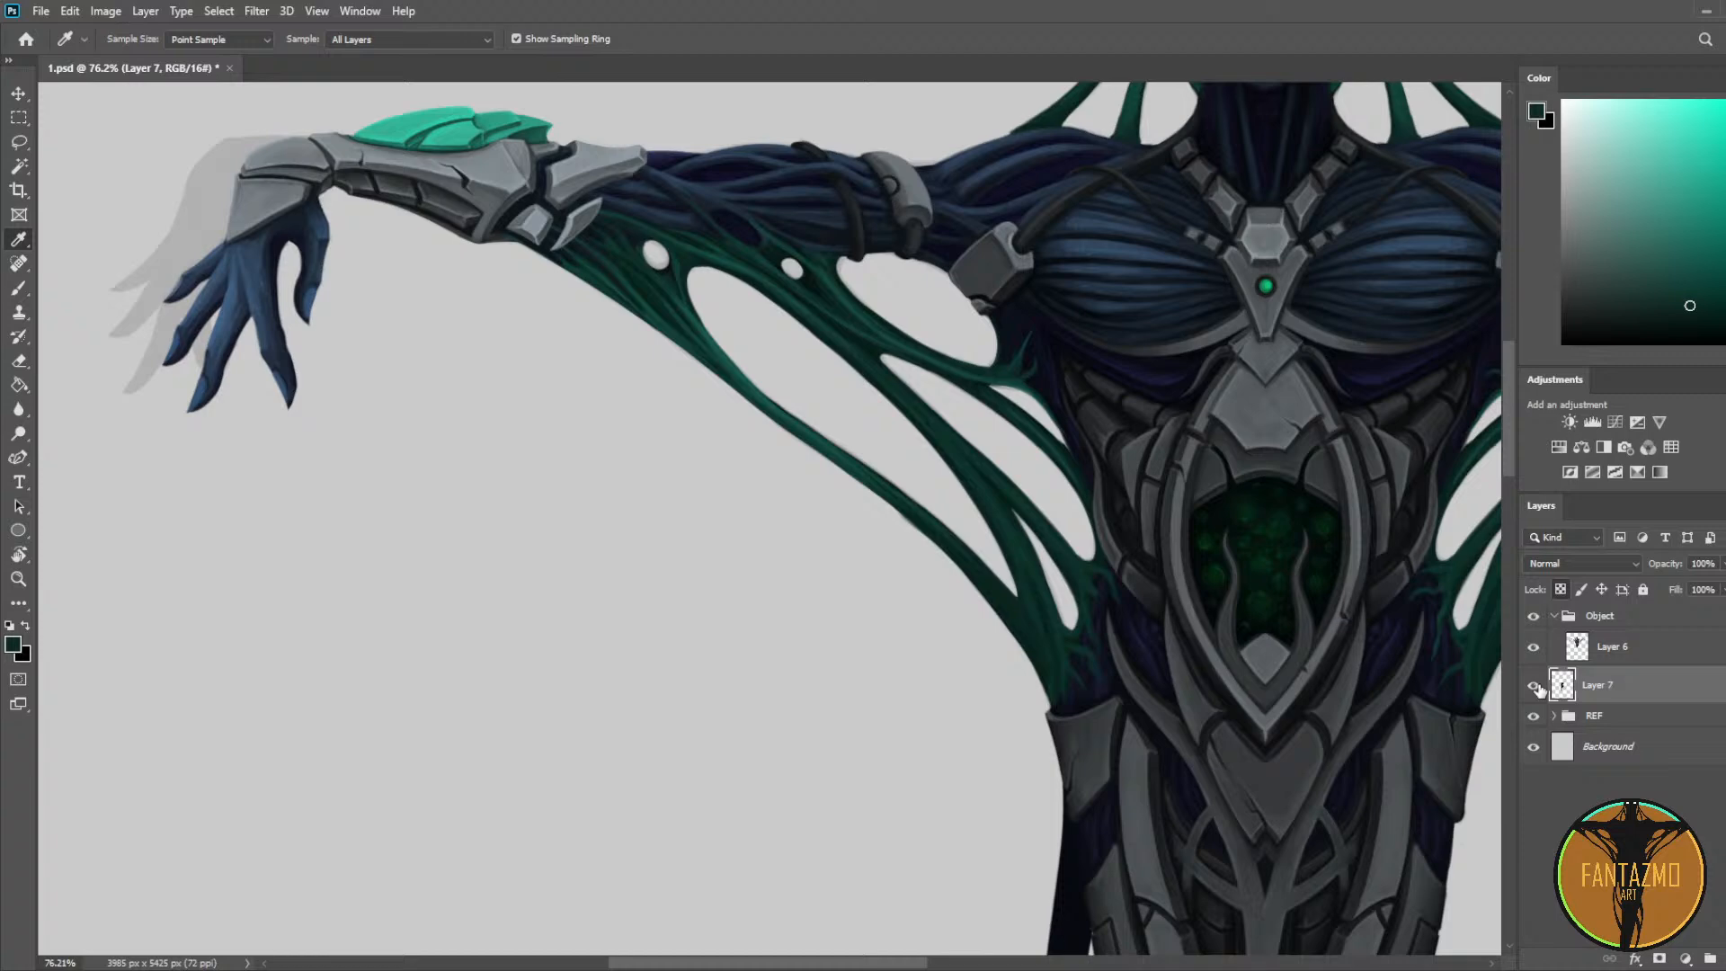
{"action": "left_click", "coordinate": [1535, 615]}
{"action": "left_click", "coordinate": [1535, 615]}
{"action": "scroll", "coordinate": [1436, 518], "scroll_direction": "down", "scroll_amount": 5}
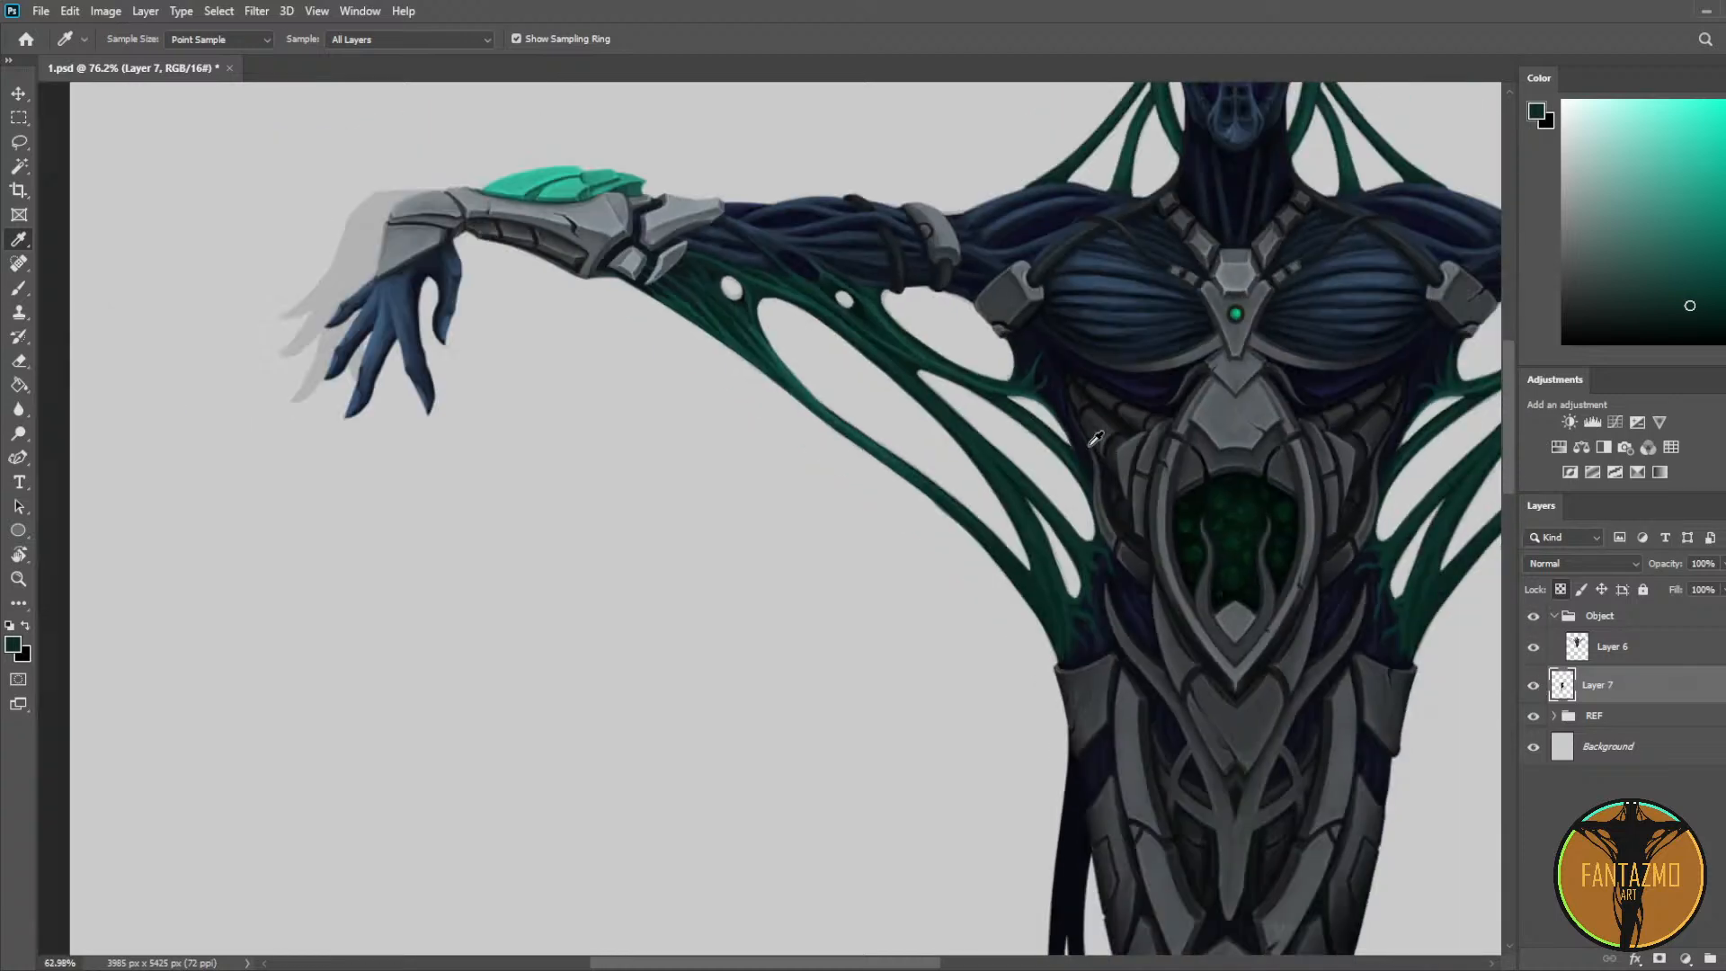
{"action": "left_click", "coordinate": [1533, 617]}
{"action": "left_click", "coordinate": [1534, 617]}
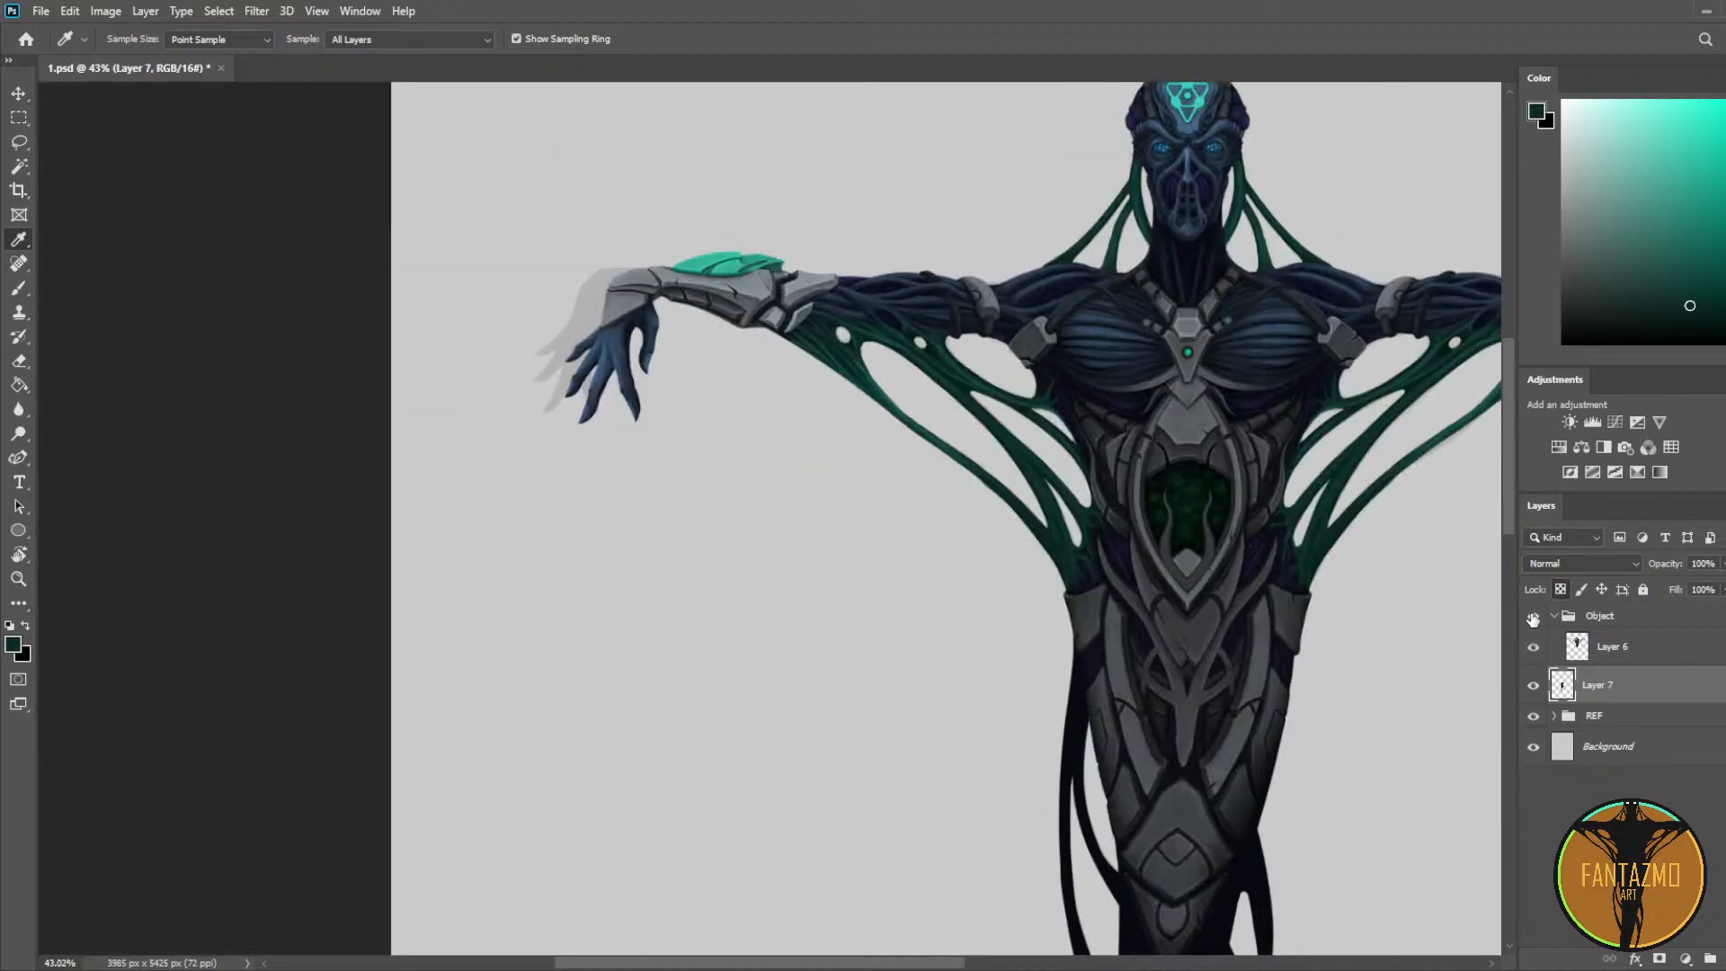
Step: Collapse the Object group and sample a dark green from the membrane strands beside the waist for the Brush
{"action": "scroll", "coordinate": [1307, 449], "scroll_direction": "up", "scroll_amount": 2}
{"action": "left_click_drag", "start_coordinate": [1108, 579], "coordinate": [955, 384]}
{"action": "scroll", "coordinate": [960, 386], "scroll_direction": "down", "scroll_amount": 6}
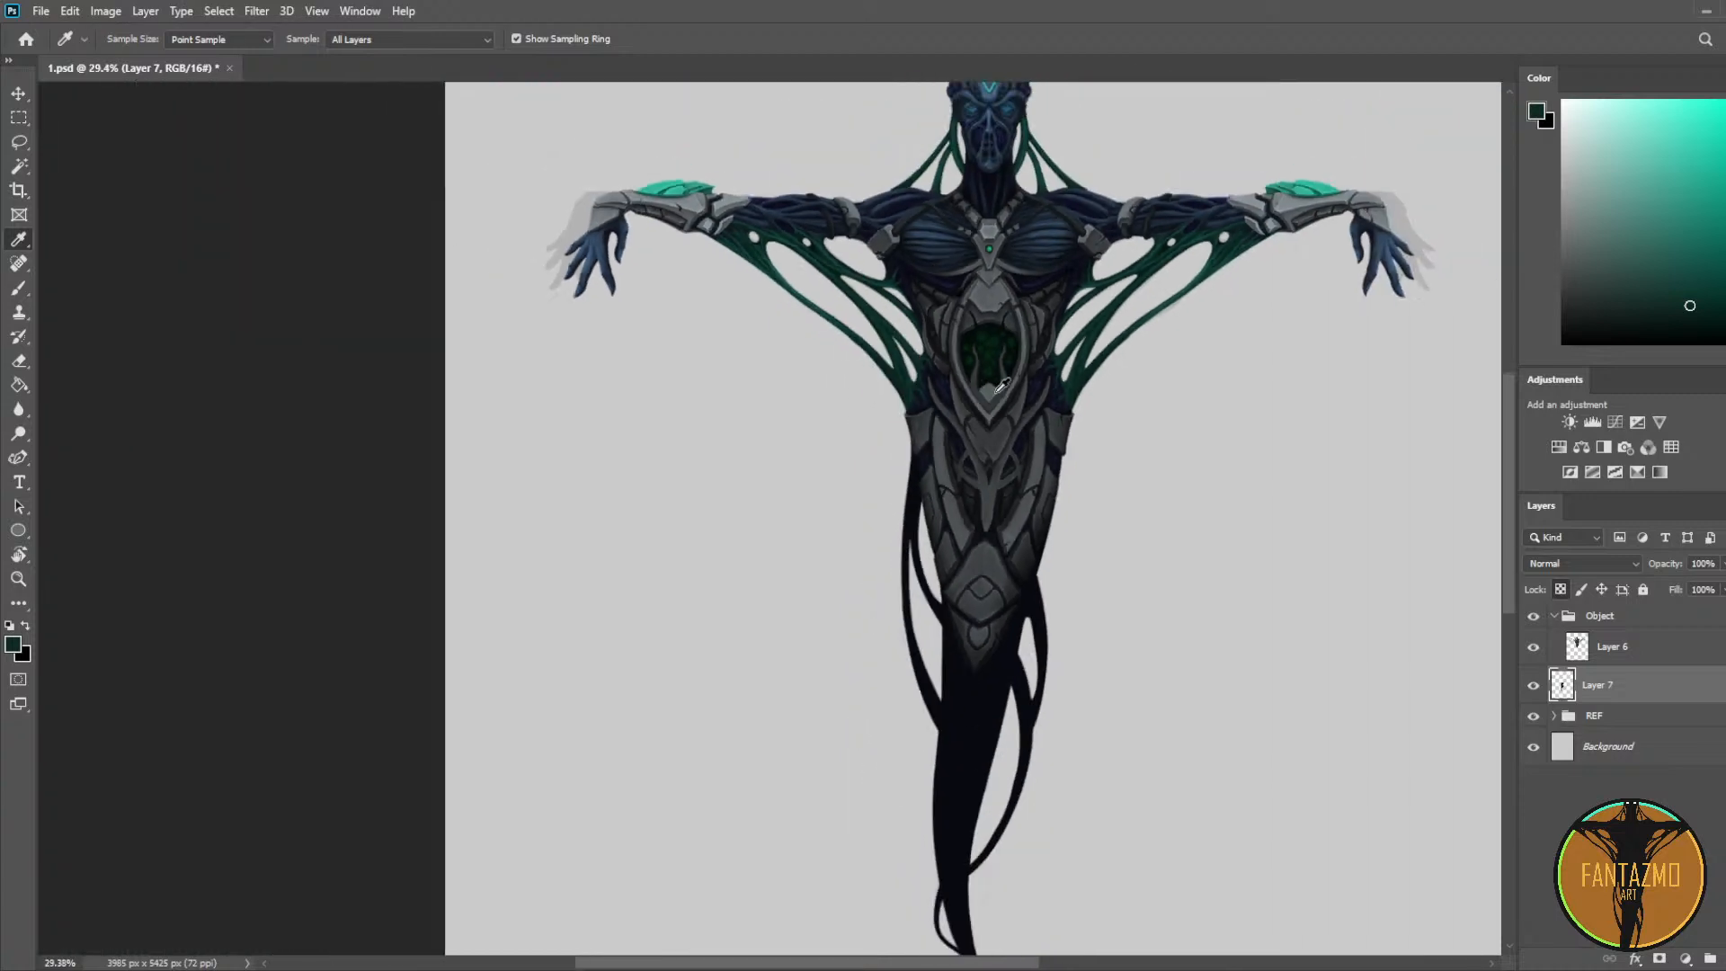
{"action": "left_click_drag", "start_coordinate": [1347, 649], "coordinate": [1328, 501]}
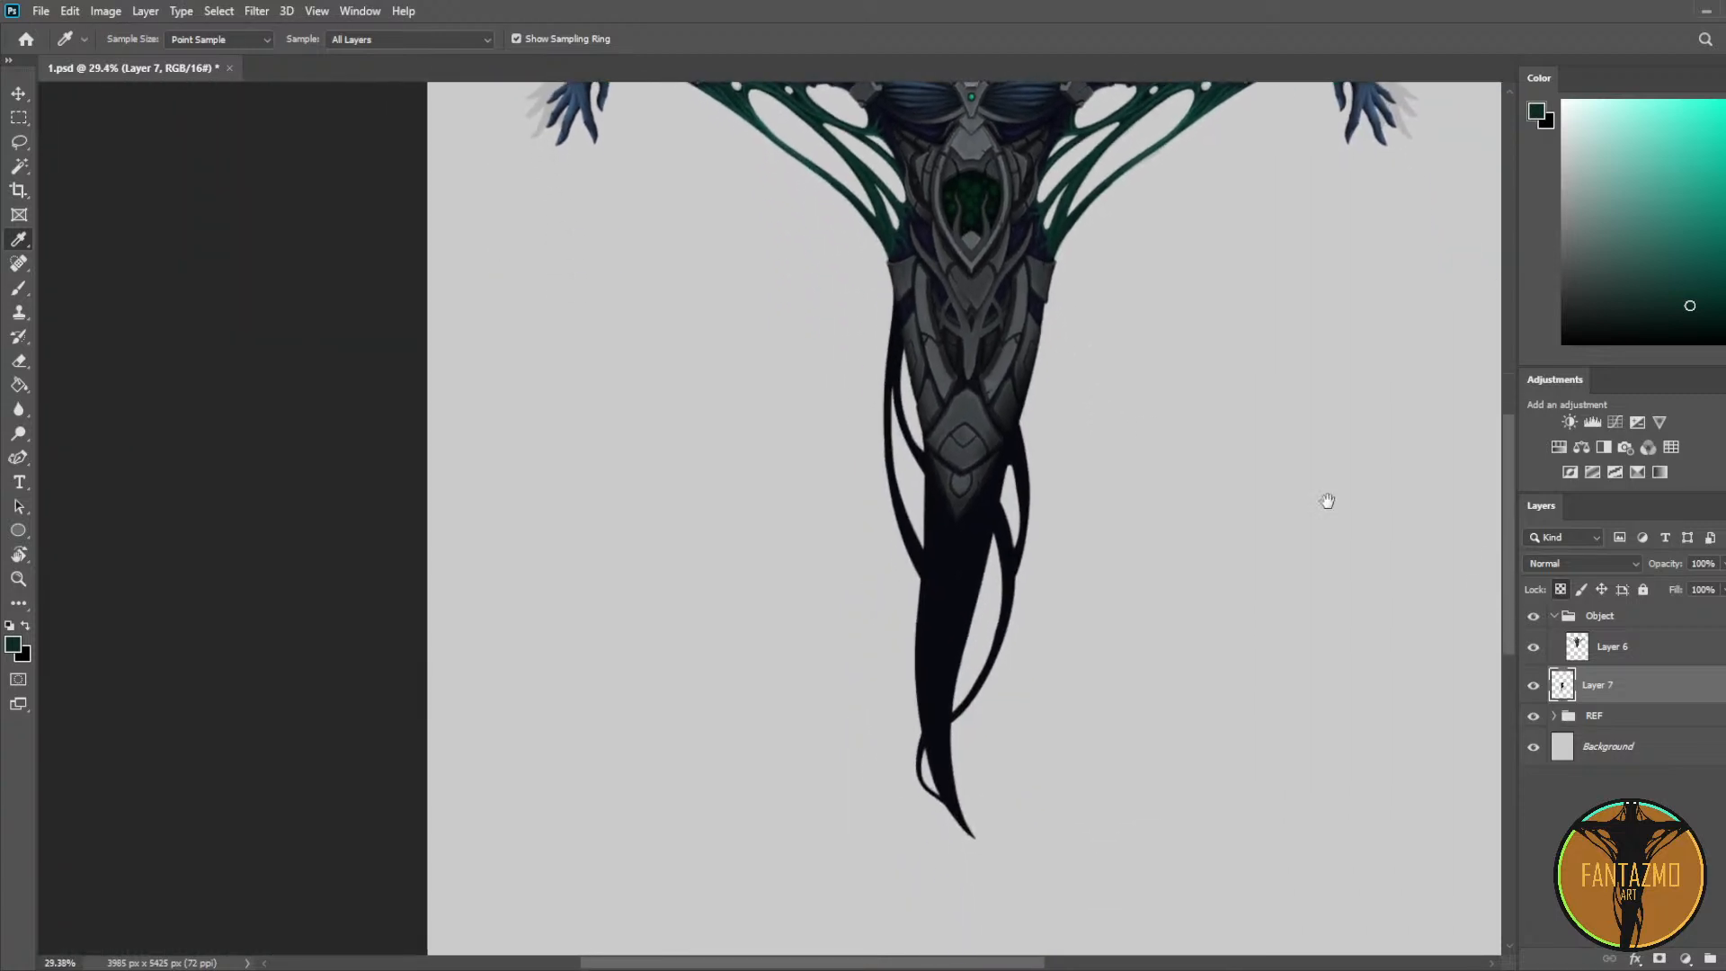
{"action": "left_click", "coordinate": [1554, 617]}
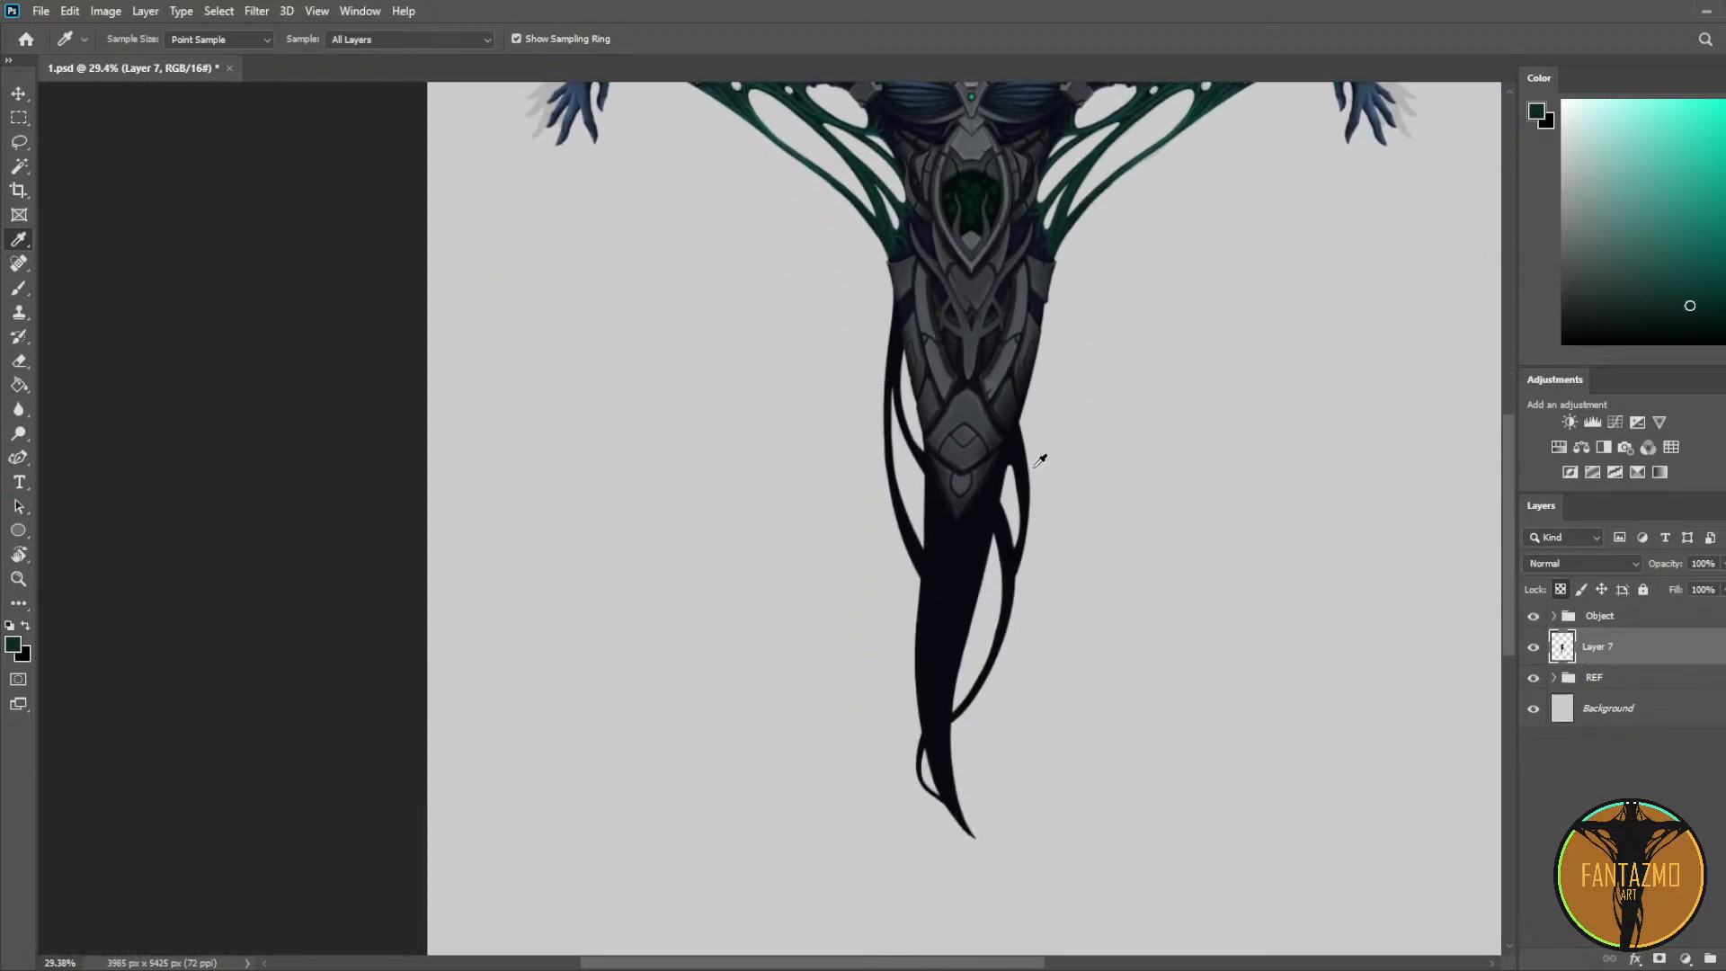
{"action": "key", "text": "b"}
{"action": "scroll", "coordinate": [899, 377], "scroll_direction": "up", "scroll_amount": 5, "text": "alt"}
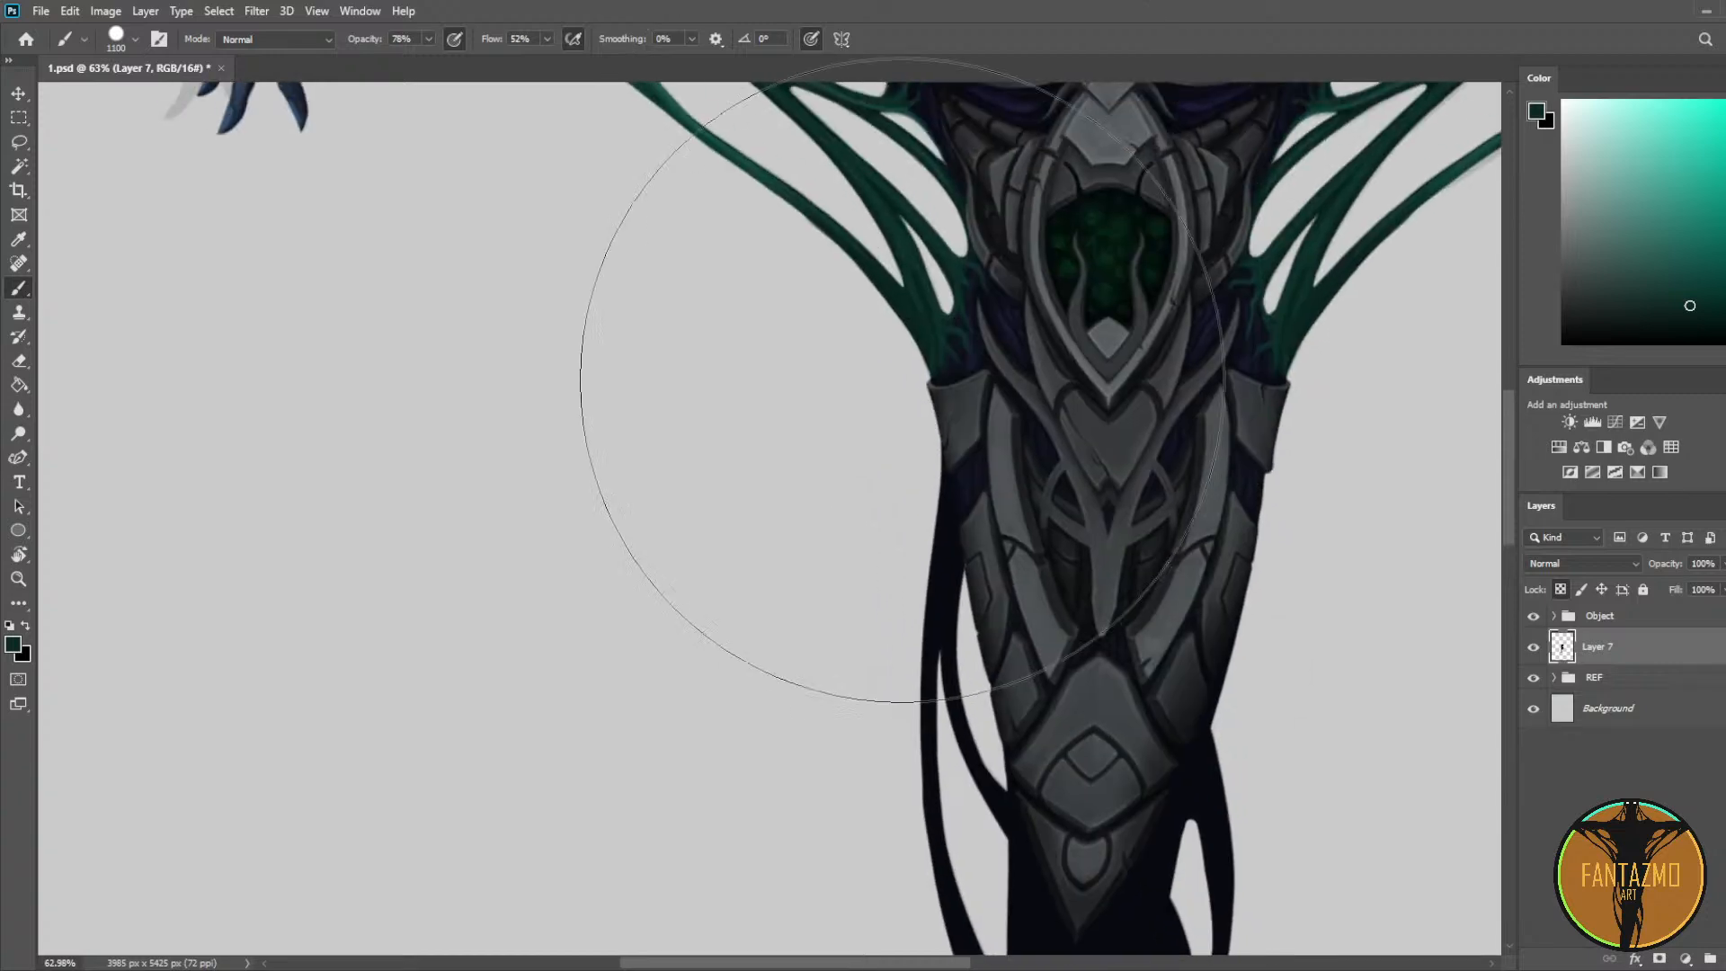
{"action": "scroll", "coordinate": [894, 270], "scroll_direction": "up", "scroll_amount": 4, "text": "alt"}
{"action": "key", "text": "i"}
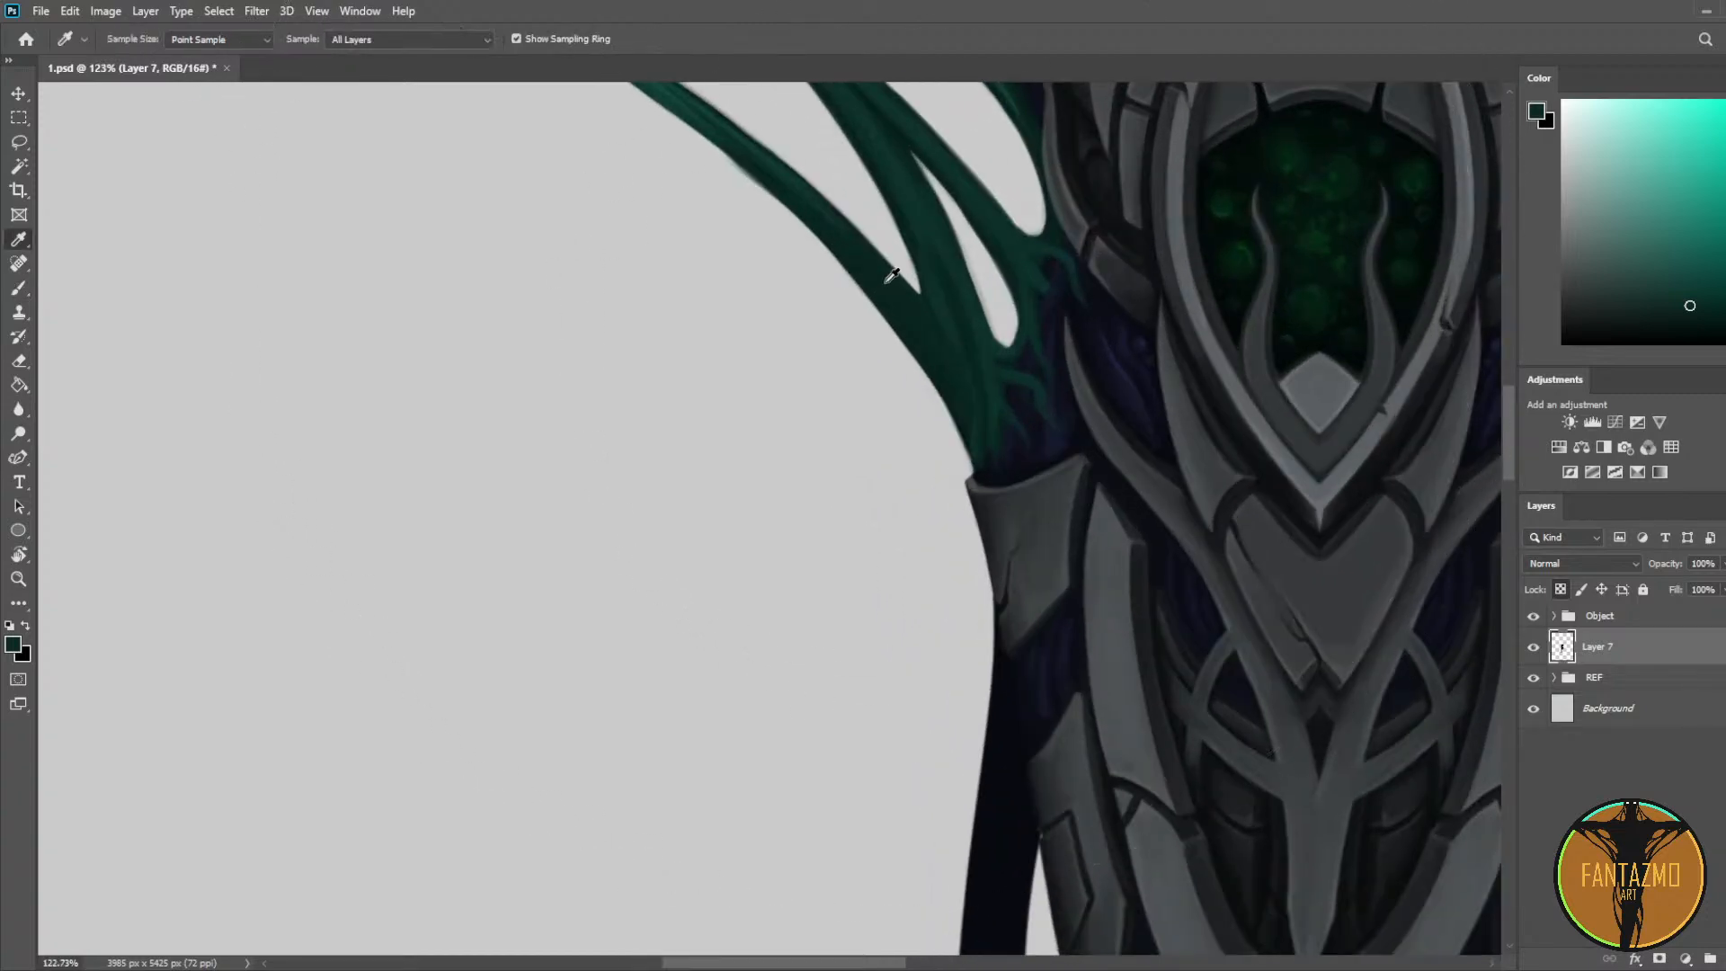
{"action": "key", "text": "b"}
{"action": "scroll", "coordinate": [908, 341], "scroll_direction": "down", "scroll_amount": 5, "text": "alt"}
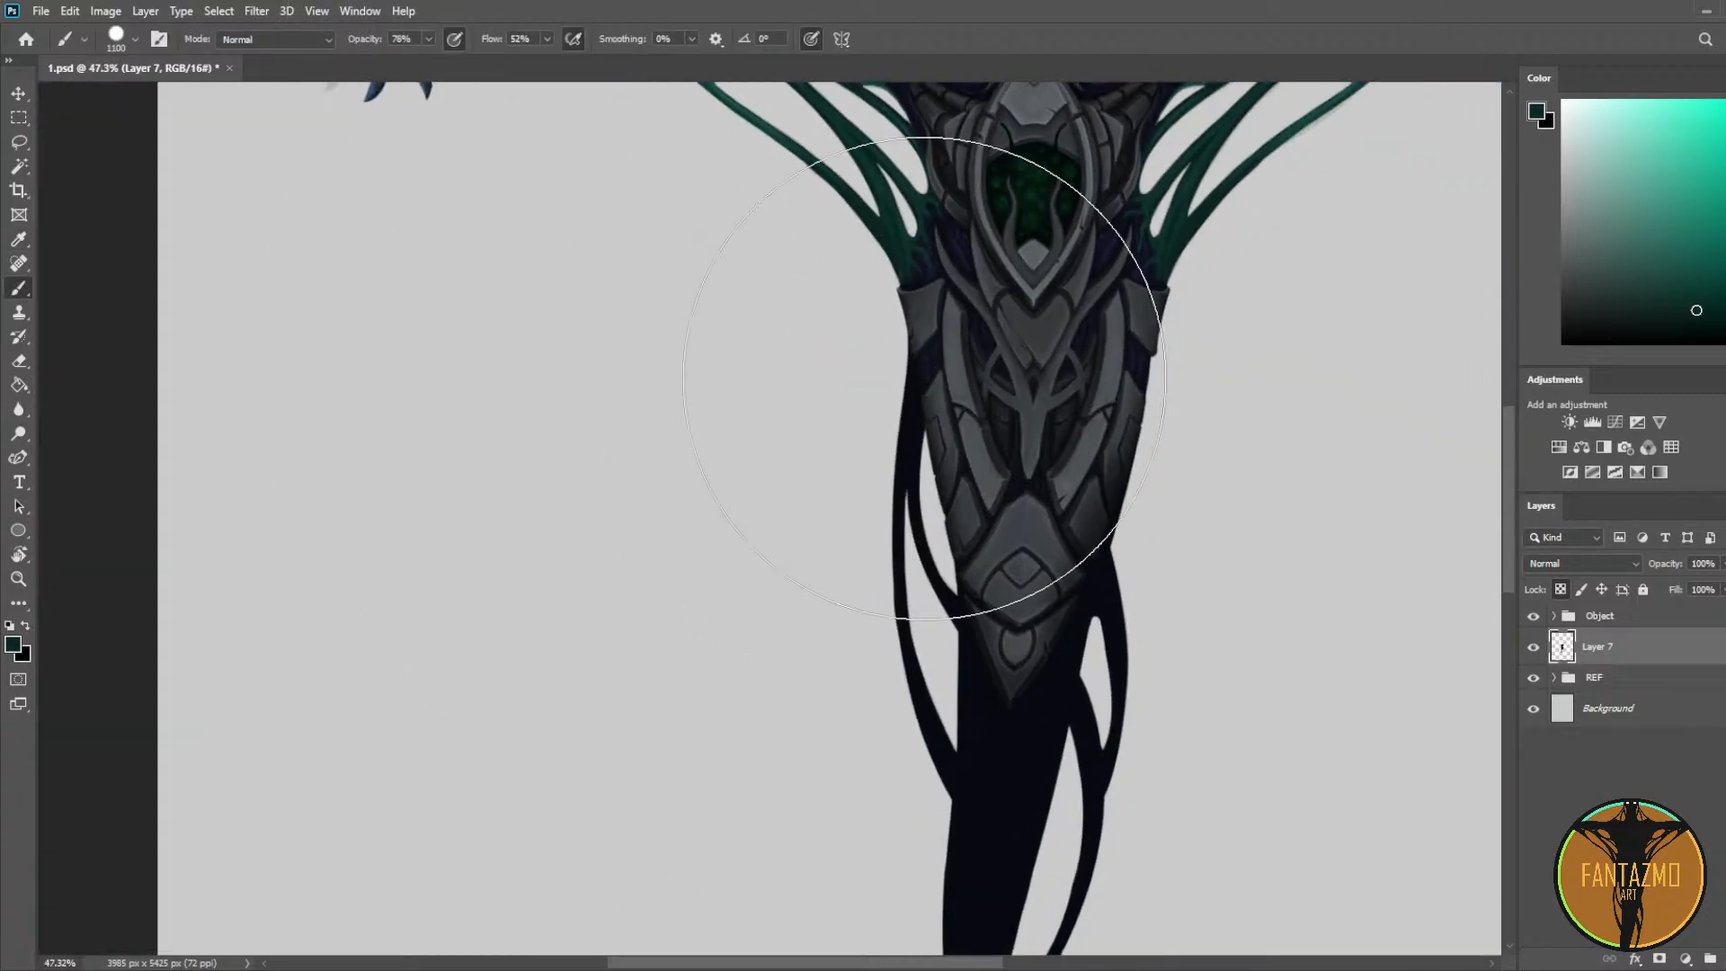
Step: Reduce the Brush to 125 px and paint the tendrils on the character's left-hand side of the picture dark green
{"action": "key", "text": "bracketleft"}
{"action": "key", "text": "bracketleft"}
{"action": "key", "text": "bracketleft"}
{"action": "key", "text": "bracketleft"}
{"action": "key", "text": "bracketleft"}
{"action": "key", "text": "bracketleft"}
{"action": "key", "text": "bracketleft"}
{"action": "key", "text": "bracketleft"}
{"action": "key", "text": "bracketleft"}
{"action": "key", "text": "bracketleft"}
{"action": "key", "text": "bracketleft"}
{"action": "key", "text": "bracketleft"}
{"action": "key", "text": "bracketleft"}
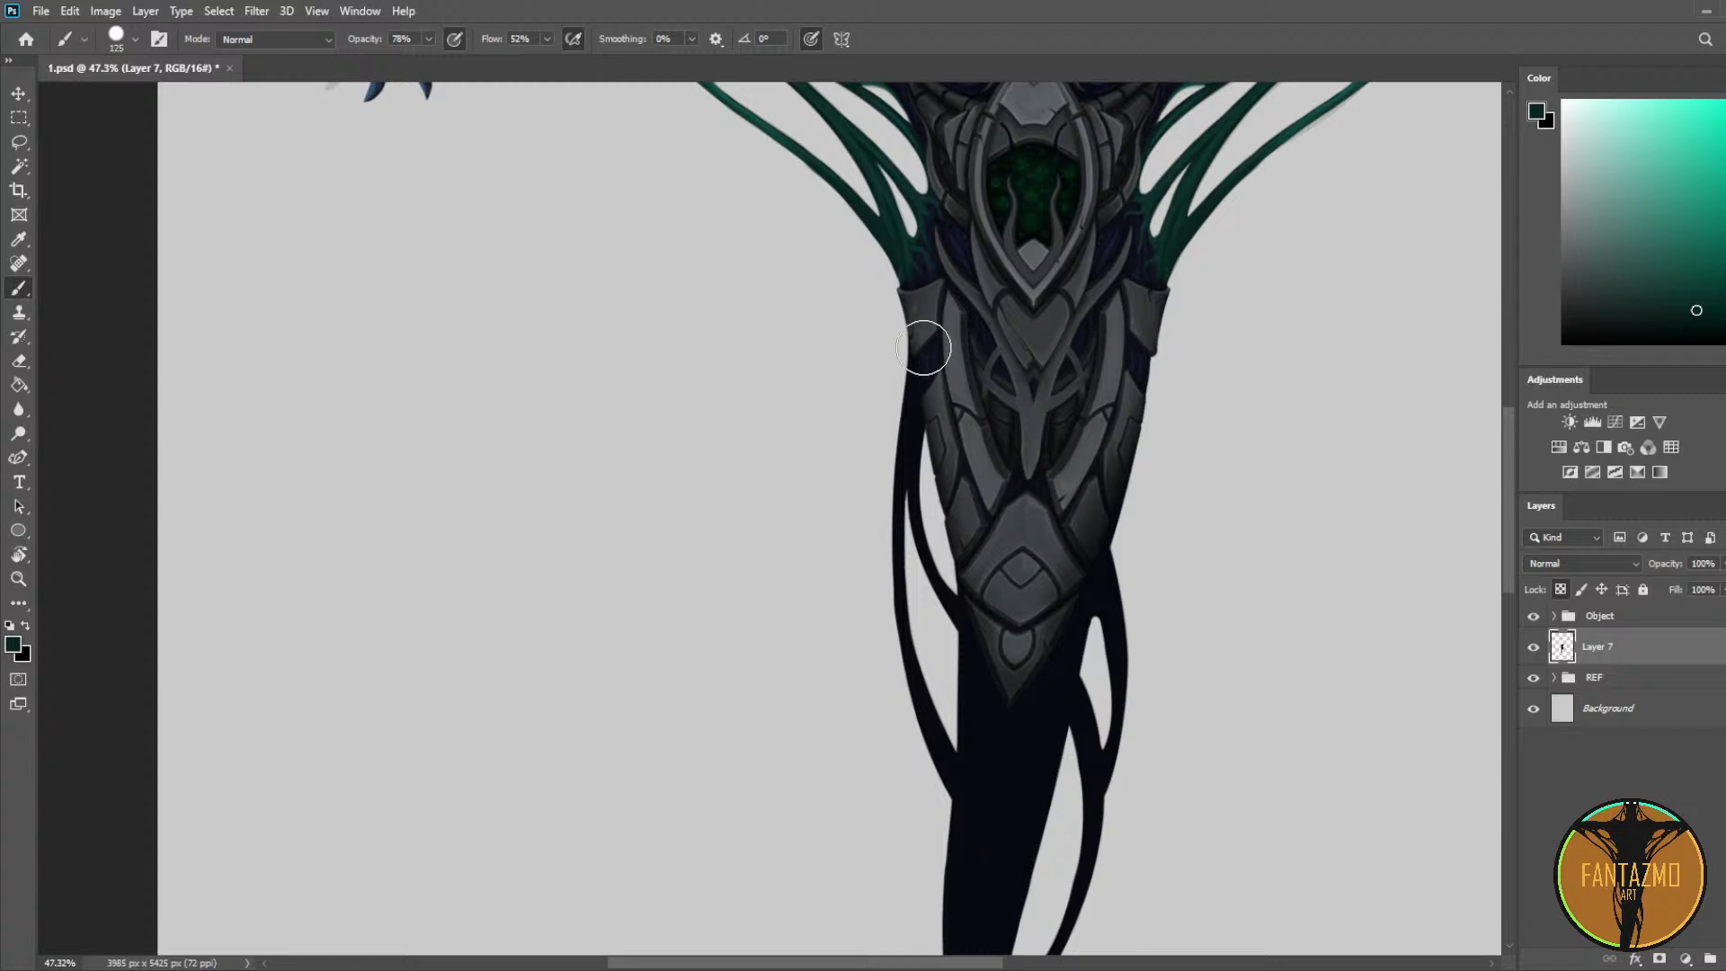
{"action": "mouse_move", "coordinate": [923, 349]}
{"action": "left_mouse_down"}
{"action": "mouse_move", "coordinate": [890, 491]}
{"action": "mouse_move", "coordinate": [923, 641]}
{"action": "mouse_move", "coordinate": [926, 593]}
{"action": "mouse_move", "coordinate": [926, 675]}
{"action": "mouse_move", "coordinate": [908, 683]}
{"action": "mouse_move", "coordinate": [903, 426]}
{"action": "mouse_move", "coordinate": [896, 560]}
{"action": "mouse_move", "coordinate": [934, 710]}
{"action": "mouse_move", "coordinate": [919, 780]}
{"action": "mouse_move", "coordinate": [937, 742]}
{"action": "left_mouse_up"}
Step: Paint the remaining tendrils around the tail dark green with a 90 px Brush and save the document
{"action": "key", "text": "bracketleft"}
{"action": "key", "text": "bracketleft"}
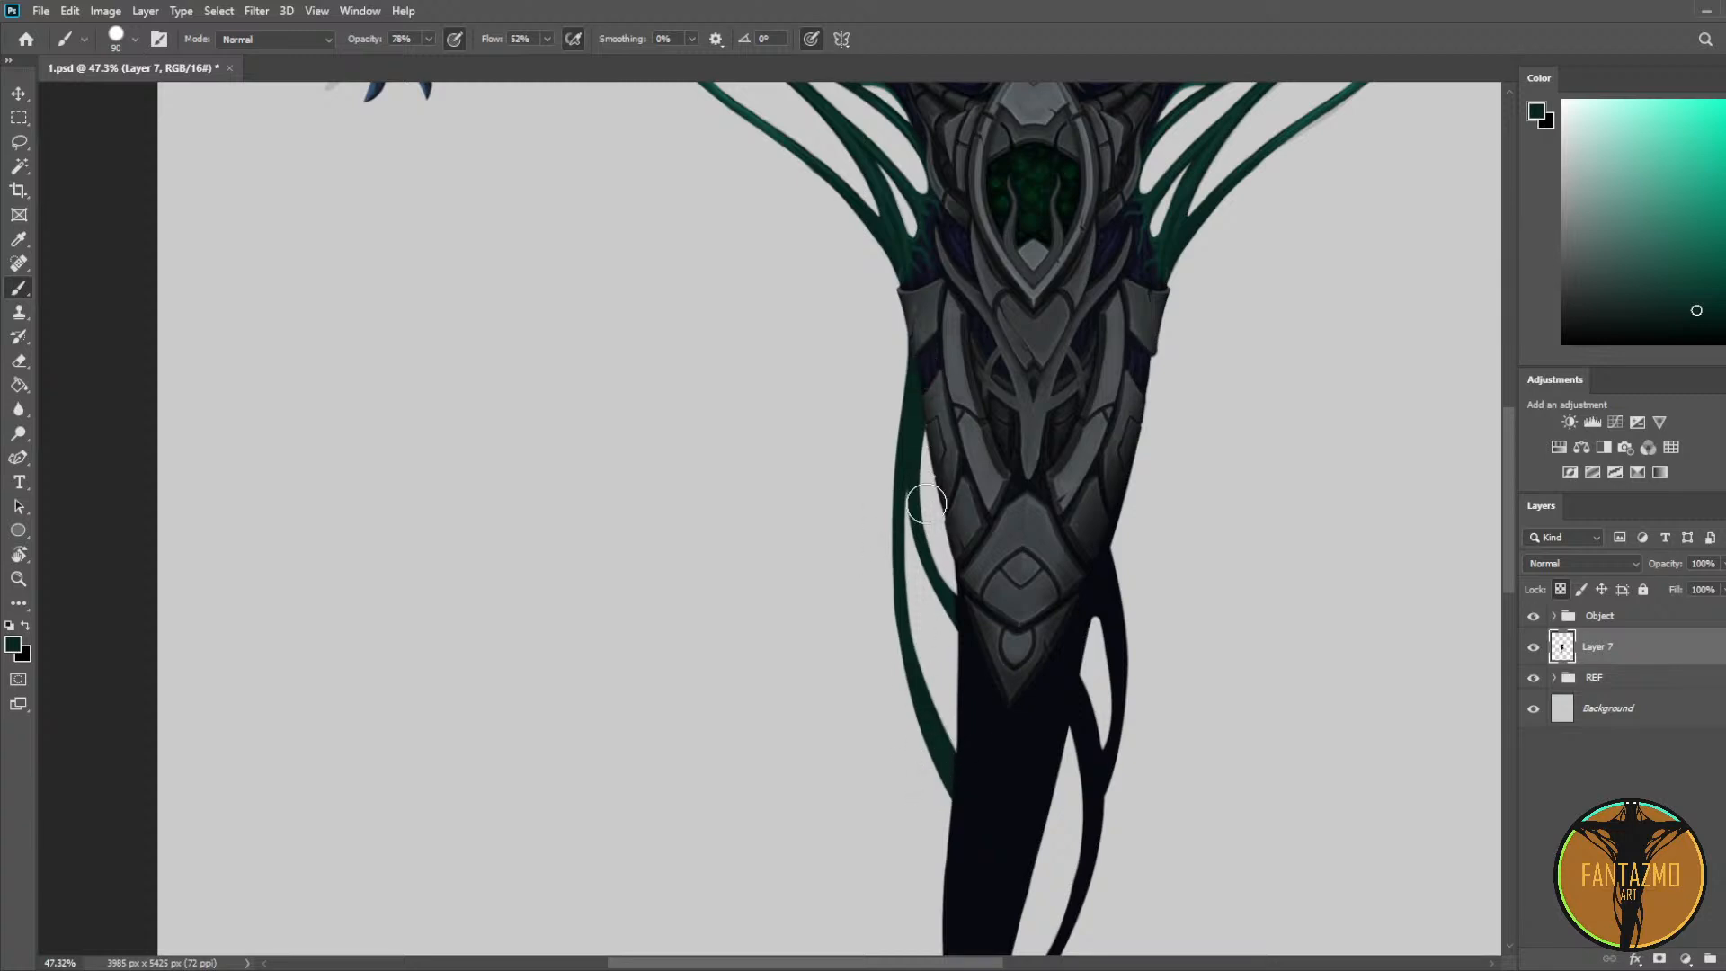
{"action": "mouse_move", "coordinate": [1126, 564]}
{"action": "left_mouse_down"}
{"action": "mouse_move", "coordinate": [1114, 318]}
{"action": "mouse_move", "coordinate": [1077, 568]}
{"action": "left_mouse_up"}
{"action": "mouse_move", "coordinate": [1079, 436]}
{"action": "left_mouse_down"}
{"action": "mouse_move", "coordinate": [1071, 659]}
{"action": "mouse_move", "coordinate": [1072, 612]}
{"action": "mouse_move", "coordinate": [1010, 774]}
{"action": "mouse_move", "coordinate": [1104, 442]}
{"action": "mouse_move", "coordinate": [1140, 457]}
{"action": "mouse_move", "coordinate": [1181, 309]}
{"action": "left_mouse_up"}
{"action": "mouse_move", "coordinate": [972, 514]}
{"action": "left_mouse_down"}
{"action": "mouse_move", "coordinate": [1014, 625]}
{"action": "mouse_move", "coordinate": [982, 544]}
{"action": "left_mouse_up"}
{"action": "left_click_drag", "start_coordinate": [1150, 247], "coordinate": [1054, 625]}
{"action": "scroll", "coordinate": [902, 593], "scroll_direction": "down", "scroll_amount": 3}
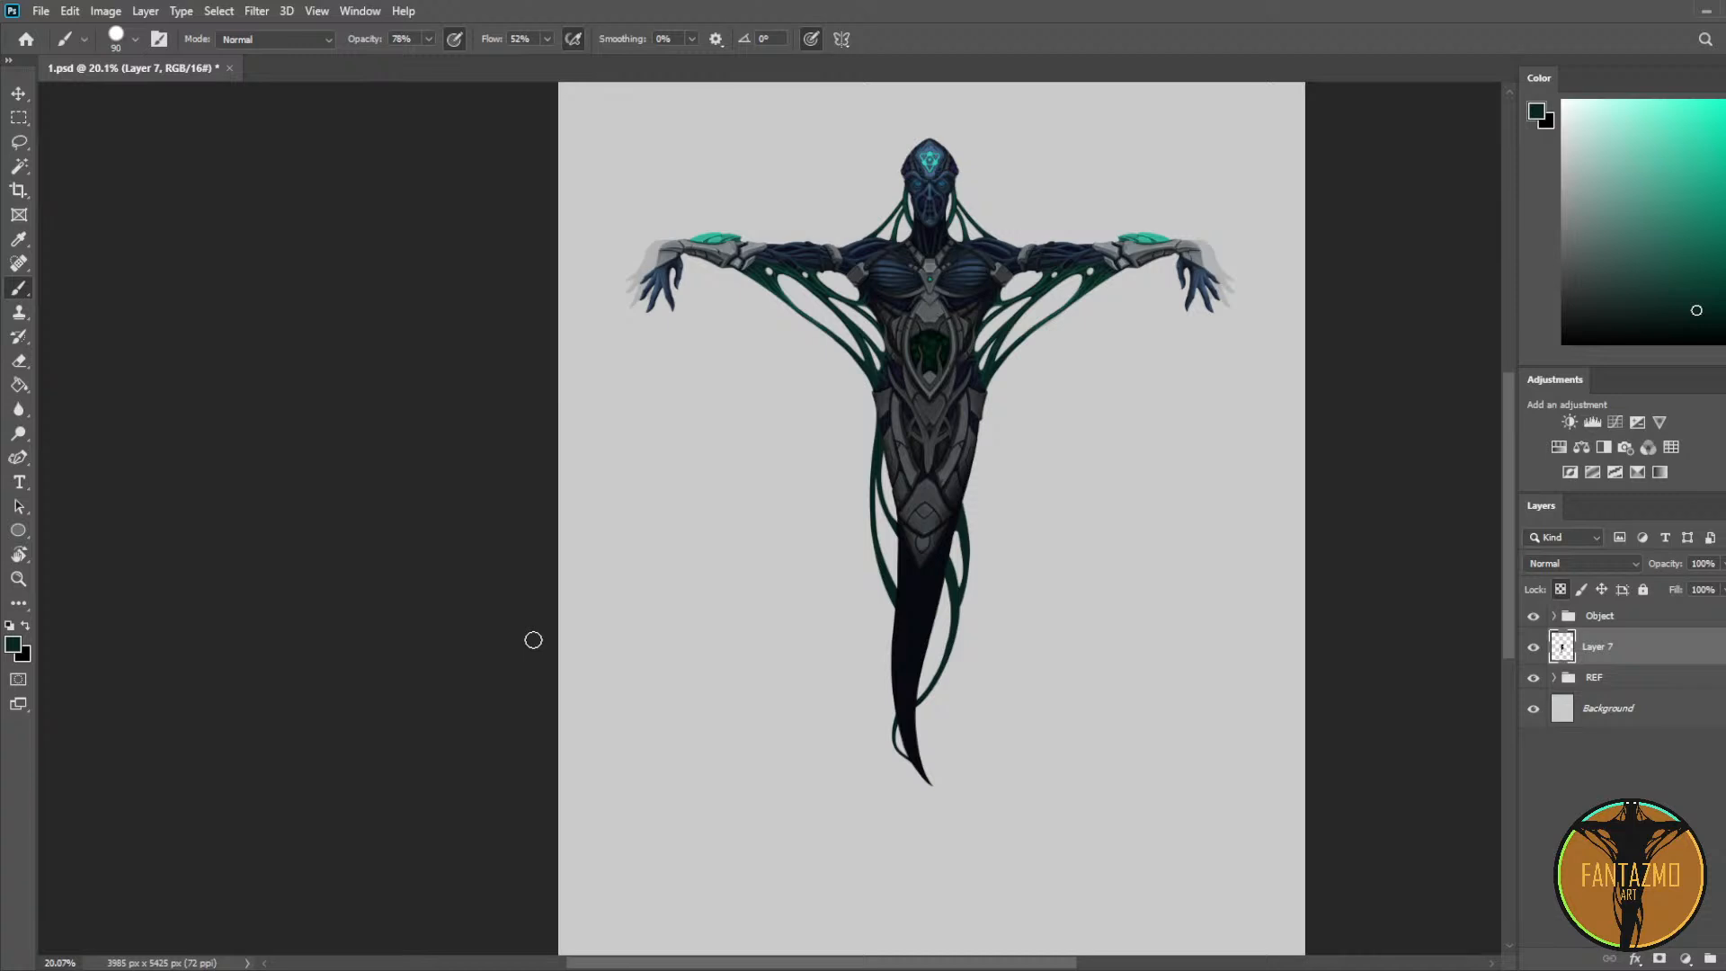
{"action": "scroll", "coordinate": [871, 428], "scroll_direction": "up", "scroll_amount": 3}
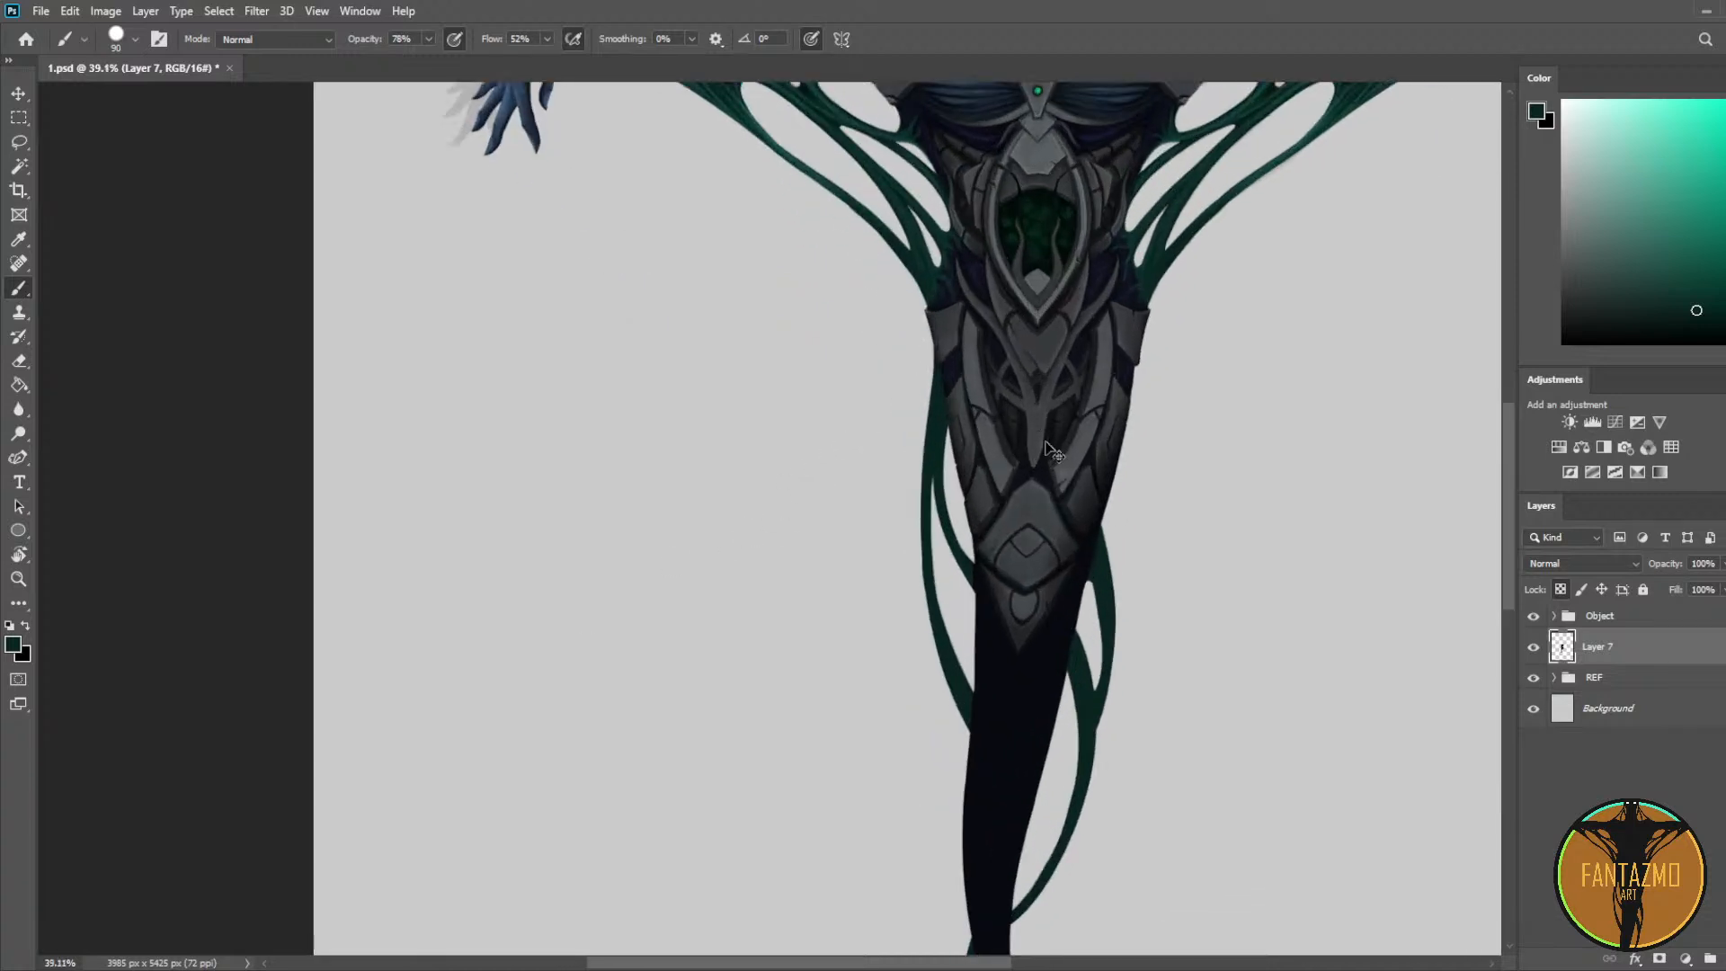
{"action": "key", "text": "ctrl+s"}
Step: Pick a slightly darker green for shading by sampling the membrane strands under the arm and the tail tendrils
{"action": "scroll", "coordinate": [1131, 214], "scroll_direction": "up", "scroll_amount": 5}
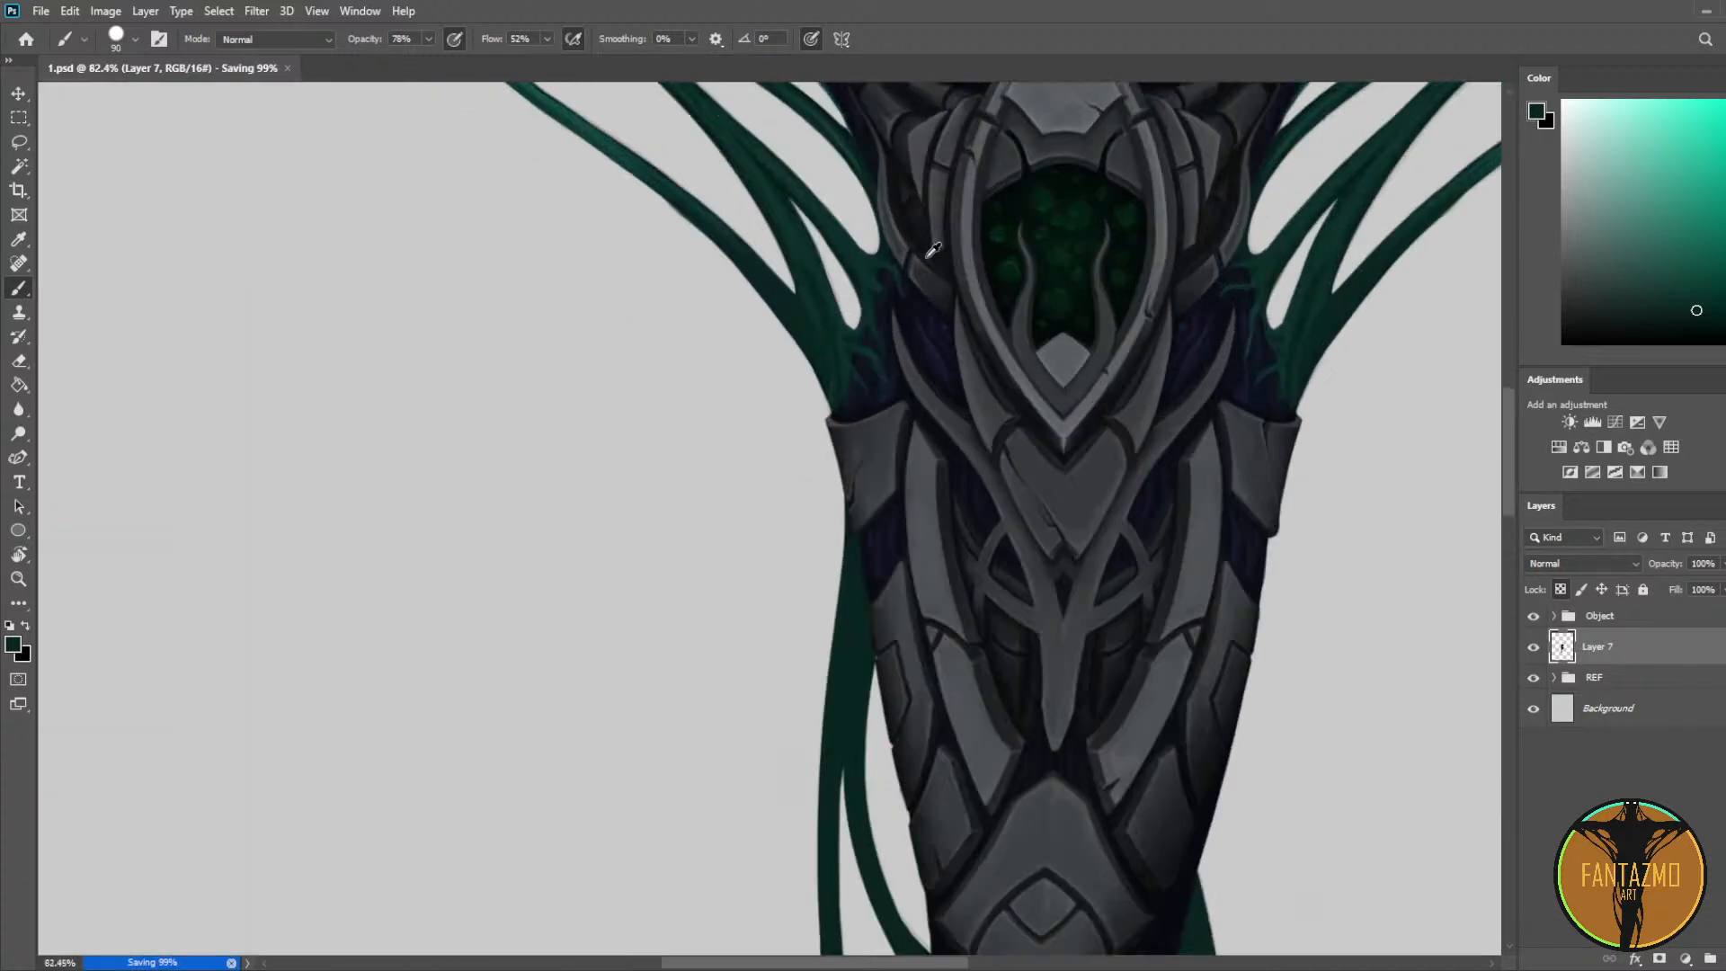
{"action": "key", "text": "i"}
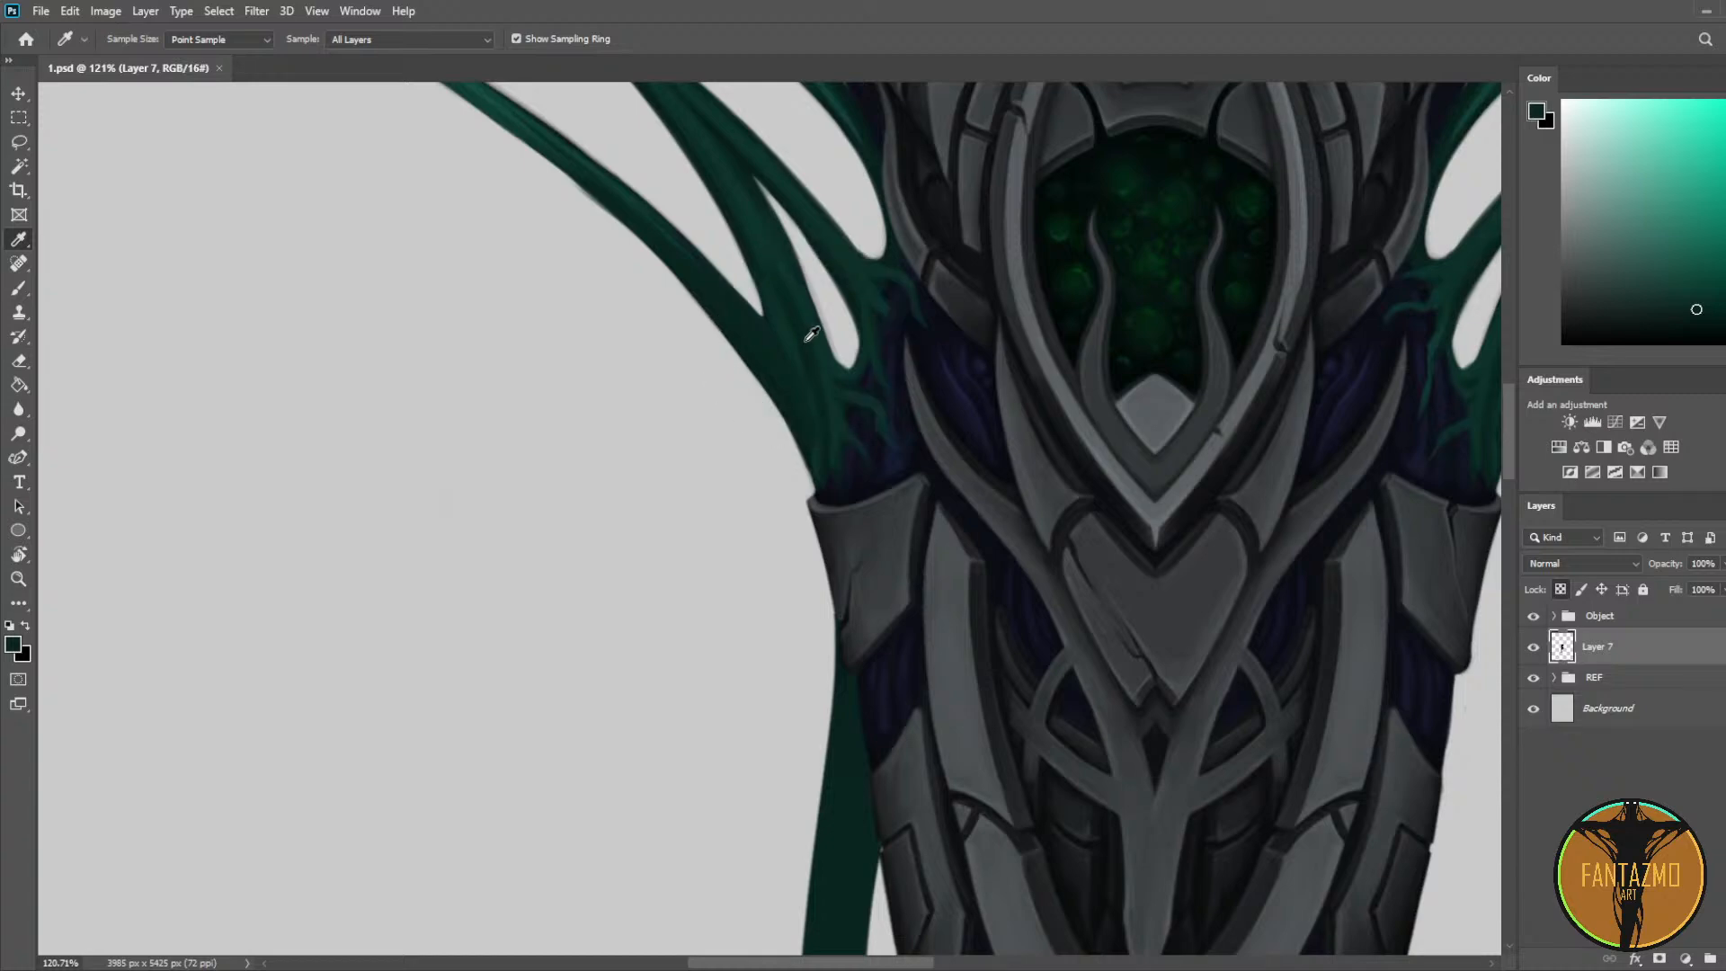
{"action": "left_click_drag", "start_coordinate": [897, 270], "coordinate": [926, 708]}
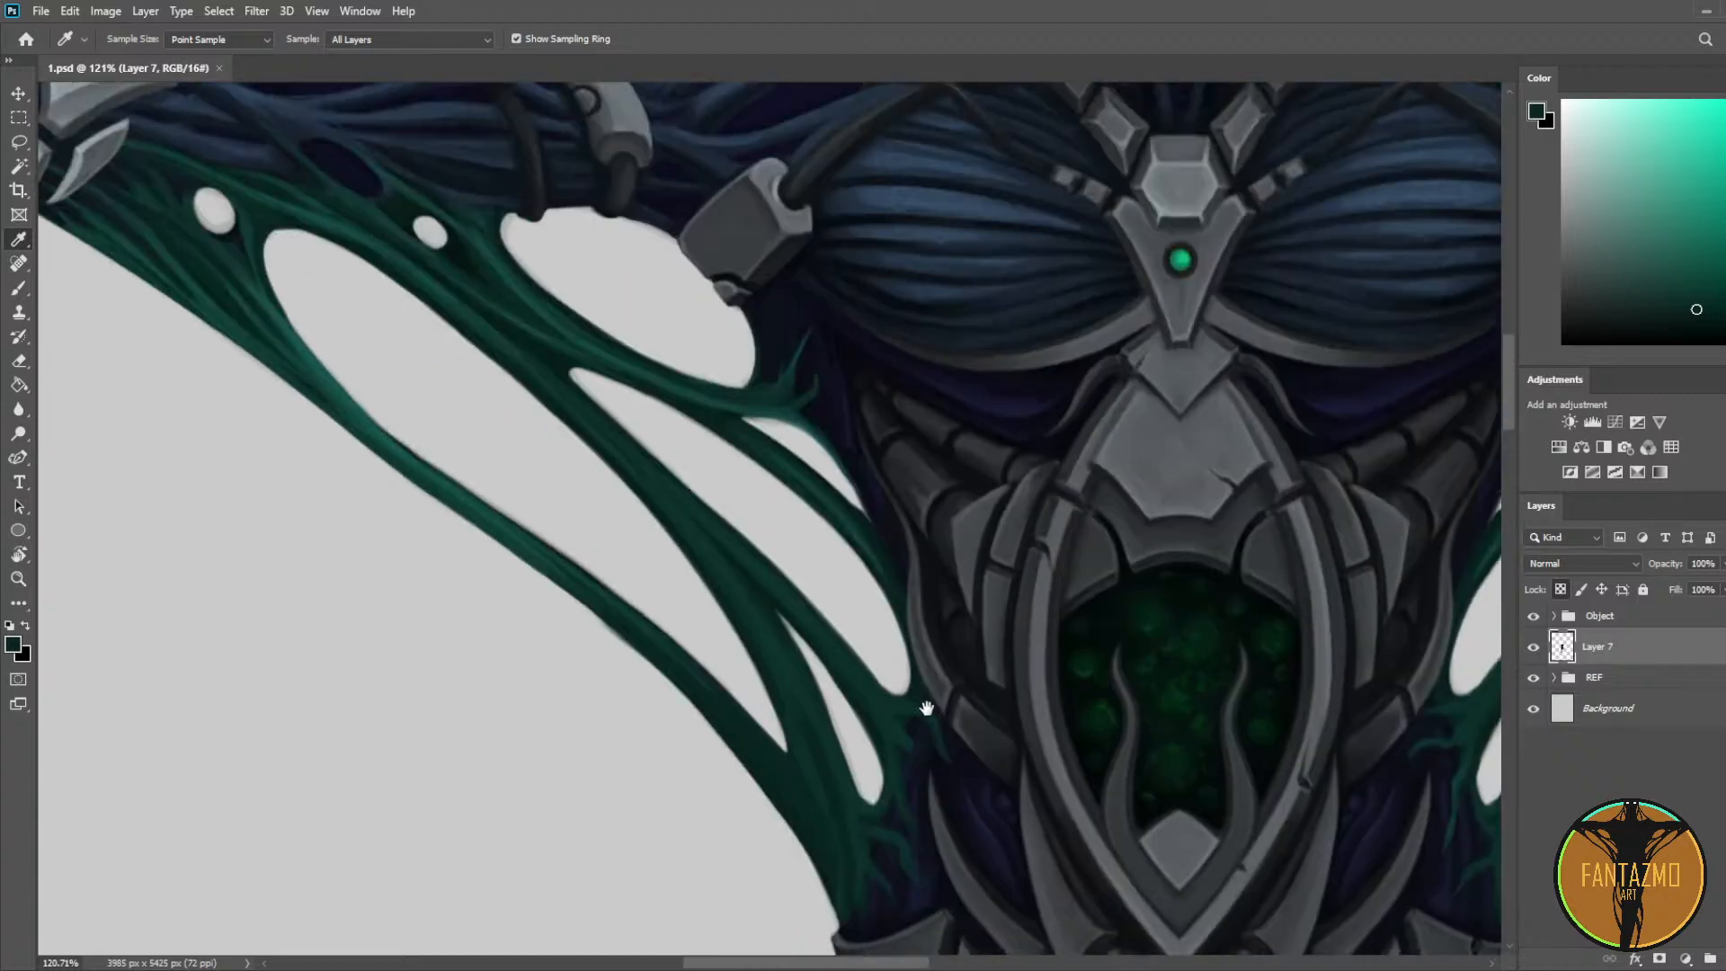
{"action": "left_click", "coordinate": [491, 310]}
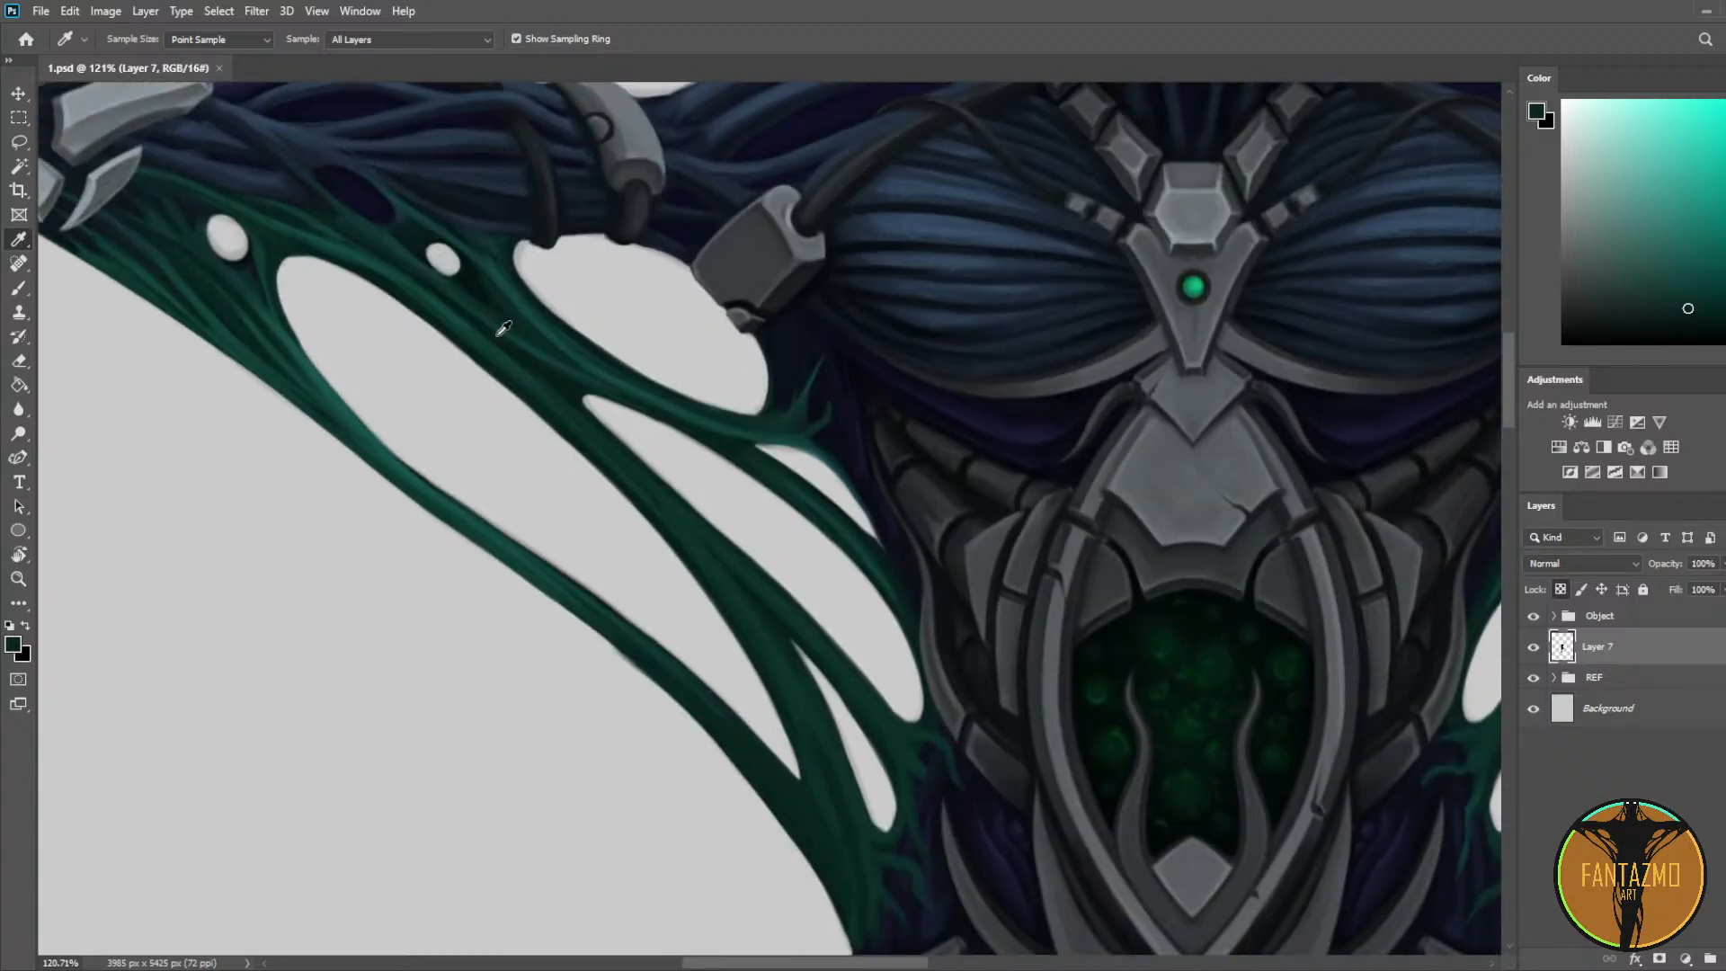
{"action": "left_click", "coordinate": [502, 335]}
{"action": "left_click", "coordinate": [485, 271]}
{"action": "left_click", "coordinate": [558, 306]}
{"action": "left_click", "coordinate": [561, 309]}
{"action": "left_click_drag", "start_coordinate": [715, 473], "coordinate": [670, 152]}
{"action": "left_click_drag", "start_coordinate": [813, 632], "coordinate": [720, 119]}
{"action": "left_click_drag", "start_coordinate": [780, 562], "coordinate": [736, 305]}
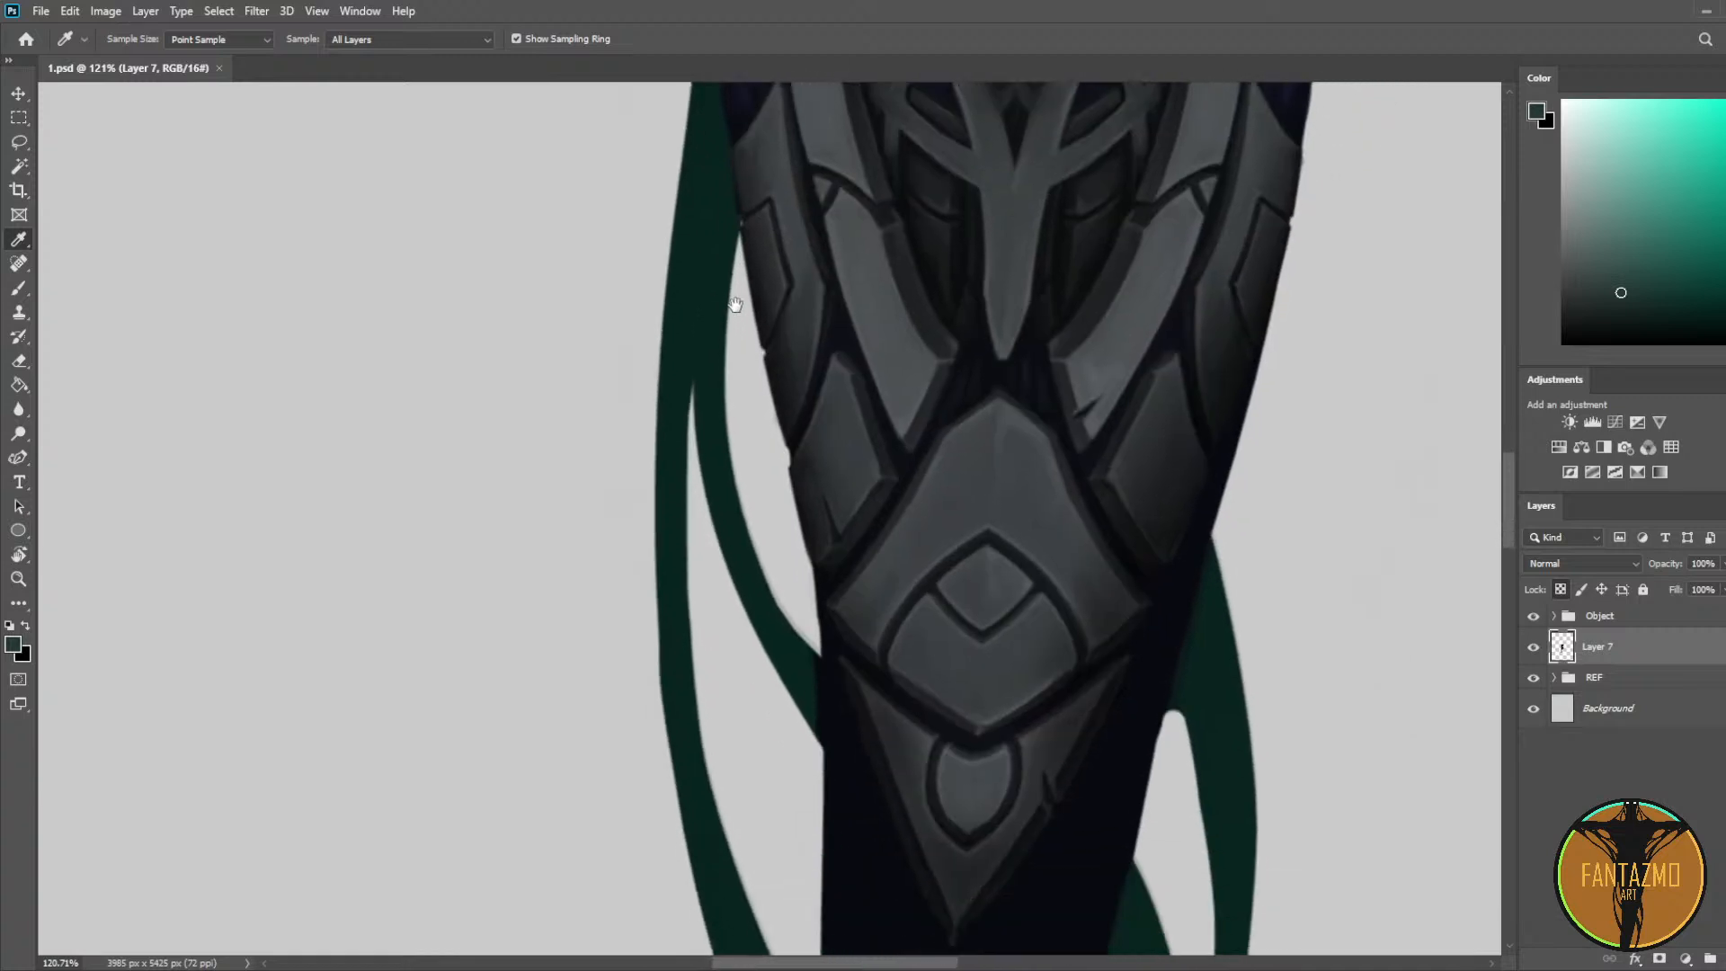
{"action": "left_click", "coordinate": [725, 279]}
Step: Shade the upper left tendrils along the armoured hip with the darker green, refining with a 20 px Brush
{"action": "key", "text": "b"}
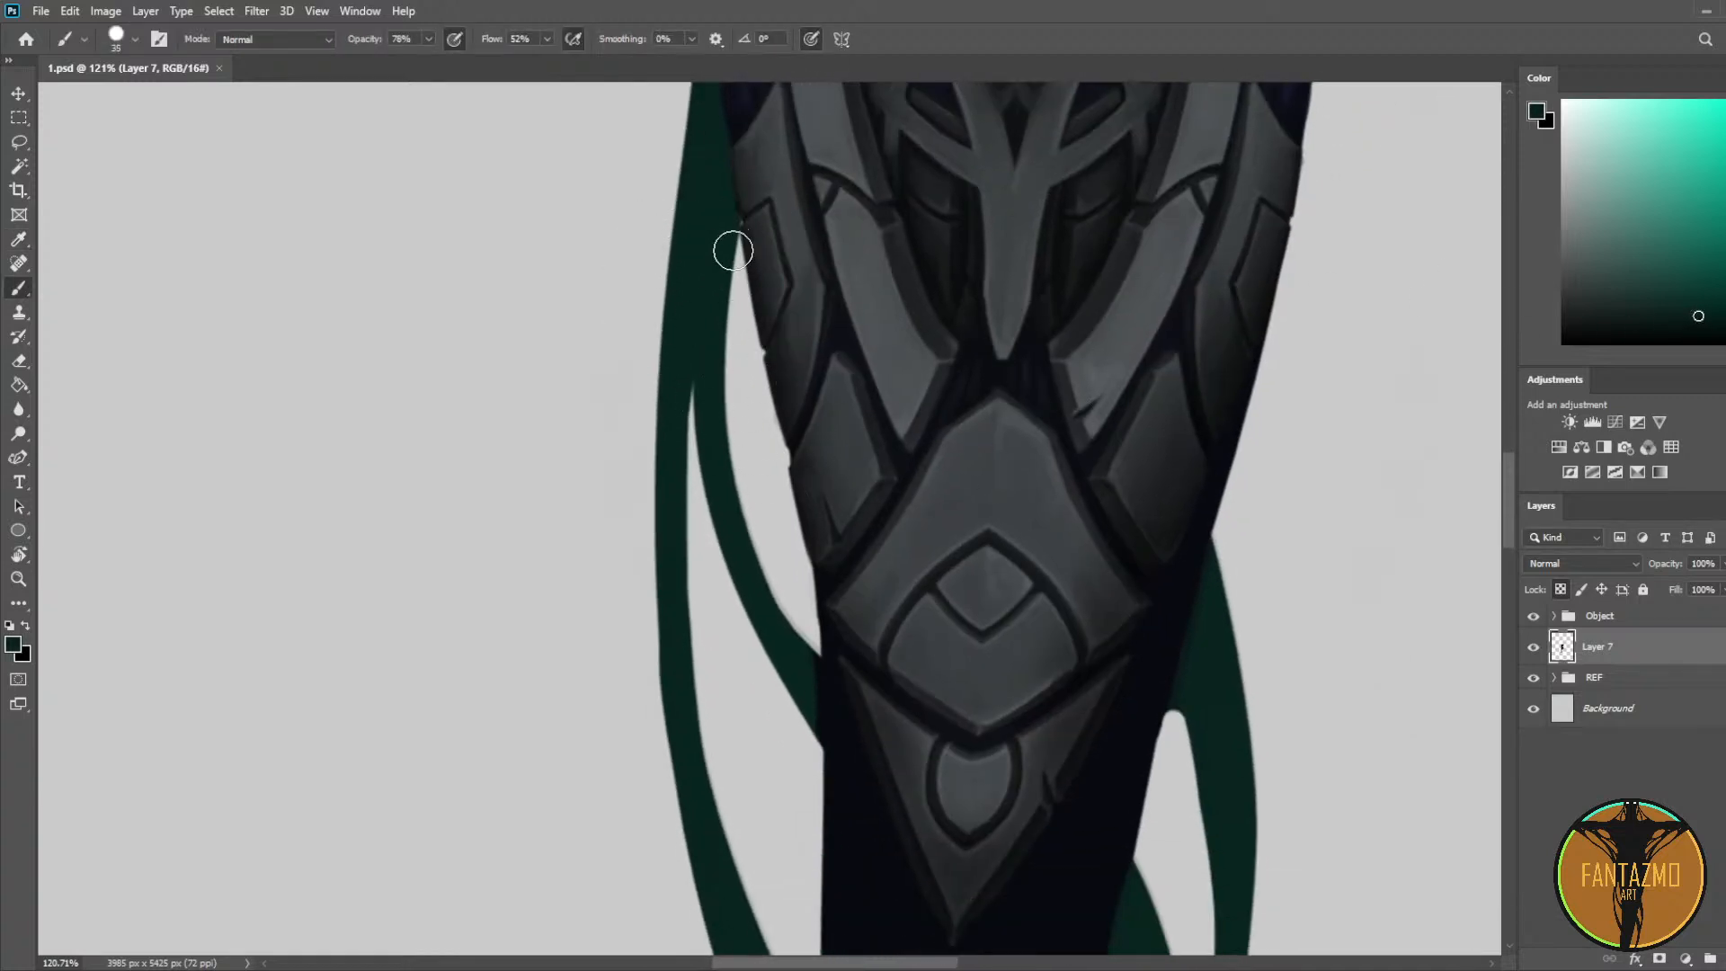
{"action": "mouse_move", "coordinate": [743, 549]}
{"action": "left_mouse_down"}
{"action": "mouse_move", "coordinate": [730, 281]}
{"action": "mouse_move", "coordinate": [749, 215]}
{"action": "mouse_move", "coordinate": [752, 545]}
{"action": "mouse_move", "coordinate": [733, 329]}
{"action": "left_mouse_up"}
{"action": "left_click_drag", "start_coordinate": [803, 633], "coordinate": [732, 497]}
{"action": "left_click_drag", "start_coordinate": [834, 674], "coordinate": [780, 609]}
{"action": "scroll", "coordinate": [689, 180], "scroll_direction": "up", "scroll_amount": 3}
{"action": "left_click_drag", "start_coordinate": [716, 144], "coordinate": [729, 372]}
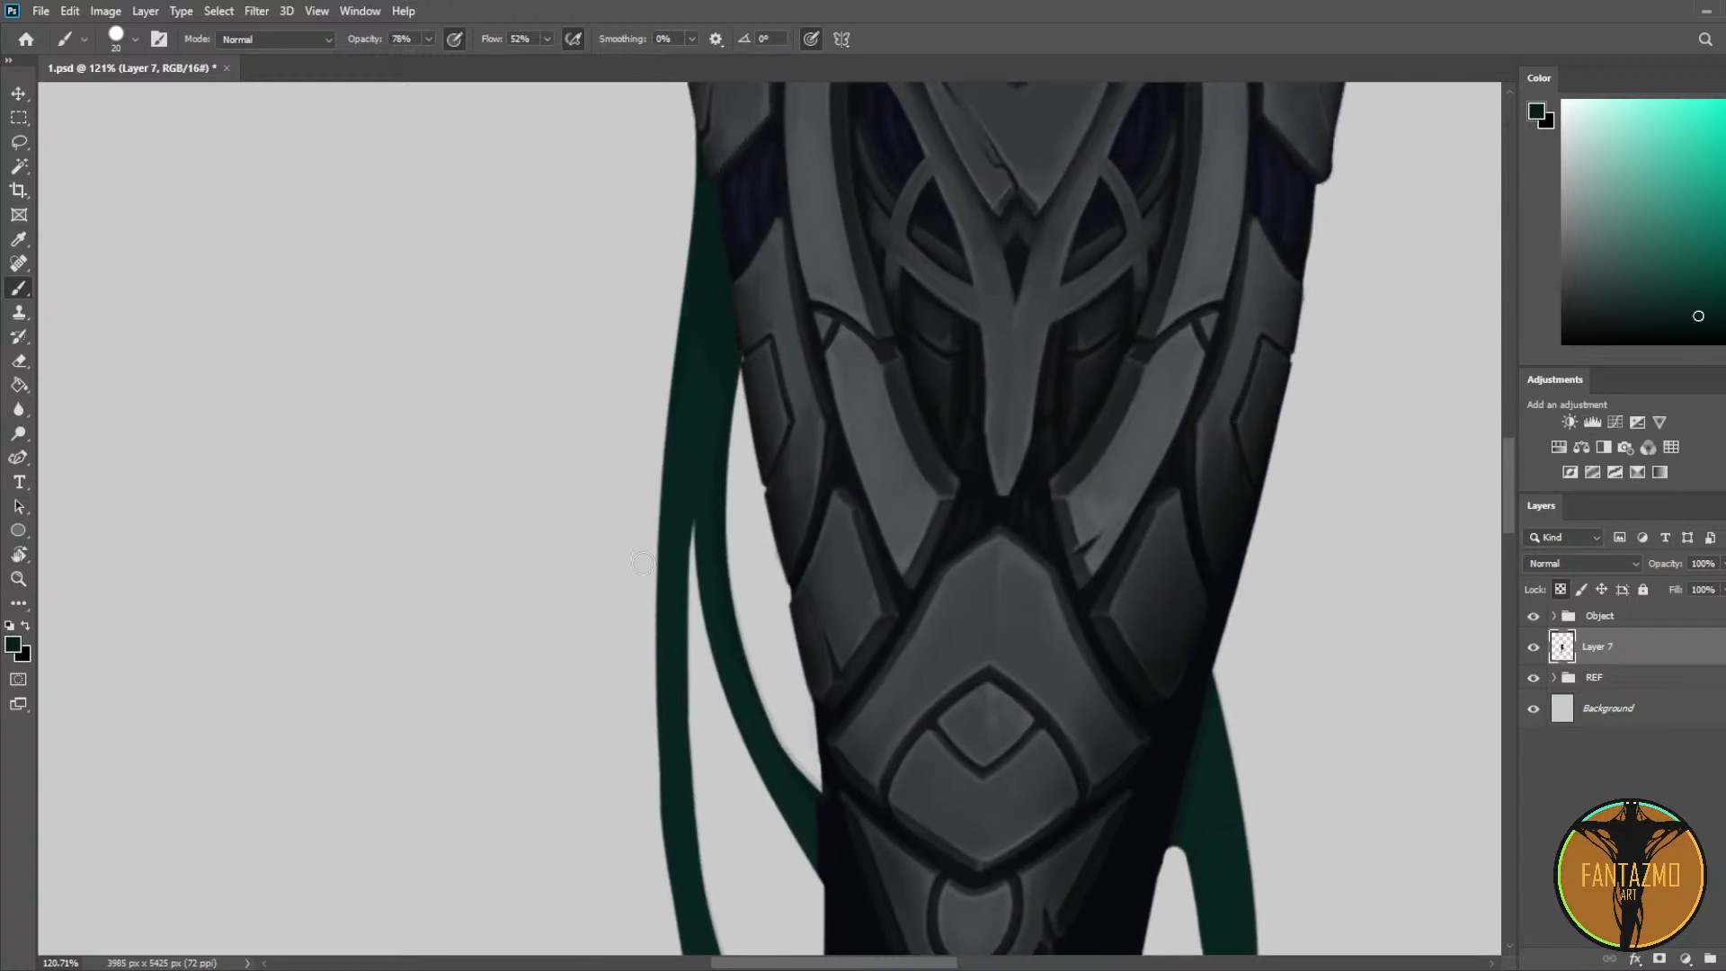
Step: Shade the edges of the outer left tendril with the darker green and extend its root over the black tail
{"action": "scroll", "coordinate": [663, 262], "scroll_direction": "down", "scroll_amount": 4}
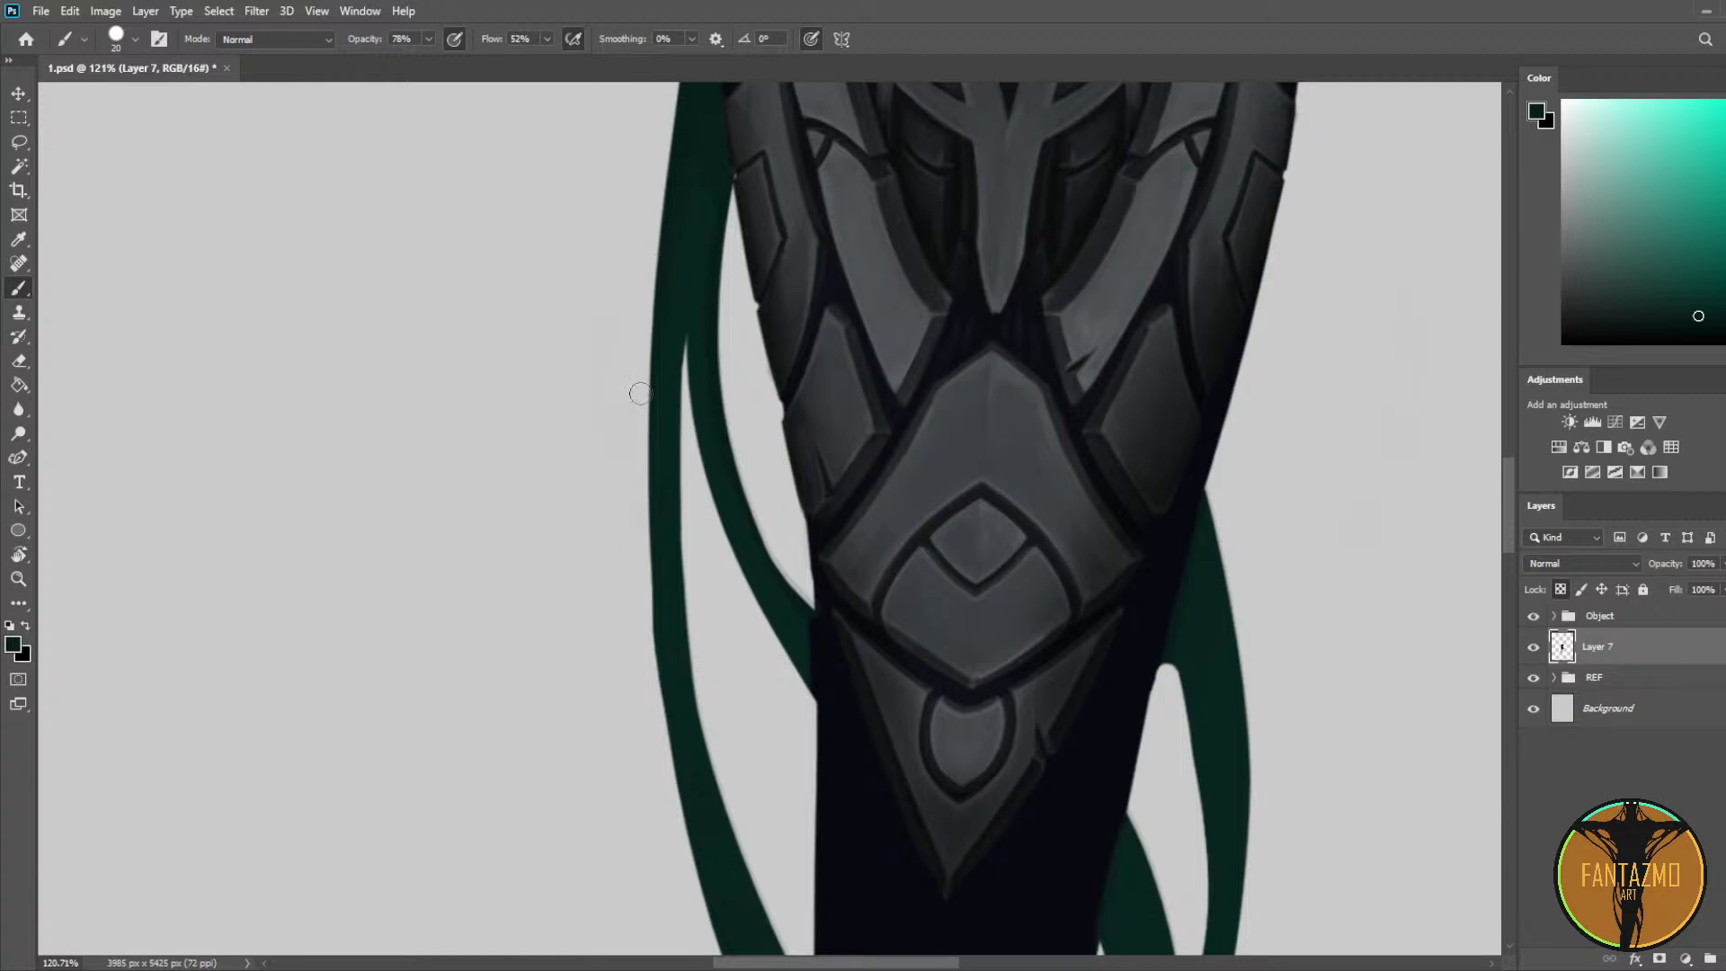
{"action": "left_click_drag", "start_coordinate": [678, 776], "coordinate": [633, 552]}
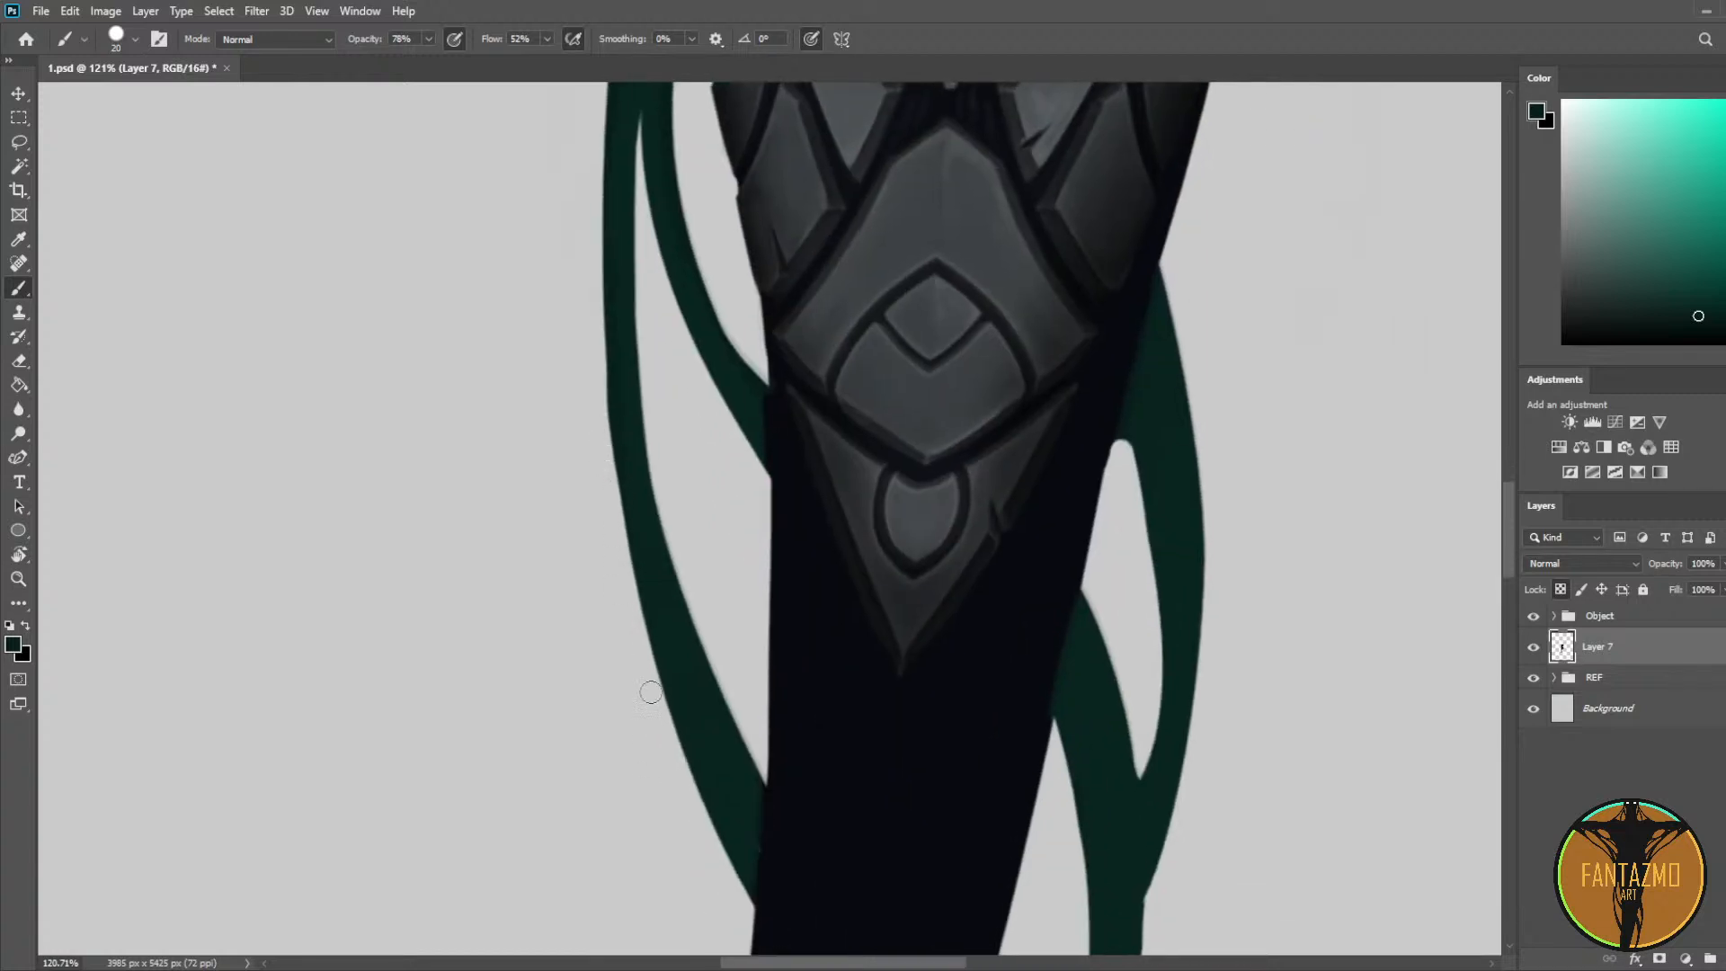
{"action": "left_click_drag", "start_coordinate": [671, 719], "coordinate": [762, 908]}
{"action": "left_click_drag", "start_coordinate": [652, 451], "coordinate": [796, 805]}
{"action": "mouse_move", "coordinate": [699, 656]}
{"action": "left_mouse_down"}
{"action": "mouse_move", "coordinate": [805, 822]}
{"action": "mouse_move", "coordinate": [782, 770]}
{"action": "left_mouse_up"}
{"action": "left_click_drag", "start_coordinate": [656, 364], "coordinate": [773, 760]}
{"action": "mouse_move", "coordinate": [644, 404]}
{"action": "left_mouse_down"}
{"action": "mouse_move", "coordinate": [779, 770]}
{"action": "mouse_move", "coordinate": [712, 563]}
{"action": "mouse_move", "coordinate": [643, 462]}
{"action": "left_mouse_up"}
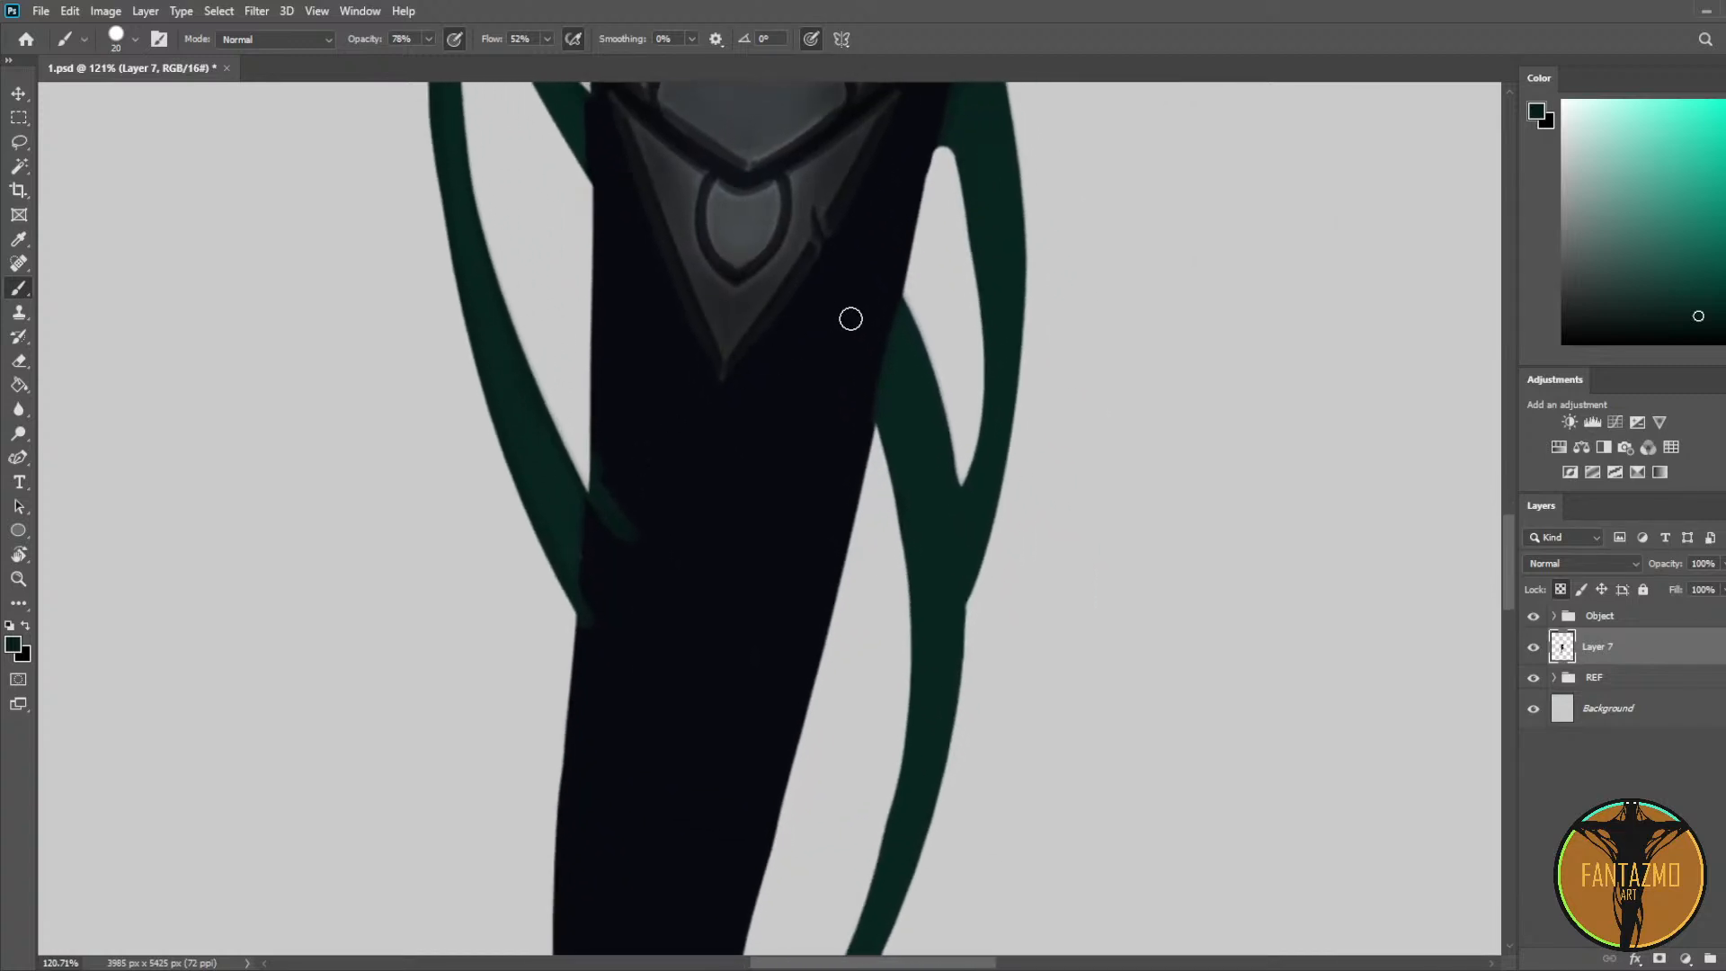
Step: Shade the forked tendrils right of the armour tip and extend their roots into the tail
{"action": "left_click", "coordinate": [927, 157]}
{"action": "left_click_drag", "start_coordinate": [951, 484], "coordinate": [965, 486]}
{"action": "mouse_move", "coordinate": [869, 401]}
{"action": "left_mouse_down"}
{"action": "mouse_move", "coordinate": [903, 569]}
{"action": "mouse_move", "coordinate": [907, 301]}
{"action": "left_mouse_up"}
{"action": "left_click_drag", "start_coordinate": [1041, 227], "coordinate": [933, 413]}
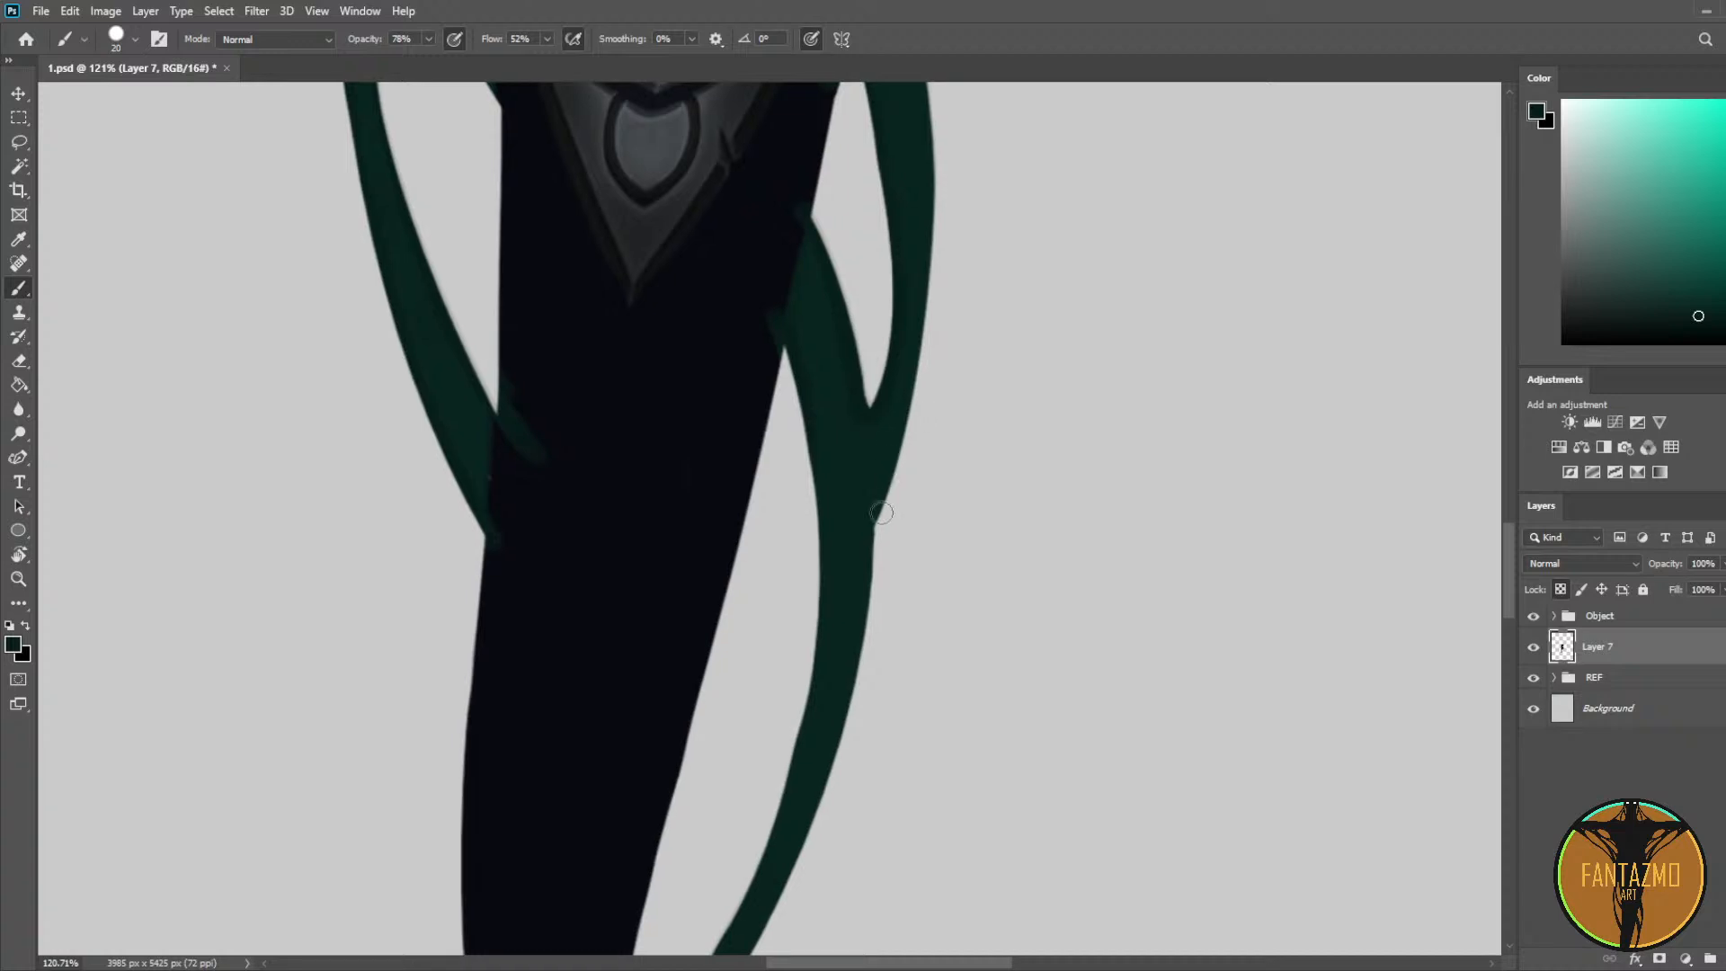
{"action": "left_click_drag", "start_coordinate": [955, 166], "coordinate": [930, 454]}
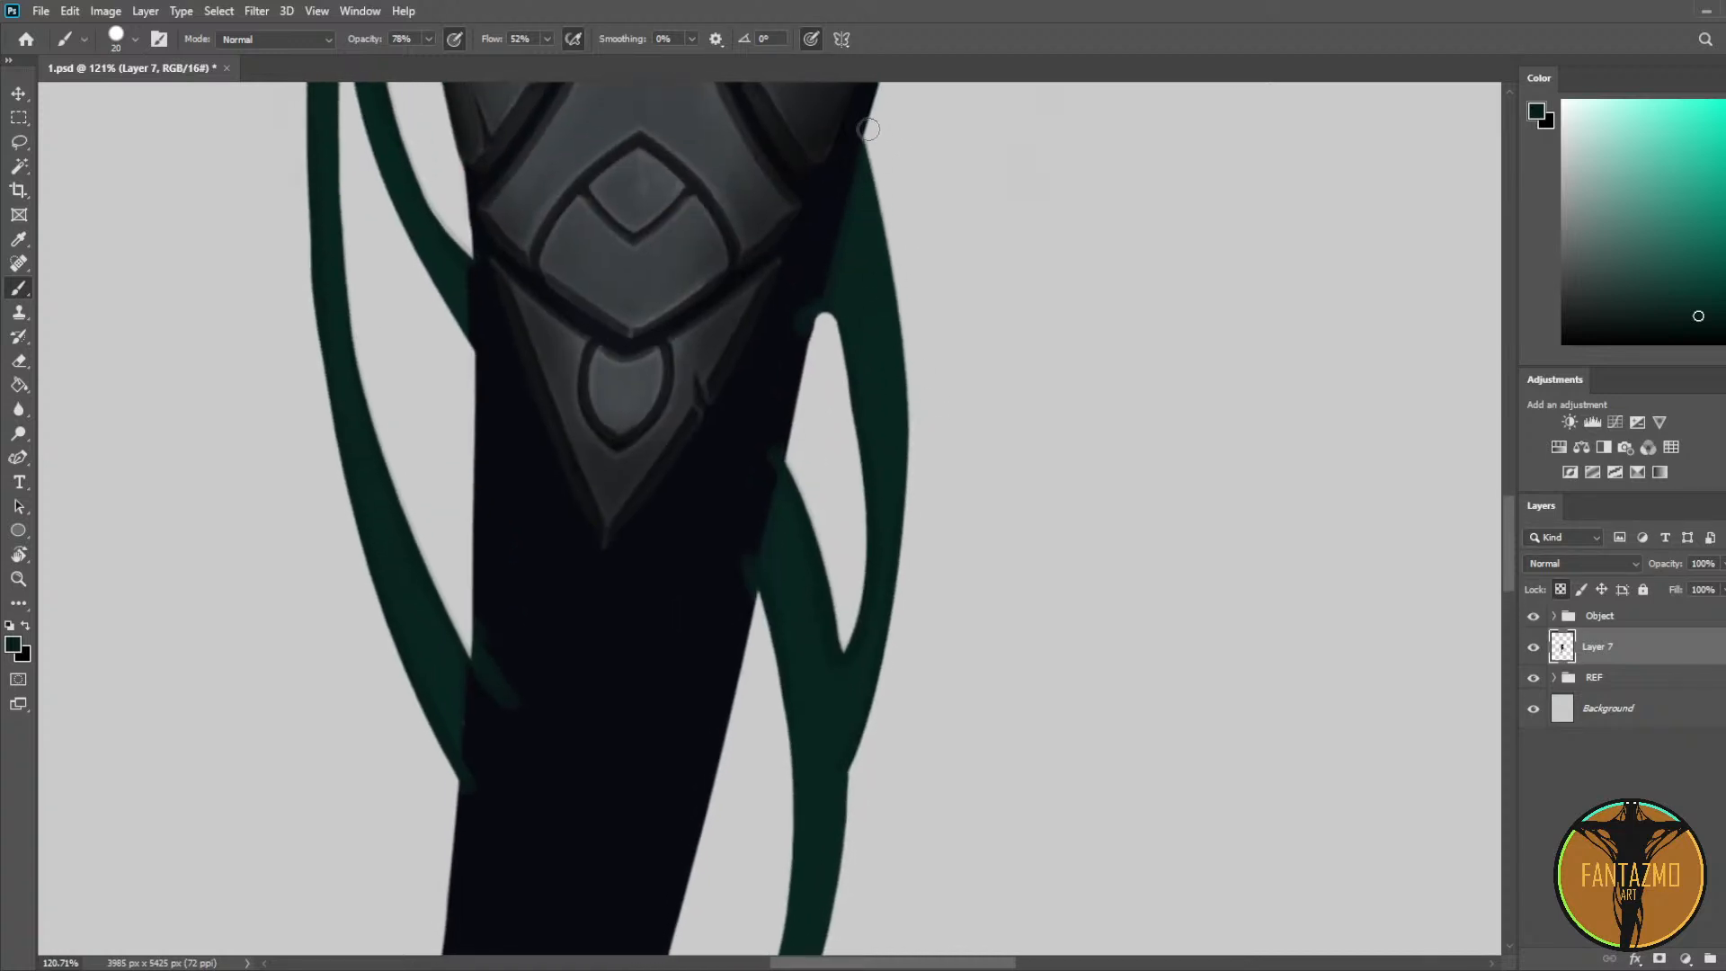
{"action": "left_click_drag", "start_coordinate": [832, 231], "coordinate": [852, 212]}
Step: Shade the long right tendril down to the tail and blend the small tendril's ends near the tail tip
{"action": "scroll", "coordinate": [867, 616], "scroll_direction": "down", "scroll_amount": 5}
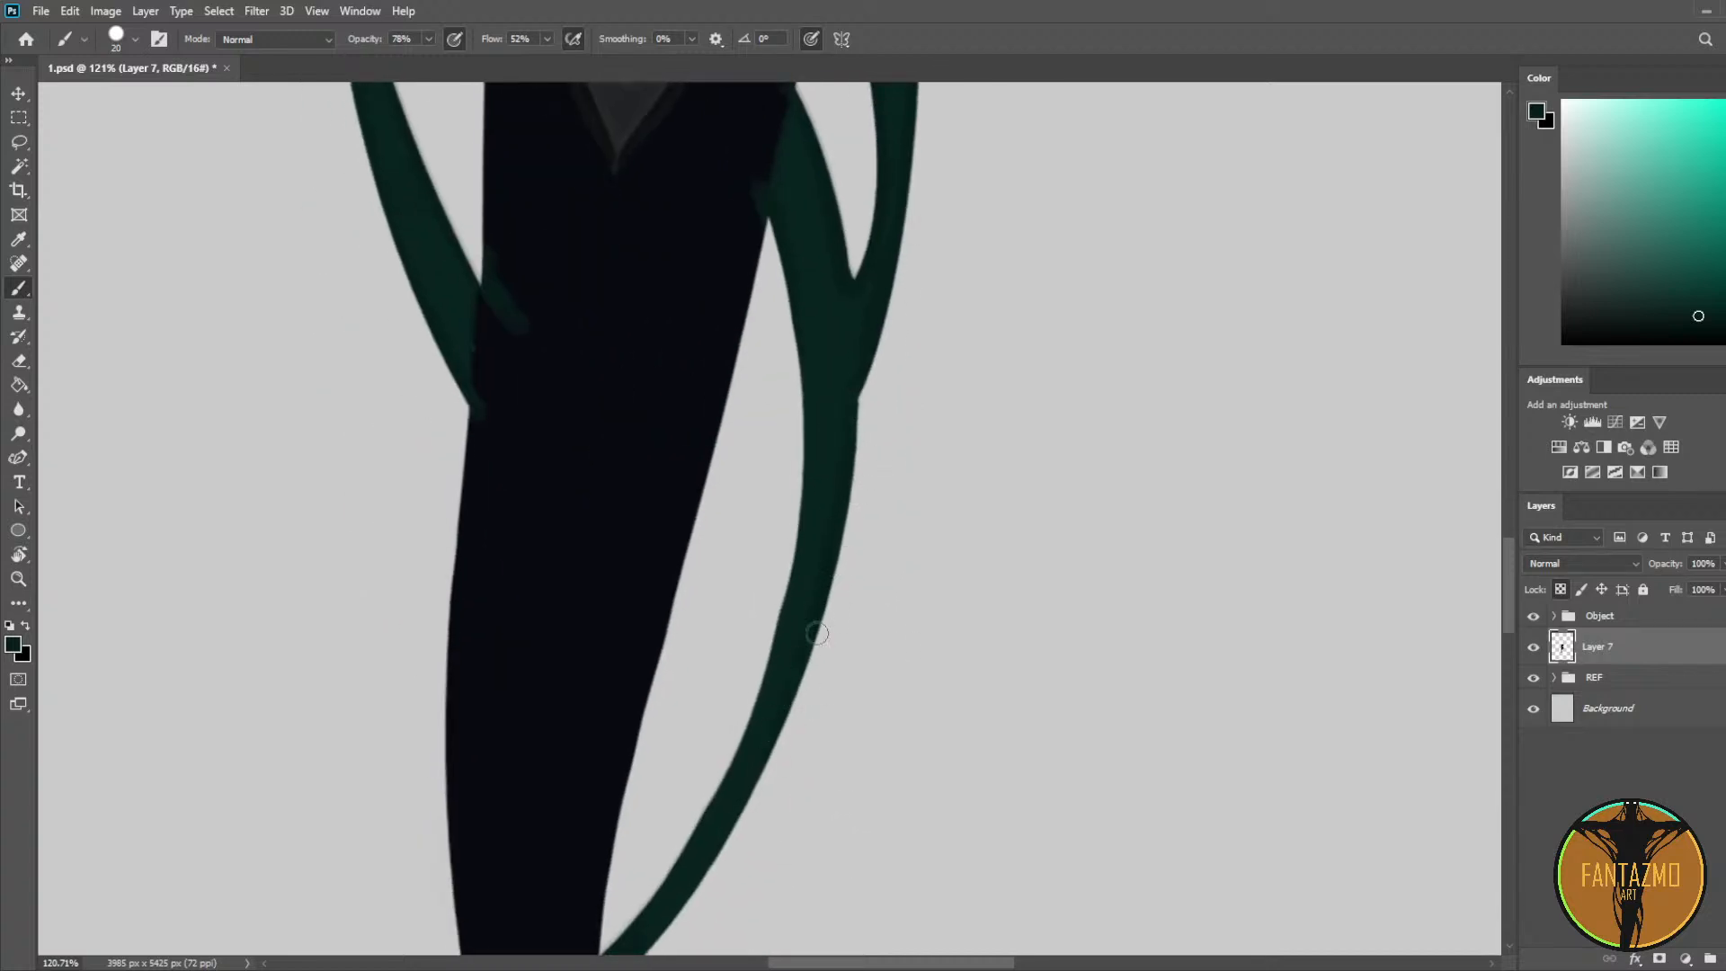
{"action": "left_click_drag", "start_coordinate": [782, 755], "coordinate": [876, 478]}
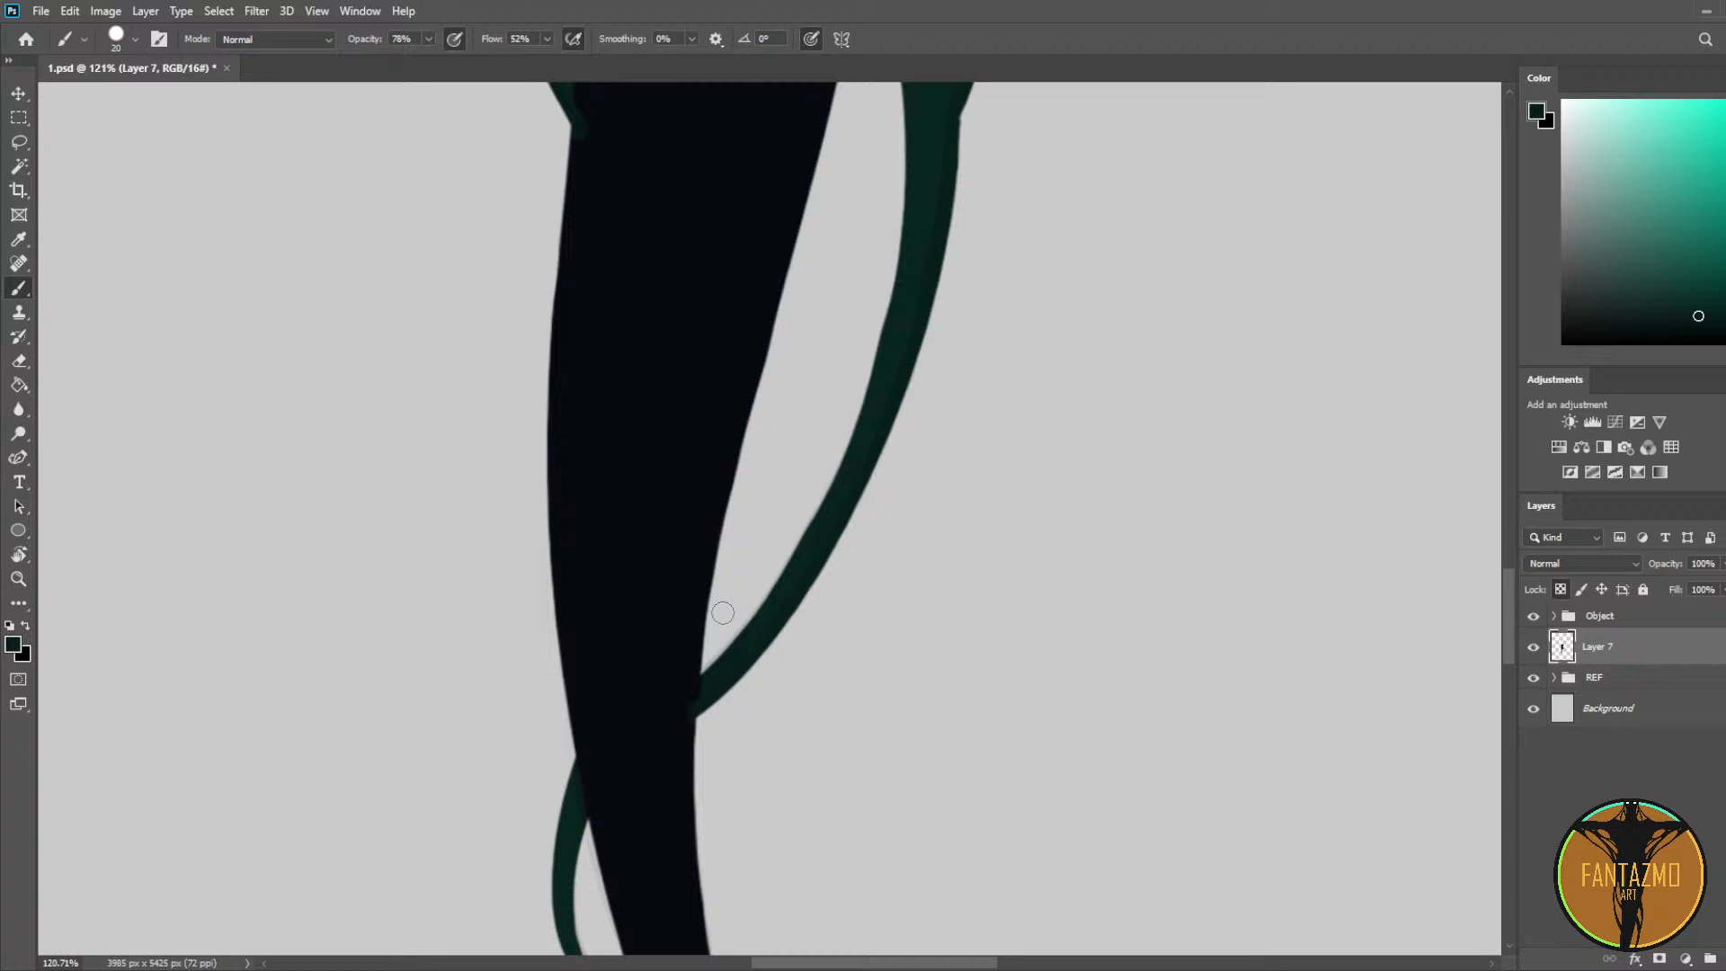
{"action": "left_click_drag", "start_coordinate": [686, 693], "coordinate": [730, 675]}
{"action": "mouse_move", "coordinate": [854, 671]}
{"action": "left_mouse_down"}
{"action": "mouse_move", "coordinate": [920, 359]}
{"action": "mouse_move", "coordinate": [880, 449]}
{"action": "left_mouse_up"}
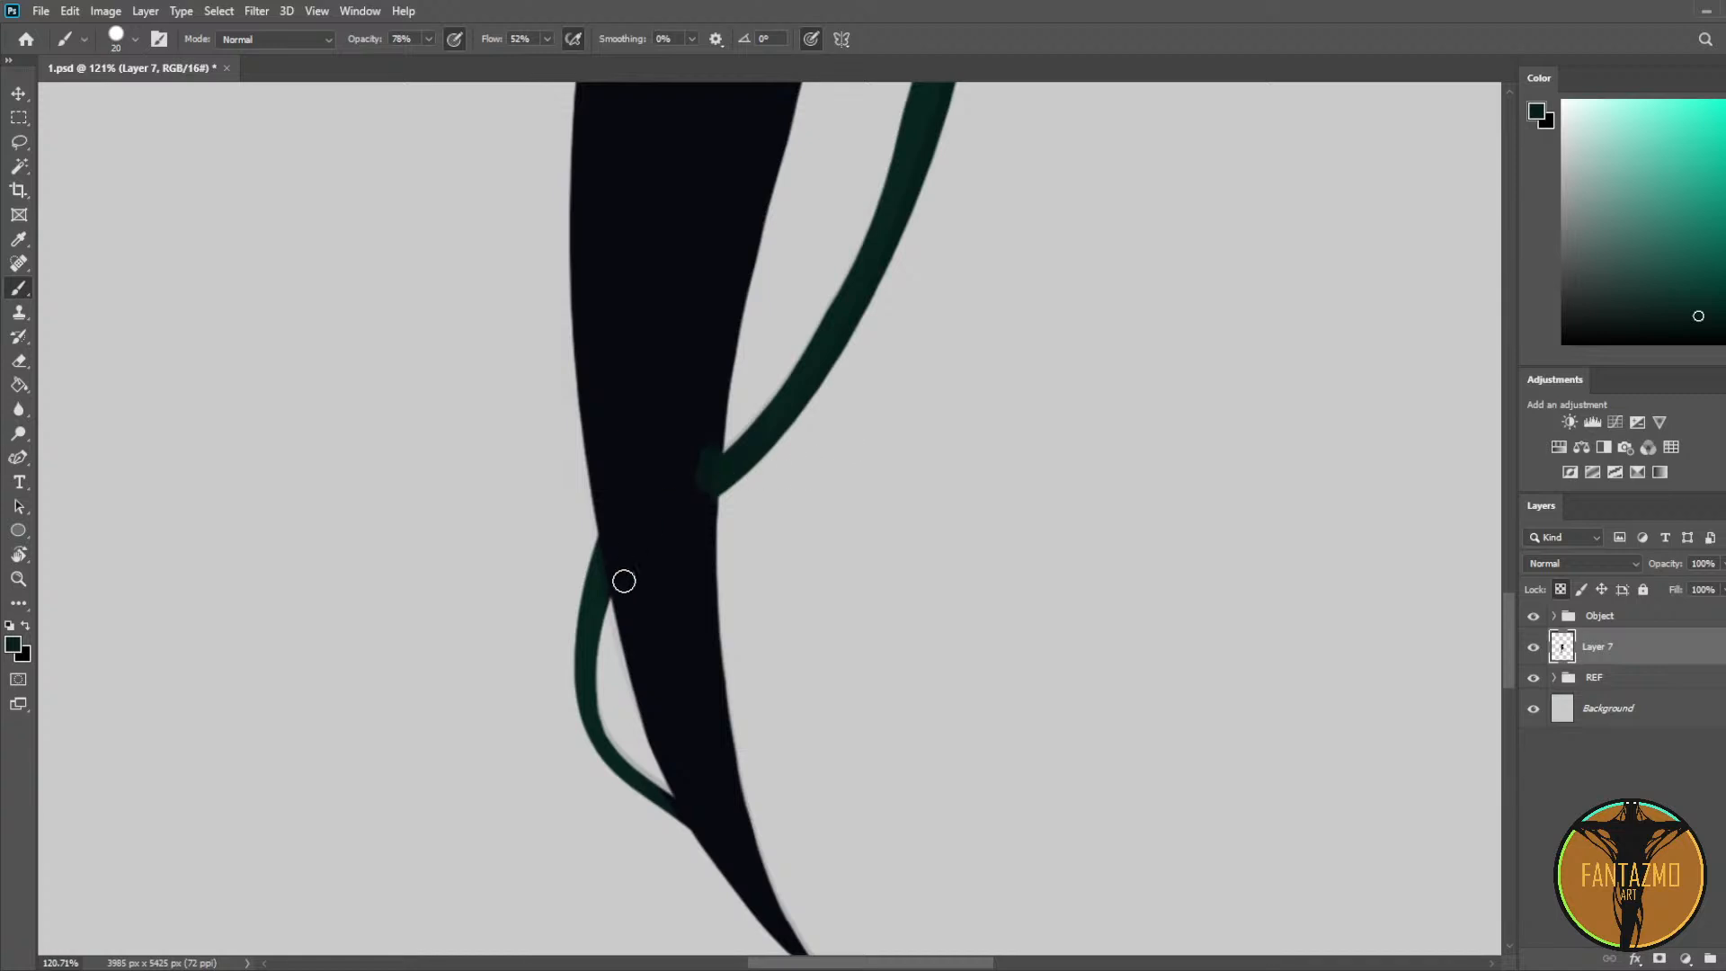
{"action": "left_click_drag", "start_coordinate": [624, 577], "coordinate": [615, 586]}
{"action": "left_click", "coordinate": [676, 793]}
{"action": "left_click_drag", "start_coordinate": [599, 507], "coordinate": [602, 521]}
Step: Trim the overlapping tendril roots with the tail's near-black and extend the inner left tendril's root with sampled dark green
{"action": "scroll", "coordinate": [685, 698], "scroll_direction": "up", "scroll_amount": 10}
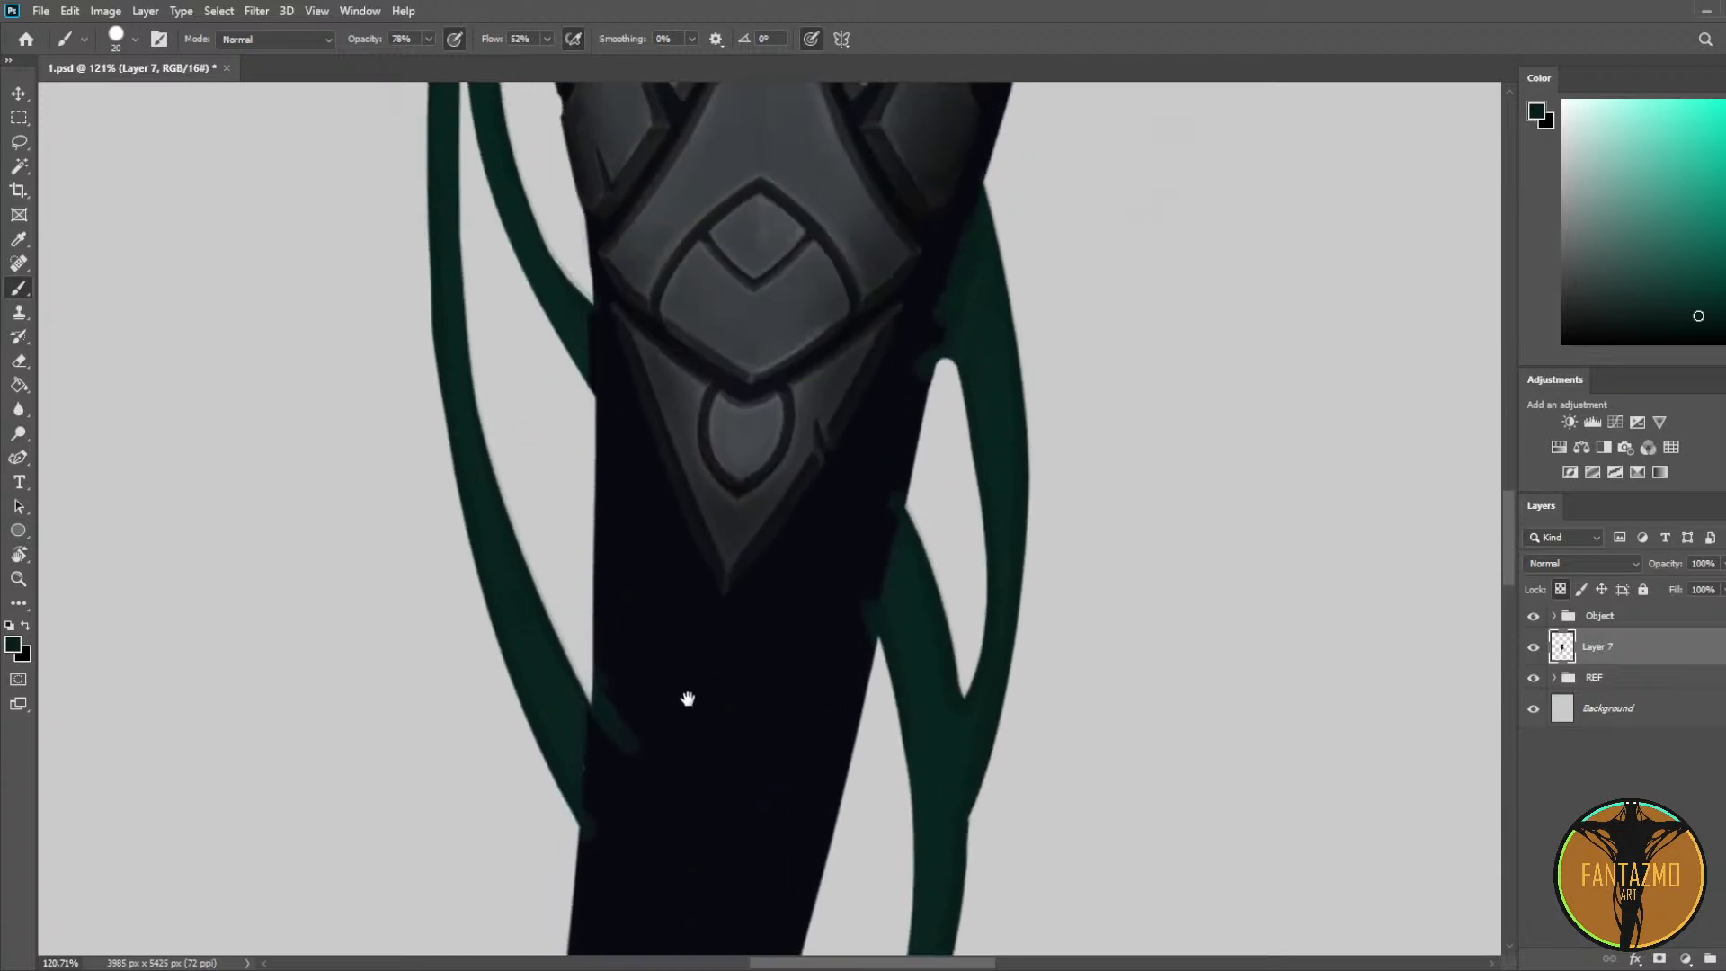
{"action": "left_click_drag", "start_coordinate": [693, 743], "coordinate": [677, 617]}
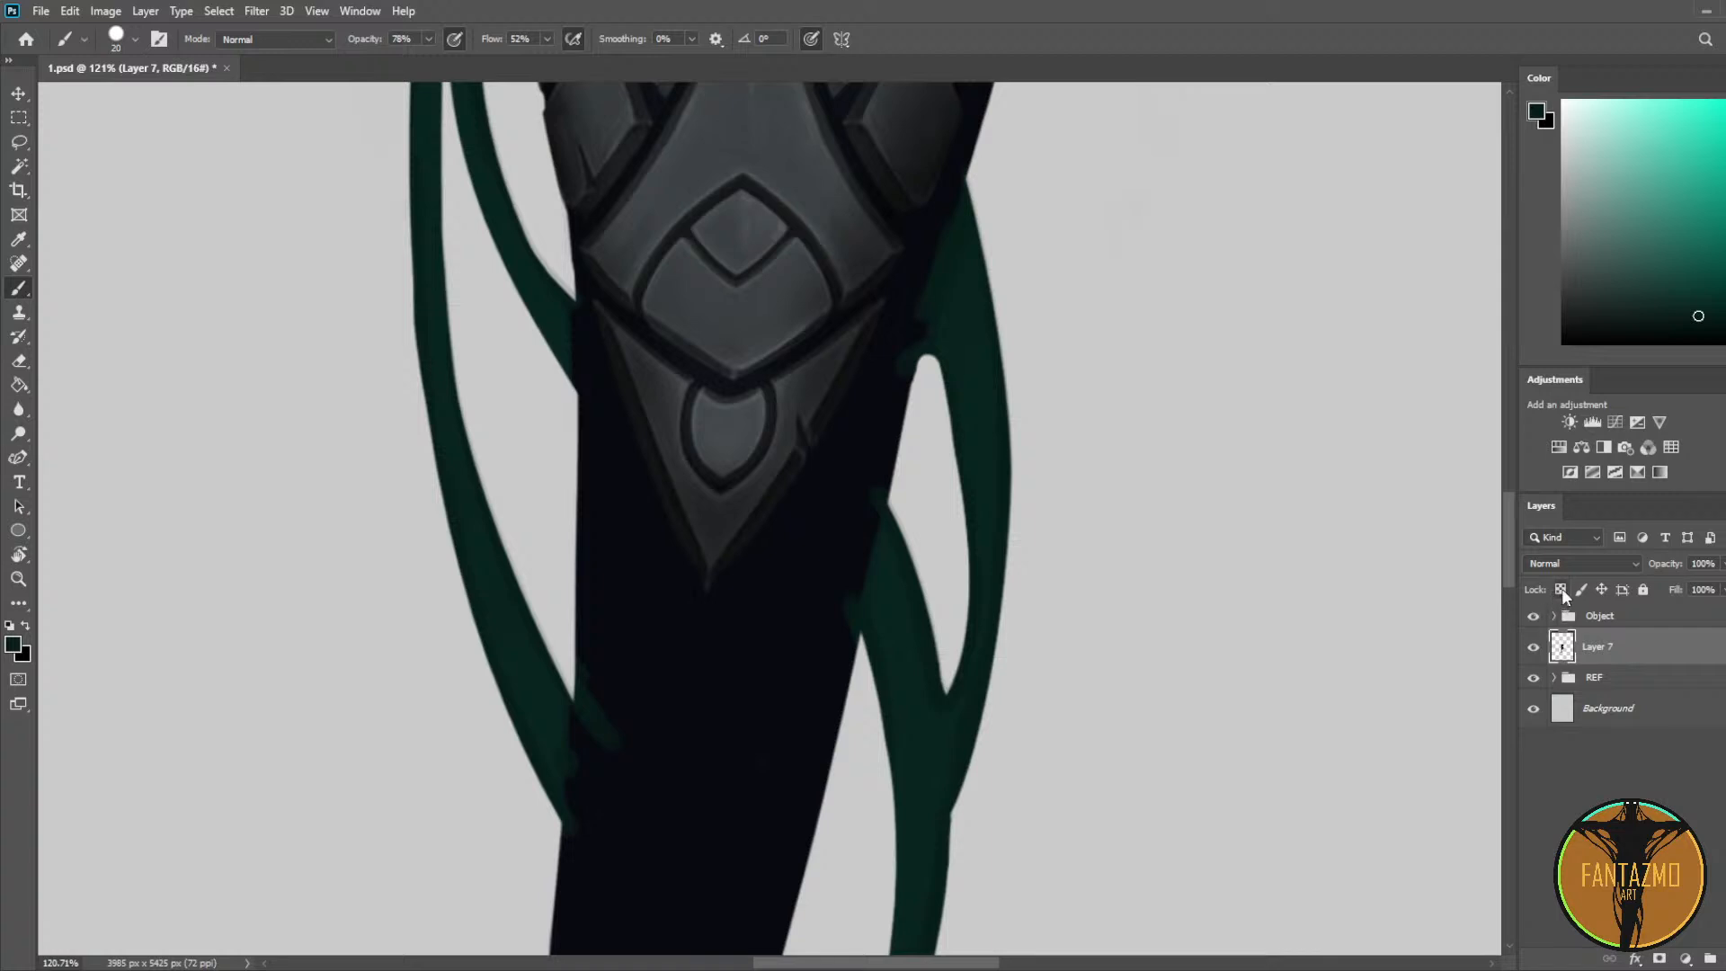
{"action": "left_click", "coordinate": [768, 739], "text": "alt"}
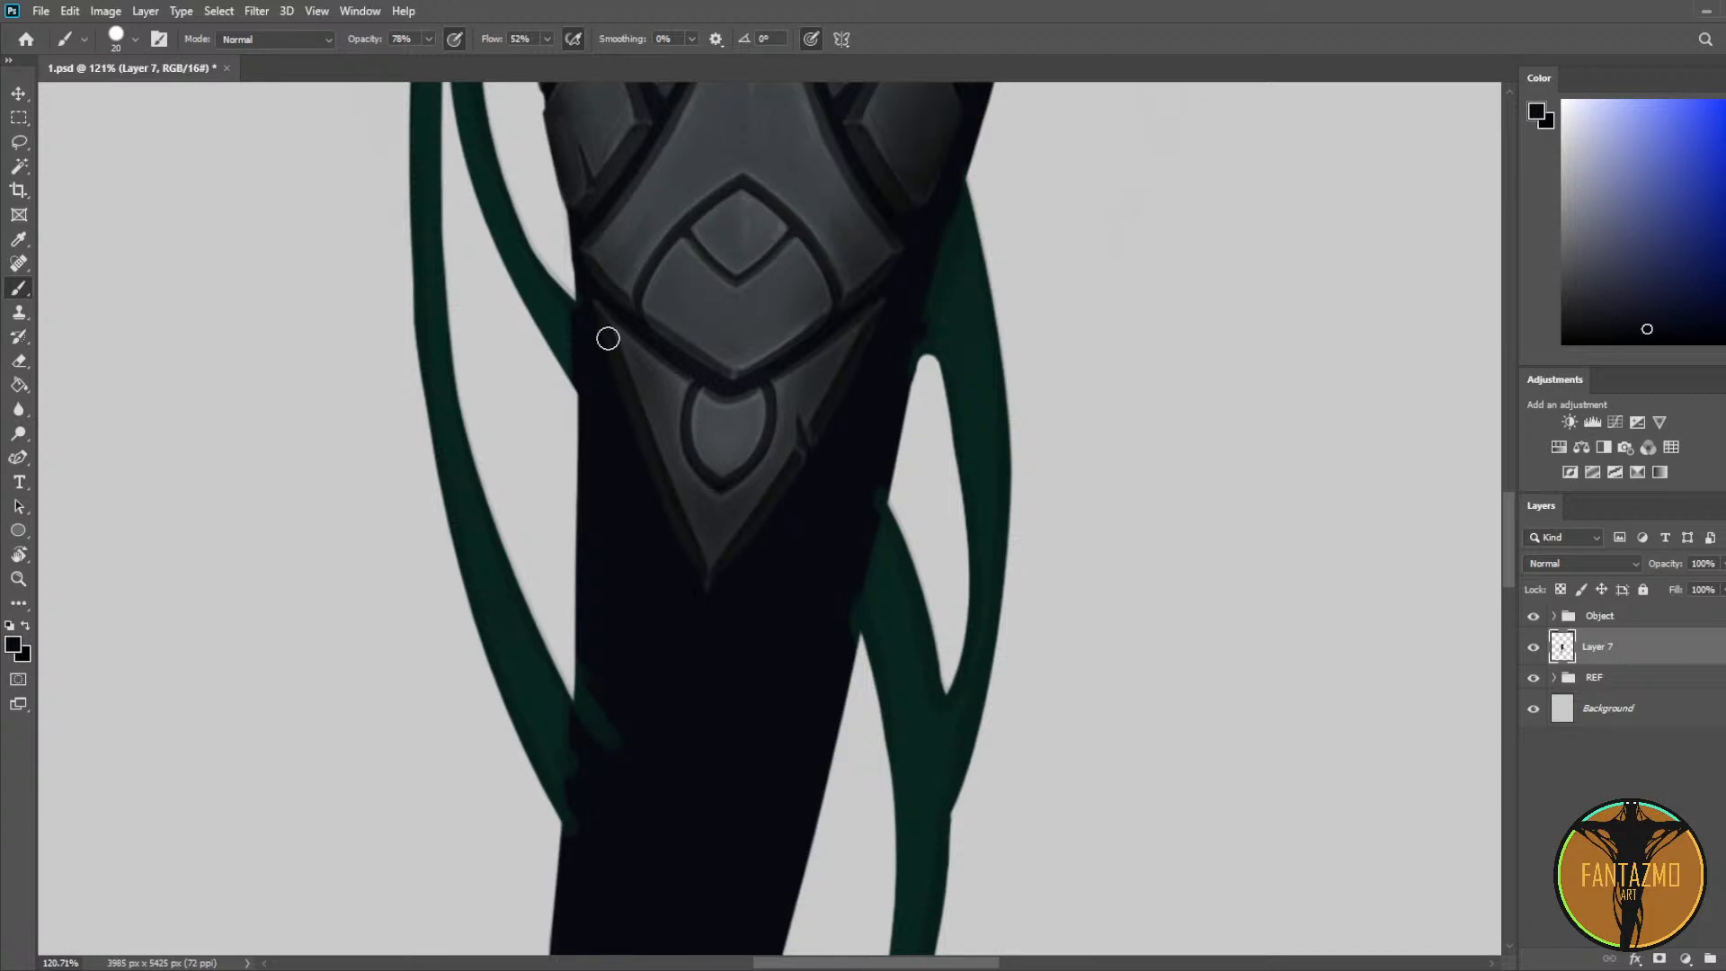
{"action": "left_click", "coordinate": [582, 313], "text": "alt"}
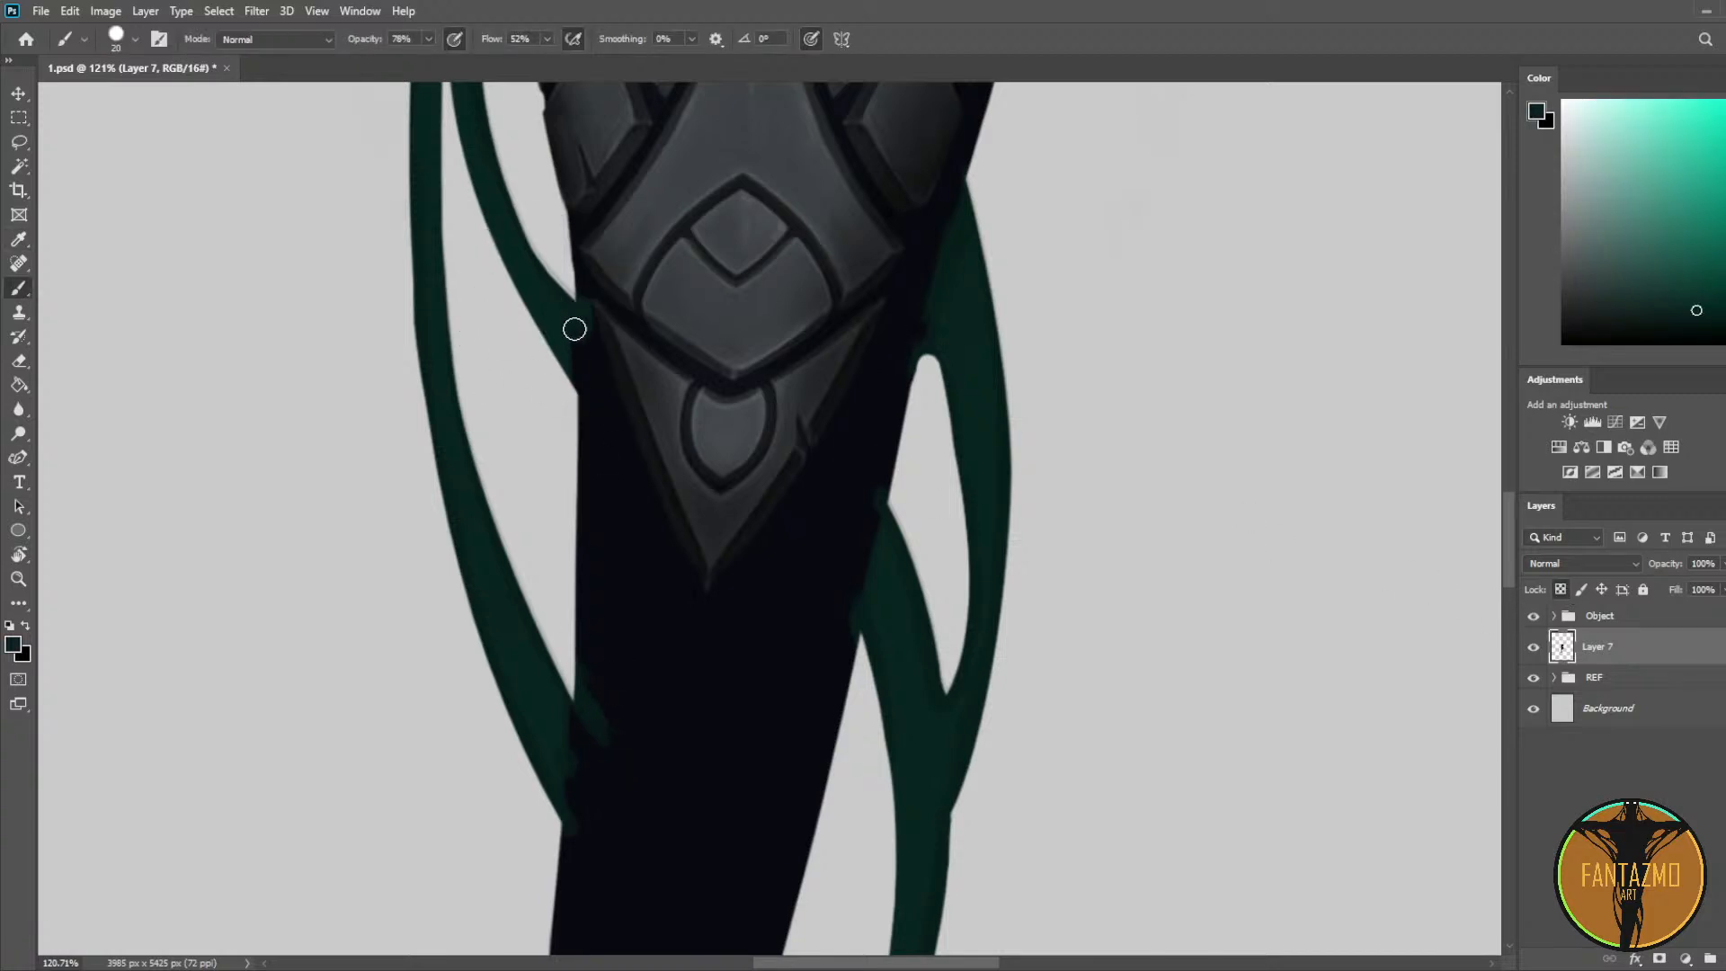
{"action": "mouse_move", "coordinate": [574, 329]}
{"action": "left_mouse_down"}
{"action": "mouse_move", "coordinate": [593, 385]}
{"action": "mouse_move", "coordinate": [578, 400]}
{"action": "left_mouse_up"}
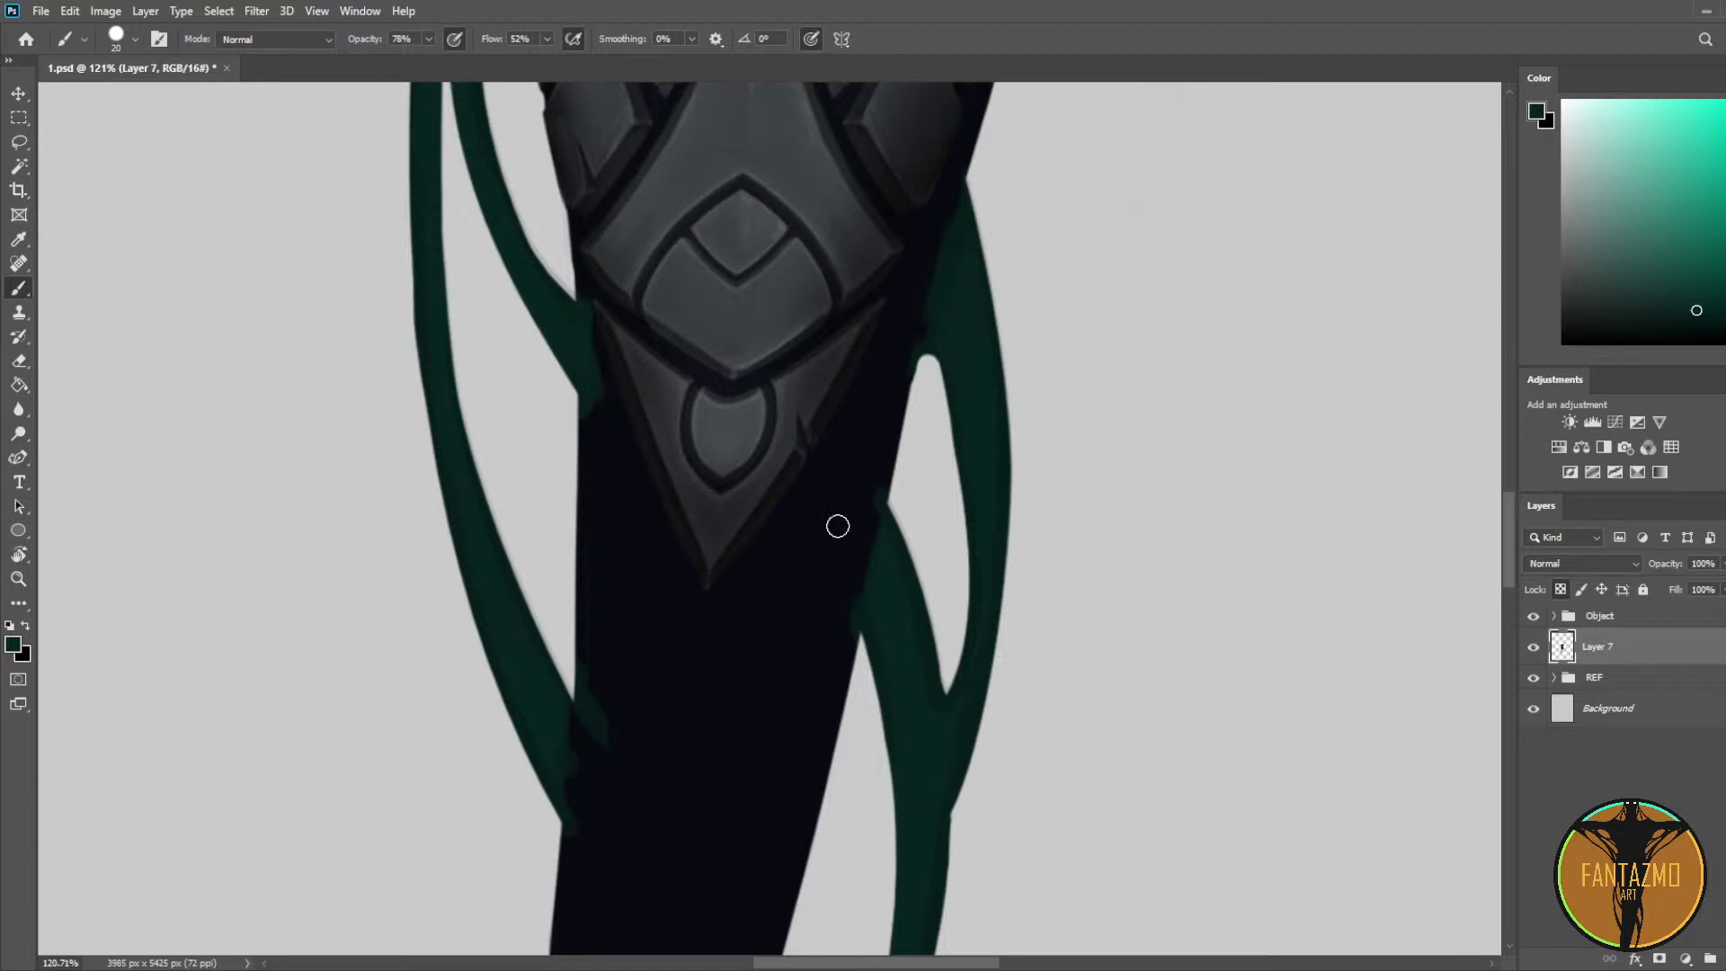
Step: Examine the whole figure from torso to tail and the face up close to judge how the tendrils fit
{"action": "scroll", "coordinate": [751, 759], "scroll_direction": "up", "scroll_amount": 5}
{"action": "scroll", "coordinate": [713, 704], "scroll_direction": "up", "scroll_amount": 2}
{"action": "scroll", "coordinate": [692, 650], "scroll_direction": "down", "scroll_amount": 2}
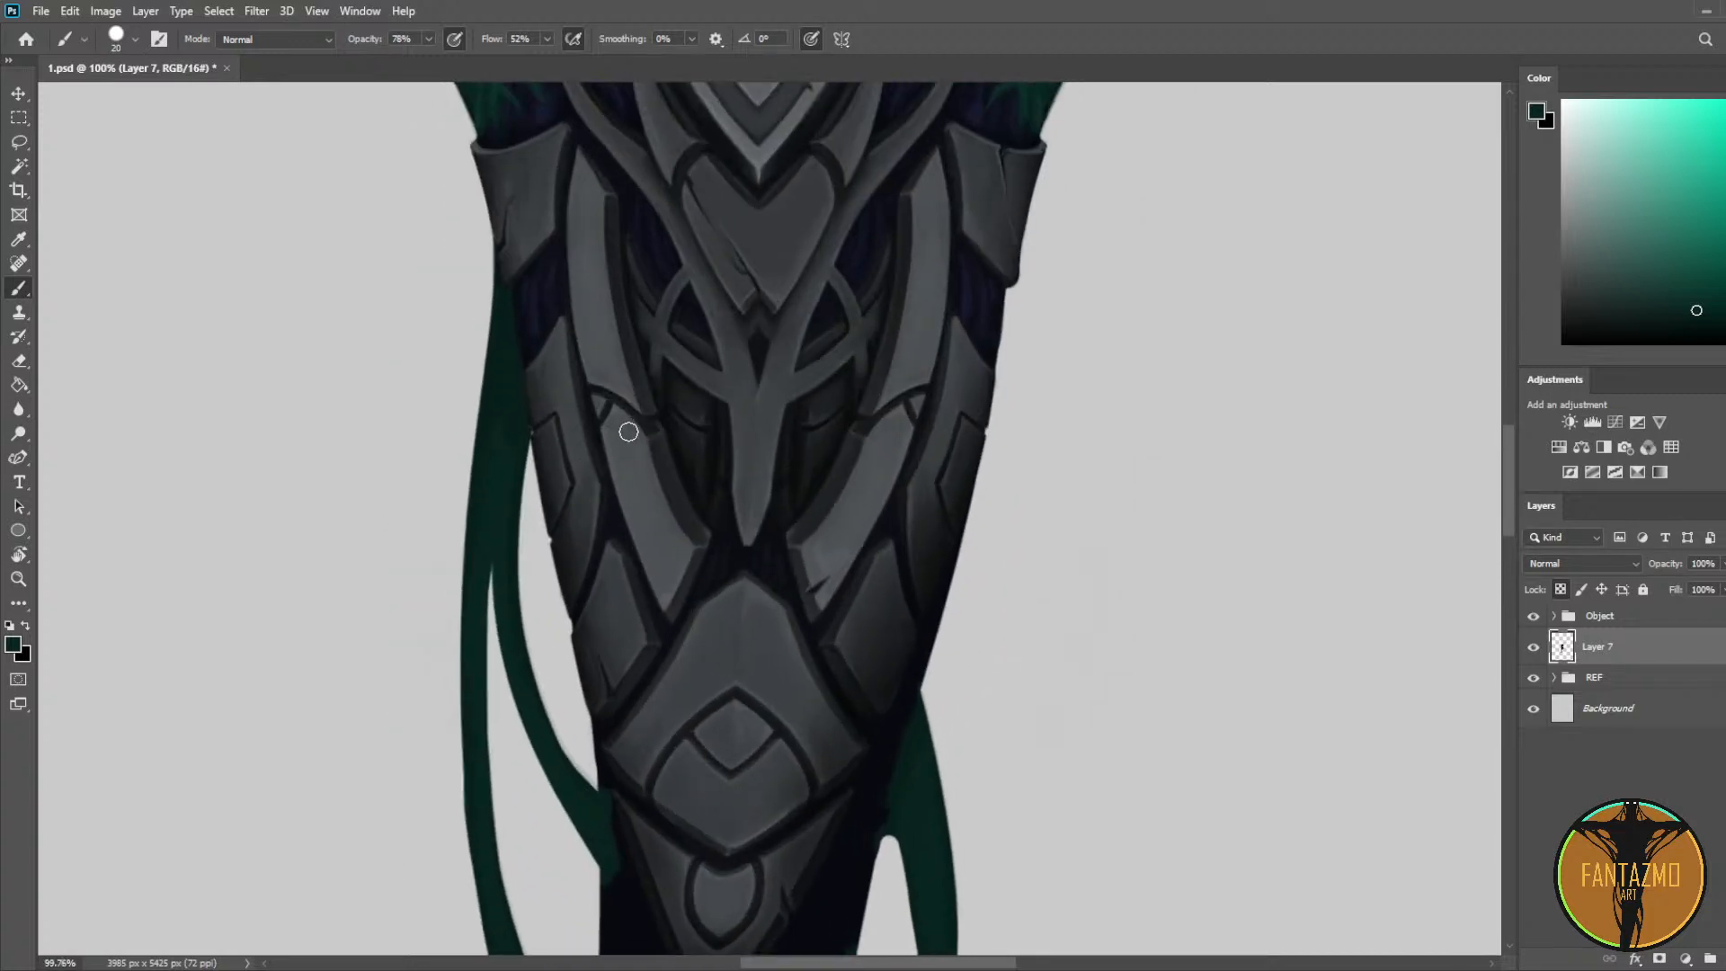
{"action": "scroll", "coordinate": [612, 448], "scroll_direction": "down", "scroll_amount": 4}
{"action": "left_click_drag", "start_coordinate": [817, 310], "coordinate": [814, 486]}
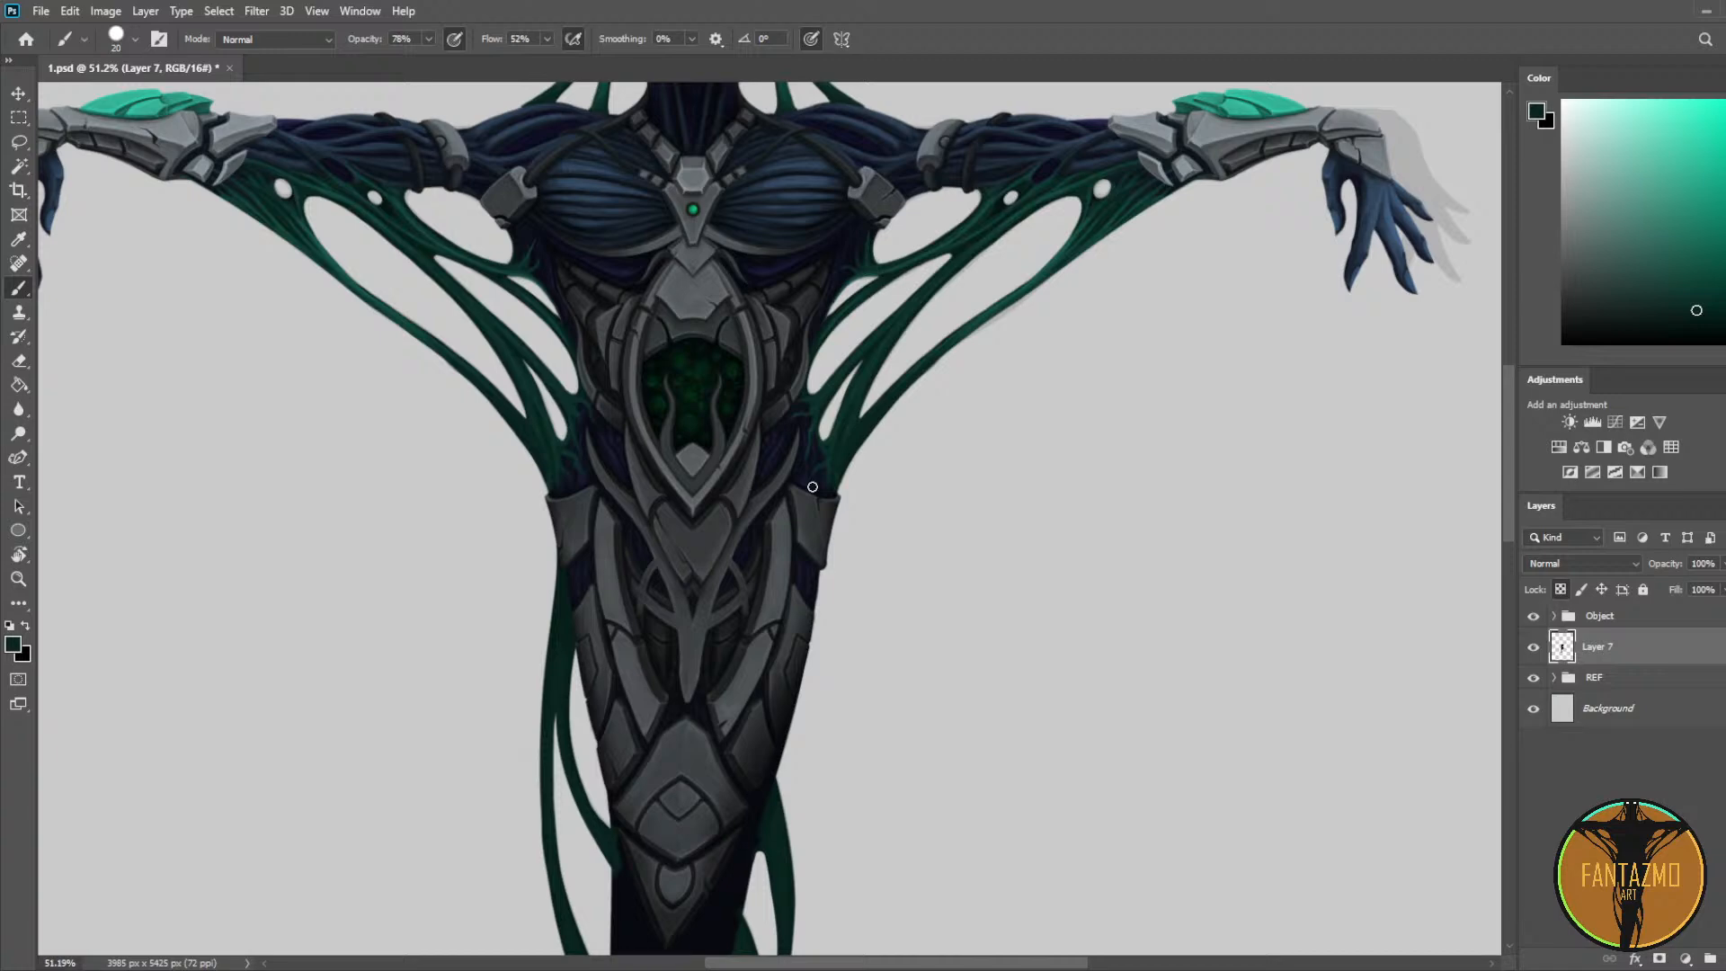
{"action": "scroll", "coordinate": [812, 486], "scroll_direction": "down", "scroll_amount": 3}
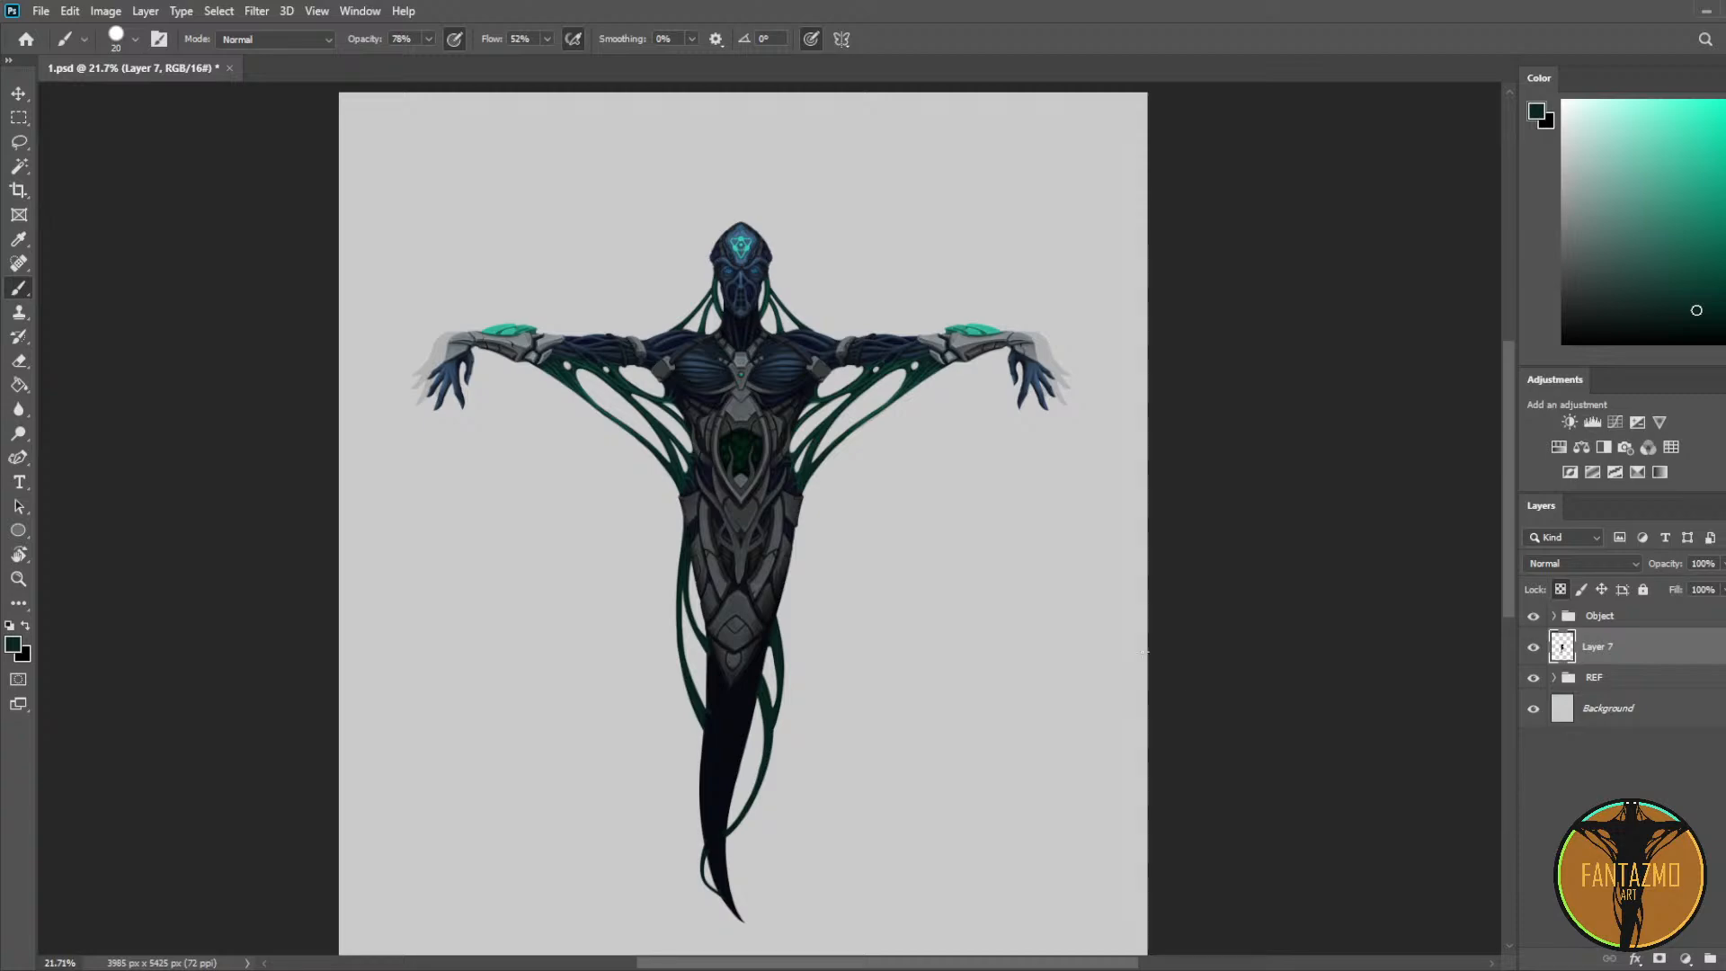
{"action": "scroll", "coordinate": [766, 314], "scroll_direction": "up", "scroll_amount": 20}
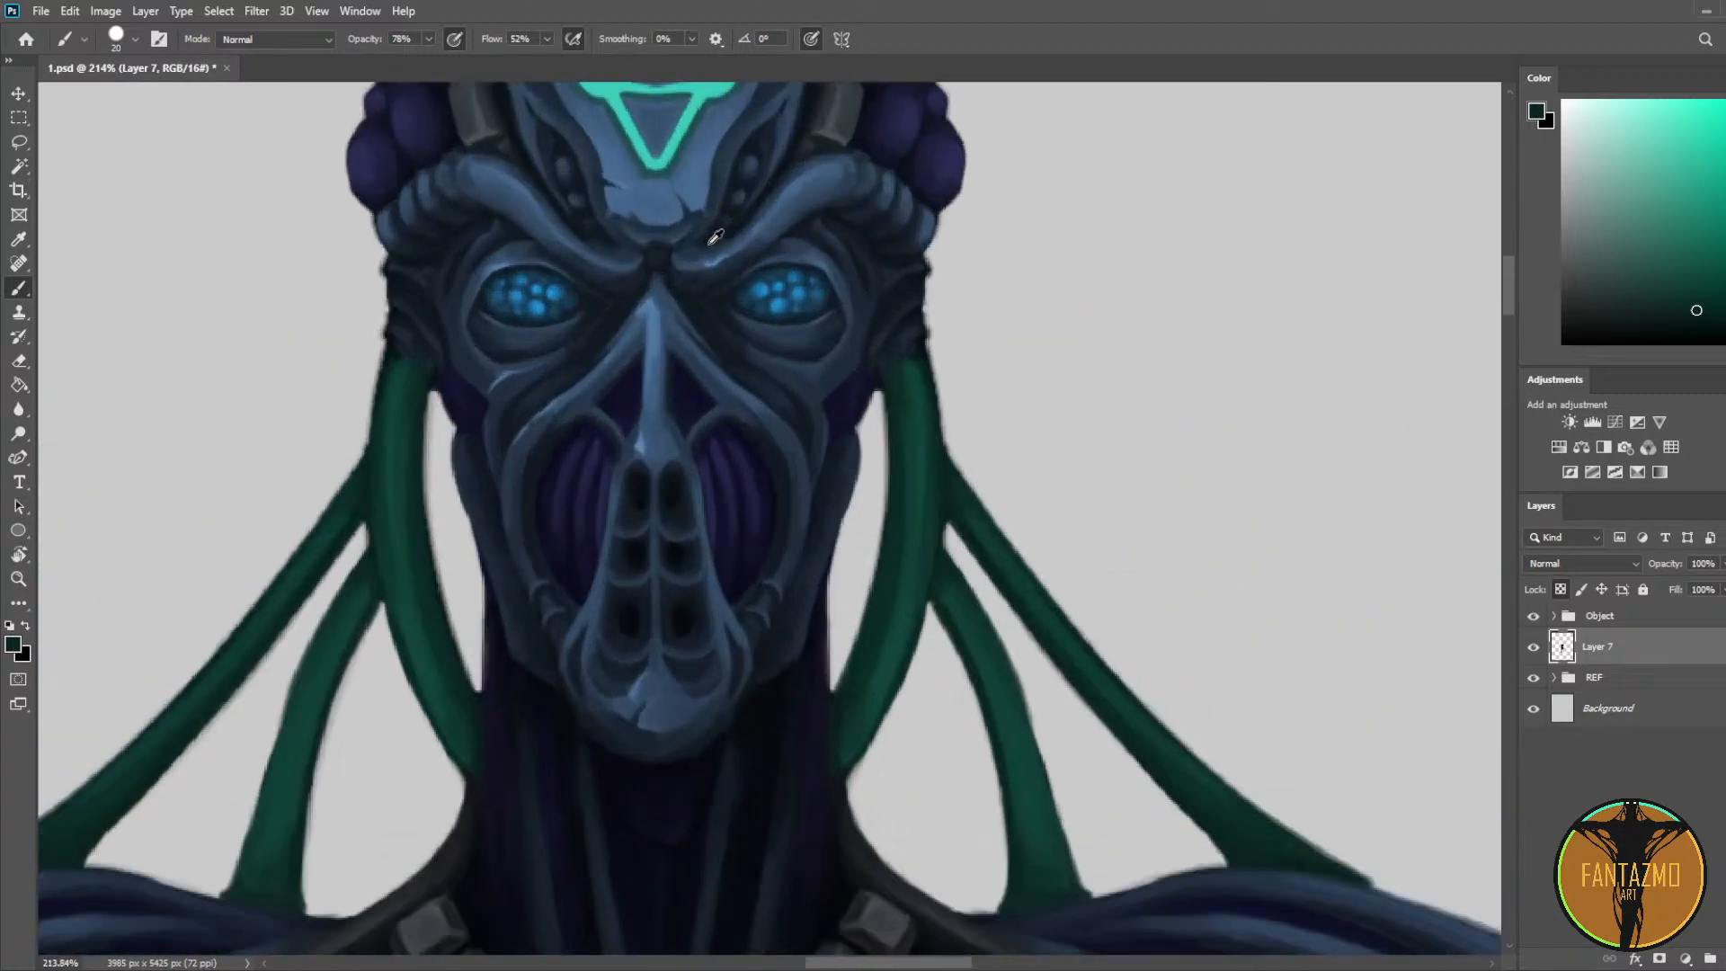
{"action": "scroll", "coordinate": [716, 236], "scroll_direction": "down", "scroll_amount": 20}
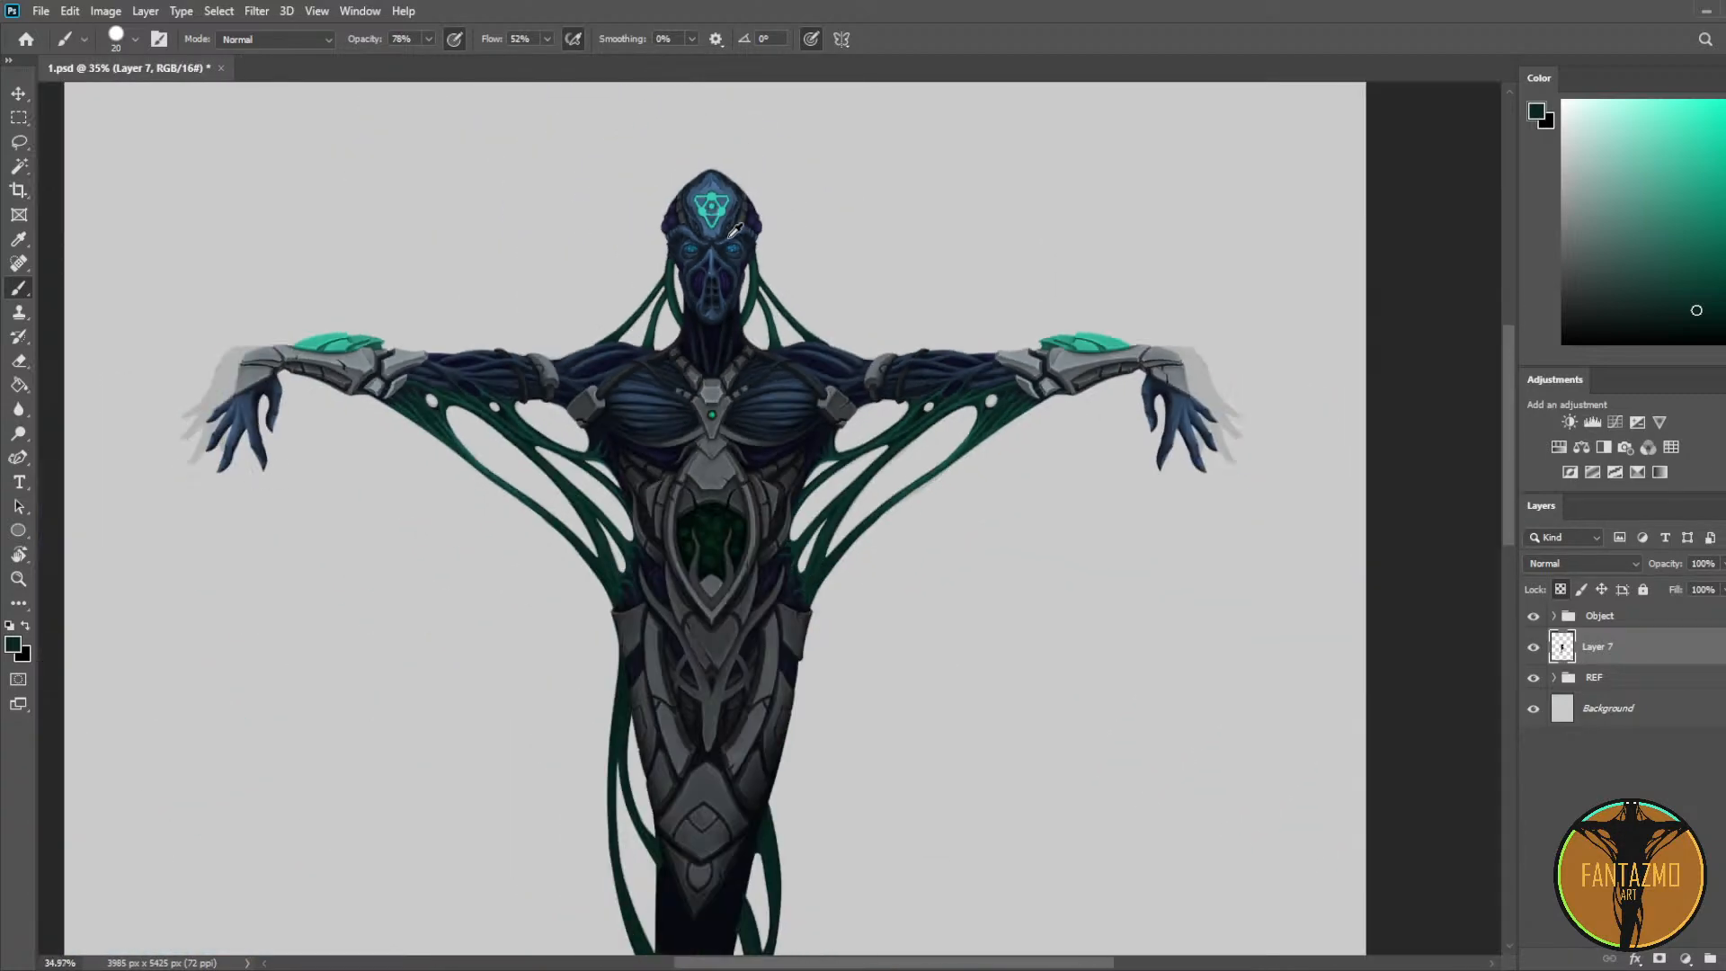
Step: Sample the lighter green of the arm tendrils and highlight the inner tendril left of the lower armour down to its root
{"action": "scroll", "coordinate": [737, 235], "scroll_direction": "down", "scroll_amount": 2}
{"action": "scroll", "coordinate": [732, 263], "scroll_direction": "up", "scroll_amount": 2}
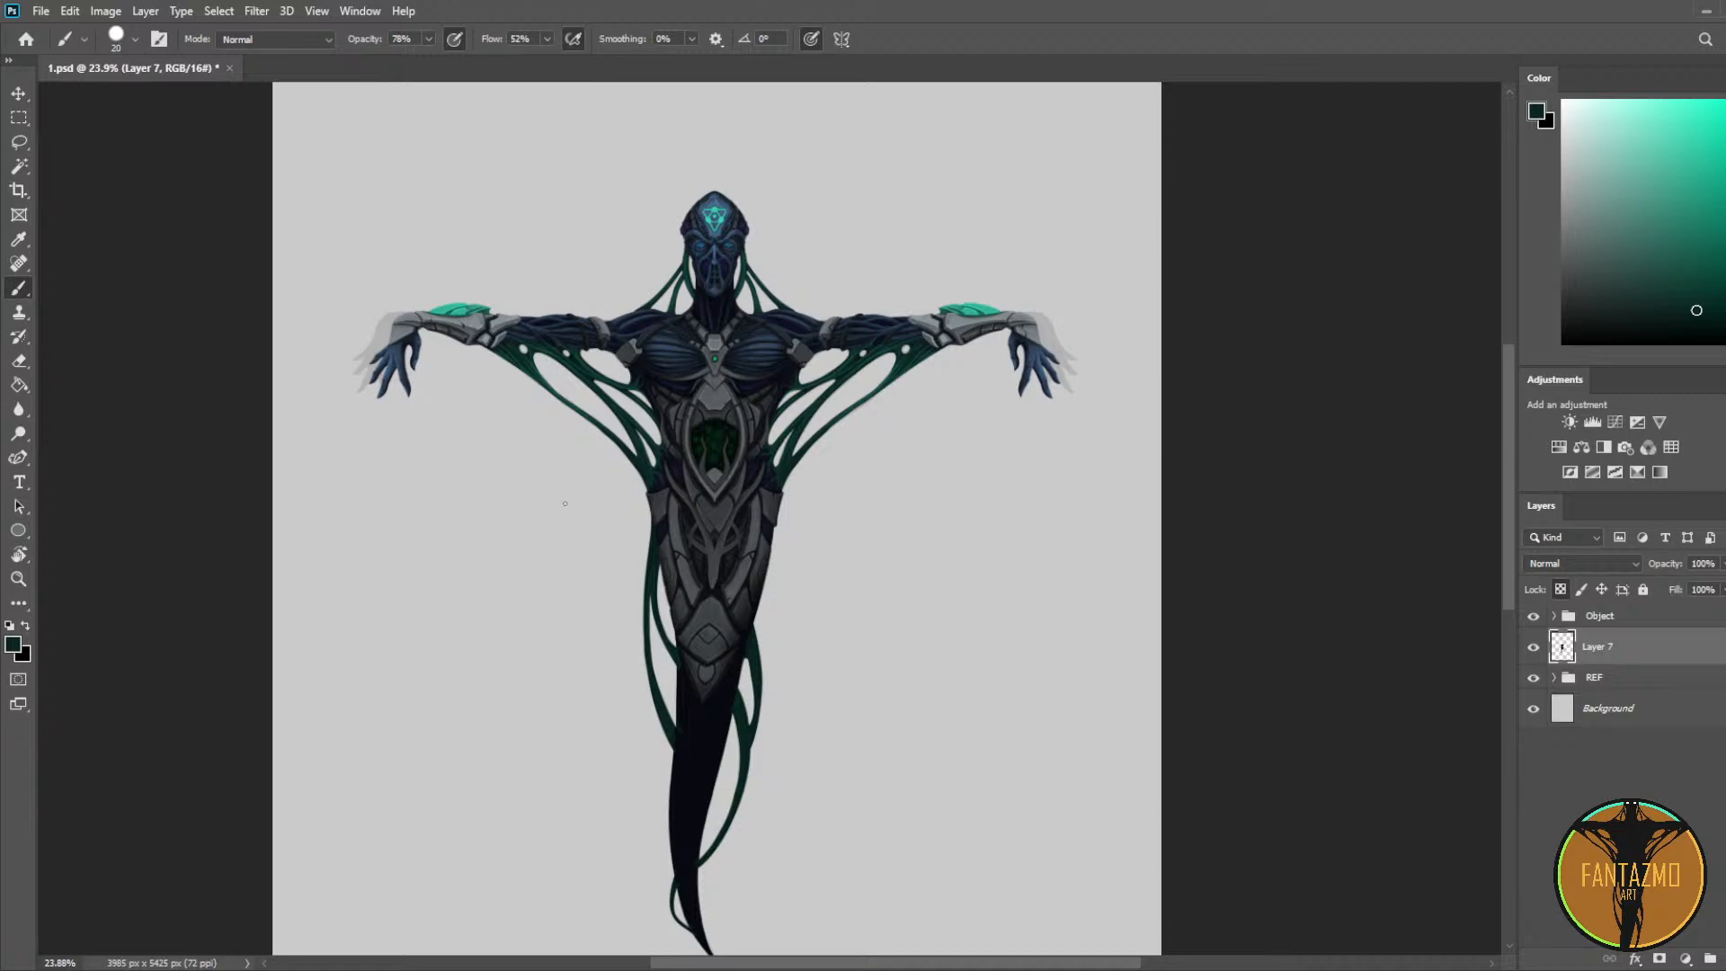
{"action": "scroll", "coordinate": [596, 375], "scroll_direction": "up", "scroll_amount": 16}
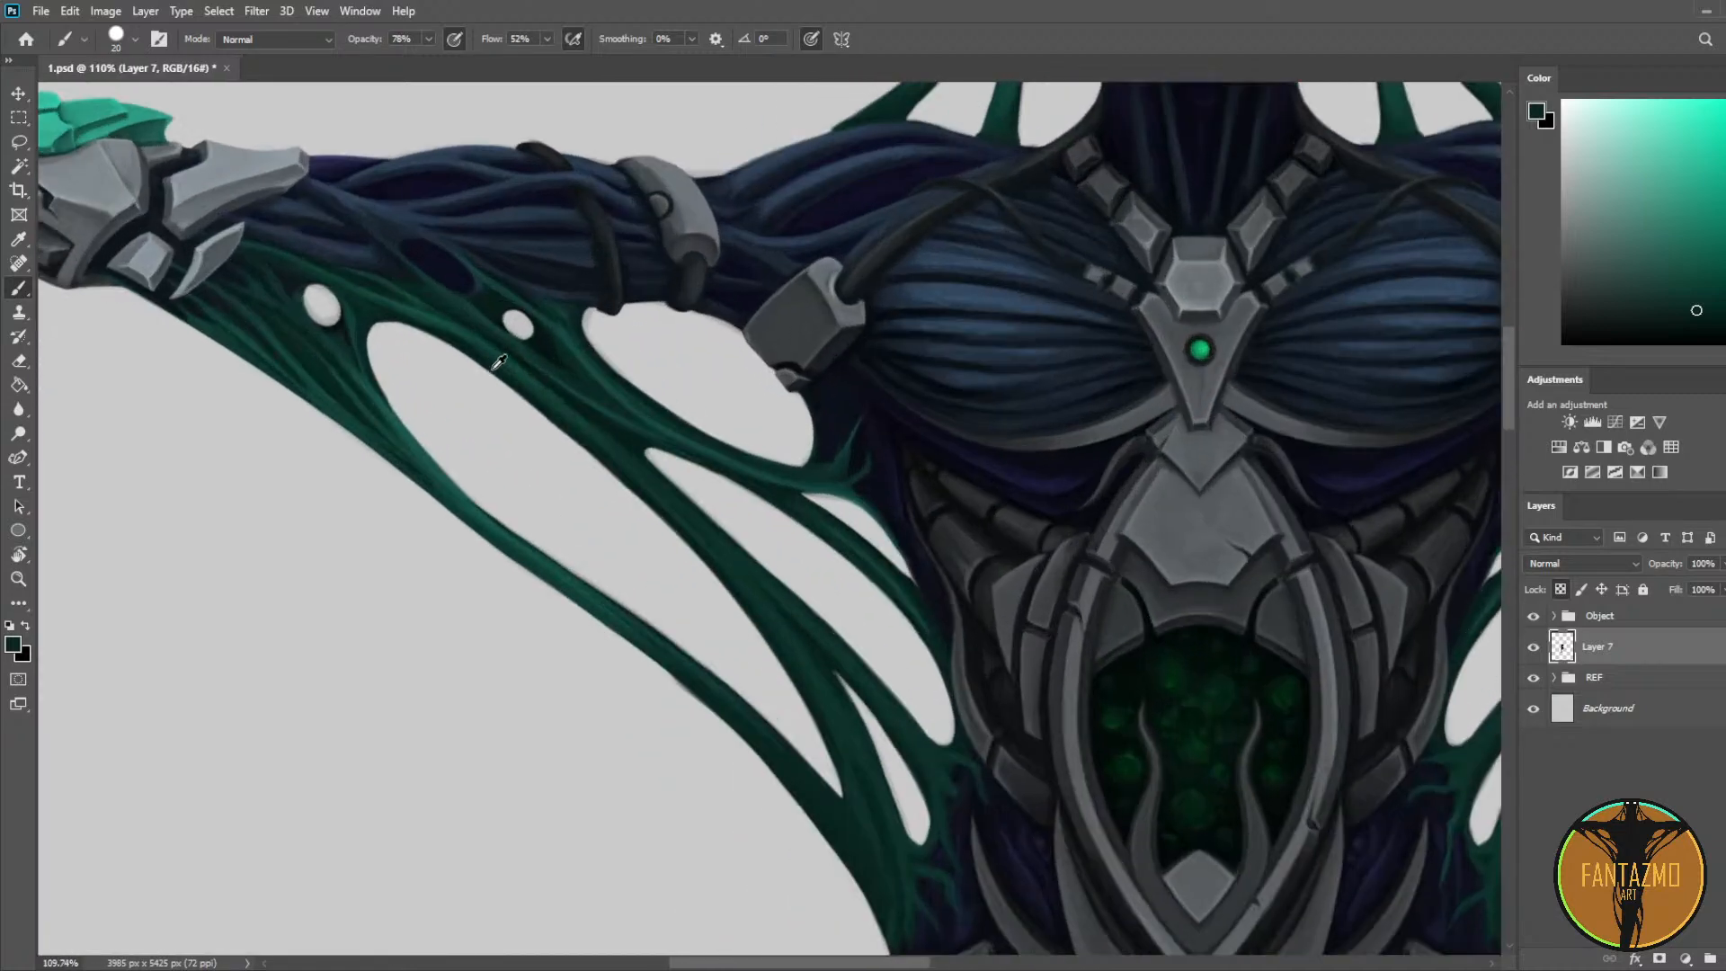
{"action": "key", "text": "i"}
{"action": "left_click_drag", "start_coordinate": [597, 405], "coordinate": [624, 146]}
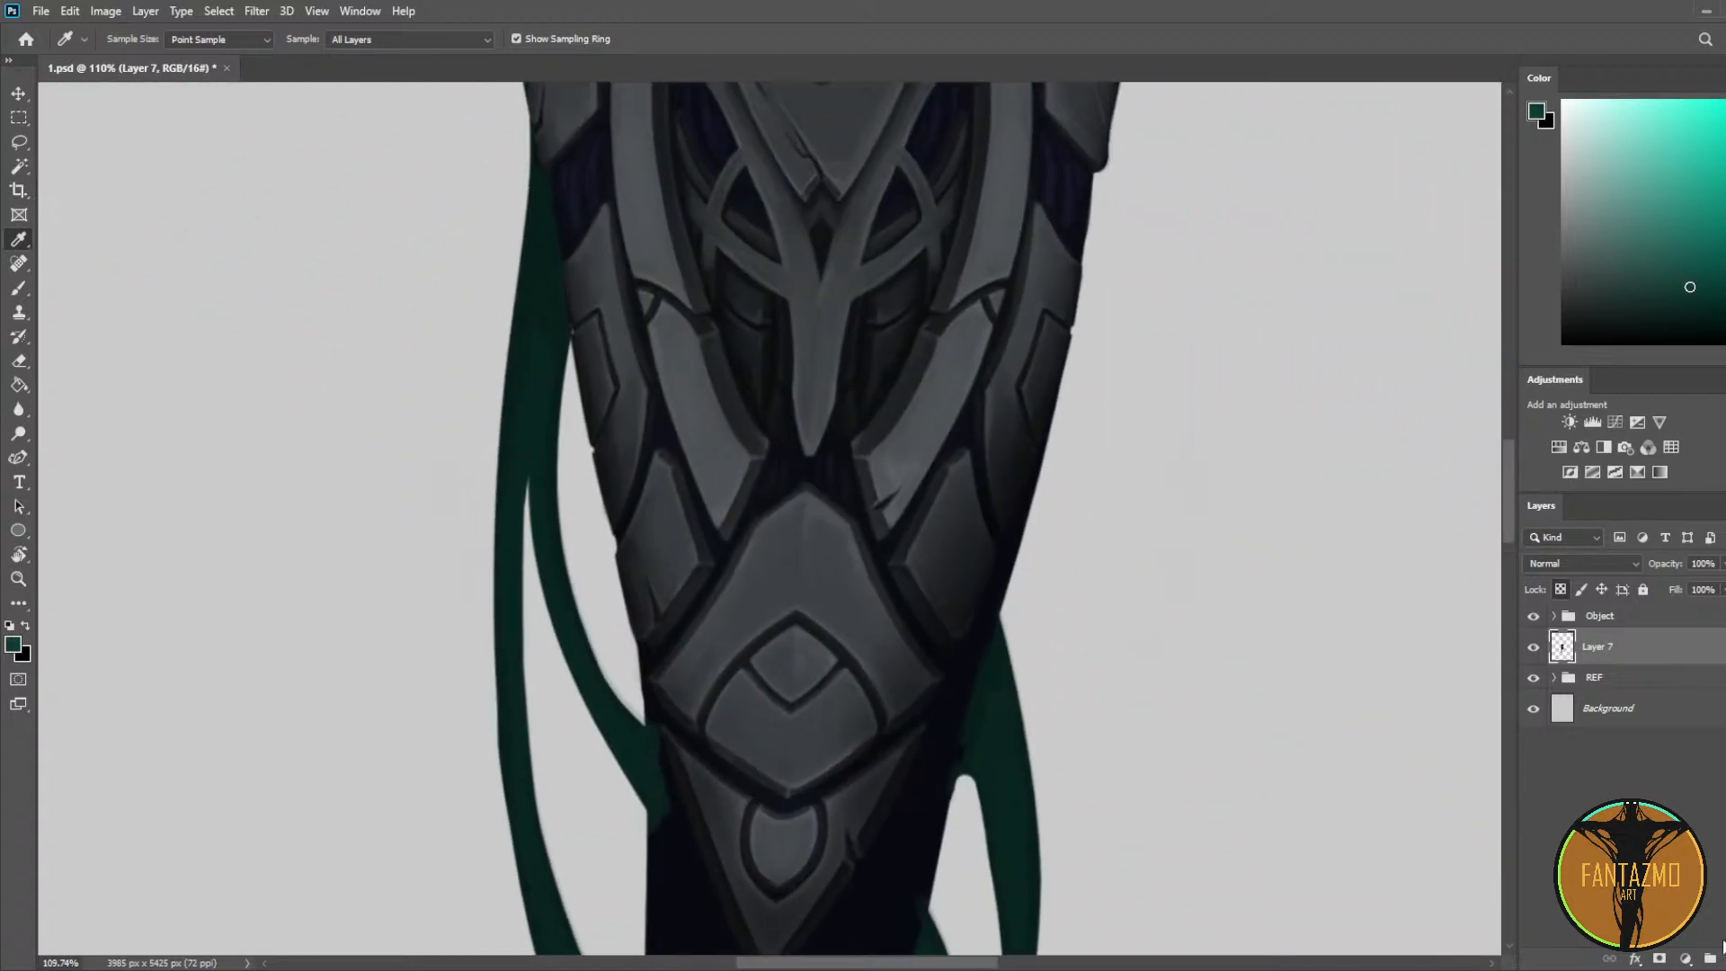
{"action": "key", "text": "b"}
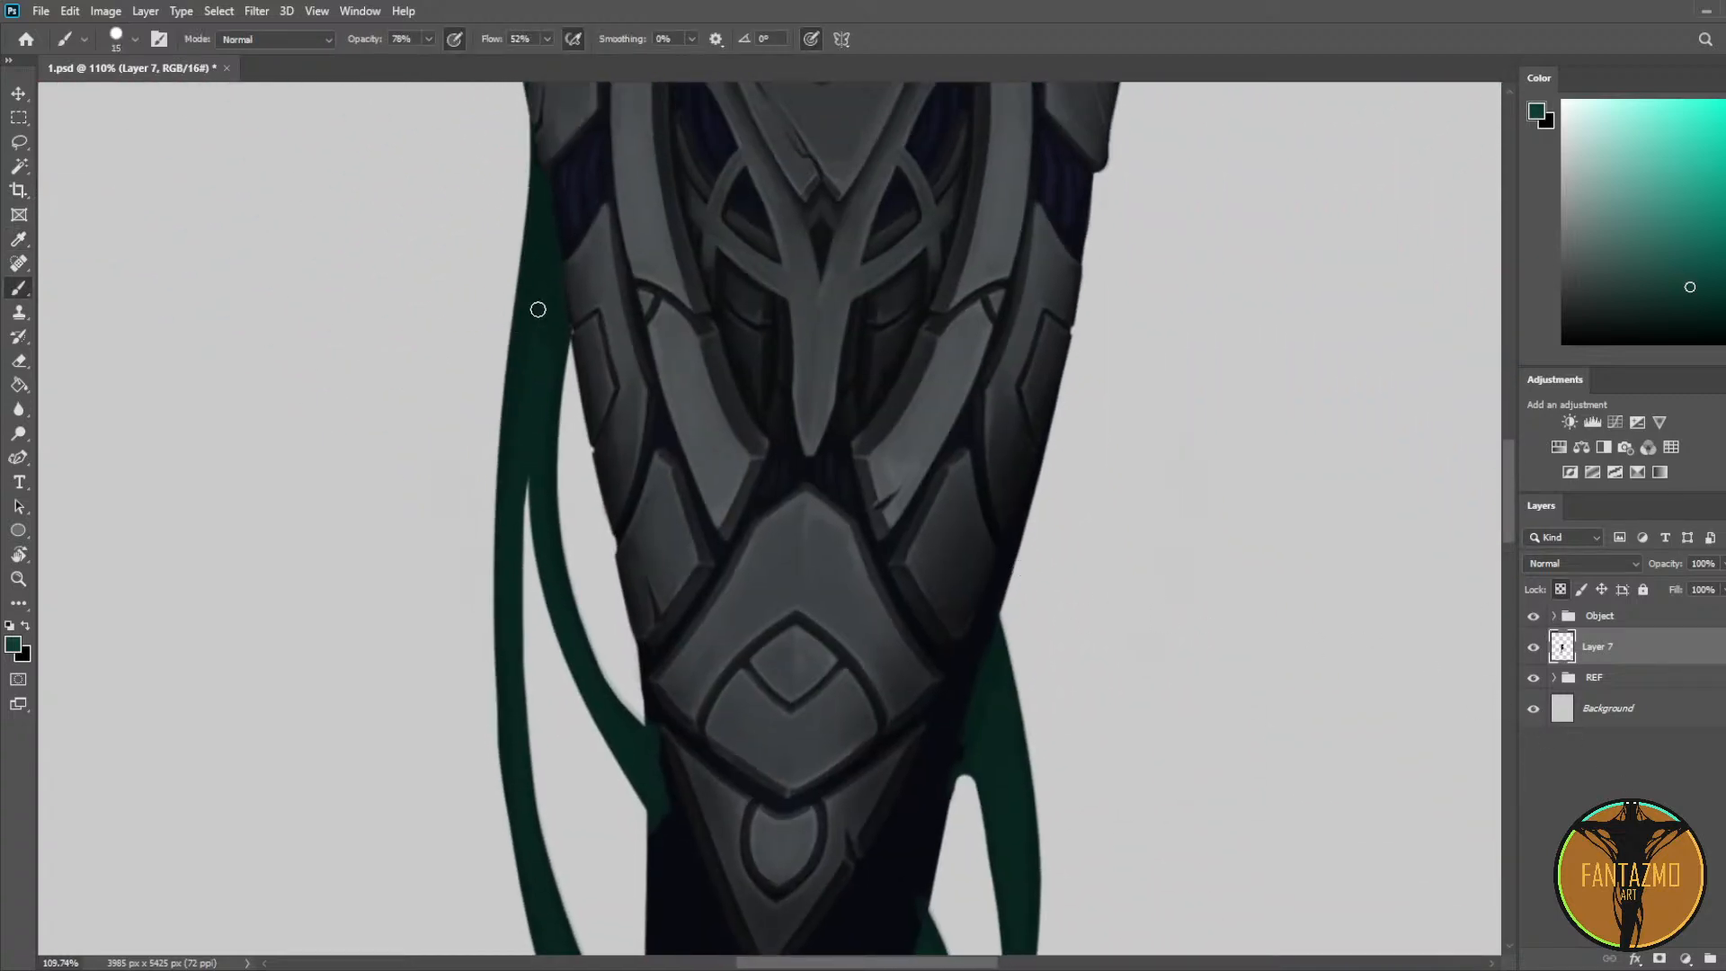
{"action": "left_click_drag", "start_coordinate": [559, 316], "coordinate": [624, 724]}
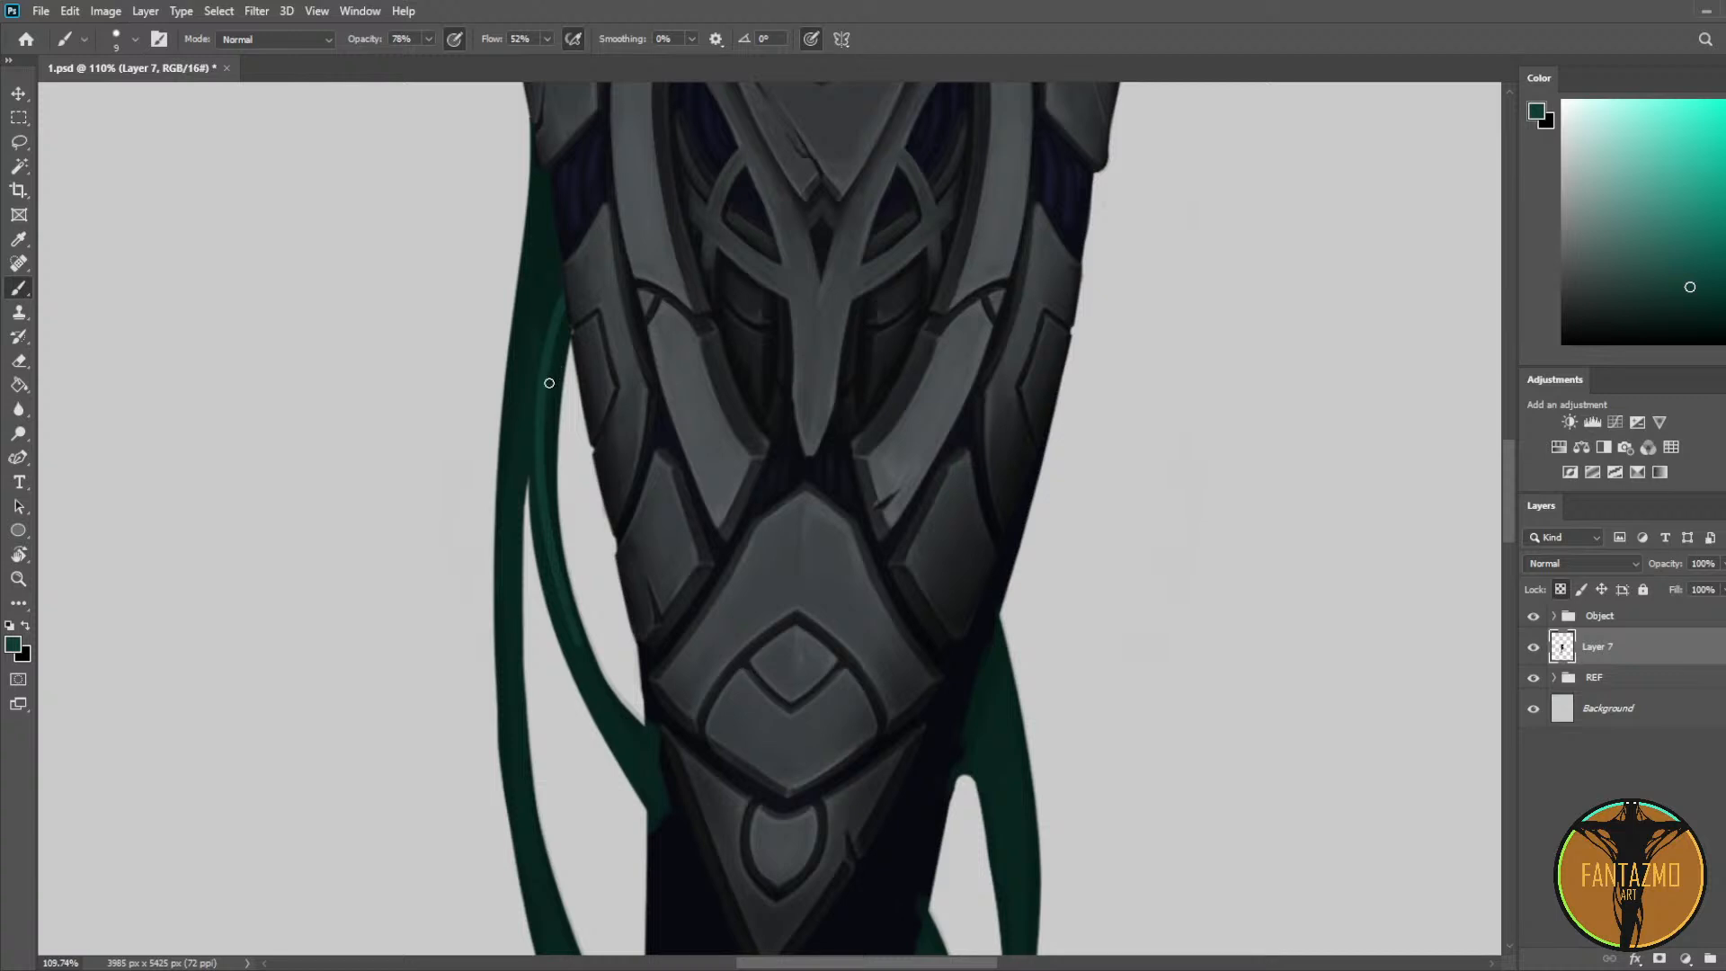
{"action": "key", "text": "ctrl+z"}
{"action": "left_click_drag", "start_coordinate": [576, 280], "coordinate": [590, 679]}
{"action": "left_click_drag", "start_coordinate": [564, 605], "coordinate": [674, 820]}
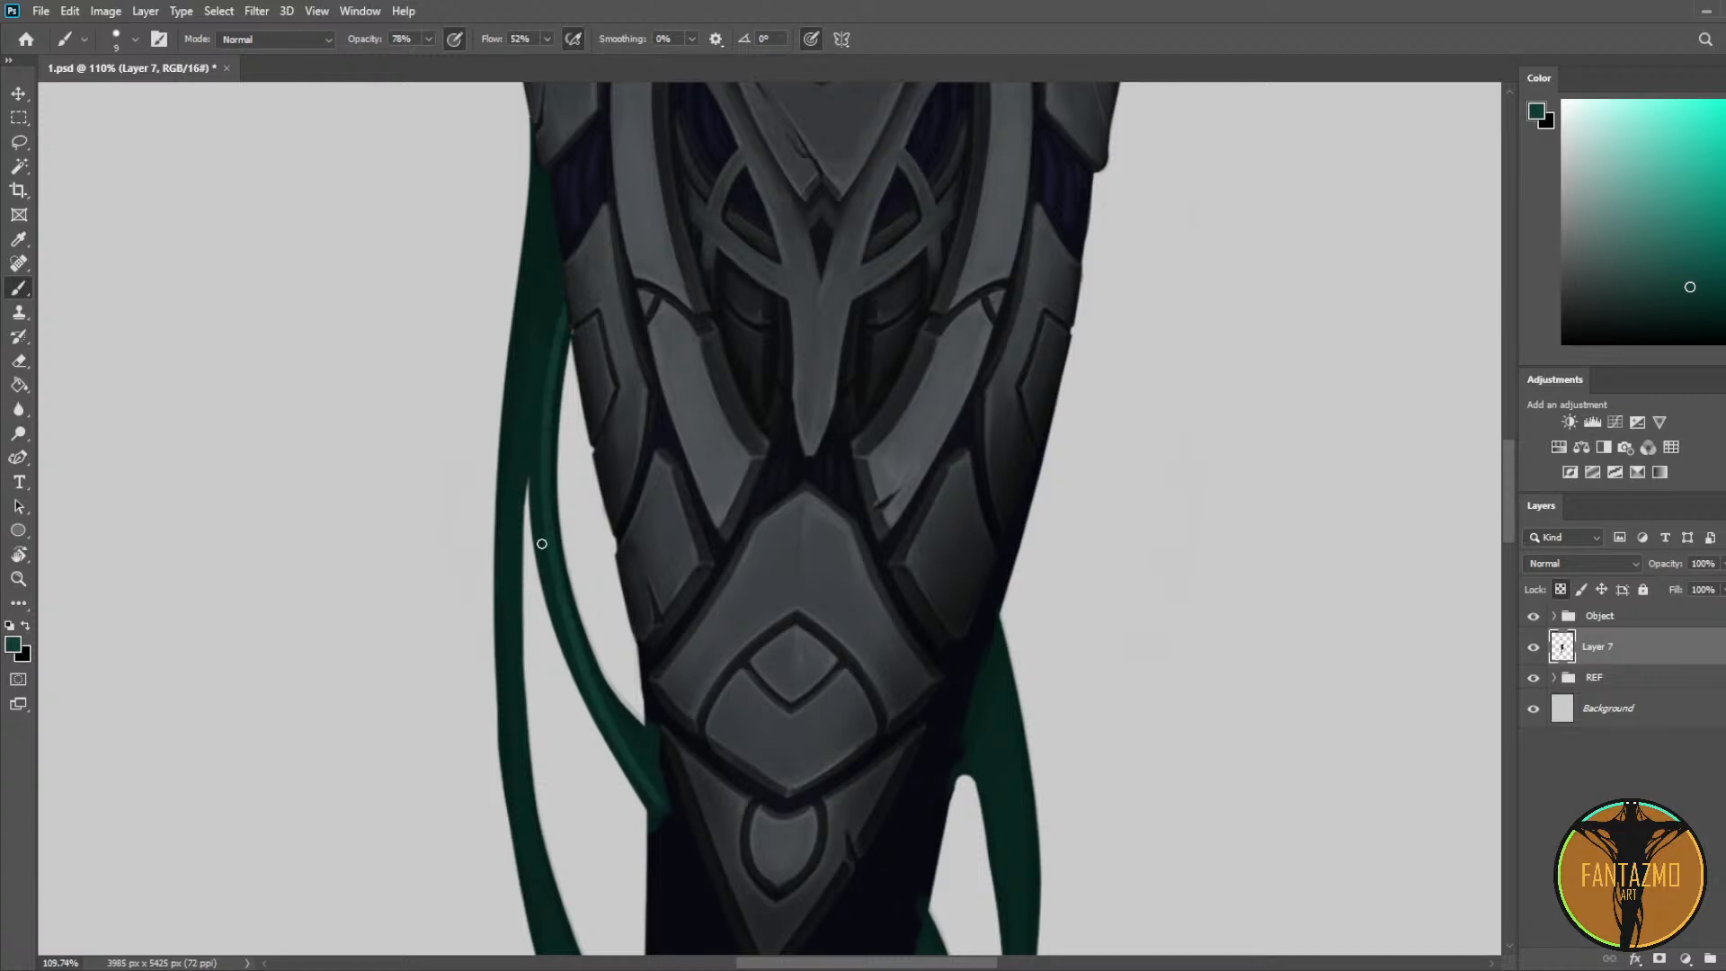
Step: Streak the outer left tendril with the same lighter green from the armour down to its root on the tail
{"action": "mouse_move", "coordinate": [560, 237]}
{"action": "left_mouse_down"}
{"action": "mouse_move", "coordinate": [492, 738]}
{"action": "mouse_move", "coordinate": [536, 785]}
{"action": "left_mouse_up"}
{"action": "key", "text": "ctrl+z"}
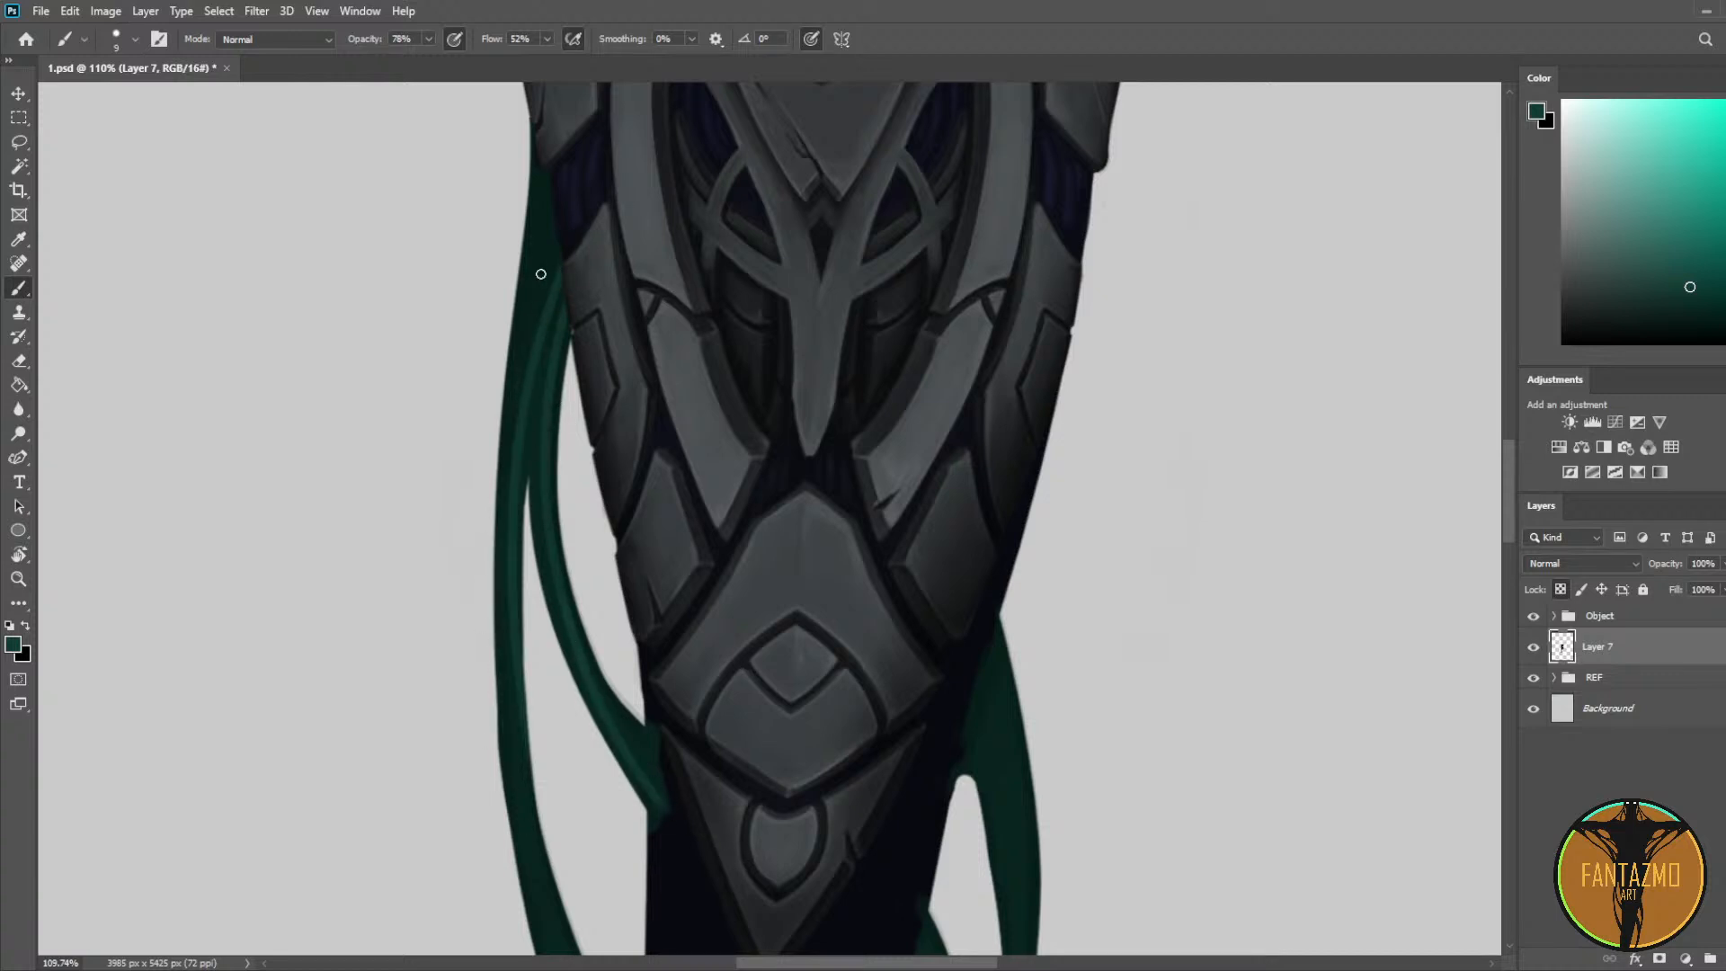
{"action": "left_click_drag", "start_coordinate": [570, 180], "coordinate": [566, 928]}
{"action": "mouse_move", "coordinate": [550, 575]}
{"action": "left_mouse_down"}
{"action": "mouse_move", "coordinate": [516, 392]}
{"action": "mouse_move", "coordinate": [535, 252]}
{"action": "left_mouse_up"}
{"action": "left_click_drag", "start_coordinate": [497, 440], "coordinate": [667, 878]}
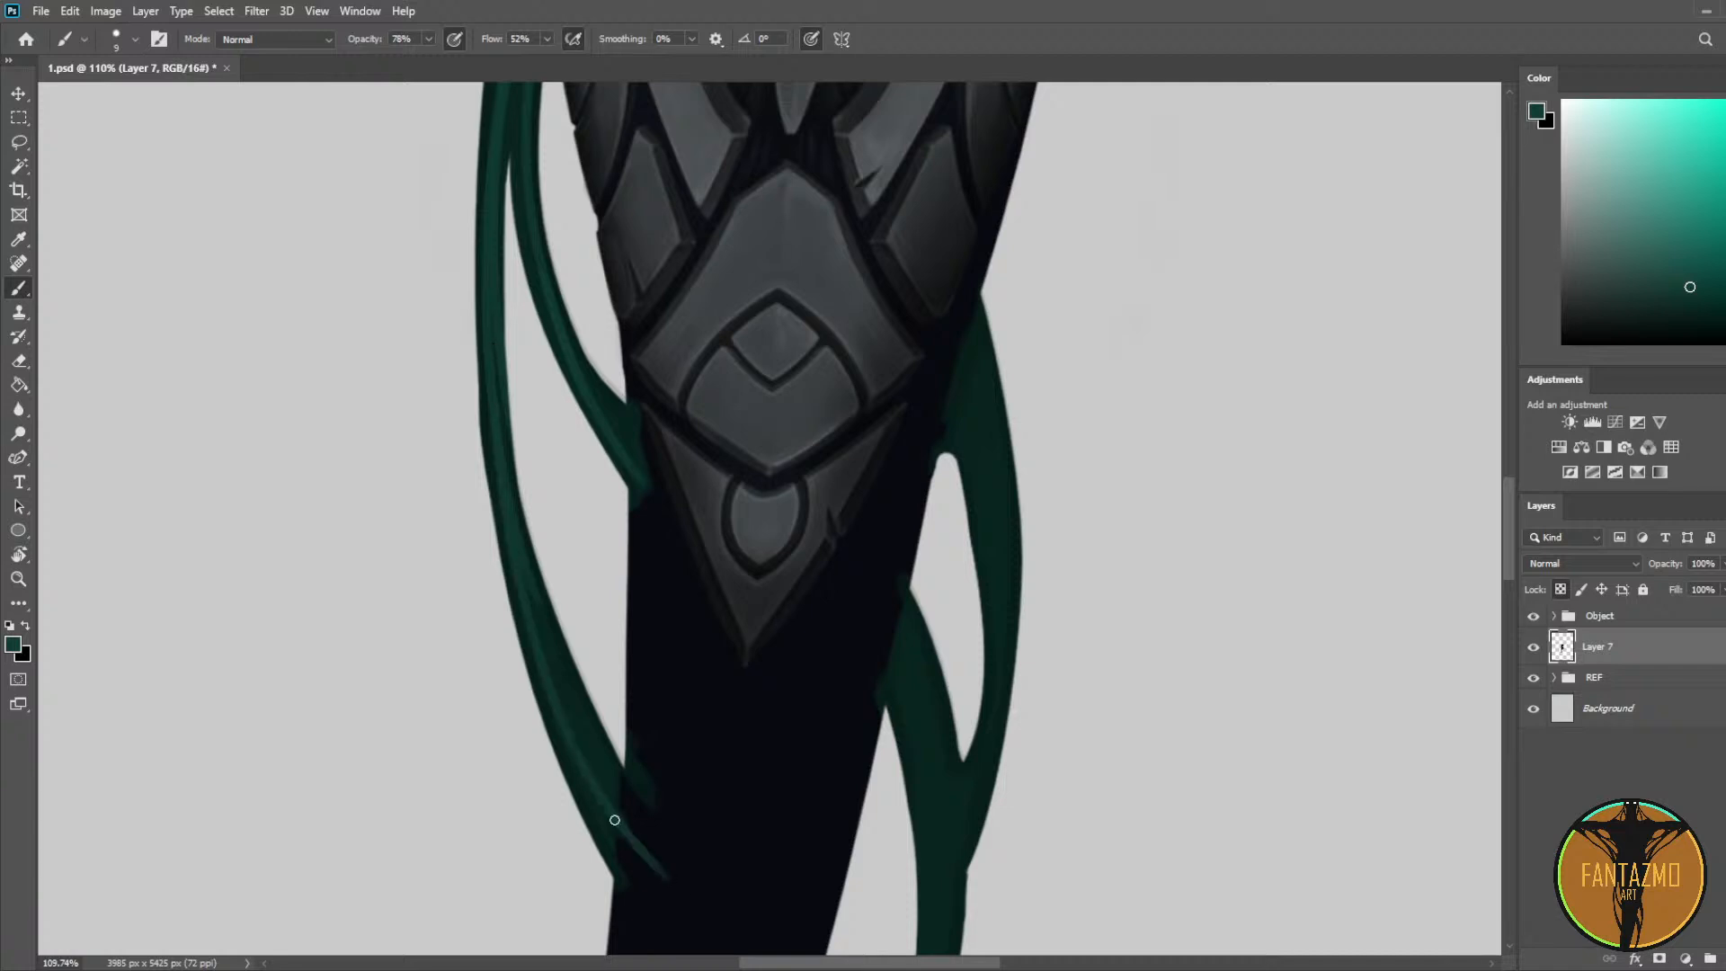
{"action": "left_click_drag", "start_coordinate": [503, 510], "coordinate": [605, 770]}
{"action": "left_click_drag", "start_coordinate": [526, 582], "coordinate": [629, 799]}
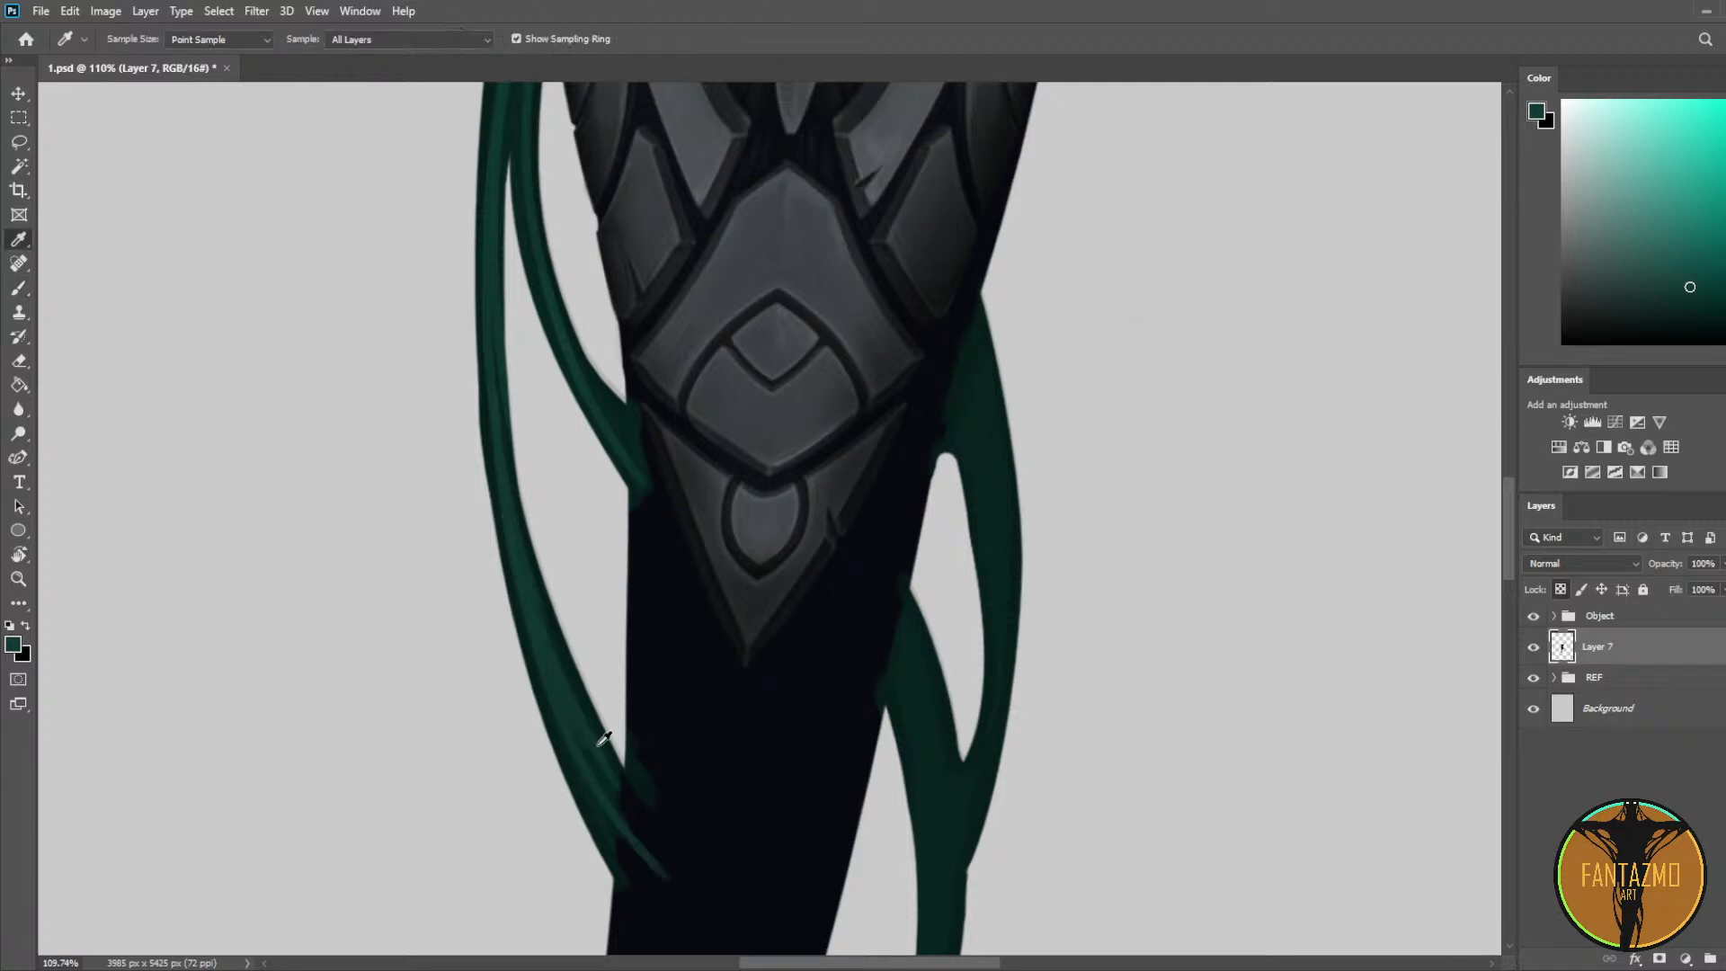
Step: Blend the streaks on both left tendrils with sampled mid and dark greens
{"action": "left_click", "coordinate": [587, 750], "text": "alt"}
{"action": "left_click", "coordinate": [597, 742], "text": "alt"}
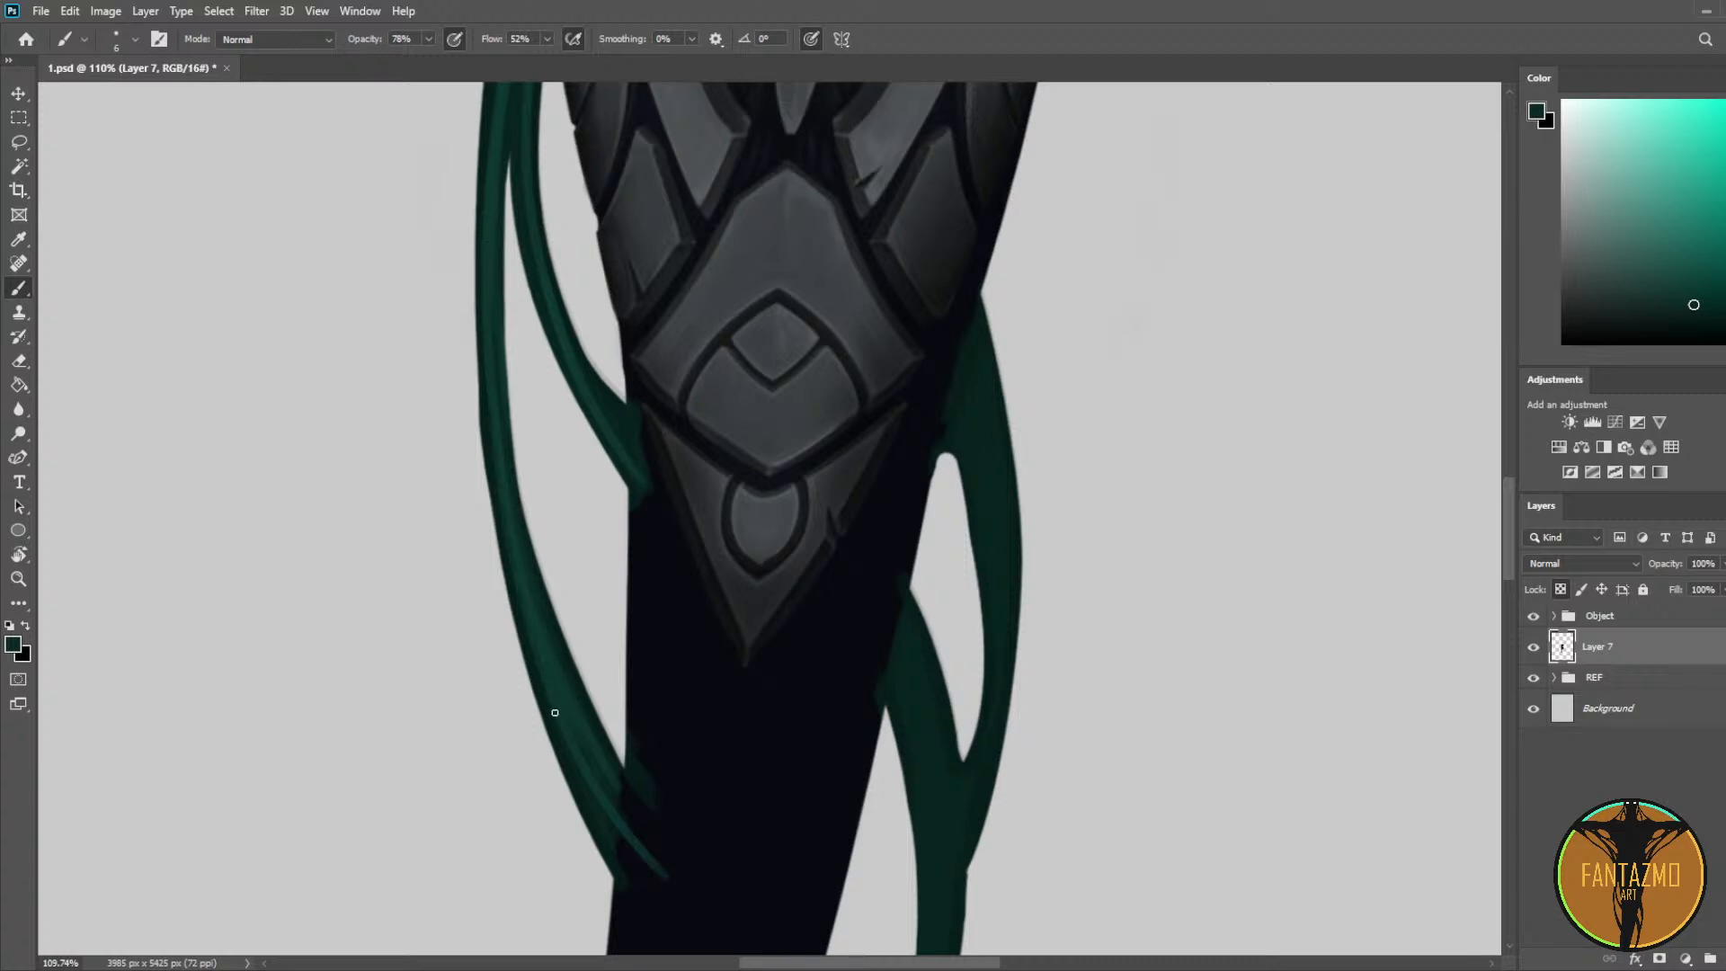
{"action": "left_click_drag", "start_coordinate": [539, 441], "coordinate": [566, 728]}
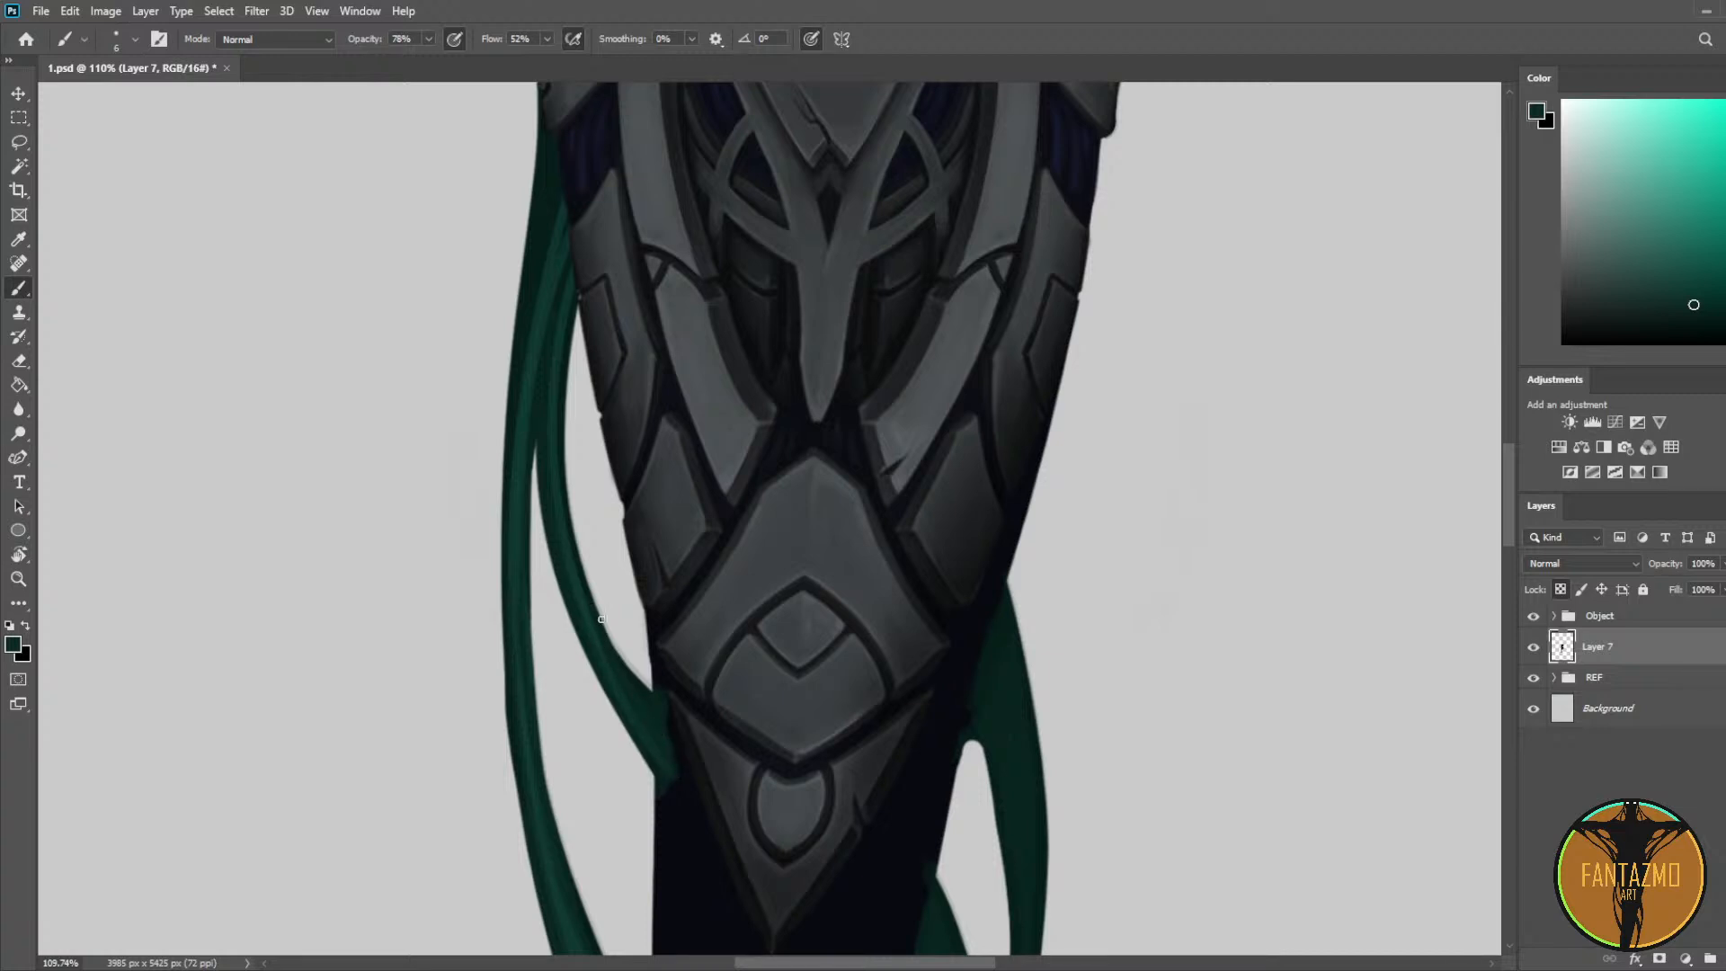
{"action": "left_click_drag", "start_coordinate": [558, 483], "coordinate": [605, 620]}
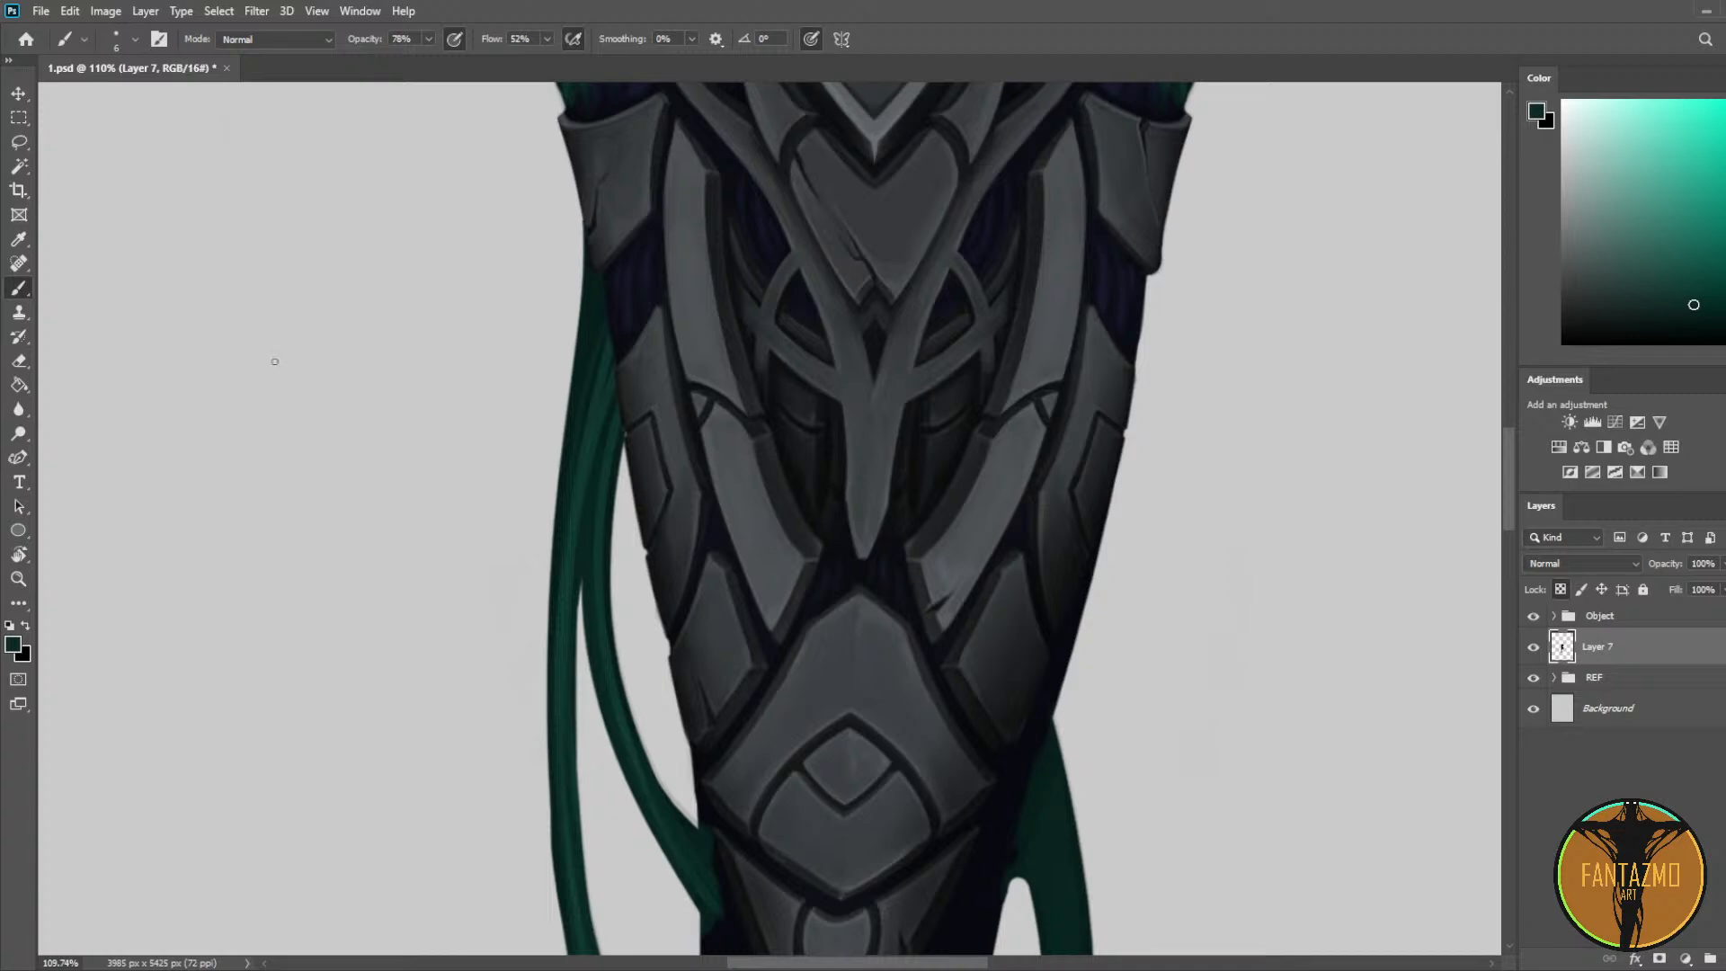
{"action": "left_click", "coordinate": [589, 363], "text": "alt"}
{"action": "left_click", "coordinate": [599, 371], "text": "alt"}
{"action": "left_click_drag", "start_coordinate": [552, 639], "coordinate": [563, 516]}
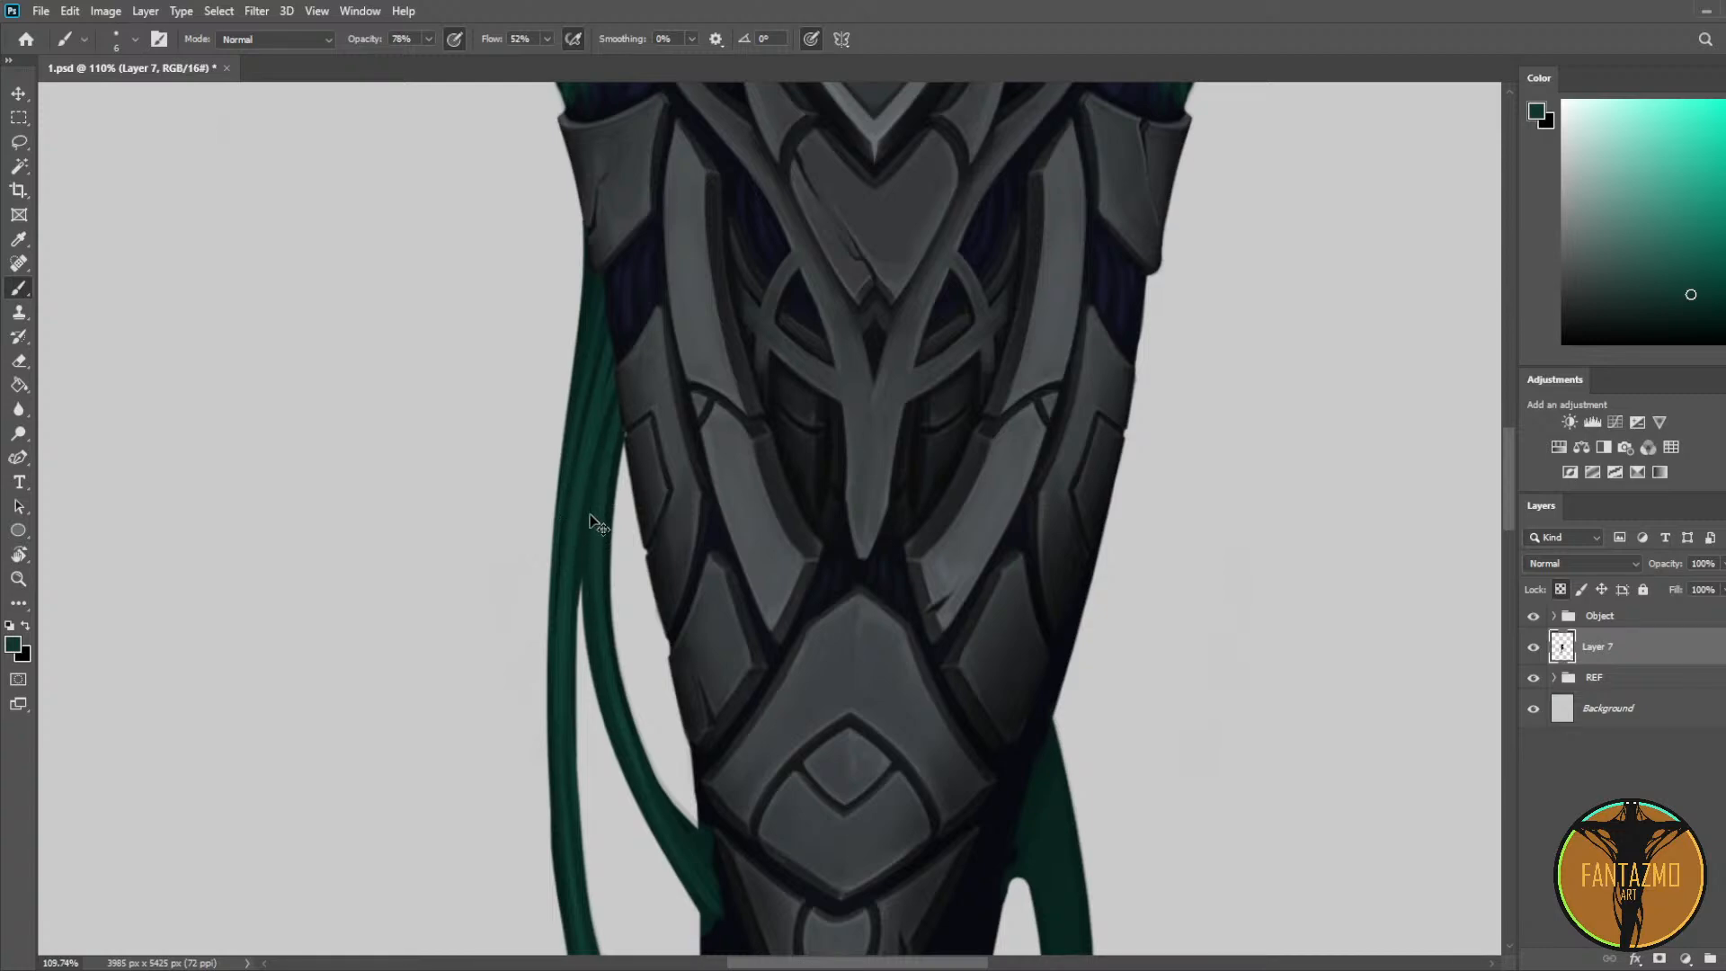
{"action": "left_click", "coordinate": [570, 716], "text": "alt"}
{"action": "left_click_drag", "start_coordinate": [590, 624], "coordinate": [558, 396]}
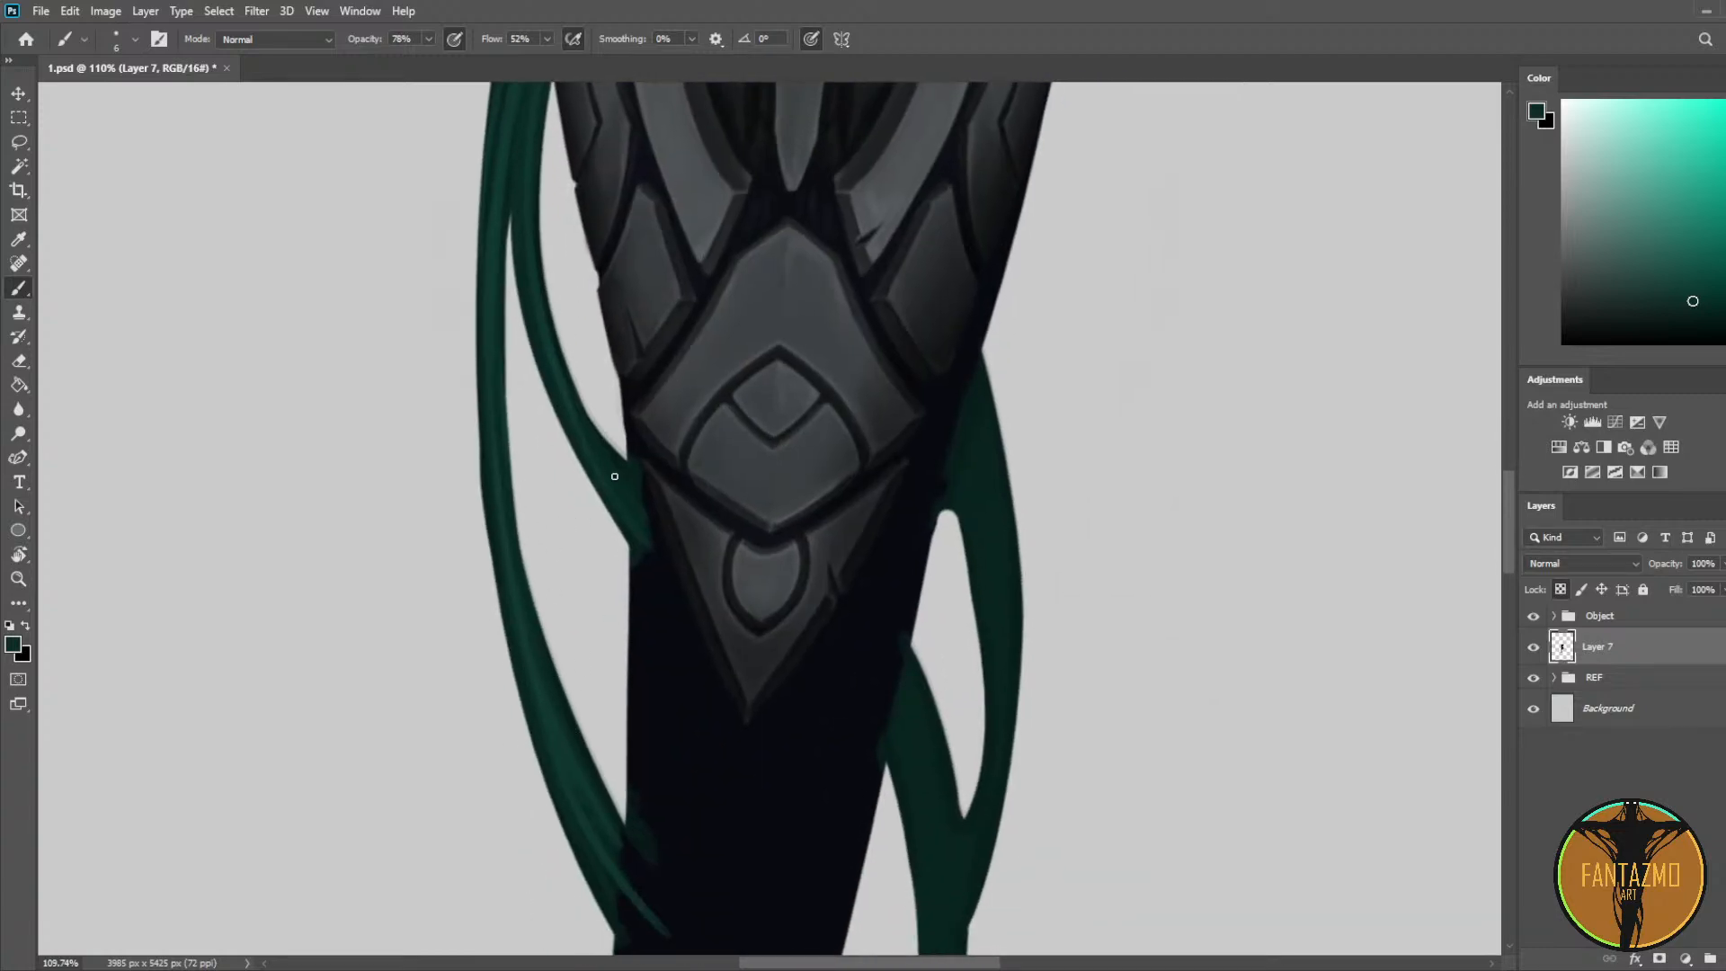
Step: Flip the canvas horizontally and highlight the upper forked tendril beside the armour tip with sampled lighter green
{"action": "left_click", "coordinate": [561, 358], "text": "alt"}
{"action": "key", "text": "ctrl+shift+h"}
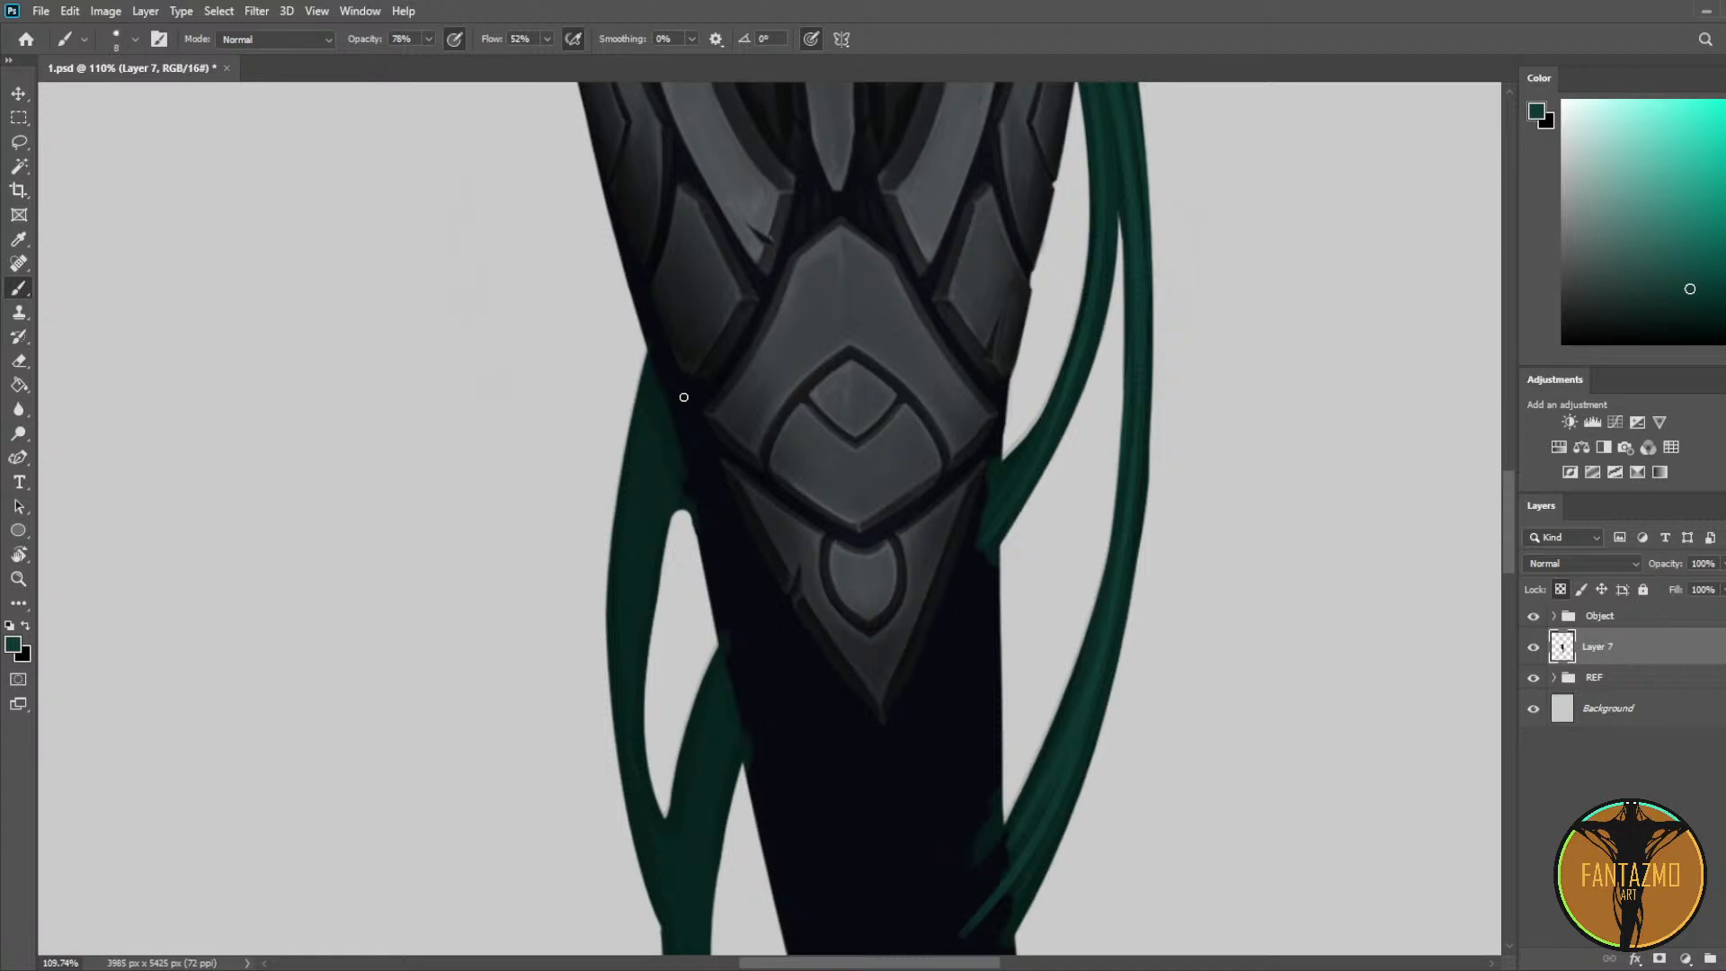
{"action": "left_click_drag", "start_coordinate": [683, 397], "coordinate": [629, 649]}
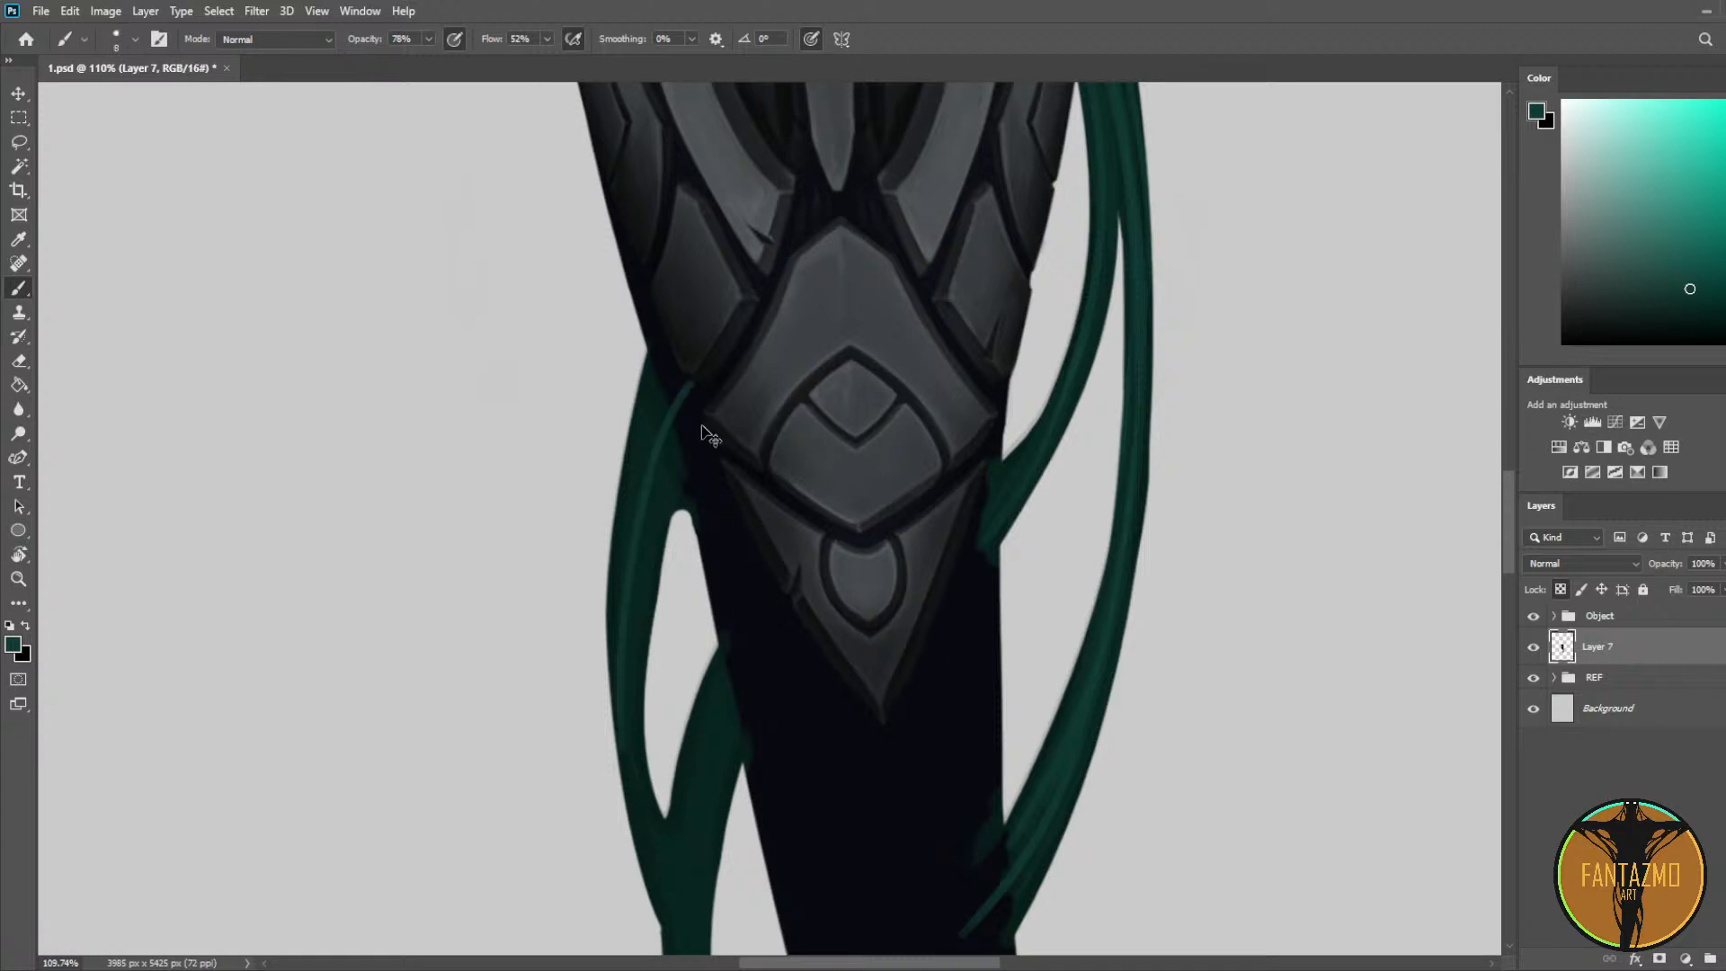
{"action": "key", "text": "ctrl+z"}
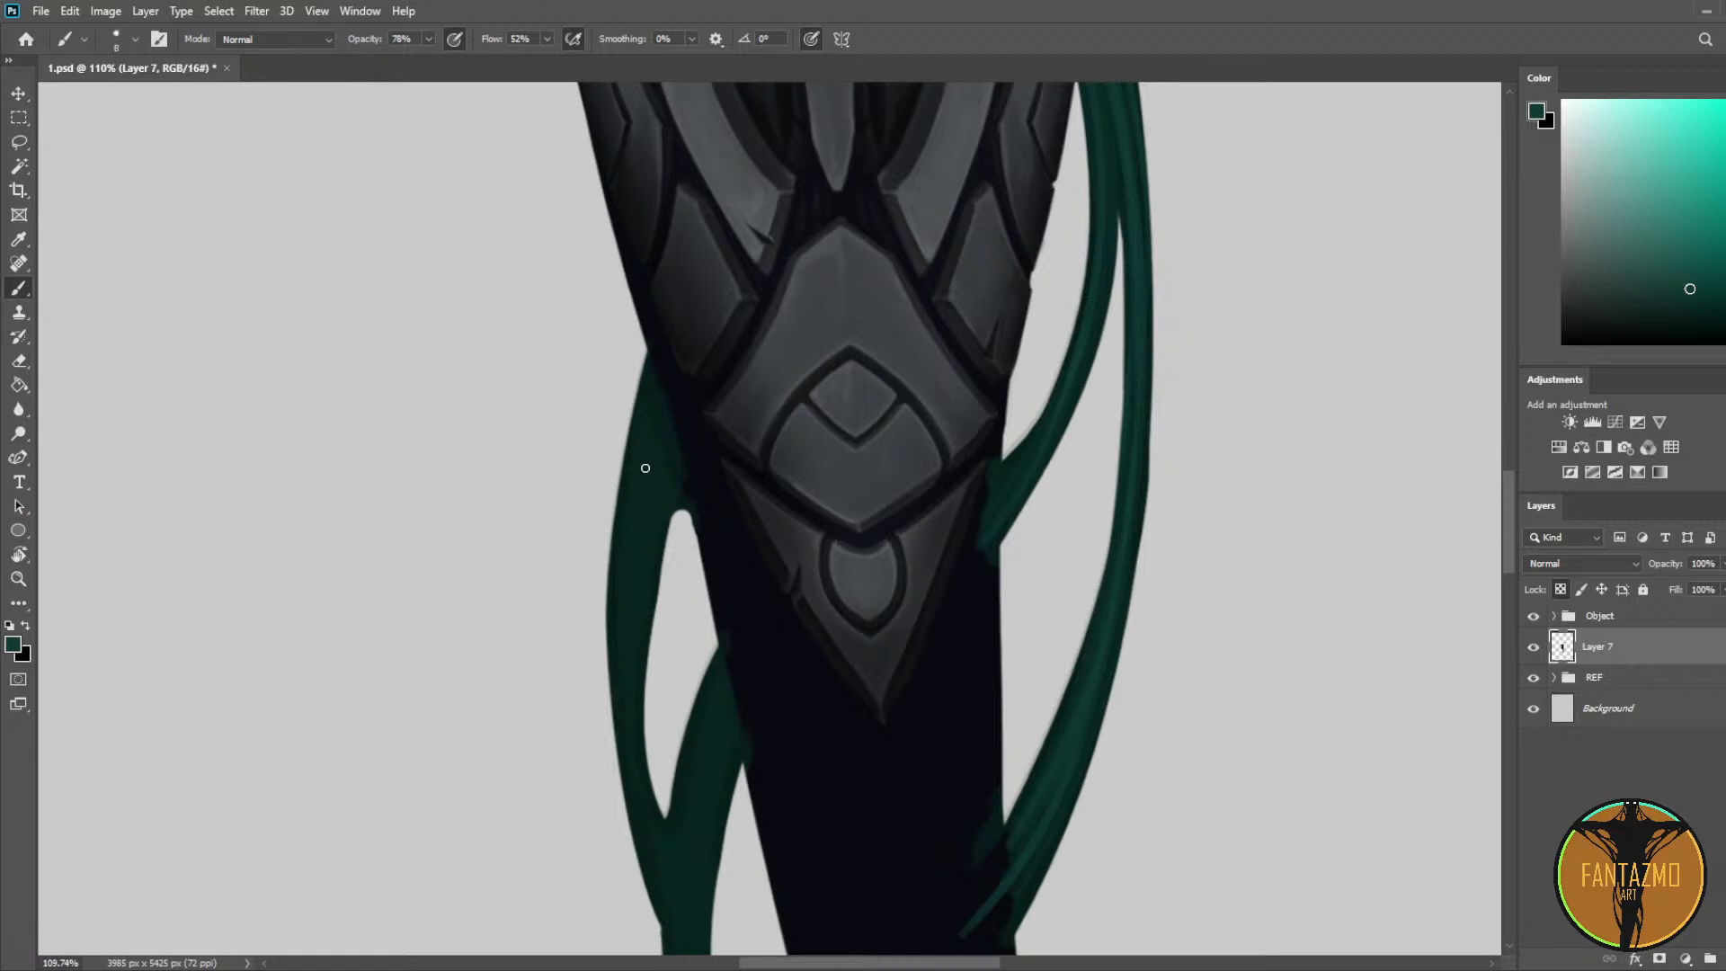
{"action": "scroll", "coordinate": [608, 432], "scroll_direction": "down", "scroll_amount": 3}
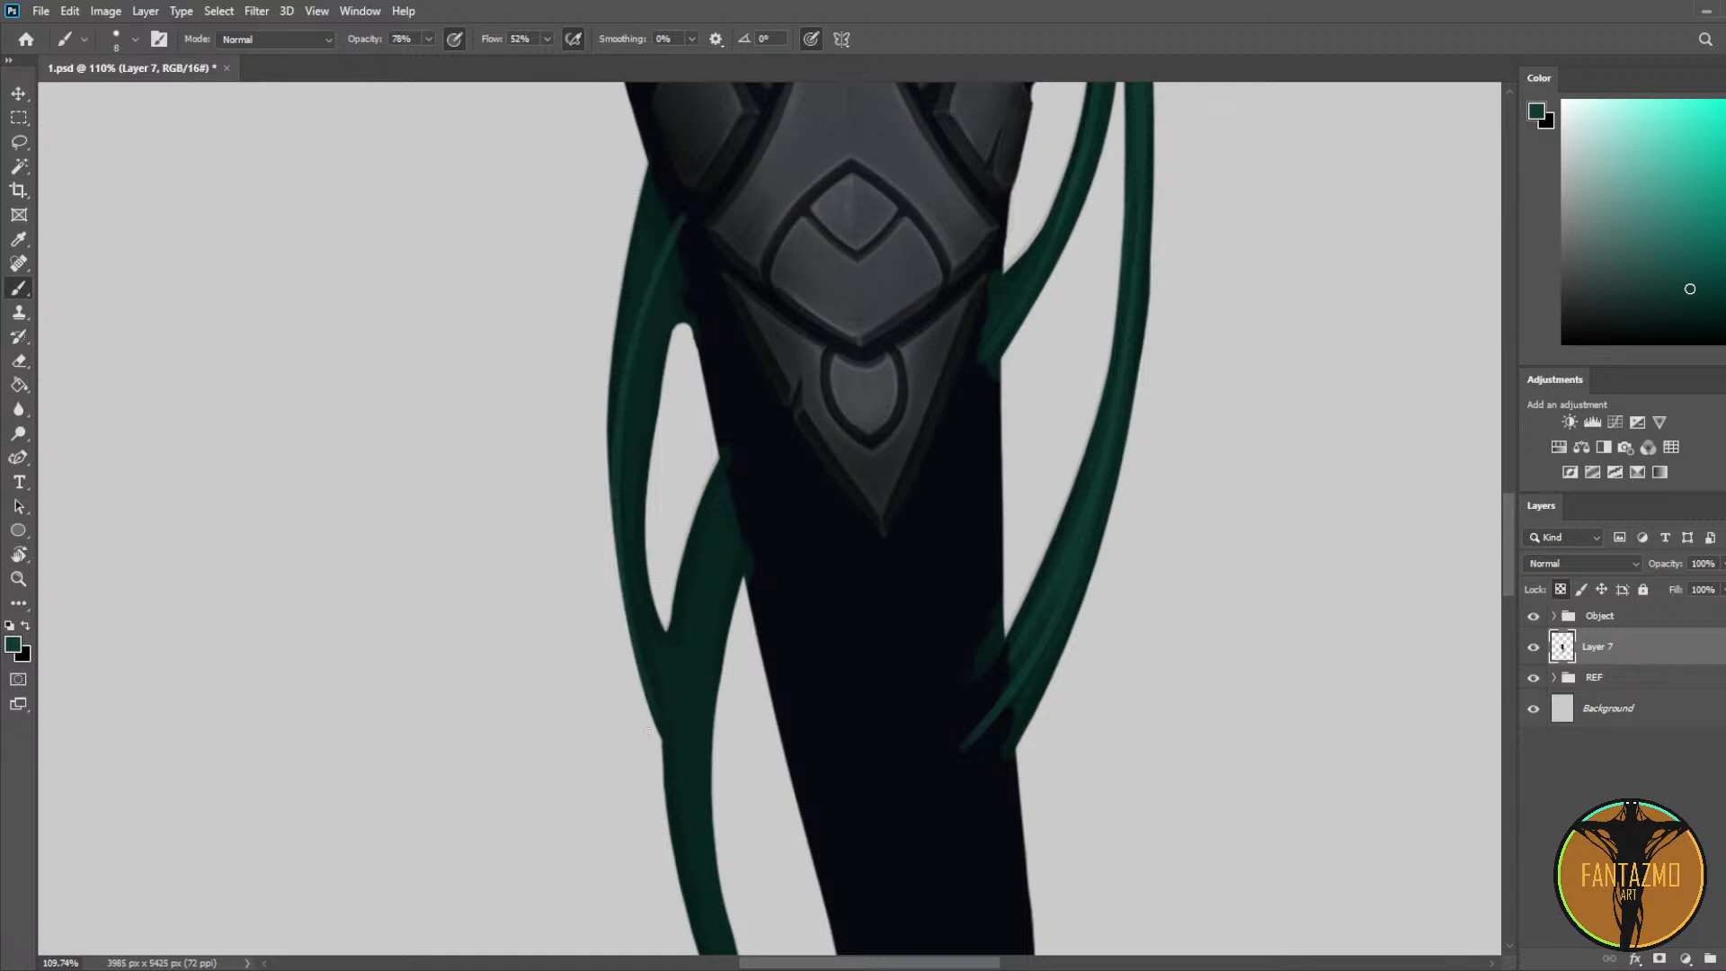
{"action": "left_click_drag", "start_coordinate": [693, 228], "coordinate": [641, 662]}
{"action": "left_click_drag", "start_coordinate": [687, 224], "coordinate": [678, 696]}
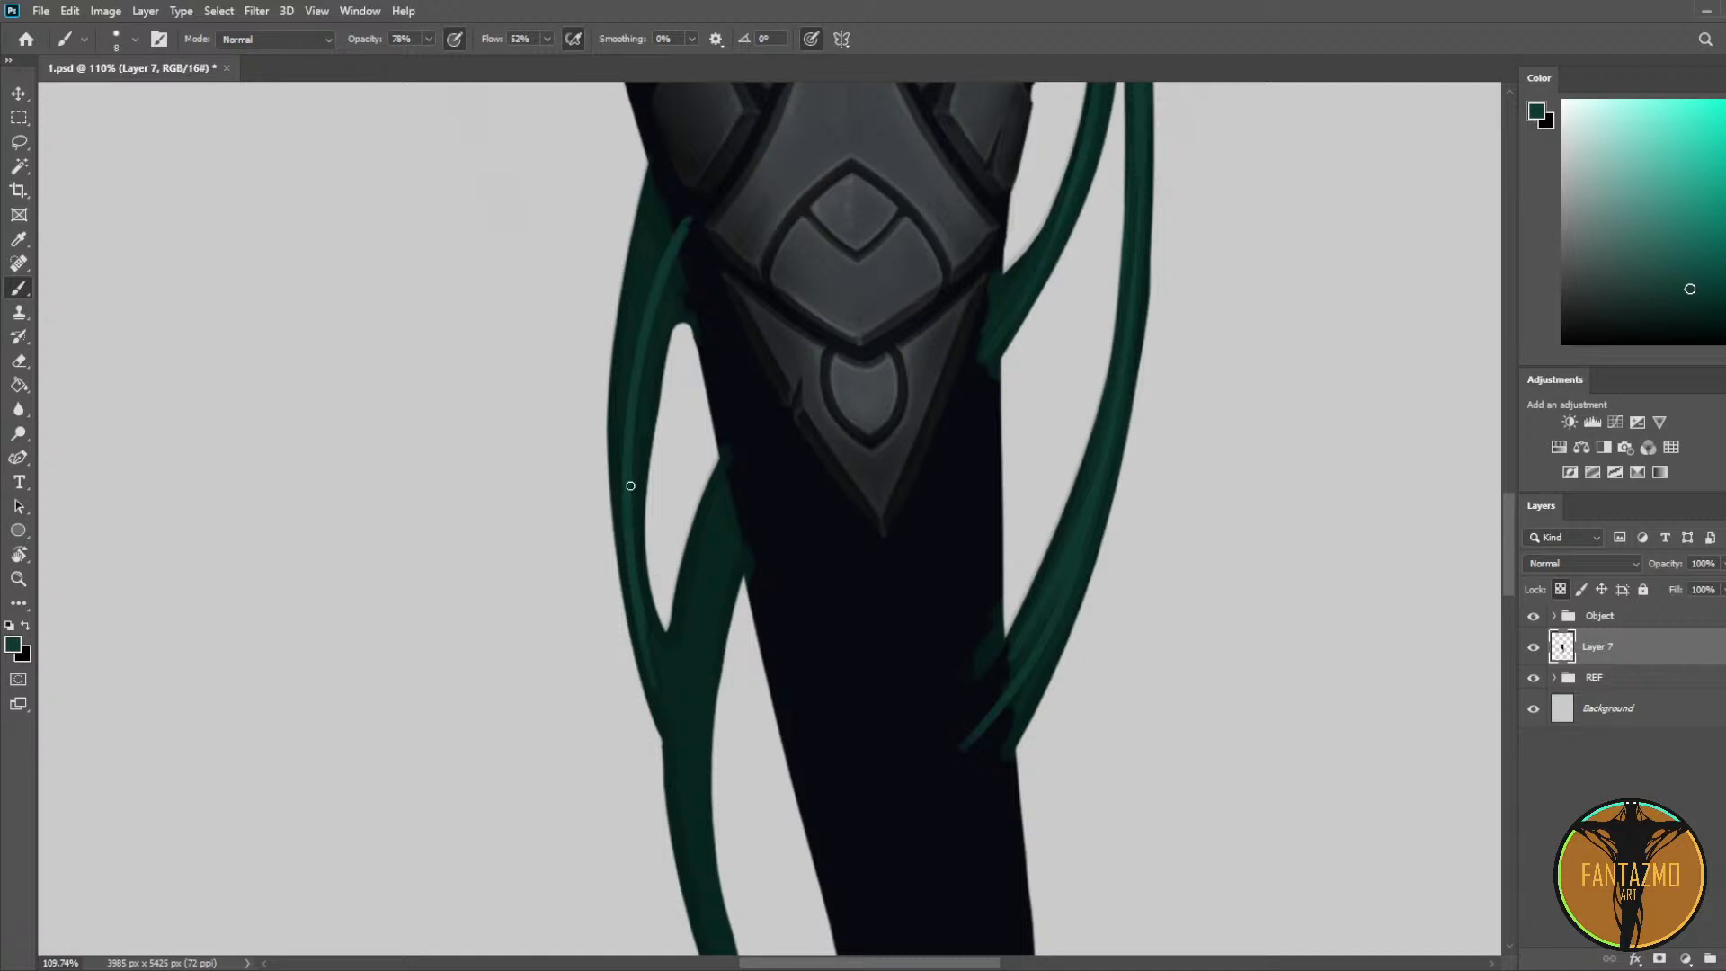
Step: Add finer strands to the upper forked tendril's root and body, alternating greens sampled from the tendrils
{"action": "left_click", "coordinate": [993, 321], "text": "alt"}
{"action": "left_click_drag", "start_coordinate": [697, 224], "coordinate": [662, 313]}
{"action": "left_click_drag", "start_coordinate": [685, 203], "coordinate": [672, 711]}
{"action": "left_click", "coordinate": [652, 293], "text": "alt"}
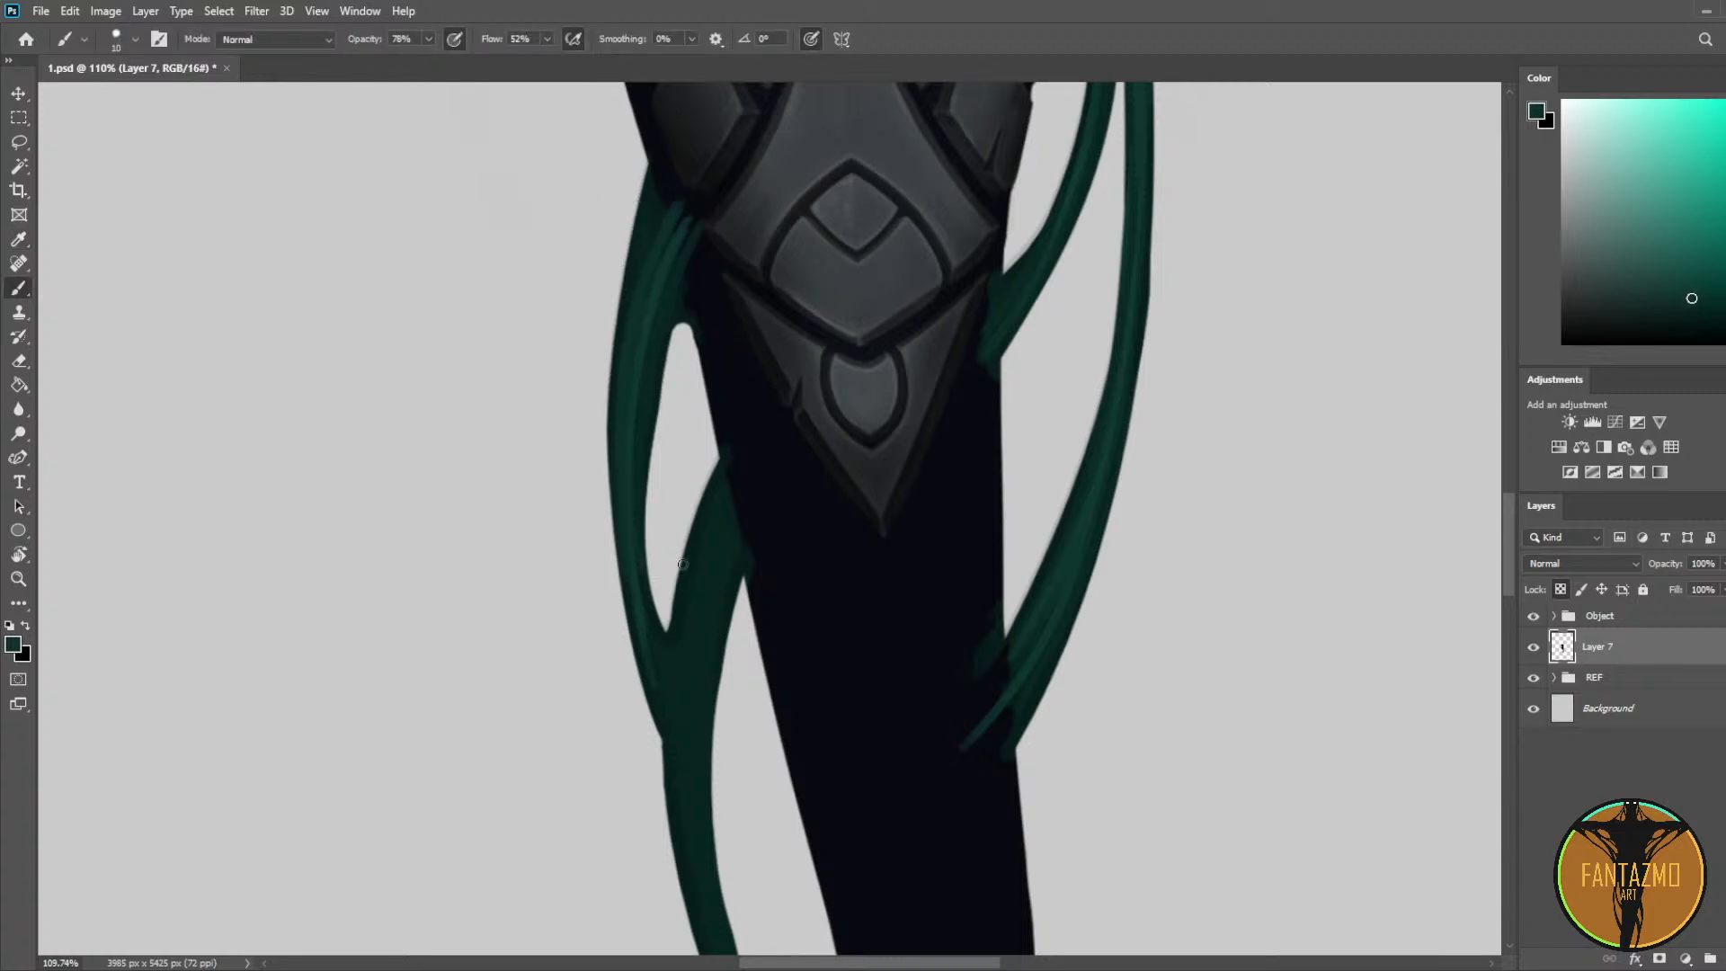
{"action": "left_click", "coordinate": [664, 284], "text": "alt"}
{"action": "left_click_drag", "start_coordinate": [666, 315], "coordinate": [640, 631]}
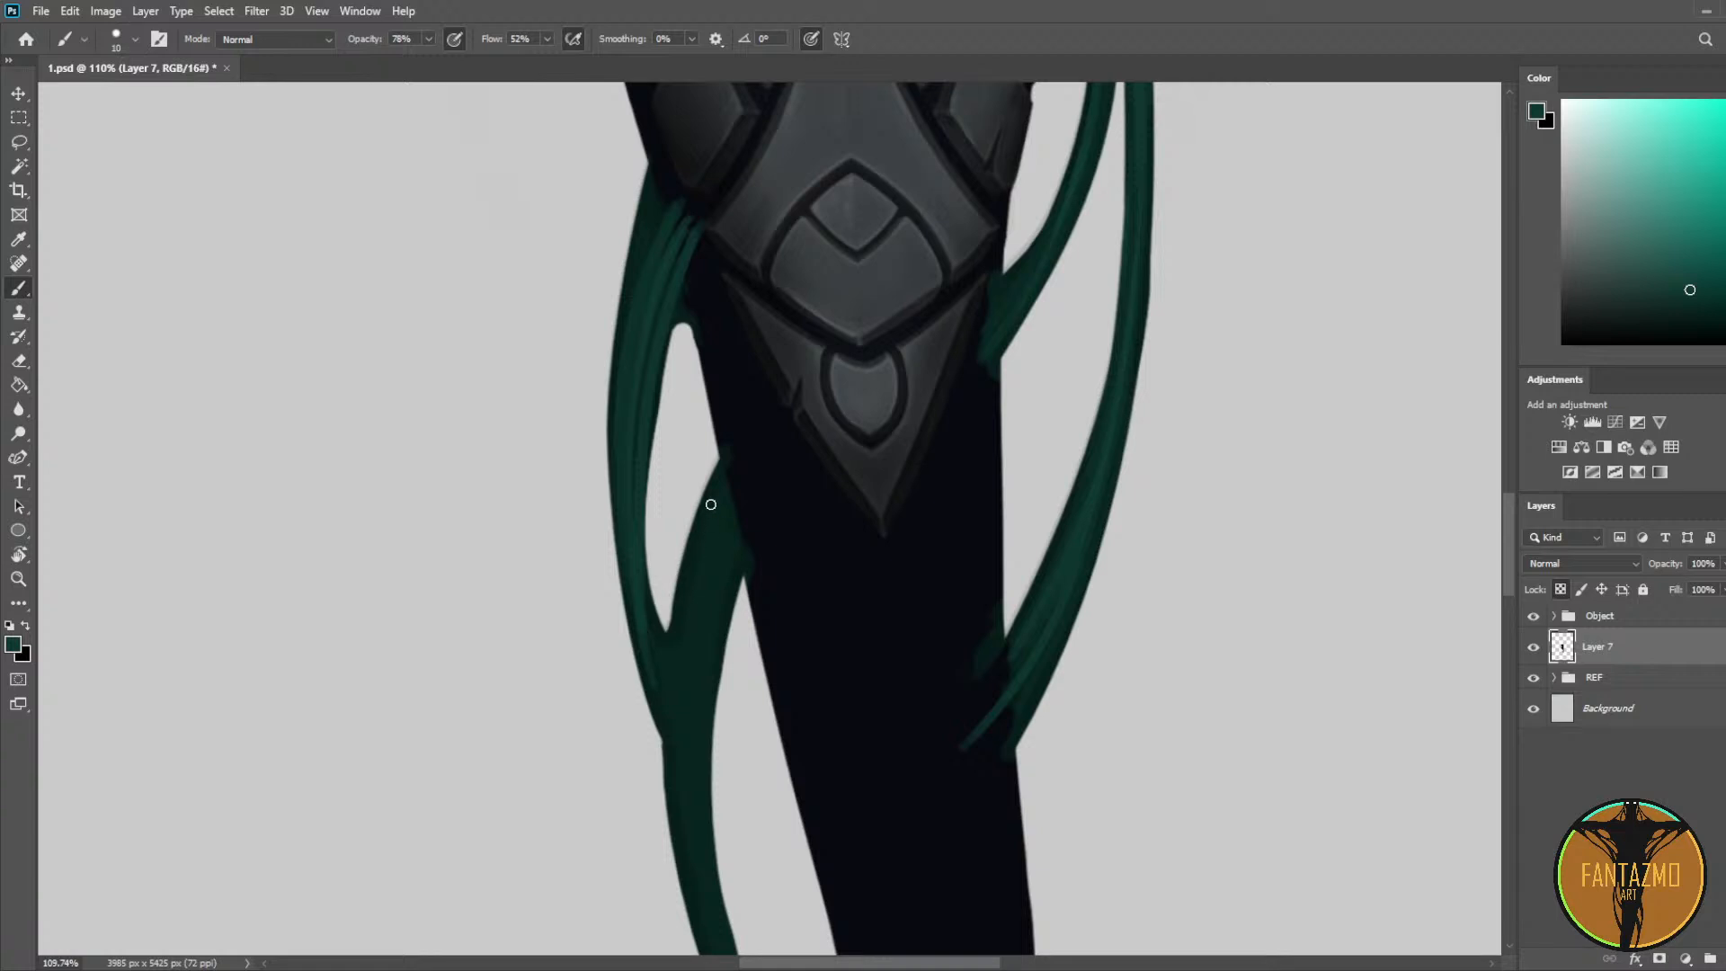
Step: Paint light and dark green strands along the fork's inner branch, extending its roots into the tail
{"action": "left_click_drag", "start_coordinate": [738, 454], "coordinate": [694, 818]}
{"action": "left_click_drag", "start_coordinate": [754, 515], "coordinate": [699, 809]}
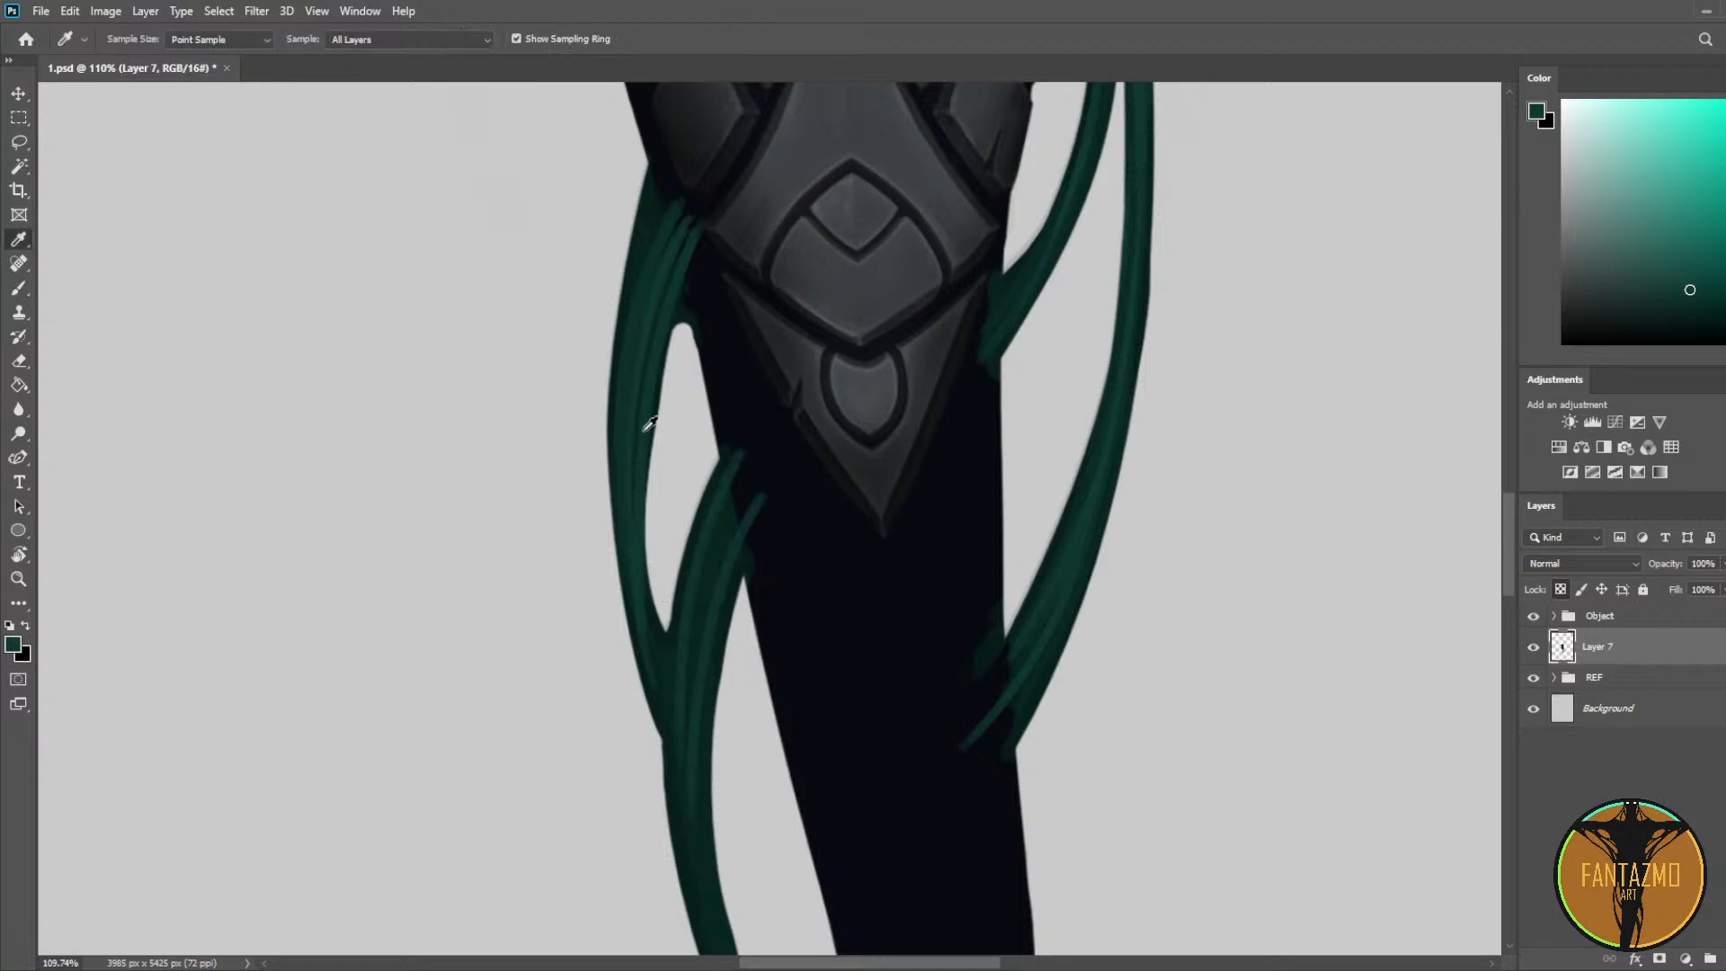
{"action": "left_click", "coordinate": [633, 304], "text": "alt"}
{"action": "left_click_drag", "start_coordinate": [741, 459], "coordinate": [684, 780]}
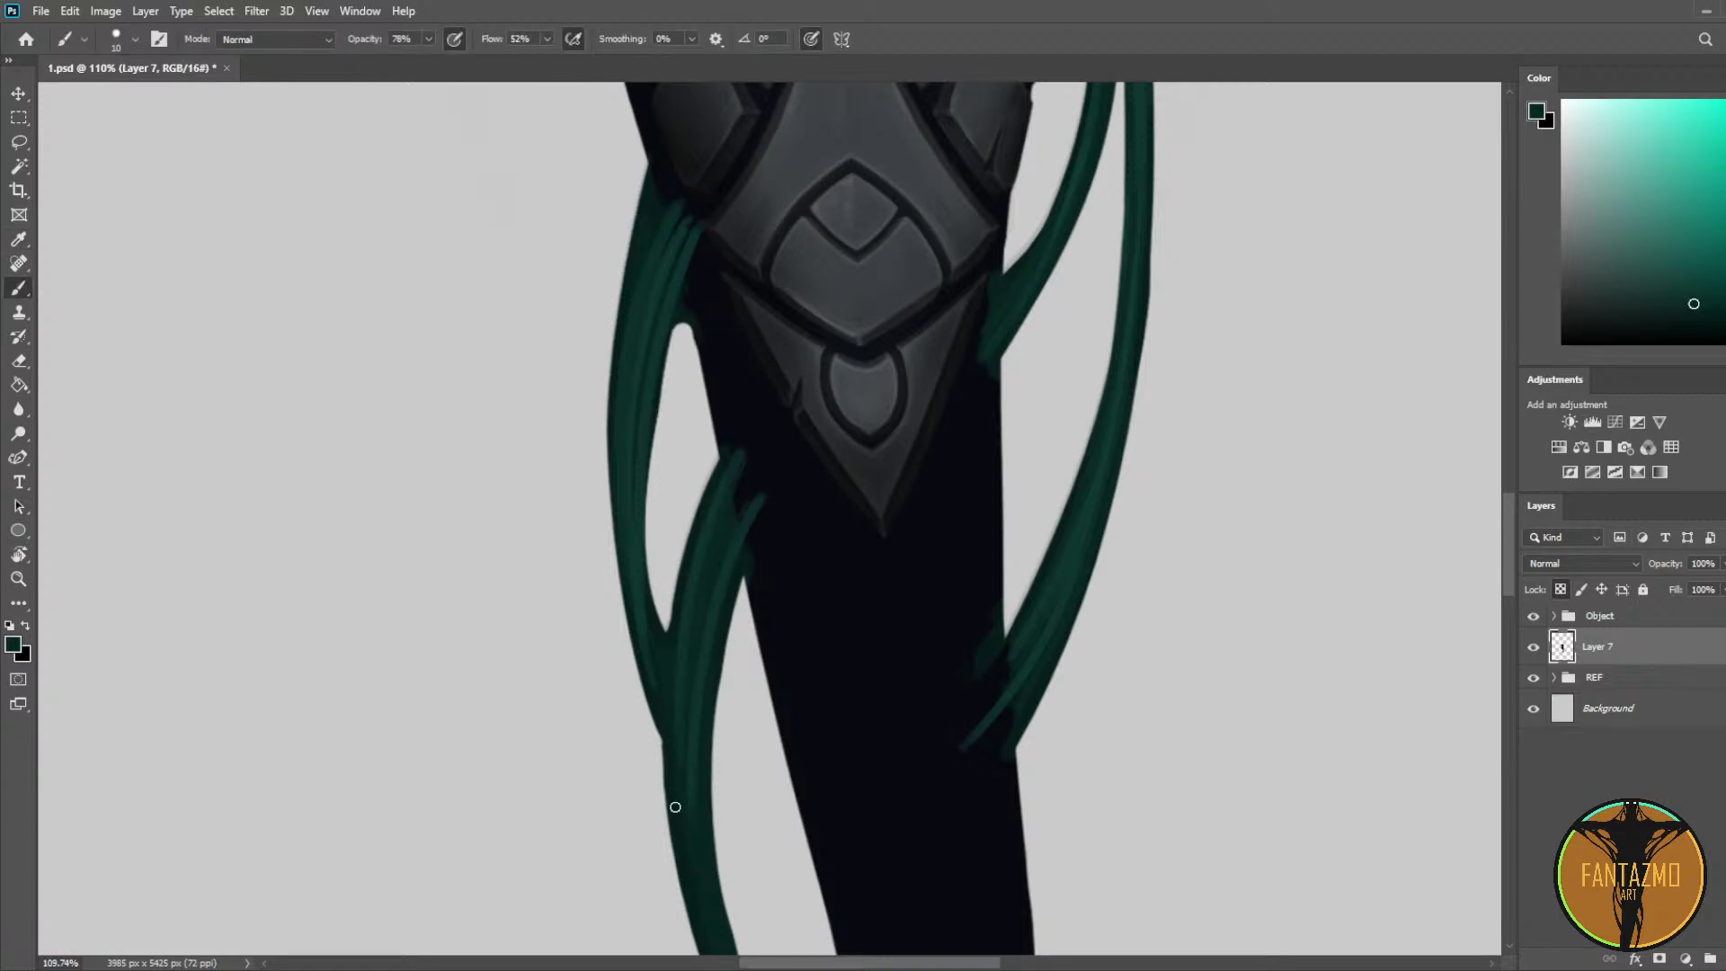
{"action": "left_click_drag", "start_coordinate": [750, 526], "coordinate": [699, 860]}
Step: Blend the junction of the two forked branches with sampled greens
{"action": "left_click", "coordinate": [646, 613], "text": "alt"}
{"action": "left_click_drag", "start_coordinate": [643, 605], "coordinate": [696, 776]}
{"action": "left_click", "coordinate": [699, 664], "text": "alt"}
{"action": "left_click_drag", "start_coordinate": [639, 539], "coordinate": [677, 760]}
Step: Pick a slightly brighter, more saturated green and highlight the long tendril from the fork down to the tail
{"action": "mouse_move", "coordinate": [747, 717]}
{"action": "left_mouse_down"}
{"action": "mouse_move", "coordinate": [682, 473]}
{"action": "mouse_move", "coordinate": [611, 478]}
{"action": "mouse_move", "coordinate": [440, 393]}
{"action": "left_mouse_up"}
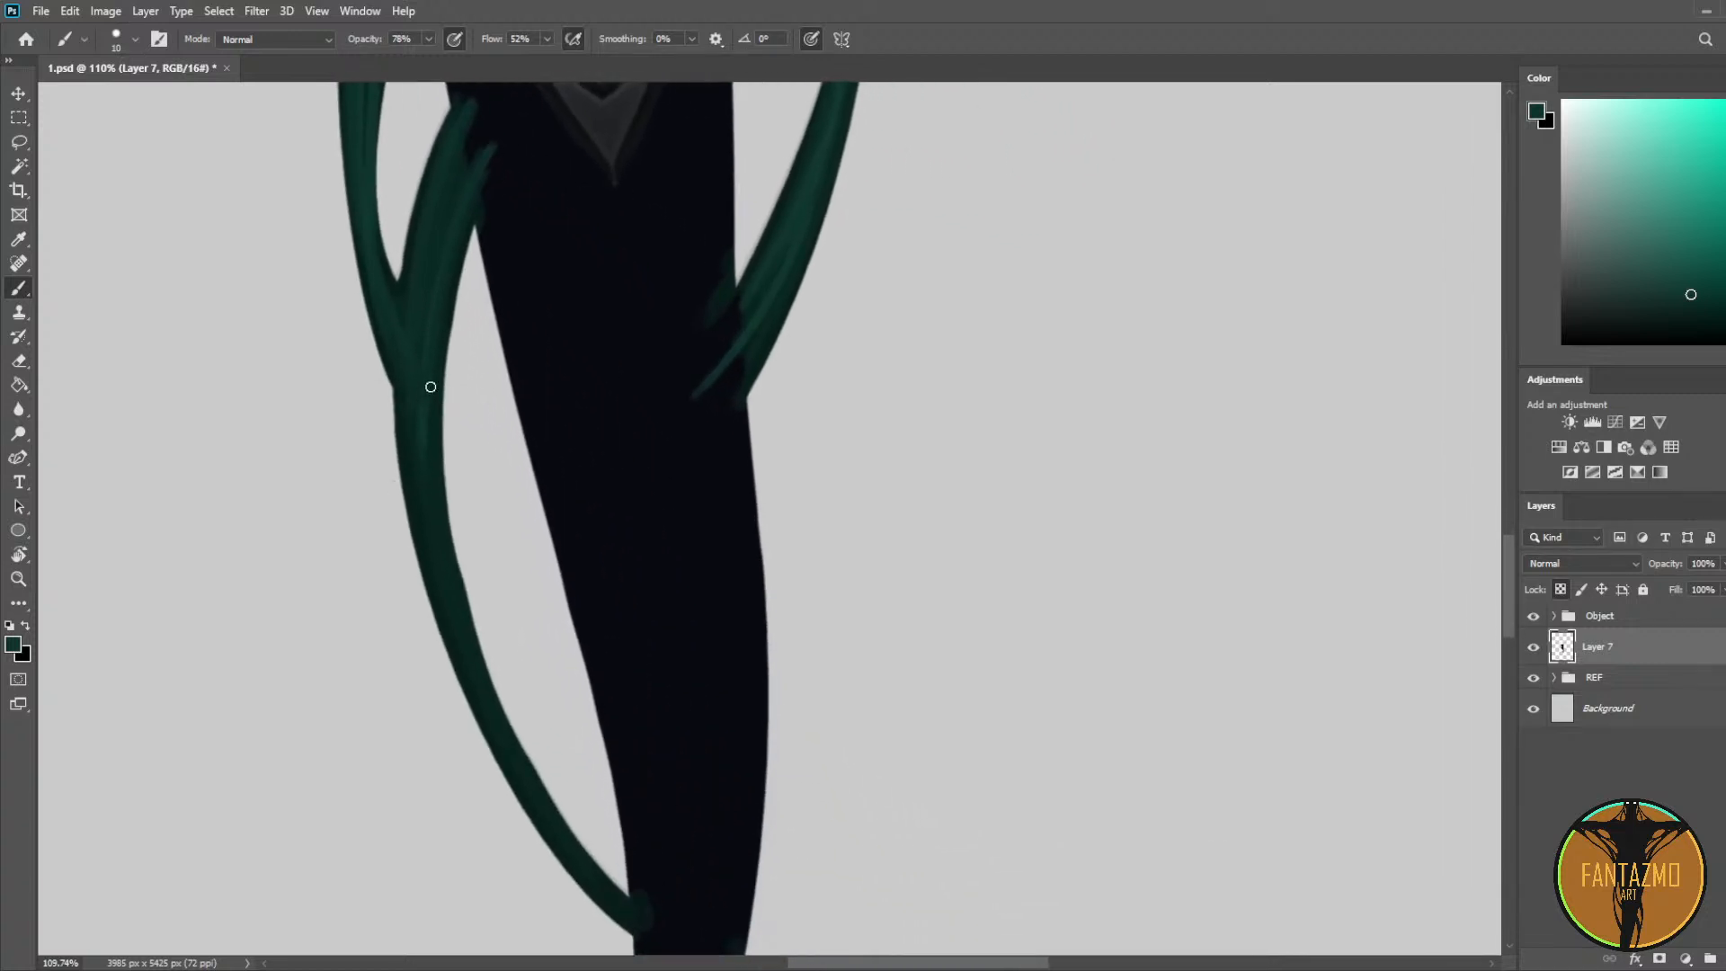
{"action": "key", "text": "i"}
{"action": "left_click", "coordinate": [1697, 286]}
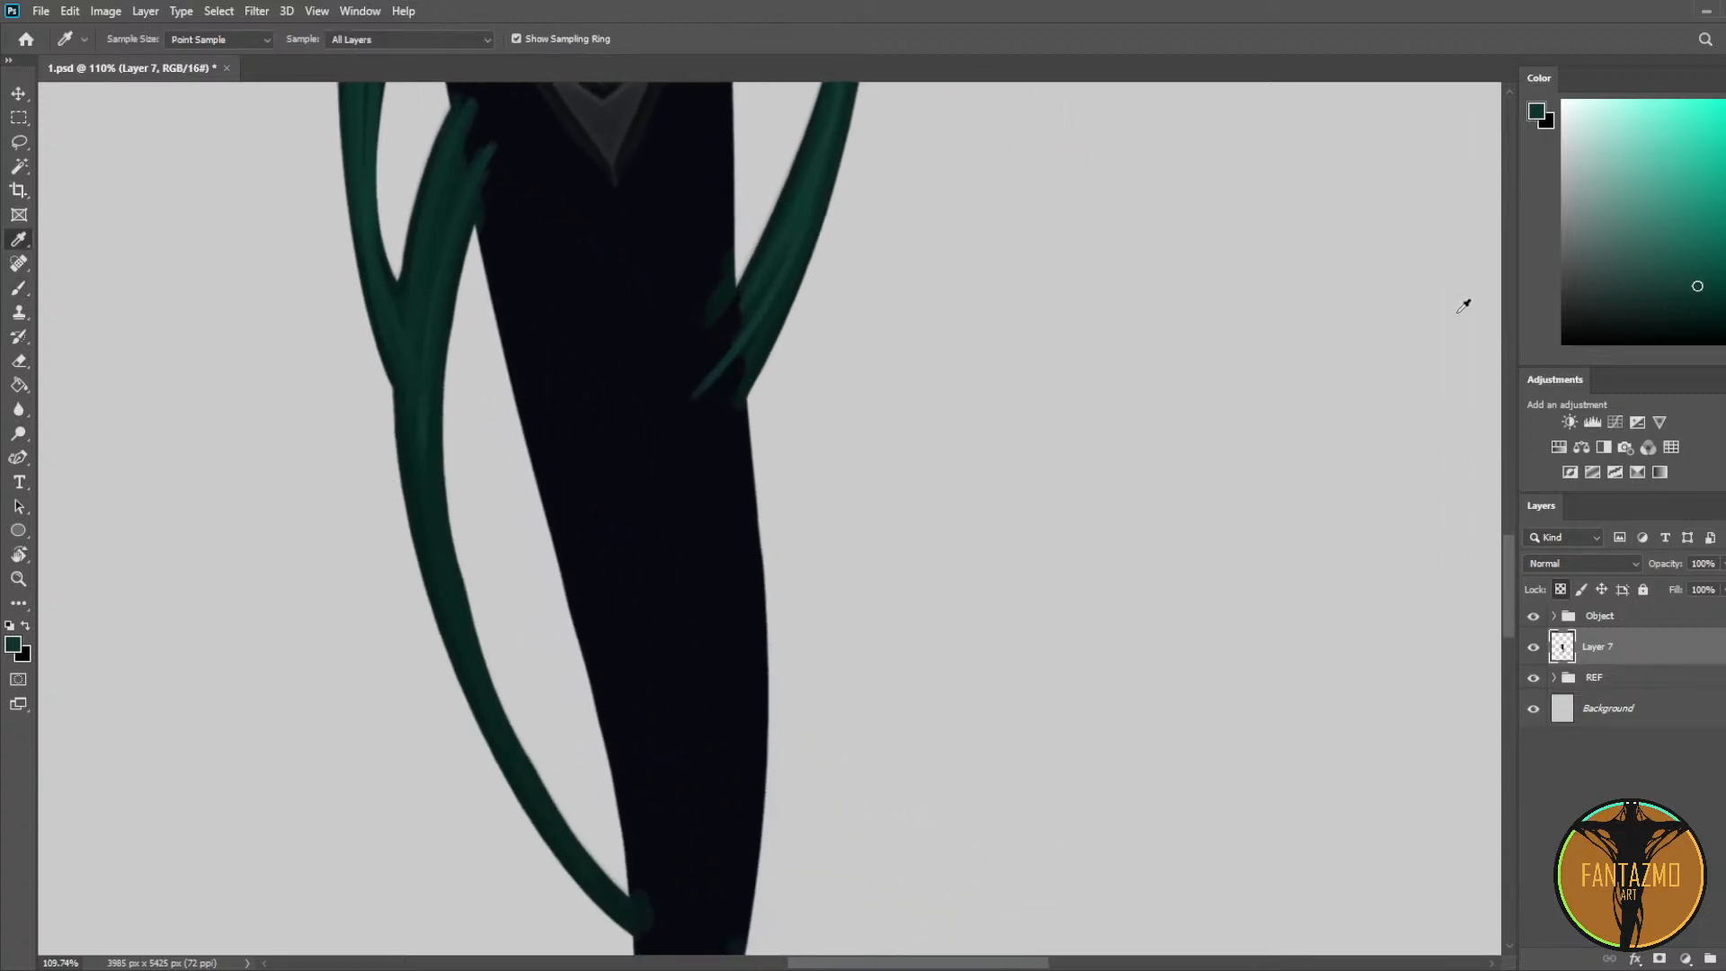
{"action": "key", "text": "b"}
{"action": "left_click_drag", "start_coordinate": [431, 421], "coordinate": [530, 771]}
{"action": "key", "text": "ctrl+z"}
{"action": "left_click_drag", "start_coordinate": [490, 146], "coordinate": [575, 859]}
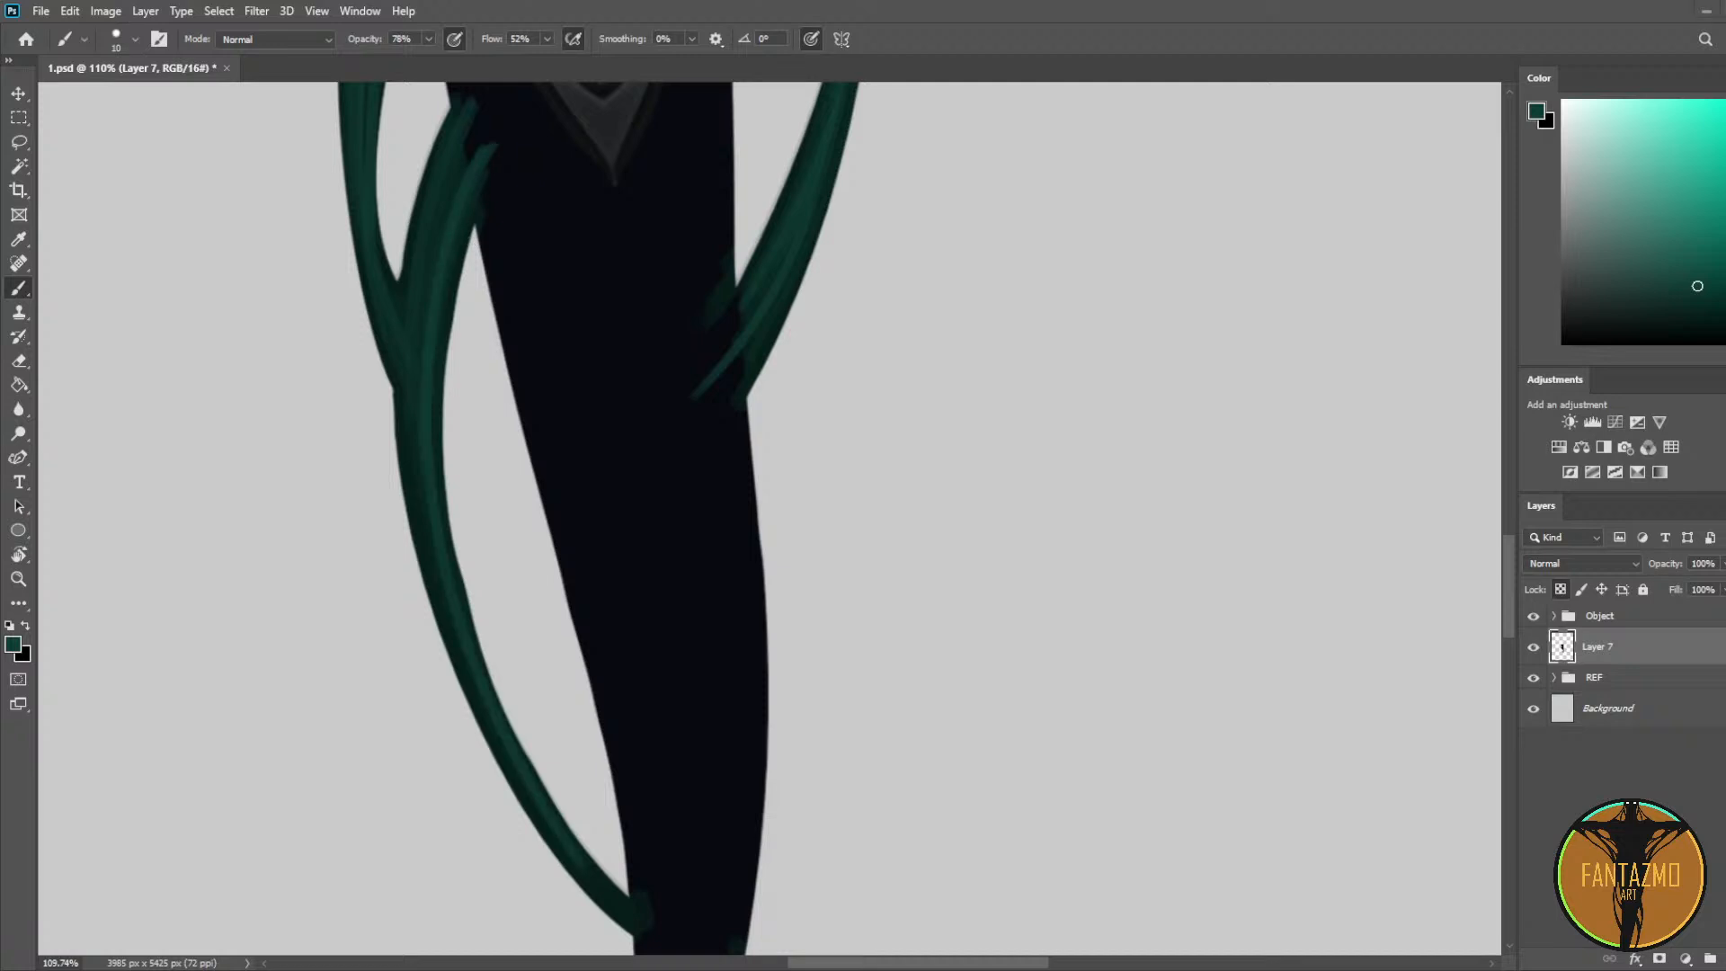
{"action": "left_click_drag", "start_coordinate": [484, 507], "coordinate": [462, 384]}
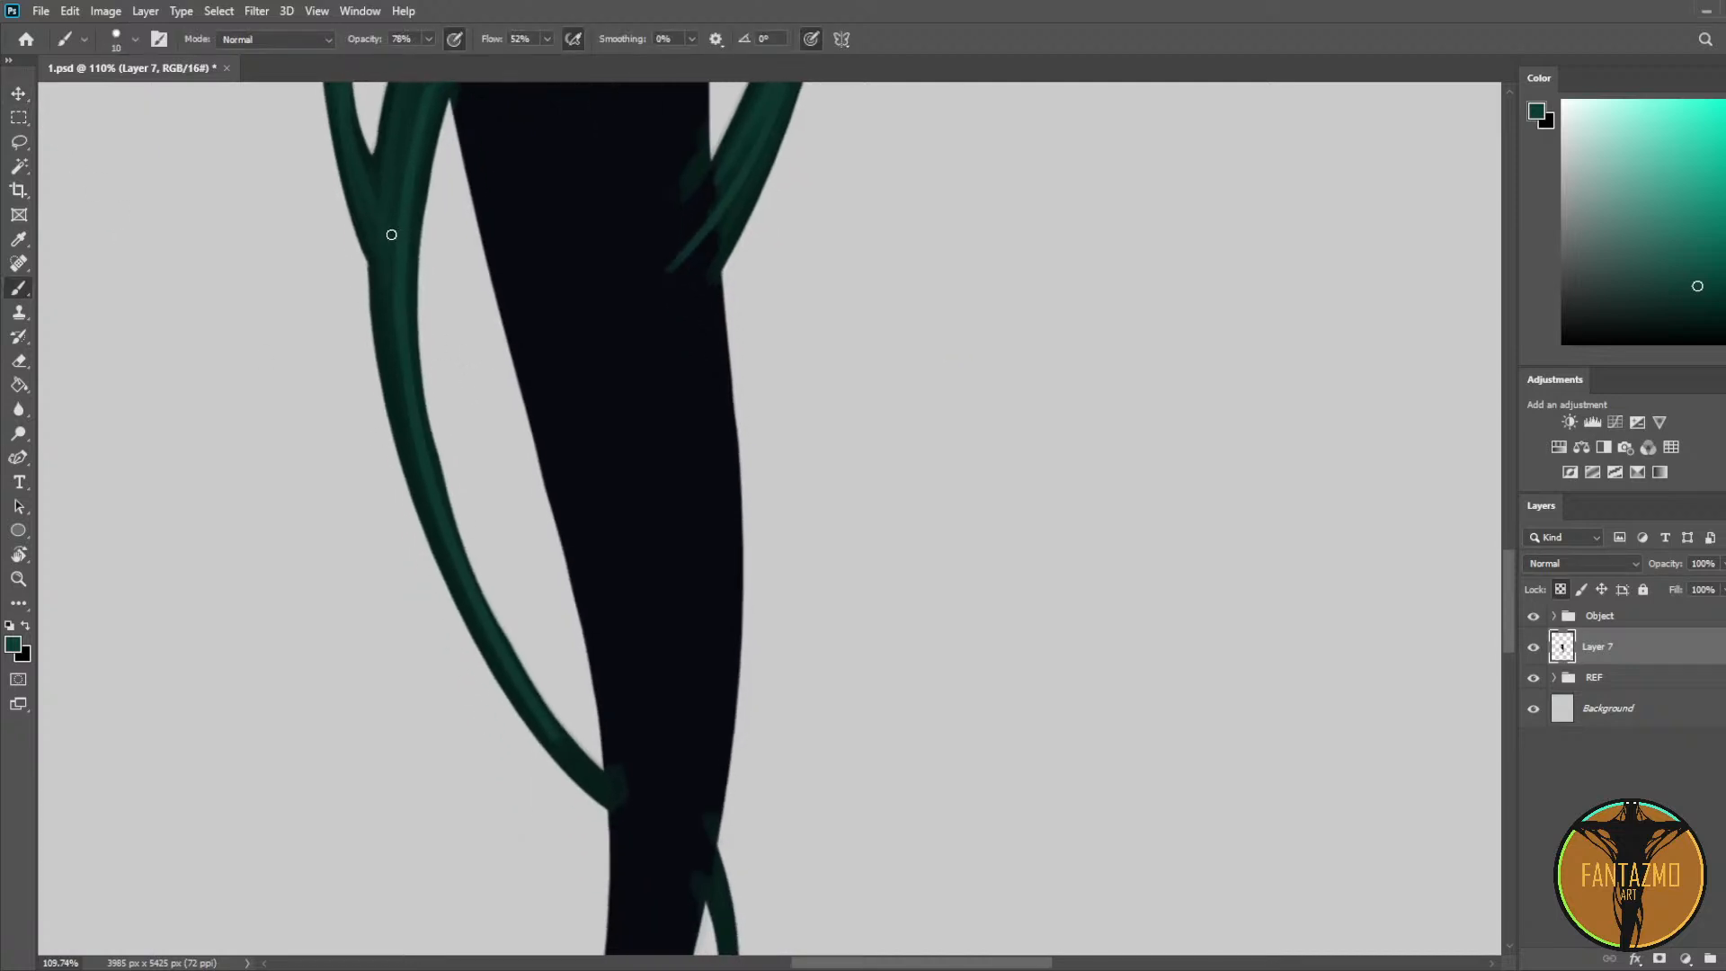
{"action": "left_click_drag", "start_coordinate": [391, 235], "coordinate": [463, 595]}
{"action": "key", "text": "ctrl+z"}
{"action": "left_click", "coordinate": [390, 314], "text": "alt"}
Step: Save the document
{"action": "scroll", "coordinate": [685, 301], "scroll_direction": "down", "scroll_amount": 6}
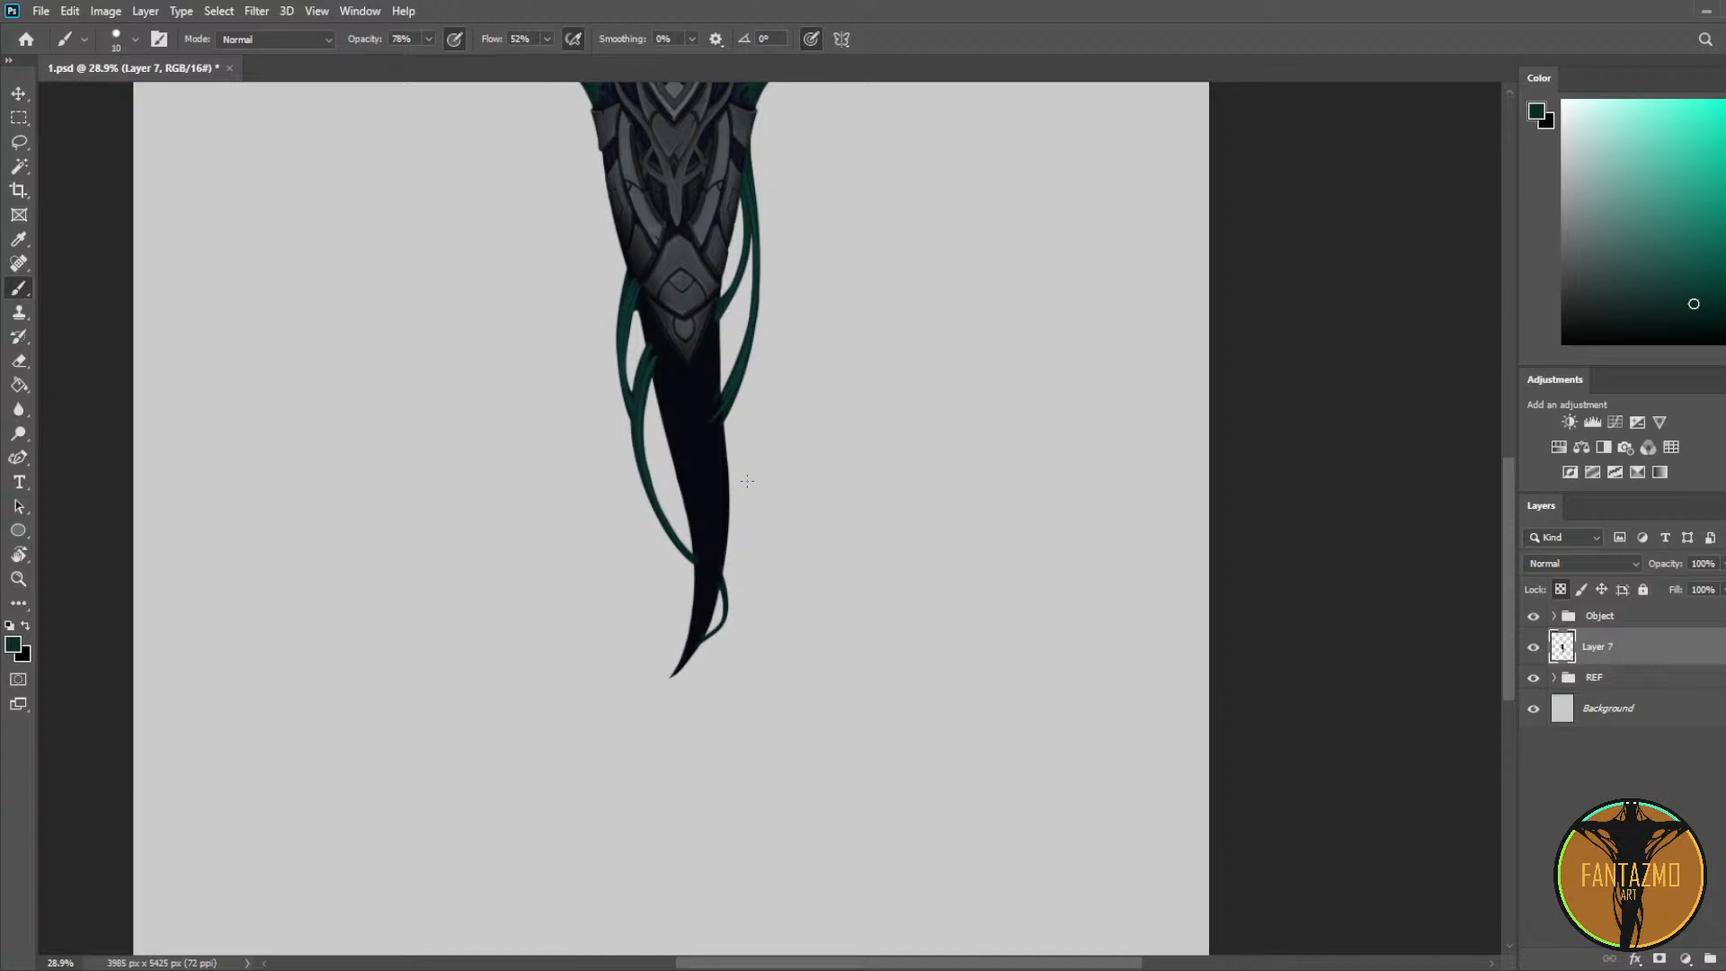
{"action": "scroll", "coordinate": [723, 434], "scroll_direction": "up", "scroll_amount": 2}
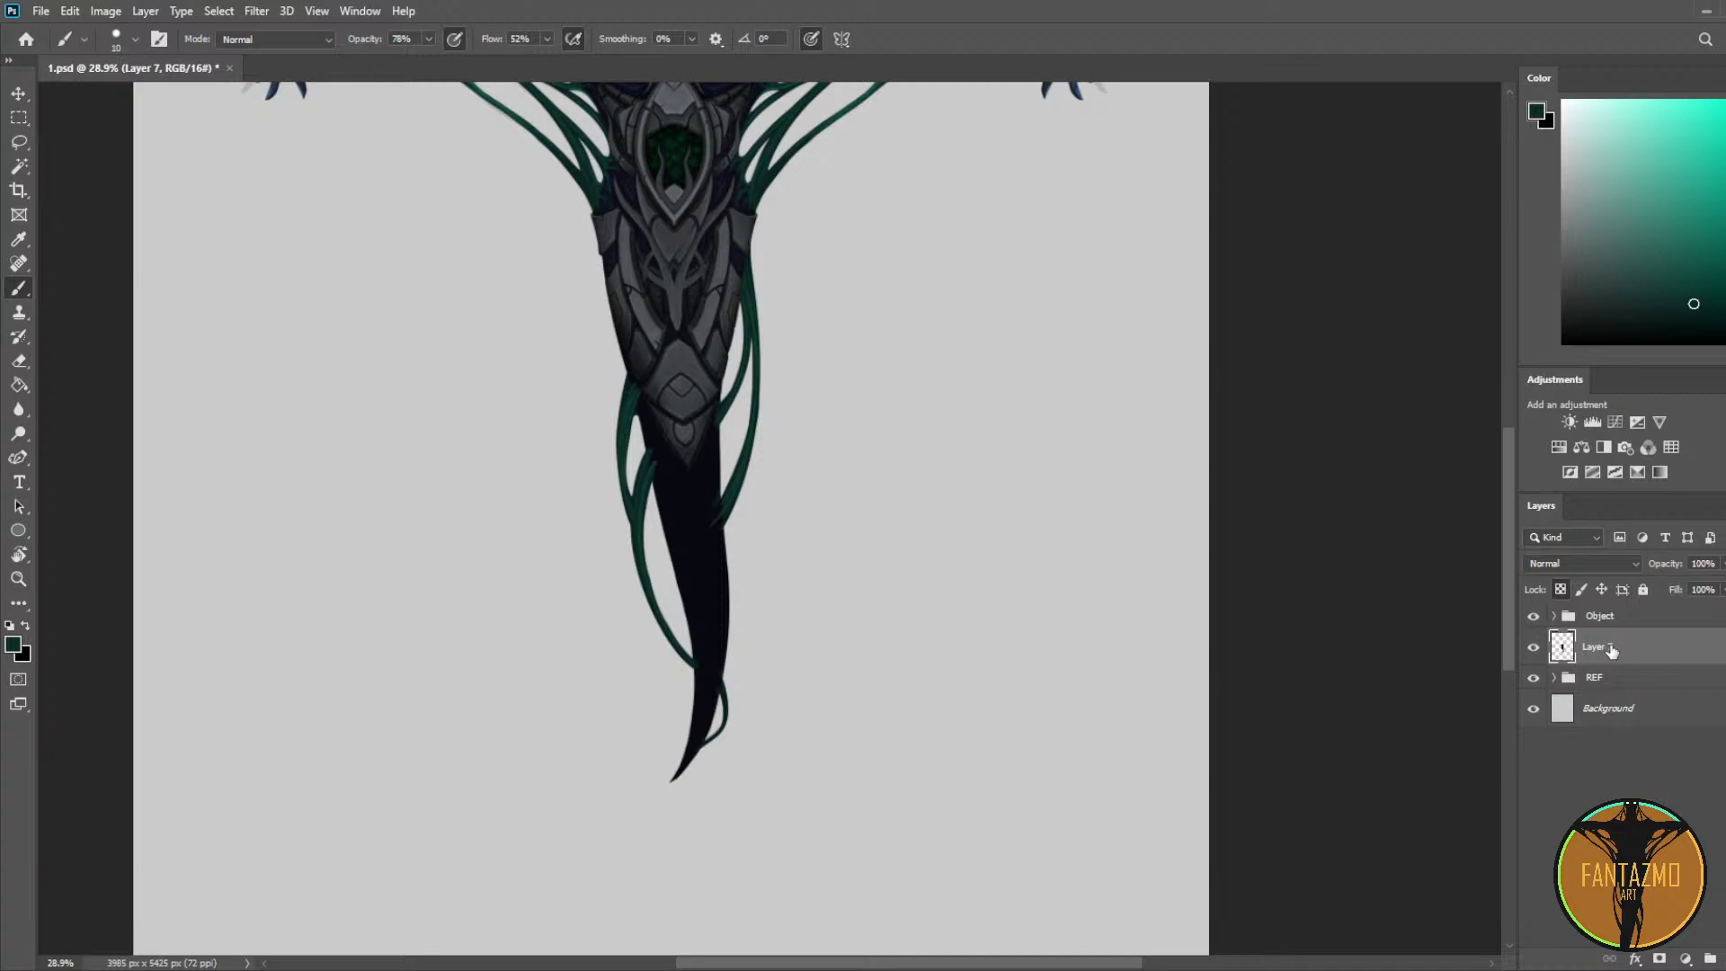
{"action": "key", "text": "ctrl+s"}
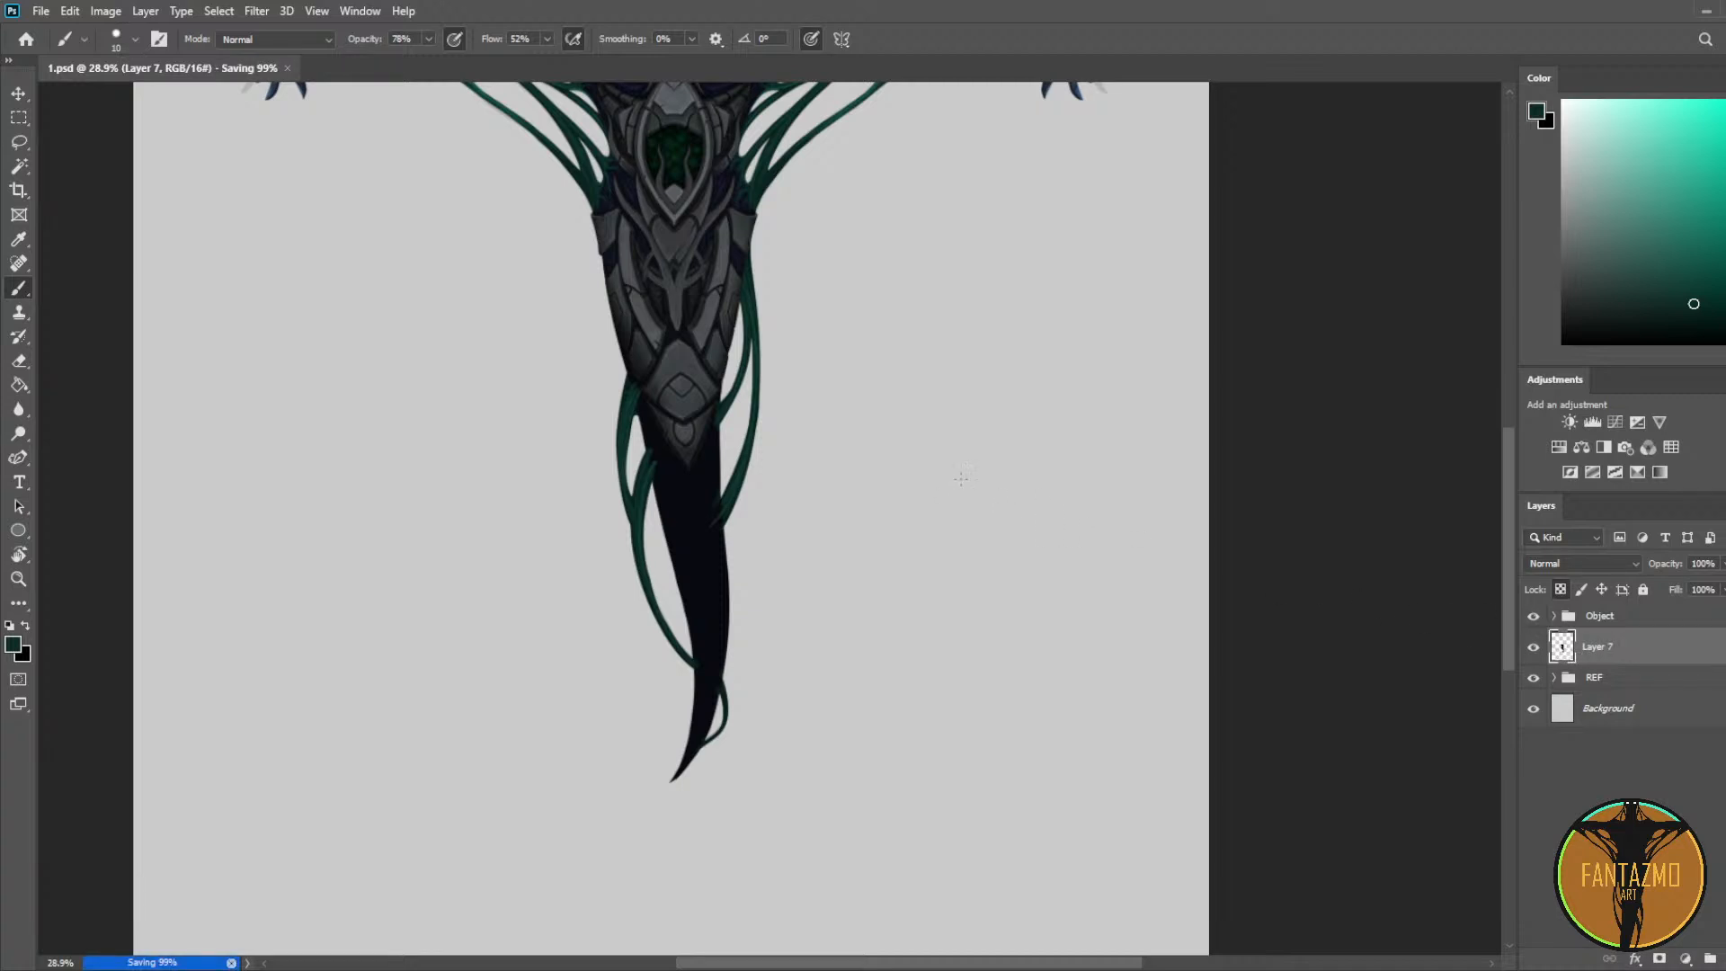
Step: Blend the root of the left tendril beneath the armour with sampled dark green and near-black strokes
{"action": "scroll", "coordinate": [616, 358], "scroll_direction": "up", "scroll_amount": 8}
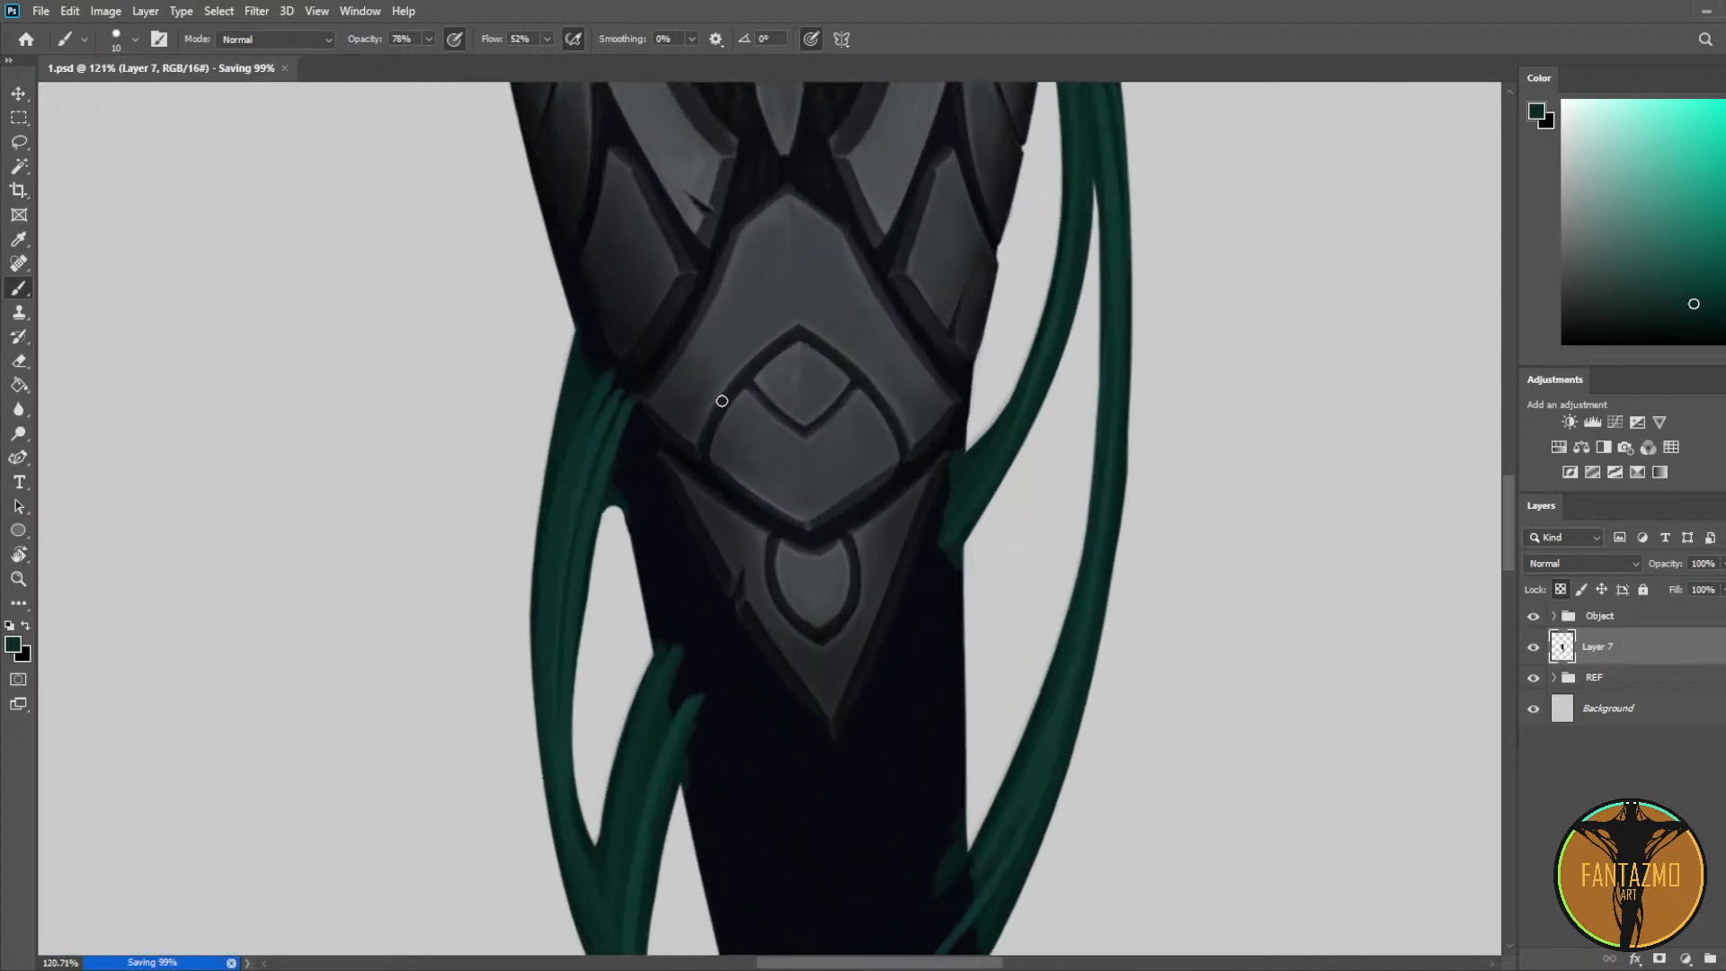
{"action": "left_click", "coordinate": [591, 370], "text": "alt"}
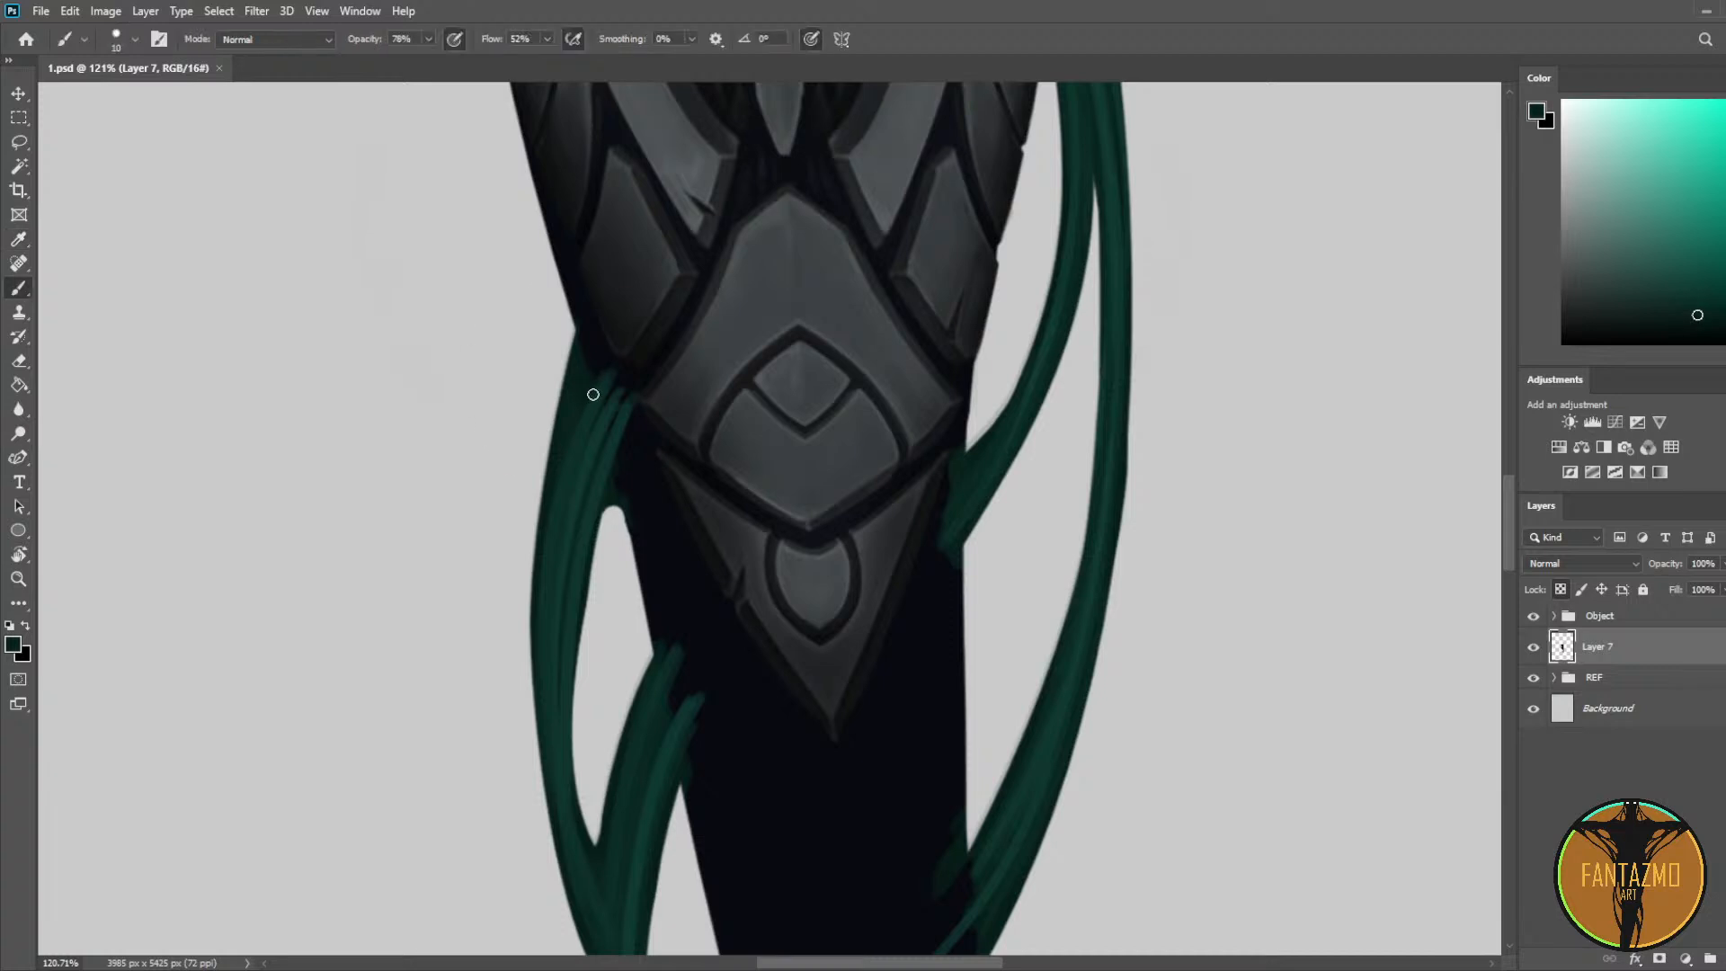
{"action": "left_click_drag", "start_coordinate": [590, 385], "coordinate": [608, 385]}
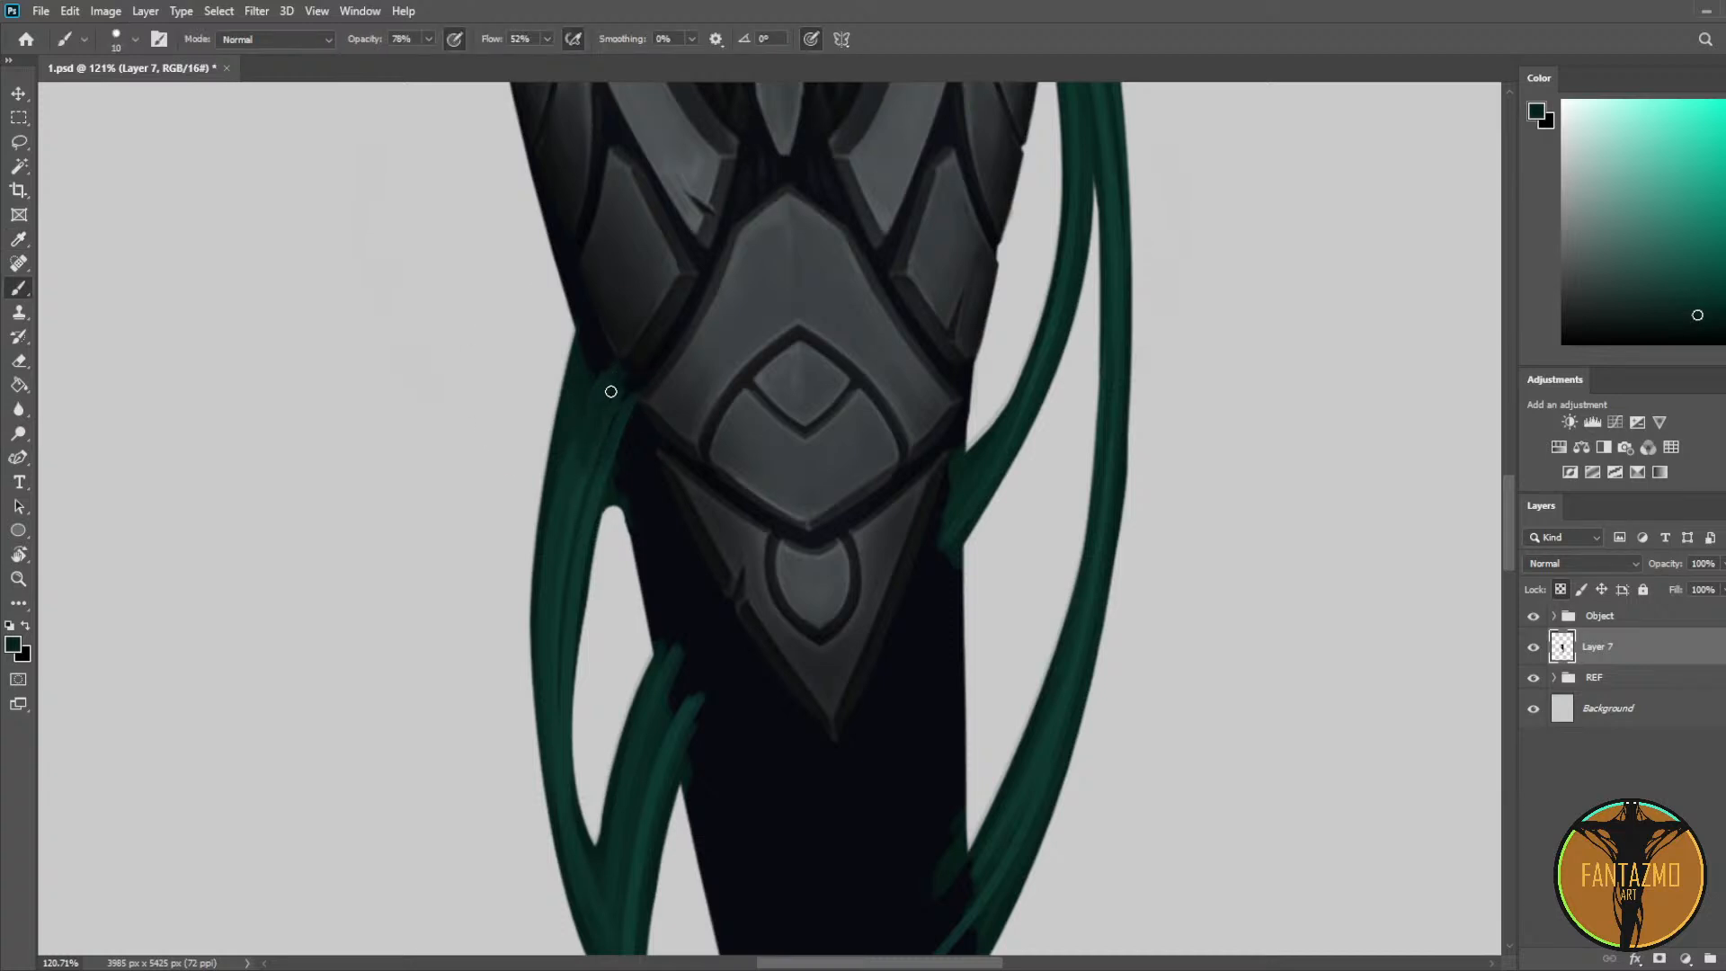
{"action": "left_click", "coordinate": [596, 350], "text": "alt"}
{"action": "left_click_drag", "start_coordinate": [631, 366], "coordinate": [612, 401]}
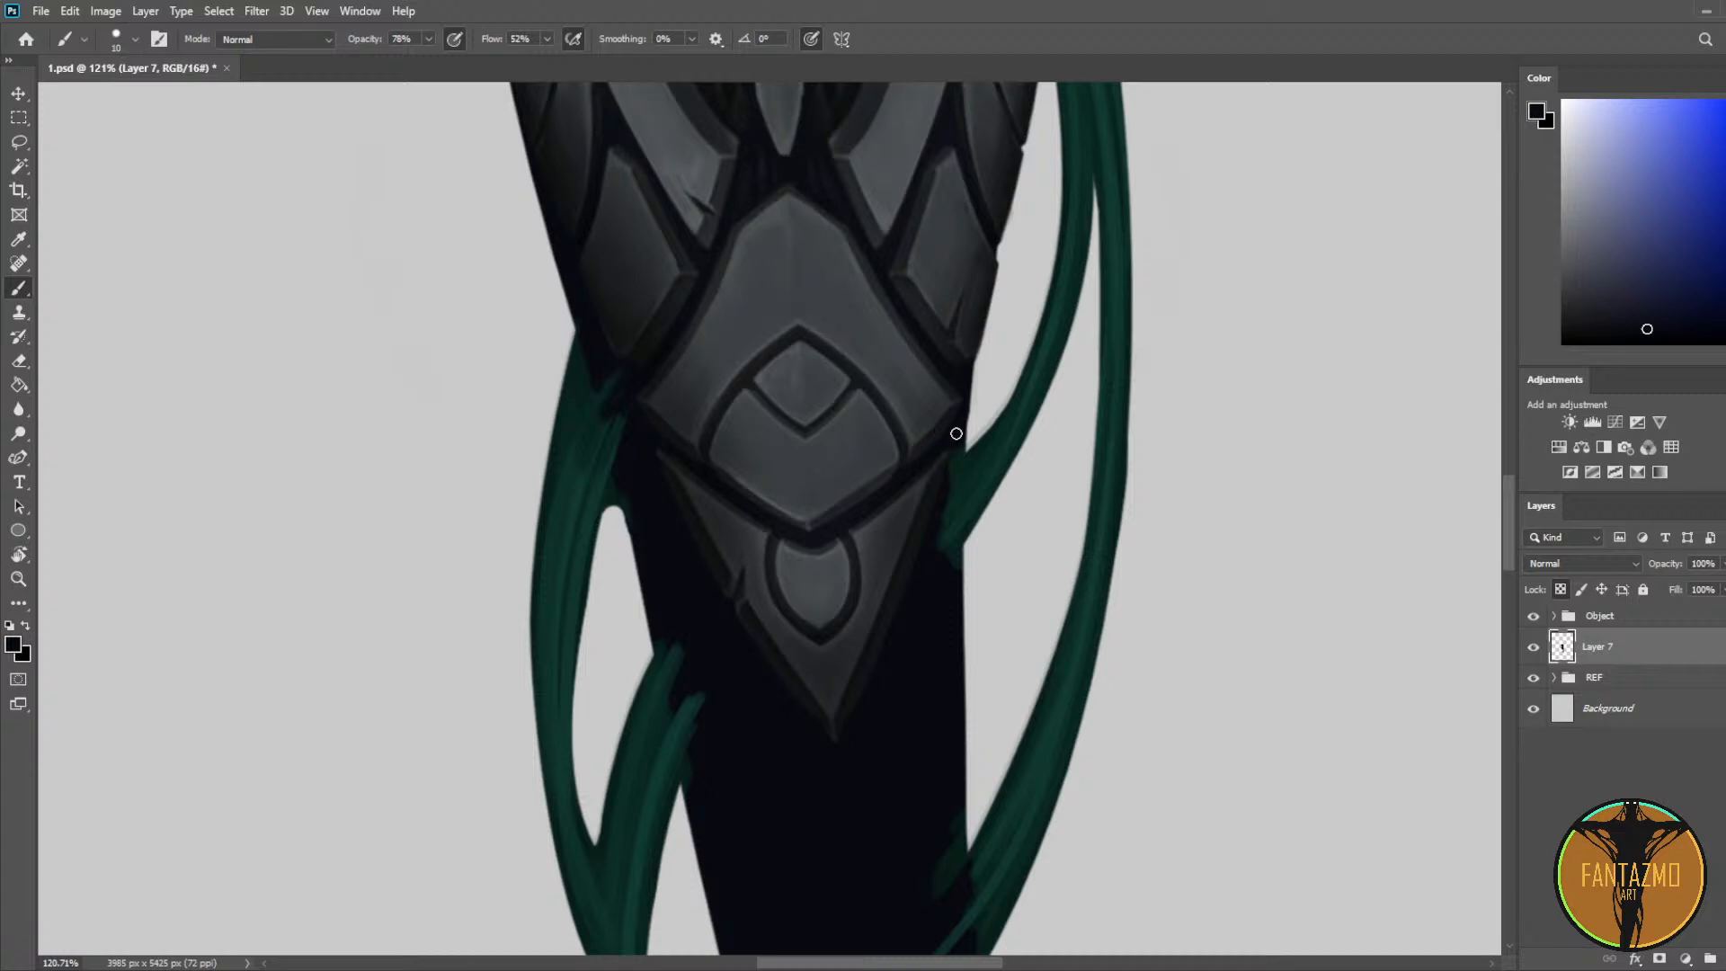
Step: Darken the remaining tendril roots on both sides of the tail with near-black so they merge into it
{"action": "mouse_move", "coordinate": [956, 433]}
{"action": "left_mouse_down"}
{"action": "mouse_move", "coordinate": [936, 504]}
{"action": "mouse_move", "coordinate": [943, 595]}
{"action": "left_mouse_up"}
{"action": "scroll", "coordinate": [736, 644], "scroll_direction": "down", "scroll_amount": 5}
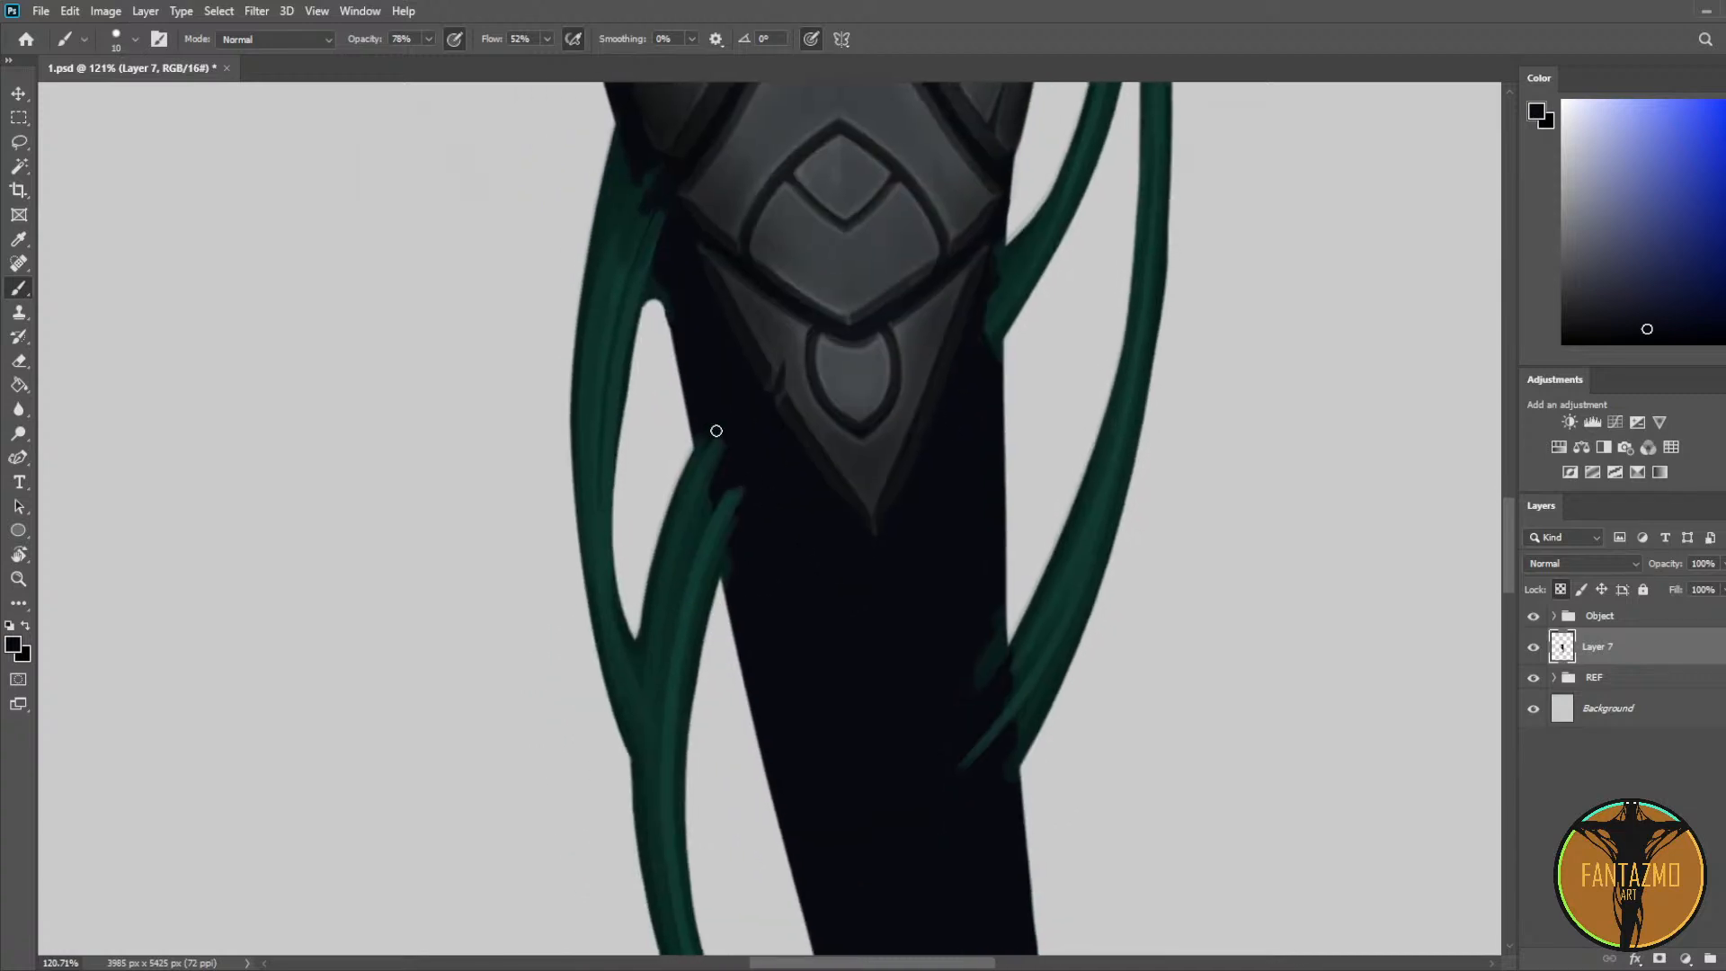
{"action": "mouse_move", "coordinate": [715, 430]}
{"action": "left_mouse_down"}
{"action": "mouse_move", "coordinate": [741, 513]}
{"action": "mouse_move", "coordinate": [730, 579]}
{"action": "left_mouse_up"}
{"action": "mouse_move", "coordinate": [989, 638]}
{"action": "left_mouse_down"}
{"action": "mouse_move", "coordinate": [960, 788]}
{"action": "mouse_move", "coordinate": [989, 743]}
{"action": "left_mouse_up"}
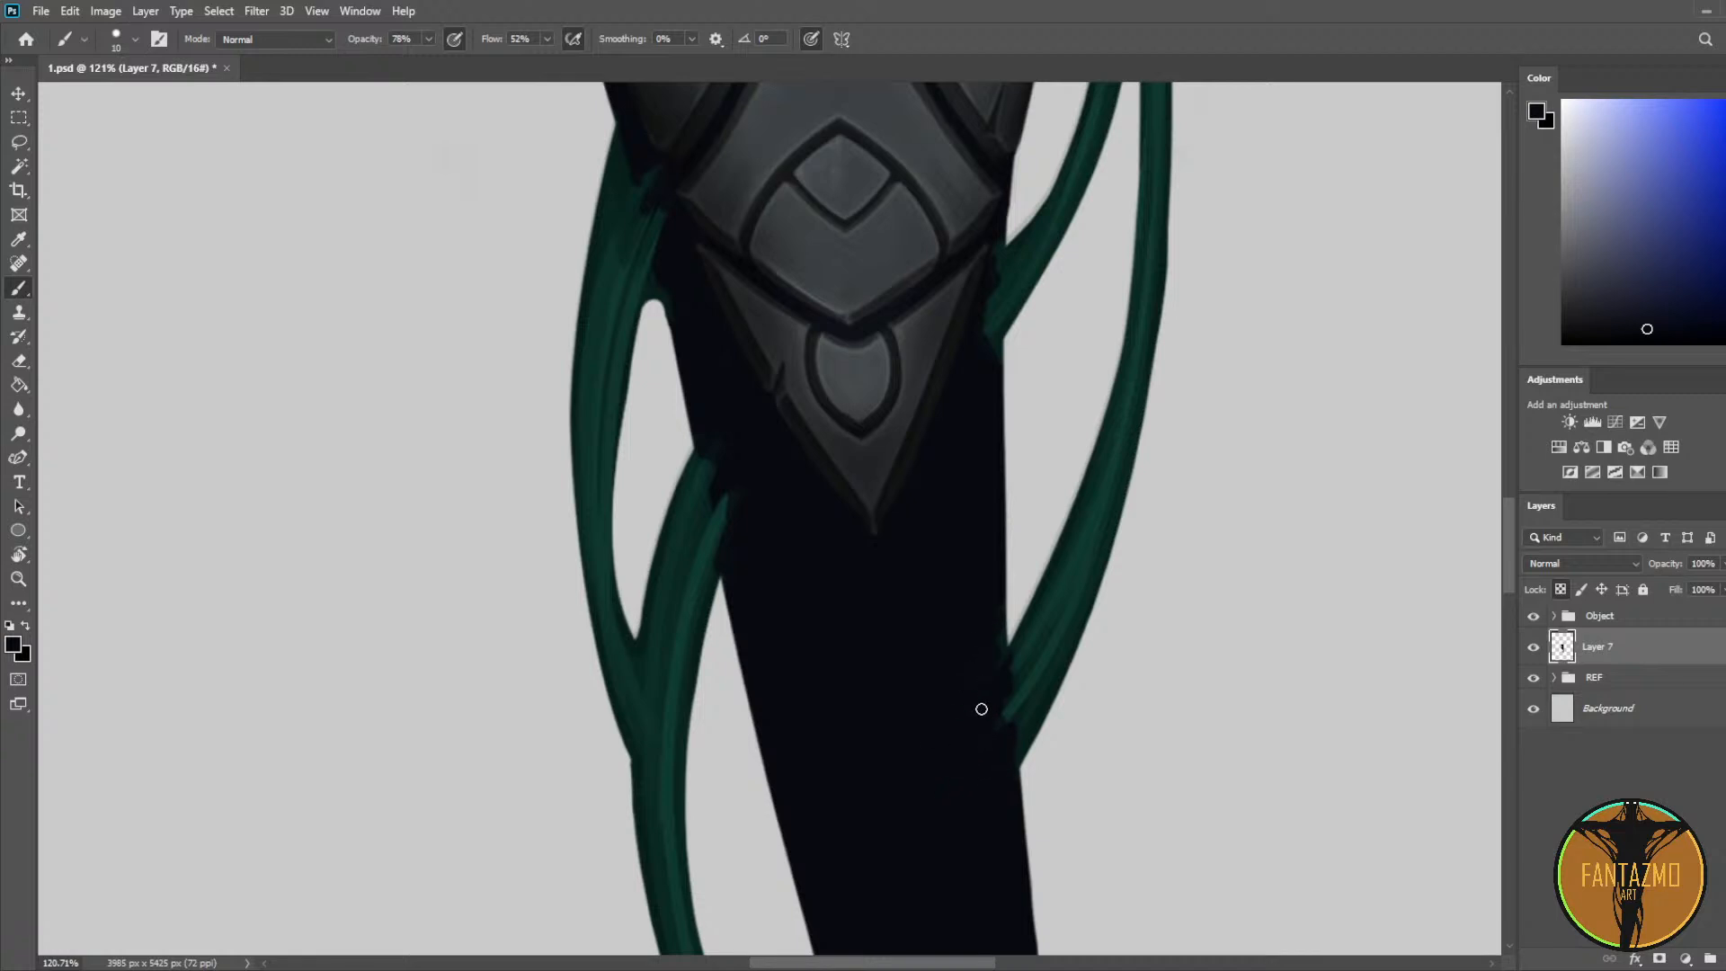
{"action": "scroll", "coordinate": [912, 622], "scroll_direction": "down", "scroll_amount": 3}
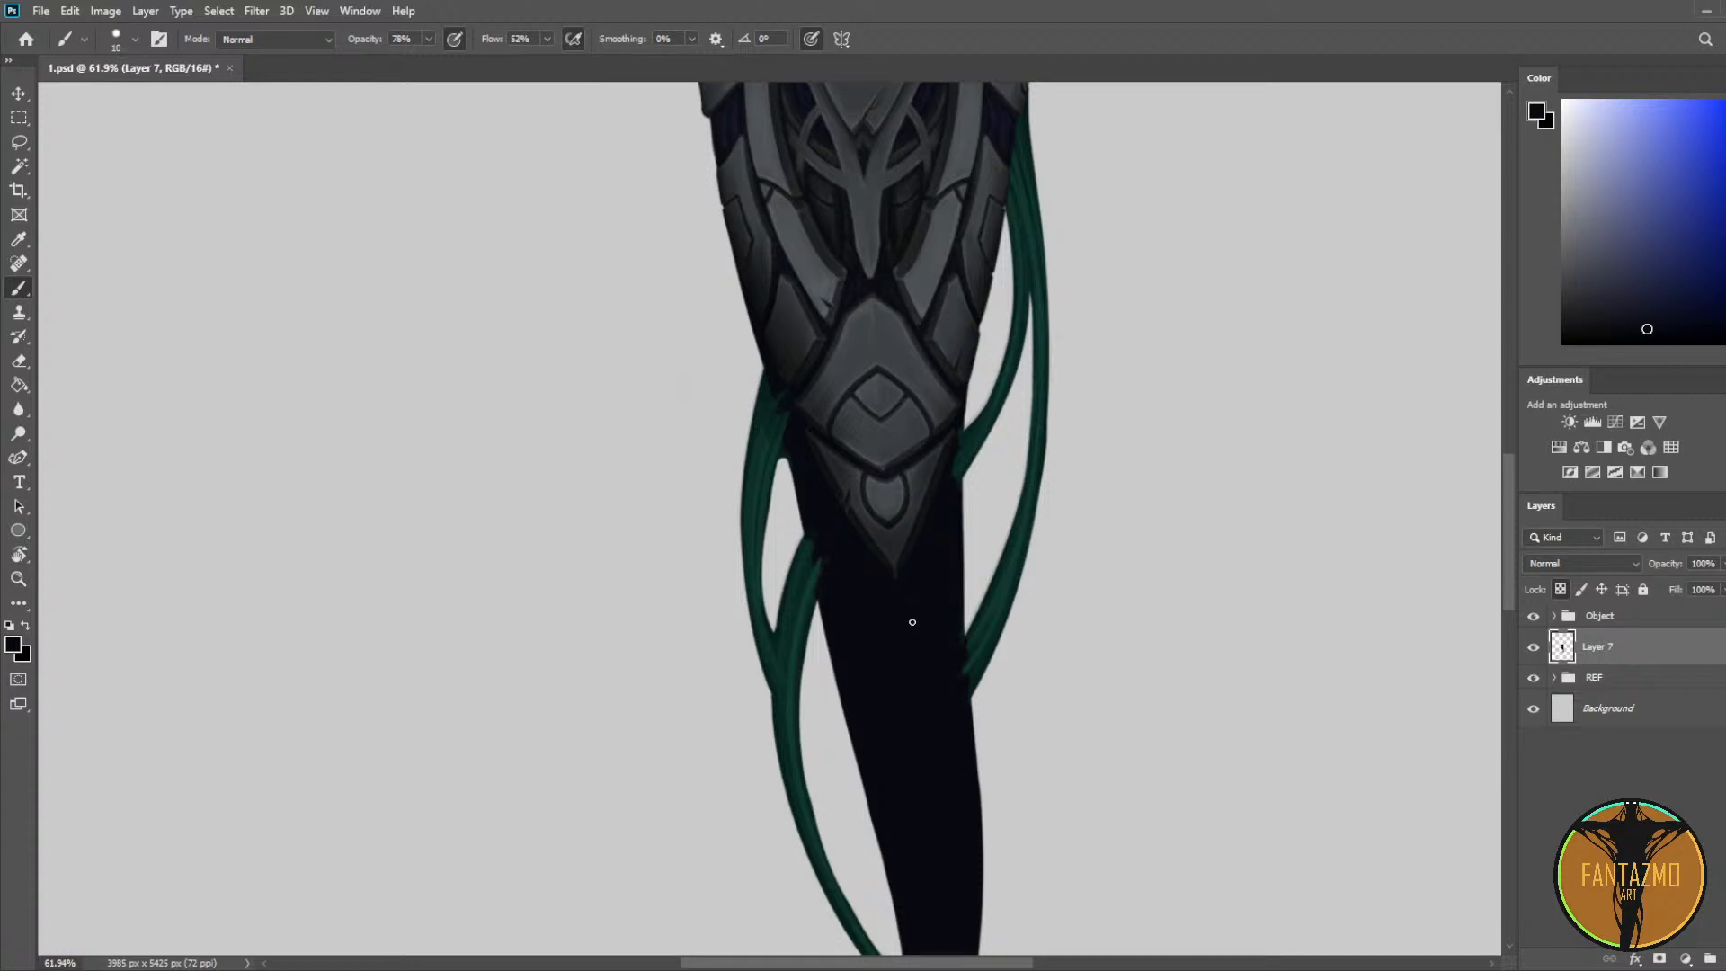
Step: Save the document and add a new layer above Layer 7
{"action": "scroll", "coordinate": [926, 485], "scroll_direction": "down", "scroll_amount": 5}
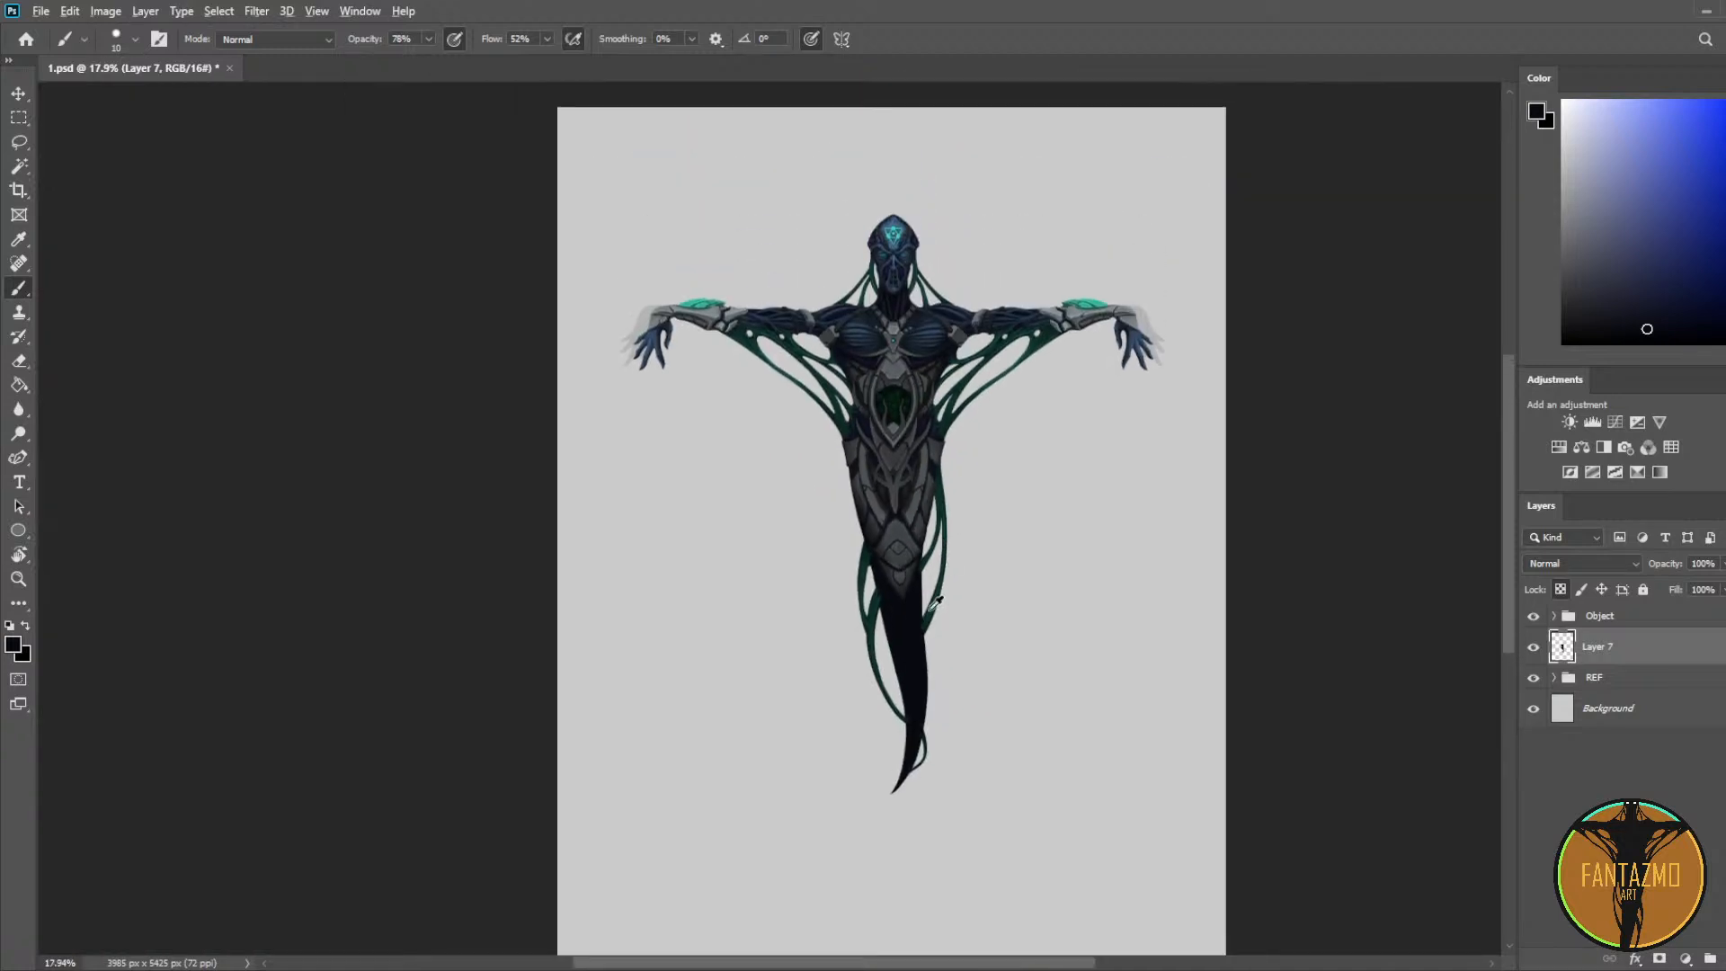
{"action": "scroll", "coordinate": [908, 566], "scroll_direction": "up", "scroll_amount": 5}
{"action": "scroll", "coordinate": [906, 572], "scroll_direction": "up", "scroll_amount": 1}
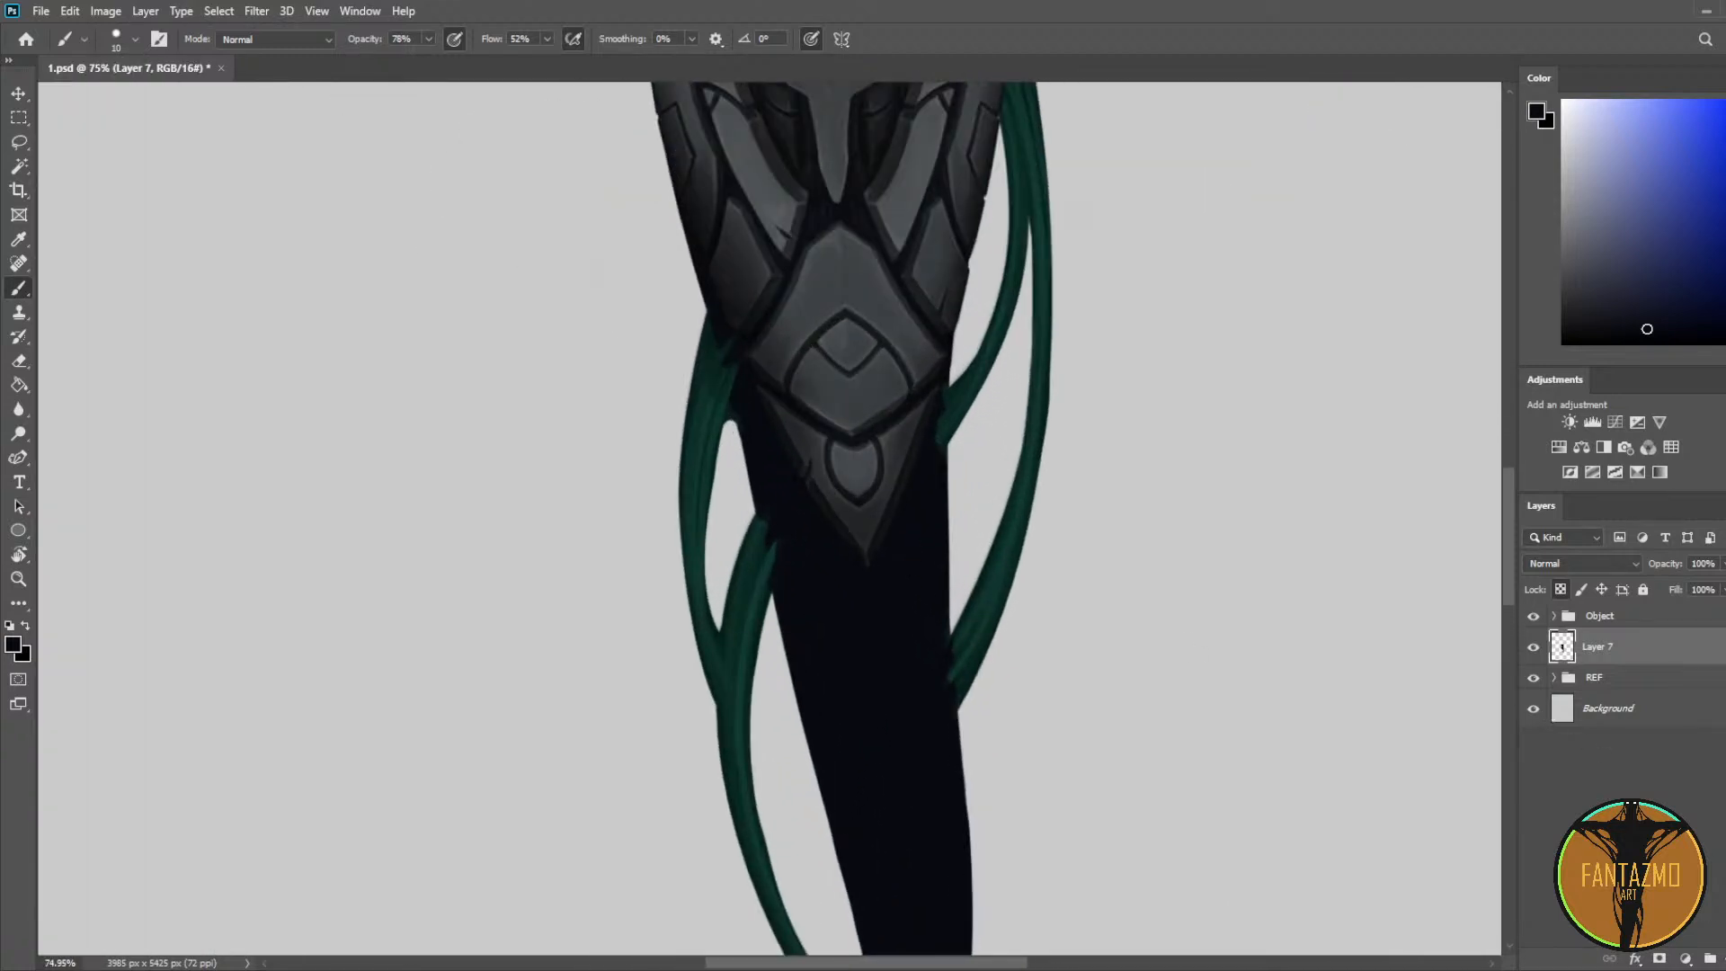
{"action": "key", "text": "ctrl+s"}
{"action": "left_click", "coordinate": [1724, 958]}
Step: Sample a dark armour grey and rough in a plate along the tail's upper left edge with a size 15 brush
{"action": "scroll", "coordinate": [1023, 550], "scroll_direction": "up", "scroll_amount": 2}
{"action": "key", "text": "i"}
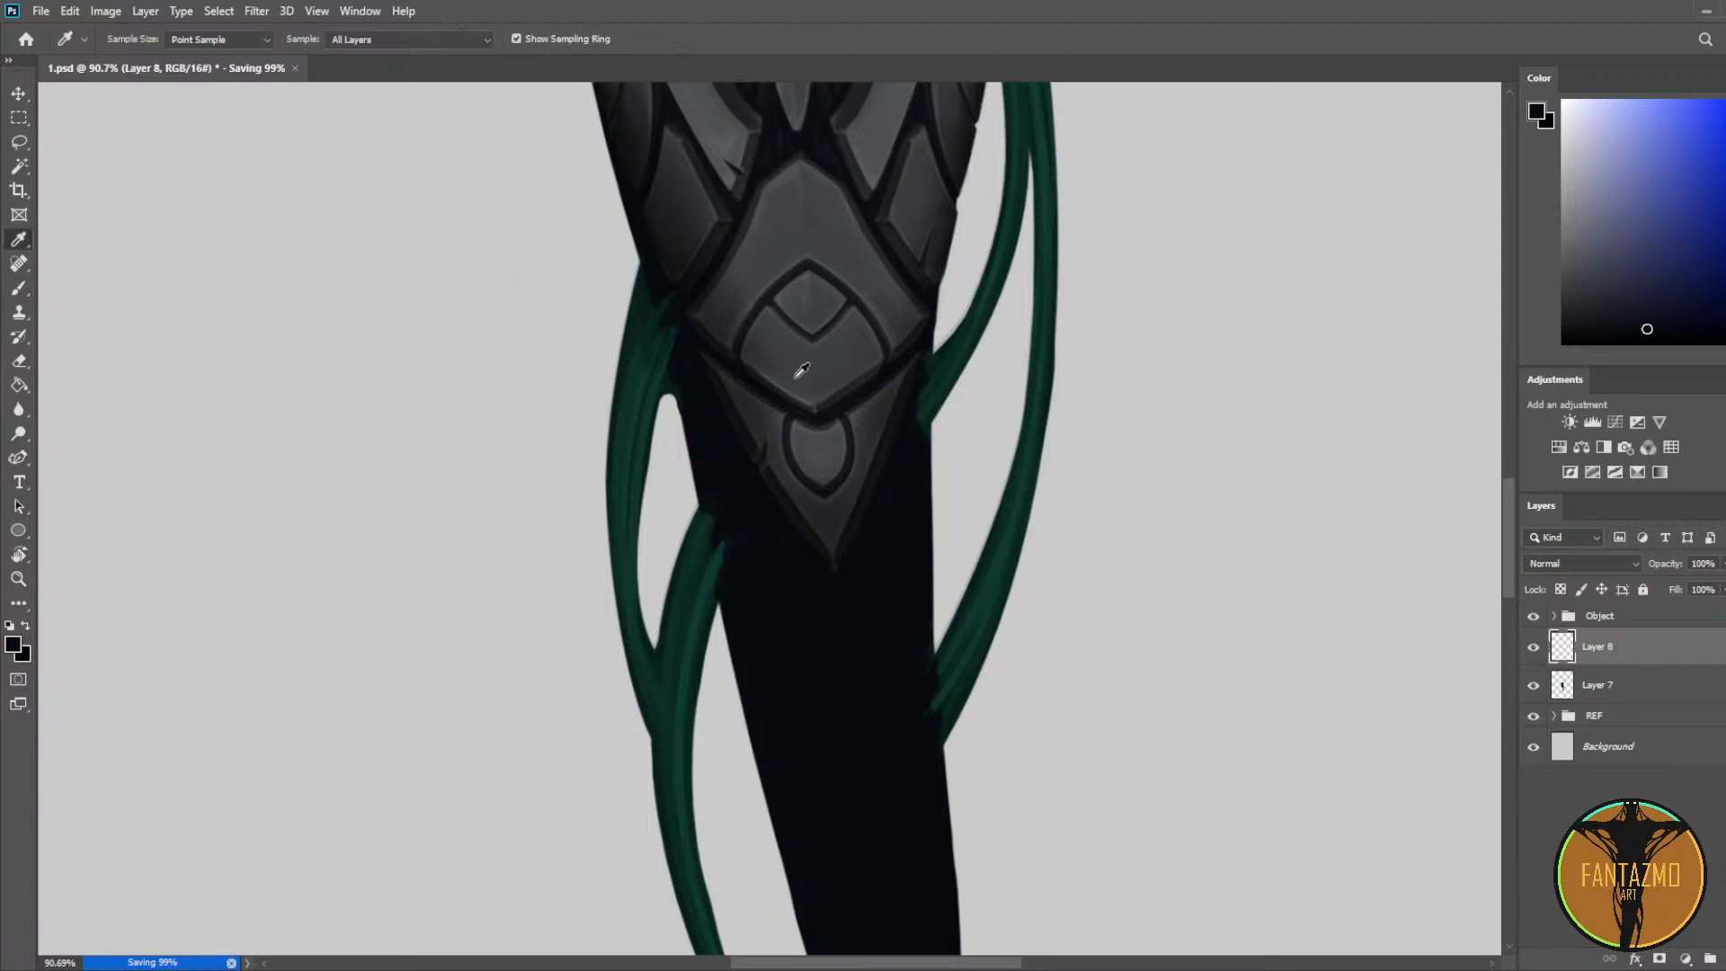
{"action": "left_click", "coordinate": [740, 389]}
{"action": "left_click", "coordinate": [683, 260]}
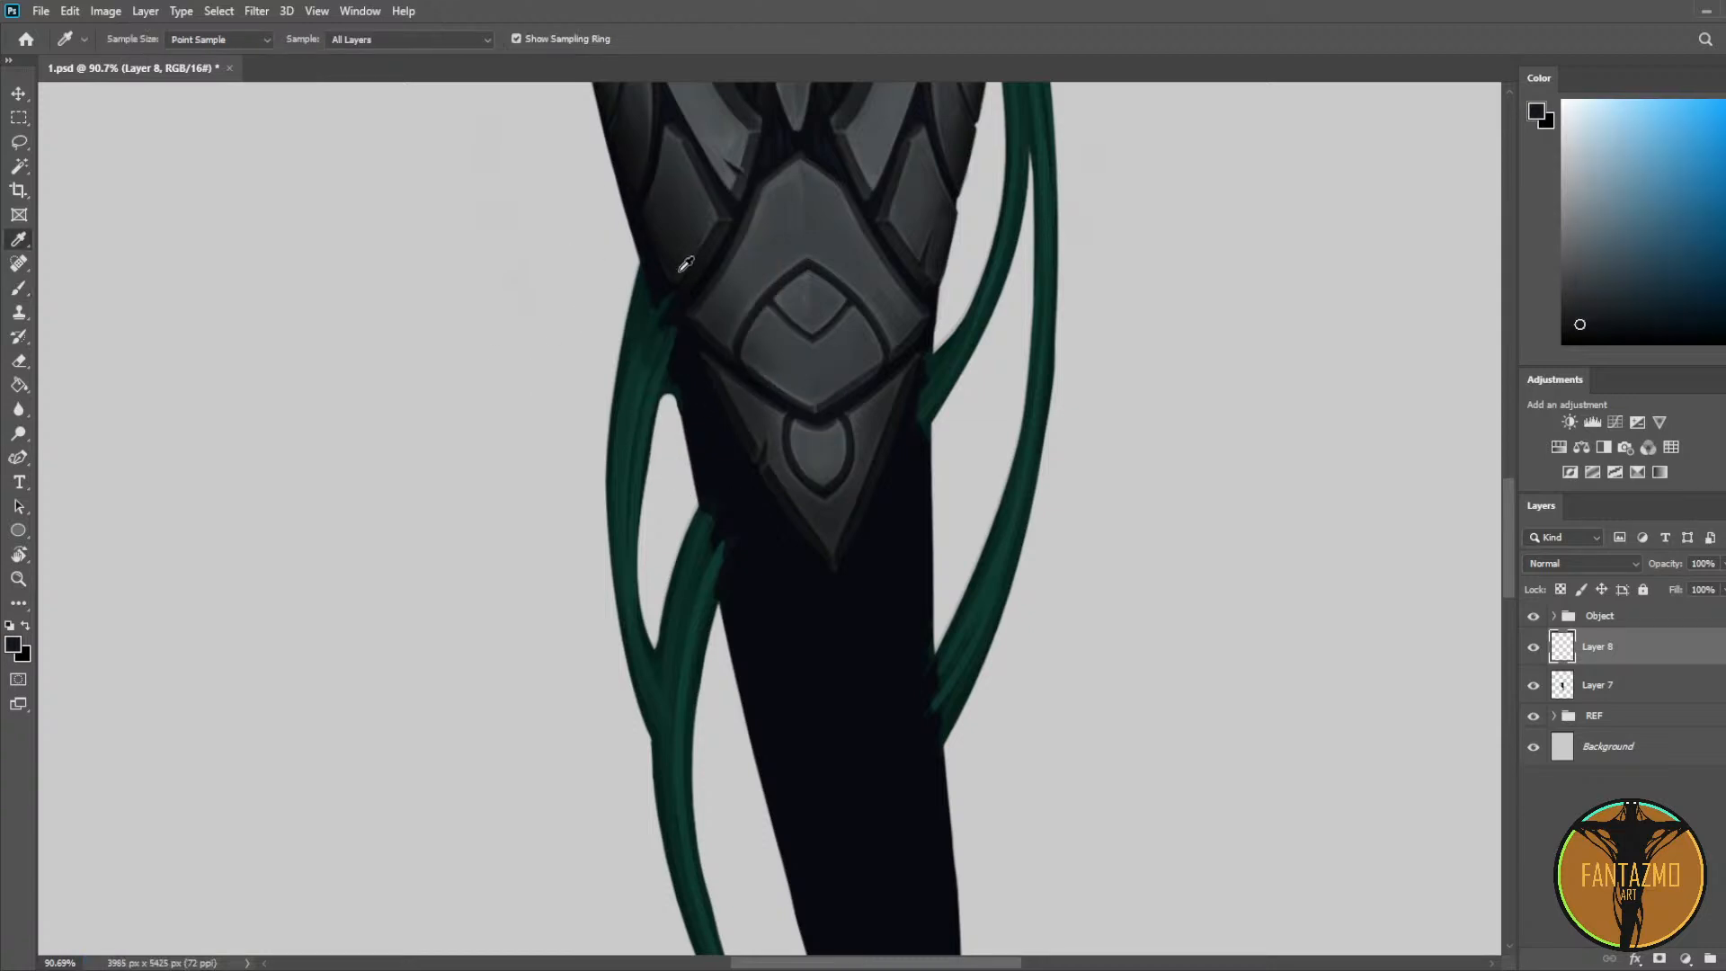
{"action": "key", "text": "b"}
{"action": "key", "text": "bracketleft"}
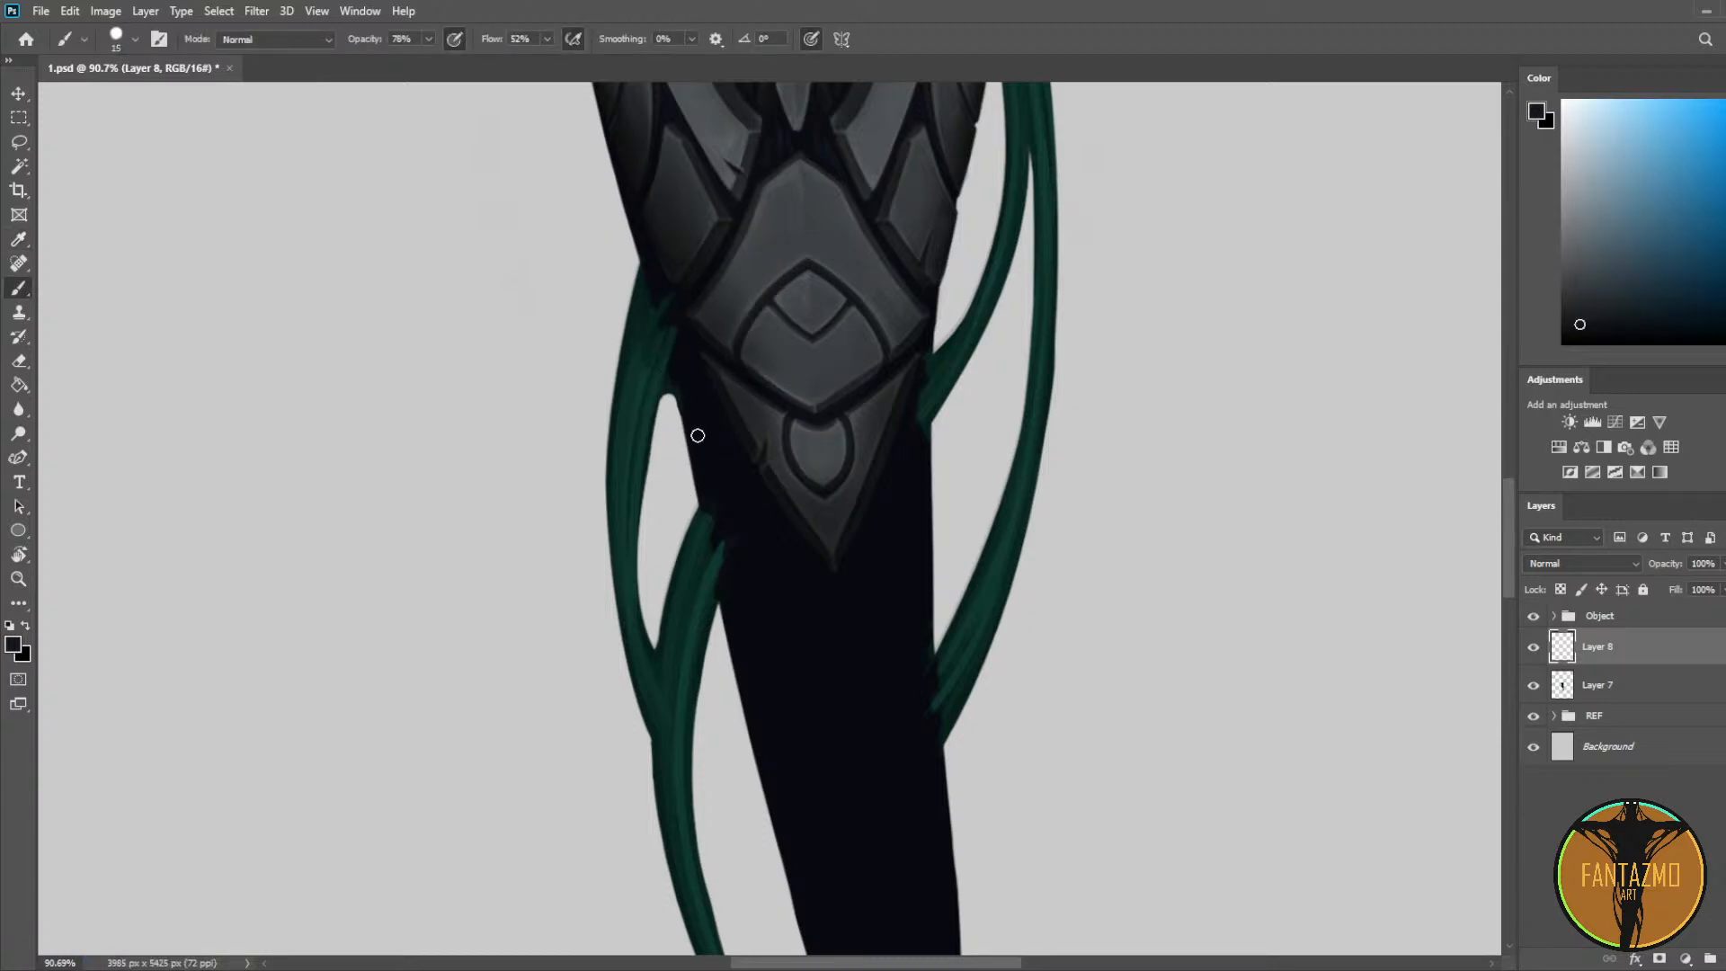
{"action": "left_click_drag", "start_coordinate": [790, 590], "coordinate": [709, 419]}
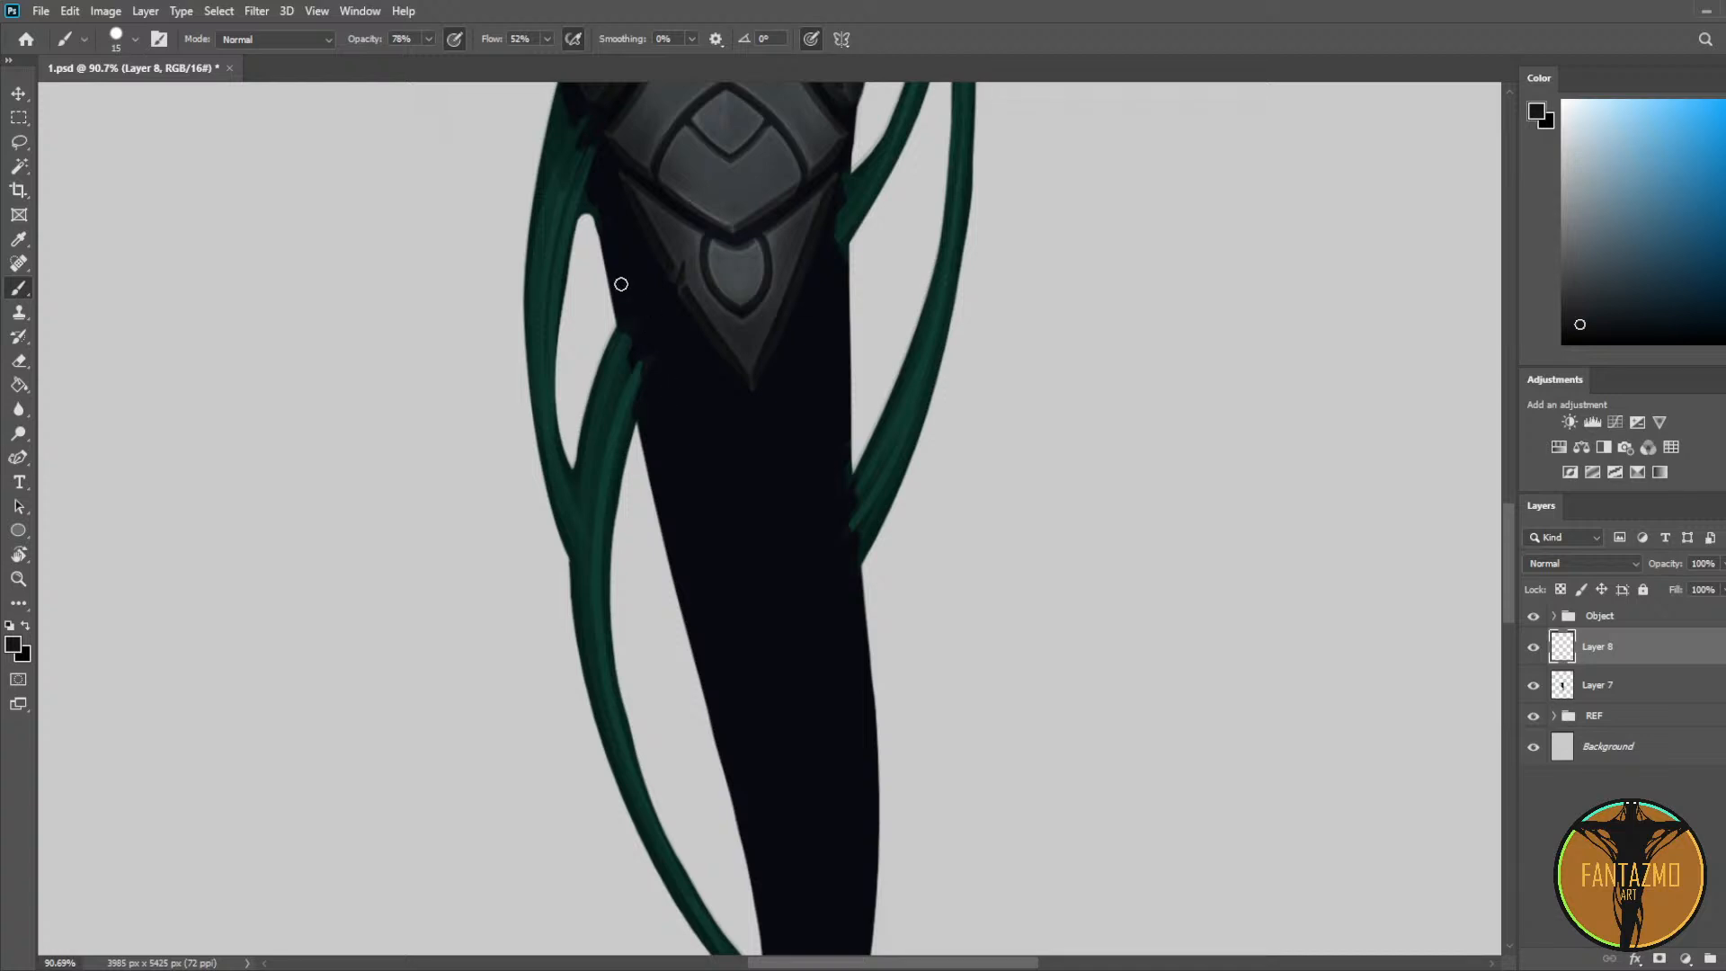
{"action": "mouse_move", "coordinate": [620, 284]}
{"action": "left_mouse_down"}
{"action": "mouse_move", "coordinate": [707, 394]}
{"action": "mouse_move", "coordinate": [690, 382]}
{"action": "left_mouse_up"}
{"action": "mouse_move", "coordinate": [614, 311]}
{"action": "left_mouse_down"}
{"action": "mouse_move", "coordinate": [665, 557]}
{"action": "mouse_move", "coordinate": [659, 518]}
{"action": "left_mouse_up"}
{"action": "left_click_drag", "start_coordinate": [612, 295], "coordinate": [628, 326]}
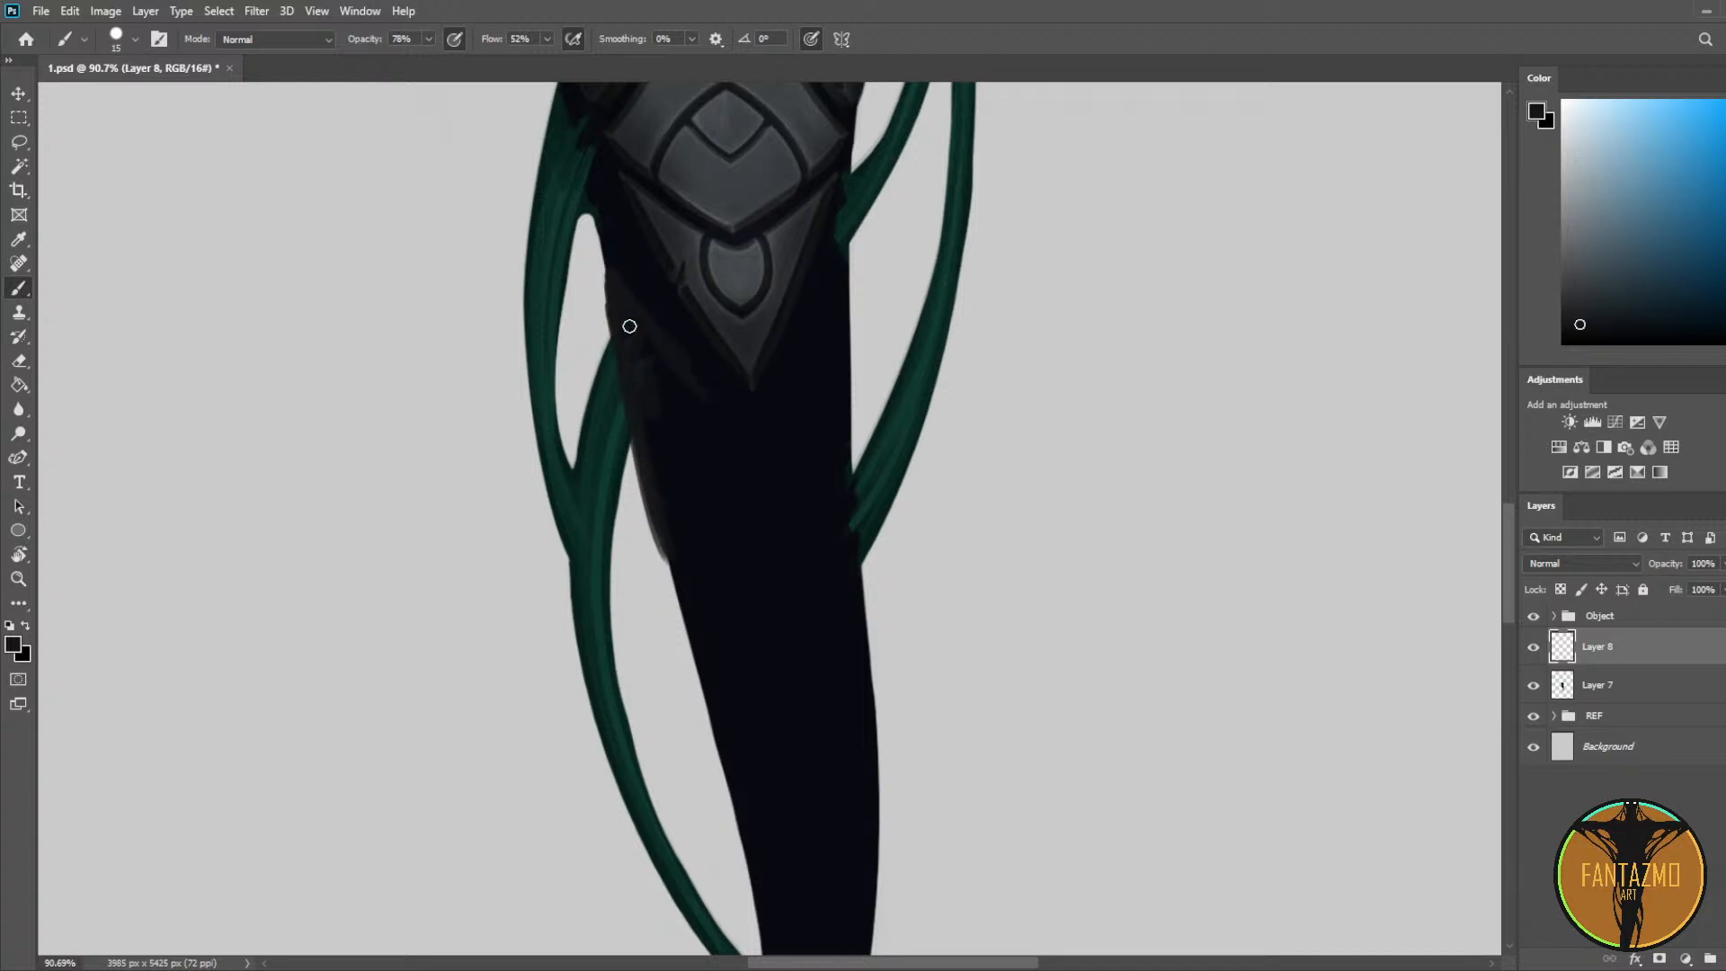
Step: Sample a lighter armour grey and block in the left tail plate's upper edge, outer edge and interior
{"action": "left_click", "coordinate": [726, 322], "text": "alt"}
{"action": "left_click_drag", "start_coordinate": [606, 273], "coordinate": [707, 410]}
{"action": "left_click_drag", "start_coordinate": [619, 302], "coordinate": [708, 406]}
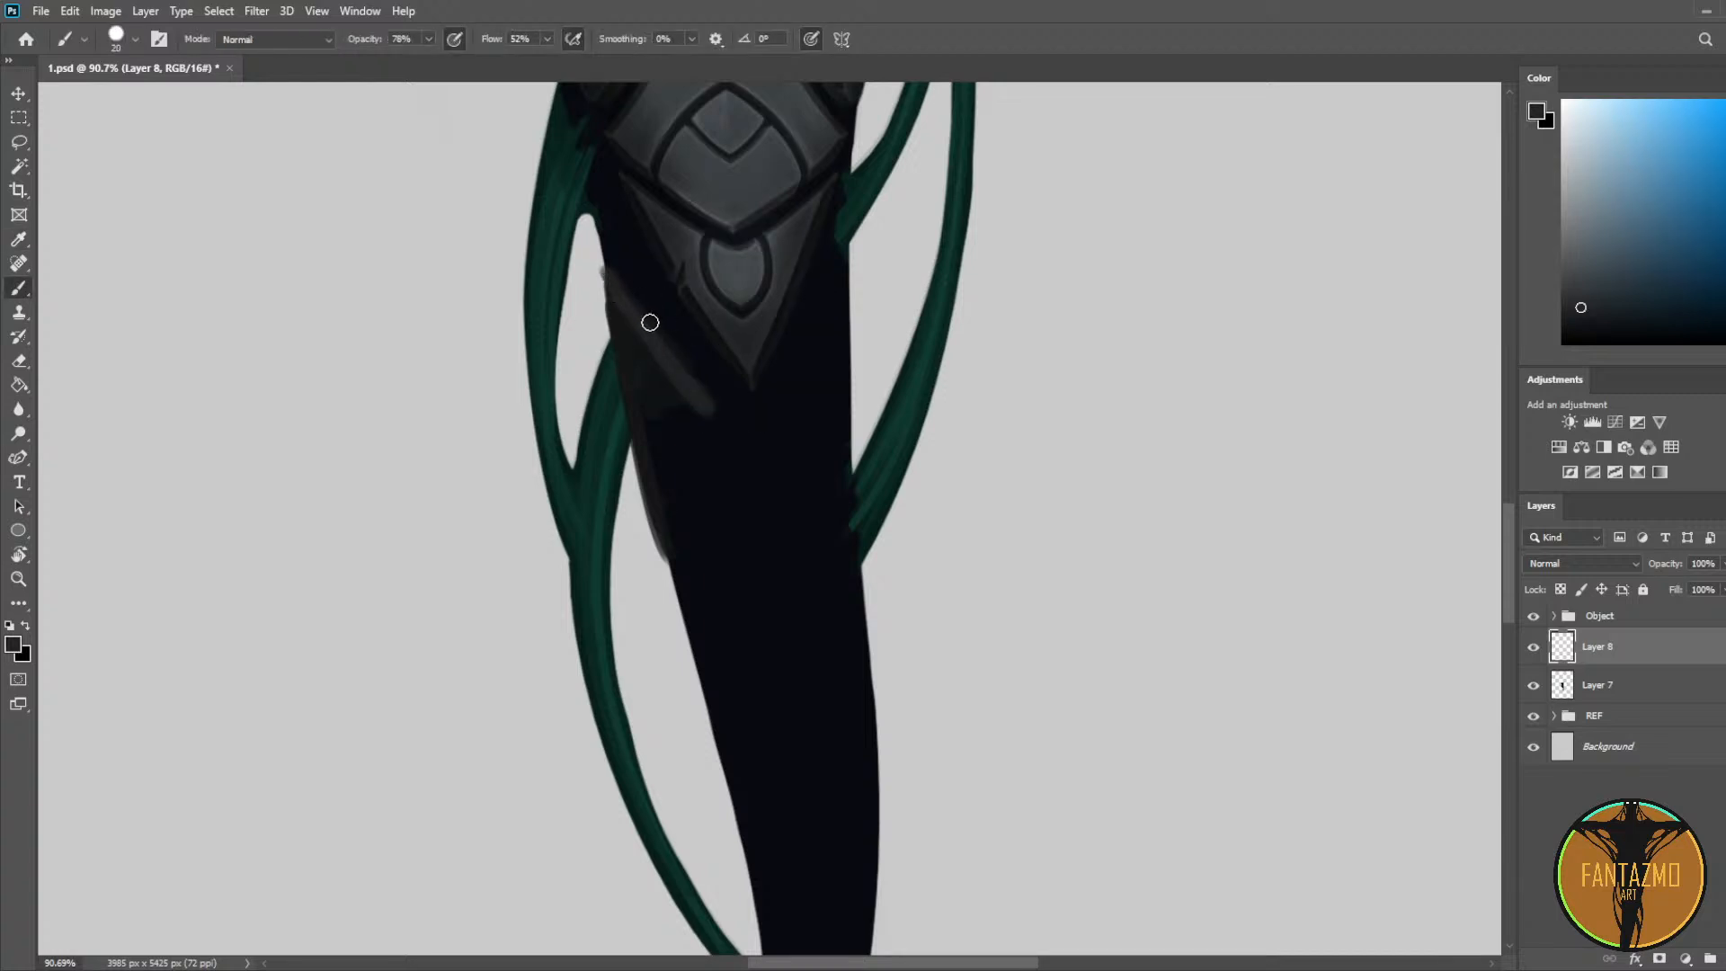
{"action": "mouse_move", "coordinate": [612, 293]}
{"action": "left_mouse_down"}
{"action": "mouse_move", "coordinate": [720, 427]}
{"action": "mouse_move", "coordinate": [649, 496]}
{"action": "left_mouse_up"}
{"action": "left_click_drag", "start_coordinate": [617, 332], "coordinate": [674, 564]}
{"action": "left_click_drag", "start_coordinate": [637, 364], "coordinate": [667, 470]}
{"action": "mouse_move", "coordinate": [639, 348]}
{"action": "left_mouse_down"}
{"action": "mouse_move", "coordinate": [681, 428]}
{"action": "mouse_move", "coordinate": [697, 405]}
{"action": "mouse_move", "coordinate": [717, 477]}
{"action": "mouse_move", "coordinate": [709, 412]}
{"action": "mouse_move", "coordinate": [712, 461]}
{"action": "left_mouse_up"}
Step: Reshape the left tail plate's inner edge and fill its interior down to the lower end with grey
{"action": "key", "text": "e"}
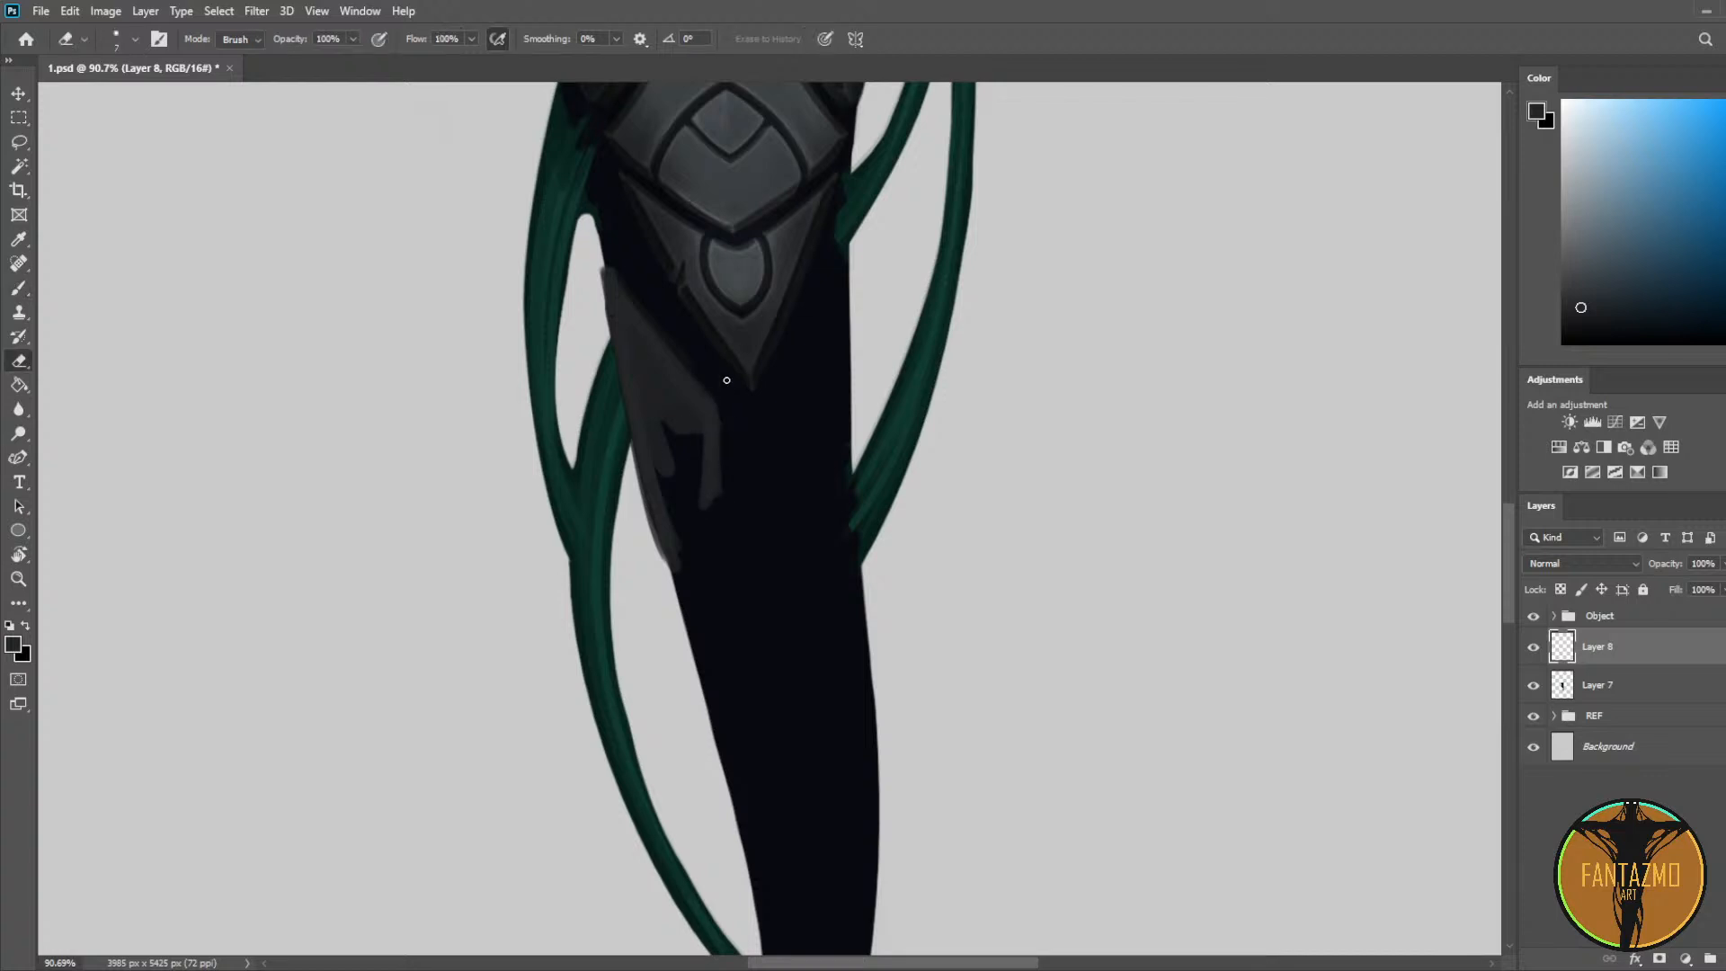
{"action": "left_click_drag", "start_coordinate": [724, 381], "coordinate": [715, 519]}
{"action": "key", "text": "b"}
{"action": "key", "text": "ctrl+z"}
{"action": "left_click_drag", "start_coordinate": [696, 421], "coordinate": [725, 525]}
{"action": "key", "text": "e"}
{"action": "key", "text": "b"}
{"action": "left_click_drag", "start_coordinate": [686, 409], "coordinate": [702, 544]}
{"action": "mouse_move", "coordinate": [680, 422]}
{"action": "left_mouse_down"}
{"action": "mouse_move", "coordinate": [692, 496]}
{"action": "mouse_move", "coordinate": [675, 456]}
{"action": "mouse_move", "coordinate": [676, 490]}
{"action": "left_mouse_up"}
{"action": "left_click_drag", "start_coordinate": [641, 350], "coordinate": [686, 531]}
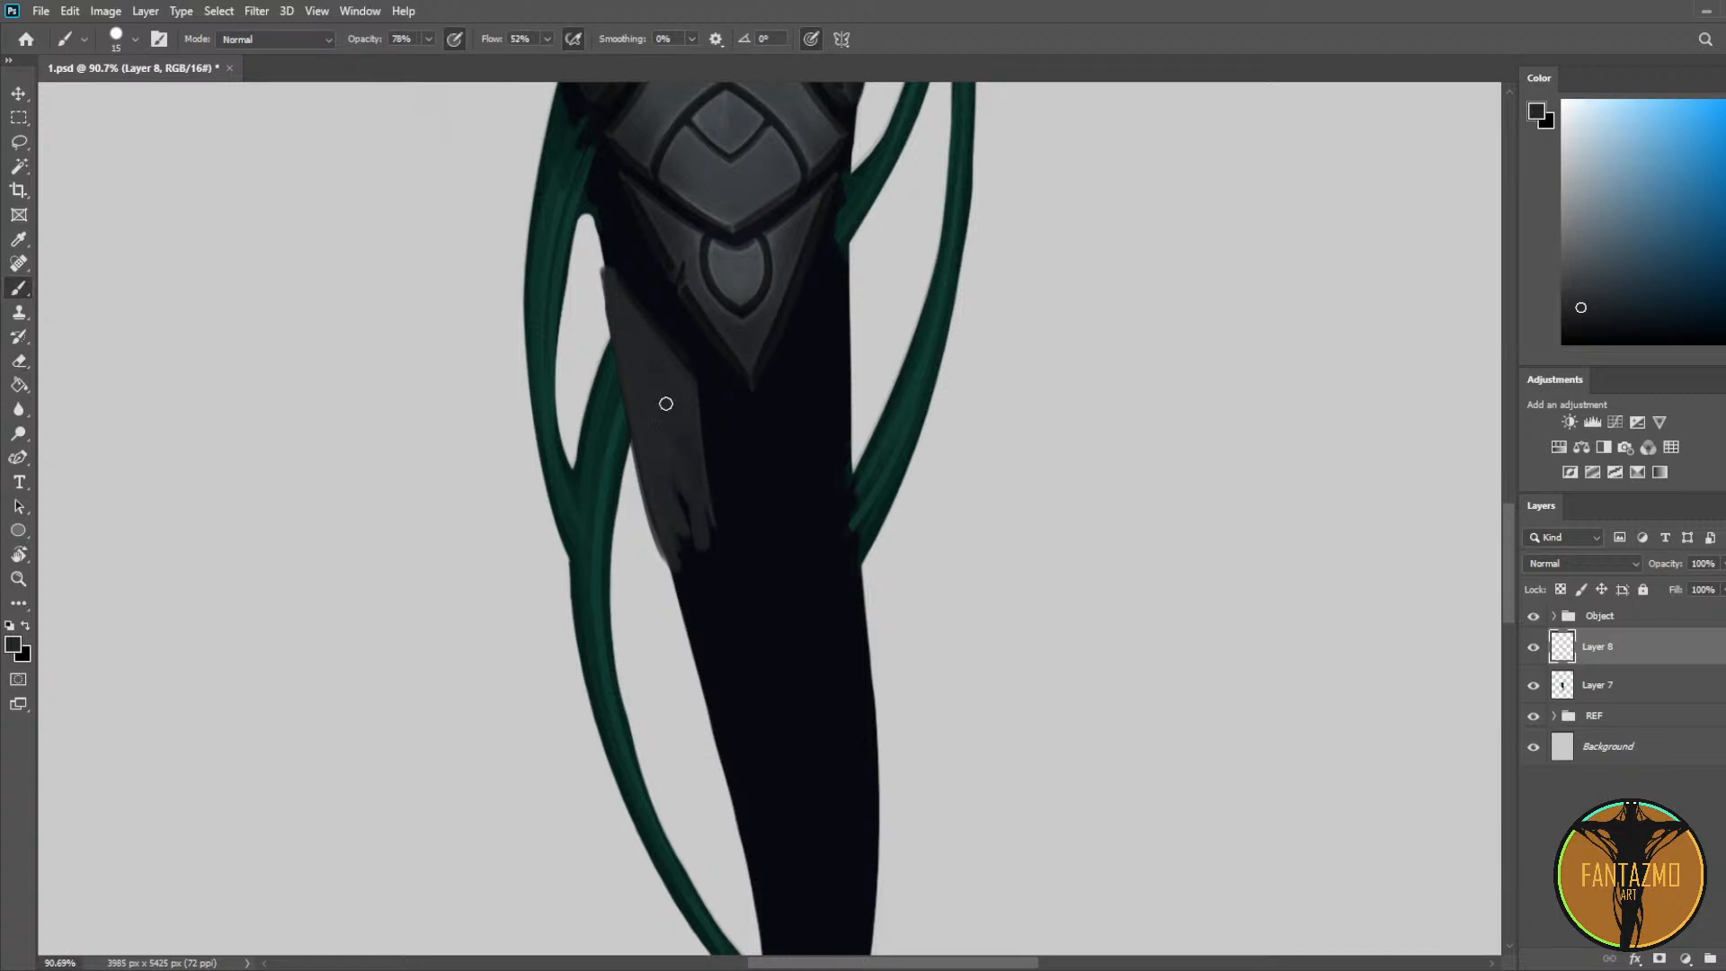
{"action": "mouse_move", "coordinate": [666, 402]}
{"action": "left_mouse_down"}
{"action": "mouse_move", "coordinate": [712, 577]}
{"action": "mouse_move", "coordinate": [683, 573]}
{"action": "left_mouse_up"}
Step: Erase the rough outer and lower edges of the left tail plate to give it a clean slanted lower end
{"action": "key", "text": "e"}
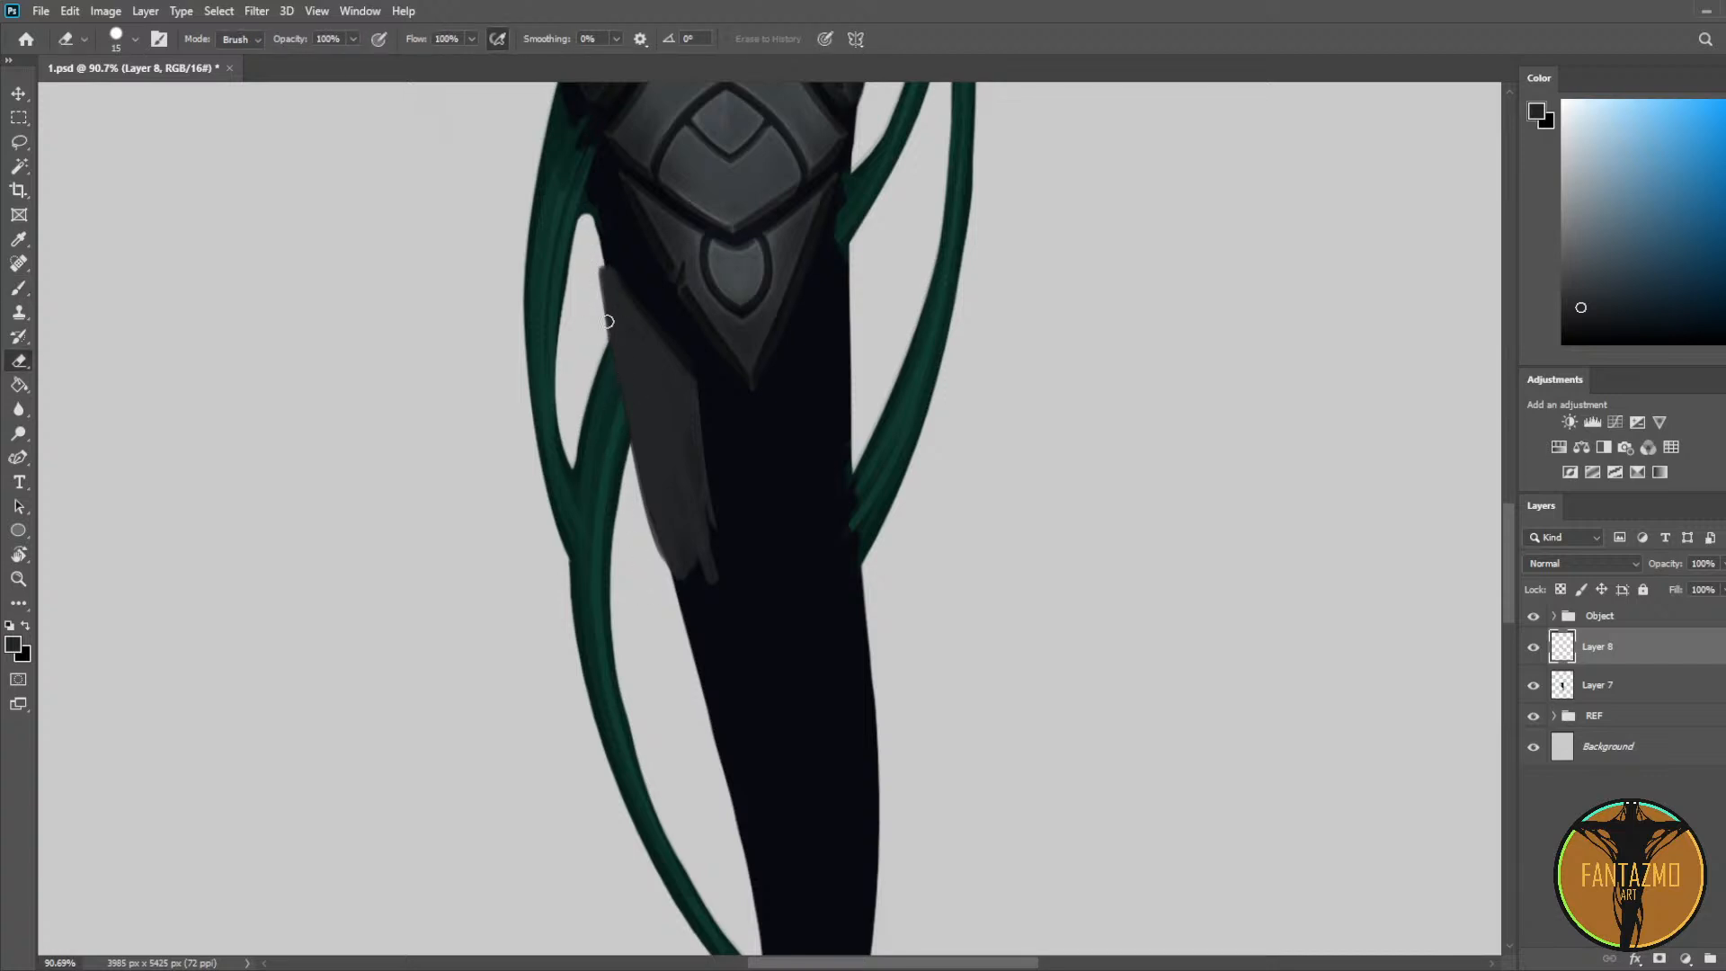
{"action": "left_click_drag", "start_coordinate": [596, 258], "coordinate": [602, 308]}
{"action": "key", "text": "b"}
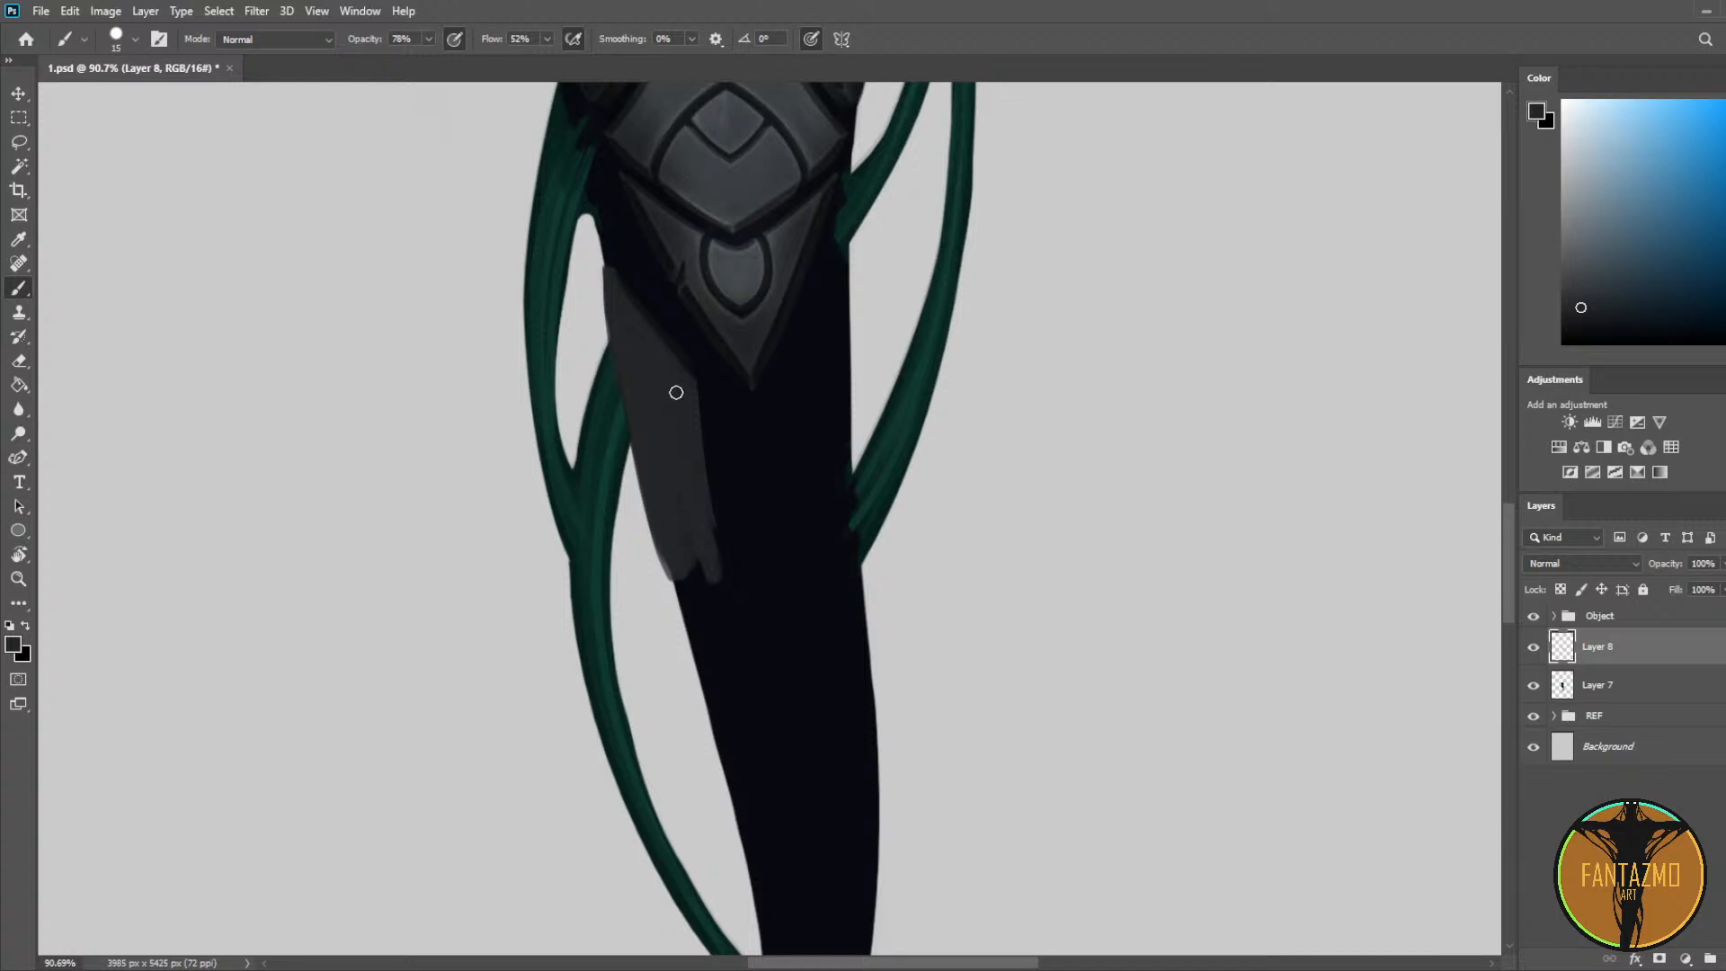
{"action": "key", "text": "e"}
{"action": "mouse_move", "coordinate": [689, 528]}
{"action": "left_mouse_down"}
{"action": "mouse_move", "coordinate": [678, 579]}
{"action": "mouse_move", "coordinate": [716, 545]}
{"action": "mouse_move", "coordinate": [717, 575]}
{"action": "mouse_move", "coordinate": [689, 540]}
{"action": "mouse_move", "coordinate": [668, 546]}
{"action": "mouse_move", "coordinate": [672, 604]}
{"action": "mouse_move", "coordinate": [737, 499]}
{"action": "mouse_move", "coordinate": [678, 552]}
{"action": "mouse_move", "coordinate": [710, 514]}
{"action": "left_mouse_up"}
{"action": "key", "text": "b"}
{"action": "key", "text": "e"}
{"action": "key", "text": "b"}
{"action": "key", "text": "e"}
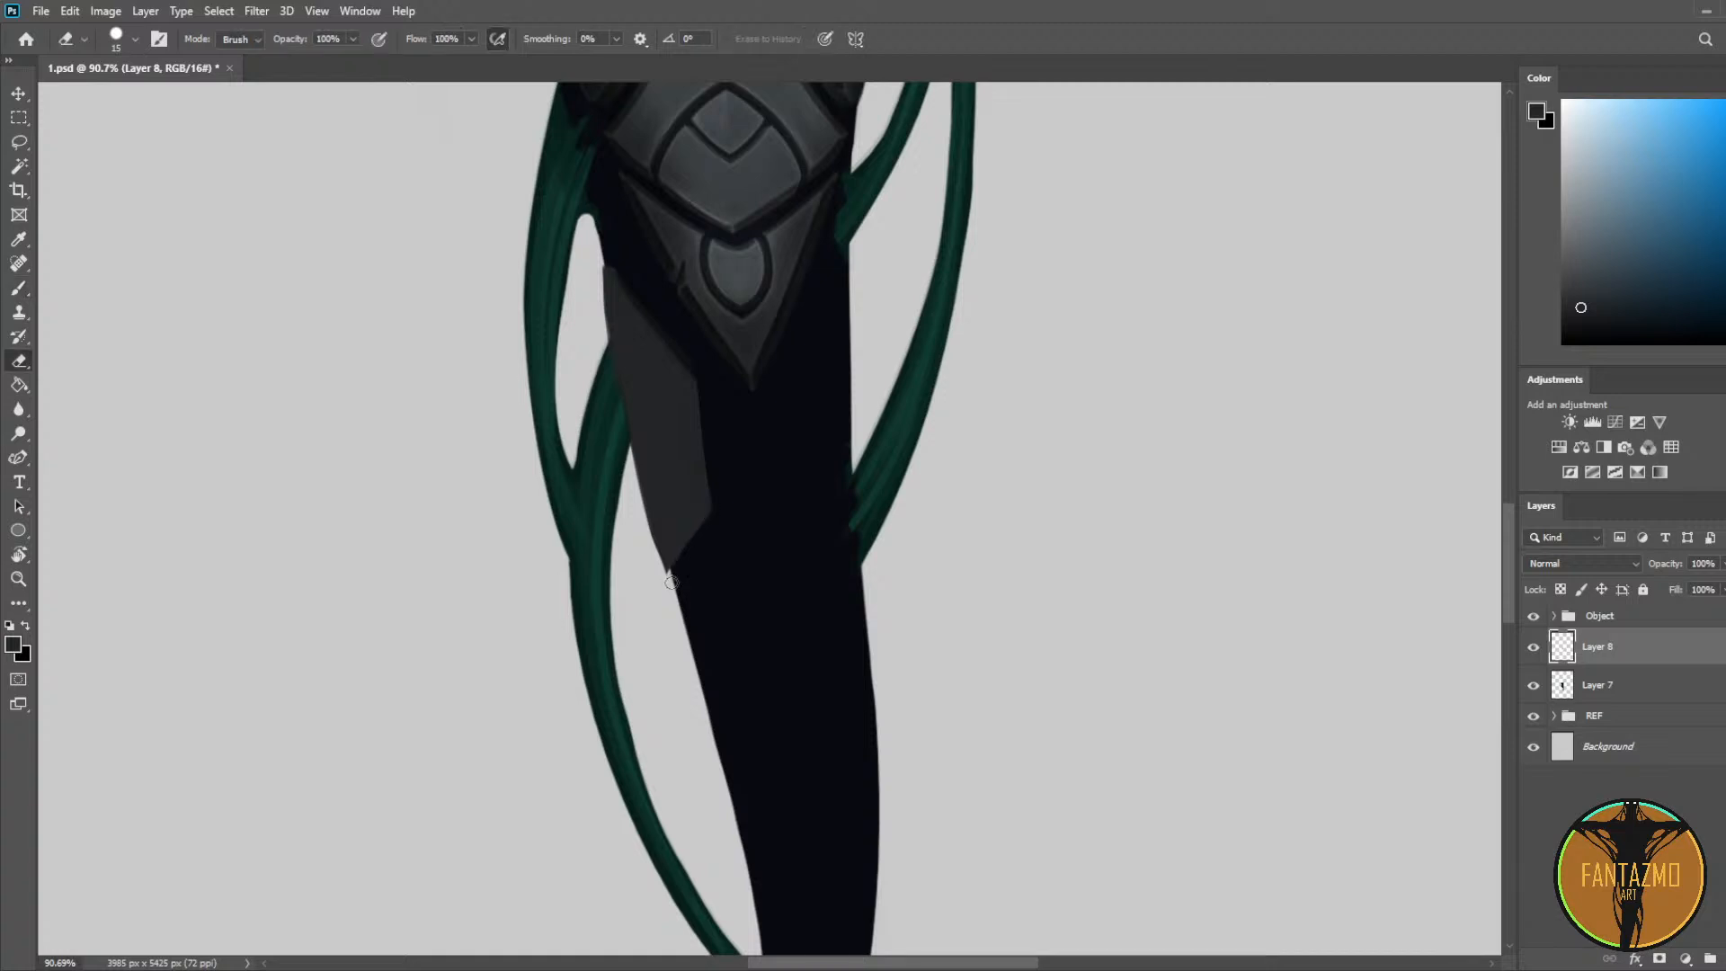
{"action": "left_click_drag", "start_coordinate": [671, 582], "coordinate": [724, 512]}
Step: Touch up the left tail plate's upper outer edge with grey paint and trim it with the Eraser
{"action": "key", "text": "b"}
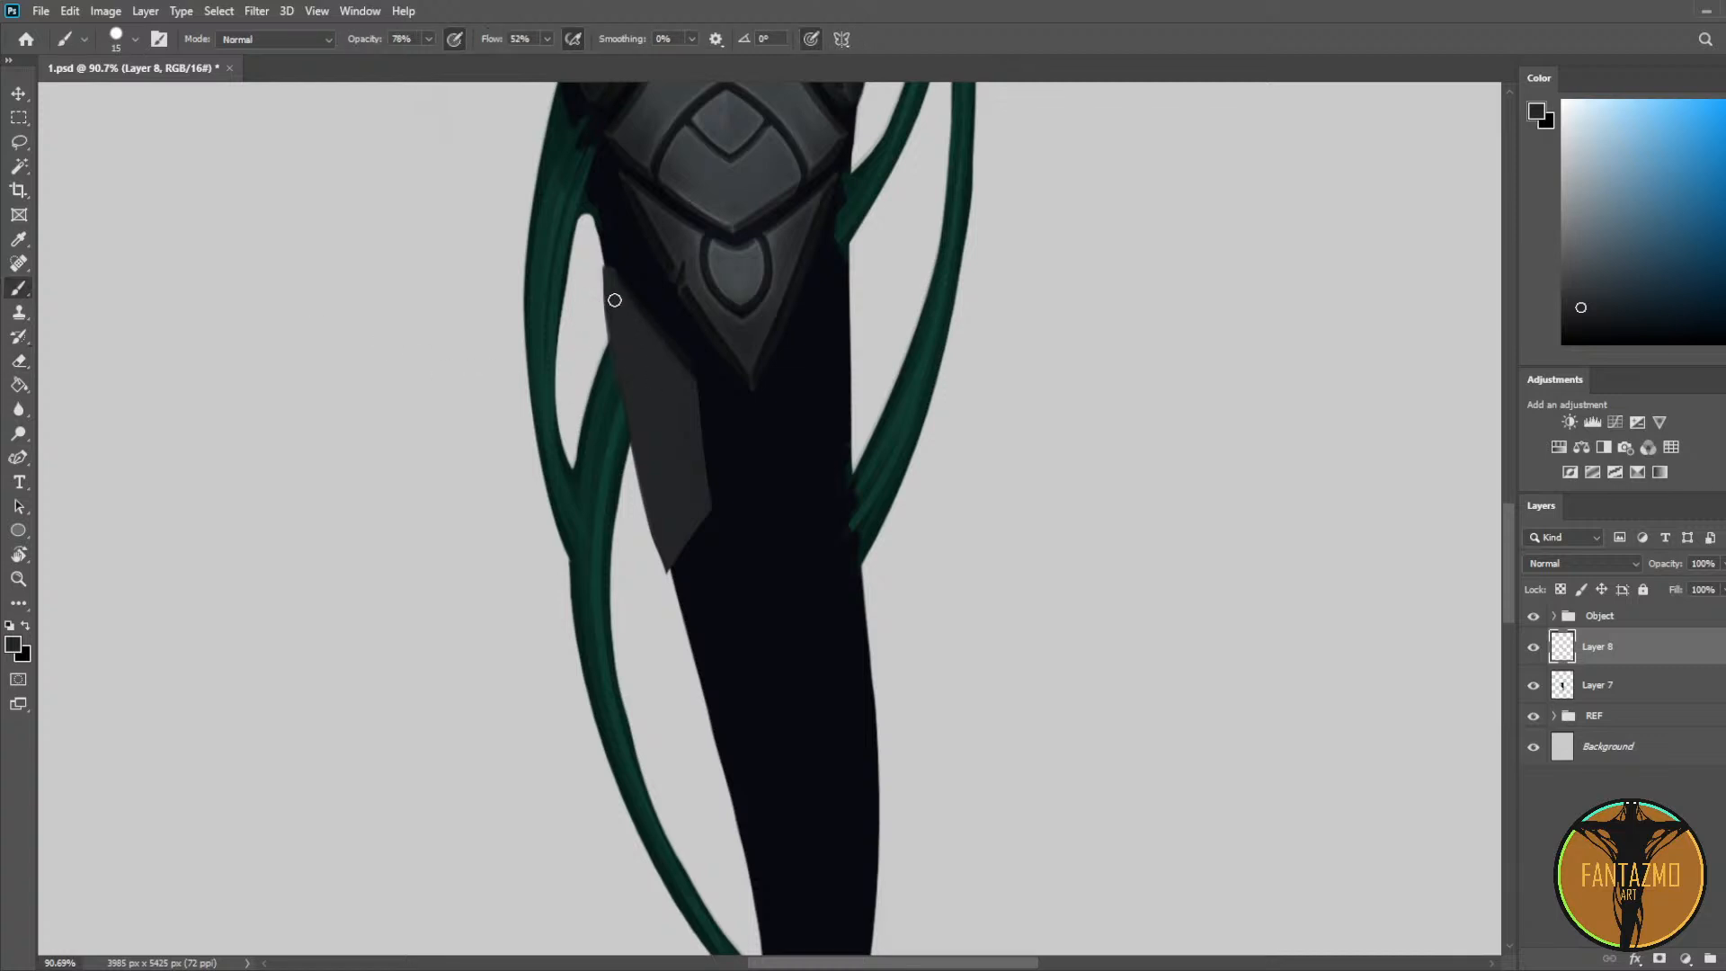
{"action": "left_click_drag", "start_coordinate": [610, 268], "coordinate": [617, 351]}
{"action": "left_click_drag", "start_coordinate": [605, 281], "coordinate": [601, 351]}
{"action": "key", "text": "e"}
{"action": "key", "text": "ctrl+z"}
{"action": "left_click_drag", "start_coordinate": [590, 256], "coordinate": [607, 354]}
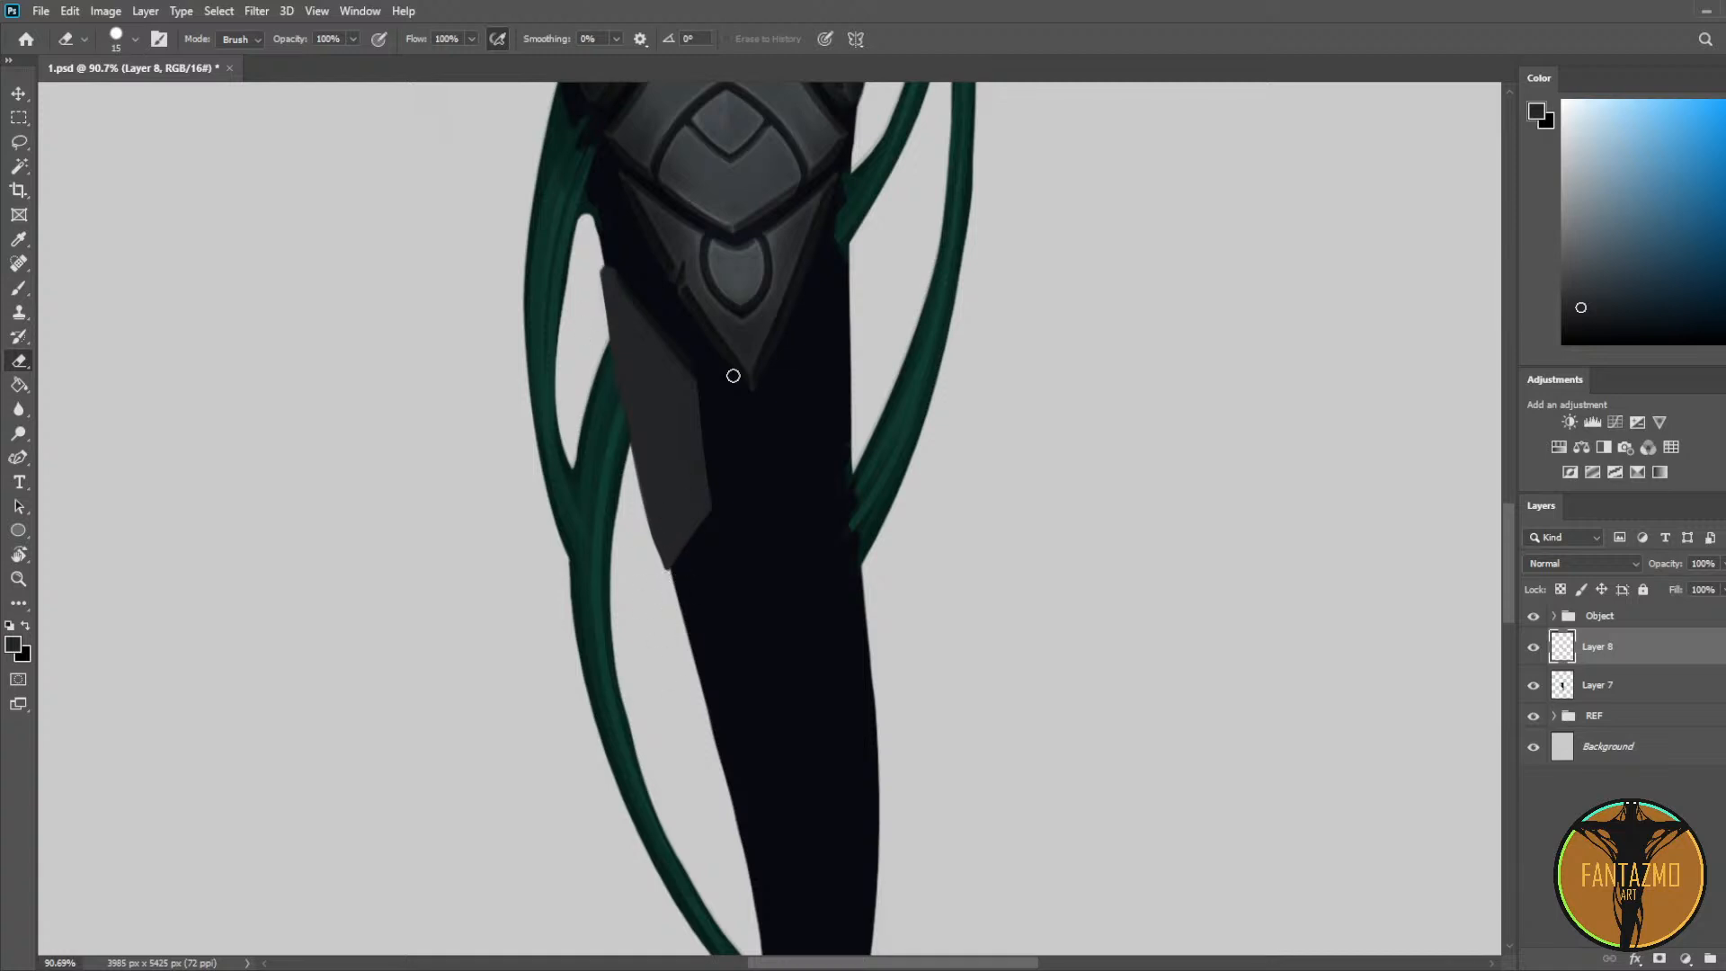
Step: Outline a matching grey plate on the tail's right side and erase the strokes overshooting the silhouette
{"action": "mouse_move", "coordinate": [734, 350]}
{"action": "left_mouse_down"}
{"action": "mouse_move", "coordinate": [728, 462]}
{"action": "mouse_move", "coordinate": [728, 258]}
{"action": "left_mouse_up"}
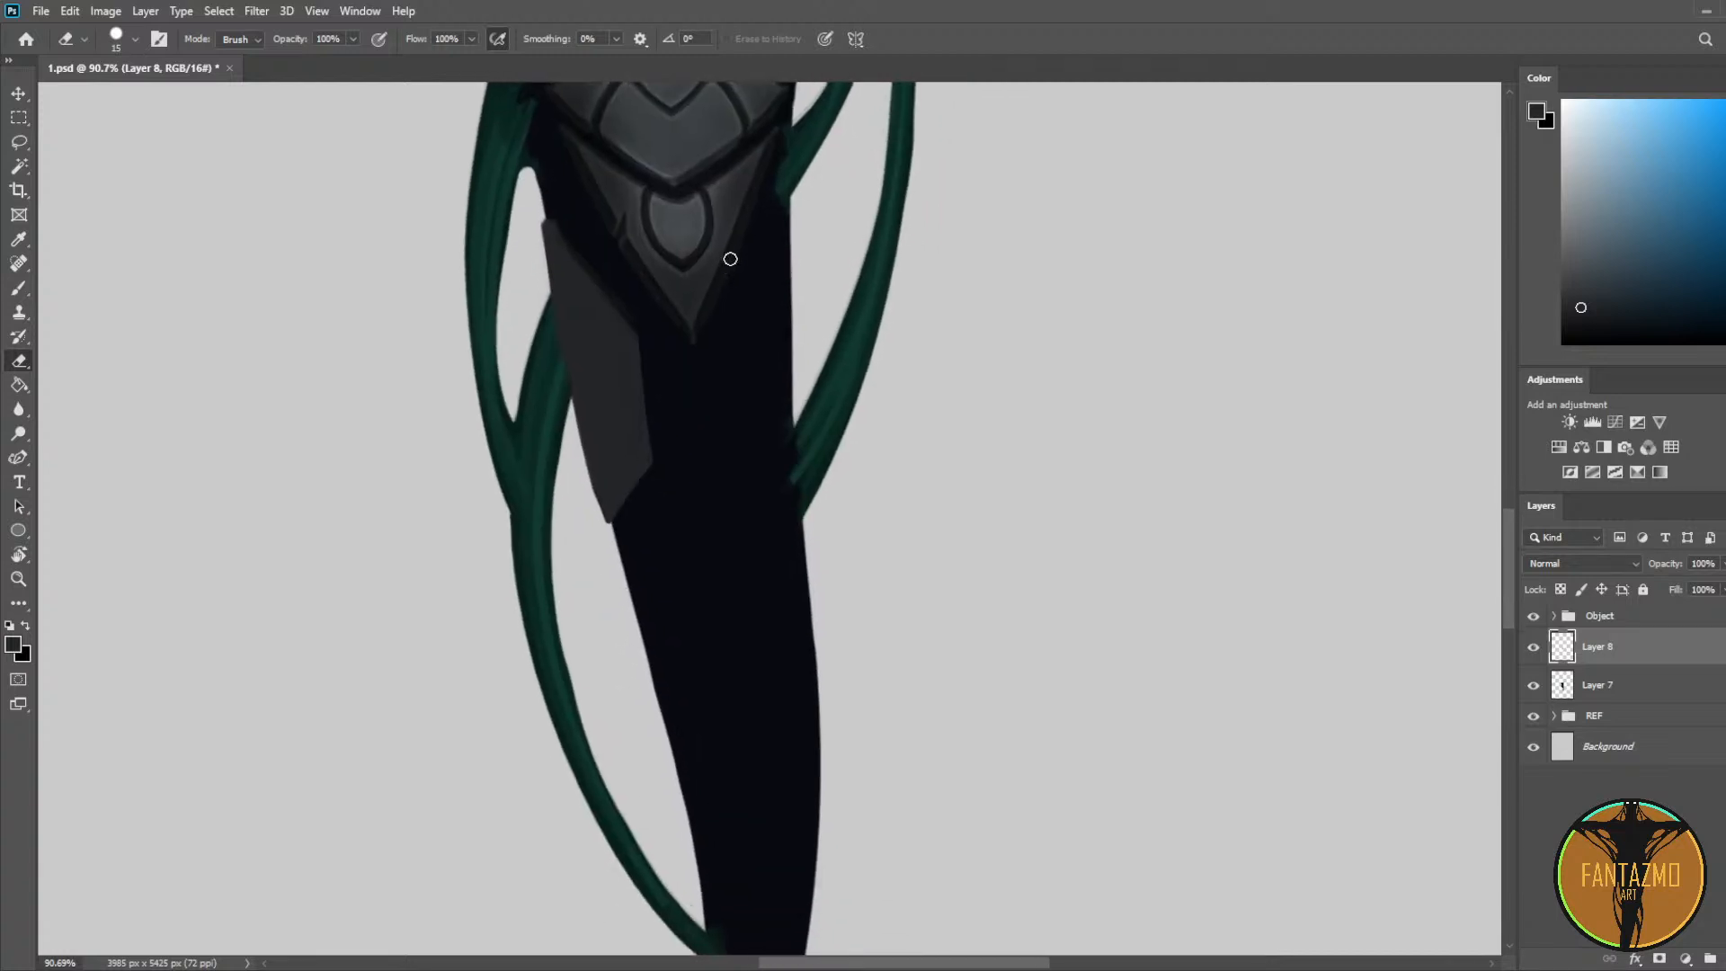
{"action": "key", "text": "b"}
{"action": "left_click_drag", "start_coordinate": [731, 341], "coordinate": [779, 229]}
{"action": "mouse_move", "coordinate": [730, 343]}
{"action": "left_mouse_down"}
{"action": "mouse_move", "coordinate": [803, 203]}
{"action": "mouse_move", "coordinate": [732, 400]}
{"action": "mouse_move", "coordinate": [732, 374]}
{"action": "mouse_move", "coordinate": [739, 324]}
{"action": "mouse_move", "coordinate": [755, 462]}
{"action": "mouse_move", "coordinate": [785, 494]}
{"action": "left_mouse_up"}
{"action": "key", "text": "e"}
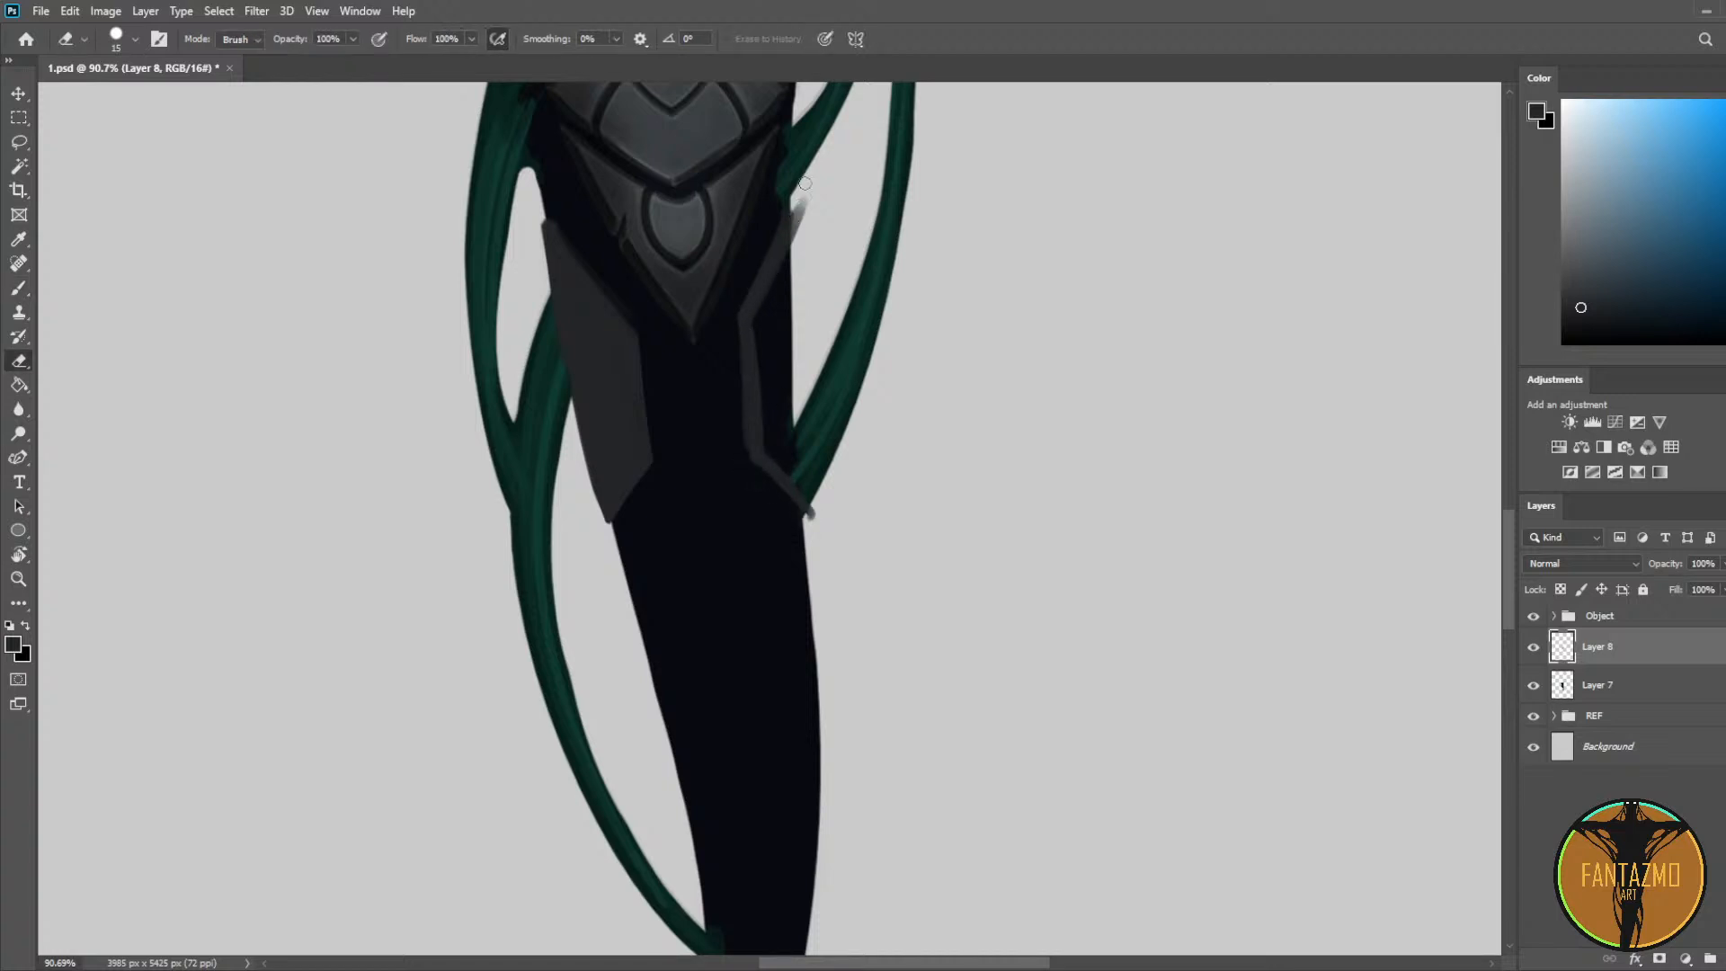
{"action": "left_click_drag", "start_coordinate": [805, 187], "coordinate": [806, 239]}
{"action": "left_click_drag", "start_coordinate": [822, 485], "coordinate": [815, 520]}
Step: Fill the right tail plate with the same grey and even out its outer edge
{"action": "key", "text": "b"}
{"action": "mouse_move", "coordinate": [794, 263]}
{"action": "left_mouse_down"}
{"action": "mouse_move", "coordinate": [790, 482]}
{"action": "mouse_move", "coordinate": [766, 243]}
{"action": "mouse_move", "coordinate": [782, 239]}
{"action": "left_mouse_up"}
{"action": "key", "text": "b"}
{"action": "mouse_move", "coordinate": [752, 350]}
{"action": "left_mouse_down"}
{"action": "mouse_move", "coordinate": [742, 316]}
{"action": "mouse_move", "coordinate": [752, 435]}
{"action": "left_mouse_up"}
{"action": "mouse_move", "coordinate": [805, 528]}
{"action": "left_mouse_down"}
{"action": "mouse_move", "coordinate": [764, 382]}
{"action": "mouse_move", "coordinate": [775, 462]}
{"action": "mouse_move", "coordinate": [794, 235]}
{"action": "mouse_move", "coordinate": [778, 444]}
{"action": "left_mouse_up"}
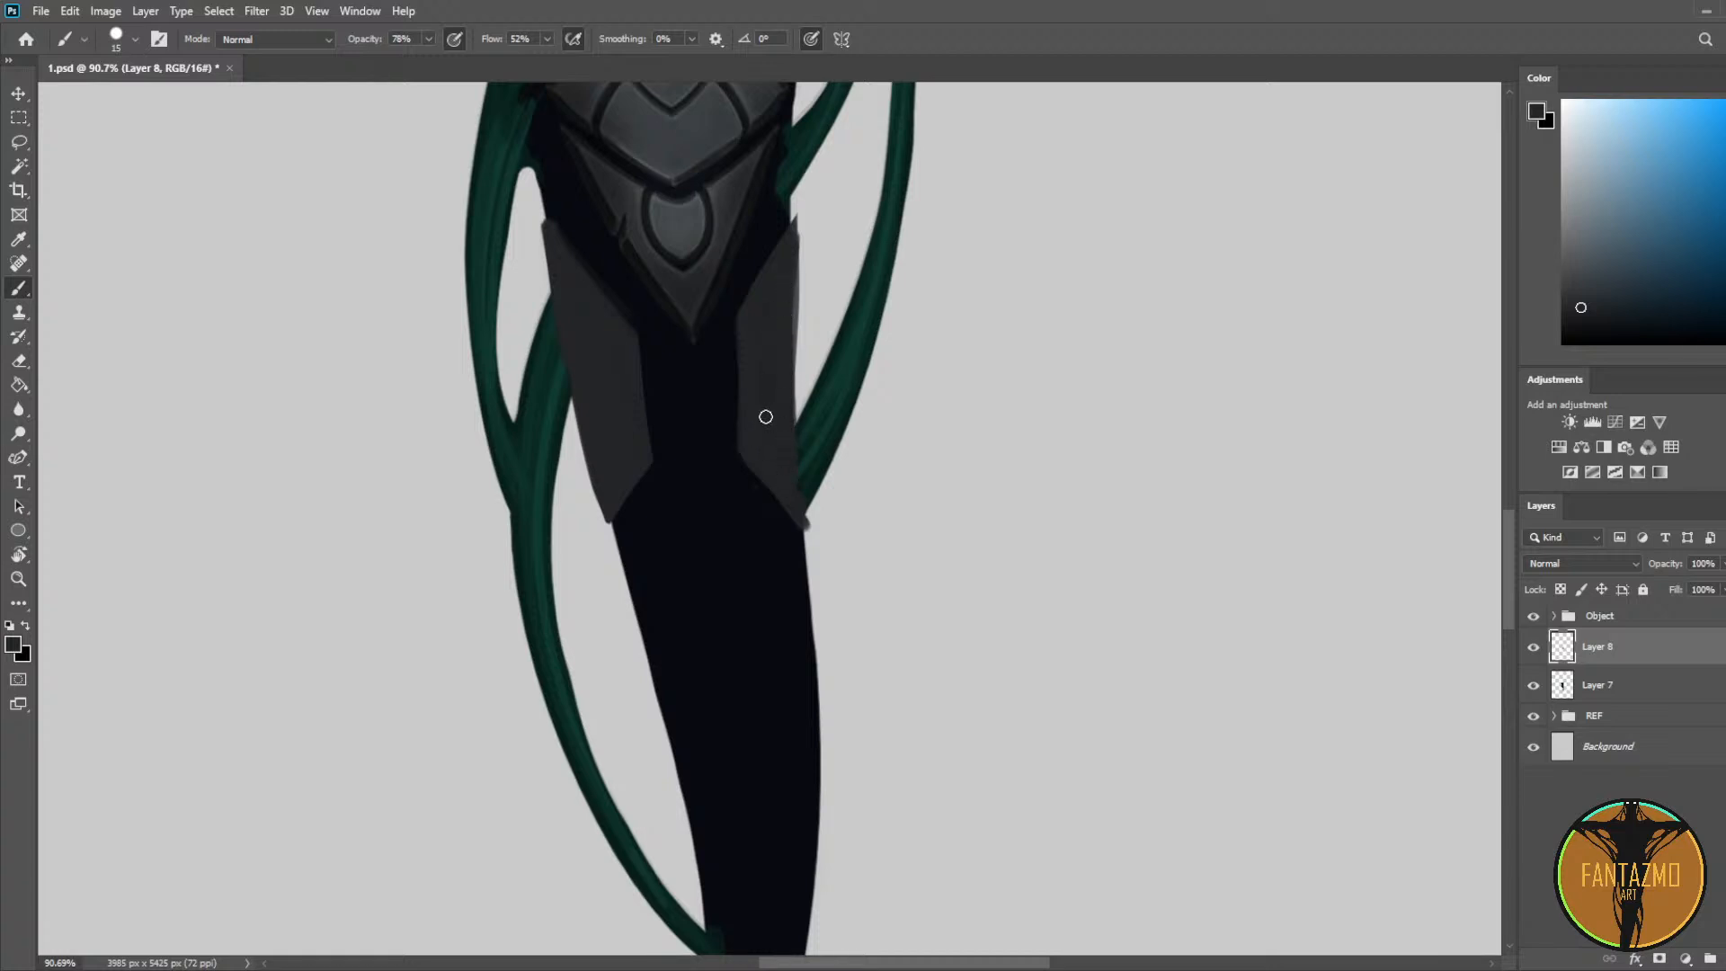
{"action": "key", "text": "e"}
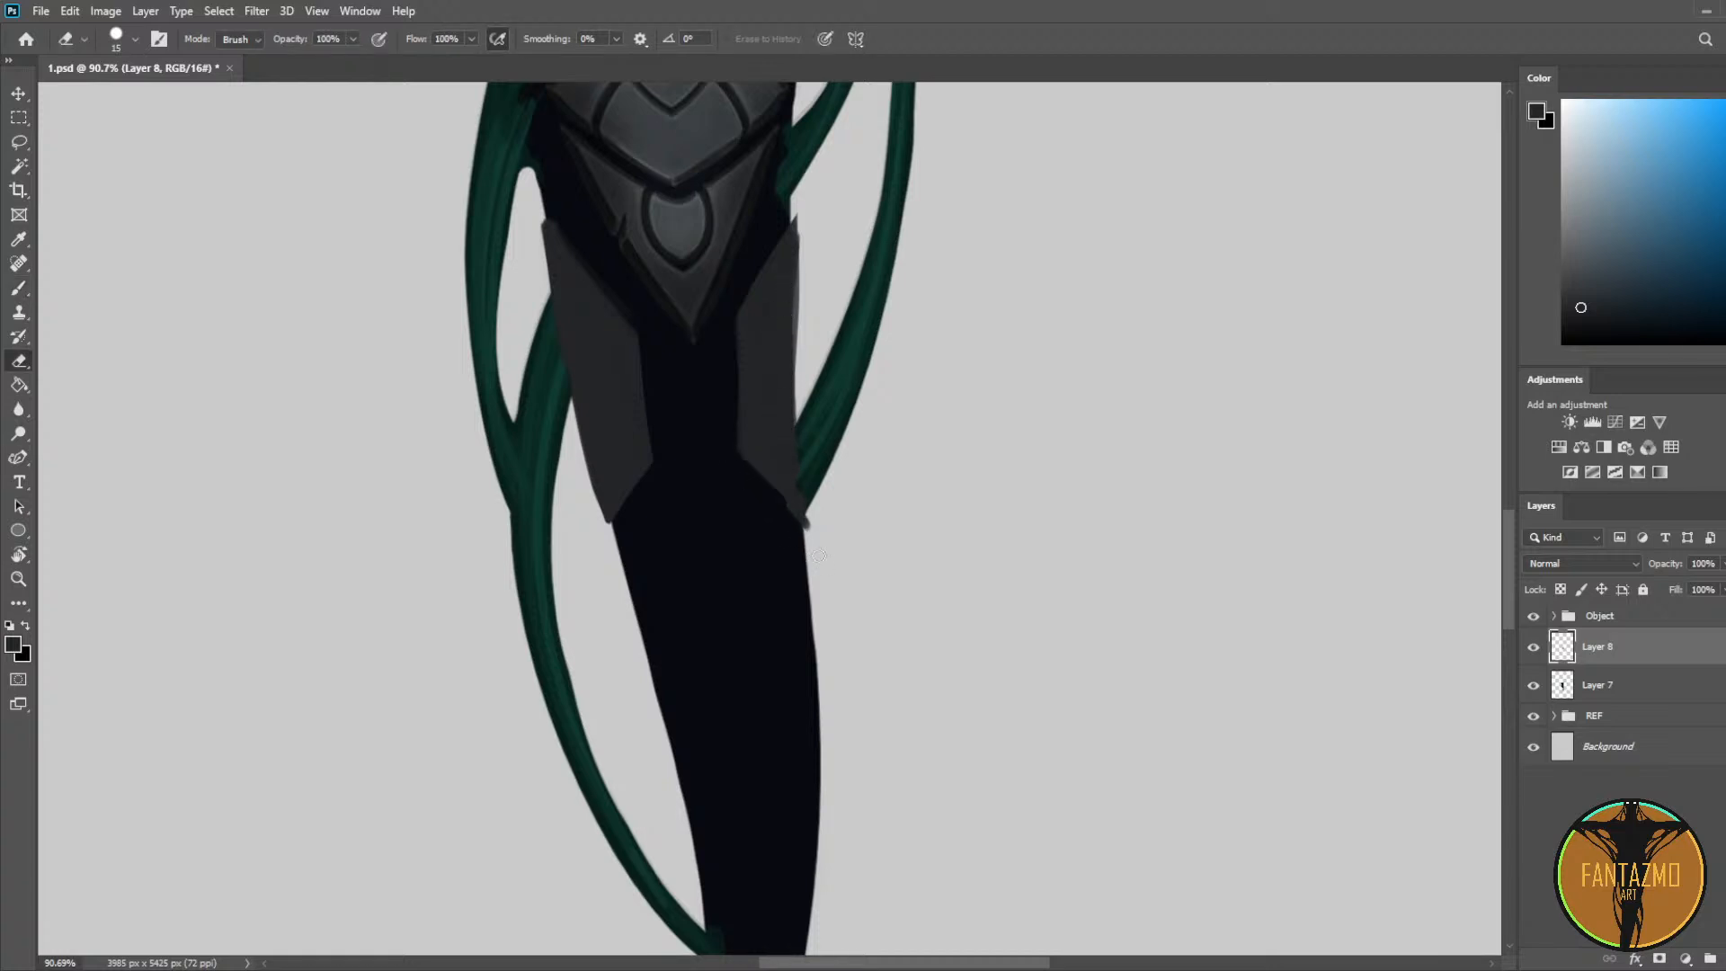
{"action": "key", "text": "b"}
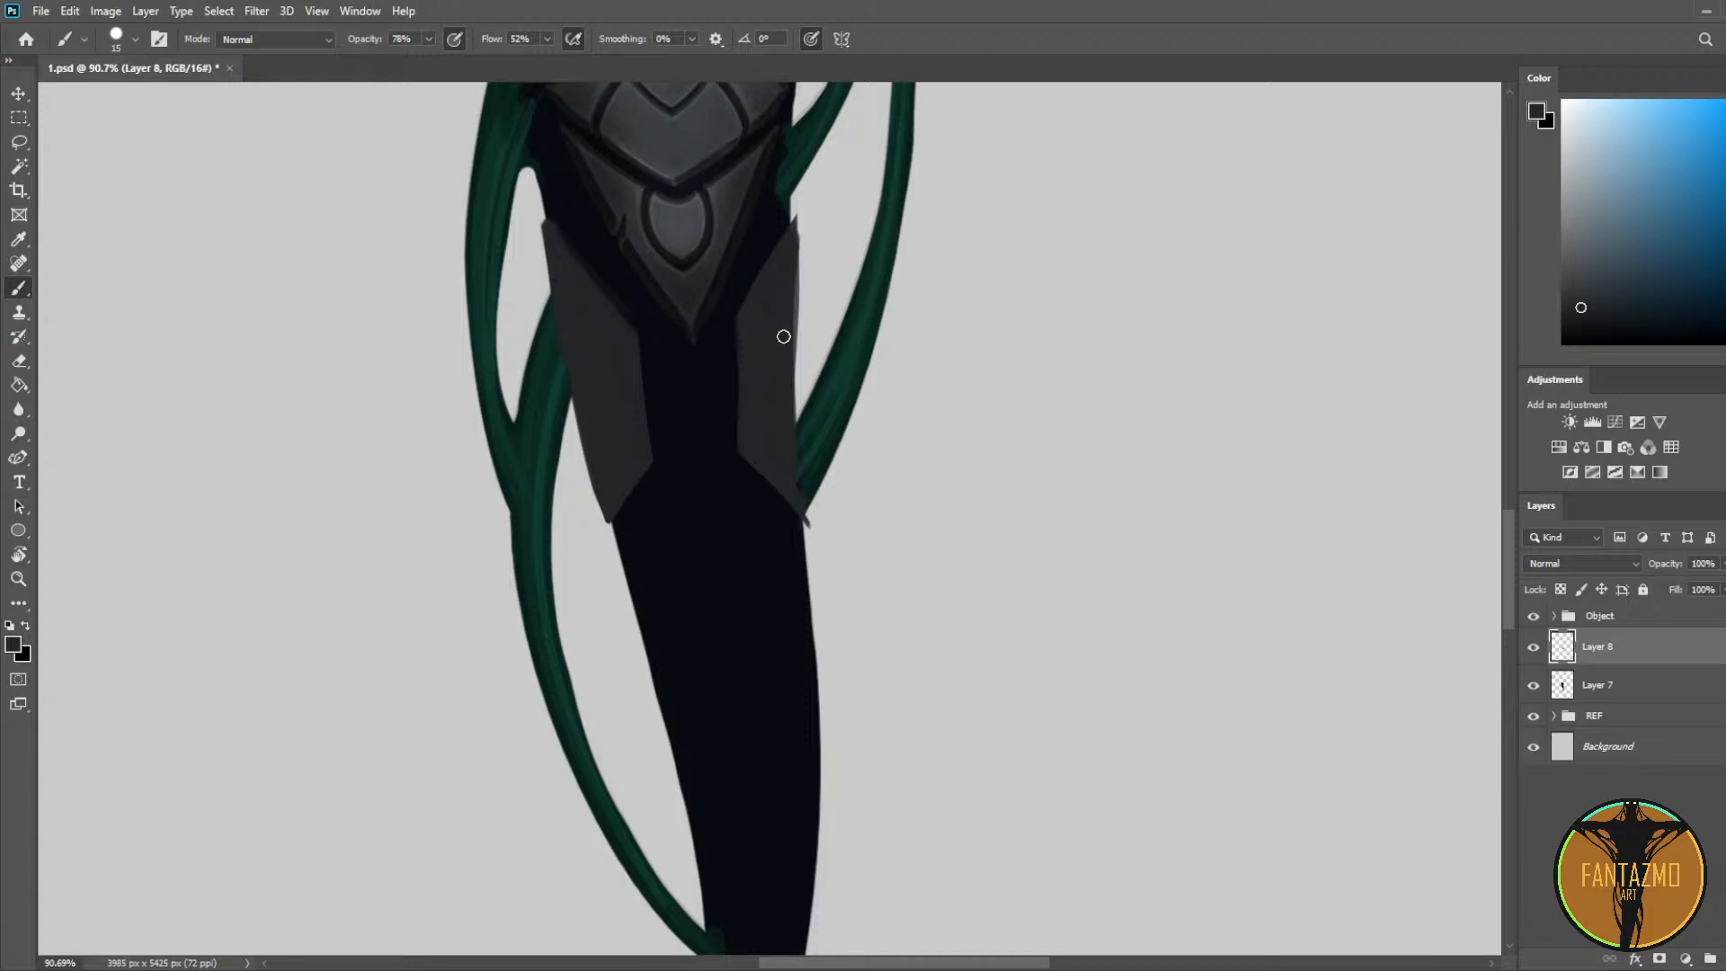
{"action": "left_click_drag", "start_coordinate": [792, 227], "coordinate": [794, 524]}
Step: Flip the canvas horizontally and widen the left-hand plate's outer edge with grey strokes
{"action": "key", "text": "e"}
{"action": "key", "text": "b"}
{"action": "key", "text": "ctrl+shift+h"}
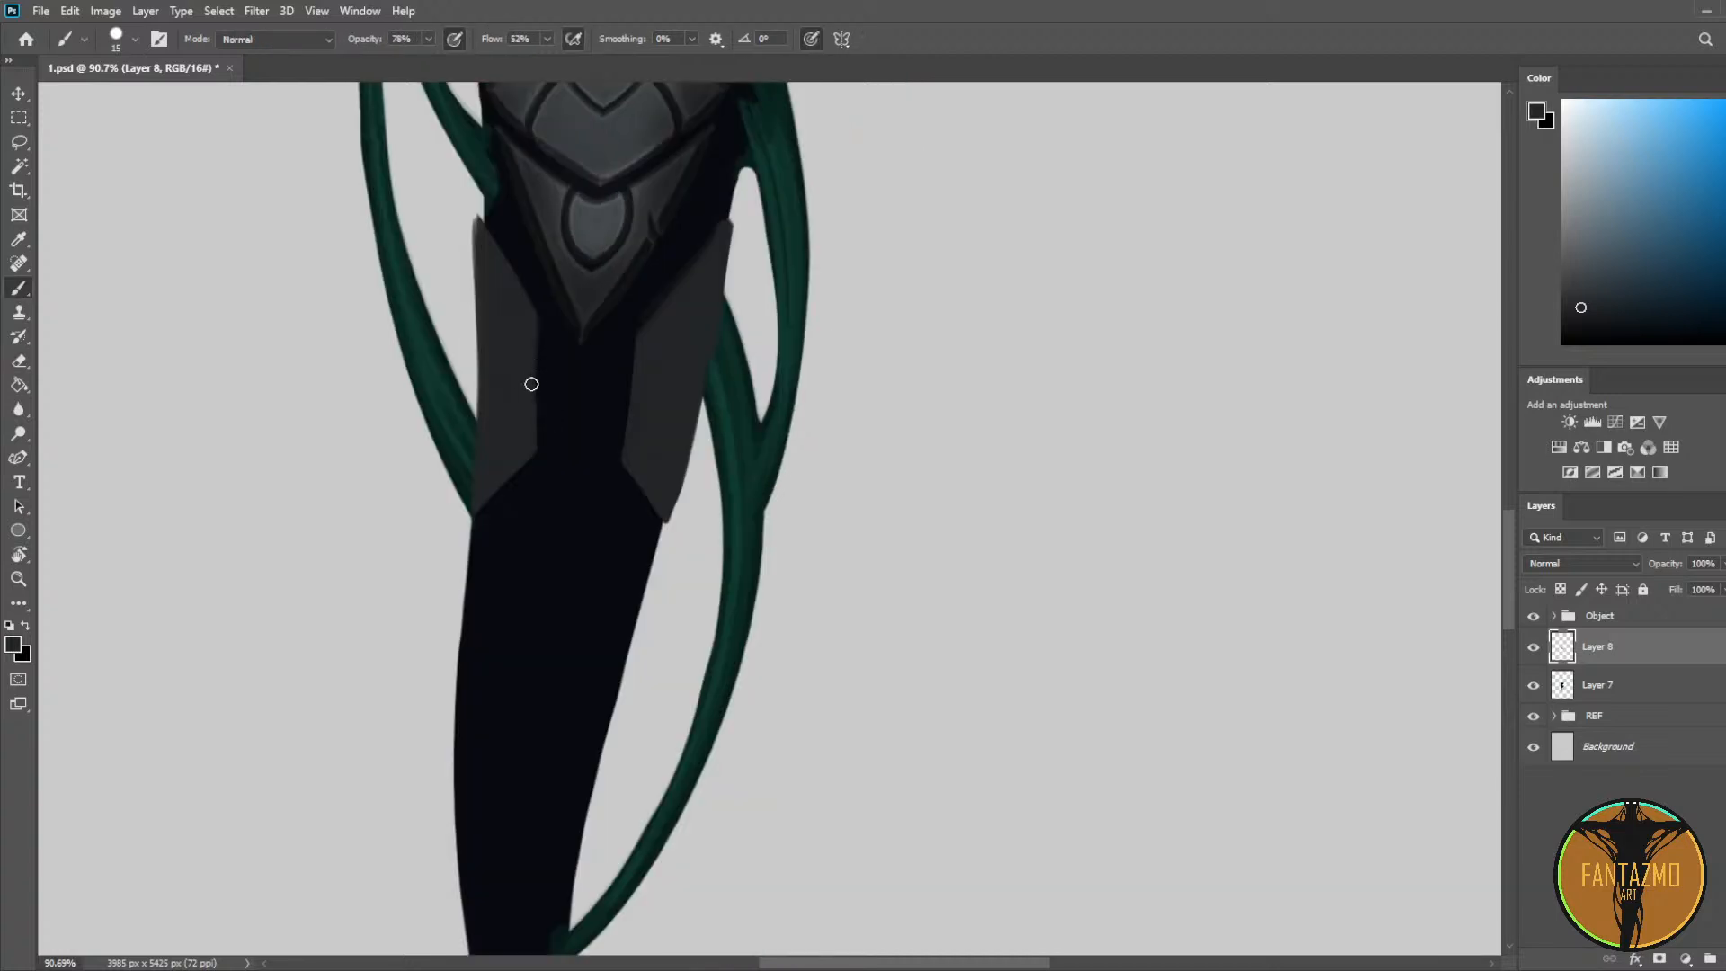
{"action": "mouse_move", "coordinate": [480, 227]}
{"action": "left_mouse_down"}
{"action": "mouse_move", "coordinate": [472, 408]}
{"action": "mouse_move", "coordinate": [483, 236]}
{"action": "mouse_move", "coordinate": [477, 395]}
{"action": "left_mouse_up"}
{"action": "left_click_drag", "start_coordinate": [478, 219], "coordinate": [477, 423]}
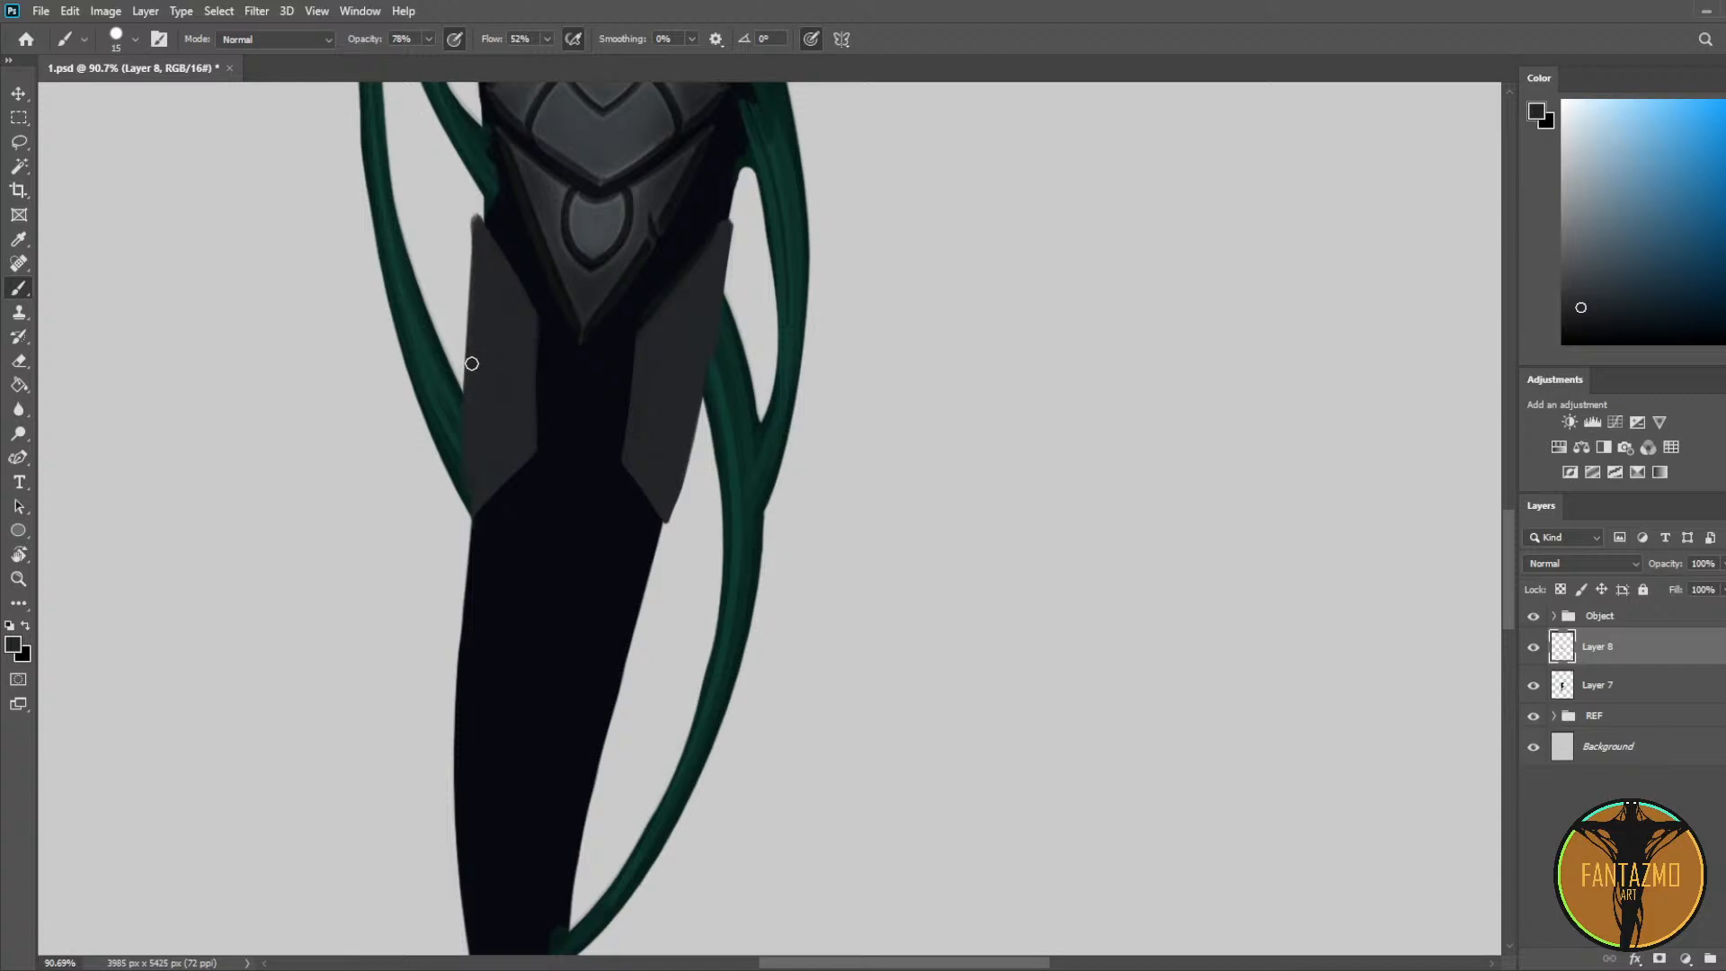
{"action": "mouse_move", "coordinate": [472, 364]}
{"action": "left_mouse_down"}
{"action": "mouse_move", "coordinate": [473, 456]}
{"action": "mouse_move", "coordinate": [475, 338]}
{"action": "mouse_move", "coordinate": [453, 489]}
{"action": "mouse_move", "coordinate": [466, 534]}
{"action": "left_mouse_up"}
Step: Extend the left-hand plate's lower tip slightly down the tail edge and clean it up
{"action": "key", "text": "e"}
{"action": "key", "text": "b"}
{"action": "left_click_drag", "start_coordinate": [465, 524], "coordinate": [466, 541]}
{"action": "key", "text": "e"}
{"action": "key", "text": "b"}
{"action": "key", "text": "e"}
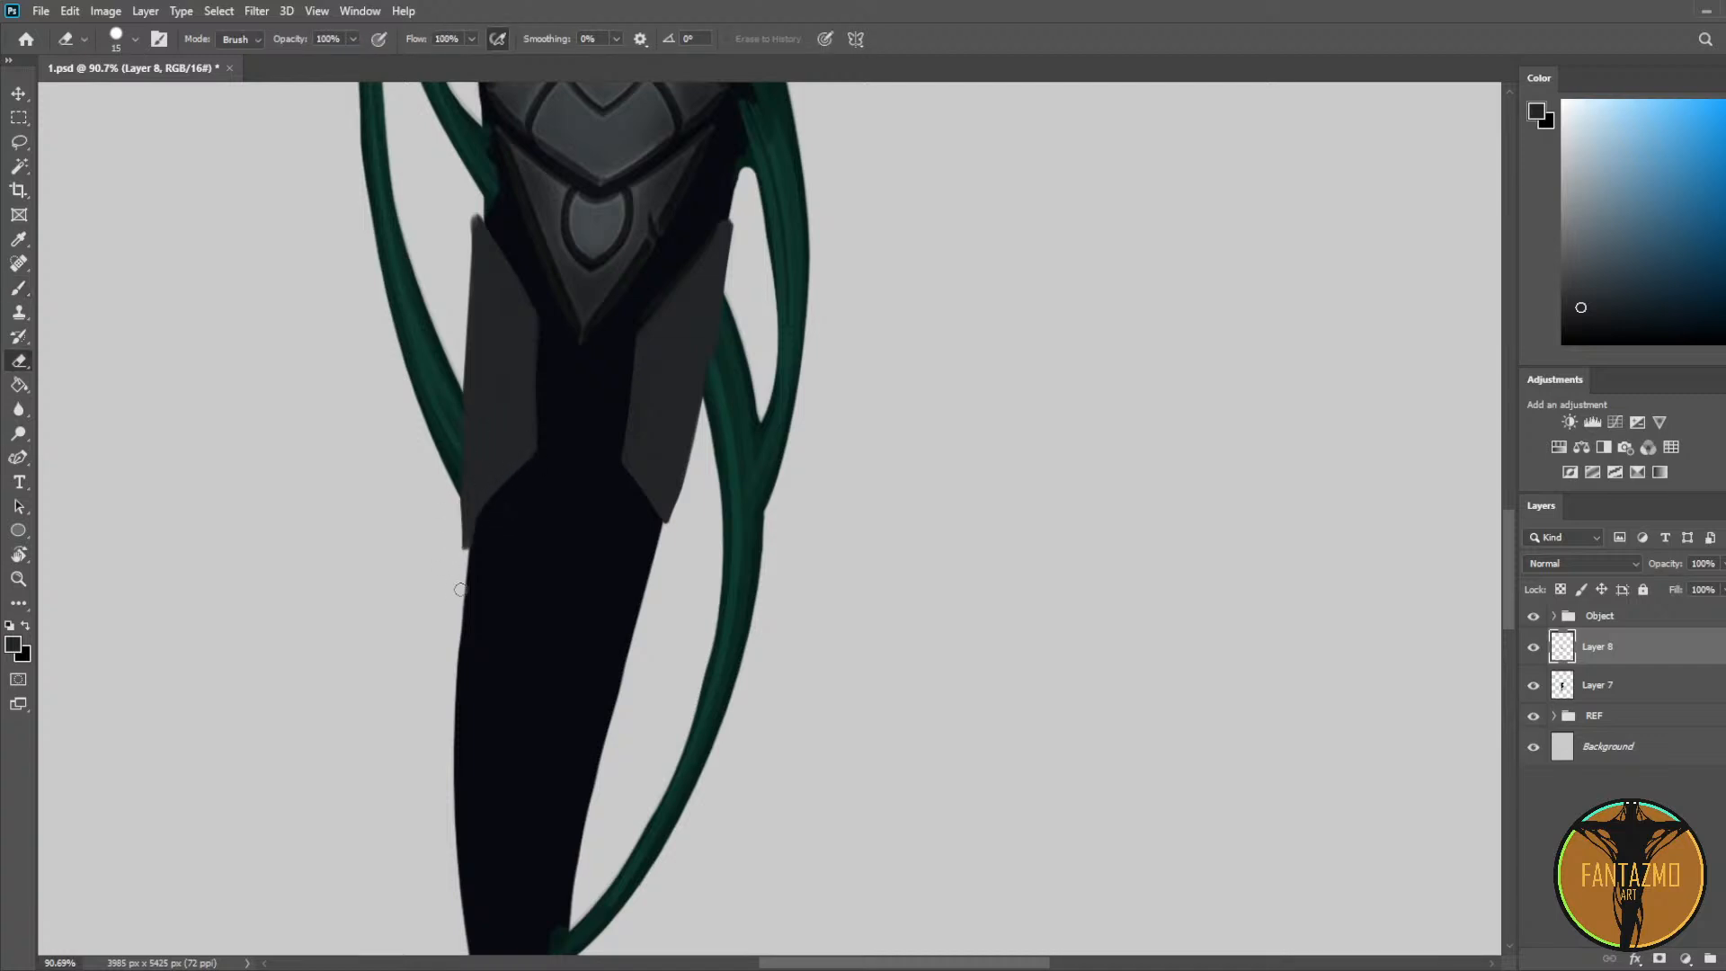
Step: Lengthen the right-hand plate's lower tip down the tail edge and trim its contour with the Eraser
{"action": "key", "text": "b"}
{"action": "mouse_move", "coordinate": [654, 510]}
{"action": "left_mouse_down"}
{"action": "mouse_move", "coordinate": [665, 547]}
{"action": "mouse_move", "coordinate": [656, 483]}
{"action": "mouse_move", "coordinate": [680, 522]}
{"action": "mouse_move", "coordinate": [655, 588]}
{"action": "left_mouse_up"}
{"action": "key", "text": "e"}
{"action": "key", "text": "b"}
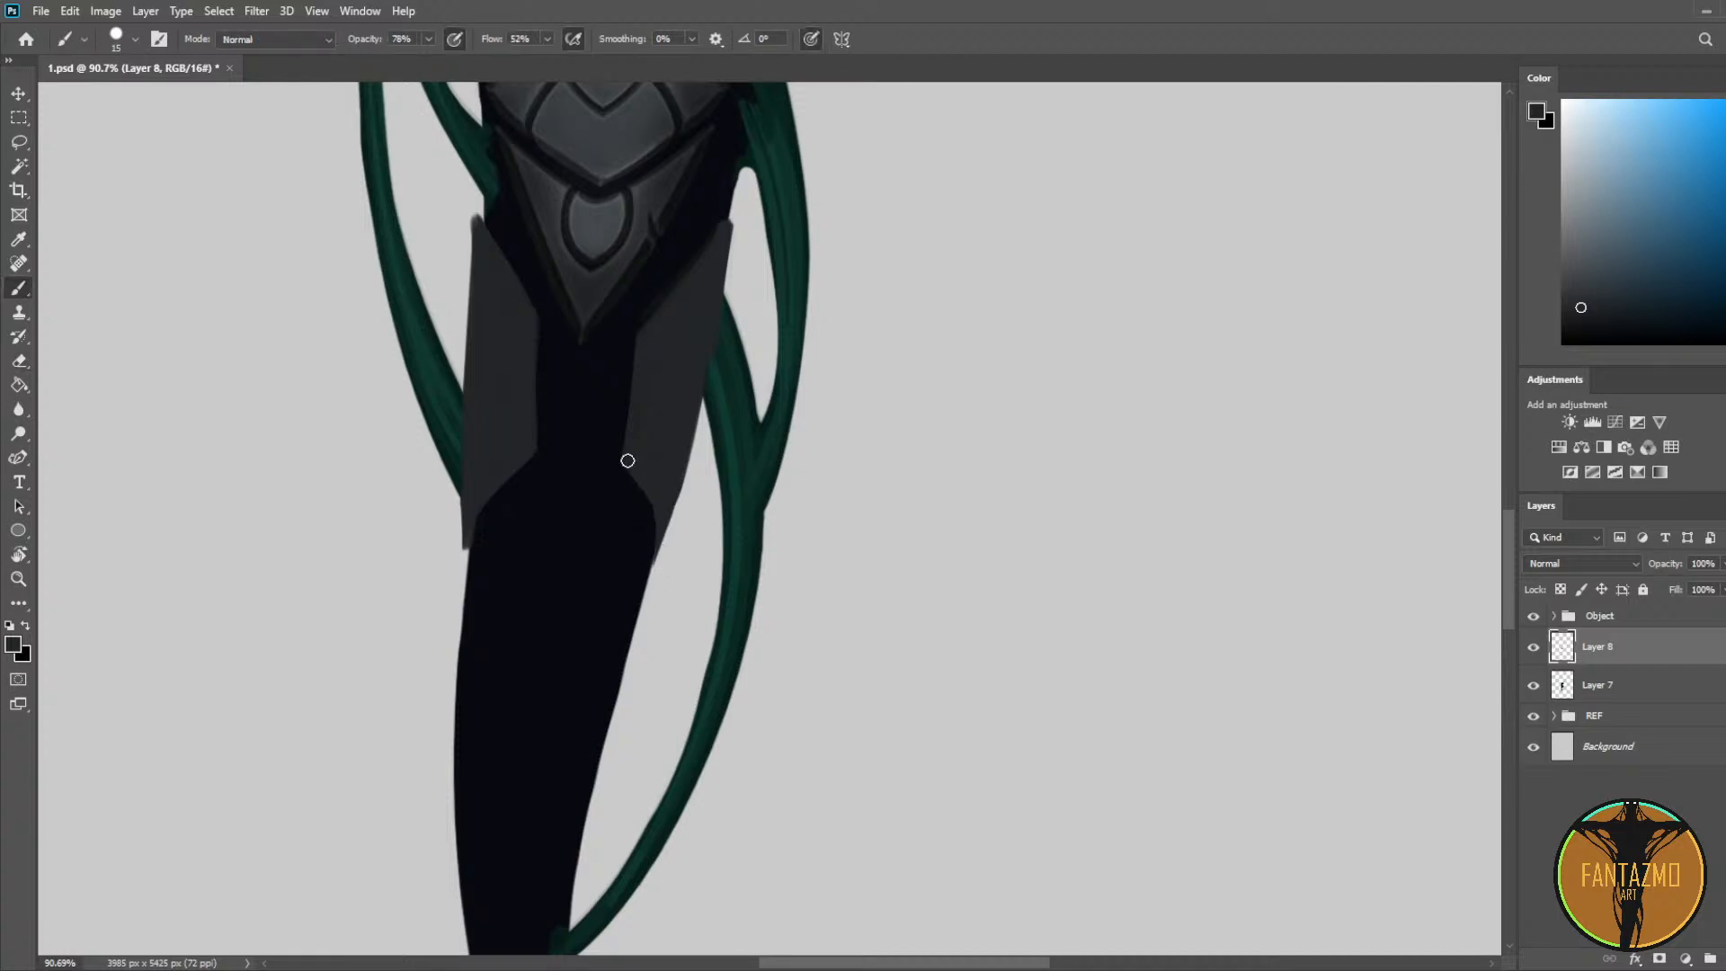
{"action": "left_click_drag", "start_coordinate": [633, 463], "coordinate": [660, 566]}
{"action": "mouse_move", "coordinate": [674, 490]}
{"action": "left_mouse_down"}
{"action": "mouse_move", "coordinate": [652, 597]}
{"action": "mouse_move", "coordinate": [655, 537]}
{"action": "mouse_move", "coordinate": [633, 508]}
{"action": "mouse_move", "coordinate": [618, 626]}
{"action": "mouse_move", "coordinate": [587, 535]}
{"action": "mouse_move", "coordinate": [633, 559]}
{"action": "mouse_move", "coordinate": [653, 535]}
{"action": "mouse_move", "coordinate": [631, 608]}
{"action": "mouse_move", "coordinate": [636, 536]}
{"action": "left_mouse_up"}
{"action": "key", "text": "e"}
{"action": "key", "text": "b"}
{"action": "key", "text": "e"}
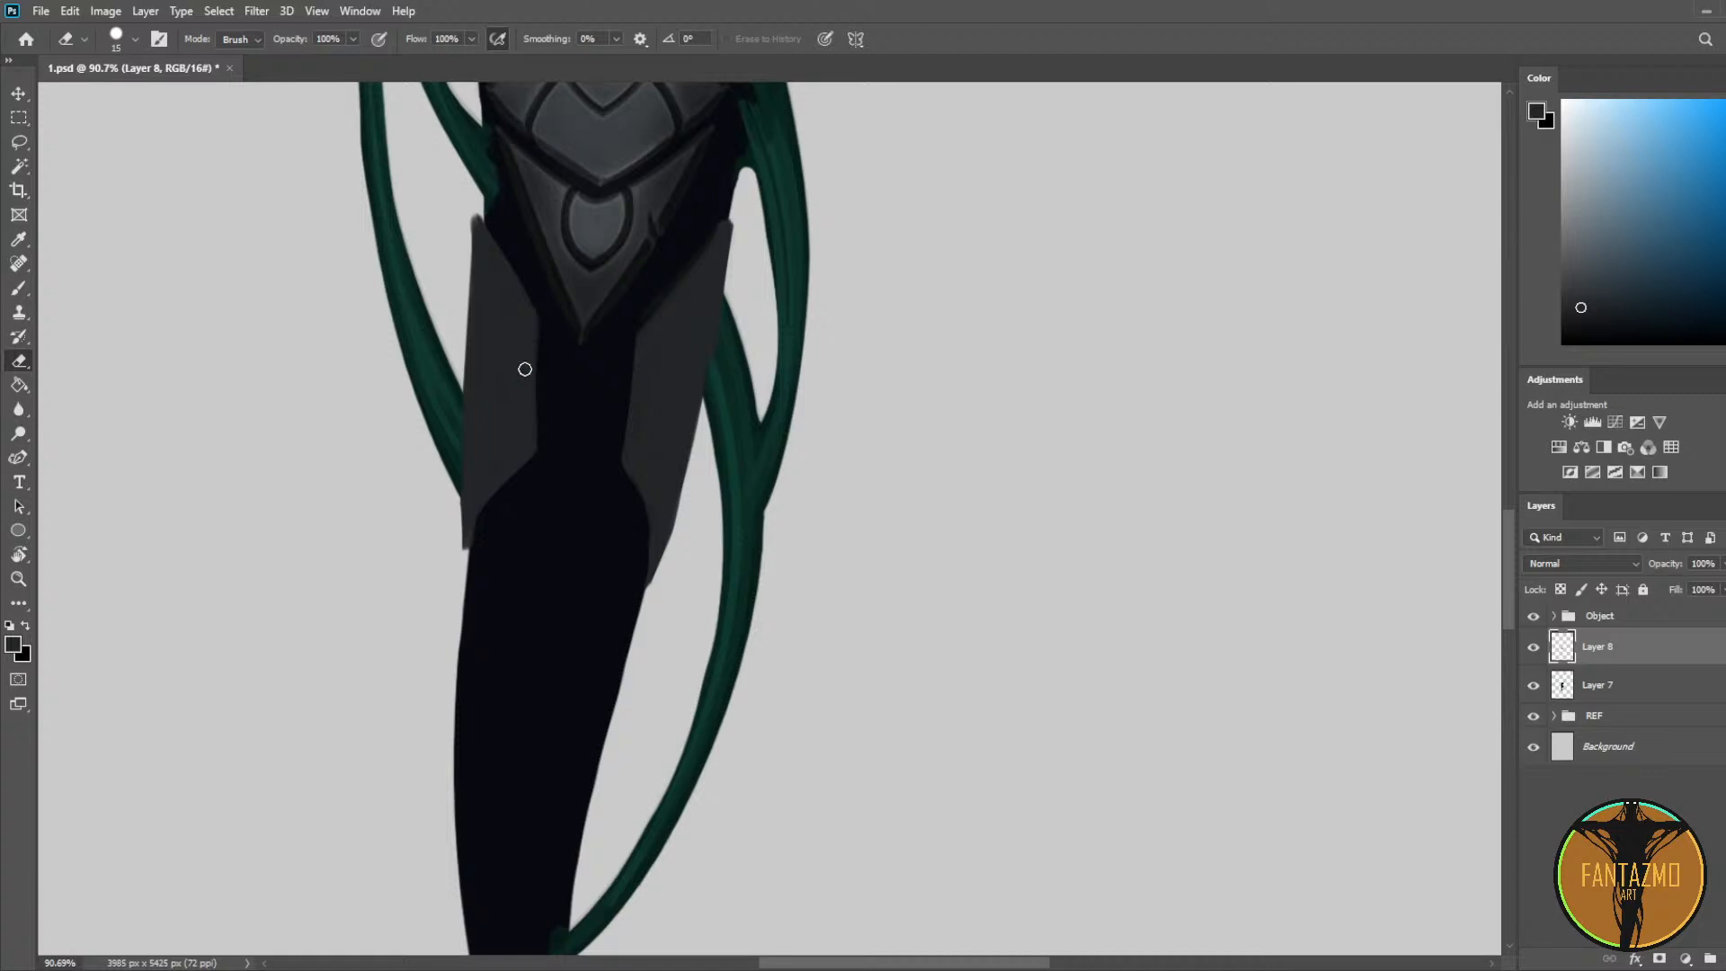
Step: Erase the left-hand plate's inner edge into a concave curve from the upper corner to the lower notch
{"action": "left_click_drag", "start_coordinate": [545, 320], "coordinate": [529, 460]}
{"action": "key", "text": "ctrl+z"}
{"action": "mouse_move", "coordinate": [544, 331]}
{"action": "left_mouse_down"}
{"action": "mouse_move", "coordinate": [504, 436]}
{"action": "mouse_move", "coordinate": [518, 470]}
{"action": "mouse_move", "coordinate": [528, 404]}
{"action": "left_mouse_up"}
Step: Erase a matching concave curve into the right-hand plate's inner edge and smooth it down to the lower tip
{"action": "left_click_drag", "start_coordinate": [639, 354], "coordinate": [642, 493]}
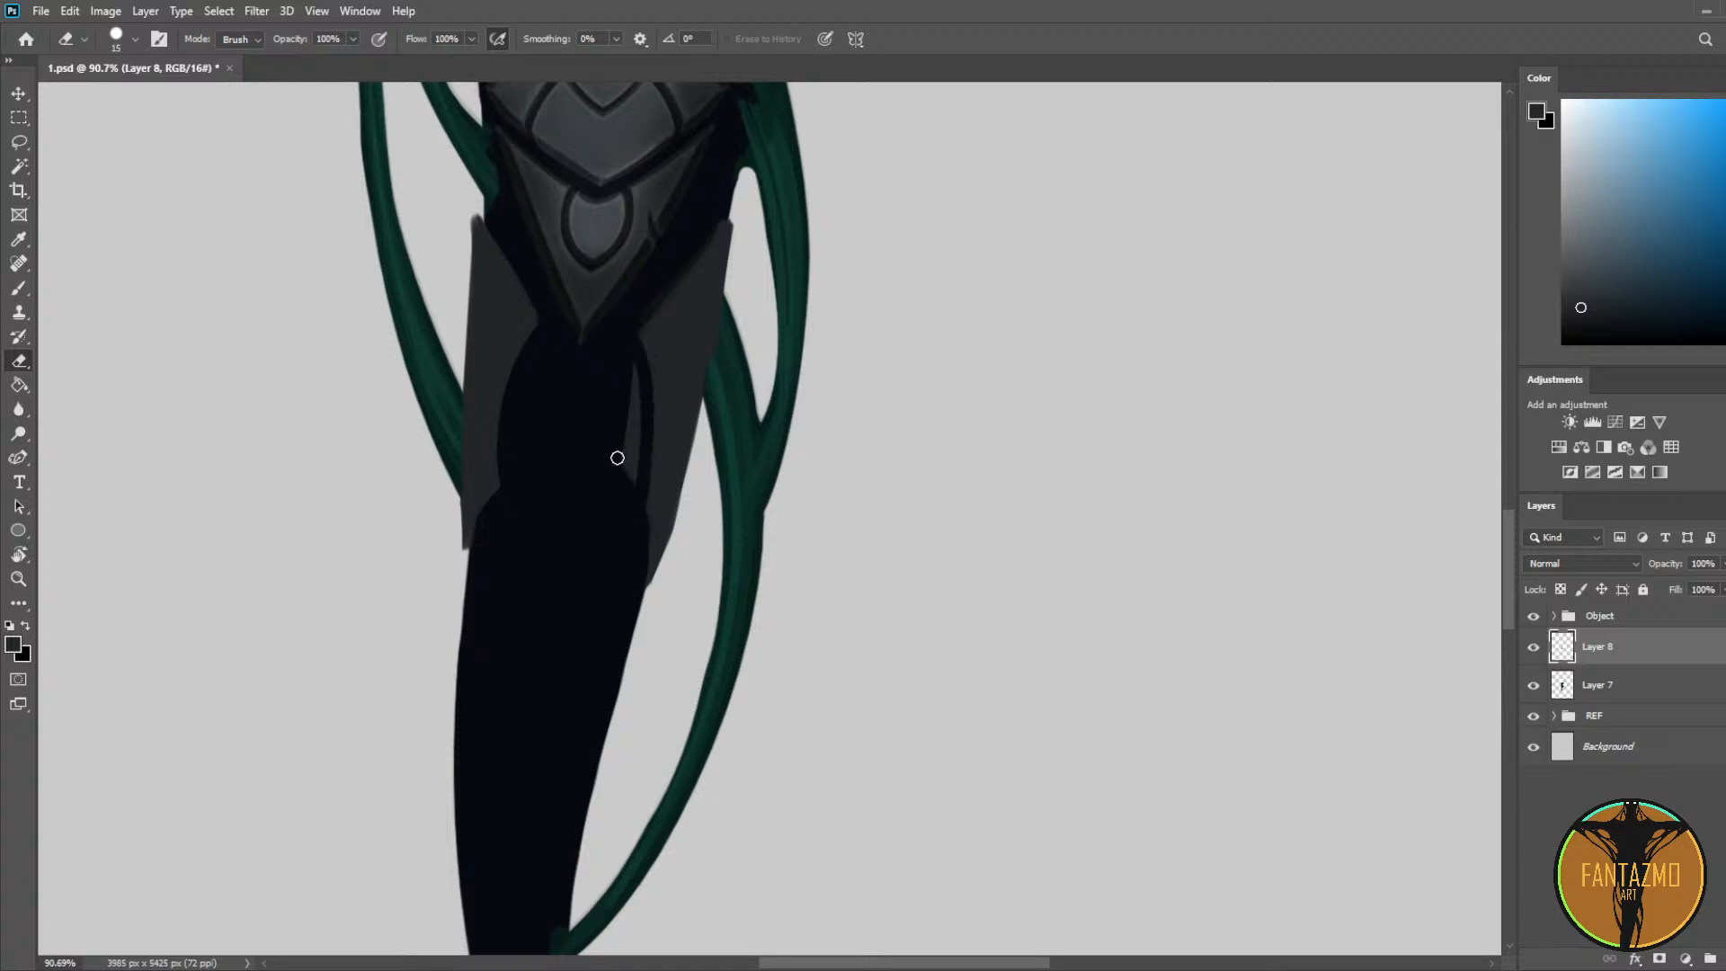
{"action": "key", "text": "ctrl+z"}
{"action": "left_click_drag", "start_coordinate": [628, 335], "coordinate": [633, 495]}
{"action": "key", "text": "ctrl+z"}
{"action": "mouse_move", "coordinate": [632, 354]}
{"action": "left_mouse_down"}
{"action": "mouse_move", "coordinate": [616, 457]}
{"action": "mouse_move", "coordinate": [632, 386]}
{"action": "left_mouse_up"}
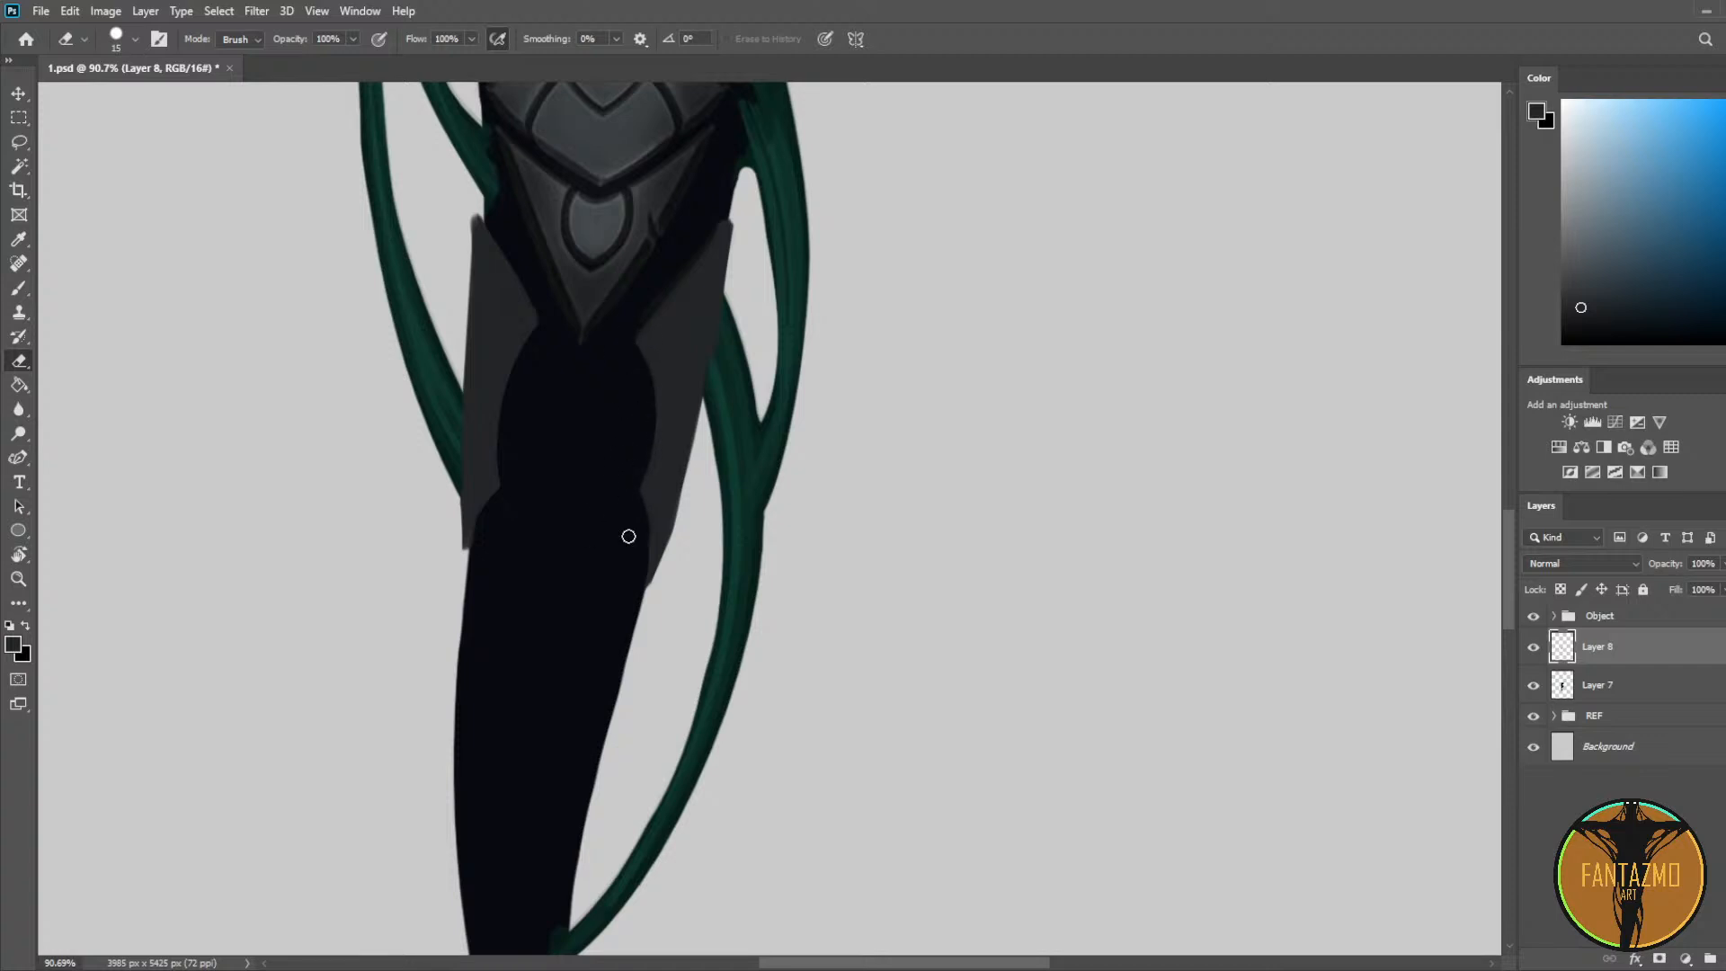
{"action": "left_click_drag", "start_coordinate": [637, 450], "coordinate": [629, 618]}
{"action": "left_click_drag", "start_coordinate": [505, 385], "coordinate": [482, 494]}
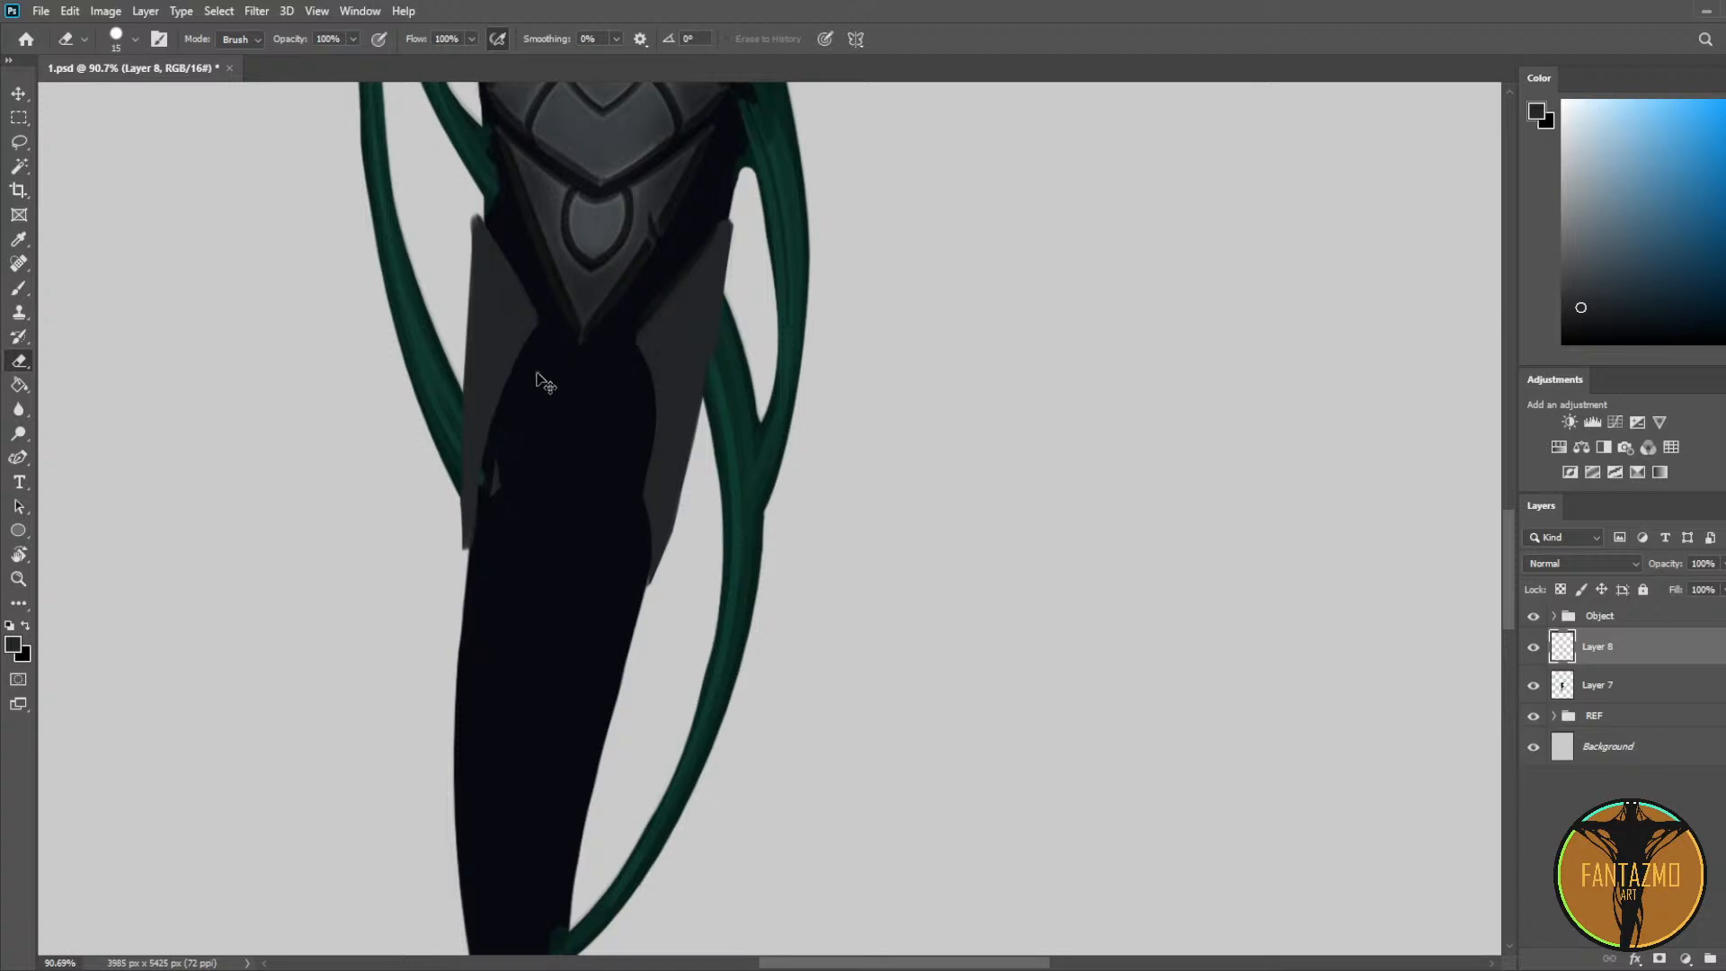
{"action": "key", "text": "ctrl+z"}
{"action": "scroll", "coordinate": [504, 522], "scroll_direction": "down", "scroll_amount": 8}
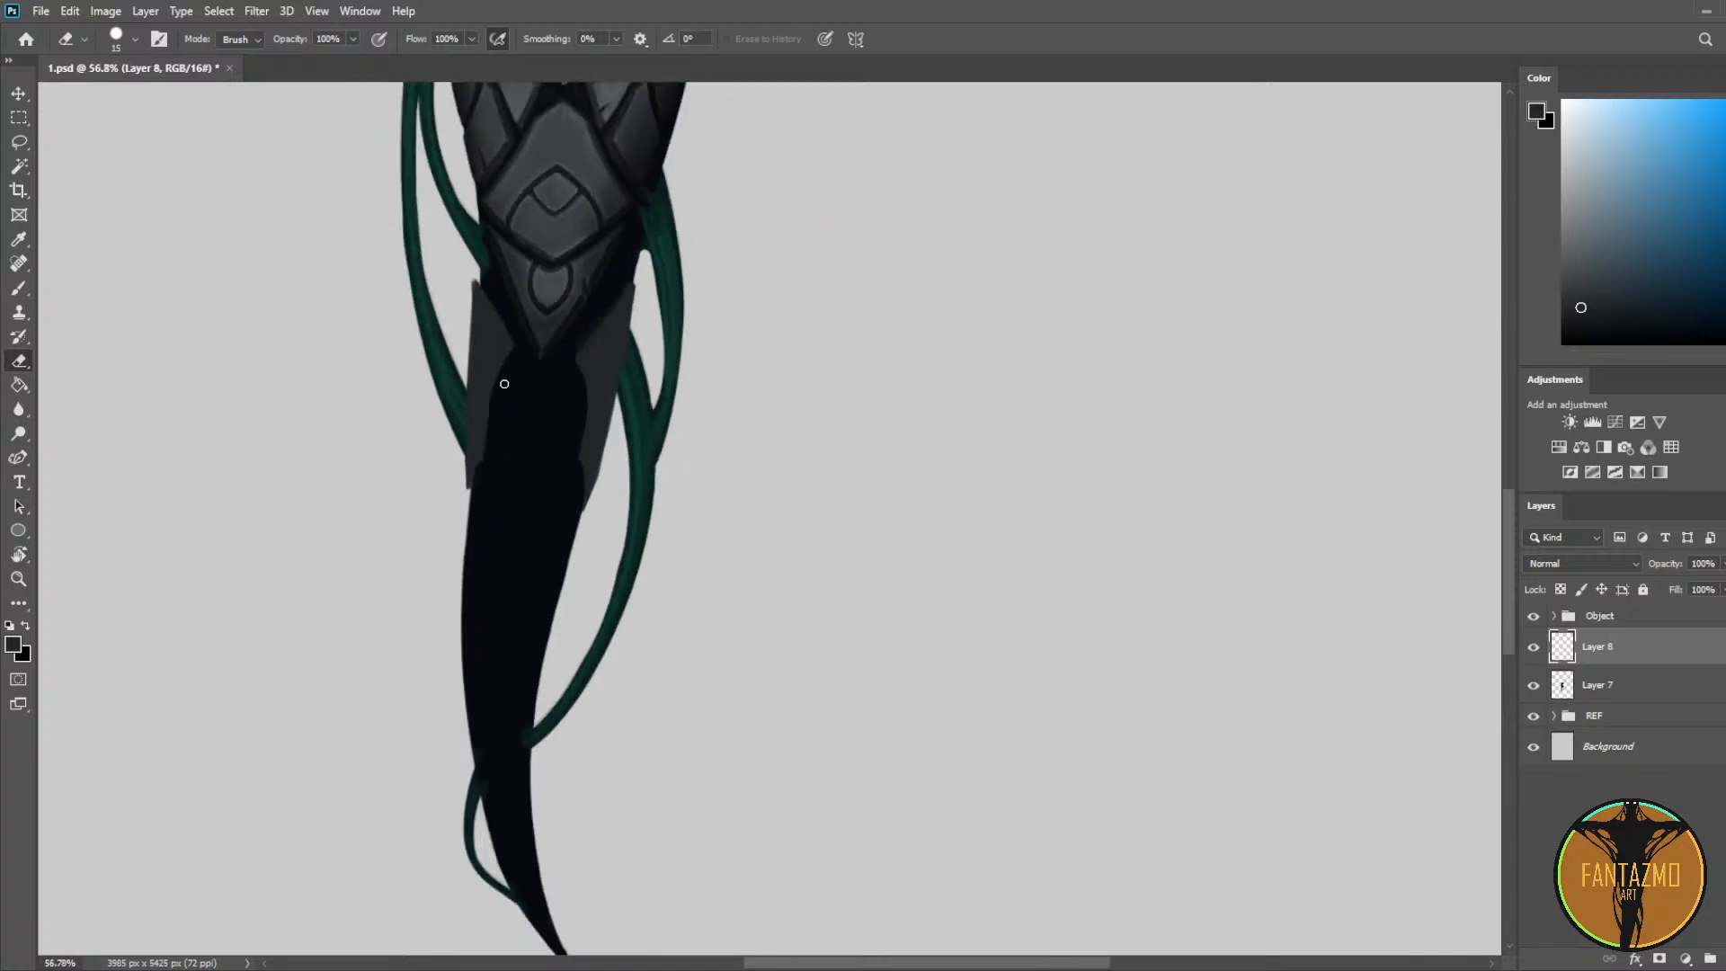
{"action": "scroll", "coordinate": [615, 410], "scroll_direction": "up", "scroll_amount": 1}
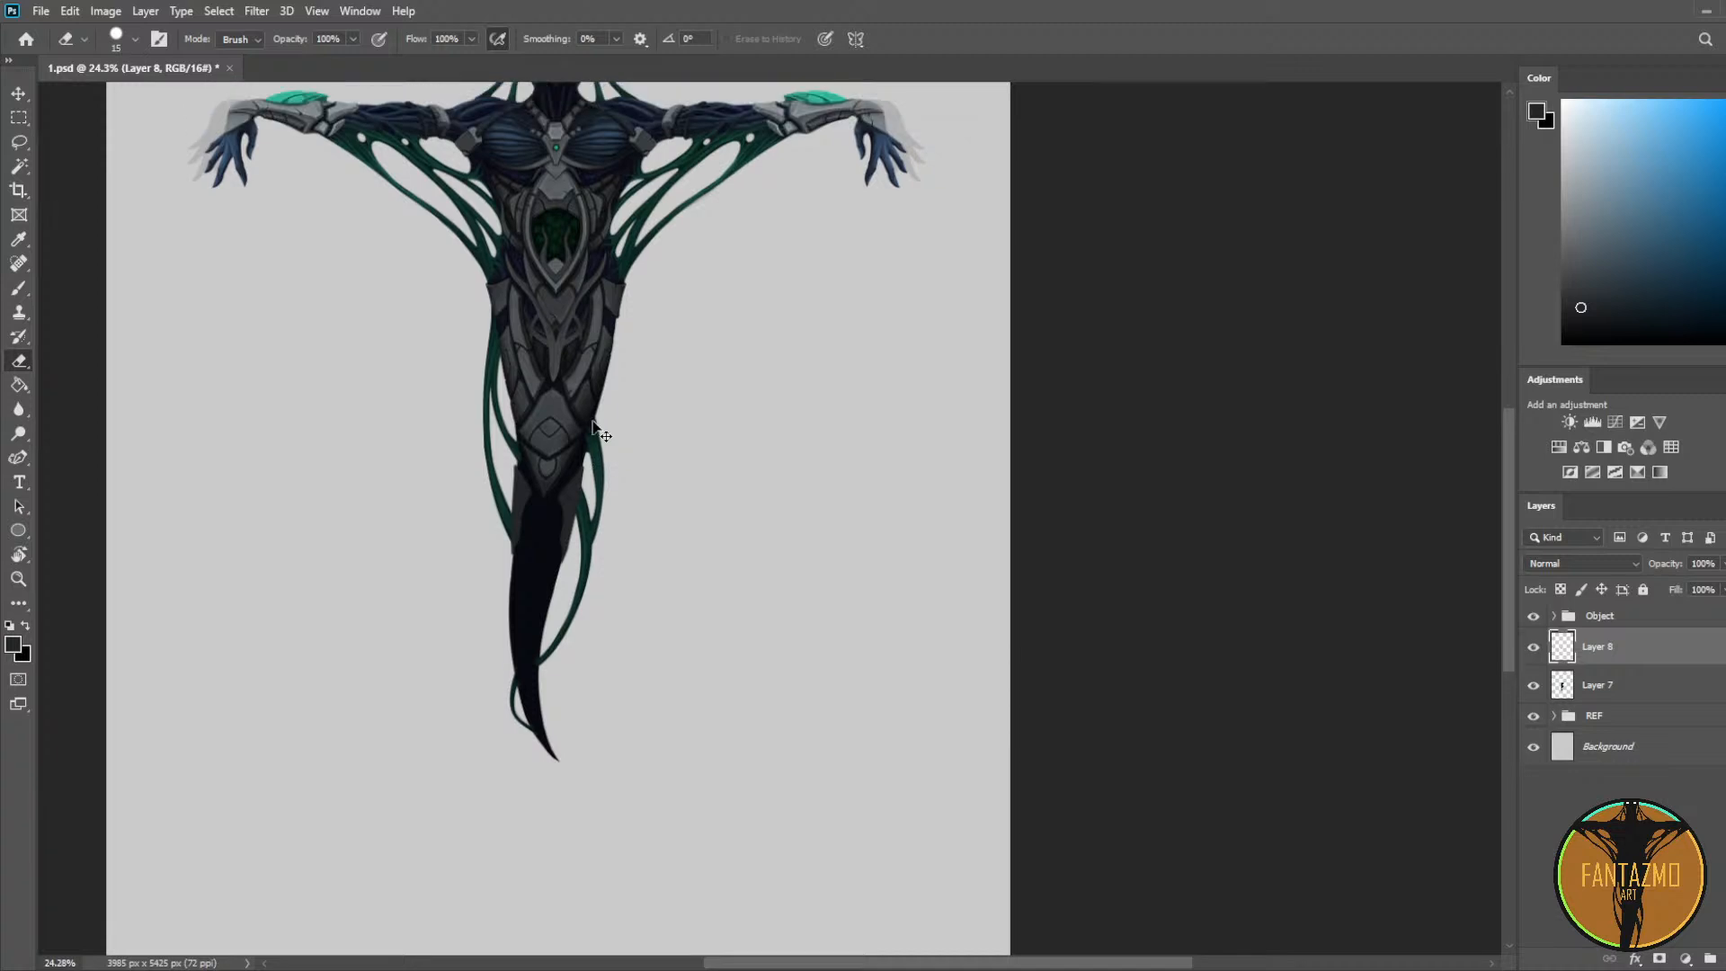
{"action": "scroll", "coordinate": [533, 489], "scroll_direction": "up", "scroll_amount": 8}
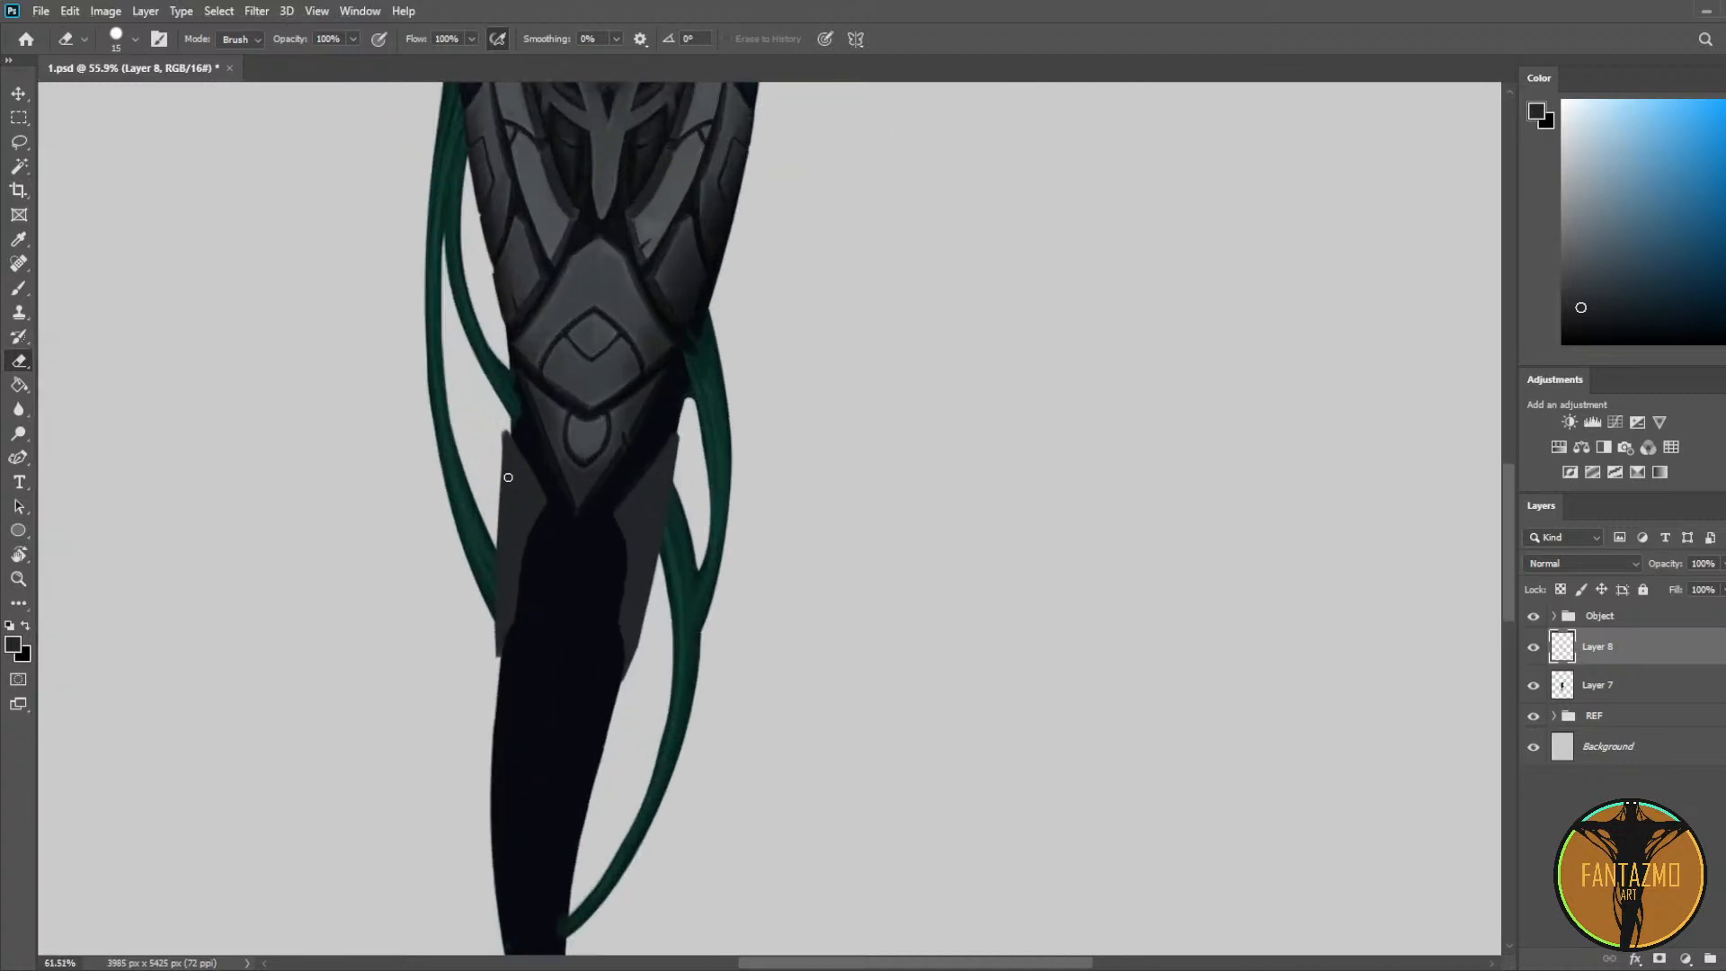
{"action": "left_click_drag", "start_coordinate": [438, 372], "coordinate": [425, 429]}
{"action": "key", "text": "ctrl+z"}
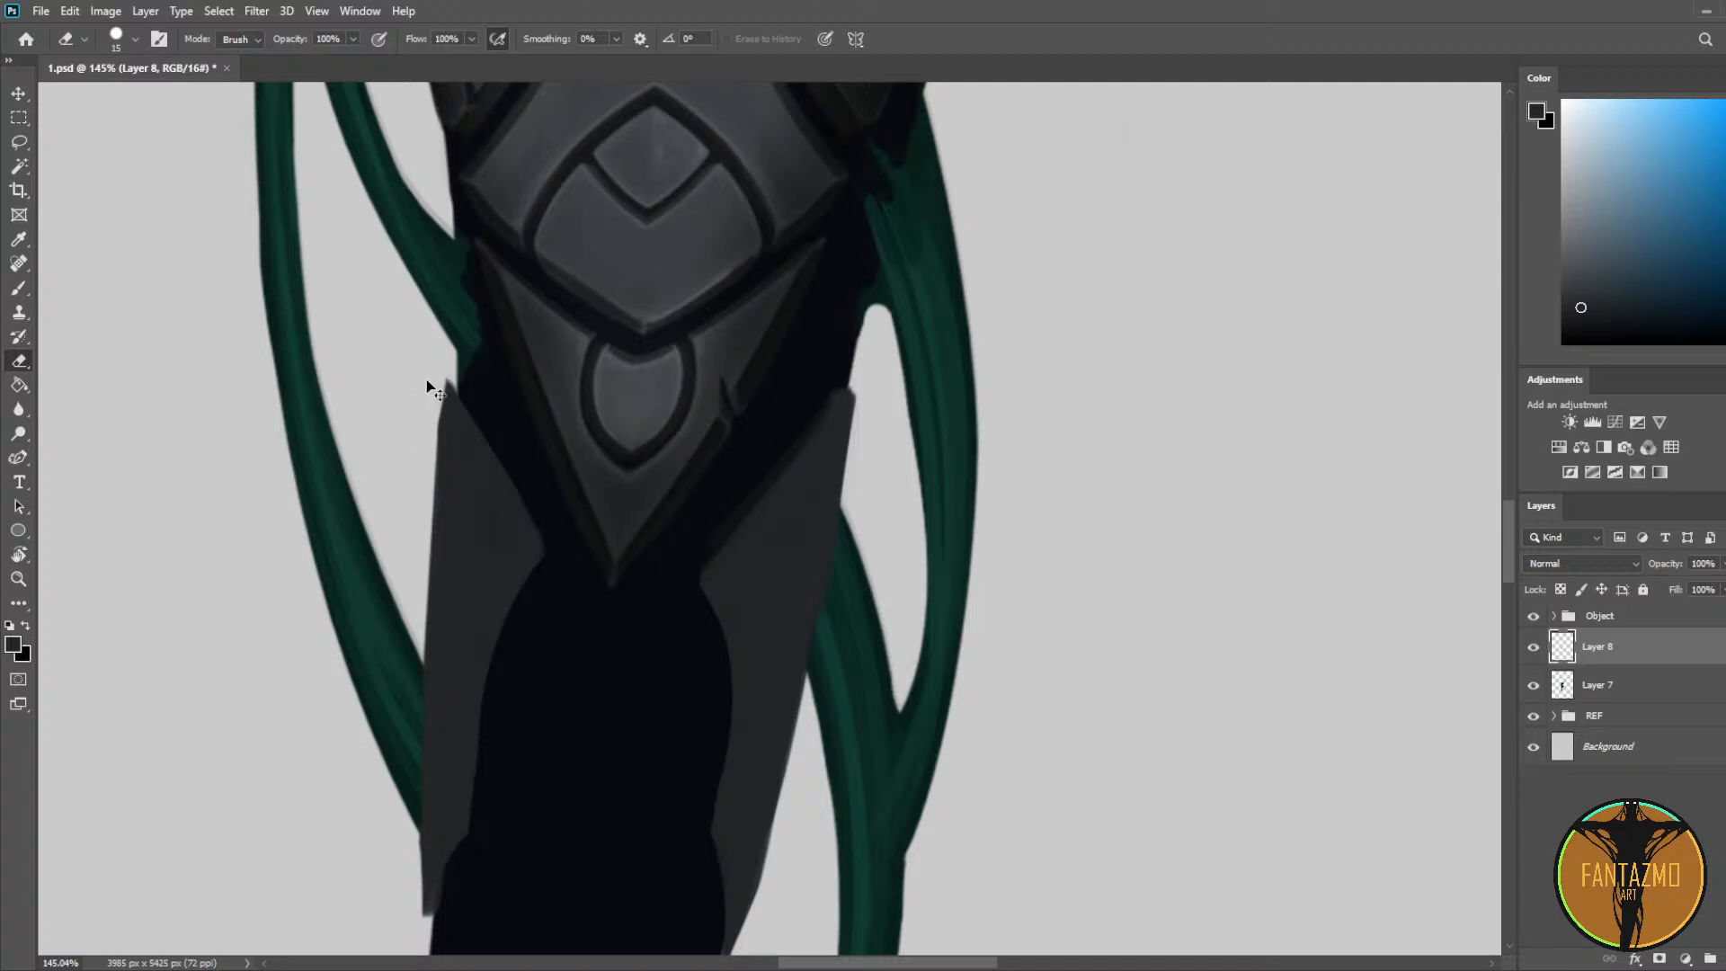
Step: Paint a thin highlight along the left-hand plate's upper inner edge with a lighter grey sampled from the central armour
{"action": "key", "text": "i"}
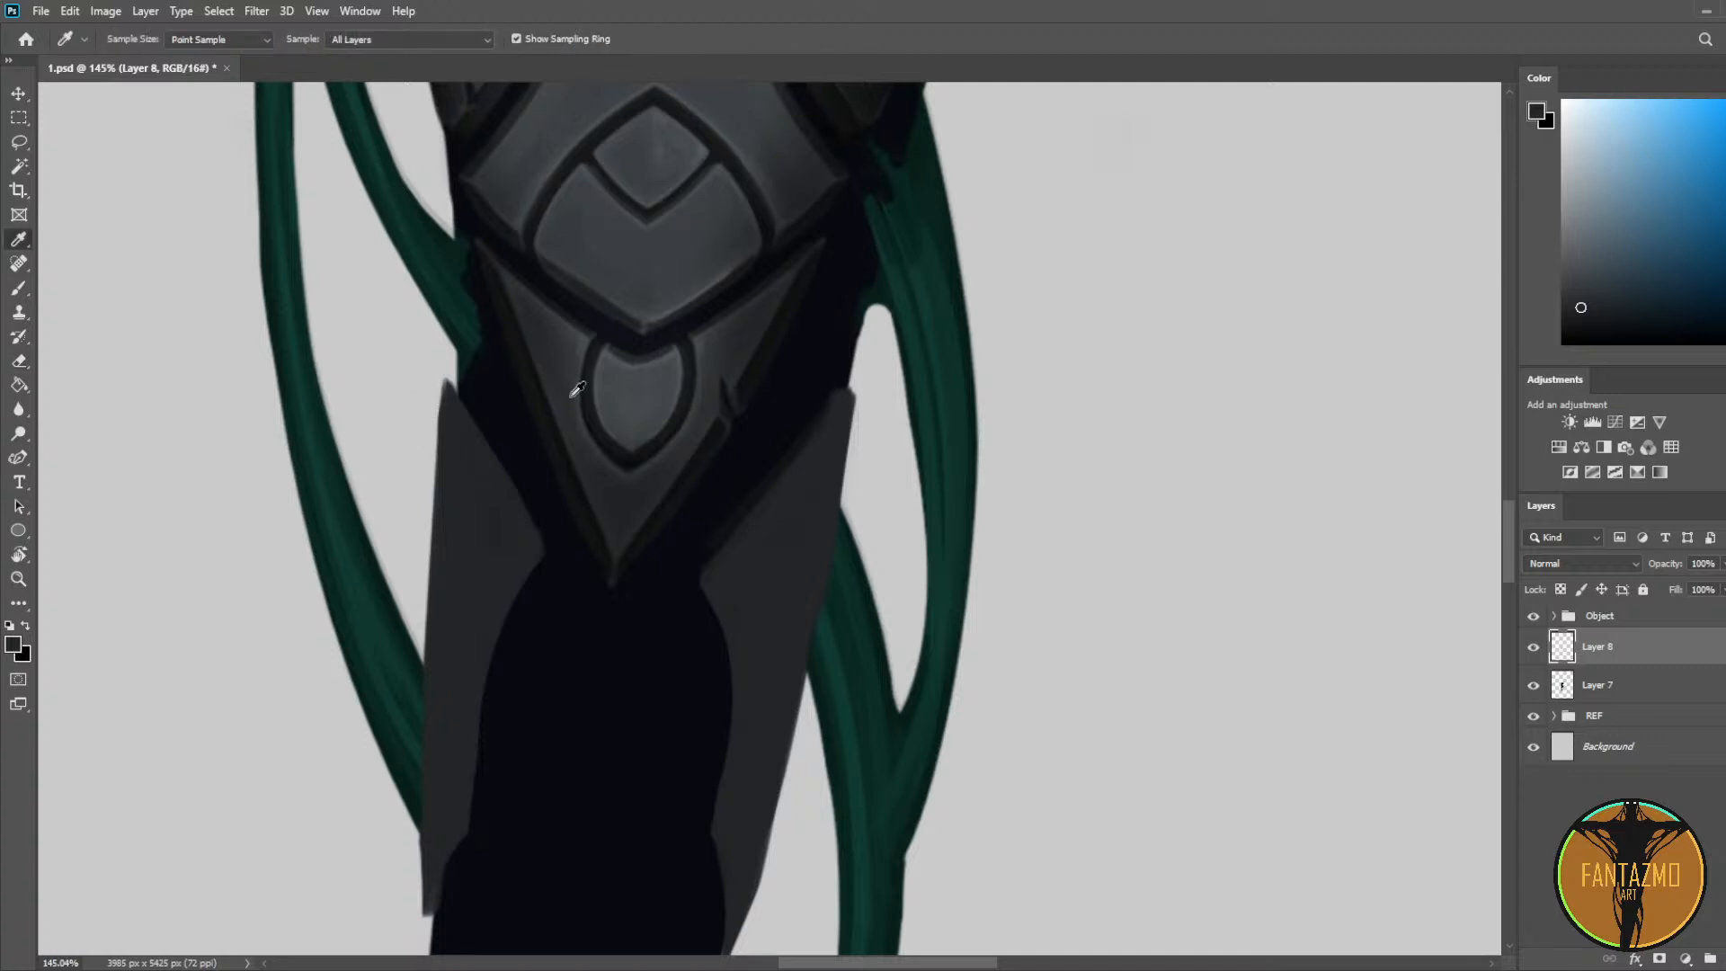
{"action": "left_click", "coordinate": [585, 349]}
{"action": "key", "text": "b"}
{"action": "key", "text": "bracketleft"}
{"action": "key", "text": "bracketleft"}
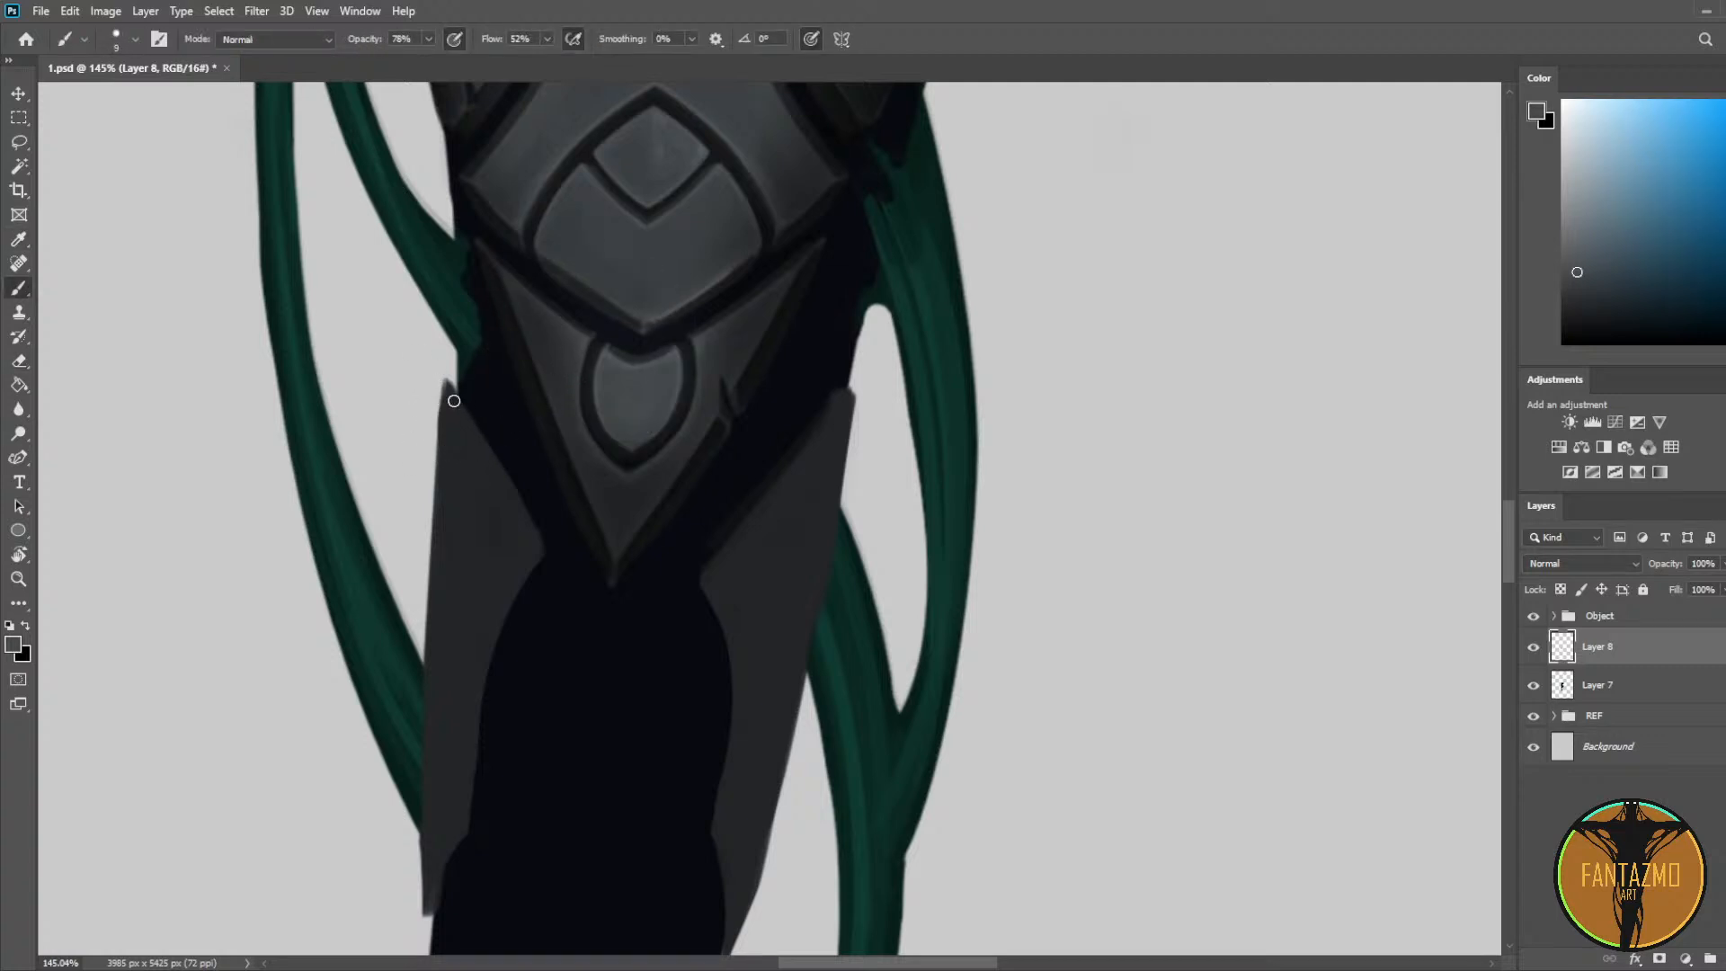
{"action": "left_click_drag", "start_coordinate": [452, 394], "coordinate": [534, 527]}
{"action": "key", "text": "ctrl+z"}
{"action": "key", "text": "ctrl+z"}
{"action": "left_click_drag", "start_coordinate": [571, 467], "coordinate": [571, 297]}
Step: Darken the left-hand plate's curved inner edge down to the lower tip with a sampled near-black tone, keeping the tip clean
{"action": "left_click", "coordinate": [564, 311], "text": "alt"}
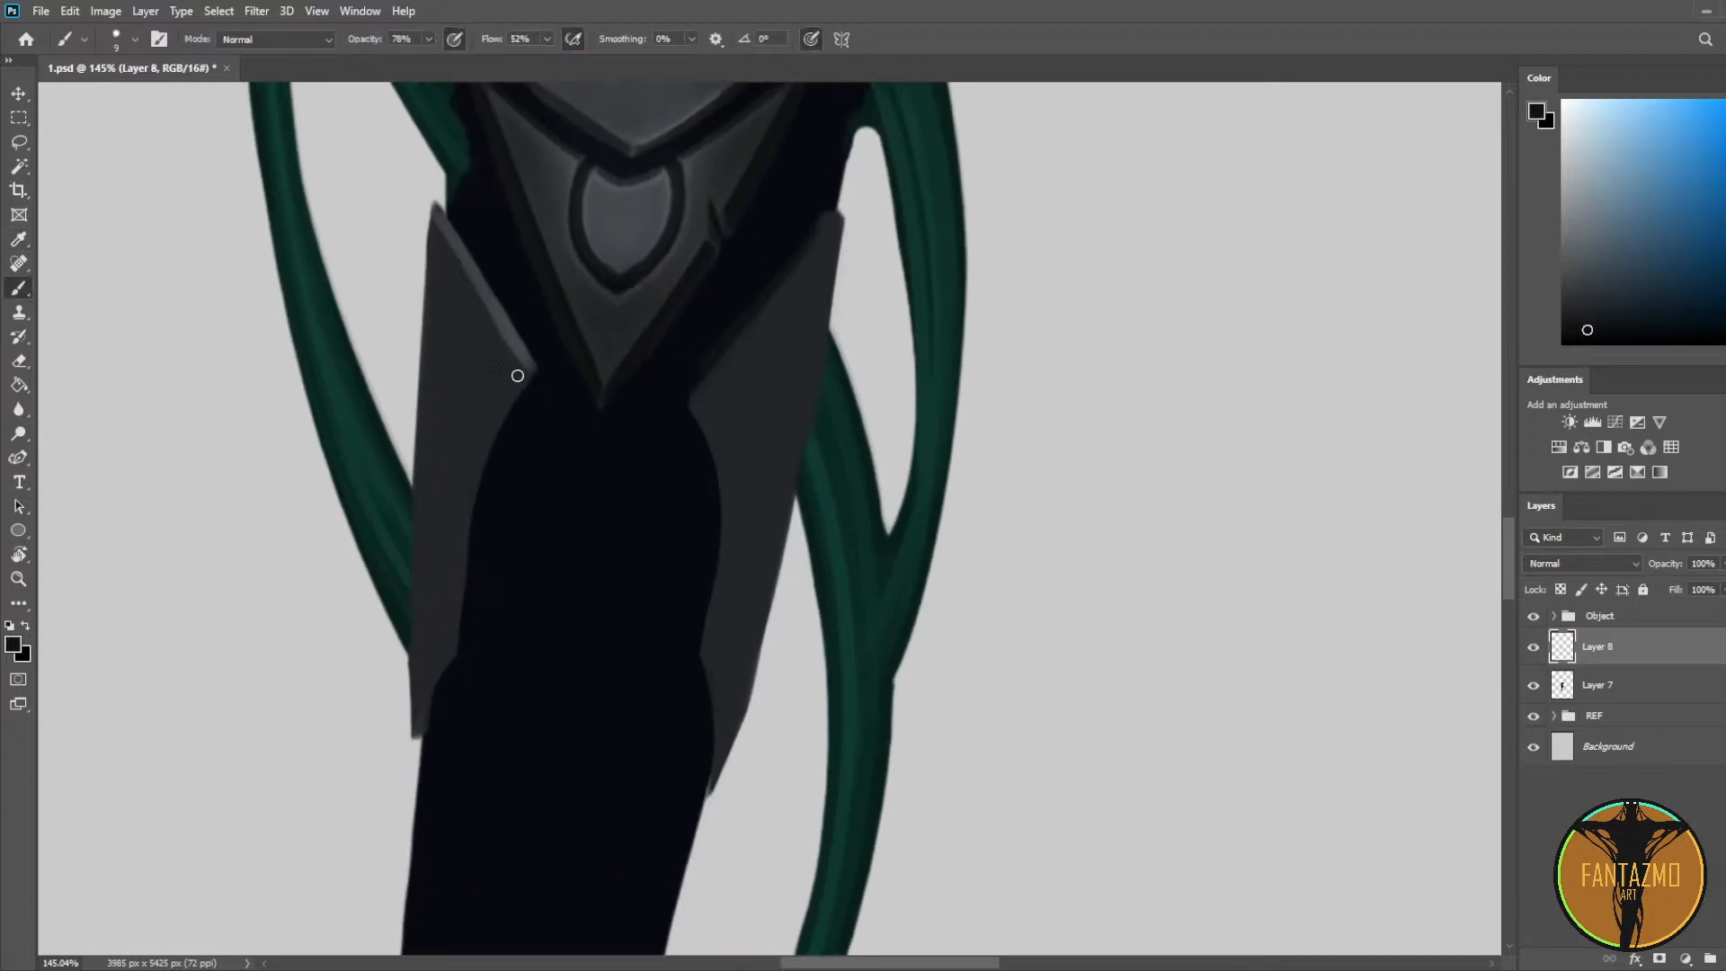
{"action": "mouse_move", "coordinate": [517, 376]}
{"action": "left_mouse_down"}
{"action": "mouse_move", "coordinate": [460, 641]}
{"action": "mouse_move", "coordinate": [501, 420]}
{"action": "mouse_move", "coordinate": [528, 395]}
{"action": "mouse_move", "coordinate": [493, 445]}
{"action": "mouse_move", "coordinate": [416, 739]}
{"action": "left_mouse_up"}
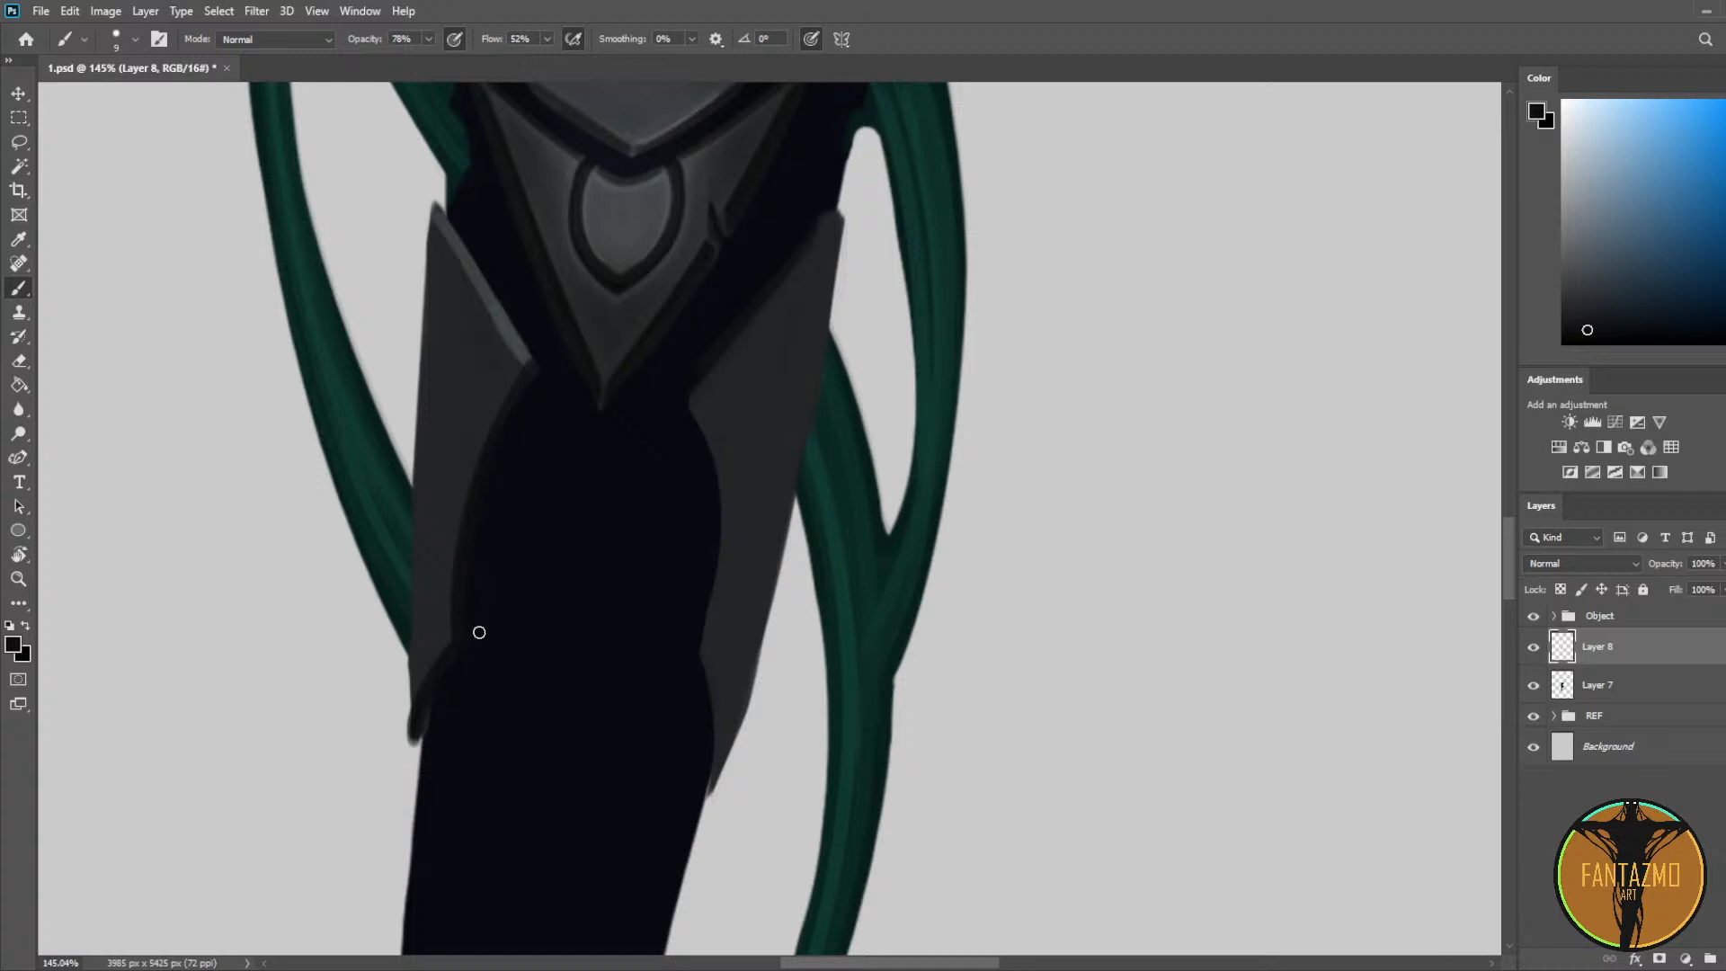
{"action": "key", "text": "ctrl+z"}
{"action": "key", "text": "e"}
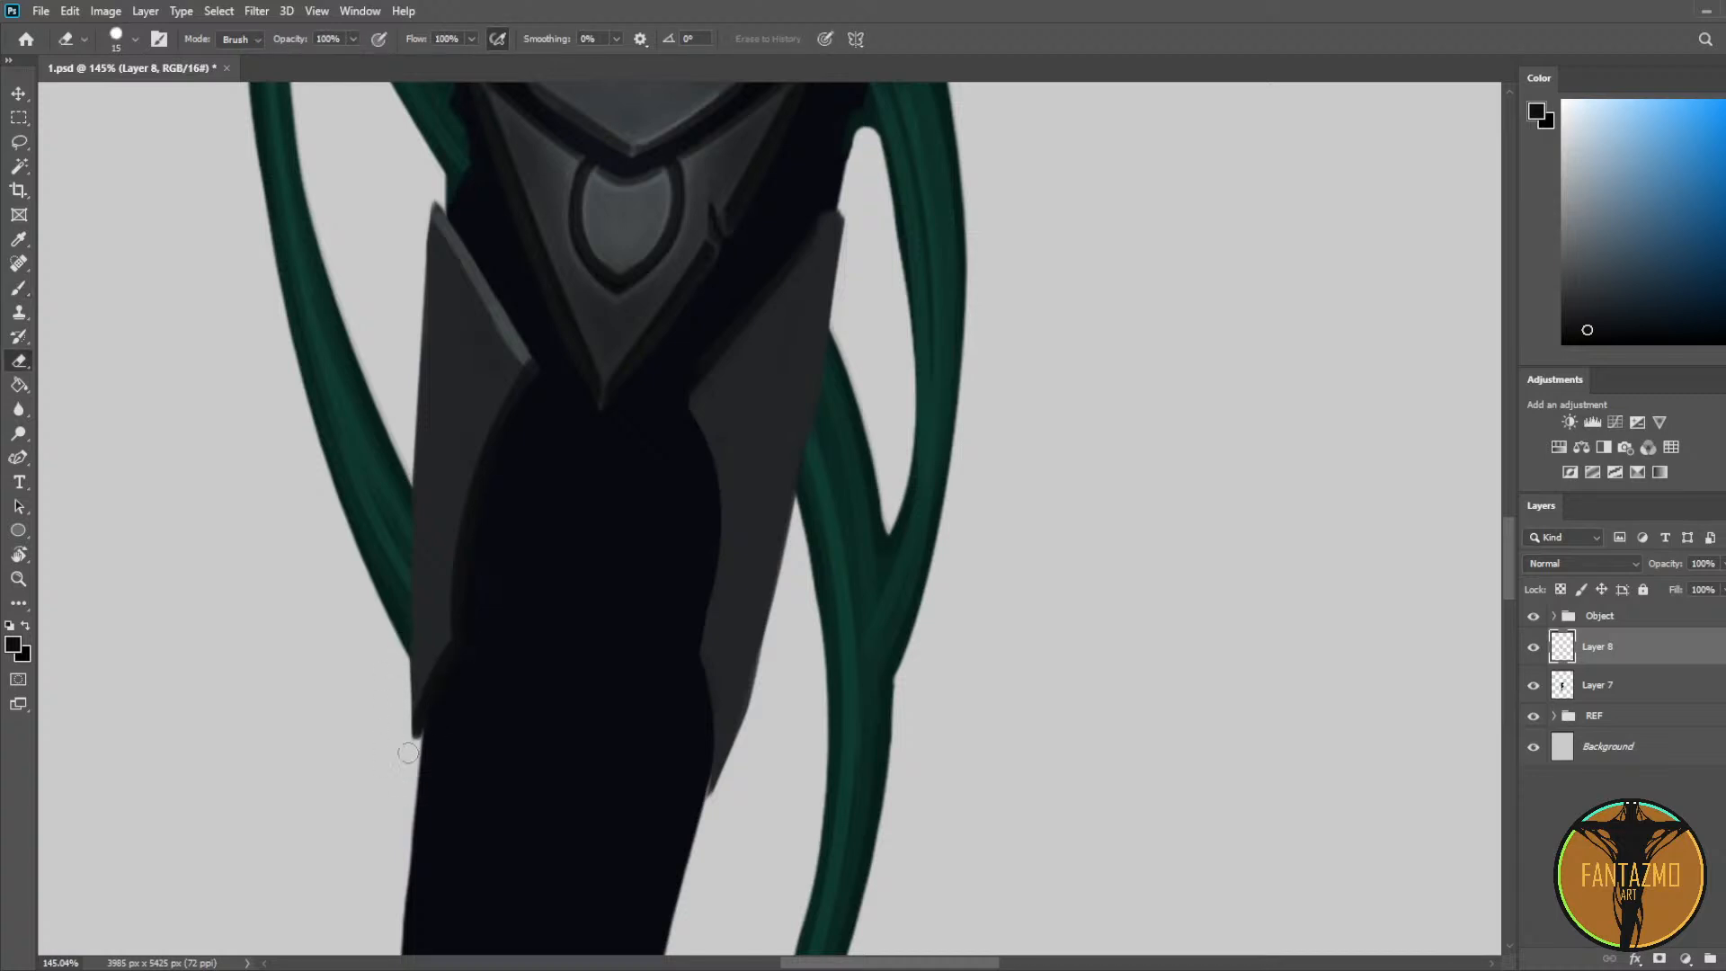
Step: Soften the highlight on the left-hand plate's upper inner edge with grey sampled from the plate
{"action": "key", "text": "i"}
{"action": "left_click", "coordinate": [528, 358]}
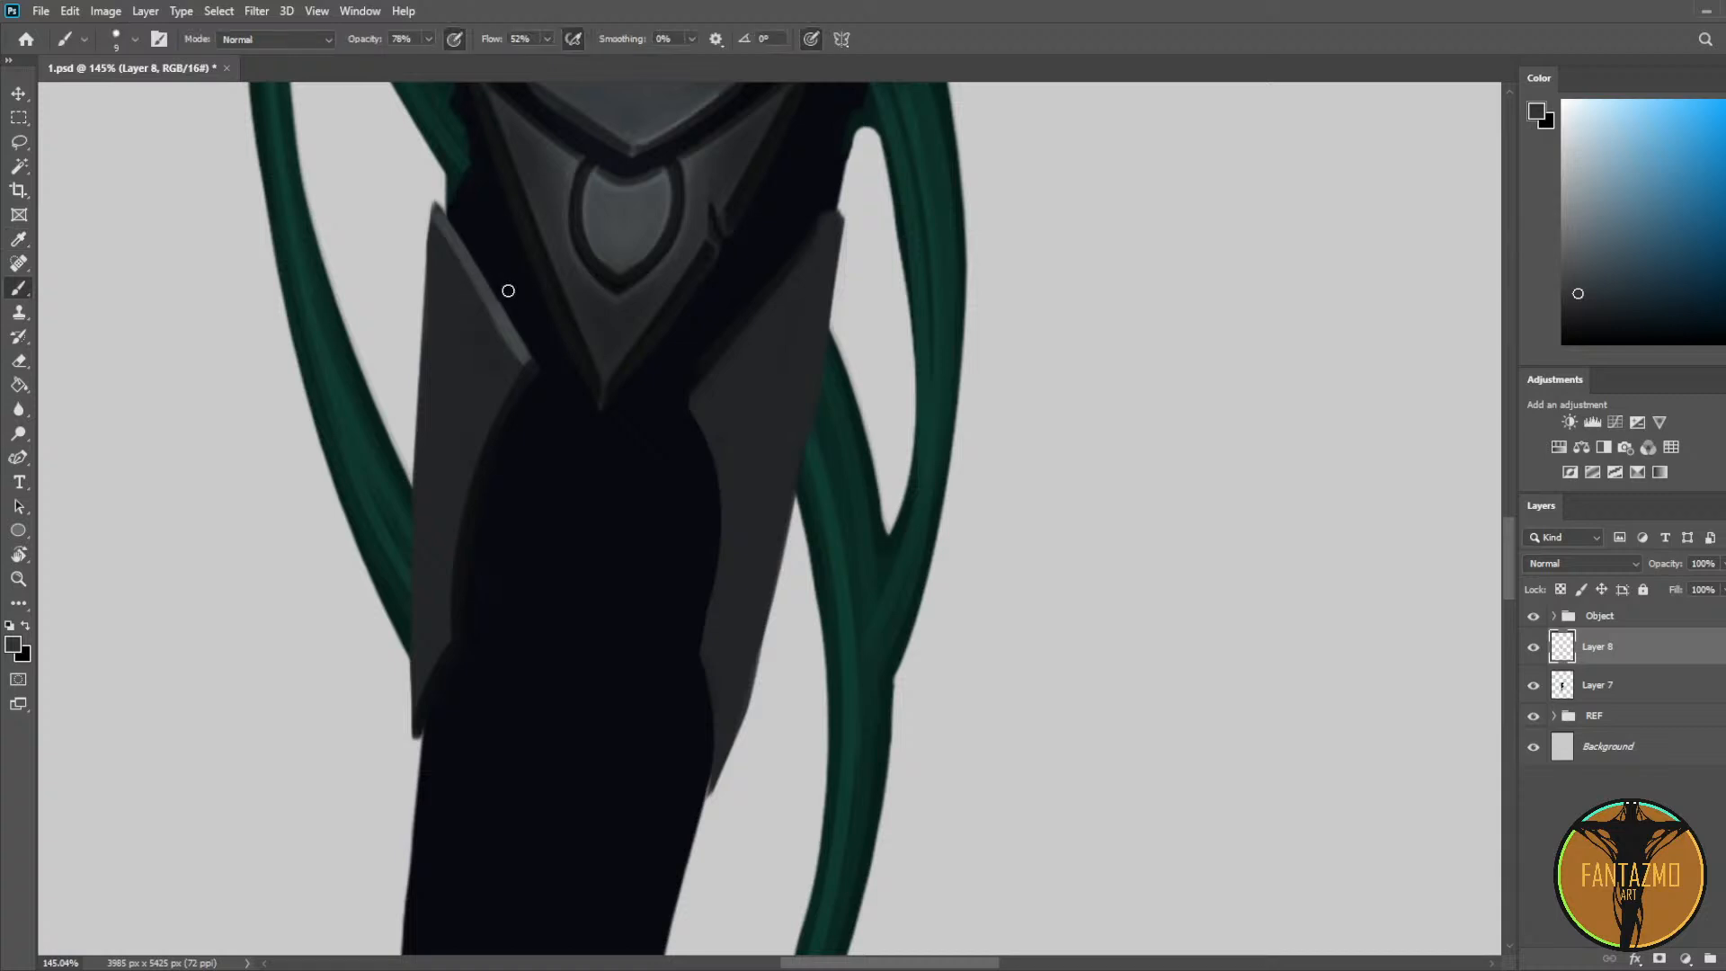
{"action": "left_click", "coordinate": [485, 282], "text": "alt"}
{"action": "left_click", "coordinate": [480, 279], "text": "alt"}
{"action": "left_click_drag", "start_coordinate": [450, 228], "coordinate": [525, 358]}
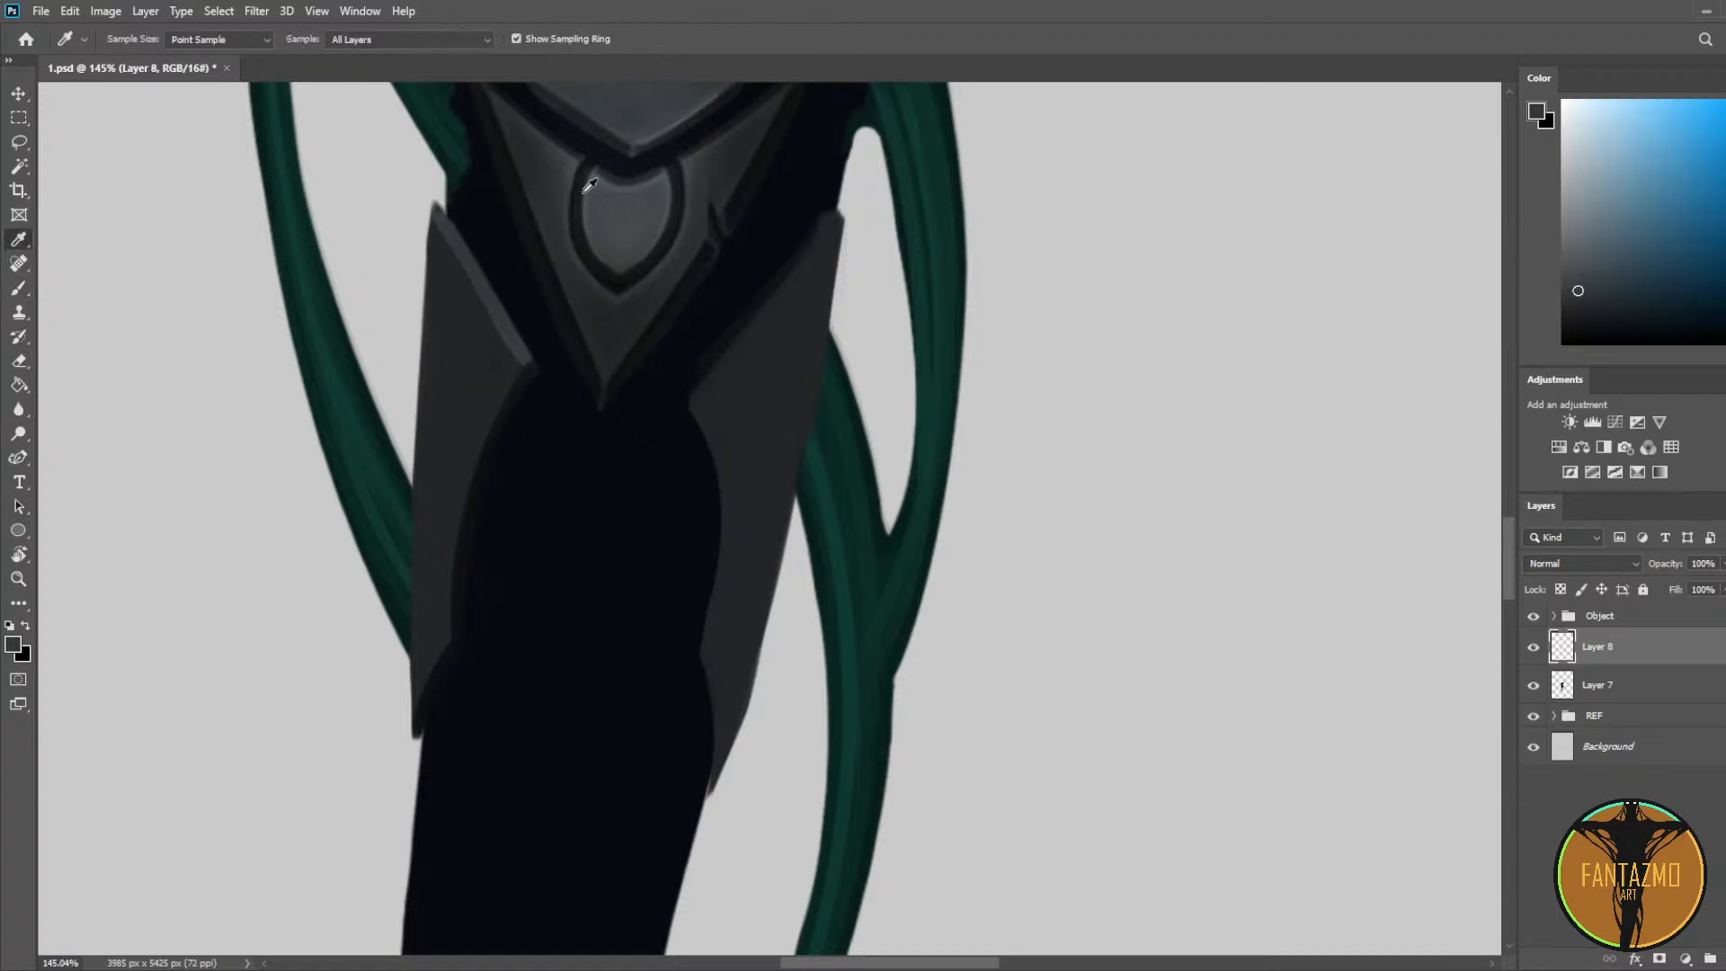
Step: Rework the left-hand plate's upper inner highlight into a thinner, slightly curved grey line
{"action": "left_click", "coordinate": [583, 160], "text": "alt"}
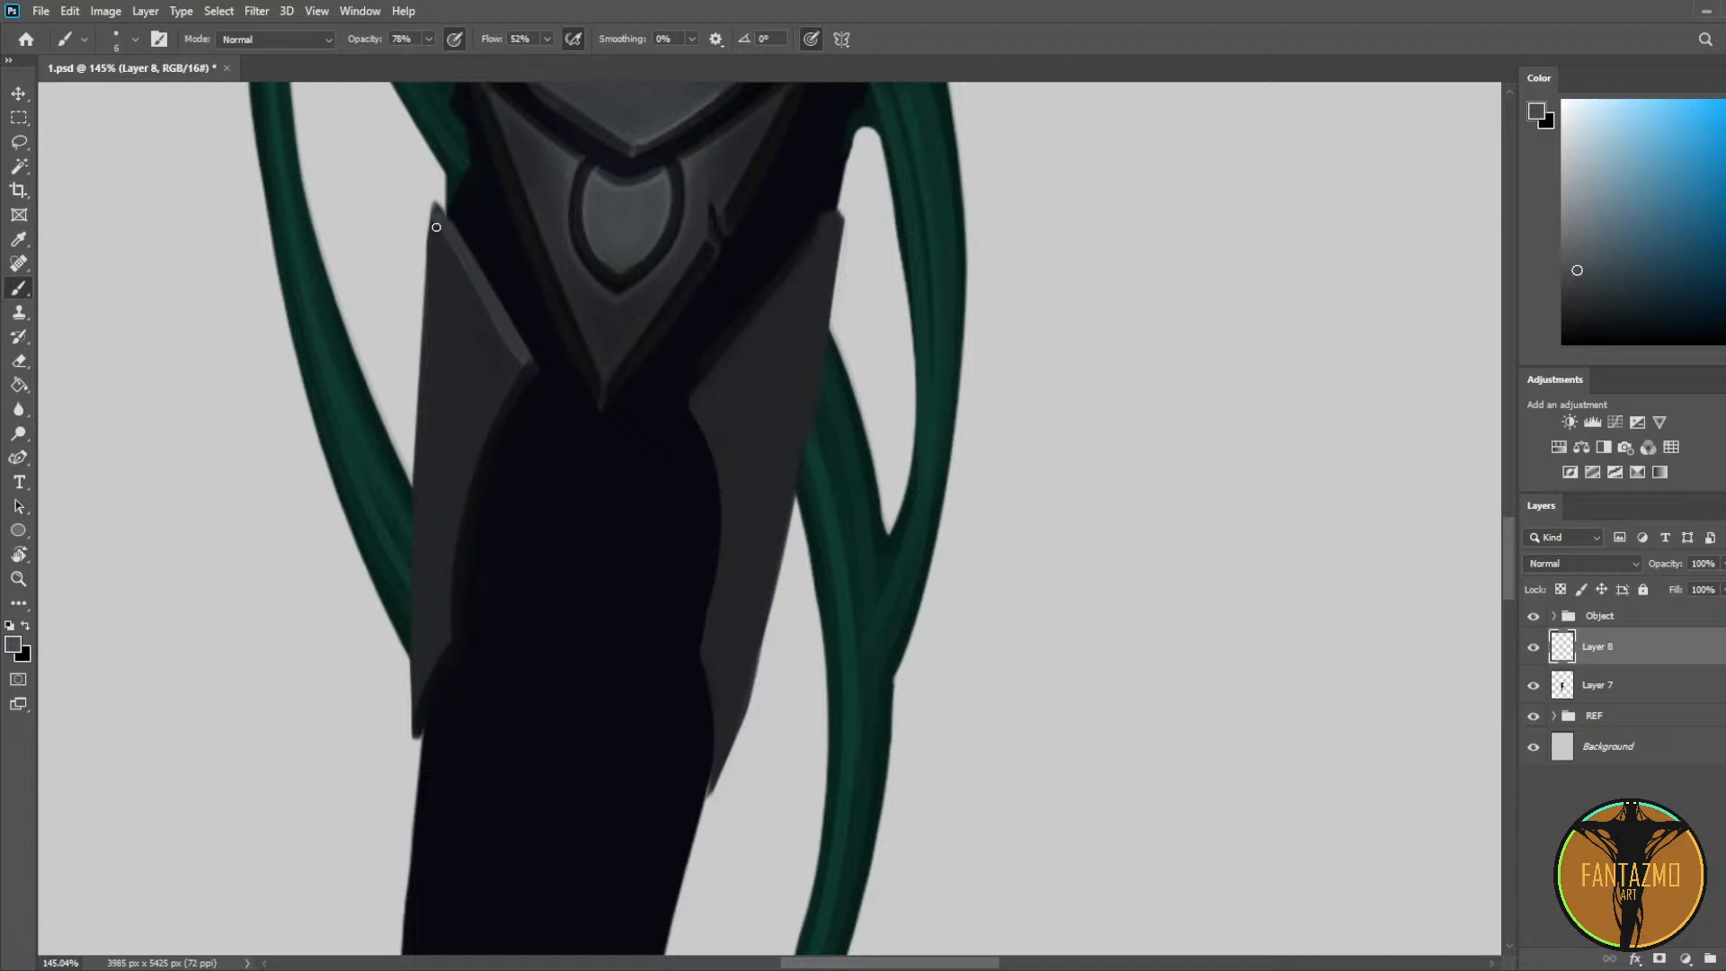
{"action": "left_click_drag", "start_coordinate": [434, 216], "coordinate": [492, 331]}
{"action": "key", "text": "ctrl+z"}
{"action": "left_click_drag", "start_coordinate": [435, 212], "coordinate": [507, 351]}
{"action": "key", "text": "ctrl+z"}
{"action": "left_click_drag", "start_coordinate": [450, 243], "coordinate": [512, 352]}
{"action": "key", "text": "ctrl+z"}
{"action": "key", "text": "ctrl+shift+z"}
{"action": "left_click", "coordinate": [462, 278], "text": "alt"}
{"action": "left_click_drag", "start_coordinate": [454, 220], "coordinate": [524, 339]}
Step: Refine the left-hand plate's upper tip with sampled grey and clean its contour, alternating Brush and Eraser
{"action": "key", "text": "i"}
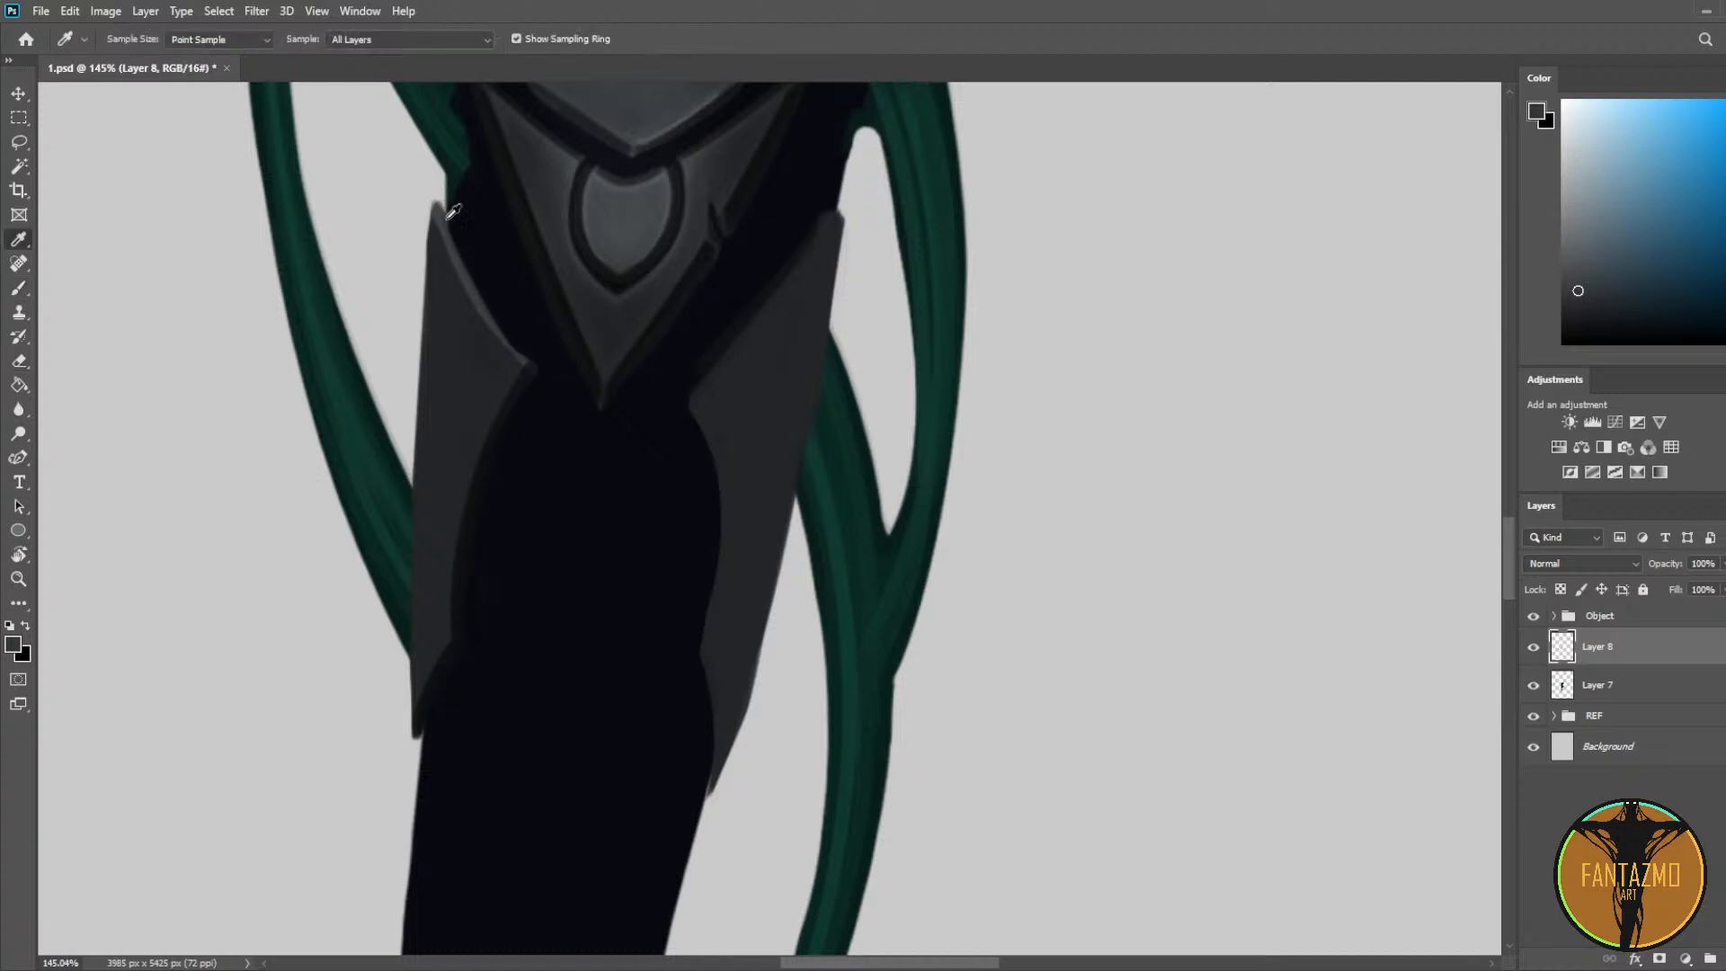
{"action": "left_click", "coordinate": [452, 212]}
{"action": "key", "text": "b"}
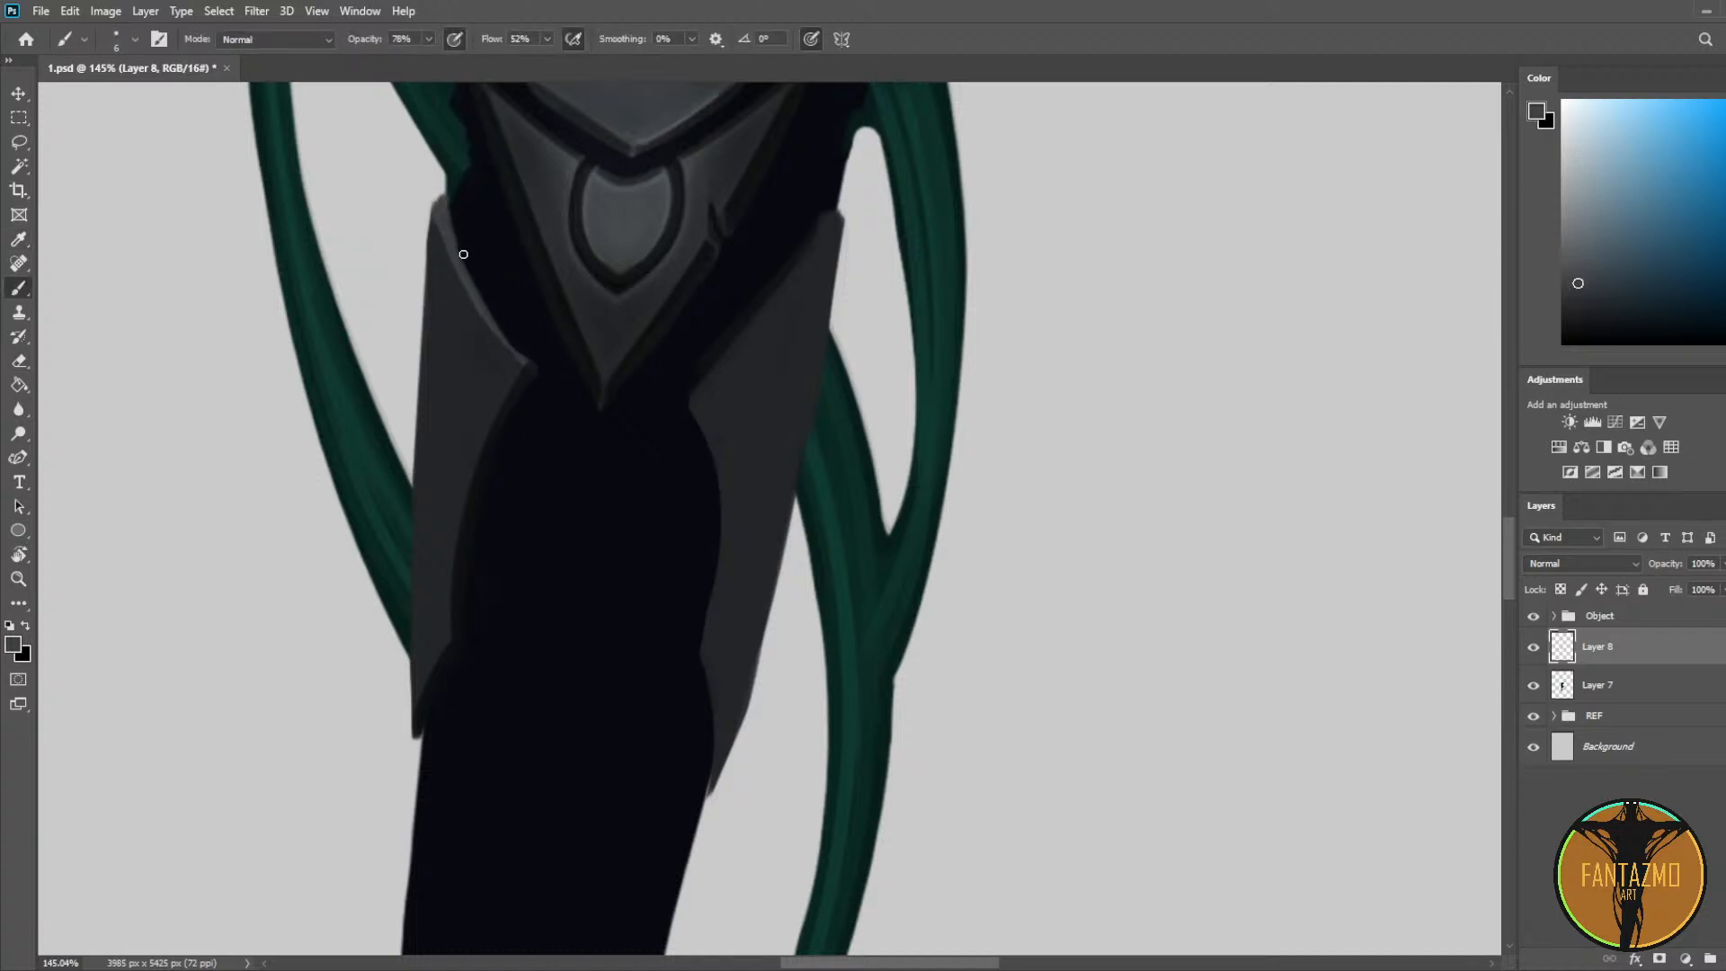
{"action": "left_click", "coordinate": [479, 287], "text": "alt"}
{"action": "key", "text": "e"}
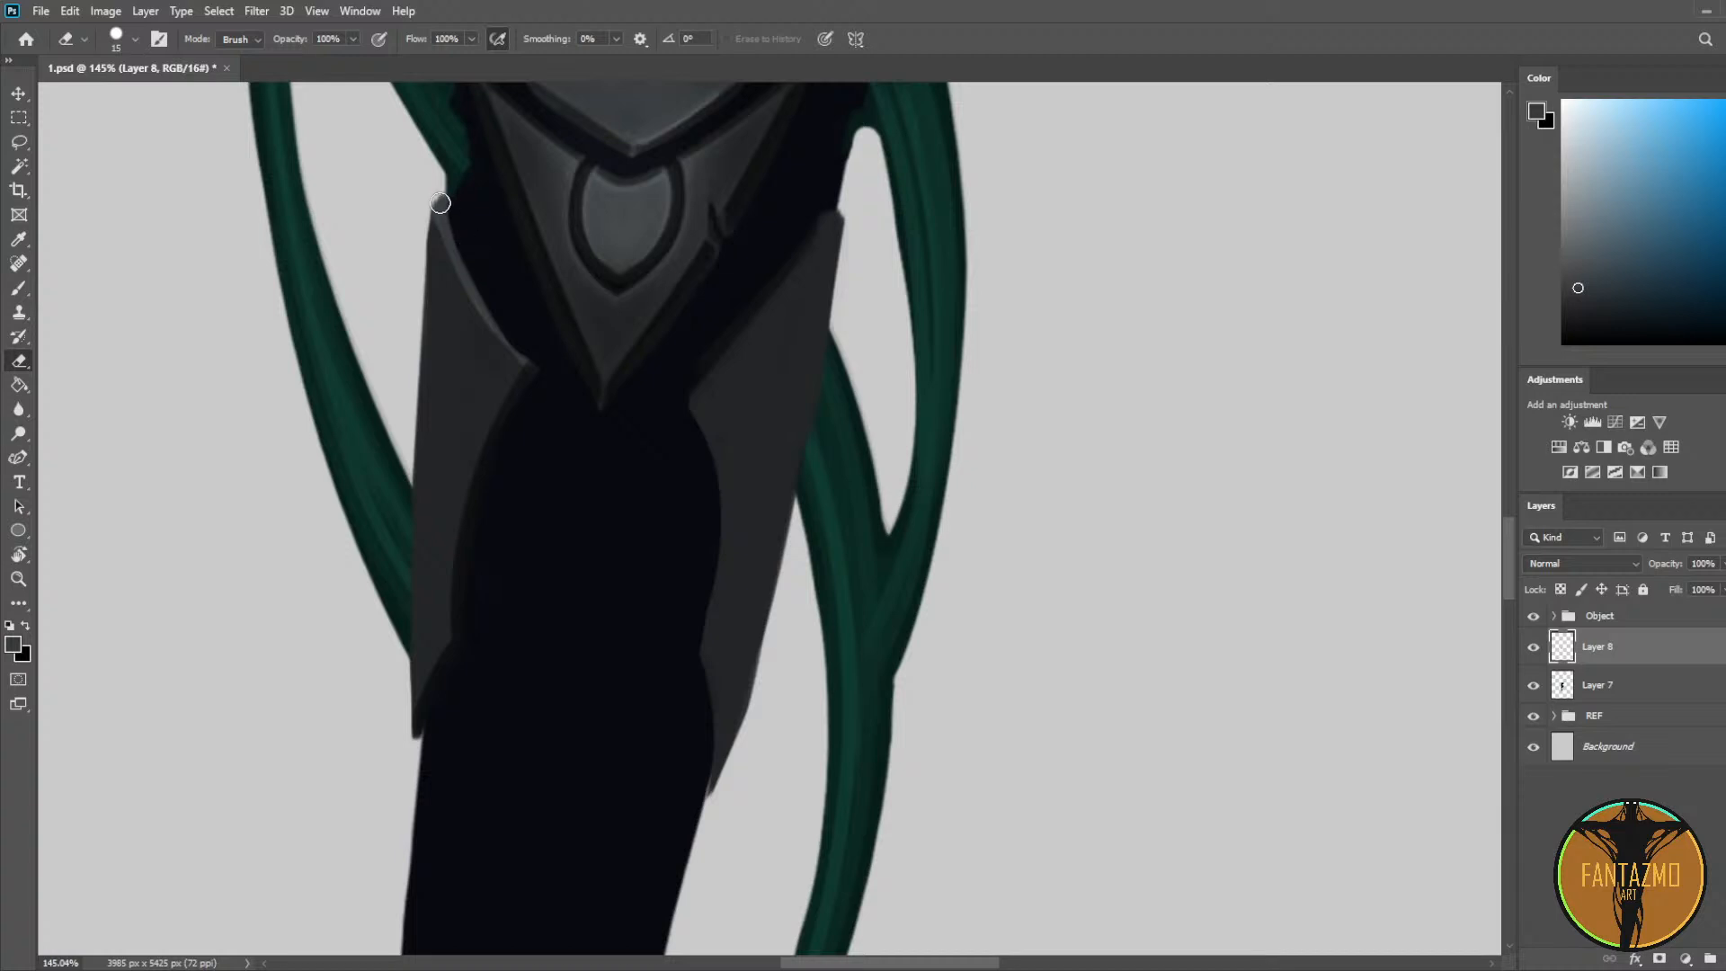
{"action": "key", "text": "b"}
{"action": "key", "text": "e"}
{"action": "key", "text": "b"}
{"action": "key", "text": "e"}
{"action": "left_click_drag", "start_coordinate": [482, 150], "coordinate": [498, 76]}
Step: Paint a light grey highlight down the left-hand plate's curved inner edge to the lower tip, and erase the tip's overspill
{"action": "key", "text": "i"}
{"action": "key", "text": "b"}
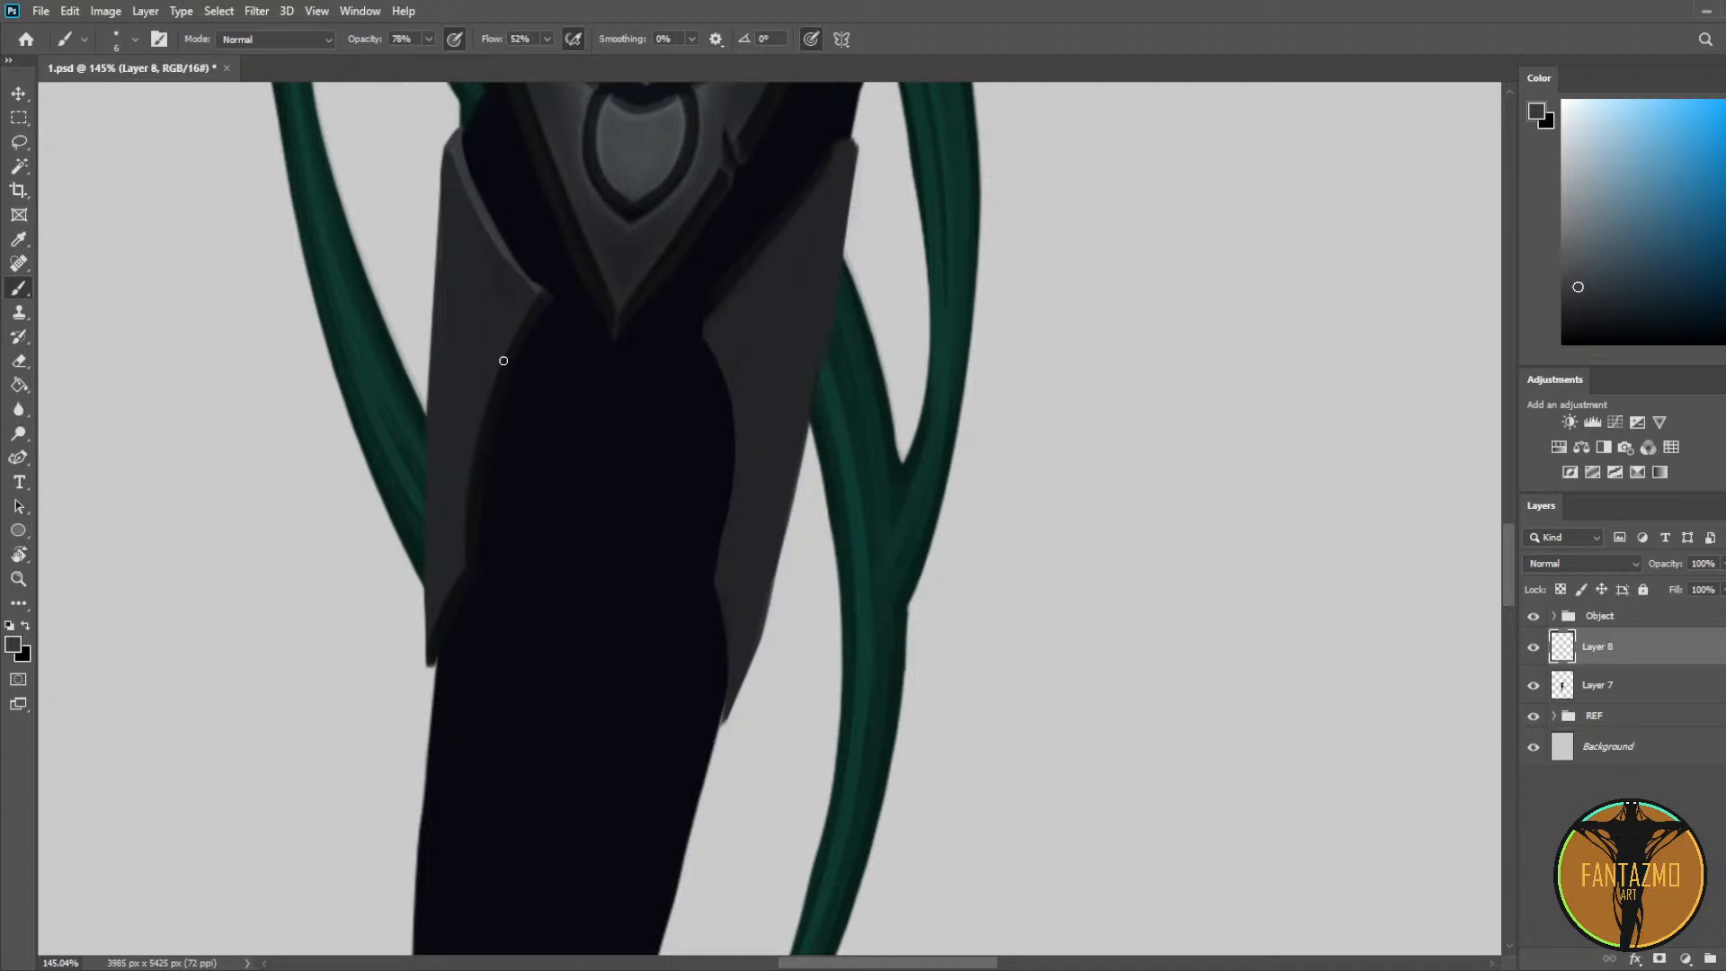
{"action": "left_click", "coordinate": [618, 121], "text": "alt"}
{"action": "left_click_drag", "start_coordinate": [532, 298], "coordinate": [470, 504]}
{"action": "key", "text": "ctrl+z"}
{"action": "mouse_move", "coordinate": [532, 288]}
{"action": "left_mouse_down"}
{"action": "mouse_move", "coordinate": [487, 389]}
{"action": "mouse_move", "coordinate": [467, 522]}
{"action": "mouse_move", "coordinate": [476, 436]}
{"action": "left_mouse_up"}
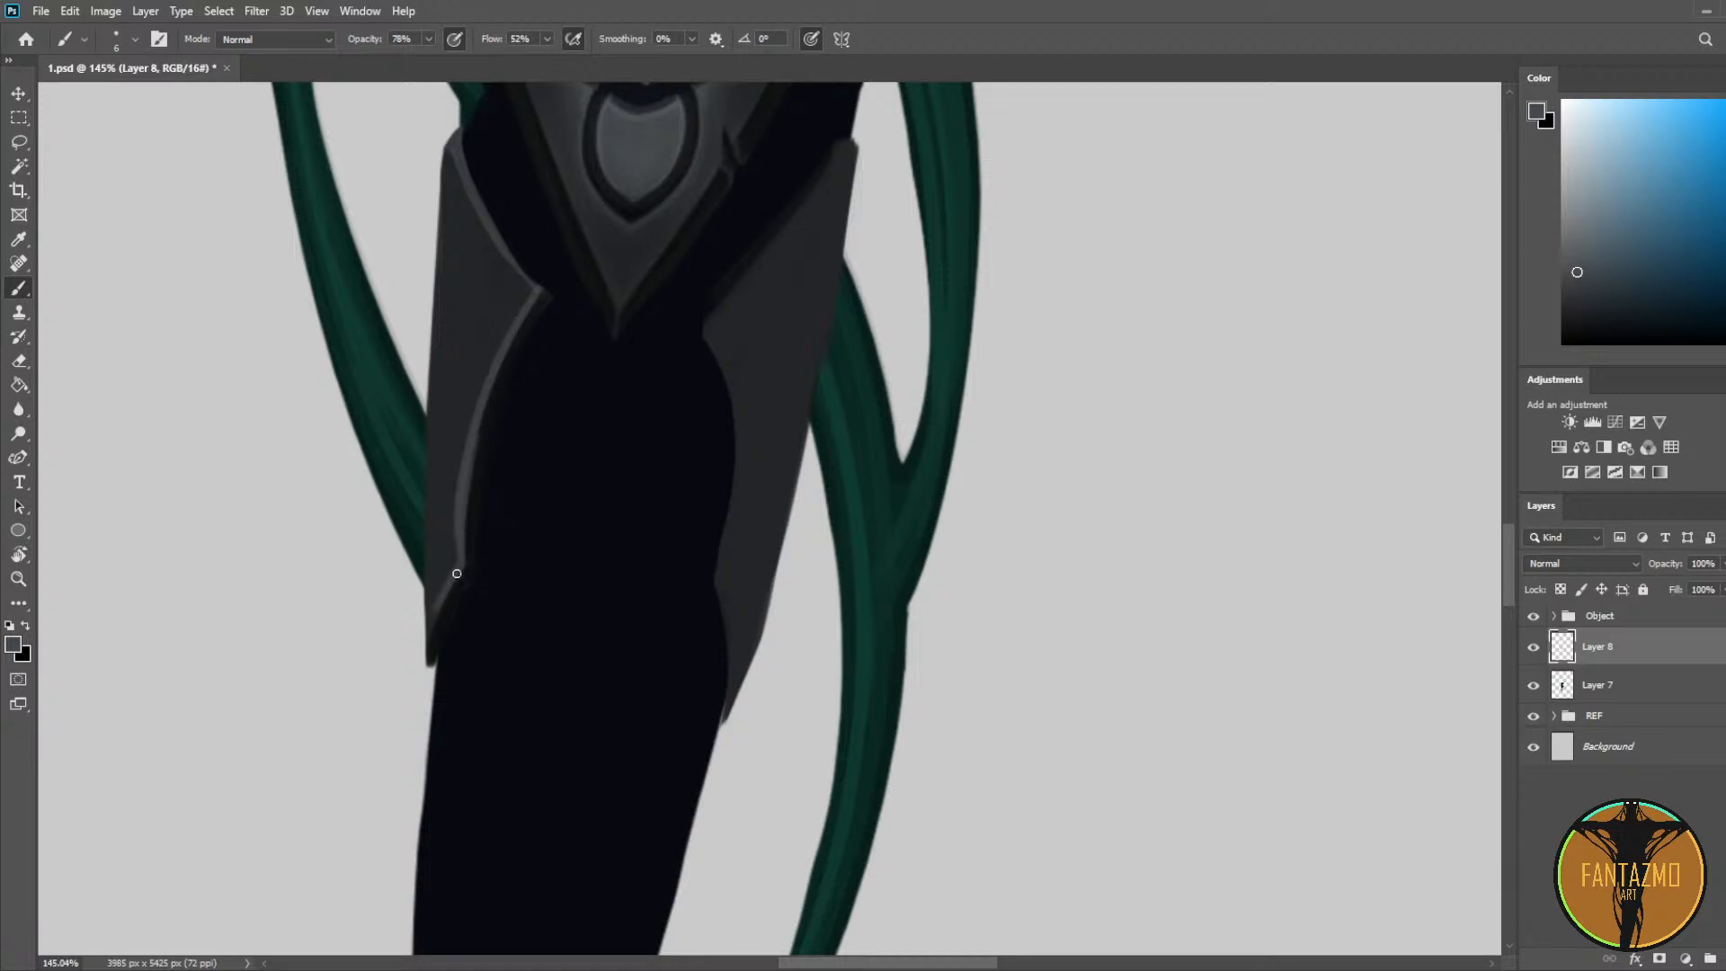
{"action": "left_click_drag", "start_coordinate": [453, 569], "coordinate": [429, 635]}
{"action": "key", "text": "e"}
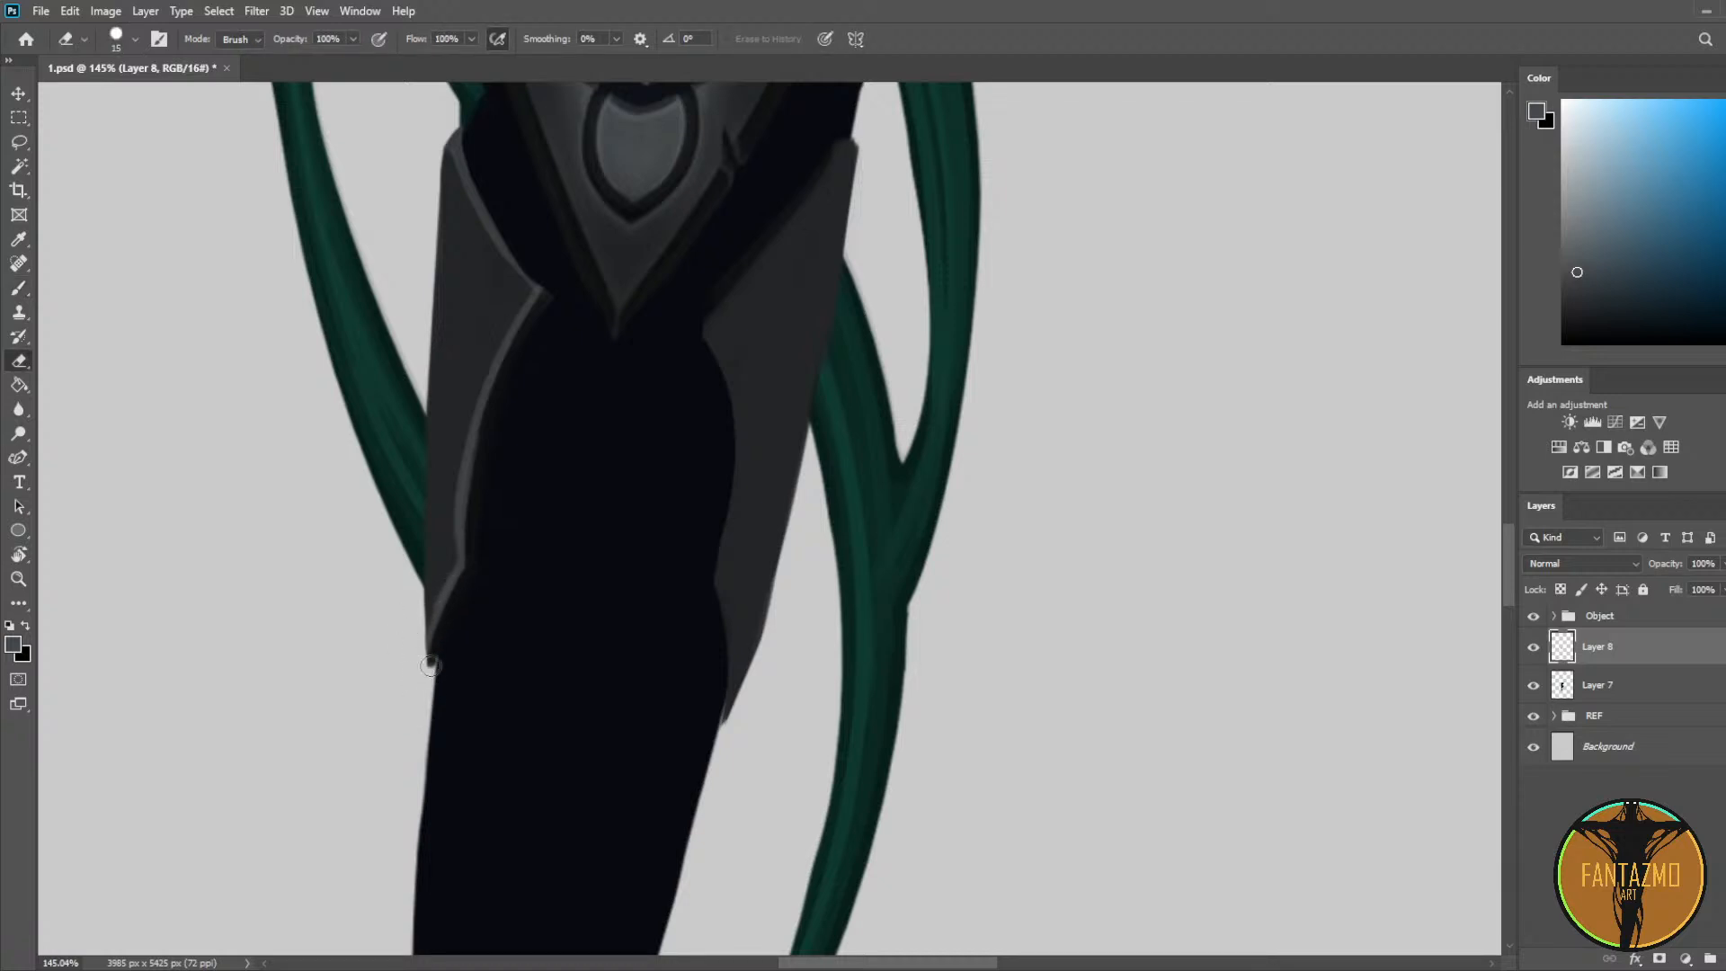
{"action": "left_click_drag", "start_coordinate": [427, 671], "coordinate": [443, 668]}
Step: Thin and even out the highlight on the left-hand plate's upper inner edge with sampled darker tones
{"action": "key", "text": "b"}
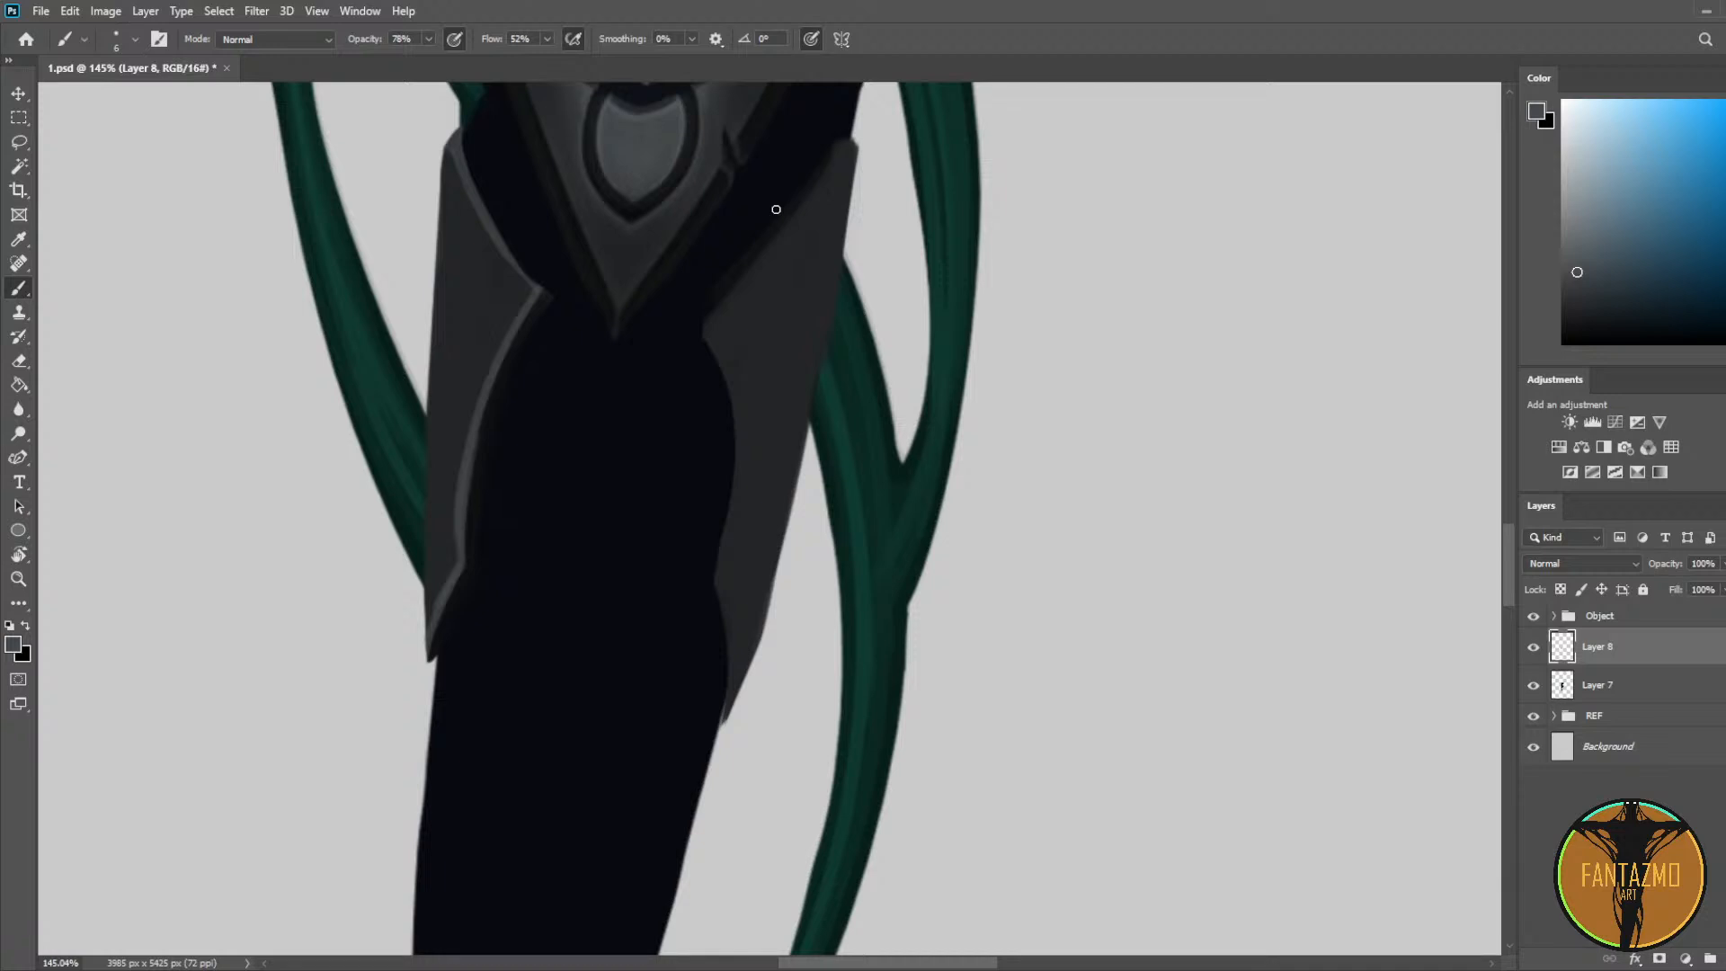
{"action": "mouse_move", "coordinate": [774, 212]}
{"action": "left_mouse_down"}
{"action": "mouse_move", "coordinate": [874, 269]}
{"action": "mouse_move", "coordinate": [719, 390]}
{"action": "mouse_move", "coordinate": [666, 481]}
{"action": "left_mouse_up"}
{"action": "mouse_move", "coordinate": [624, 580]}
{"action": "left_mouse_down"}
{"action": "mouse_move", "coordinate": [701, 439]}
{"action": "mouse_move", "coordinate": [676, 485]}
{"action": "left_mouse_up"}
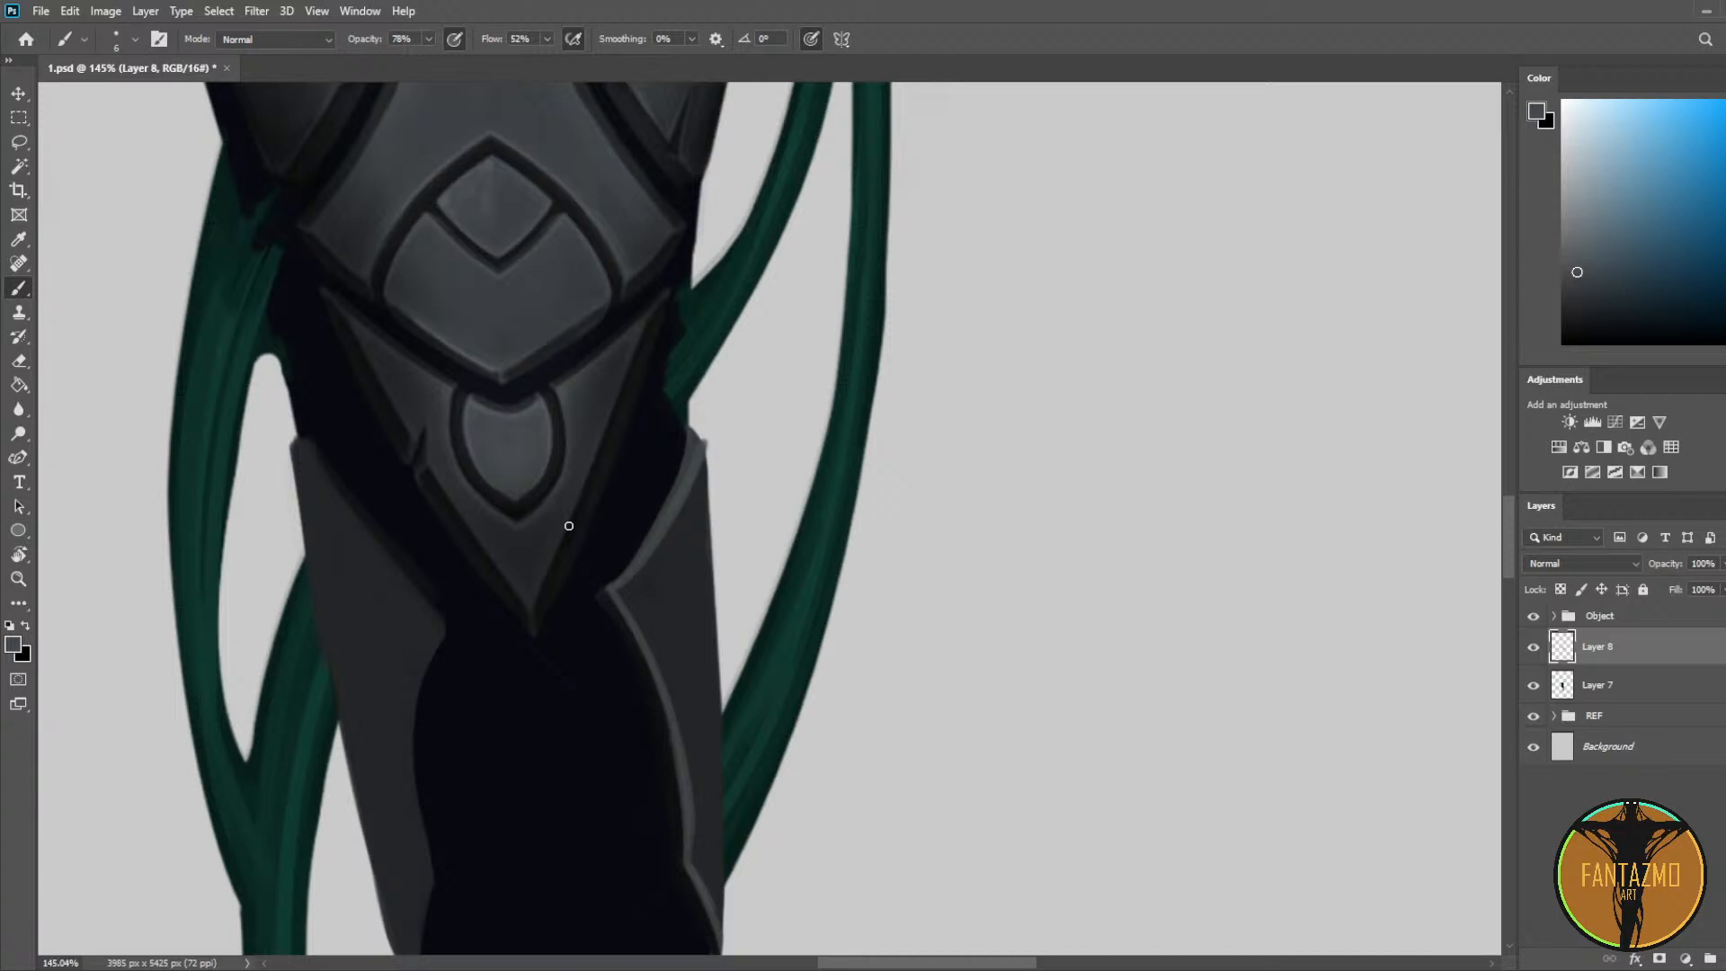
{"action": "left_click_drag", "start_coordinate": [577, 494], "coordinate": [441, 542]}
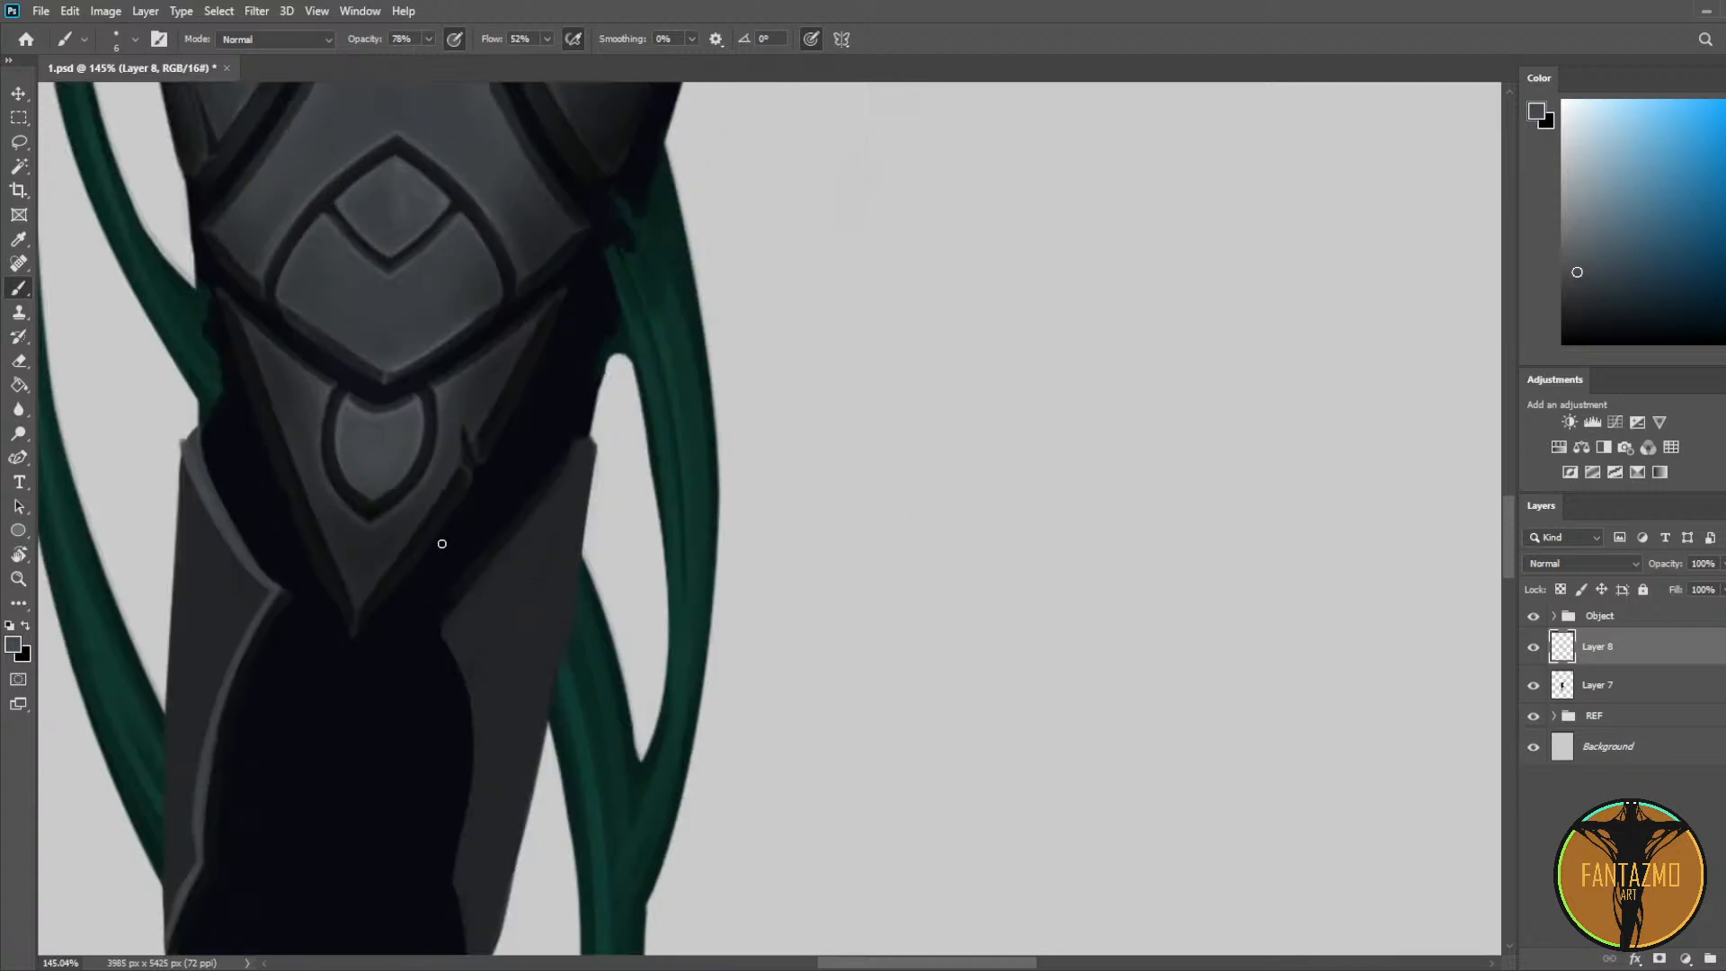
{"action": "mouse_move", "coordinate": [275, 596]}
{"action": "left_mouse_down"}
{"action": "mouse_move", "coordinate": [213, 512]}
{"action": "mouse_move", "coordinate": [236, 529]}
{"action": "left_mouse_up"}
{"action": "left_click", "coordinate": [237, 579], "text": "alt"}
{"action": "left_click", "coordinate": [206, 483], "text": "alt"}
{"action": "left_click_drag", "start_coordinate": [195, 442], "coordinate": [228, 519]}
{"action": "left_click_drag", "start_coordinate": [194, 456], "coordinate": [234, 524]}
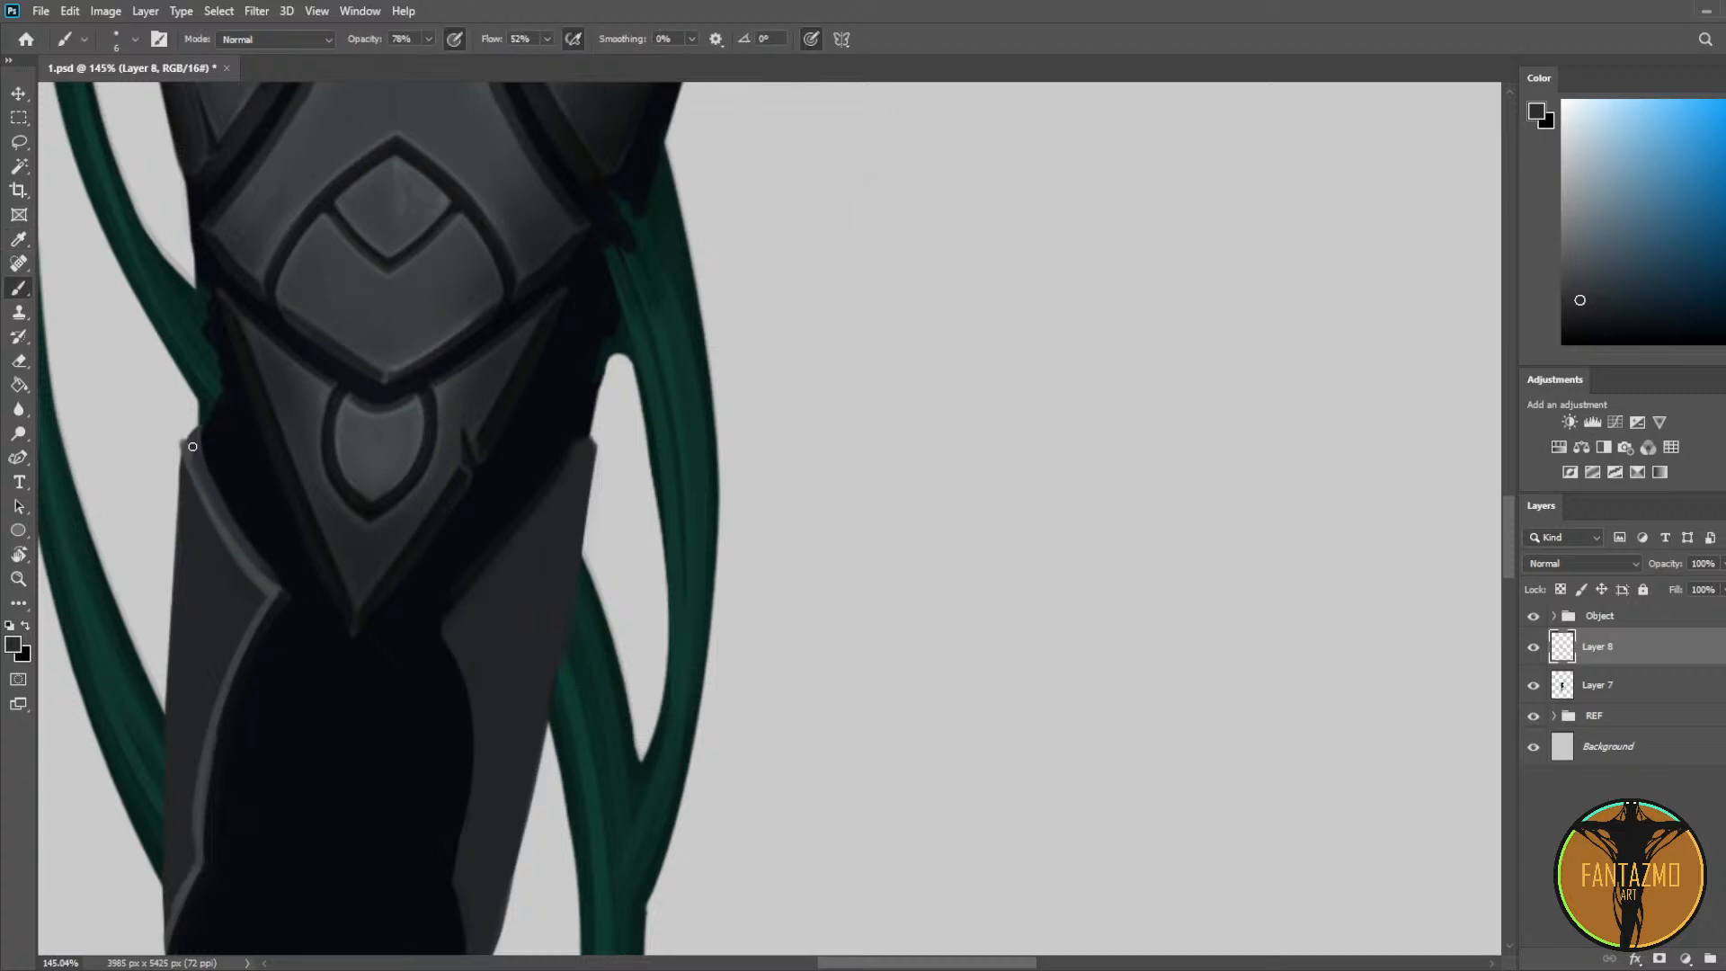
Step: Sharpen the left-hand plate's inner corner and upper tip with sampled tones and the Eraser
{"action": "key", "text": "e"}
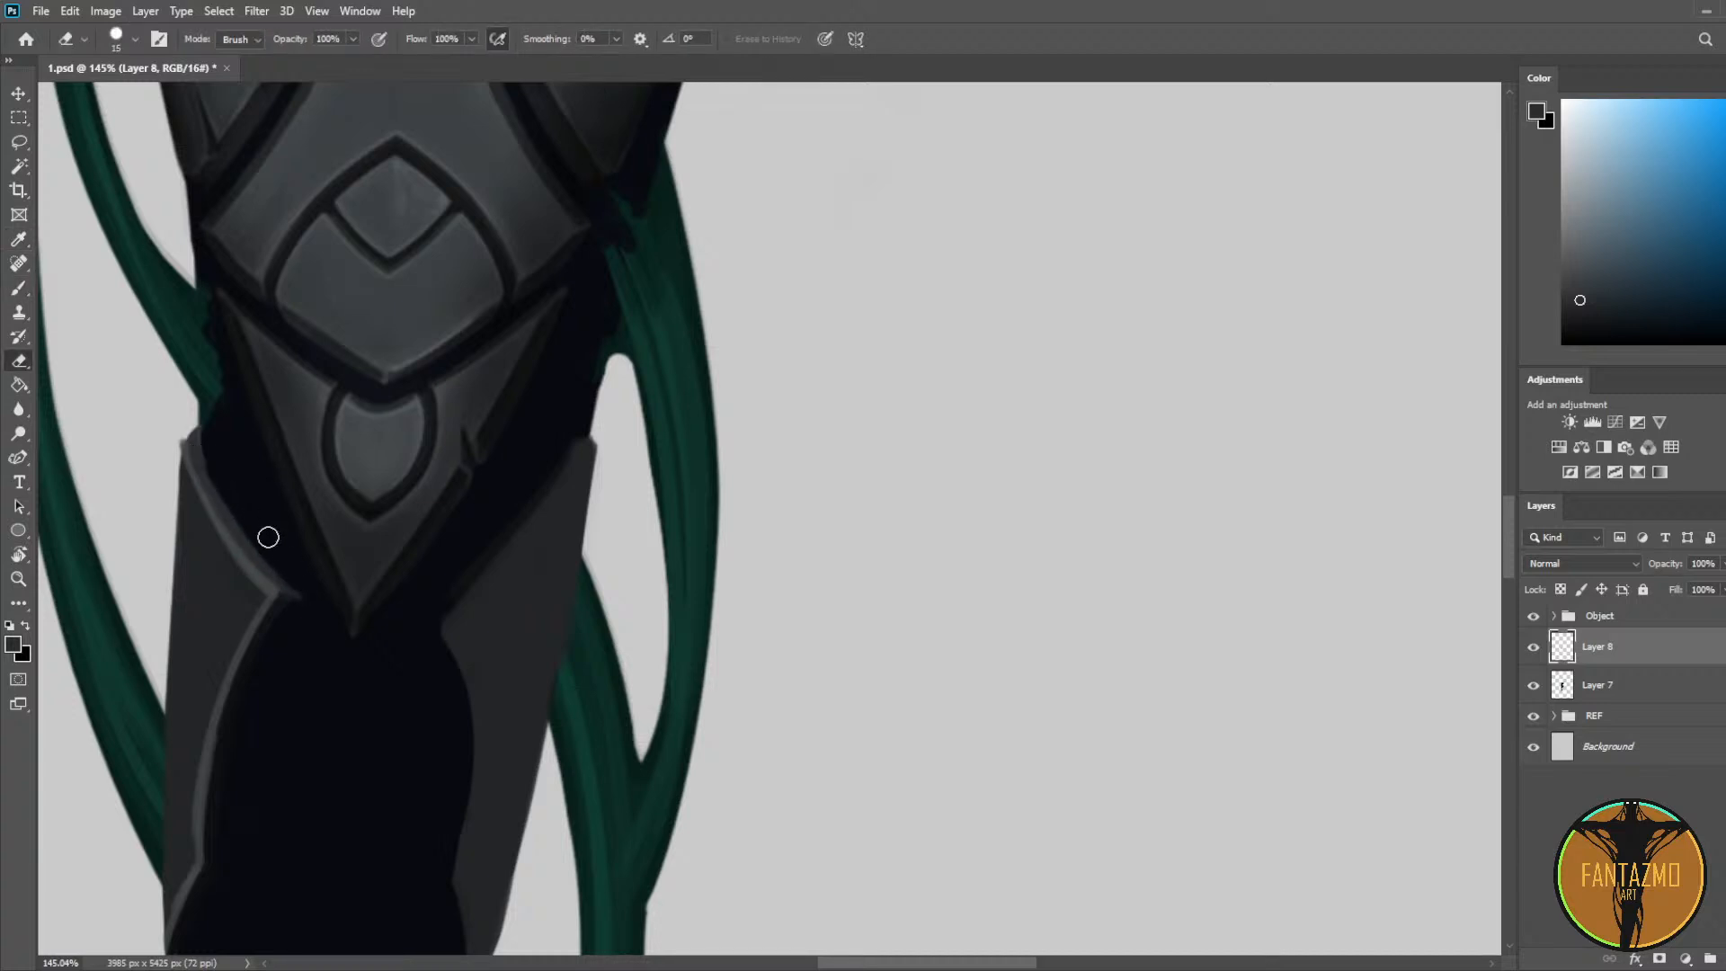
{"action": "key", "text": "b"}
{"action": "left_click", "coordinate": [266, 596], "text": "alt"}
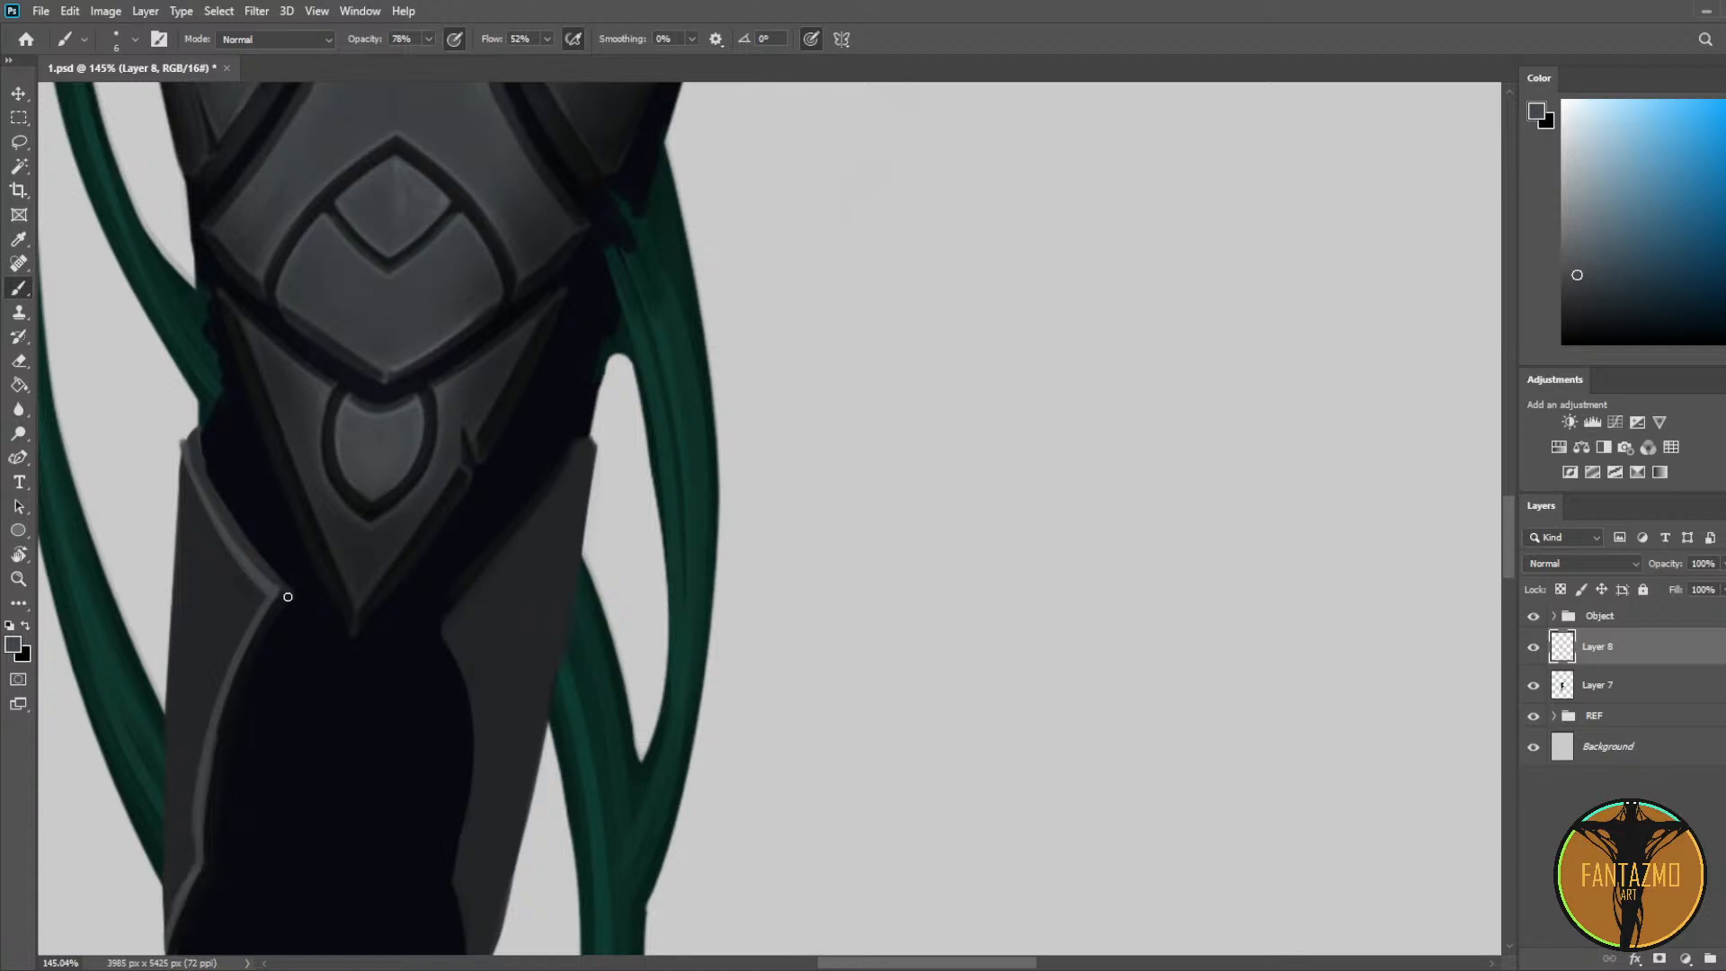
{"action": "left_click", "coordinate": [281, 590], "text": "alt"}
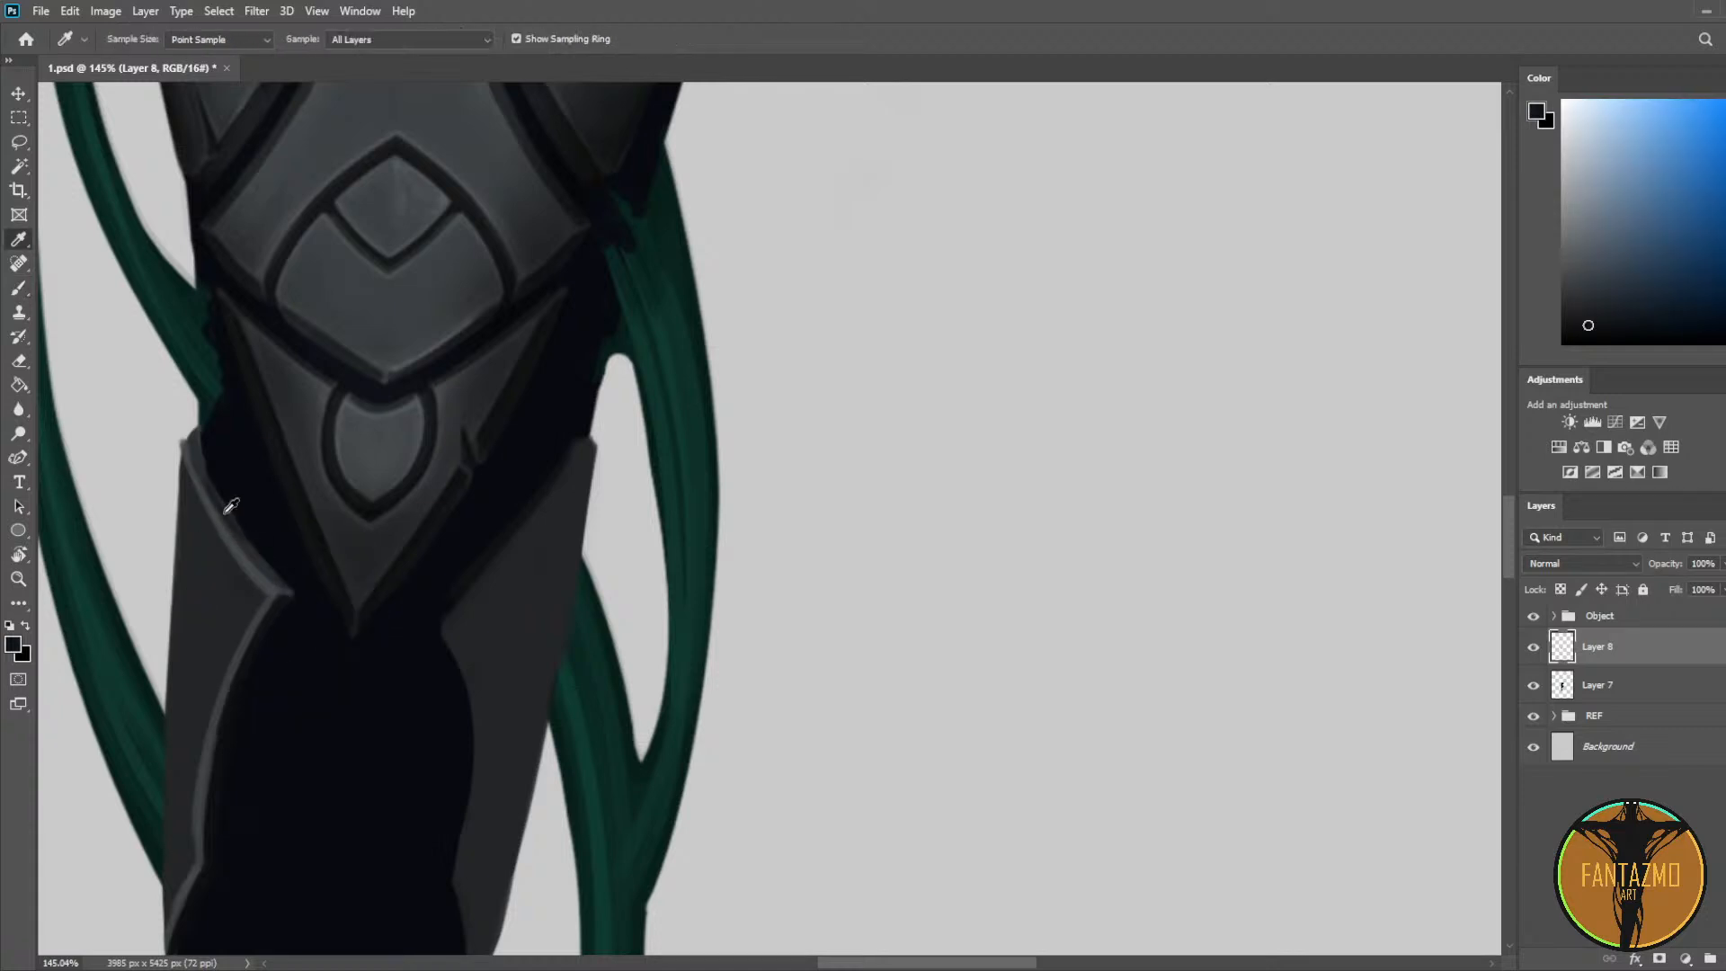
{"action": "left_click", "coordinate": [223, 500], "text": "alt"}
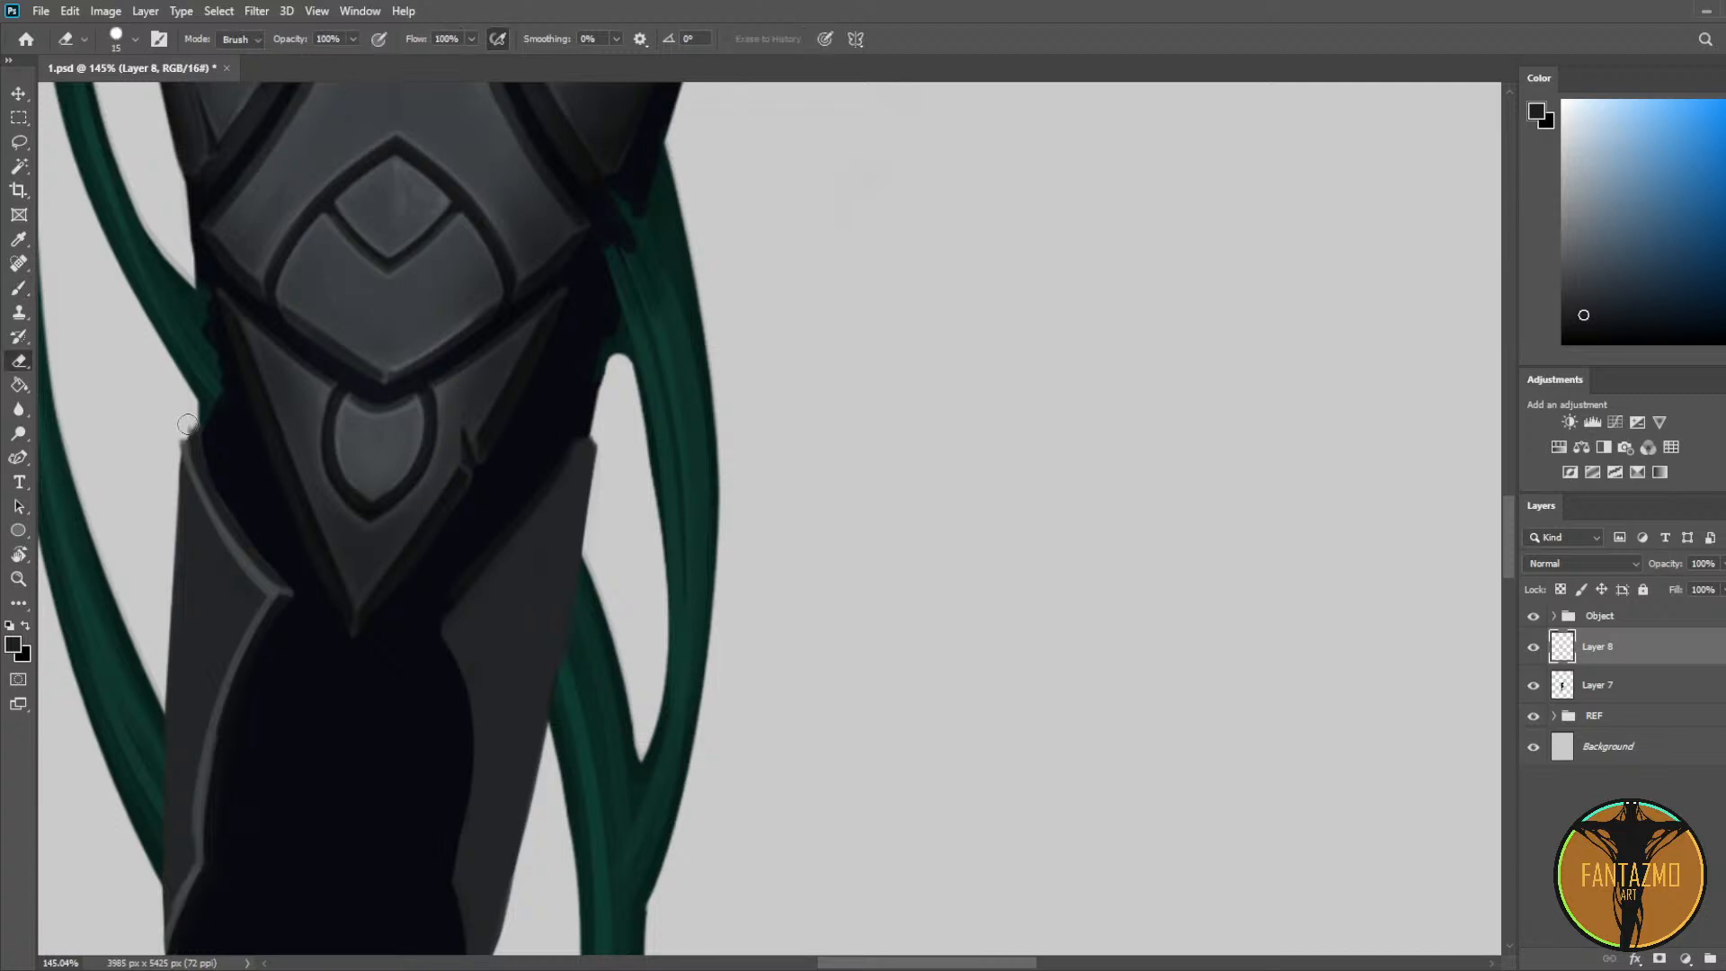
{"action": "left_click", "coordinate": [207, 513], "text": "alt"}
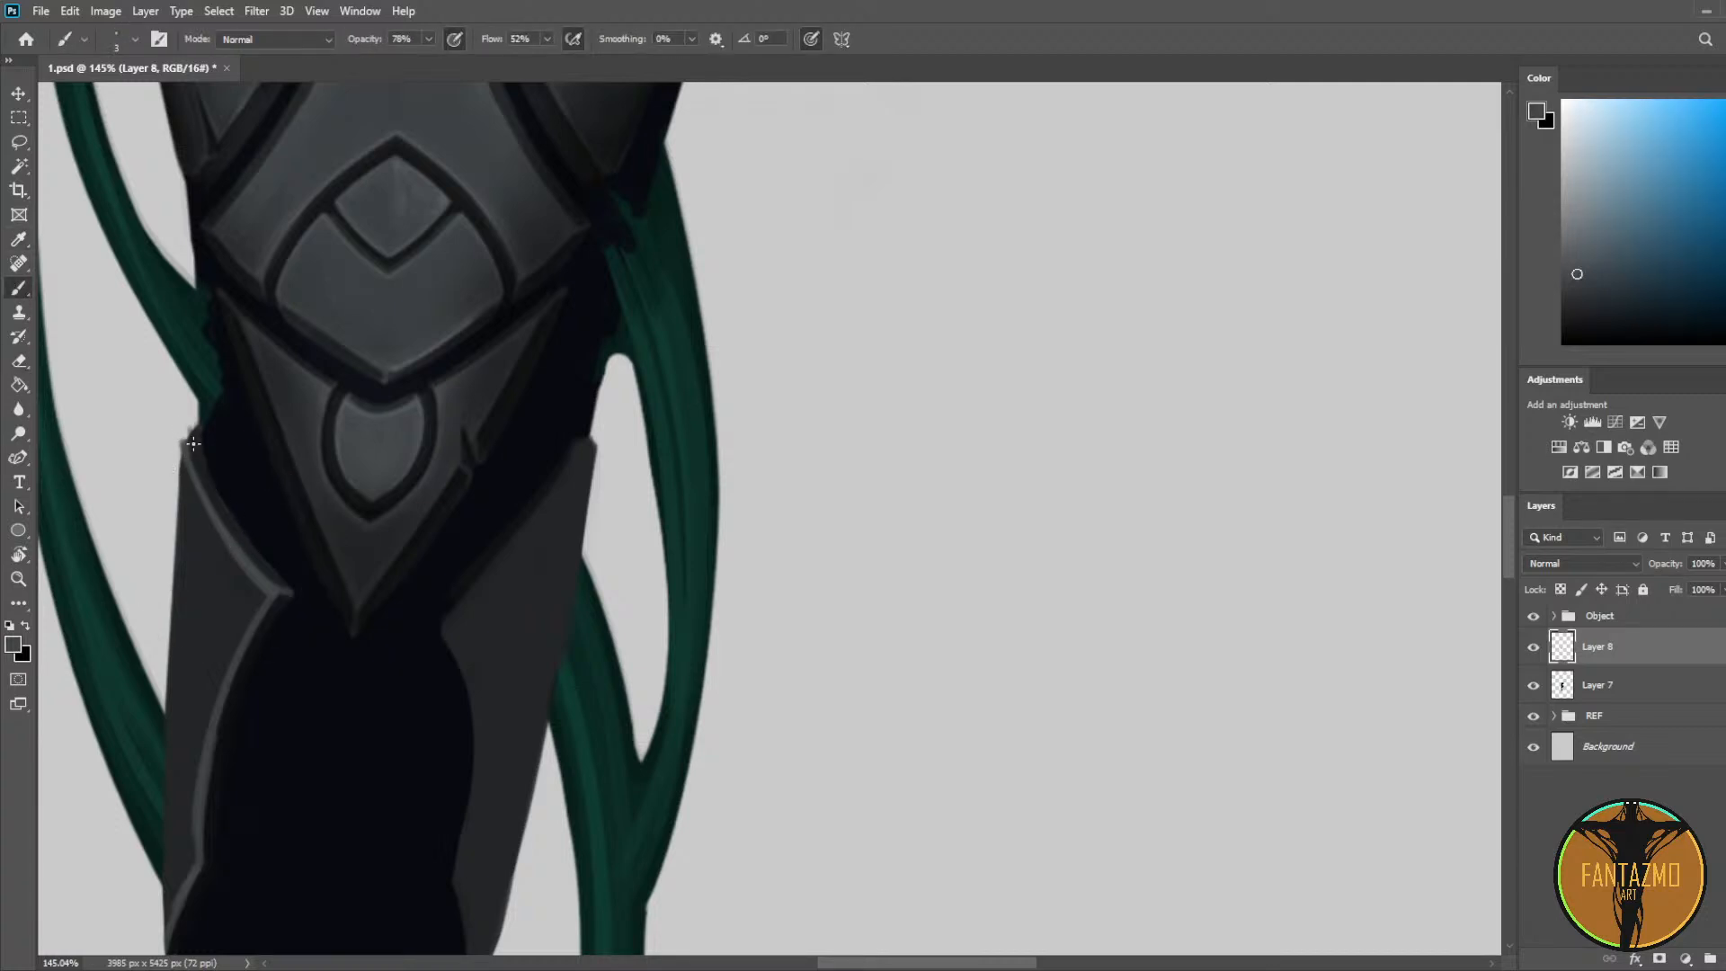
{"action": "key", "text": "e"}
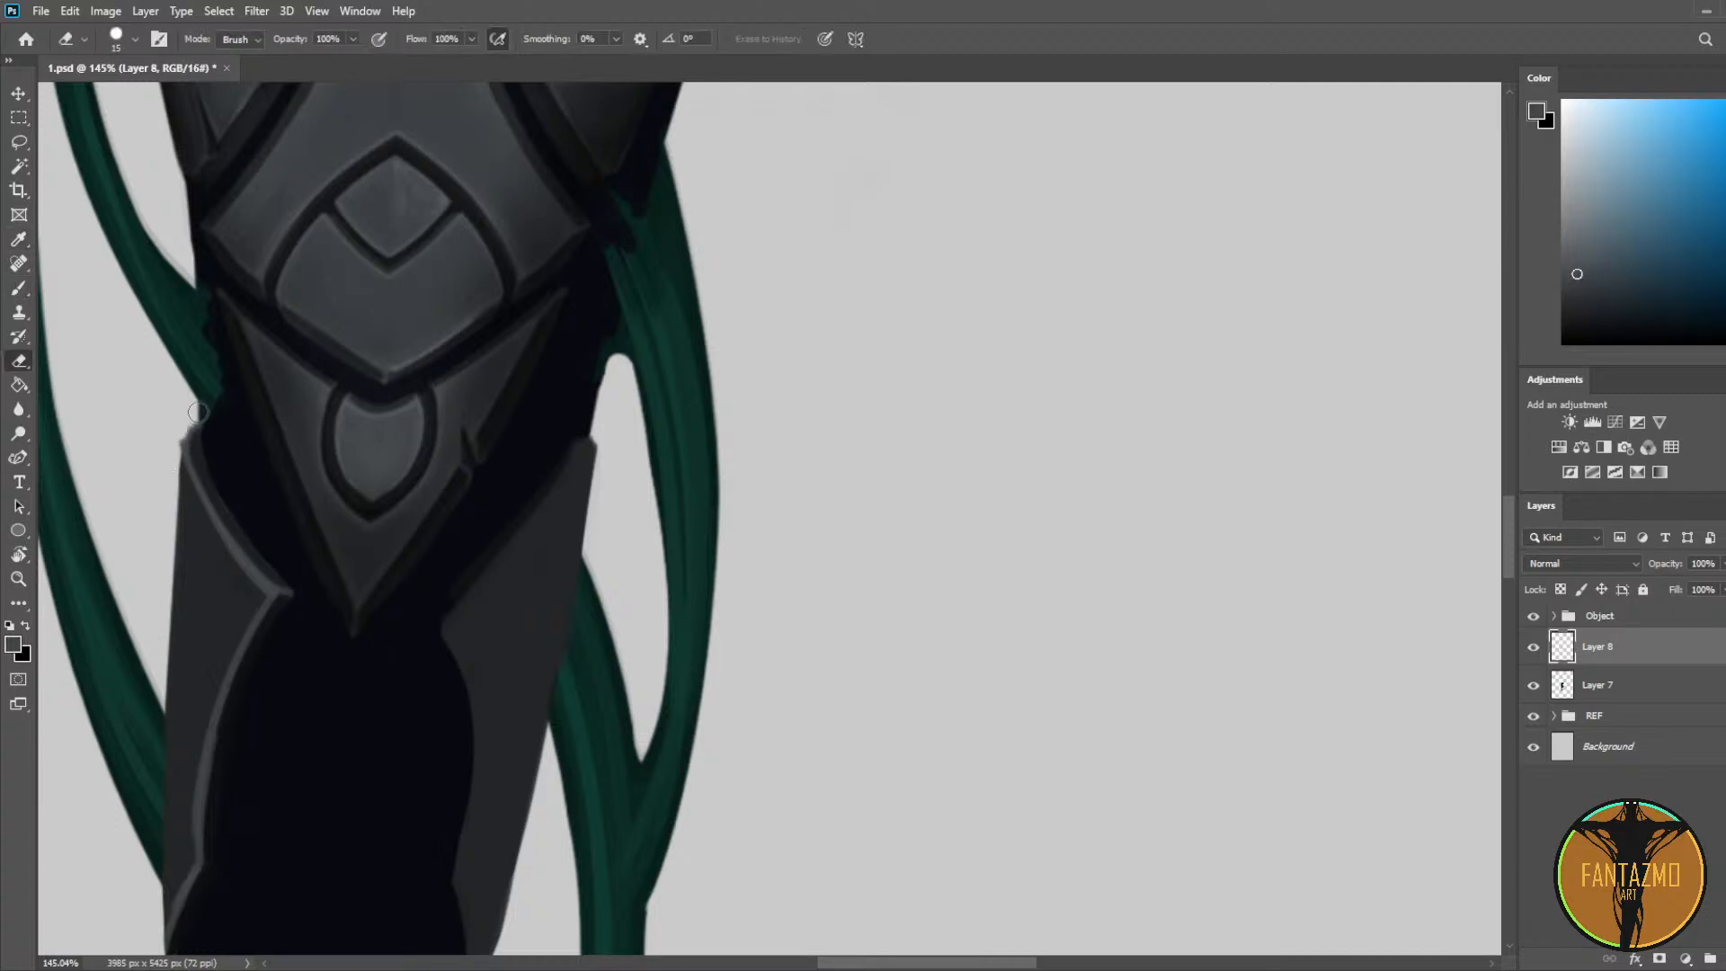
Step: Blend the left-hand plate's edge highlights into its surface with intermediate greys sampled near the inner corner
{"action": "left_click_drag", "start_coordinate": [457, 582], "coordinate": [621, 278], "text": "space"}
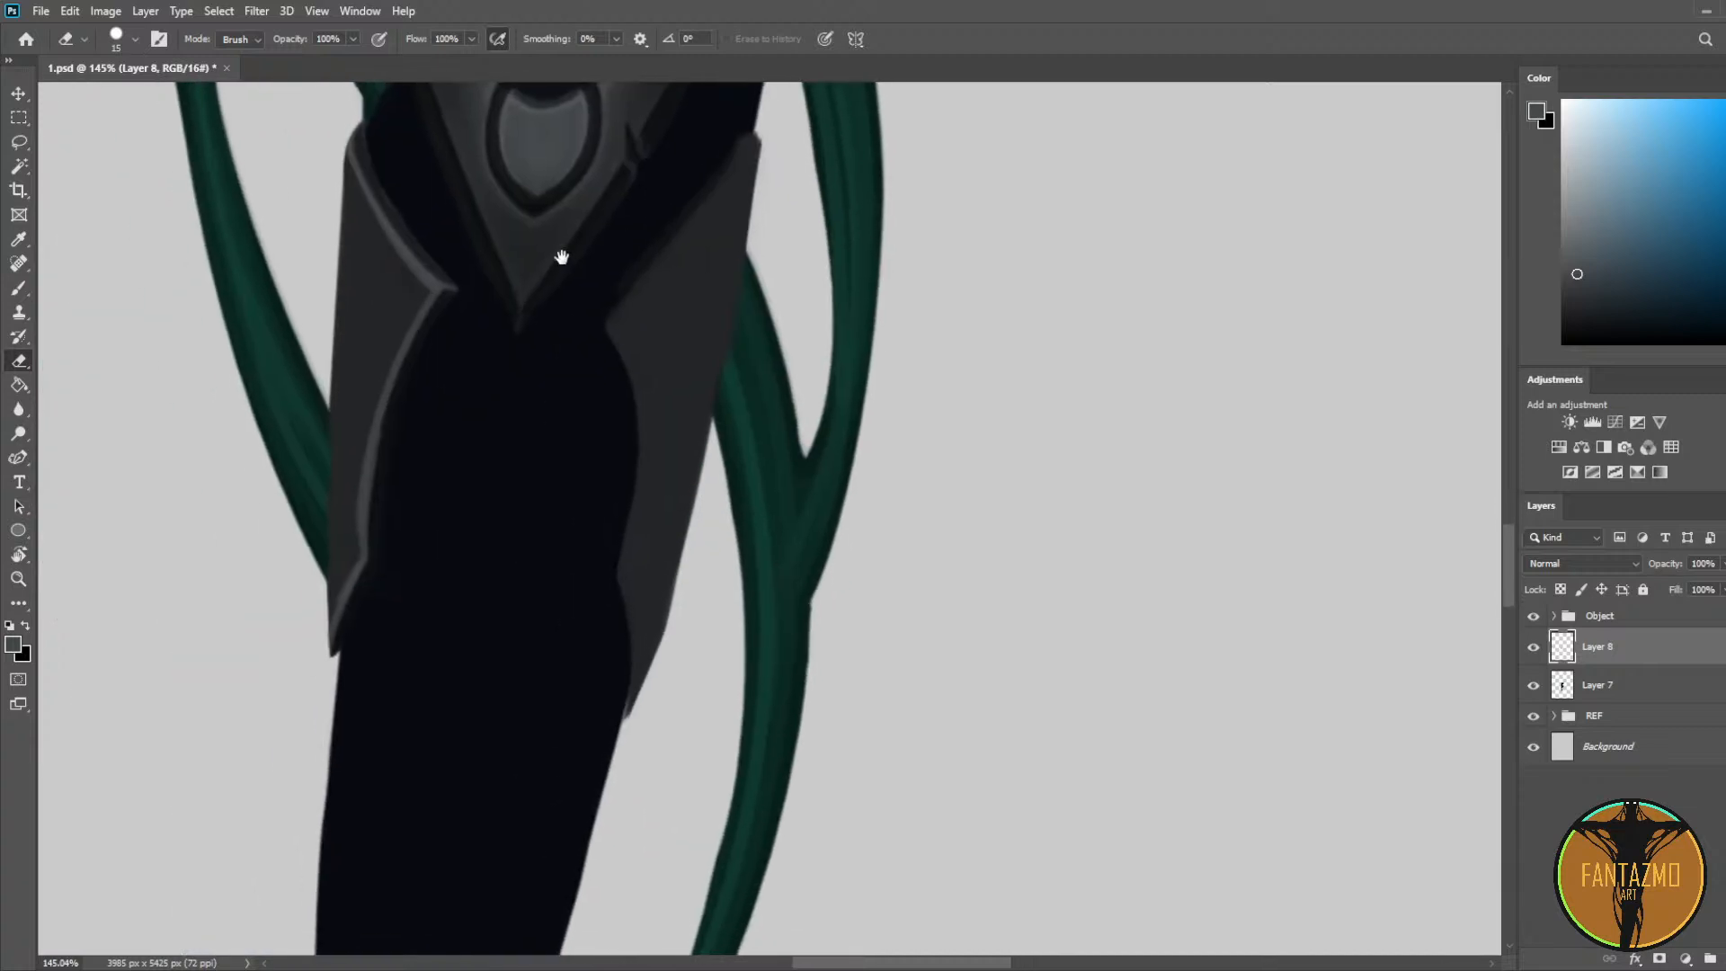
{"action": "key", "text": "b"}
{"action": "left_click", "coordinate": [414, 300], "text": "alt"}
{"action": "left_click", "coordinate": [432, 288], "text": "alt"}
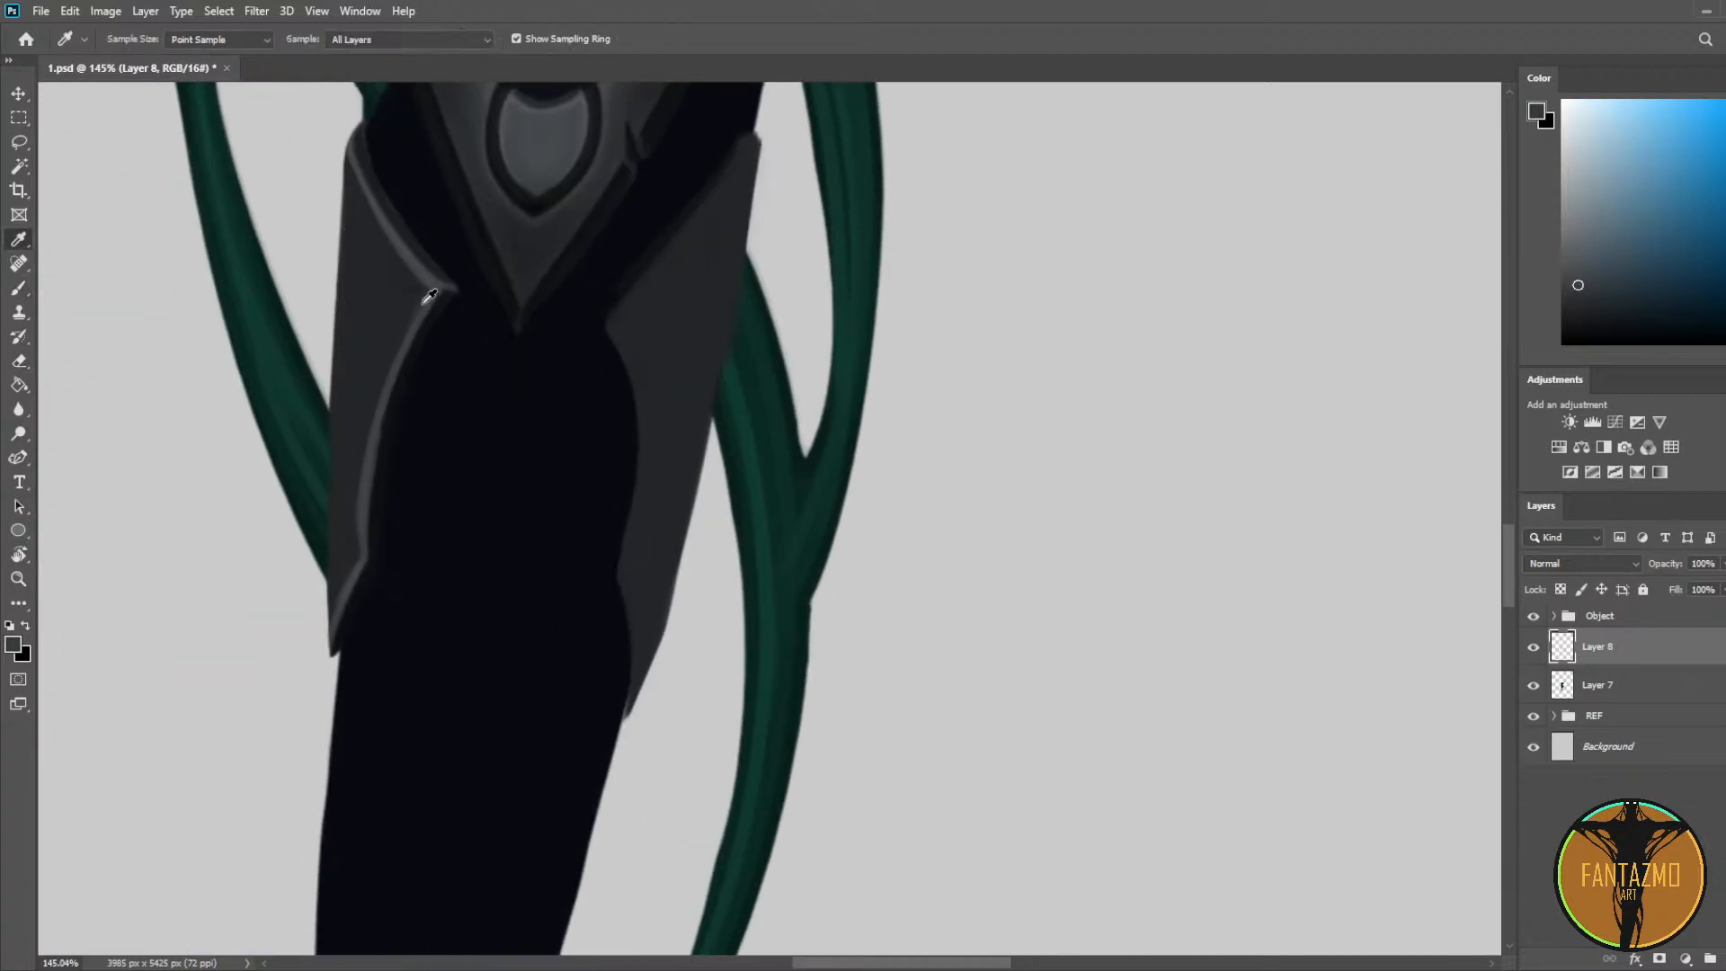
{"action": "left_click", "coordinate": [429, 292], "text": "alt"}
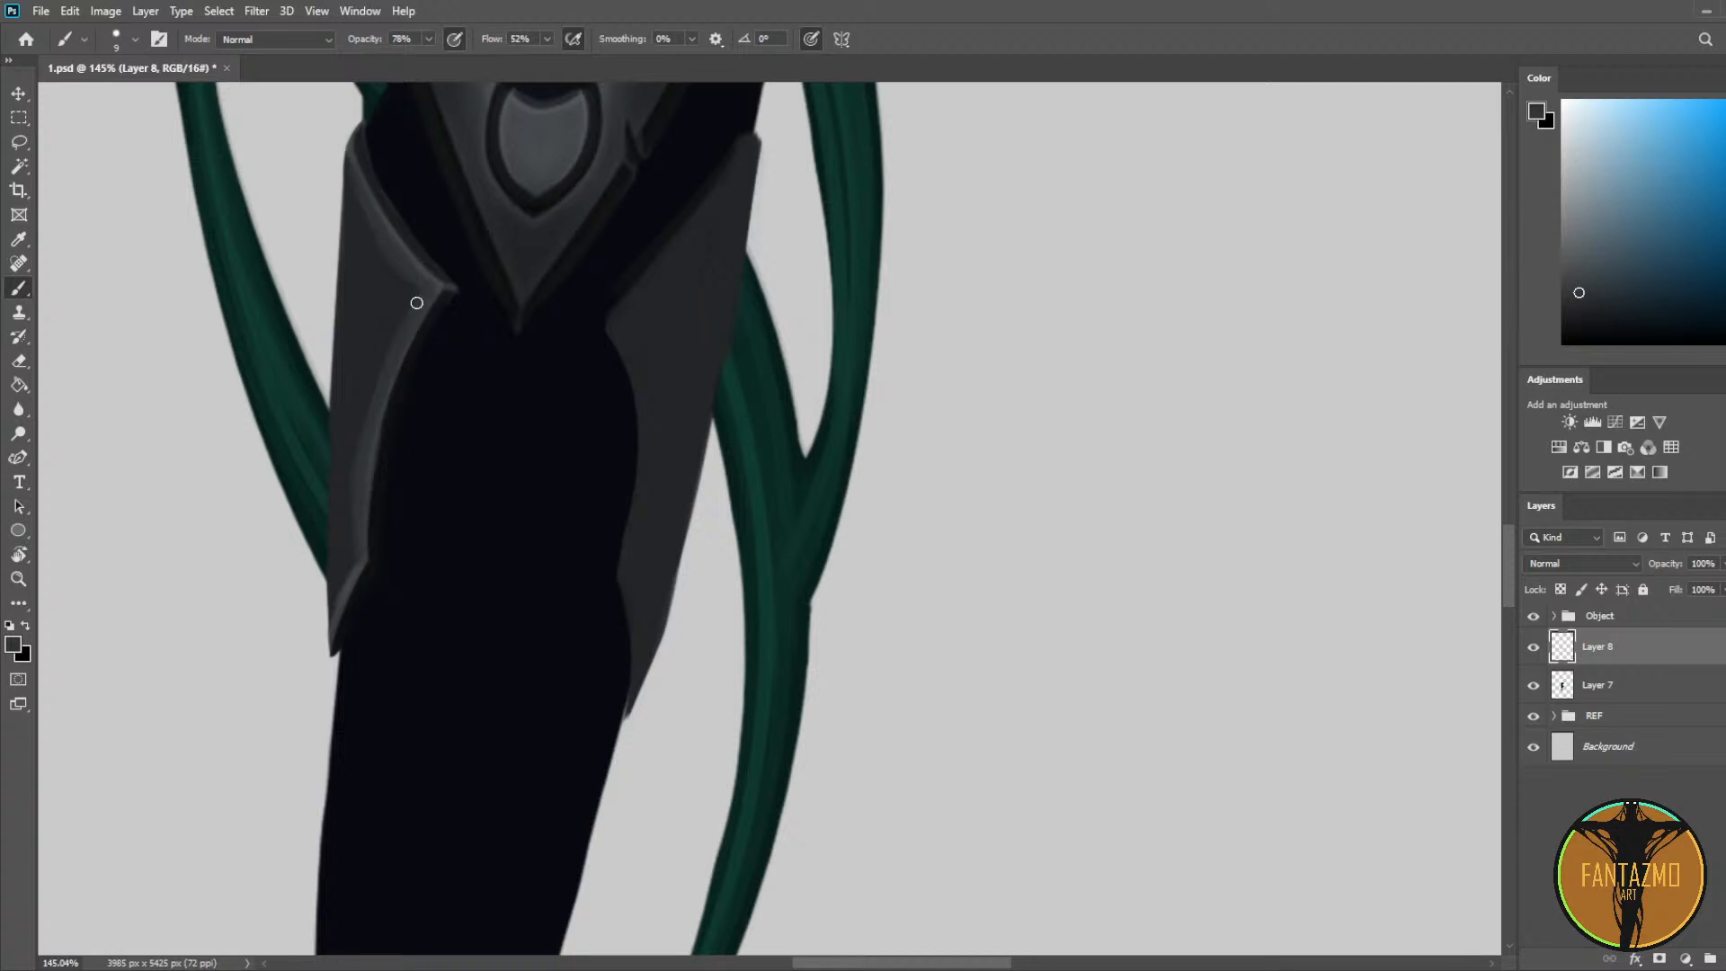
Step: Paint a highlight along the right-hand plate's upper inner edge with light grey sampled from the left-hand plate
{"action": "left_click", "coordinate": [447, 274], "text": "alt"}
{"action": "left_click_drag", "start_coordinate": [611, 314], "coordinate": [753, 141]}
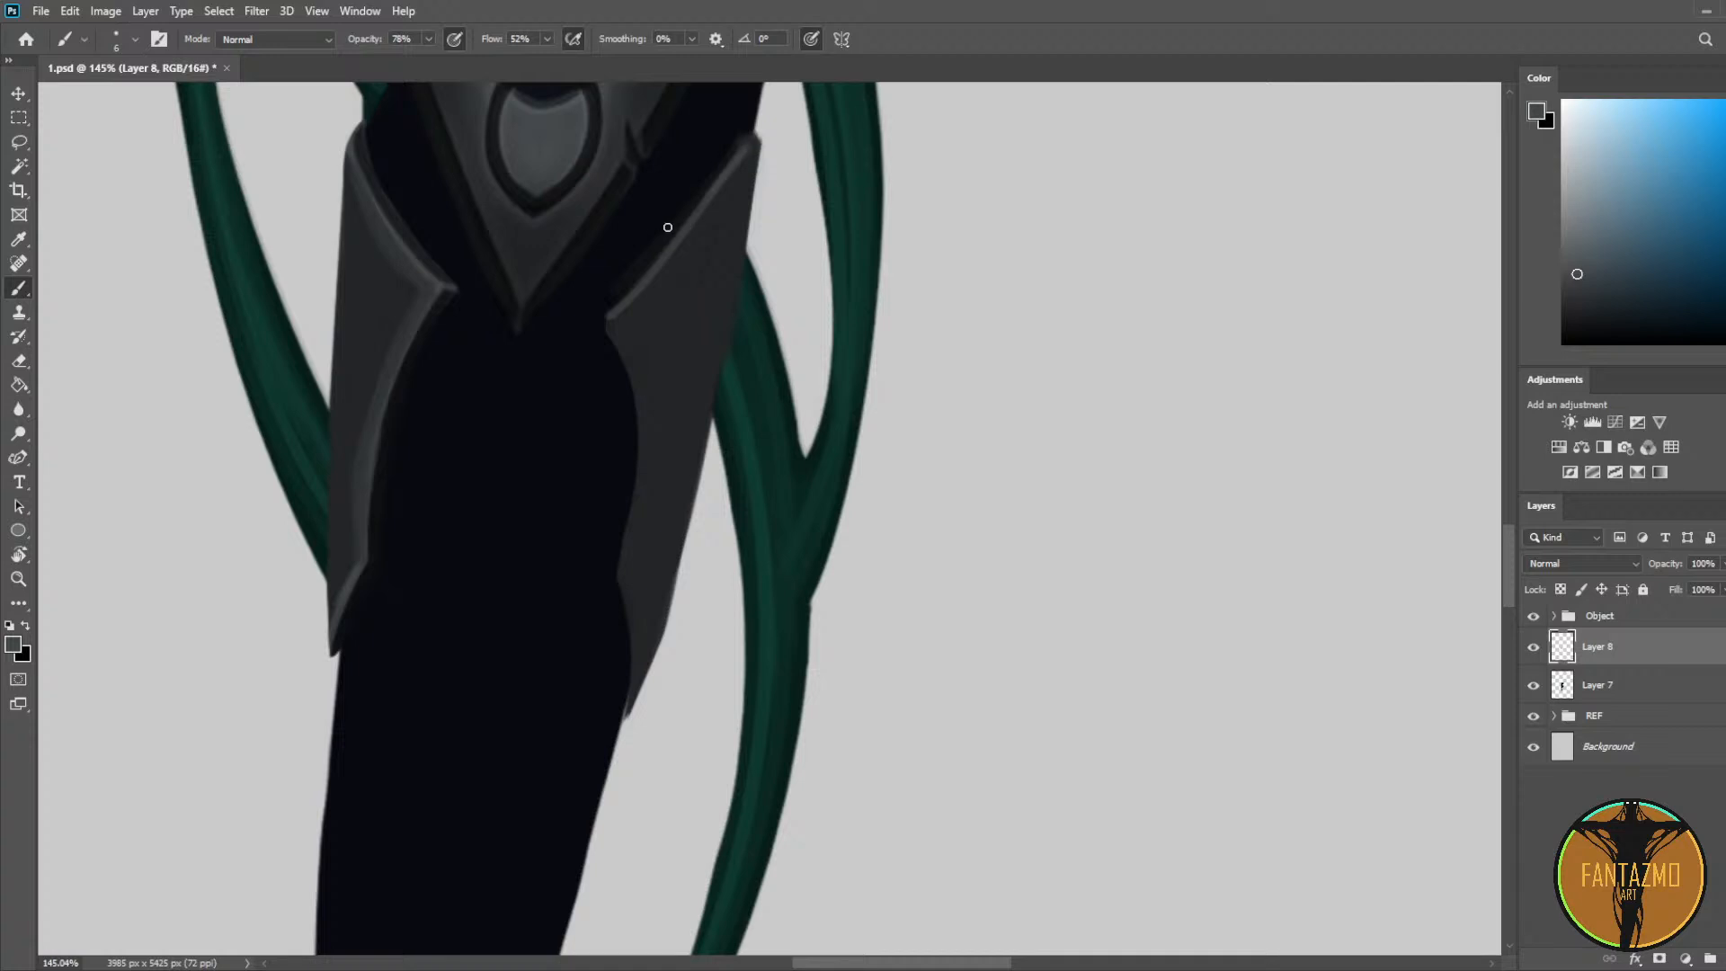
Step: Flip the canvas view horizontally and paint a grey highlight along the left-hand plate's curved inner edge below the corner
{"action": "left_click_drag", "start_coordinate": [606, 325], "coordinate": [622, 544]}
{"action": "key", "text": "ctrl+z"}
{"action": "key", "text": "F2"}
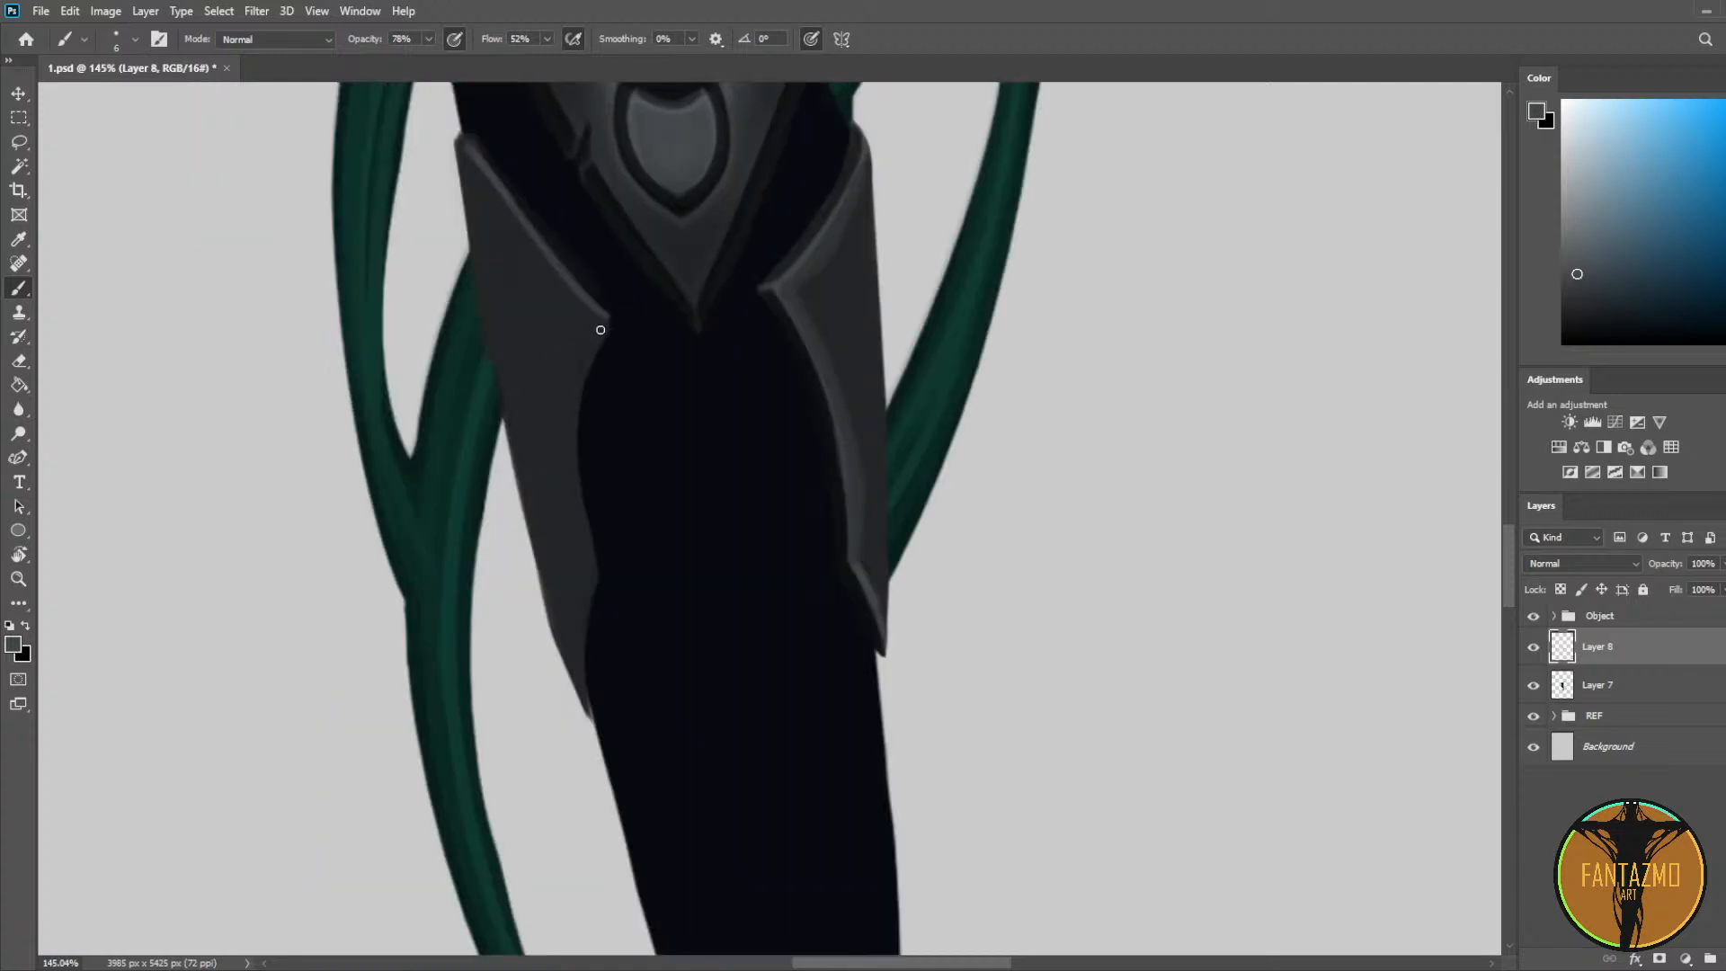
{"action": "key", "text": "e"}
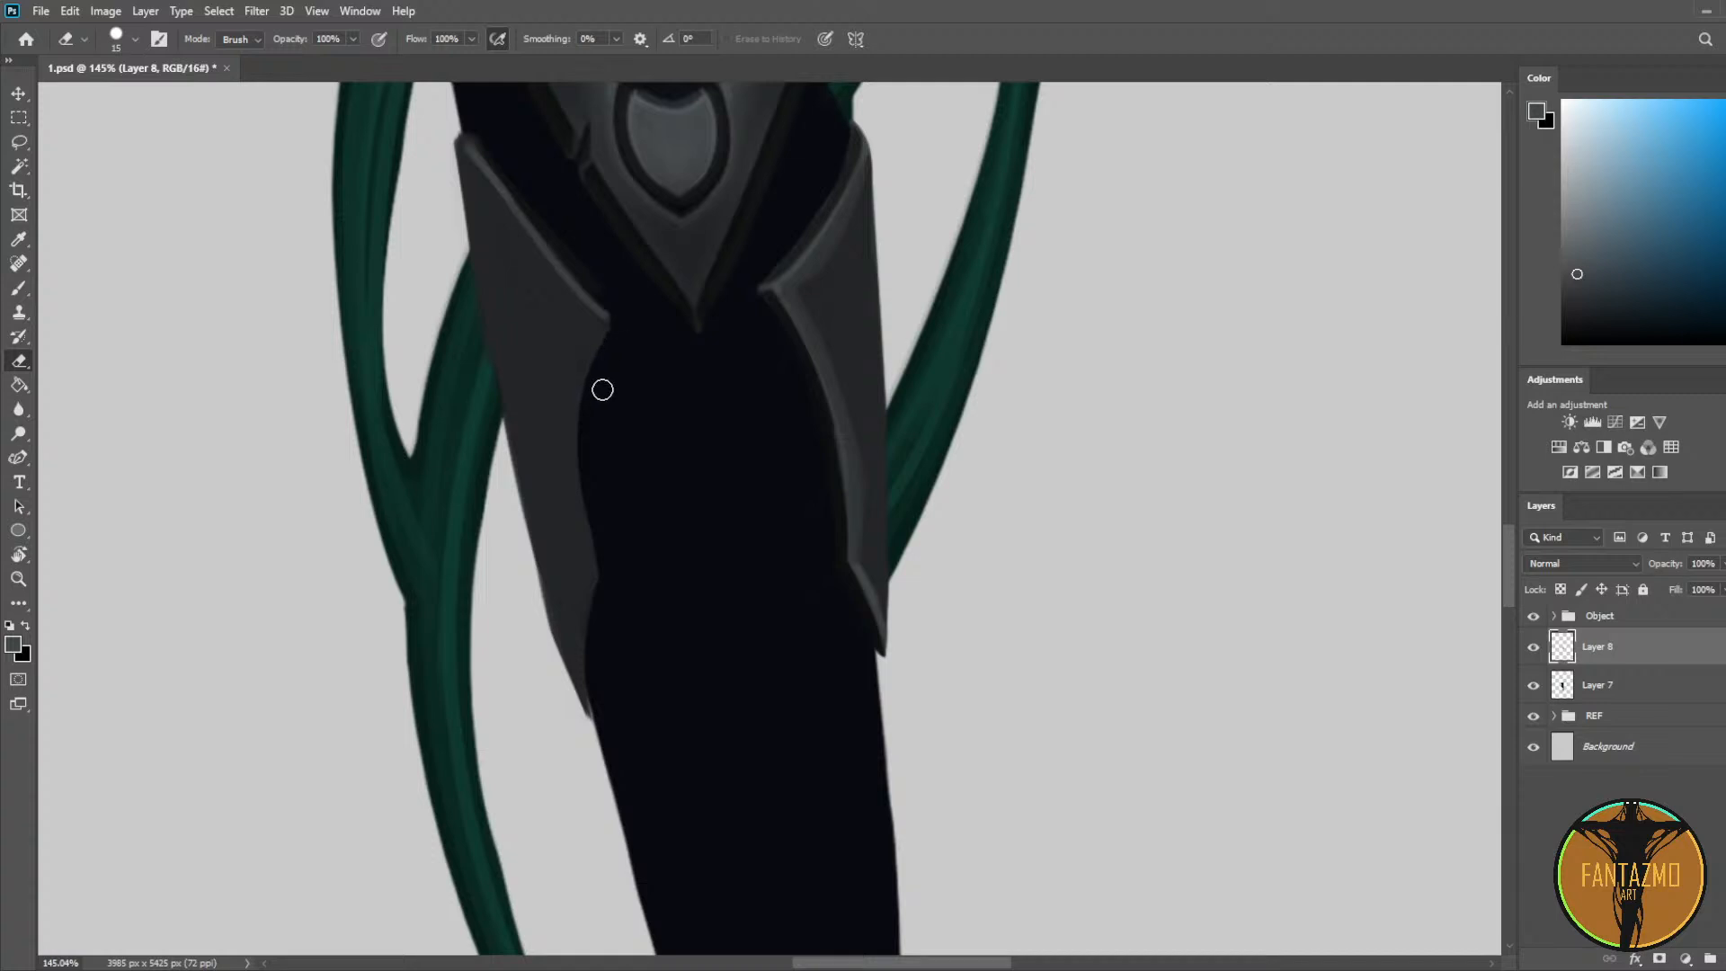
{"action": "key", "text": "b"}
{"action": "mouse_move", "coordinate": [610, 324]}
{"action": "left_mouse_down"}
{"action": "mouse_move", "coordinate": [576, 449]}
{"action": "mouse_move", "coordinate": [598, 571]}
{"action": "left_mouse_up"}
{"action": "key", "text": "ctrl+z"}
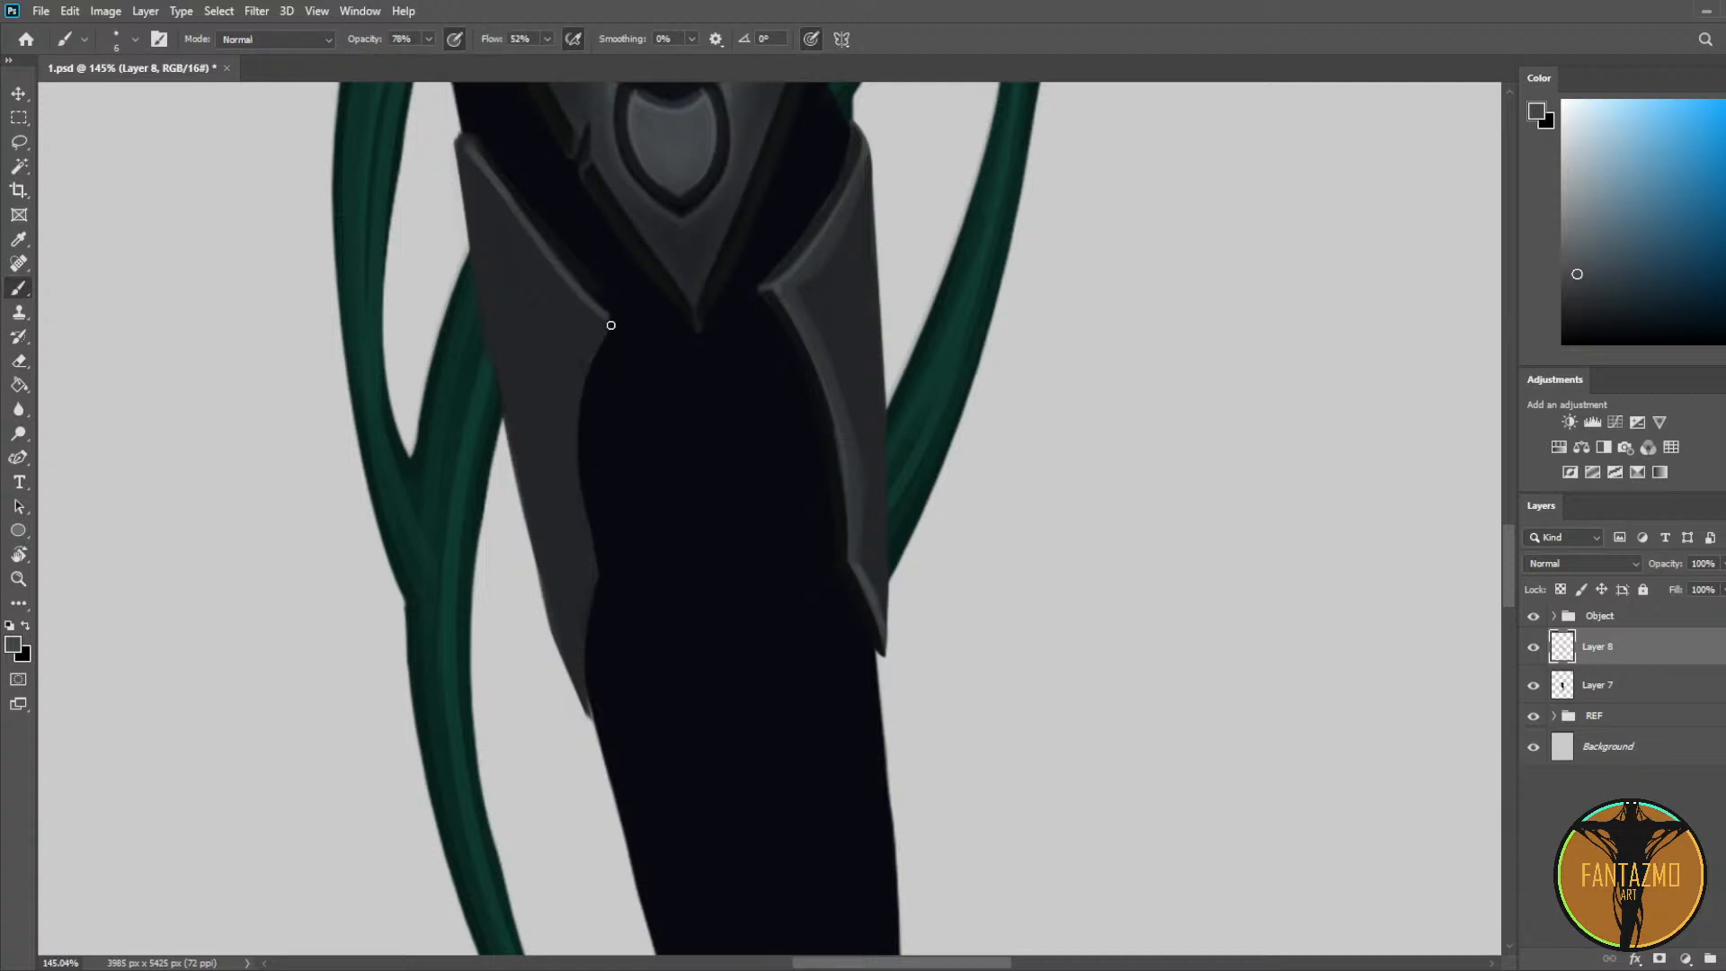
{"action": "key", "text": "ctrl+shift+z"}
{"action": "key", "text": "ctrl+z"}
{"action": "key", "text": "ctrl+shift+z"}
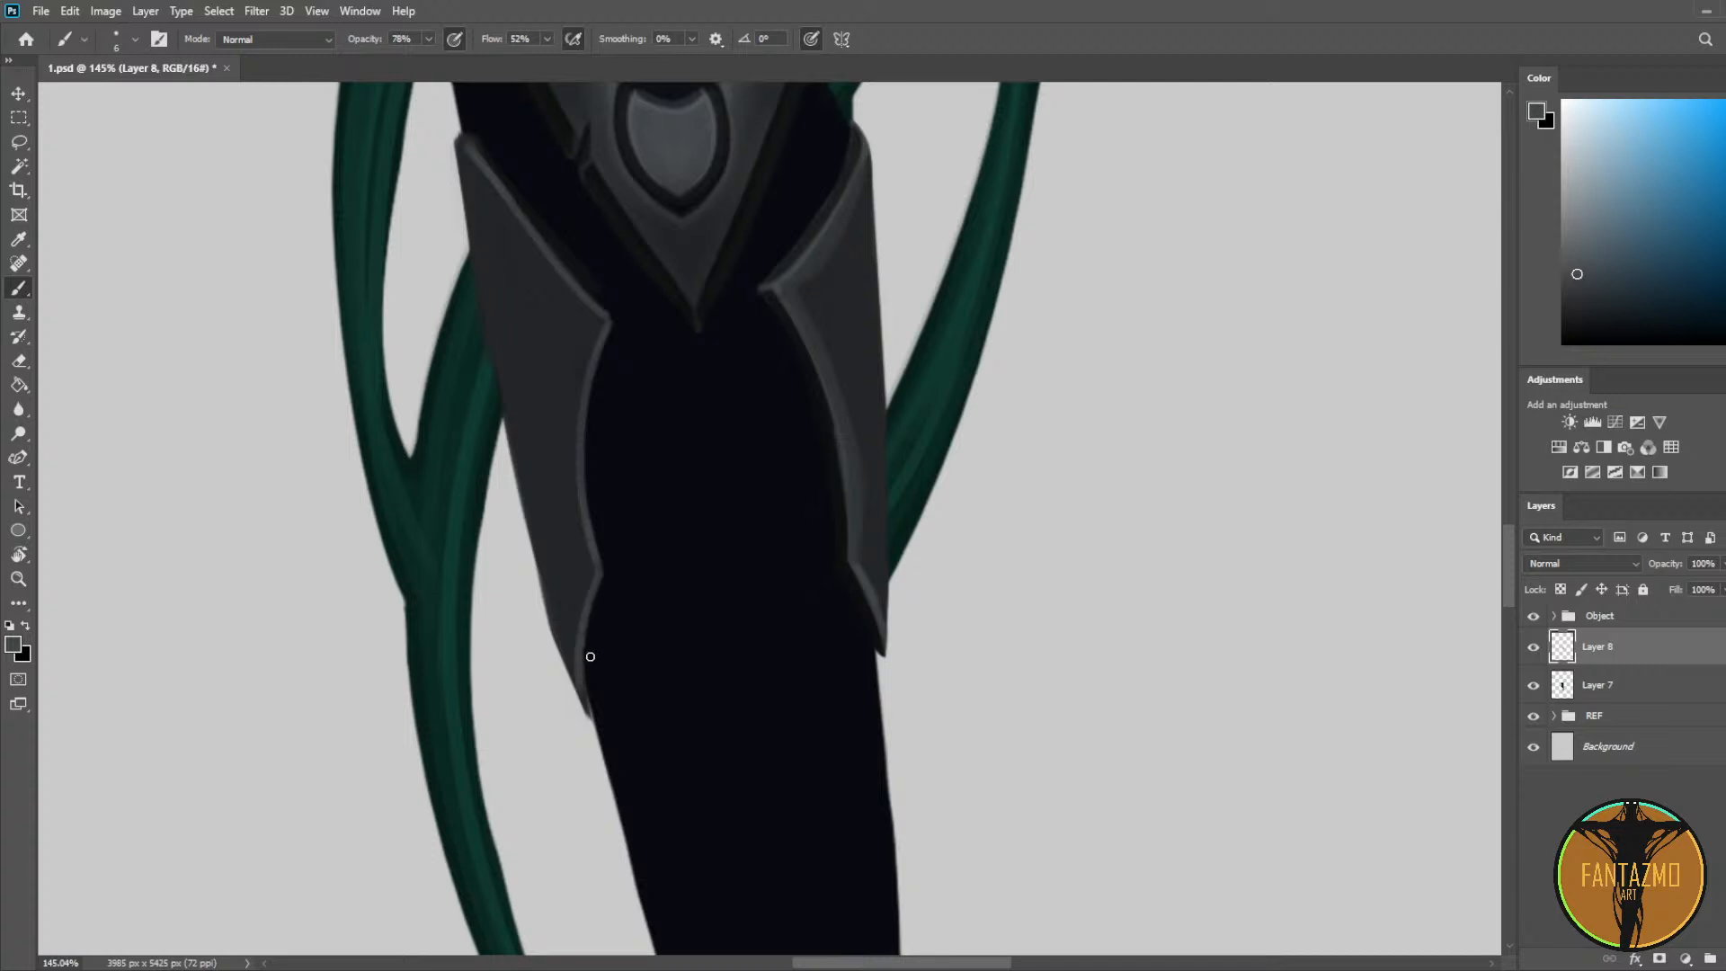
Step: Refine the left-hand plate's lower tip and inner edge with grey and dark tones sampled from the right-hand plate
{"action": "key", "text": "i"}
{"action": "left_click", "coordinate": [844, 491]}
{"action": "key", "text": "b"}
{"action": "left_click_drag", "start_coordinate": [597, 578], "coordinate": [584, 683]}
{"action": "key", "text": "ctrl+z"}
{"action": "left_click", "coordinate": [791, 256], "text": "alt"}
{"action": "left_click_drag", "start_coordinate": [527, 298], "coordinate": [576, 432]}
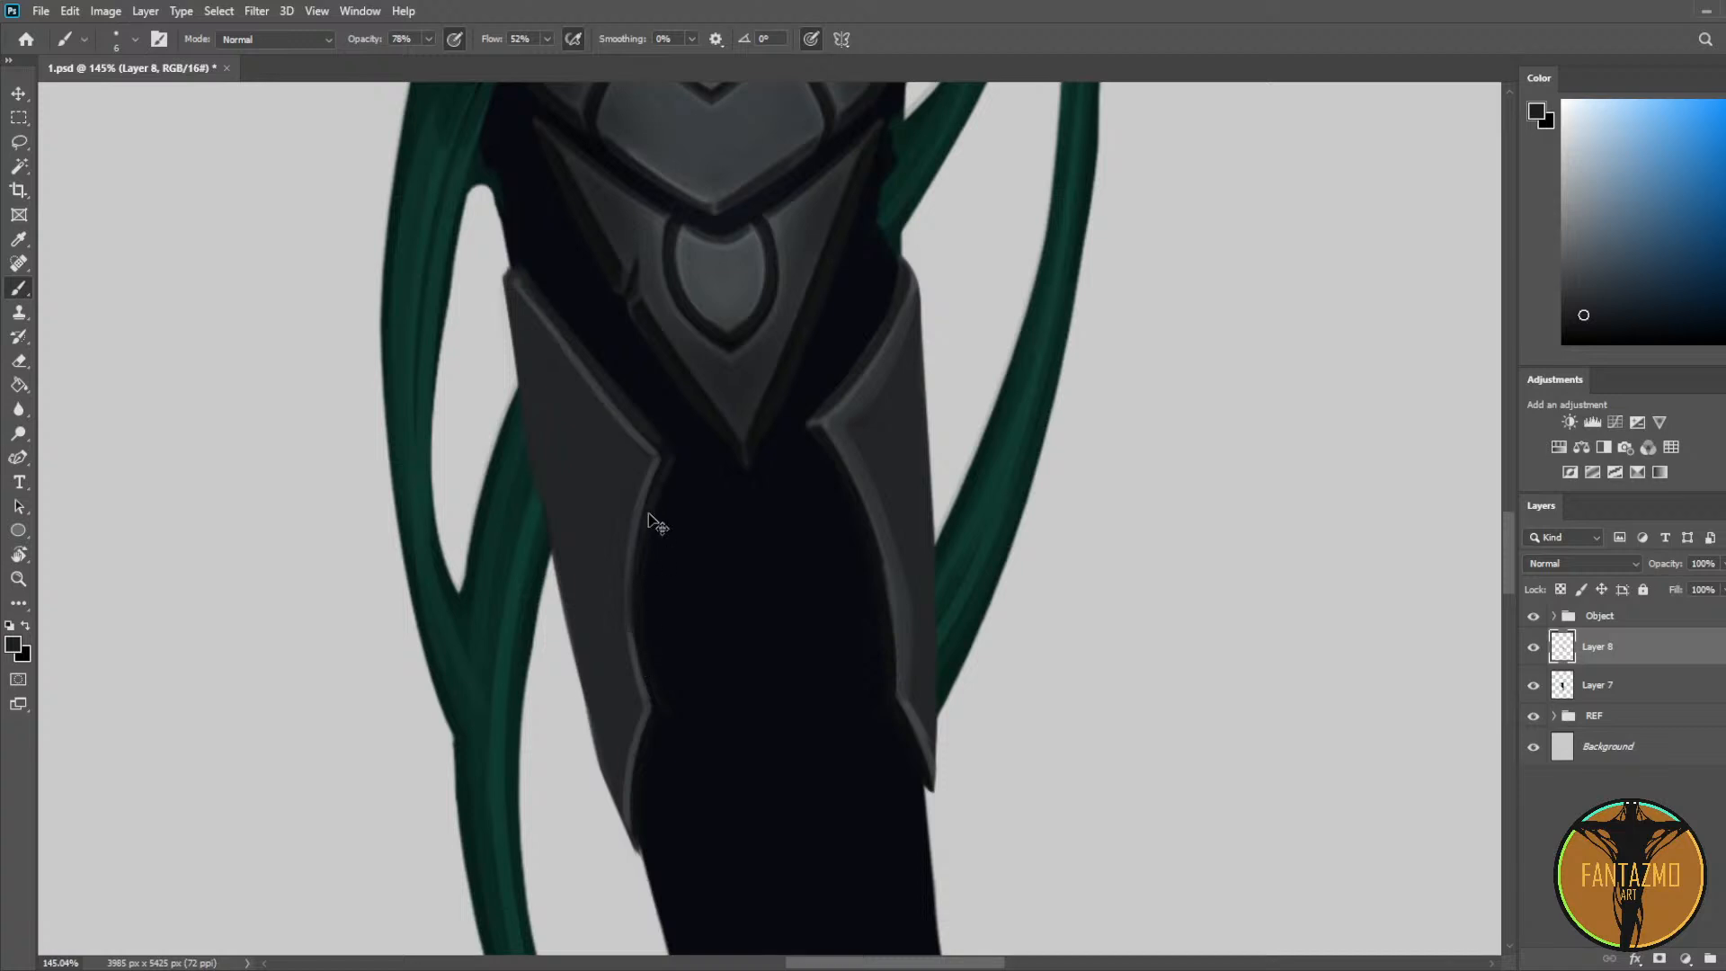
{"action": "left_click_drag", "start_coordinate": [642, 556], "coordinate": [648, 624]}
Step: Soften the left-hand plate's curved inner edge by painting a wider band of sampled mid grey just inside the highlight
{"action": "left_click", "coordinate": [622, 431], "text": "alt"}
{"action": "left_click", "coordinate": [525, 283], "text": "alt"}
{"action": "left_click", "coordinate": [839, 414], "text": "alt"}
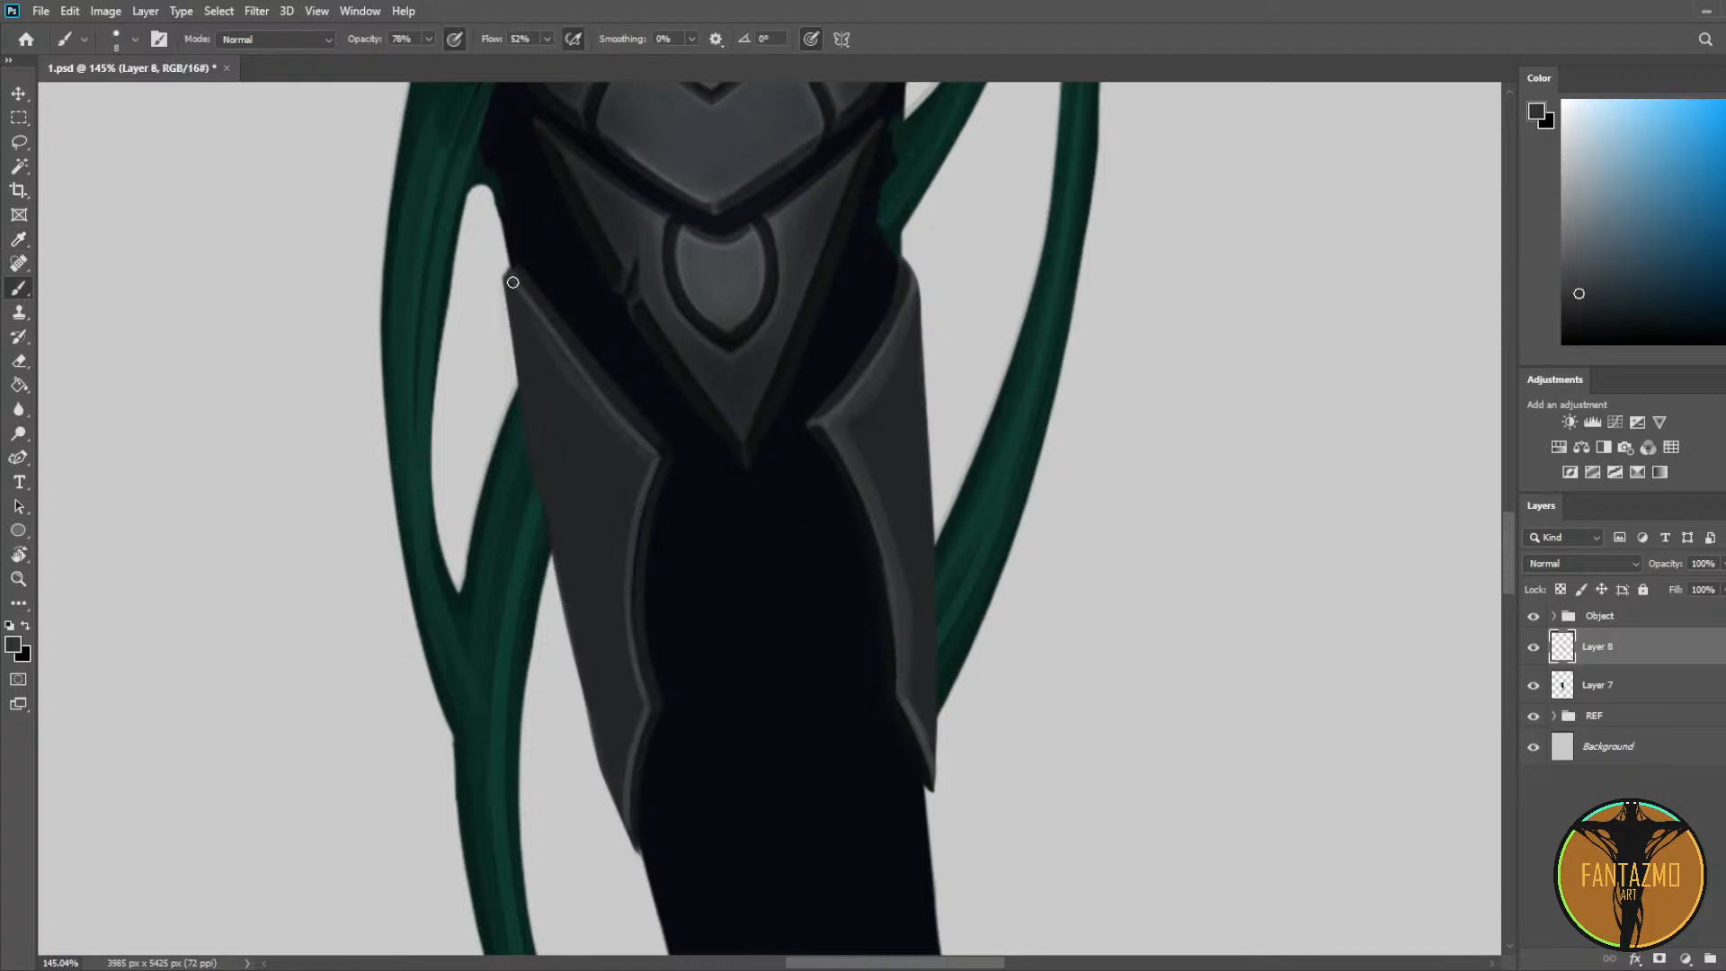
{"action": "left_click_drag", "start_coordinate": [654, 470], "coordinate": [621, 704]}
{"action": "key", "text": "ctrl+z"}
{"action": "left_click_drag", "start_coordinate": [652, 464], "coordinate": [638, 697]}
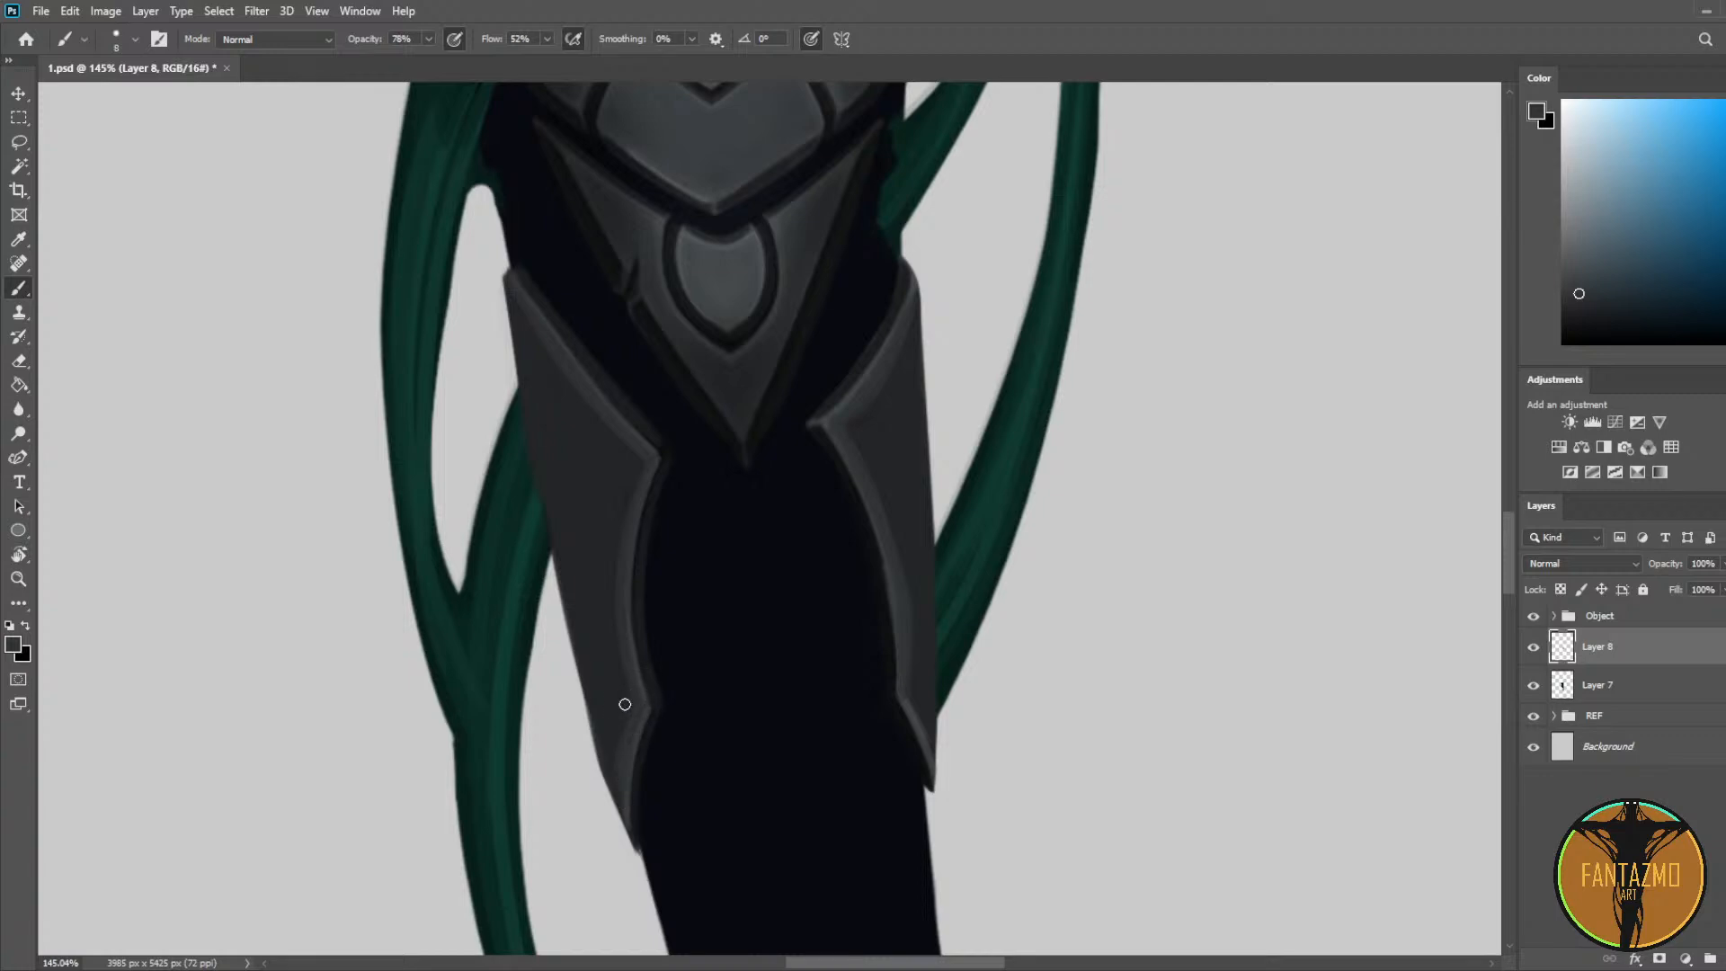
Step: Check the whole figure, and darken the left-hand plate's upper inner edge with sampled tones, erasing the excess to curve it inward
{"action": "scroll", "coordinate": [624, 704], "scroll_direction": "down", "scroll_amount": 8}
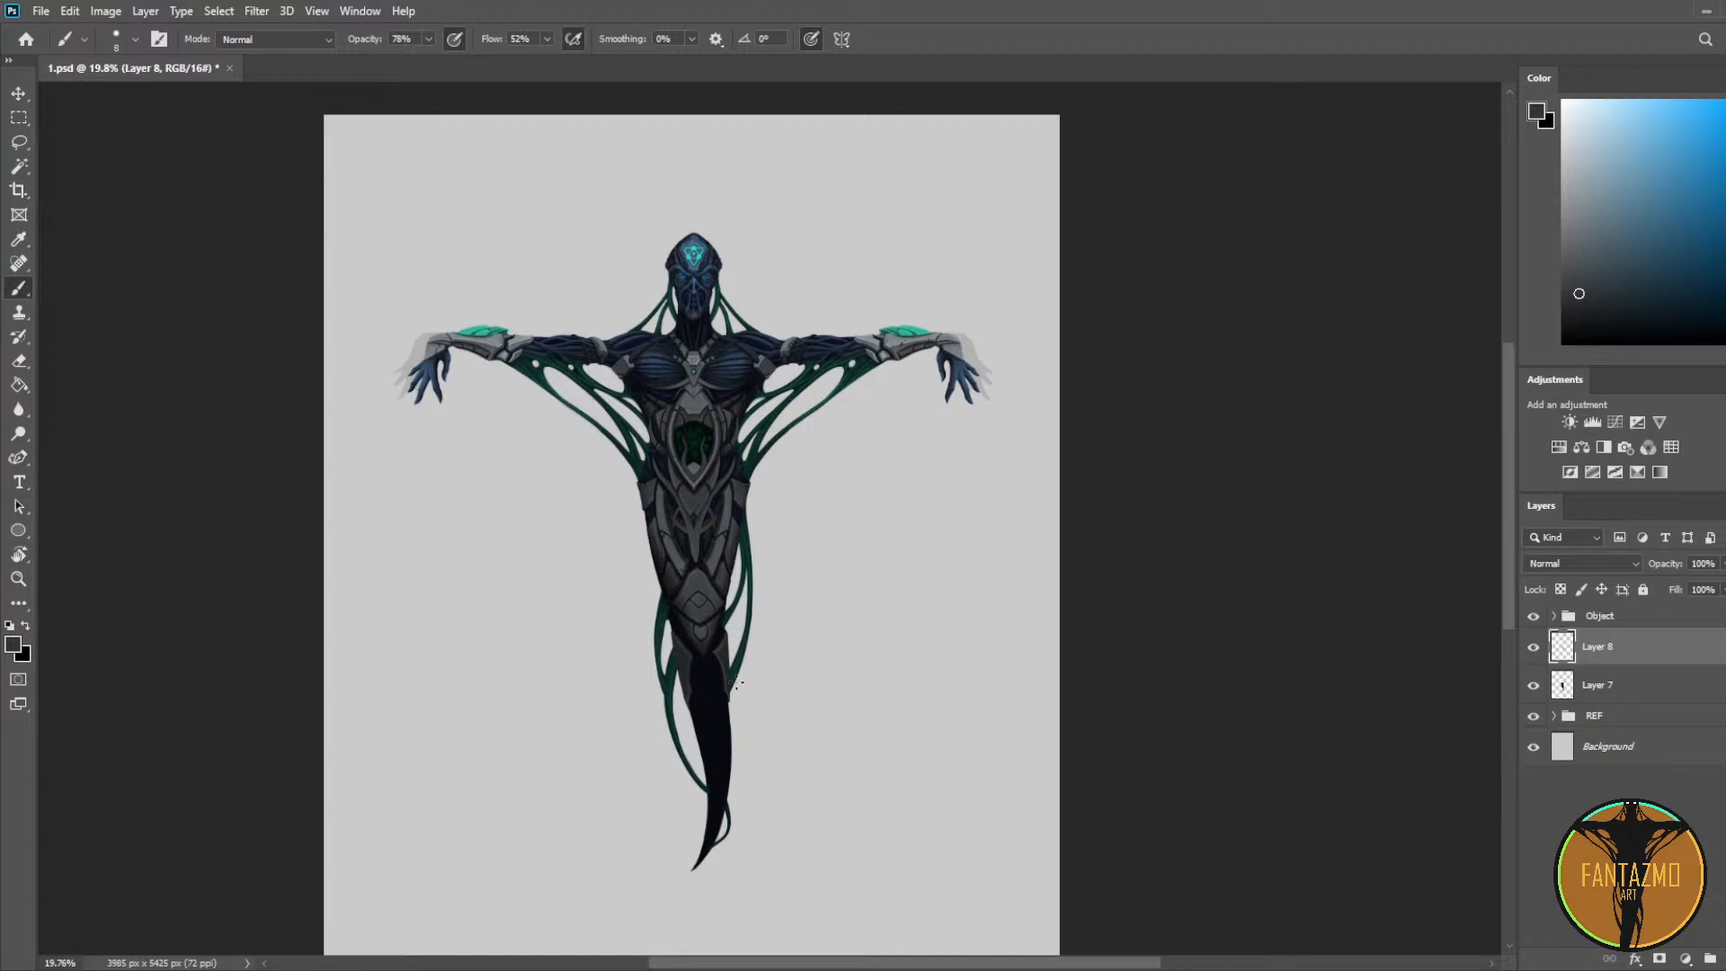
{"action": "left_click_drag", "start_coordinate": [583, 260], "coordinate": [663, 239]}
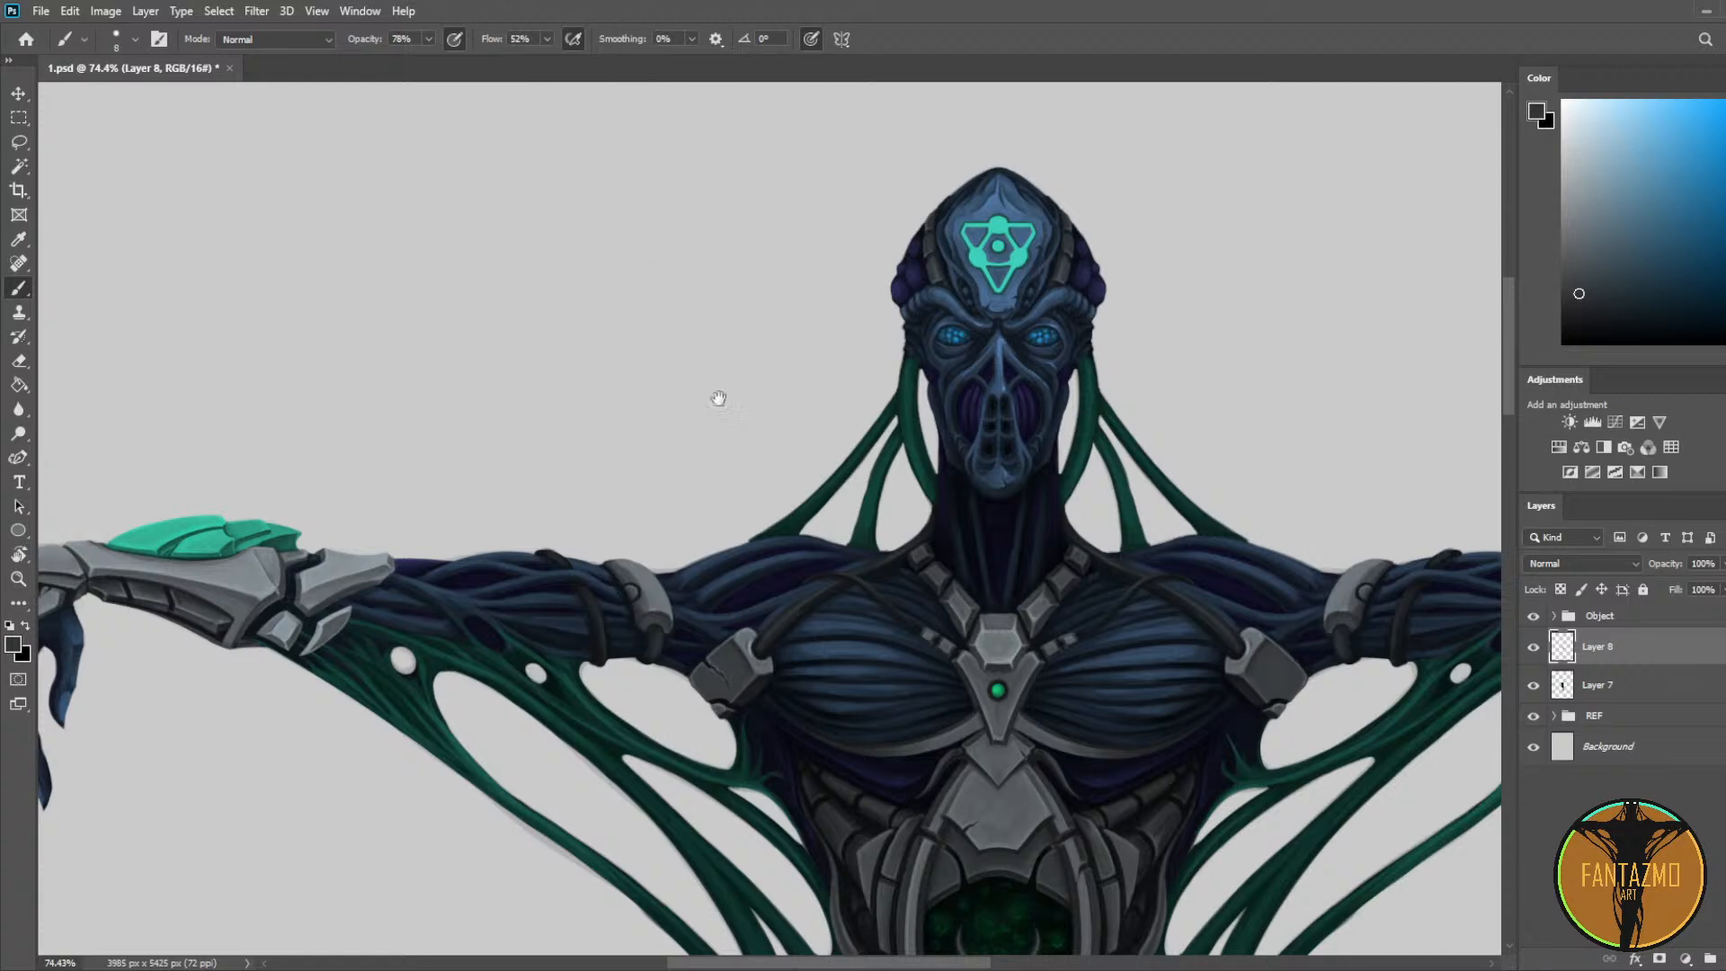
{"action": "scroll", "coordinate": [558, 354], "scroll_direction": "down", "scroll_amount": 6}
{"action": "scroll", "coordinate": [752, 448], "scroll_direction": "up", "scroll_amount": 9}
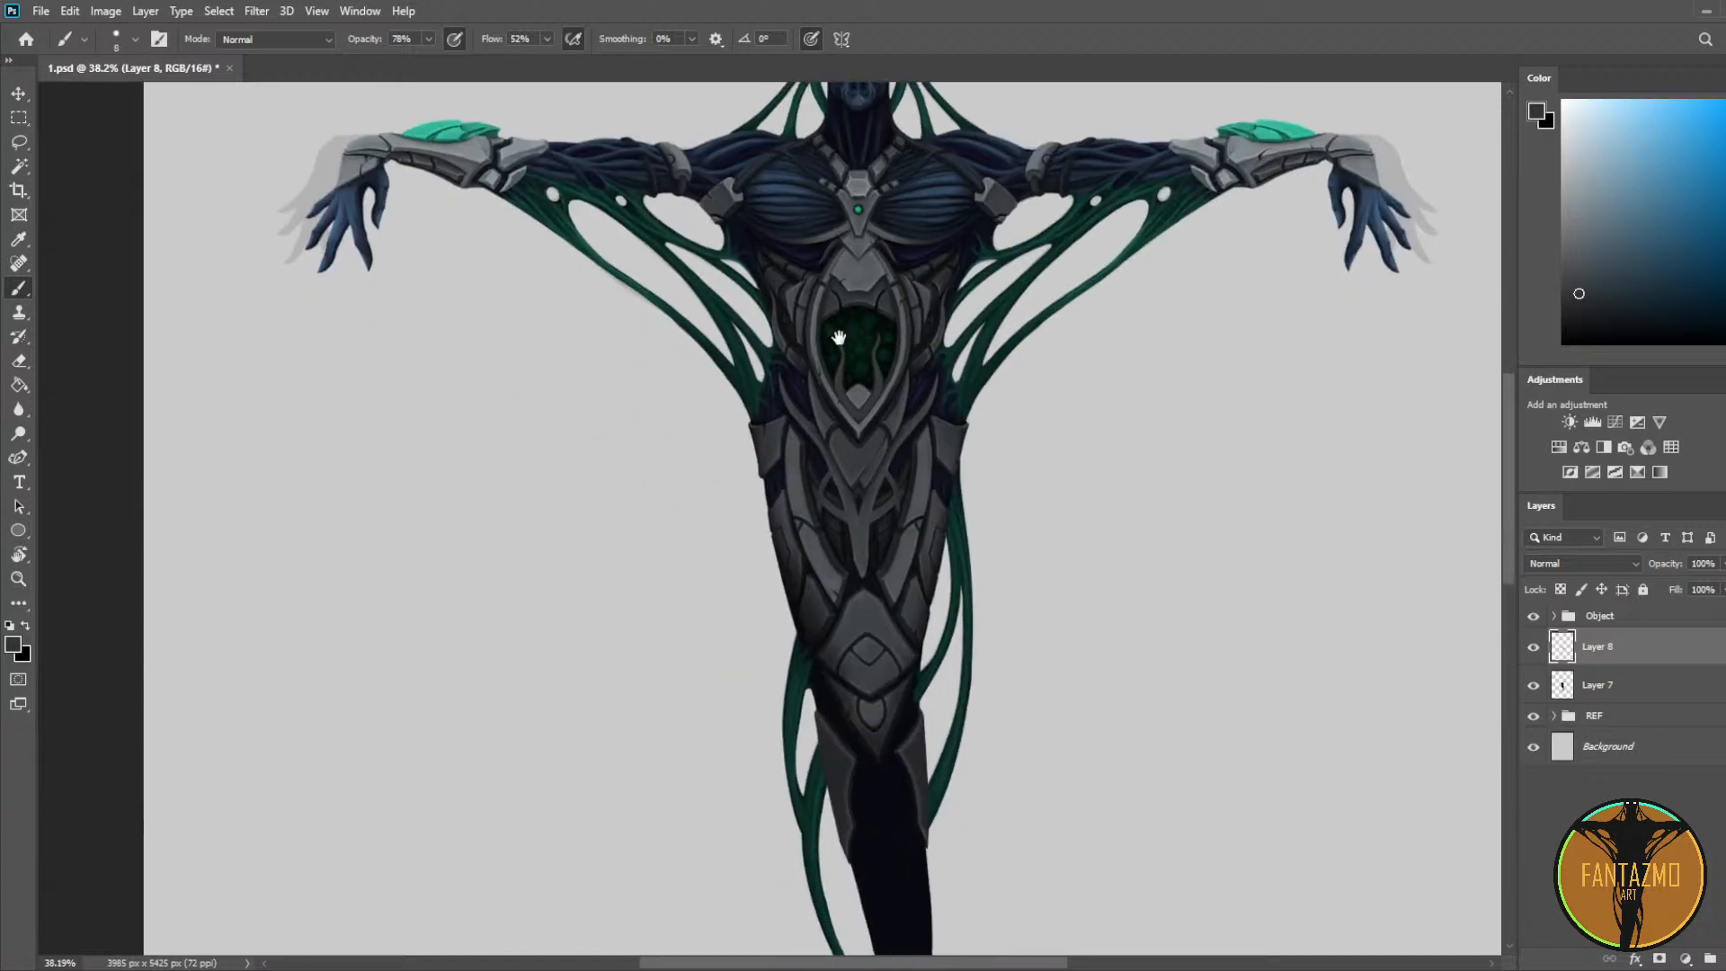
{"action": "scroll", "coordinate": [878, 544], "scroll_direction": "up", "scroll_amount": 3}
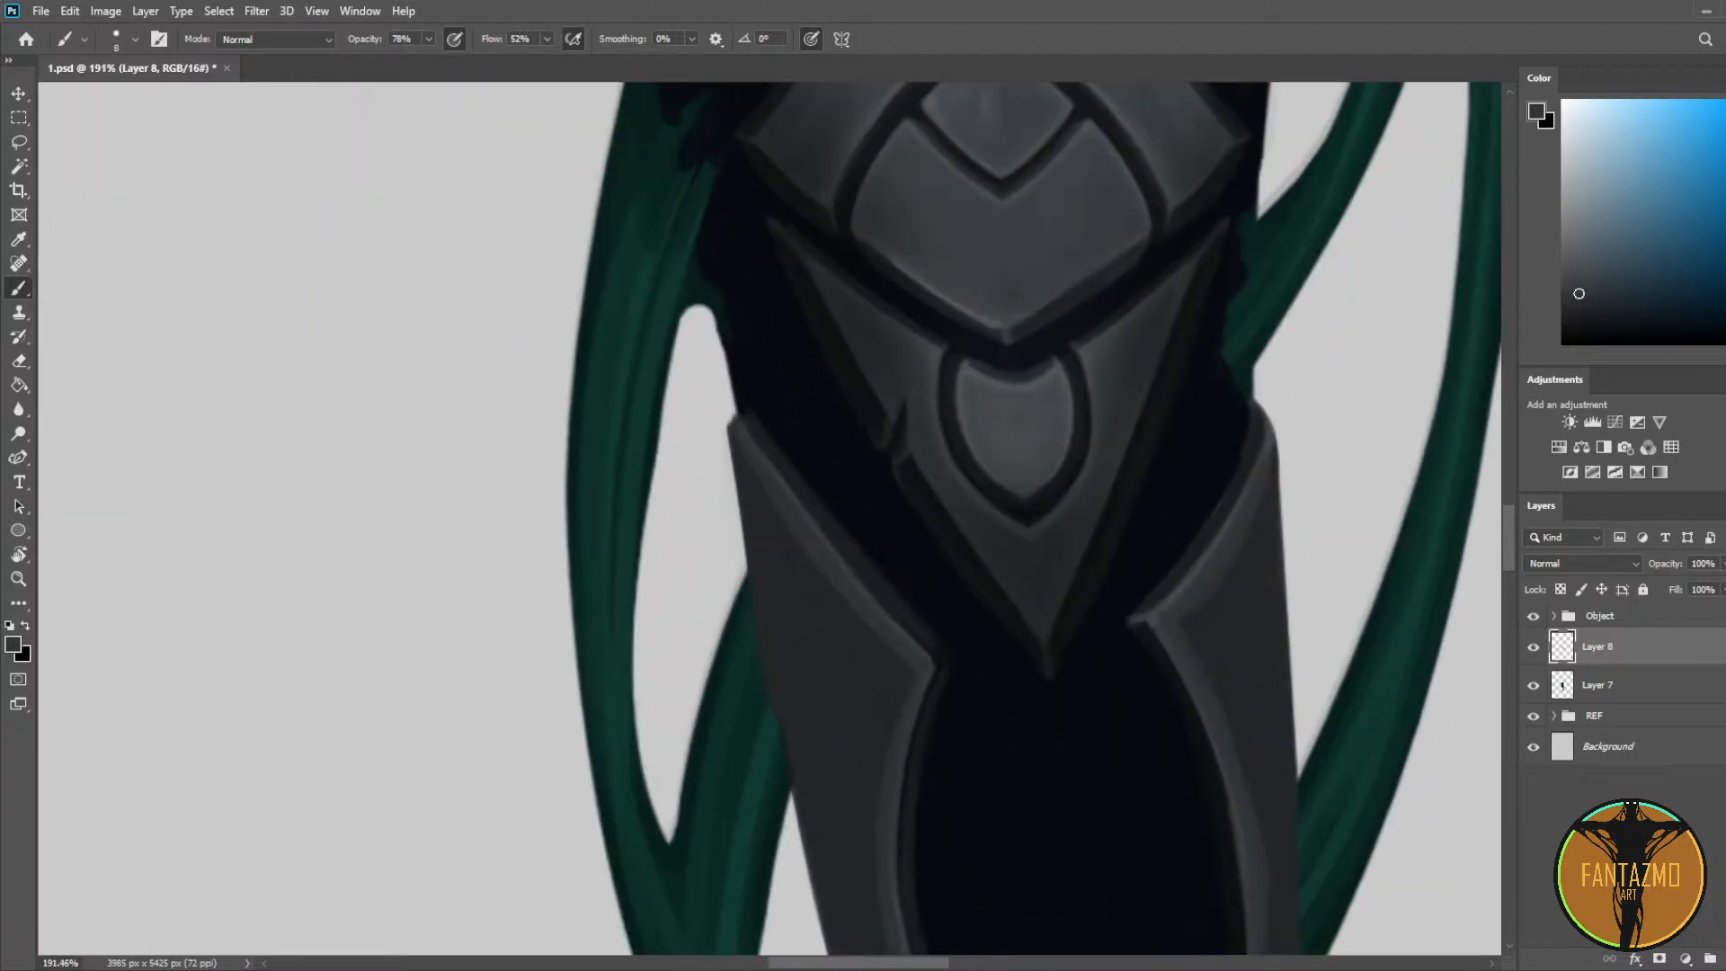
{"action": "left_click", "coordinate": [897, 621], "text": "alt"}
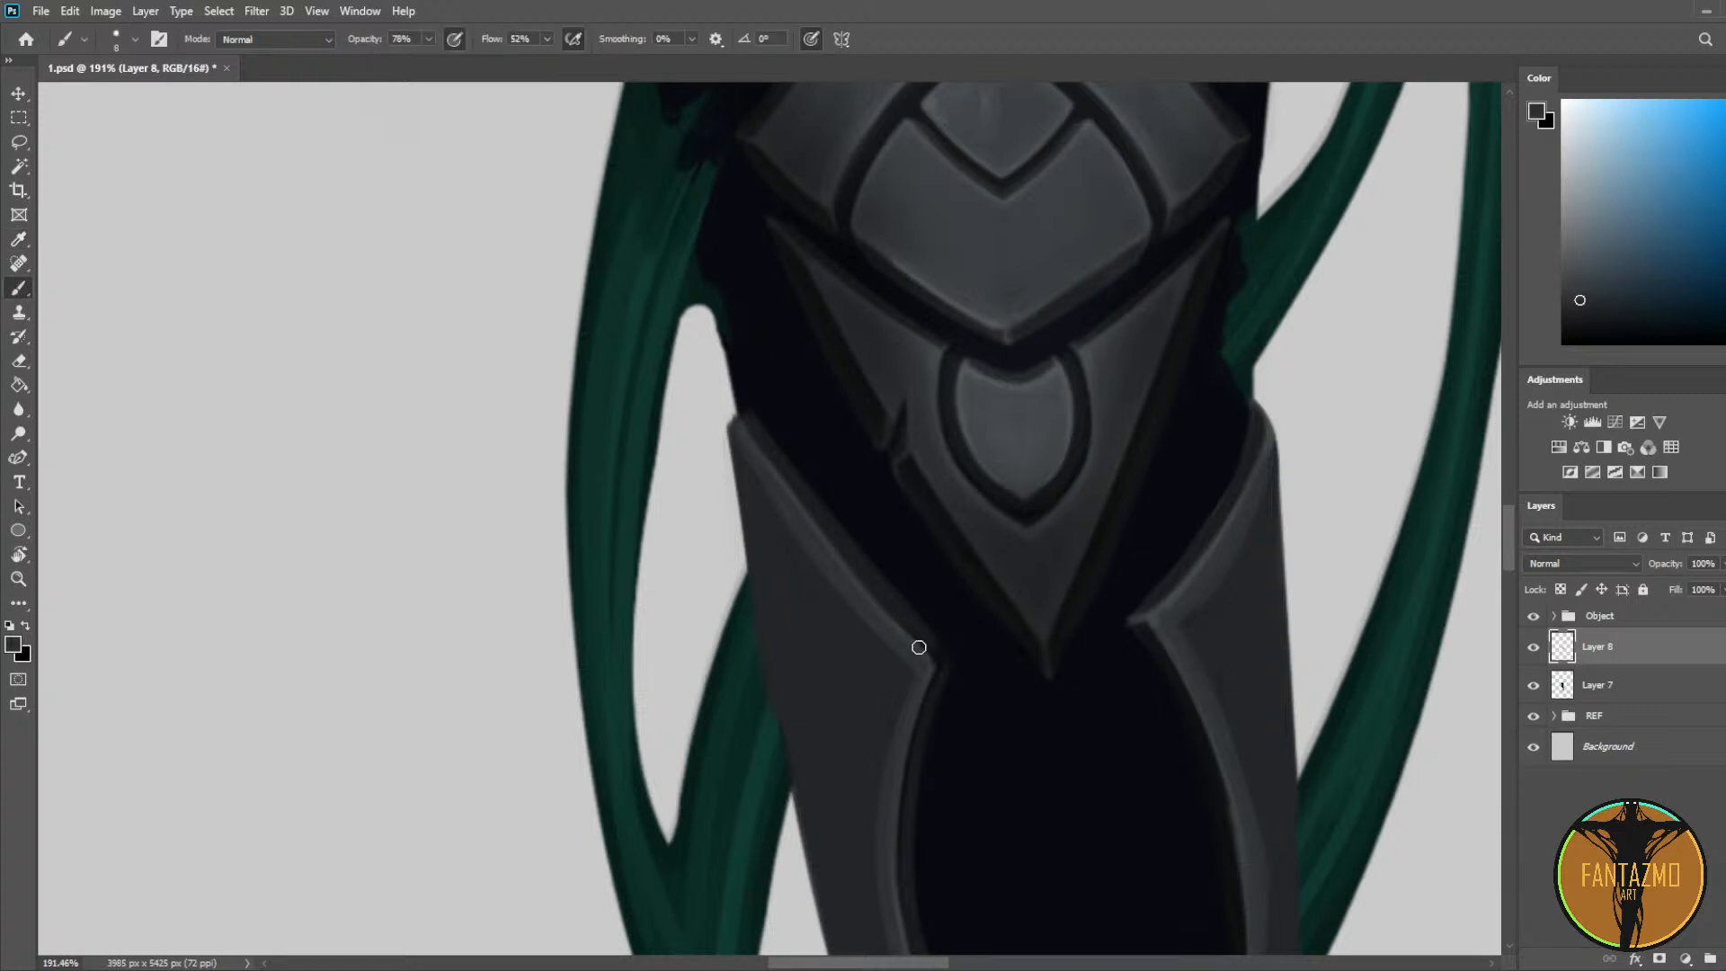
{"action": "left_click", "coordinate": [809, 517], "text": "alt"}
{"action": "mouse_move", "coordinate": [748, 447]}
{"action": "left_mouse_down"}
{"action": "mouse_move", "coordinate": [900, 635]}
{"action": "mouse_move", "coordinate": [768, 463]}
{"action": "left_mouse_up"}
{"action": "left_click", "coordinate": [913, 620], "text": "alt"}
{"action": "mouse_move", "coordinate": [949, 652]}
{"action": "left_mouse_down"}
{"action": "mouse_move", "coordinate": [774, 423]}
{"action": "mouse_move", "coordinate": [869, 557]}
{"action": "mouse_move", "coordinate": [985, 650]}
{"action": "mouse_move", "coordinate": [743, 349]}
{"action": "left_mouse_up"}
{"action": "key", "text": "e"}
{"action": "left_click_drag", "start_coordinate": [771, 432], "coordinate": [798, 486]}
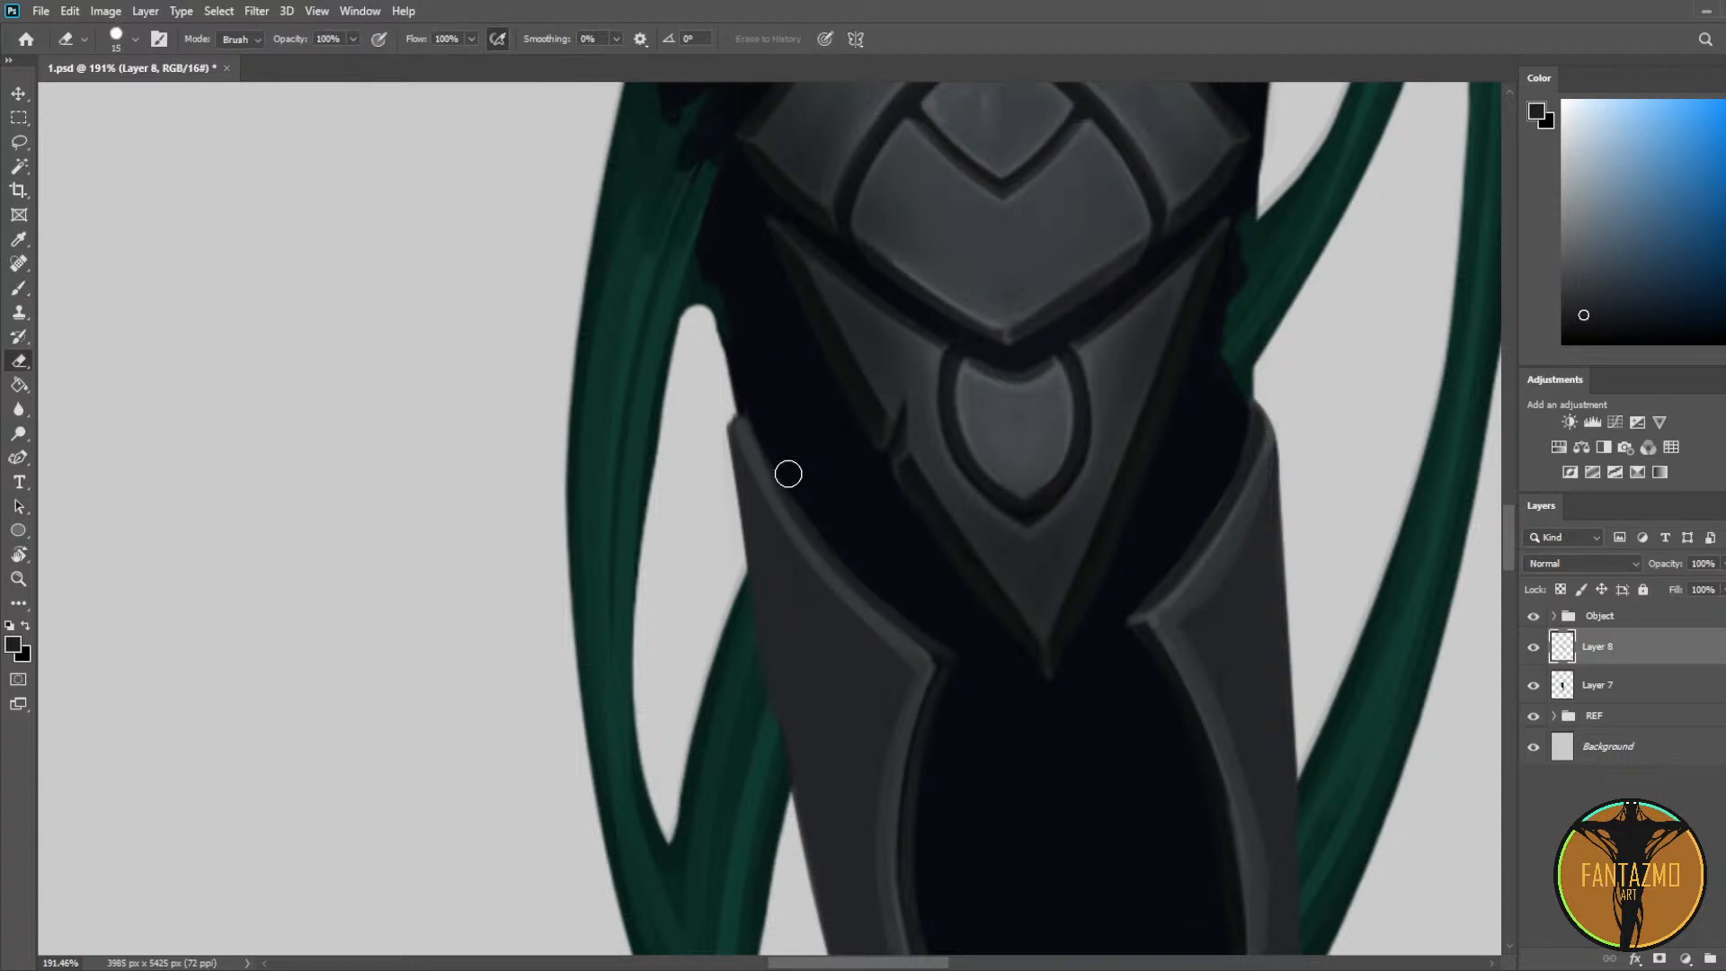
Step: Smooth the concave curve of the left-hand plate's upper inner edge with sampled dark grey strokes and the Eraser
{"action": "key", "text": "b"}
{"action": "left_click", "coordinate": [764, 460], "text": "alt"}
{"action": "left_click_drag", "start_coordinate": [744, 423], "coordinate": [809, 526]}
{"action": "left_click_drag", "start_coordinate": [736, 393], "coordinate": [825, 538]}
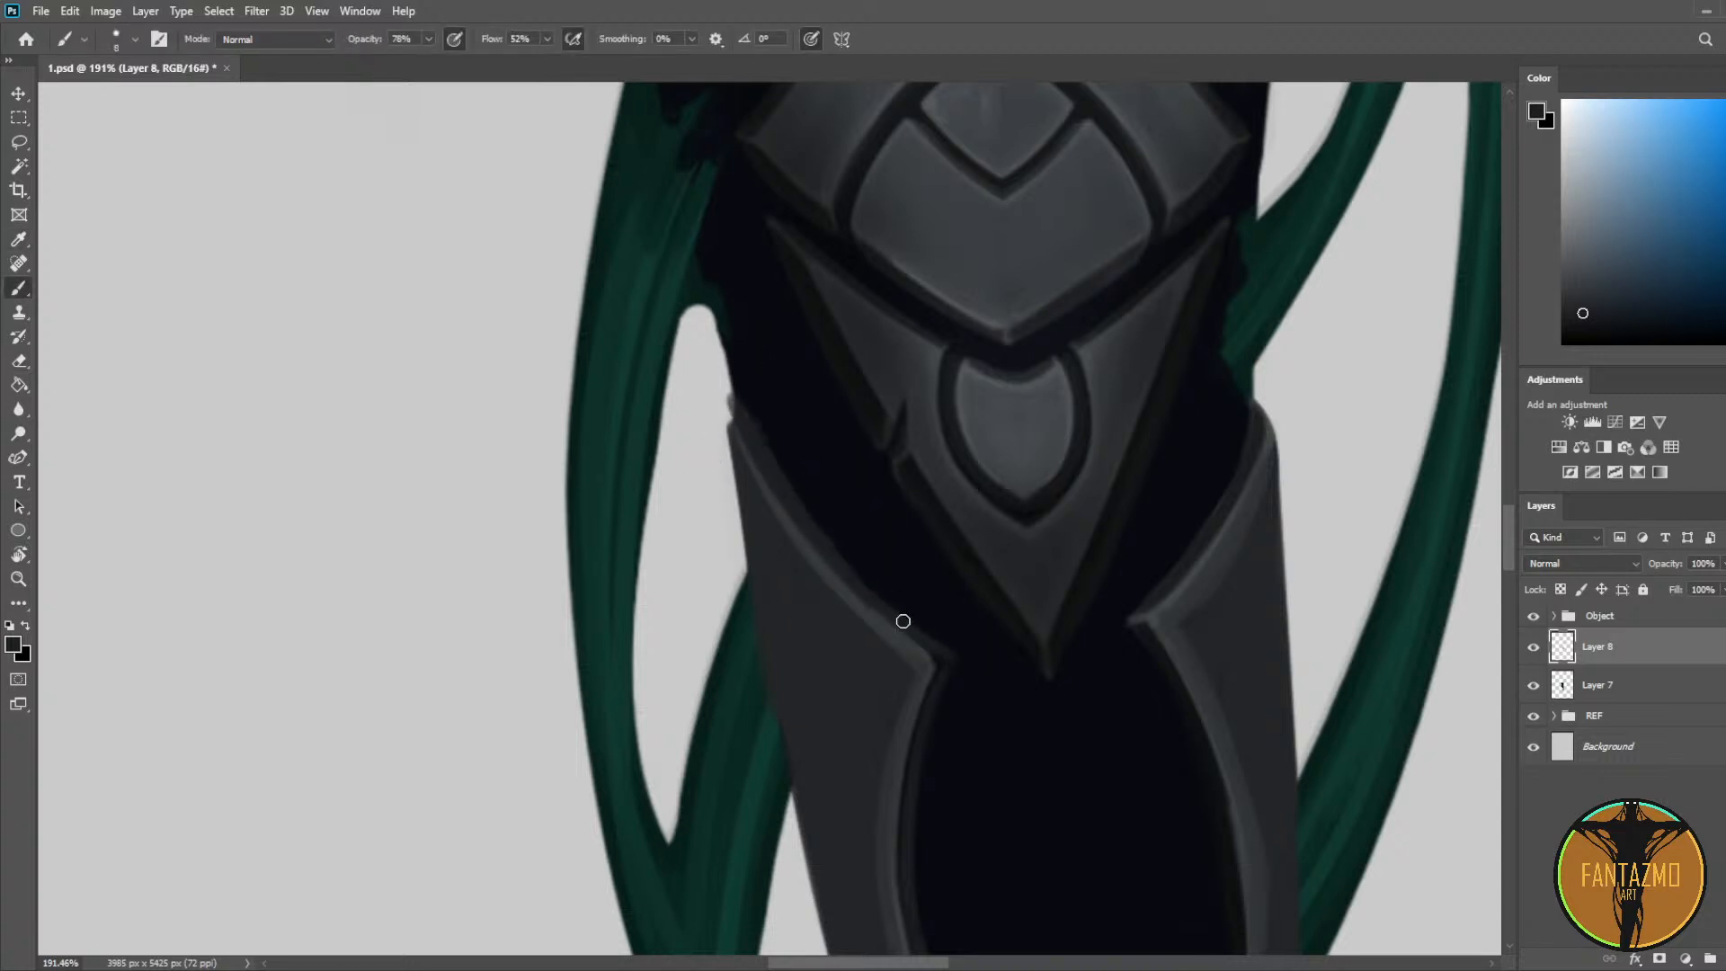
{"action": "key", "text": "e"}
{"action": "left_click_drag", "start_coordinate": [775, 435], "coordinate": [925, 616]}
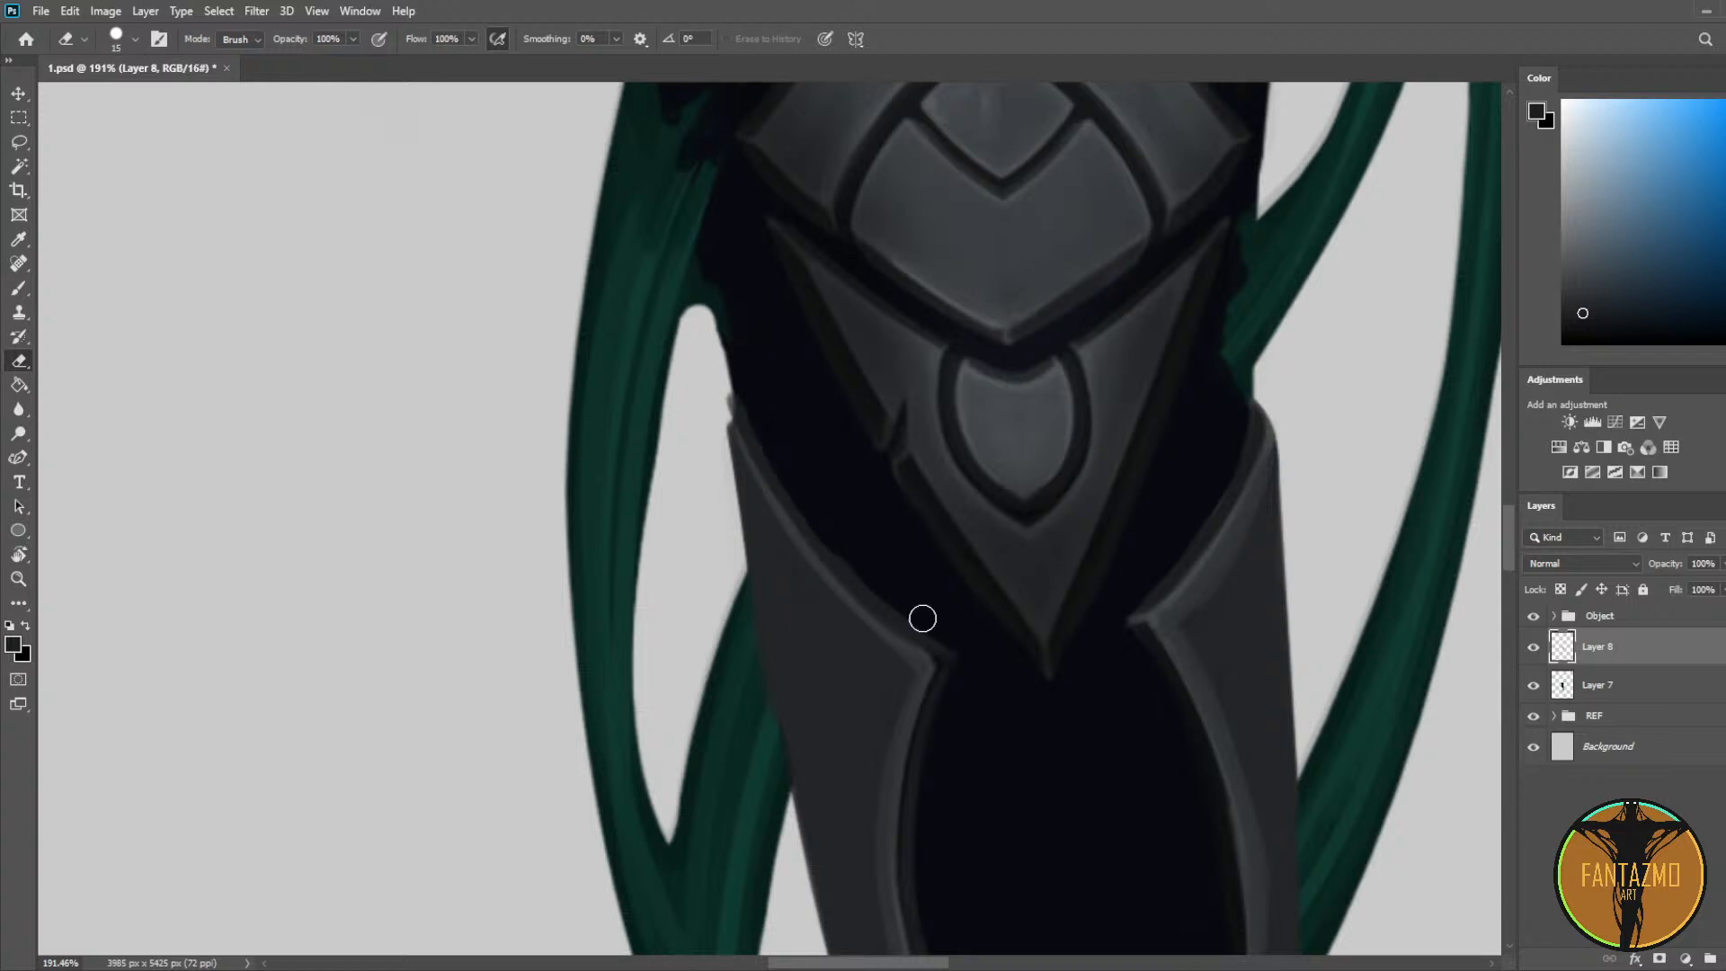
{"action": "key", "text": "b"}
{"action": "left_click_drag", "start_coordinate": [731, 396], "coordinate": [882, 614]}
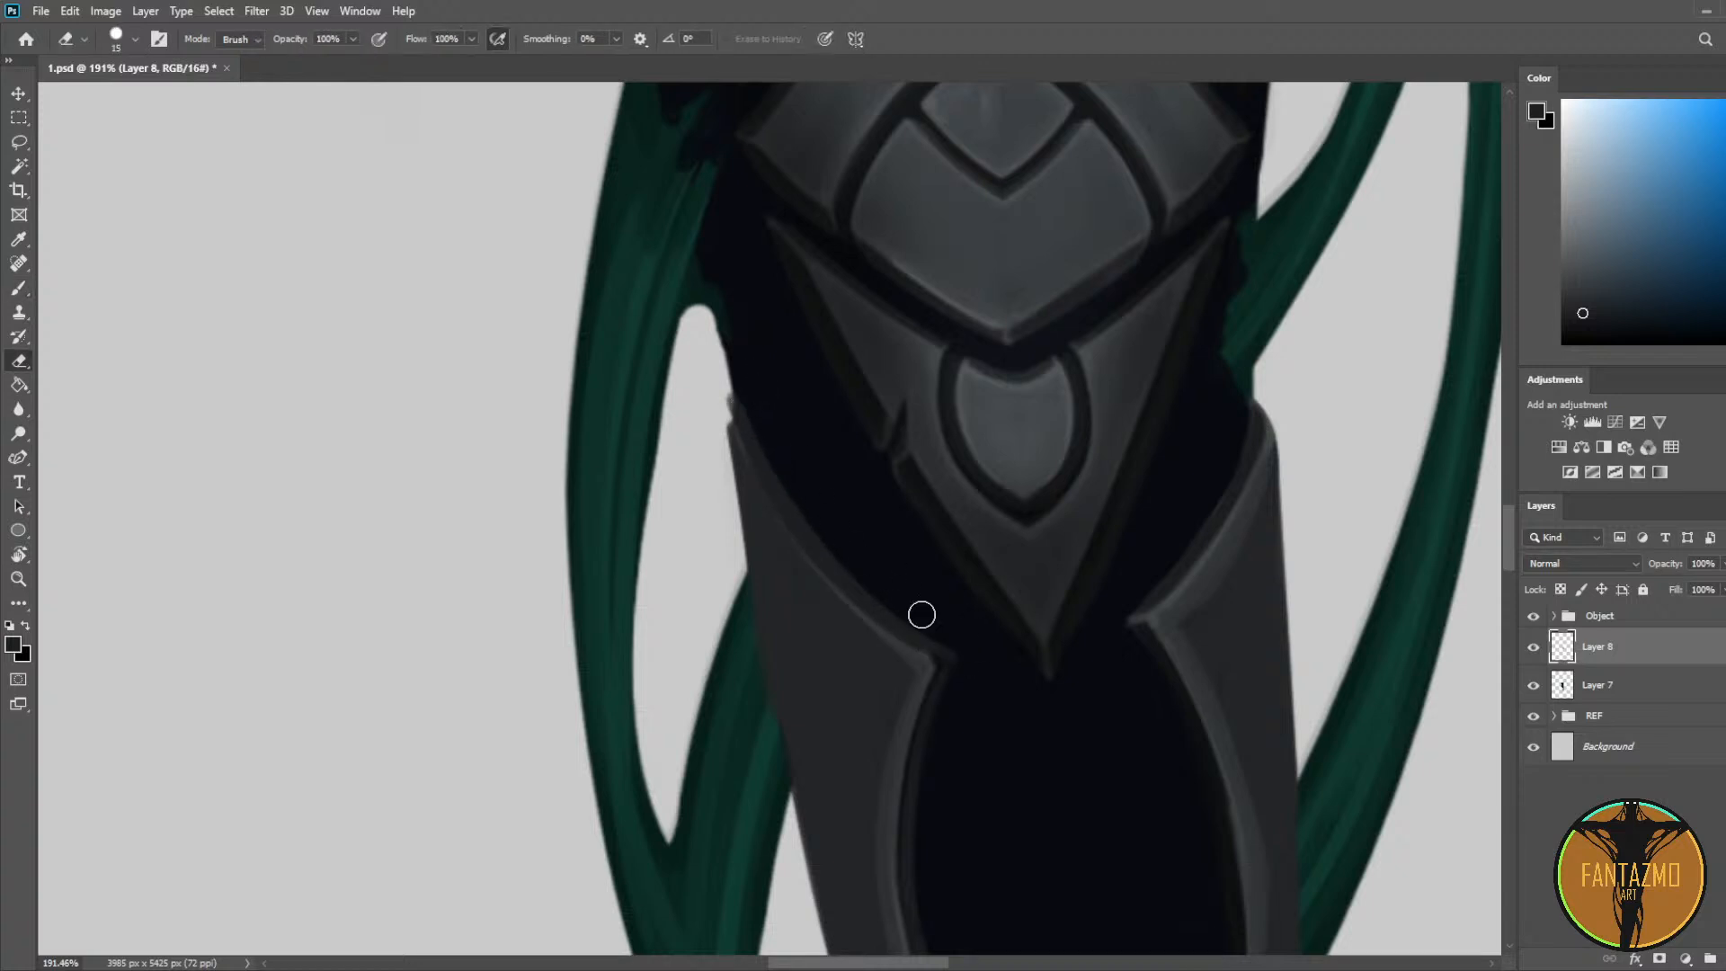
Step: Paint a dark grey rim along the left-hand plate's curved upper edge and extend its inner corner toward the centre
{"action": "left_click", "coordinate": [1181, 561], "text": "alt"}
{"action": "left_click_drag", "start_coordinate": [734, 408], "coordinate": [935, 653]}
{"action": "mouse_move", "coordinate": [845, 561]}
{"action": "left_mouse_down"}
{"action": "mouse_move", "coordinate": [935, 635]}
{"action": "mouse_move", "coordinate": [941, 663]}
{"action": "mouse_move", "coordinate": [961, 658]}
{"action": "left_mouse_up"}
{"action": "left_click", "coordinate": [928, 665], "text": "alt"}
{"action": "left_click", "coordinate": [940, 654], "text": "alt"}
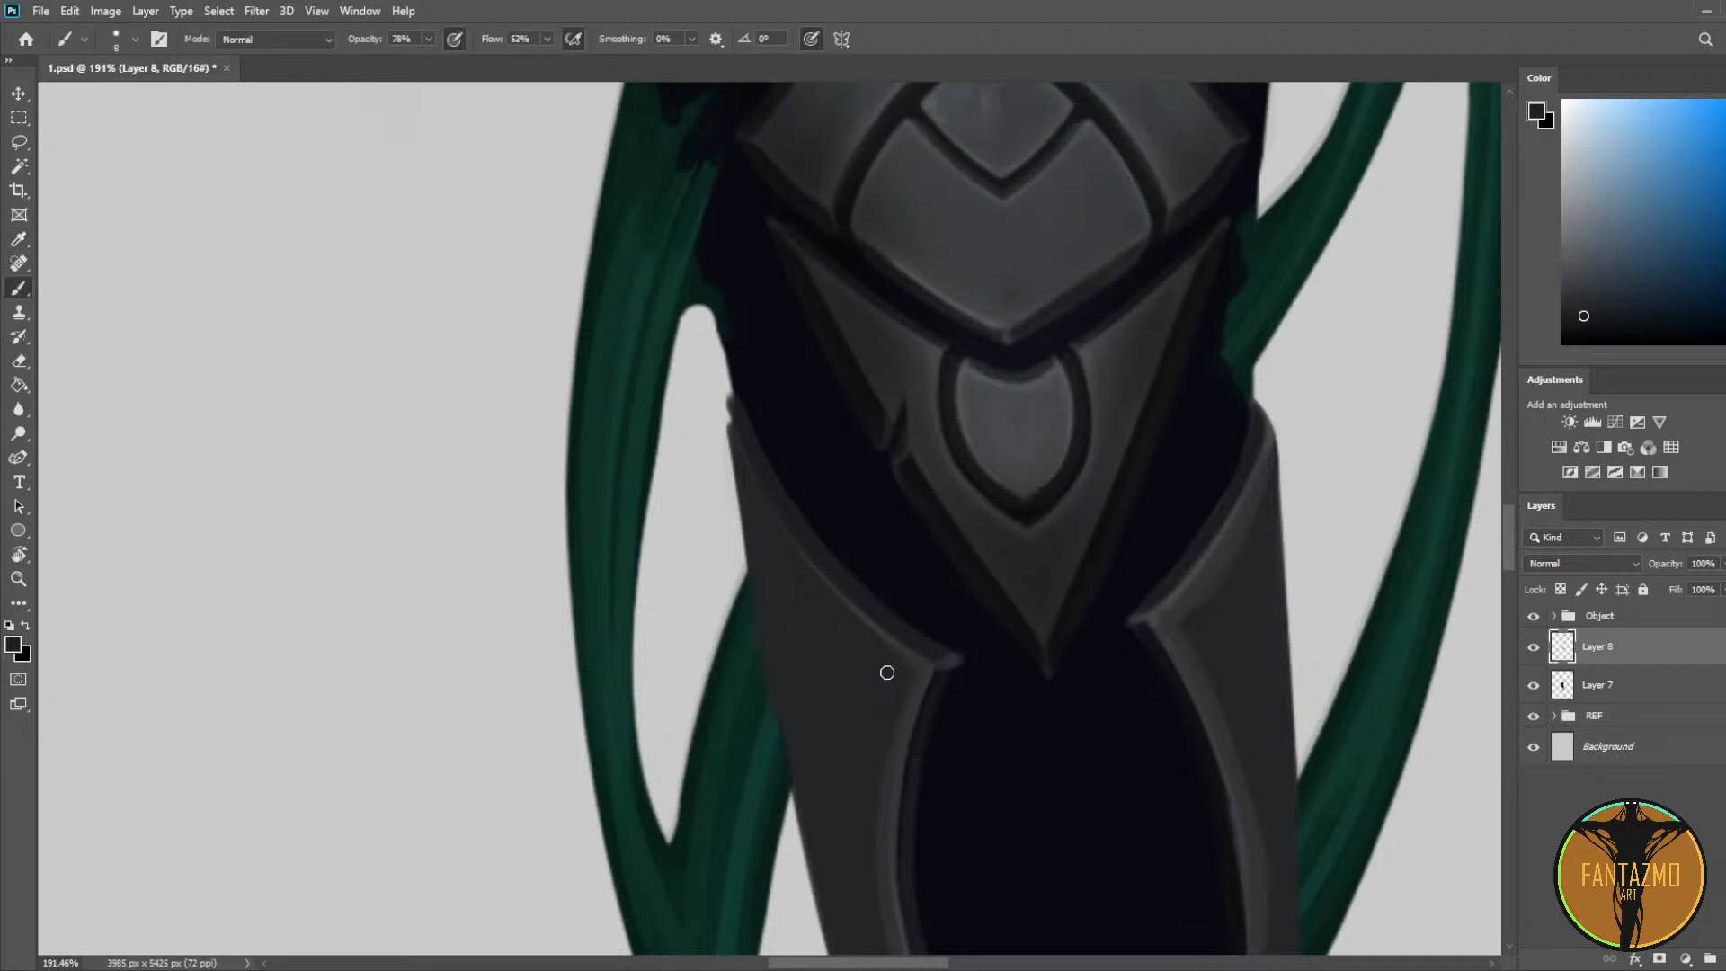
{"action": "left_click", "coordinate": [946, 673], "text": "alt"}
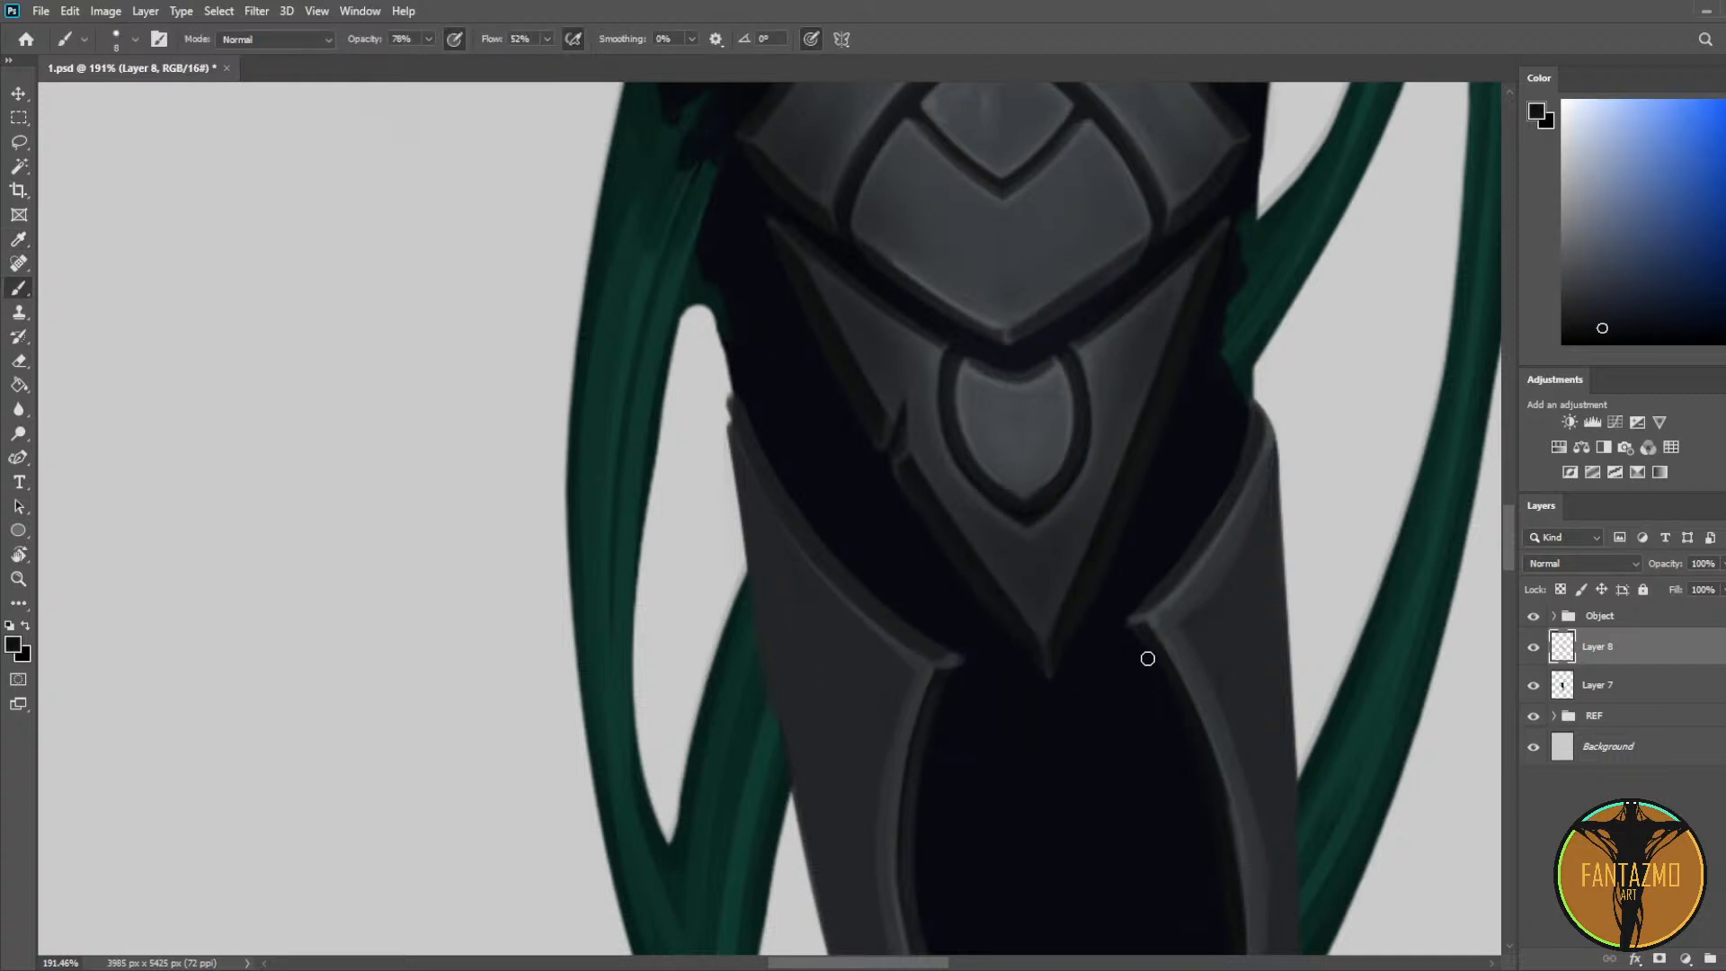
Step: Trim the left-hand plate's extended inner corner and upper tip with the Eraser and a sampled dark tone
{"action": "key", "text": "e"}
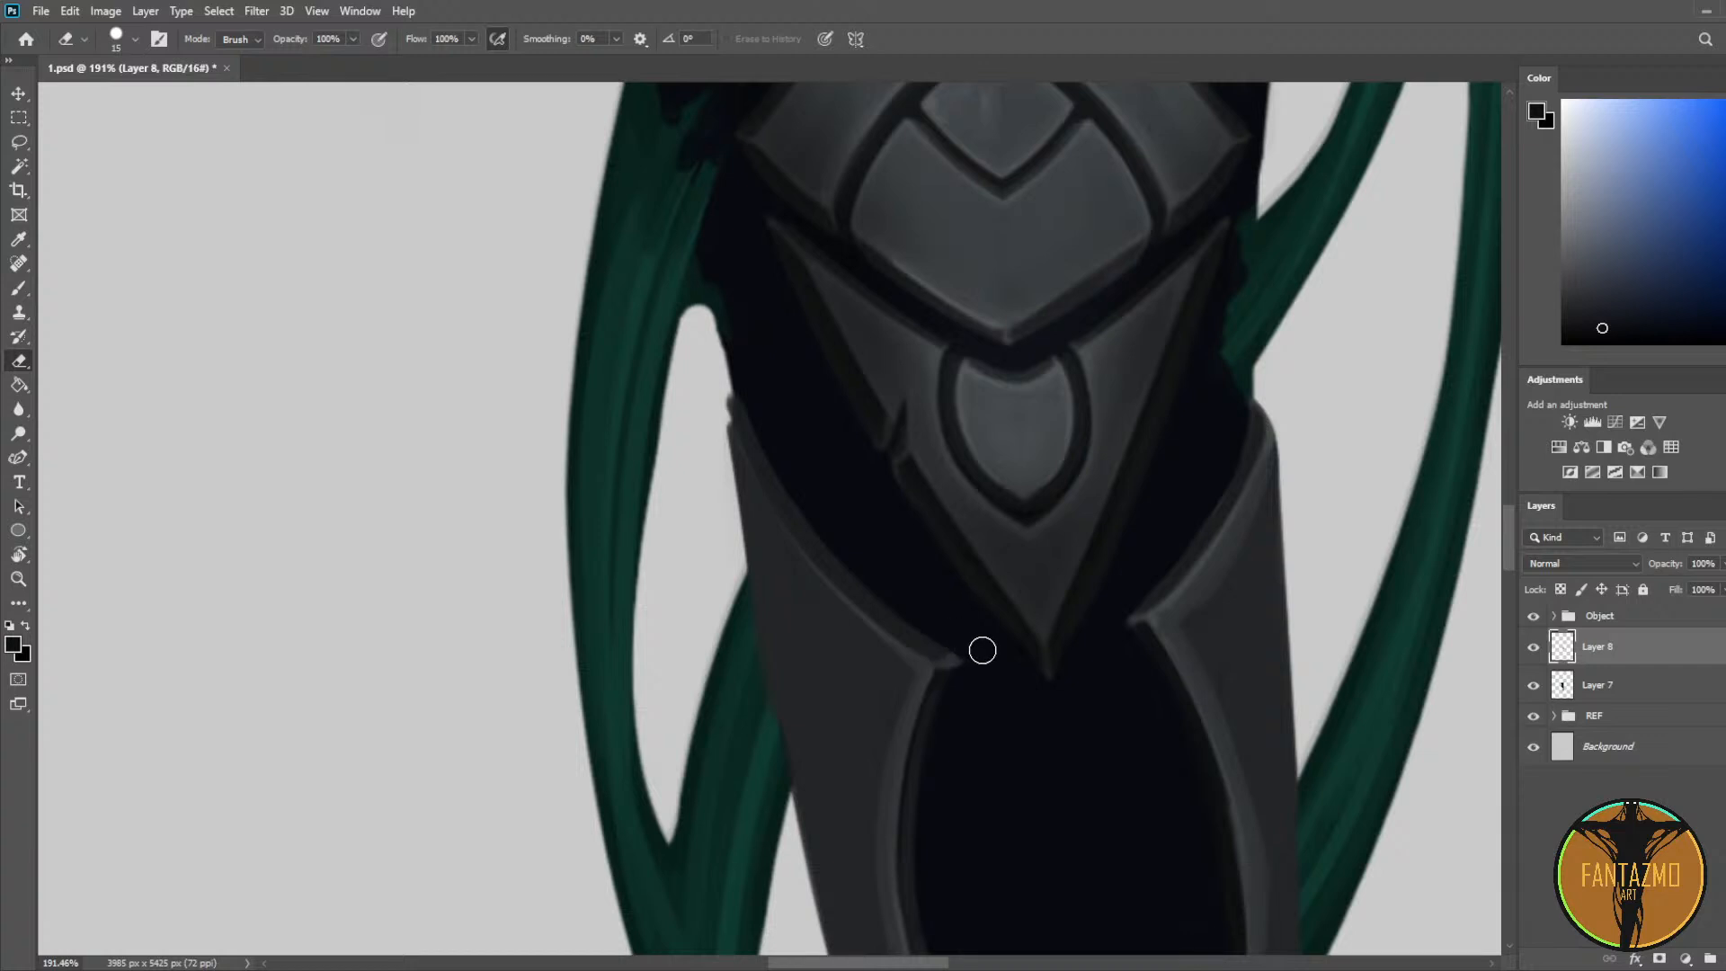
{"action": "key", "text": "b"}
{"action": "left_click", "coordinate": [739, 447], "text": "alt"}
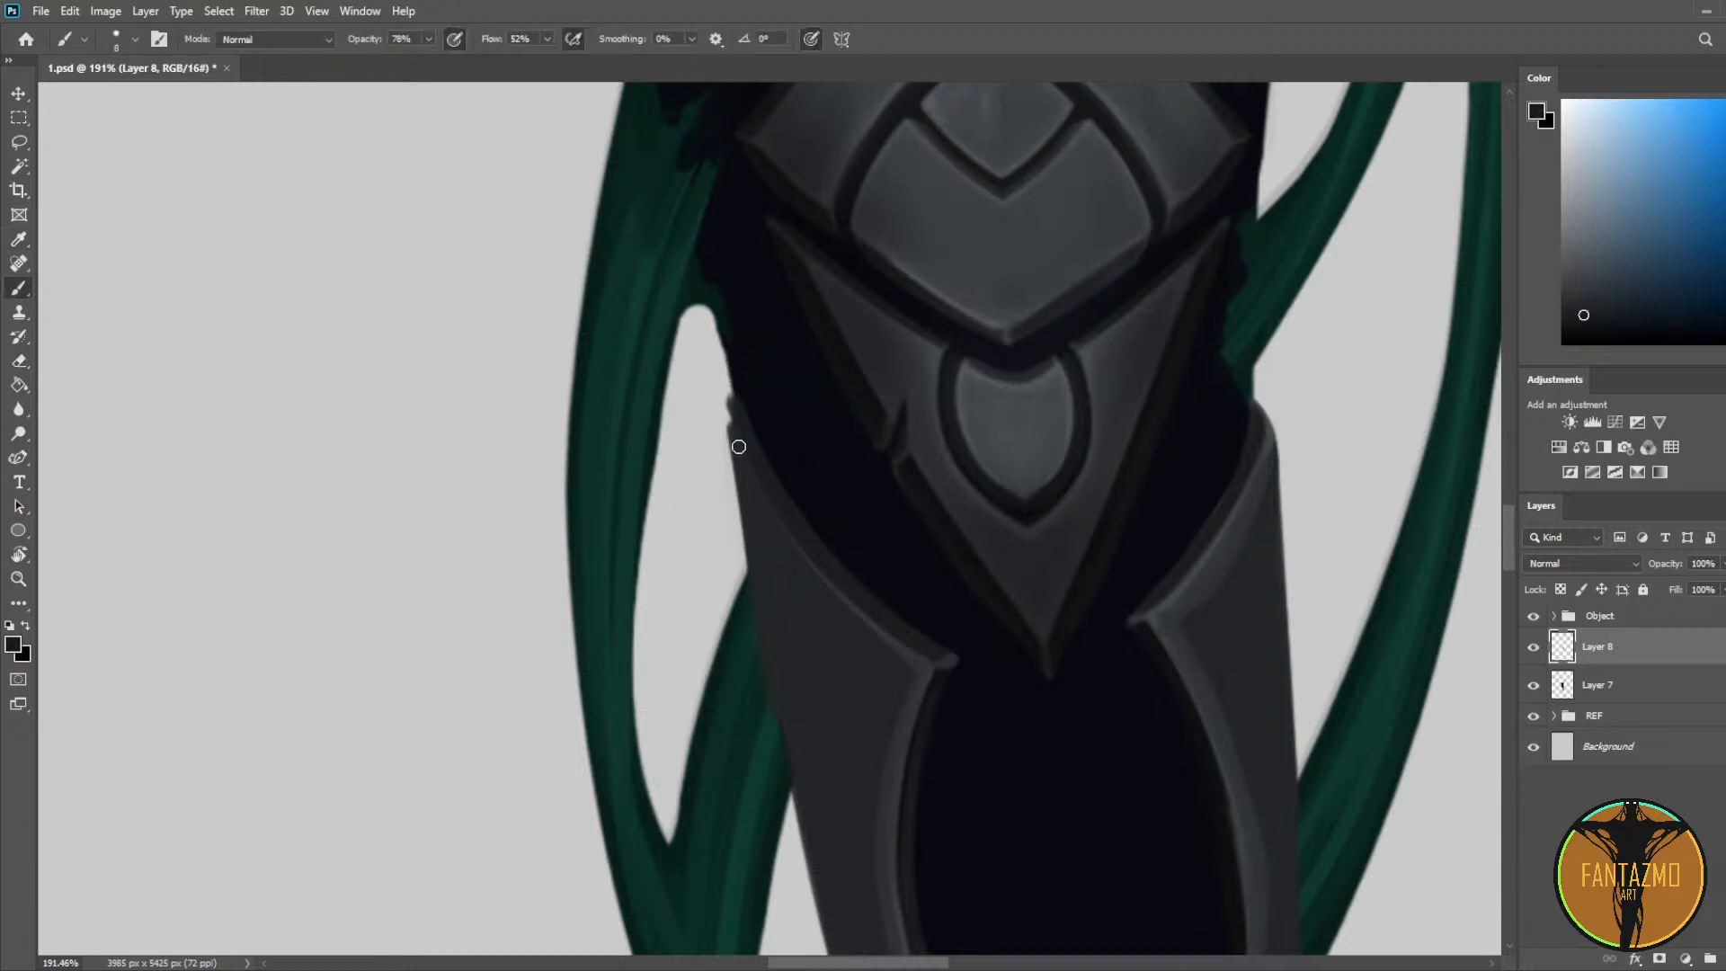
{"action": "key", "text": "e"}
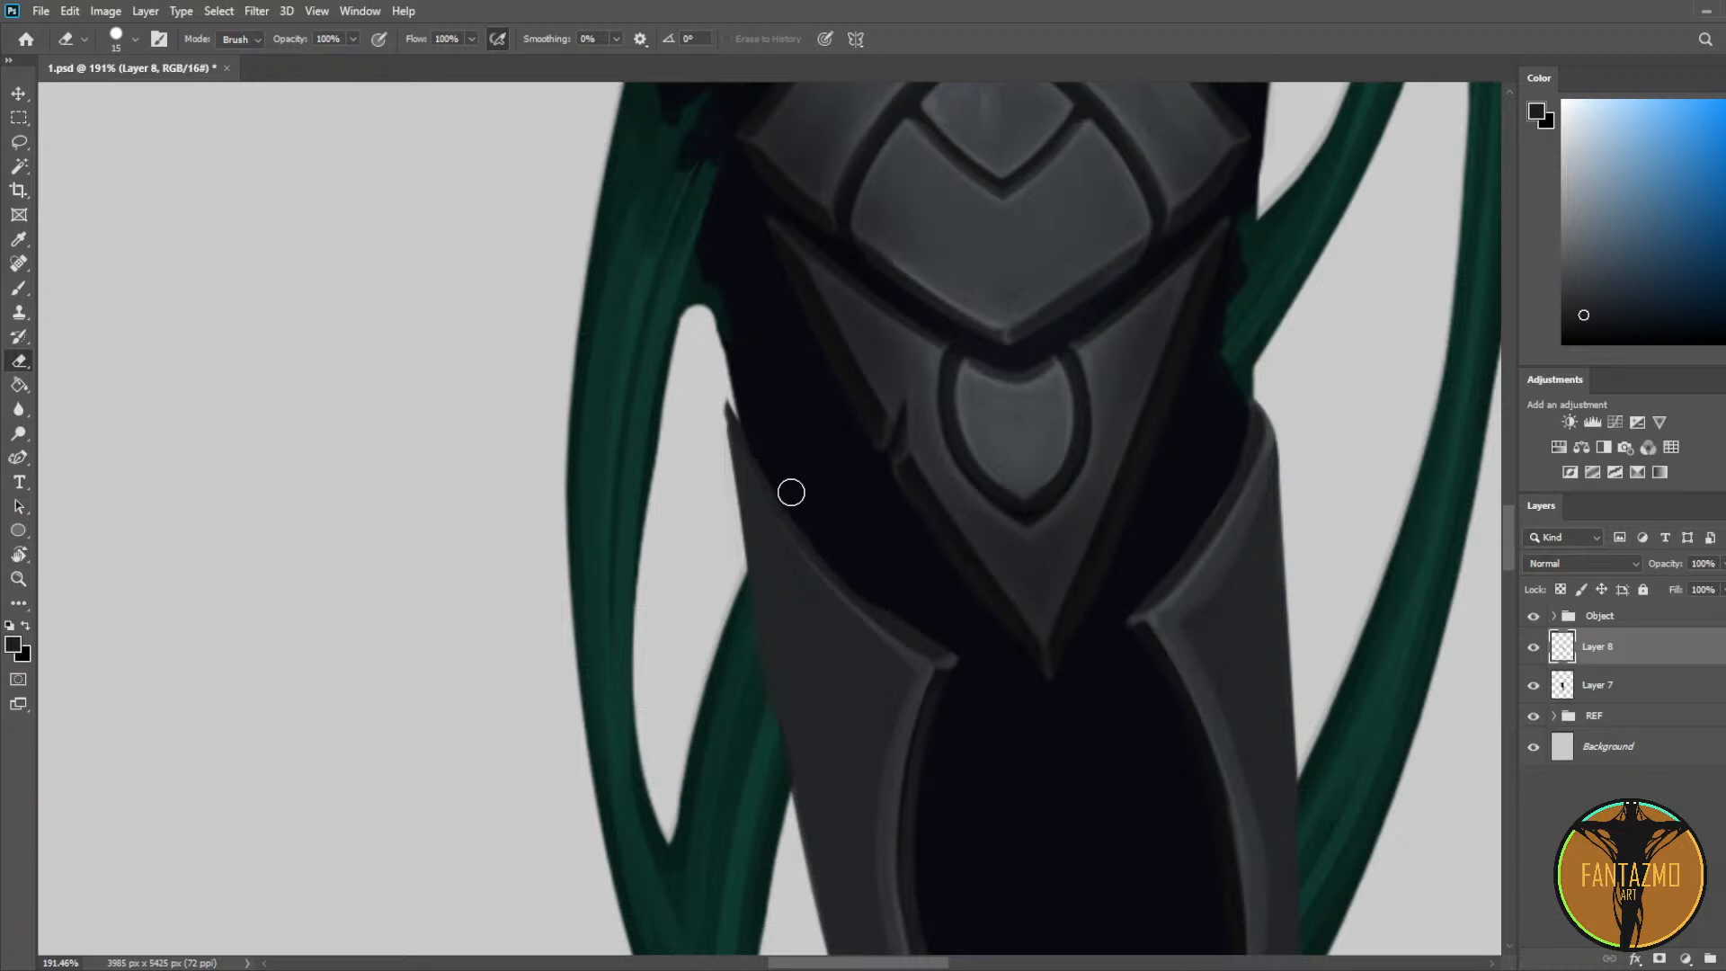
{"action": "key", "text": "b"}
{"action": "left_click_drag", "start_coordinate": [863, 616], "coordinate": [872, 622]}
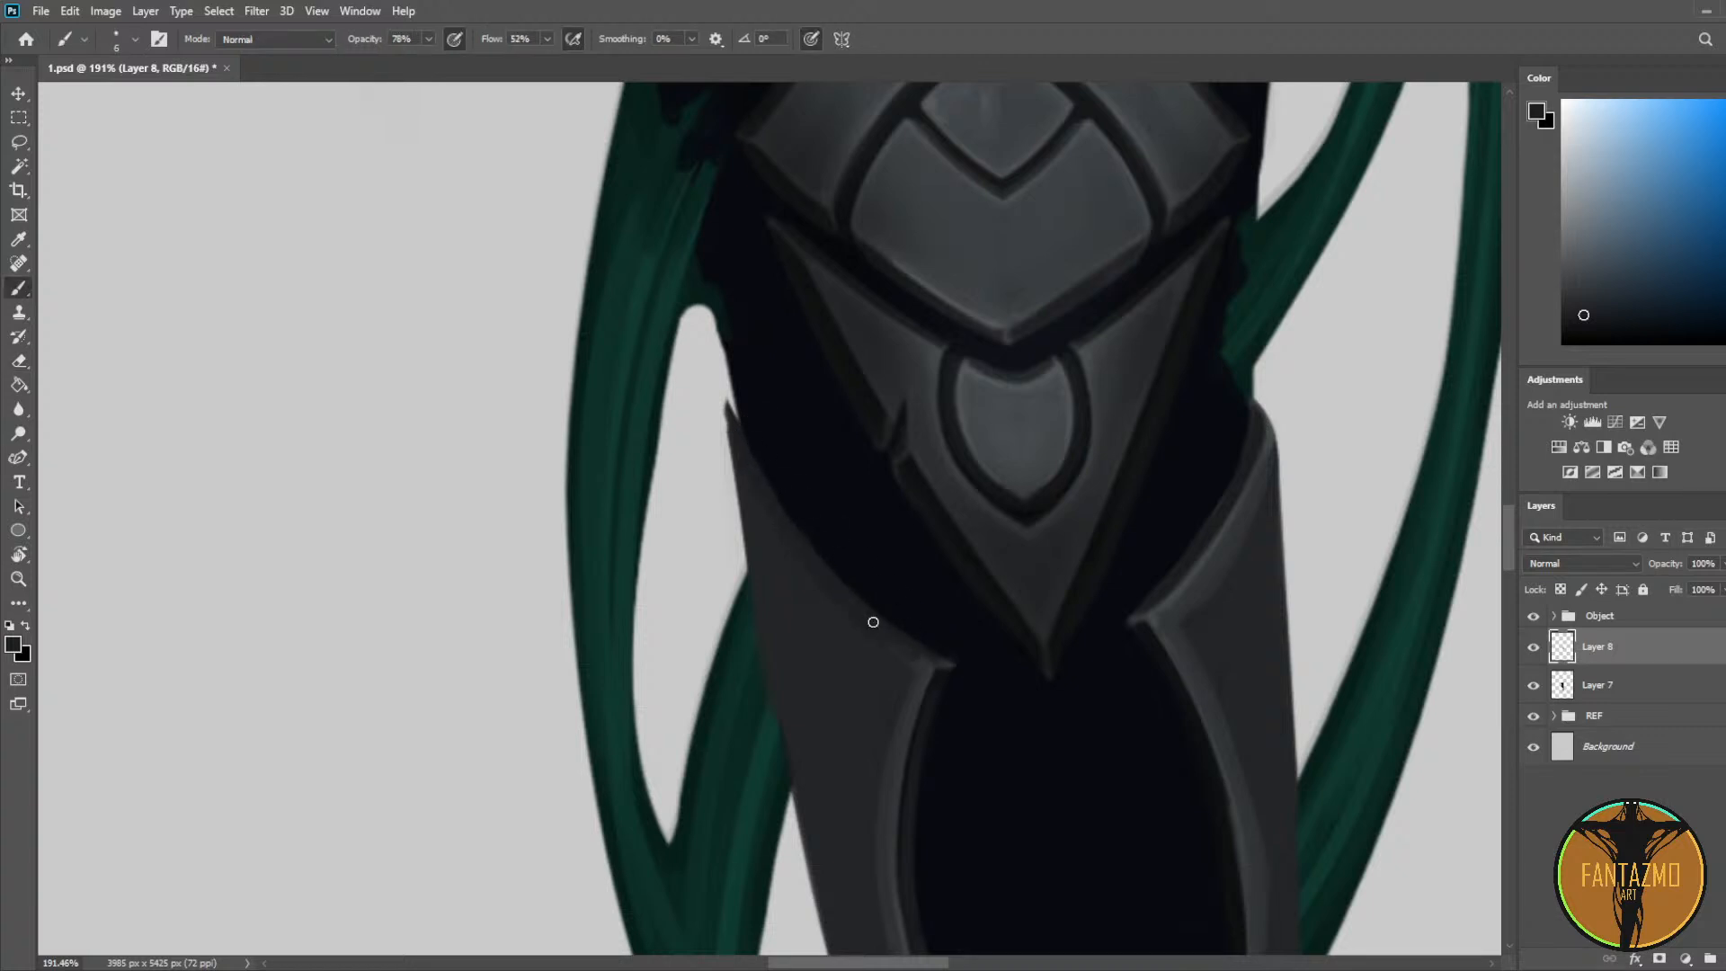
Step: Repaint the highlight along the left-hand plate's curved upper edge with lighter grey sampled near the inner corner
{"action": "left_click", "coordinate": [923, 680], "text": "alt"}
{"action": "mouse_move", "coordinate": [733, 421]}
{"action": "left_mouse_down"}
{"action": "mouse_move", "coordinate": [875, 645]}
{"action": "mouse_move", "coordinate": [734, 382]}
{"action": "mouse_move", "coordinate": [886, 654]}
{"action": "mouse_move", "coordinate": [923, 670]}
{"action": "mouse_move", "coordinate": [812, 560]}
{"action": "left_mouse_up"}
{"action": "key", "text": "ctrl+z"}
{"action": "key", "text": "ctrl+z"}
{"action": "left_click_drag", "start_coordinate": [925, 669], "coordinate": [736, 394]}
{"action": "key", "text": "ctrl+z"}
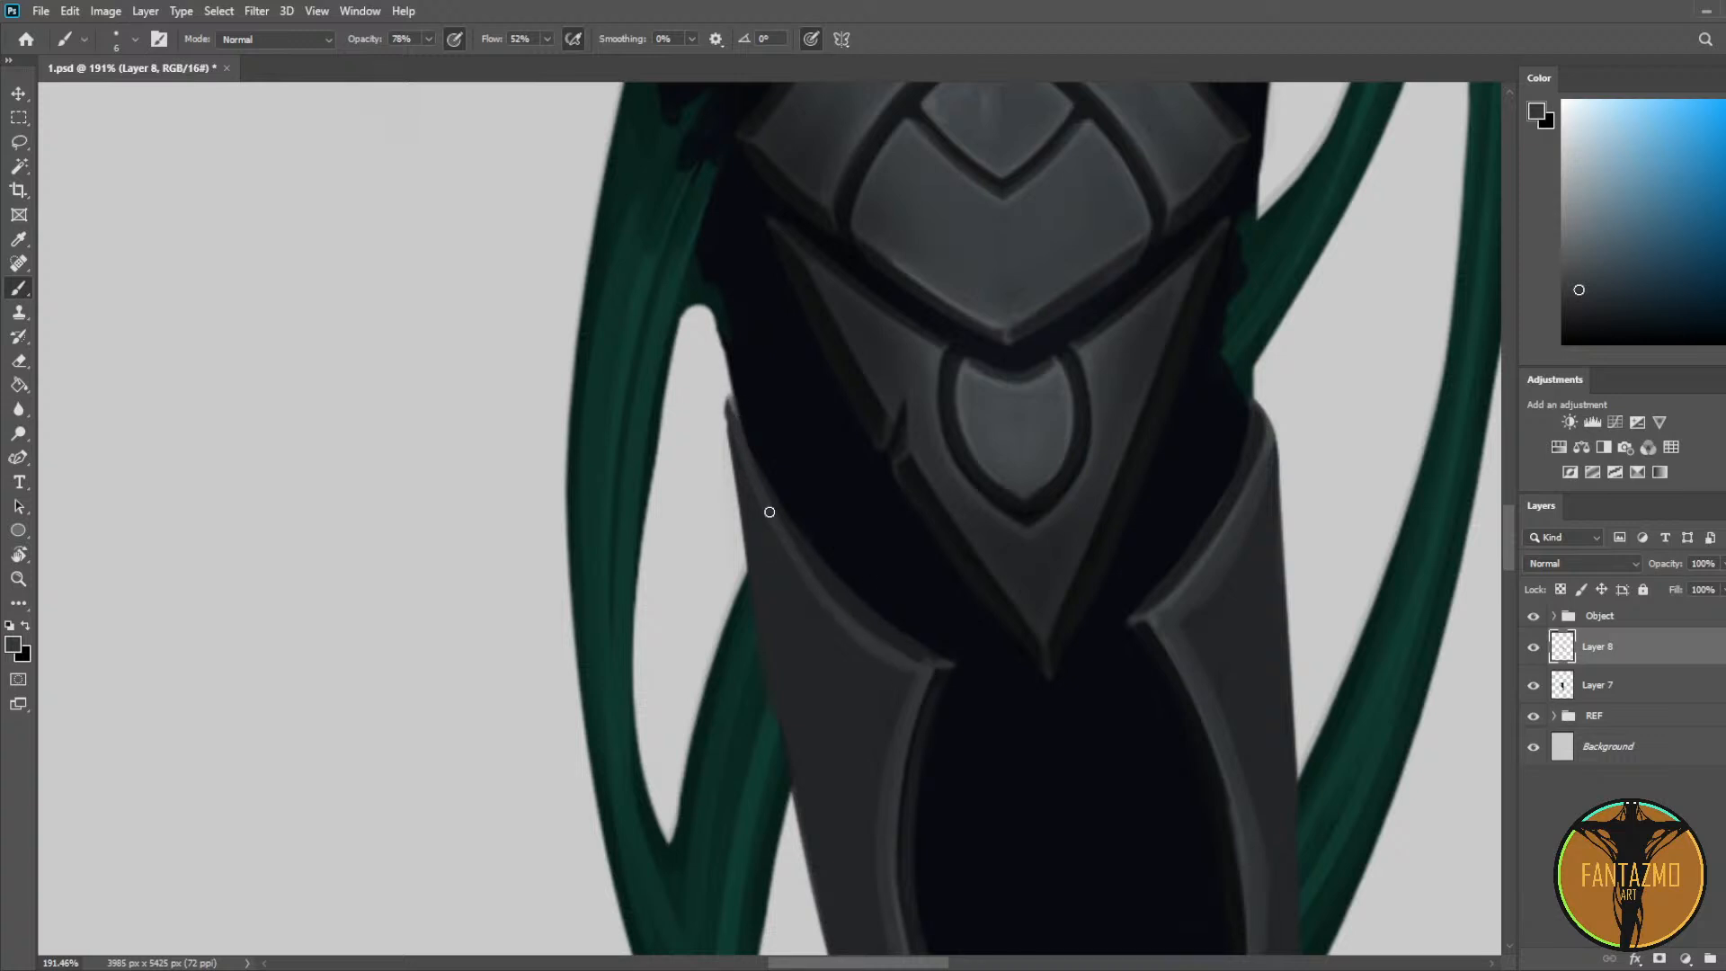
Step: Darken the outer side of the left-hand plate's upper-edge highlight and erase the overspill up to the inner corner
{"action": "left_click", "coordinate": [891, 627], "text": "alt"}
{"action": "mouse_move", "coordinate": [742, 422]}
{"action": "left_mouse_down"}
{"action": "mouse_move", "coordinate": [848, 617]}
{"action": "mouse_move", "coordinate": [871, 624]}
{"action": "left_mouse_up"}
{"action": "key", "text": "e"}
{"action": "left_click_drag", "start_coordinate": [760, 423], "coordinate": [869, 604]}
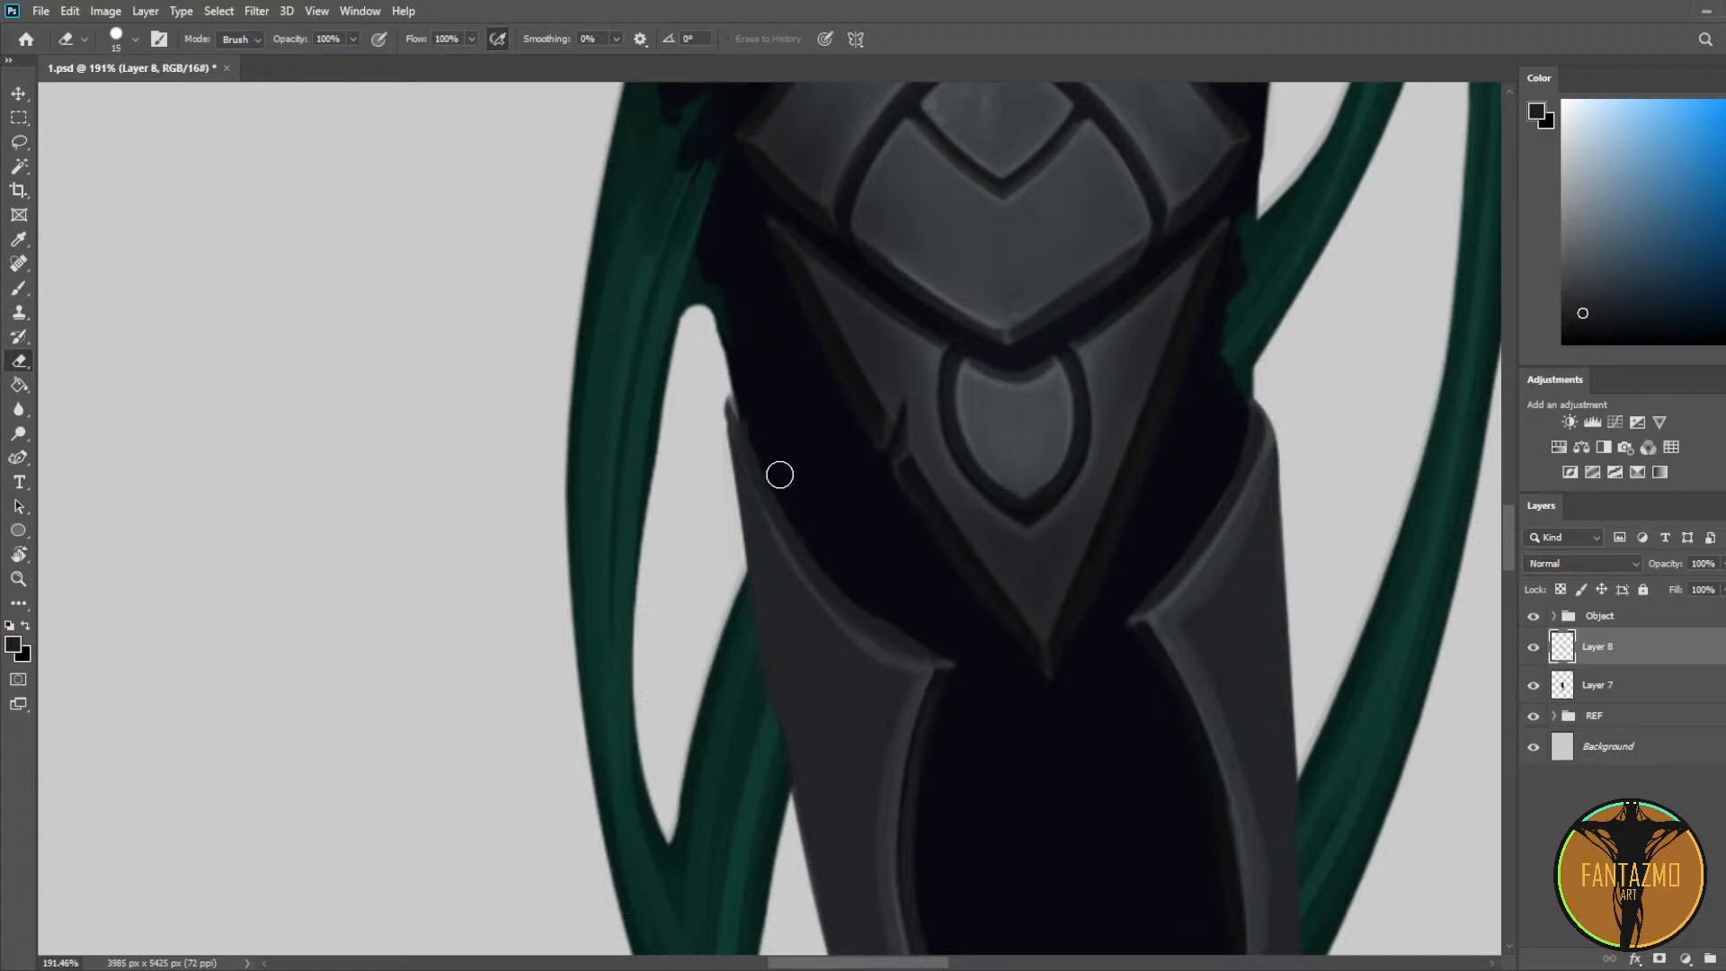
{"action": "left_click_drag", "start_coordinate": [780, 475], "coordinate": [965, 656]}
Step: Even out the dark rim near the left-hand plate's upper tip with tones sampled from both plates' edges
{"action": "scroll", "coordinate": [750, 454], "scroll_direction": "down", "scroll_amount": 5}
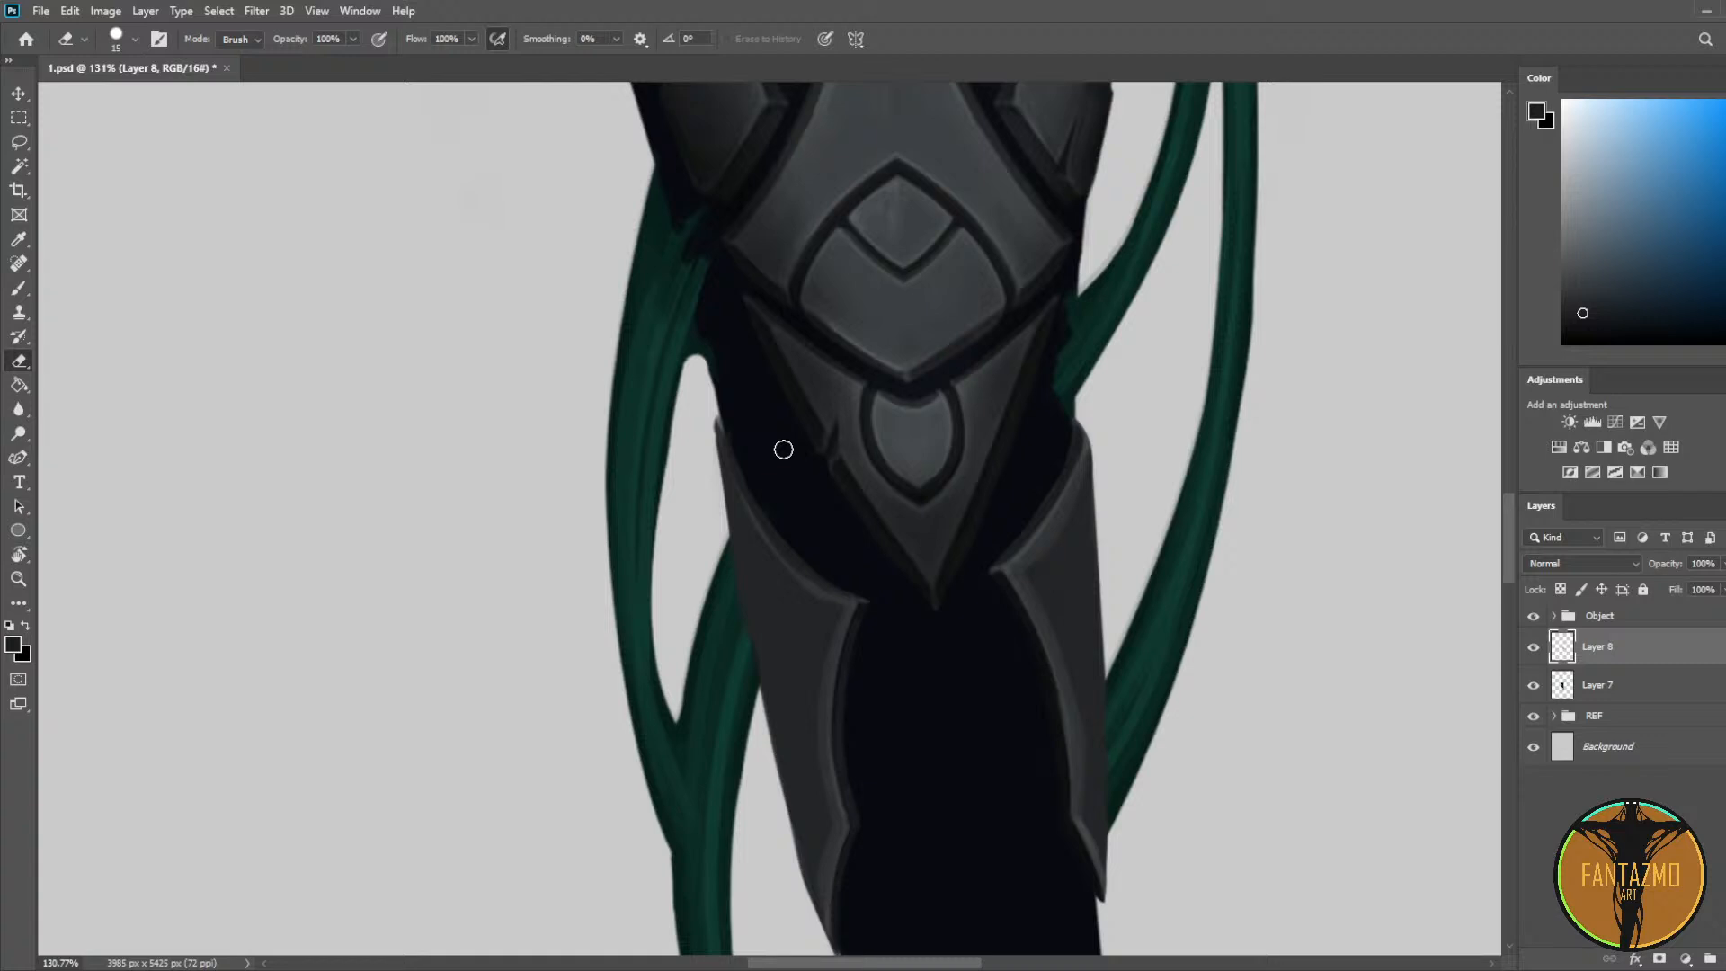
{"action": "scroll", "coordinate": [783, 450], "scroll_direction": "up", "scroll_amount": 3}
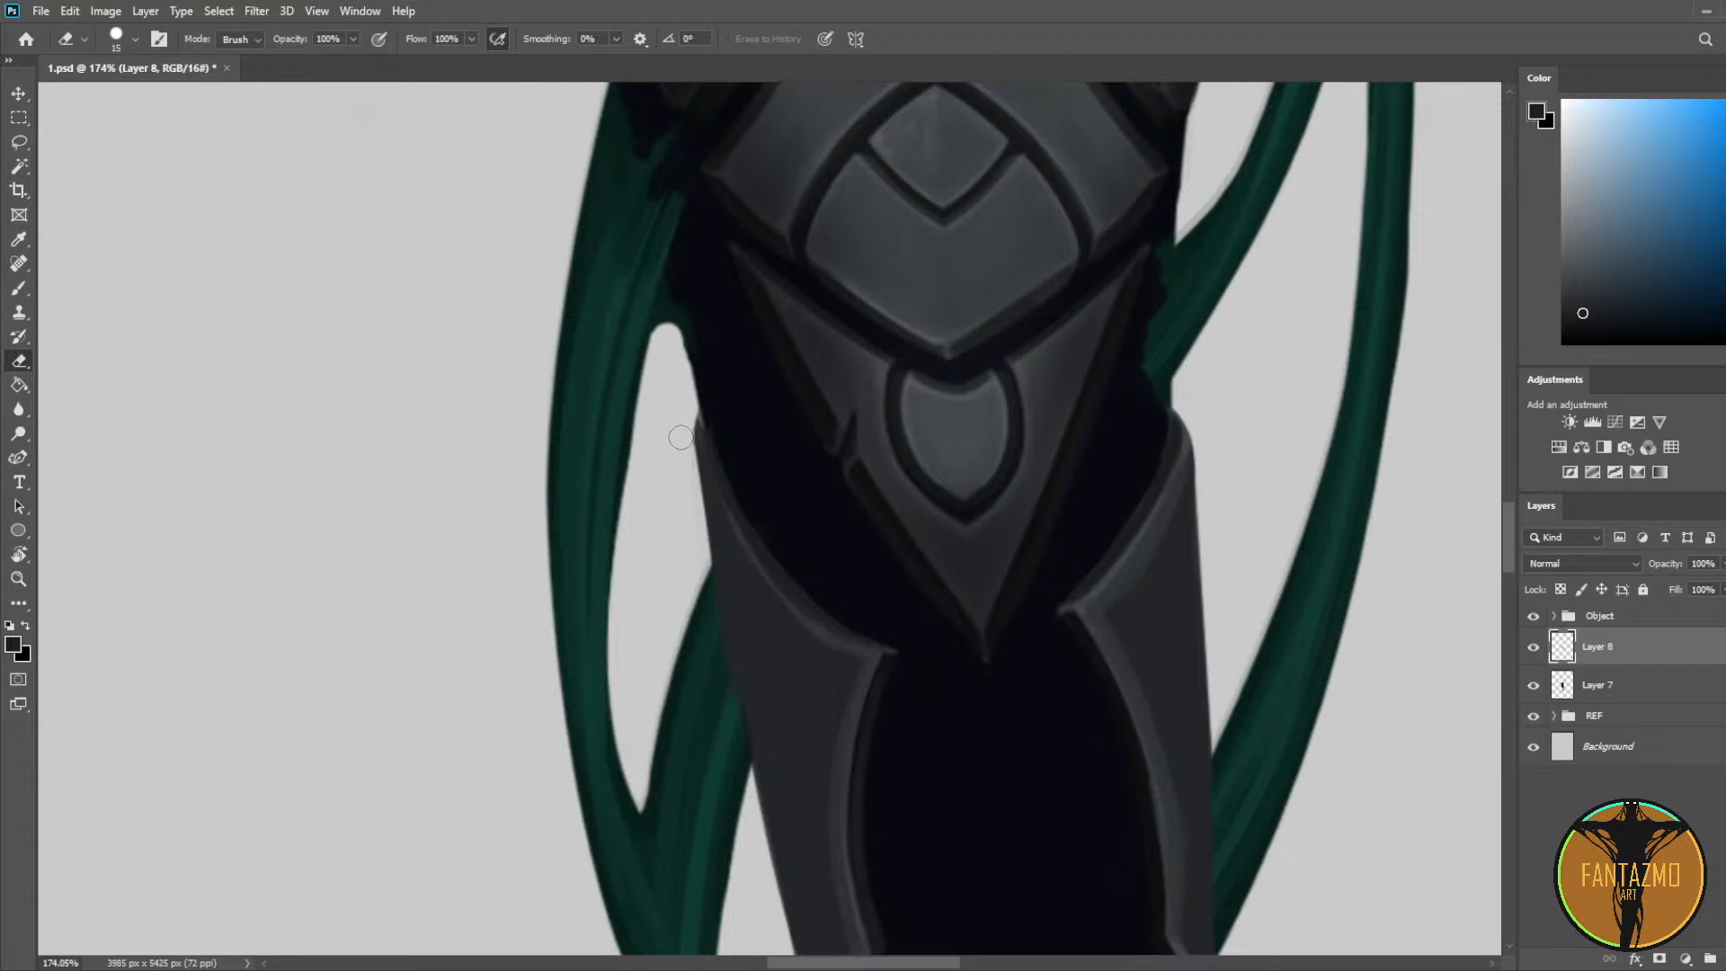
{"action": "key", "text": "i"}
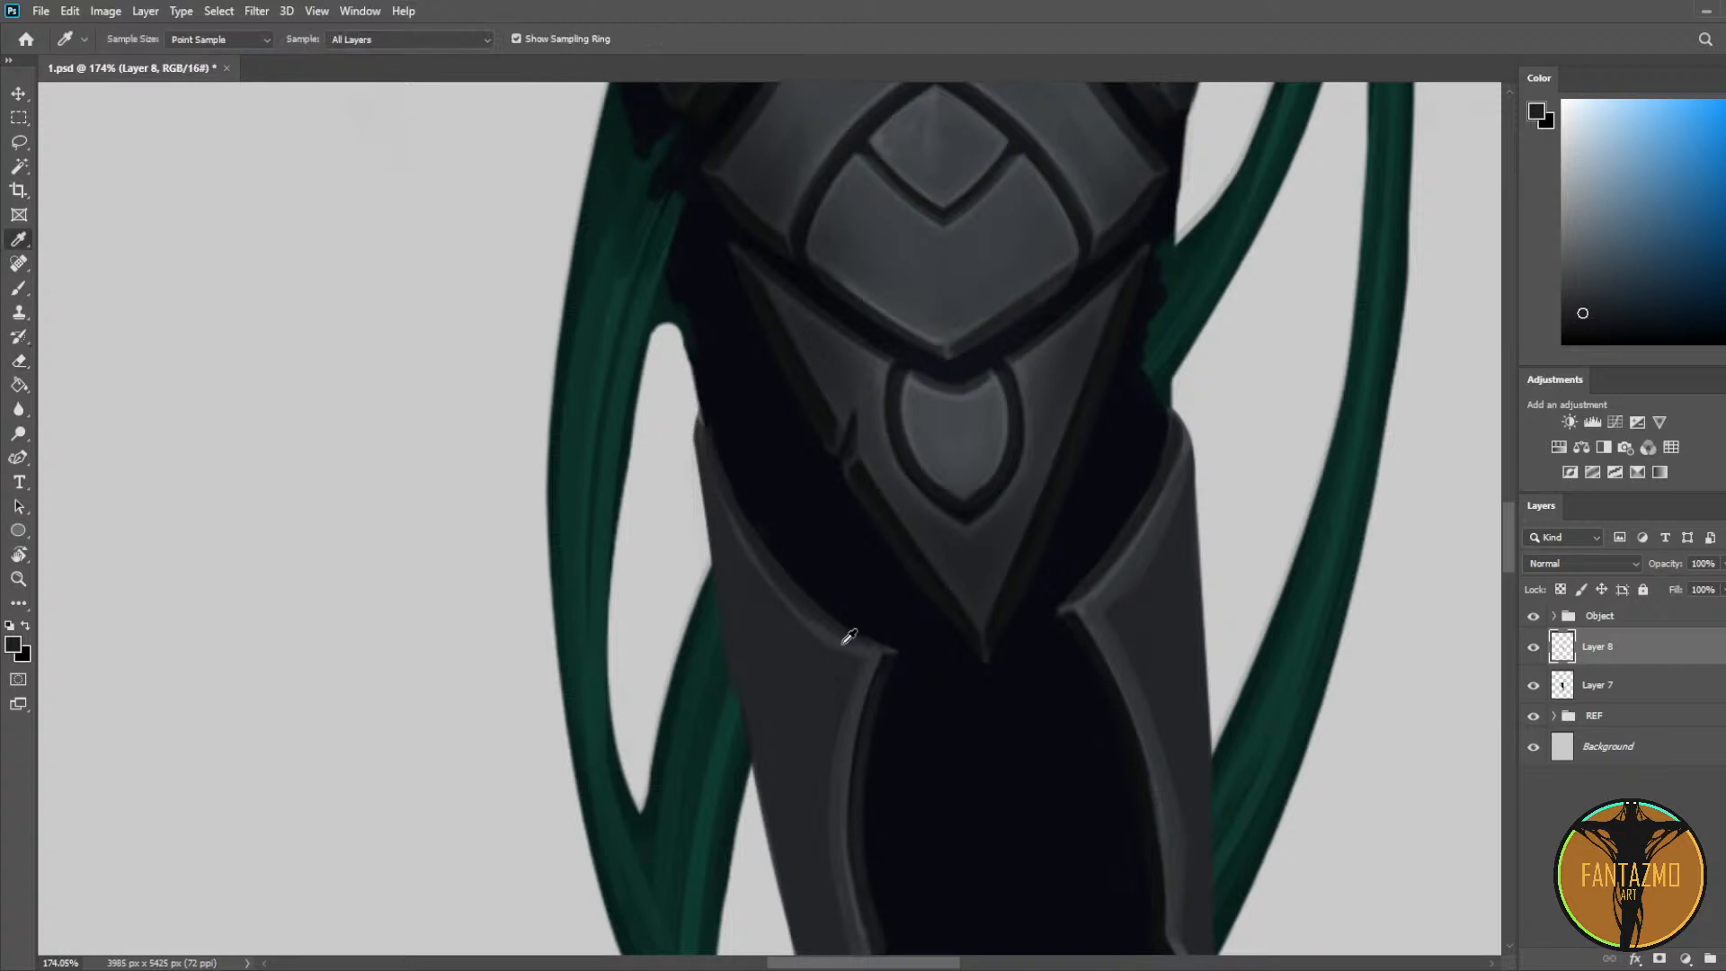
{"action": "key", "text": "b"}
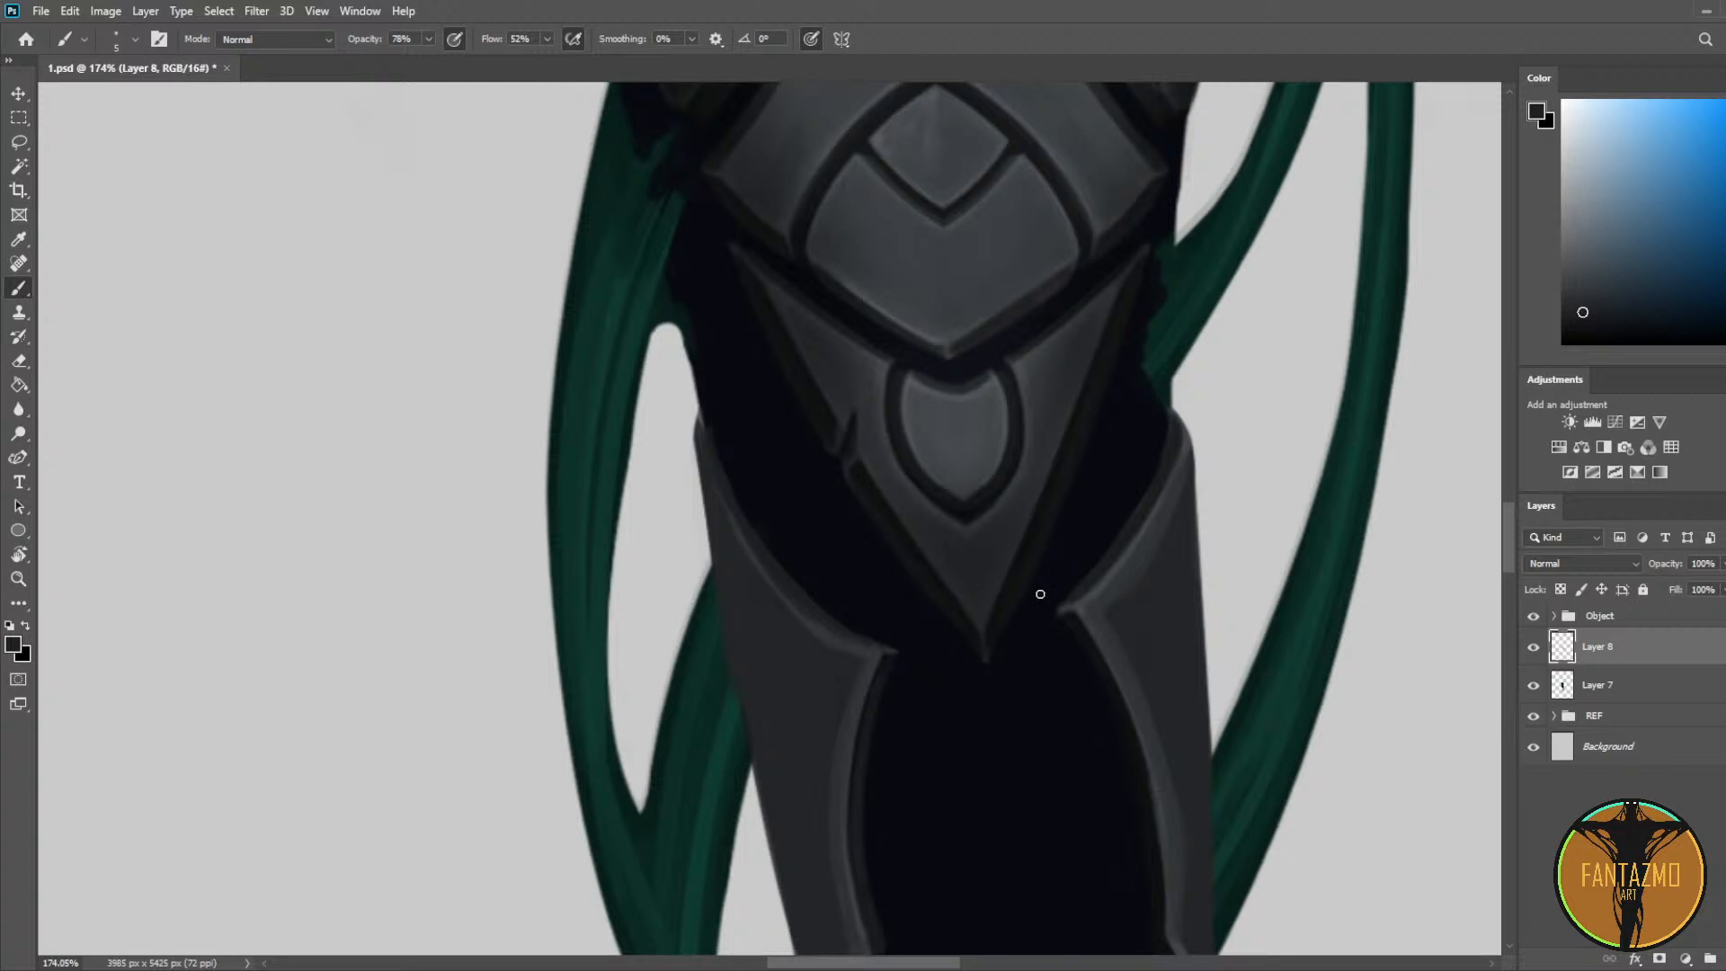
{"action": "left_click", "coordinate": [1106, 559], "text": "alt"}
{"action": "key", "text": "e"}
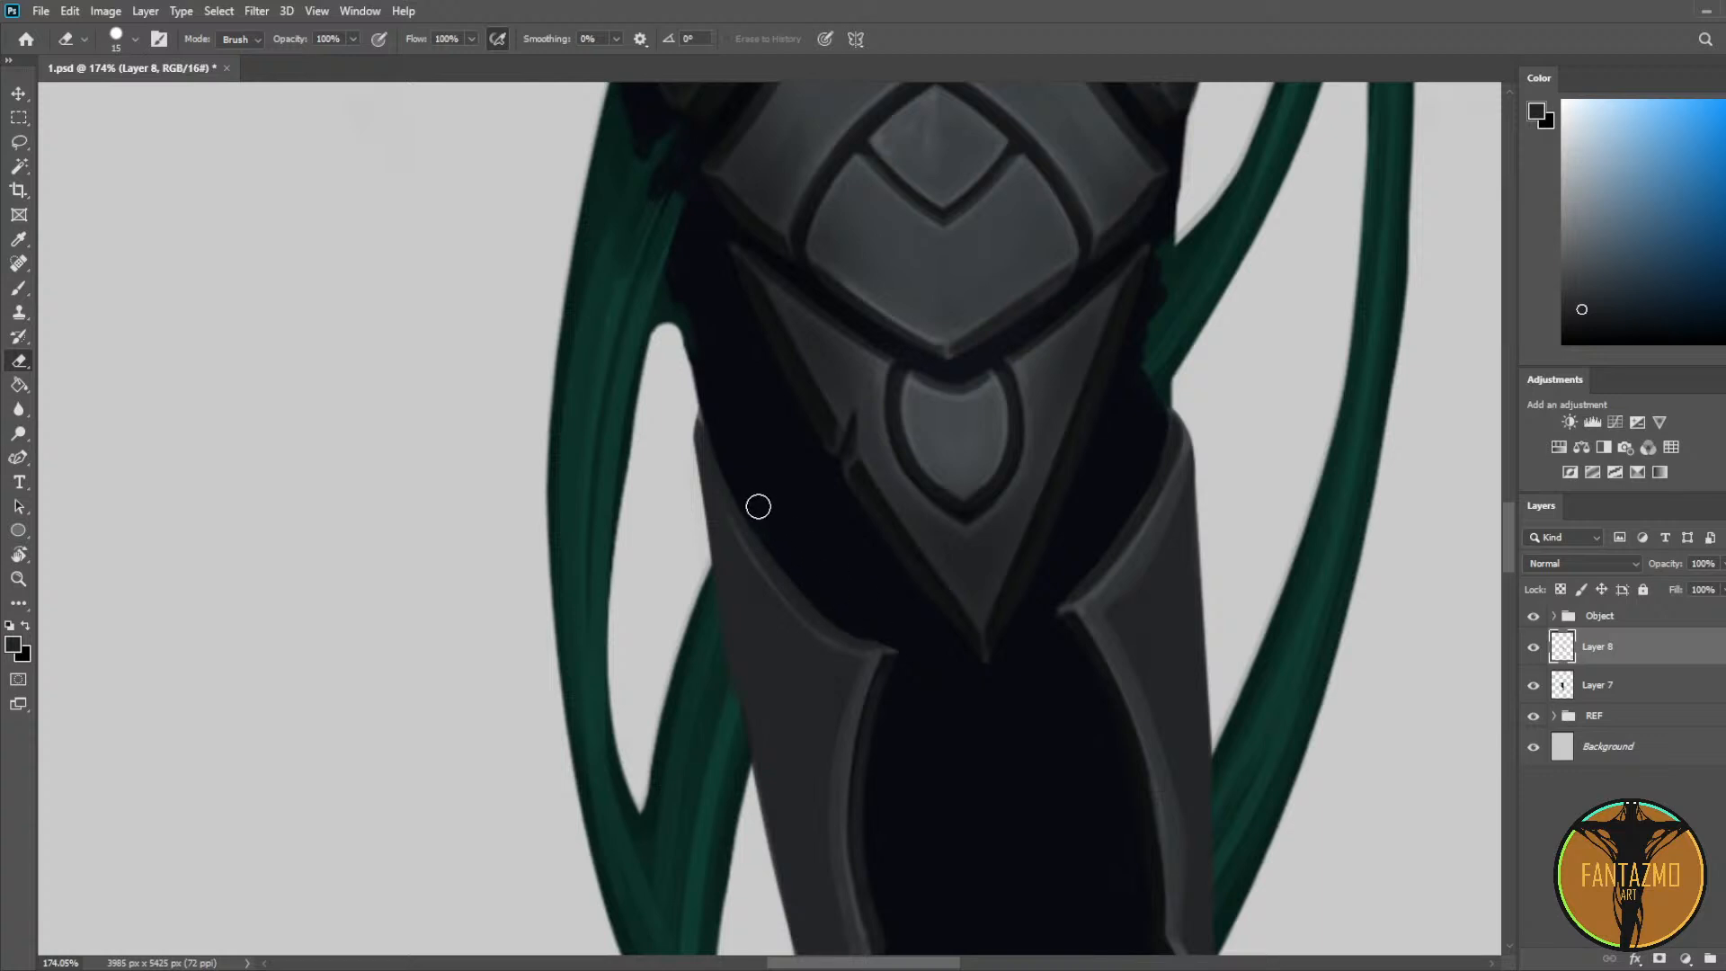
{"action": "key", "text": "b"}
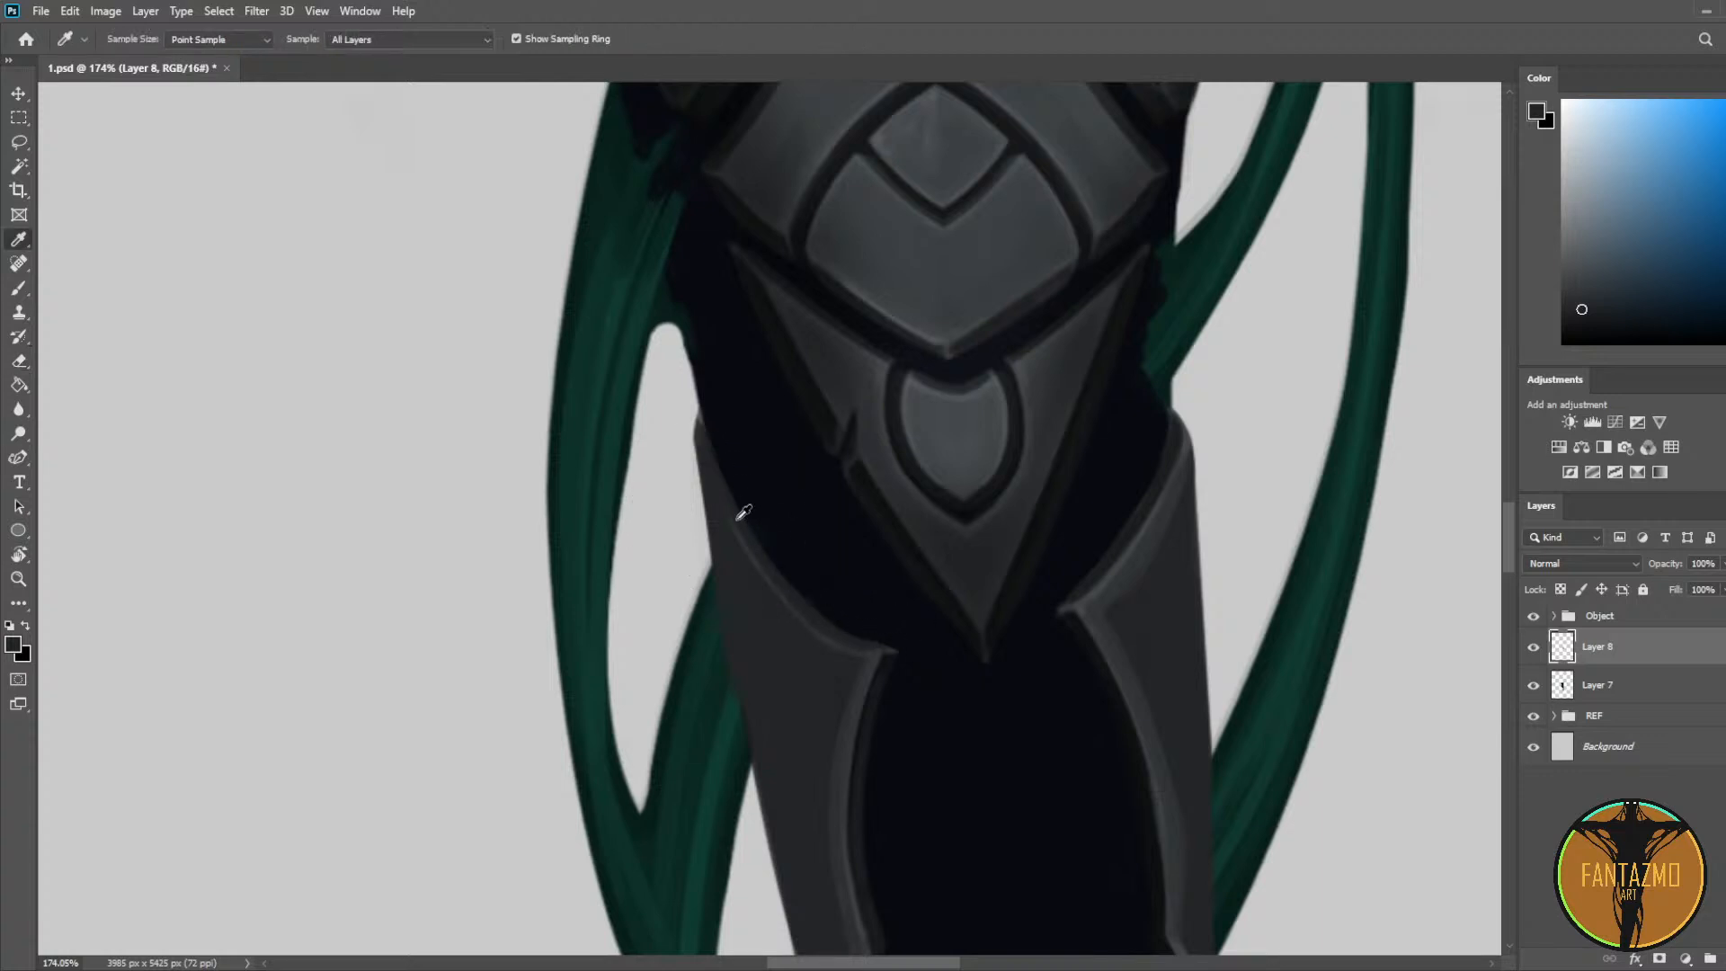
{"action": "left_click", "coordinate": [736, 520], "text": "alt"}
{"action": "left_click_drag", "start_coordinate": [709, 432], "coordinate": [754, 550]}
Step: Paint a thin, brighter highlight along the left-hand plate's curved upper edge with grey sampled from the central shield-shaped inset
{"action": "left_click", "coordinate": [871, 652], "text": "alt"}
{"action": "left_click", "coordinate": [999, 392], "text": "alt"}
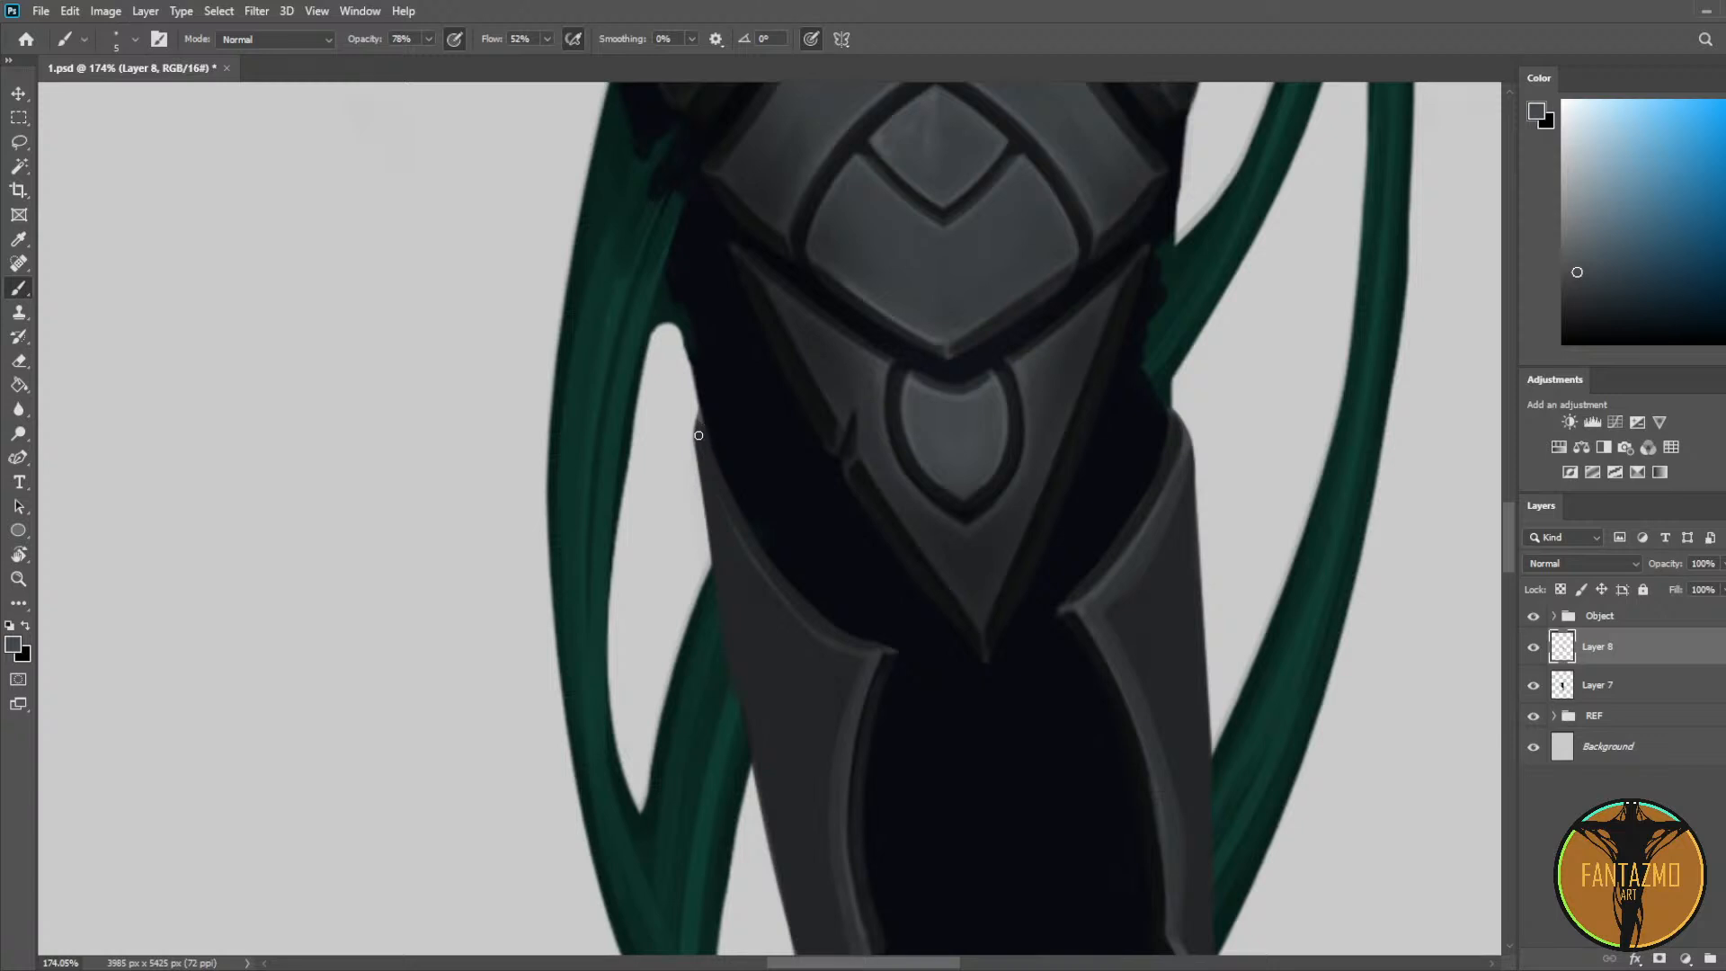
{"action": "mouse_move", "coordinate": [698, 435]}
{"action": "left_mouse_down"}
{"action": "mouse_move", "coordinate": [797, 621]}
{"action": "mouse_move", "coordinate": [700, 429]}
{"action": "mouse_move", "coordinate": [730, 523]}
{"action": "mouse_move", "coordinate": [836, 642]}
{"action": "mouse_move", "coordinate": [754, 558]}
{"action": "mouse_move", "coordinate": [789, 606]}
{"action": "mouse_move", "coordinate": [868, 651]}
{"action": "left_mouse_up"}
{"action": "key", "text": "ctrl+z"}
{"action": "key", "text": "e"}
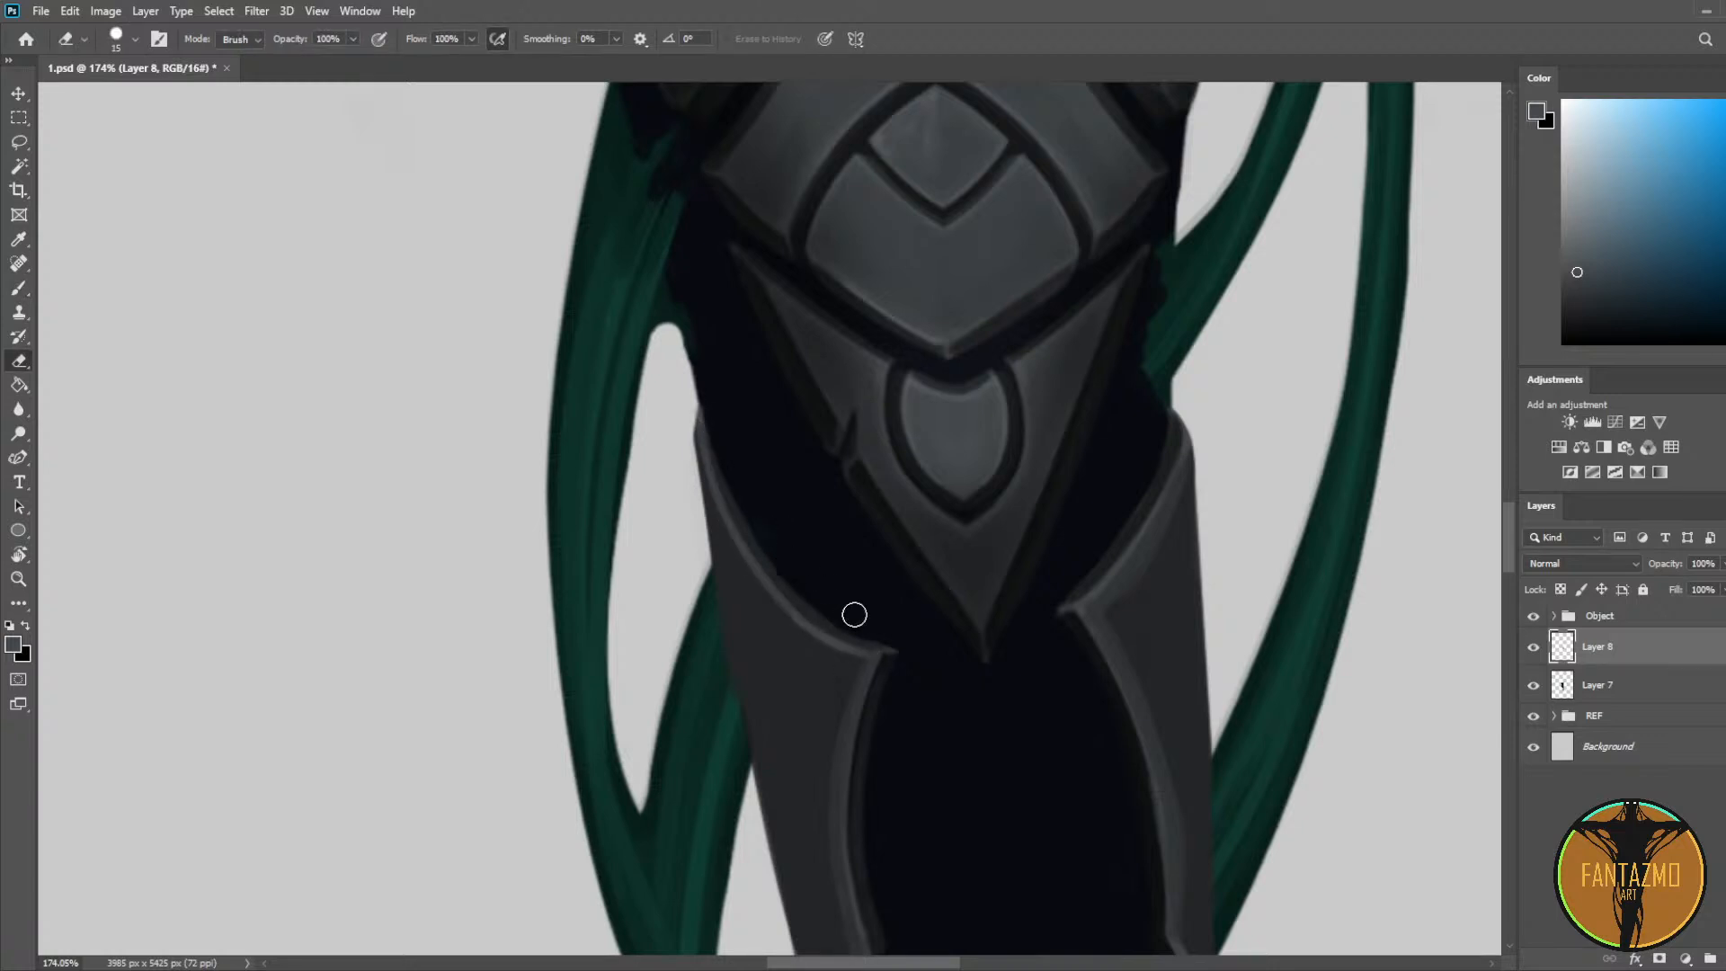
Step: Lower and reshape the left-hand plate's upper tip with the Eraser and dark tones sampled beside its edge
{"action": "key", "text": "b"}
{"action": "left_click", "coordinate": [733, 508], "text": "alt"}
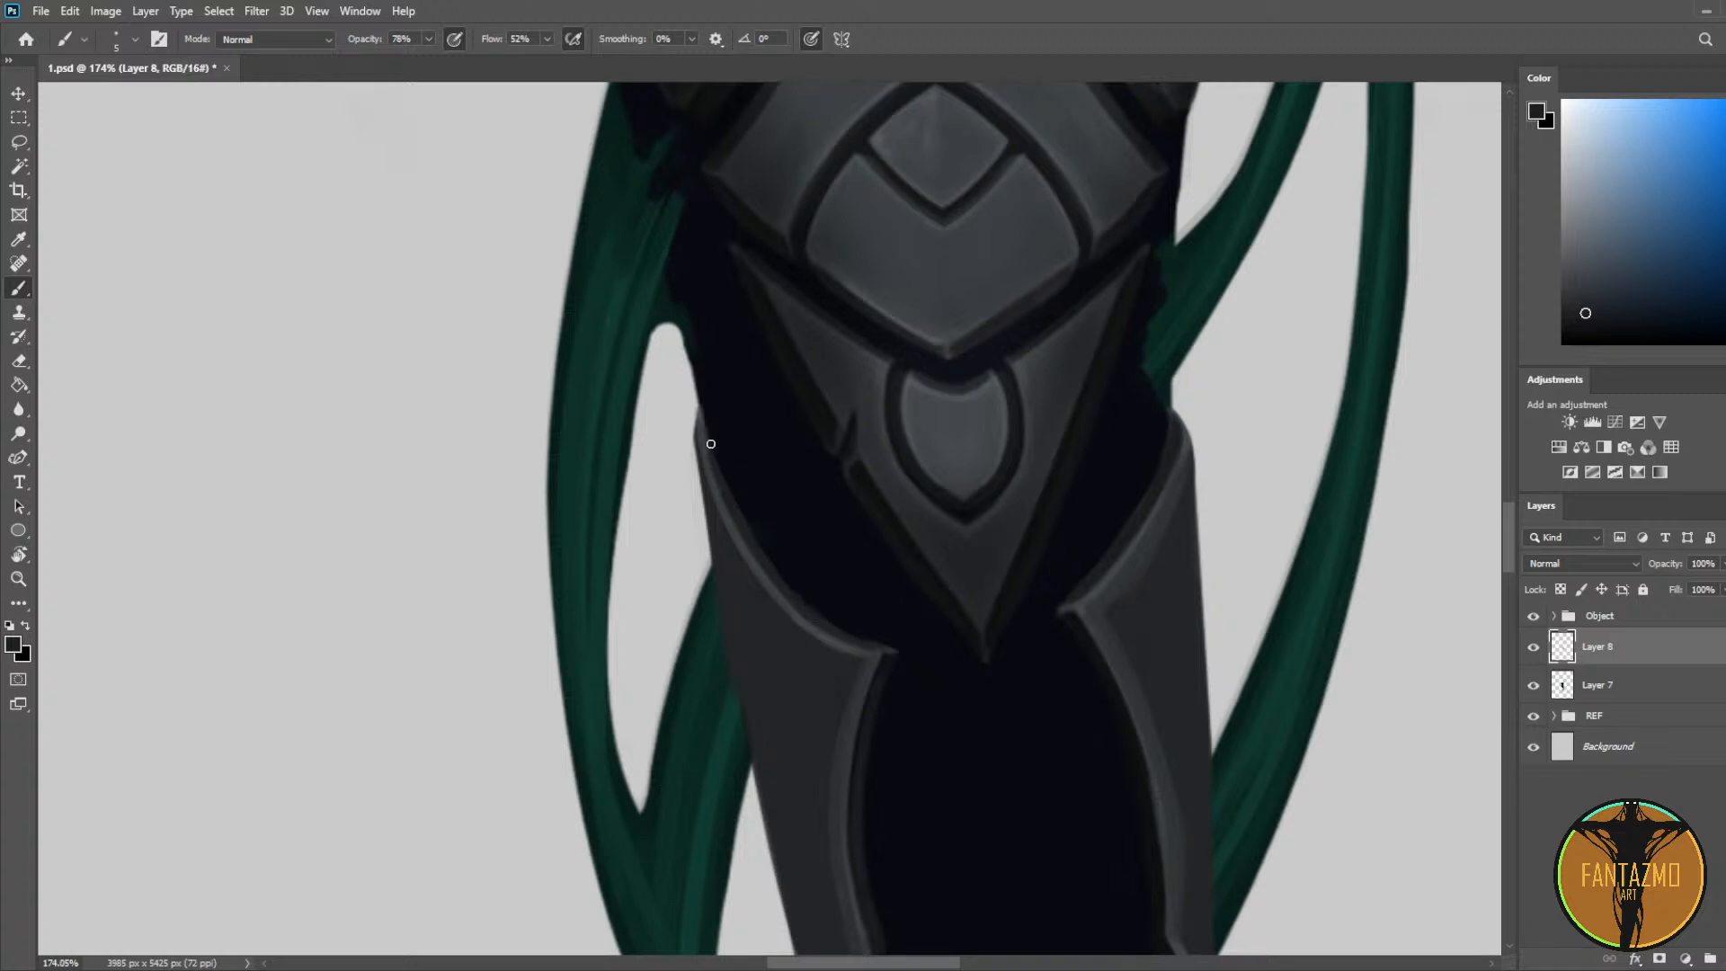
{"action": "key", "text": "e"}
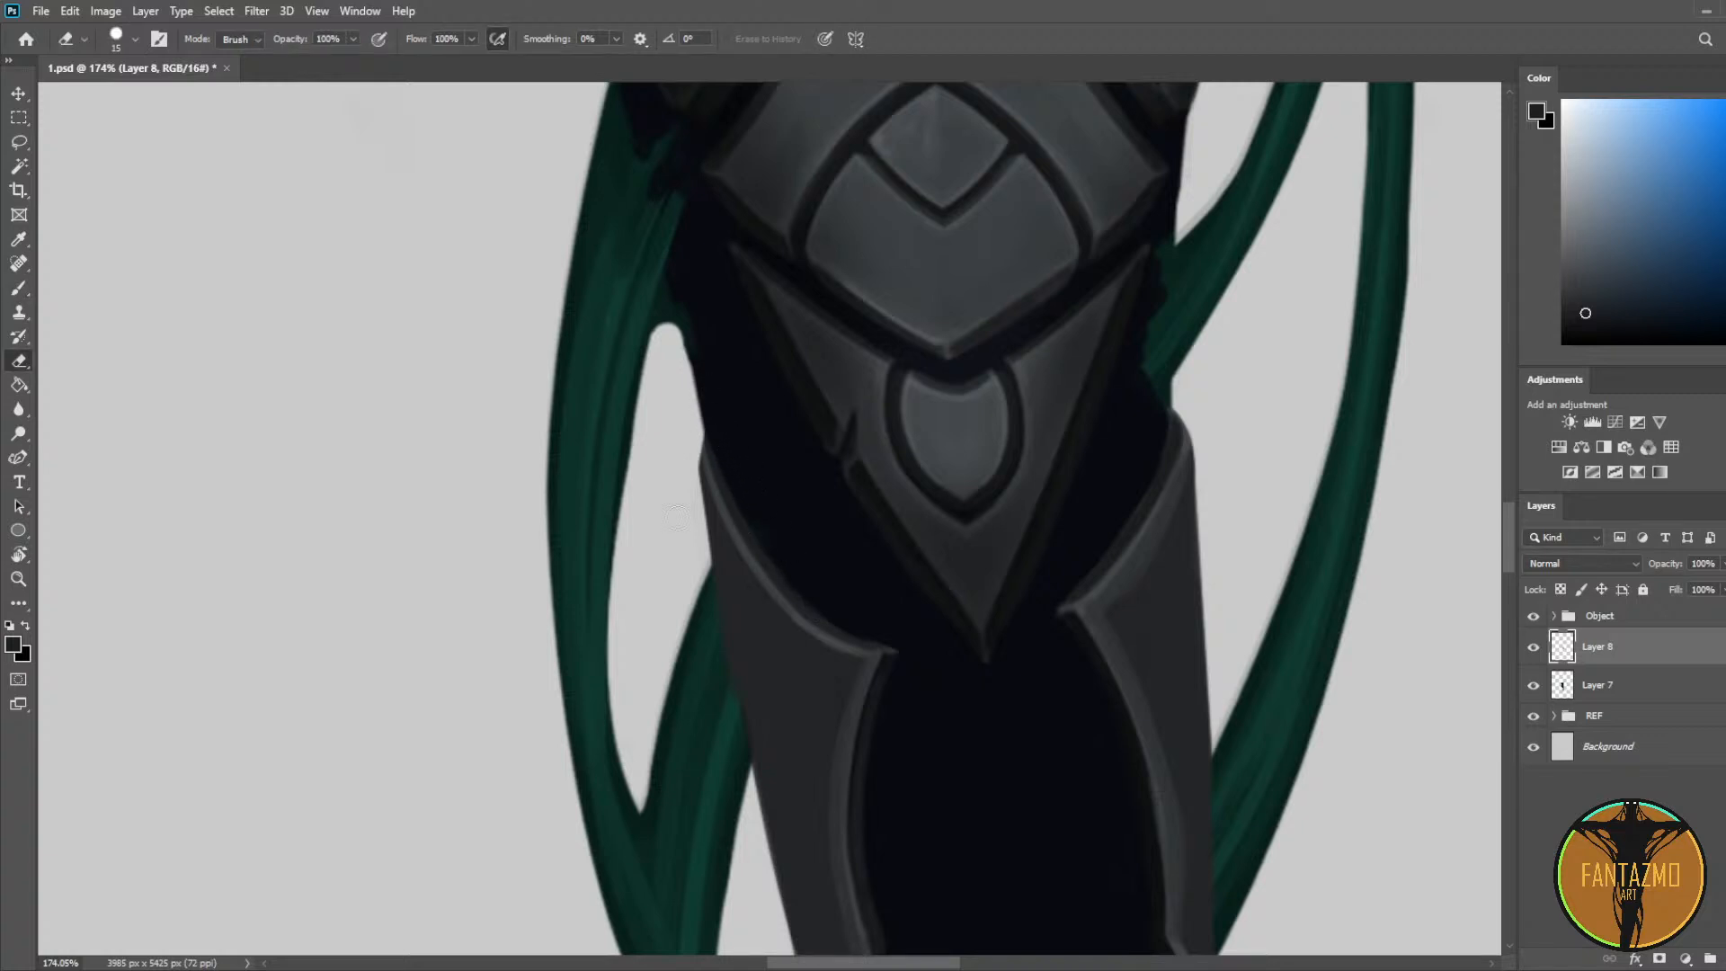
{"action": "key", "text": "i"}
{"action": "left_click", "coordinate": [736, 496]}
{"action": "key", "text": "b"}
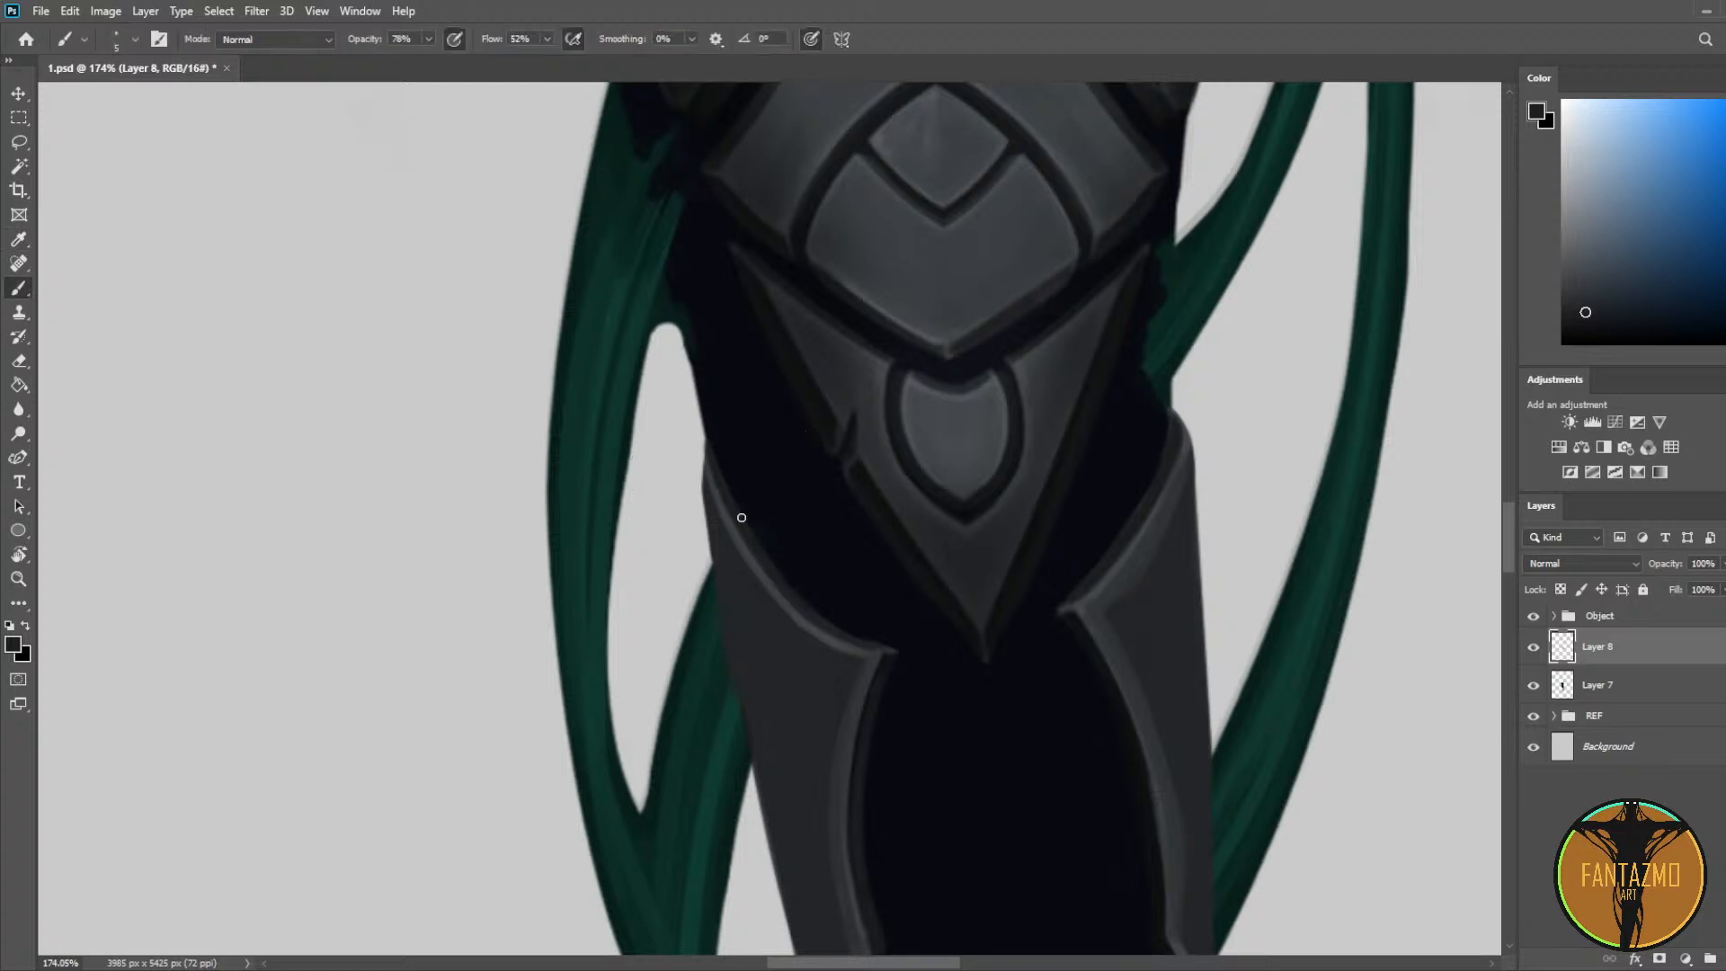
Step: Refine the left-hand plate's outer edge near its upper tip with sampled dark greys and the Eraser
{"action": "left_click", "coordinate": [741, 542], "text": "alt"}
{"action": "left_click", "coordinate": [711, 520], "text": "alt"}
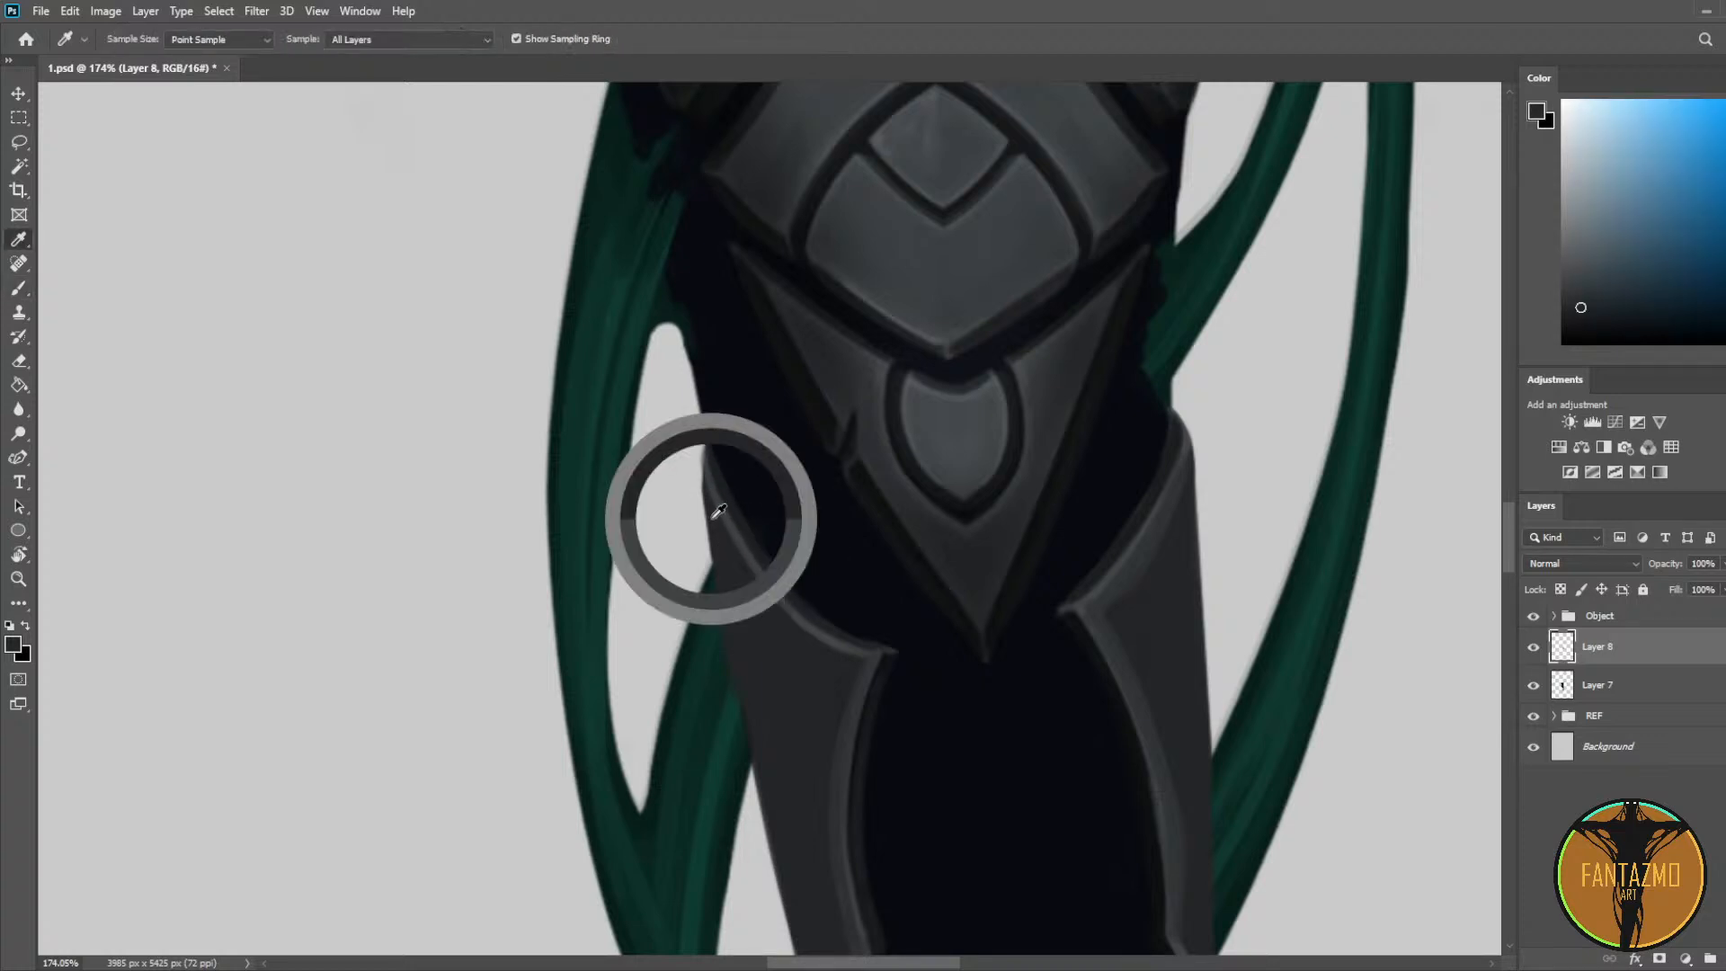
{"action": "left_click_drag", "start_coordinate": [704, 470], "coordinate": [710, 568]}
{"action": "key", "text": "e"}
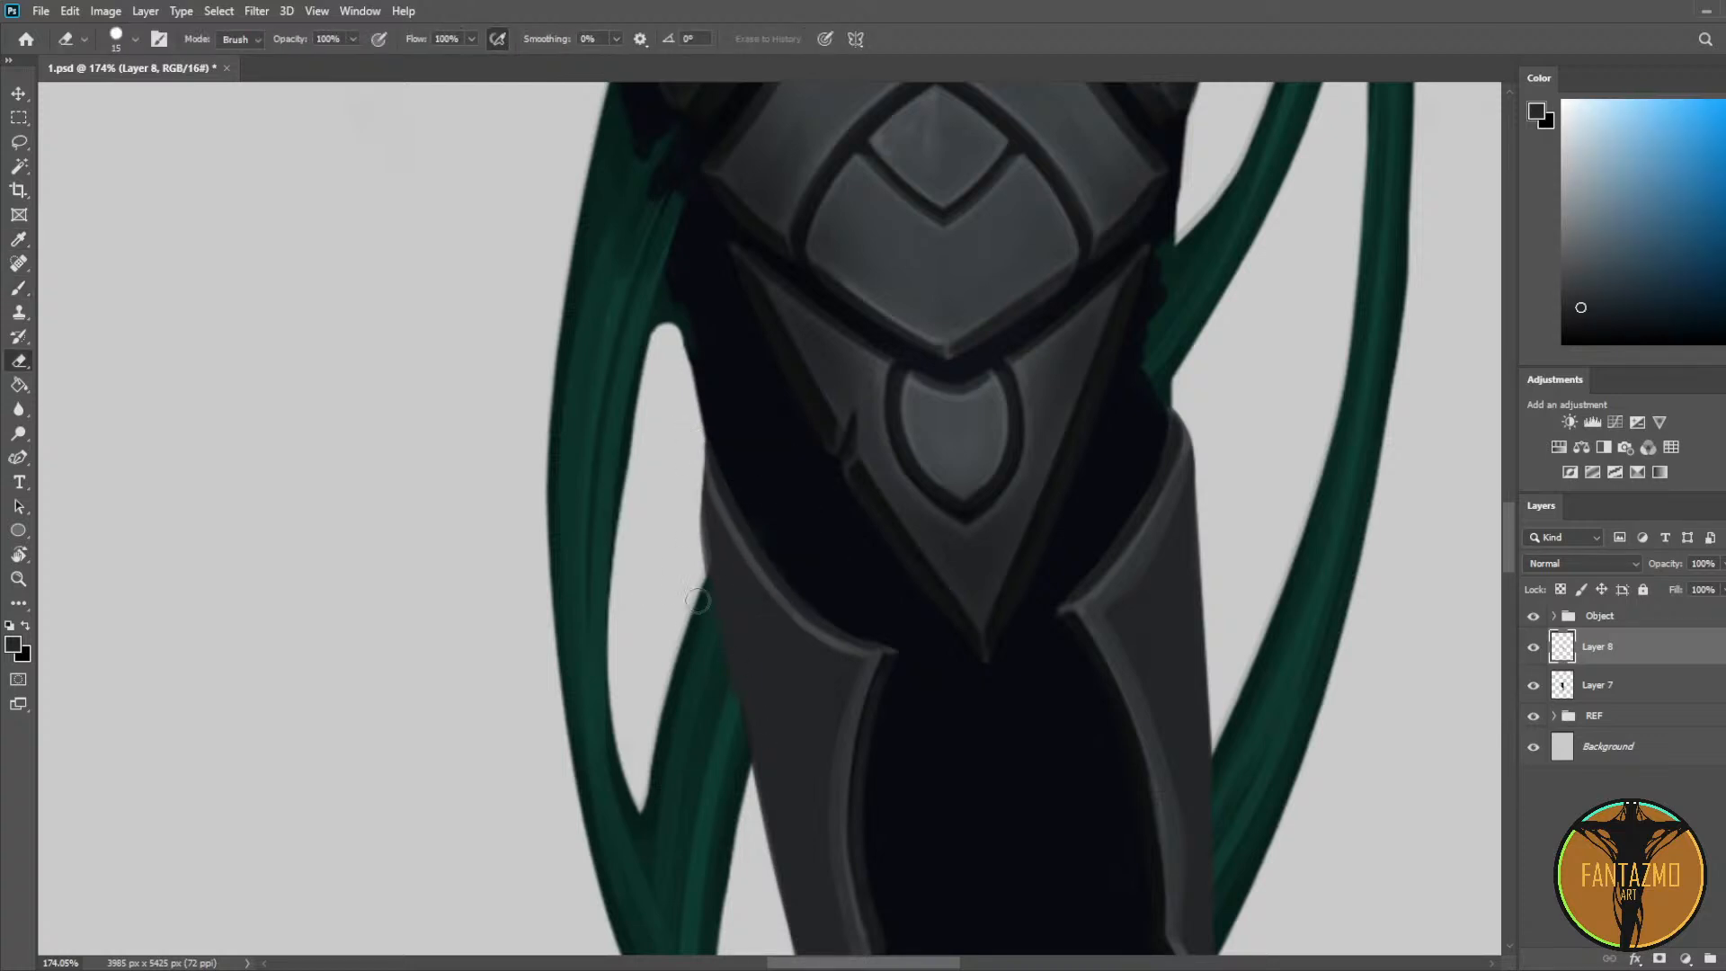
{"action": "left_click_drag", "start_coordinate": [806, 531], "coordinate": [731, 412]}
Step: Clean up the dark rim along the left-hand plate's upper and inner edges with sampled rim and near-black body tones
{"action": "key", "text": "b"}
{"action": "left_click", "coordinate": [713, 386], "text": "alt"}
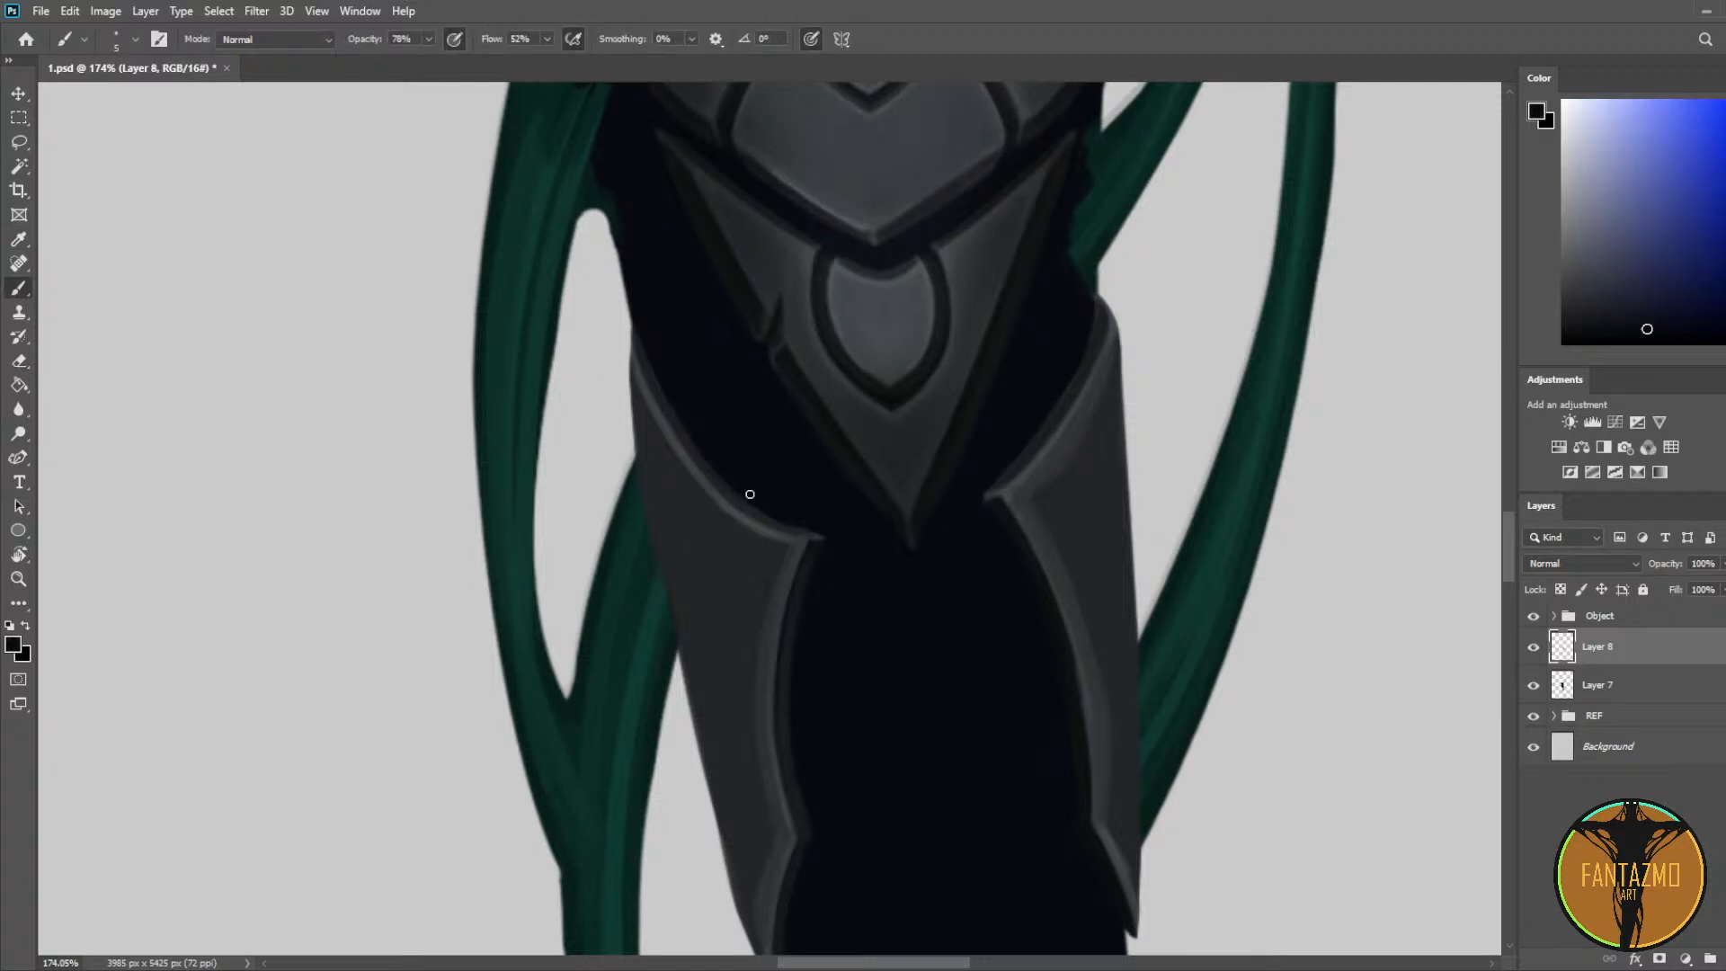
{"action": "left_click", "coordinate": [686, 423], "text": "alt"}
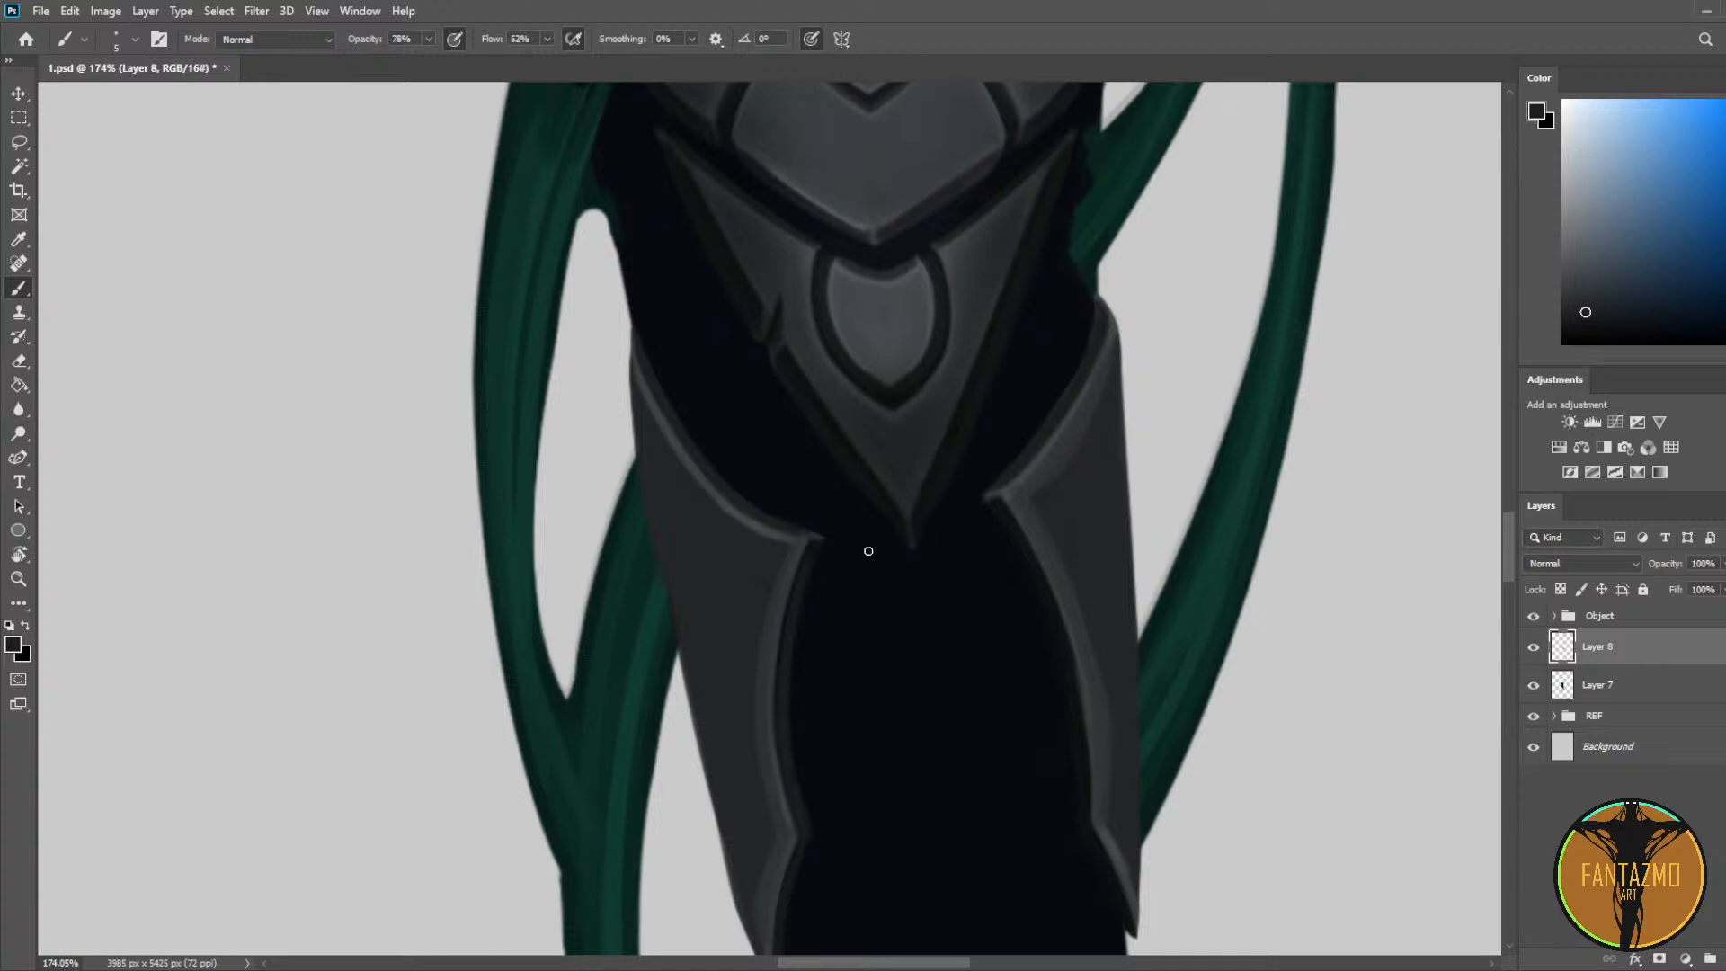
{"action": "left_click", "coordinate": [842, 734], "text": "alt"}
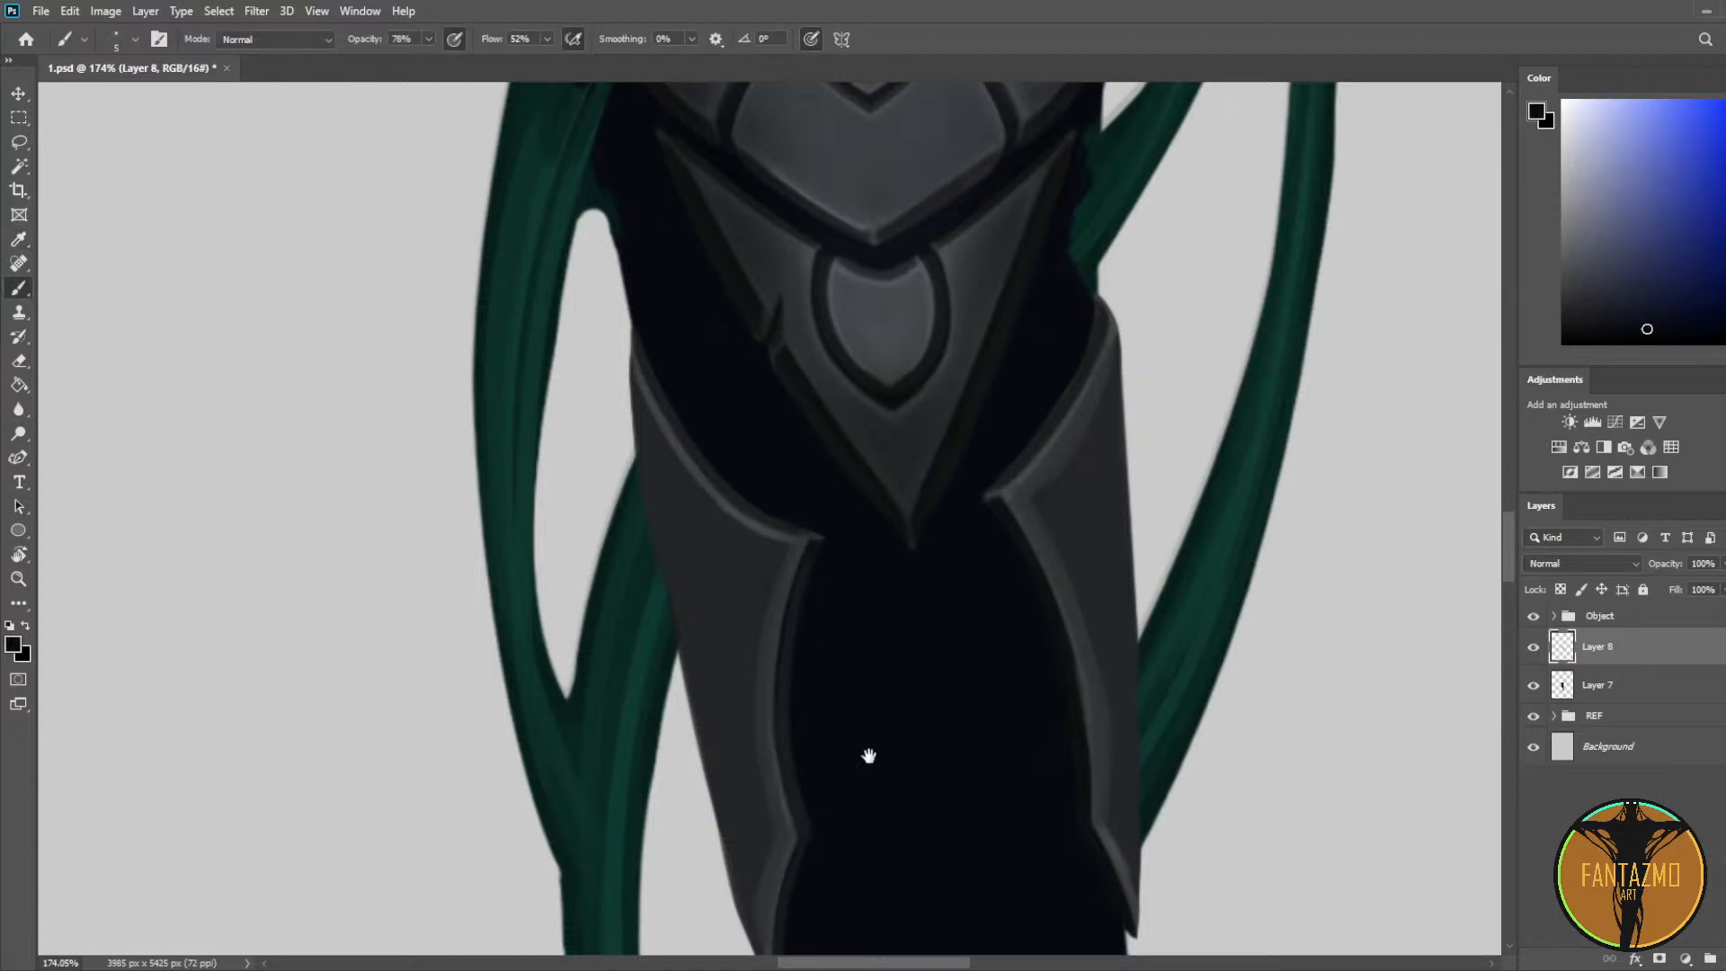
{"action": "left_click_drag", "start_coordinate": [869, 755], "coordinate": [771, 455]}
{"action": "left_click_drag", "start_coordinate": [833, 405], "coordinate": [893, 655]}
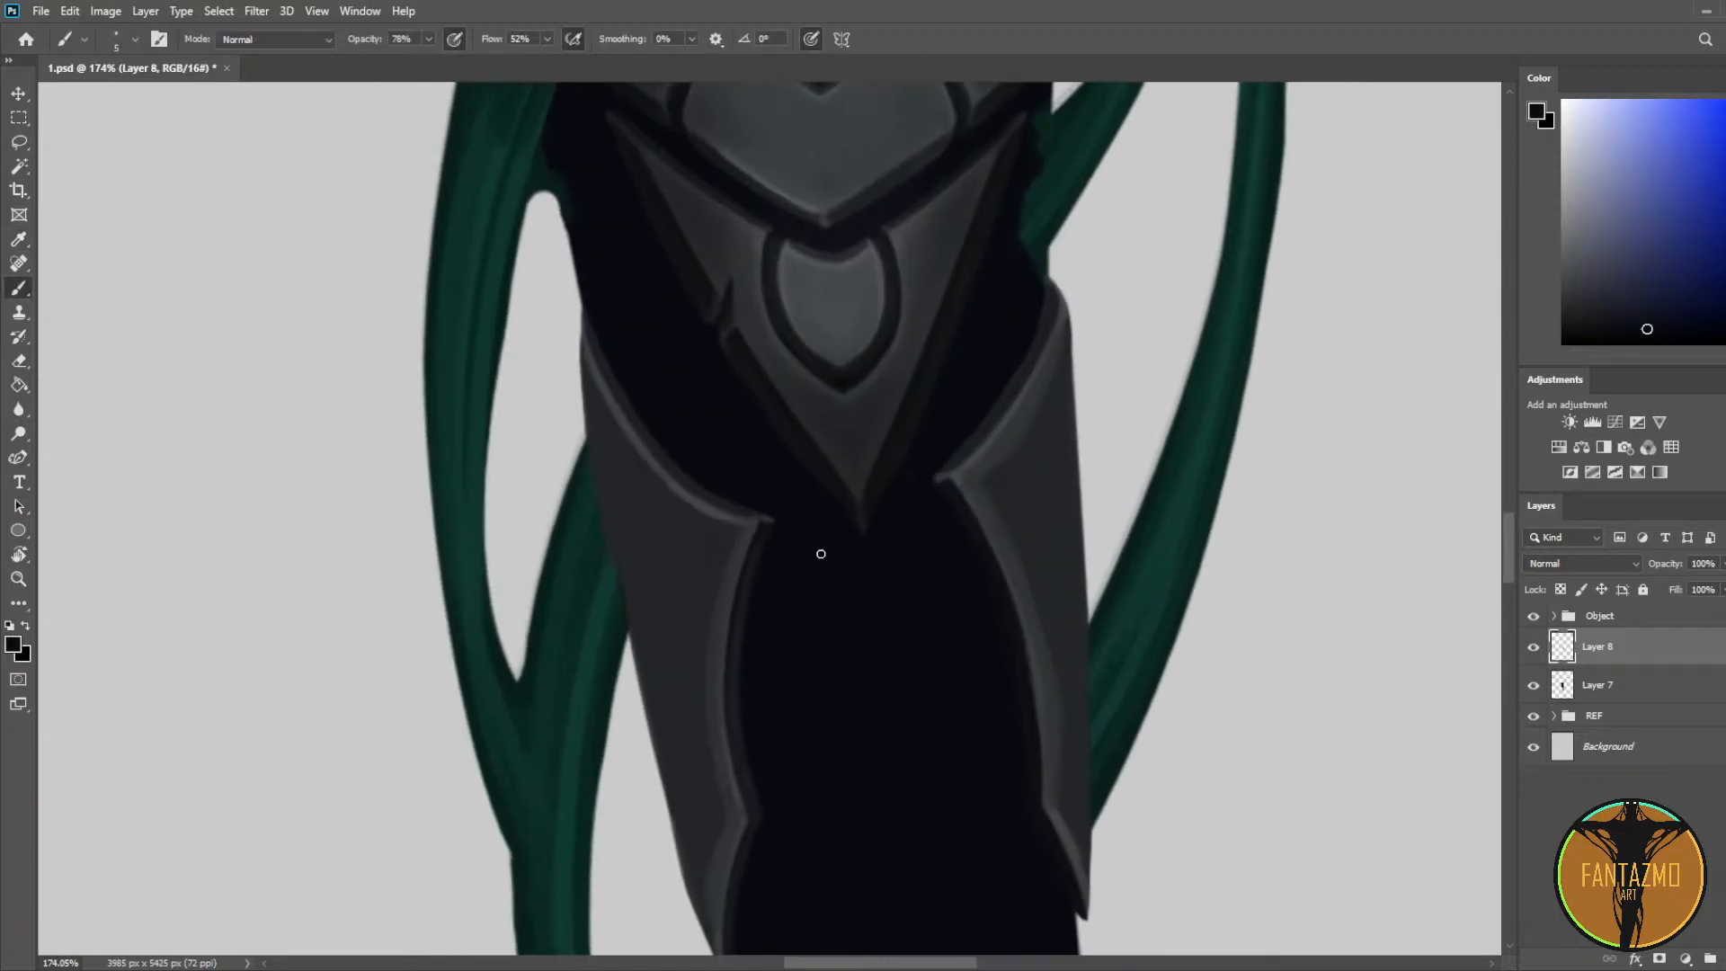
Step: Lock the layer's transparent pixels and paint grey sampled from the right-hand plate beneath the left-hand plate's upper edge with a 15 px brush
{"action": "left_click", "coordinate": [990, 468], "text": "alt"}
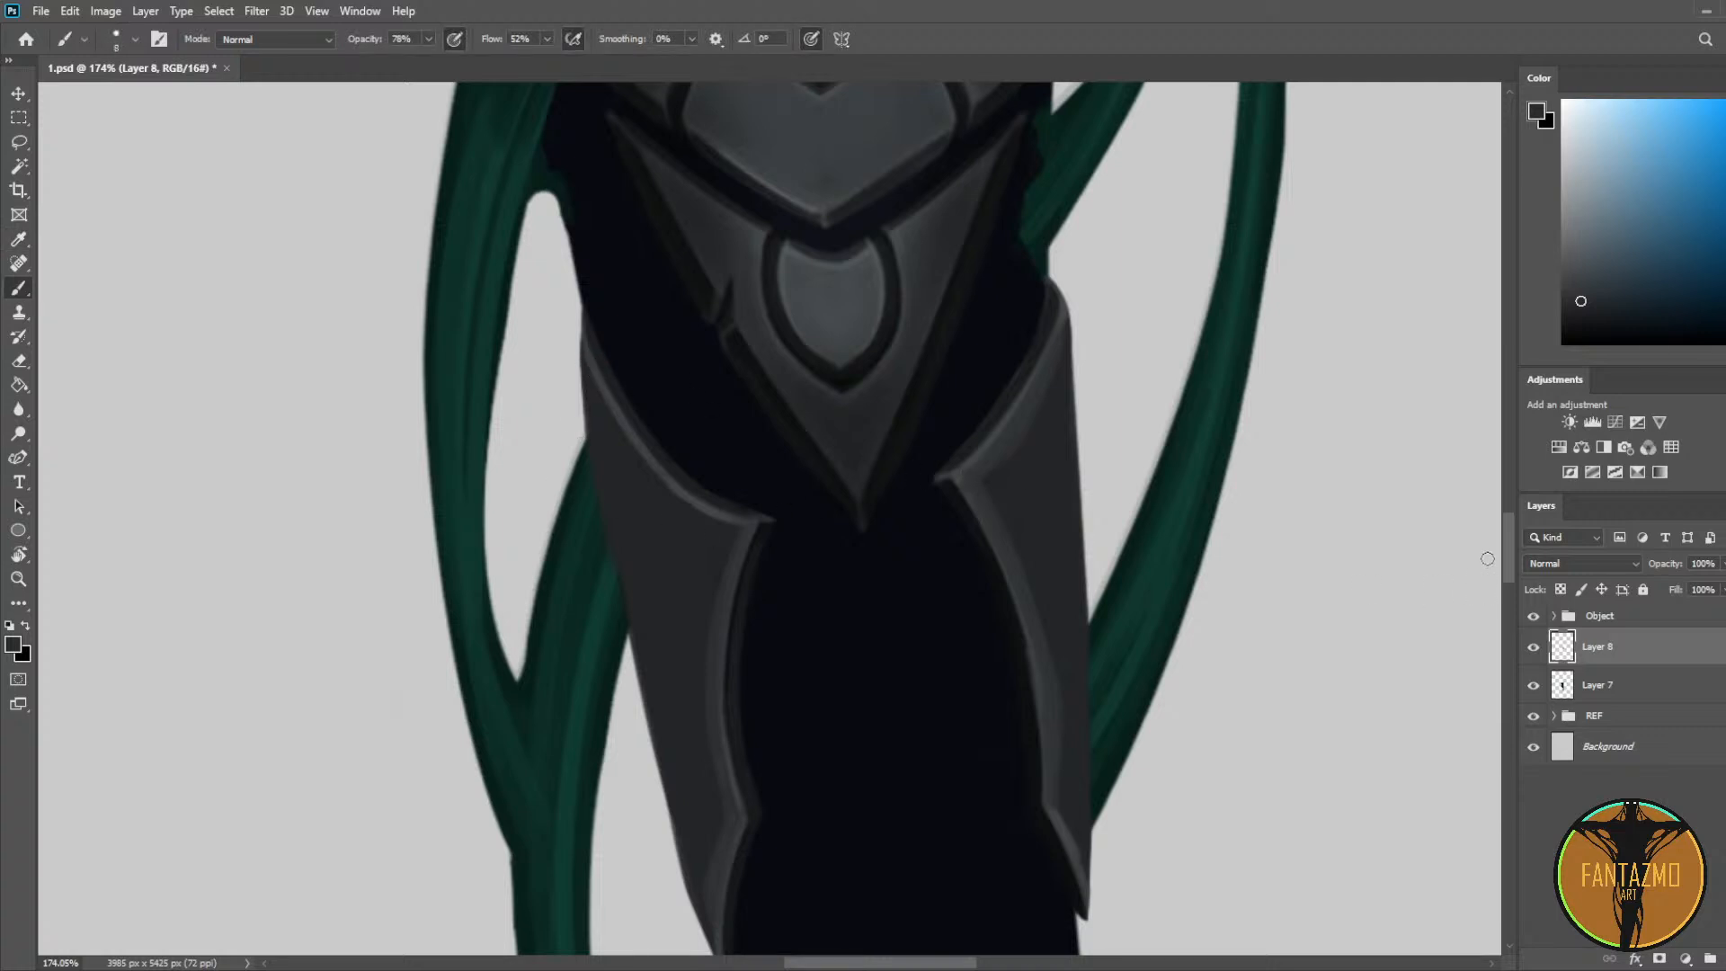
{"action": "left_click", "coordinate": [1561, 589]}
{"action": "key", "text": "bracketright"}
{"action": "key", "text": "bracketright"}
{"action": "key", "text": "bracketright"}
{"action": "key", "text": "bracketleft"}
{"action": "left_click_drag", "start_coordinate": [608, 414], "coordinate": [650, 477]}
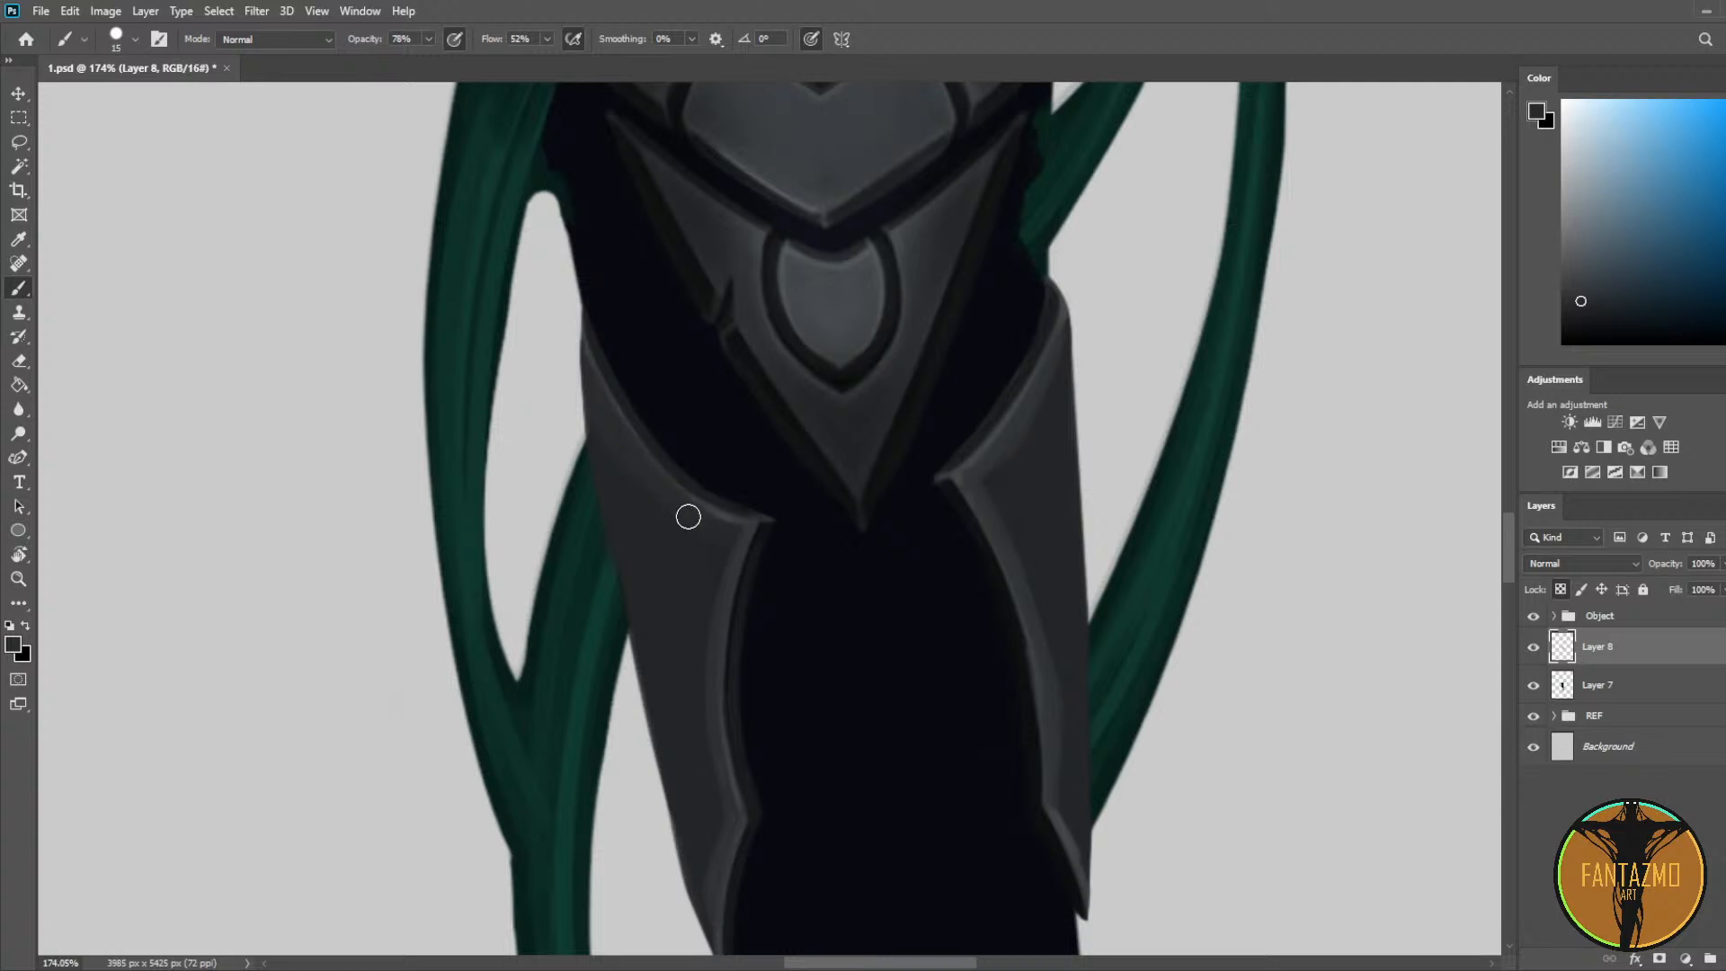
Step: Shade the left-hand plate's face down to its lower end with greys sampled from both plates
{"action": "left_click", "coordinate": [977, 477], "text": "alt"}
{"action": "left_click", "coordinate": [973, 471], "text": "alt"}
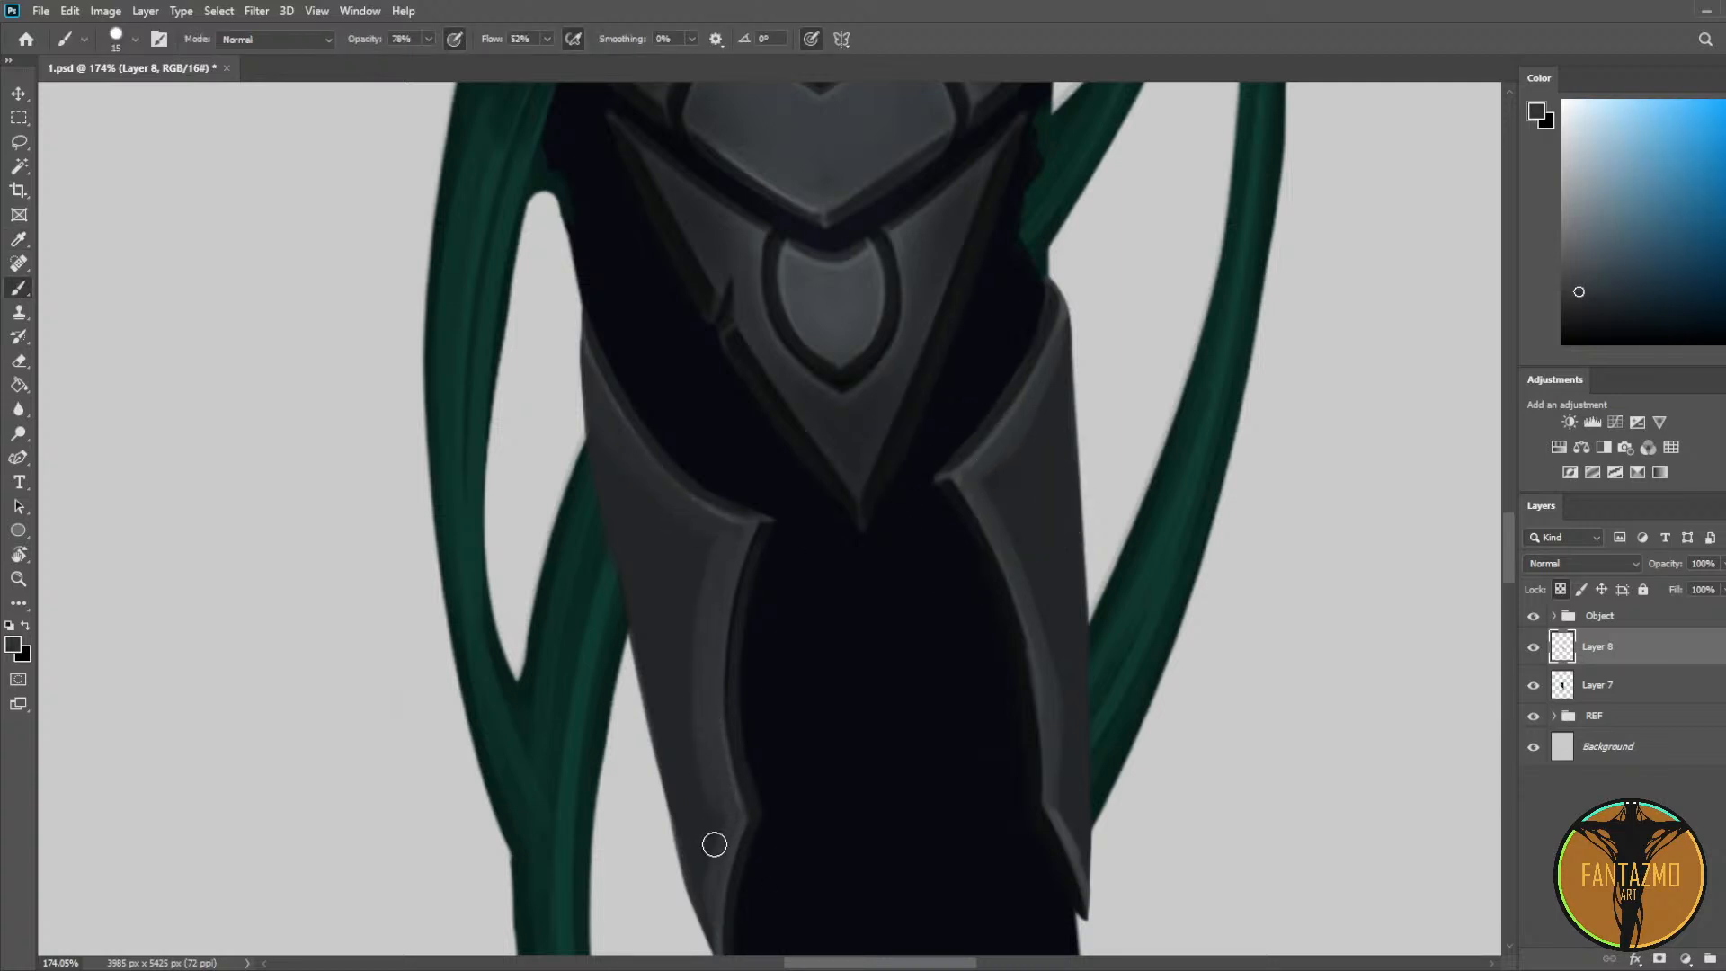
{"action": "left_click", "coordinate": [698, 785], "text": "alt"}
{"action": "left_click", "coordinate": [699, 828], "text": "alt"}
Step: Examine the whole figure and the lower-body armour to judge the new side plates
{"action": "scroll", "coordinate": [889, 359], "scroll_direction": "down", "scroll_amount": 5}
{"action": "scroll", "coordinate": [856, 361], "scroll_direction": "down", "scroll_amount": 3}
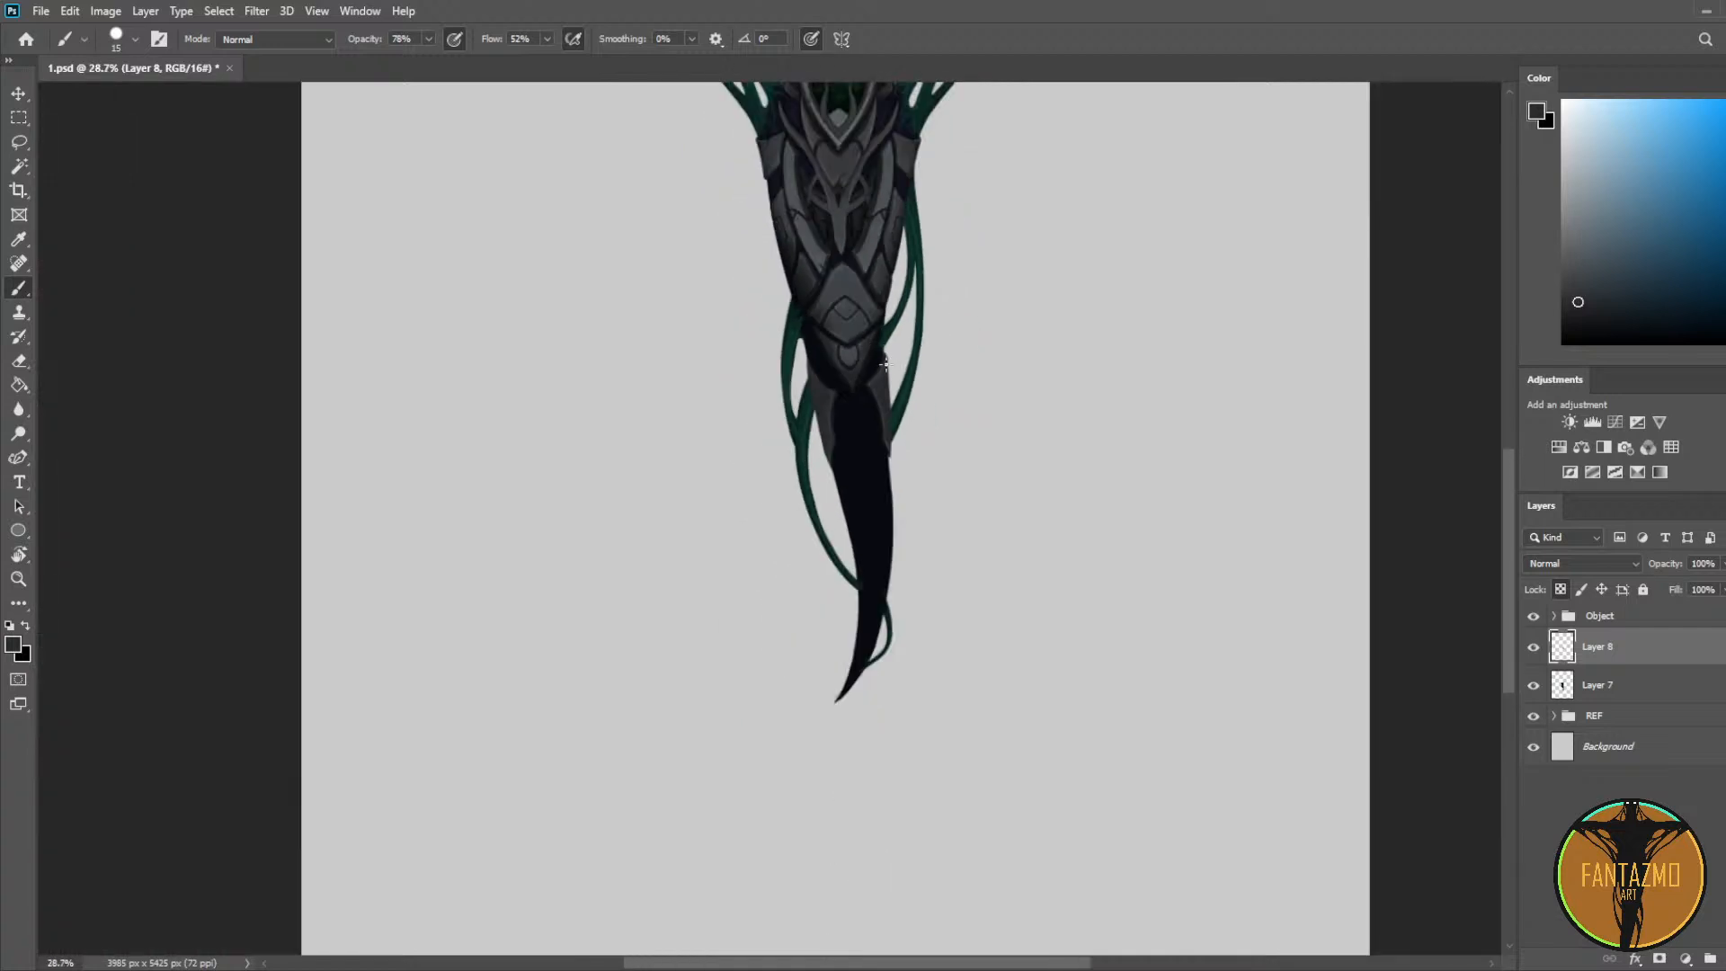
{"action": "scroll", "coordinate": [898, 373], "scroll_direction": "up", "scroll_amount": 5}
{"action": "scroll", "coordinate": [944, 388], "scroll_direction": "up", "scroll_amount": 2}
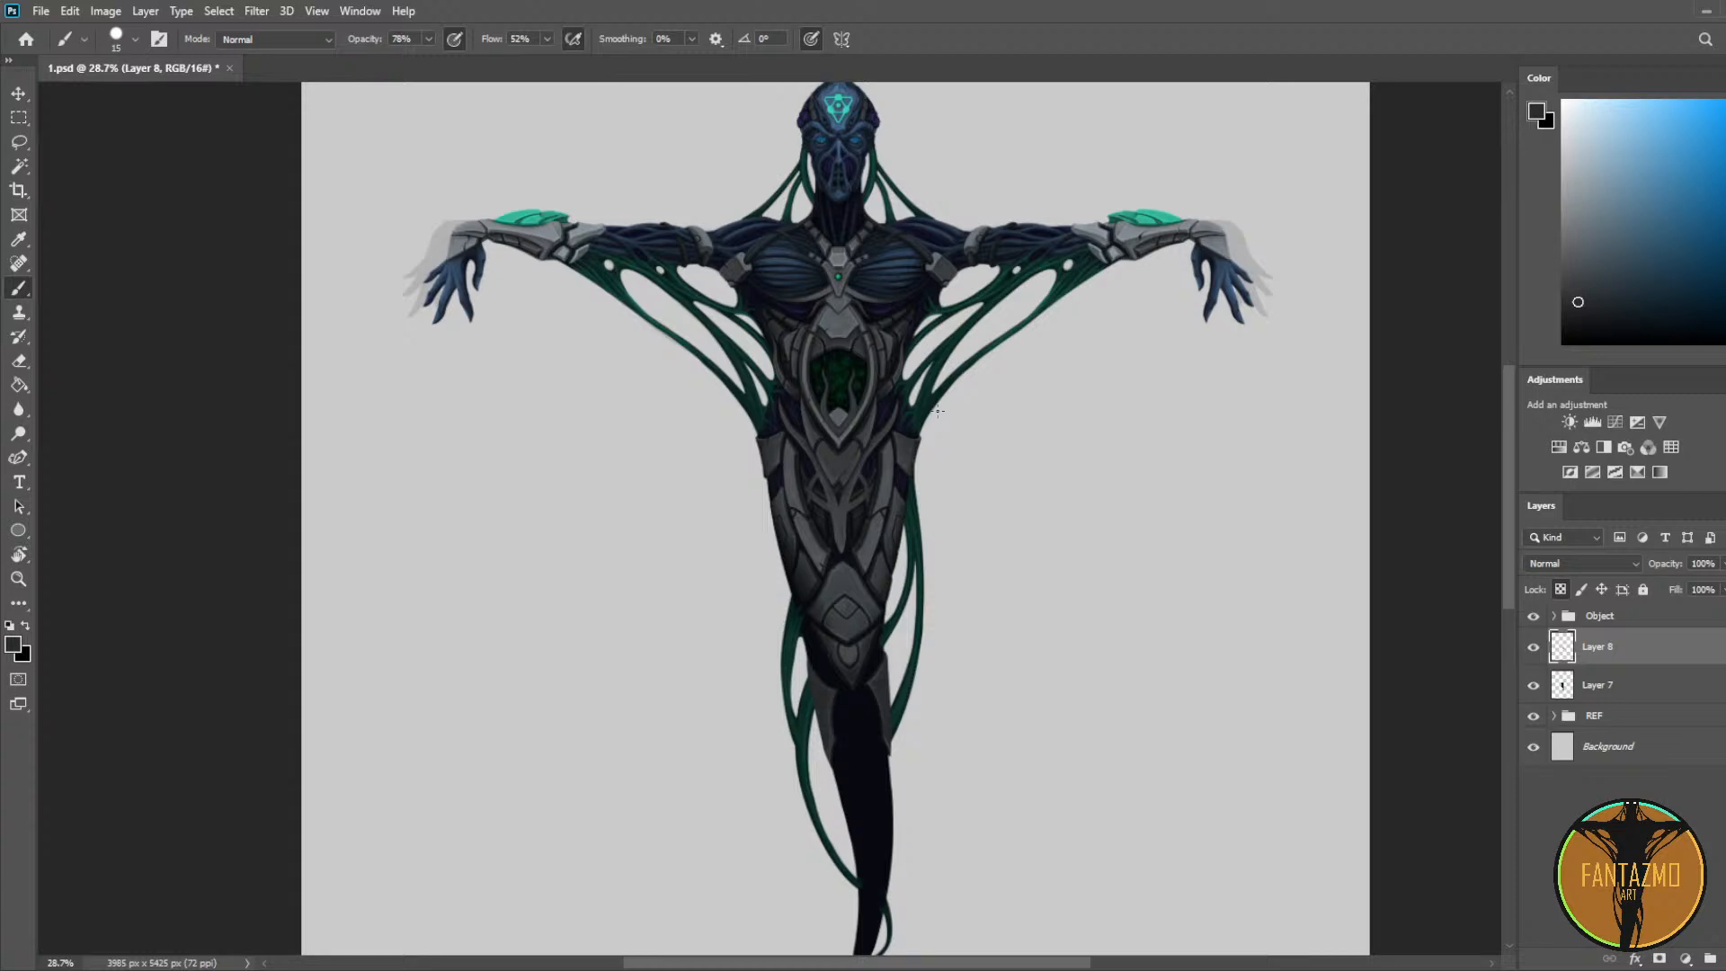
{"action": "scroll", "coordinate": [821, 692], "scroll_direction": "up", "scroll_amount": 7}
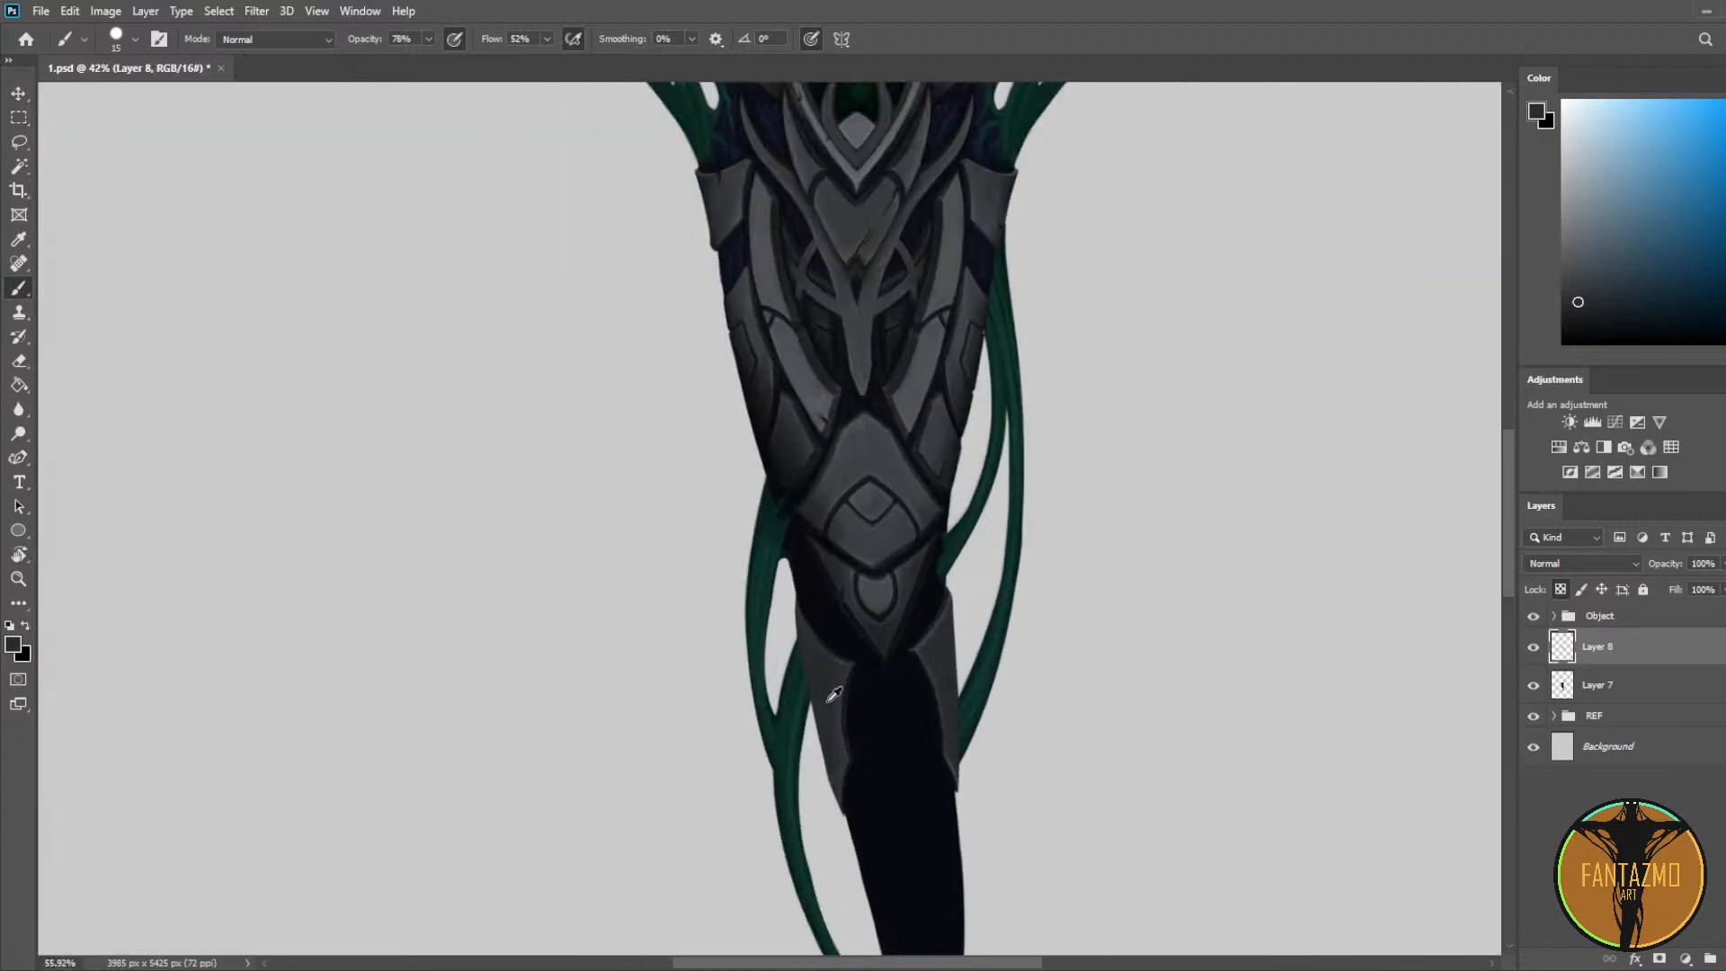
{"action": "scroll", "coordinate": [888, 638], "scroll_direction": "down", "scroll_amount": 2}
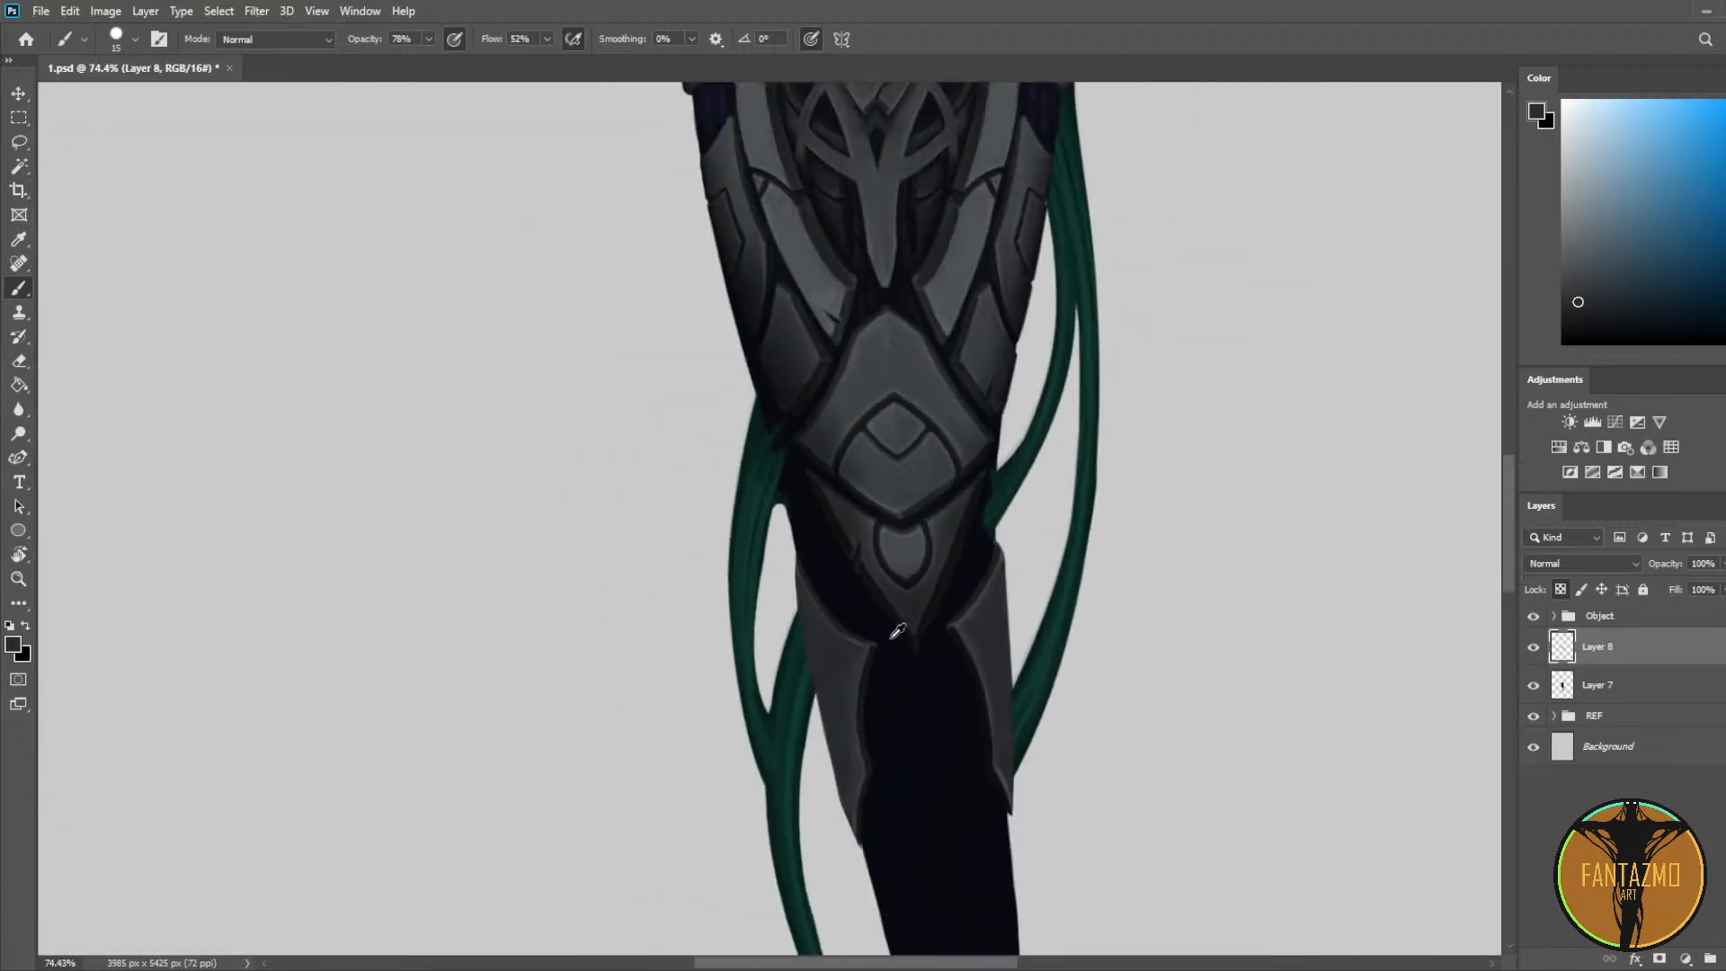
{"action": "scroll", "coordinate": [899, 637], "scroll_direction": "up", "scroll_amount": 4}
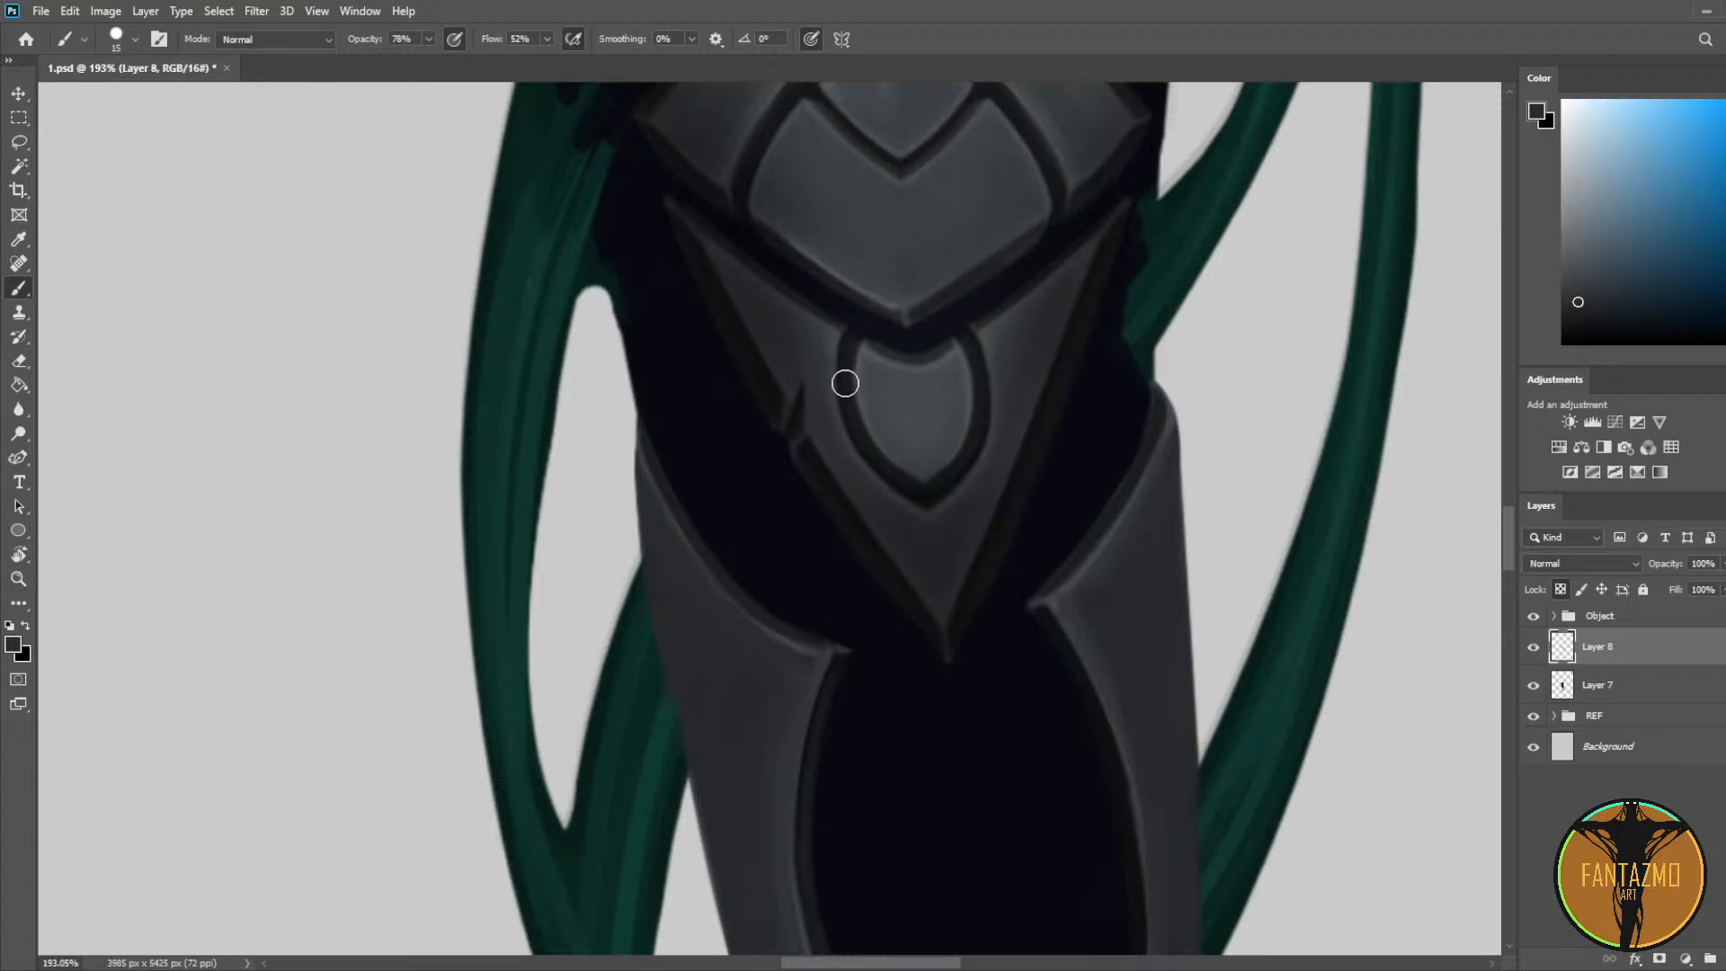
Step: Mirror the view horizontally and darken the rim outside the now left-hand plate's curved upper edge and tip with sampled dark tones
{"action": "key", "text": "ctrl+shift+h"}
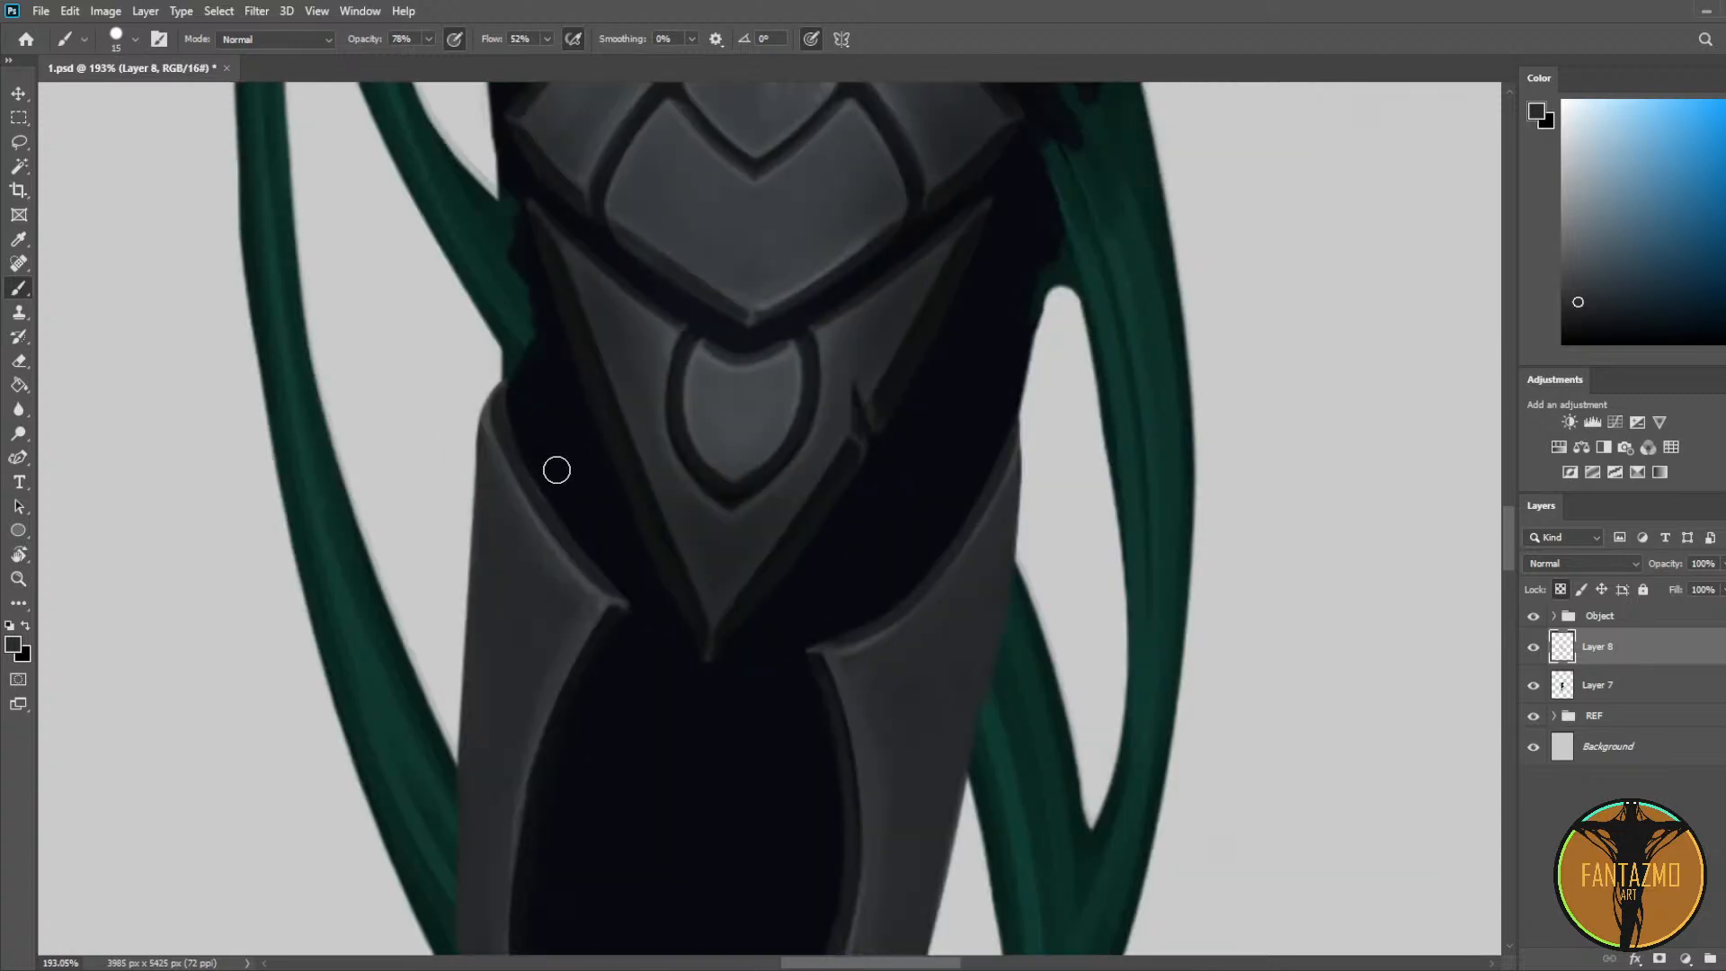
{"action": "left_click", "coordinate": [551, 472], "text": "alt"}
{"action": "left_click_drag", "start_coordinate": [553, 482], "coordinate": [629, 581]}
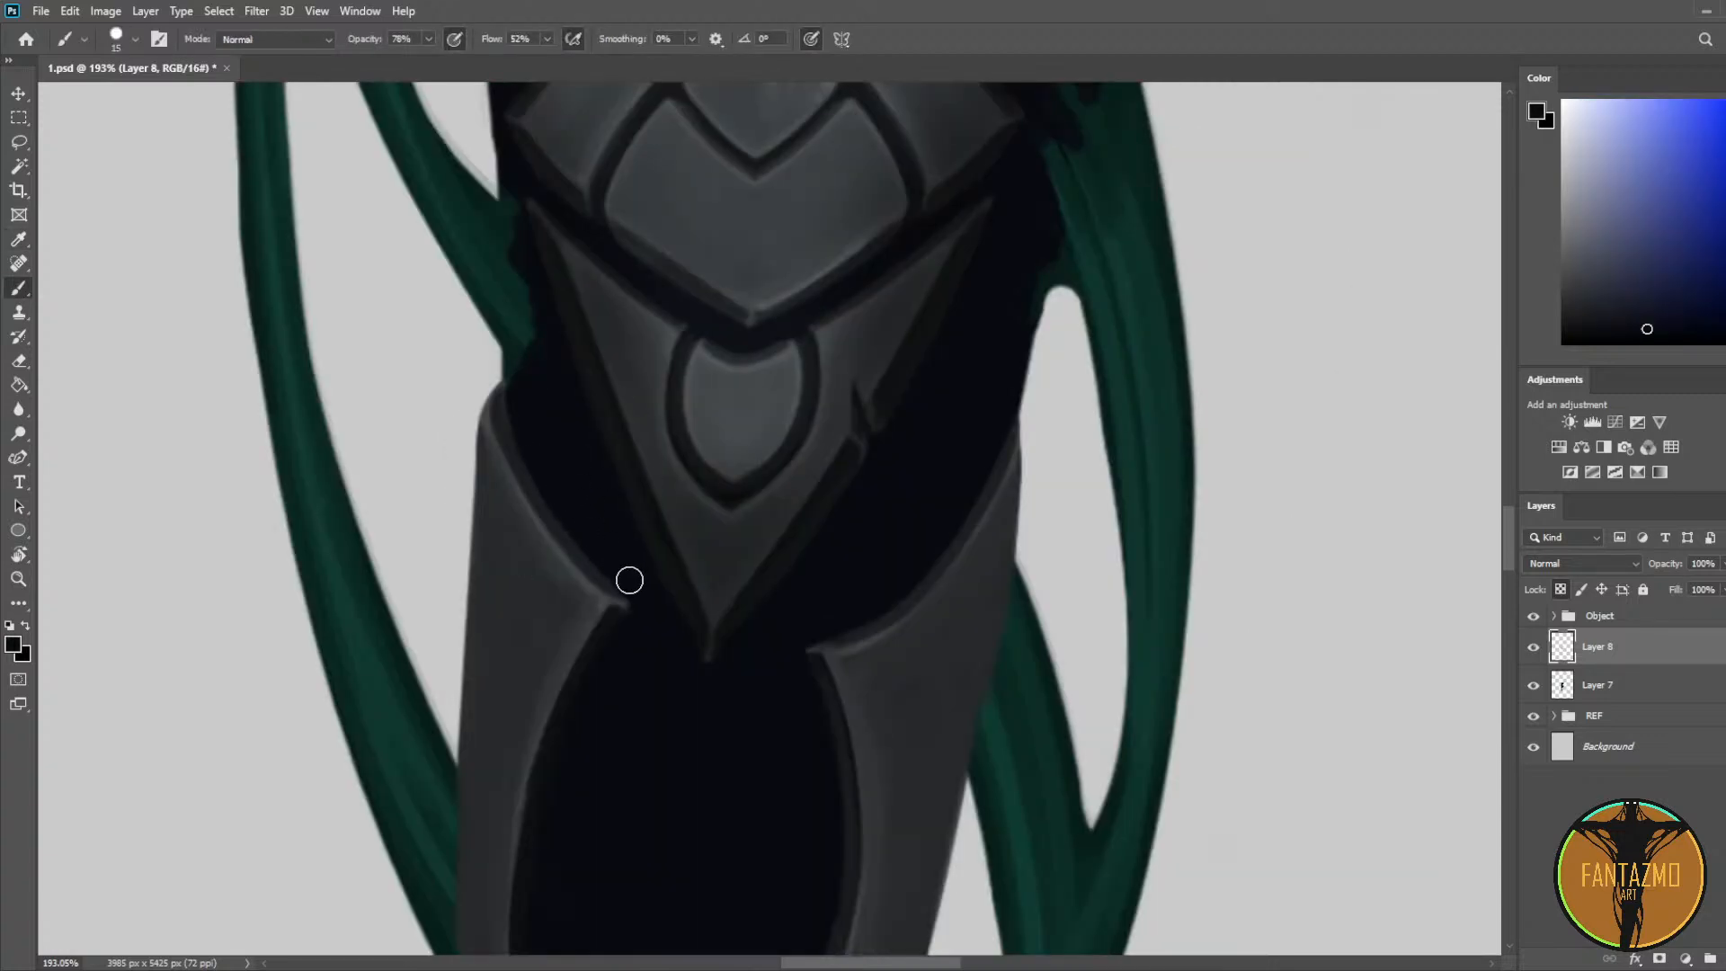
{"action": "left_click_drag", "start_coordinate": [530, 412], "coordinate": [630, 577]}
{"action": "mouse_move", "coordinate": [544, 454]}
{"action": "left_mouse_down"}
{"action": "mouse_move", "coordinate": [635, 583]}
{"action": "mouse_move", "coordinate": [548, 533]}
{"action": "left_mouse_up"}
{"action": "left_click", "coordinate": [522, 452], "text": "alt"}
{"action": "key", "text": "bracketleft"}
{"action": "key", "text": "bracketleft"}
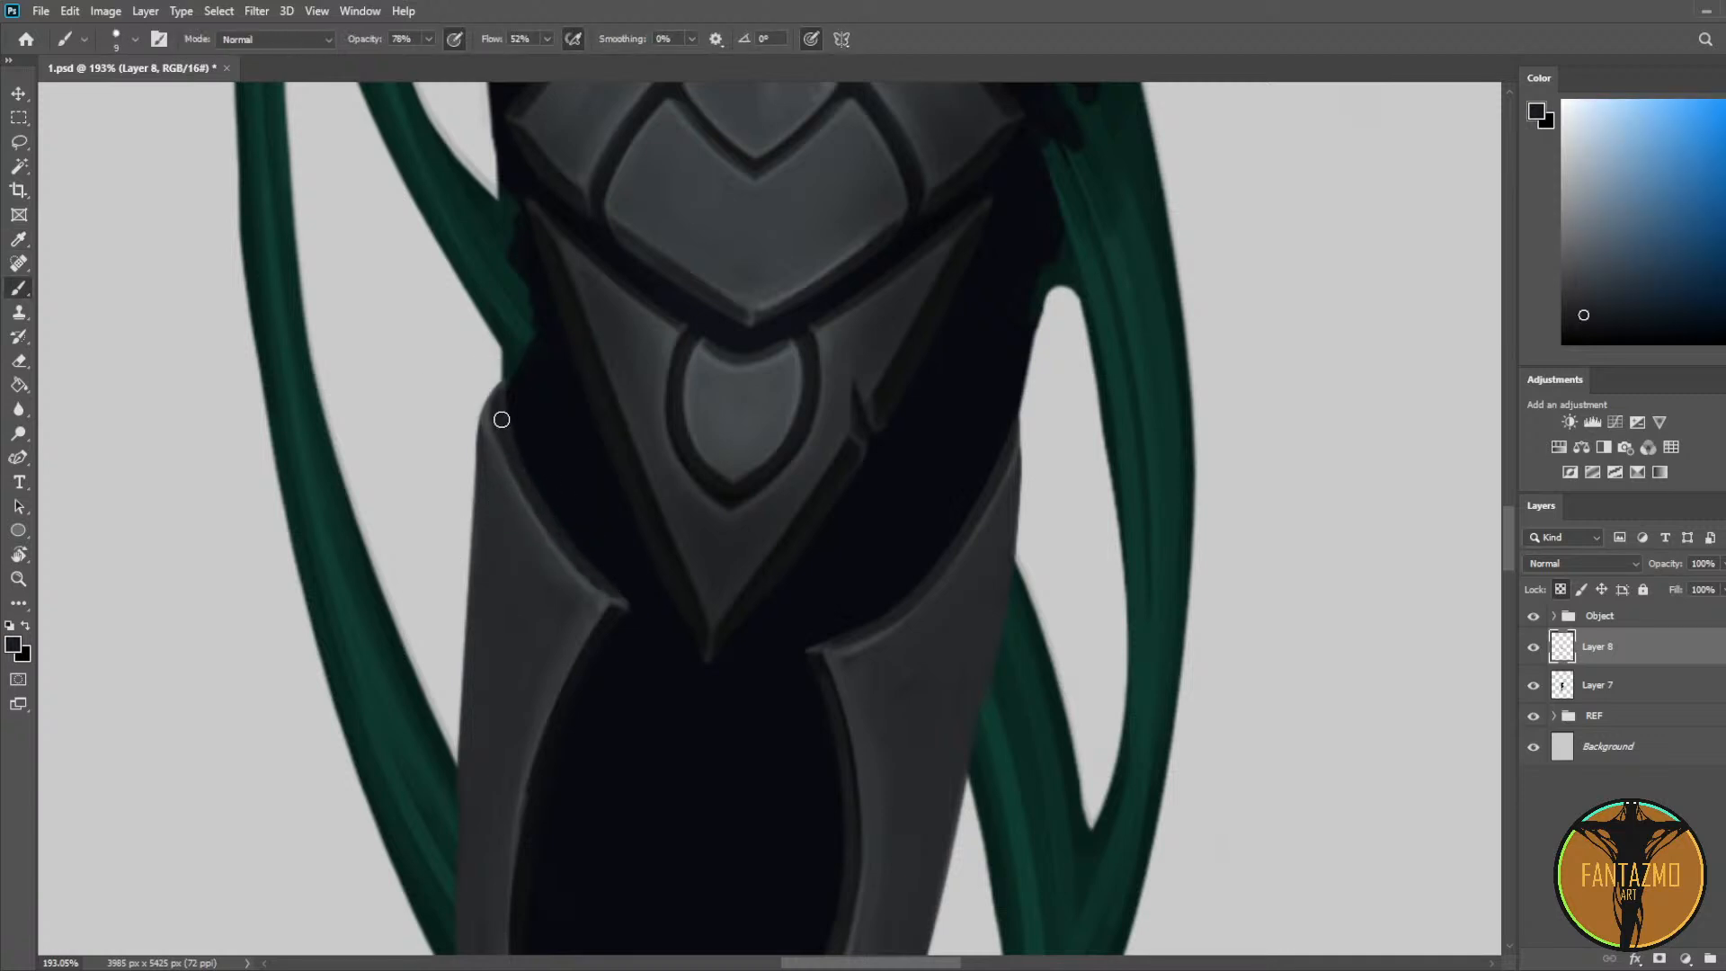
{"action": "left_click_drag", "start_coordinate": [851, 692], "coordinate": [917, 491]}
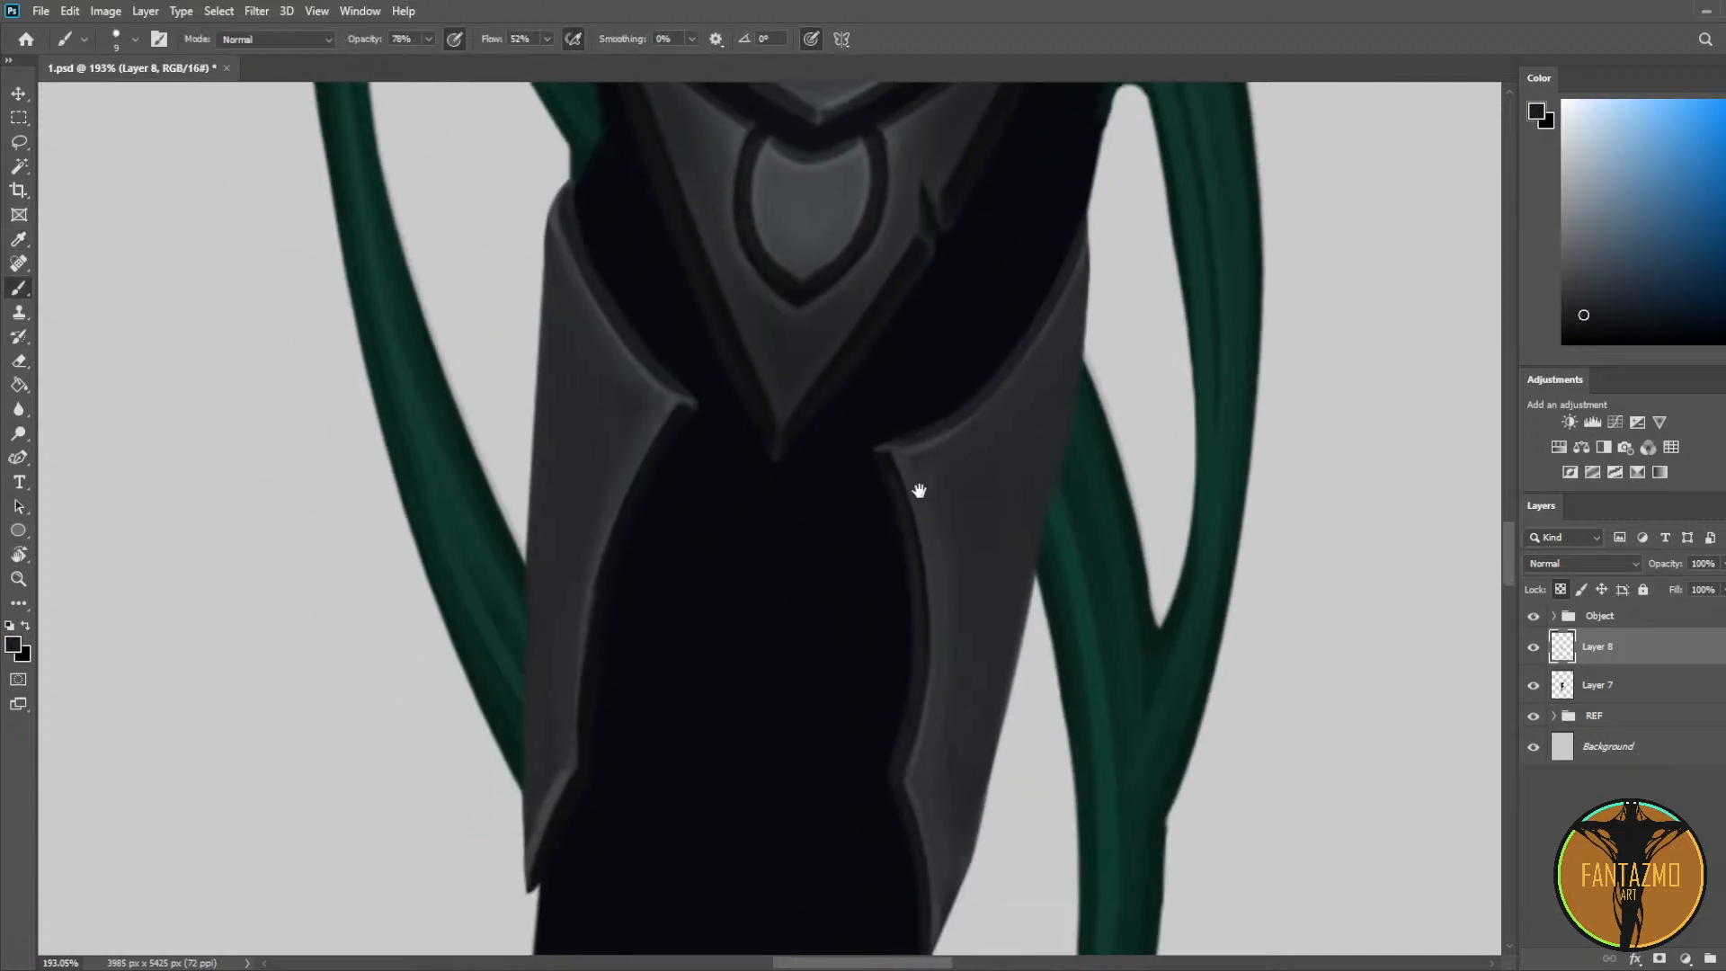
Step: Restore the view's orientation and soften the highlight below the left-hand plate's curved upper edge with greys sampled from its face
{"action": "key", "text": "ctrl+shift+h"}
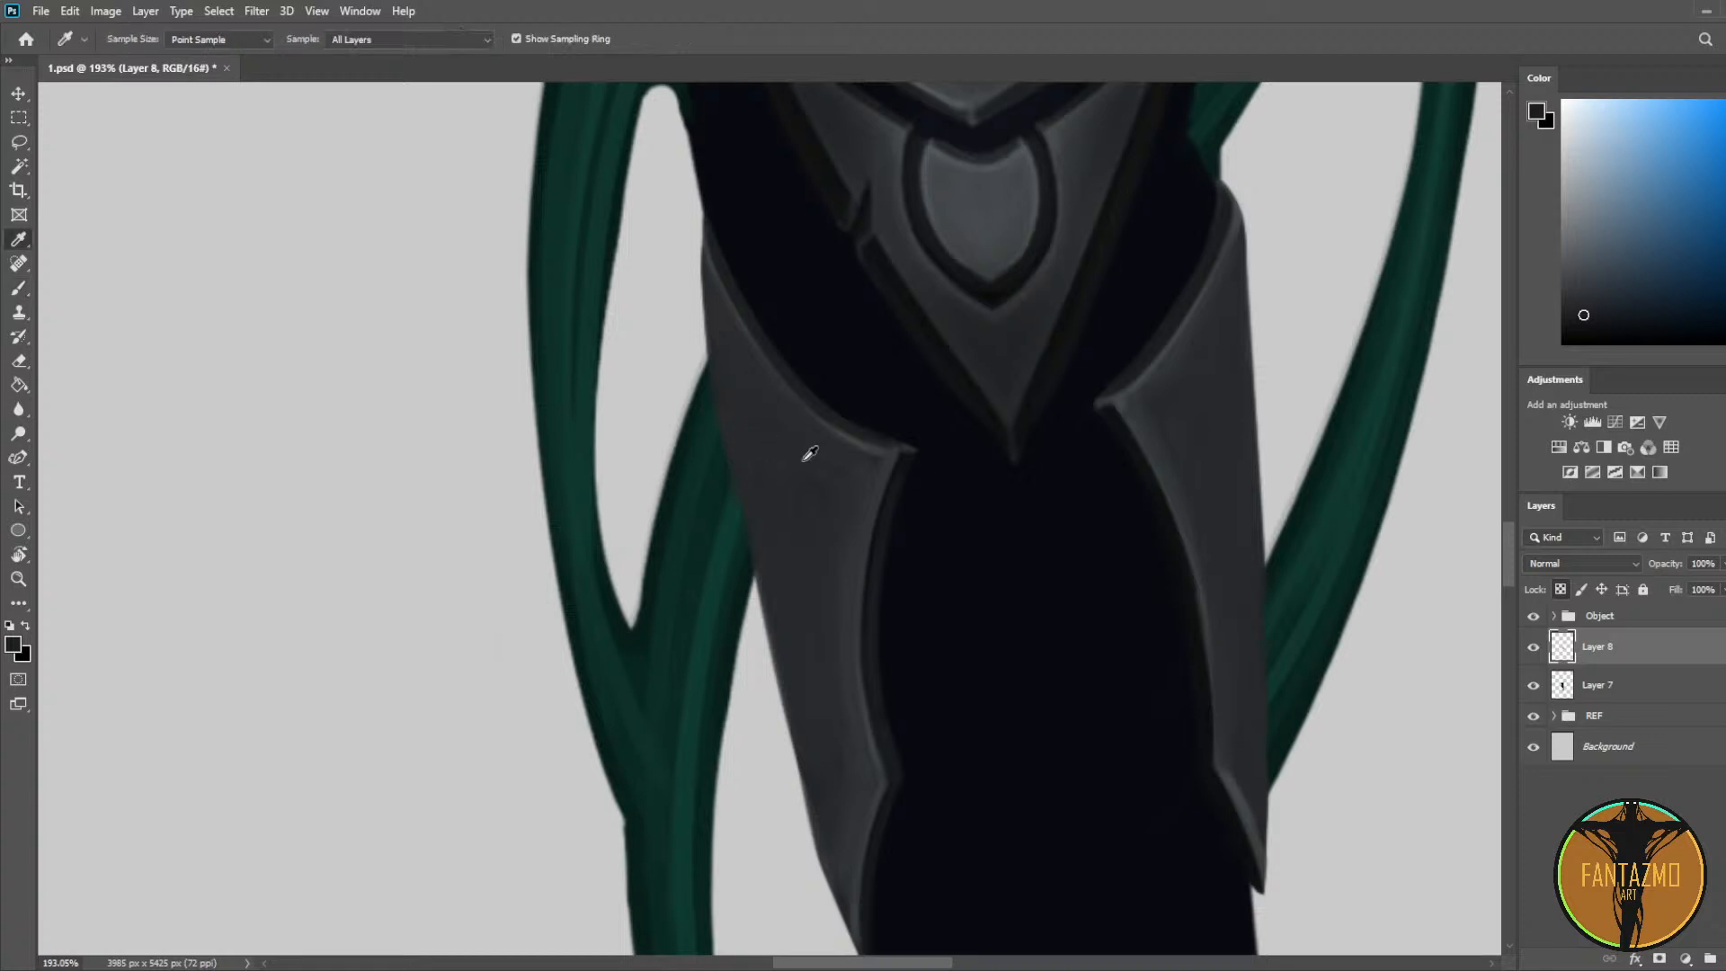
{"action": "left_click", "coordinate": [802, 462], "text": "alt"}
{"action": "left_click", "coordinate": [875, 485], "text": "alt"}
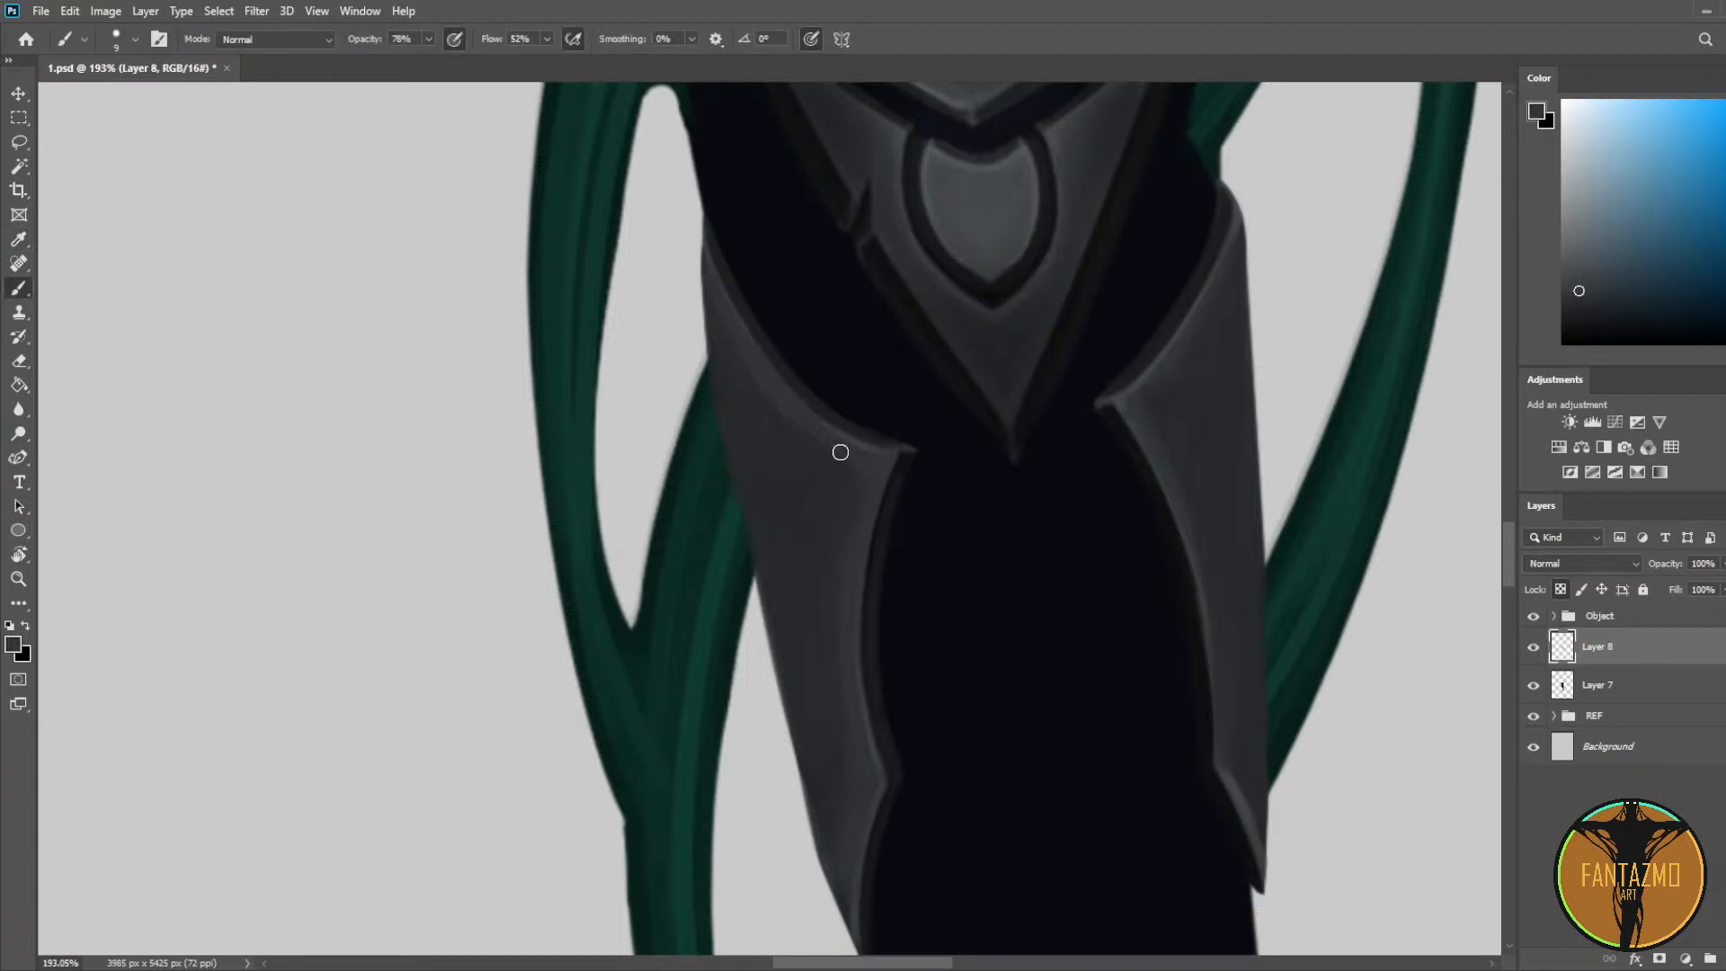
{"action": "left_click", "coordinate": [823, 474], "text": "alt"}
{"action": "left_click_drag", "start_coordinate": [791, 414], "coordinate": [829, 451]}
{"action": "left_click", "coordinate": [822, 440], "text": "alt"}
Step: Smooth the left-hand plate's face from upper tip to lower end with a 30 px brush and greys sampled along the plate
{"action": "left_click", "coordinate": [840, 640], "text": "alt"}
{"action": "key", "text": "bracketright"}
{"action": "key", "text": "bracketright"}
{"action": "key", "text": "bracketright"}
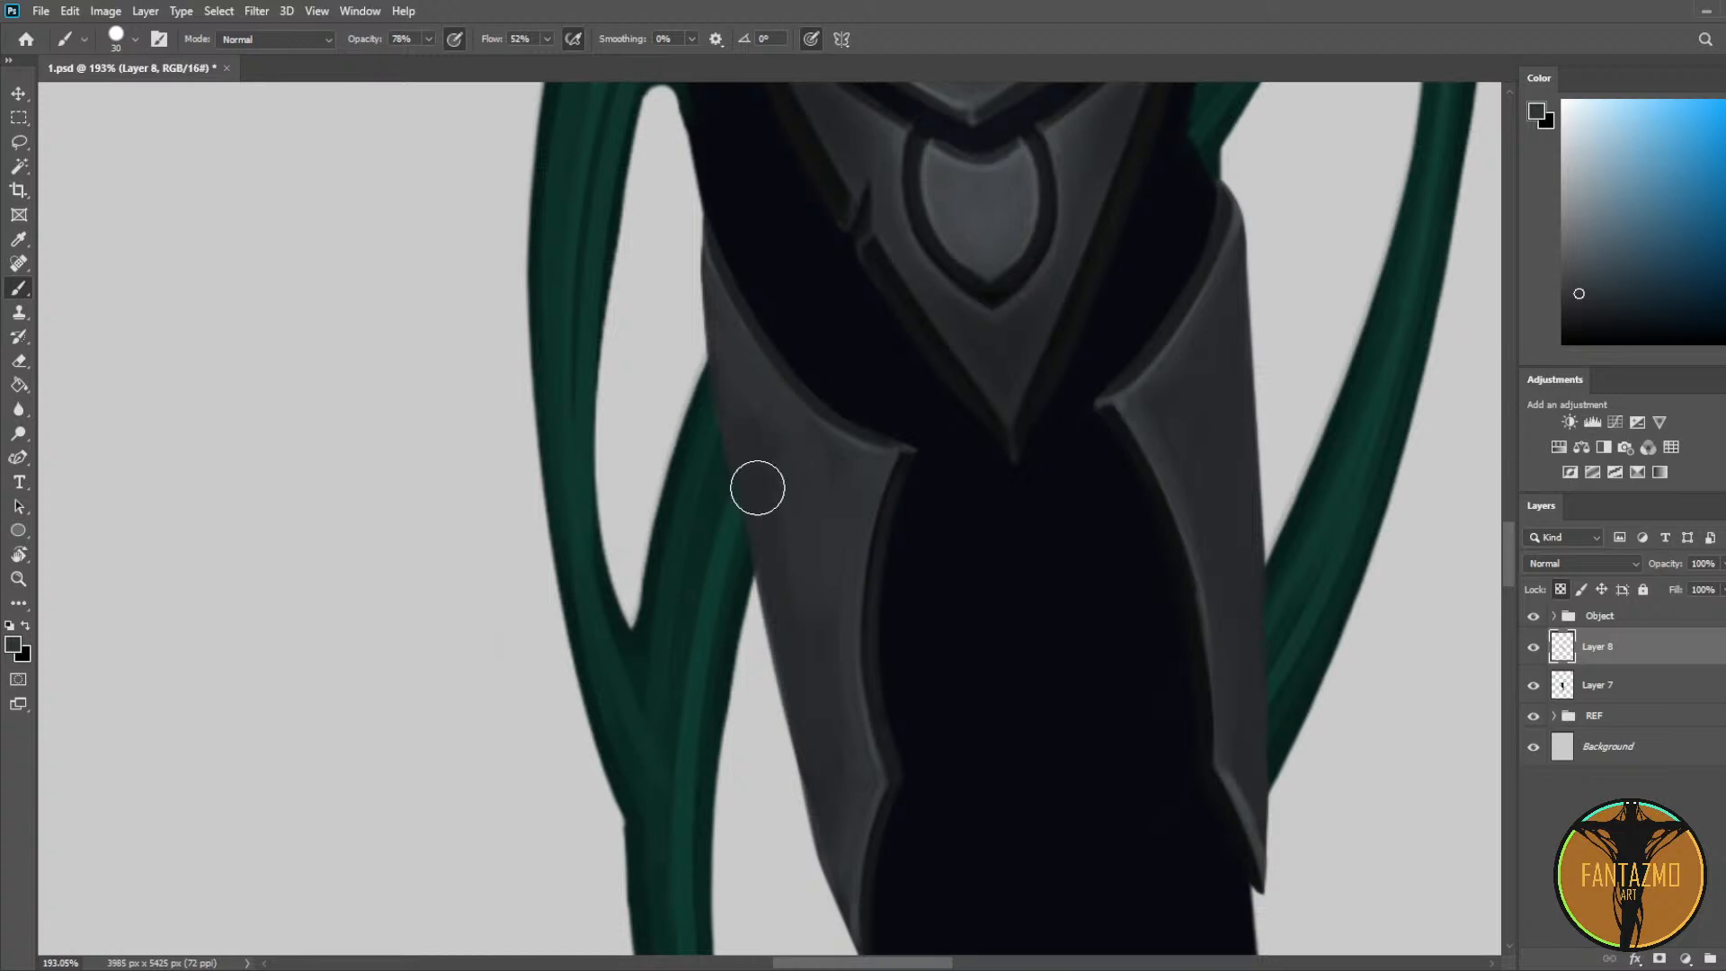
{"action": "left_click", "coordinate": [782, 664], "text": "alt"}
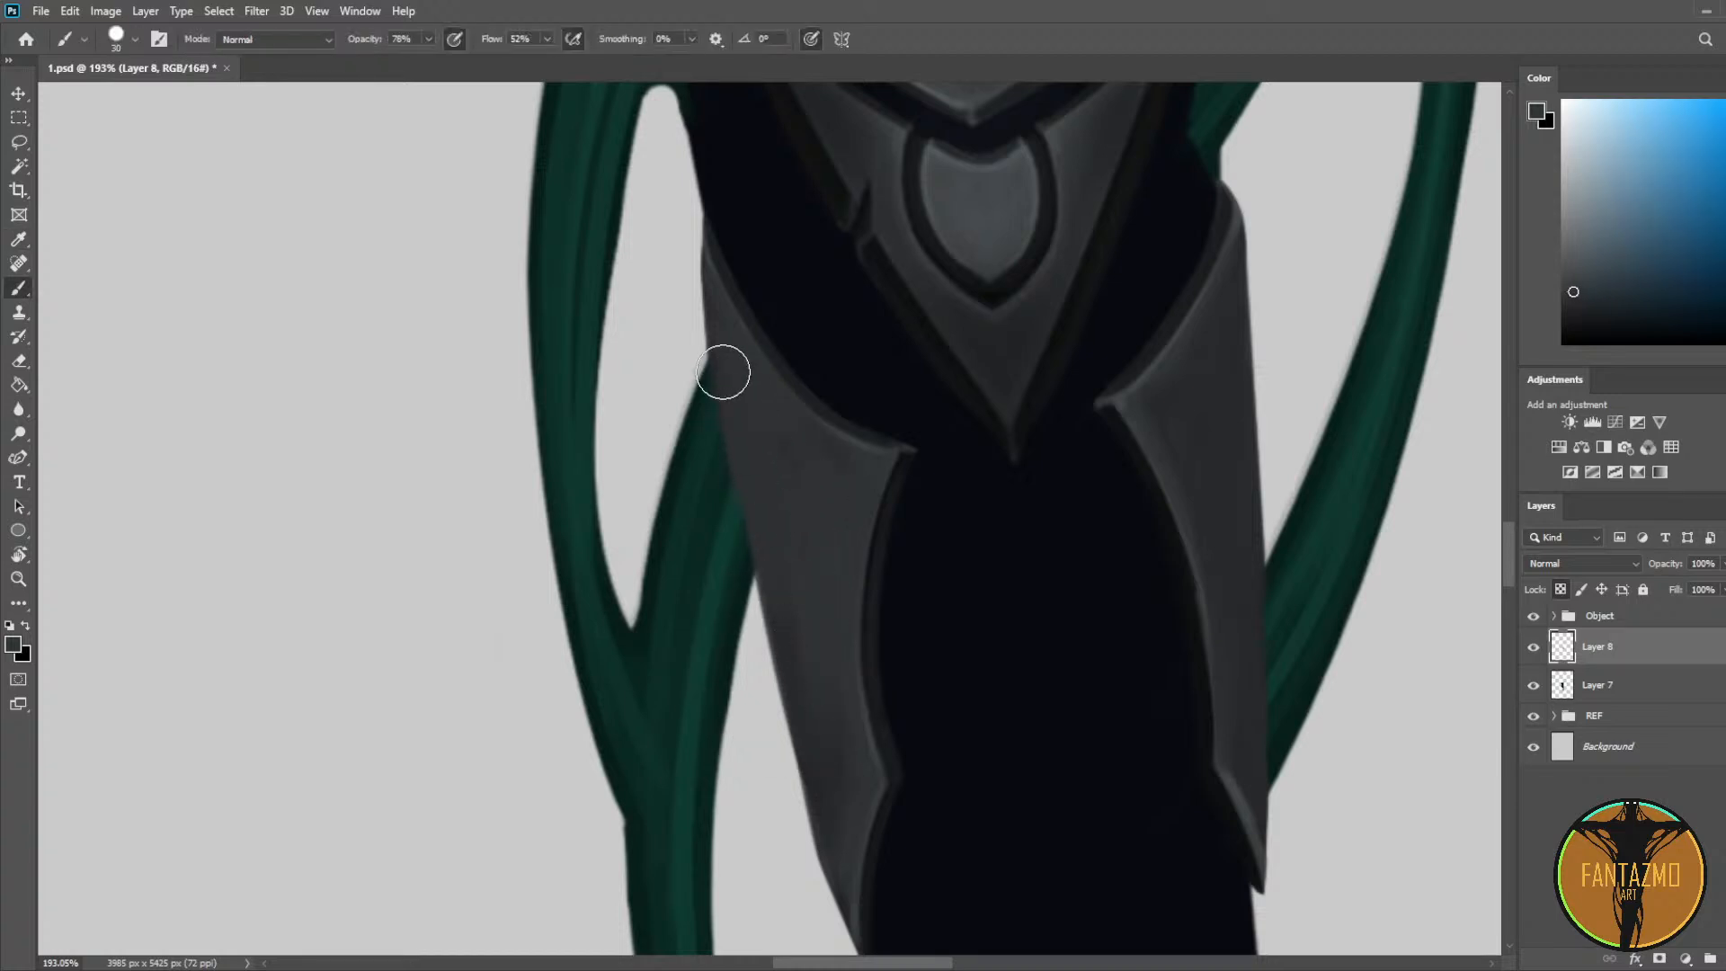
{"action": "left_click", "coordinate": [797, 720], "text": "alt"}
{"action": "left_click", "coordinate": [797, 605], "text": "alt"}
{"action": "left_click", "coordinate": [791, 570], "text": "alt"}
Step: Mirror the view and even out the now left-hand plate's shading with greys sampled from both plates
{"action": "scroll", "coordinate": [778, 500], "scroll_direction": "right", "scroll_amount": 3}
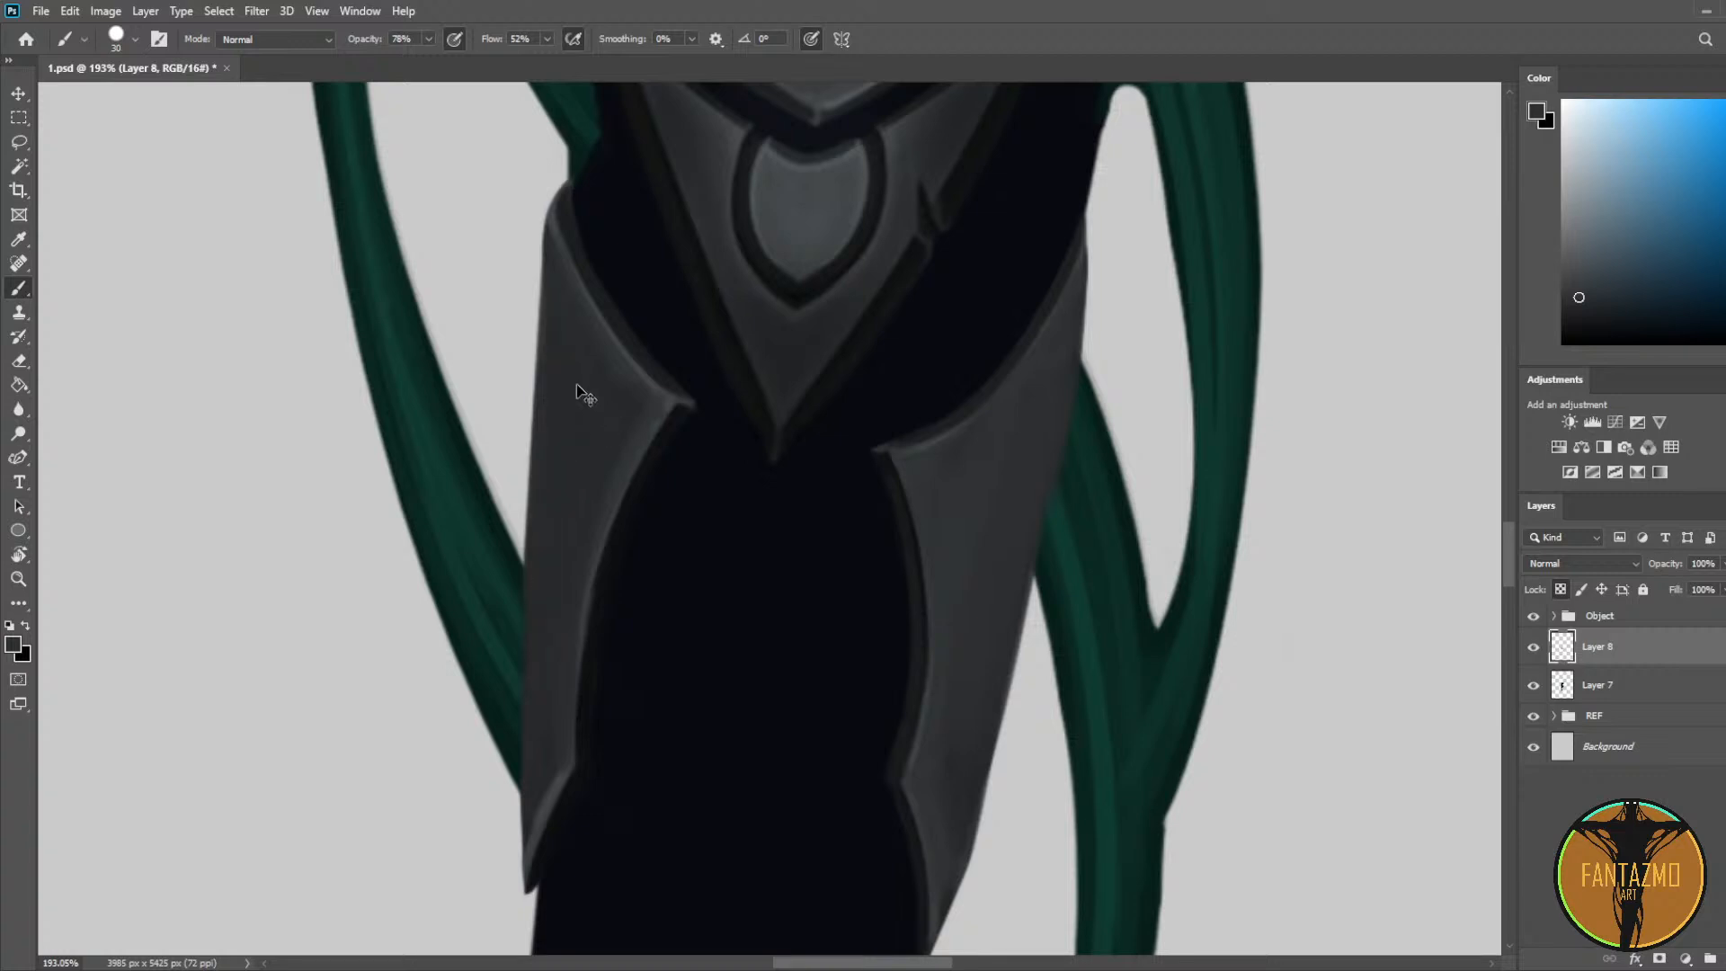
{"action": "left_click", "coordinate": [942, 473], "text": "alt"}
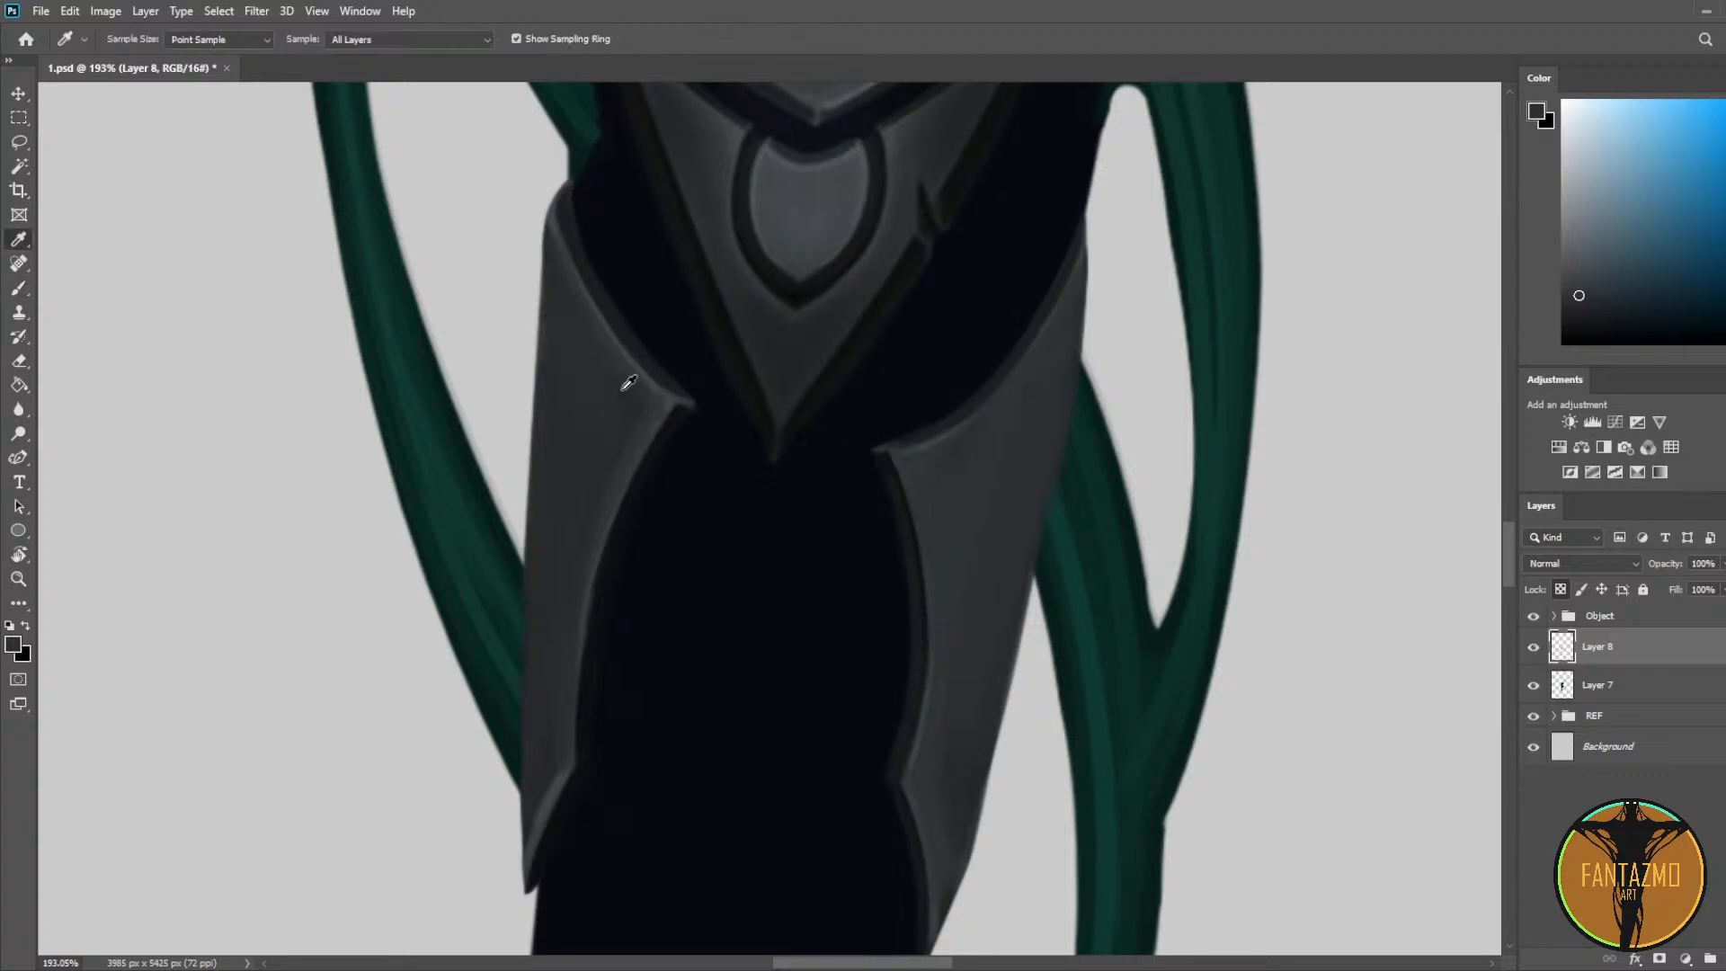
{"action": "left_click", "coordinate": [628, 380], "text": "alt"}
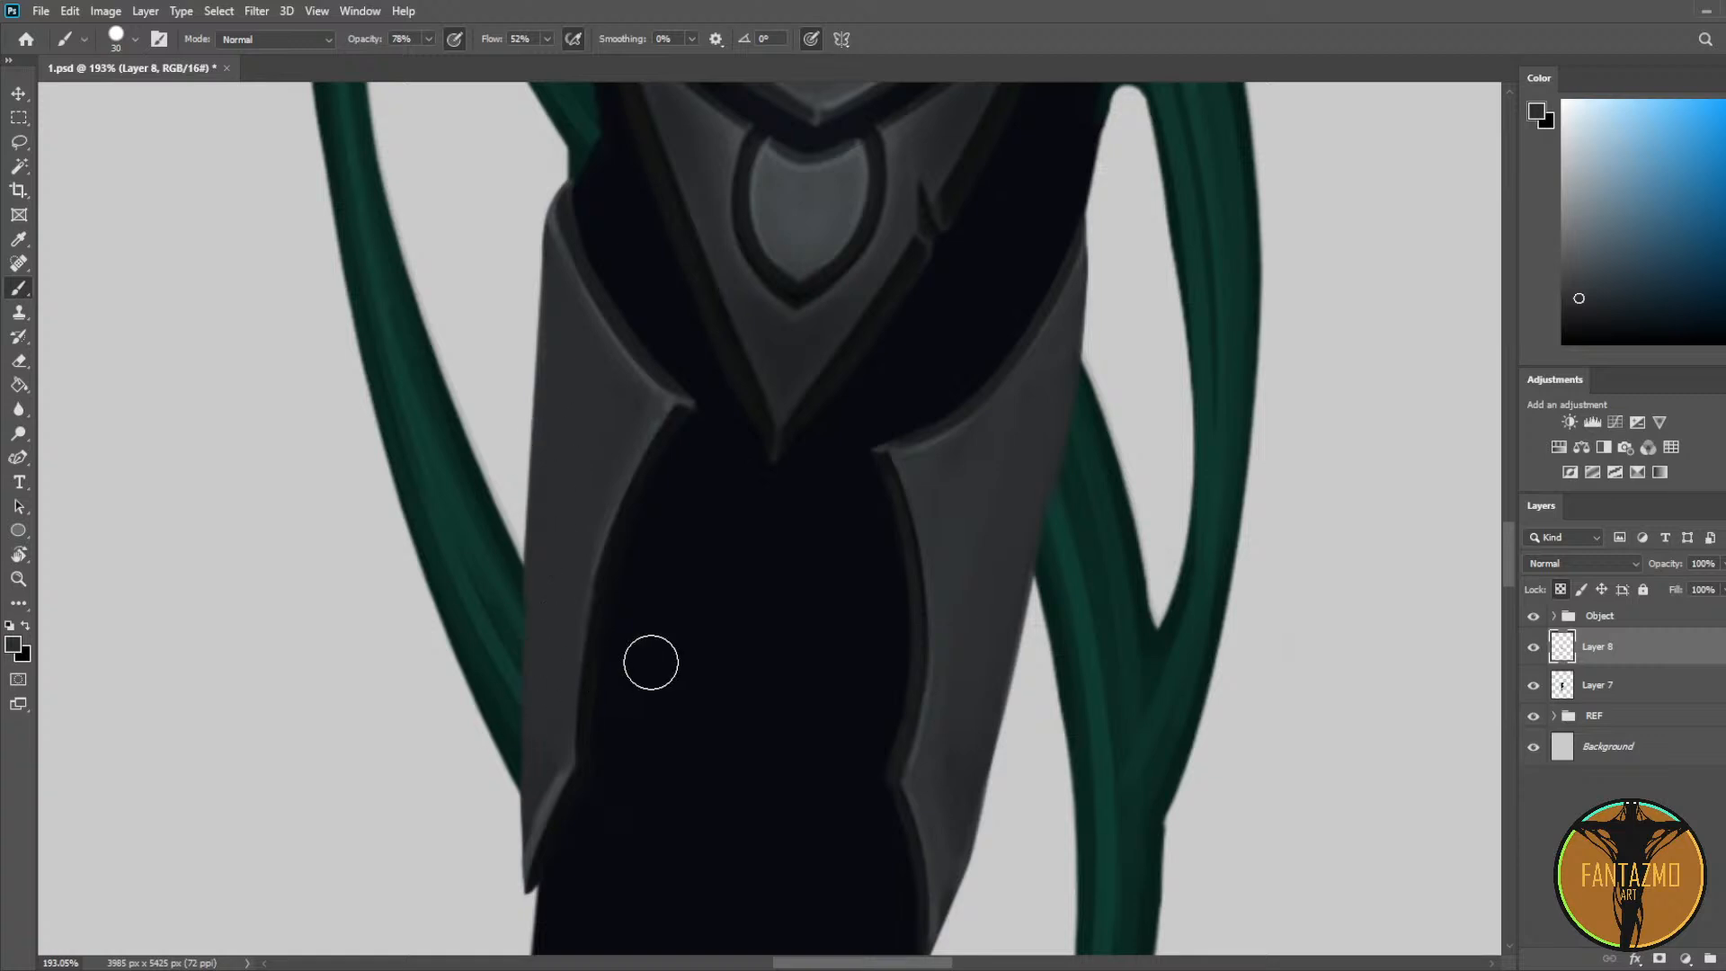
{"action": "left_click", "coordinate": [959, 836], "text": "alt"}
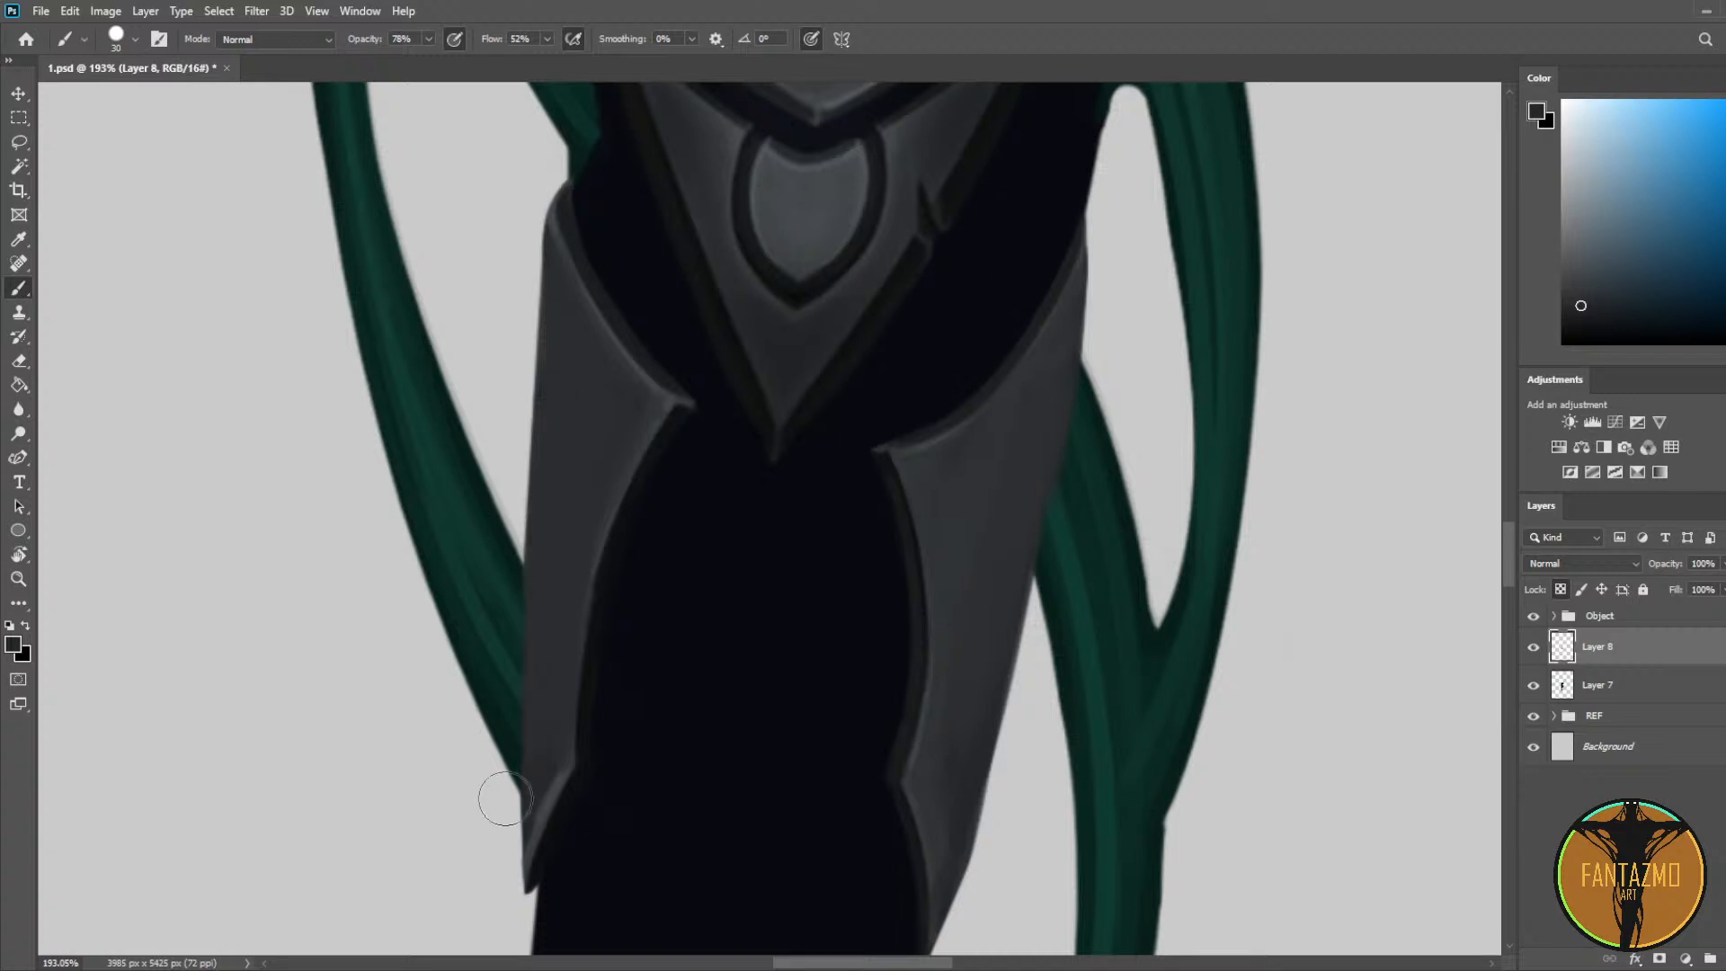
Step: Restore the view's orientation and merge Layer 8 with Layer 7
{"action": "scroll", "coordinate": [524, 347], "scroll_direction": "down", "scroll_amount": 6}
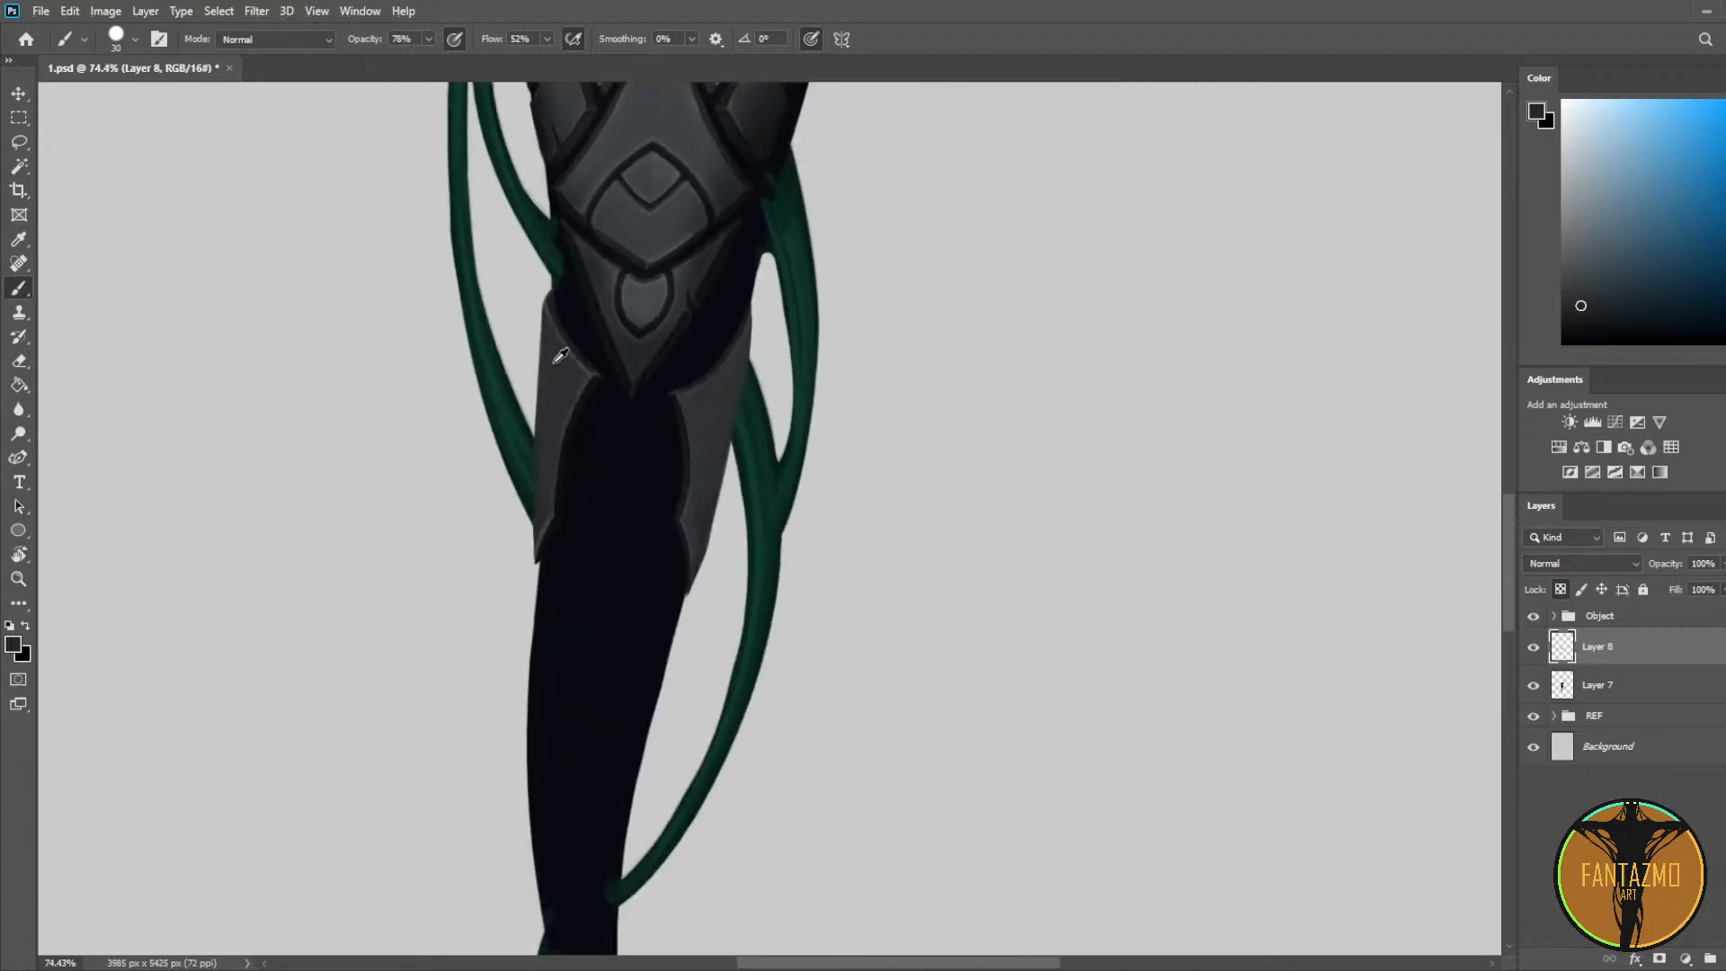
{"action": "left_click_drag", "start_coordinate": [640, 478], "coordinate": [552, 716]}
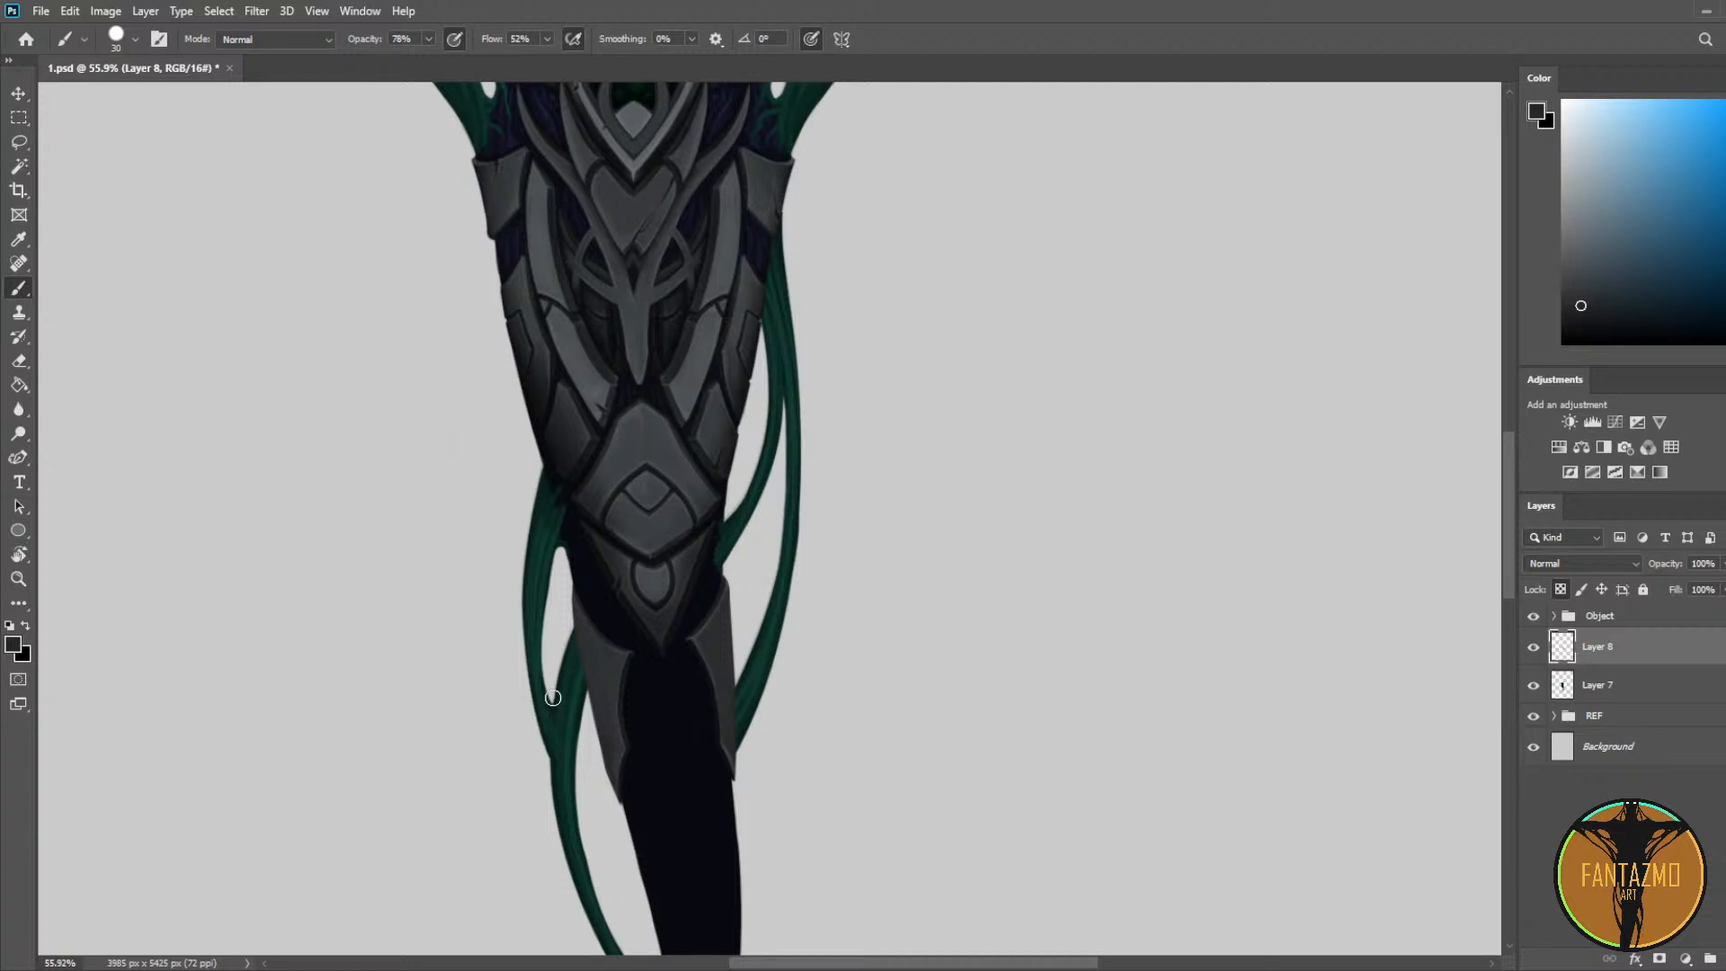
{"action": "scroll", "coordinate": [552, 697], "scroll_direction": "down", "scroll_amount": 2}
{"action": "left_click", "coordinate": [1643, 692], "text": "shift"}
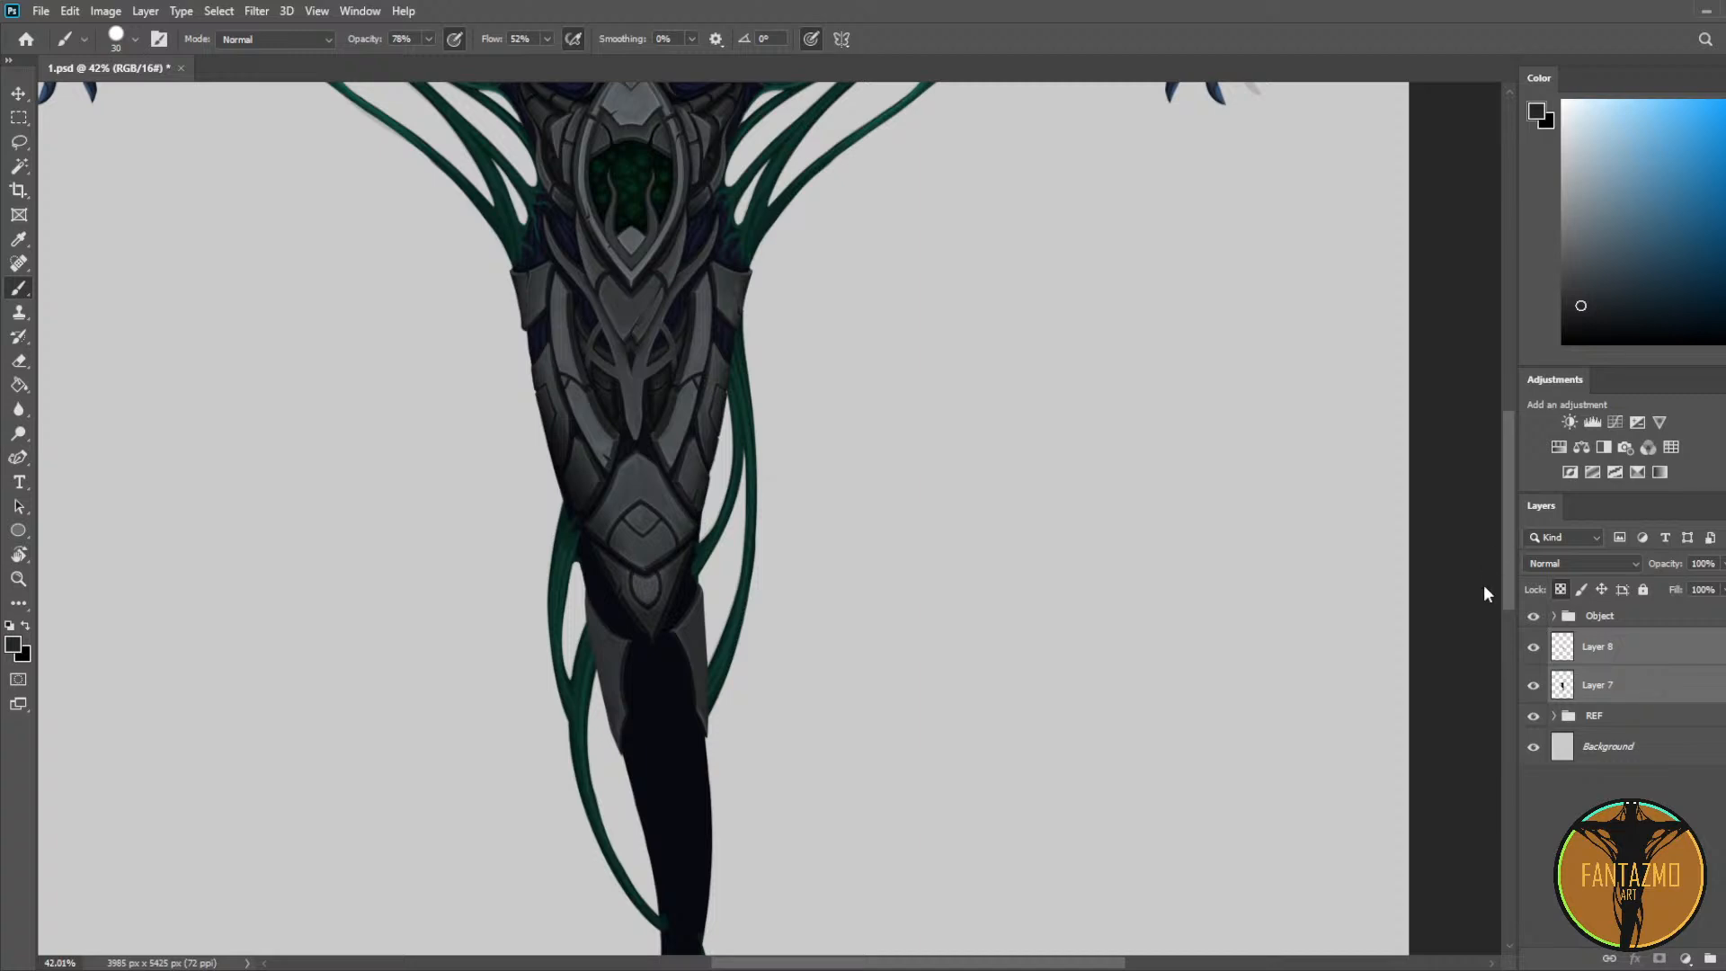
{"action": "key", "text": "ctrl+e"}
Step: Add a new layer and extend the left-hand tendril's upper end along the armour's outer edge with a small brush in sampled dark green
{"action": "scroll", "coordinate": [614, 516], "scroll_direction": "up", "scroll_amount": 4}
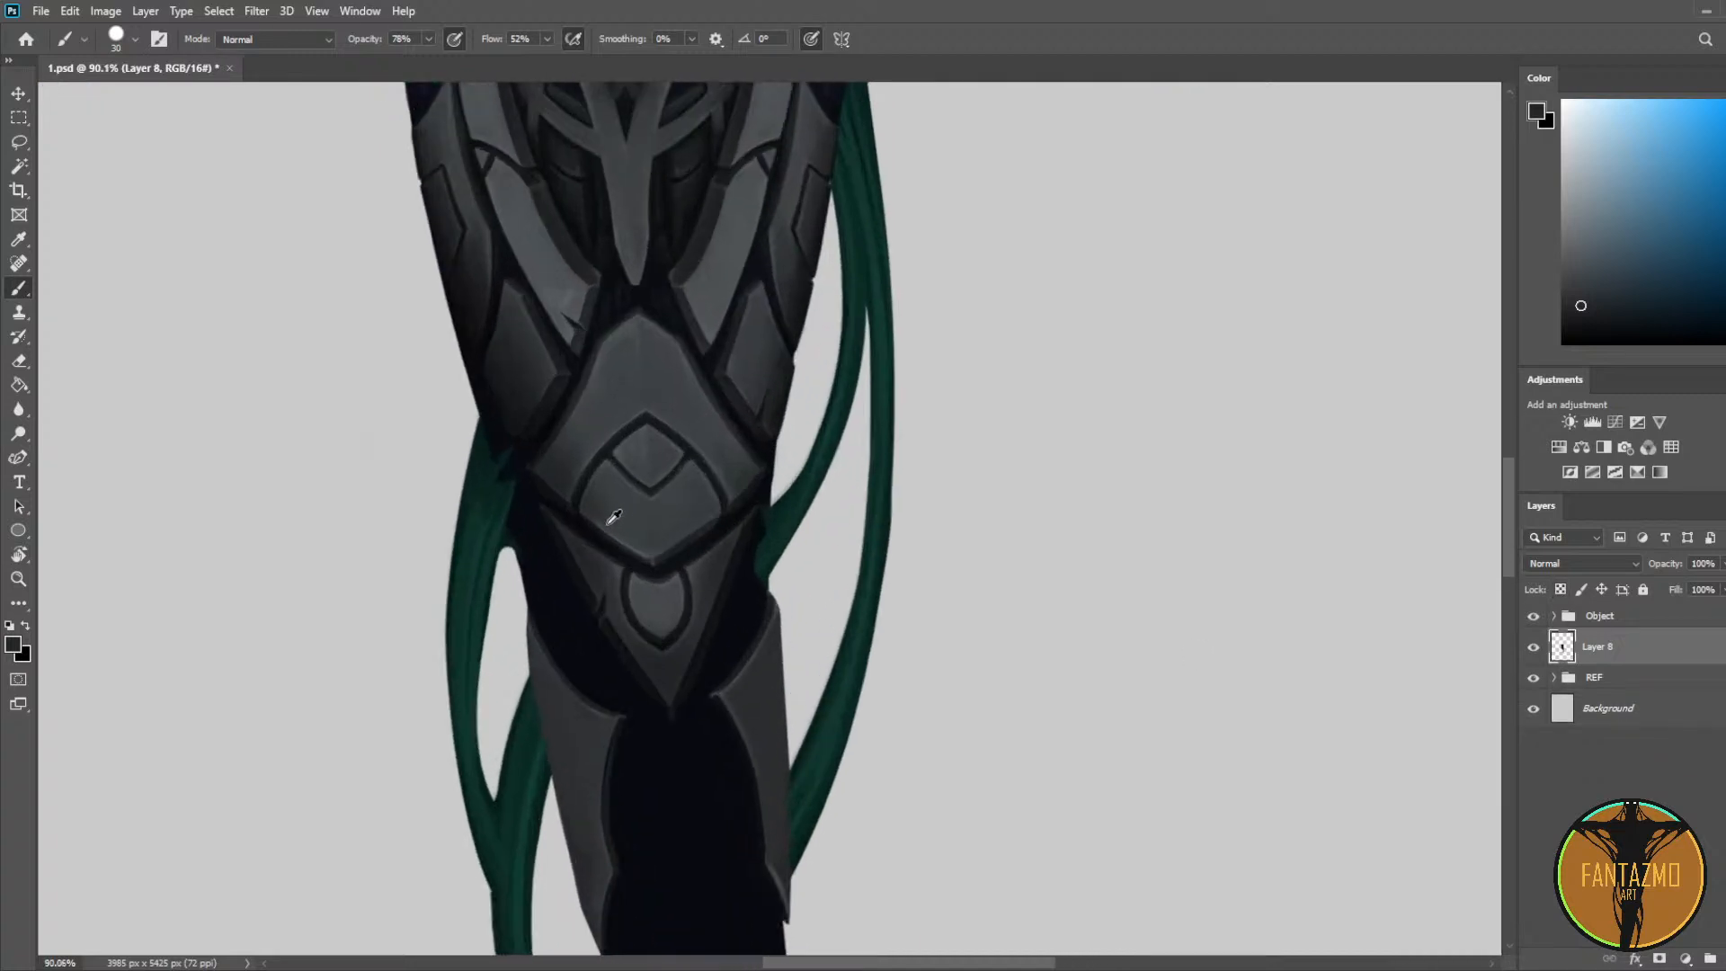
{"action": "scroll", "coordinate": [614, 516], "scroll_direction": "up", "scroll_amount": 4}
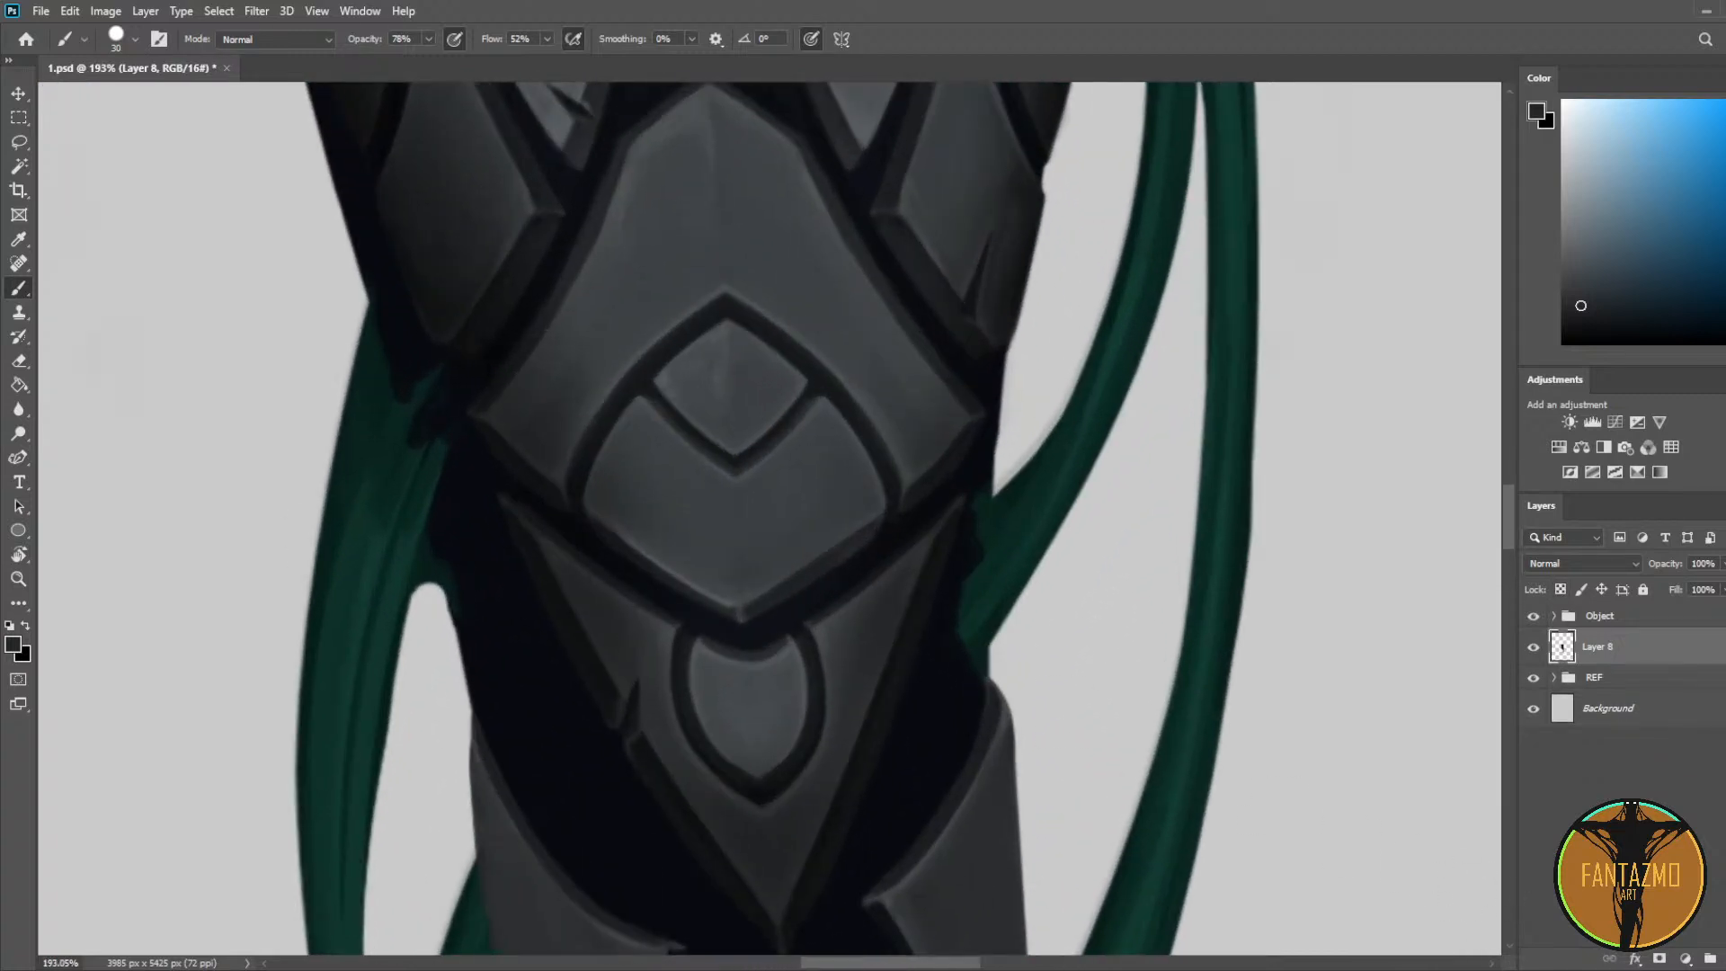
{"action": "left_click", "coordinate": [1686, 958]}
{"action": "left_click", "coordinate": [383, 357], "text": "alt"}
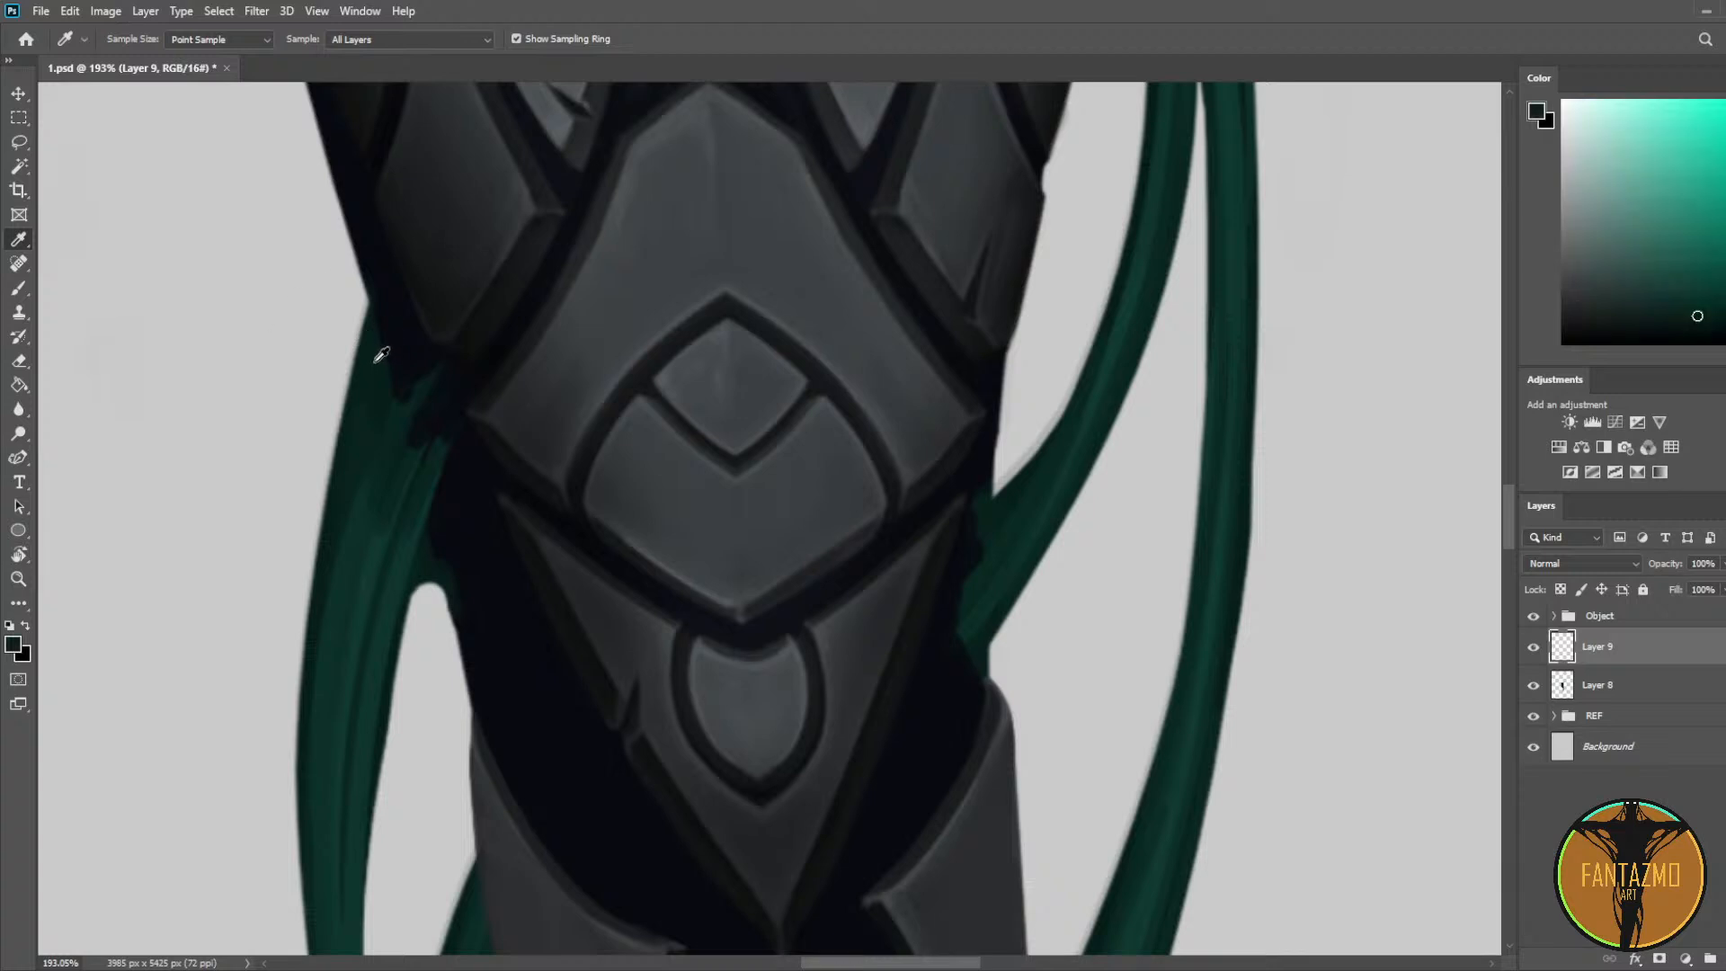
{"action": "key", "text": "bracketleft"}
{"action": "key", "text": "bracketleft"}
{"action": "key", "text": "bracketleft"}
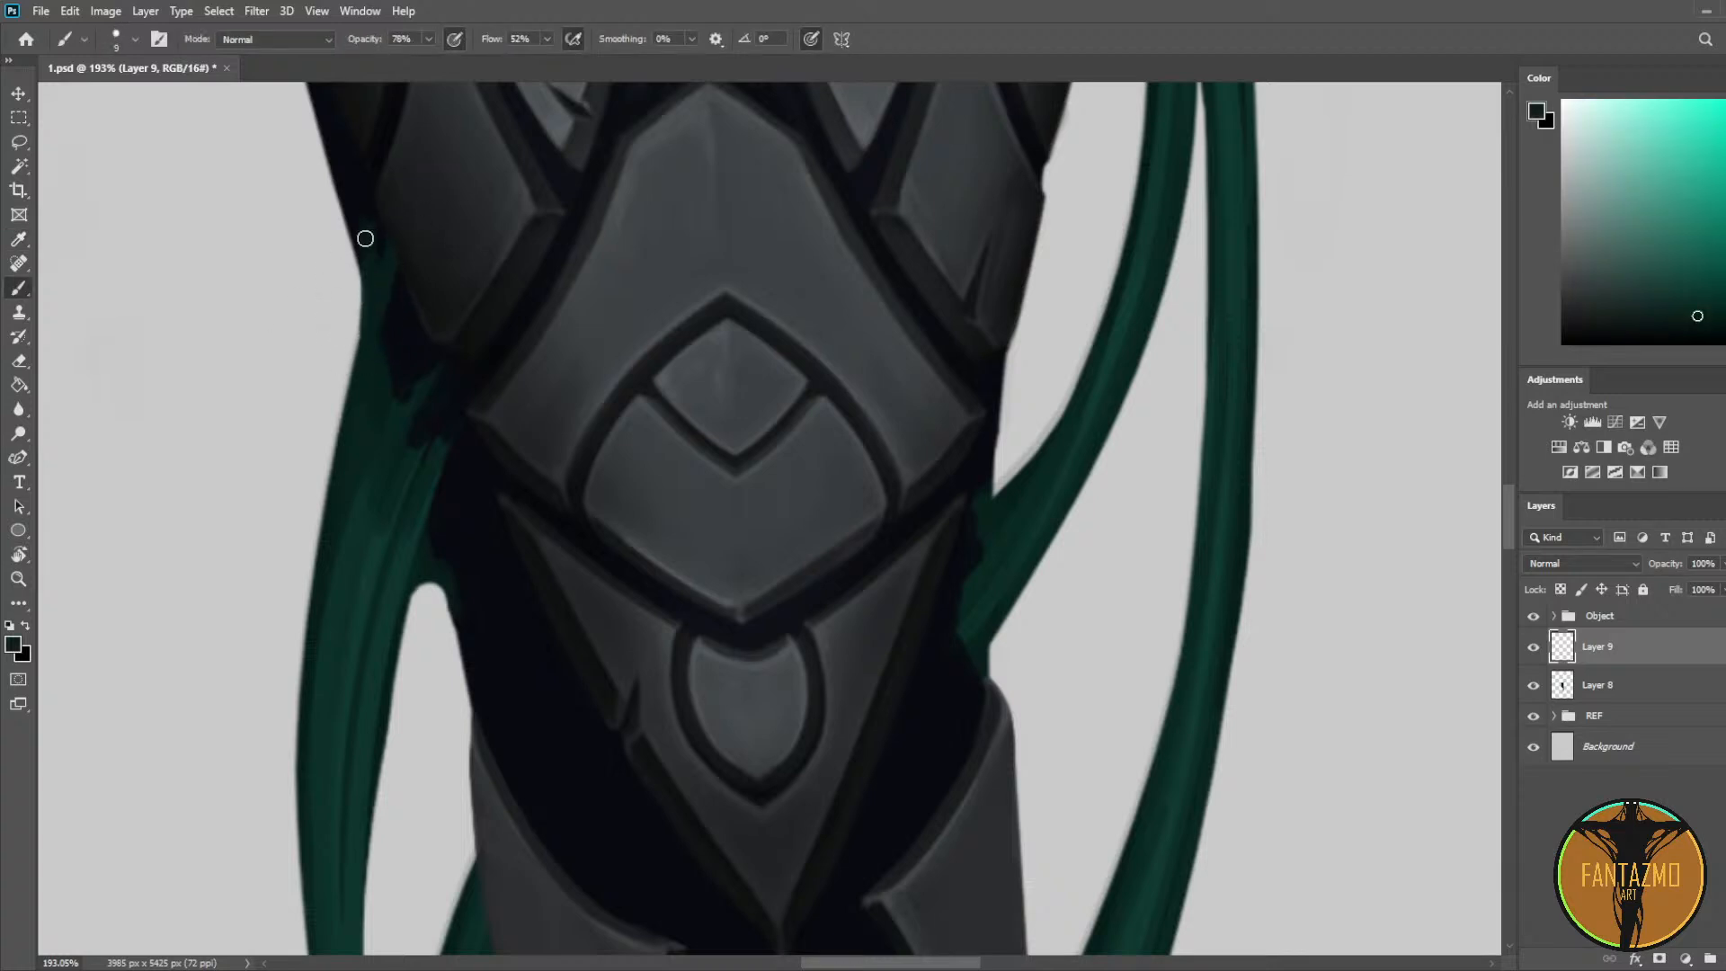
Step: Taper the left-hand tendril's upper tip along the armour's outer edge, alternating dark green paint with erasing the excess
{"action": "left_click_drag", "start_coordinate": [393, 189], "coordinate": [401, 409]}
{"action": "key", "text": "e"}
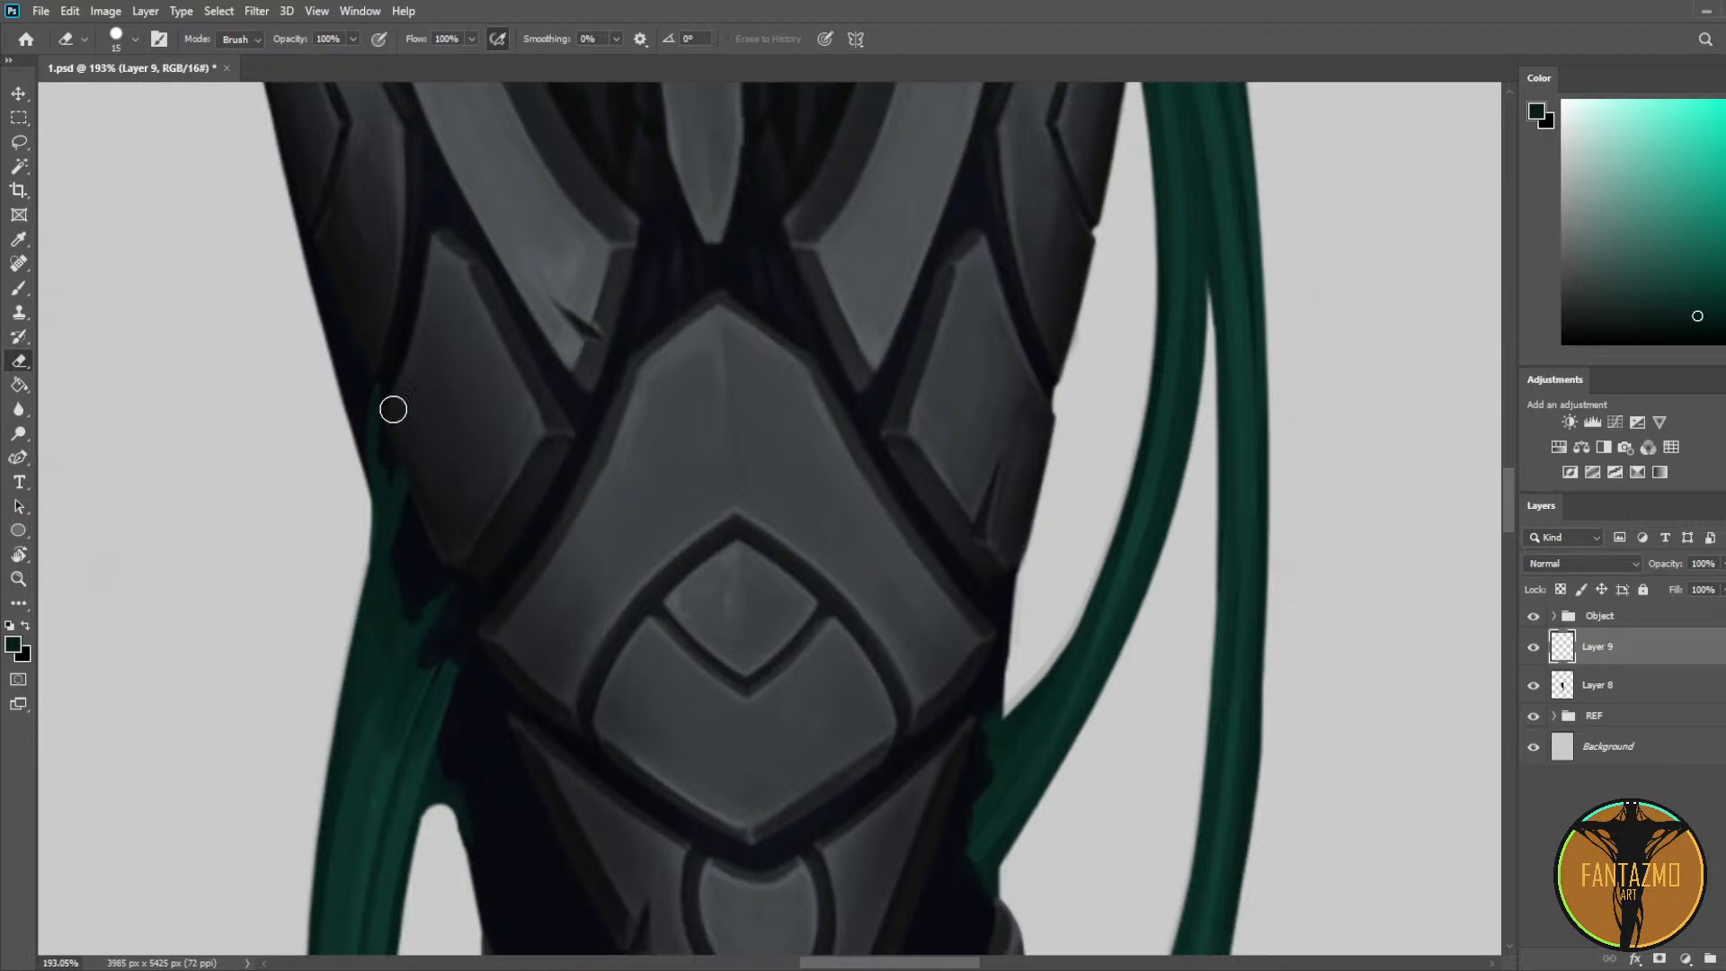
{"action": "key", "text": "b"}
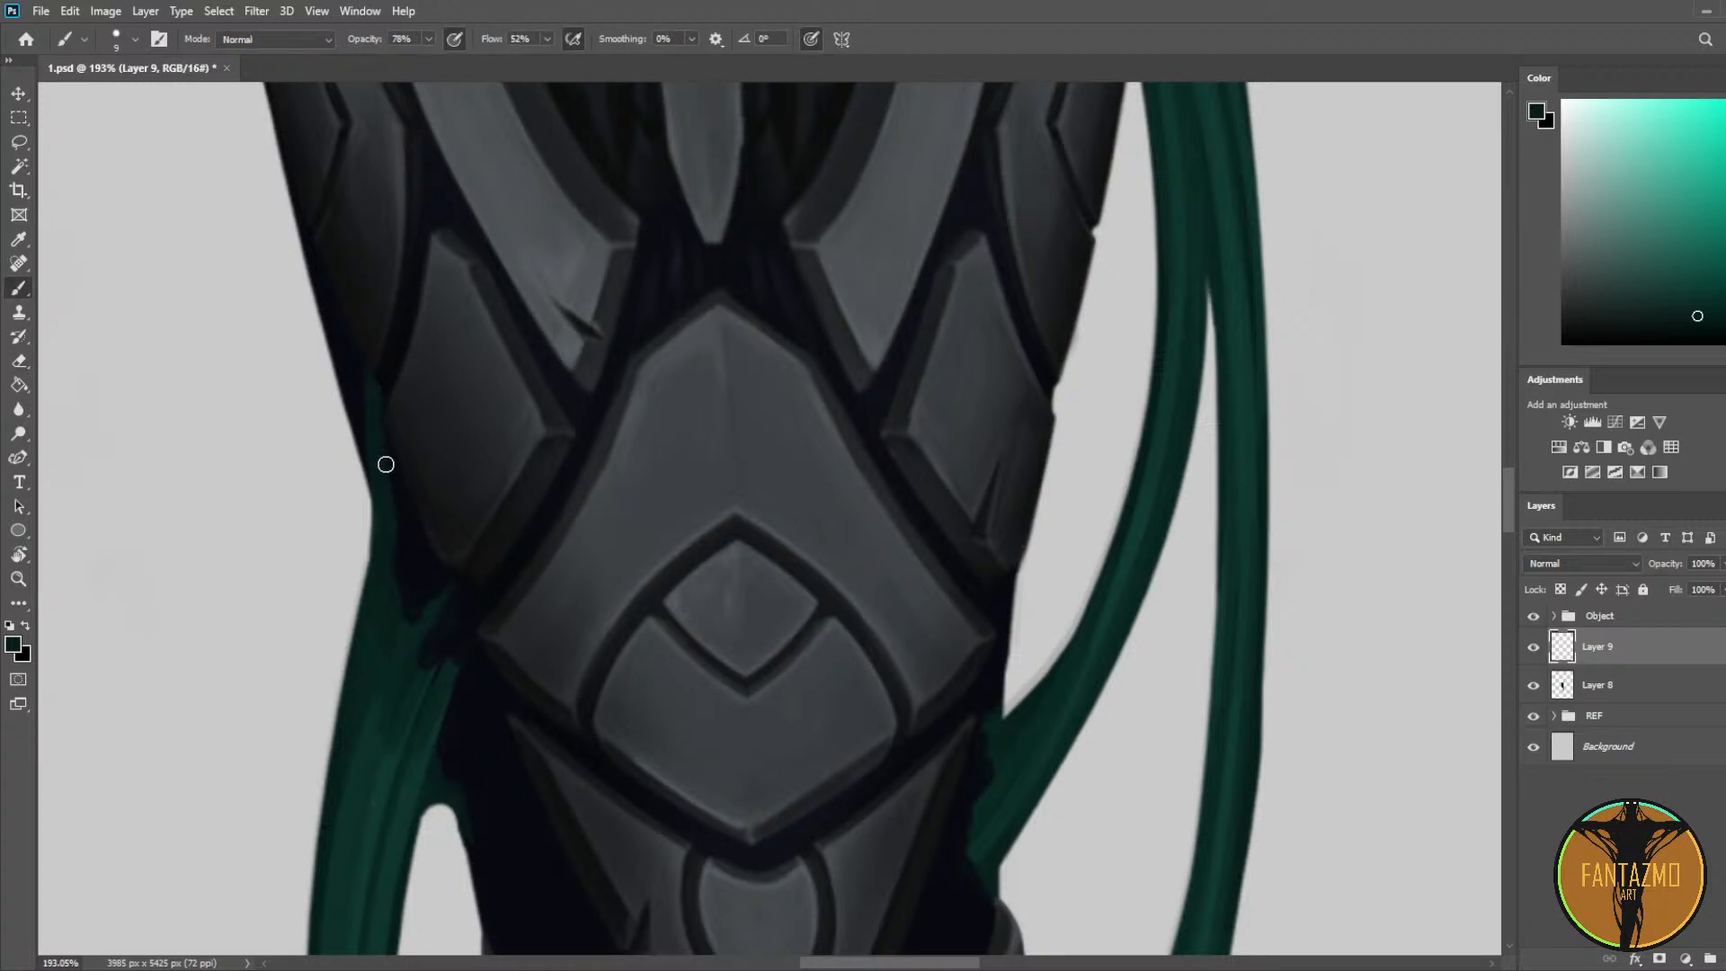
{"action": "key", "text": "e"}
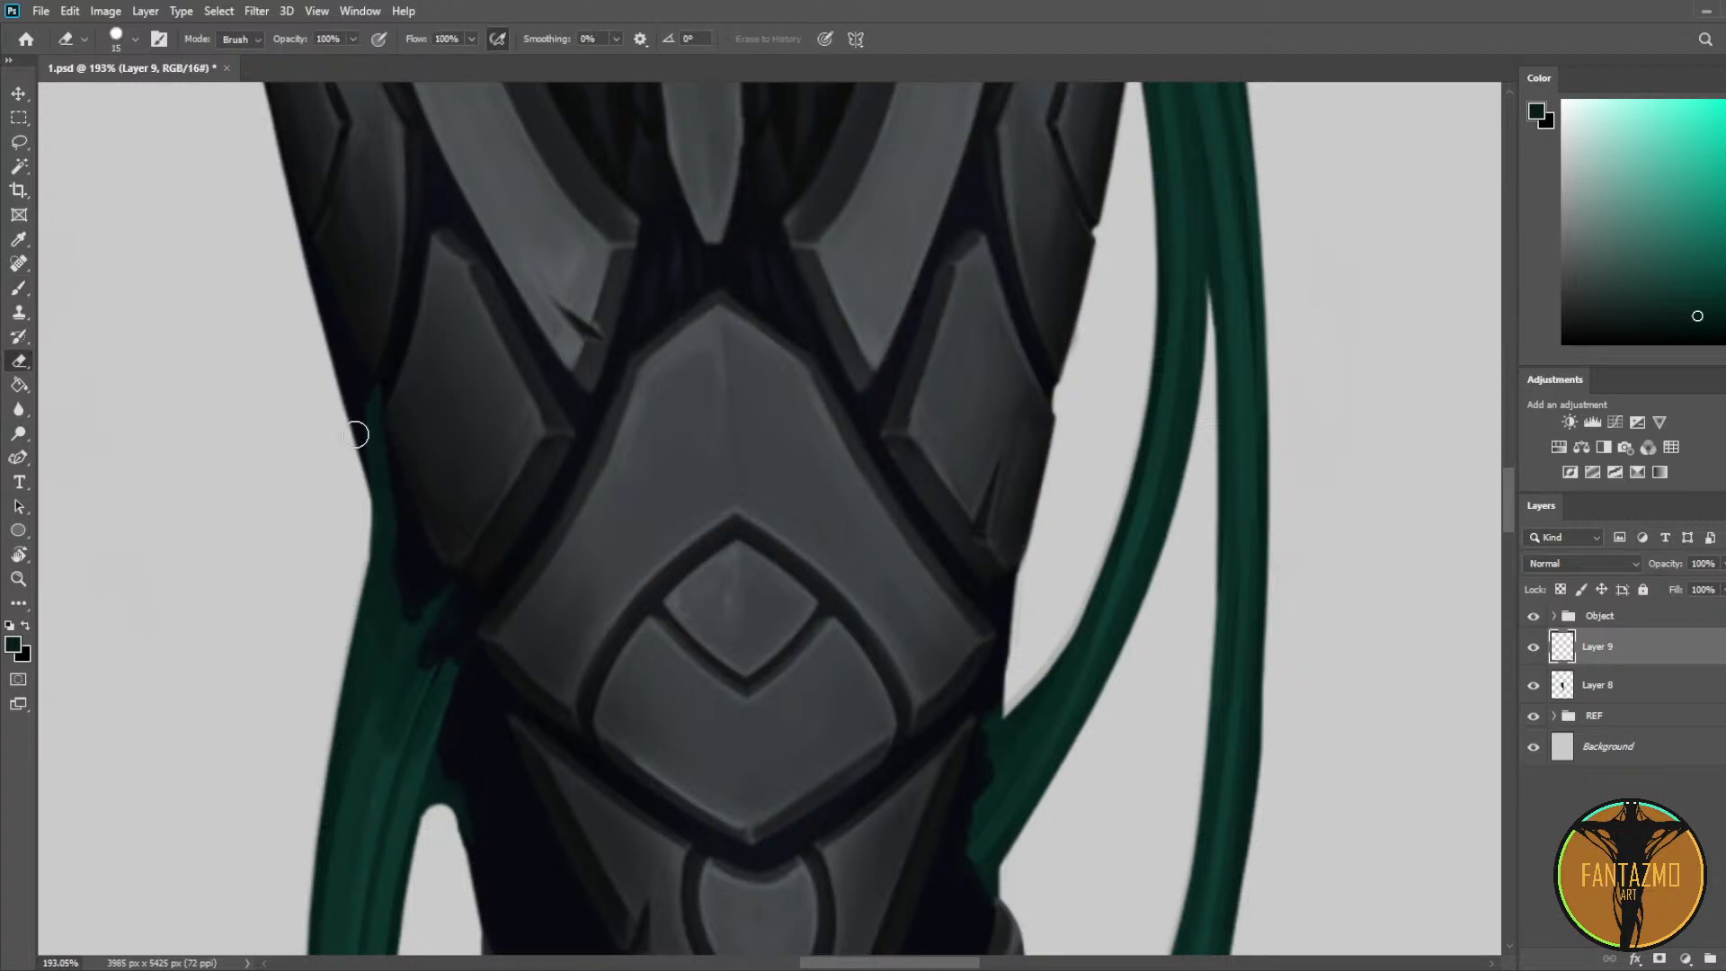
{"action": "key", "text": "b"}
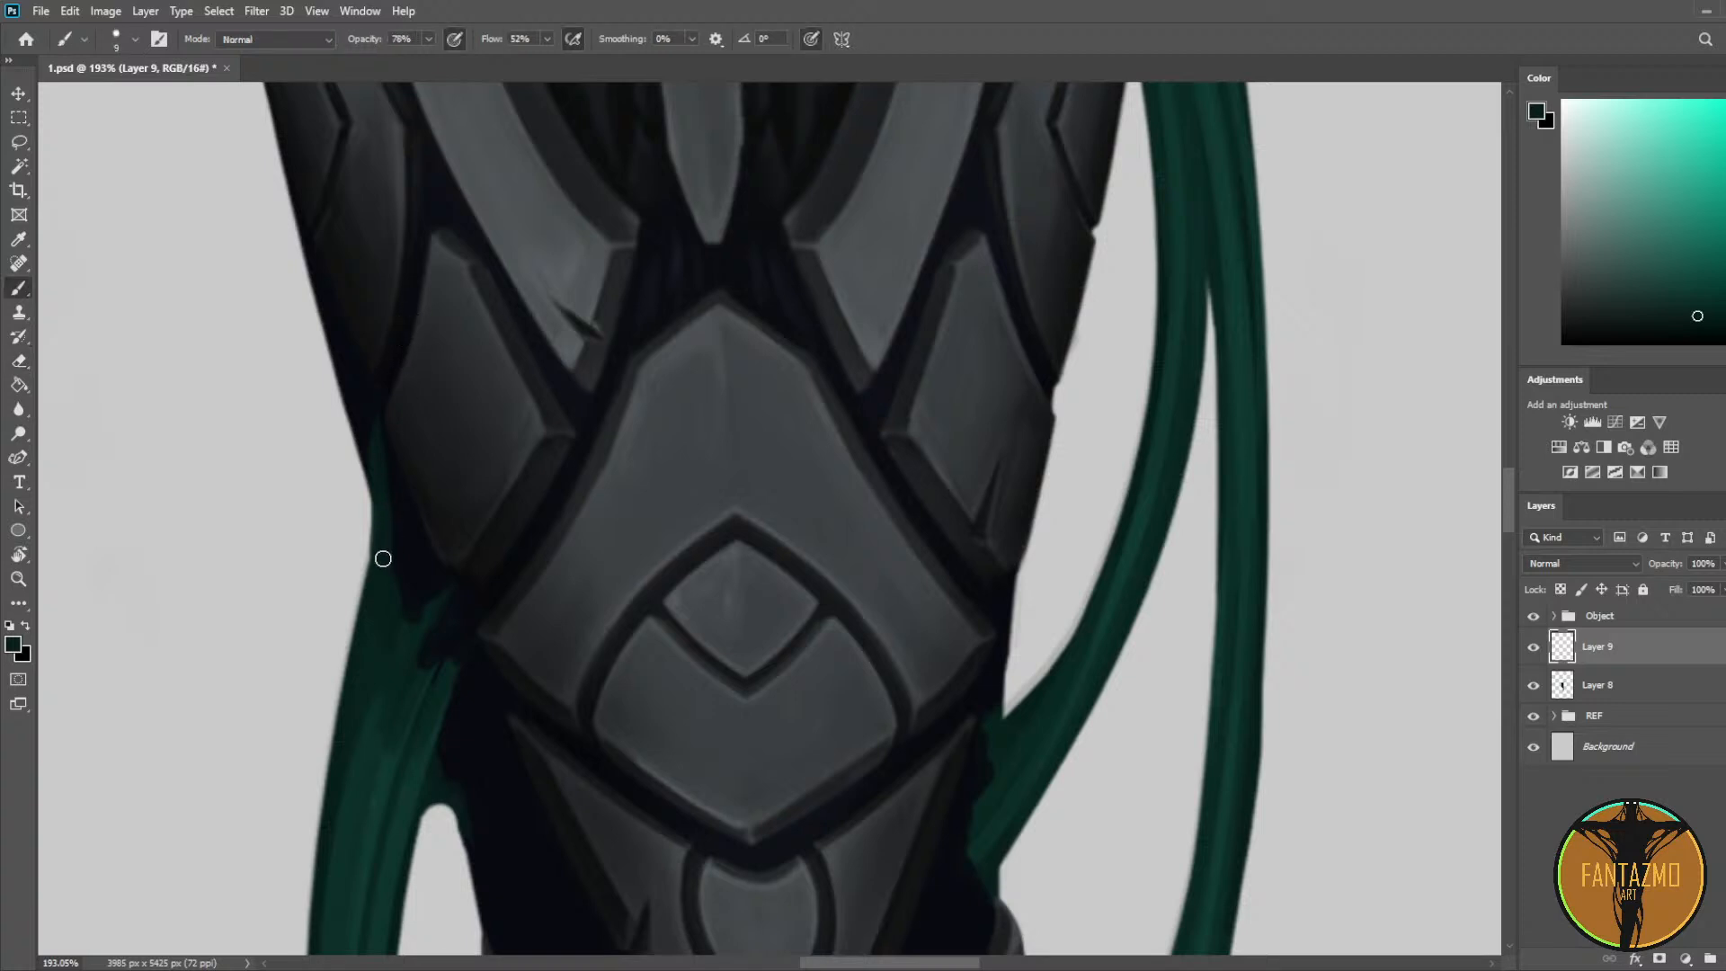
{"action": "key", "text": "e"}
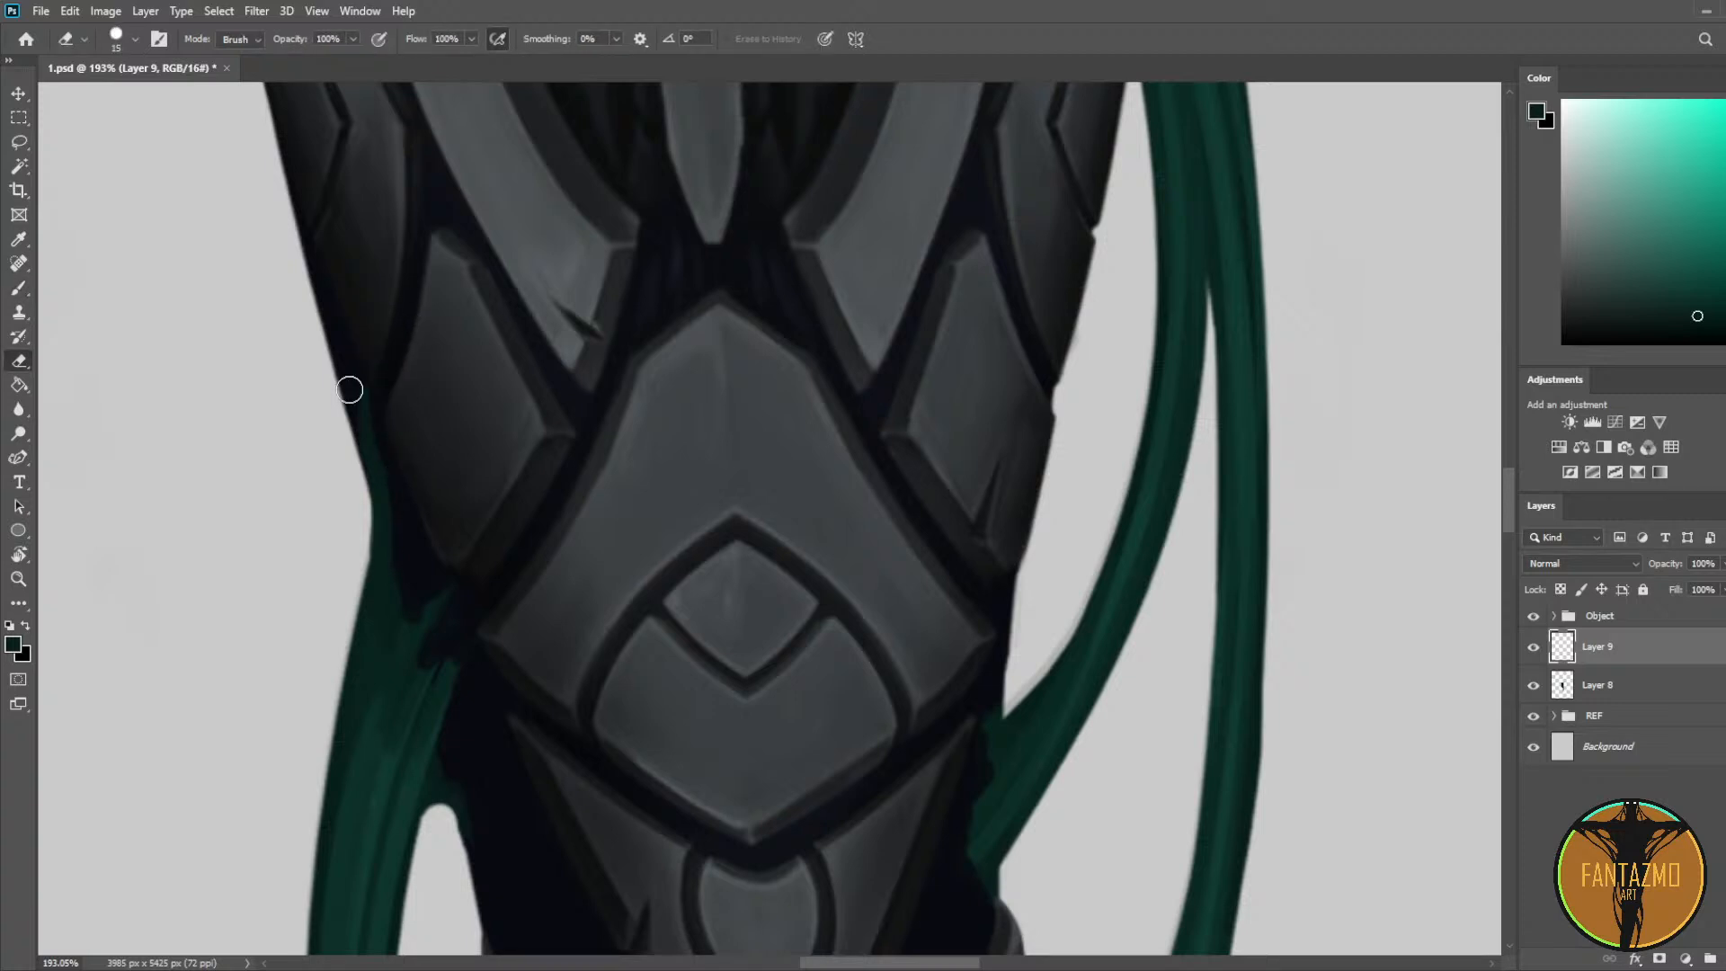
Step: Paint a short dark green offshoot from the left-hand tendril toward the lower side plate and trim the tendril's tip
{"action": "key", "text": "b"}
{"action": "left_click_drag", "start_coordinate": [396, 544], "coordinate": [411, 498]}
{"action": "key", "text": "e"}
{"action": "left_click_drag", "start_coordinate": [377, 359], "coordinate": [368, 404]}
{"action": "key", "text": "b"}
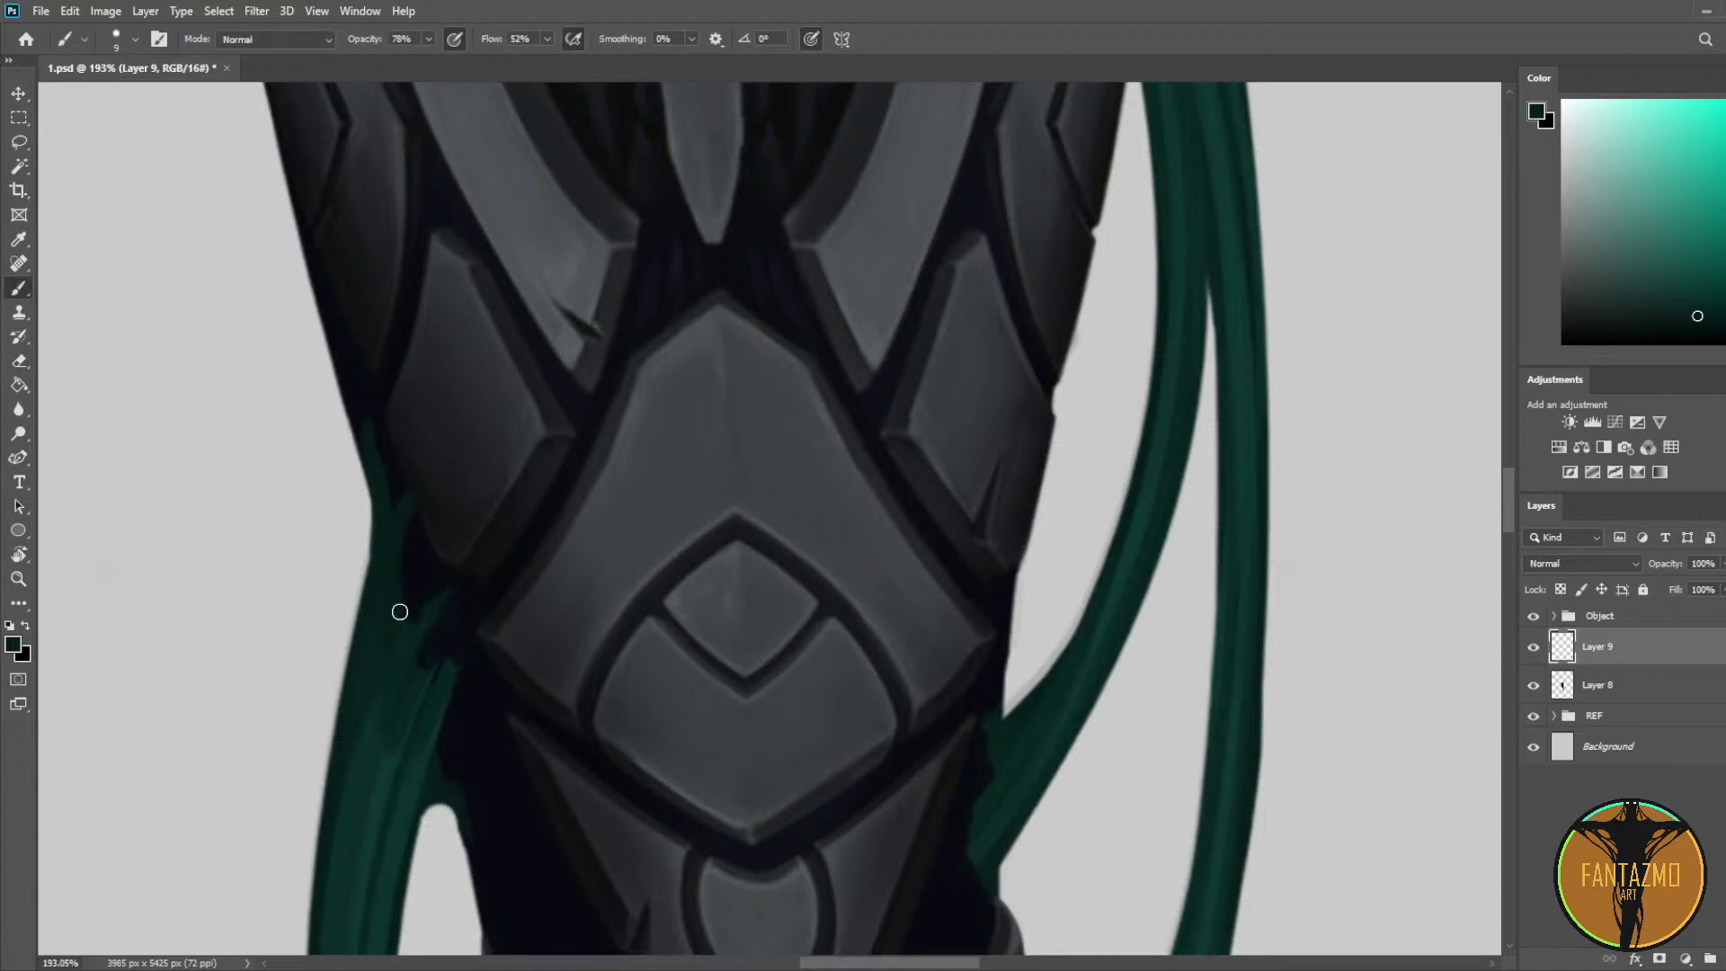
{"action": "left_click_drag", "start_coordinate": [400, 612], "coordinate": [412, 600]}
Step: Blend the left-hand tendril's upper end into its body with greens sampled along its length
{"action": "left_click", "coordinate": [370, 690], "text": "alt"}
{"action": "mouse_move", "coordinate": [374, 707]}
{"action": "left_mouse_down"}
{"action": "mouse_move", "coordinate": [384, 487]}
{"action": "mouse_move", "coordinate": [382, 607]}
{"action": "left_mouse_up"}
{"action": "left_click", "coordinate": [372, 456], "text": "alt"}
{"action": "left_click", "coordinate": [374, 760], "text": "alt"}
{"action": "left_click_drag", "start_coordinate": [370, 448], "coordinate": [381, 675]}
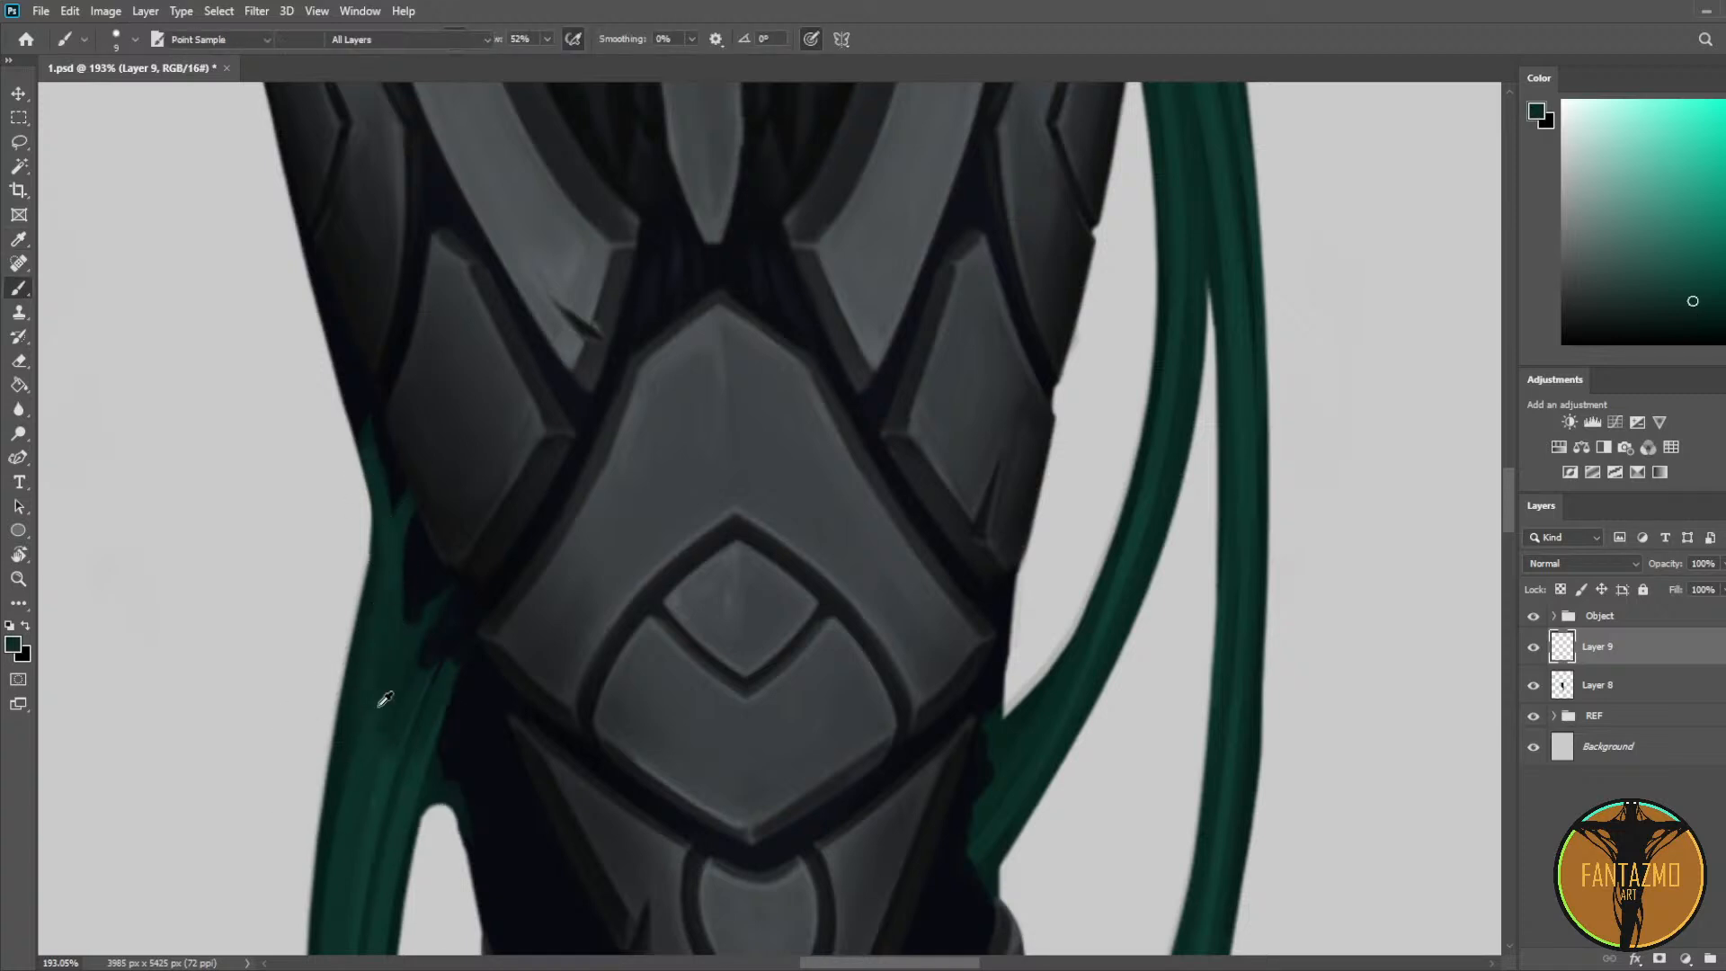
{"action": "left_click", "coordinate": [382, 801], "text": "alt"}
{"action": "left_click_drag", "start_coordinate": [379, 520], "coordinate": [336, 936]}
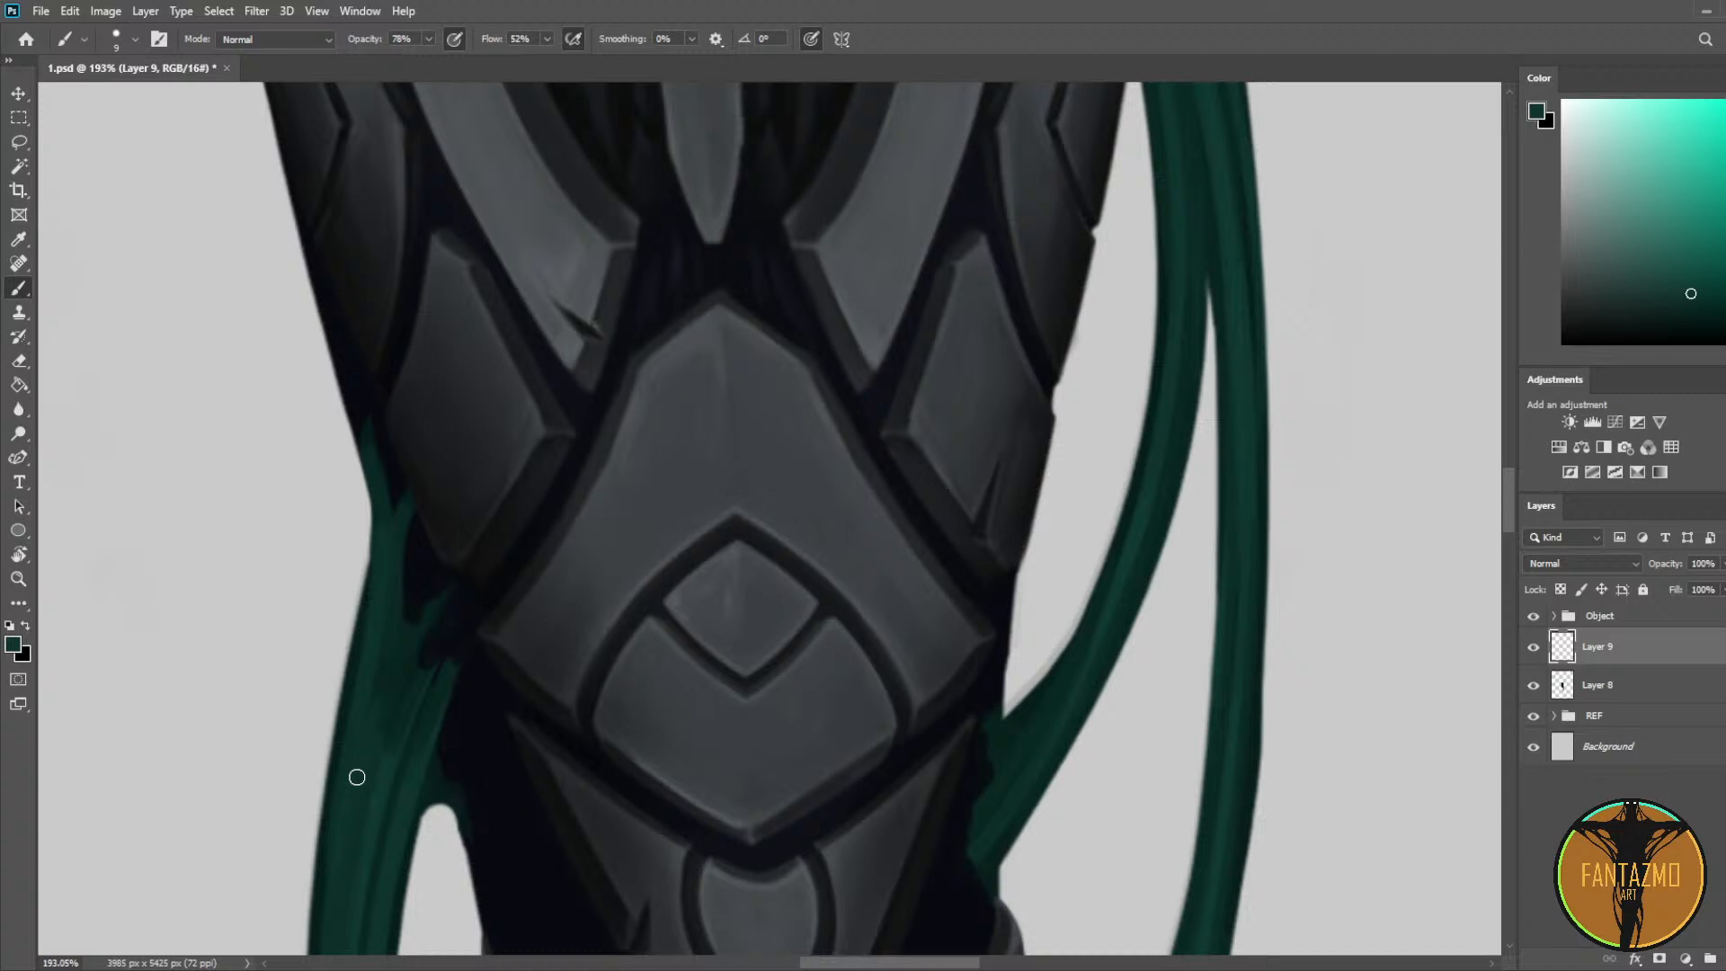
Step: Add darker and lighter streaks down the left-hand tendril's wide middle section in greens sampled from it
{"action": "left_click", "coordinate": [355, 662], "text": "alt"}
{"action": "left_click", "coordinate": [358, 654], "text": "alt"}
{"action": "left_click_drag", "start_coordinate": [372, 736], "coordinate": [365, 806]}
{"action": "left_click_drag", "start_coordinate": [388, 679], "coordinate": [455, 467]}
{"action": "left_click_drag", "start_coordinate": [429, 582], "coordinate": [424, 671]}
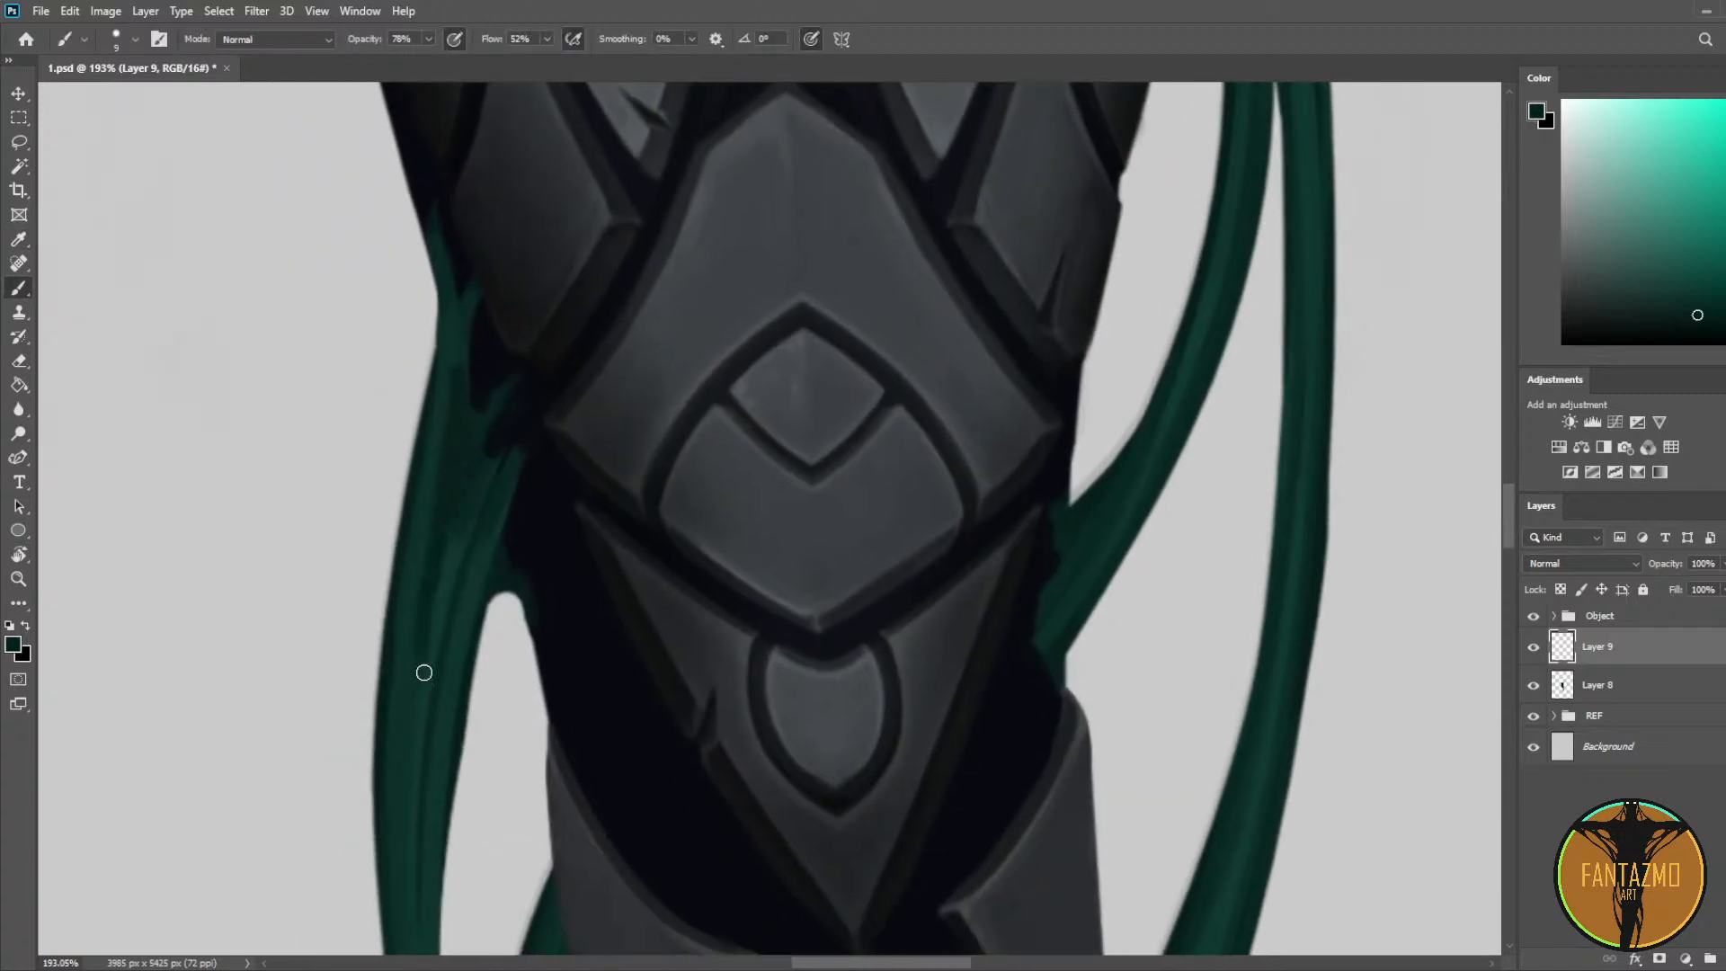
{"action": "left_click", "coordinate": [452, 507], "text": "alt"}
{"action": "left_click", "coordinate": [457, 361], "text": "alt"}
{"action": "left_click_drag", "start_coordinate": [509, 501], "coordinate": [477, 647]}
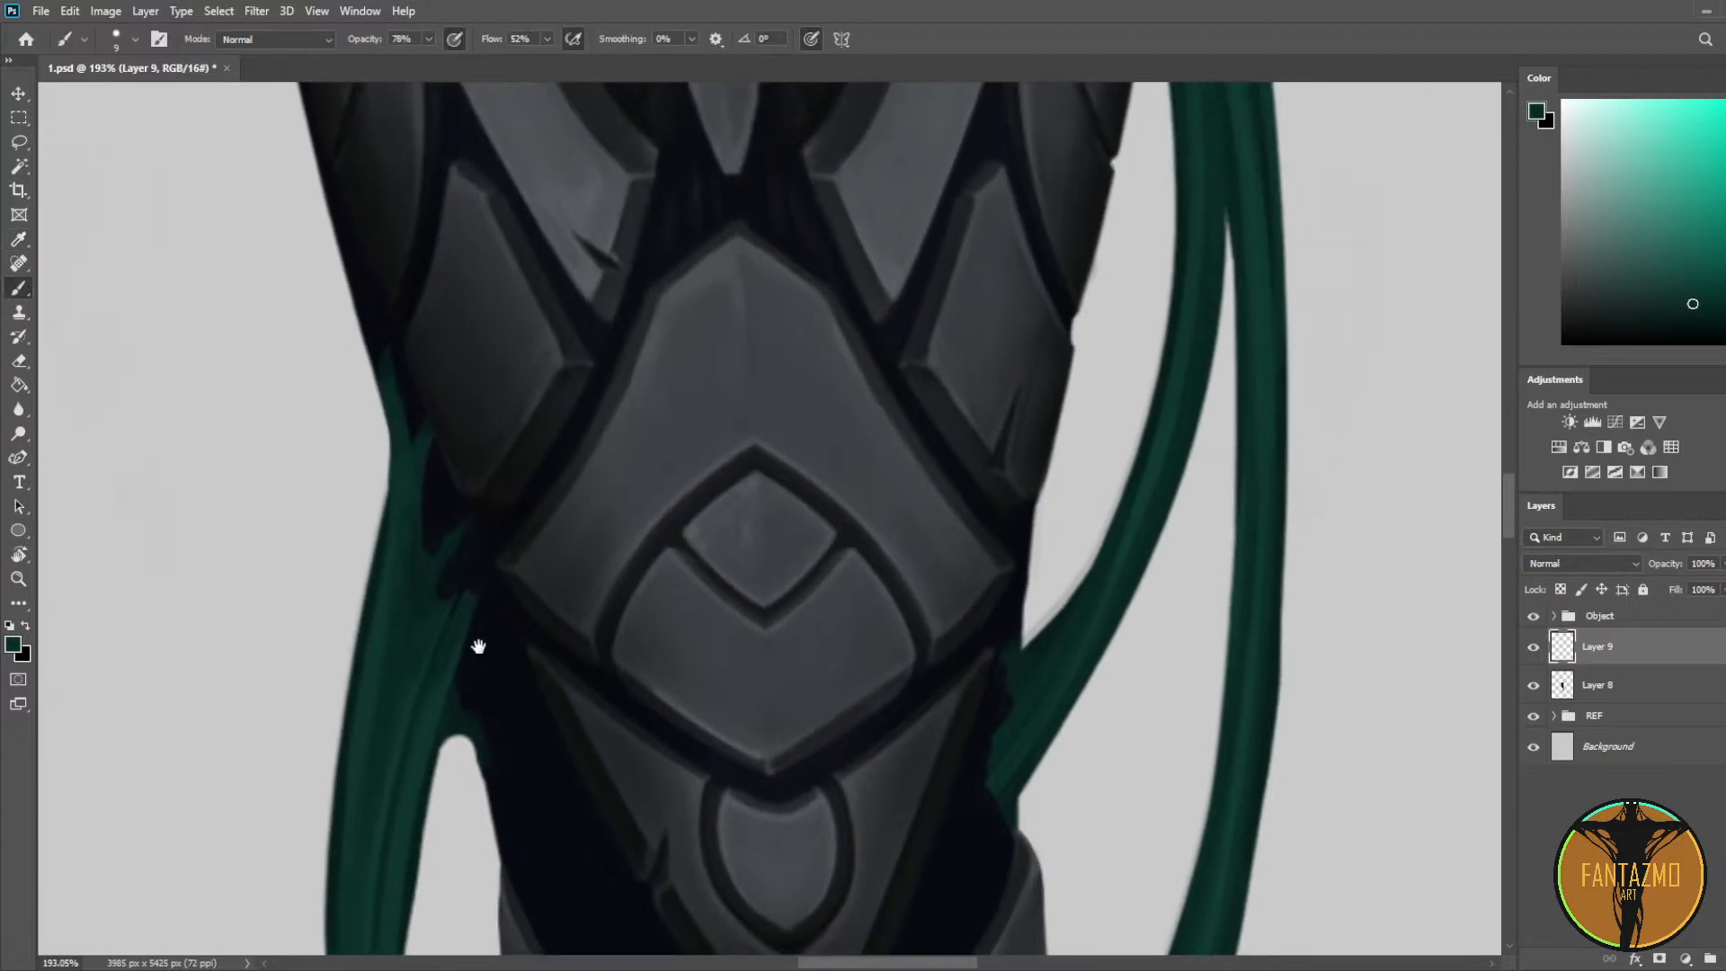
Step: Paint a second green branch from the left-hand tendril to the side plate's lower corner and erase the overlap
{"action": "left_click", "coordinate": [428, 432], "text": "alt"}
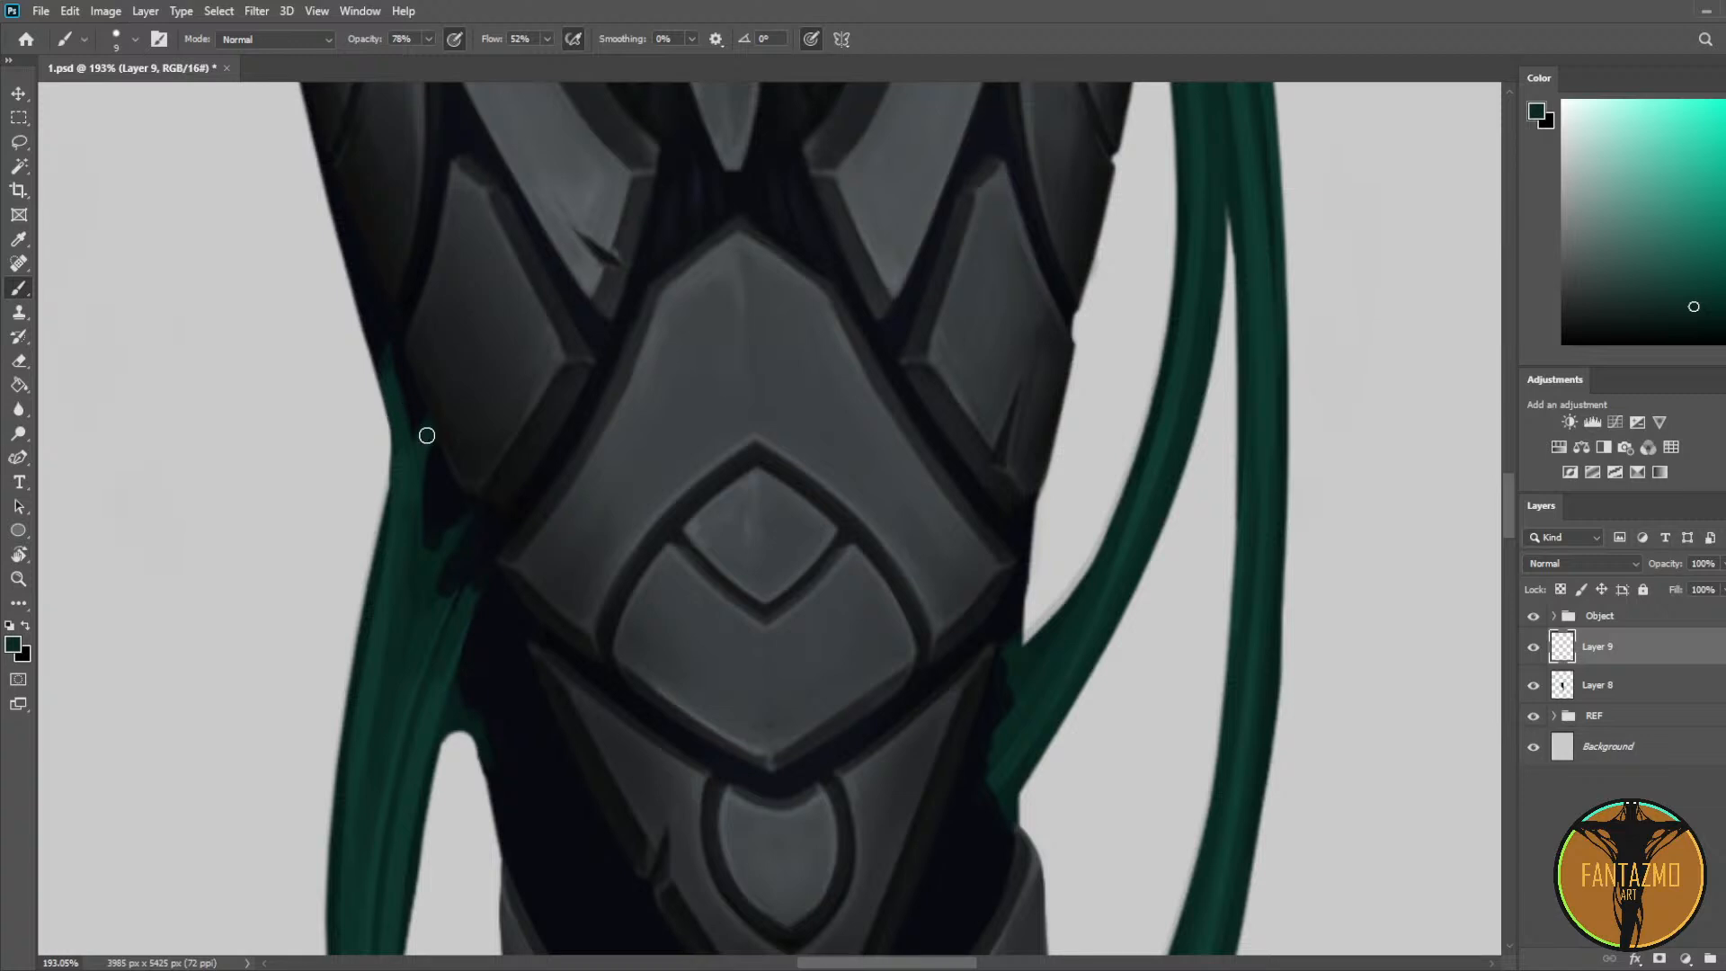
{"action": "key", "text": "alt"}
{"action": "left_click", "coordinate": [419, 563], "text": "alt"}
{"action": "key", "text": "e"}
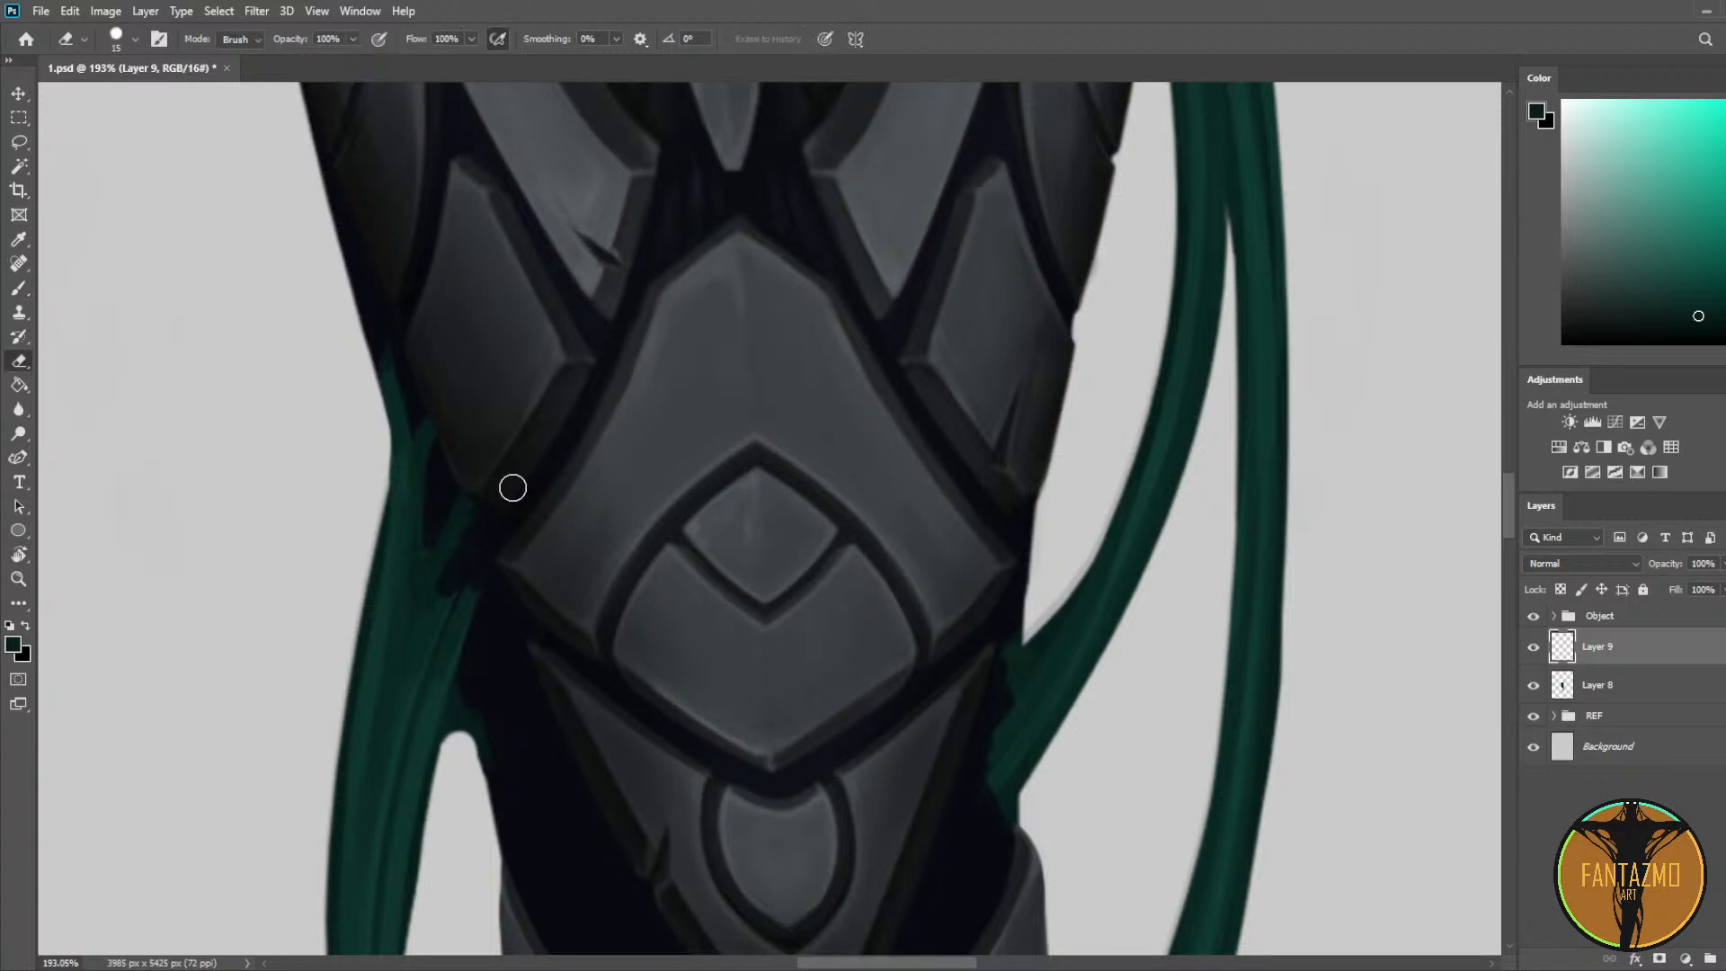
{"action": "key", "text": "b"}
{"action": "left_click_drag", "start_coordinate": [462, 554], "coordinate": [484, 515]}
{"action": "key", "text": "e"}
{"action": "key", "text": "b"}
Step: Define the second branch below the side plate, using sampled near-black for the gap and greens for the branch
{"action": "left_click", "coordinate": [490, 598], "text": "alt"}
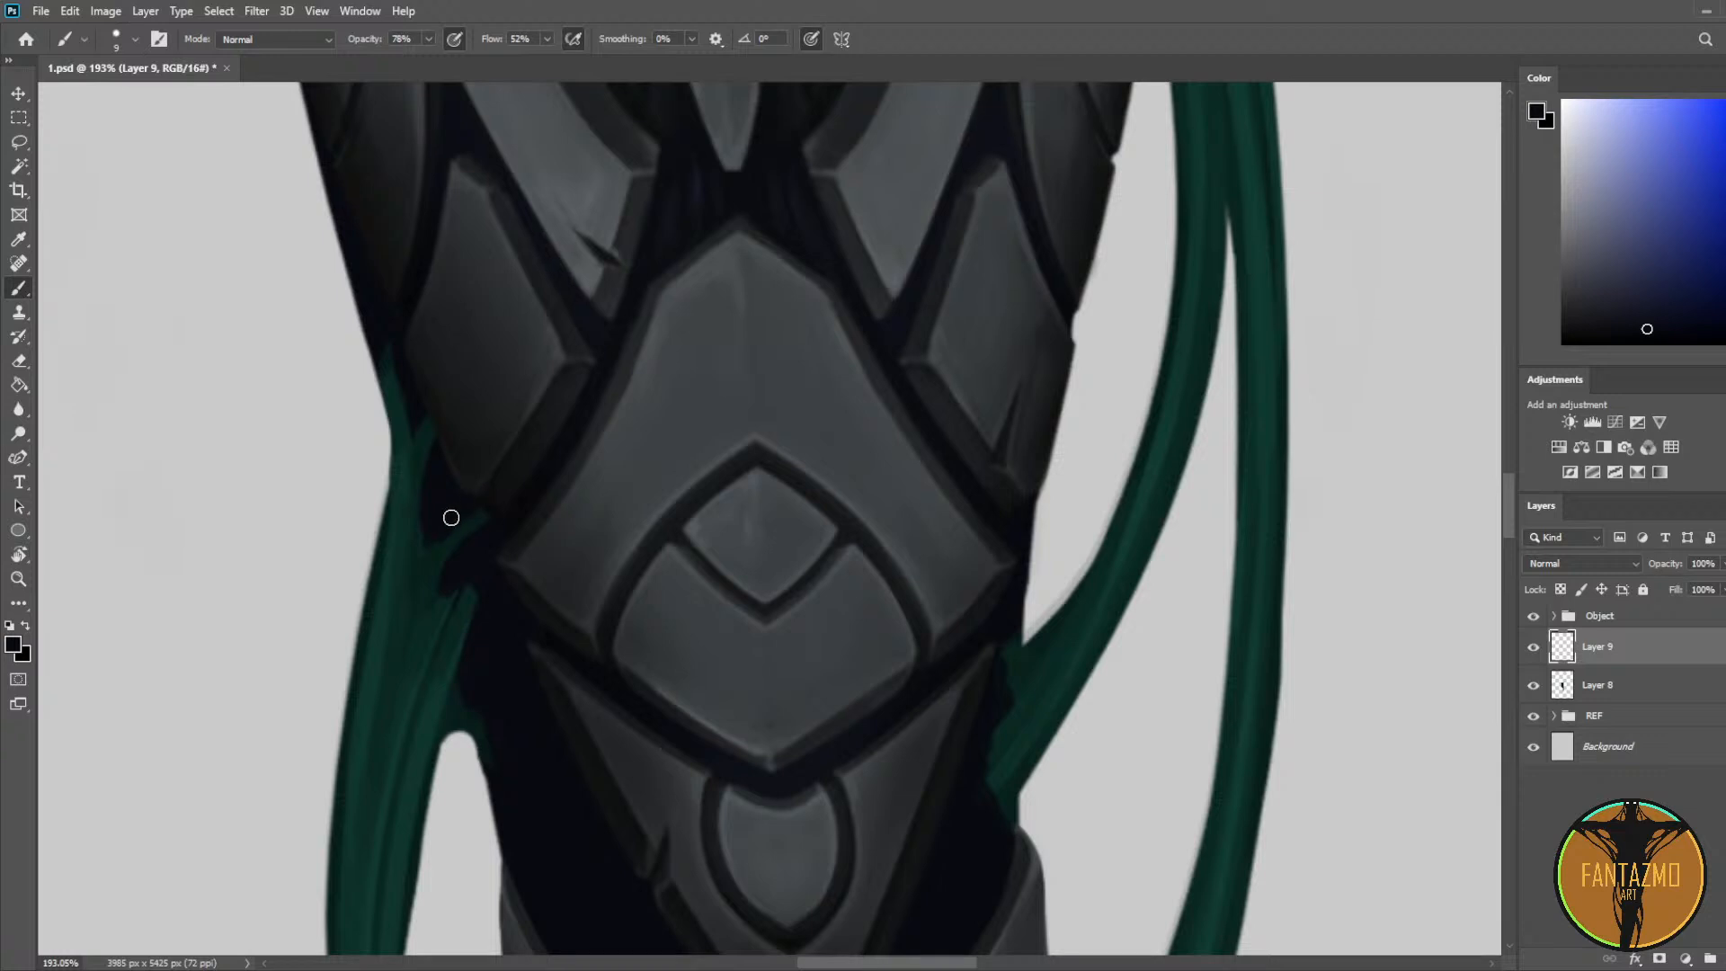
{"action": "left_click", "coordinate": [409, 542], "text": "alt"}
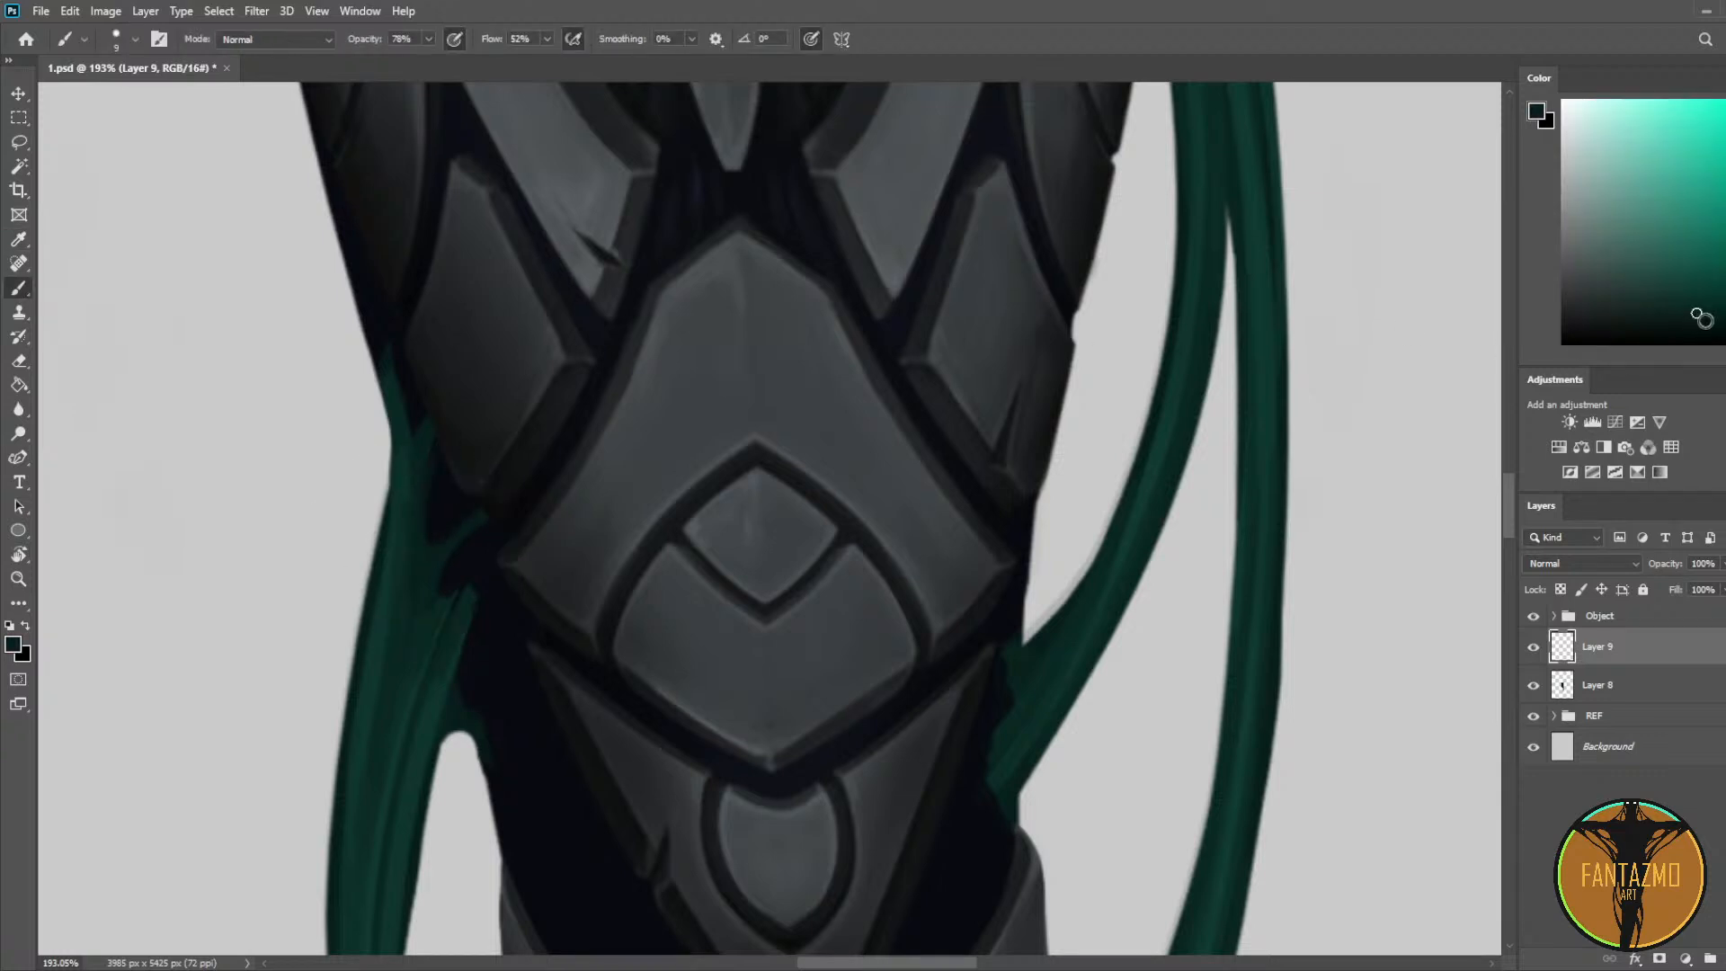
{"action": "left_click", "coordinate": [1704, 320]}
{"action": "left_click", "coordinate": [446, 544], "text": "alt"}
{"action": "left_click", "coordinate": [433, 709], "text": "alt"}
{"action": "left_click_drag", "start_coordinate": [428, 580], "coordinate": [490, 520]}
{"action": "left_click", "coordinate": [418, 602], "text": "alt"}
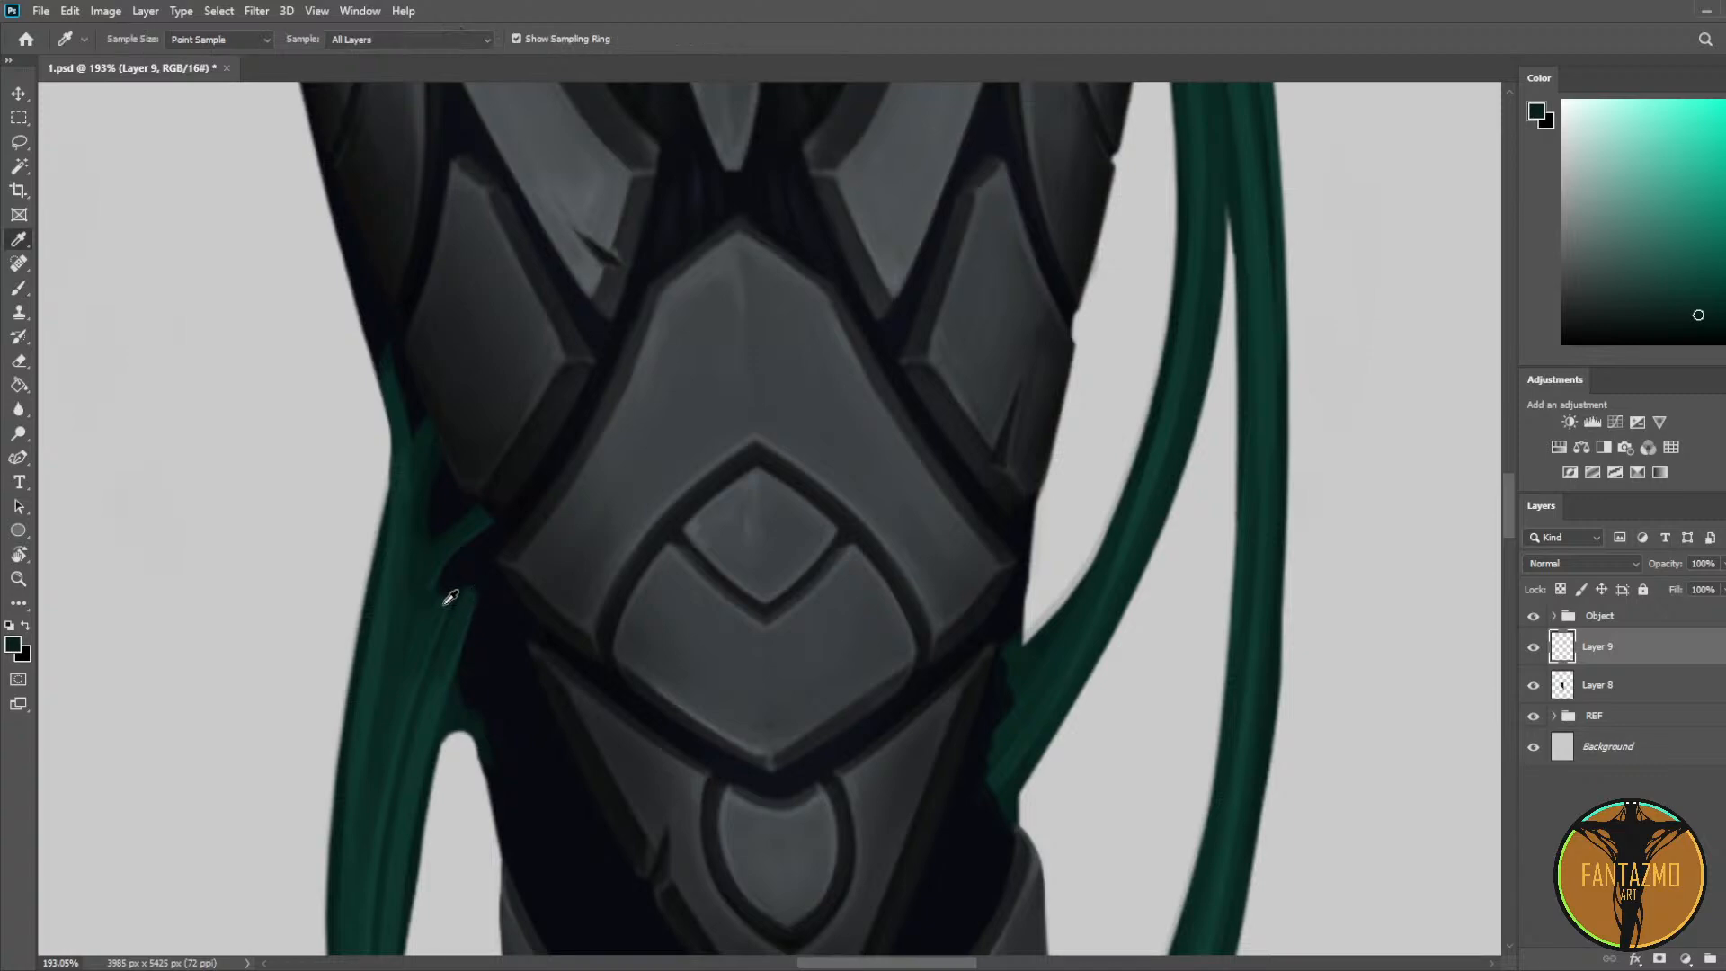
Step: Extend the tendril's inner strands up to the large central plate's left-hand corner with a smaller brush in sampled green
{"action": "left_click", "coordinate": [449, 597], "text": "alt"}
{"action": "left_click_drag", "start_coordinate": [466, 606], "coordinate": [505, 549]}
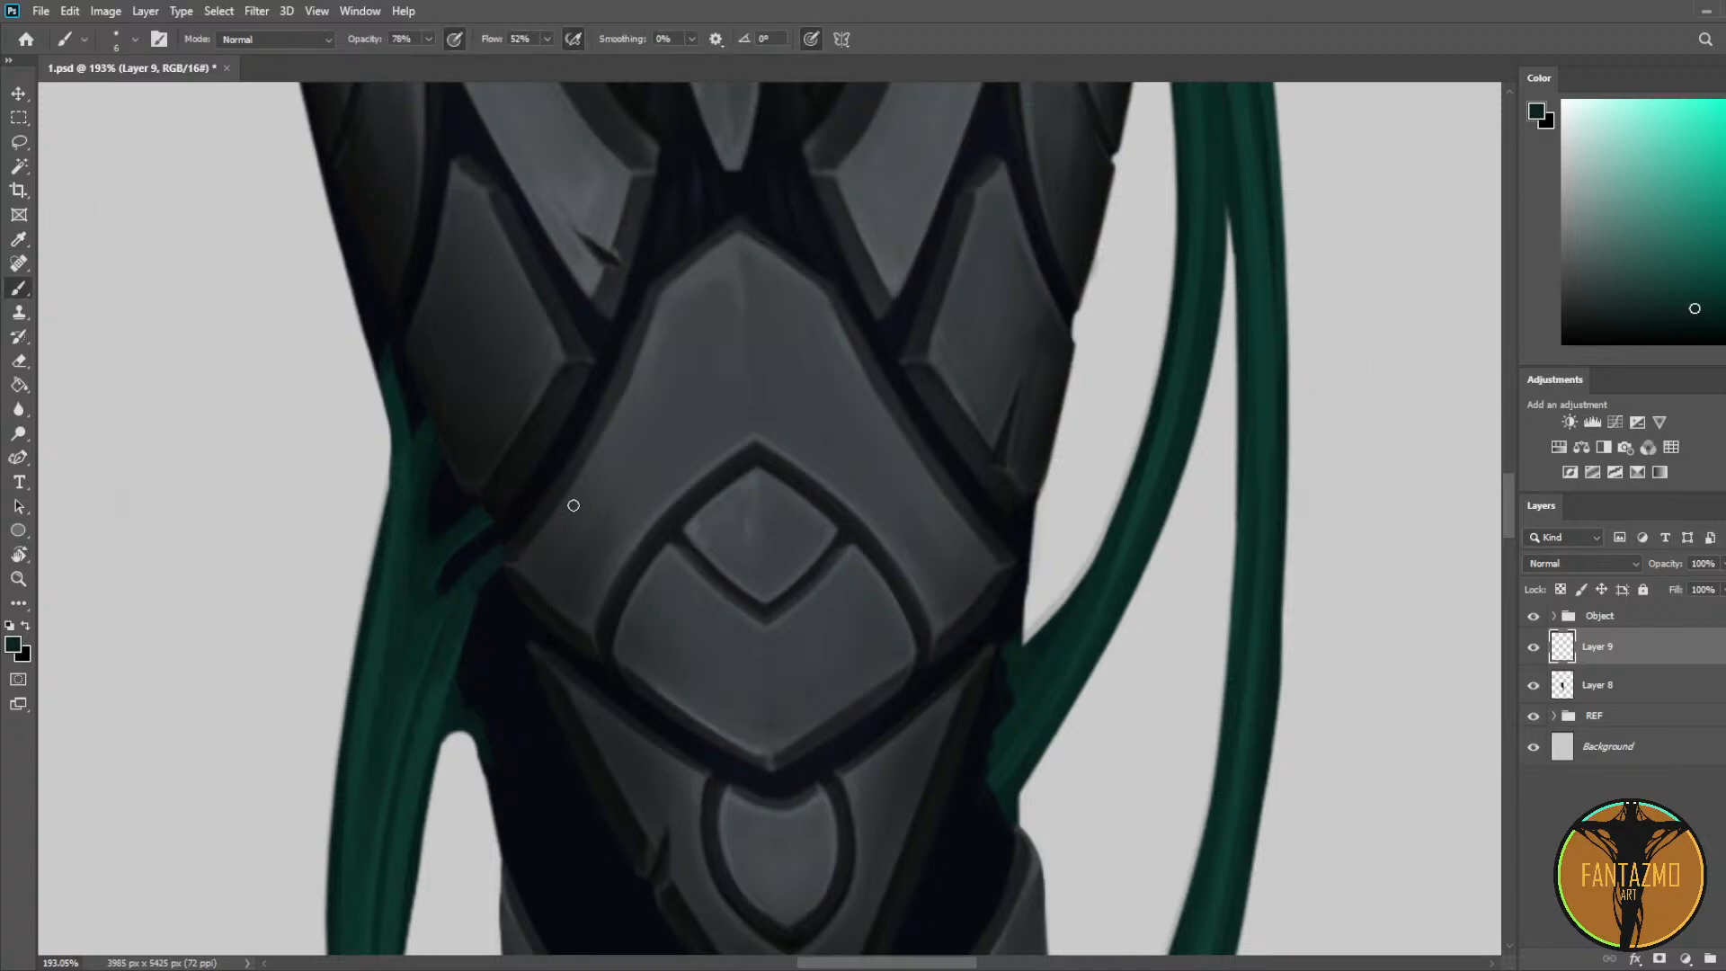
{"action": "left_click", "coordinate": [453, 653], "text": "alt"}
{"action": "left_click_drag", "start_coordinate": [439, 653], "coordinate": [503, 554]}
{"action": "key", "text": "ctrl+z"}
{"action": "left_click_drag", "start_coordinate": [441, 689], "coordinate": [501, 570]}
Step: Darken the gap between the two inner branches with near-black sampled beside them
{"action": "left_click", "coordinate": [451, 578], "text": "alt"}
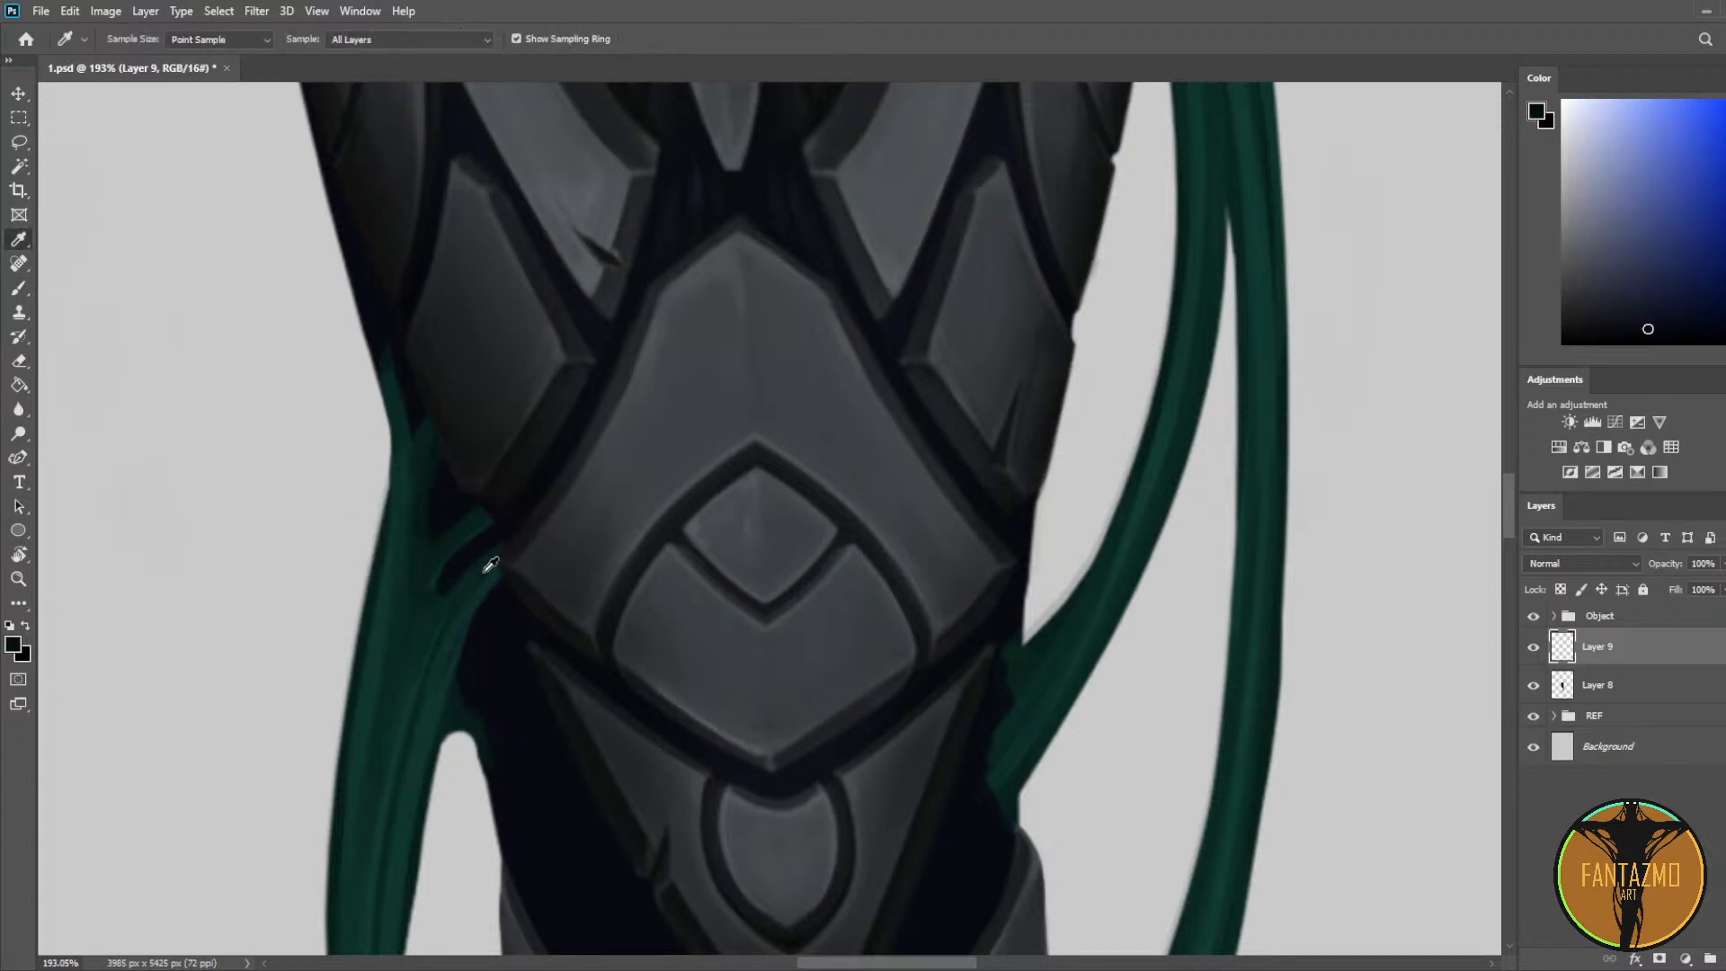
{"action": "left_click", "coordinate": [482, 549], "text": "alt"}
{"action": "left_click_drag", "start_coordinate": [489, 550], "coordinate": [463, 572]}
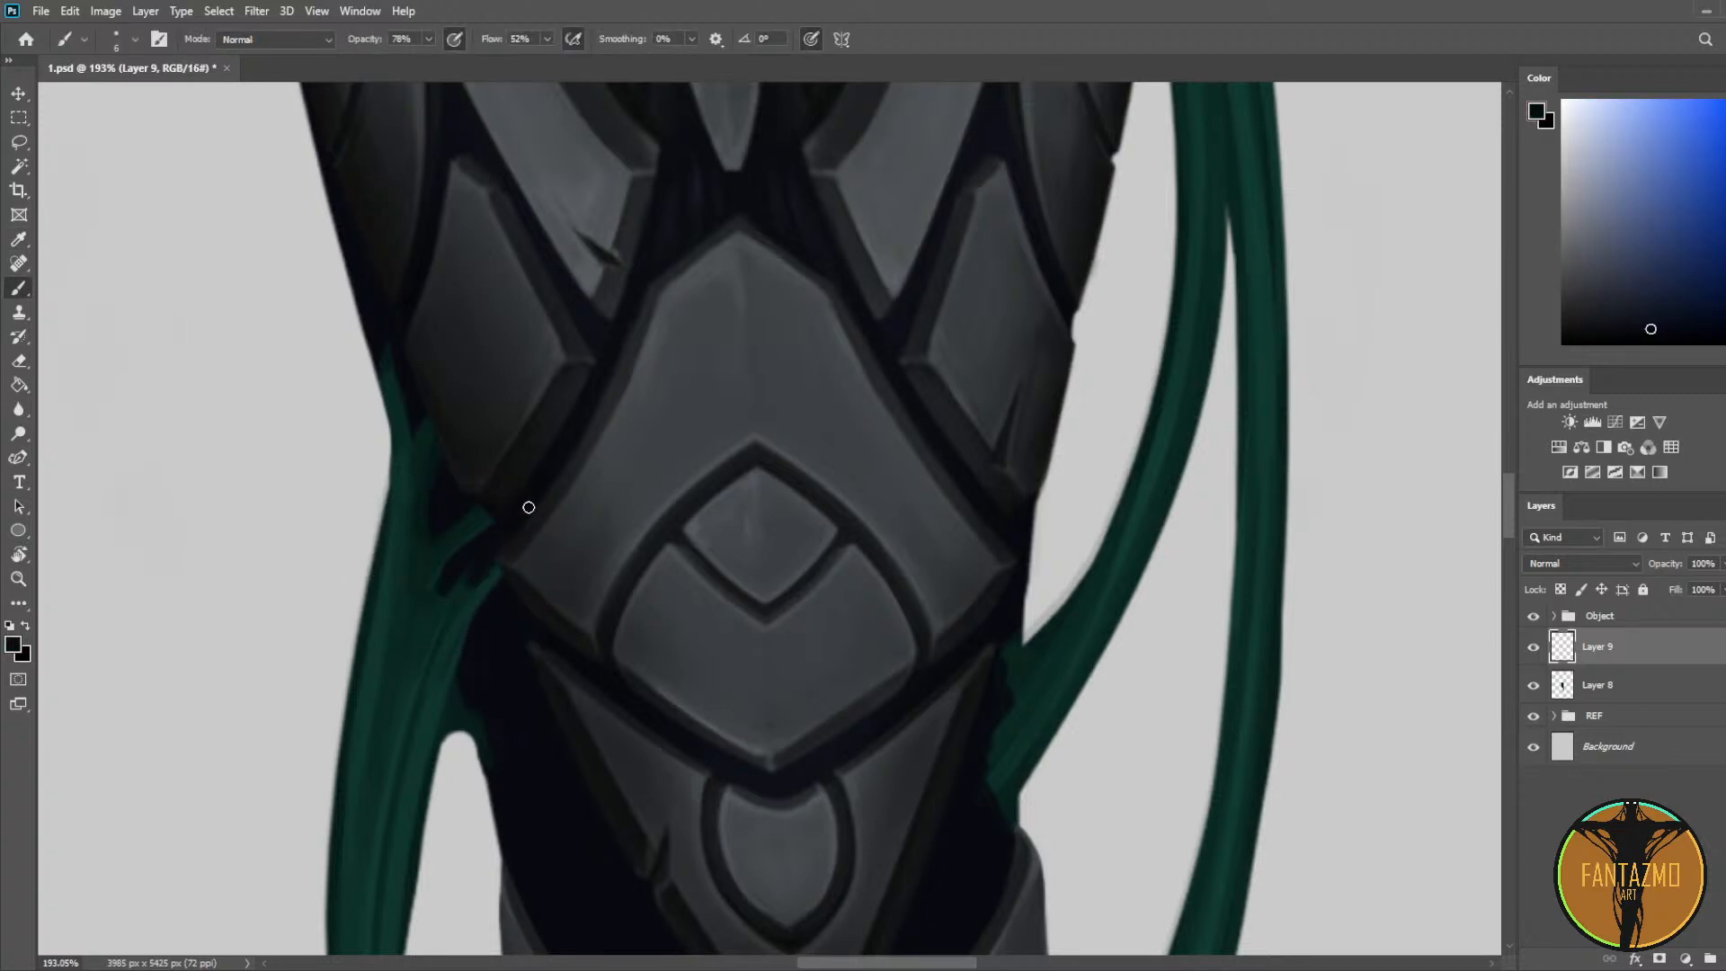
Step: Mirror the view and paint thin dark green strands from the tendril's inner fork down over the black area
{"action": "scroll", "coordinate": [529, 507], "scroll_direction": "down", "scroll_amount": 8}
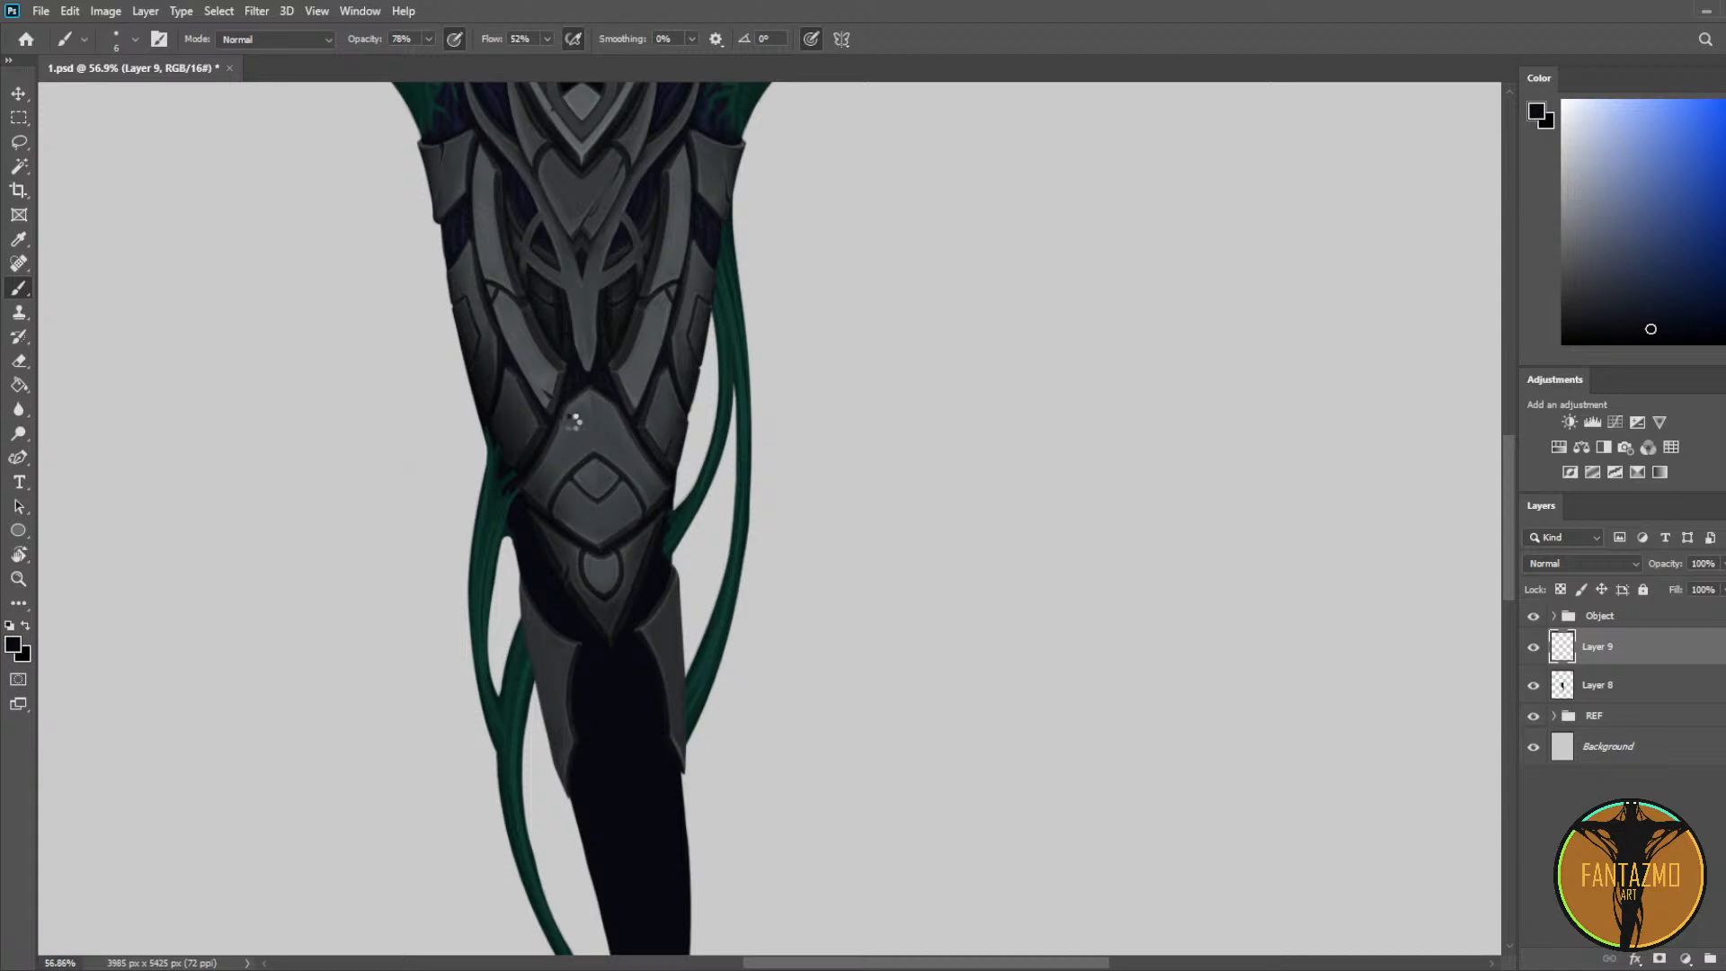
{"action": "key", "text": "ctrl+shift+h"}
{"action": "scroll", "coordinate": [596, 443], "scroll_direction": "up", "scroll_amount": 7}
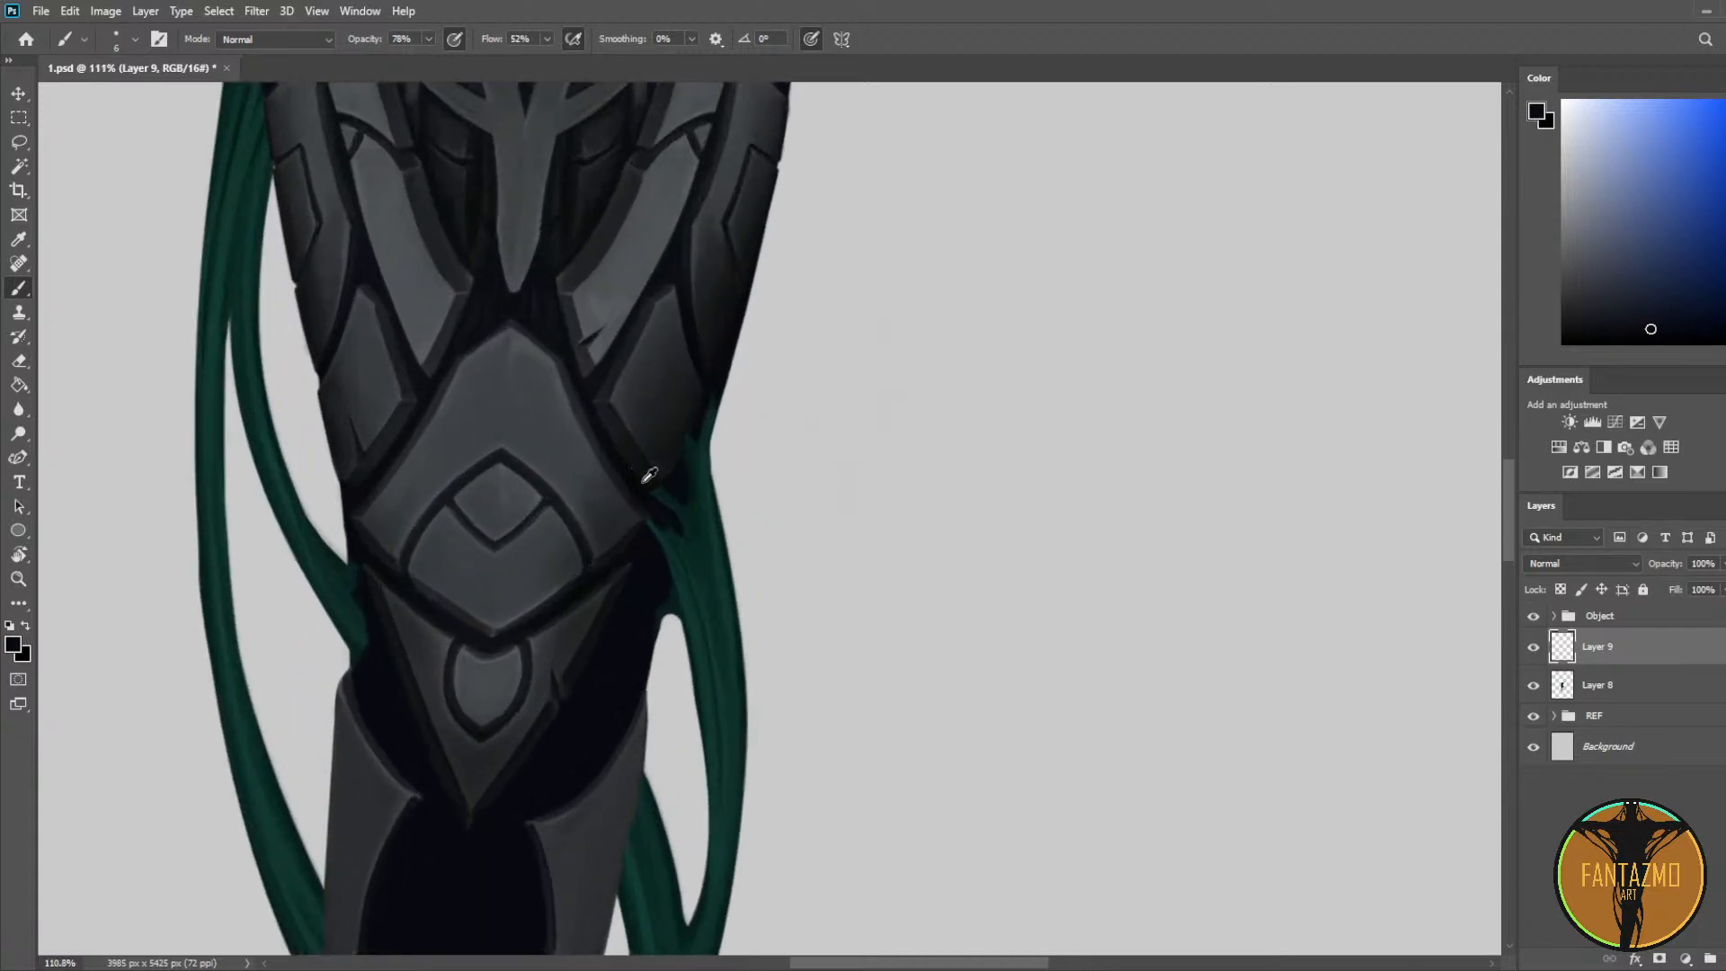
{"action": "key", "text": "i"}
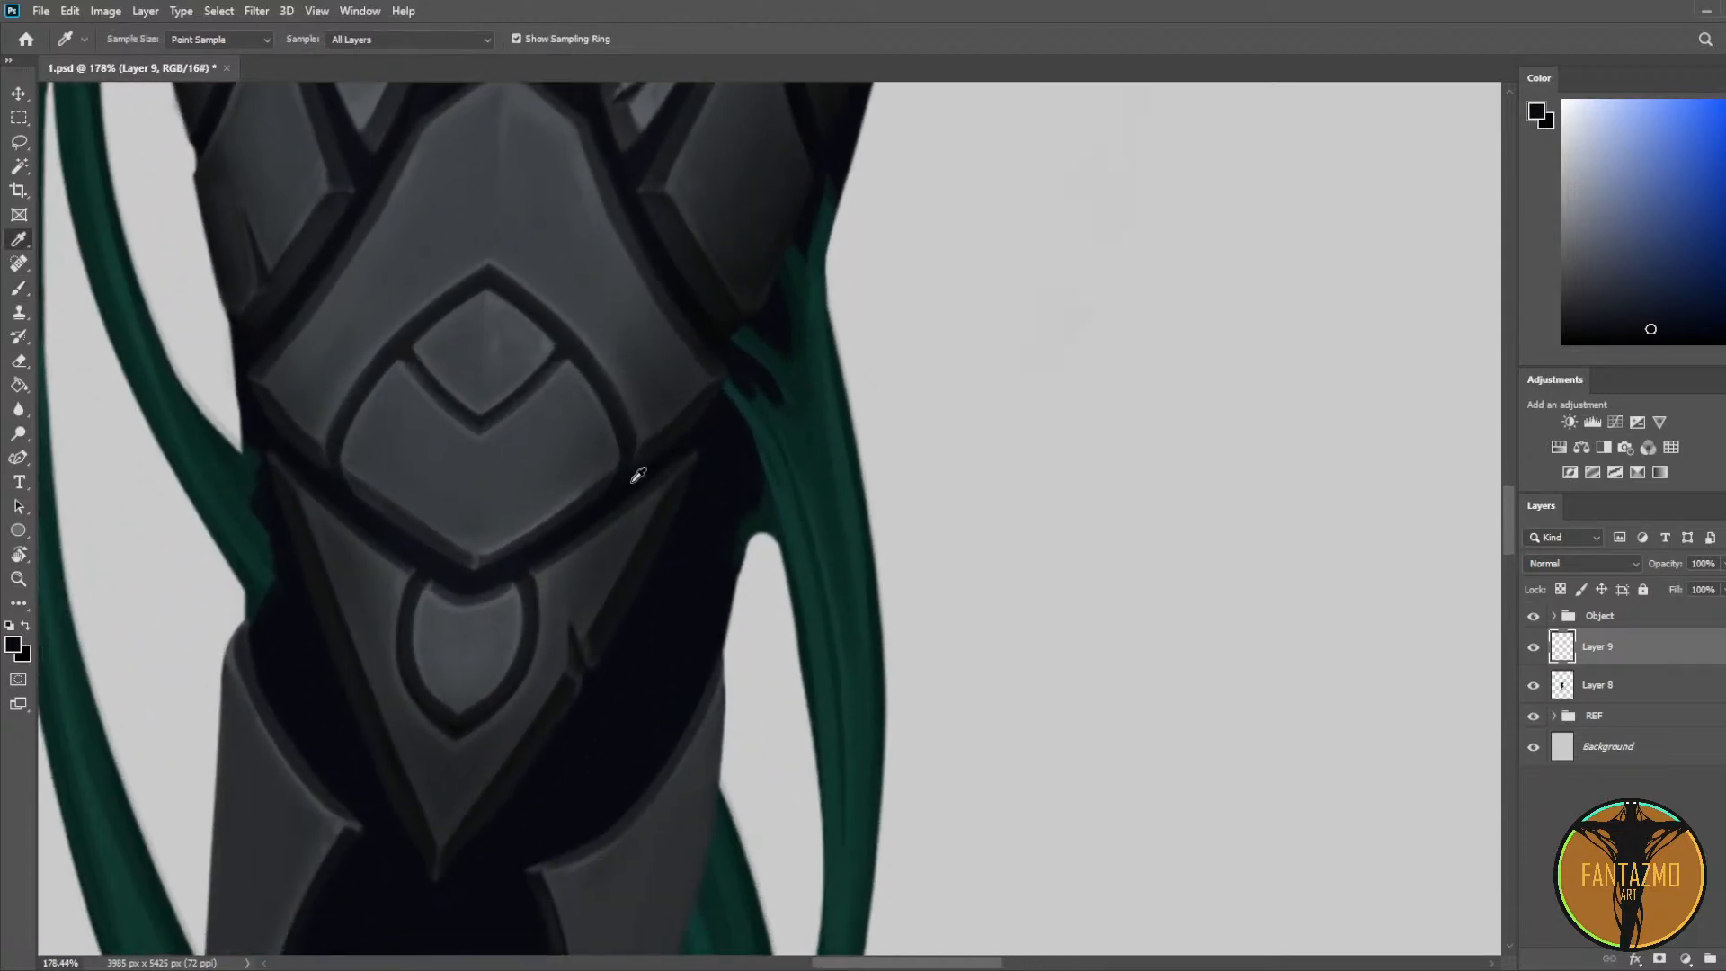
{"action": "left_click", "coordinate": [795, 510]}
{"action": "key", "text": "b"}
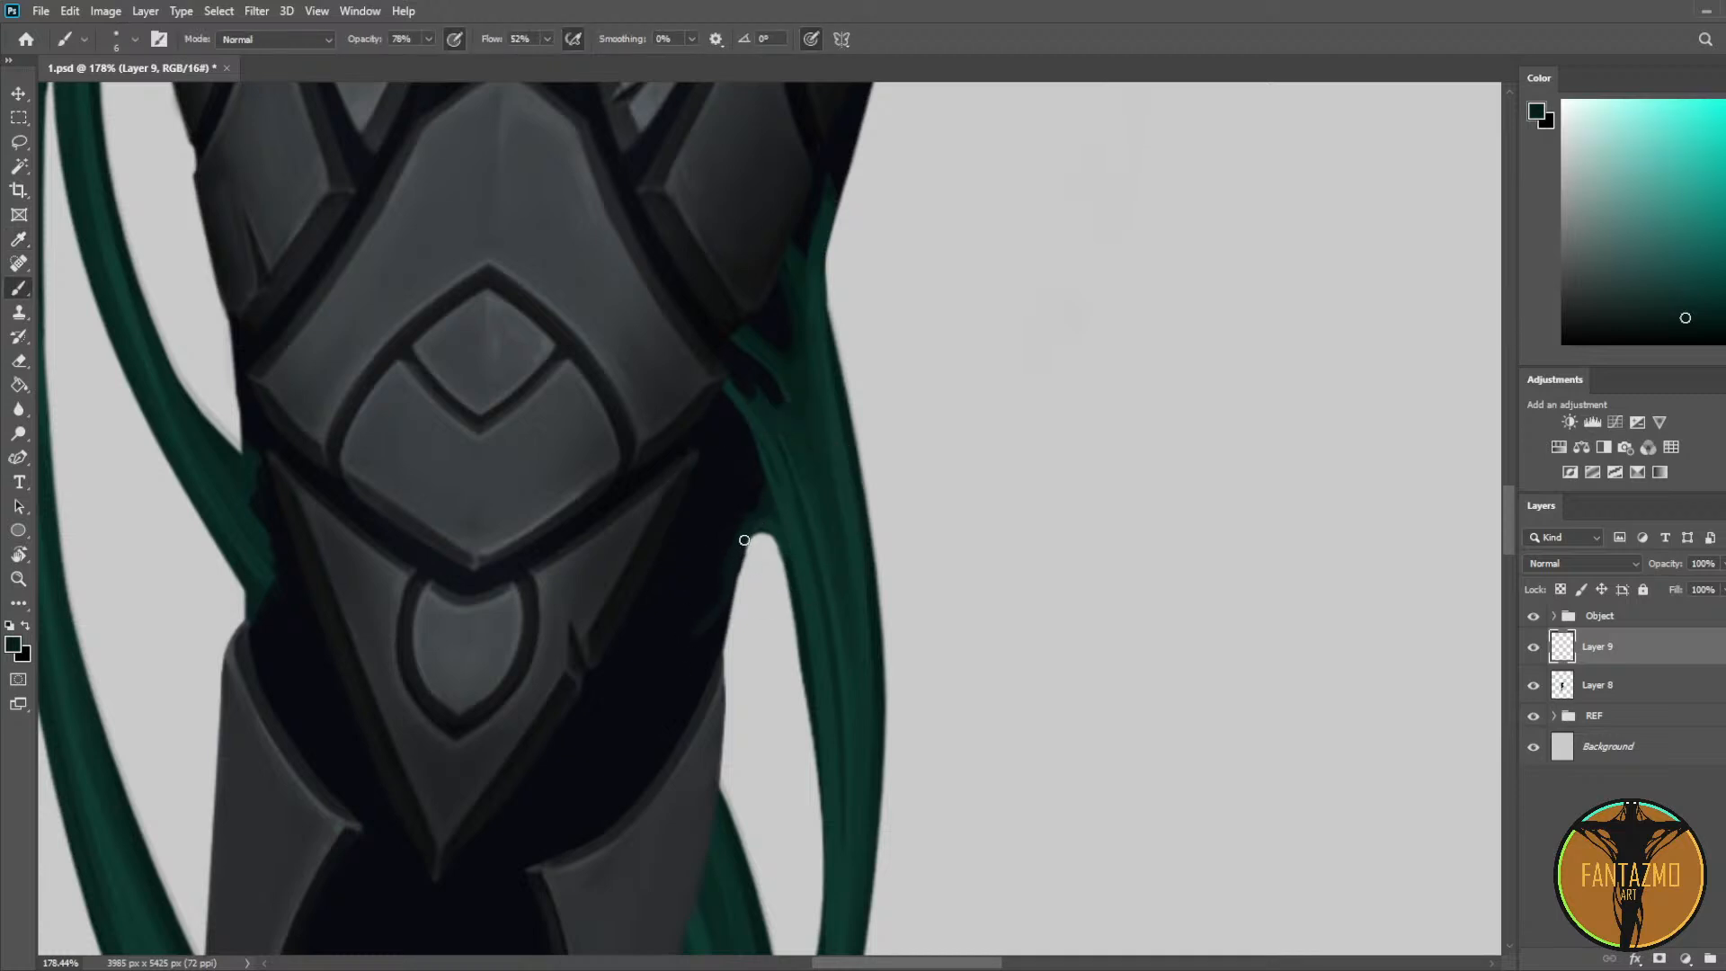
{"action": "left_click", "coordinate": [720, 568], "text": "alt"}
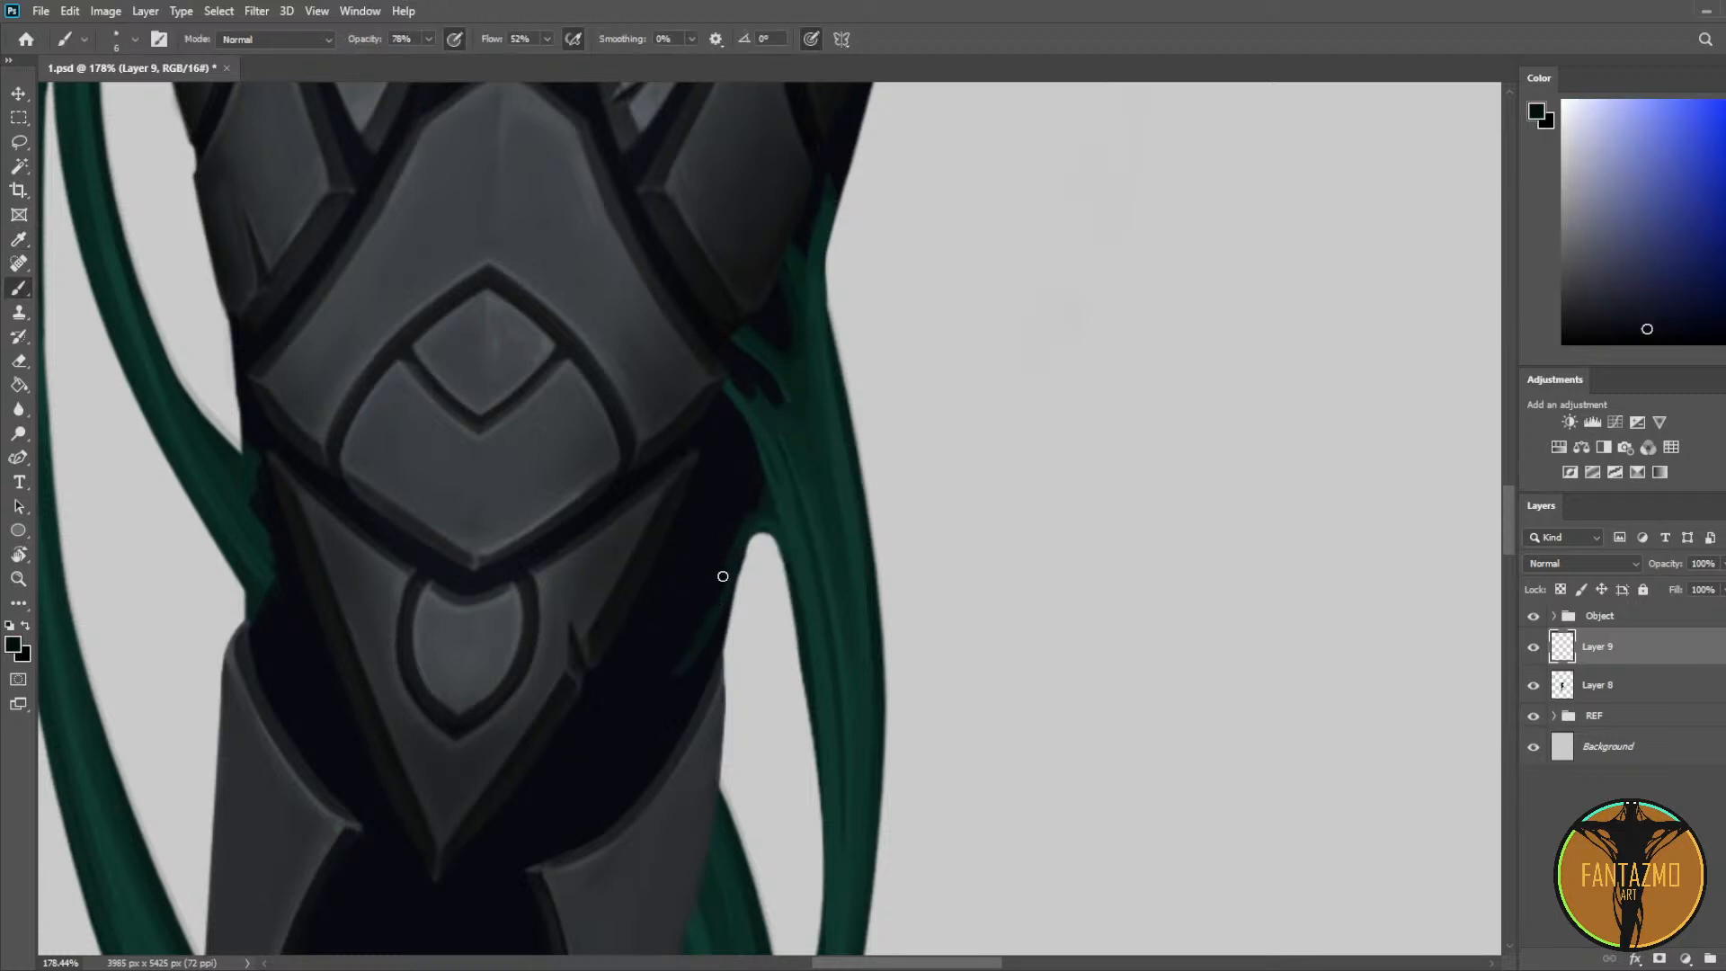
{"action": "left_click", "coordinate": [768, 537], "text": "alt"}
{"action": "mouse_move", "coordinate": [773, 520]}
{"action": "left_mouse_down"}
{"action": "mouse_move", "coordinate": [634, 666]}
{"action": "mouse_move", "coordinate": [732, 511]}
{"action": "left_mouse_up"}
Step: Separate and taper the fork's thin strands, alternating sampled dark green with near-black
{"action": "left_click", "coordinate": [630, 668], "text": "alt"}
{"action": "left_click", "coordinate": [770, 484], "text": "alt"}
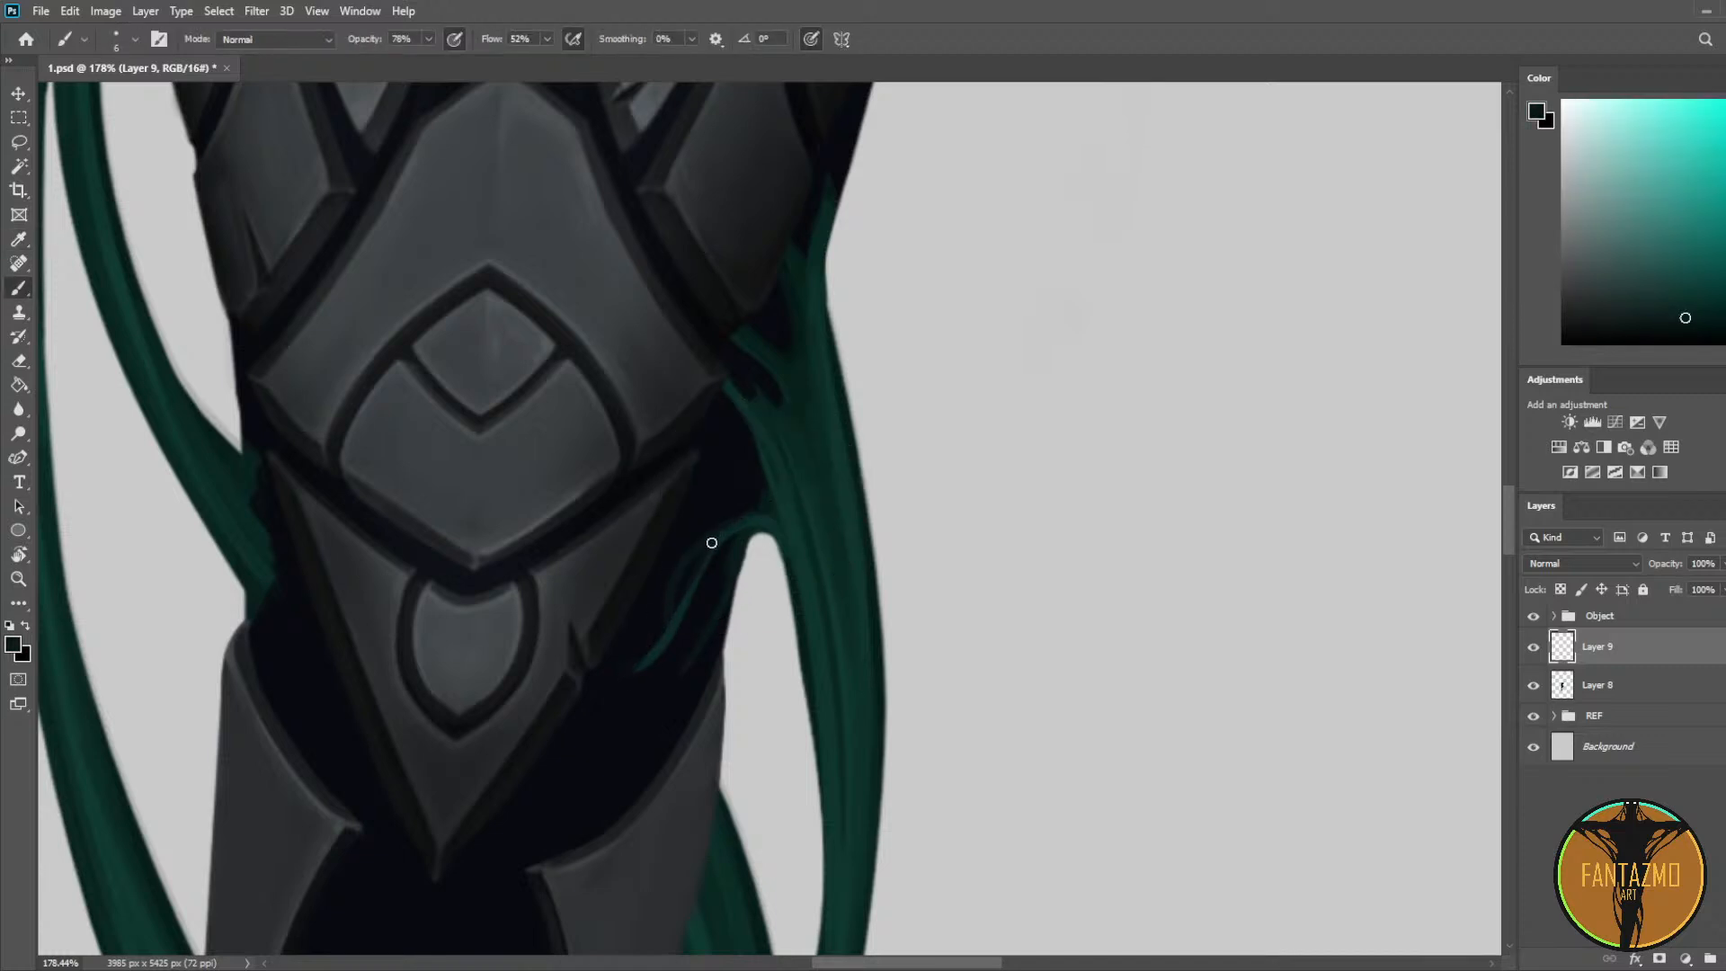
{"action": "left_click", "coordinate": [687, 573], "text": "alt"}
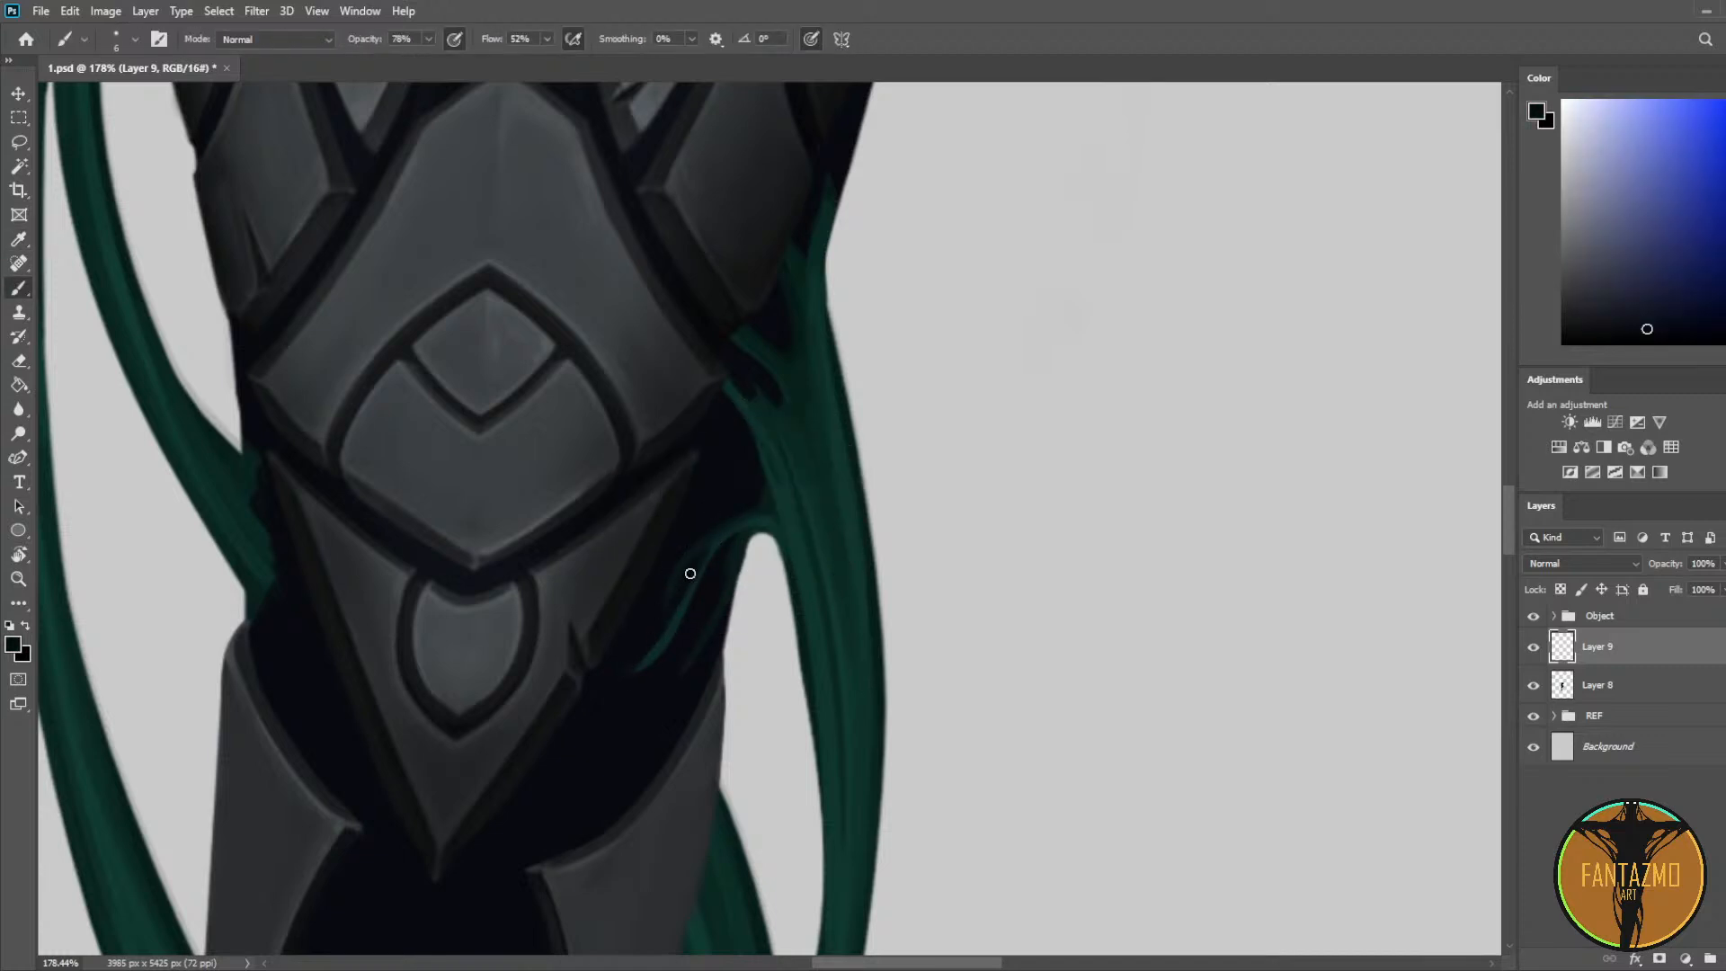
{"action": "left_click", "coordinate": [769, 507], "text": "alt"}
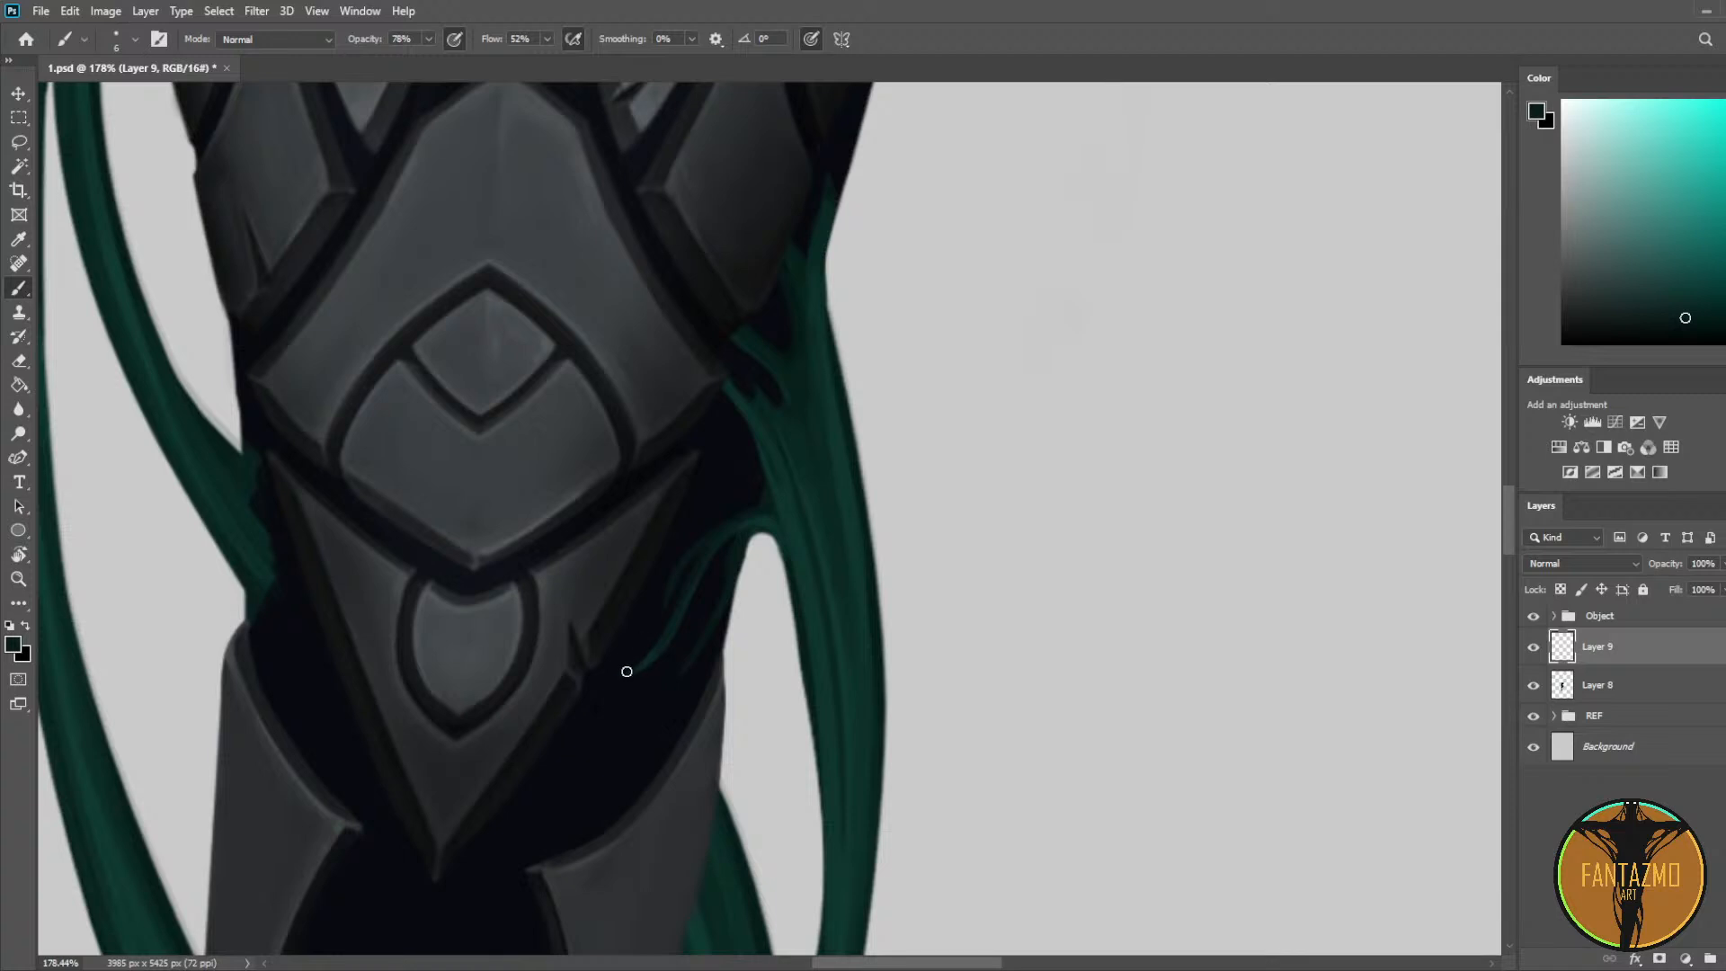
{"action": "left_click", "coordinate": [686, 576], "text": "alt"}
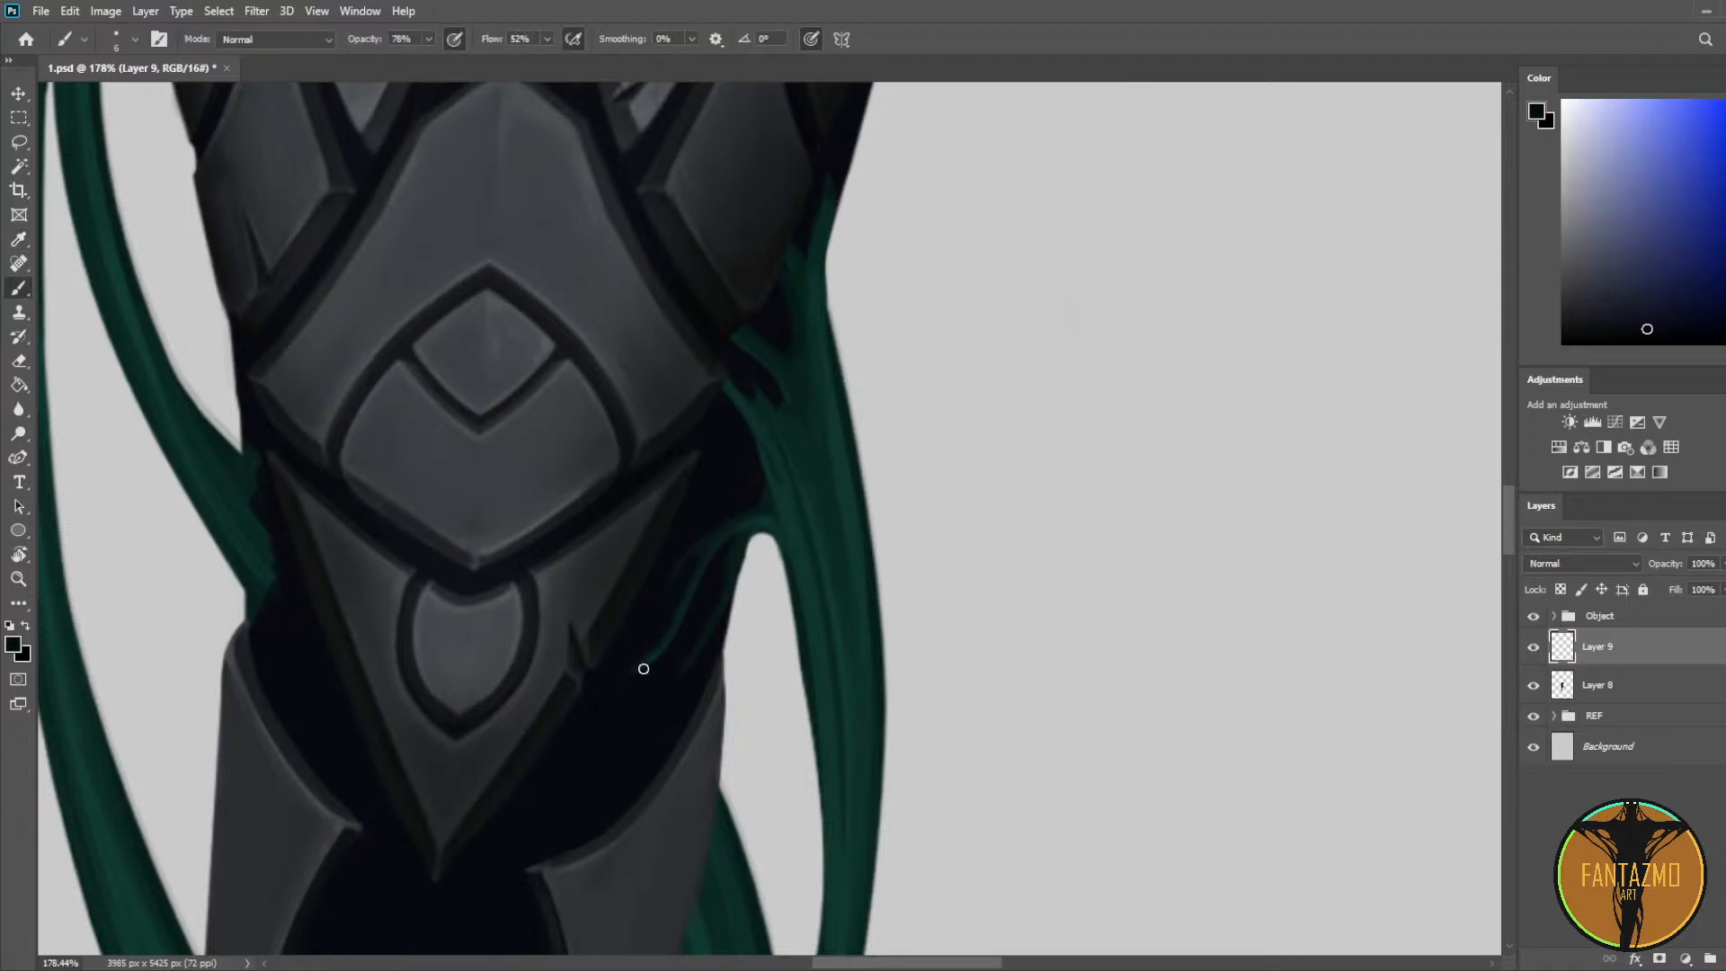
Step: Restore the view's orientation, then add short dark green strands above the tendril's fork and trim them with near-black
{"action": "key", "text": "ctrl+shift+h"}
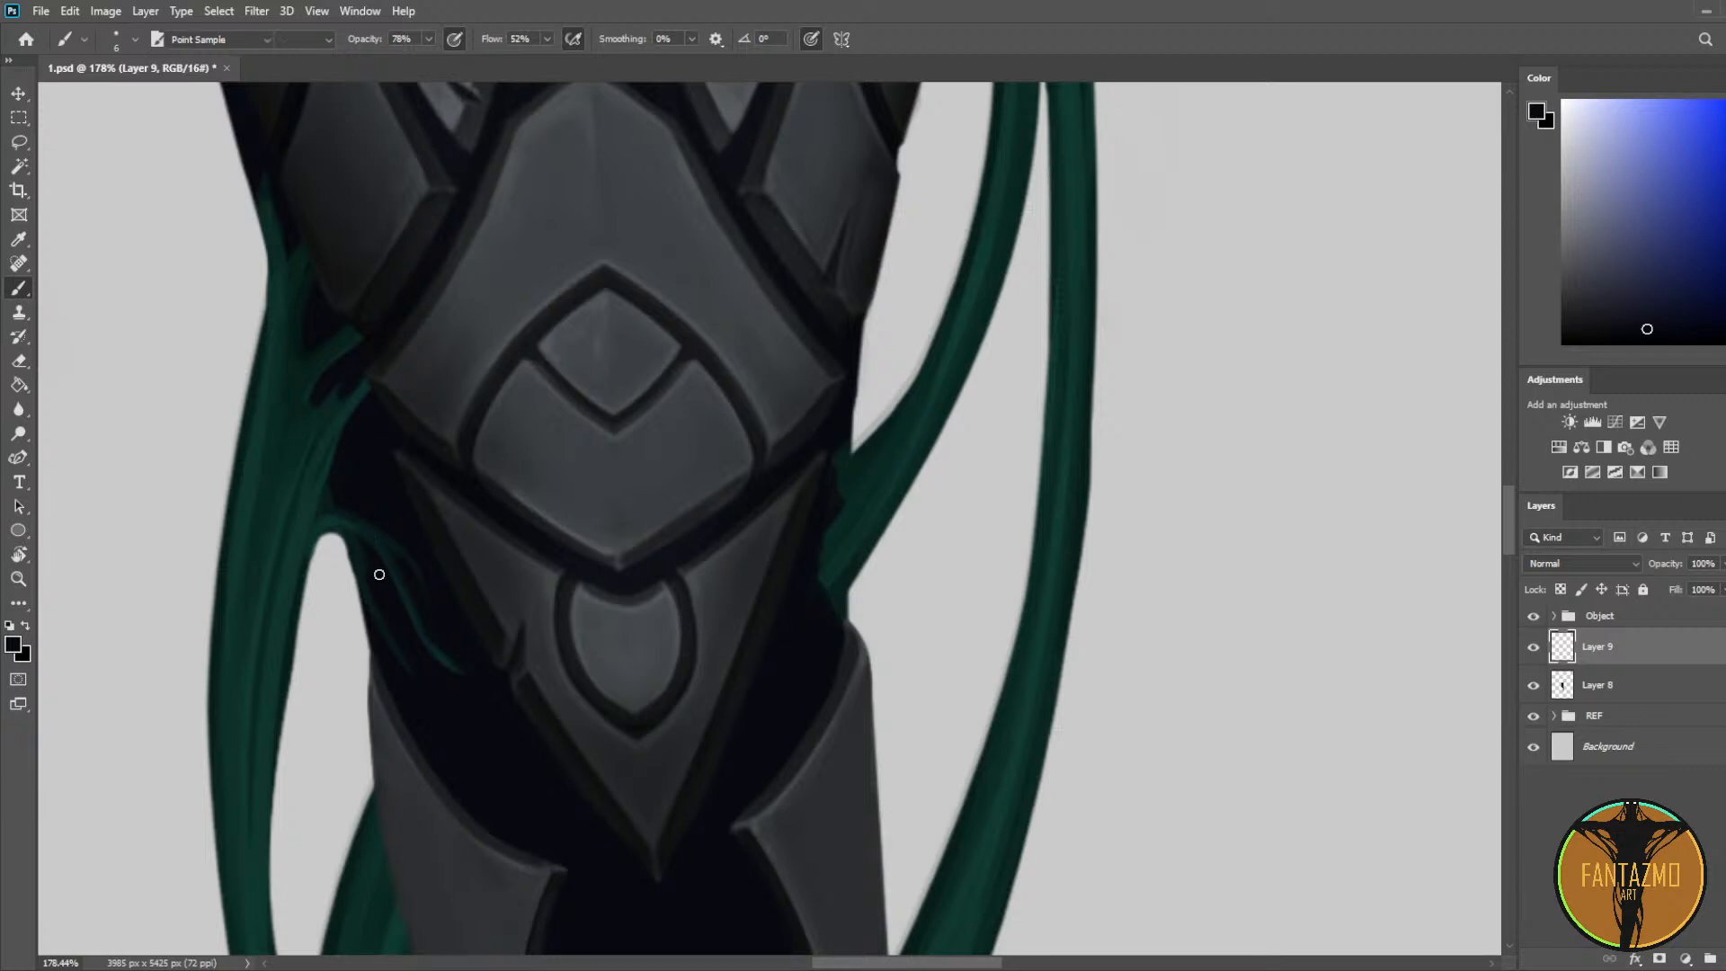
{"action": "key", "text": "i"}
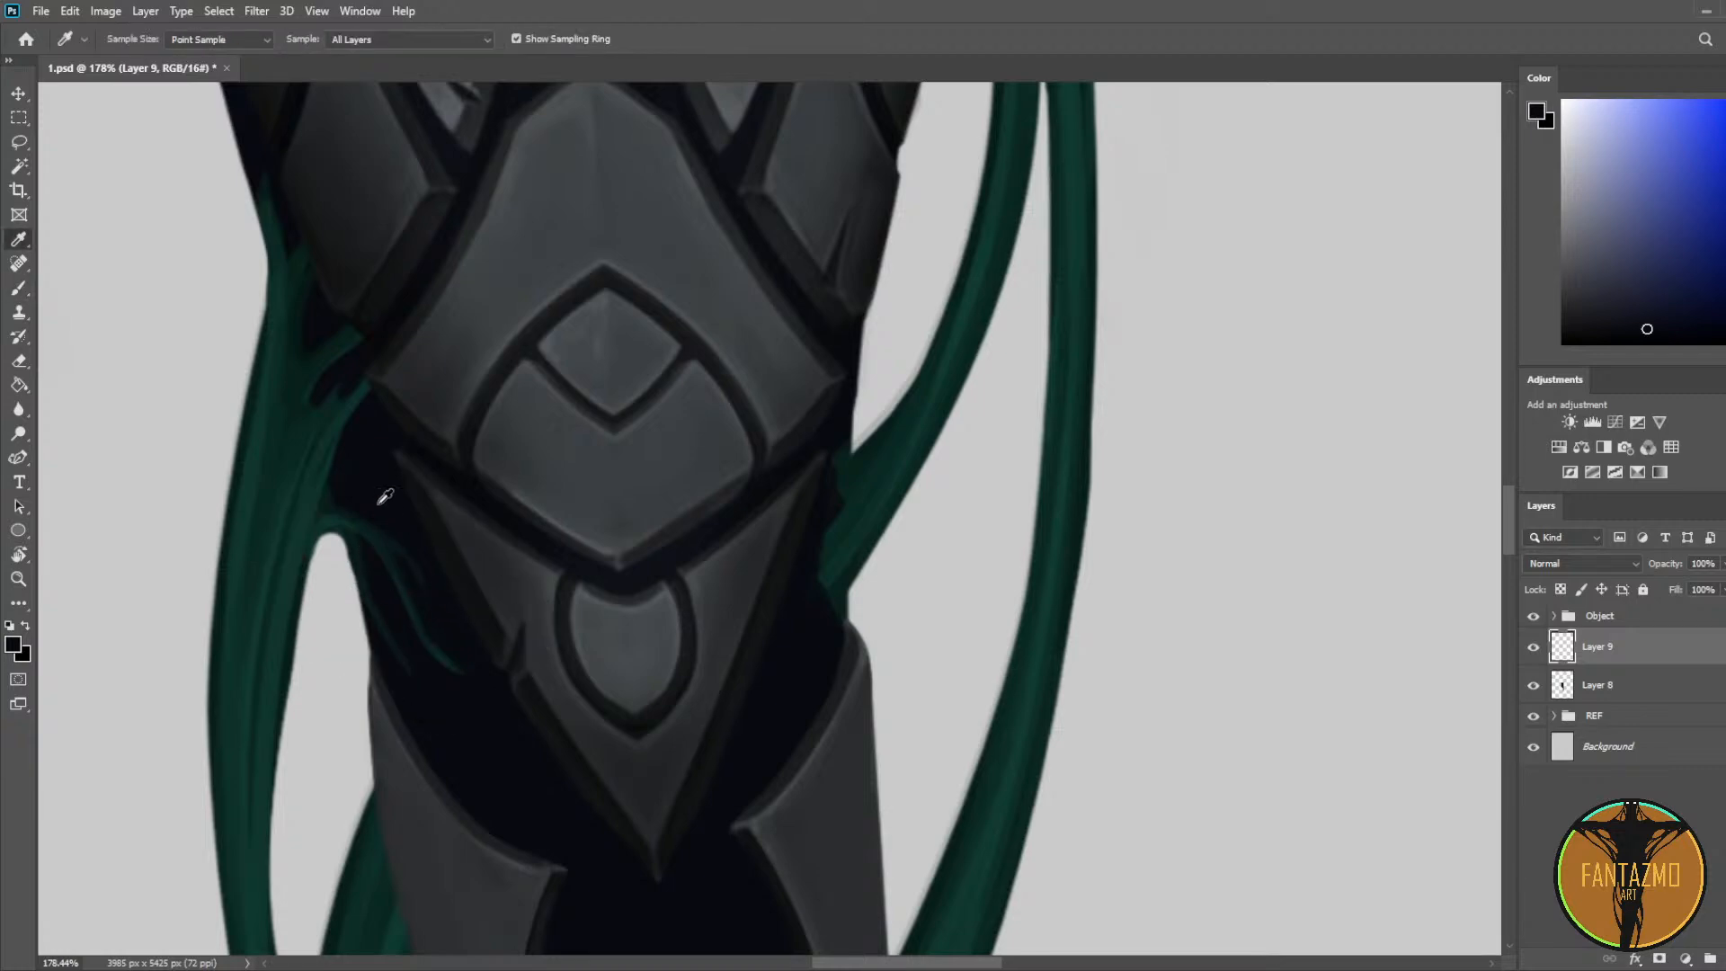
{"action": "left_click", "coordinate": [334, 497]}
{"action": "key", "text": "b"}
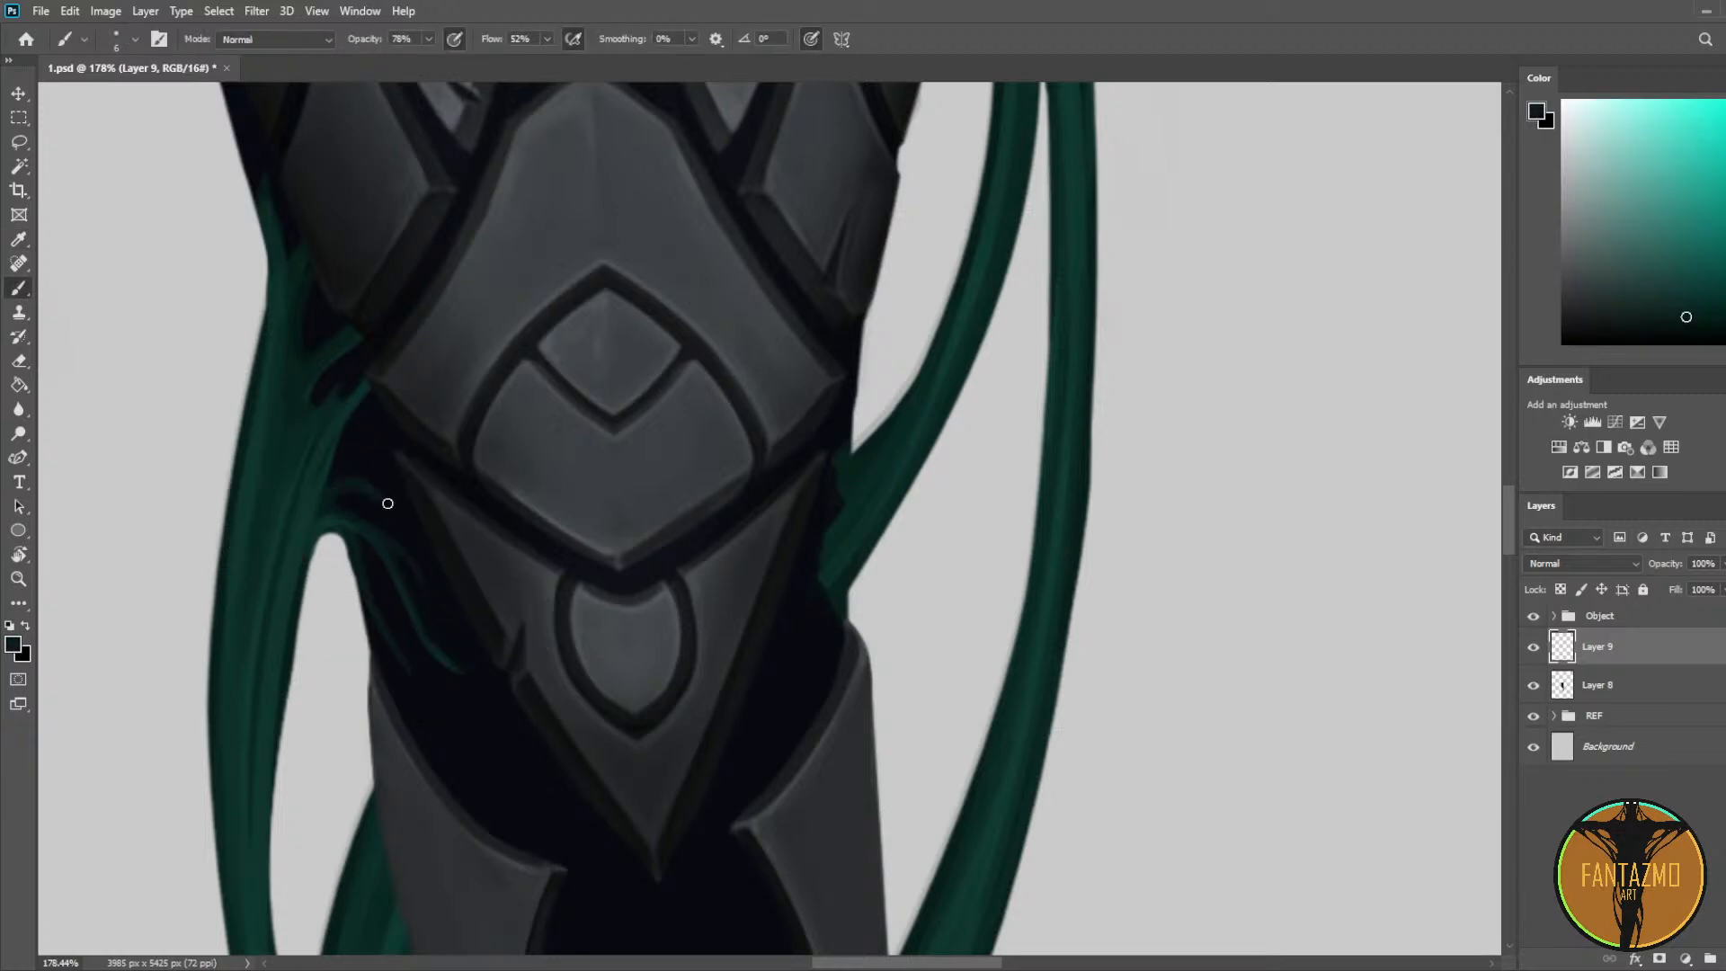
{"action": "left_click", "coordinate": [377, 477], "text": "alt"}
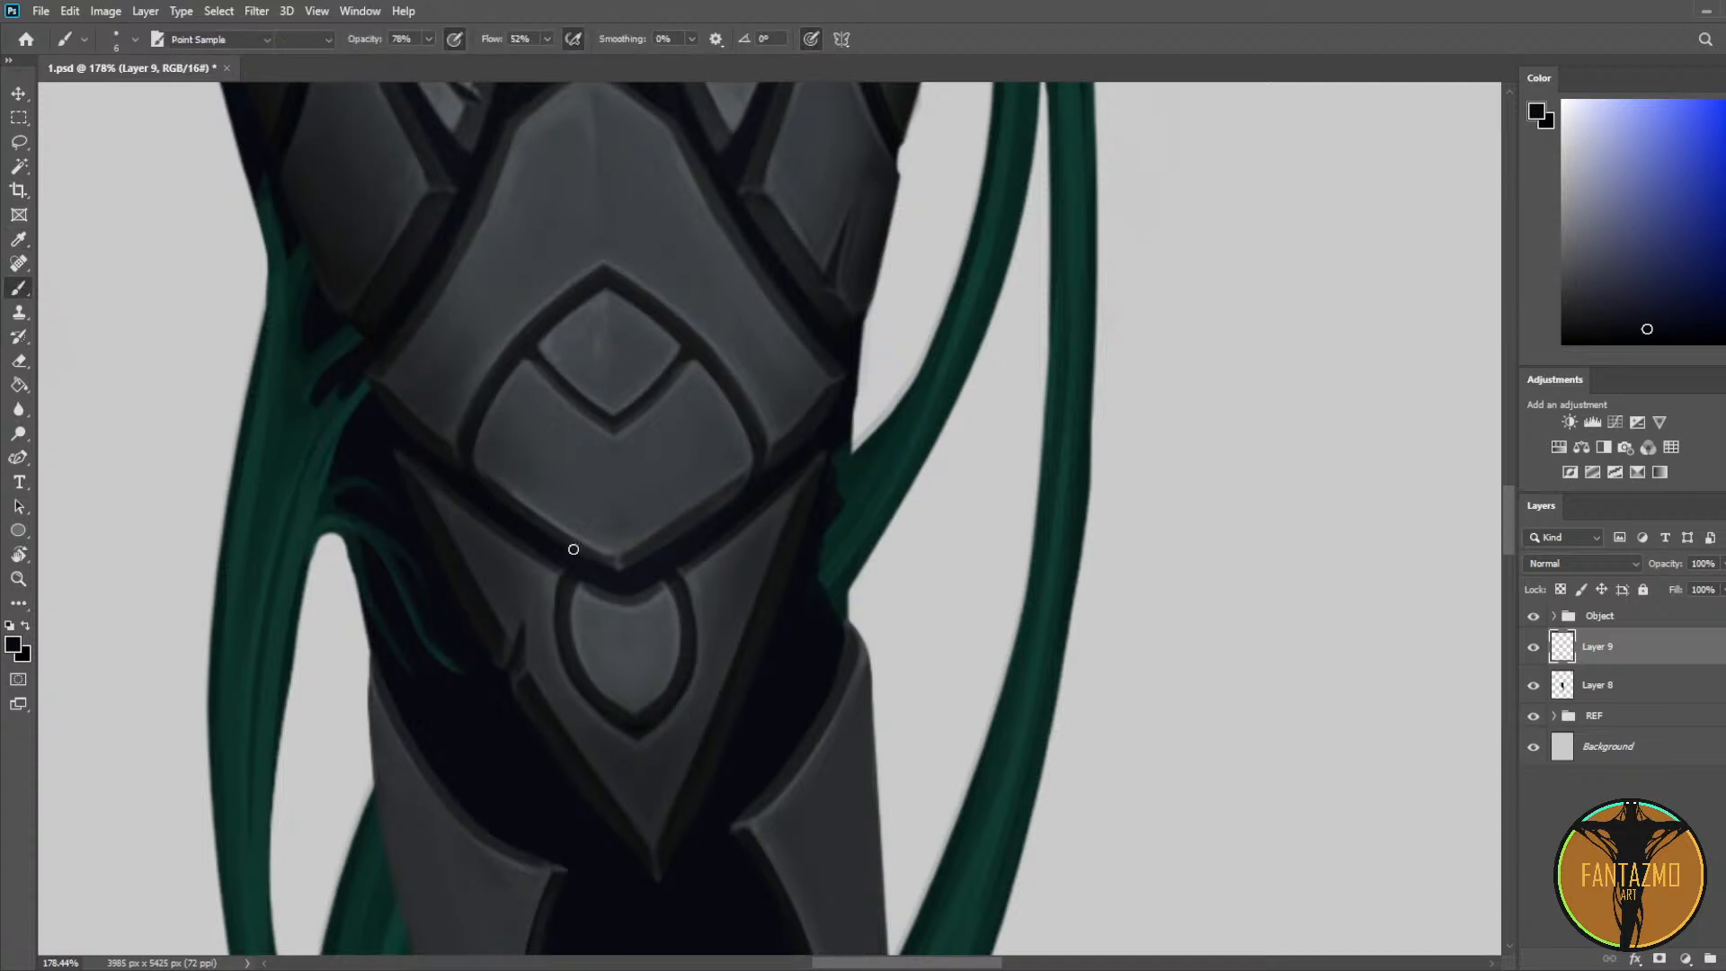
{"action": "left_click", "coordinate": [362, 455], "text": "alt"}
Step: Paint two thin strands in sampled dark green from the right tendril's lower fork down over the black gap beside the pointed plate
{"action": "left_click_drag", "start_coordinate": [461, 293], "coordinate": [536, 337]}
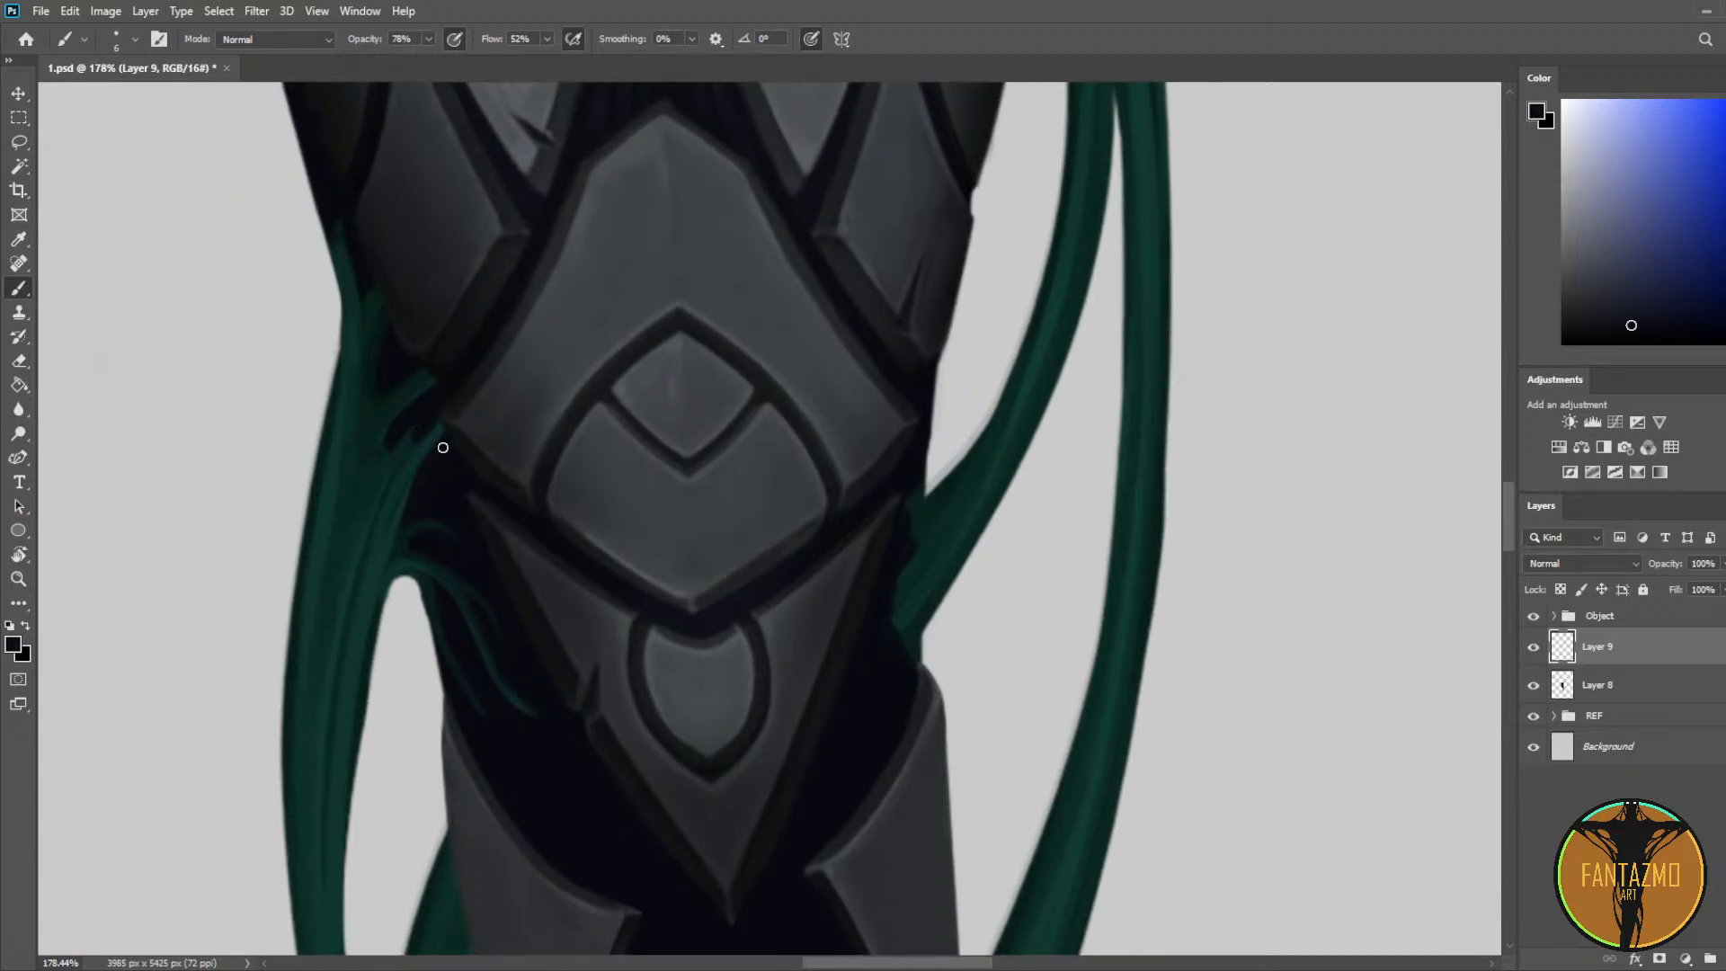
{"action": "left_click_drag", "start_coordinate": [728, 730], "coordinate": [660, 443]}
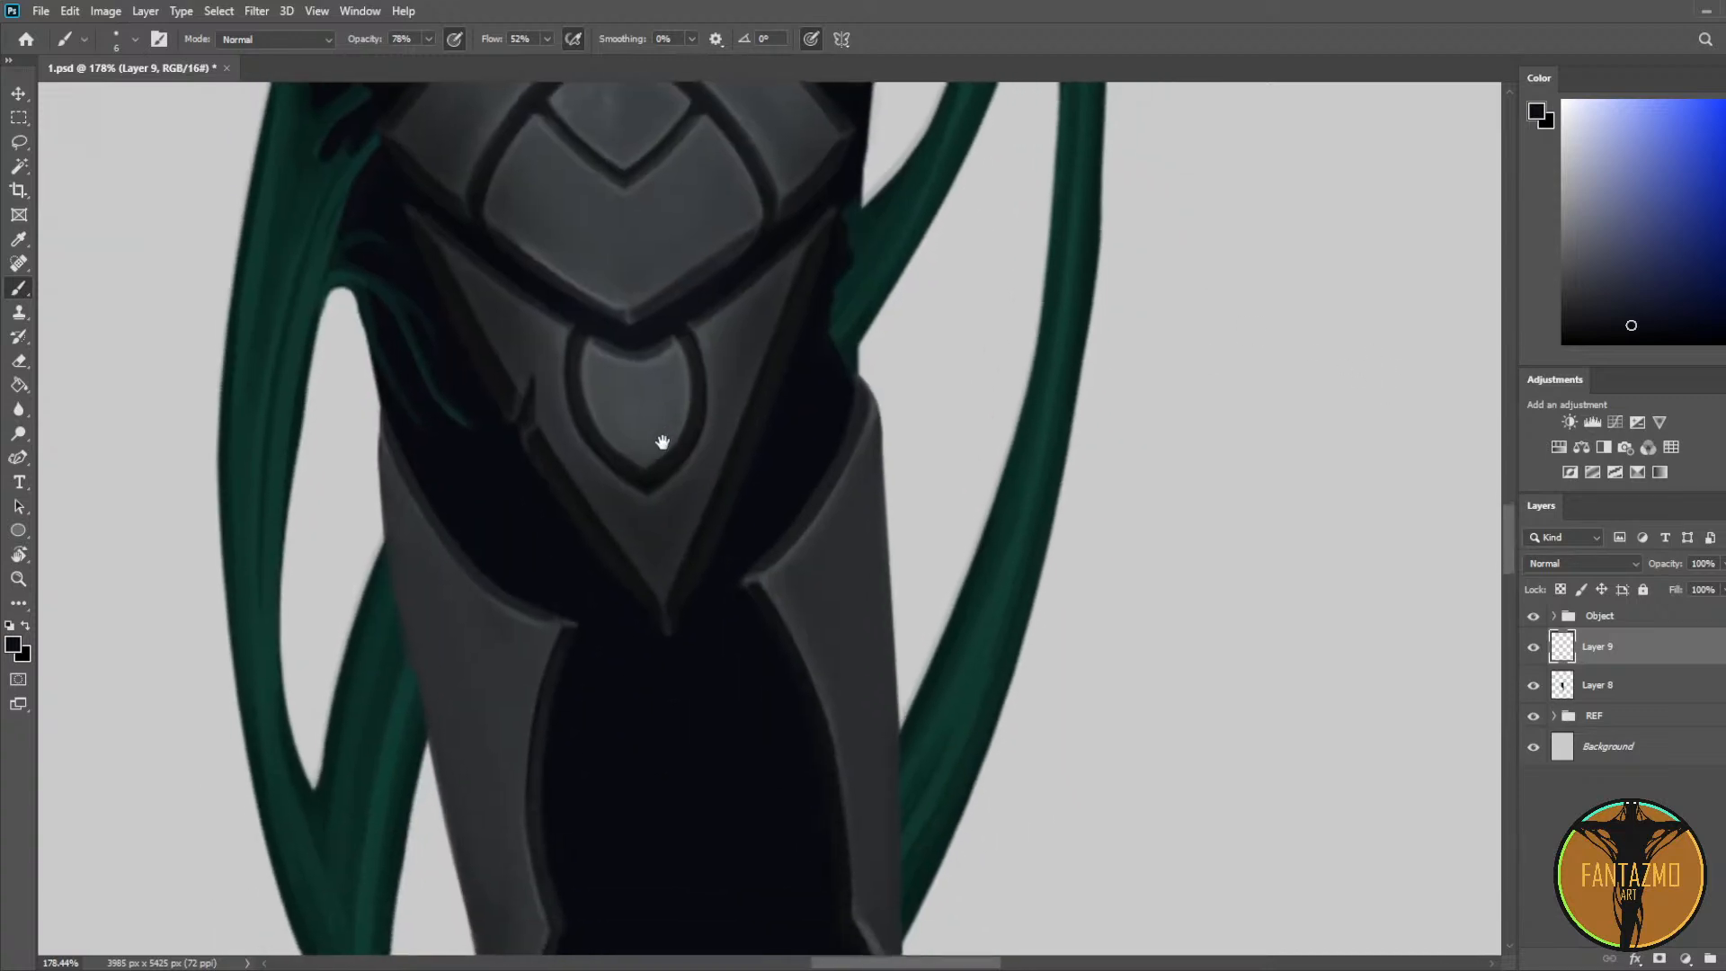
{"action": "left_click_drag", "start_coordinate": [879, 280], "coordinate": [779, 374]}
{"action": "left_click", "coordinate": [737, 387], "text": "alt"}
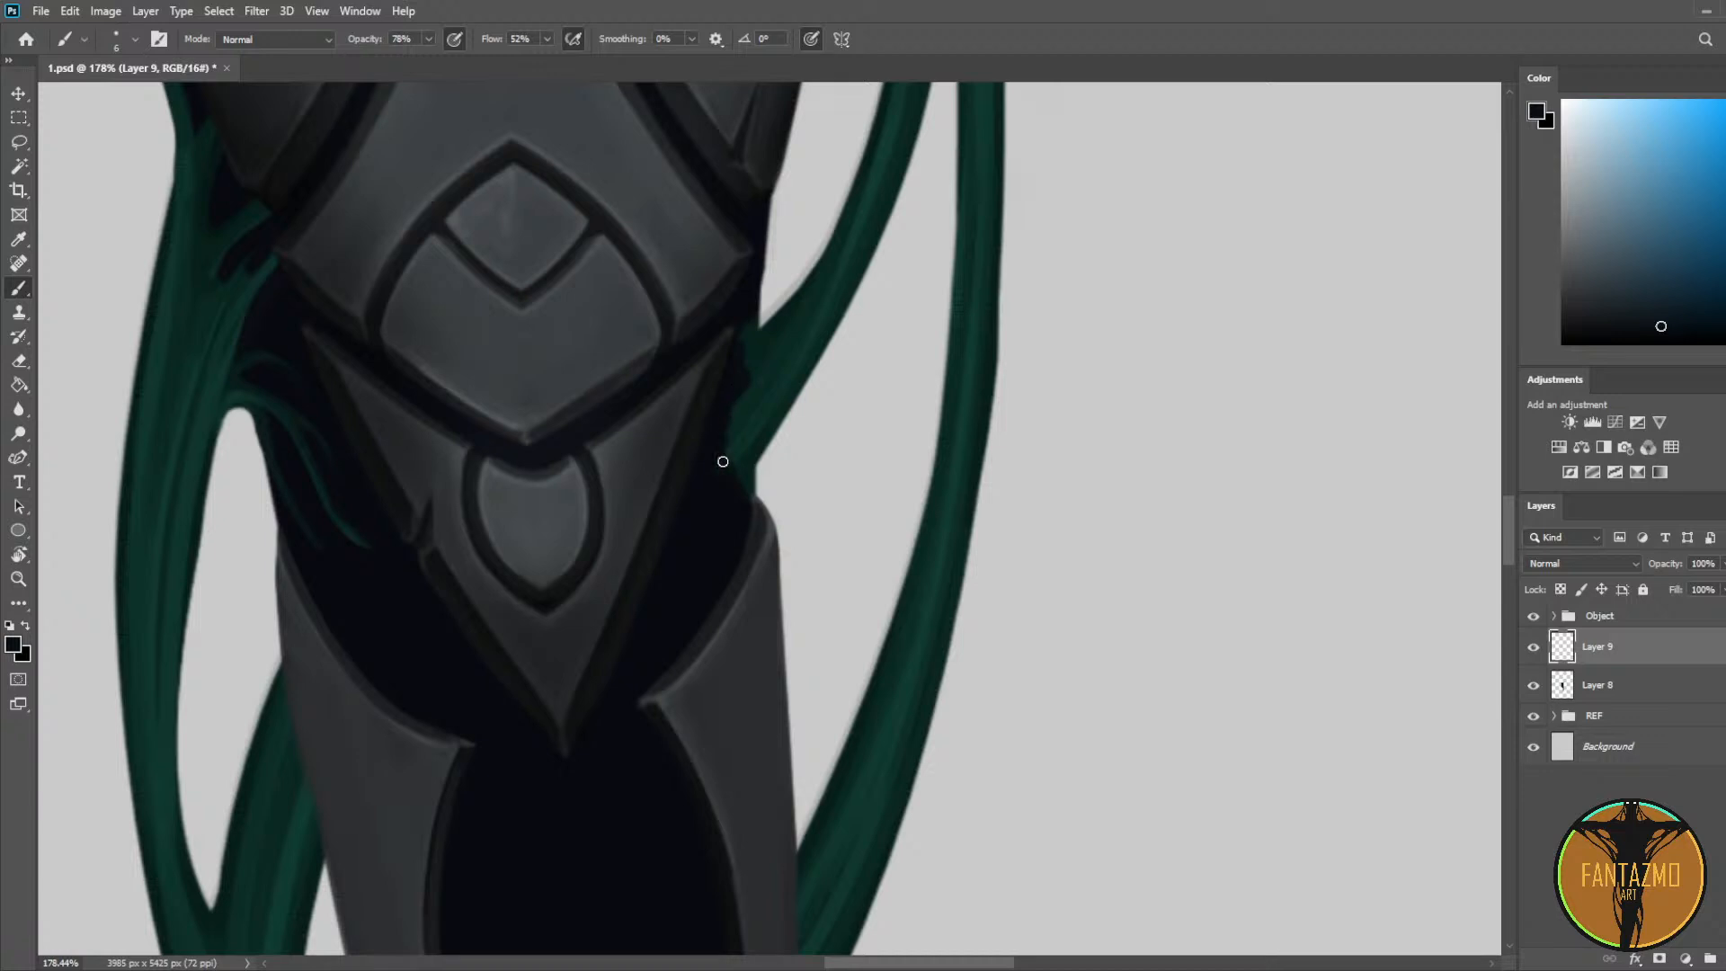
{"action": "left_click", "coordinate": [761, 442], "text": "alt"}
{"action": "left_click_drag", "start_coordinate": [744, 513], "coordinate": [681, 620]}
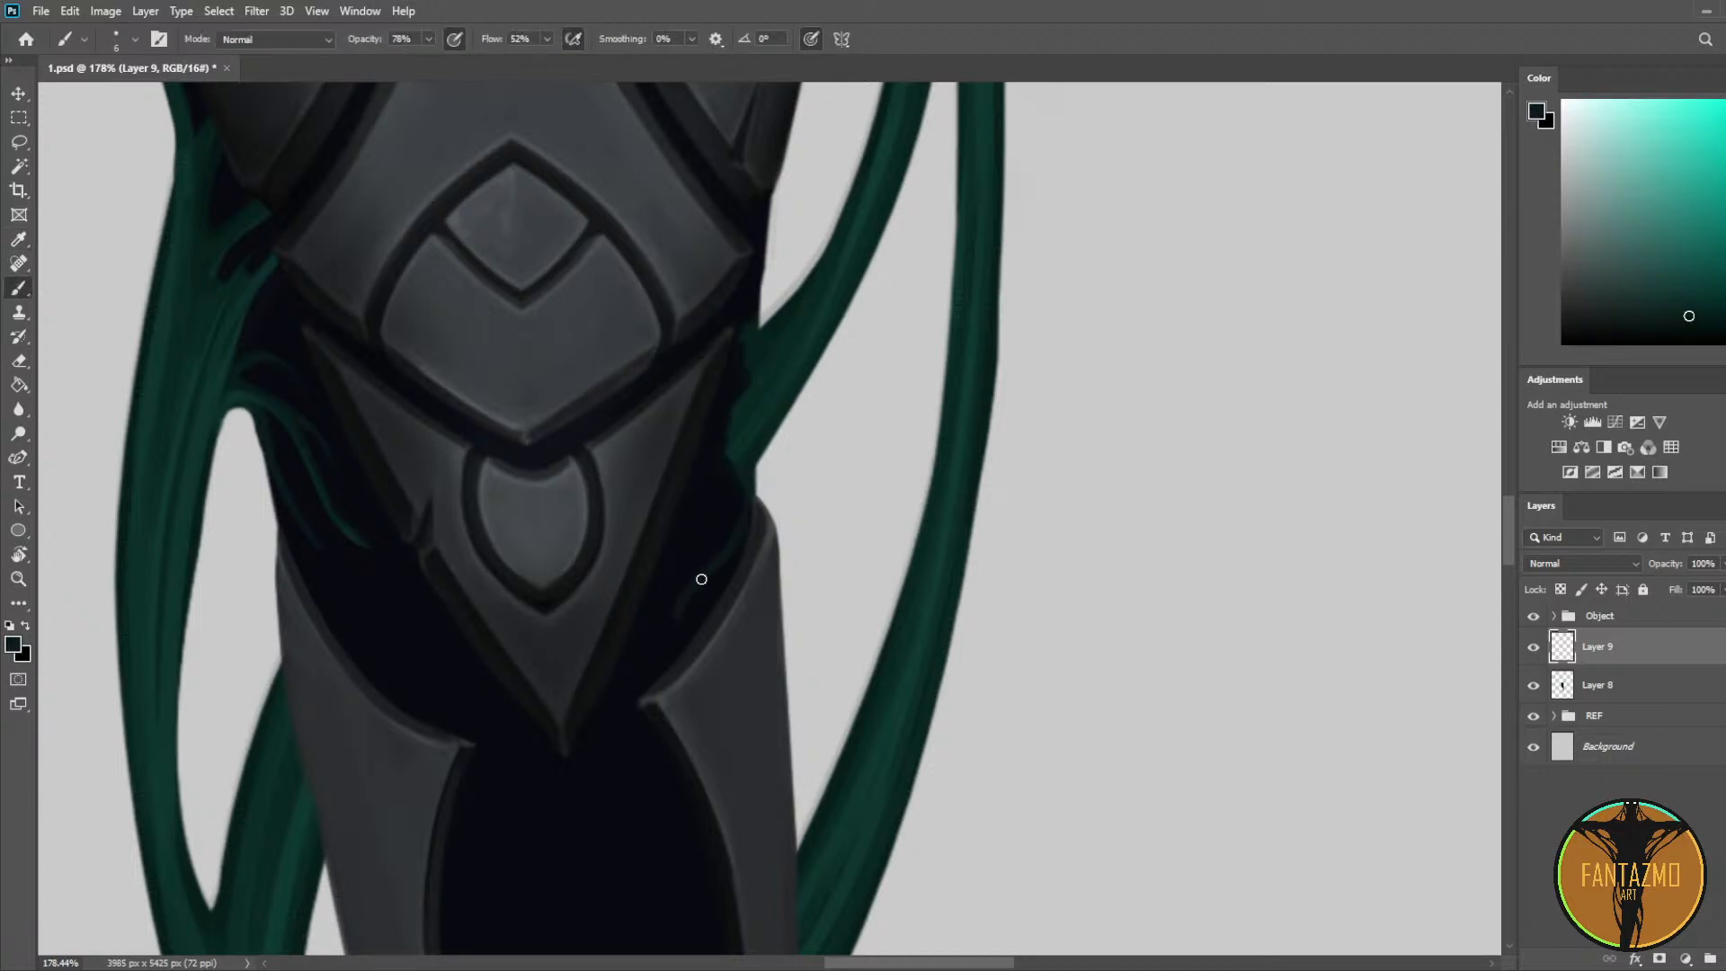
{"action": "left_click_drag", "start_coordinate": [749, 510], "coordinate": [665, 618]}
{"action": "left_click", "coordinate": [724, 513], "text": "alt"}
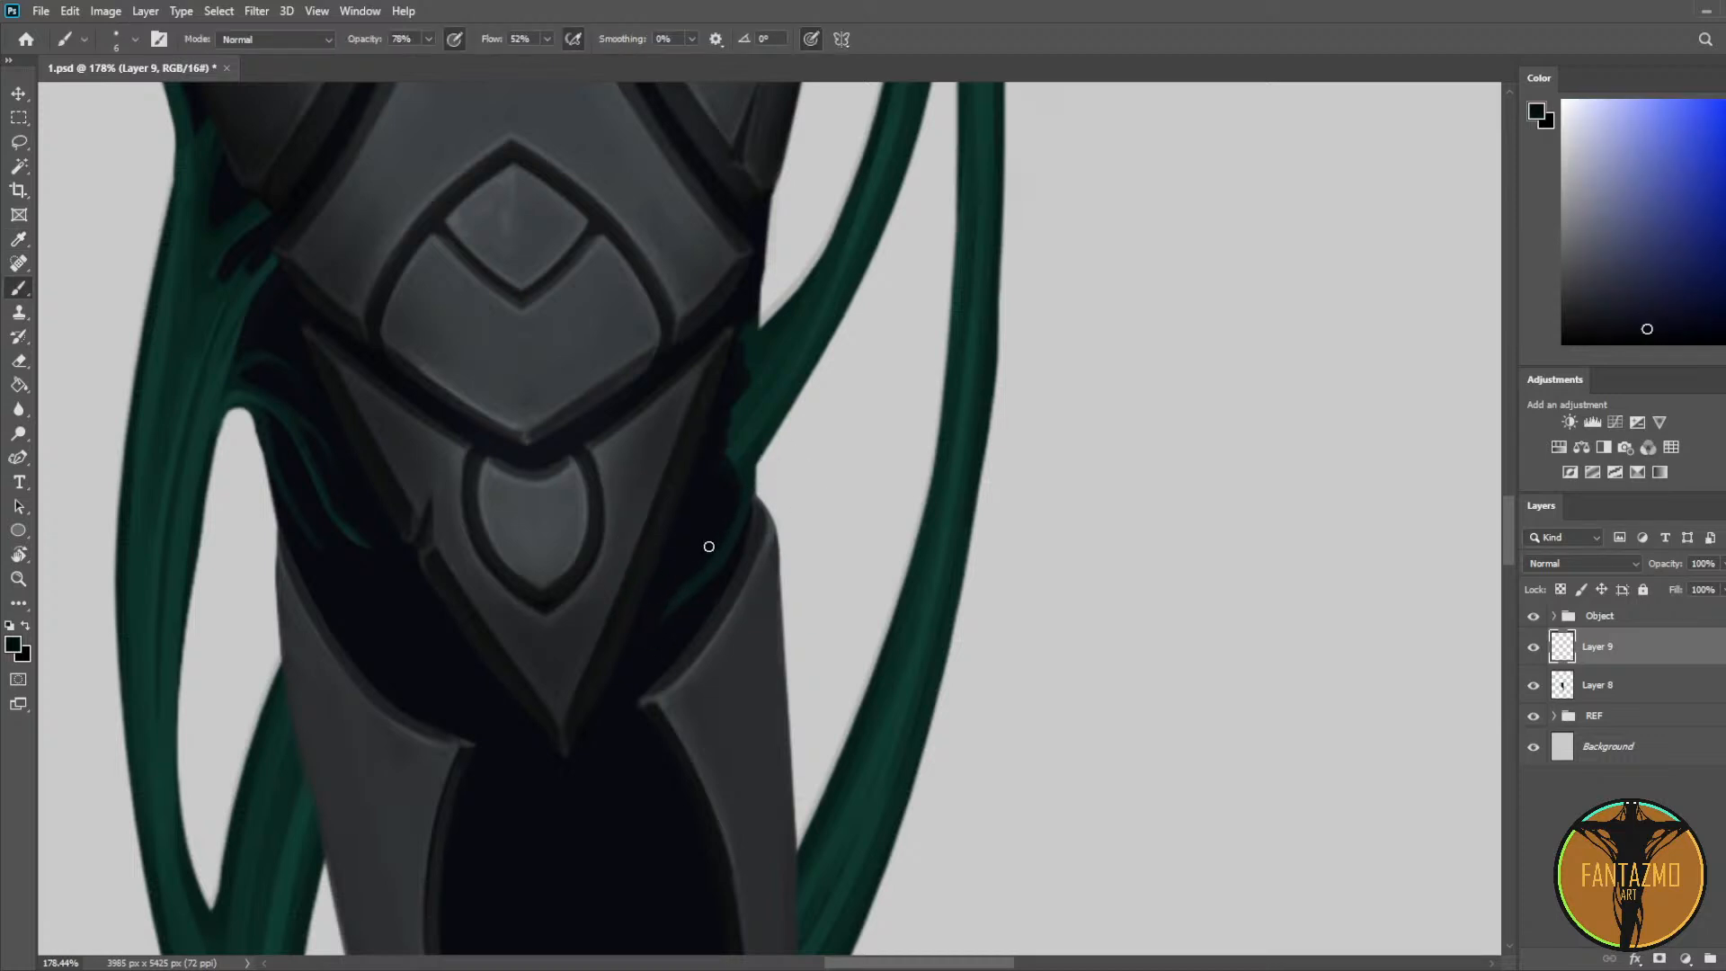
{"action": "left_click", "coordinate": [755, 435], "text": "alt"}
{"action": "left_click_drag", "start_coordinate": [746, 440], "coordinate": [679, 540]}
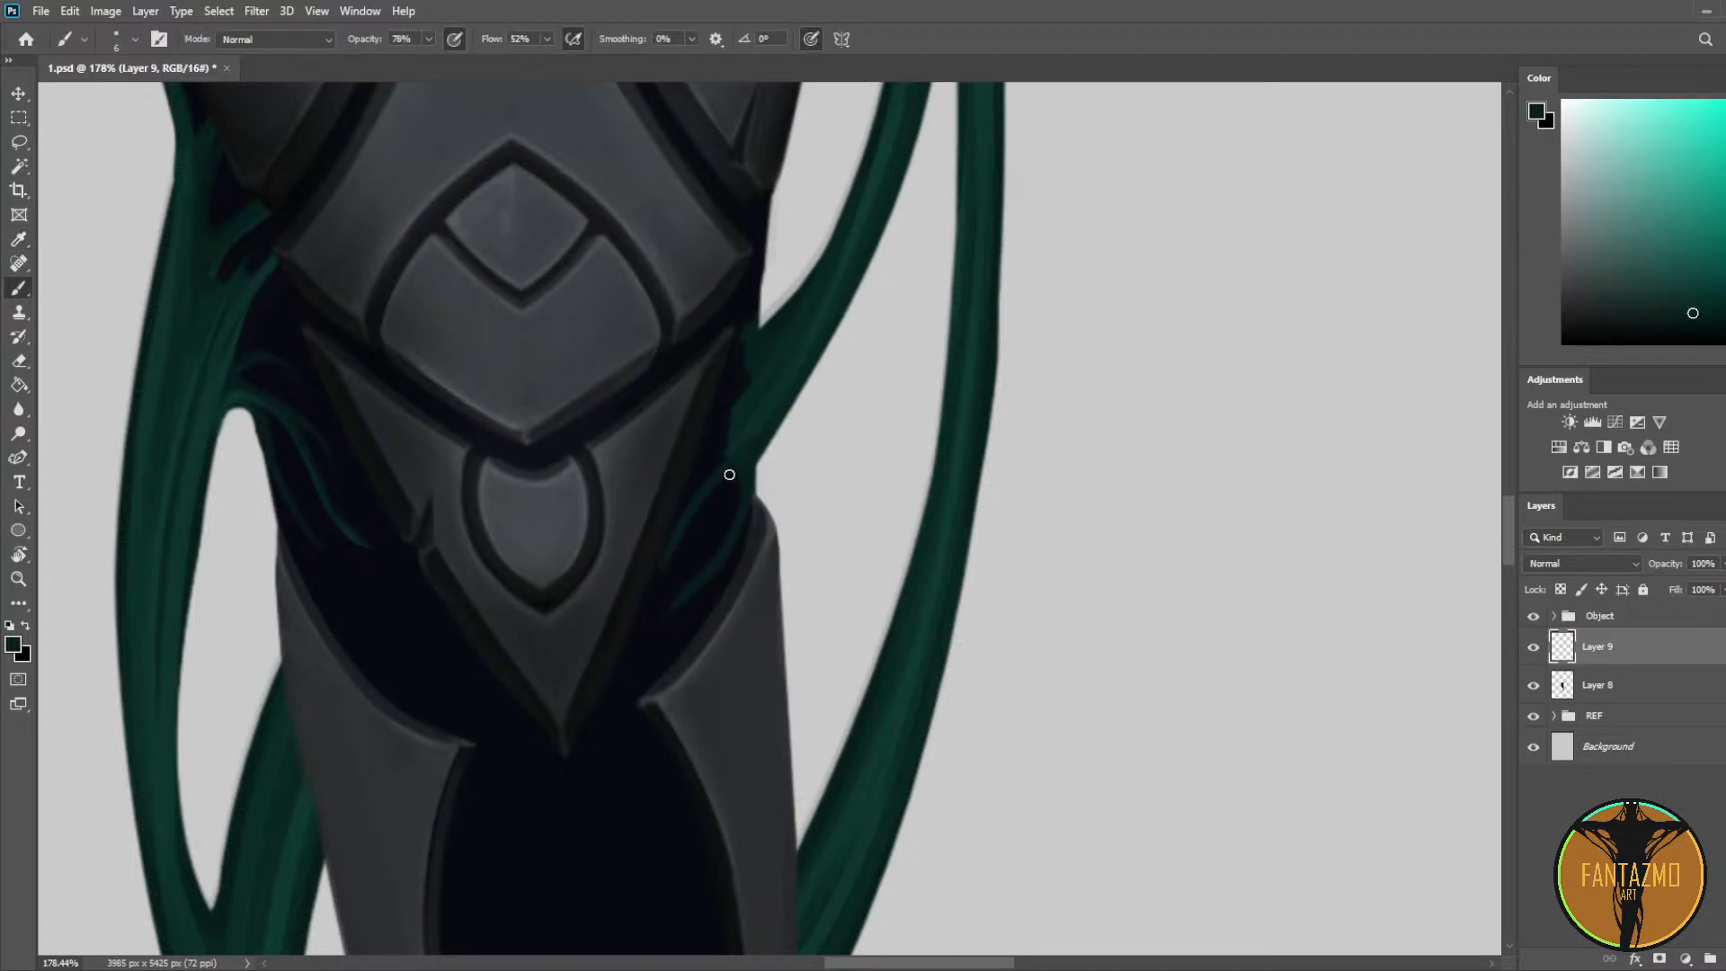
Step: Erase and repaint the upper of the two strands so it curves and tapers towards the pointed plate's edge
{"action": "key", "text": "e"}
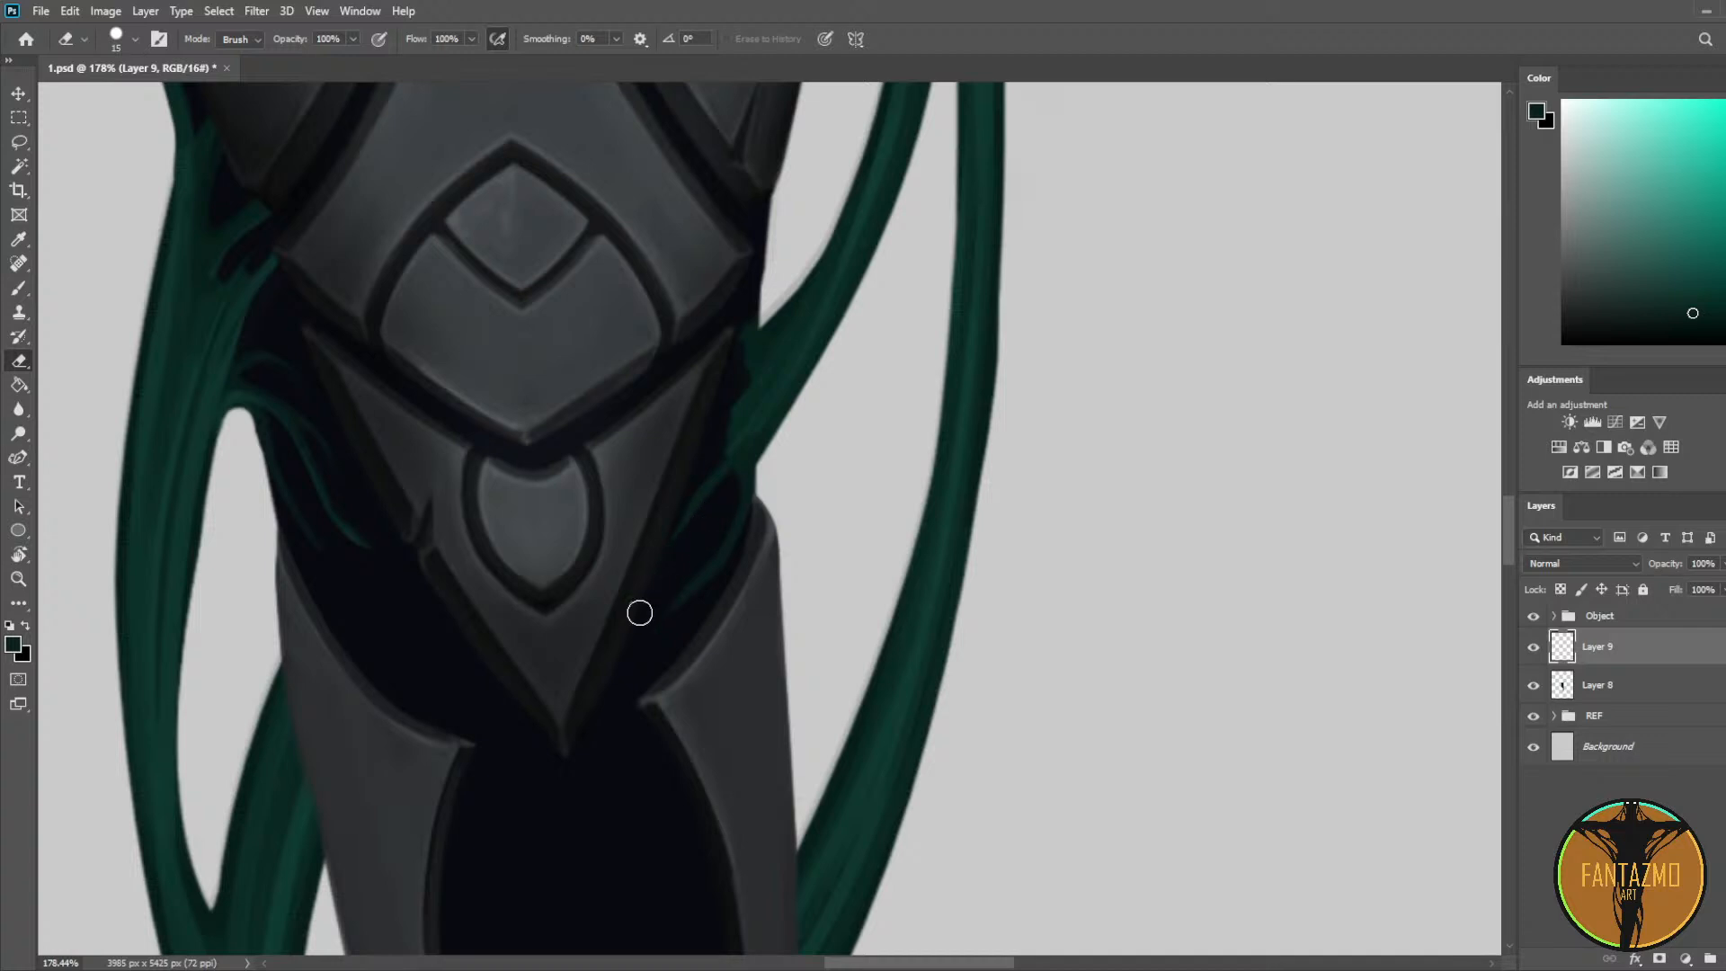
{"action": "key", "text": "b"}
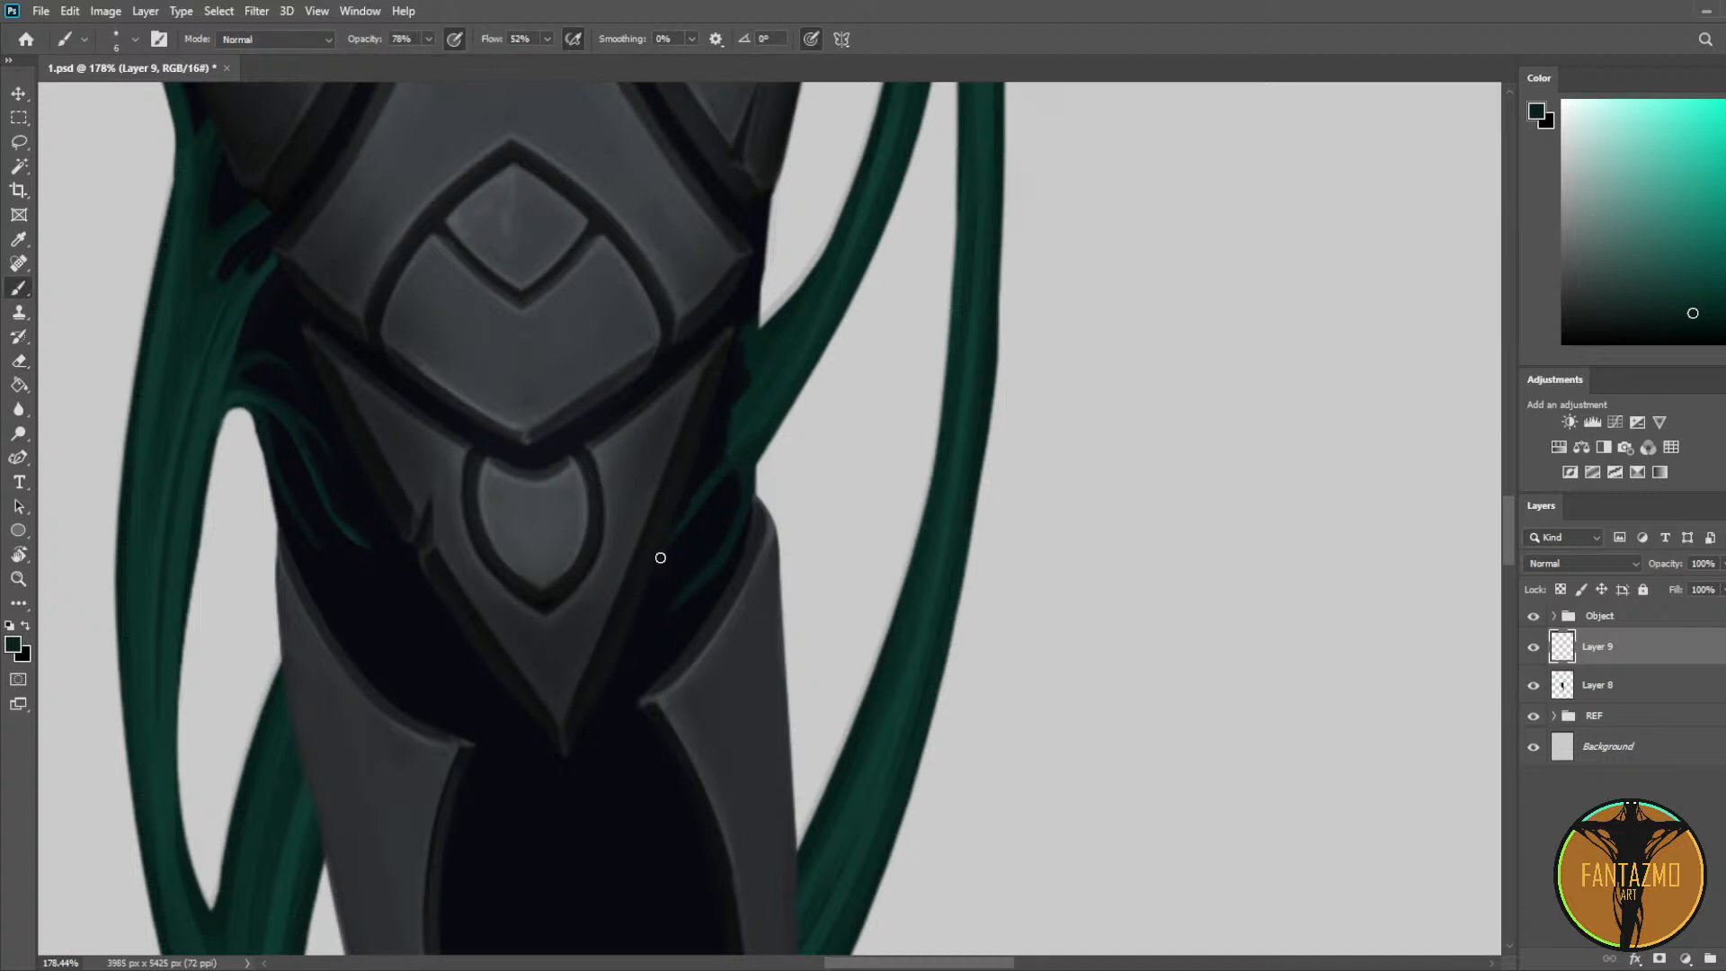
{"action": "key", "text": "e"}
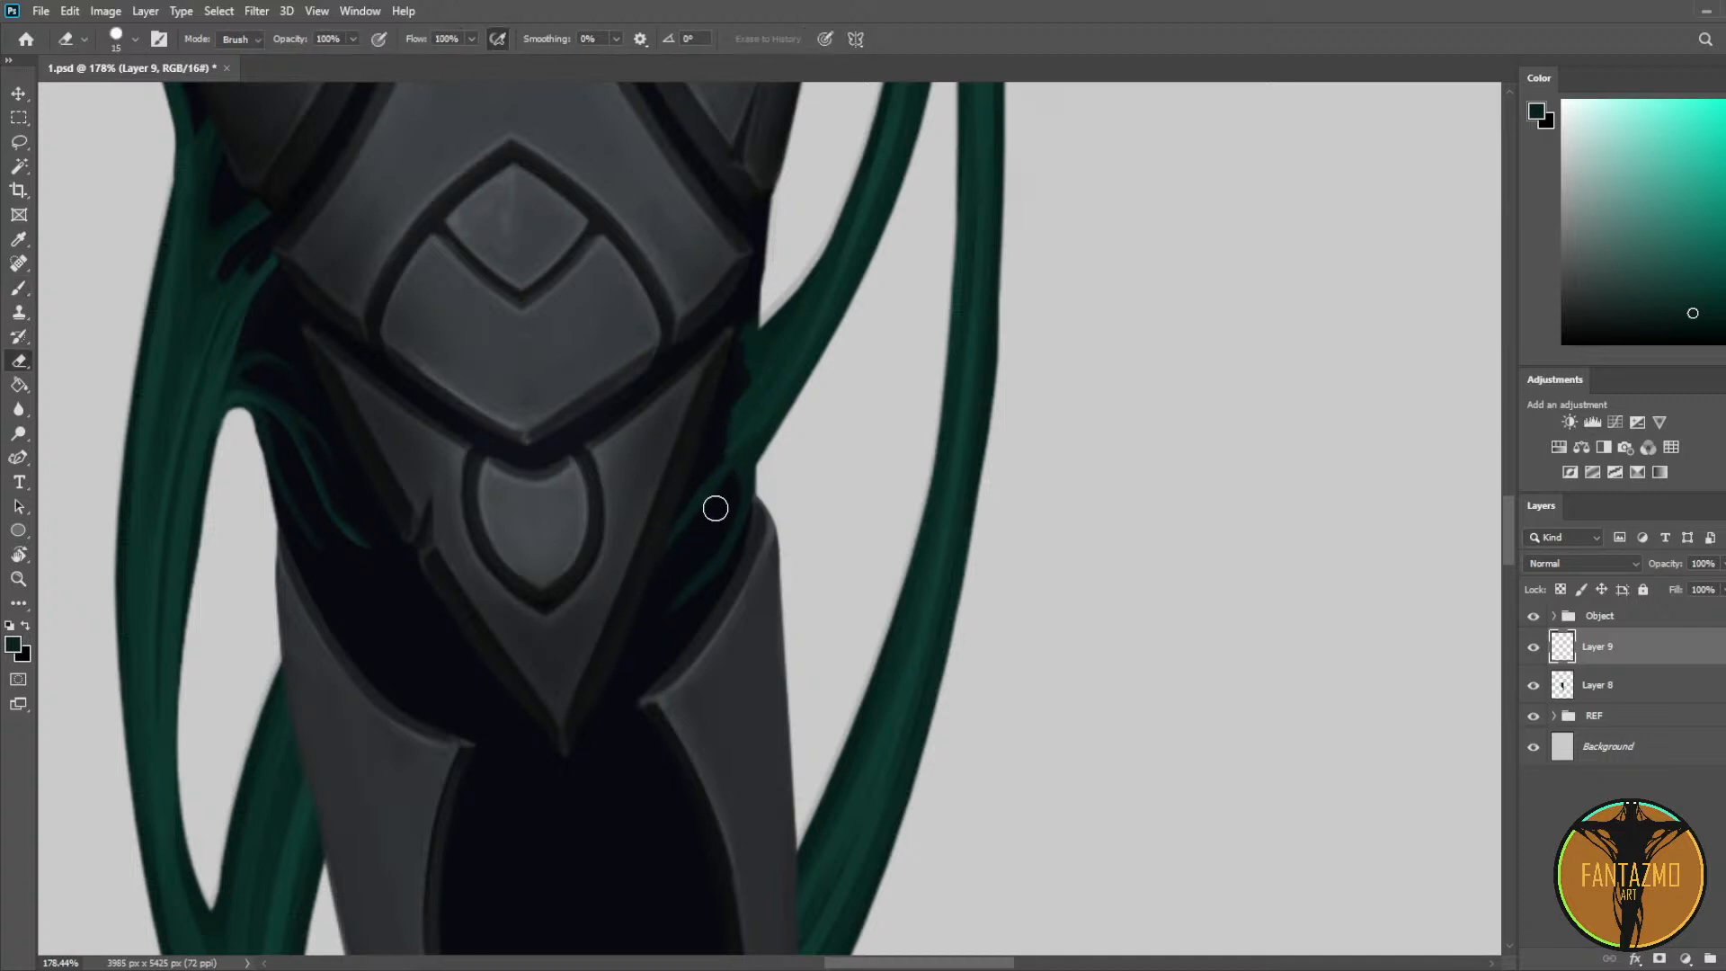
{"action": "key", "text": "b"}
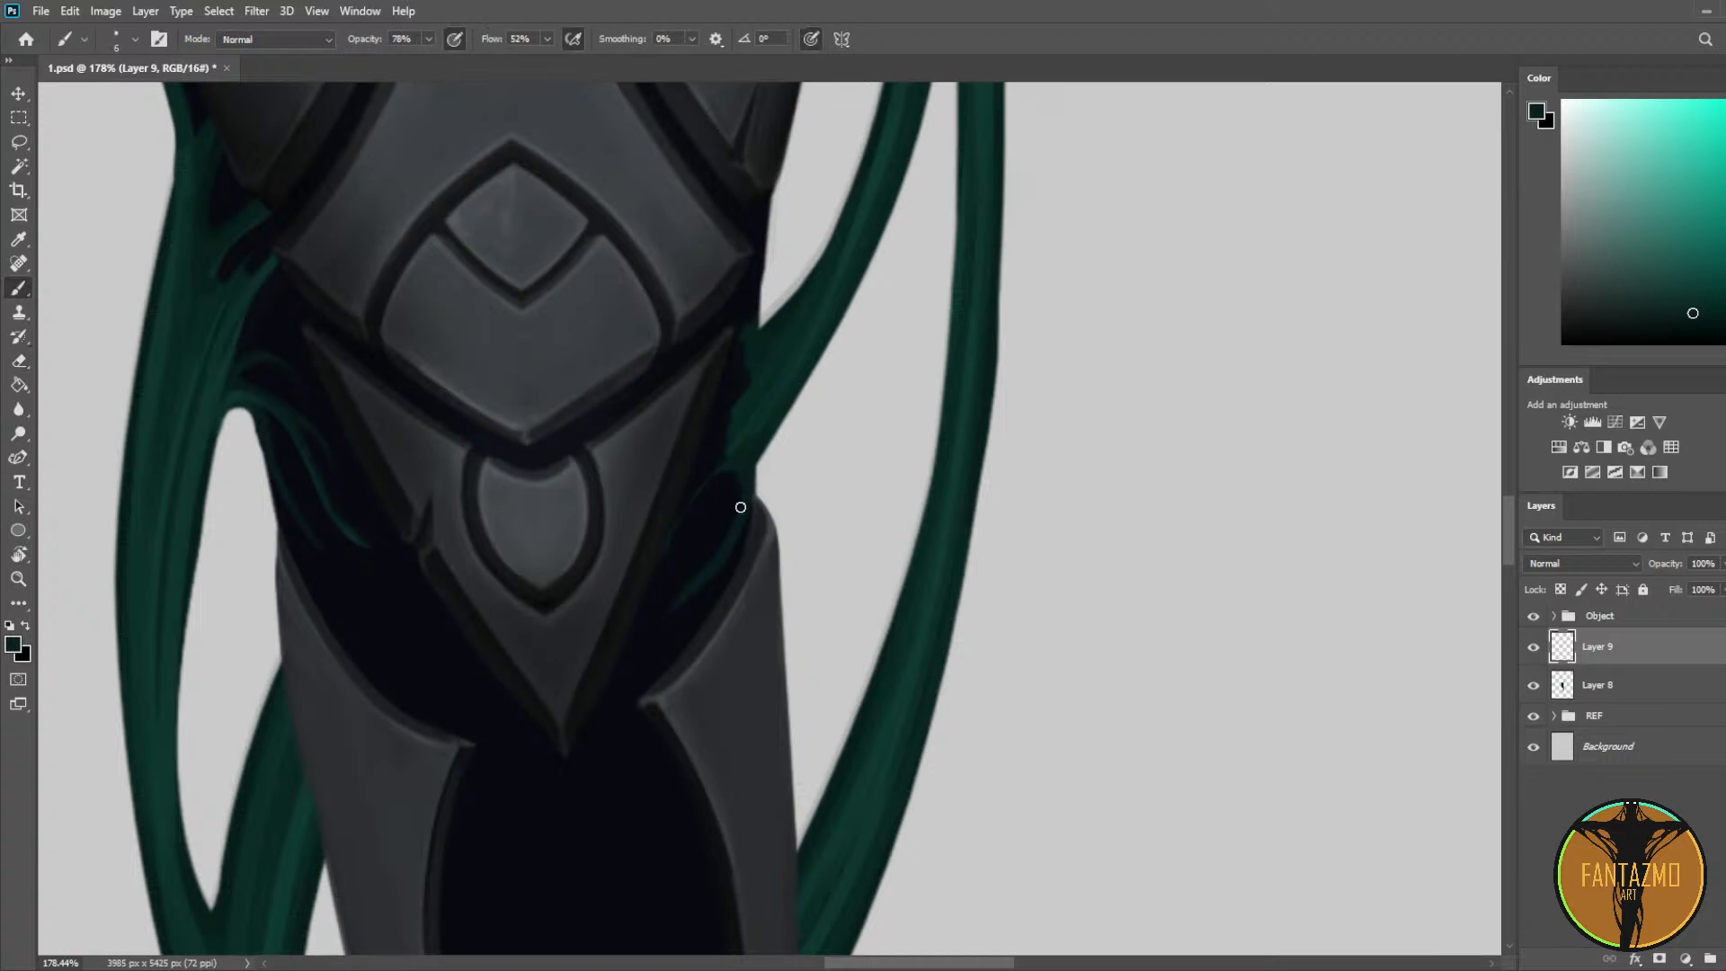
{"action": "key", "text": "e"}
{"action": "left_click_drag", "start_coordinate": [706, 505], "coordinate": [676, 544]}
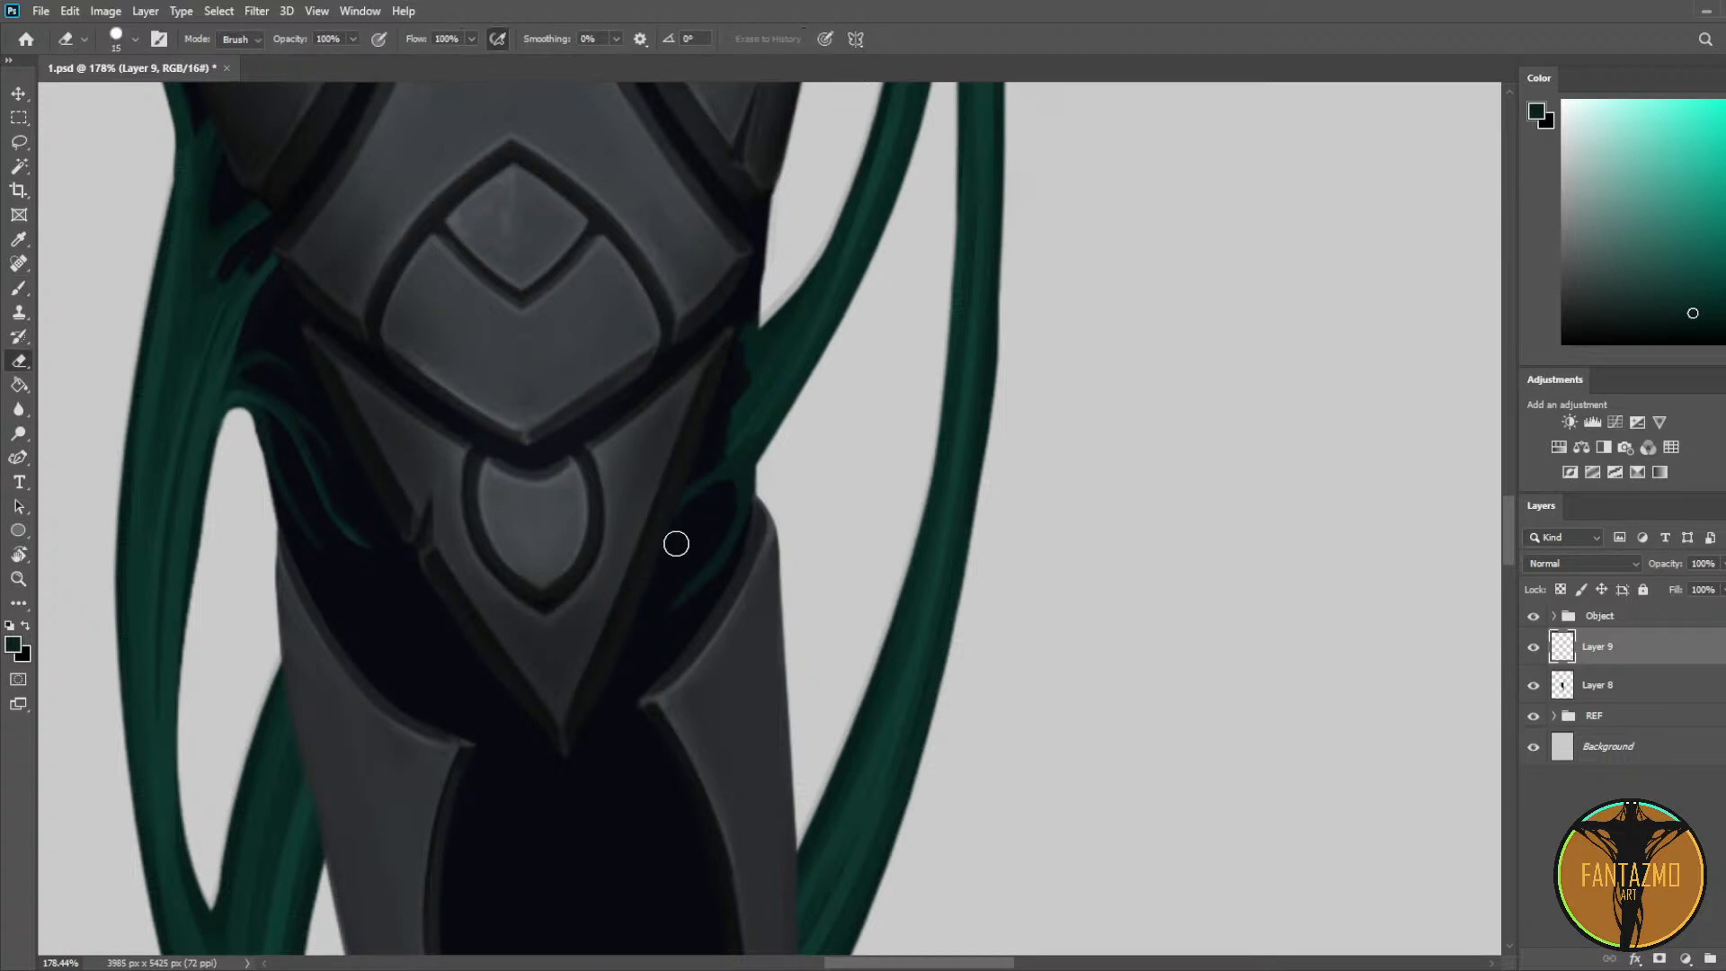
Step: Add dark green strands along the tendril's inner edge up towards the diamond plate's corner, trimming them with the Eraser
{"action": "key", "text": "b"}
{"action": "mouse_move", "coordinate": [726, 465]}
{"action": "left_mouse_down"}
{"action": "mouse_move", "coordinate": [704, 396]}
{"action": "mouse_move", "coordinate": [728, 456]}
{"action": "mouse_move", "coordinate": [745, 379]}
{"action": "mouse_move", "coordinate": [723, 329]}
{"action": "mouse_move", "coordinate": [747, 374]}
{"action": "mouse_move", "coordinate": [751, 261]}
{"action": "left_mouse_up"}
{"action": "key", "text": "e"}
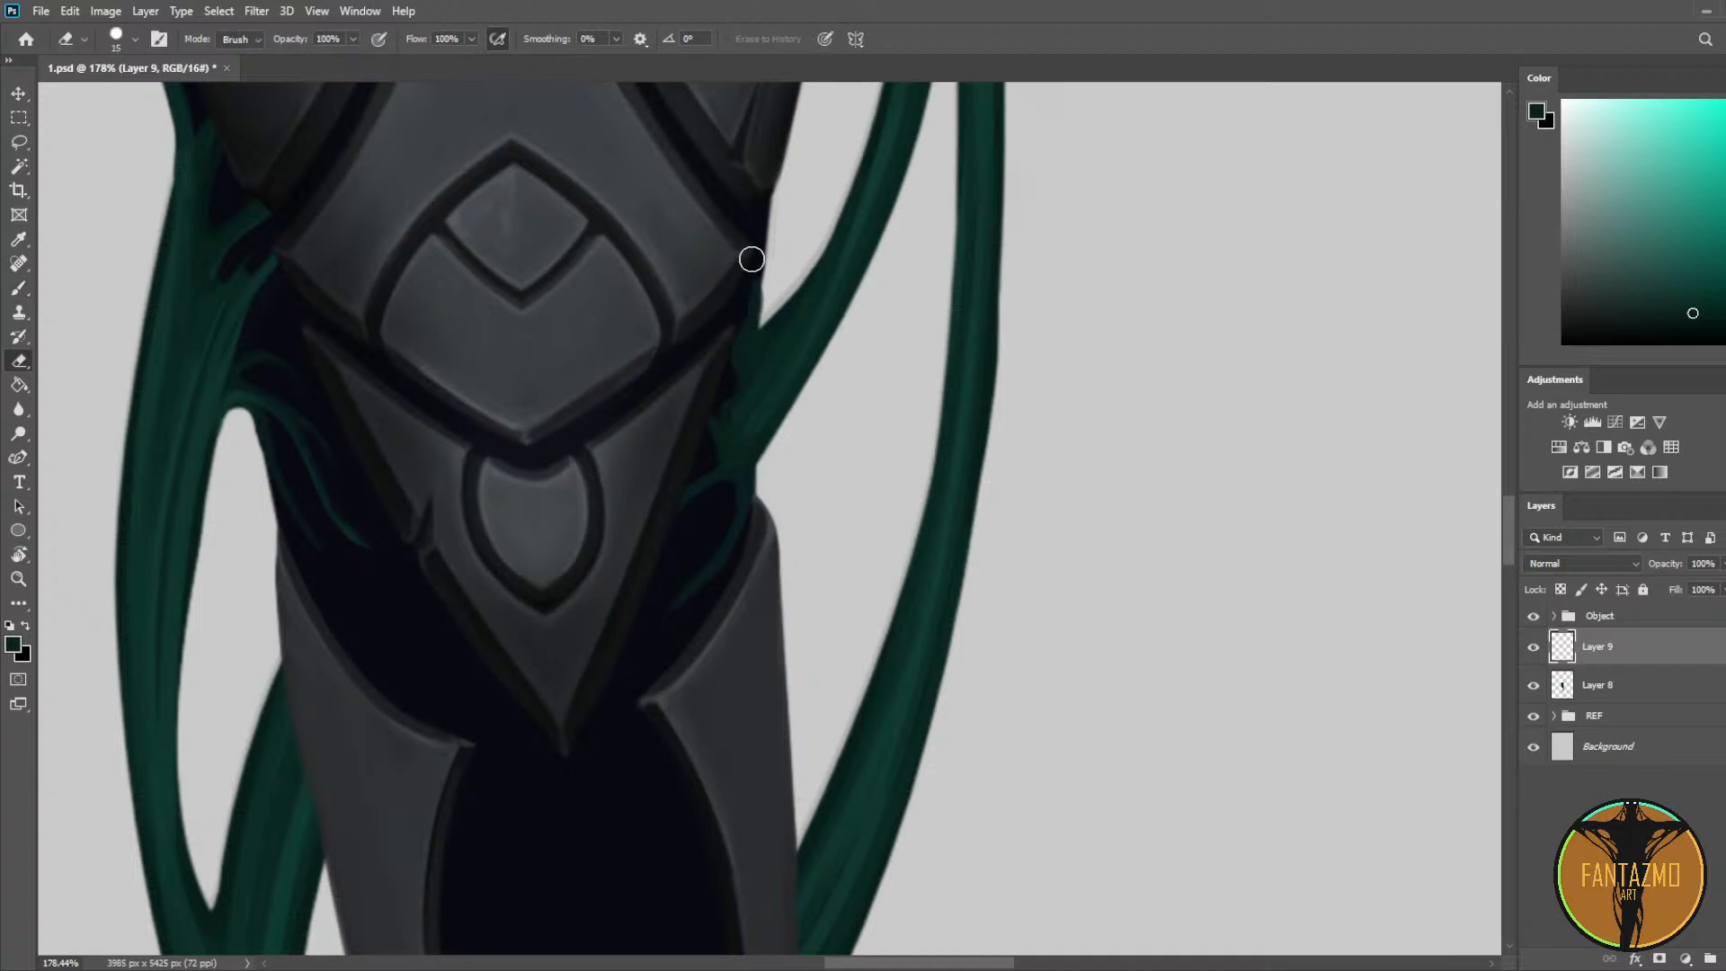
{"action": "key", "text": "b"}
{"action": "mouse_move", "coordinate": [757, 332]}
{"action": "left_mouse_down"}
{"action": "mouse_move", "coordinate": [775, 282]}
{"action": "mouse_move", "coordinate": [762, 311]}
{"action": "left_mouse_up"}
{"action": "key", "text": "e"}
{"action": "key", "text": "b"}
{"action": "key", "text": "e"}
{"action": "left_click_drag", "start_coordinate": [580, 345], "coordinate": [532, 407]}
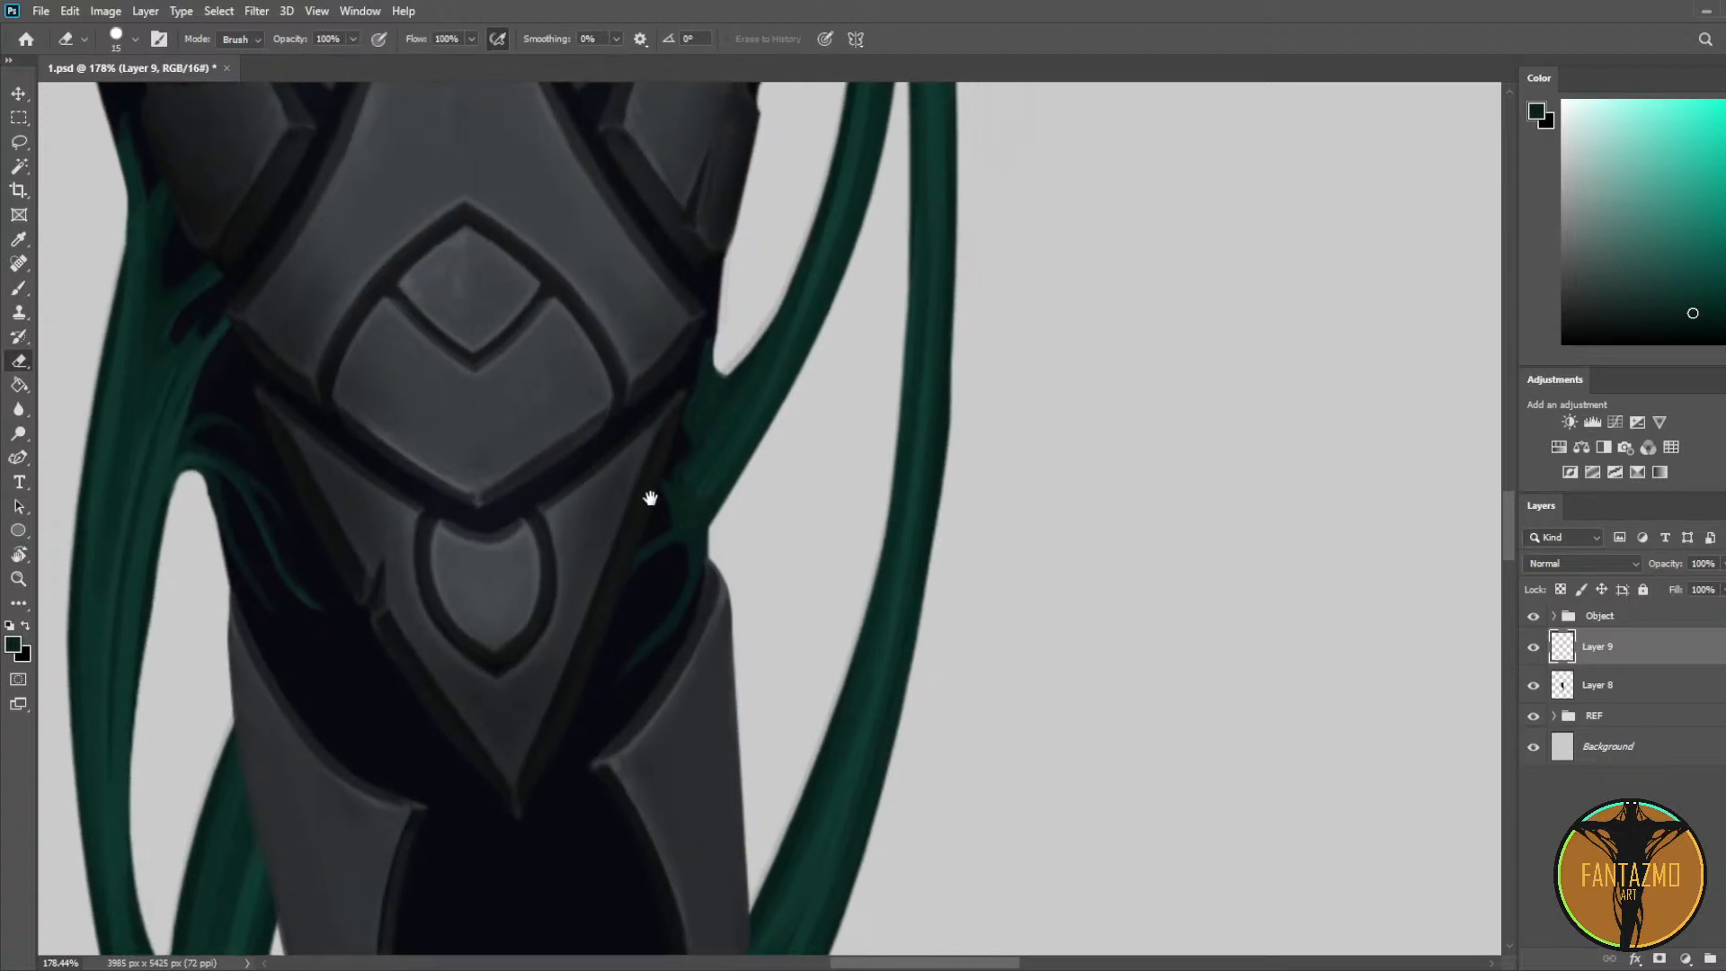
Step: Add short dark green branches between the lower fork's strands and trim them, reducing the Eraser size
{"action": "key", "text": "b"}
{"action": "mouse_move", "coordinate": [719, 508]}
{"action": "left_mouse_down"}
{"action": "mouse_move", "coordinate": [707, 548]}
{"action": "mouse_move", "coordinate": [743, 476]}
{"action": "left_mouse_up"}
{"action": "key", "text": "e"}
{"action": "key", "text": "b"}
{"action": "left_click_drag", "start_coordinate": [680, 546], "coordinate": [635, 615]}
{"action": "key", "text": "e"}
{"action": "key", "text": "bracketleft"}
{"action": "key", "text": "bracketleft"}
{"action": "key", "text": "bracketleft"}
{"action": "key", "text": "bracketleft"}
{"action": "key", "text": "b"}
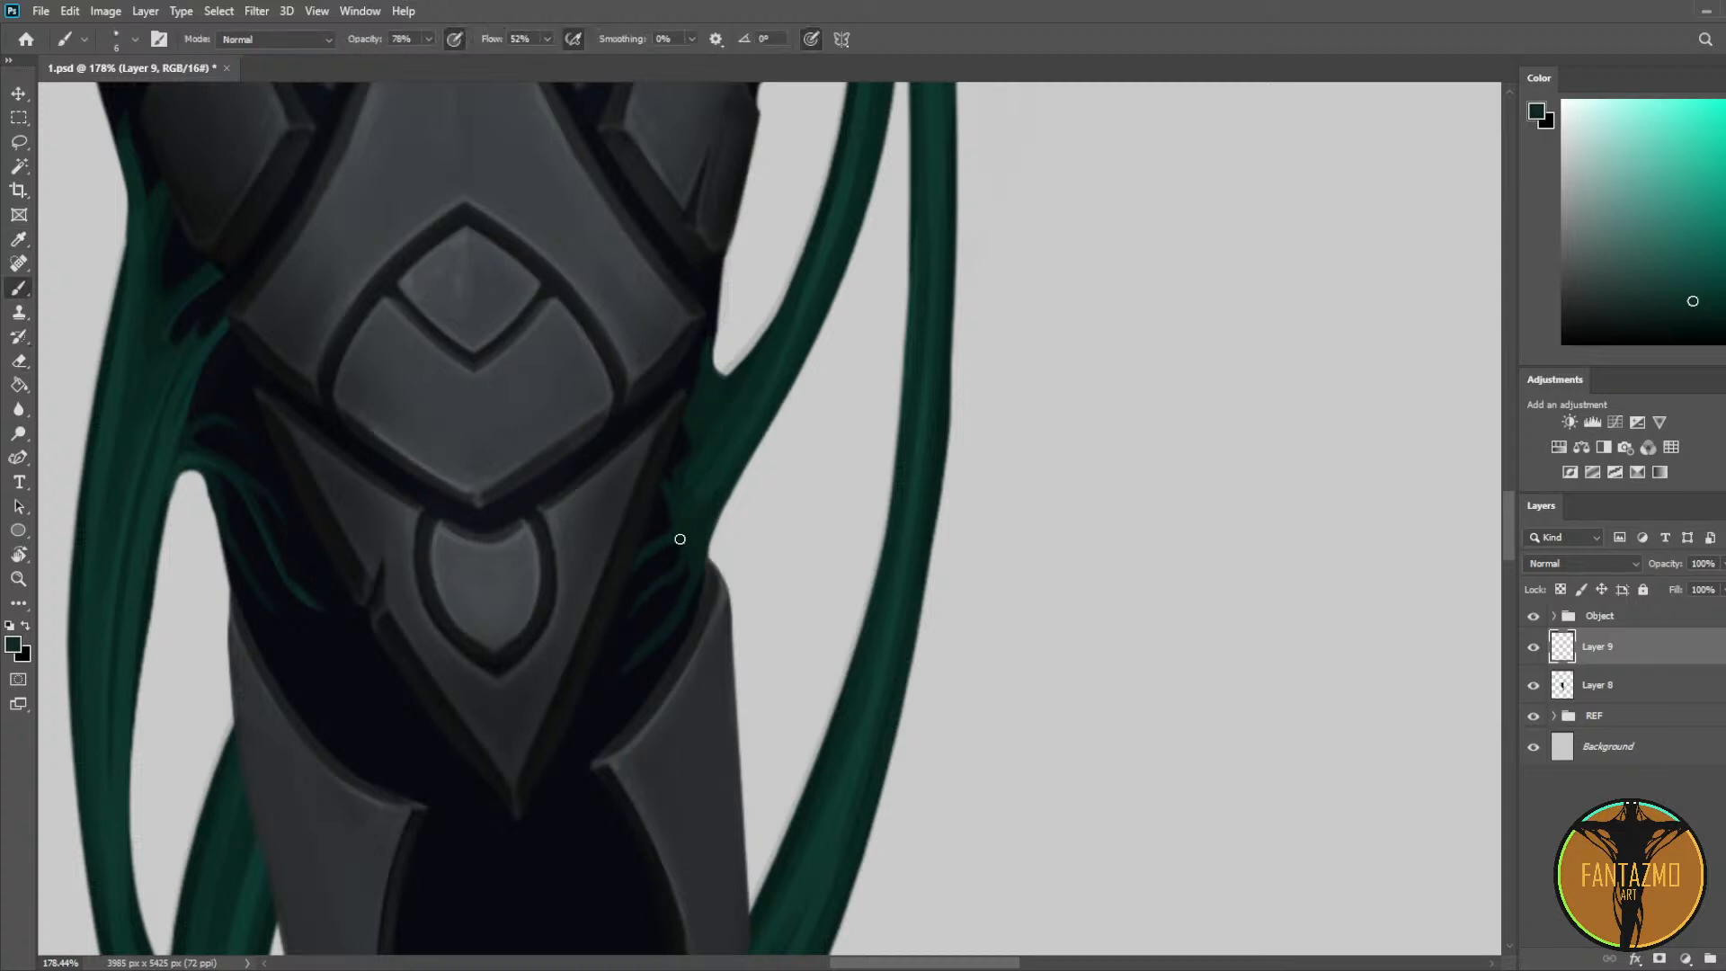
{"action": "left_click_drag", "start_coordinate": [686, 559], "coordinate": [650, 598]}
{"action": "key", "text": "ctrl+z"}
{"action": "key", "text": "ctrl+z"}
Step: Split the tendril's upper attachment below the diamond plate's corner into strands, alternating sampled near-black with dark green
{"action": "left_click", "coordinate": [665, 509], "text": "alt"}
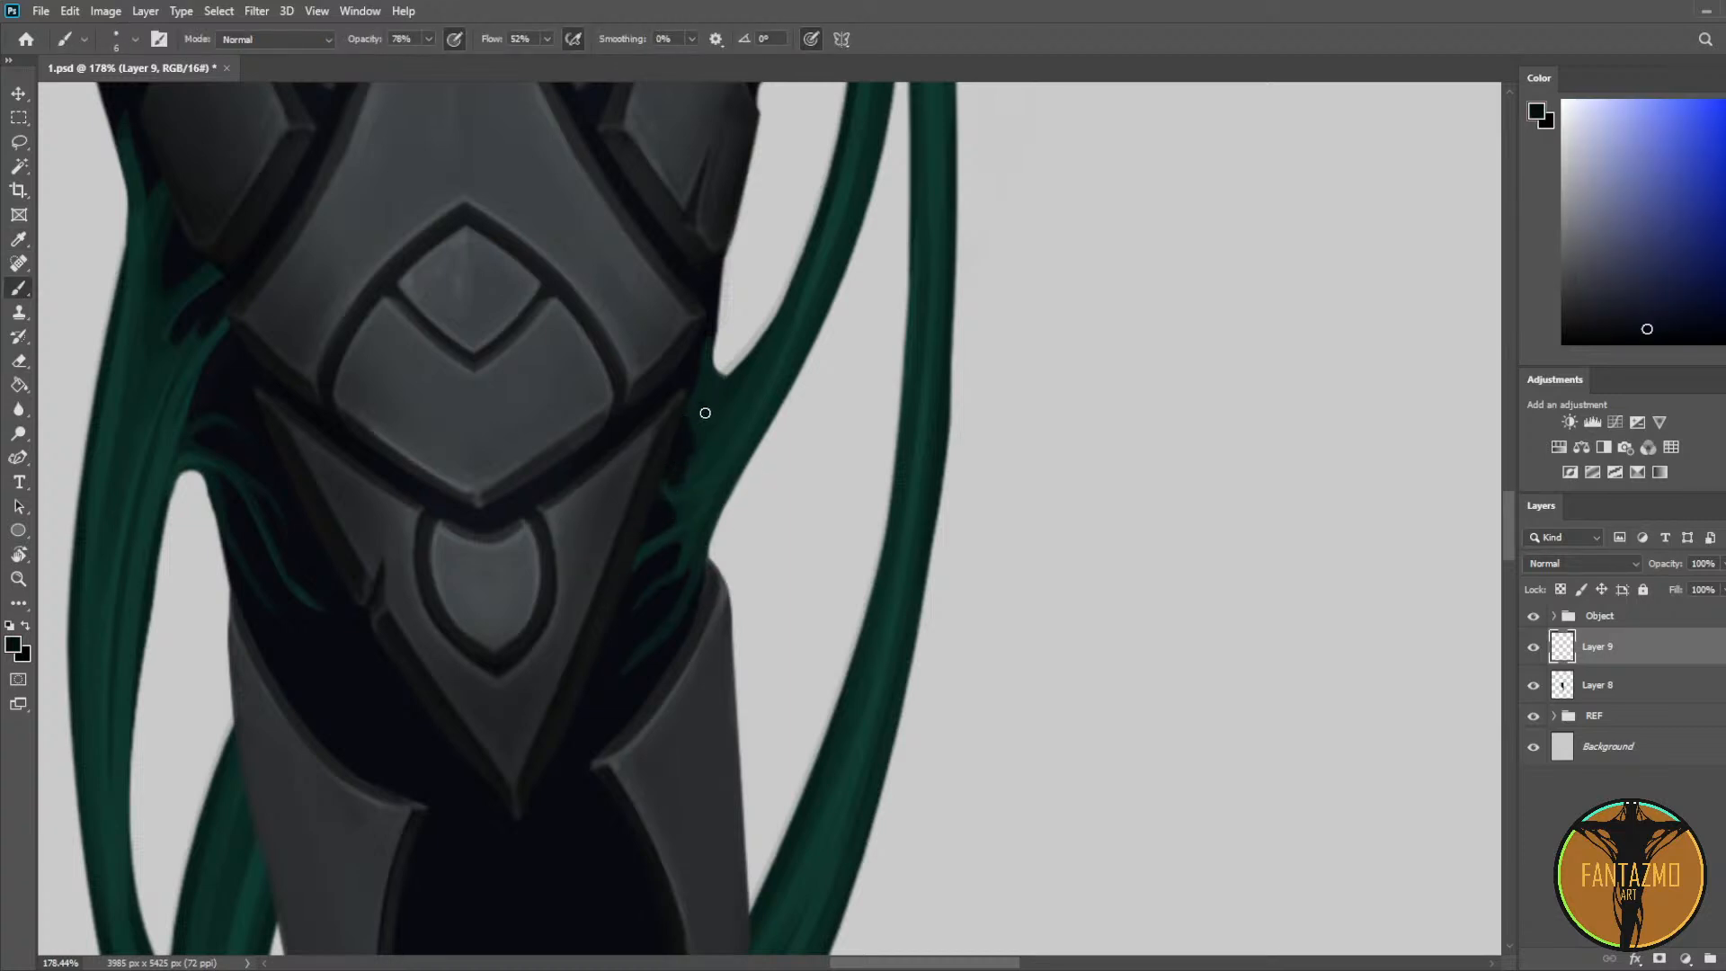
{"action": "left_click_drag", "start_coordinate": [705, 413], "coordinate": [705, 389]}
{"action": "scroll", "coordinate": [564, 338], "scroll_direction": "down", "scroll_amount": 5}
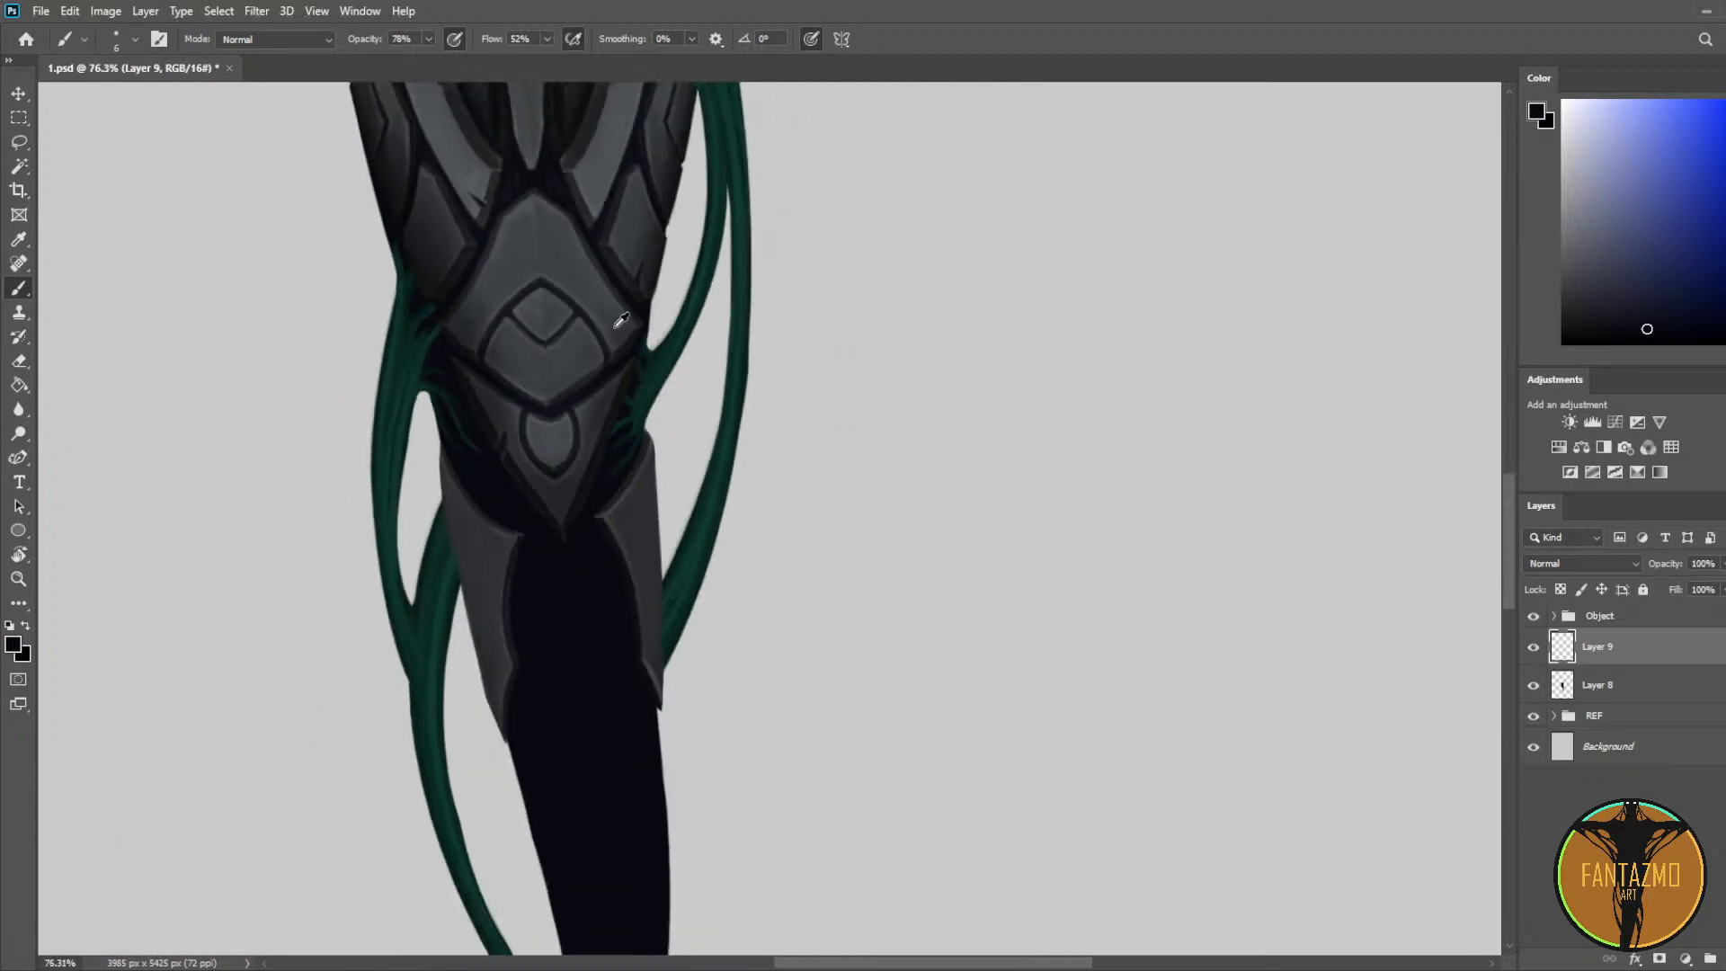
{"action": "scroll", "coordinate": [601, 334], "scroll_direction": "up", "scroll_amount": 5}
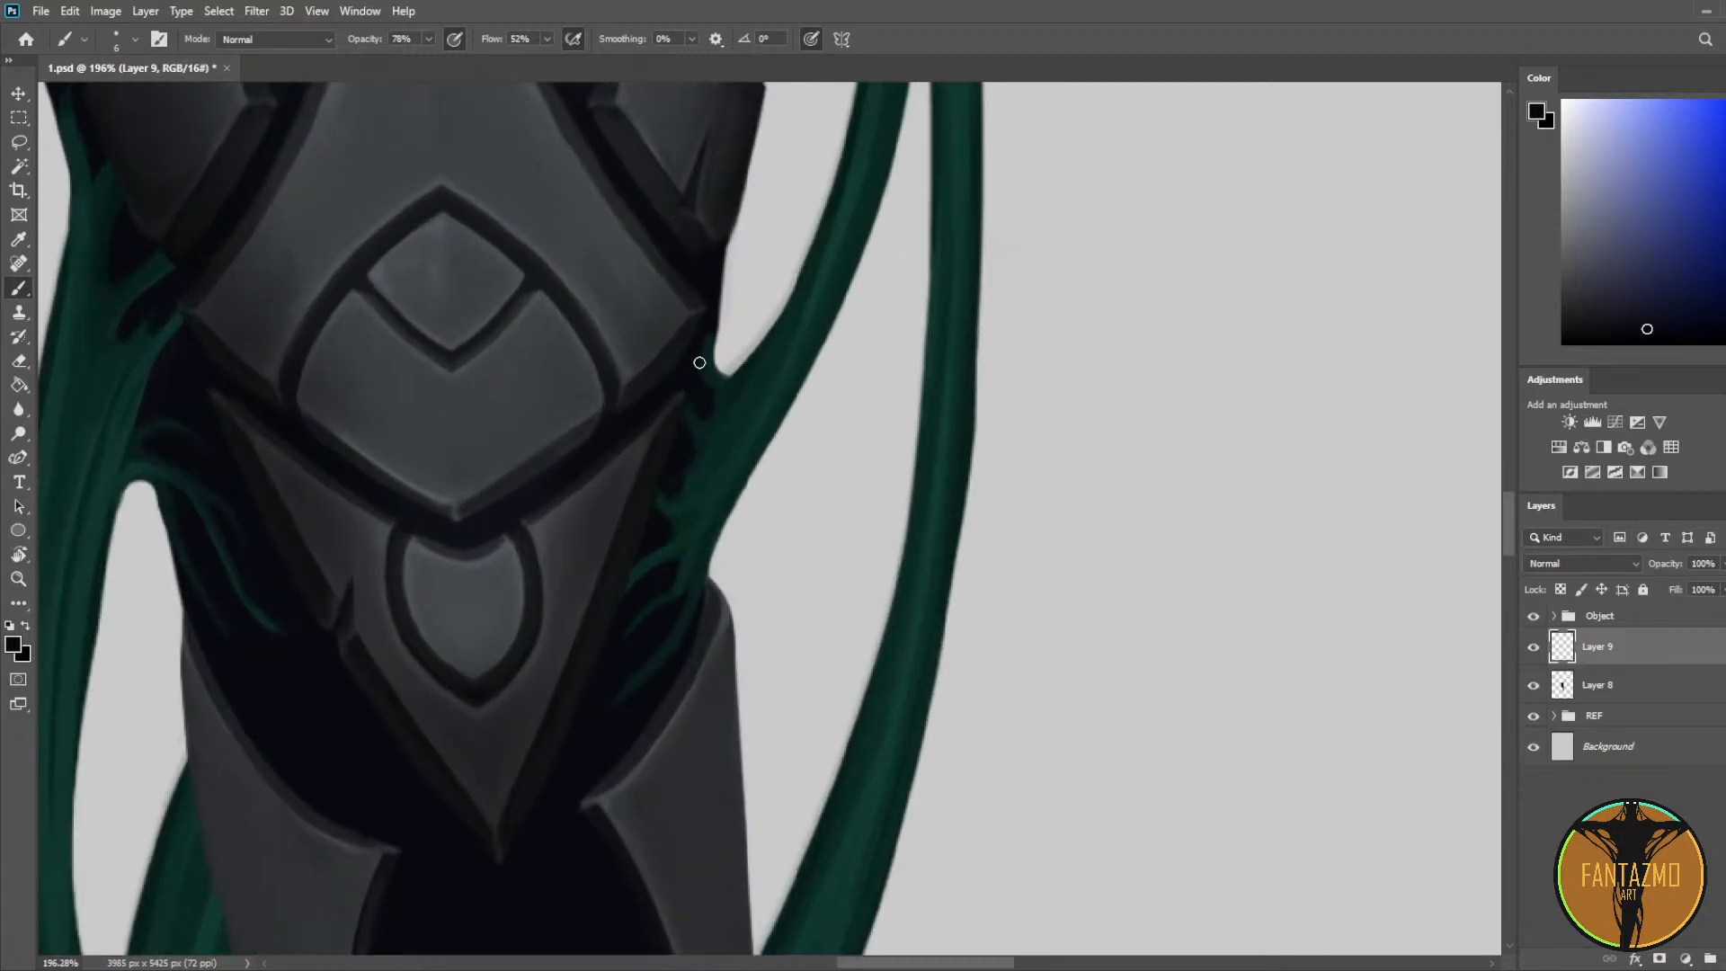
{"action": "left_click", "coordinate": [712, 389], "text": "alt"}
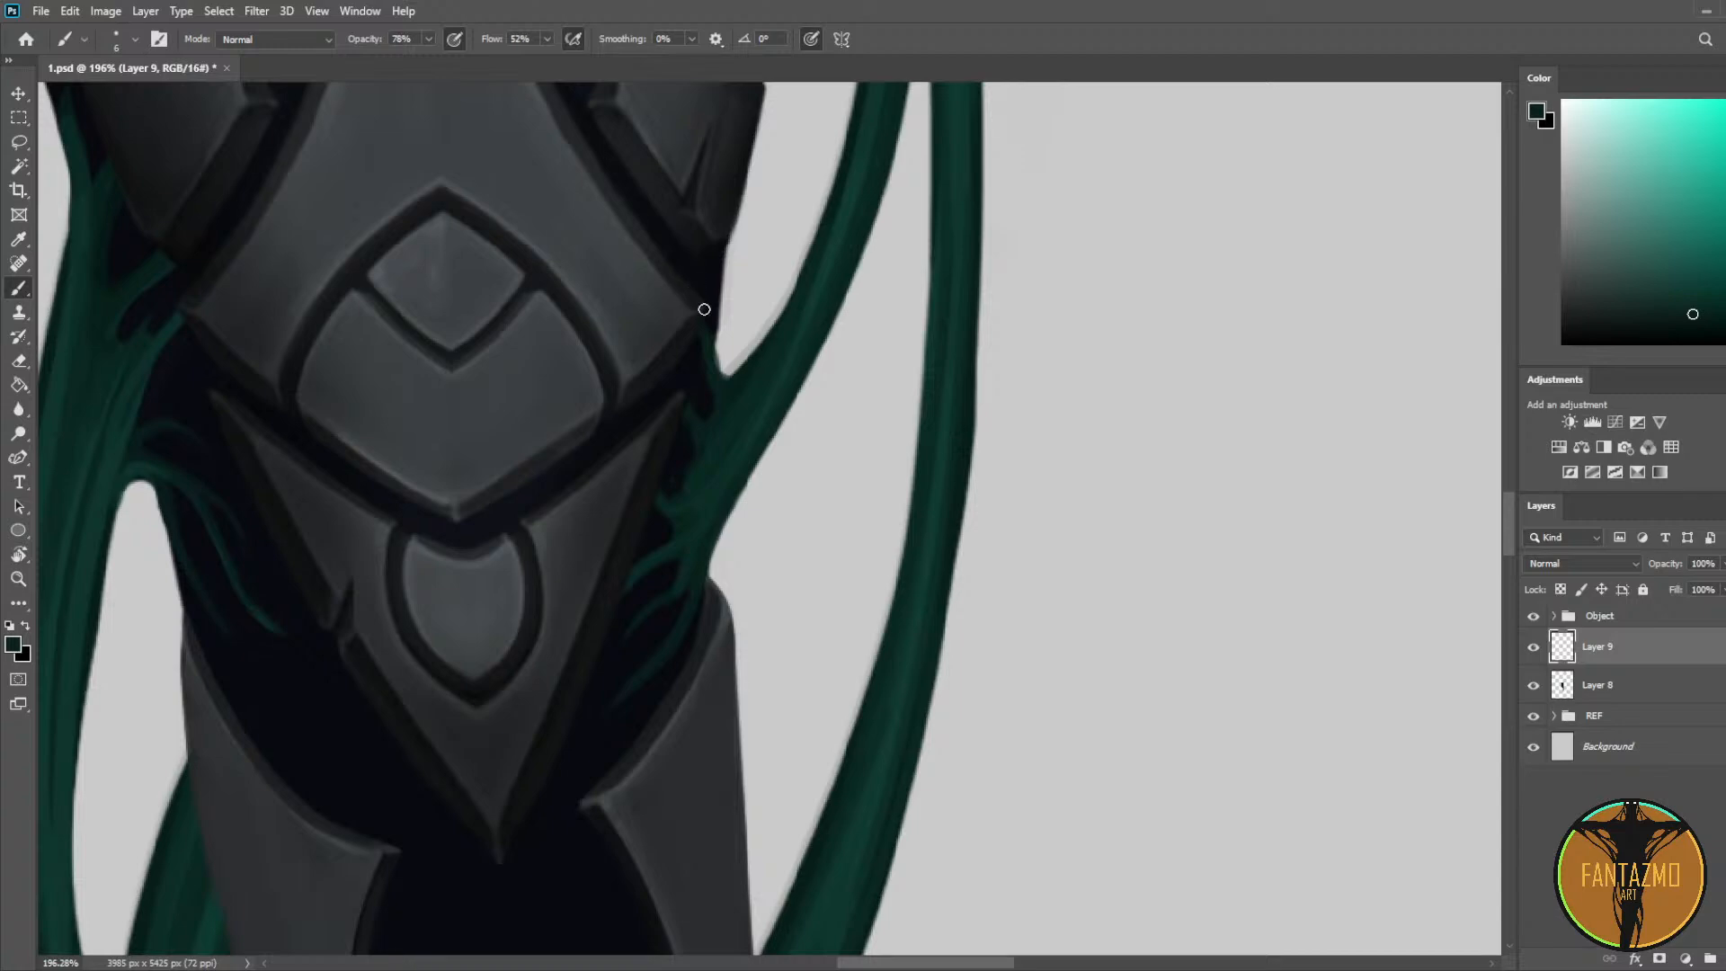
{"action": "left_click", "coordinate": [686, 438], "text": "alt"}
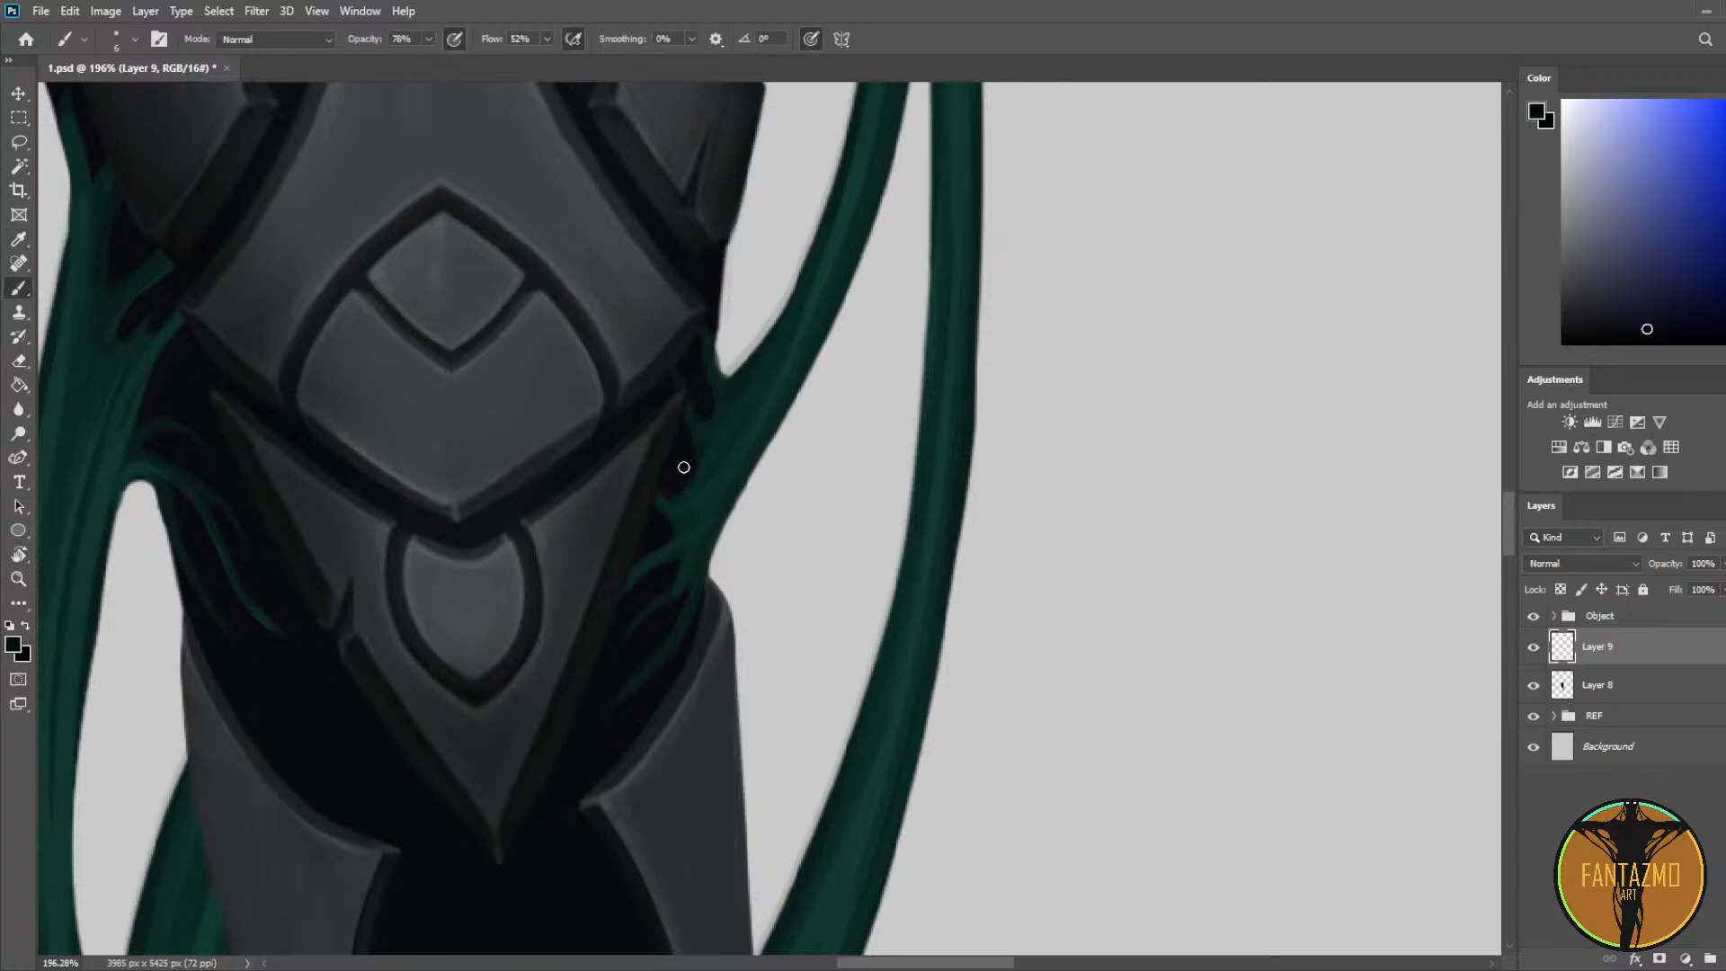
Step: Paint a small curling dark green strand on the tendril's inner edge and shade it with a darker sampled green
{"action": "left_click", "coordinate": [705, 469], "text": "alt"}
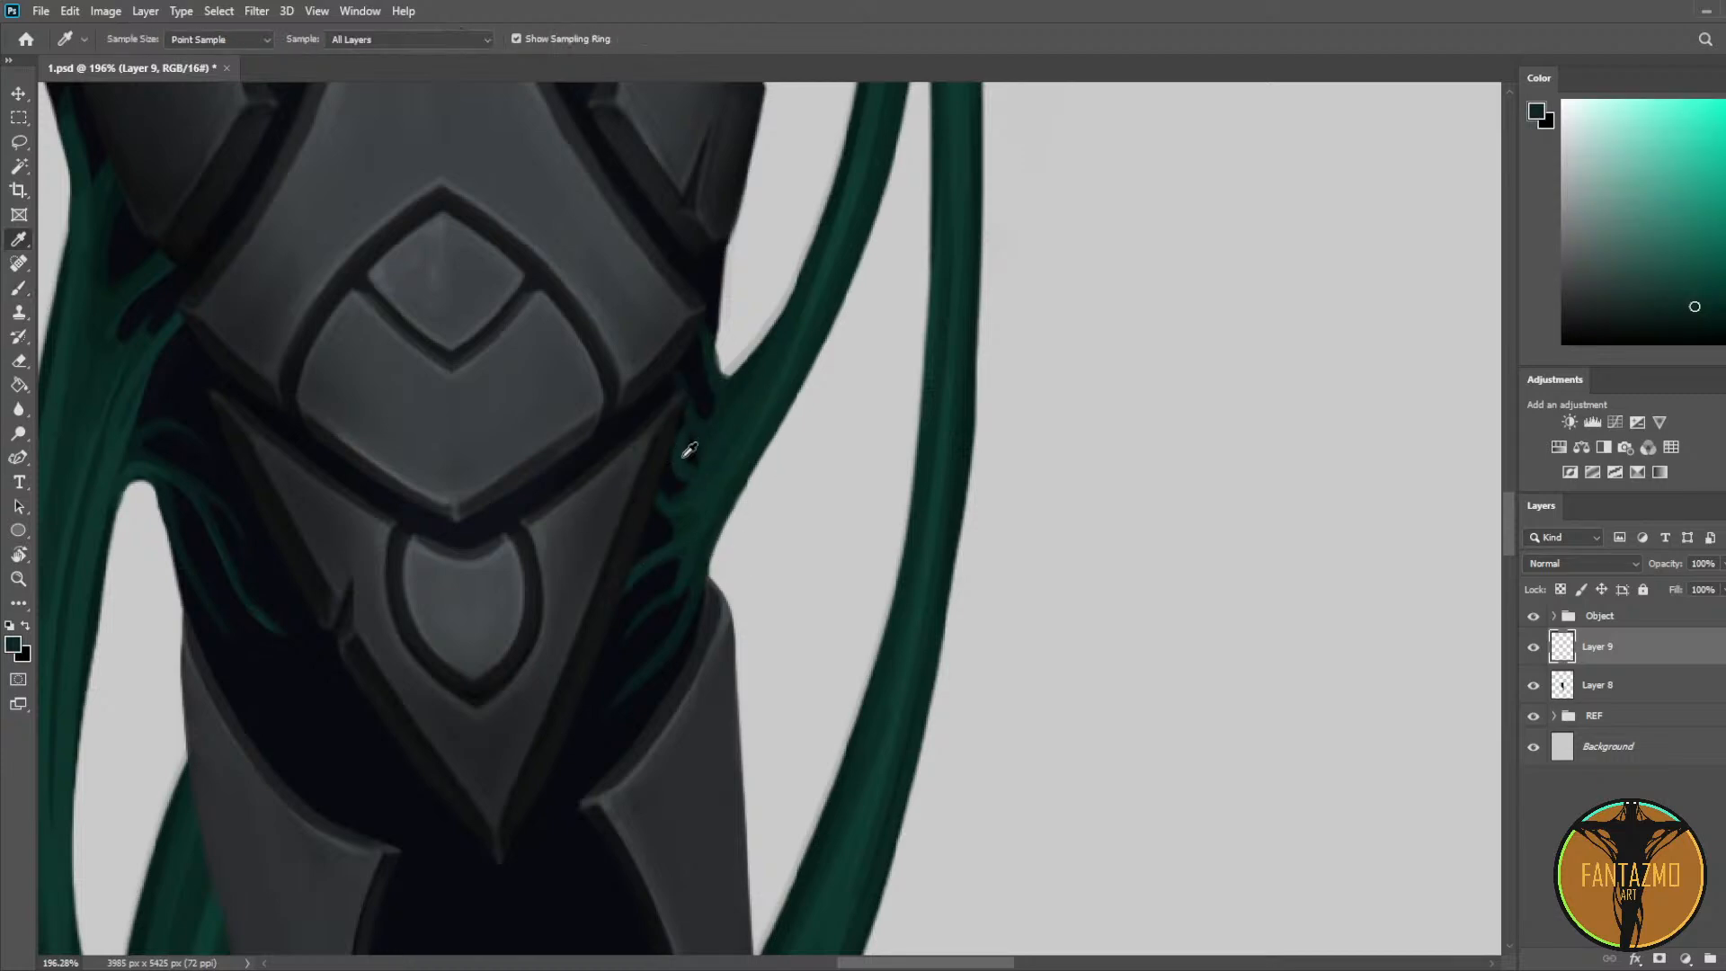
{"action": "key", "text": "i"}
{"action": "left_click", "coordinate": [670, 594]}
{"action": "left_click", "coordinate": [725, 446]}
{"action": "key", "text": "b"}
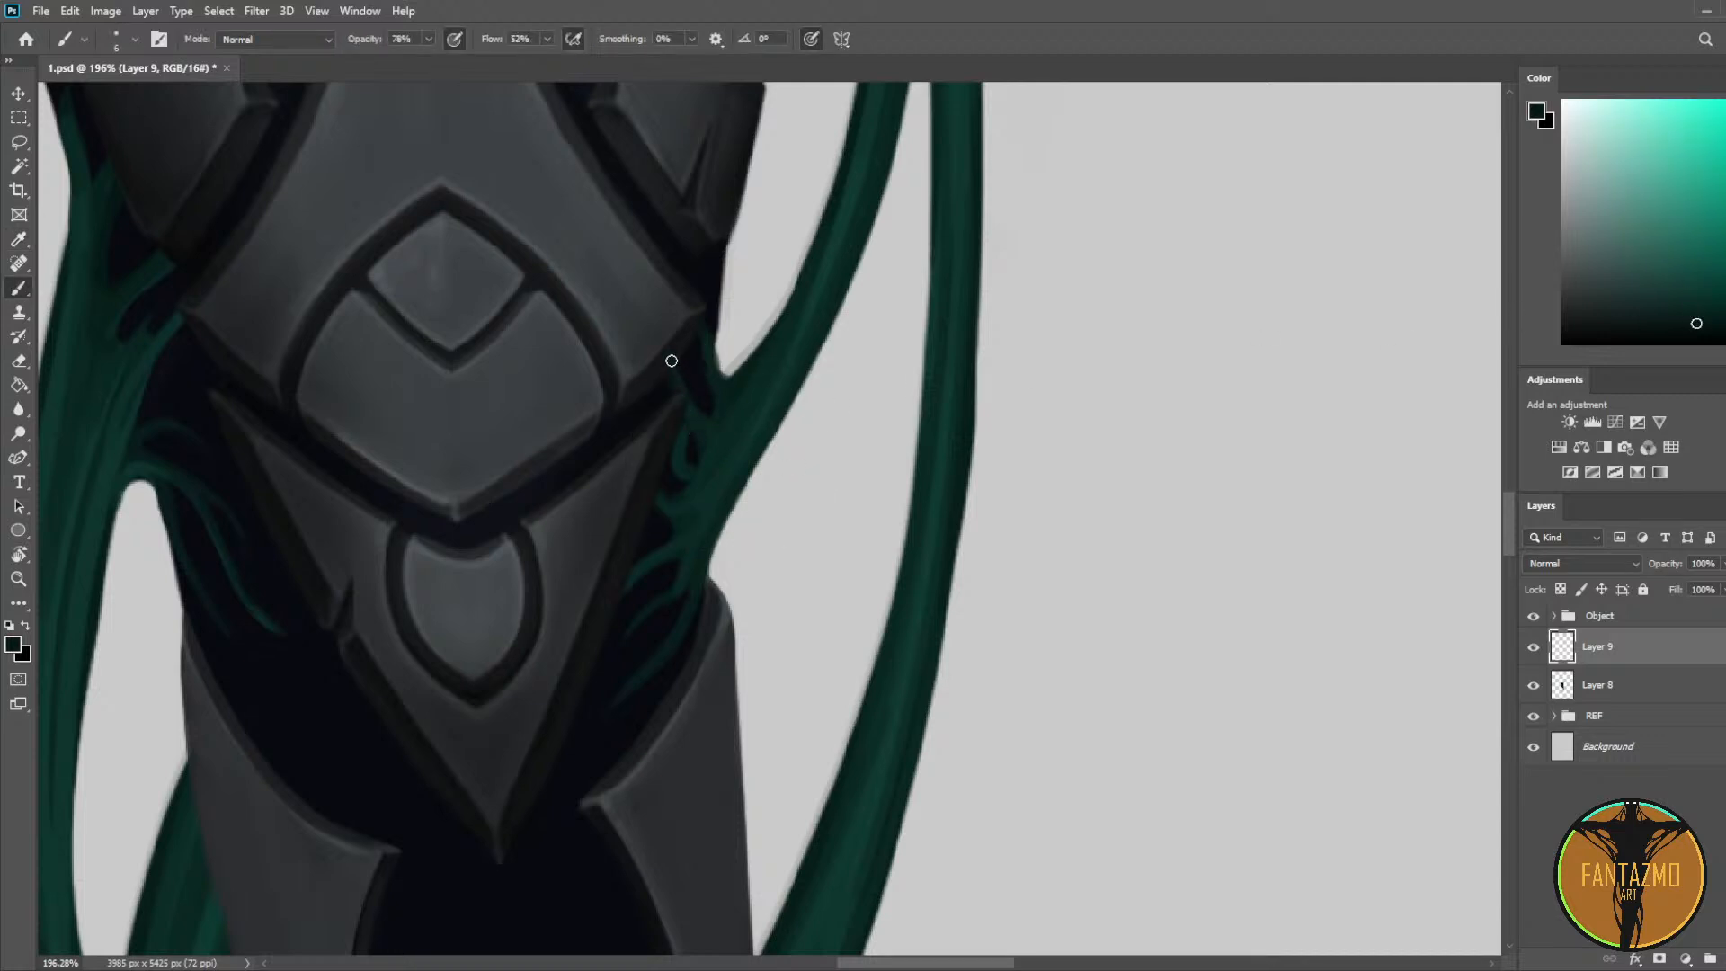
{"action": "left_click_drag", "start_coordinate": [692, 460], "coordinate": [689, 415]}
Step: Touch up the right tendril's branching strands with sampled greens and save the document
{"action": "left_click", "coordinate": [683, 505], "text": "alt"}
{"action": "left_click", "coordinate": [679, 515], "text": "alt"}
{"action": "left_click", "coordinate": [820, 277], "text": "alt"}
{"action": "left_click", "coordinate": [710, 451], "text": "alt"}
{"action": "key", "text": "ctrl+s"}
{"action": "scroll", "coordinate": [638, 341], "scroll_direction": "down", "scroll_amount": 4}
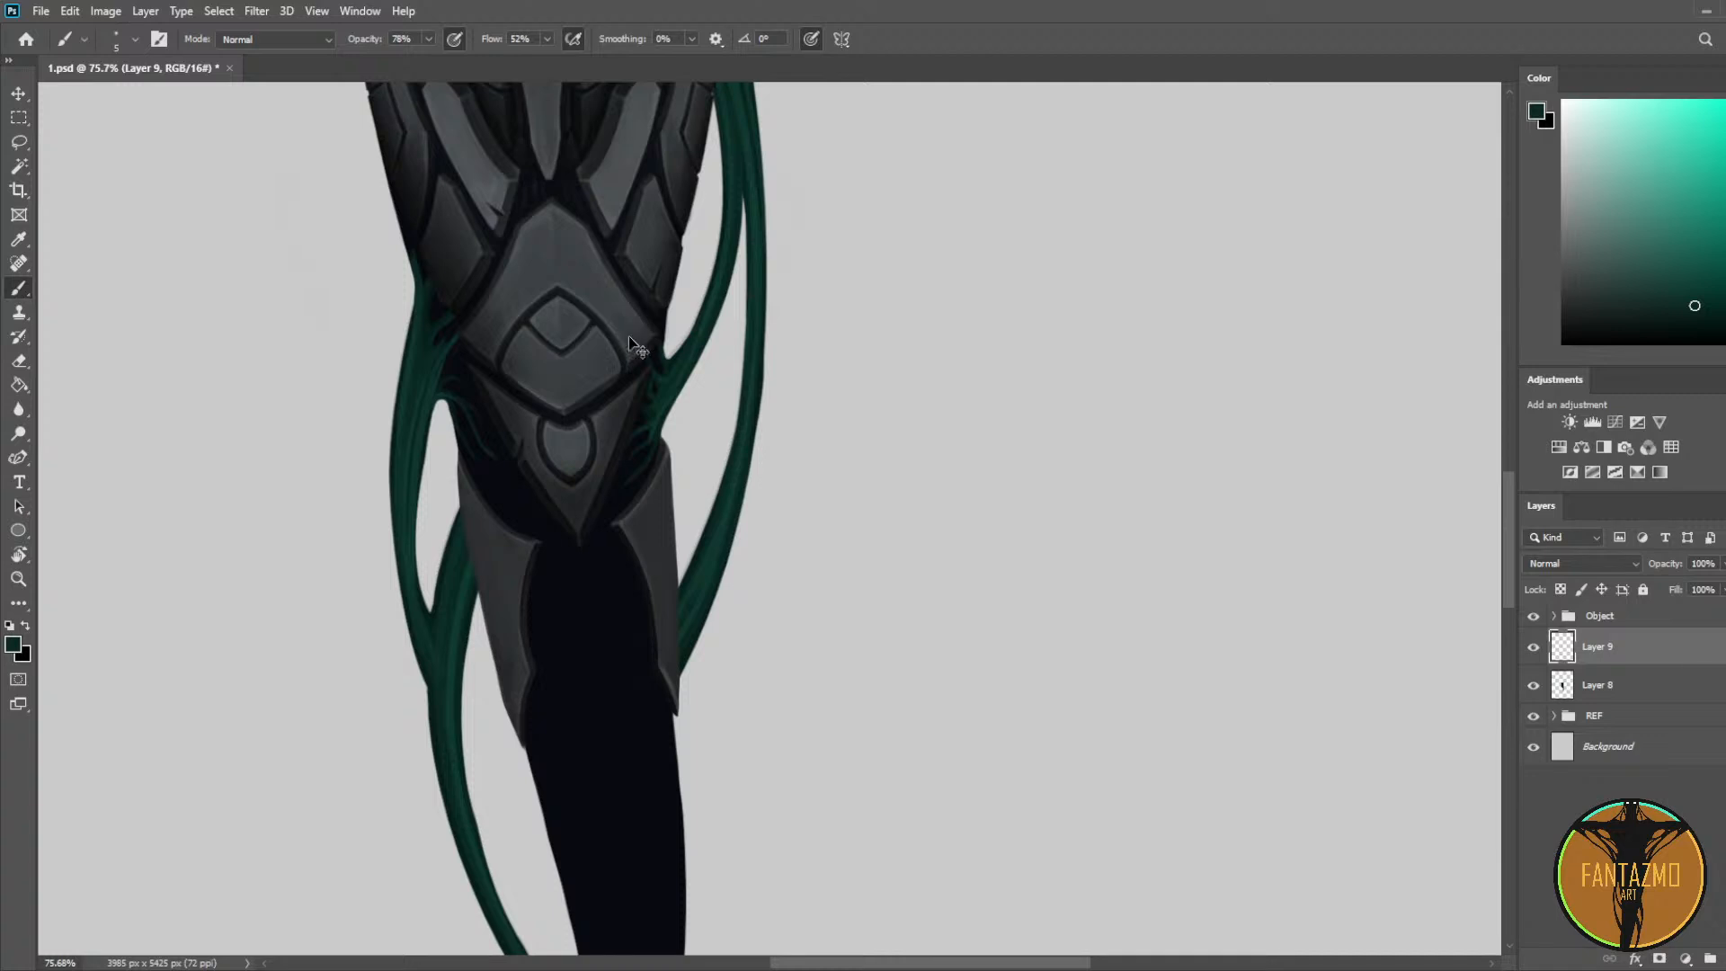
{"action": "key", "text": "ctrl+s"}
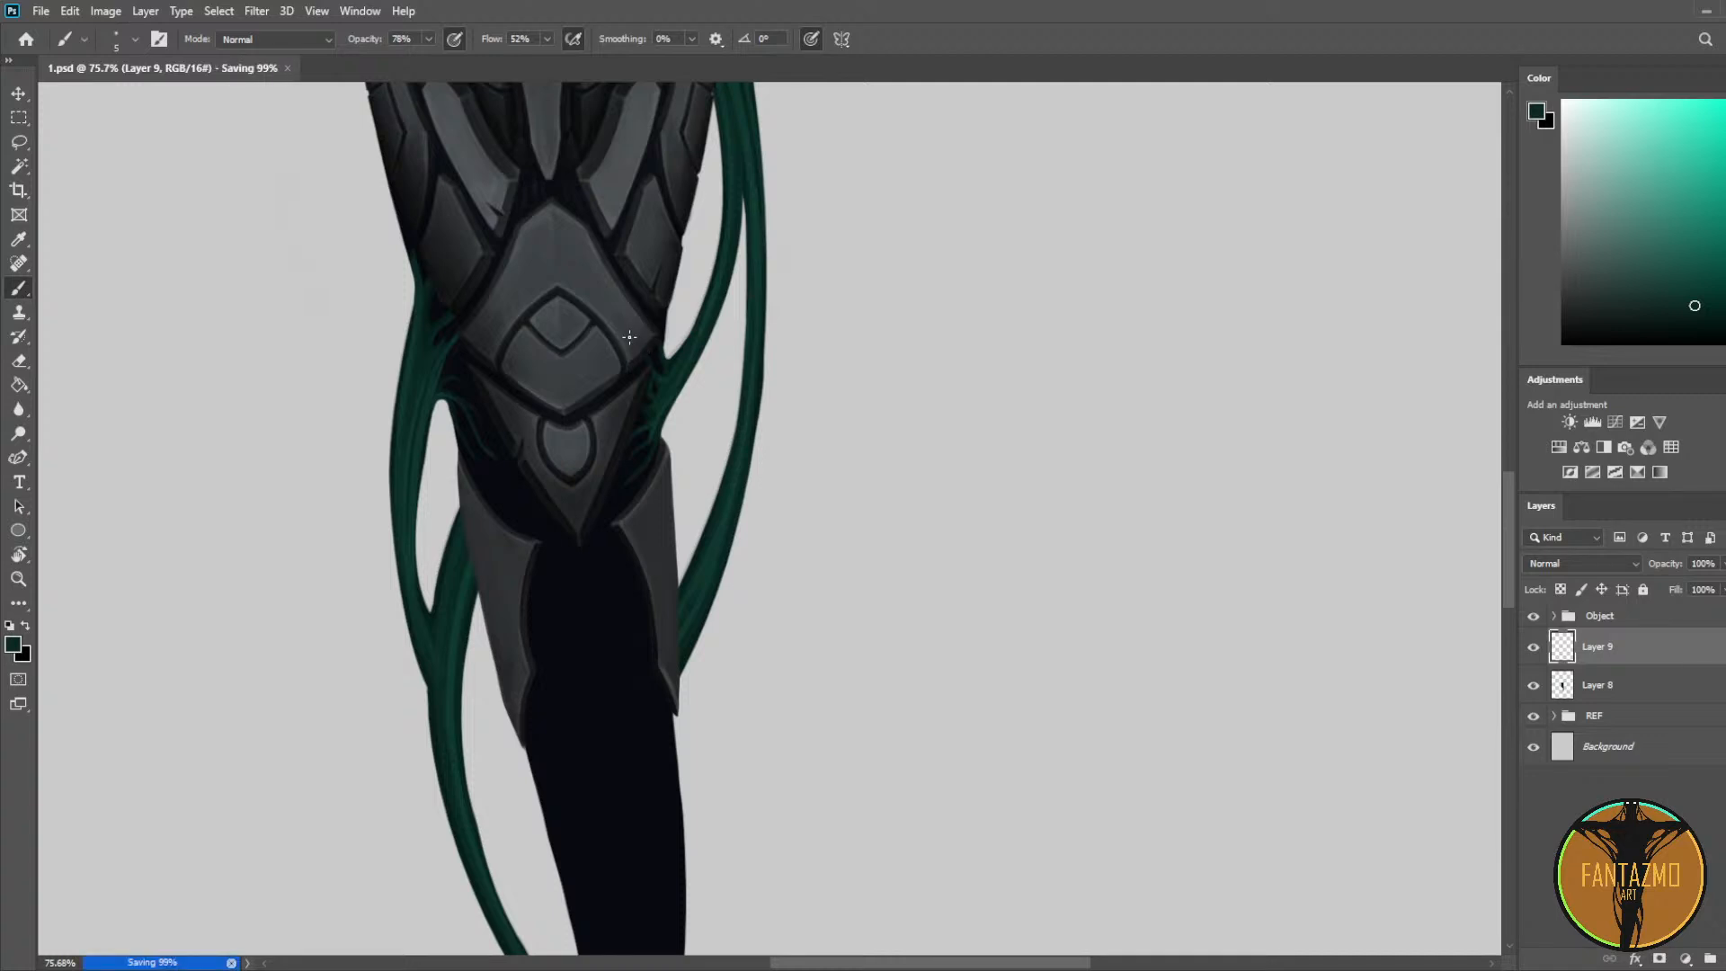
Step: Darken the left tendril's strand tips where they meet the armour, using a near-black green and colours sampled around them
{"action": "scroll", "coordinate": [629, 337], "scroll_direction": "down", "scroll_amount": 6}
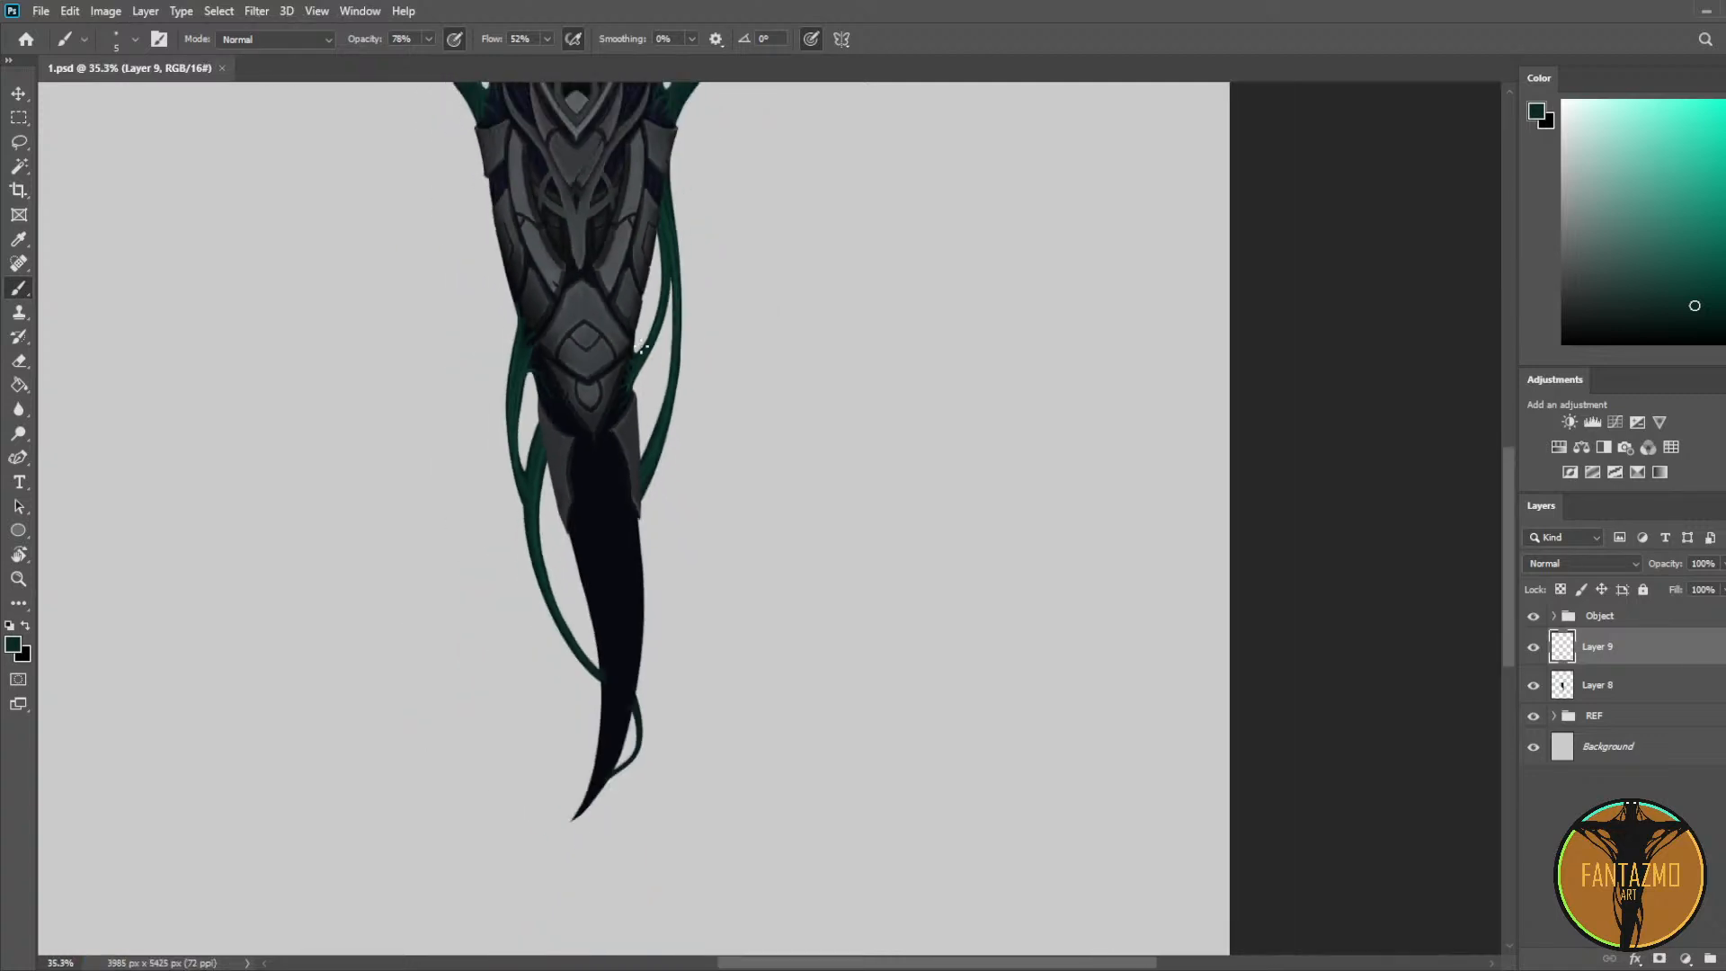
{"action": "scroll", "coordinate": [891, 685], "scroll_direction": "down", "scroll_amount": 3}
{"action": "scroll", "coordinate": [890, 686], "scroll_direction": "down", "scroll_amount": 1}
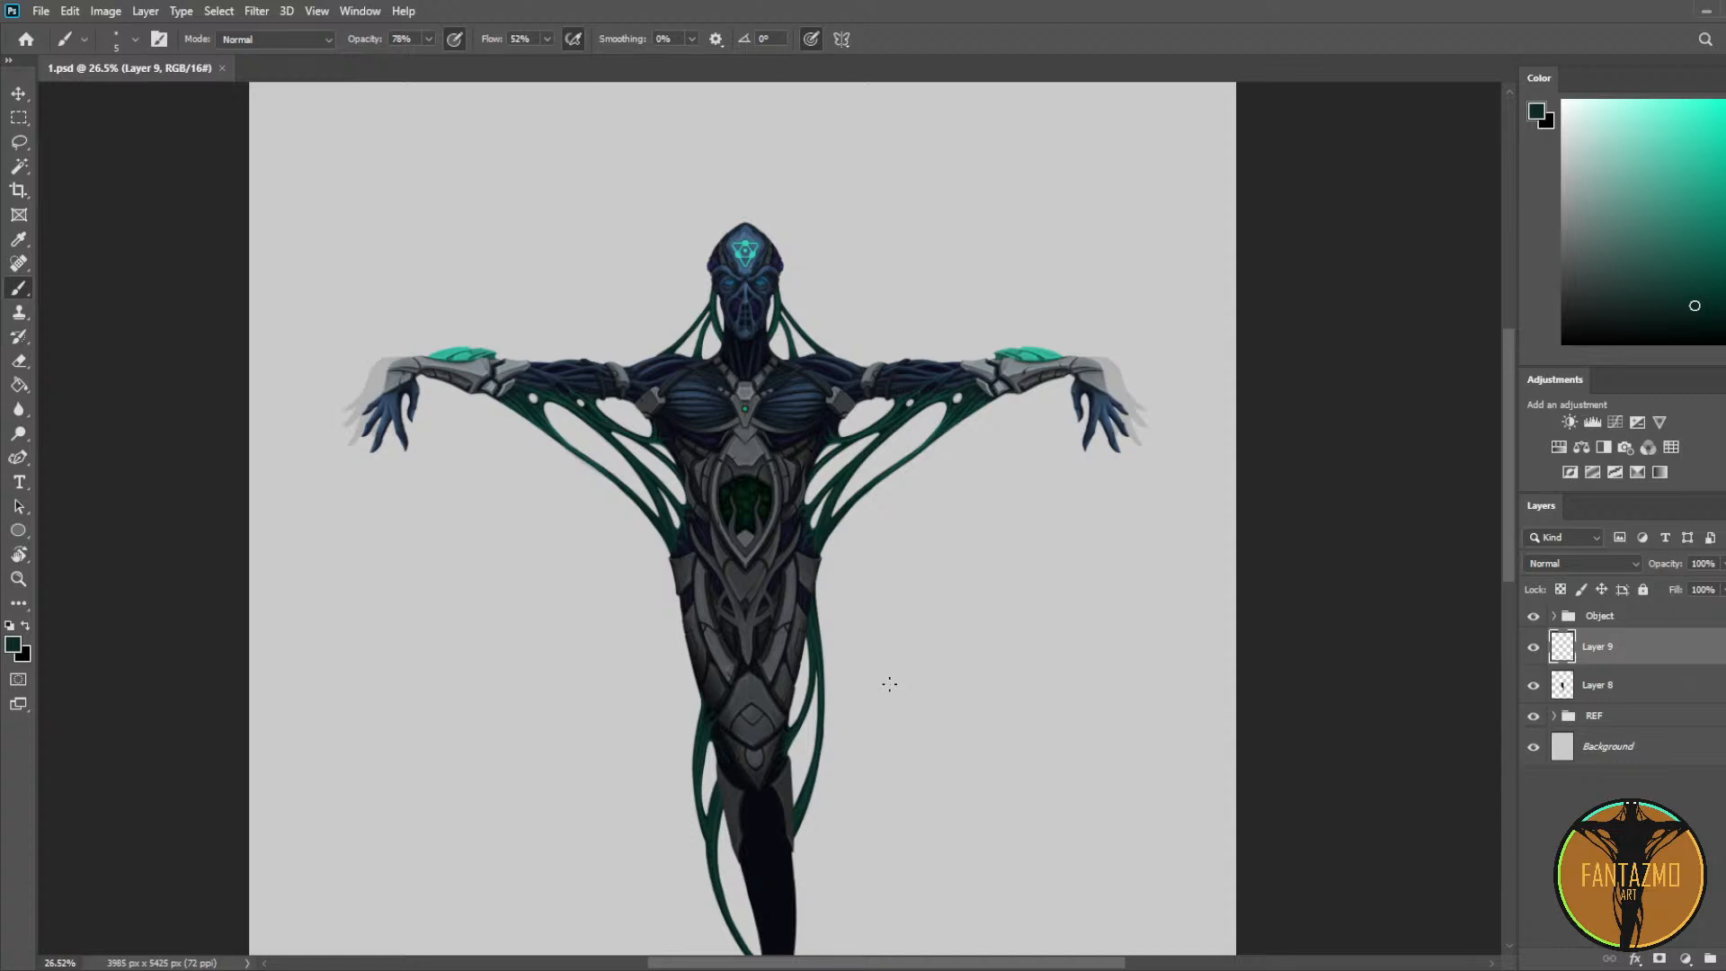
{"action": "scroll", "coordinate": [896, 650], "scroll_direction": "up", "scroll_amount": 7}
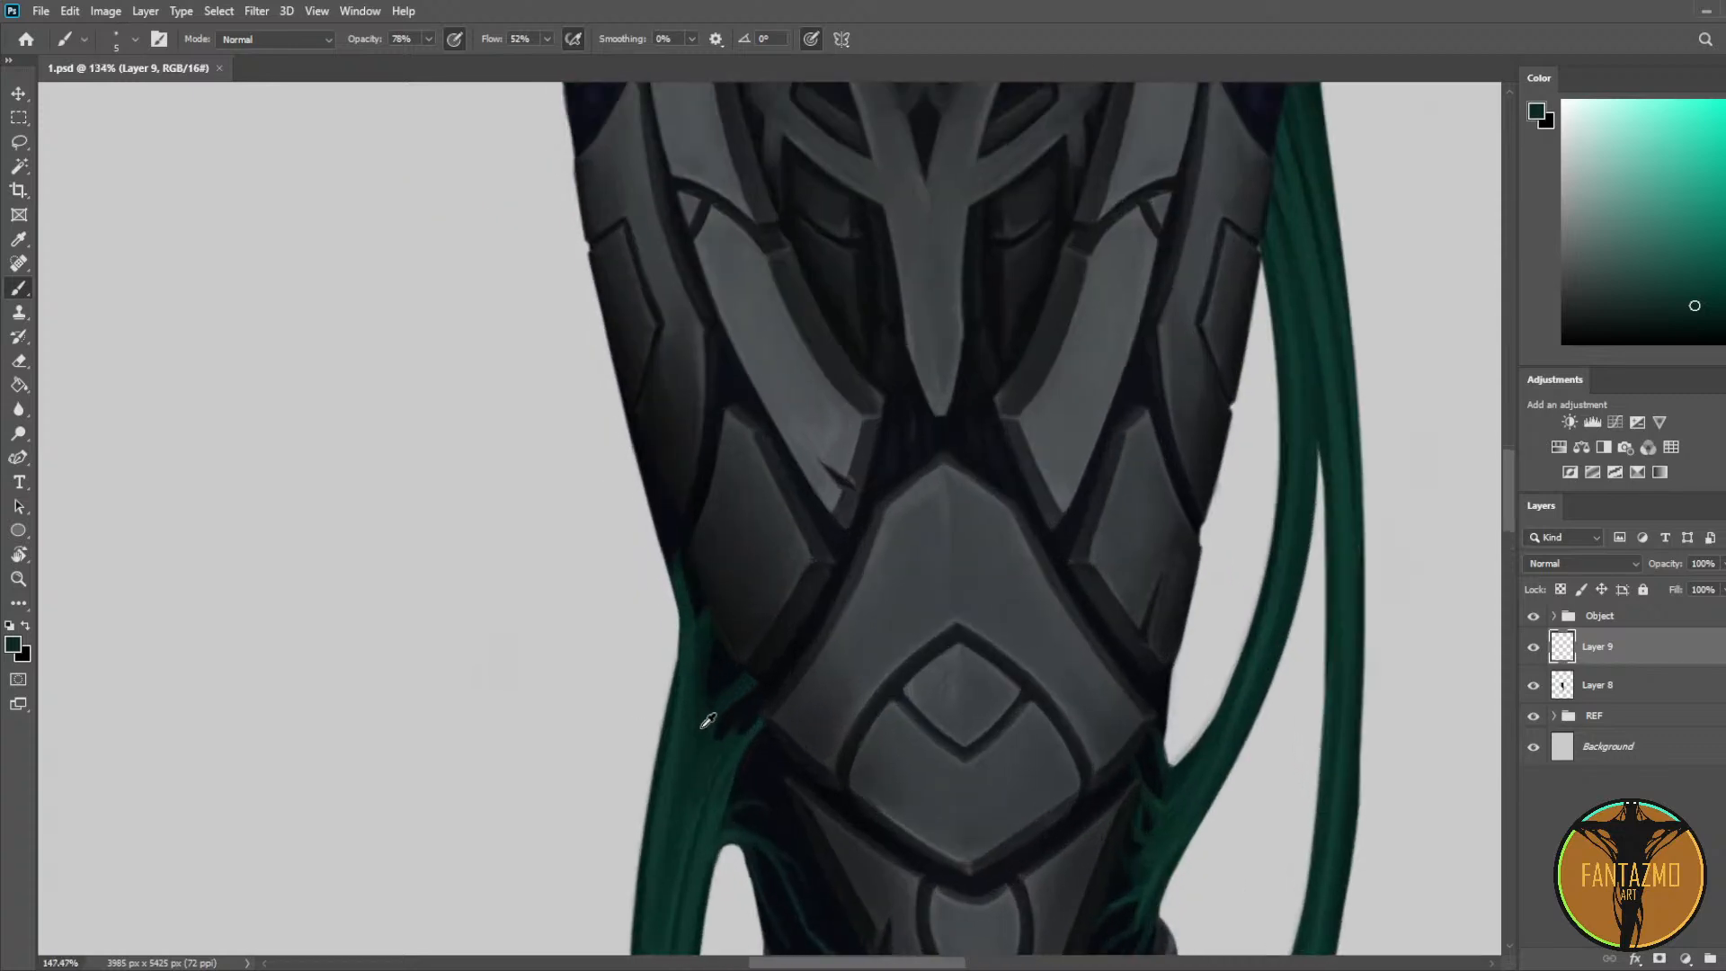
{"action": "scroll", "coordinate": [712, 708], "scroll_direction": "up", "scroll_amount": 2}
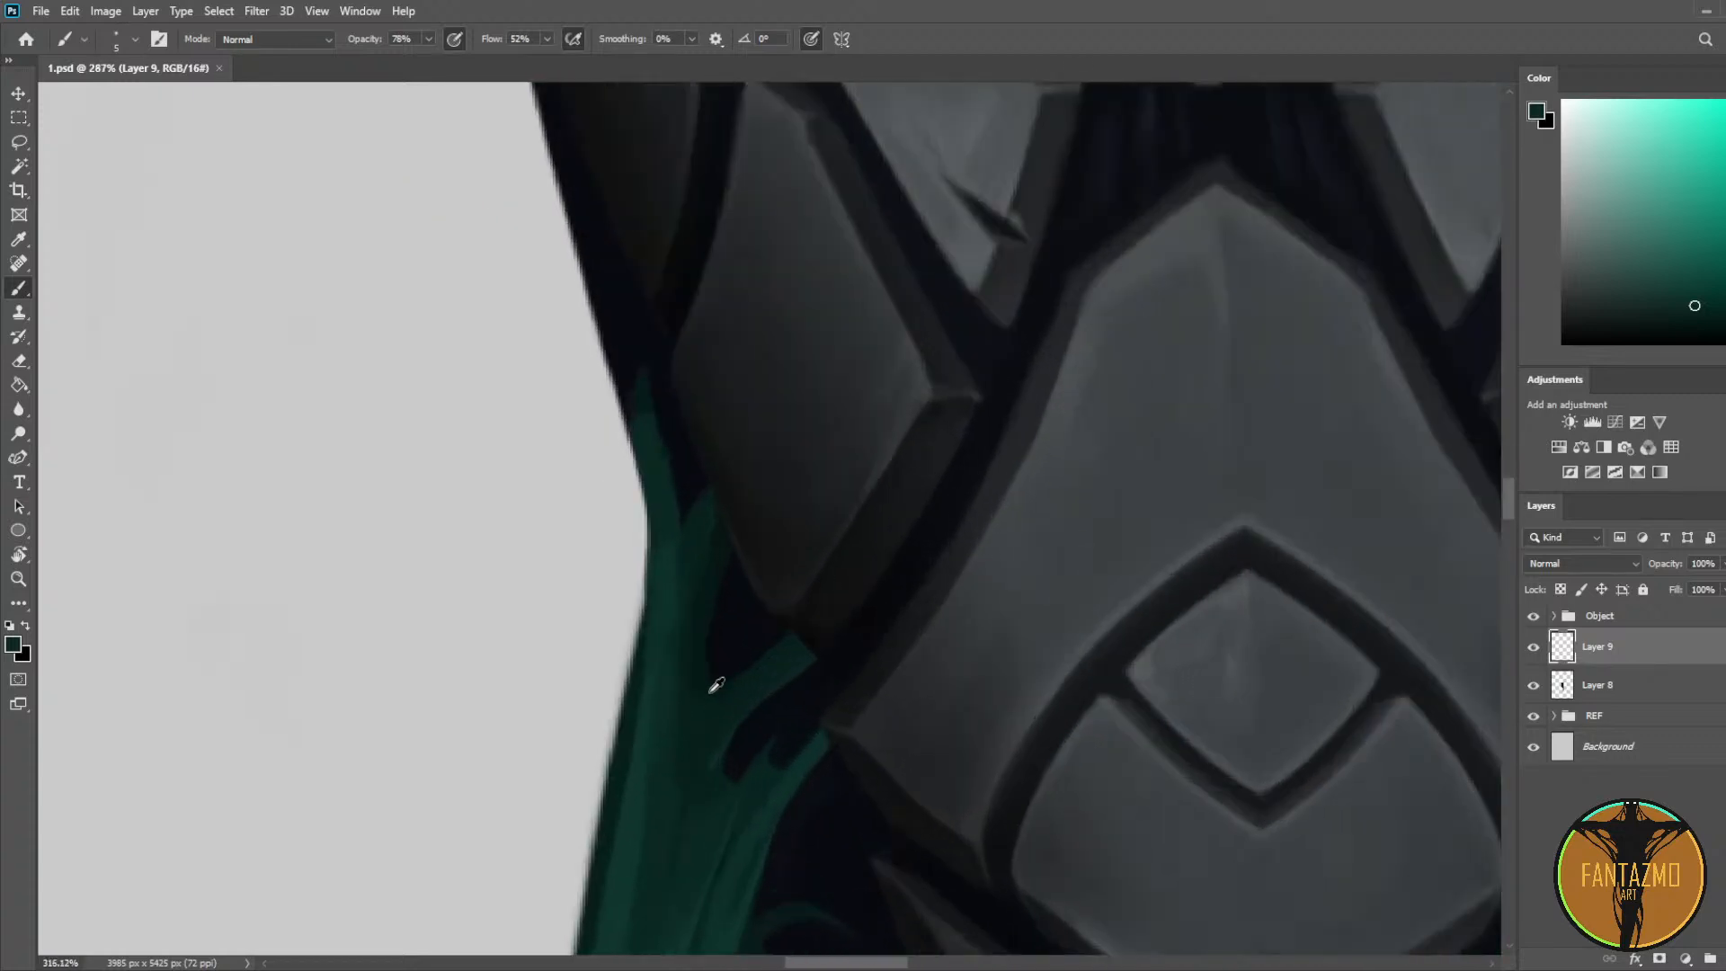
{"action": "left_click", "coordinate": [733, 547], "text": "alt"}
{"action": "left_click_drag", "start_coordinate": [1695, 329], "coordinate": [1698, 328]}
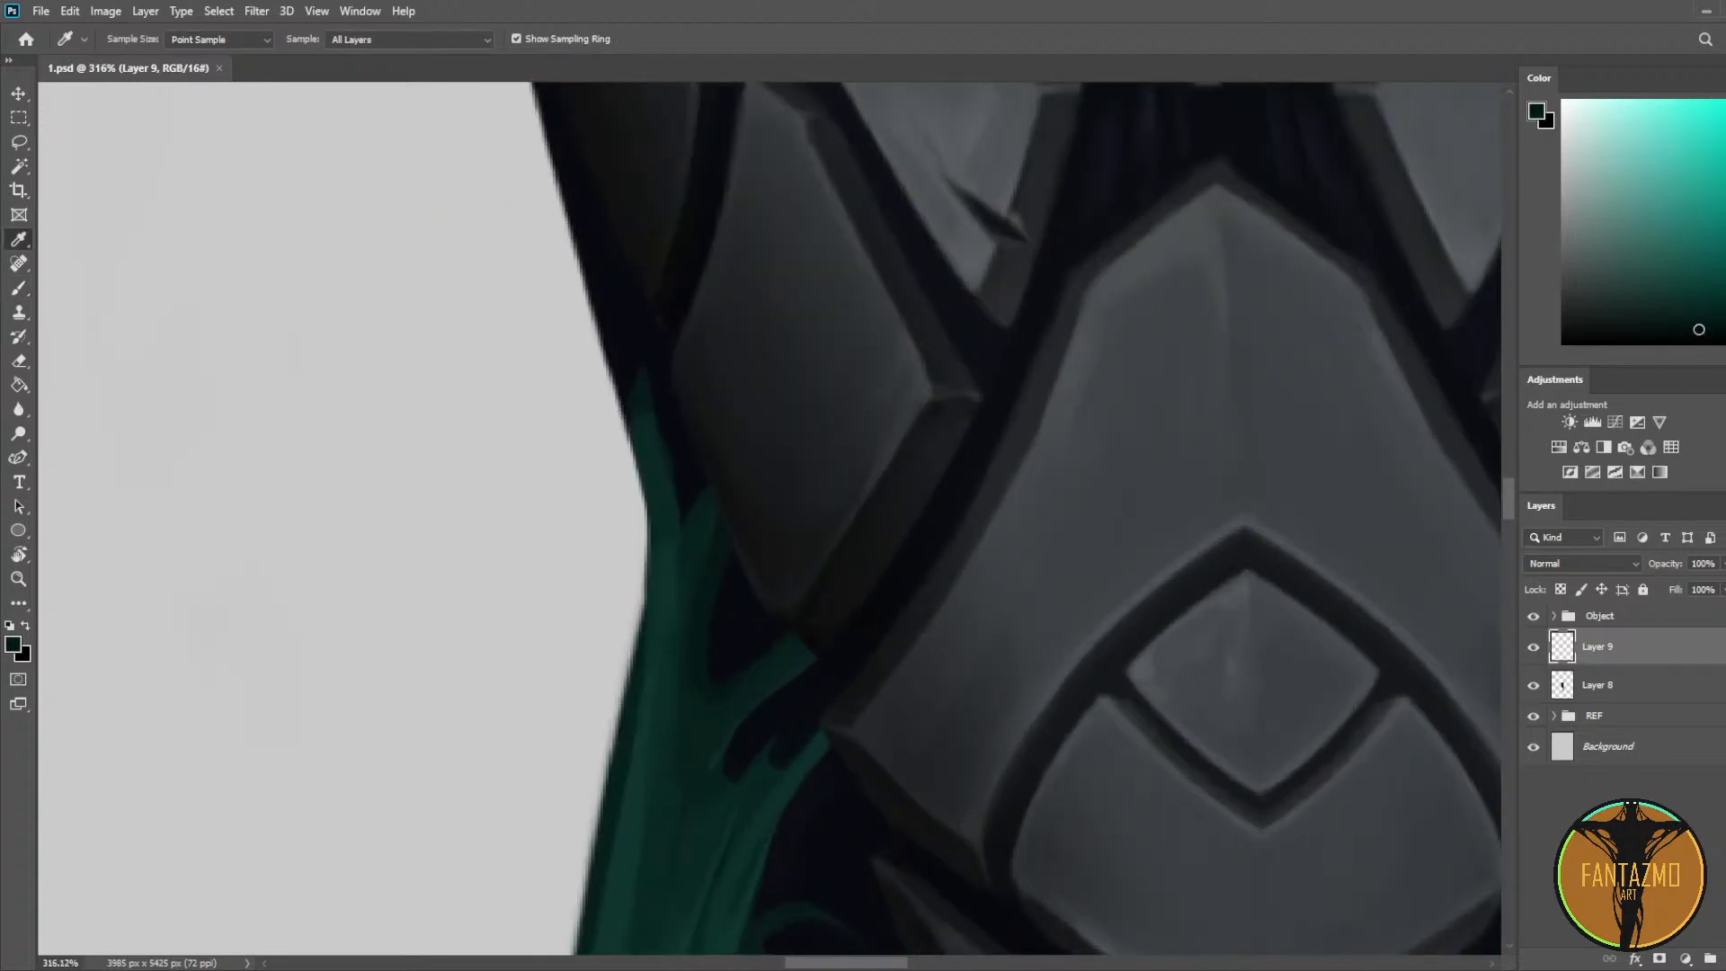
{"action": "key", "text": "b"}
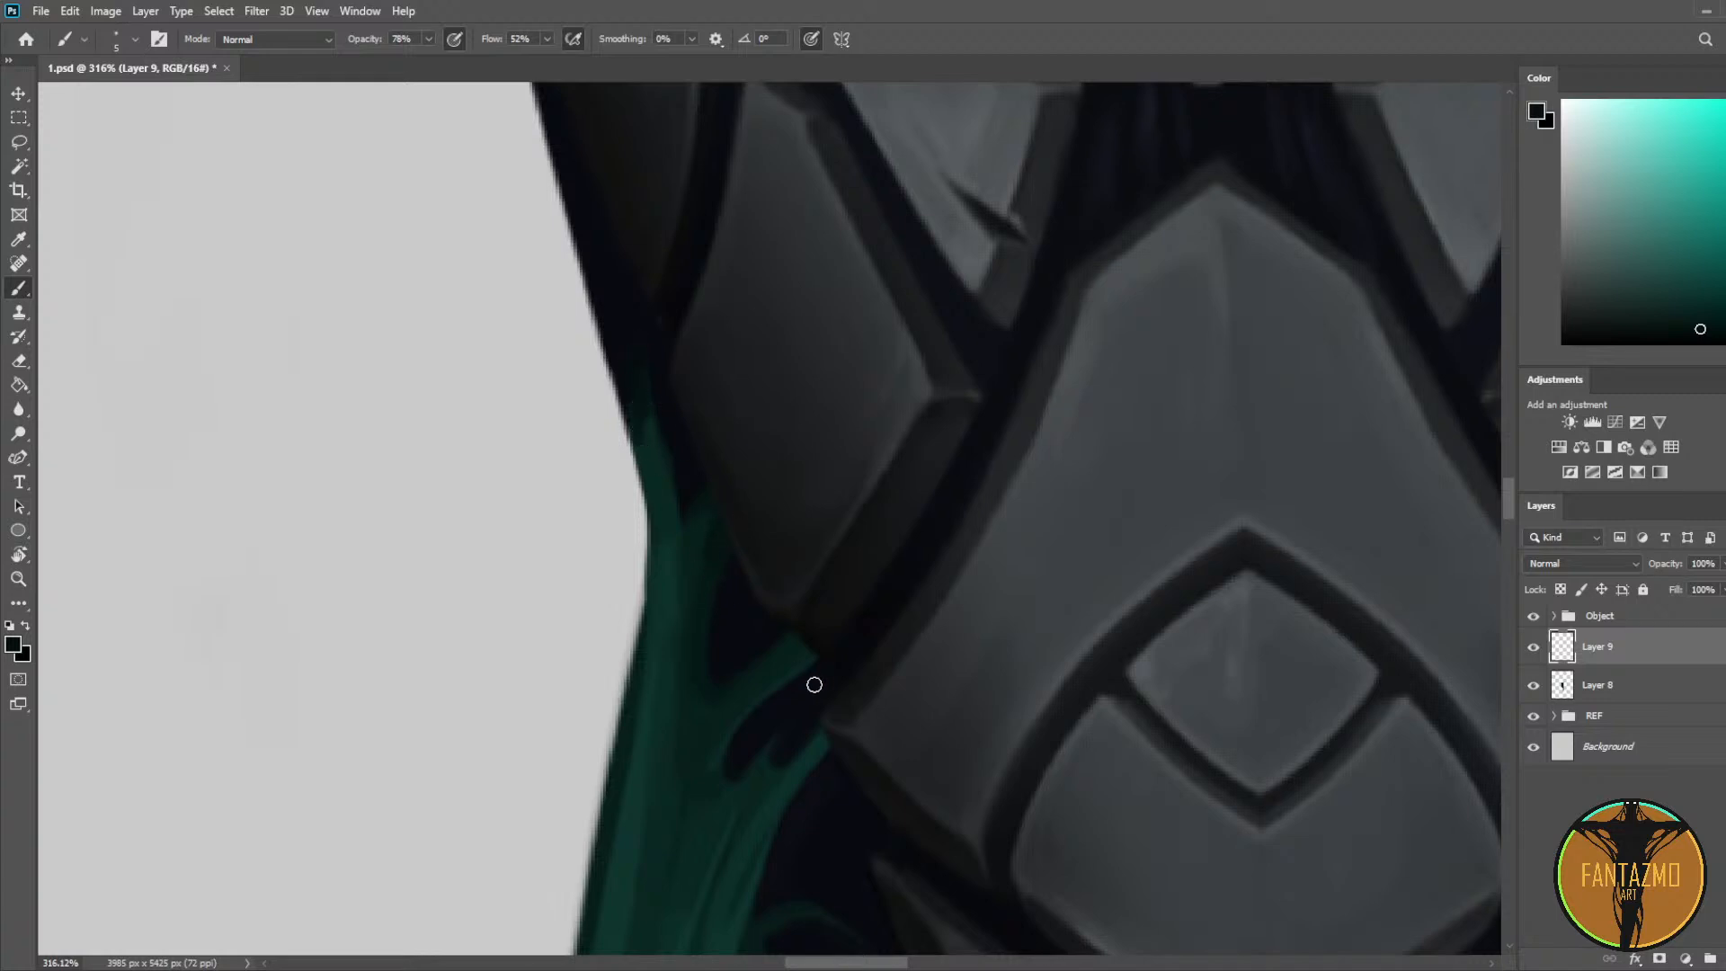
{"action": "left_click", "coordinate": [739, 694], "text": "alt"}
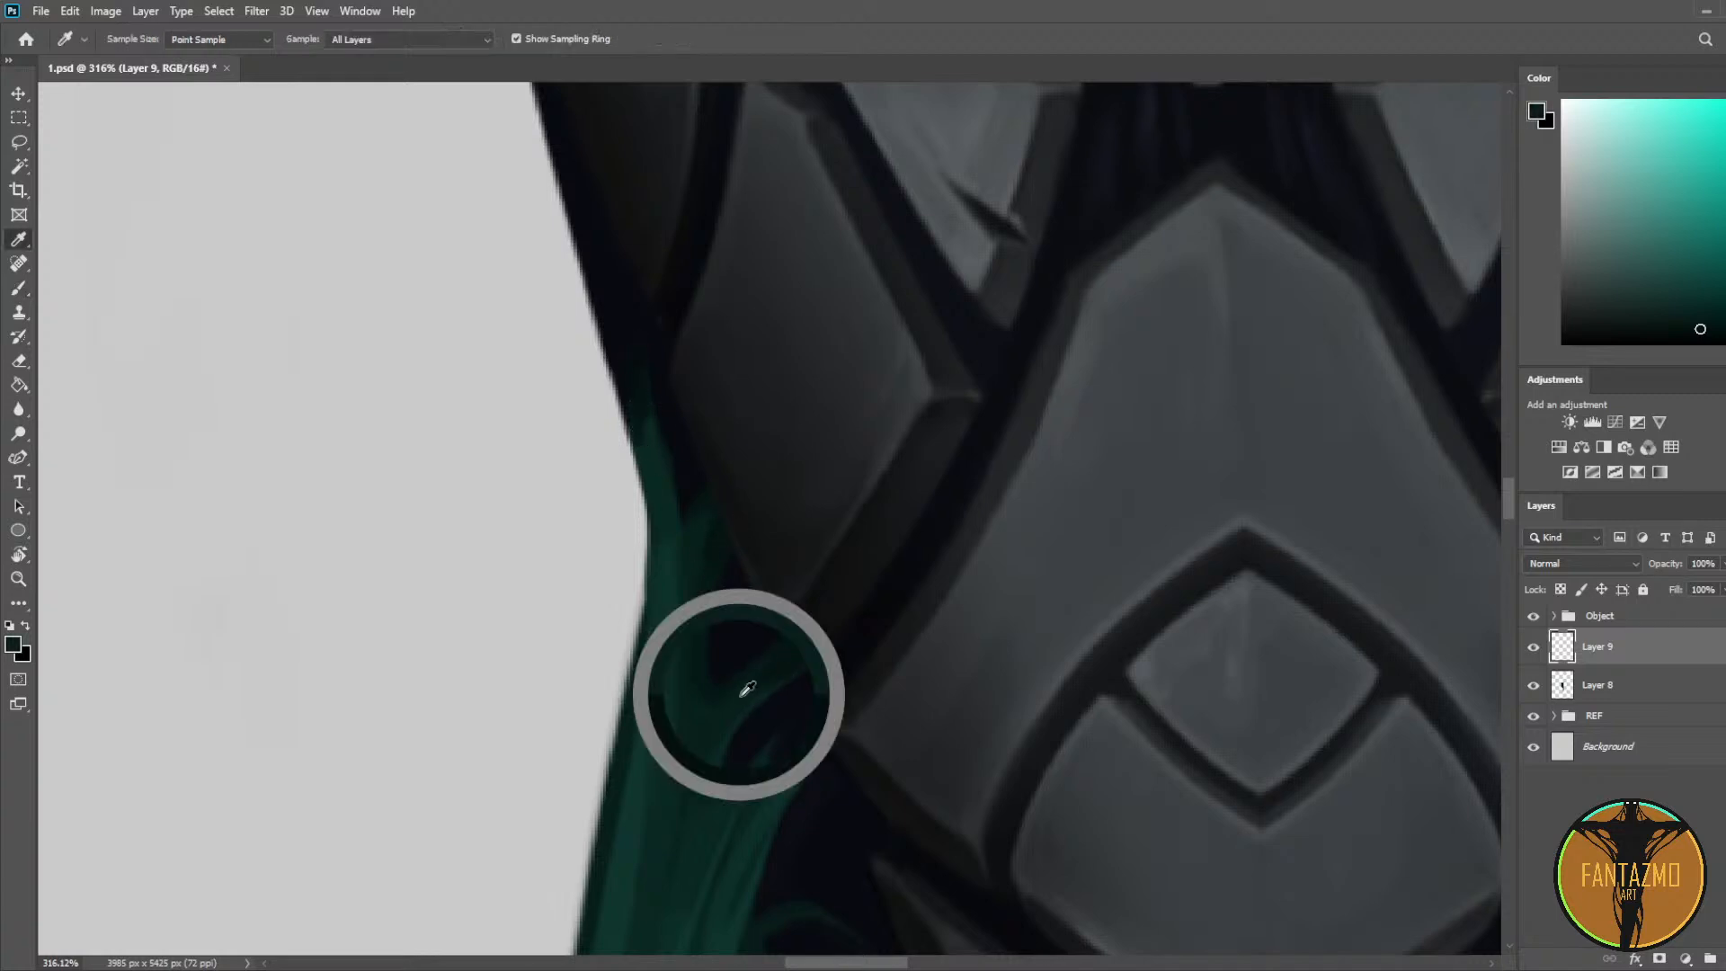
{"action": "left_click", "coordinate": [809, 647], "text": "alt"}
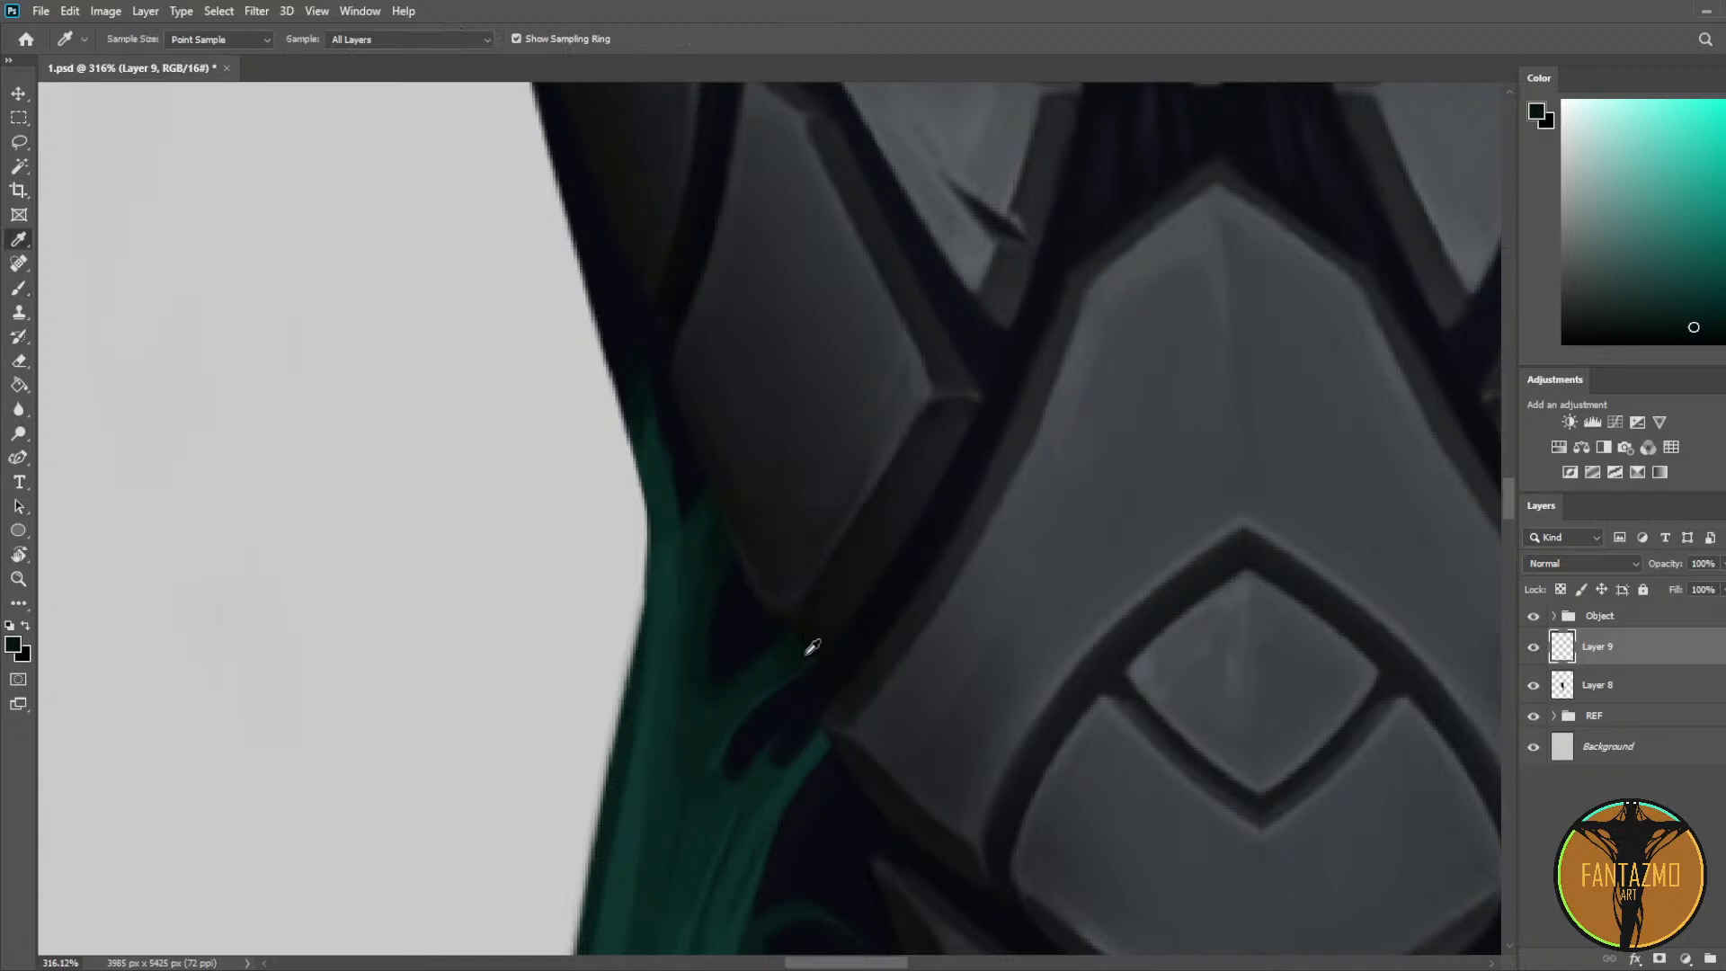
Step: Sample dark greens and refine the root strands where the left vine meets the lower corner of the large armor plate
{"action": "left_click", "coordinate": [768, 795], "text": "alt"}
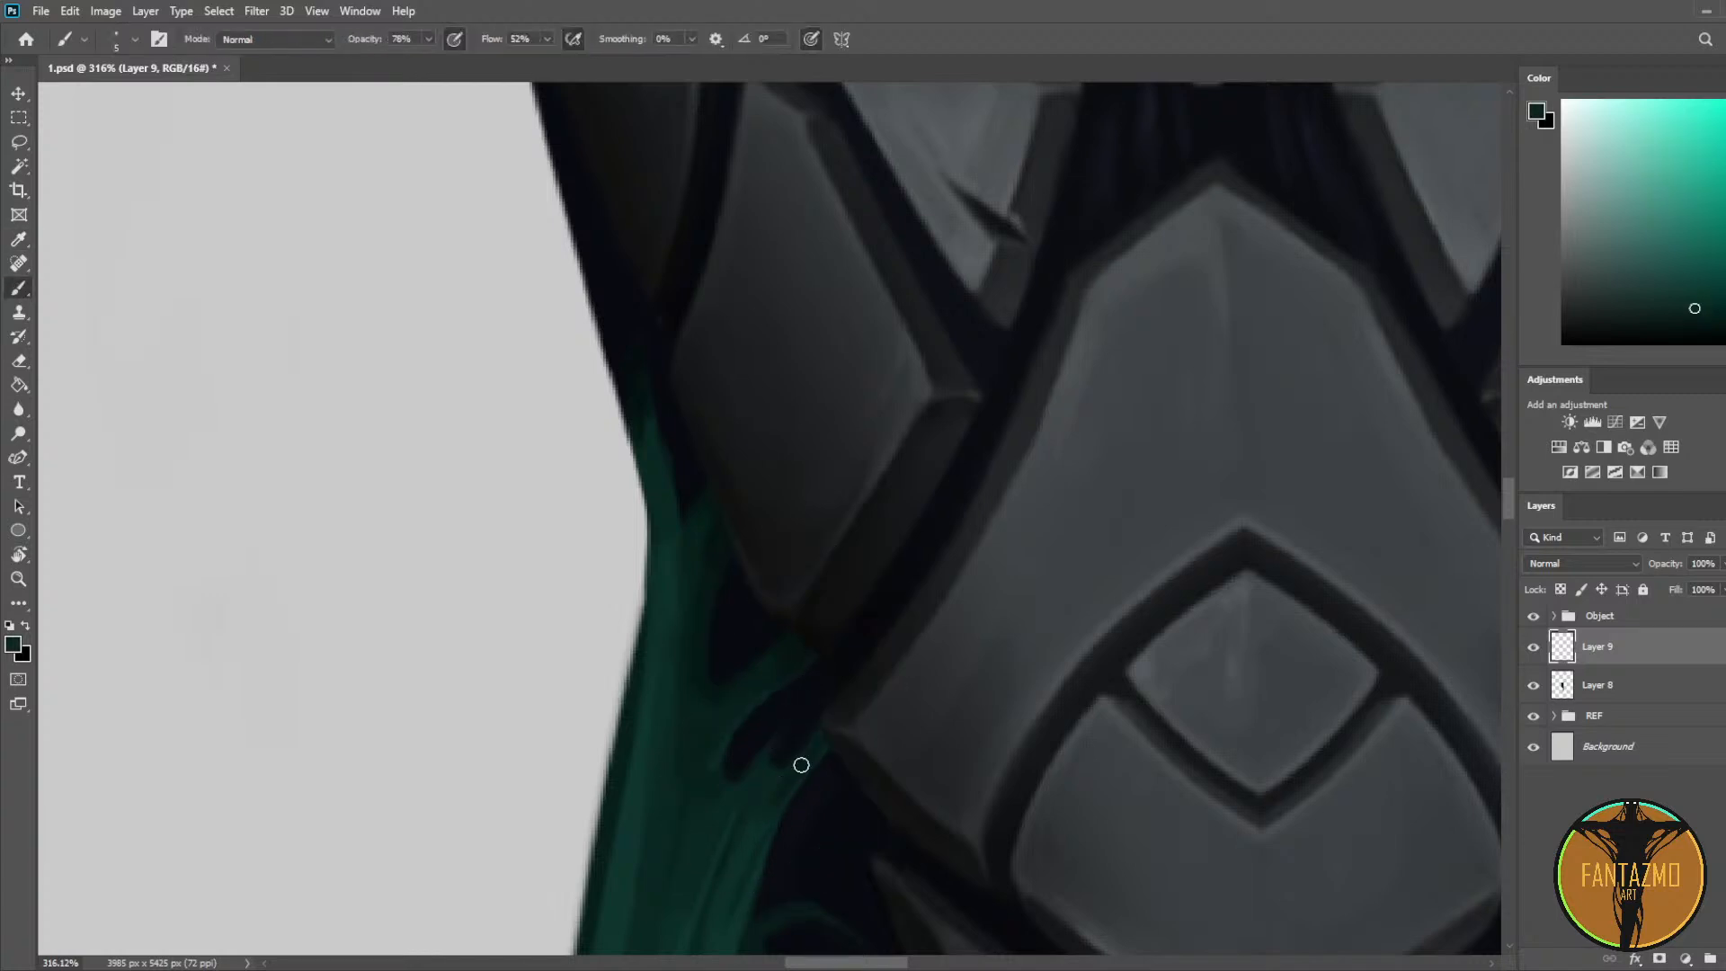
{"action": "left_click_drag", "start_coordinate": [836, 802], "coordinate": [910, 379]}
{"action": "left_click", "coordinate": [878, 370], "text": "alt"}
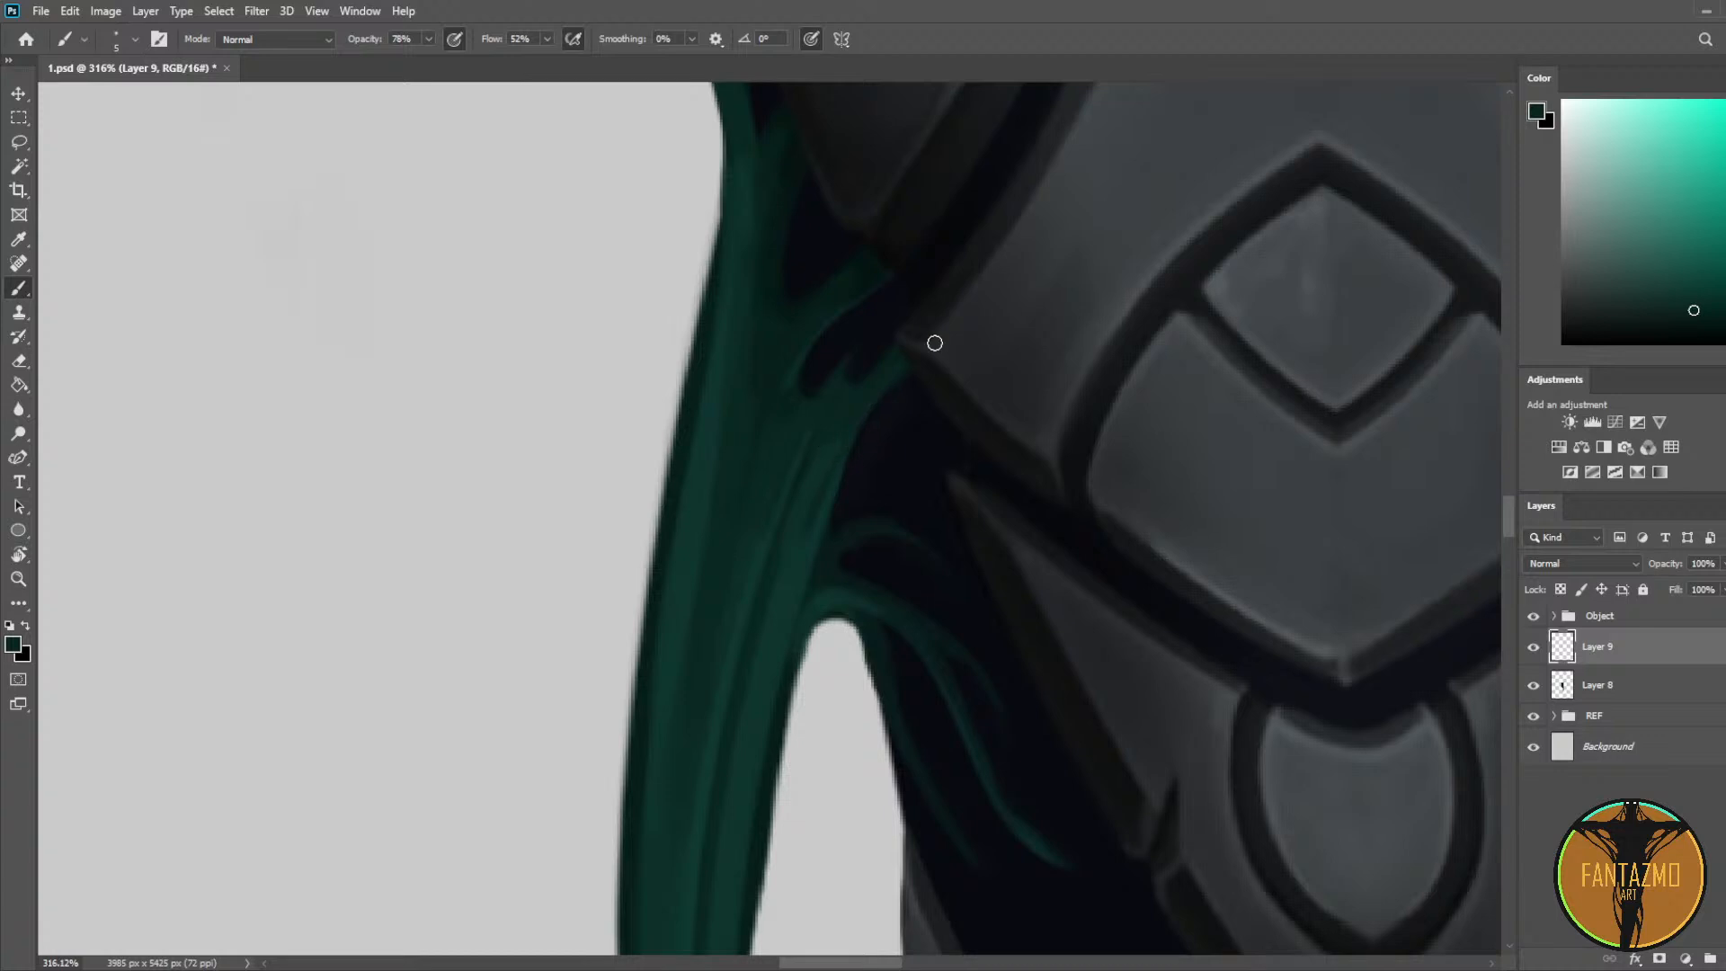
{"action": "key", "text": "alt"}
{"action": "left_click", "coordinate": [888, 305], "text": "alt"}
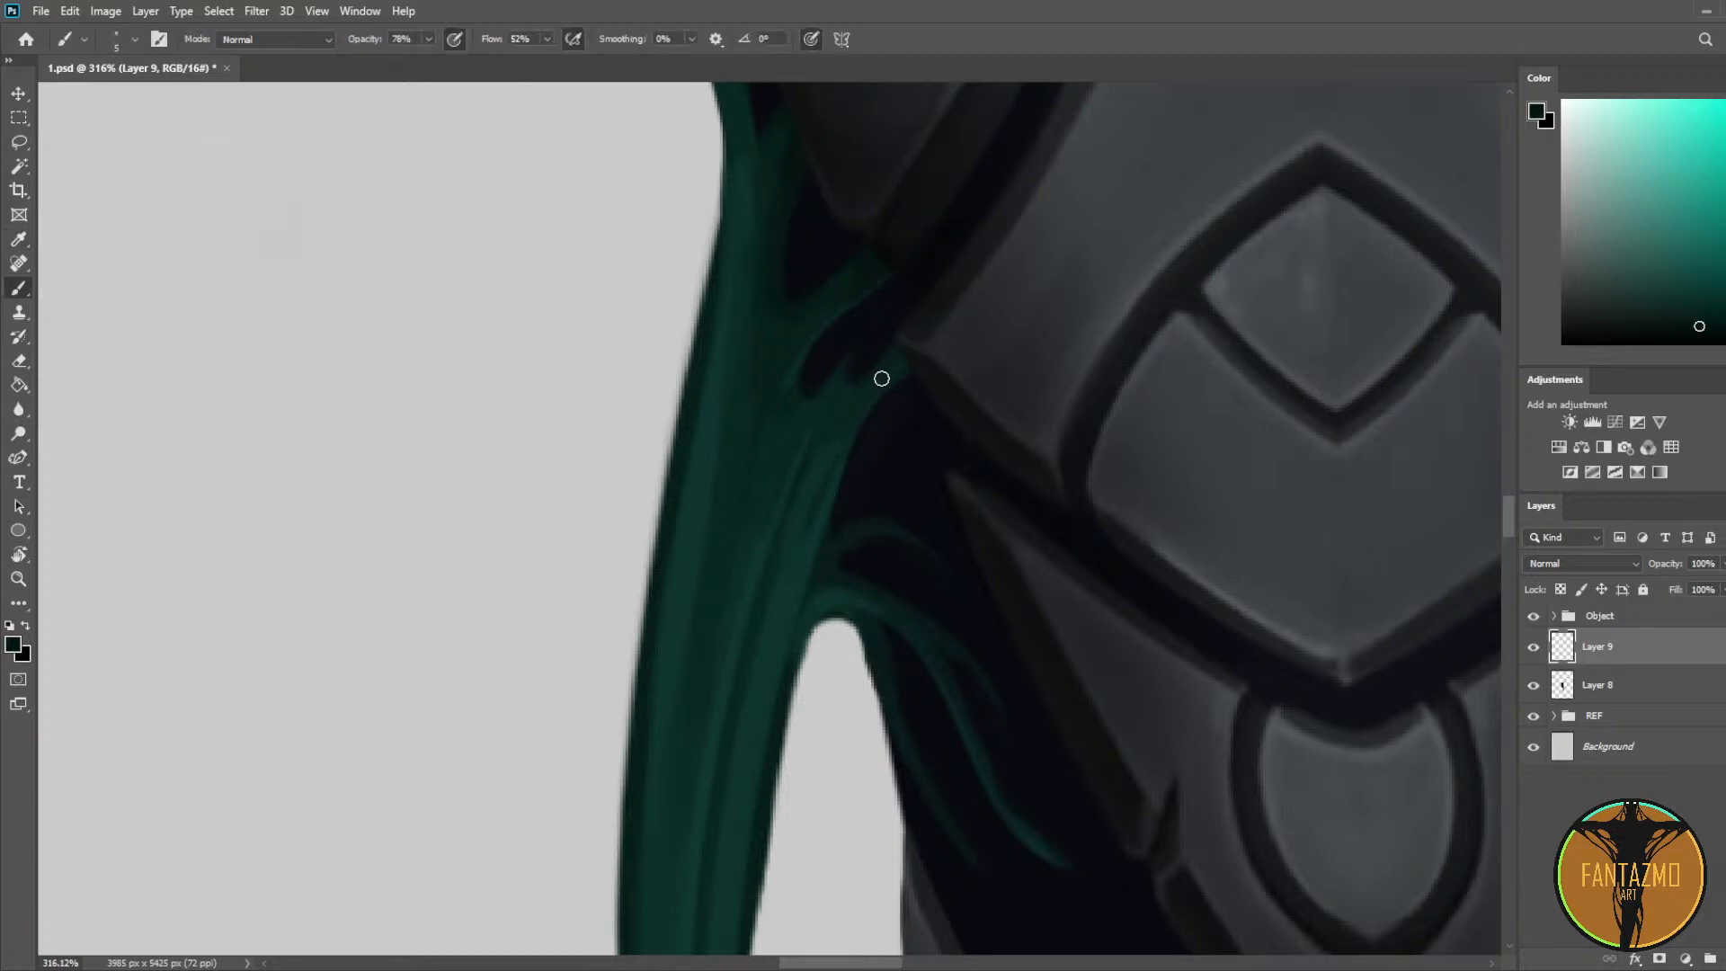
{"action": "left_click", "coordinate": [843, 426], "text": "alt"}
{"action": "left_click_drag", "start_coordinate": [831, 432], "coordinate": [920, 340]}
Step: Deepen the gap between the left vine's roots and the pointed lower armor plate with near-black paint
{"action": "left_click", "coordinate": [847, 415], "text": "alt"}
{"action": "left_click", "coordinate": [907, 436], "text": "alt"}
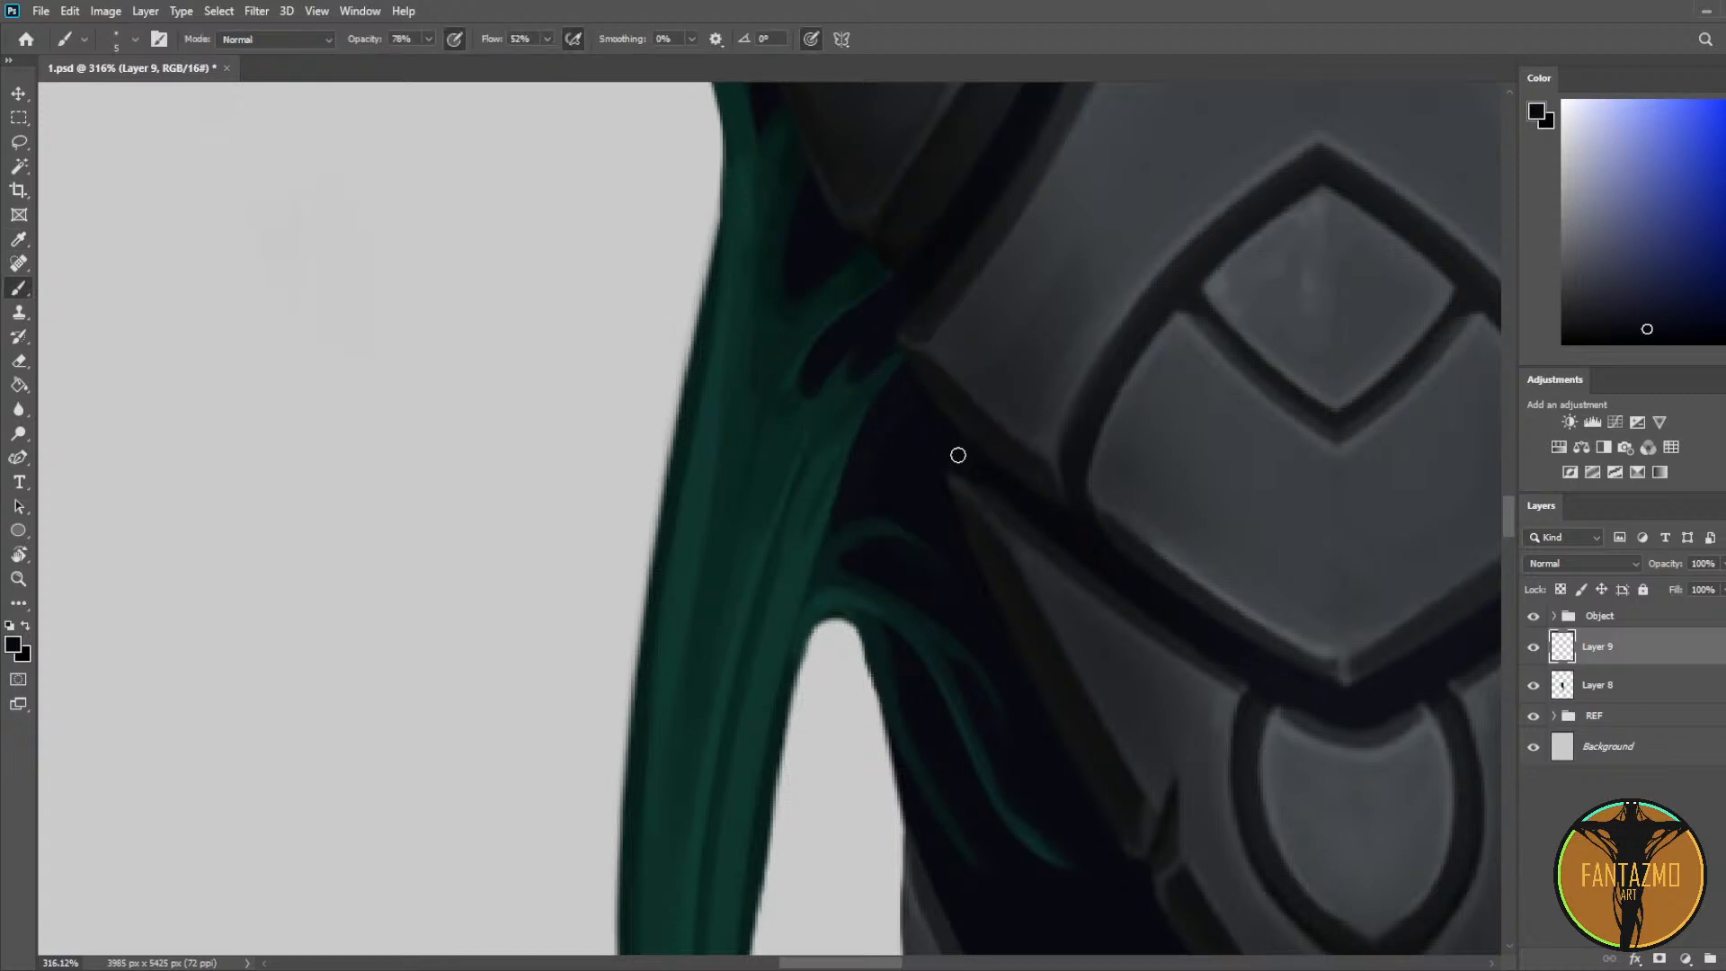
{"action": "left_click_drag", "start_coordinate": [946, 567], "coordinate": [912, 543]}
{"action": "key", "text": "alt"}
Step: Save the document and merge Layer 9 with Layer 8
{"action": "scroll", "coordinate": [946, 571], "scroll_direction": "down", "scroll_amount": 6}
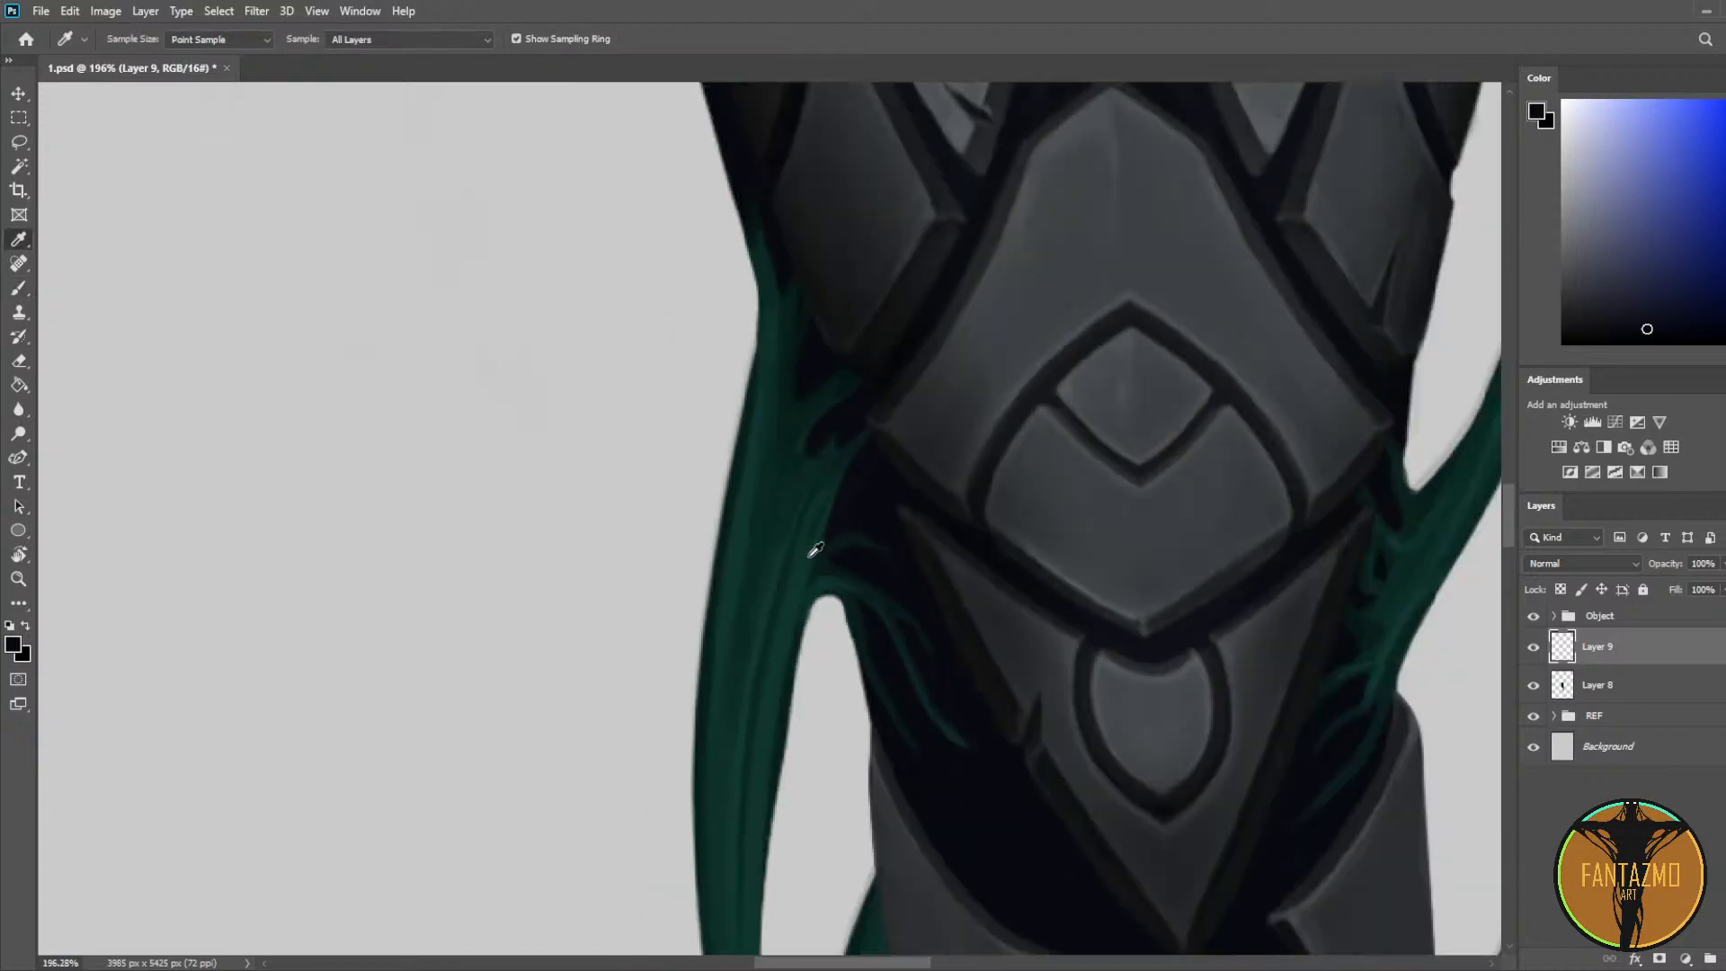
{"action": "left_click_drag", "start_coordinate": [901, 678], "coordinate": [829, 479]}
{"action": "scroll", "coordinate": [885, 479], "scroll_direction": "down", "scroll_amount": 2}
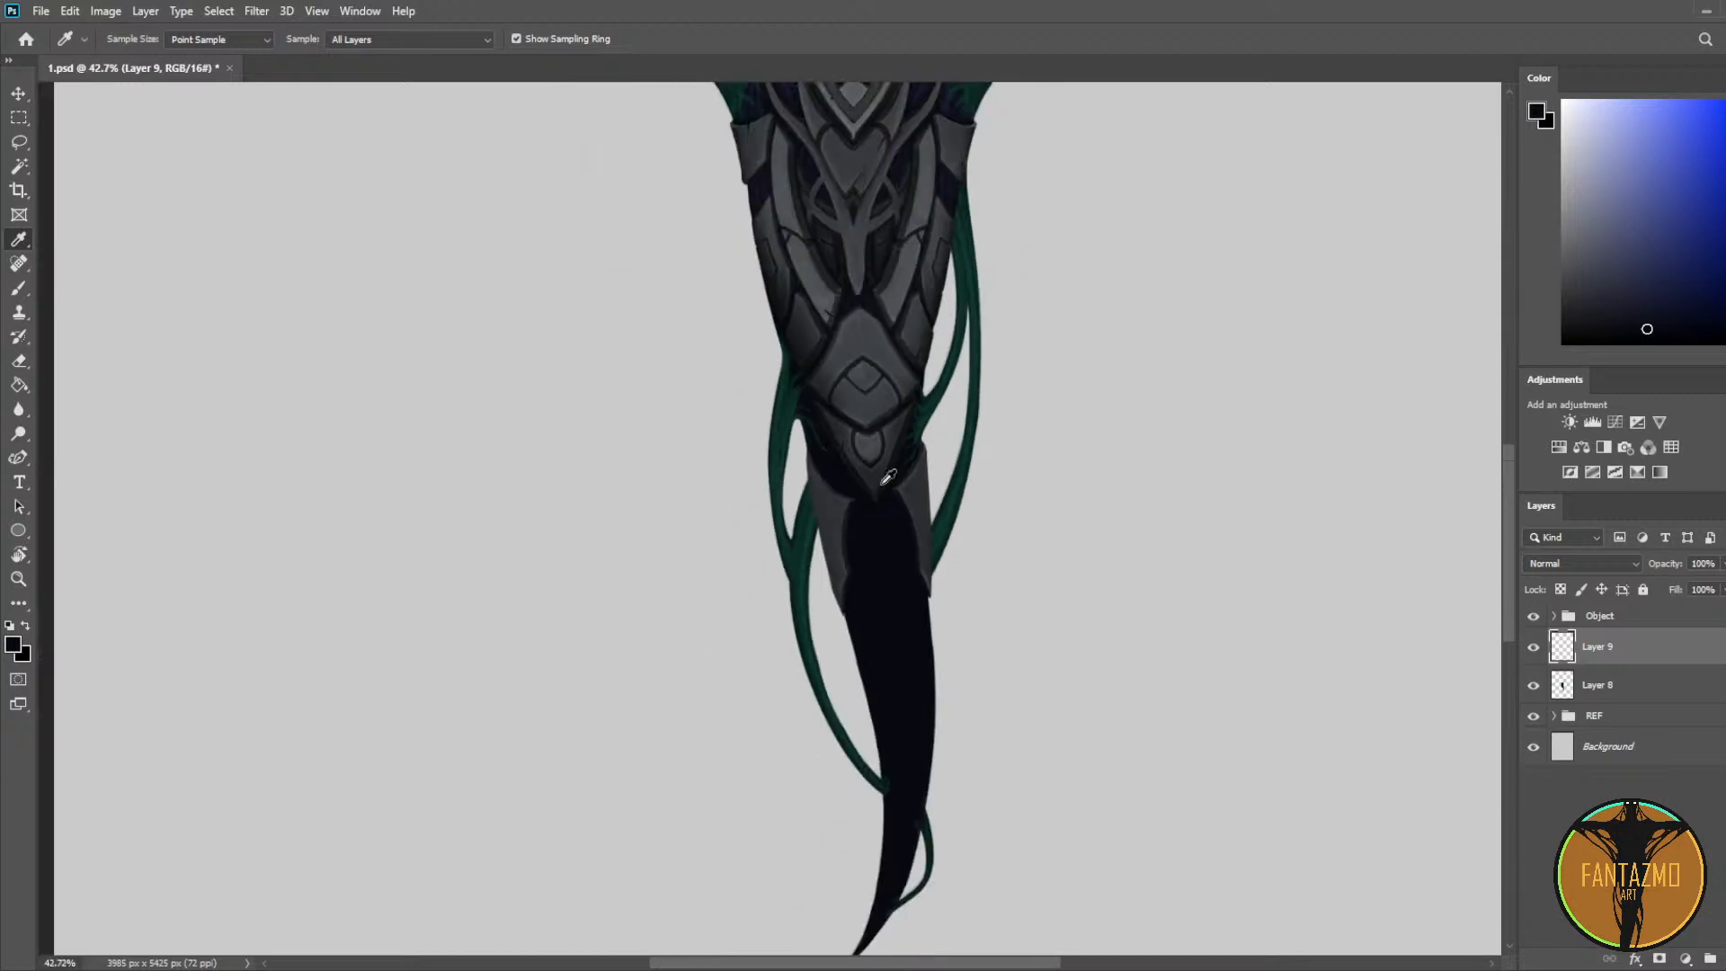
{"action": "scroll", "coordinate": [890, 478], "scroll_direction": "down", "scroll_amount": 1}
{"action": "key", "text": "ctrl+s"}
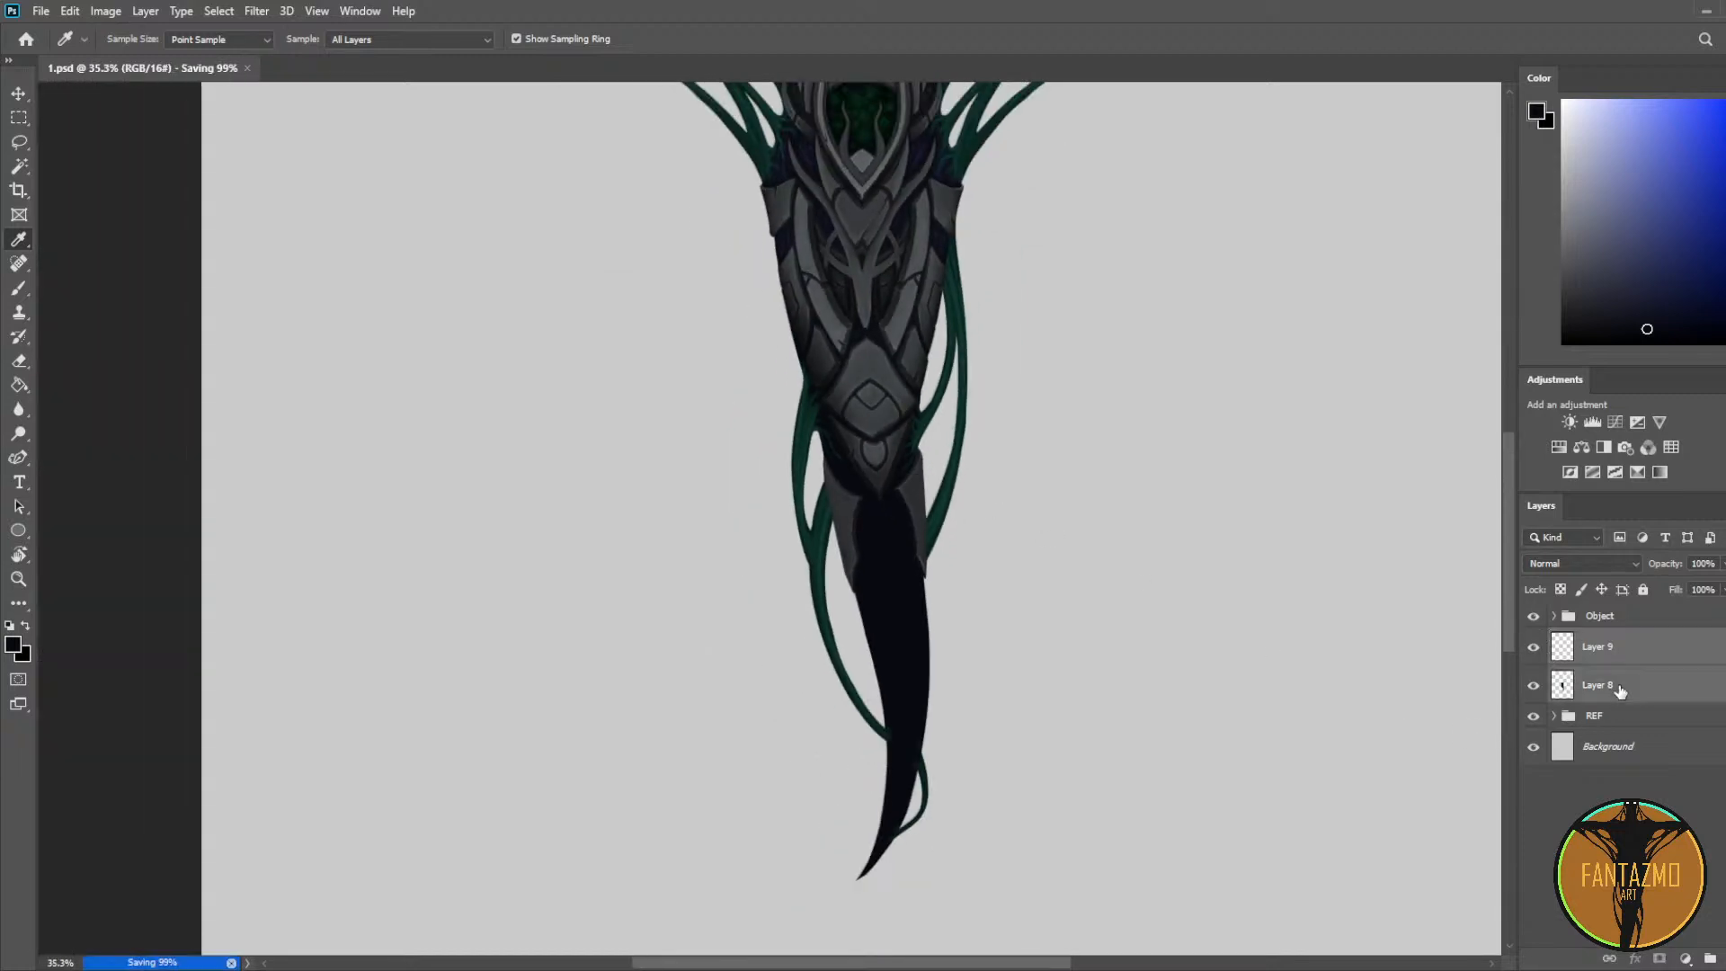
{"action": "key", "text": "ctrl+e"}
Step: Add a new layer and paint a thin dark green tendril from the lower left vine over the plate edge into the dark gap
{"action": "scroll", "coordinate": [1040, 597], "scroll_direction": "up", "scroll_amount": 4}
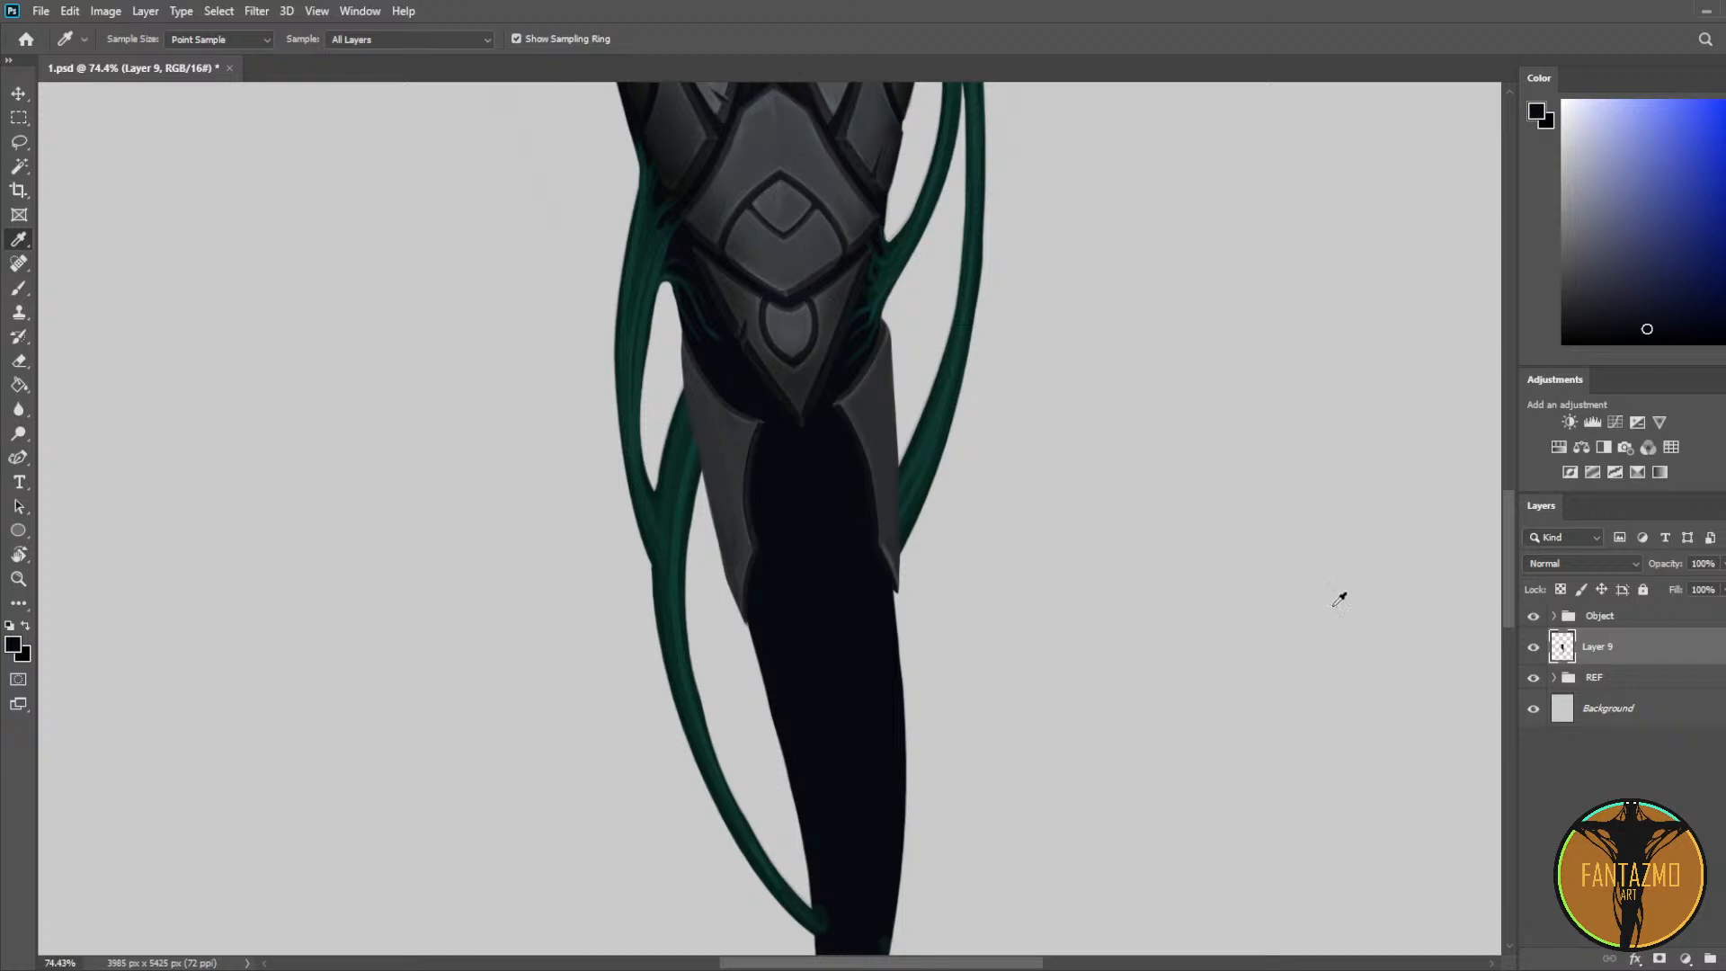
{"action": "key", "text": "ctrl+alt+shift+n"}
{"action": "scroll", "coordinate": [661, 490], "scroll_direction": "up", "scroll_amount": 14}
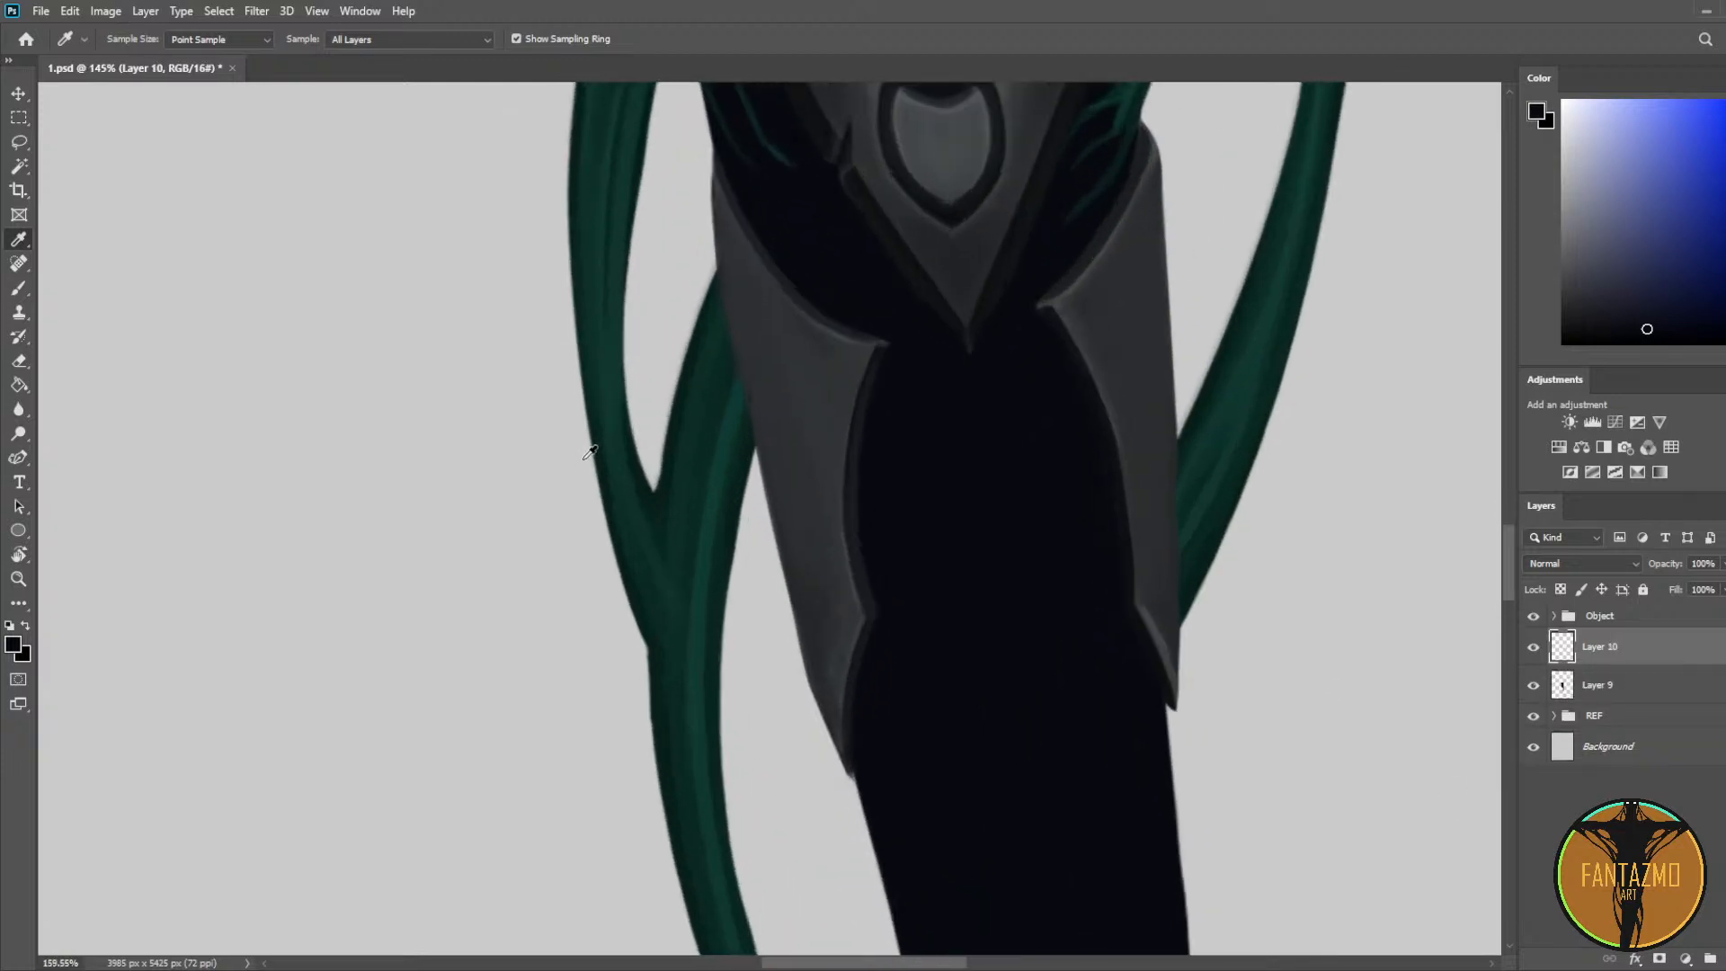
{"action": "left_click_drag", "start_coordinate": [790, 315], "coordinate": [641, 586]}
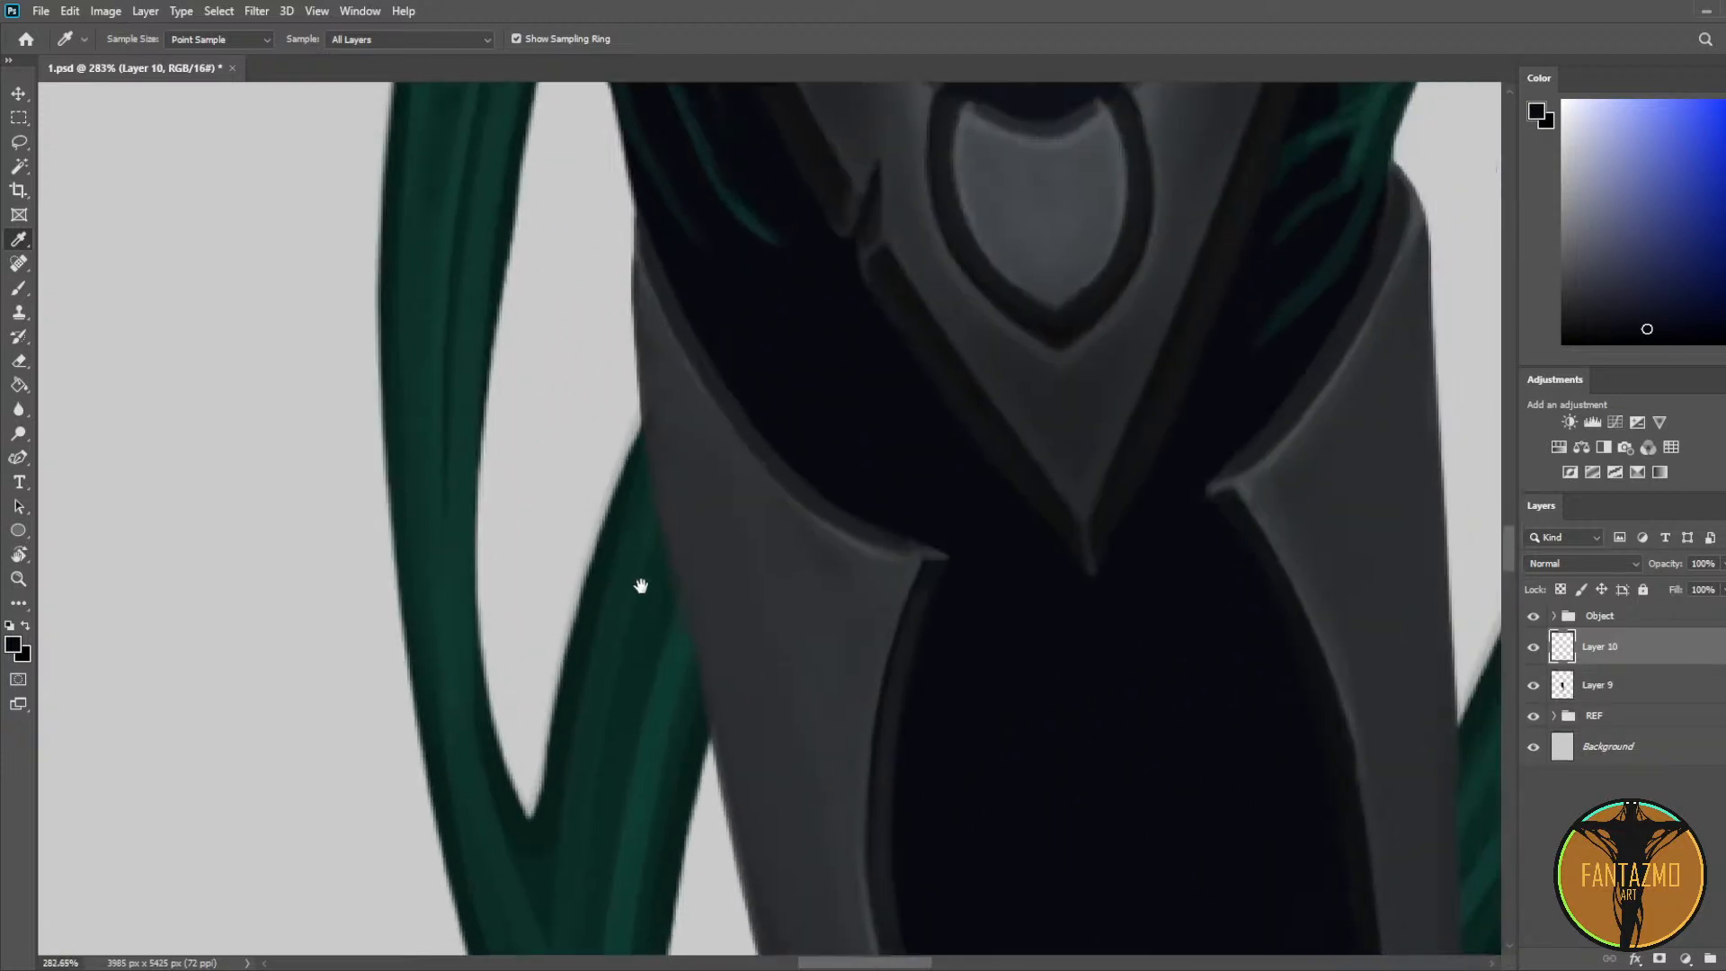
{"action": "left_click", "coordinate": [613, 493]}
{"action": "key", "text": "e"}
{"action": "key", "text": "b"}
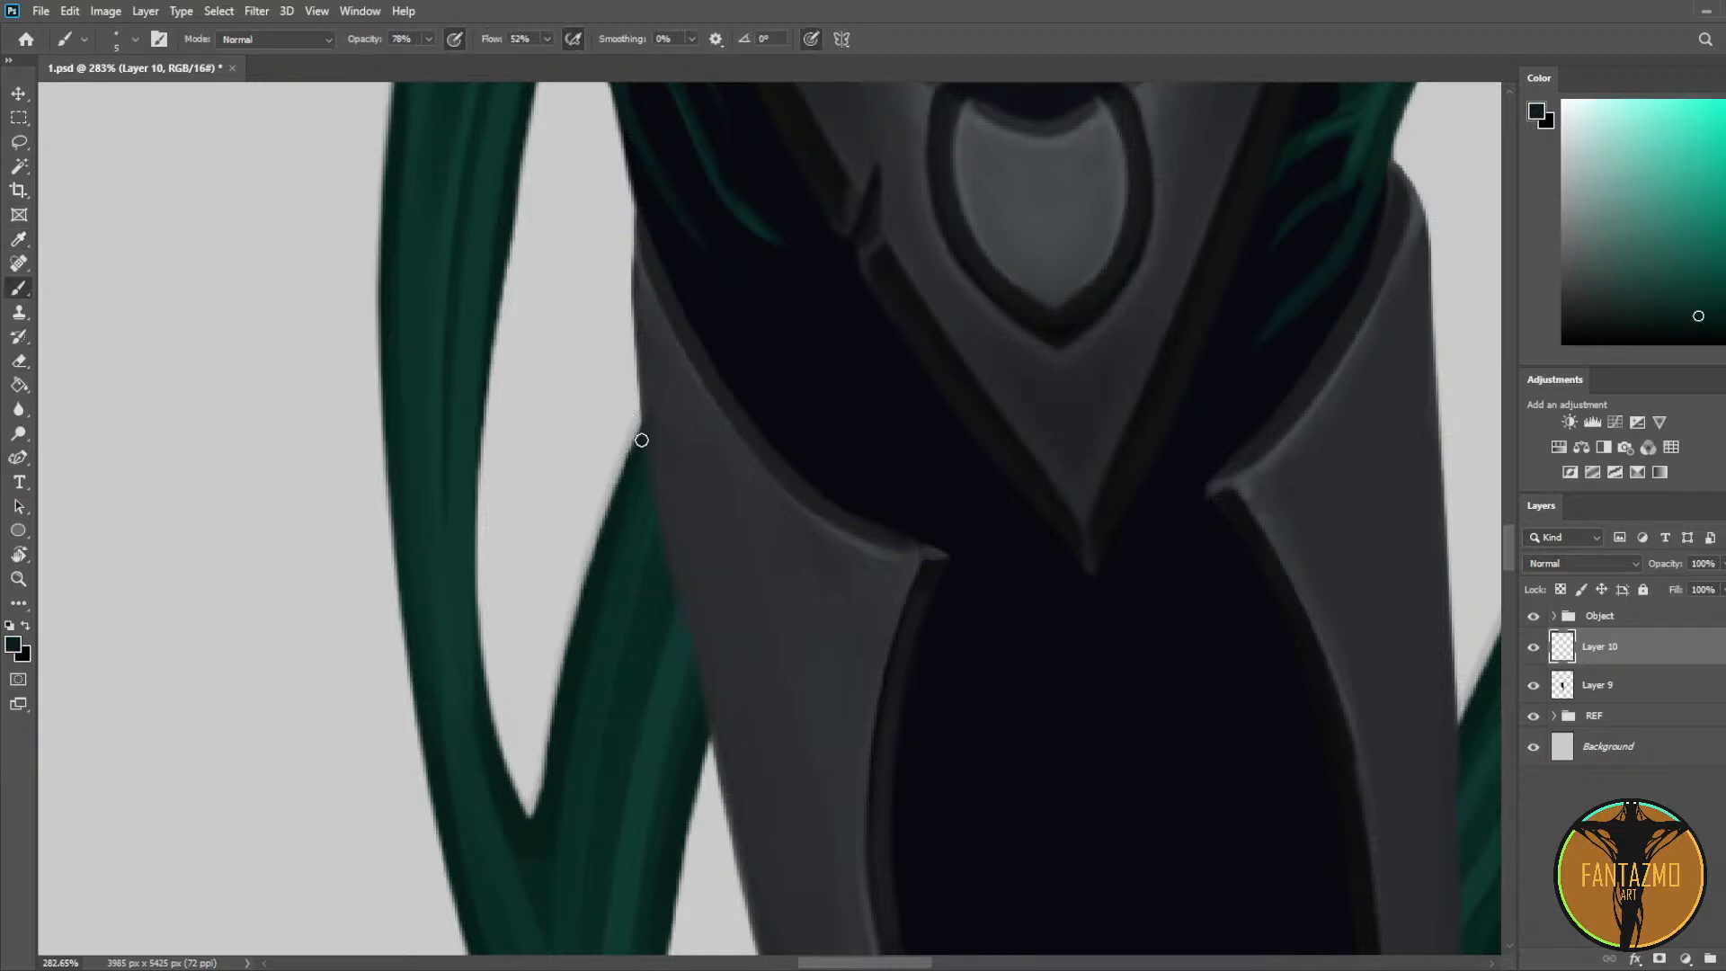
{"action": "mouse_move", "coordinate": [643, 412]}
{"action": "left_mouse_down"}
{"action": "mouse_move", "coordinate": [620, 484]}
{"action": "mouse_move", "coordinate": [680, 307]}
{"action": "mouse_move", "coordinate": [802, 261]}
{"action": "left_mouse_up"}
Step: Refine the new tendril's contour and taper its tip with alternating eraser and brush strokes
{"action": "key", "text": "e"}
{"action": "key", "text": "b"}
{"action": "key", "text": "e"}
{"action": "key", "text": "b"}
{"action": "key", "text": "e"}
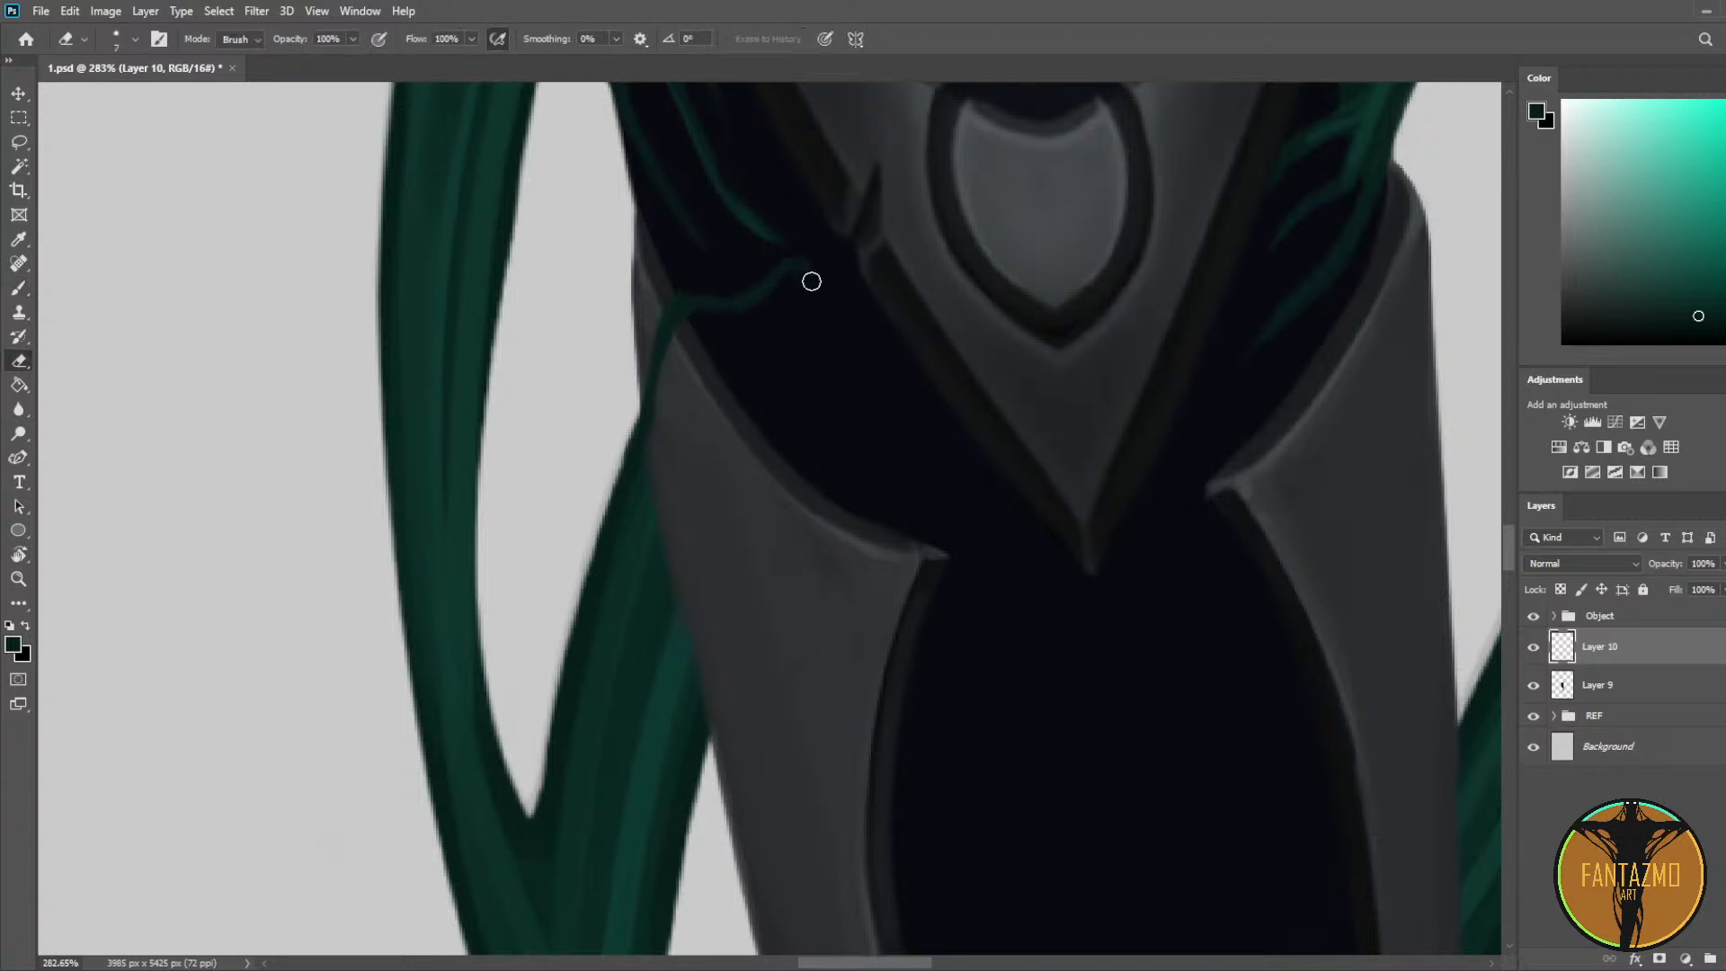
{"action": "key", "text": "b"}
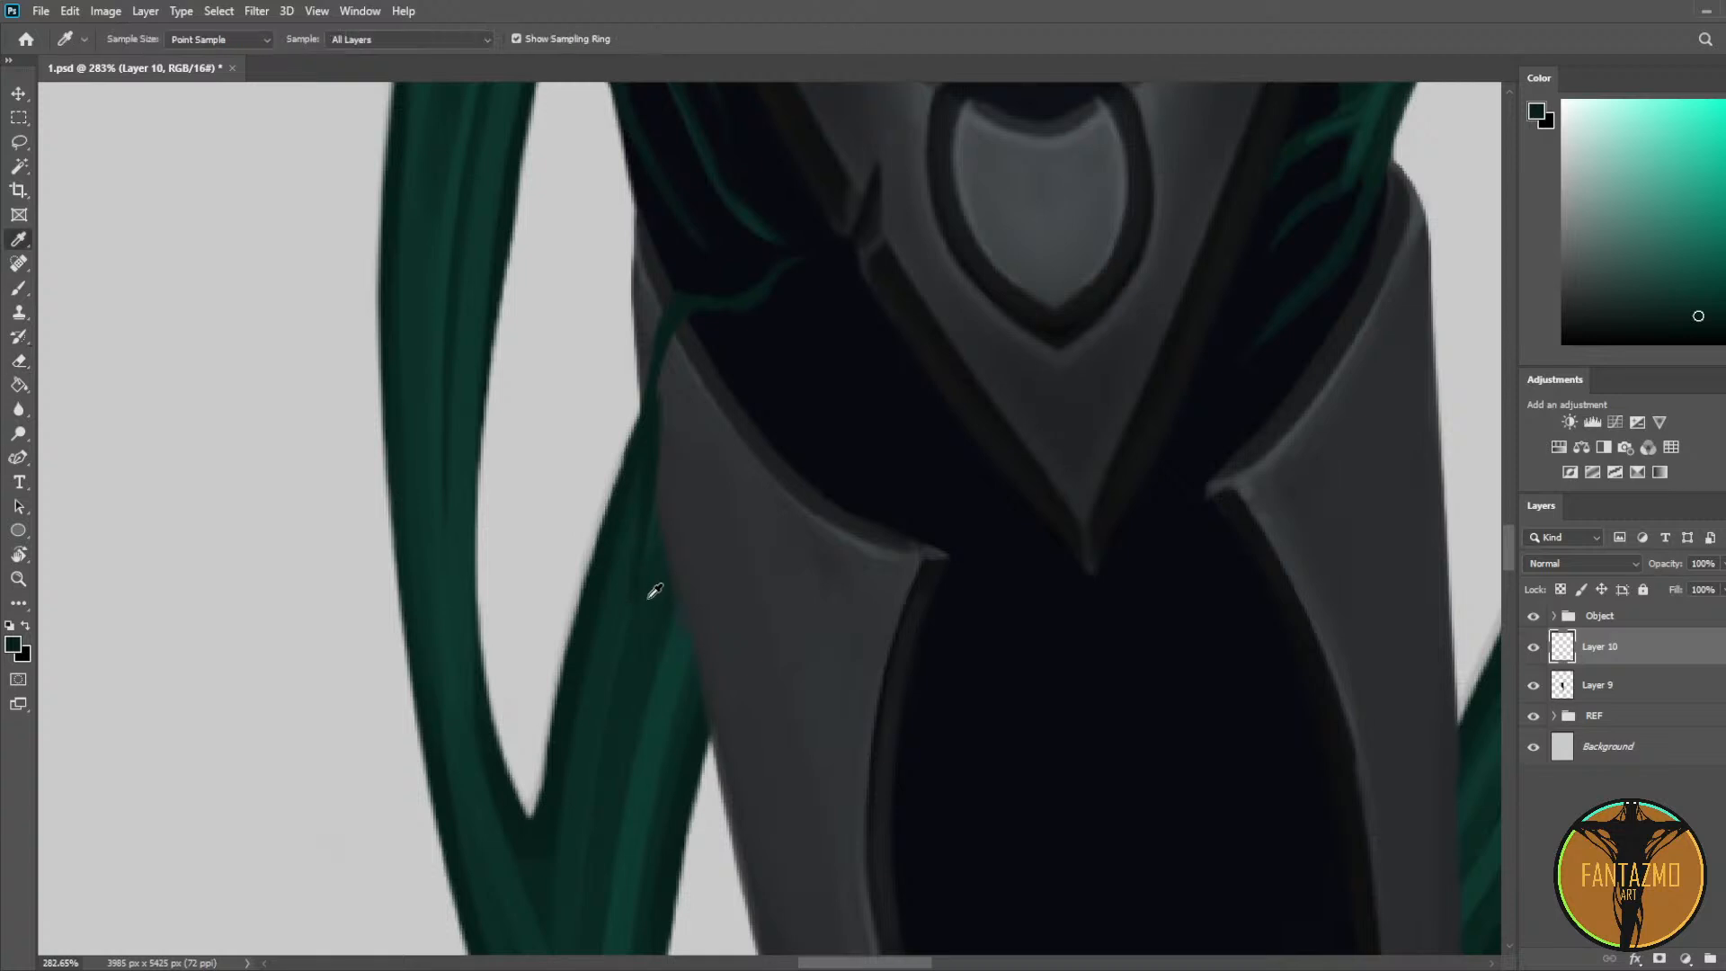
Step: Sample a lighter green from the vine and paint a highlight along the whole upper tendril
{"action": "left_click", "coordinate": [674, 672], "text": "alt"}
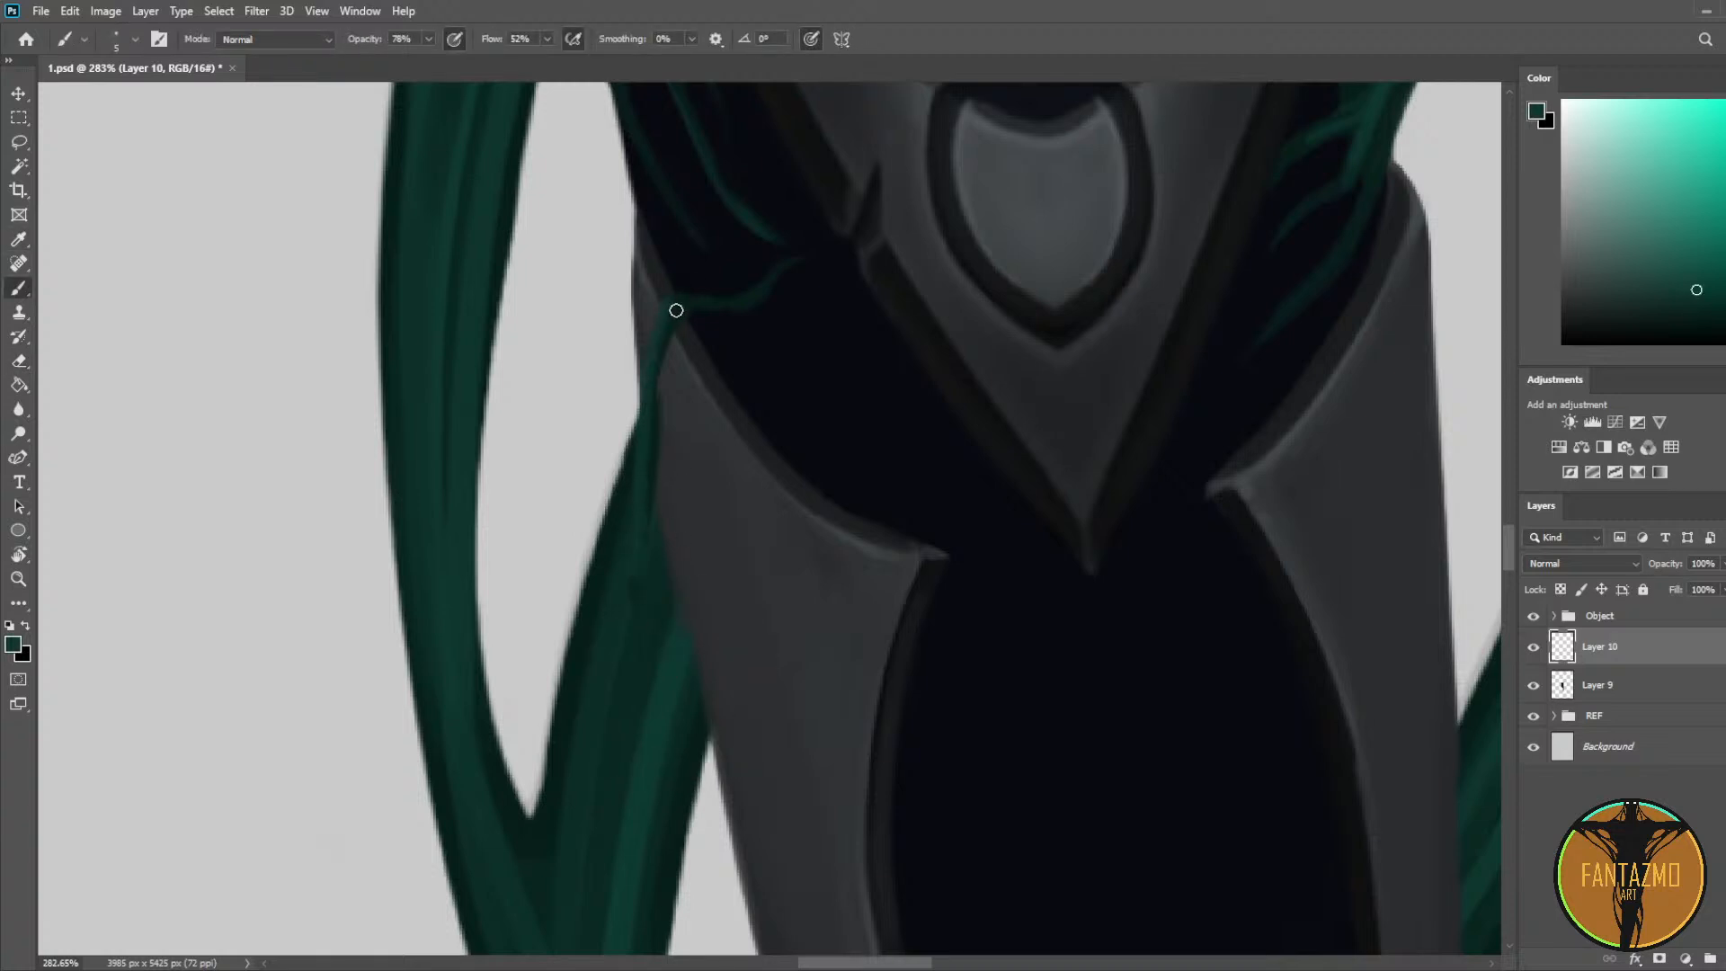
{"action": "left_click_drag", "start_coordinate": [675, 300], "coordinate": [647, 474]}
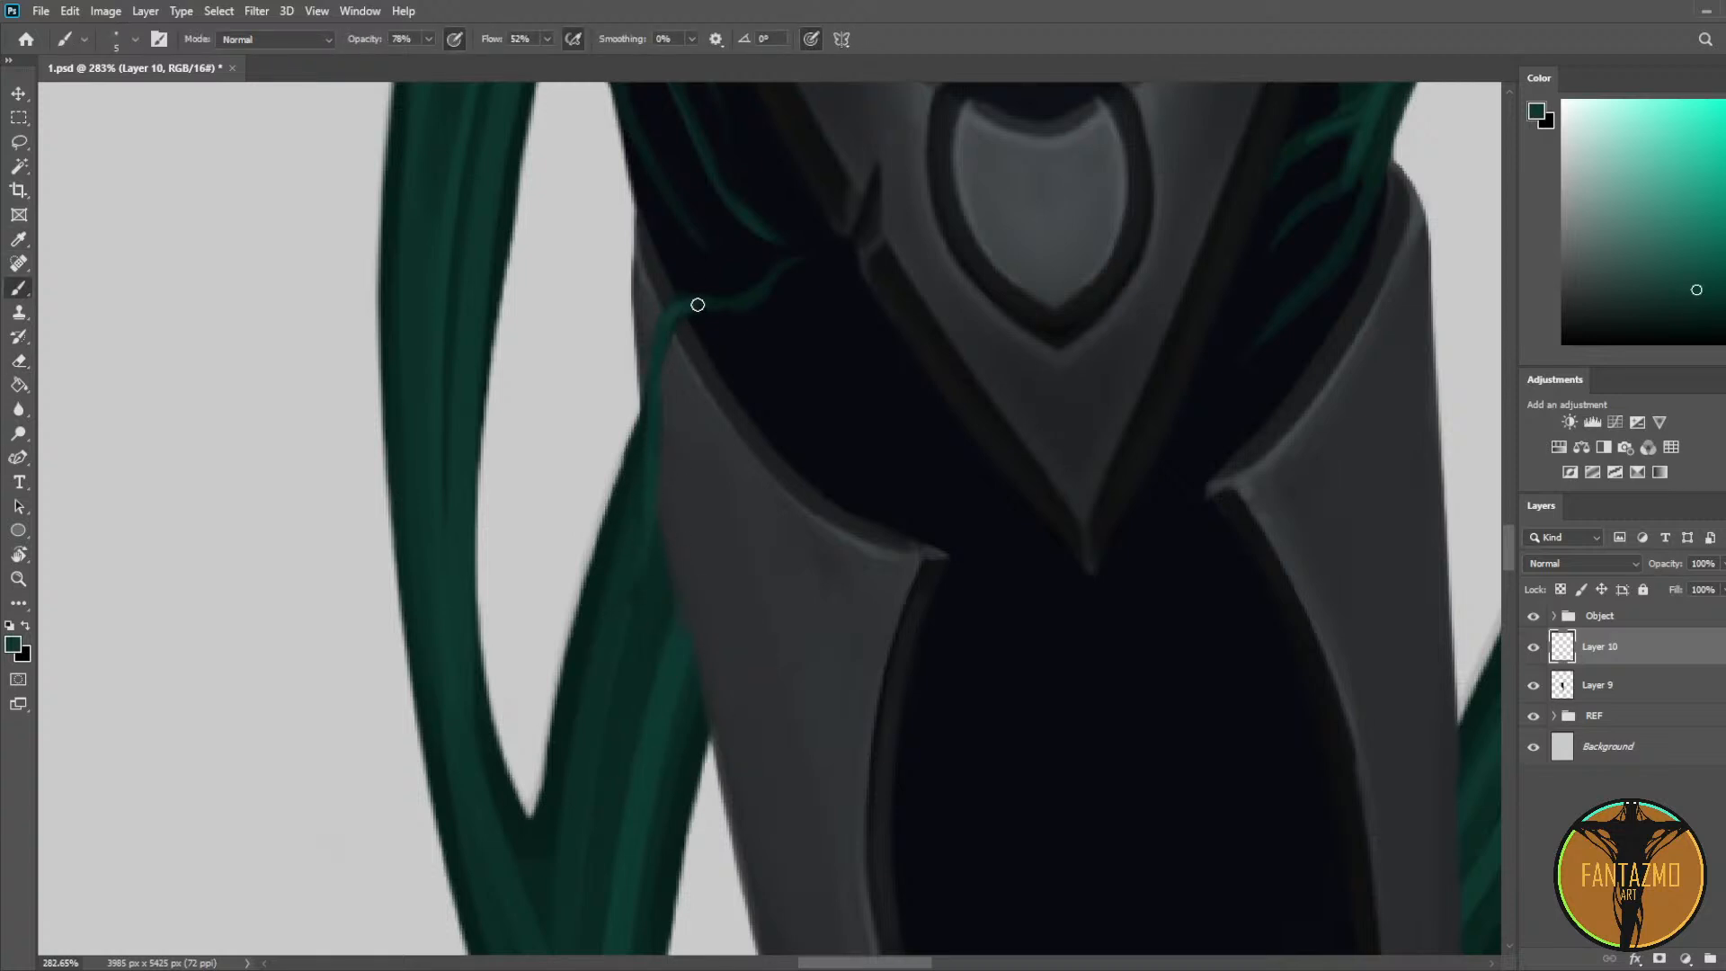
{"action": "left_click_drag", "start_coordinate": [698, 300], "coordinate": [775, 278]}
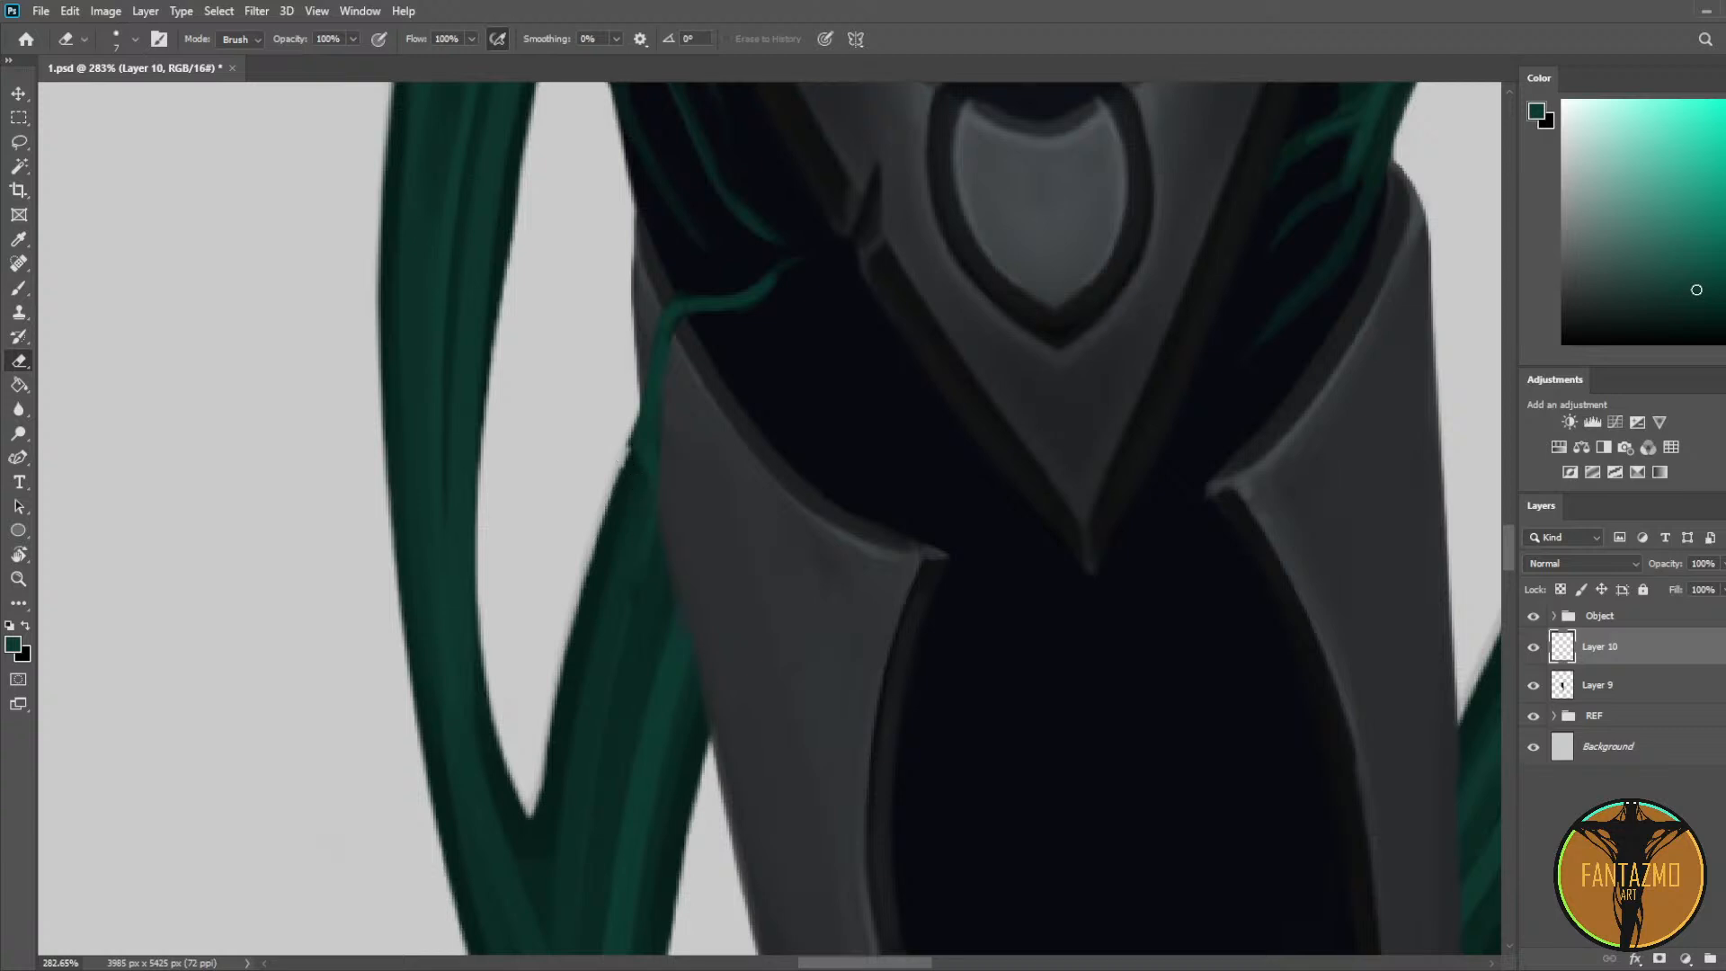
Step: Widen the upper tendril's base along the plate's outer edge with dark green and erase the overspill onto the background
{"action": "key", "text": "alt"}
{"action": "left_click", "coordinate": [634, 445], "text": "alt"}
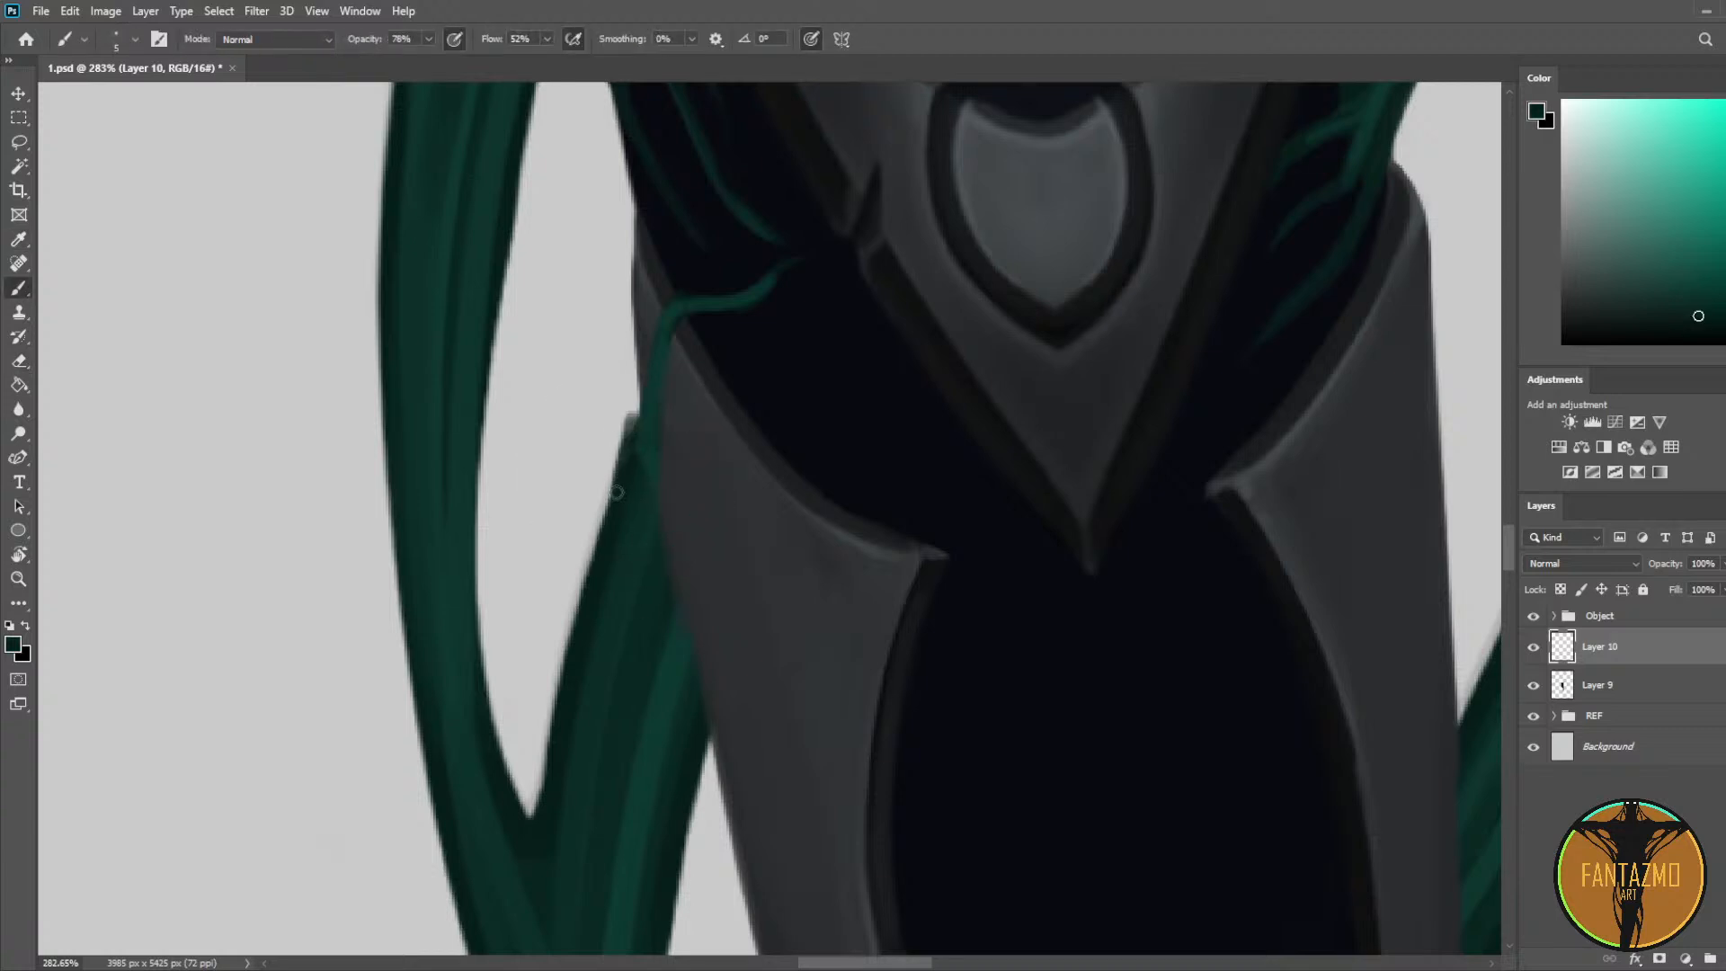
{"action": "key", "text": "e"}
{"action": "key", "text": "b"}
{"action": "left_click_drag", "start_coordinate": [616, 485], "coordinate": [630, 348]}
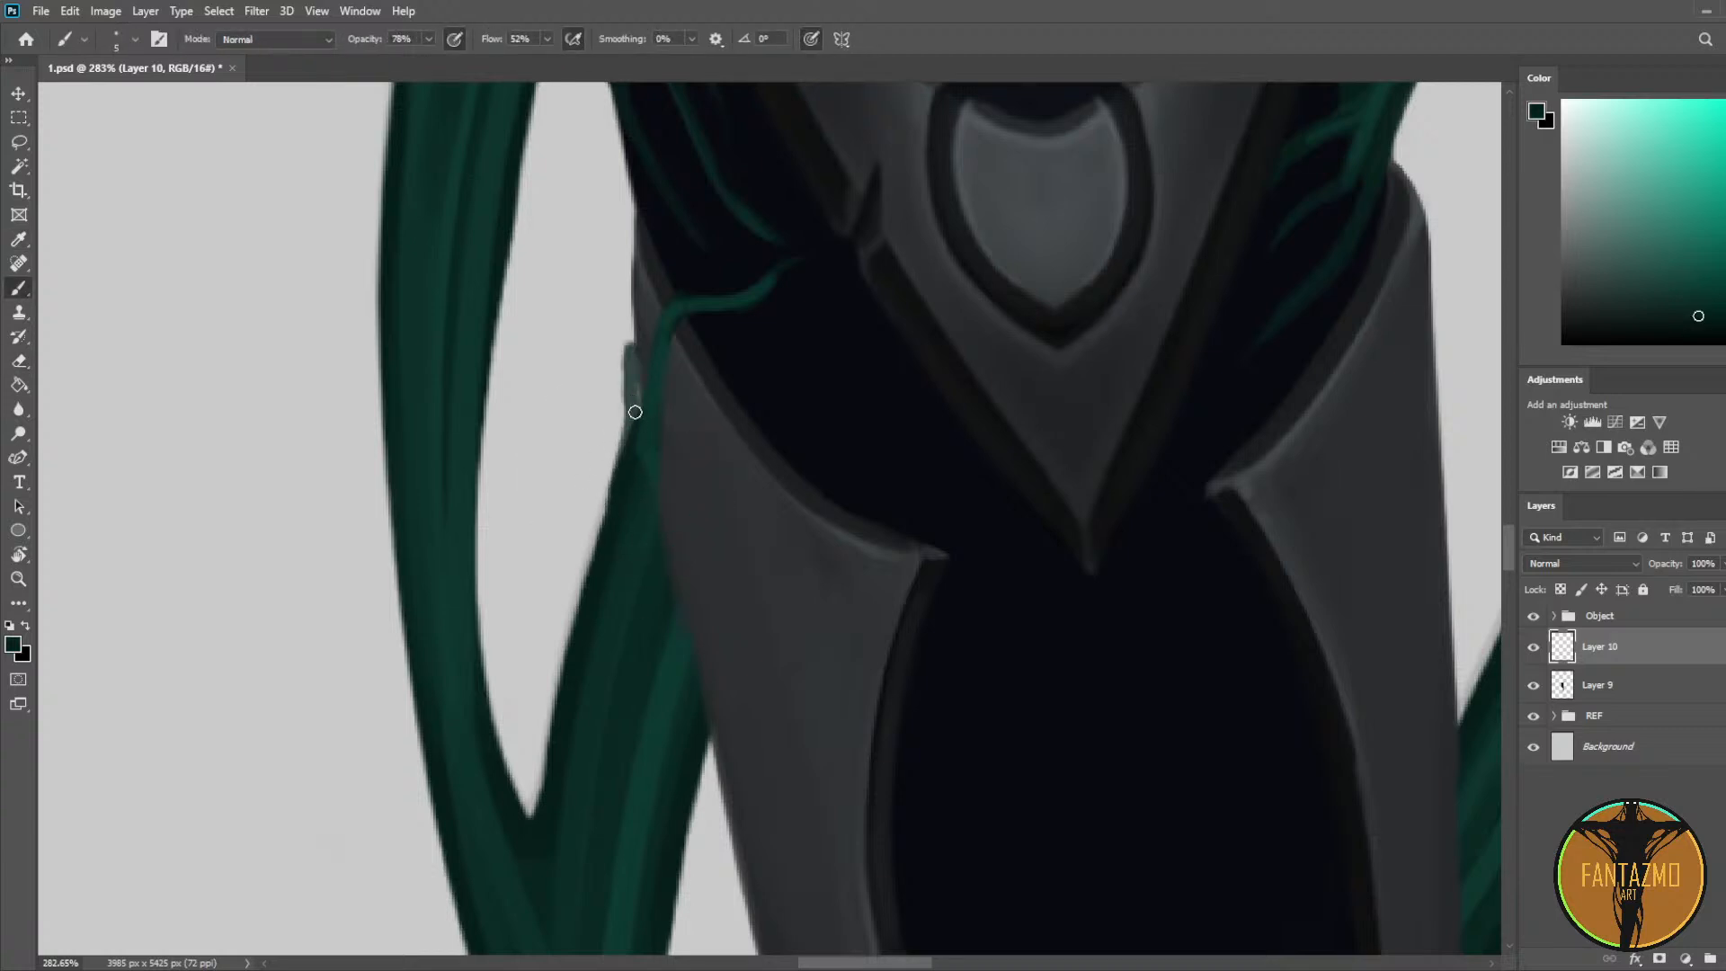
{"action": "left_click_drag", "start_coordinate": [635, 411], "coordinate": [633, 370]}
{"action": "left_click_drag", "start_coordinate": [625, 459], "coordinate": [632, 347]}
{"action": "key", "text": "e"}
{"action": "mouse_move", "coordinate": [614, 431]}
{"action": "left_mouse_down"}
{"action": "mouse_move", "coordinate": [630, 325]}
{"action": "mouse_move", "coordinate": [605, 464]}
{"action": "left_mouse_up"}
{"action": "key", "text": "b"}
{"action": "left_click", "coordinate": [636, 431]}
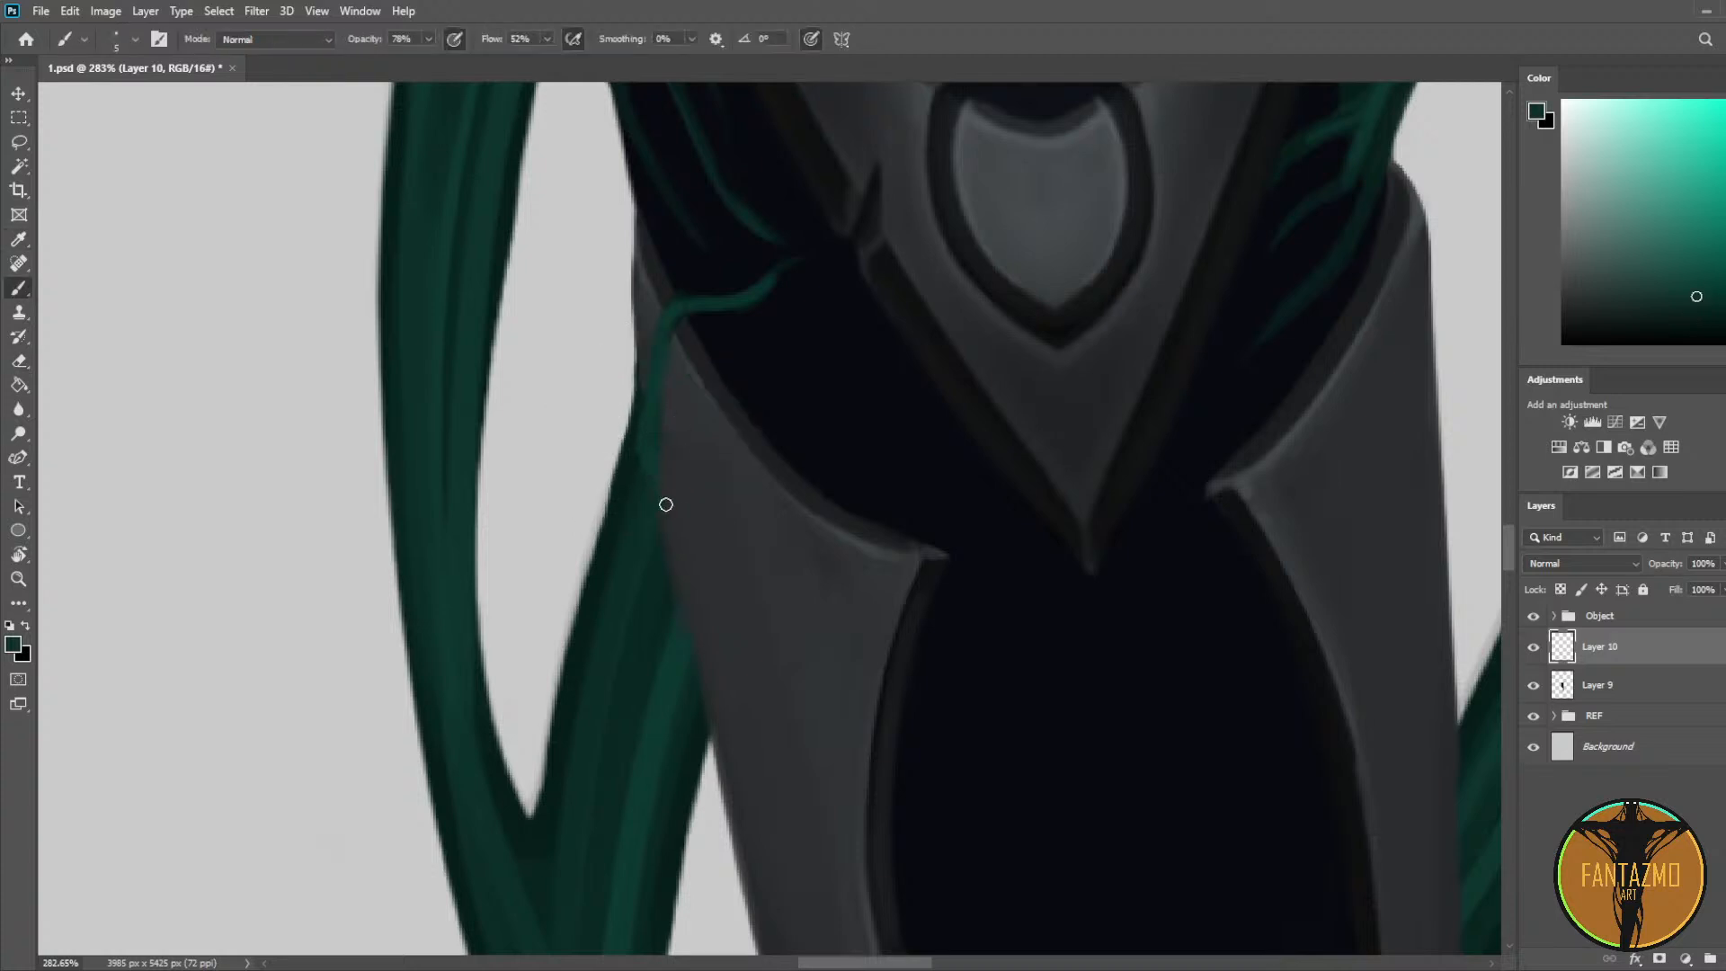
Step: Blend the upper tendril's base into the vine with sampled greens, erasing excess paint at the junction
{"action": "left_click", "coordinate": [636, 451], "text": "alt"}
{"action": "key", "text": "e"}
{"action": "mouse_move", "coordinate": [639, 477]}
{"action": "left_mouse_down"}
{"action": "mouse_move", "coordinate": [647, 538]}
{"action": "mouse_move", "coordinate": [681, 559]}
{"action": "mouse_move", "coordinate": [660, 532]}
{"action": "left_mouse_up"}
{"action": "key", "text": "b"}
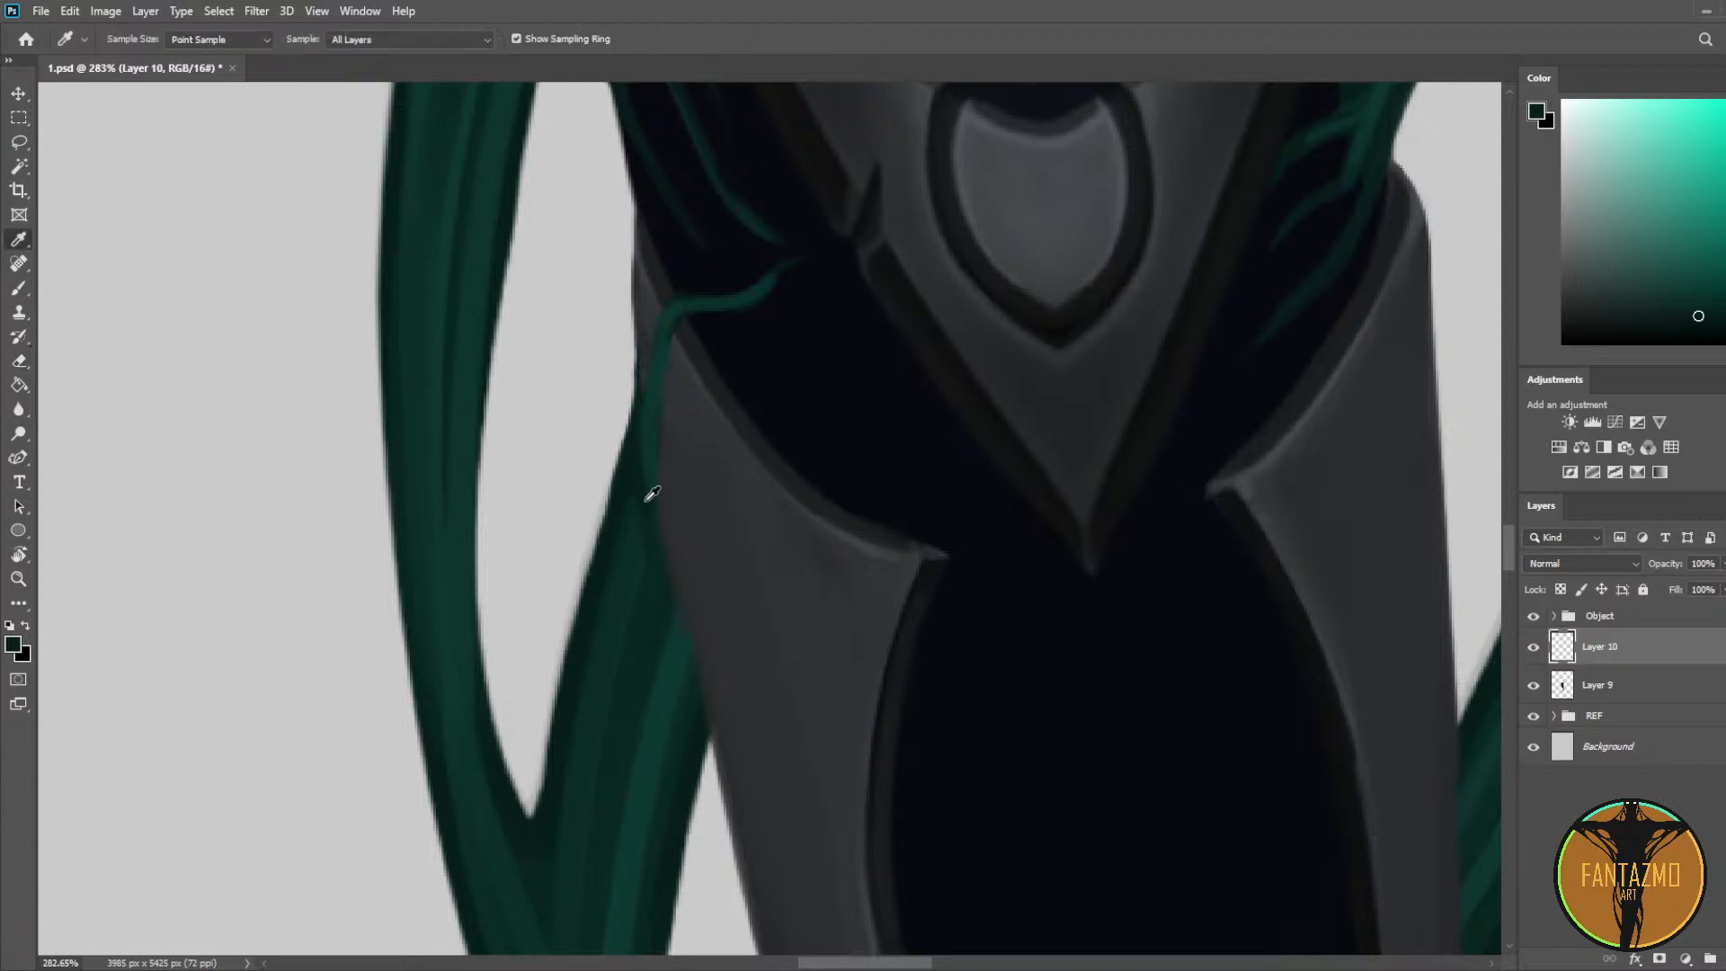
{"action": "left_click", "coordinate": [647, 500], "text": "alt"}
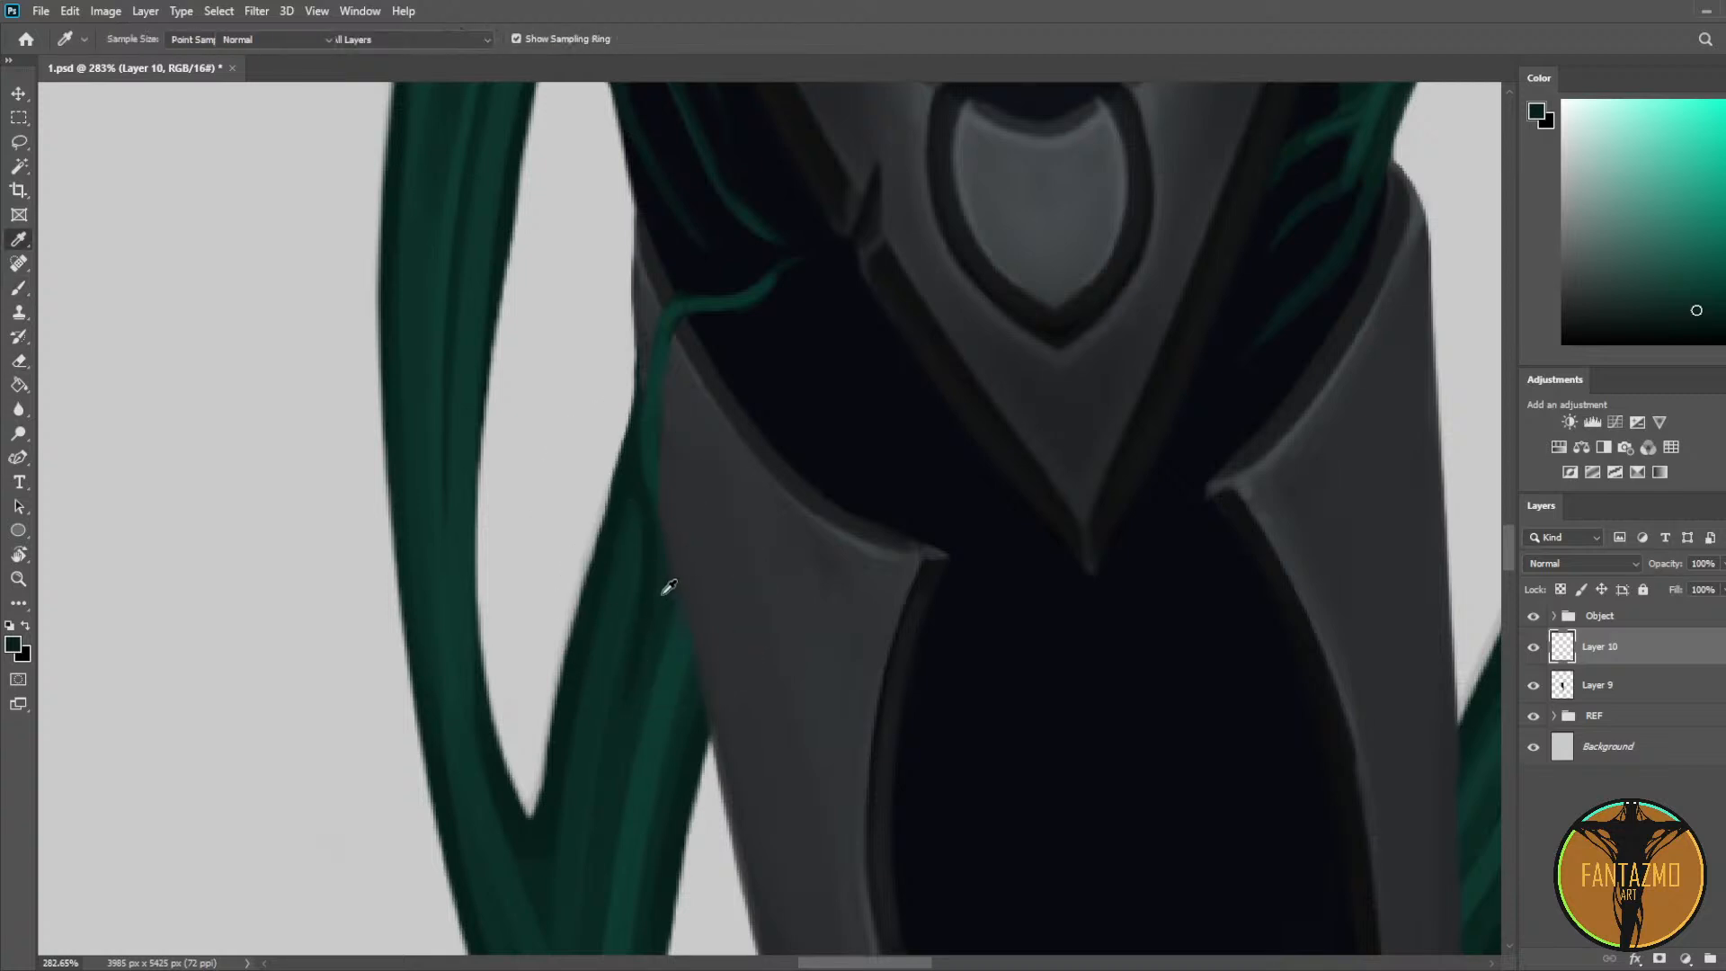
{"action": "left_click", "coordinate": [649, 485], "text": "alt"}
Step: Paint a second dark green tendril from the vine across the left plate into the dark gap and trim its end
{"action": "mouse_move", "coordinate": [664, 554]}
{"action": "left_mouse_down"}
{"action": "mouse_move", "coordinate": [682, 488]}
{"action": "mouse_move", "coordinate": [822, 378]}
{"action": "left_mouse_up"}
{"action": "key", "text": "ctrl+z"}
{"action": "mouse_move", "coordinate": [655, 551]}
{"action": "left_mouse_down"}
{"action": "mouse_move", "coordinate": [735, 443]}
{"action": "mouse_move", "coordinate": [792, 427]}
{"action": "left_mouse_up"}
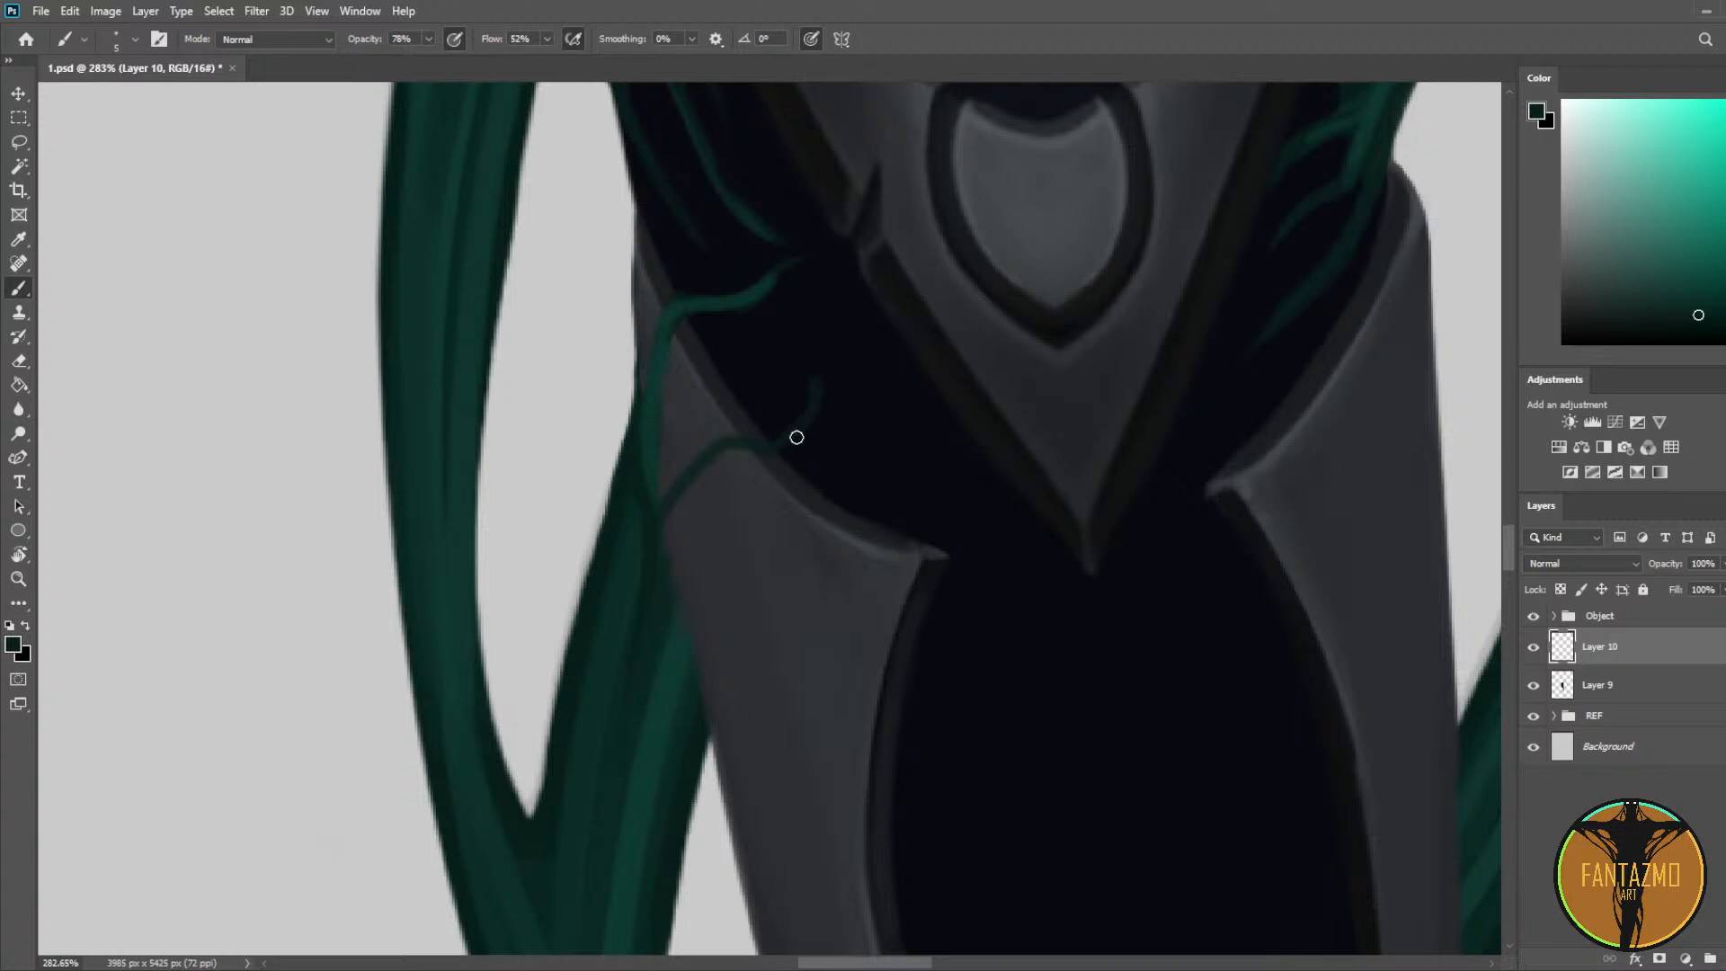
{"action": "key", "text": "e"}
{"action": "key", "text": "b"}
Step: Sample the lighter tendril green, then brighten and extend the upper tendril's tip and taper it with the eraser
{"action": "left_click", "coordinate": [761, 284], "text": "alt"}
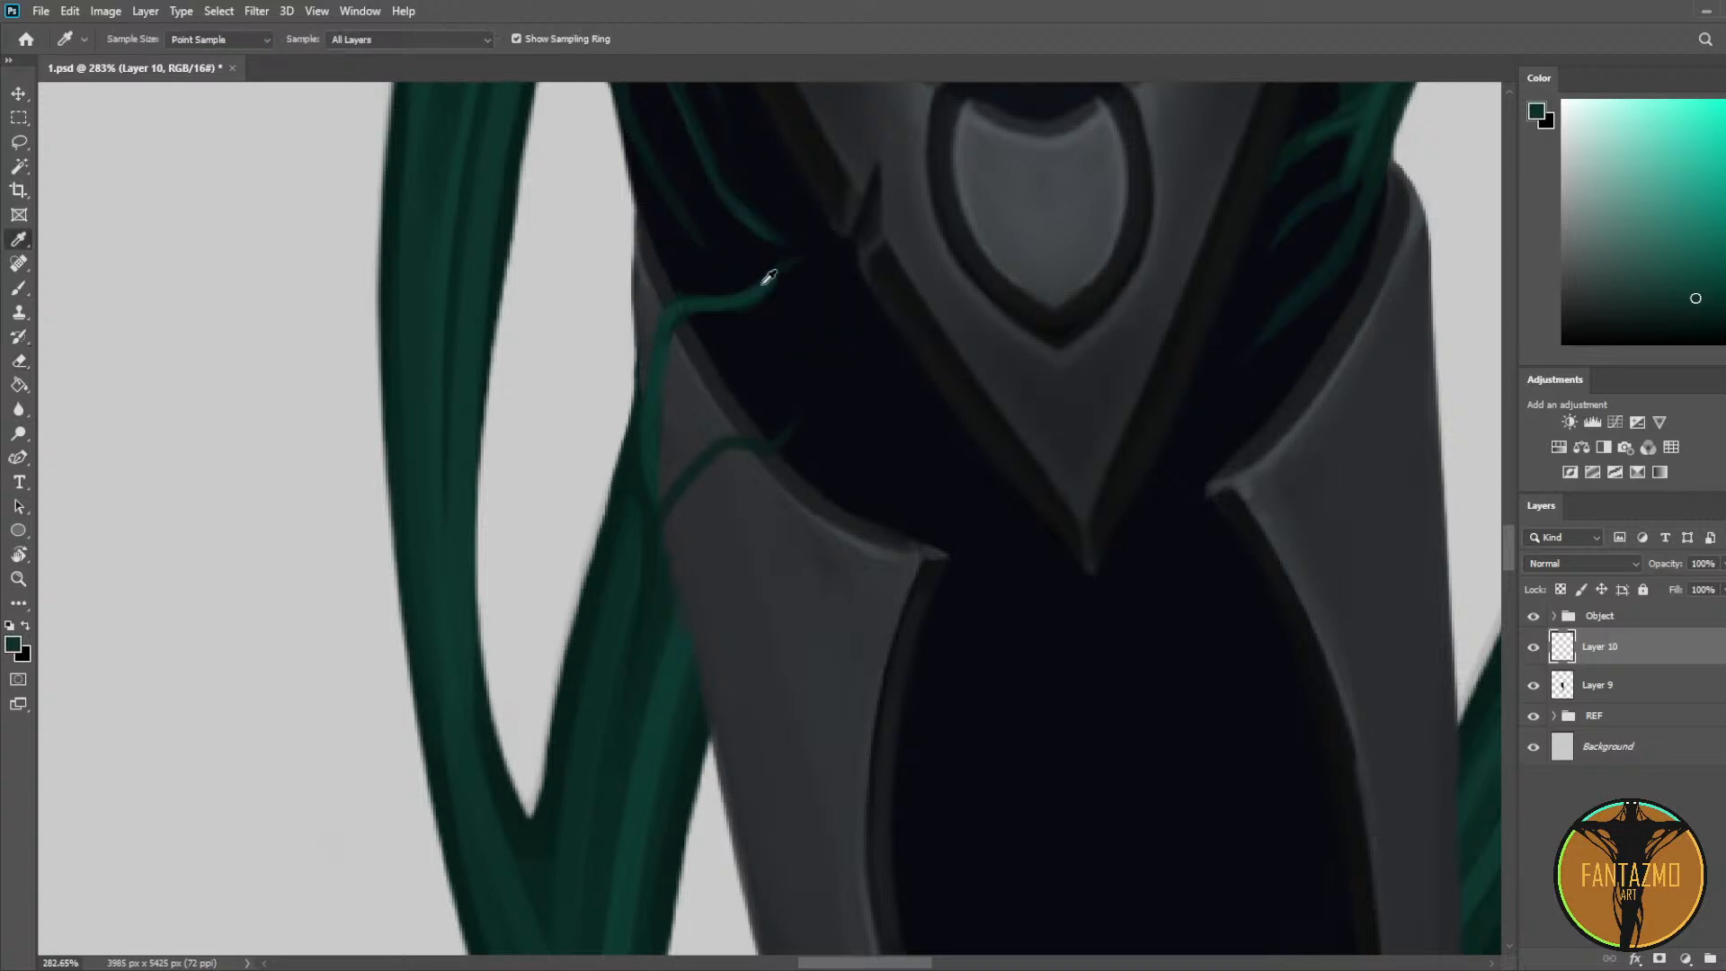
{"action": "left_click_drag", "start_coordinate": [762, 284], "coordinate": [816, 259]}
{"action": "key", "text": "e"}
{"action": "key", "text": "b"}
{"action": "key", "text": "e"}
Step: Repaint the second tendril in lighter green, extend it into a curled tip, and clean its edges
{"action": "key", "text": "b"}
{"action": "mouse_move", "coordinate": [662, 489]}
{"action": "left_mouse_down"}
{"action": "mouse_move", "coordinate": [843, 382]}
{"action": "mouse_move", "coordinate": [840, 404]}
{"action": "mouse_move", "coordinate": [851, 381]}
{"action": "mouse_move", "coordinate": [836, 378]}
{"action": "left_mouse_up"}
{"action": "key", "text": "e"}
{"action": "key", "text": "b"}
{"action": "key", "text": "e"}
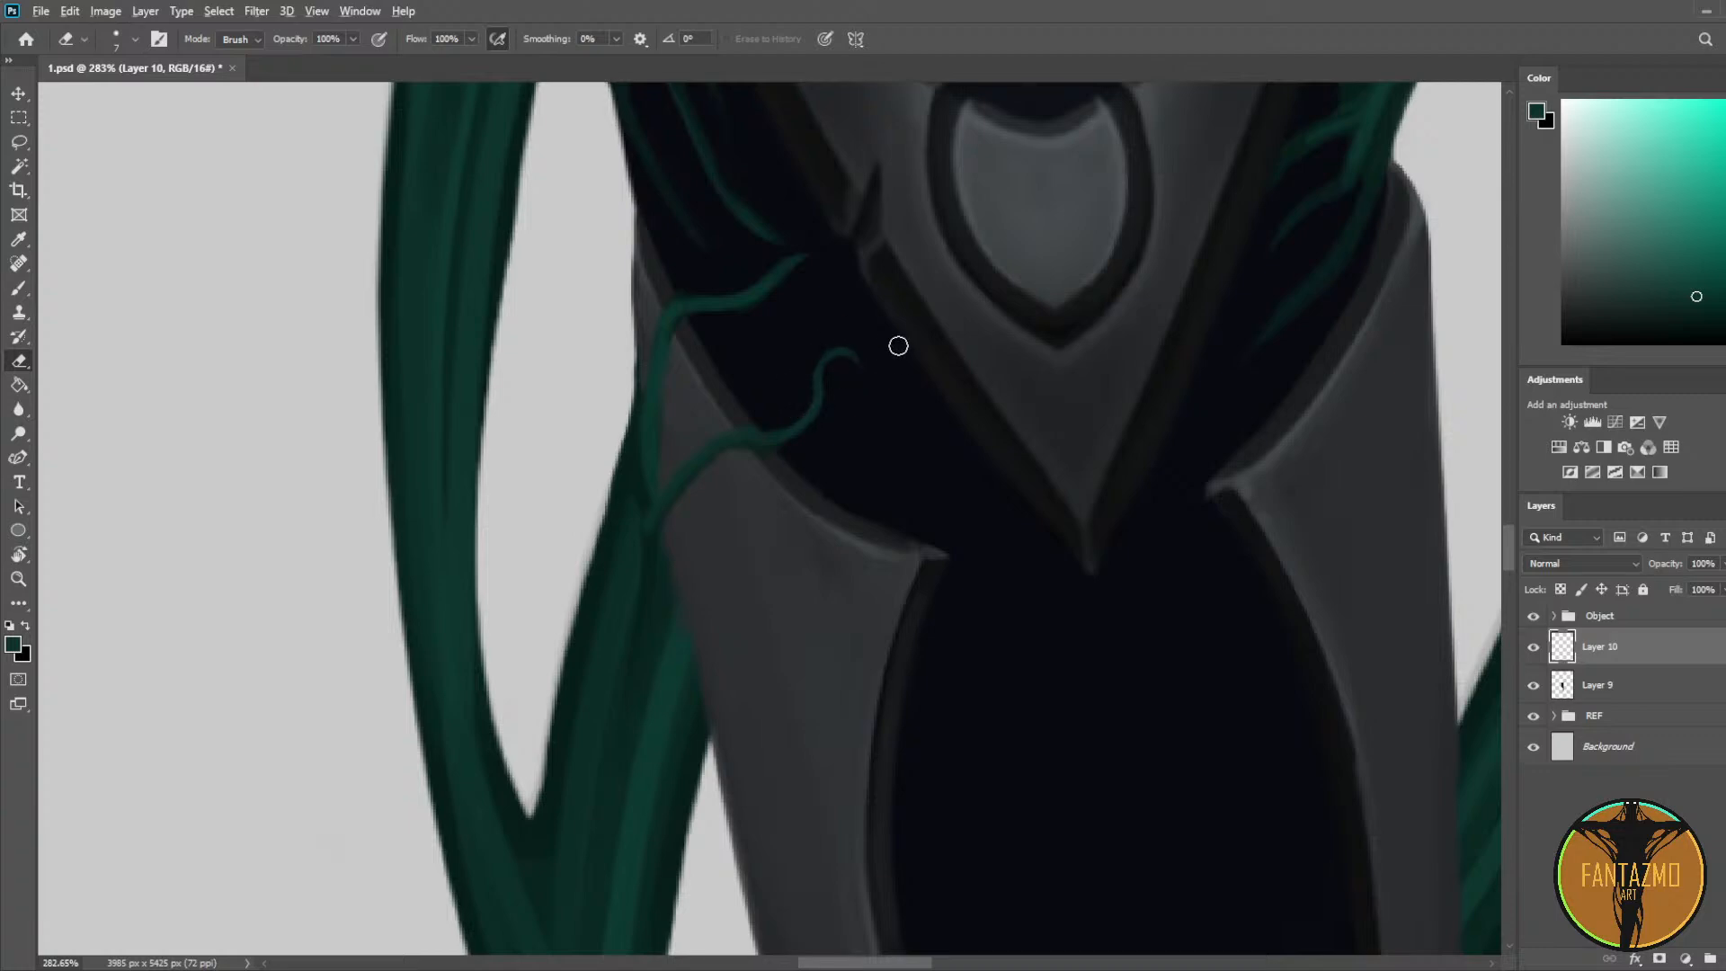
Step: Add a new layer and paint dark green shading down the upper tendril with a smaller brush
{"action": "scroll", "coordinate": [861, 301], "scroll_direction": "down", "scroll_amount": 10}
{"action": "left_click_drag", "start_coordinate": [939, 303], "coordinate": [790, 616]}
{"action": "scroll", "coordinate": [790, 616], "scroll_direction": "down", "scroll_amount": 2}
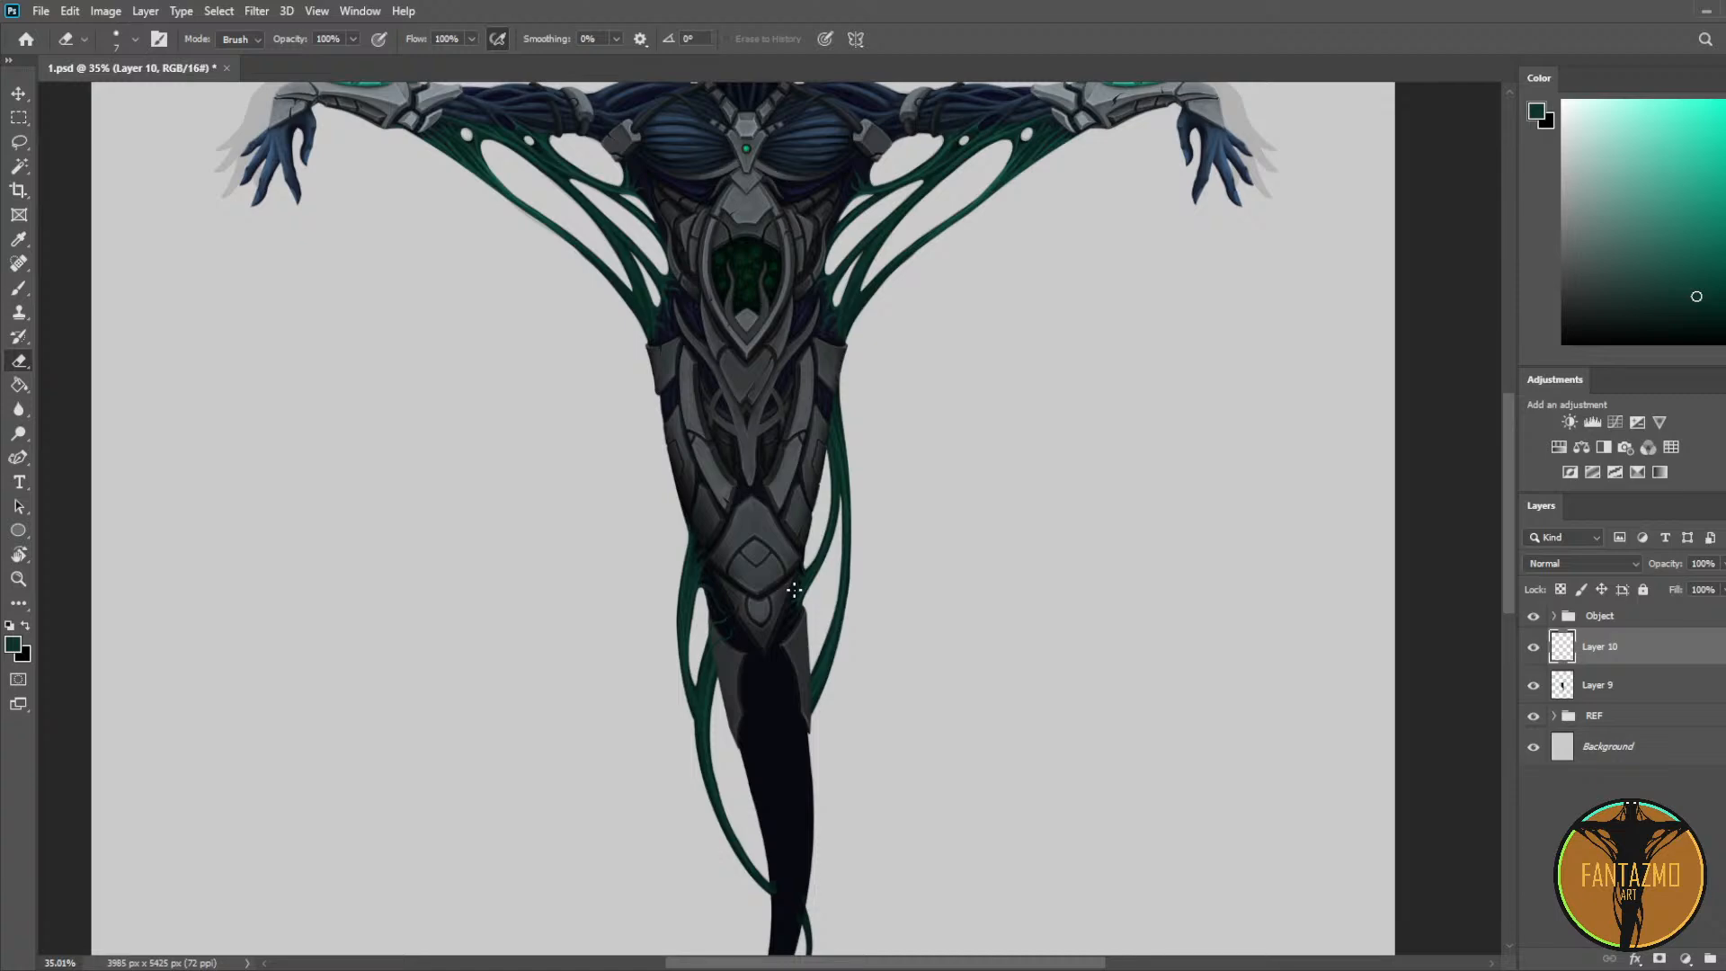
{"action": "scroll", "coordinate": [793, 591], "scroll_direction": "up", "scroll_amount": 10}
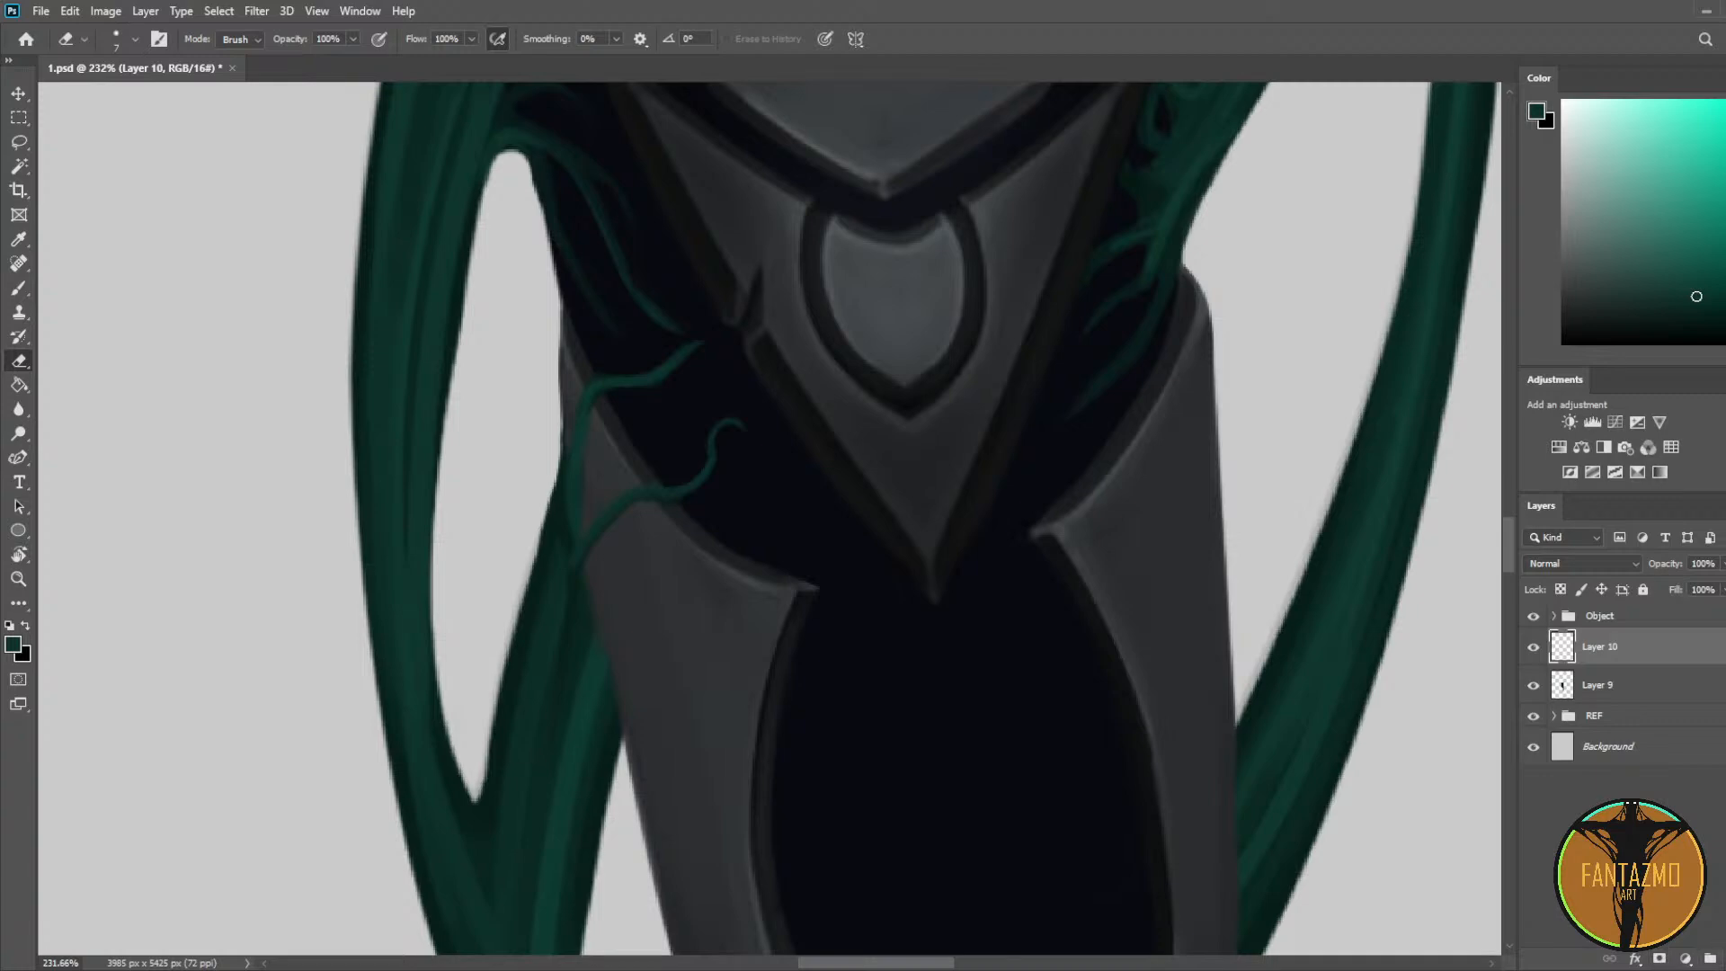
{"action": "key", "text": "ctrl+shift+alt+n"}
{"action": "key", "text": "i"}
{"action": "left_click", "coordinate": [456, 330]}
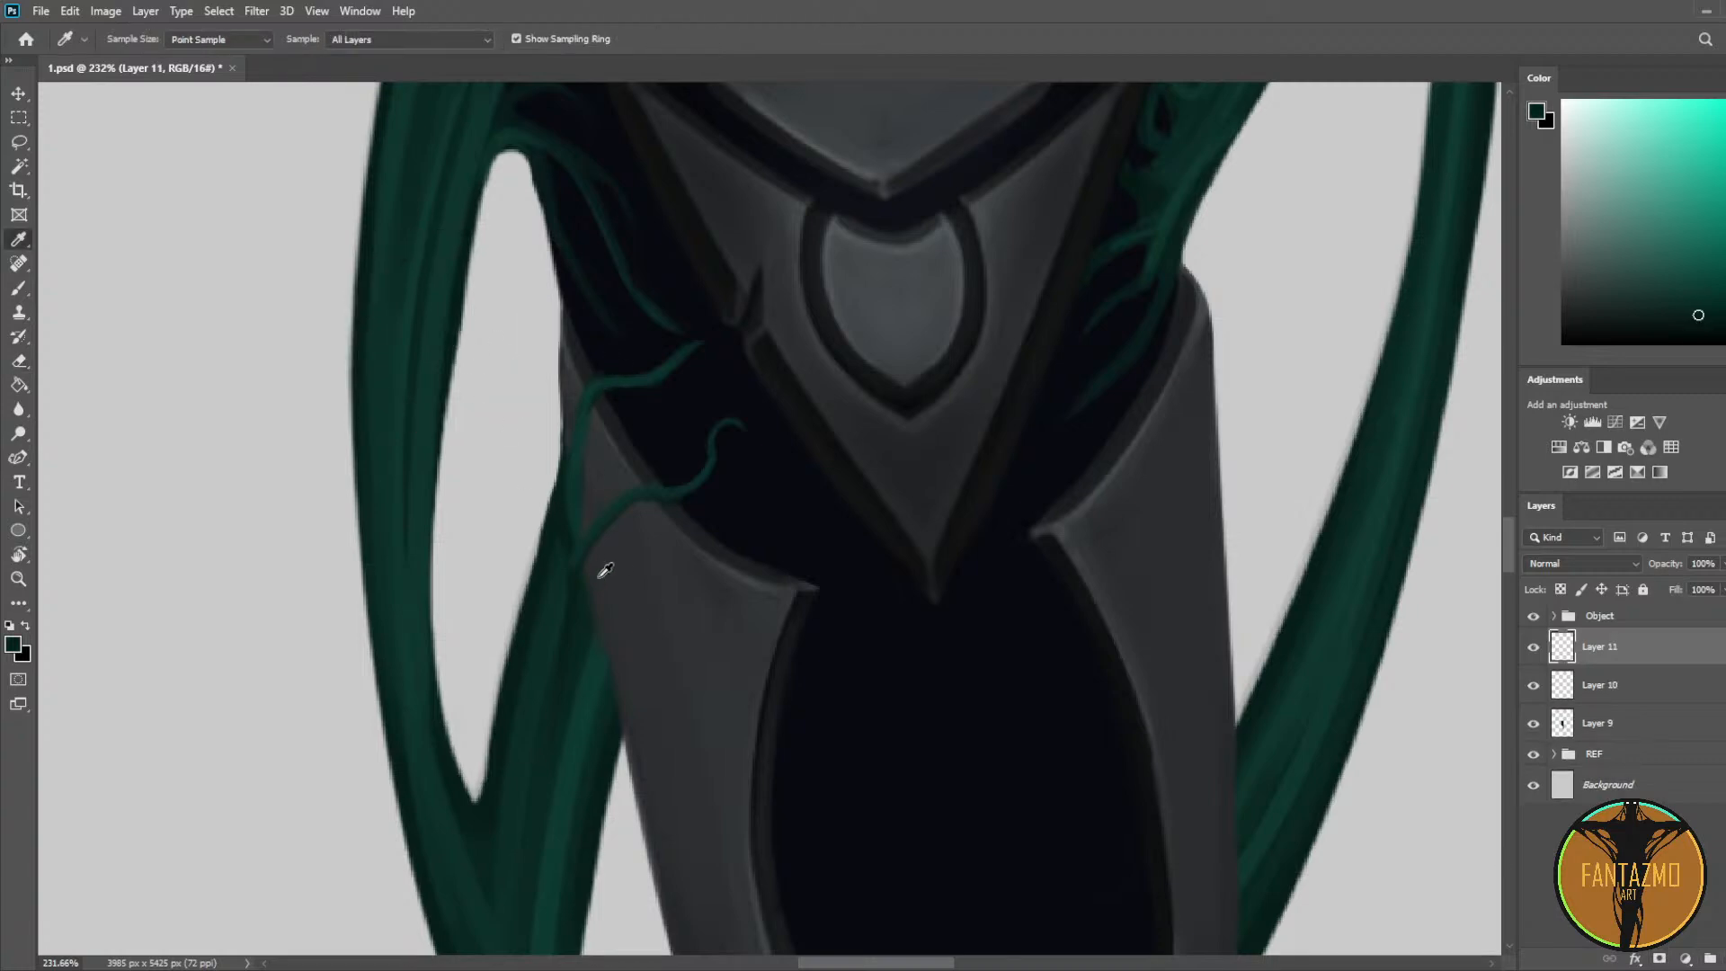
{"action": "key", "text": "b"}
{"action": "key", "text": "bracketleft"}
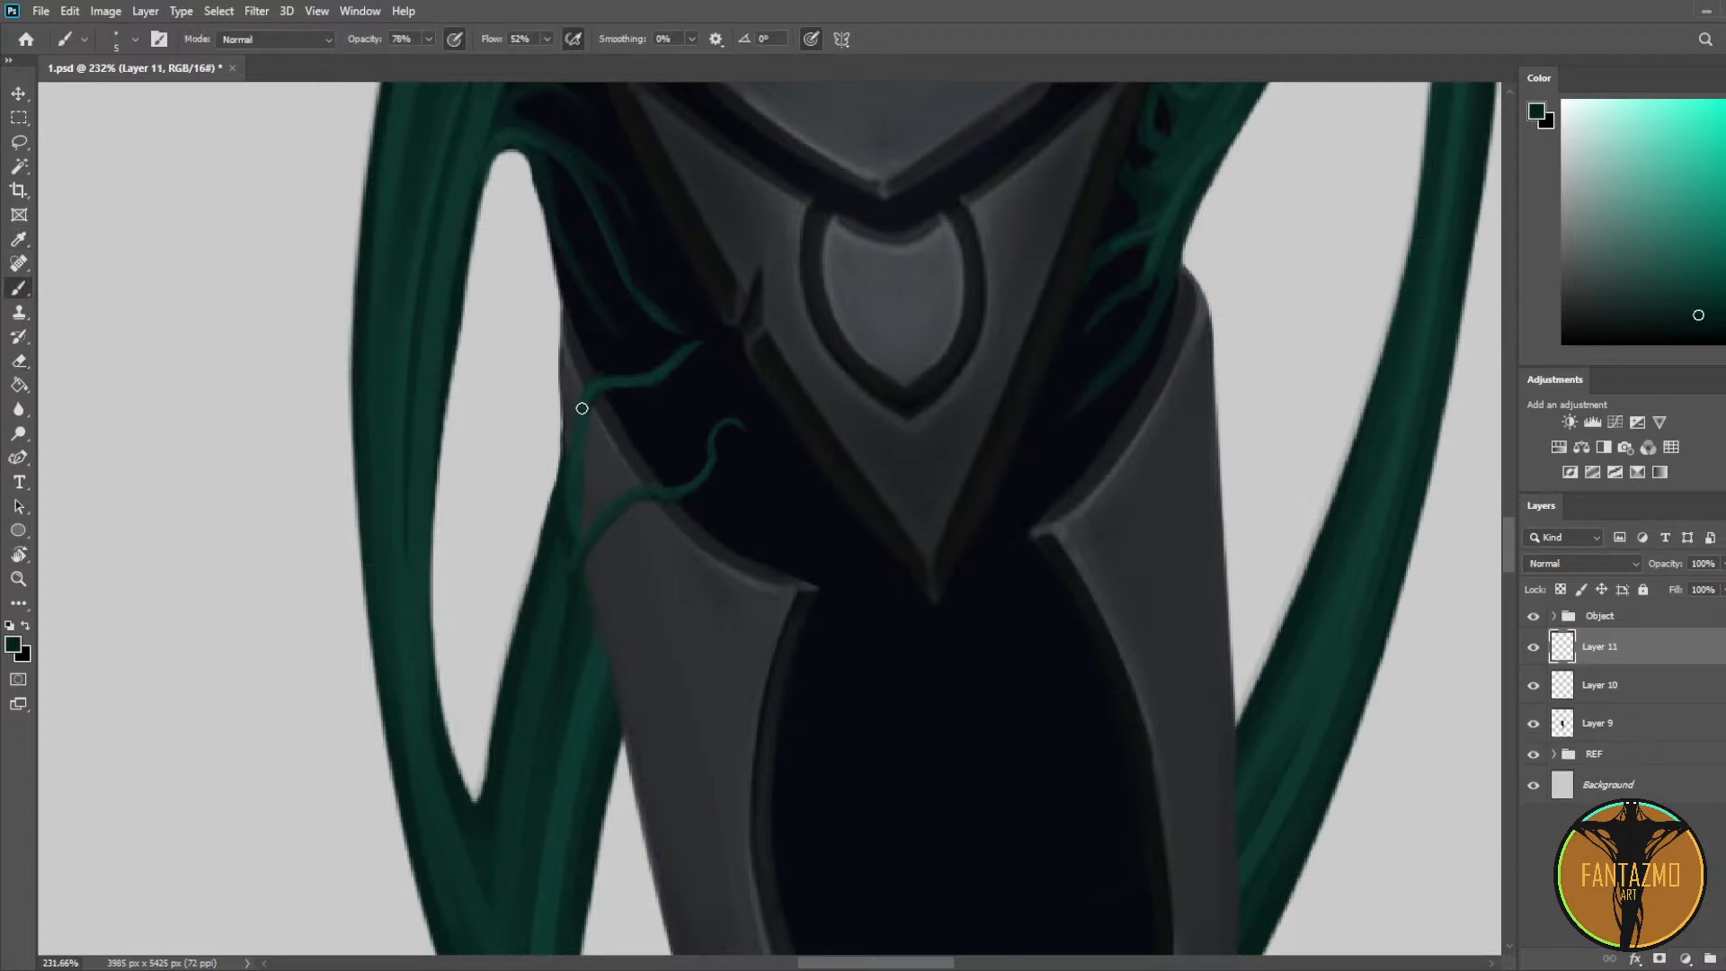
{"action": "left_click_drag", "start_coordinate": [596, 399], "coordinate": [579, 537]}
{"action": "left_click_drag", "start_coordinate": [594, 398], "coordinate": [578, 498]}
Step: Sample a lighter green and paint a strand from the second tendril's base down the vine
{"action": "left_click", "coordinate": [583, 629], "text": "alt"}
{"action": "left_click_drag", "start_coordinate": [575, 548], "coordinate": [570, 653]}
{"action": "key", "text": "ctrl+z"}
{"action": "left_click_drag", "start_coordinate": [584, 553], "coordinate": [542, 710]}
Step: Add another layer and block in two short dark green tendrils on the left plate below the second tendril, using a larger brush
{"action": "left_click", "coordinate": [1723, 958]}
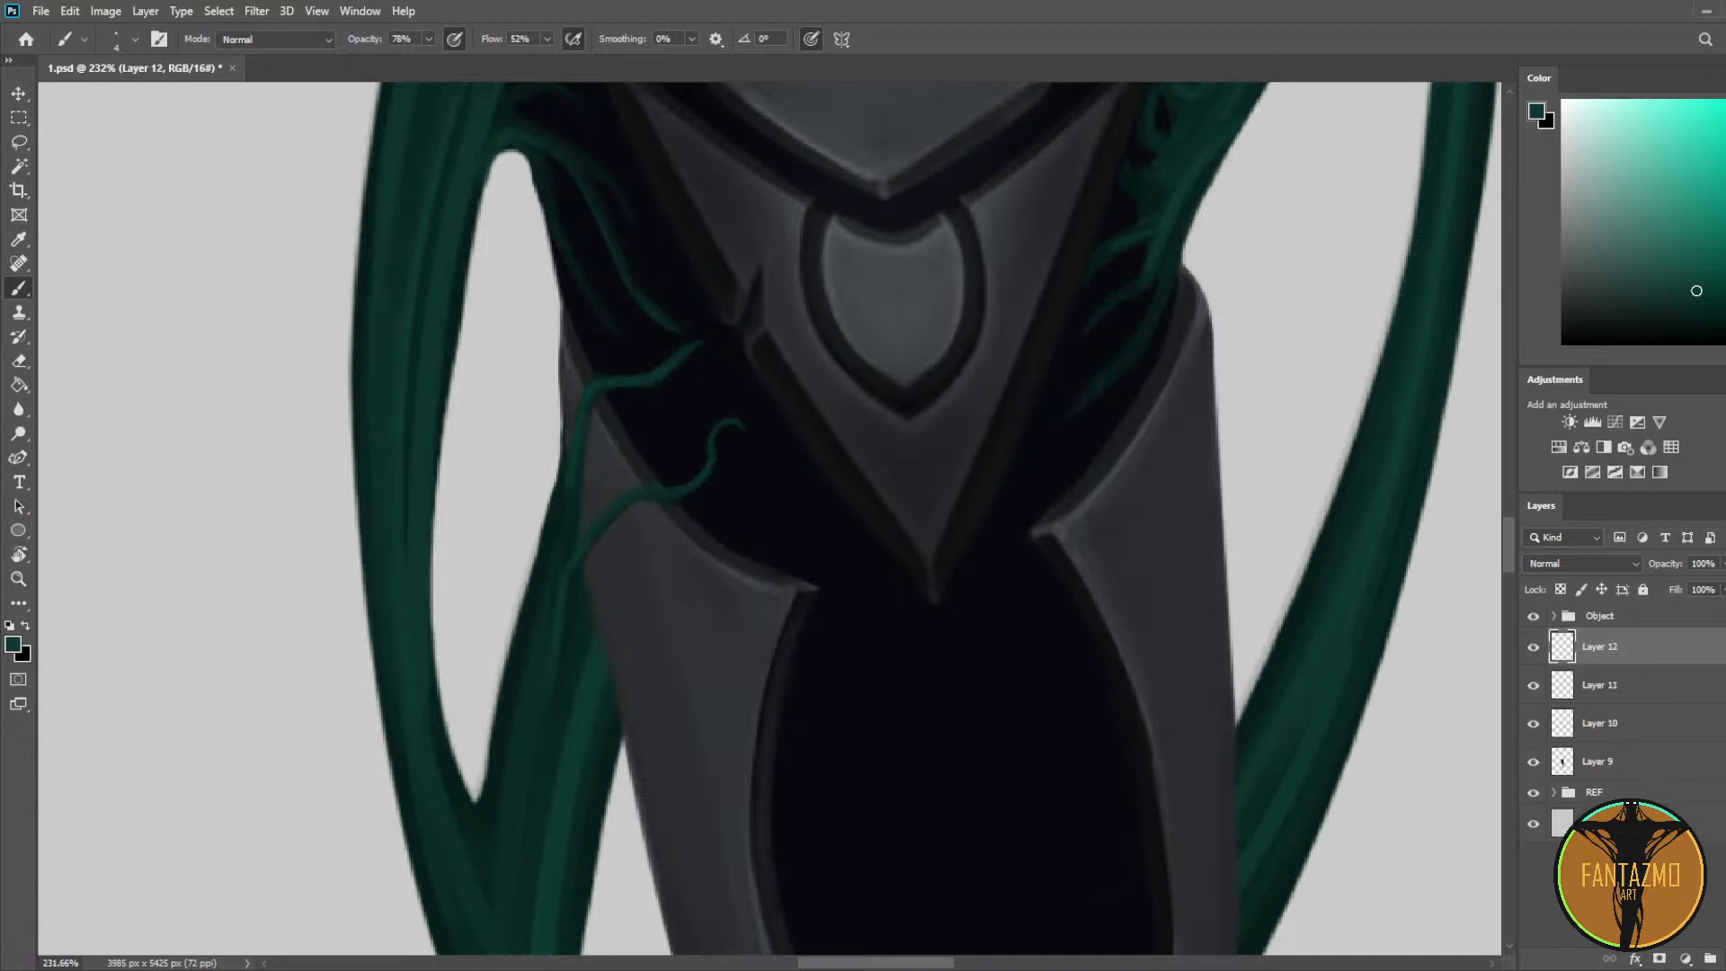
{"action": "key", "text": "bracketright"}
{"action": "key", "text": "bracketright"}
{"action": "left_click", "coordinate": [550, 547], "text": "alt"}
{"action": "mouse_move", "coordinate": [597, 622]}
{"action": "left_mouse_down"}
{"action": "mouse_move", "coordinate": [609, 584]}
{"action": "mouse_move", "coordinate": [698, 546]}
{"action": "mouse_move", "coordinate": [620, 588]}
{"action": "mouse_move", "coordinate": [709, 597]}
{"action": "mouse_move", "coordinate": [688, 620]}
{"action": "mouse_move", "coordinate": [624, 575]}
{"action": "mouse_move", "coordinate": [656, 545]}
{"action": "left_mouse_up"}
{"action": "key", "text": "ctrl+z"}
{"action": "key", "text": "ctrl+z"}
Step: Trim the two short tendrils with the eraser and reinforce their bases with dark green strokes
{"action": "key", "text": "e"}
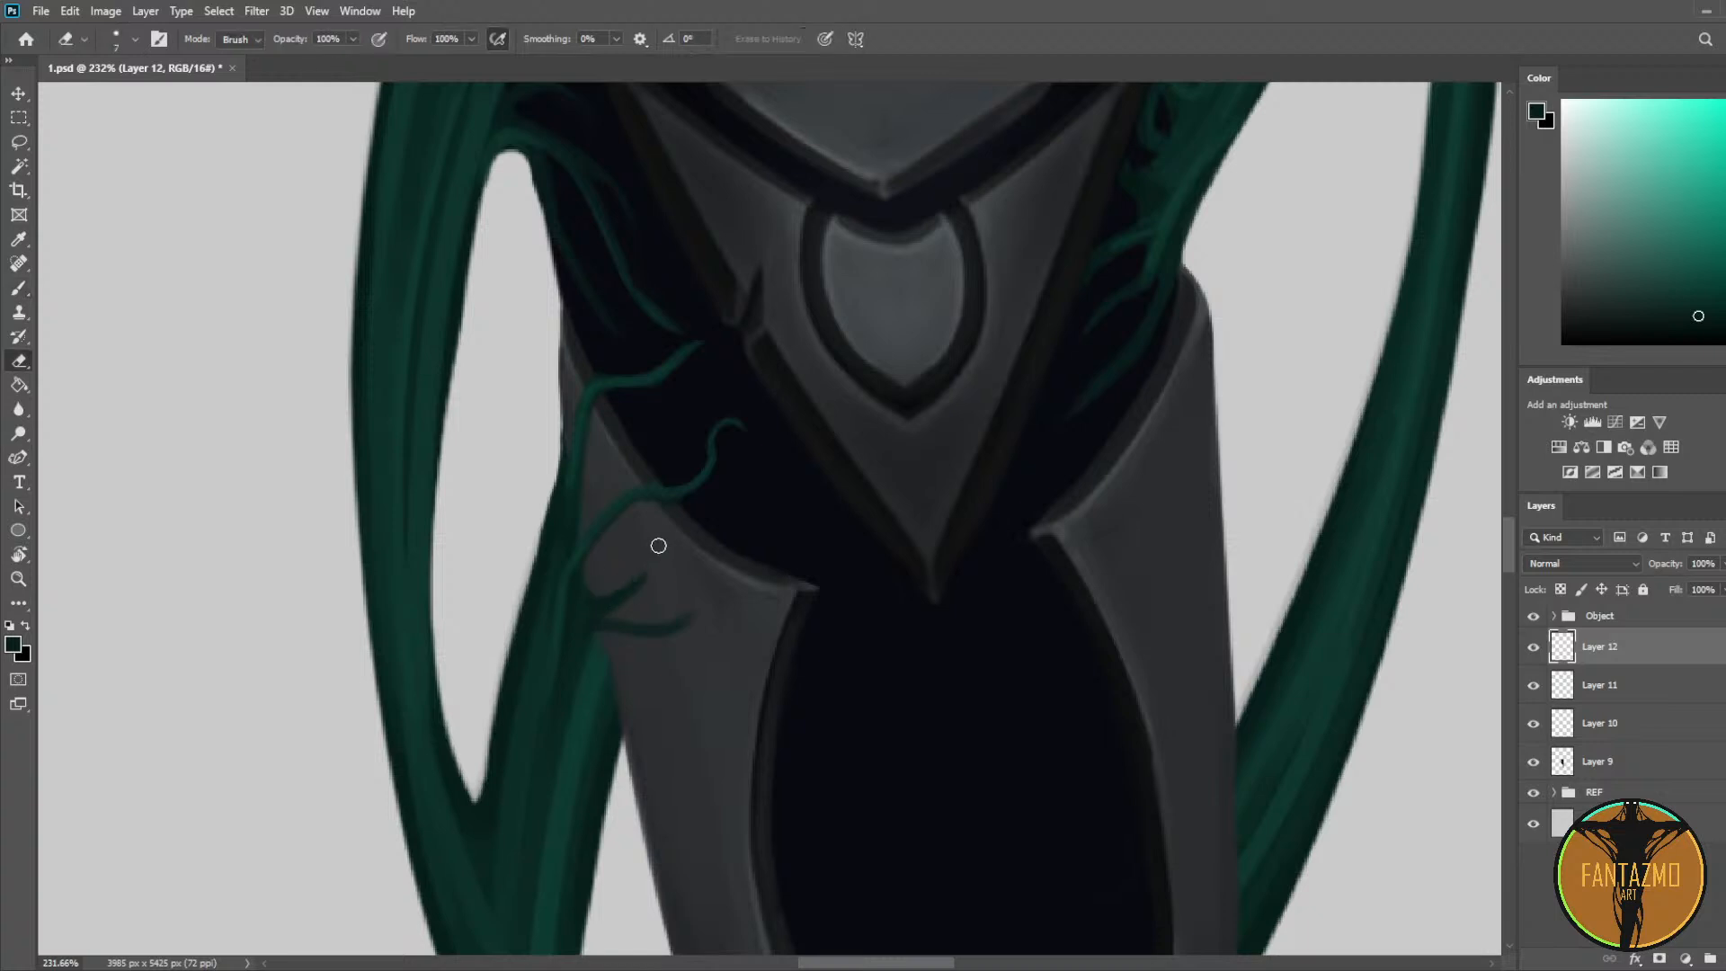
{"action": "left_click_drag", "start_coordinate": [611, 640], "coordinate": [731, 597]}
{"action": "key", "text": "b"}
{"action": "left_click_drag", "start_coordinate": [611, 624], "coordinate": [657, 621]}
{"action": "mouse_move", "coordinate": [610, 612]}
{"action": "left_mouse_down"}
{"action": "mouse_move", "coordinate": [643, 573]}
{"action": "mouse_move", "coordinate": [645, 594]}
{"action": "left_mouse_up"}
{"action": "key", "text": "e"}
{"action": "key", "text": "b"}
Step: Thicken the upper short tendril and extend it up toward the second tendril with sampled dark green
{"action": "left_click", "coordinate": [598, 668], "text": "alt"}
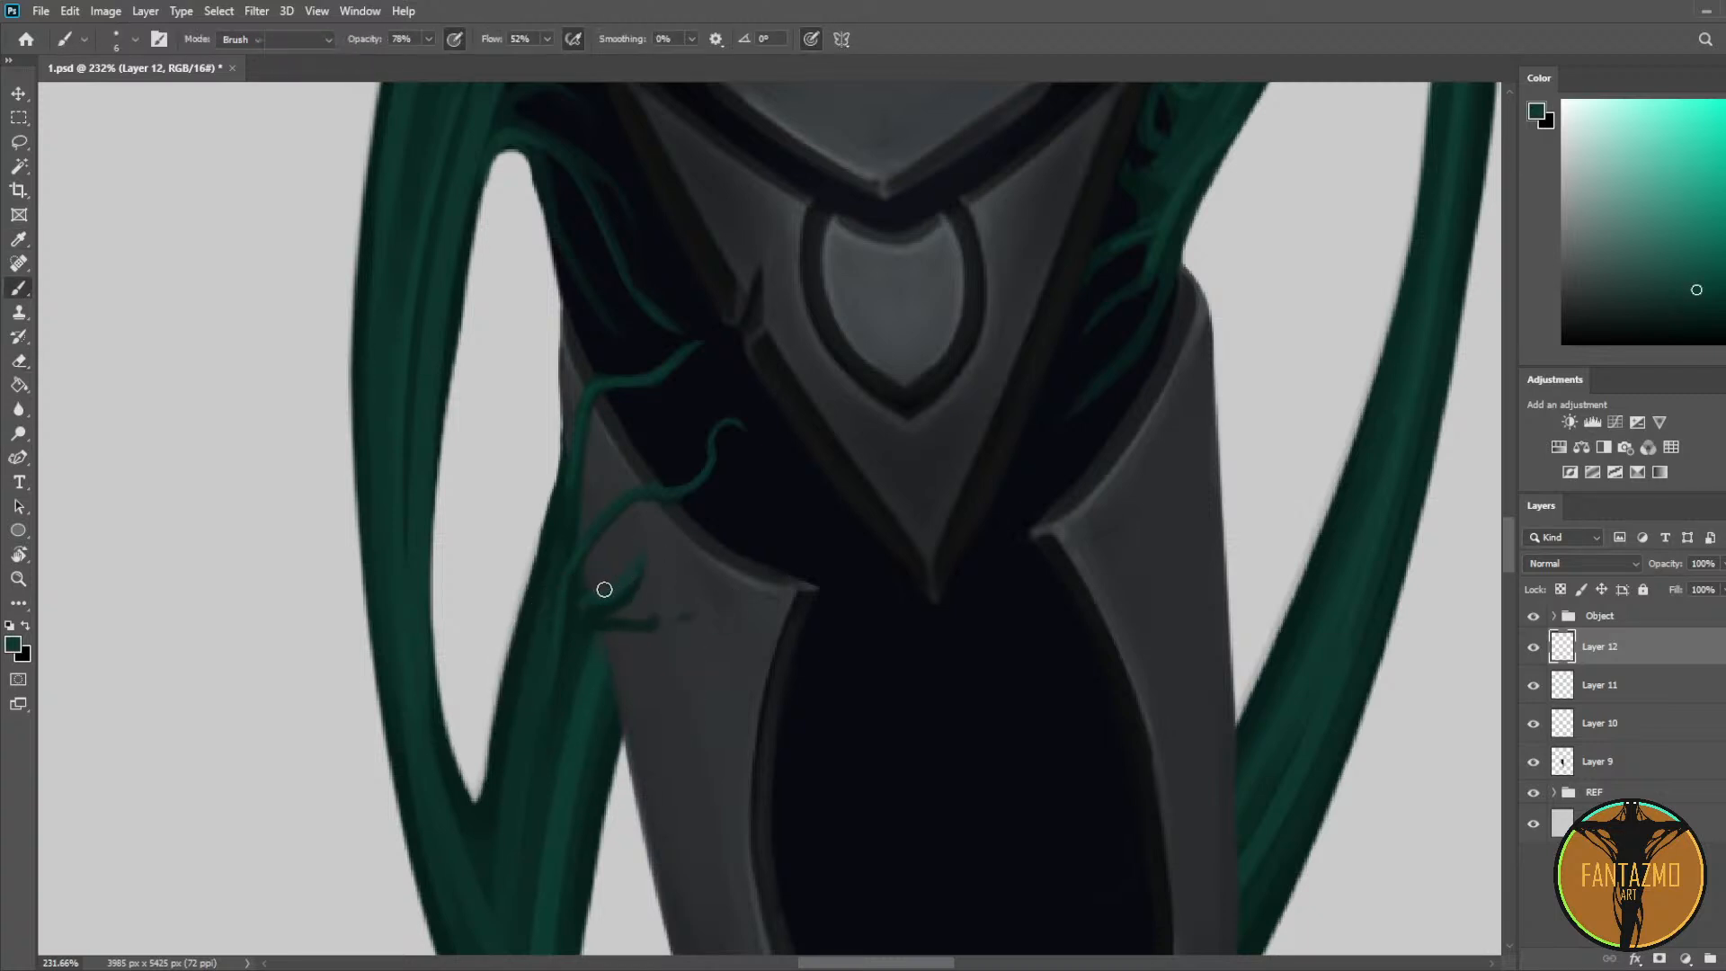
{"action": "left_click", "coordinate": [590, 589], "text": "alt"}
{"action": "mouse_move", "coordinate": [607, 607]}
{"action": "left_mouse_down"}
{"action": "mouse_move", "coordinate": [644, 557]}
{"action": "mouse_move", "coordinate": [614, 625]}
{"action": "mouse_move", "coordinate": [647, 531]}
{"action": "mouse_move", "coordinate": [666, 548]}
{"action": "left_mouse_up"}
{"action": "key", "text": "e"}
{"action": "key", "text": "b"}
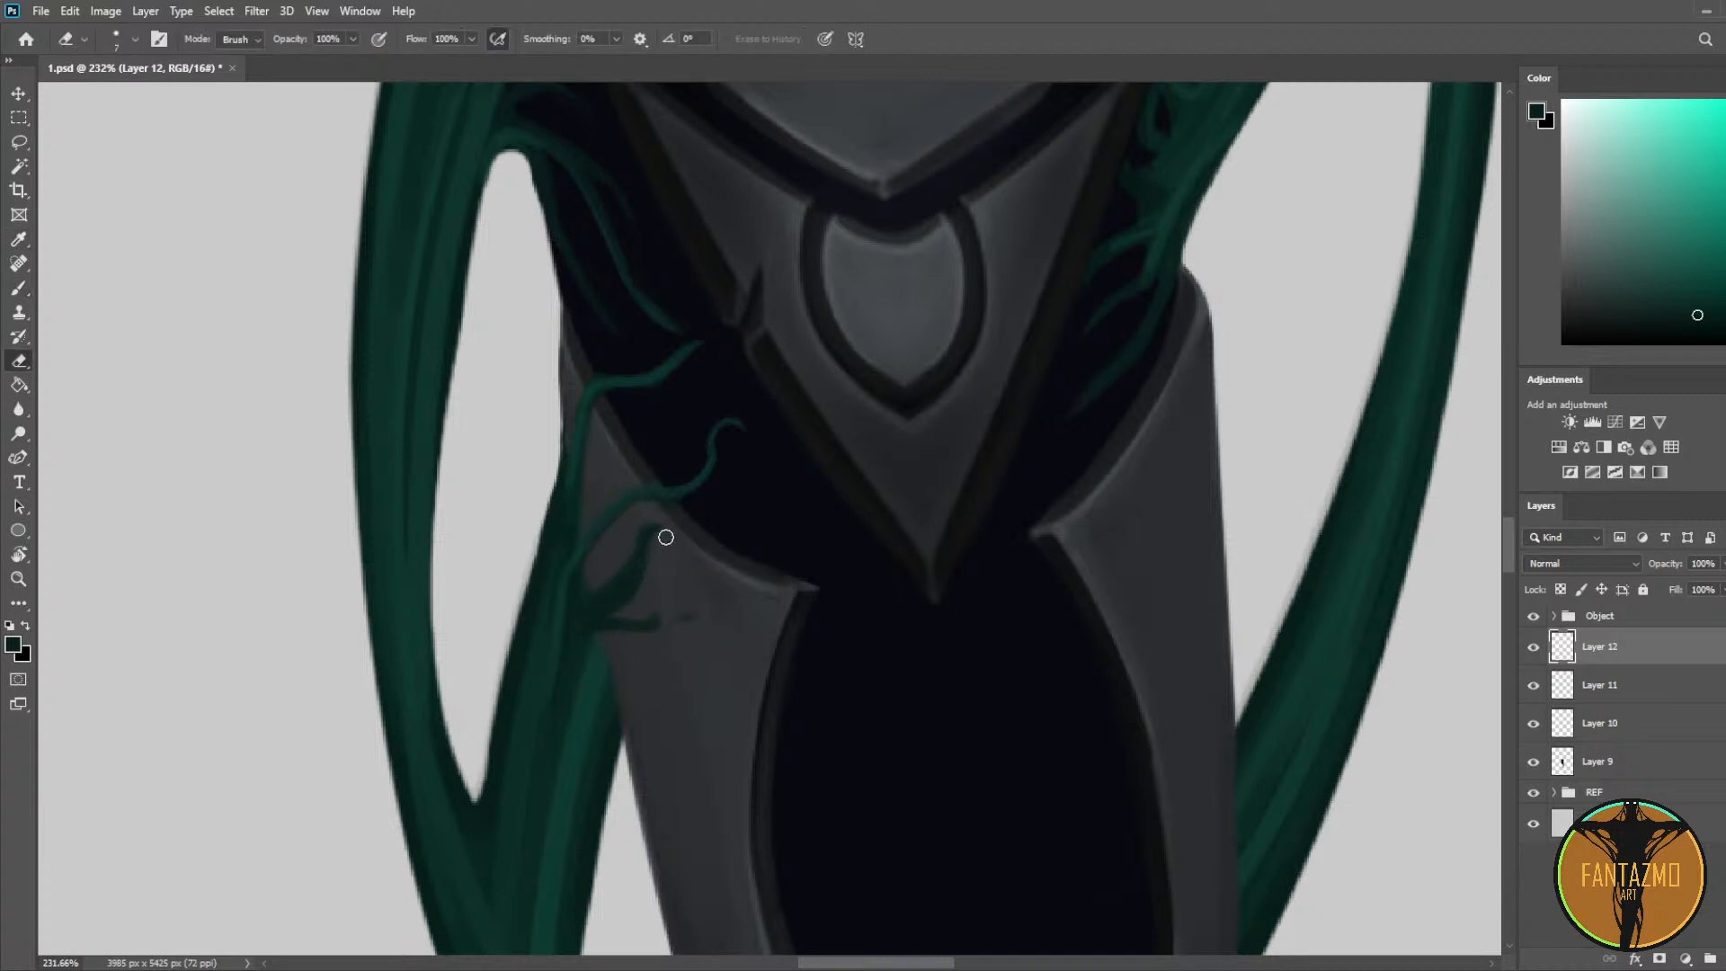
Step: Highlight the upper short tendril with lighter green and taper its tip with the eraser
{"action": "left_click", "coordinate": [593, 617], "text": "alt"}
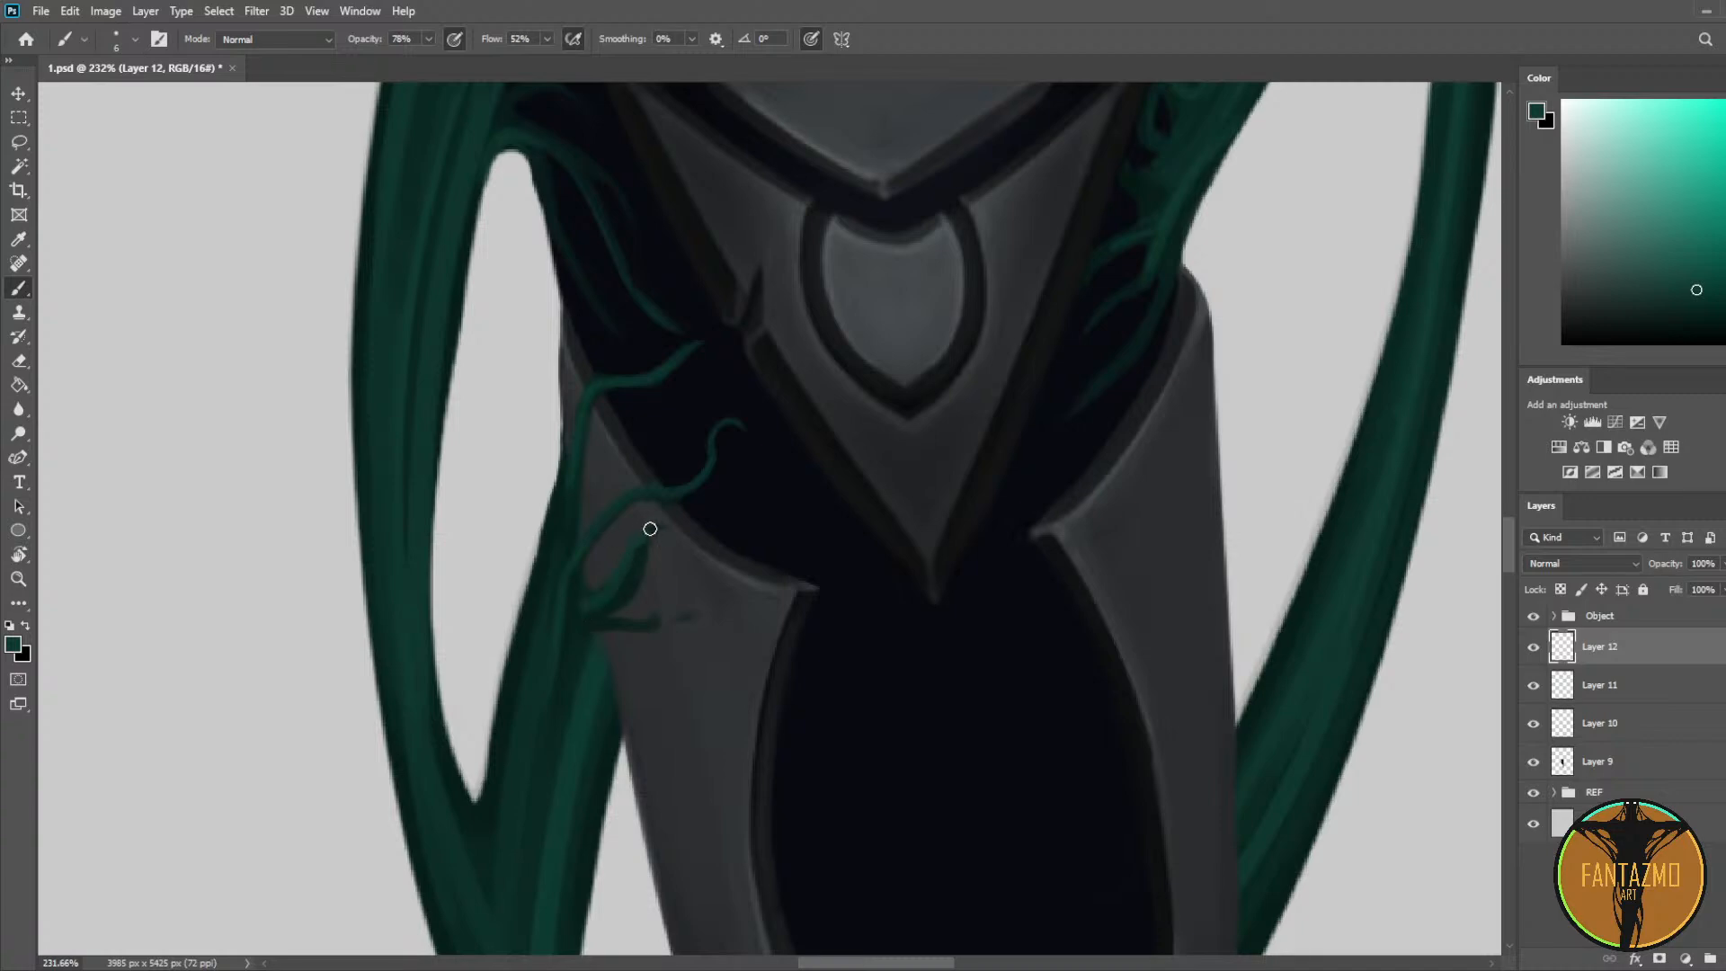
{"action": "key", "text": "e"}
{"action": "key", "text": "b"}
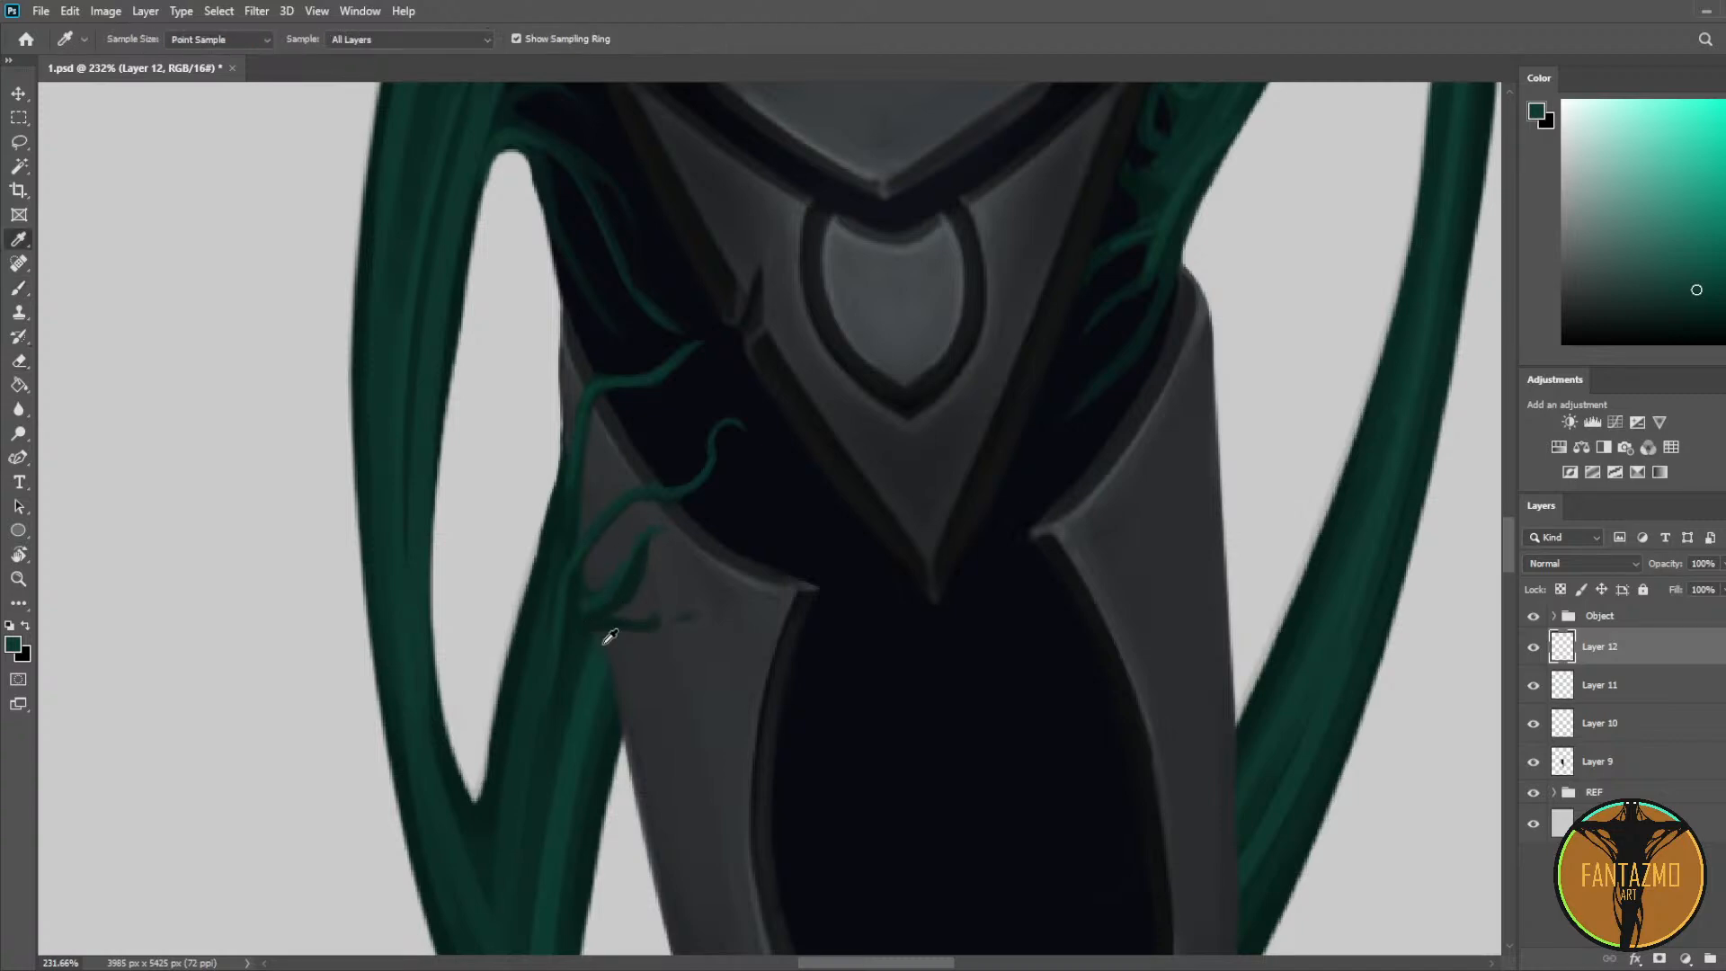
{"action": "left_click", "coordinate": [602, 629], "text": "alt"}
{"action": "key", "text": "e"}
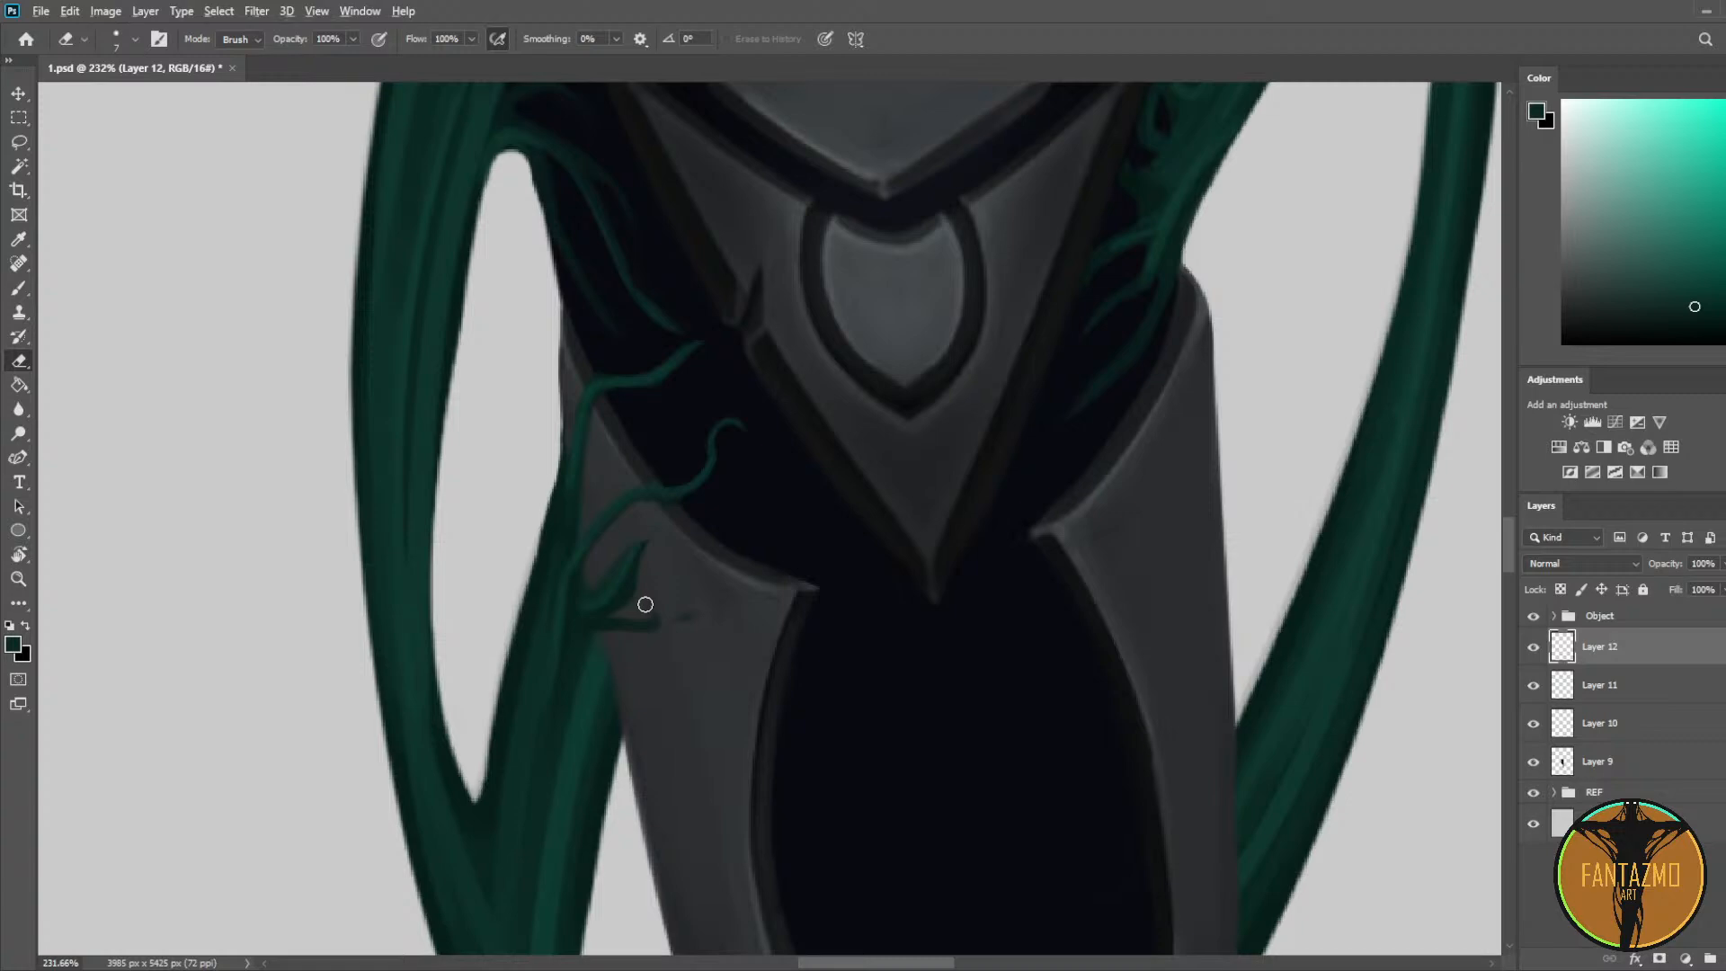
Step: Flip the canvas horizontally and repaint the lower short tendril on the armor plate with sampled dark green
{"action": "scroll", "coordinate": [681, 468], "scroll_direction": "down", "scroll_amount": 6}
{"action": "key", "text": "ctrl+shift+h"}
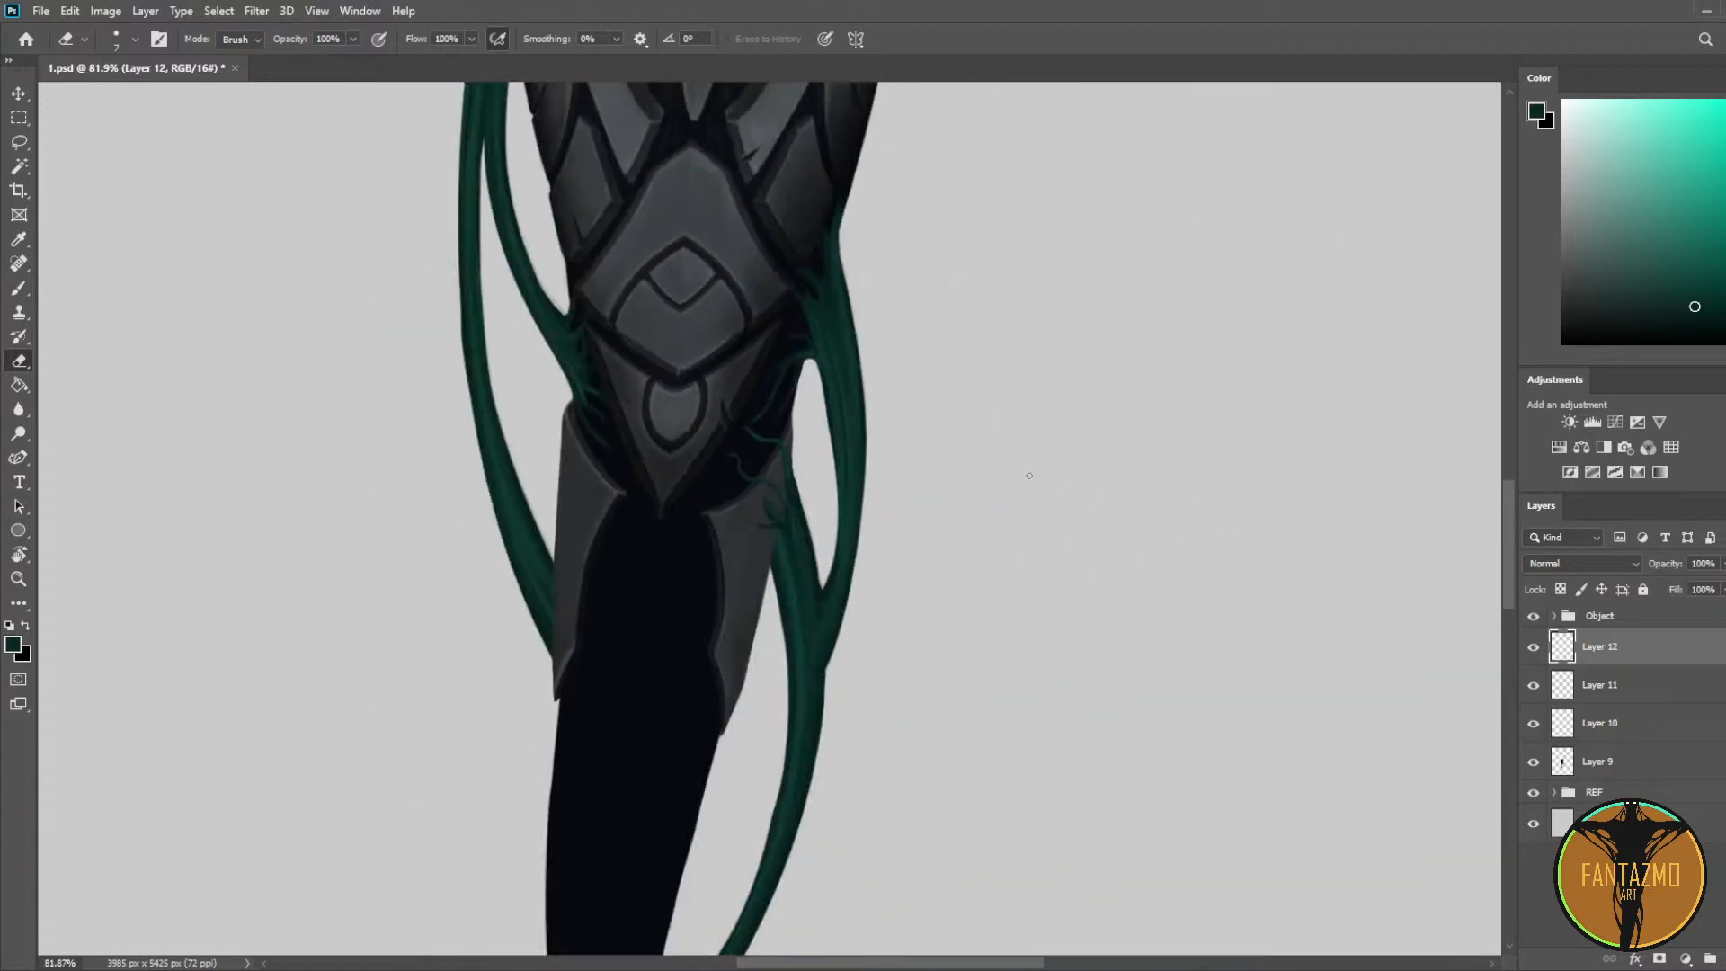
{"action": "scroll", "coordinate": [855, 489], "scroll_direction": "up", "scroll_amount": 5}
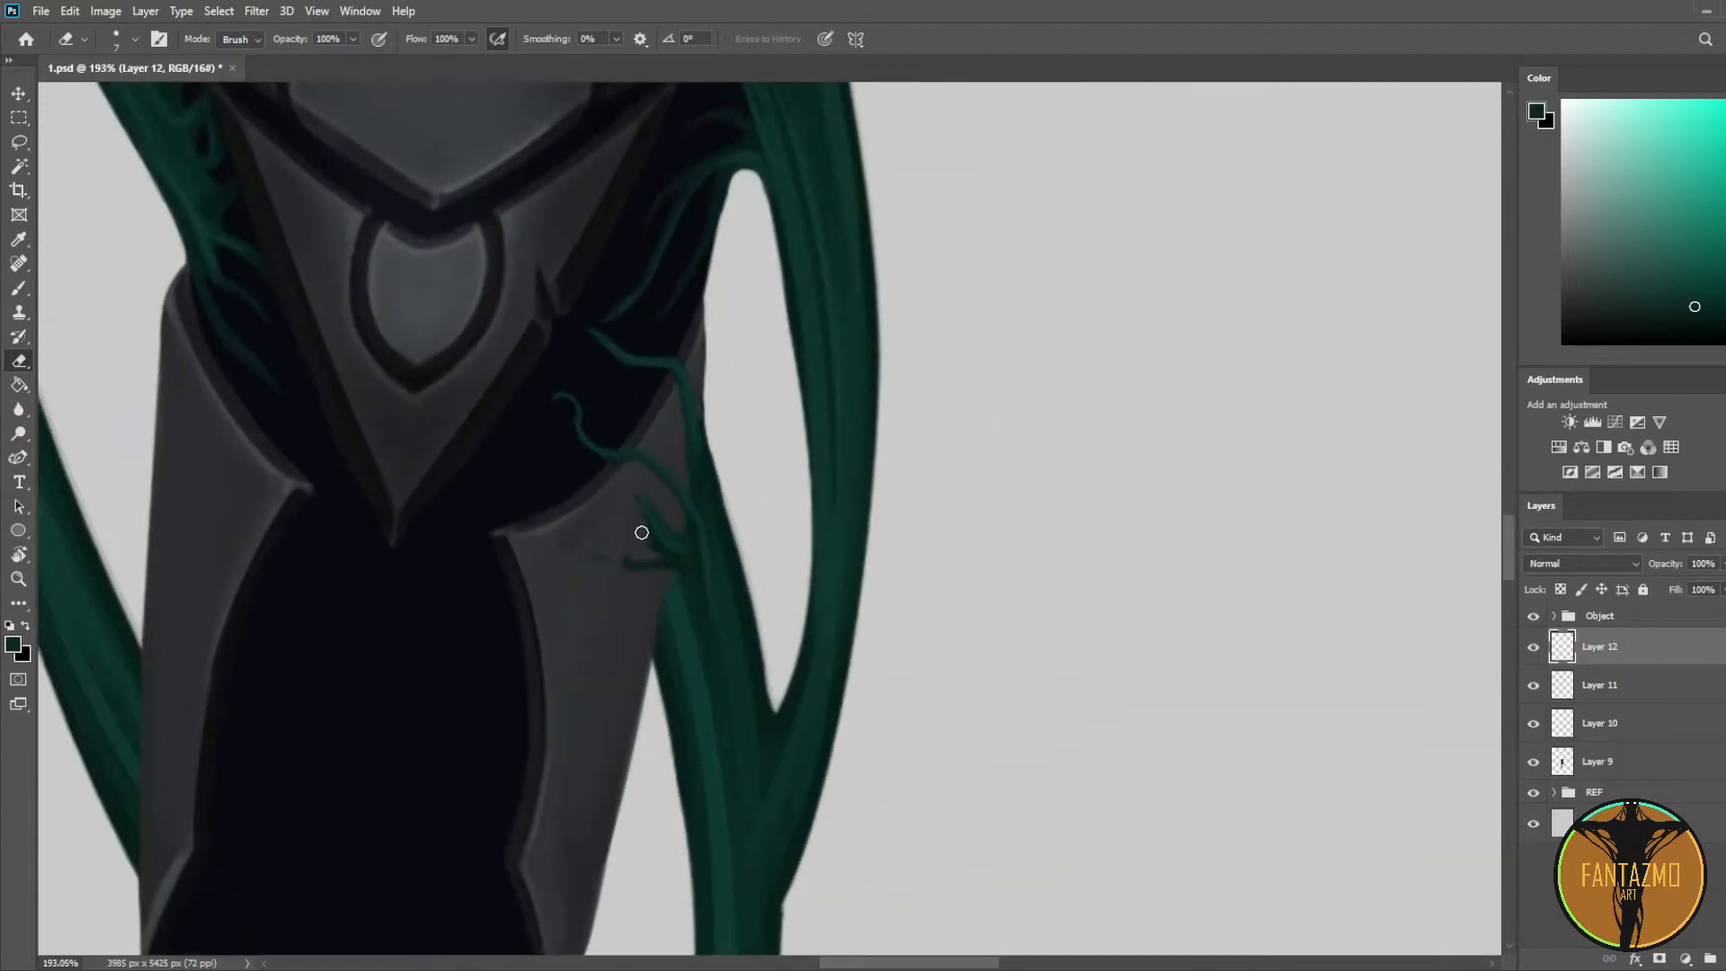
{"action": "key", "text": "b"}
{"action": "left_click", "coordinate": [664, 564], "text": "alt"}
{"action": "mouse_move", "coordinate": [594, 553]}
{"action": "left_mouse_down"}
{"action": "mouse_move", "coordinate": [692, 599]}
{"action": "mouse_move", "coordinate": [648, 585]}
{"action": "mouse_move", "coordinate": [637, 552]}
{"action": "mouse_move", "coordinate": [581, 545]}
{"action": "mouse_move", "coordinate": [641, 559]}
{"action": "mouse_move", "coordinate": [613, 576]}
{"action": "mouse_move", "coordinate": [661, 593]}
{"action": "mouse_move", "coordinate": [669, 580]}
{"action": "mouse_move", "coordinate": [694, 617]}
{"action": "mouse_move", "coordinate": [632, 573]}
{"action": "mouse_move", "coordinate": [586, 570]}
{"action": "mouse_move", "coordinate": [630, 577]}
{"action": "left_mouse_up"}
Step: Trim the lower short tendril with the eraser, lighten it with sampled green, and blend its base into the main vine
{"action": "key", "text": "e"}
{"action": "key", "text": "b"}
{"action": "left_click", "coordinate": [688, 608], "text": "alt"}
{"action": "key", "text": "e"}
{"action": "key", "text": "b"}
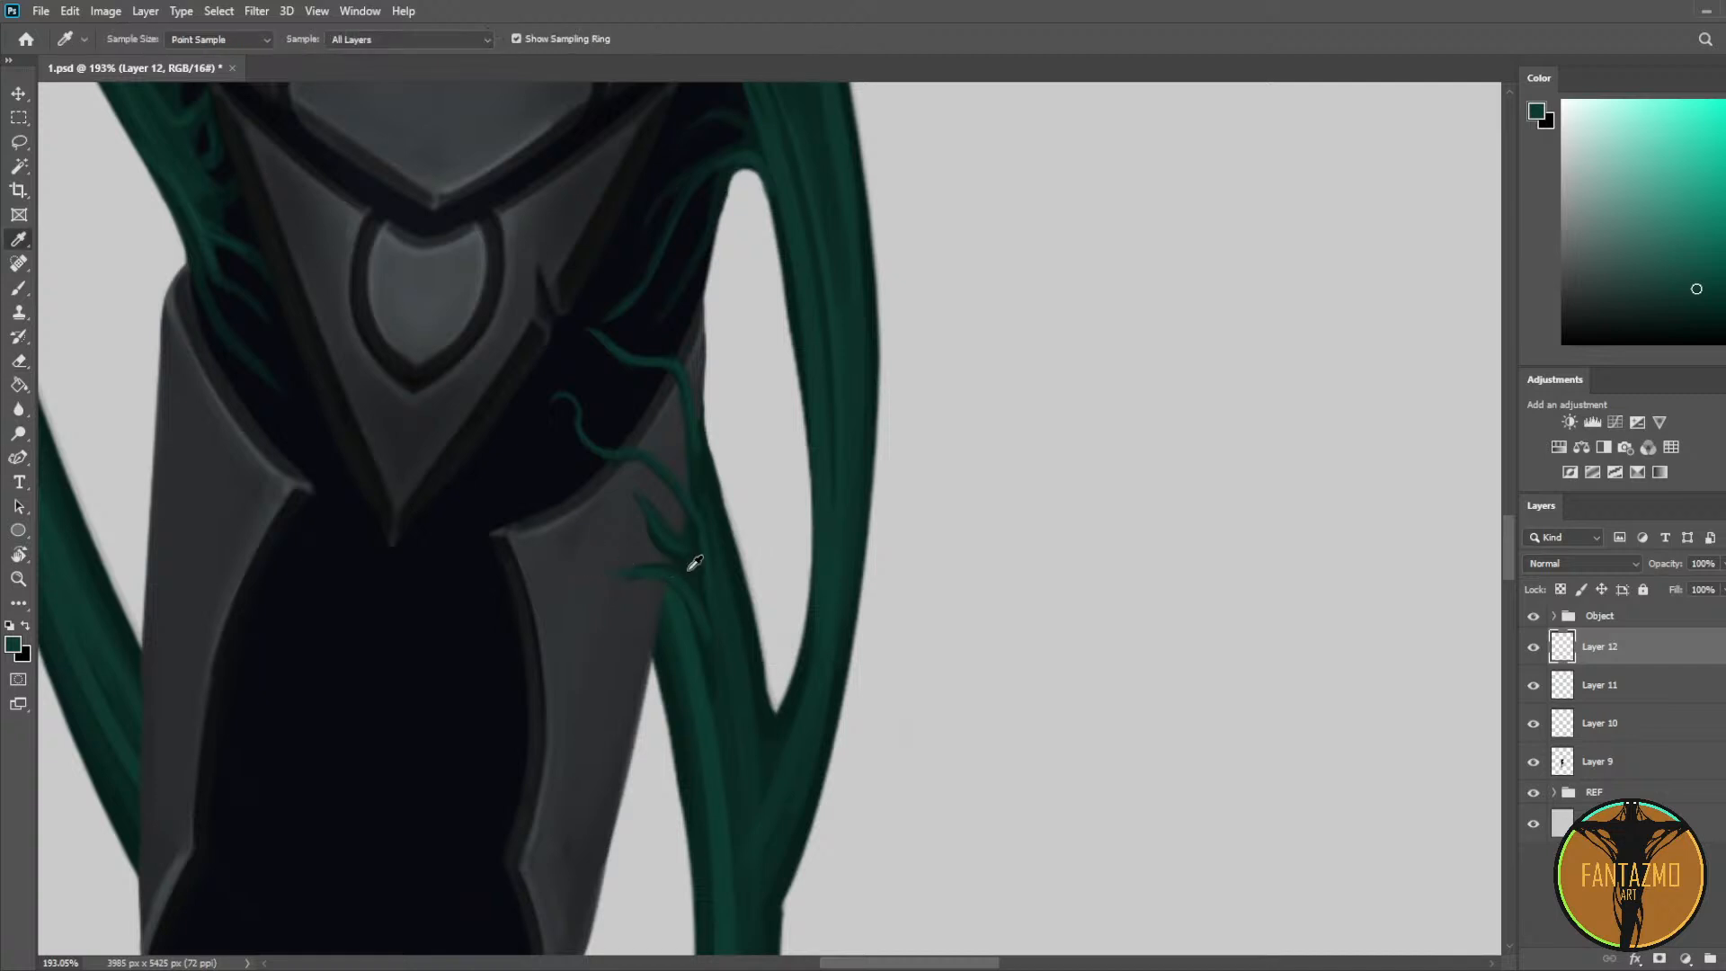
{"action": "left_click", "coordinate": [695, 562], "text": "alt"}
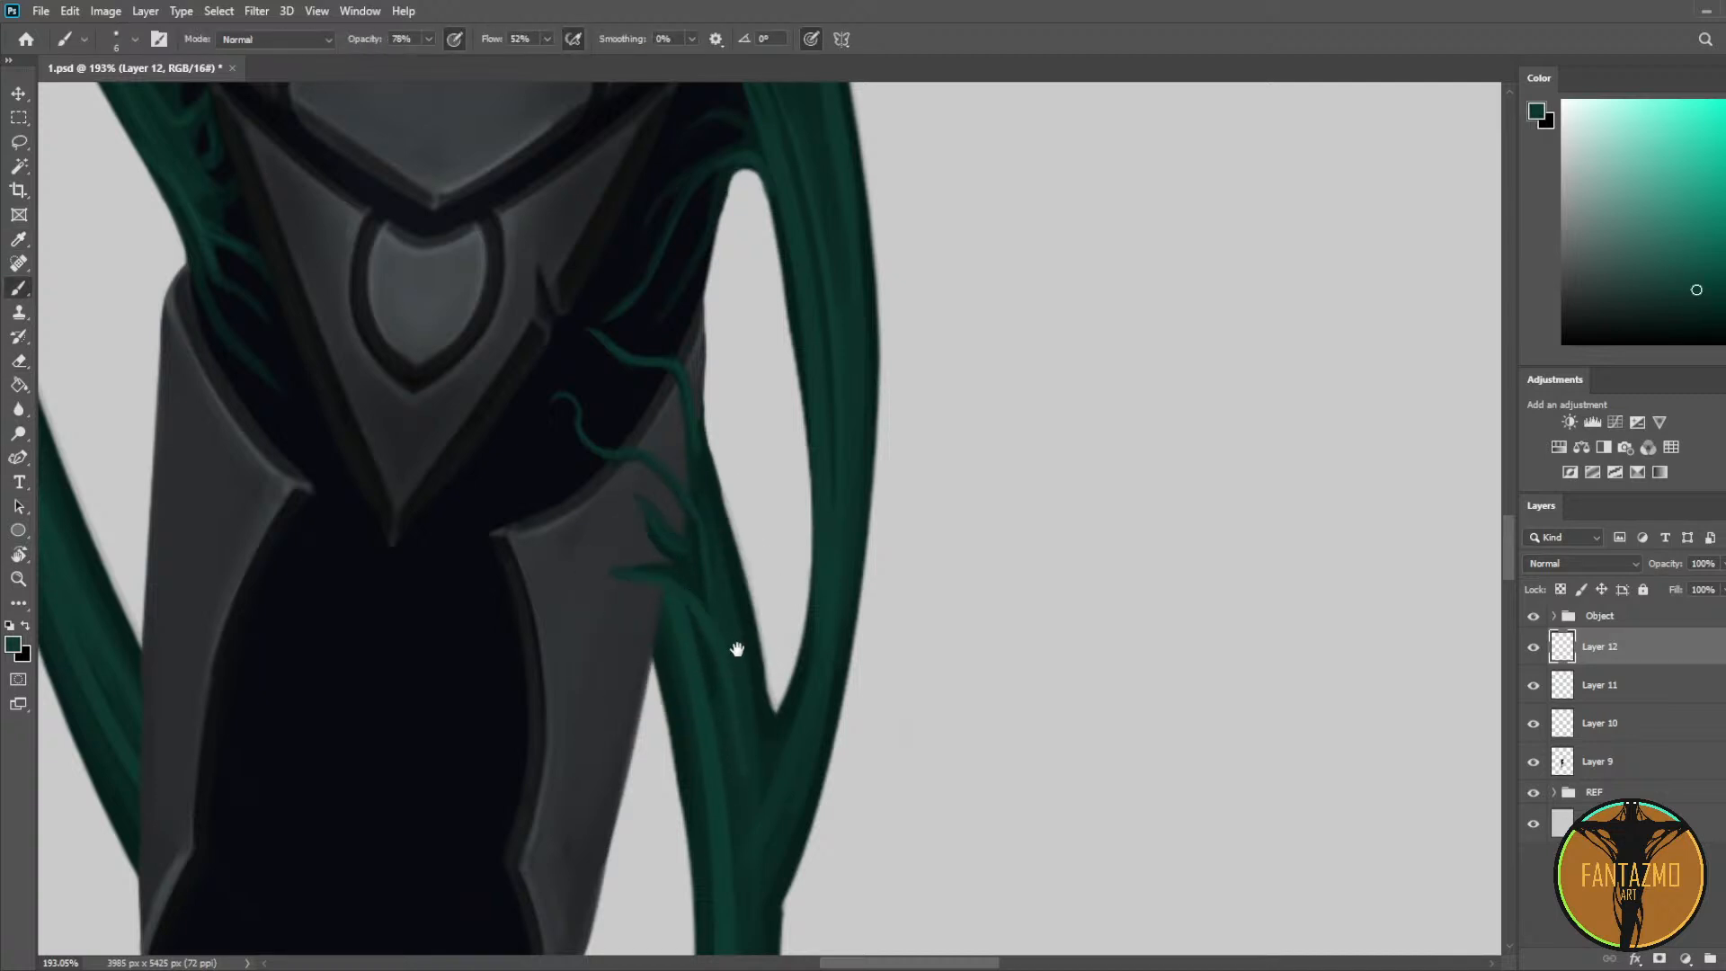
{"action": "left_click_drag", "start_coordinate": [737, 648], "coordinate": [716, 482]}
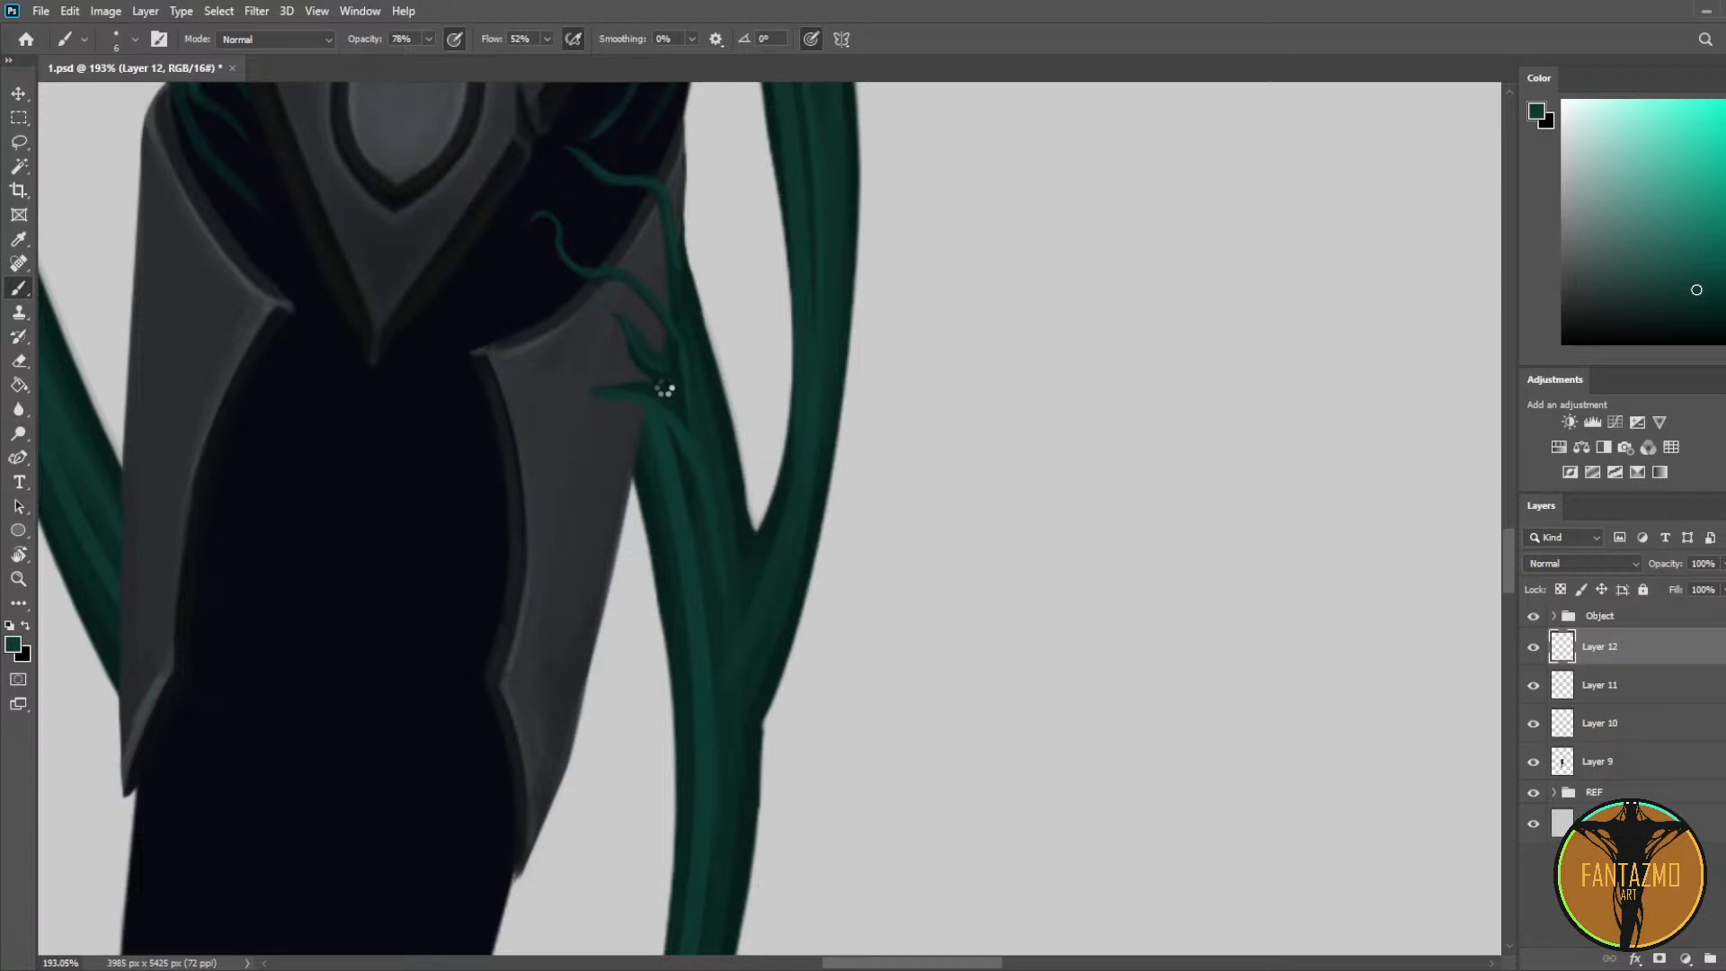
Step: Flip the canvas back and shade the left plate around the tendril bases with sampled near-black and plate grey
{"action": "key", "text": "ctrl+shift+h"}
{"action": "left_click_drag", "start_coordinate": [542, 437], "coordinate": [707, 508]}
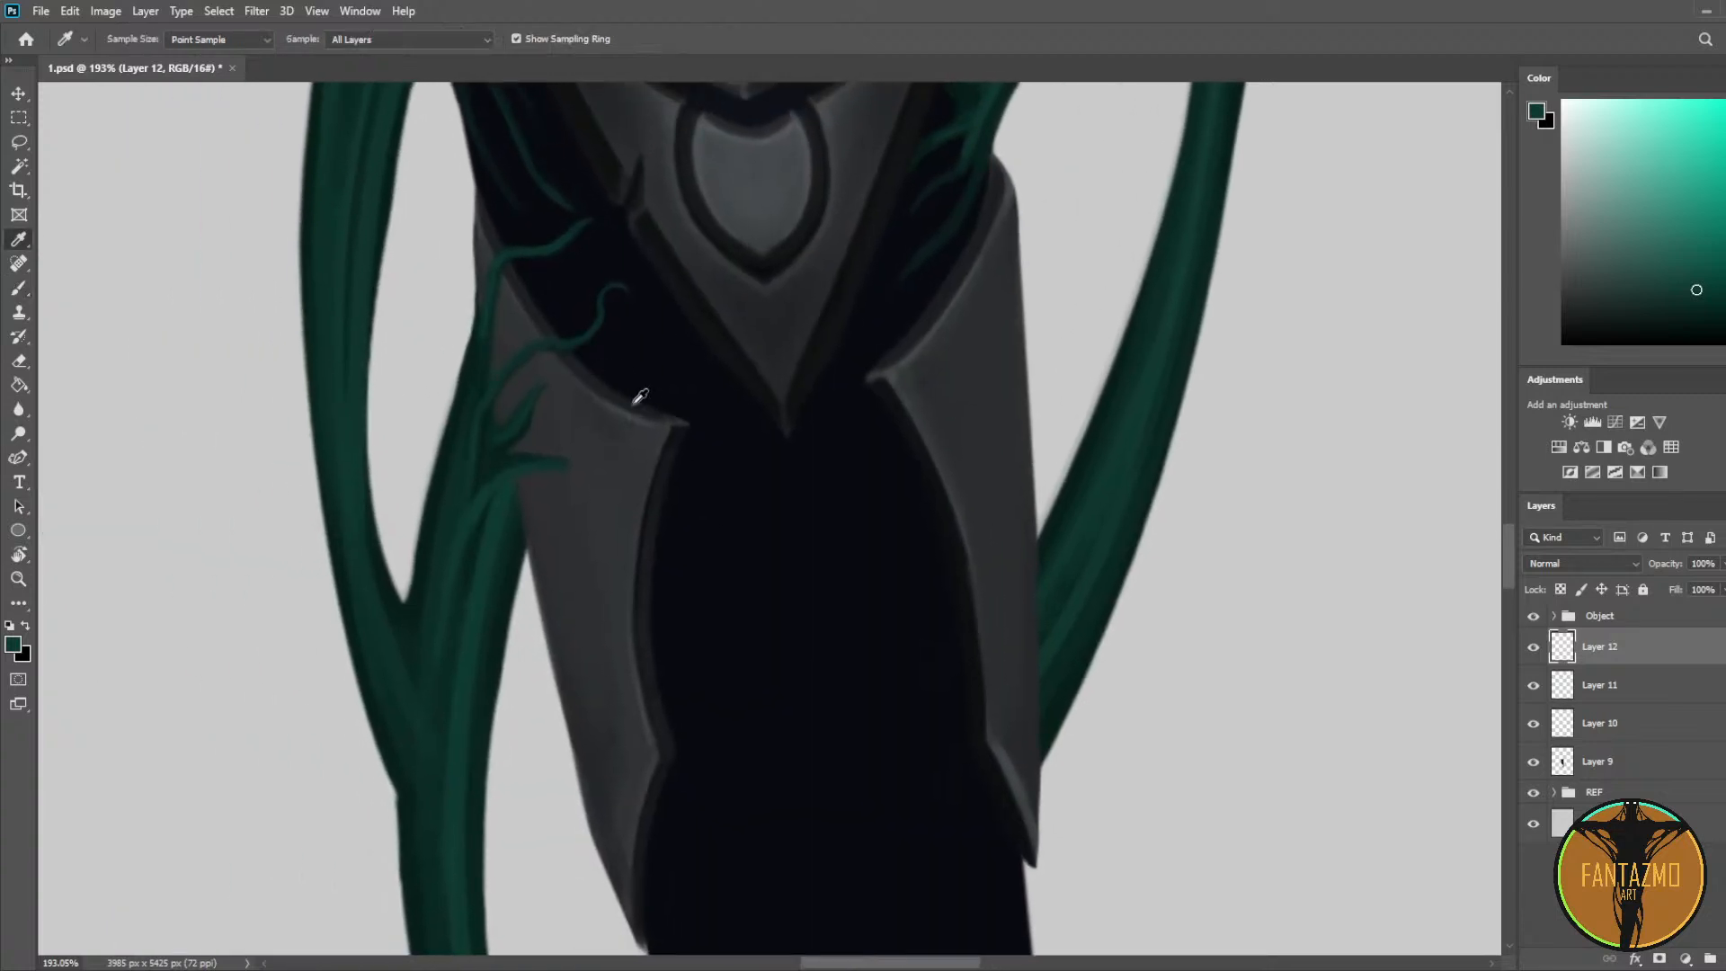
{"action": "left_click", "coordinate": [676, 432], "text": "alt"}
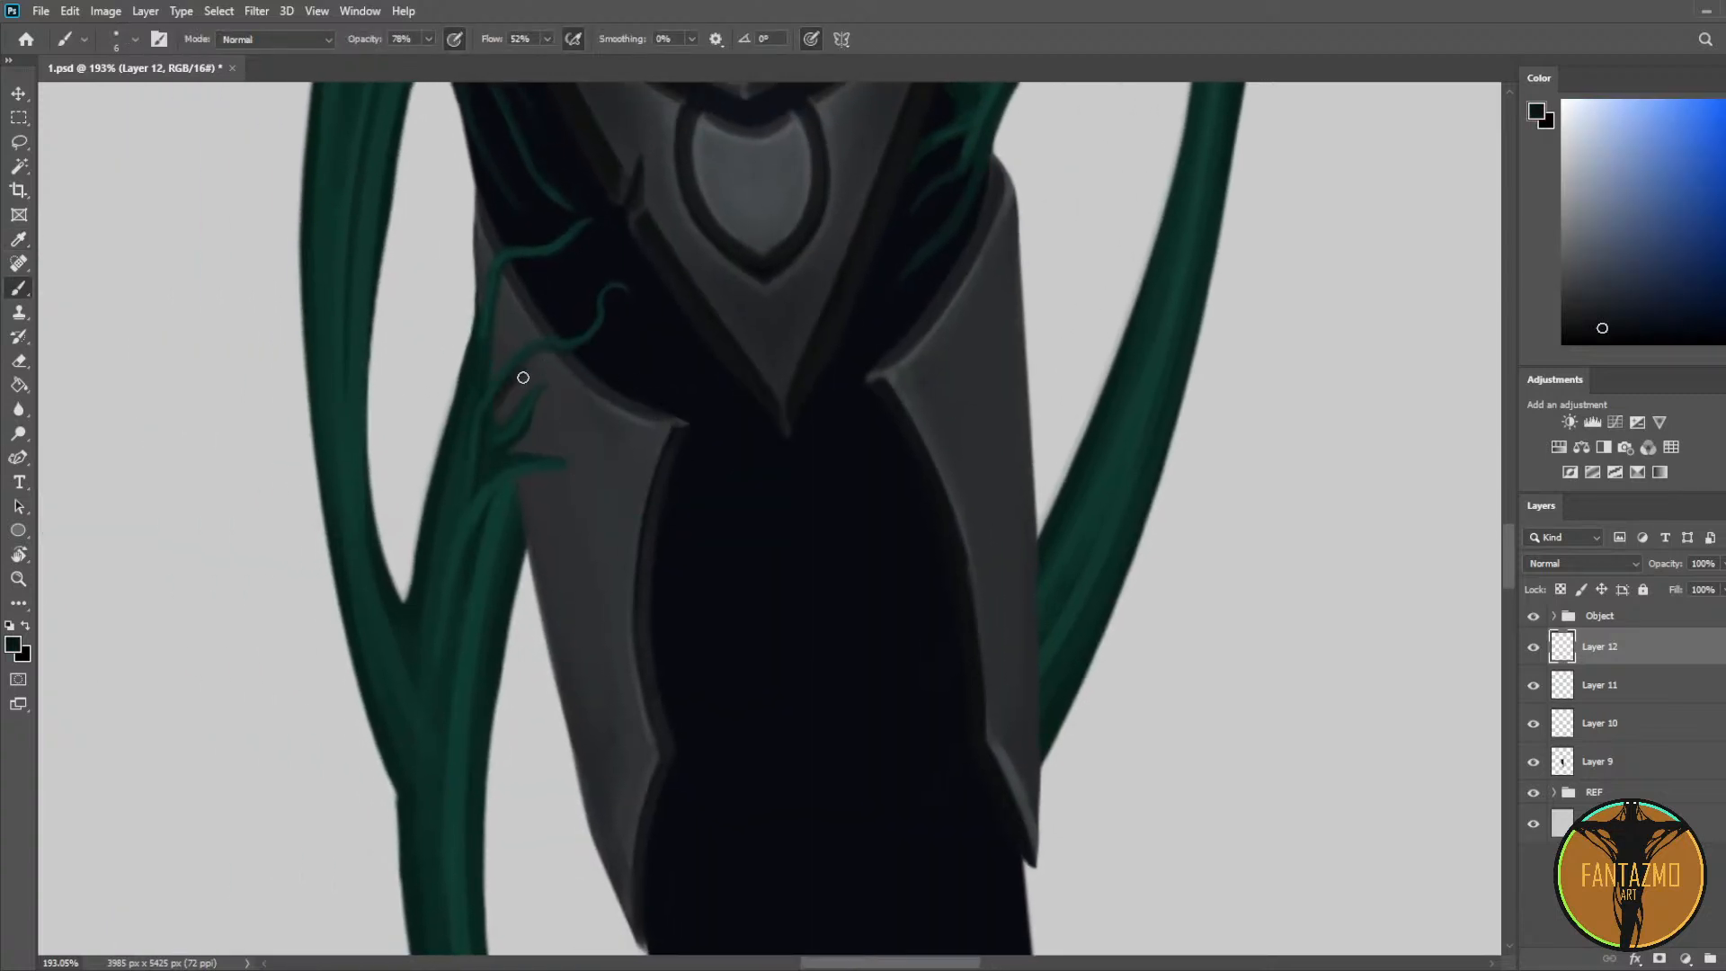
{"action": "left_click", "coordinate": [509, 396], "text": "alt"}
{"action": "left_click", "coordinate": [676, 434], "text": "alt"}
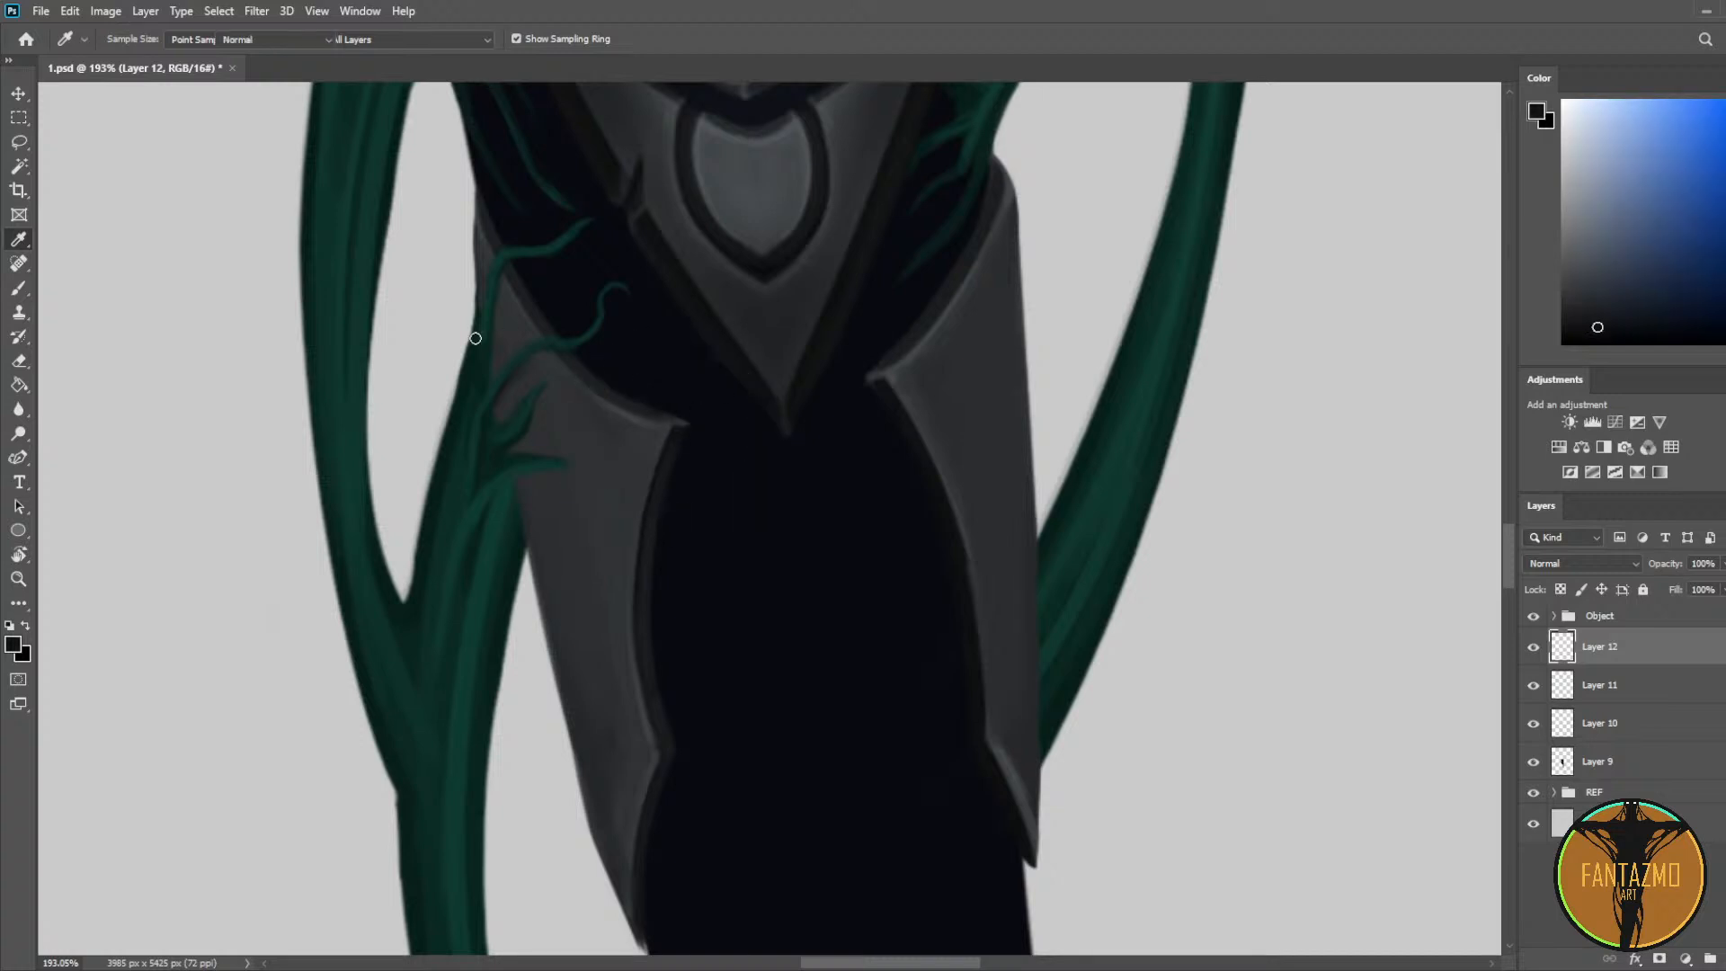
{"action": "left_click", "coordinate": [494, 331], "text": "alt"}
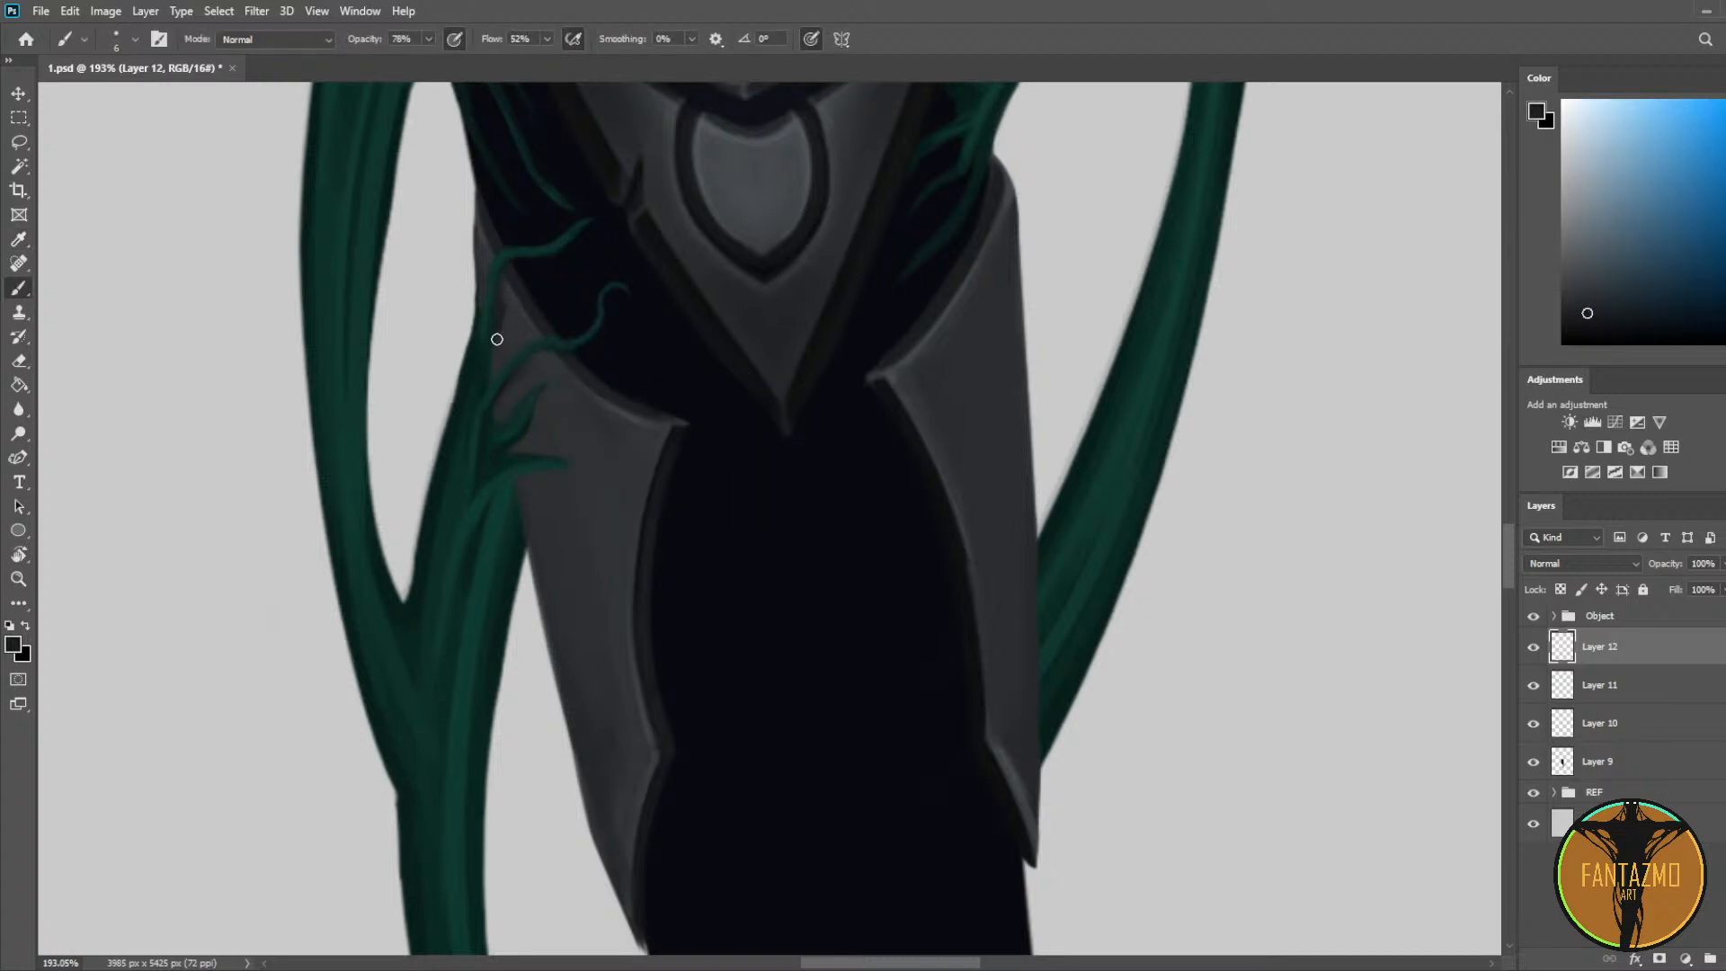
{"action": "left_click", "coordinate": [501, 285], "text": "alt"}
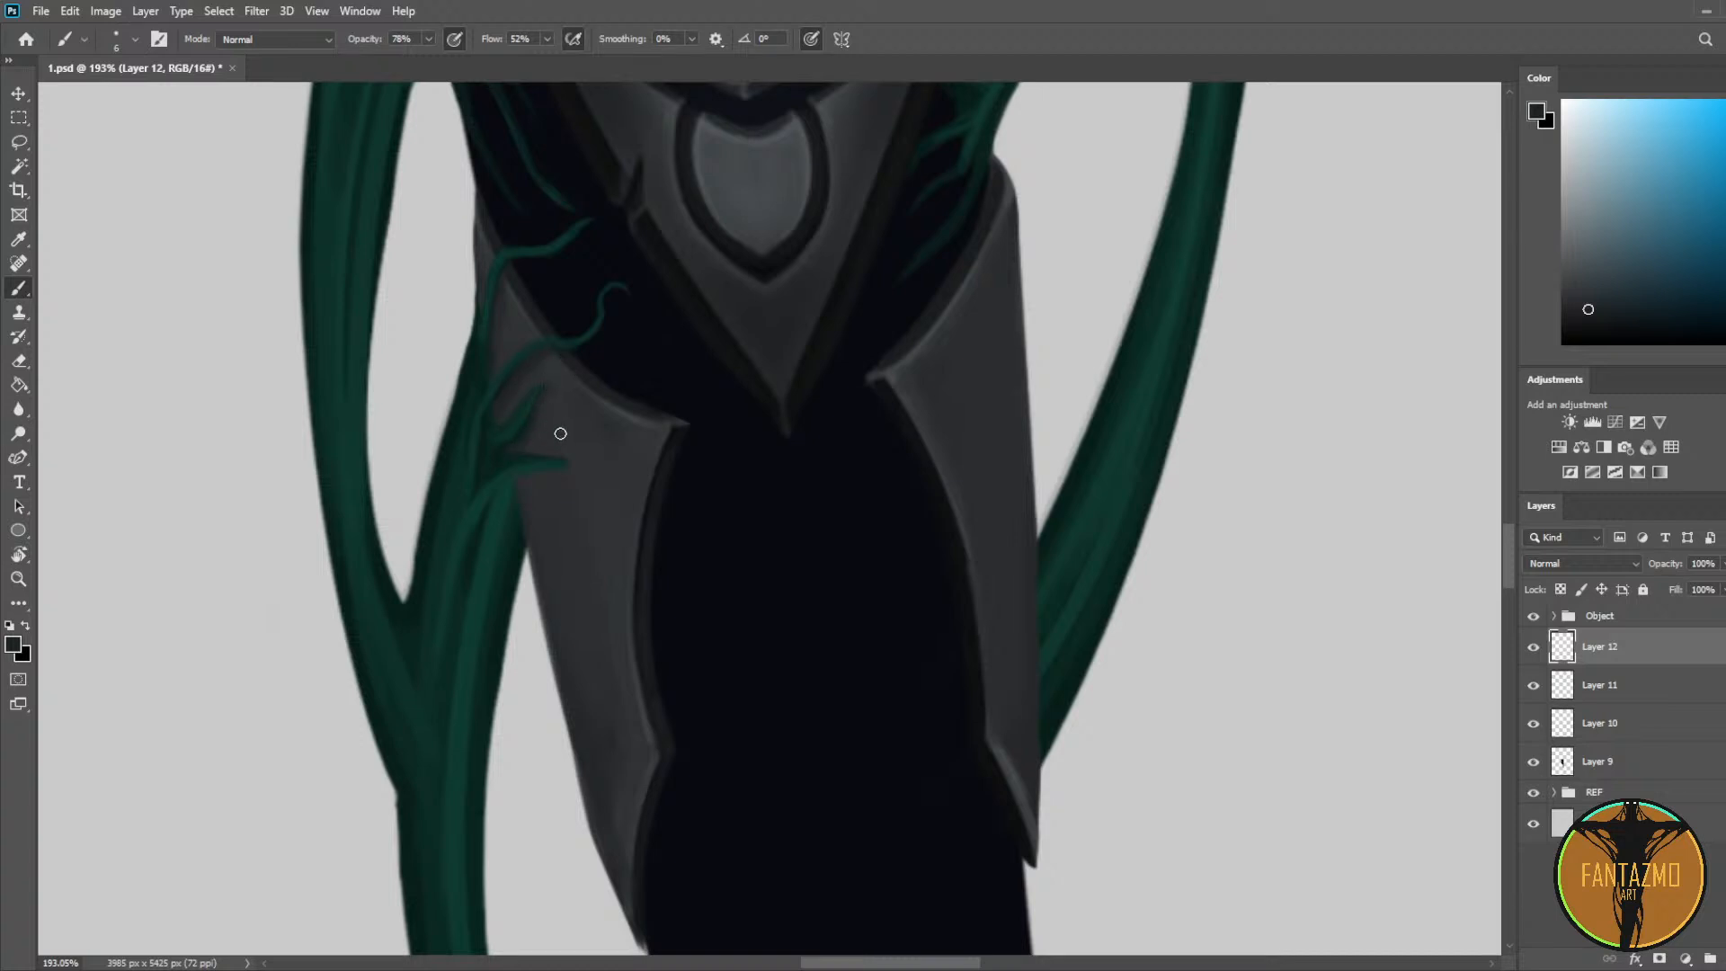
{"action": "left_click", "coordinate": [550, 483], "text": "alt"}
{"action": "left_click", "coordinate": [517, 384], "text": "alt"}
Step: Merge Layer 9 through Layer 12 into a single layer
{"action": "scroll", "coordinate": [517, 365], "scroll_direction": "down", "scroll_amount": 6}
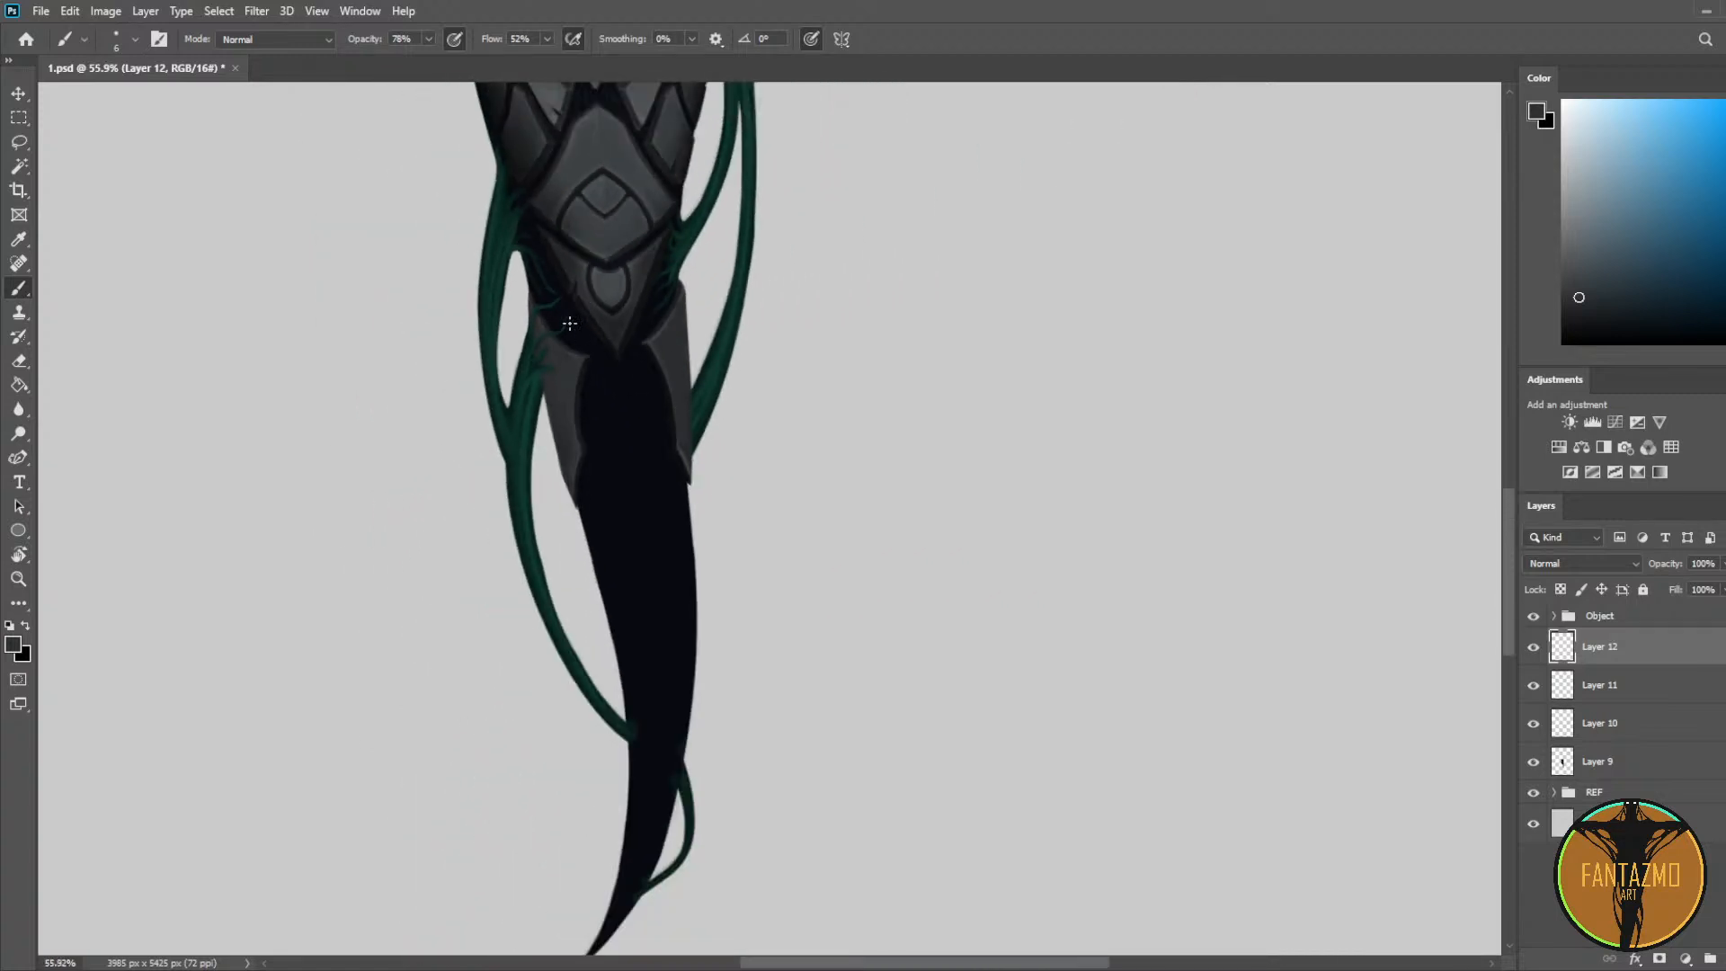
{"action": "scroll", "coordinate": [569, 324], "scroll_direction": "down", "scroll_amount": 2}
{"action": "scroll", "coordinate": [575, 306], "scroll_direction": "up", "scroll_amount": 8}
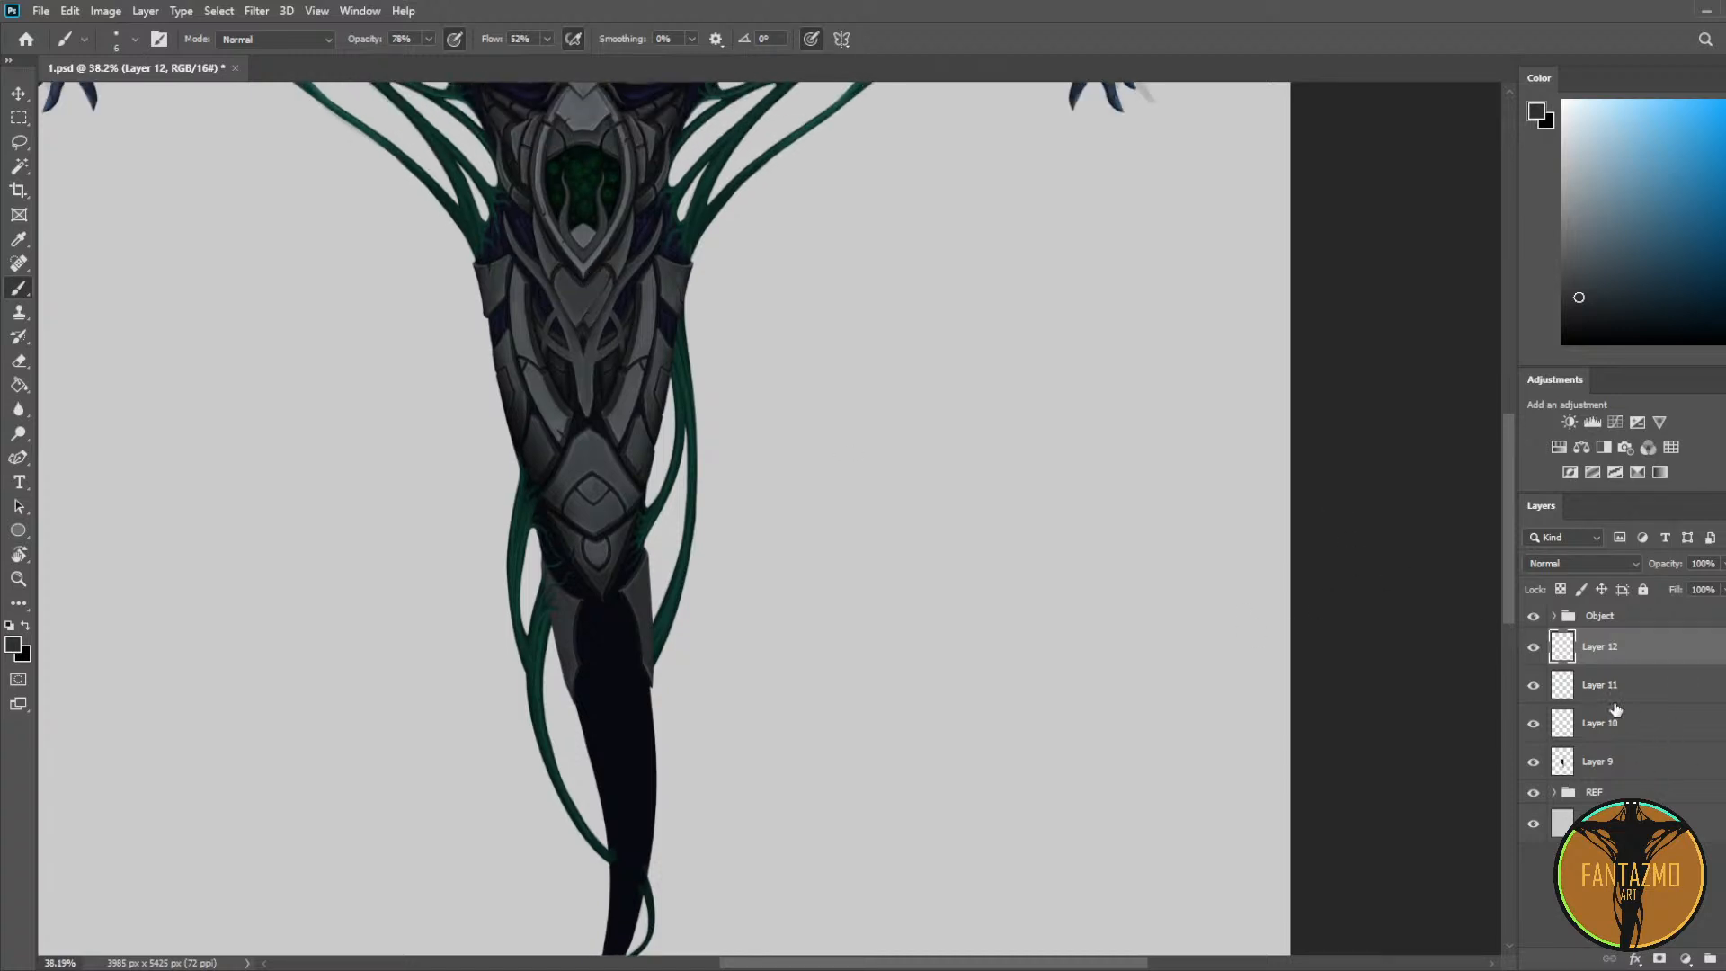
{"action": "left_click", "coordinate": [1617, 762], "text": "shift"}
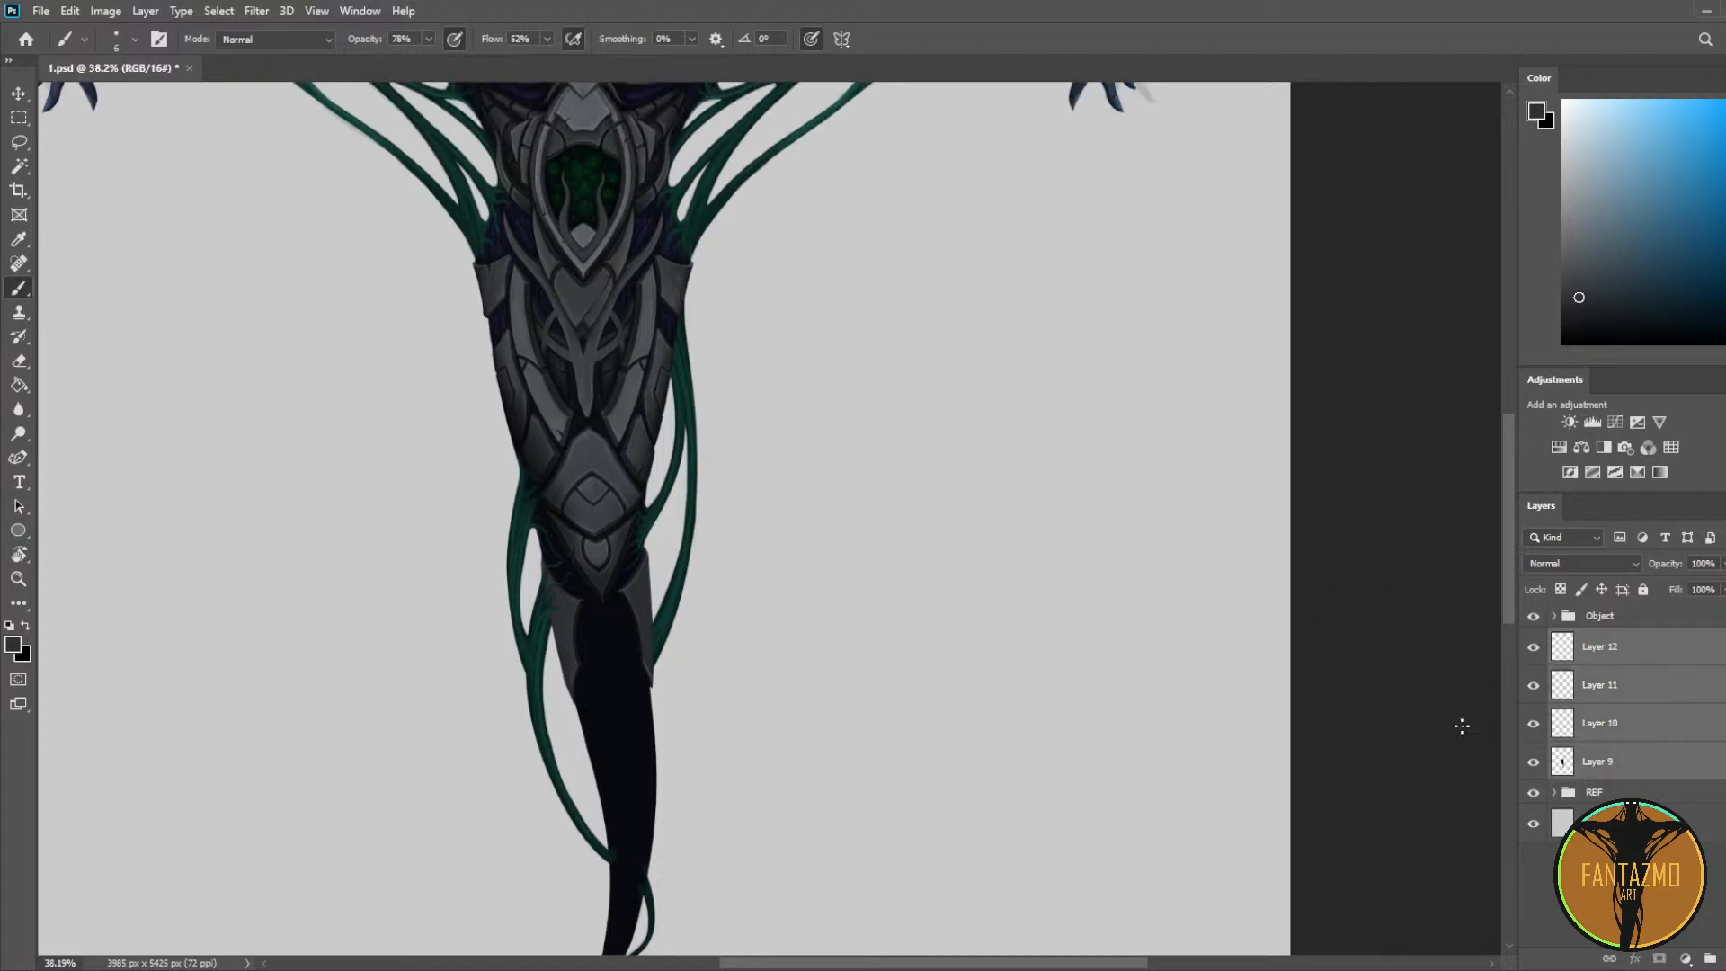
{"action": "key", "text": "ctrl+e"}
{"action": "scroll", "coordinate": [836, 647], "scroll_direction": "up", "scroll_amount": 5}
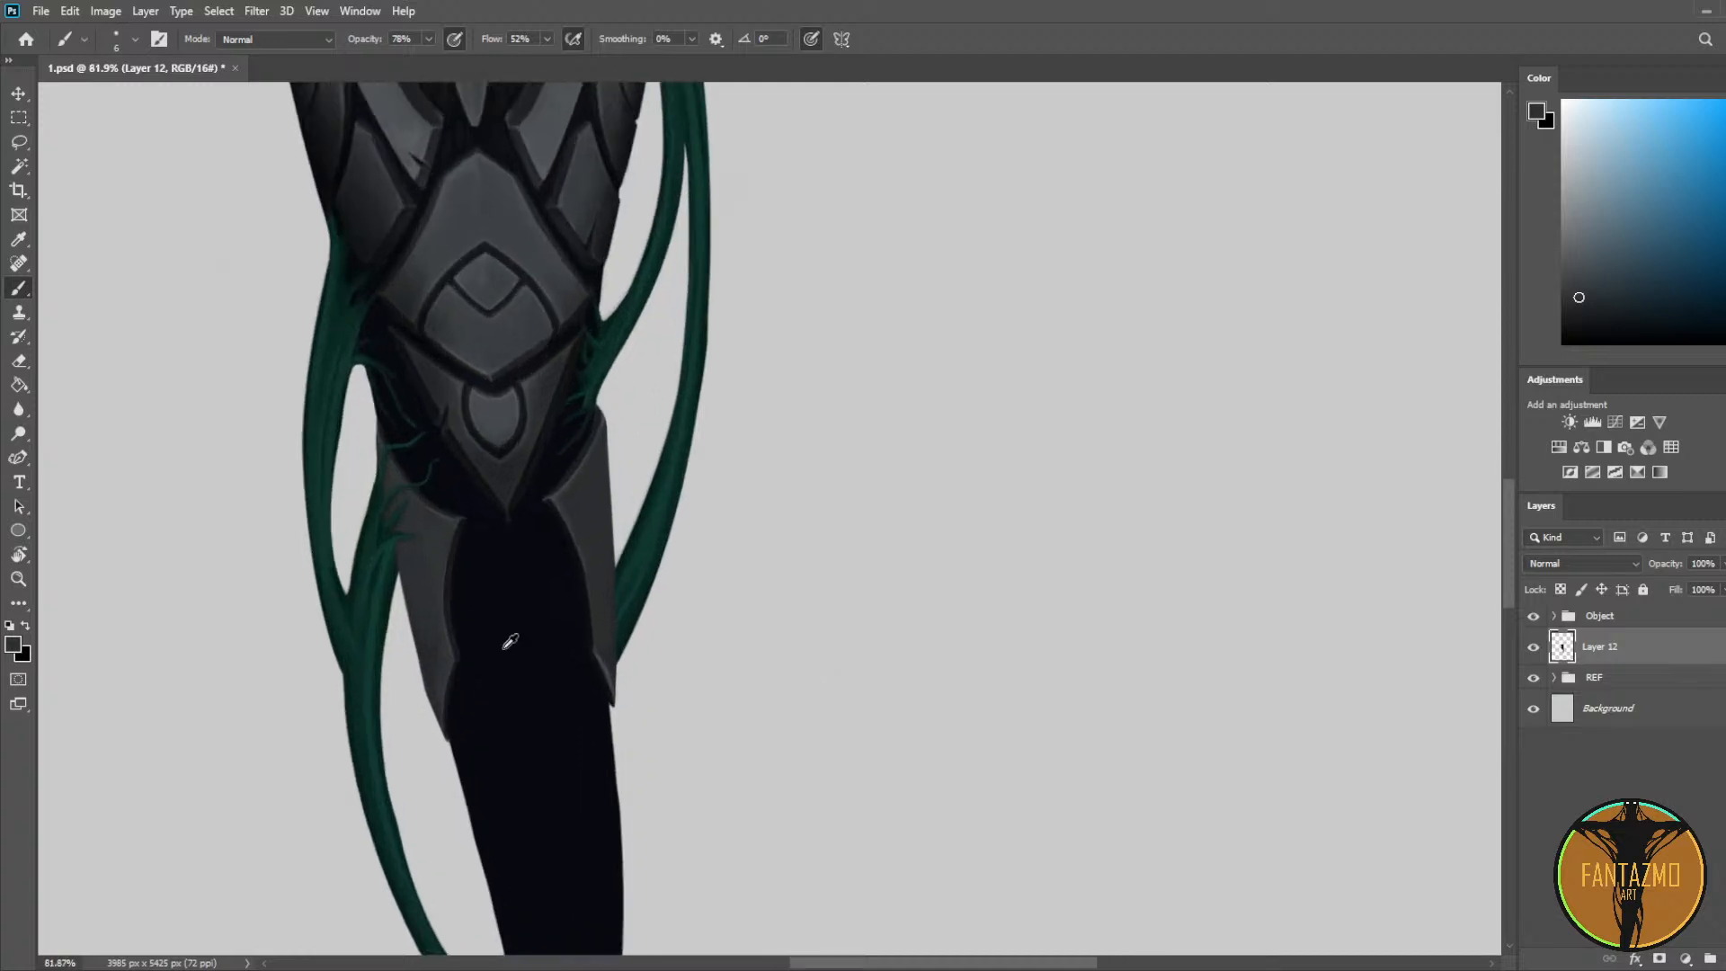
Step: Add a new layer and extend the lower tendril in dark green across the left plate, hooking it over the inner edge
{"action": "scroll", "coordinate": [510, 641], "scroll_direction": "up", "scroll_amount": 4}
{"action": "left_click", "coordinate": [1713, 958]}
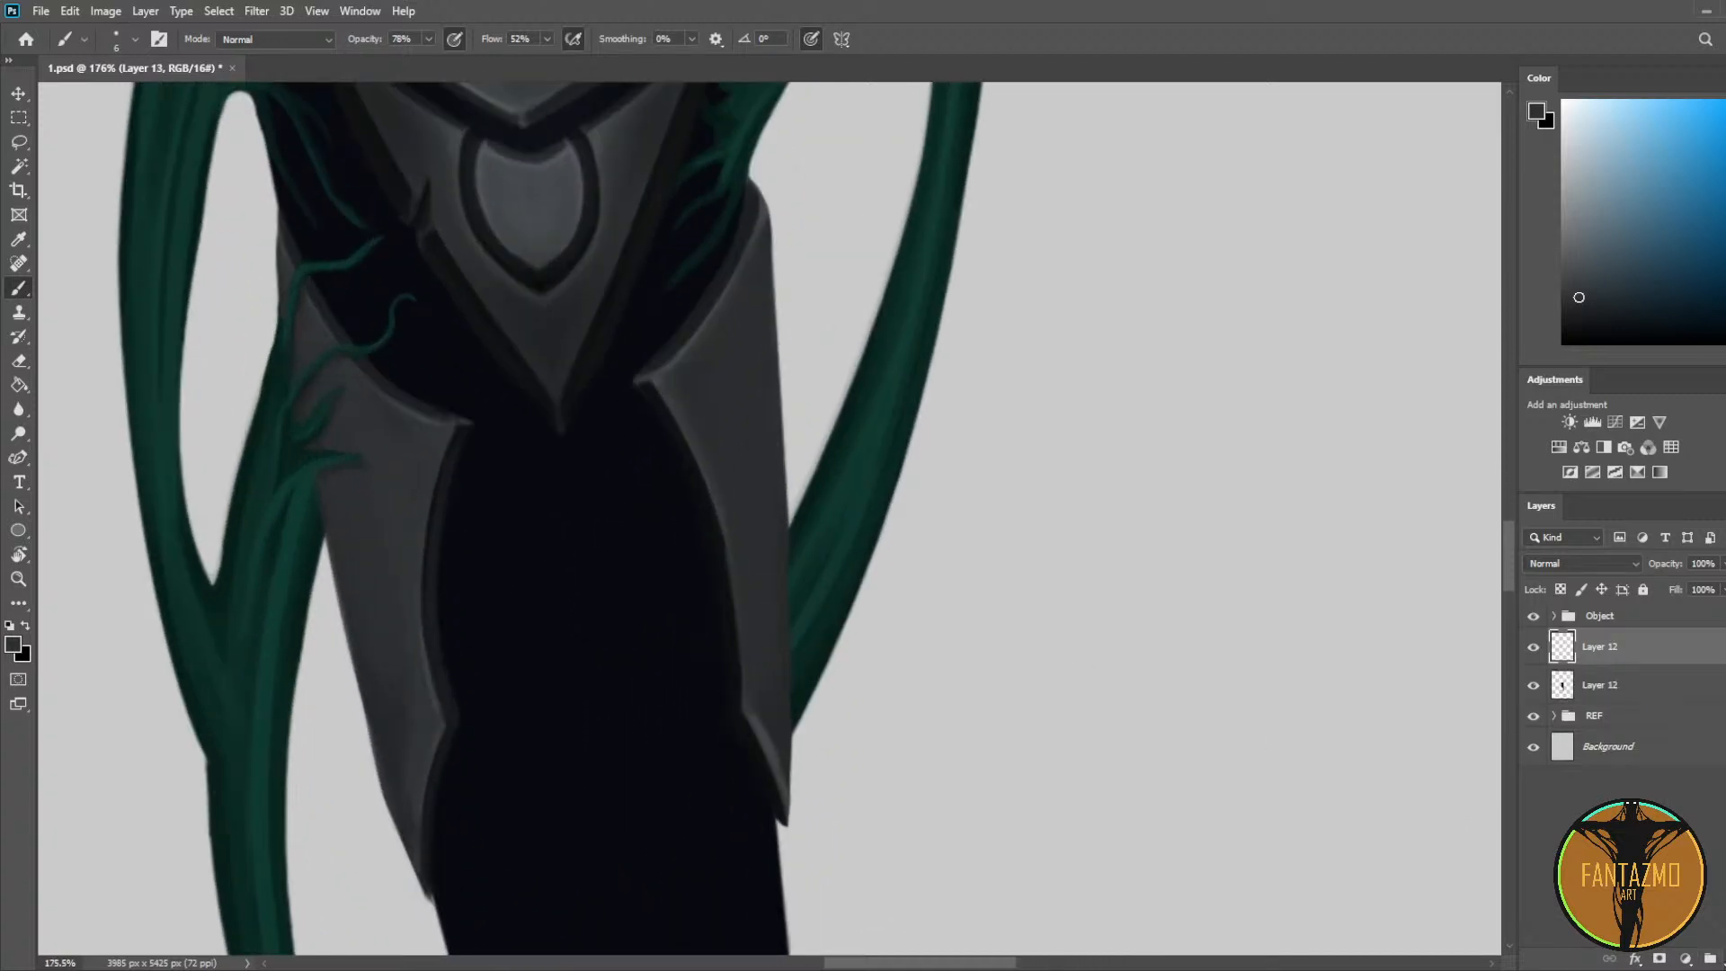
{"action": "left_click", "coordinate": [329, 450], "text": "alt"}
{"action": "mouse_move", "coordinate": [331, 452]}
{"action": "left_mouse_down"}
{"action": "mouse_move", "coordinate": [433, 494]}
{"action": "mouse_move", "coordinate": [438, 475]}
{"action": "mouse_move", "coordinate": [455, 503]}
{"action": "mouse_move", "coordinate": [397, 479]}
{"action": "mouse_move", "coordinate": [450, 494]}
{"action": "mouse_move", "coordinate": [444, 478]}
{"action": "mouse_move", "coordinate": [463, 474]}
{"action": "mouse_move", "coordinate": [461, 513]}
{"action": "mouse_move", "coordinate": [461, 472]}
{"action": "left_mouse_up"}
{"action": "key", "text": "ctrl+z"}
{"action": "key", "text": "e"}
{"action": "key", "text": "b"}
{"action": "key", "text": "e"}
{"action": "key", "text": "b"}
{"action": "key", "text": "e"}
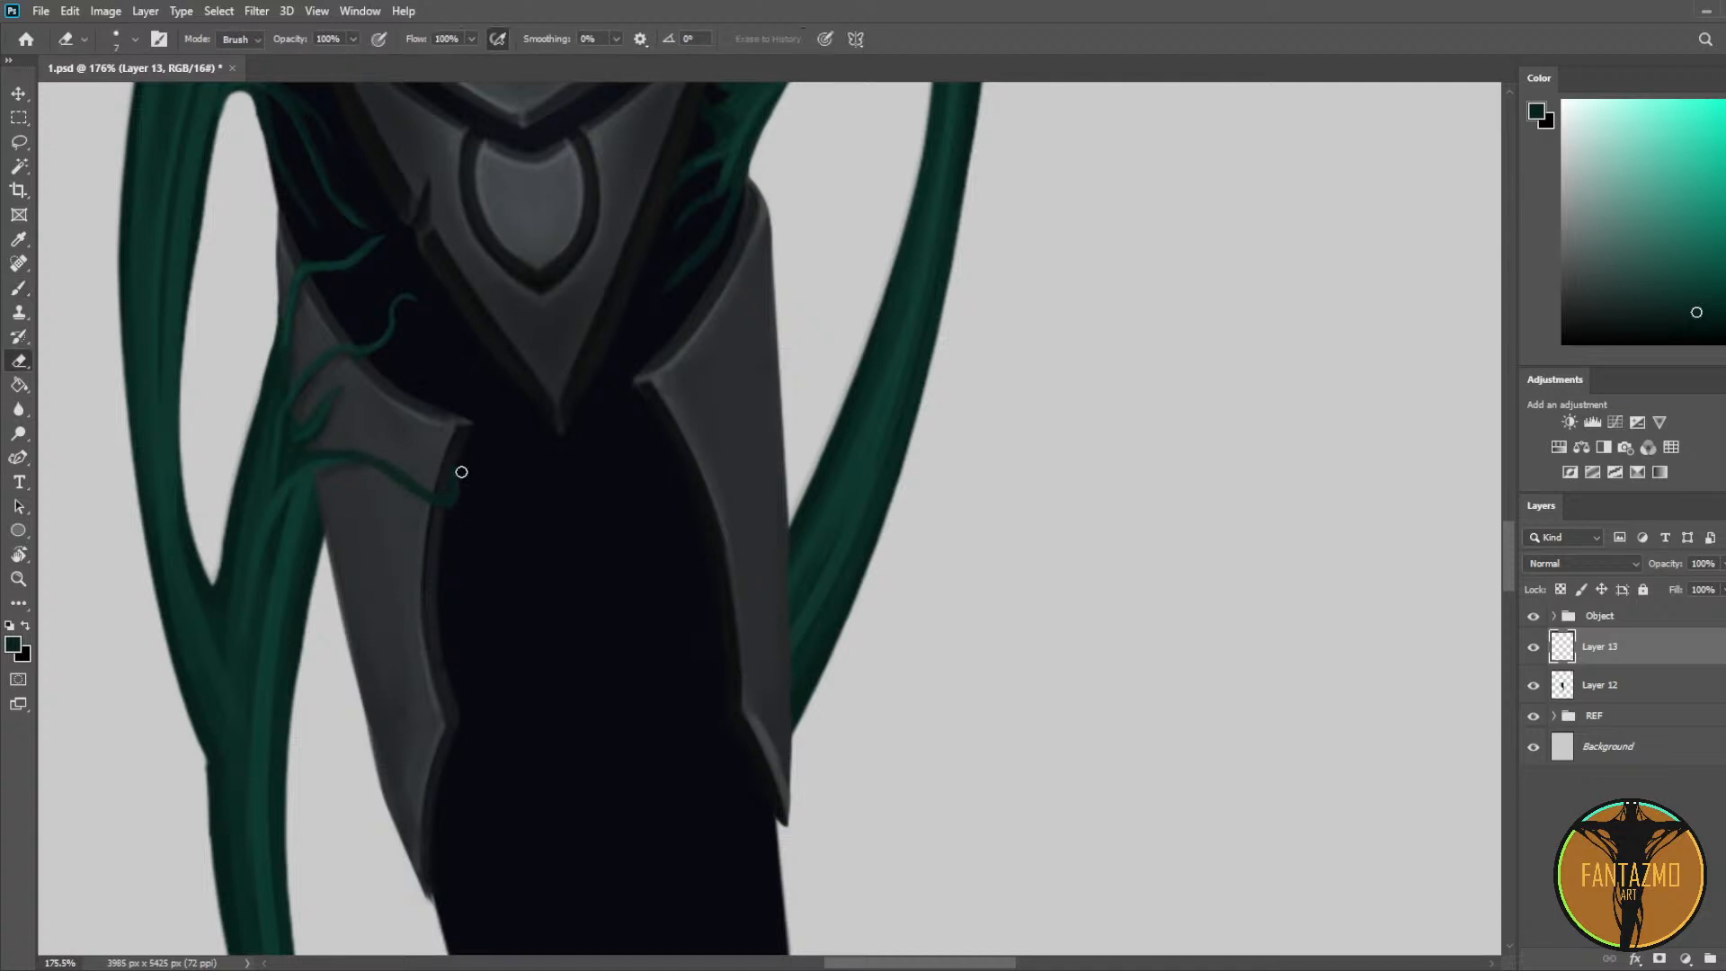
Step: Highlight the extended lower tendril along its length with lighter sampled green
{"action": "key", "text": "b"}
{"action": "left_click", "coordinate": [330, 461]}
{"action": "key", "text": "b"}
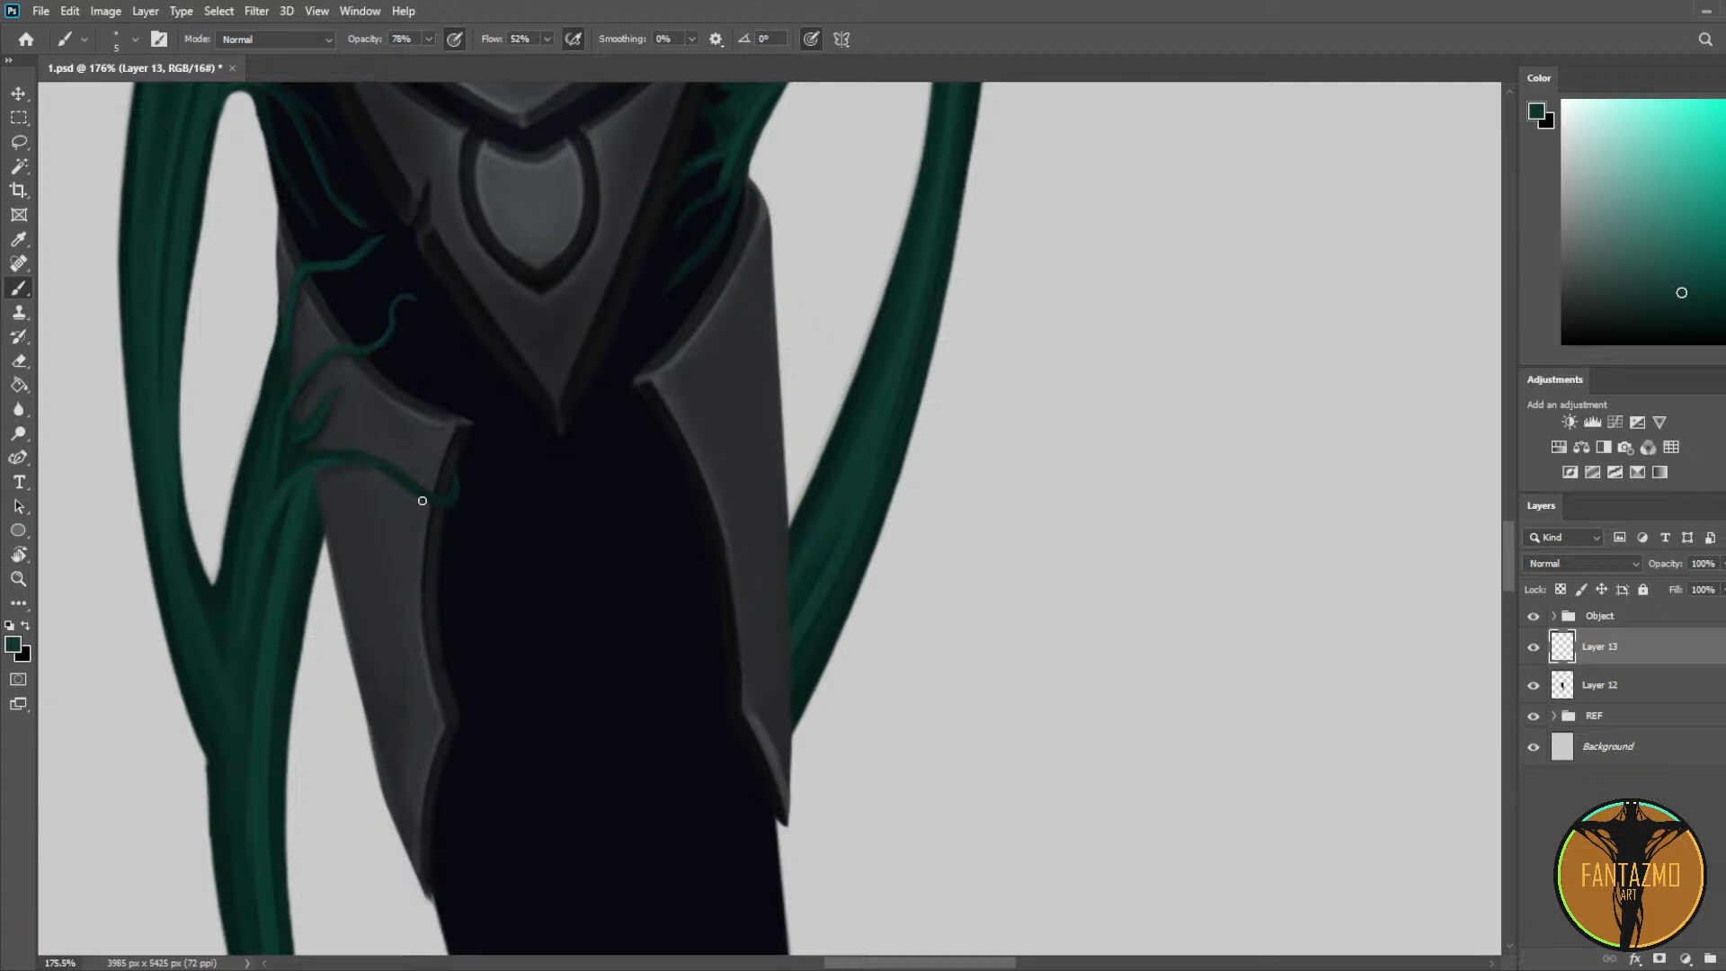
{"action": "left_click", "coordinate": [368, 456], "text": "alt"}
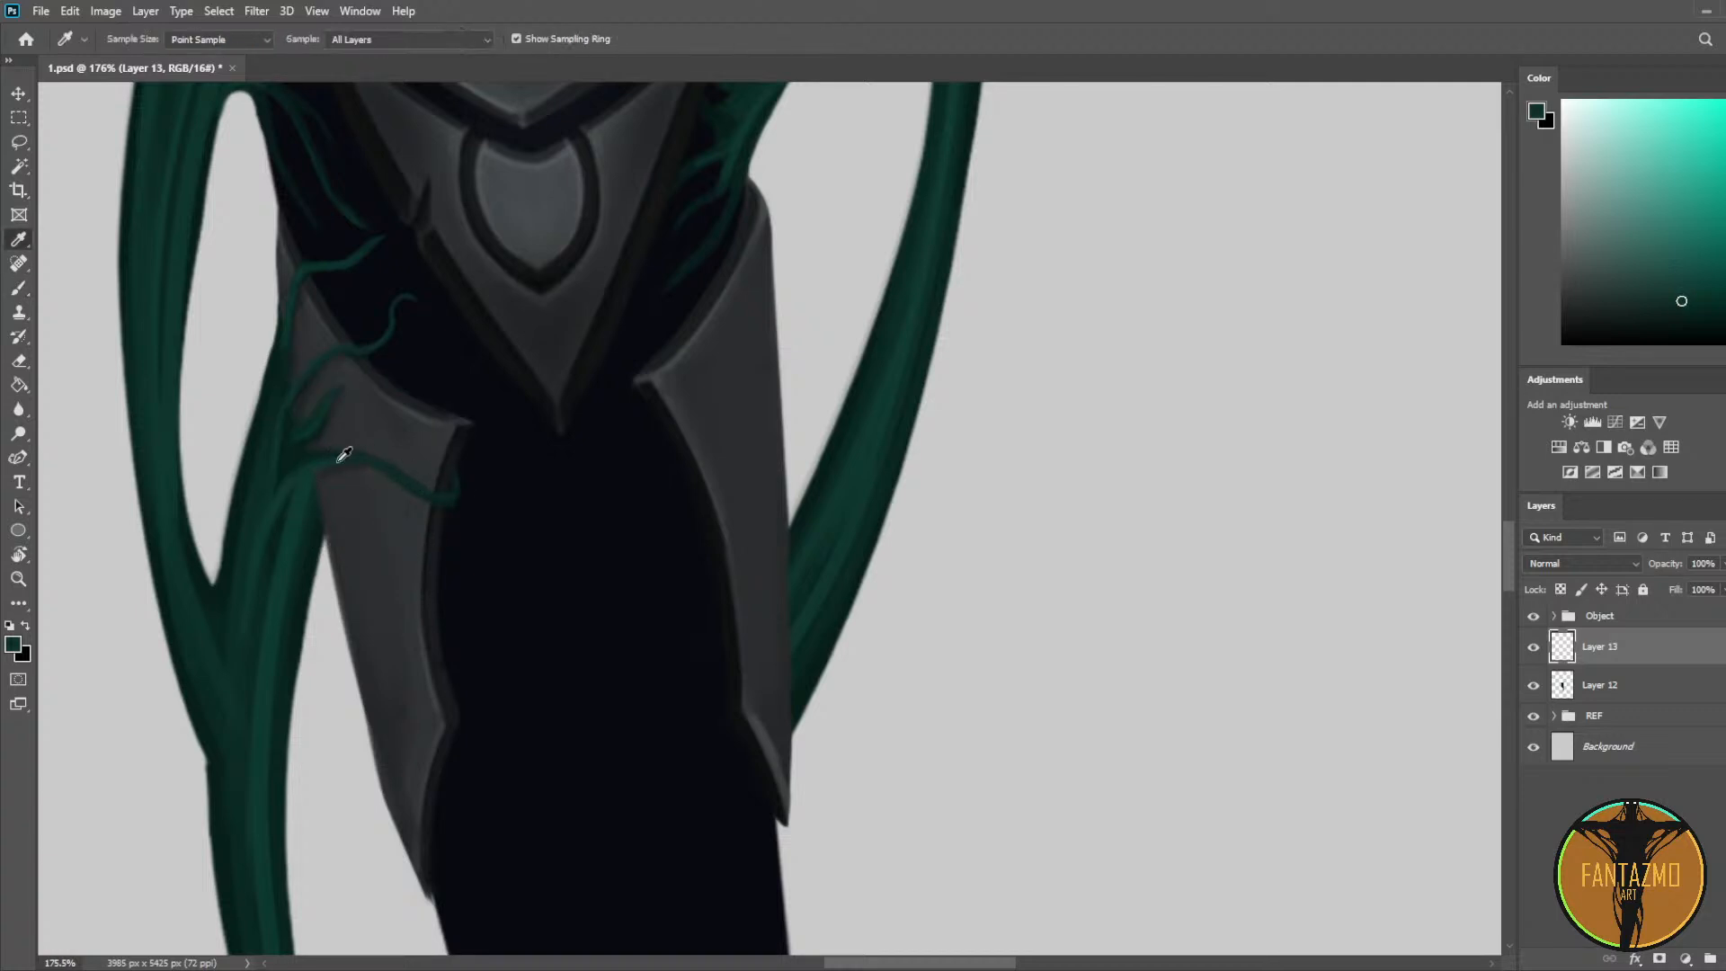
{"action": "left_click", "coordinate": [347, 455], "text": "alt"}
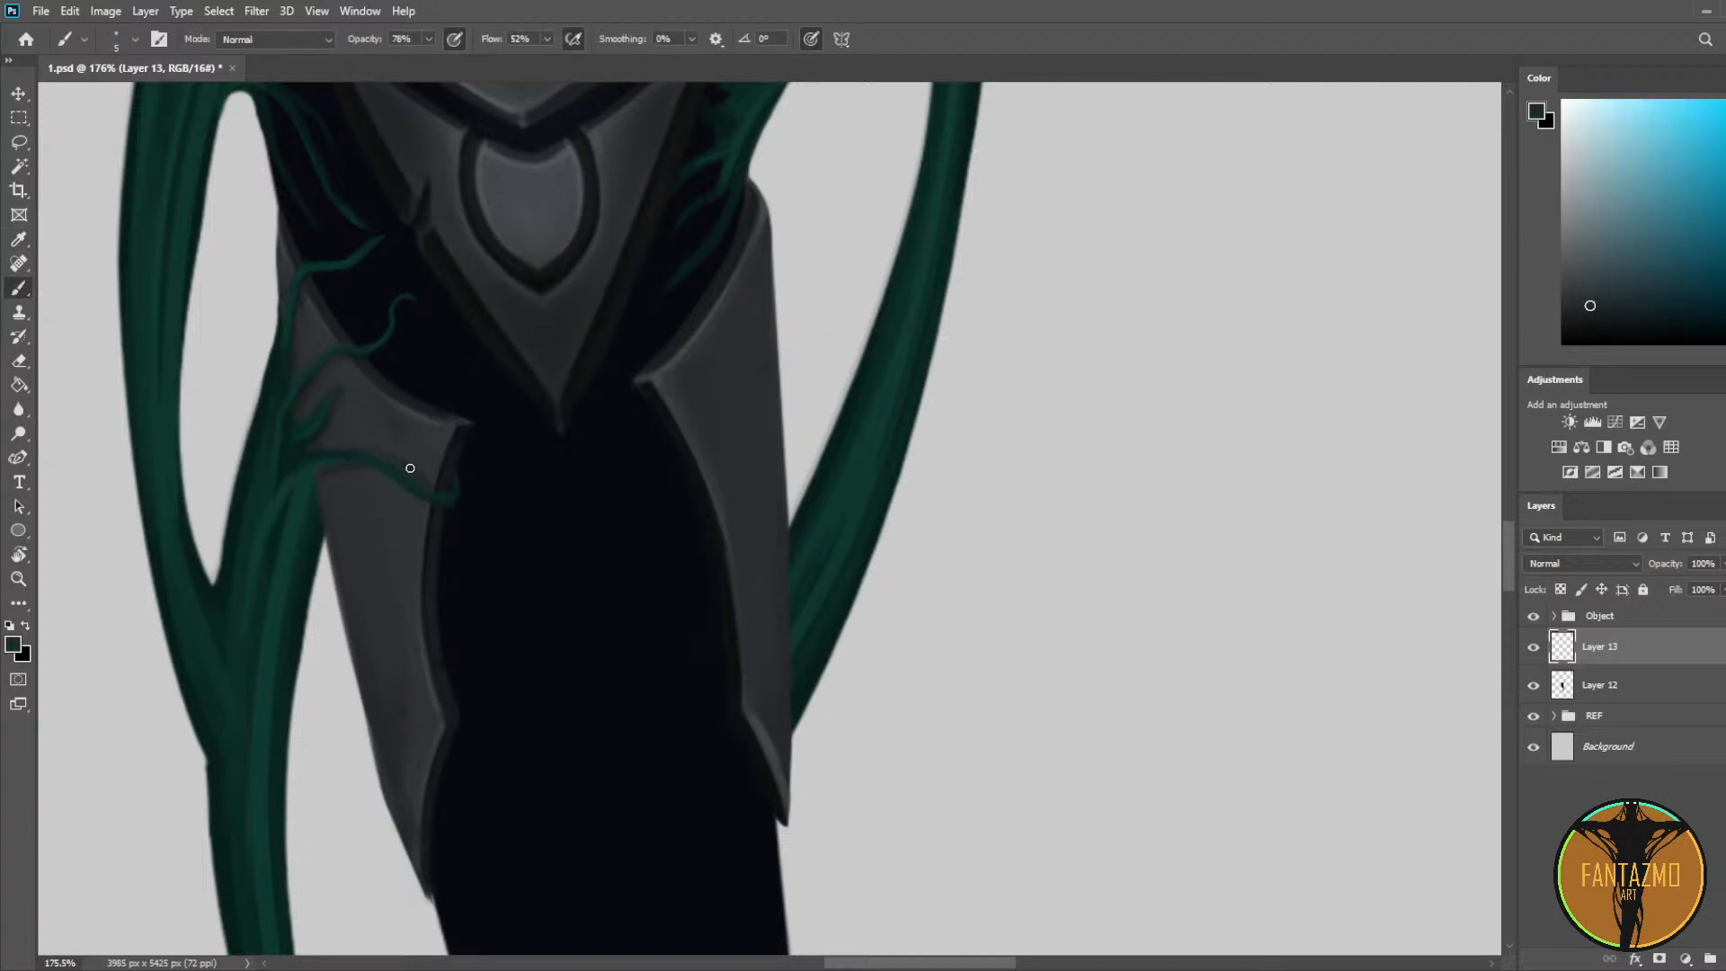
Step: Clean the extended tendril's upper edge with the eraser and shade around it with sampled near-black and dark tones
{"action": "key", "text": "e"}
{"action": "left_click_drag", "start_coordinate": [386, 447], "coordinate": [421, 472]}
{"action": "key", "text": "b"}
{"action": "left_click", "coordinate": [458, 441], "text": "alt"}
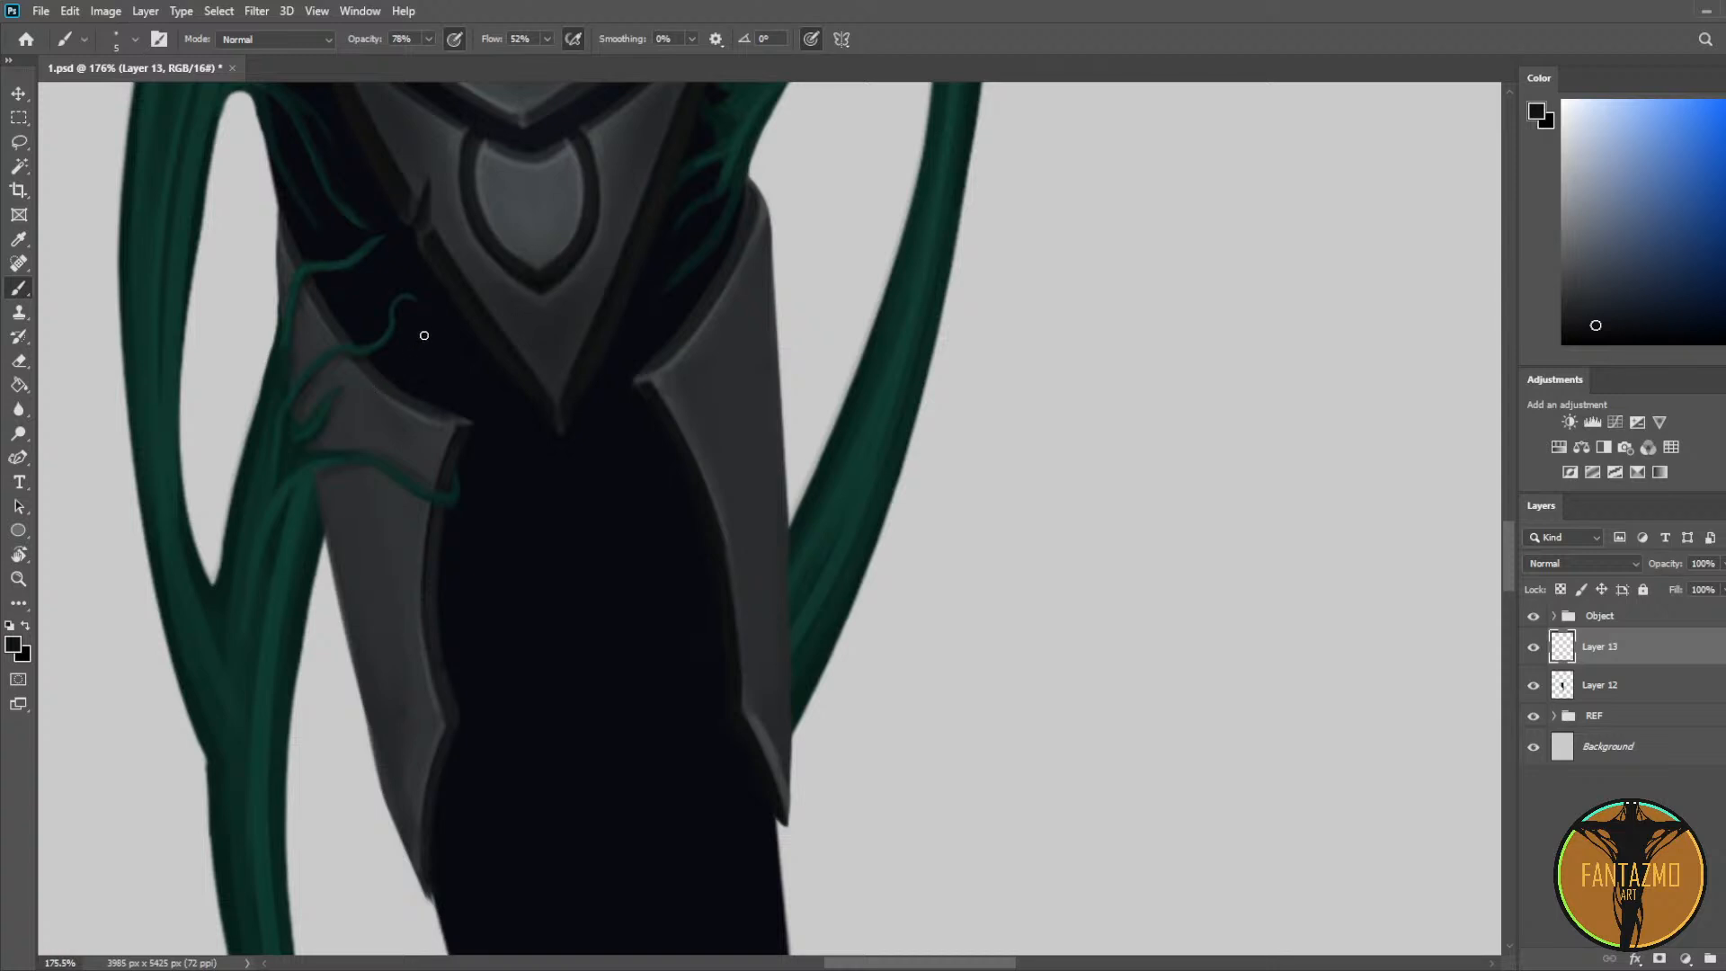
{"action": "left_click", "coordinate": [349, 453], "text": "alt"}
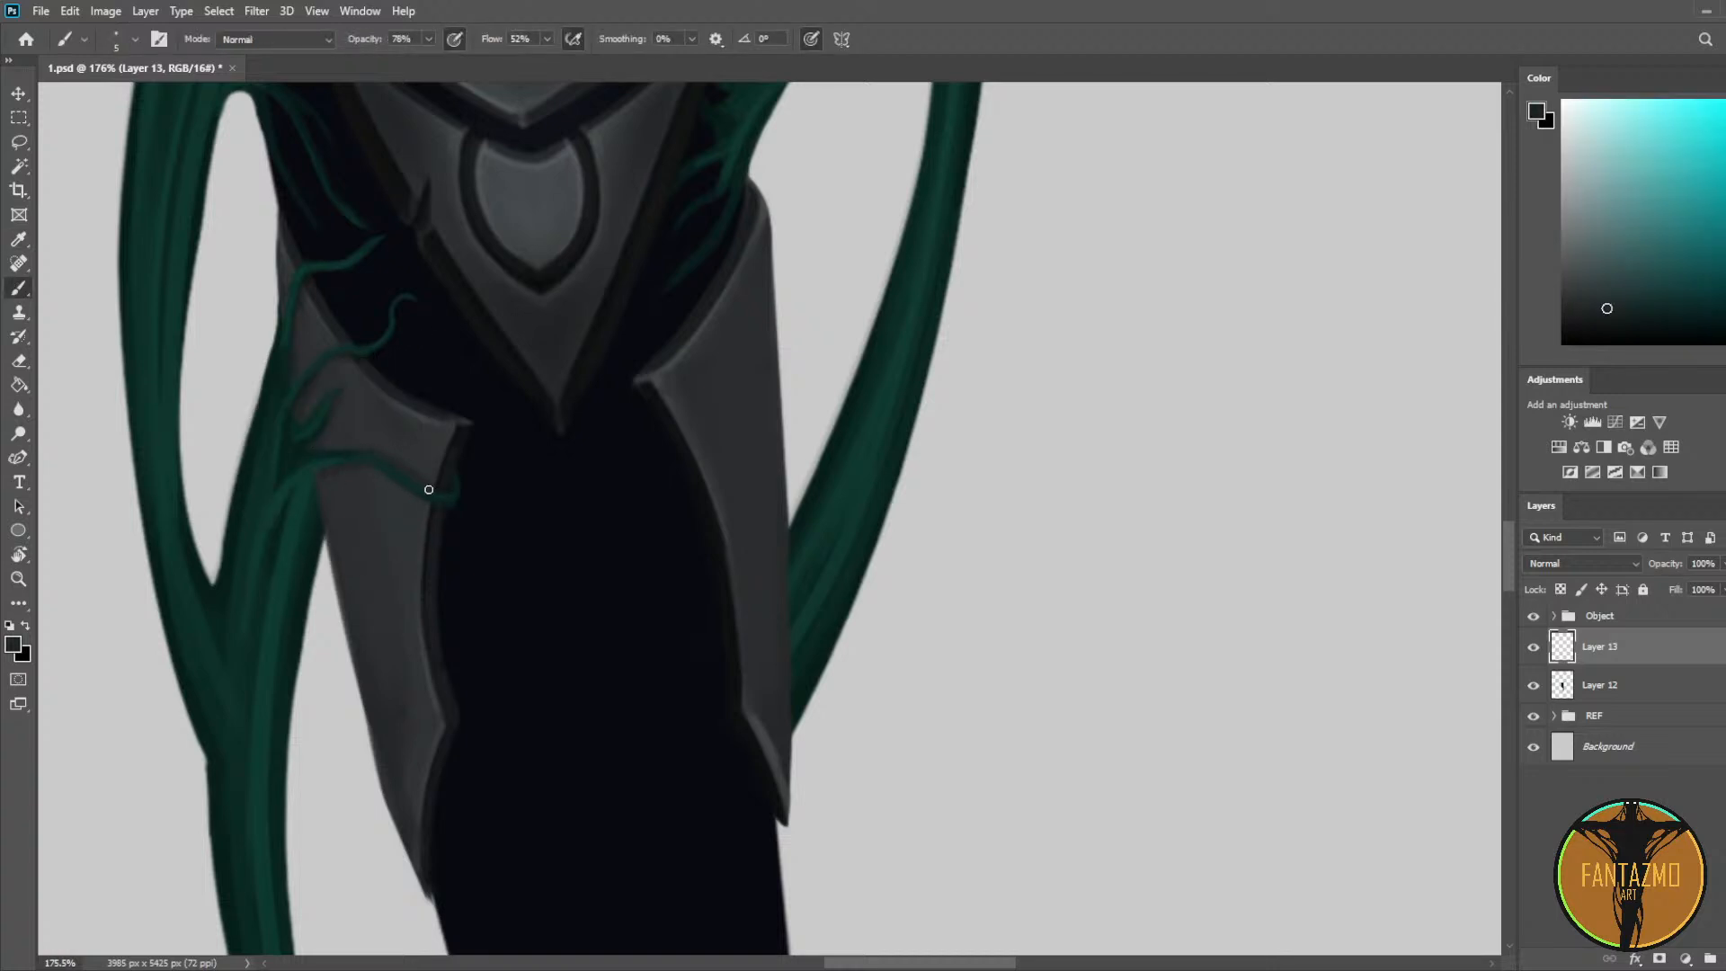
{"action": "left_click", "coordinate": [353, 439], "text": "alt"}
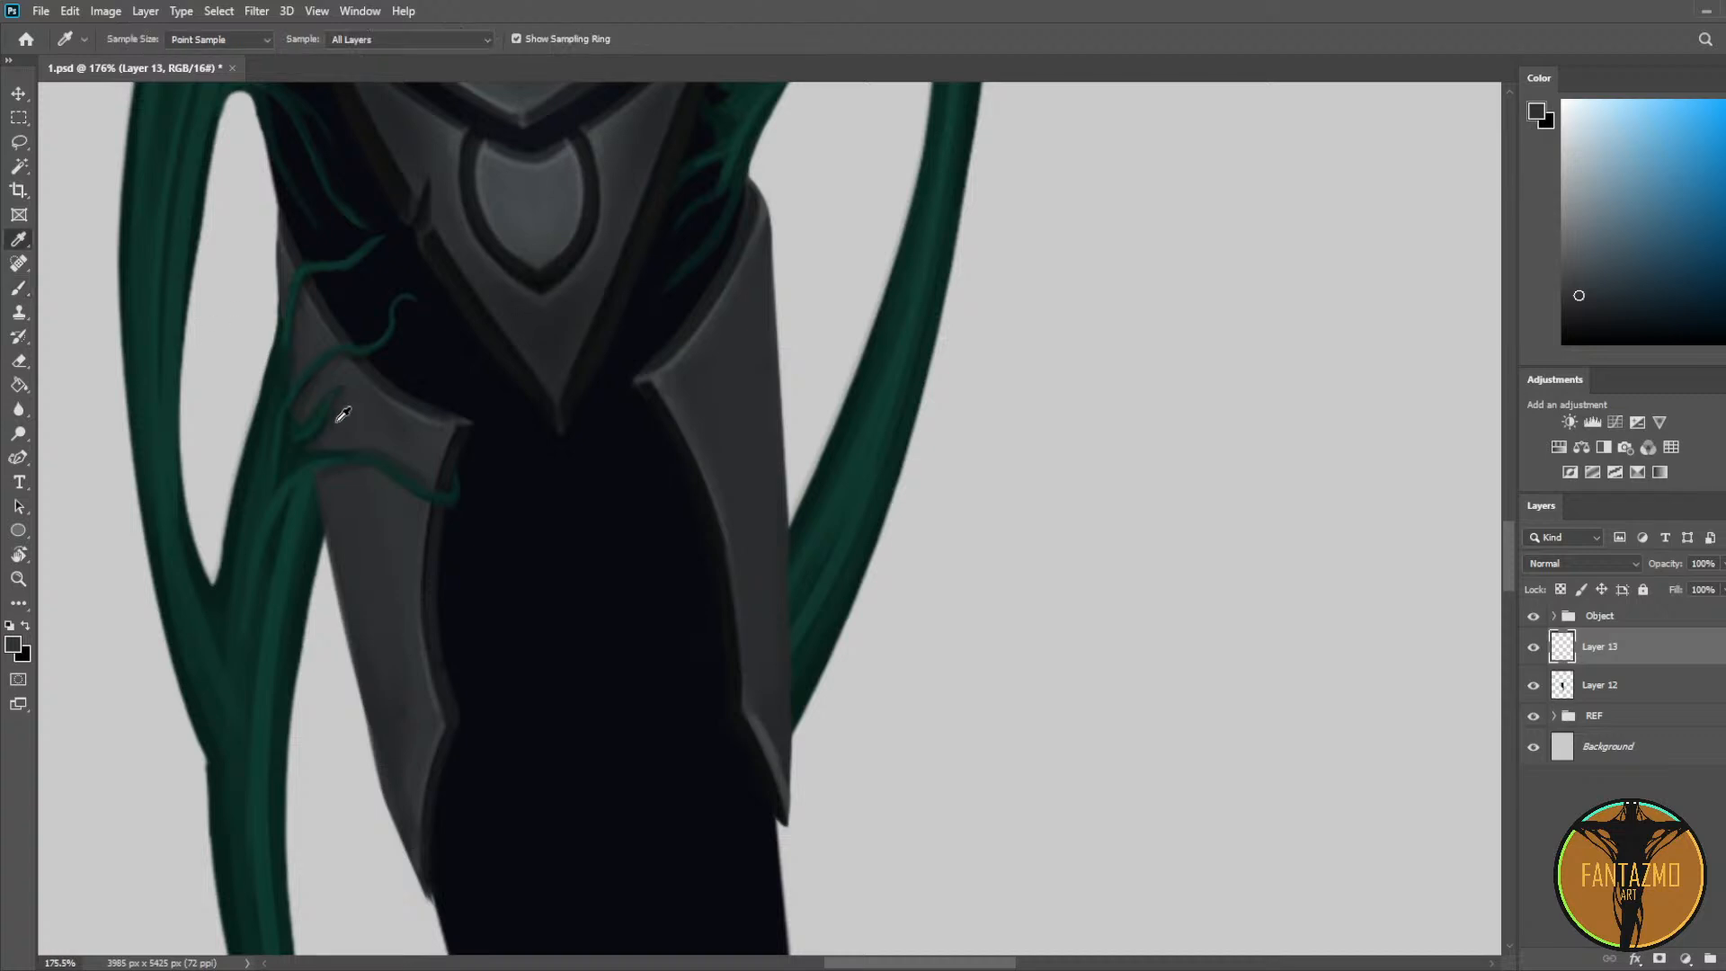
Step: Blend the left plate between the tendrils with sampled greys, thin the upper short tendril's edges, and save the file
{"action": "left_click", "coordinate": [316, 458], "text": "alt"}
{"action": "left_click", "coordinate": [325, 483], "text": "alt"}
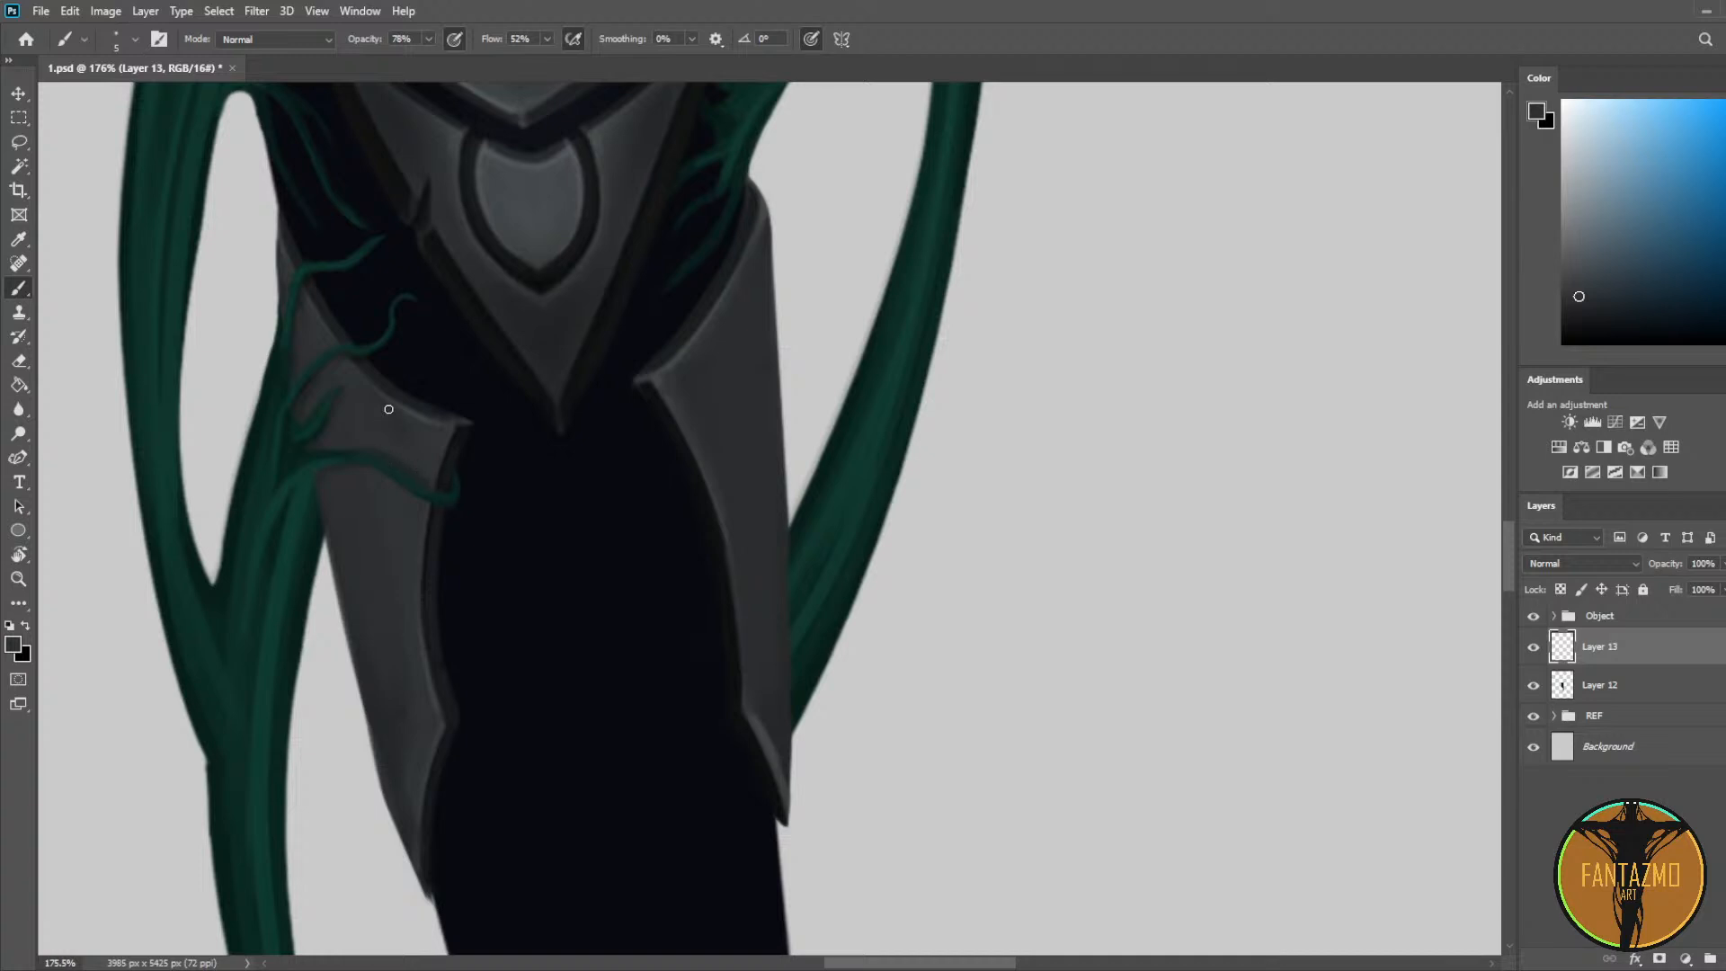
{"action": "left_click", "coordinate": [409, 445], "text": "alt"}
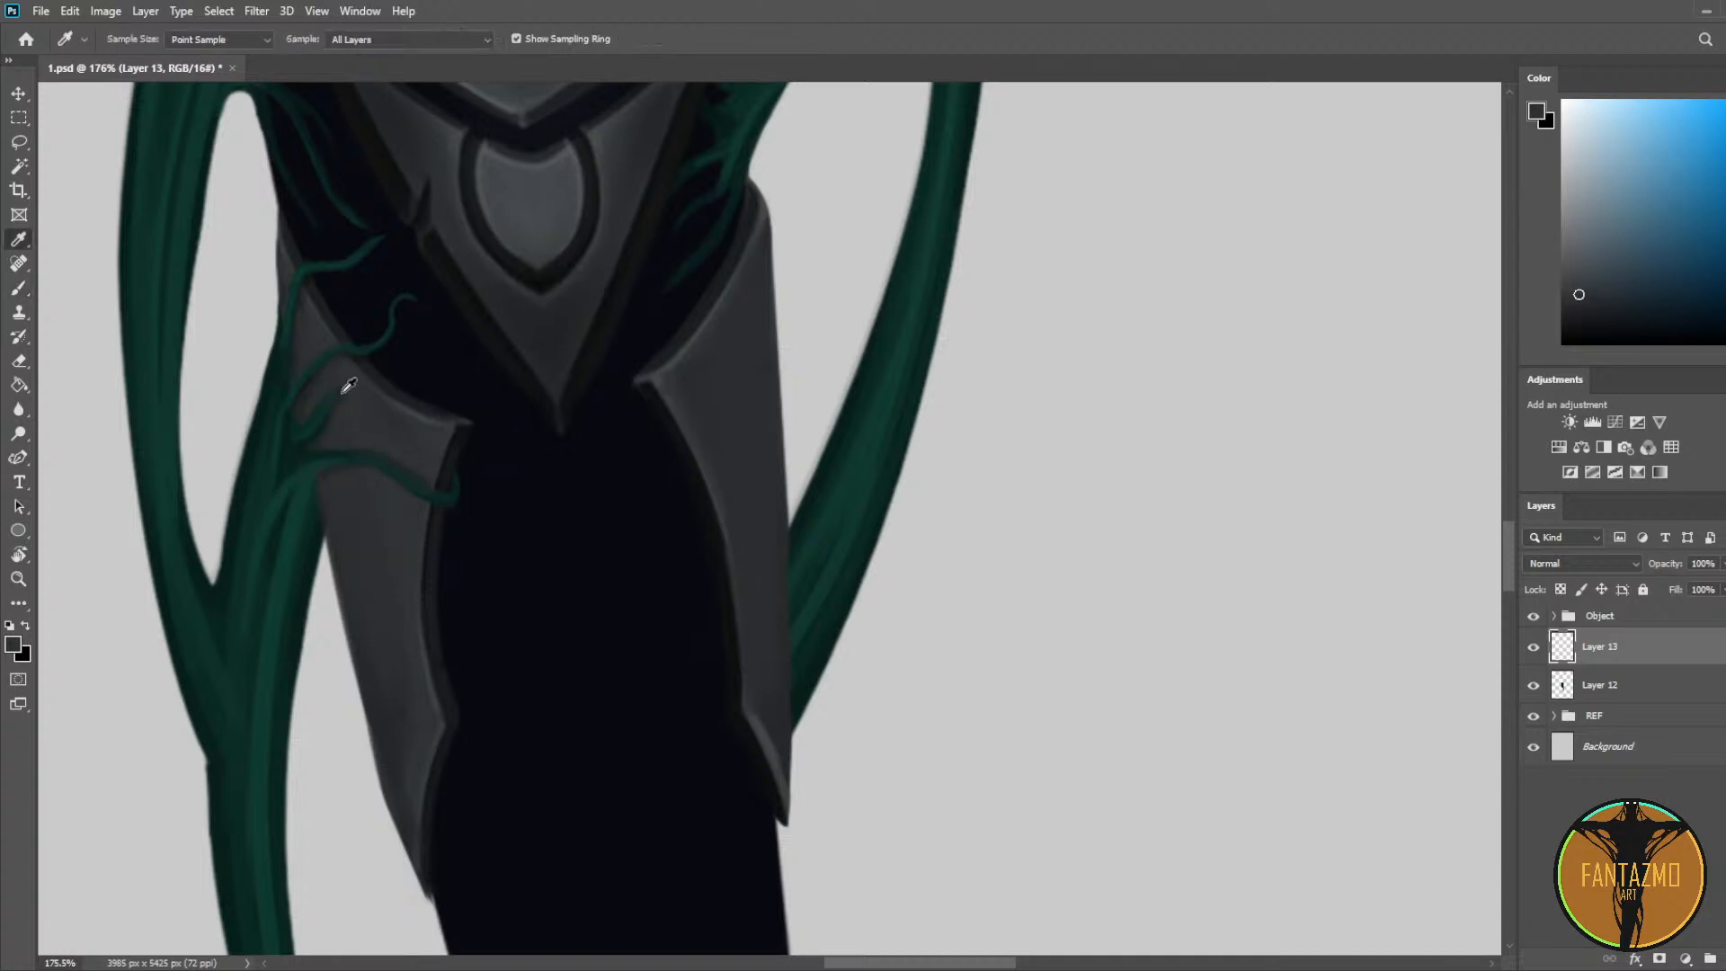
{"action": "left_click", "coordinate": [314, 399], "text": "alt"}
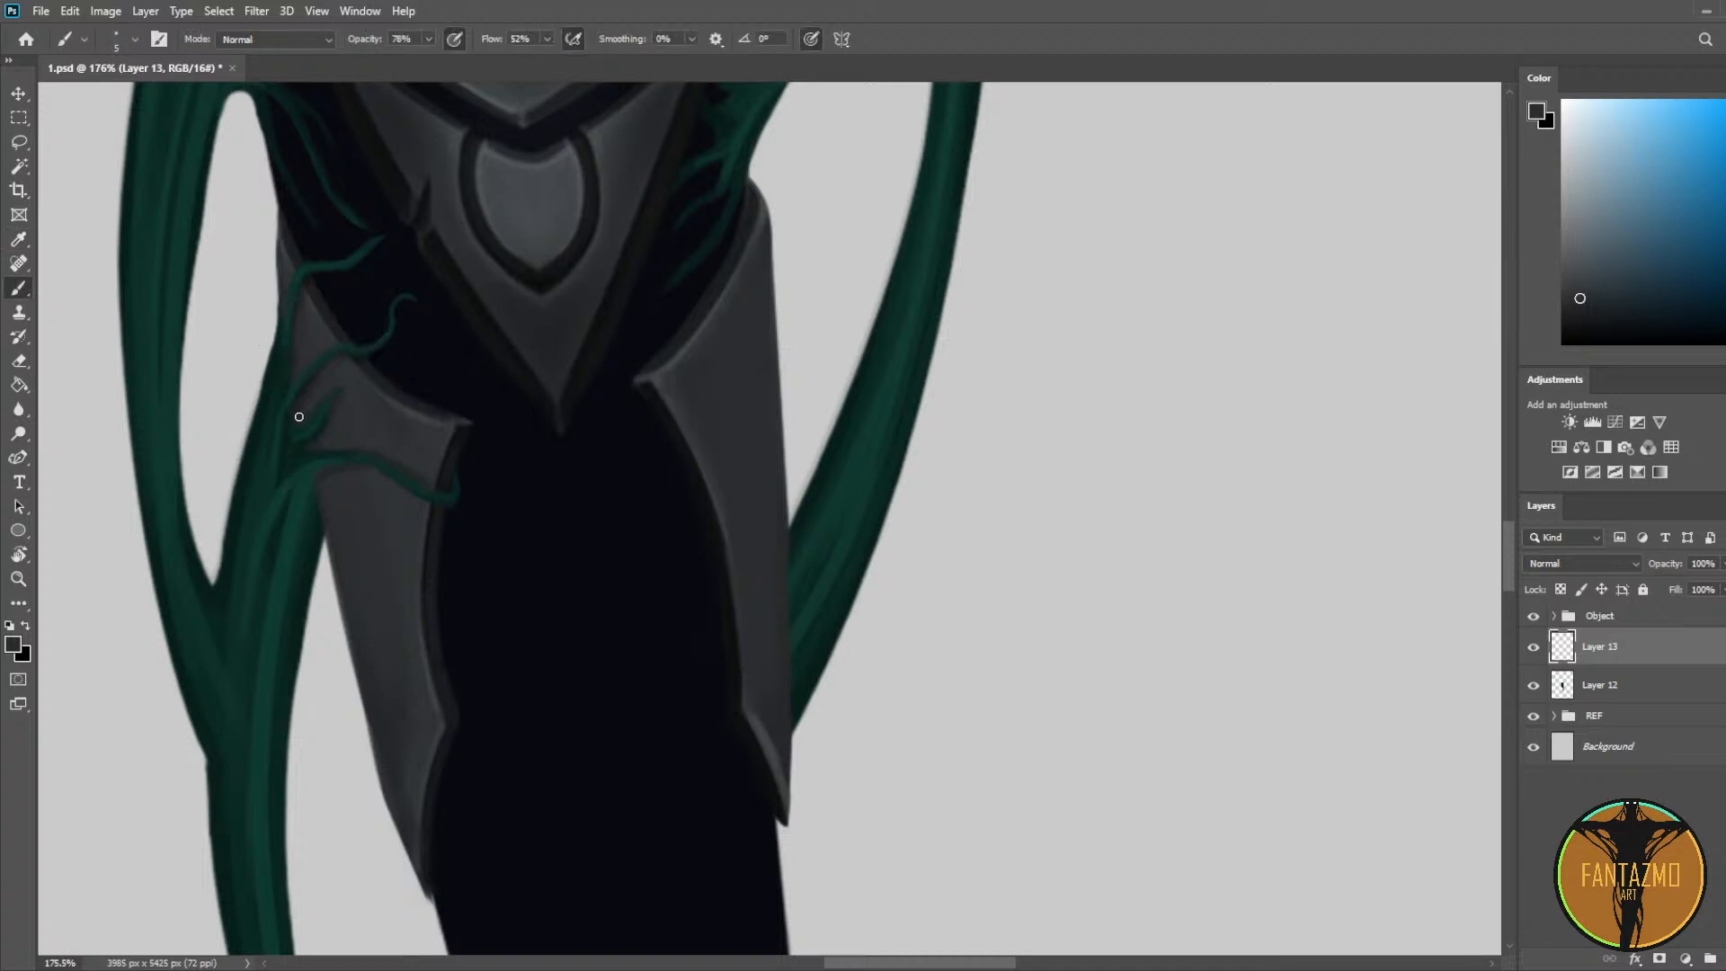
{"action": "left_click", "coordinate": [328, 391], "text": "alt"}
{"action": "left_click", "coordinate": [328, 383], "text": "alt"}
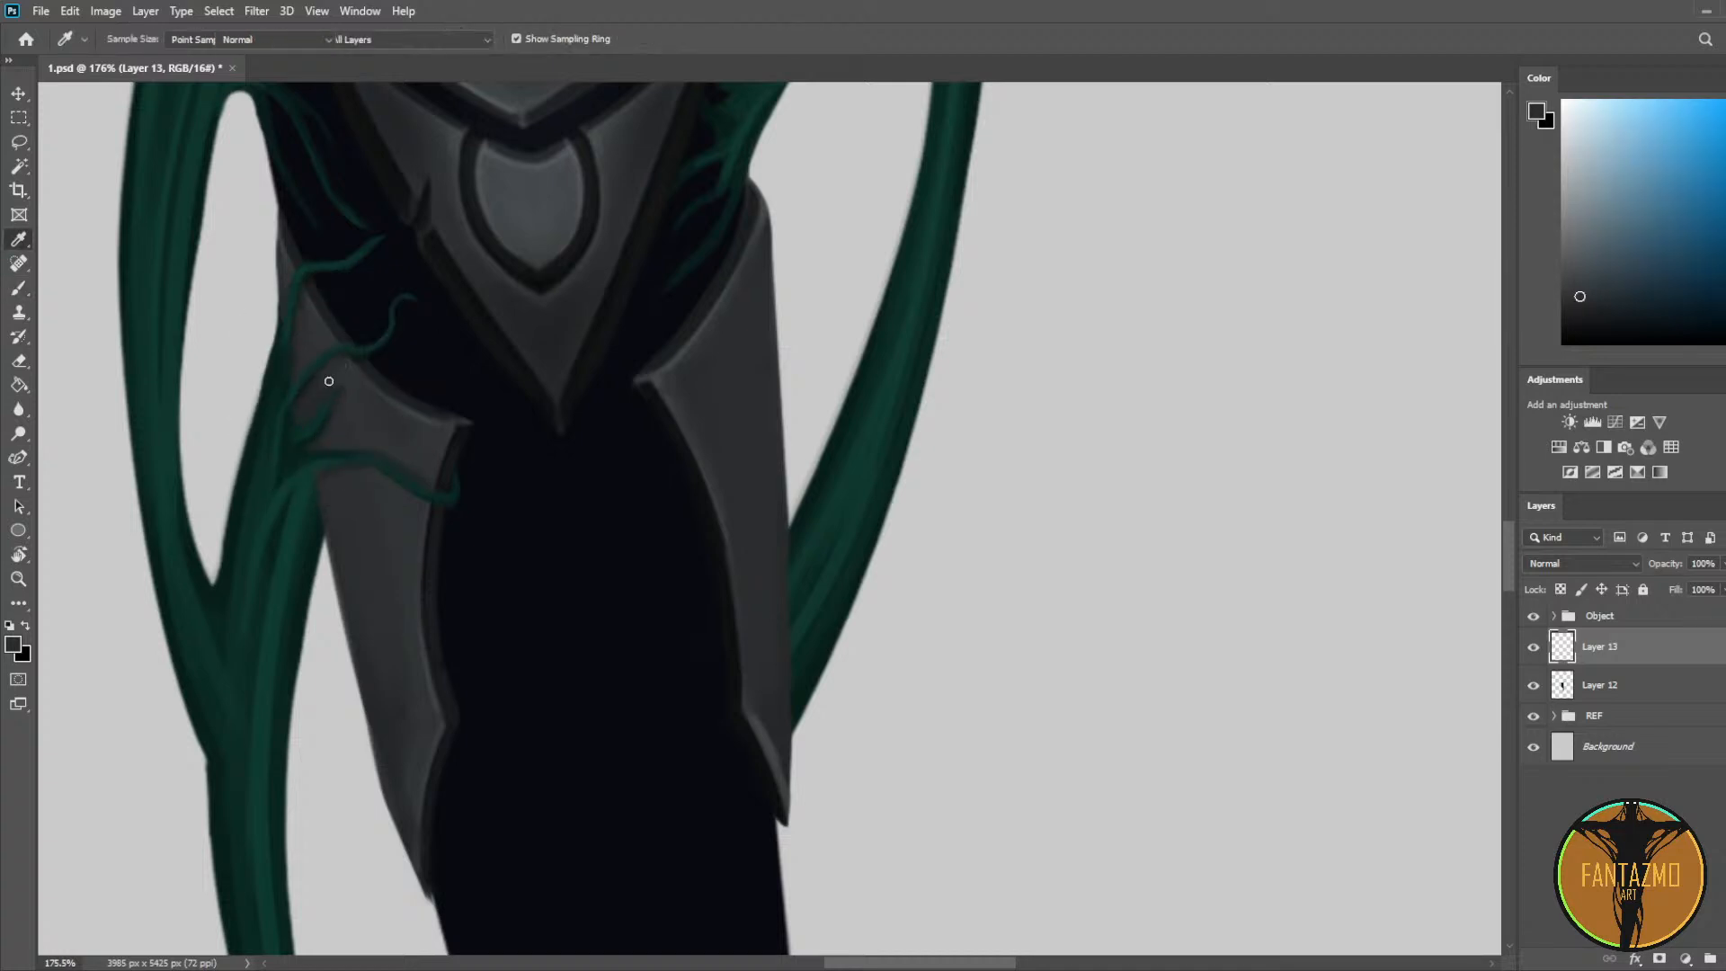
{"action": "left_click_drag", "start_coordinate": [466, 562], "coordinate": [536, 509]}
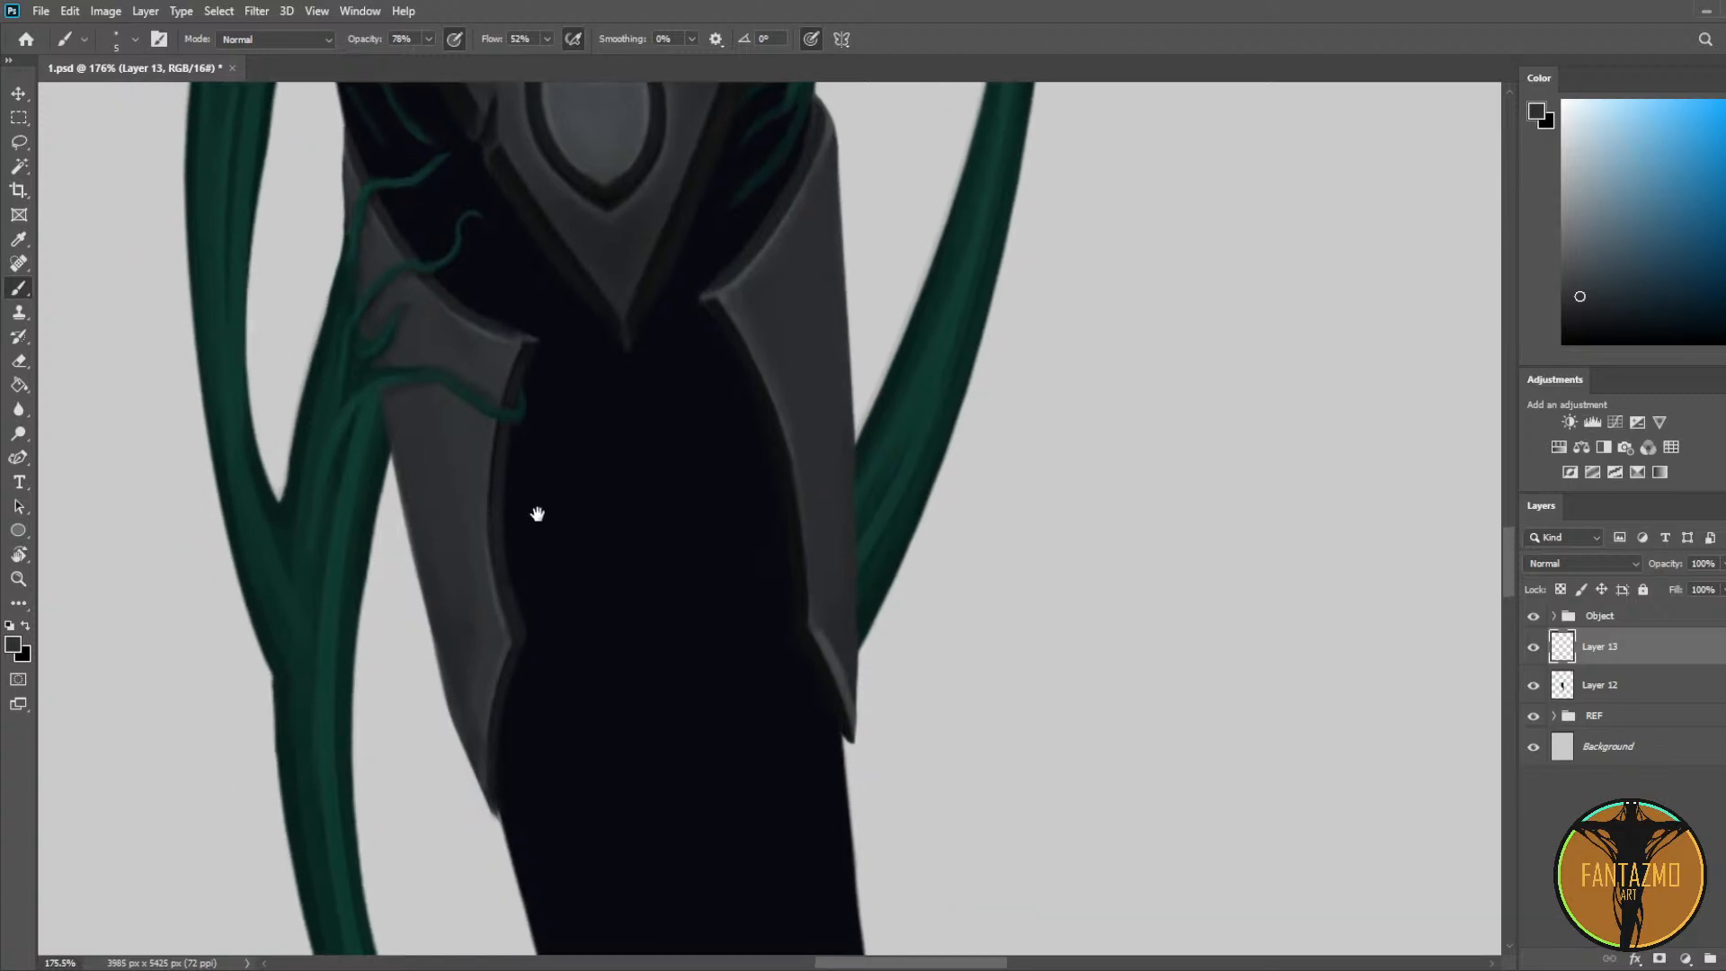
{"action": "key", "text": "ctrl+s"}
Step: Touch up the long lower tendril's base and its surrounding plate with sampled green and grey, and save the file
{"action": "scroll", "coordinate": [745, 611], "scroll_direction": "down", "scroll_amount": 3}
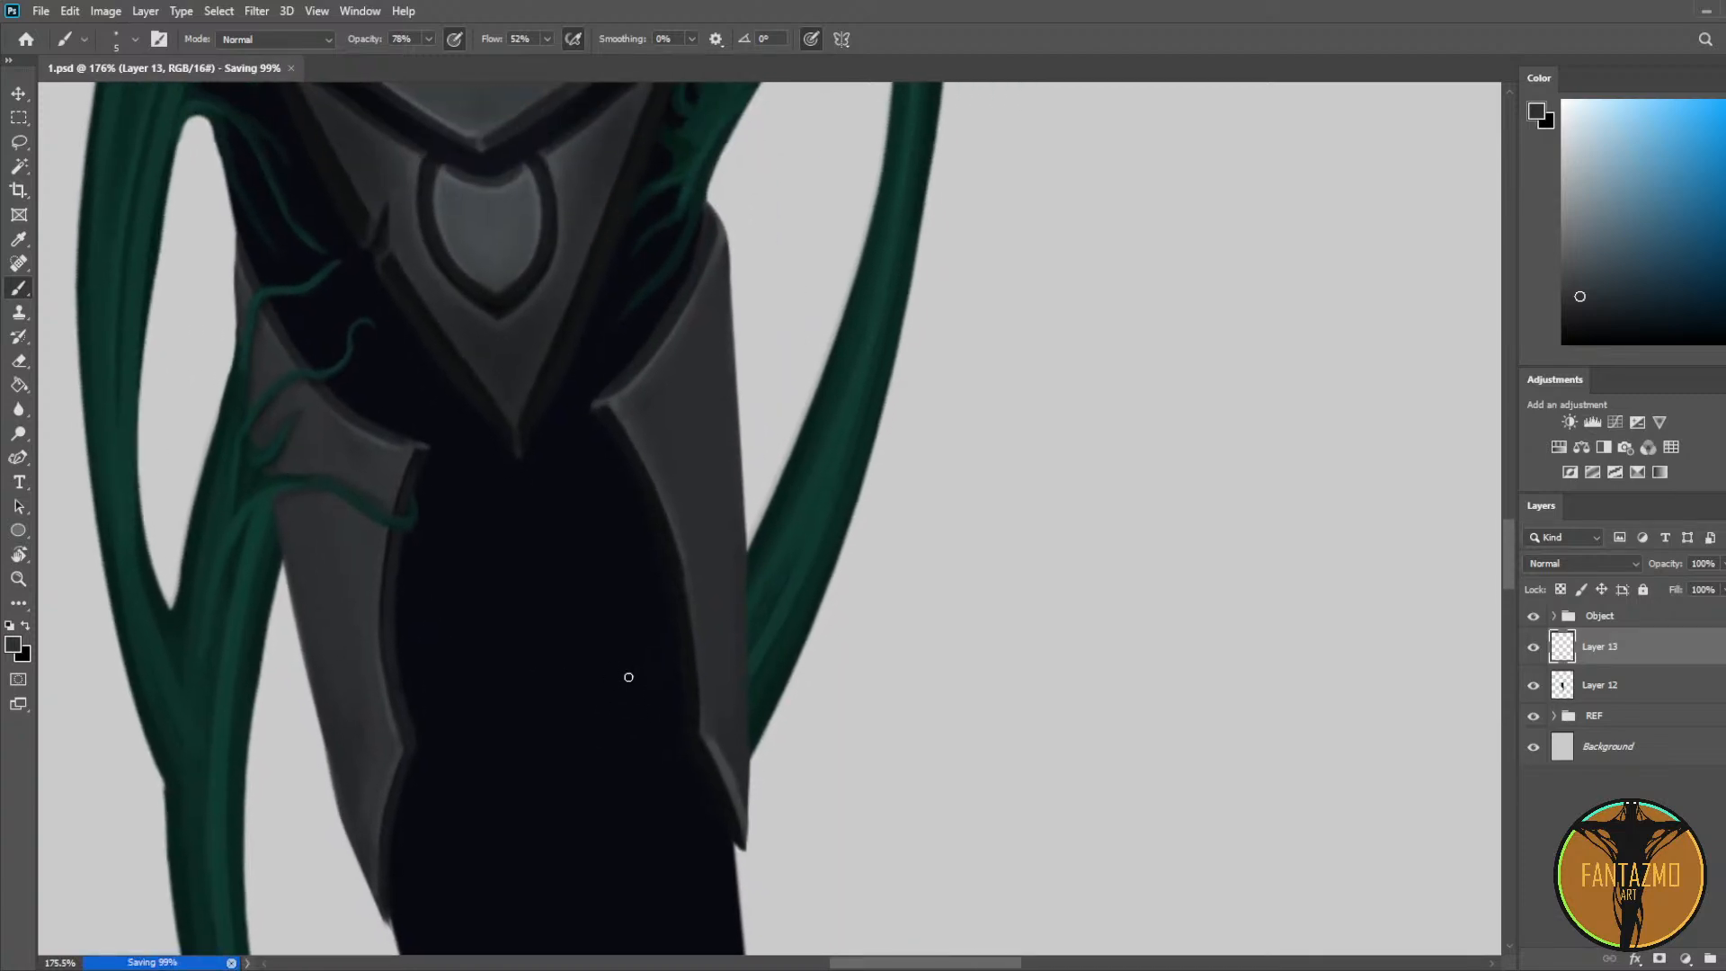
{"action": "scroll", "coordinate": [596, 624], "scroll_direction": "down", "scroll_amount": 3}
{"action": "scroll", "coordinate": [617, 600], "scroll_direction": "up", "scroll_amount": 4}
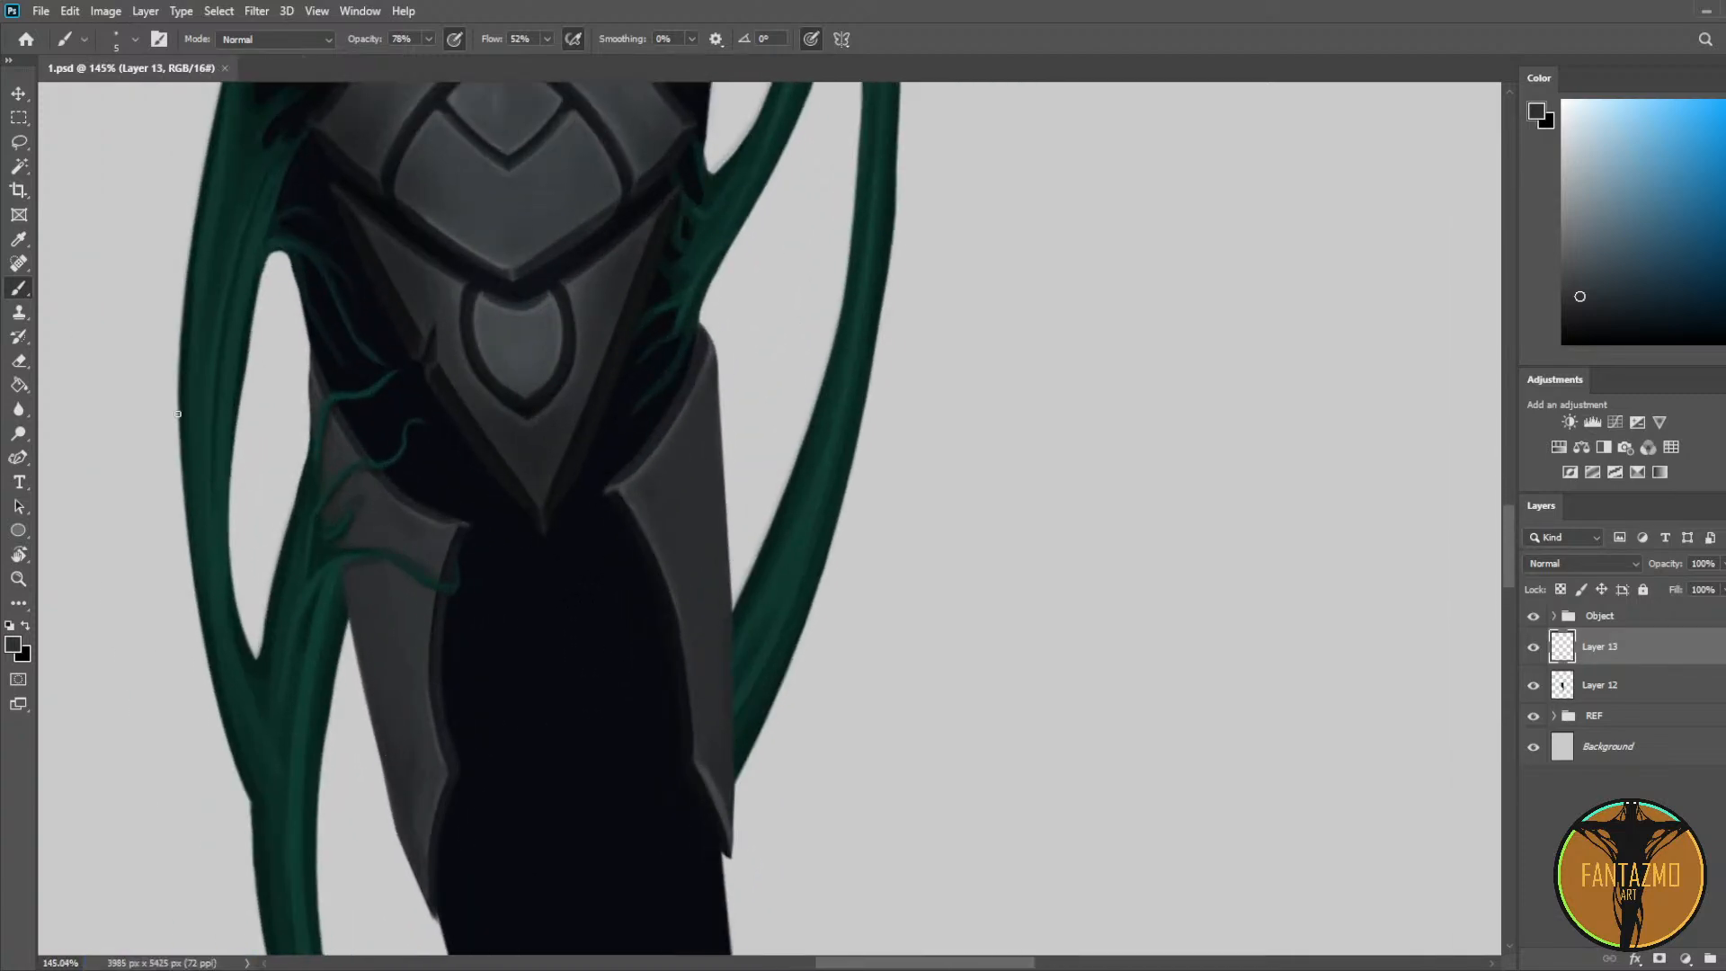
{"action": "left_click", "coordinate": [385, 553], "text": "alt"}
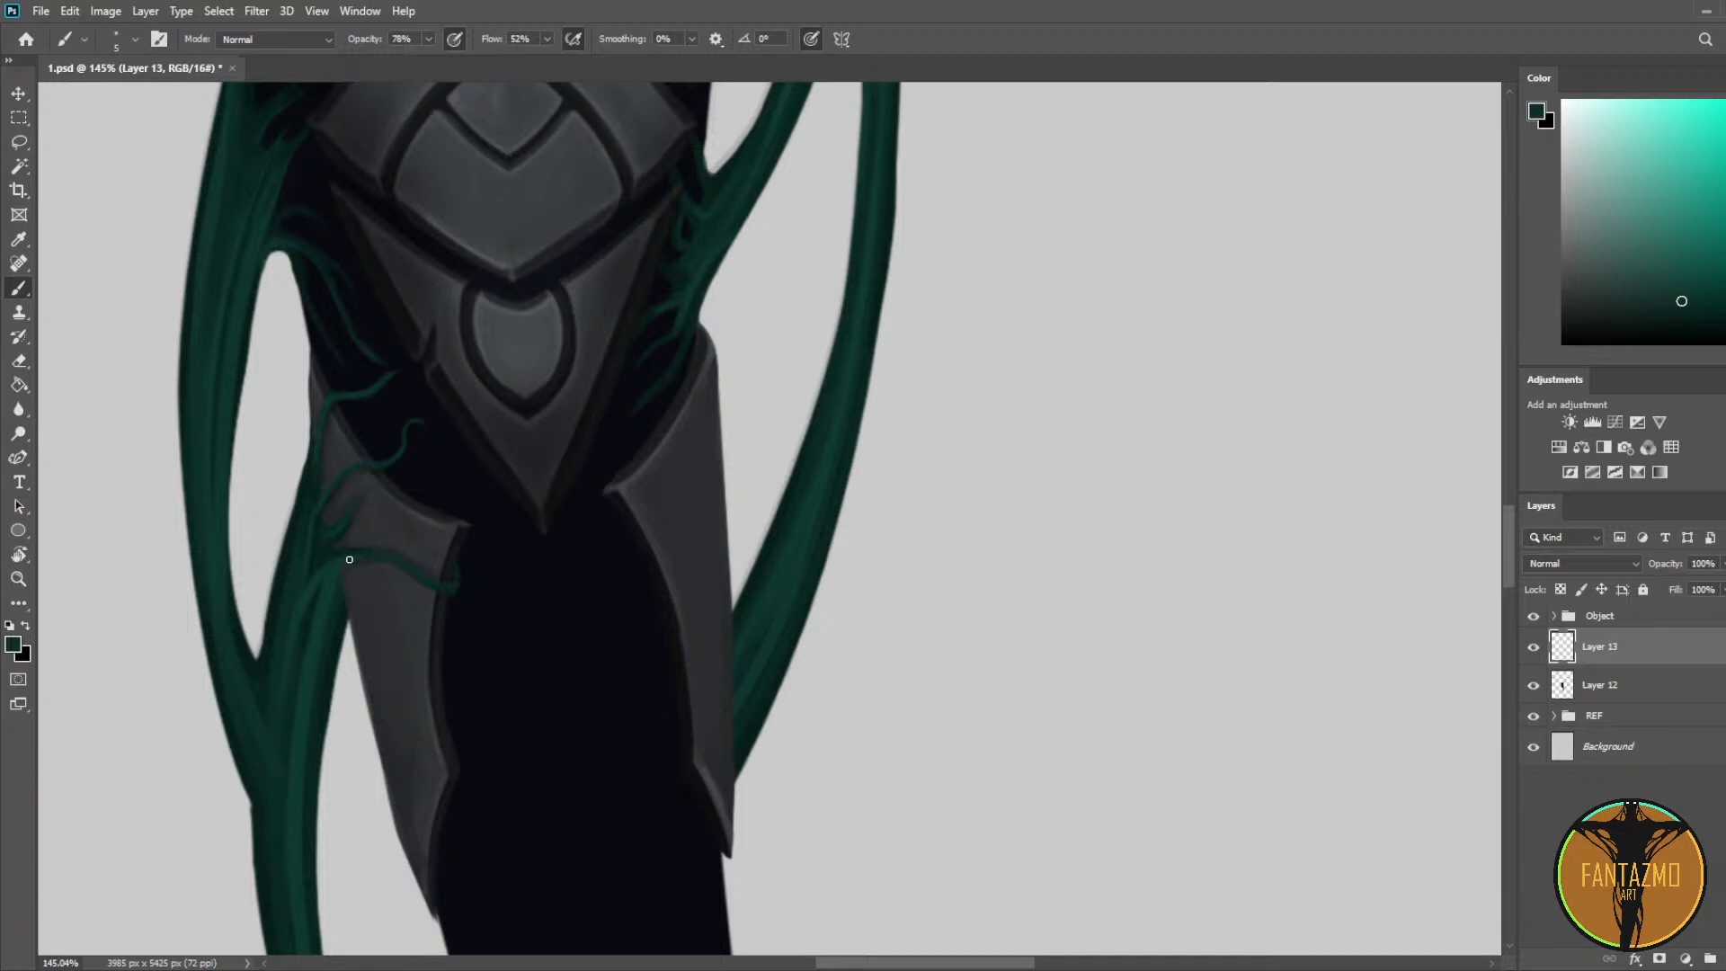
{"action": "left_click", "coordinate": [333, 559], "text": "alt"}
{"action": "left_click", "coordinate": [336, 565], "text": "alt"}
{"action": "left_click", "coordinate": [435, 567], "text": "alt"}
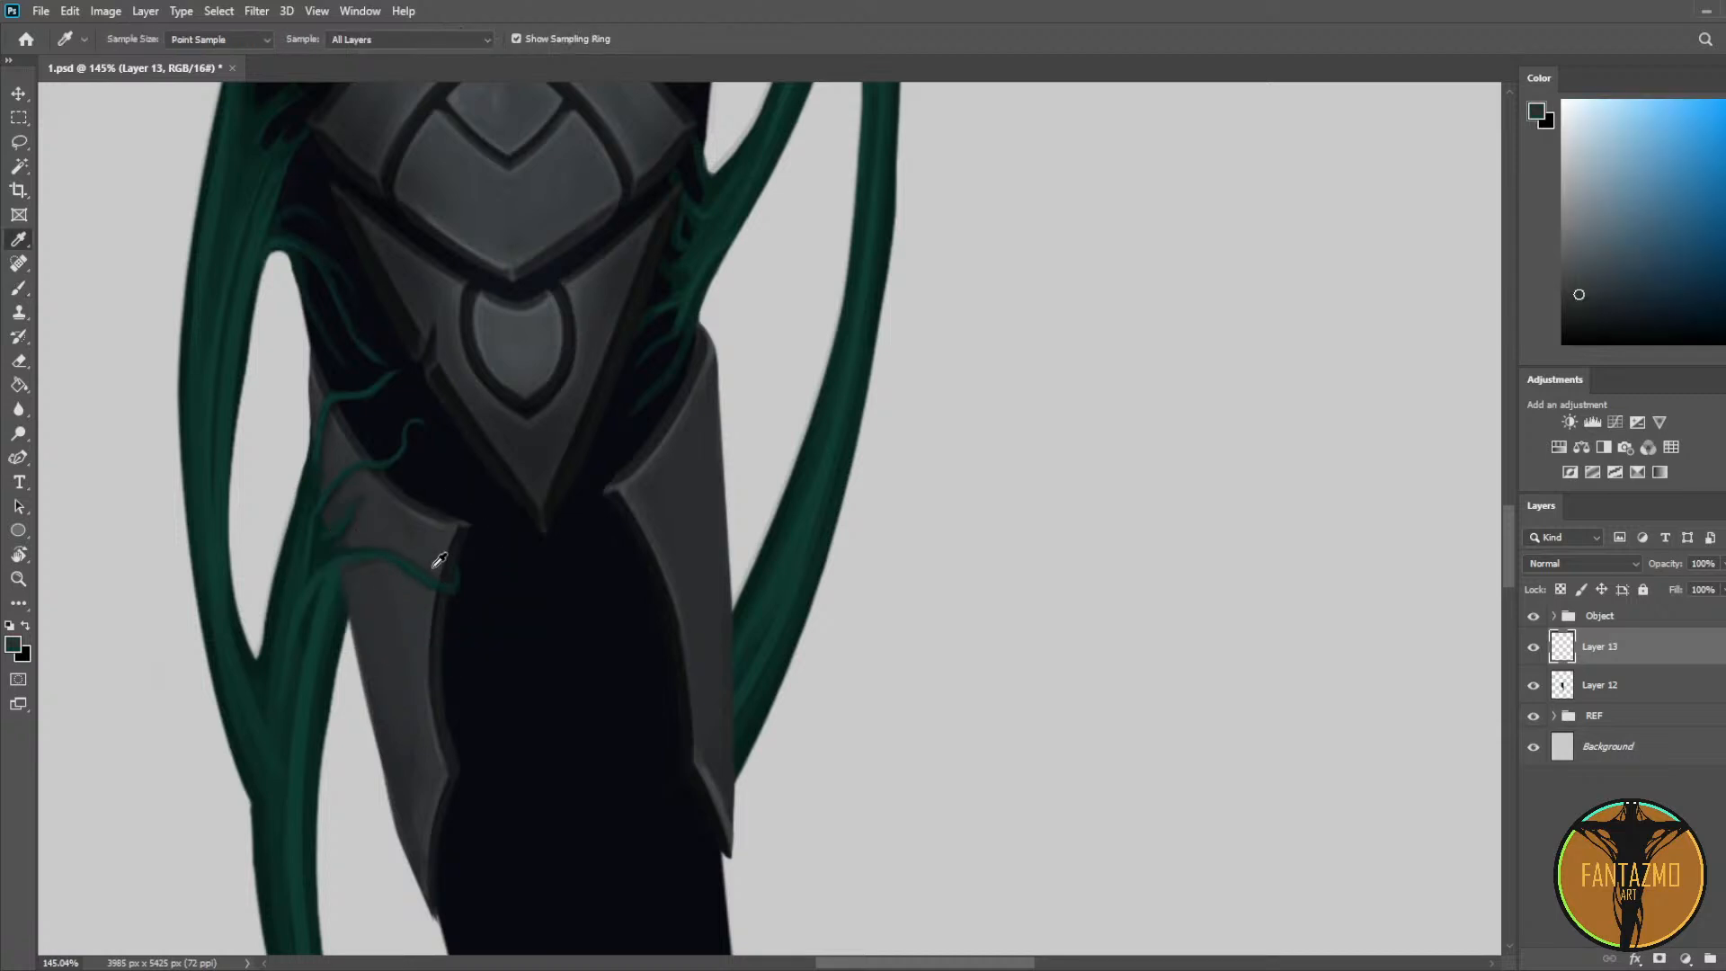
{"action": "key", "text": "ctrl+s"}
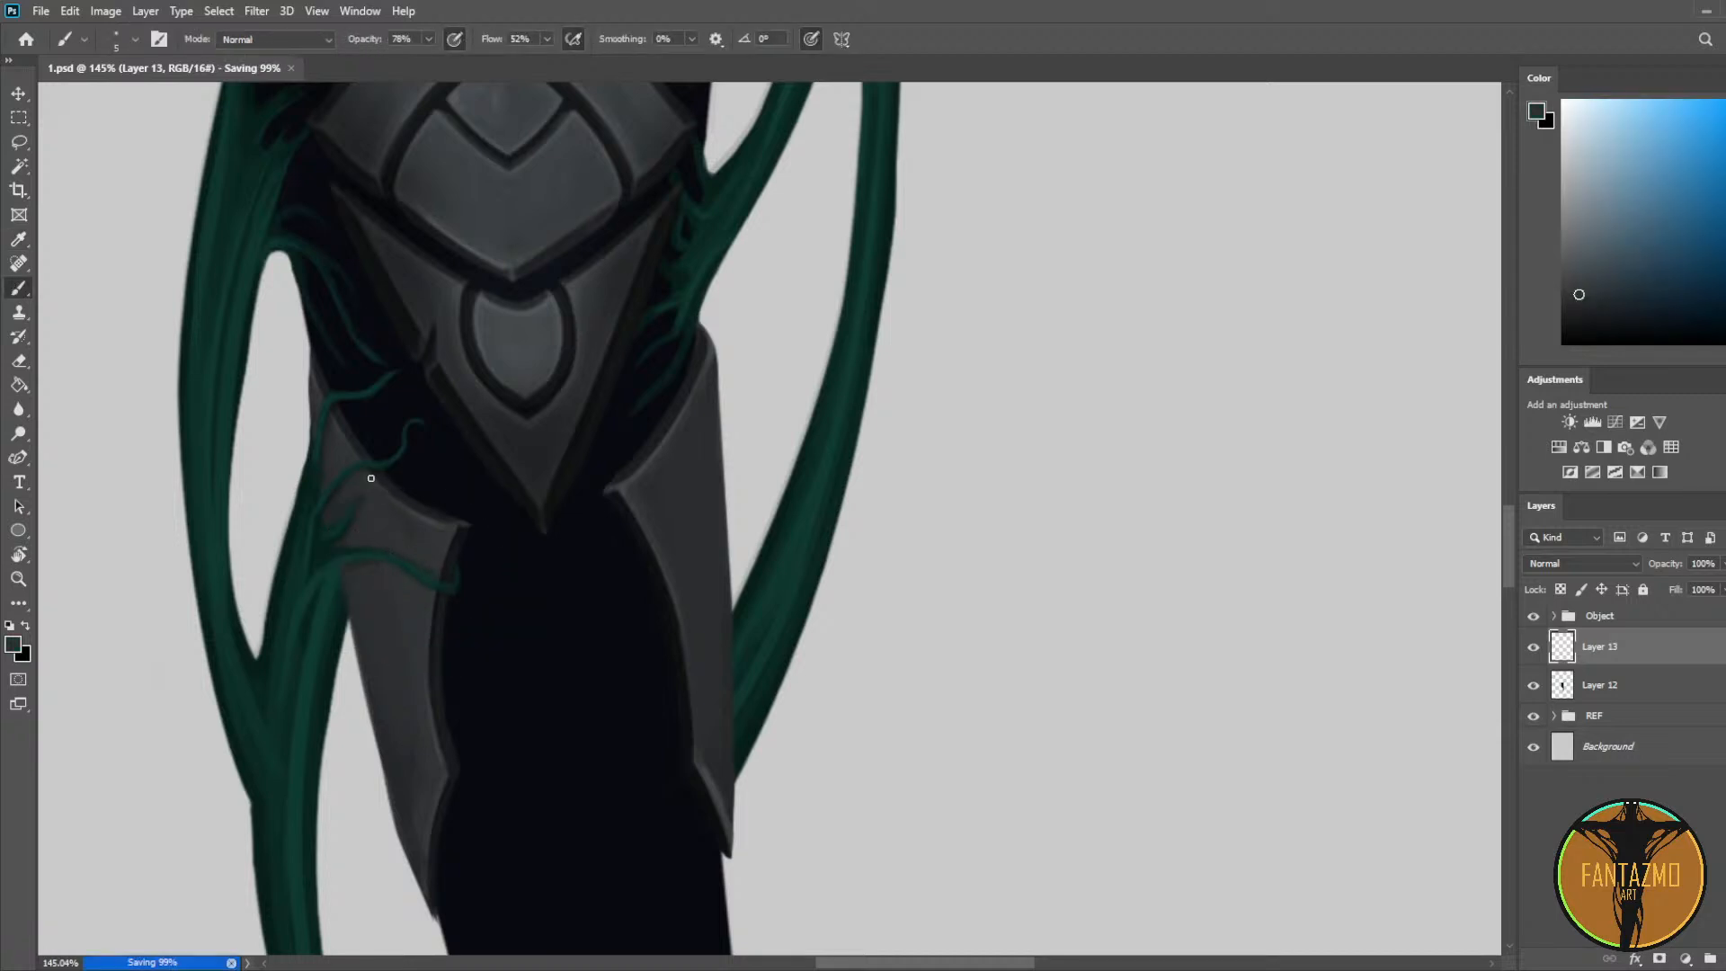
Step: Check the whole figure and add a new layer above Layer 13 for further work on the lower armor
{"action": "scroll", "coordinate": [385, 365], "scroll_direction": "down", "scroll_amount": 6}
{"action": "scroll", "coordinate": [778, 635], "scroll_direction": "down", "scroll_amount": 3}
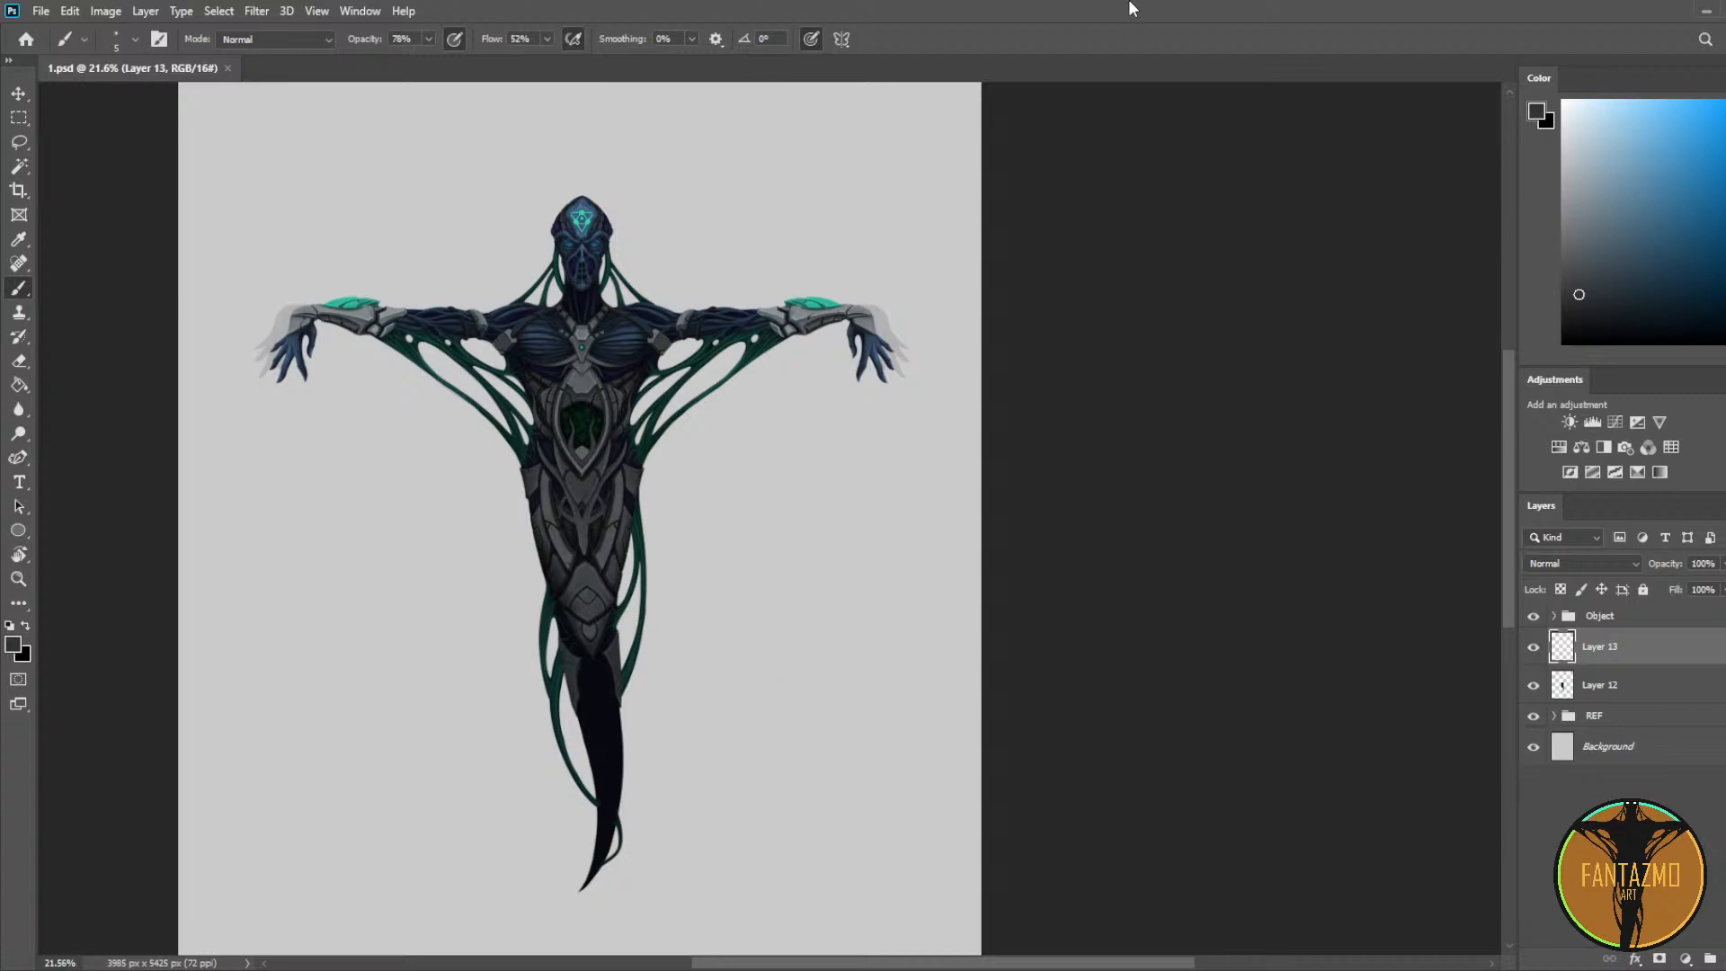
{"action": "scroll", "coordinate": [572, 685], "scroll_direction": "up", "scroll_amount": 4}
{"action": "left_click_drag", "start_coordinate": [753, 831], "coordinate": [574, 416]}
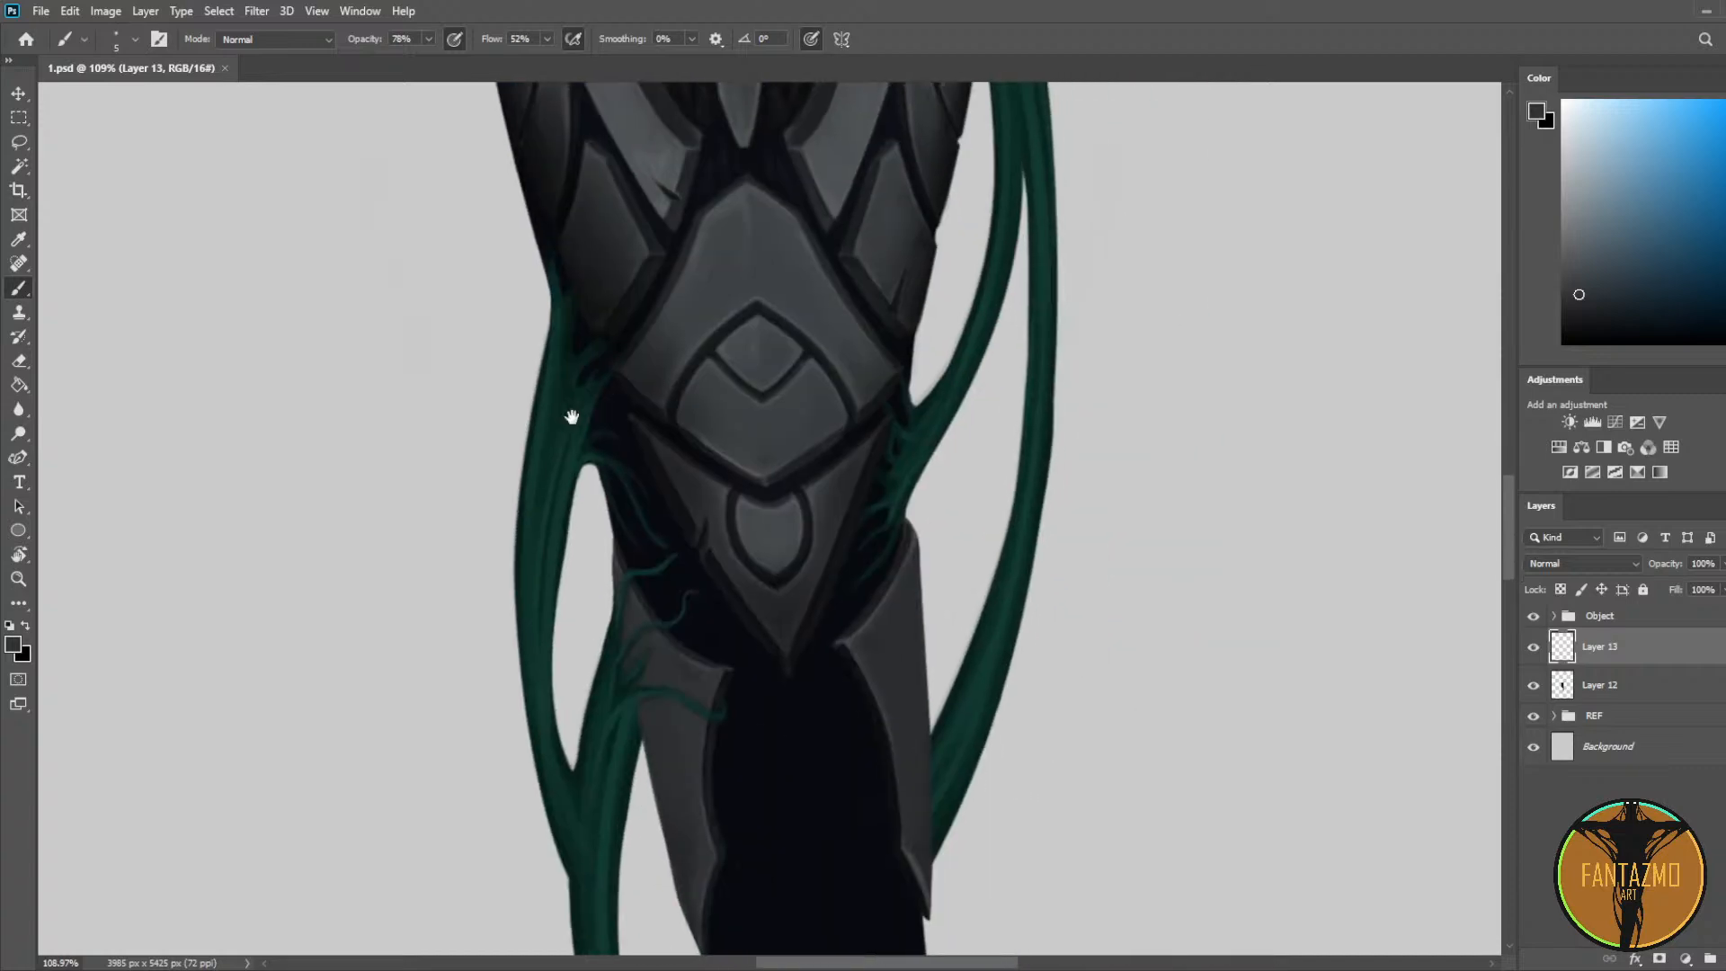
{"action": "scroll", "coordinate": [701, 563], "scroll_direction": "up", "scroll_amount": 3}
{"action": "left_click", "coordinate": [1723, 960]}
{"action": "scroll", "coordinate": [897, 751], "scroll_direction": "up", "scroll_amount": 3}
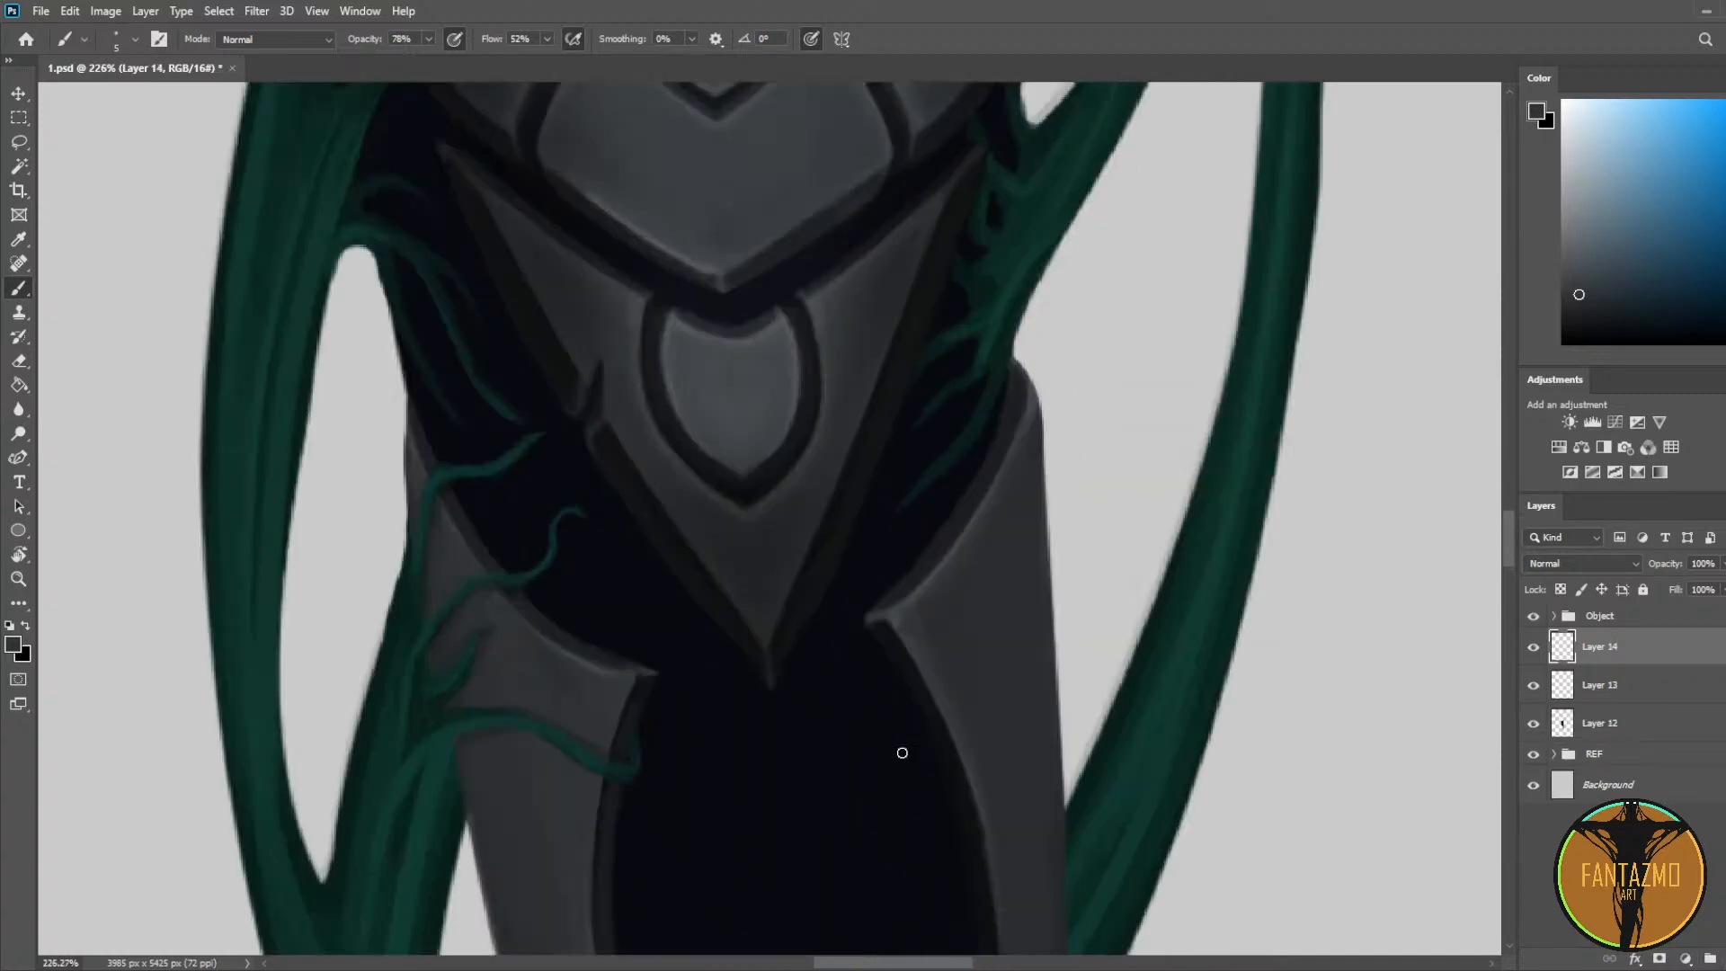
Step: Choose a dark navy blue and brush faint strokes between the upper left tendril and the triangular plate
{"action": "key", "text": "i"}
{"action": "left_click", "coordinate": [678, 539]}
{"action": "left_click", "coordinate": [1652, 306]}
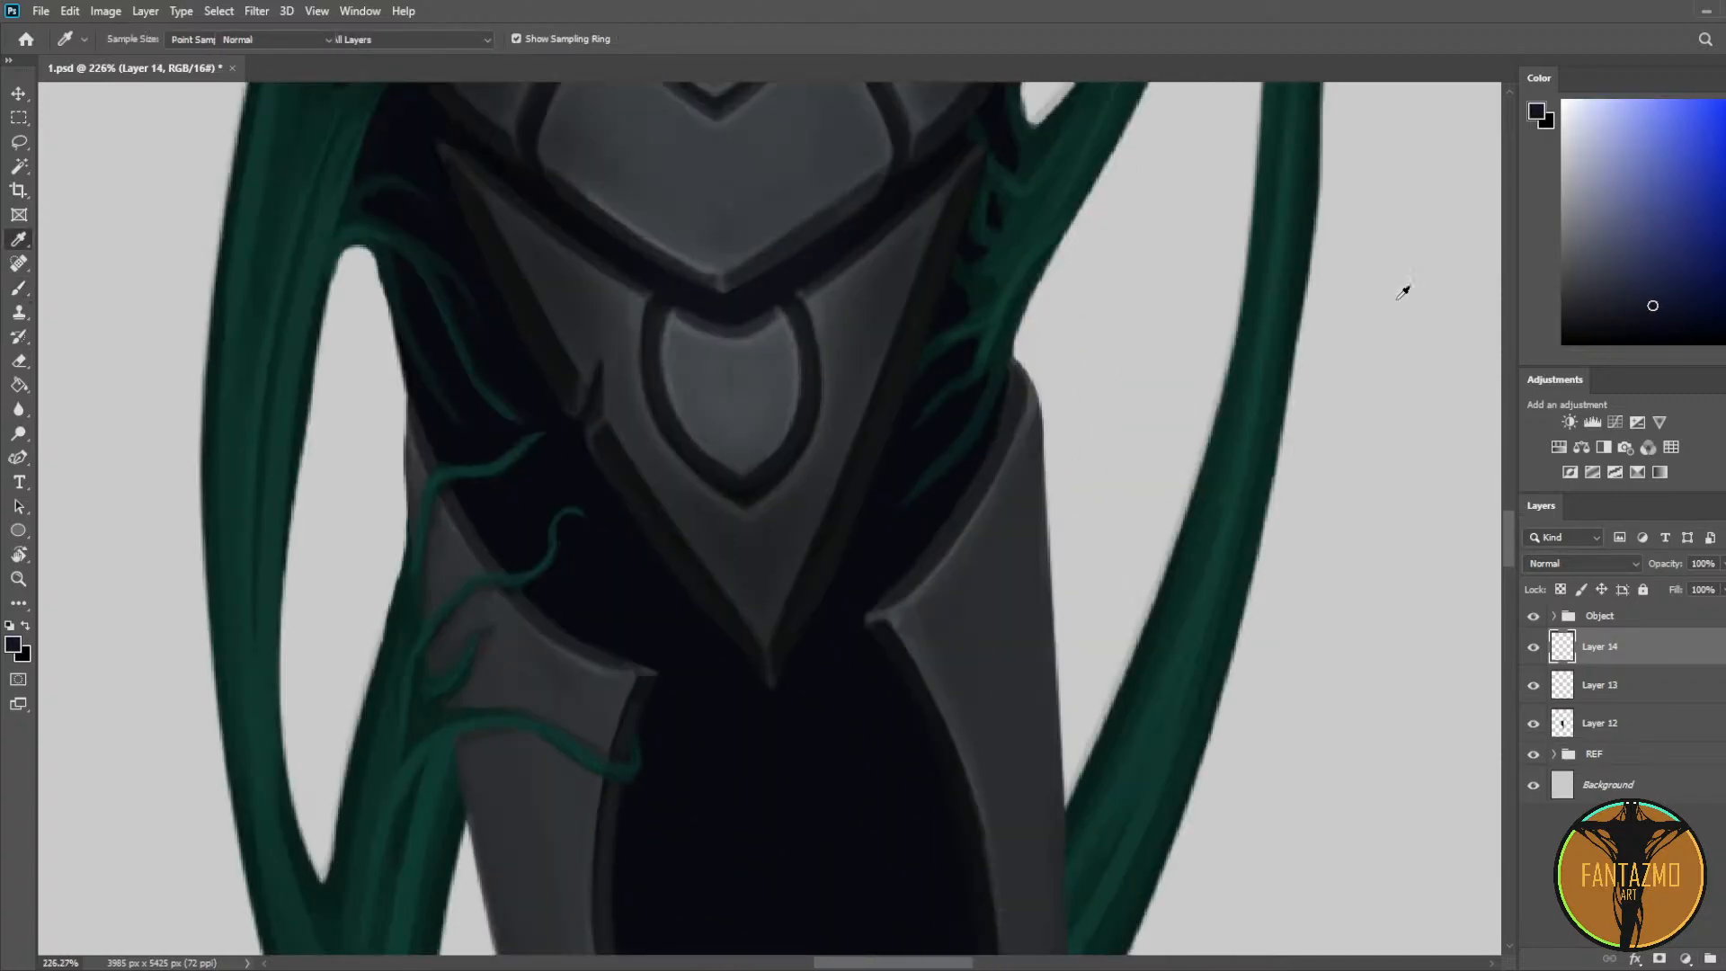
{"action": "key", "text": "b"}
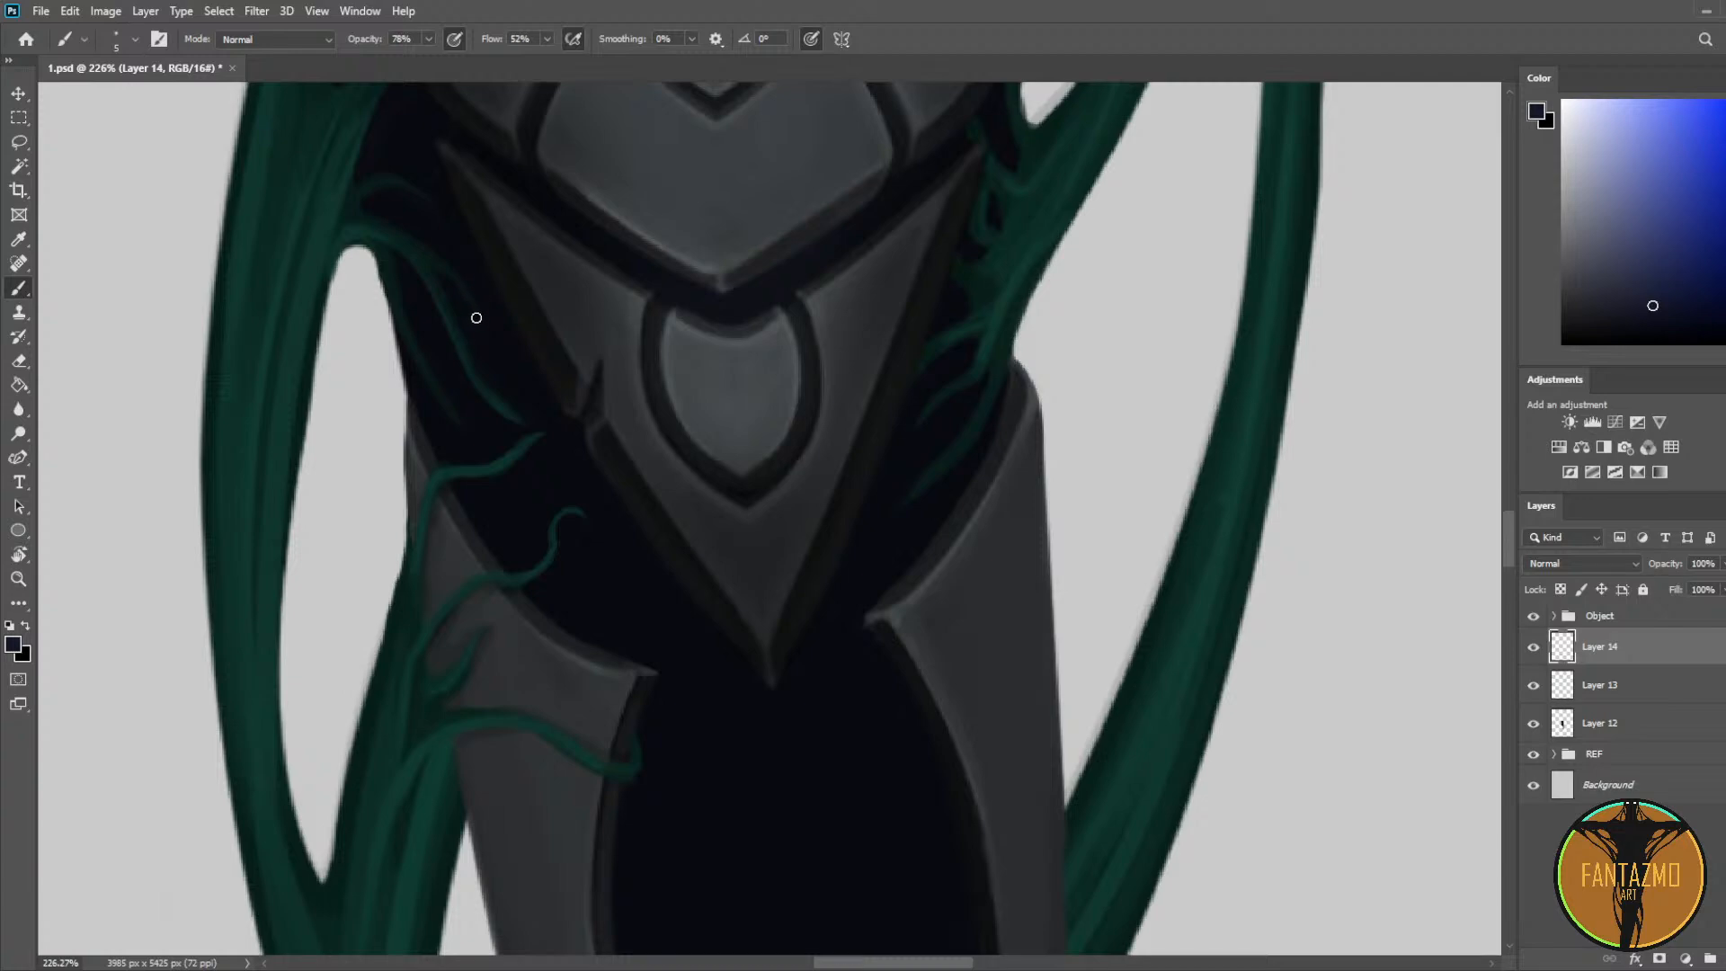
{"action": "left_click", "coordinate": [463, 315], "text": "alt"}
{"action": "left_click_drag", "start_coordinate": [519, 364], "coordinate": [545, 437]}
{"action": "left_click", "coordinate": [516, 435], "text": "alt"}
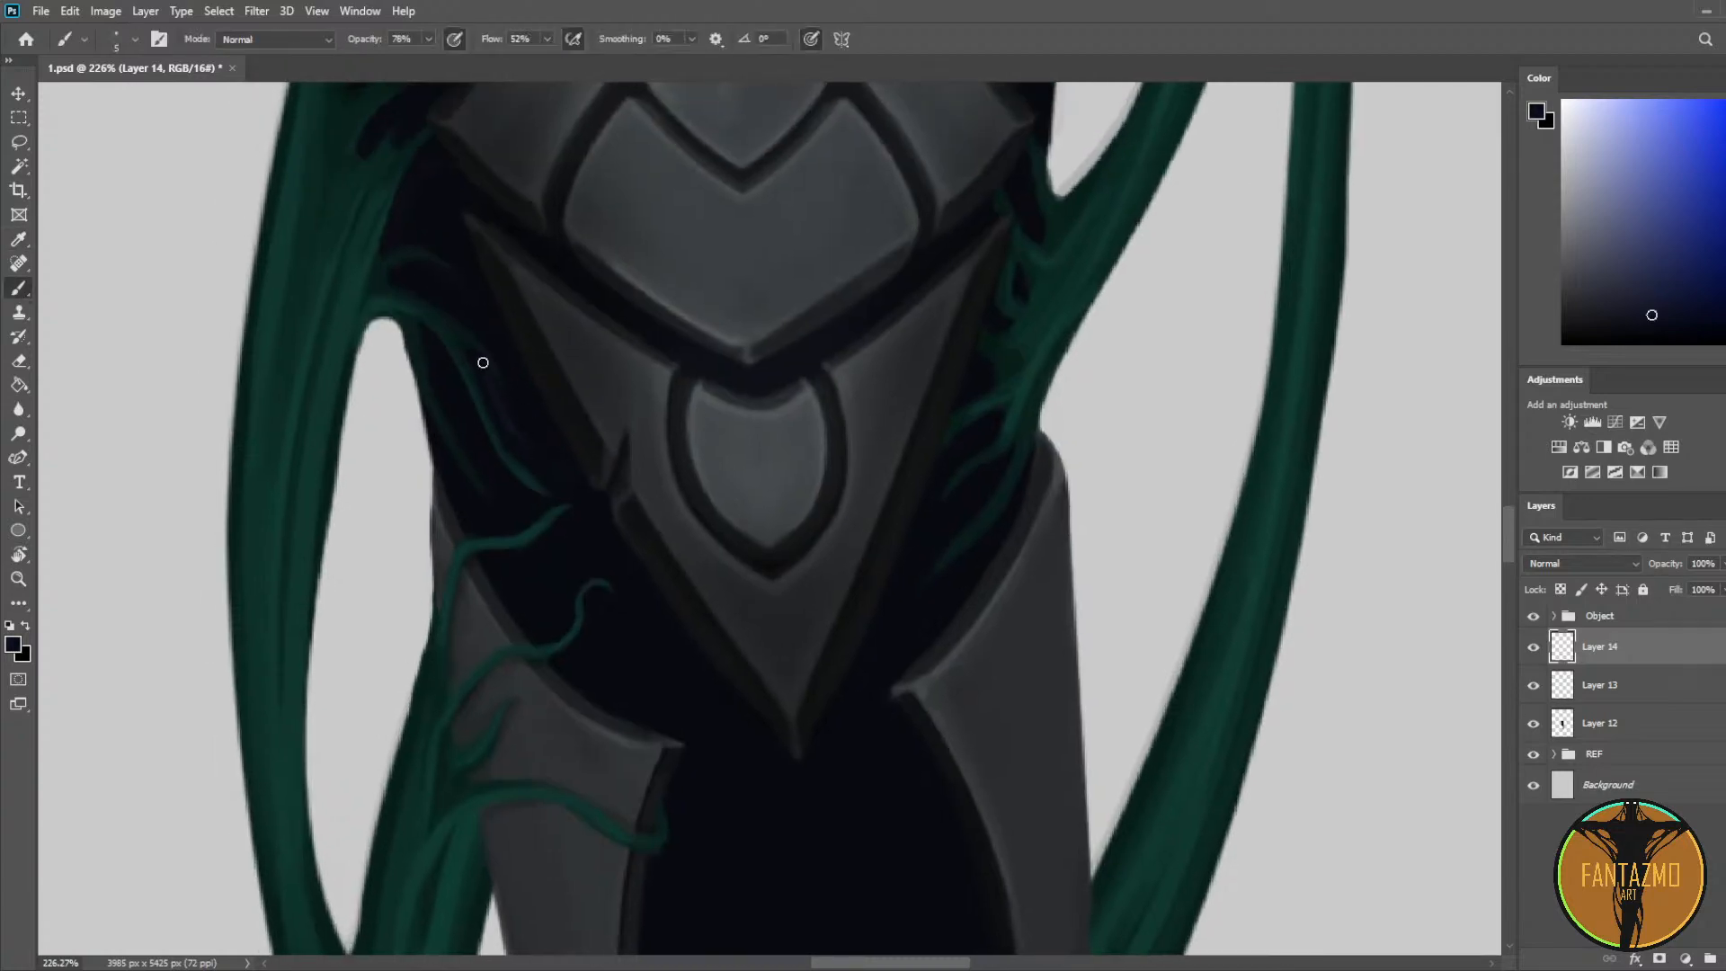
Step: Blend the navy shading toward the notch in the triangular plate's left edge with sampled dark tones
{"action": "left_click", "coordinate": [548, 475], "text": "alt"}
{"action": "left_click", "coordinate": [551, 470], "text": "alt"}
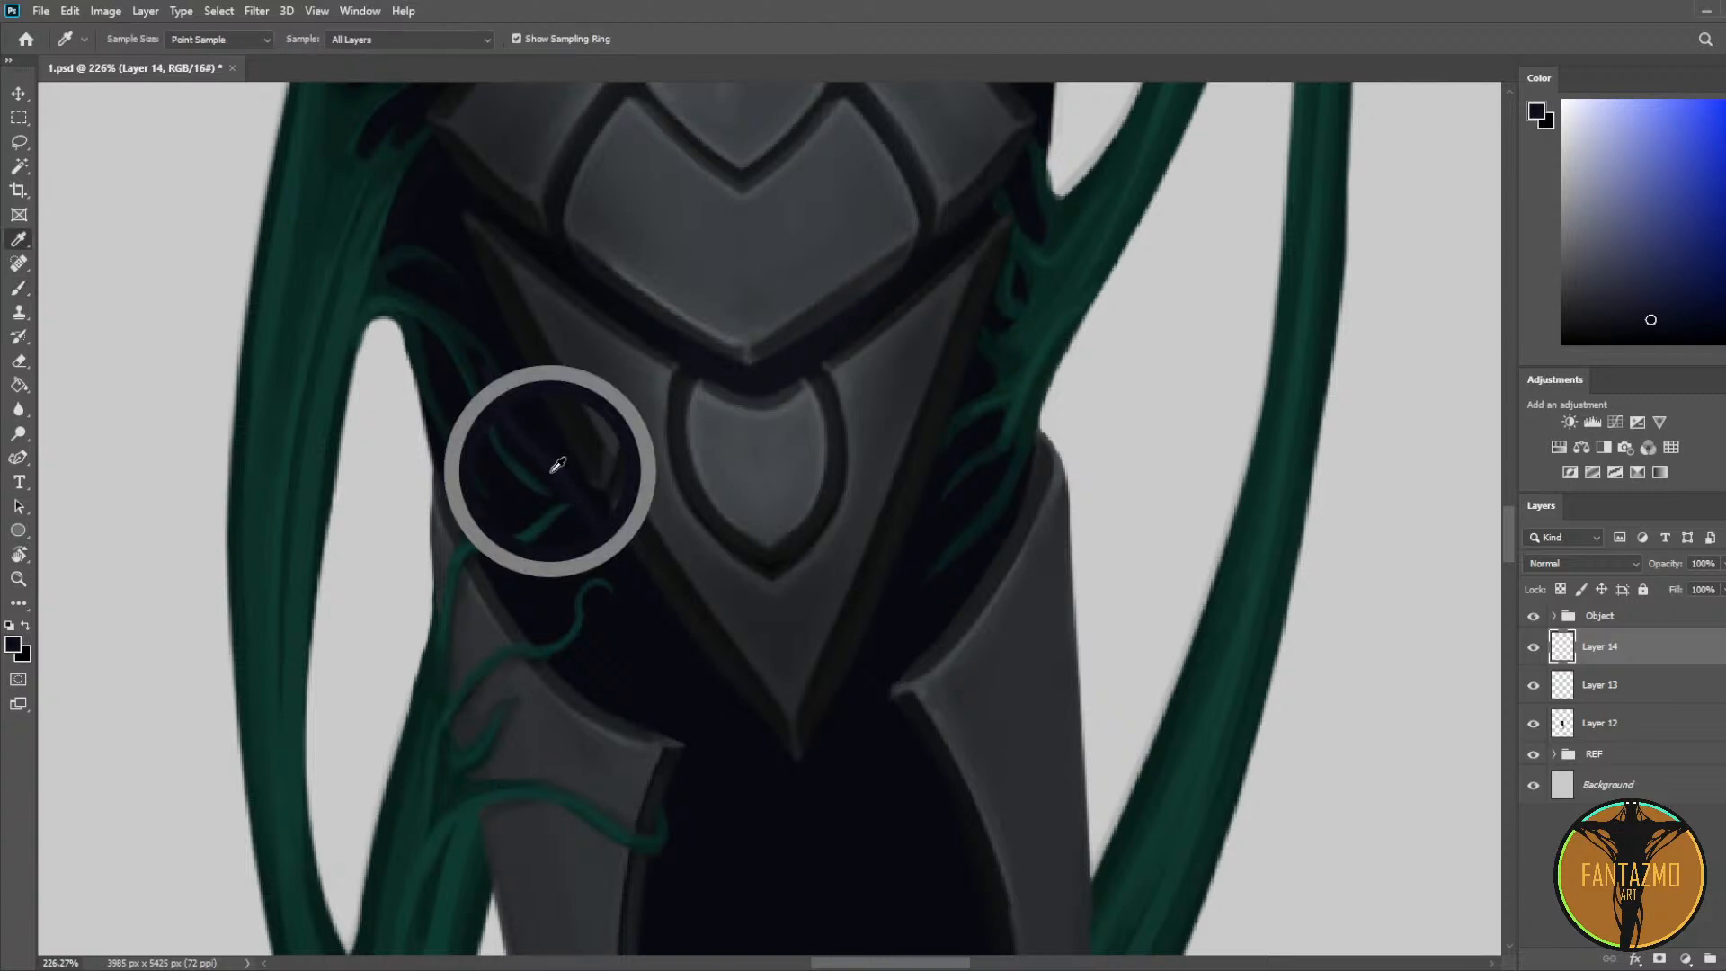
{"action": "left_click", "coordinate": [572, 529], "text": "alt"}
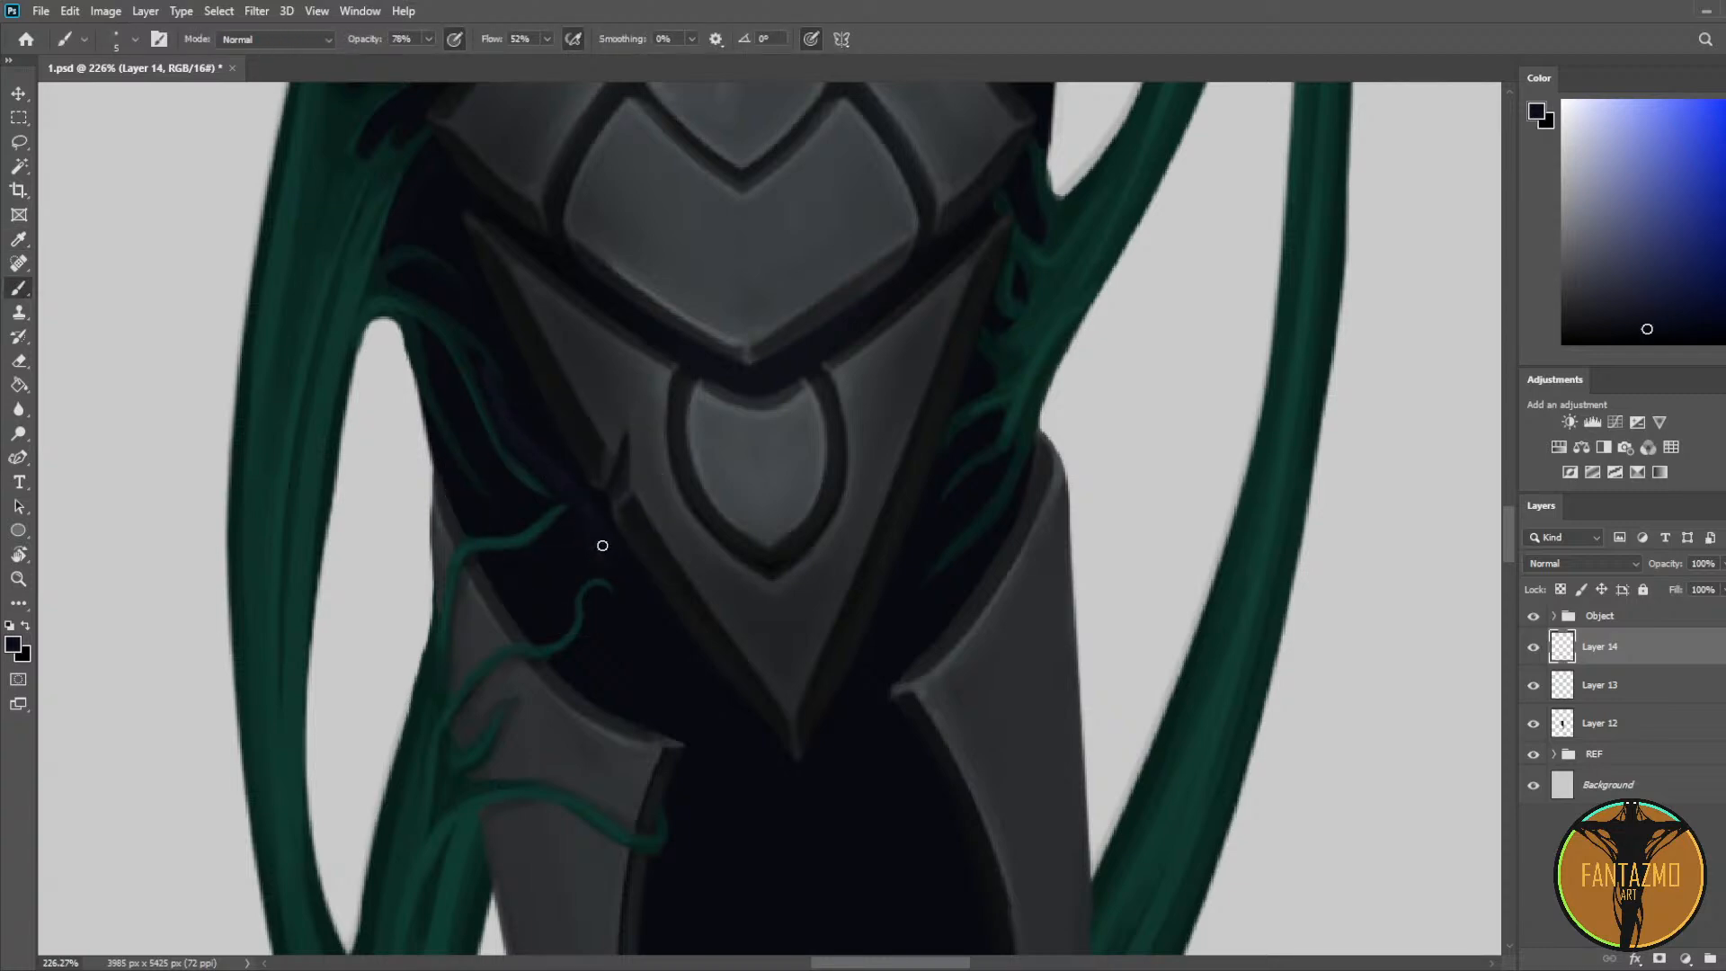
{"action": "left_click", "coordinate": [586, 529], "text": "alt"}
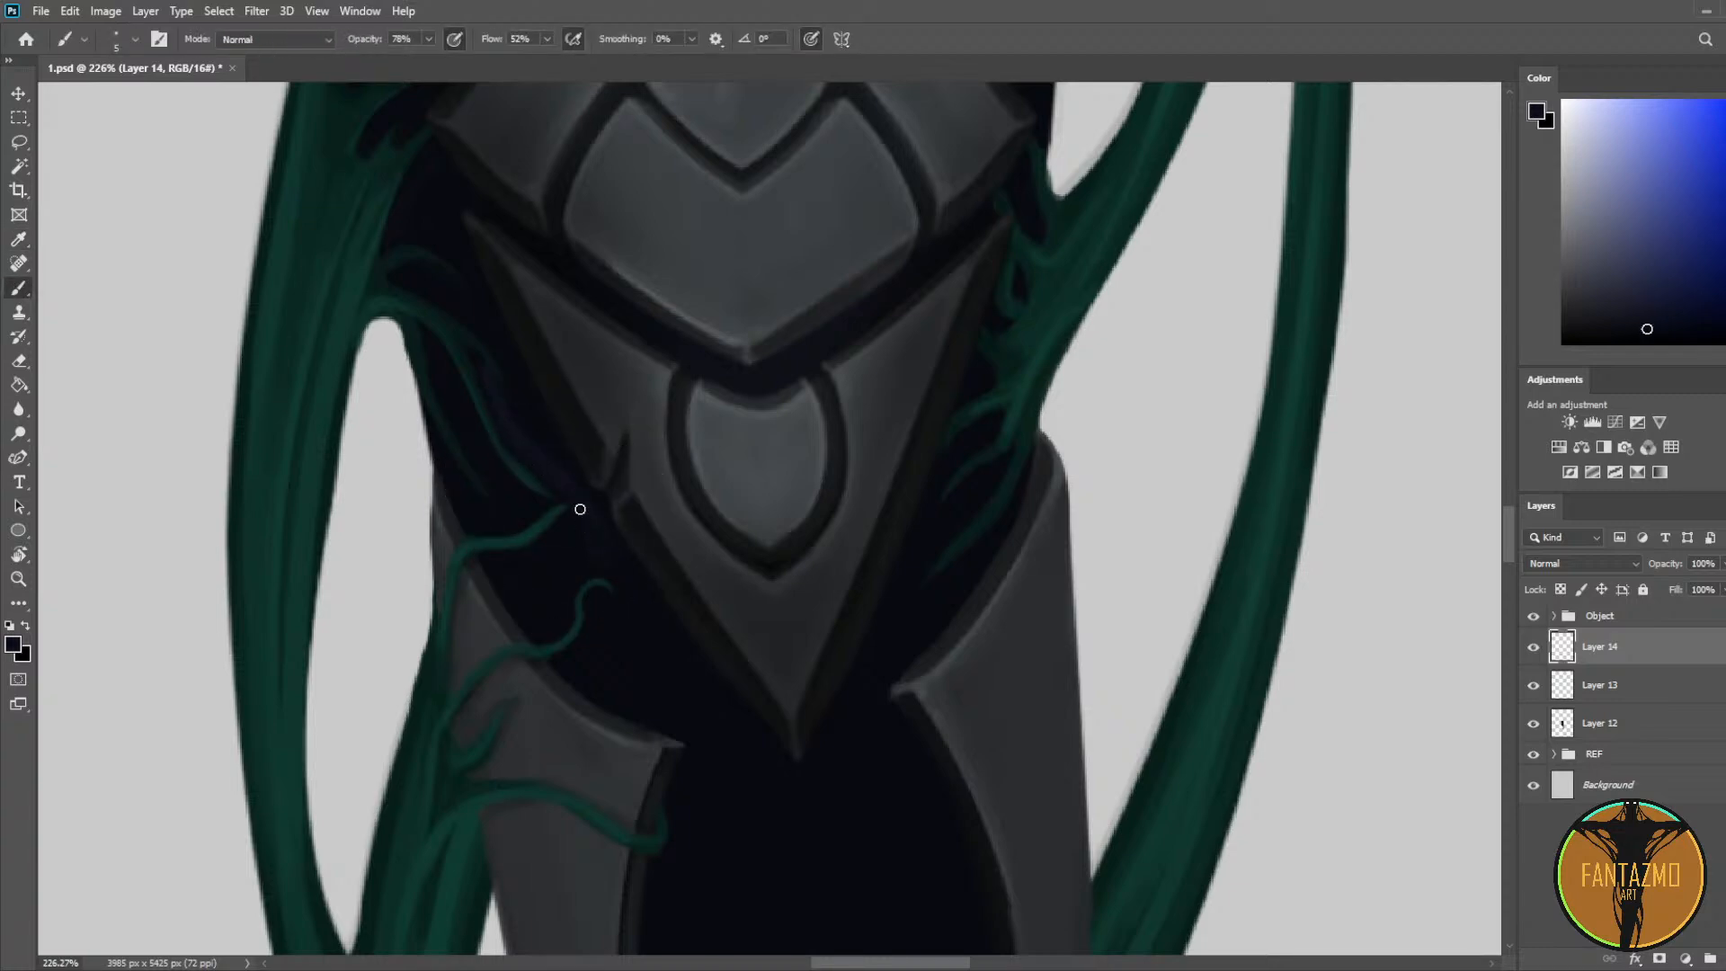
{"action": "left_click", "coordinate": [525, 425], "text": "alt"}
{"action": "left_click", "coordinate": [517, 385], "text": "alt"}
{"action": "left_click", "coordinate": [519, 420], "text": "alt"}
Step: Paint thin navy strokes following the upper left tendrils over the dark body surface between them
{"action": "left_click", "coordinate": [470, 401], "text": "alt"}
{"action": "left_click_drag", "start_coordinate": [470, 401], "coordinate": [501, 510]}
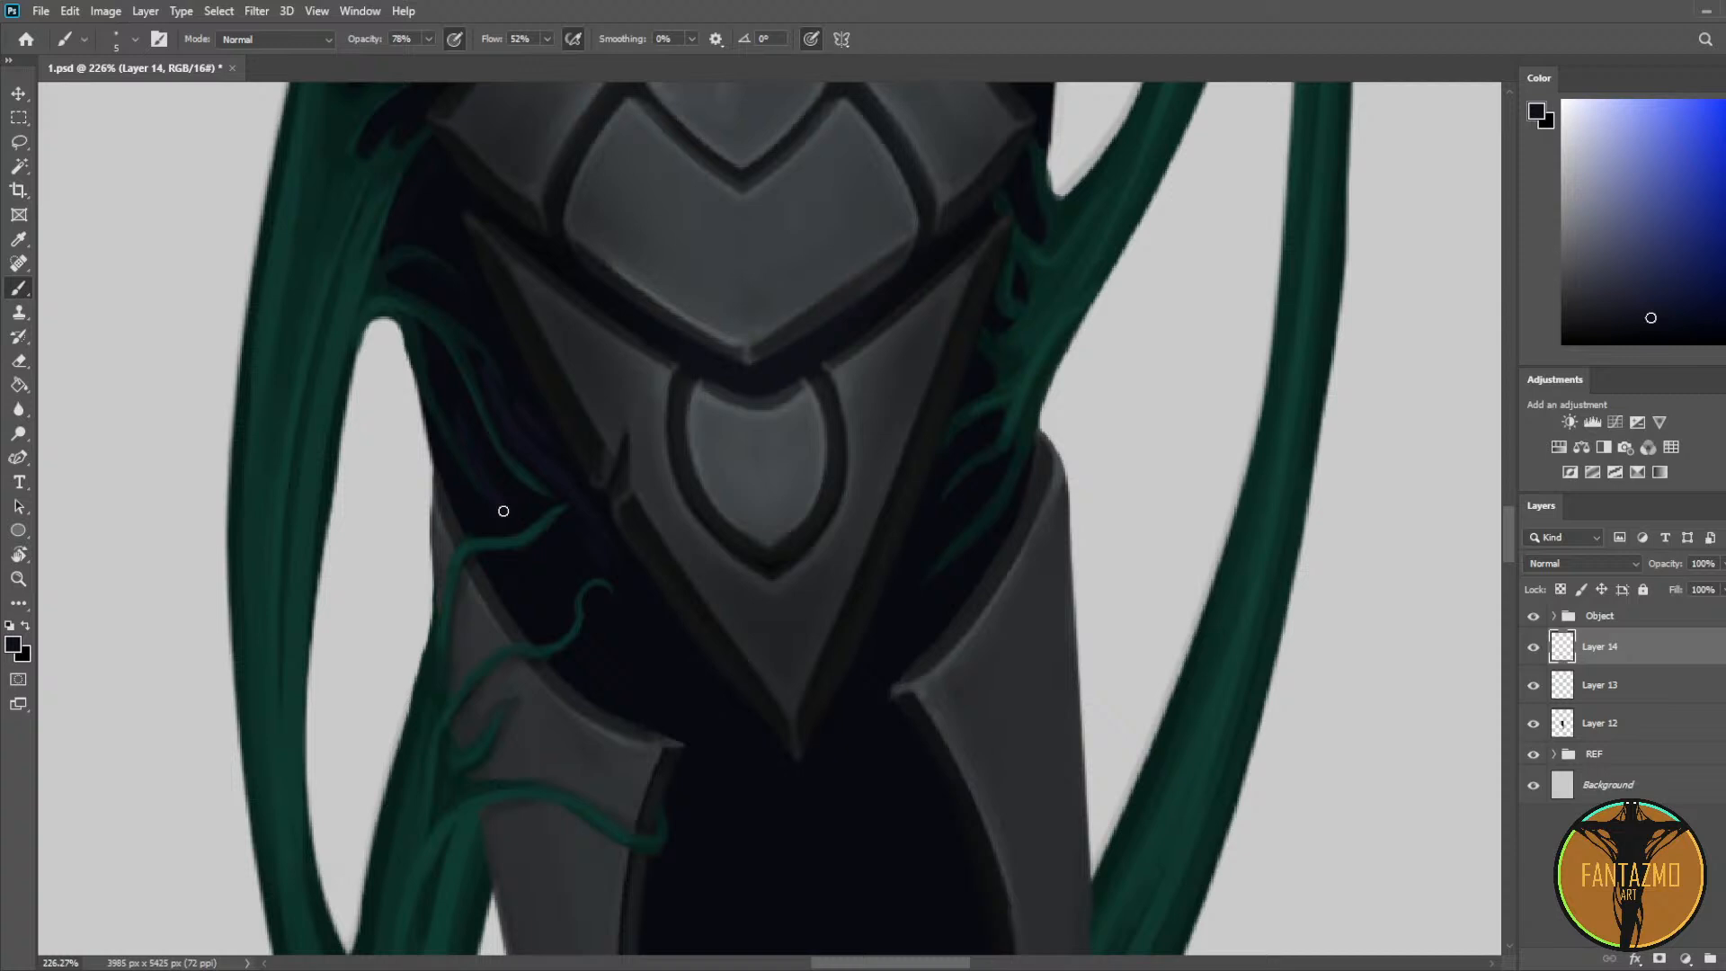
{"action": "left_click", "coordinate": [465, 398], "text": "alt"}
{"action": "left_click_drag", "start_coordinate": [466, 398], "coordinate": [499, 518]}
{"action": "left_click", "coordinate": [519, 490], "text": "alt"}
{"action": "left_click_drag", "start_coordinate": [451, 378], "coordinate": [506, 517]}
{"action": "left_click_drag", "start_coordinate": [487, 396], "coordinate": [536, 548]}
{"action": "left_click", "coordinate": [567, 600], "text": "alt"}
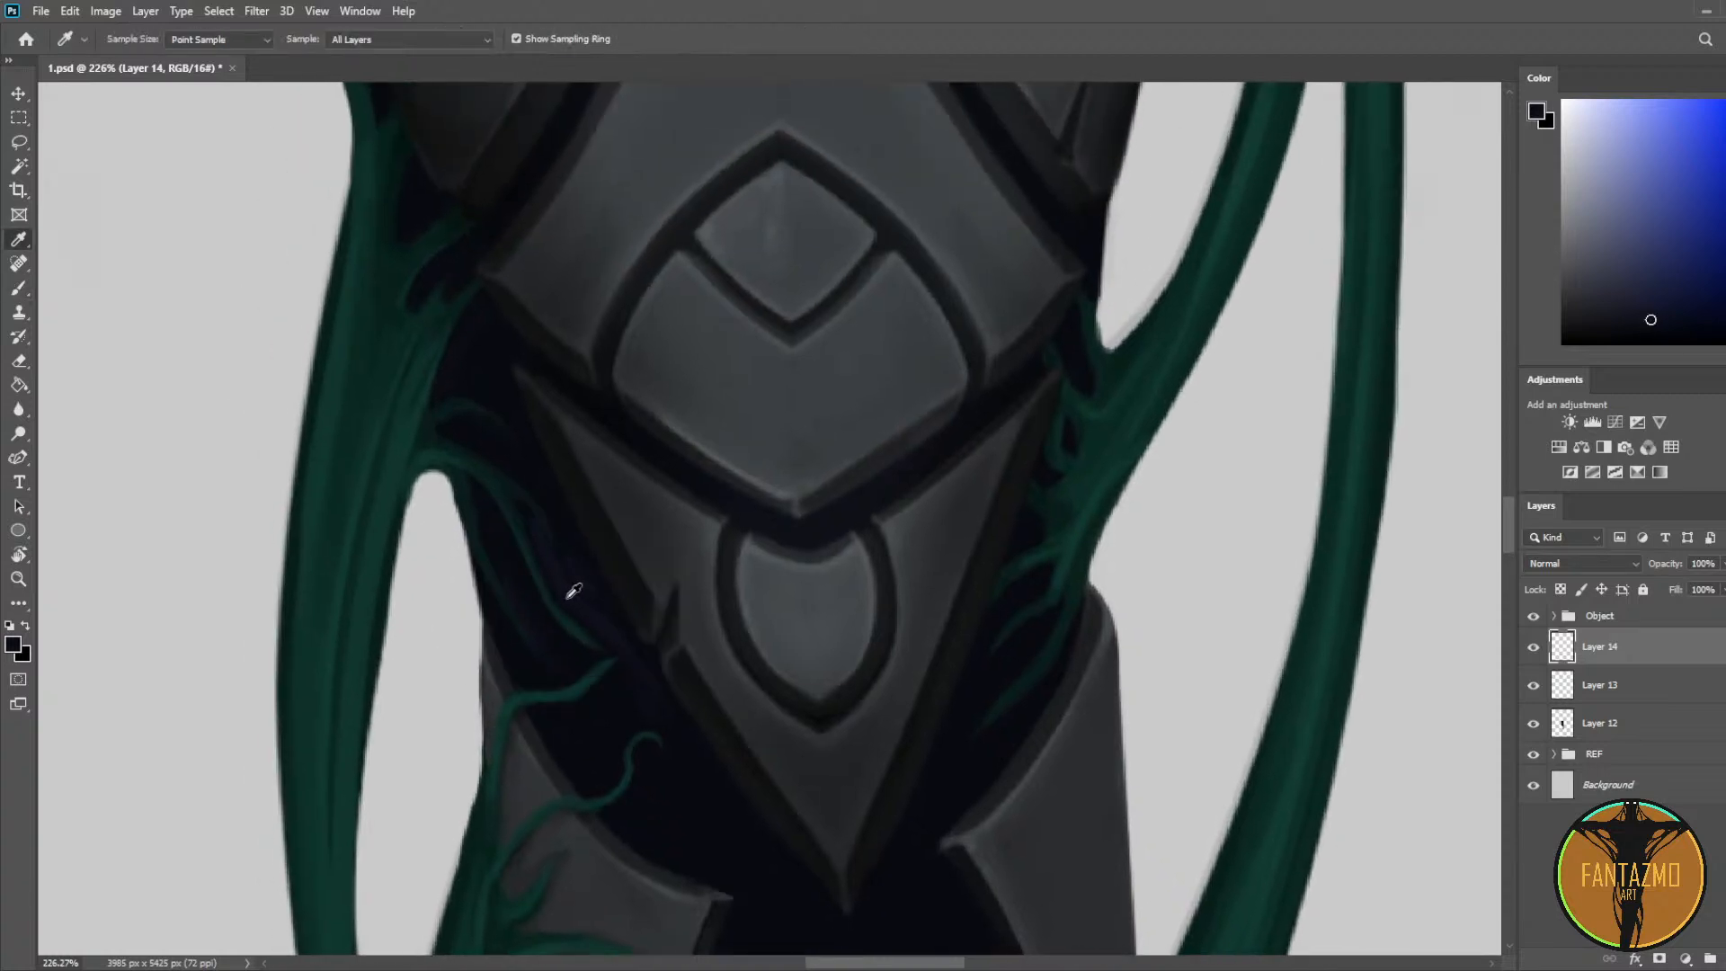
Step: Enlarge the brush and soften the navy strokes around the upper left tendrils with sampled dark tones
{"action": "key", "text": "bracketright"}
{"action": "key", "text": "bracketright"}
{"action": "key", "text": "bracketright"}
{"action": "left_click", "coordinate": [492, 508], "text": "alt"}
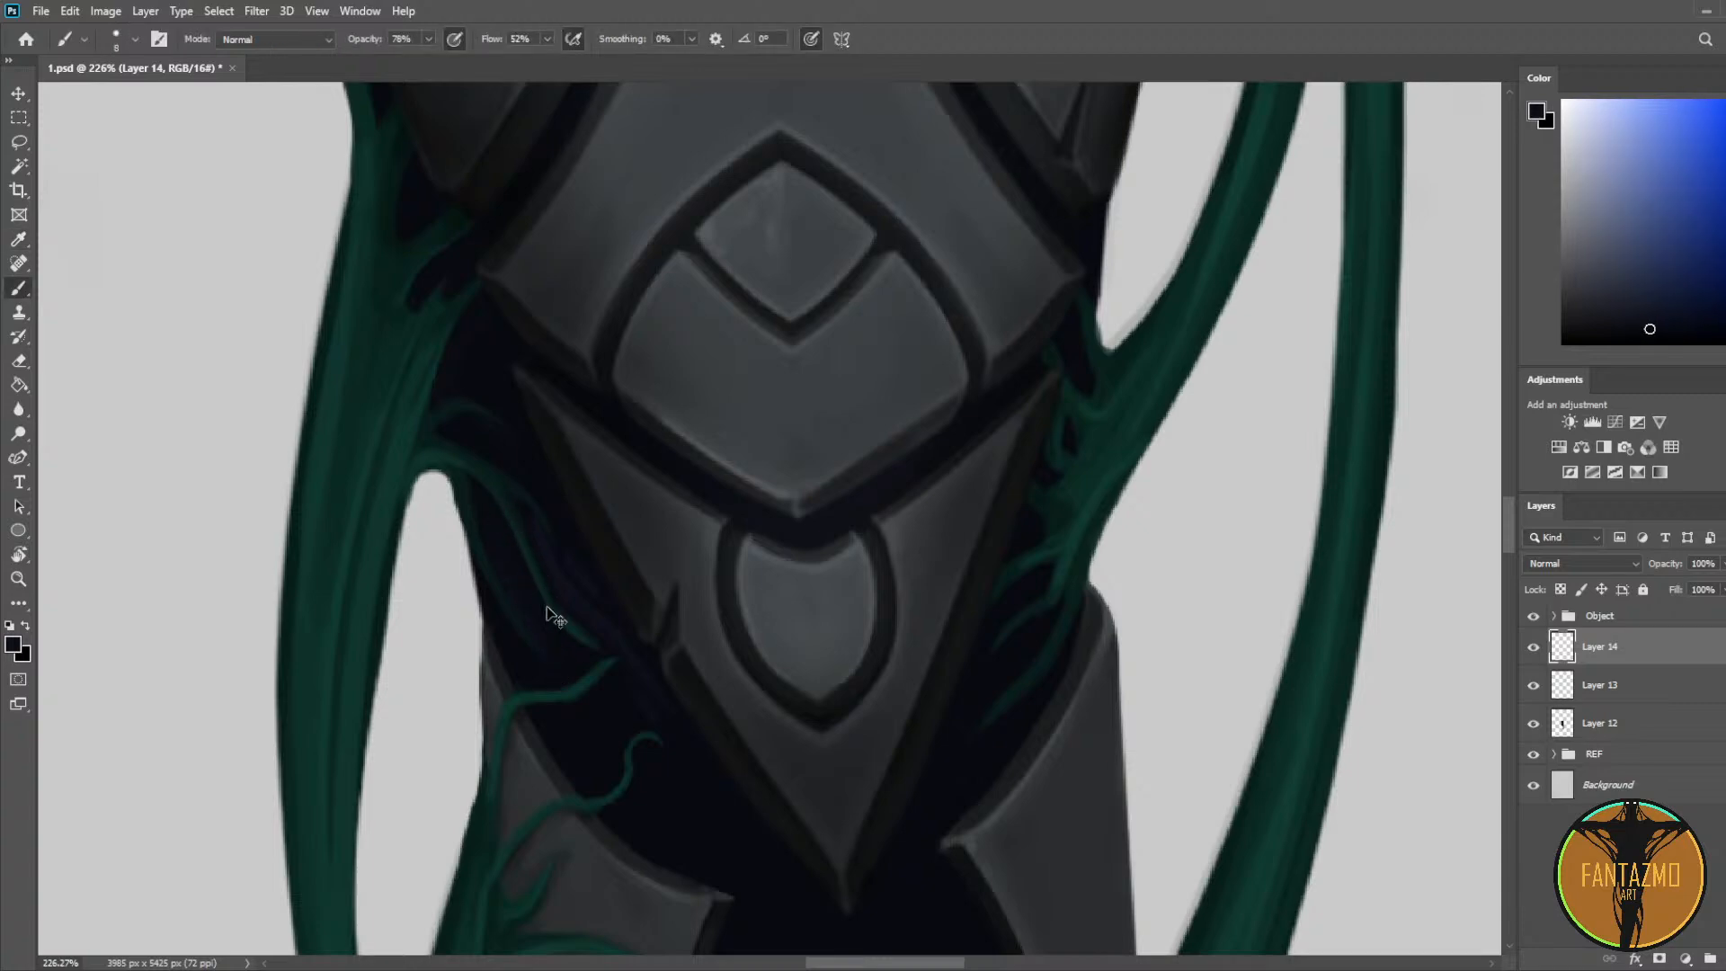
{"action": "key", "text": "alt"}
{"action": "left_click", "coordinate": [582, 603], "text": "alt"}
{"action": "left_click_drag", "start_coordinate": [595, 671], "coordinate": [534, 549]}
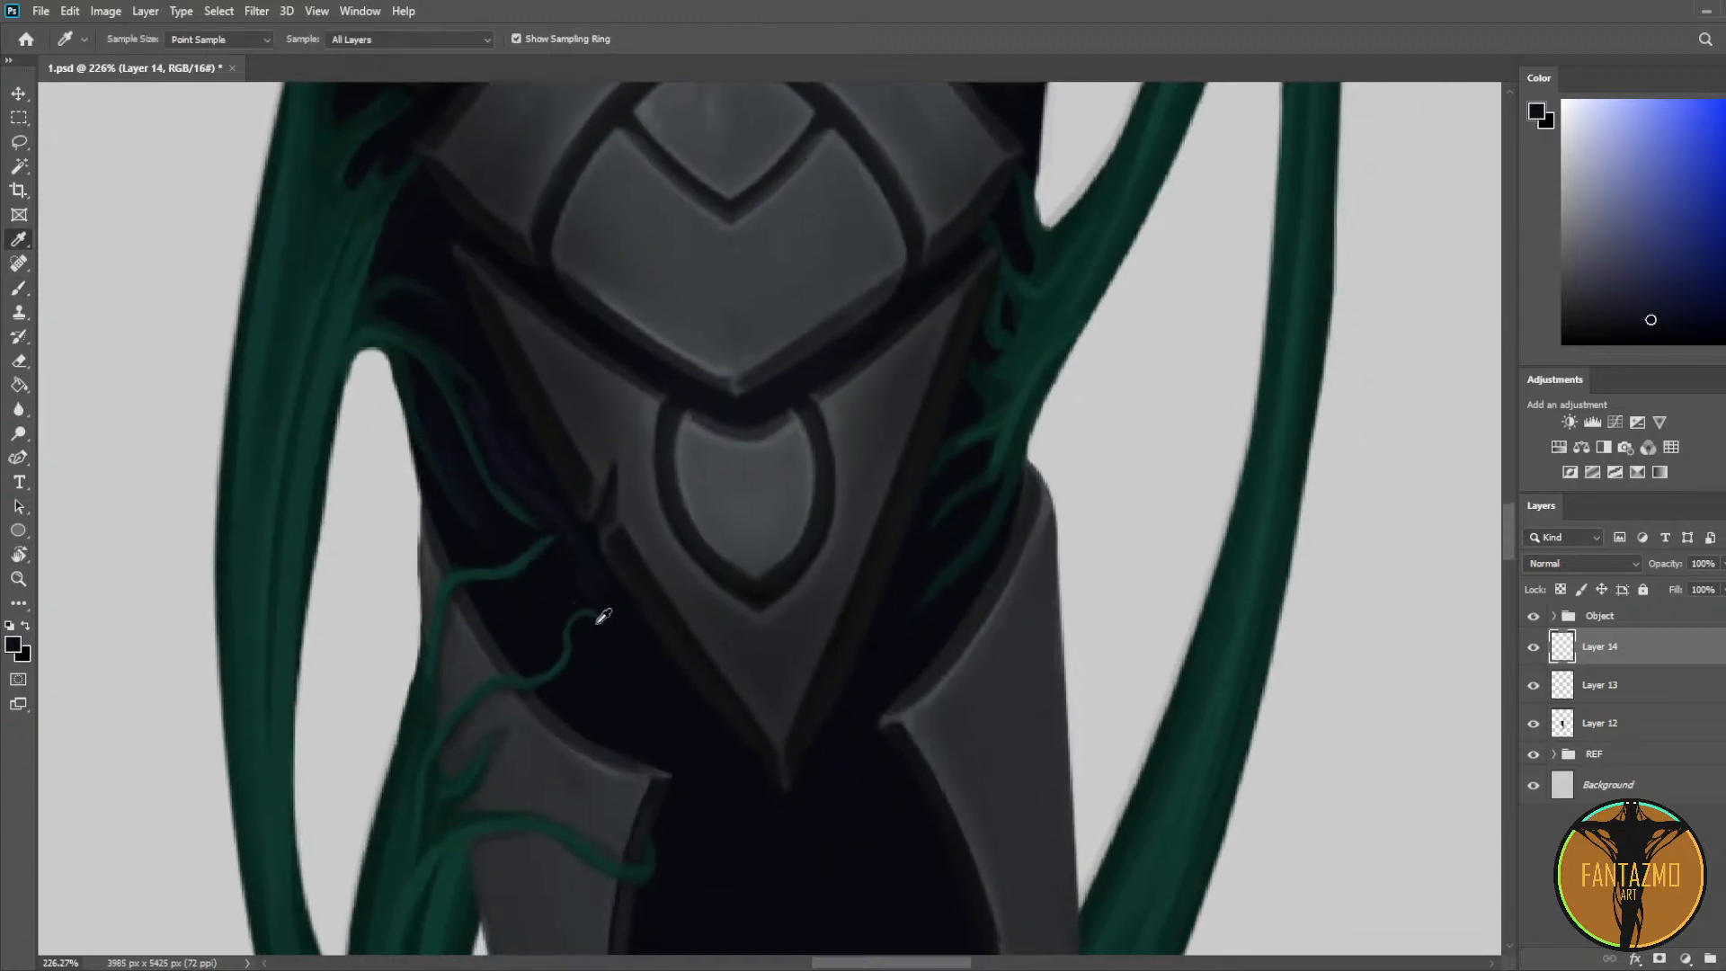
Step: Shade the dark body area around the curled left tendril with repeatedly sampled navy and near-black tones
{"action": "left_click", "coordinate": [590, 661], "text": "alt"}
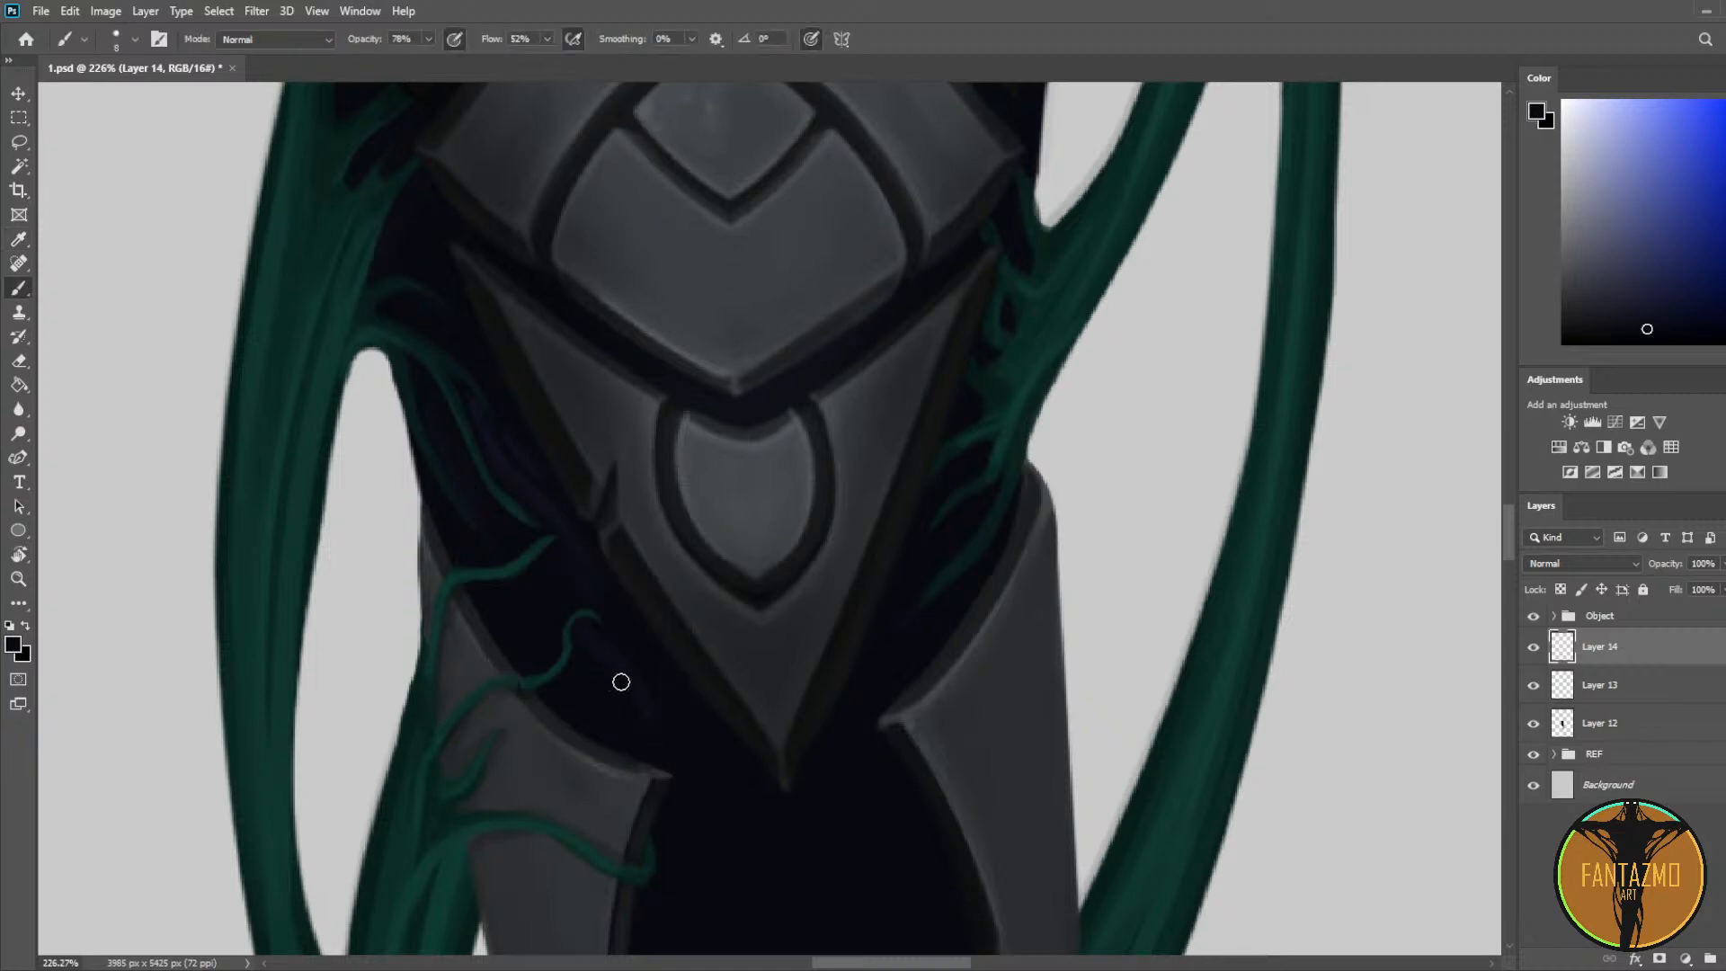
{"action": "left_click", "coordinate": [610, 656], "text": "alt"}
{"action": "left_click", "coordinate": [569, 693], "text": "alt"}
{"action": "key", "text": "alt"}
{"action": "left_click", "coordinate": [601, 658], "text": "alt"}
{"action": "left_click", "coordinate": [593, 584], "text": "alt"}
{"action": "left_click", "coordinate": [605, 610], "text": "alt"}
{"action": "left_click", "coordinate": [573, 572], "text": "alt"}
{"action": "left_click", "coordinate": [575, 655], "text": "alt"}
{"action": "left_click", "coordinate": [578, 617], "text": "alt"}
{"action": "left_click", "coordinate": [497, 596], "text": "alt"}
Step: Extend the navy shading up the dark strip between the left vine's root and the triangular plate's upper corner
{"action": "scroll", "coordinate": [538, 636], "scroll_direction": "down", "scroll_amount": 5}
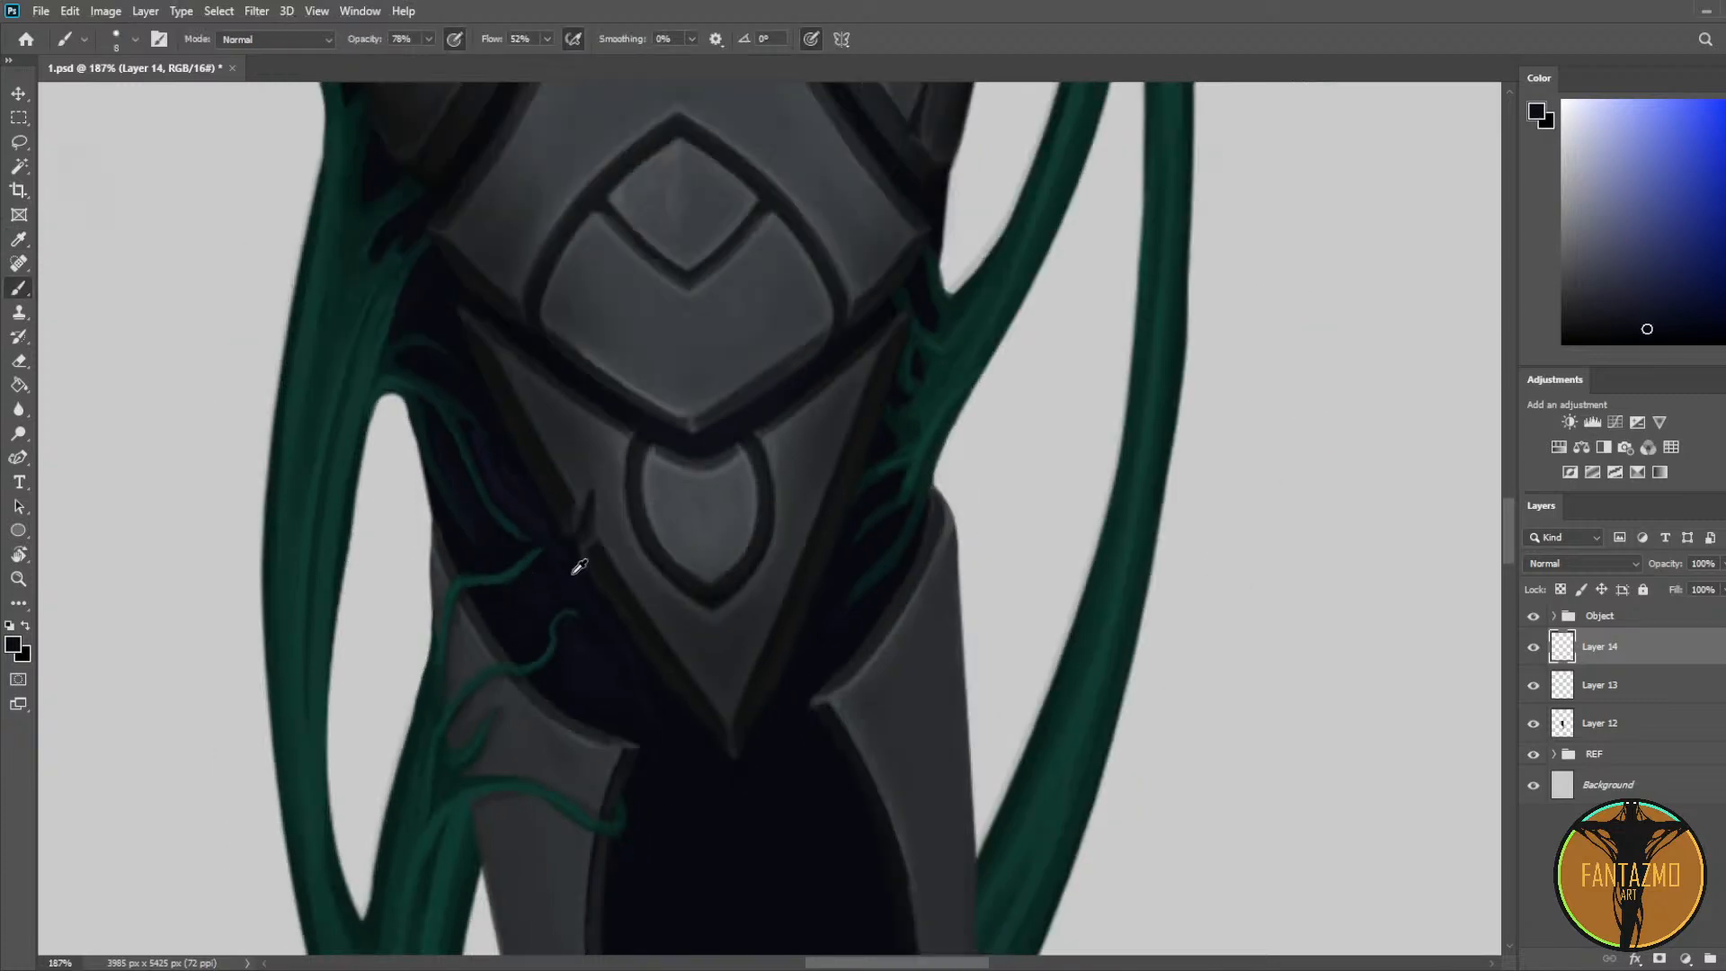
{"action": "scroll", "coordinate": [641, 544], "scroll_direction": "up", "scroll_amount": 5}
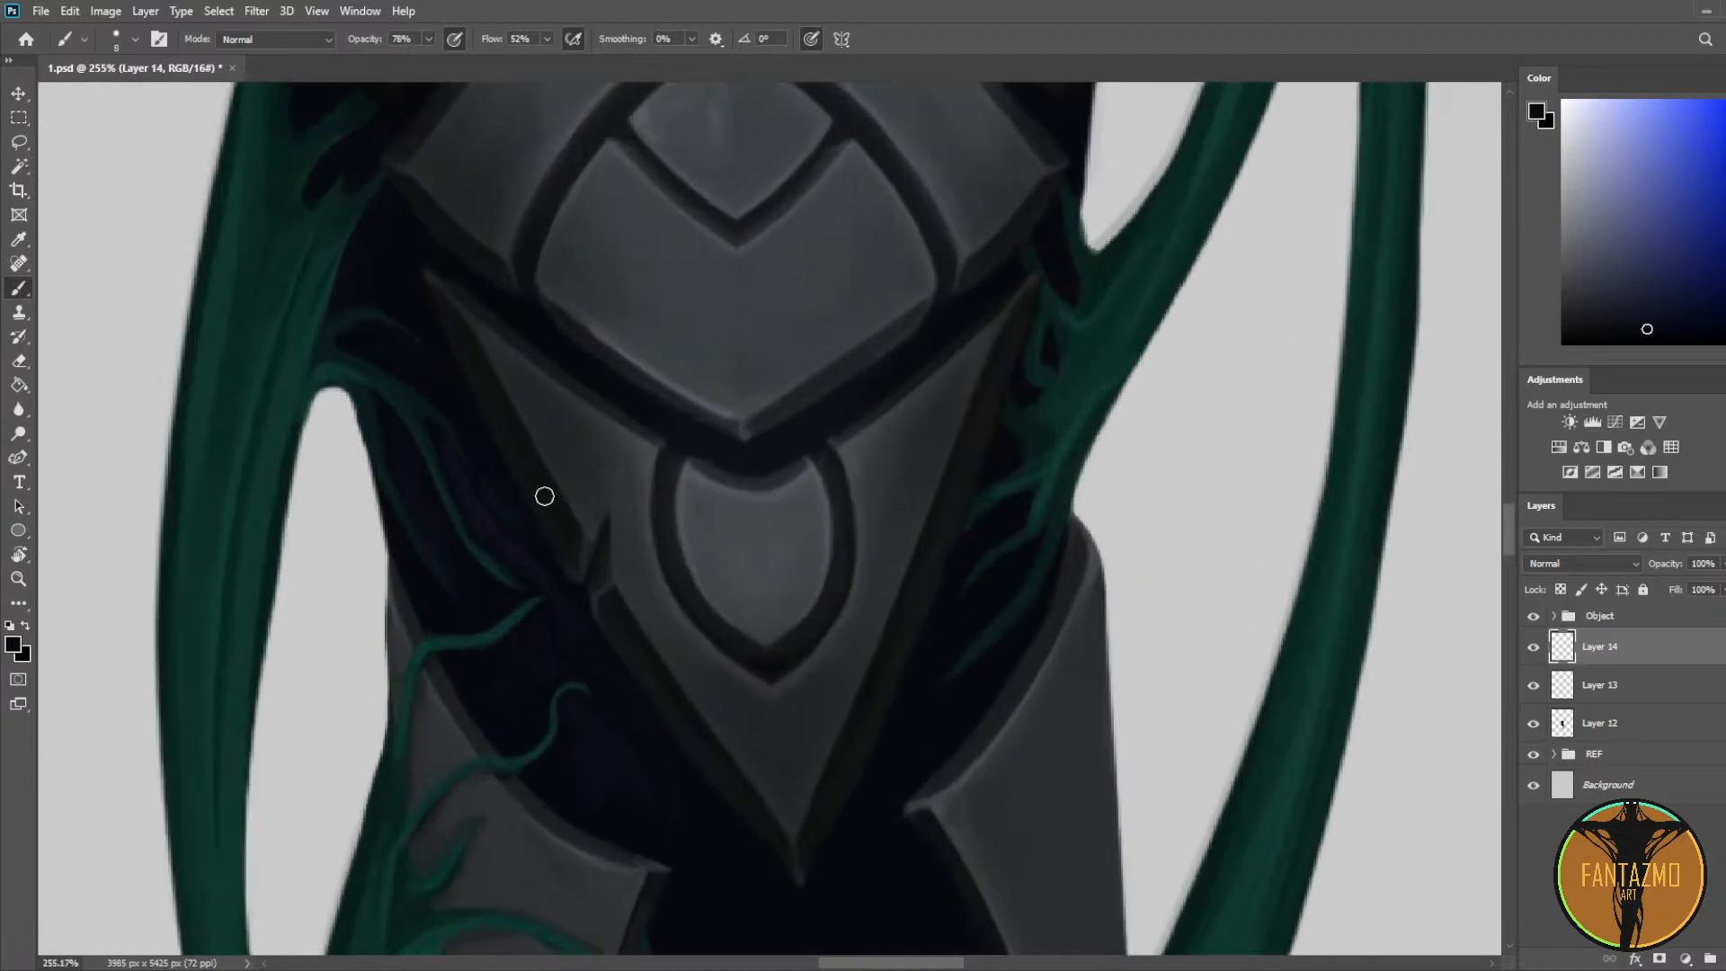
{"action": "left_click", "coordinate": [460, 443], "text": "alt"}
{"action": "left_click", "coordinate": [423, 342], "text": "alt"}
{"action": "left_click_drag", "start_coordinate": [440, 338], "coordinate": [513, 493]}
{"action": "key", "text": "alt"}
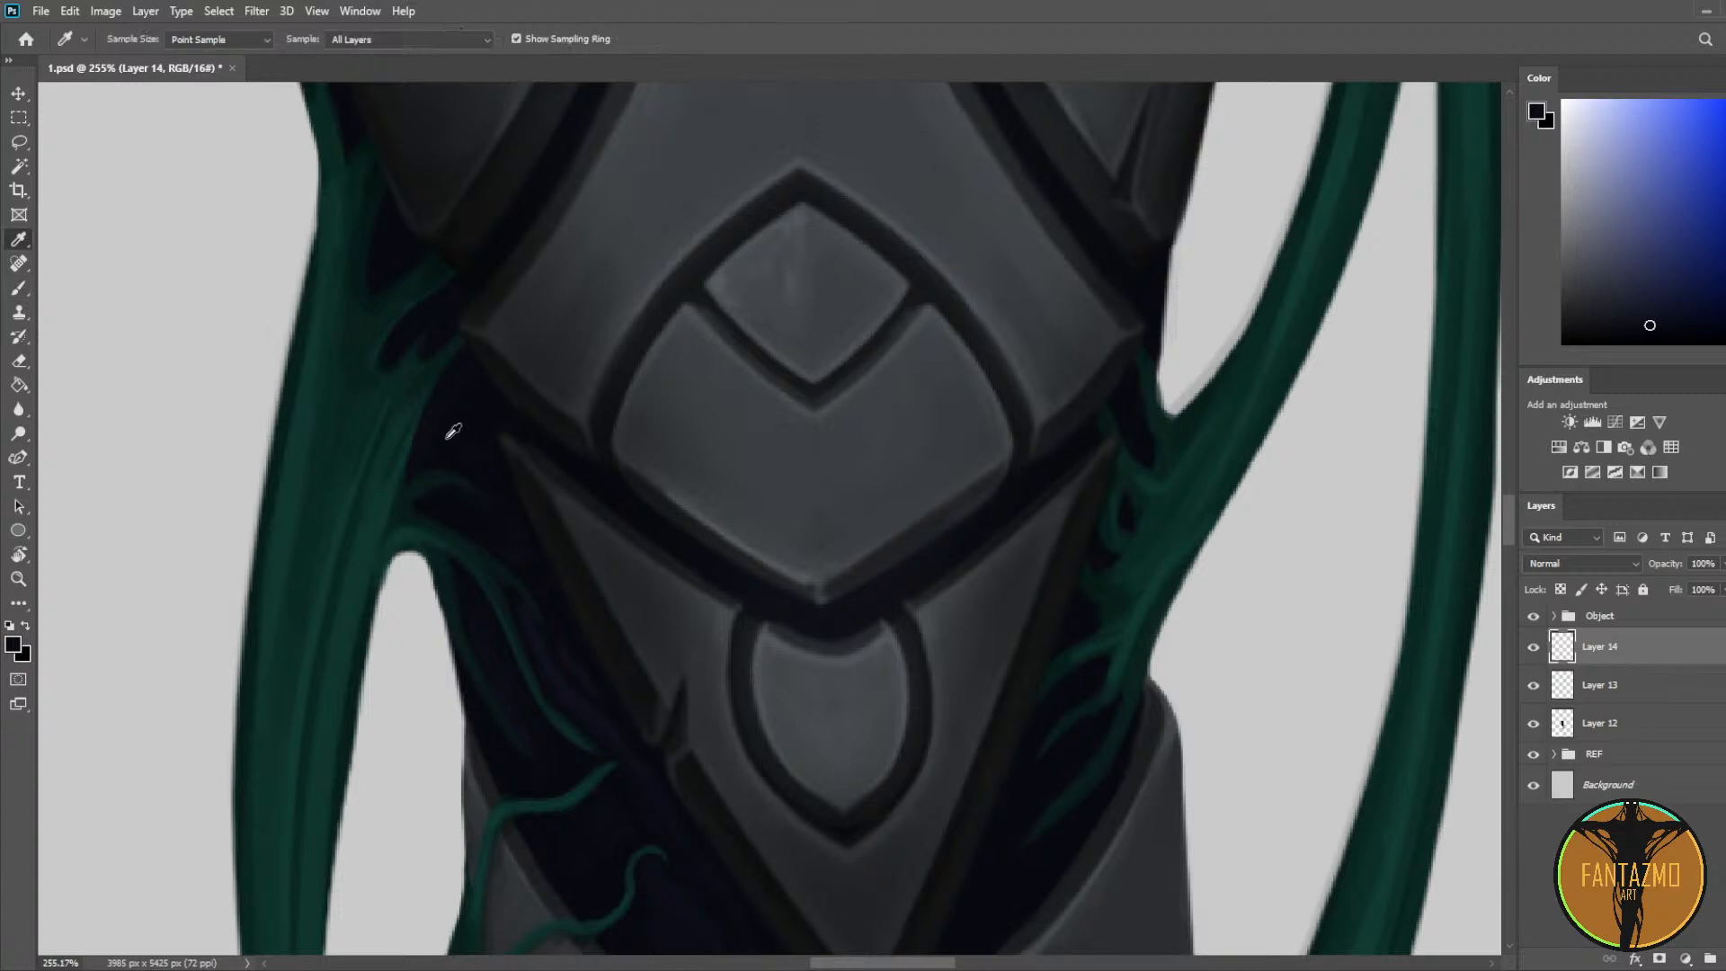
{"action": "left_click", "coordinate": [456, 430], "text": "alt"}
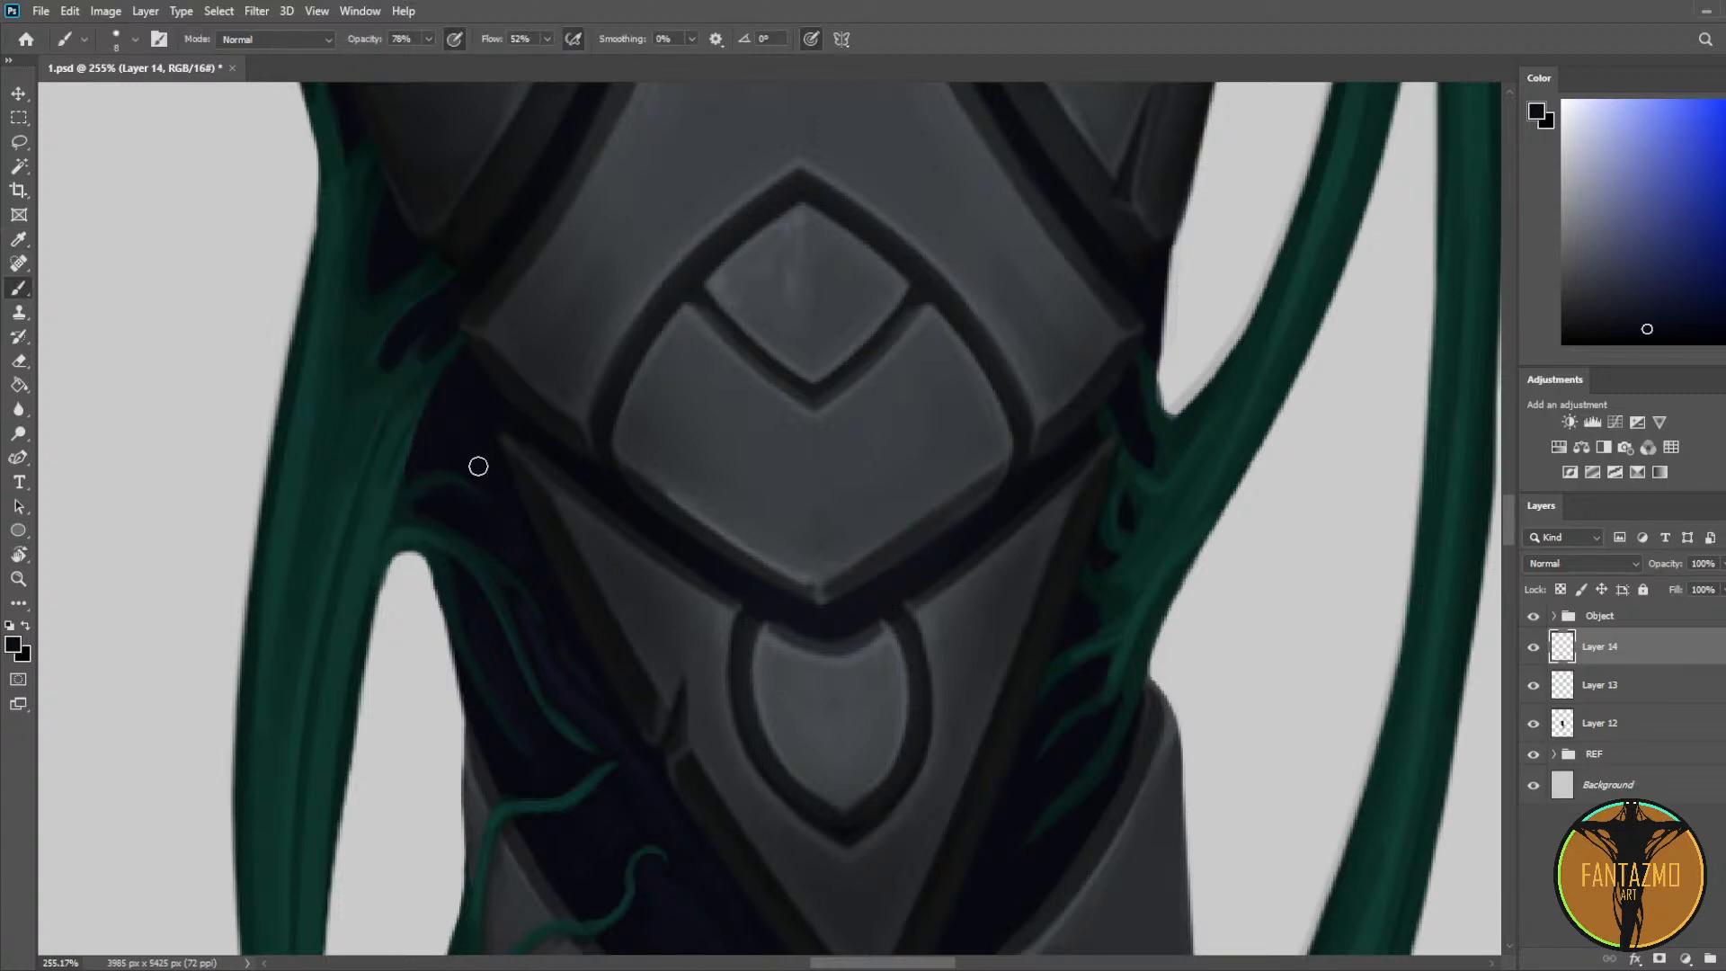
{"action": "left_click_drag", "start_coordinate": [698, 581], "coordinate": [489, 336]}
{"action": "left_click", "coordinate": [406, 499], "text": "alt"}
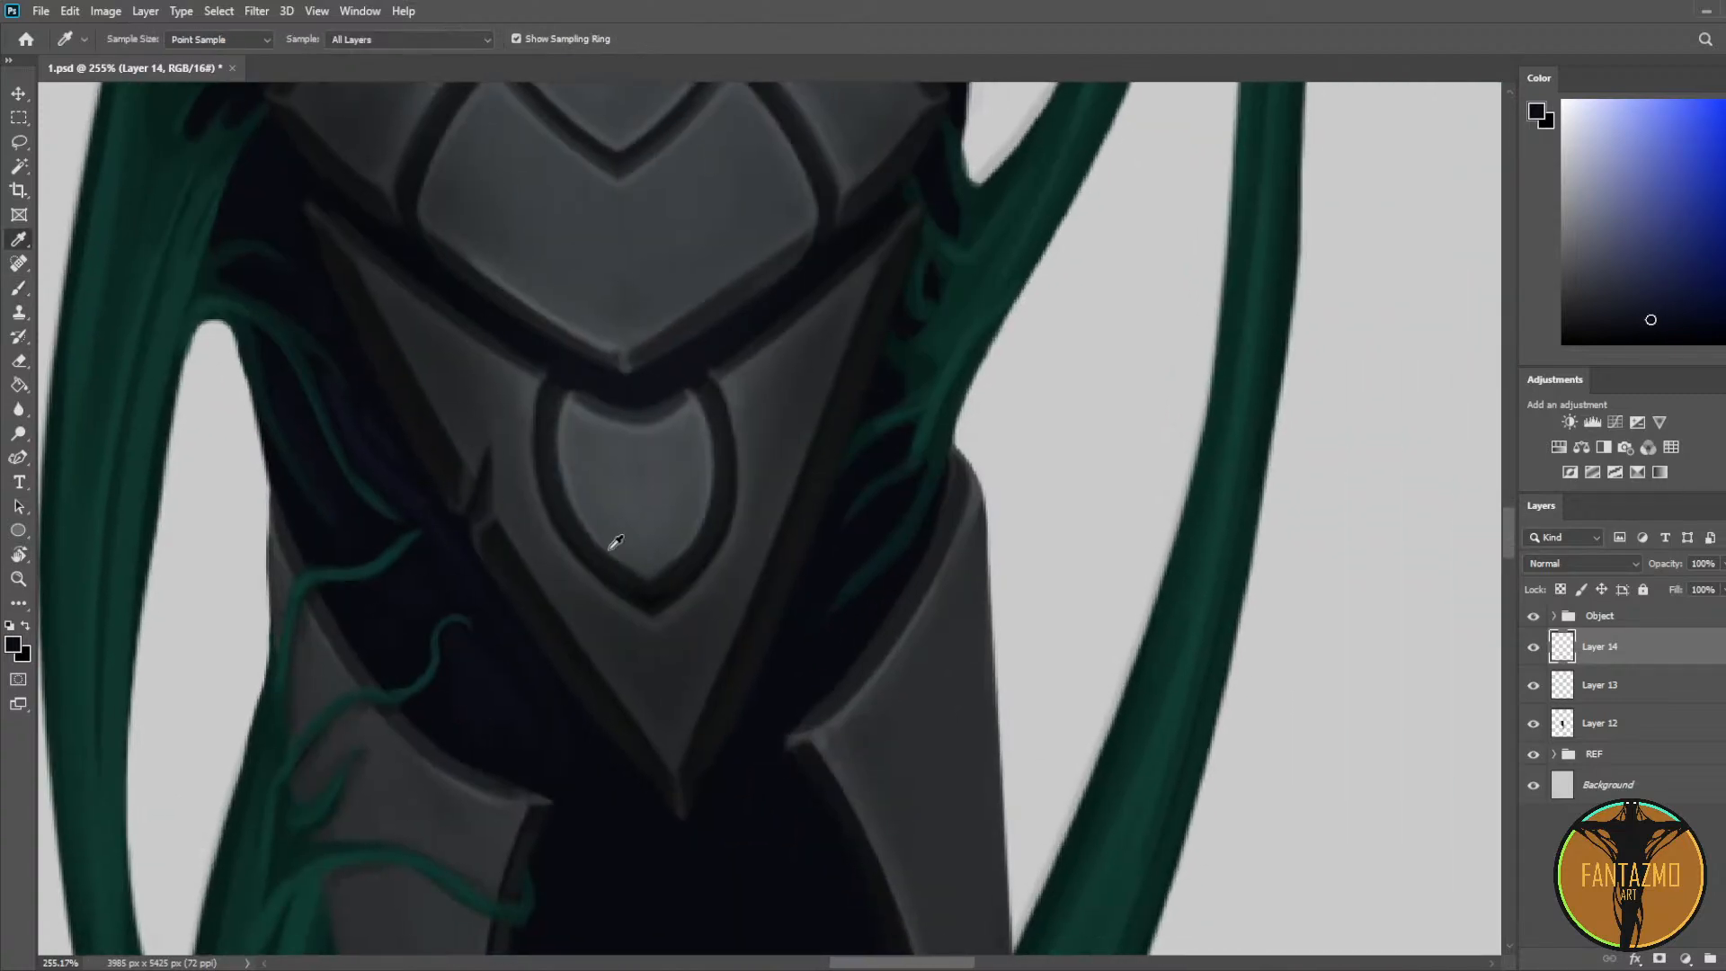
Step: Shade the dark gaps between the right tendrils with sampled navy and clean the strokes with the eraser
{"action": "key", "text": "e"}
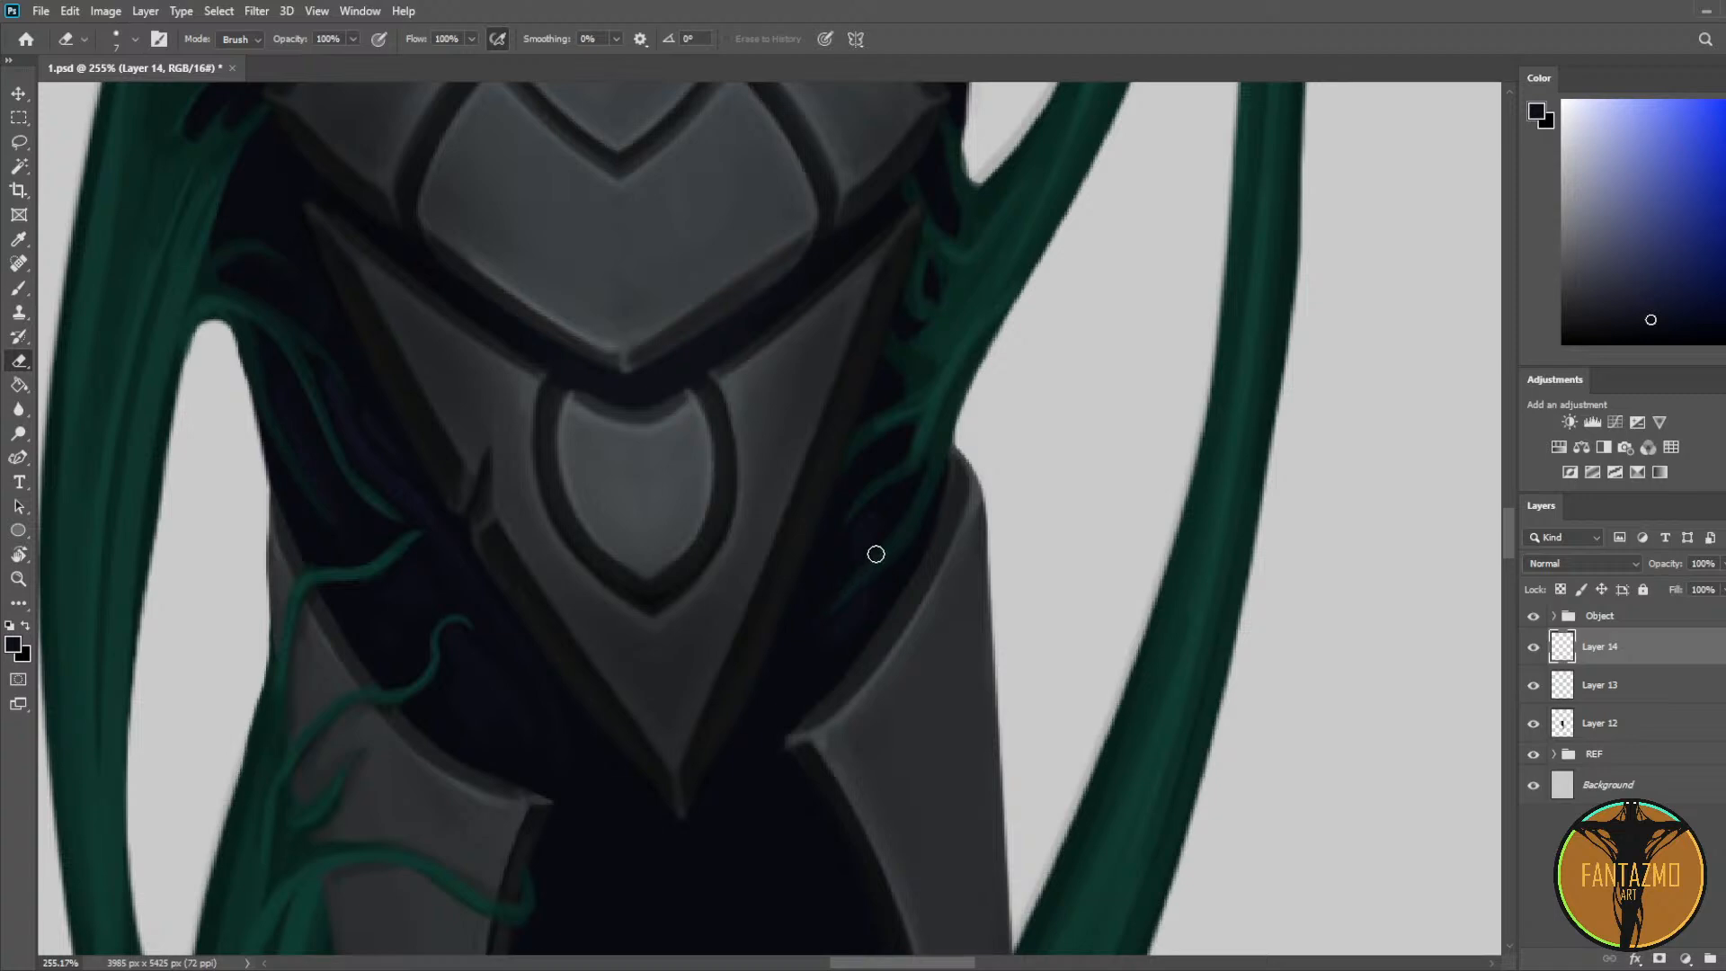
{"action": "key", "text": "b"}
{"action": "left_click", "coordinate": [884, 520], "text": "alt"}
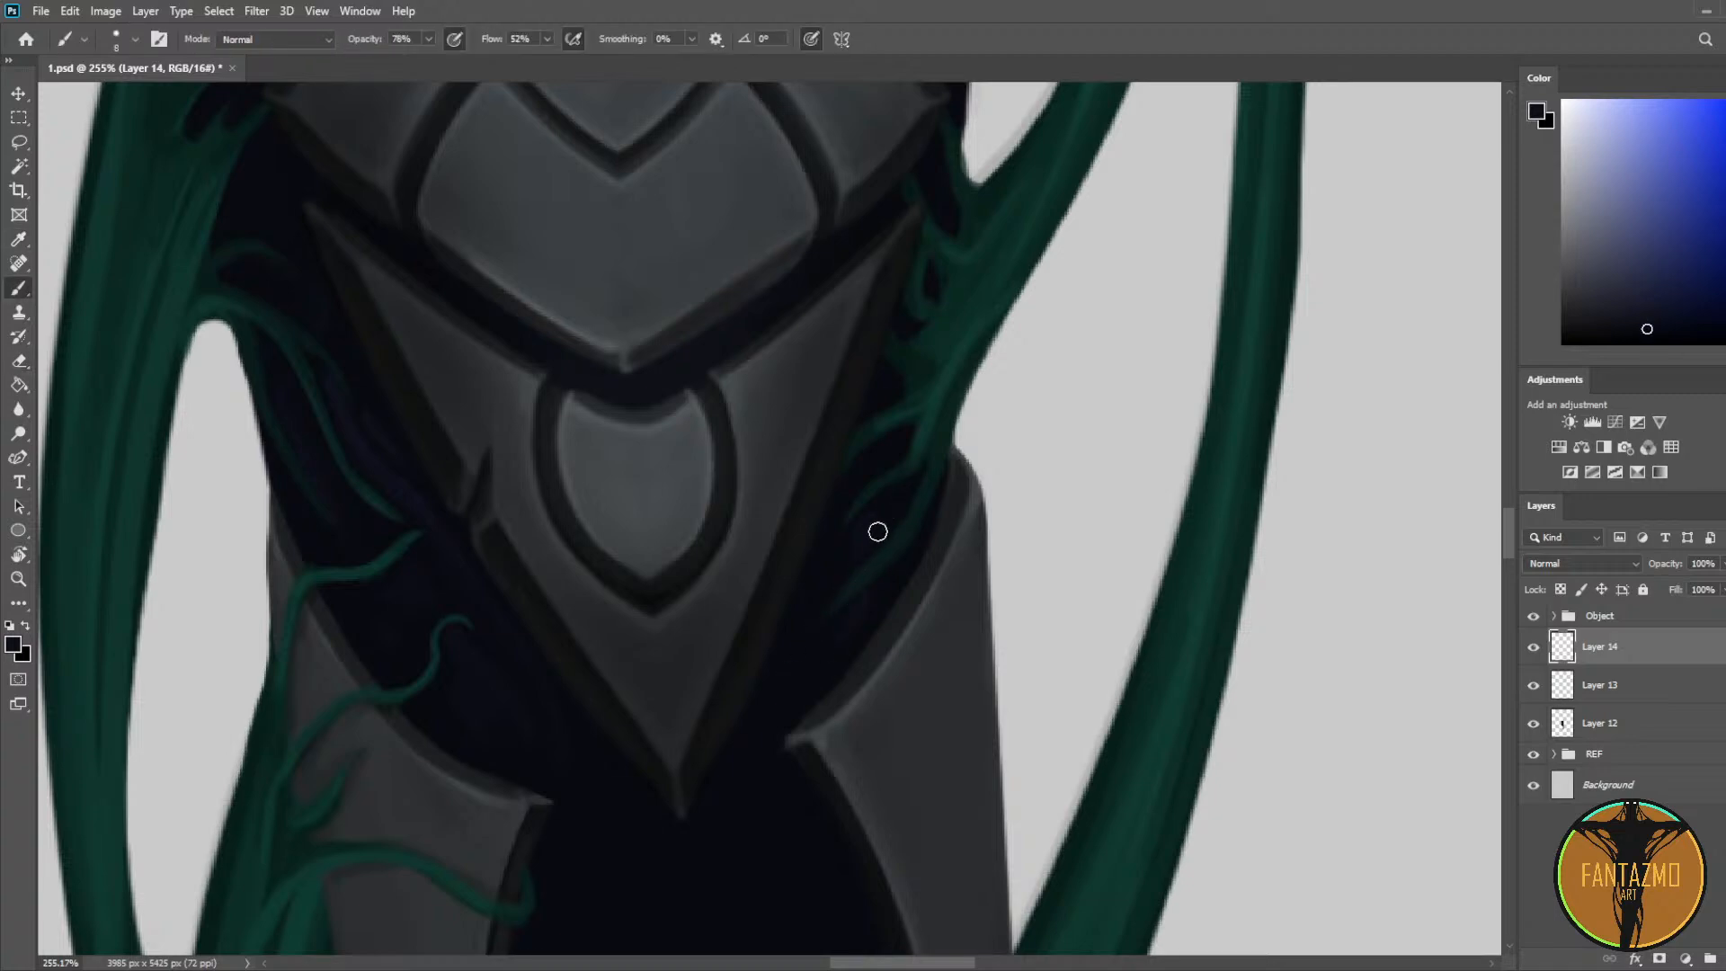
{"action": "left_click", "coordinate": [884, 510], "text": "alt"}
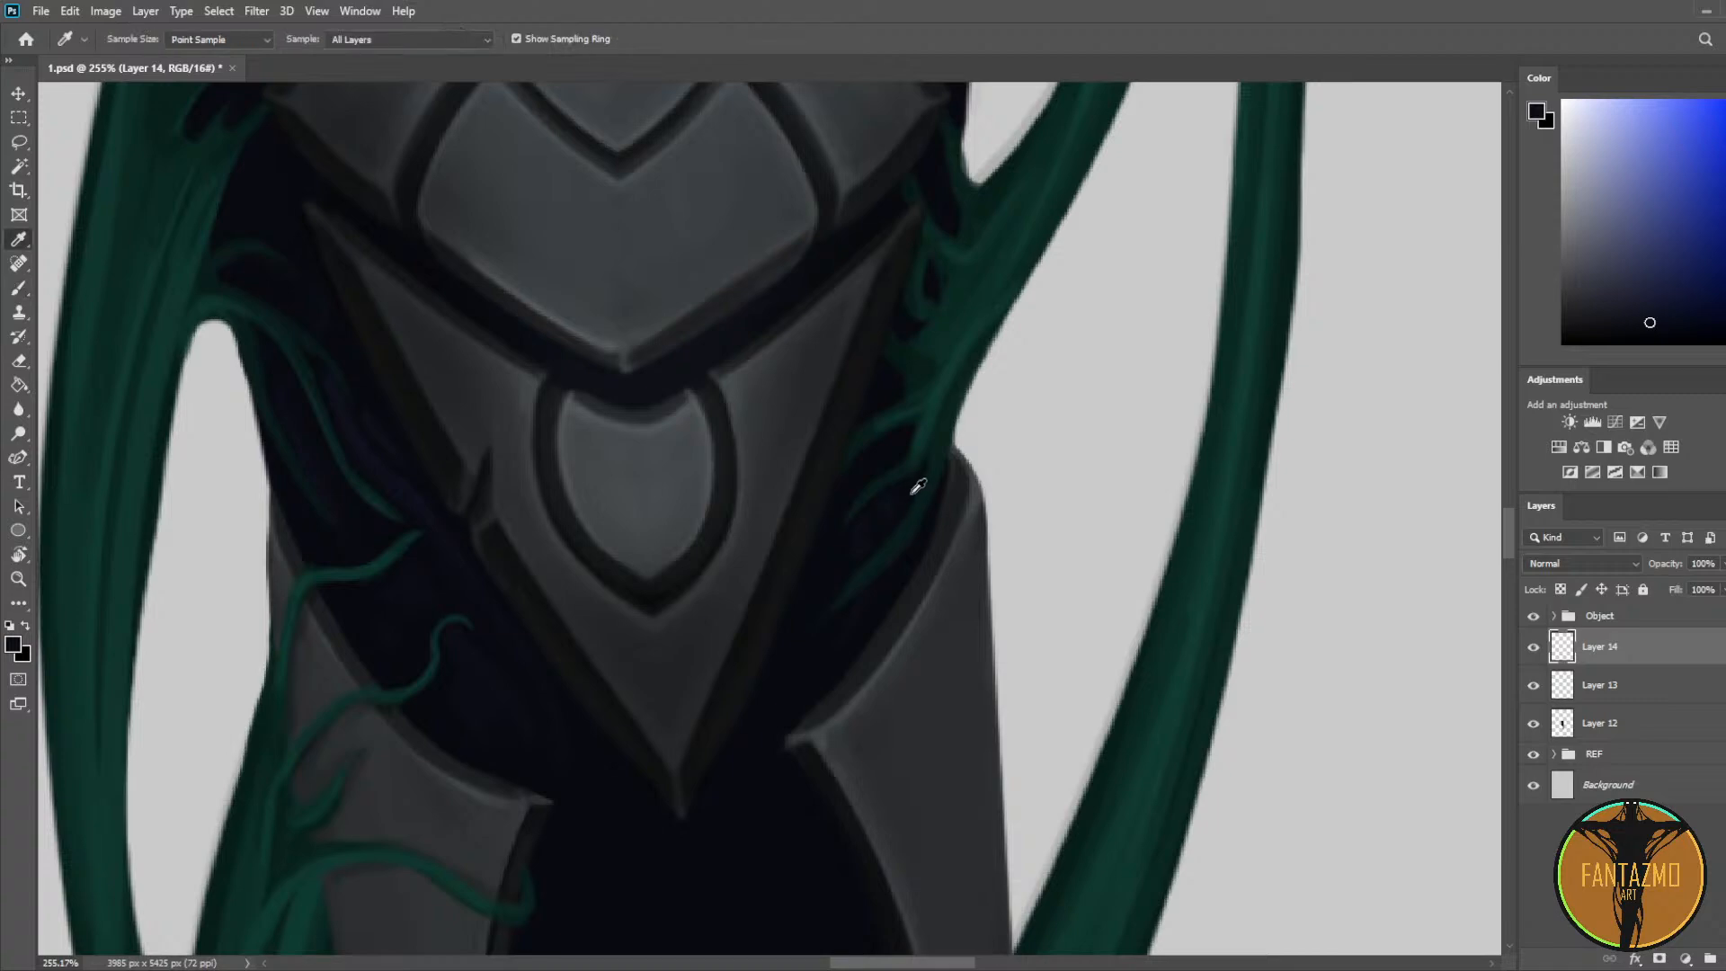
{"action": "left_click", "coordinate": [906, 492], "text": "alt"}
{"action": "key", "text": "e"}
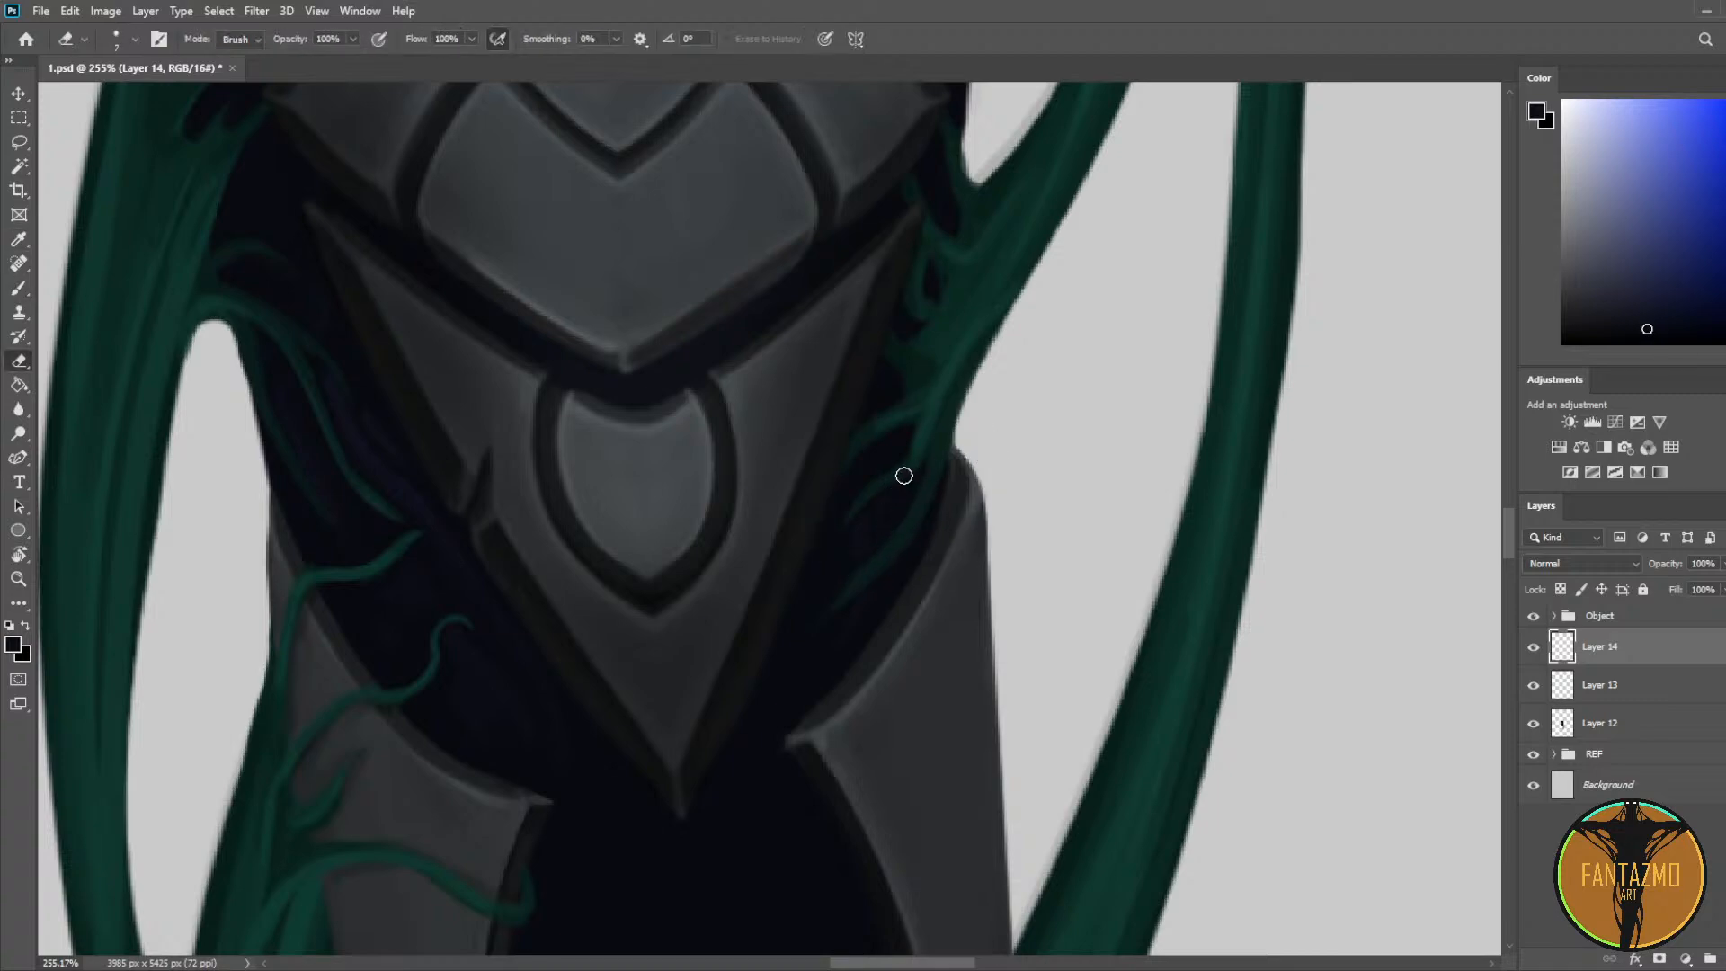
{"action": "left_click_drag", "start_coordinate": [941, 438], "coordinate": [875, 534]}
{"action": "key", "text": "b"}
{"action": "left_click", "coordinate": [854, 548], "text": "alt"}
{"action": "key", "text": "e"}
{"action": "key", "text": "b"}
Step: Blend sampled navy down the dark gap between the triangular plate's lower tip and the right side plate
{"action": "left_click", "coordinate": [813, 649], "text": "alt"}
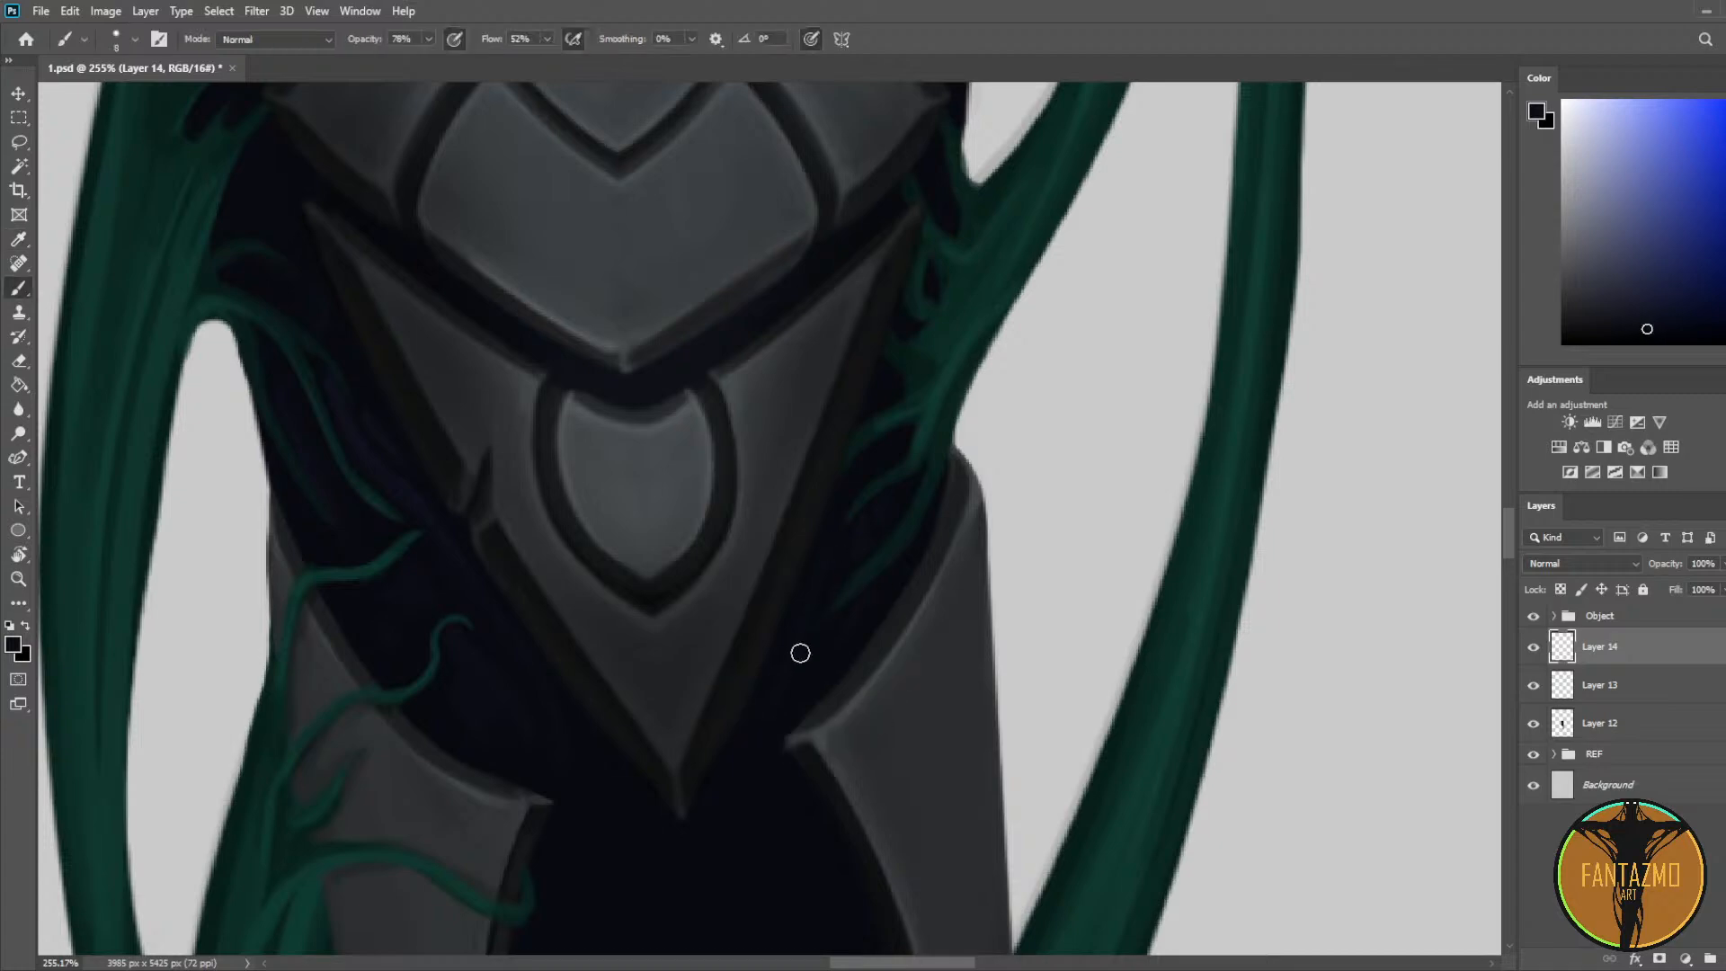
{"action": "left_click", "coordinate": [833, 578], "text": "alt"}
{"action": "left_click", "coordinate": [809, 662], "text": "alt"}
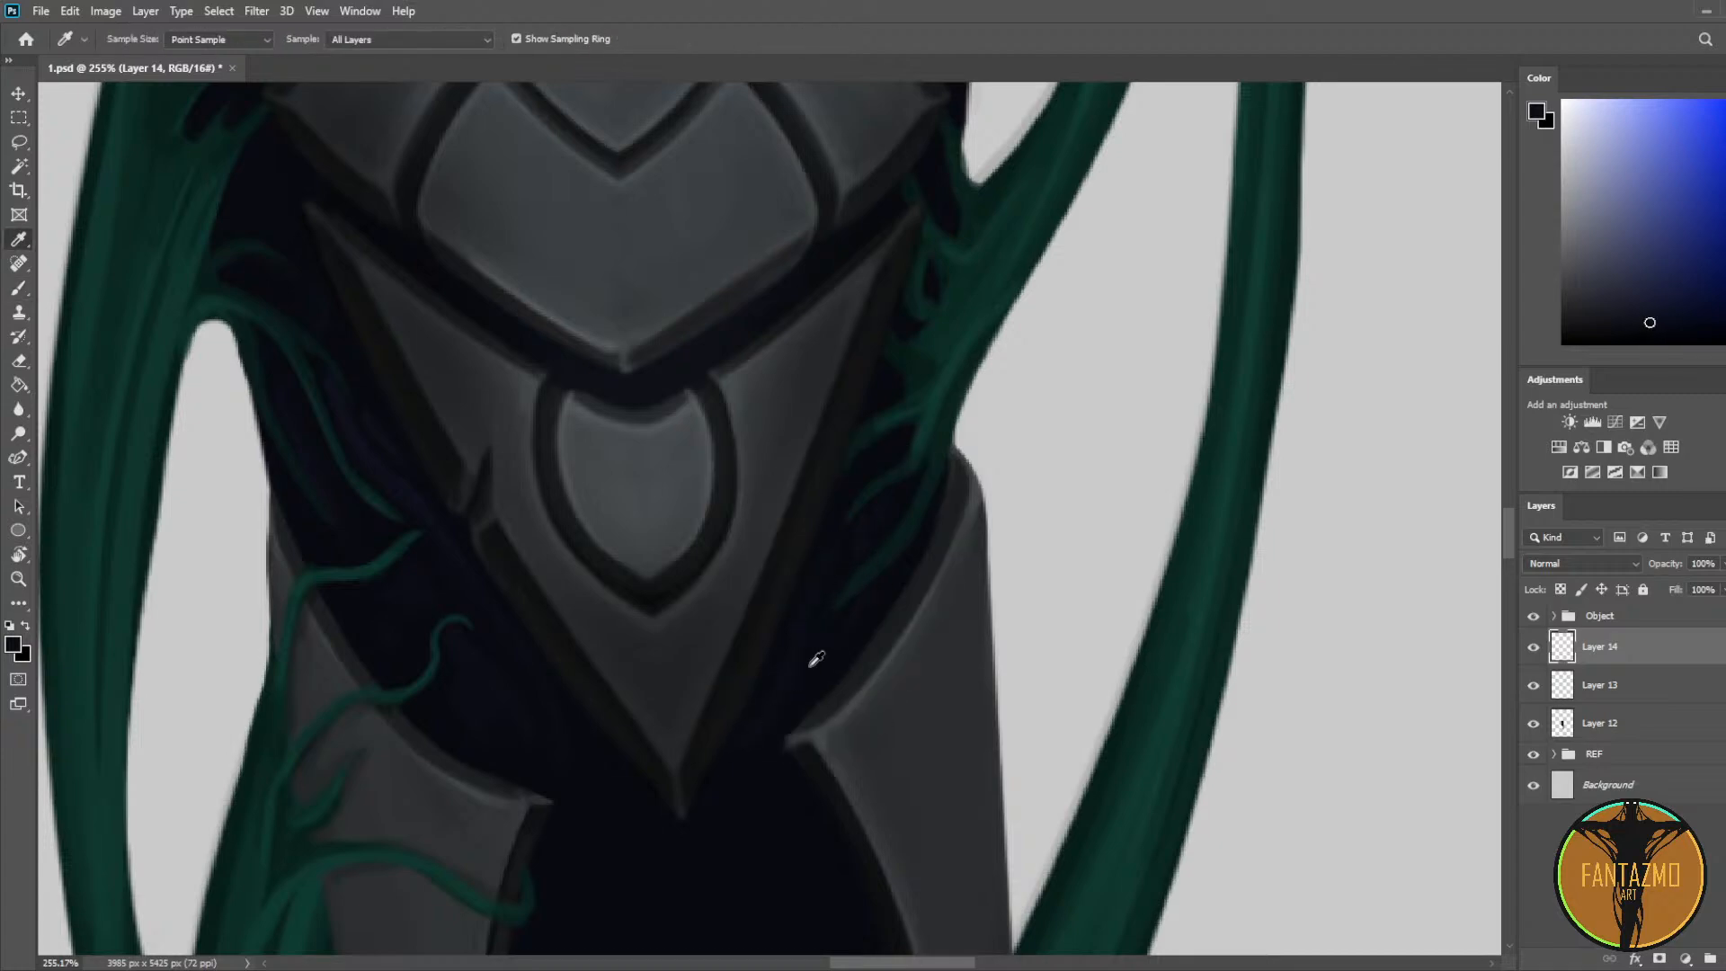
{"action": "left_click", "coordinate": [742, 751], "text": "alt"}
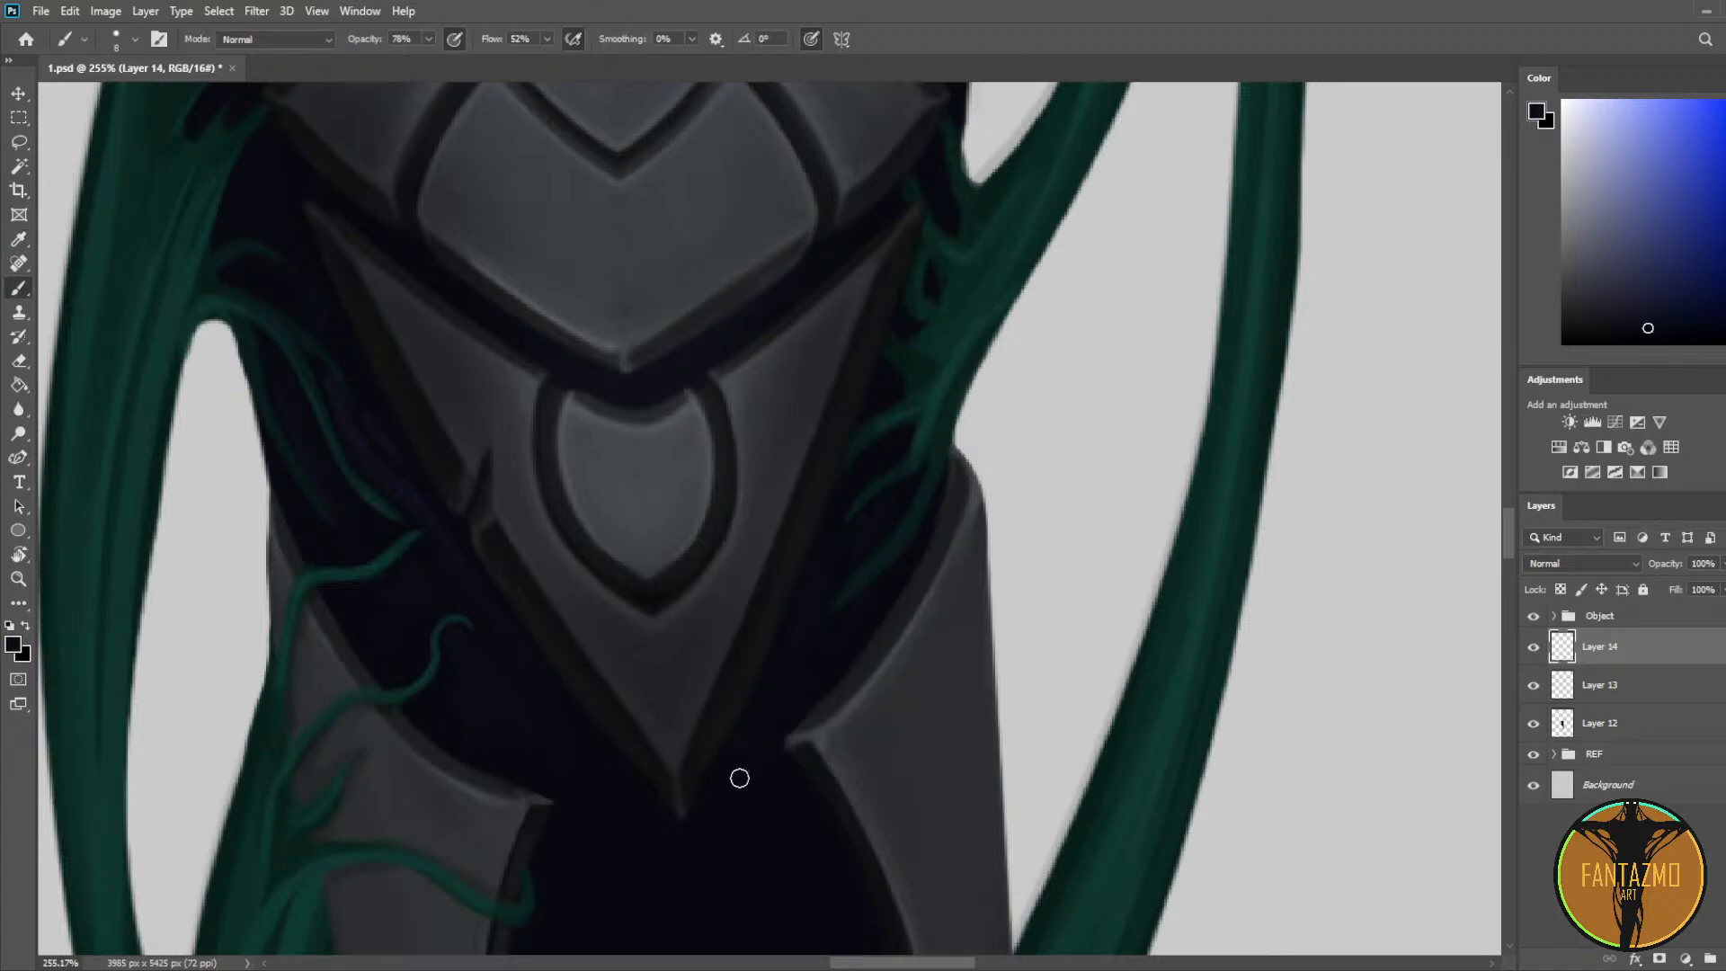
Step: Smooth the dark area above the left side plate's inner corner with sampled navy and near-black tones
{"action": "left_click", "coordinate": [482, 723], "text": "alt"}
{"action": "left_click", "coordinate": [558, 714], "text": "alt"}
{"action": "left_click", "coordinate": [479, 707], "text": "alt"}
{"action": "left_click", "coordinate": [504, 704], "text": "alt"}
{"action": "left_click", "coordinate": [516, 709], "text": "alt"}
{"action": "left_click", "coordinate": [530, 761], "text": "alt"}
{"action": "key", "text": "e"}
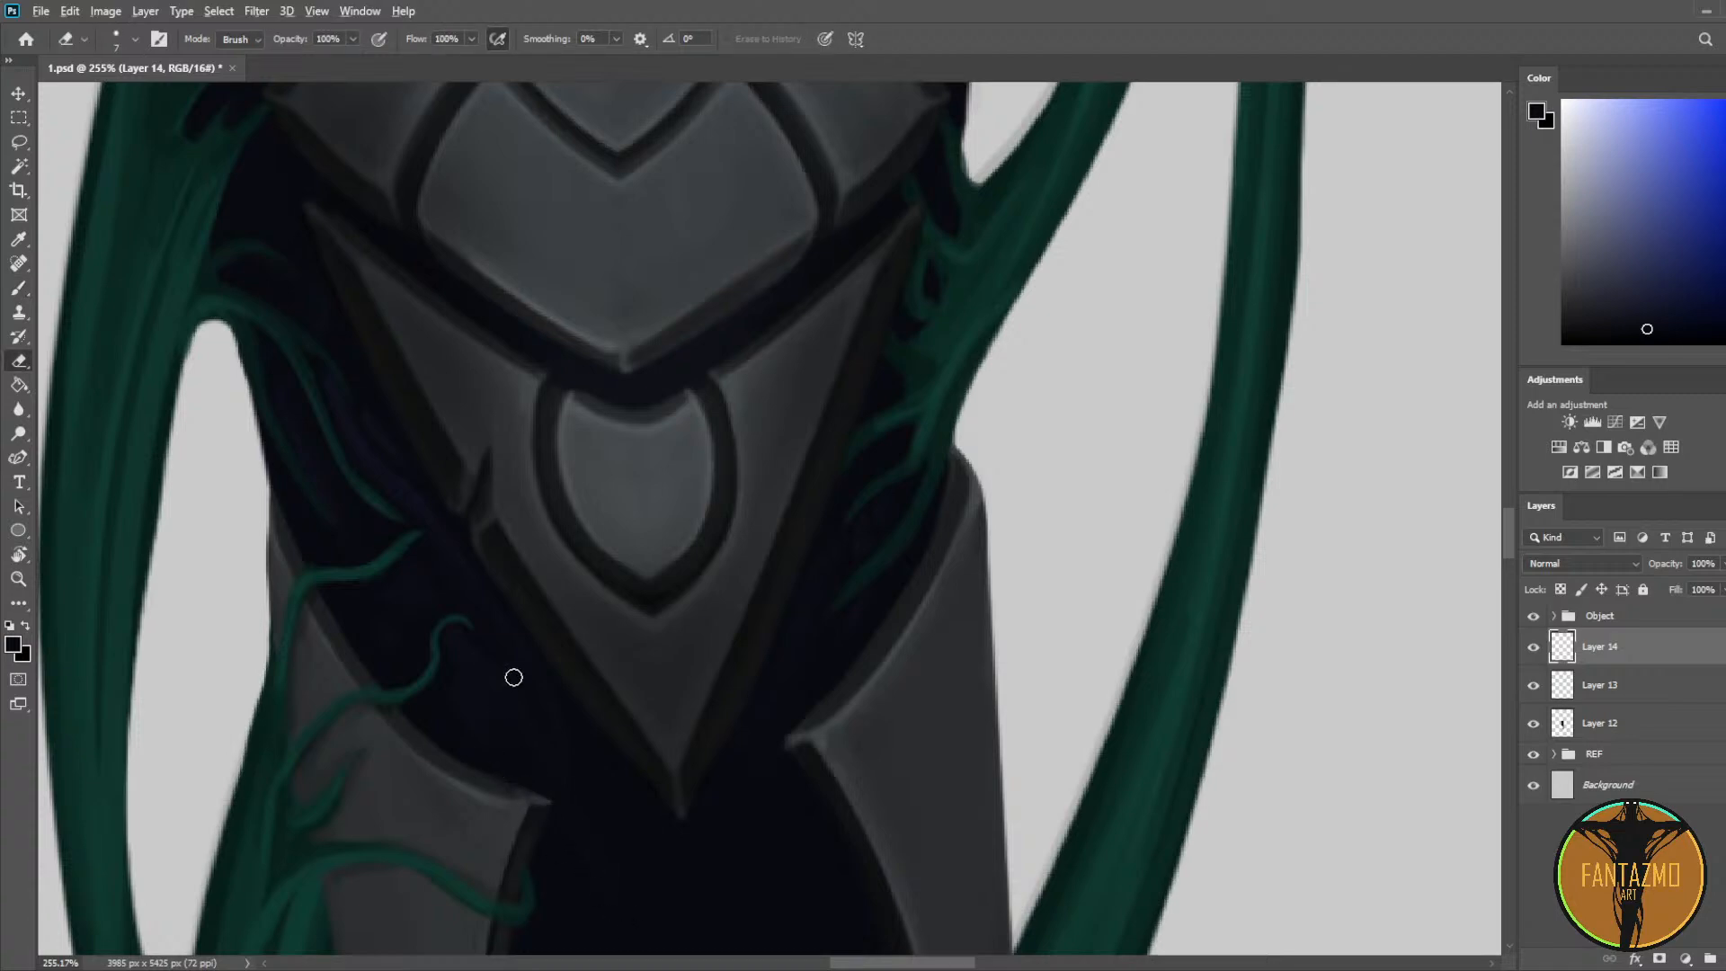
Step: Save the file and review the whole figure from the head to the tip of the tail
{"action": "scroll", "coordinate": [514, 696], "scroll_direction": "down", "scroll_amount": 5}
{"action": "scroll", "coordinate": [514, 697], "scroll_direction": "down", "scroll_amount": 6}
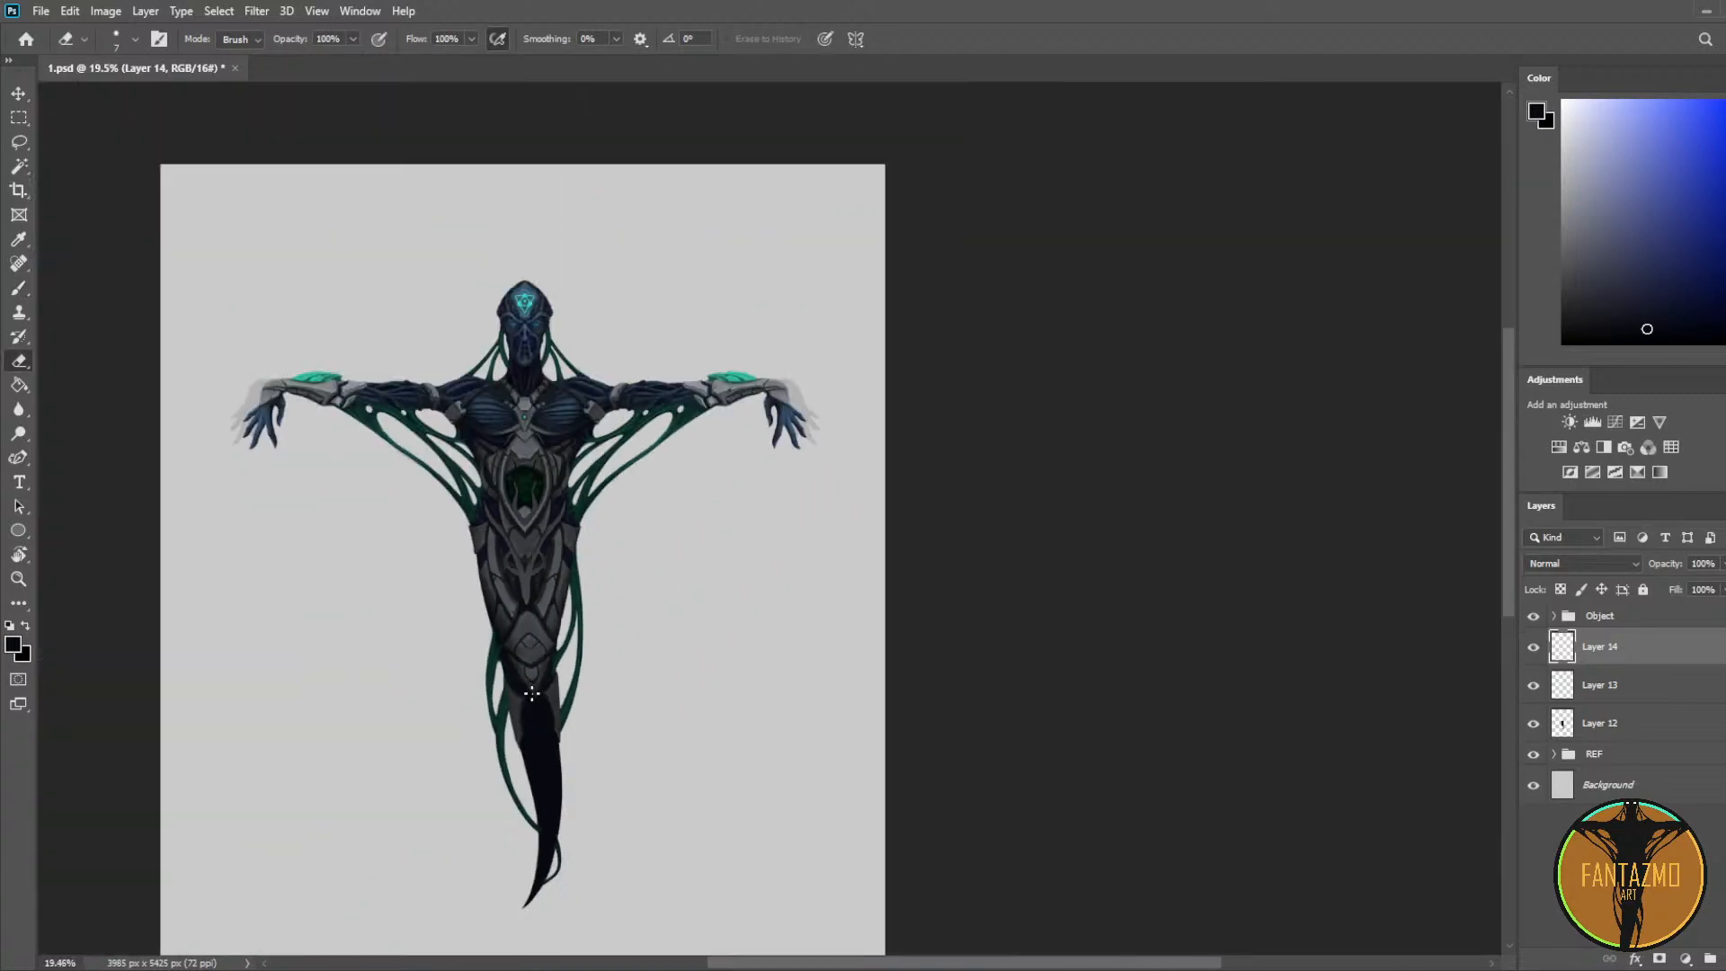
{"action": "key", "text": "ctrl+s"}
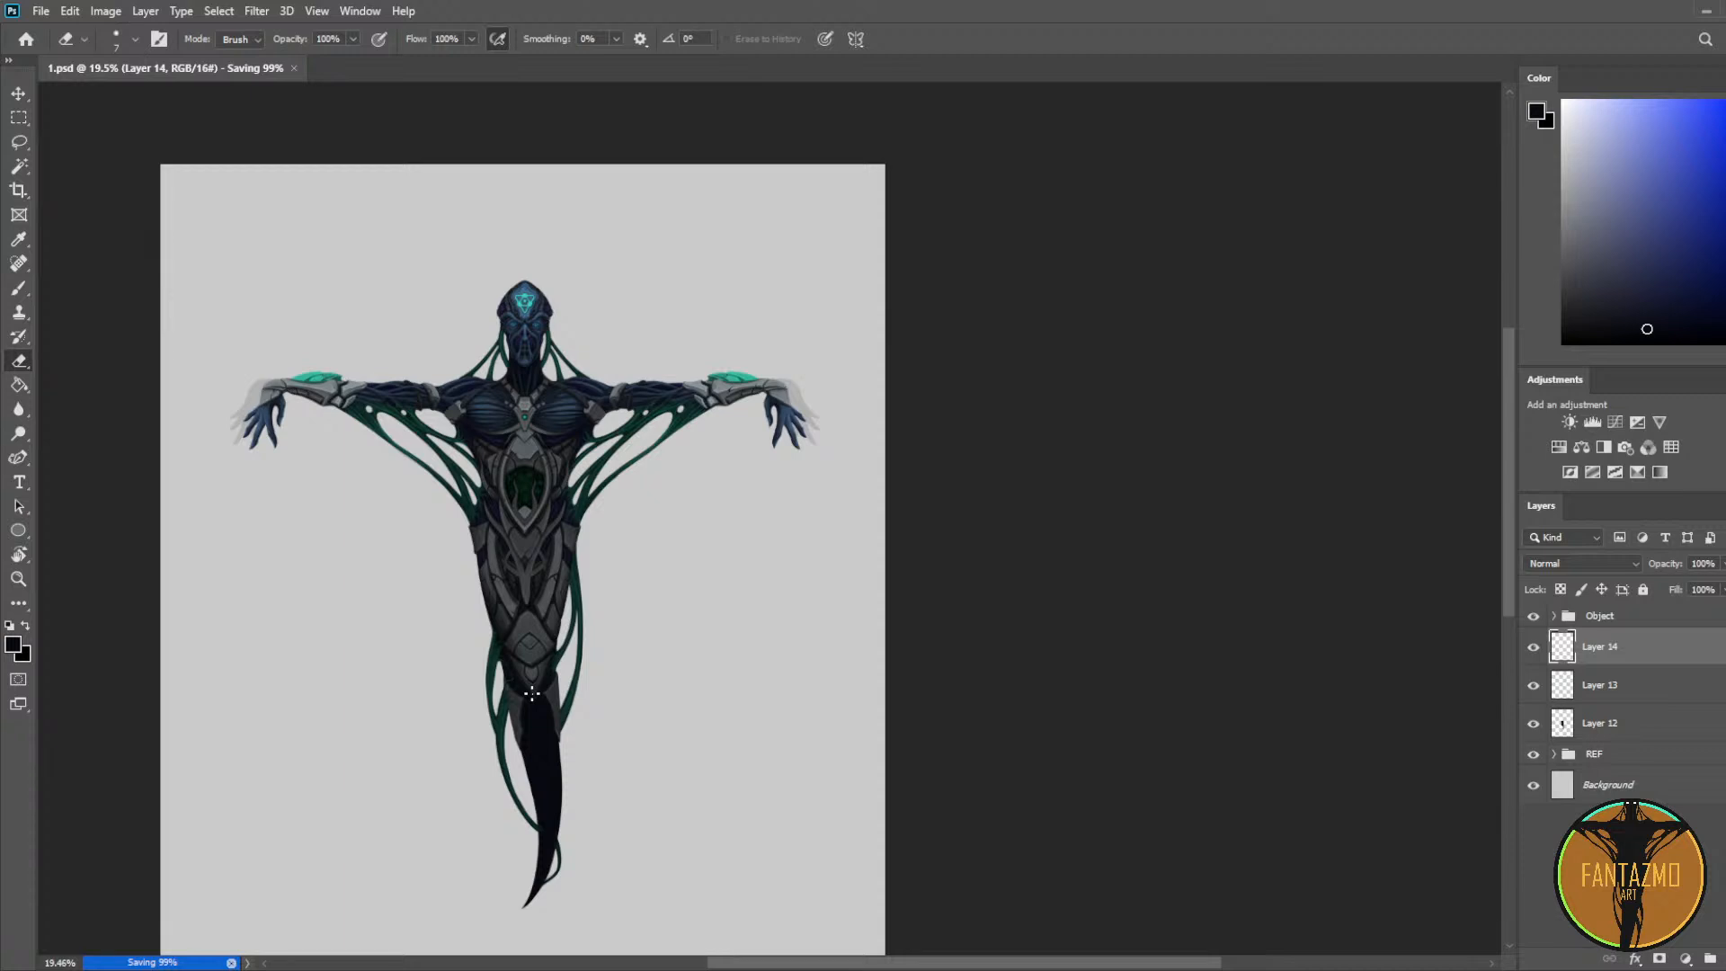
{"action": "scroll", "coordinate": [533, 696], "scroll_direction": "up", "scroll_amount": 5}
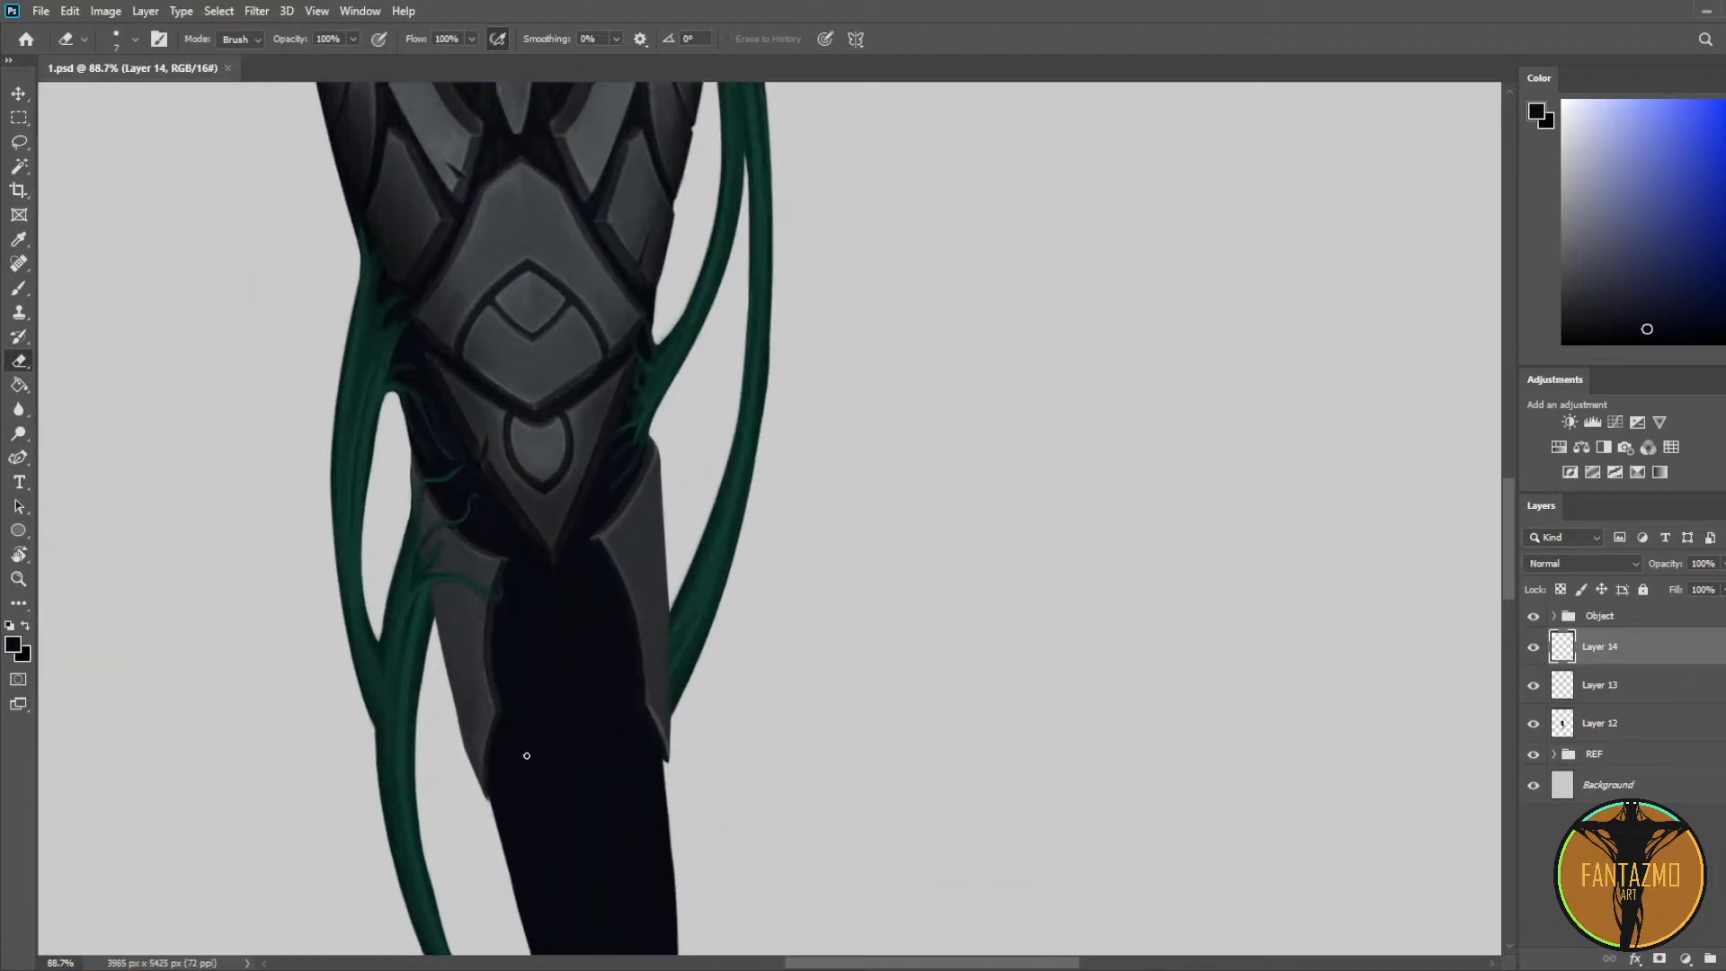
{"action": "scroll", "coordinate": [528, 748], "scroll_direction": "down", "scroll_amount": 2}
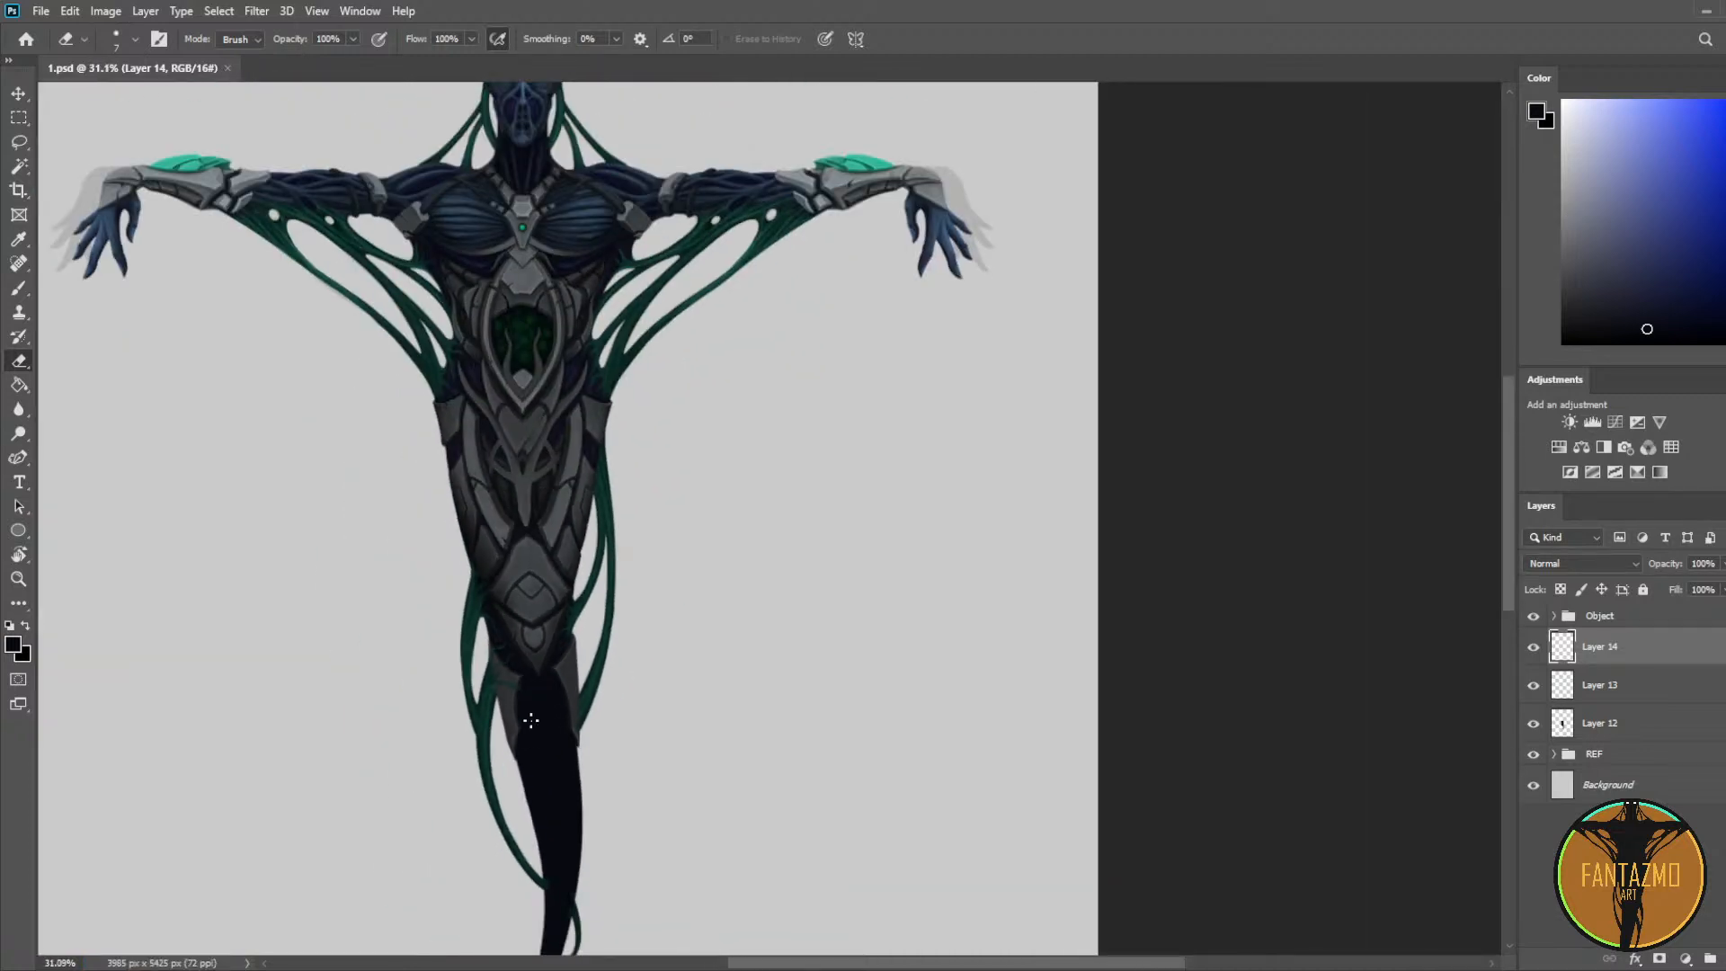
{"action": "scroll", "coordinate": [533, 697], "scroll_direction": "up", "scroll_amount": 1}
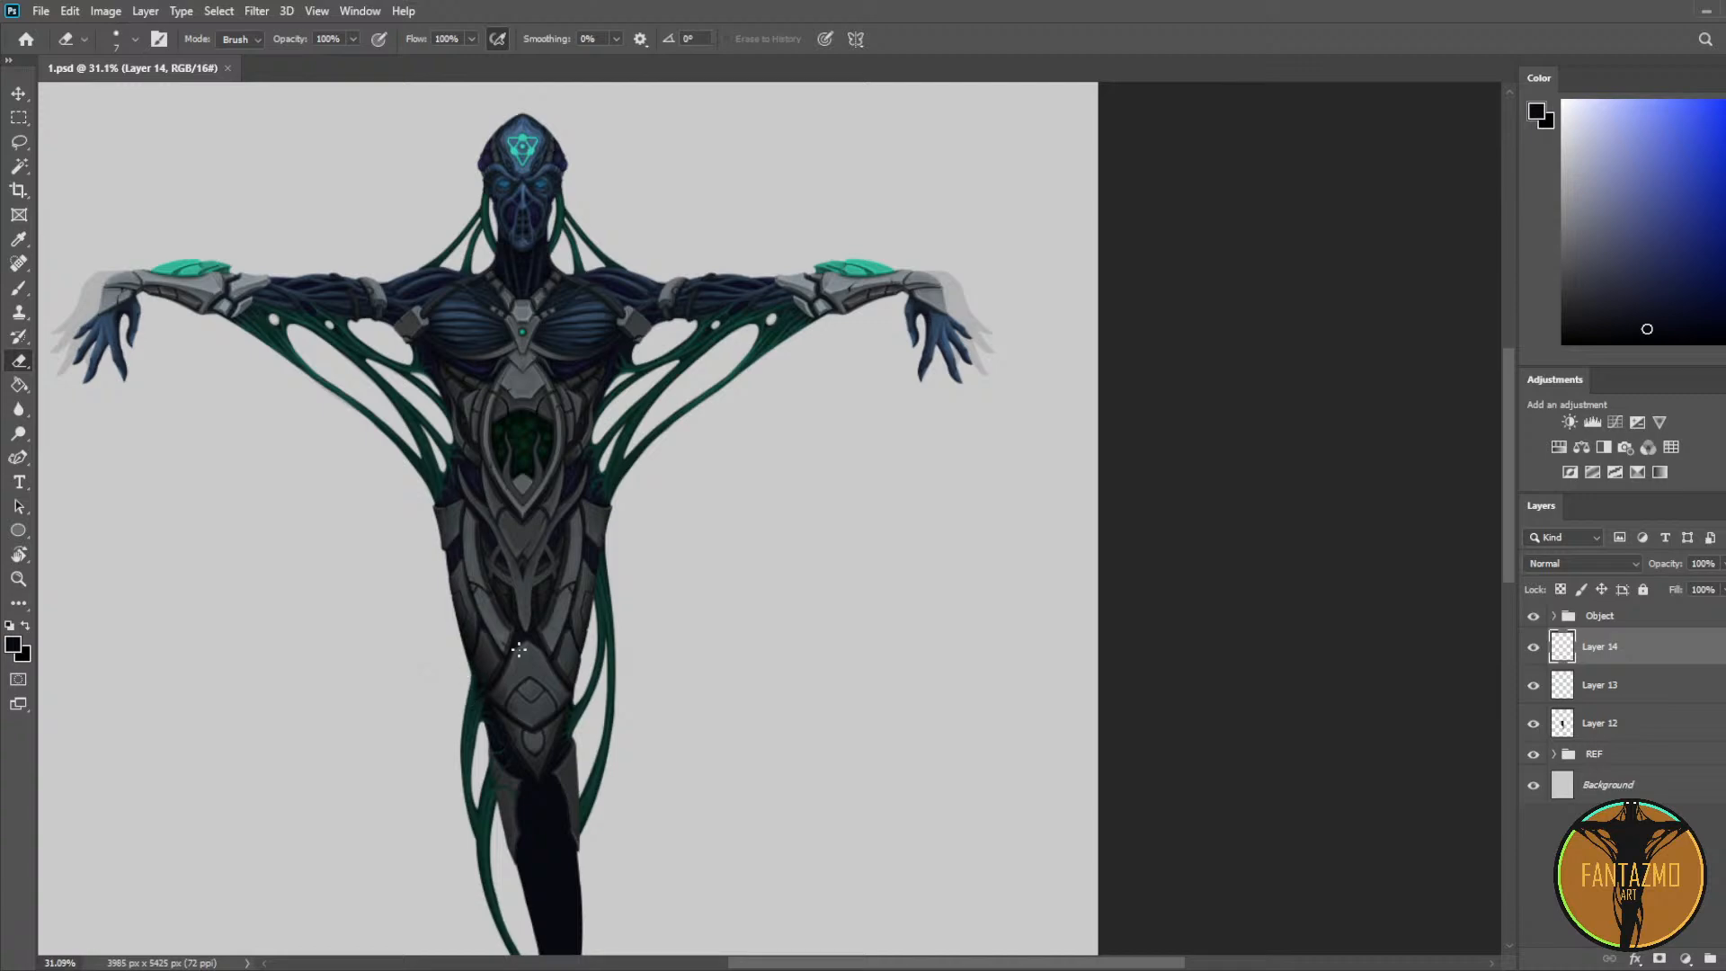
{"action": "scroll", "coordinate": [936, 698], "scroll_direction": "down", "scroll_amount": 1}
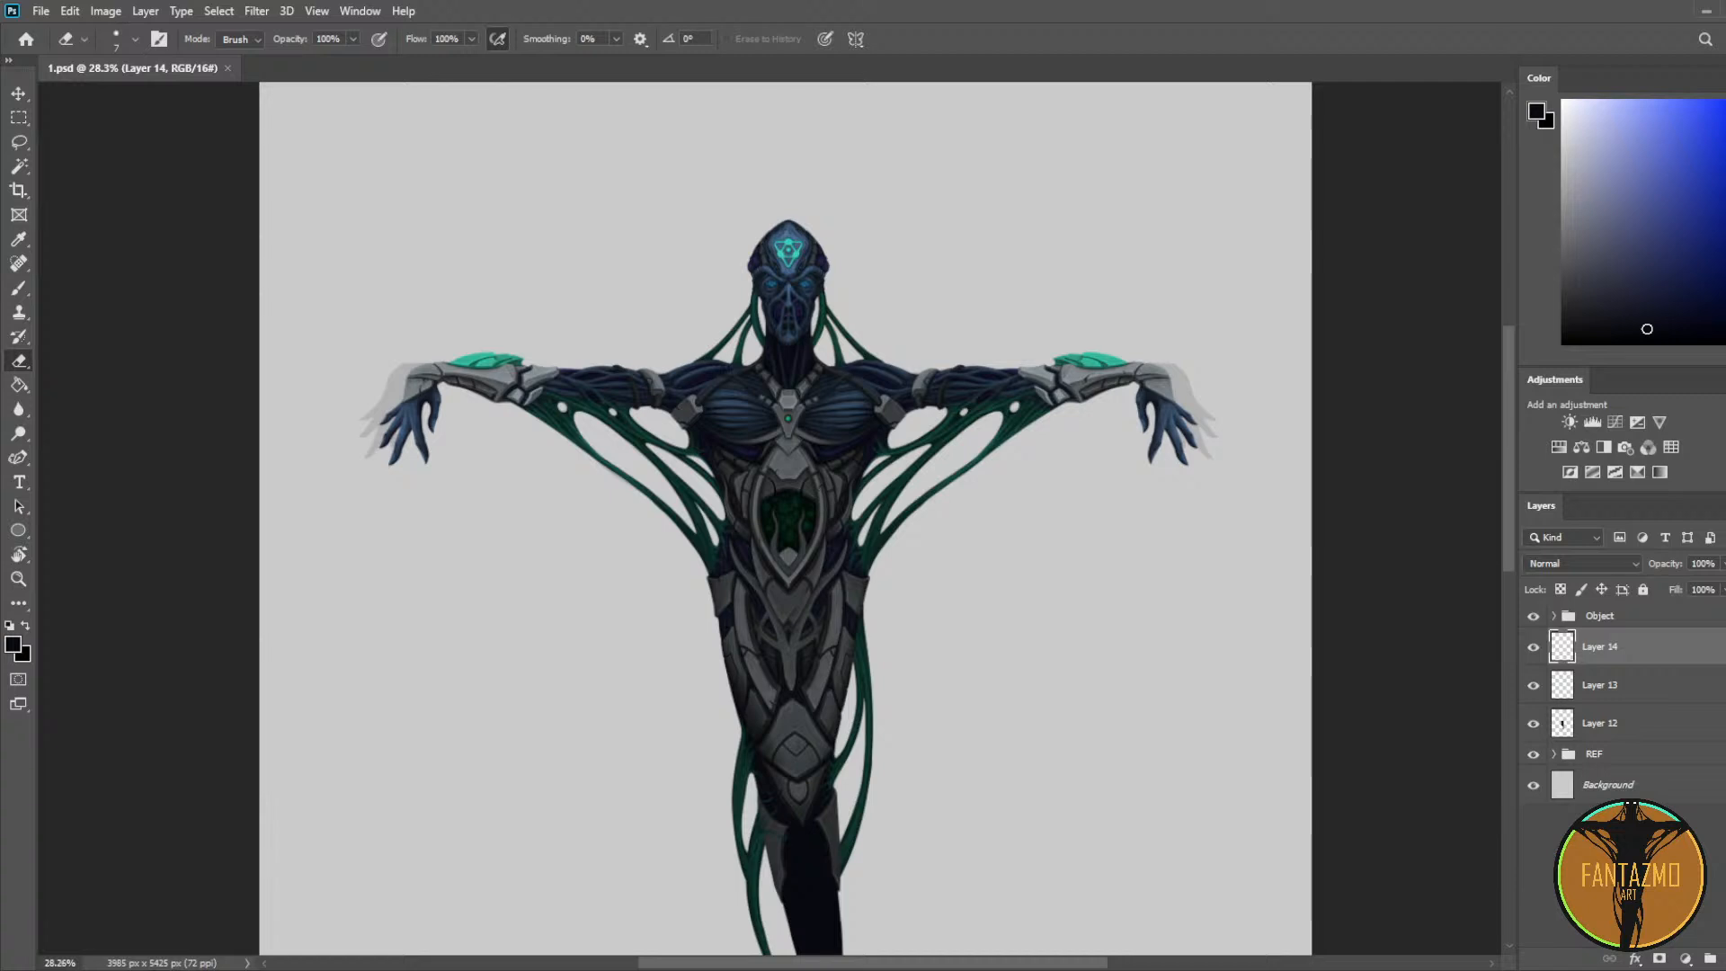
{"action": "scroll", "coordinate": [605, 400], "scroll_direction": "down", "scroll_amount": 4}
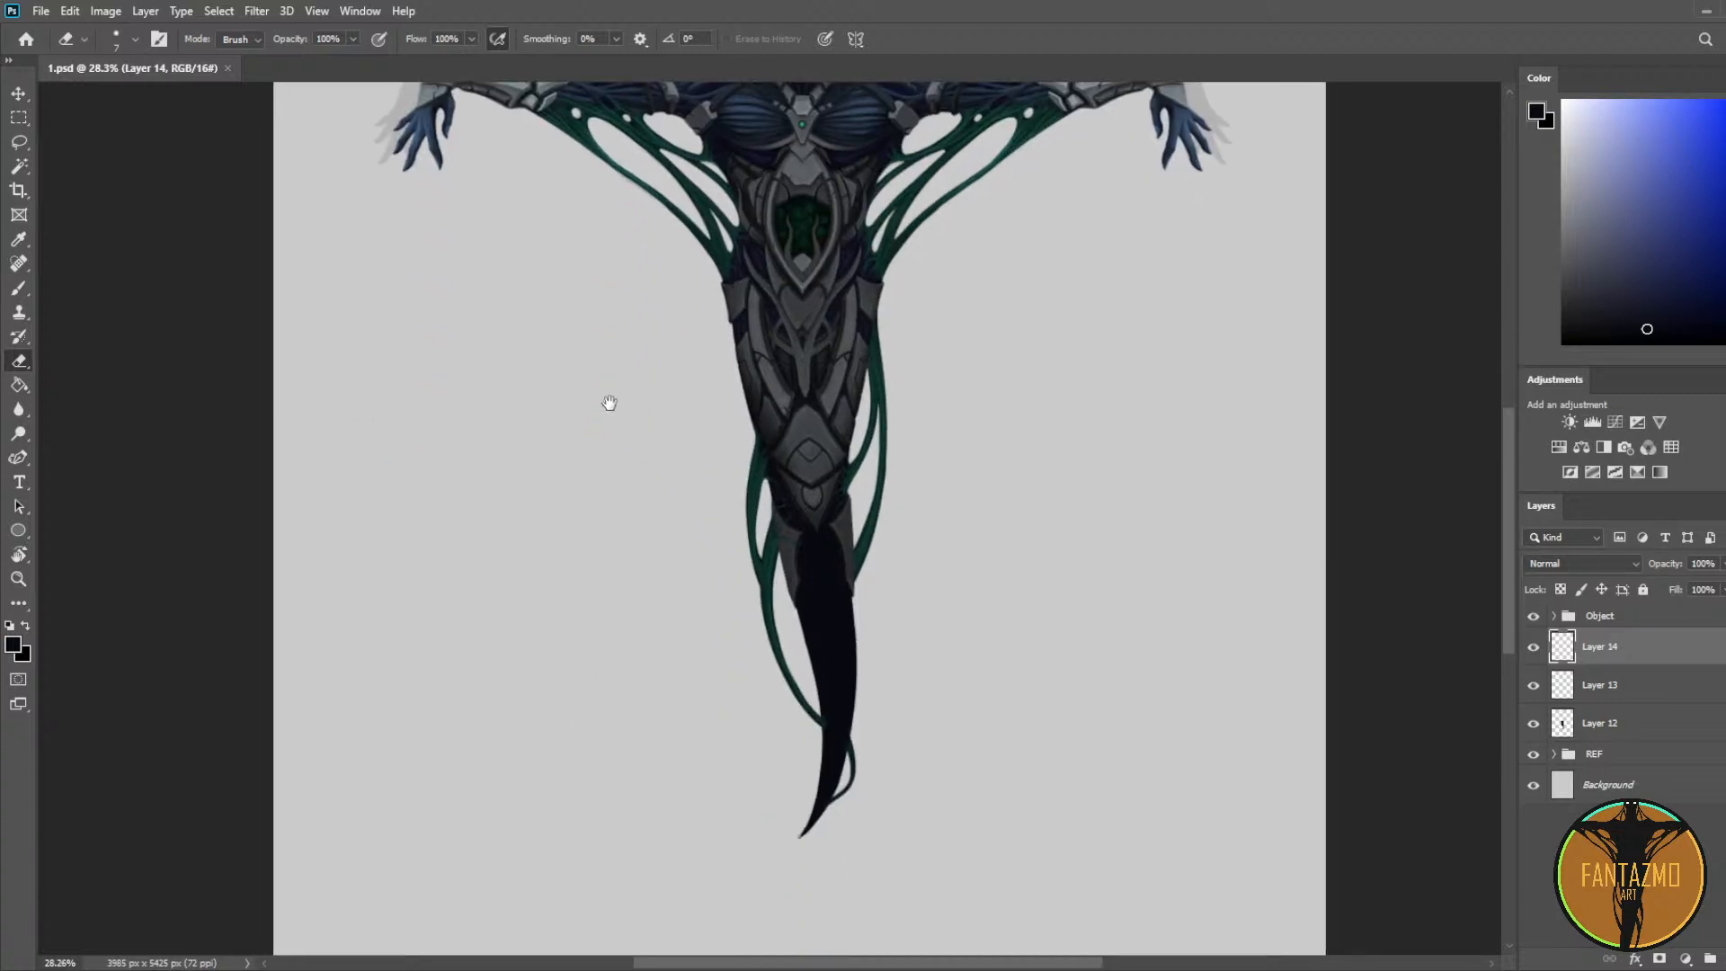
Step: Paint a dark grey shadow under the lowest green tendril crossing the left side plate, using a tone sampled beside it
{"action": "scroll", "coordinate": [684, 517], "scroll_direction": "up", "scroll_amount": 2}
{"action": "scroll", "coordinate": [684, 516], "scroll_direction": "up", "scroll_amount": 9}
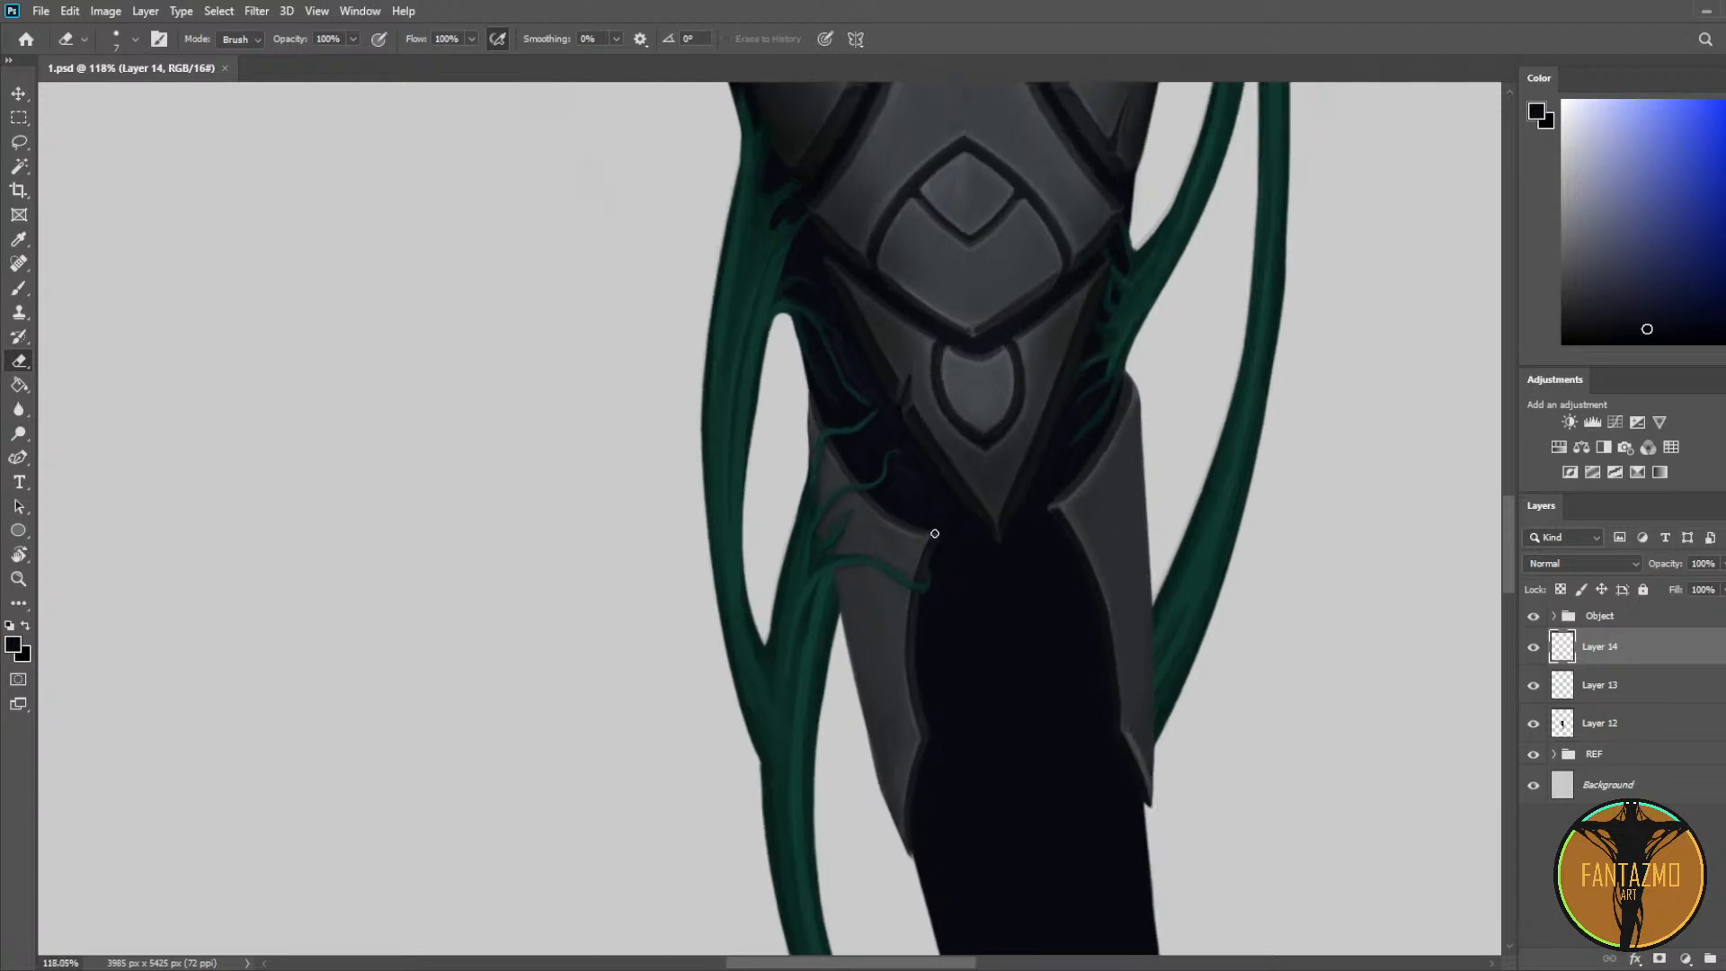
{"action": "scroll", "coordinate": [936, 535], "scroll_direction": "up", "scroll_amount": 1}
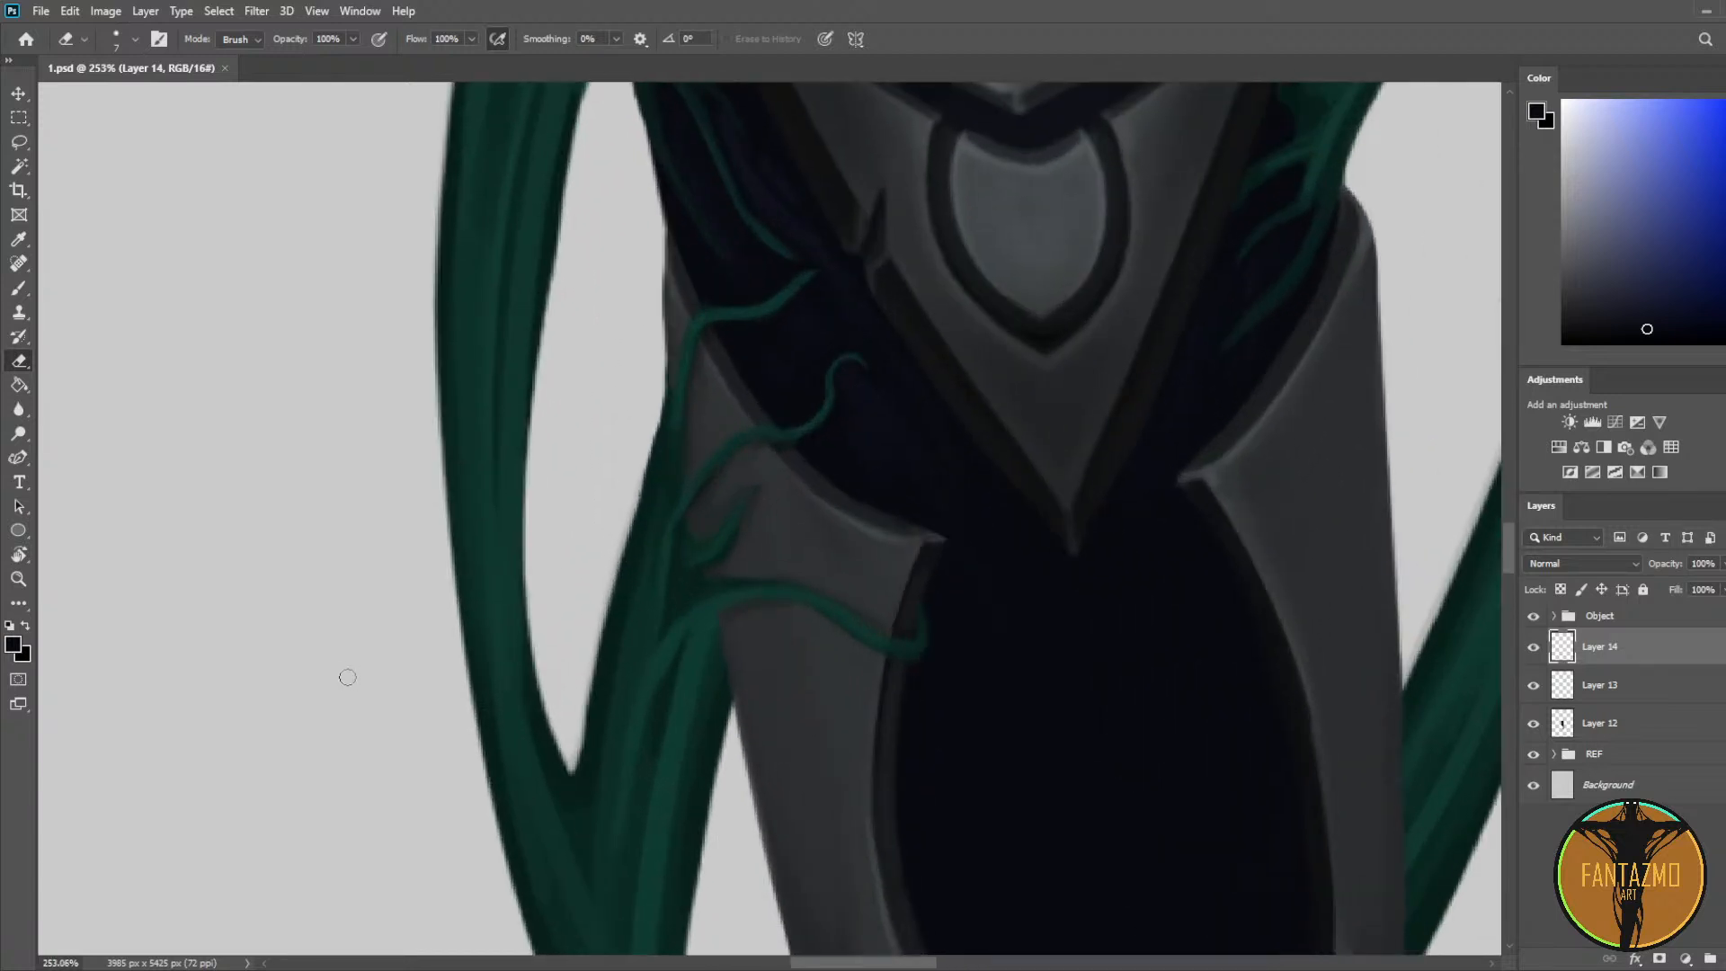
{"action": "key", "text": "b"}
{"action": "left_click", "coordinate": [773, 598], "text": "alt"}
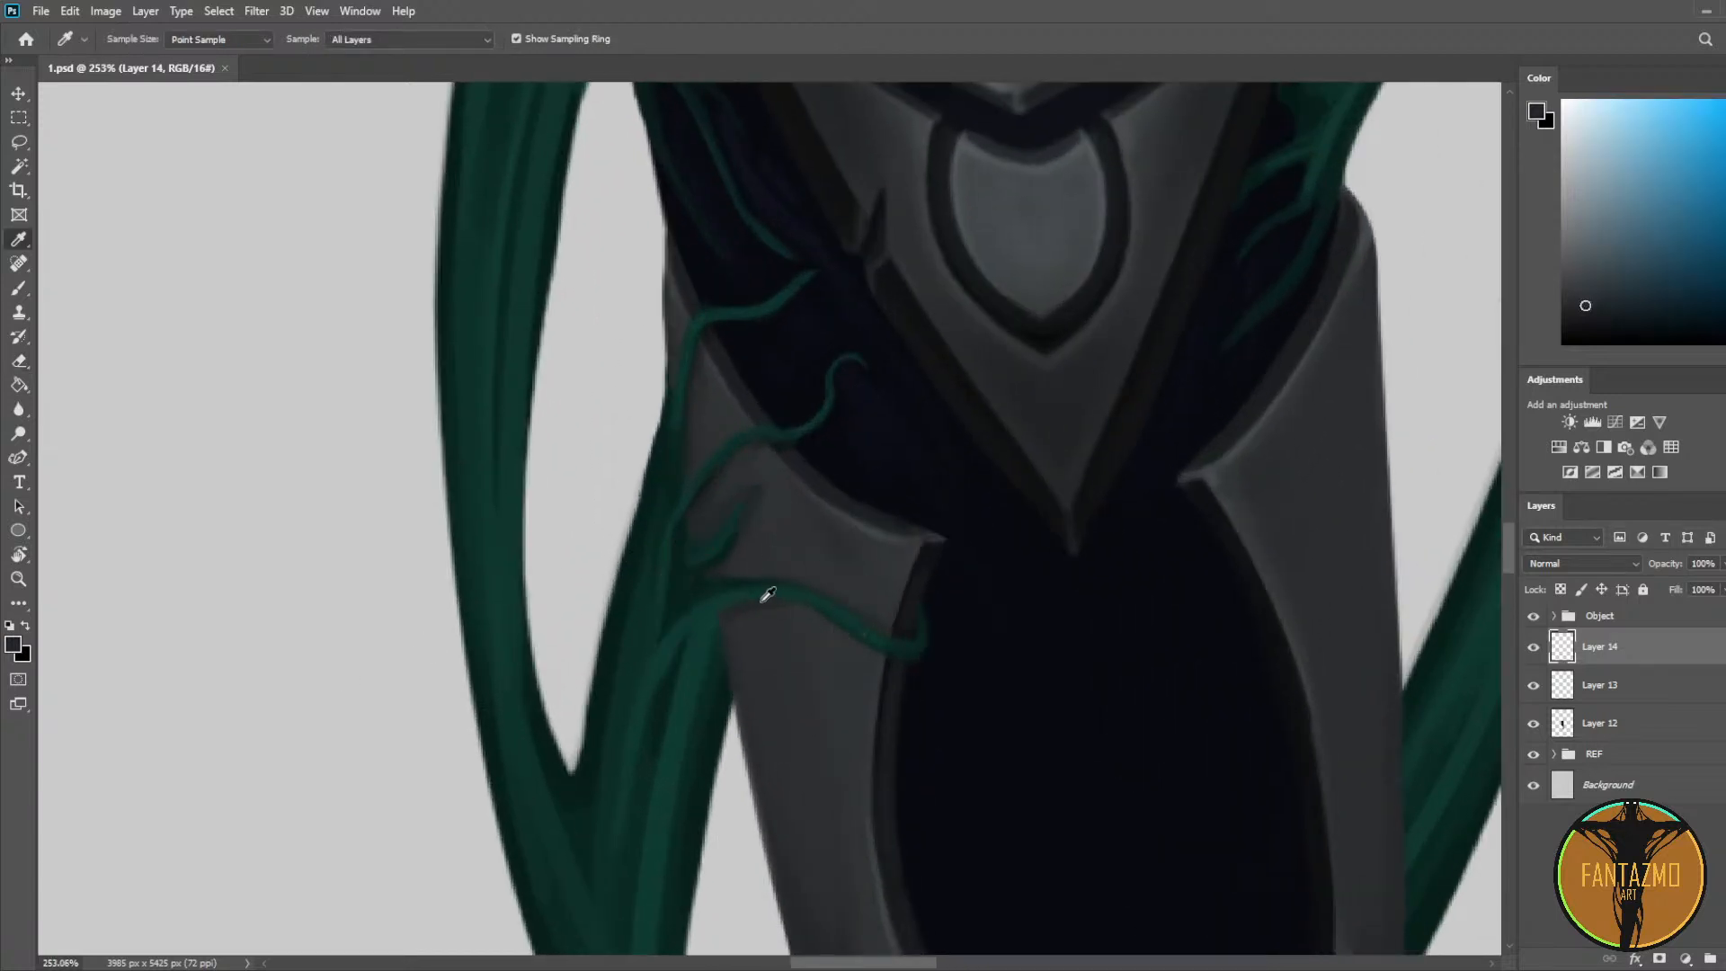
{"action": "left_click_drag", "start_coordinate": [749, 619], "coordinate": [771, 605]}
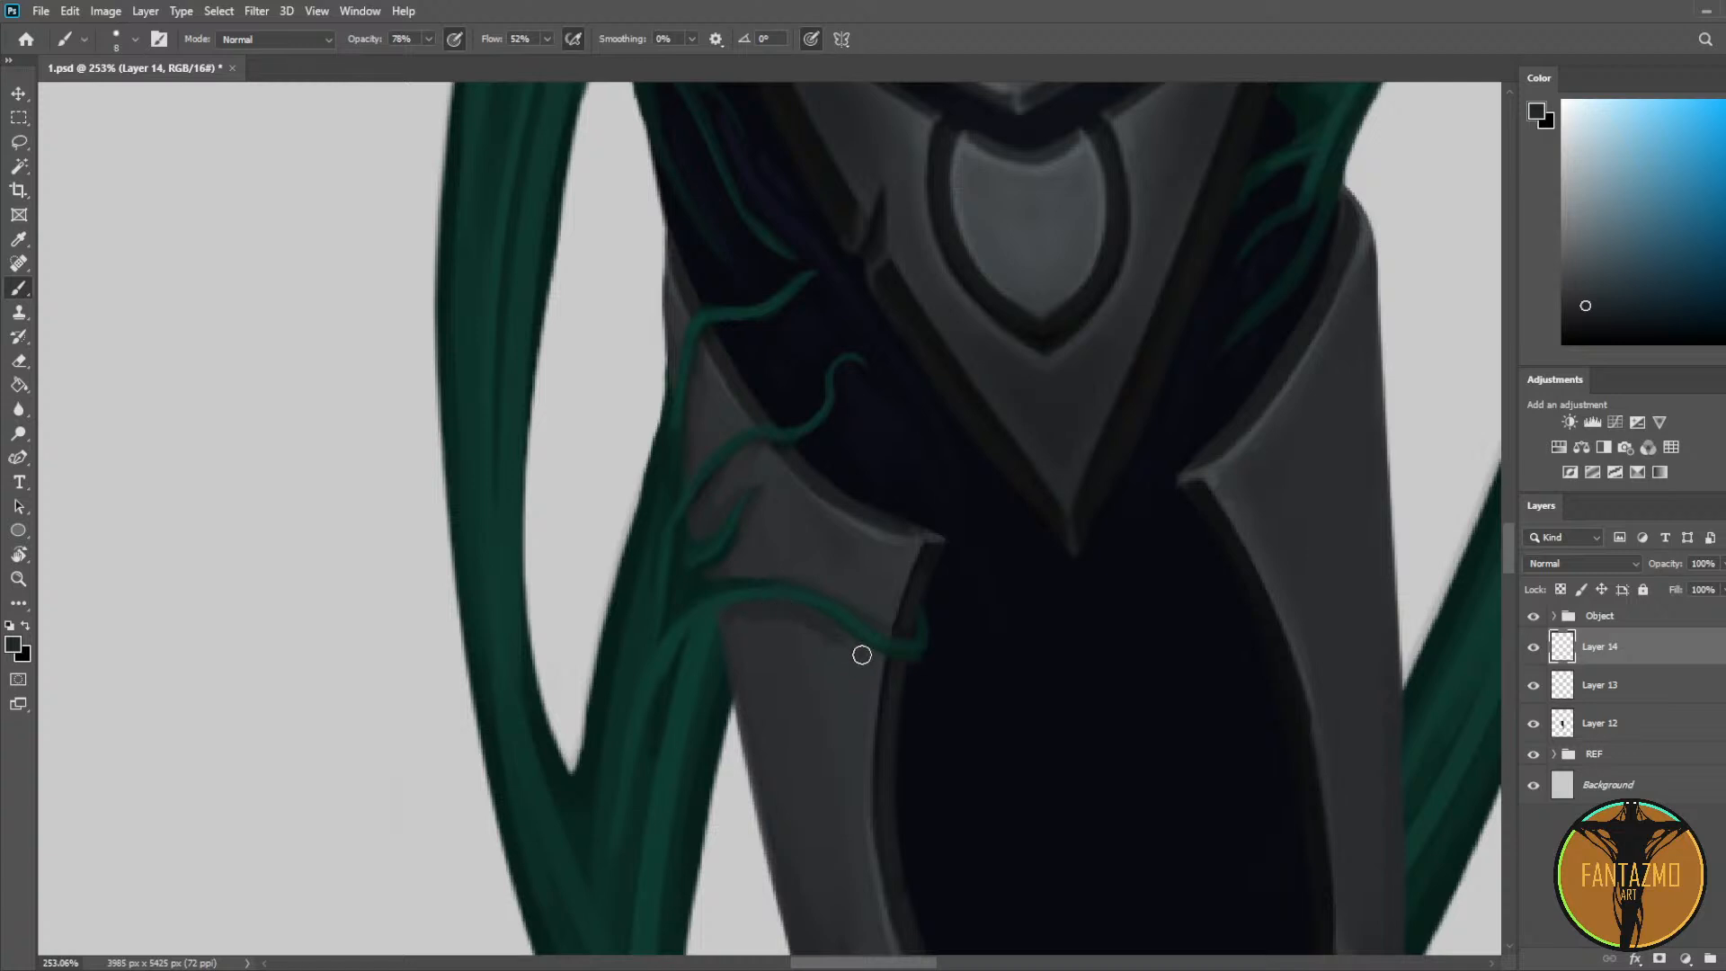
Step: Shade the left side plate around the small upper tendrils with sampled dark grey and a smaller brush
{"action": "left_click", "coordinate": [731, 624], "text": "alt"}
{"action": "left_click", "coordinate": [699, 499], "text": "alt"}
{"action": "key", "text": "bracketleft"}
{"action": "left_click_drag", "start_coordinate": [758, 453], "coordinate": [706, 510]}
Step: Touch up the left side plate's inner edge around the tendril tips with sampled dark grey and near-black tones
{"action": "left_click", "coordinate": [712, 330], "text": "alt"}
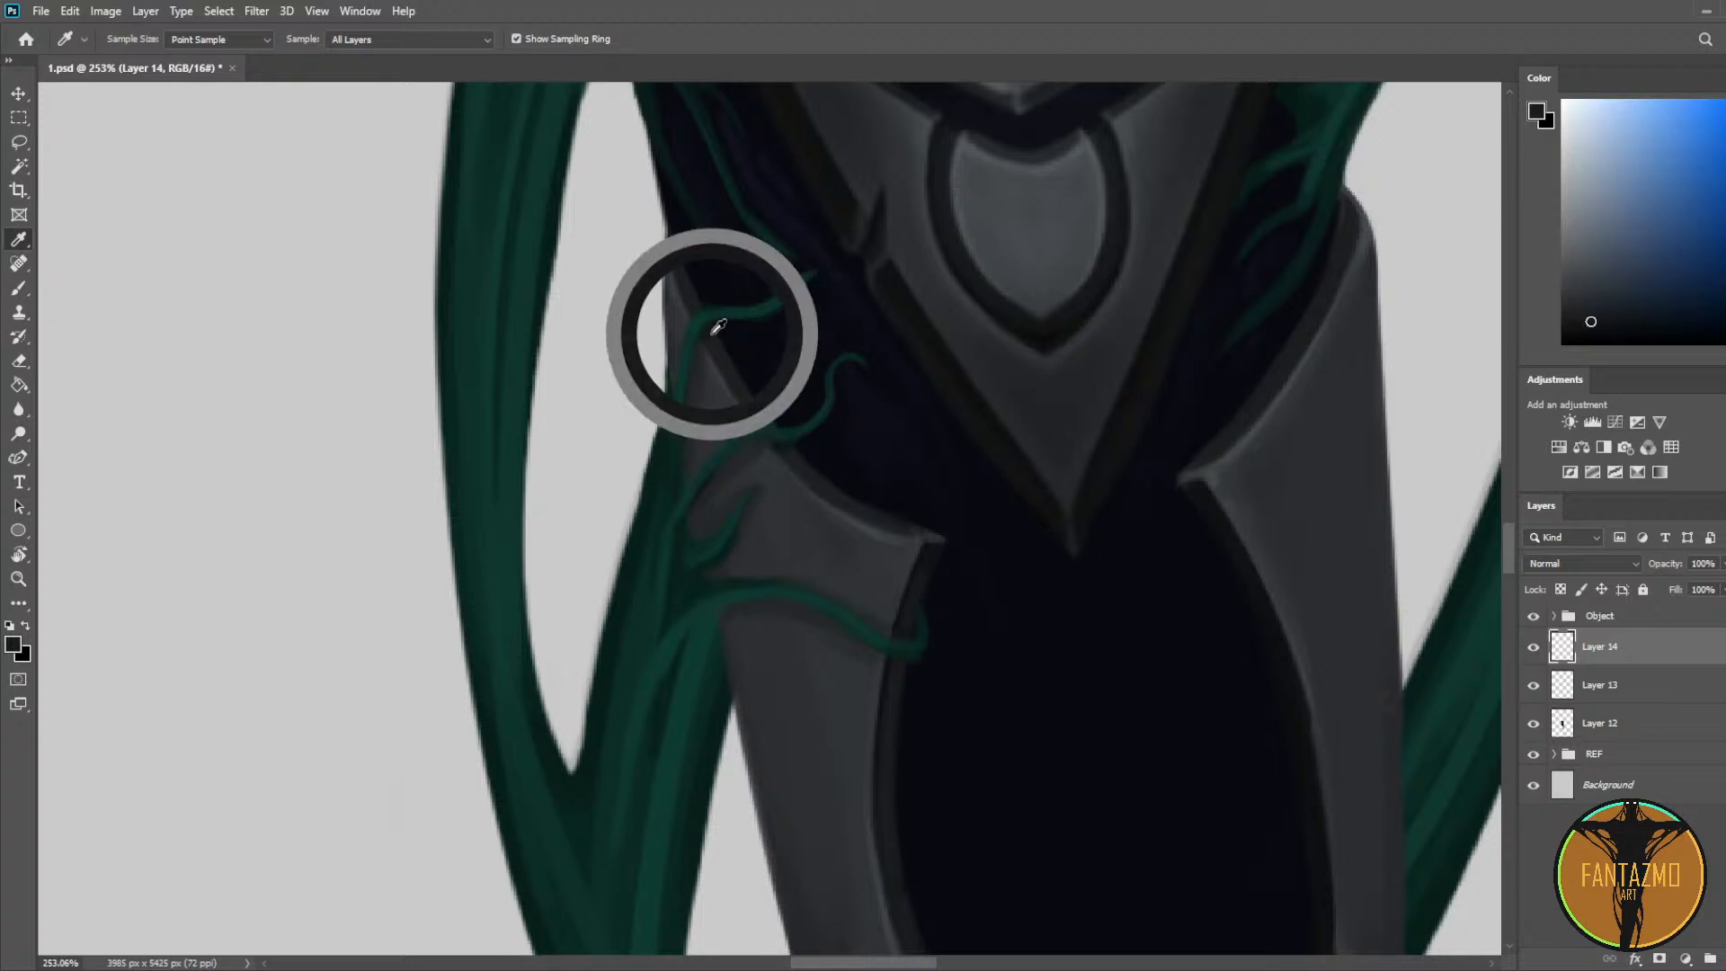
{"action": "left_click", "coordinate": [790, 446], "text": "alt"}
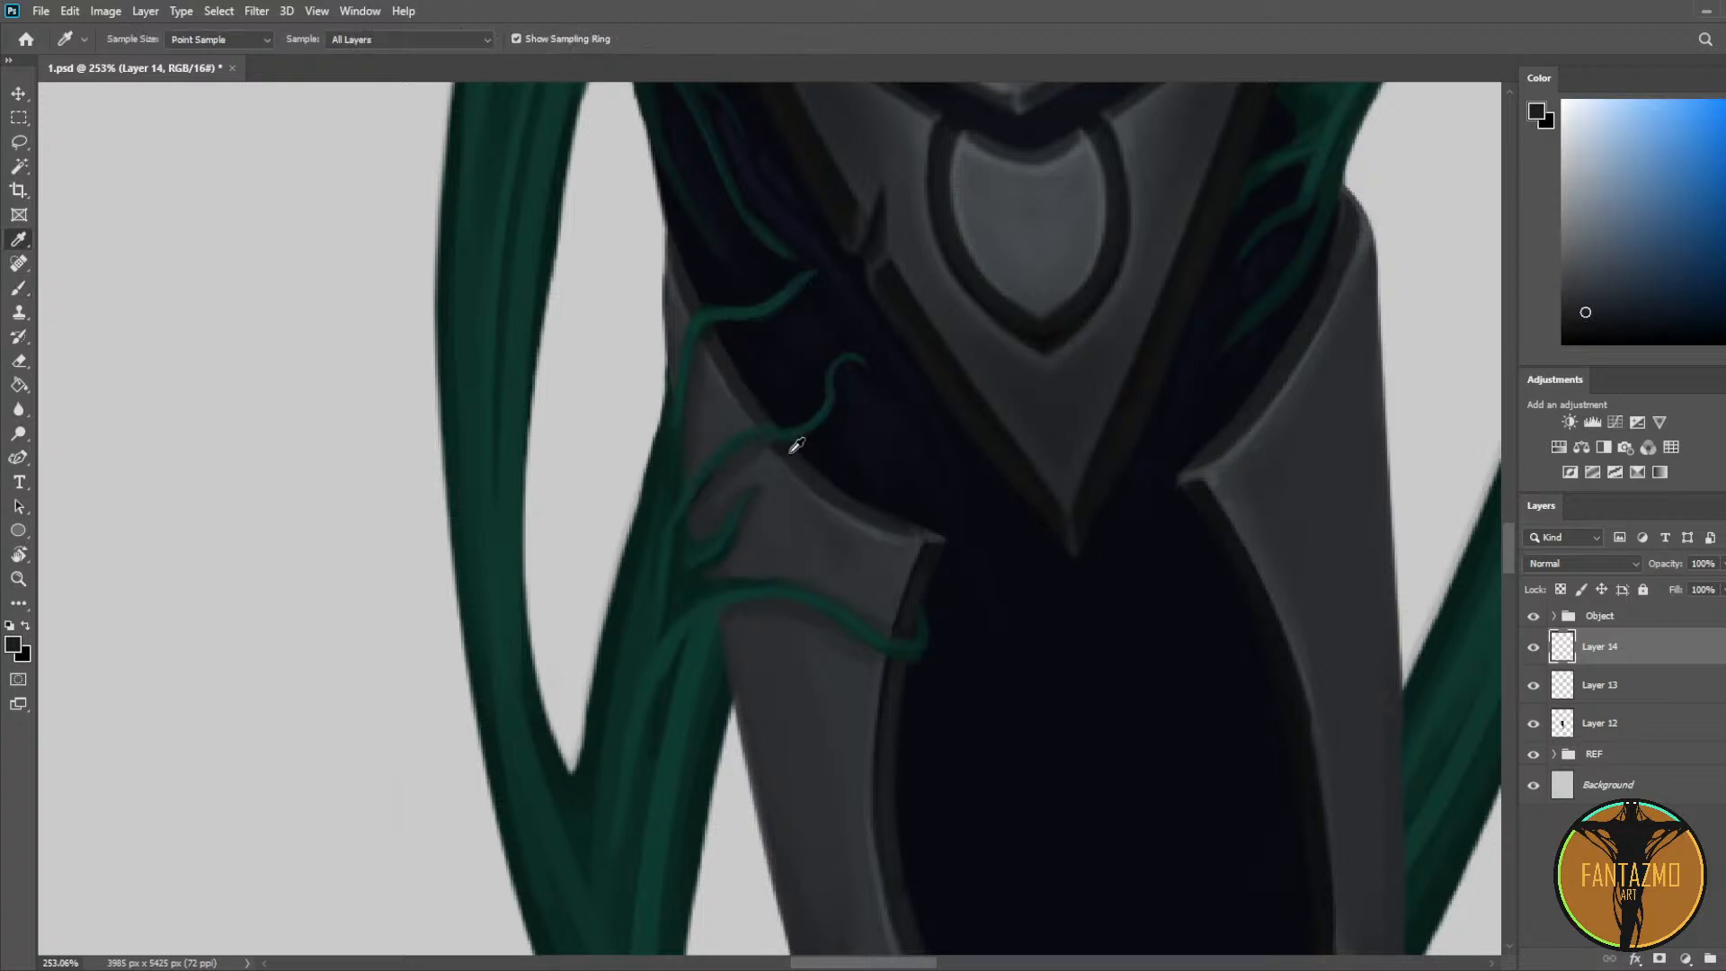
{"action": "key", "text": "alt"}
{"action": "left_click", "coordinate": [907, 620], "text": "alt"}
{"action": "left_click", "coordinate": [930, 669], "text": "alt"}
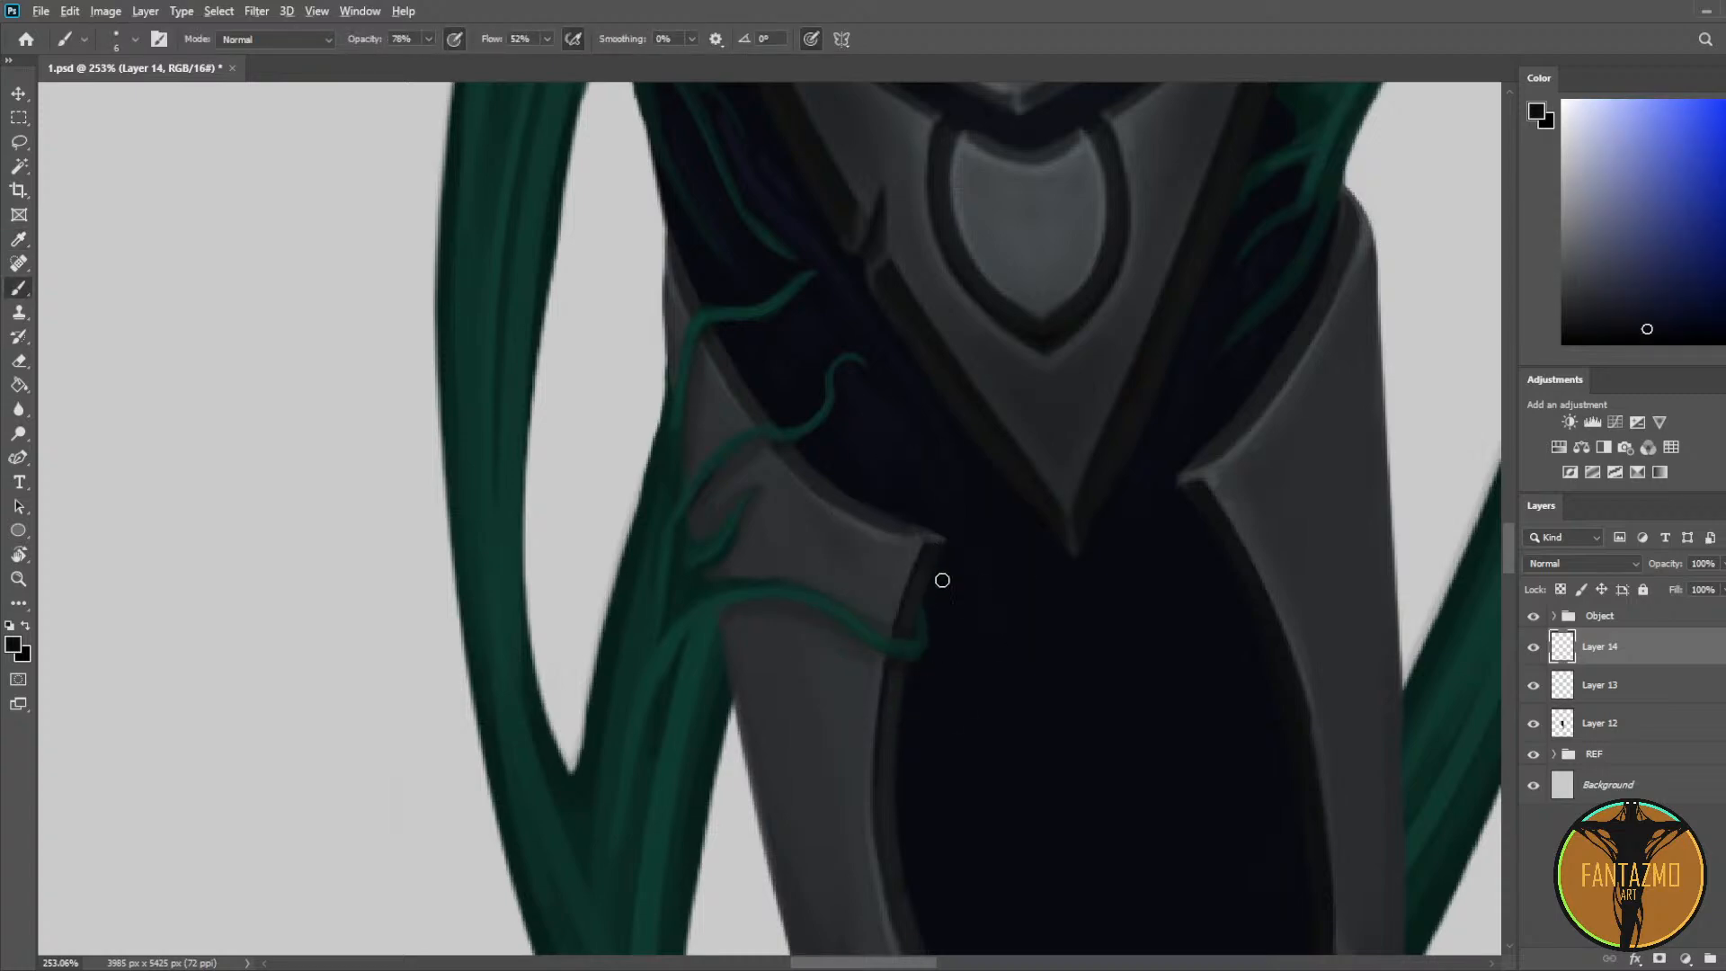
Step: Merge Layer 12, Layer 13 and Layer 14 into one layer and save the file
{"action": "scroll", "coordinate": [889, 556], "scroll_direction": "down", "scroll_amount": 3}
{"action": "scroll", "coordinate": [889, 556], "scroll_direction": "down", "scroll_amount": 4}
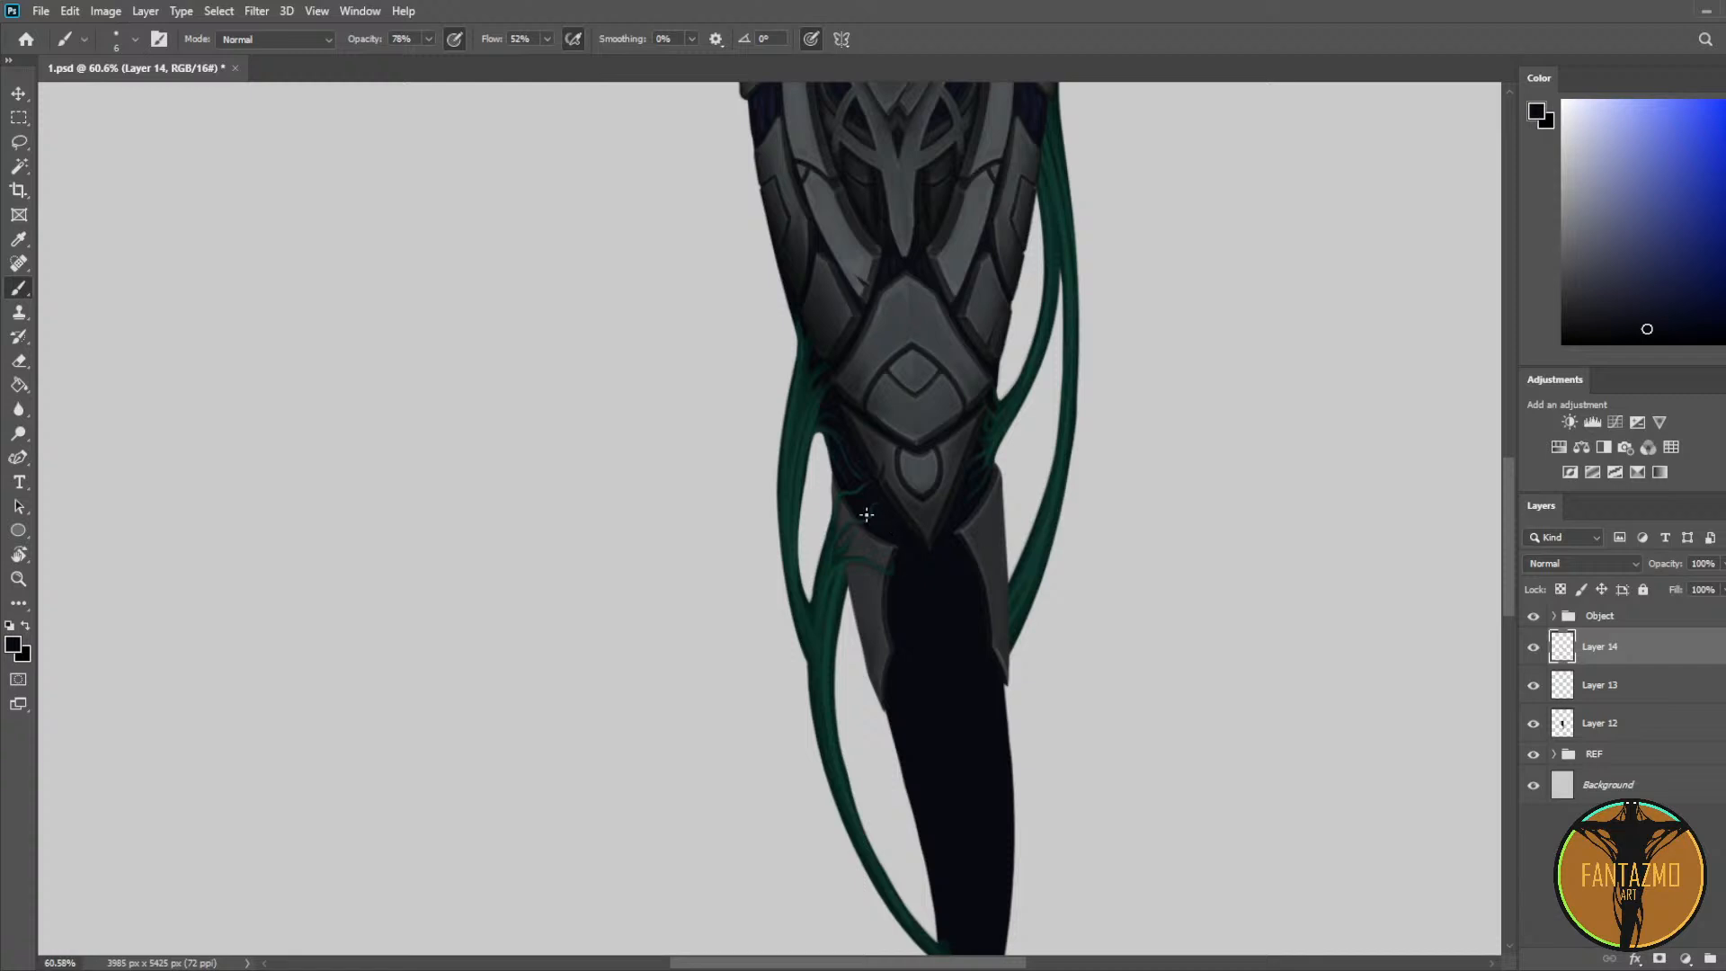
{"action": "left_click", "coordinate": [1641, 723], "text": "shift"}
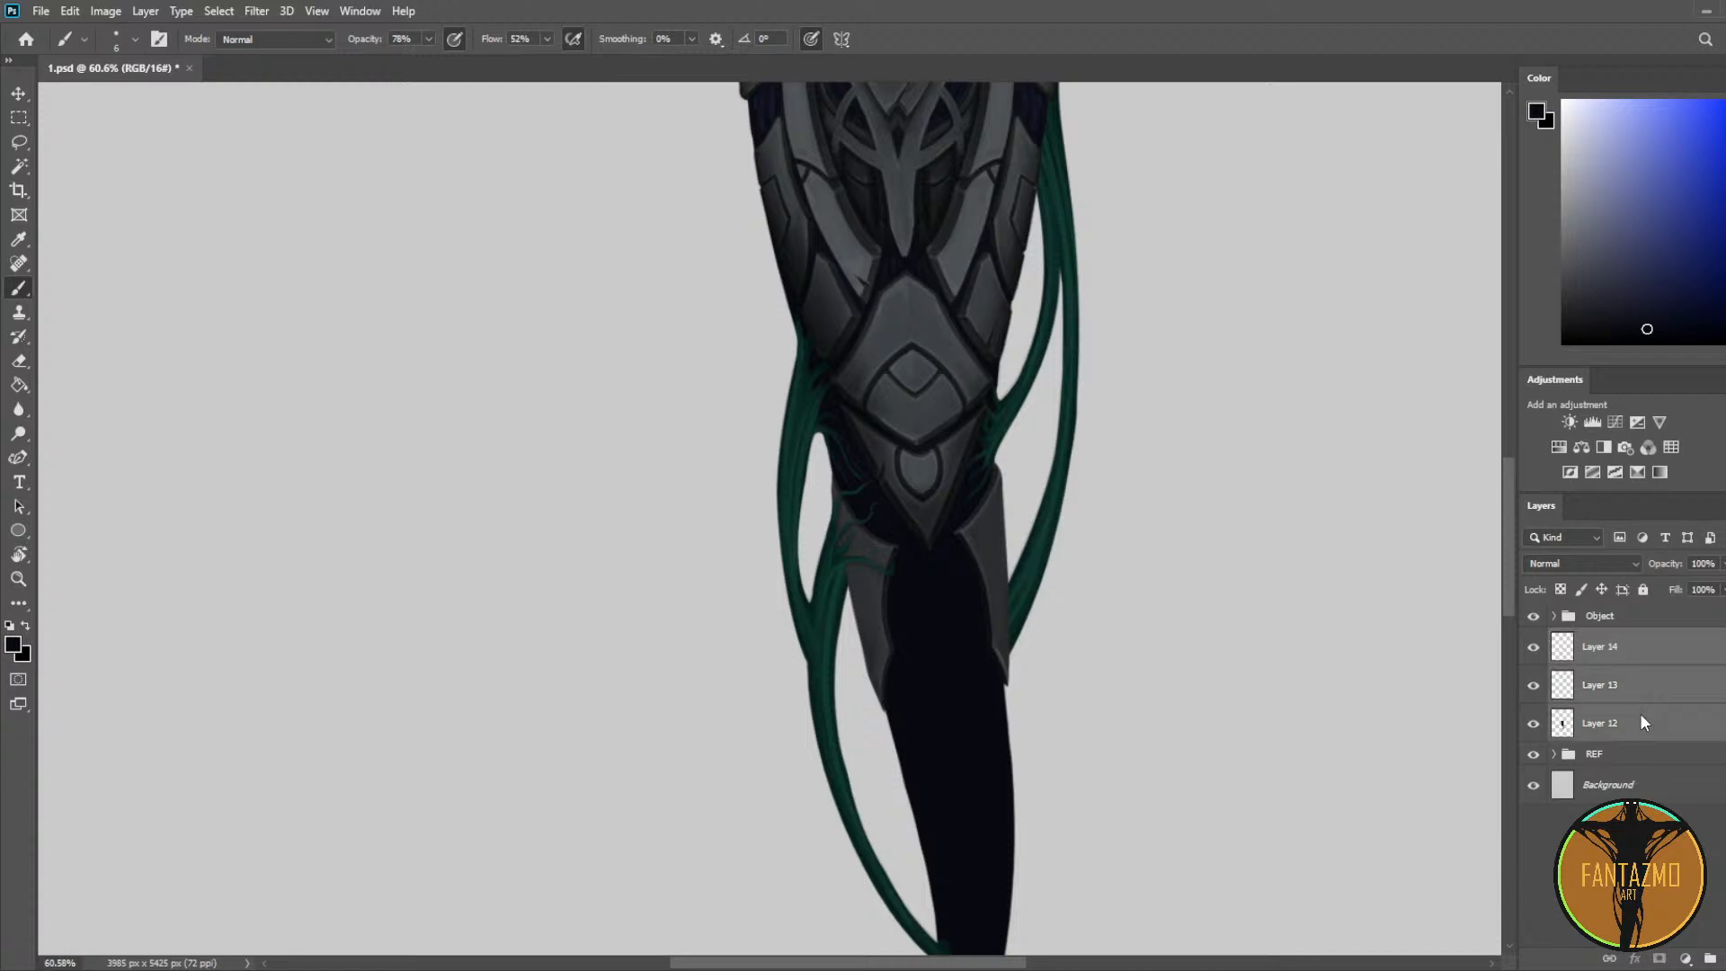
{"action": "key", "text": "ctrl+e"}
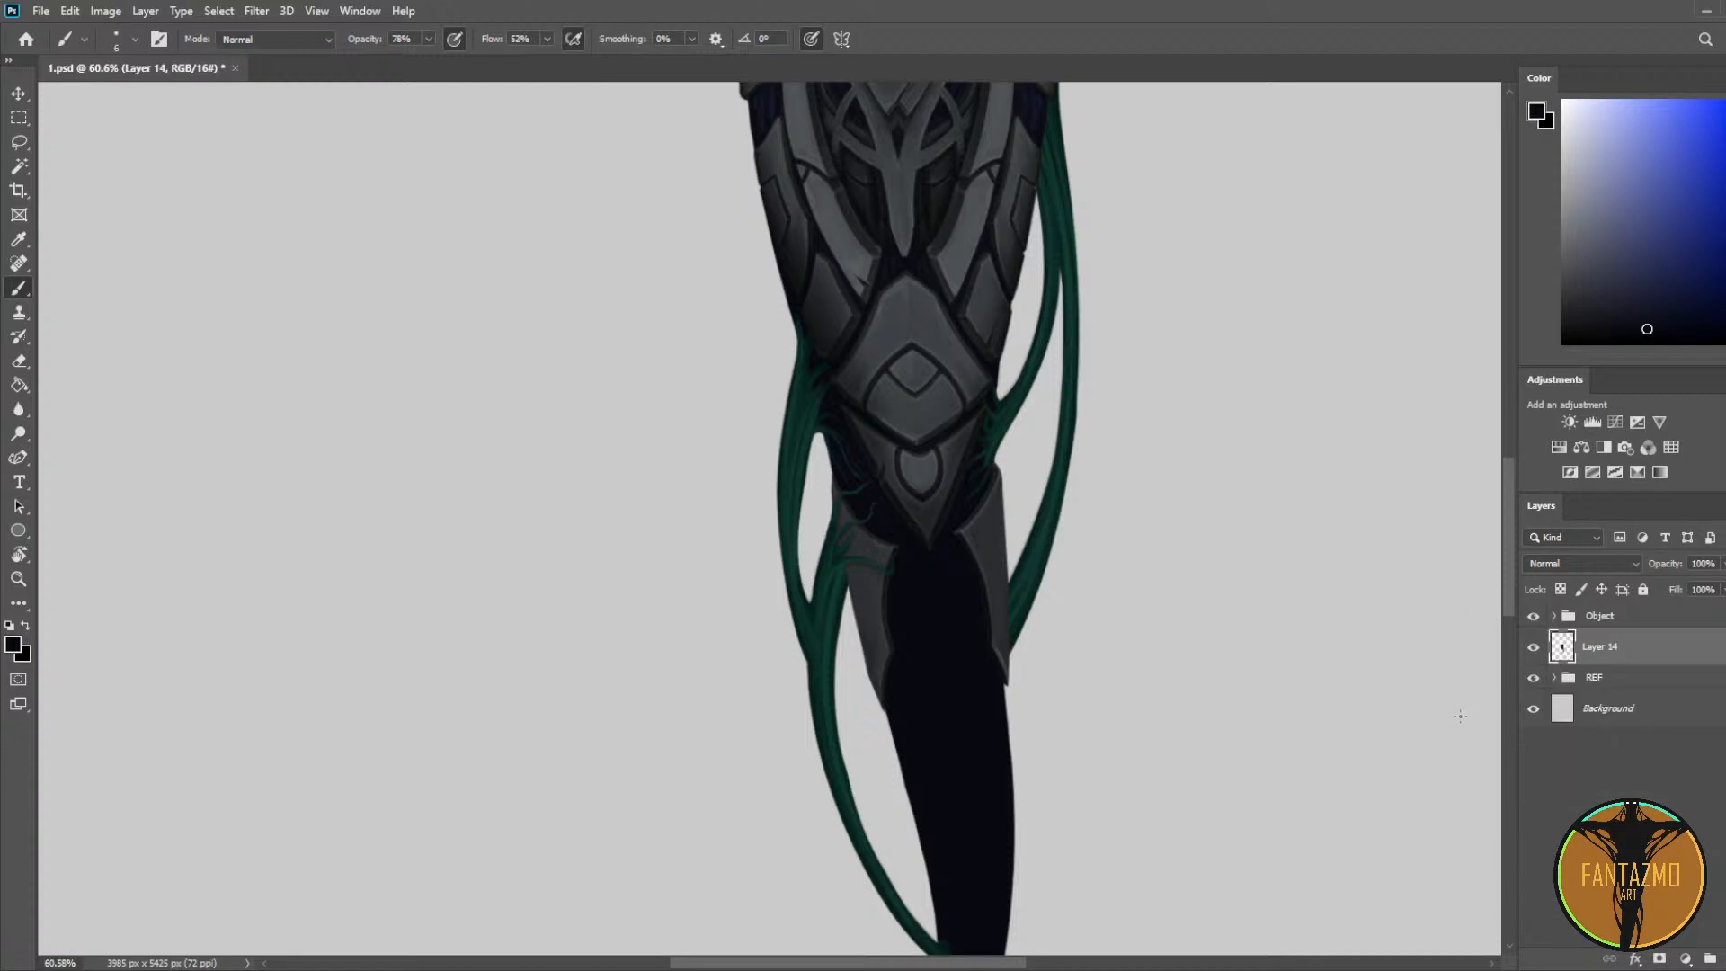
{"action": "key", "text": "ctrl+s"}
Step: Add a new empty layer directly above Layer 14
{"action": "scroll", "coordinate": [1051, 517], "scroll_direction": "down", "scroll_amount": 3}
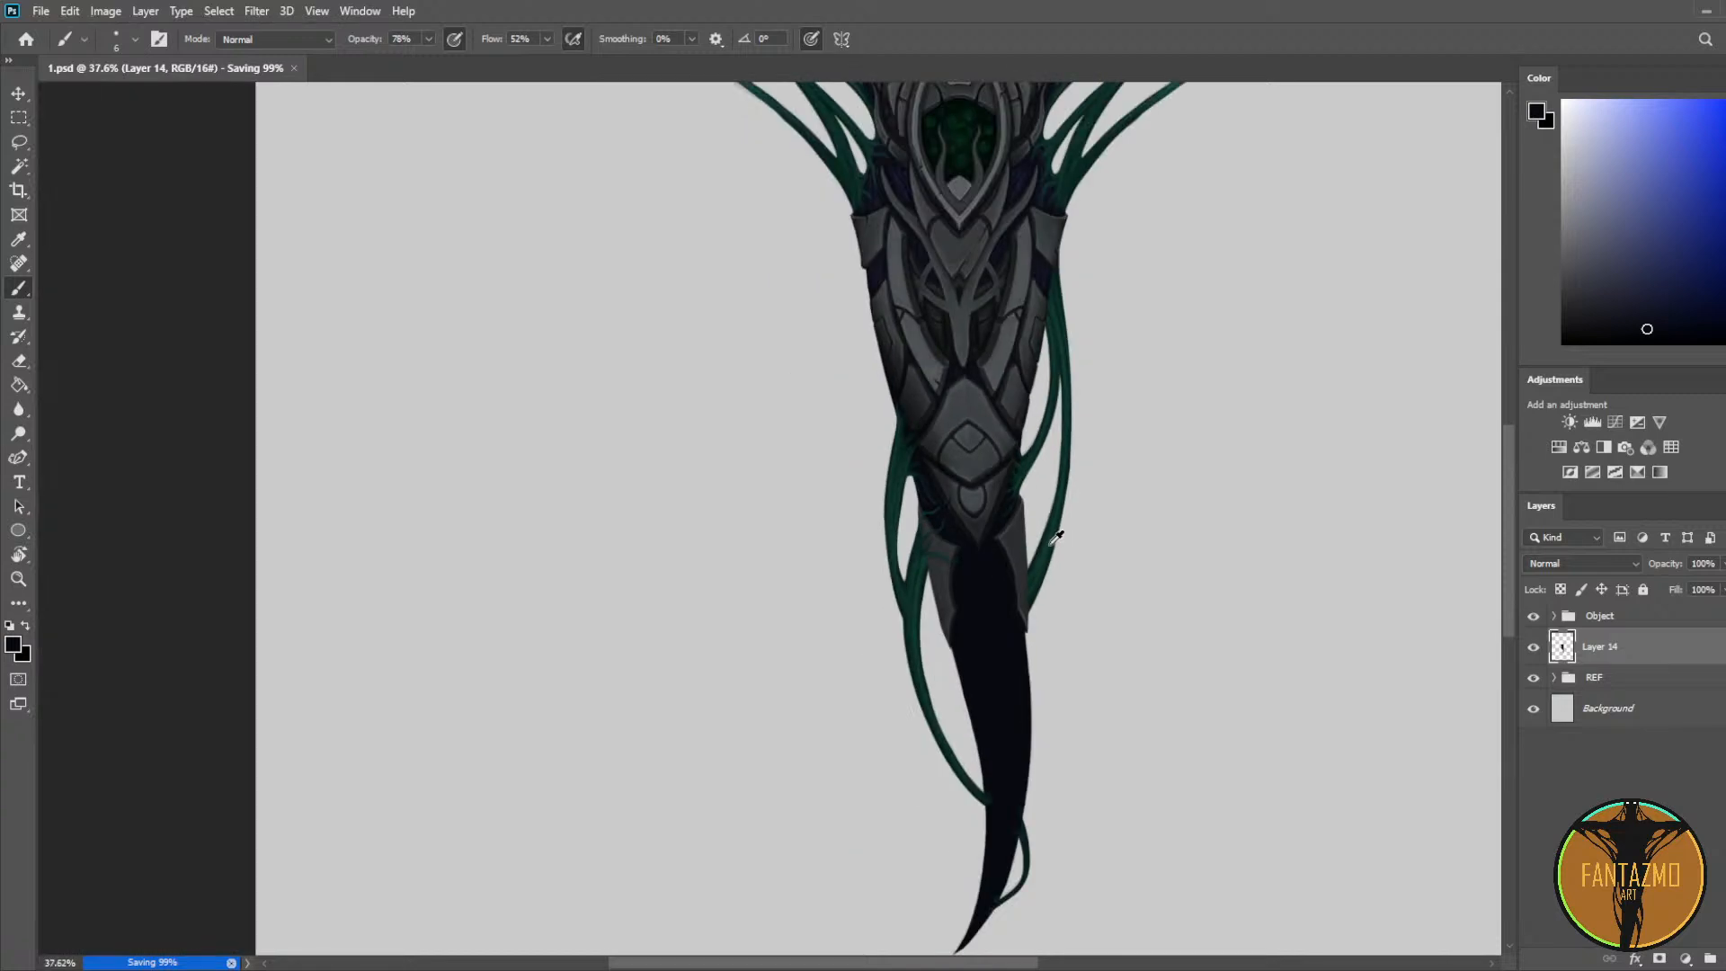
{"action": "scroll", "coordinate": [1043, 488], "scroll_direction": "down", "scroll_amount": 2}
{"action": "scroll", "coordinate": [1033, 481], "scroll_direction": "up", "scroll_amount": 1}
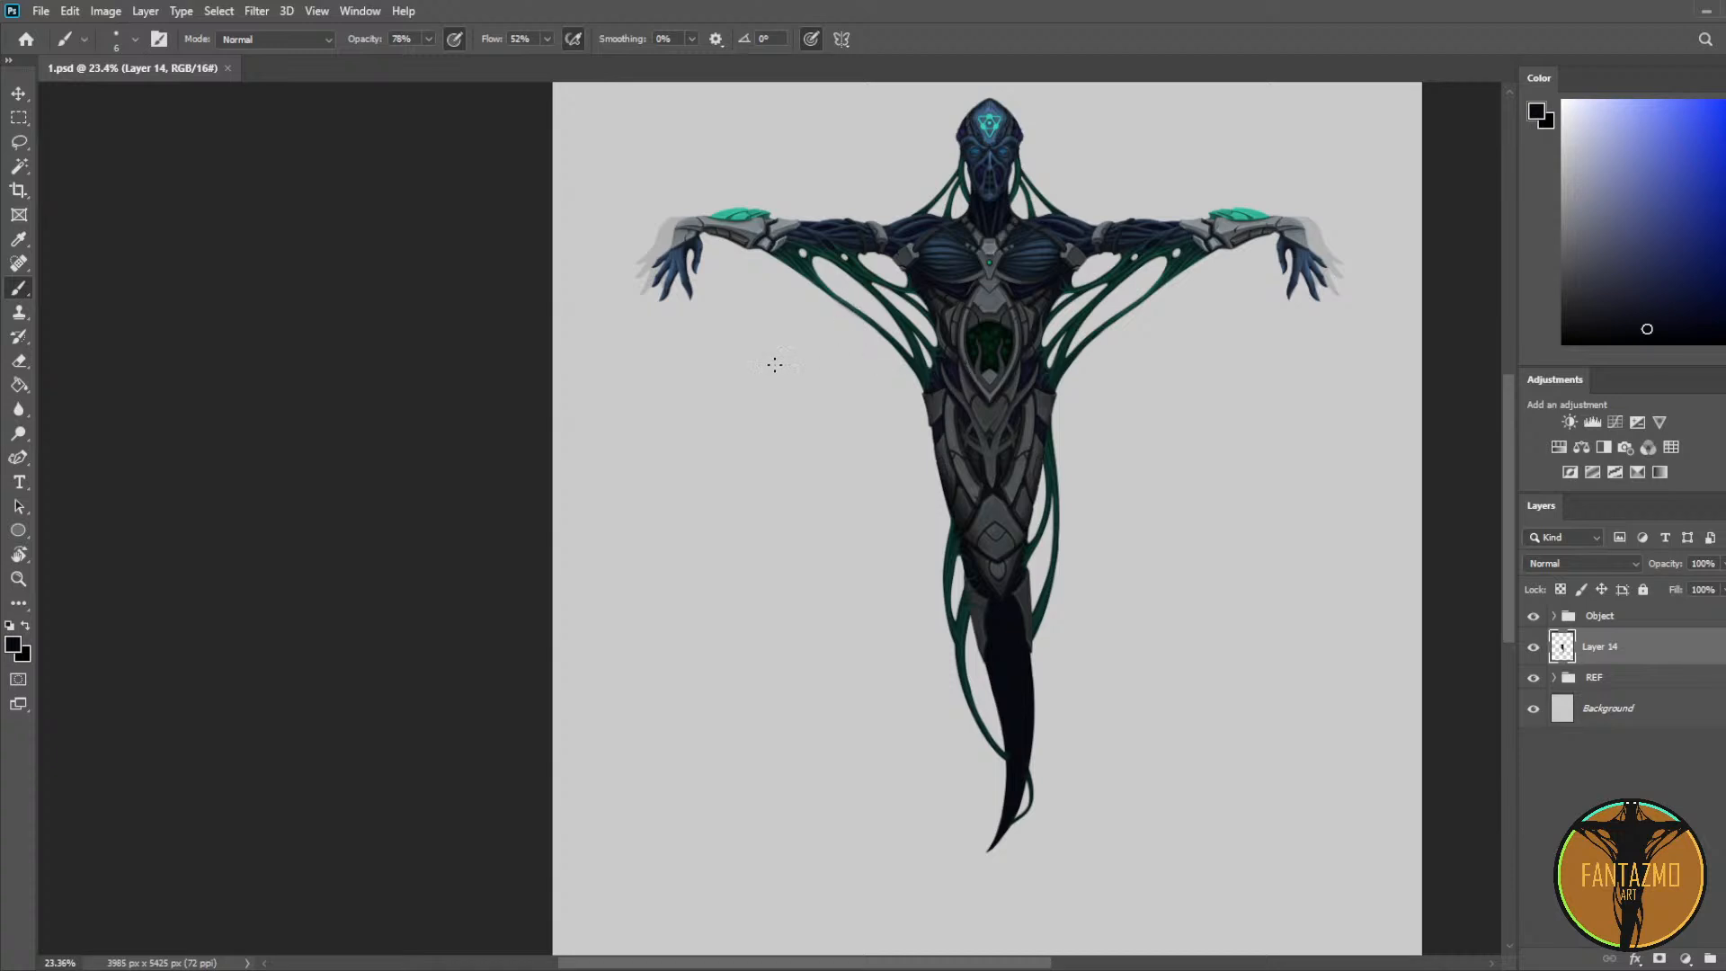
{"action": "left_click_drag", "start_coordinate": [1031, 674], "coordinate": [955, 559]}
{"action": "scroll", "coordinate": [917, 516], "scroll_direction": "up", "scroll_amount": 8}
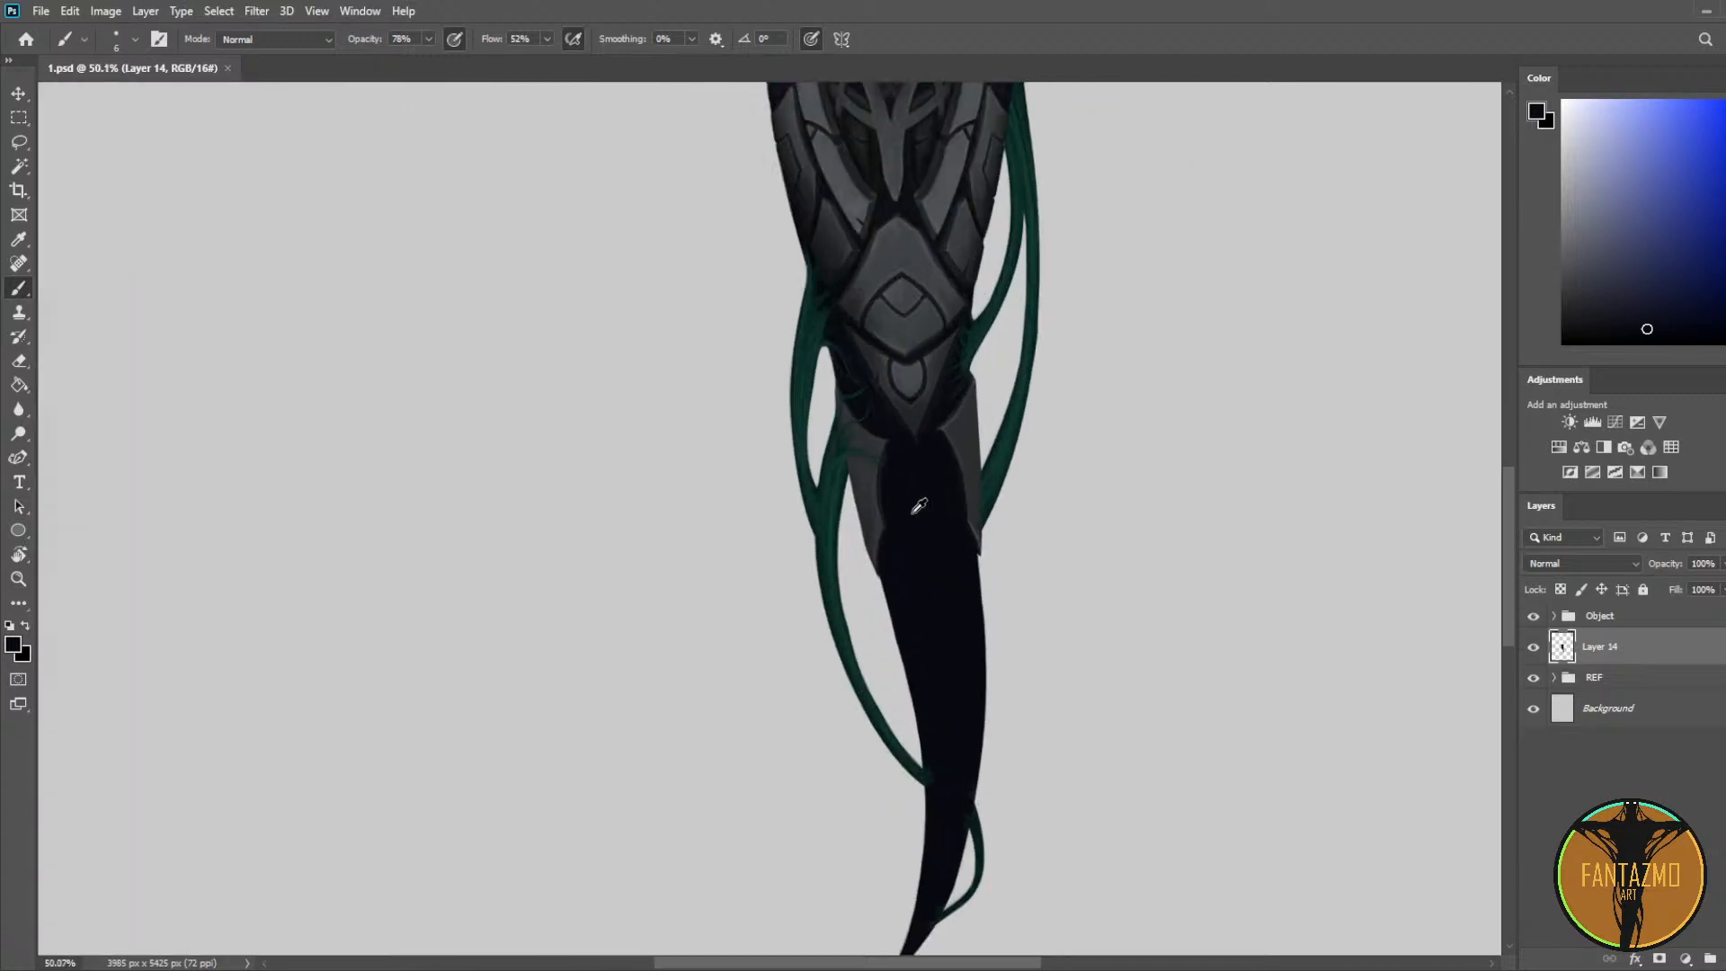
{"action": "scroll", "coordinate": [918, 506], "scroll_direction": "up", "scroll_amount": 12}
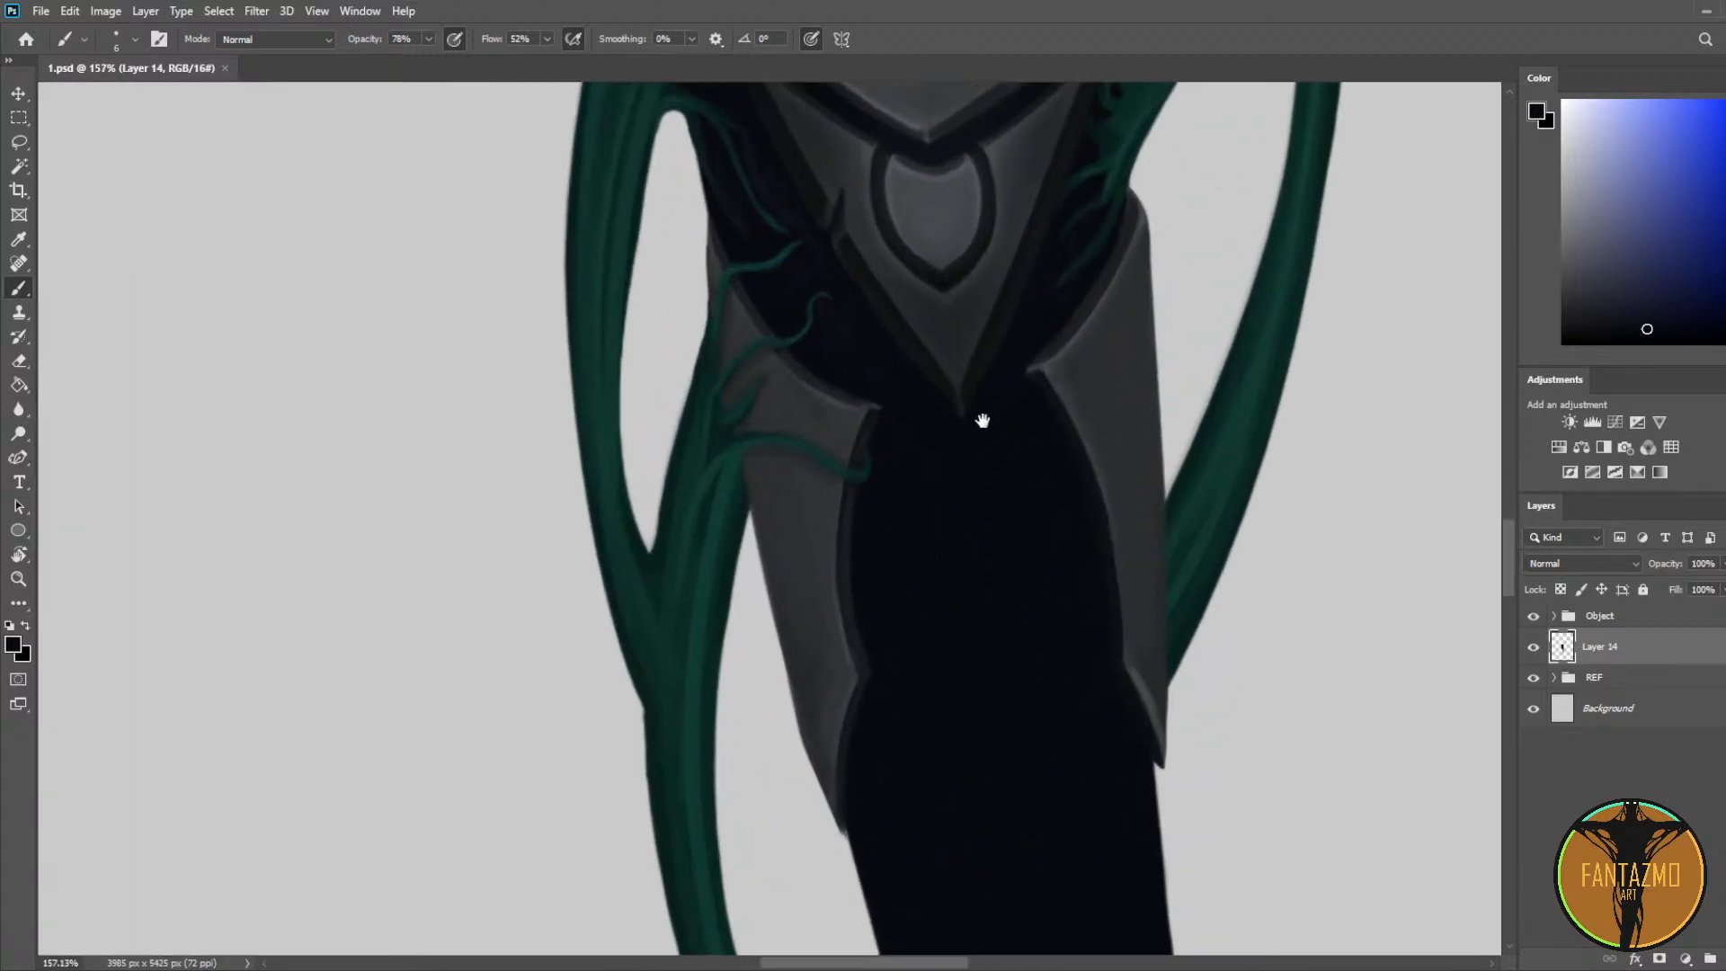
{"action": "left_click_drag", "start_coordinate": [982, 420], "coordinate": [906, 398]}
{"action": "scroll", "coordinate": [1082, 535], "scroll_direction": "up", "scroll_amount": 2}
{"action": "key", "text": "ctrl+shift+alt+n"}
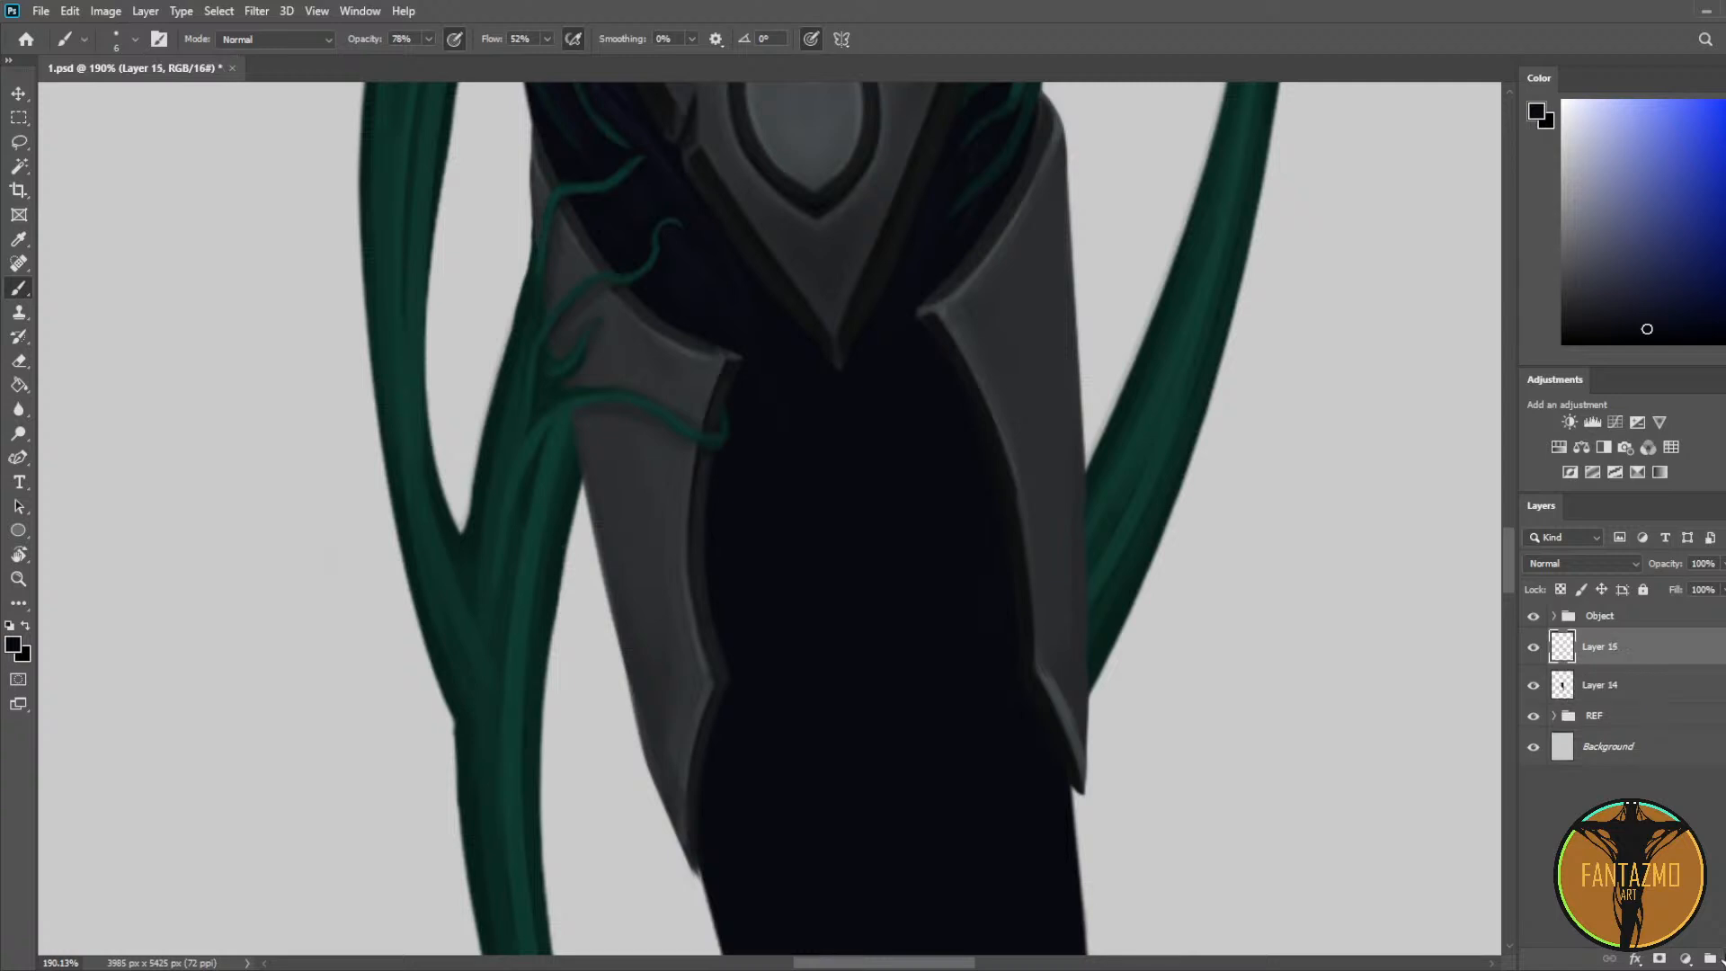
Step: Paint a curved tendril in sampled dark green from the right tendril upward across the right side plate, enlarging the brush
{"action": "left_click", "coordinate": [1099, 458], "text": "alt"}
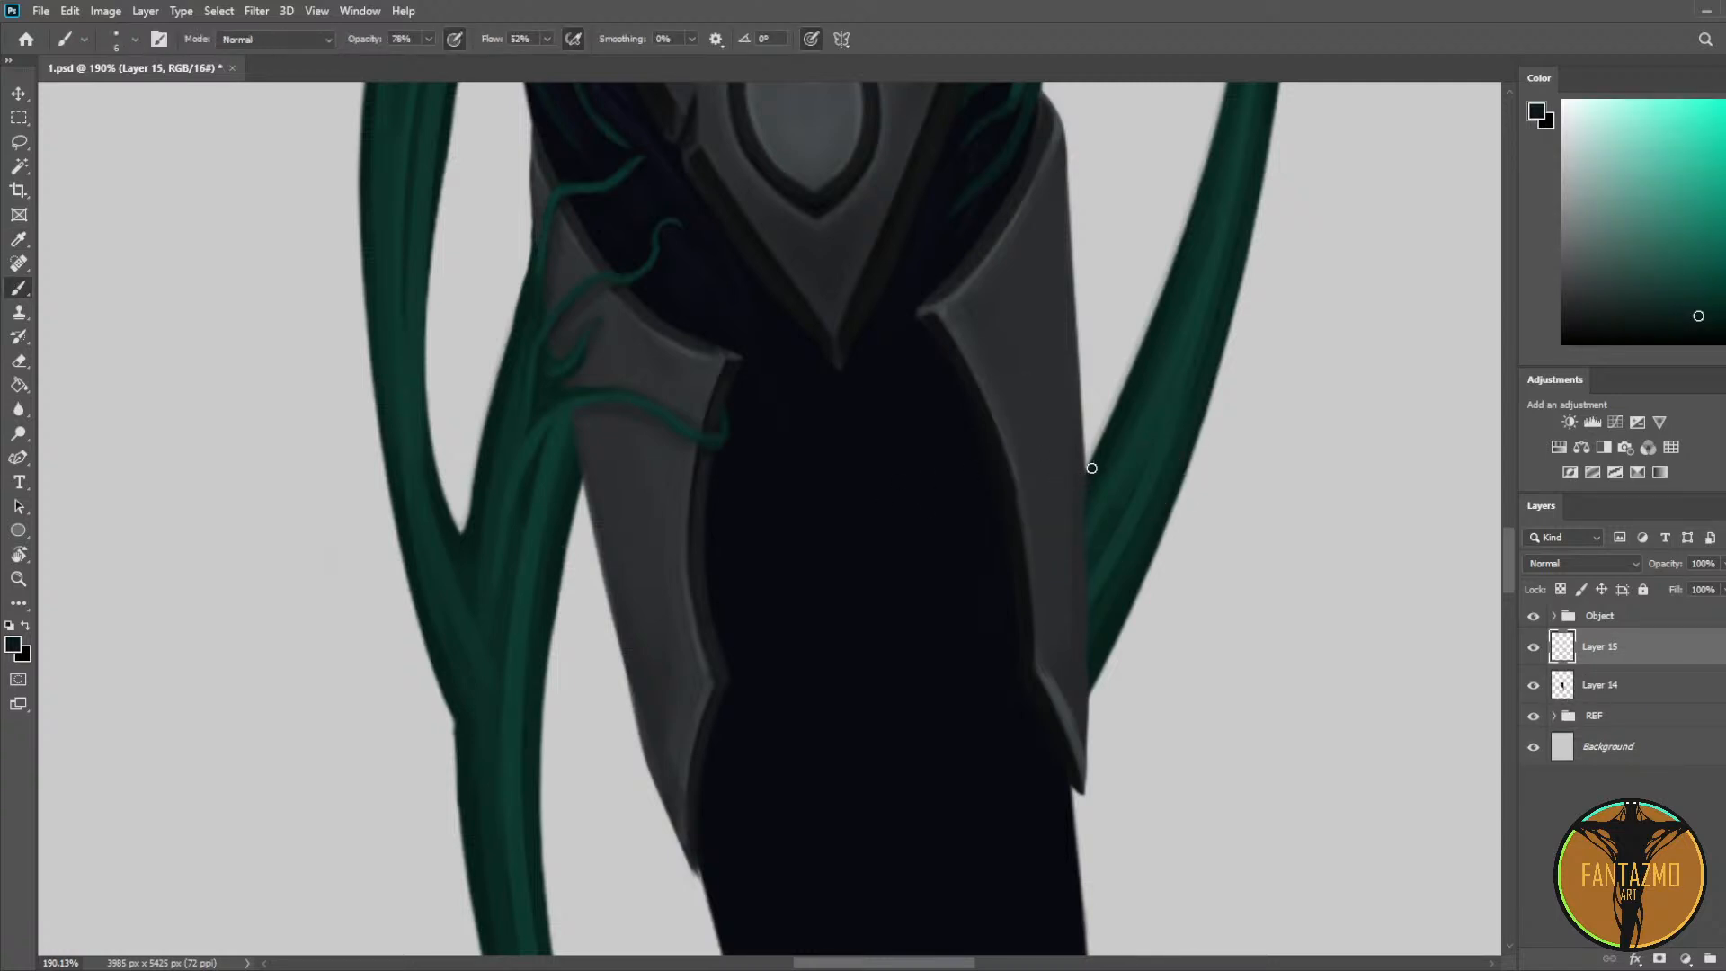
{"action": "mouse_move", "coordinate": [1087, 471]}
{"action": "left_mouse_down"}
{"action": "mouse_move", "coordinate": [1048, 442]}
{"action": "mouse_move", "coordinate": [1092, 477]}
{"action": "mouse_move", "coordinate": [1030, 377]}
{"action": "mouse_move", "coordinate": [1079, 465]}
{"action": "mouse_move", "coordinate": [1065, 467]}
{"action": "mouse_move", "coordinate": [1102, 459]}
{"action": "mouse_move", "coordinate": [1064, 409]}
{"action": "mouse_move", "coordinate": [1058, 446]}
{"action": "mouse_move", "coordinate": [1041, 335]}
{"action": "left_mouse_up"}
{"action": "key", "text": "bracketright"}
{"action": "key", "text": "bracketright"}
{"action": "key", "text": "bracketright"}
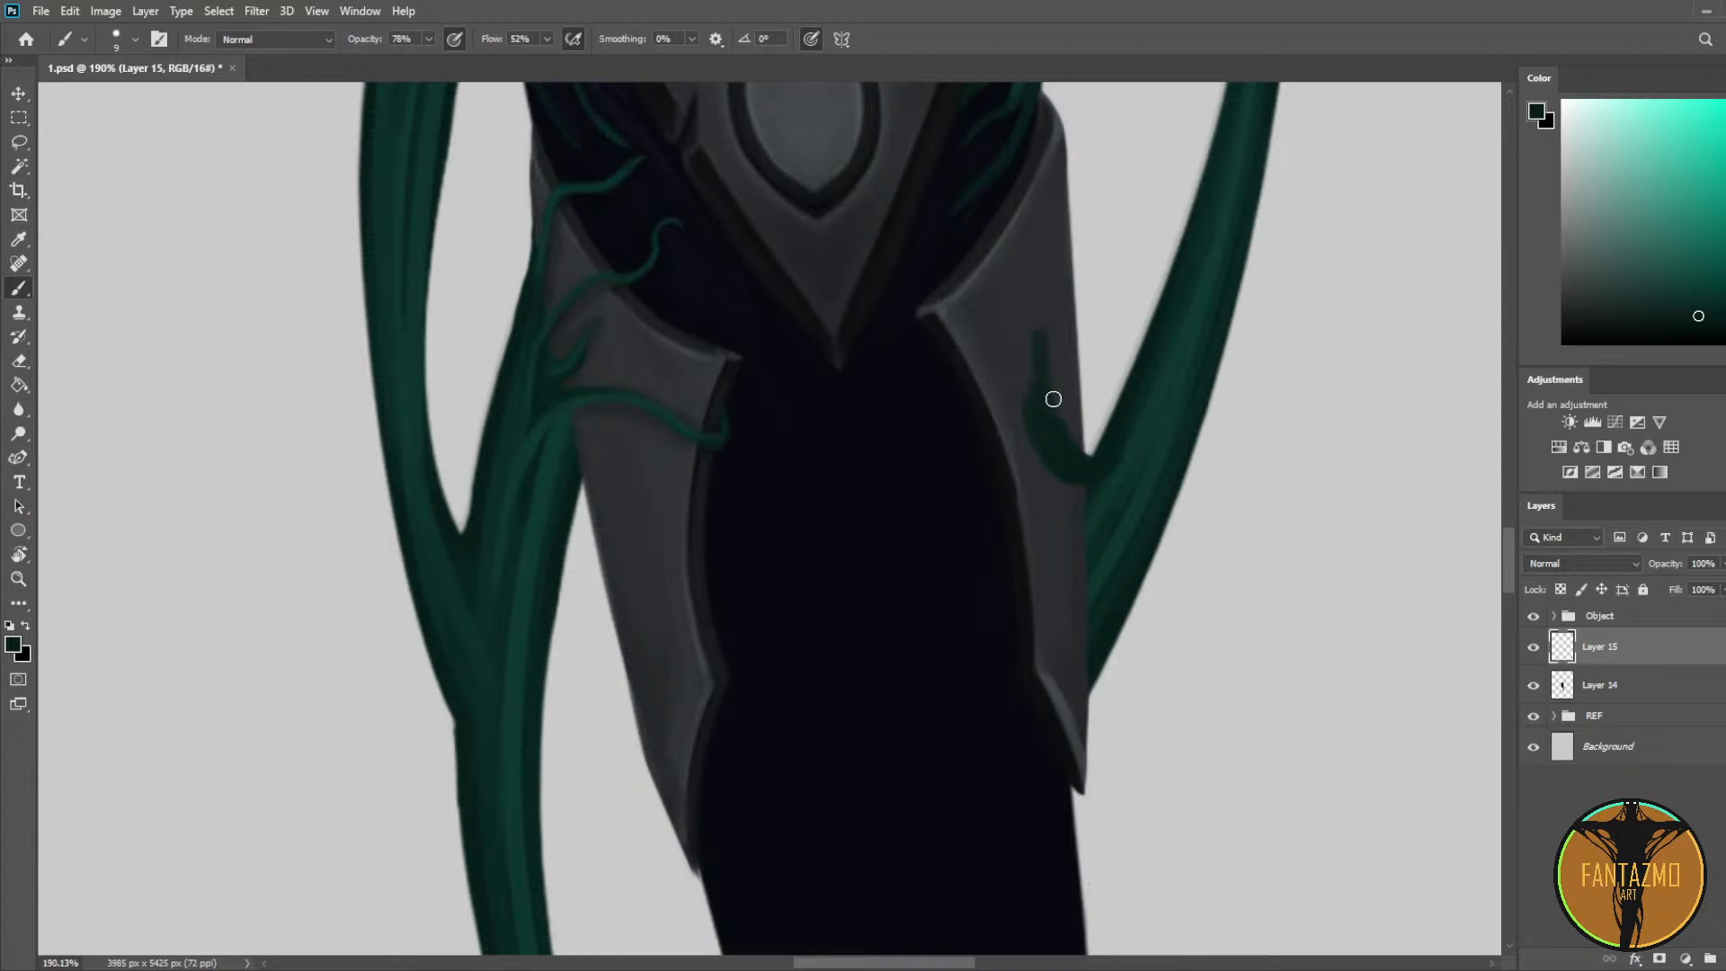
{"action": "left_click_drag", "start_coordinate": [1051, 398], "coordinate": [1044, 343]}
Step: Thin the new tendril on the right side plate with the eraser and taper its upper end to a point
{"action": "key", "text": "e"}
{"action": "mouse_move", "coordinate": [1079, 486]}
{"action": "left_mouse_down"}
{"action": "mouse_move", "coordinate": [1034, 331]}
{"action": "mouse_move", "coordinate": [1047, 277]}
{"action": "mouse_move", "coordinate": [1030, 246]}
{"action": "mouse_move", "coordinate": [1029, 310]}
{"action": "left_mouse_up"}
{"action": "key", "text": "b"}
{"action": "key", "text": "e"}
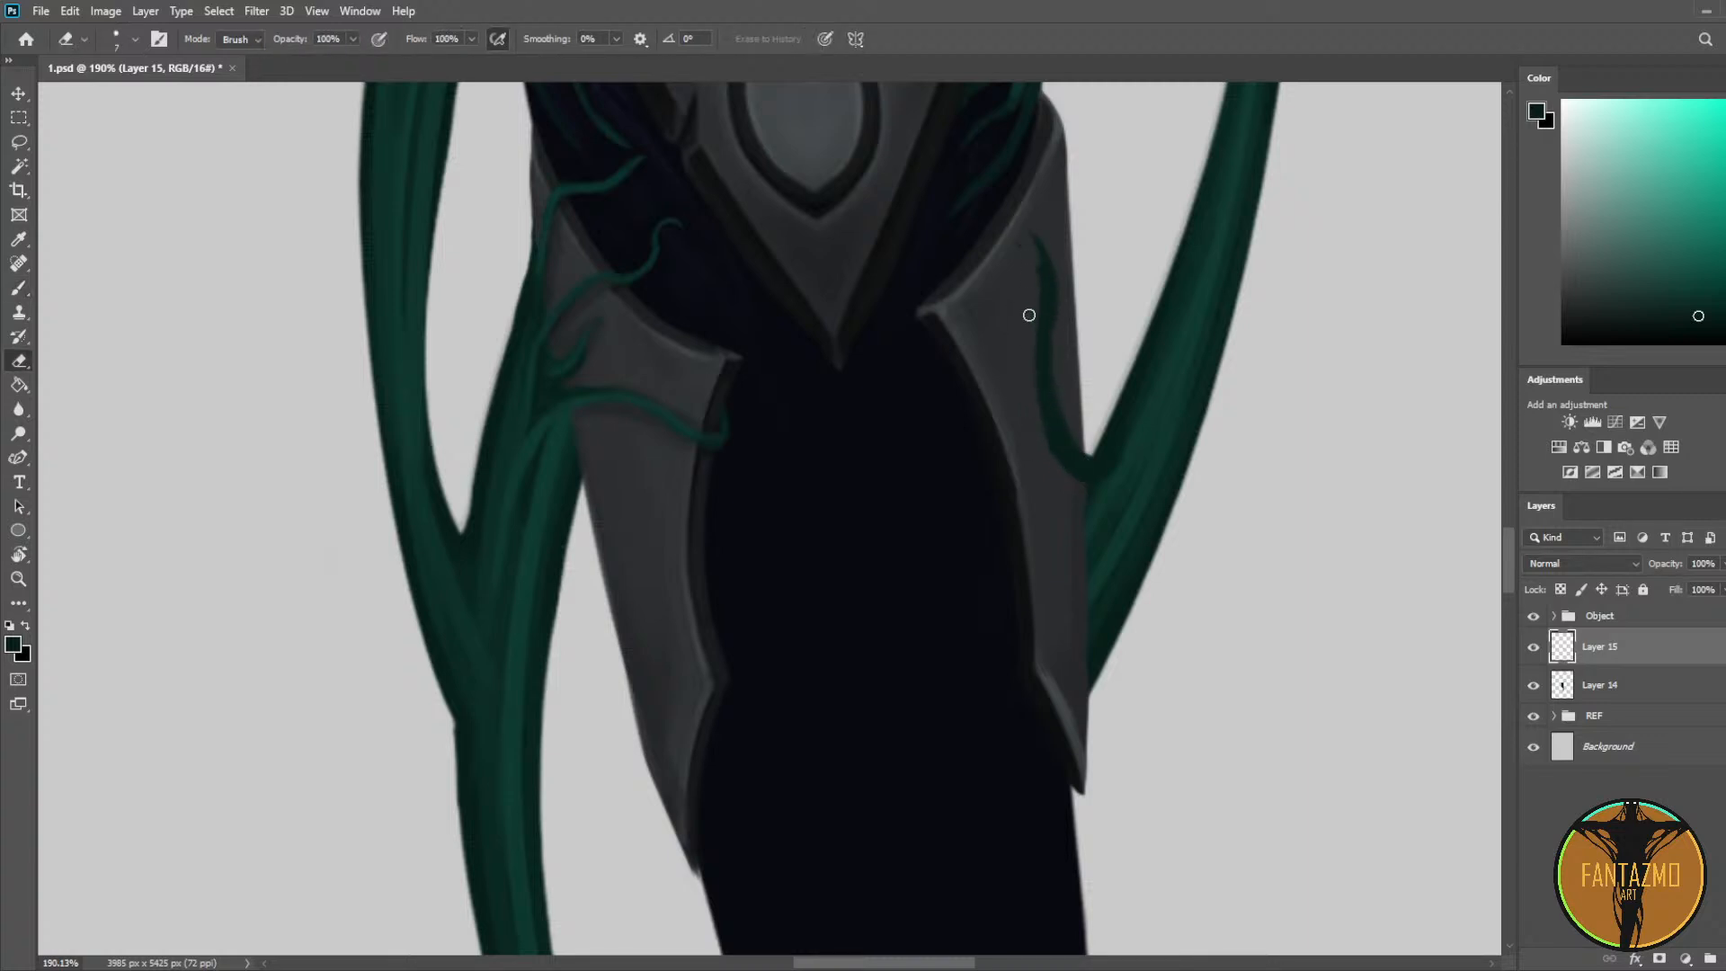
{"action": "left_click_drag", "start_coordinate": [1018, 238], "coordinate": [1021, 327]}
{"action": "key", "text": "b"}
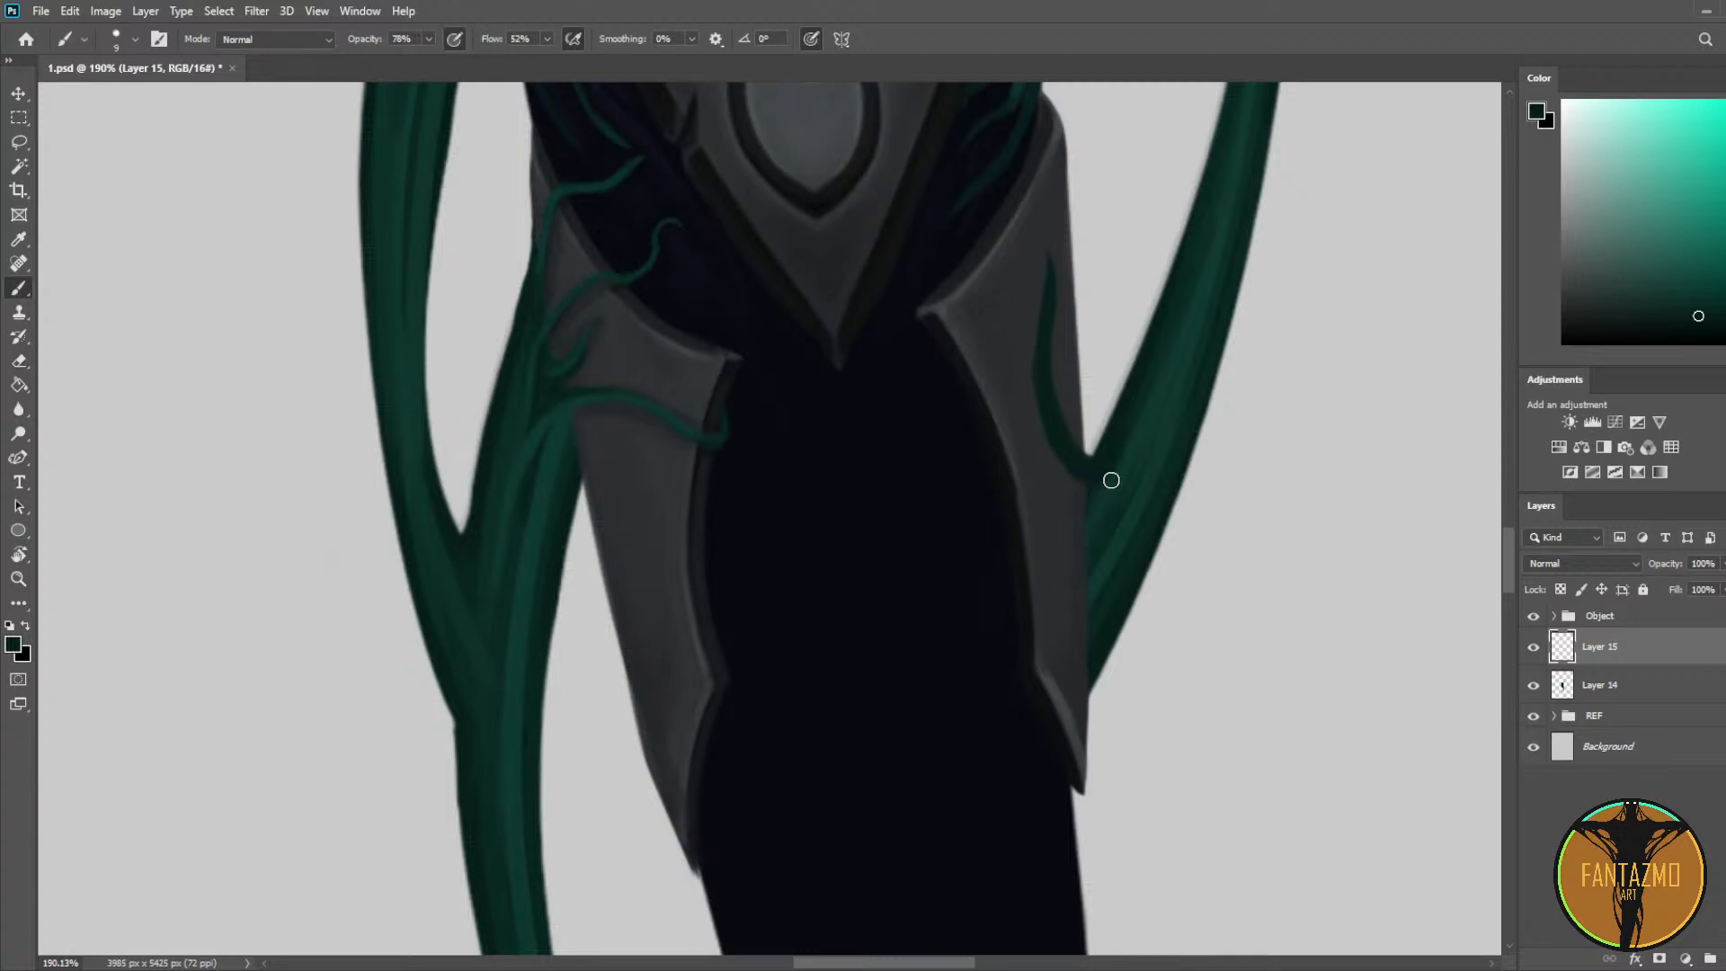
Step: Paint a second dark green tendril down across the right side plate onto the black tail, refining its edges with the eraser
{"action": "left_click_drag", "start_coordinate": [1092, 489], "coordinate": [1039, 656]}
{"action": "key", "text": "e"}
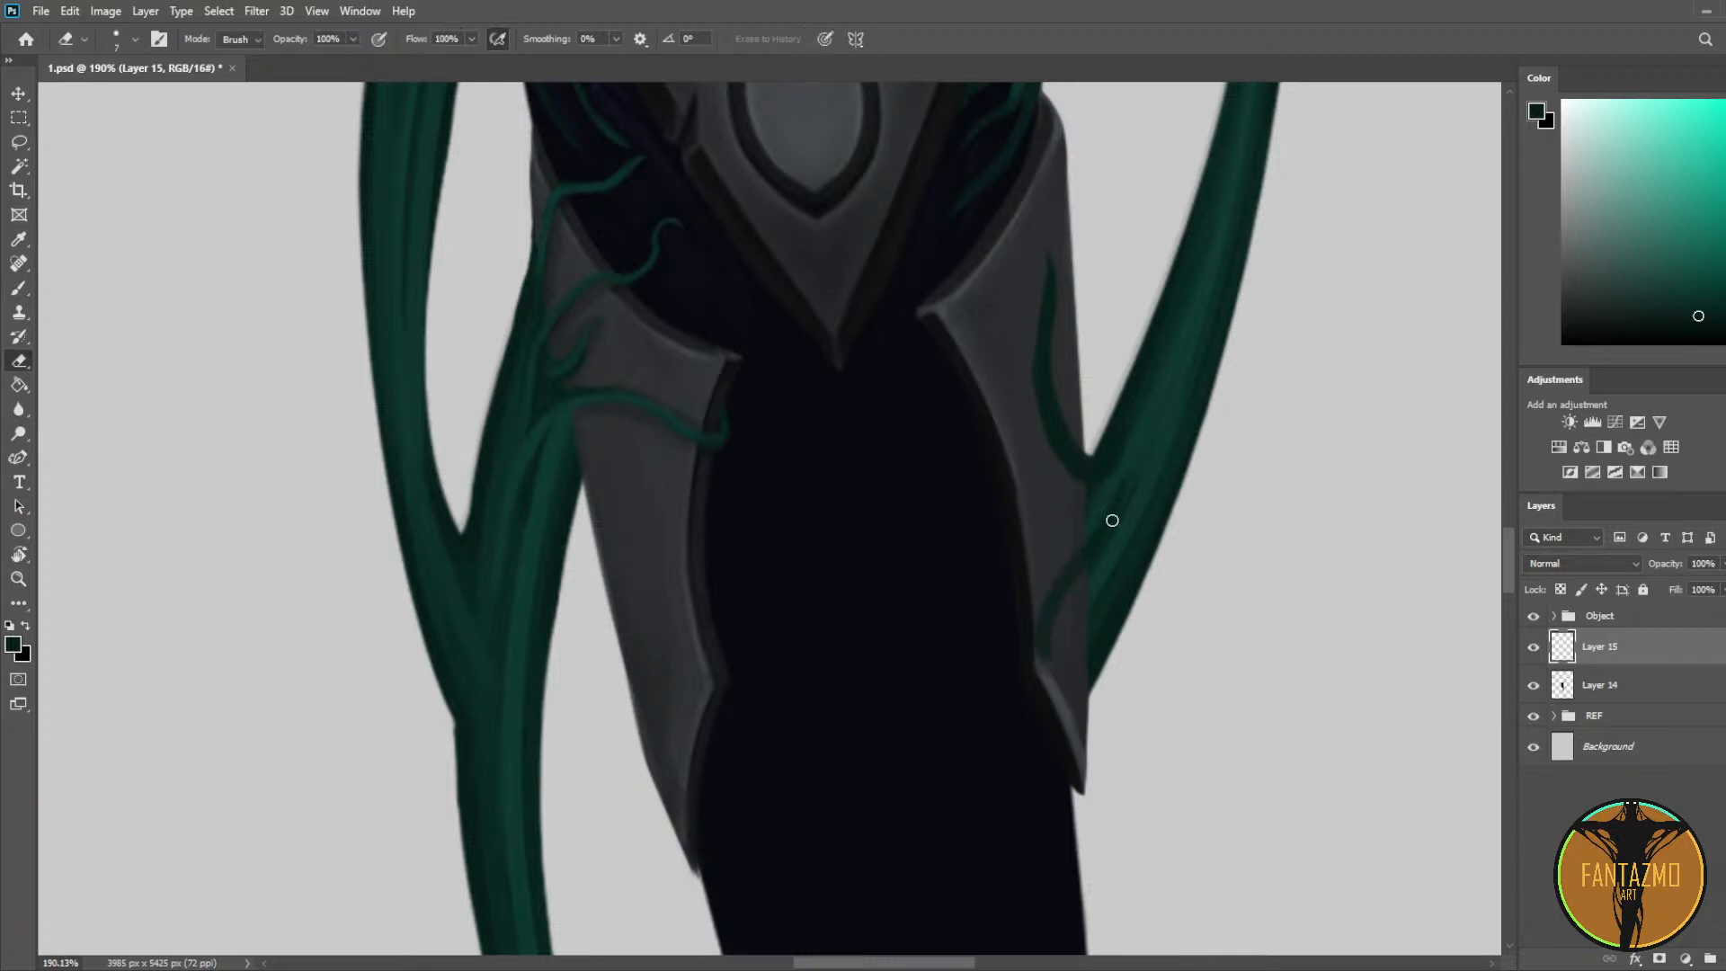
{"action": "key", "text": "b"}
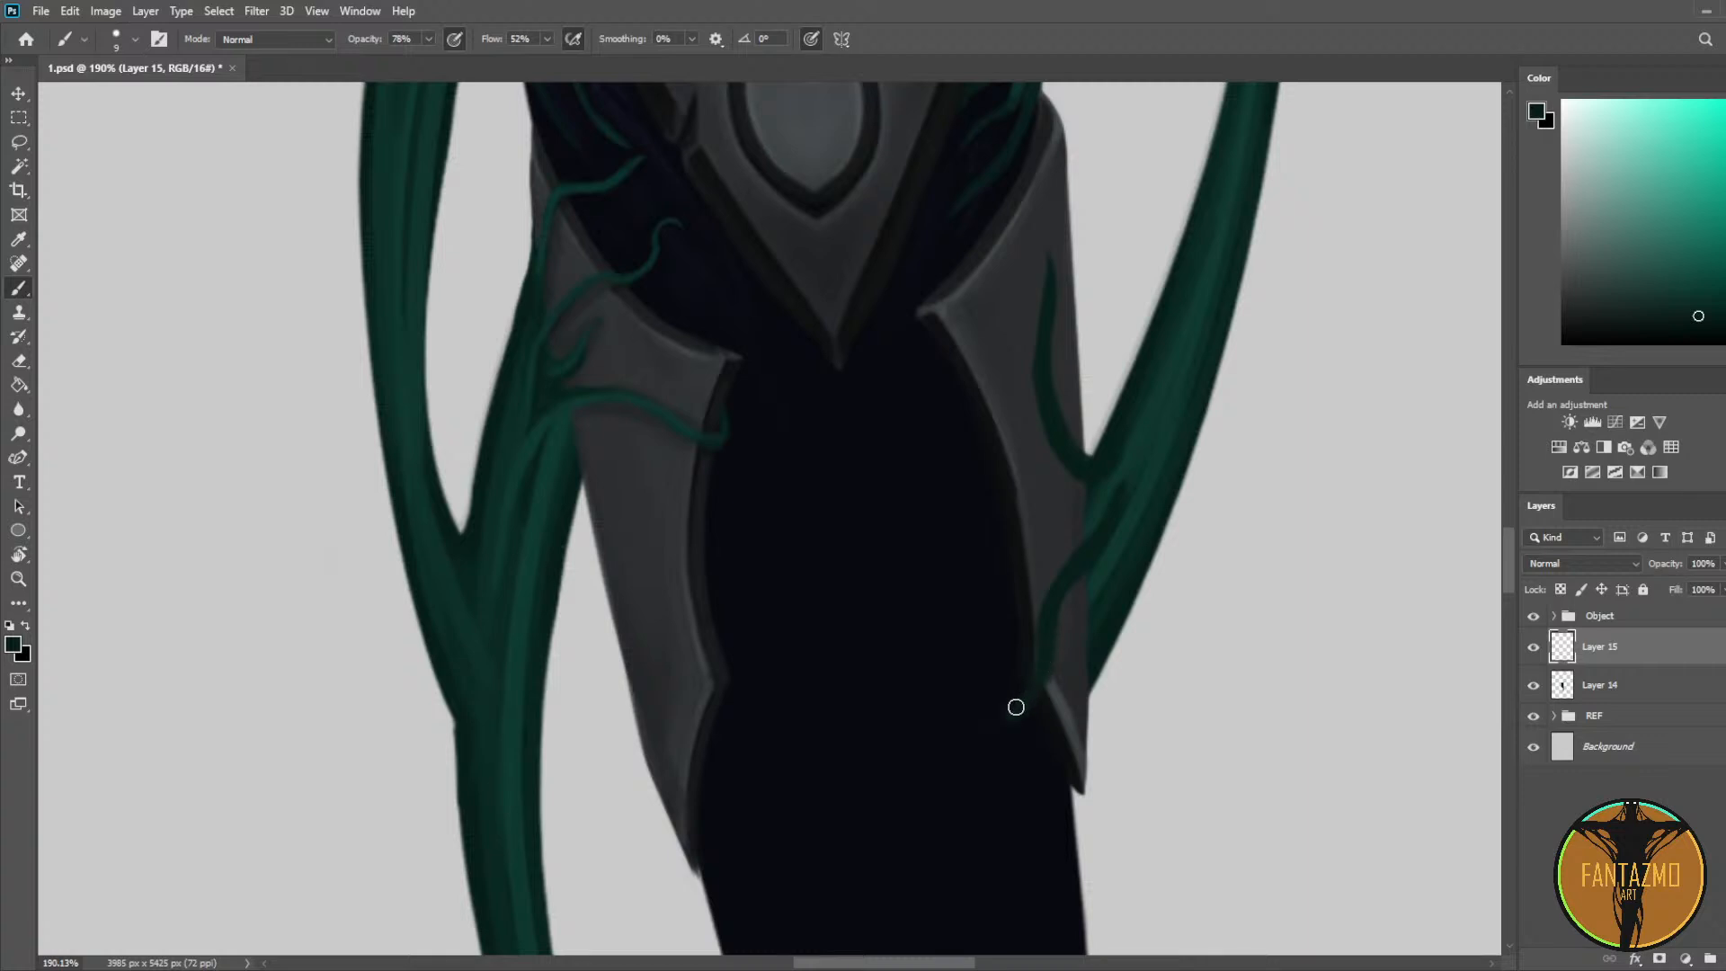
{"action": "left_click_drag", "start_coordinate": [1029, 693], "coordinate": [1001, 740]}
{"action": "key", "text": "e"}
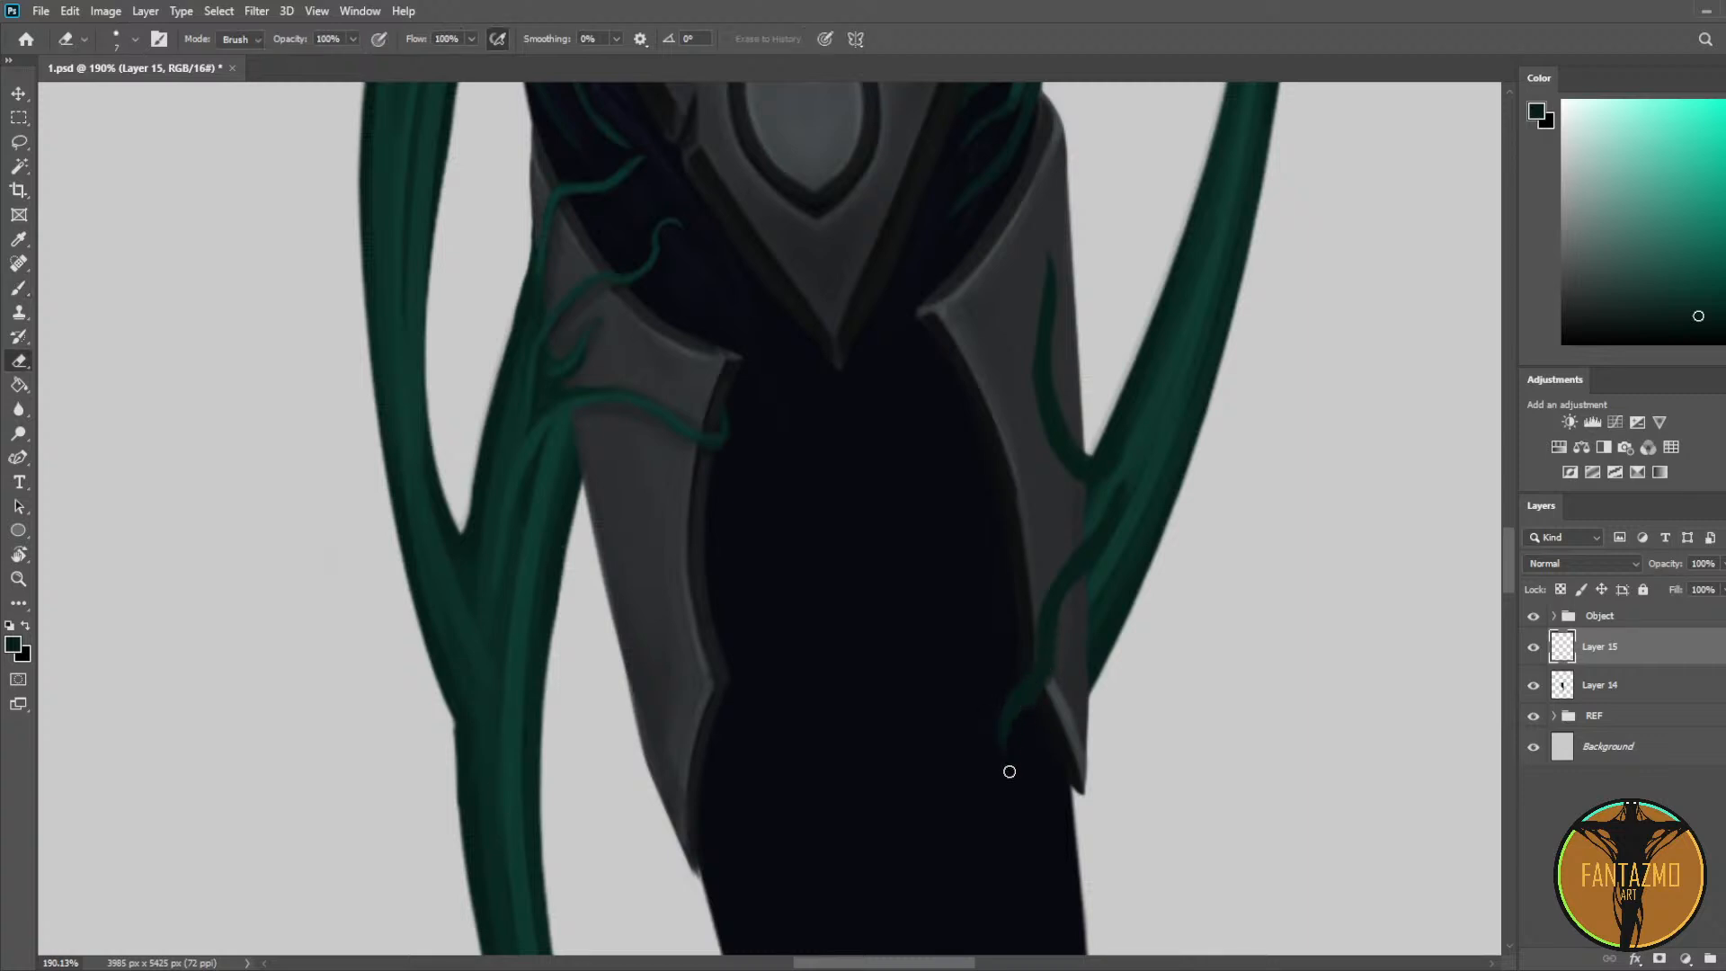
{"action": "key", "text": "b"}
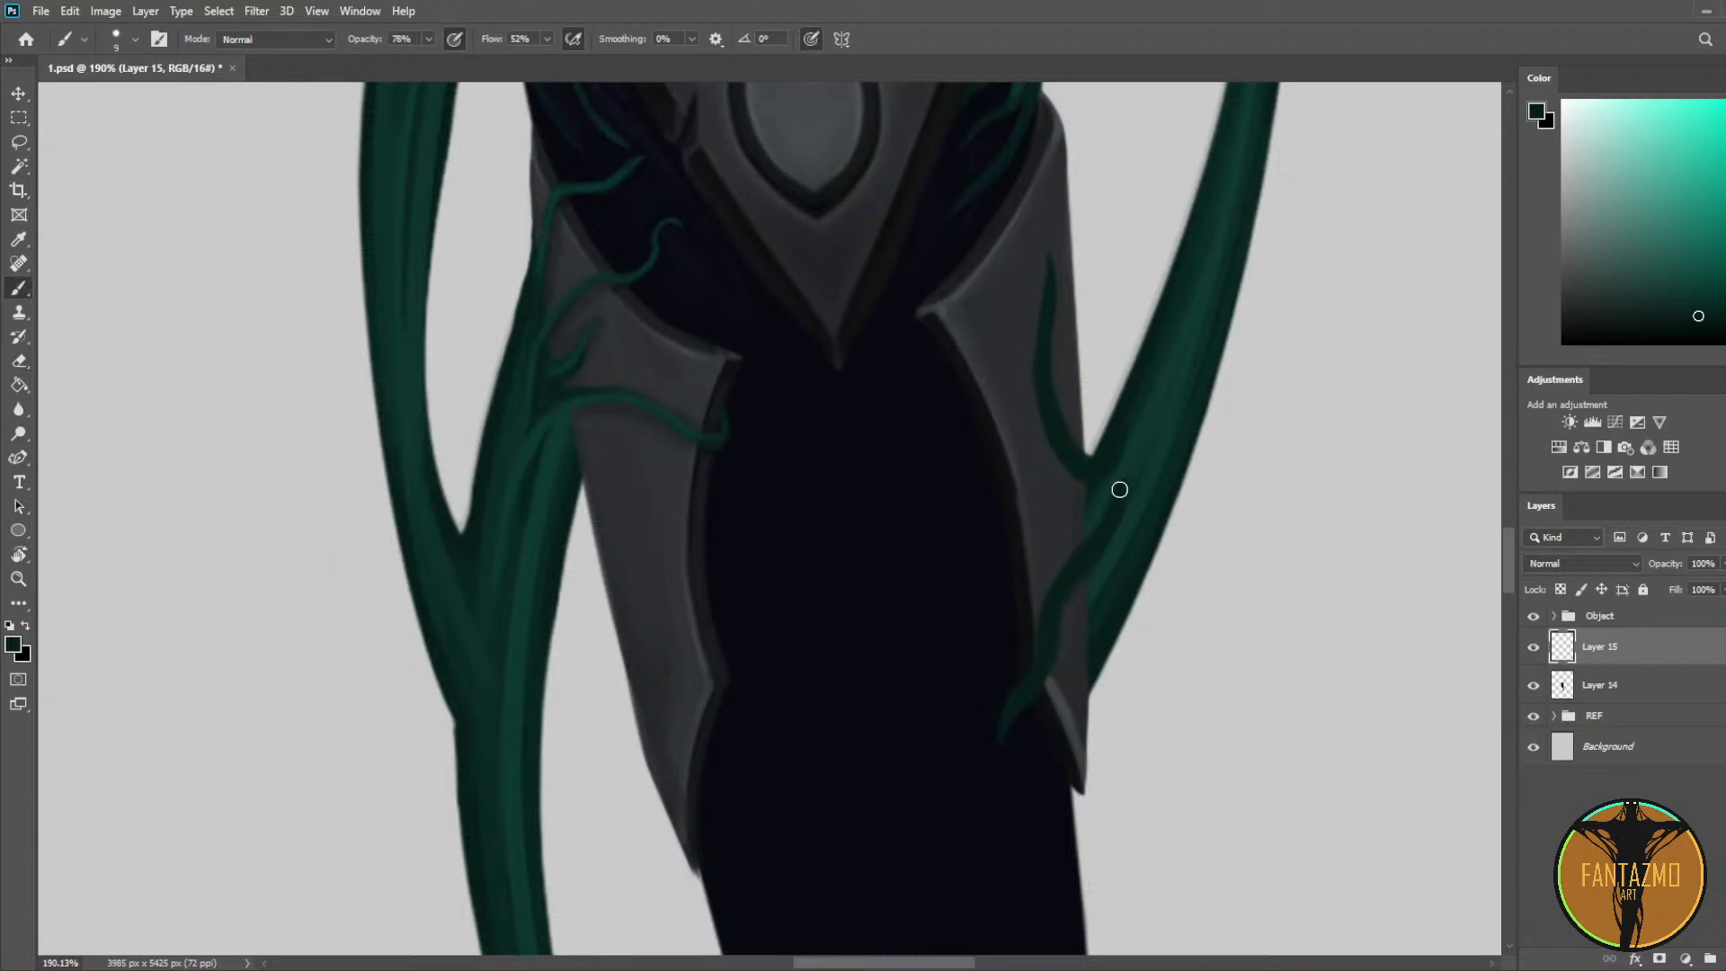
{"action": "key", "text": "e"}
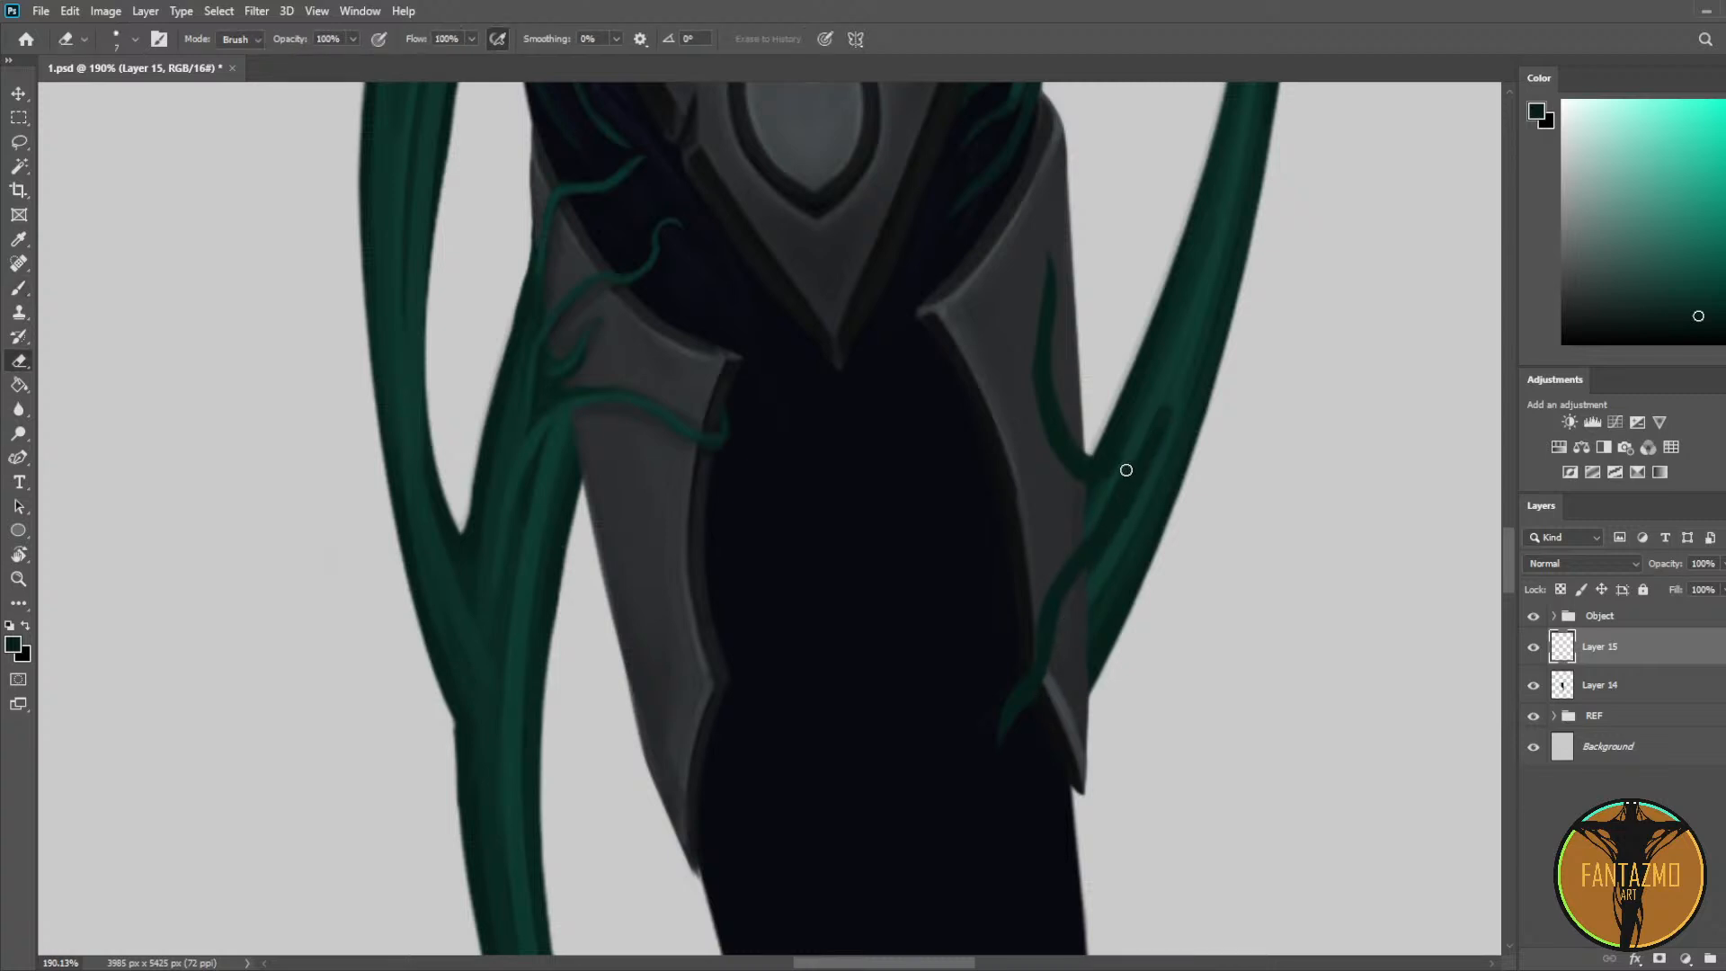
{"action": "key", "text": "b"}
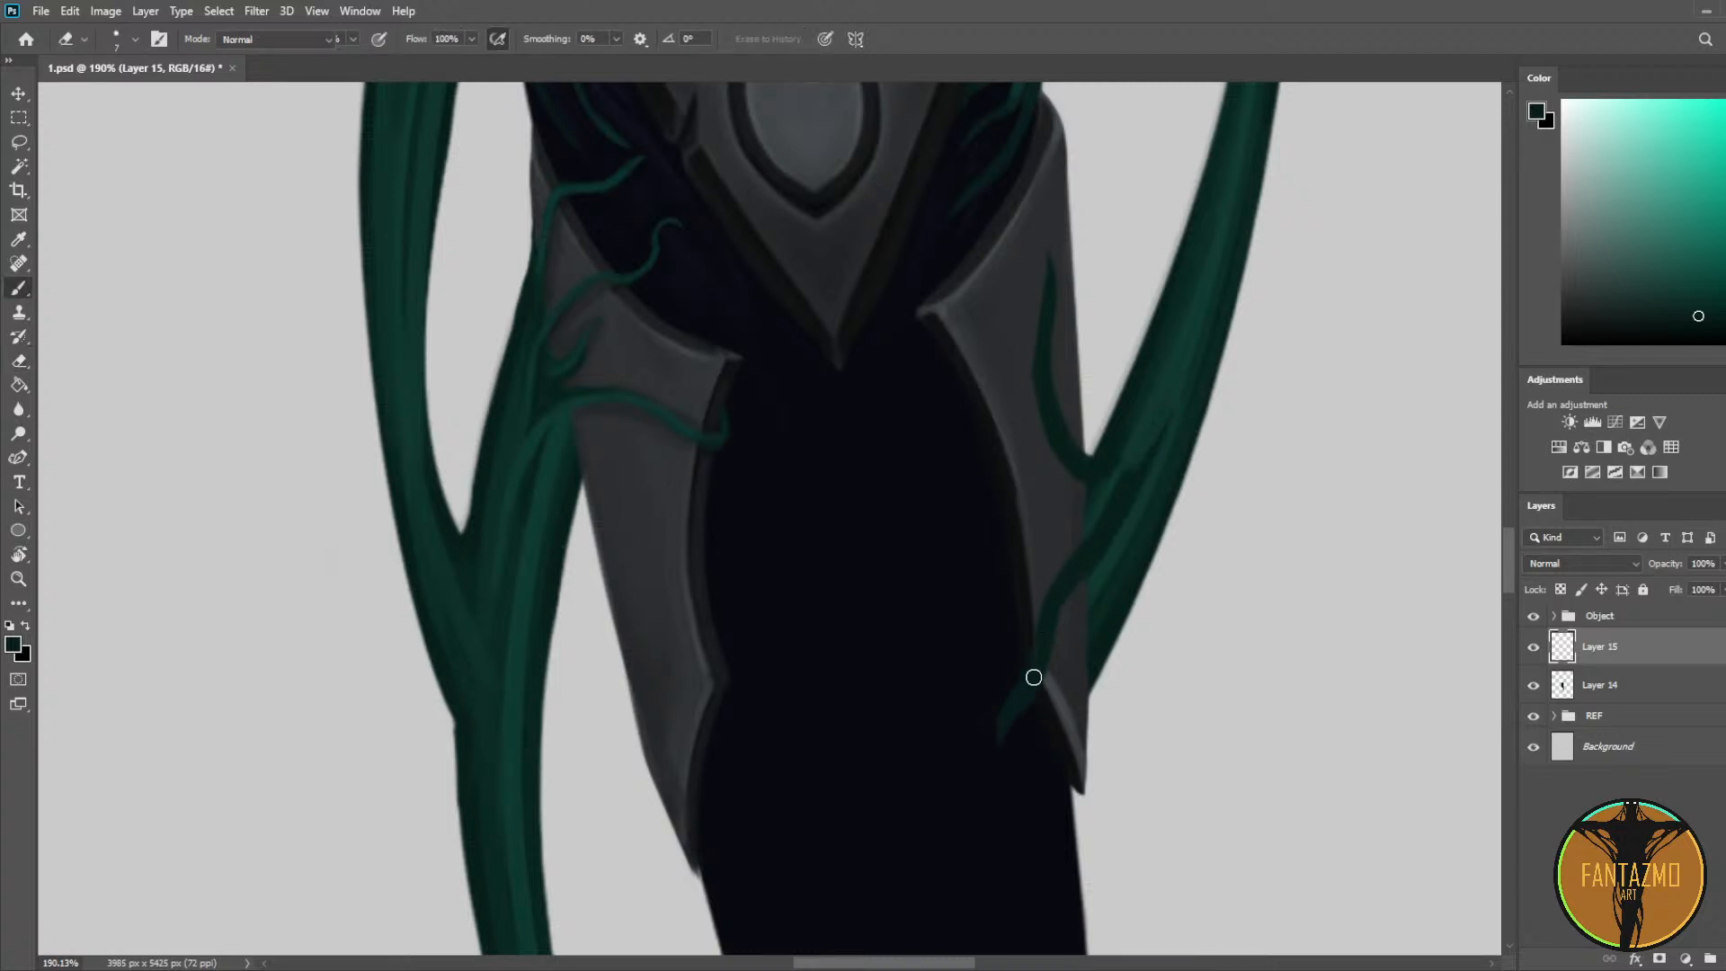
Step: Extend the second tendril's tip into a small curl on the black tail and clean its shape with the eraser
{"action": "mouse_move", "coordinate": [1034, 677]}
{"action": "left_mouse_down"}
{"action": "mouse_move", "coordinate": [992, 776]}
{"action": "mouse_move", "coordinate": [1030, 711]}
{"action": "mouse_move", "coordinate": [1009, 779]}
{"action": "mouse_move", "coordinate": [1035, 706]}
{"action": "mouse_move", "coordinate": [1001, 801]}
{"action": "mouse_move", "coordinate": [1001, 727]}
{"action": "mouse_move", "coordinate": [1010, 771]}
{"action": "left_mouse_up"}
{"action": "key", "text": "e"}
{"action": "key", "text": "b"}
{"action": "key", "text": "e"}
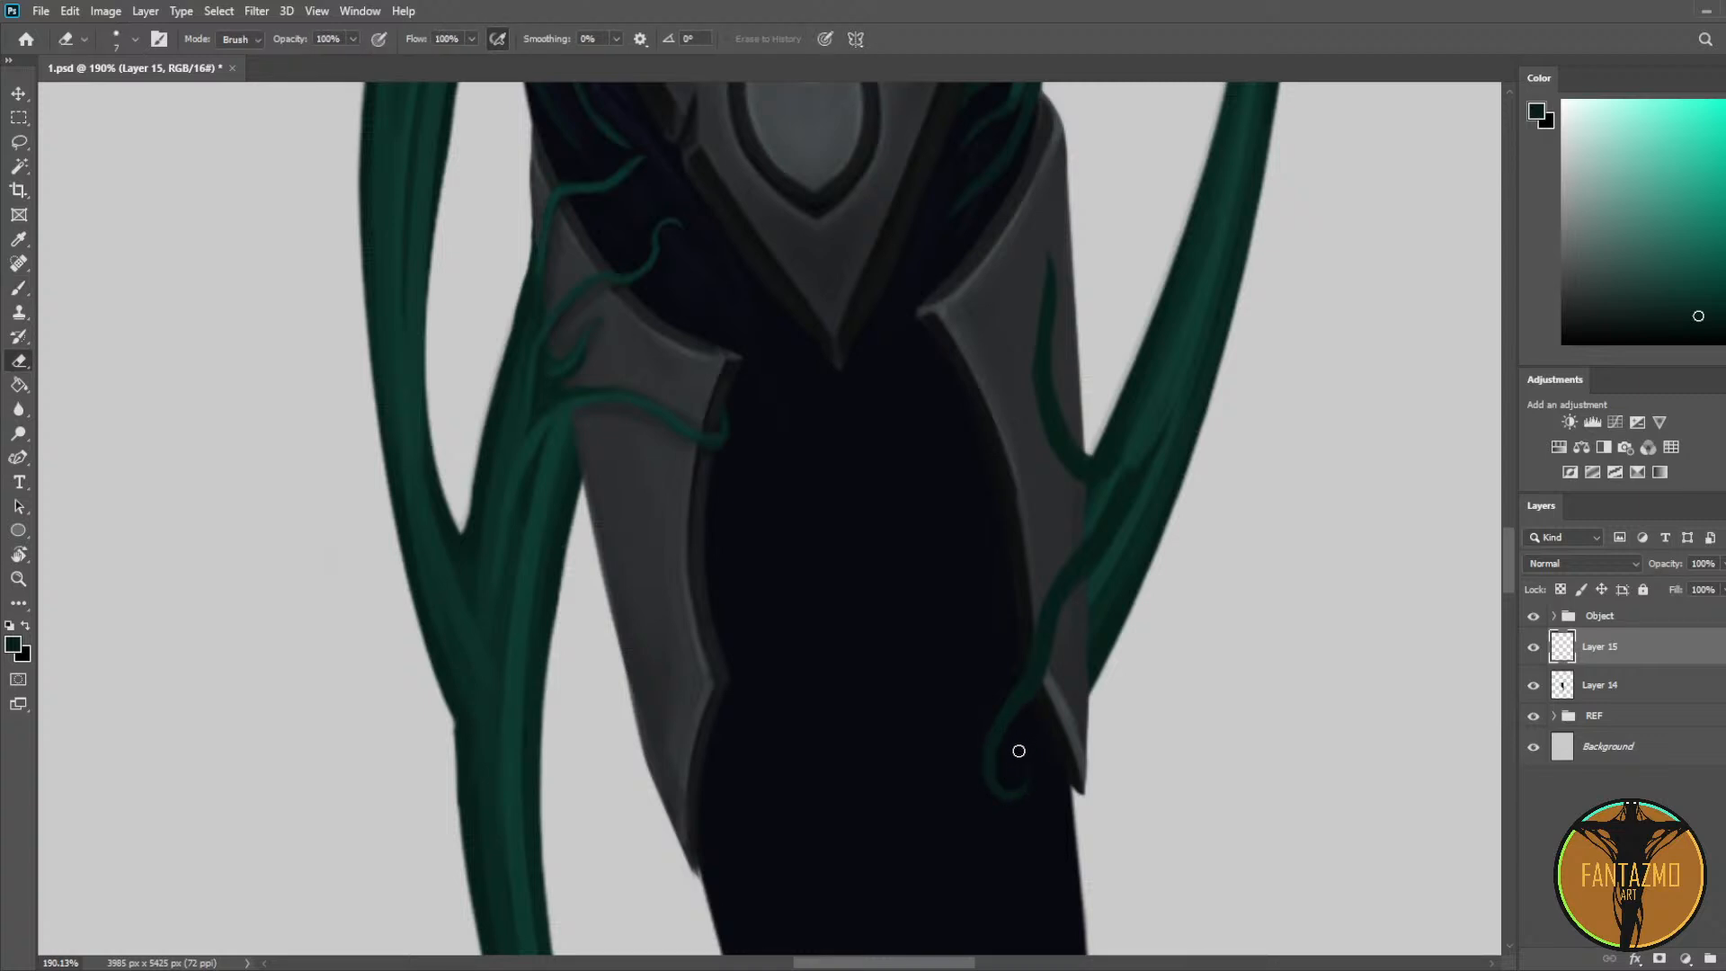
{"action": "key", "text": "b"}
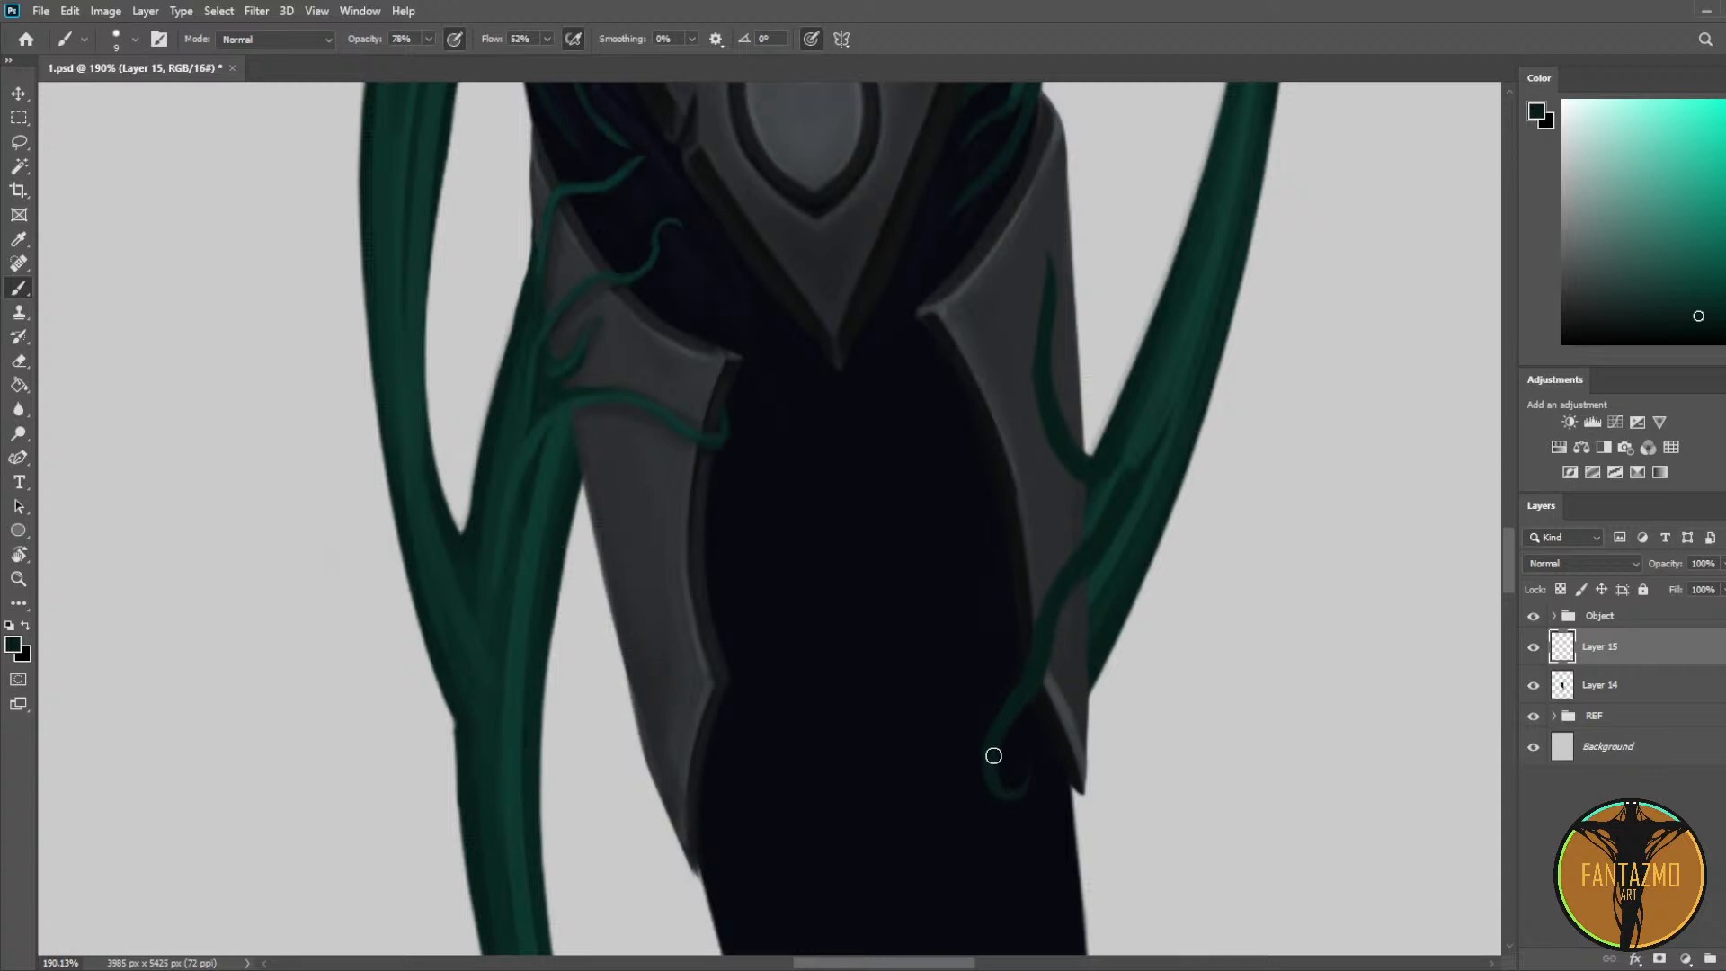
{"action": "key", "text": "e"}
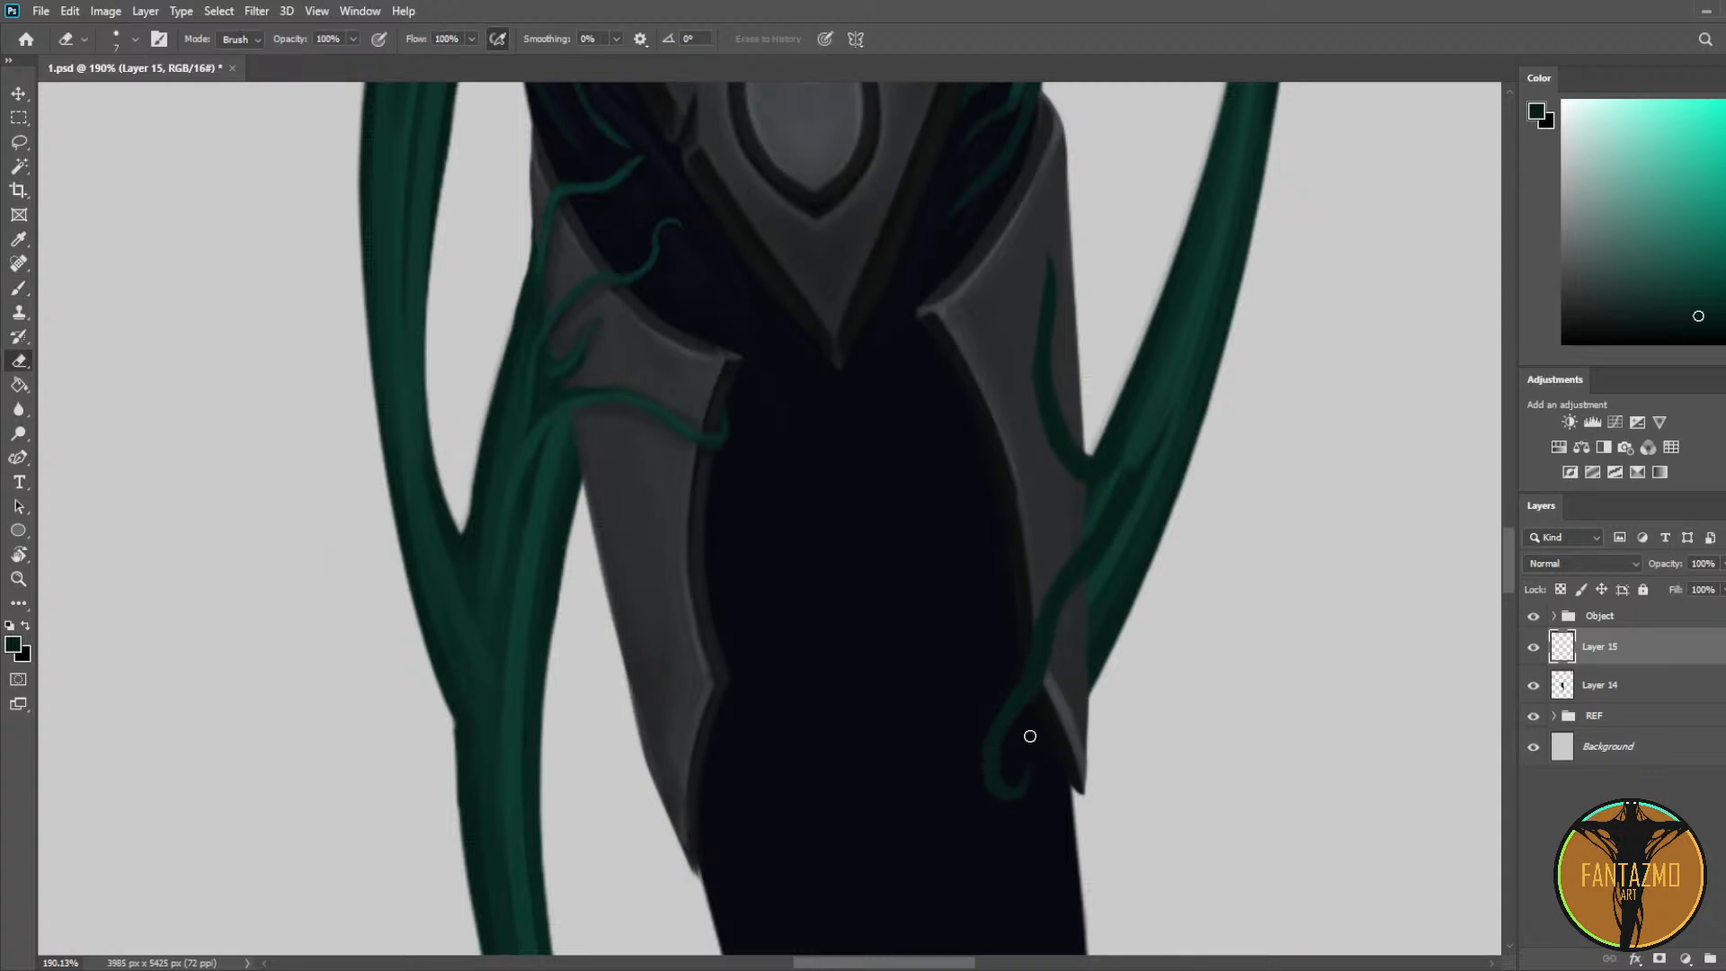
Step: Flip the canvas horizontally and review the new tendrils and the lower body down to the tip of the tail
{"action": "scroll", "coordinate": [839, 343], "scroll_direction": "down", "scroll_amount": 5}
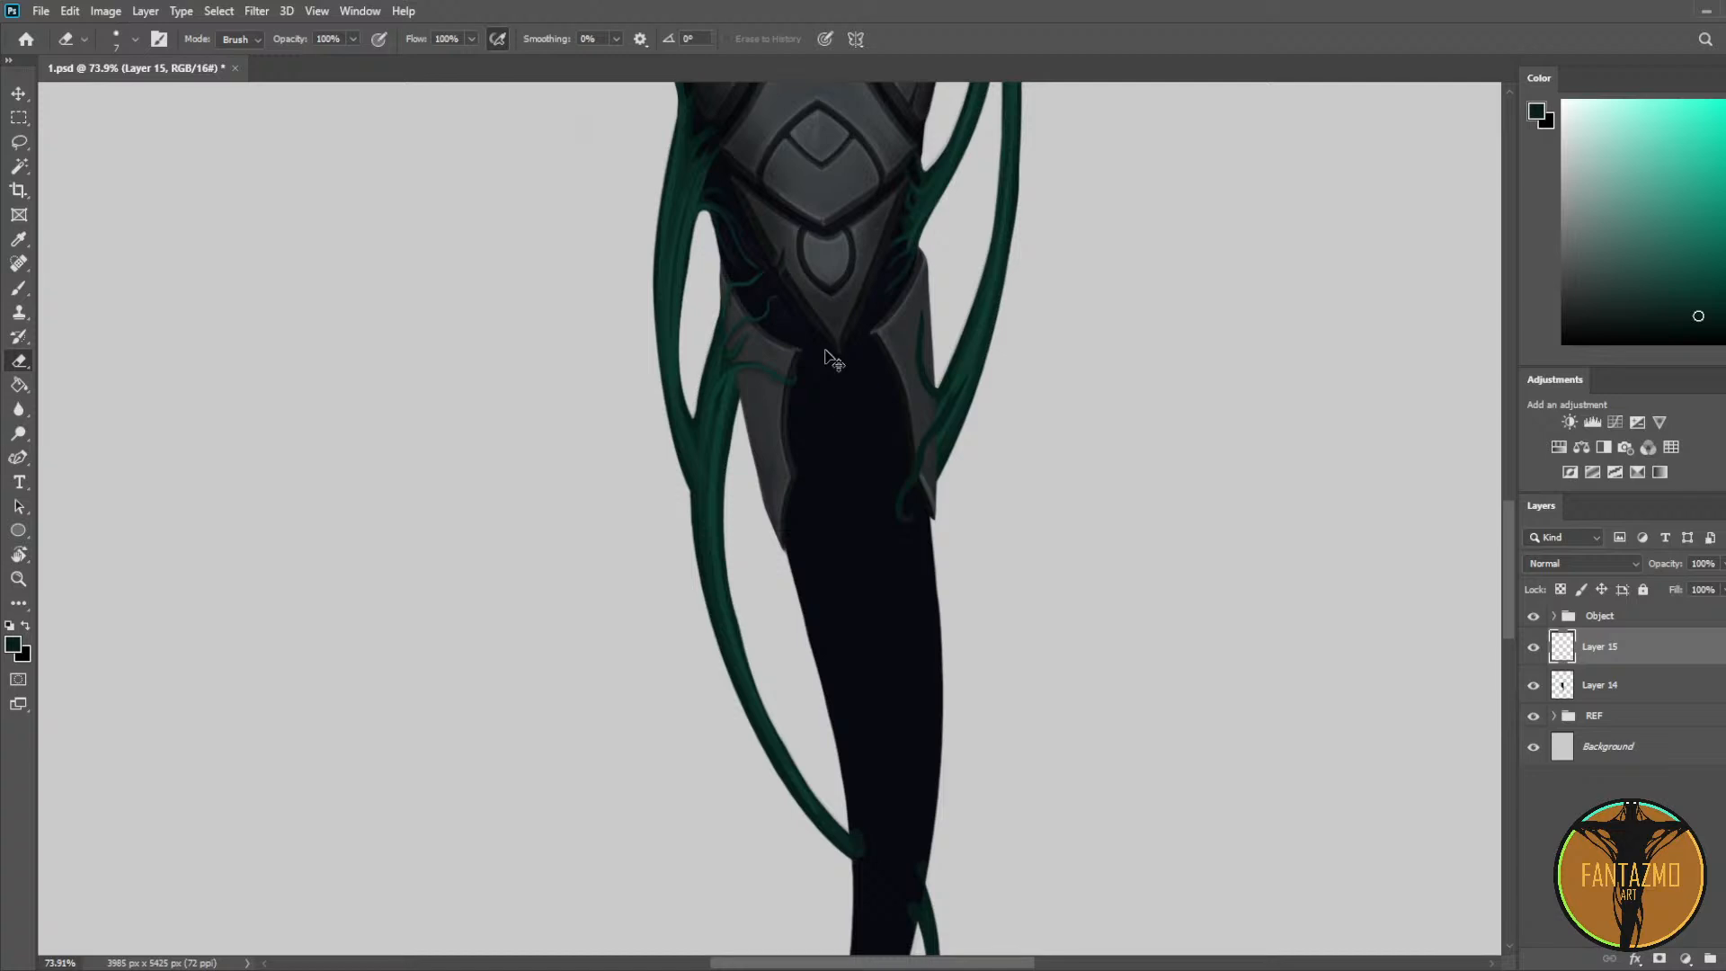
{"action": "key", "text": "ctrl+shift+h"}
{"action": "left_click_drag", "start_coordinate": [747, 358], "coordinate": [786, 357]}
{"action": "scroll", "coordinate": [786, 436], "scroll_direction": "down", "scroll_amount": 4}
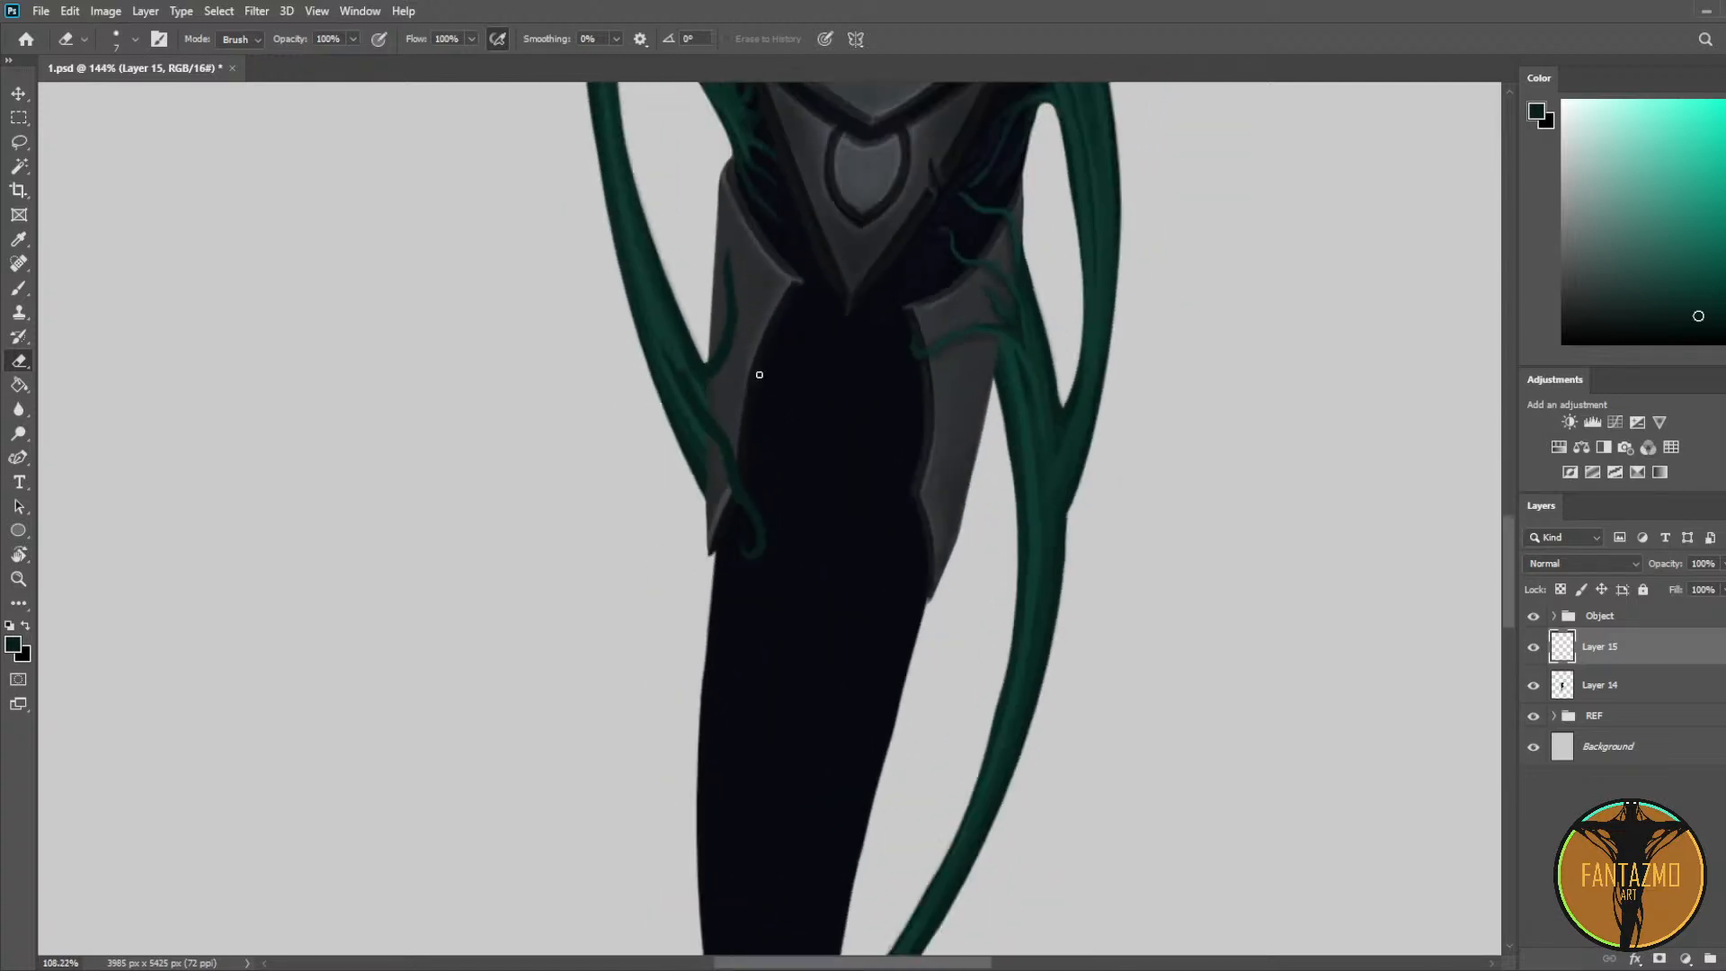
{"action": "scroll", "coordinate": [764, 349], "scroll_direction": "up", "scroll_amount": 5}
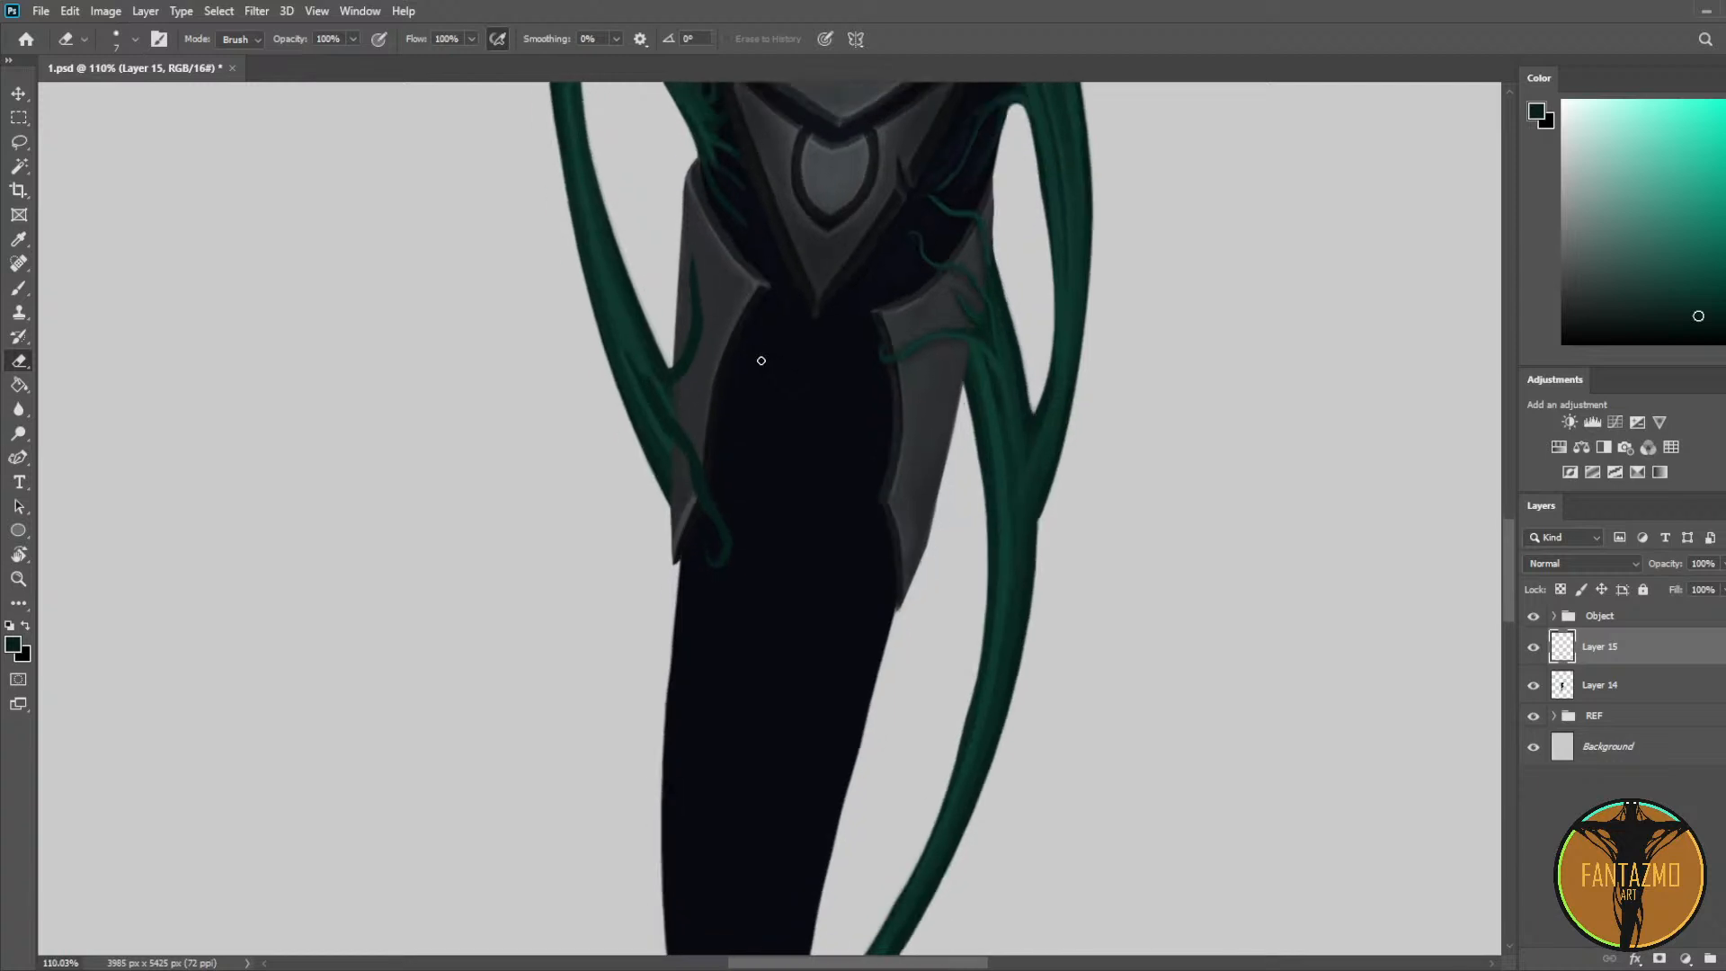
{"action": "scroll", "coordinate": [756, 356], "scroll_direction": "down", "scroll_amount": 3}
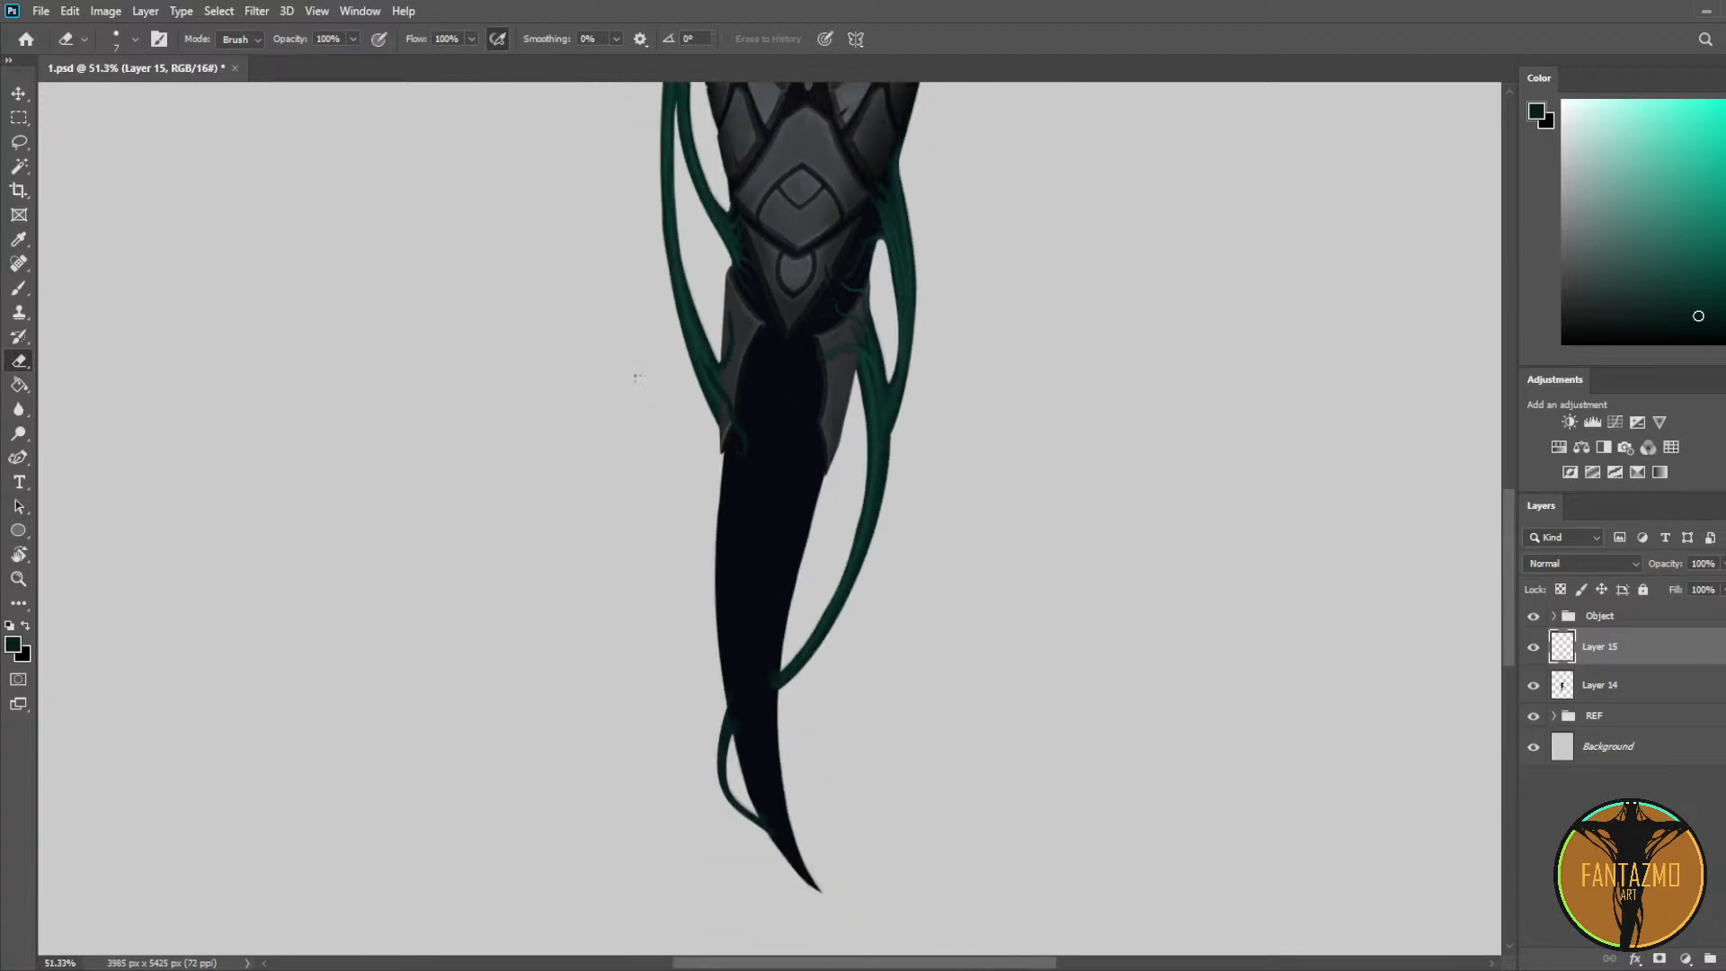
{"action": "scroll", "coordinate": [678, 386], "scroll_direction": "up", "scroll_amount": 3}
{"action": "scroll", "coordinate": [773, 351], "scroll_direction": "down", "scroll_amount": 3}
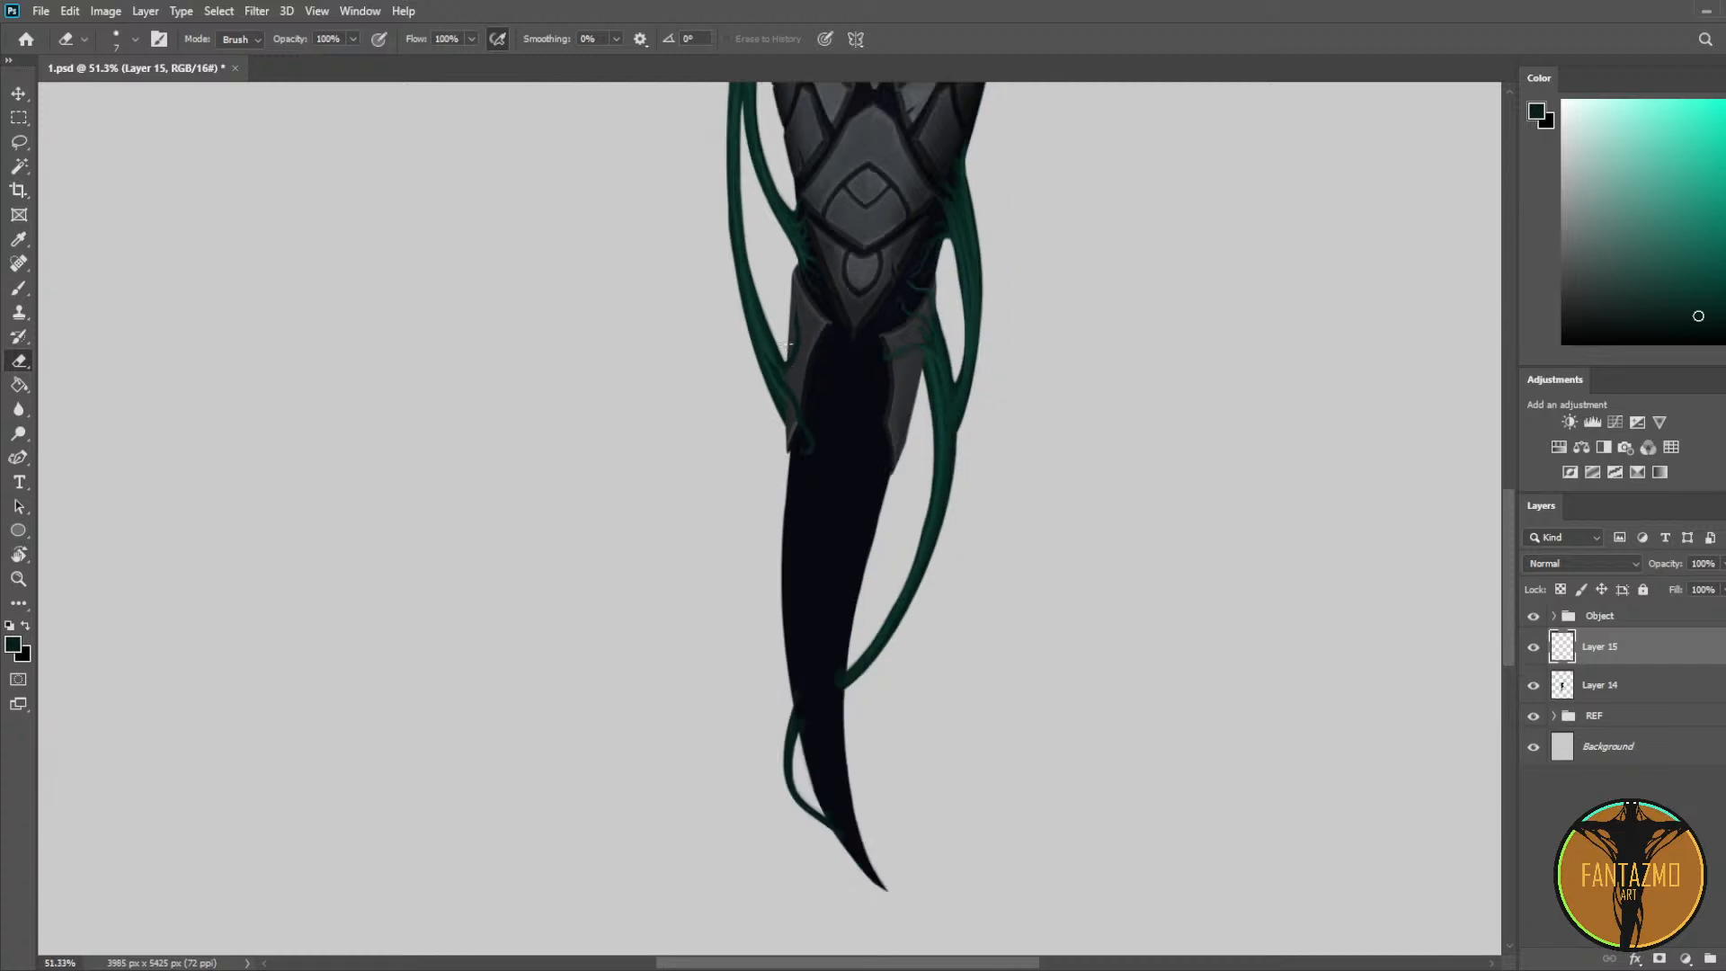
{"action": "scroll", "coordinate": [795, 342], "scroll_direction": "down", "scroll_amount": 2}
{"action": "scroll", "coordinate": [808, 333], "scroll_direction": "down", "scroll_amount": 3}
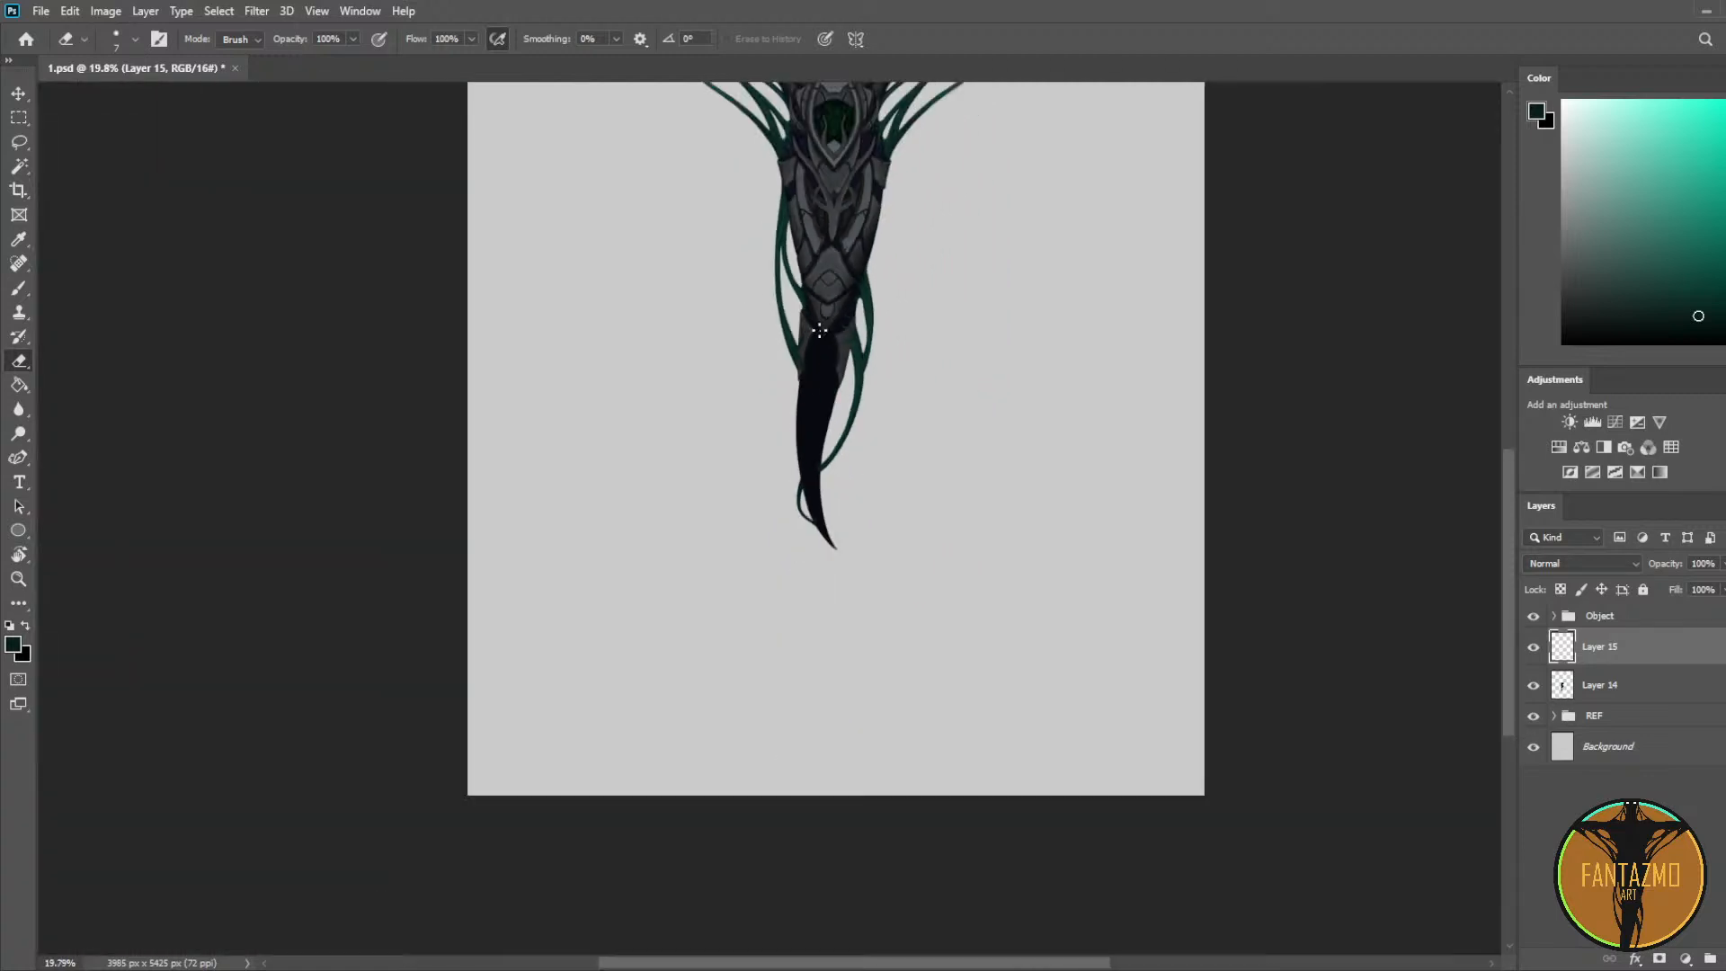
{"action": "scroll", "coordinate": [769, 505], "scroll_direction": "down", "scroll_amount": 1}
{"action": "scroll", "coordinate": [769, 504], "scroll_direction": "up", "scroll_amount": 12}
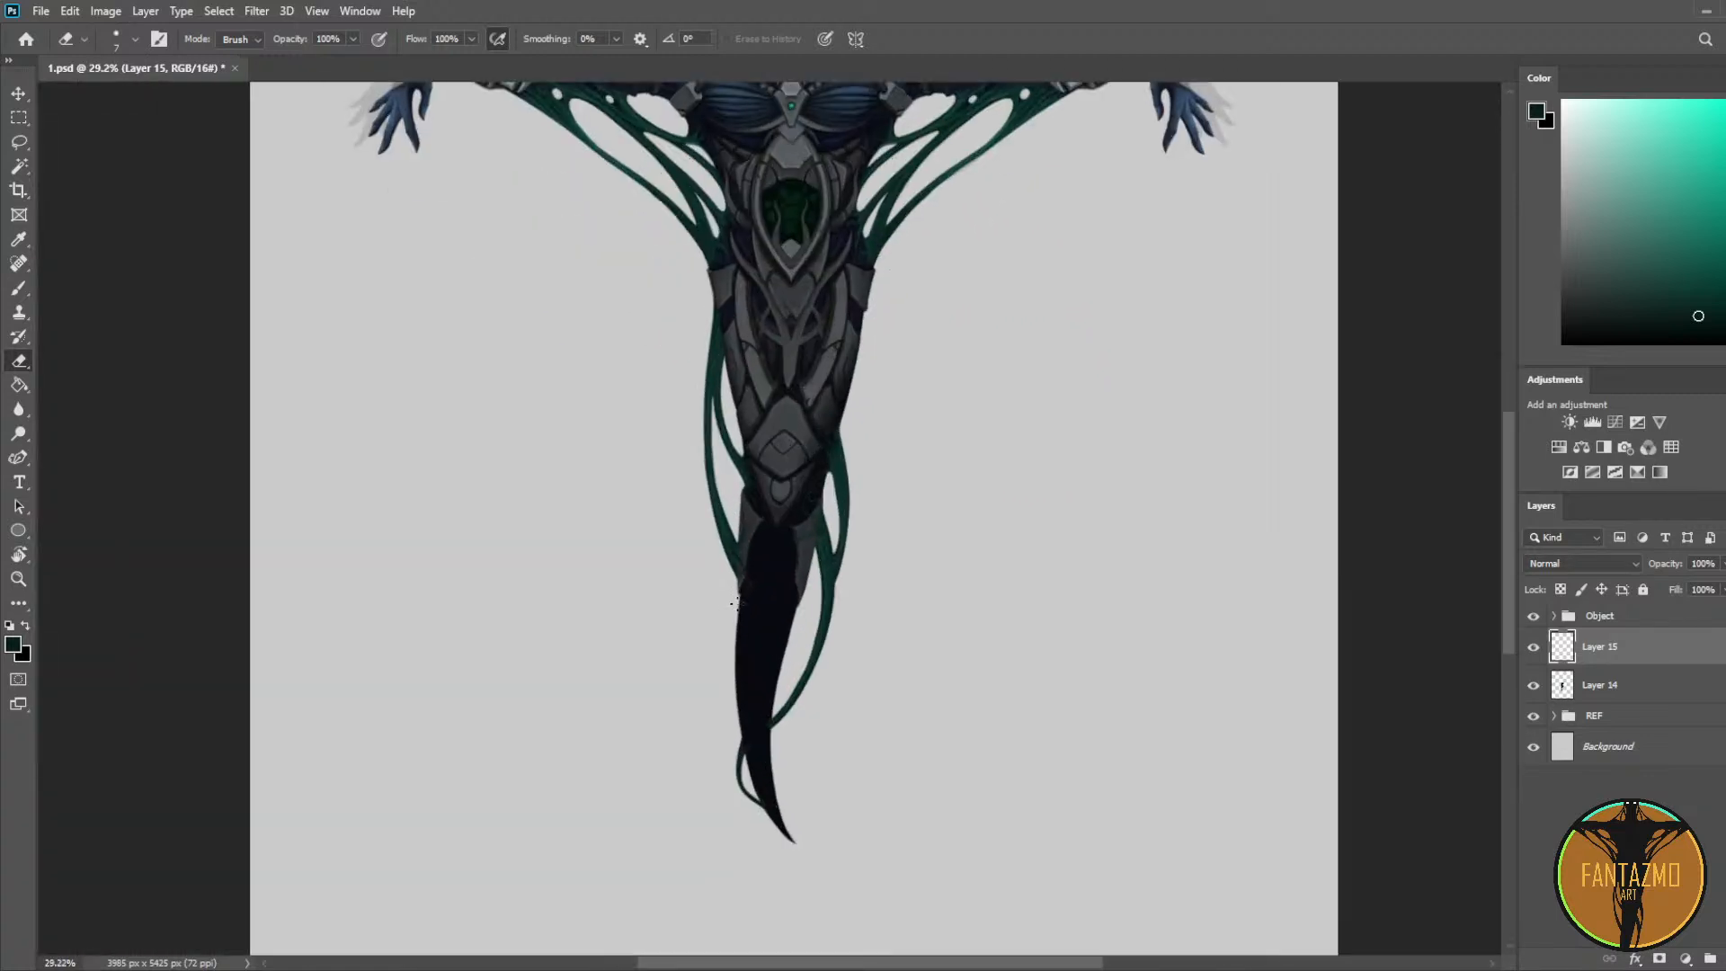
Step: Save the file and add a new layer for shading the curled tendril over the left side plate with sampled greens
{"action": "key", "text": "ctrl+s"}
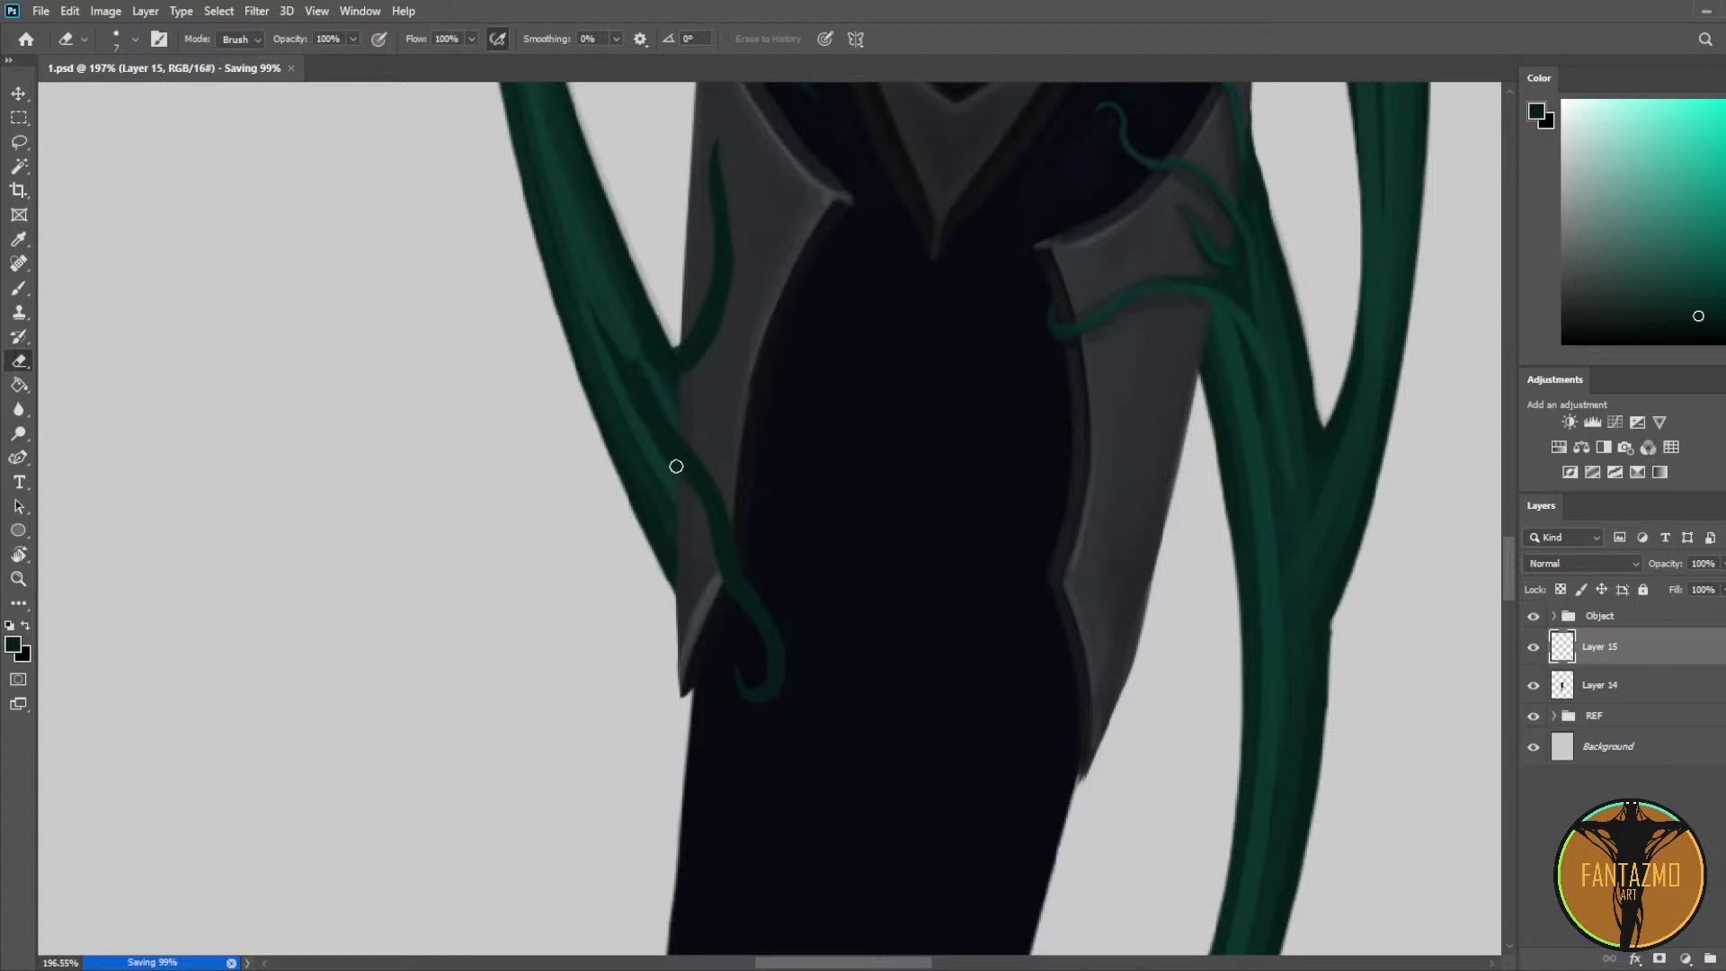
{"action": "key", "text": "ctrl+shift+alt+n"}
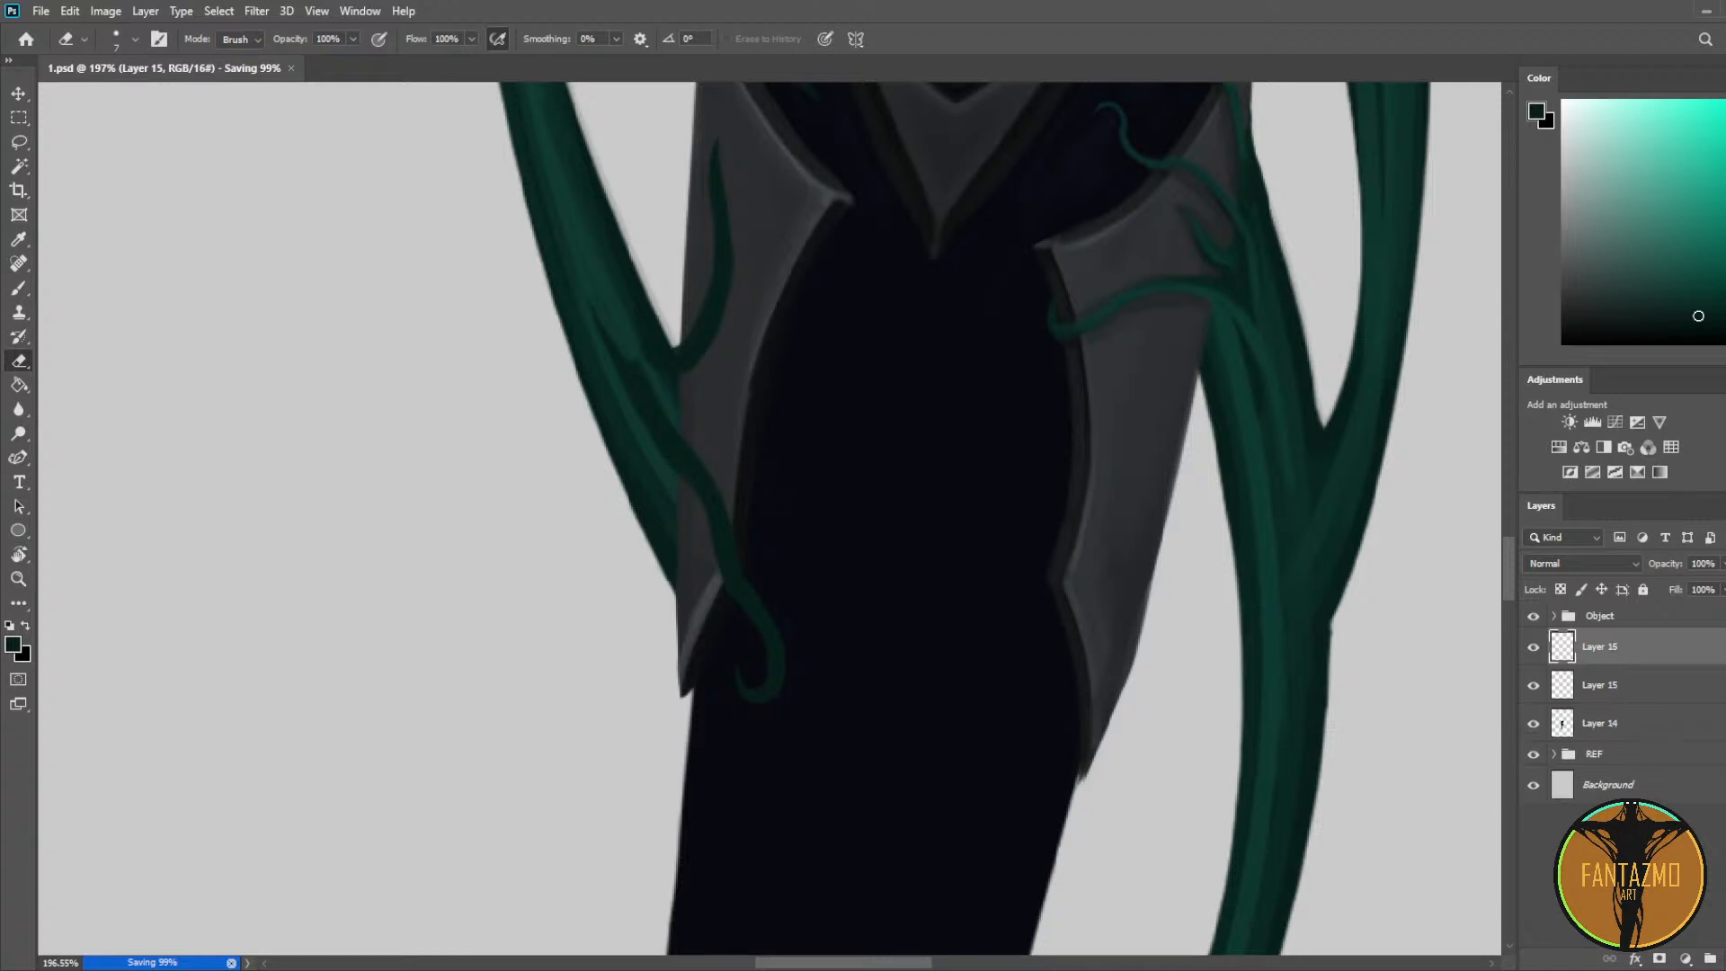
{"action": "key", "text": "b"}
{"action": "left_click", "coordinate": [628, 342], "text": "alt"}
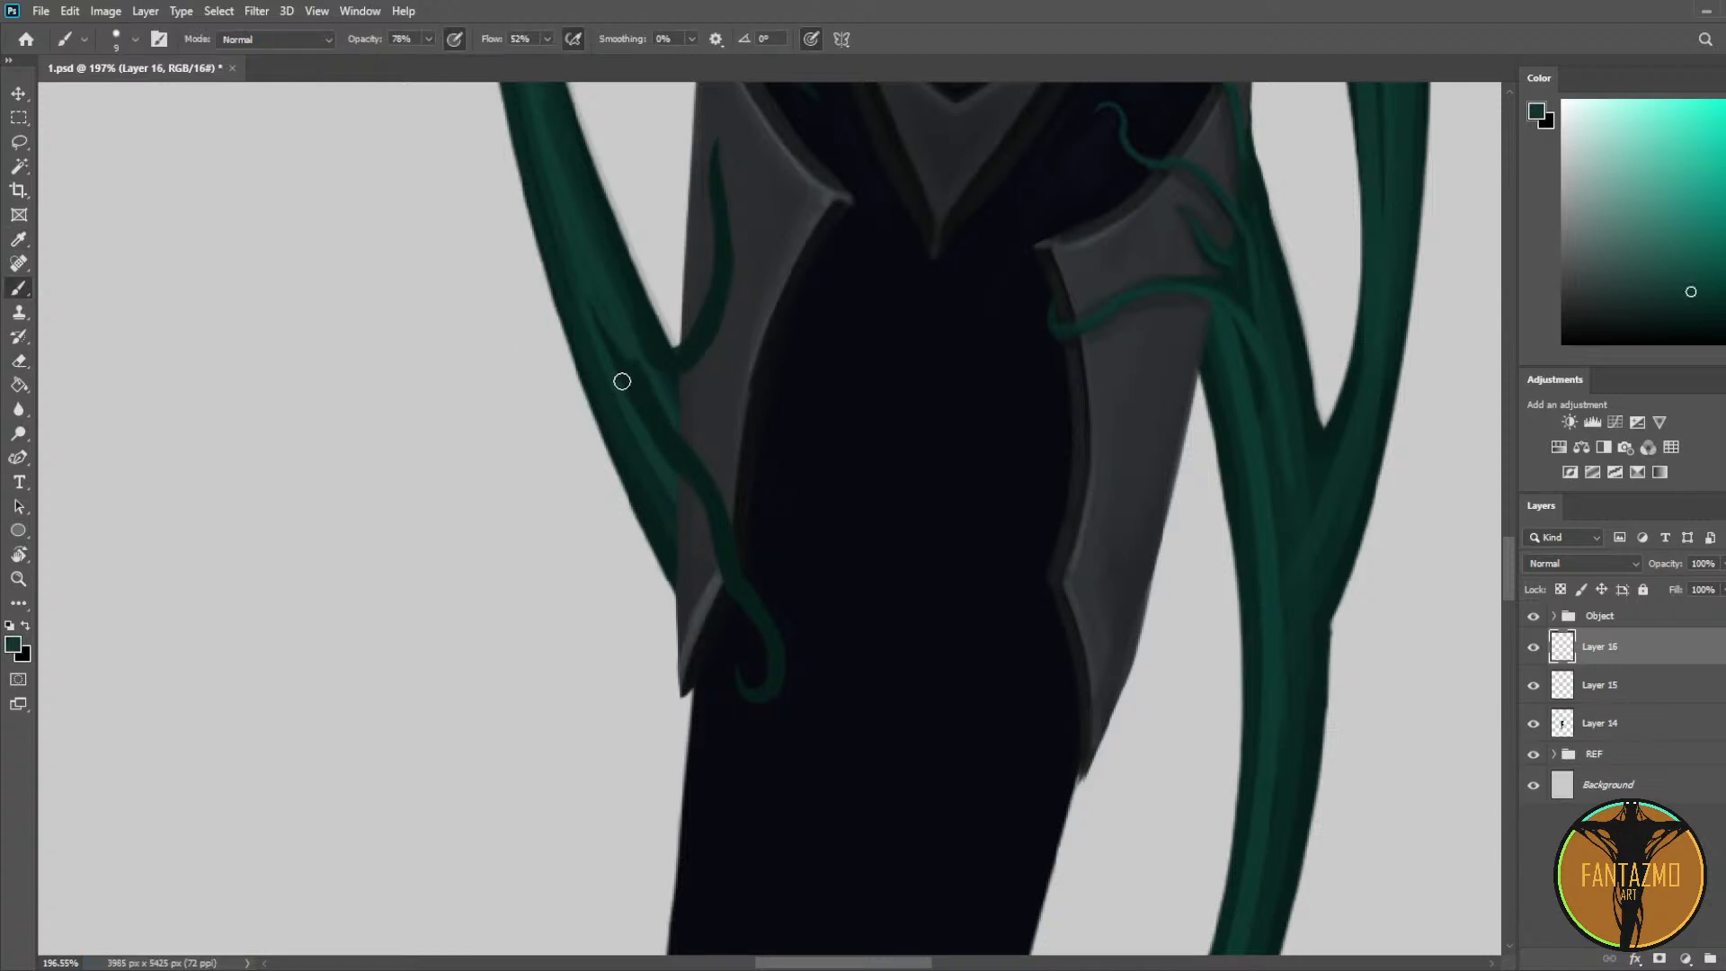
{"action": "left_click", "coordinate": [609, 391], "text": "alt"}
{"action": "key", "text": "e"}
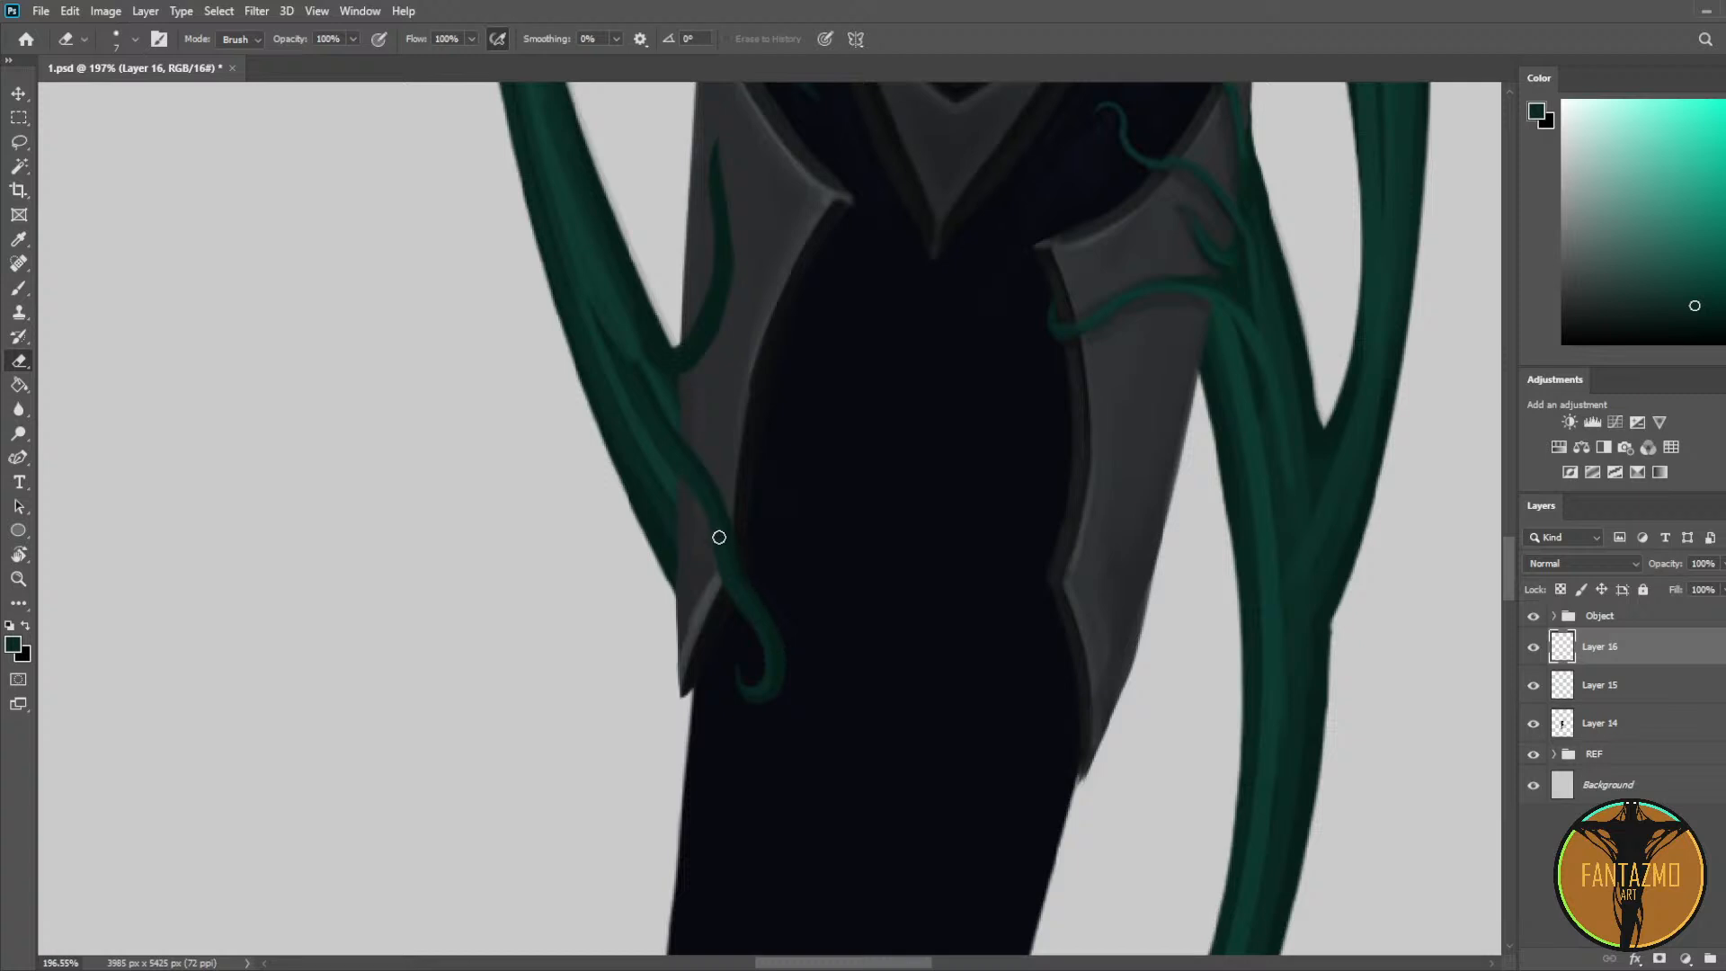
Step: Paint a lighter green highlight along the curled tendril down to its hooked tip, cleaning it with the eraser
{"action": "key", "text": "b"}
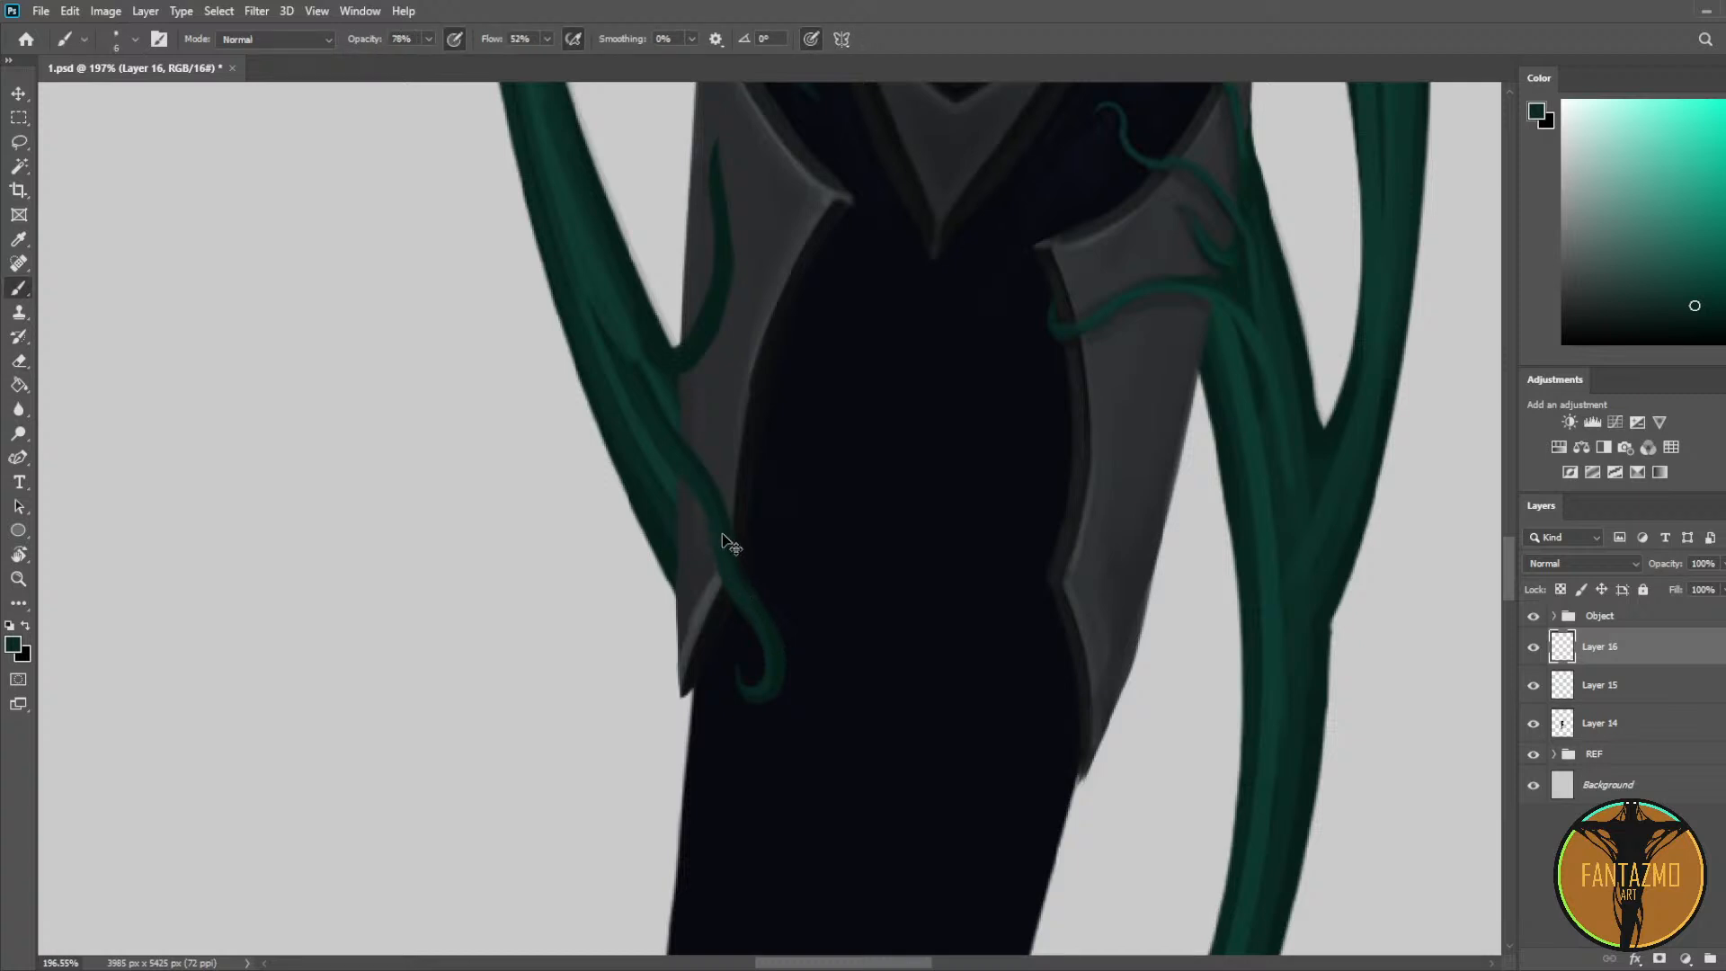
{"action": "left_click", "coordinate": [639, 416], "text": "alt"}
{"action": "left_click_drag", "start_coordinate": [726, 570], "coordinate": [751, 661]}
{"action": "key", "text": "e"}
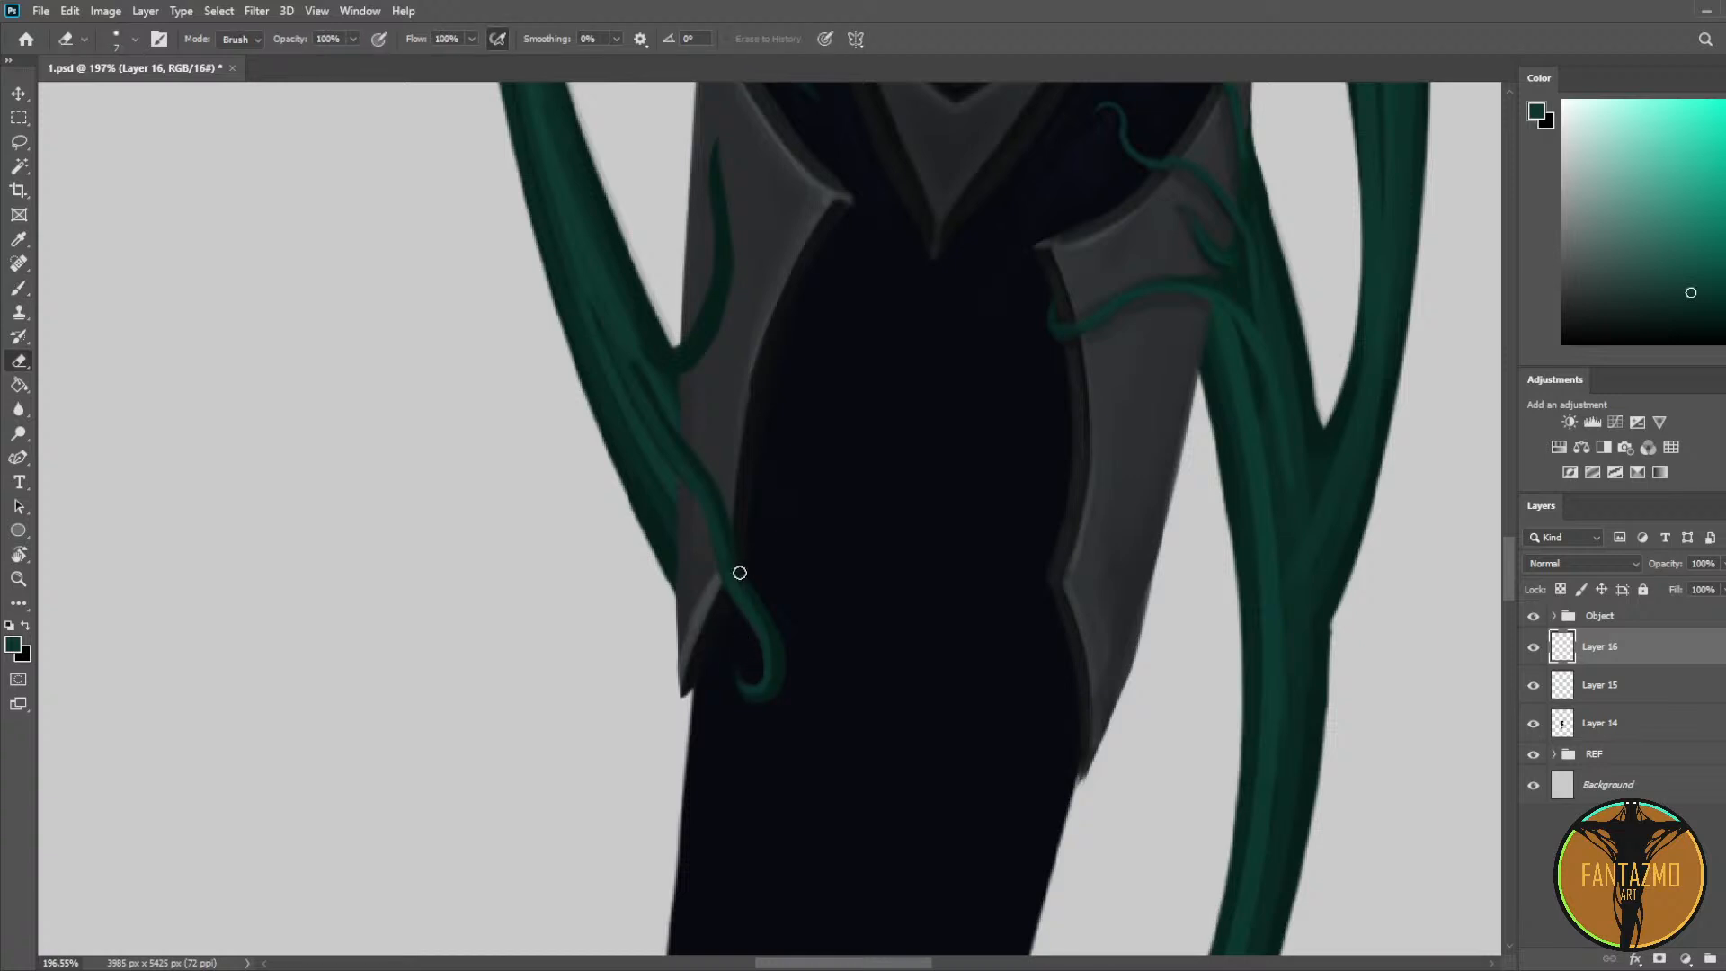
{"action": "key", "text": "b"}
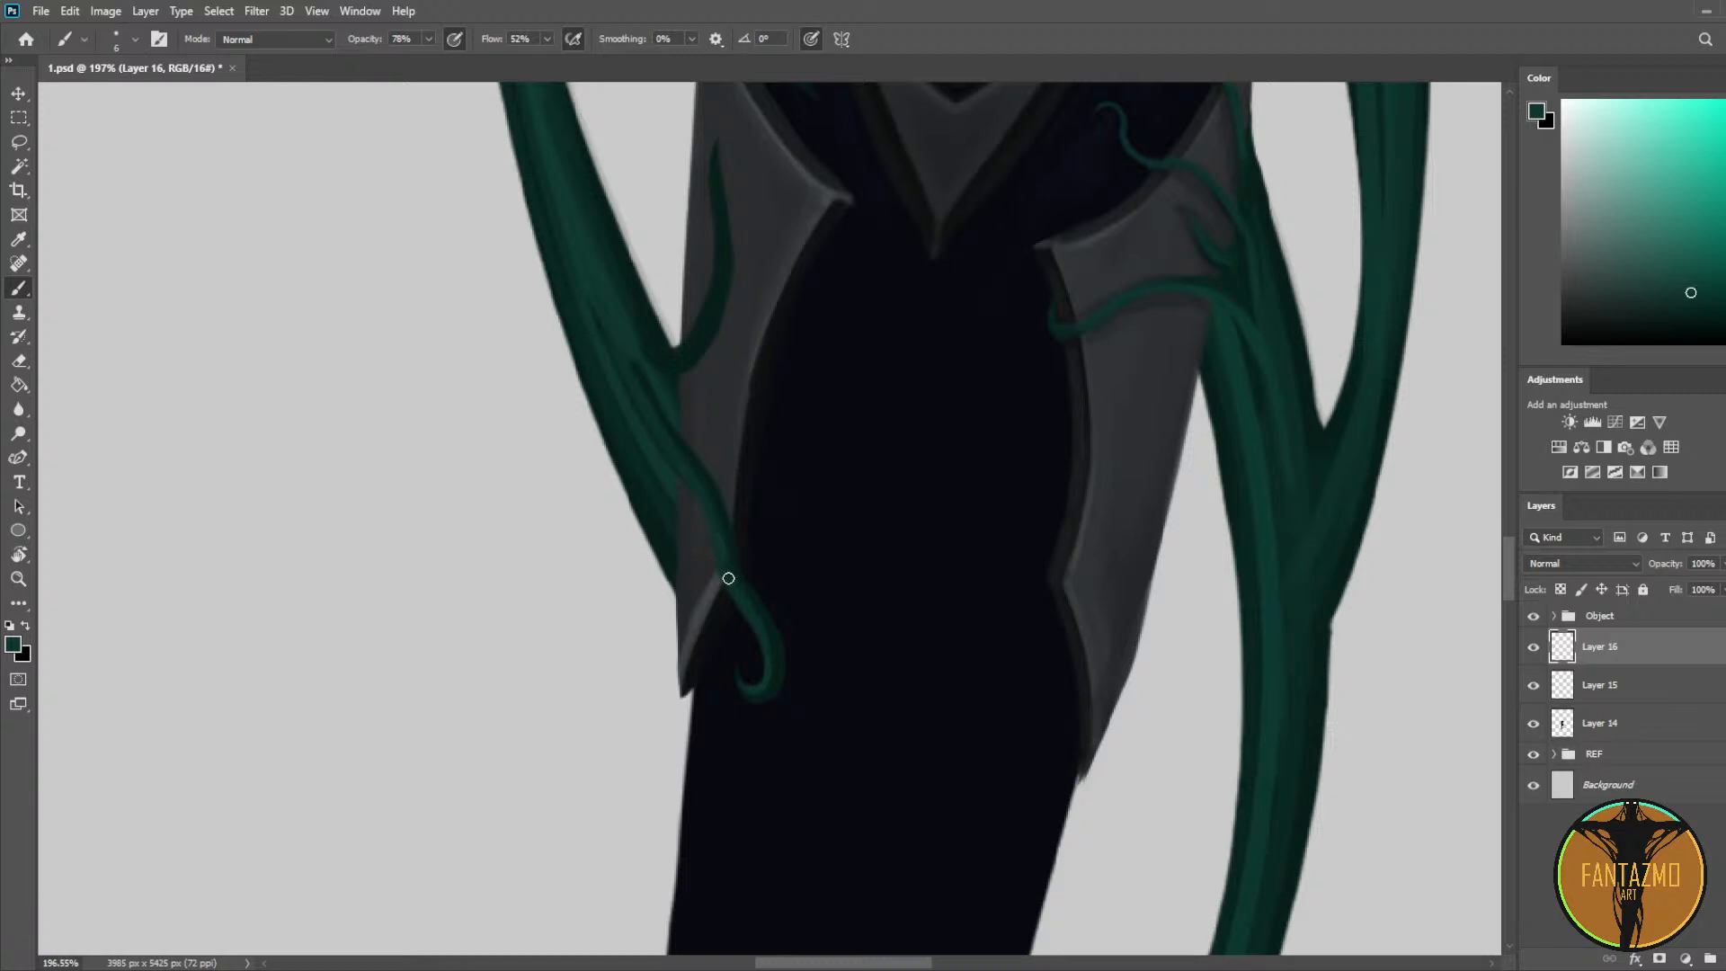
Step: Blend sampled dark and light greens along the thick left tendril where the curled tendril branches off
{"action": "key", "text": "i"}
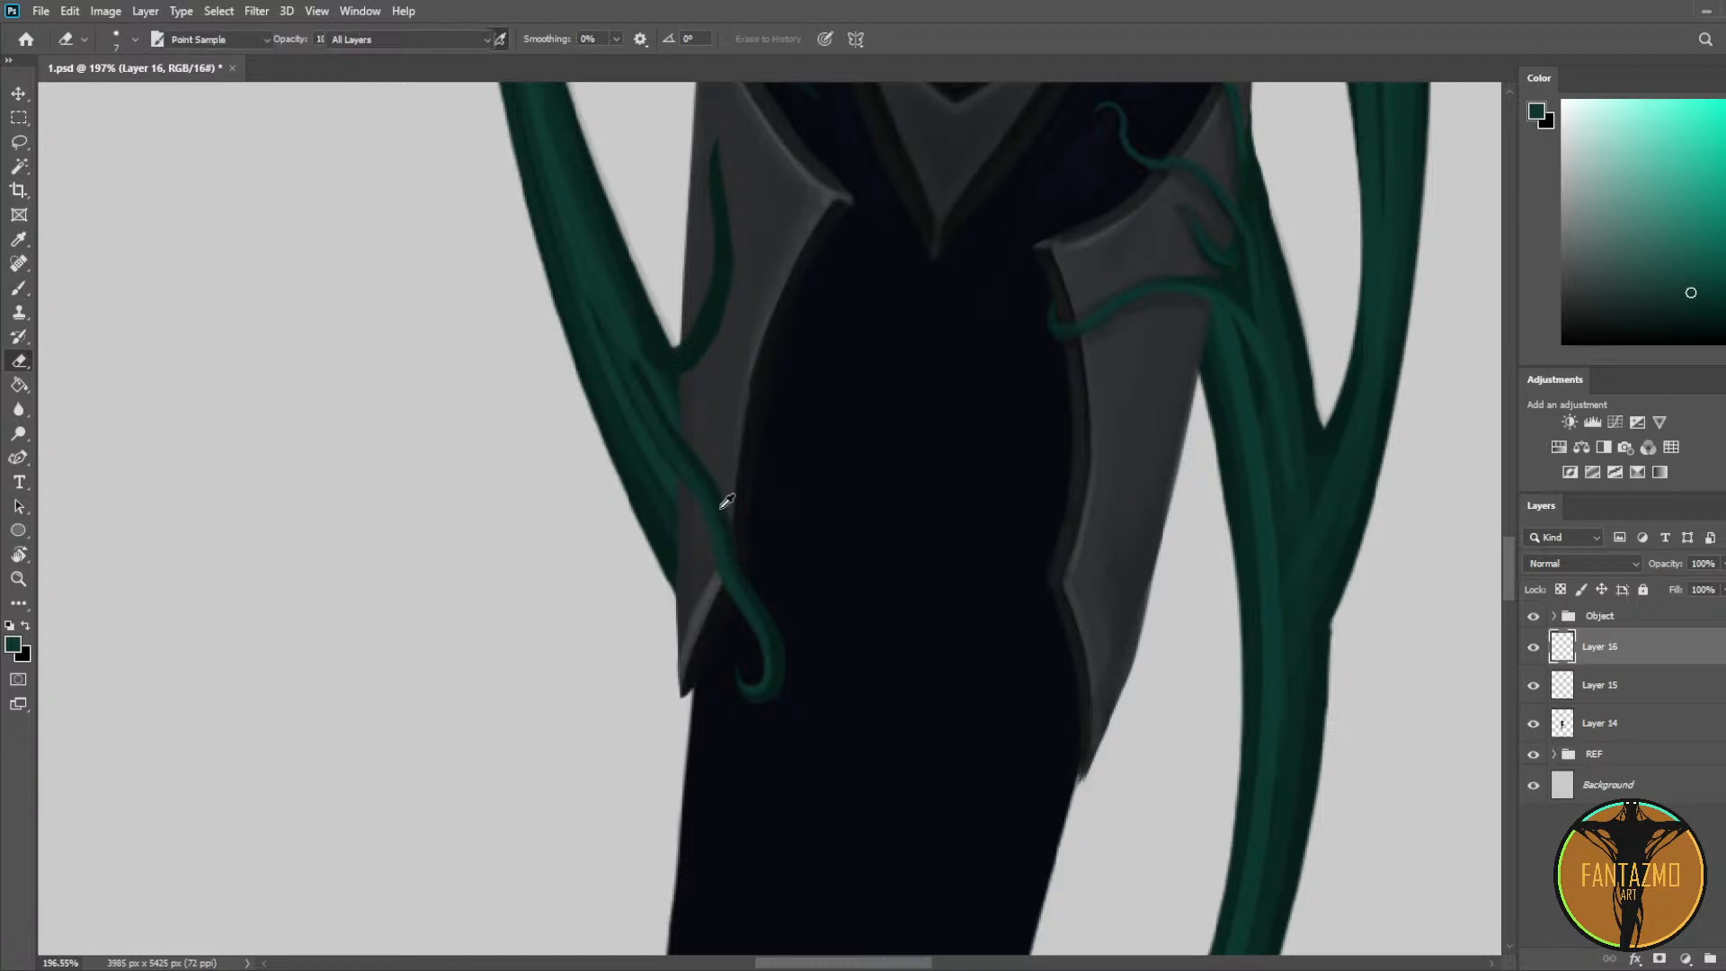
{"action": "left_click", "coordinate": [668, 501]}
{"action": "key", "text": "b"}
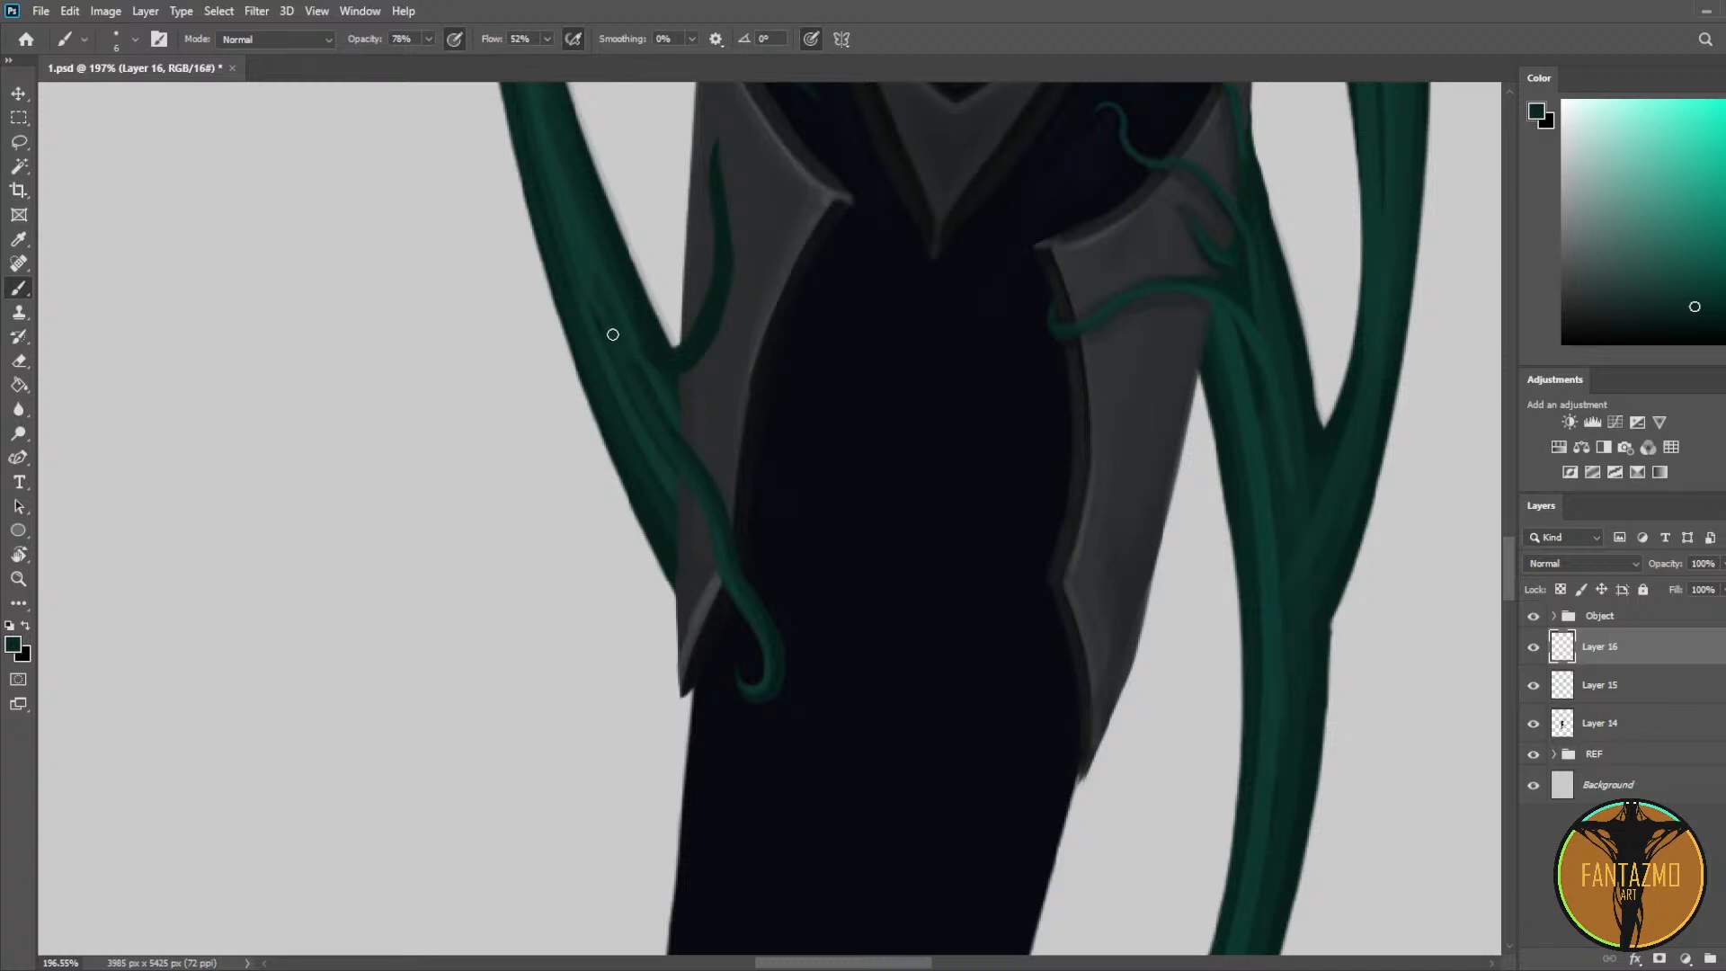
{"action": "left_click", "coordinate": [589, 269], "text": "alt"}
{"action": "left_click", "coordinate": [669, 436], "text": "alt"}
{"action": "left_click_drag", "start_coordinate": [591, 265], "coordinate": [635, 501]}
{"action": "left_click", "coordinate": [655, 488], "text": "alt"}
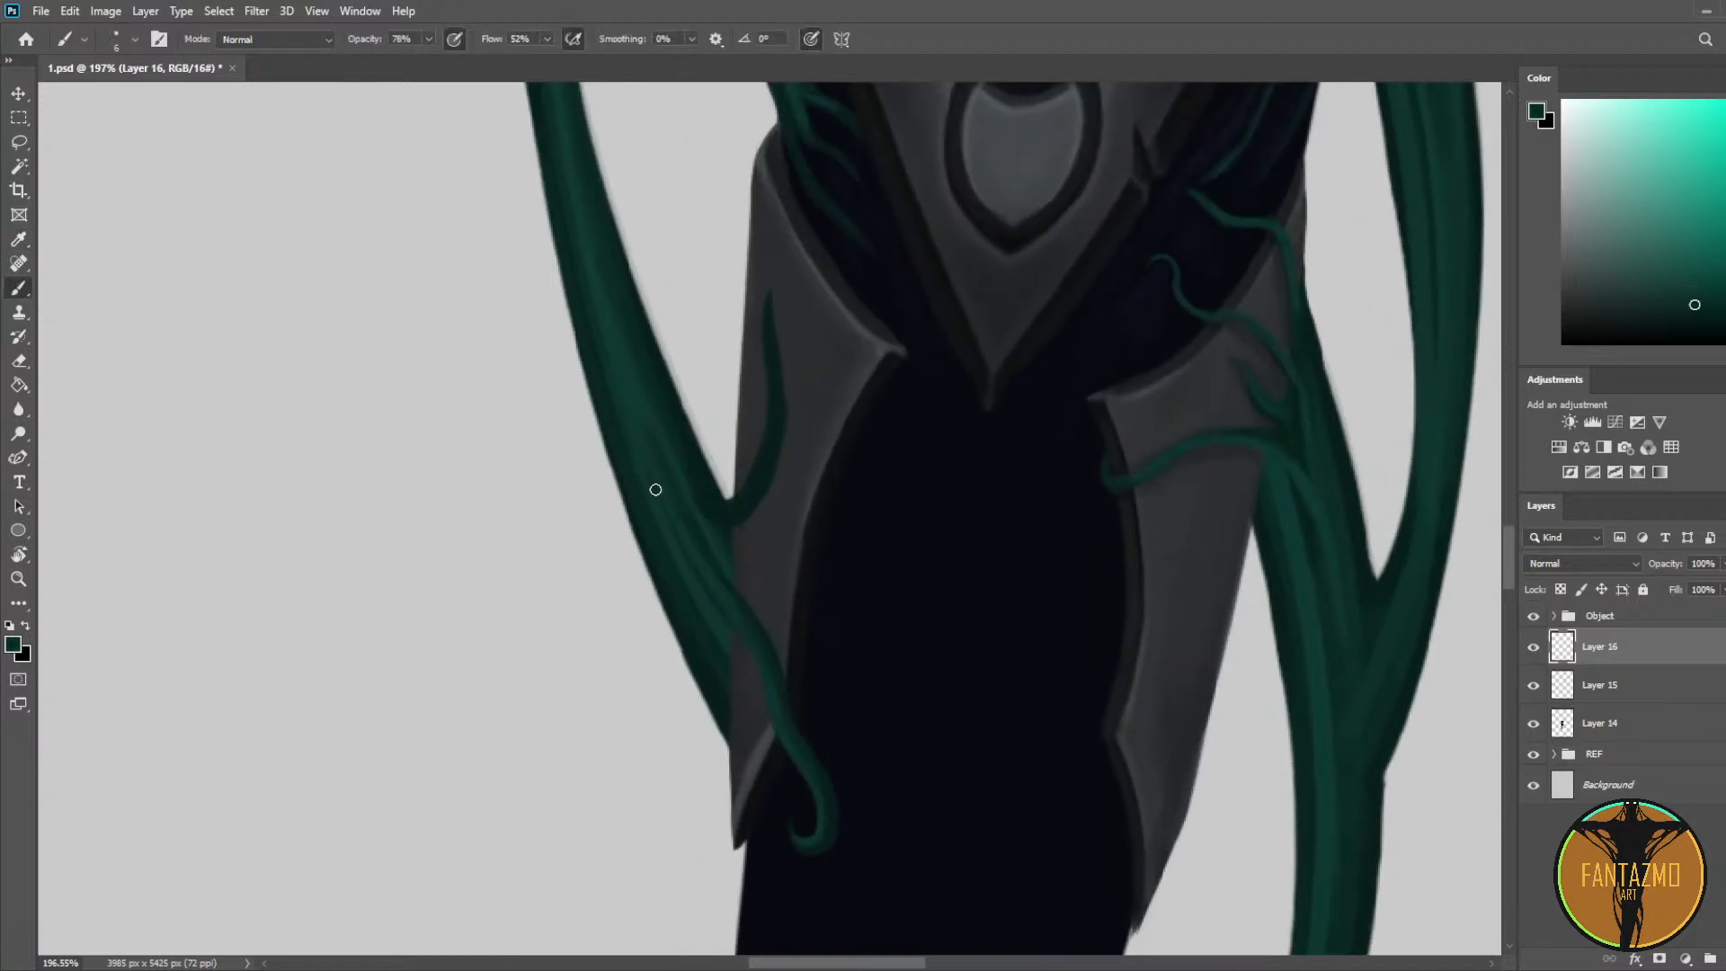
Step: Shade the fork of the upper small tendril with sampled greens and highlight its base on the side plate
{"action": "left_click", "coordinate": [706, 610], "text": "alt"}
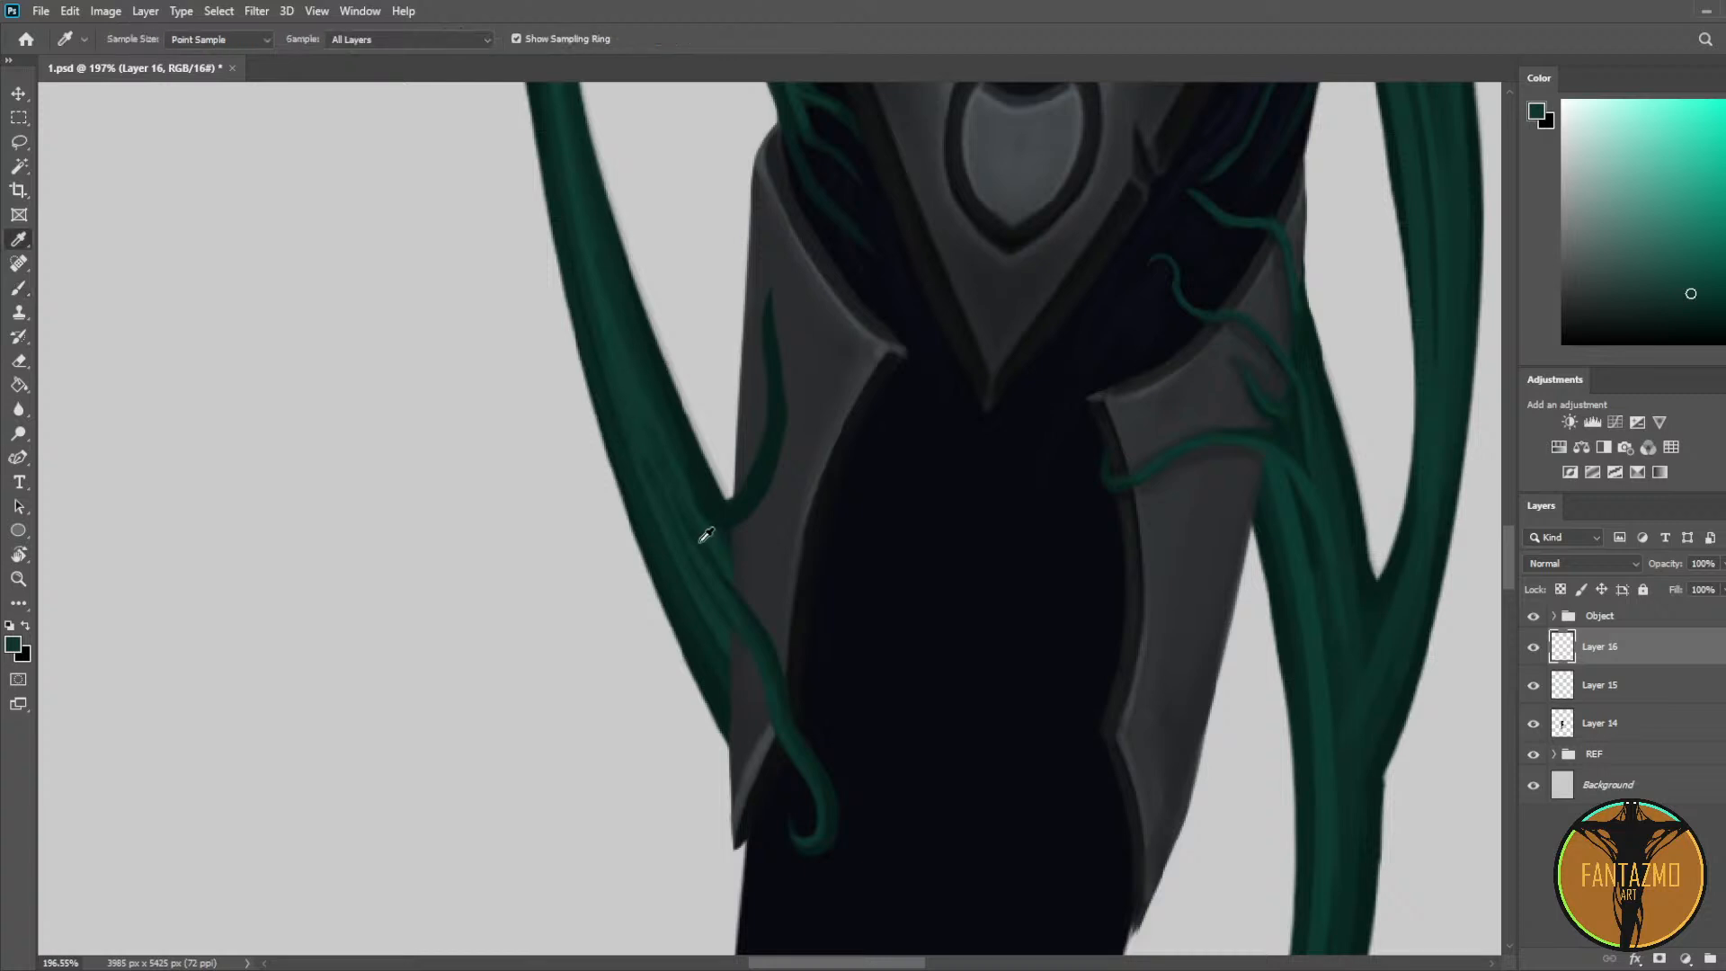
{"action": "left_click", "coordinate": [706, 534], "text": "alt"}
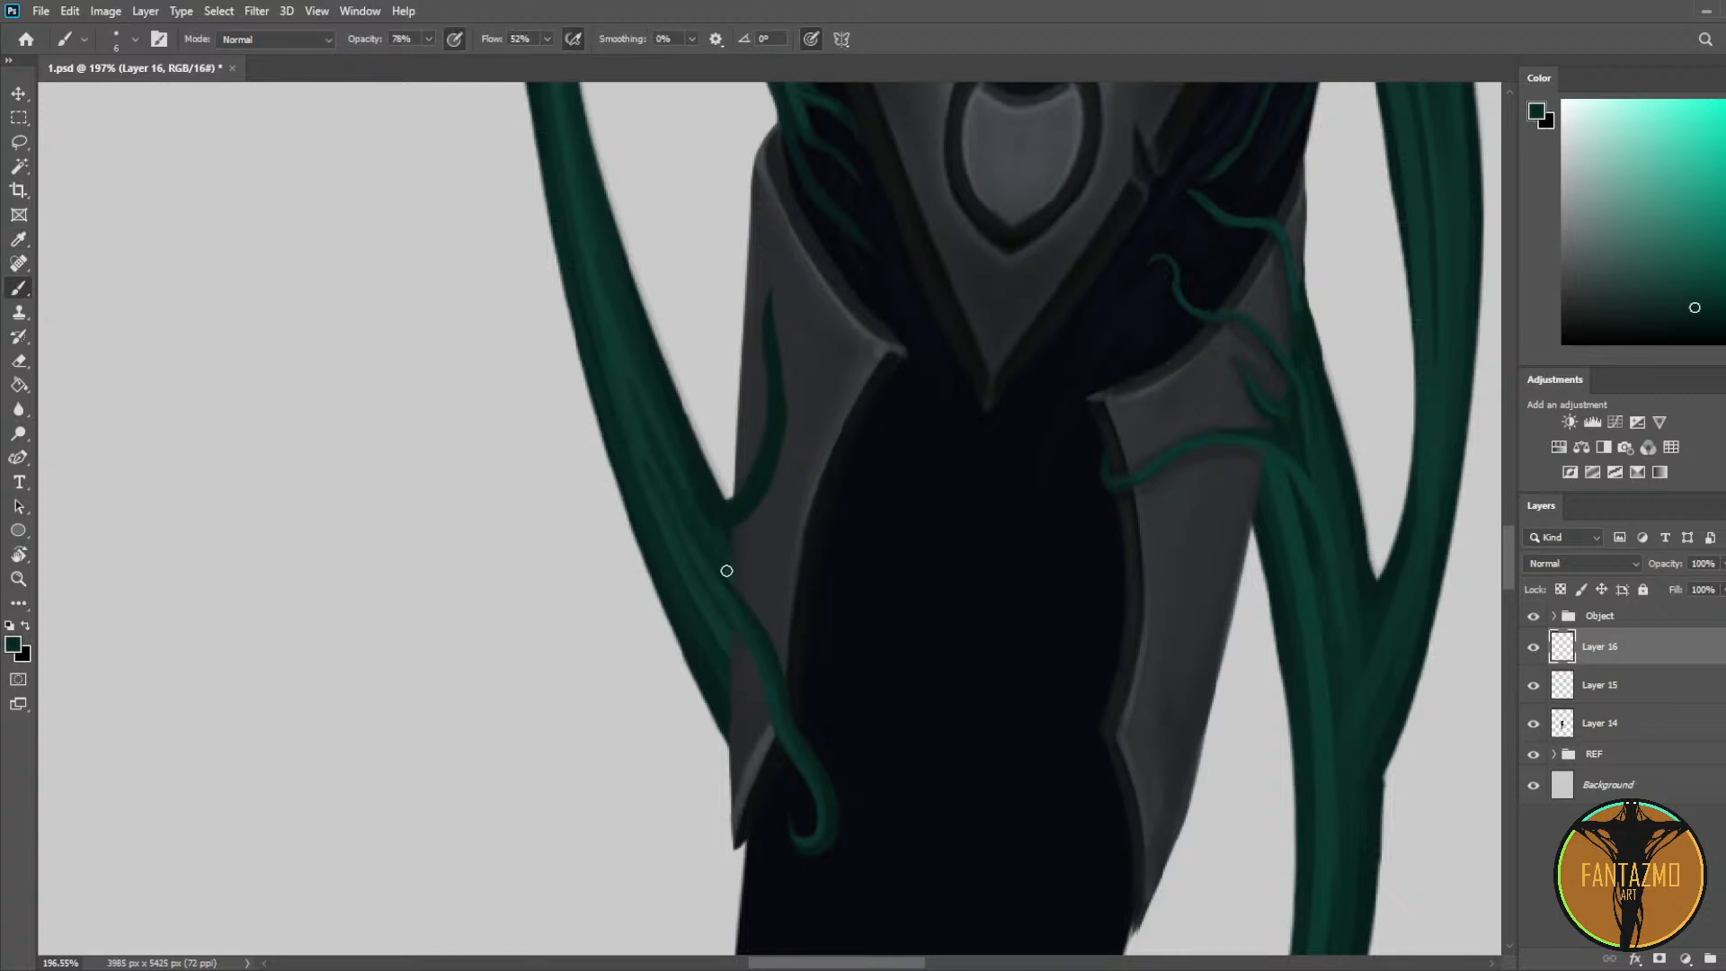
{"action": "left_click", "coordinate": [710, 506], "text": "alt"}
{"action": "left_click", "coordinate": [720, 528], "text": "alt"}
{"action": "left_click", "coordinate": [631, 424], "text": "alt"}
{"action": "key", "text": "e"}
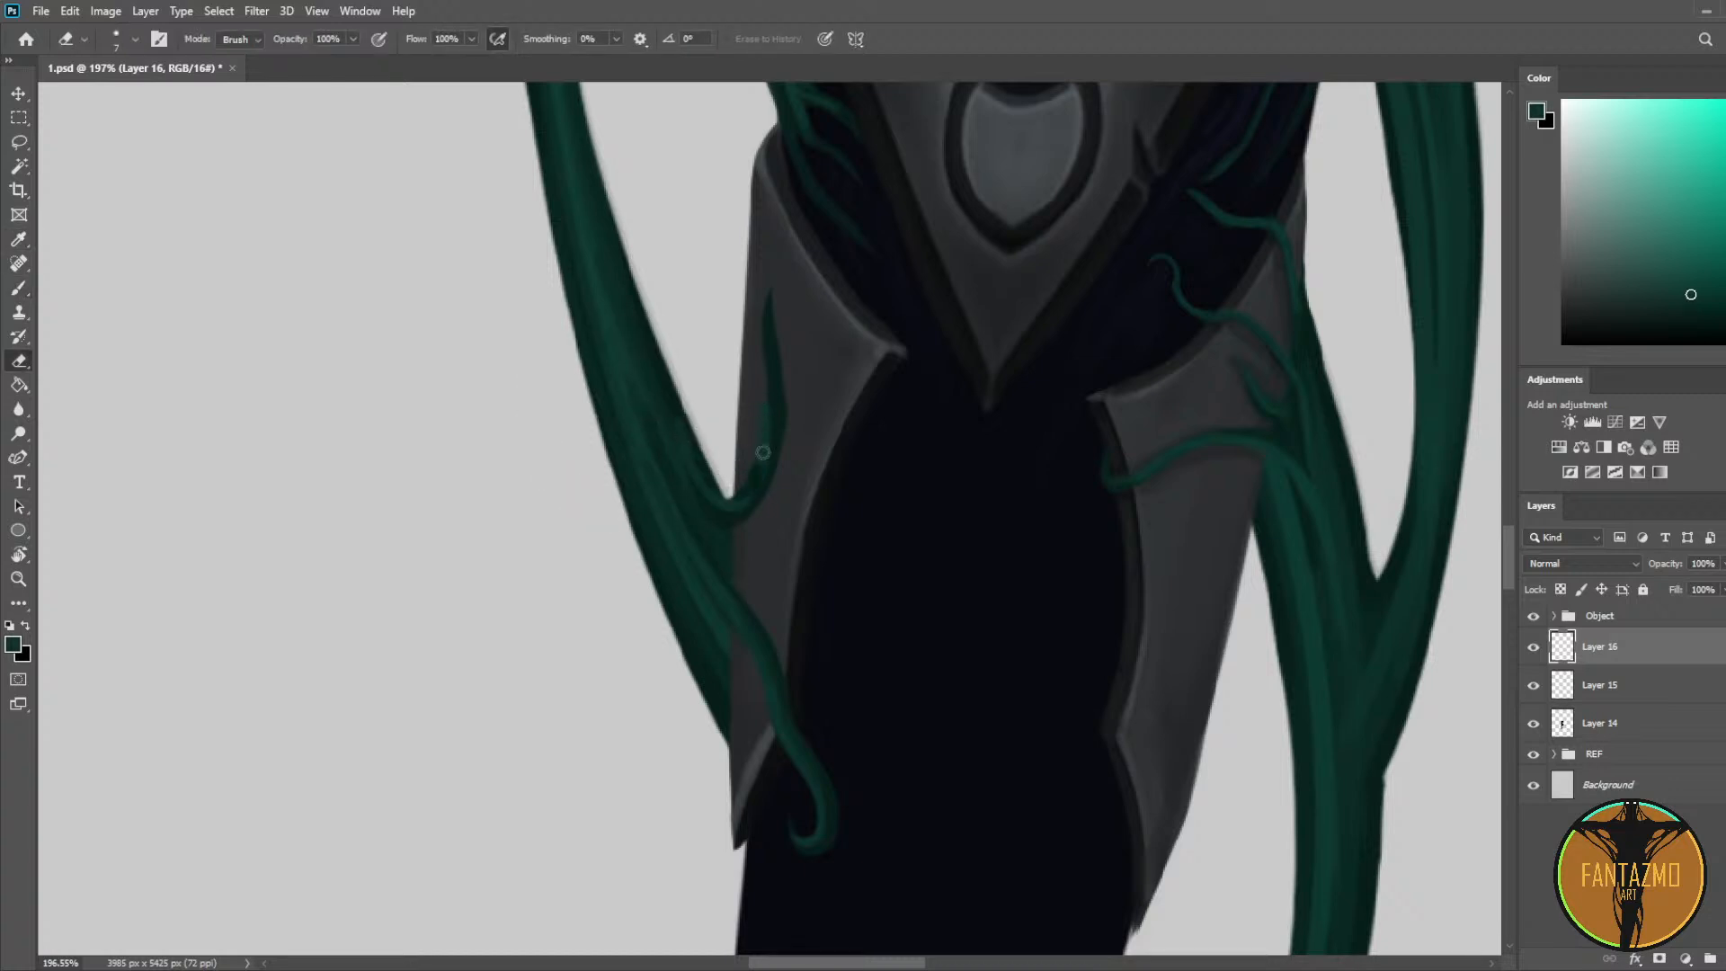
Step: Flip the canvas horizontally and extend the light green highlight up the small upper tendril, trimming it with the eraser
{"action": "left_click_drag", "start_coordinate": [782, 531], "coordinate": [847, 488]}
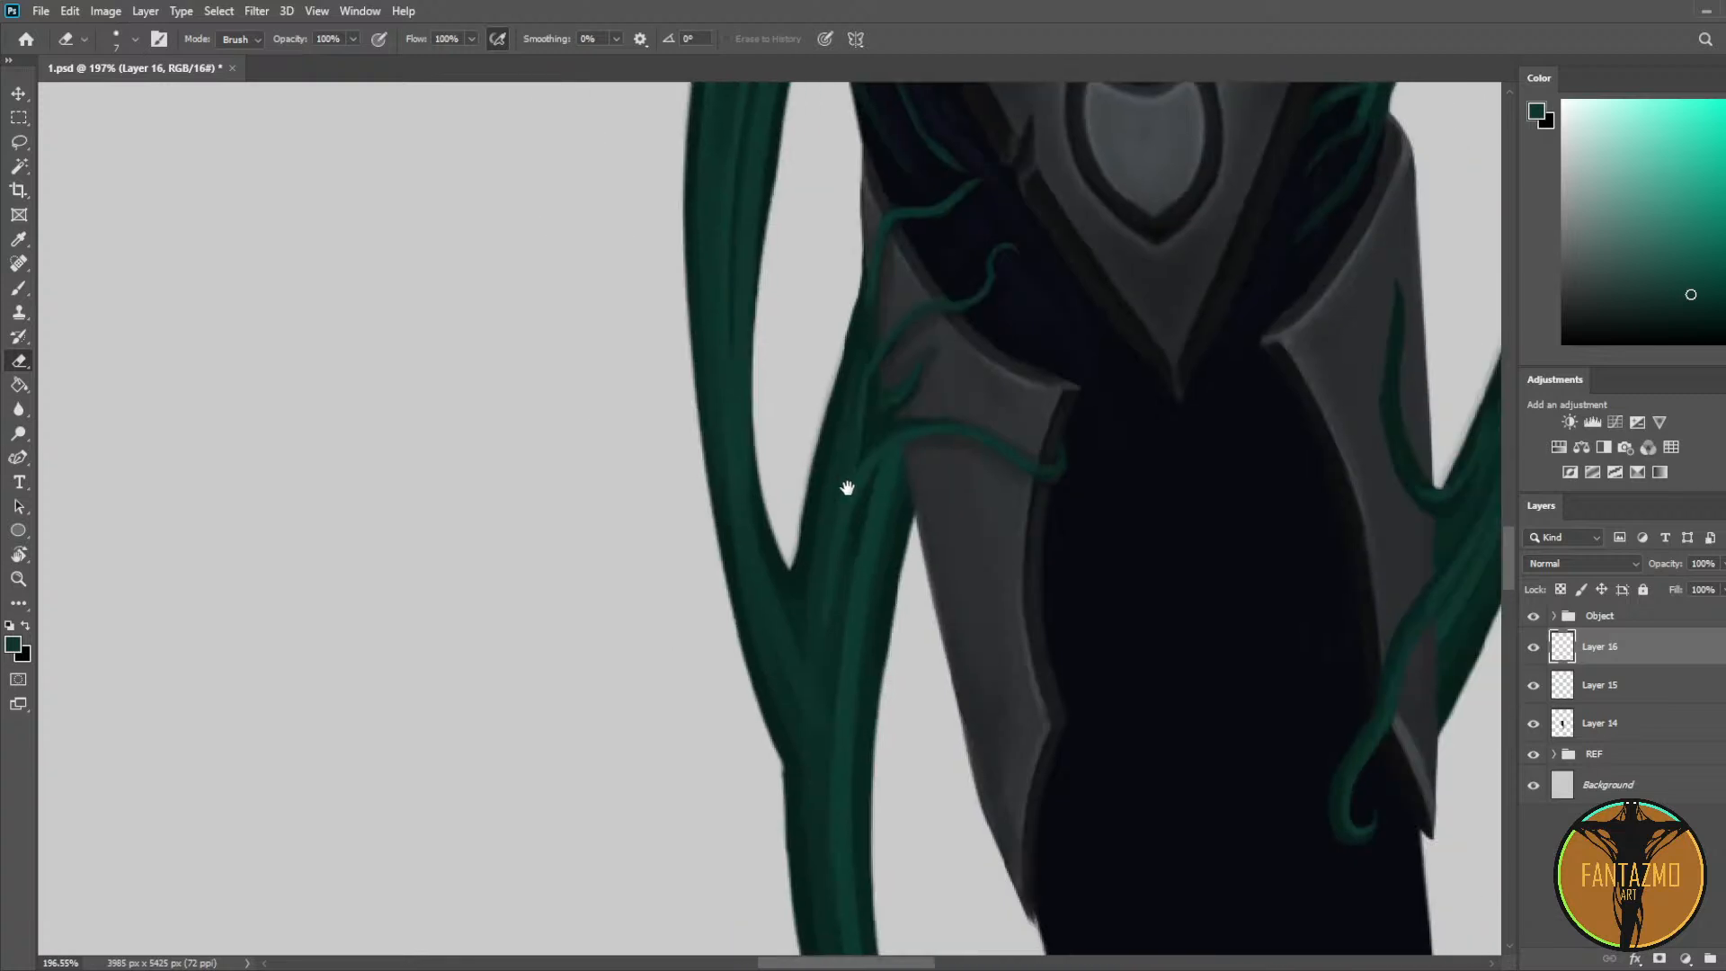
{"action": "scroll", "coordinate": [847, 488], "scroll_direction": "right", "scroll_amount": 10}
{"action": "key", "text": "b"}
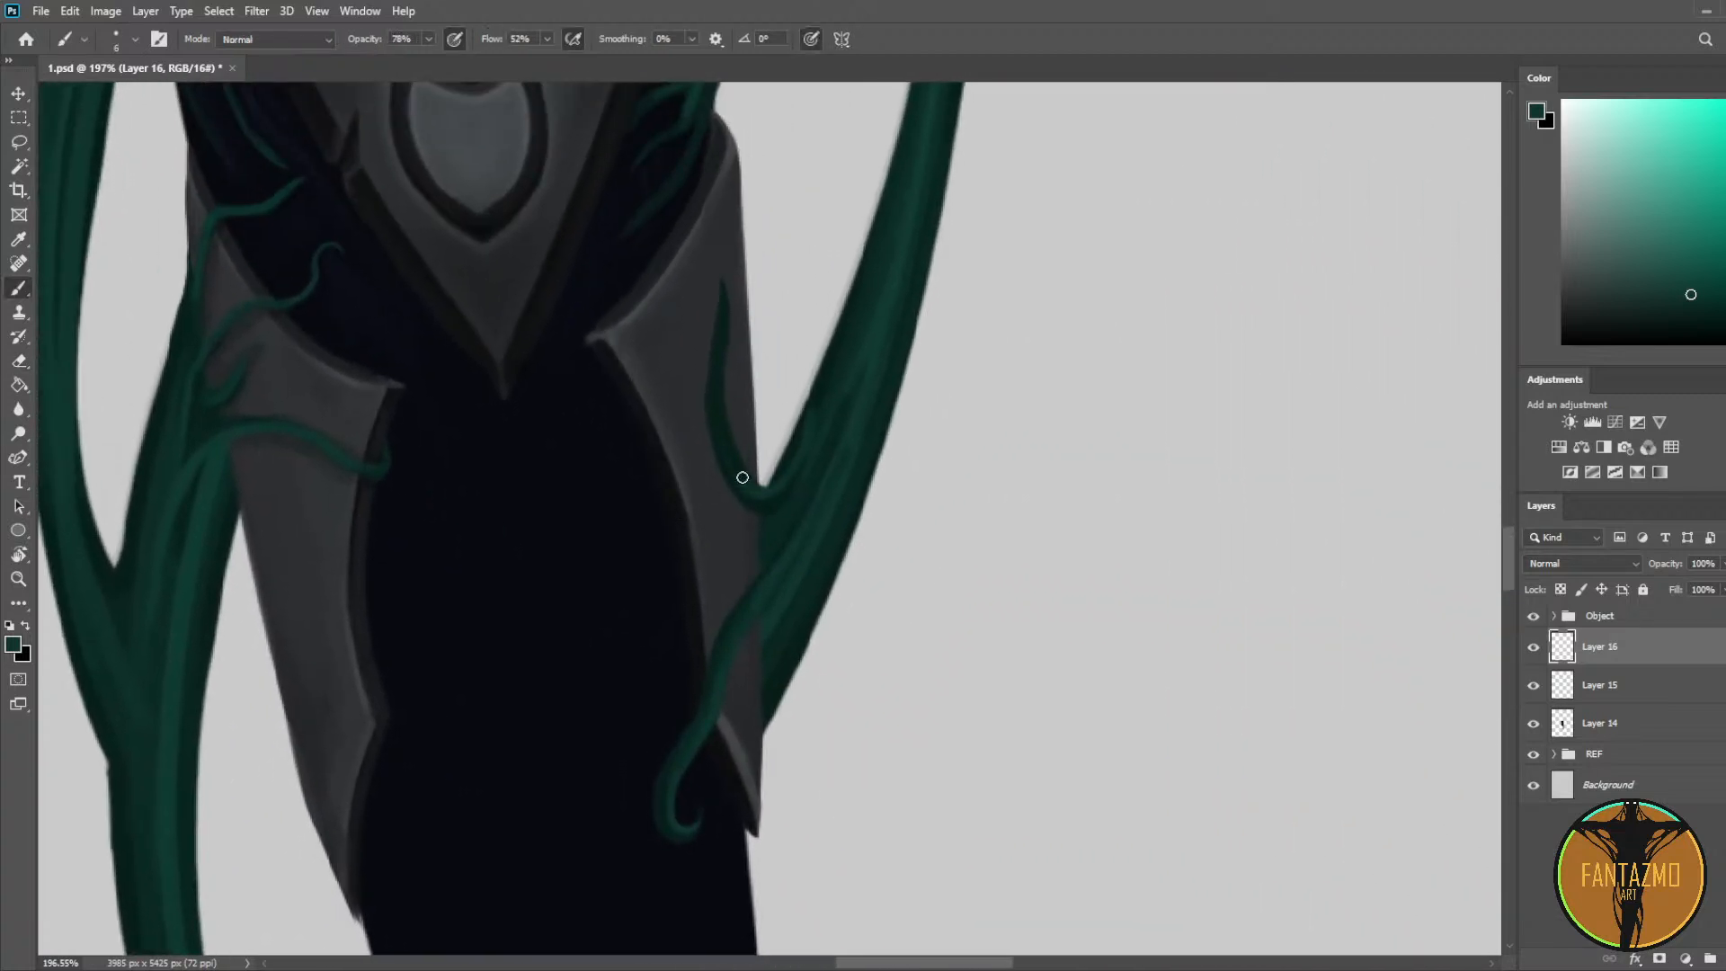
{"action": "key", "text": "e"}
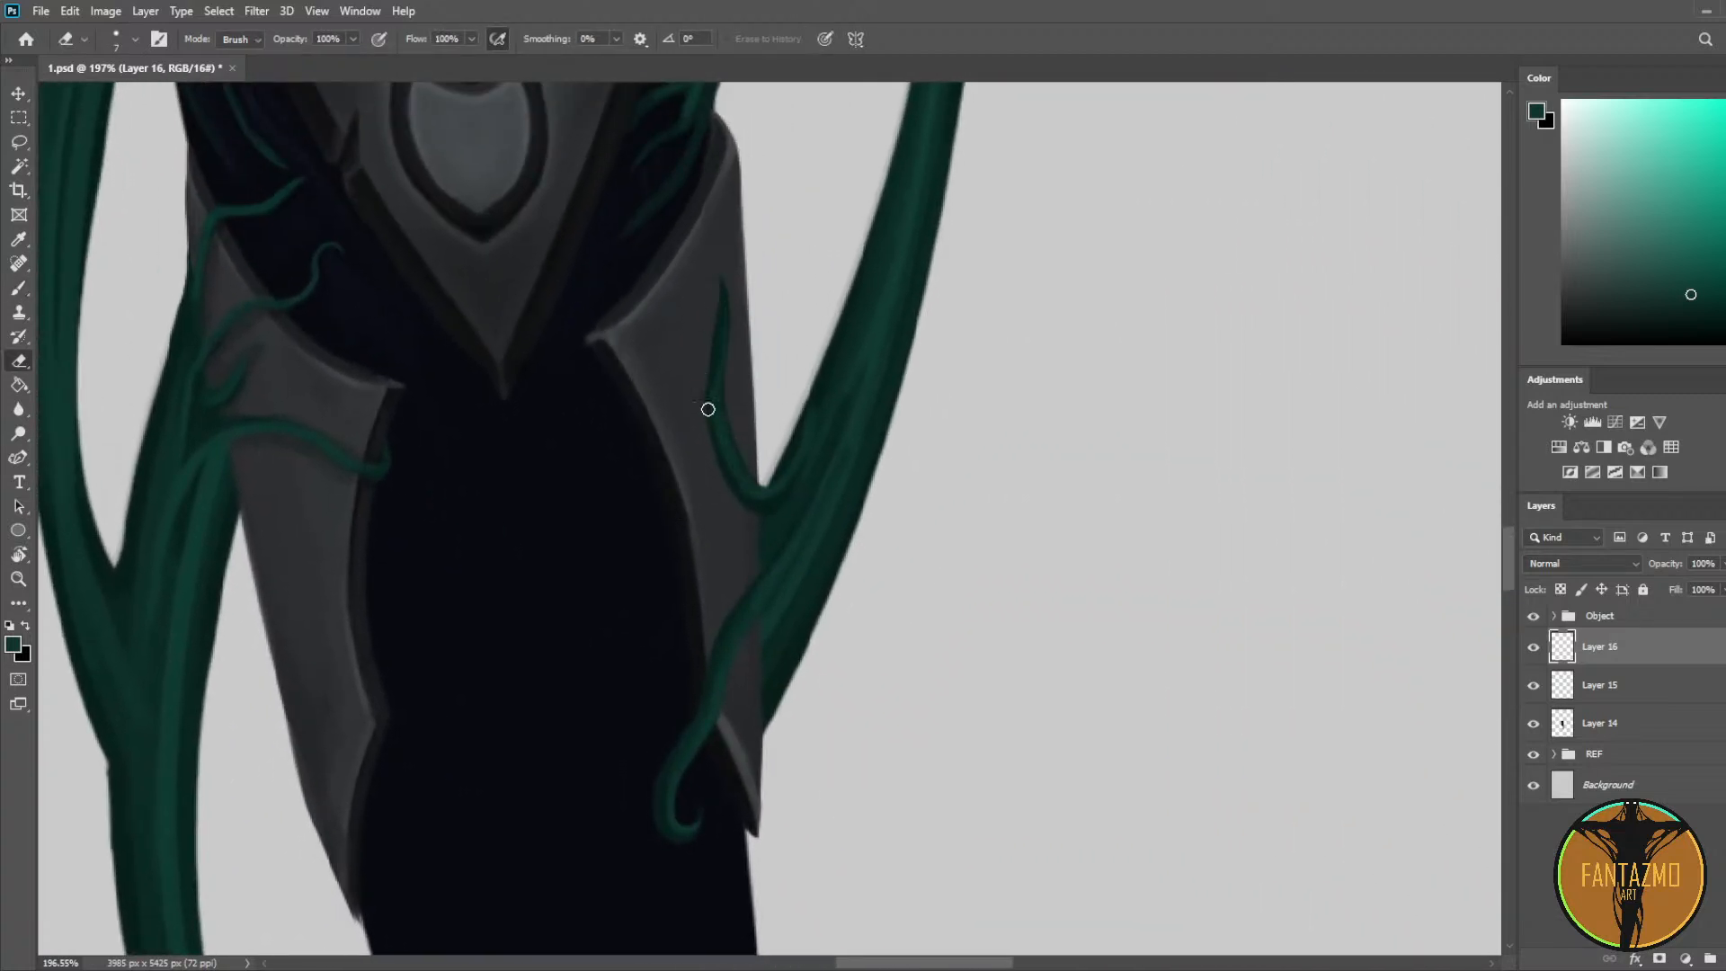
{"action": "key", "text": "b"}
{"action": "key", "text": "e"}
{"action": "key", "text": "b"}
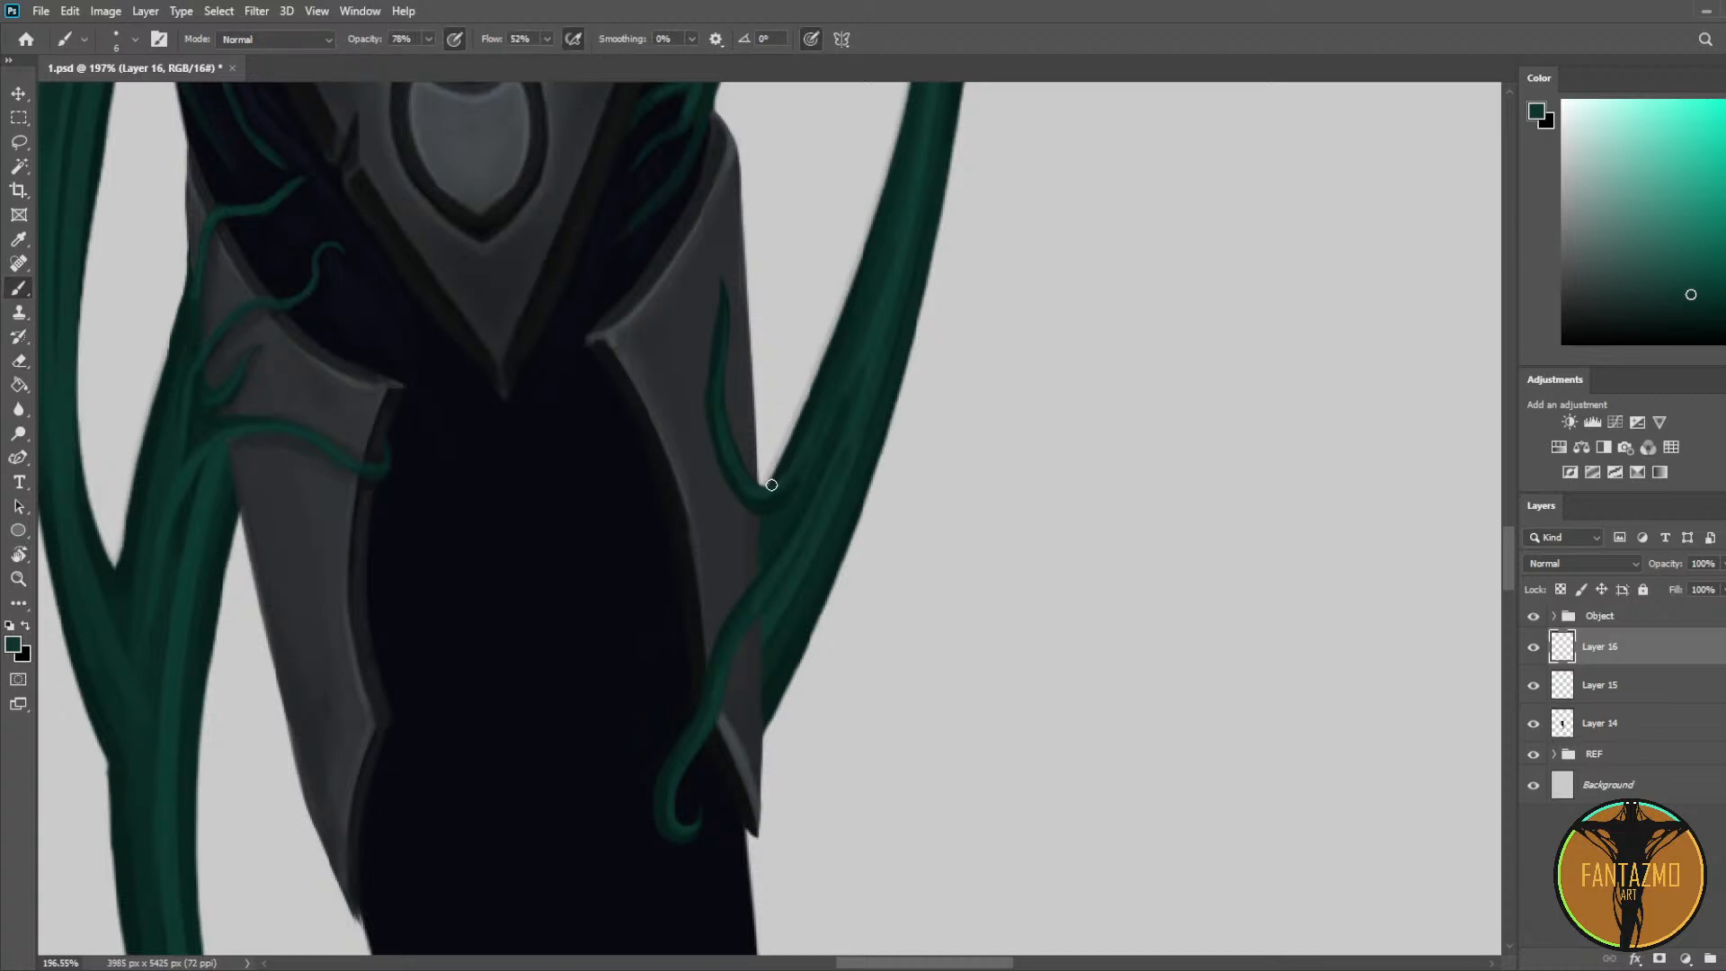
Step: Shade the small upper tendril with a sampled darker green and clean its edges with the eraser
{"action": "key", "text": "i"}
{"action": "left_click", "coordinate": [745, 442]}
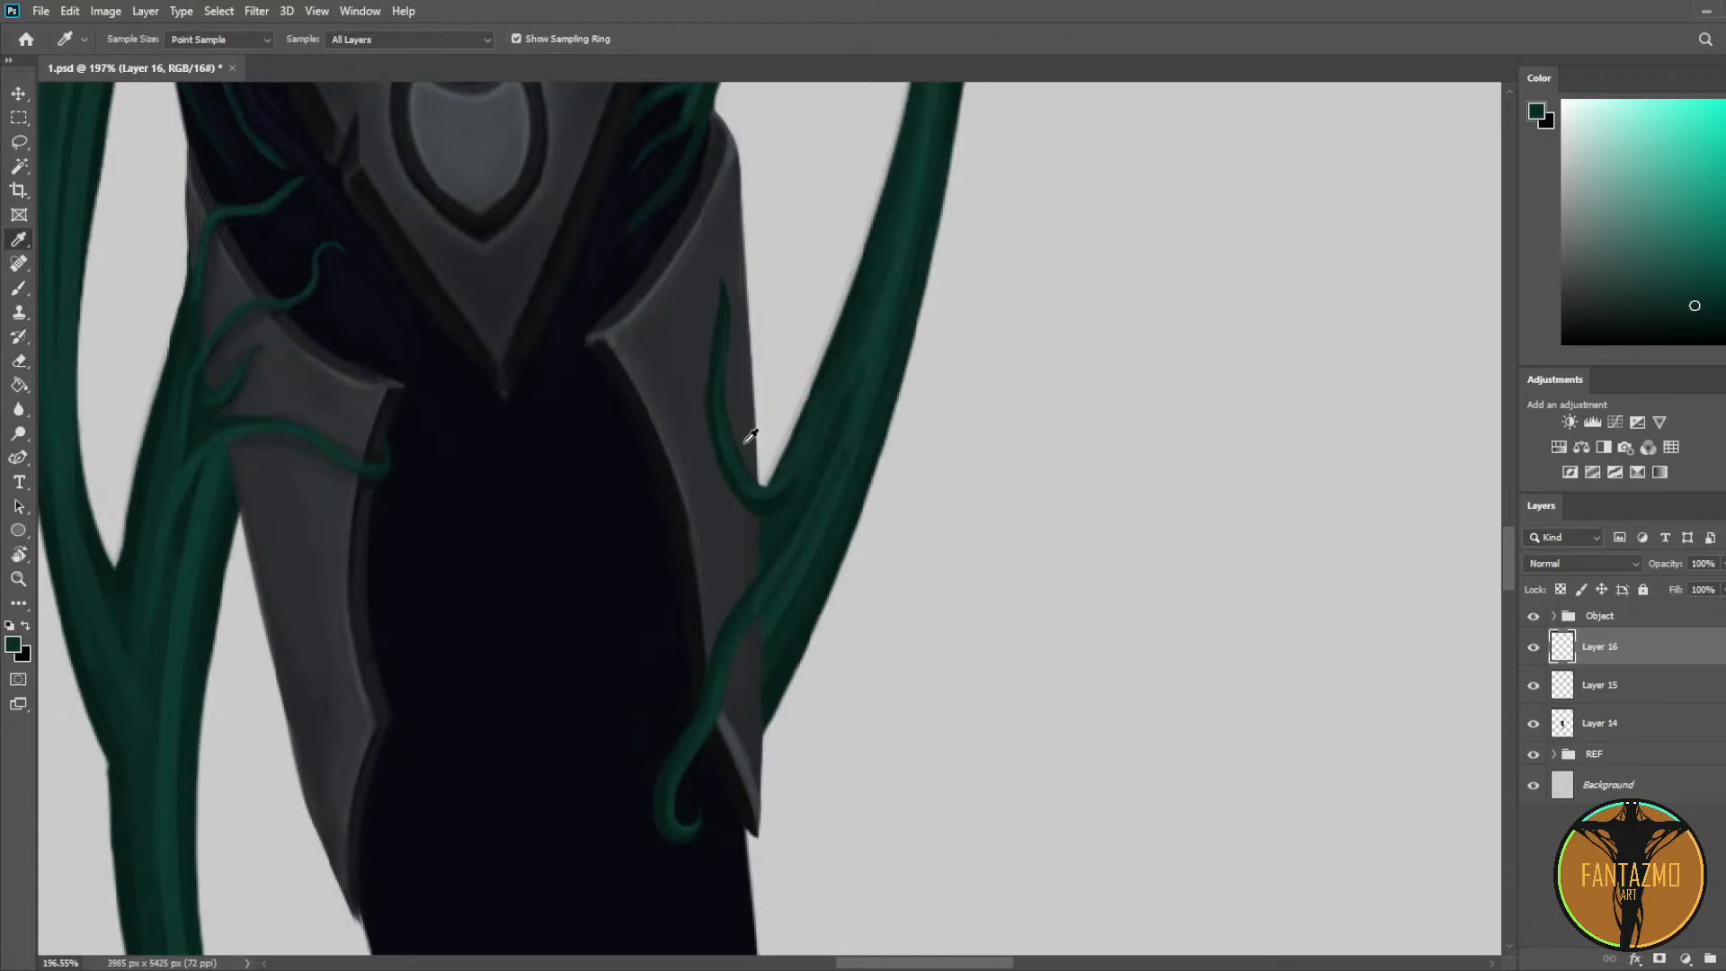
{"action": "key", "text": "b"}
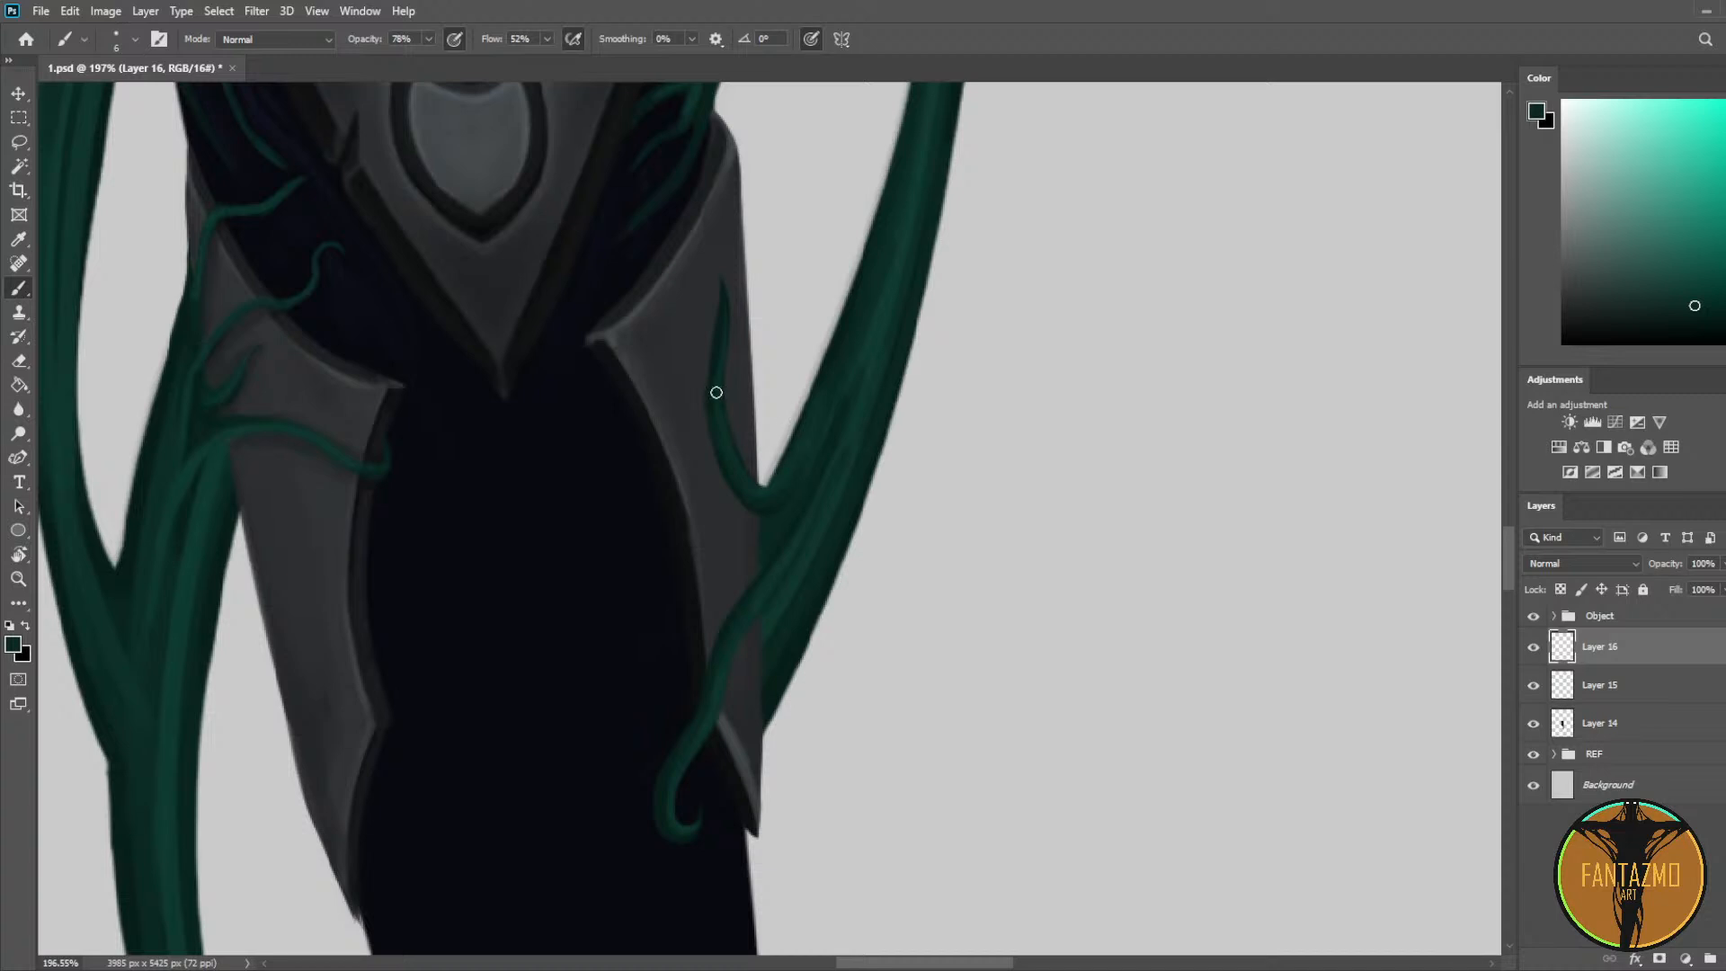
{"action": "key", "text": "e"}
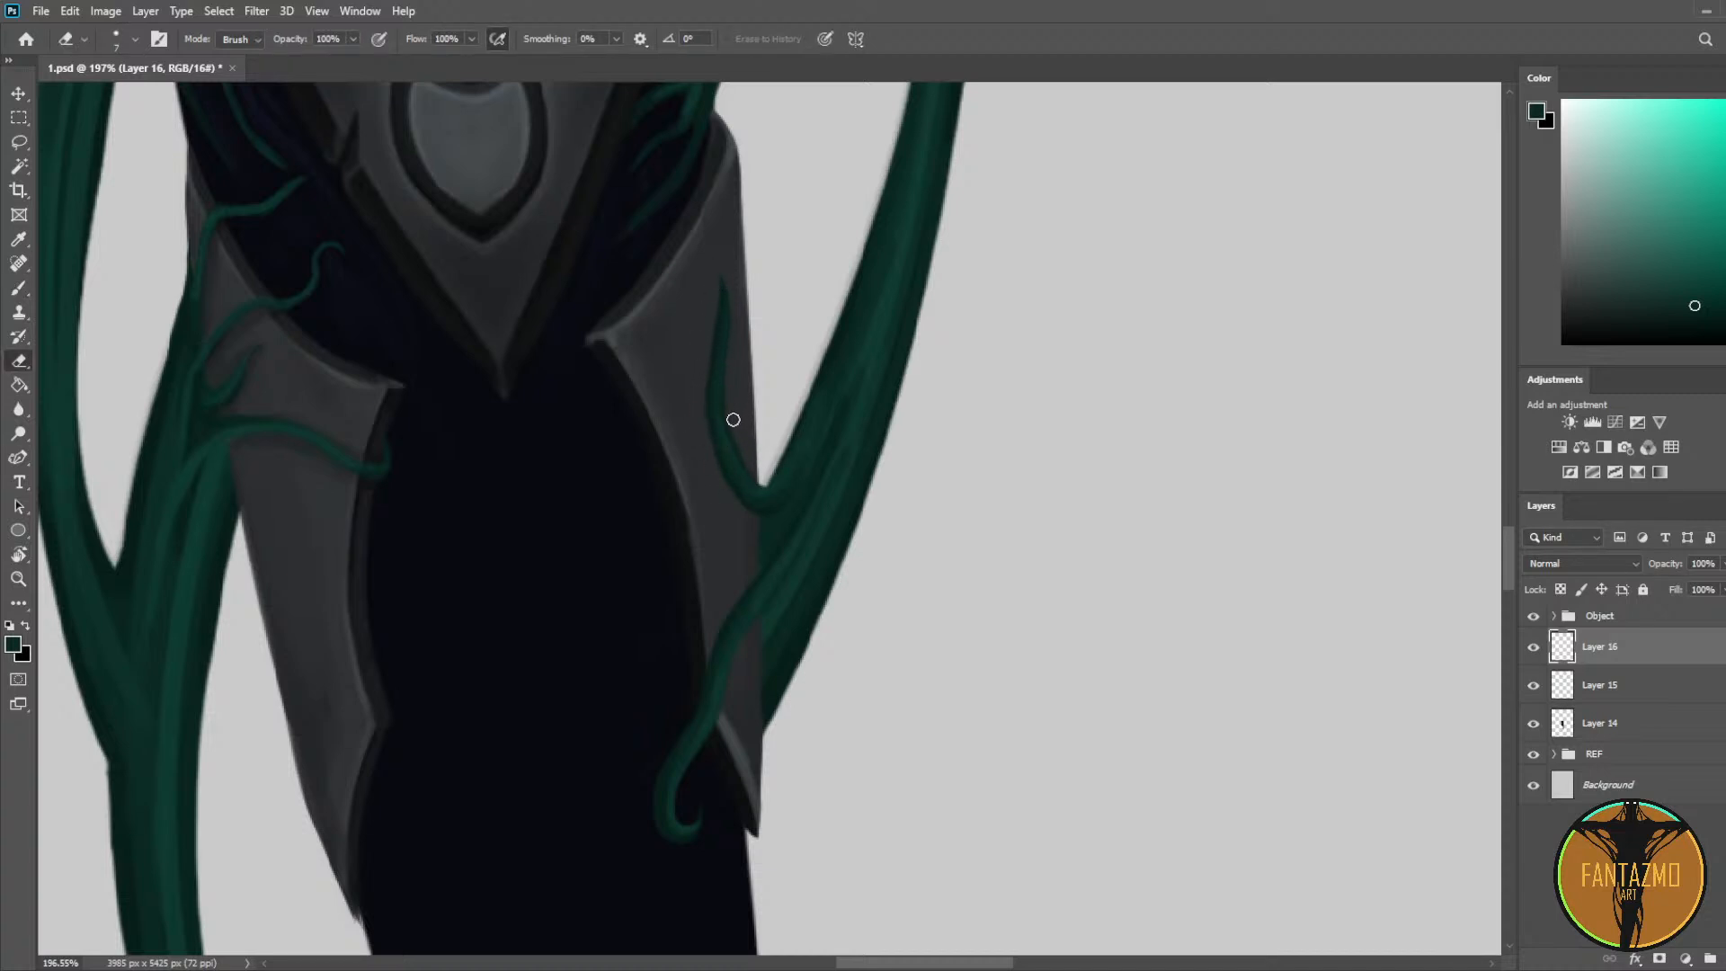
{"action": "key", "text": "b"}
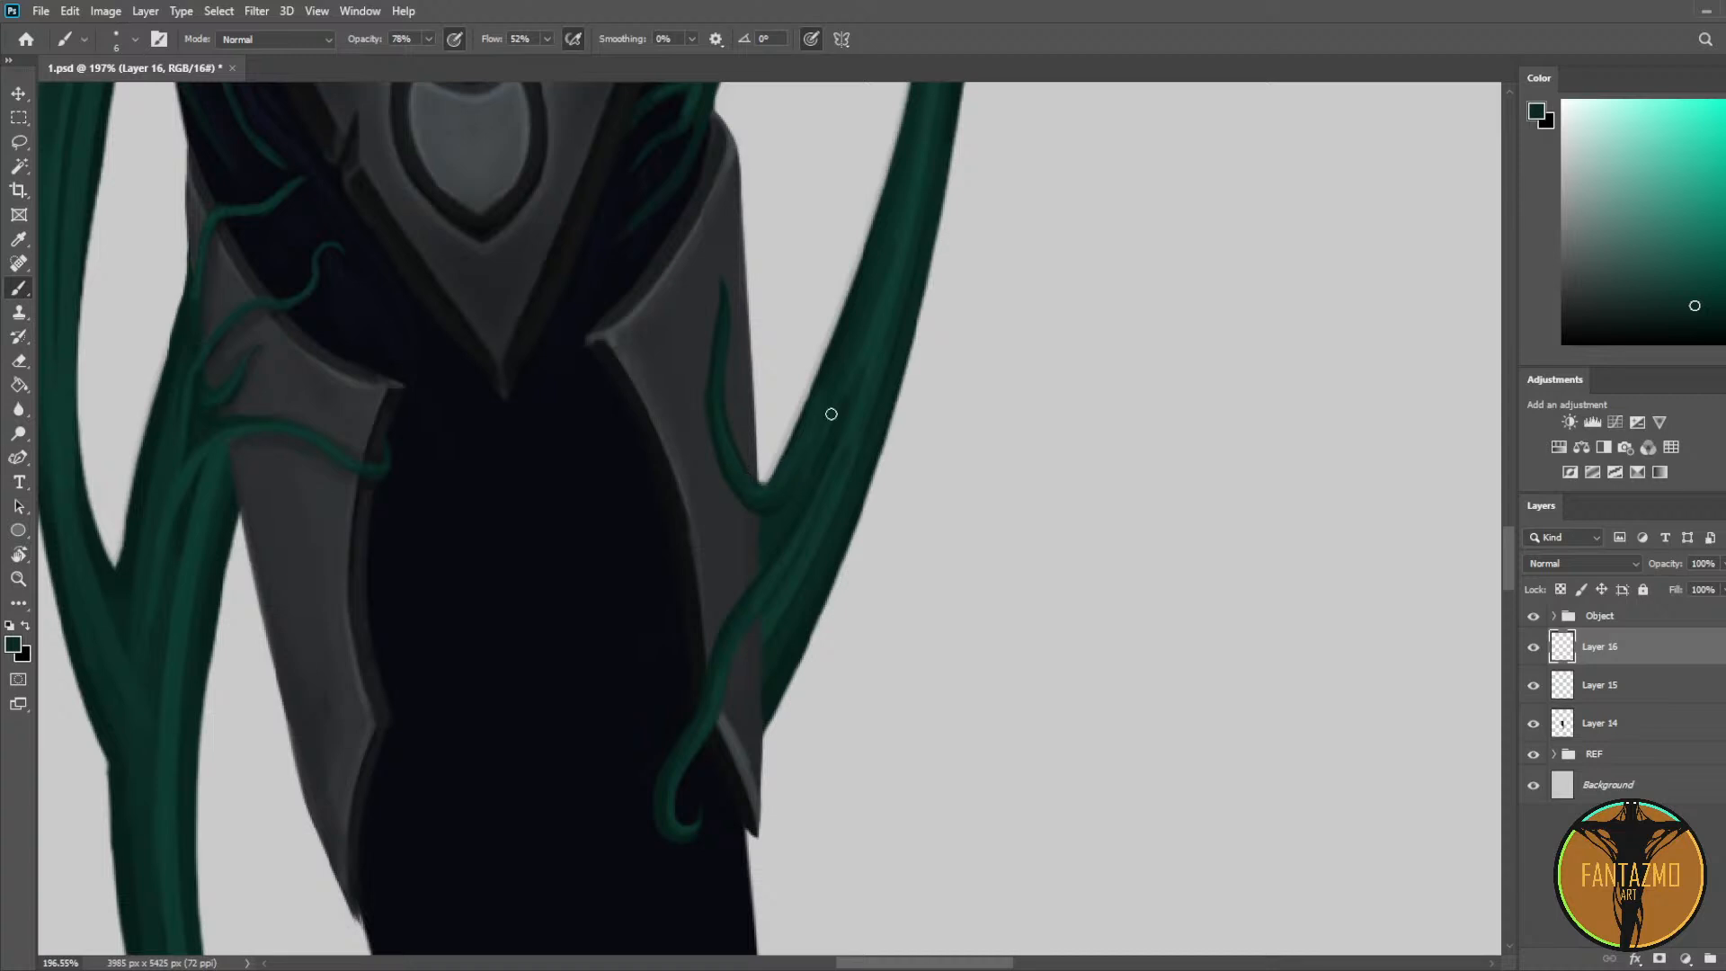
Step: Paint sampled lighter green into the fork of the small upper tendril and flip the canvas back horizontally
{"action": "left_click", "coordinate": [878, 334], "text": "alt"}
{"action": "left_click_drag", "start_coordinate": [764, 488], "coordinate": [778, 475]}
{"action": "key", "text": "ctrl+shift+h"}
{"action": "left_click_drag", "start_coordinate": [699, 399], "coordinate": [1351, 366]}
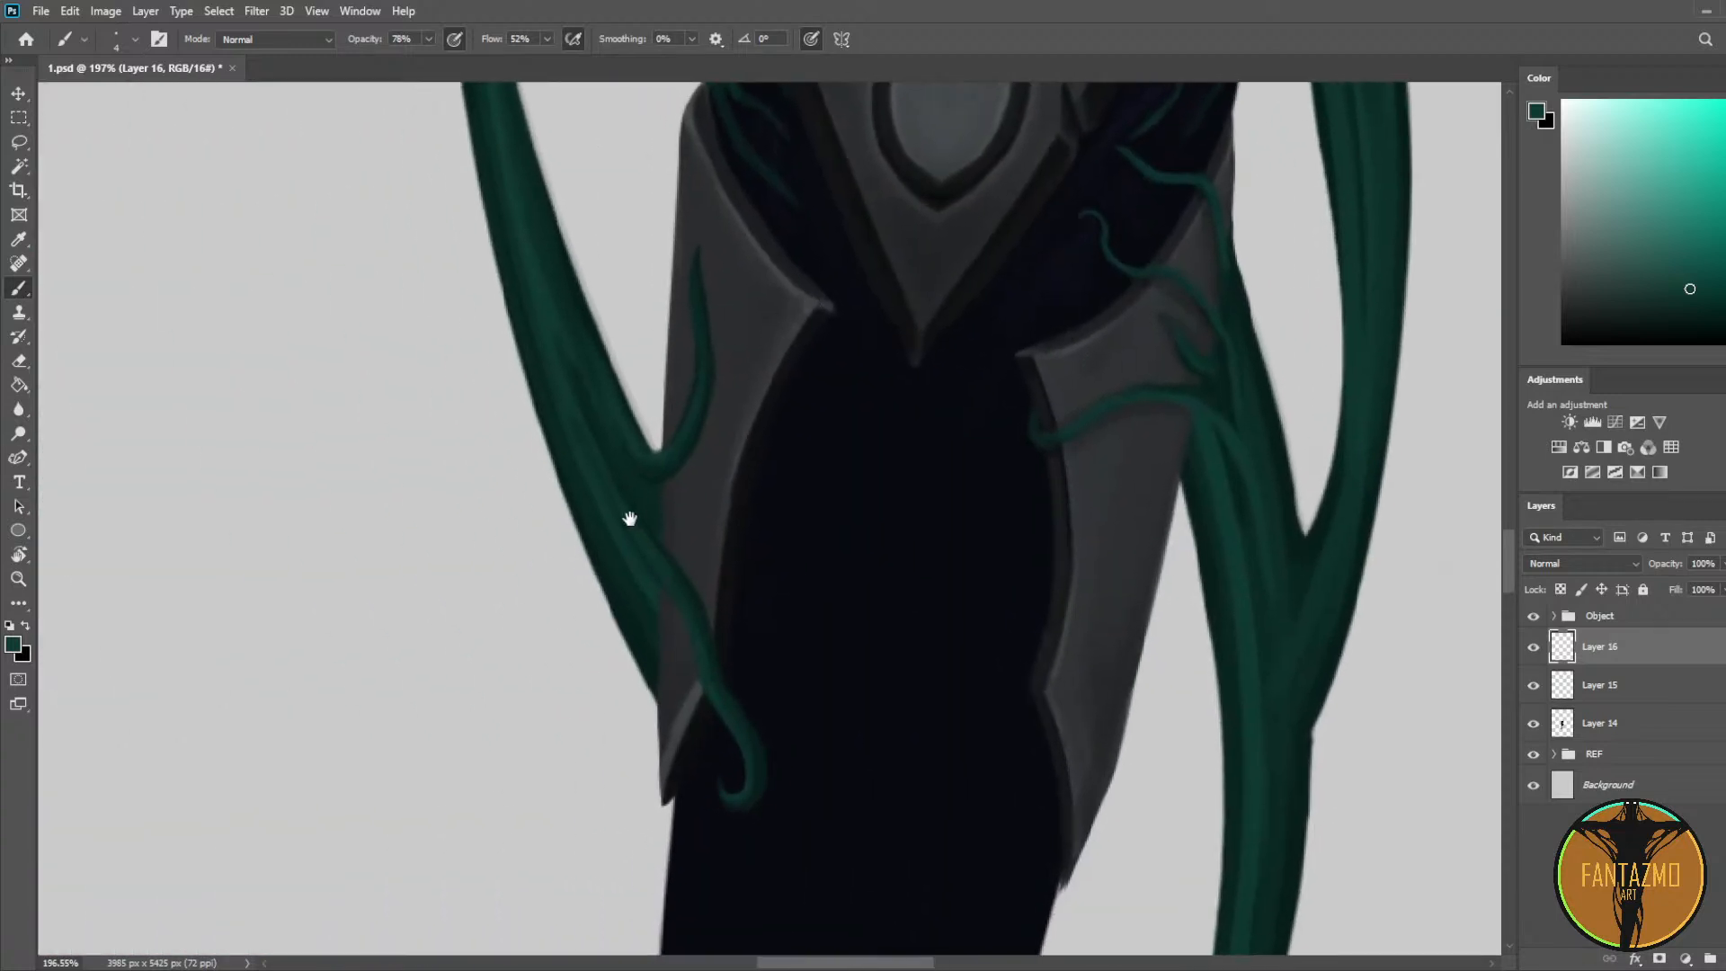
Step: Blend sampled dark and mid greens on the thick left tendril between its two branches
{"action": "left_click", "coordinate": [663, 543], "text": "alt"}
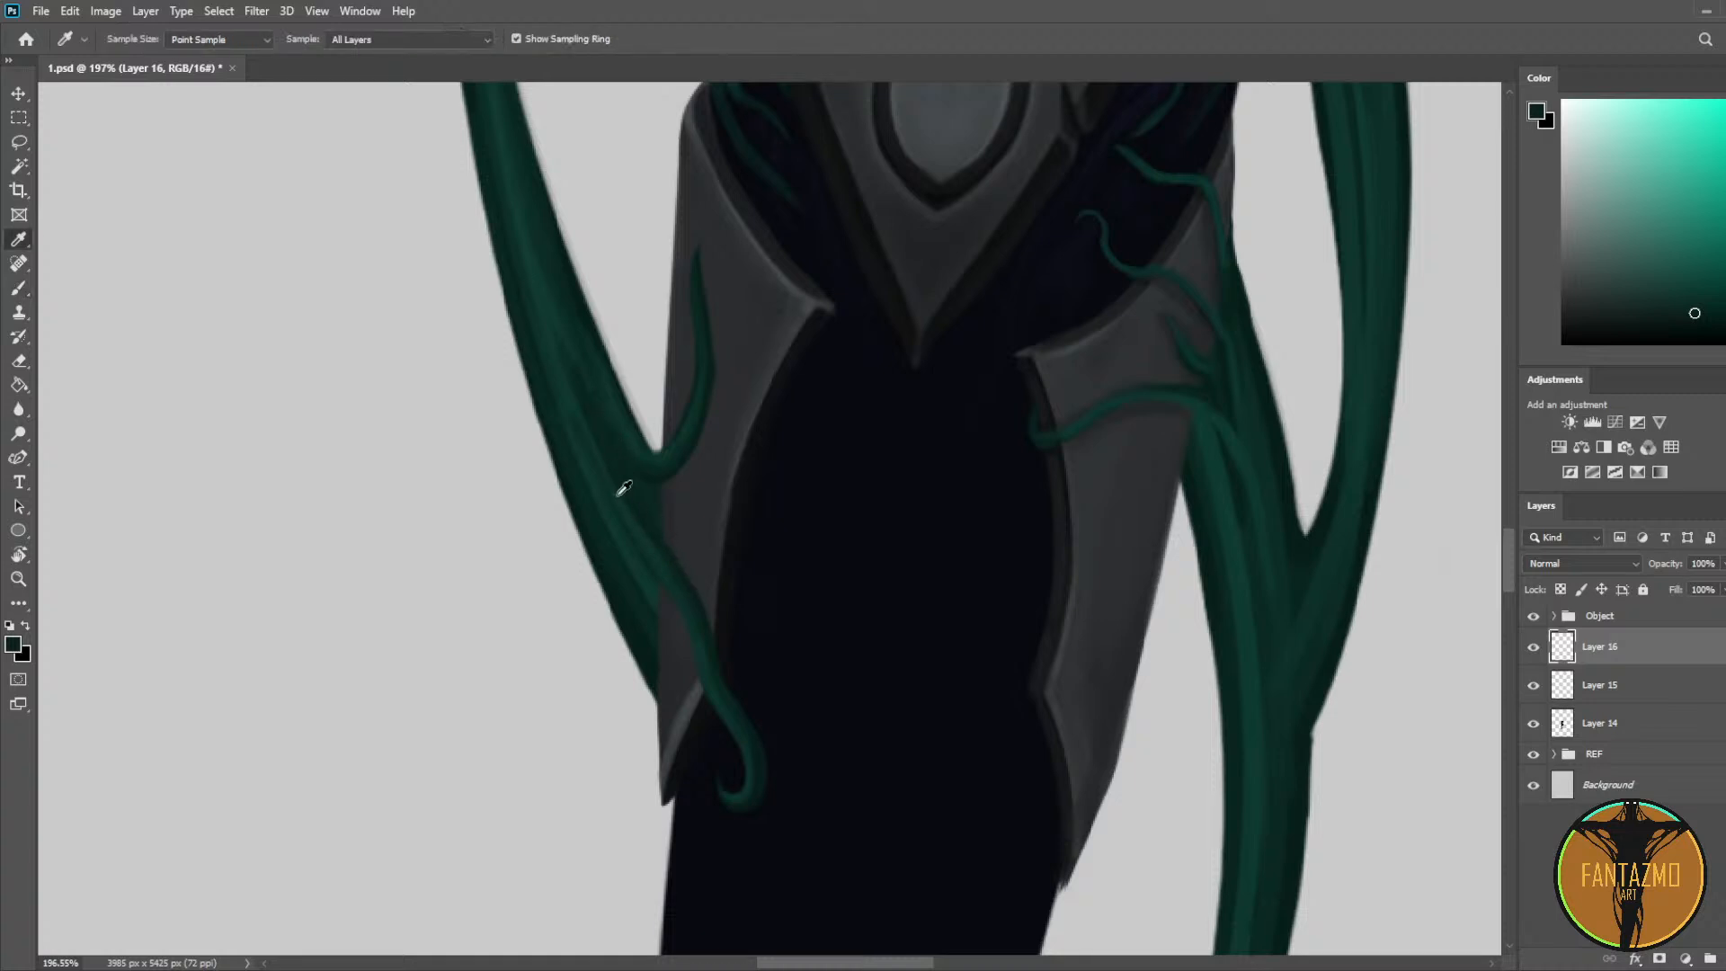
{"action": "left_click", "coordinate": [624, 507], "text": "alt"}
{"action": "left_click", "coordinate": [686, 592], "text": "alt"}
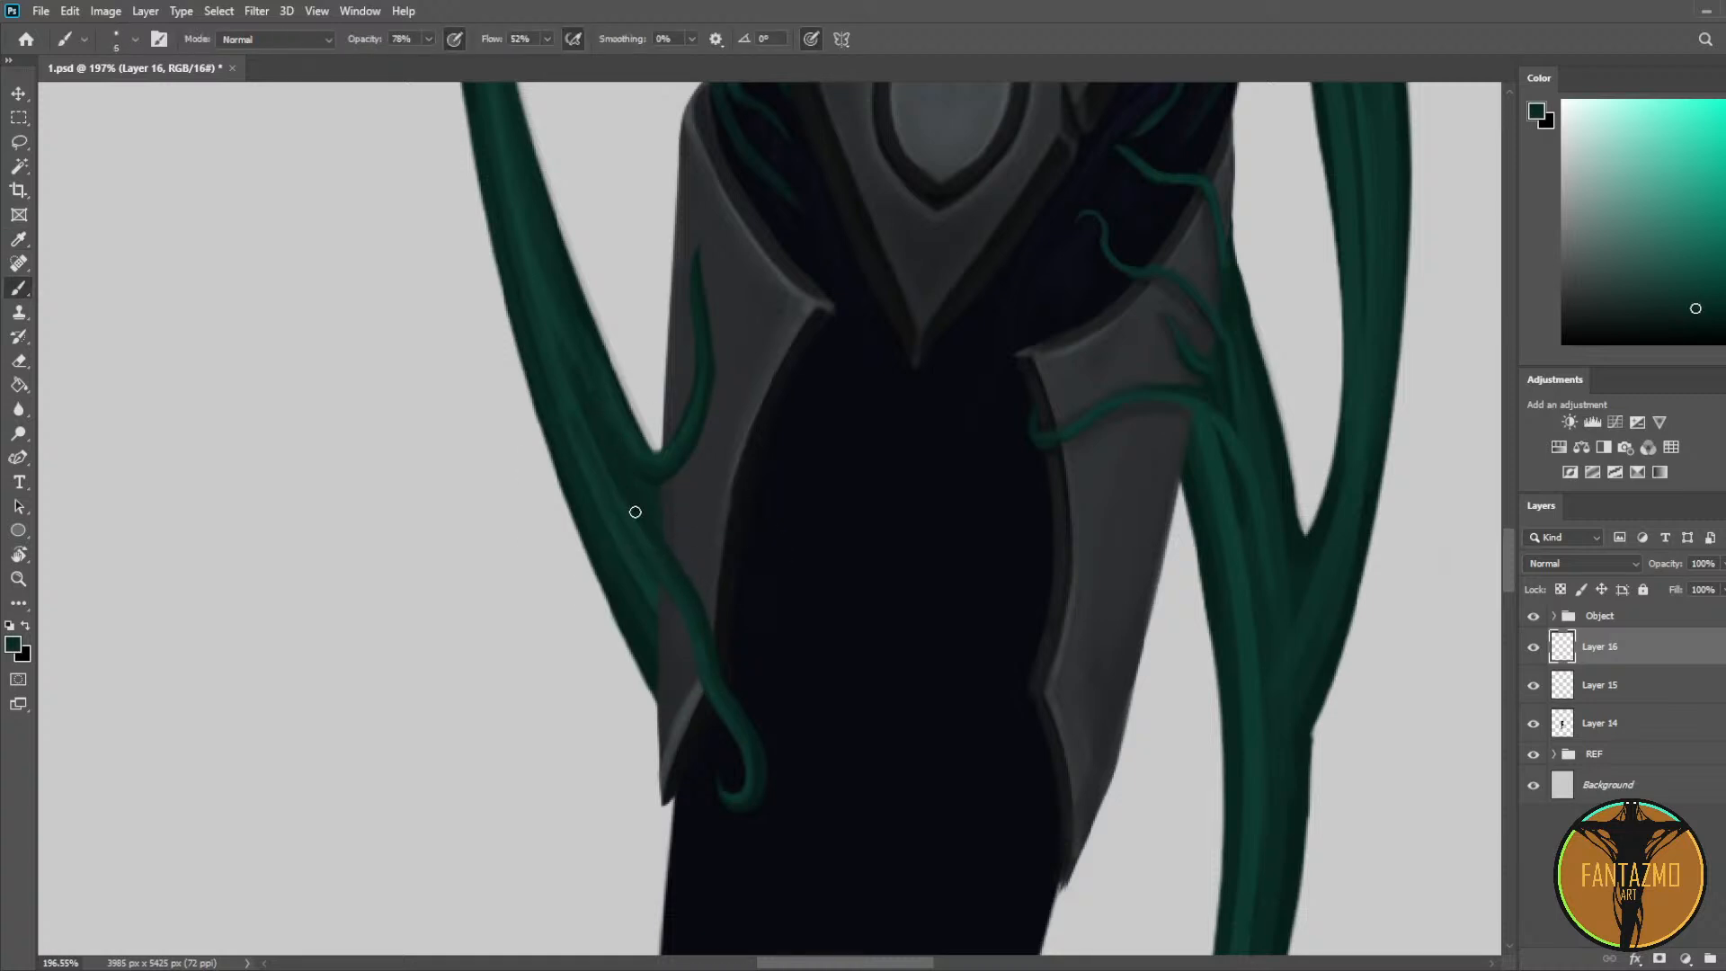
{"action": "left_click", "coordinate": [585, 386], "text": "alt"}
Step: Add a new layer and paint a thin dark green tendril from the thick tendril's lower end across the plate's tip, refining it with the eraser
{"action": "left_click", "coordinate": [1724, 962]}
{"action": "left_click_drag", "start_coordinate": [863, 555], "coordinate": [923, 448]}
{"action": "left_click", "coordinate": [708, 555], "text": "alt"}
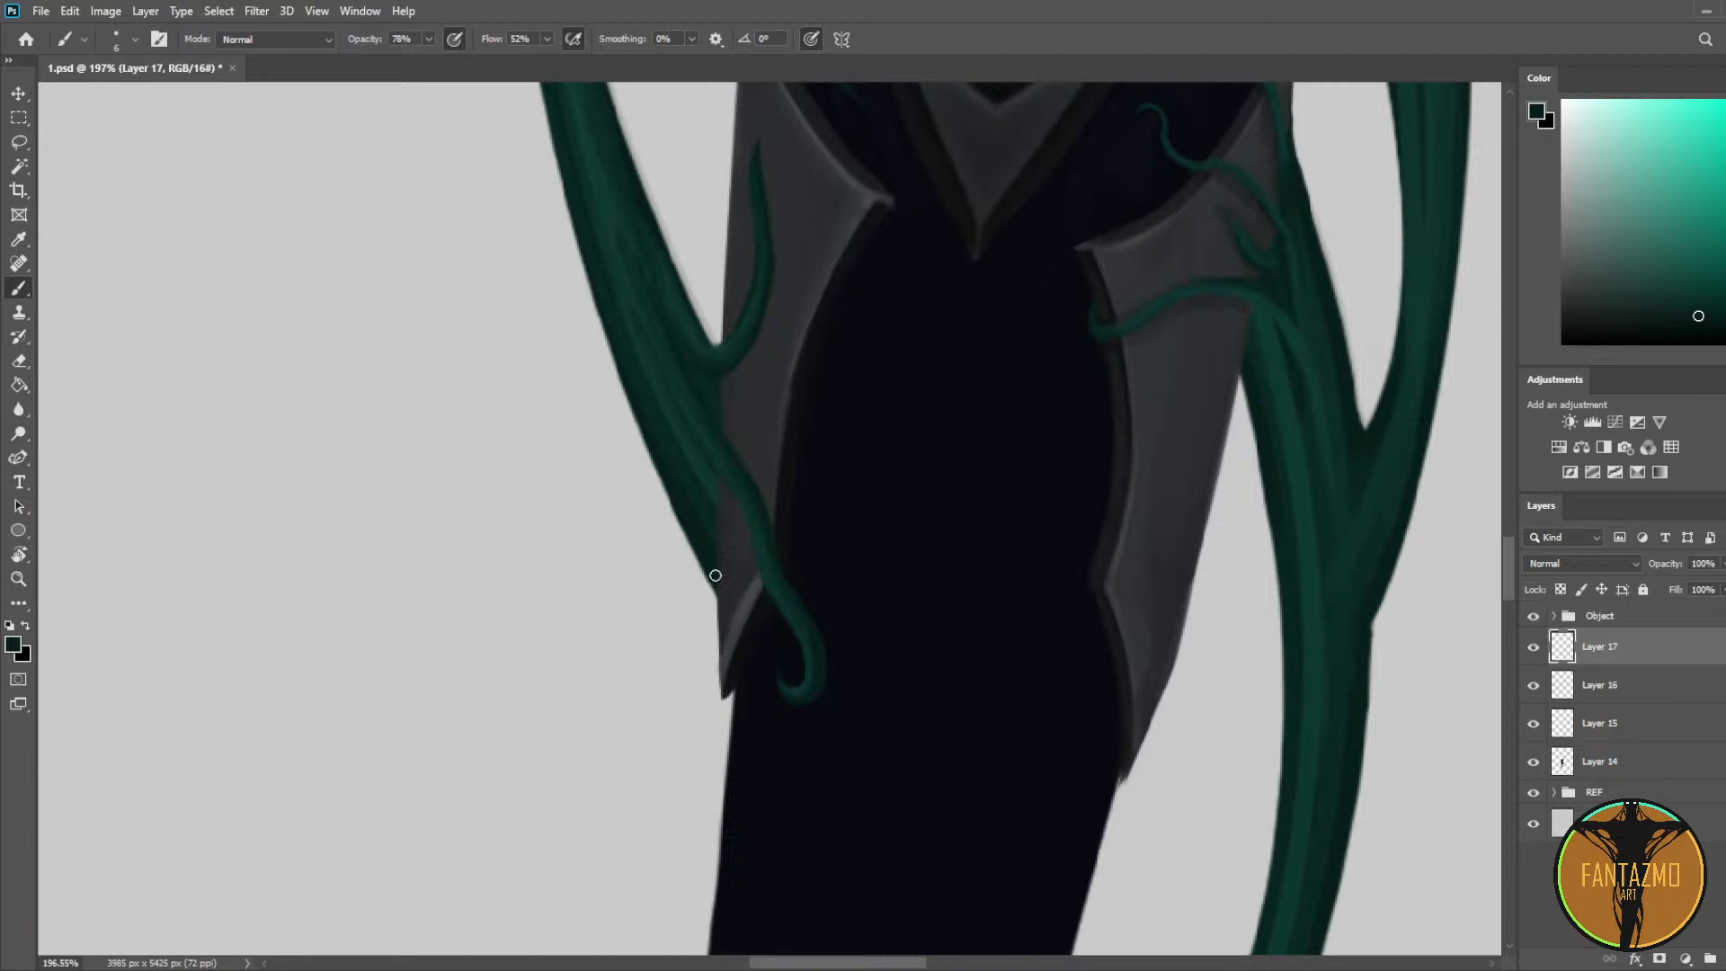
{"action": "left_click_drag", "start_coordinate": [701, 546], "coordinate": [746, 646]}
{"action": "key", "text": "ctrl+z"}
{"action": "key", "text": "e"}
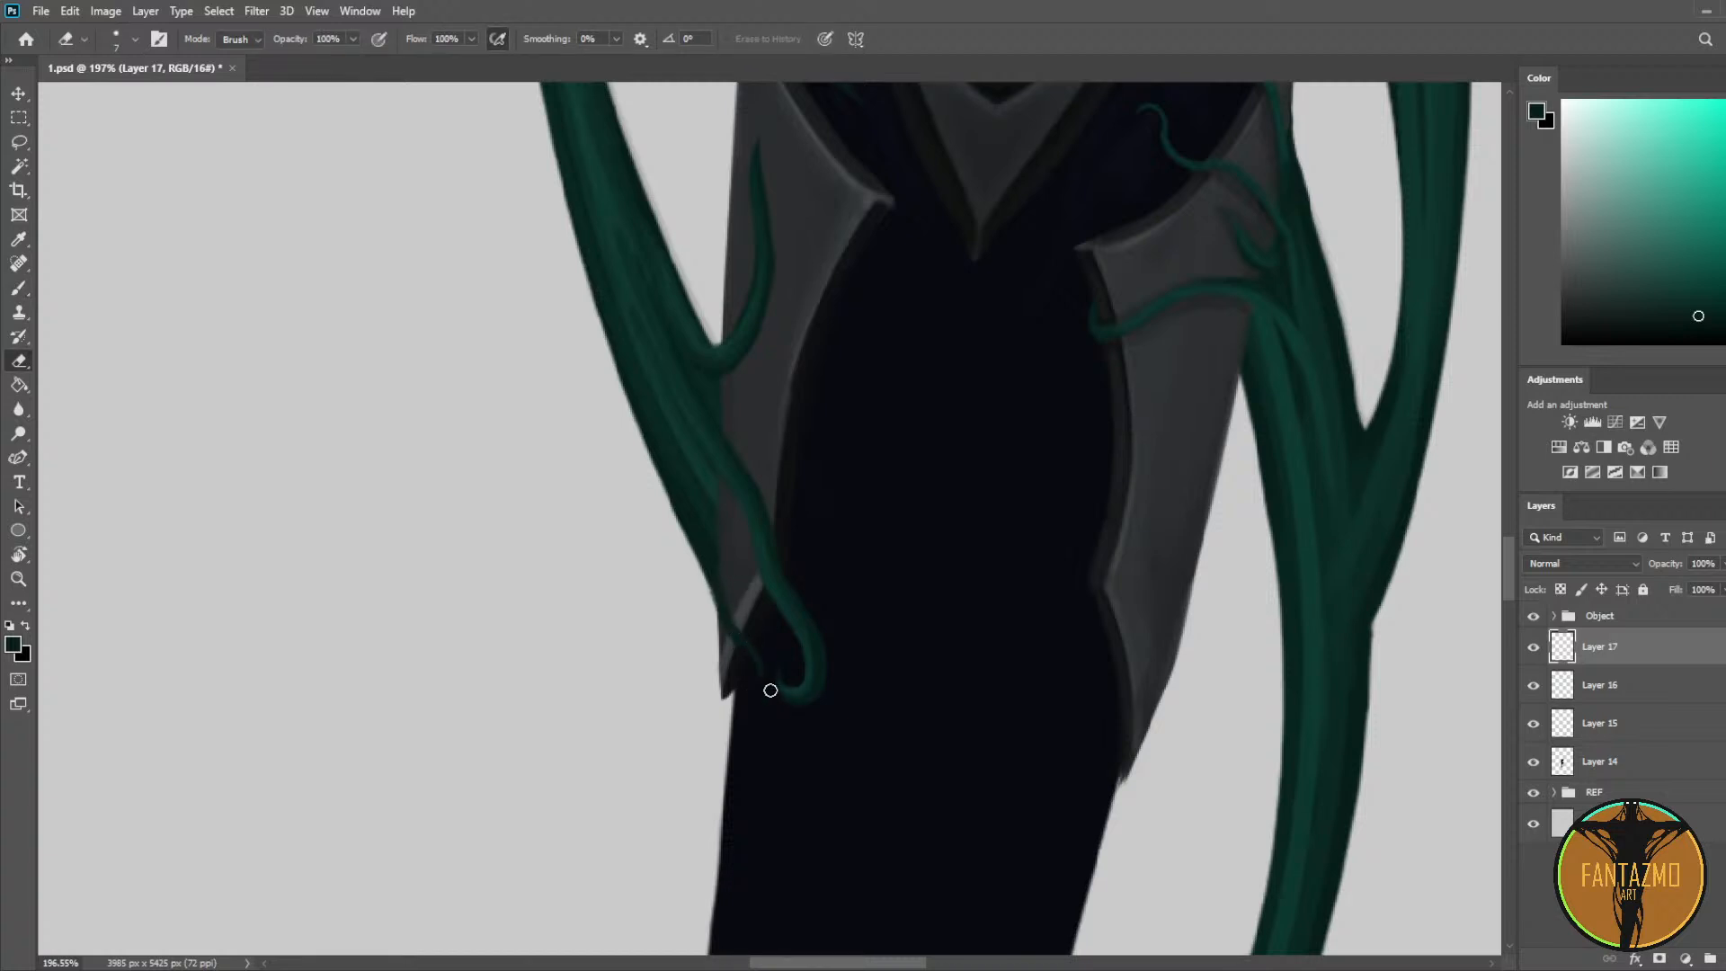
{"action": "key", "text": "b"}
{"action": "left_click_drag", "start_coordinate": [712, 550], "coordinate": [753, 687]}
{"action": "key", "text": "e"}
{"action": "key", "text": "b"}
Step: Paint a lighter green highlight down the thin lower tendril and trim its tip with the eraser
{"action": "left_click", "coordinate": [774, 590], "text": "alt"}
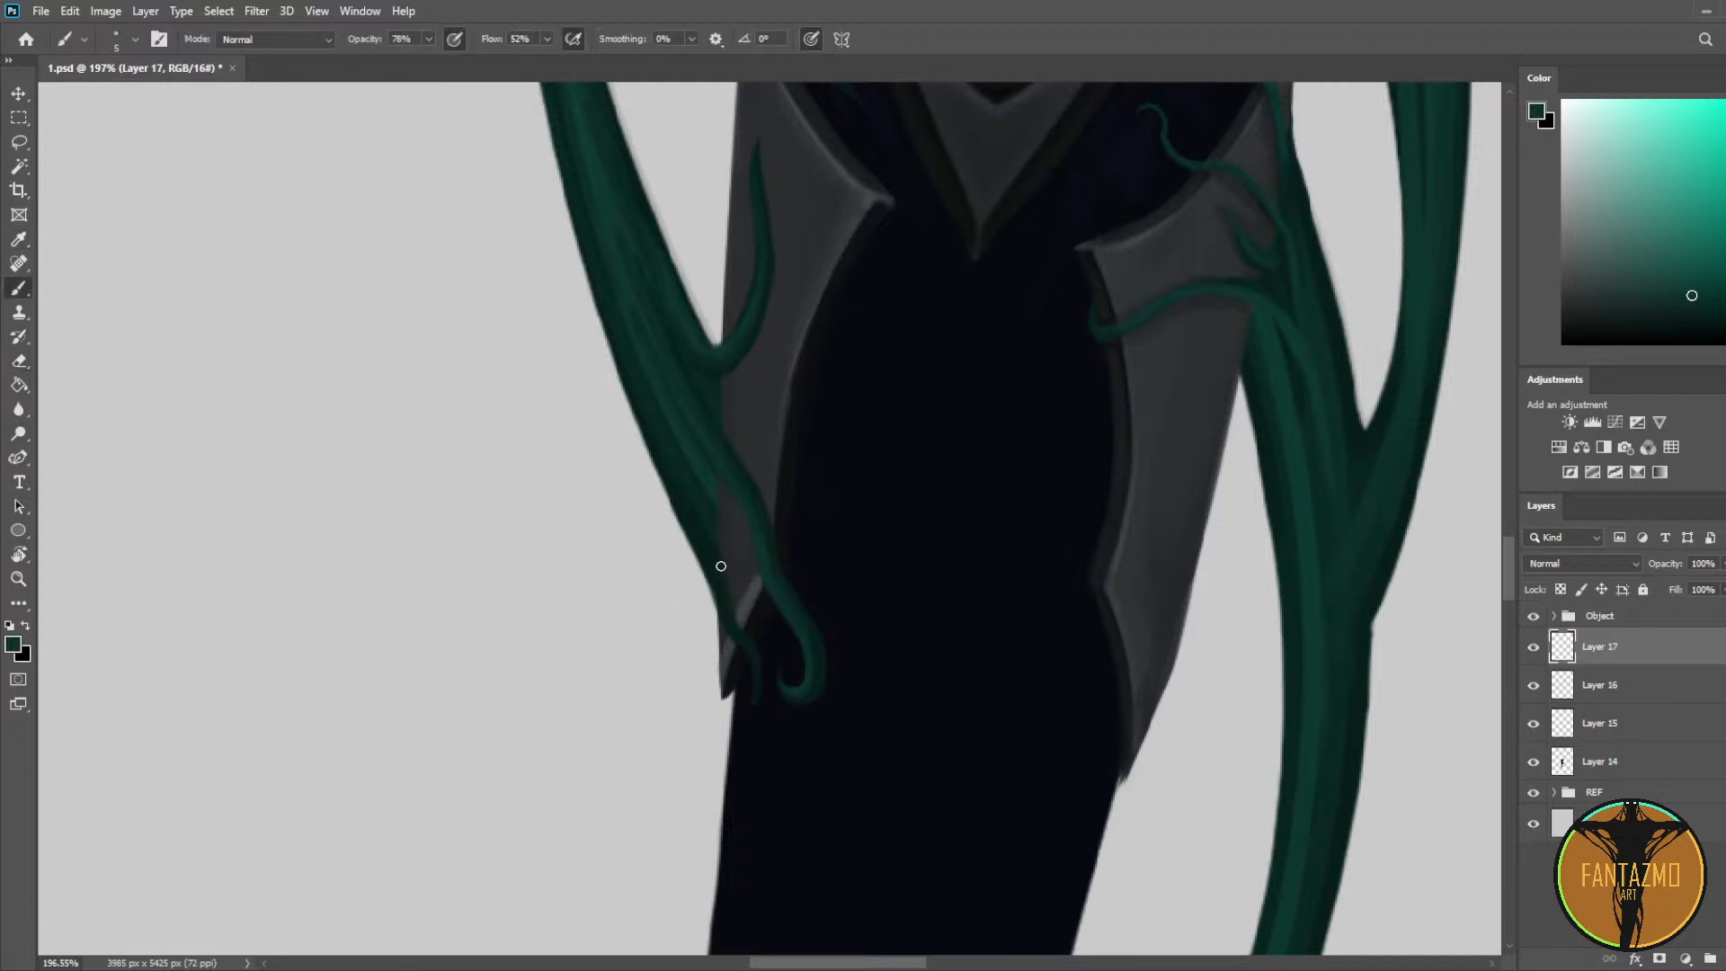
{"action": "left_click_drag", "start_coordinate": [725, 620], "coordinate": [751, 699]}
{"action": "key", "text": "e"}
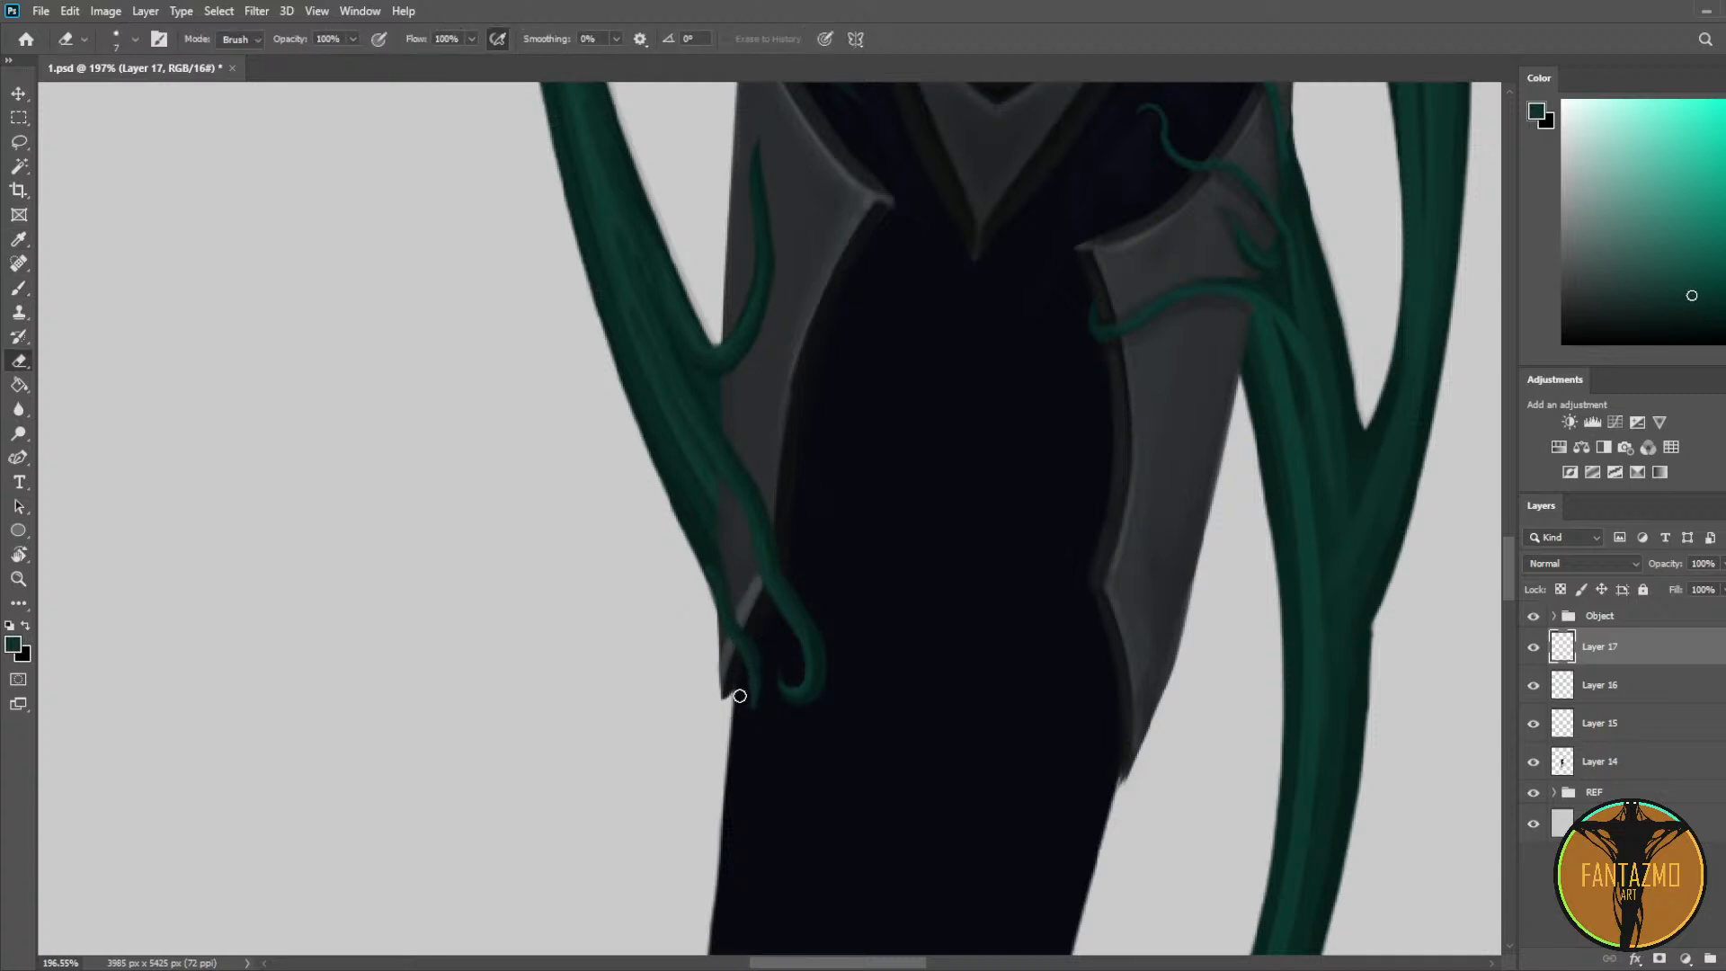
{"action": "key", "text": "b"}
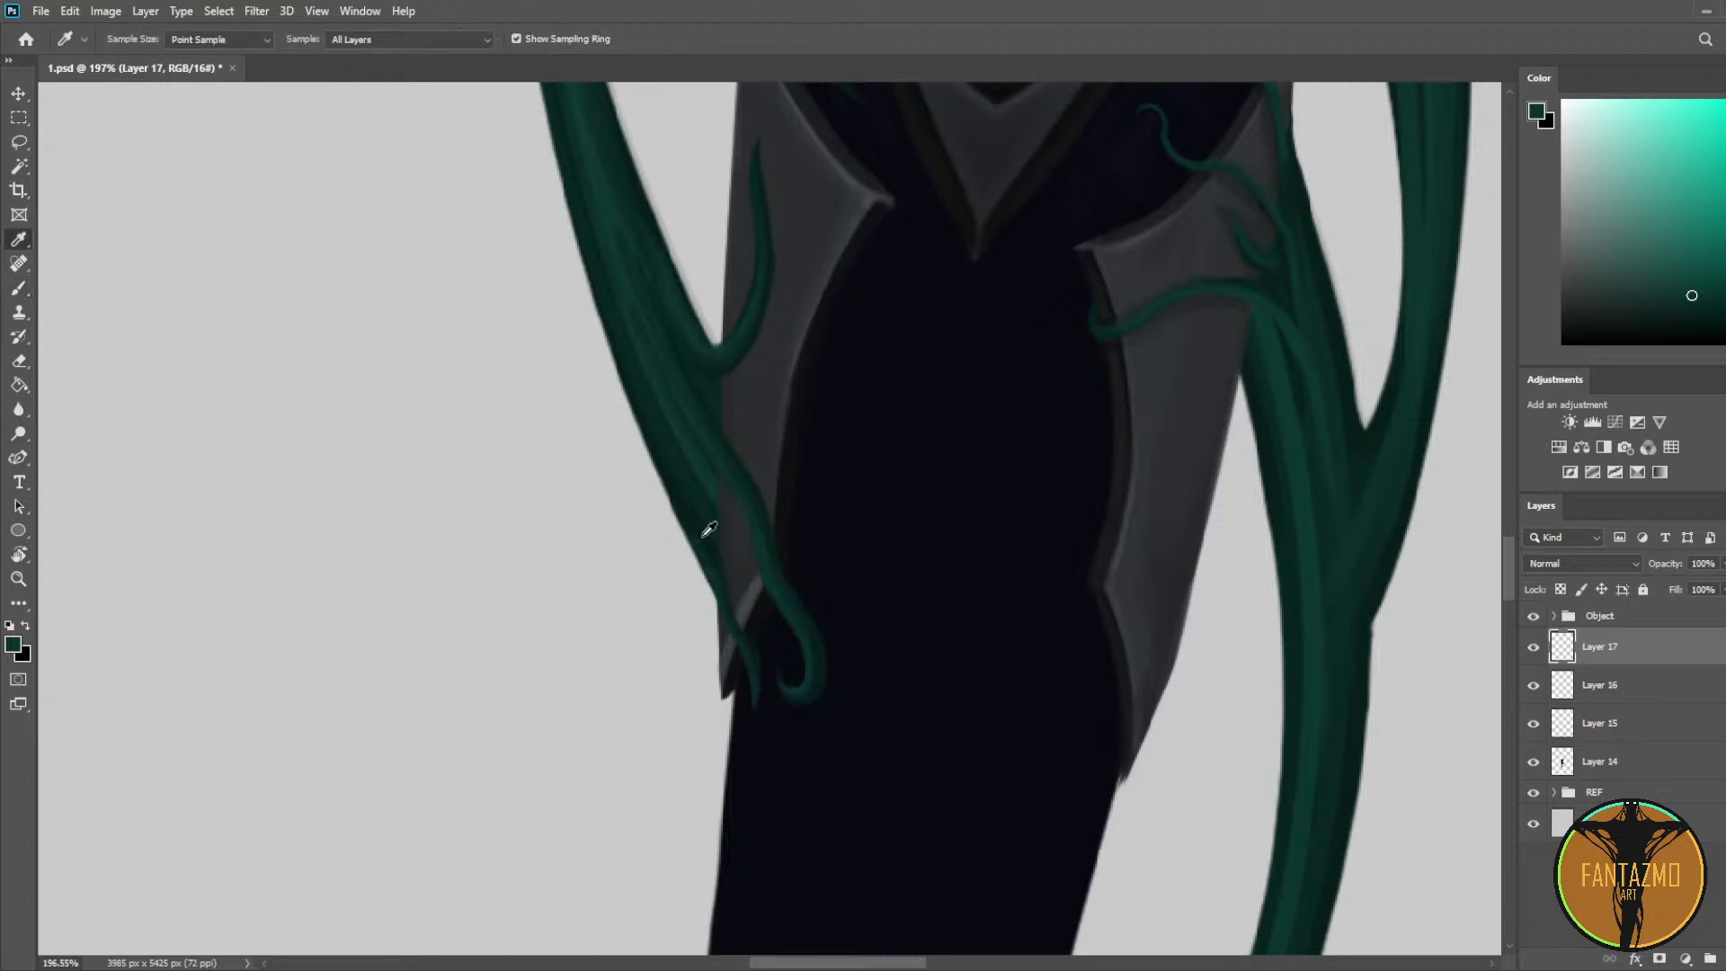
Step: Reshape the thin lower tendril's tip with sampled dark green and clean its edges with the eraser
{"action": "left_click", "coordinate": [707, 539], "text": "alt"}
{"action": "left_click", "coordinate": [707, 541], "text": "alt"}
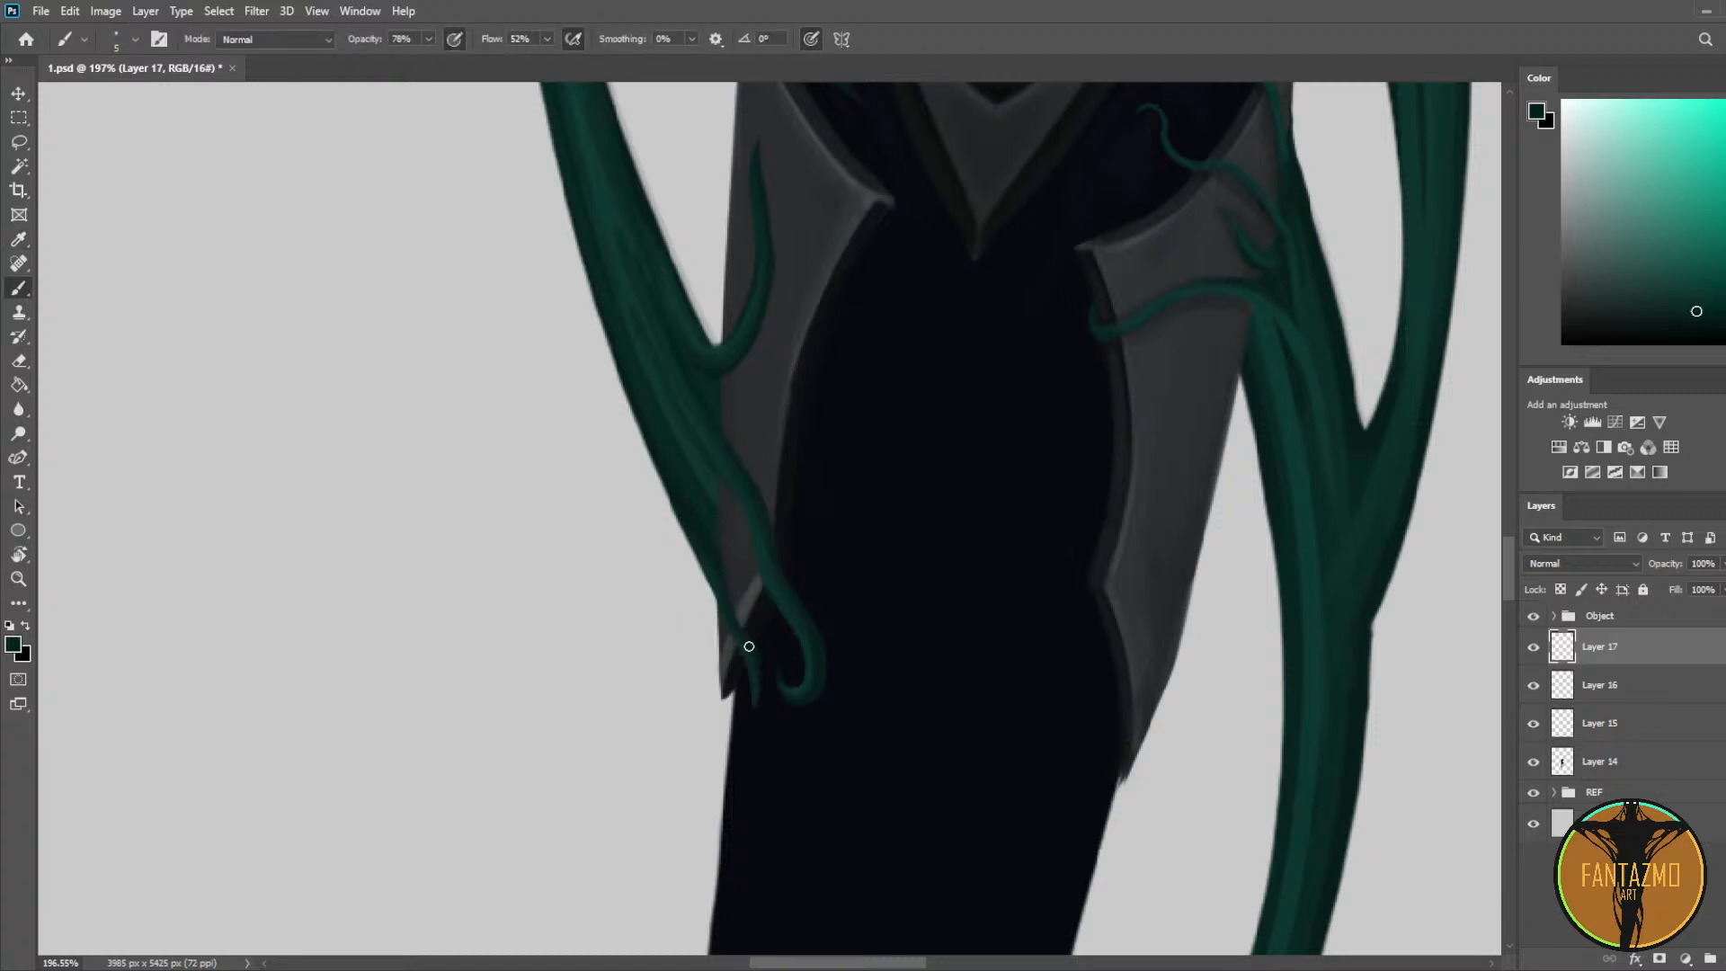
{"action": "key", "text": "e"}
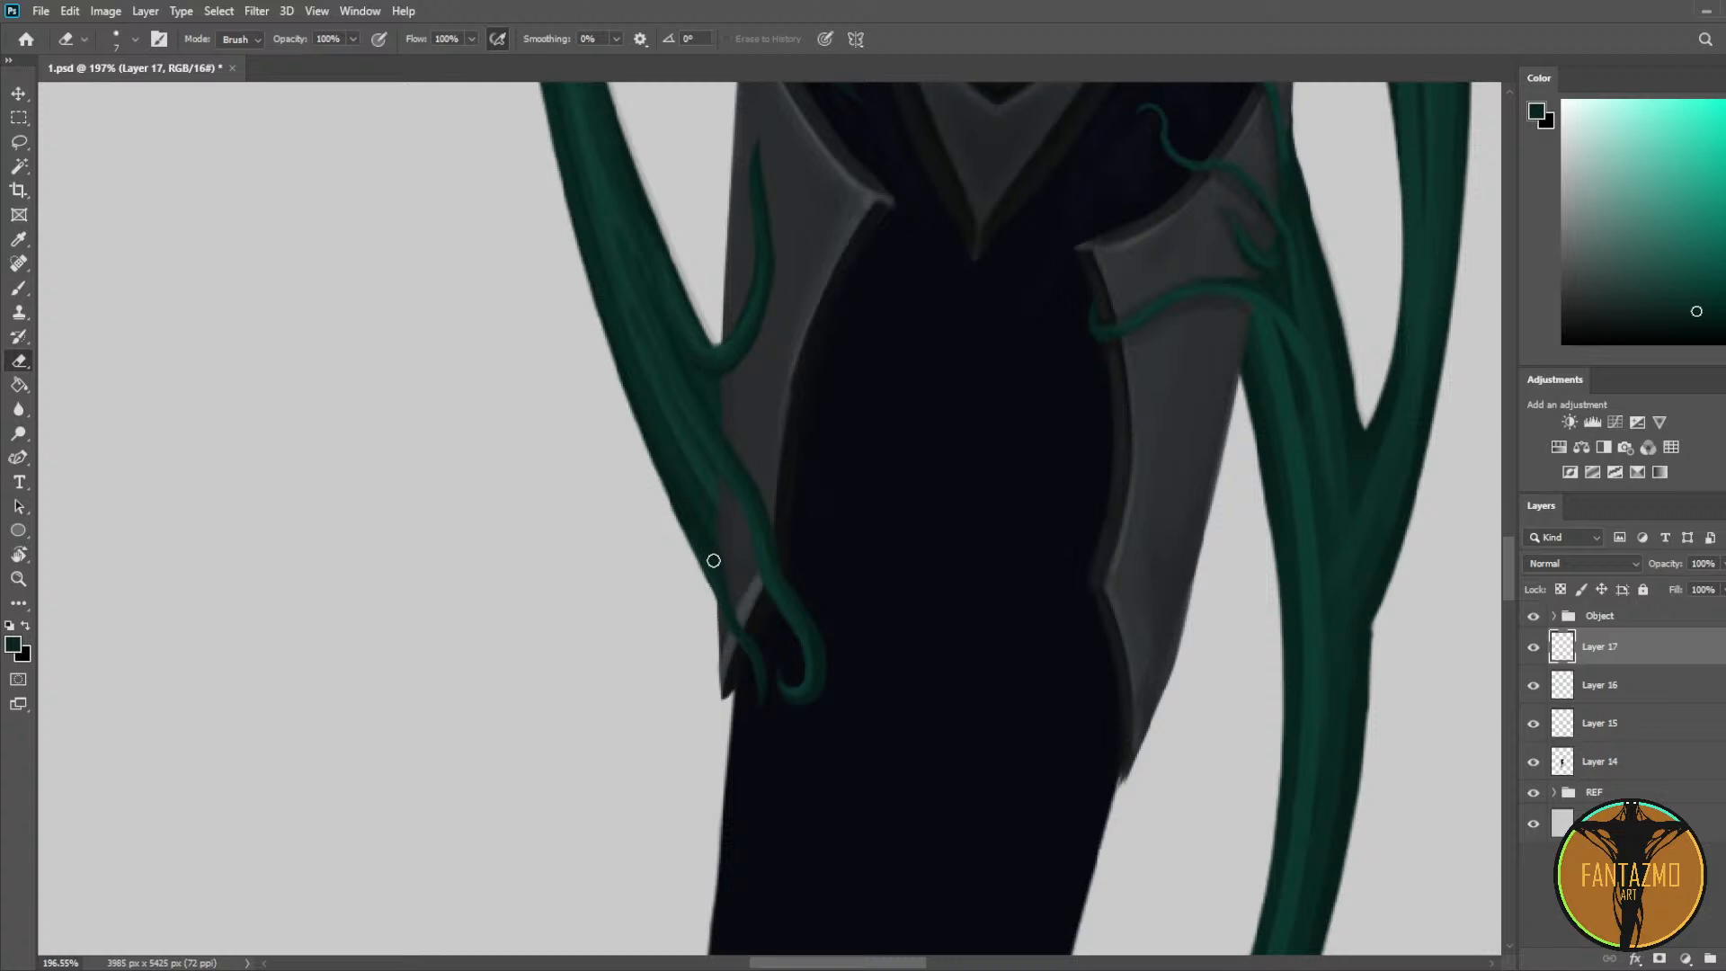
{"action": "key", "text": "b"}
Step: Paint a small green offshoot in the gap between the thick left tendril's lower branches, shaping it with the eraser
{"action": "left_click", "coordinate": [714, 486], "text": "alt"}
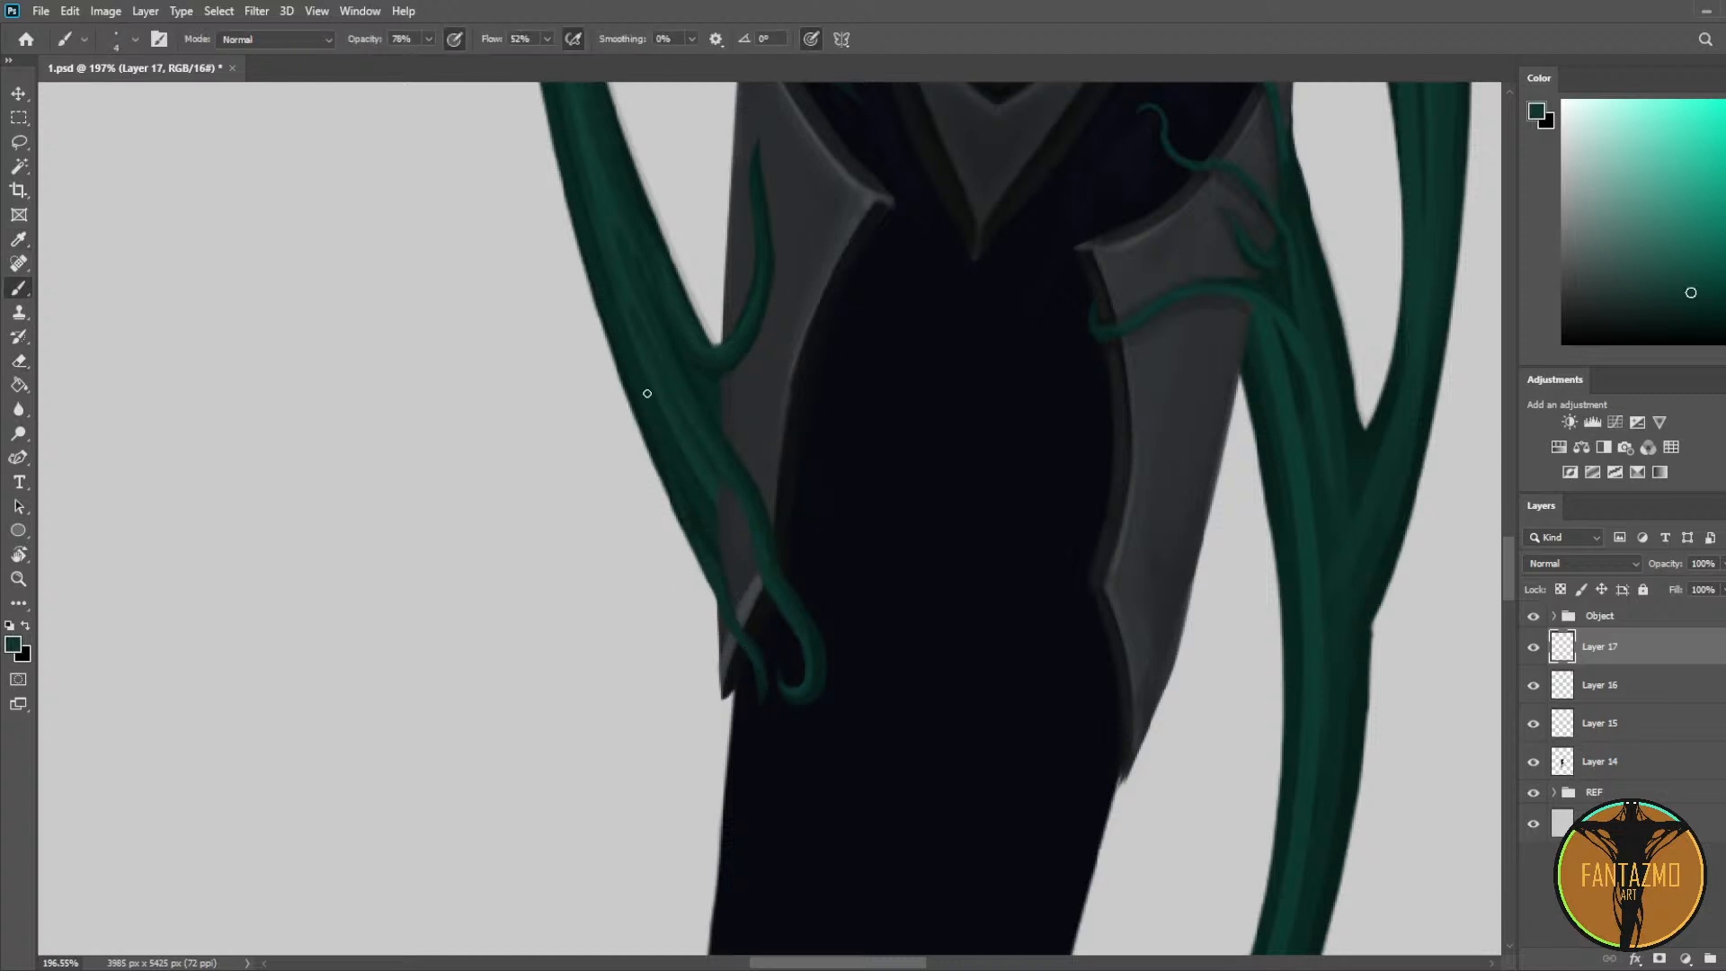
{"action": "left_click", "coordinate": [718, 558], "text": "alt"}
{"action": "left_click", "coordinate": [713, 500], "text": "alt"}
{"action": "key", "text": "e"}
{"action": "left_click_drag", "start_coordinate": [727, 526], "coordinate": [724, 509]}
{"action": "key", "text": "b"}
{"action": "left_click", "coordinate": [717, 501], "text": "alt"}
{"action": "key", "text": "e"}
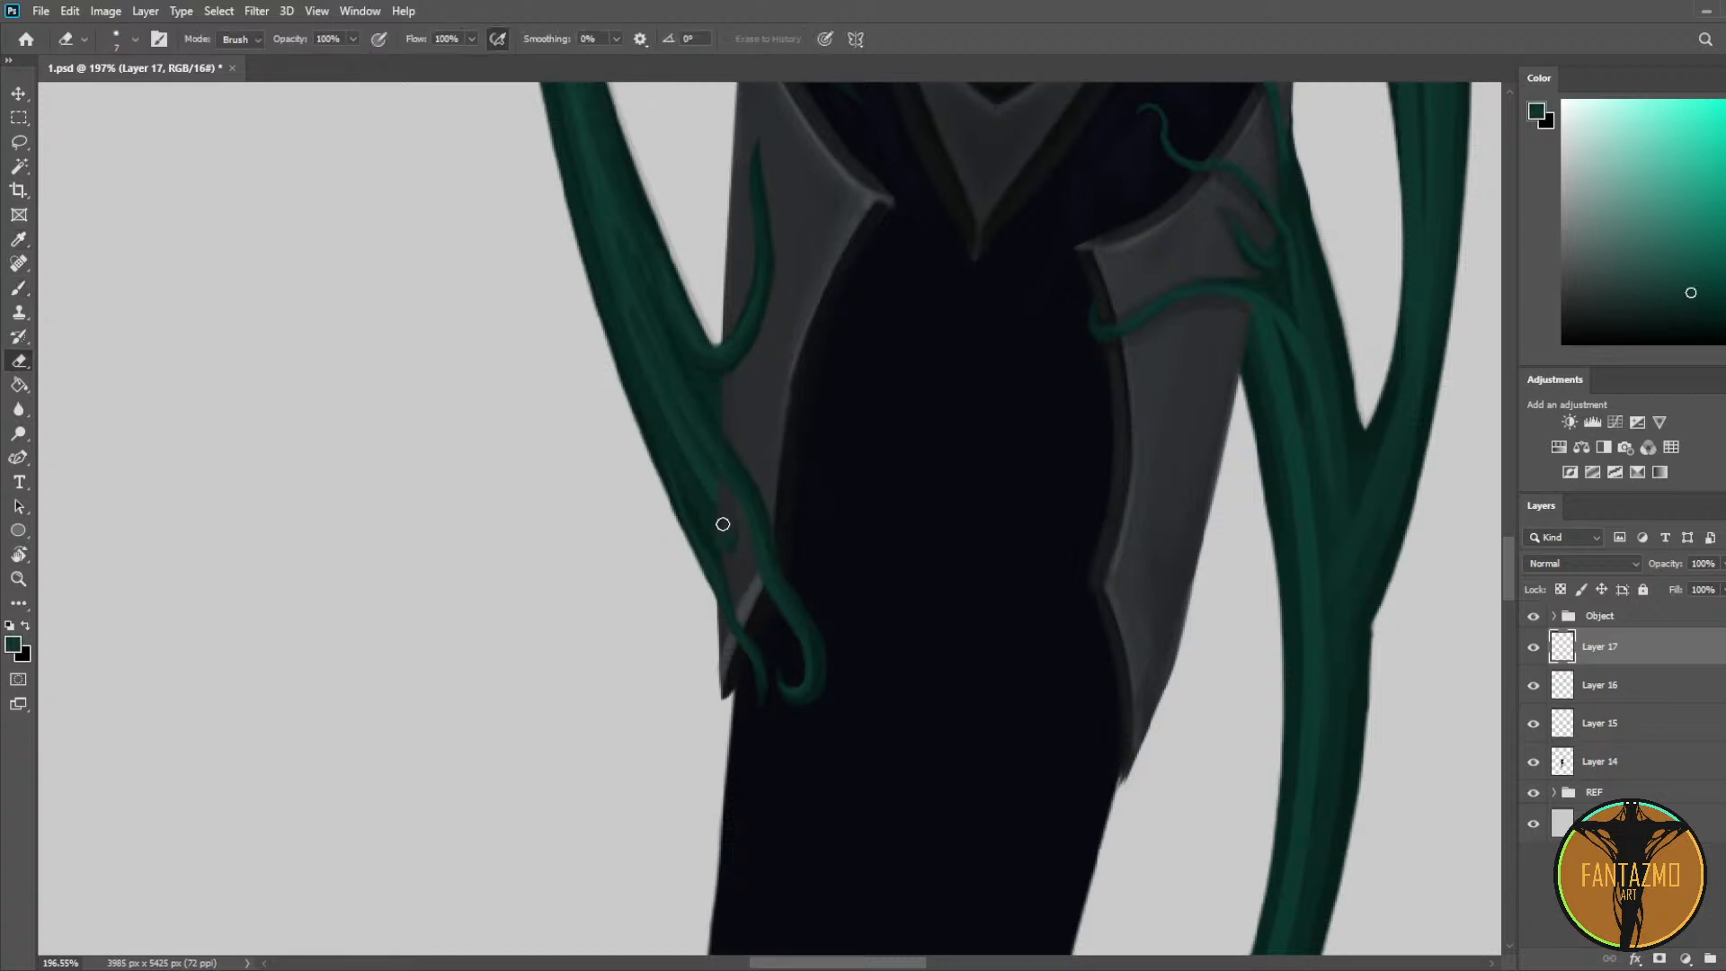
{"action": "key", "text": "b"}
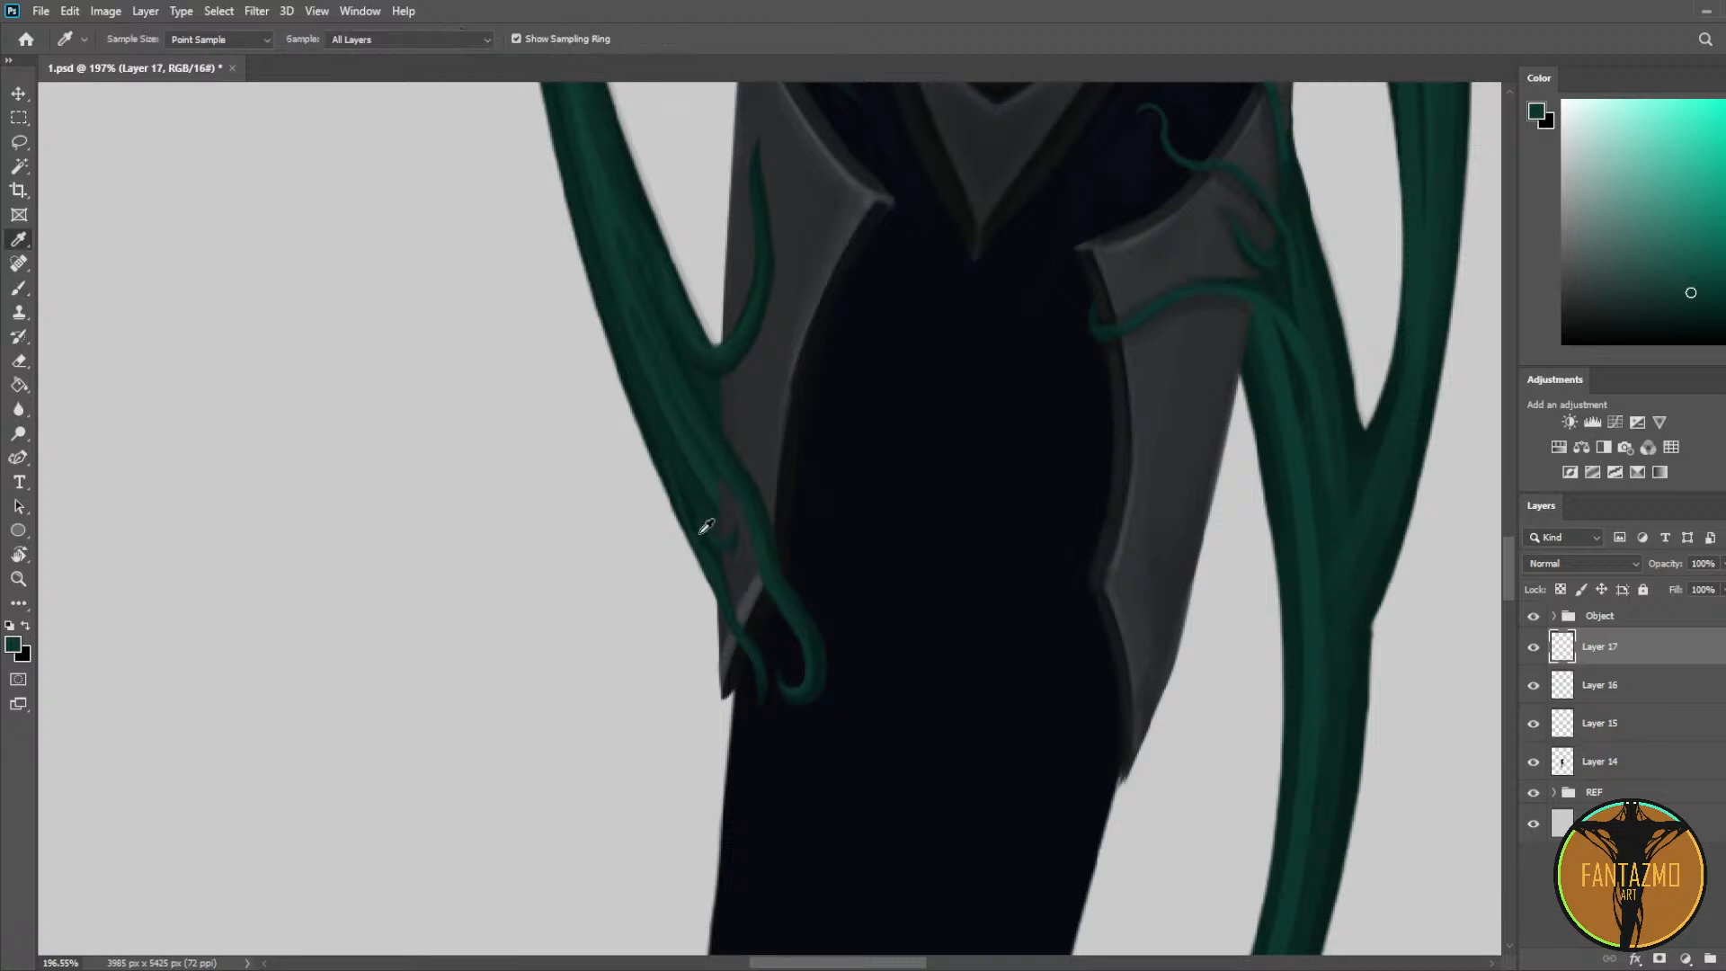
Step: Refine the small offshoot and the fork above it with sampled dark and mid greens, erasing the excess at its edges
{"action": "left_click", "coordinate": [710, 519], "text": "alt"}
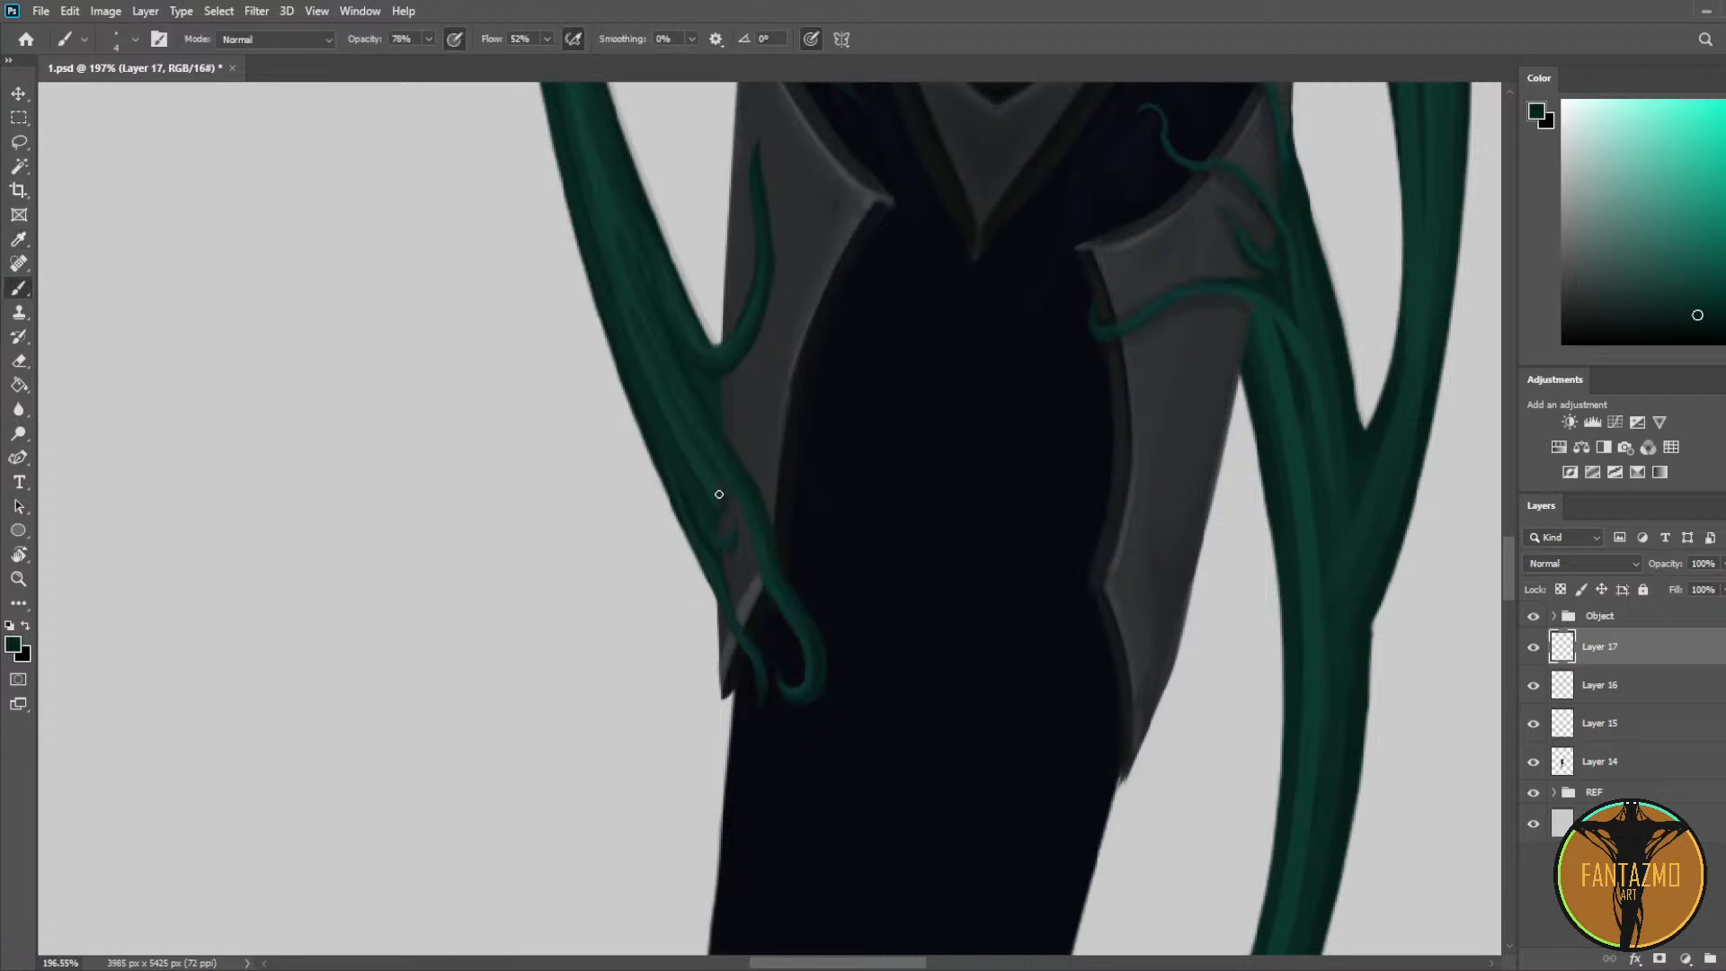
{"action": "left_click", "coordinate": [719, 494], "text": "alt"}
{"action": "key", "text": "e"}
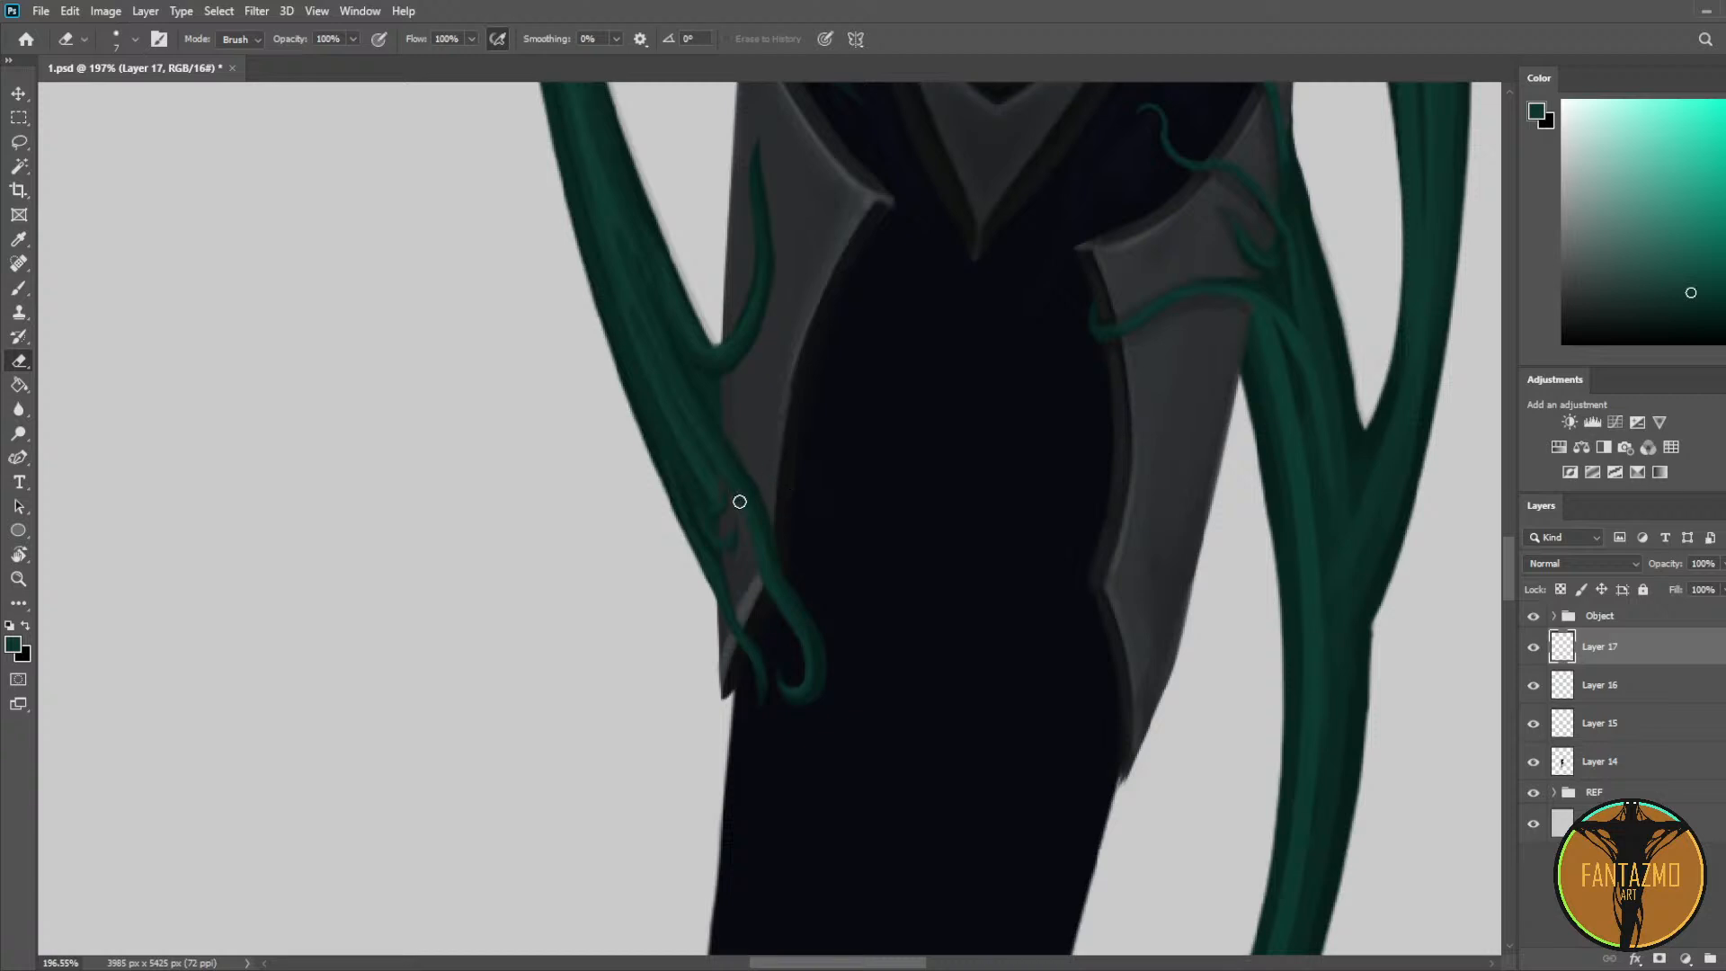
{"action": "key", "text": "i"}
{"action": "key", "text": "e"}
{"action": "left_click_drag", "start_coordinate": [724, 497], "coordinate": [722, 511]}
{"action": "key", "text": "b"}
{"action": "left_click", "coordinate": [709, 485], "text": "alt"}
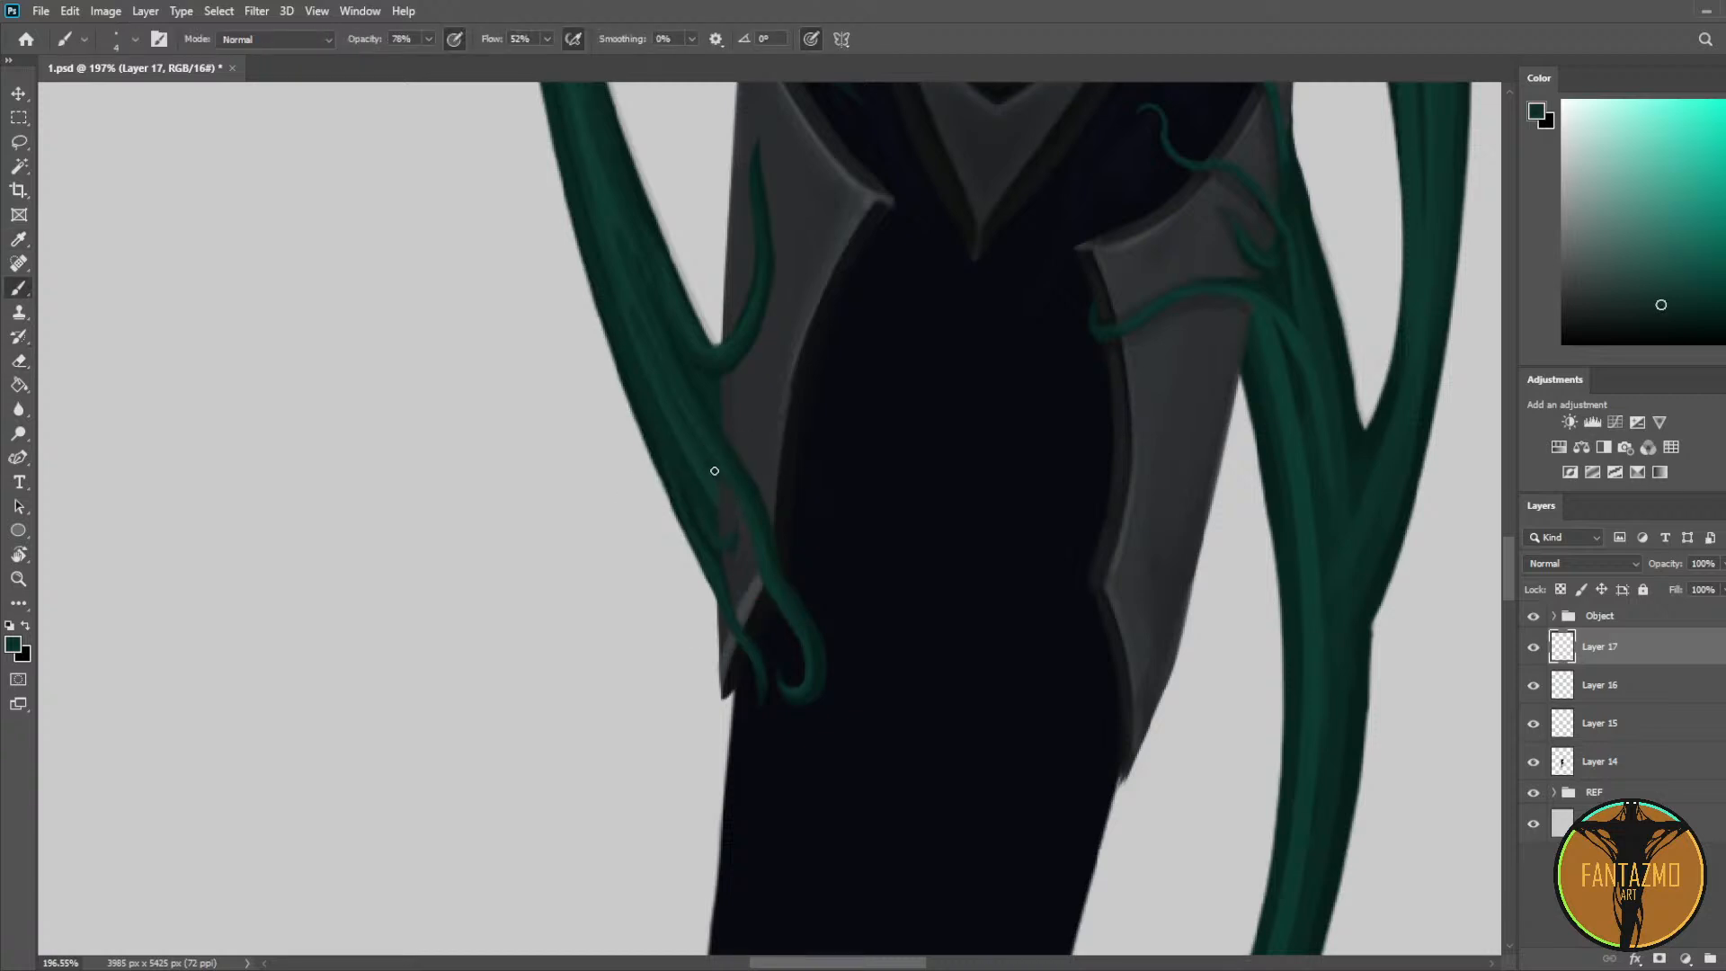
Step: Merge Layer 14 through Layer 17 into one layer and add a new empty layer above it
{"action": "scroll", "coordinate": [668, 451], "scroll_direction": "down", "scroll_amount": 10}
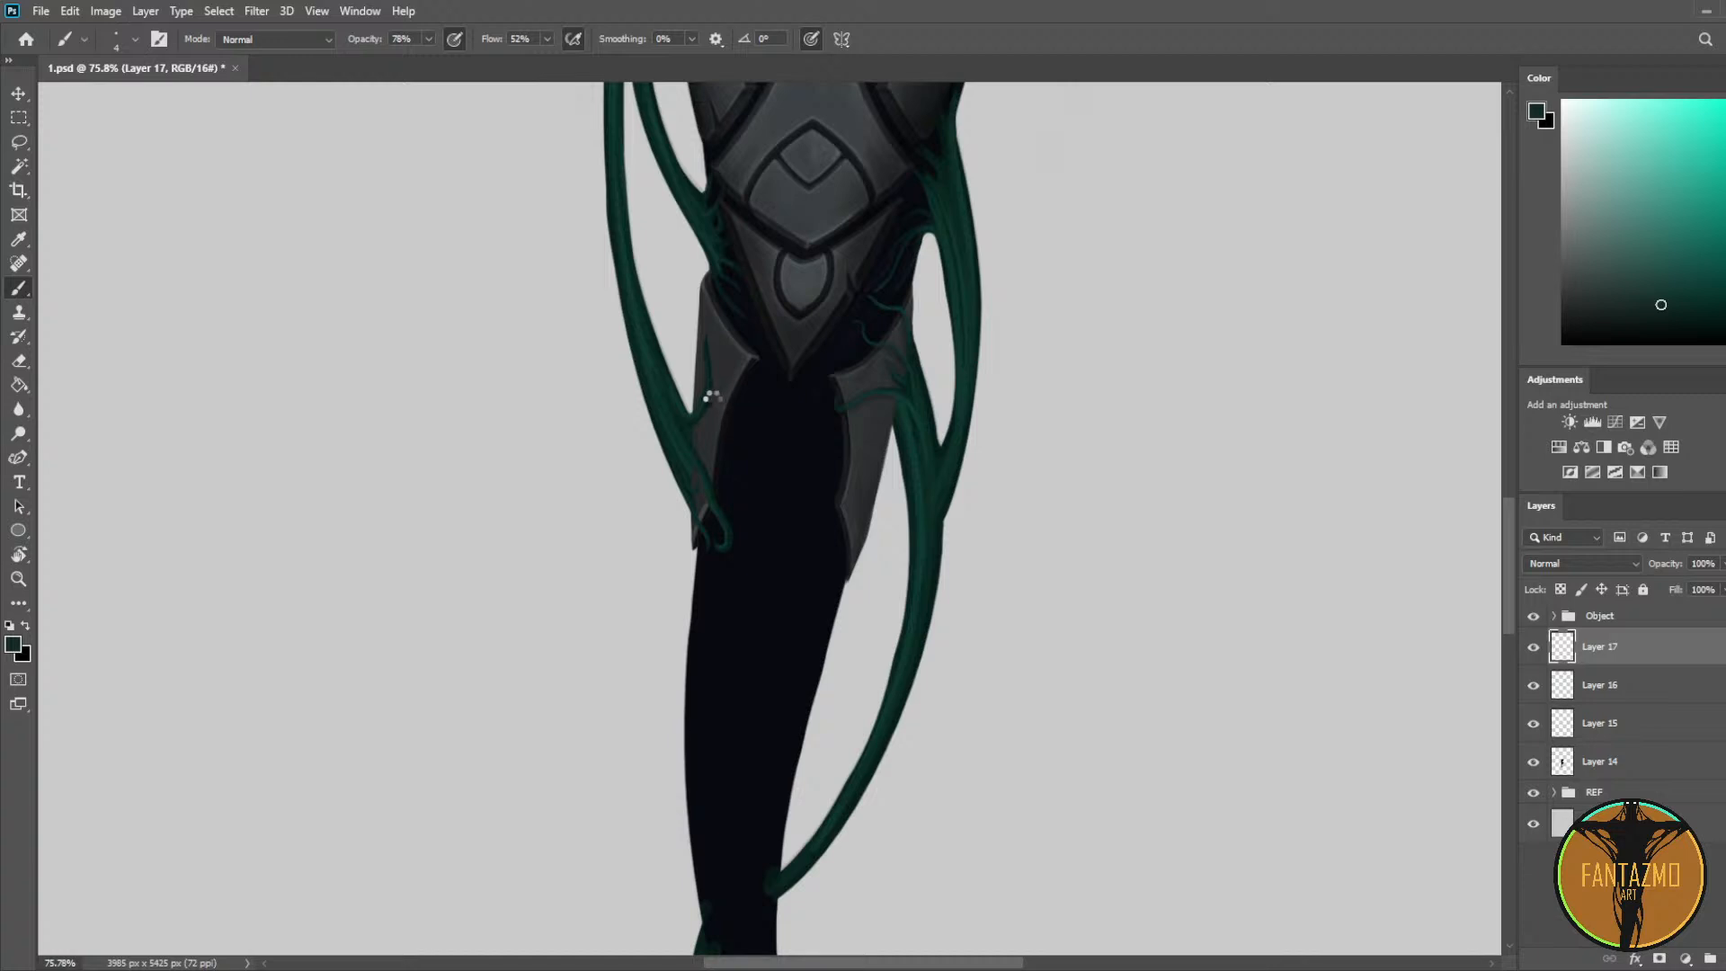
{"action": "key", "text": "ctrl+shift+h"}
{"action": "scroll", "coordinate": [643, 493], "scroll_direction": "down", "scroll_amount": 3}
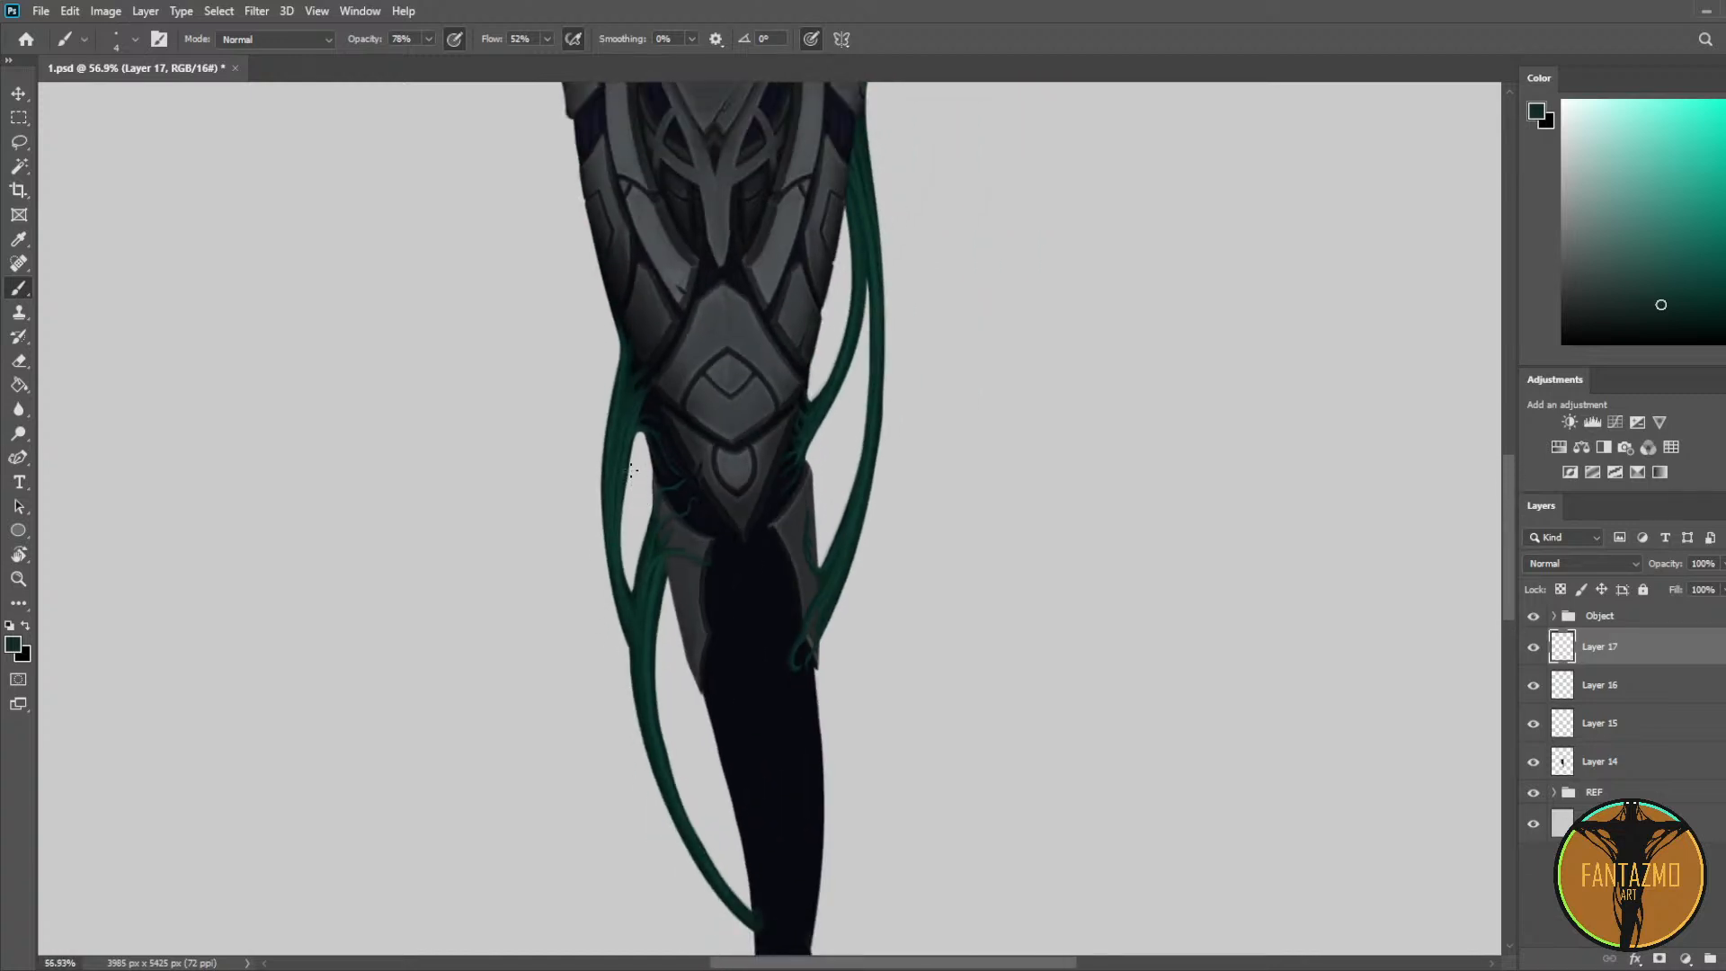
{"action": "scroll", "coordinate": [717, 278], "scroll_direction": "up", "scroll_amount": 1}
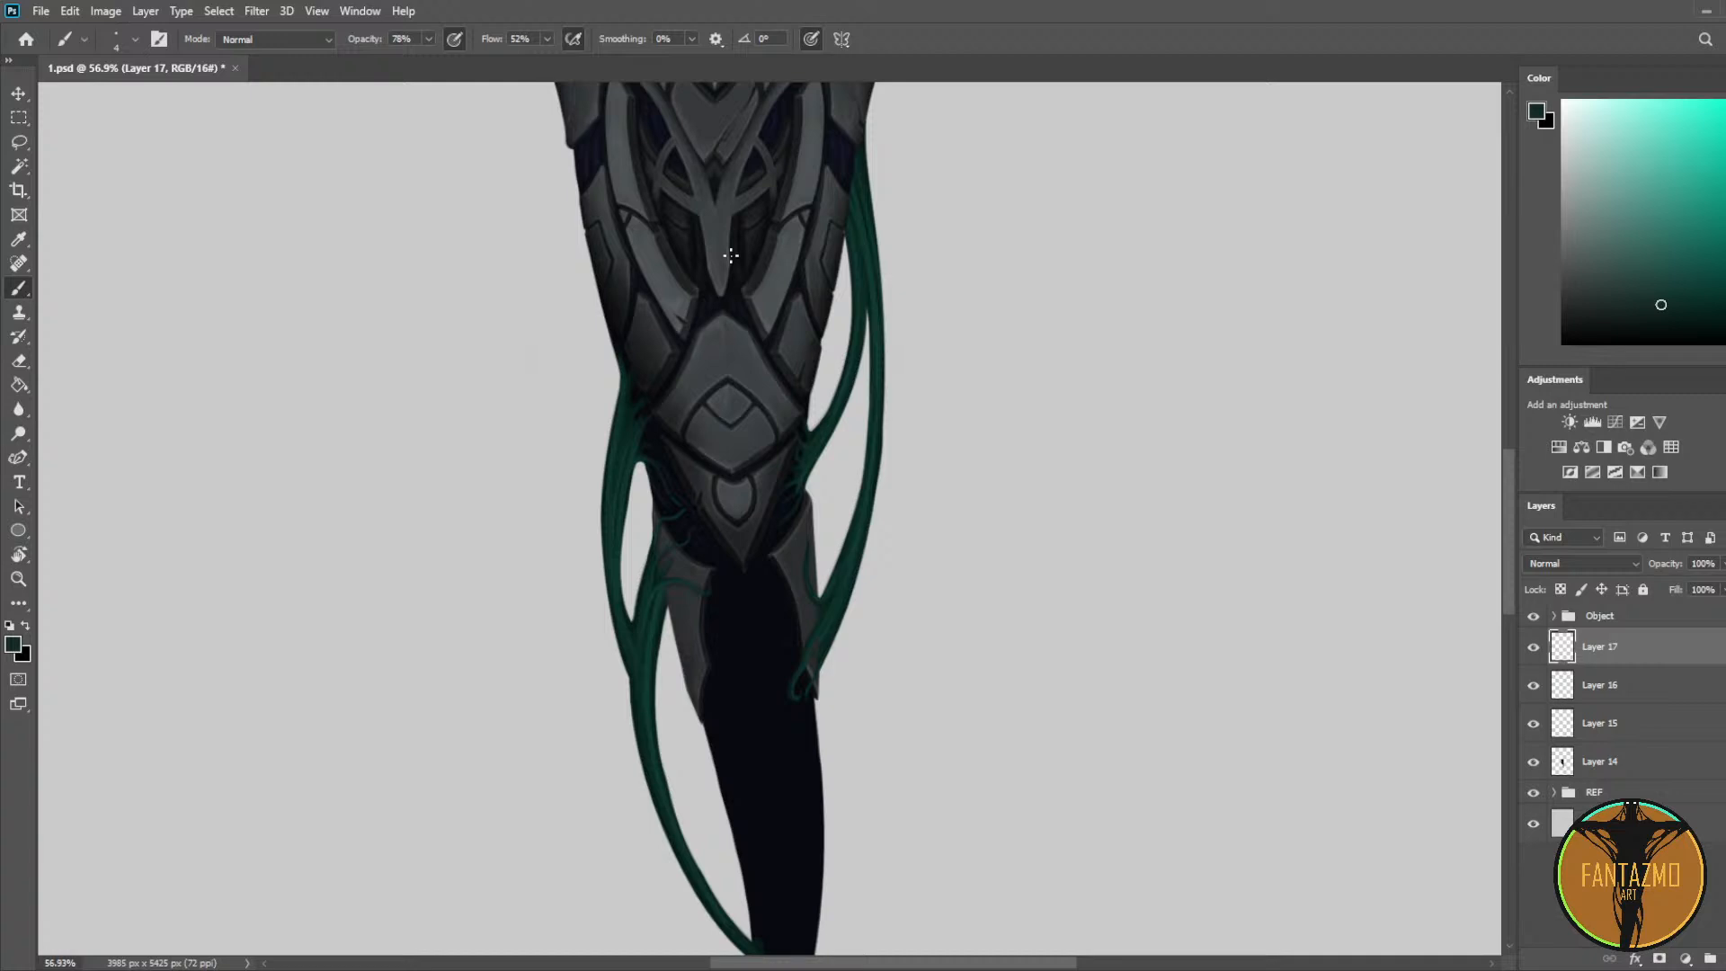
{"action": "scroll", "coordinate": [761, 268], "scroll_direction": "up", "scroll_amount": 1}
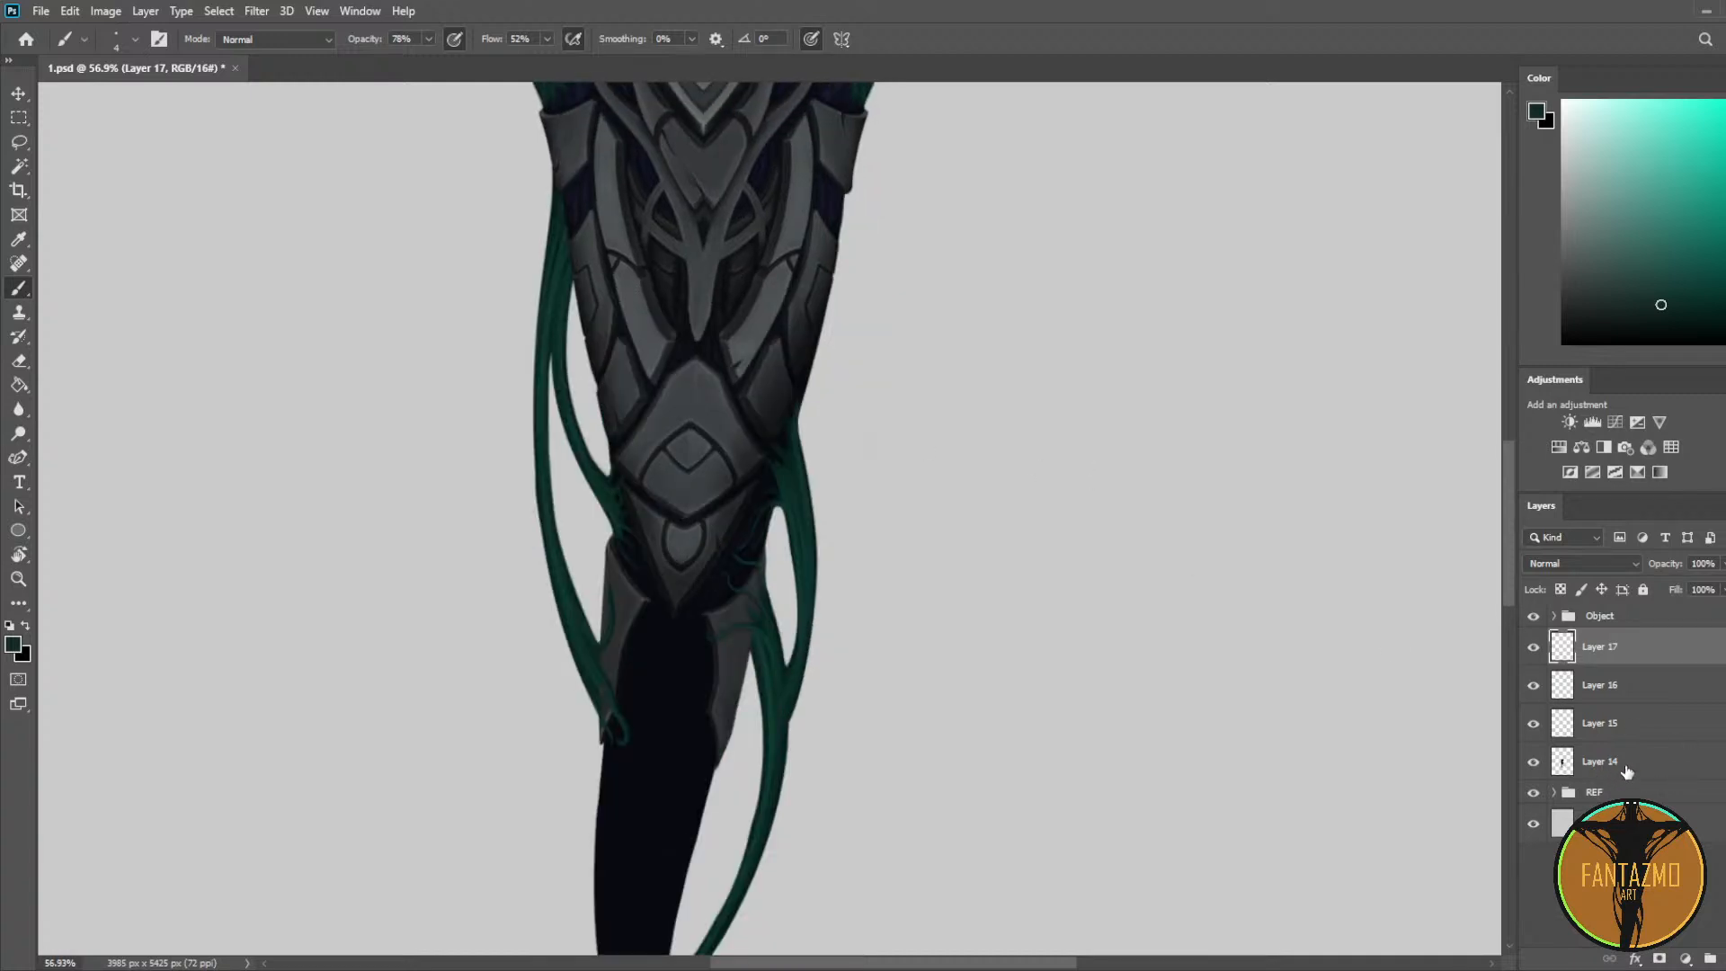
{"action": "left_click", "coordinate": [1627, 771], "text": "shift"}
{"action": "key", "text": "ctrl+e"}
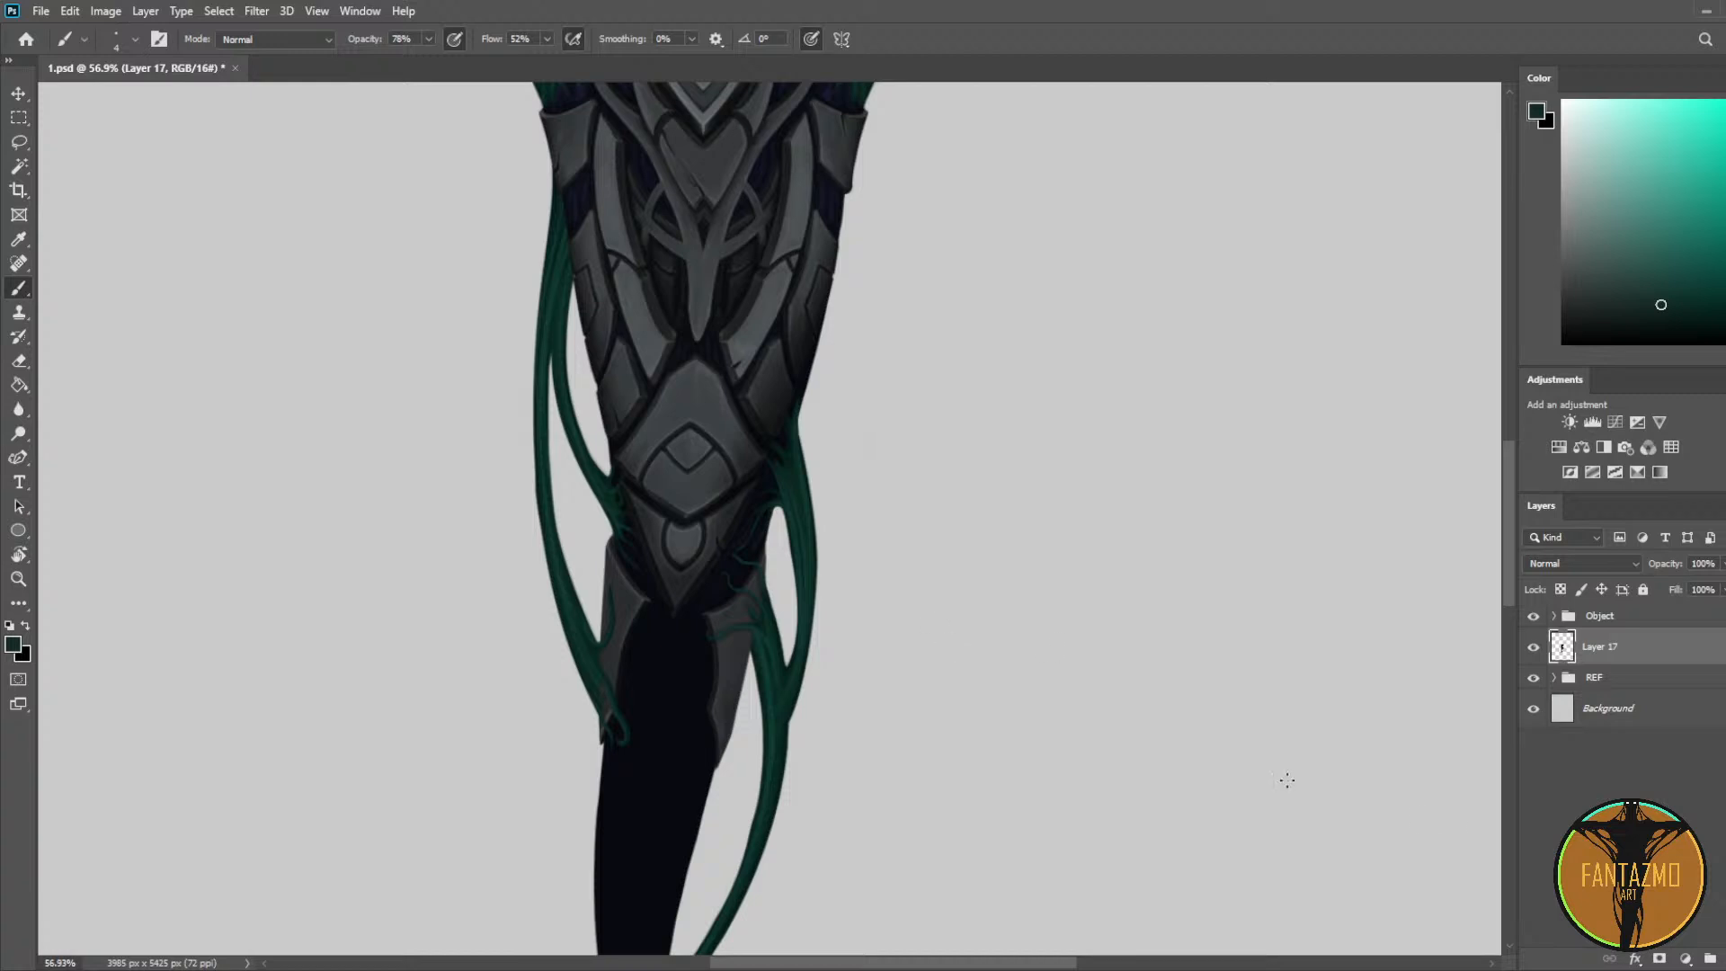
{"action": "key", "text": "ctrl+shift+alt+n"}
Step: Flip the canvas horizontally and paint a short dark green tendril curving down the left side plate below the existing branch, trimming it with the eraser
{"action": "scroll", "coordinate": [713, 693], "scroll_direction": "up", "scroll_amount": 5}
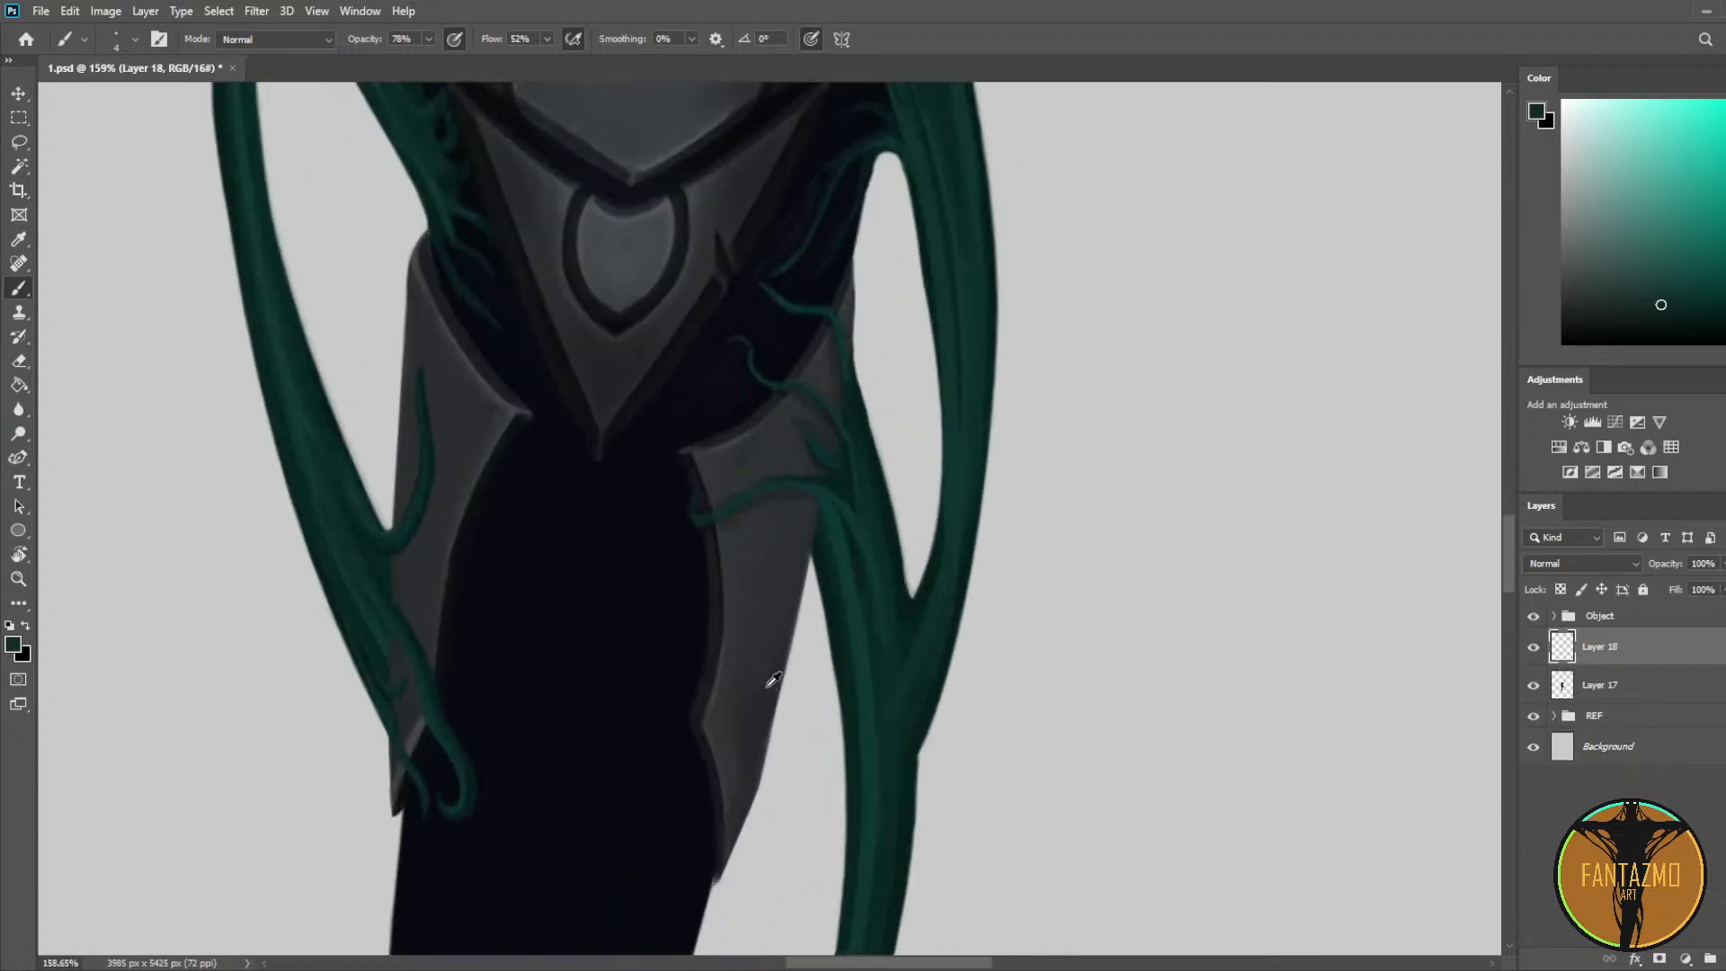
{"action": "key", "text": "ctrl+shift+h"}
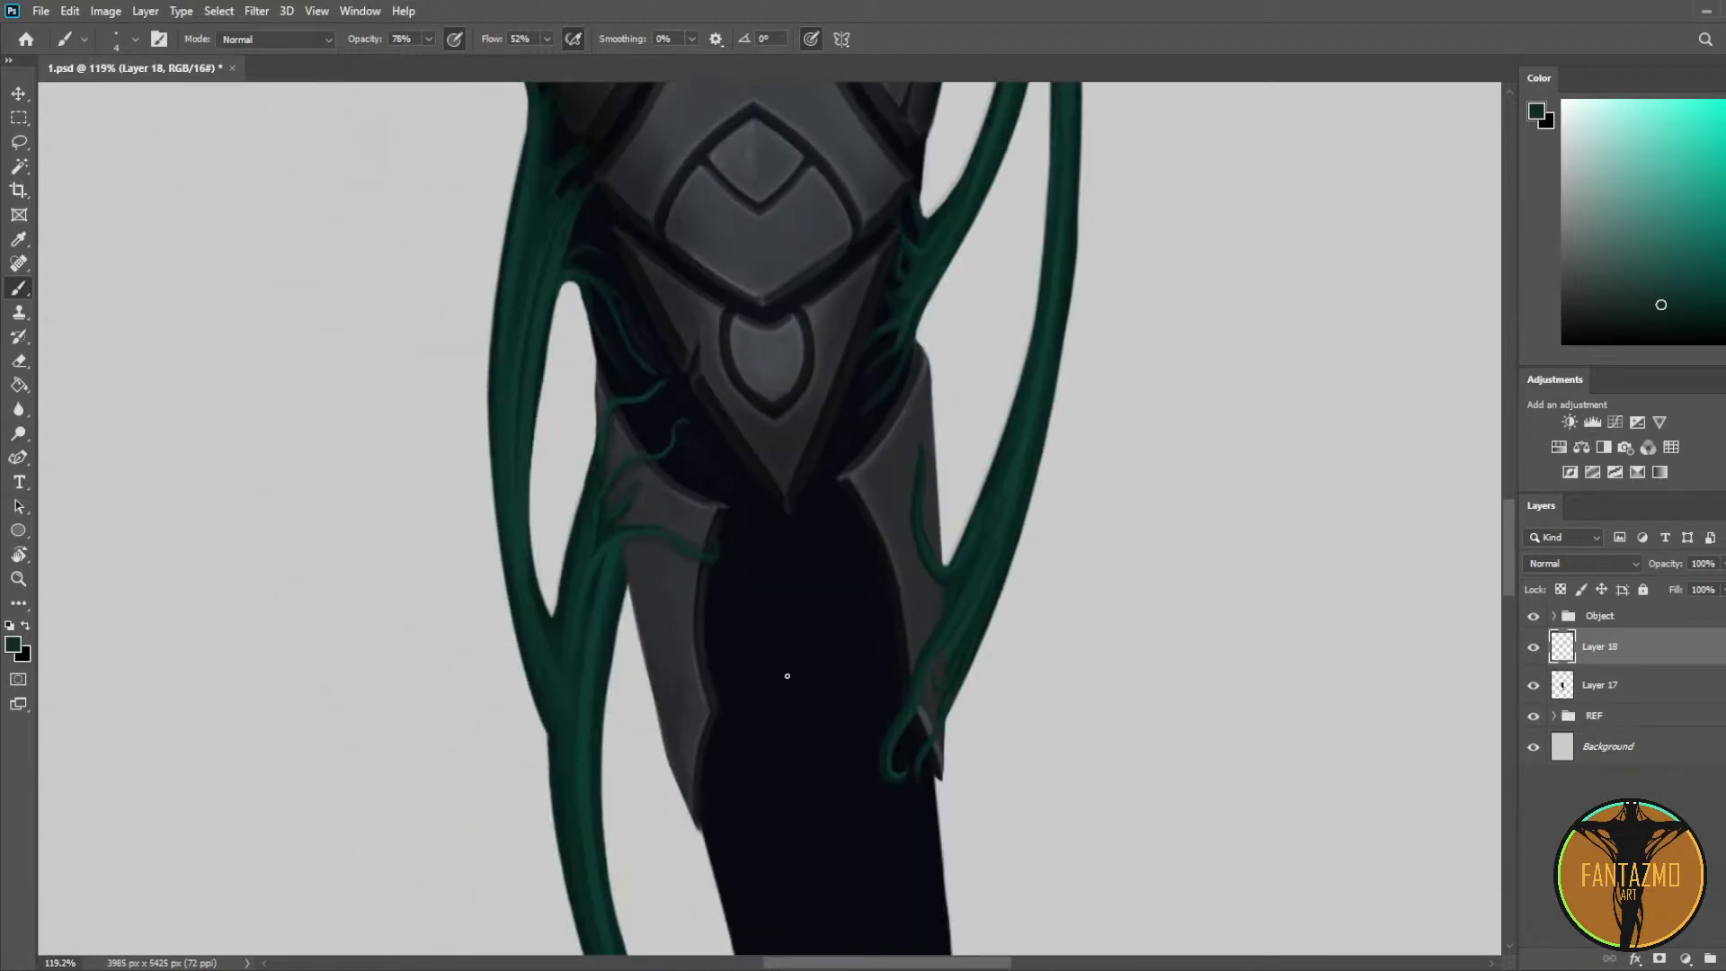
{"action": "scroll", "coordinate": [885, 627], "scroll_direction": "up", "scroll_amount": 3}
{"action": "left_click_drag", "start_coordinate": [736, 568], "coordinate": [929, 512]}
{"action": "scroll", "coordinate": [685, 489], "scroll_direction": "down", "scroll_amount": 3}
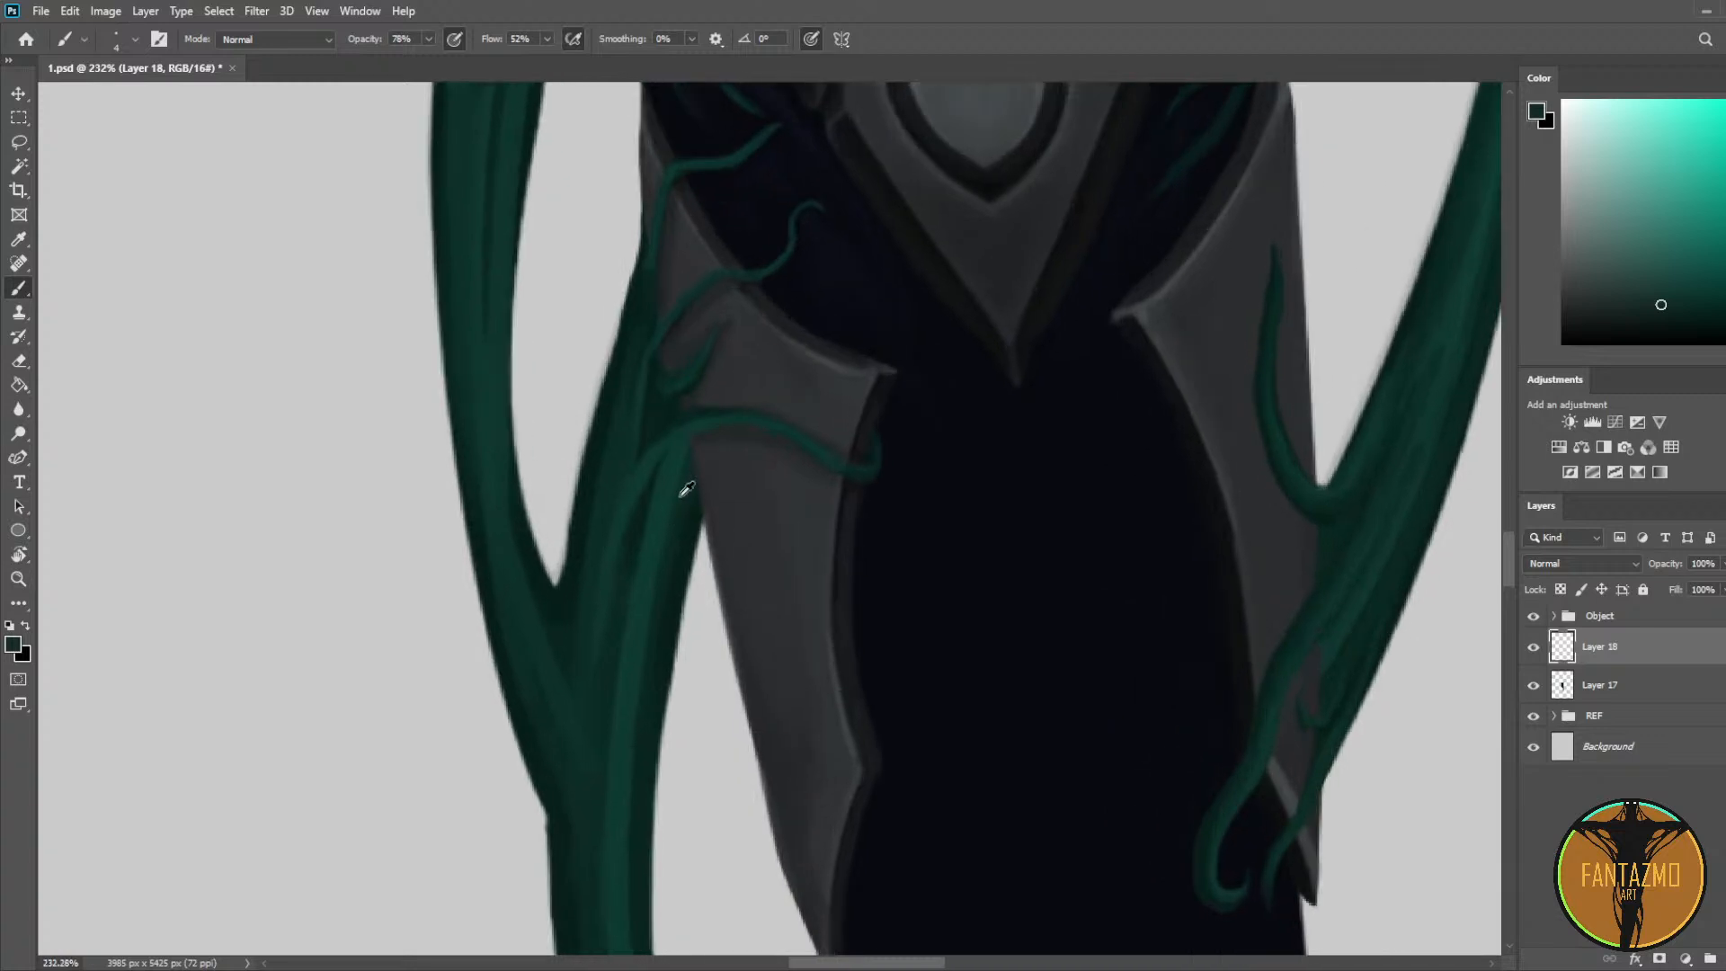
{"action": "scroll", "coordinate": [708, 490], "scroll_direction": "up", "scroll_amount": 4}
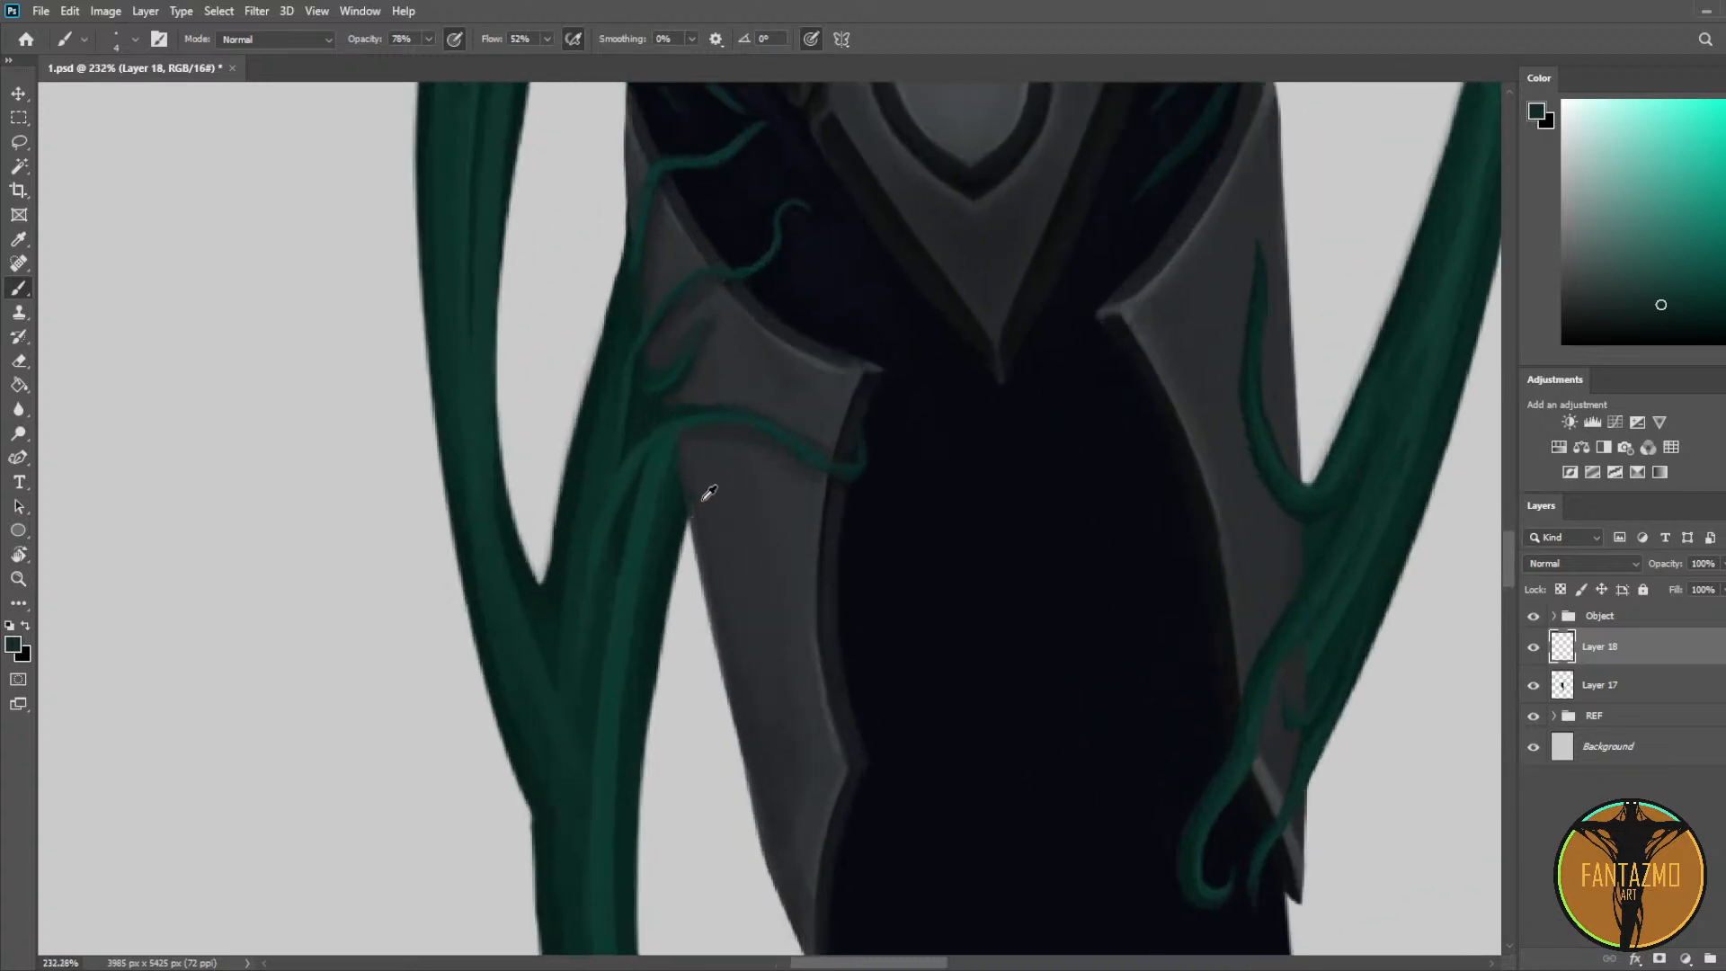
{"action": "key", "text": "i"}
{"action": "left_click", "coordinate": [685, 525]}
{"action": "key", "text": "b"}
{"action": "mouse_move", "coordinate": [678, 521]}
{"action": "left_mouse_down"}
{"action": "mouse_move", "coordinate": [710, 525]}
{"action": "mouse_move", "coordinate": [732, 564]}
{"action": "left_mouse_up"}
{"action": "key", "text": "e"}
{"action": "left_click_drag", "start_coordinate": [703, 482], "coordinate": [763, 620]}
{"action": "key", "text": "b"}
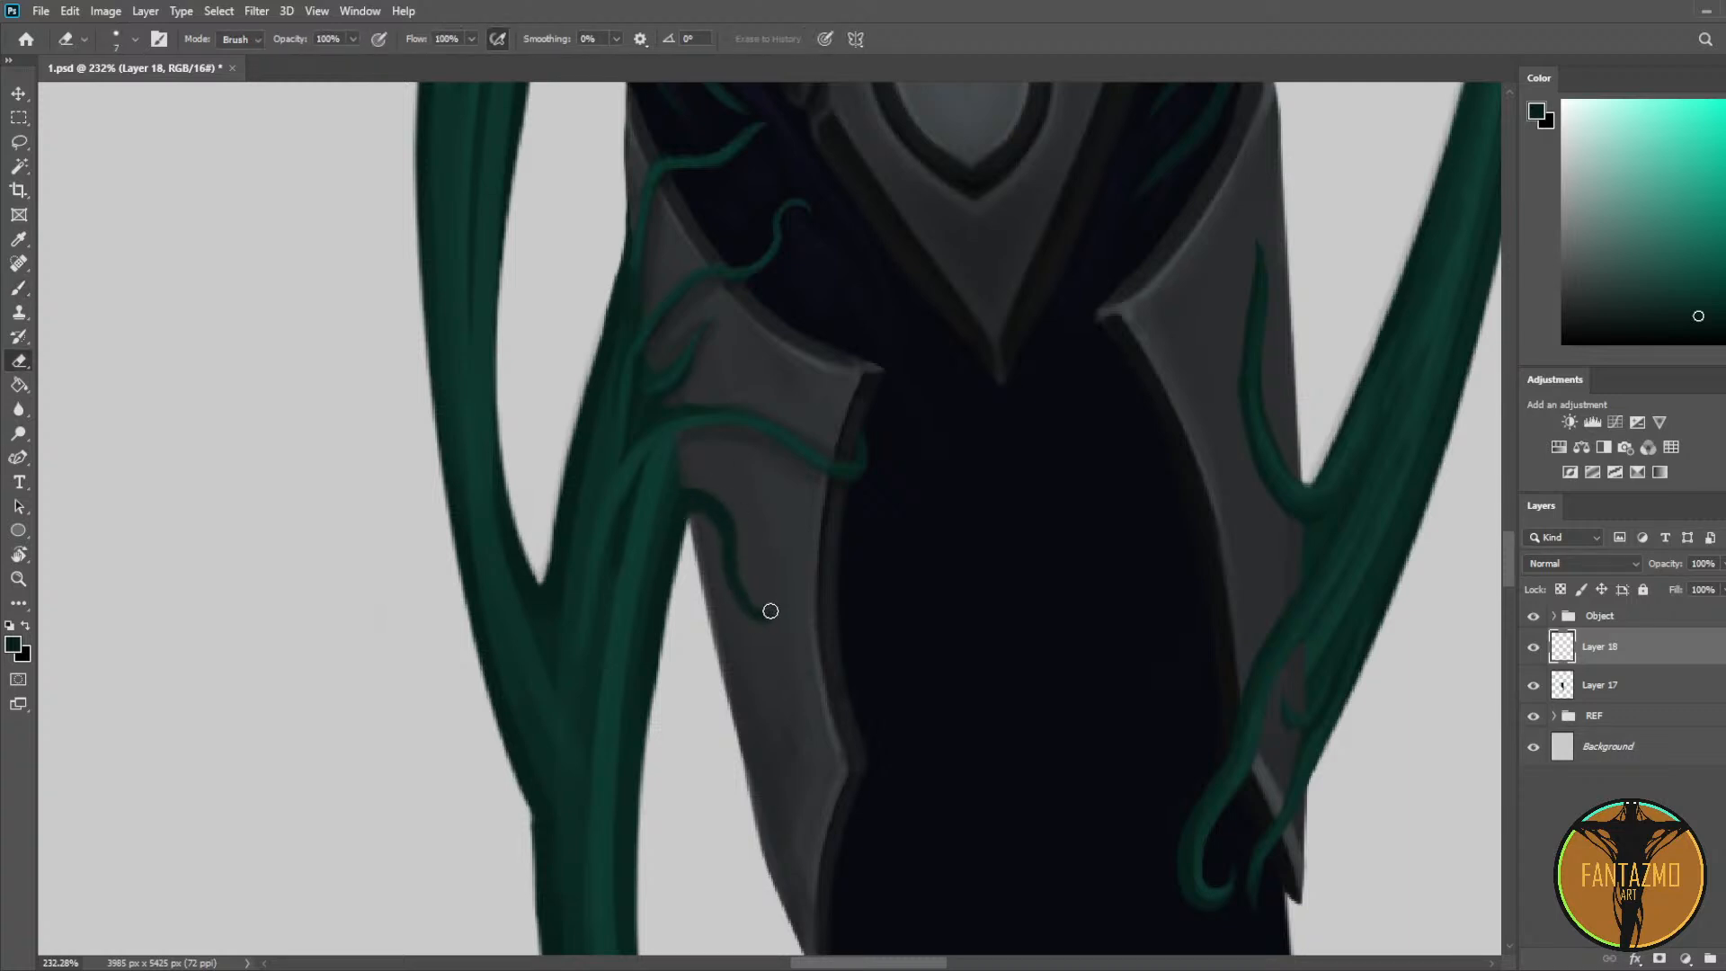
Step: Blend the new tendril's base into the thick stem with sampled dark green and shorten its tip with the eraser
{"action": "key", "text": "i"}
{"action": "left_click", "coordinate": [674, 498]}
{"action": "key", "text": "b"}
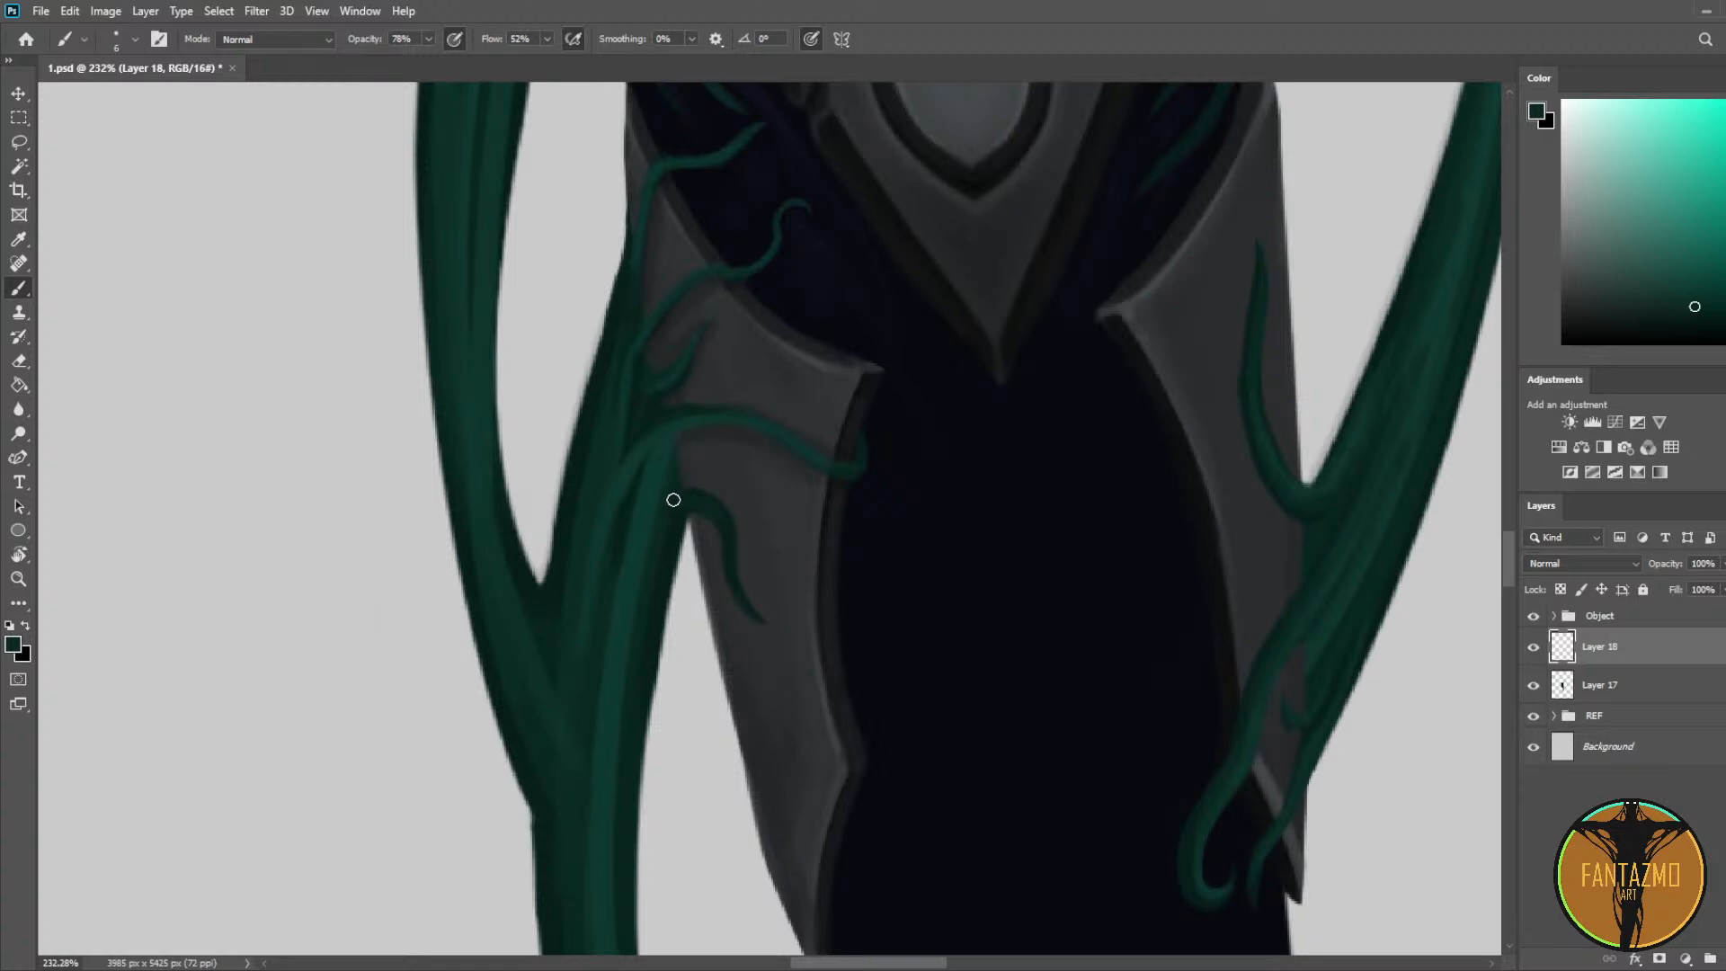
{"action": "key", "text": "e"}
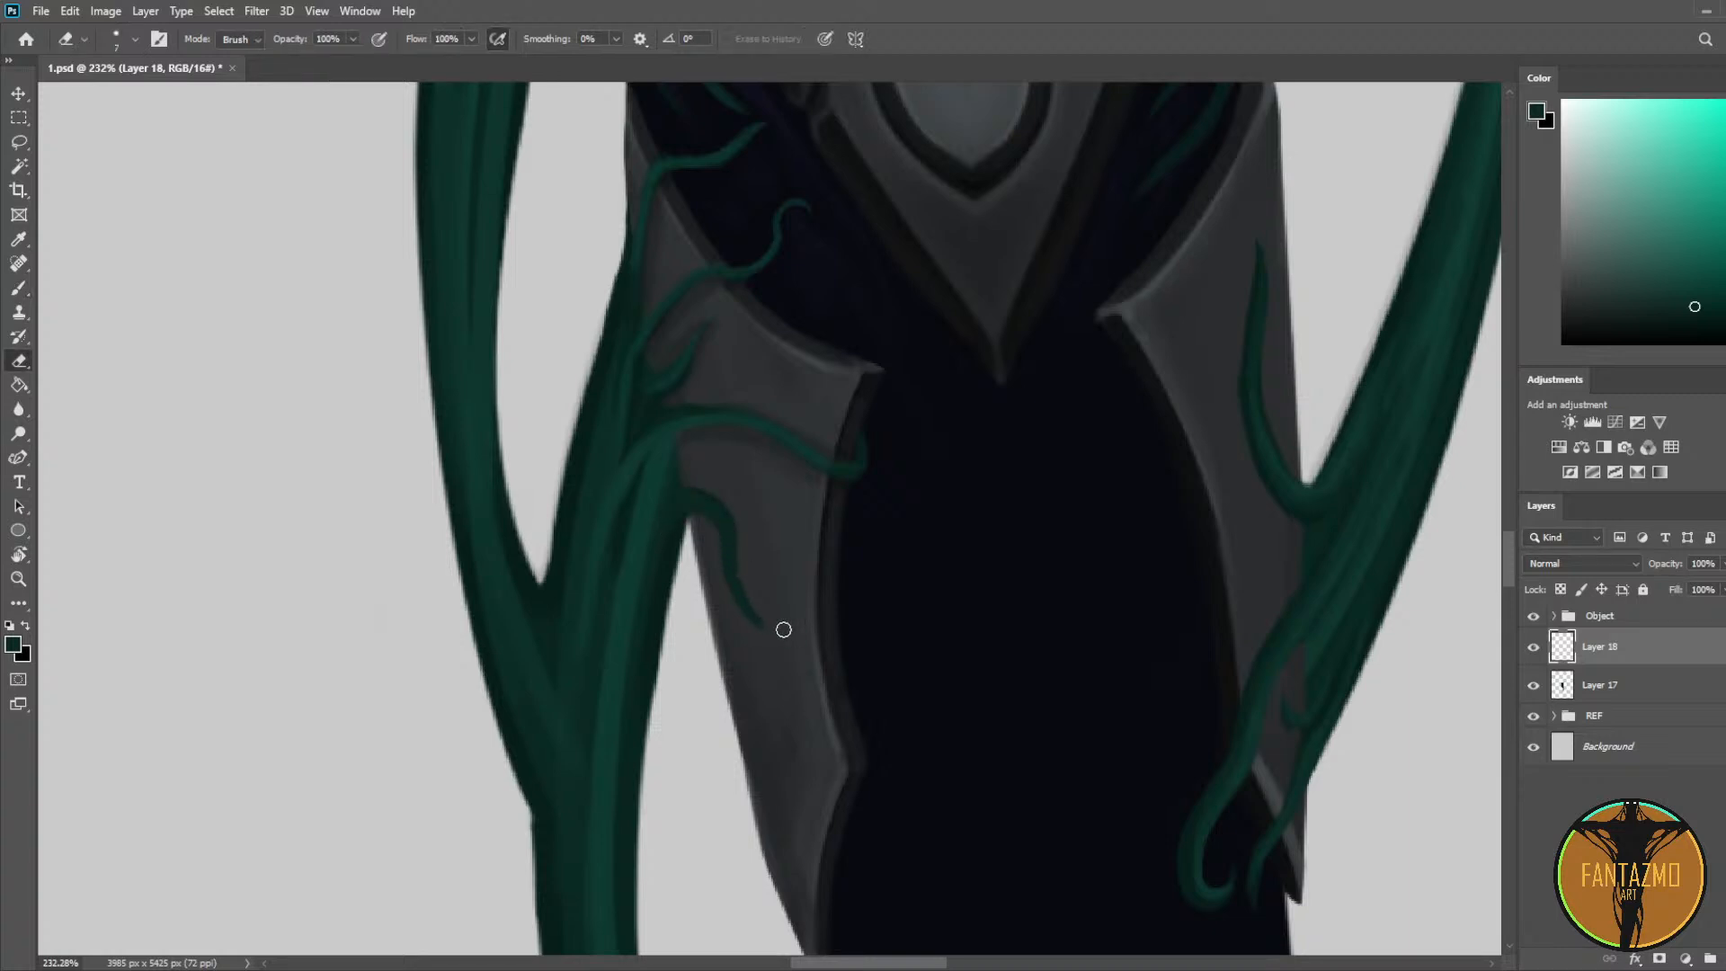
{"action": "left_click_drag", "start_coordinate": [723, 596], "coordinate": [761, 626]}
Step: Paint a lighter green highlight along the new tendril from the thick stem toward its tip
{"action": "key", "text": "i"}
{"action": "left_click", "coordinate": [679, 516]}
{"action": "key", "text": "b"}
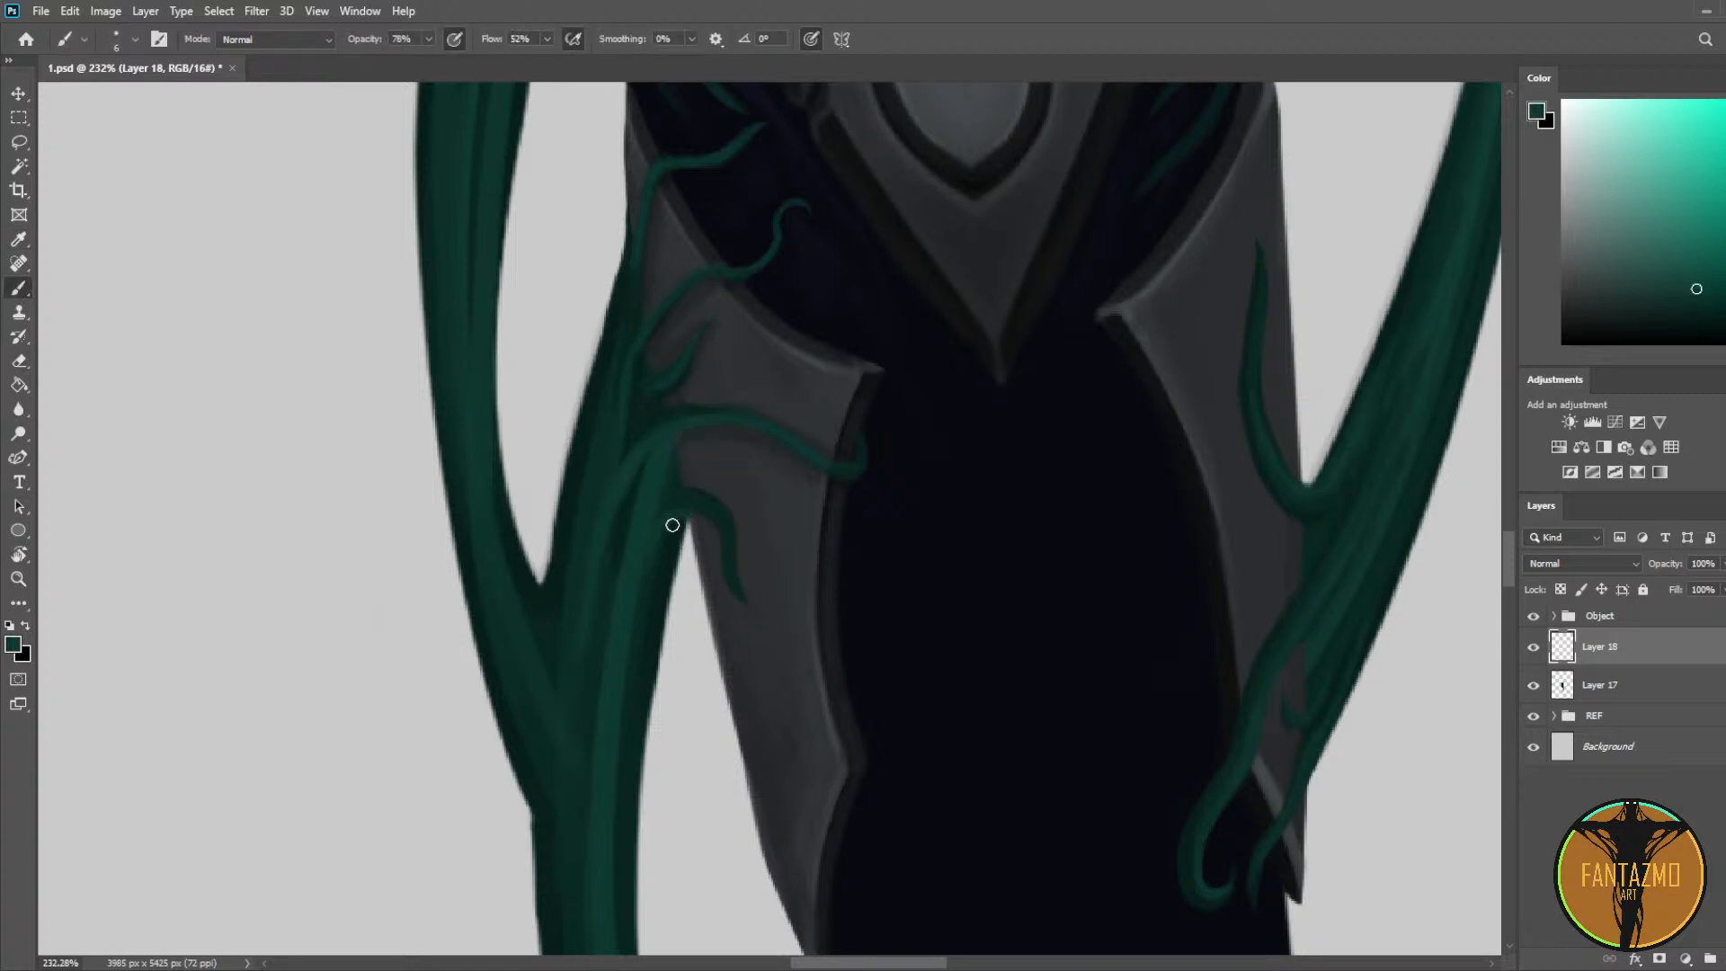
{"action": "left_click_drag", "start_coordinate": [697, 499], "coordinate": [744, 611]}
{"action": "key", "text": "e"}
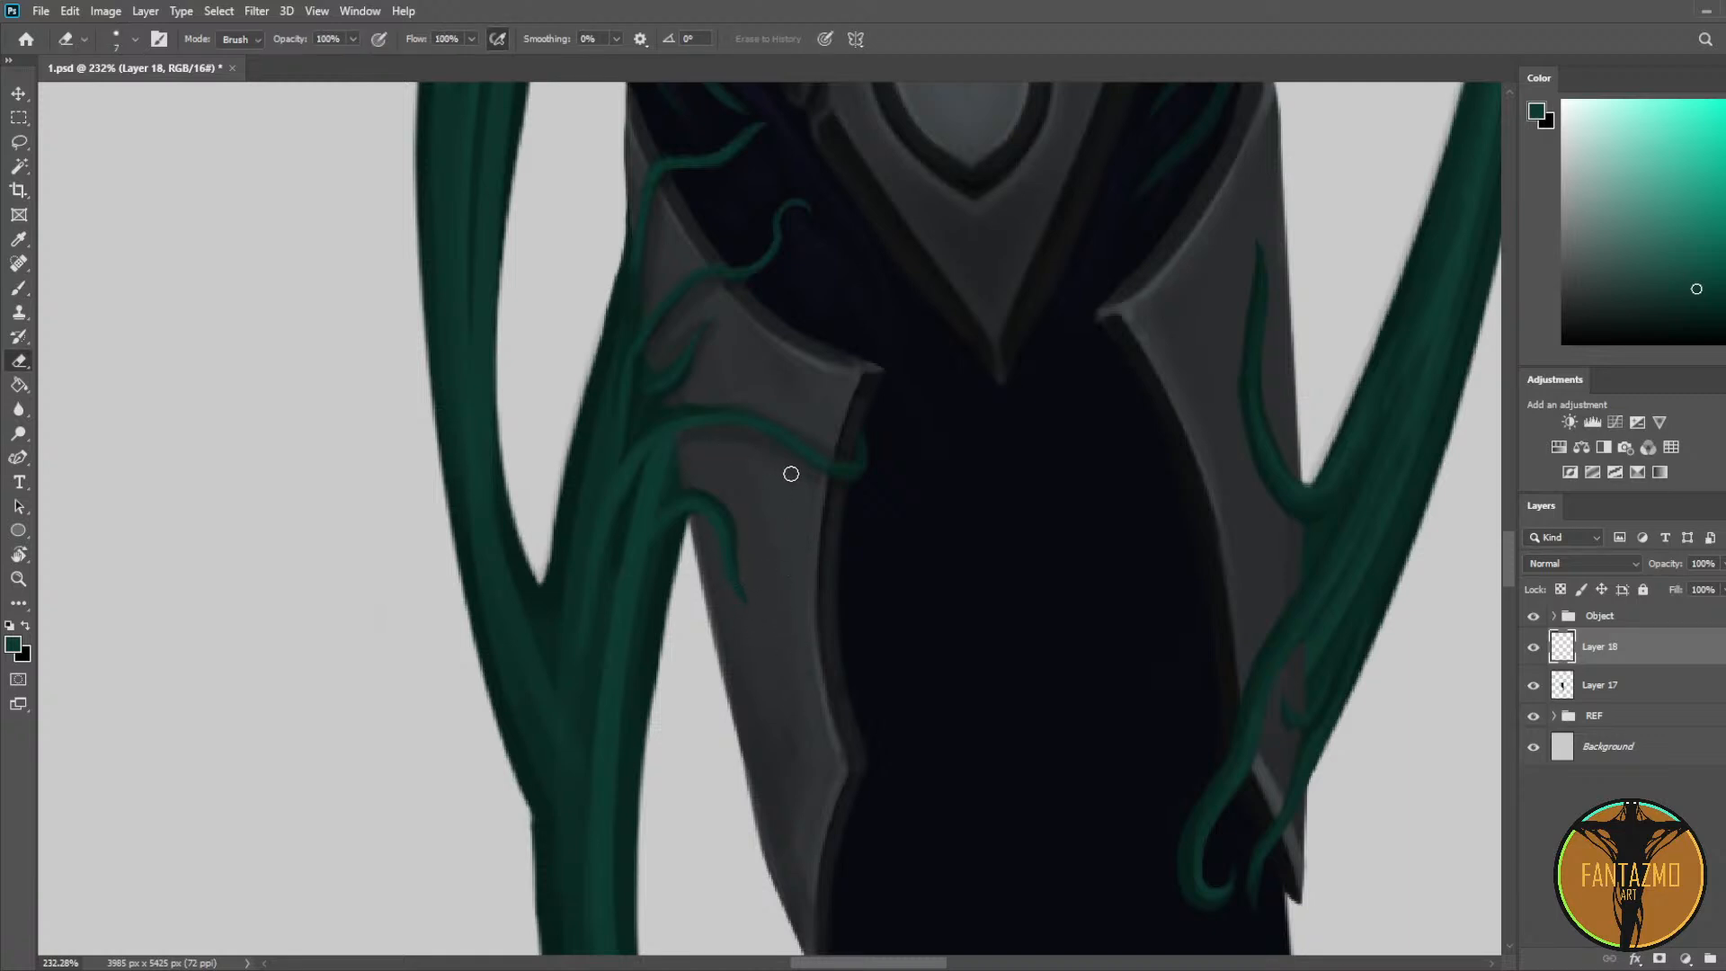
Step: Paint a dark shadow on the plate along the new tendril with sampled dark tones and soften it with the eraser
{"action": "key", "text": "i"}
{"action": "left_click", "coordinate": [753, 447]}
{"action": "key", "text": "b"}
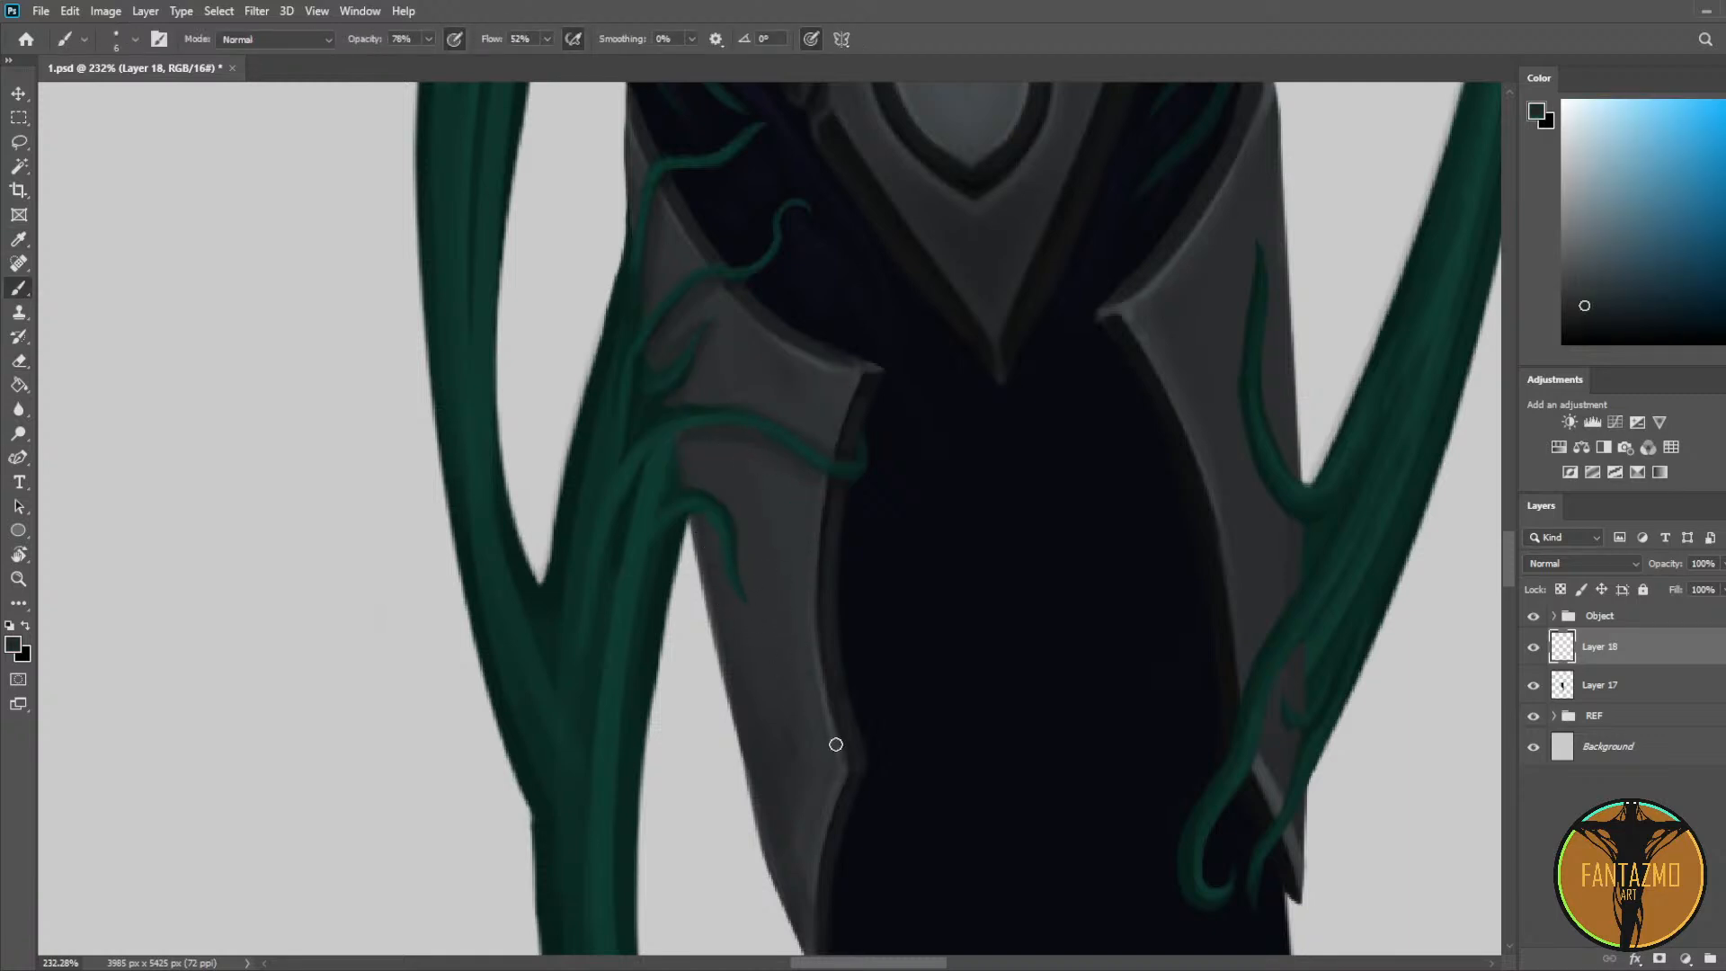
{"action": "key", "text": "i"}
{"action": "left_click", "coordinate": [847, 723]}
{"action": "key", "text": "b"}
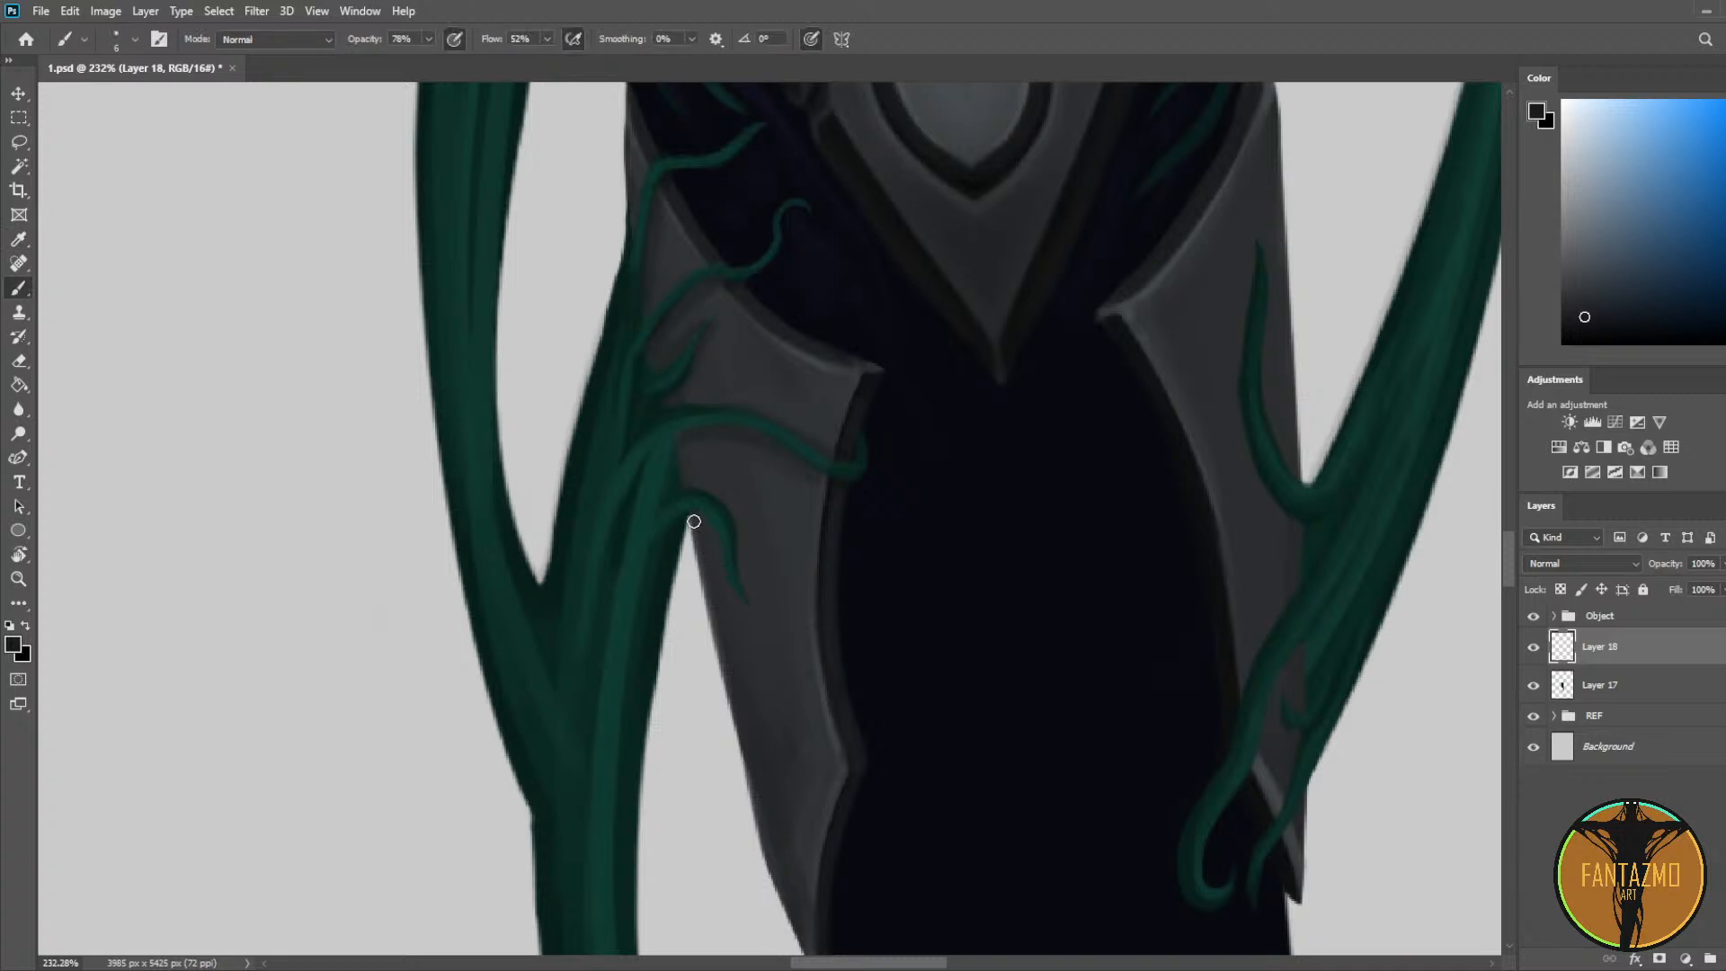
{"action": "left_click_drag", "start_coordinate": [693, 515], "coordinate": [743, 625]}
{"action": "key", "text": "e"}
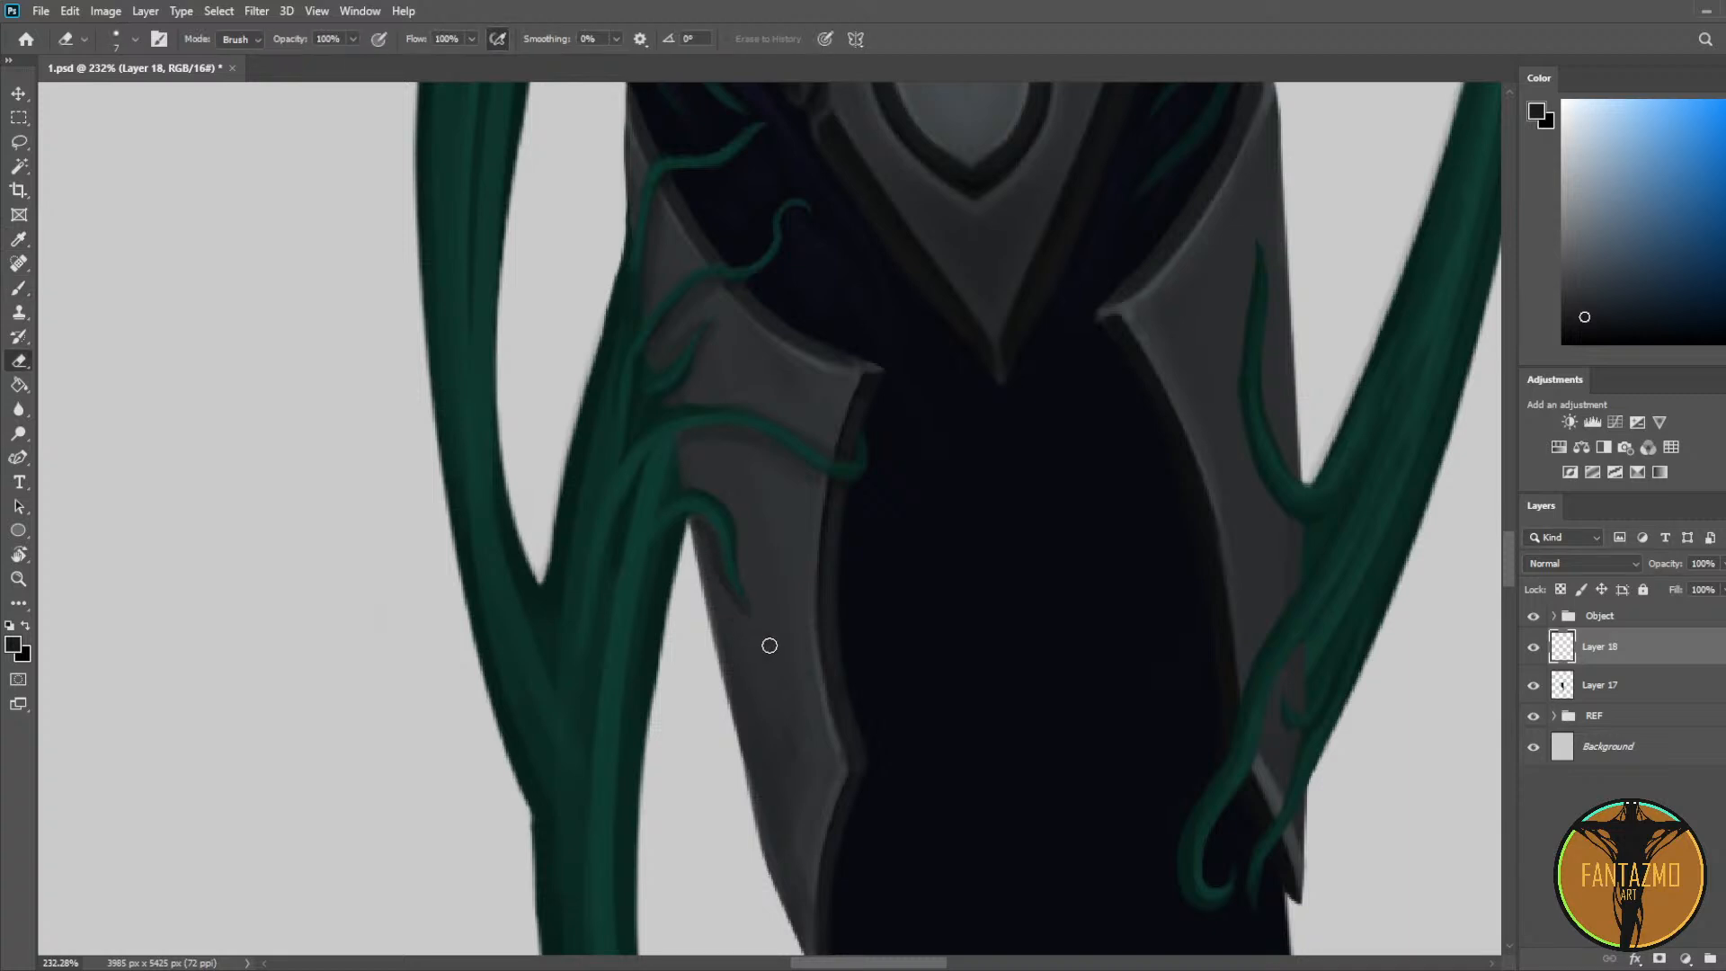
{"action": "key", "text": "b"}
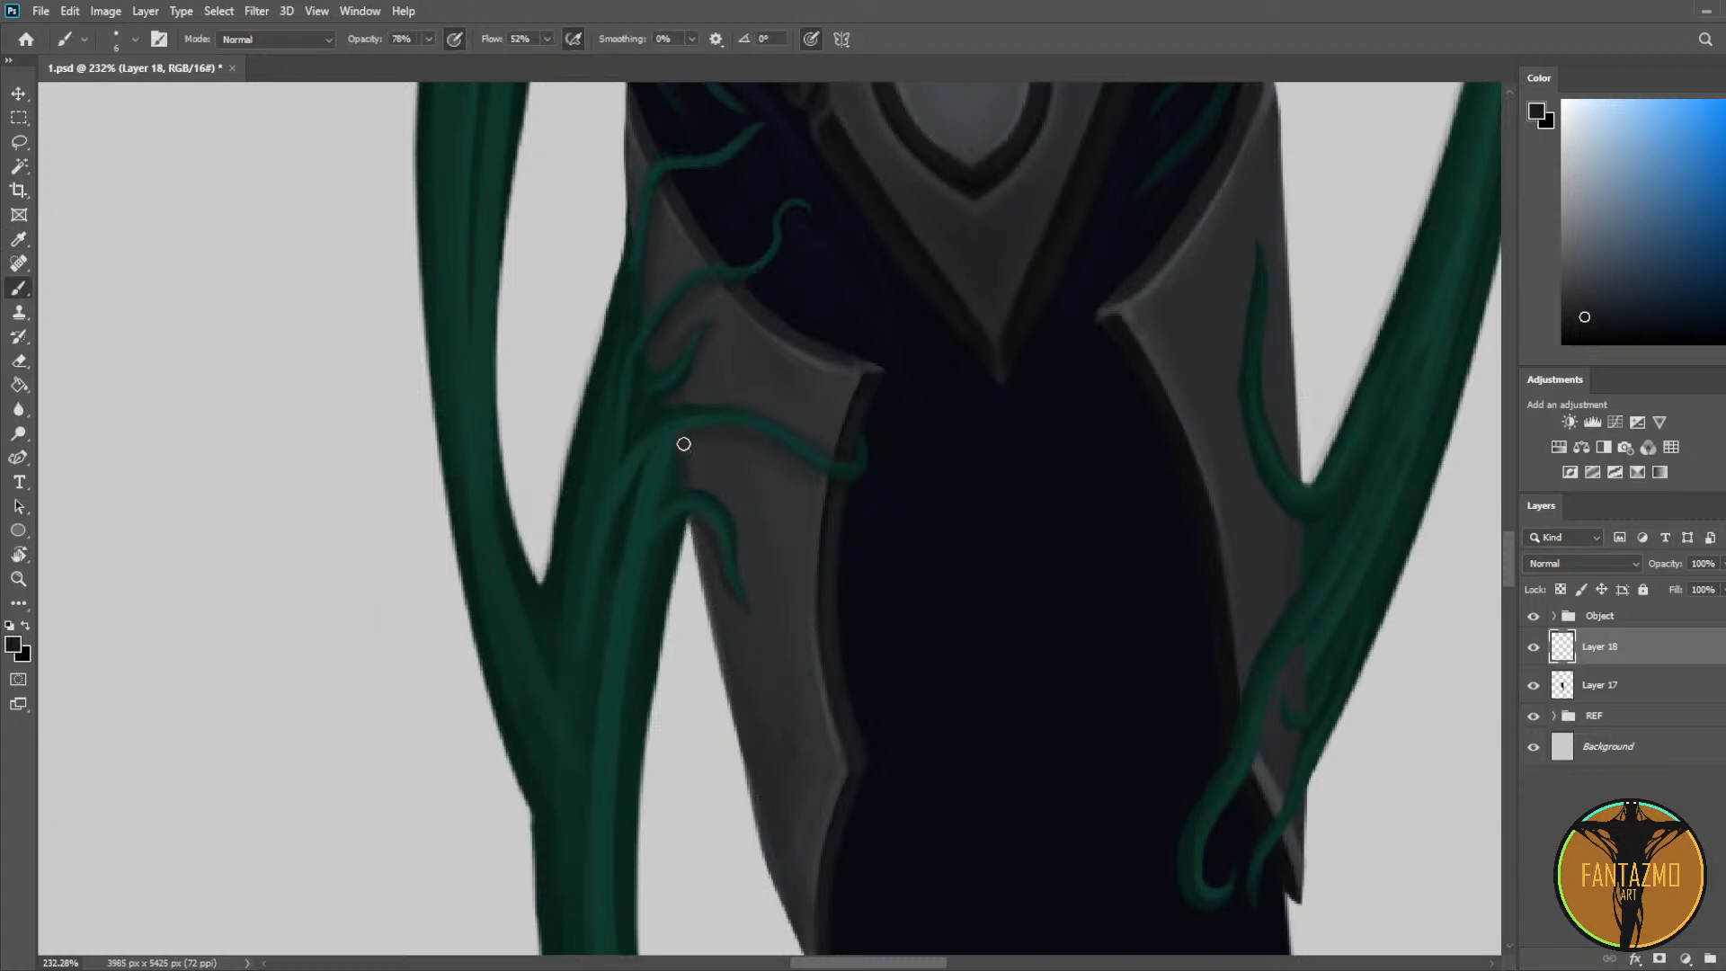
{"action": "key", "text": "e"}
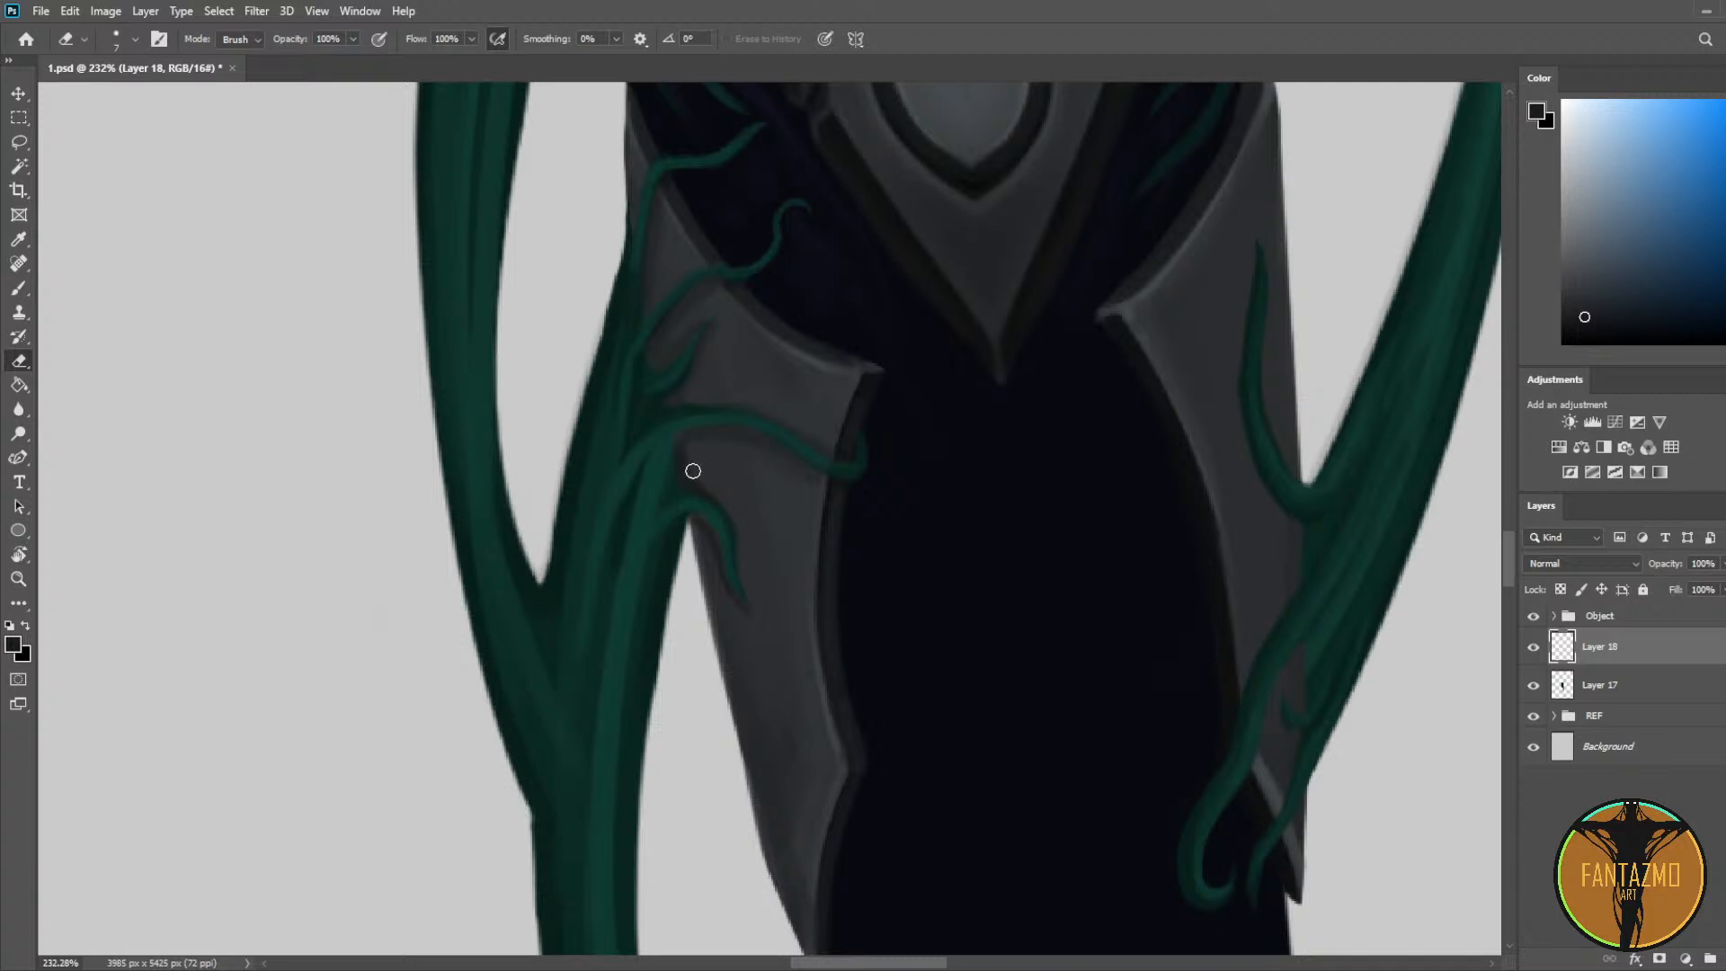
Step: Blend sampled plate greys into the shadow between the new tendril and the branch above it
{"action": "key", "text": "b"}
{"action": "left_click", "coordinate": [691, 455], "text": "alt"}
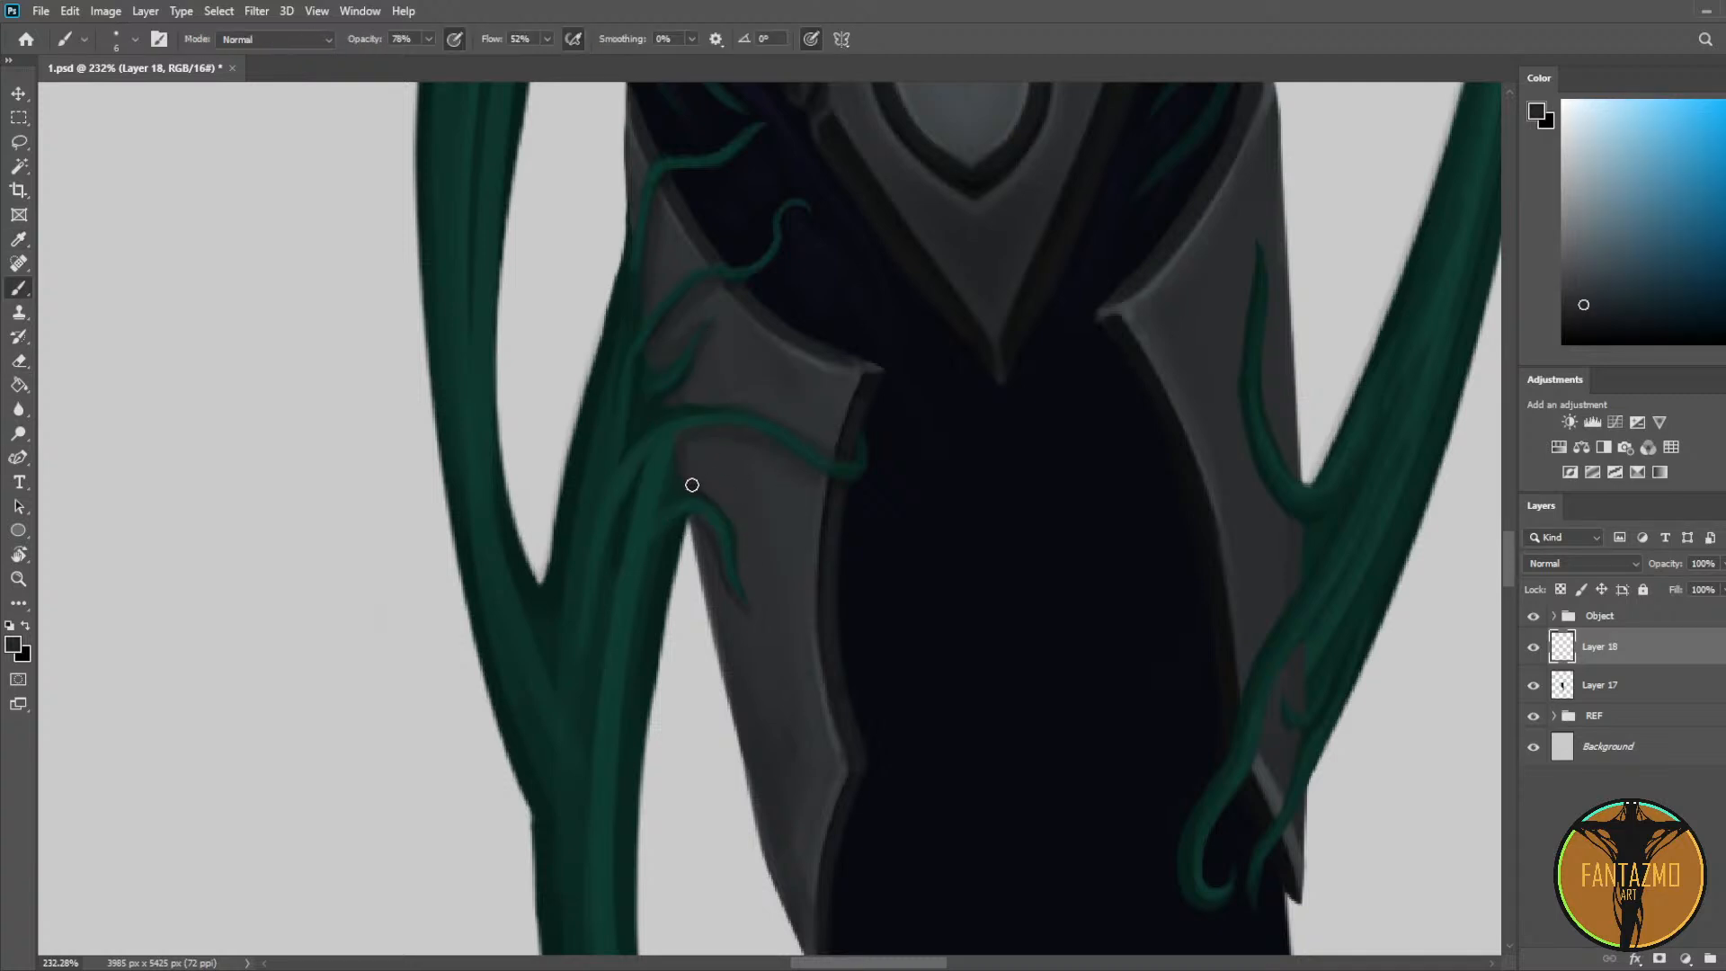
{"action": "left_click", "coordinate": [708, 494], "text": "alt"}
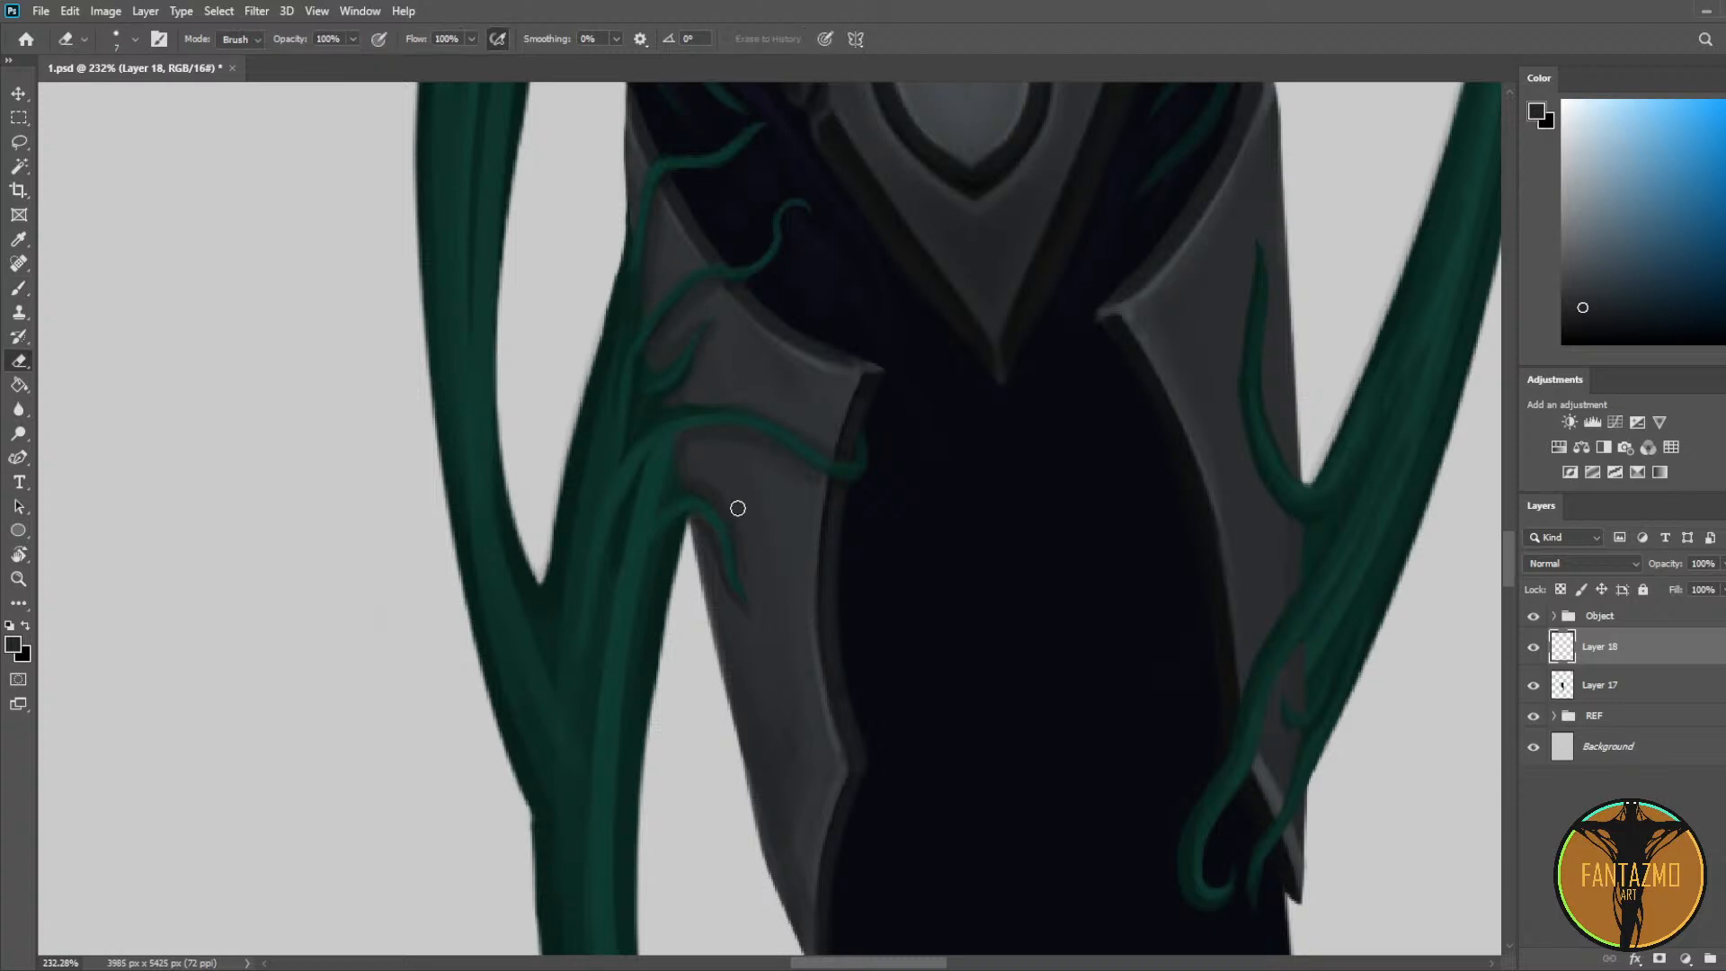
{"action": "left_click", "coordinate": [746, 504], "text": "alt"}
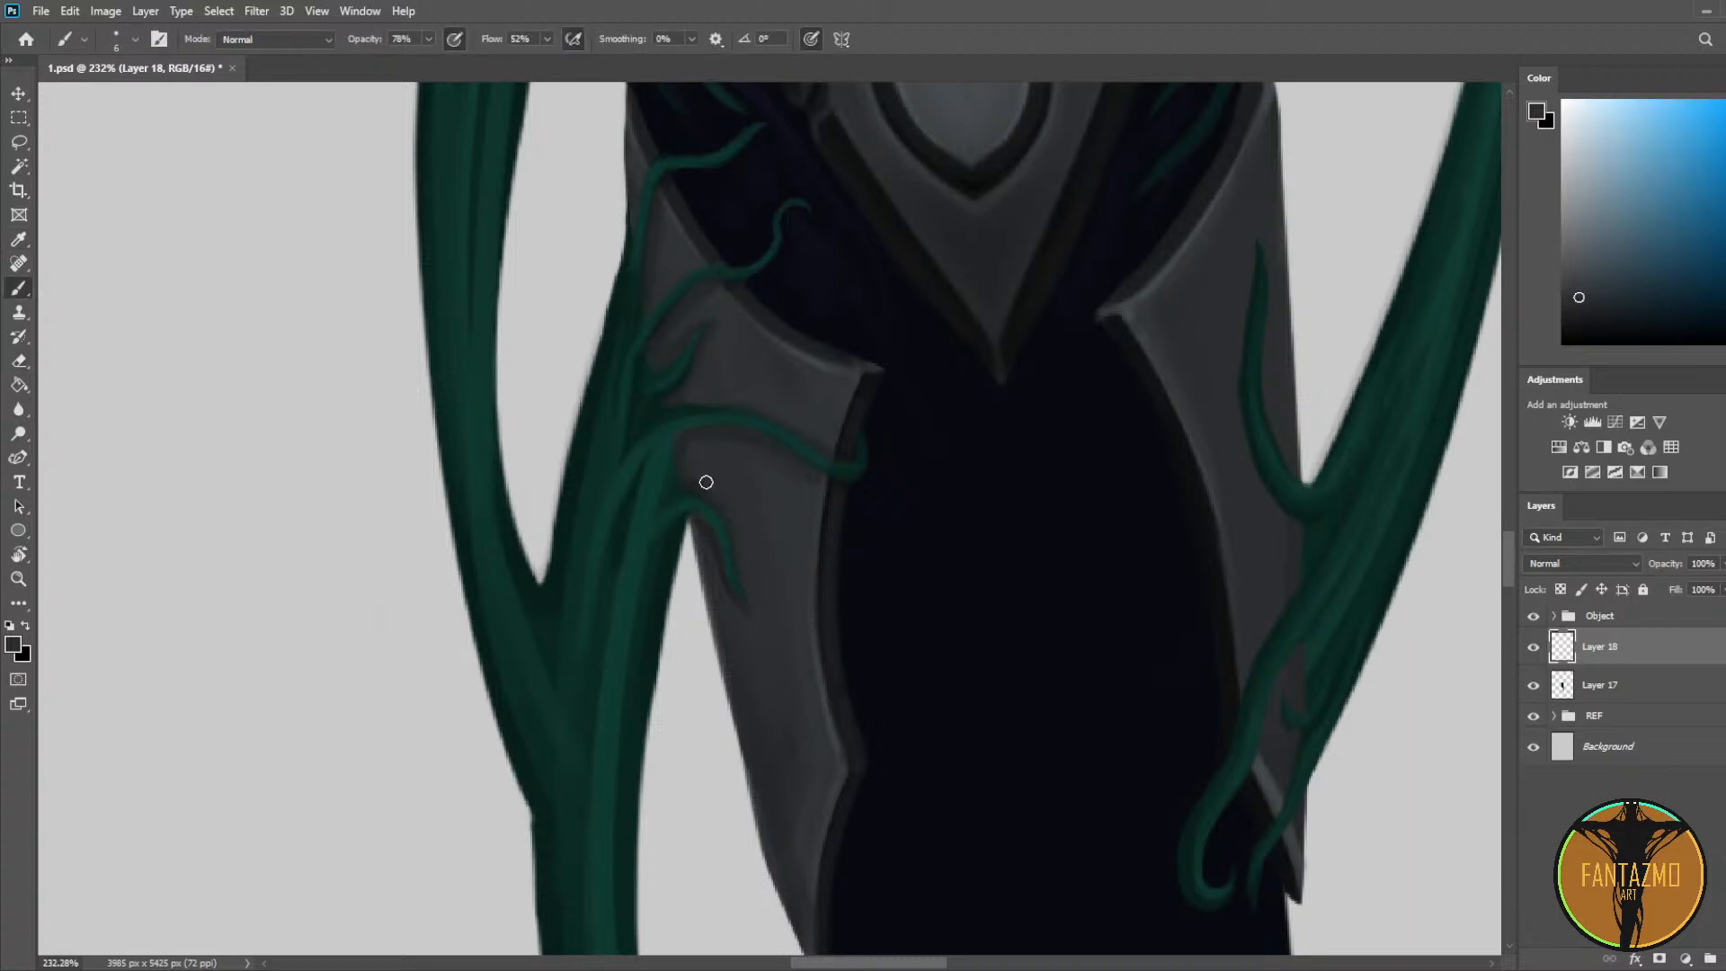
Step: Shade the junction of the thick stem and the upper branch with sampled dark and mid greens
{"action": "left_click", "coordinate": [683, 521], "text": "alt"}
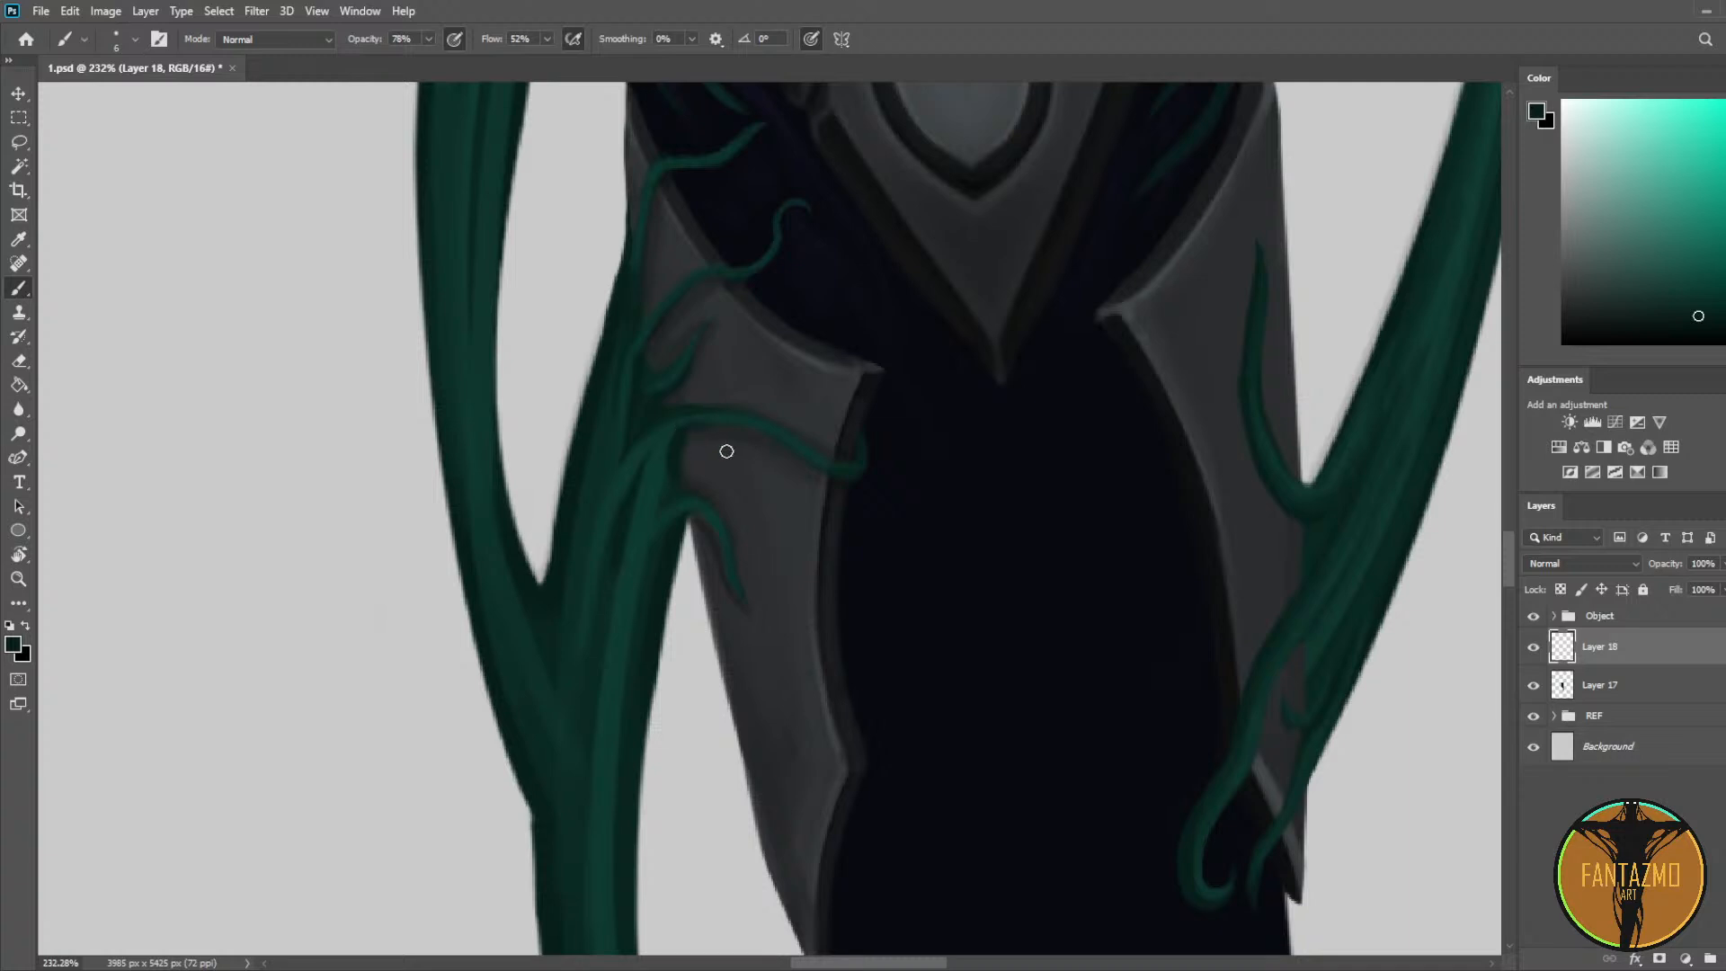
{"action": "left_click", "coordinate": [672, 449], "text": "alt"}
{"action": "left_click", "coordinate": [679, 428], "text": "alt"}
{"action": "key", "text": "alt"}
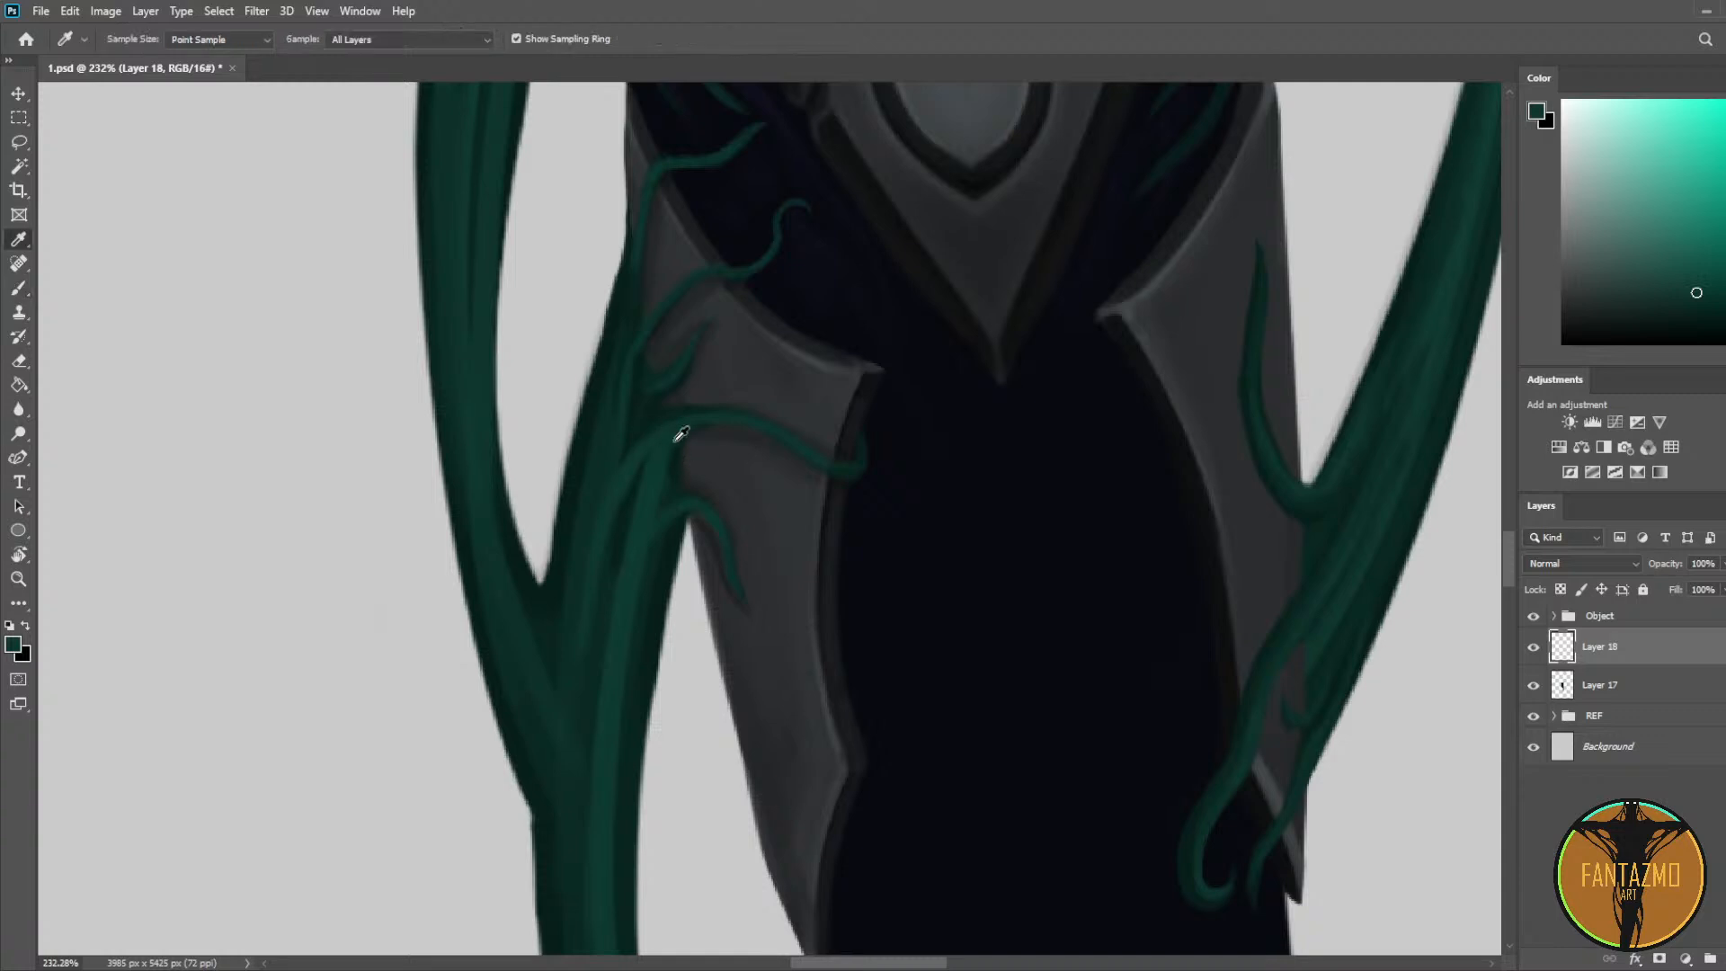
{"action": "left_click", "coordinate": [657, 436], "text": "alt"}
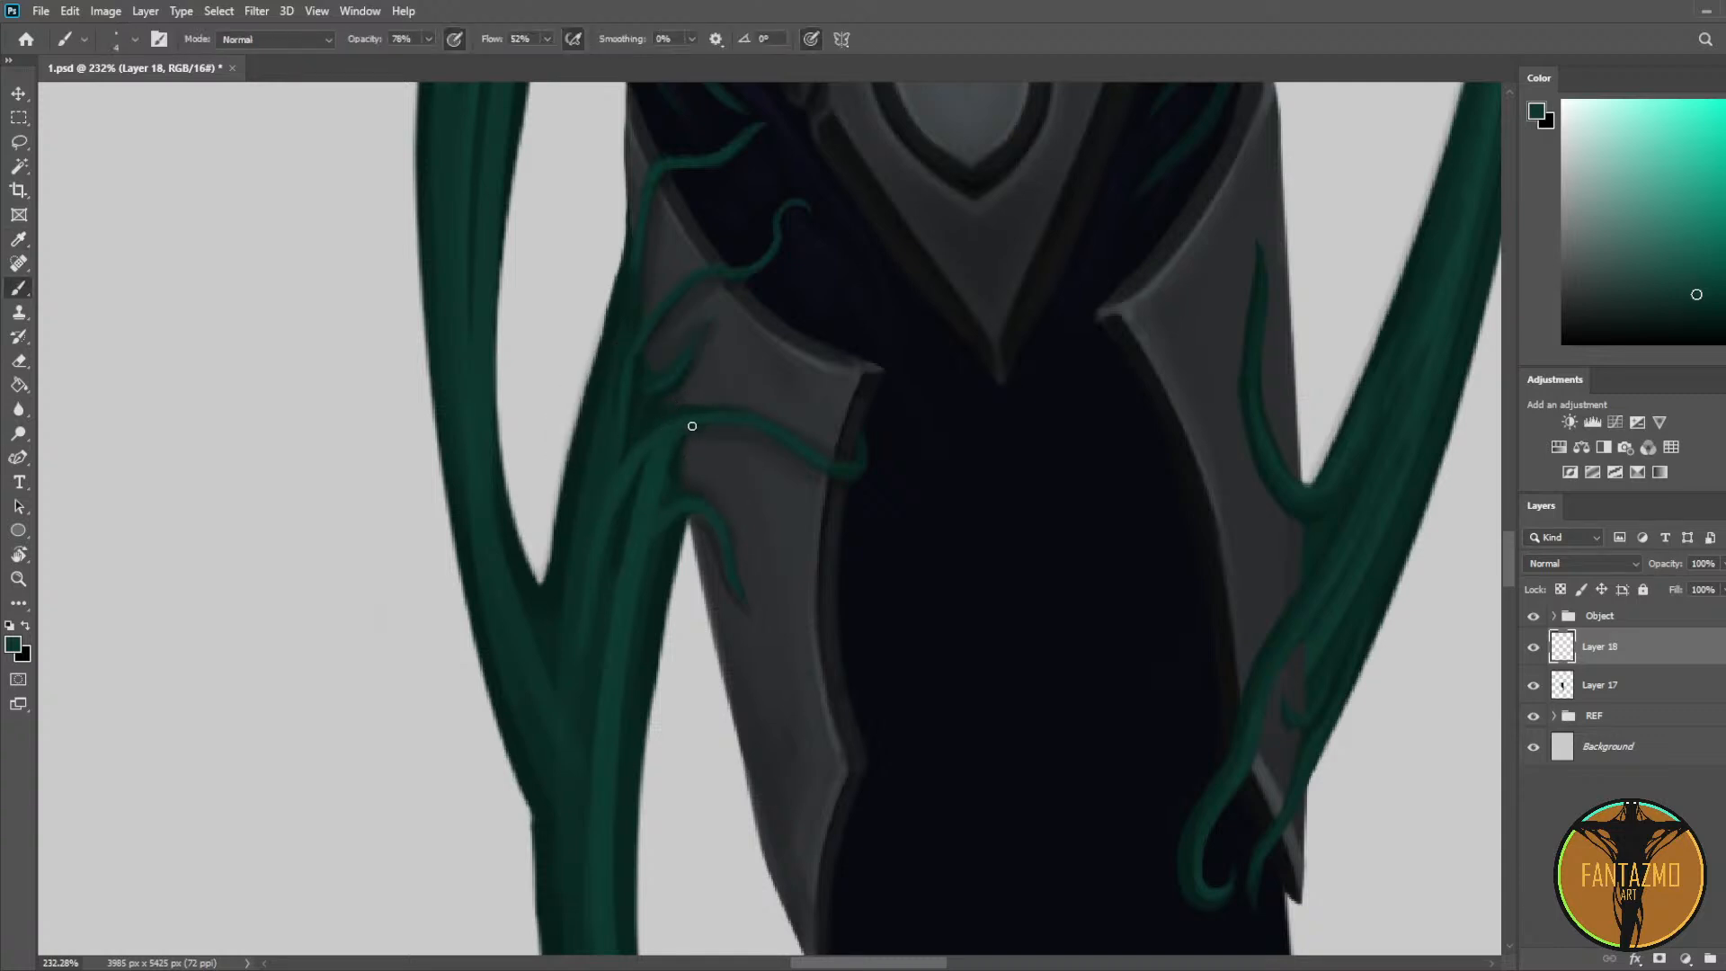
{"action": "left_click", "coordinate": [668, 424], "text": "alt"}
{"action": "left_click", "coordinate": [818, 435], "text": "alt"}
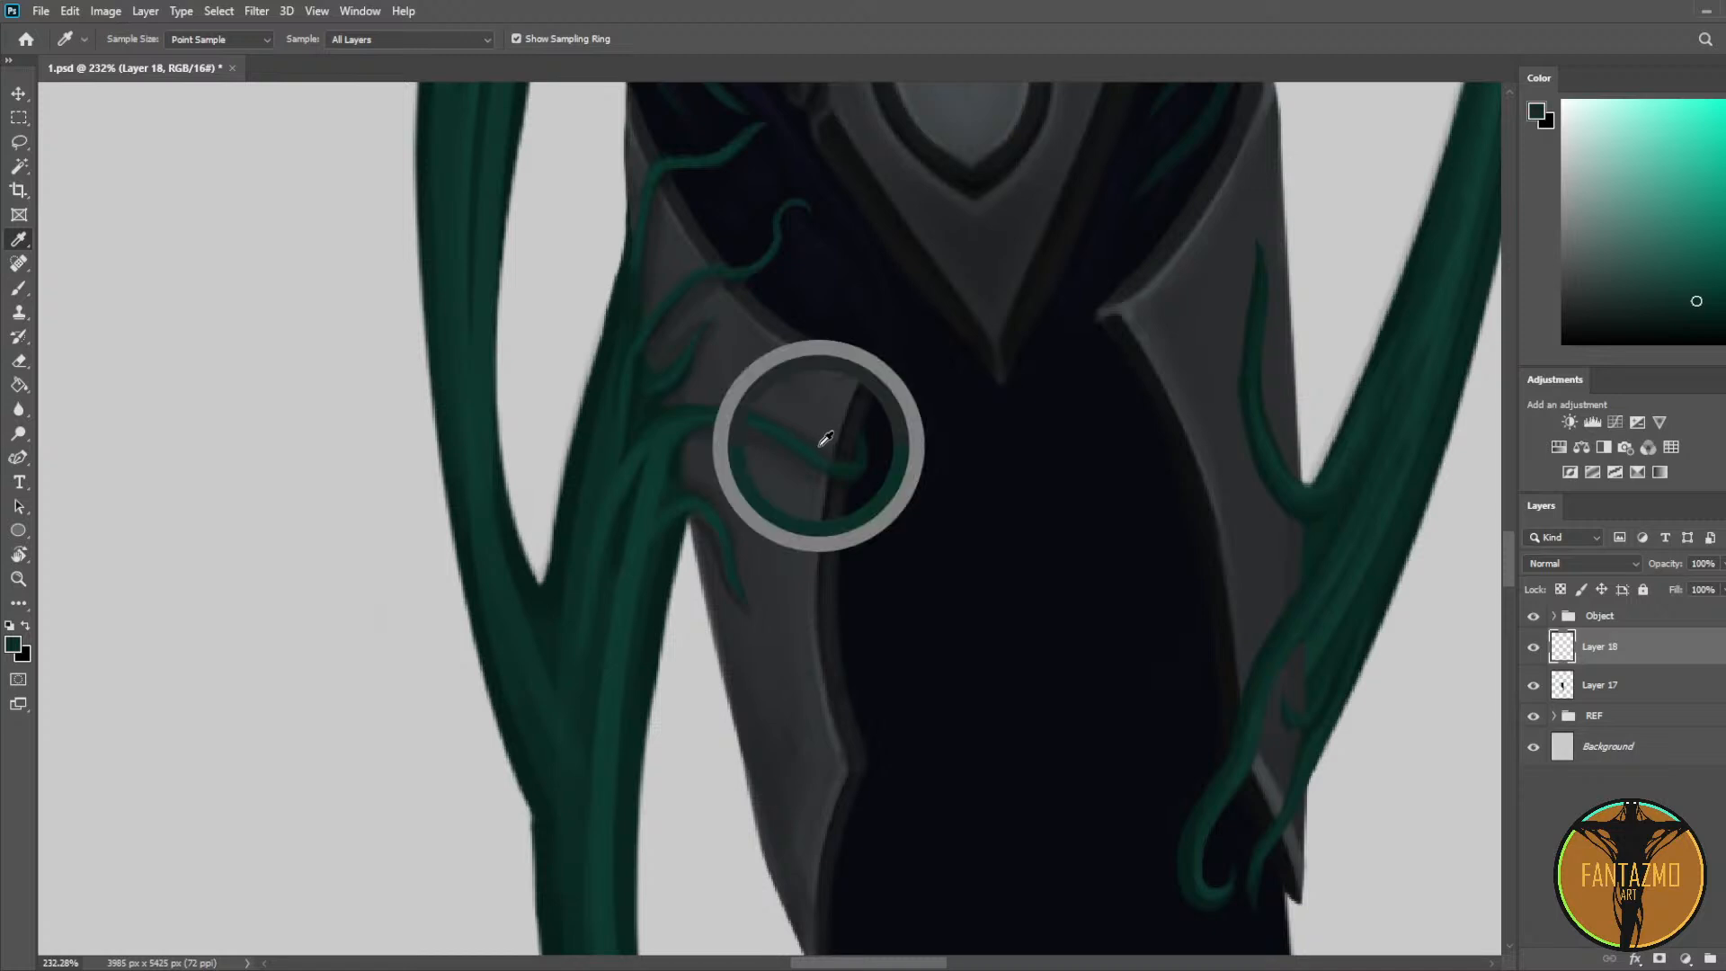
Step: Taper the new tendril's tip and blend its shadow into the plate with sampled dark green and grey
{"action": "left_click", "coordinate": [719, 527], "text": "alt"}
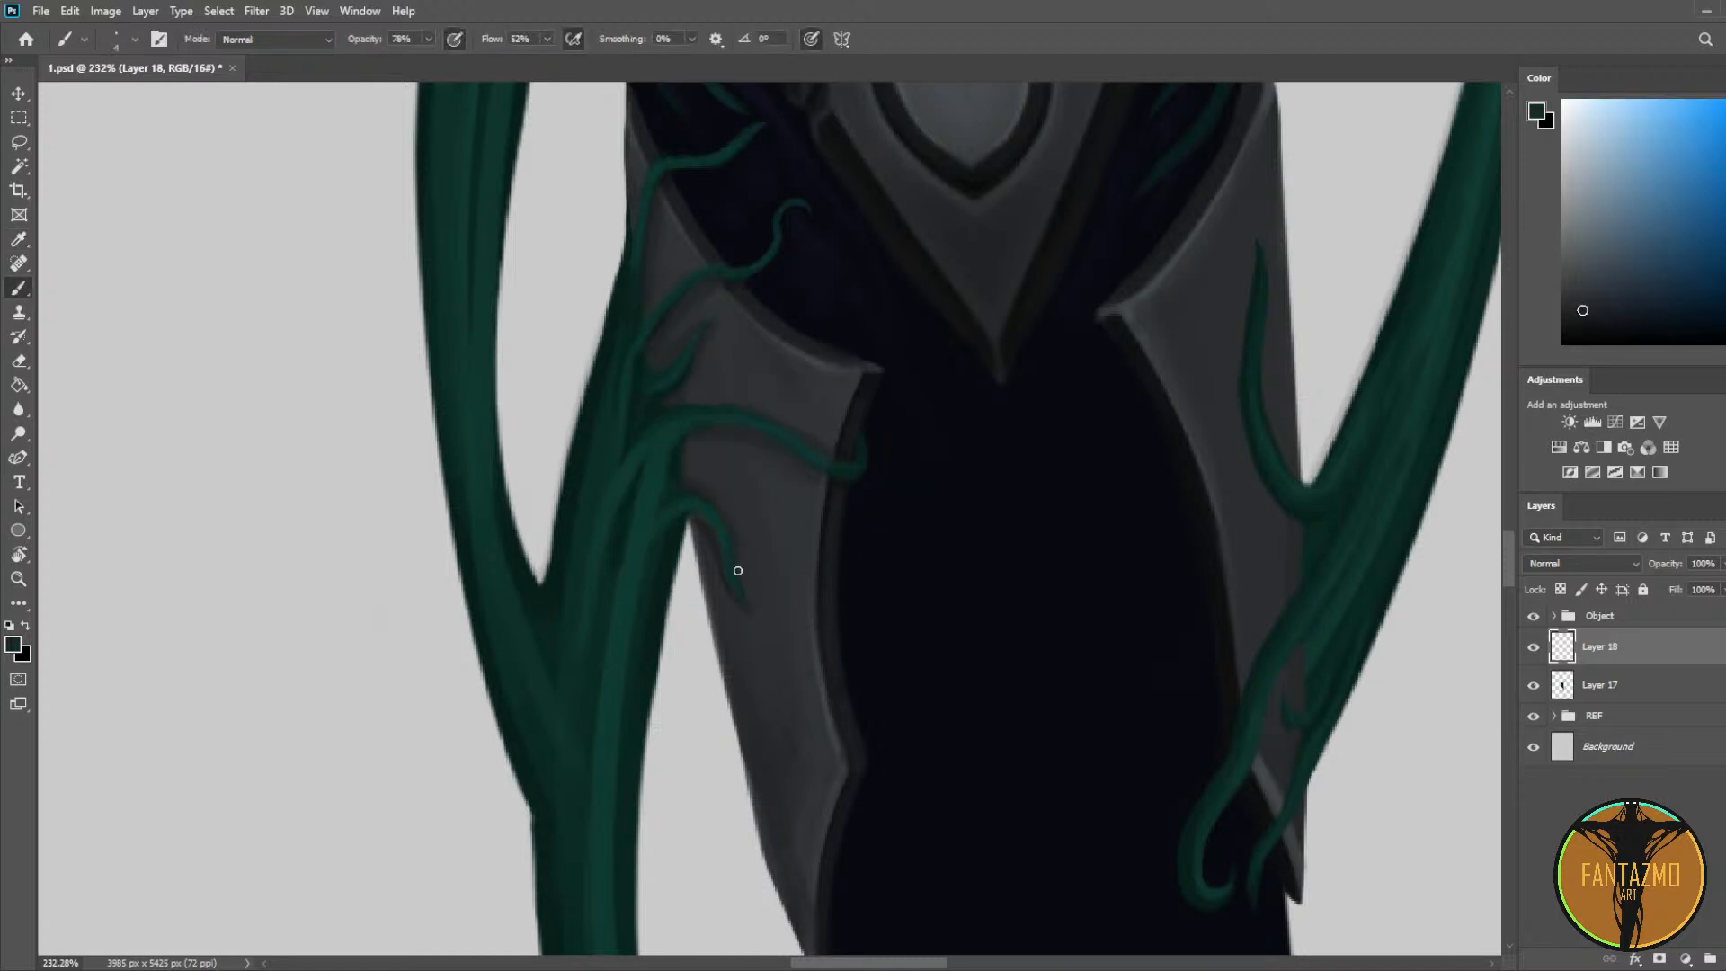
{"action": "left_click", "coordinate": [753, 575], "text": "alt"}
{"action": "left_click", "coordinate": [733, 577], "text": "alt"}
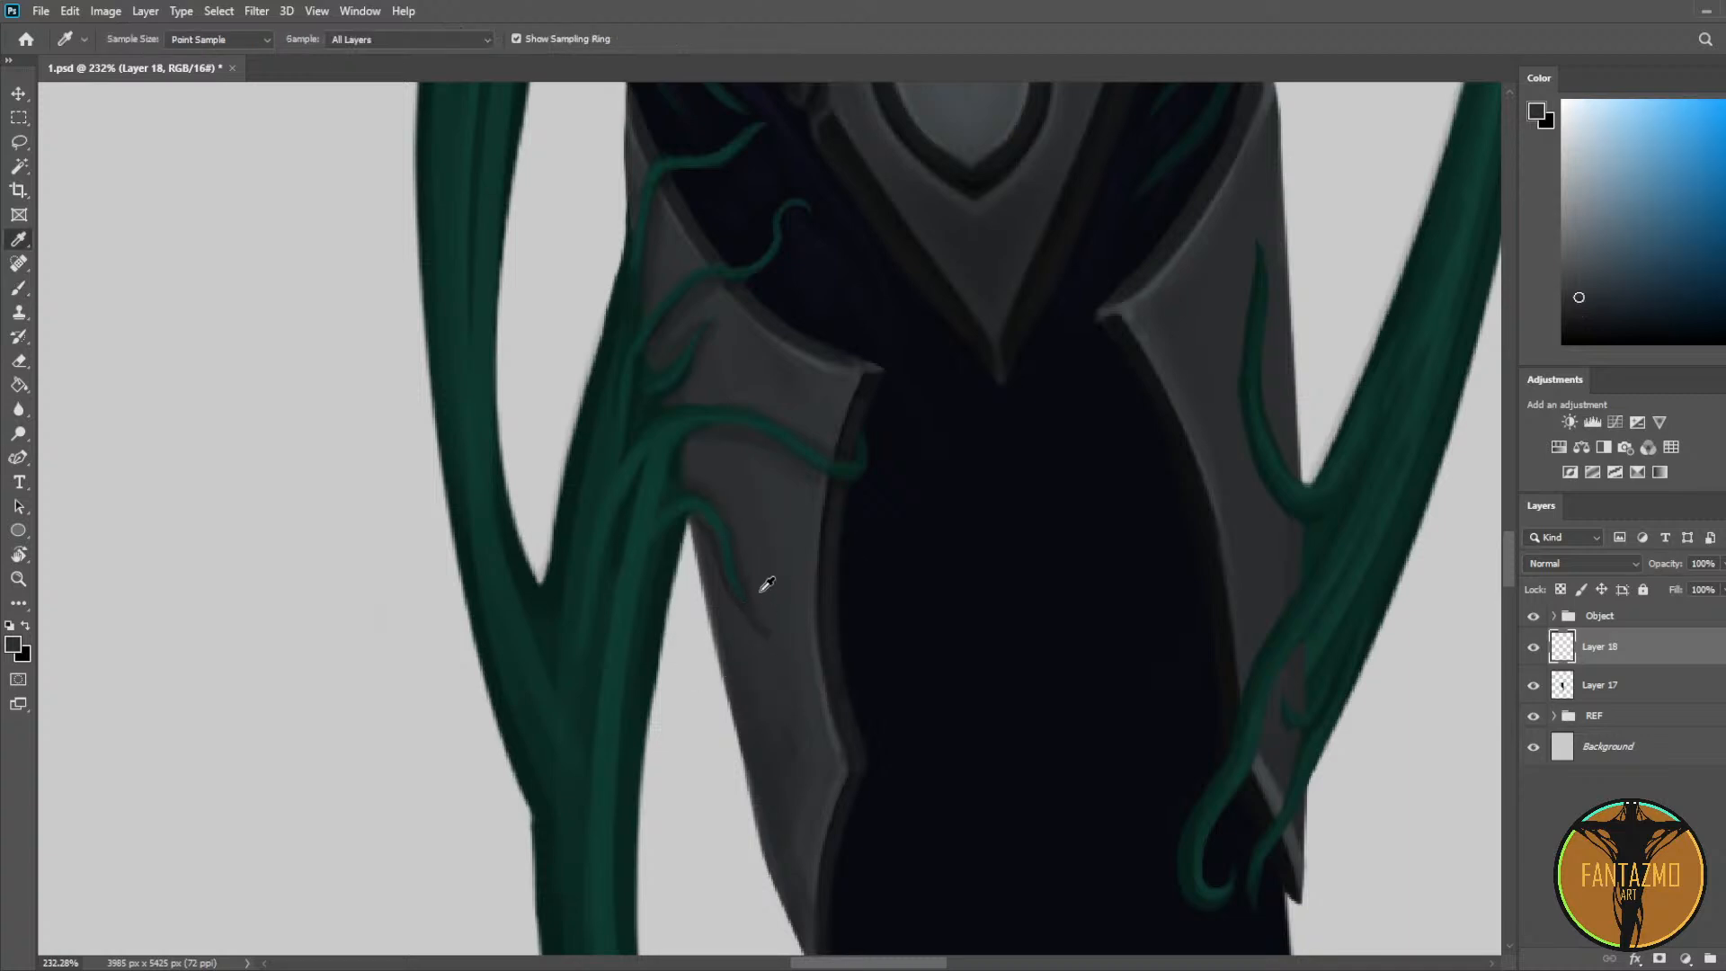
{"action": "left_click_drag", "start_coordinate": [748, 593], "coordinate": [788, 669]}
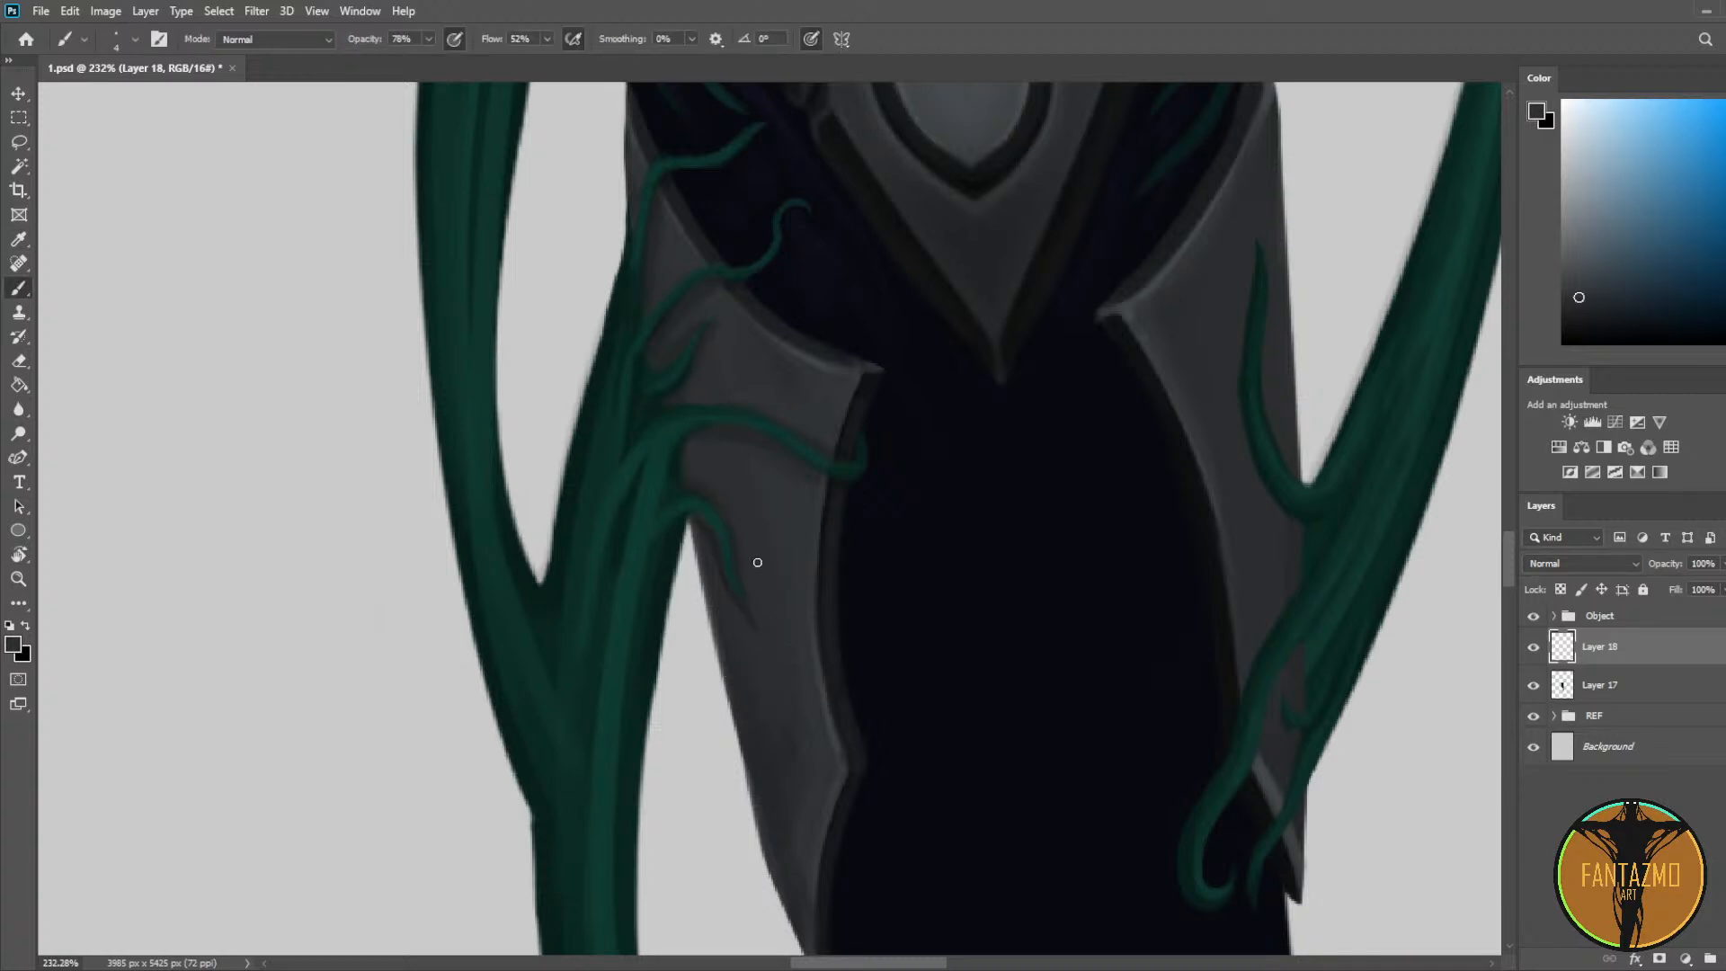
Step: Review the side plates and tendrils across the lower body, and save the document
{"action": "left_click_drag", "start_coordinate": [849, 328], "coordinate": [806, 524]}
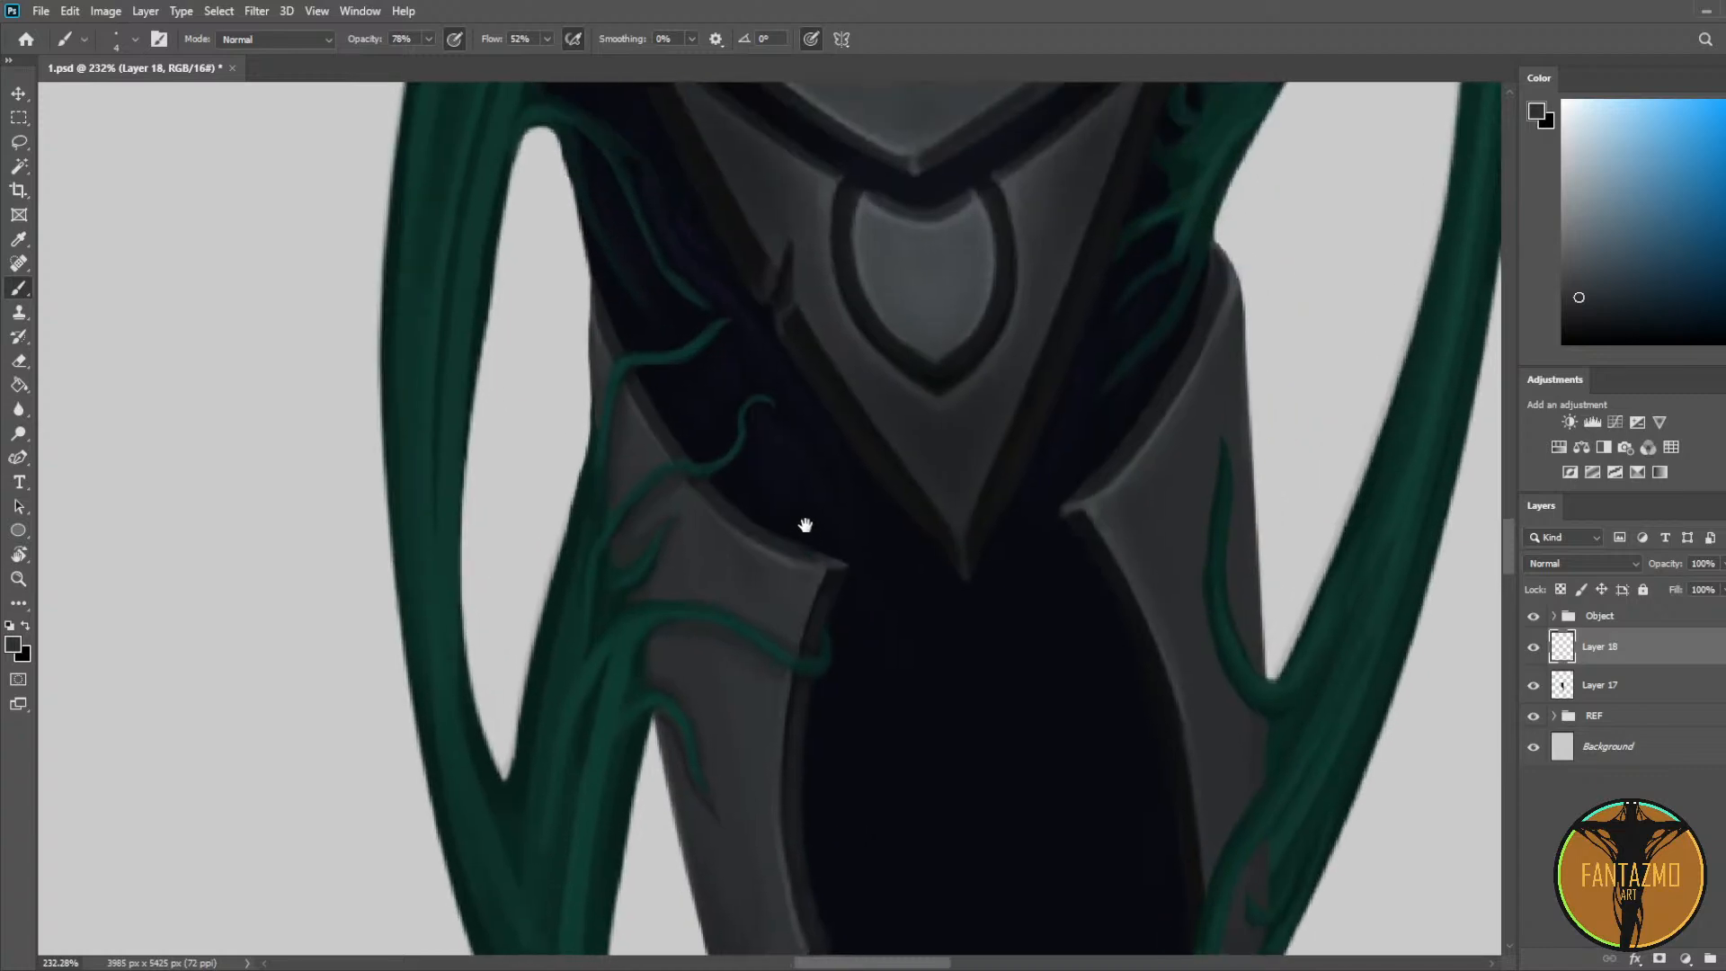
{"action": "left_click_drag", "start_coordinate": [945, 645], "coordinate": [793, 417]}
{"action": "left_click", "coordinate": [1029, 487], "text": "alt"}
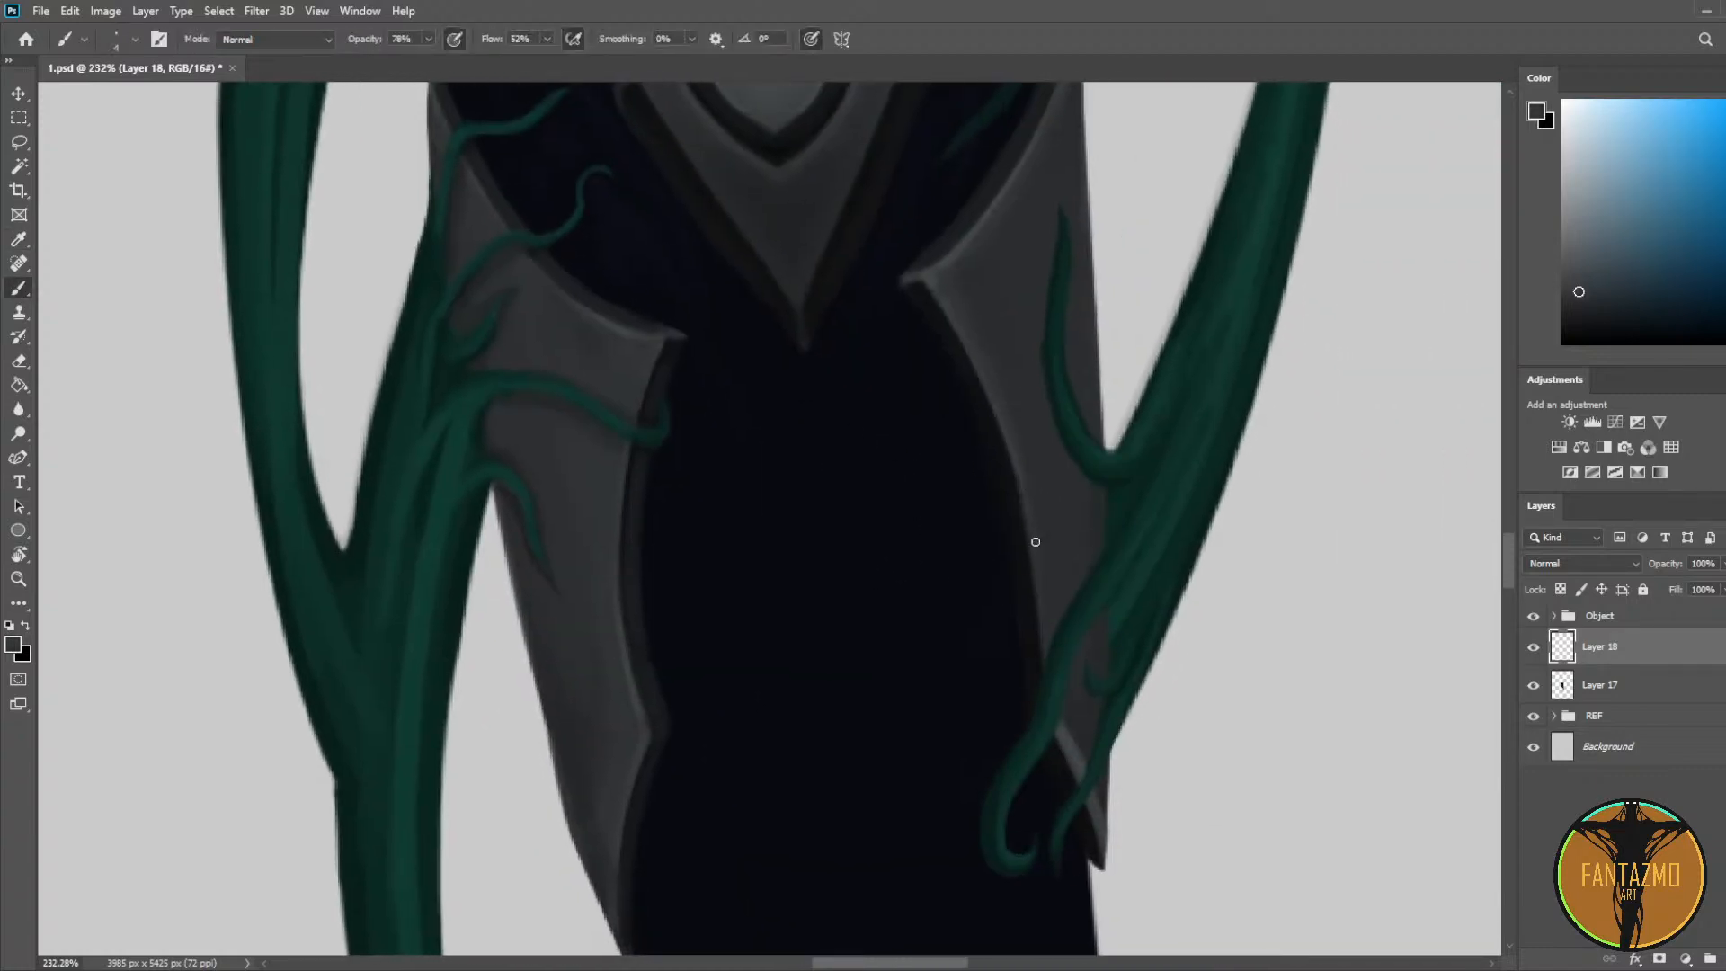
{"action": "scroll", "coordinate": [1024, 593], "scroll_direction": "down", "scroll_amount": 2}
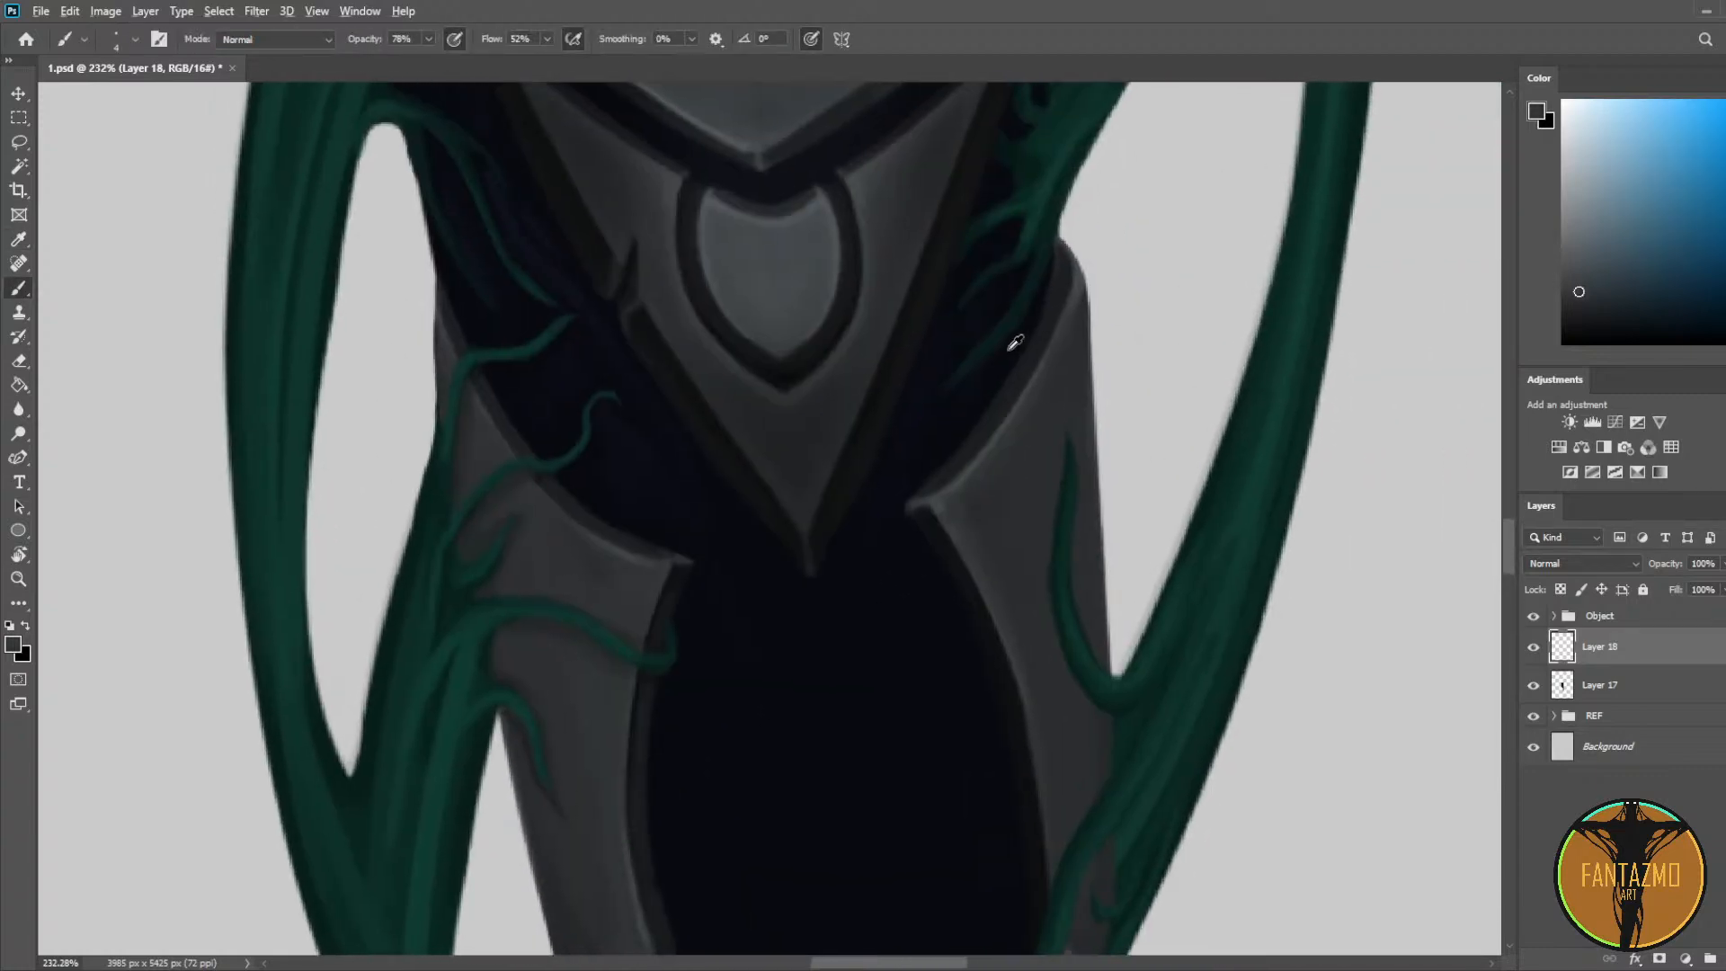
{"action": "scroll", "coordinate": [1013, 347], "scroll_direction": "down", "scroll_amount": 3}
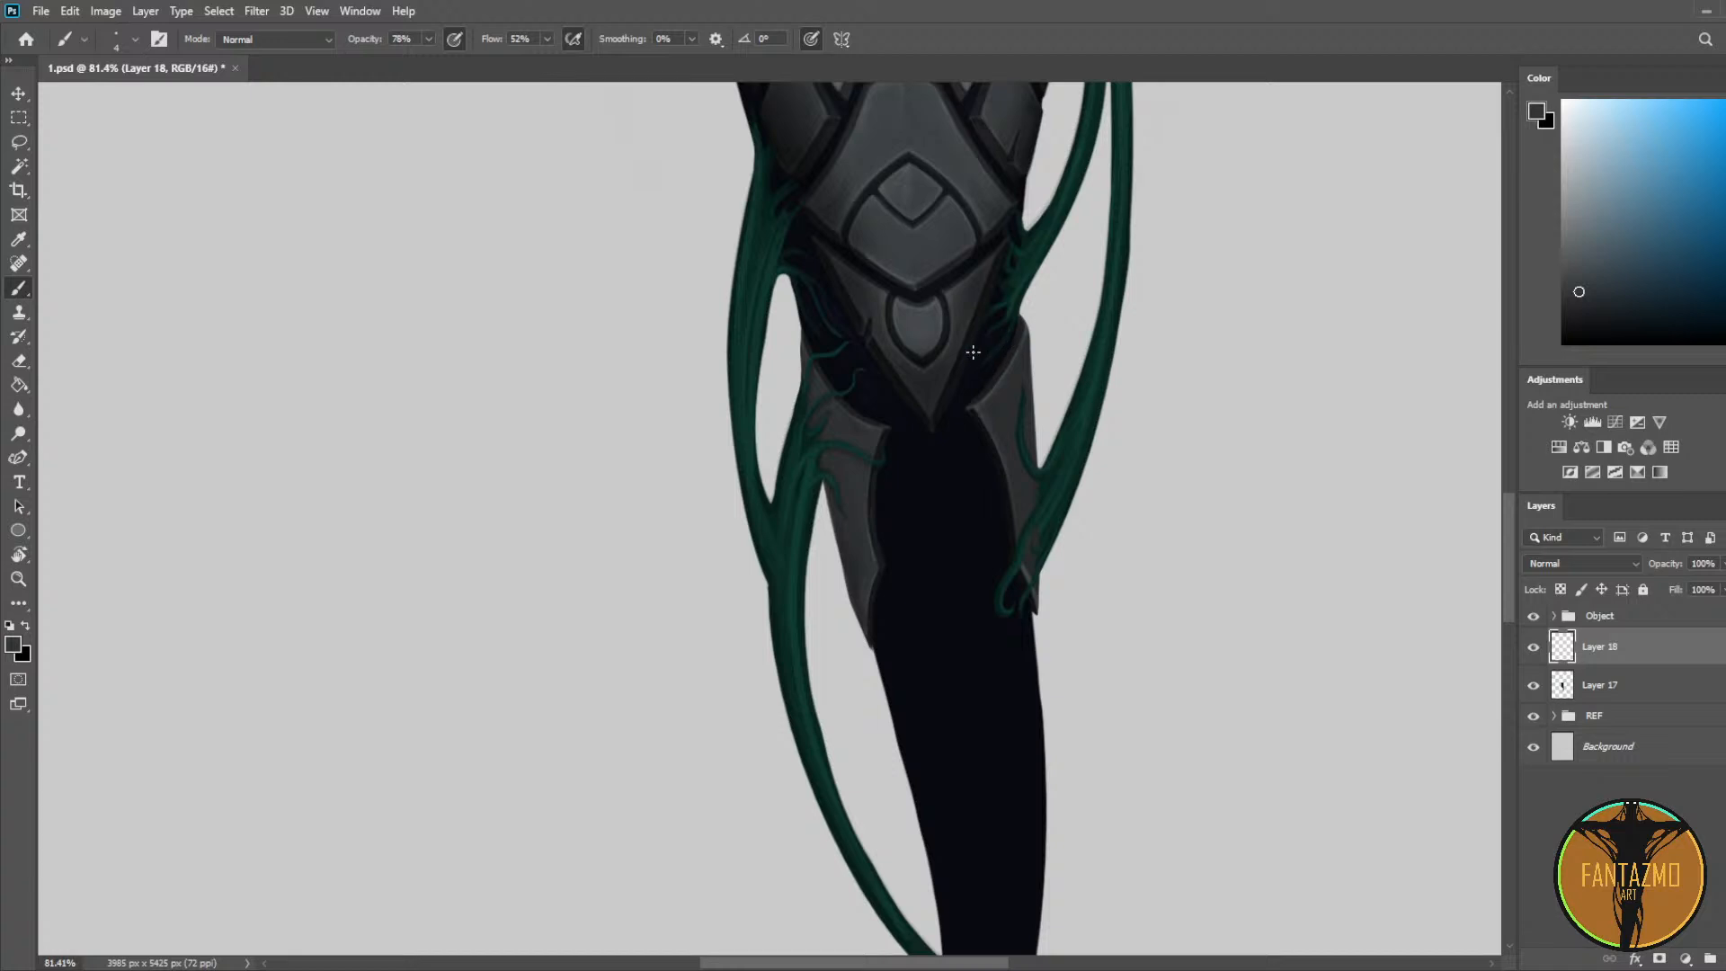
{"action": "scroll", "coordinate": [955, 472], "scroll_direction": "down", "scroll_amount": 1}
{"action": "scroll", "coordinate": [1048, 447], "scroll_direction": "up", "scroll_amount": 6}
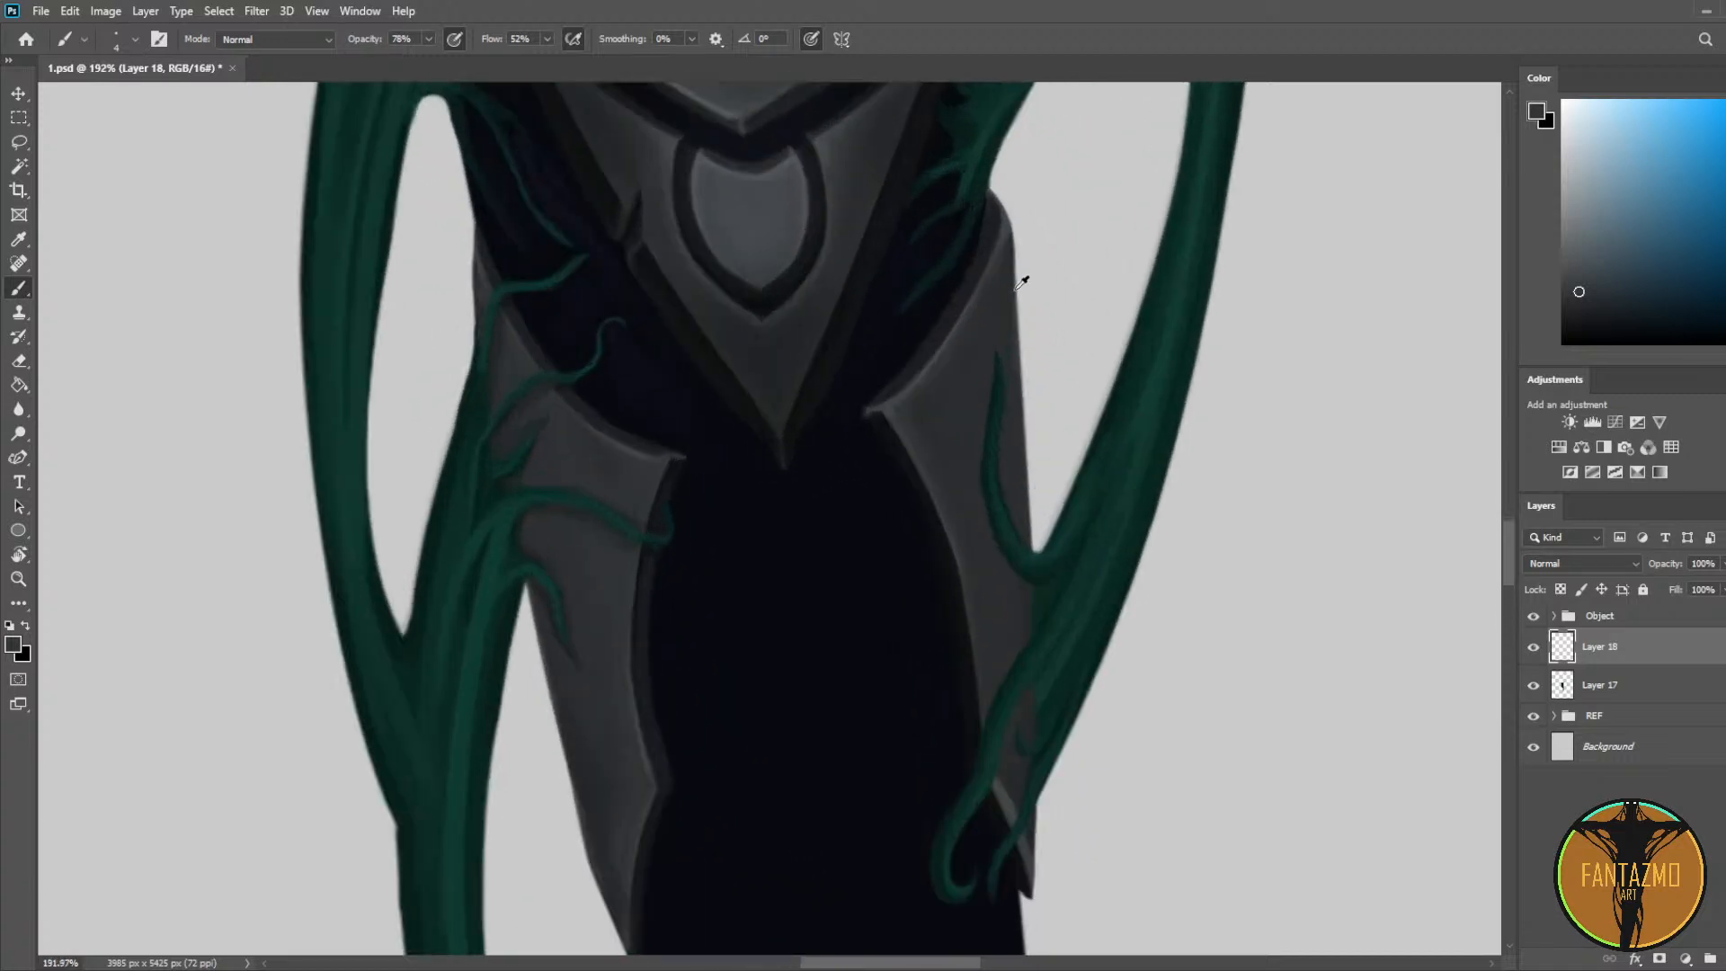
{"action": "key", "text": "ctrl+s"}
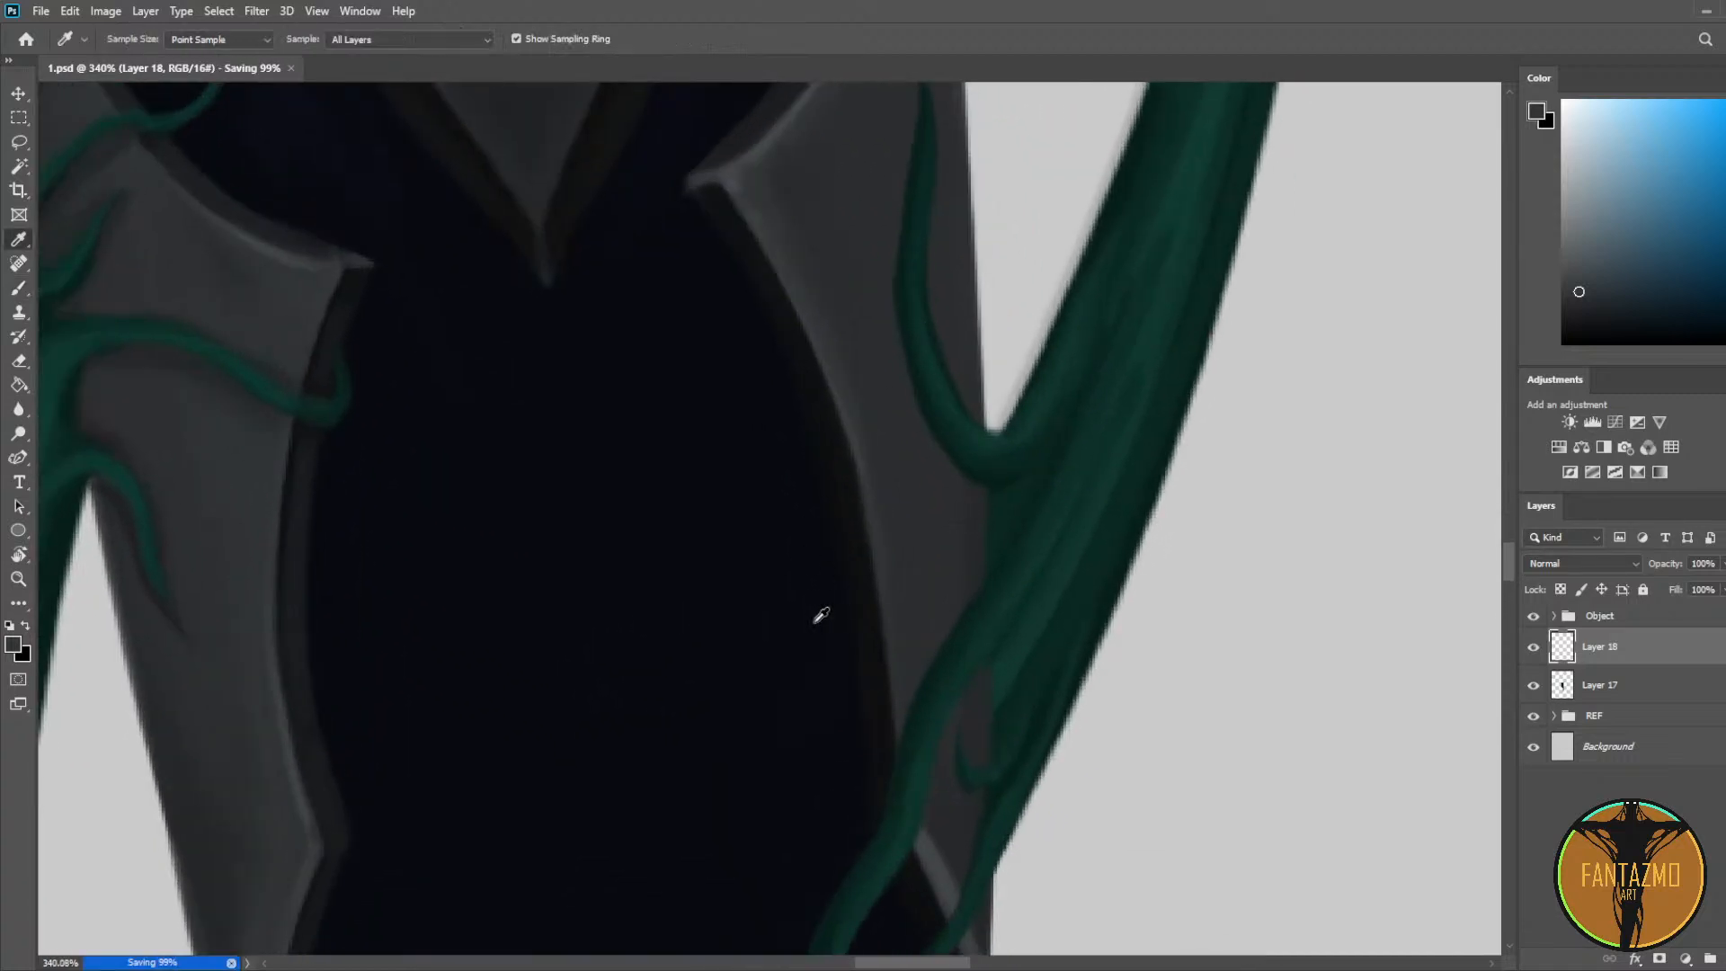
Step: Paint a short dark diagonal crack into the inner edge of the right side plate, and sharpen it with sampled grey
{"action": "left_click", "coordinate": [818, 656], "text": "alt"}
{"action": "left_click", "coordinate": [864, 545], "text": "alt"}
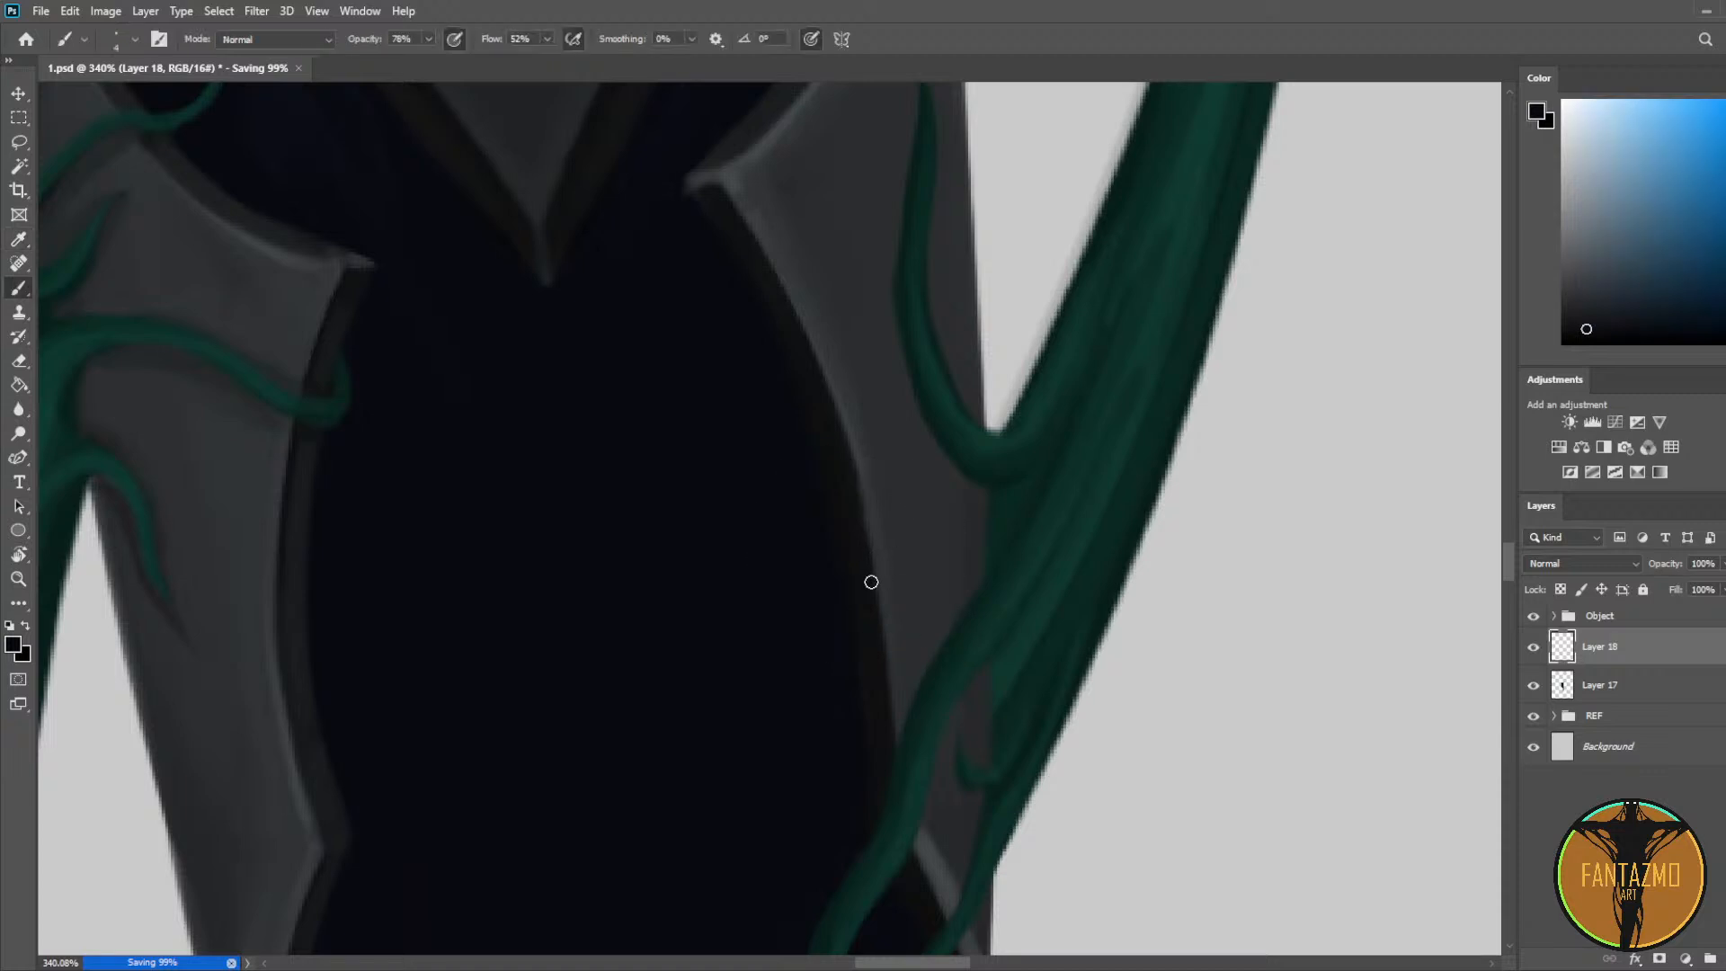
{"action": "left_click_drag", "start_coordinate": [874, 584], "coordinate": [942, 538]}
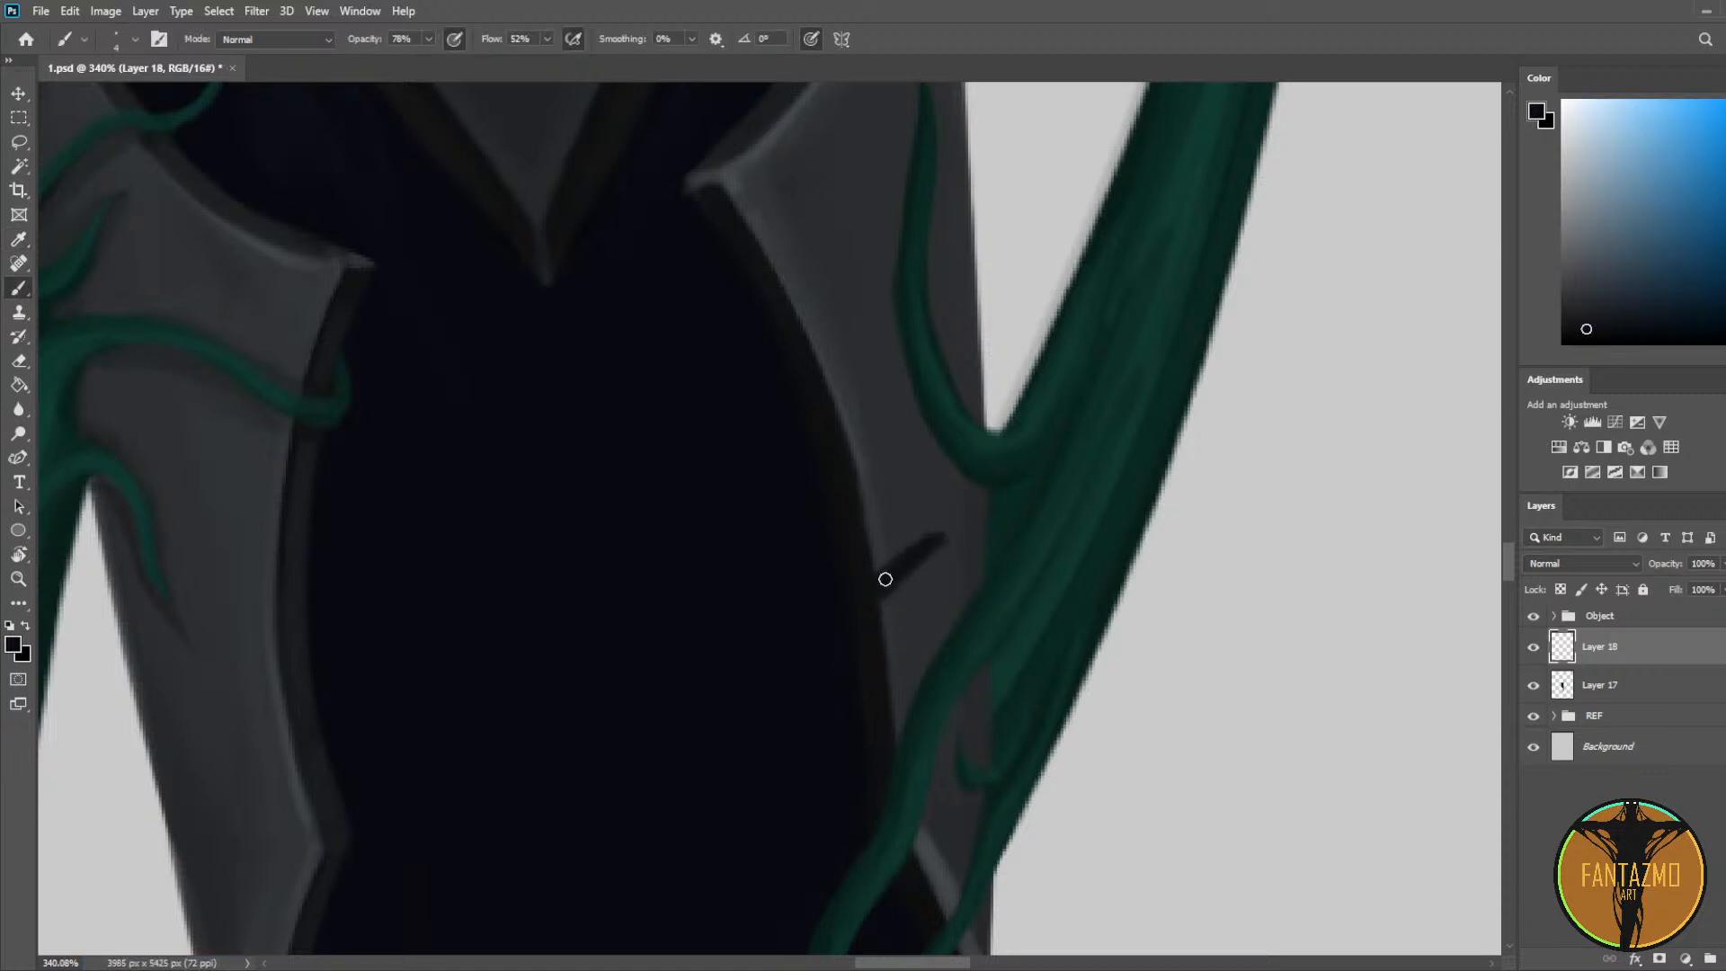
{"action": "left_click", "coordinate": [909, 583], "text": "alt"}
{"action": "left_click", "coordinate": [1586, 279]}
{"action": "left_click", "coordinate": [909, 585], "text": "alt"}
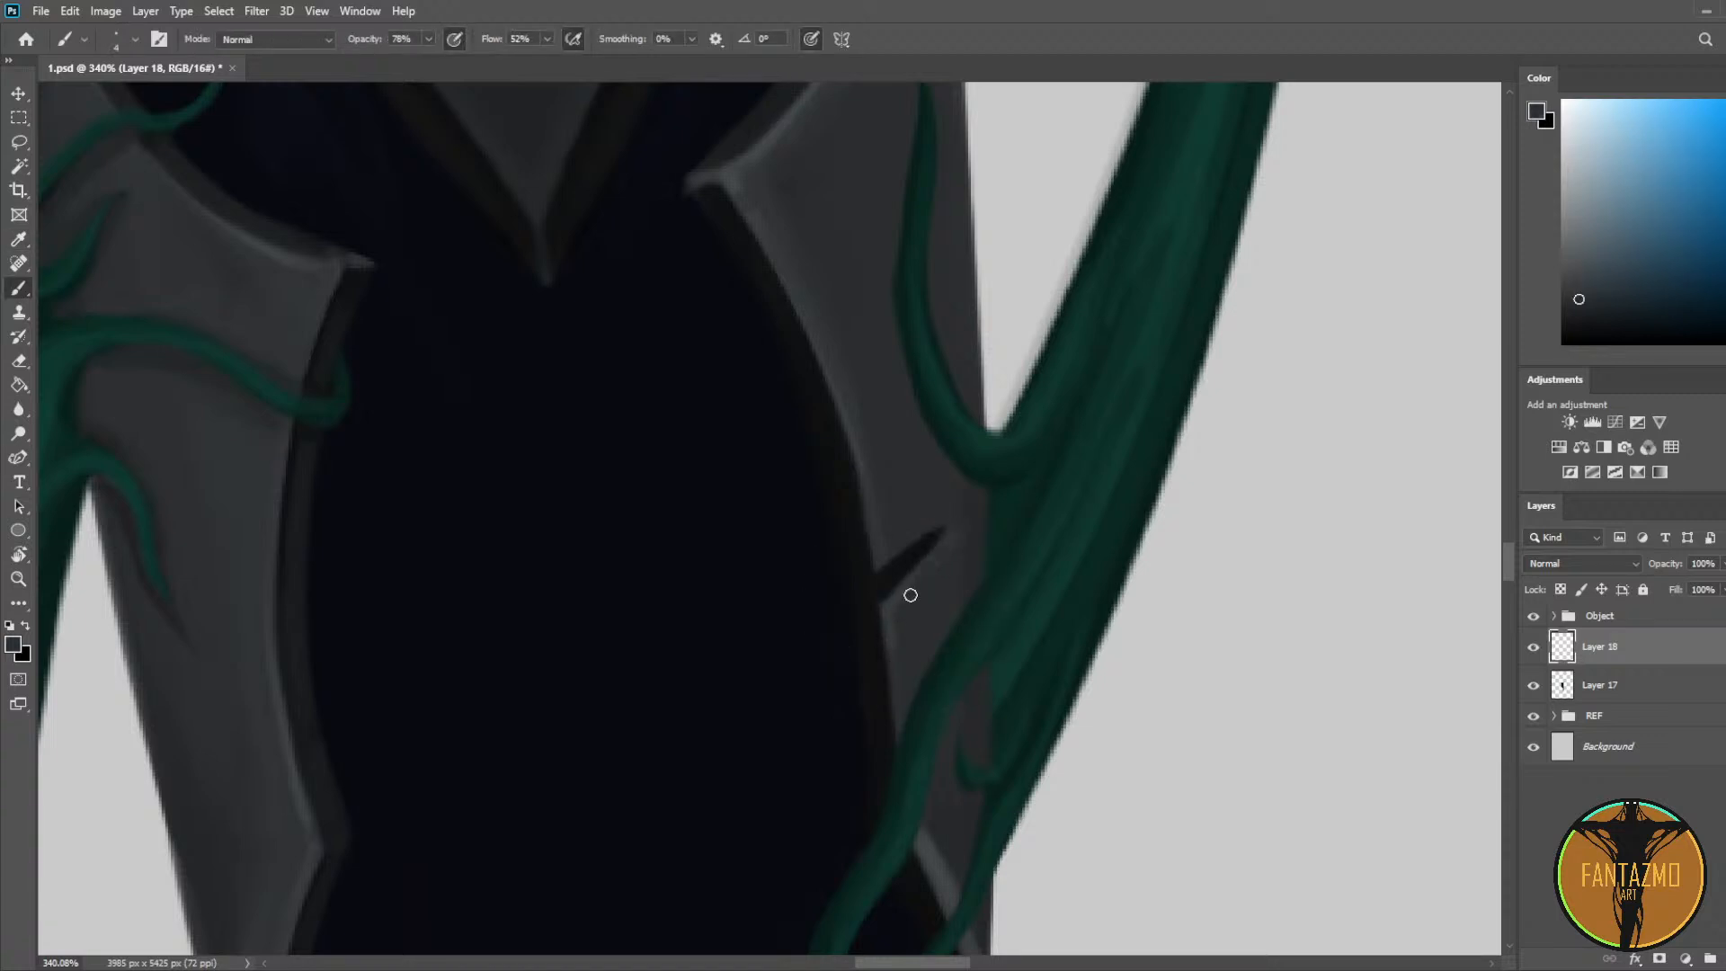
Step: Add a lighter grey lip around the inner end of the crack, using tones sampled from the plate edge
{"action": "left_click", "coordinate": [886, 585], "text": "alt"}
{"action": "left_click_drag", "start_coordinate": [857, 588], "coordinate": [863, 593]}
{"action": "left_click", "coordinate": [869, 611], "text": "alt"}
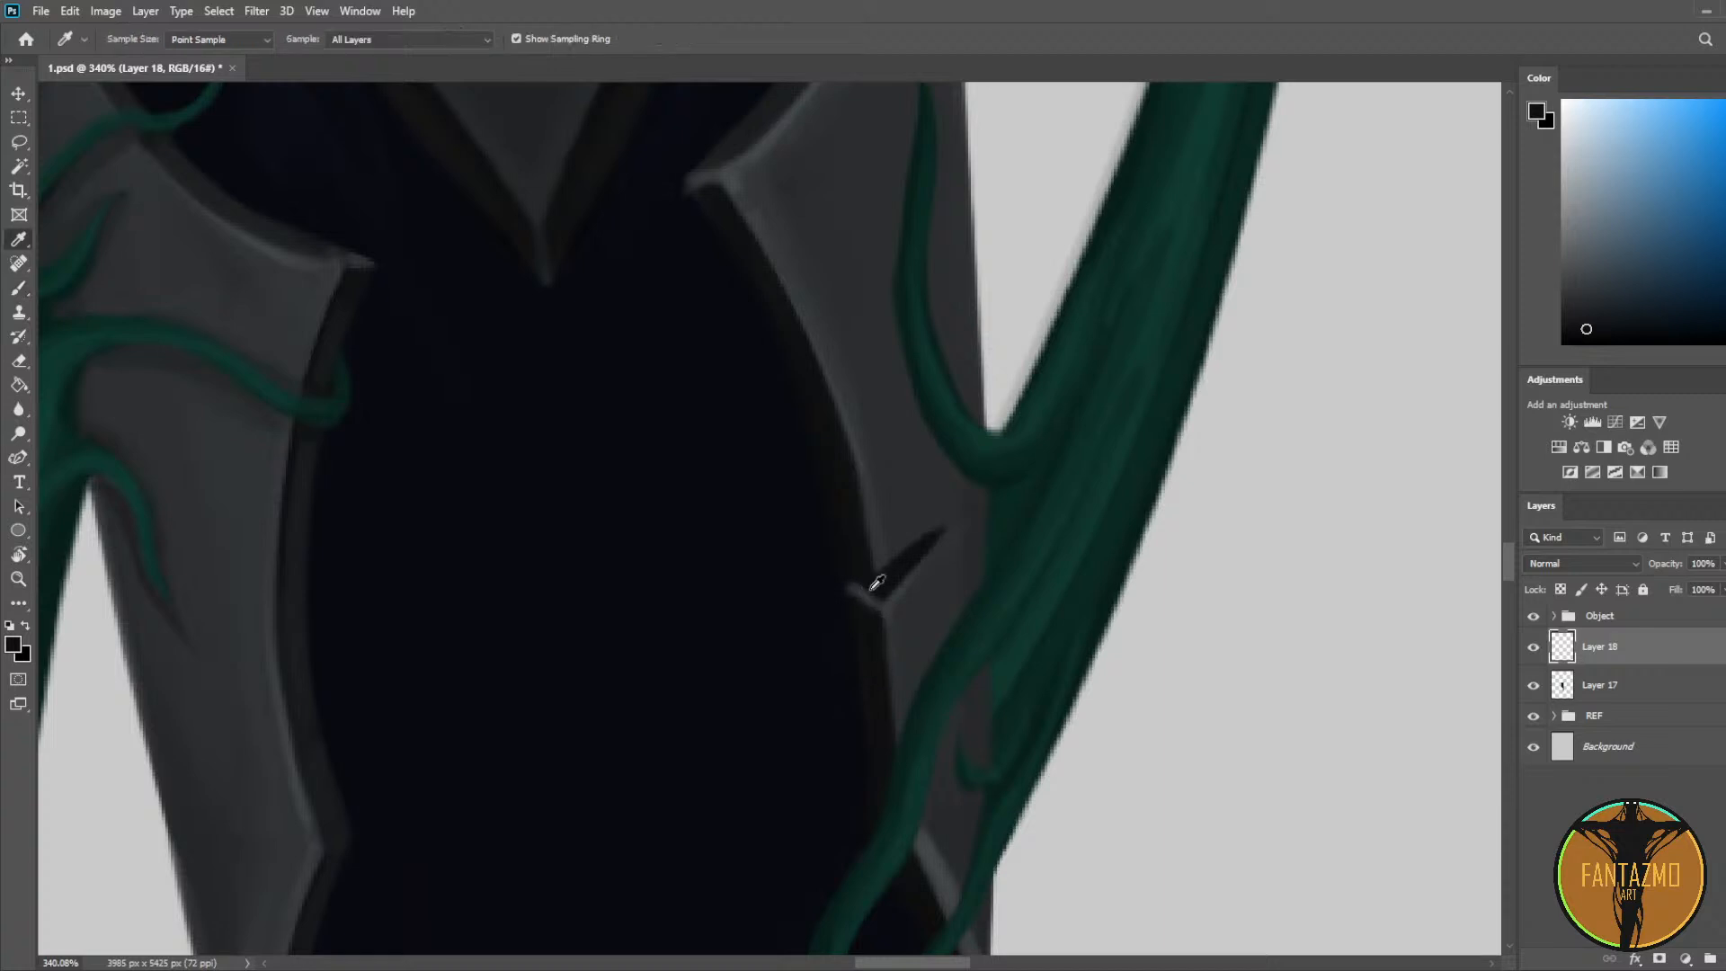
{"action": "left_click", "coordinate": [869, 580], "text": "alt"}
{"action": "left_click", "coordinate": [870, 586], "text": "alt"}
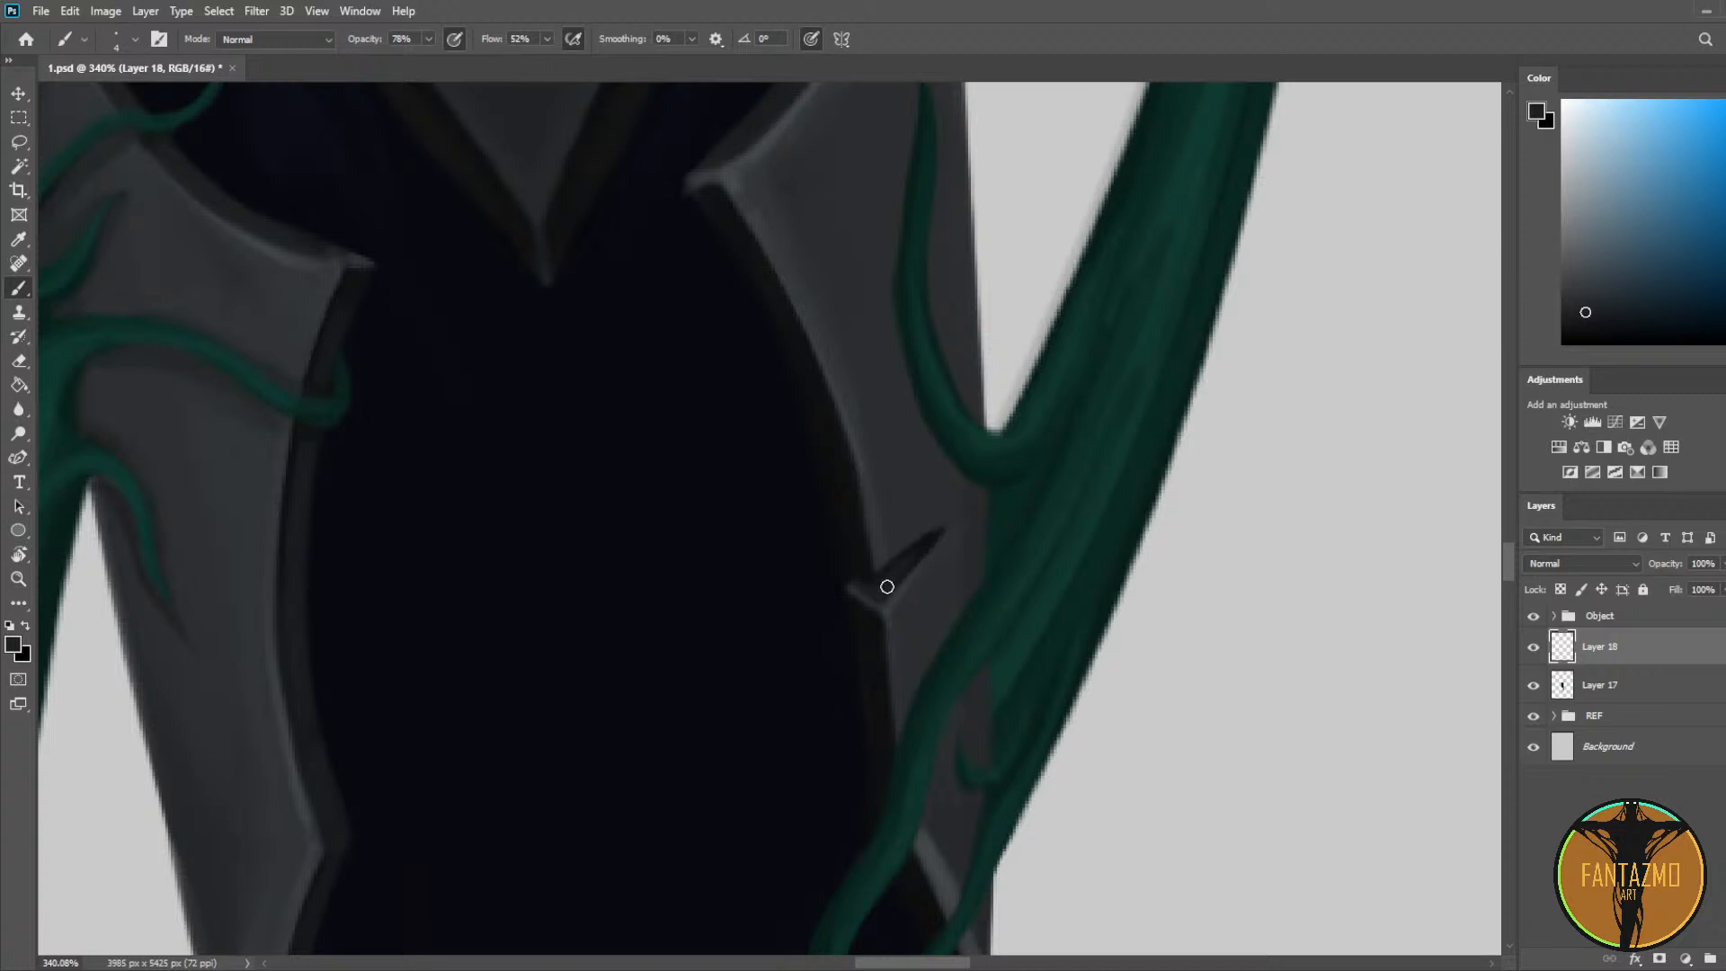
Step: Refine the corner and upper edge of the crack with sampled near-black and dark grey
{"action": "left_click", "coordinate": [878, 557], "text": "alt"}
{"action": "left_click", "coordinate": [846, 572], "text": "alt"}
{"action": "left_click", "coordinate": [849, 579], "text": "alt"}
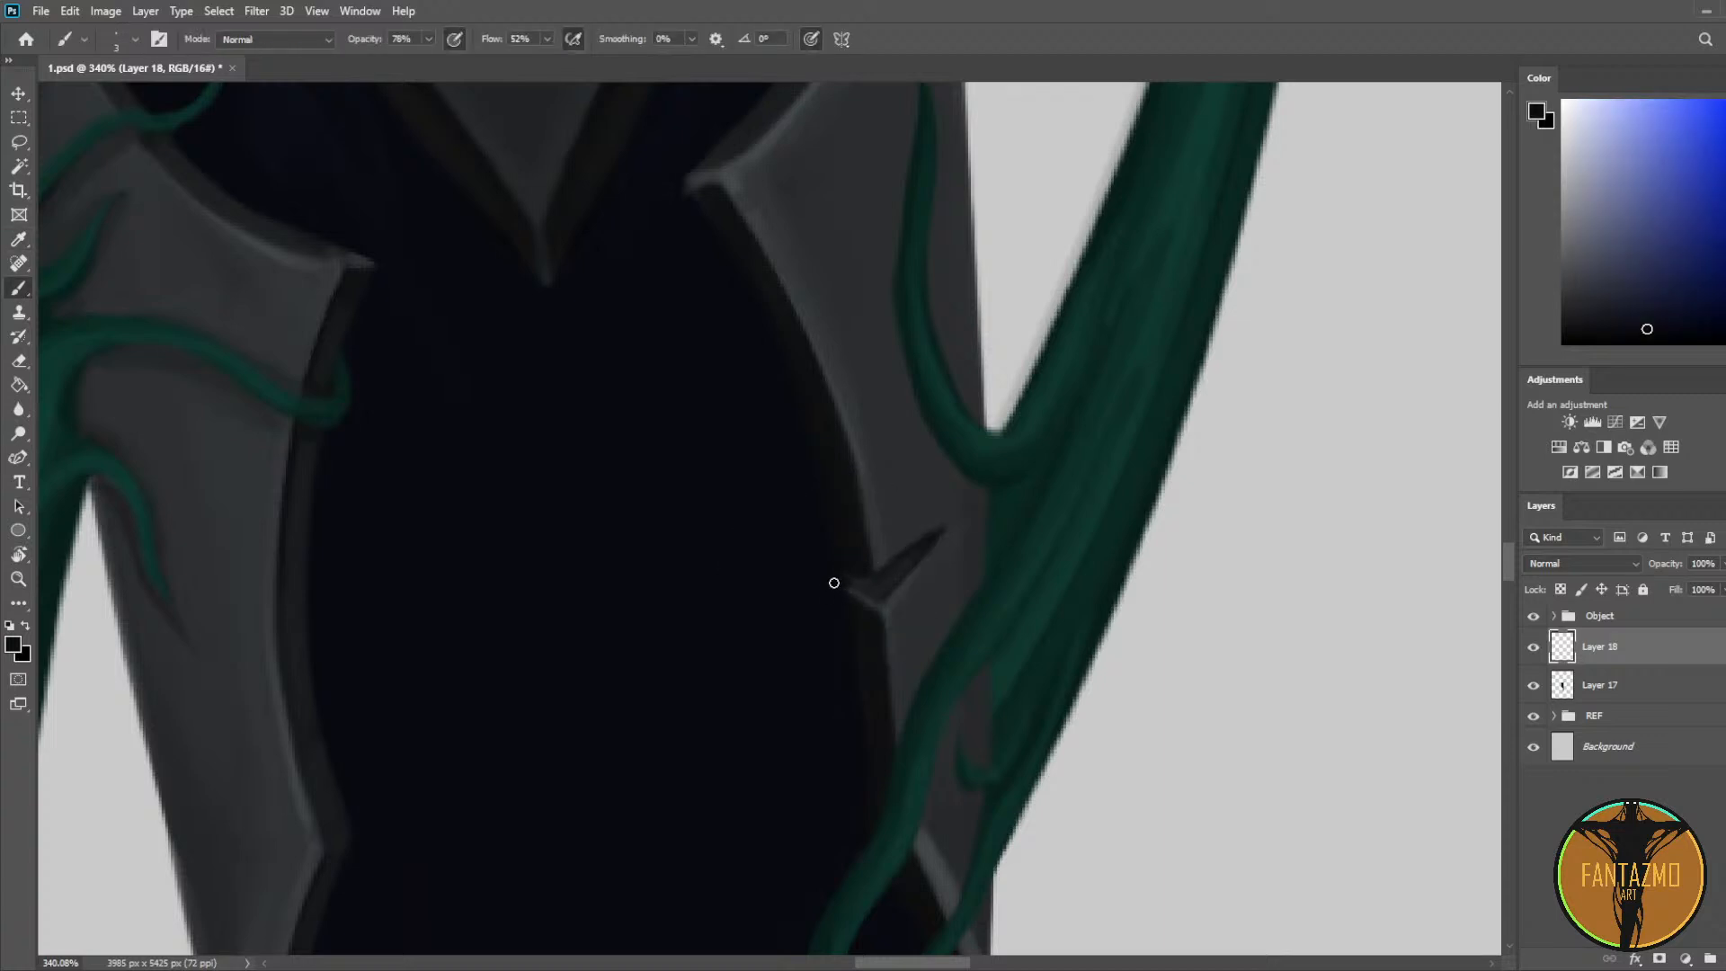
{"action": "key", "text": "alt"}
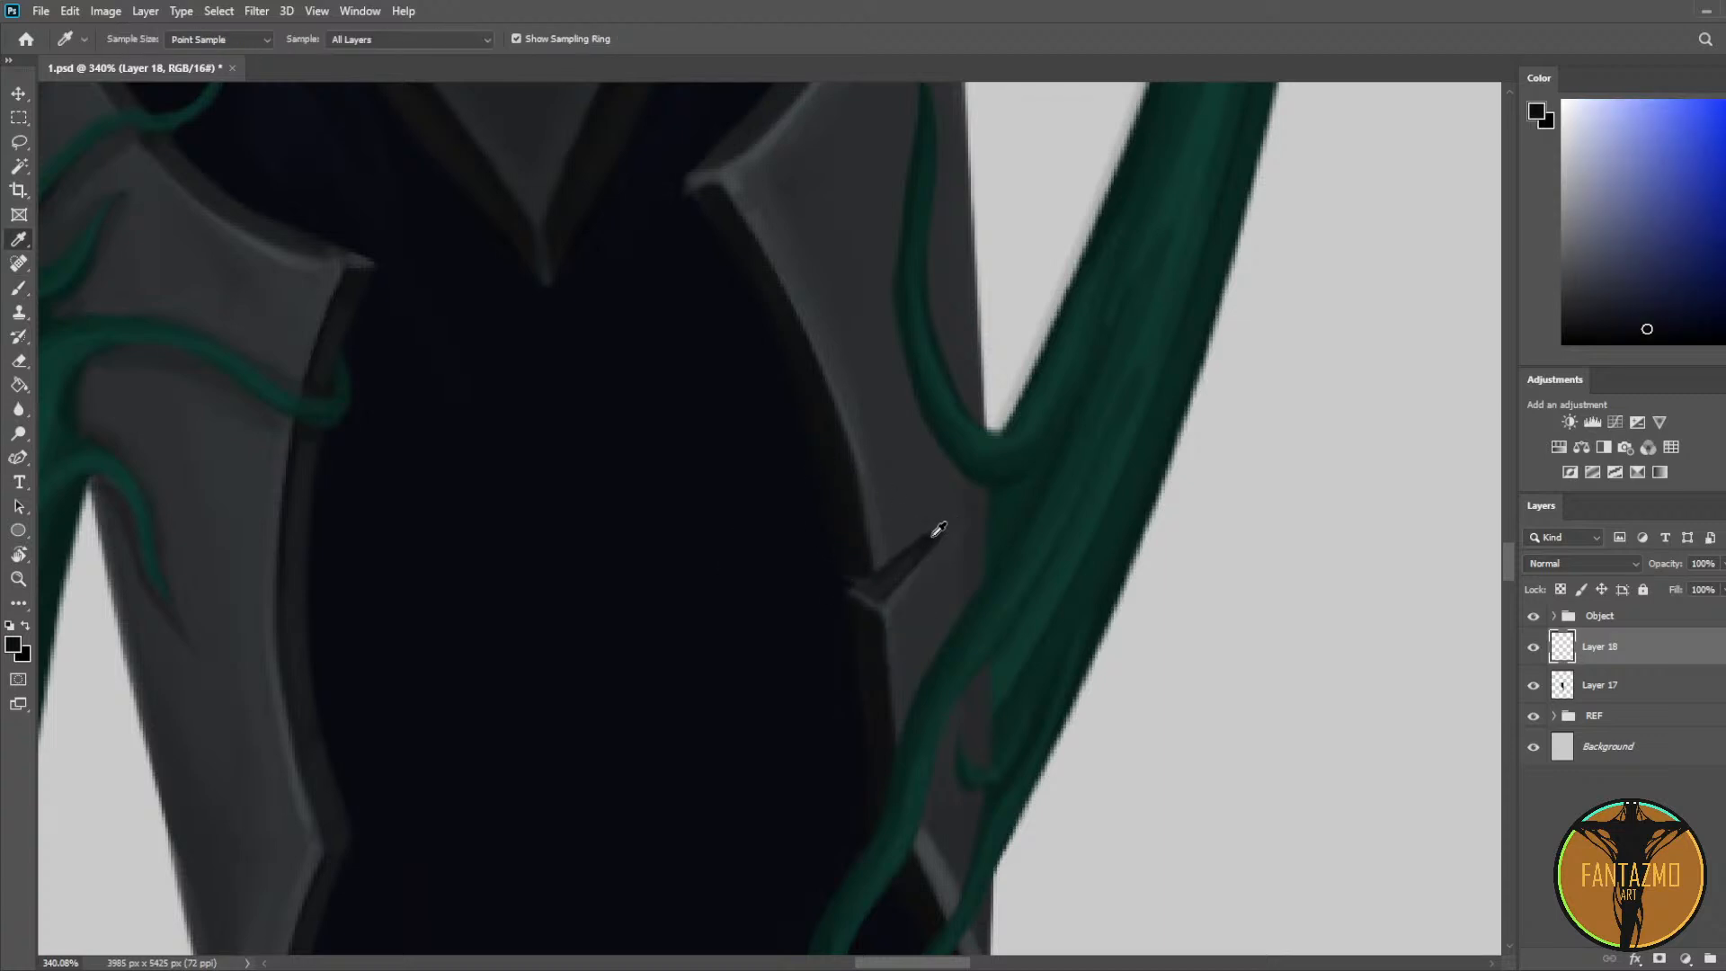
{"action": "left_click", "coordinate": [902, 553], "text": "alt"}
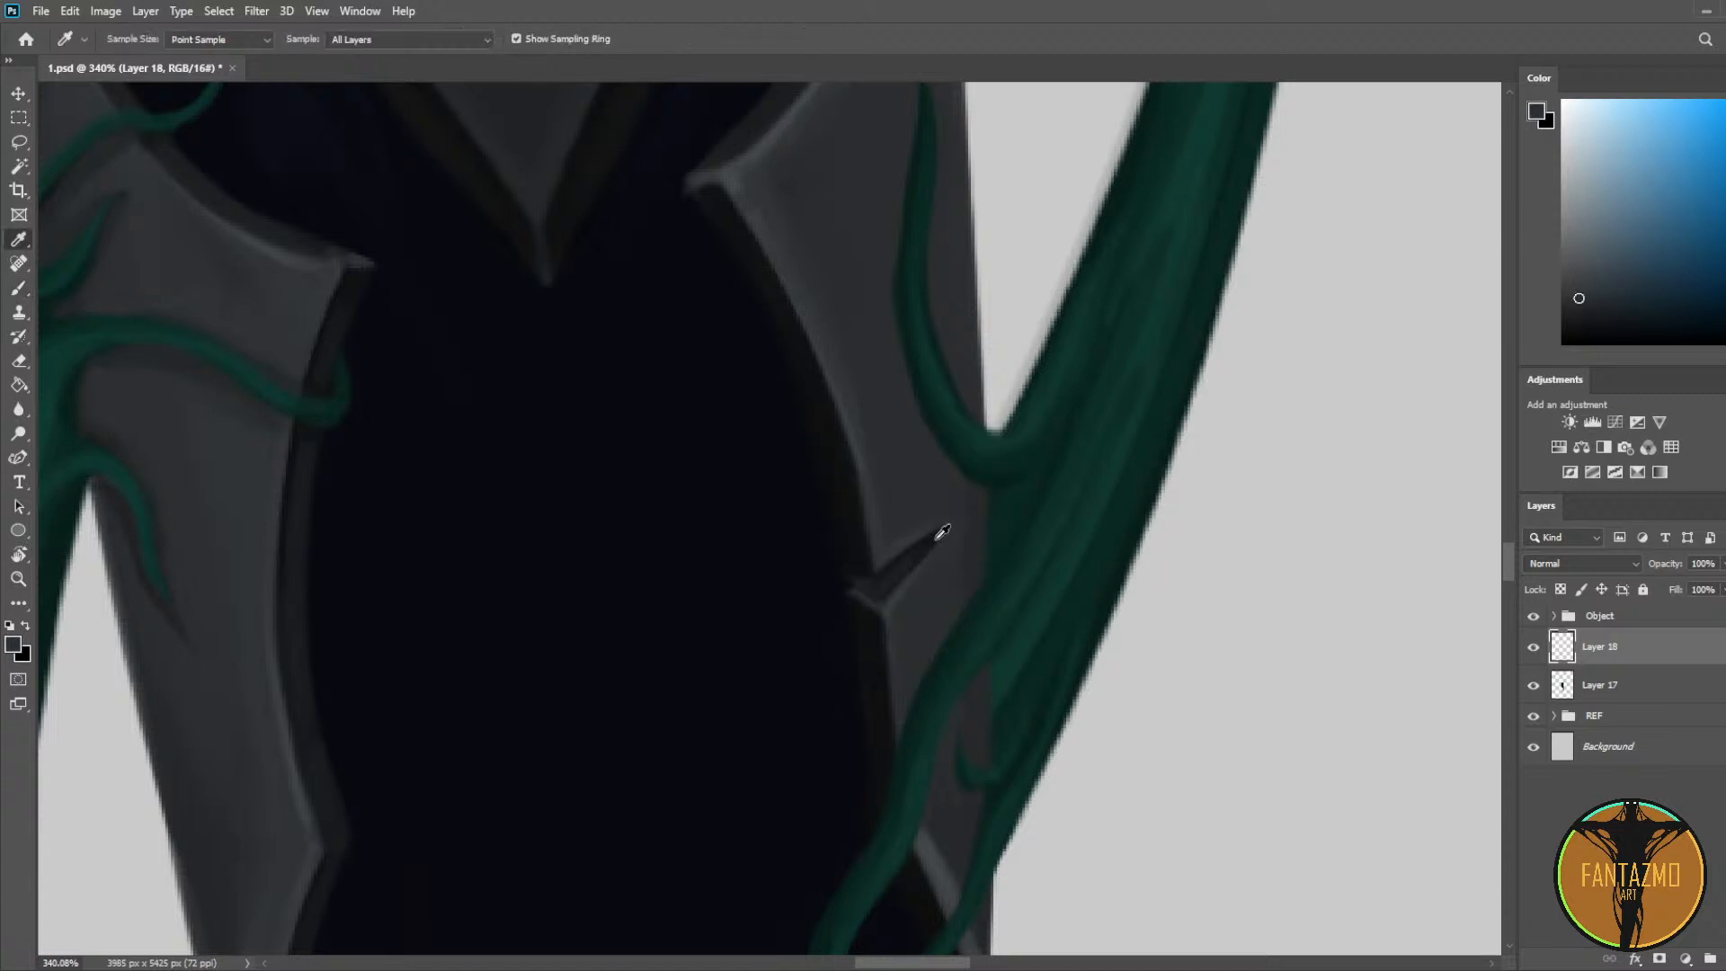
Step: Extend the crack's tip toward the green tendril, blend its edges with sampled plate greys, and save the document
{"action": "left_click", "coordinate": [936, 537], "text": "alt"}
{"action": "left_click", "coordinate": [924, 531], "text": "alt"}
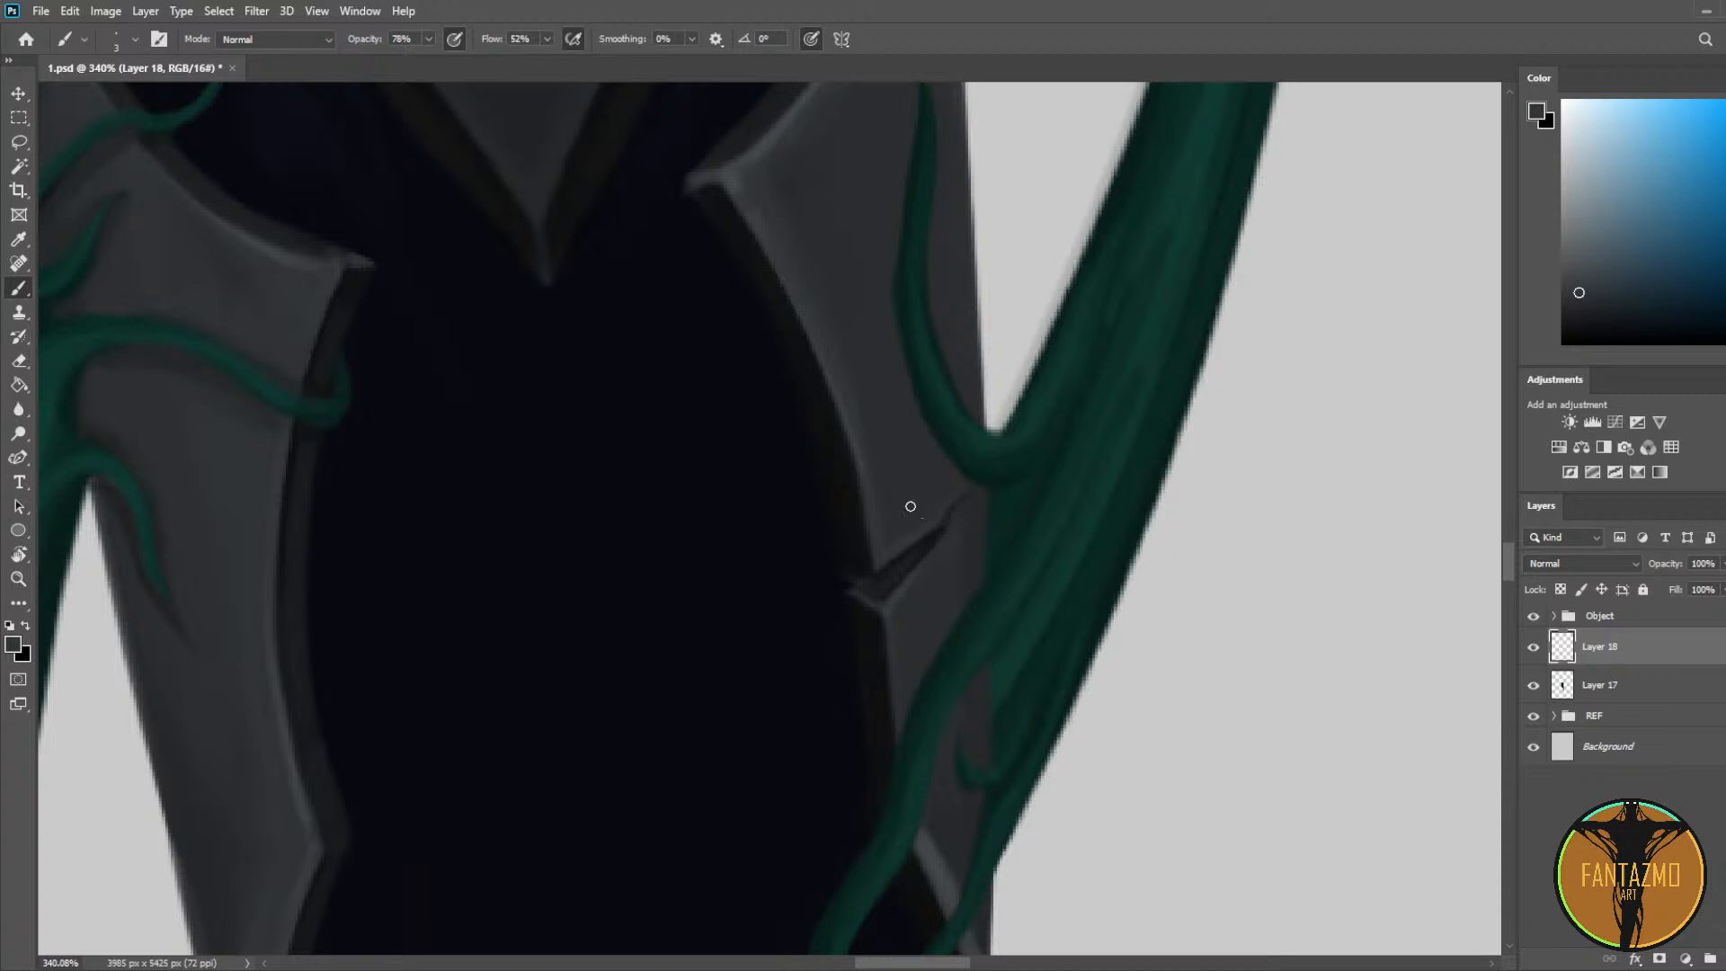
{"action": "left_click", "coordinate": [863, 435], "text": "alt"}
{"action": "left_click", "coordinate": [954, 494], "text": "alt"}
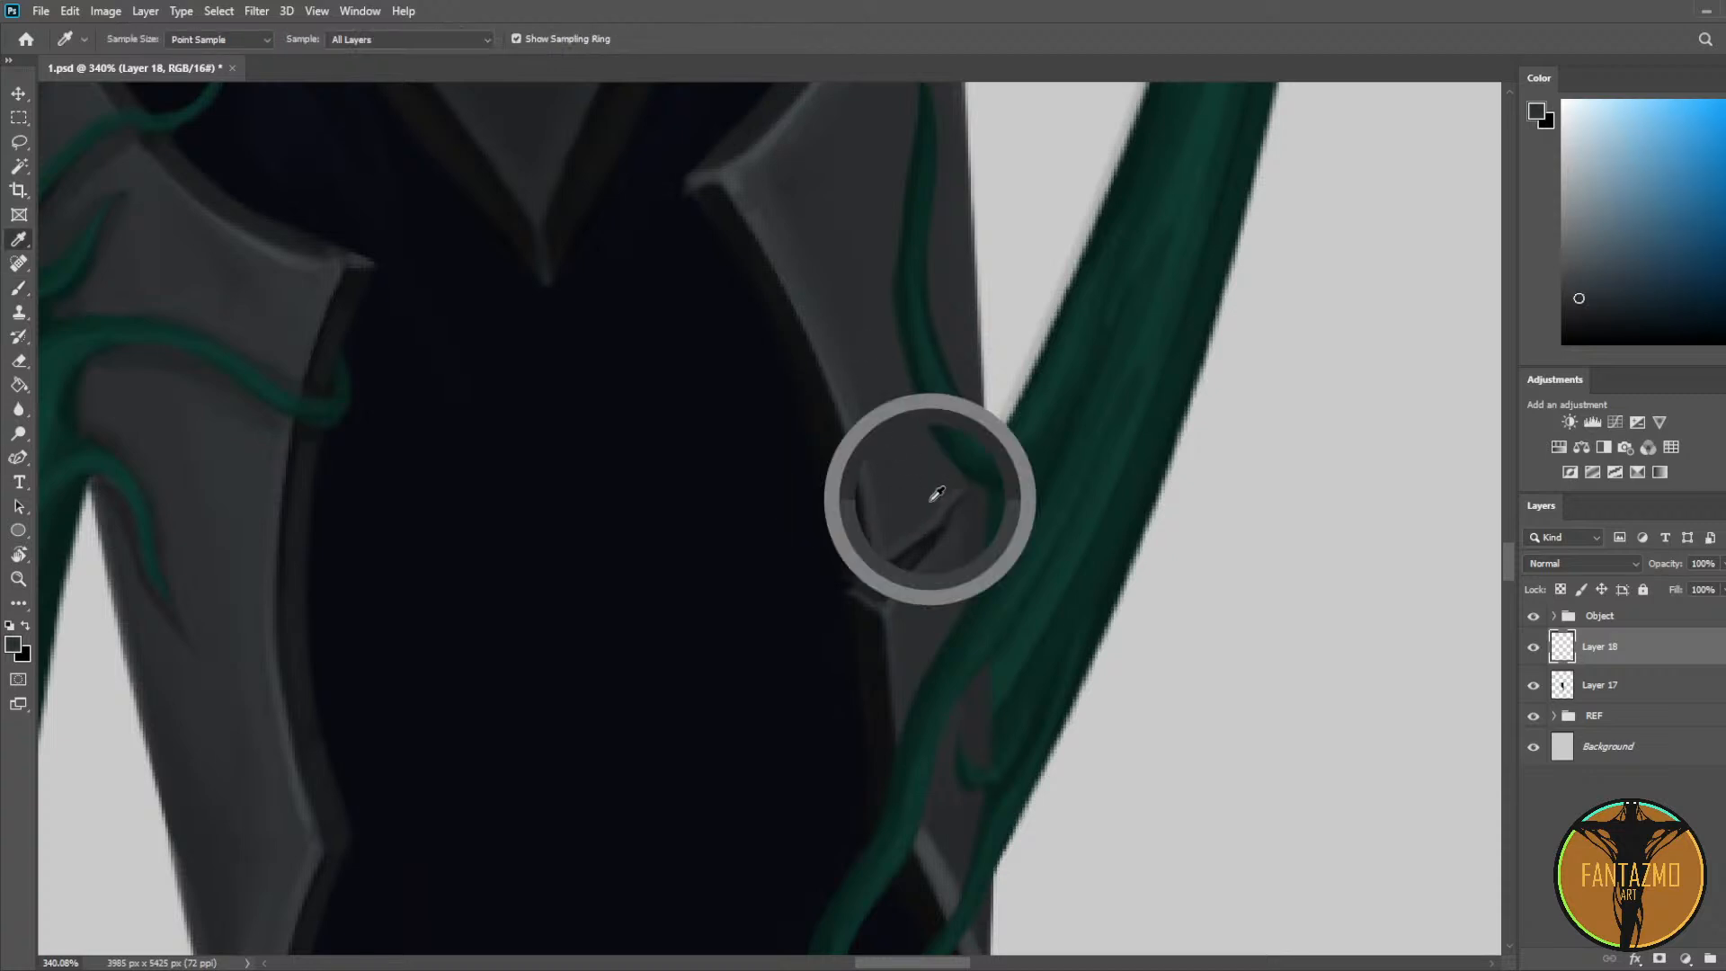
{"action": "mouse_move", "coordinate": [960, 489]}
{"action": "left_mouse_down"}
{"action": "mouse_move", "coordinate": [913, 536]}
{"action": "mouse_move", "coordinate": [931, 568]}
{"action": "left_mouse_up"}
{"action": "left_click", "coordinate": [958, 550], "text": "alt"}
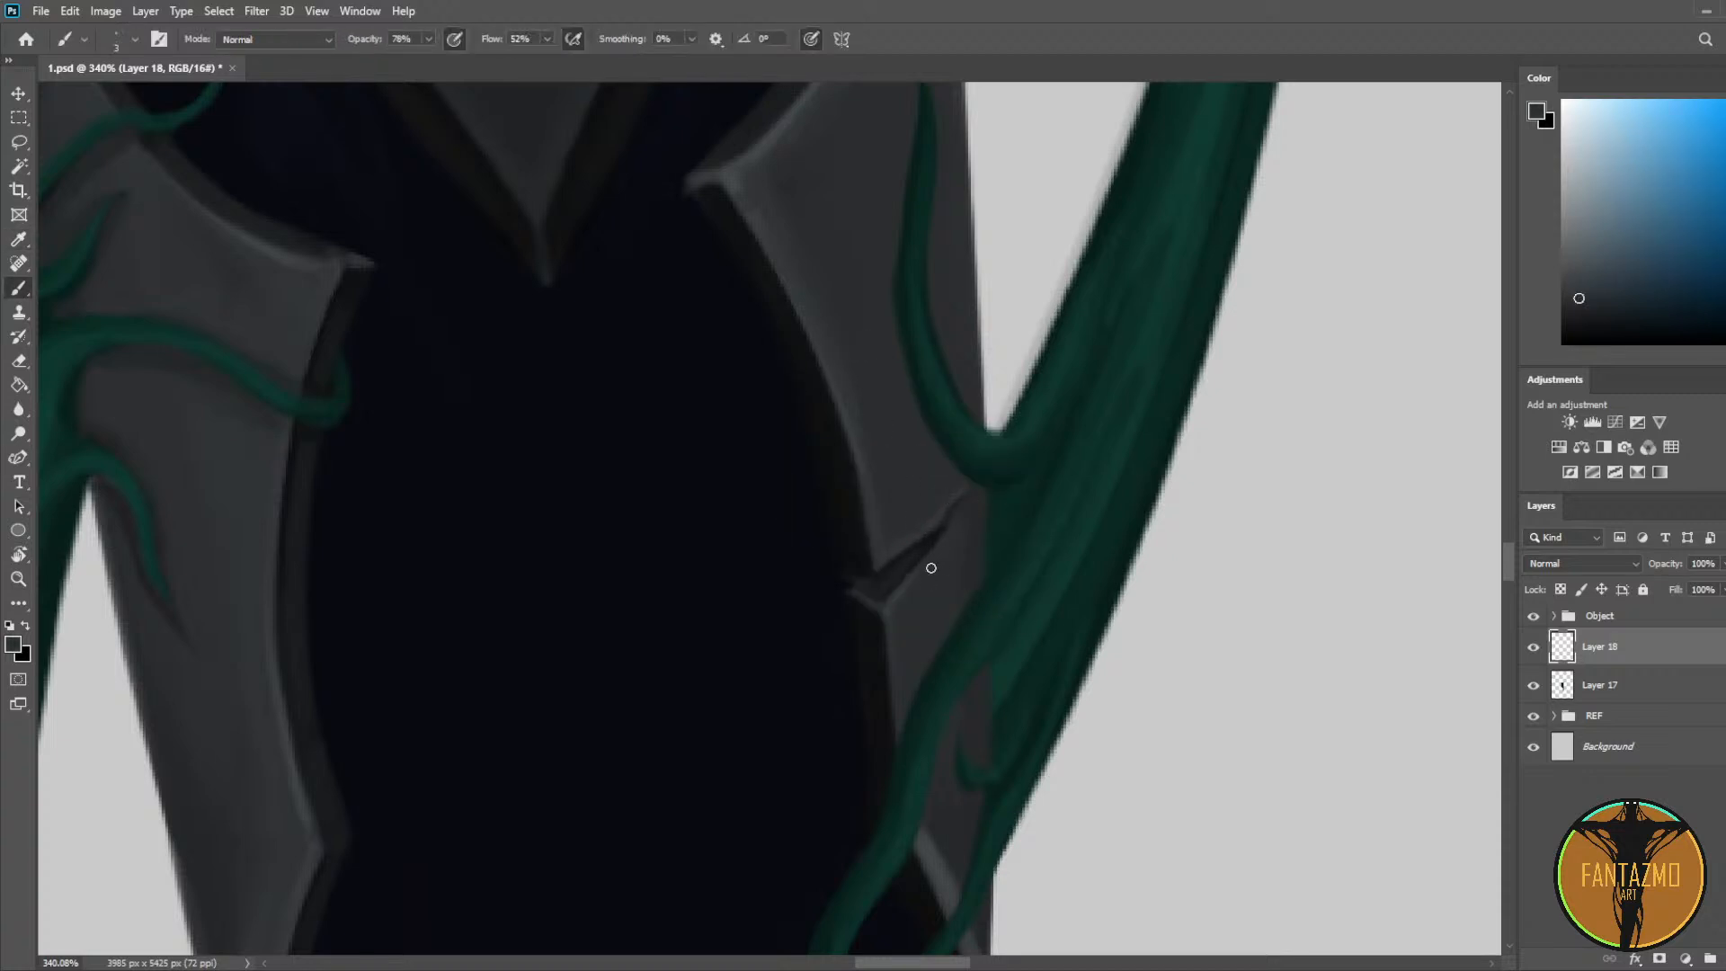
{"action": "scroll", "coordinate": [954, 523], "scroll_direction": "down", "scroll_amount": 10}
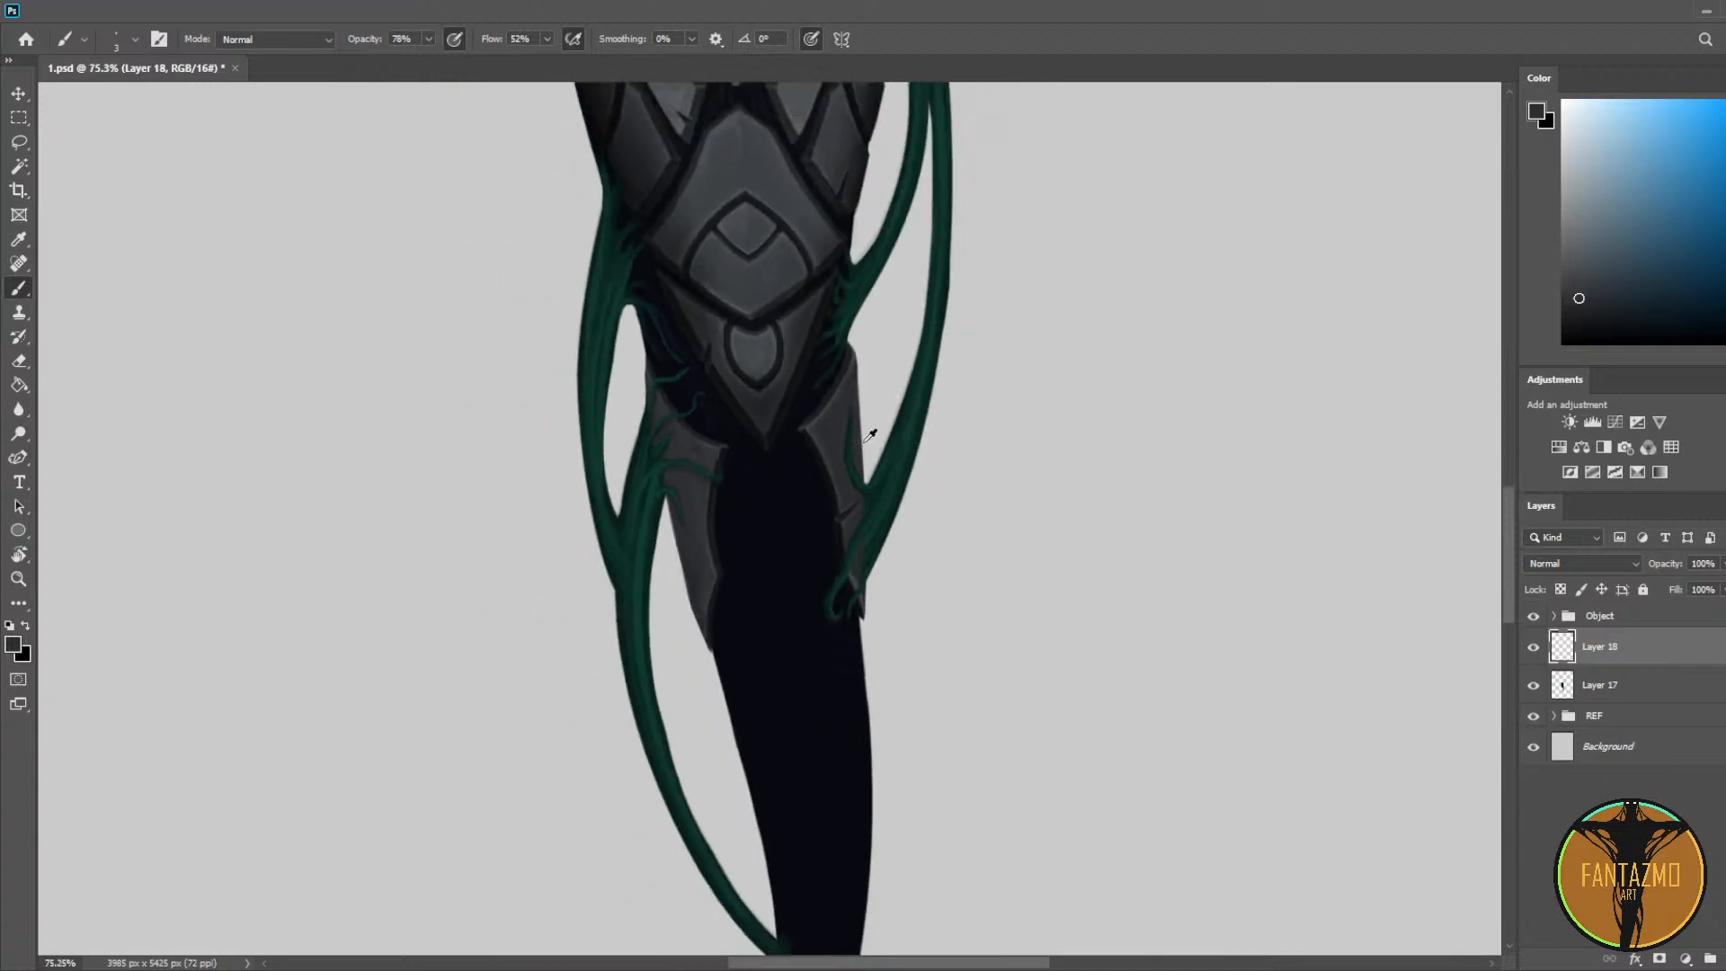
{"action": "key", "text": "ctrl+s"}
{"action": "scroll", "coordinate": [892, 438], "scroll_direction": "down", "scroll_amount": 2}
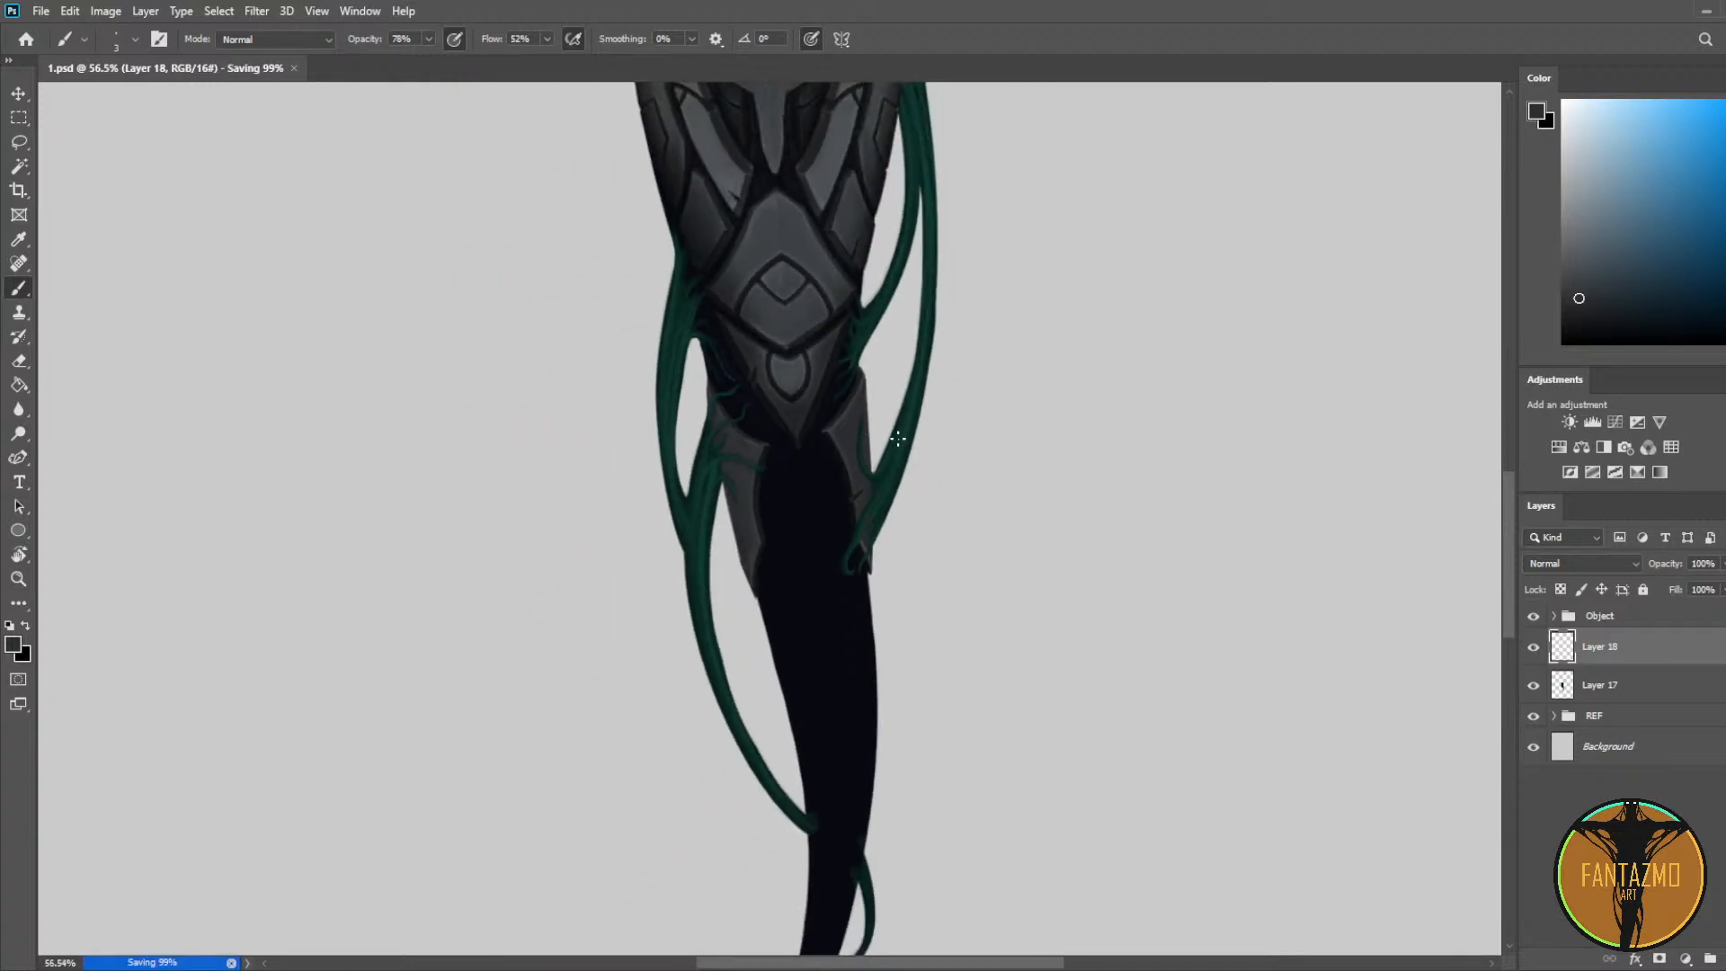
Step: Touch up the lower point of the central plate and the small shield plate's surround with sampled dark tones, and save
{"action": "scroll", "coordinate": [787, 409], "scroll_direction": "up", "scroll_amount": 10}
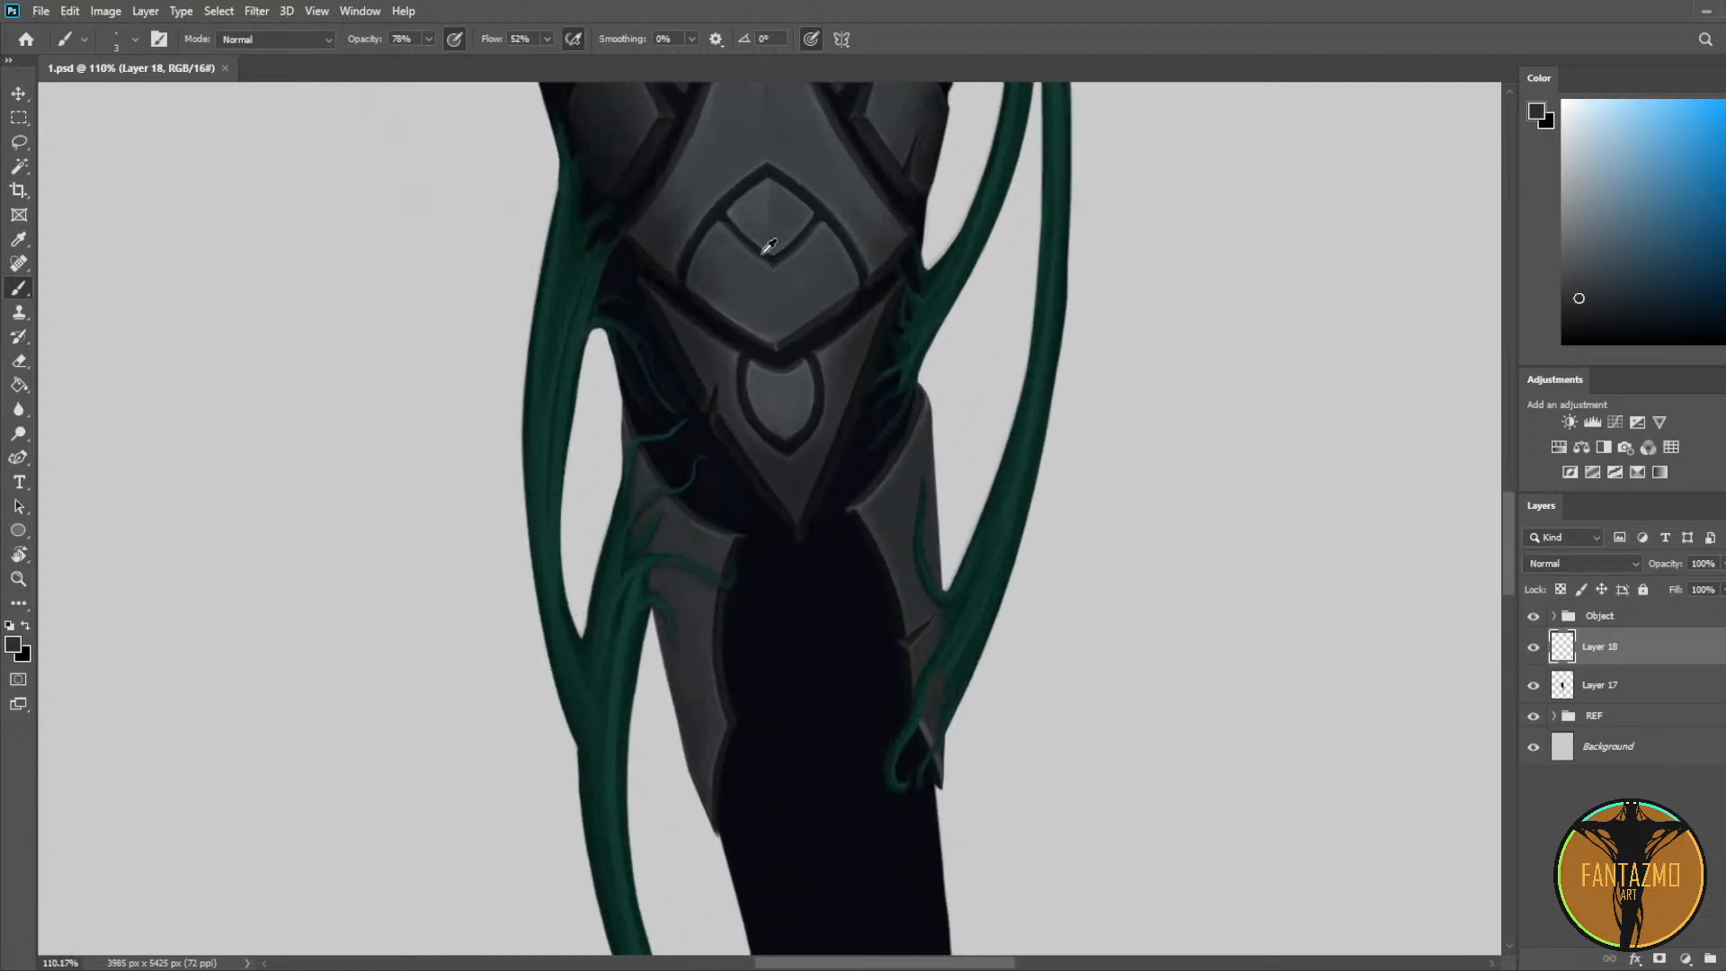
{"action": "left_click", "coordinate": [805, 485], "text": "alt"}
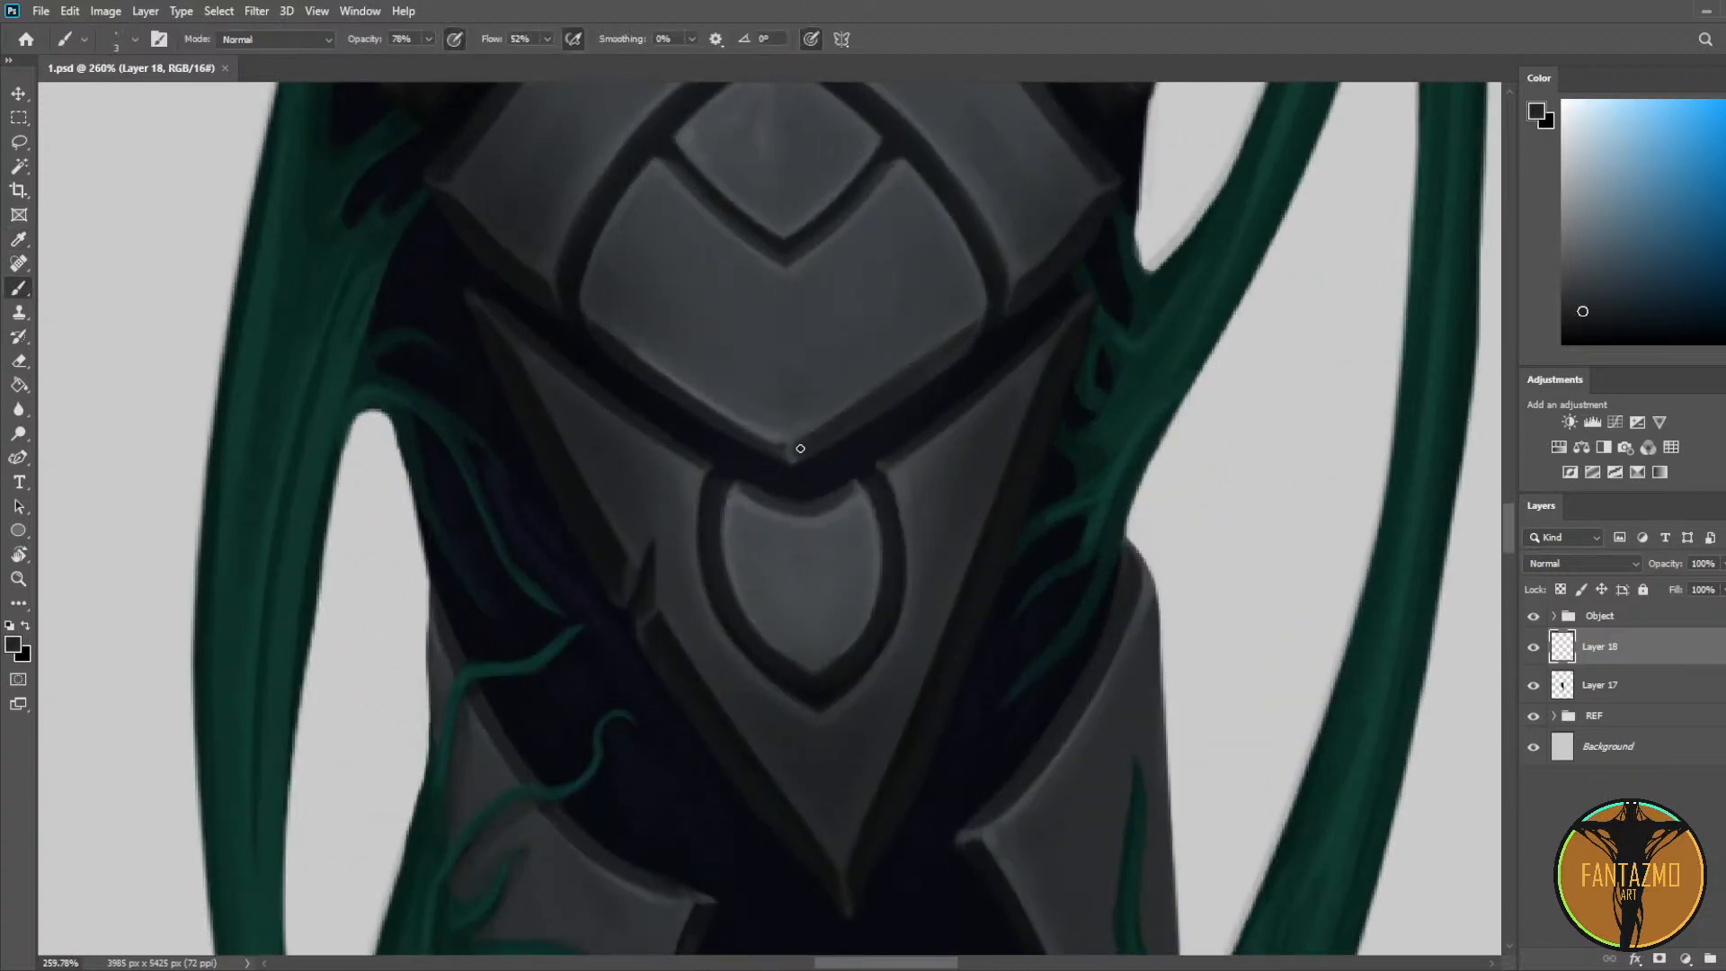
{"action": "left_click_drag", "start_coordinate": [794, 460], "coordinate": [785, 453]}
{"action": "left_click", "coordinate": [809, 671], "text": "alt"}
{"action": "mouse_move", "coordinate": [926, 668]}
{"action": "left_mouse_down"}
{"action": "mouse_move", "coordinate": [855, 393]}
{"action": "mouse_move", "coordinate": [936, 754]}
{"action": "mouse_move", "coordinate": [899, 753]}
{"action": "left_mouse_up"}
{"action": "scroll", "coordinate": [982, 703], "scroll_direction": "down", "scroll_amount": 5}
{"action": "key", "text": "ctrl+s"}
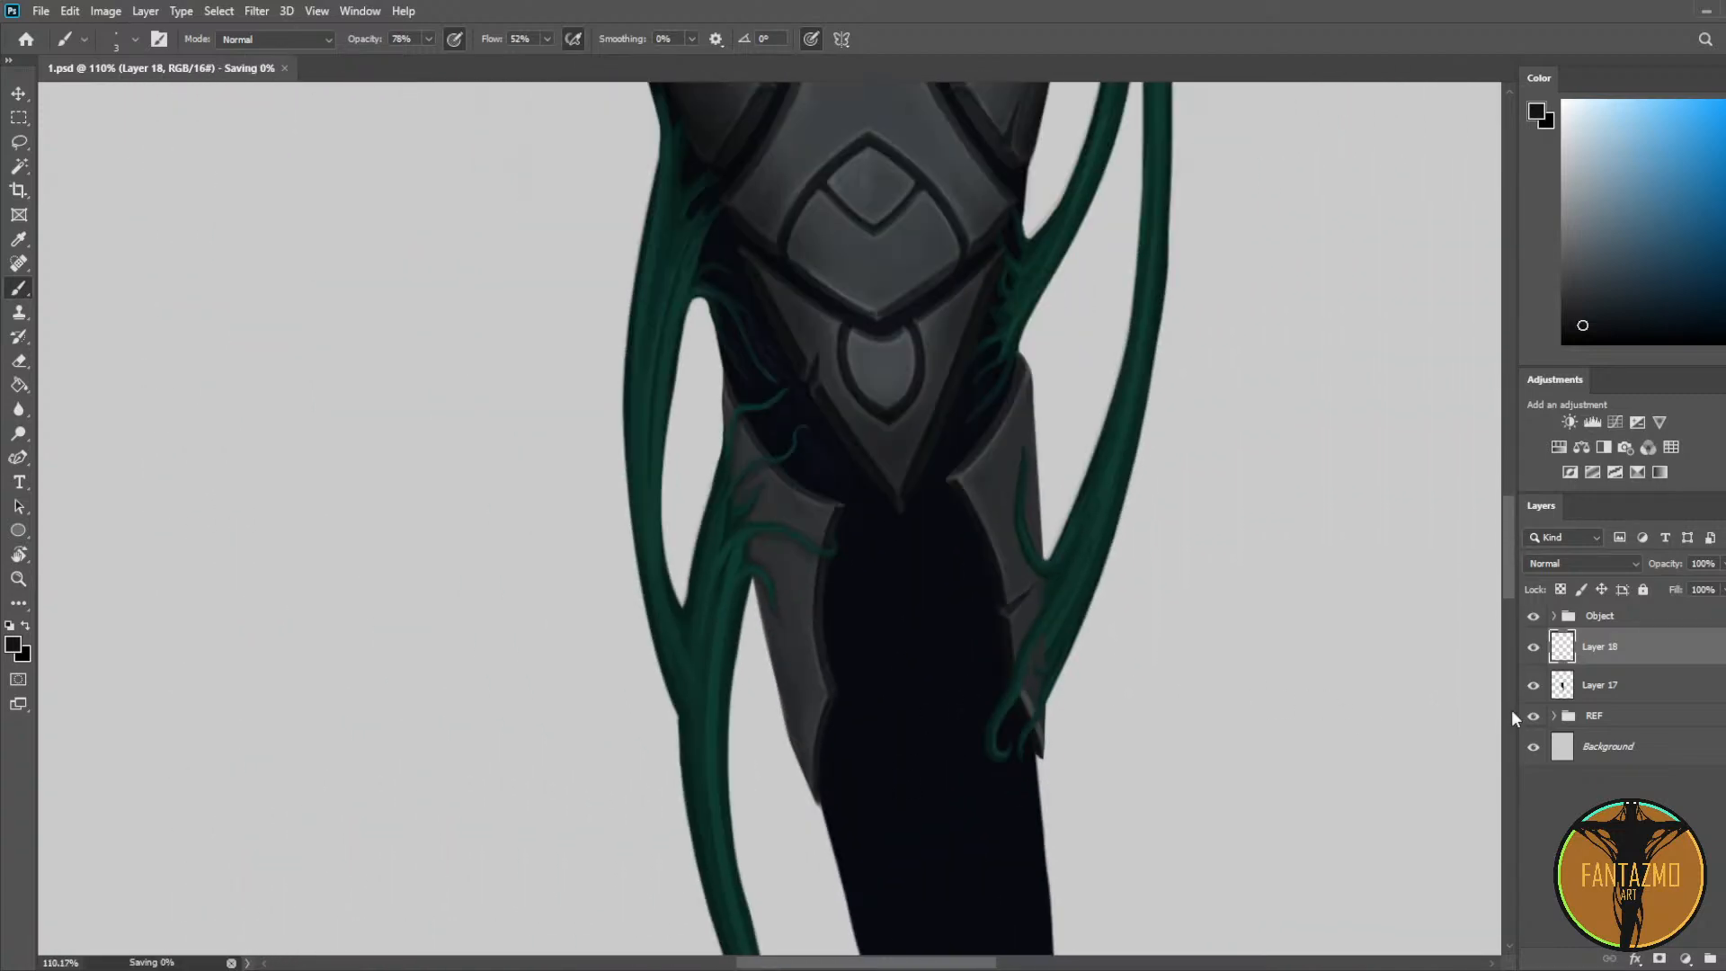
Step: Merge Layer 18 with the layer below it and create a new empty layer above the result
{"action": "key", "text": "ctrl+e"}
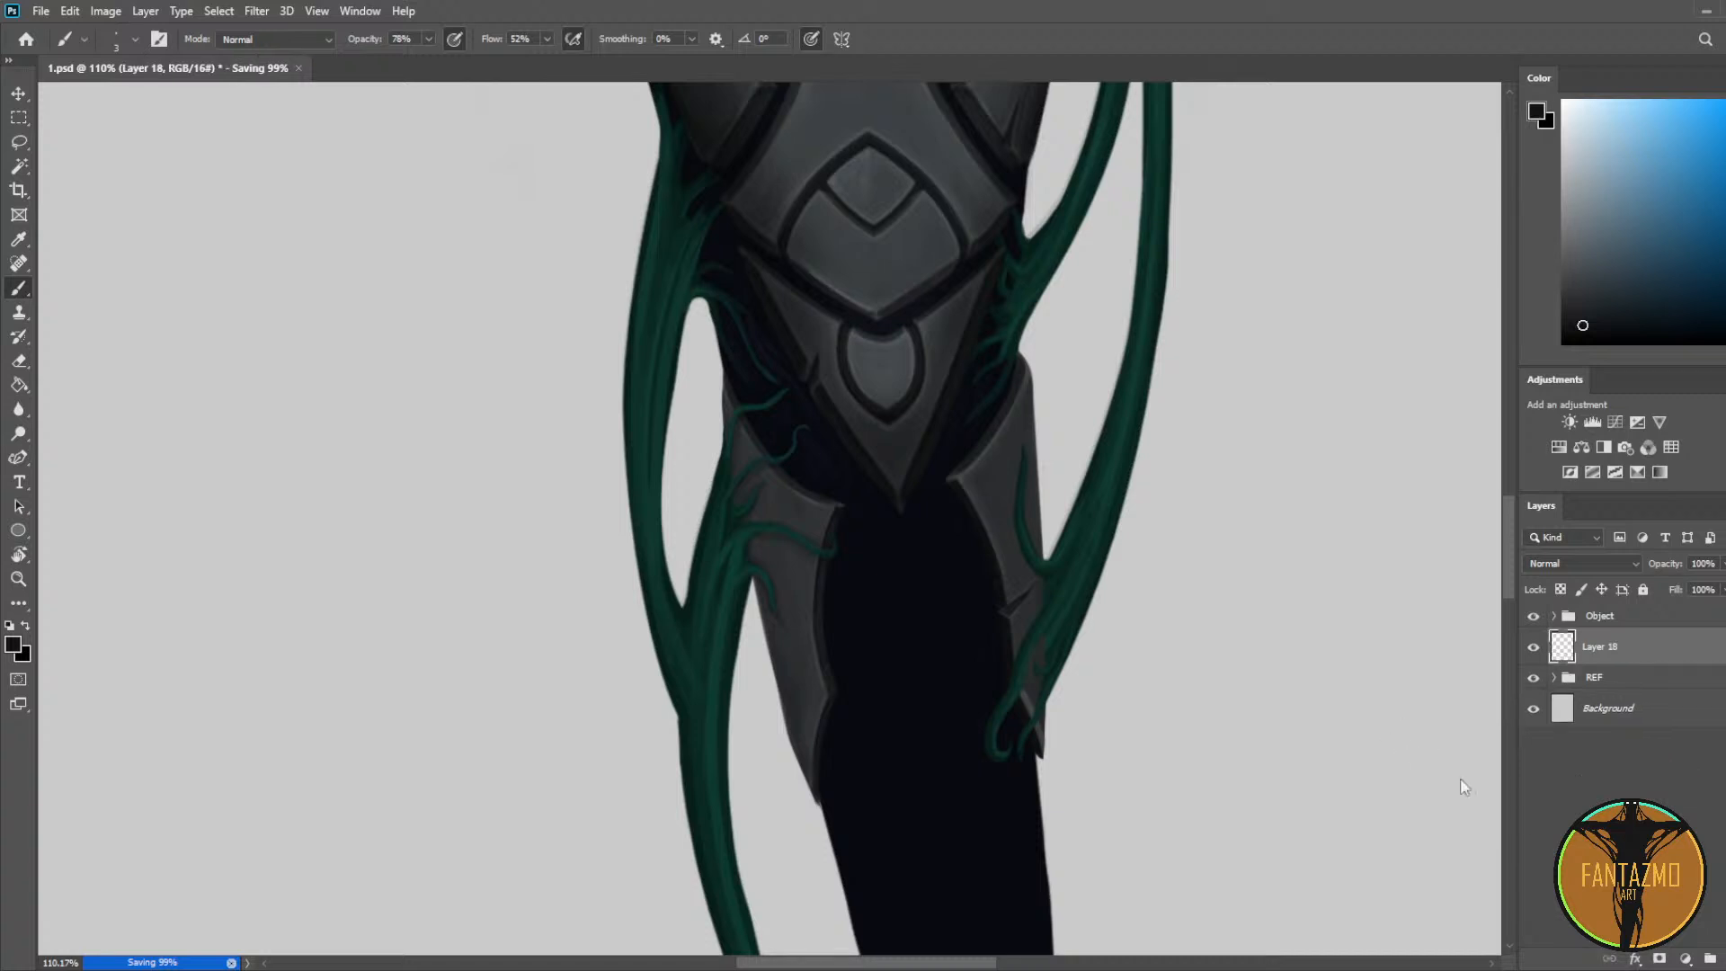
{"action": "key", "text": "ctrl+shift+alt+n"}
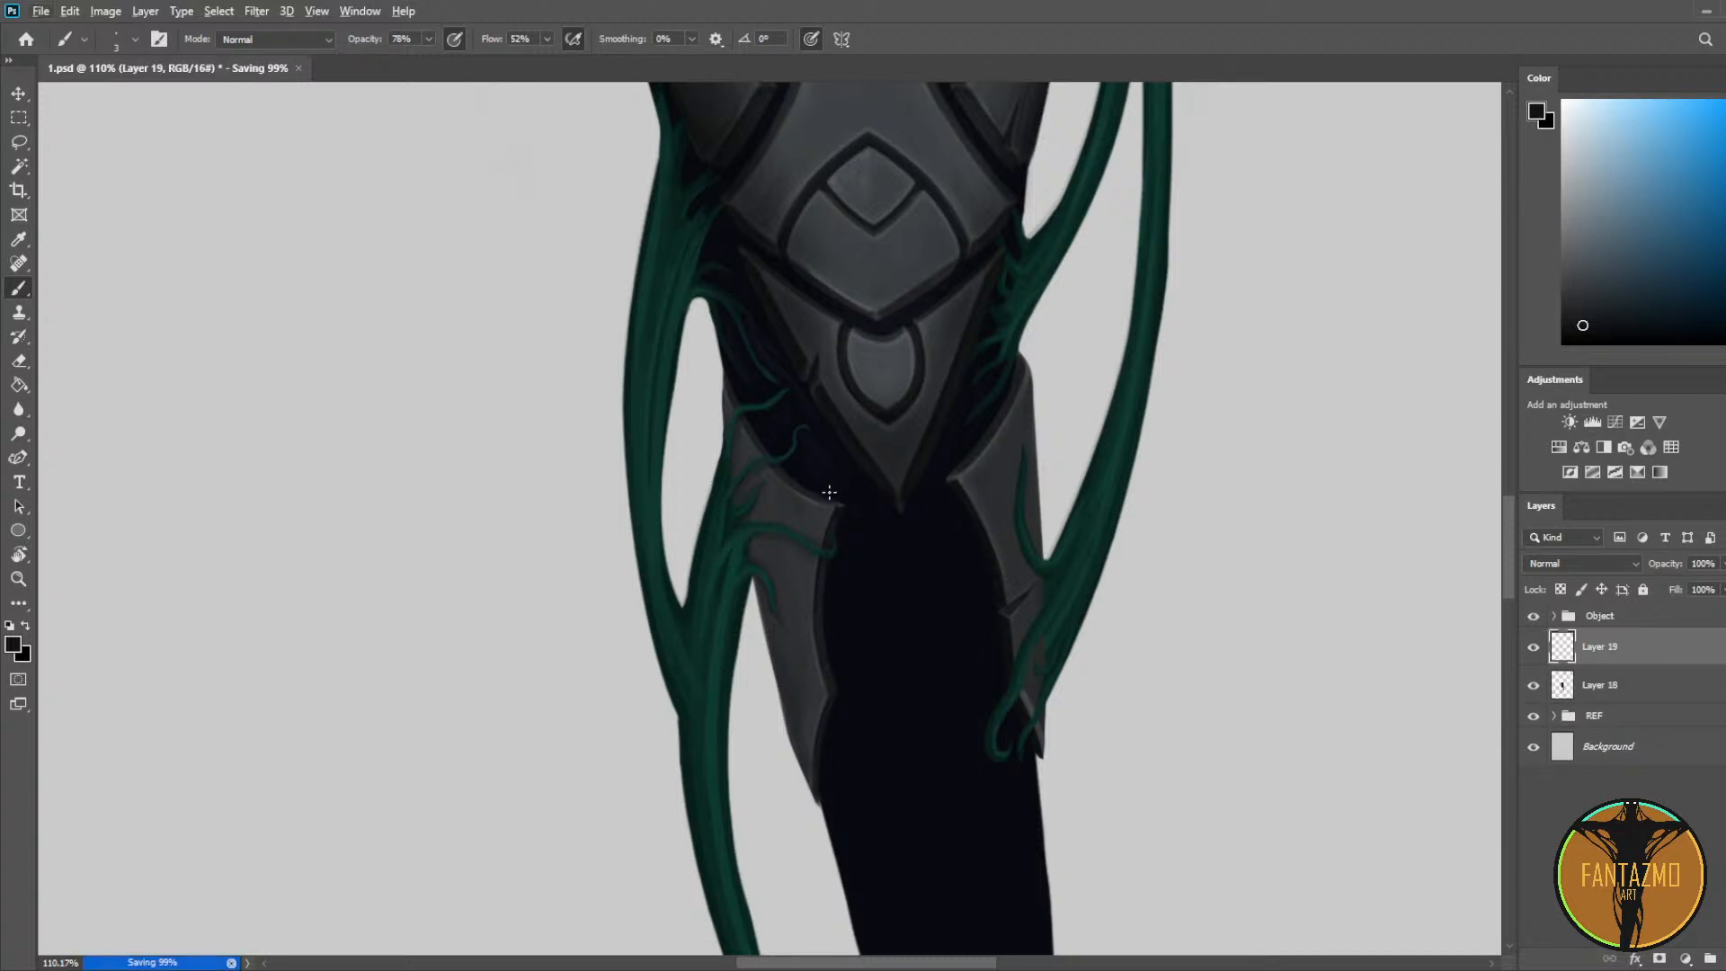
Step: Paint the arched top of a new plate at the tail's upper centre with a large brush and grey sampled from the side plate
{"action": "scroll", "coordinate": [828, 492], "scroll_direction": "down", "scroll_amount": 2}
{"action": "left_click_drag", "start_coordinate": [913, 578], "coordinate": [824, 396]}
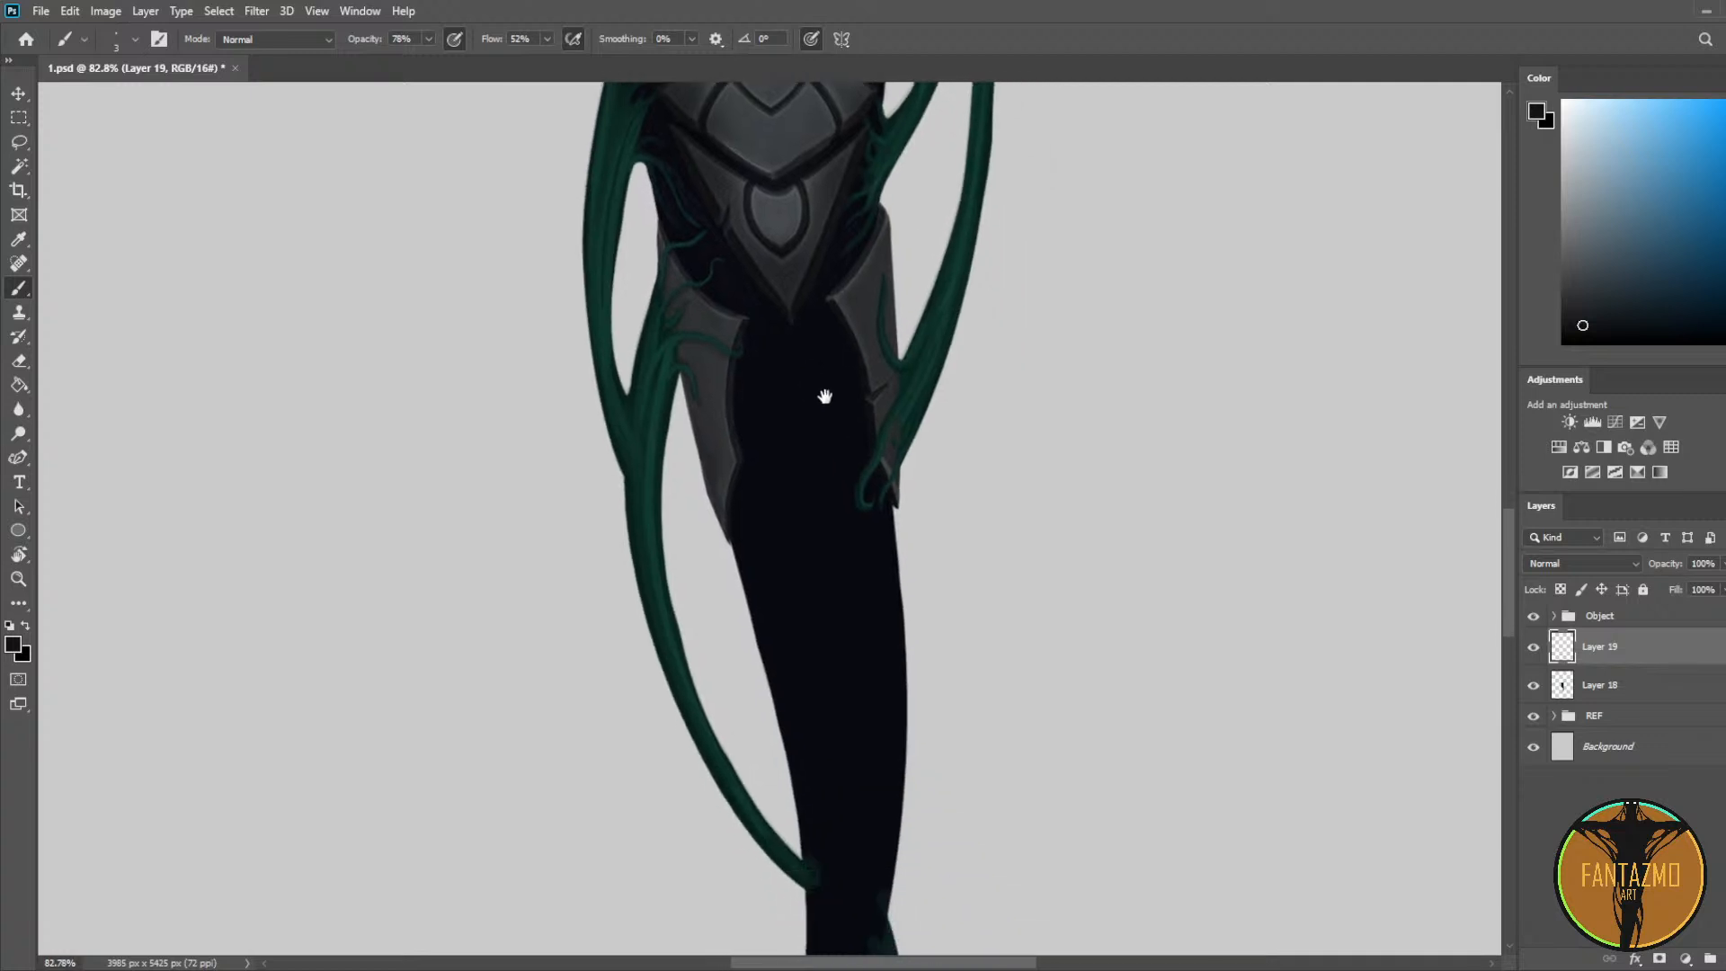
{"action": "scroll", "coordinate": [825, 404], "scroll_direction": "up", "scroll_amount": 3}
{"action": "key", "text": "i"}
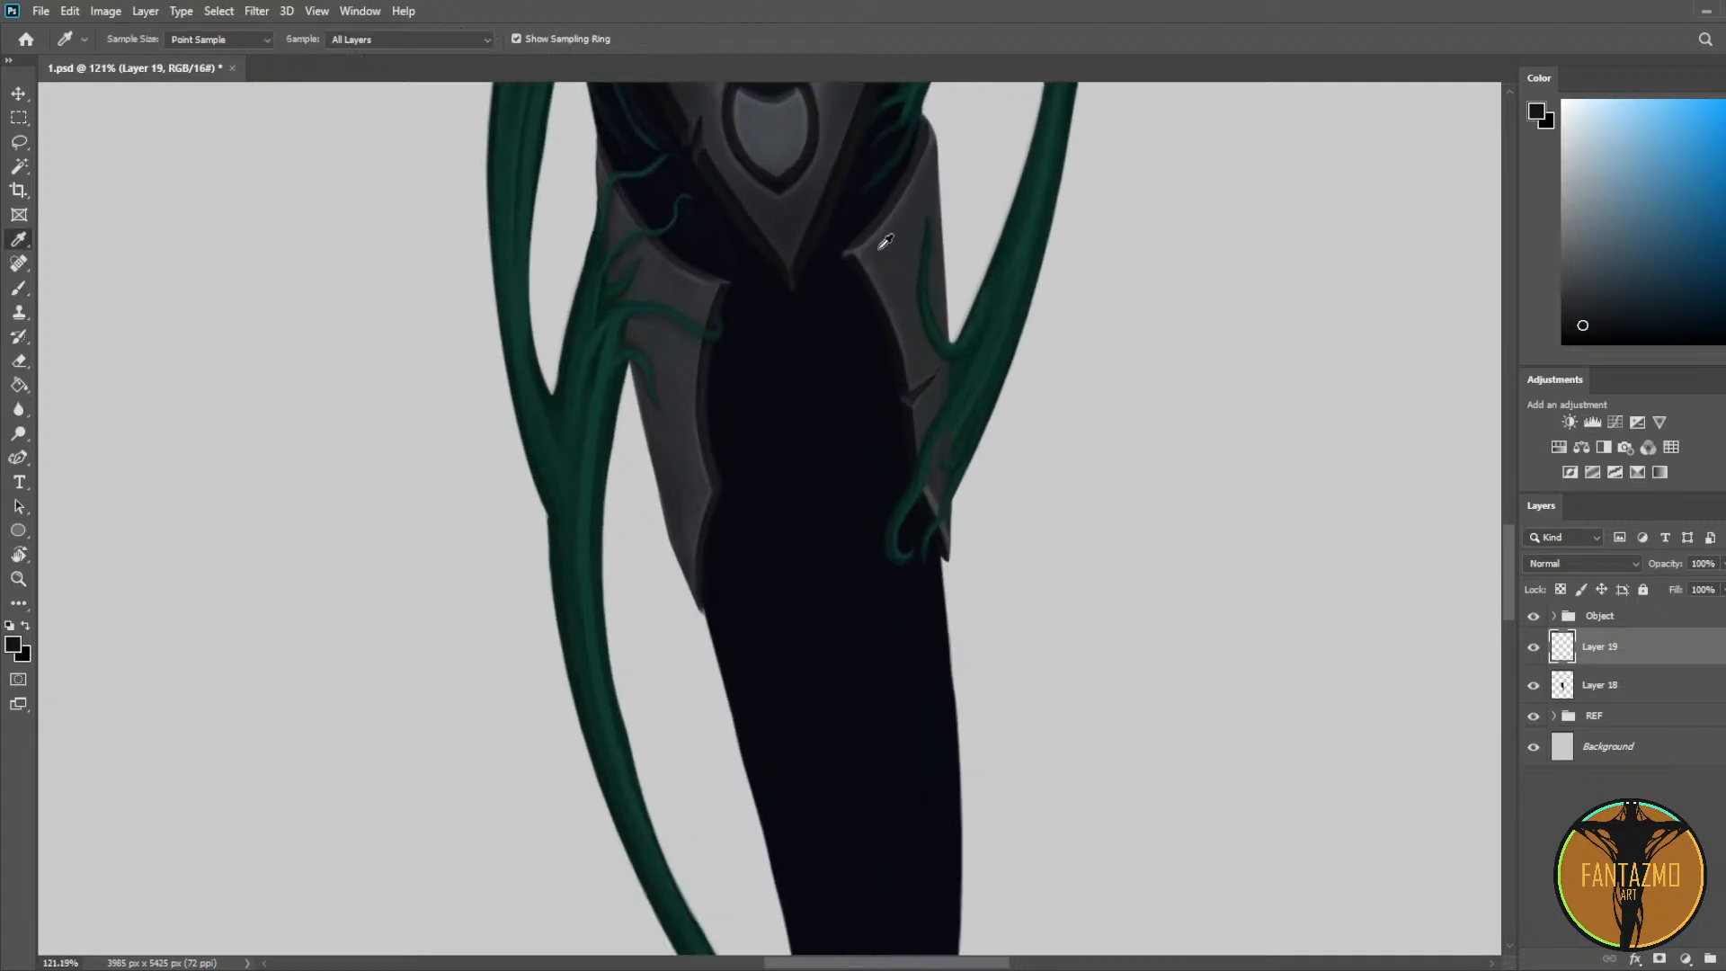
{"action": "left_click", "coordinate": [881, 344]}
{"action": "key", "text": "b"}
{"action": "key", "text": "bracketright"}
{"action": "key", "text": "bracketright"}
{"action": "key", "text": "bracketright"}
{"action": "key", "text": "bracketright"}
{"action": "key", "text": "bracketright"}
{"action": "key", "text": "bracketright"}
{"action": "key", "text": "bracketright"}
{"action": "key", "text": "bracketright"}
{"action": "key", "text": "bracketright"}
{"action": "key", "text": "bracketright"}
{"action": "key", "text": "bracketright"}
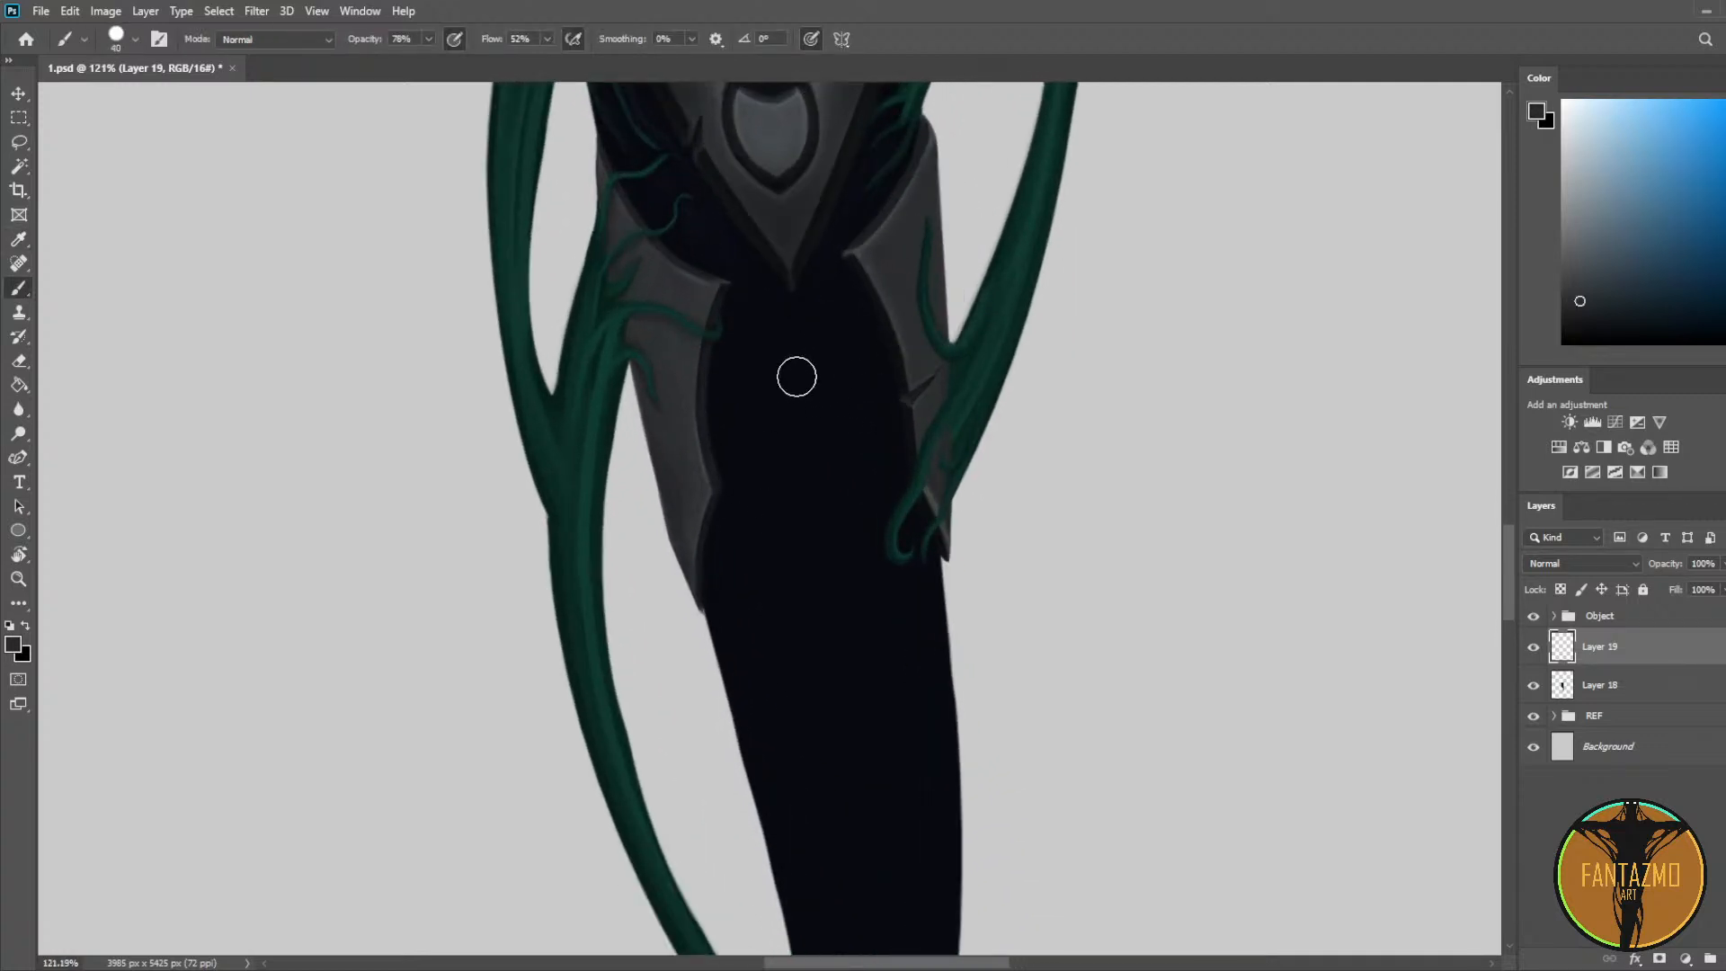
{"action": "key", "text": "bracketleft"}
{"action": "mouse_move", "coordinate": [803, 391]}
{"action": "left_mouse_down"}
{"action": "mouse_move", "coordinate": [802, 366]}
{"action": "mouse_move", "coordinate": [755, 408]}
{"action": "mouse_move", "coordinate": [794, 343]}
{"action": "mouse_move", "coordinate": [855, 389]}
{"action": "mouse_move", "coordinate": [817, 351]}
{"action": "mouse_move", "coordinate": [834, 524]}
{"action": "mouse_move", "coordinate": [820, 489]}
{"action": "left_mouse_up"}
Step: Paint the new plate's two long sides tapering to a point down the tail with a size 25 brush
{"action": "key", "text": "bracketleft"}
{"action": "key", "text": "bracketleft"}
{"action": "key", "text": "bracketleft"}
{"action": "key", "text": "bracketleft"}
{"action": "key", "text": "bracketleft"}
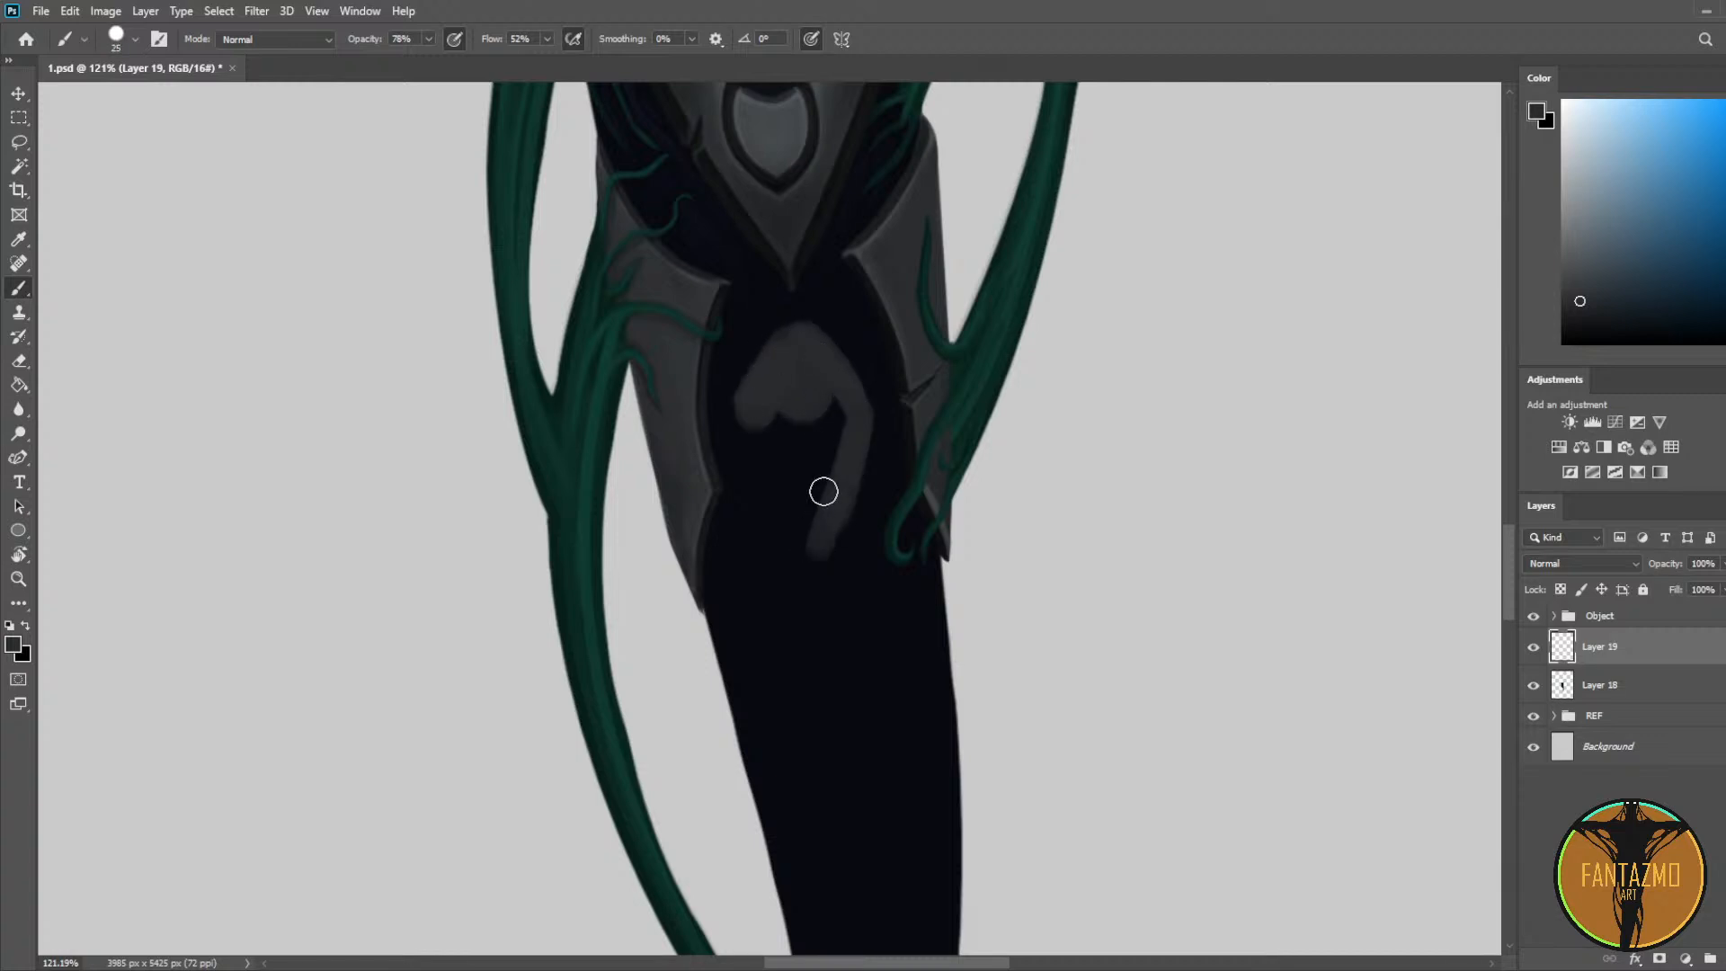
{"action": "mouse_move", "coordinate": [844, 378]}
{"action": "left_mouse_down"}
{"action": "mouse_move", "coordinate": [866, 420]}
{"action": "mouse_move", "coordinate": [832, 627]}
{"action": "left_mouse_up"}
{"action": "left_click_drag", "start_coordinate": [858, 455], "coordinate": [835, 692]}
{"action": "mouse_move", "coordinate": [753, 396]}
{"action": "left_mouse_down"}
{"action": "mouse_move", "coordinate": [740, 435]}
{"action": "mouse_move", "coordinate": [839, 732]}
{"action": "left_mouse_up"}
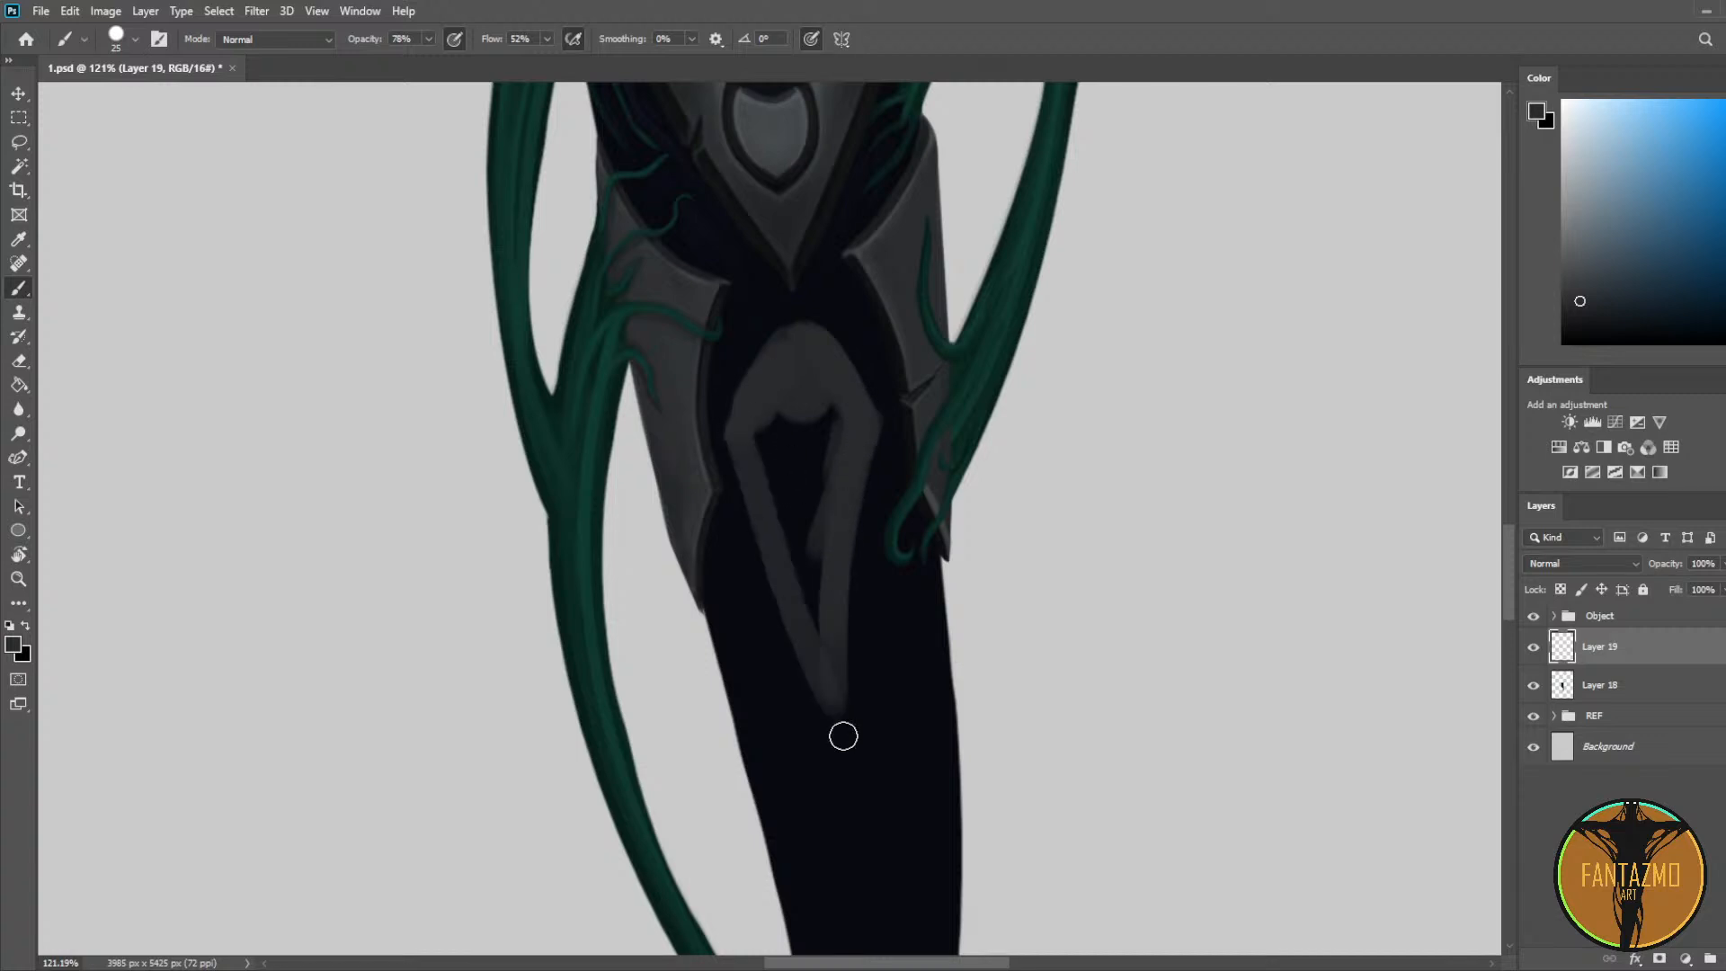
{"action": "mouse_move", "coordinate": [745, 467]}
{"action": "left_mouse_down"}
{"action": "mouse_move", "coordinate": [807, 679]}
{"action": "mouse_move", "coordinate": [738, 450]}
{"action": "mouse_move", "coordinate": [844, 716]}
{"action": "left_mouse_up"}
Step: Sharpen the new plate's lower tip with a size 25 eraser and fill its interior with the same grey
{"action": "key", "text": "e"}
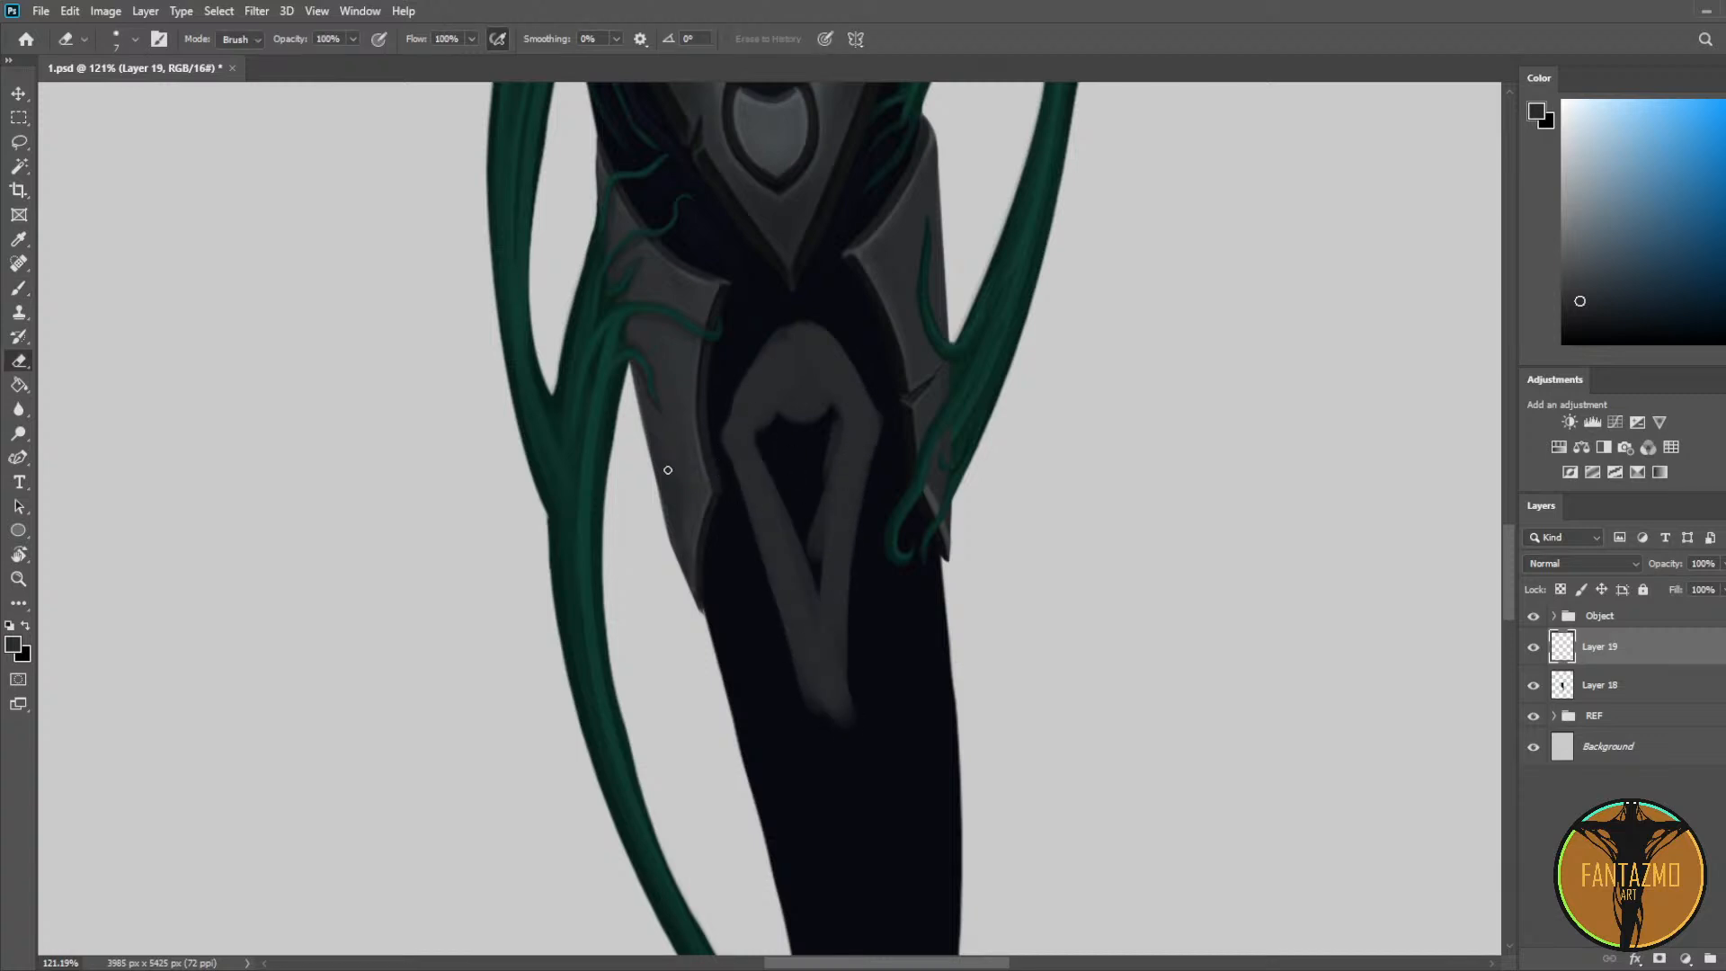
{"action": "key", "text": "bracketright"}
{"action": "key", "text": "bracketright"}
{"action": "key", "text": "bracketright"}
{"action": "key", "text": "bracketright"}
{"action": "key", "text": "bracketright"}
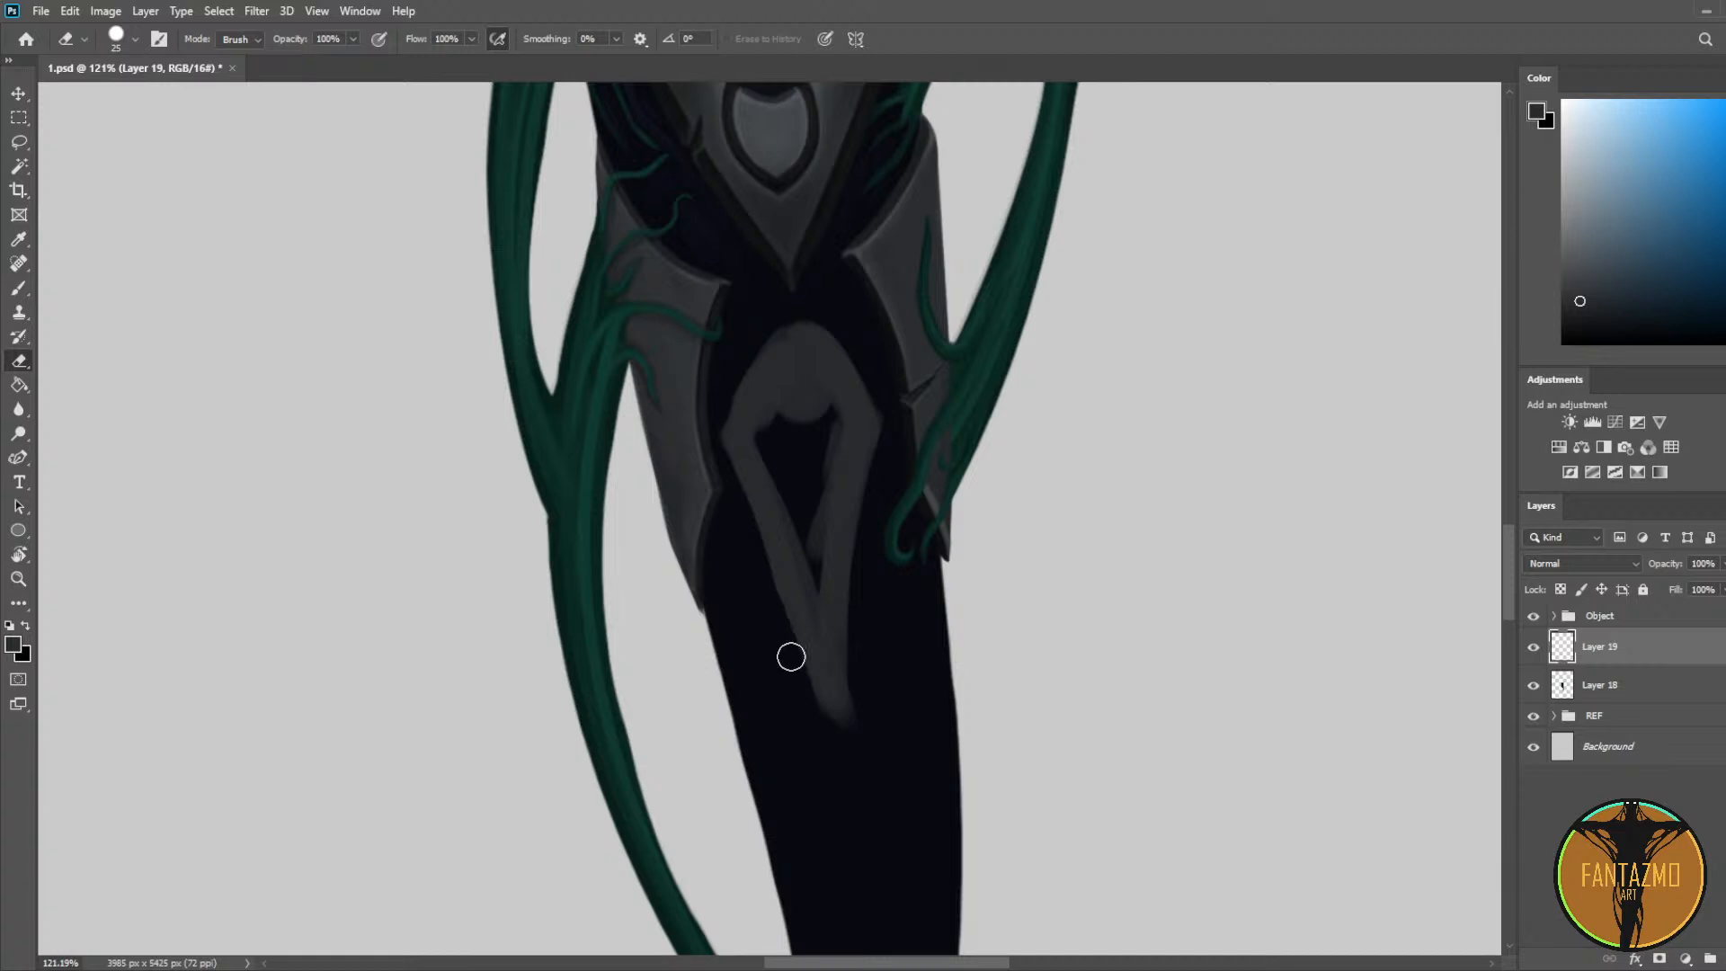
{"action": "left_click_drag", "start_coordinate": [849, 594], "coordinate": [840, 719]}
{"action": "key", "text": "b"}
{"action": "mouse_move", "coordinate": [817, 396]}
{"action": "left_mouse_down"}
{"action": "mouse_move", "coordinate": [780, 407]}
{"action": "mouse_move", "coordinate": [818, 601]}
{"action": "mouse_move", "coordinate": [819, 486]}
{"action": "mouse_move", "coordinate": [808, 585]}
{"action": "left_mouse_up"}
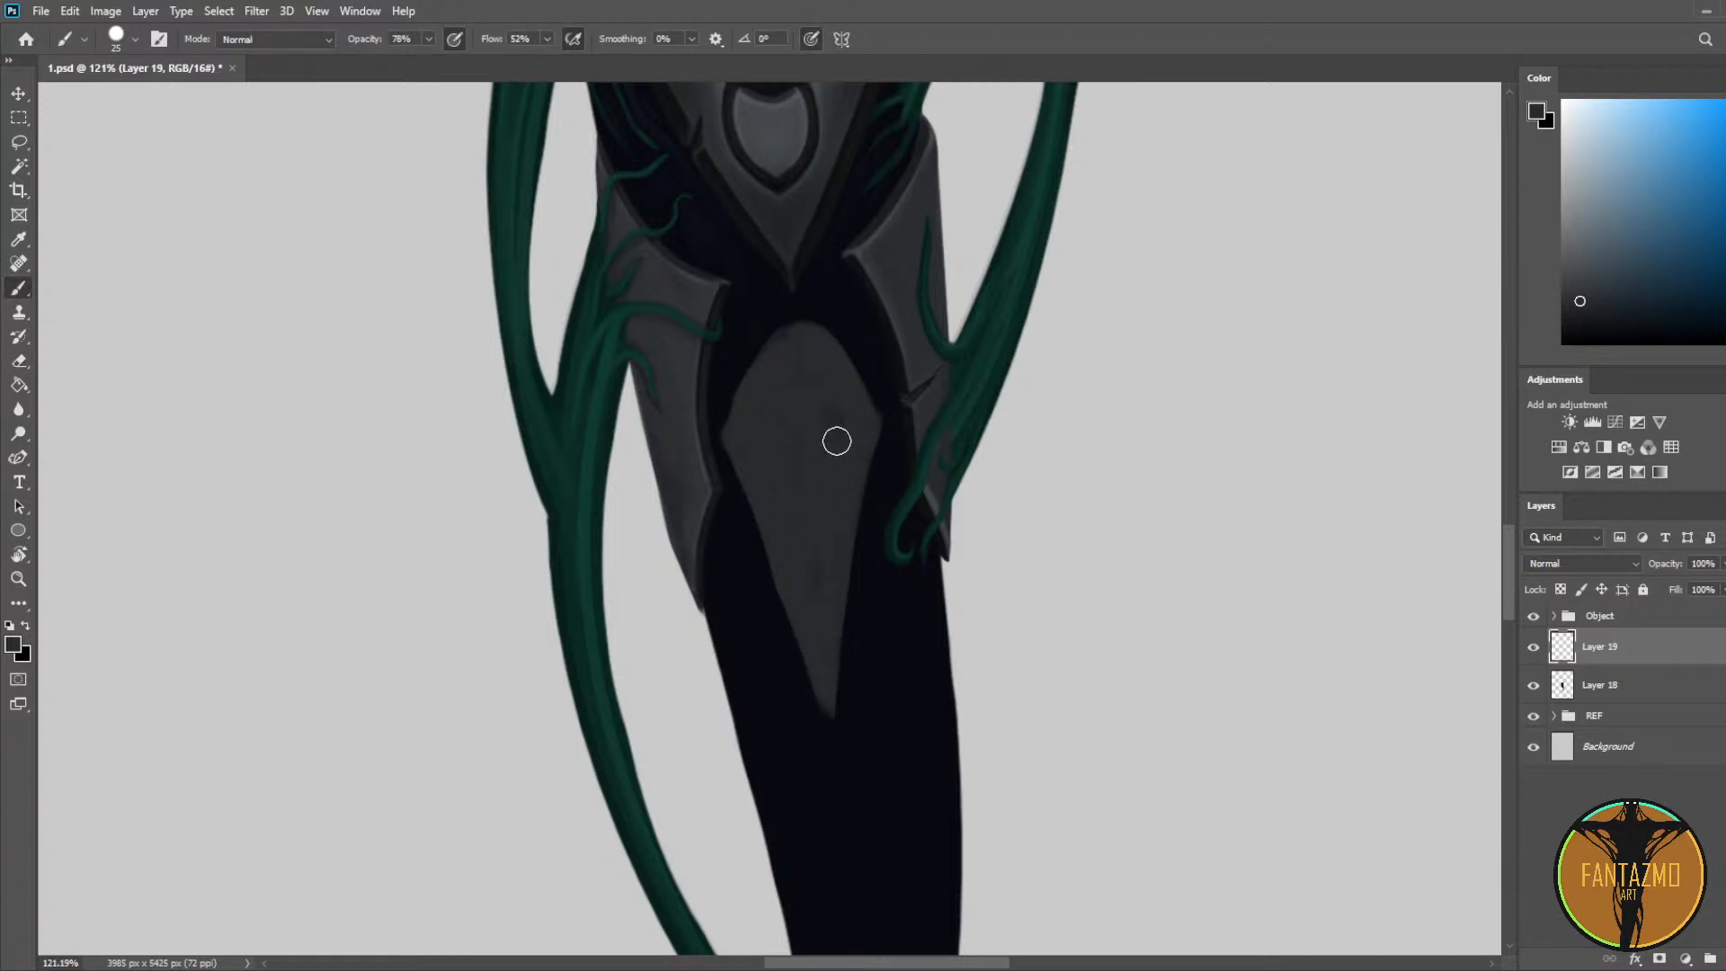
Step: Trim the new plate's side edges and lower tip with a size 15 eraser for a cleaner outline
{"action": "key", "text": "e"}
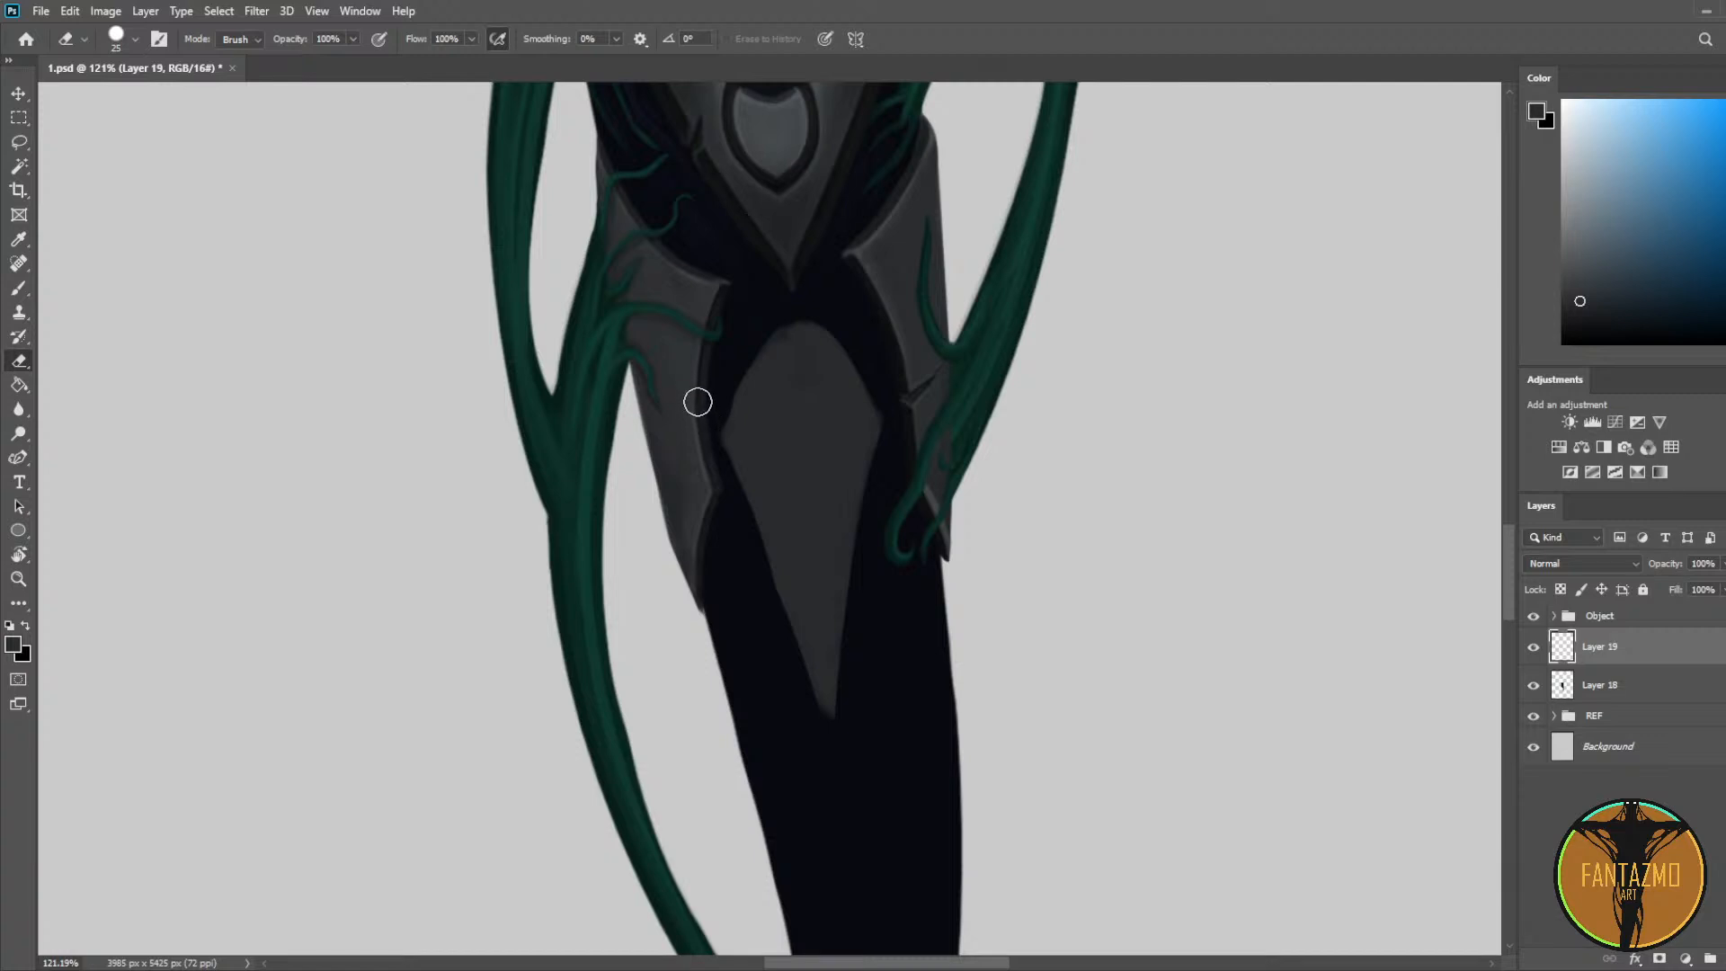
{"action": "key", "text": "bracketleft"}
{"action": "left_click_drag", "start_coordinate": [710, 413], "coordinate": [749, 502]}
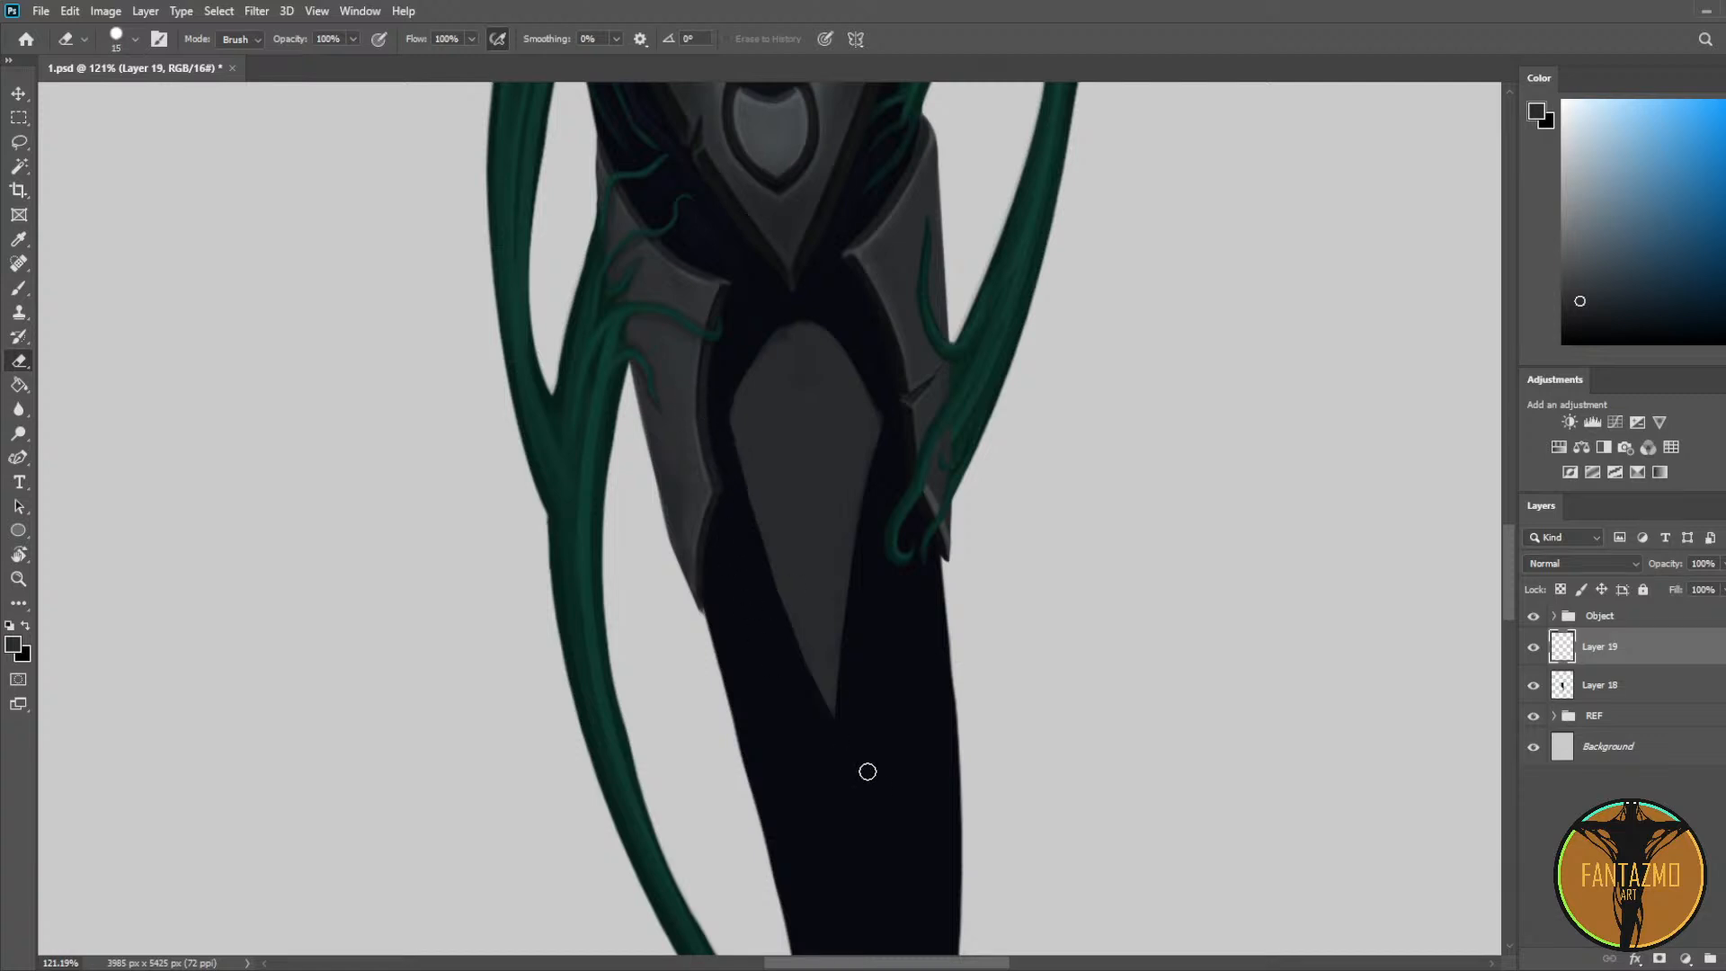
{"action": "left_click_drag", "start_coordinate": [832, 705], "coordinate": [848, 575]}
{"action": "key", "text": "b"}
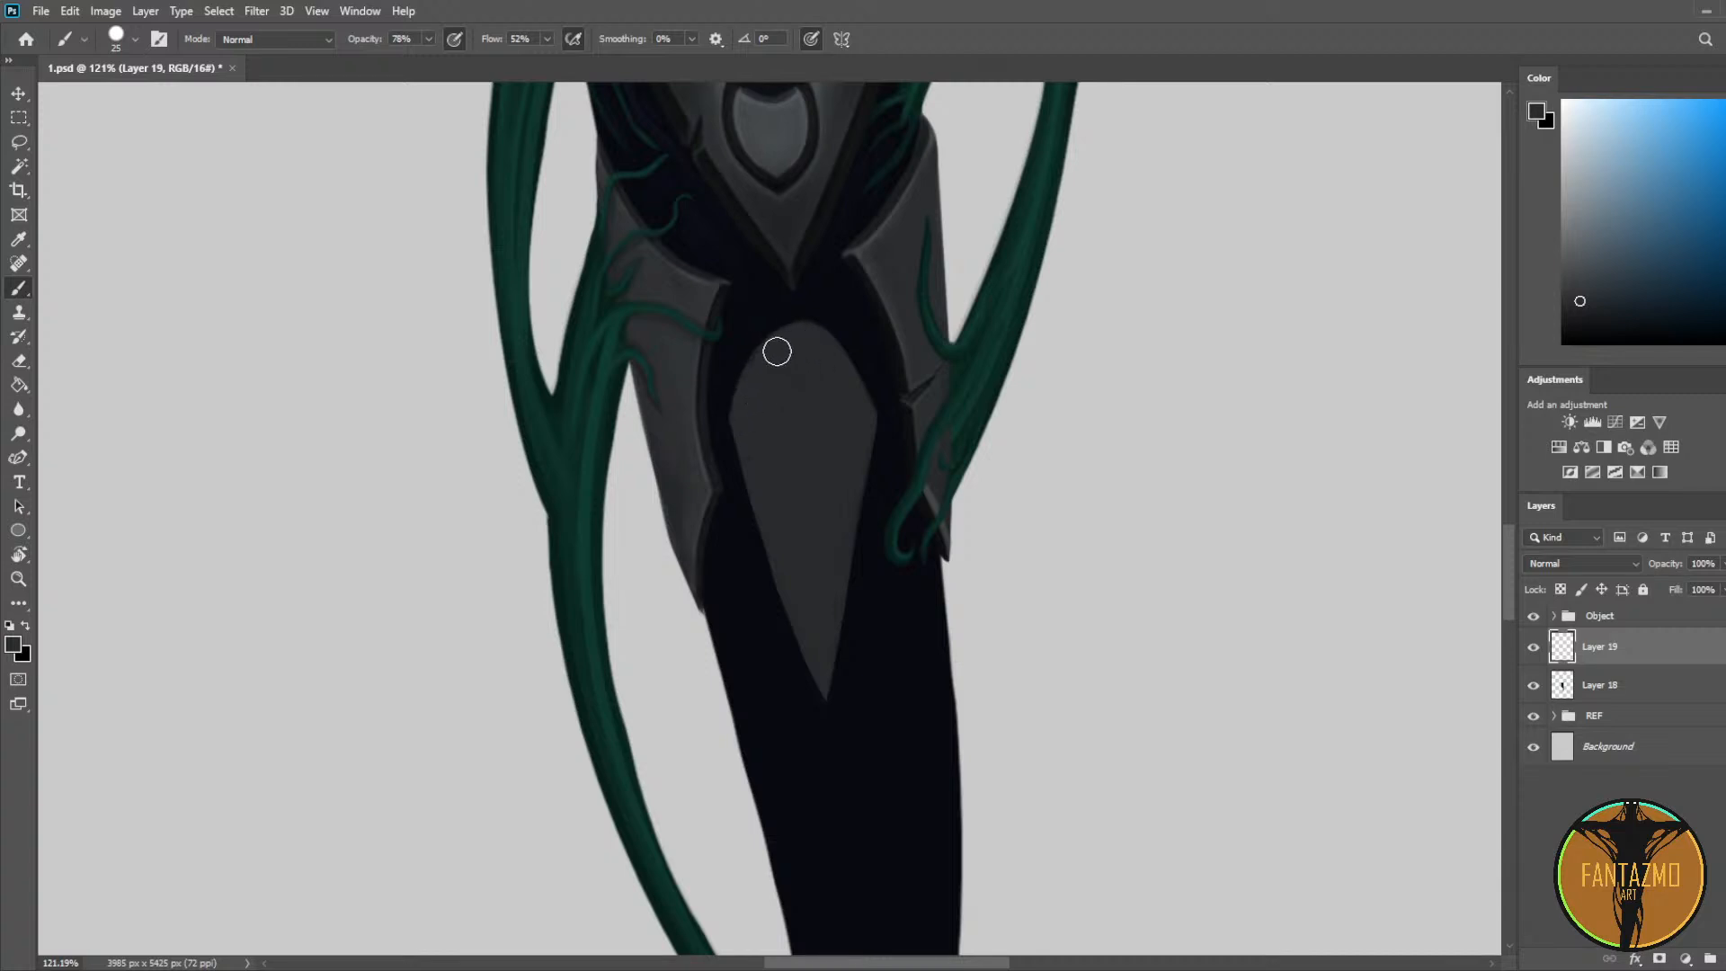
Step: Trim the new plate's arched top into a cleaner, slightly narrower curve with a size 15 eraser
{"action": "key", "text": "e"}
{"action": "left_click_drag", "start_coordinate": [751, 347], "coordinate": [844, 335]}
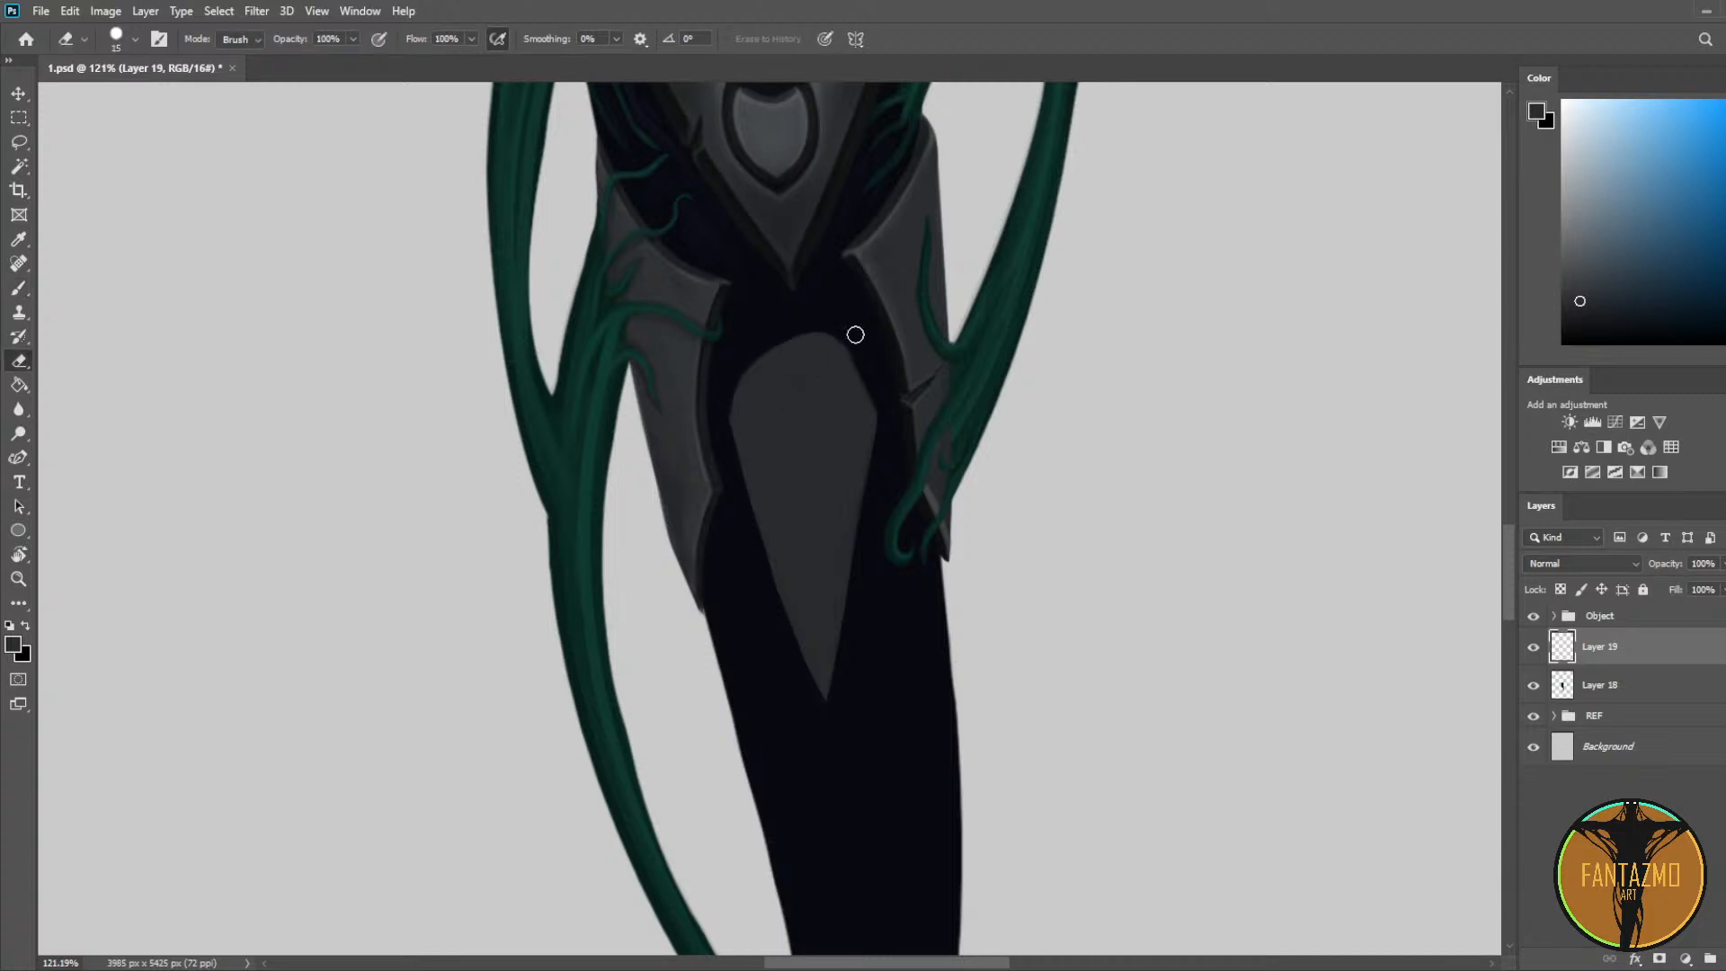
{"action": "key", "text": "b"}
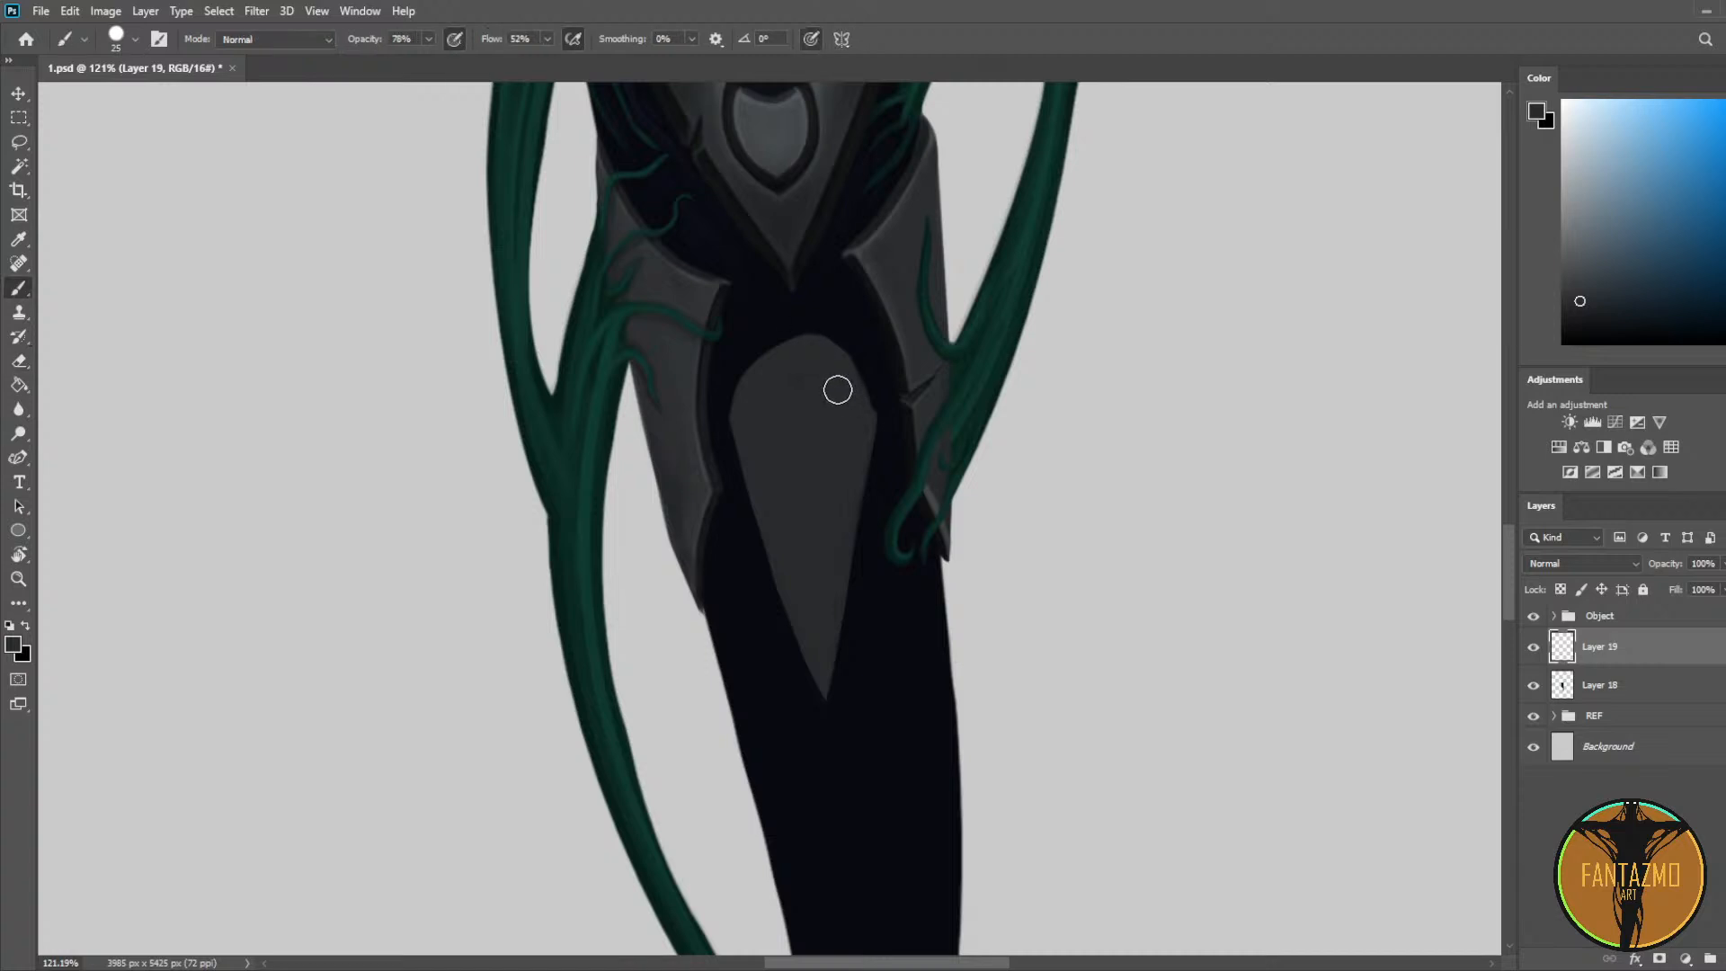
{"action": "key", "text": "e"}
{"action": "left_click_drag", "start_coordinate": [790, 328], "coordinate": [881, 383]}
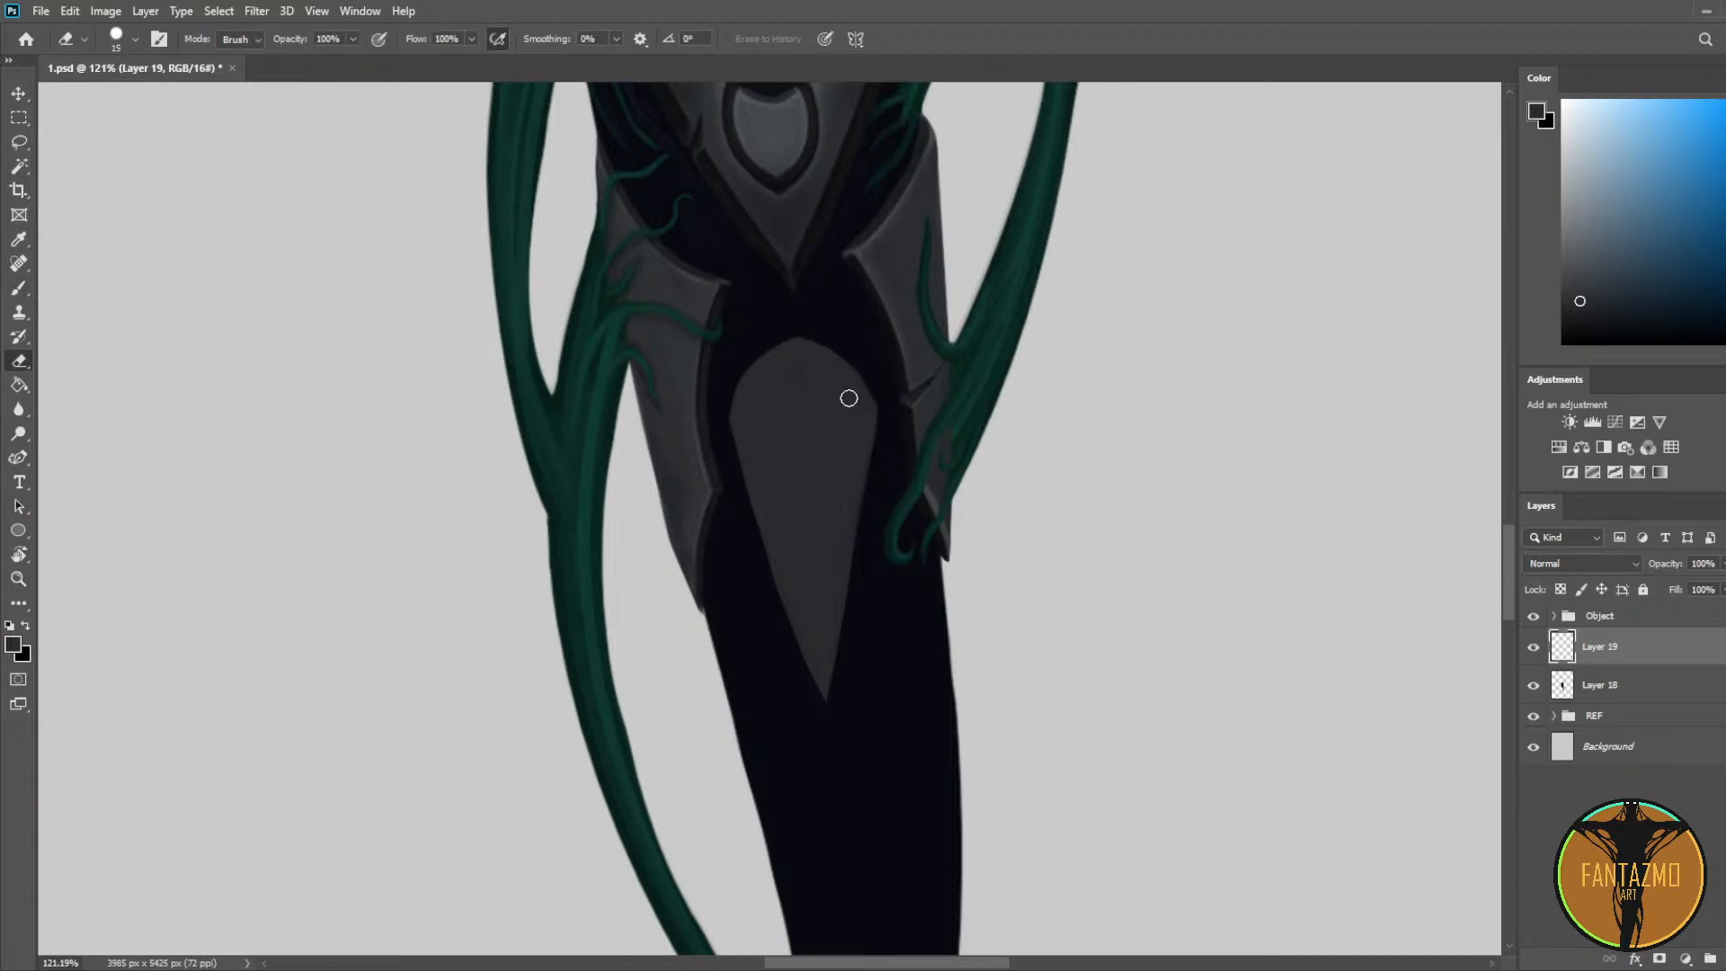
Step: Lock the layer's transparent pixels and paint a dark bevel down both long sides of the plate with a size 25 brush
{"action": "key", "text": "b"}
{"action": "key", "text": "b"}
{"action": "left_click", "coordinate": [696, 355], "text": "alt"}
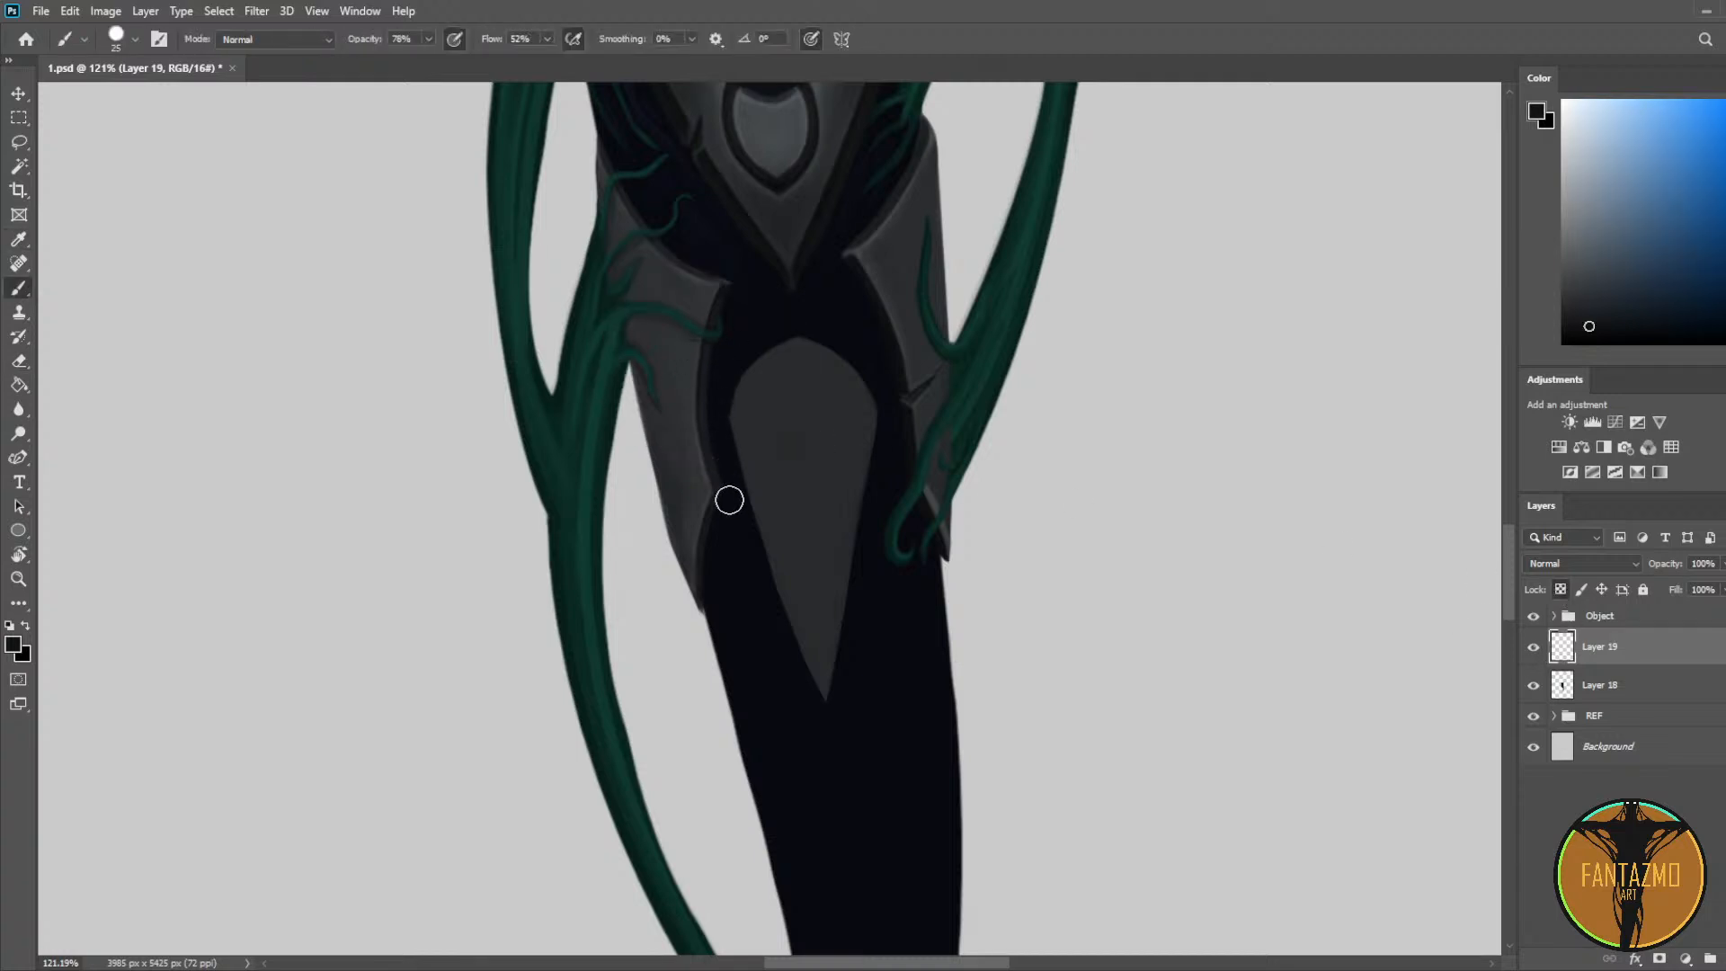
{"action": "left_click_drag", "start_coordinate": [720, 412], "coordinate": [820, 688]}
{"action": "left_click_drag", "start_coordinate": [879, 414], "coordinate": [835, 661]}
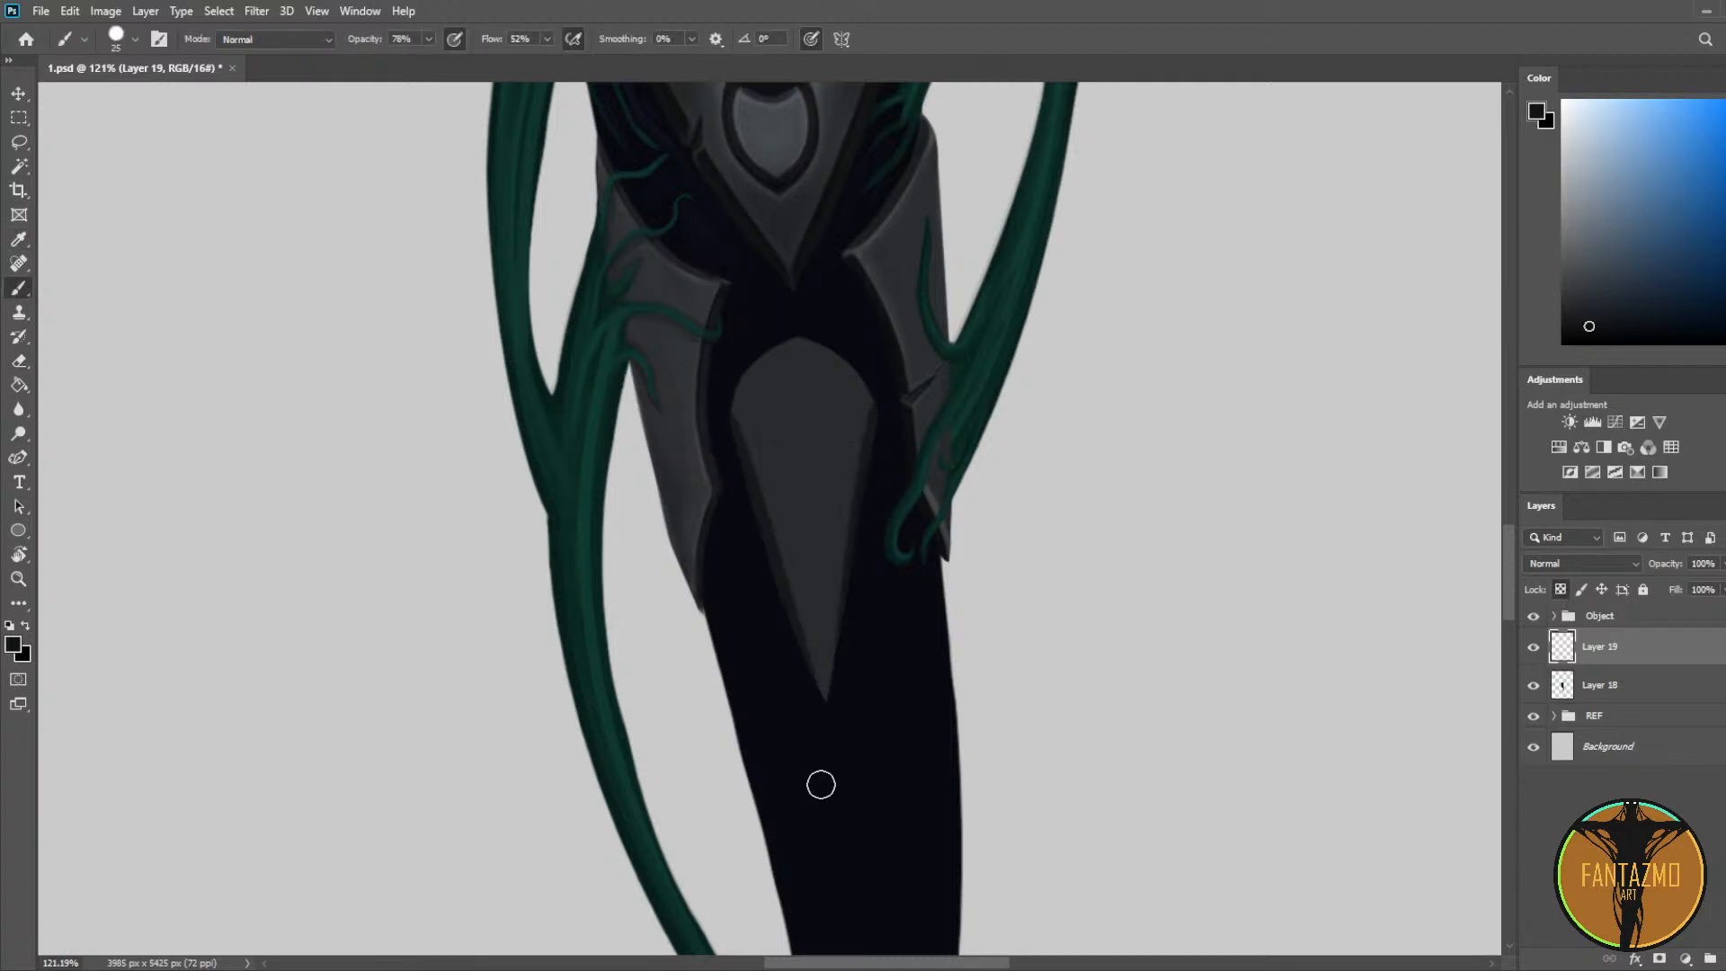
{"action": "left_click_drag", "start_coordinate": [875, 441], "coordinate": [808, 713]}
{"action": "key", "text": "ctrl+z"}
{"action": "left_click_drag", "start_coordinate": [878, 407], "coordinate": [819, 739]}
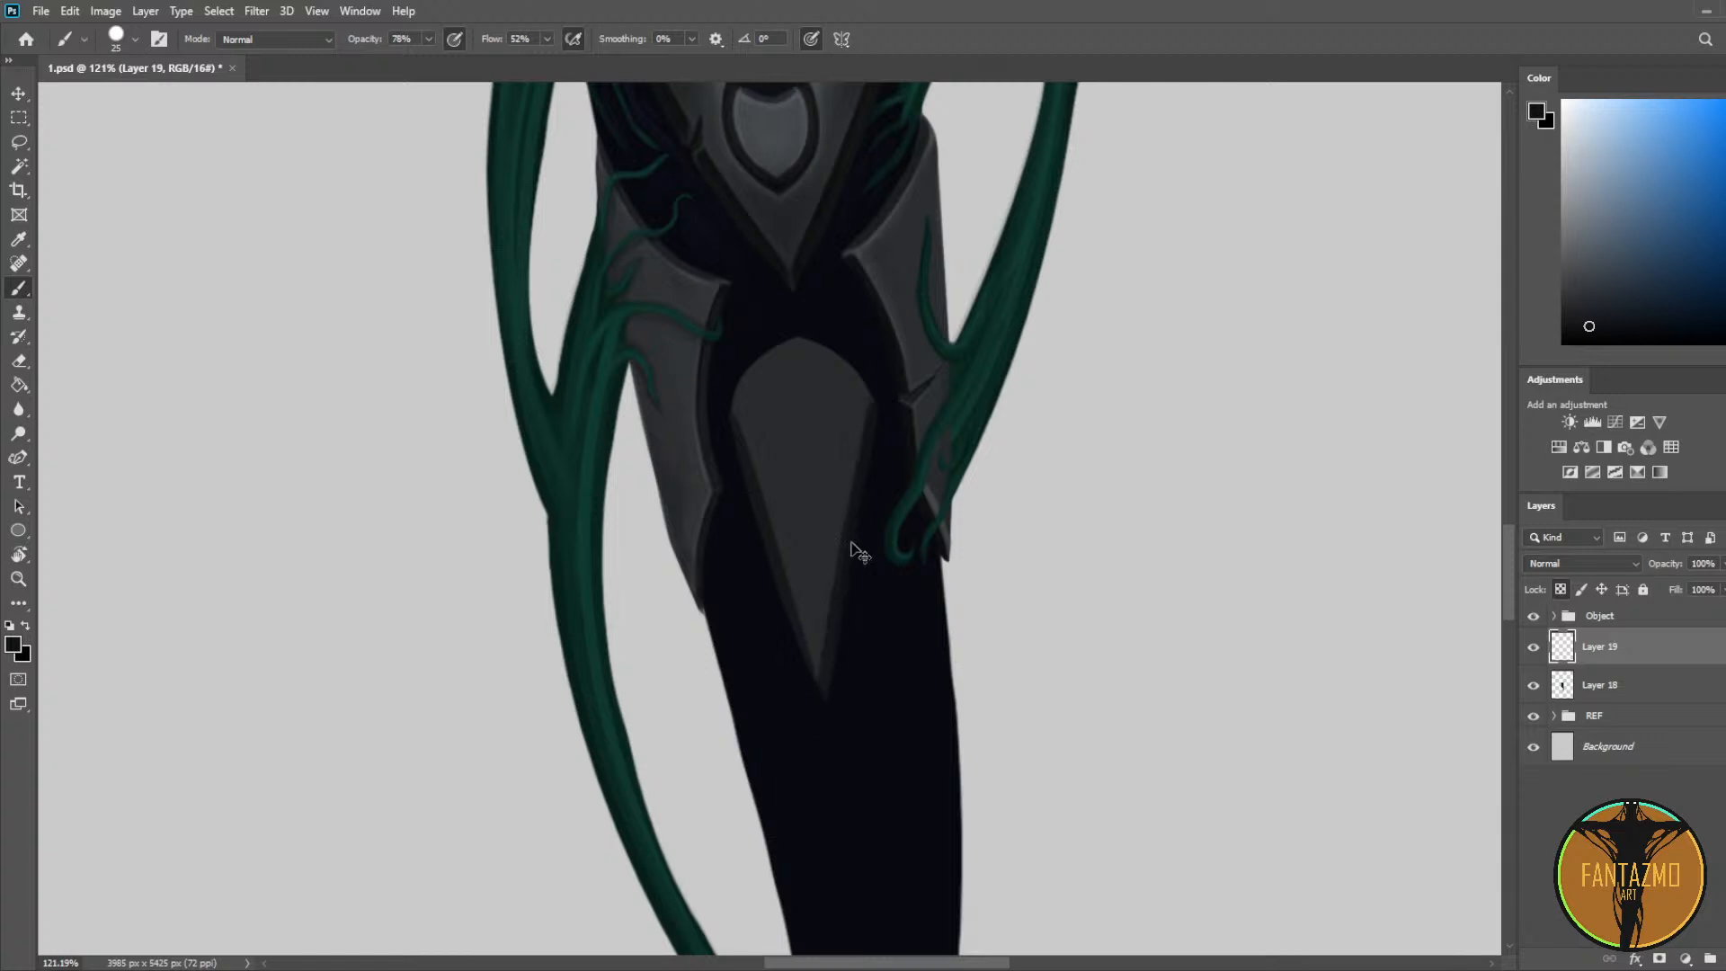
{"action": "key", "text": "ctrl+z"}
{"action": "left_click_drag", "start_coordinate": [849, 609], "coordinate": [828, 771]}
Step: Rework the dark bevel along the plate's lower left edge so it runs into the pointed tip
{"action": "left_click_drag", "start_coordinate": [773, 568], "coordinate": [824, 730]}
{"action": "key", "text": "ctrl+z"}
{"action": "left_click_drag", "start_coordinate": [780, 608], "coordinate": [814, 702]}
{"action": "key", "text": "ctrl+z"}
{"action": "left_click_drag", "start_coordinate": [775, 601], "coordinate": [814, 704]}
Step: Paint the dark bevel around the plate's arched top, undoing and redoing strokes until it follows the curve
{"action": "mouse_move", "coordinate": [721, 413]}
{"action": "left_mouse_down"}
{"action": "mouse_move", "coordinate": [790, 334]}
{"action": "mouse_move", "coordinate": [755, 362]}
{"action": "mouse_move", "coordinate": [798, 338]}
{"action": "mouse_move", "coordinate": [735, 450]}
{"action": "mouse_move", "coordinate": [754, 351]}
{"action": "mouse_move", "coordinate": [800, 334]}
{"action": "mouse_move", "coordinate": [867, 393]}
{"action": "left_mouse_up"}
{"action": "key", "text": "ctrl+z"}
{"action": "key", "text": "ctrl+z"}
{"action": "key", "text": "ctrl+z"}
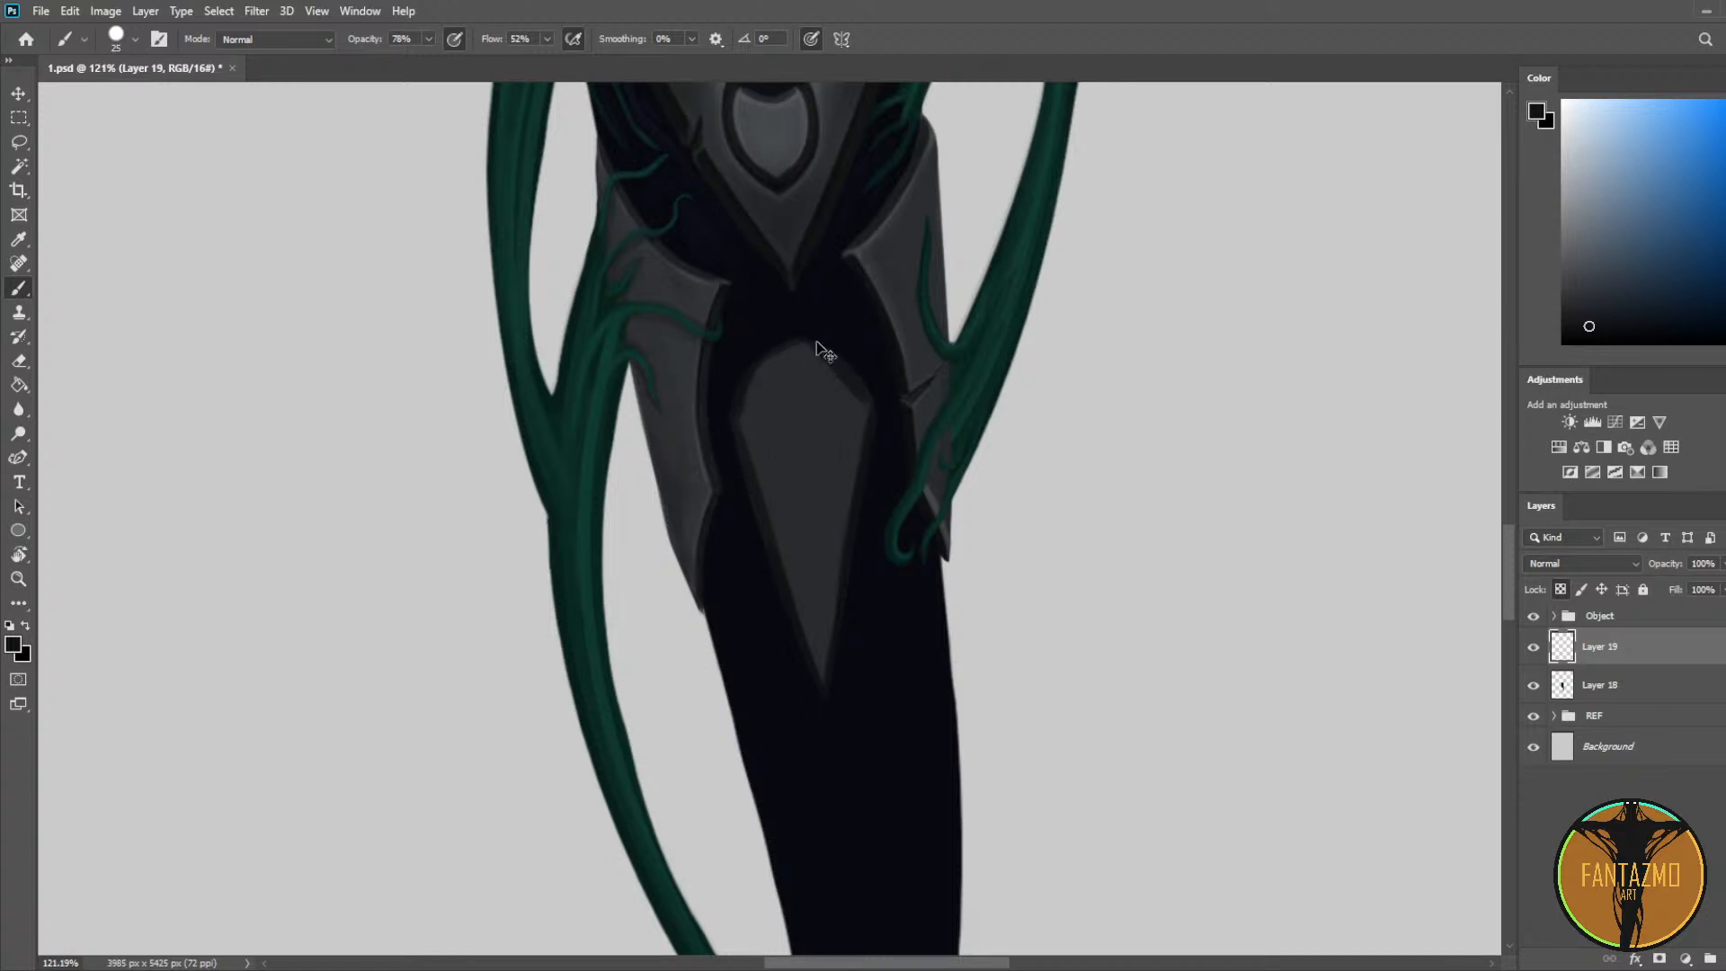
{"action": "key", "text": "ctrl+z"}
{"action": "mouse_move", "coordinate": [795, 336]}
{"action": "left_mouse_down"}
{"action": "mouse_move", "coordinate": [860, 400]}
{"action": "mouse_move", "coordinate": [832, 352]}
{"action": "mouse_move", "coordinate": [860, 405]}
{"action": "mouse_move", "coordinate": [810, 340]}
{"action": "mouse_move", "coordinate": [854, 386]}
{"action": "left_mouse_up"}
{"action": "key", "text": "ctrl+z"}
{"action": "key", "text": "ctrl+z"}
Step: Paint a thin light rim inside the plate's left arch and side with a size 7 brush and grey sampled from the side plate
{"action": "scroll", "coordinate": [732, 338], "scroll_direction": "up", "scroll_amount": 4}
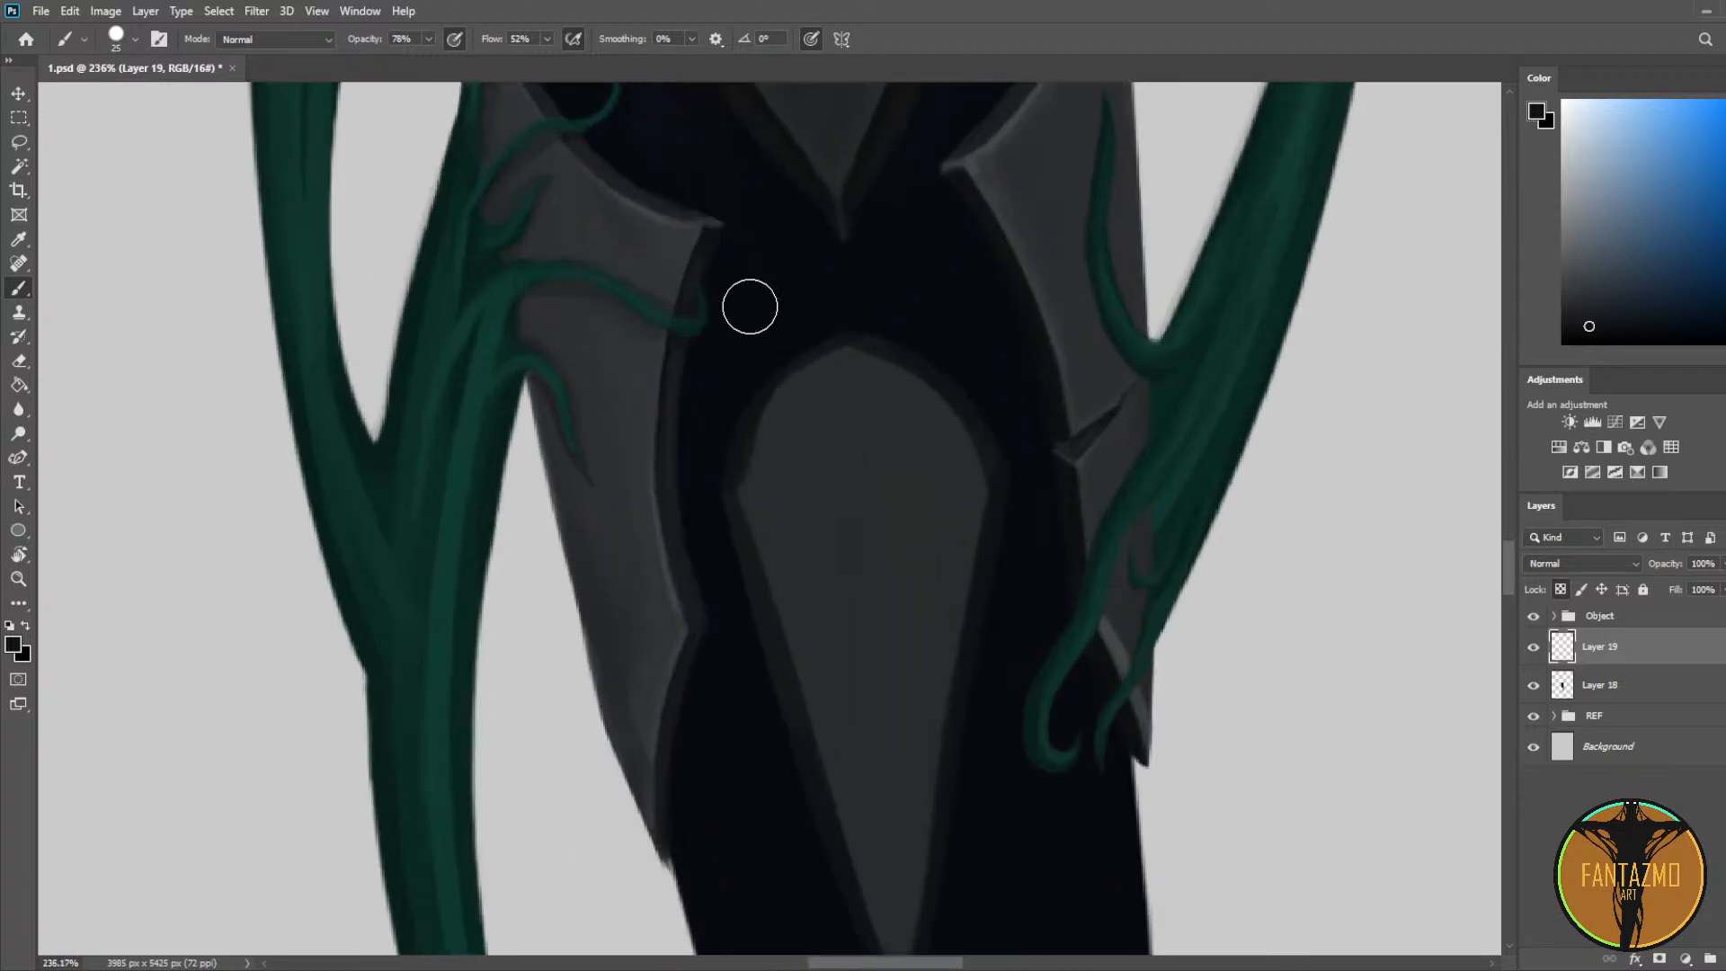
{"action": "key", "text": "bracketleft"}
{"action": "key", "text": "bracketleft"}
{"action": "key", "text": "bracketleft"}
{"action": "key", "text": "bracketleft"}
{"action": "left_click", "coordinate": [693, 219], "text": "alt"}
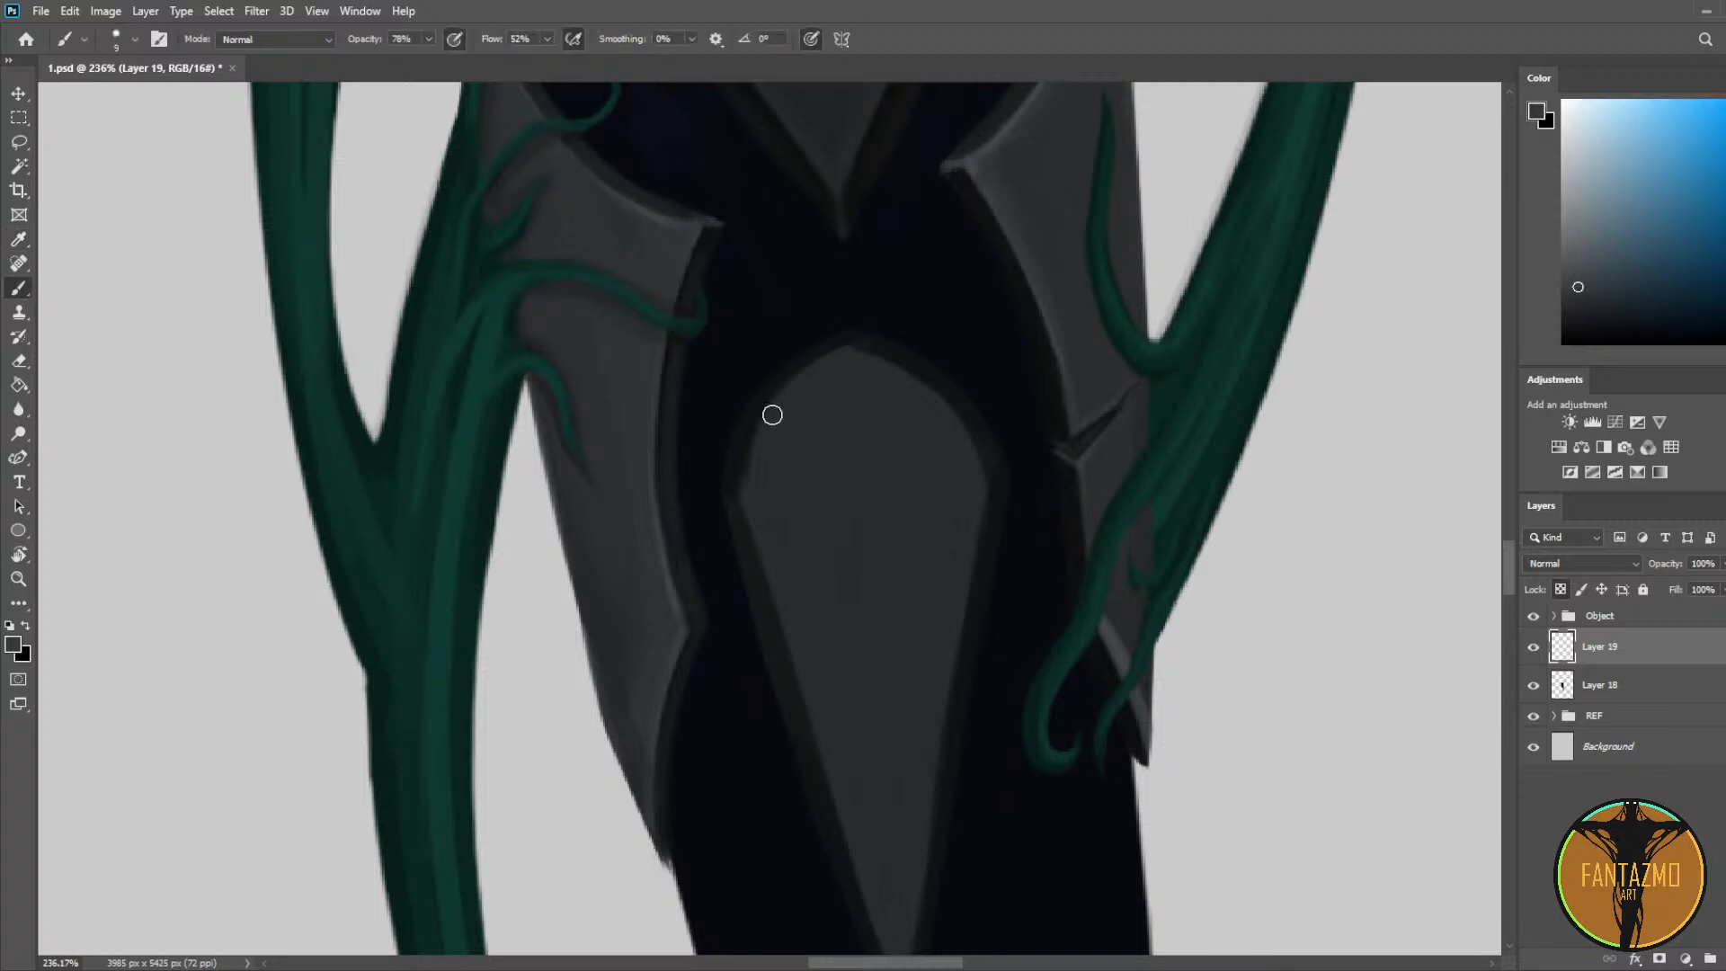
{"action": "key", "text": "bracketleft"}
{"action": "key", "text": "bracketleft"}
{"action": "mouse_move", "coordinate": [841, 359]}
{"action": "left_mouse_down"}
{"action": "mouse_move", "coordinate": [771, 456]}
{"action": "mouse_move", "coordinate": [787, 398]}
{"action": "mouse_move", "coordinate": [751, 518]}
{"action": "left_mouse_up"}
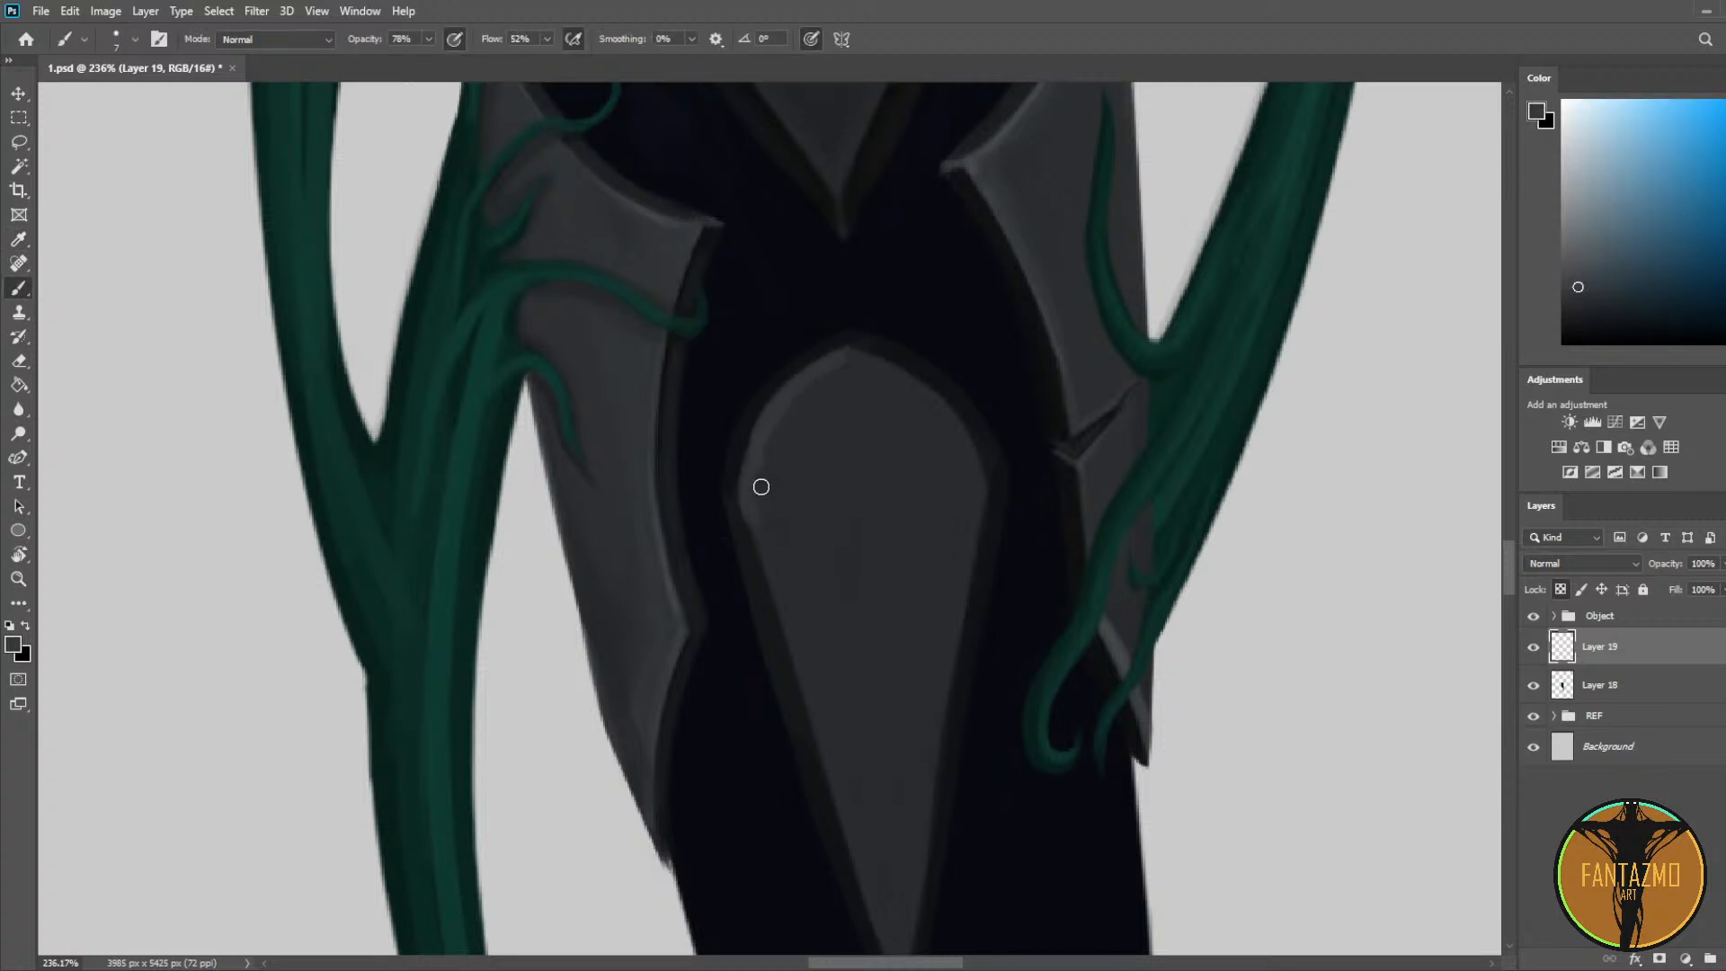
{"action": "key", "text": "ctrl+z"}
{"action": "mouse_move", "coordinate": [760, 444]}
{"action": "left_mouse_down"}
{"action": "mouse_move", "coordinate": [757, 531]}
{"action": "mouse_move", "coordinate": [811, 696]}
{"action": "left_mouse_up"}
{"action": "left_click_drag", "start_coordinate": [755, 520], "coordinate": [836, 764]}
Step: Soften the left rim highlight into the plate's surface with greys sampled from the plate
{"action": "left_click", "coordinate": [812, 593], "text": "alt"}
{"action": "left_click_drag", "start_coordinate": [787, 611], "coordinate": [855, 806]}
{"action": "left_click", "coordinate": [794, 600], "text": "alt"}
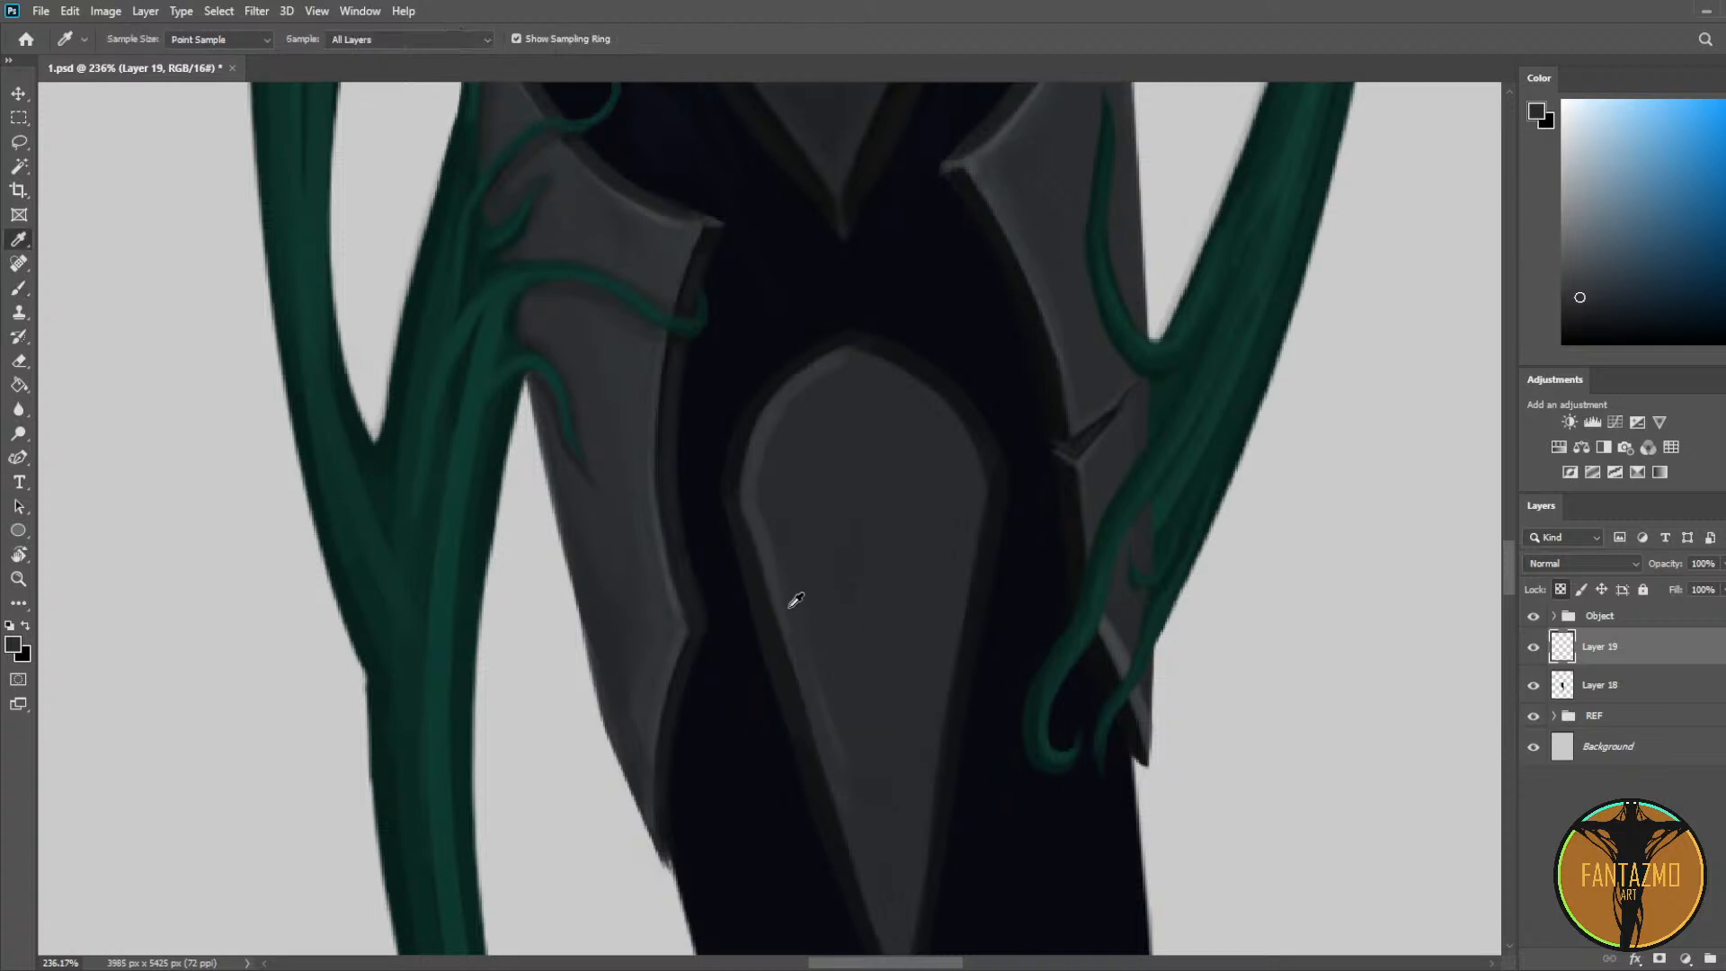
{"action": "left_click_drag", "start_coordinate": [795, 606], "coordinate": [833, 761]}
{"action": "mouse_move", "coordinate": [769, 489]}
{"action": "left_mouse_down"}
{"action": "mouse_move", "coordinate": [768, 454]}
{"action": "mouse_move", "coordinate": [829, 378]}
{"action": "left_mouse_up"}
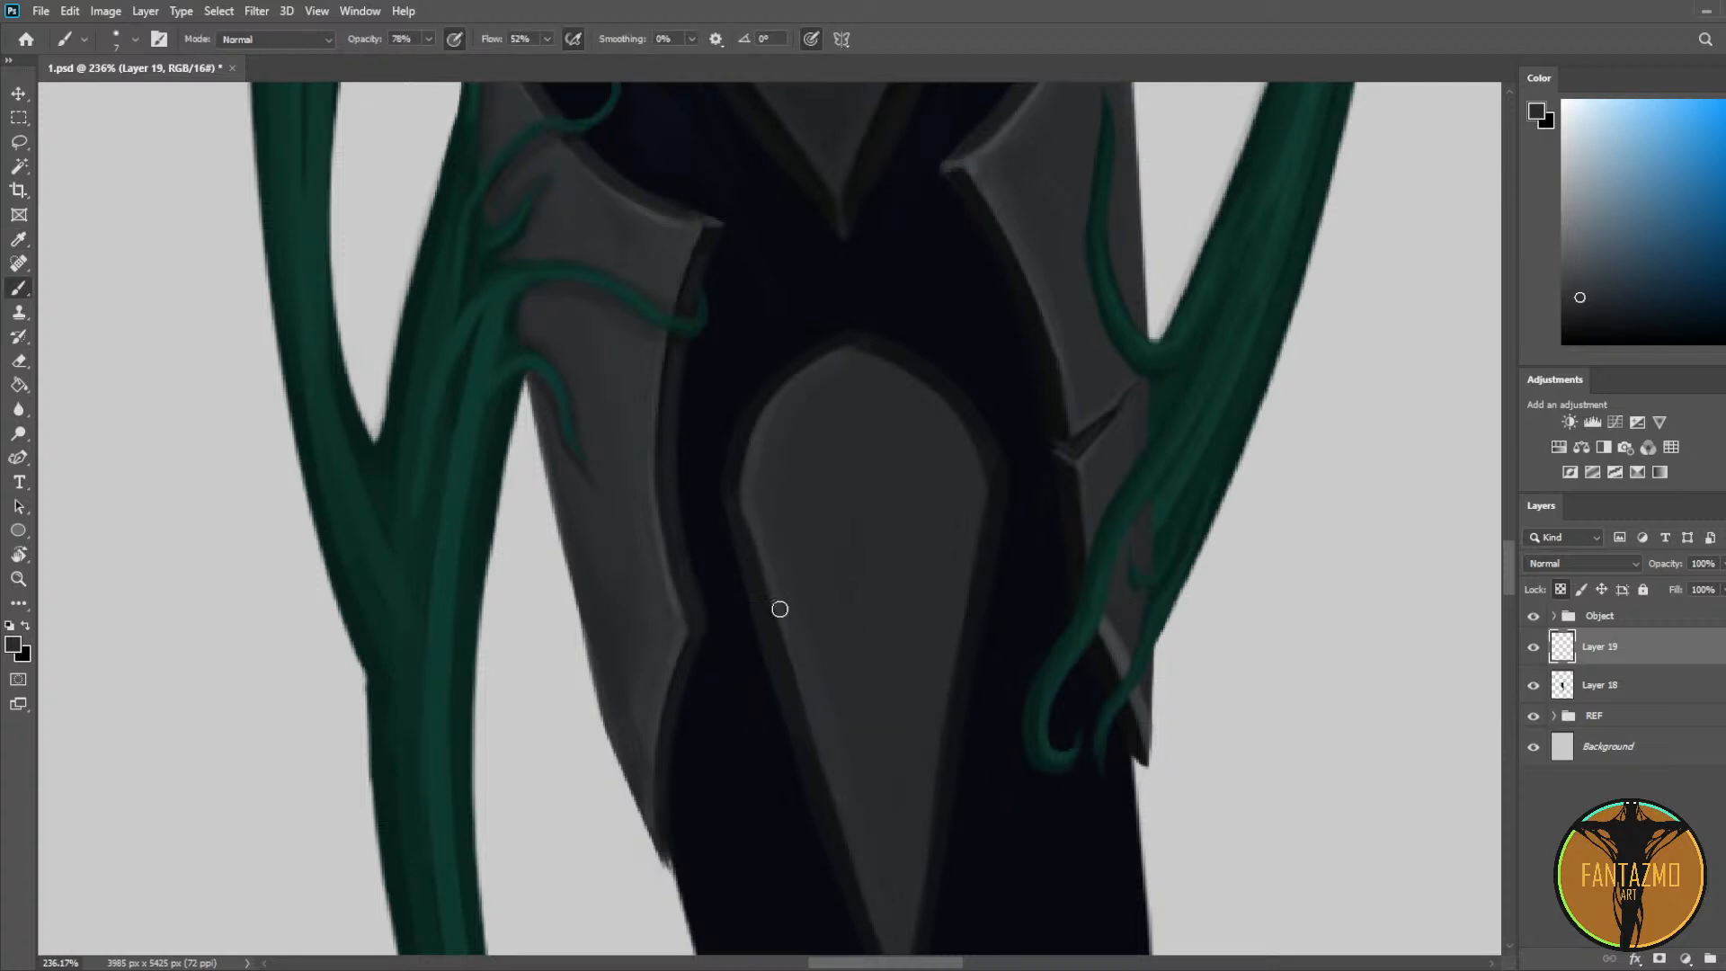
{"action": "left_click", "coordinate": [762, 560], "text": "alt"}
{"action": "left_click_drag", "start_coordinate": [816, 701], "coordinate": [776, 475]}
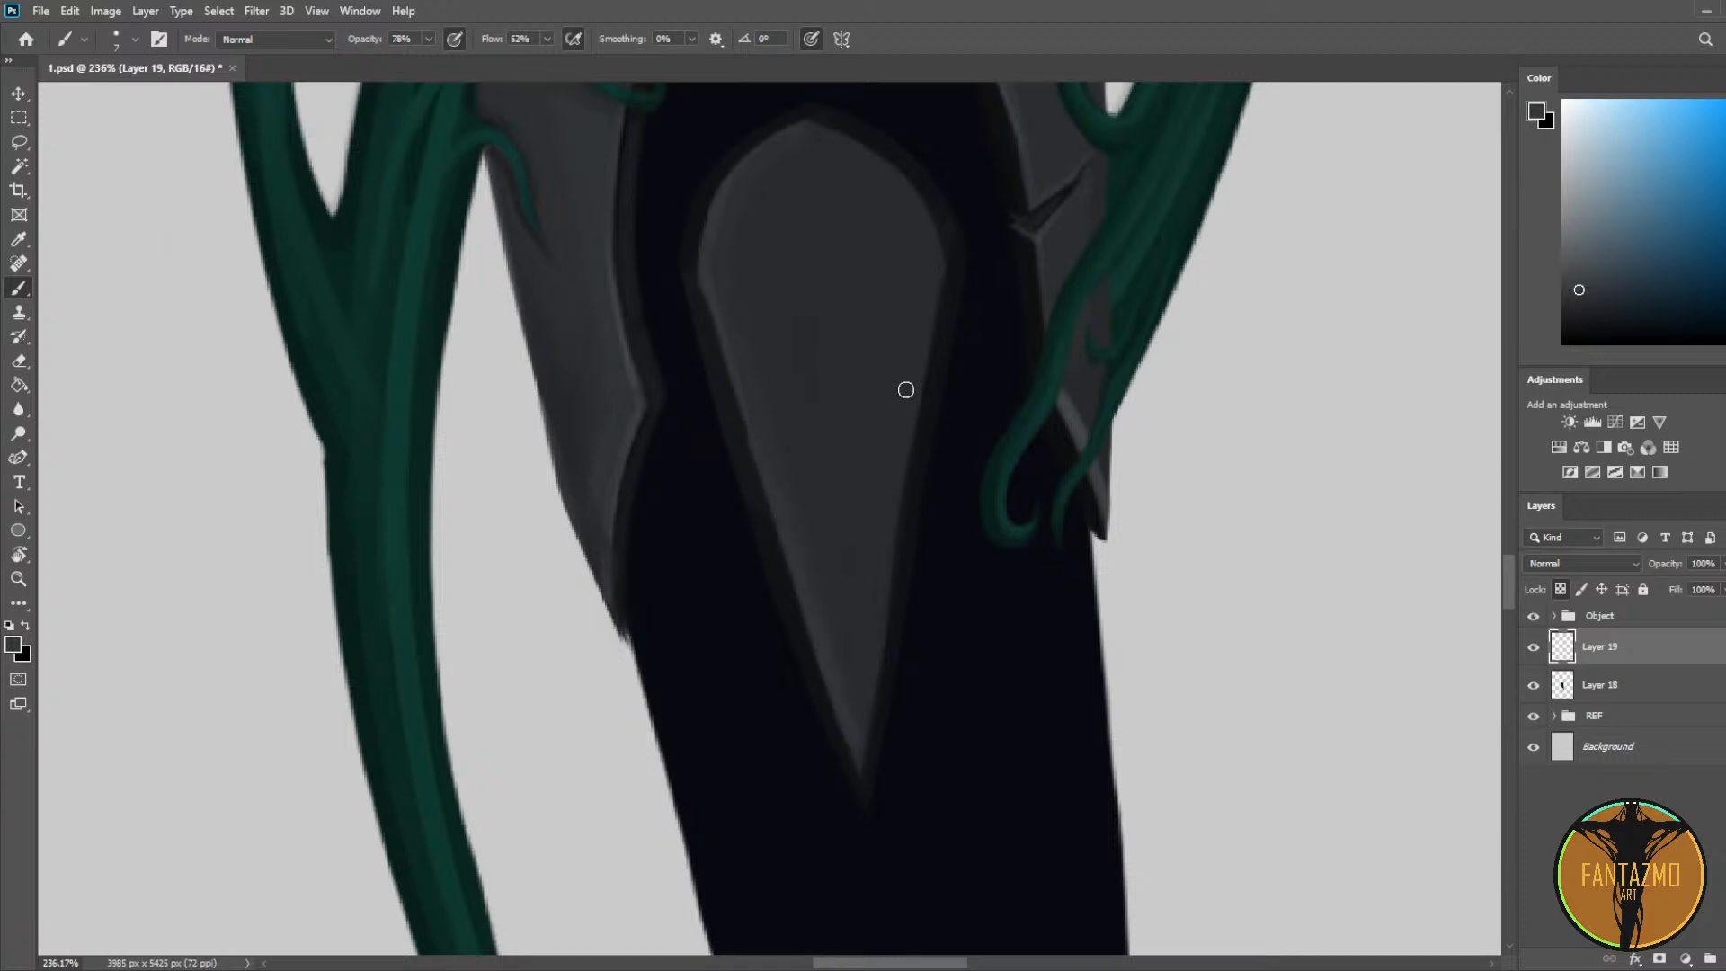
Step: Extend the light rim over the plate's arched top and down its right side with greys sampled from the plate
{"action": "left_click", "coordinate": [935, 257], "text": "alt"}
{"action": "left_click", "coordinate": [728, 197], "text": "alt"}
{"action": "left_click", "coordinate": [775, 148], "text": "alt"}
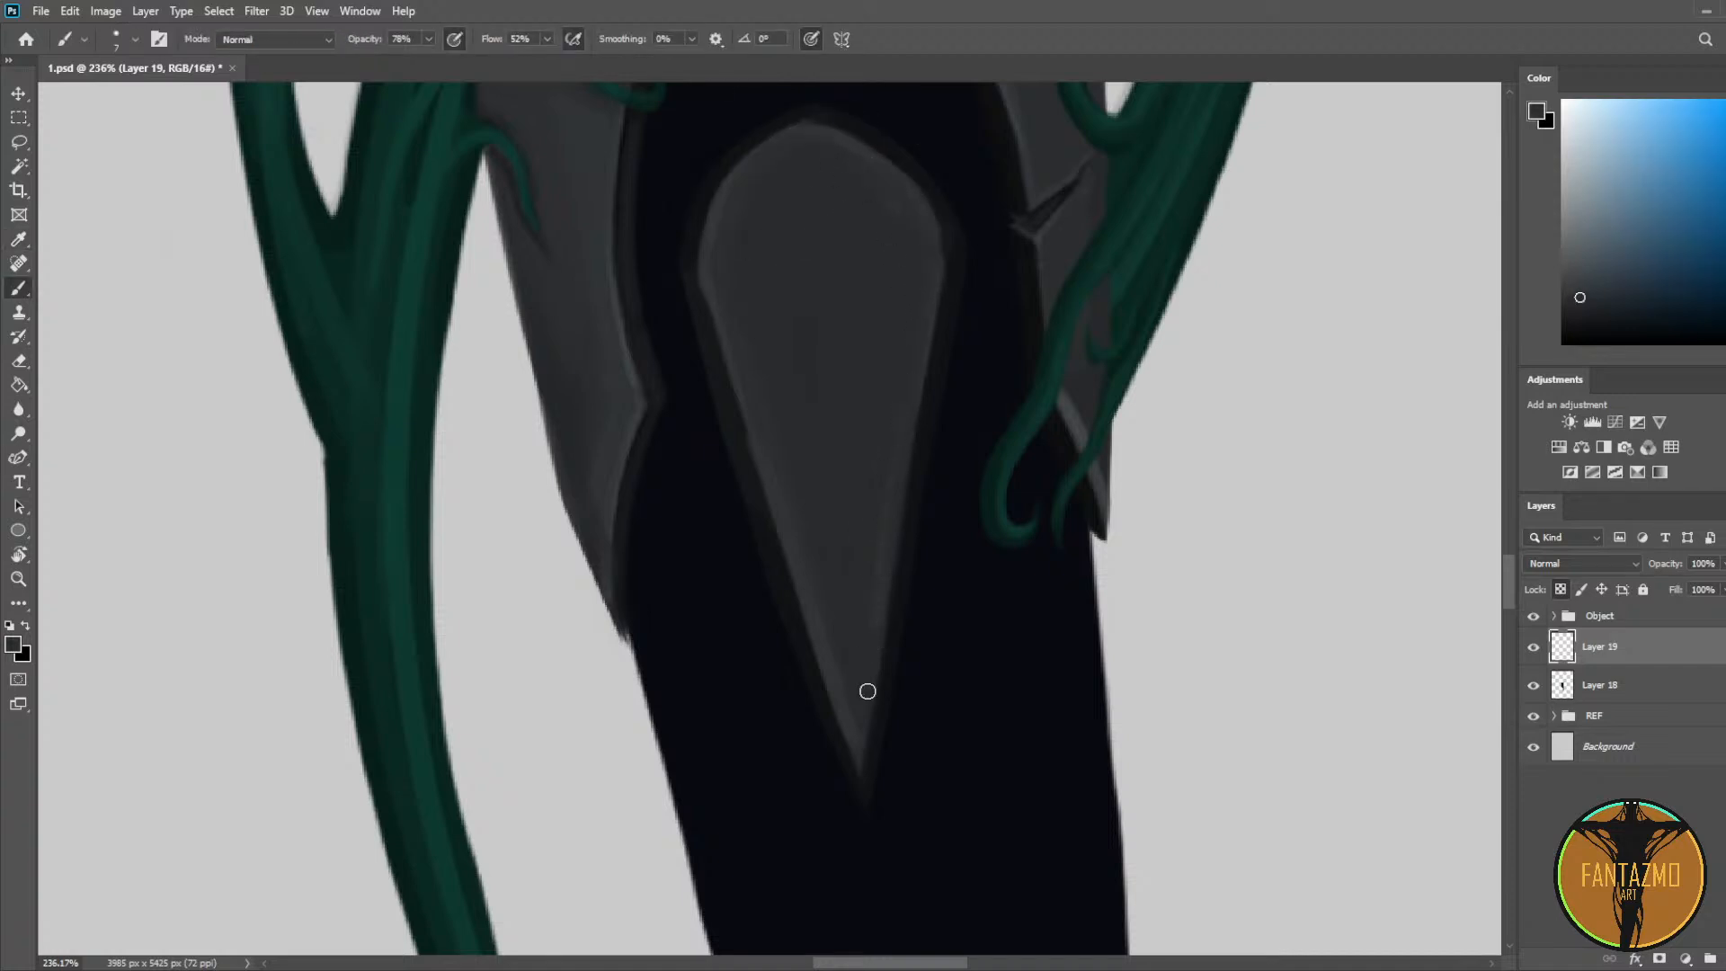
Step: Brighten the plate's lower right edge and sharpen its bottom tip with sampled greys and near-black using a size 4 brush
{"action": "left_click", "coordinate": [856, 733], "text": "alt"}
{"action": "left_click", "coordinate": [879, 579], "text": "alt"}
{"action": "left_click", "coordinate": [842, 755], "text": "alt"}
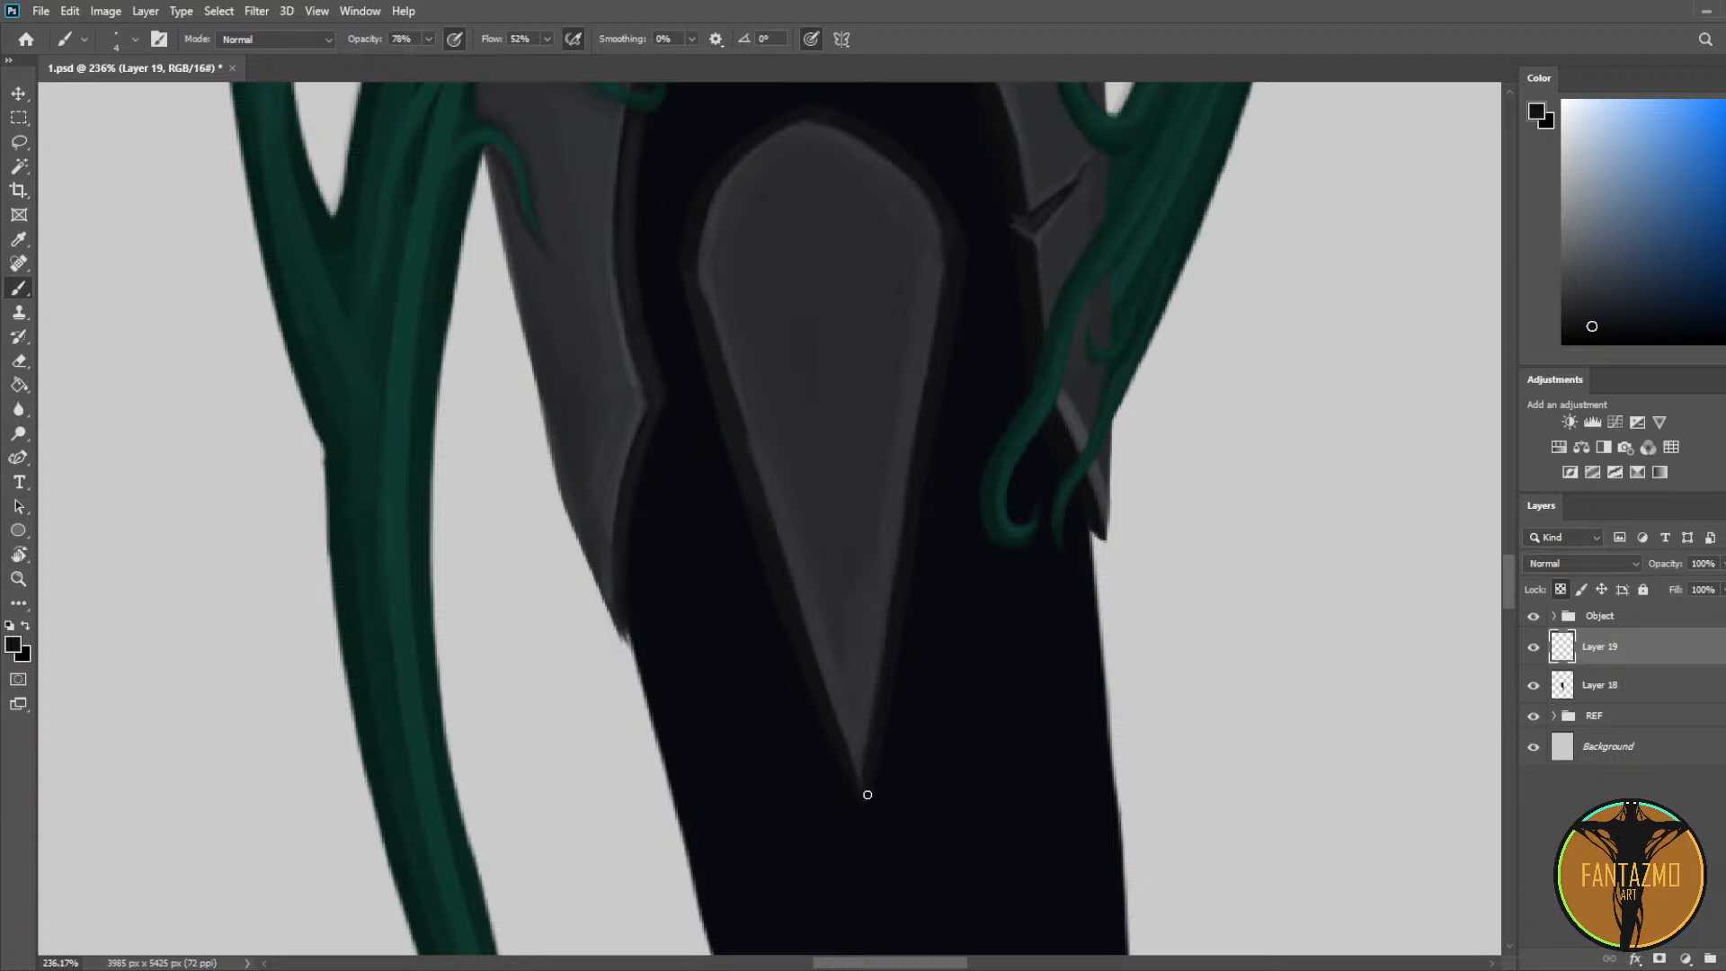
{"action": "left_click", "coordinate": [861, 762], "text": "alt"}
{"action": "left_click", "coordinate": [843, 743], "text": "alt"}
Step: Paint a small pointed corner across the bevel at the plate's left shoulder with sampled light and dark greys
{"action": "scroll", "coordinate": [871, 602], "scroll_direction": "up", "scroll_amount": 3}
{"action": "left_click", "coordinate": [728, 512], "text": "alt"}
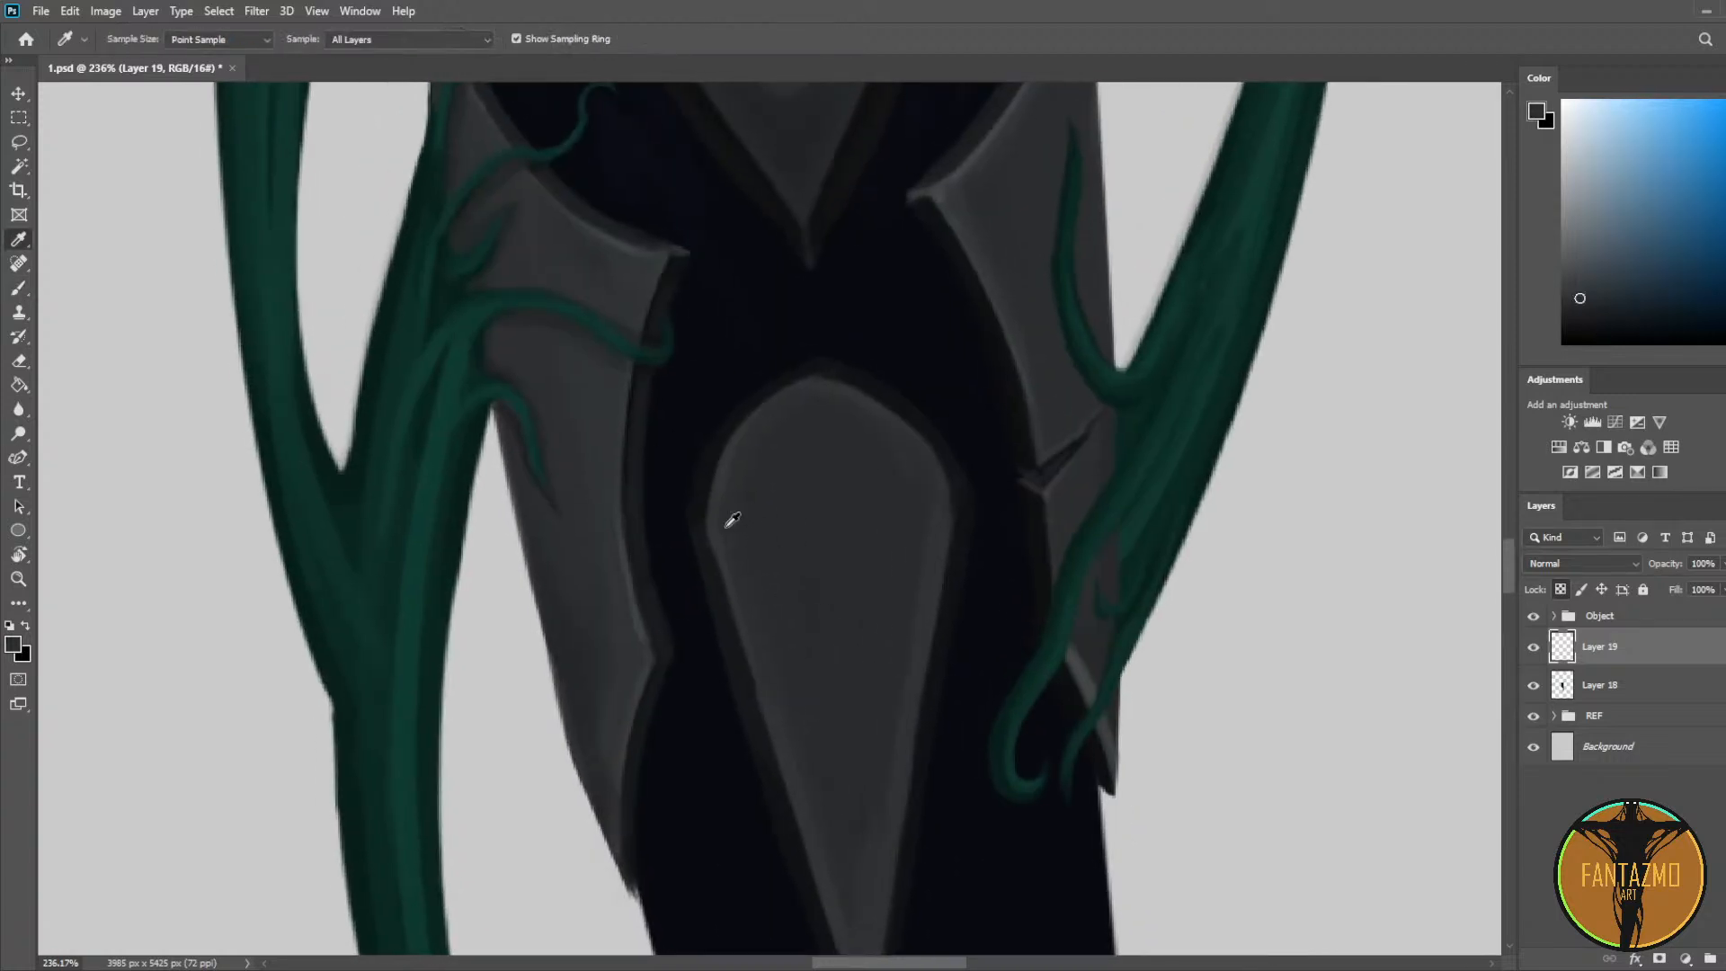
{"action": "left_click", "coordinate": [704, 537], "text": "alt"}
{"action": "left_click", "coordinate": [710, 528], "text": "alt"}
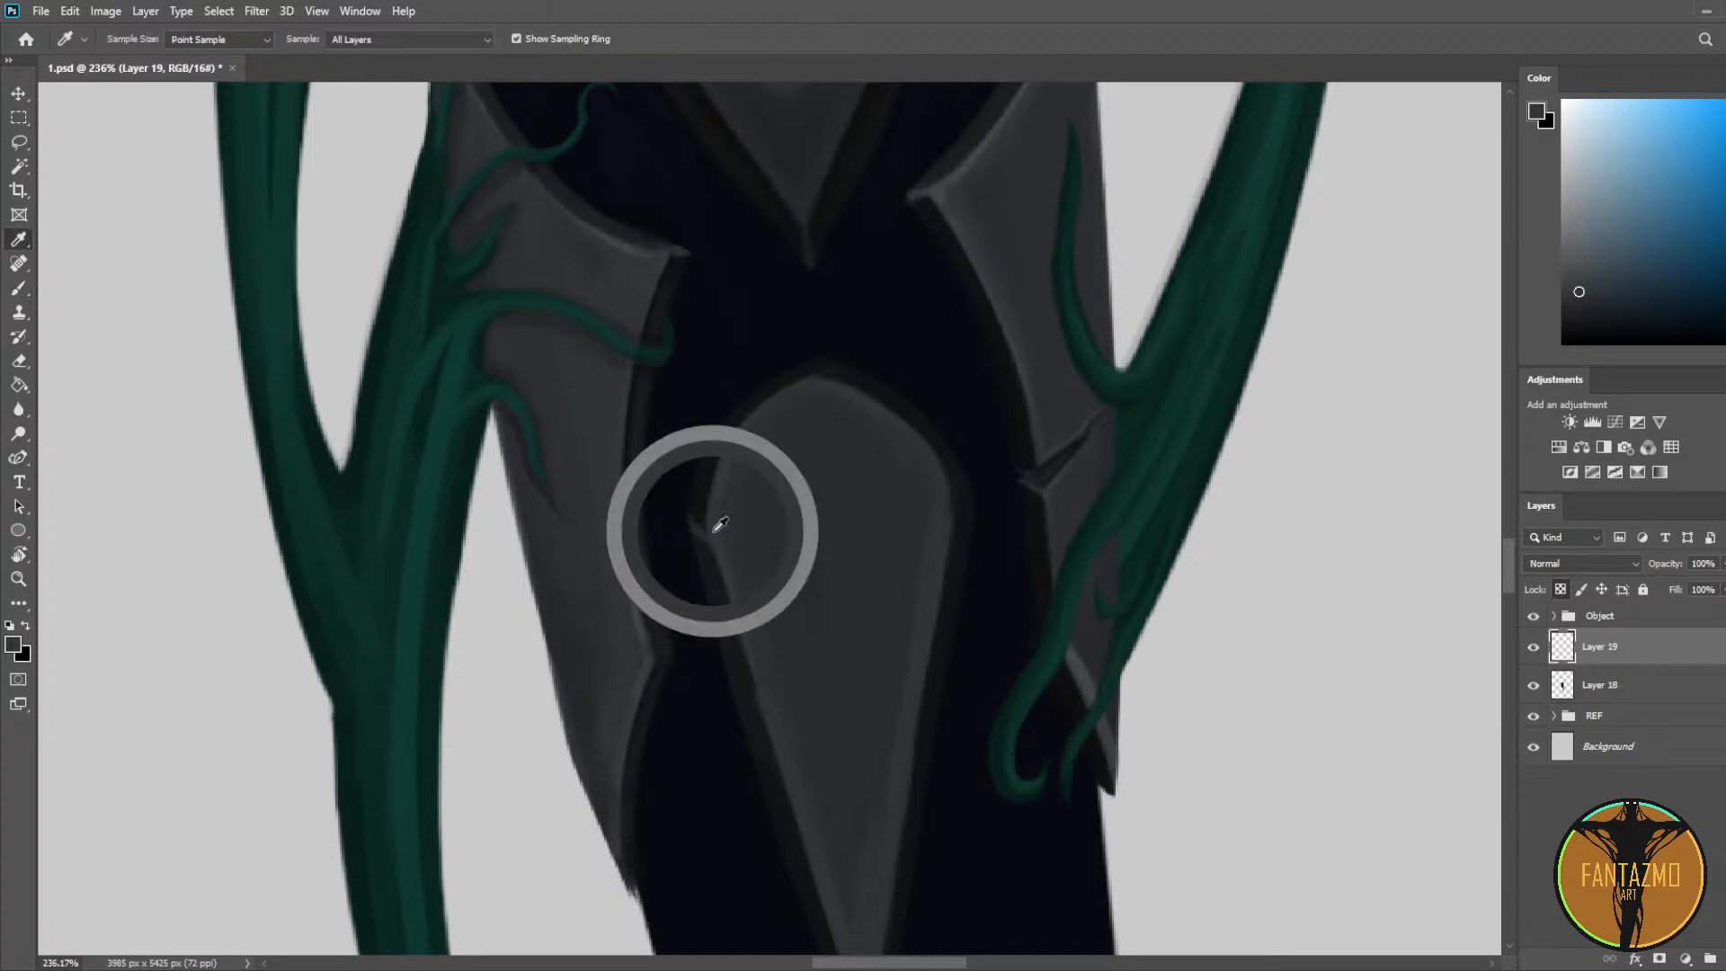
{"action": "left_click", "coordinate": [699, 510], "text": "alt"}
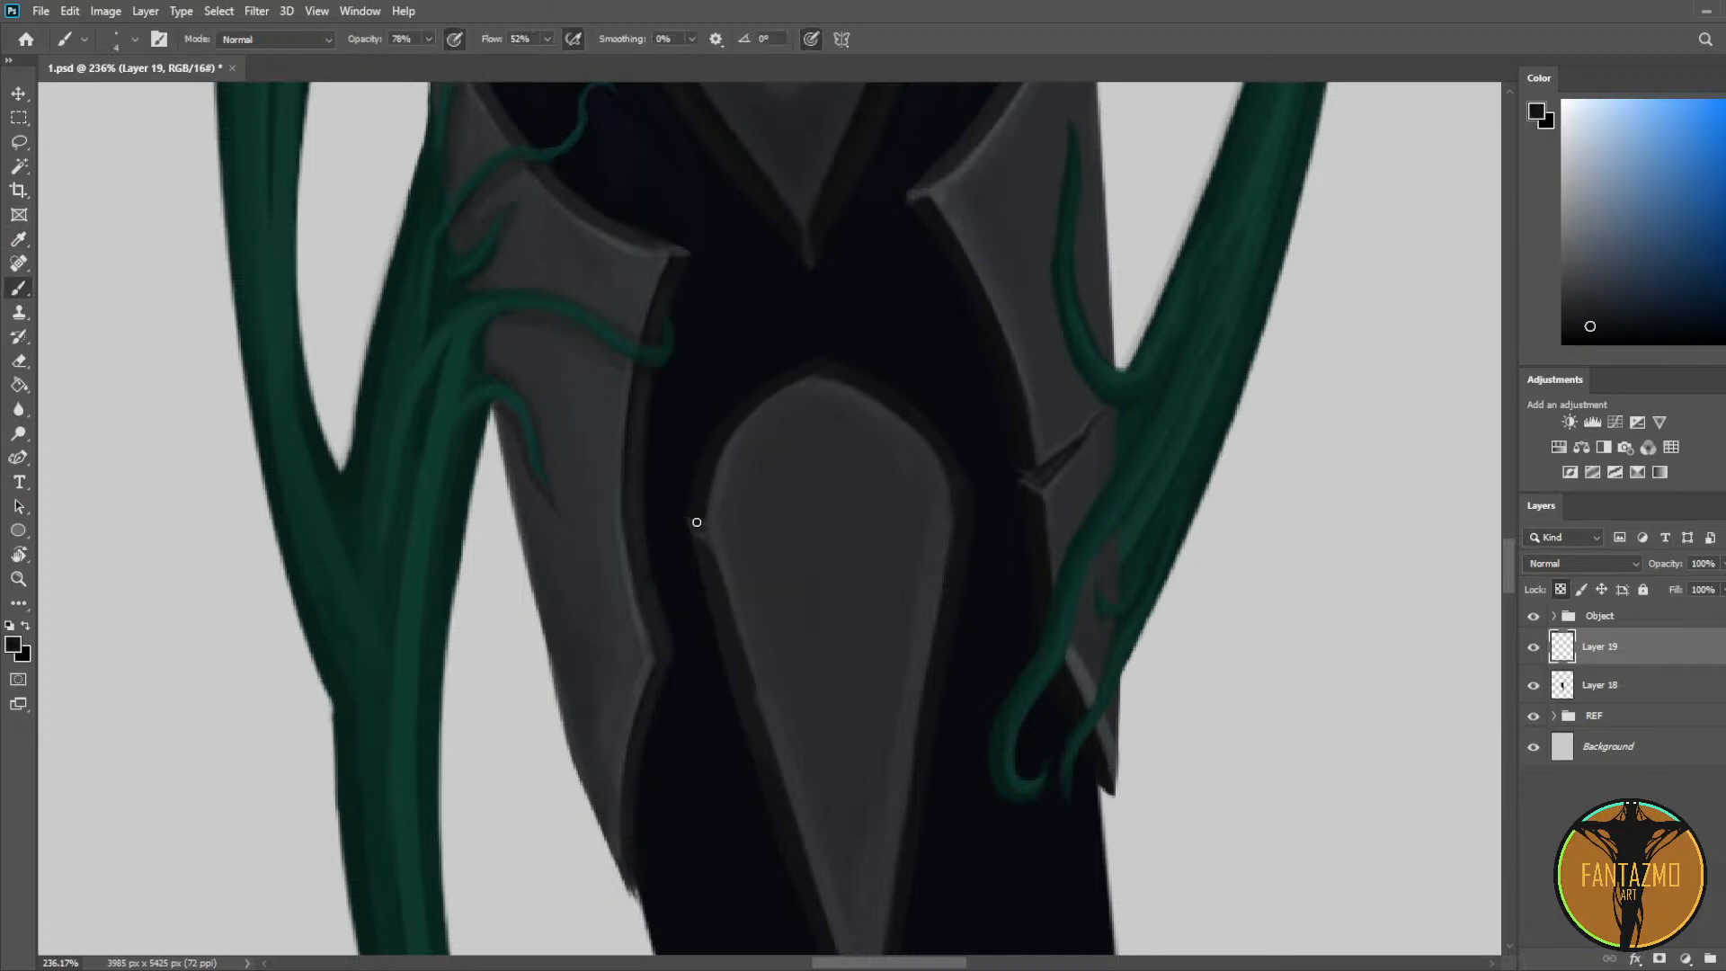
{"action": "left_click", "coordinate": [694, 524], "text": "alt"}
{"action": "left_click", "coordinate": [714, 503], "text": "alt"}
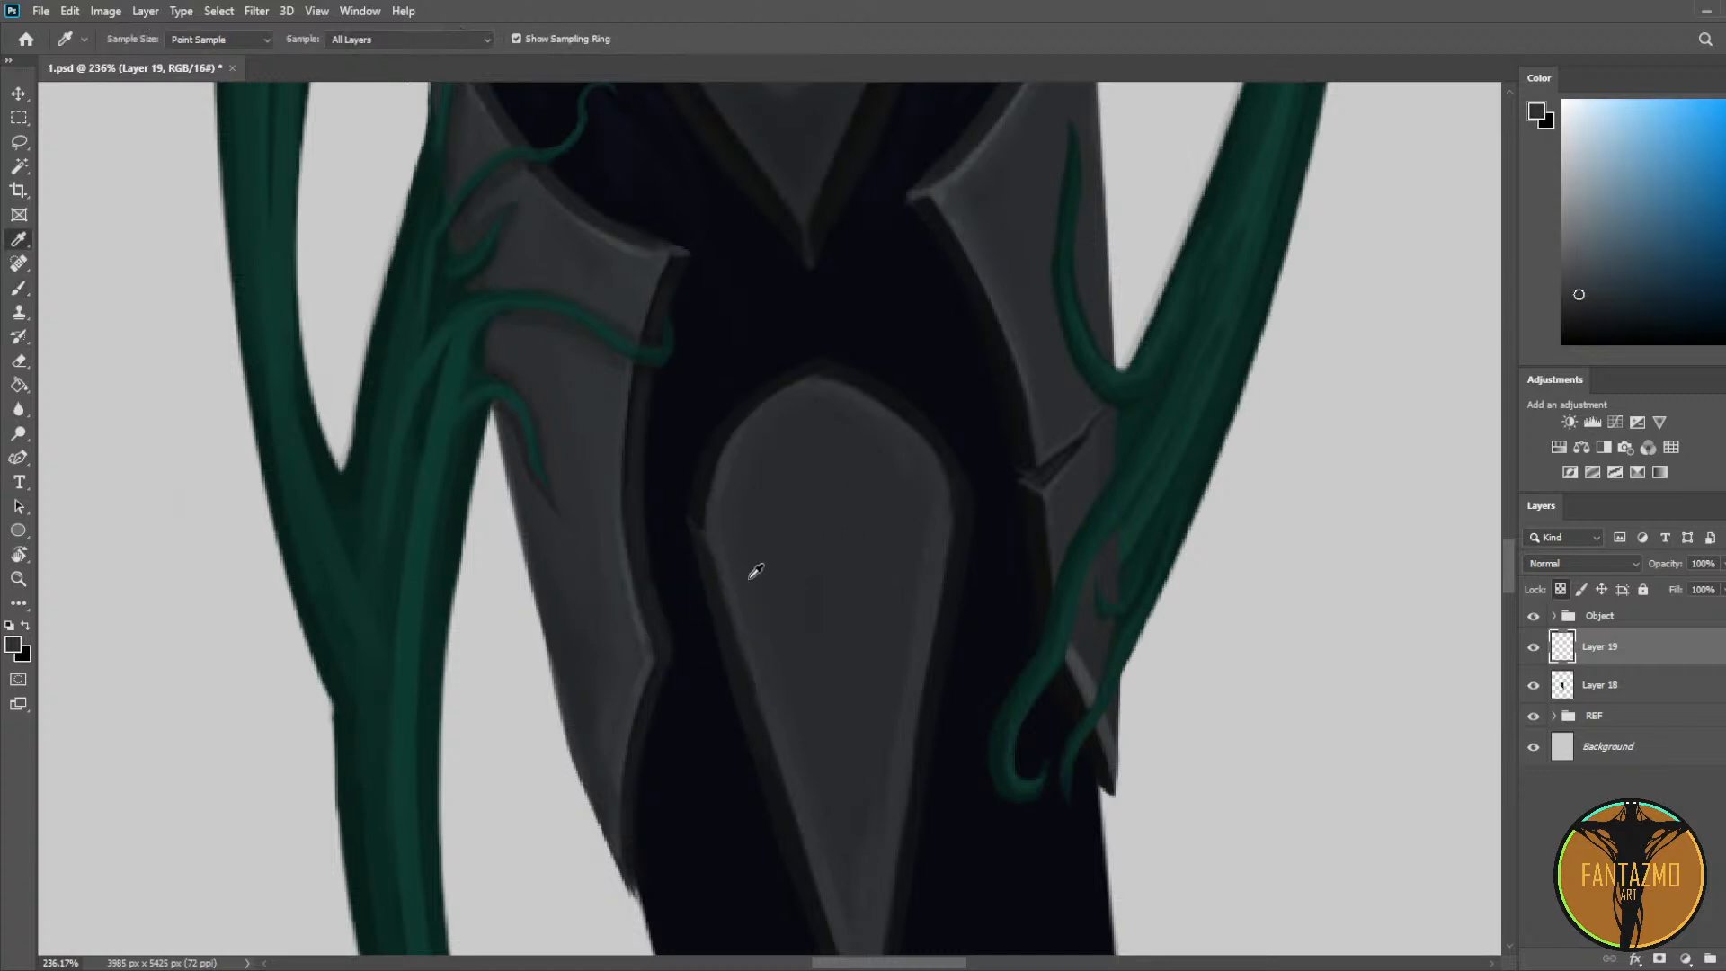
Step: Paint a matching pointed corner across the bevel at the plate's right shoulder with sampled grey
{"action": "left_click", "coordinate": [729, 482], "text": "alt"}
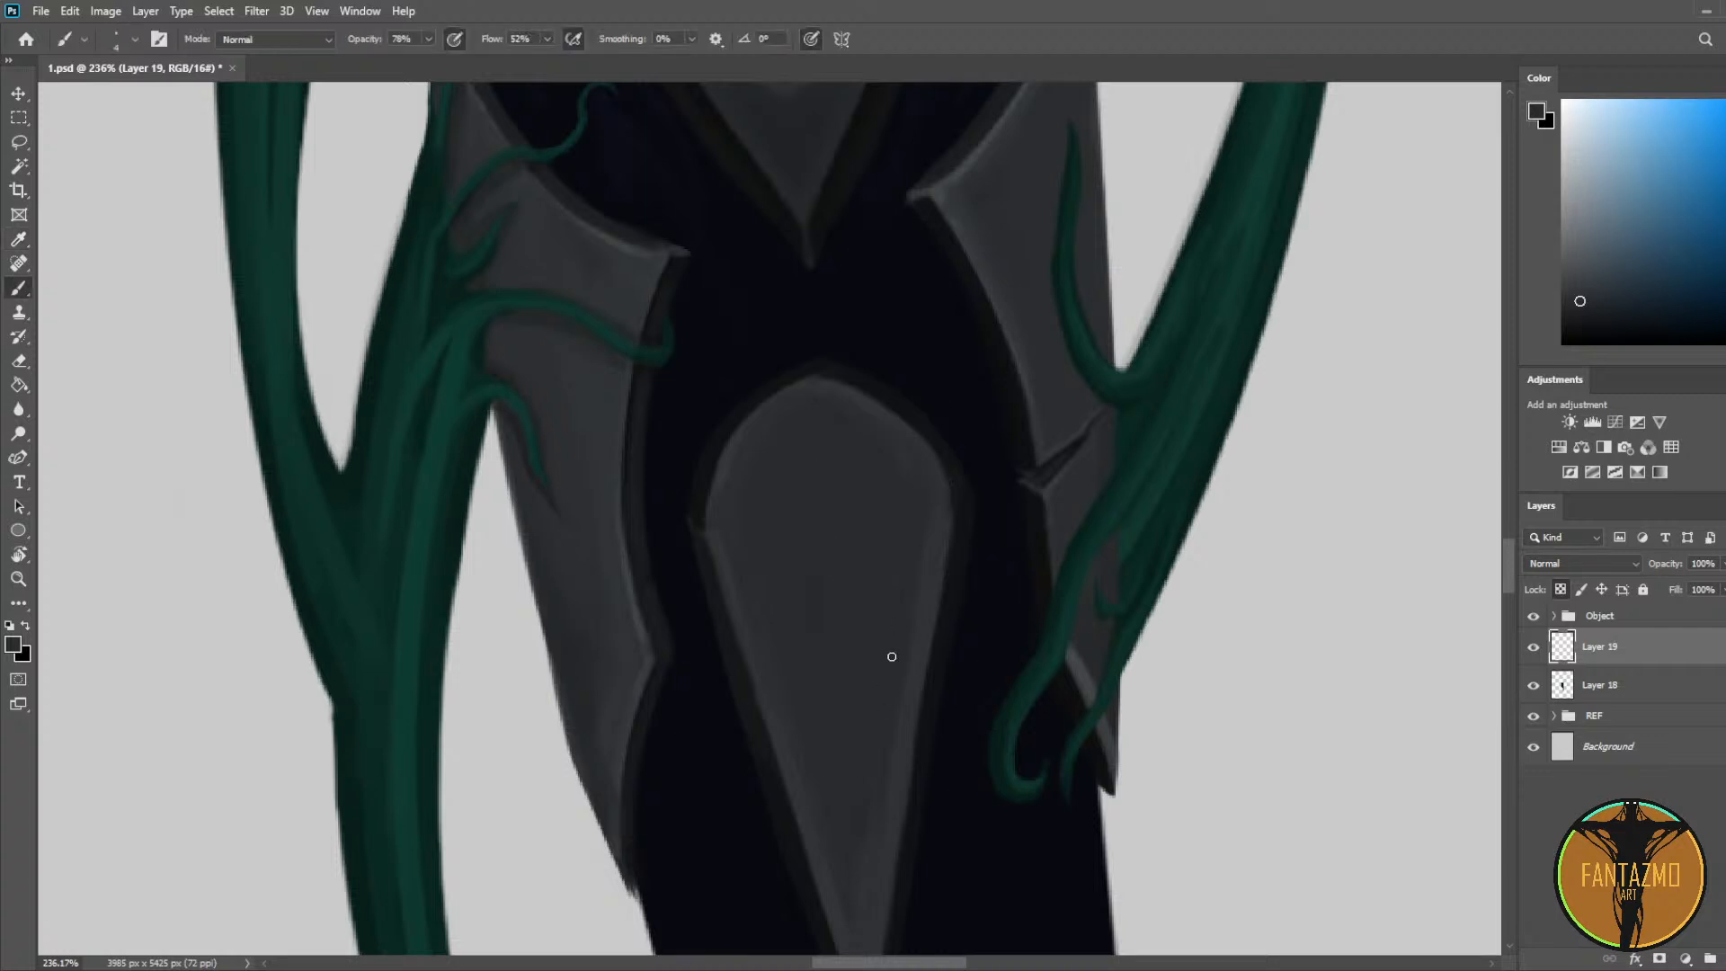
{"action": "left_click", "coordinate": [944, 500], "text": "alt"}
{"action": "left_click", "coordinate": [707, 509], "text": "alt"}
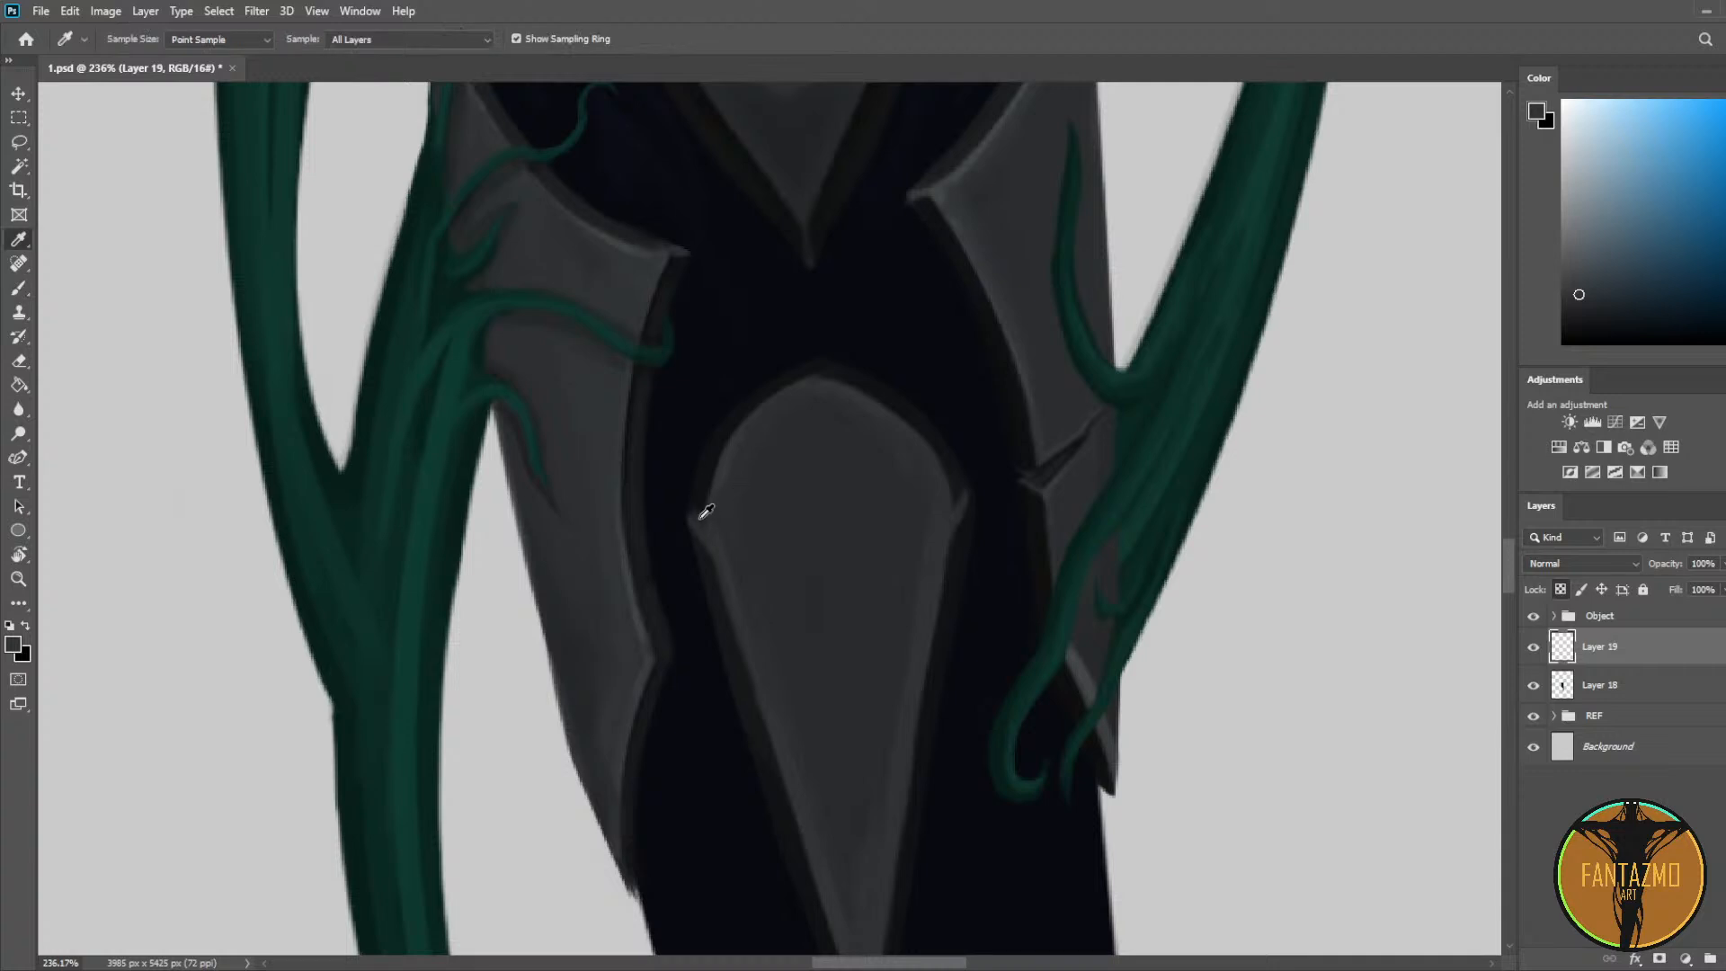
Step: Add a small light ridge at the peak of the plate's arch and clean up the surrounding bevel with sampled greys
{"action": "left_click", "coordinate": [704, 474], "text": "alt"}
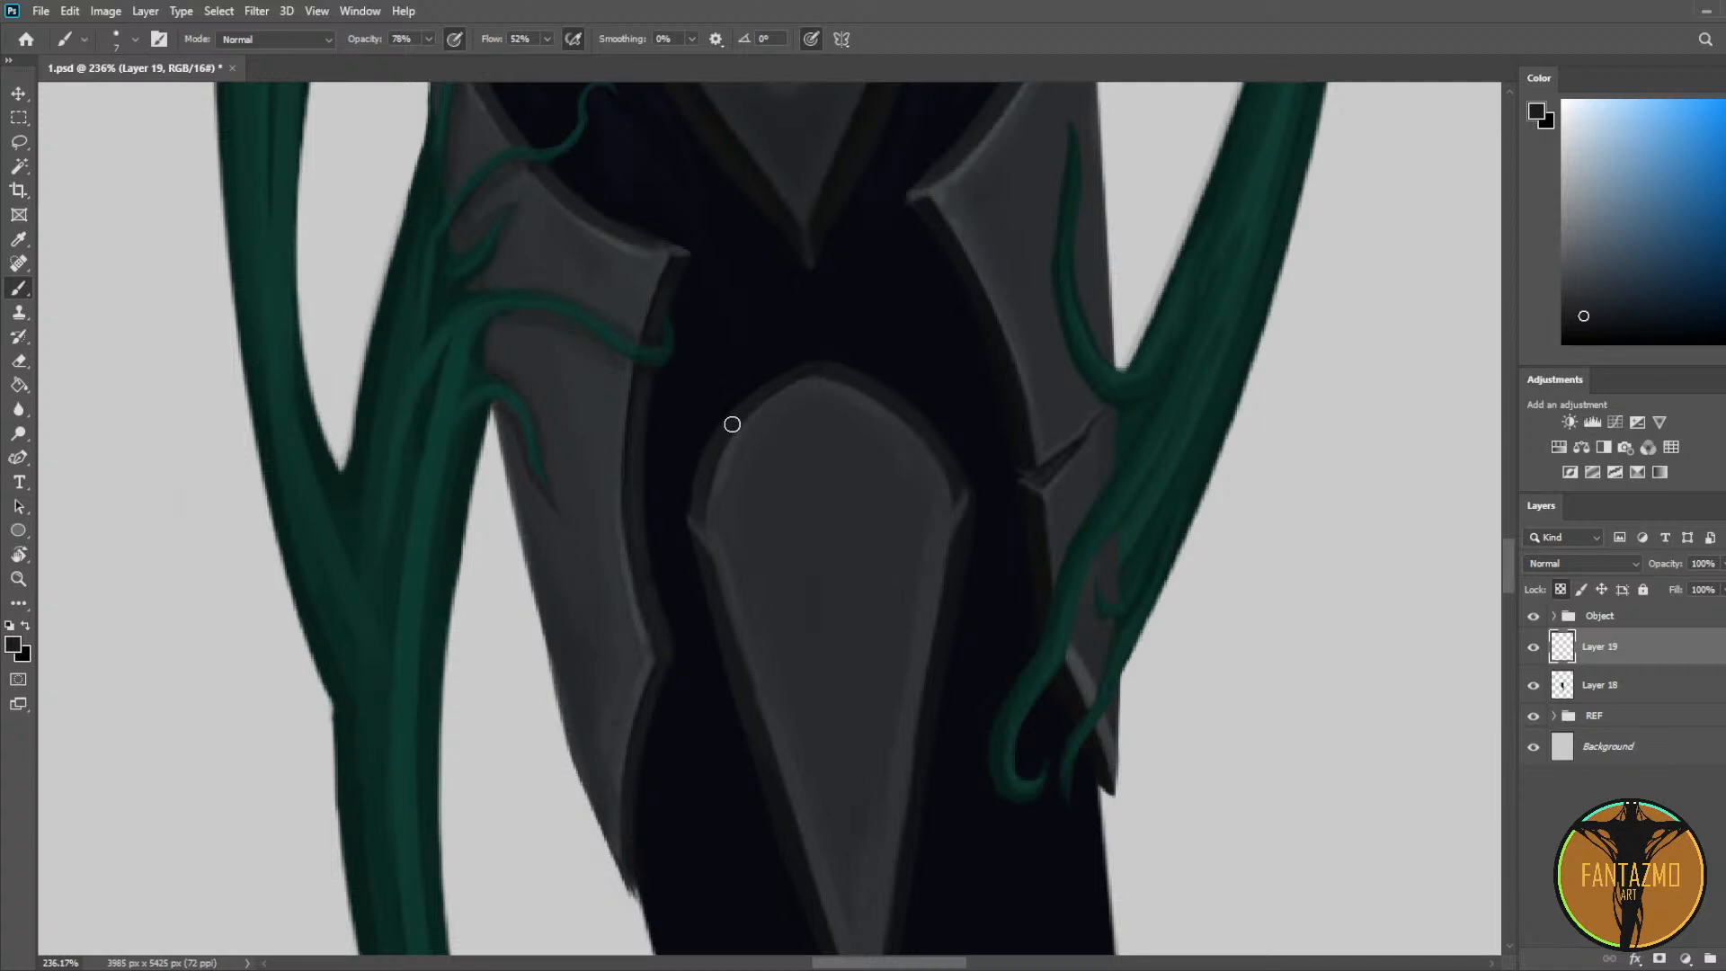
{"action": "left_click", "coordinate": [808, 365], "text": "alt"}
{"action": "left_click", "coordinate": [823, 356], "text": "alt"}
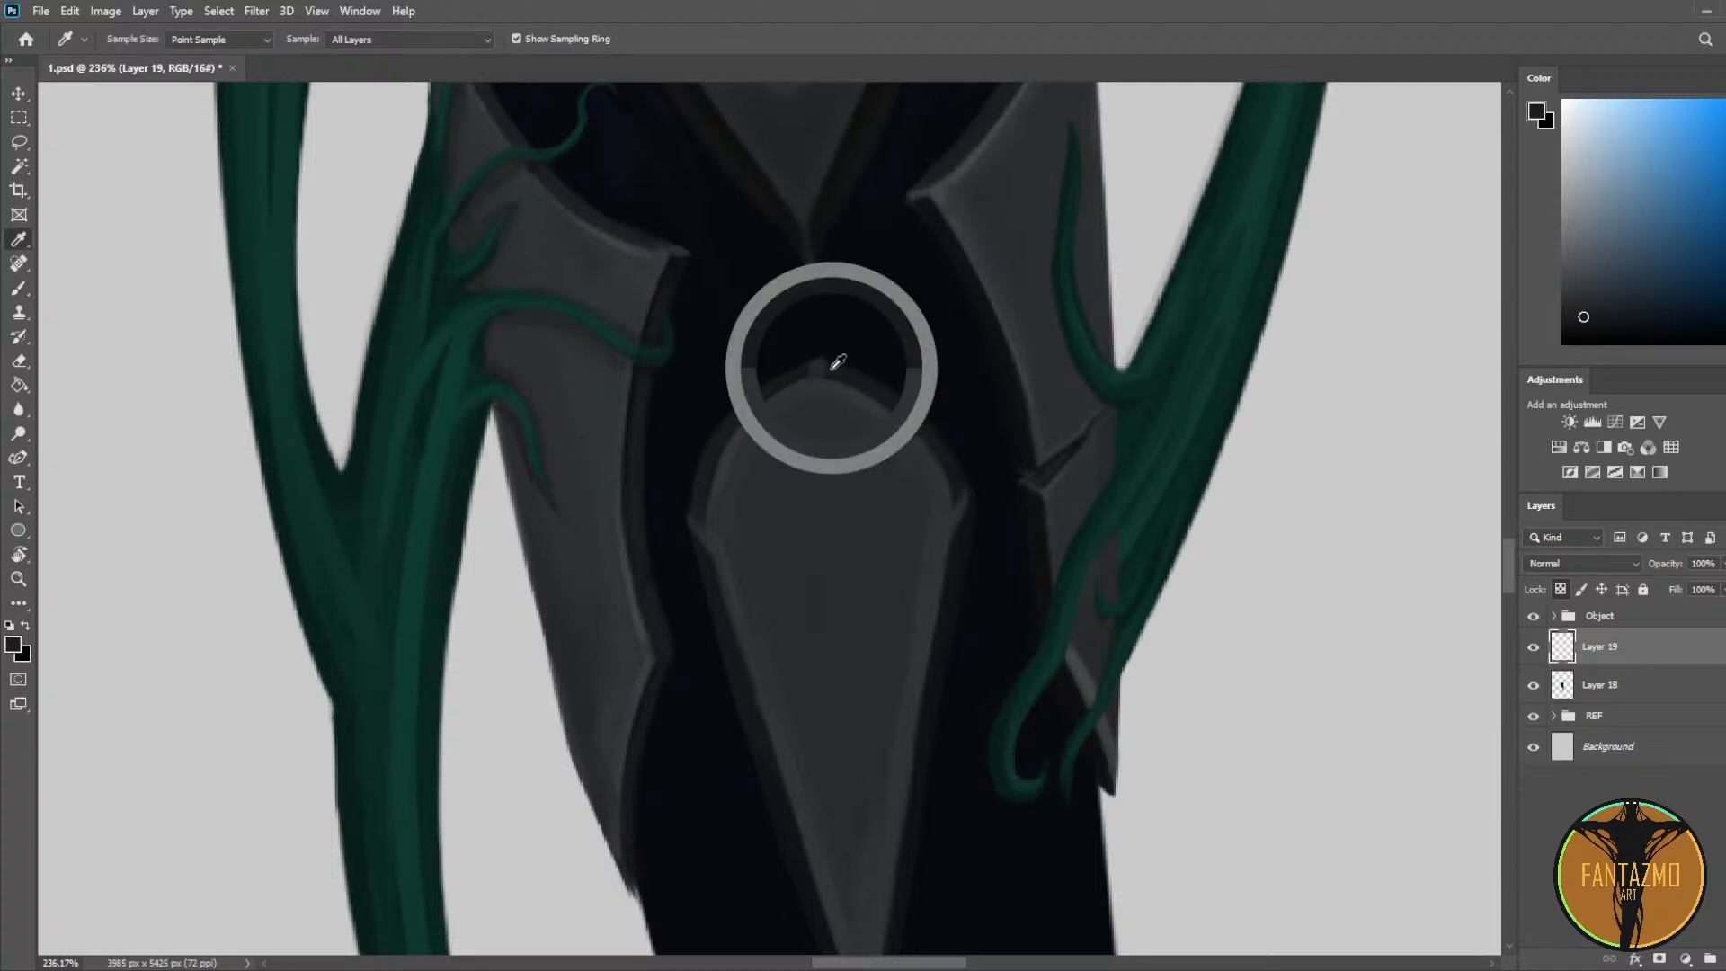
{"action": "left_click", "coordinate": [706, 487], "text": "alt"}
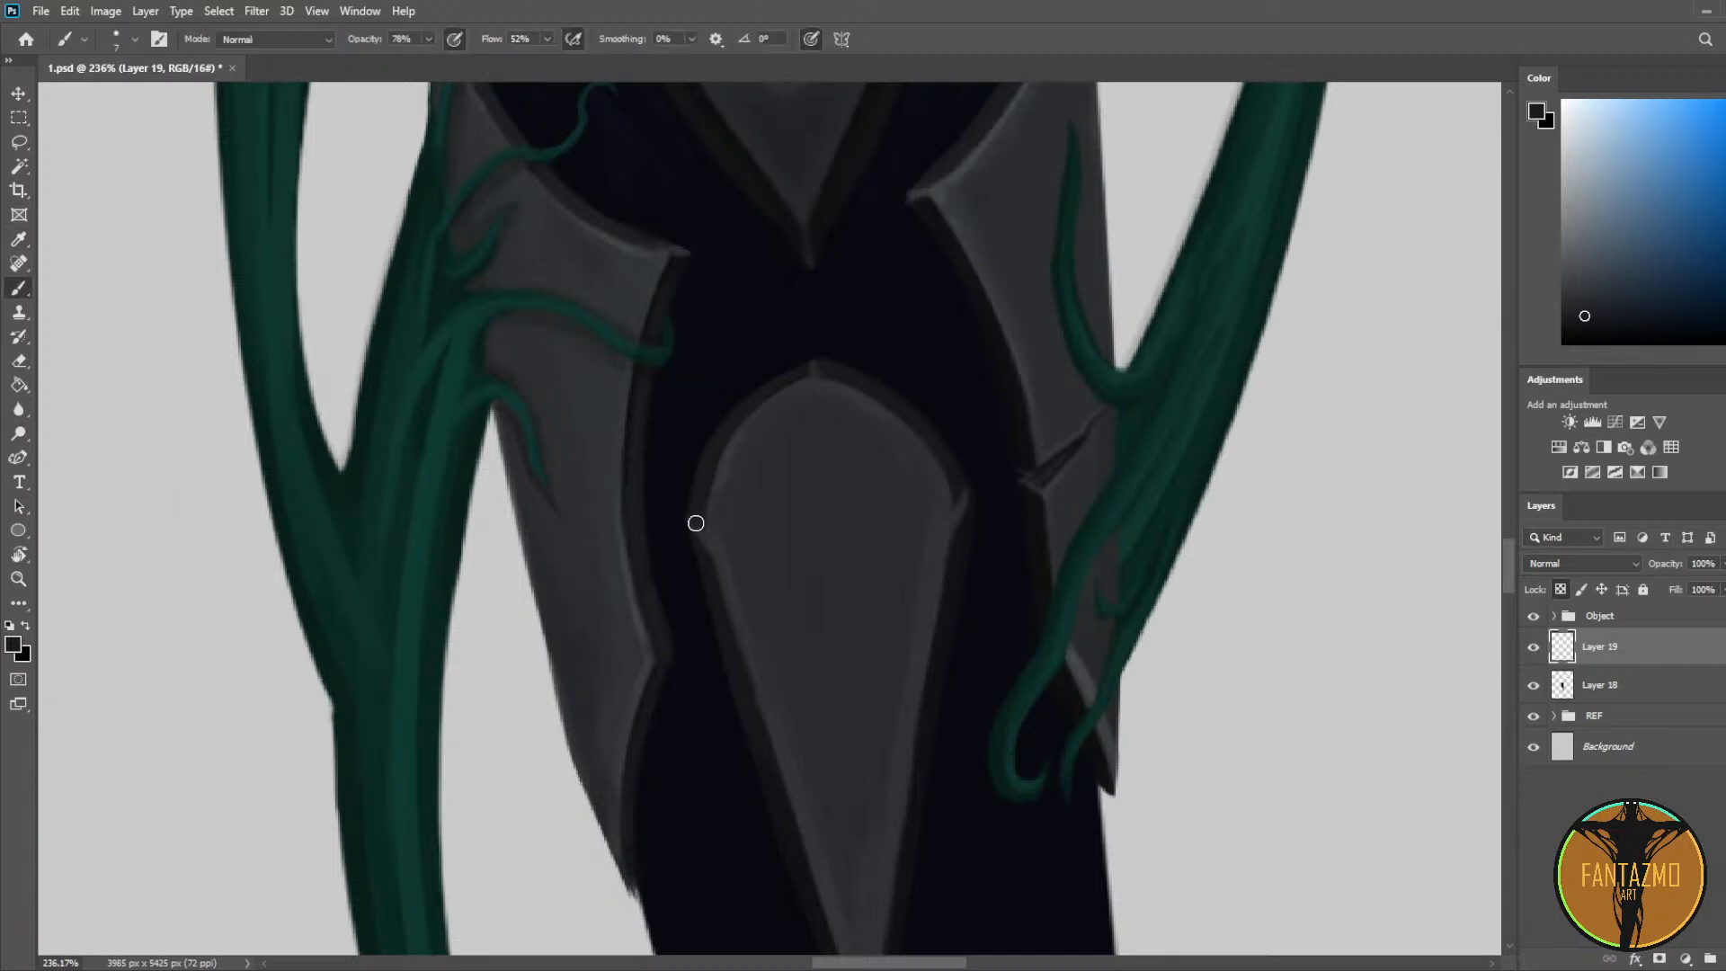
{"action": "left_click", "coordinate": [720, 528], "text": "alt"}
{"action": "left_click", "coordinate": [760, 513], "text": "alt"}
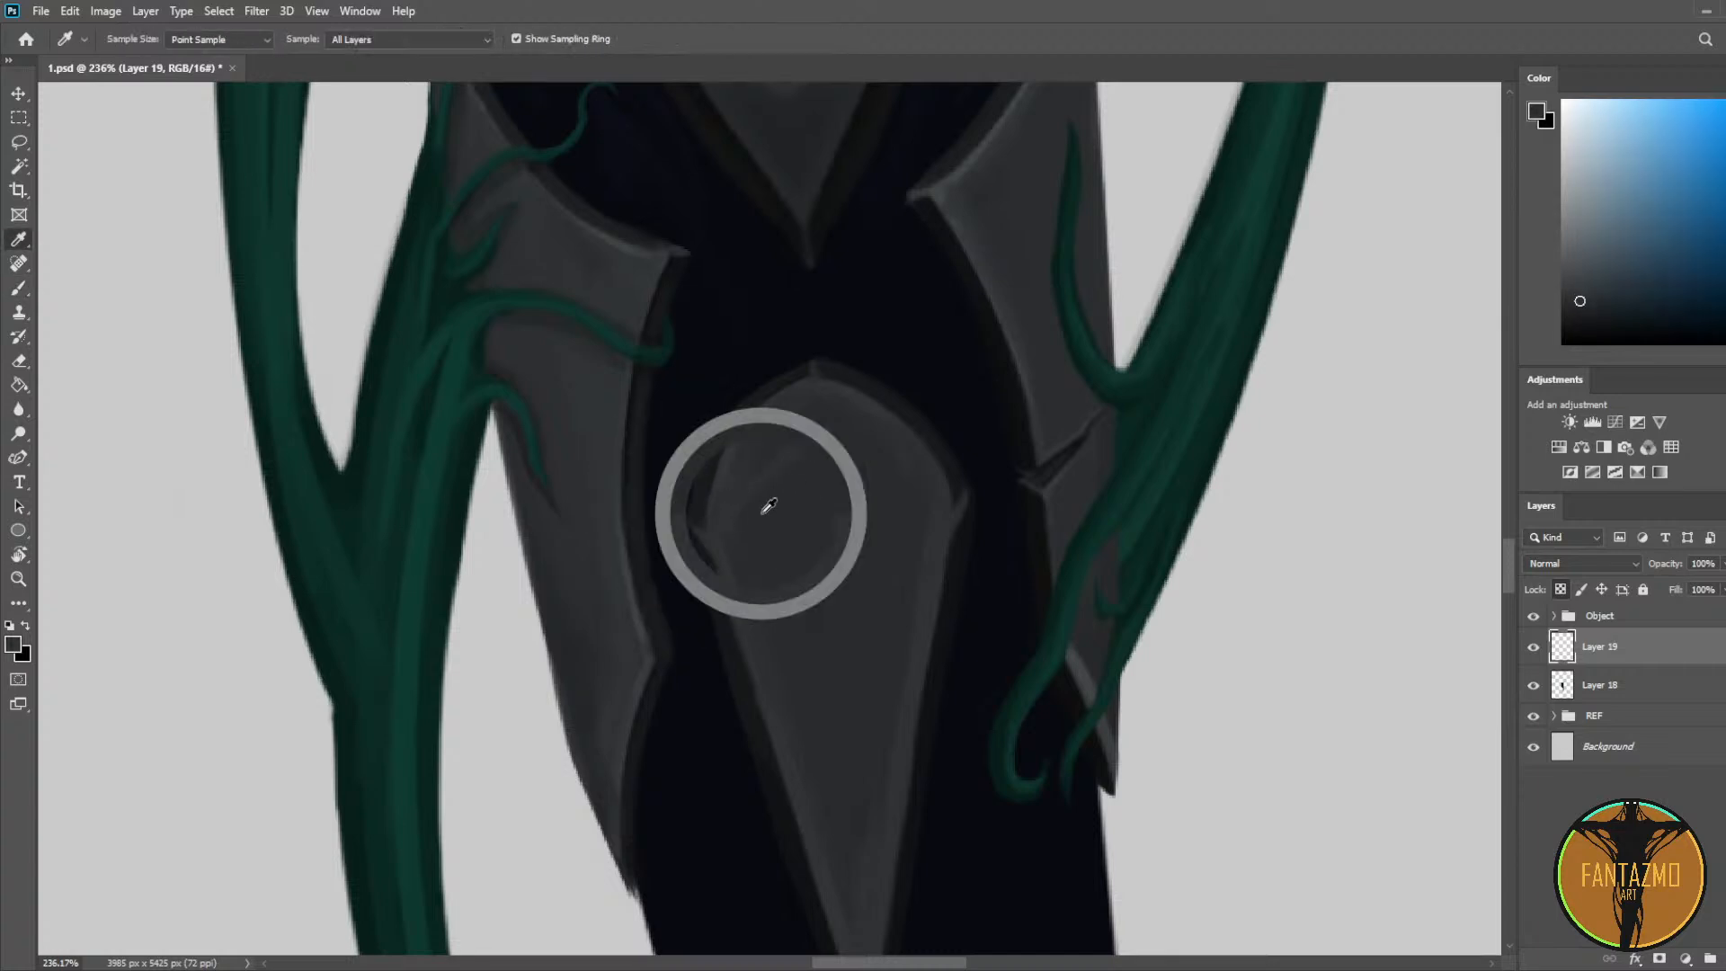
{"action": "left_click", "coordinate": [760, 521], "text": "alt"}
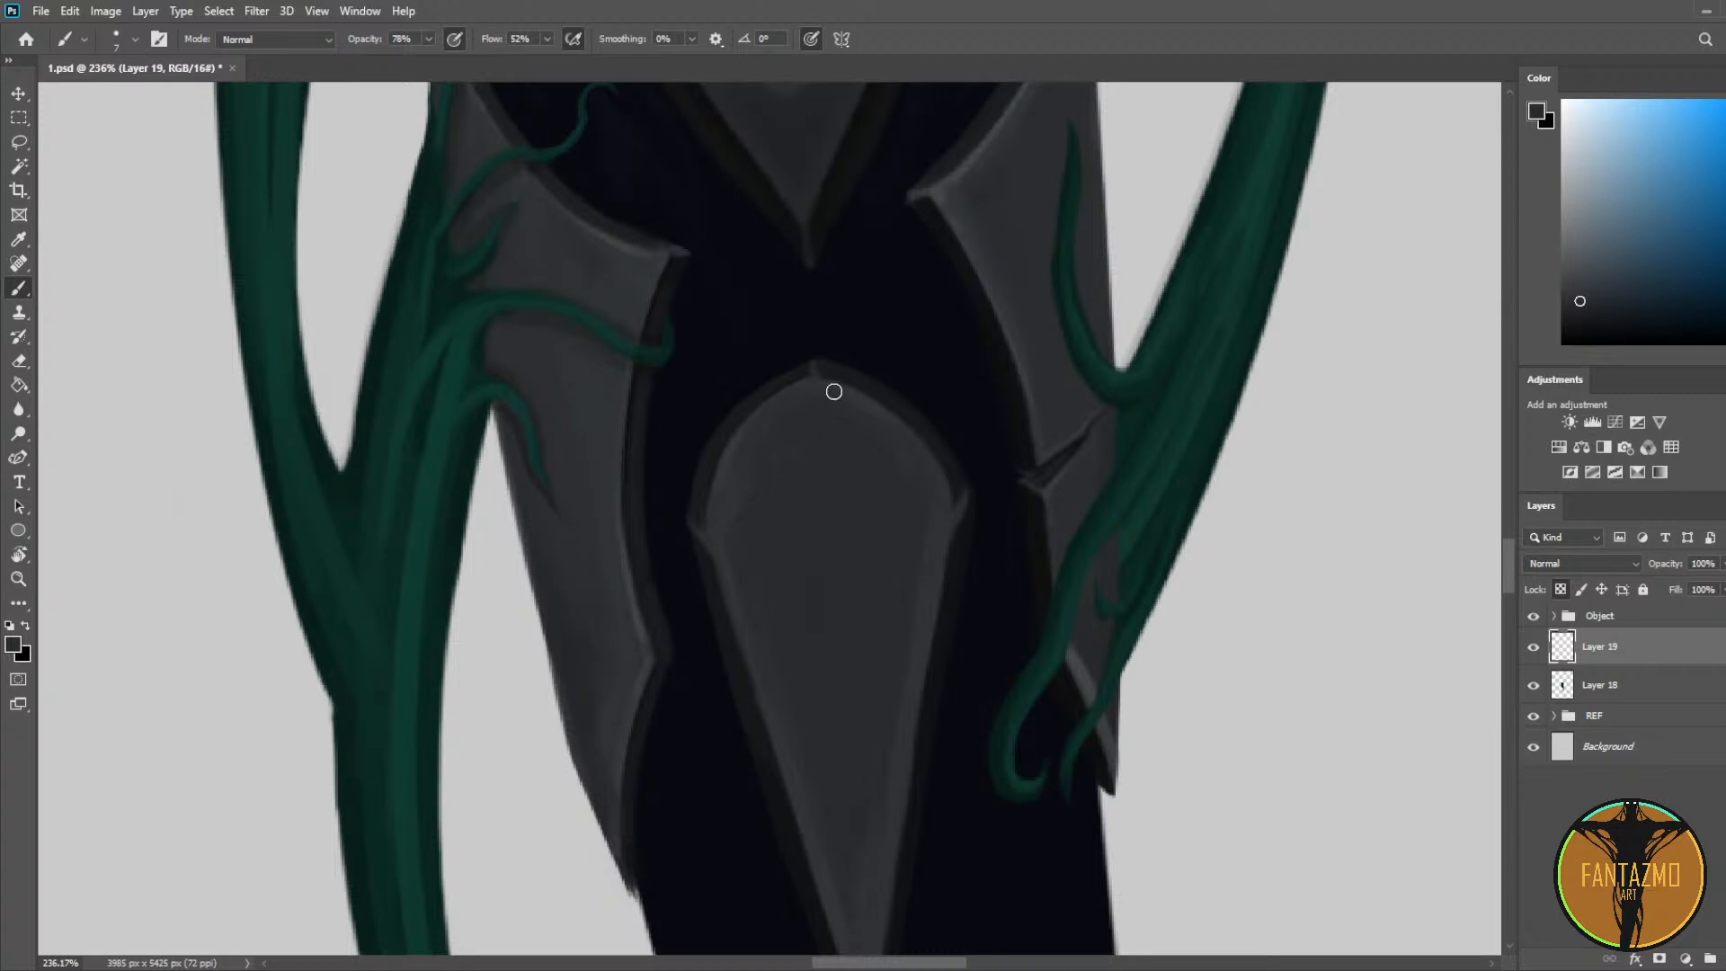
Step: Flip the canvas horizontally and paint a dark diagonal crack inward from the plate's upper right edge with a size 5 brush
{"action": "scroll", "coordinate": [834, 392], "scroll_direction": "down", "scroll_amount": 10}
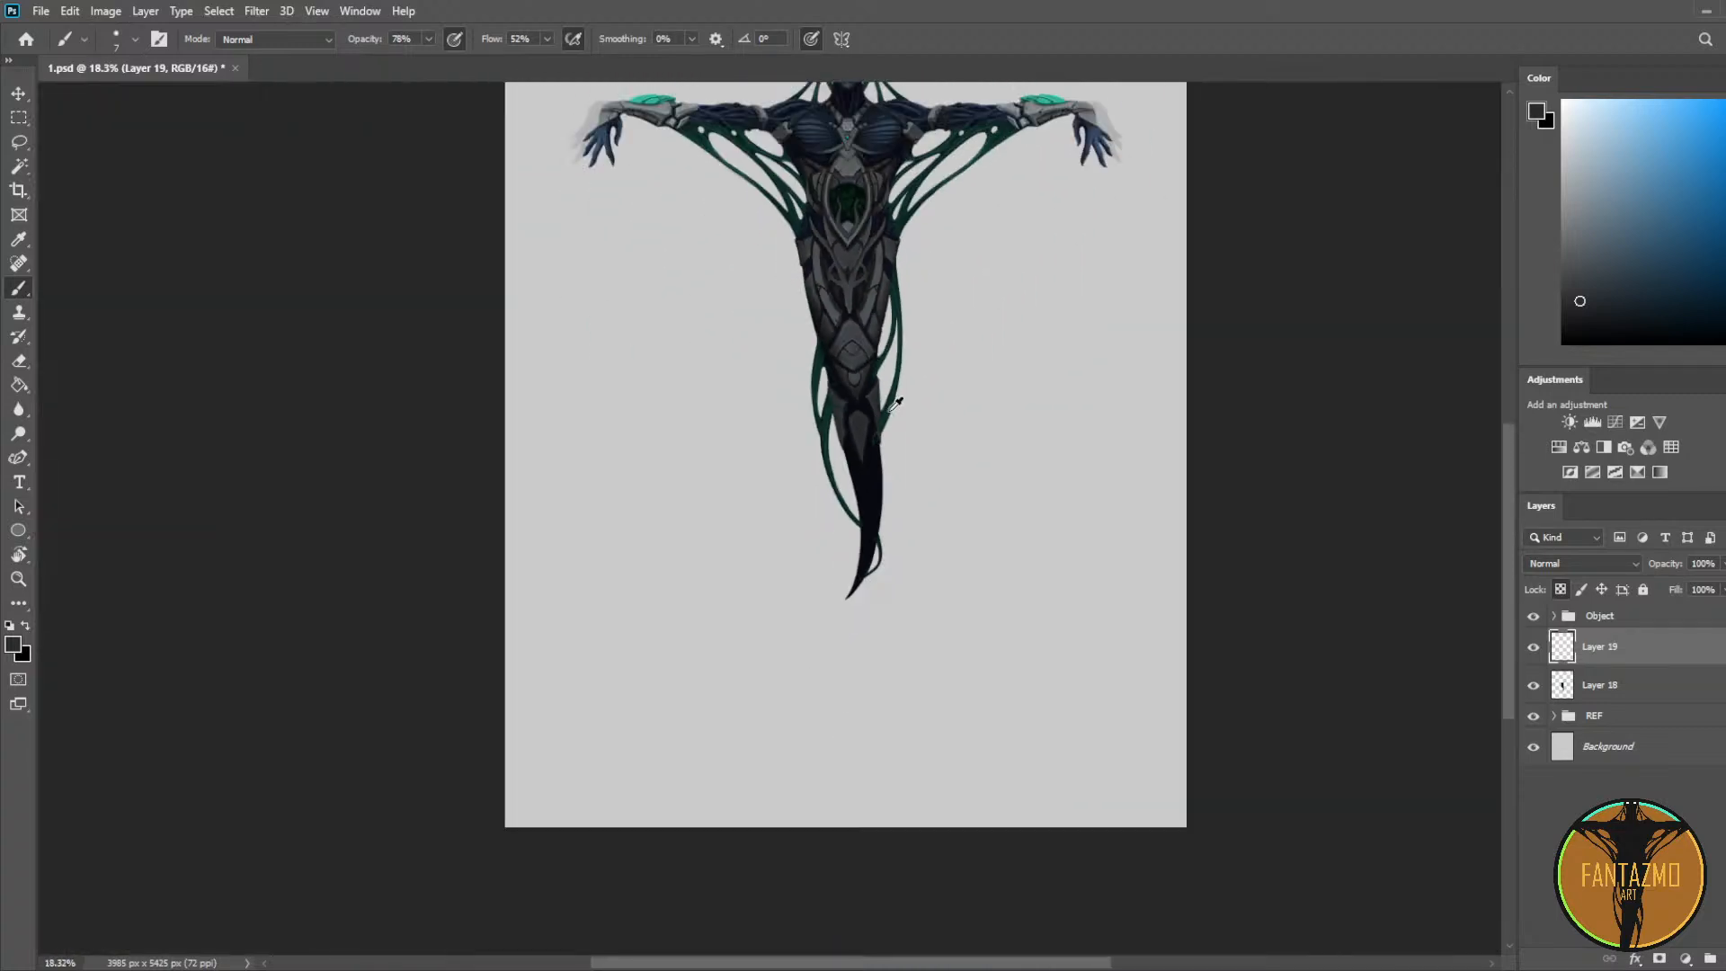
{"action": "left_click_drag", "start_coordinate": [879, 537], "coordinate": [851, 636]}
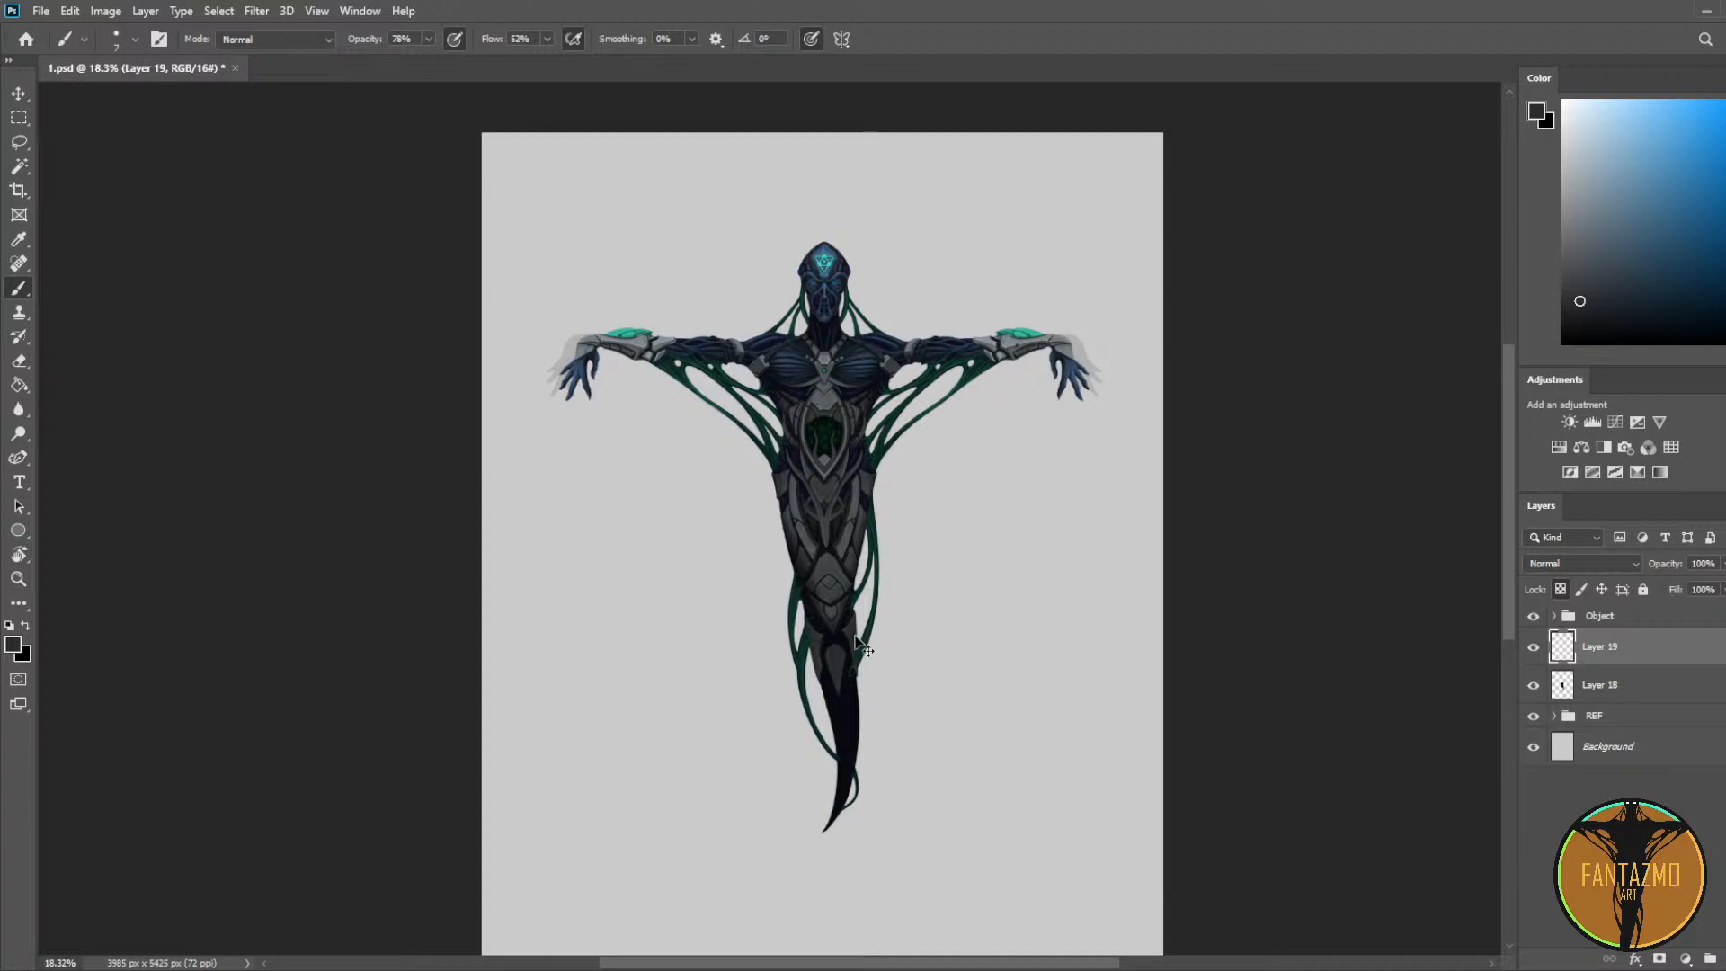
{"action": "scroll", "coordinate": [861, 644], "scroll_direction": "up", "scroll_amount": 6}
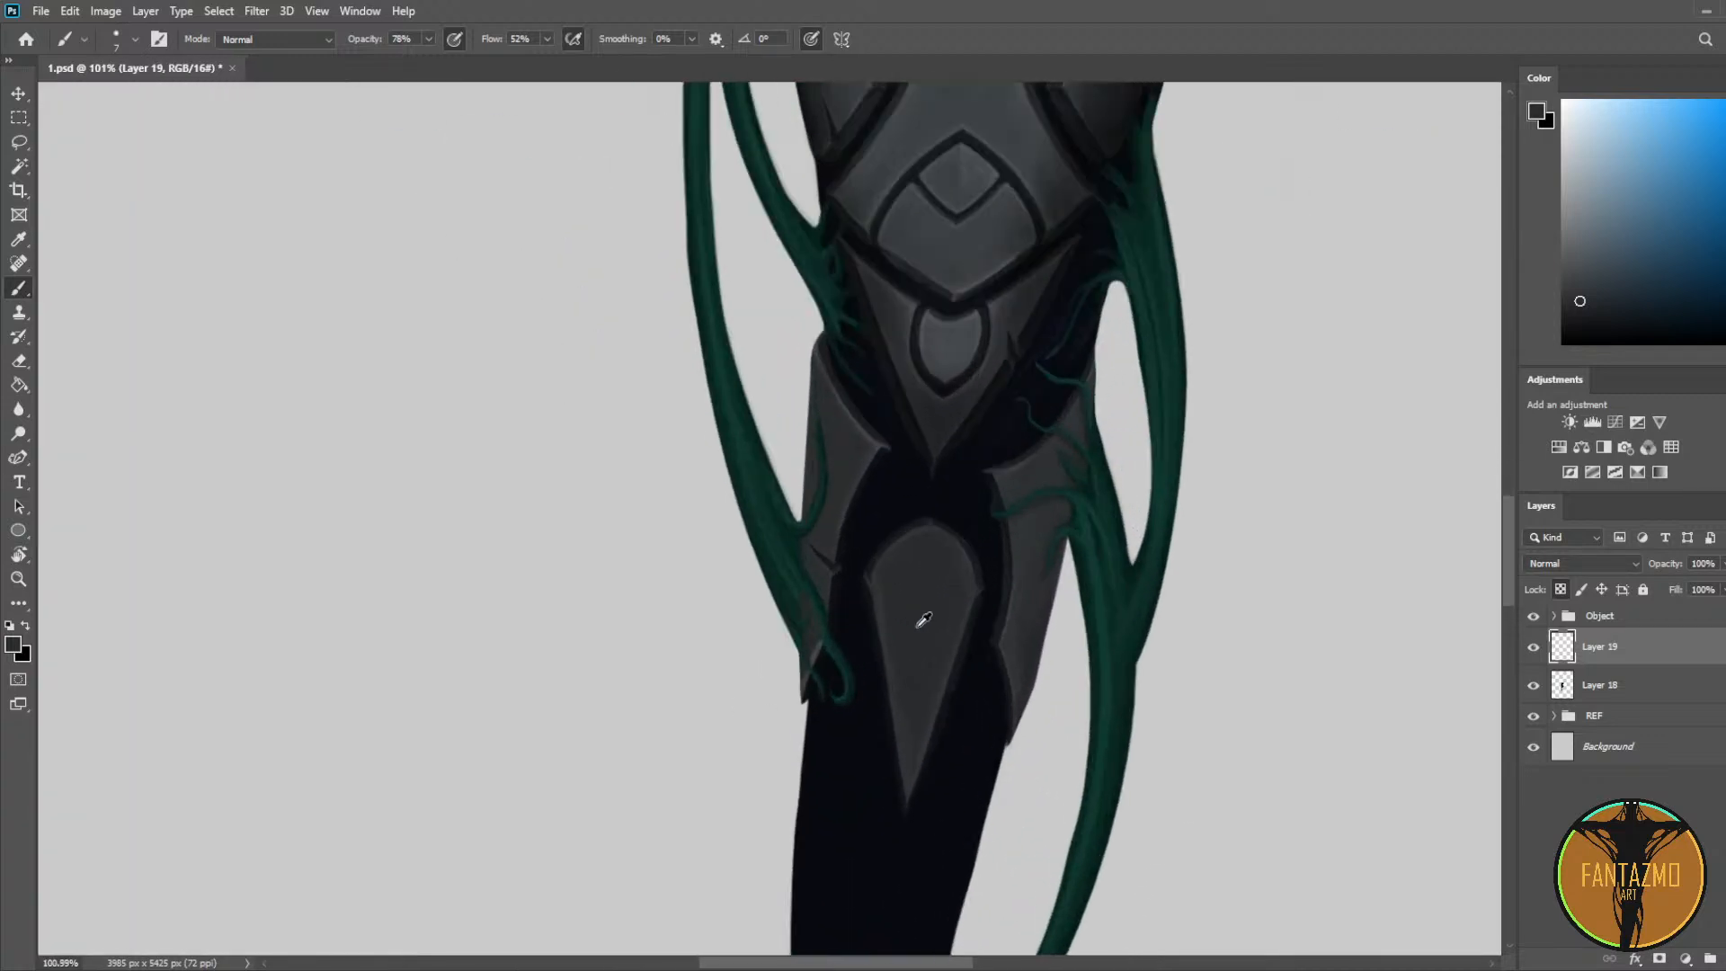
{"action": "scroll", "coordinate": [923, 620], "scroll_direction": "up", "scroll_amount": 4}
{"action": "key", "text": "i"}
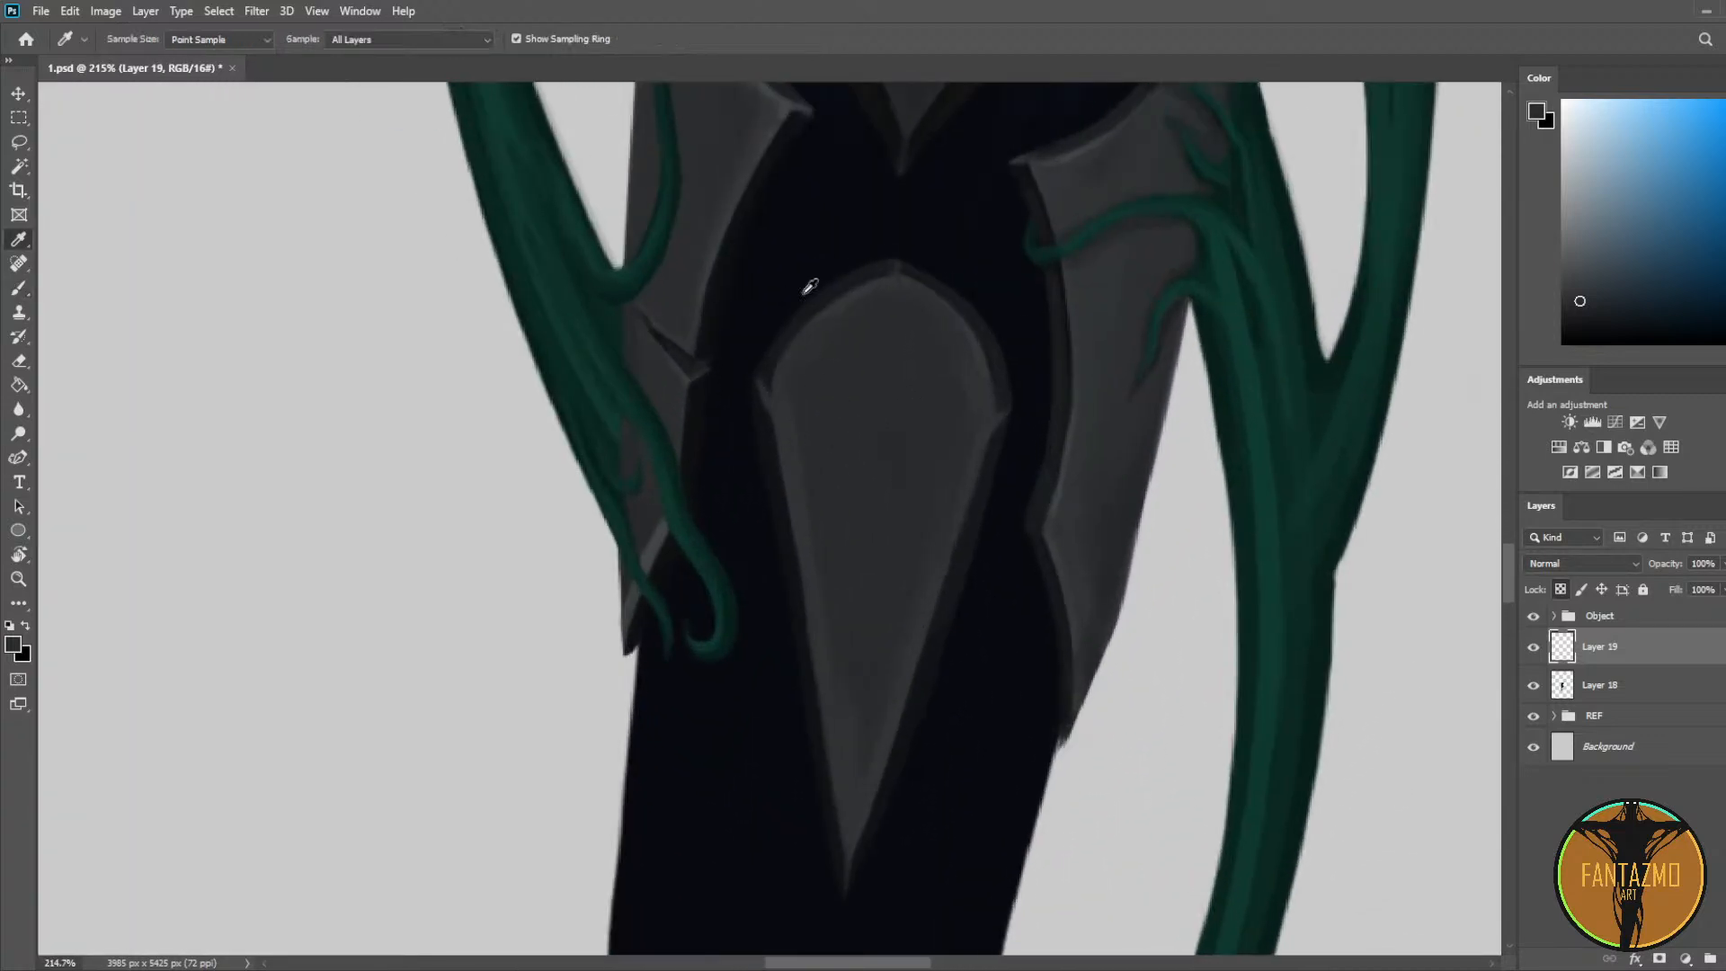
{"action": "left_click", "coordinate": [741, 212]}
{"action": "key", "text": "b"}
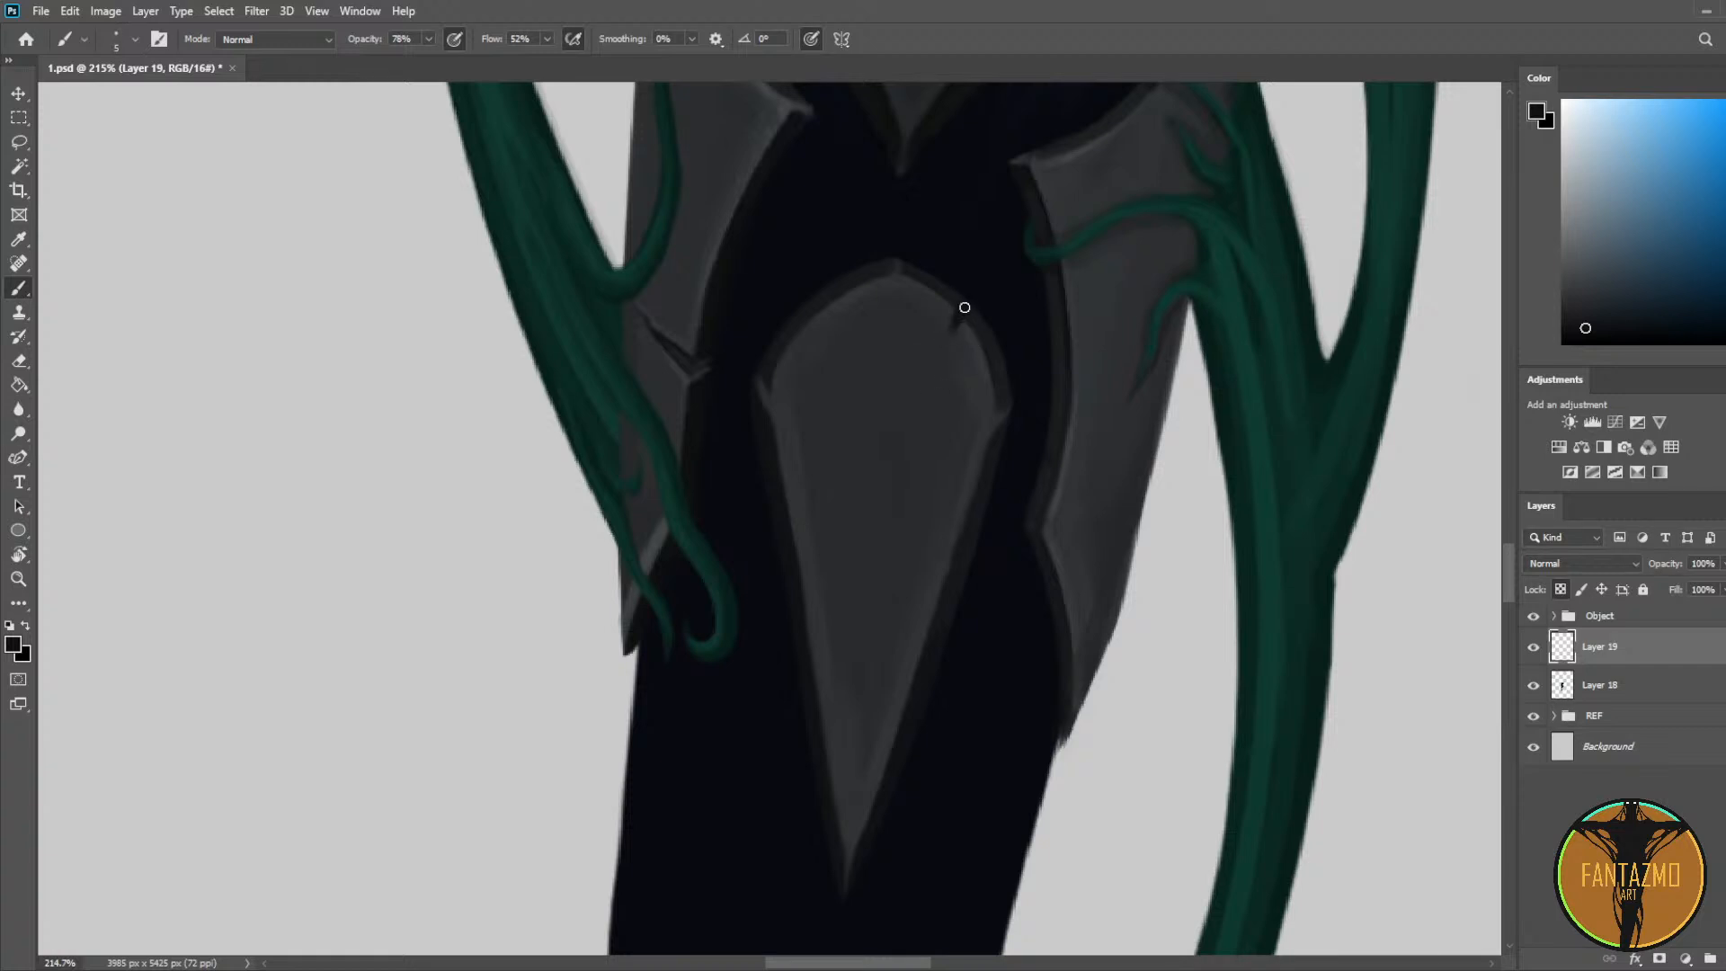
{"action": "left_click_drag", "start_coordinate": [964, 307], "coordinate": [926, 387]}
Step: Highlight the crack's edge with sampled light grey and extend the crack diagonally down toward the plate's middle
{"action": "left_click", "coordinate": [968, 333], "text": "alt"}
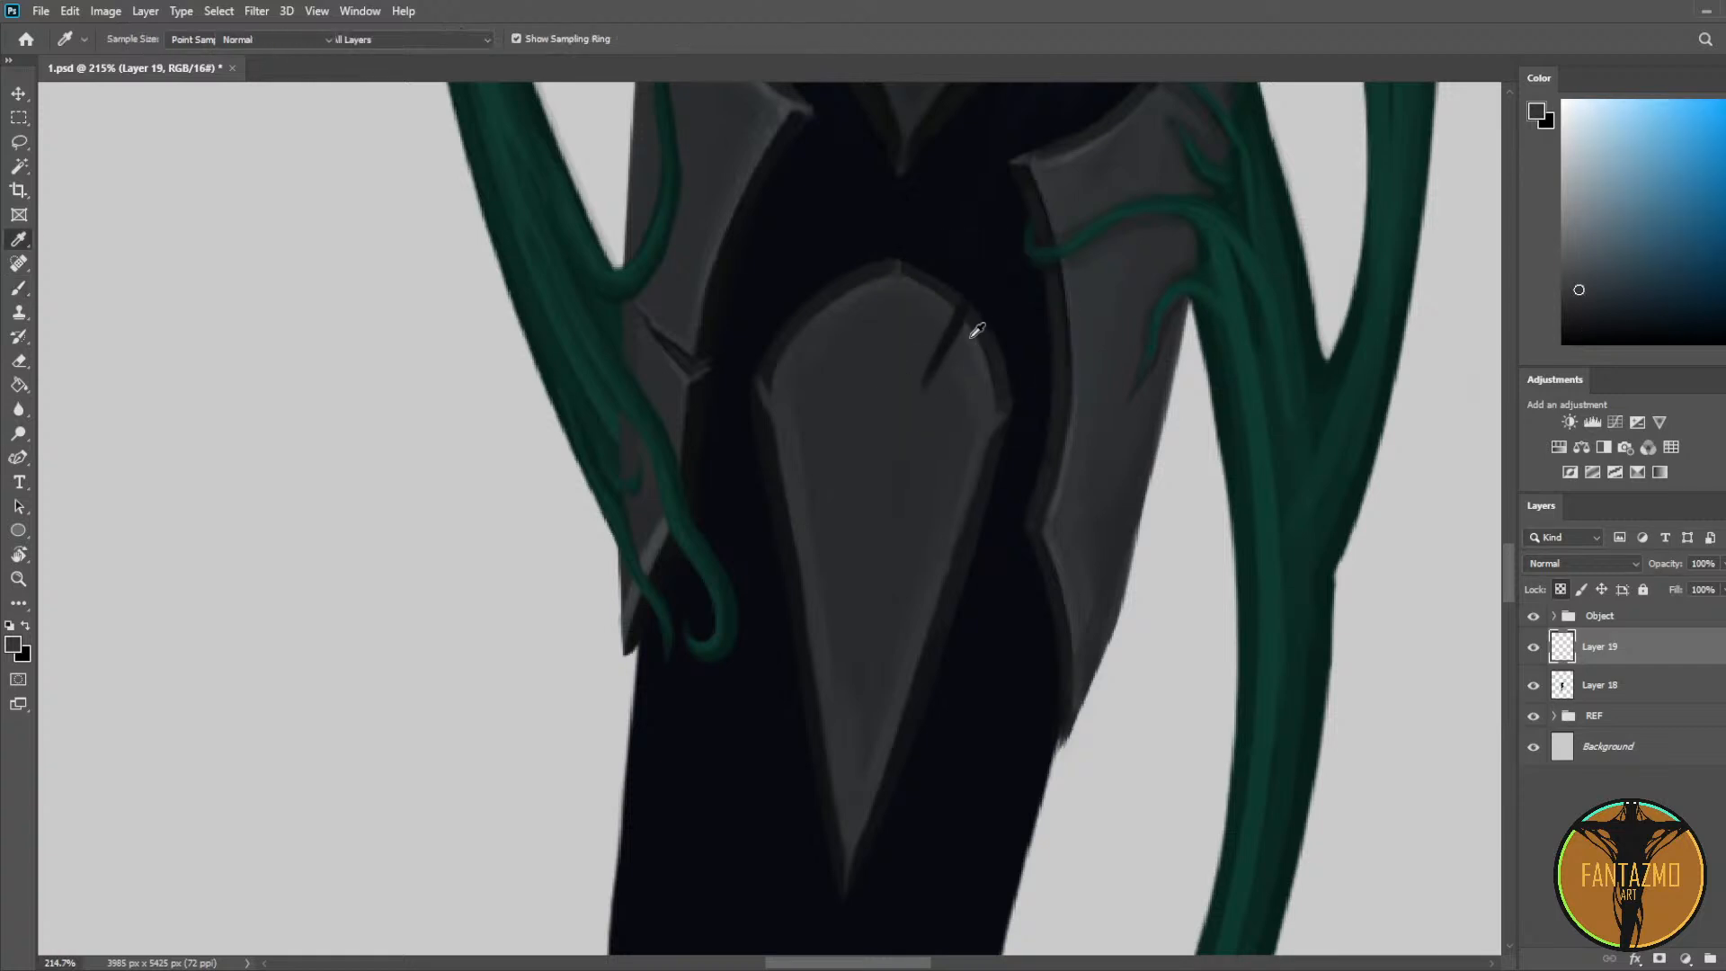
{"action": "left_click_drag", "start_coordinate": [966, 326], "coordinate": [929, 389]}
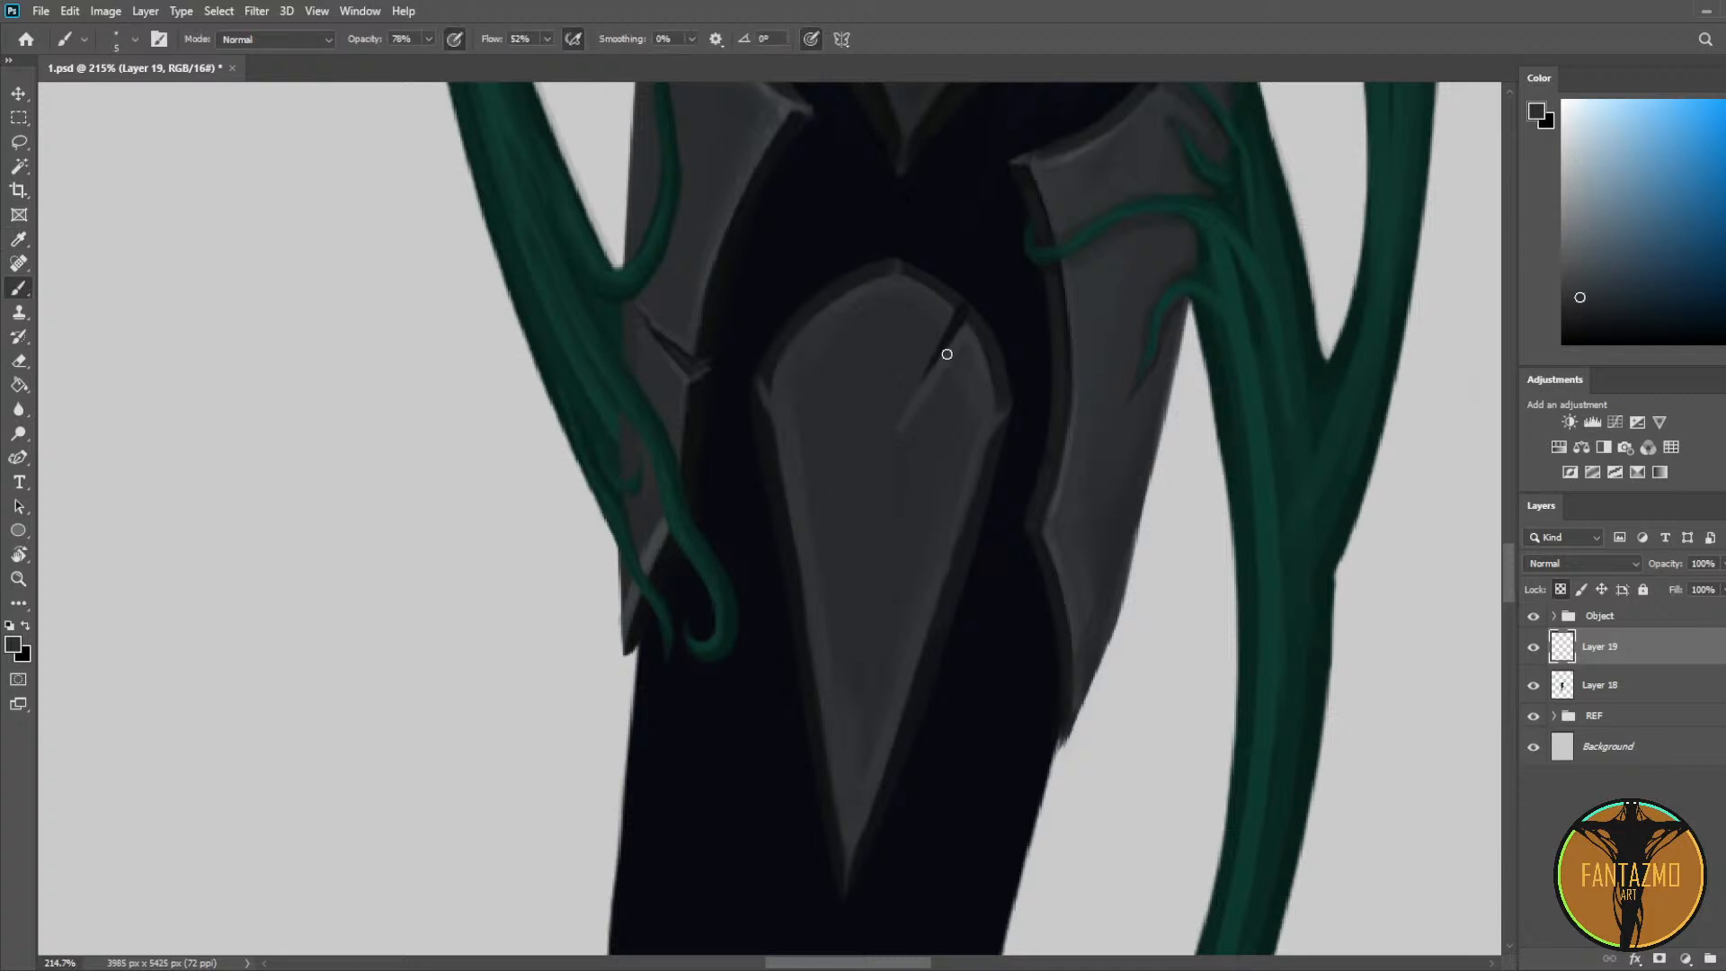
{"action": "left_click", "coordinate": [958, 322], "text": "alt"}
{"action": "left_click_drag", "start_coordinate": [879, 469], "coordinate": [865, 501]}
{"action": "left_click", "coordinate": [930, 379], "text": "alt"}
{"action": "left_click_drag", "start_coordinate": [912, 387], "coordinate": [846, 525]}
Step: Refine the crack's edges and upper opening with greys sampled from the surrounding plate
{"action": "left_click", "coordinate": [898, 386], "text": "alt"}
{"action": "left_click", "coordinate": [974, 377], "text": "alt"}
{"action": "left_click", "coordinate": [939, 332], "text": "alt"}
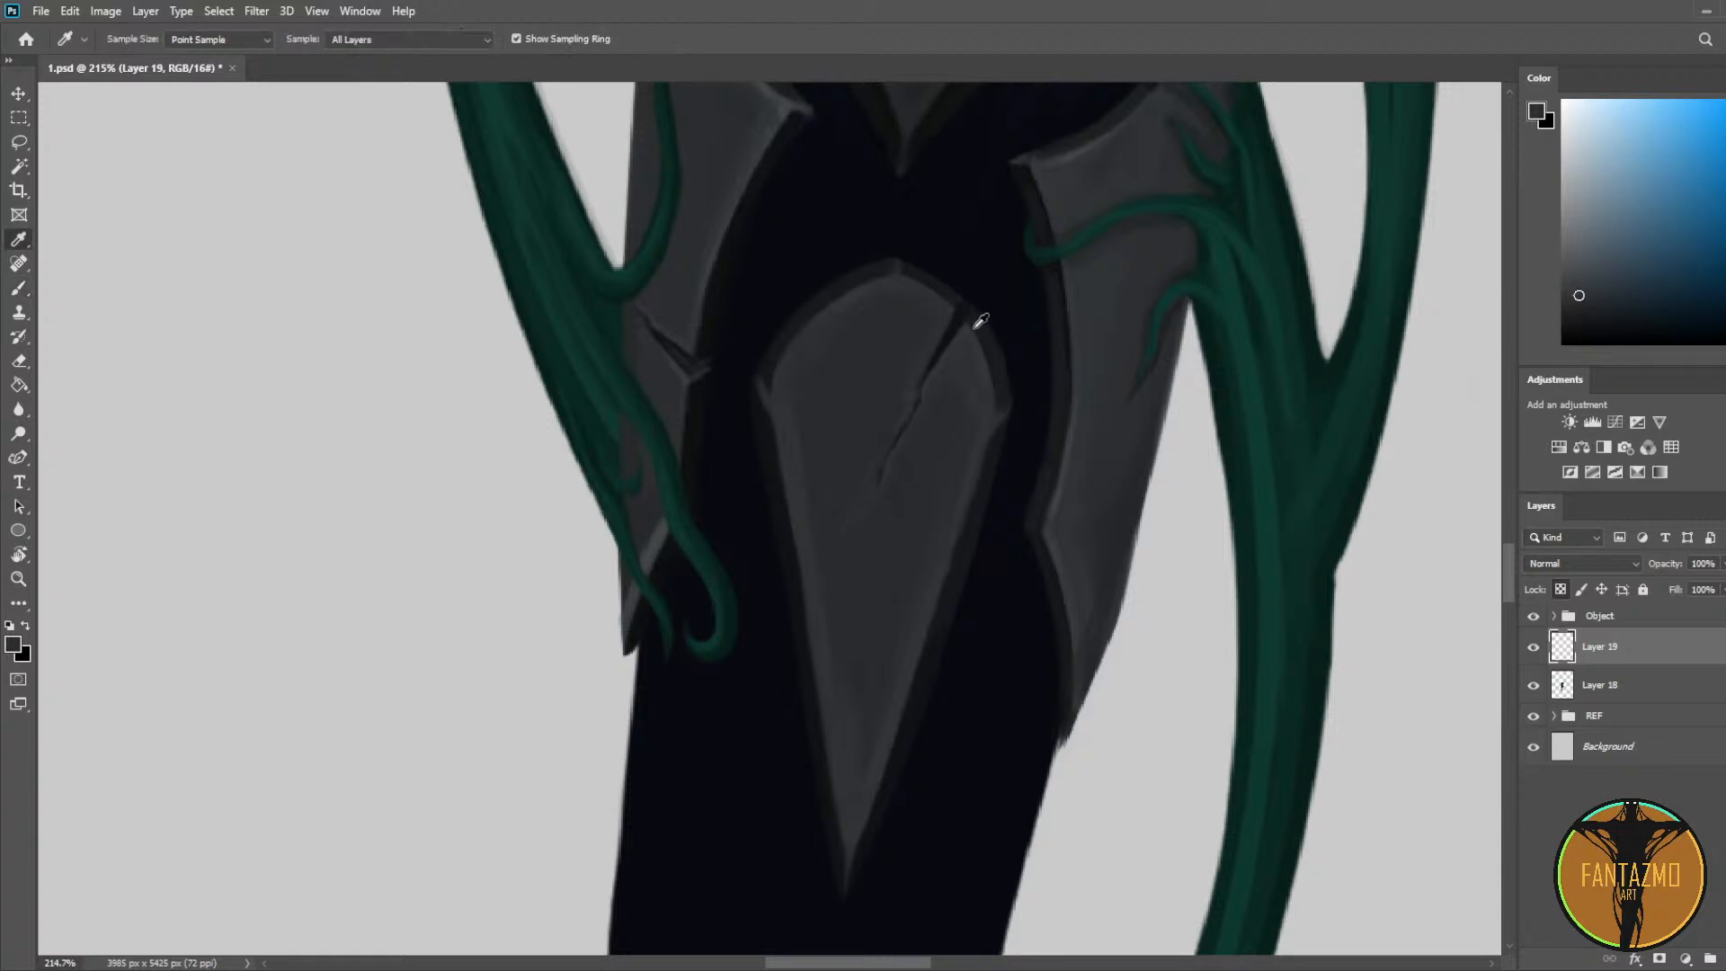
{"action": "left_click", "coordinate": [917, 367], "text": "alt"}
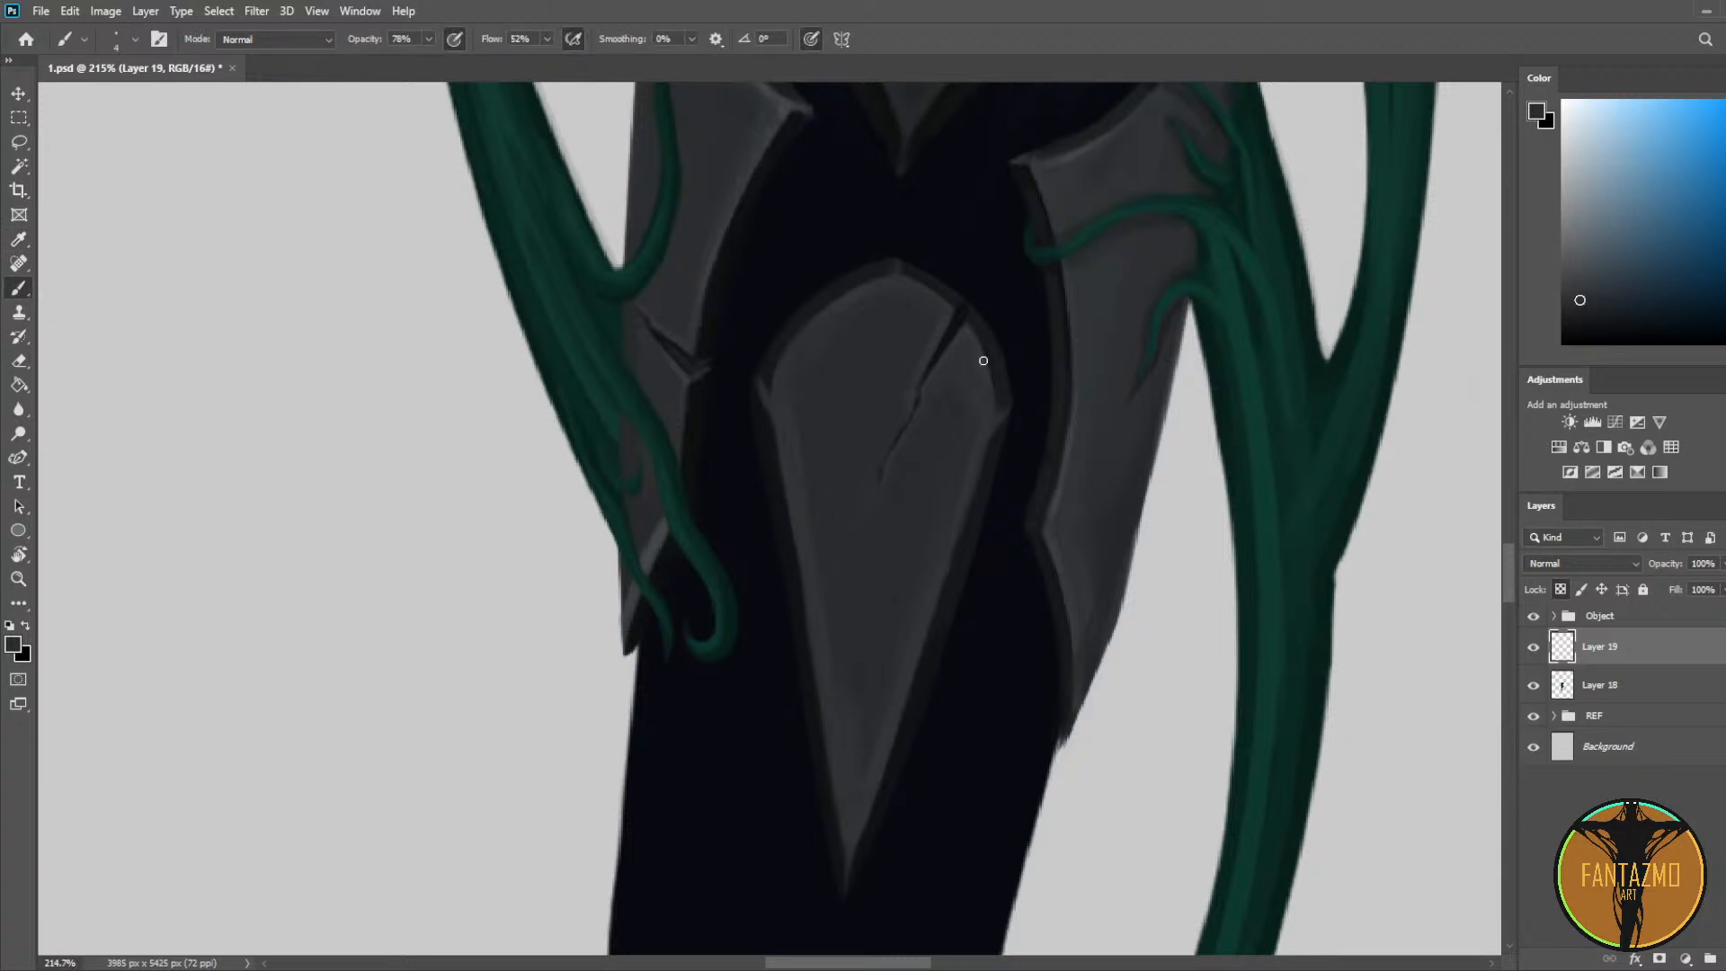
Step: Darken the crack's opening at the plate's rim and sharpen the light ridge at the arch's peak with sampled colours
{"action": "left_click", "coordinate": [952, 319], "text": "alt"}
{"action": "left_click", "coordinate": [973, 302], "text": "alt"}
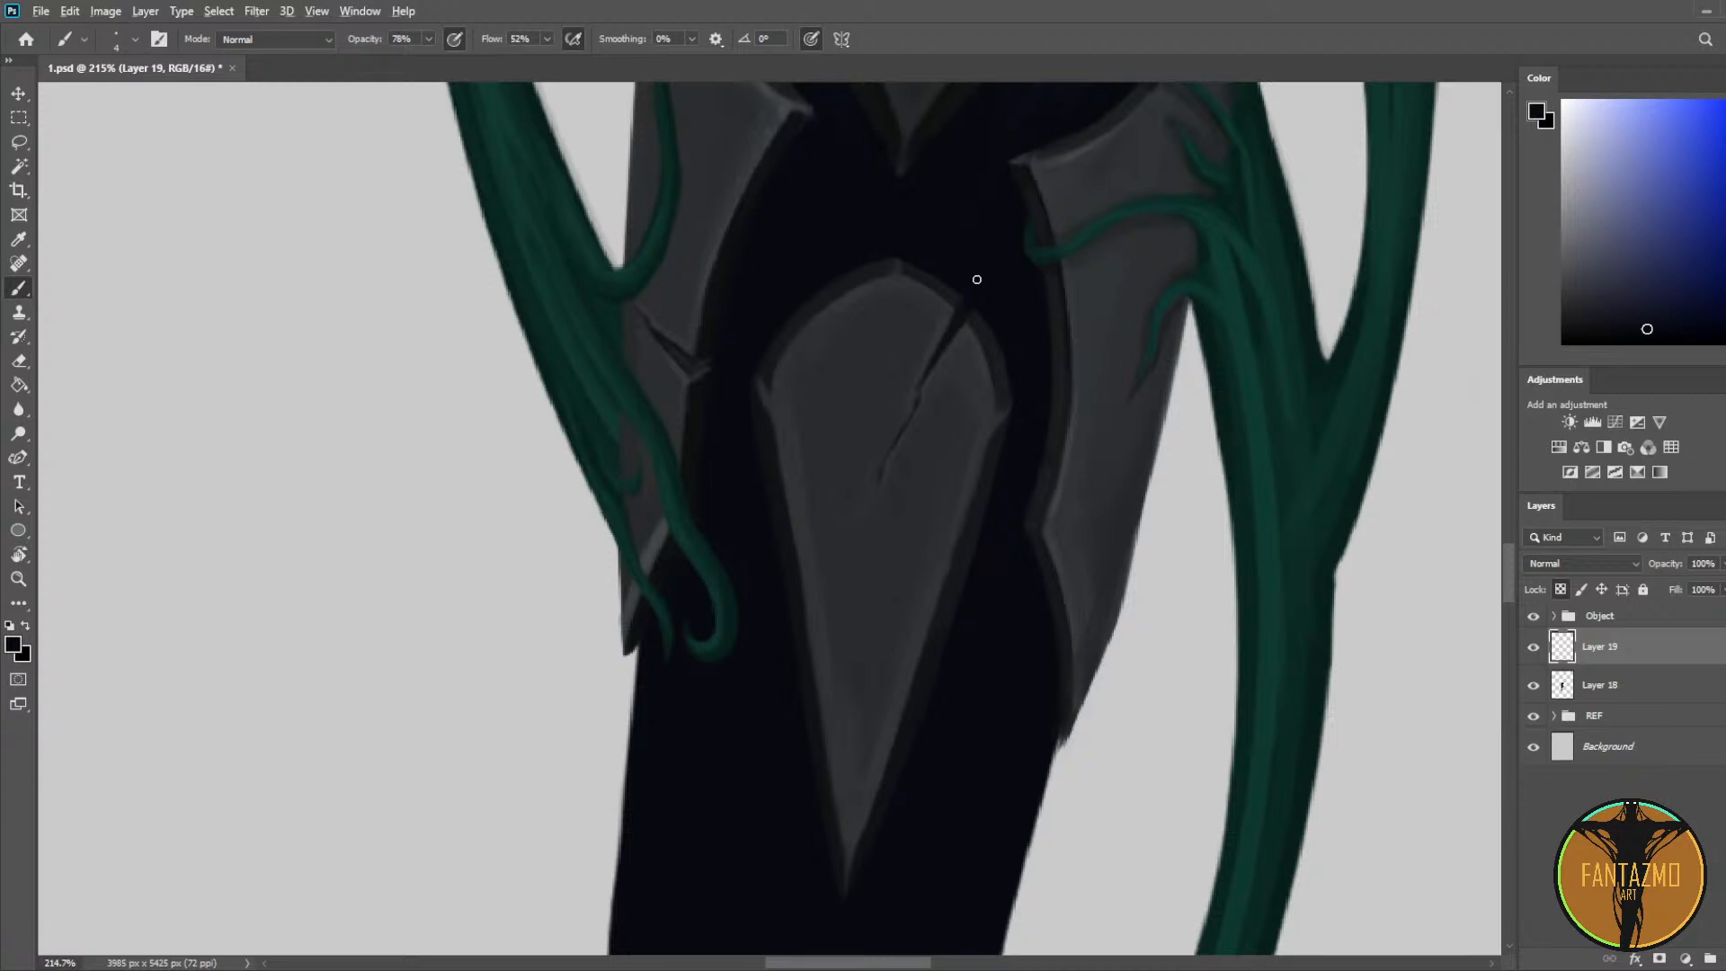
{"action": "scroll", "coordinate": [953, 225], "scroll_direction": "up", "scroll_amount": 5}
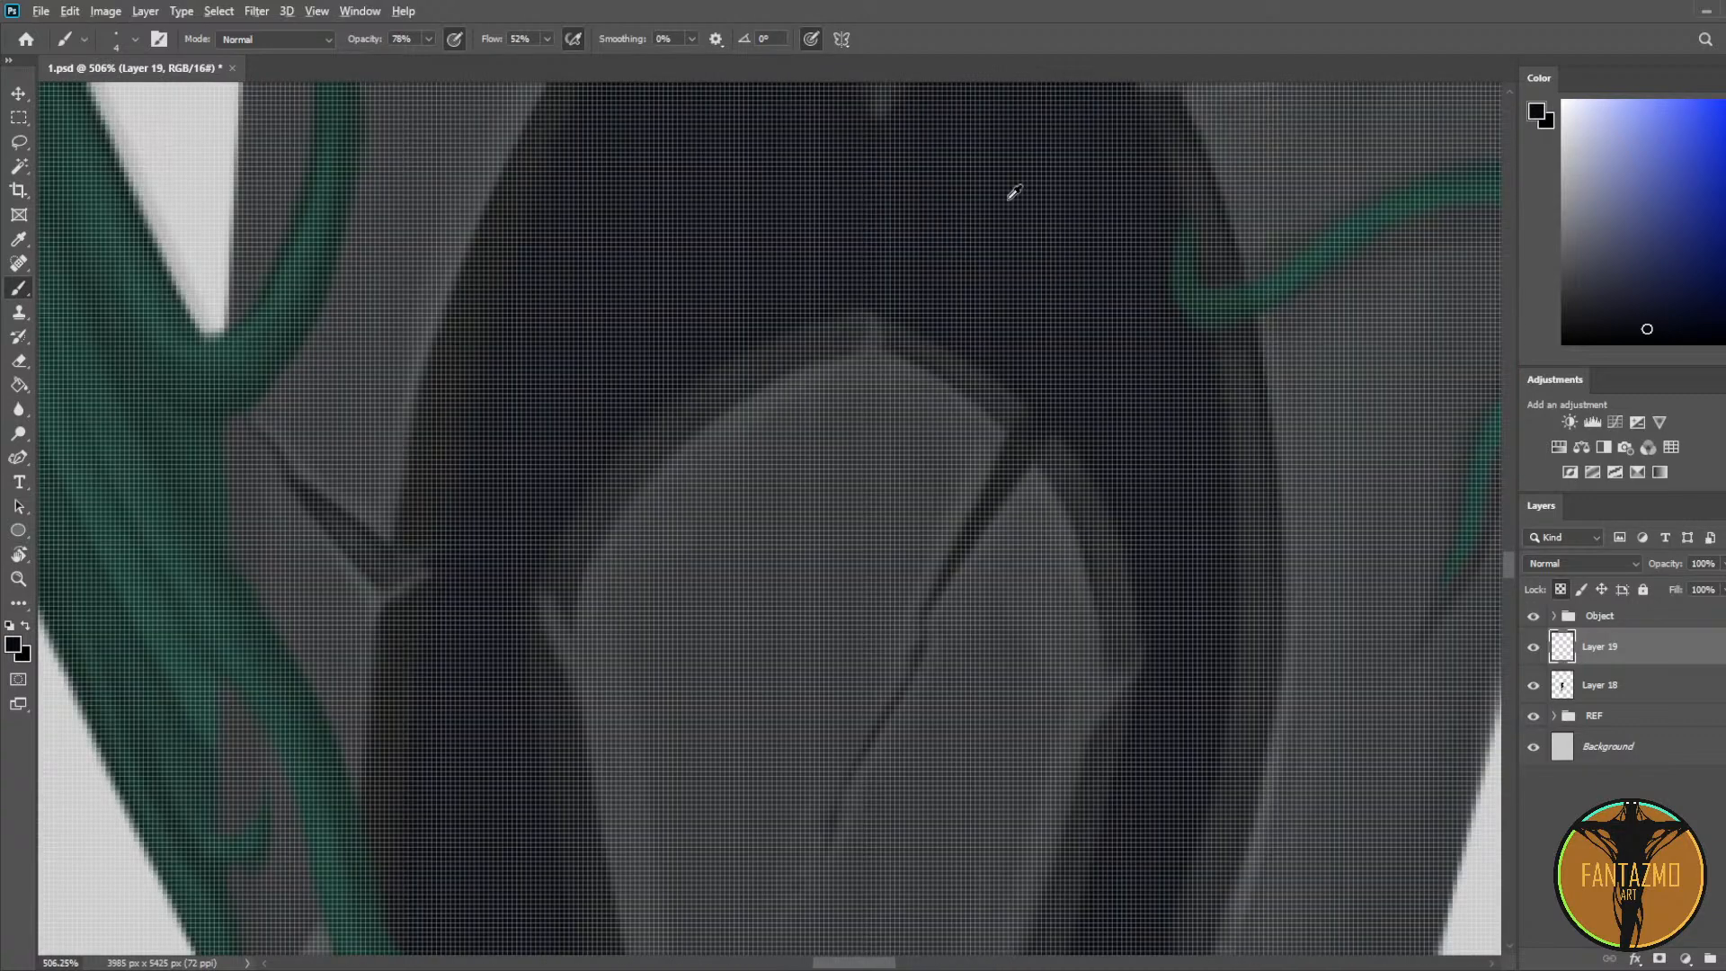
{"action": "scroll", "coordinate": [1014, 191], "scroll_direction": "down", "scroll_amount": 3}
{"action": "left_click", "coordinate": [903, 310], "text": "alt"}
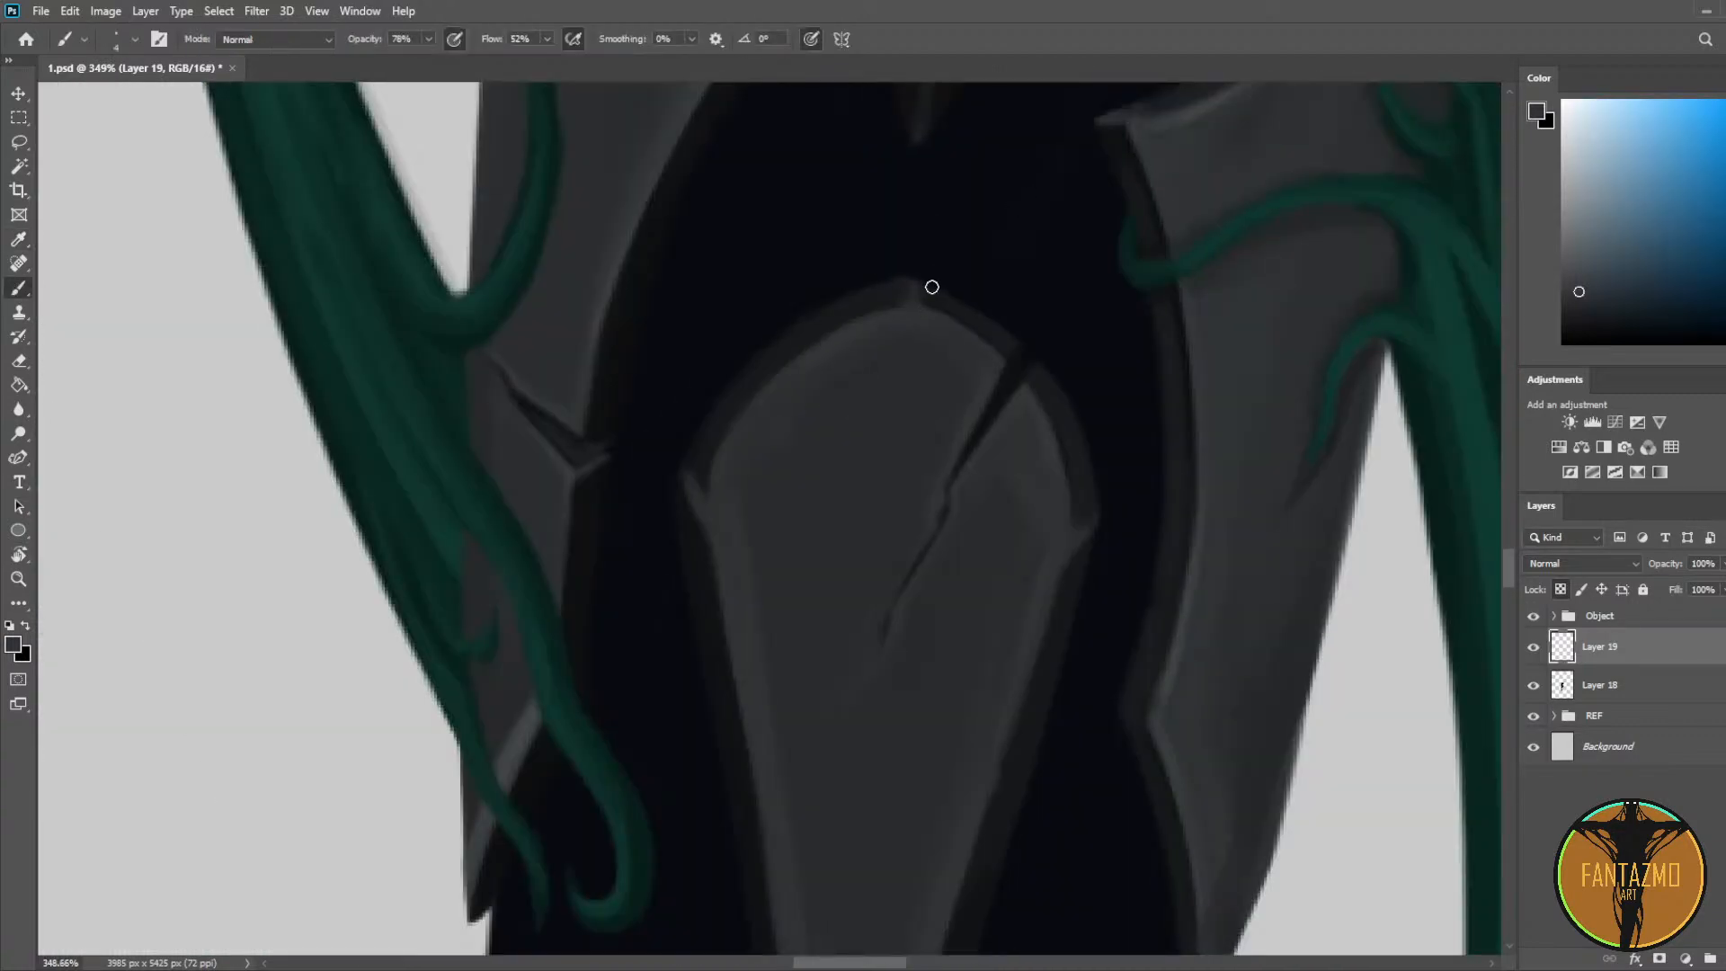
{"action": "left_click", "coordinate": [921, 286], "text": "alt"}
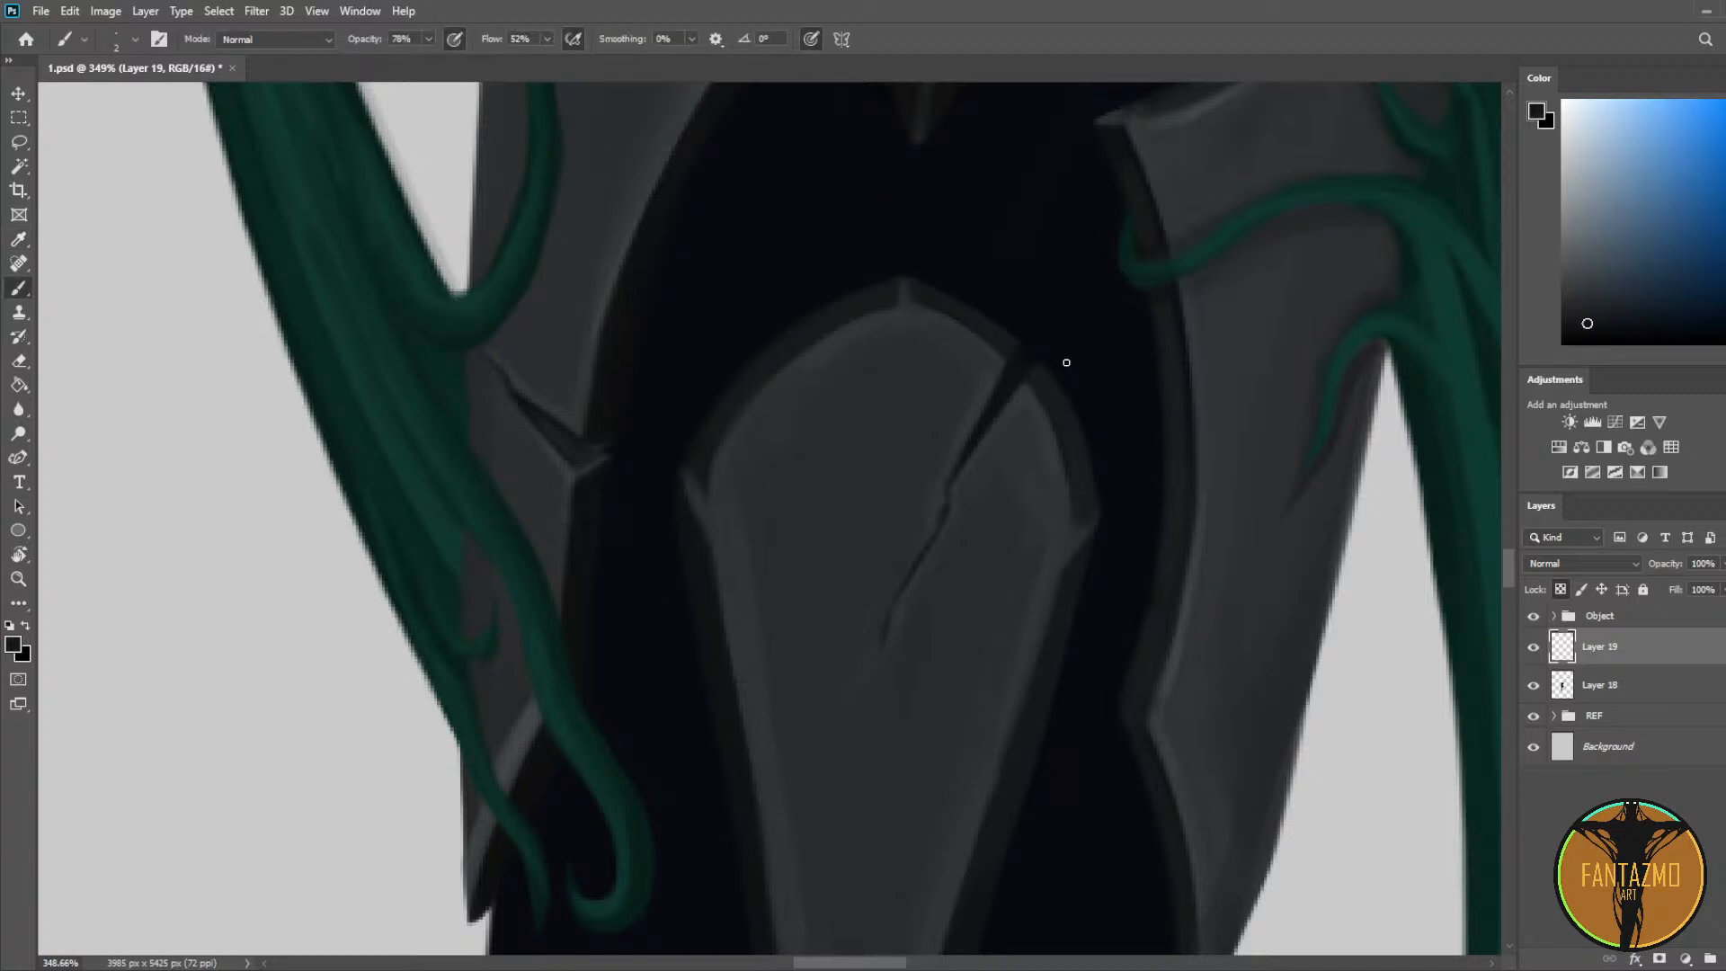
Step: Refine the broken edges and opening of the crack with a size 2 brush, using greys and near-black sampled nearby
{"action": "left_click", "coordinate": [999, 356], "text": "alt"}
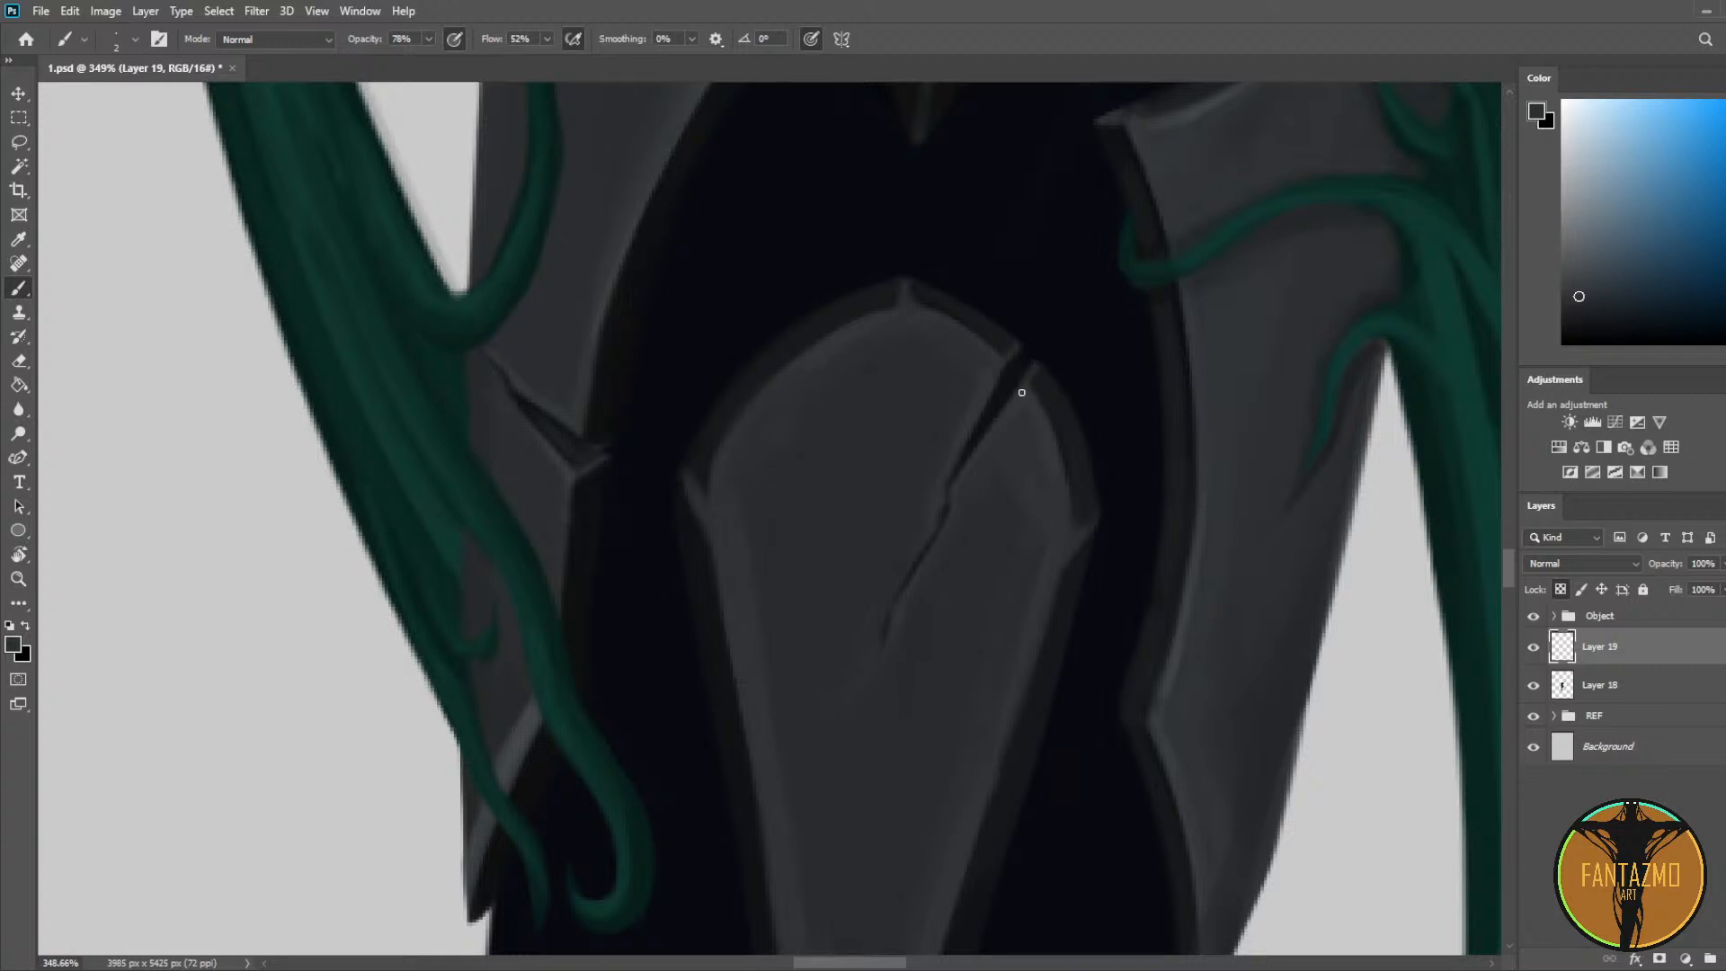
{"action": "left_click", "coordinate": [1032, 379], "text": "alt"}
{"action": "left_click", "coordinate": [1054, 440], "text": "alt"}
{"action": "left_click", "coordinate": [1013, 366], "text": "alt"}
{"action": "left_click", "coordinate": [1014, 361], "text": "alt"}
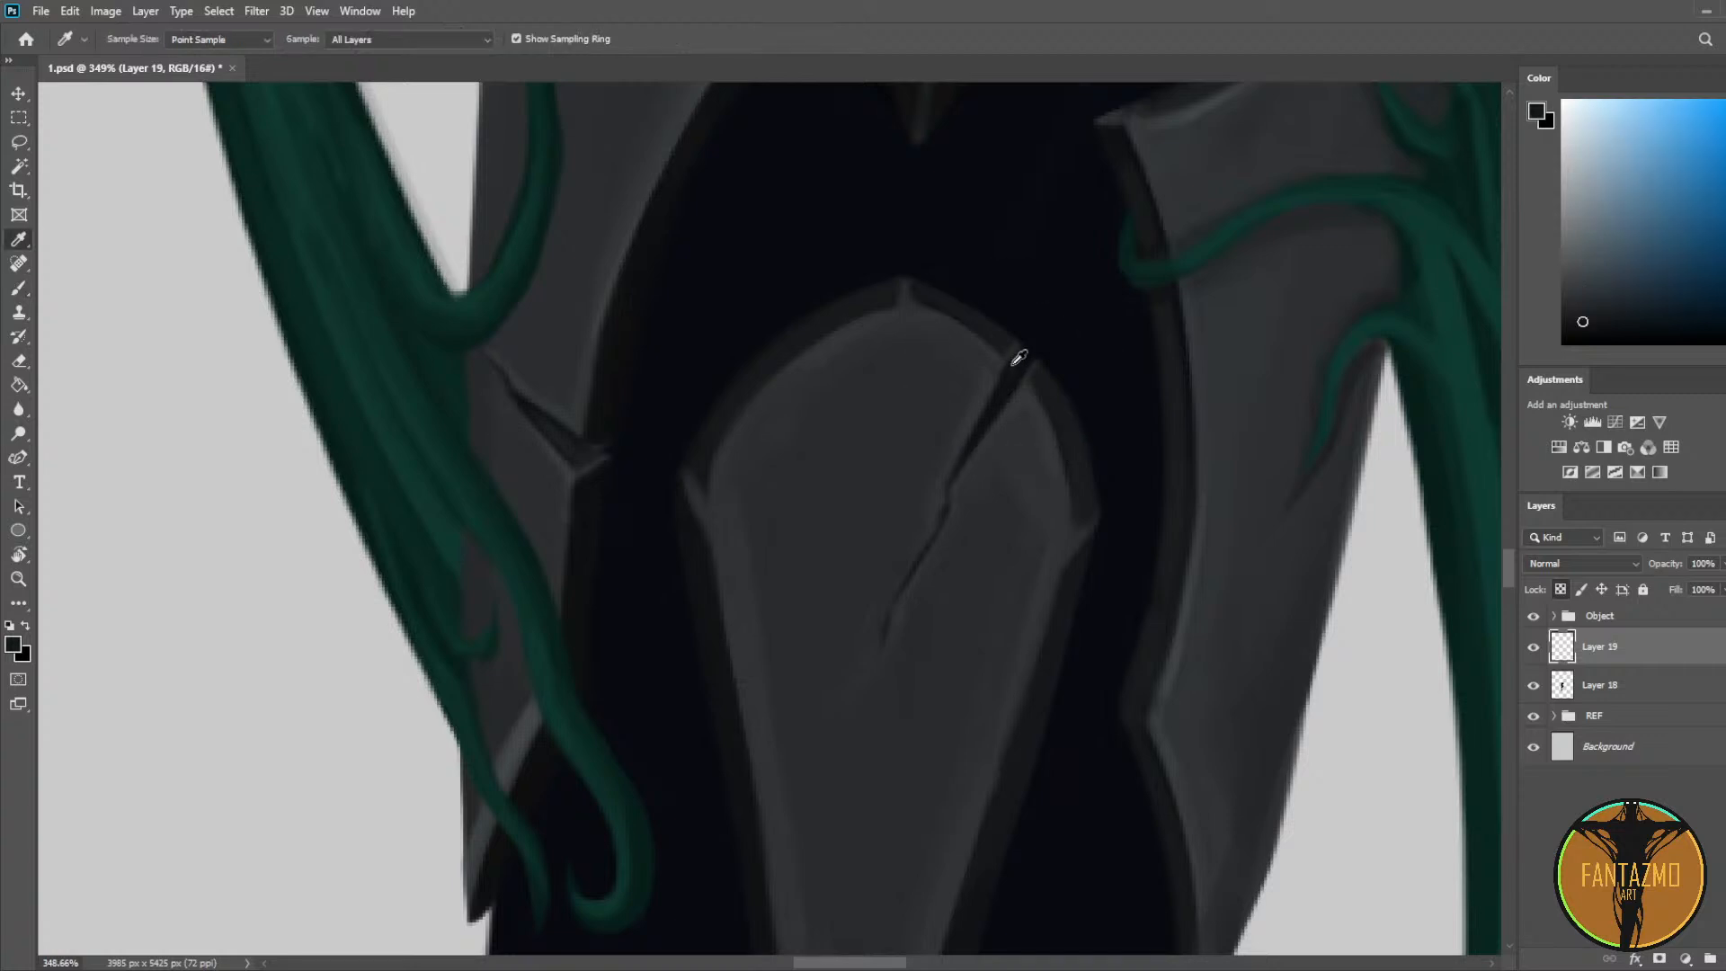
{"action": "left_click", "coordinate": [1005, 382], "text": "alt"}
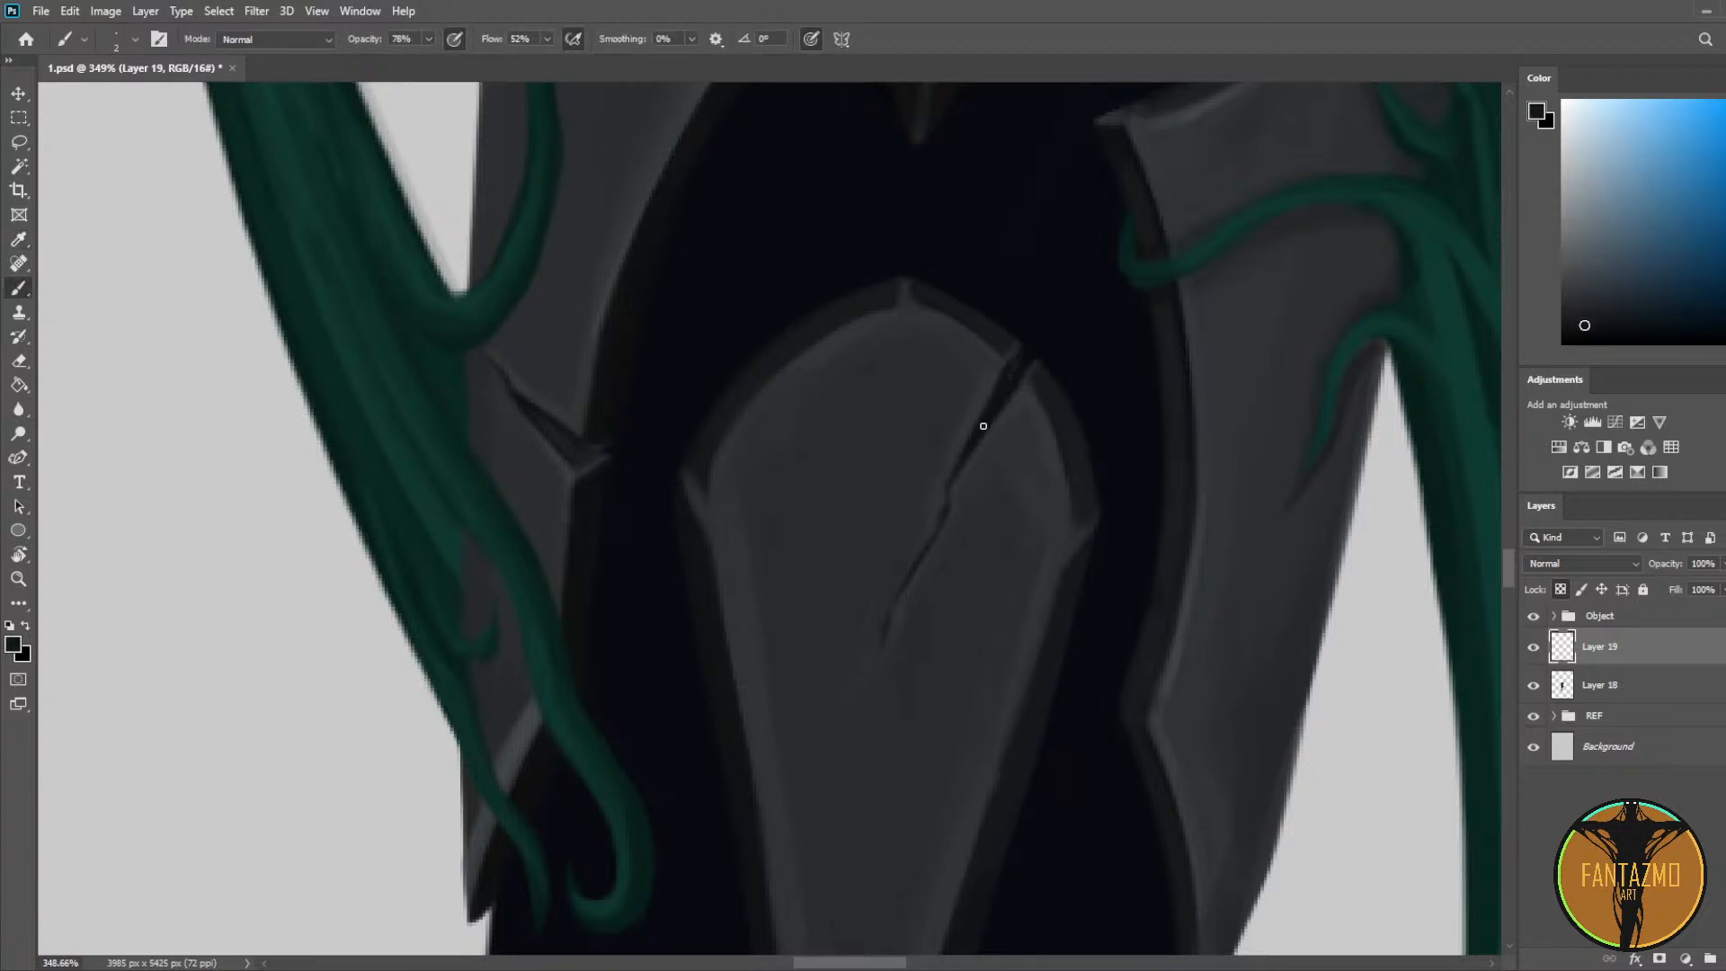
{"action": "left_click", "coordinate": [1020, 359], "text": "alt"}
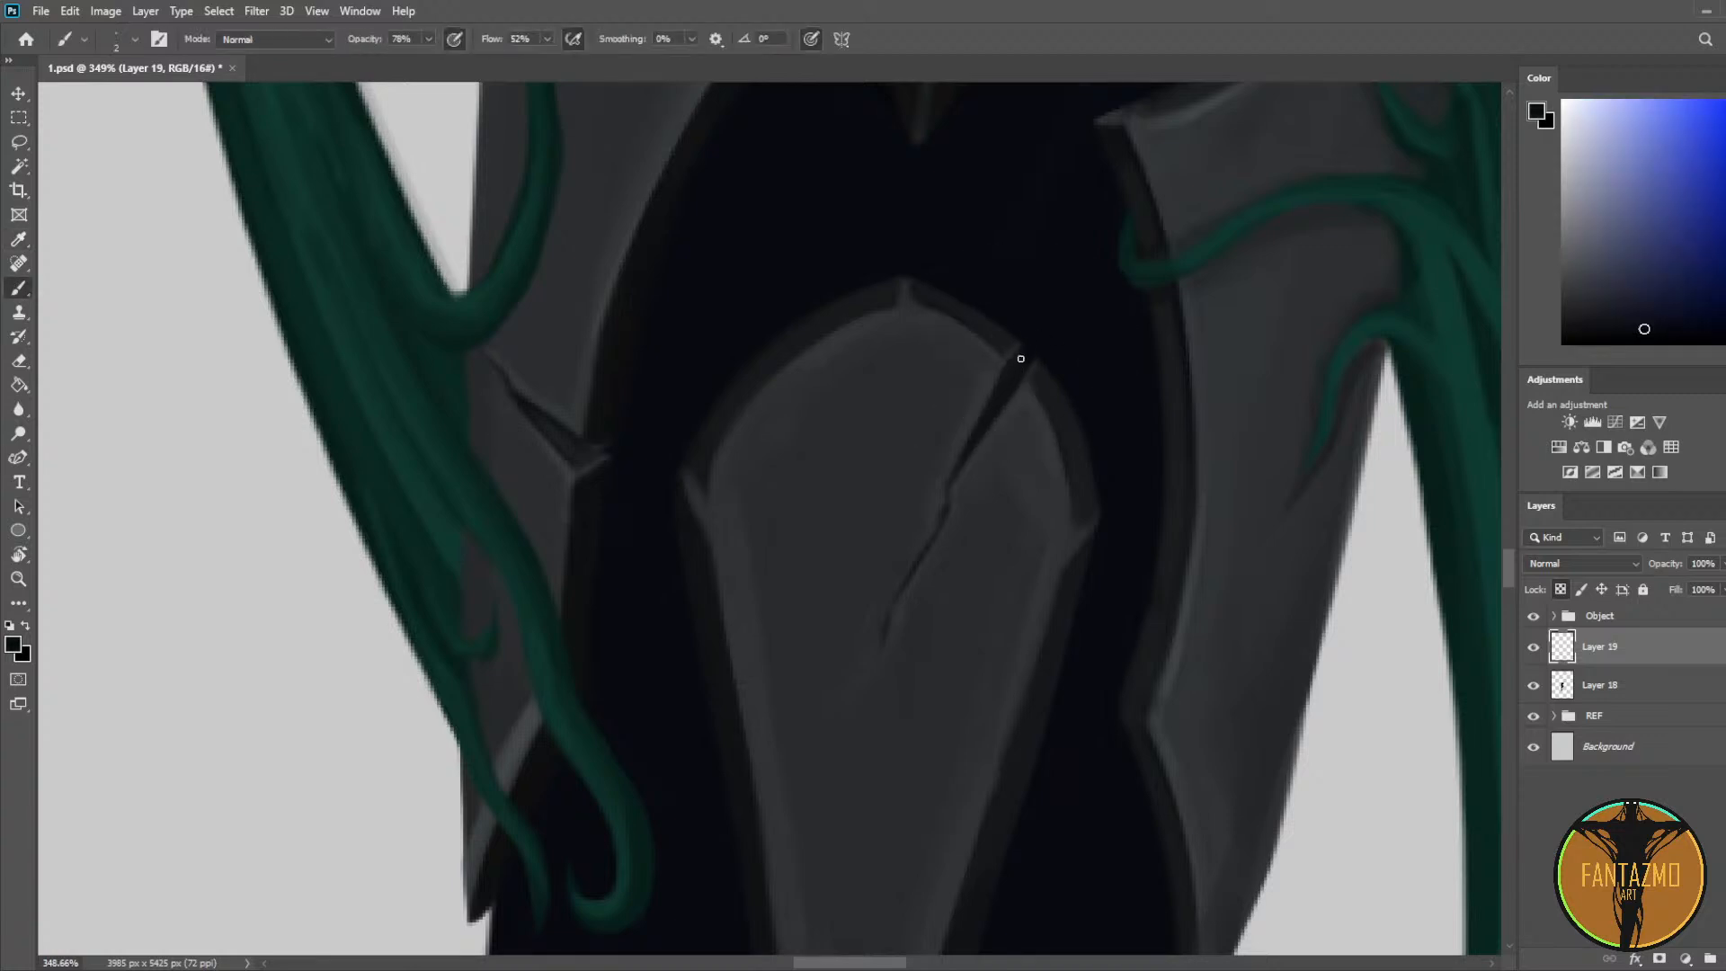
Step: Save the painting progress on the tail plate
{"action": "scroll", "coordinate": [1007, 304], "scroll_direction": "down", "scroll_amount": 15}
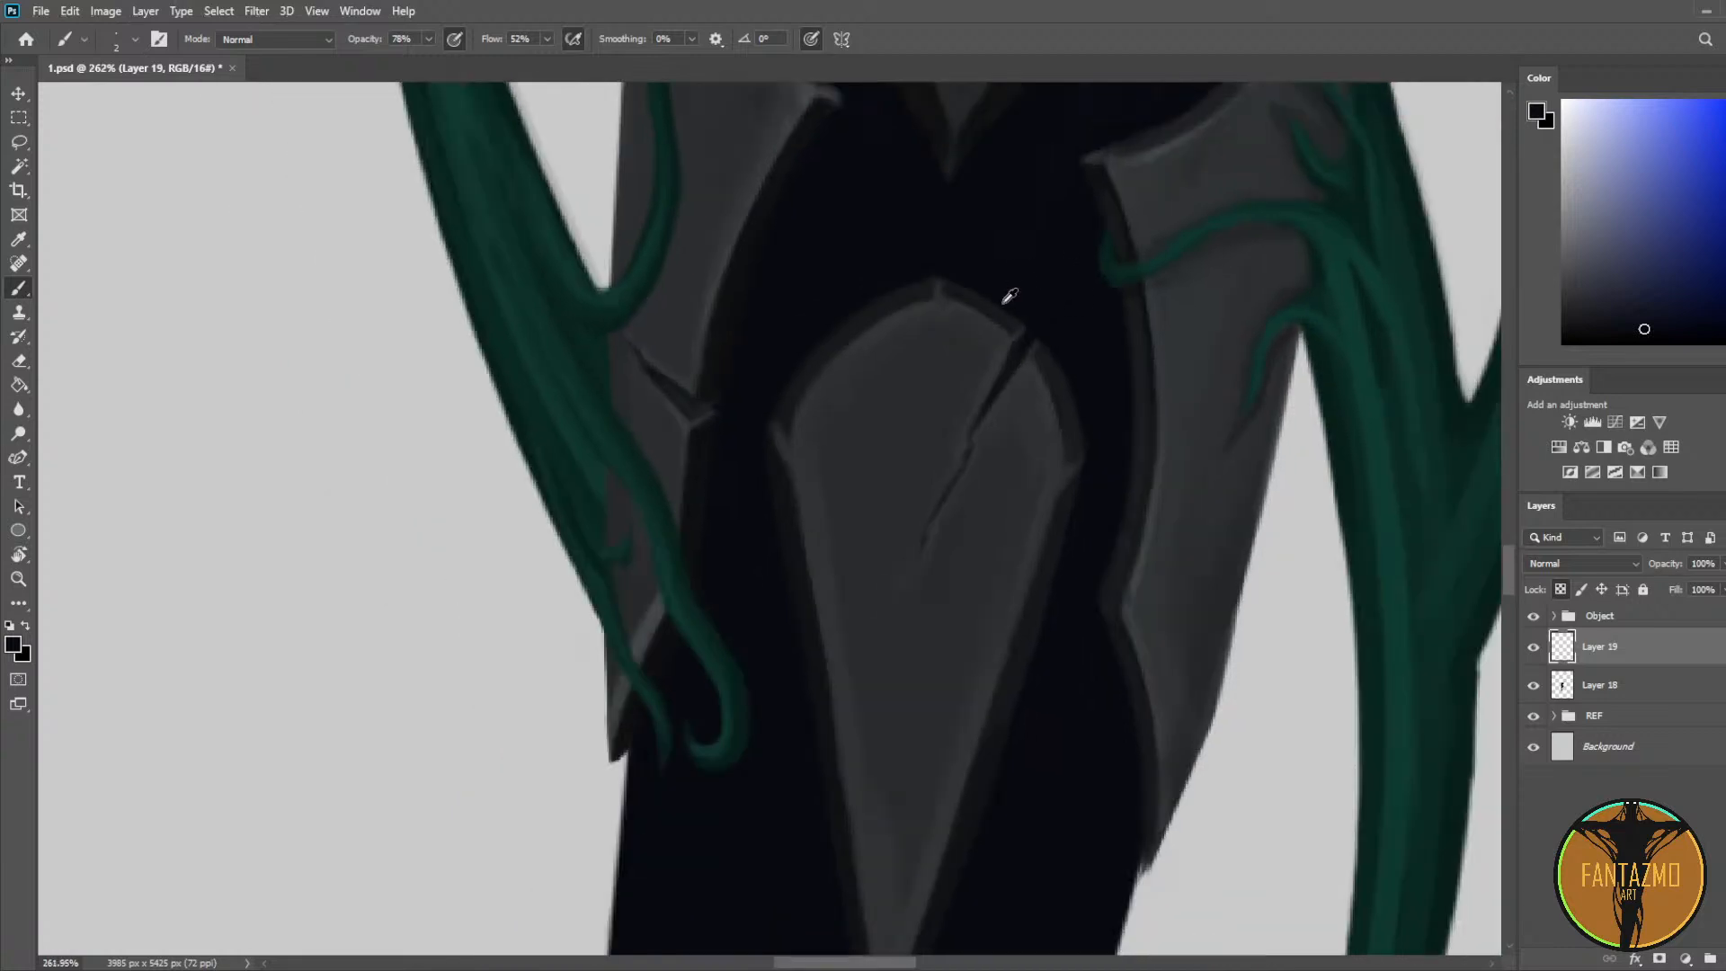
{"action": "left_click_drag", "start_coordinate": [1140, 286], "coordinate": [1097, 476]}
{"action": "scroll", "coordinate": [1095, 473], "scroll_direction": "down", "scroll_amount": 4}
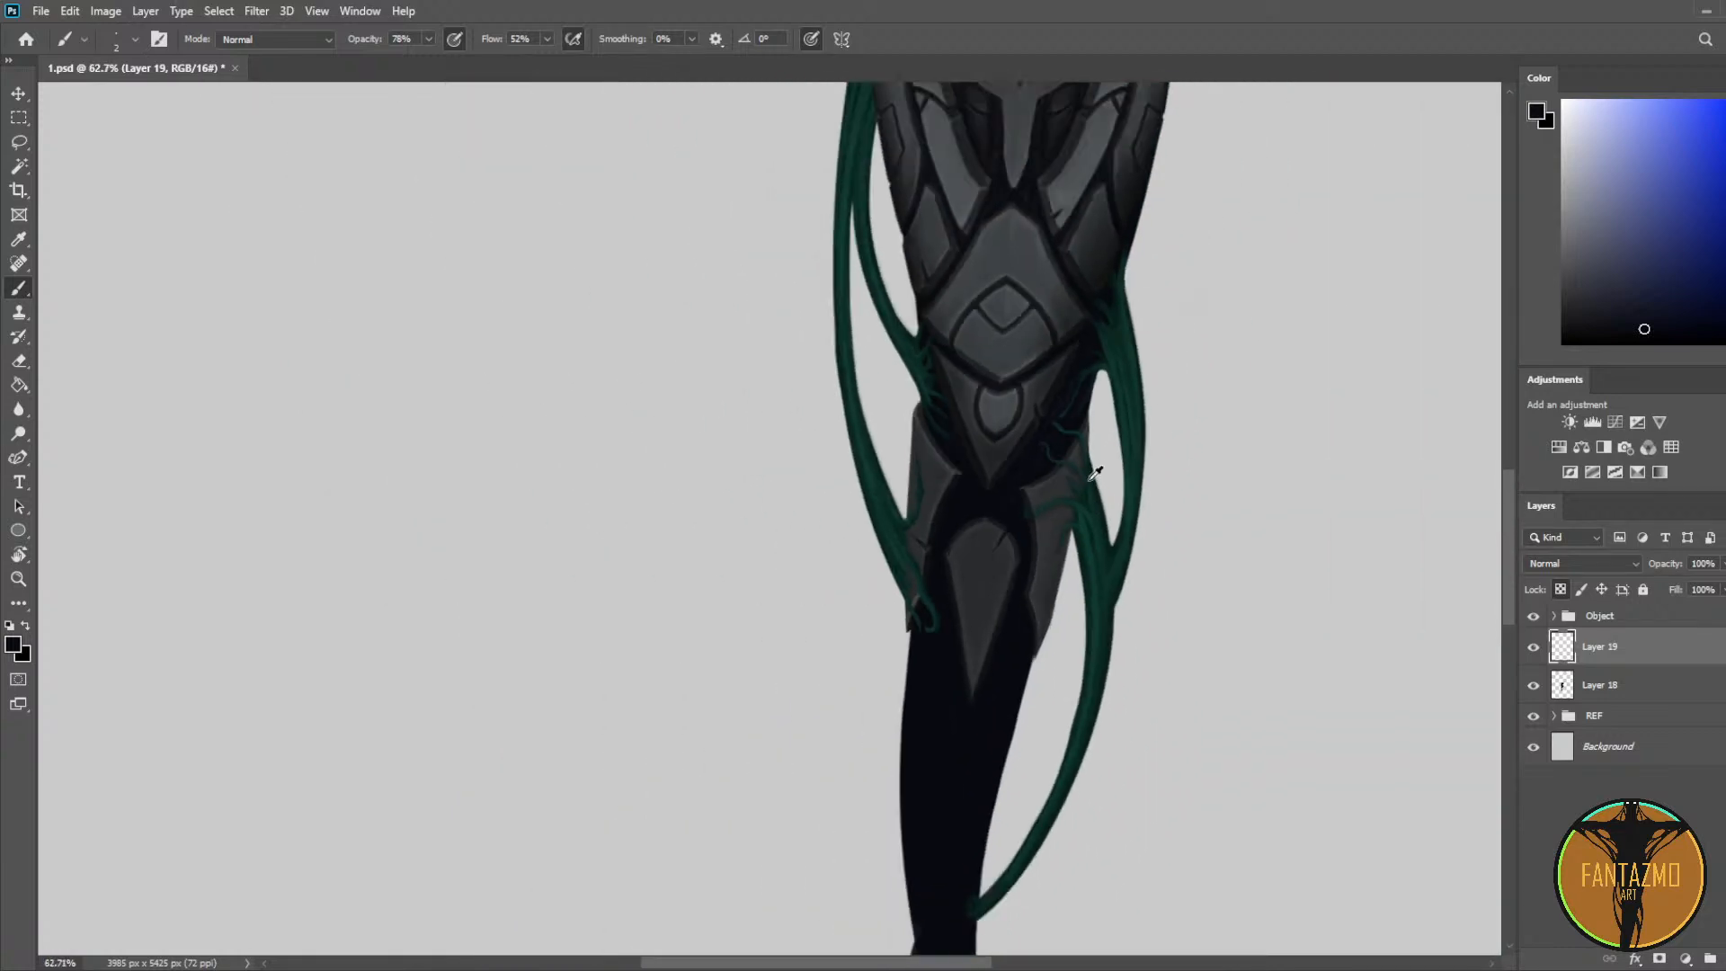
{"action": "key", "text": "ctrl+s"}
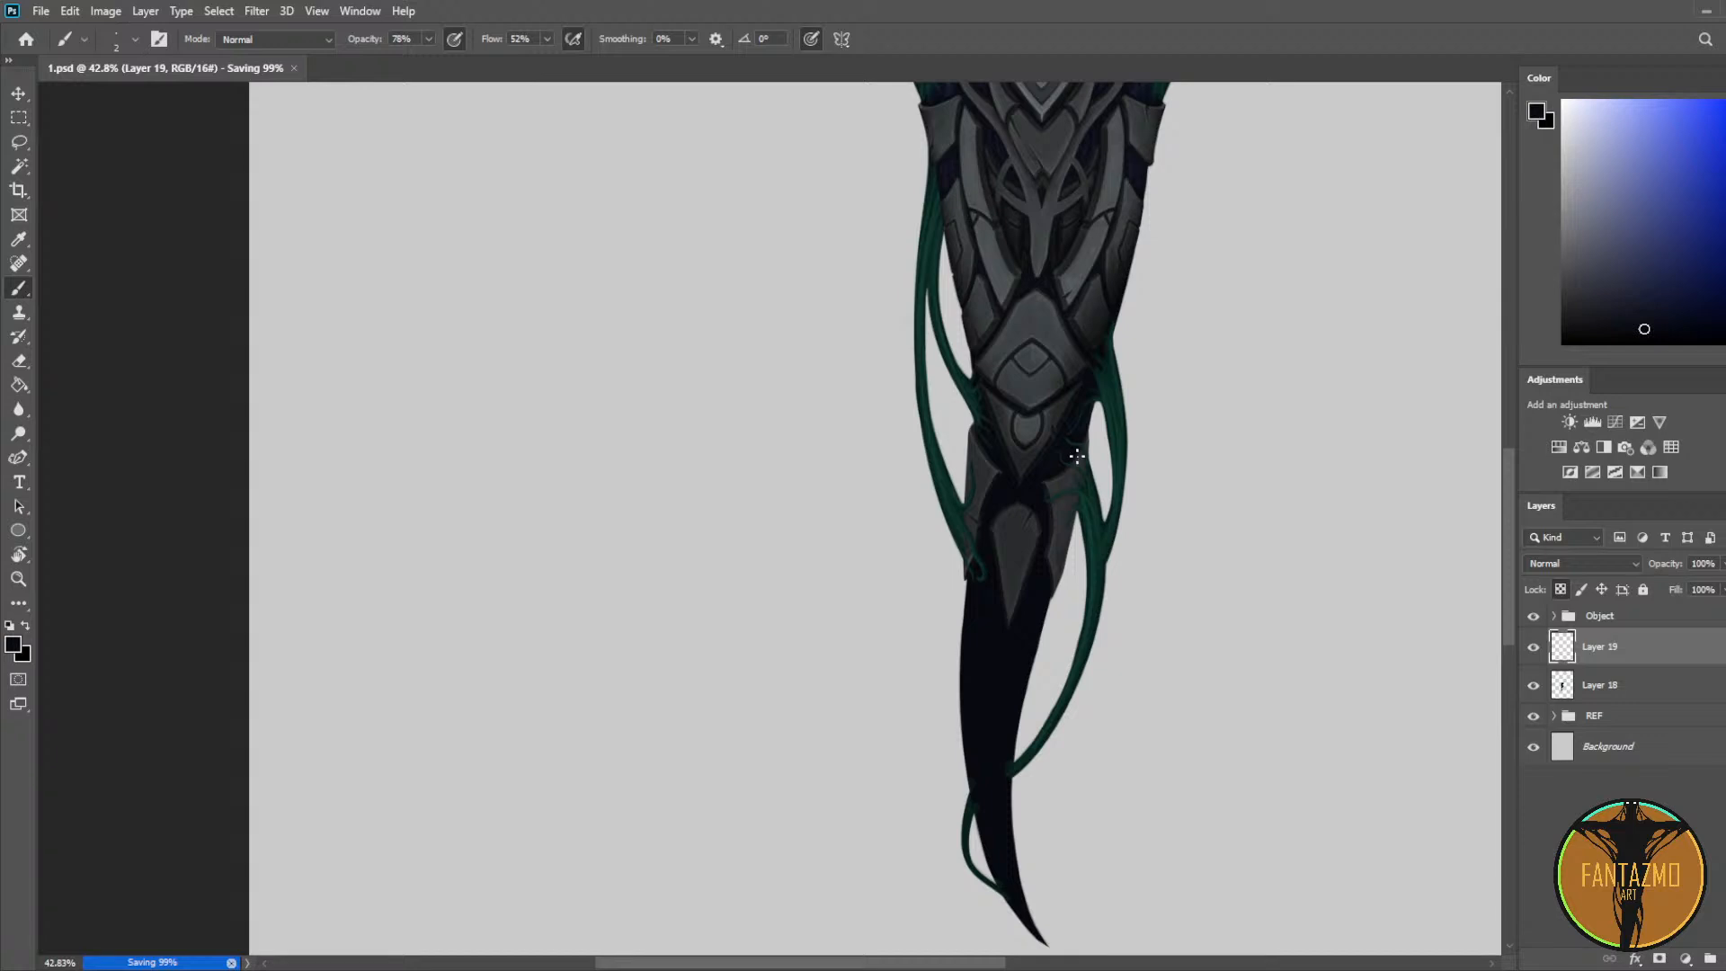
{"action": "scroll", "coordinate": [1033, 515], "scroll_direction": "up", "scroll_amount": 1}
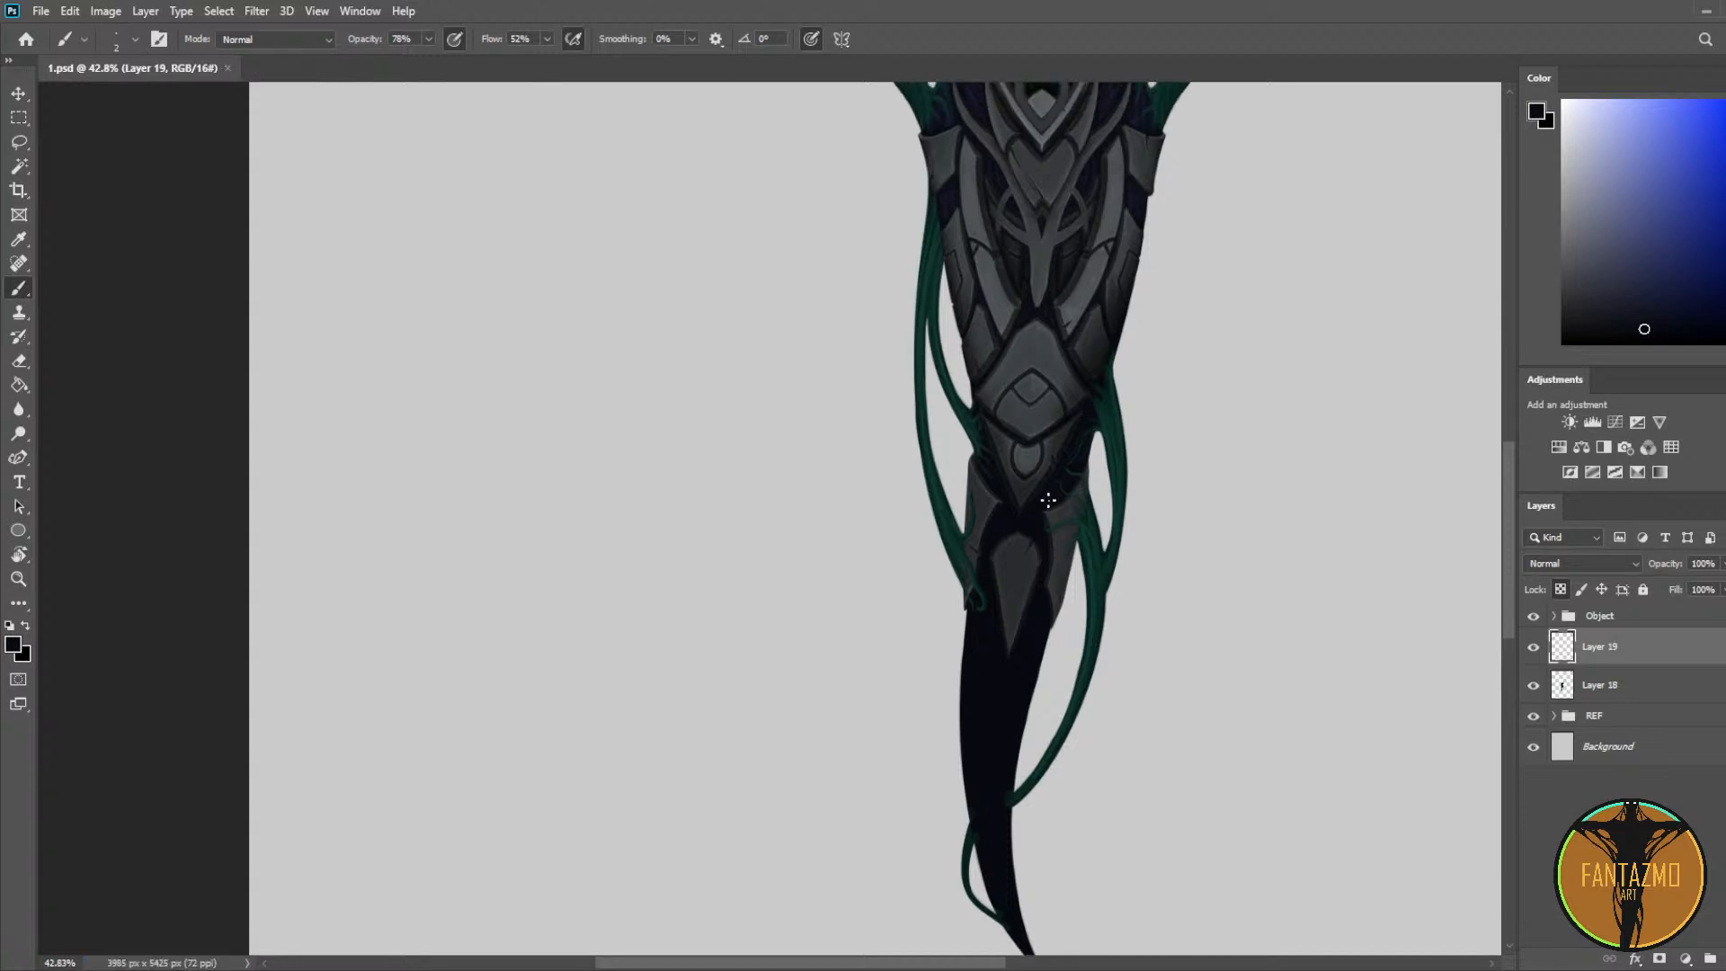
{"action": "scroll", "coordinate": [1097, 482], "scroll_direction": "up", "scroll_amount": 1}
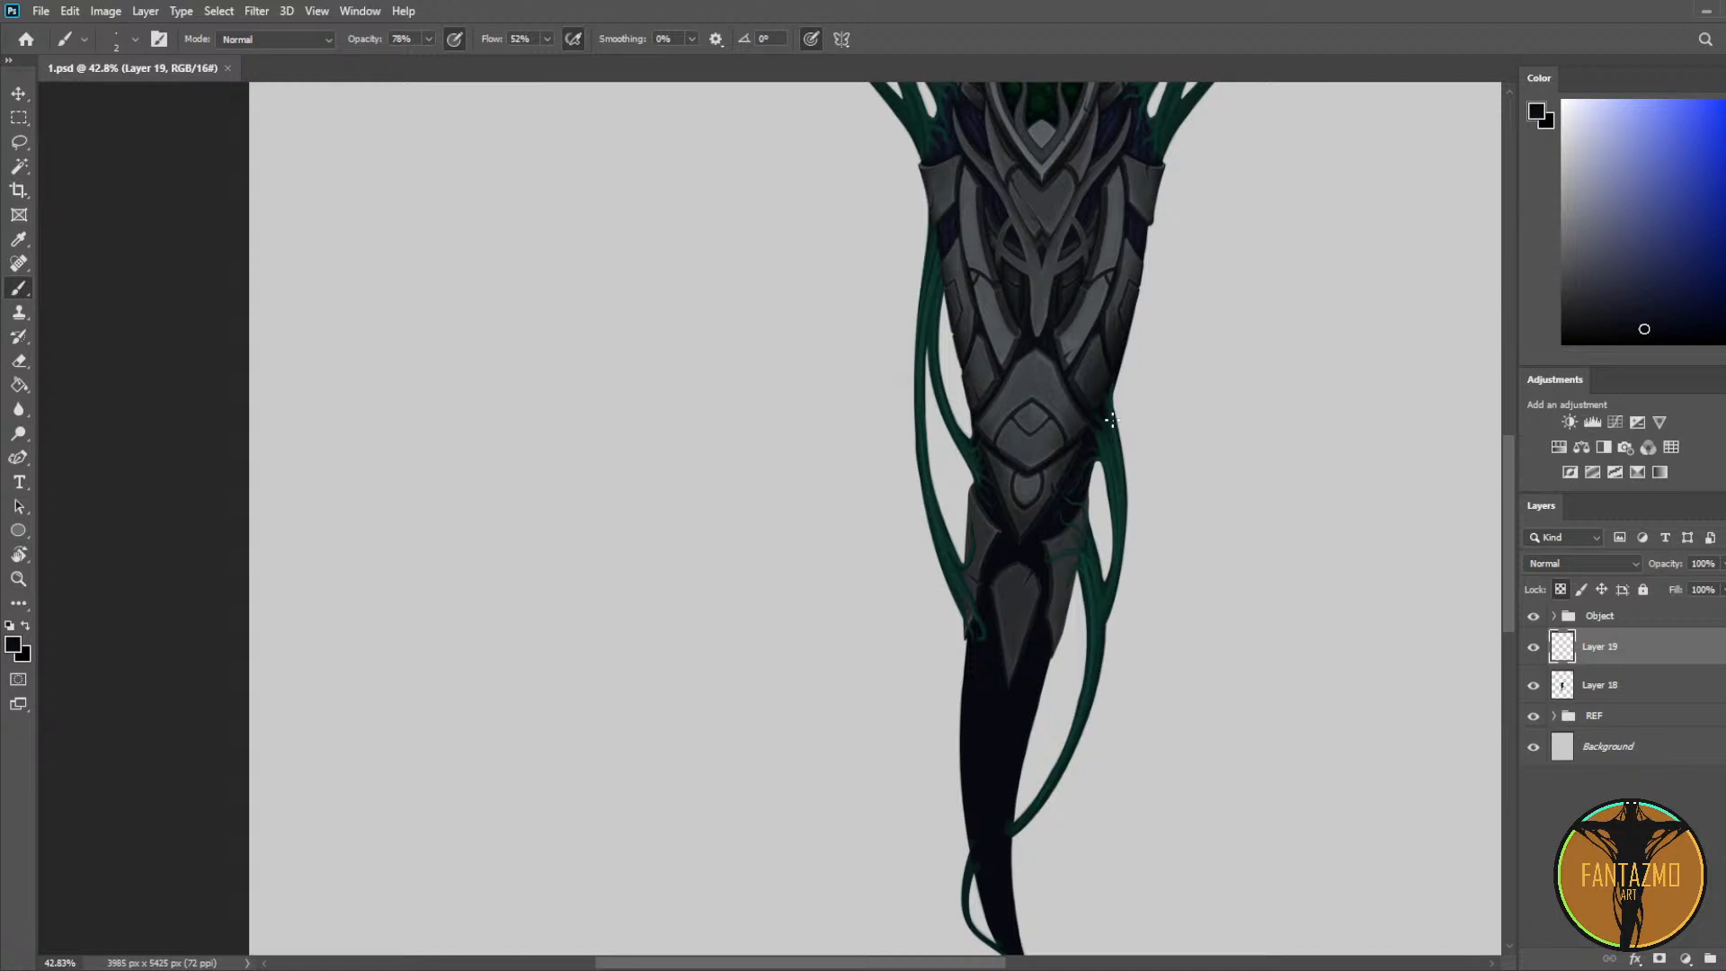
{"action": "scroll", "coordinate": [1111, 420], "scroll_direction": "down", "scroll_amount": 1}
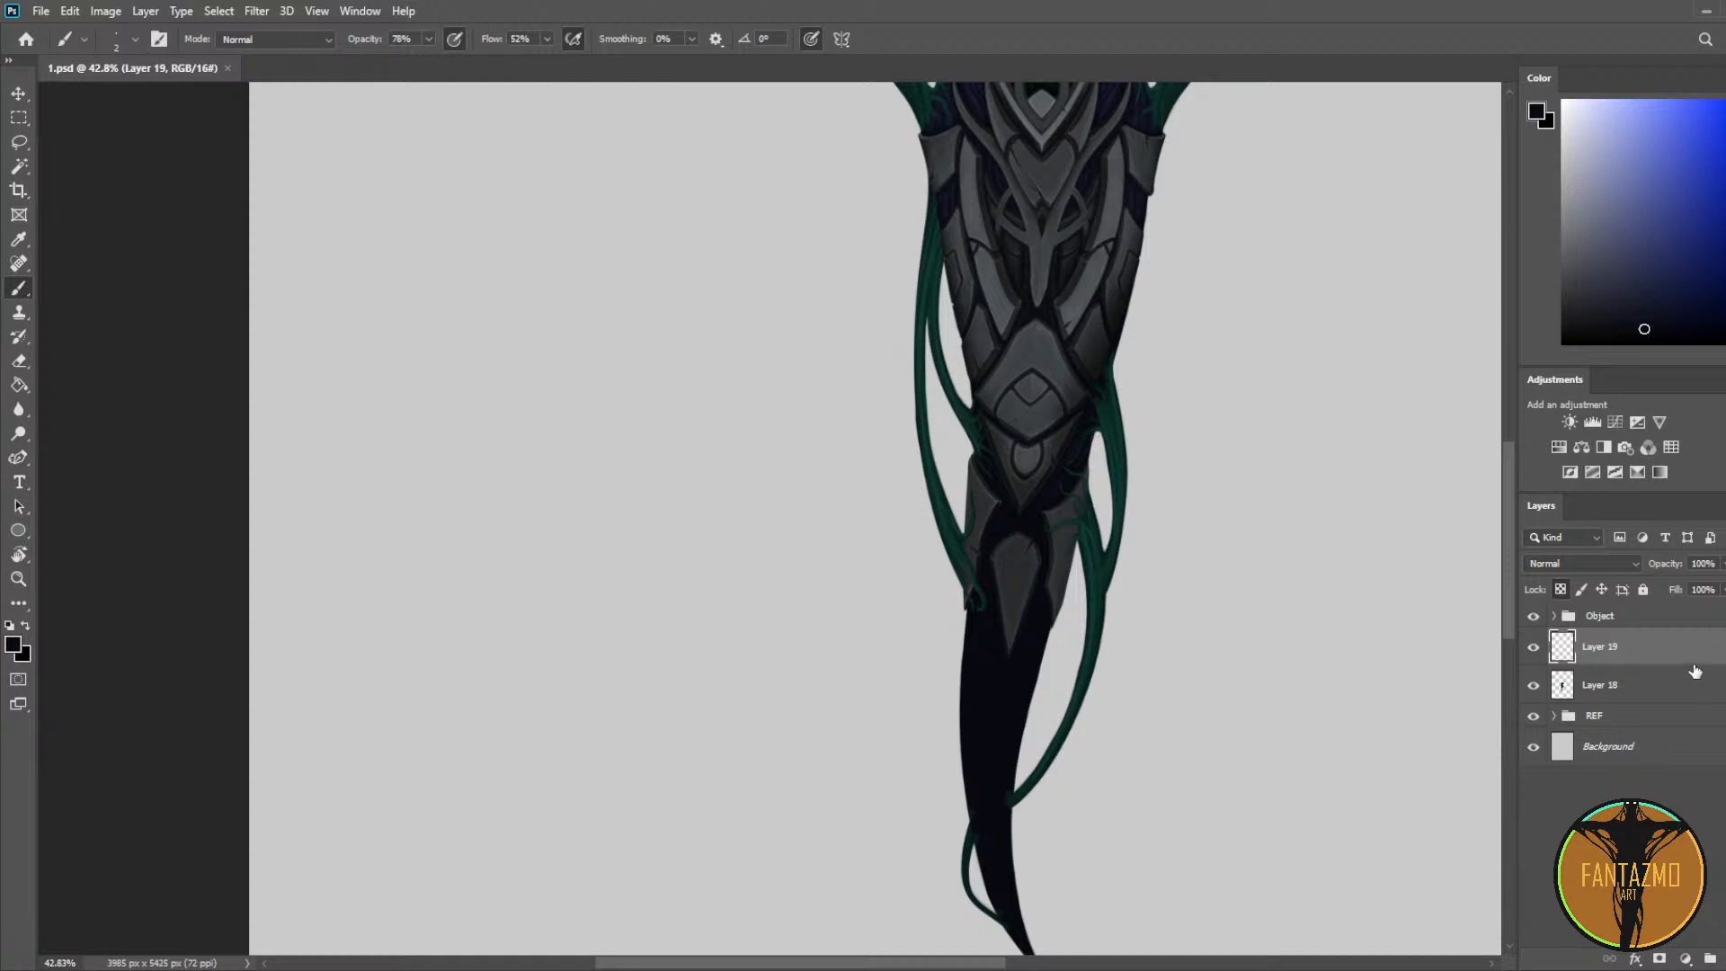
Step: Merge Layer 19 with Layer 18 and save the document
{"action": "left_click", "coordinate": [1644, 688], "text": "shift"}
{"action": "key", "text": "ctrl+e"}
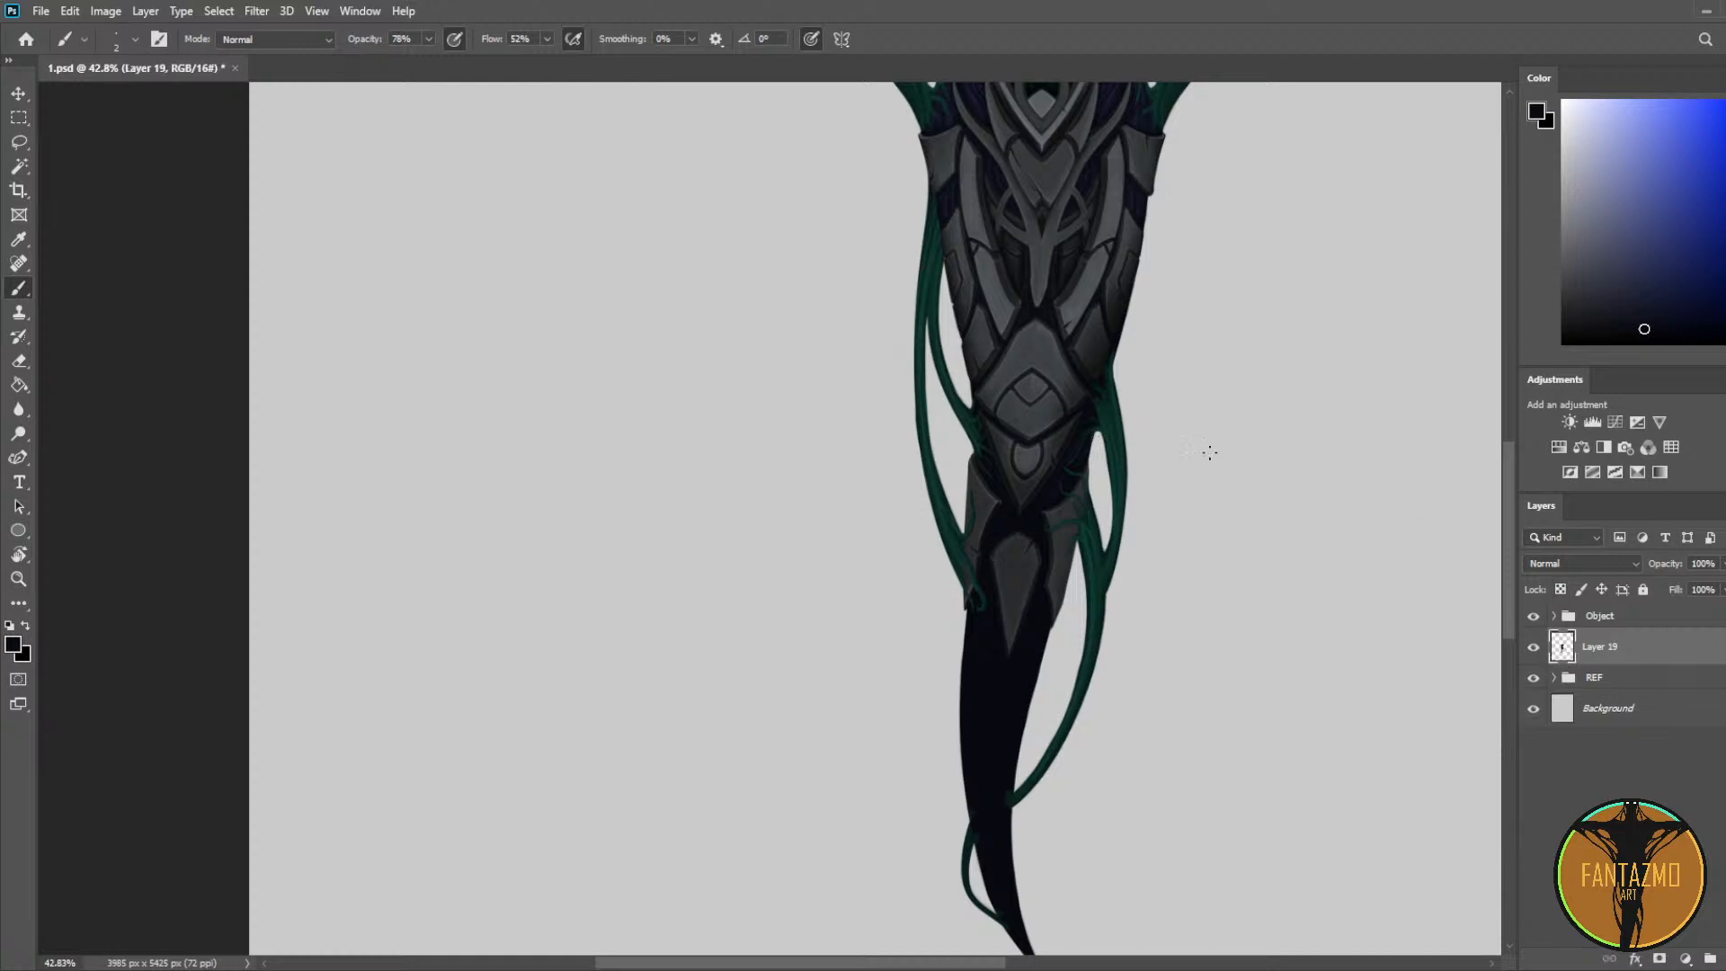
{"action": "key", "text": "ctrl+s"}
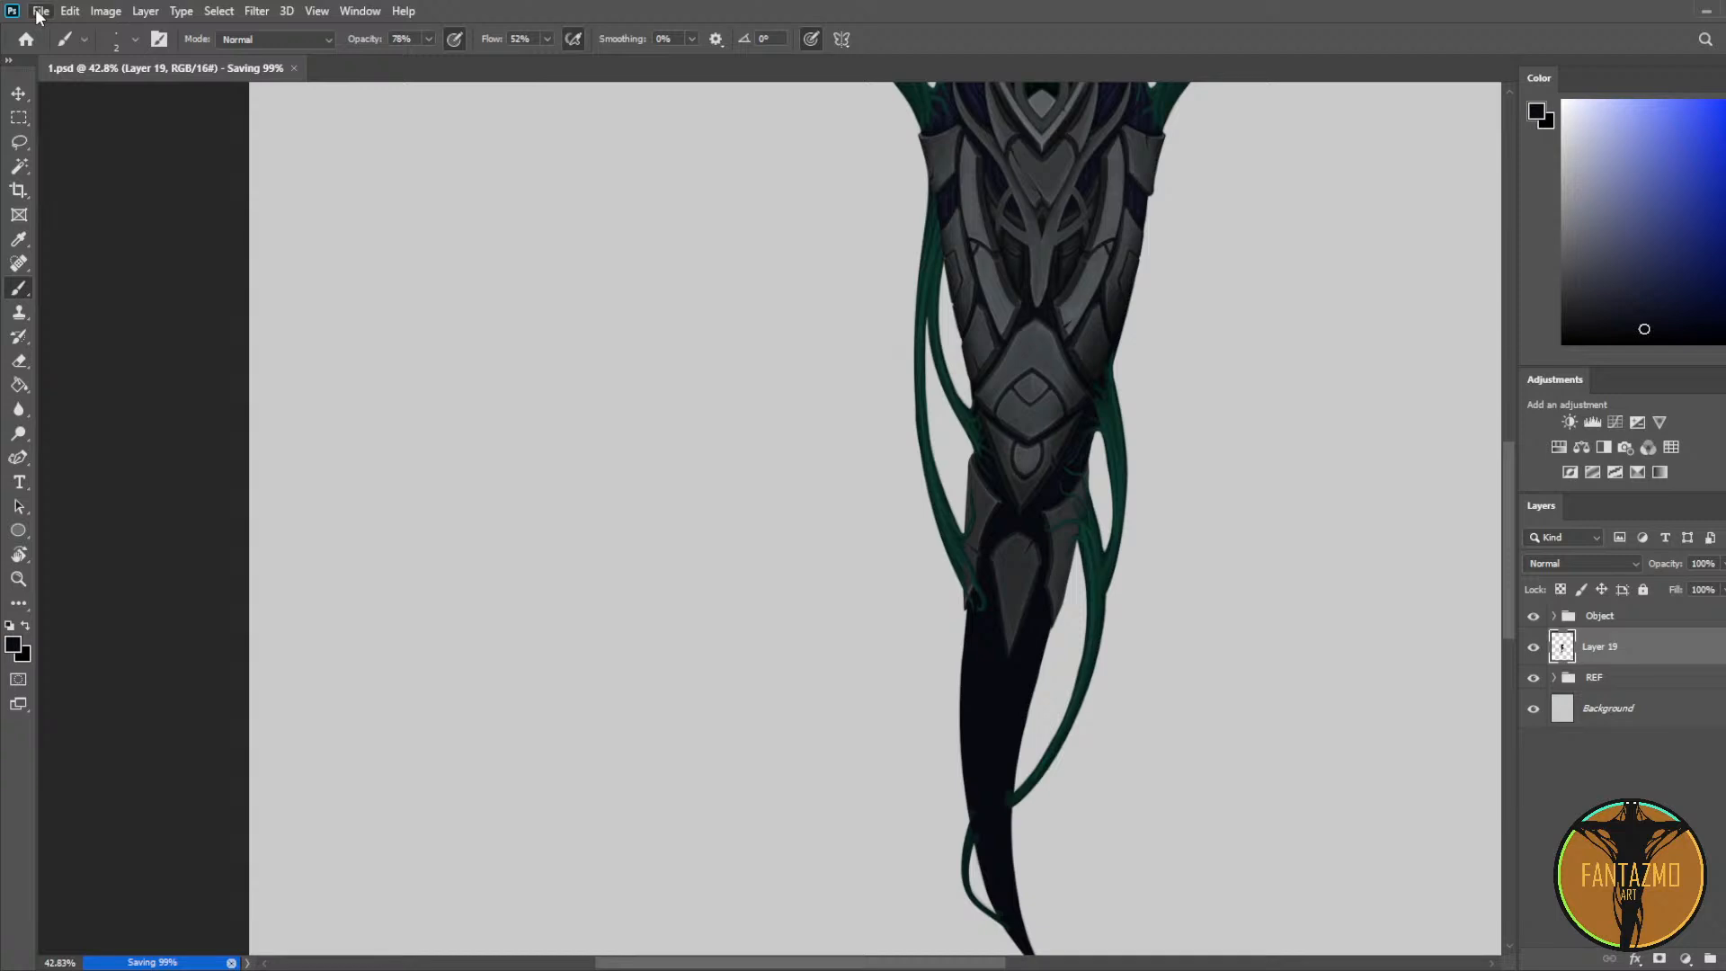
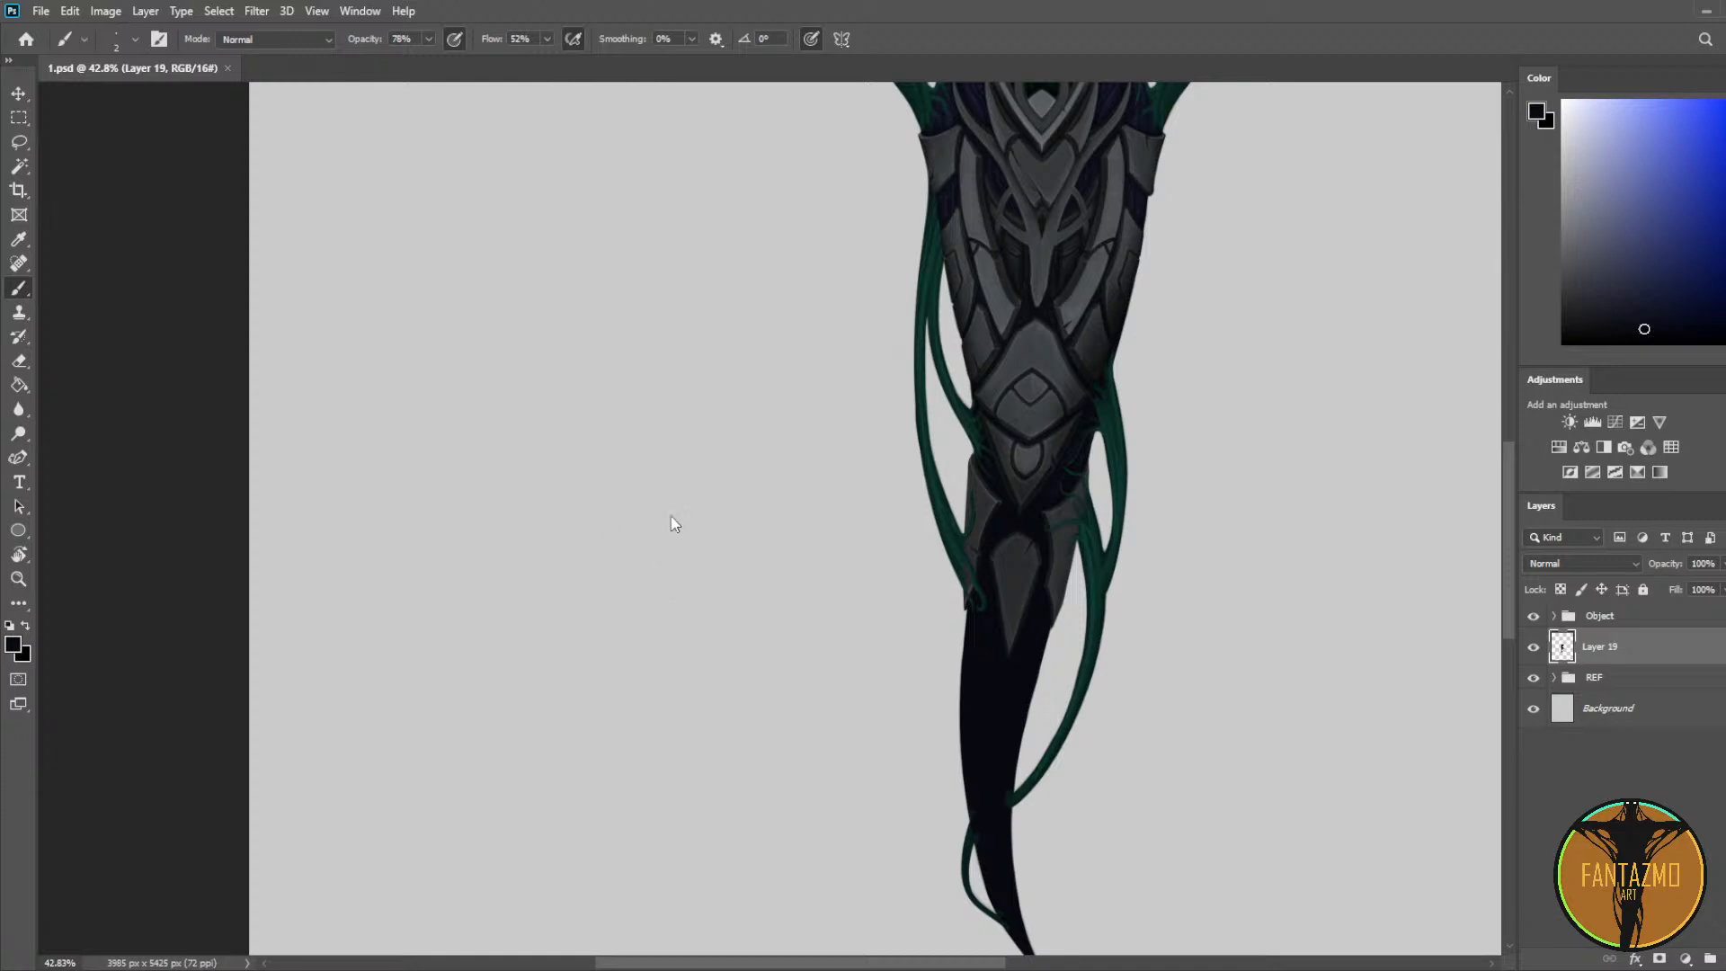
Step: Sample the dark green of the tendril beside the tail and enlarge the brush to size 50
{"action": "scroll", "coordinate": [1158, 679], "scroll_direction": "up", "scroll_amount": 4}
{"action": "left_click_drag", "start_coordinate": [1093, 649], "coordinate": [977, 451]}
{"action": "left_click", "coordinate": [962, 346], "text": "alt"}
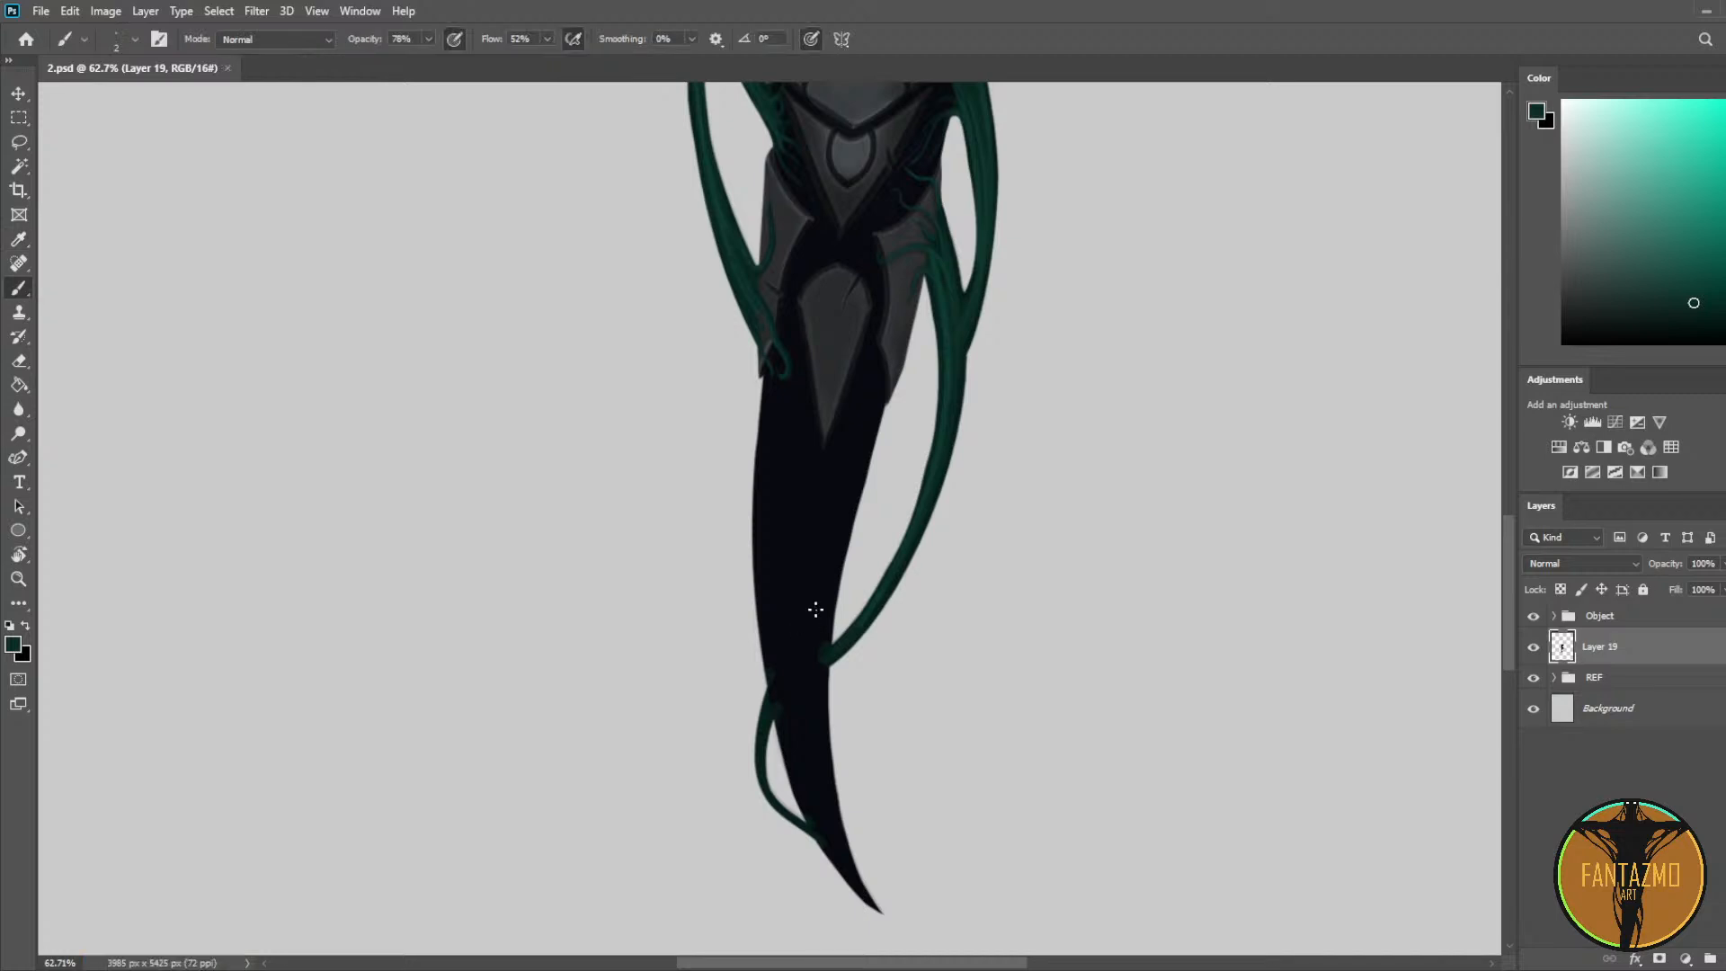
{"action": "key", "text": "bracketright"}
{"action": "key", "text": "bracketright"}
{"action": "key", "text": "bracketright"}
{"action": "key", "text": "bracketright"}
{"action": "key", "text": "bracketright"}
{"action": "key", "text": "bracketright"}
{"action": "key", "text": "bracketright"}
{"action": "key", "text": "bracketright"}
{"action": "key", "text": "bracketright"}
{"action": "key", "text": "bracketright"}
{"action": "key", "text": "bracketright"}
{"action": "key", "text": "bracketright"}
{"action": "mouse_move", "coordinate": [783, 648]}
{"action": "left_mouse_down"}
{"action": "mouse_move", "coordinate": [824, 812]}
{"action": "mouse_move", "coordinate": [897, 931]}
{"action": "left_mouse_up"}
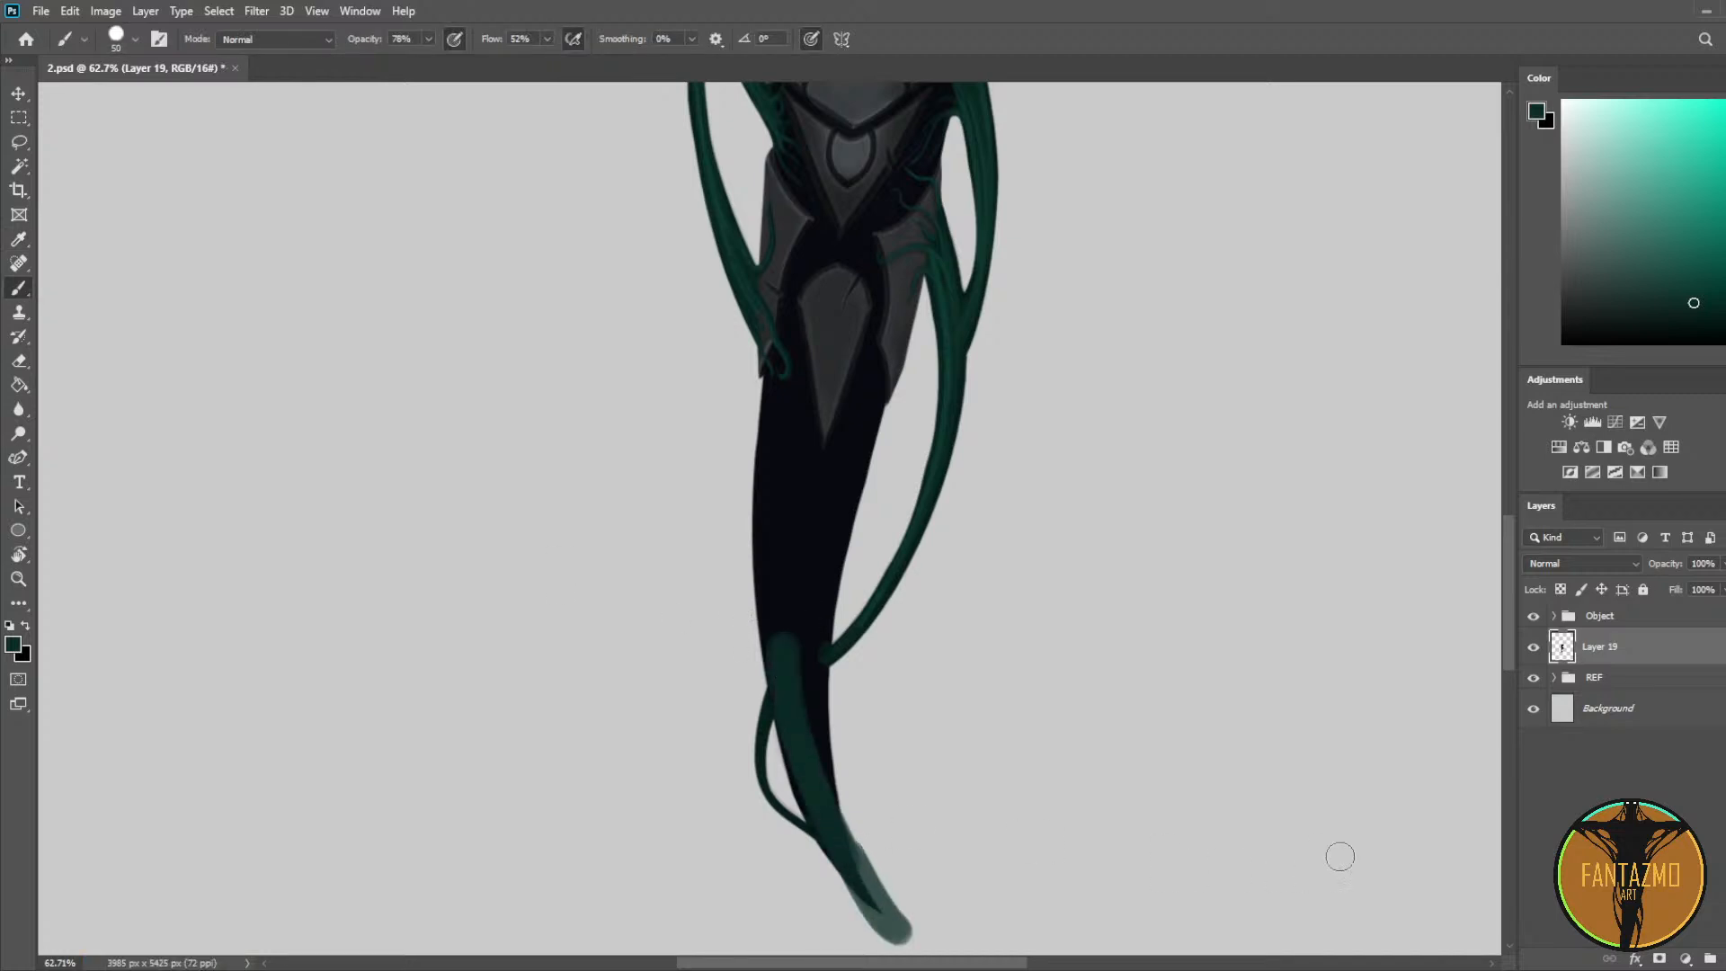
{"action": "key", "text": "ctrl+z"}
{"action": "key", "text": "ctrl+z"}
{"action": "key", "text": "ctrl+z"}
Step: Lock the layer's transparent pixels and paint the tail's lower half and tip dark green, extending streaks up both edges
{"action": "left_click", "coordinate": [1562, 587]}
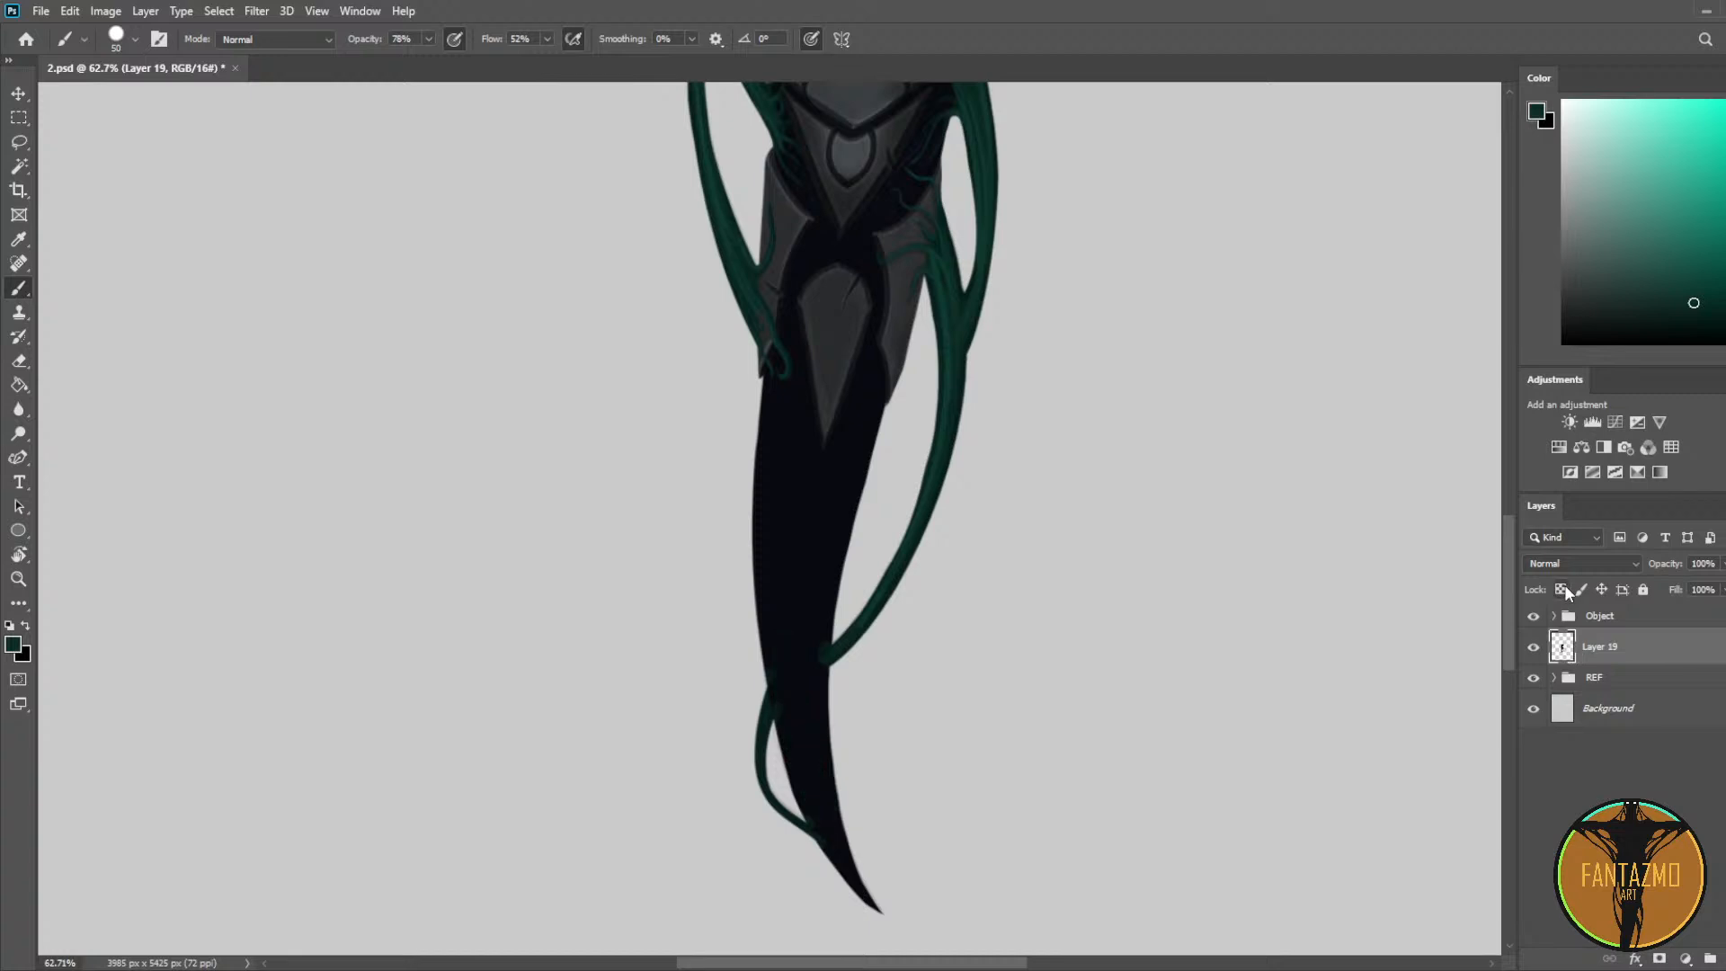
{"action": "left_click_drag", "start_coordinate": [788, 646], "coordinate": [834, 841]}
{"action": "mouse_move", "coordinate": [799, 695]}
{"action": "left_mouse_down"}
{"action": "mouse_move", "coordinate": [832, 818]}
{"action": "mouse_move", "coordinate": [890, 909]}
{"action": "mouse_move", "coordinate": [813, 706]}
{"action": "mouse_move", "coordinate": [826, 758]}
{"action": "mouse_move", "coordinate": [813, 601]}
{"action": "mouse_move", "coordinate": [834, 496]}
{"action": "mouse_move", "coordinate": [814, 697]}
{"action": "mouse_move", "coordinate": [788, 606]}
{"action": "mouse_move", "coordinate": [767, 639]}
{"action": "left_mouse_up"}
{"action": "left_click_drag", "start_coordinate": [783, 706], "coordinate": [805, 803]}
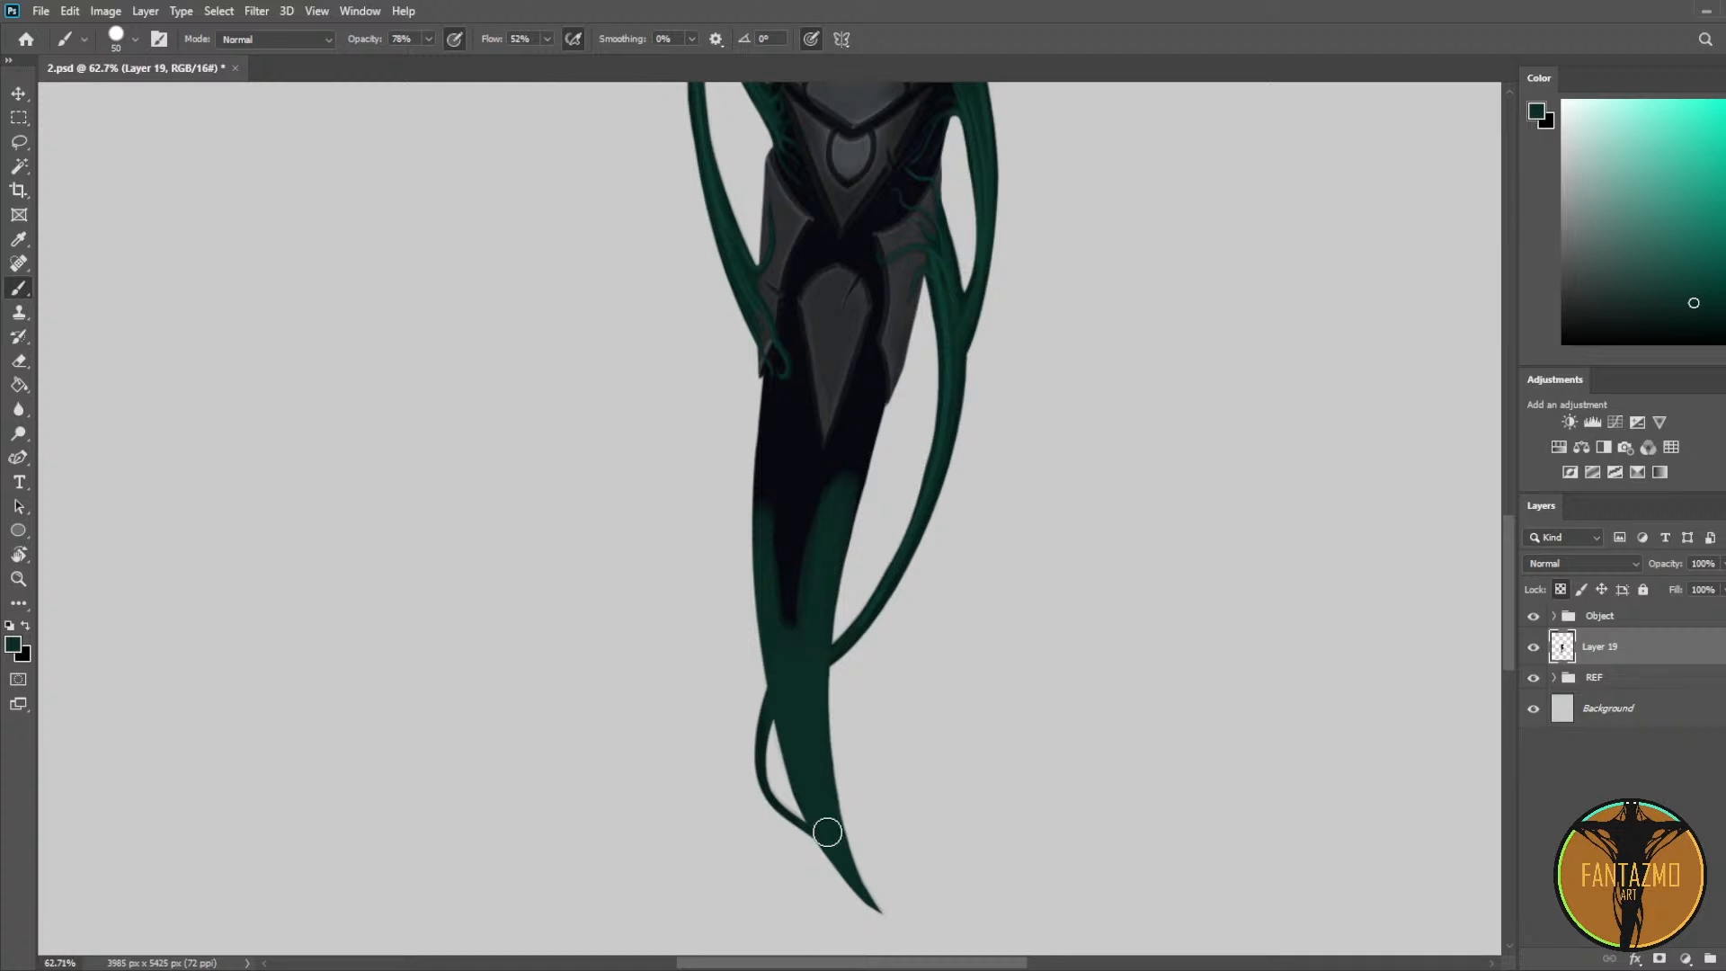
{"action": "mouse_move", "coordinate": [780, 620]}
{"action": "left_mouse_down"}
{"action": "mouse_move", "coordinate": [777, 510]}
{"action": "mouse_move", "coordinate": [772, 563]}
{"action": "mouse_move", "coordinate": [767, 543]}
{"action": "left_mouse_up"}
Step: Blend sampled near-black and dark green where the black upper tail meets the green, working down the tail's centre
{"action": "left_click", "coordinate": [793, 455], "text": "alt"}
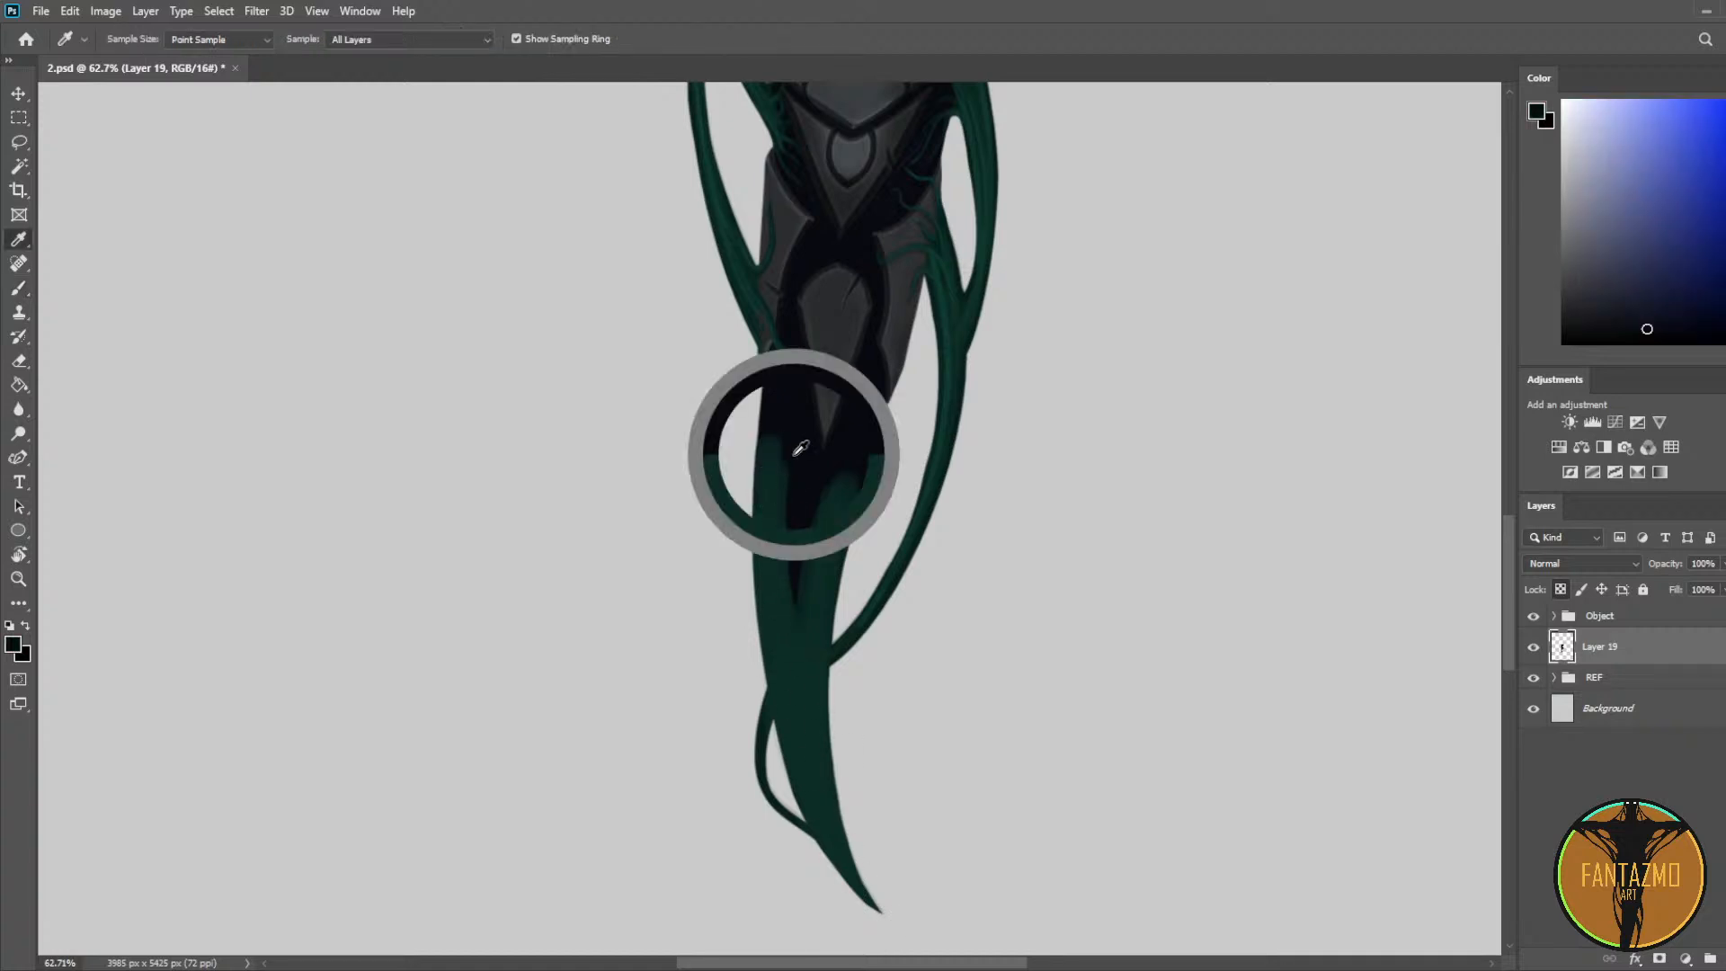
{"action": "mouse_move", "coordinate": [782, 431]}
{"action": "left_mouse_down"}
{"action": "mouse_move", "coordinate": [785, 485]}
{"action": "mouse_move", "coordinate": [782, 468]}
{"action": "left_mouse_up"}
{"action": "left_click", "coordinate": [781, 598], "text": "alt"}
{"action": "mouse_move", "coordinate": [787, 591]}
{"action": "left_mouse_down"}
{"action": "mouse_move", "coordinate": [770, 562]}
{"action": "mouse_move", "coordinate": [794, 578]}
{"action": "mouse_move", "coordinate": [805, 478]}
{"action": "left_mouse_up"}
{"action": "left_click", "coordinate": [808, 457], "text": "alt"}
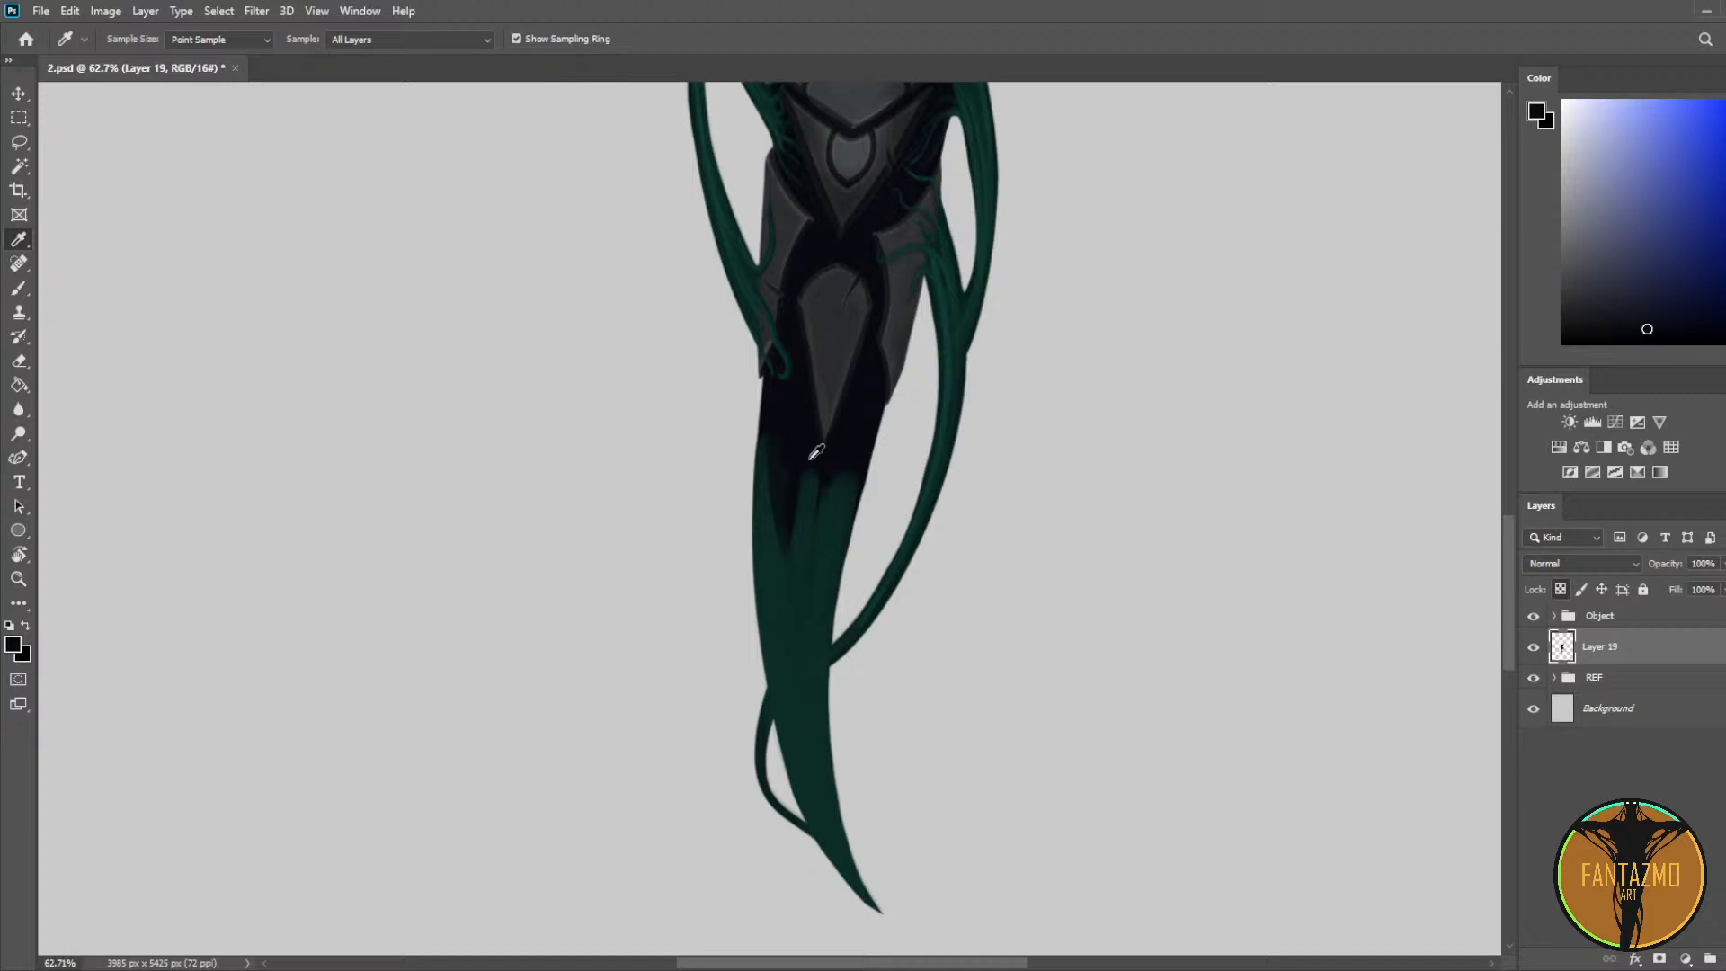
{"action": "left_click", "coordinate": [799, 512], "text": "alt"}
{"action": "mouse_move", "coordinate": [806, 564]}
{"action": "left_mouse_down"}
{"action": "mouse_move", "coordinate": [840, 451]}
{"action": "mouse_move", "coordinate": [820, 570]}
{"action": "left_mouse_up"}
Step: Darken the green along the tail's right edge and smooth the central transition with sampled dark tones
{"action": "left_click", "coordinate": [804, 510], "text": "alt"}
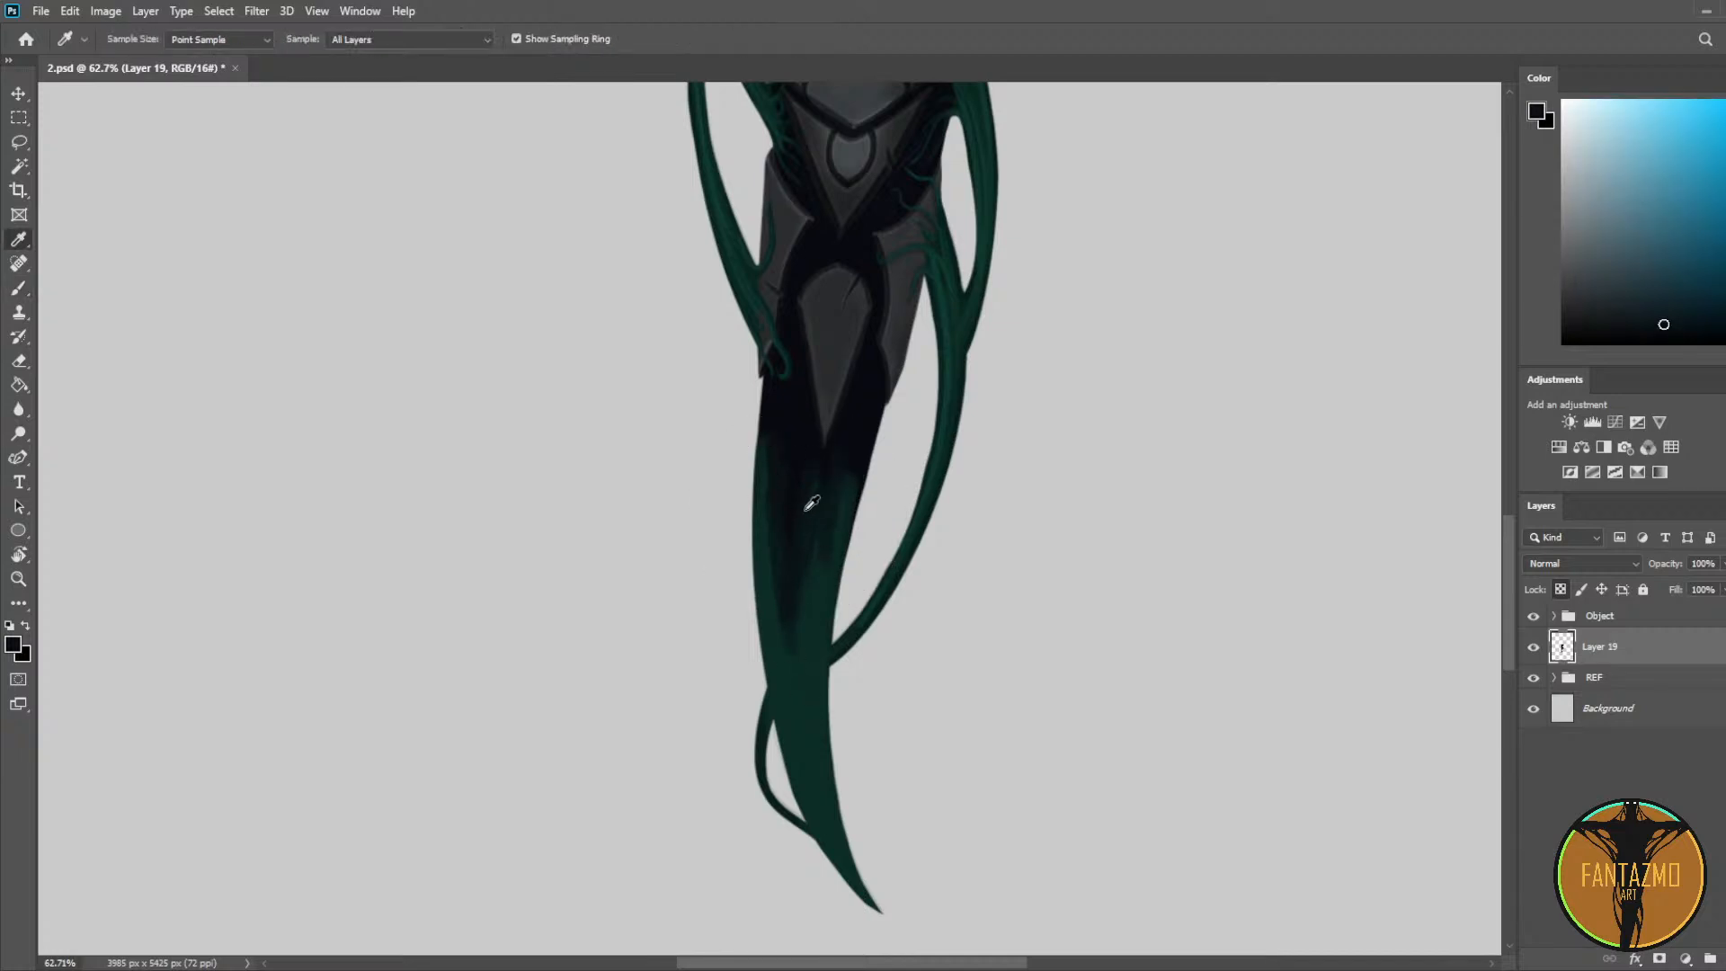
{"action": "left_click_drag", "start_coordinate": [847, 476], "coordinate": [834, 537]}
{"action": "left_click", "coordinate": [832, 539], "text": "alt"}
{"action": "left_click", "coordinate": [865, 422], "text": "alt"}
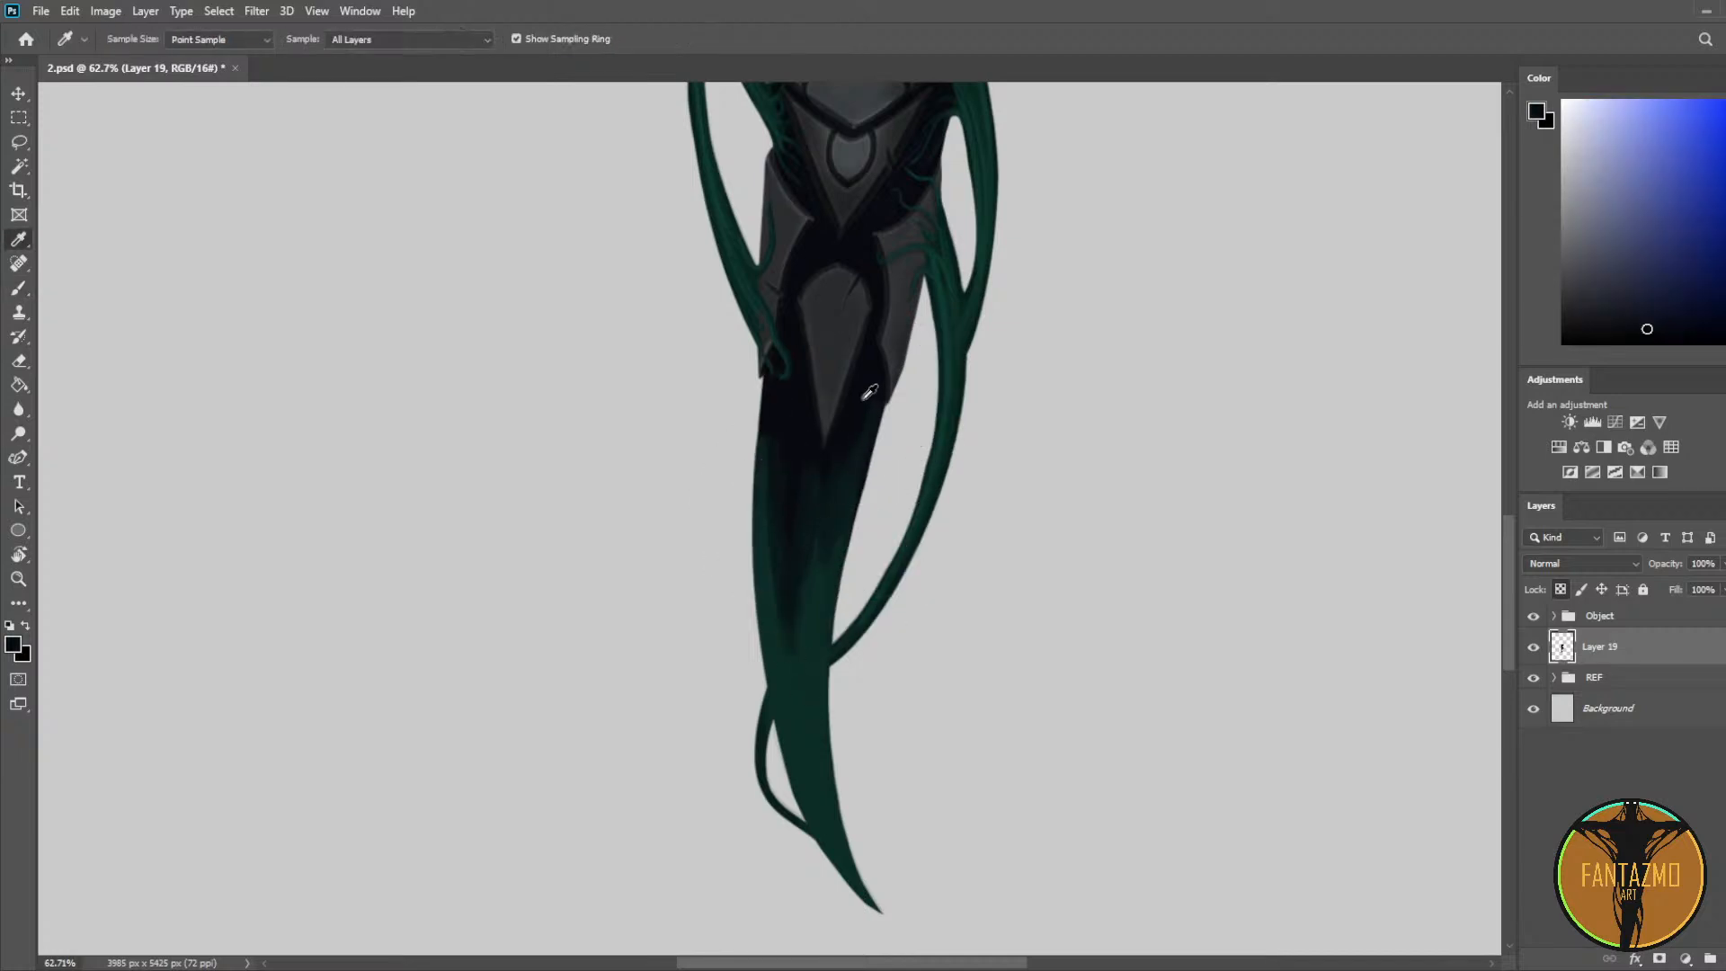
{"action": "left_click", "coordinate": [810, 559], "text": "alt"}
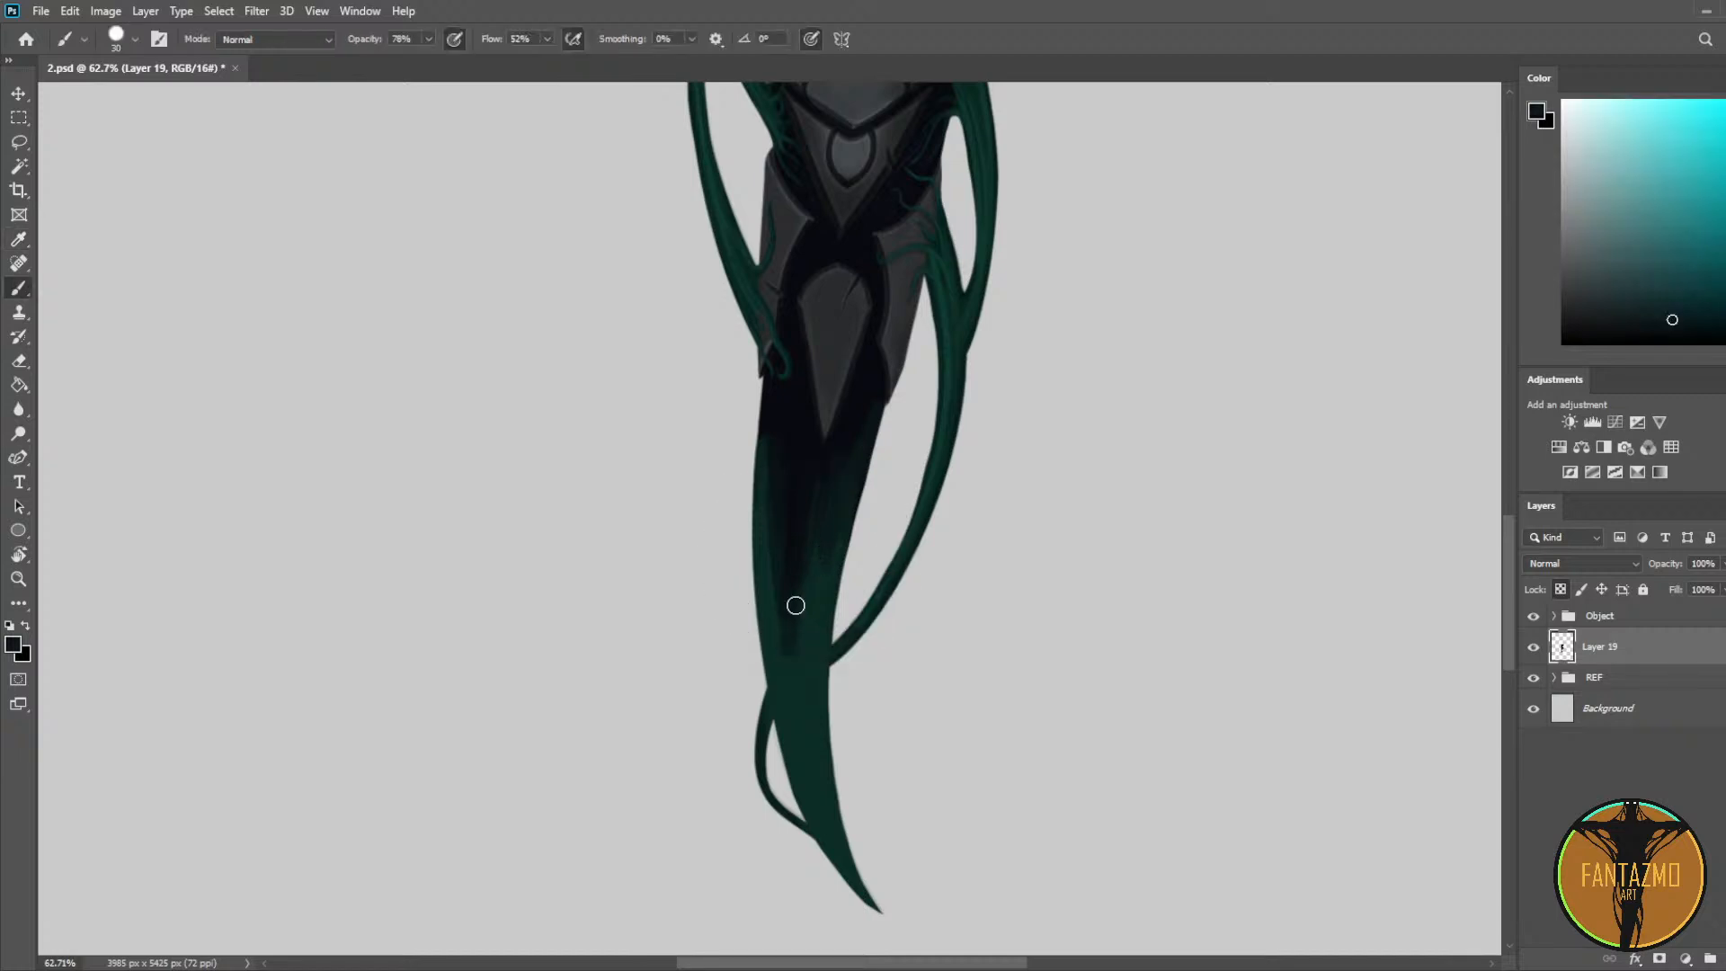
{"action": "left_click", "coordinate": [797, 512], "text": "alt"}
{"action": "left_click", "coordinate": [833, 416], "text": "alt"}
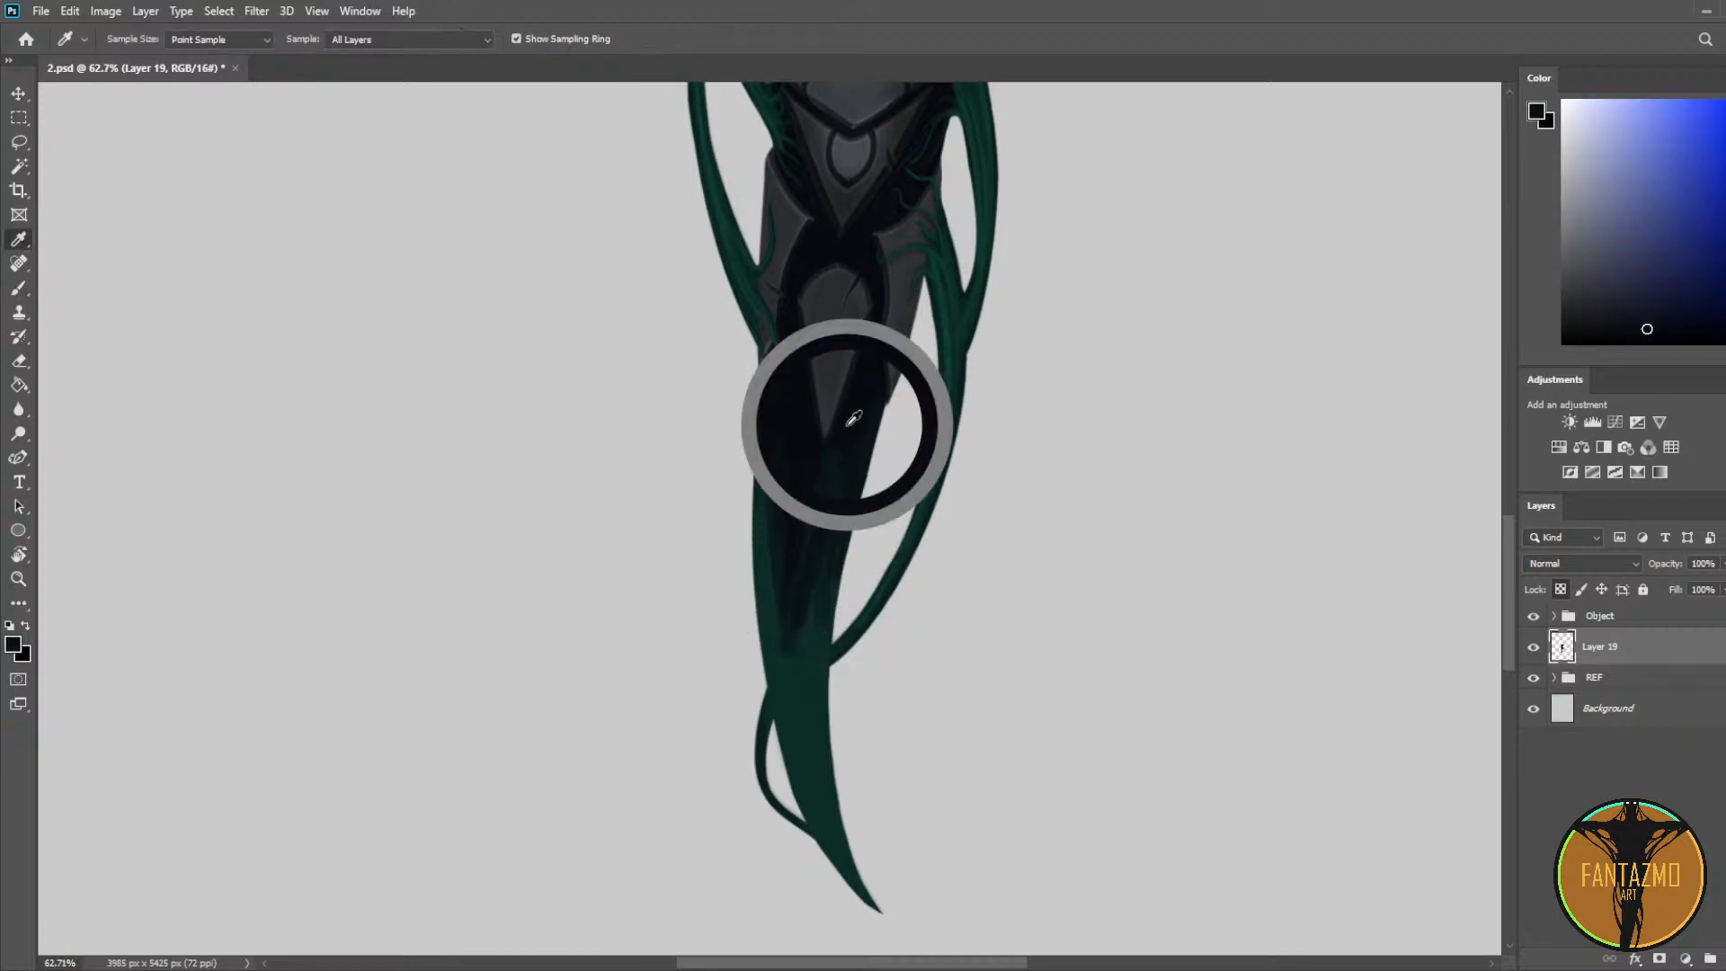
Step: Enlarge the brush to size 70 and paint sampled dark green from the tail's middle down toward the tip
{"action": "left_click", "coordinate": [789, 667], "text": "alt"}
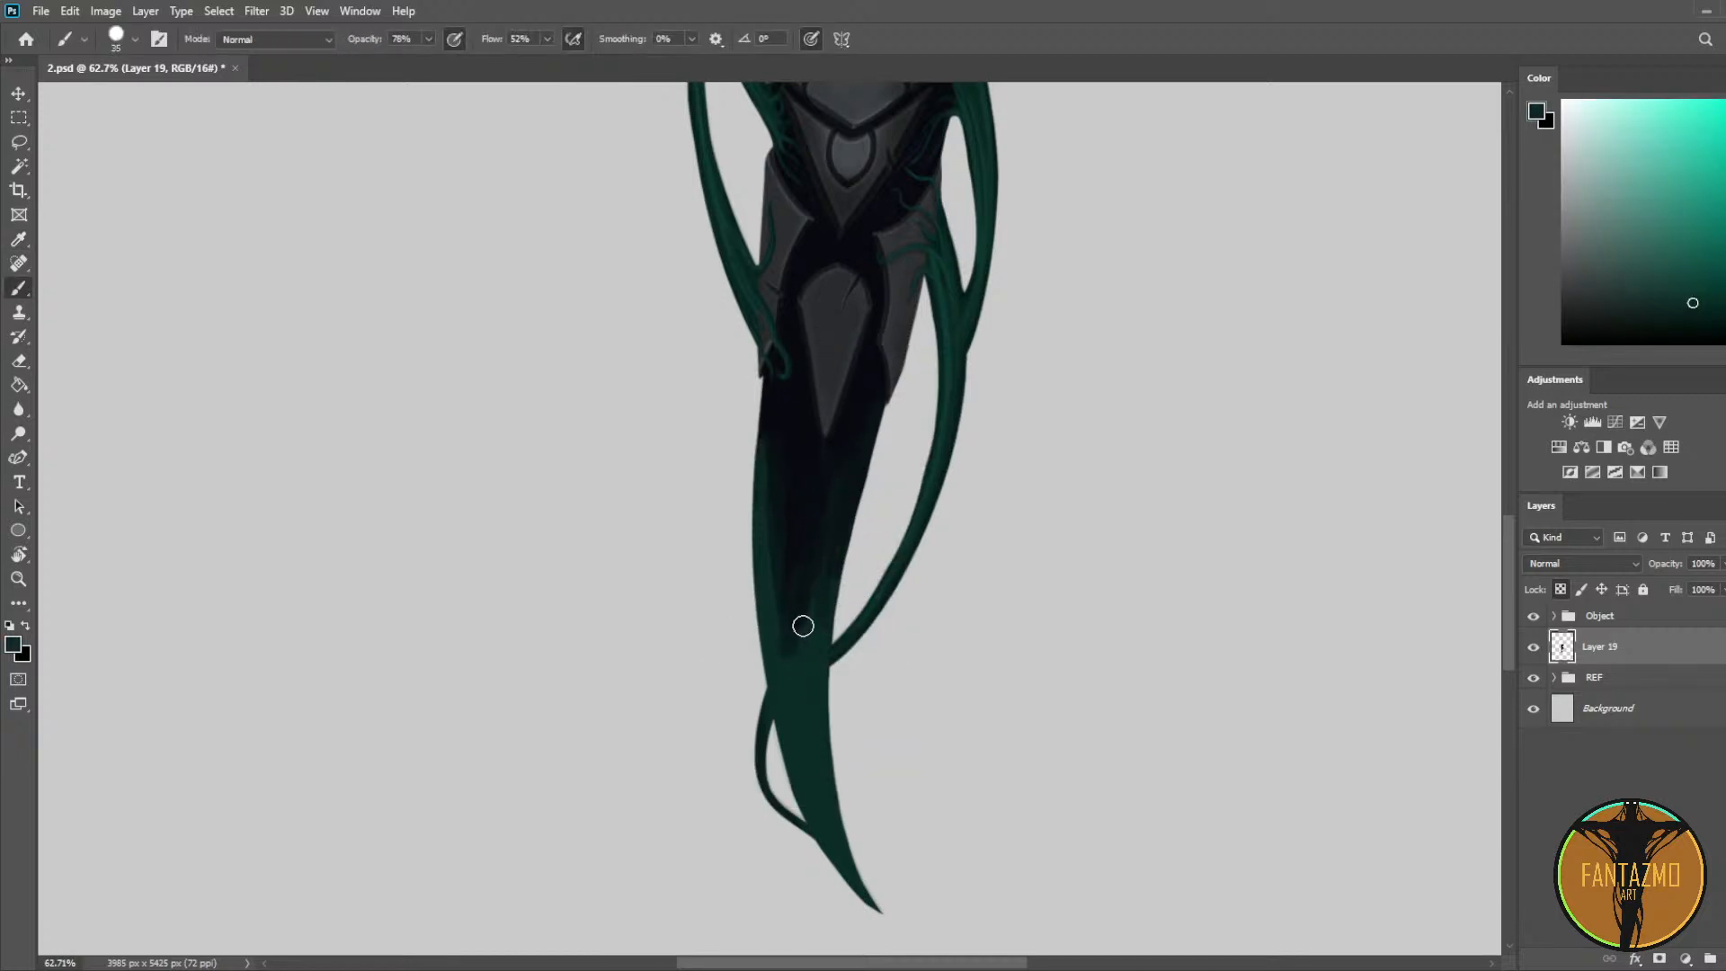
{"action": "key", "text": "bracketright"}
{"action": "key", "text": "bracketright"}
{"action": "key", "text": "bracketright"}
{"action": "key", "text": "bracketright"}
{"action": "key", "text": "bracketright"}
{"action": "left_click_drag", "start_coordinate": [793, 552], "coordinate": [836, 832]}
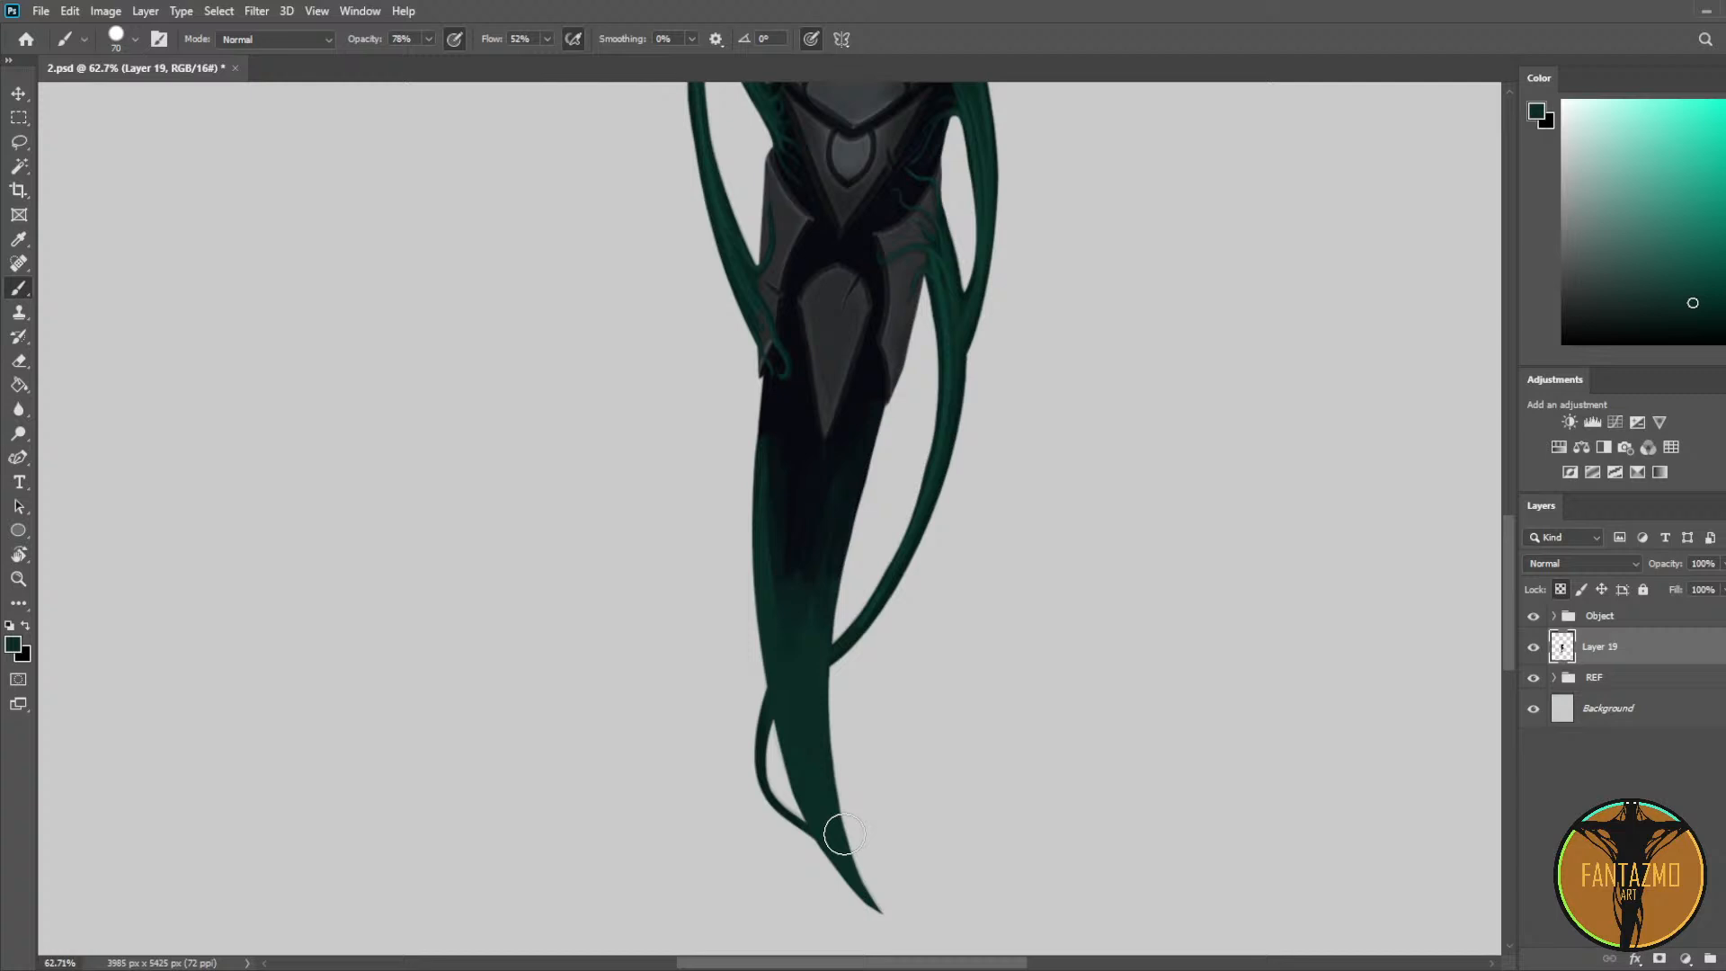
Step: Smooth the gradient from near-black below the plate to dark green at the tip using sampled intermediate tones
{"action": "left_click", "coordinate": [799, 584], "text": "alt"}
{"action": "left_click", "coordinate": [812, 490], "text": "alt"}
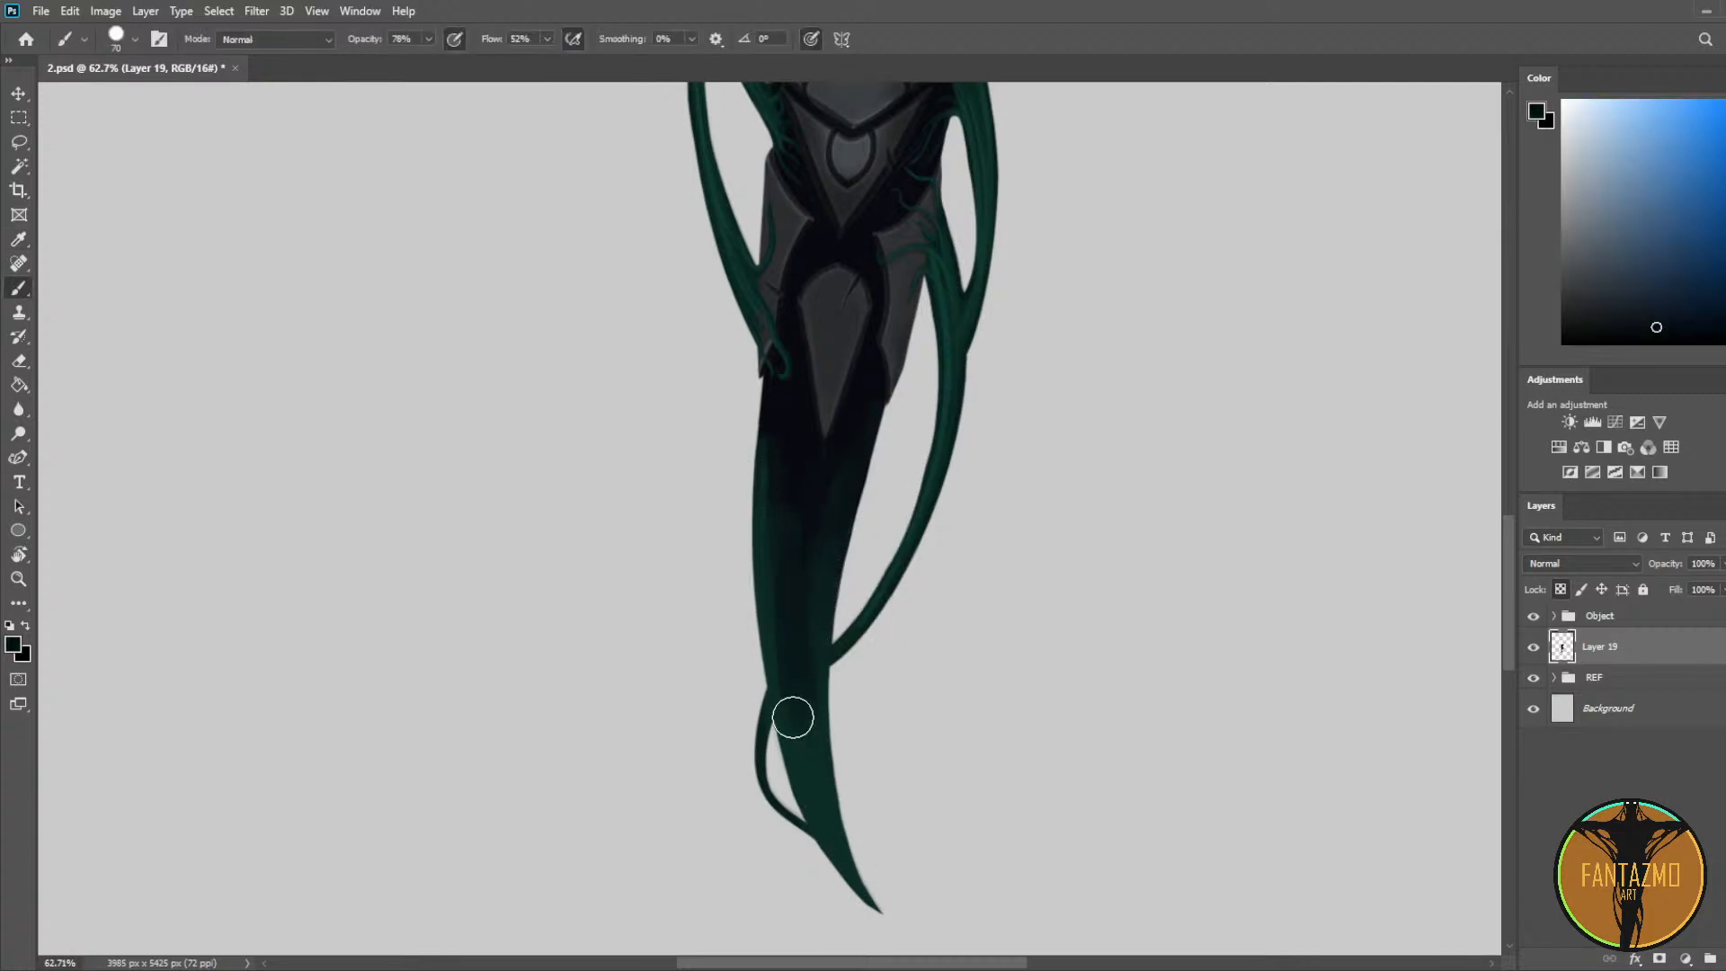
{"action": "left_click", "coordinate": [821, 547], "text": "alt"}
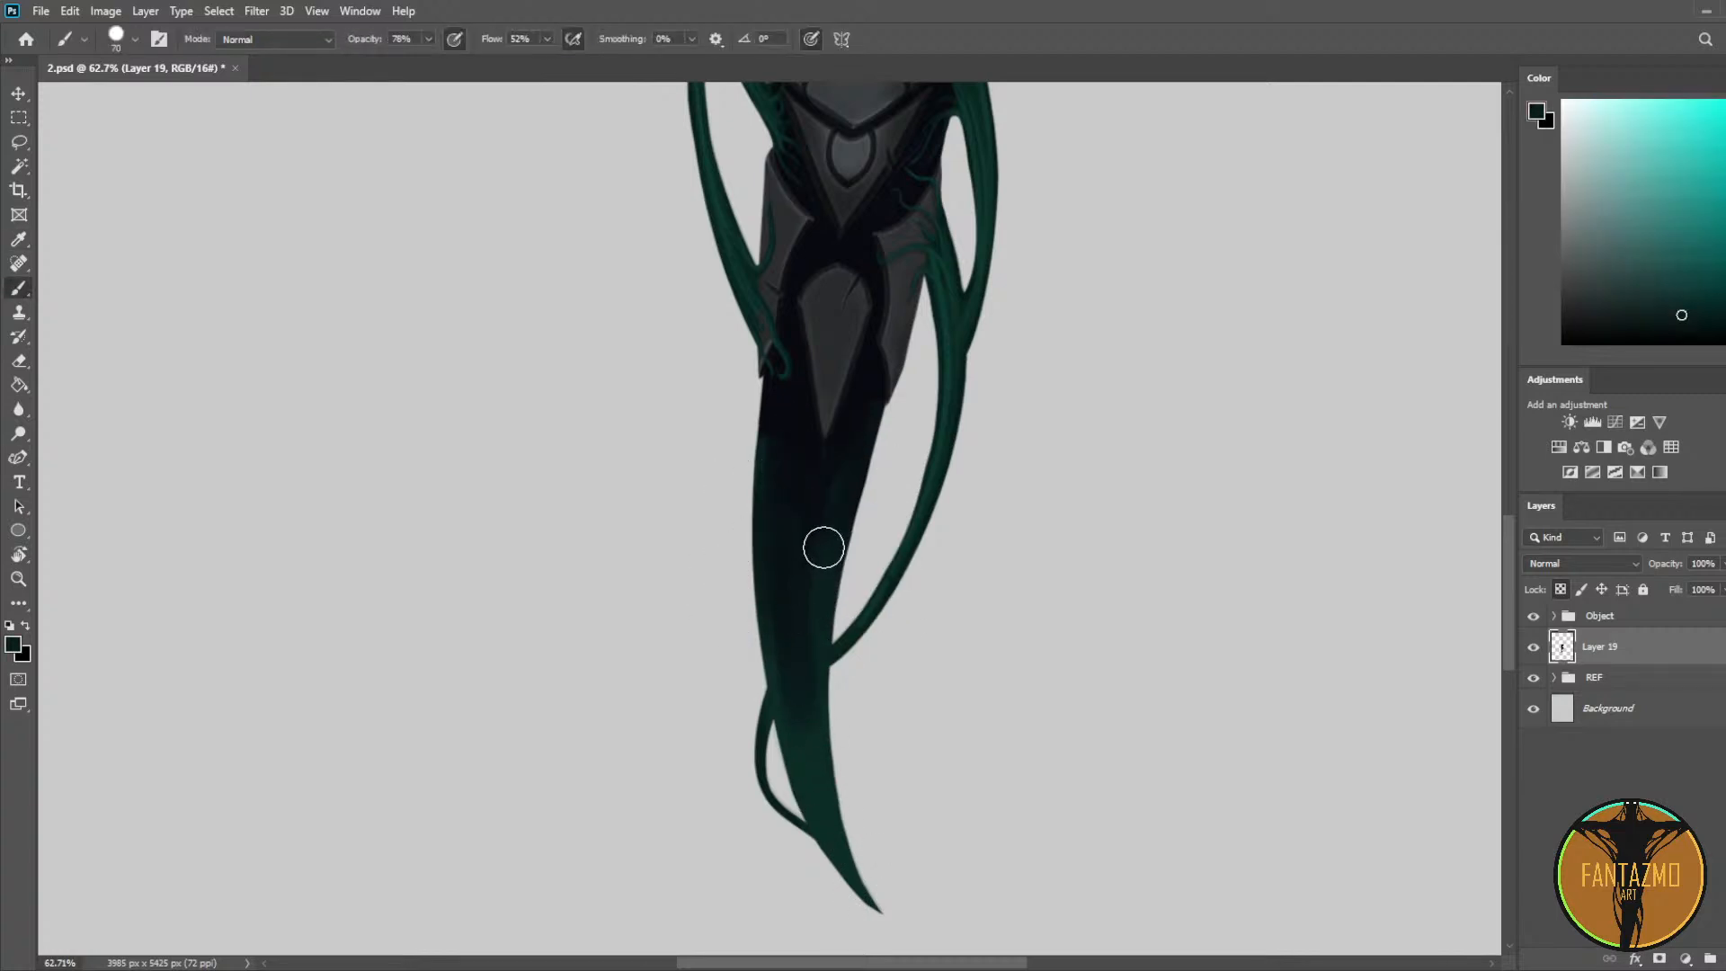
{"action": "left_click", "coordinate": [812, 448], "text": "alt"}
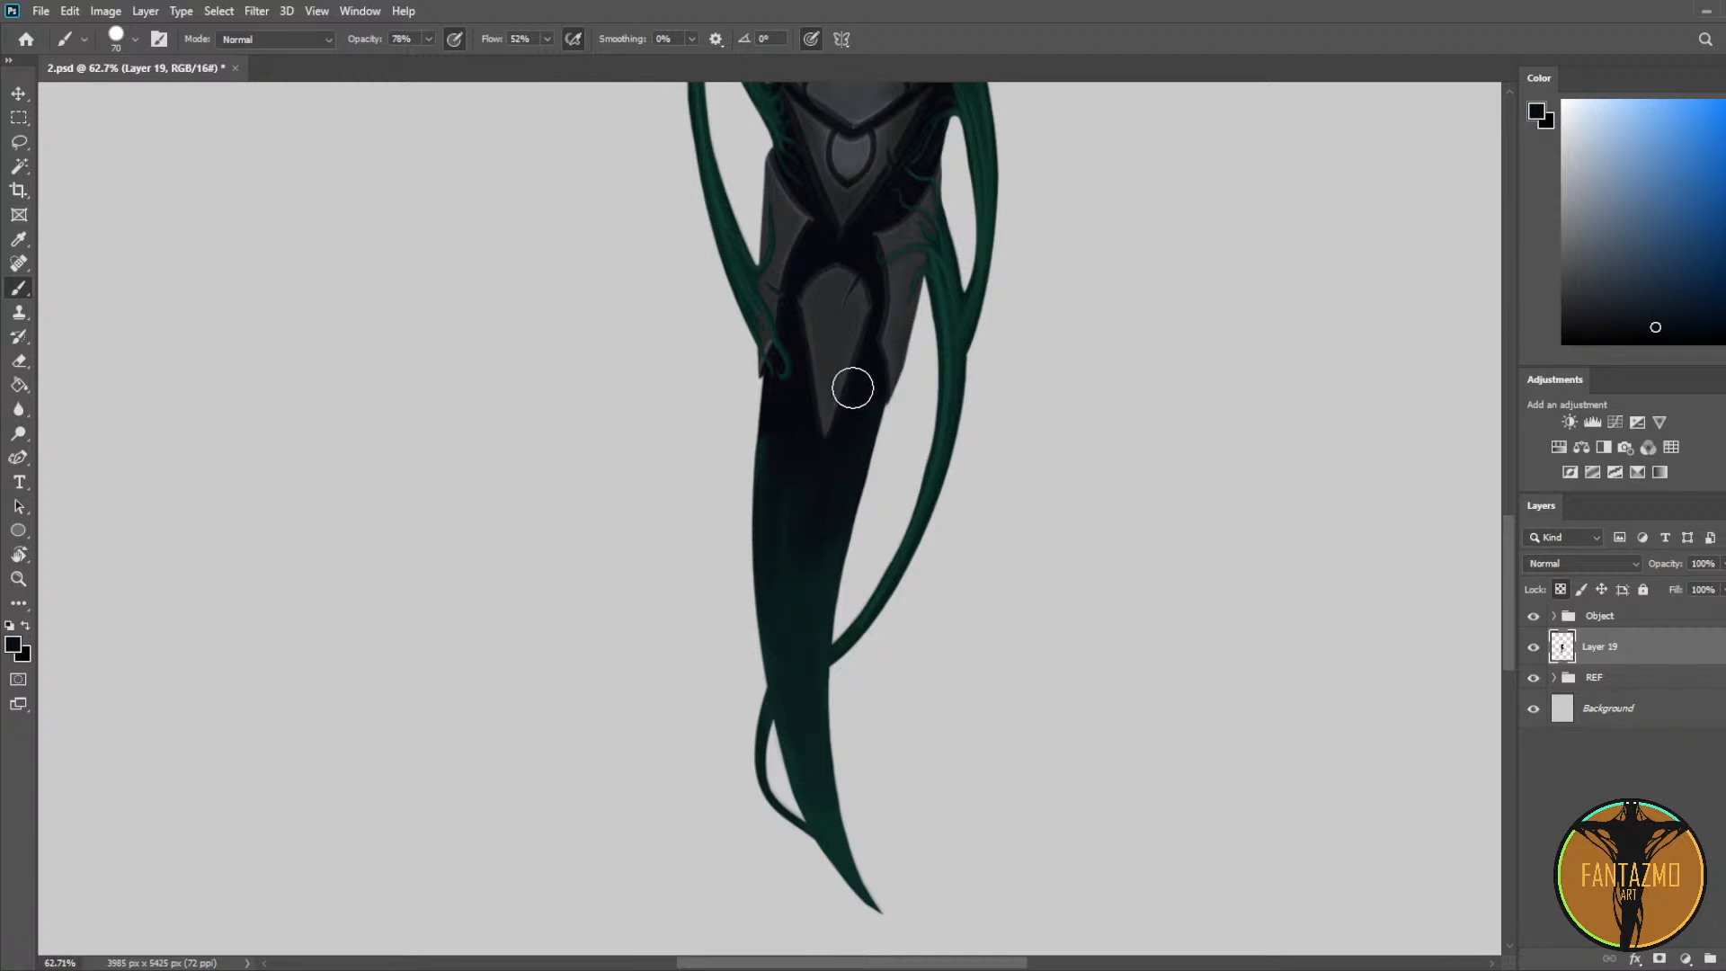
Step: Add a new layer above the merged painting layer and save the document
{"action": "scroll", "coordinate": [904, 547], "scroll_direction": "down", "scroll_amount": 6}
{"action": "scroll", "coordinate": [904, 546], "scroll_direction": "up", "scroll_amount": 8}
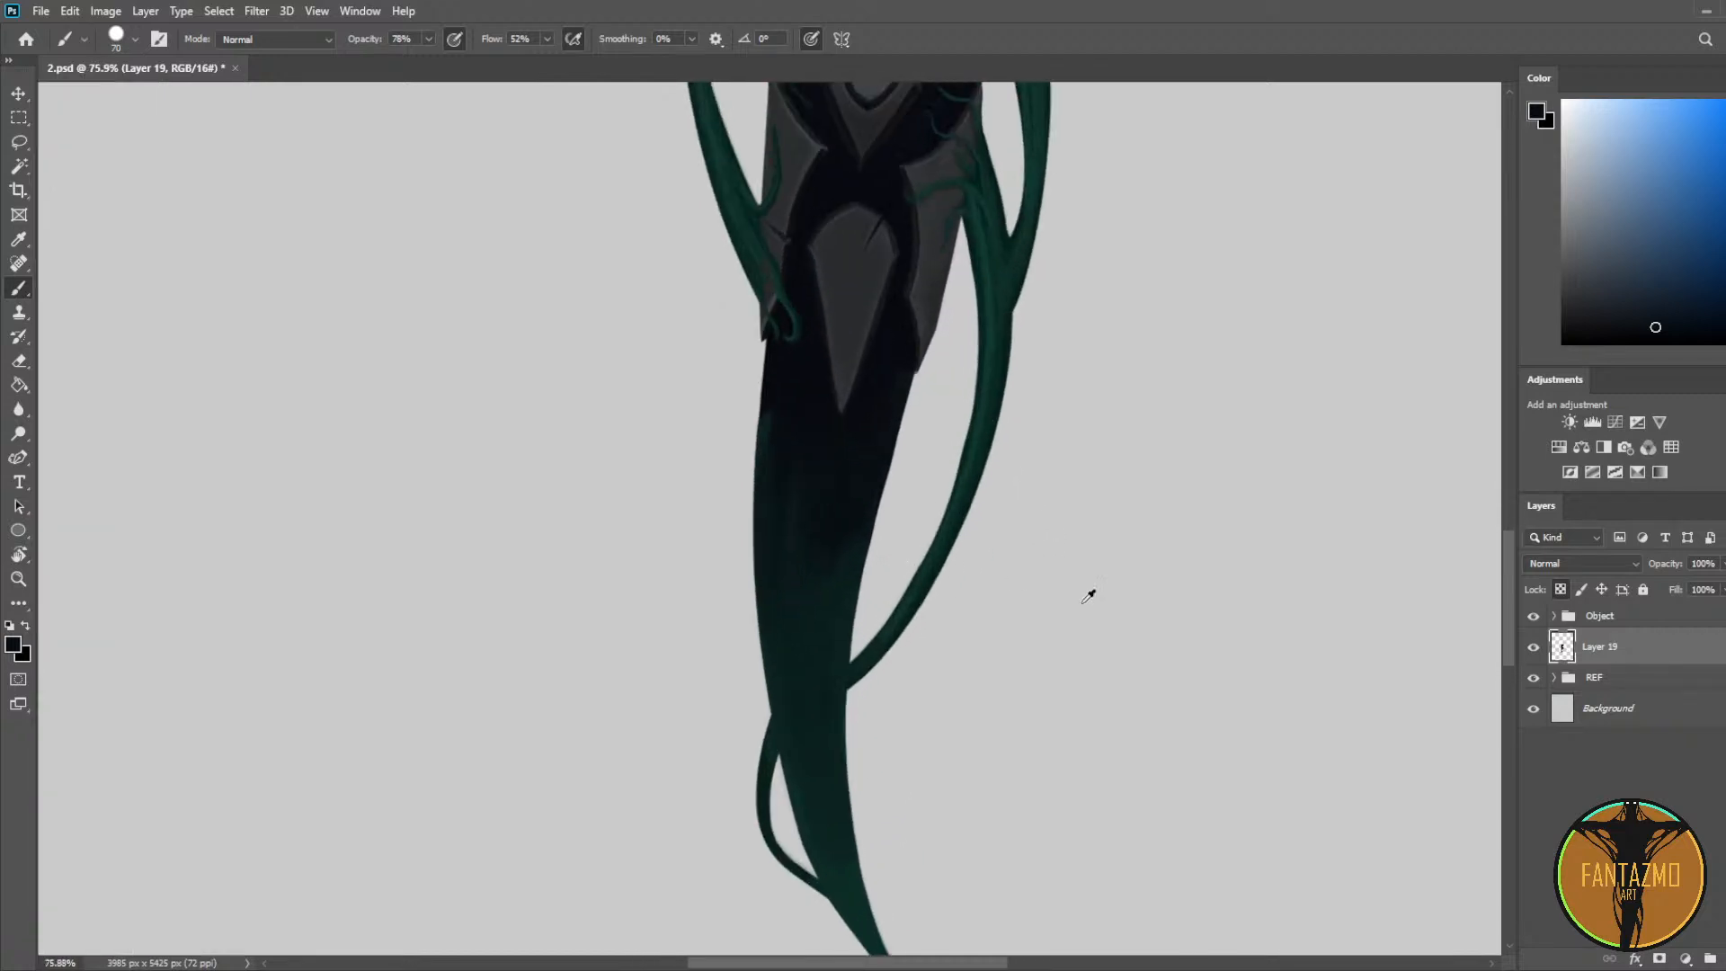
{"action": "left_click_drag", "start_coordinate": [1088, 596], "coordinate": [1105, 520]}
{"action": "left_click_drag", "start_coordinate": [1084, 599], "coordinate": [1032, 506]}
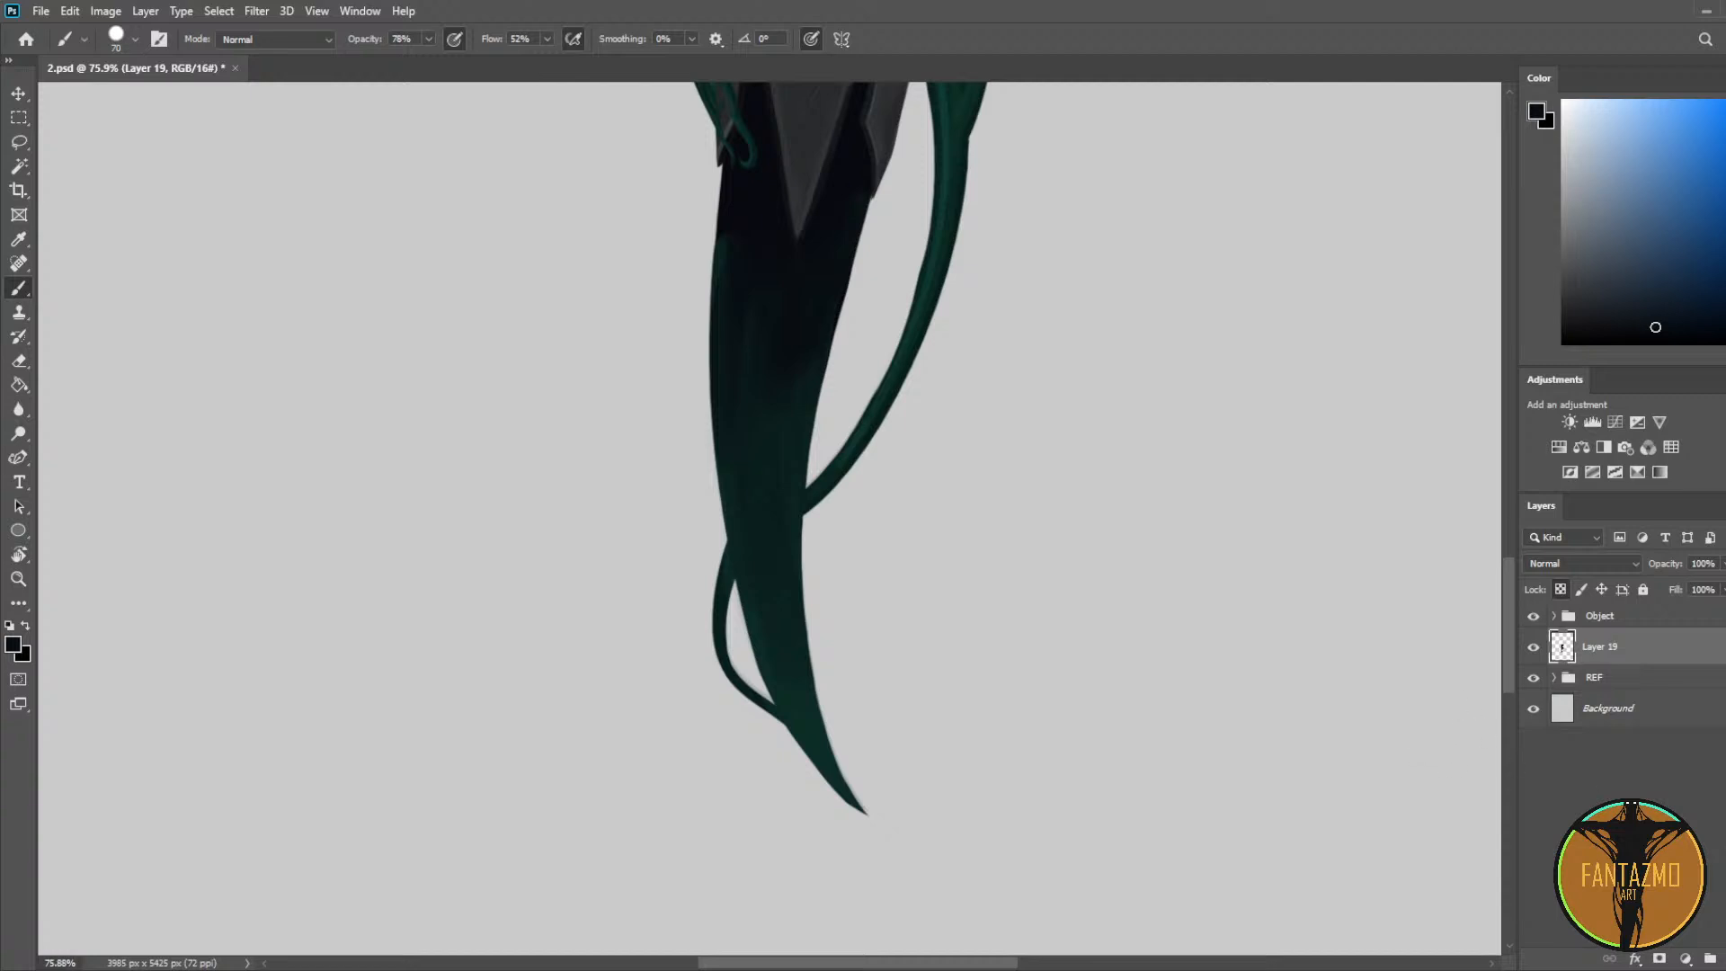
{"action": "key", "text": "ctrl+shift+alt+n"}
{"action": "key", "text": "ctrl+s"}
{"action": "scroll", "coordinate": [1036, 597], "scroll_direction": "up", "scroll_amount": 2}
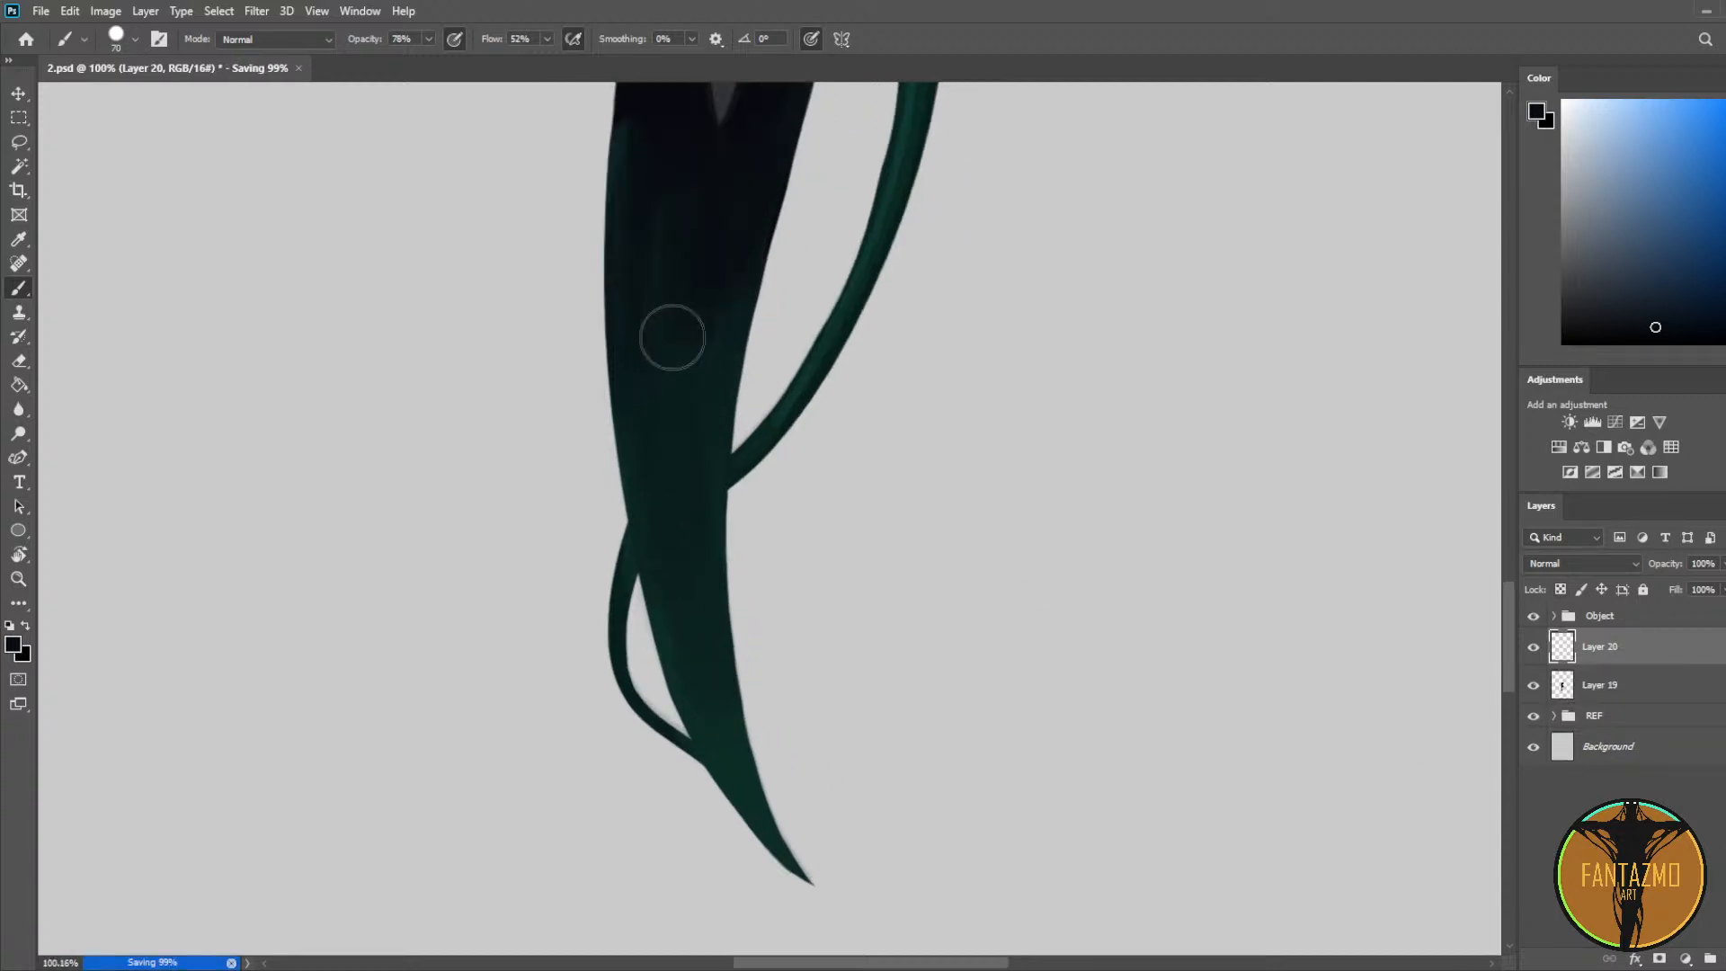
Step: Sample green from the side tendril, reduce the brush to size 20 and paint a long blended streak down the tail's left side toward the tip
{"action": "left_click", "coordinate": [893, 181], "text": "alt"}
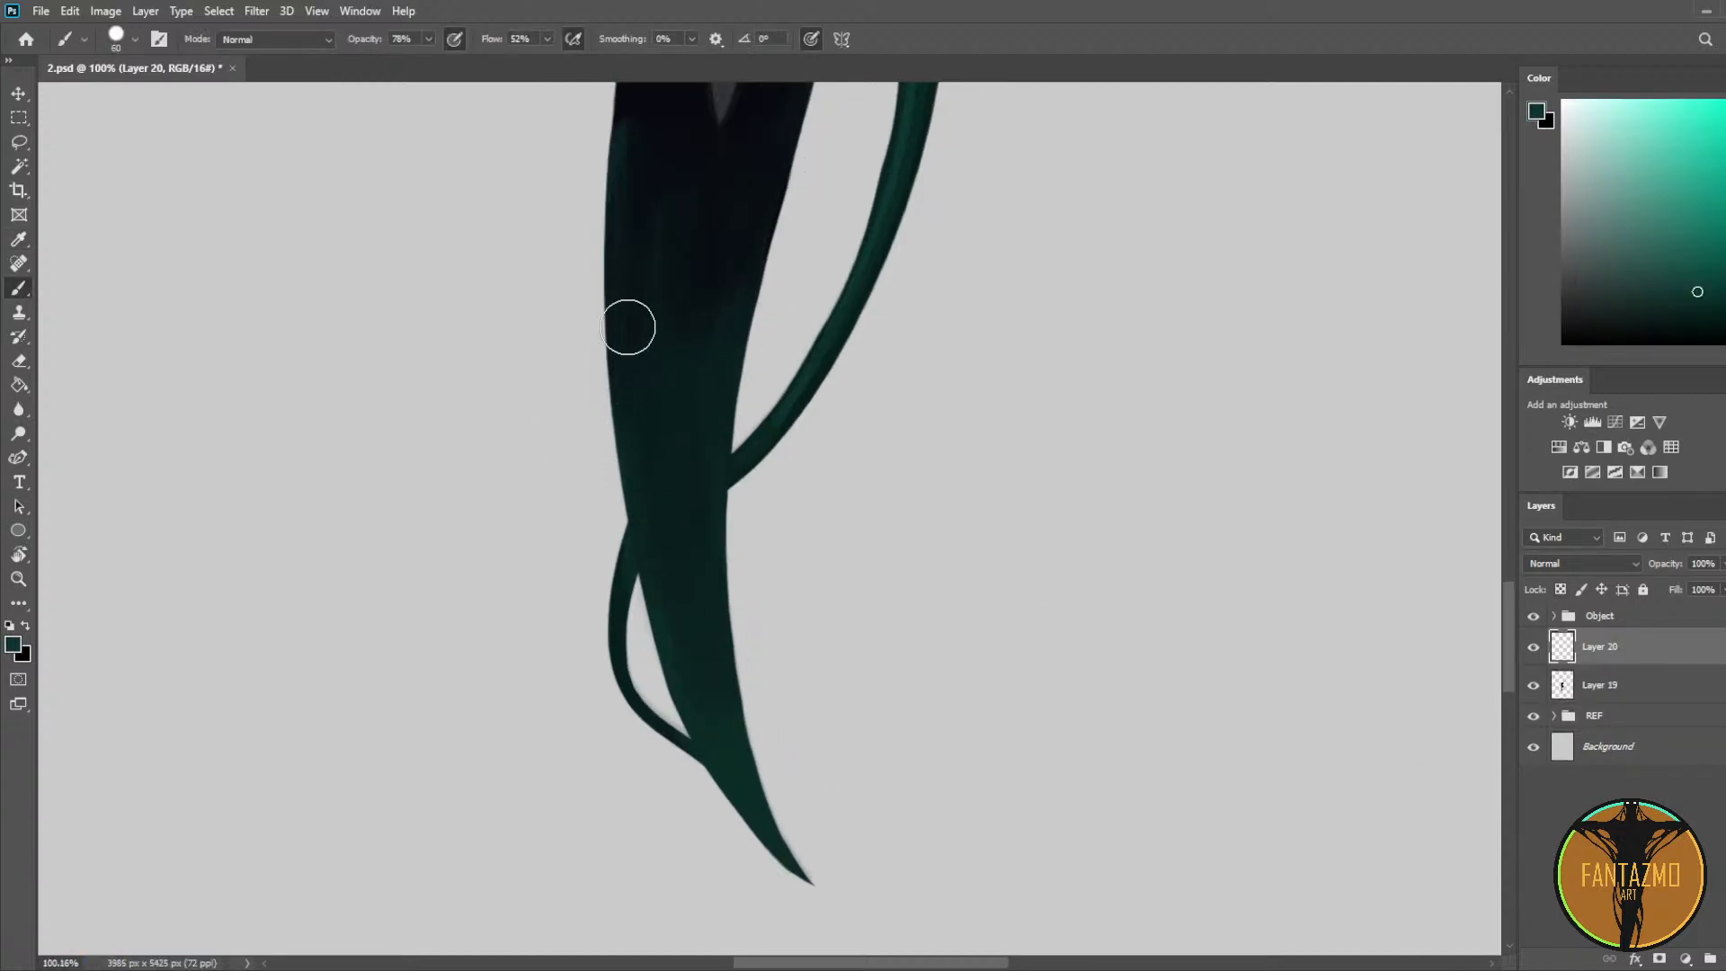
{"action": "key", "text": "bracketleft"}
{"action": "key", "text": "bracketleft"}
{"action": "key", "text": "bracketleft"}
{"action": "key", "text": "bracketleft"}
{"action": "key", "text": "bracketleft"}
{"action": "left_click_drag", "start_coordinate": [653, 230], "coordinate": [719, 669]}
{"action": "key", "text": "ctrl+z"}
{"action": "left_click_drag", "start_coordinate": [654, 258], "coordinate": [748, 822]}
{"action": "left_click_drag", "start_coordinate": [663, 550], "coordinate": [748, 803]}
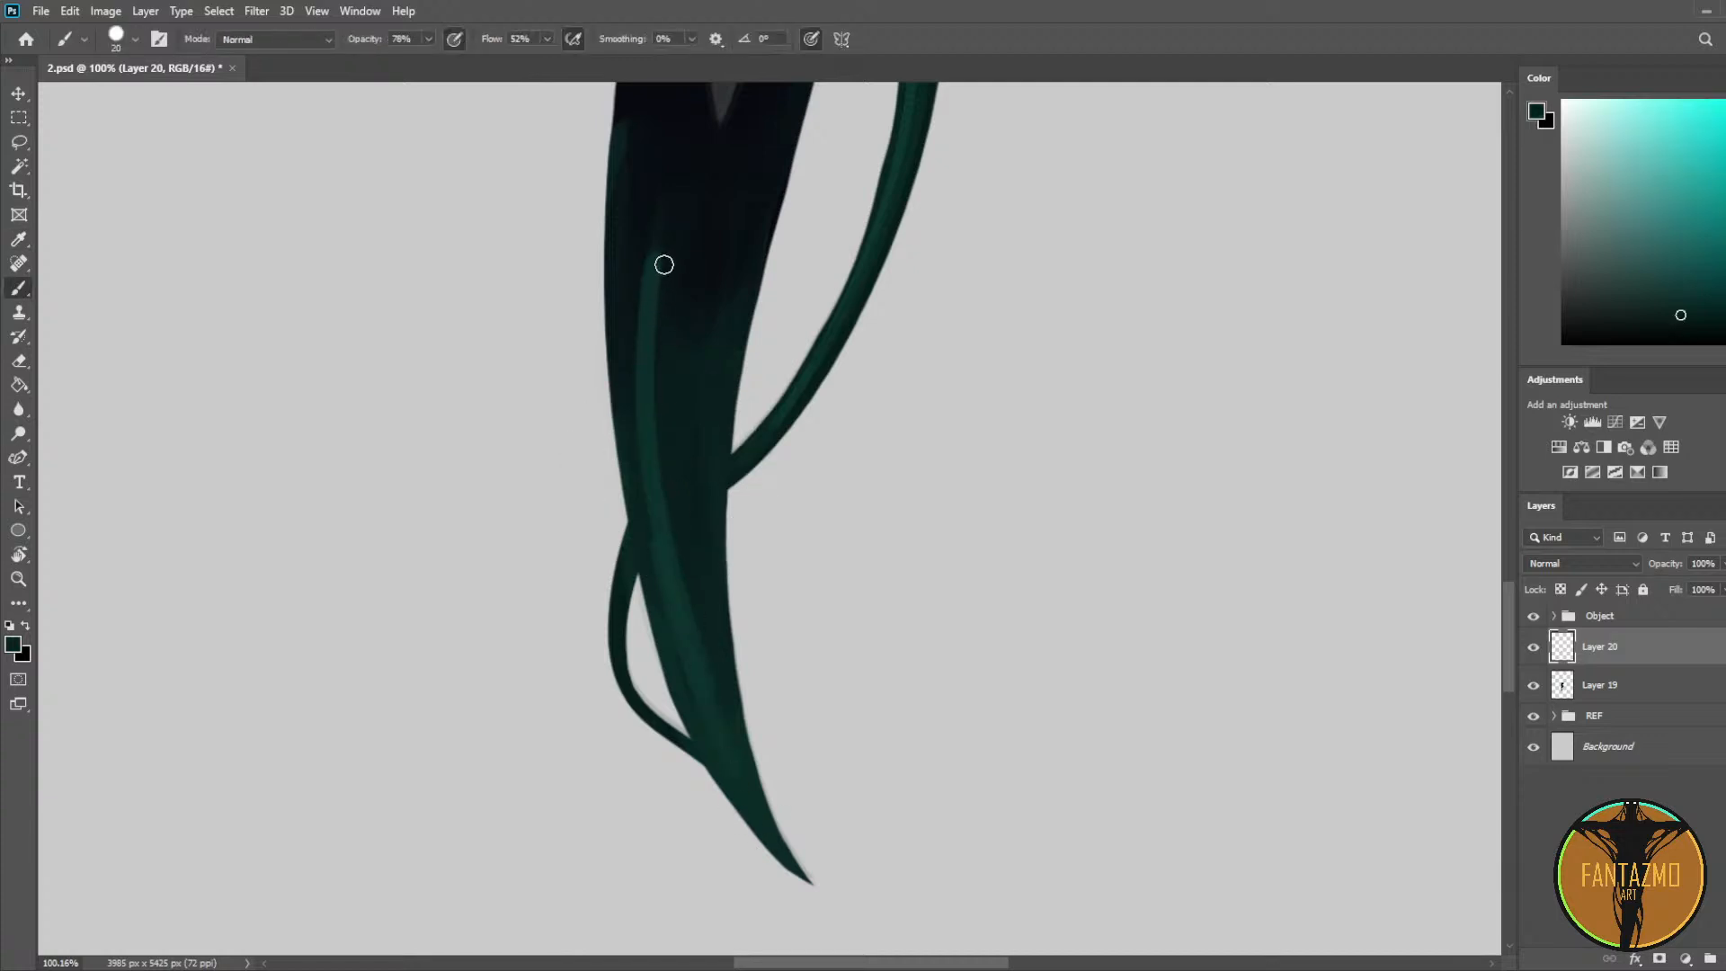
{"action": "left_click", "coordinate": [657, 320], "text": "alt"}
{"action": "left_click_drag", "start_coordinate": [653, 438], "coordinate": [728, 749]}
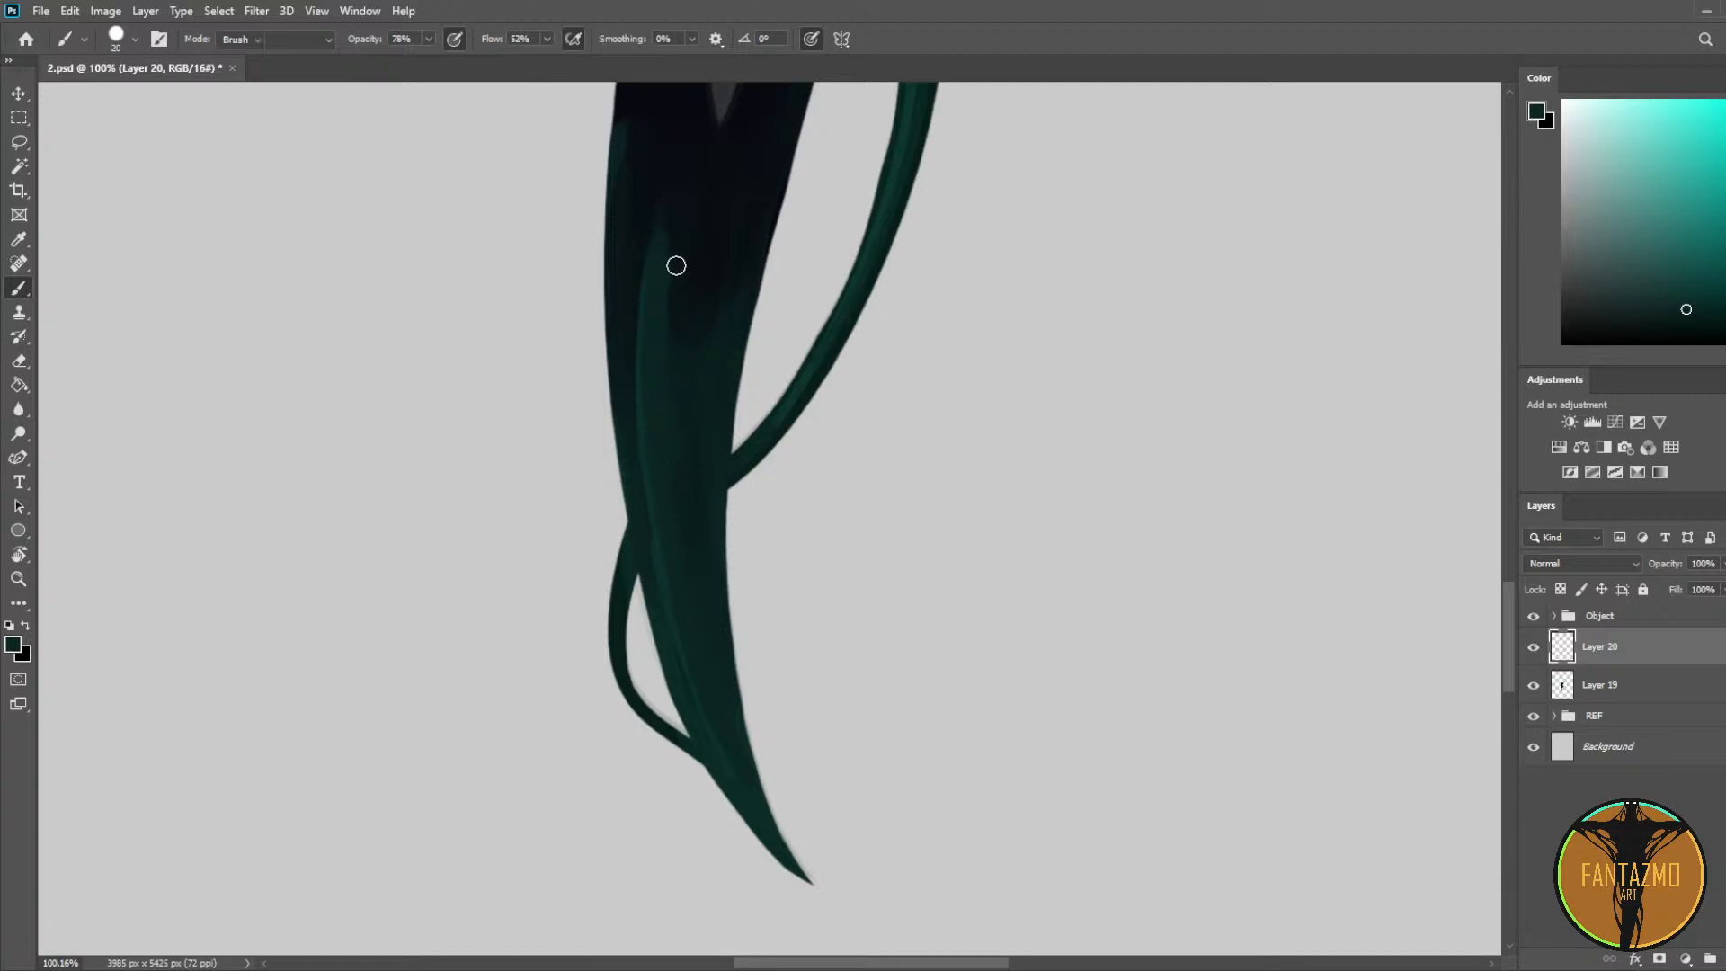
Step: Paint a second green streak down the middle of the tail and shade beside it with sampled near-black and dark green tones
{"action": "left_click", "coordinate": [669, 220], "text": "alt"}
{"action": "left_click", "coordinate": [663, 274], "text": "alt"}
{"action": "left_click", "coordinate": [638, 385], "text": "alt"}
{"action": "left_click_drag", "start_coordinate": [680, 358], "coordinate": [699, 625]}
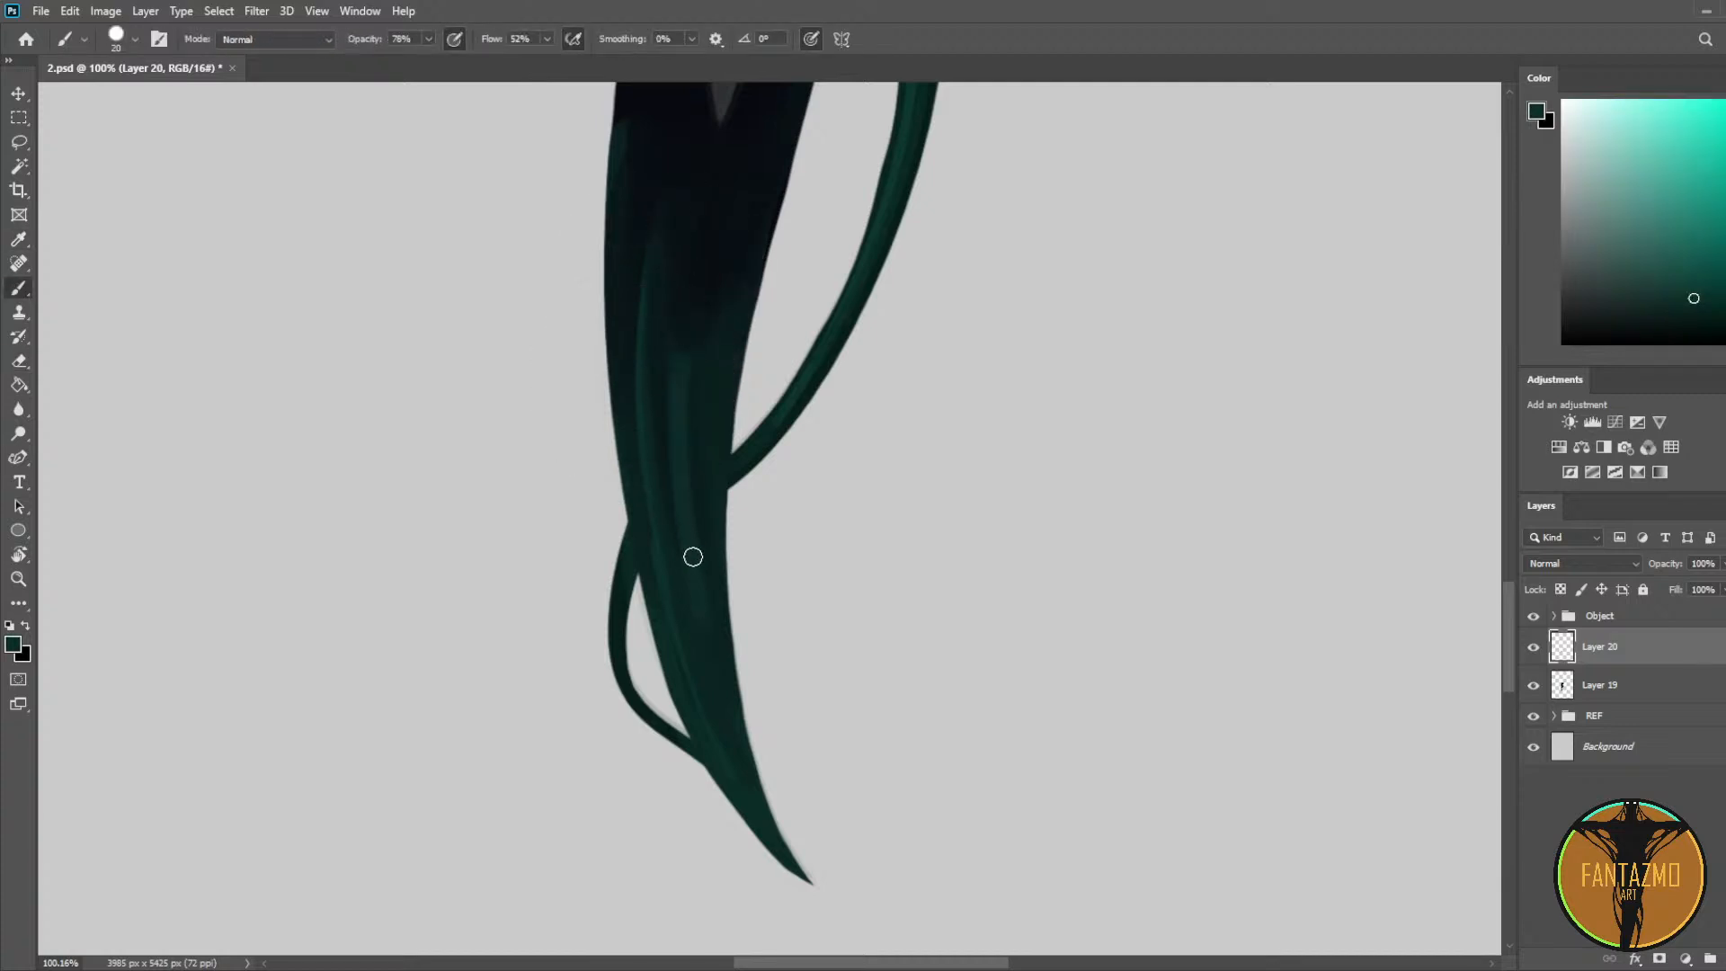
{"action": "mouse_move", "coordinate": [693, 555]}
{"action": "left_mouse_down"}
{"action": "mouse_move", "coordinate": [695, 303]}
{"action": "mouse_move", "coordinate": [694, 601]}
{"action": "left_mouse_up"}
{"action": "left_click", "coordinate": [704, 302], "text": "alt"}
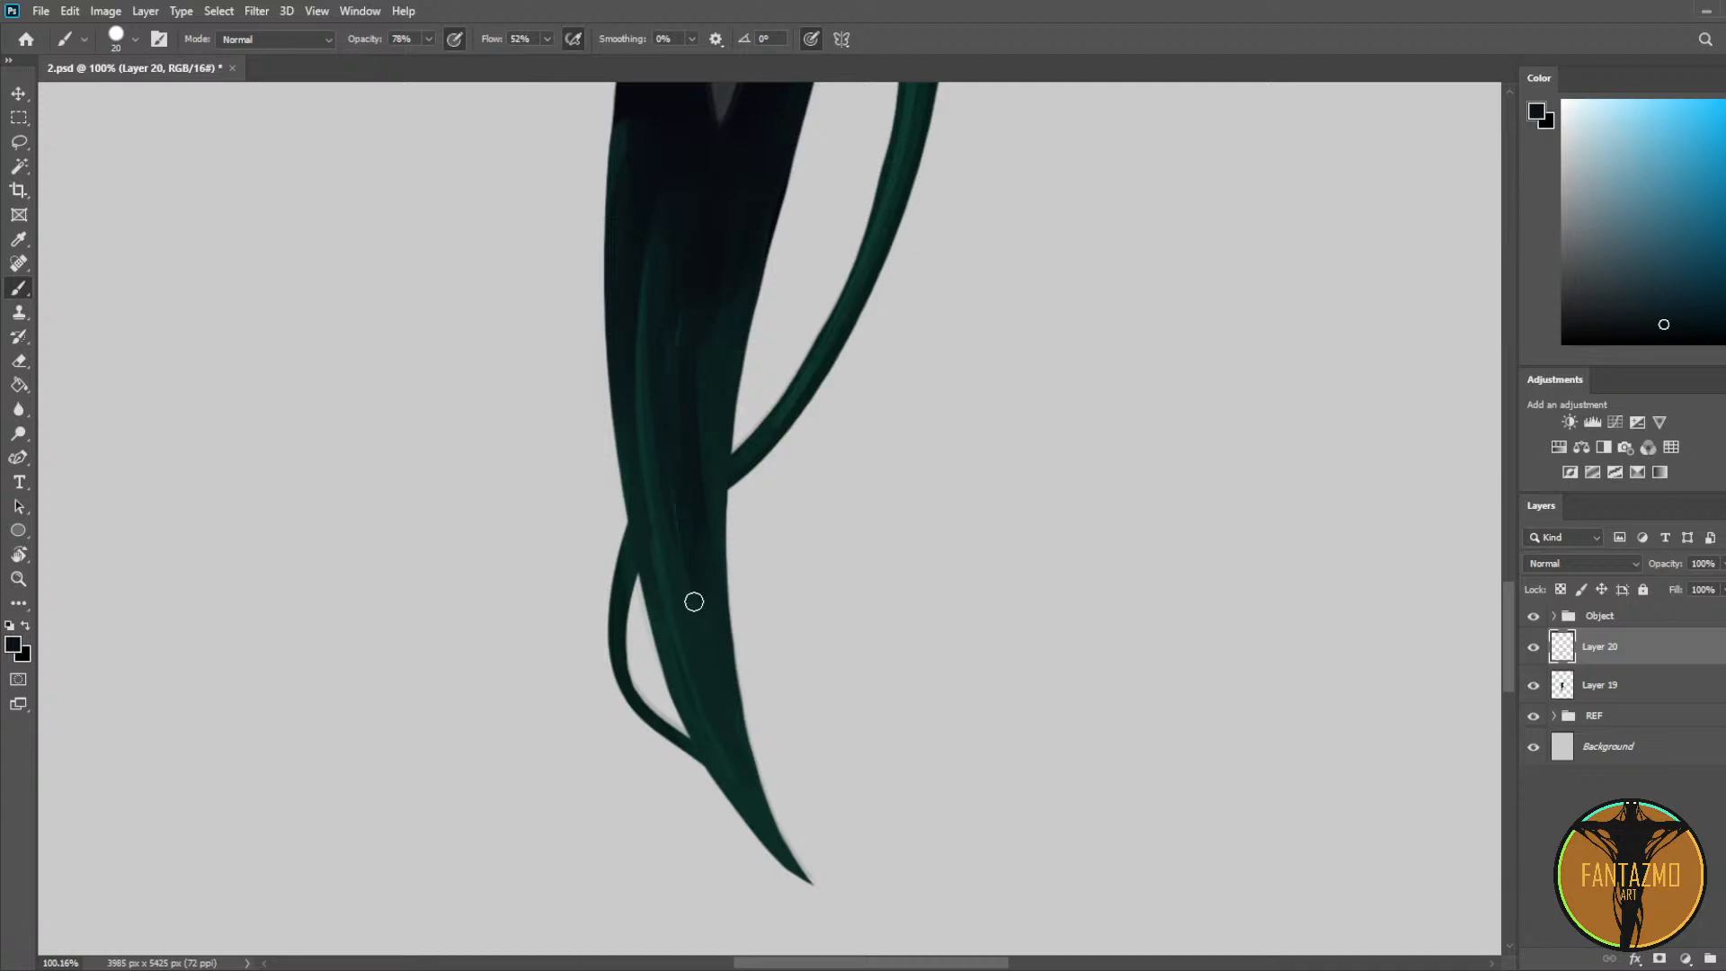
{"action": "key", "text": "ctrl+z"}
{"action": "left_click", "coordinate": [647, 342], "text": "alt"}
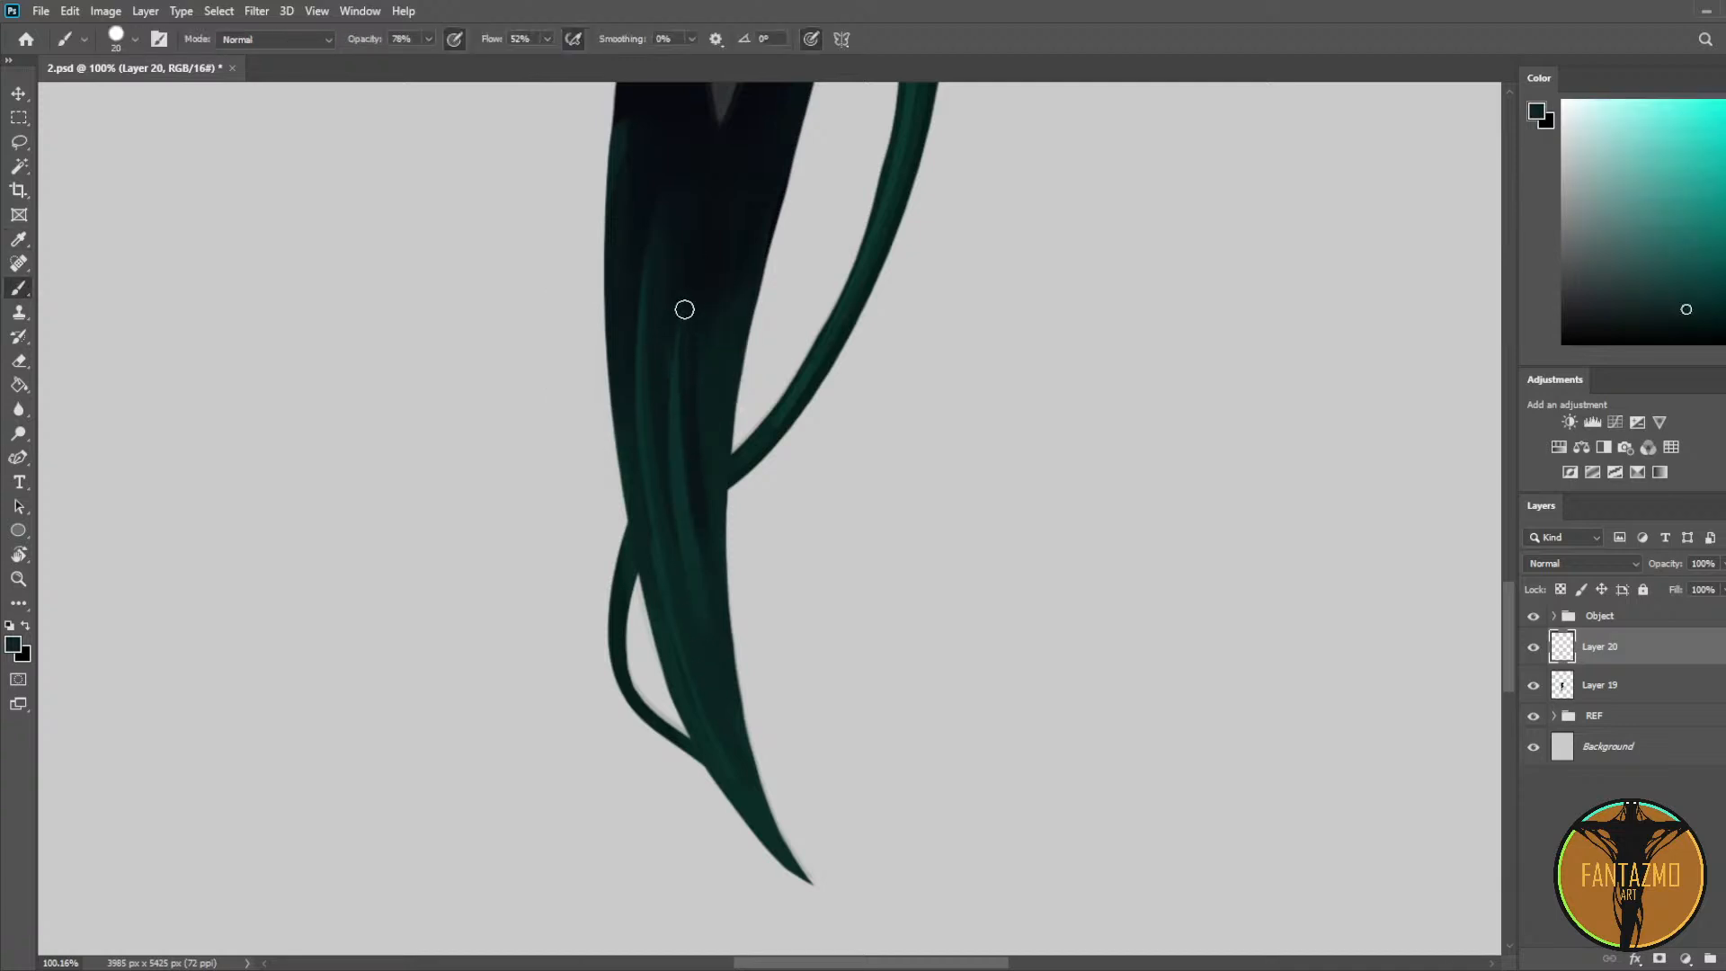
{"action": "left_click", "coordinate": [701, 315], "text": "alt"}
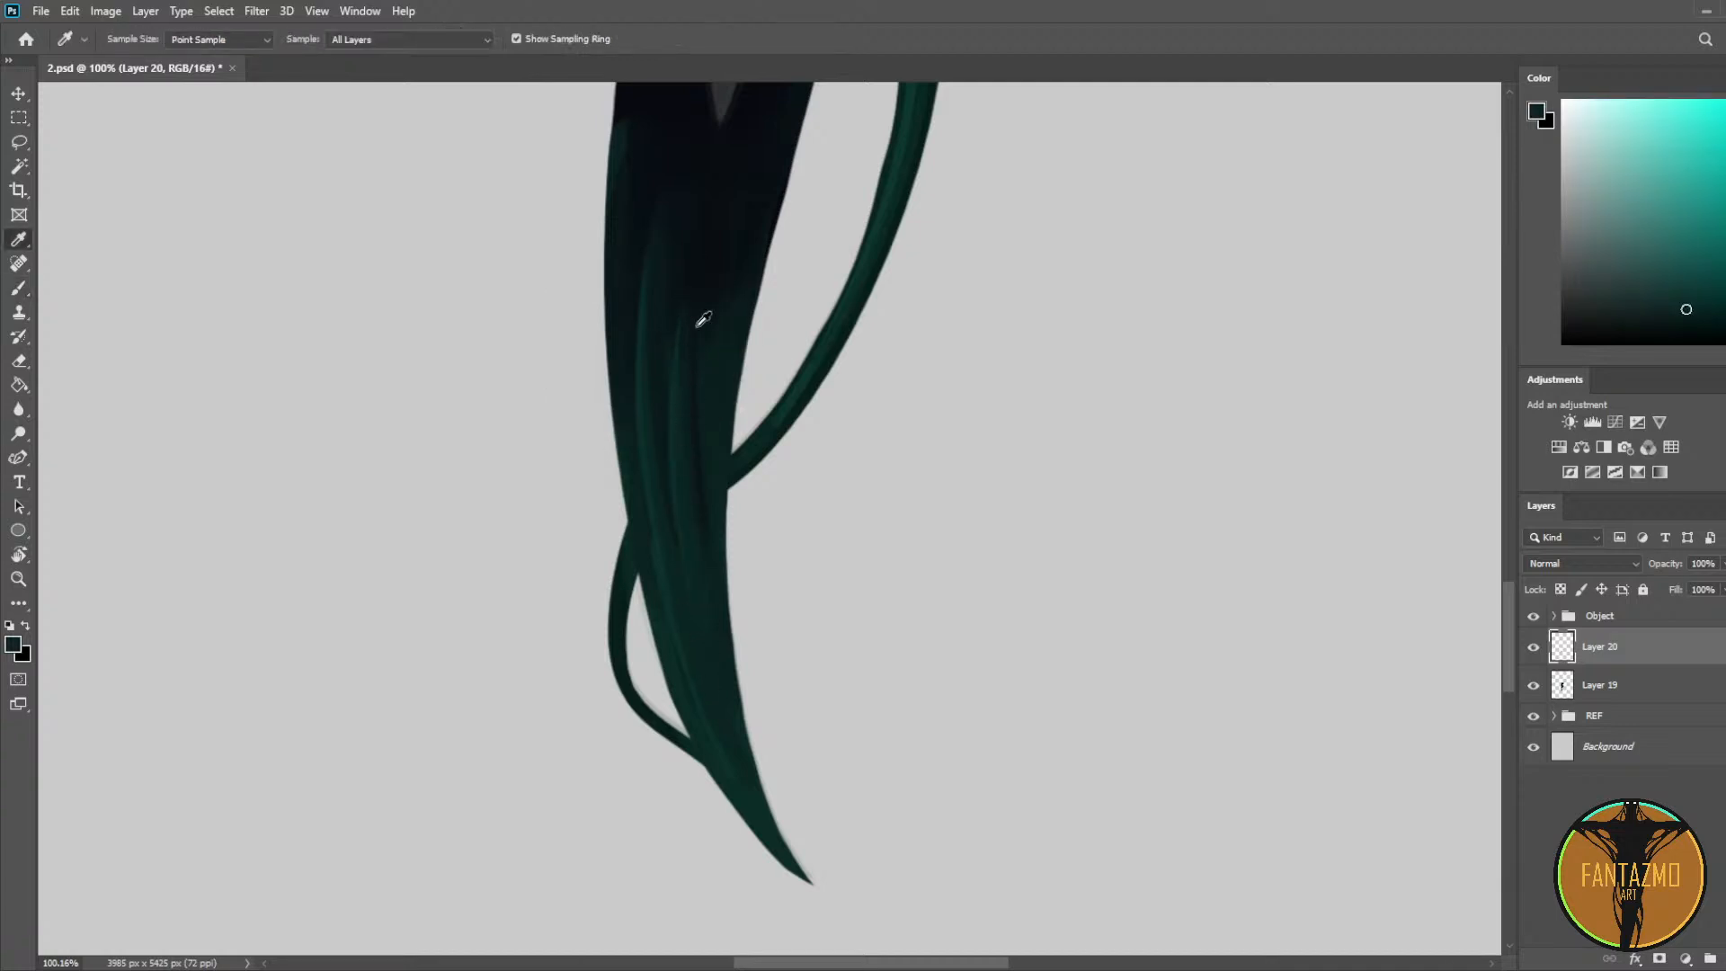
{"action": "left_click", "coordinate": [683, 441], "text": "alt"}
Step: Reduce the brush to size 9 and paint thin green streaks along the tail's upper right side, blending them with sampled dark tones
{"action": "key", "text": "bracketleft"}
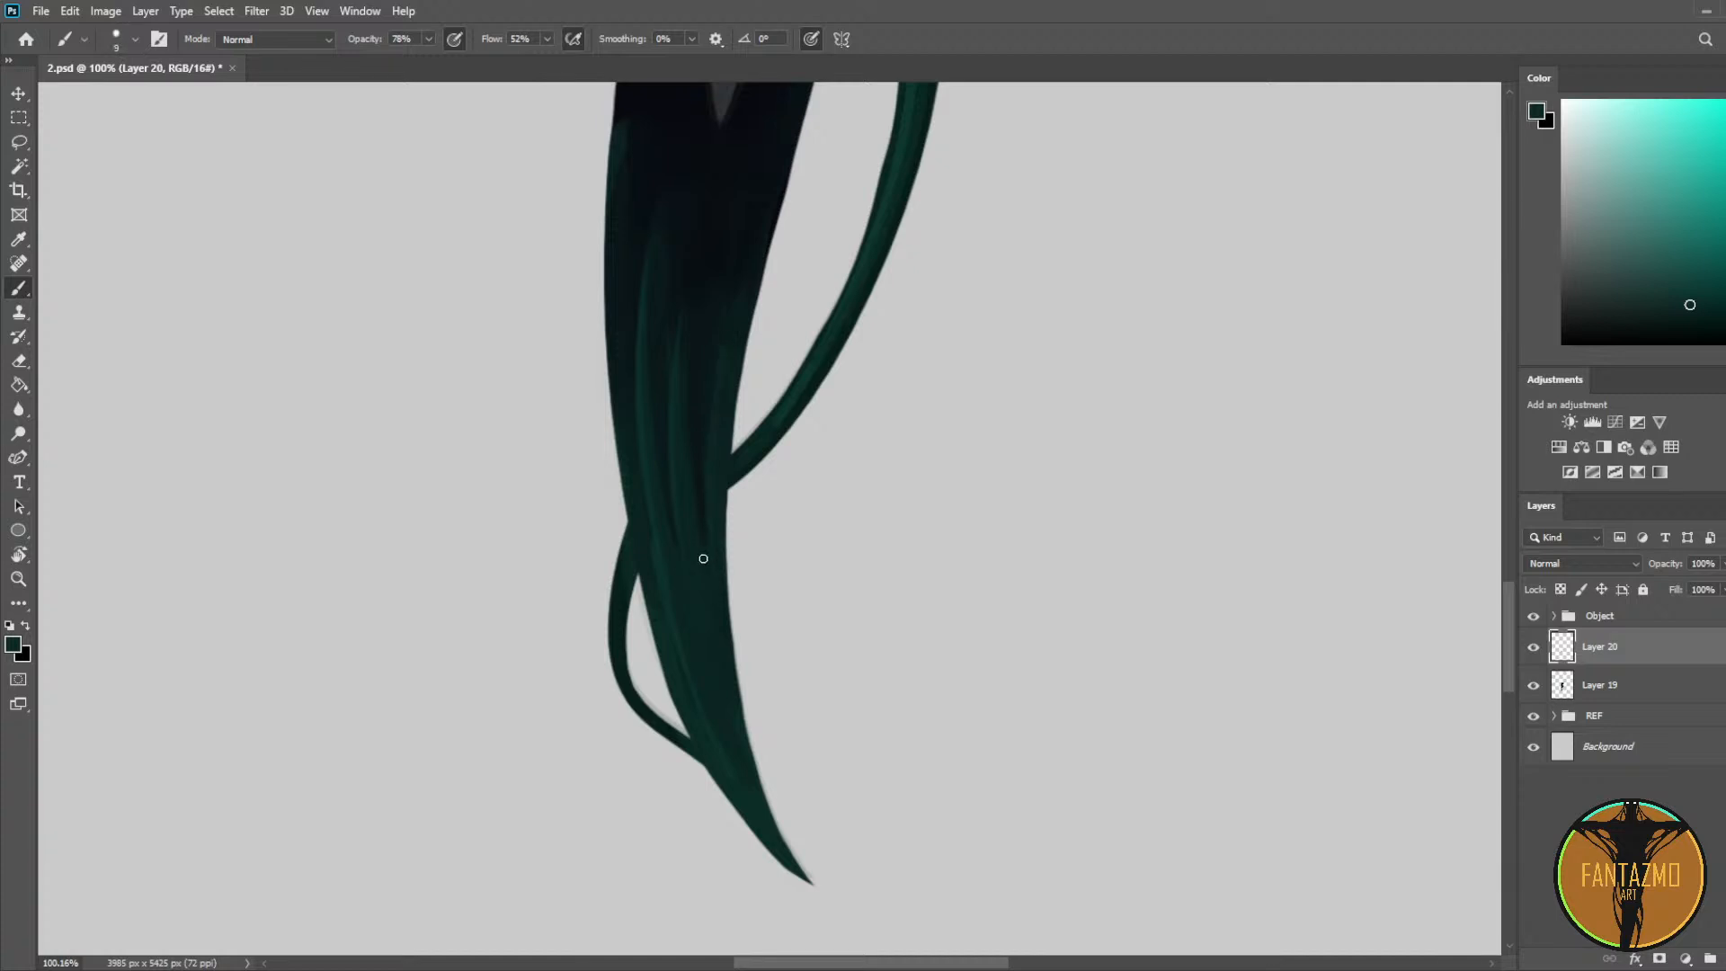
{"action": "left_click", "coordinate": [717, 472], "text": "alt"}
{"action": "left_click_drag", "start_coordinate": [743, 205], "coordinate": [728, 301]}
{"action": "left_click", "coordinate": [738, 362], "text": "alt"}
{"action": "left_click", "coordinate": [724, 191], "text": "alt"}
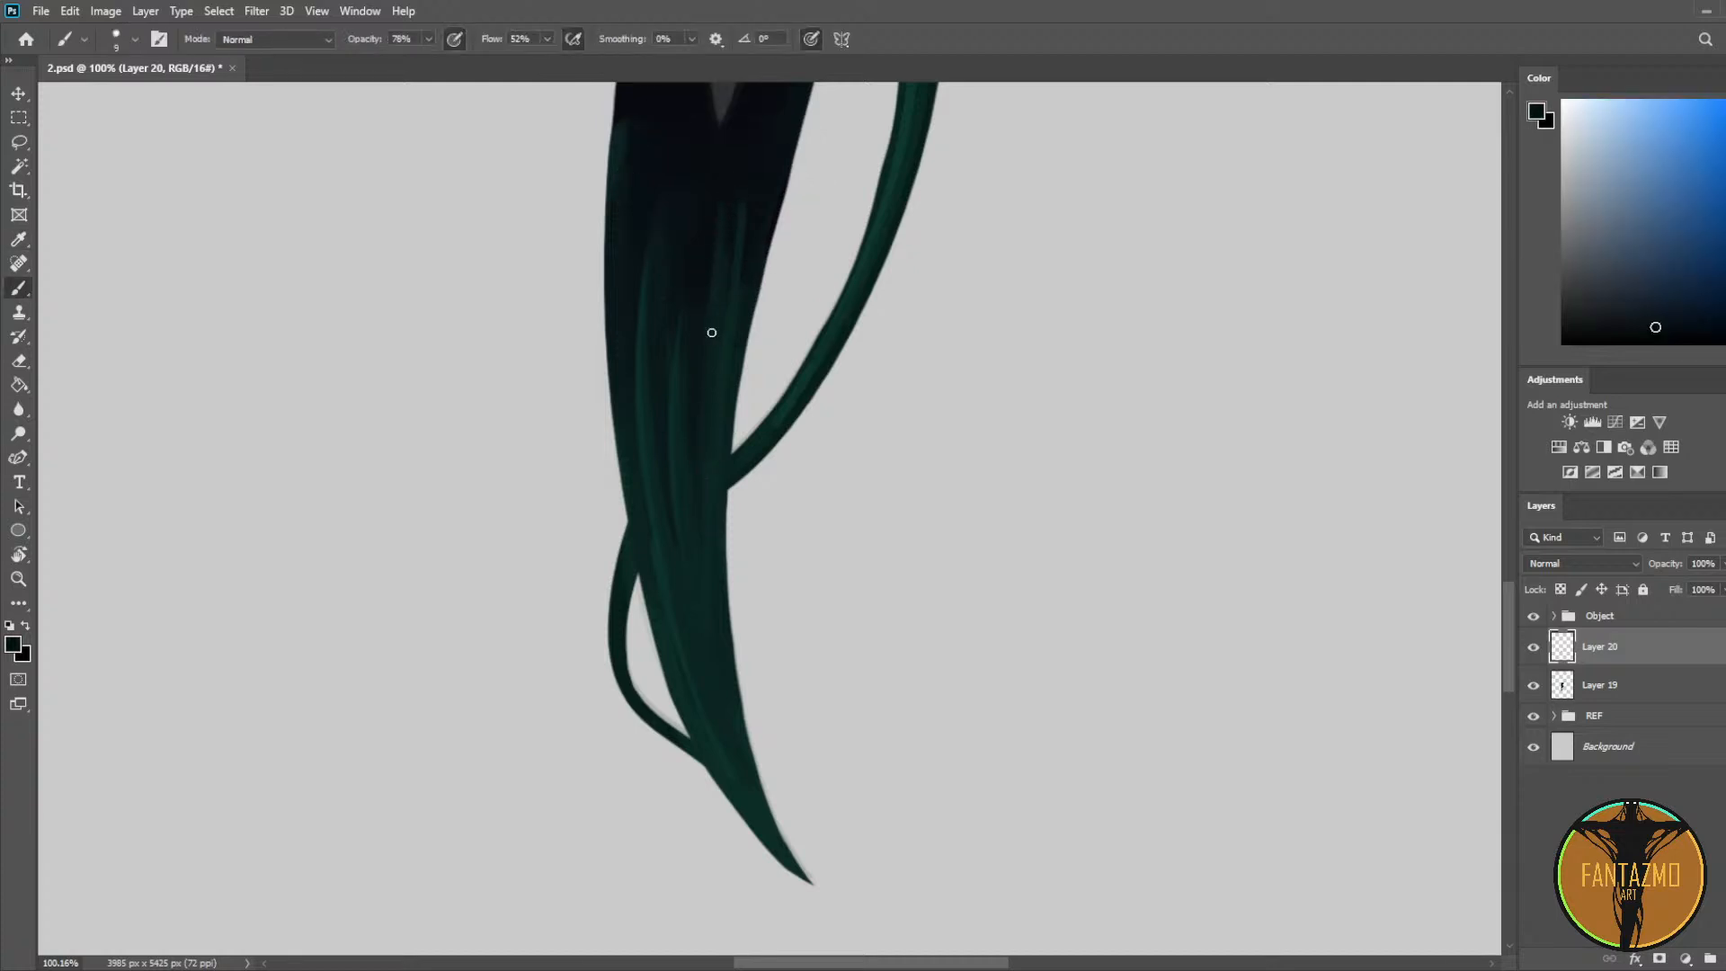
{"action": "left_click", "coordinate": [724, 193], "text": "alt"}
{"action": "left_click", "coordinate": [719, 274], "text": "alt"}
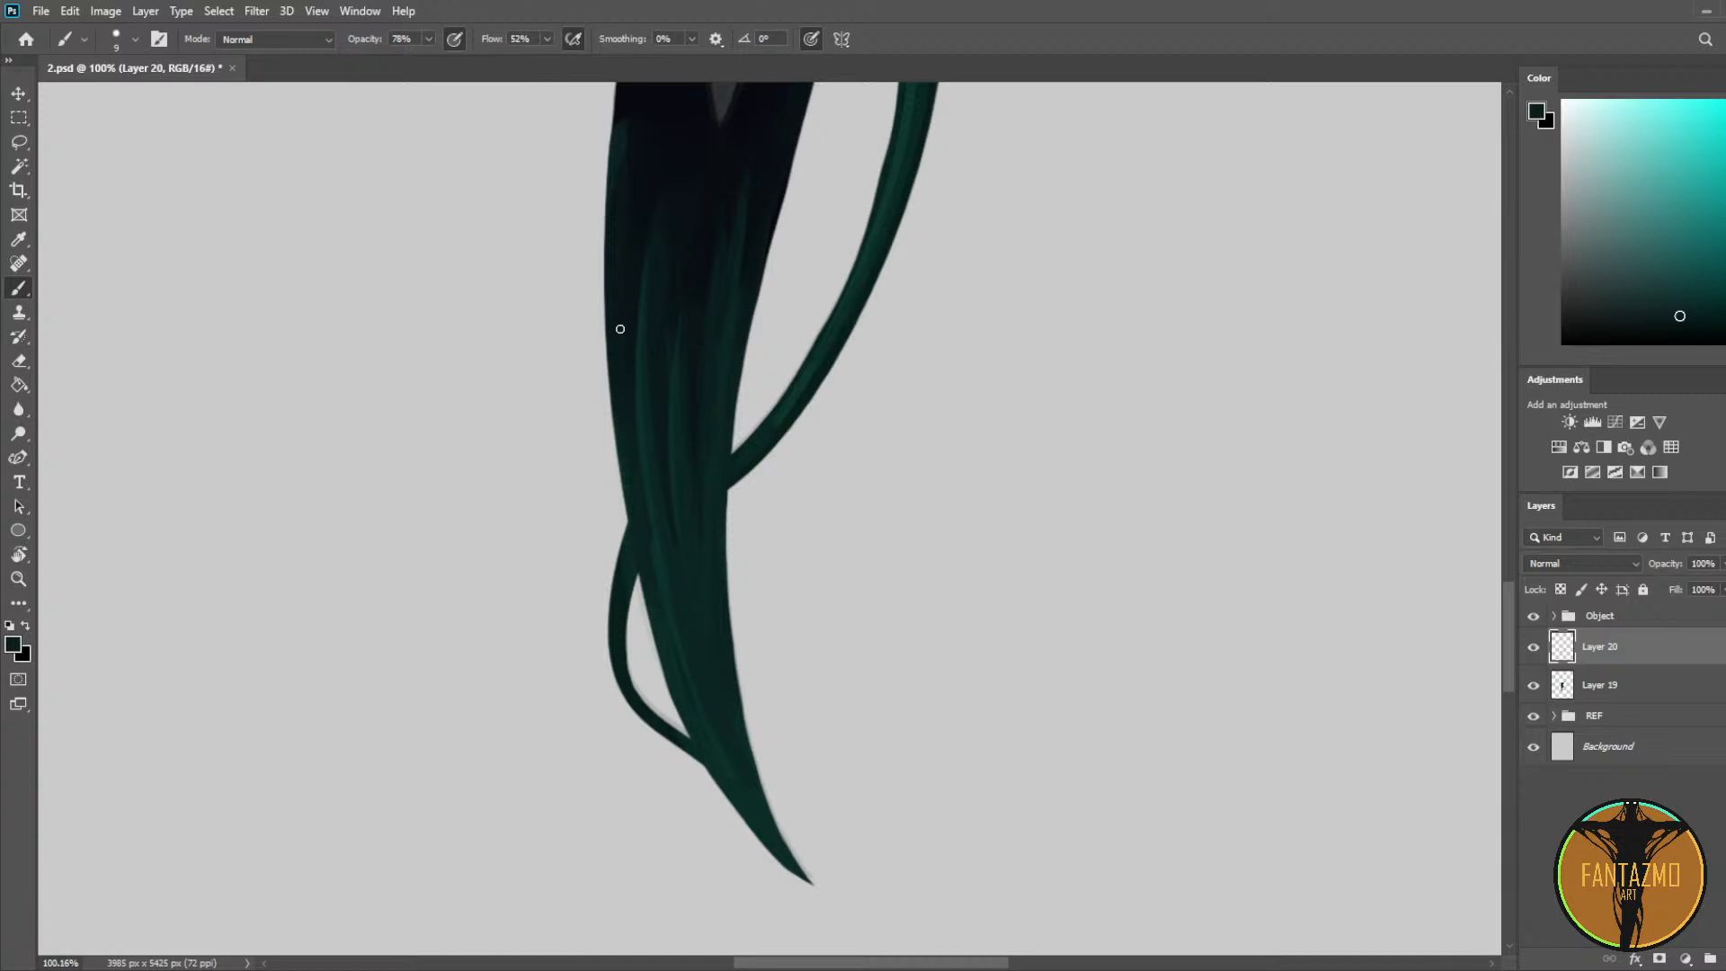
Step: Sample a dark tone from the upper tail and shade a thin line along its left edge
{"action": "scroll", "coordinate": [630, 286], "scroll_direction": "up", "scroll_amount": 3}
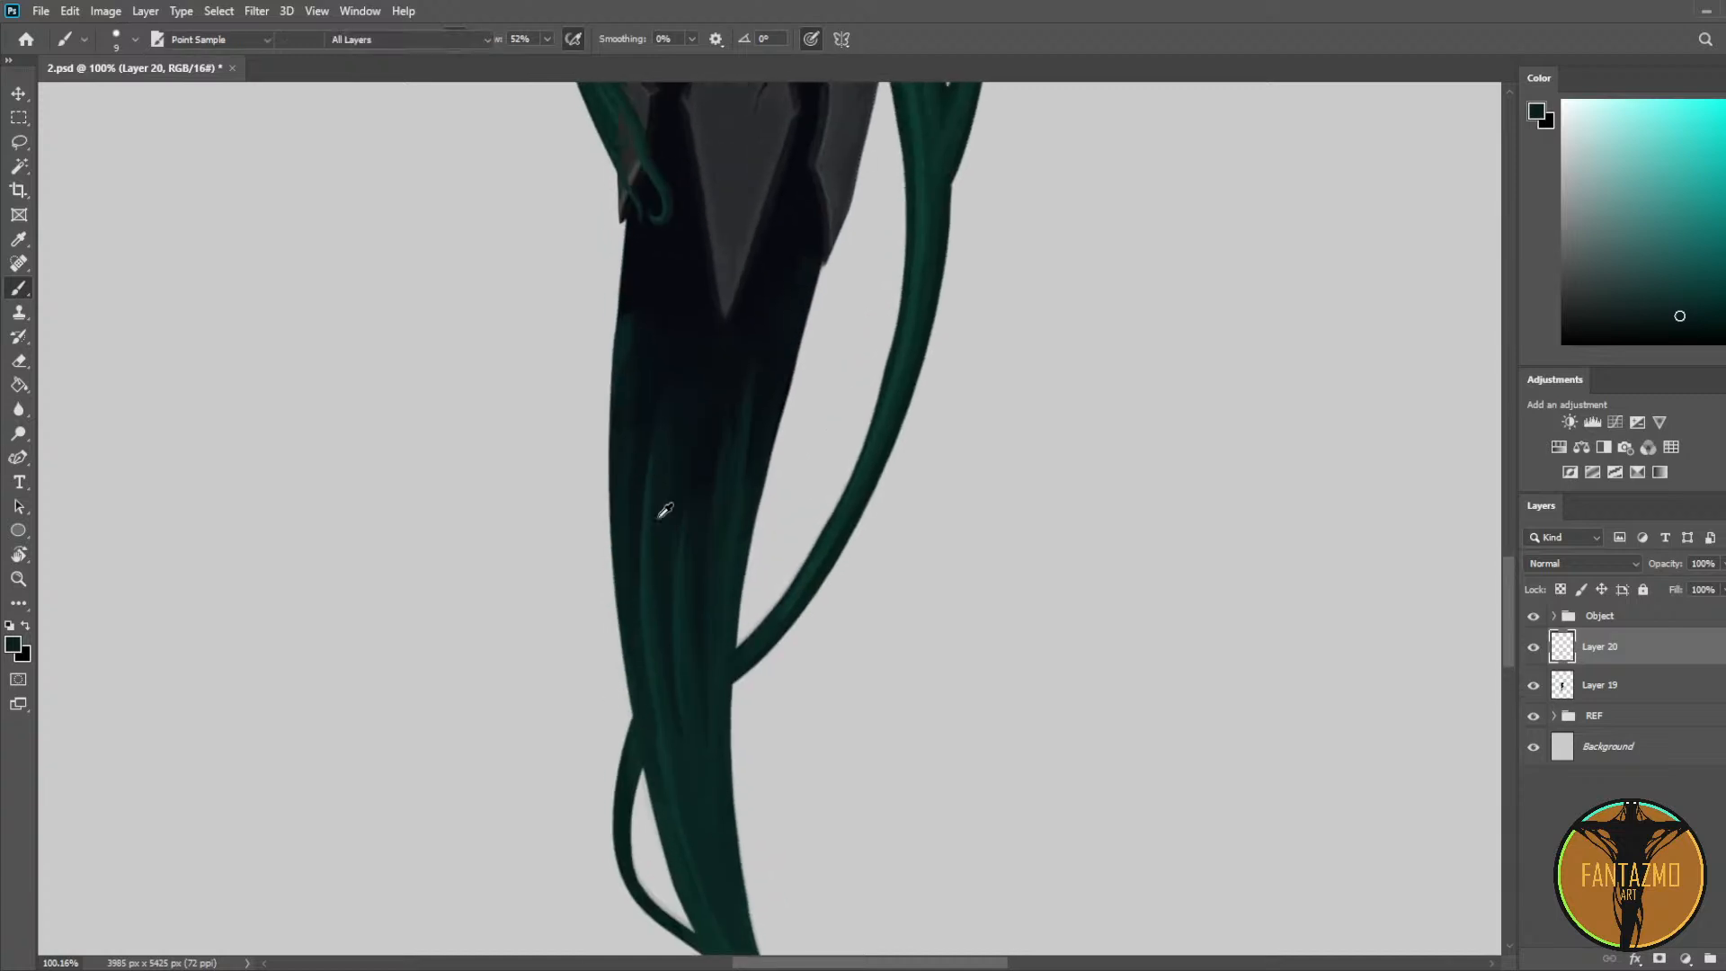
{"action": "left_click", "coordinate": [640, 408], "text": "alt"}
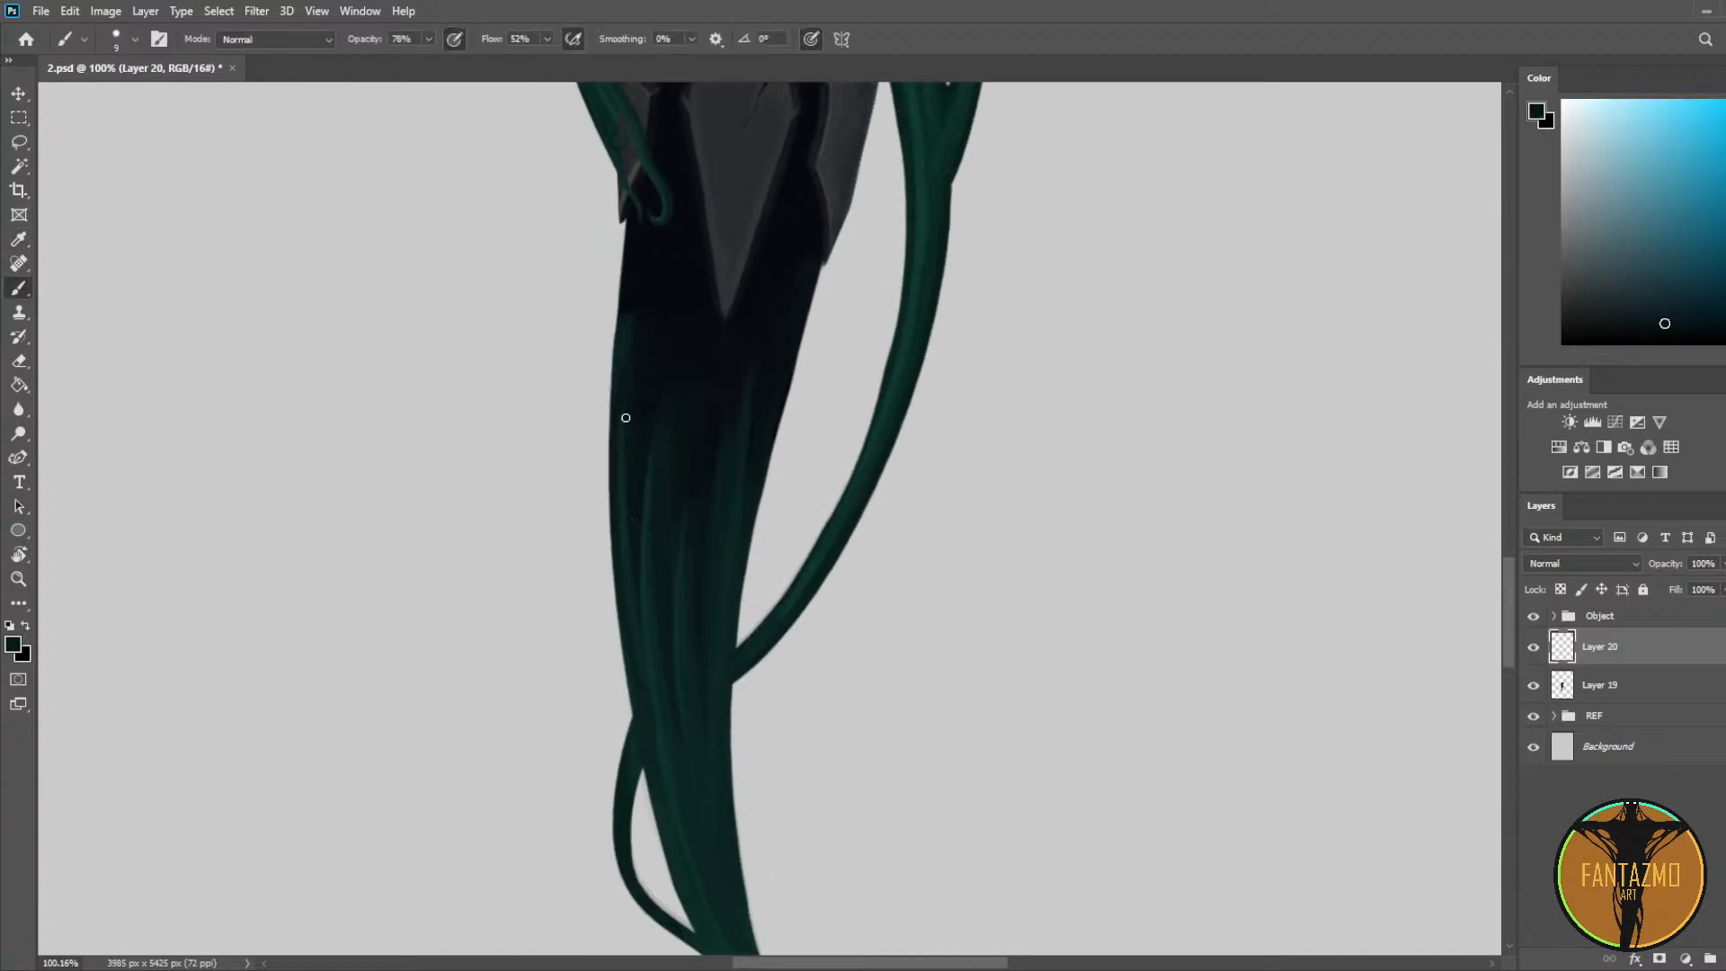
{"action": "left_click_drag", "start_coordinate": [626, 418], "coordinate": [636, 568]}
Step: Check the tail at several zoom levels, merge Layer 20 with Layer 19, sample black from beside the lowest plate and save the document
{"action": "scroll", "coordinate": [839, 354], "scroll_direction": "down", "scroll_amount": 5}
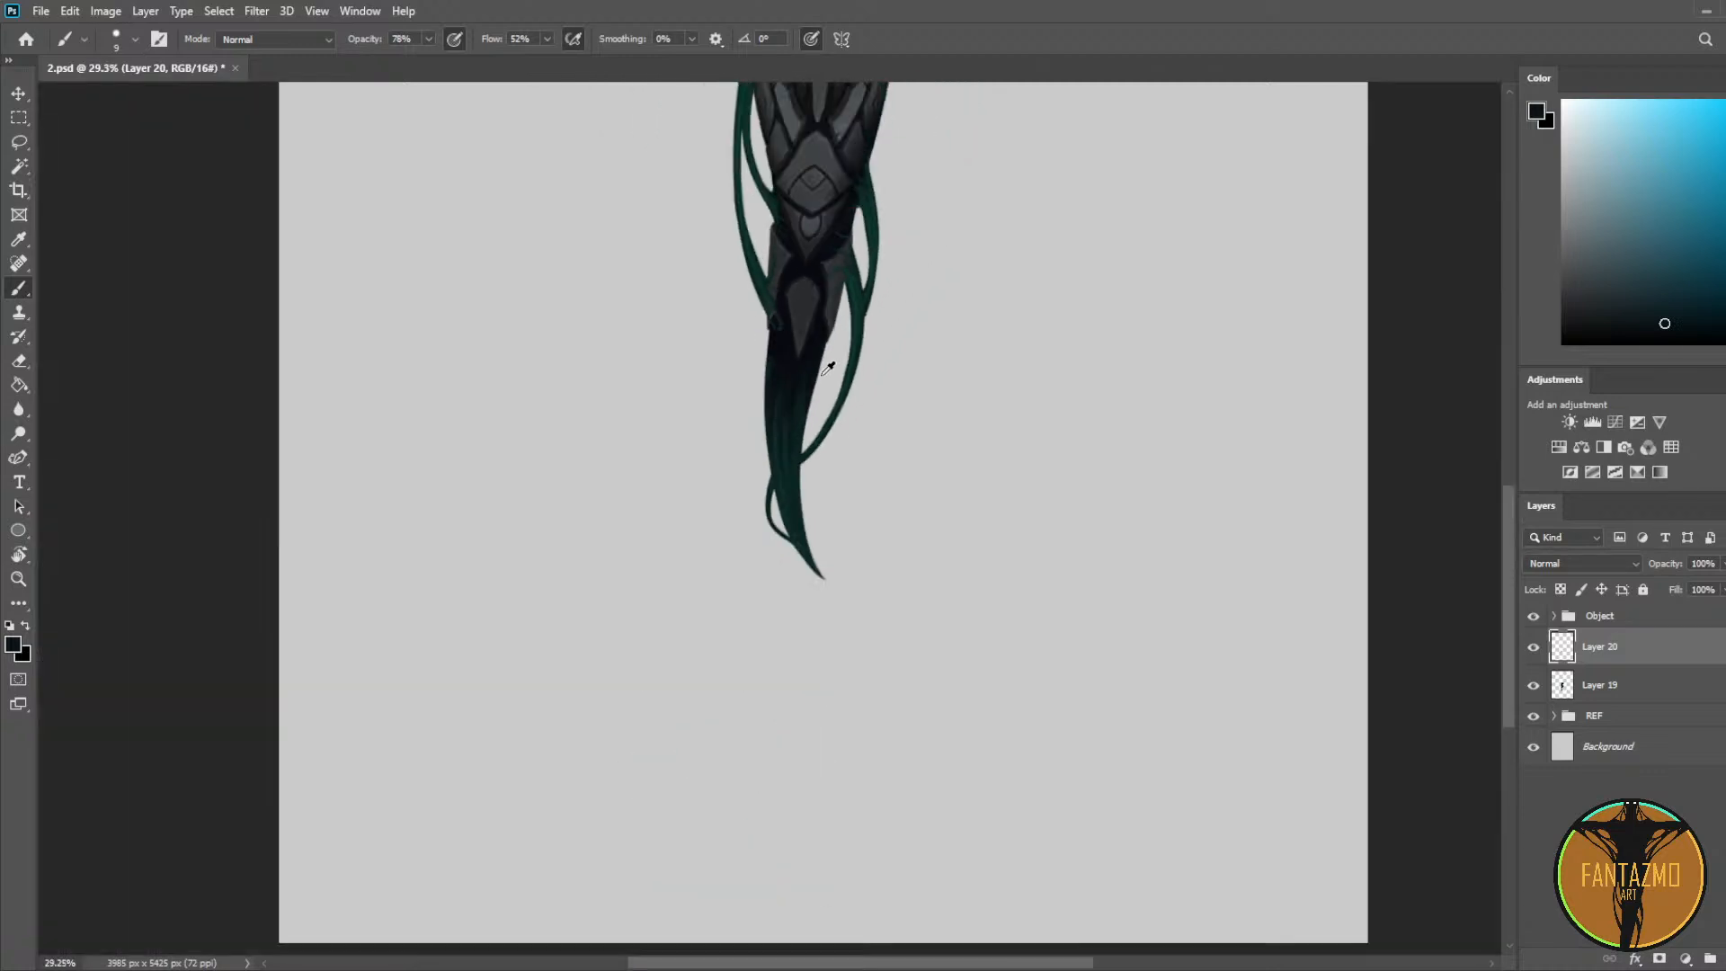
{"action": "scroll", "coordinate": [807, 366], "scroll_direction": "up", "scroll_amount": 6}
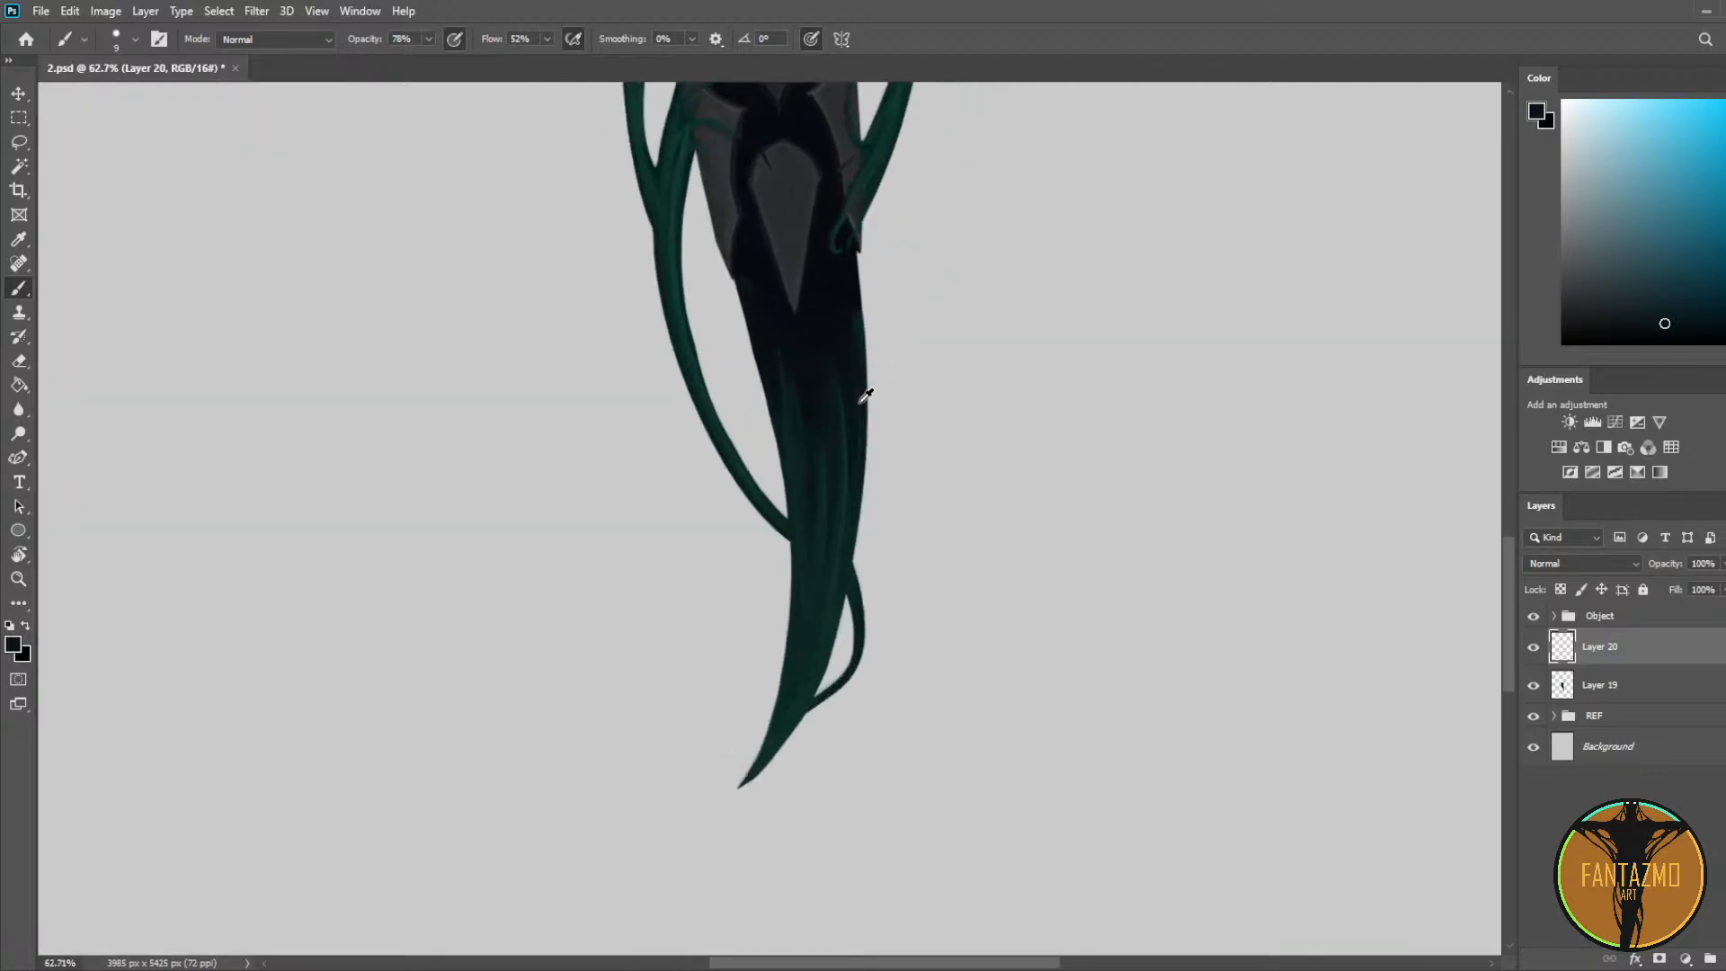
{"action": "scroll", "coordinate": [824, 470], "scroll_direction": "down", "scroll_amount": 3}
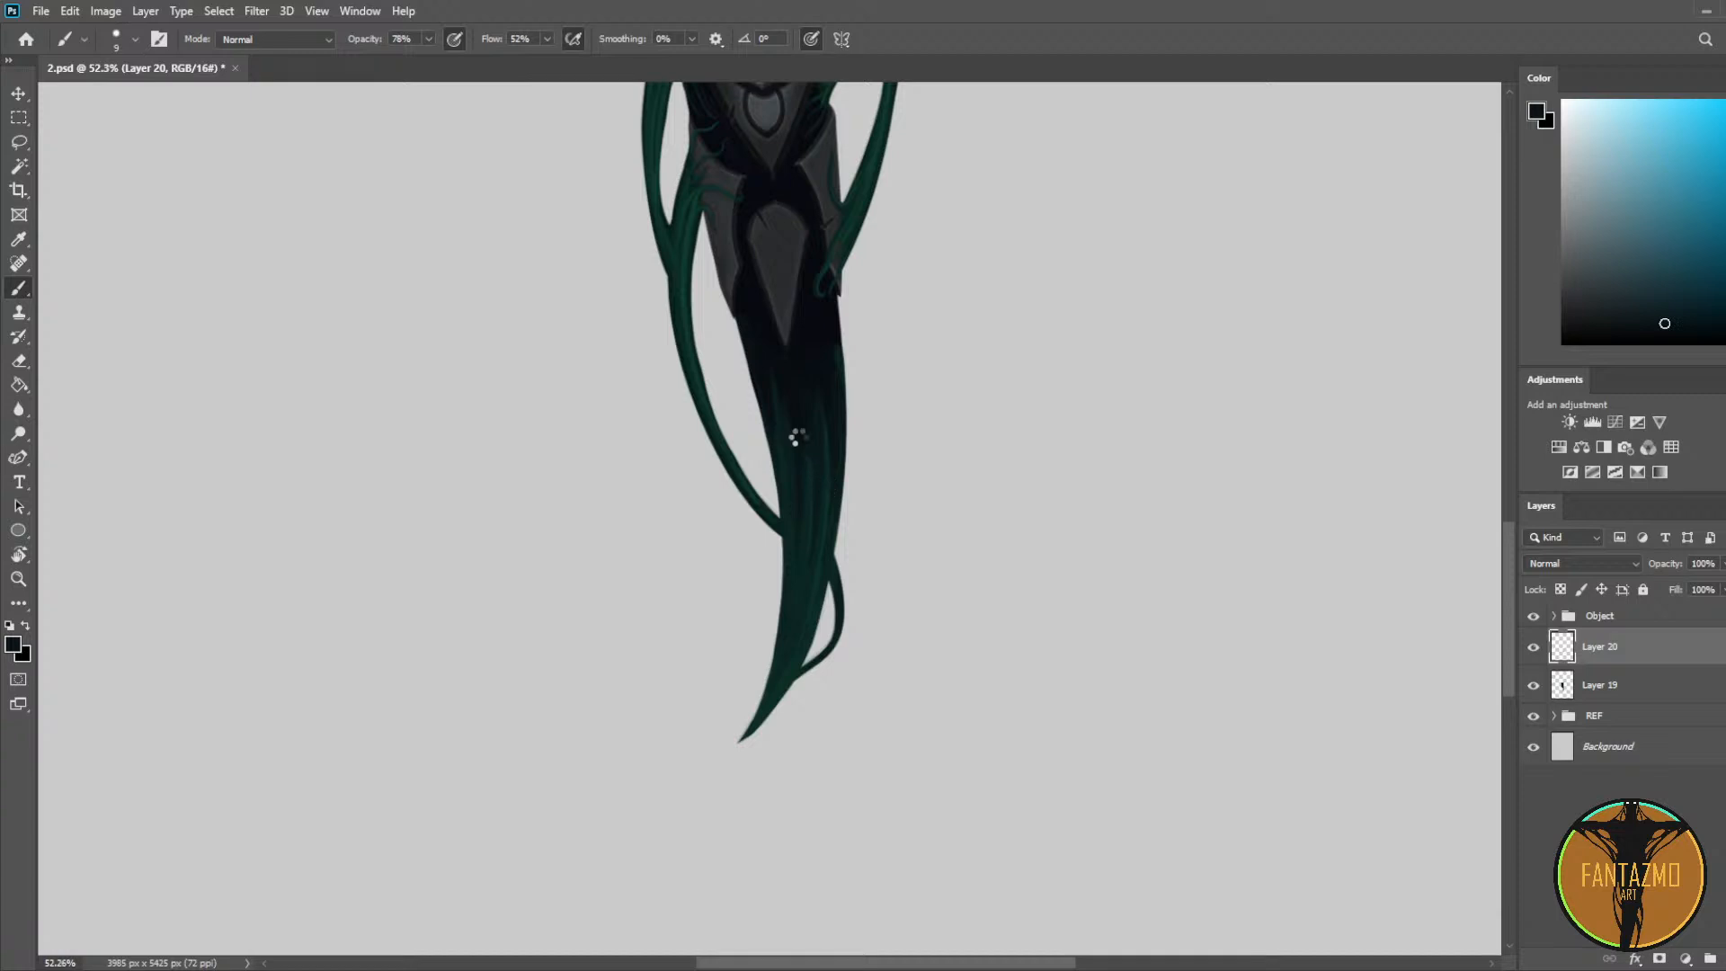
{"action": "scroll", "coordinate": [789, 434], "scroll_direction": "down", "scroll_amount": 3}
{"action": "scroll", "coordinate": [788, 433], "scroll_direction": "down", "scroll_amount": 2}
{"action": "scroll", "coordinate": [772, 422], "scroll_direction": "up", "scroll_amount": 5}
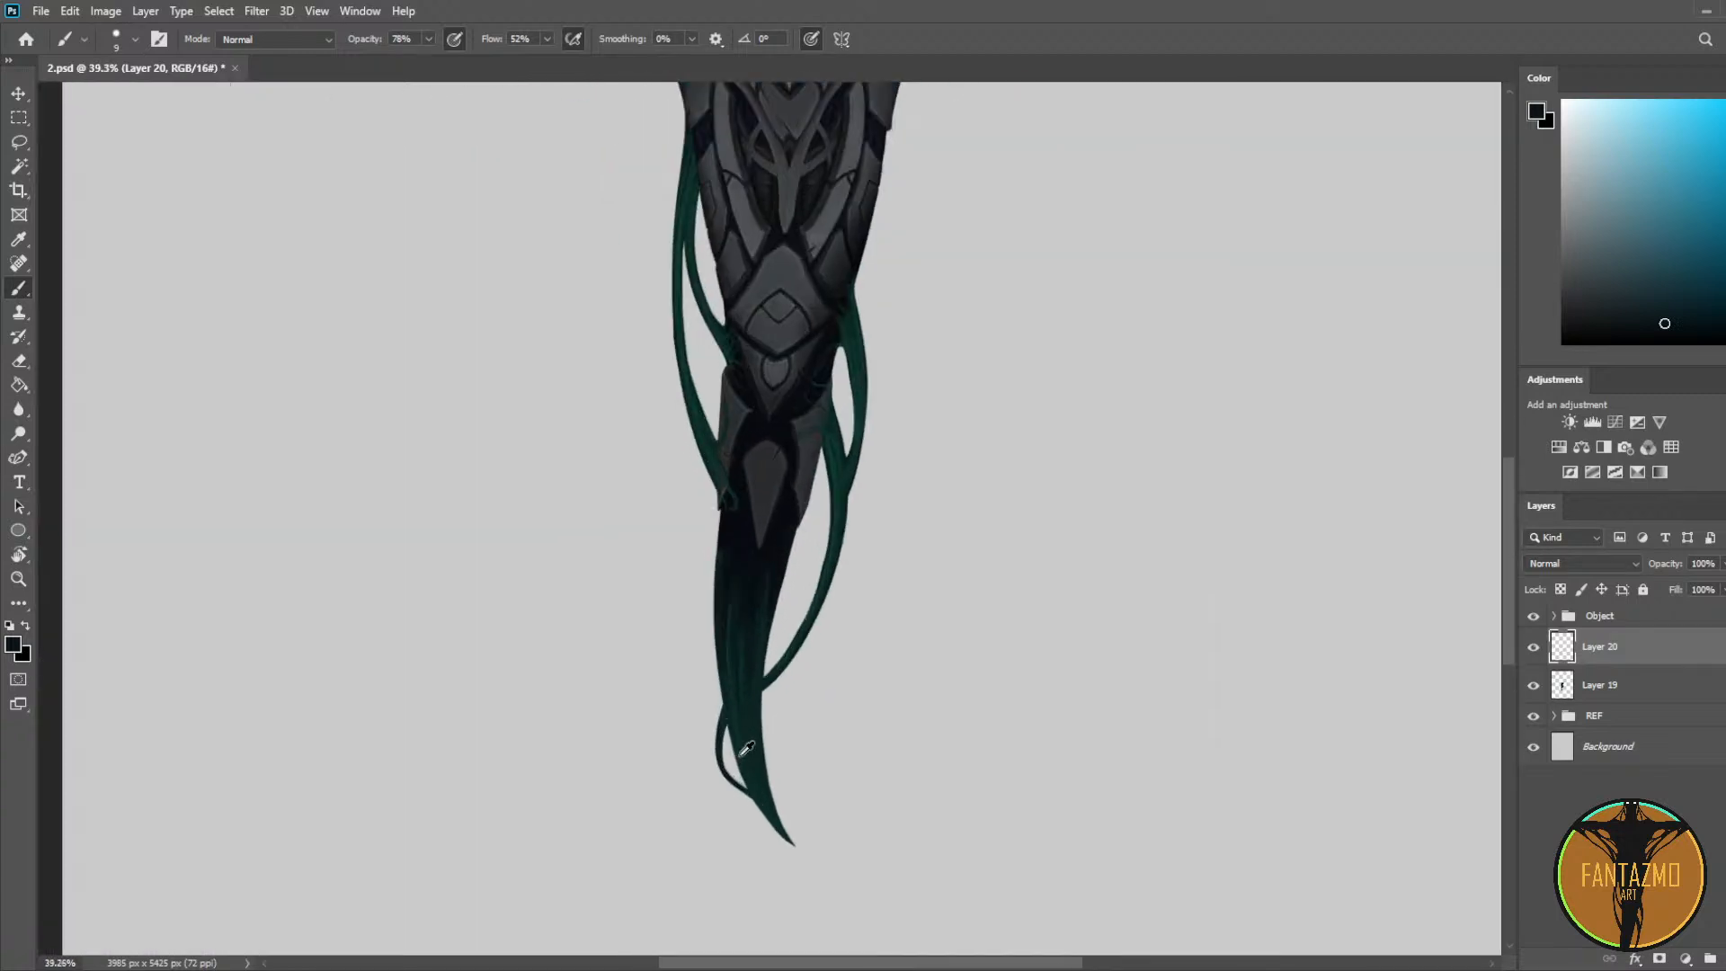
{"action": "left_click", "coordinate": [731, 419], "text": "alt"}
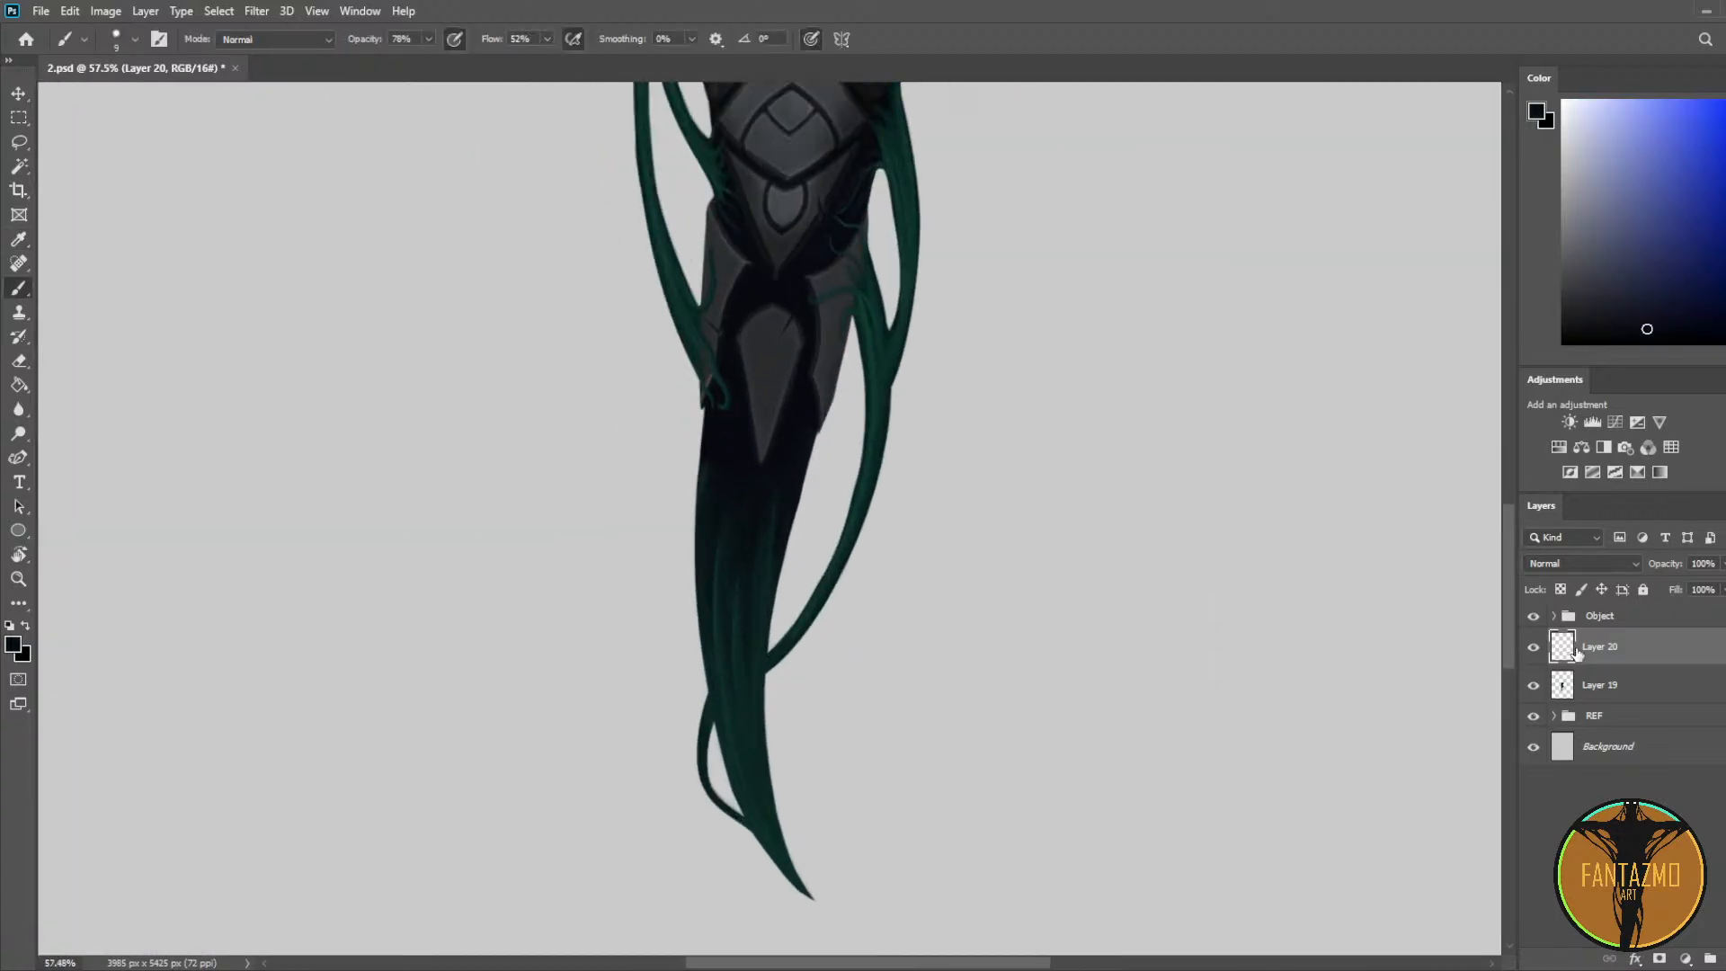
{"action": "left_click", "coordinate": [1652, 685], "text": "shift"}
{"action": "key", "text": "ctrl+e"}
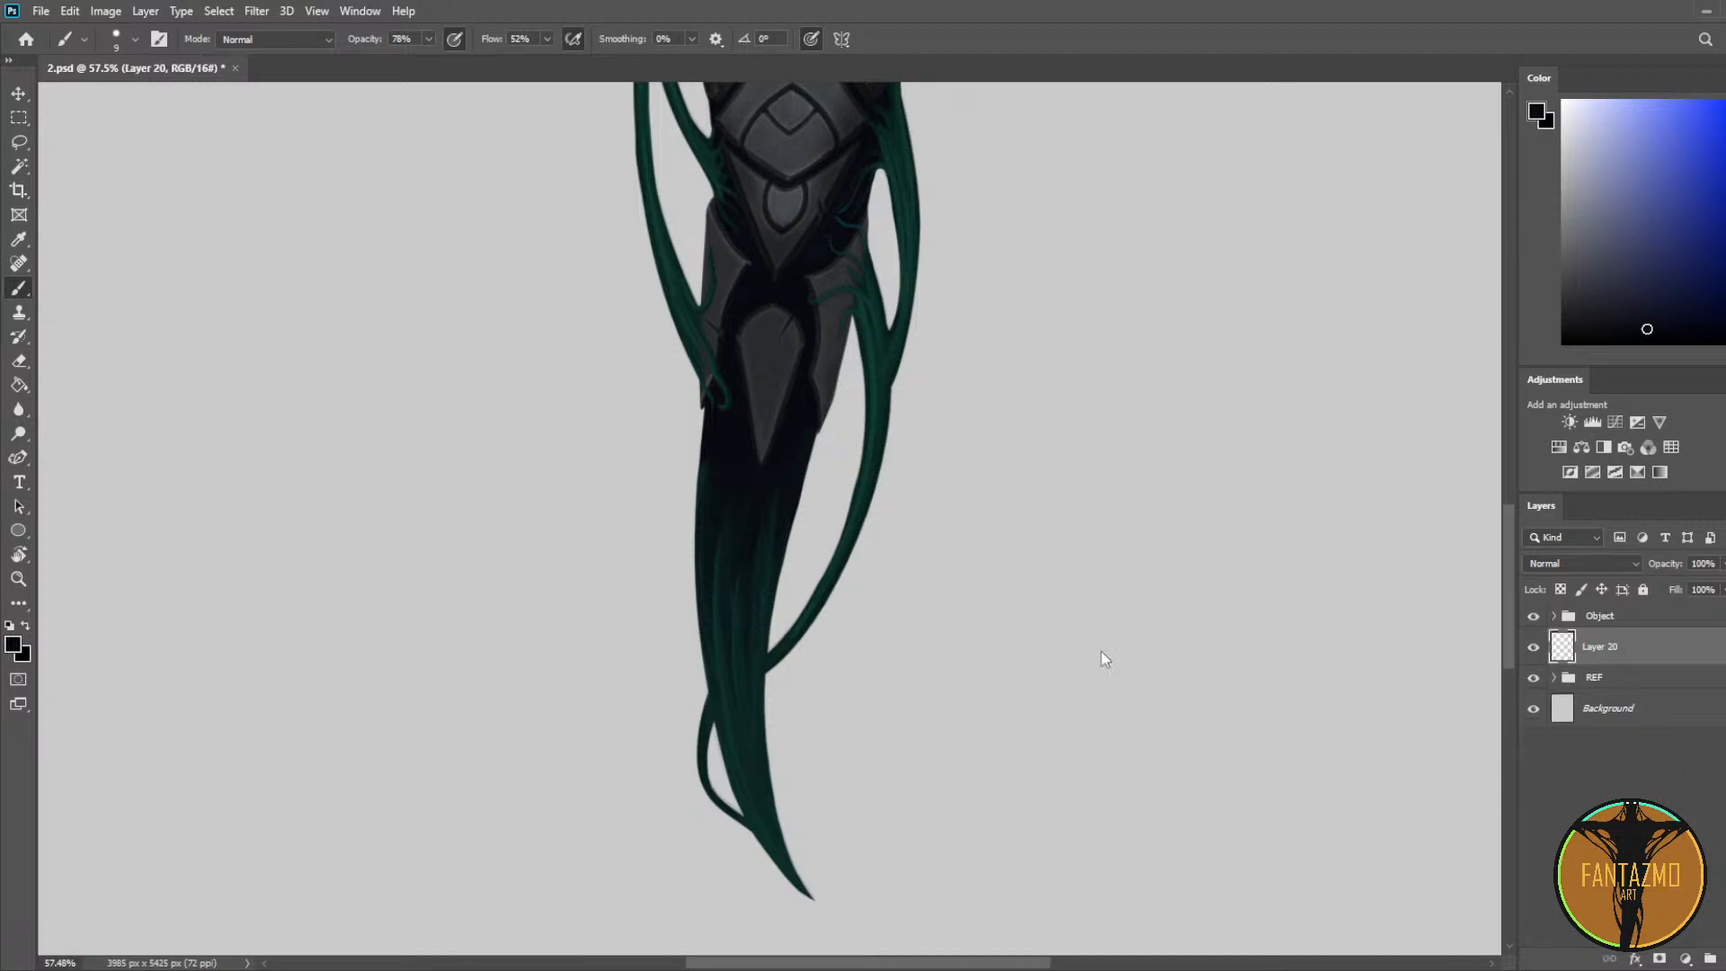
{"action": "key", "text": "i"}
{"action": "left_click", "coordinate": [803, 395]}
{"action": "key", "text": "ctrl+s"}
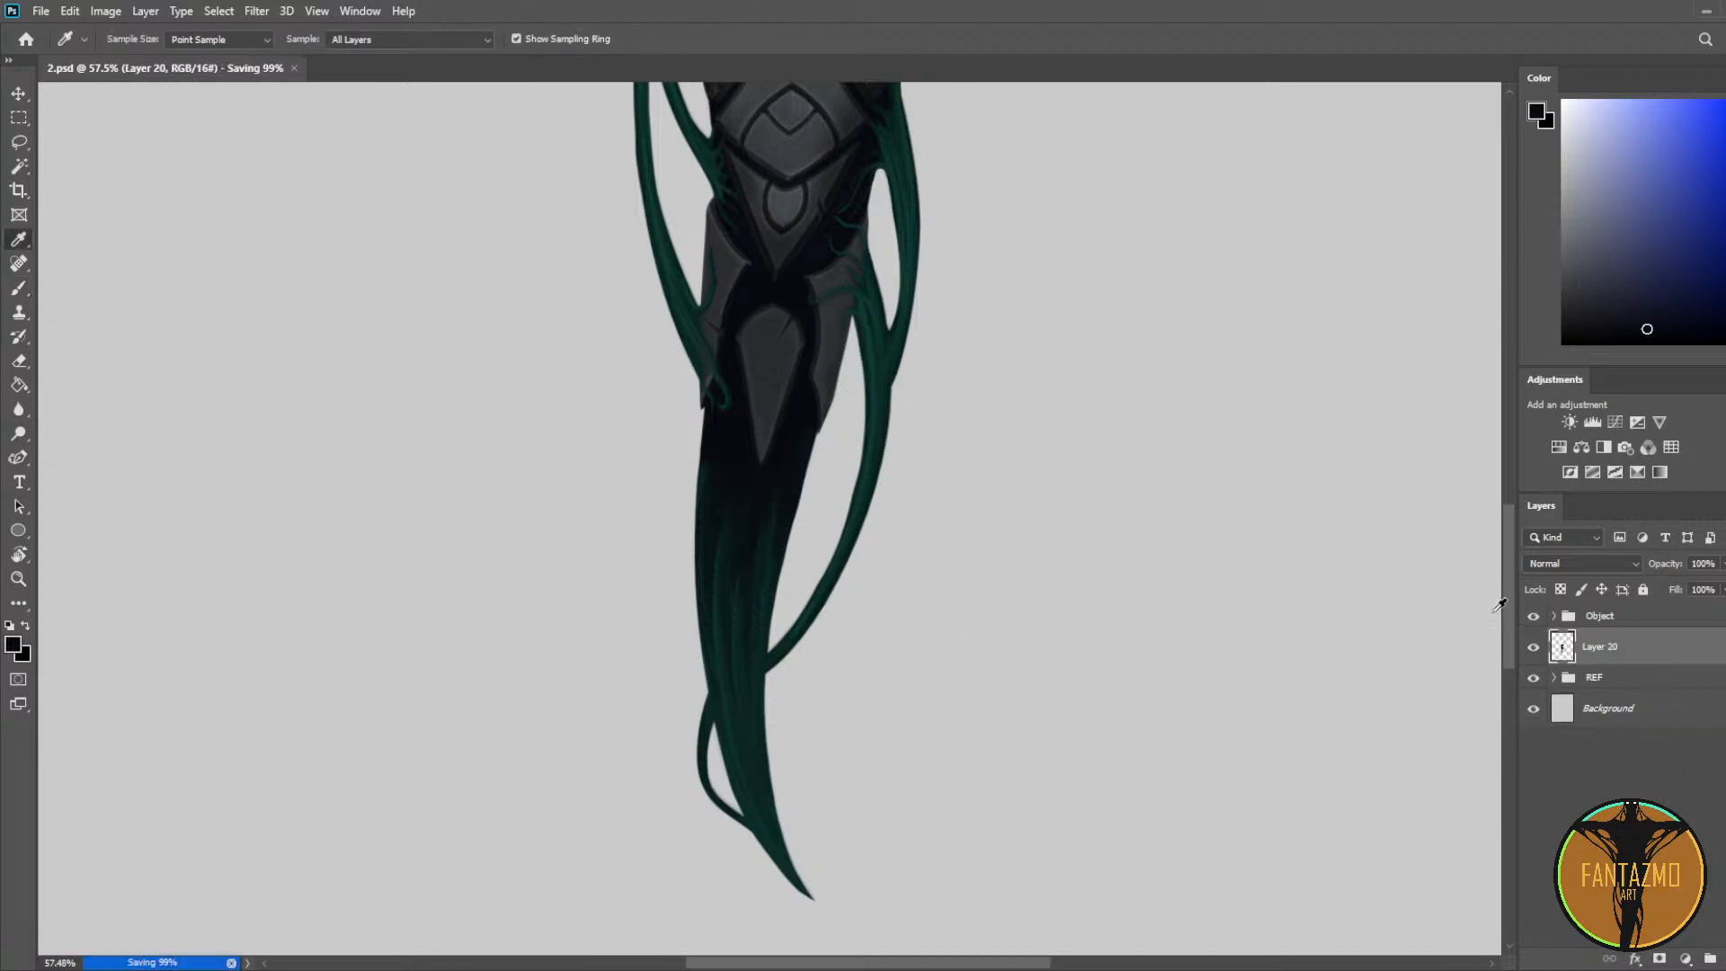
Step: Enlarge the brush to size 70, darken the upper tail below the plate with near-black and transparency locked, and add a new layer above
{"action": "key", "text": "b"}
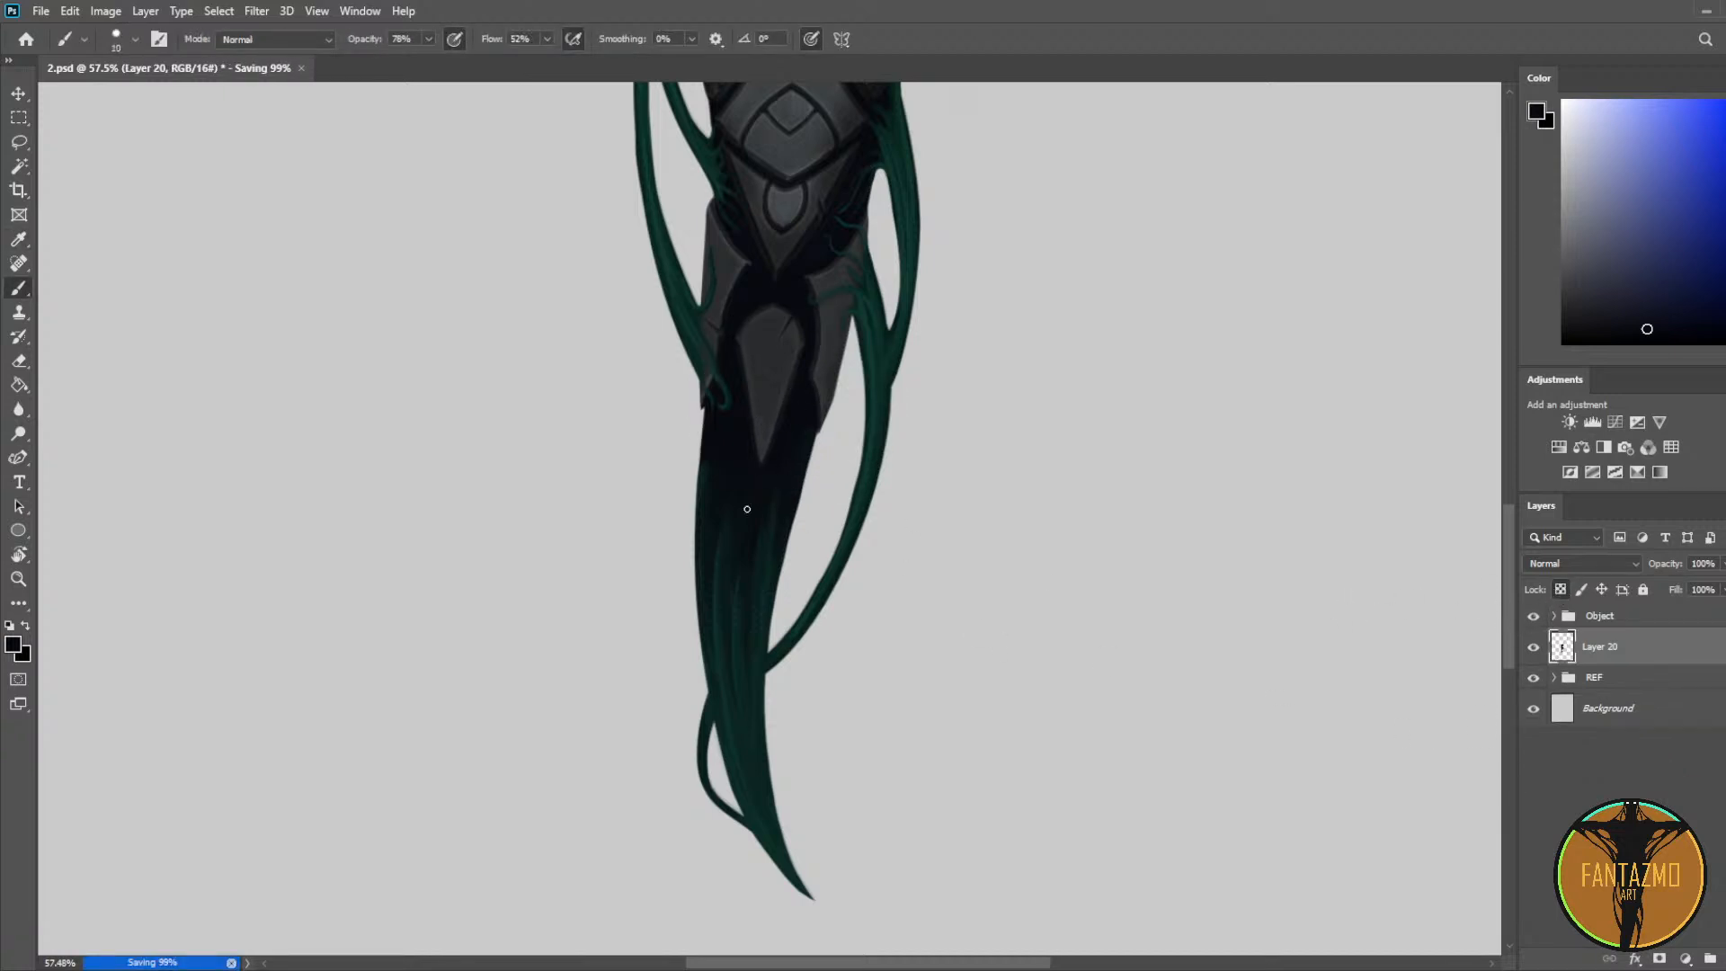
{"action": "key", "text": "bracketright"}
{"action": "key", "text": "bracketright"}
{"action": "key", "text": "bracketright"}
{"action": "key", "text": "bracketright"}
{"action": "key", "text": "bracketright"}
{"action": "key", "text": "bracketright"}
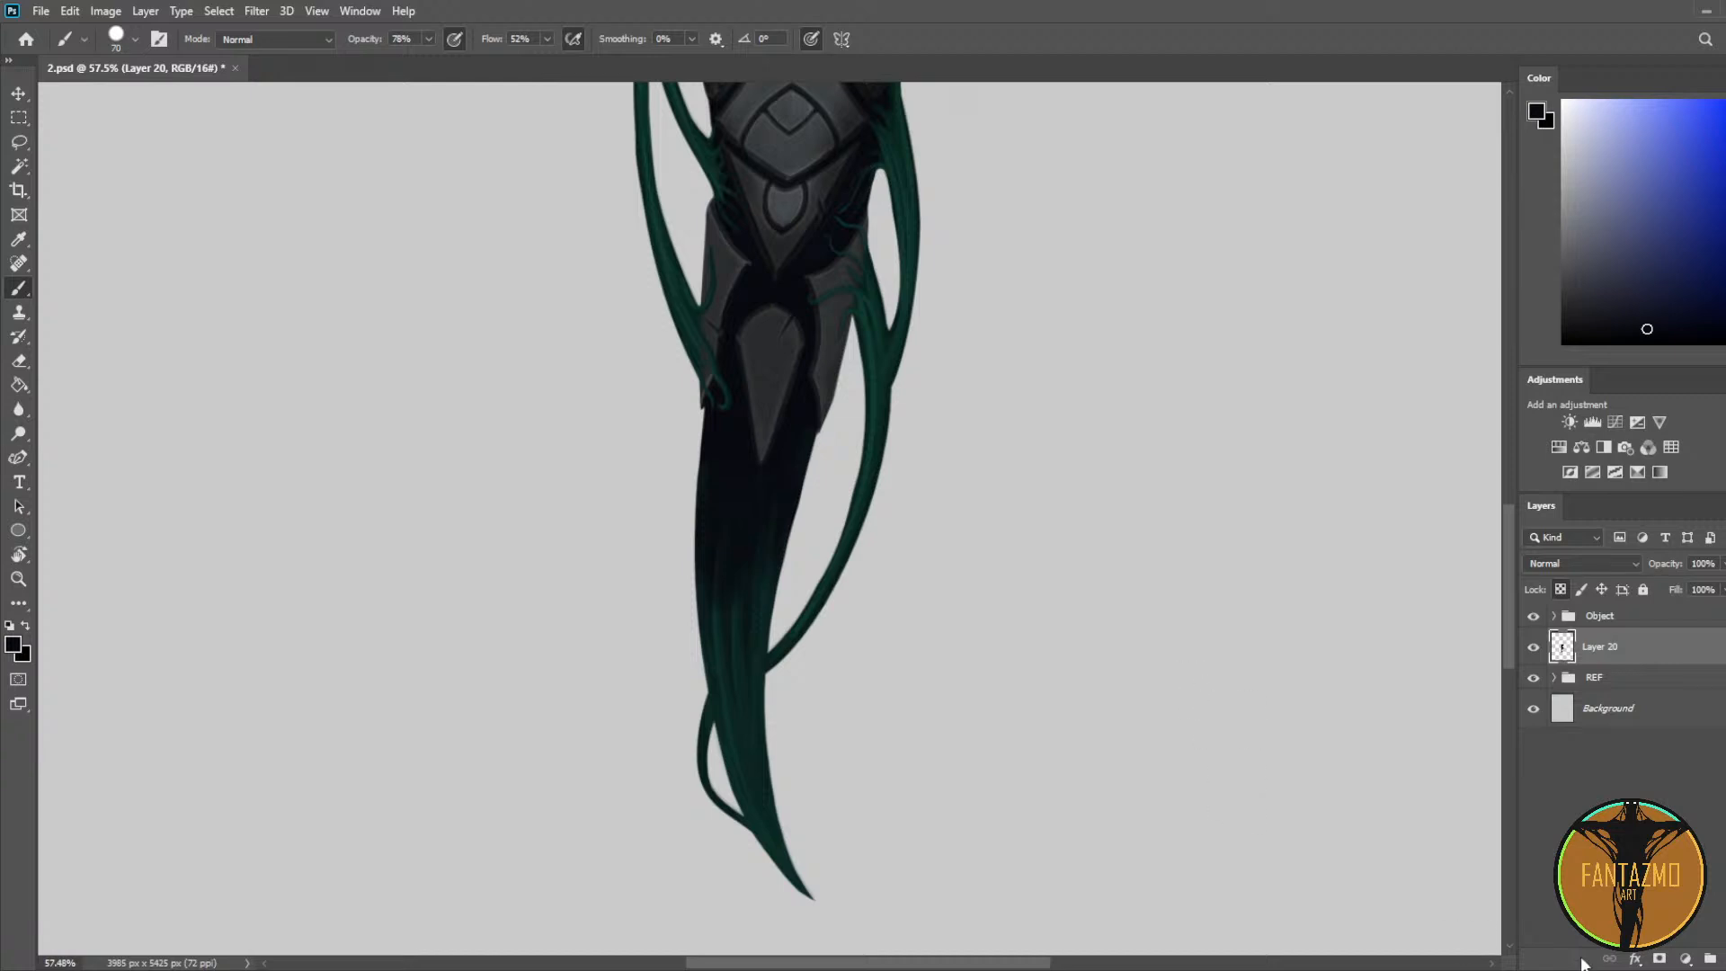
{"action": "key", "text": "ctrl+shift+alt+n"}
{"action": "scroll", "coordinate": [824, 655], "scroll_direction": "up", "scroll_amount": 4}
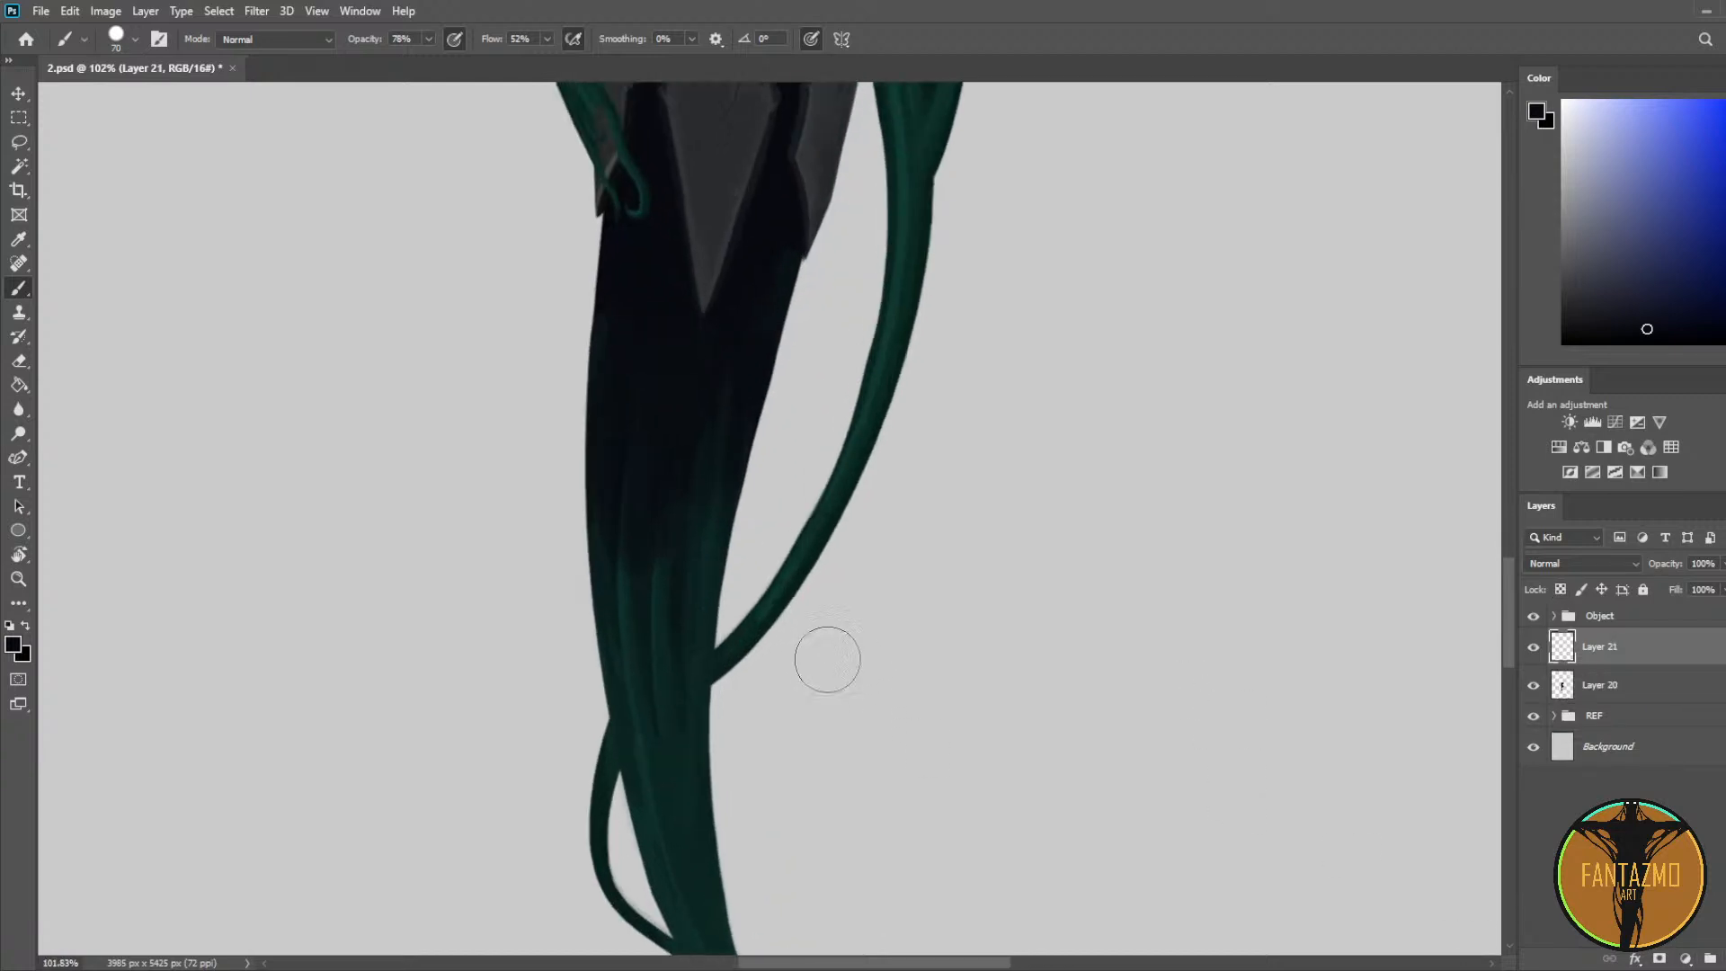
{"action": "key", "text": "i"}
{"action": "left_click", "coordinate": [667, 643]}
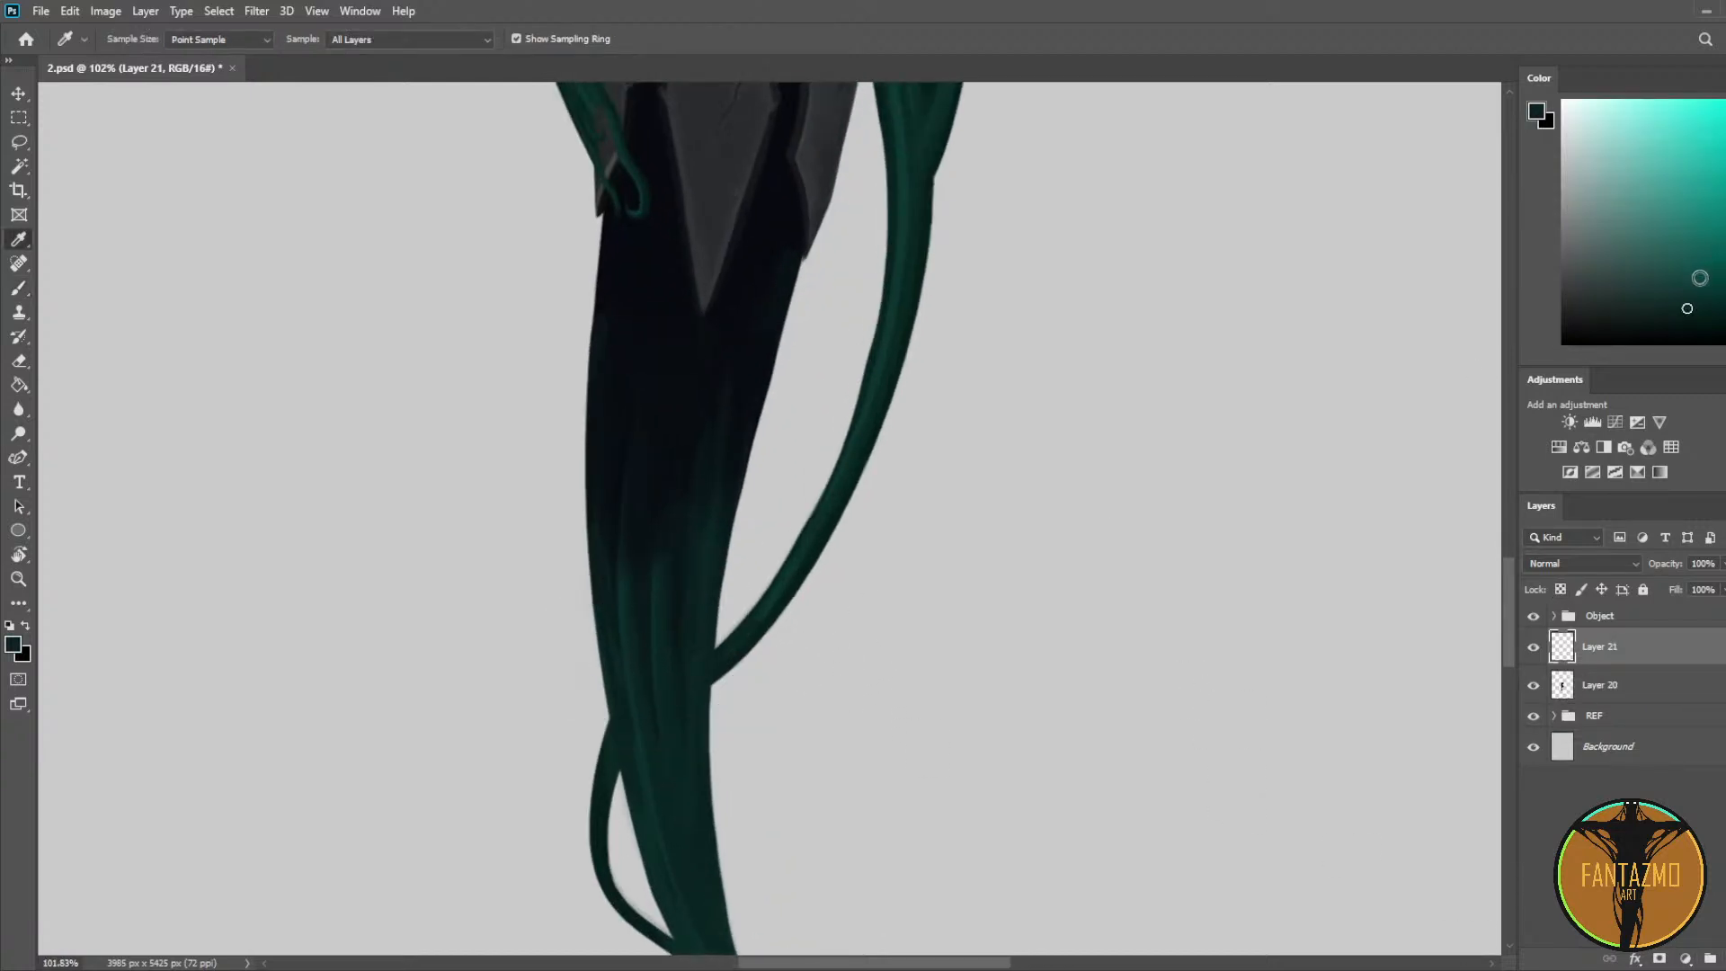
{"action": "key", "text": "b"}
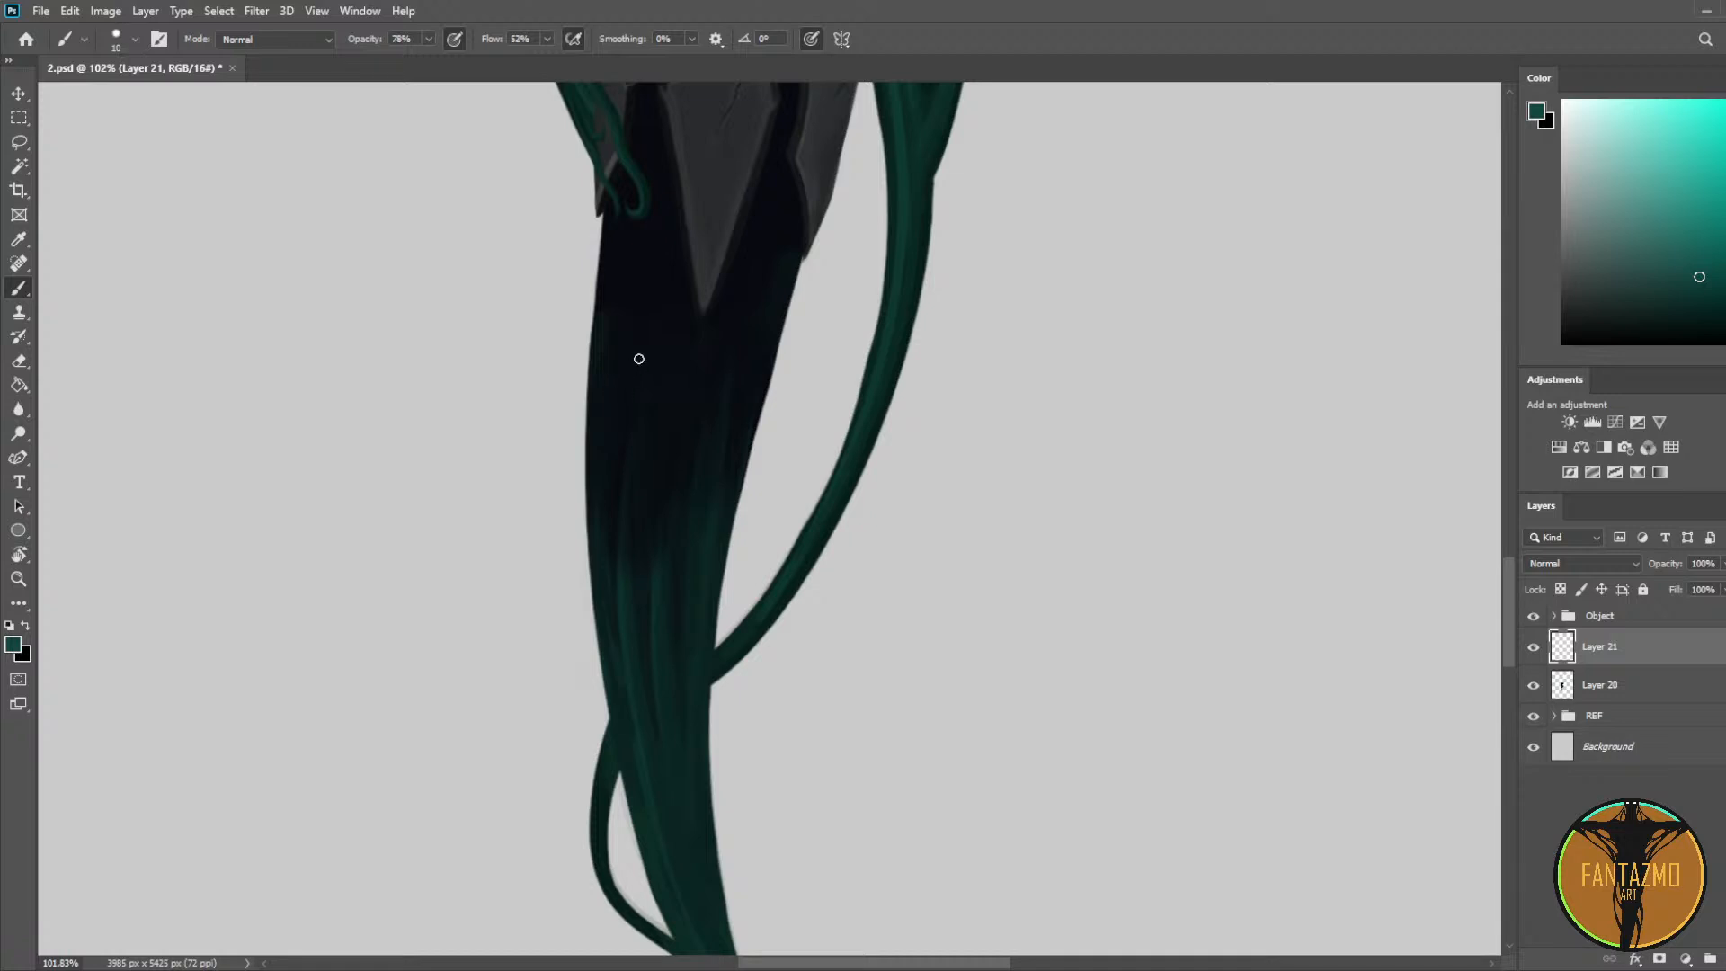
{"action": "left_click_drag", "start_coordinate": [642, 355], "coordinate": [632, 539]}
{"action": "key", "text": "ctrl+z"}
Step: Sample the side tendril's green, brighten it and paint a thin wavy line down the middle of the tail
{"action": "key", "text": "i"}
{"action": "left_click", "coordinate": [662, 616]}
{"action": "left_click", "coordinate": [896, 323]}
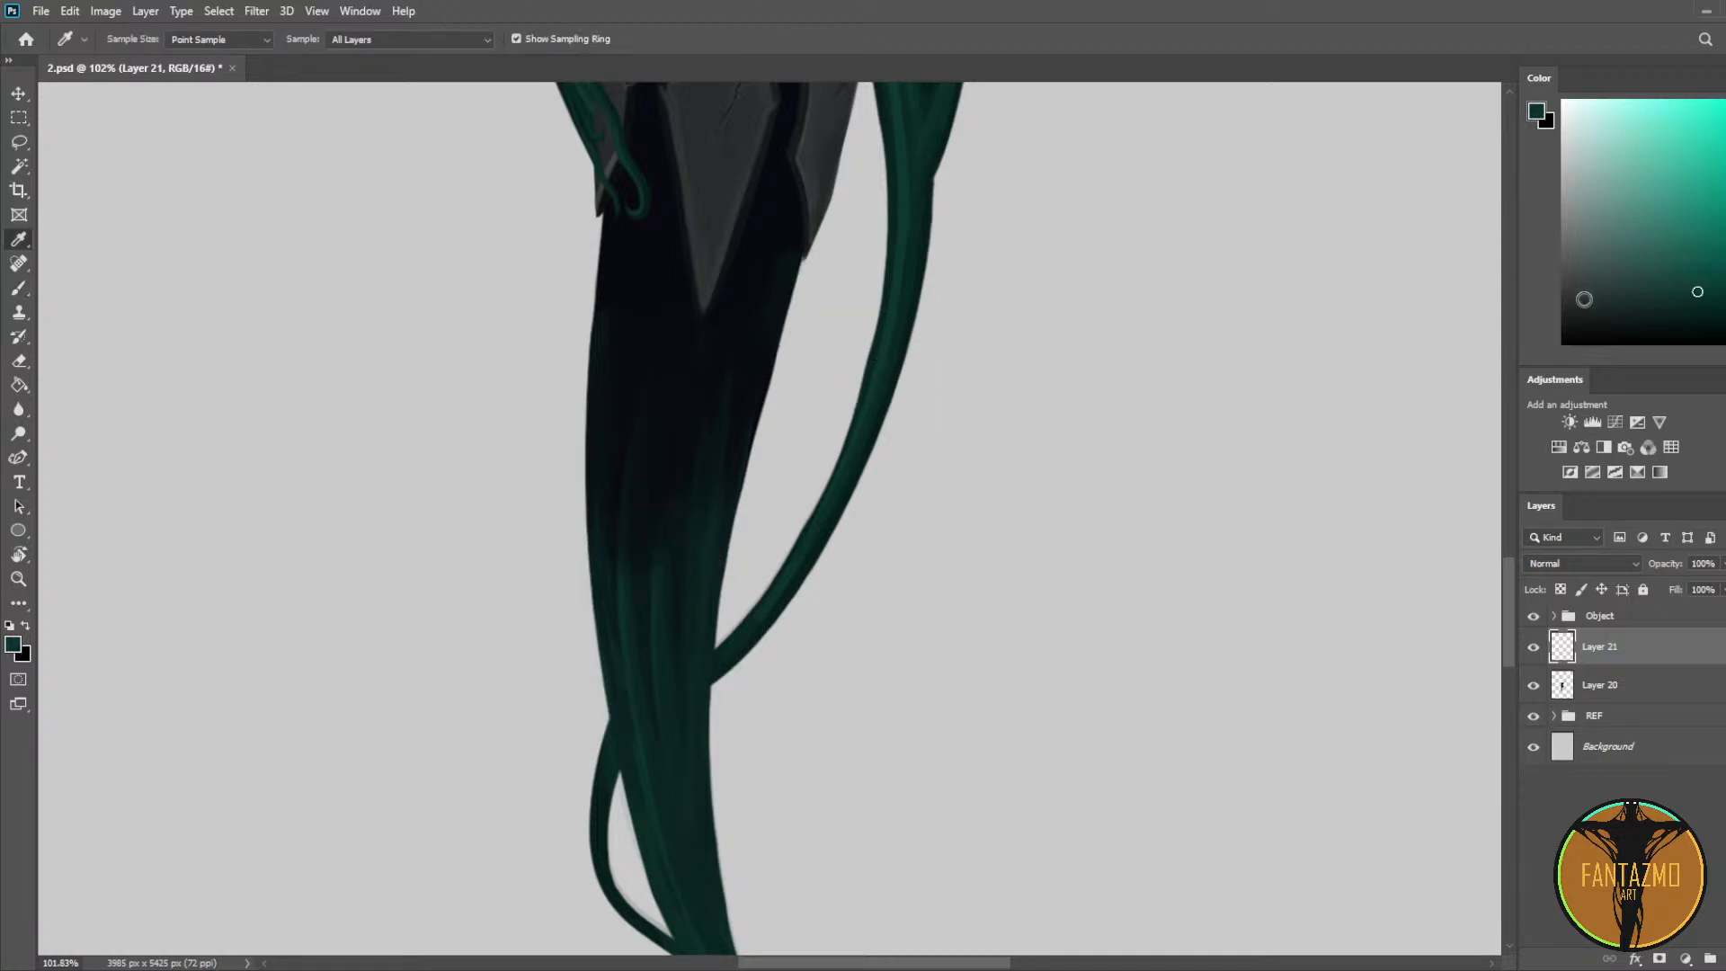
{"action": "left_click", "coordinate": [1700, 269]}
{"action": "key", "text": "b"}
{"action": "mouse_move", "coordinate": [660, 729]}
{"action": "left_mouse_down"}
{"action": "mouse_move", "coordinate": [643, 396]}
{"action": "mouse_move", "coordinate": [679, 355]}
{"action": "mouse_move", "coordinate": [671, 536]}
{"action": "left_mouse_up"}
Step: Extend the thin green line farther down the tail and taper its edges and lower end with the Eraser
{"action": "key", "text": "e"}
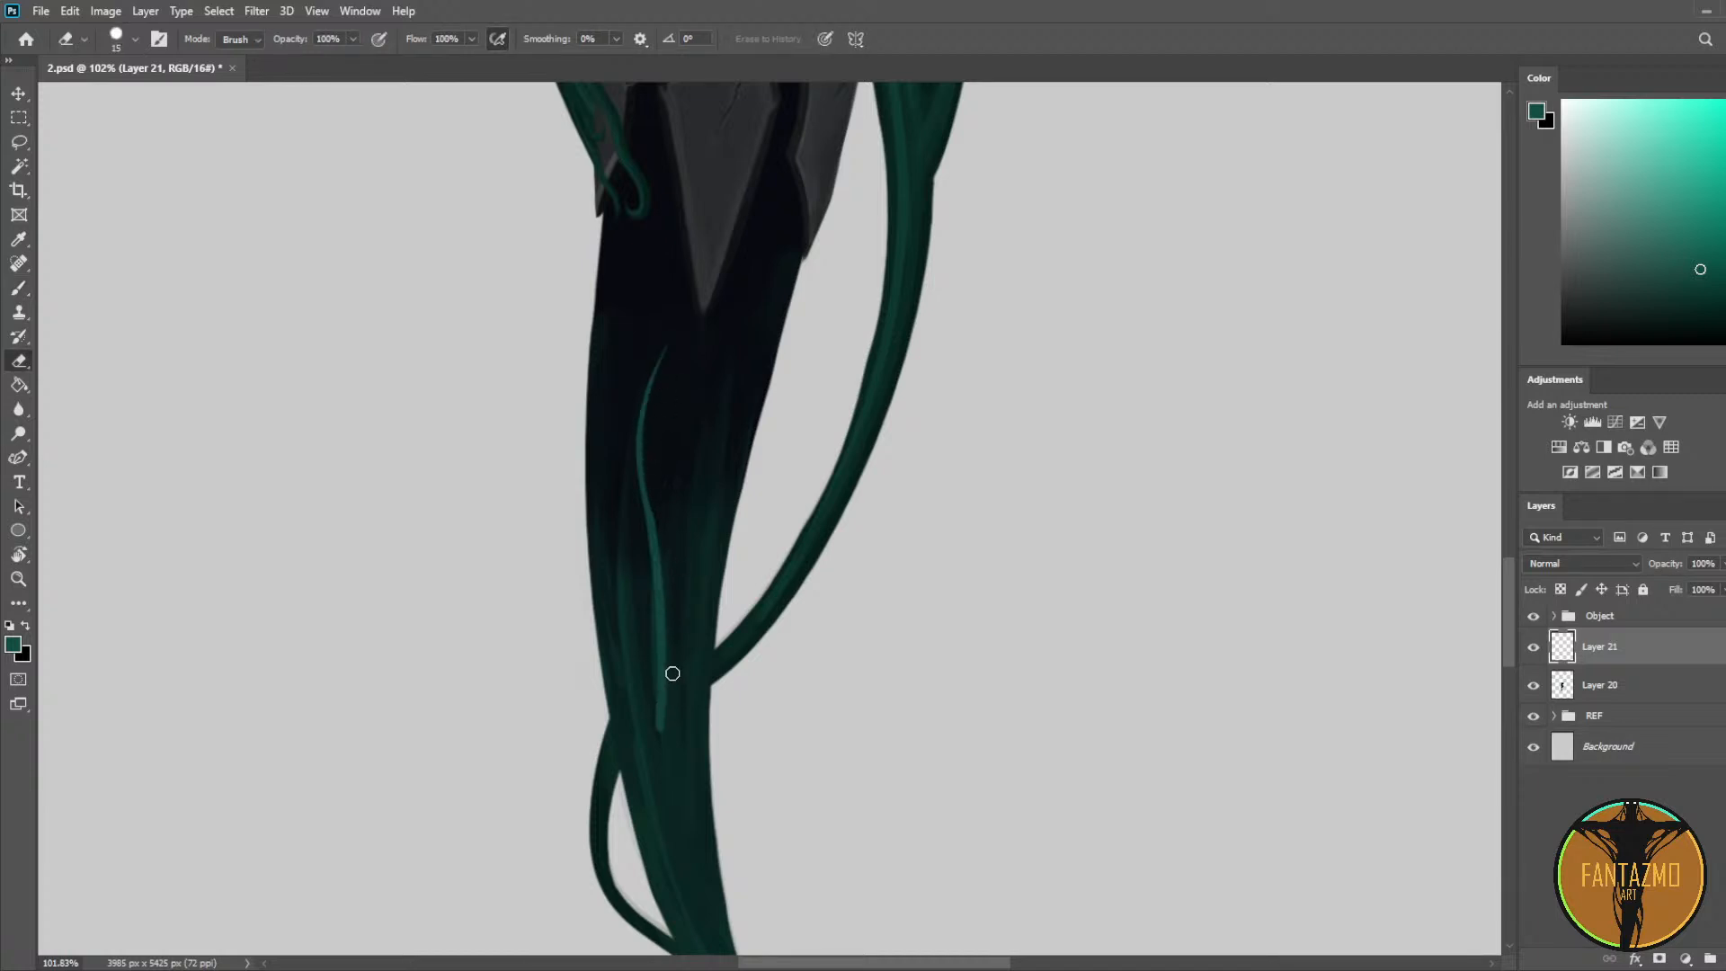
{"action": "key", "text": "b"}
{"action": "left_click_drag", "start_coordinate": [661, 710], "coordinate": [683, 868]}
{"action": "key", "text": "e"}
{"action": "mouse_move", "coordinate": [678, 789]}
{"action": "left_mouse_down"}
{"action": "mouse_move", "coordinate": [633, 561]}
{"action": "mouse_move", "coordinate": [624, 602]}
{"action": "left_mouse_up"}
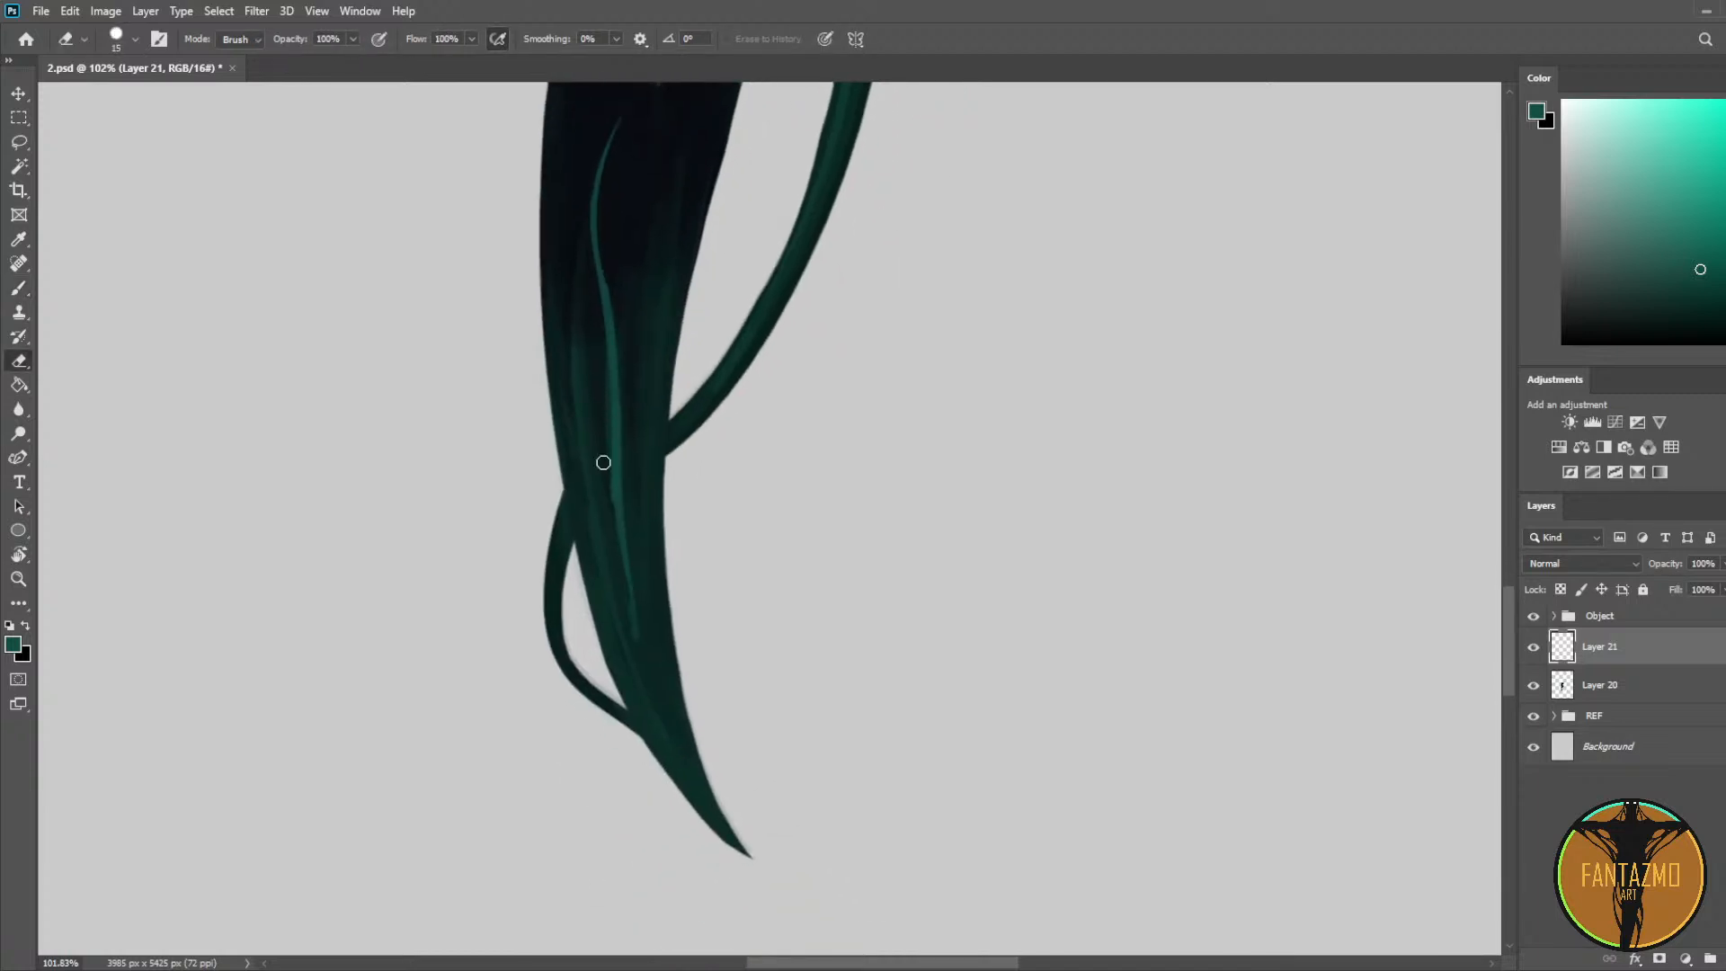
{"action": "left_click_drag", "start_coordinate": [607, 422], "coordinate": [611, 505]}
{"action": "left_click_drag", "start_coordinate": [652, 380], "coordinate": [632, 612]}
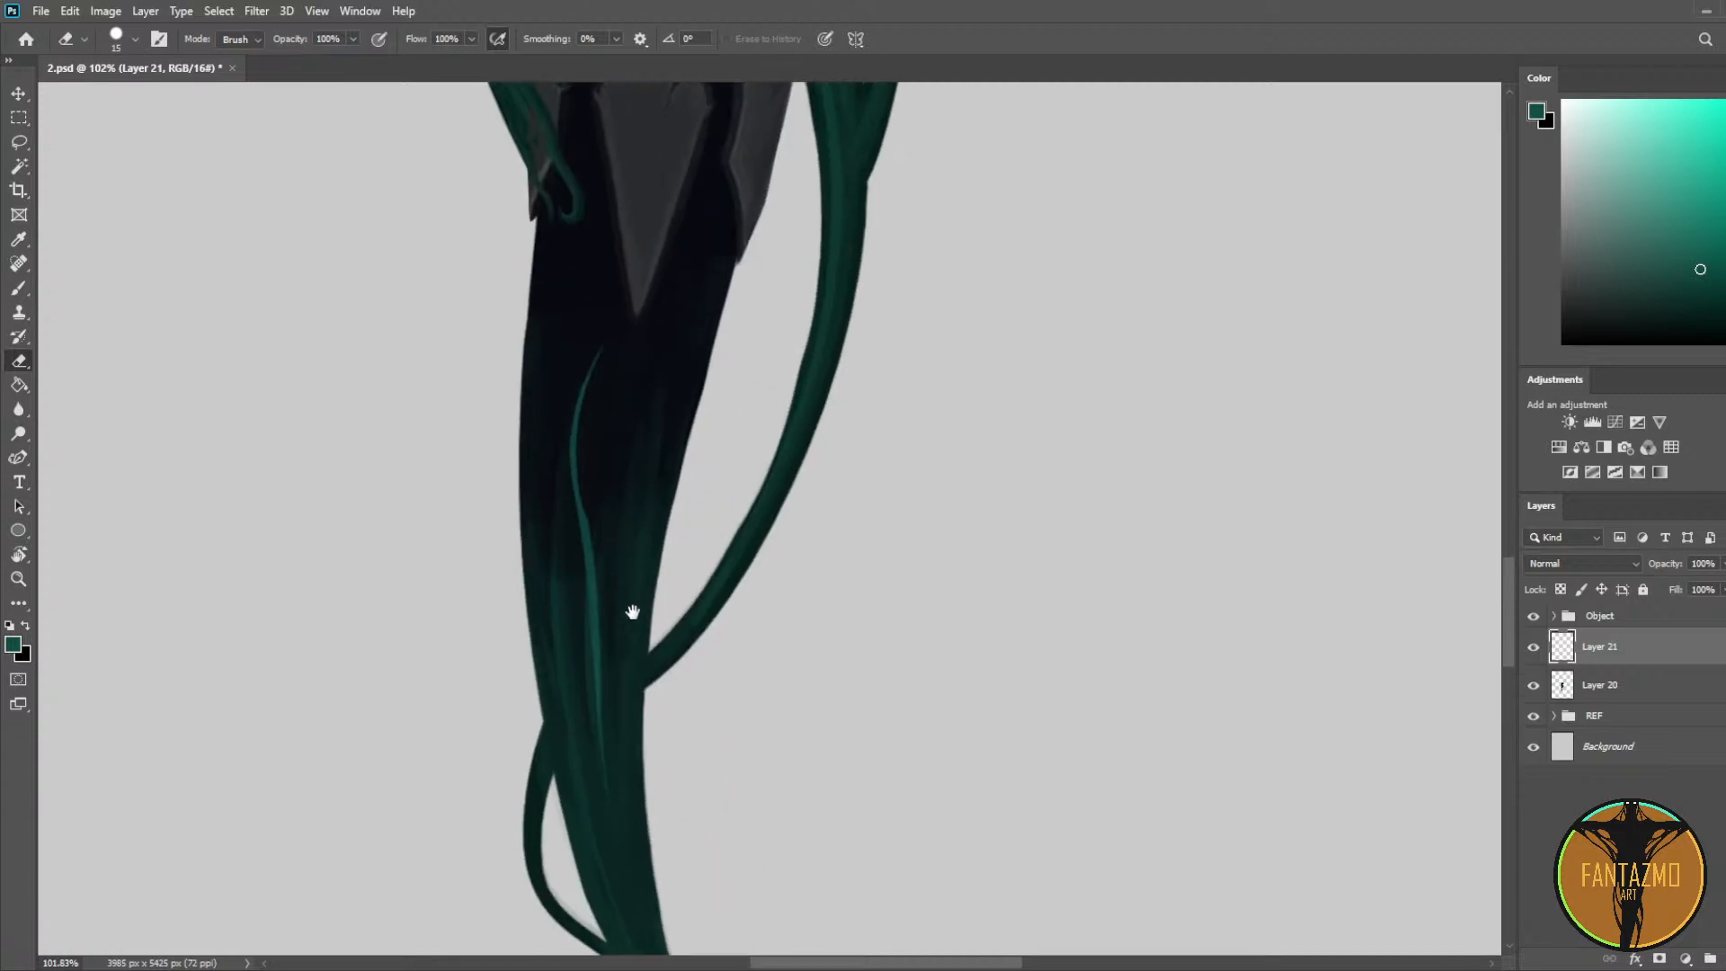
{"action": "key", "text": "b"}
{"action": "left_click_drag", "start_coordinate": [618, 741], "coordinate": [694, 310]}
{"action": "key", "text": "ctrl+z"}
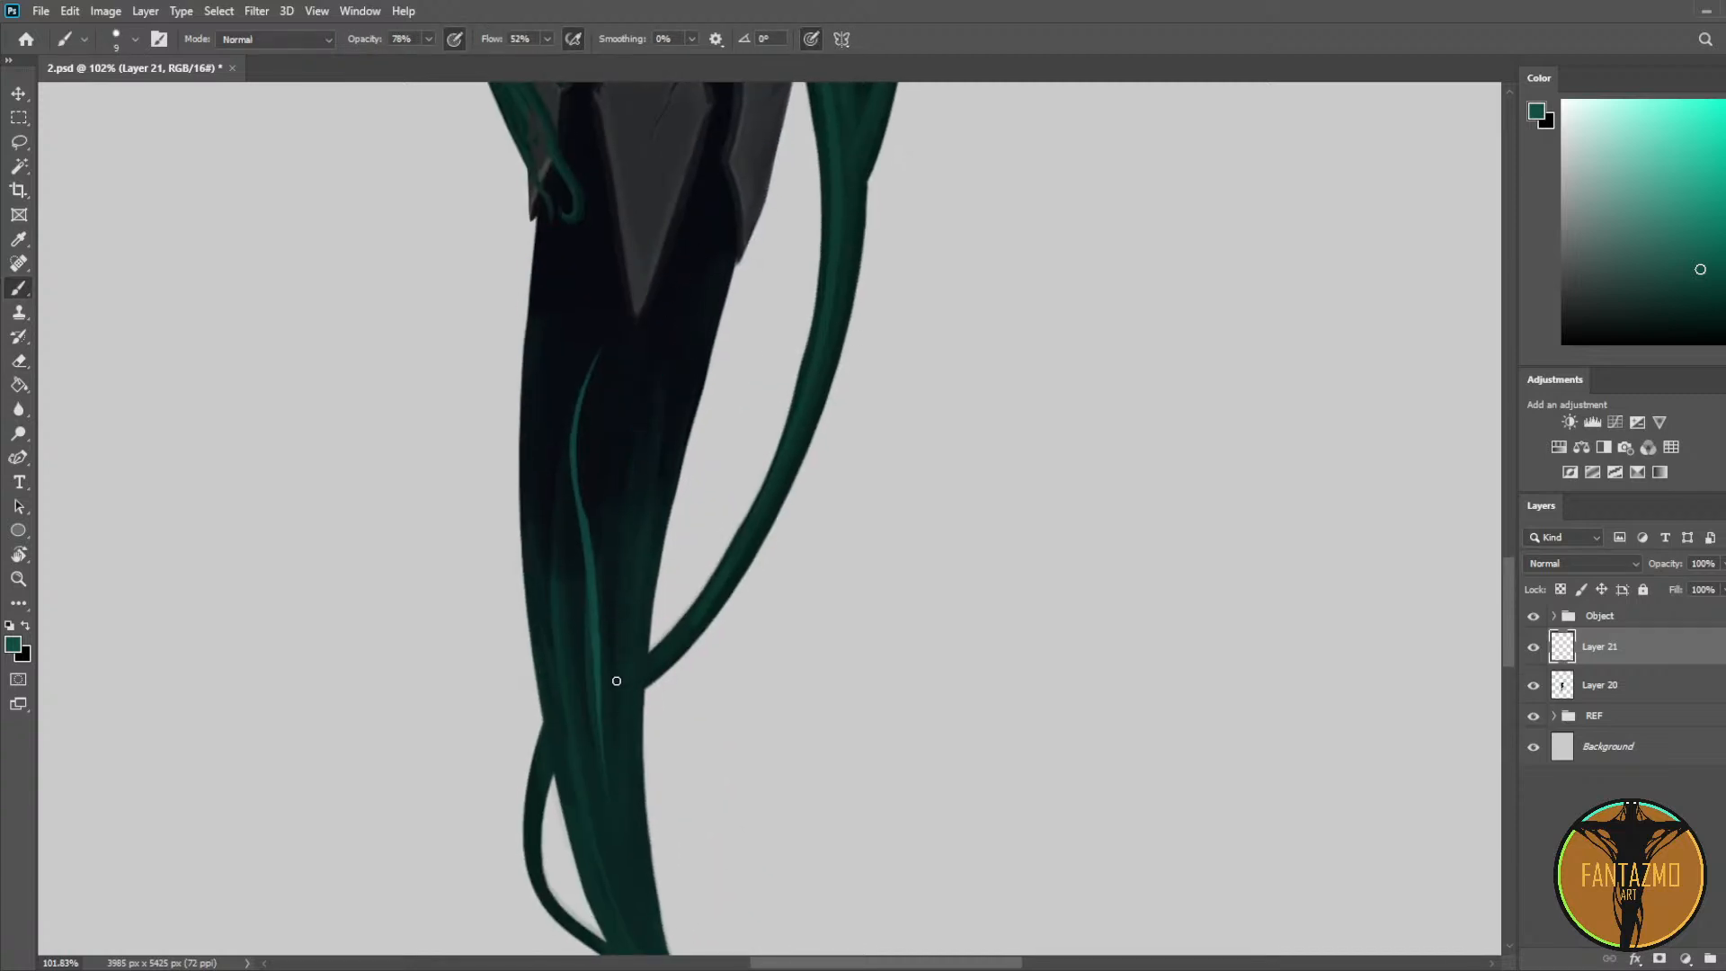
{"action": "mouse_move", "coordinate": [616, 681]}
{"action": "left_mouse_down"}
{"action": "mouse_move", "coordinate": [629, 468]}
{"action": "mouse_move", "coordinate": [693, 283]}
{"action": "left_mouse_up"}
{"action": "key", "text": "ctrl+z"}
{"action": "mouse_move", "coordinate": [635, 647]}
{"action": "left_mouse_down"}
{"action": "mouse_move", "coordinate": [608, 392]}
{"action": "mouse_move", "coordinate": [642, 344]}
{"action": "left_mouse_up"}
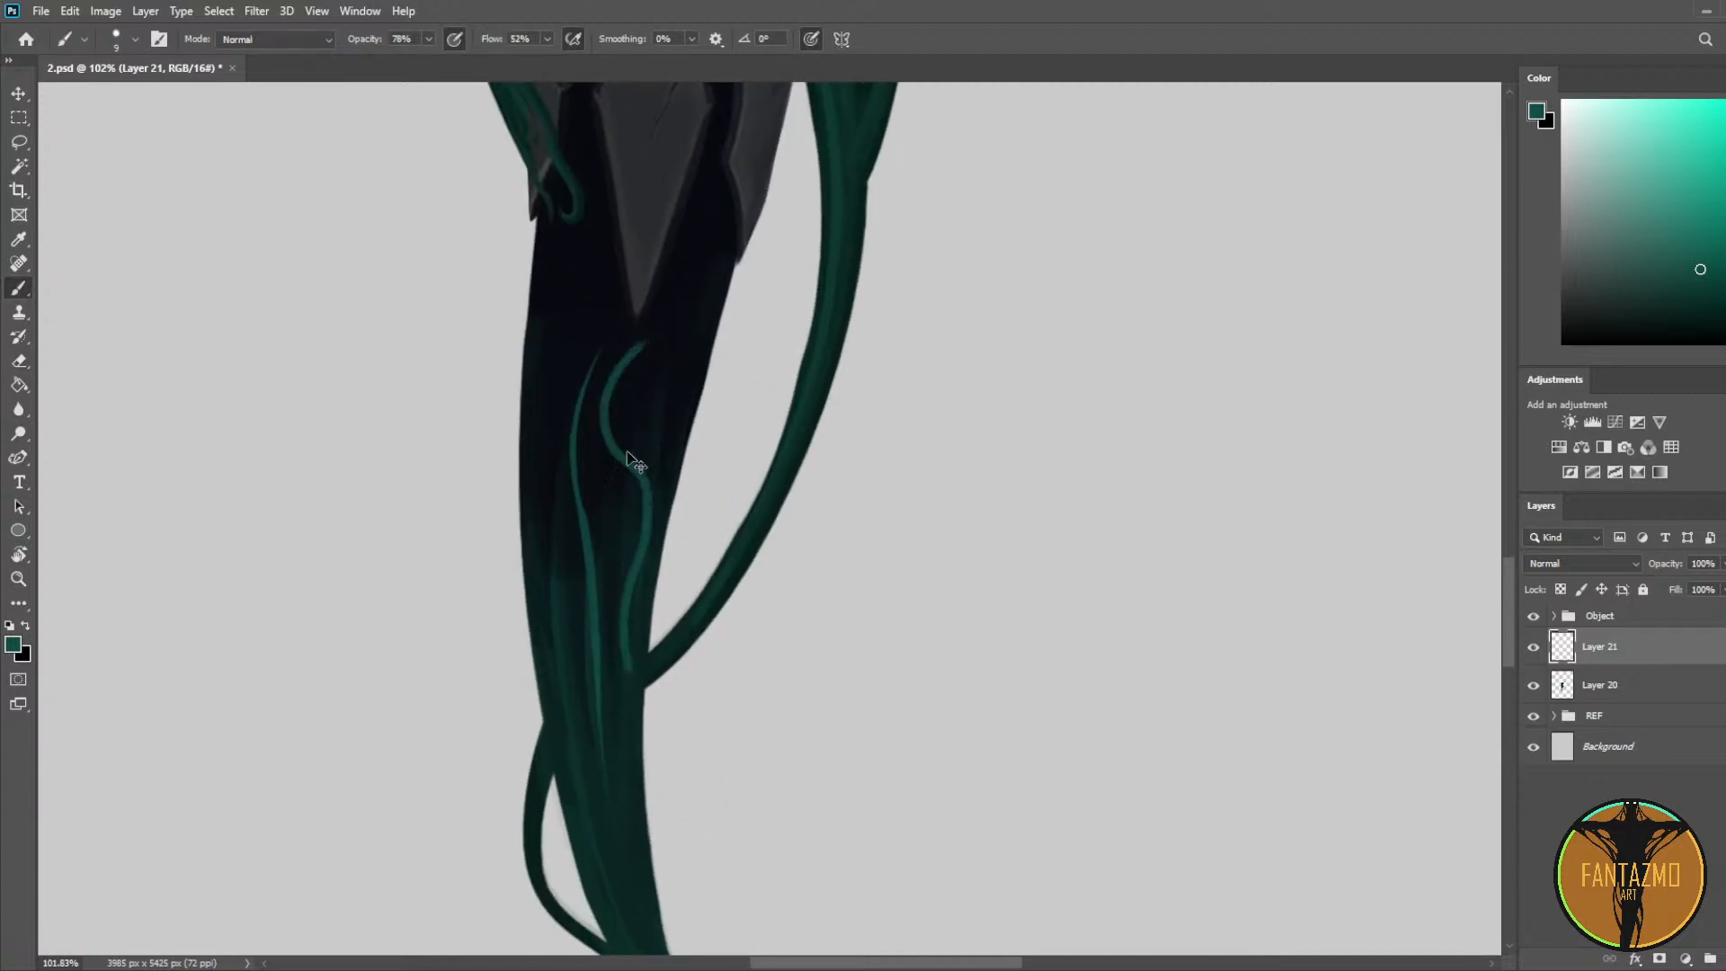
{"action": "key", "text": "ctrl+z"}
{"action": "left_click_drag", "start_coordinate": [630, 596], "coordinate": [649, 372]}
{"action": "key", "text": "ctrl+z"}
Step: Paint a second thin green line with a hooked loop at its upper end and slim it with the Eraser
{"action": "mouse_move", "coordinate": [648, 453]}
{"action": "left_mouse_down"}
{"action": "mouse_move", "coordinate": [609, 459]}
{"action": "mouse_move", "coordinate": [626, 633]}
{"action": "left_mouse_up"}
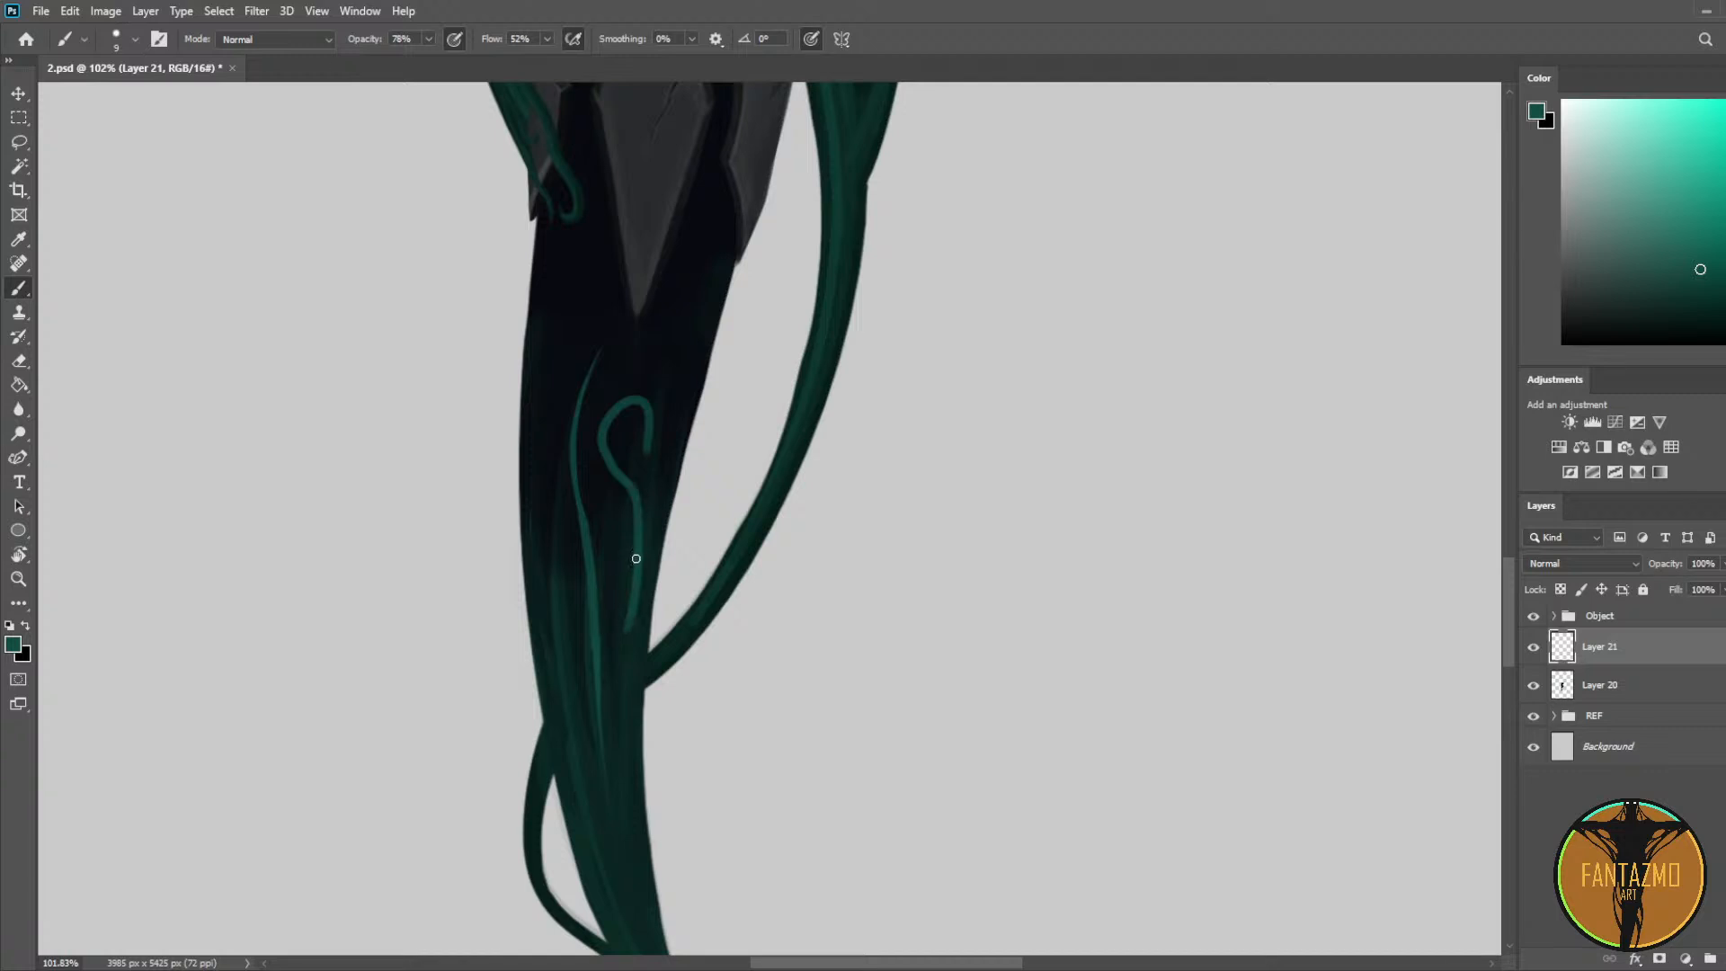
{"action": "key", "text": "e"}
{"action": "key", "text": "b"}
{"action": "mouse_move", "coordinate": [636, 534]}
{"action": "left_mouse_down"}
{"action": "mouse_move", "coordinate": [644, 637]}
{"action": "mouse_move", "coordinate": [643, 537]}
{"action": "mouse_move", "coordinate": [623, 758]}
{"action": "left_mouse_up"}
{"action": "key", "text": "e"}
{"action": "left_click_drag", "start_coordinate": [647, 601], "coordinate": [634, 733]}
{"action": "left_click_drag", "start_coordinate": [647, 560], "coordinate": [638, 679]}
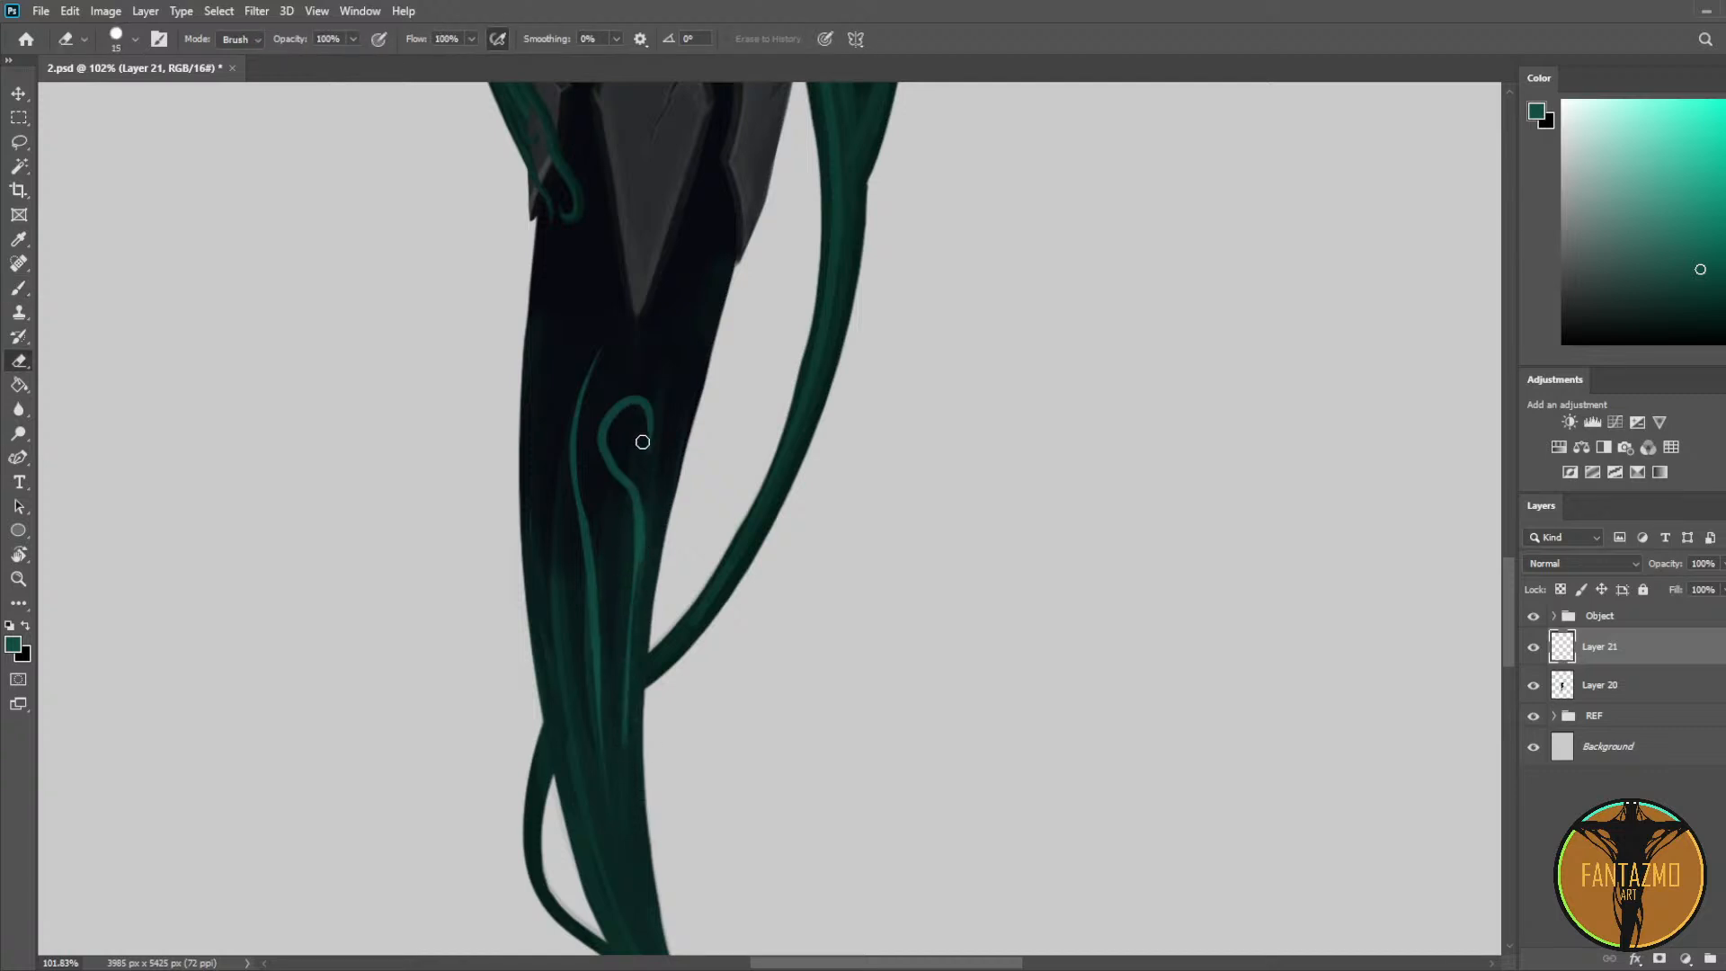
{"action": "left_click_drag", "start_coordinate": [642, 441], "coordinate": [629, 437]}
Step: Try painting a short curved line between the two thin green lines on the tail
{"action": "key", "text": "b"}
{"action": "left_click_drag", "start_coordinate": [614, 483], "coordinate": [609, 707]}
{"action": "key", "text": "ctrl+z"}
{"action": "mouse_move", "coordinate": [609, 513]}
{"action": "left_mouse_down"}
{"action": "mouse_move", "coordinate": [611, 648]}
{"action": "mouse_move", "coordinate": [606, 631]}
{"action": "left_mouse_up"}
{"action": "key", "text": "e"}
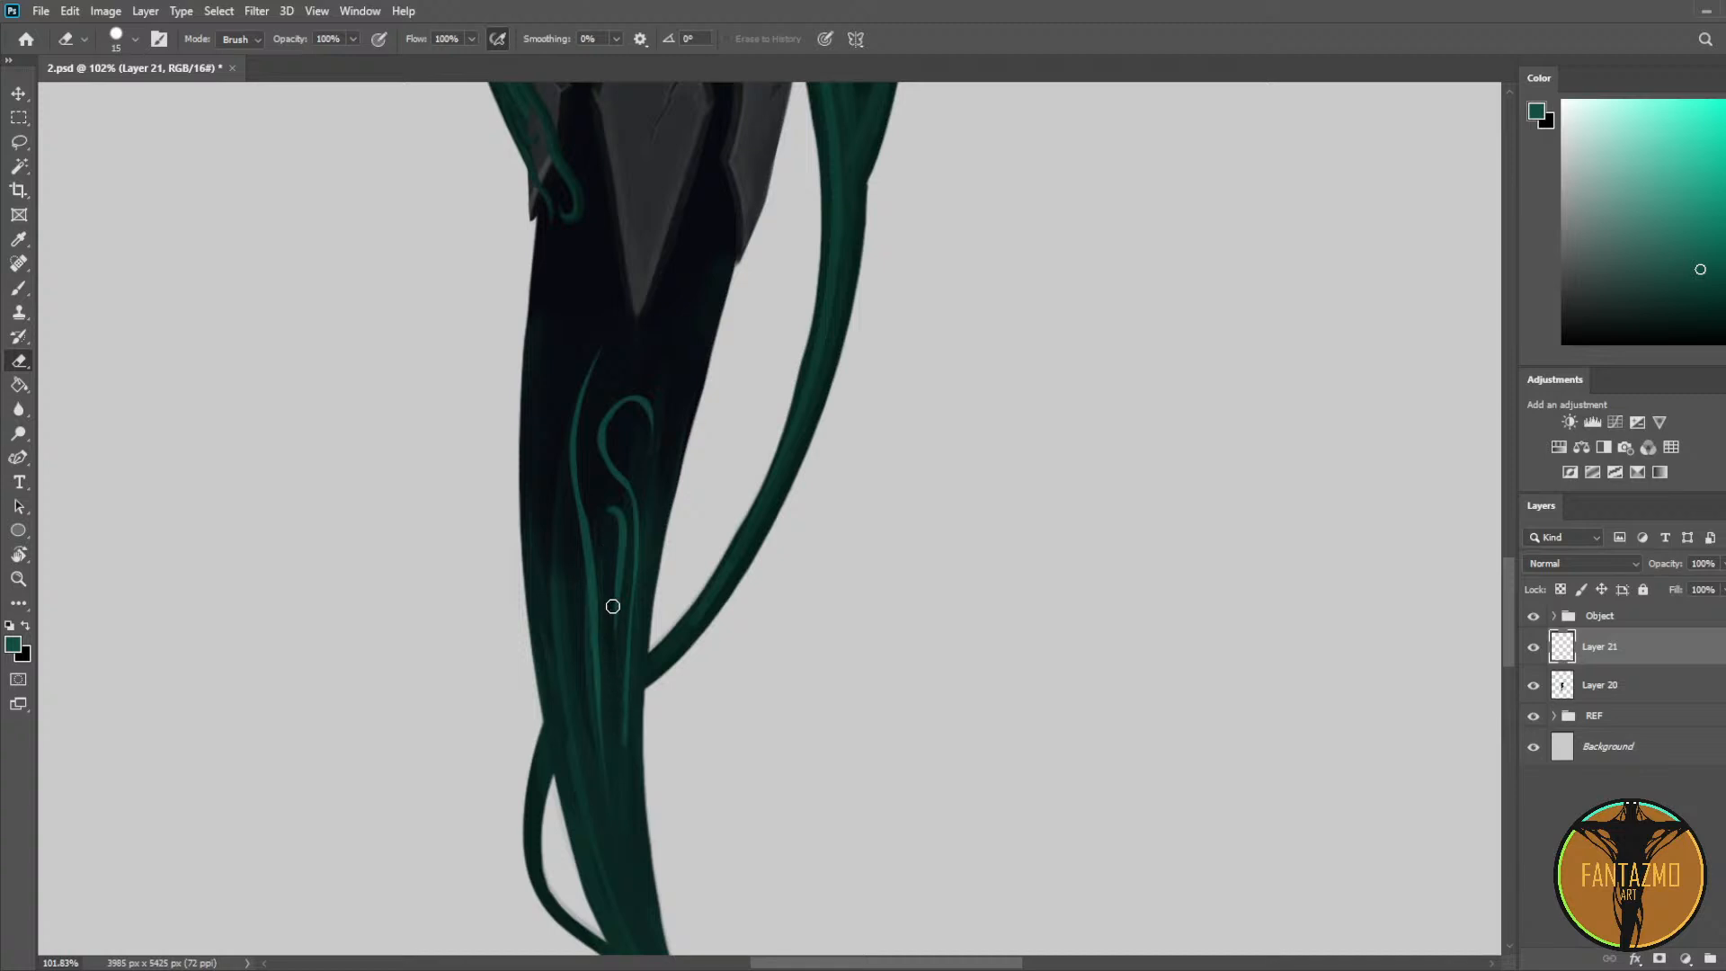
Step: Erase the short inner line and reshape the second line's lower part into a wave ending at the side tendril's junction
{"action": "key", "text": "b"}
{"action": "key", "text": "e"}
{"action": "left_click_drag", "start_coordinate": [616, 501], "coordinate": [627, 662]}
{"action": "mouse_move", "coordinate": [636, 542]}
{"action": "left_mouse_down"}
{"action": "mouse_move", "coordinate": [625, 728]}
{"action": "mouse_move", "coordinate": [641, 709]}
{"action": "left_mouse_up"}
{"action": "key", "text": "b"}
{"action": "key", "text": "e"}
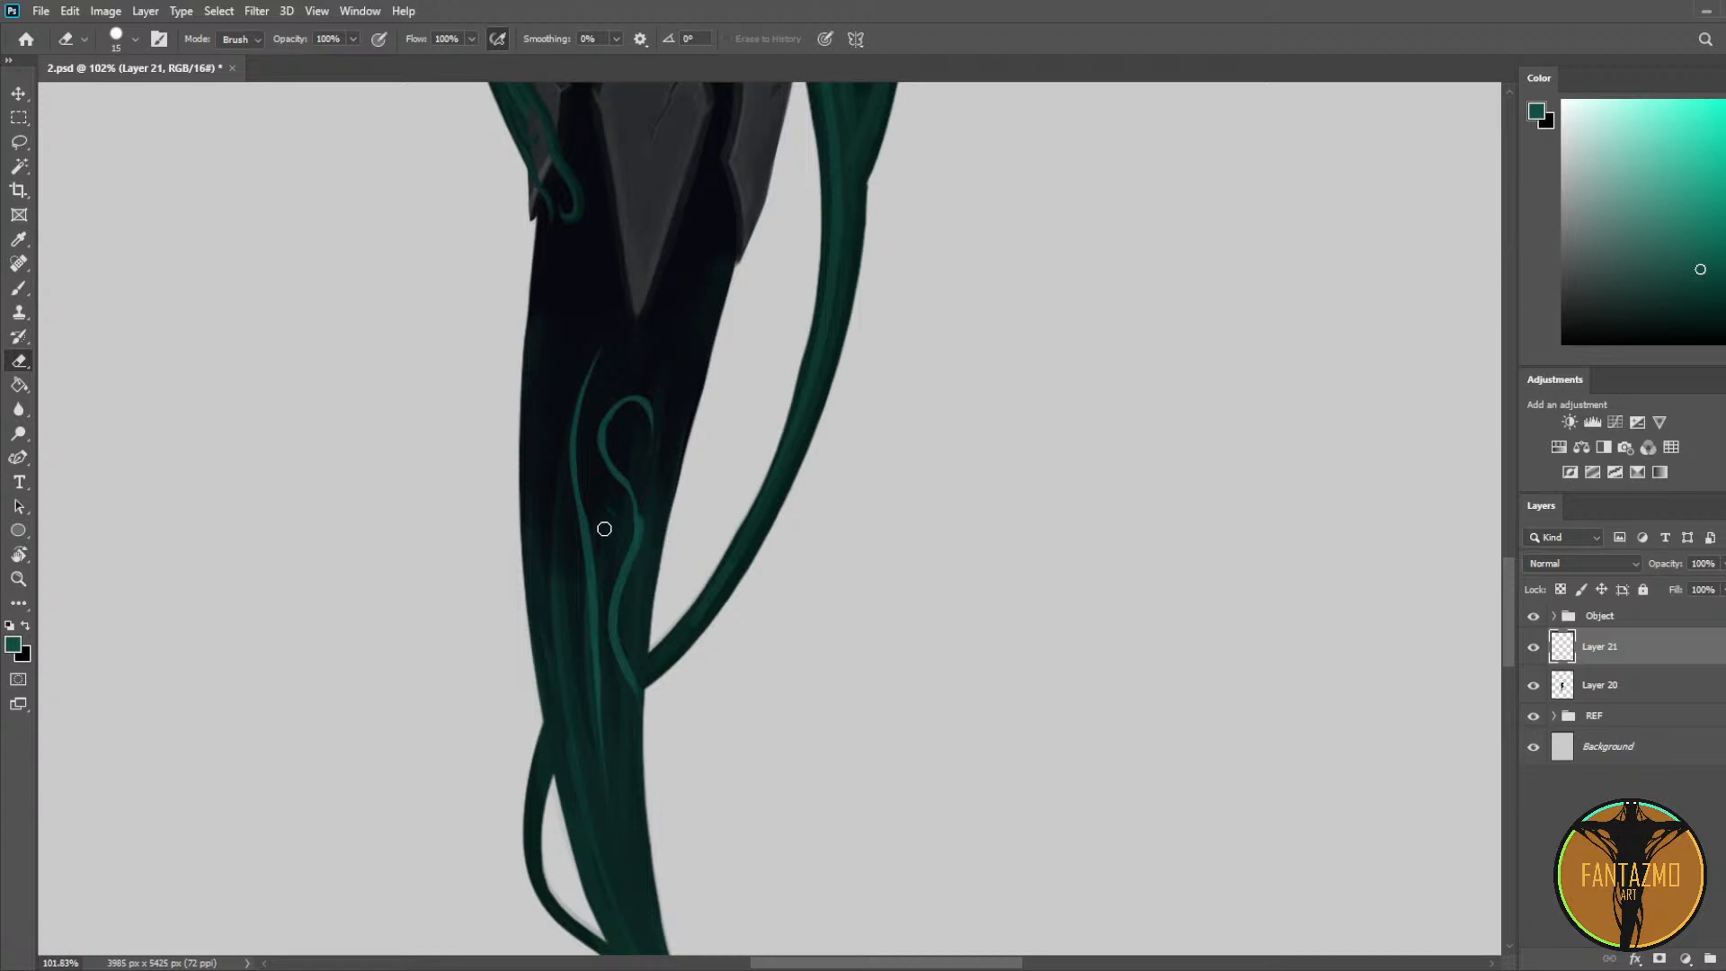
Step: Touch up the second line's middle bend and upper loop with the Brush and clean their edges with the Eraser
{"action": "key", "text": "b"}
{"action": "left_click_drag", "start_coordinate": [620, 472], "coordinate": [639, 520]}
{"action": "key", "text": "e"}
{"action": "key", "text": "b"}
{"action": "left_click_drag", "start_coordinate": [635, 398], "coordinate": [643, 435]}
{"action": "key", "text": "e"}
{"action": "left_click_drag", "start_coordinate": [670, 501], "coordinate": [770, 289]}
{"action": "key", "text": "b"}
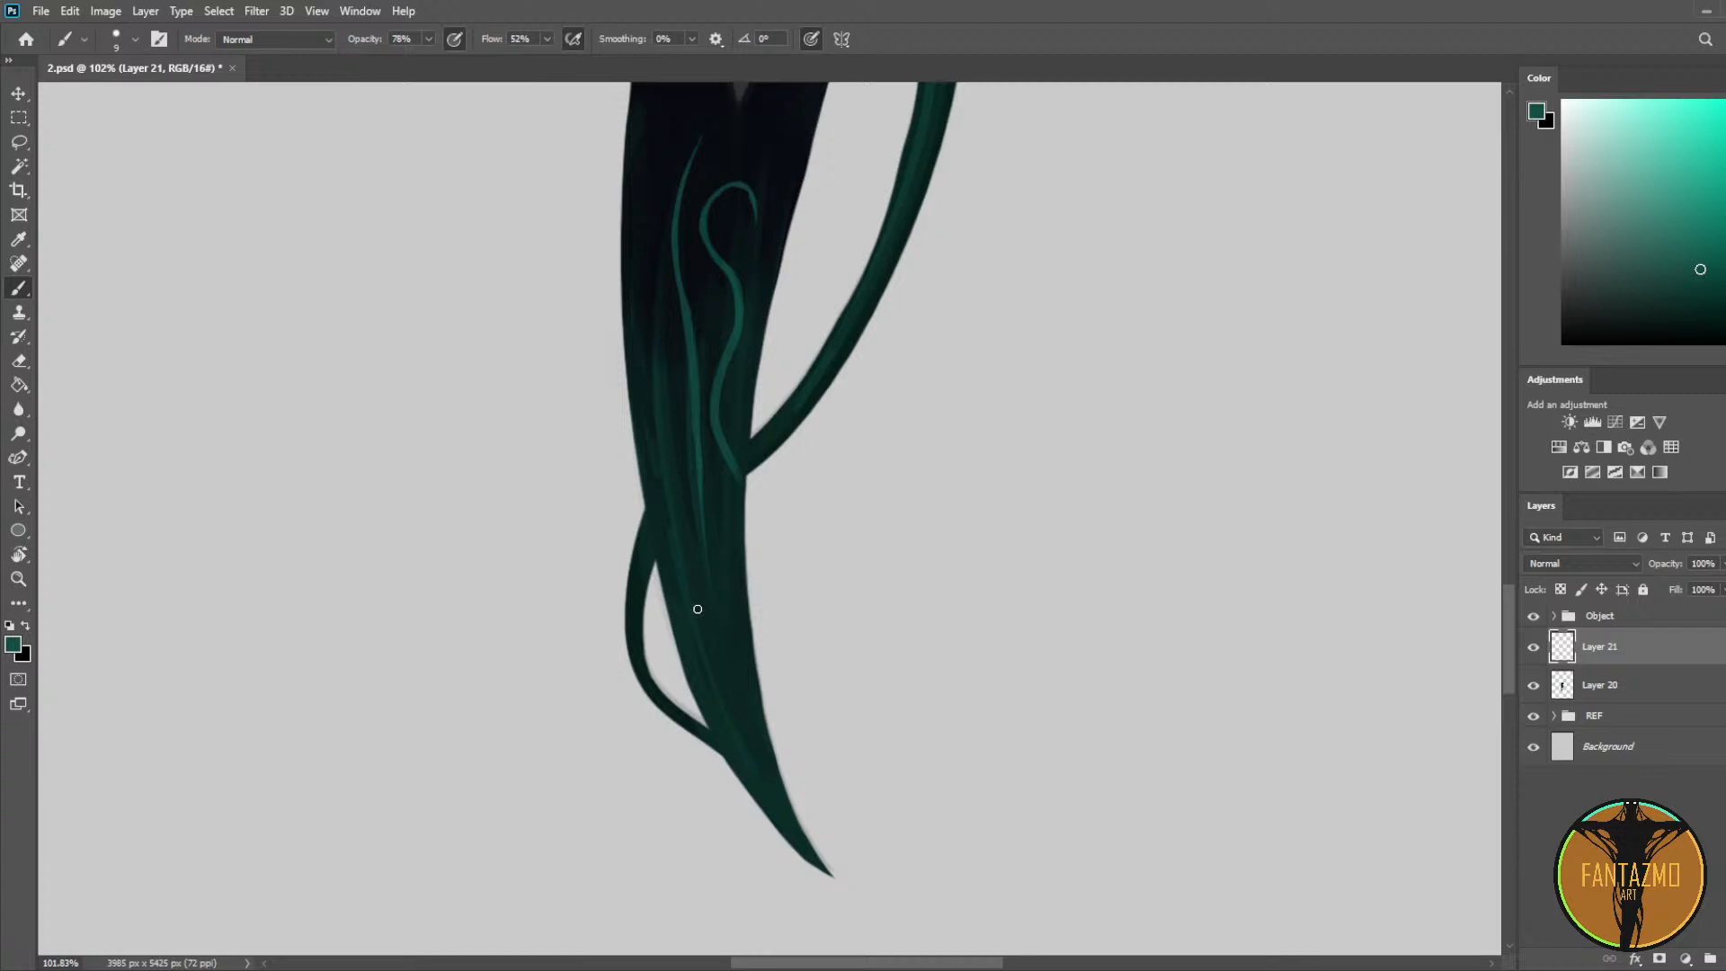
Step: Paint a long wavy green line down the left side of the lower tail toward the tip, thinning it with the Eraser
{"action": "mouse_move", "coordinate": [698, 608]}
{"action": "left_mouse_down"}
{"action": "mouse_move", "coordinate": [653, 308]}
{"action": "mouse_move", "coordinate": [655, 394]}
{"action": "left_mouse_up"}
{"action": "key", "text": "e"}
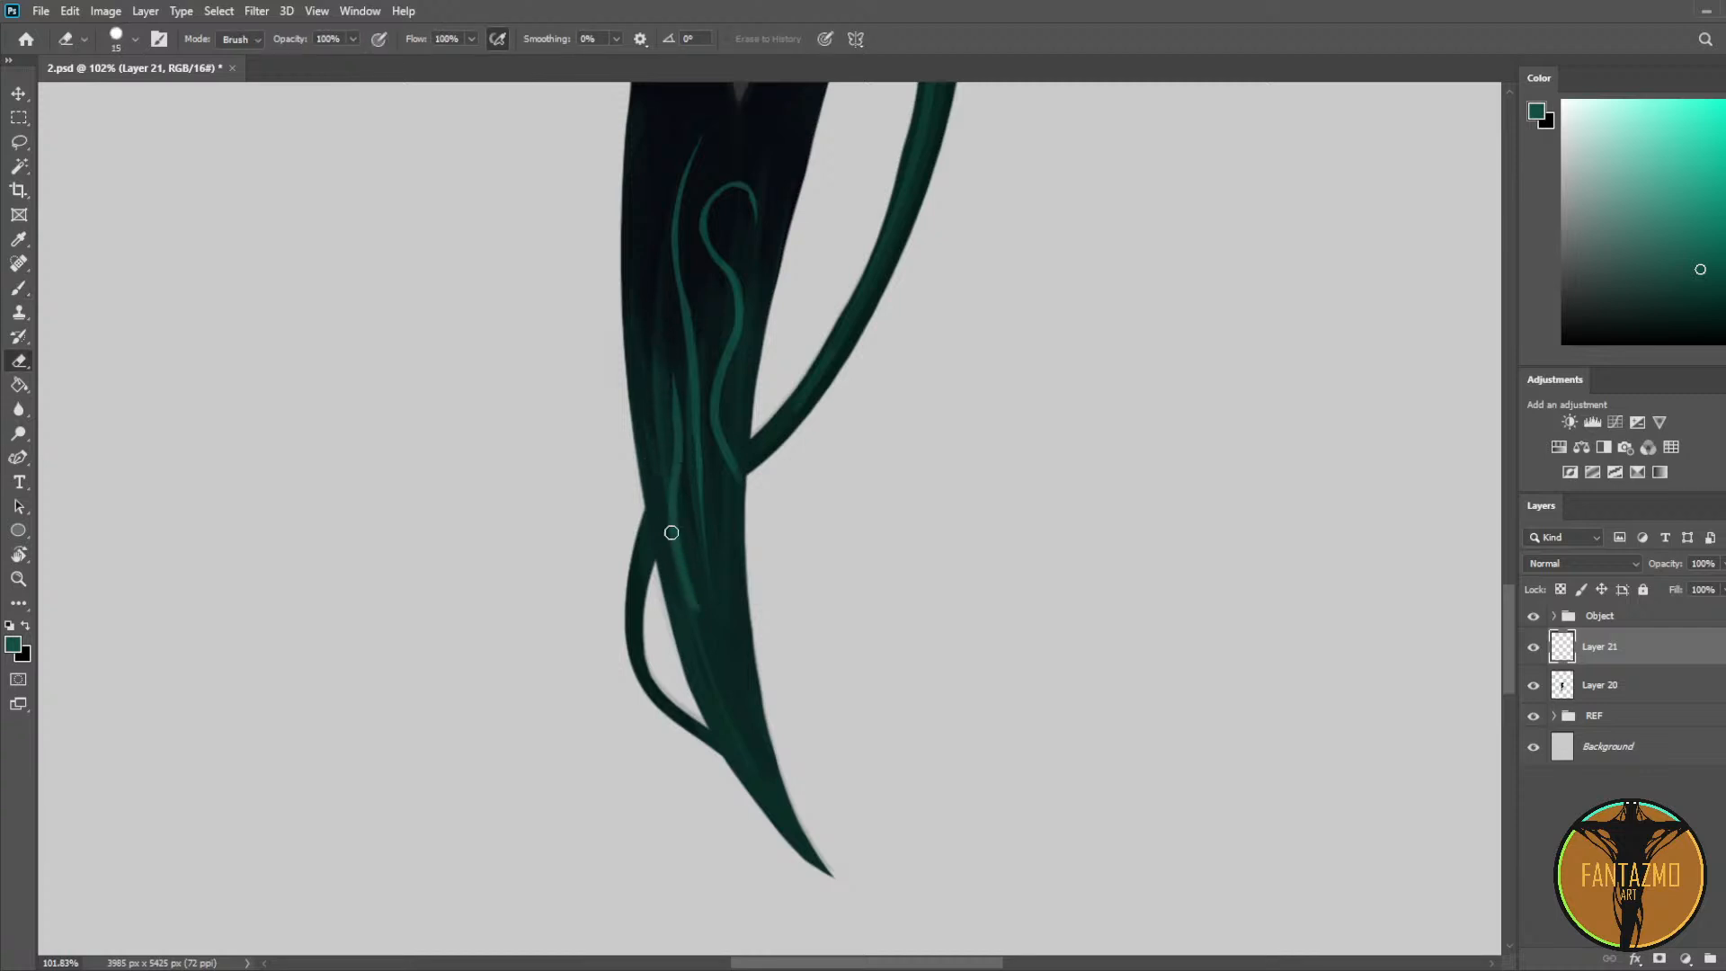
{"action": "left_click_drag", "start_coordinate": [671, 532], "coordinate": [698, 585]}
{"action": "key", "text": "b"}
{"action": "left_click_drag", "start_coordinate": [686, 501], "coordinate": [752, 782]}
{"action": "key", "text": "e"}
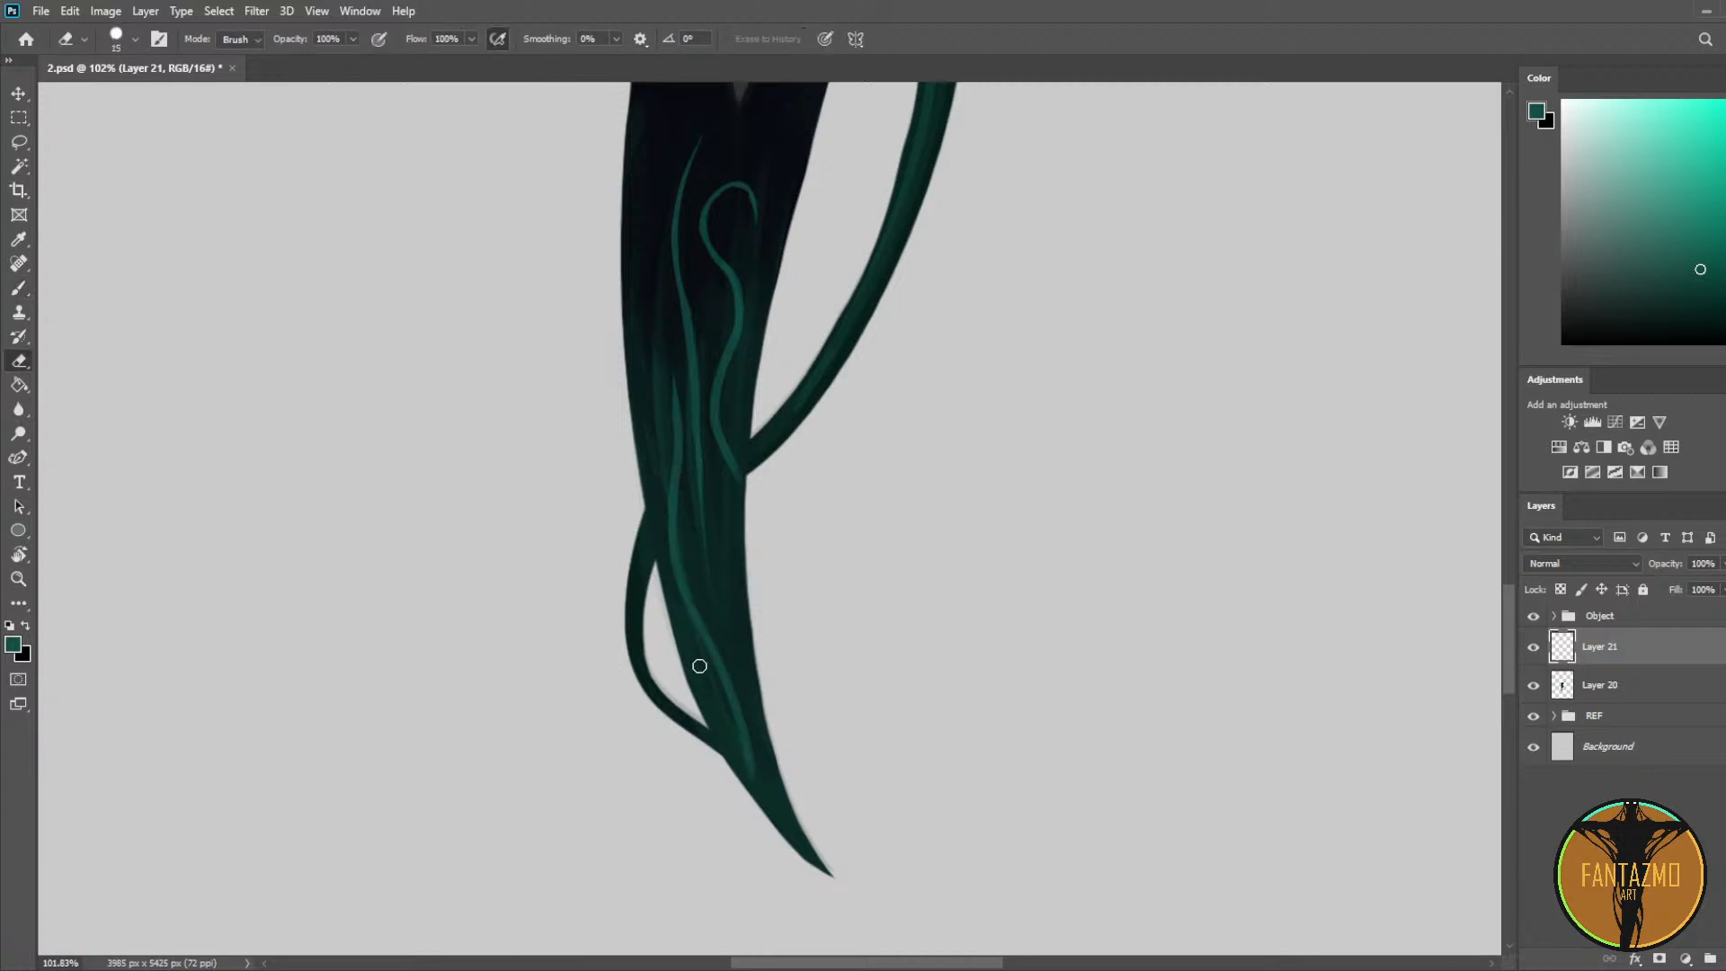
{"action": "left_click_drag", "start_coordinate": [688, 618], "coordinate": [747, 774]}
Step: Paint another thin green line along the right side of the lower tail and taper its edges and upper end with the Eraser
{"action": "key", "text": "b"}
{"action": "left_click_drag", "start_coordinate": [719, 564], "coordinate": [751, 771]}
{"action": "key", "text": "e"}
{"action": "left_click_drag", "start_coordinate": [717, 619], "coordinate": [760, 832]}
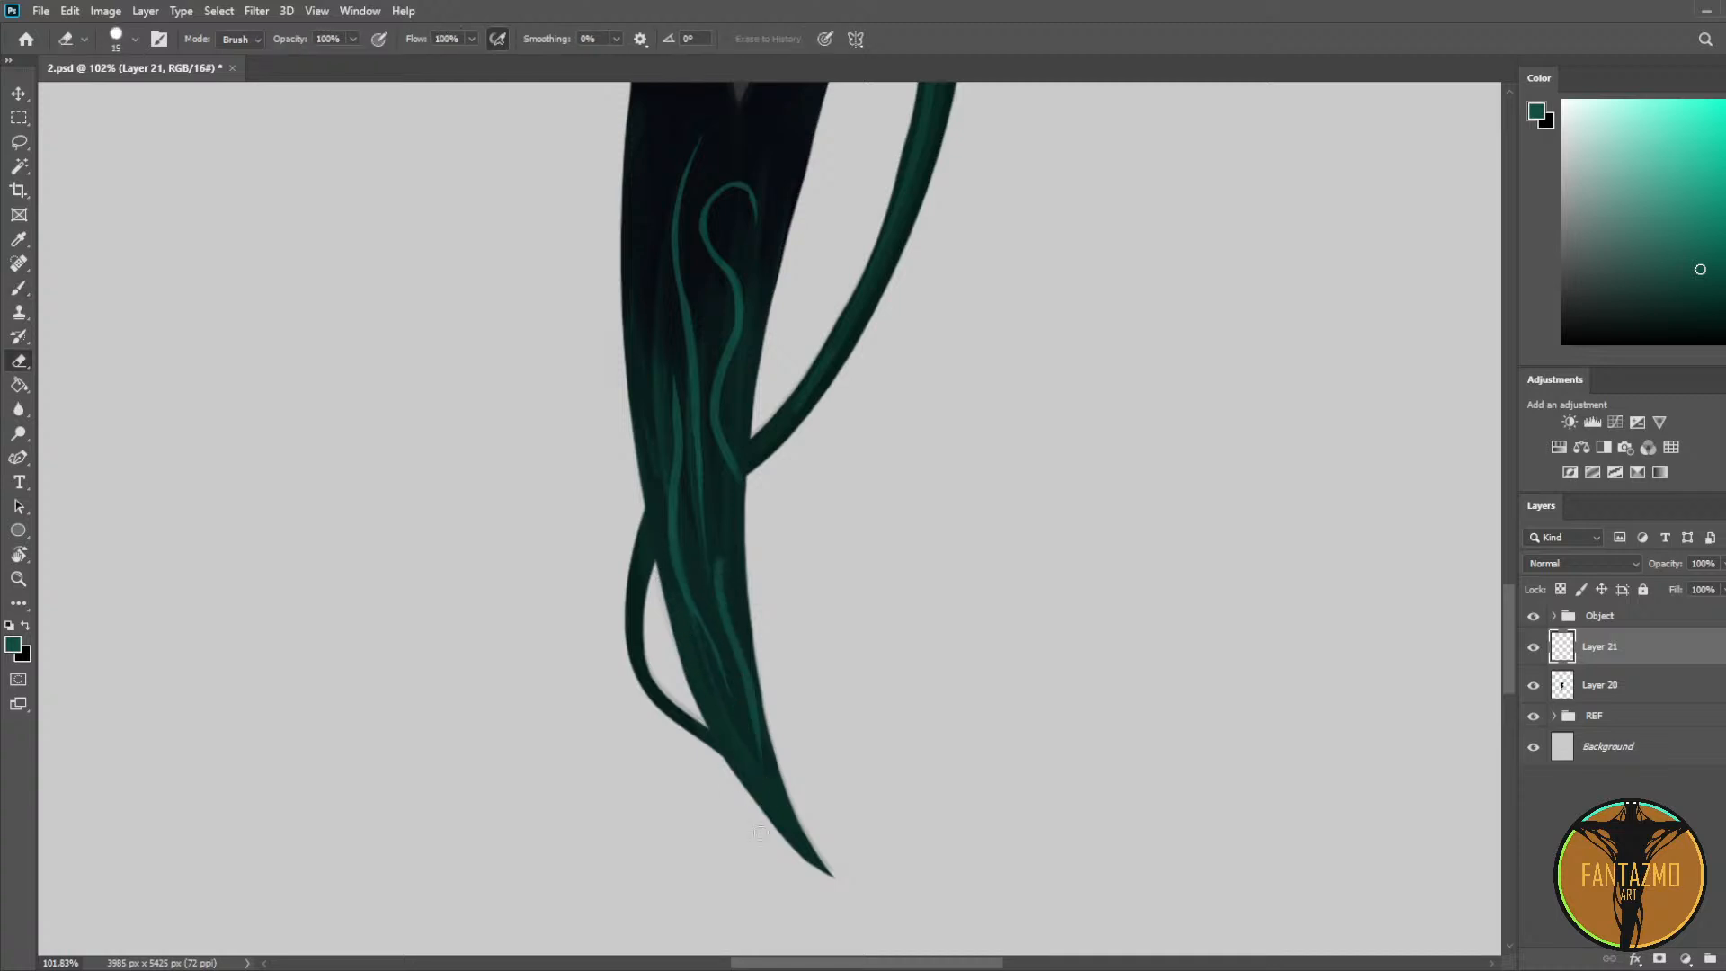
{"action": "left_click_drag", "start_coordinate": [724, 548], "coordinate": [744, 616]}
Step: Paint a small hooked green curl below the side tendril's junction and extend a tapered strand up the tail's left edge
{"action": "key", "text": "b"}
{"action": "mouse_move", "coordinate": [725, 542]}
{"action": "left_mouse_down"}
{"action": "mouse_move", "coordinate": [735, 595]}
{"action": "mouse_move", "coordinate": [726, 503]}
{"action": "mouse_move", "coordinate": [744, 595]}
{"action": "left_mouse_up"}
{"action": "key", "text": "ctrl+z"}
{"action": "key", "text": "e"}
{"action": "key", "text": "b"}
{"action": "key", "text": "e"}
{"action": "key", "text": "b"}
{"action": "mouse_move", "coordinate": [661, 466]}
{"action": "left_mouse_down"}
{"action": "mouse_move", "coordinate": [647, 261]}
{"action": "mouse_move", "coordinate": [666, 326]}
{"action": "left_mouse_up"}
{"action": "key", "text": "e"}
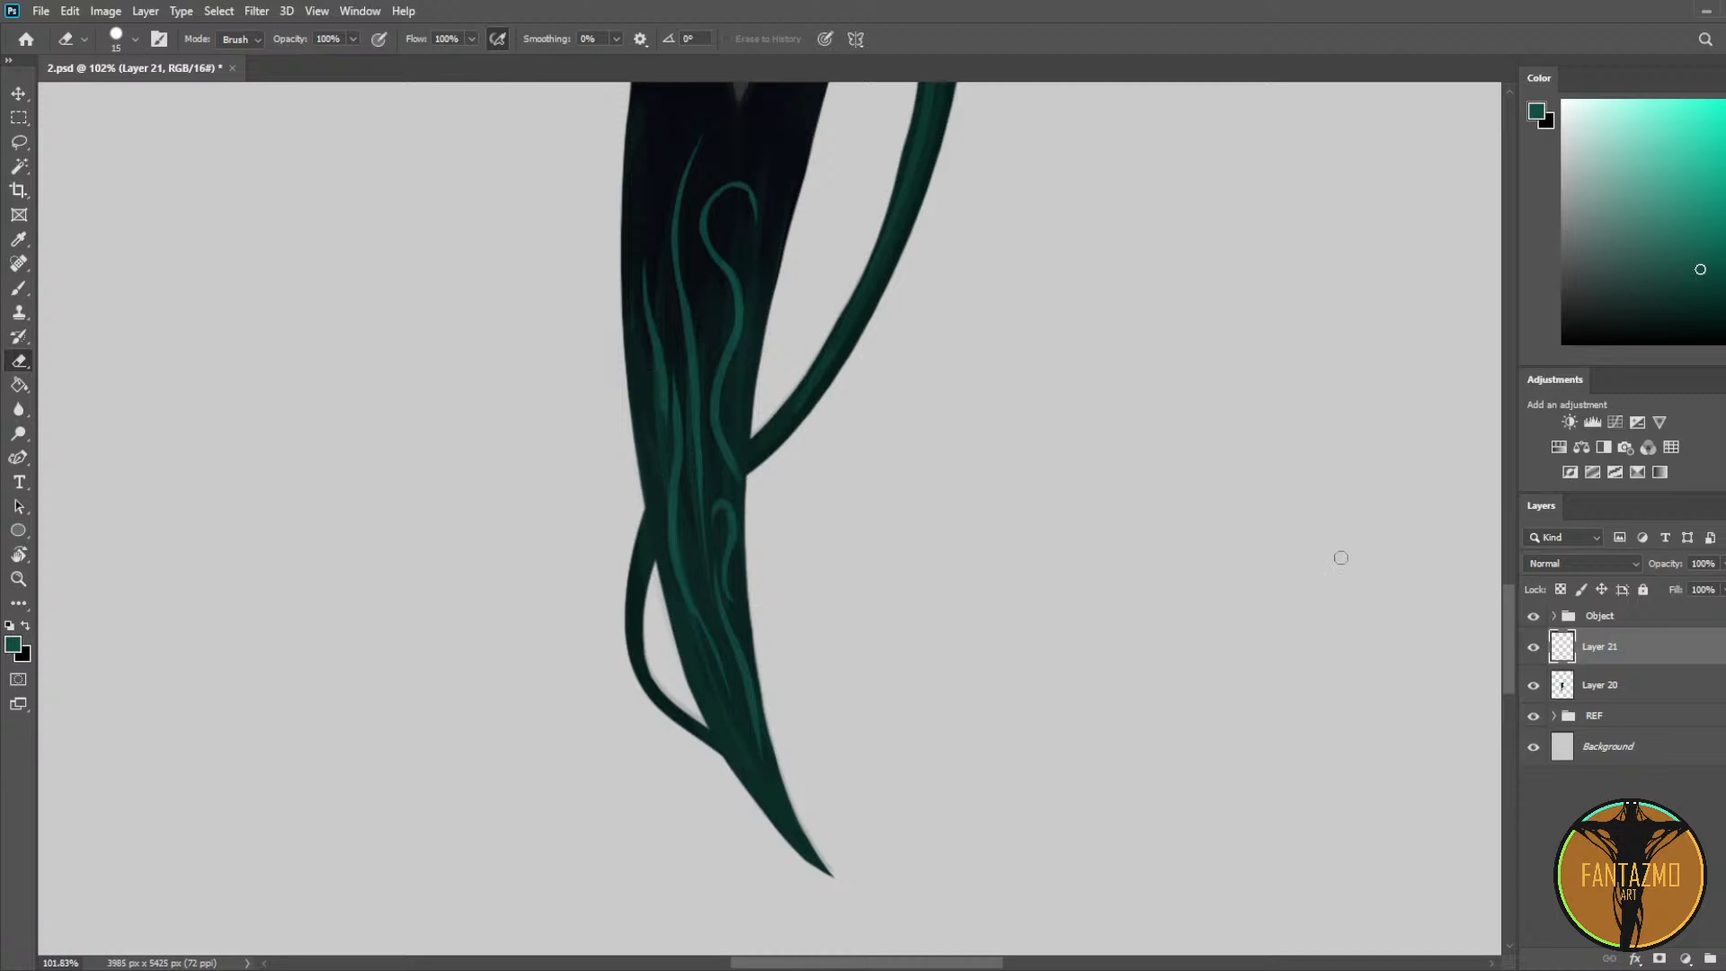
Step: Lock Layer 21's transparent pixels, sample a darker green and glaze over all the thin tail lines with a size 90 brush
{"action": "key", "text": "i"}
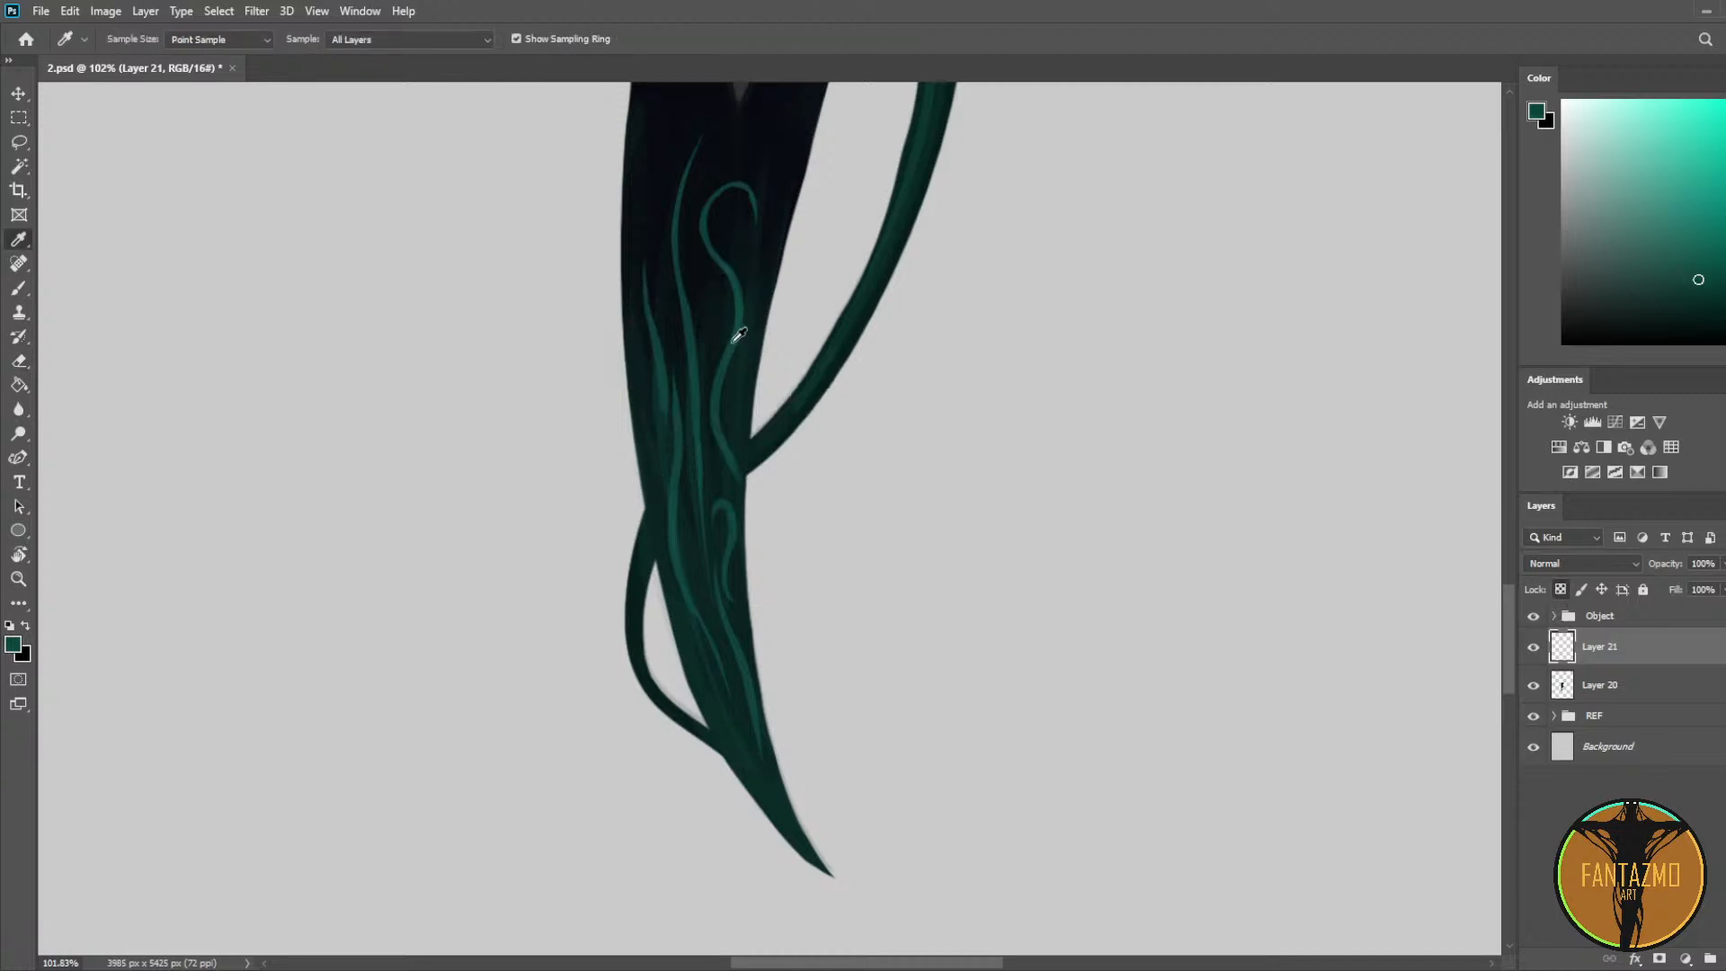
{"action": "left_click", "coordinate": [829, 348]}
{"action": "key", "text": "b"}
{"action": "key", "text": "bracketright"}
{"action": "key", "text": "bracketright"}
{"action": "key", "text": "bracketright"}
{"action": "key", "text": "bracketright"}
{"action": "key", "text": "bracketright"}
{"action": "key", "text": "bracketright"}
{"action": "key", "text": "bracketright"}
{"action": "key", "text": "bracketright"}
{"action": "left_click_drag", "start_coordinate": [722, 260], "coordinate": [733, 337]}
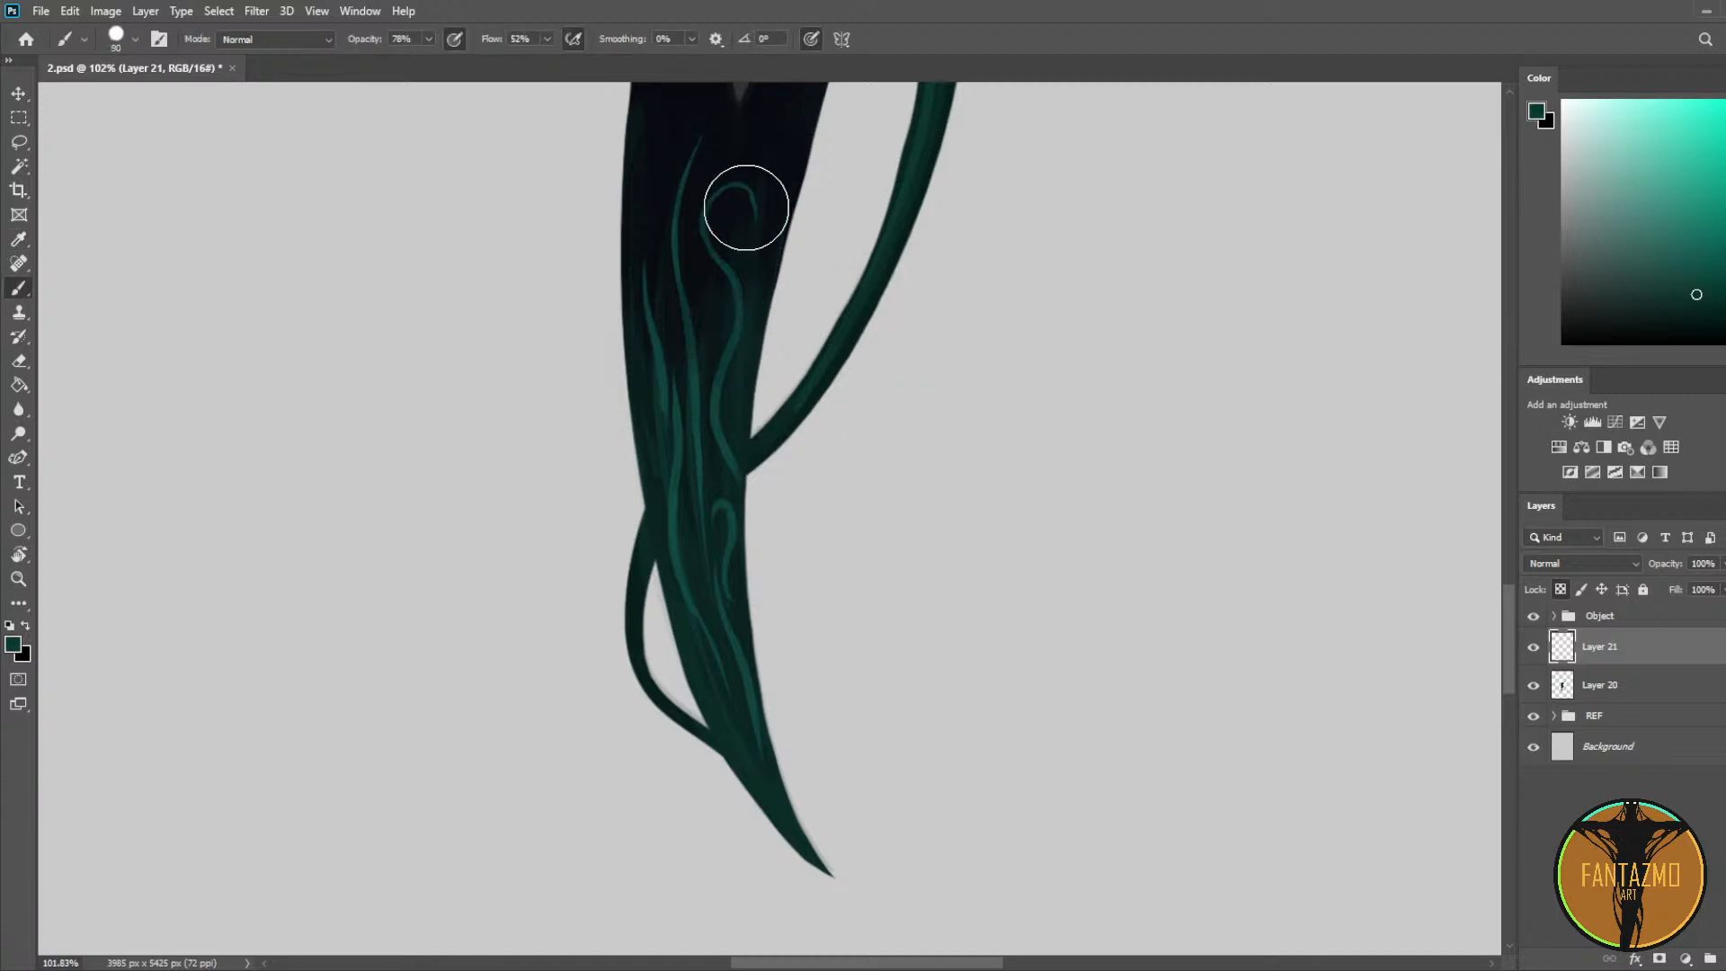
{"action": "left_click_drag", "start_coordinate": [729, 185], "coordinate": [705, 616]}
{"action": "left_click_drag", "start_coordinate": [705, 233], "coordinate": [704, 560]}
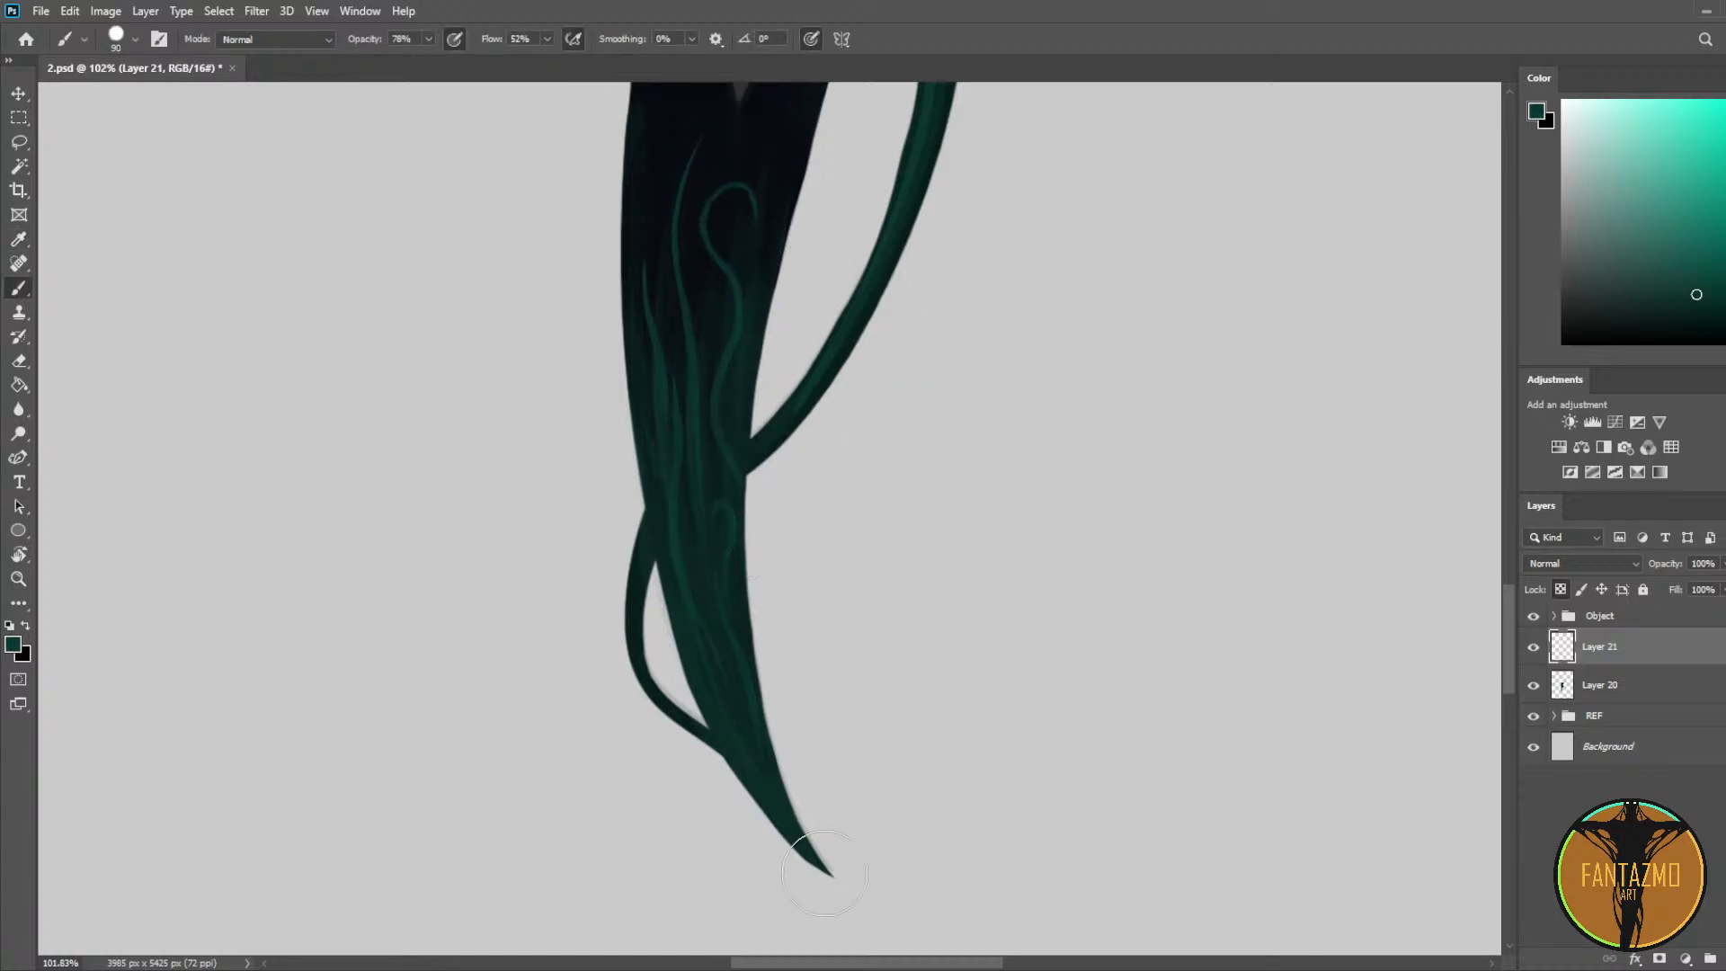
Step: Save the document and add a new layer above Layer 21
{"action": "scroll", "coordinate": [839, 585], "scroll_direction": "down", "scroll_amount": 5}
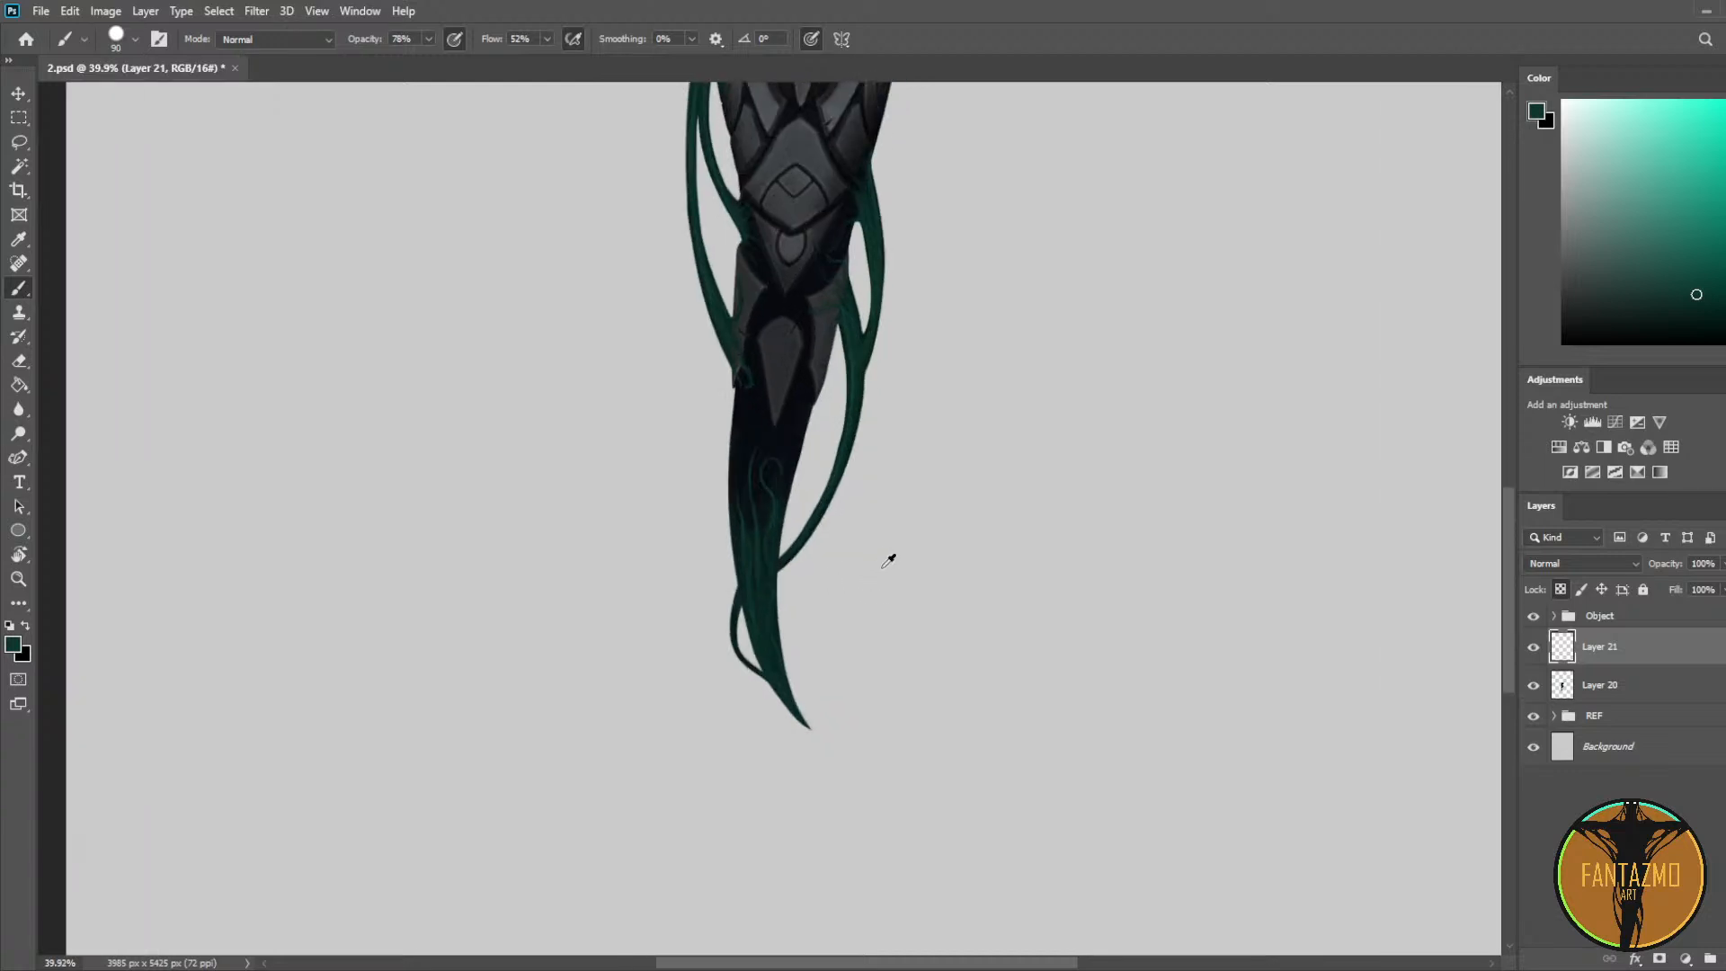
{"action": "scroll", "coordinate": [863, 544], "scroll_direction": "up", "scroll_amount": 4}
{"action": "key", "text": "ctrl+s"}
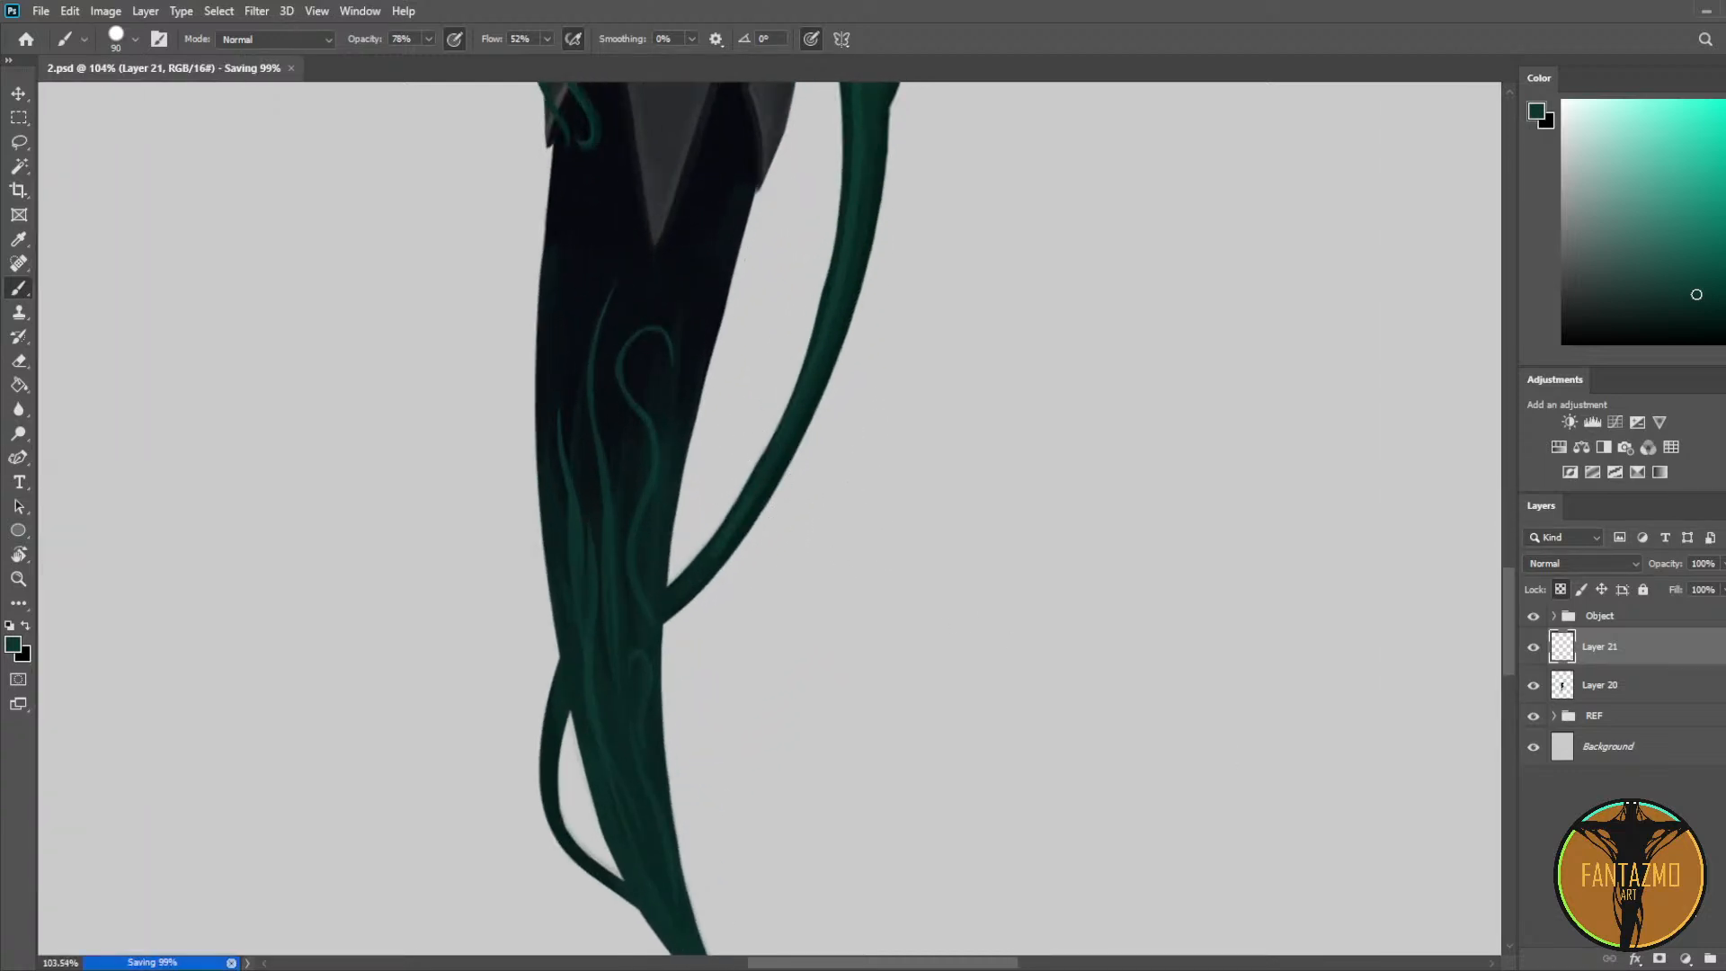
{"action": "key", "text": "ctrl+shift+alt+n"}
Step: Sample a brighter green and paint a thin highlight along the tail's upper left strand on the new layer
{"action": "left_click_drag", "start_coordinate": [1023, 644], "coordinate": [1183, 583]}
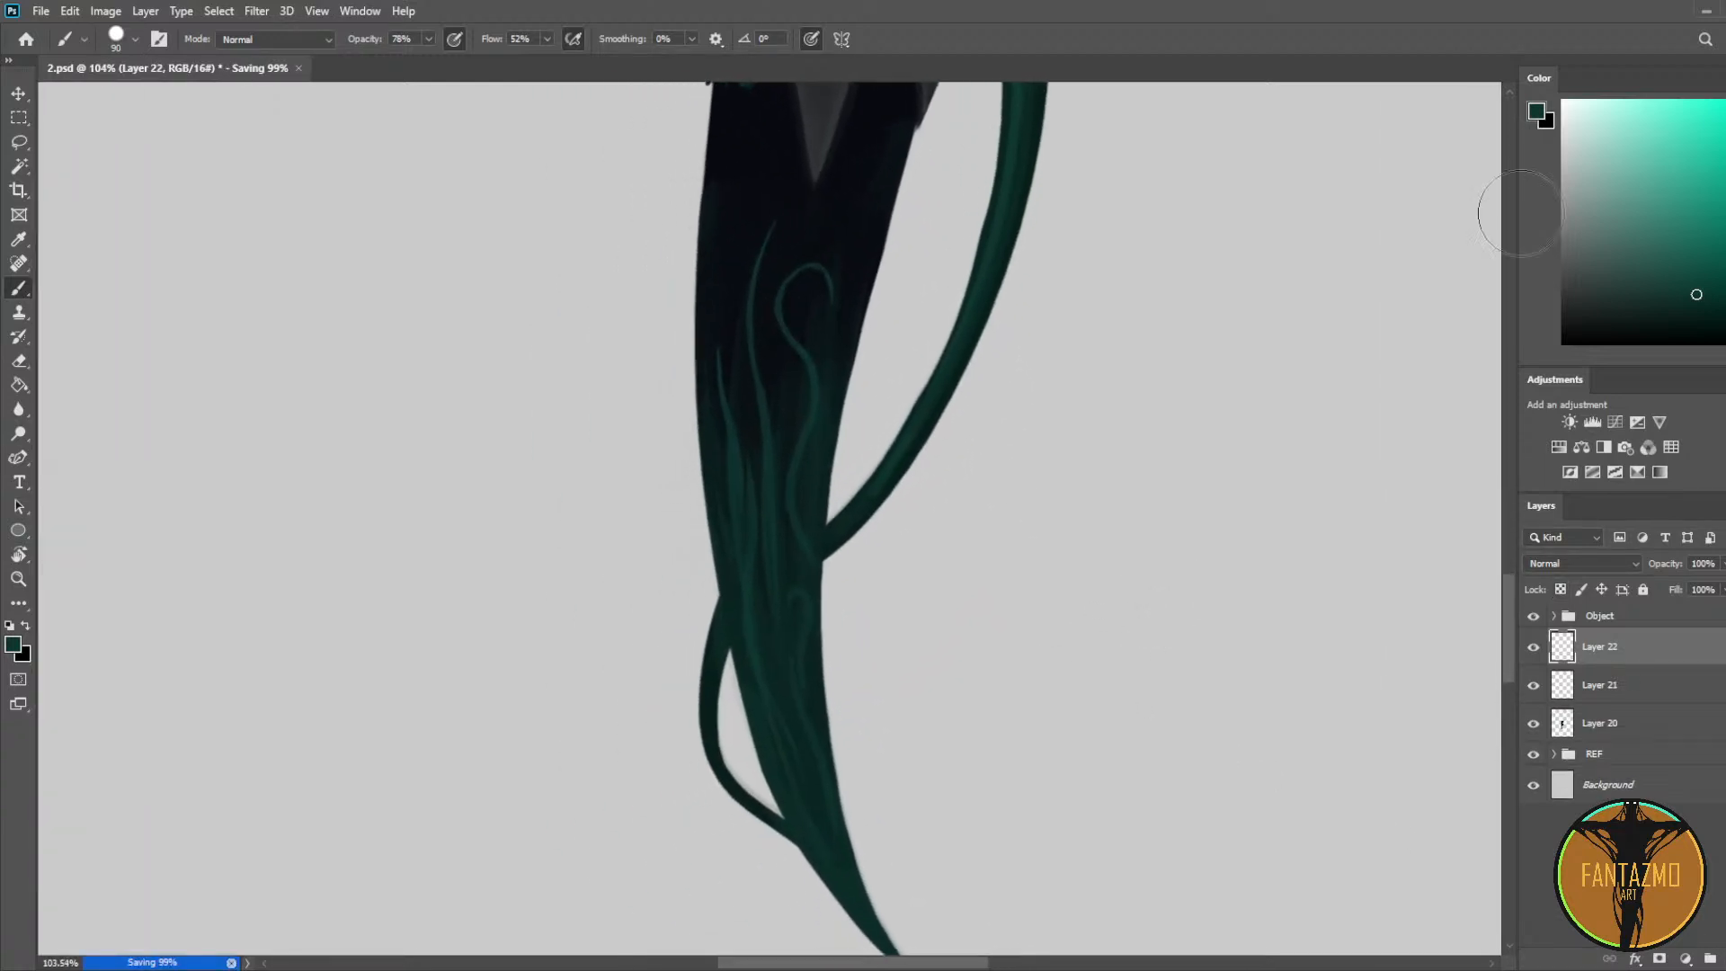
{"action": "key", "text": "i"}
{"action": "left_click", "coordinate": [931, 393]}
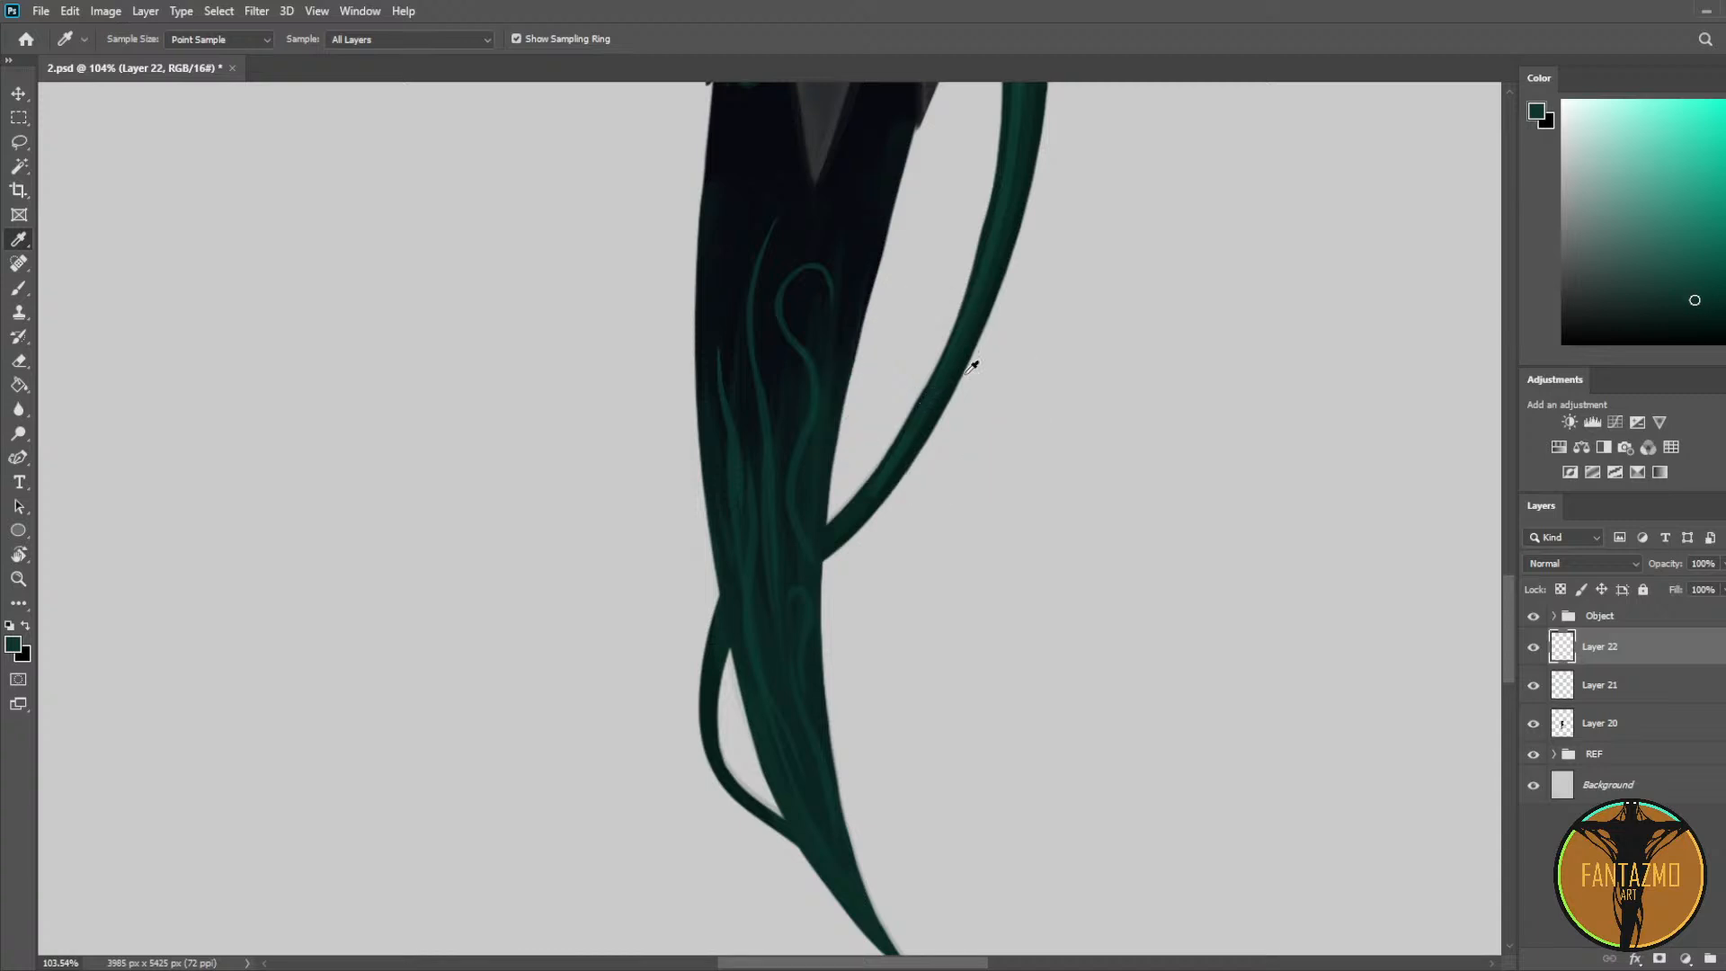
{"action": "key", "text": "b"}
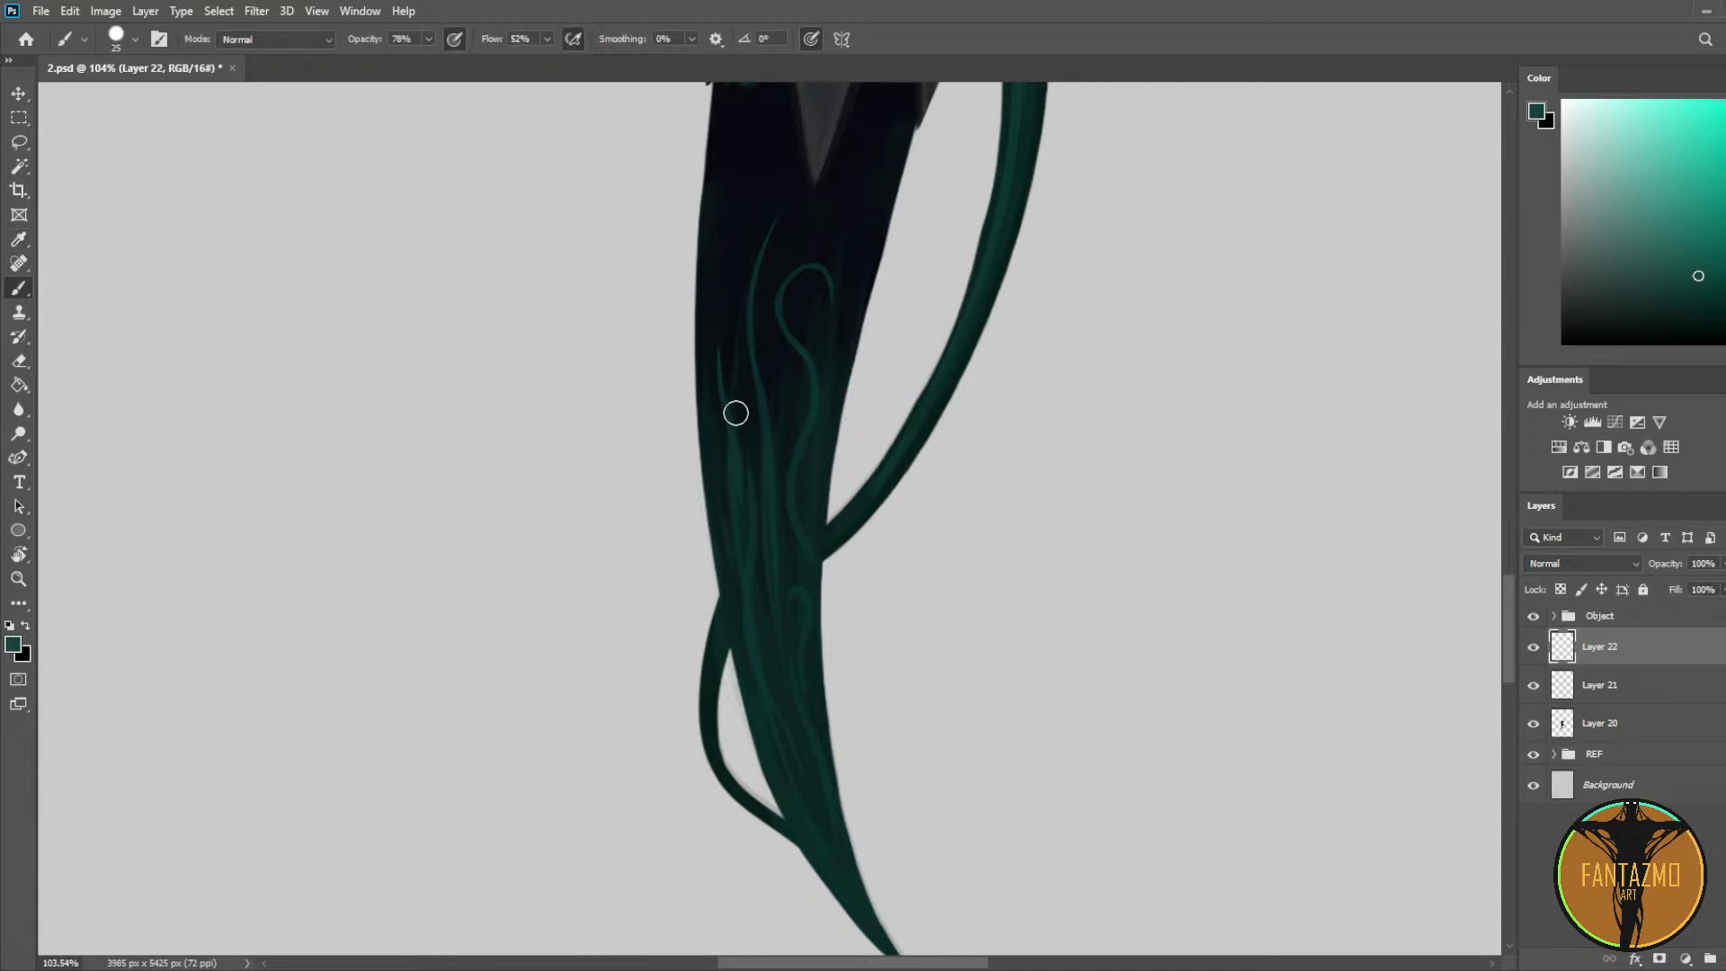
{"action": "key", "text": "e"}
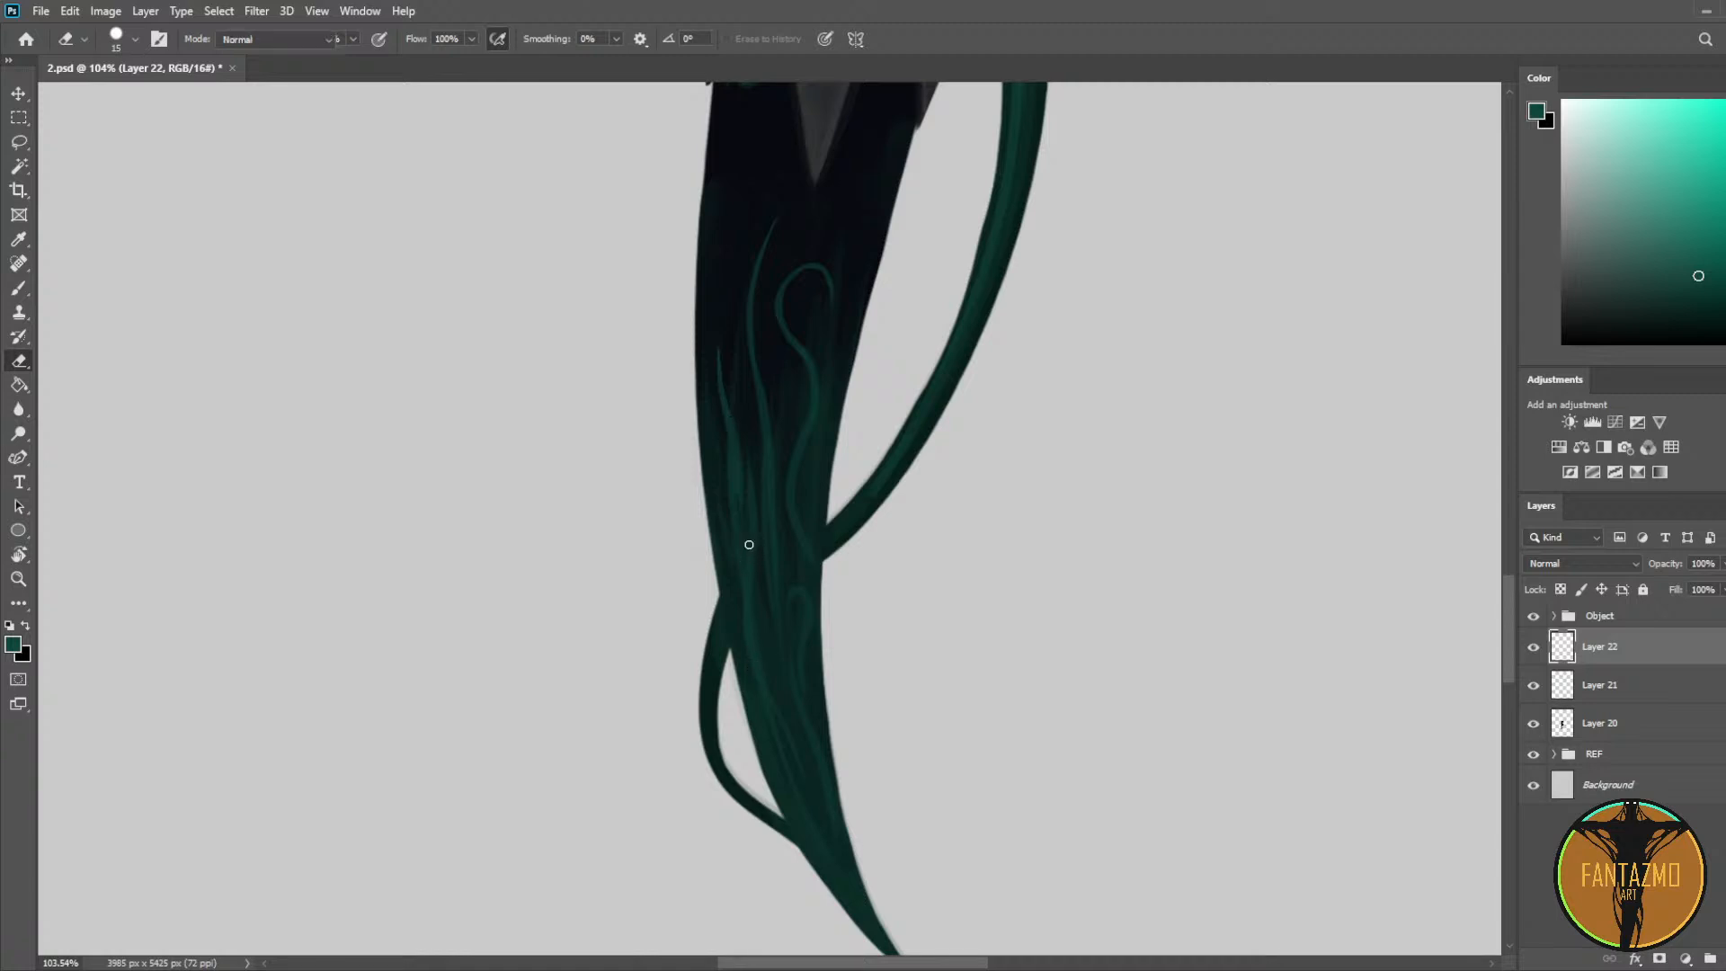
Step: Paint brighter green highlights along the long lower left strand and the middle strand, slimming them with the Eraser
{"action": "key", "text": "b"}
{"action": "key", "text": "e"}
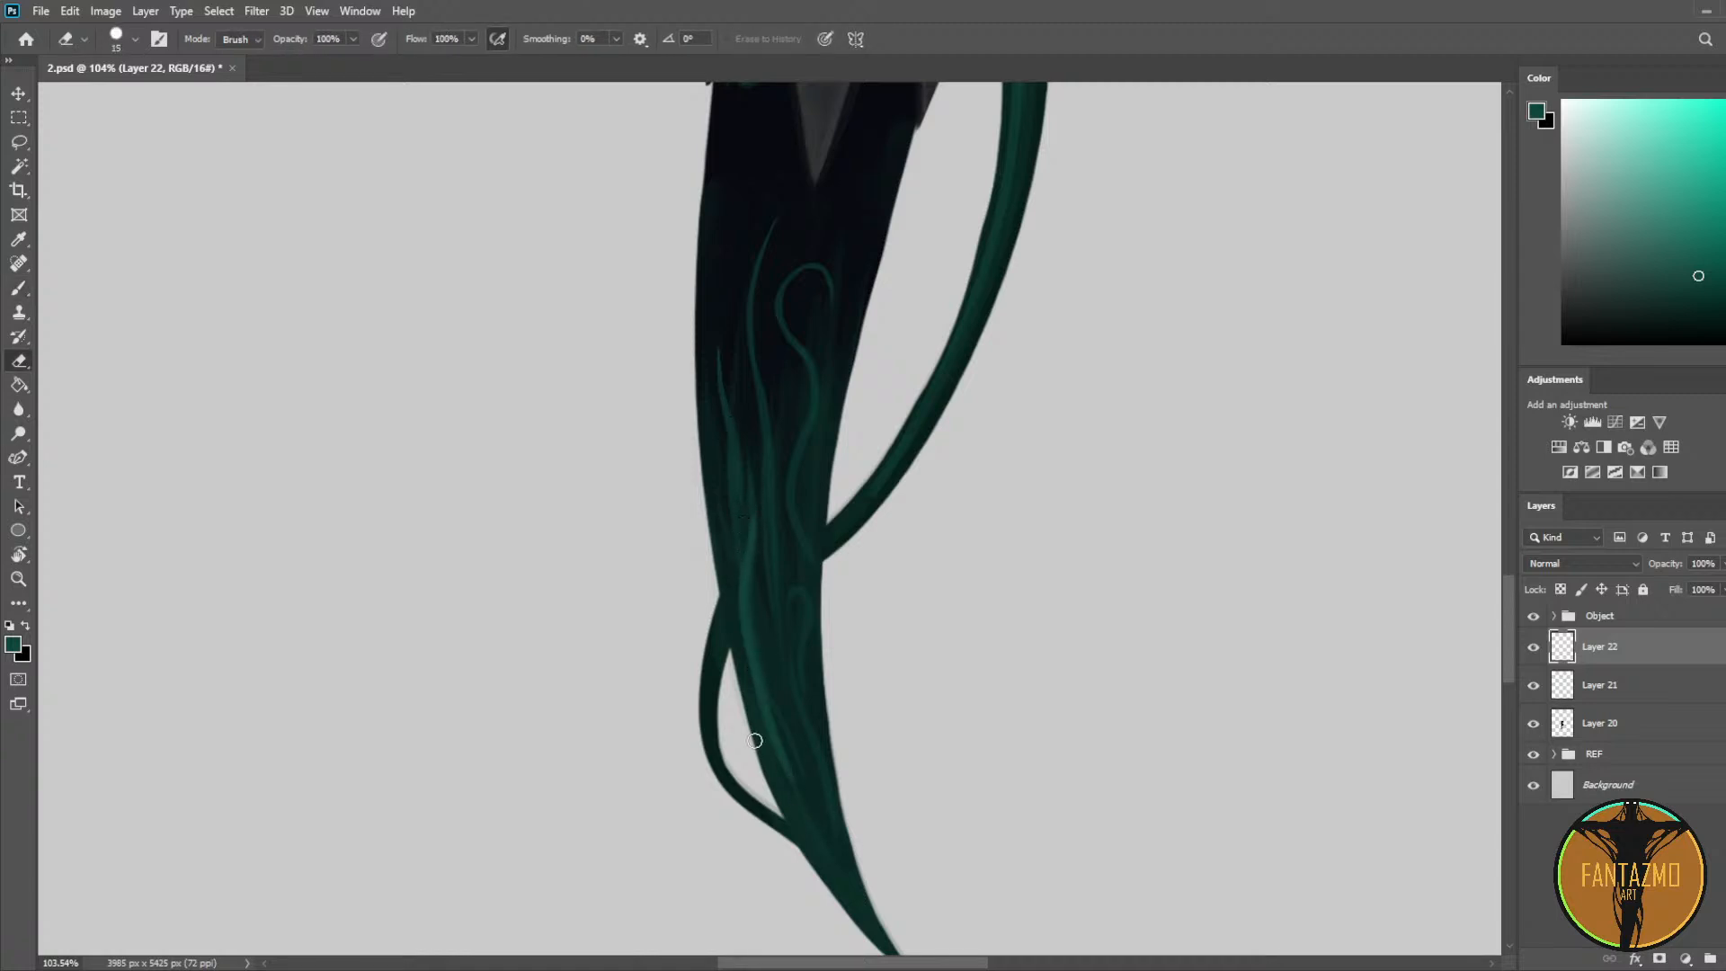
{"action": "key", "text": "b"}
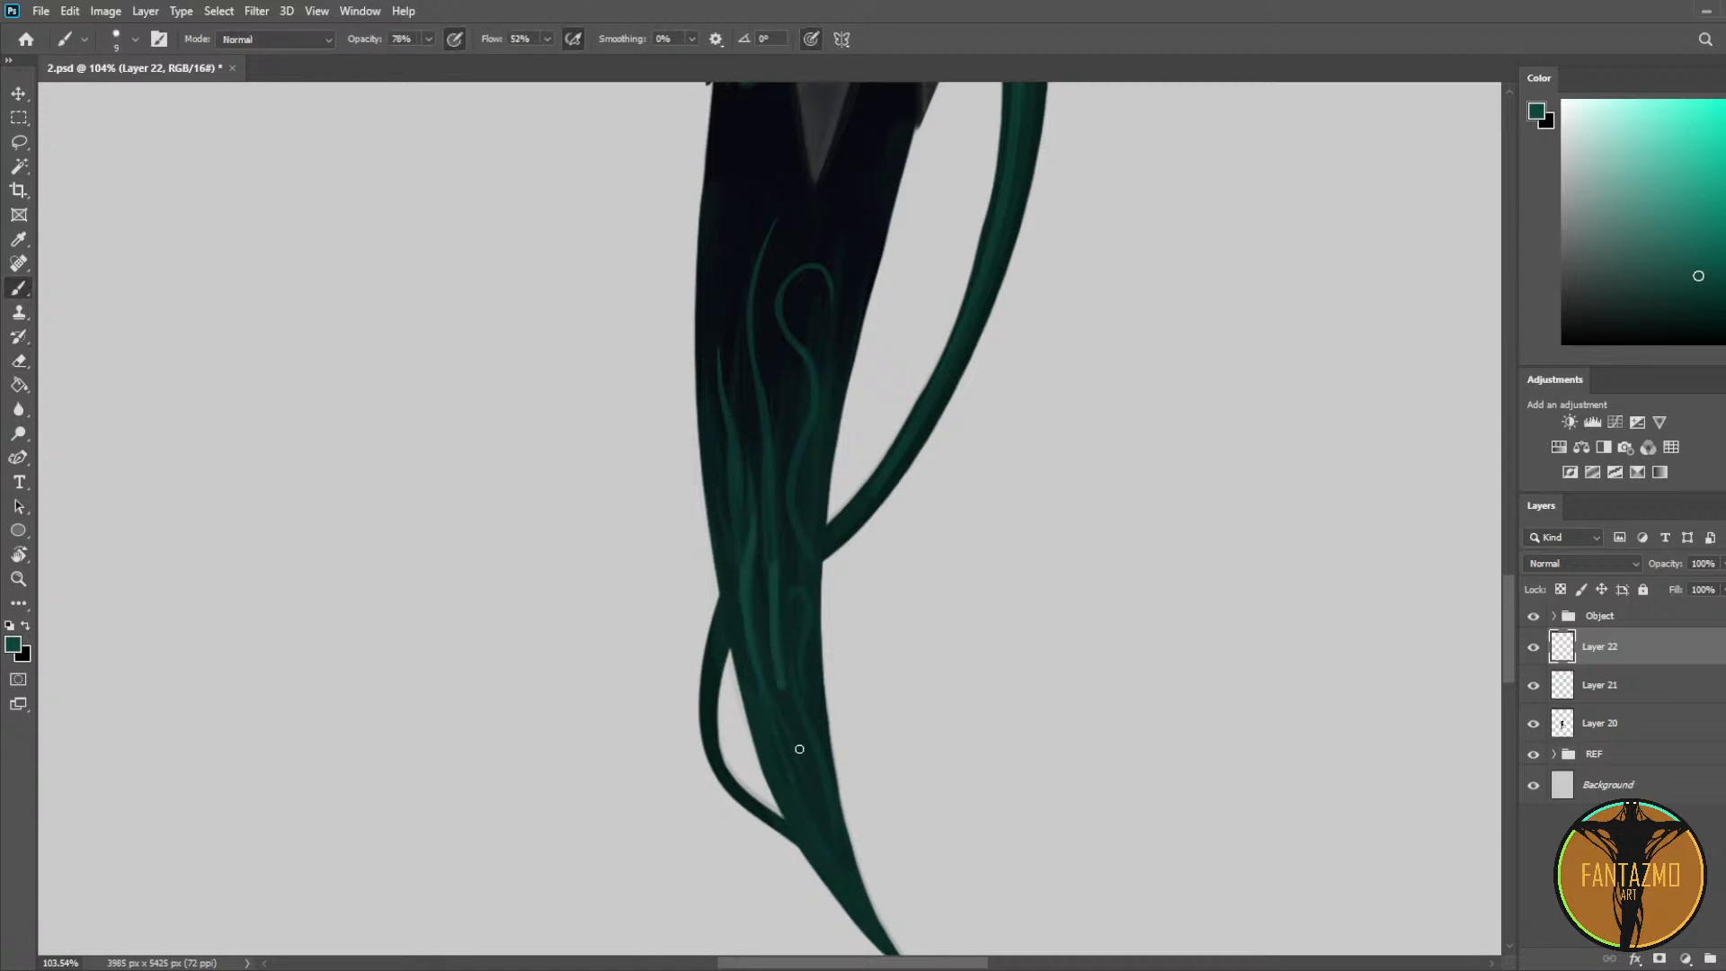
{"action": "key", "text": "e"}
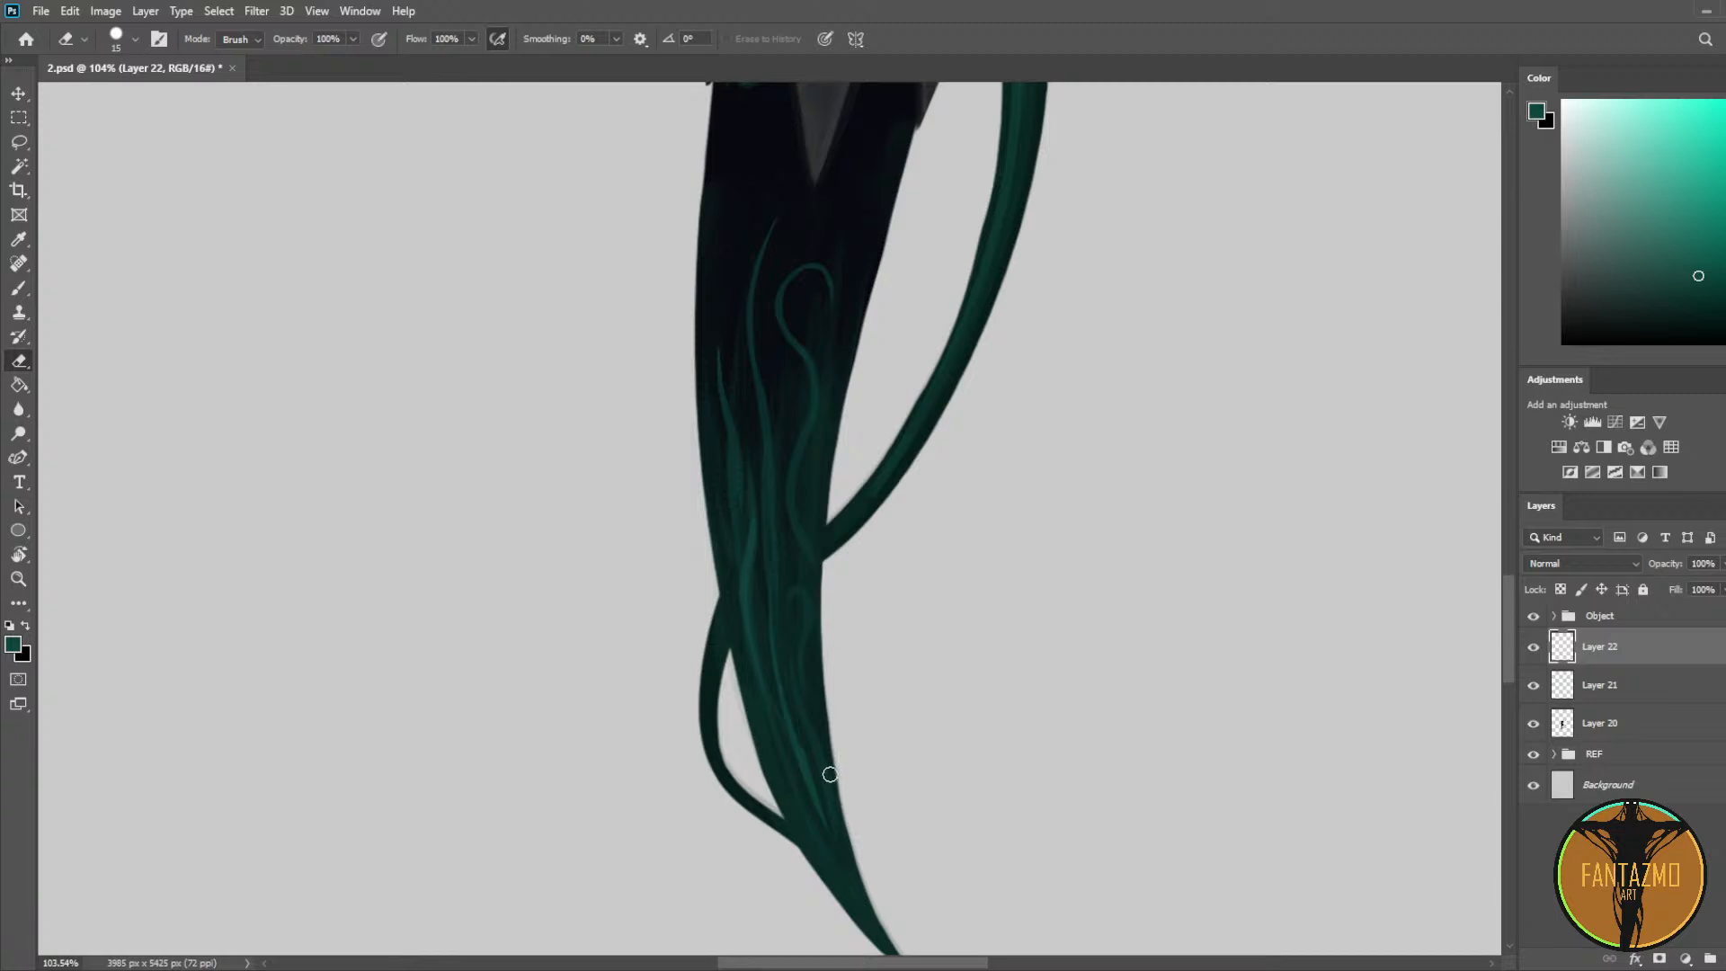
Step: Highlight the small hooked curl and paint a tapered green streak running down to the tail tip, trimming both with the Eraser
{"action": "left_click_drag", "start_coordinate": [818, 666], "coordinate": [784, 453]}
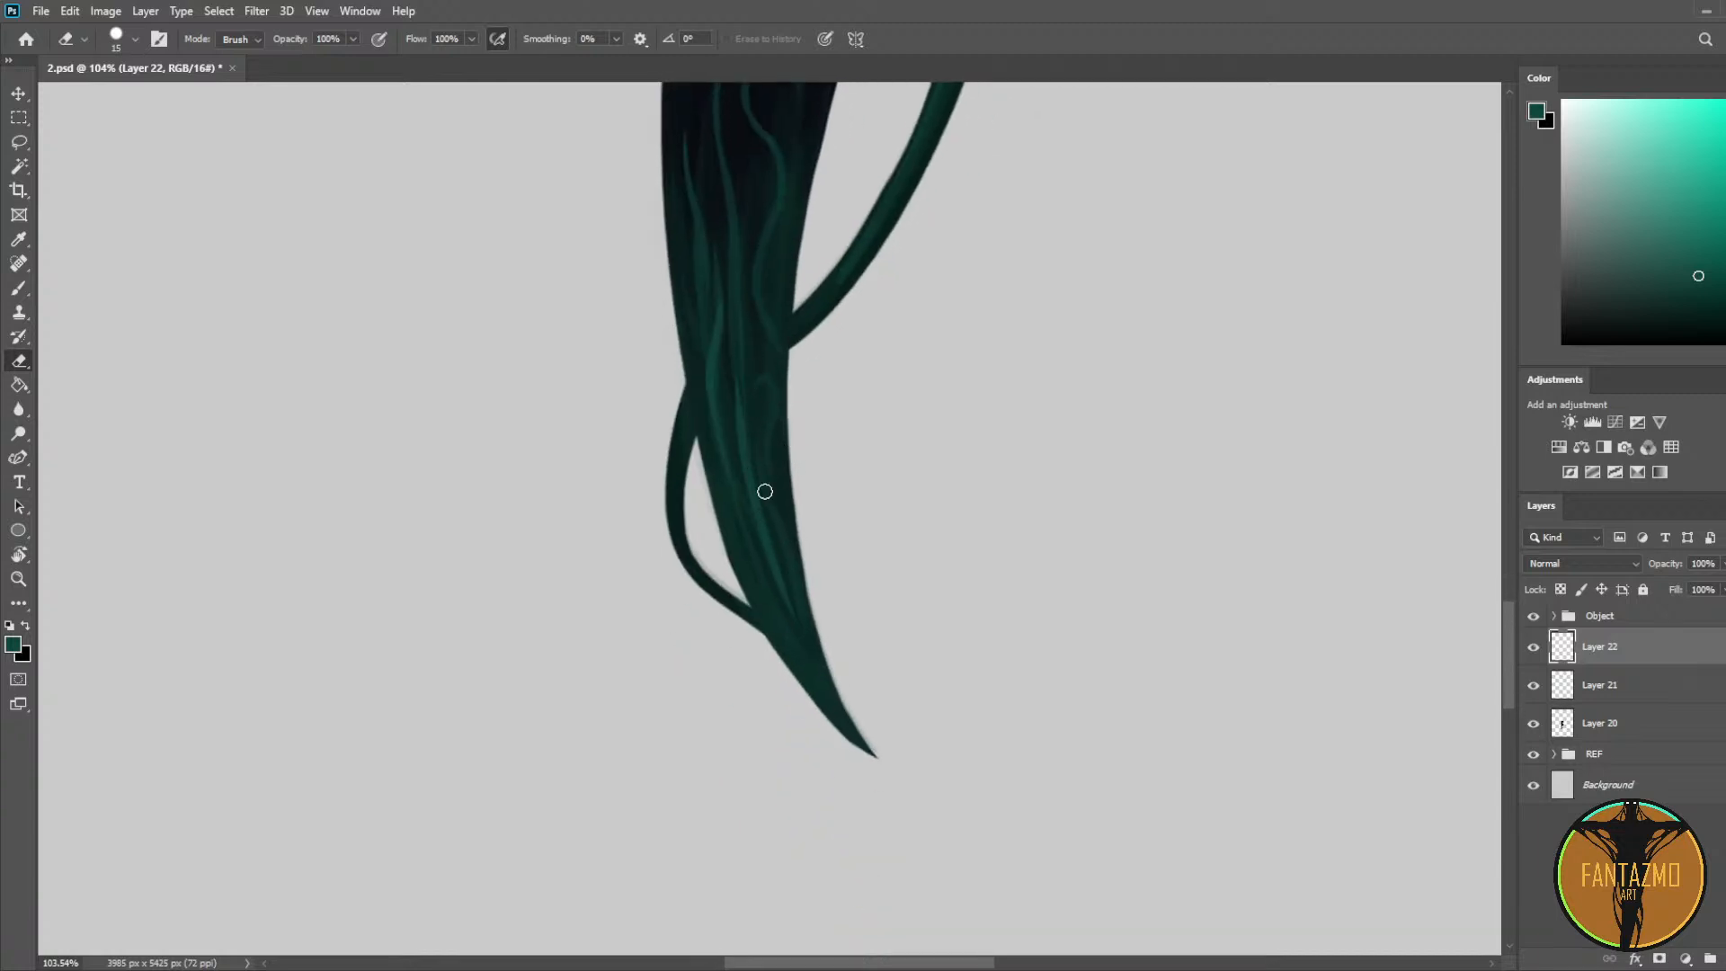
{"action": "key", "text": "b"}
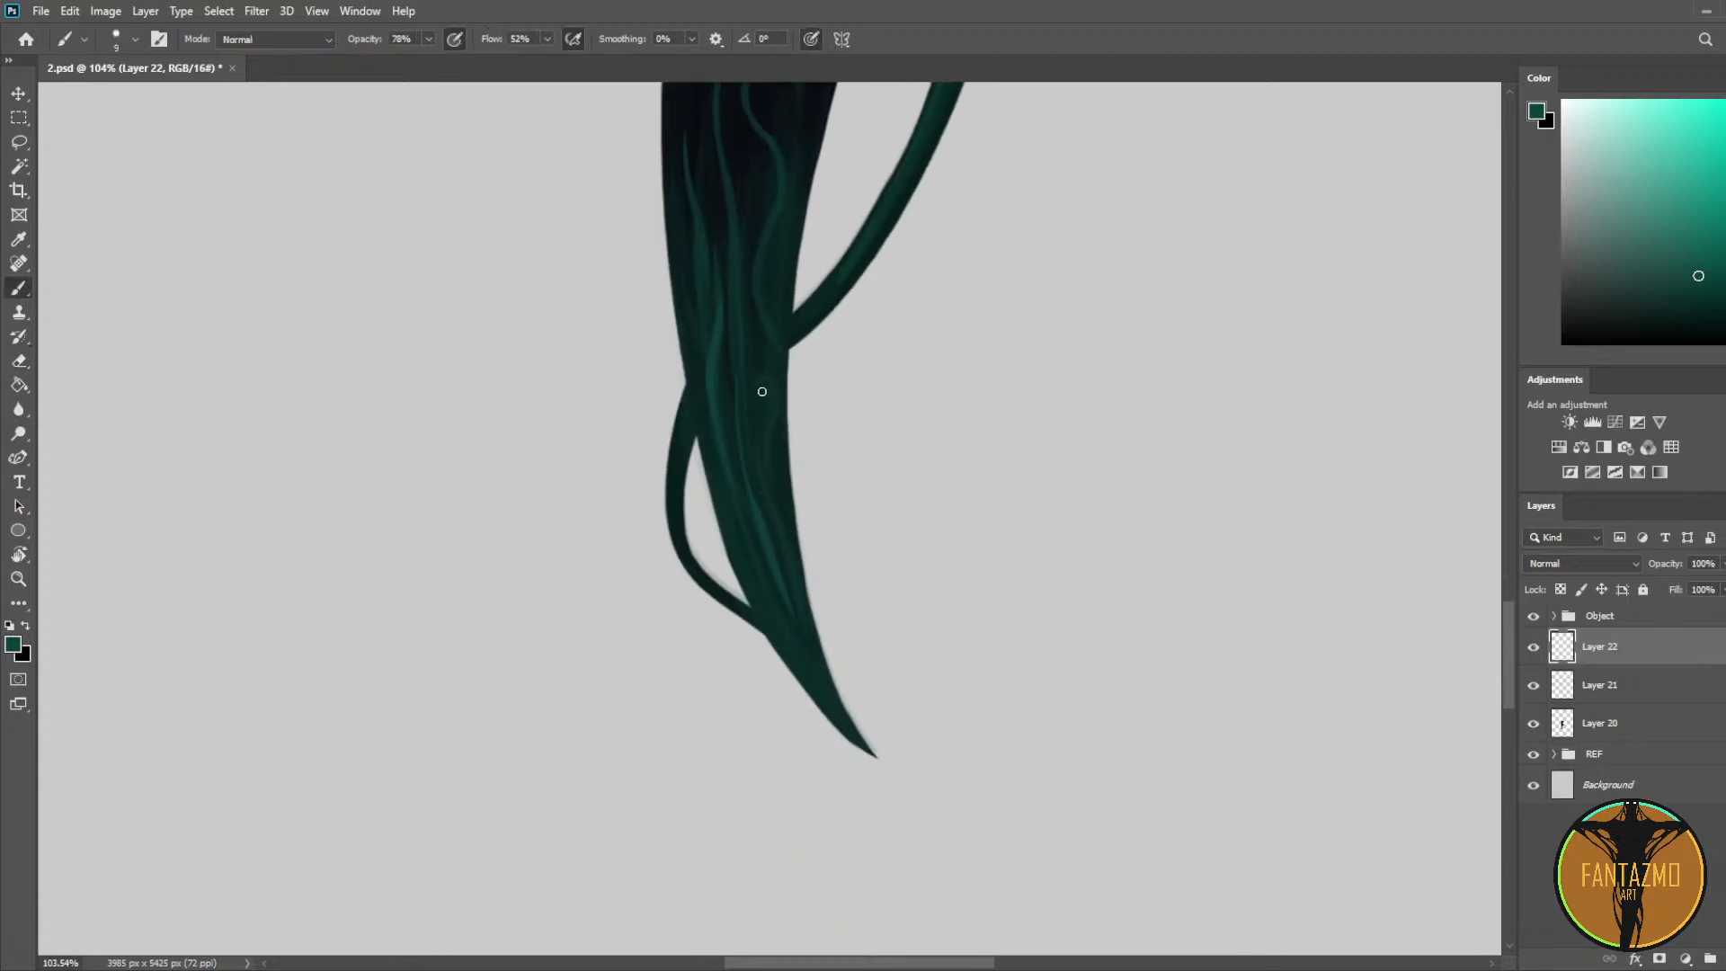
{"action": "key", "text": "e"}
{"action": "key", "text": "b"}
{"action": "key", "text": "e"}
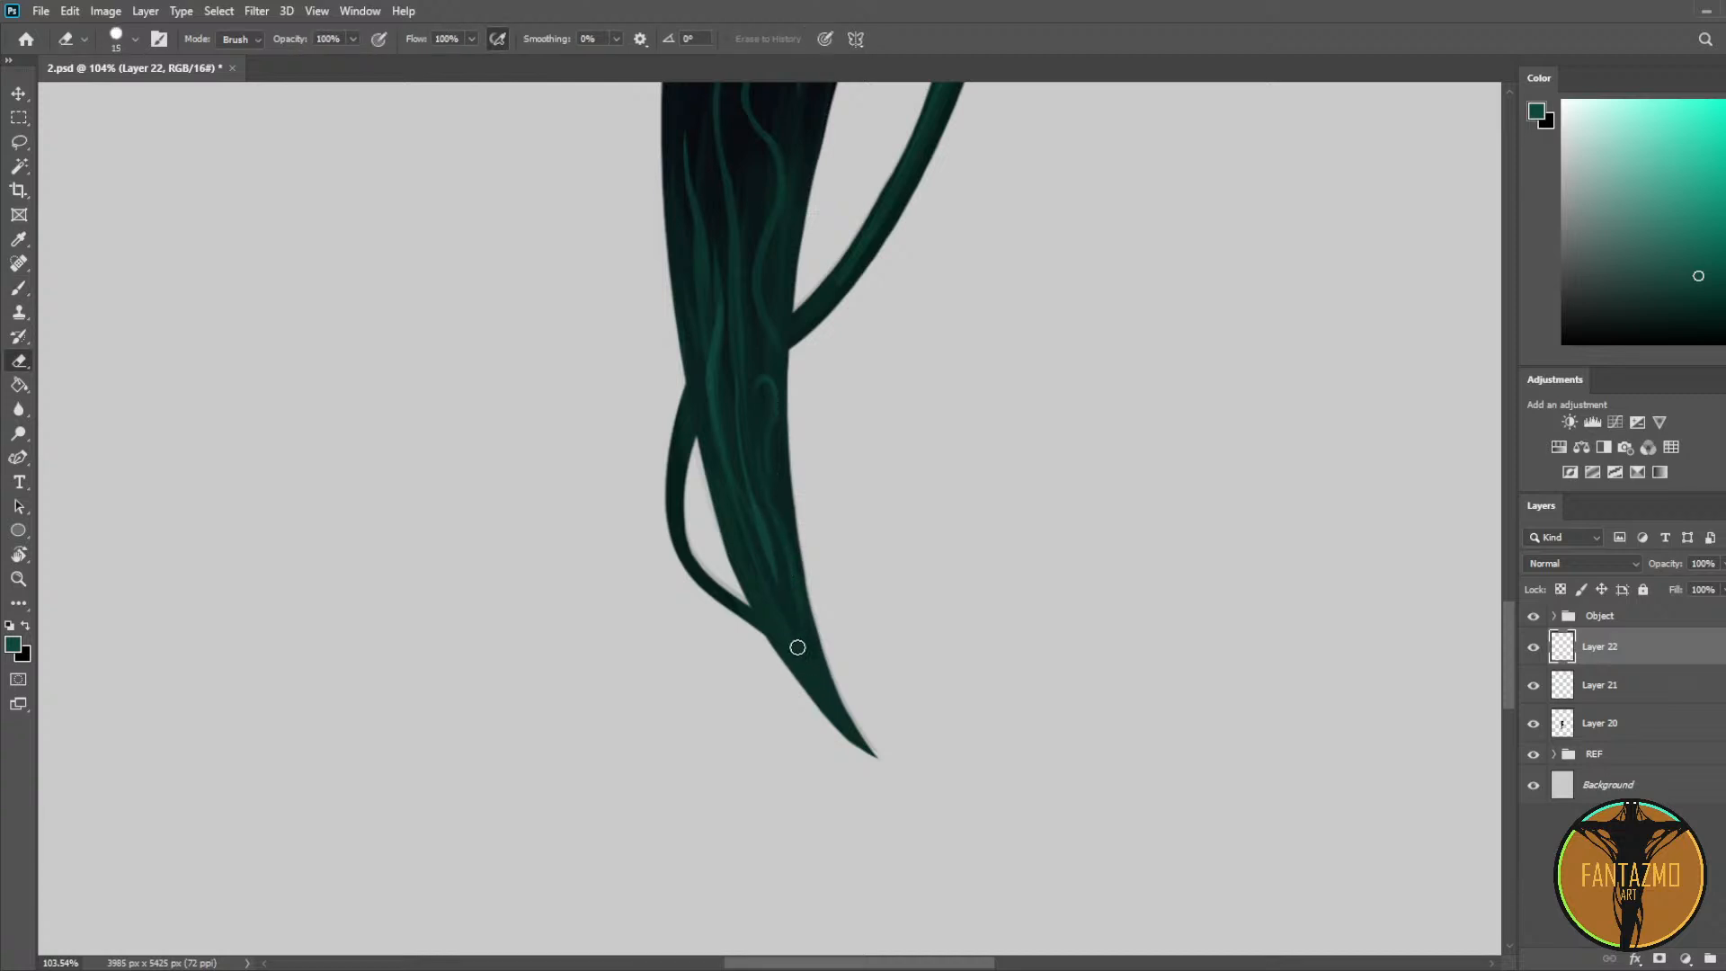
{"action": "key", "text": "b"}
{"action": "key", "text": "e"}
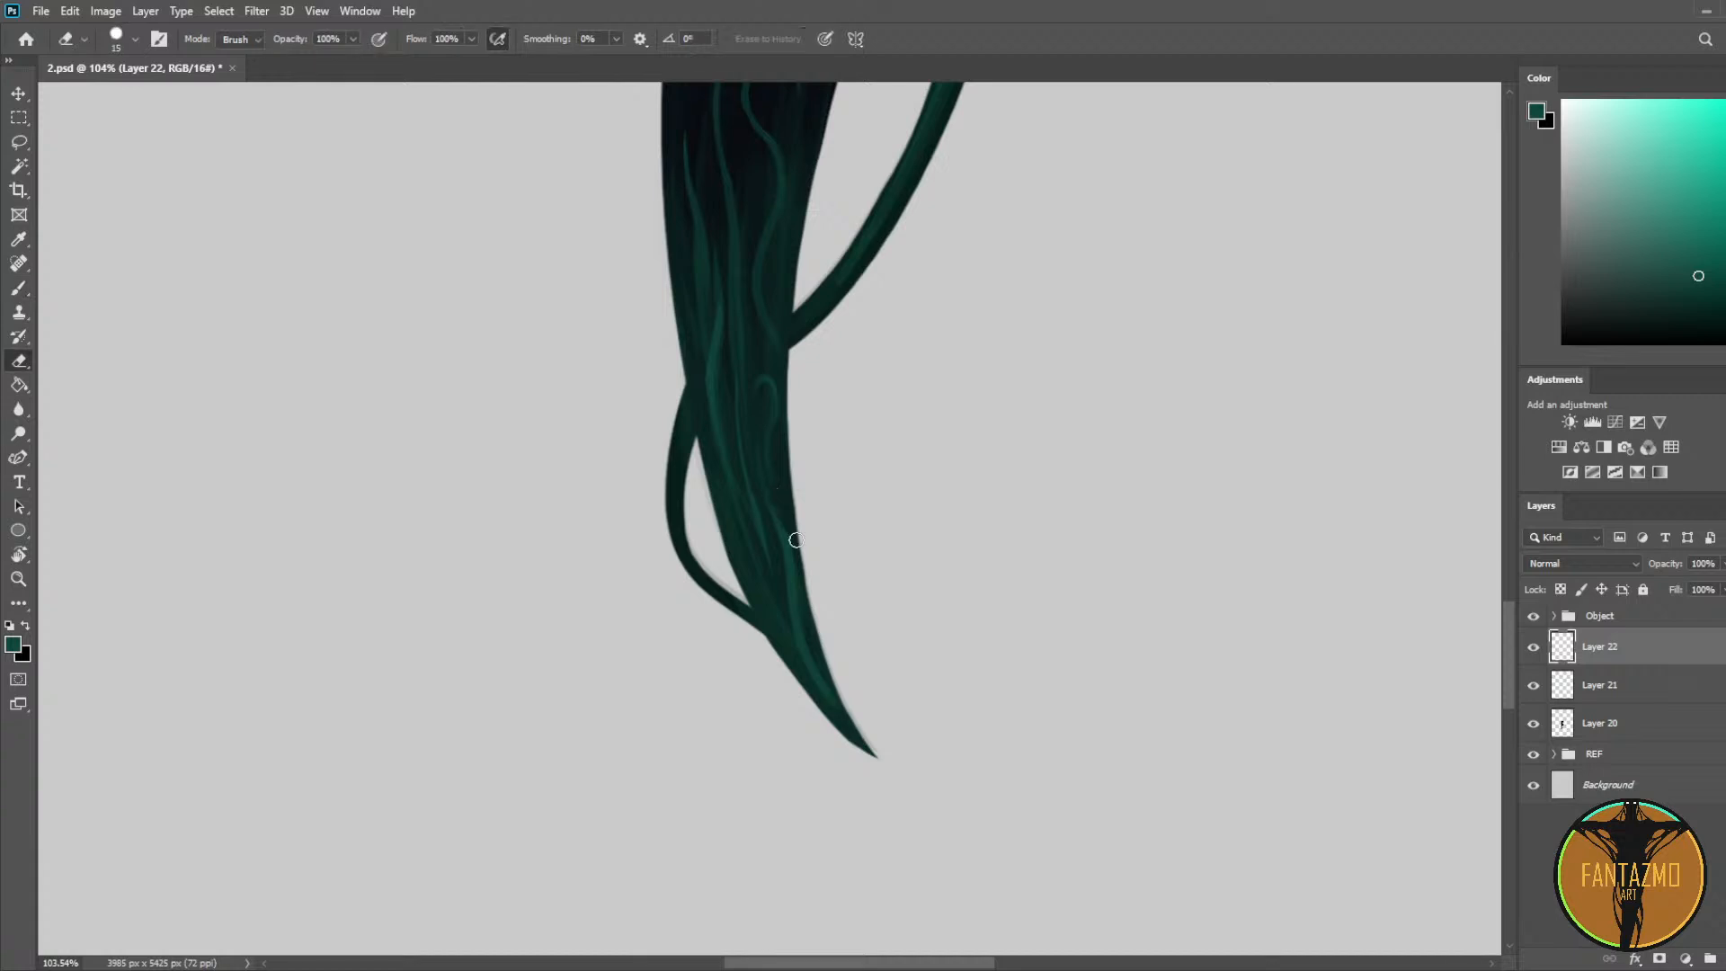
Step: Paint a lighter green highlight along the upper part of the small looping tendril on the tail's left side
{"action": "key", "text": "b"}
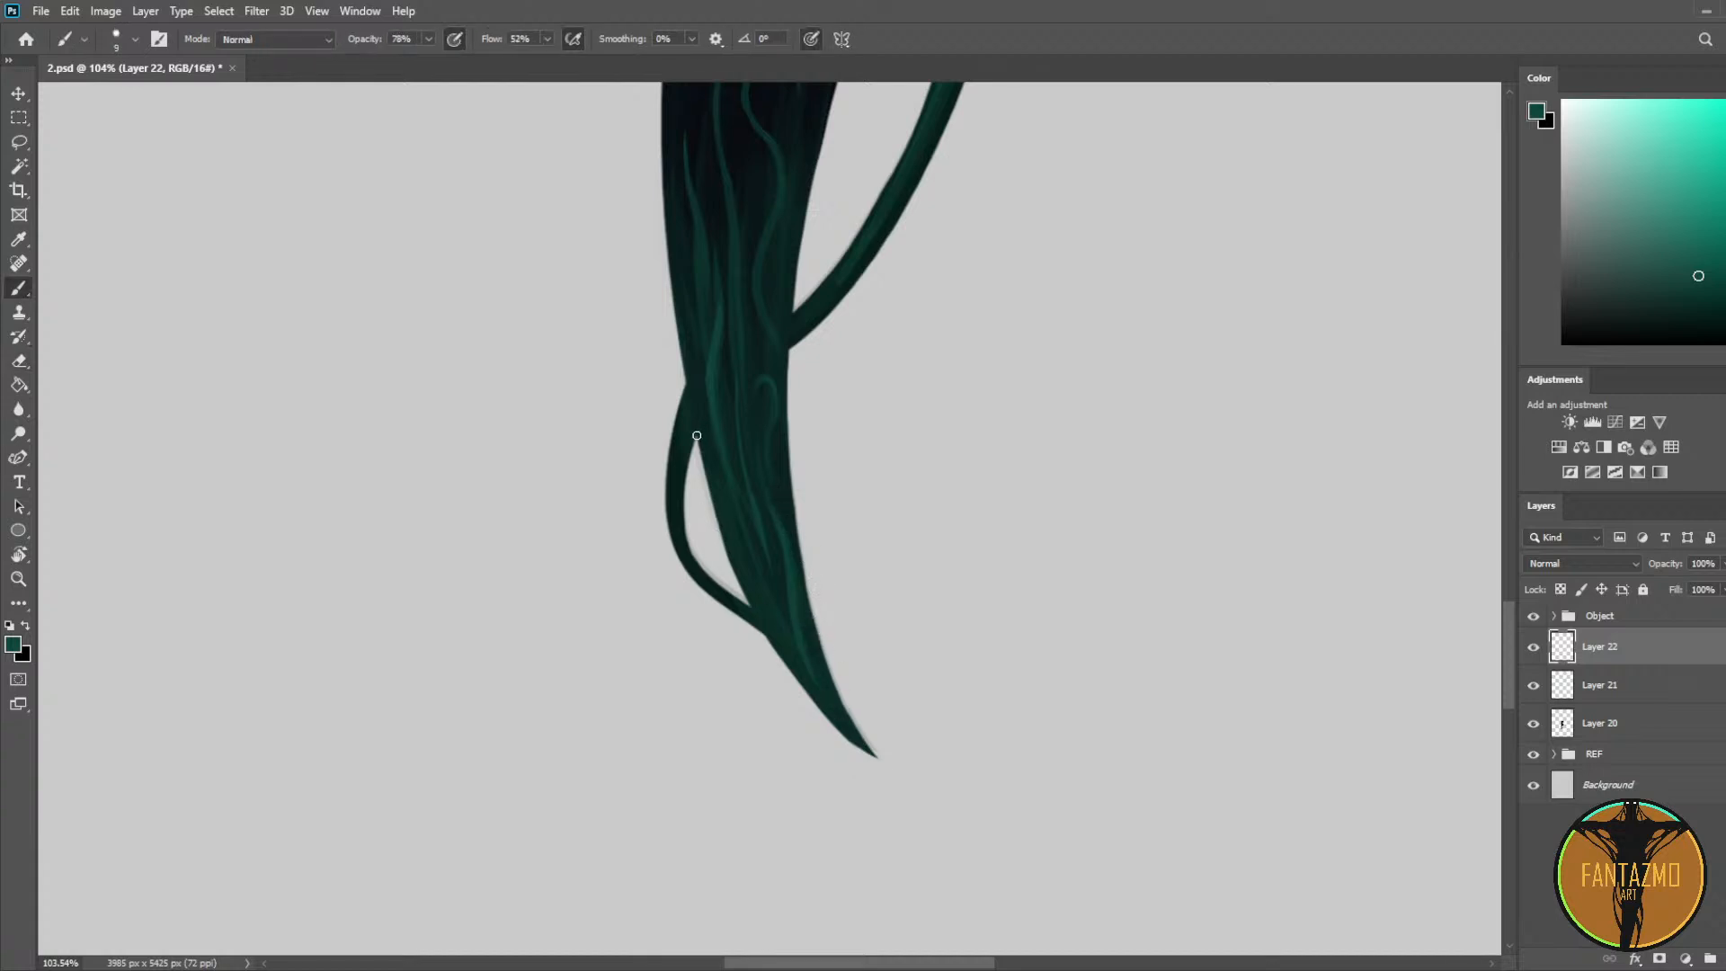
{"action": "left_click_drag", "start_coordinate": [681, 425], "coordinate": [677, 503]}
{"action": "key", "text": "e"}
{"action": "key", "text": "b"}
{"action": "mouse_move", "coordinate": [697, 394]}
{"action": "left_mouse_down"}
{"action": "mouse_move", "coordinate": [681, 505]}
{"action": "mouse_move", "coordinate": [710, 597]}
{"action": "left_mouse_up"}
{"action": "key", "text": "ctrl+z"}
Step: Extend the highlight down the small looping tendril into the tail and refine its upper end with the Eraser and Brush
{"action": "left_click_drag", "start_coordinate": [675, 488], "coordinate": [807, 700]}
{"action": "key", "text": "e"}
{"action": "key", "text": "b"}
{"action": "key", "text": "e"}
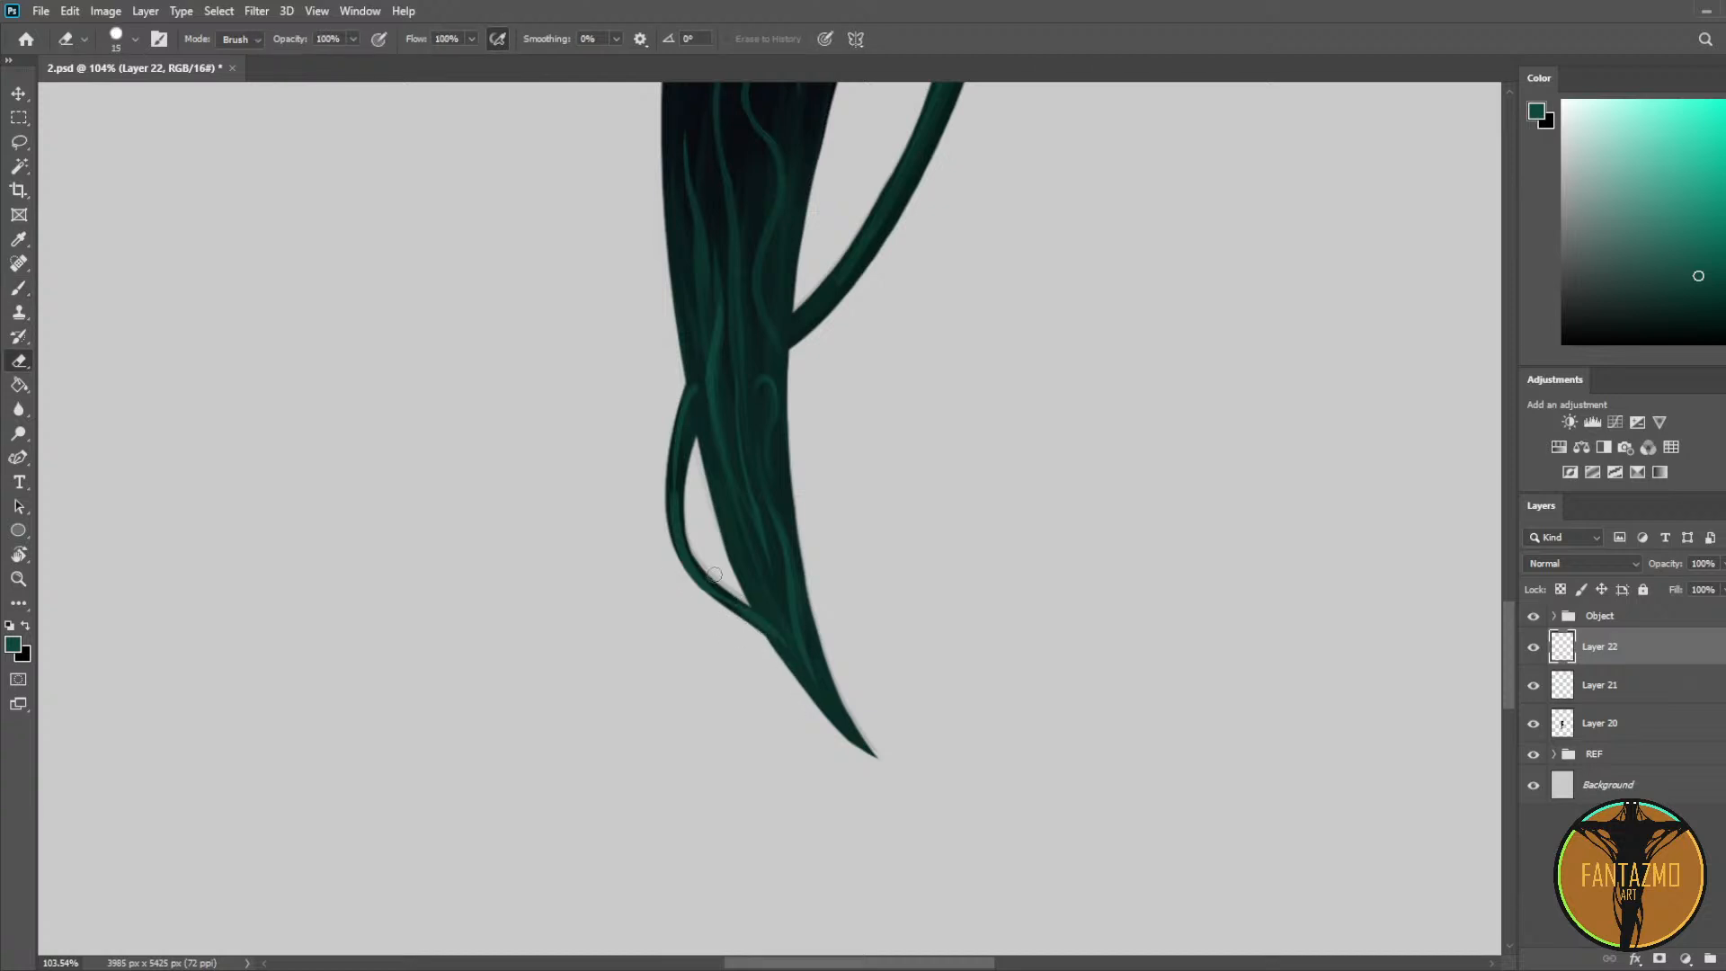
{"action": "scroll", "coordinate": [714, 573], "scroll_direction": "up", "scroll_amount": 5}
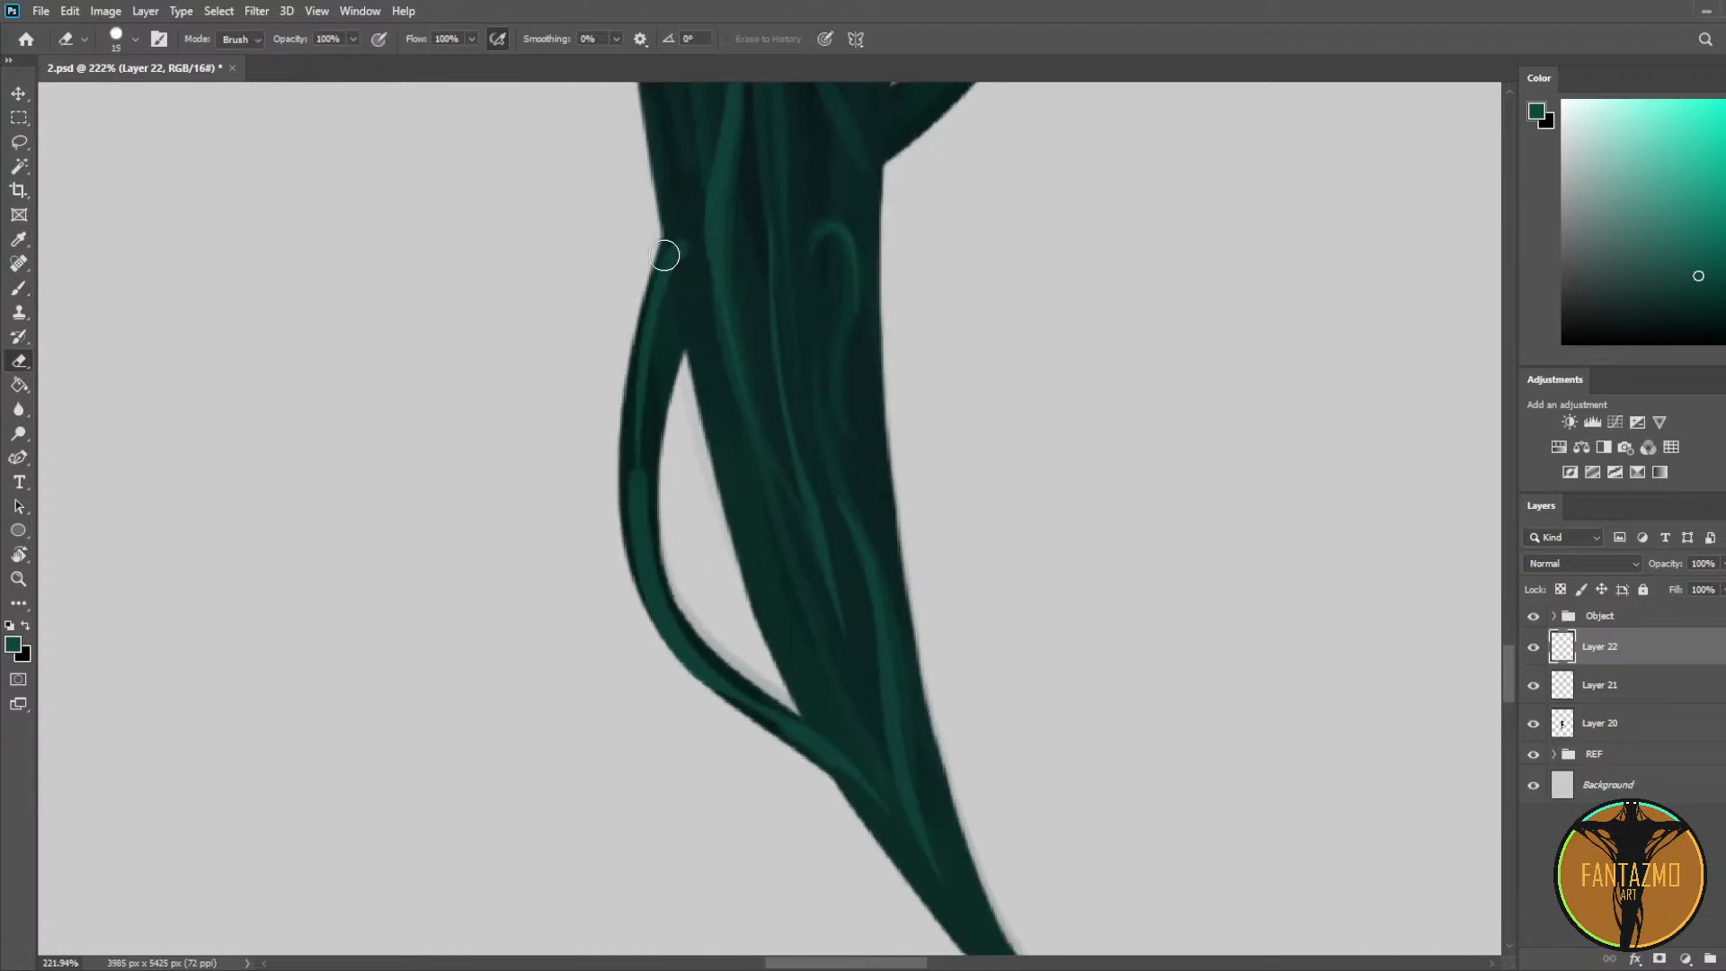
{"action": "key", "text": "b"}
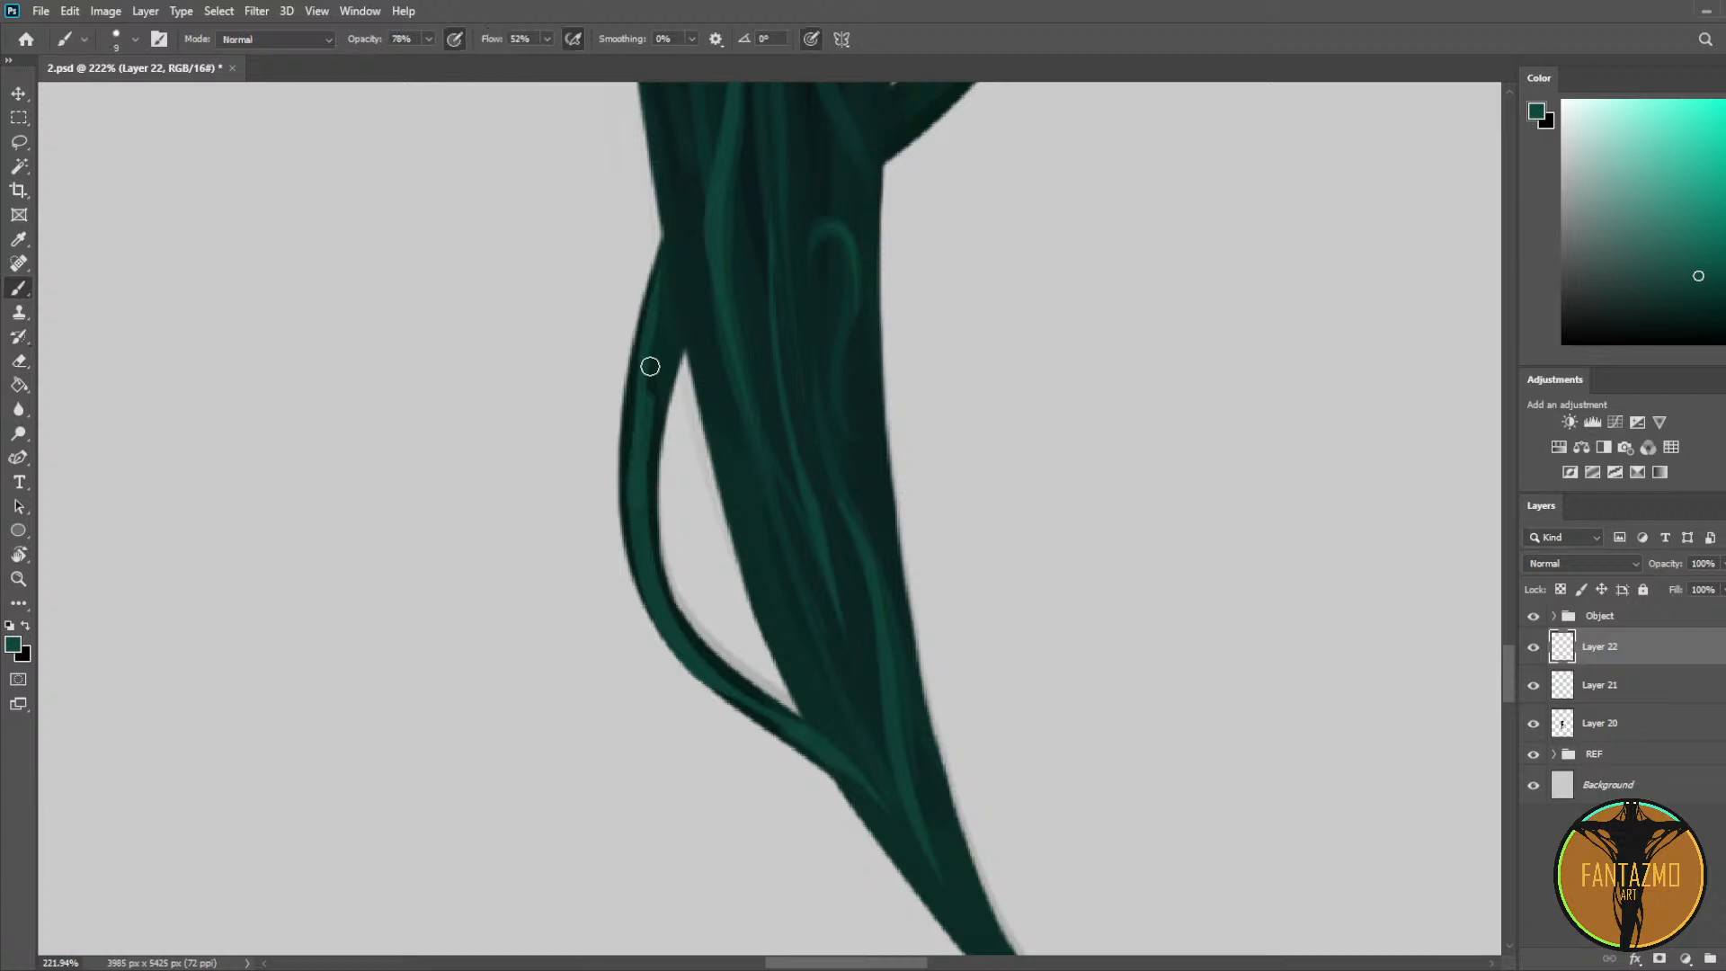
Step: Paint a lighter green highlight along the looping side tendril near the tail and erase its edge to taper it
{"action": "mouse_move", "coordinate": [636, 446]}
{"action": "left_mouse_down"}
{"action": "mouse_move", "coordinate": [674, 289]}
{"action": "mouse_move", "coordinate": [664, 417]}
{"action": "mouse_move", "coordinate": [682, 245]}
{"action": "mouse_move", "coordinate": [650, 542]}
{"action": "left_mouse_up"}
{"action": "key", "text": "e"}
{"action": "key", "text": "b"}
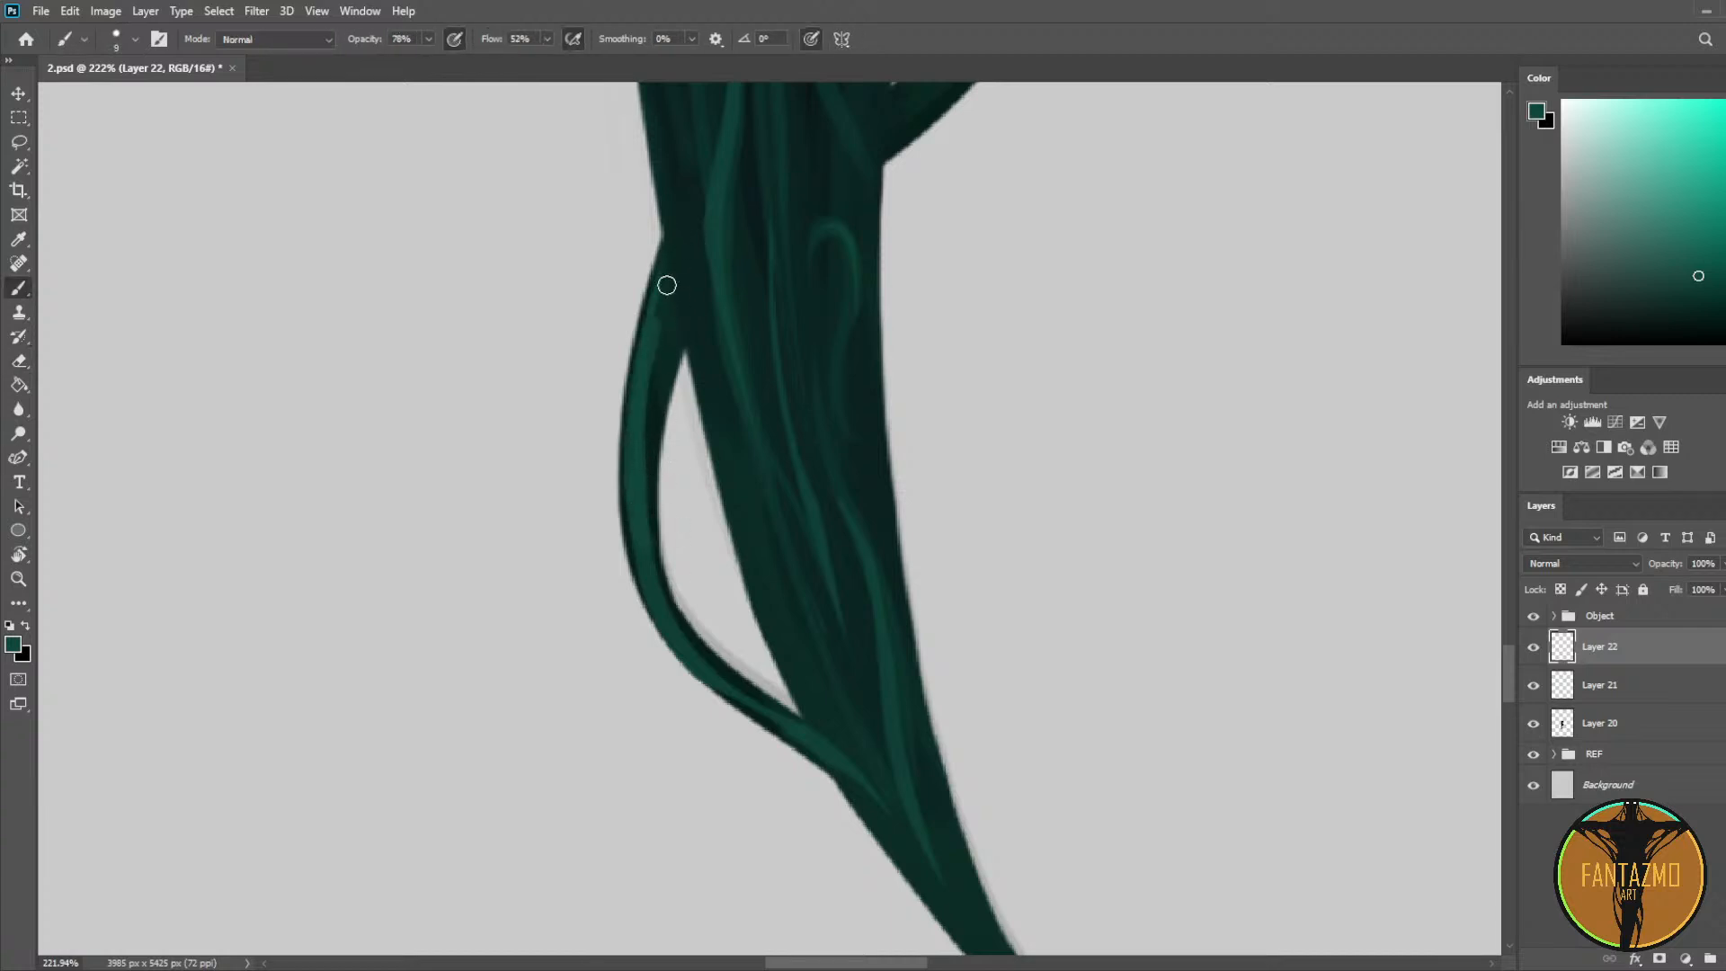
{"action": "key", "text": "e"}
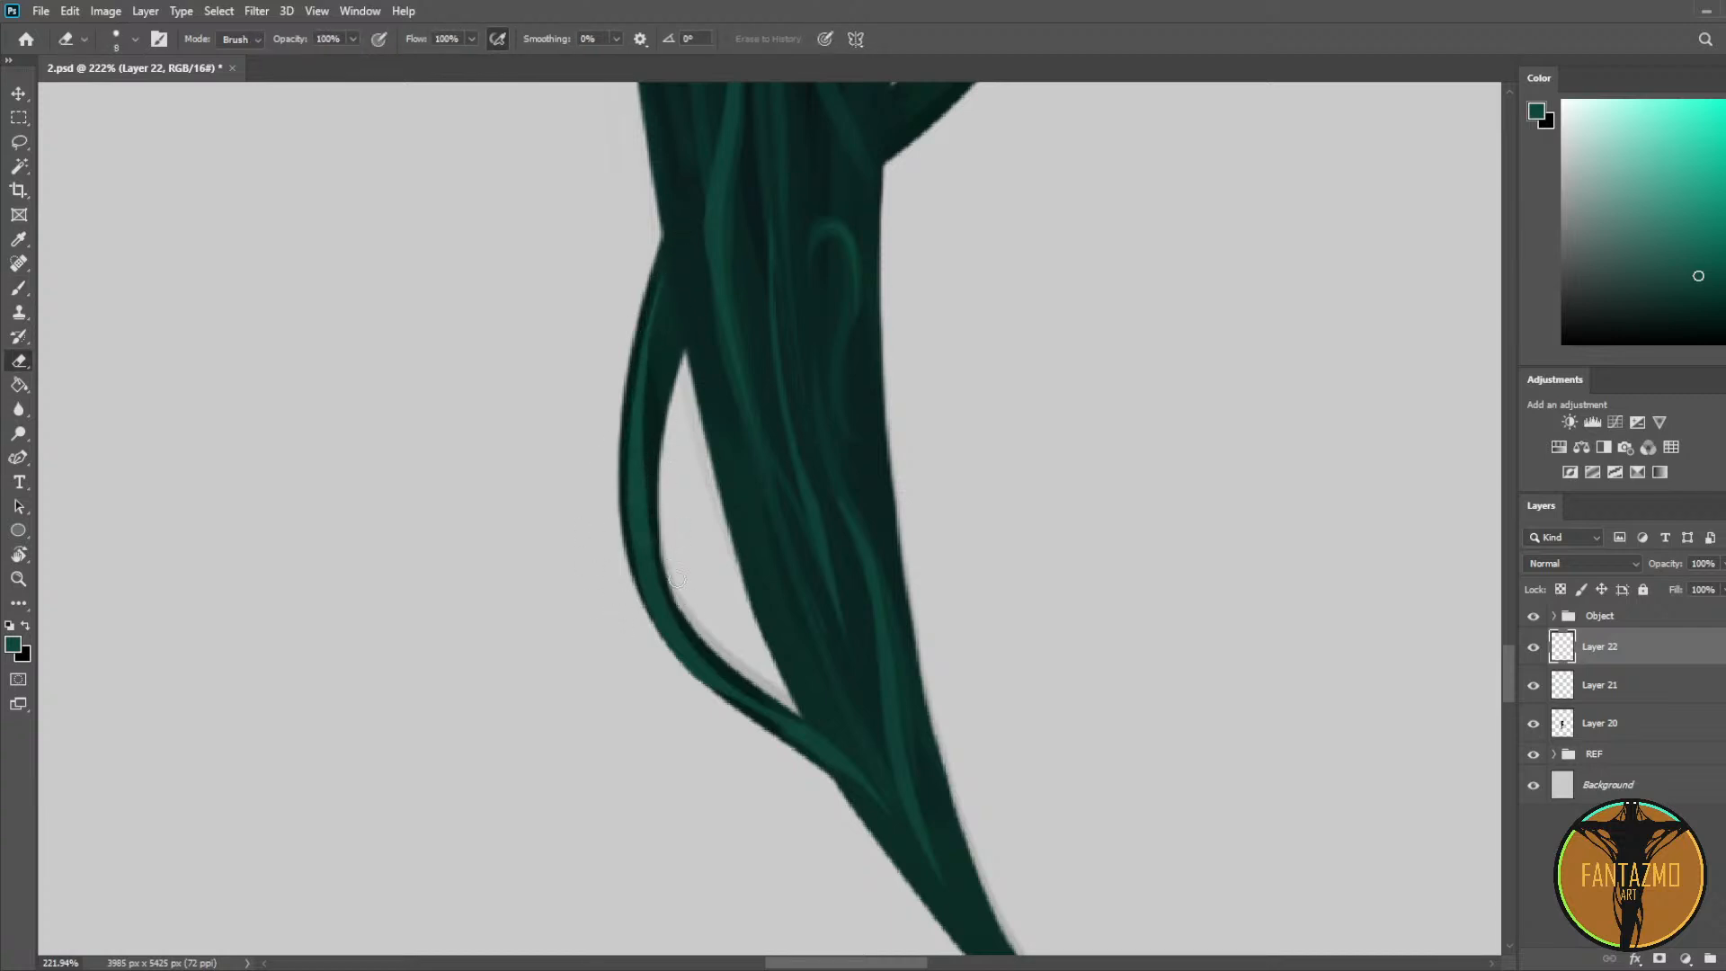
{"action": "left_click_drag", "start_coordinate": [650, 388], "coordinate": [647, 499]}
Step: Add a hooked green highlight at the loop's upper junction and erase the loop's highlight down to a thin line
{"action": "key", "text": "b"}
{"action": "left_click_drag", "start_coordinate": [689, 336], "coordinate": [644, 443]}
{"action": "key", "text": "e"}
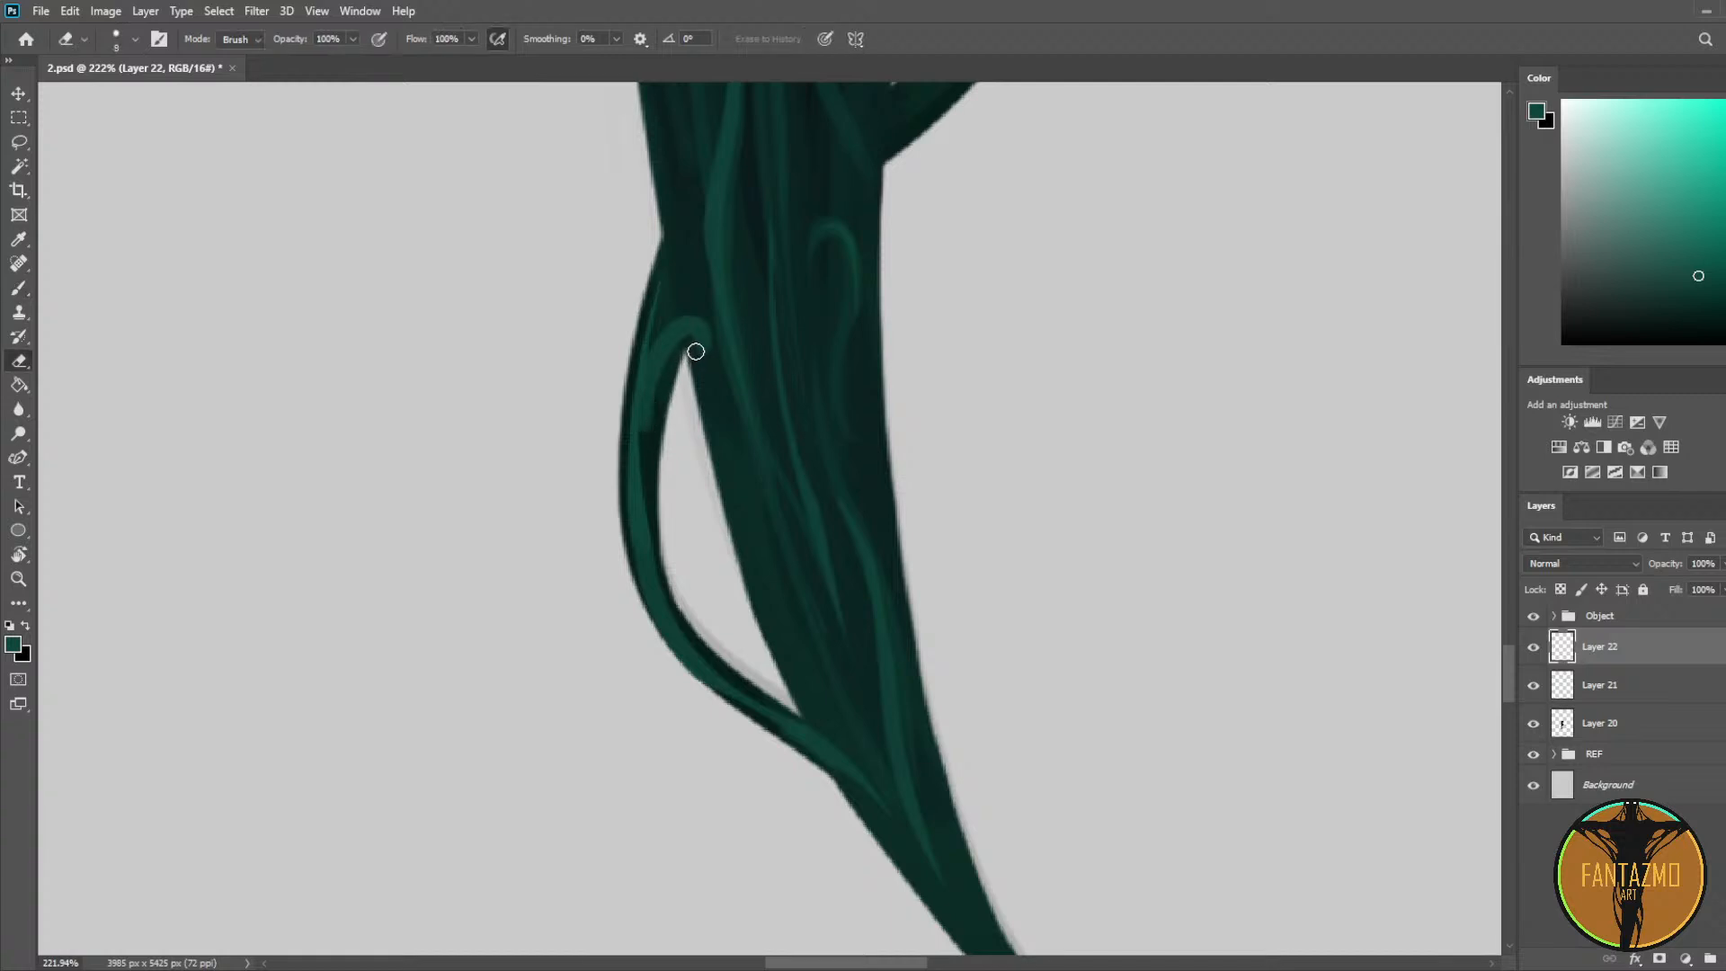
{"action": "mouse_move", "coordinate": [696, 351]}
{"action": "left_mouse_down"}
{"action": "mouse_move", "coordinate": [657, 405]}
{"action": "mouse_move", "coordinate": [700, 359]}
{"action": "mouse_move", "coordinate": [657, 403]}
{"action": "mouse_move", "coordinate": [673, 363]}
{"action": "mouse_move", "coordinate": [660, 466]}
{"action": "mouse_move", "coordinate": [660, 384]}
{"action": "mouse_move", "coordinate": [651, 465]}
{"action": "mouse_move", "coordinate": [653, 426]}
{"action": "mouse_move", "coordinate": [664, 609]}
{"action": "left_mouse_up"}
{"action": "key", "text": "ctrl+z"}
{"action": "key", "text": "b"}
{"action": "key", "text": "e"}
{"action": "mouse_move", "coordinate": [639, 551]}
{"action": "left_mouse_down"}
{"action": "mouse_move", "coordinate": [714, 667]}
{"action": "mouse_move", "coordinate": [613, 558]}
{"action": "mouse_move", "coordinate": [732, 724]}
{"action": "left_mouse_up"}
{"action": "left_click_drag", "start_coordinate": [646, 632], "coordinate": [720, 700]}
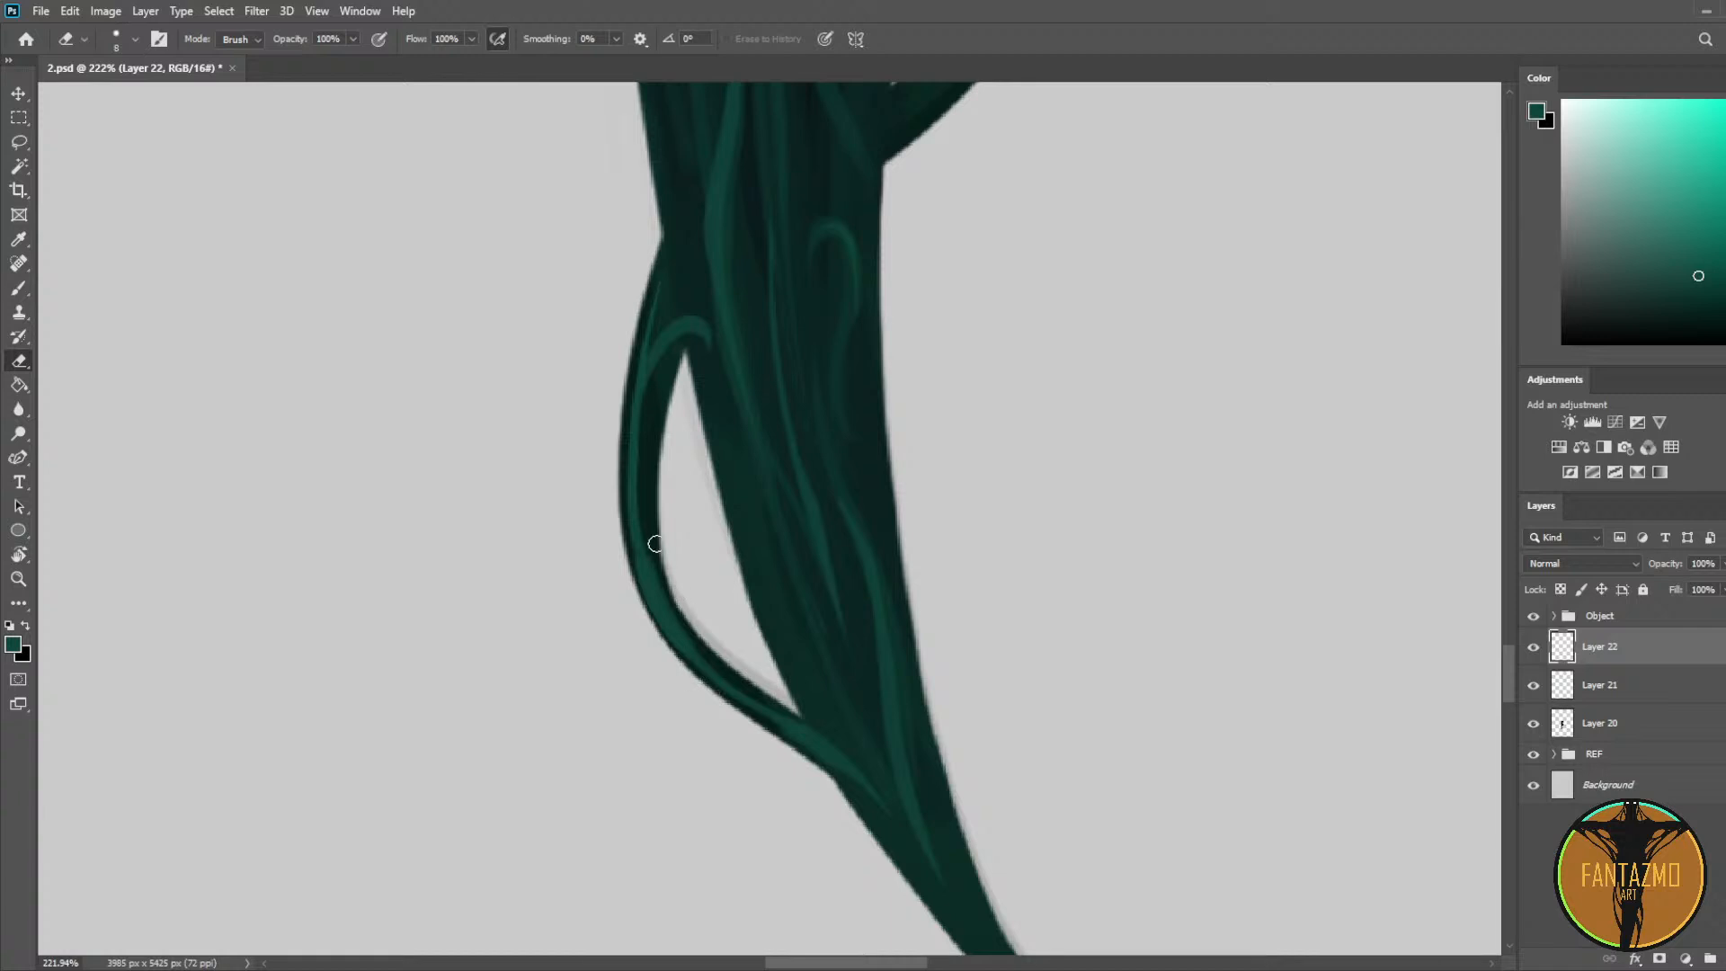
{"action": "mouse_move", "coordinate": [662, 575]}
{"action": "left_mouse_down"}
{"action": "mouse_move", "coordinate": [701, 656]}
{"action": "mouse_move", "coordinate": [753, 689]}
{"action": "left_mouse_up"}
Step: Review the whole figure and save the document
{"action": "scroll", "coordinate": [187, 433], "scroll_direction": "down", "scroll_amount": 2}
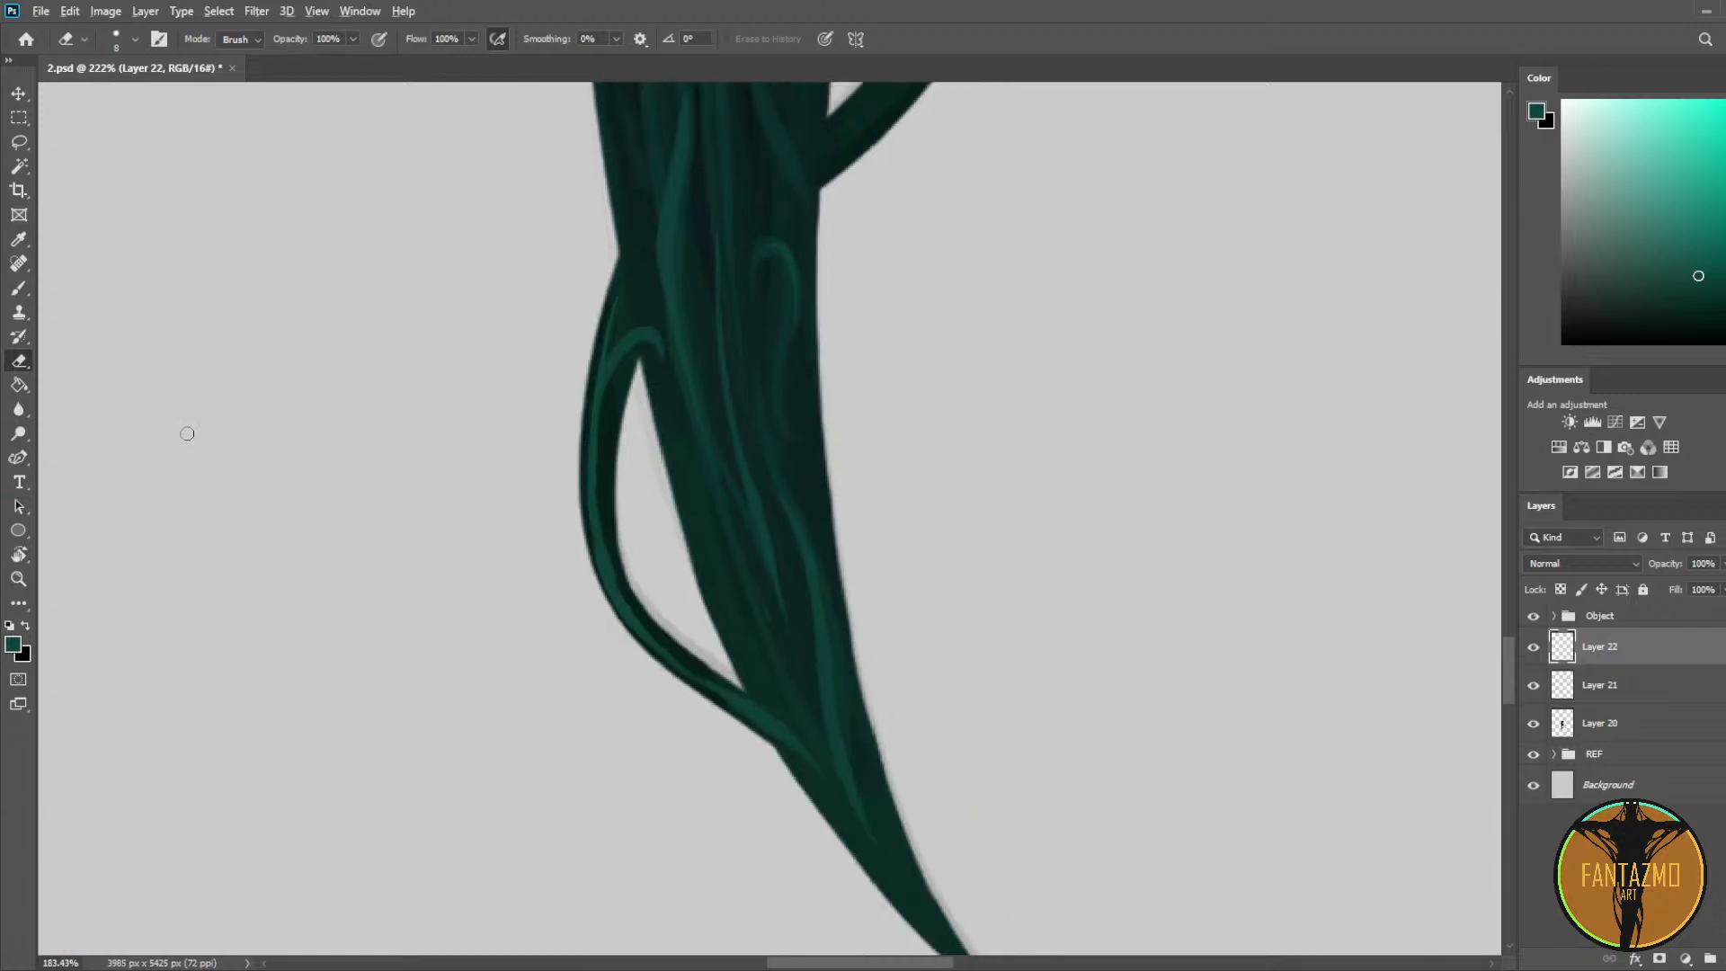
{"action": "scroll", "coordinate": [207, 418], "scroll_direction": "down", "scroll_amount": 5}
{"action": "left_click_drag", "start_coordinate": [423, 354], "coordinate": [706, 625]}
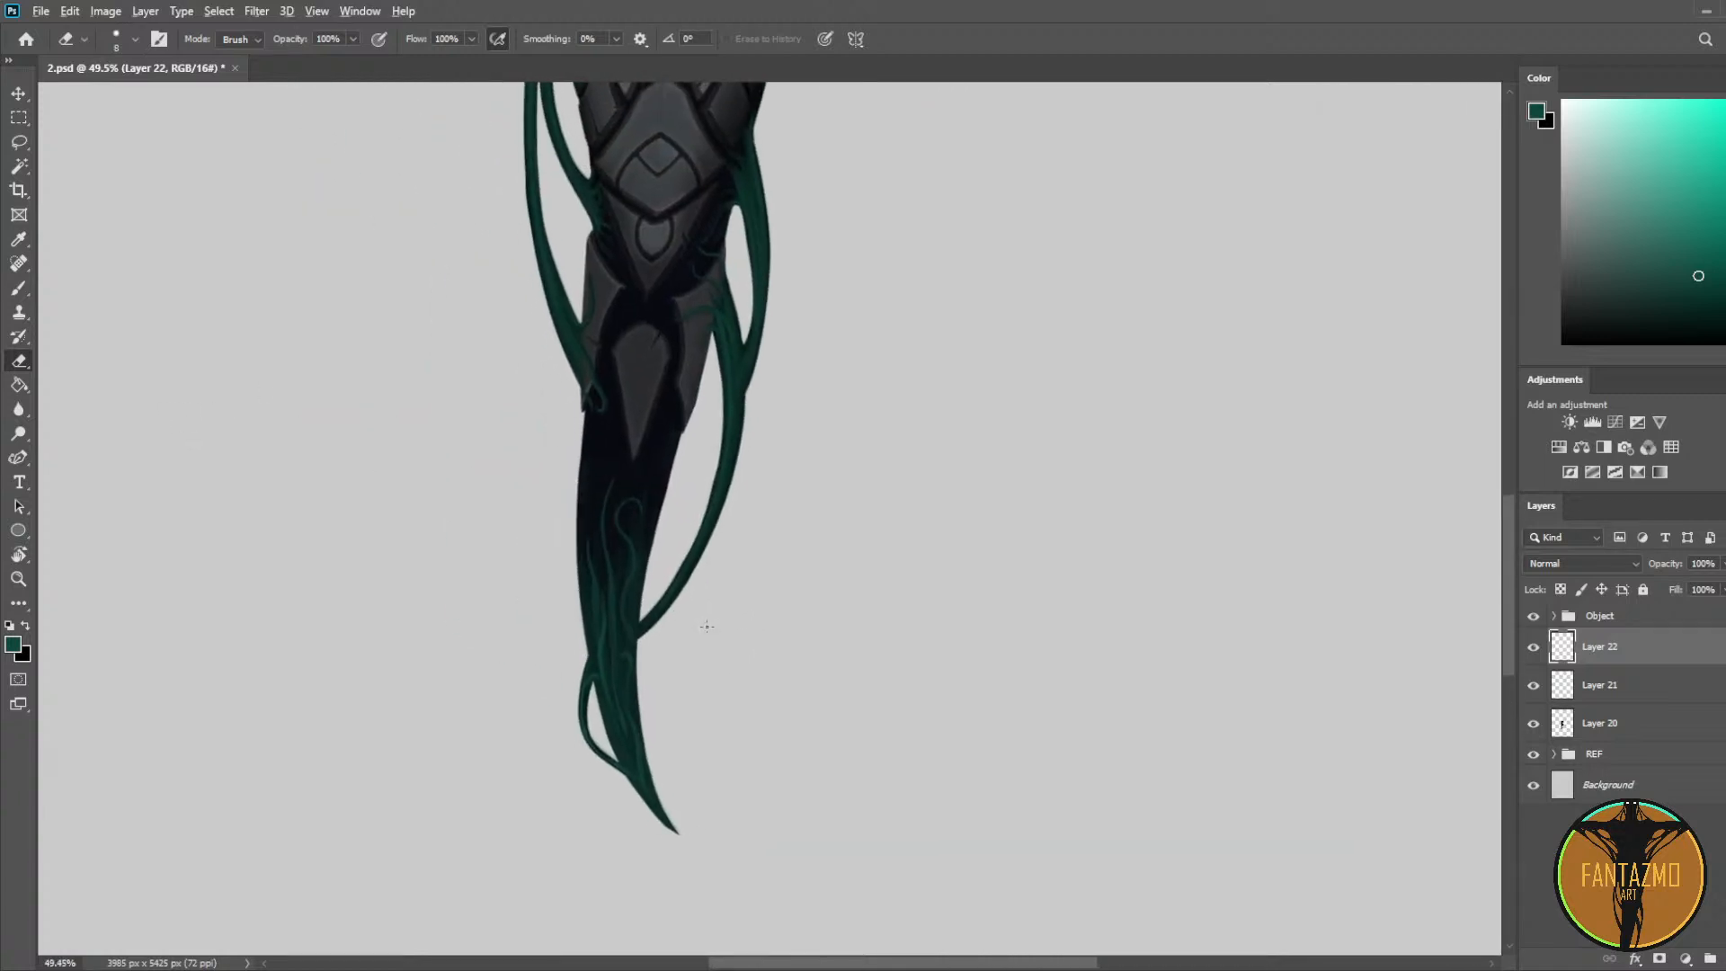
{"action": "scroll", "coordinate": [706, 625], "scroll_direction": "down", "scroll_amount": 3}
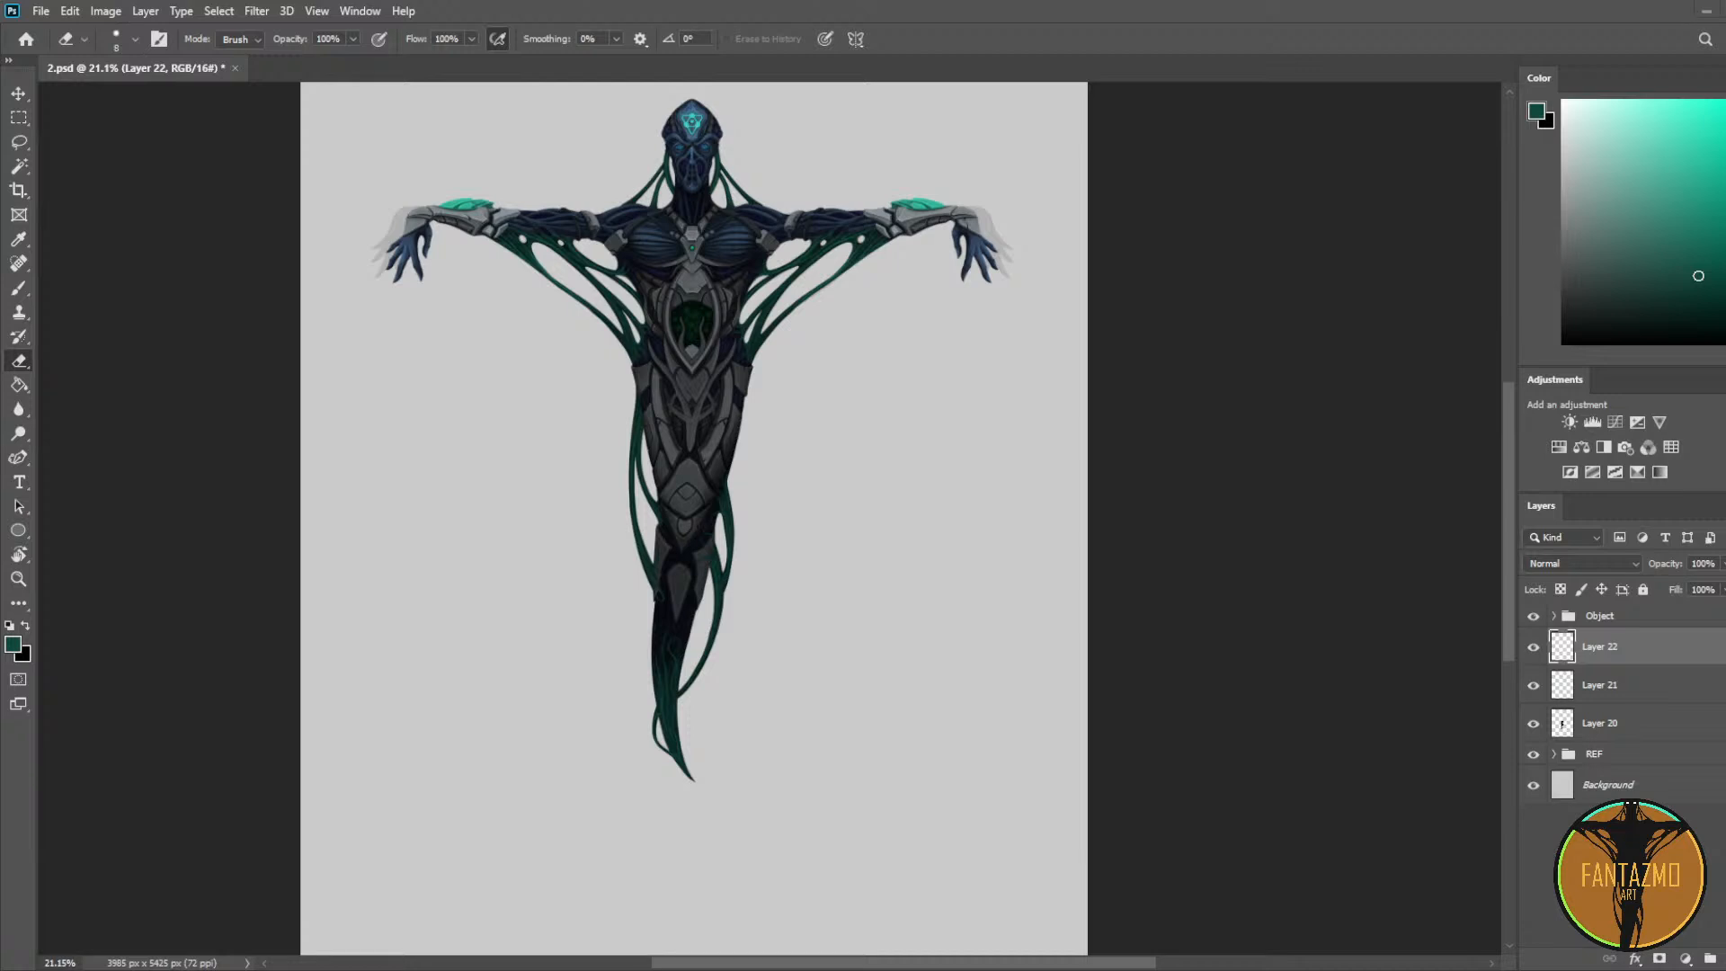
{"action": "scroll", "coordinate": [603, 464], "scroll_direction": "up", "scroll_amount": 6}
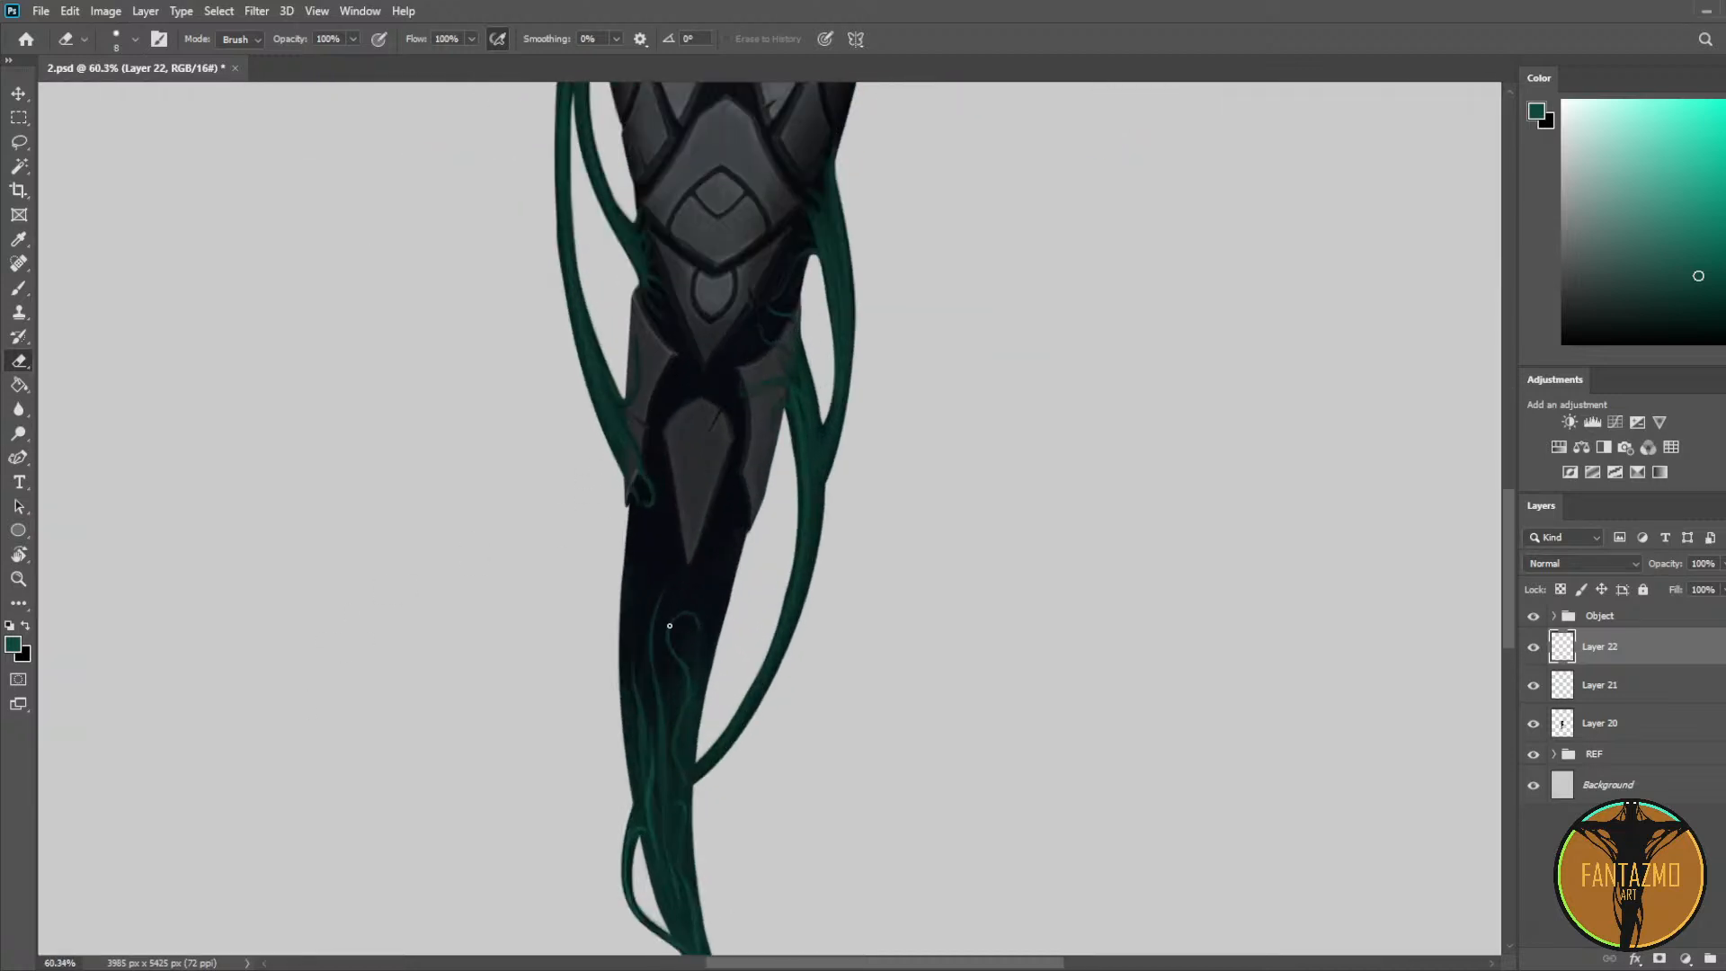
{"action": "key", "text": "ctrl+s"}
Step: Sample a very dark teal from the lower body and paint faint strands above the green tendrils
{"action": "key", "text": "b"}
{"action": "left_click", "coordinate": [622, 699], "text": "alt"}
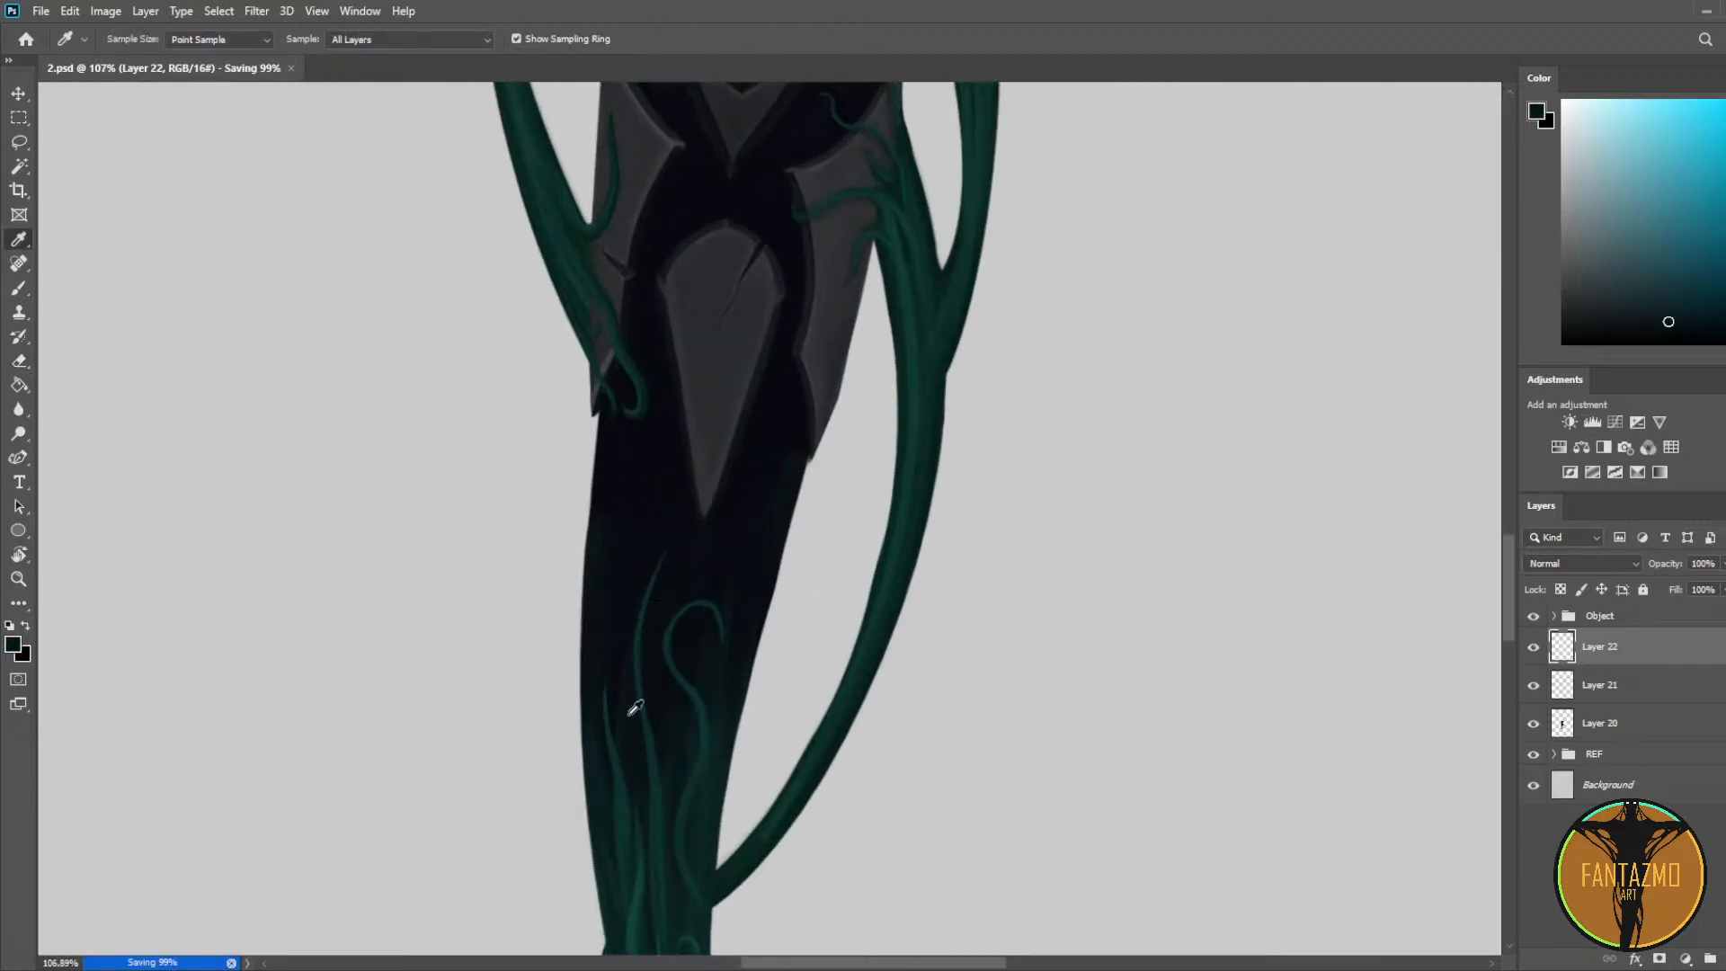
{"action": "key", "text": "e"}
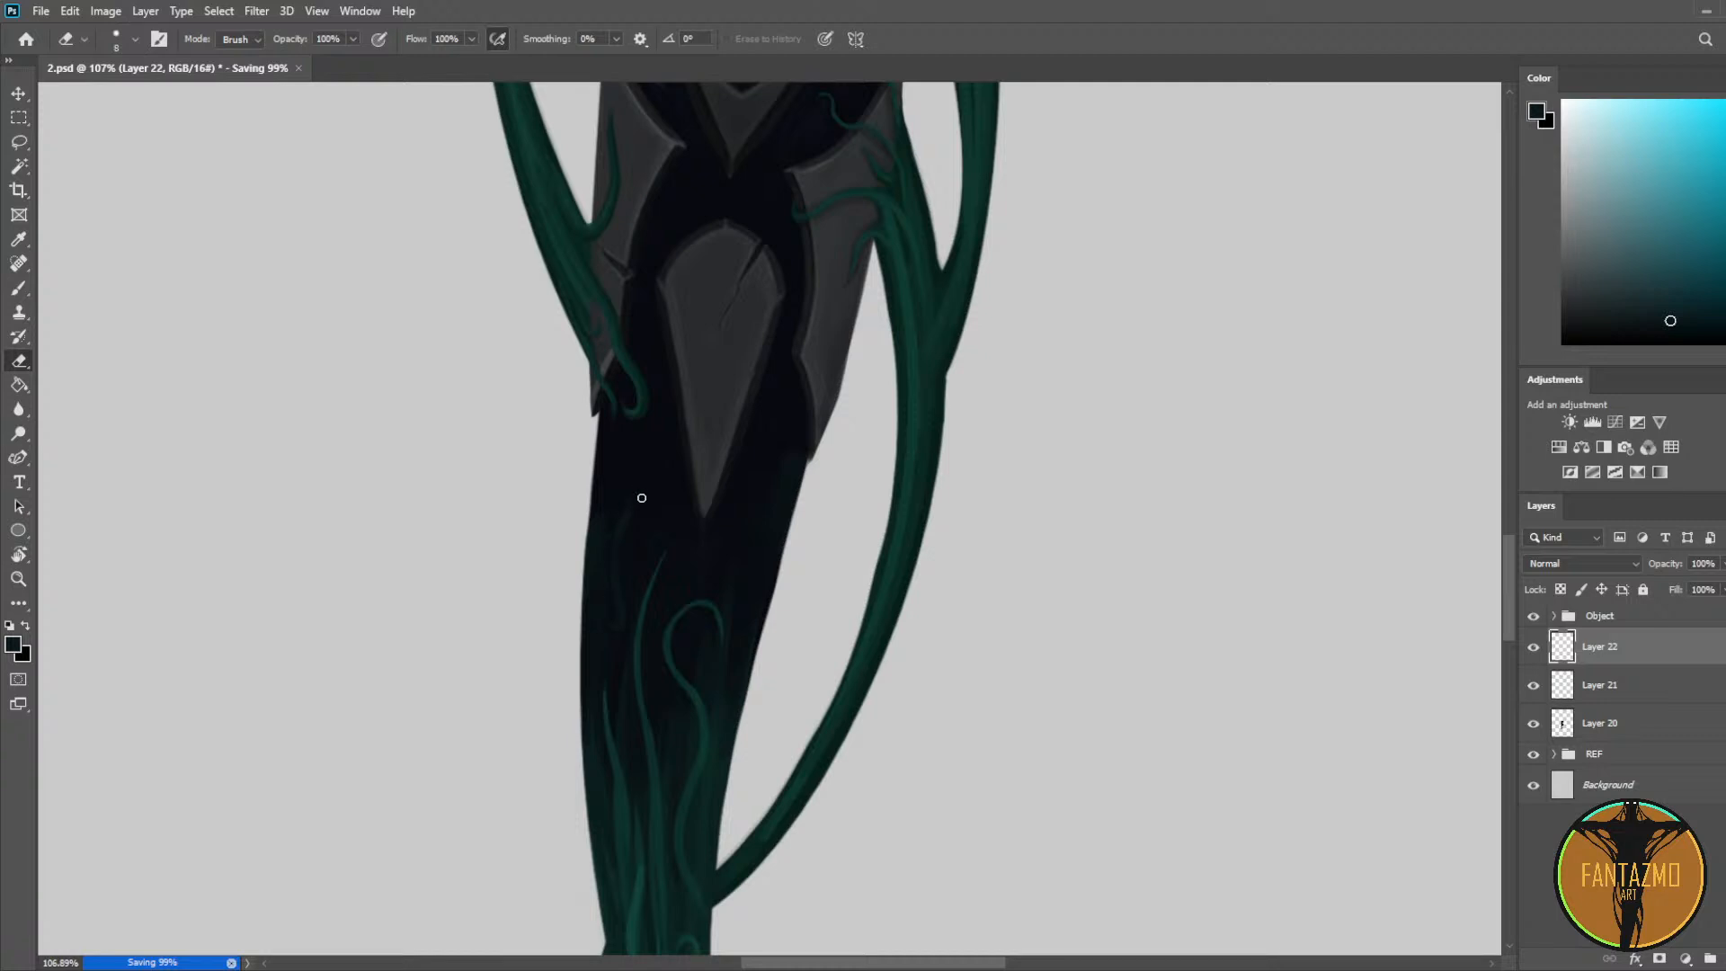
{"action": "key", "text": "b"}
{"action": "left_click_drag", "start_coordinate": [699, 646], "coordinate": [737, 531]}
{"action": "key", "text": "e"}
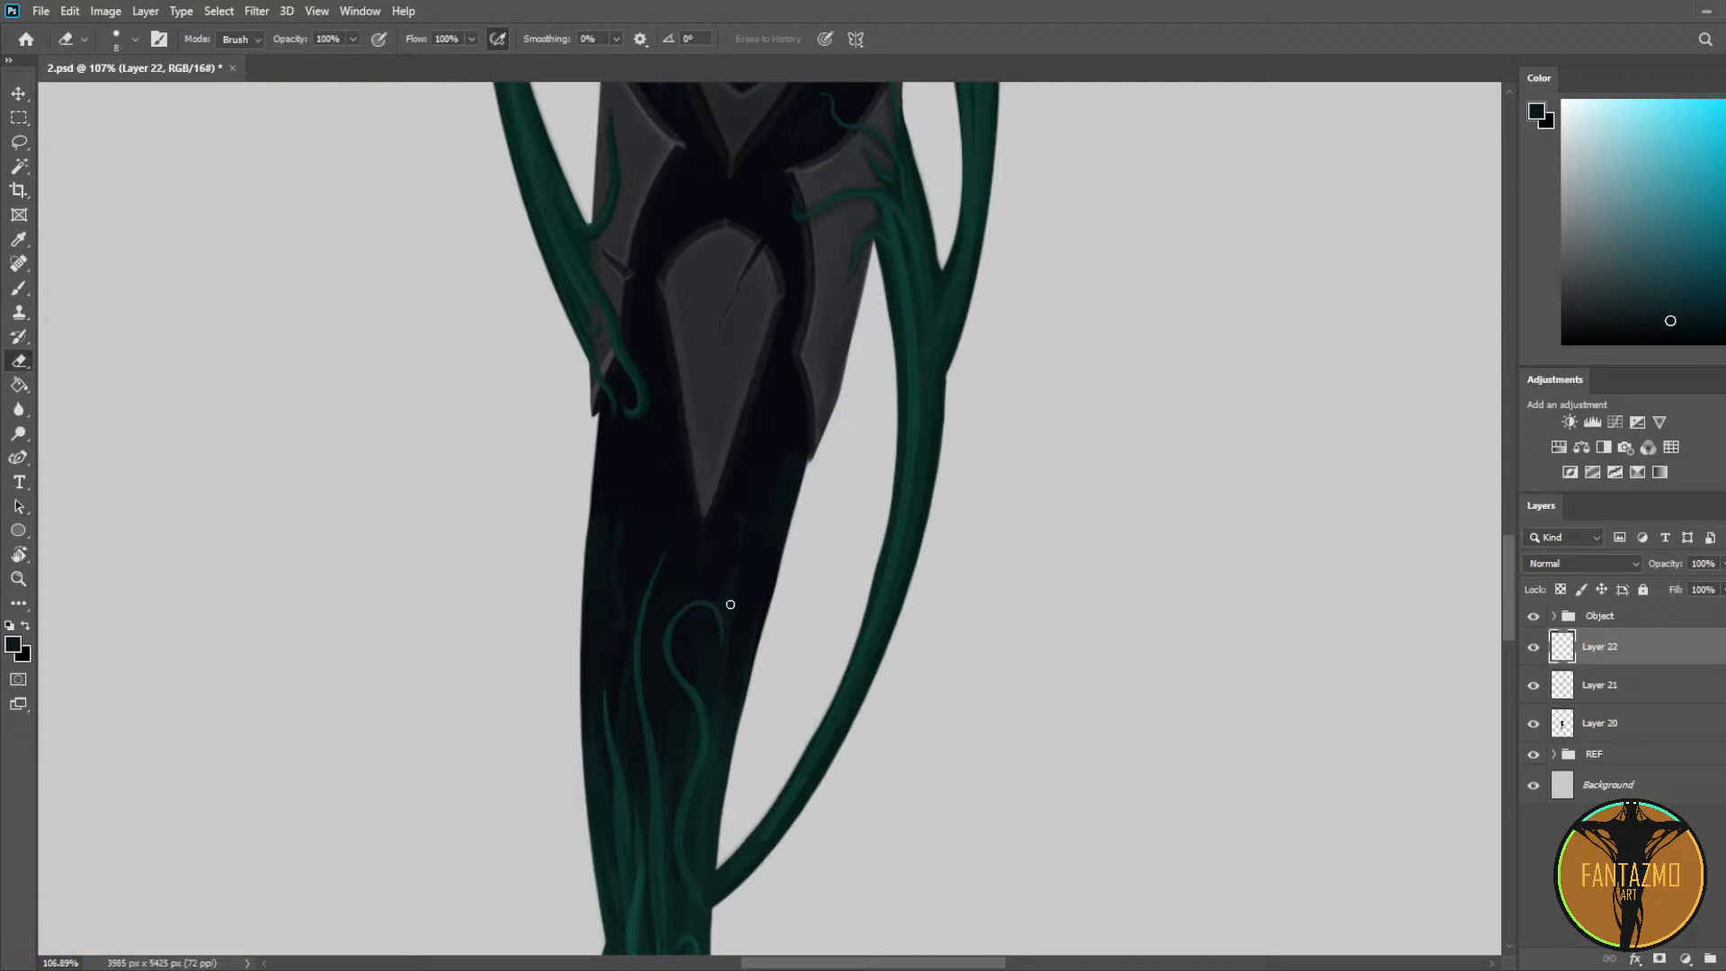
Step: Paint a faint curled strand just below the grey pointed plate and trim it with the Eraser
{"action": "key", "text": "b"}
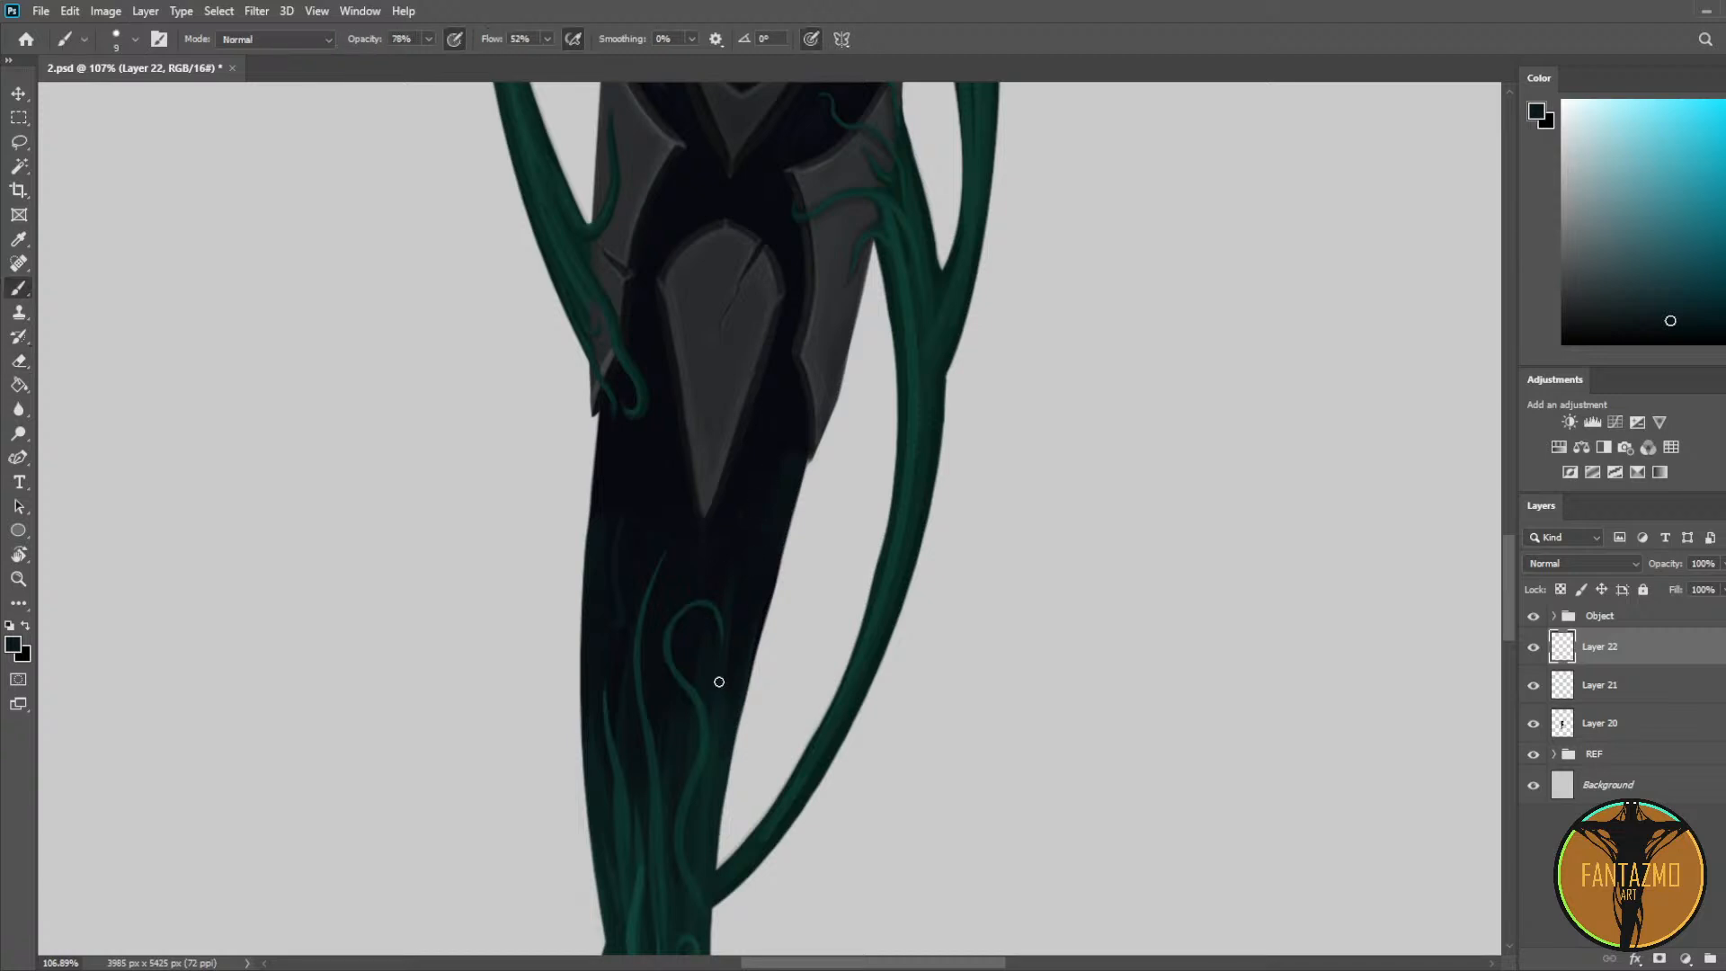
{"action": "key", "text": "e"}
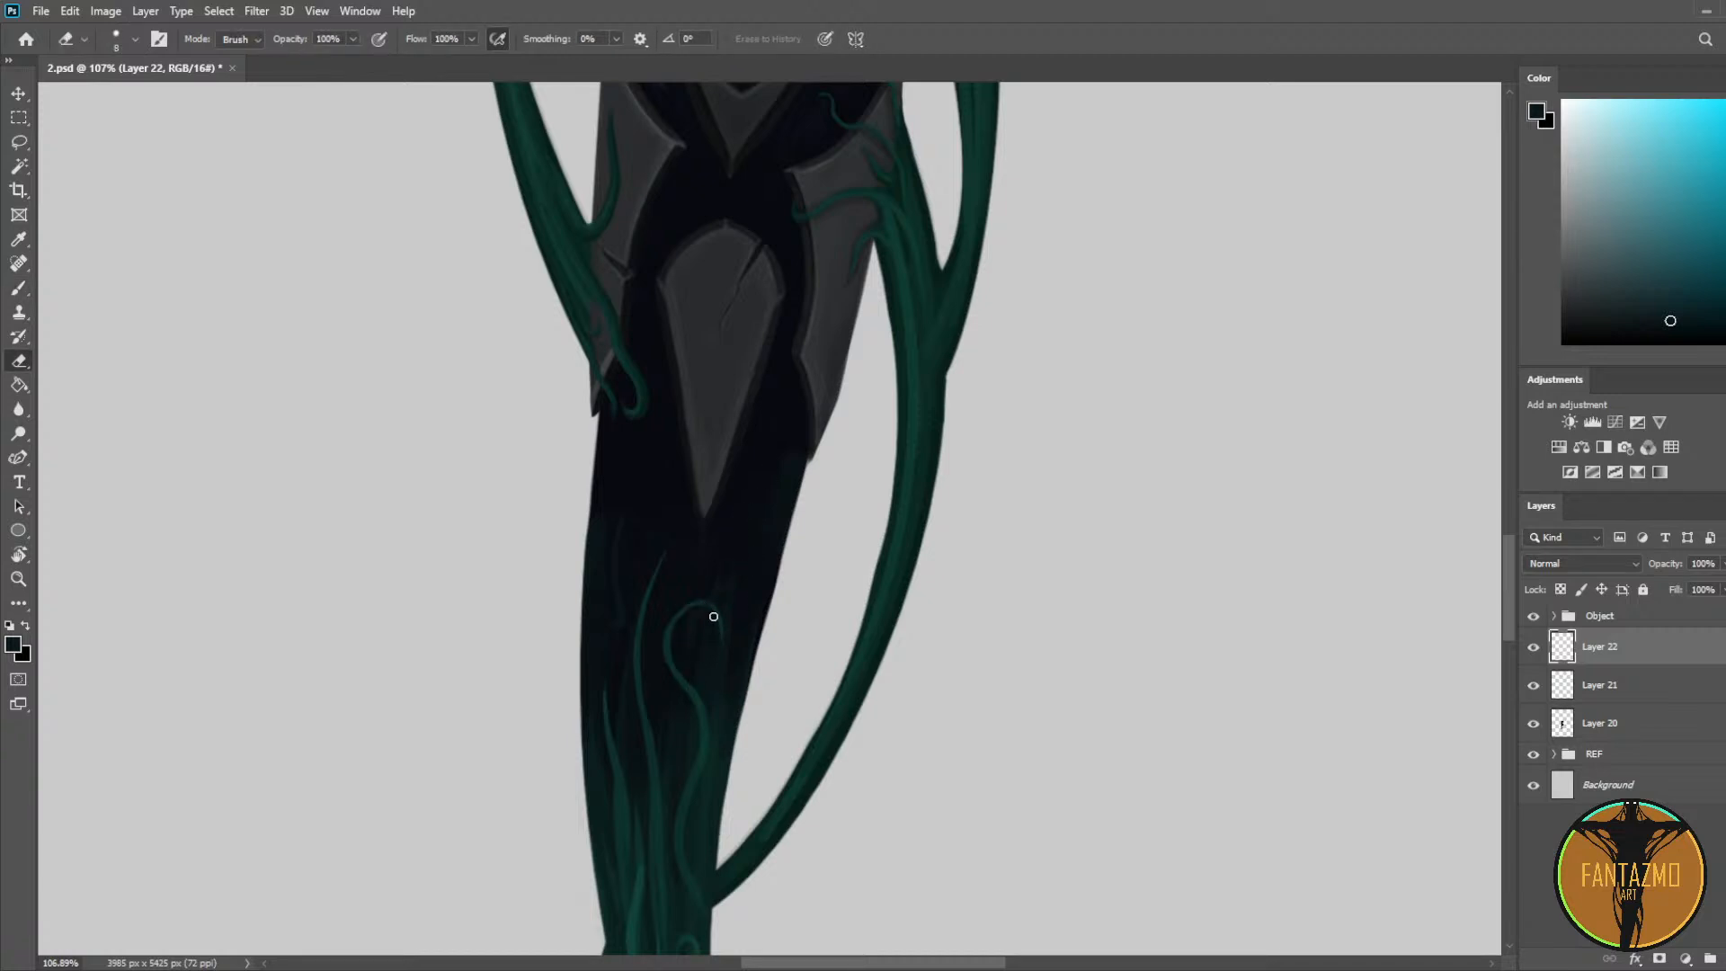
{"action": "key", "text": "b"}
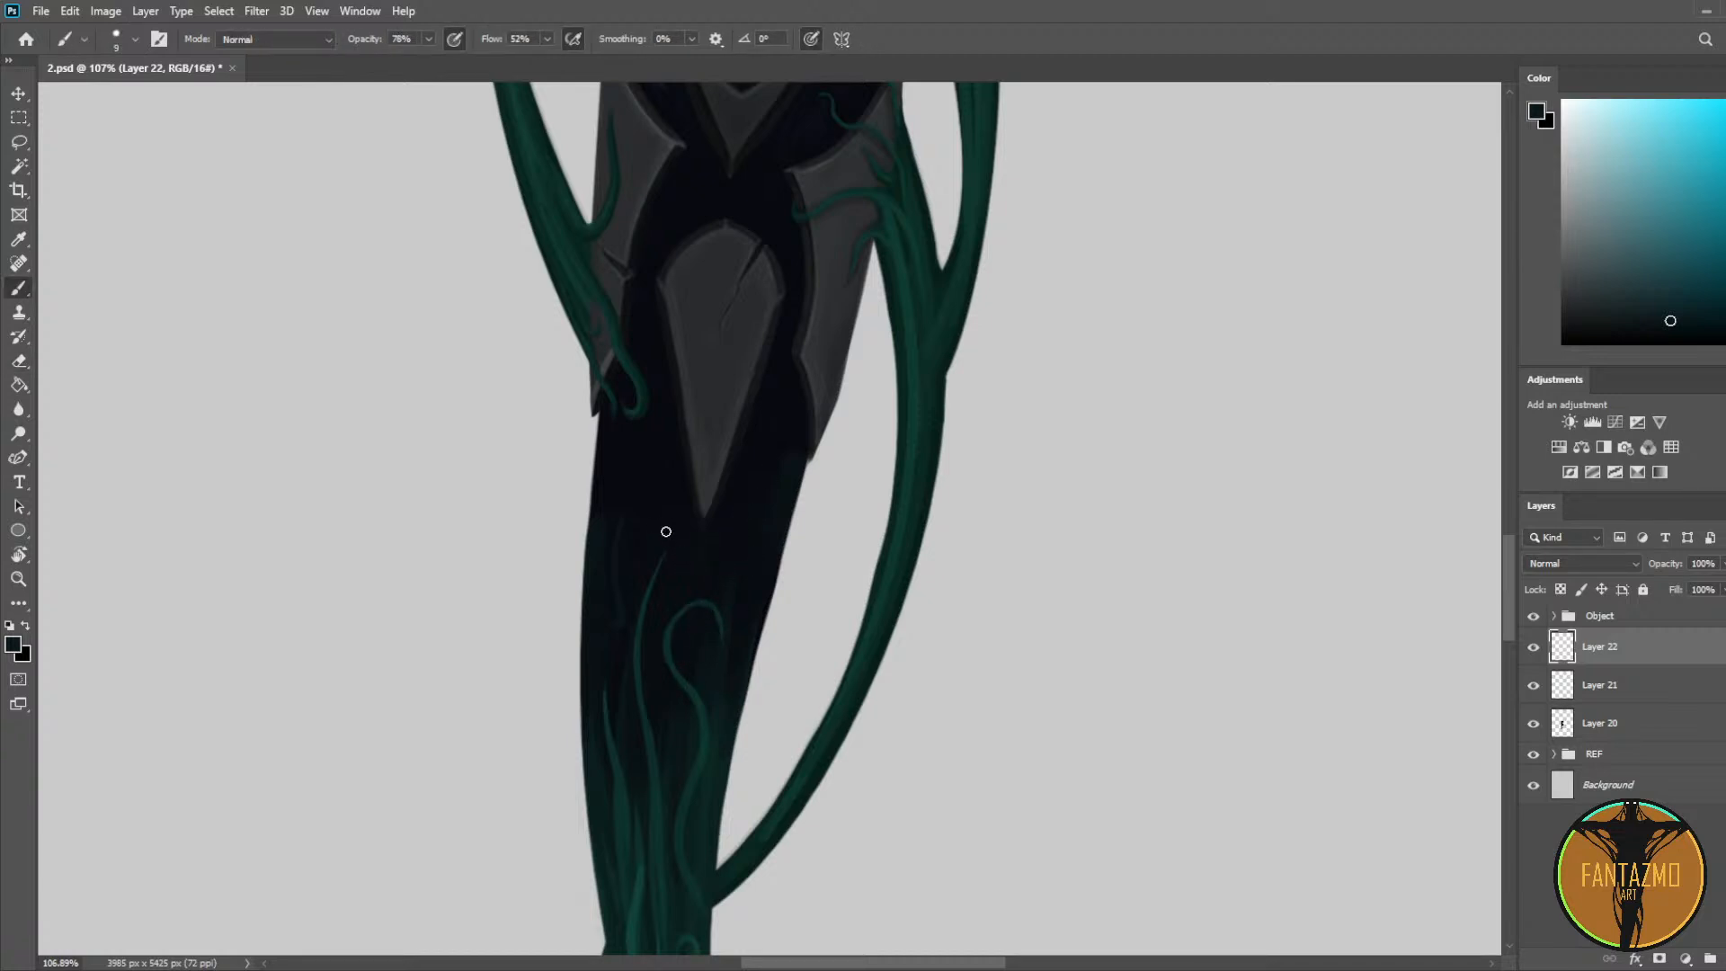
{"action": "key", "text": "e"}
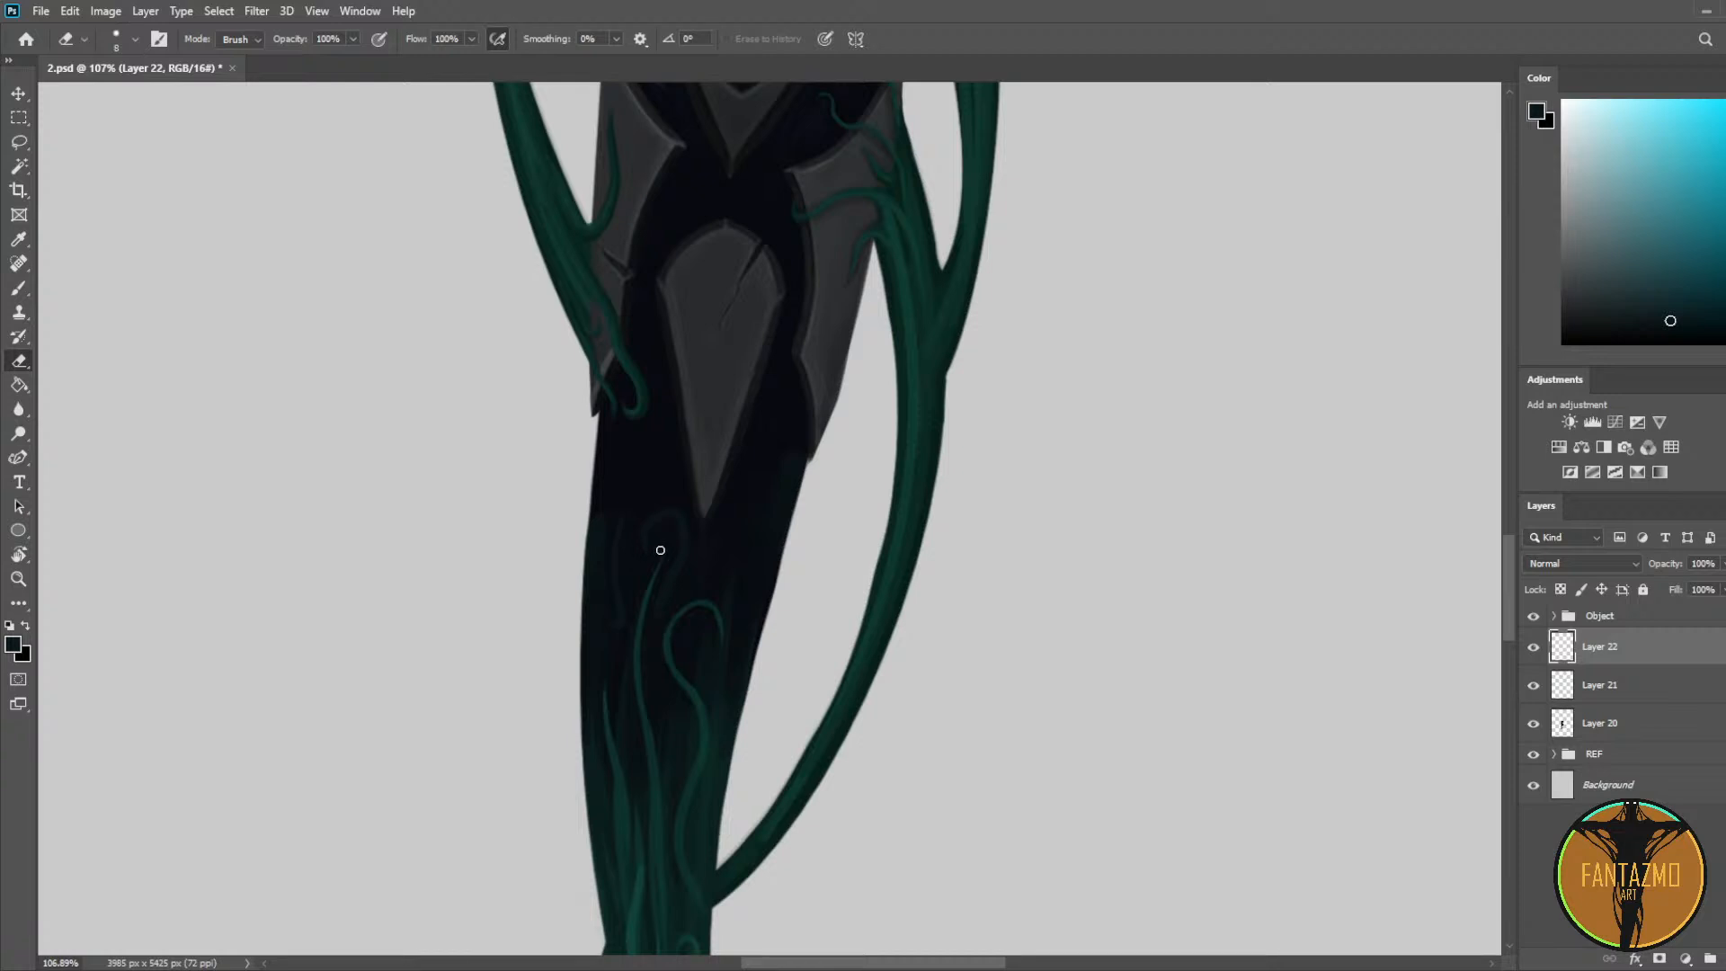
{"action": "key", "text": "b"}
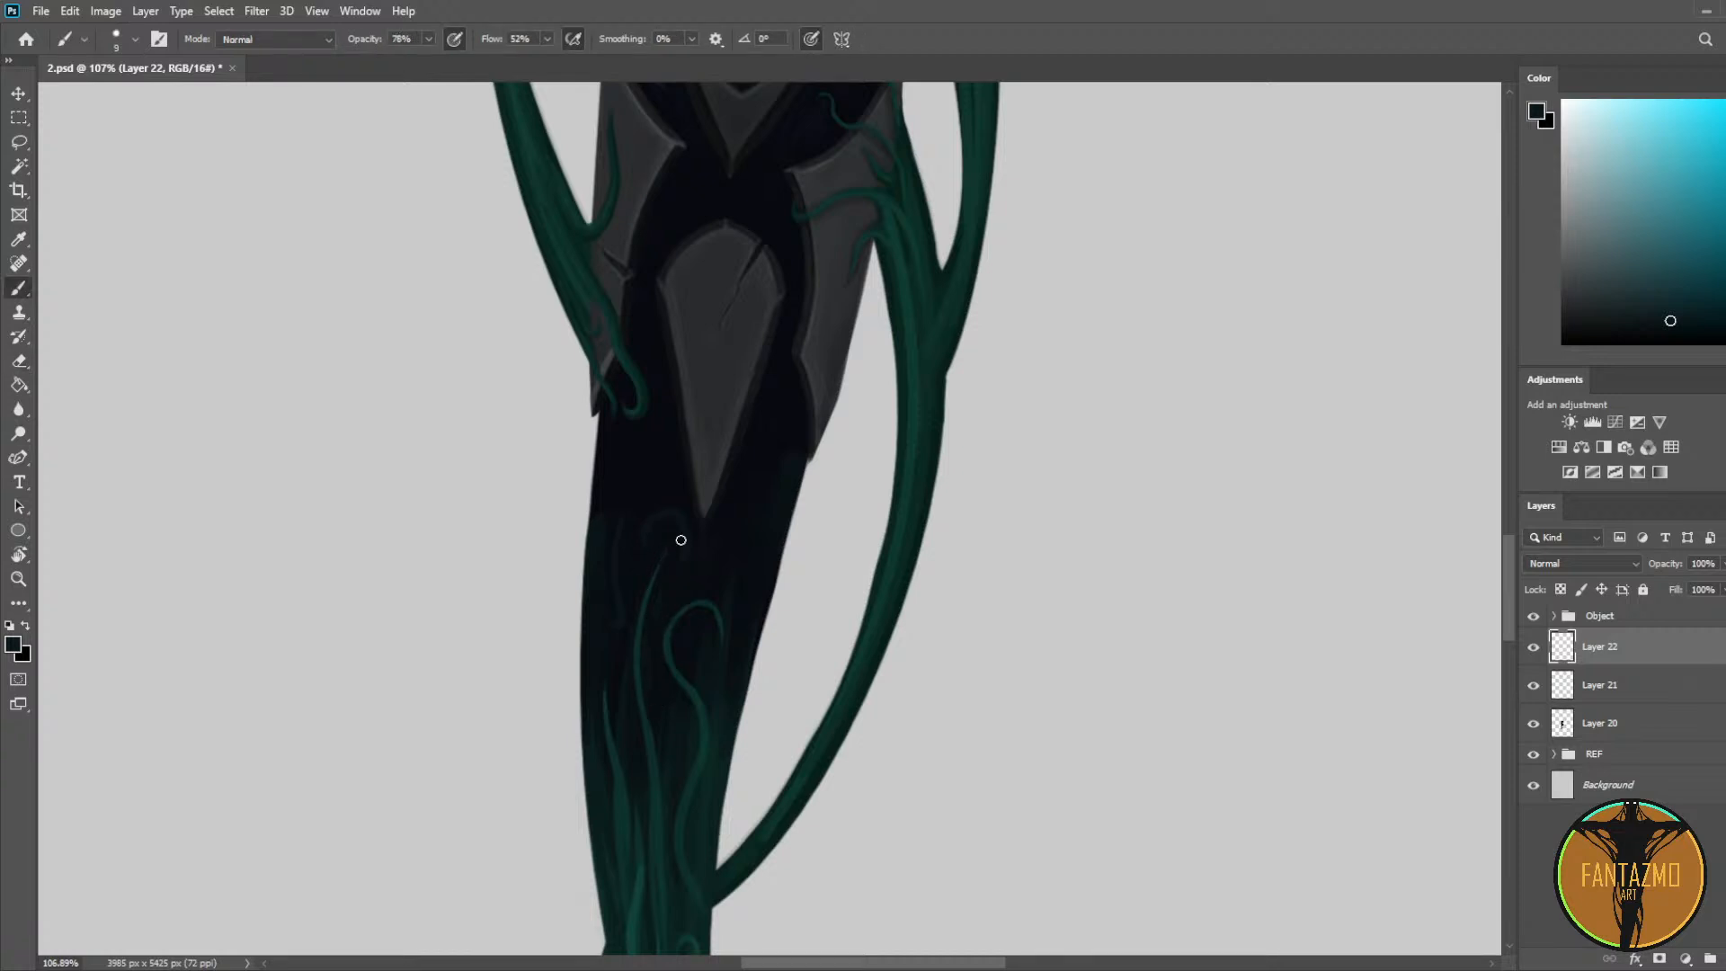
{"action": "key", "text": "e"}
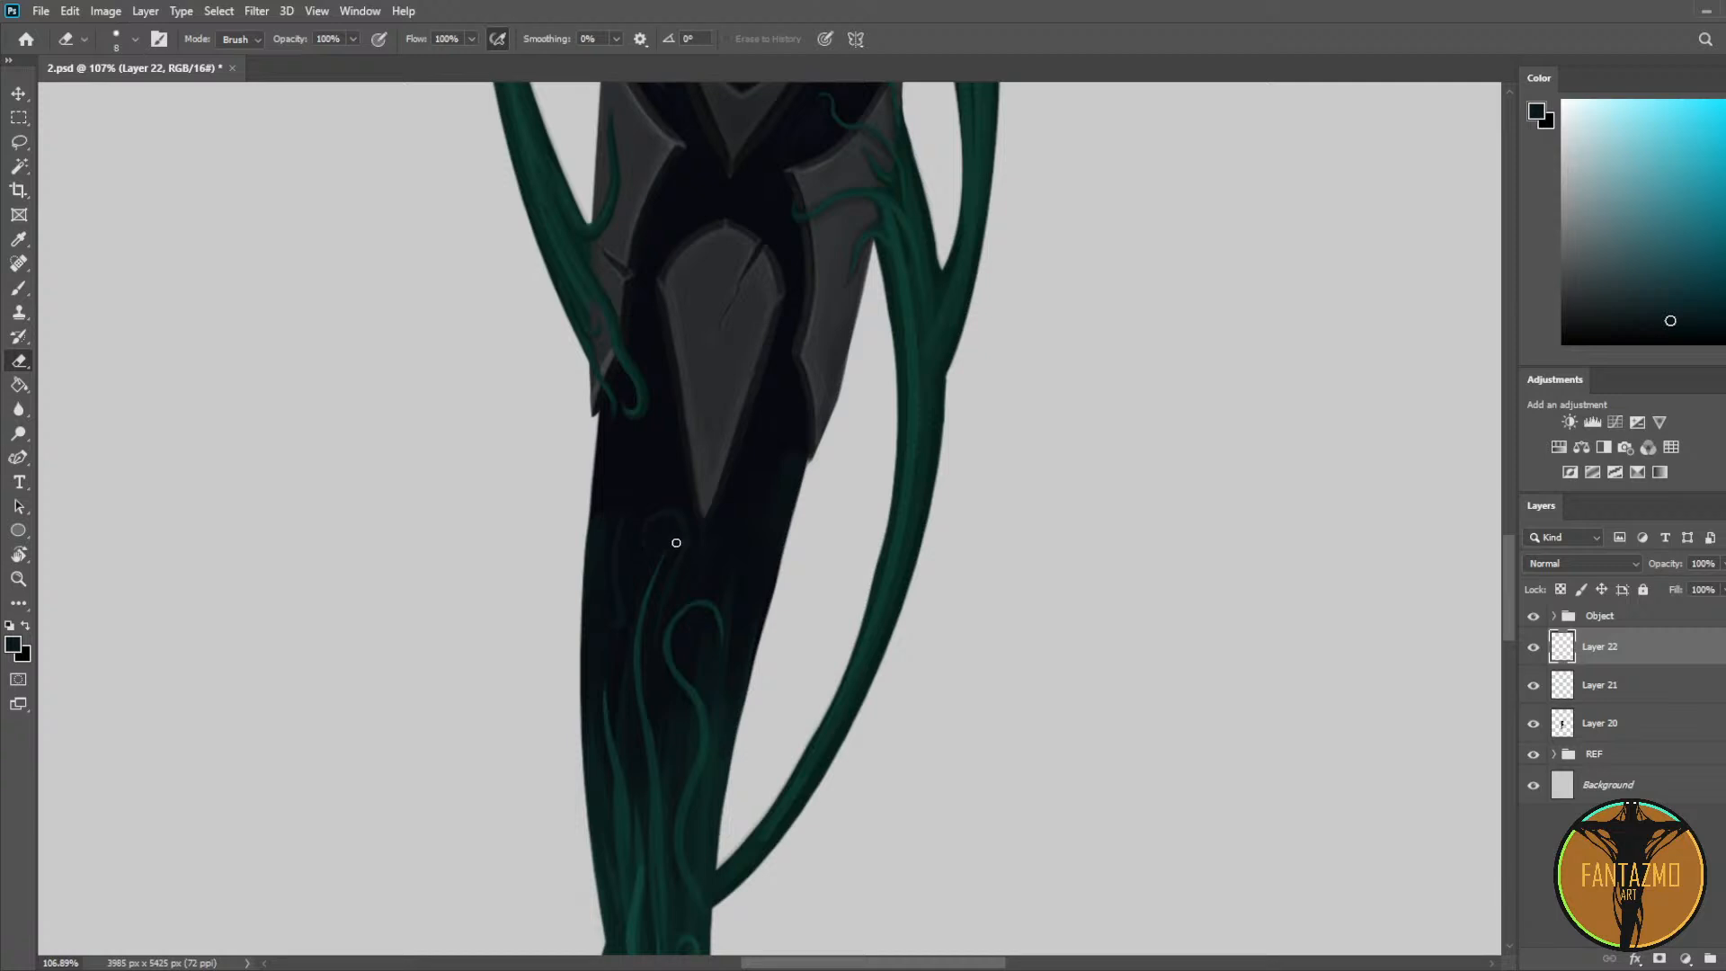
Step: Paint and clean up faint wavy dark teal strands on both sides of the grey plate's pointed tip
{"action": "key", "text": "b"}
{"action": "left_click_drag", "start_coordinate": [756, 569], "coordinate": [777, 445]}
{"action": "key", "text": "e"}
{"action": "key", "text": "b"}
{"action": "key", "text": "e"}
{"action": "key", "text": "b"}
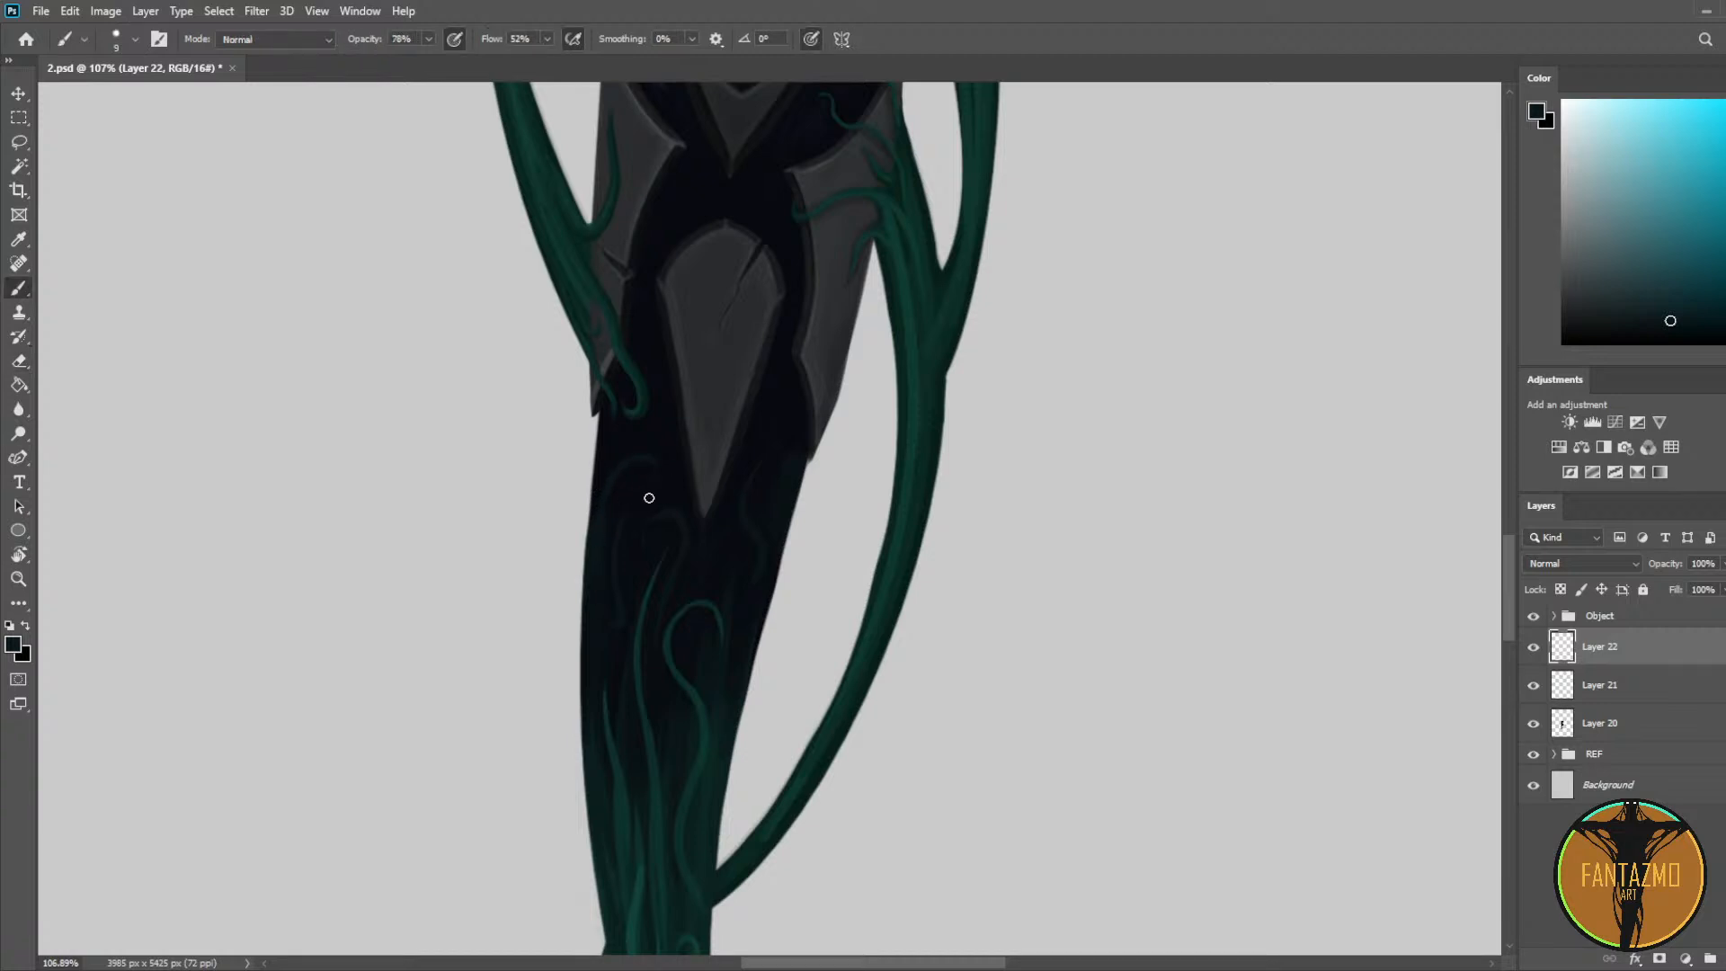
{"action": "key", "text": "e"}
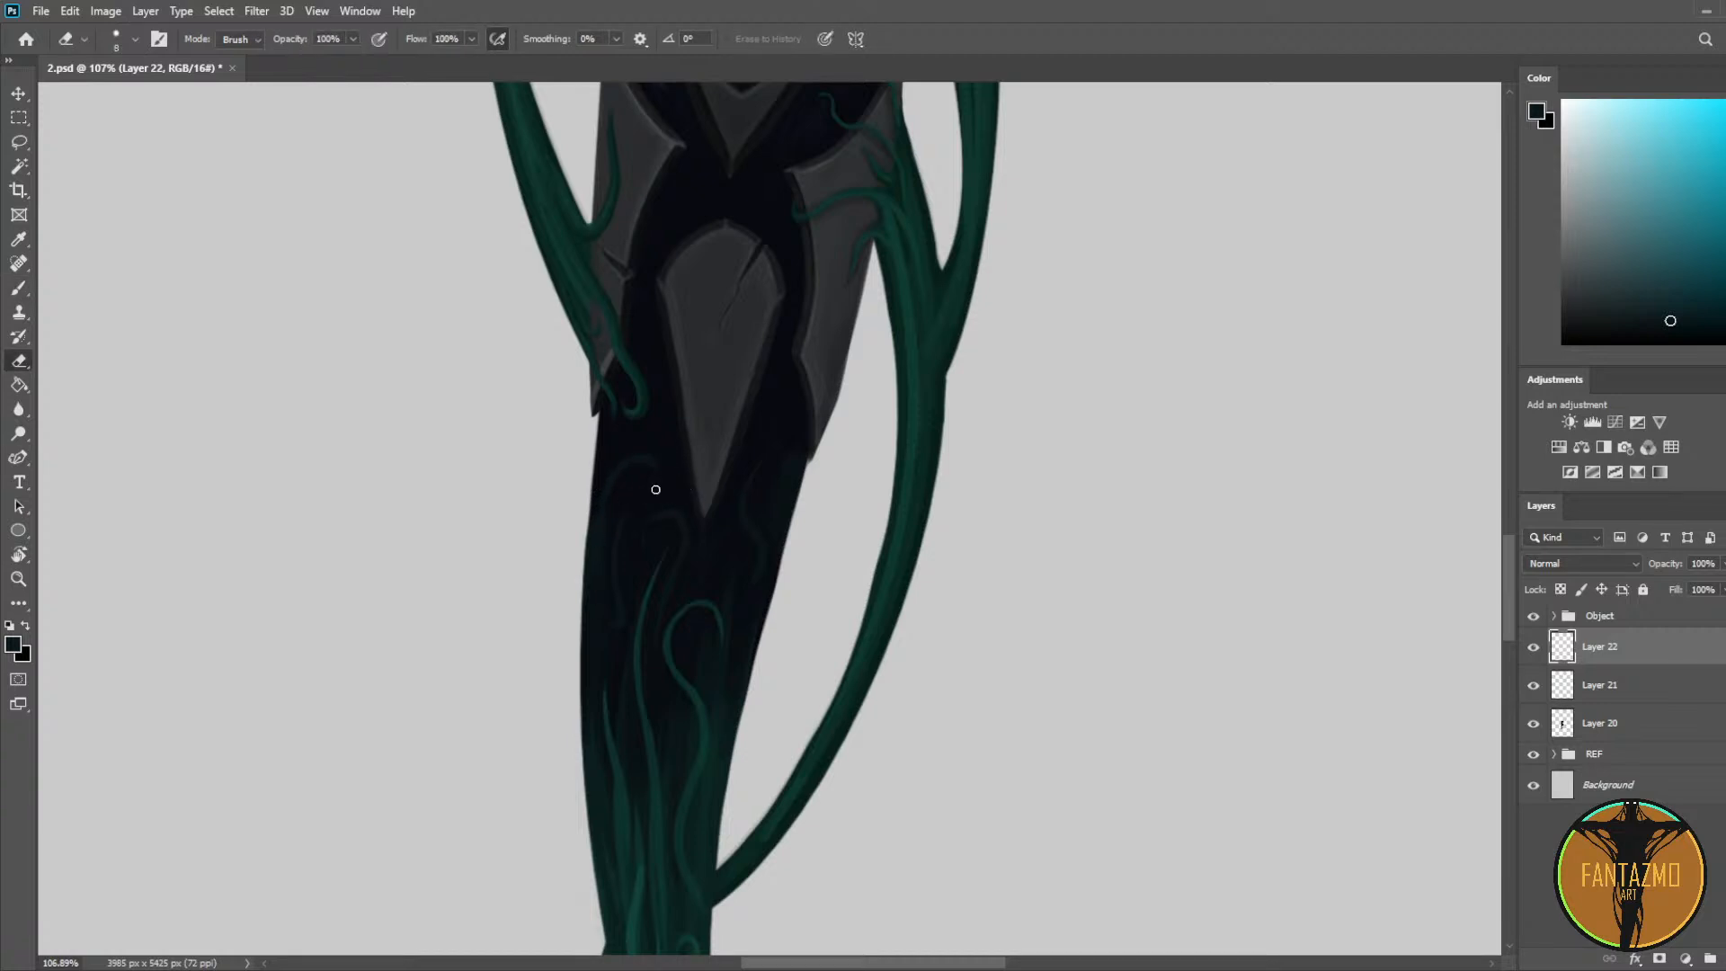
{"action": "key", "text": "b"}
{"action": "key", "text": "e"}
{"action": "key", "text": "b"}
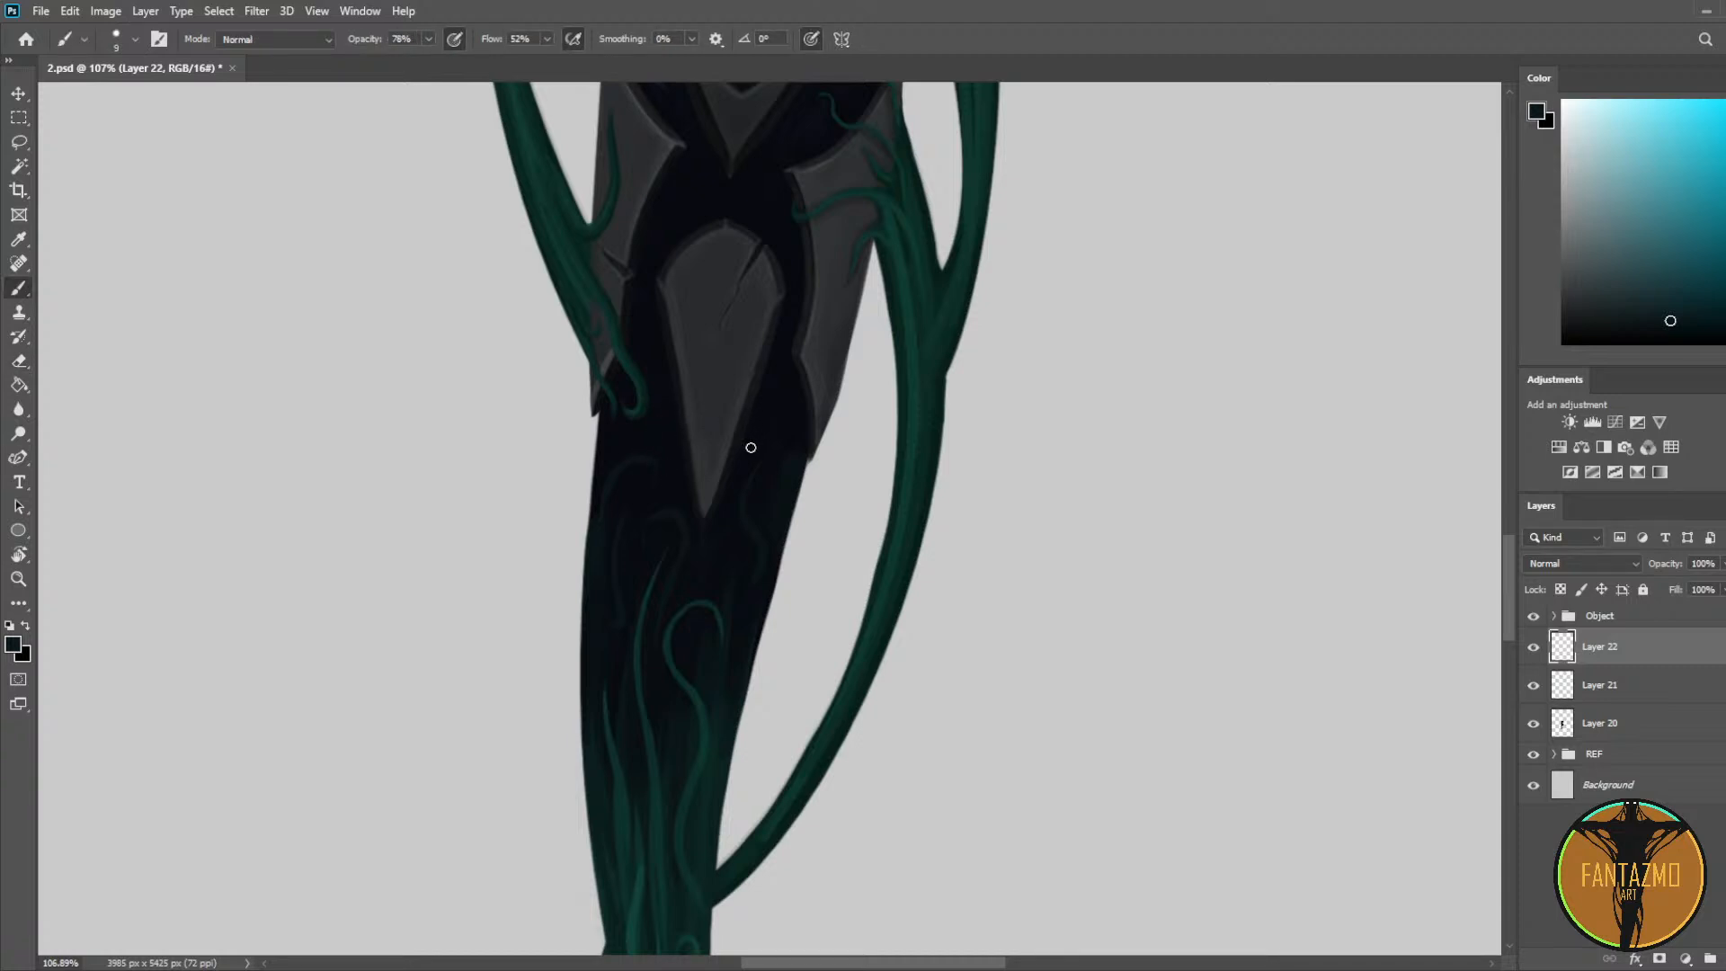
Step: Paint a thin dark strand curling over the lower edge of the grey pointed plate
{"action": "left_click_drag", "start_coordinate": [750, 447], "coordinate": [737, 381]}
{"action": "key", "text": "e"}
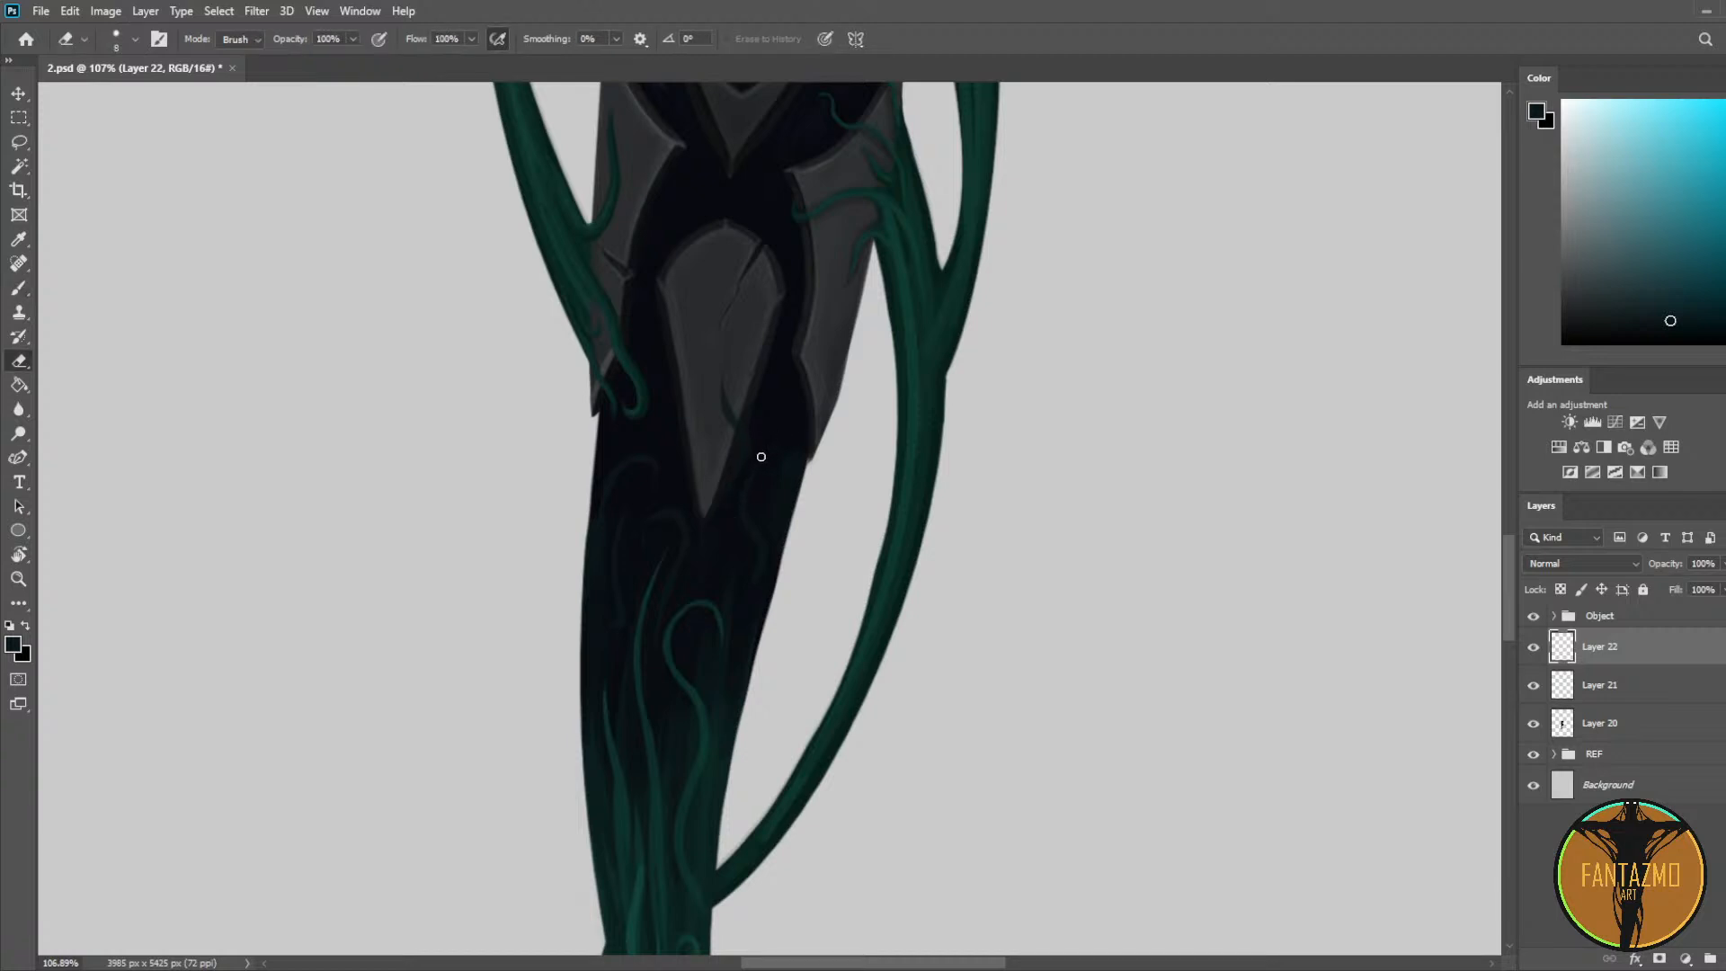
{"action": "scroll", "coordinate": [745, 443], "scroll_direction": "up", "scroll_amount": 2}
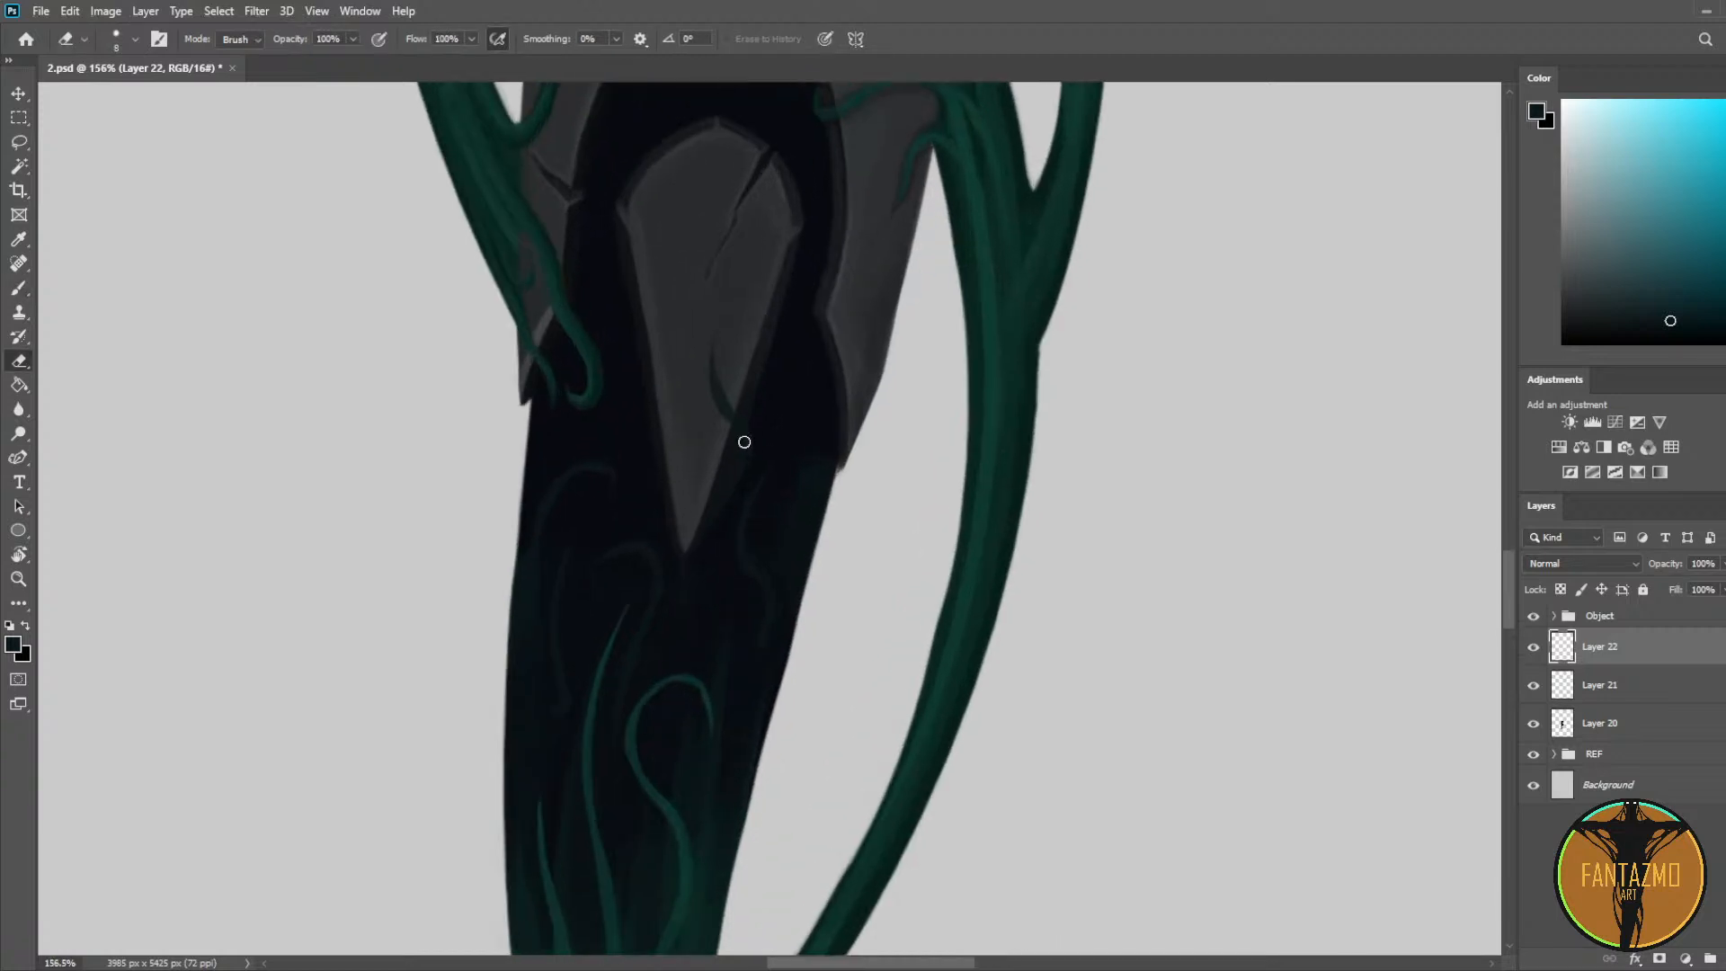
Step: Create a new layer and reinforce the strand over the plate's edge with sampled greens, erasing the excess
{"action": "key", "text": "ctrl+shift+alt+n"}
{"action": "key", "text": "b"}
{"action": "left_click", "coordinate": [570, 327], "text": "alt"}
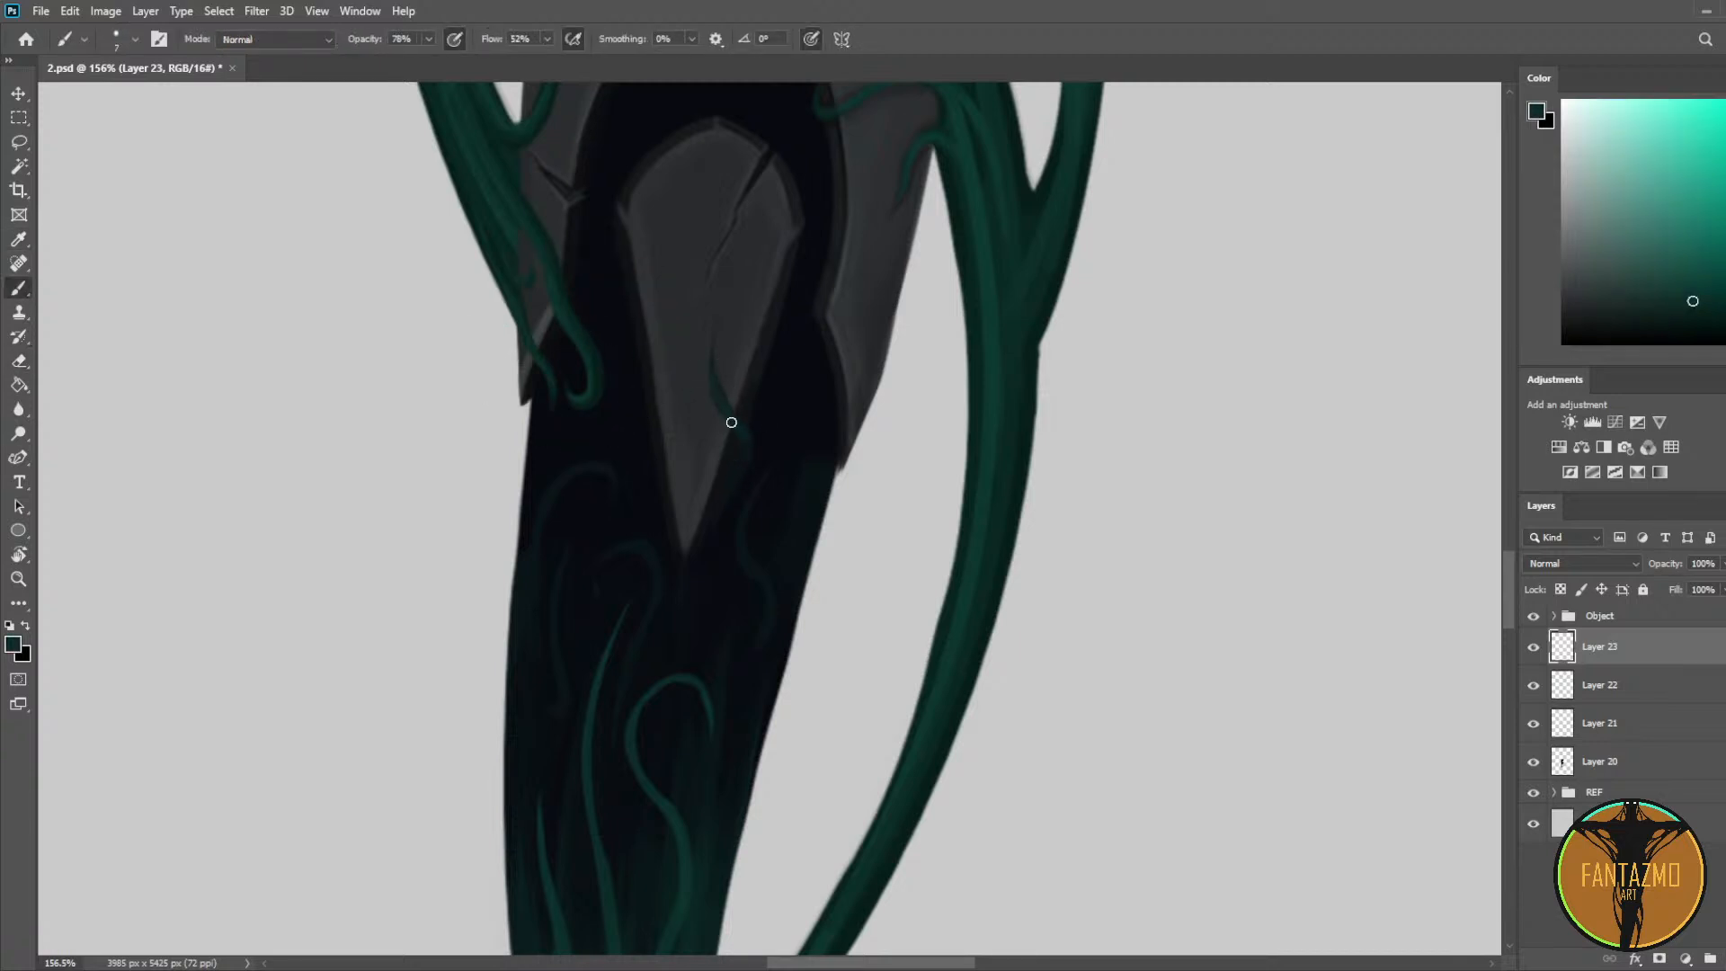
{"action": "left_click_drag", "start_coordinate": [739, 439], "coordinate": [746, 466]}
{"action": "key", "text": "e"}
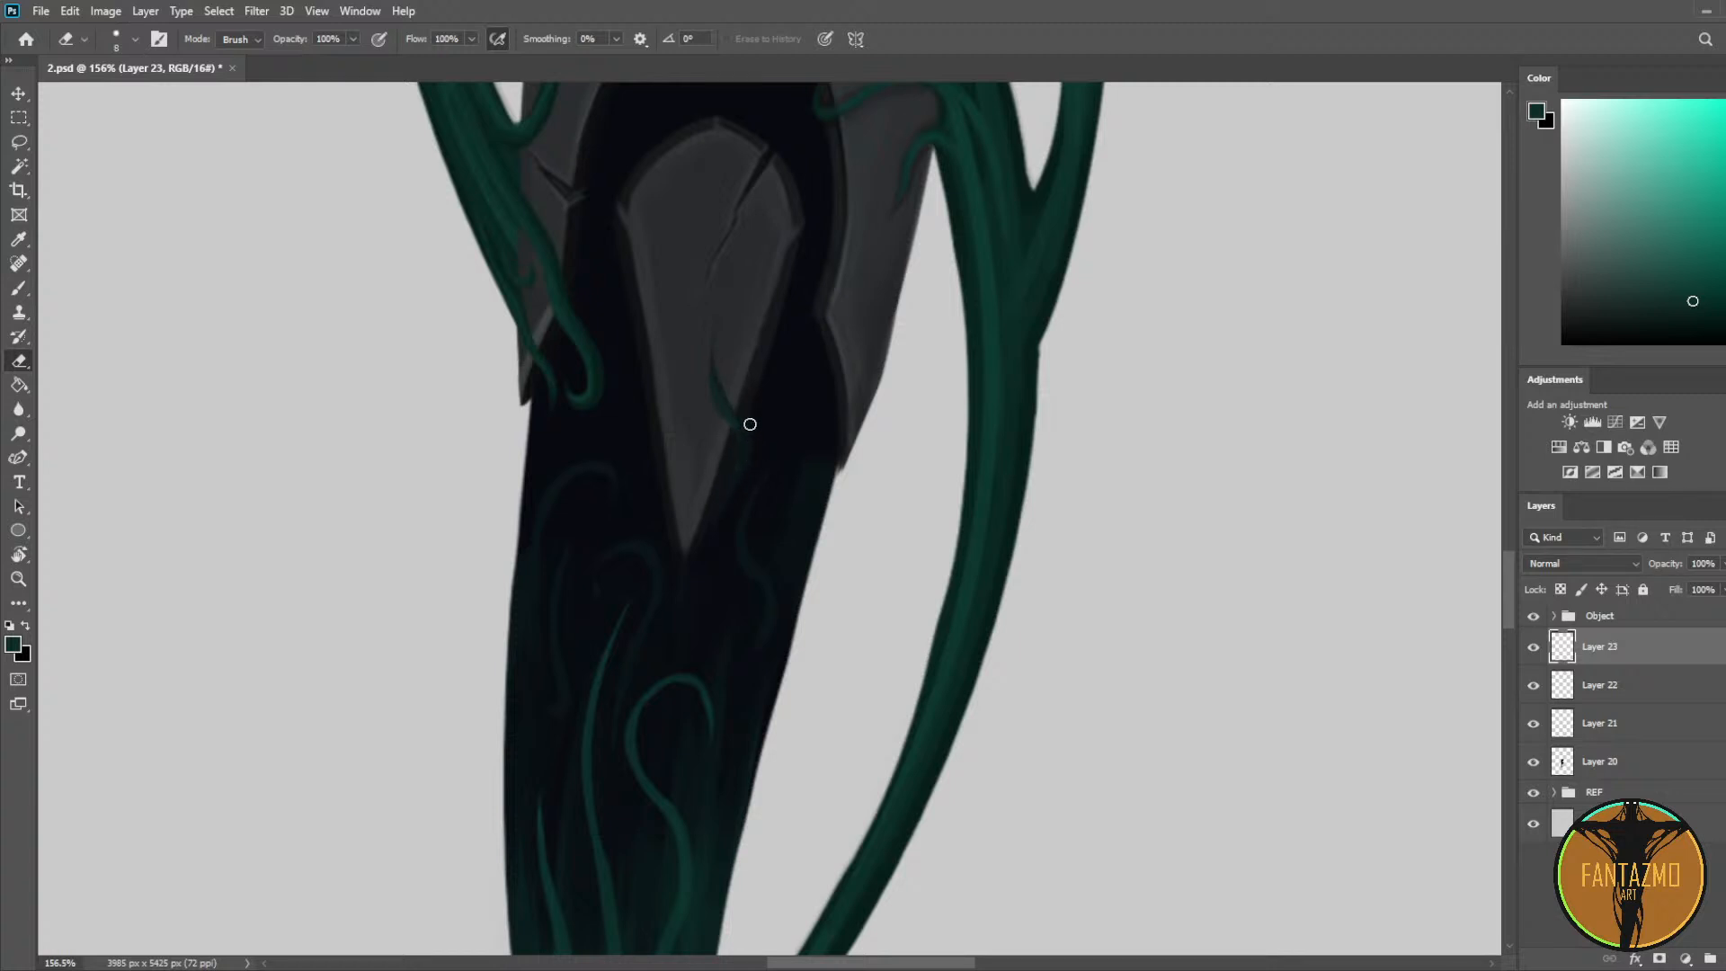
{"action": "key", "text": "b"}
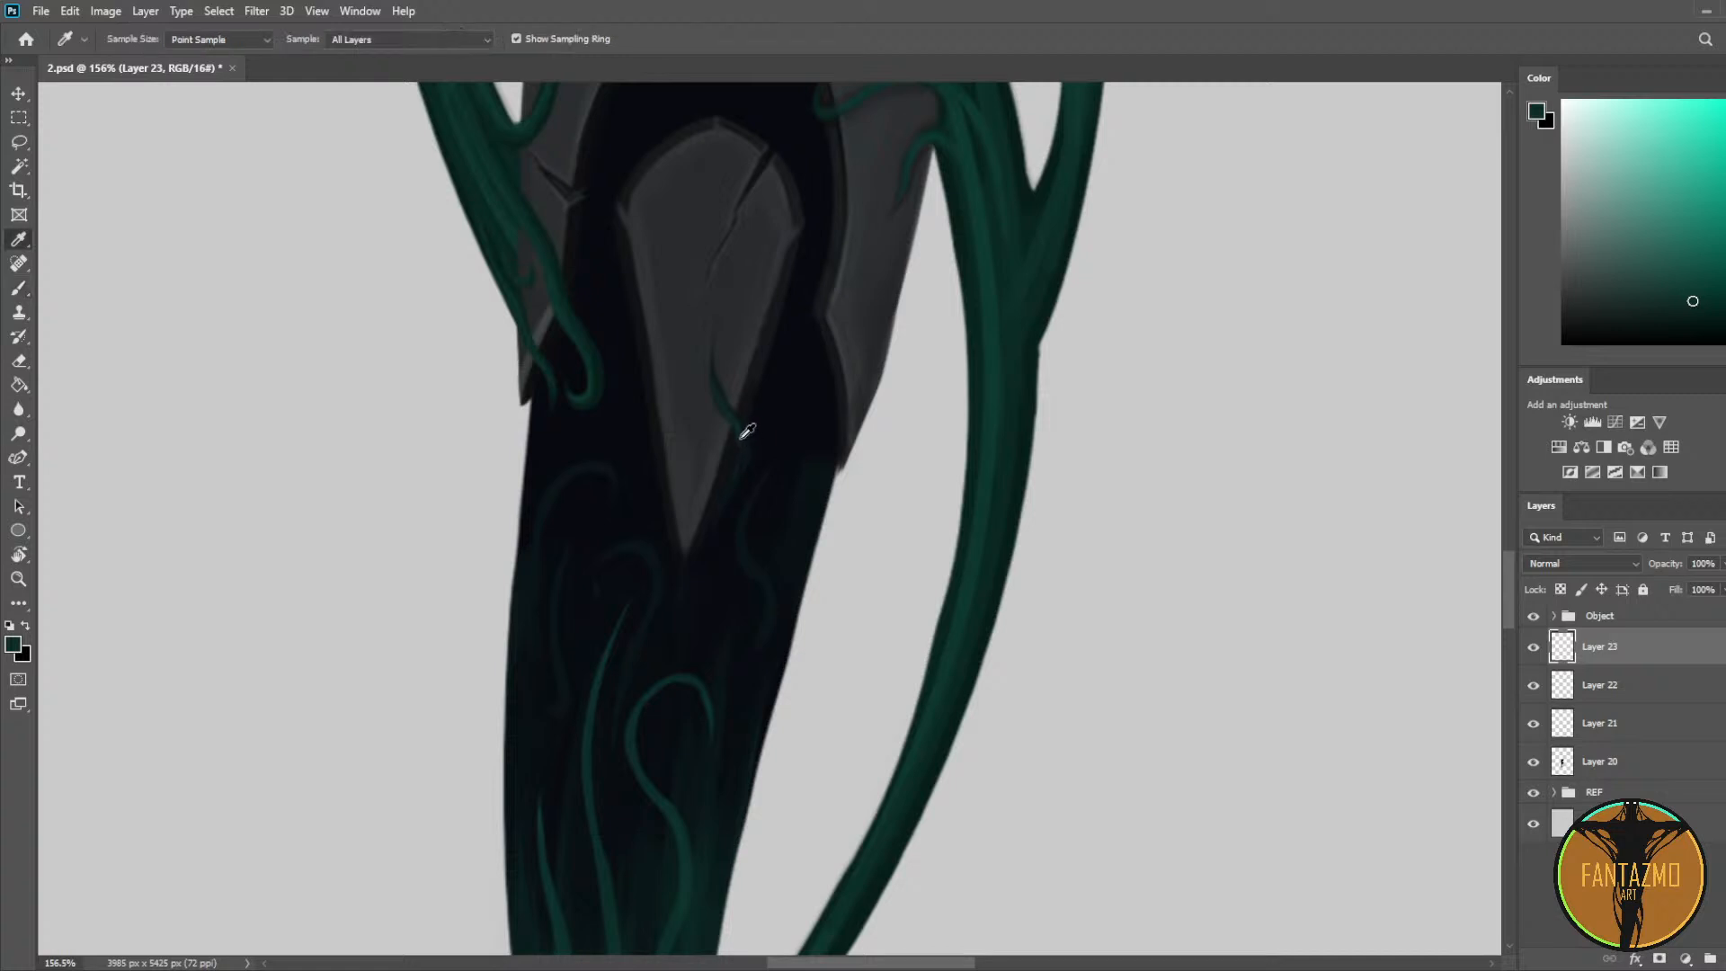
{"action": "left_click", "coordinate": [739, 435], "text": "alt"}
{"action": "key", "text": "e"}
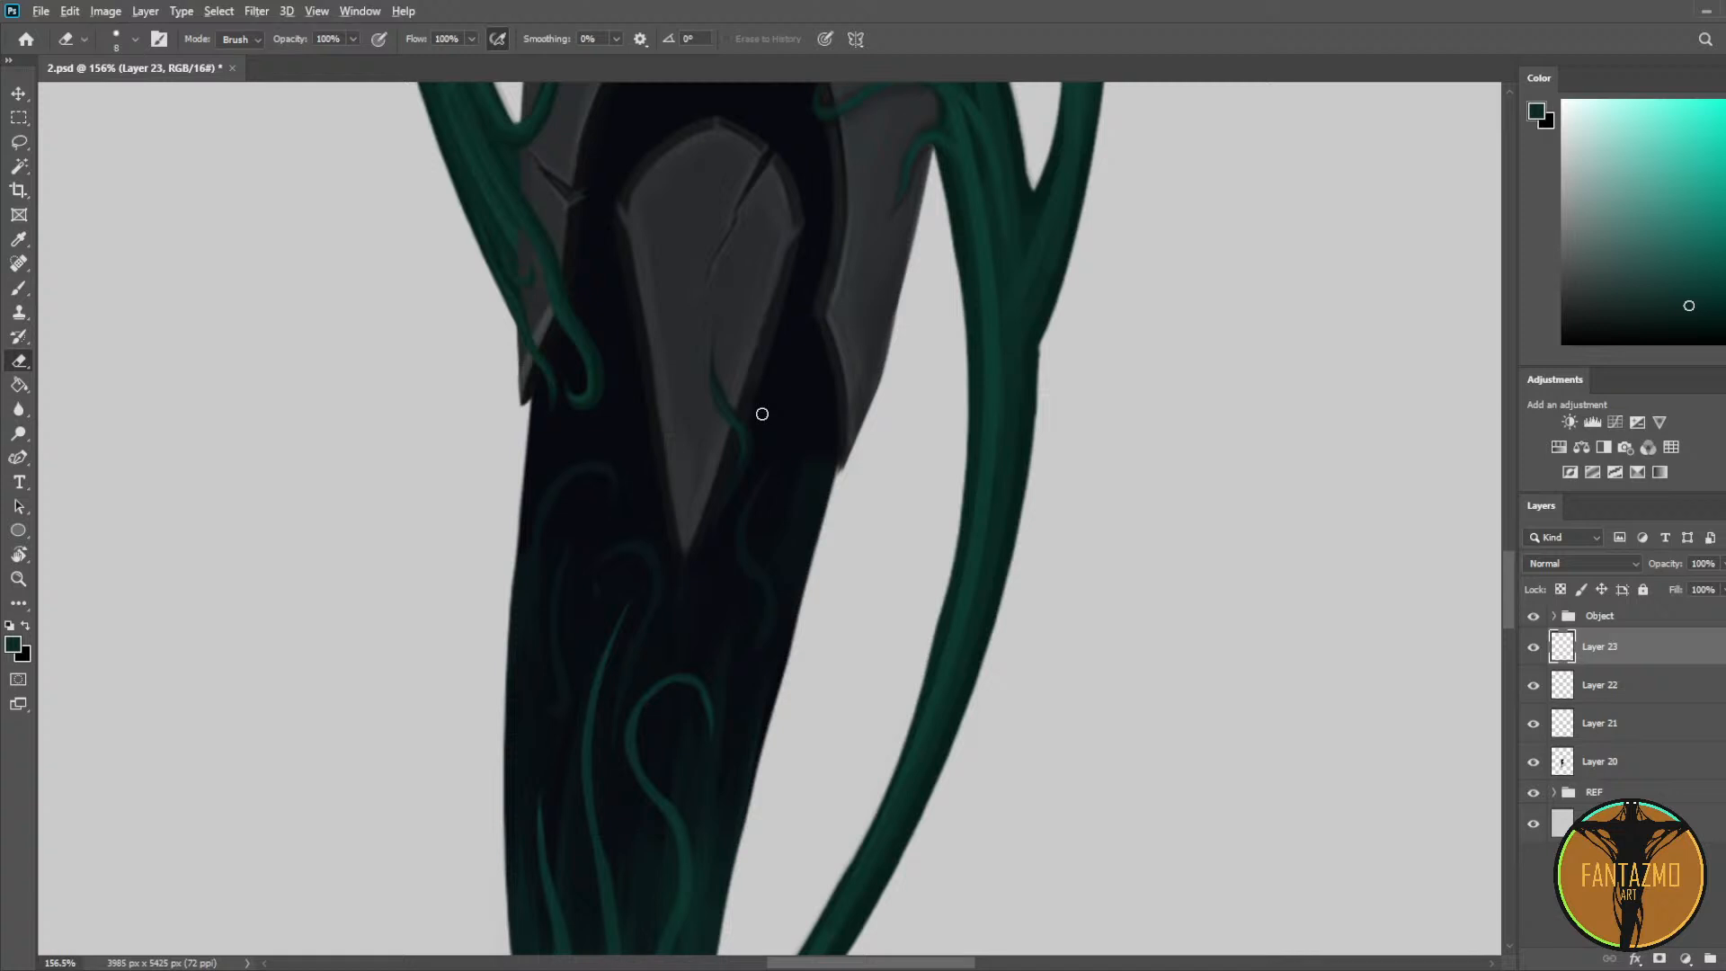
Step: Sample a near-black tone beside the grey plate and paint shading around the small strand, erasing the spill
{"action": "scroll", "coordinate": [762, 414], "scroll_direction": "down", "scroll_amount": 4}
{"action": "scroll", "coordinate": [774, 366], "scroll_direction": "up", "scroll_amount": 5}
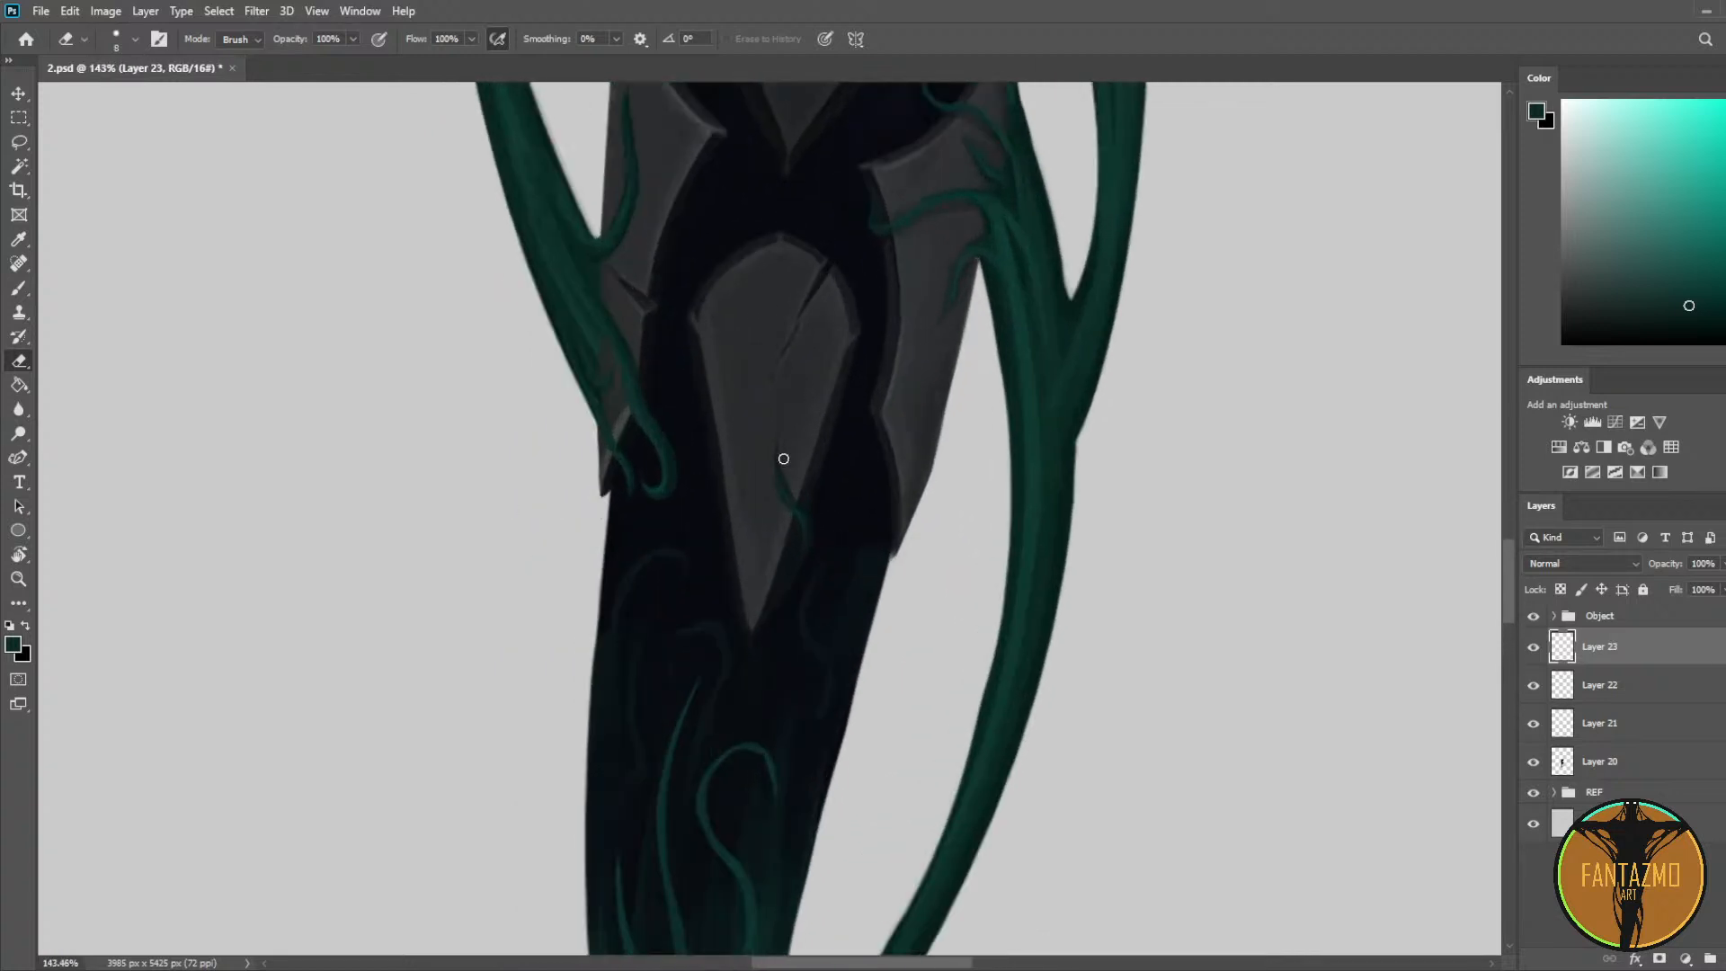
{"action": "key", "text": "i"}
{"action": "left_click", "coordinate": [816, 504]}
{"action": "key", "text": "b"}
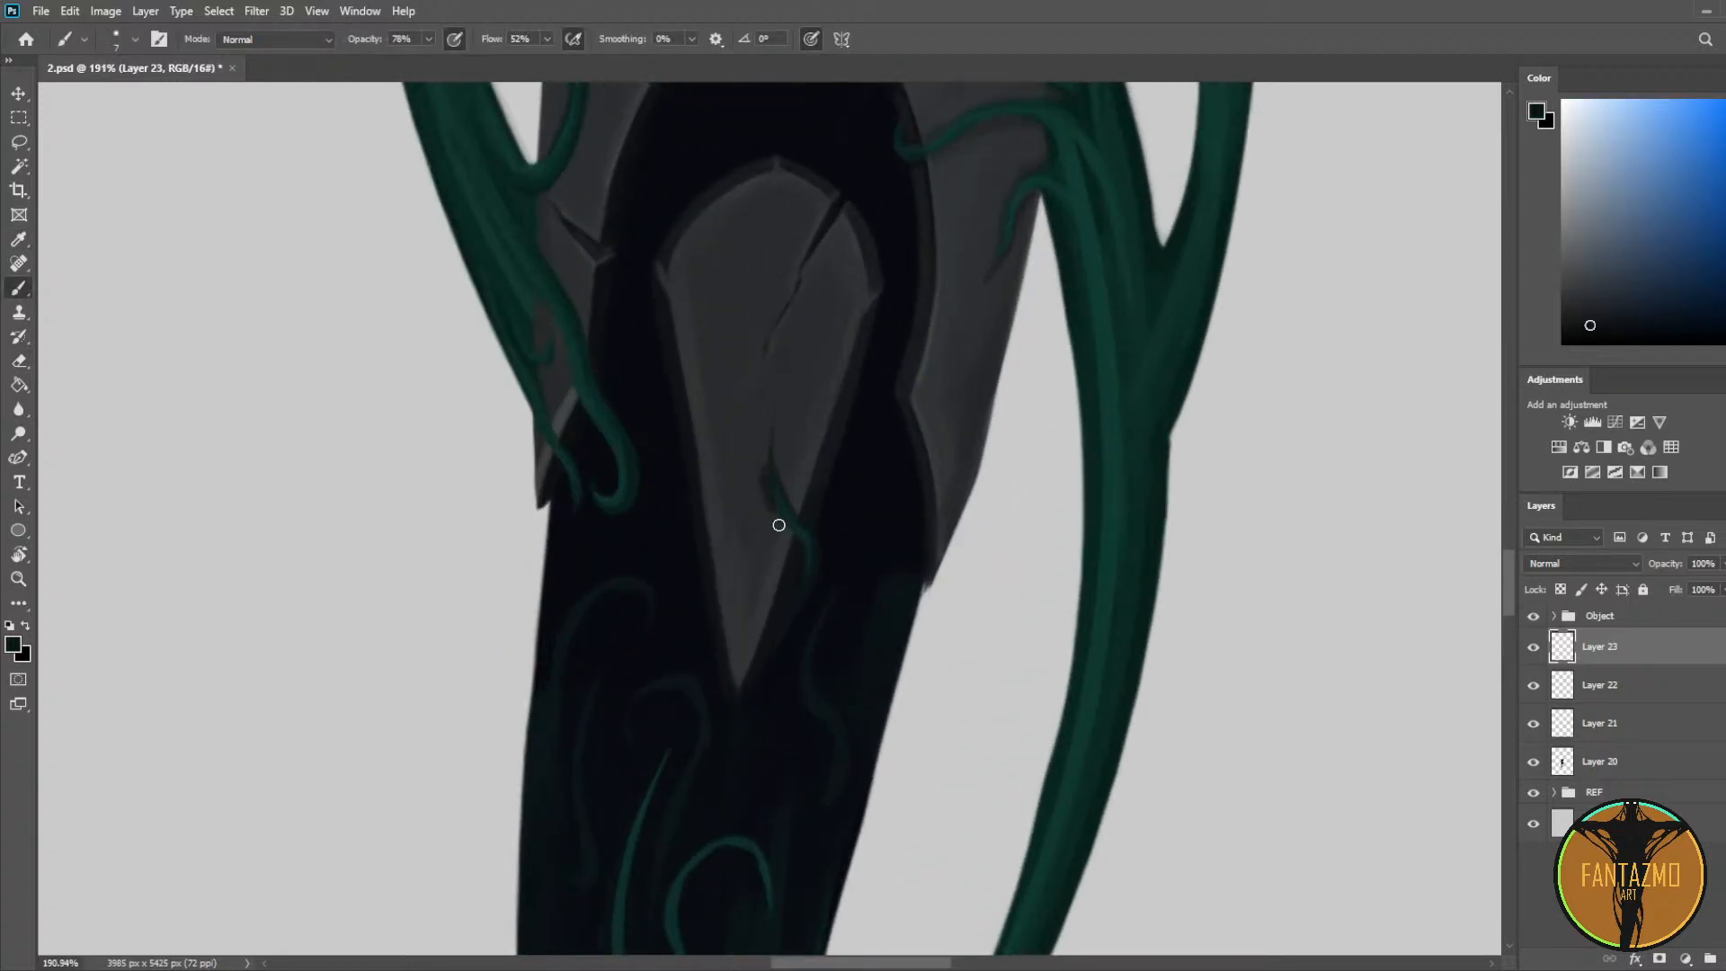
{"action": "key", "text": "e"}
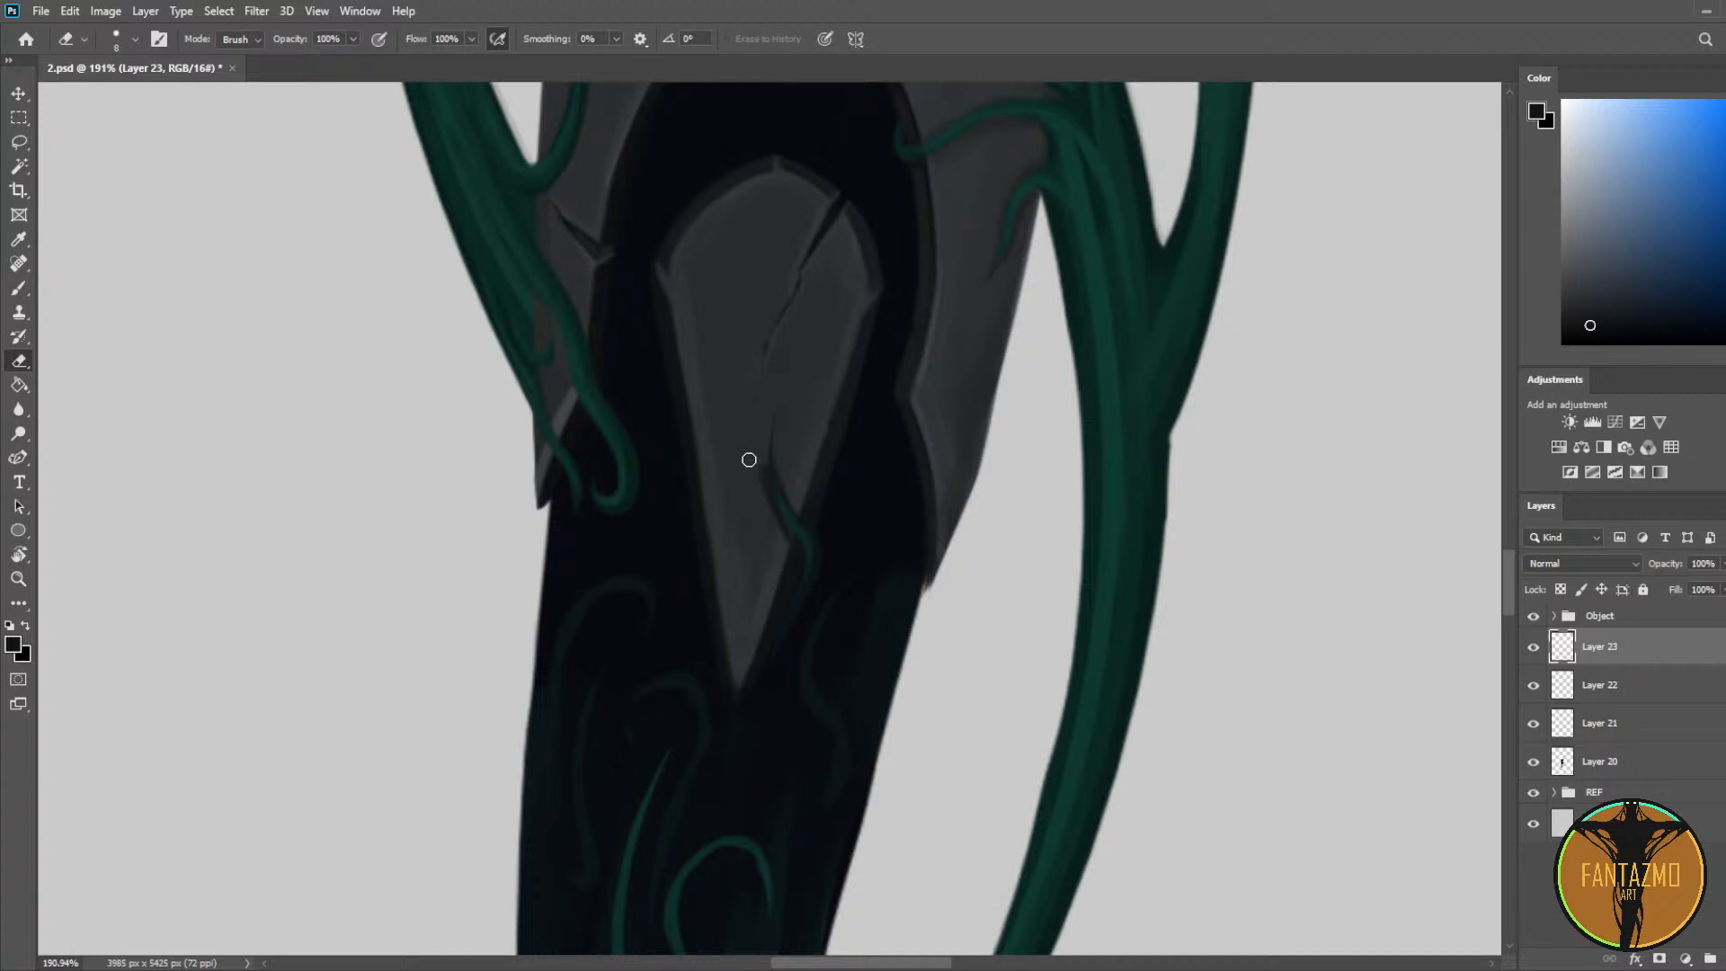
Step: Blend the small strand's upper tip into the grey plate using sampled dark tones and the Eraser
{"action": "key", "text": "i"}
{"action": "left_click", "coordinate": [784, 532]}
{"action": "key", "text": "b"}
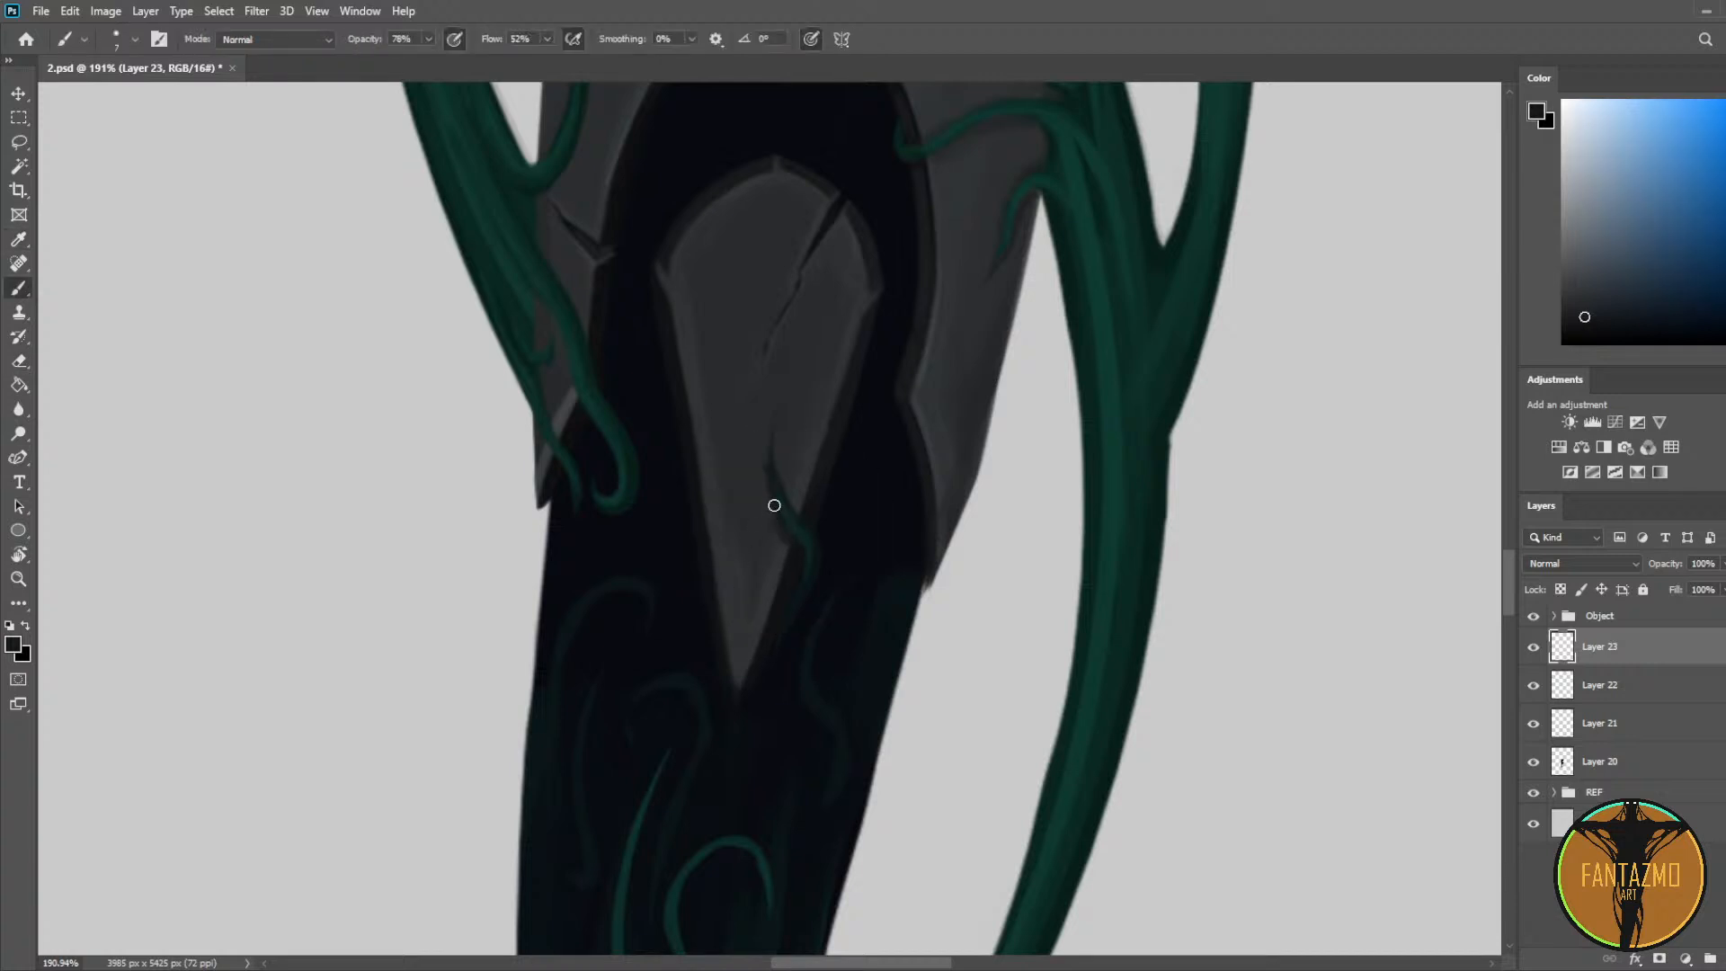
{"action": "key", "text": "e"}
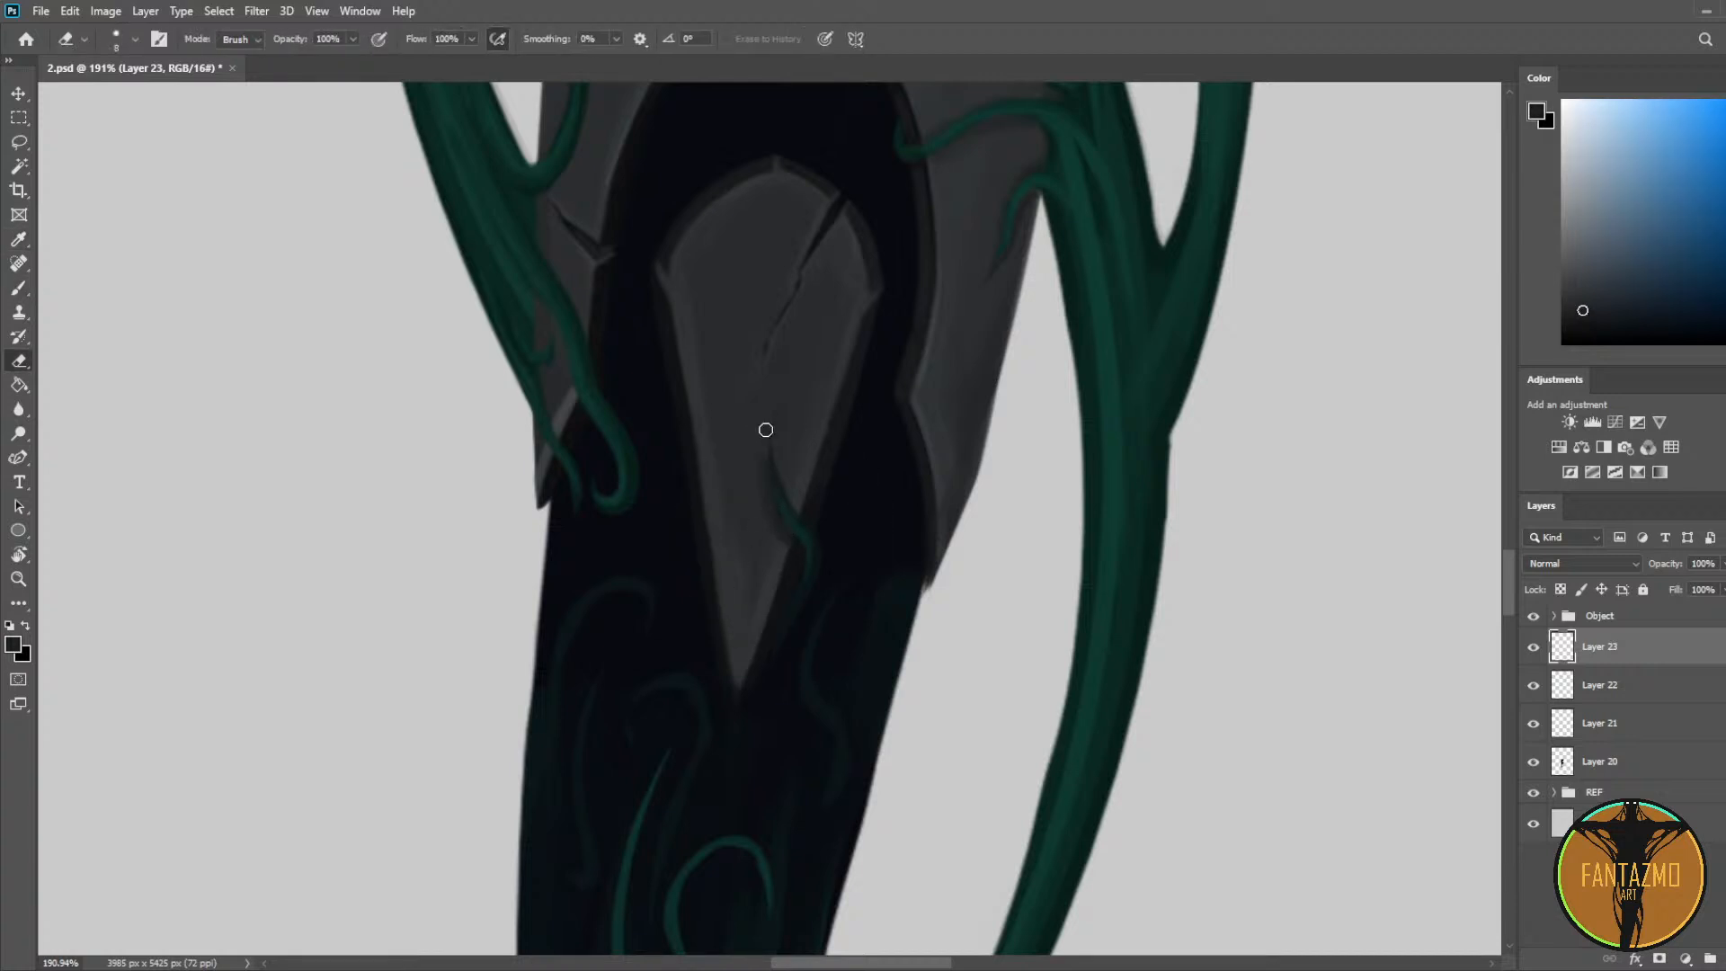
{"action": "key", "text": "i"}
{"action": "left_click", "coordinate": [801, 543]}
{"action": "key", "text": "b"}
{"action": "key", "text": "e"}
Step: Check the finished tendrils against the full figure and save the file
{"action": "scroll", "coordinate": [688, 348], "scroll_direction": "down", "scroll_amount": 6}
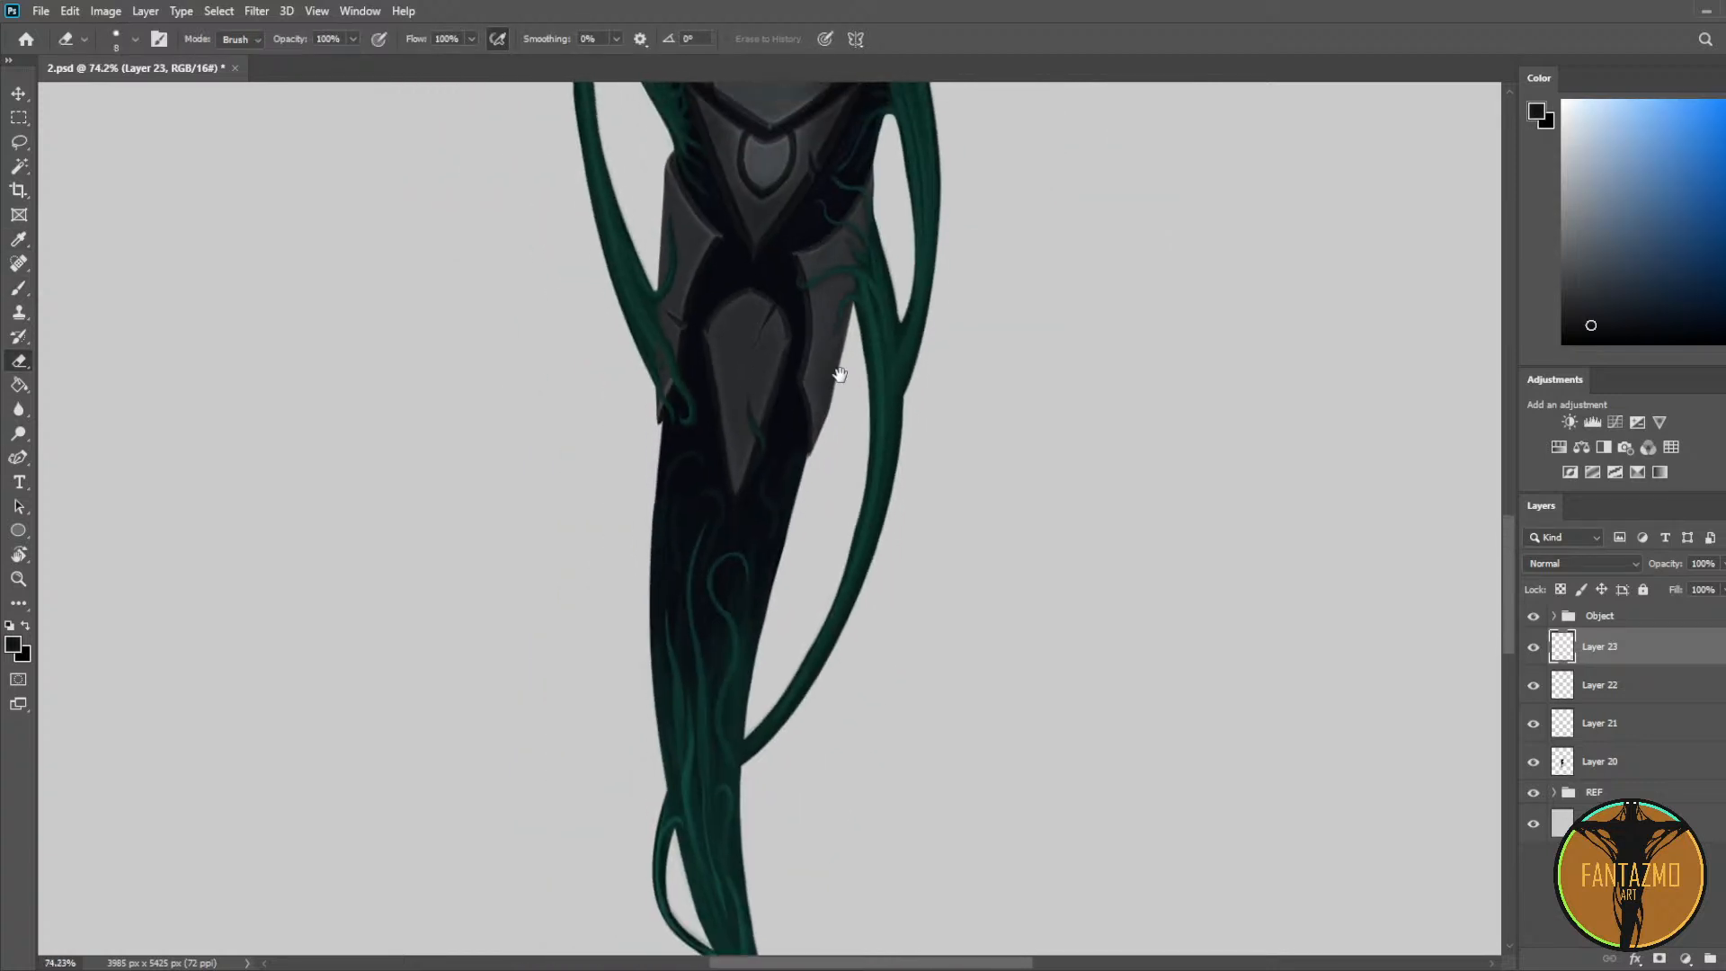
{"action": "scroll", "coordinate": [815, 440], "scroll_direction": "up", "scroll_amount": 1}
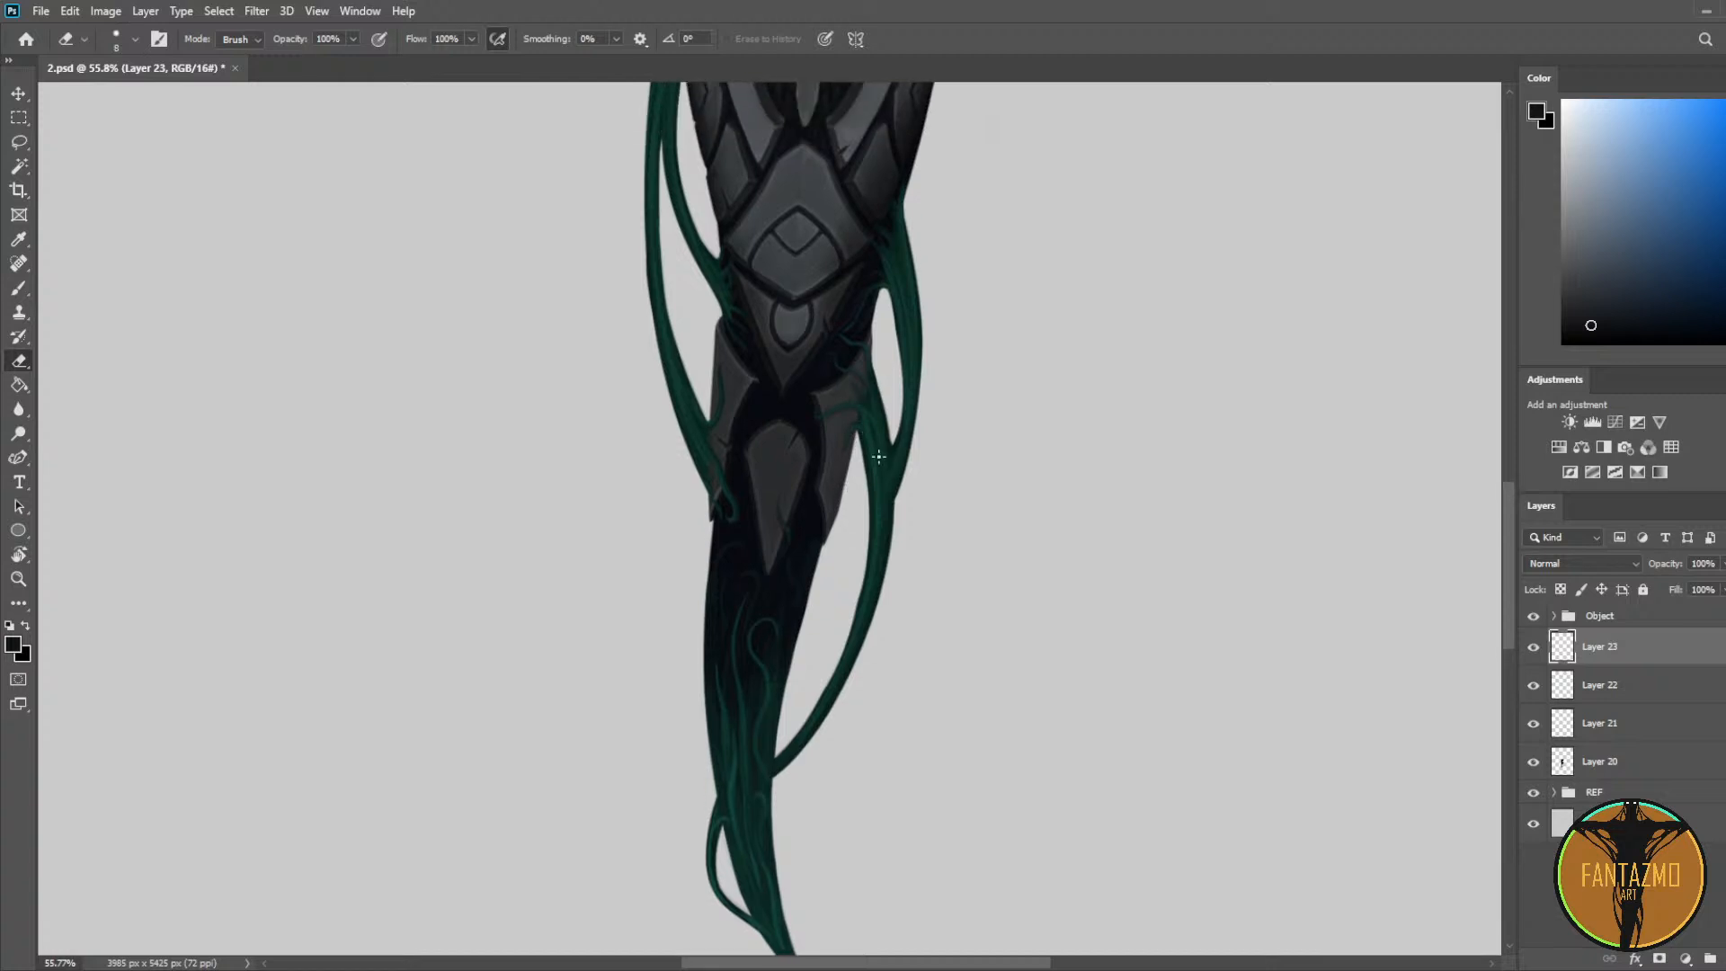
{"action": "scroll", "coordinate": [879, 457], "scroll_direction": "down", "scroll_amount": 3}
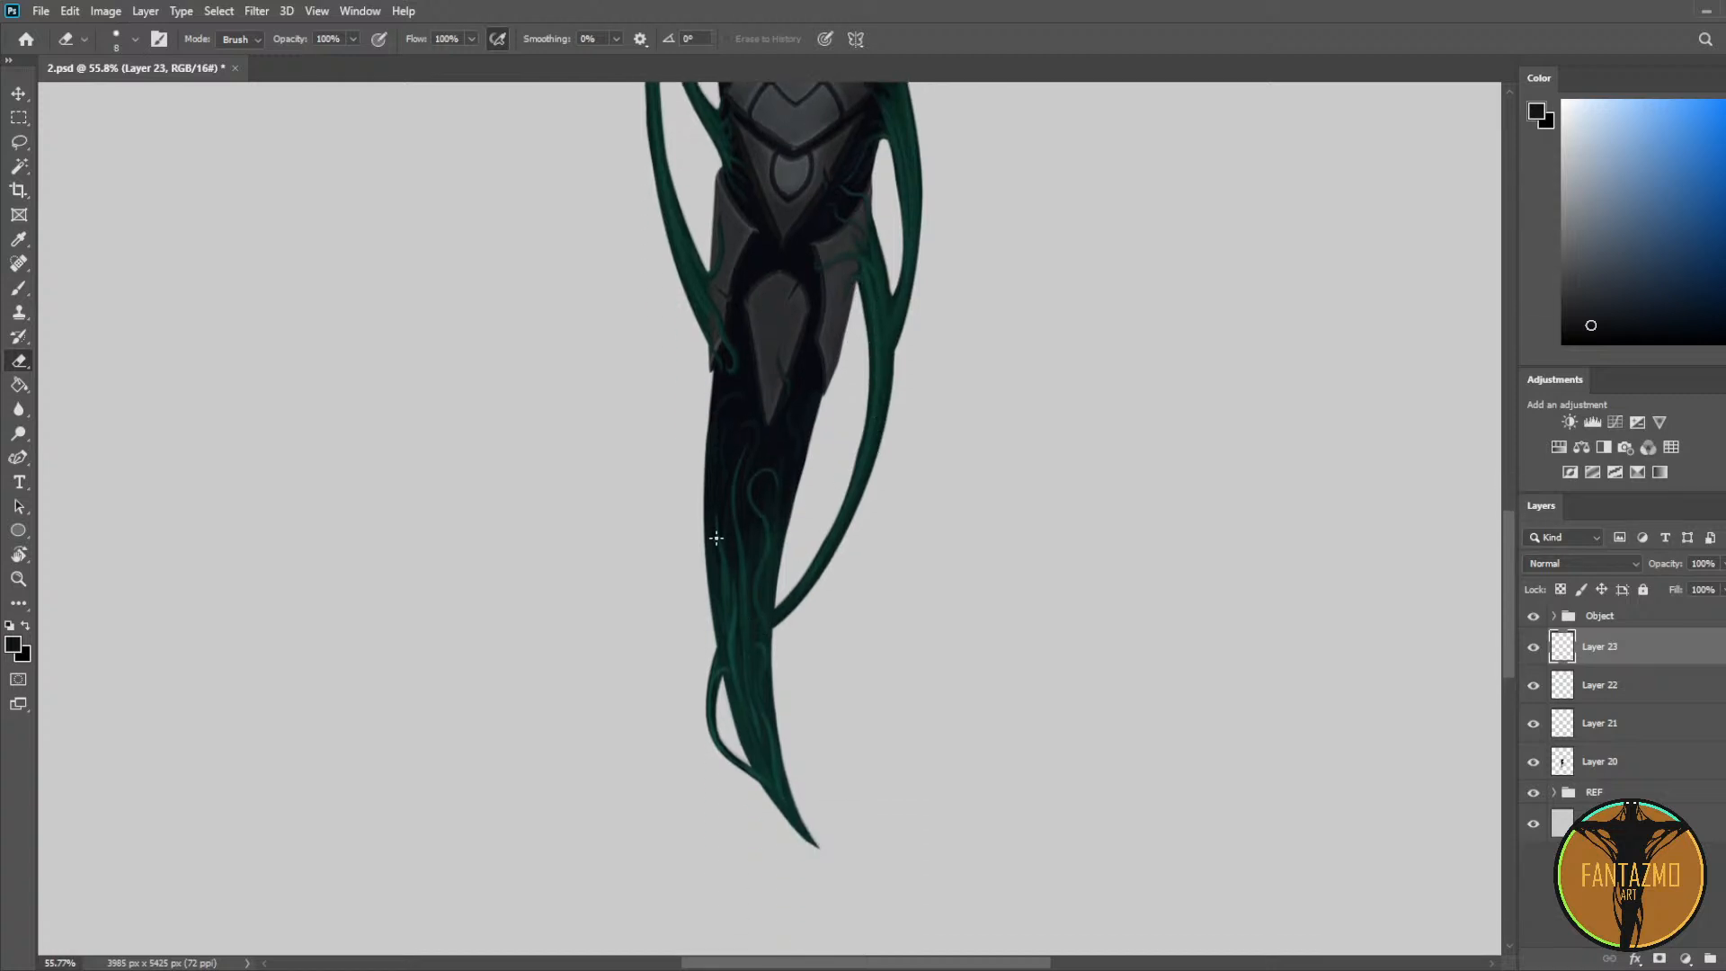
{"action": "scroll", "coordinate": [715, 538], "scroll_direction": "down", "scroll_amount": 3}
{"action": "scroll", "coordinate": [387, 253], "scroll_direction": "up", "scroll_amount": 5}
{"action": "key", "text": "ctrl+s"}
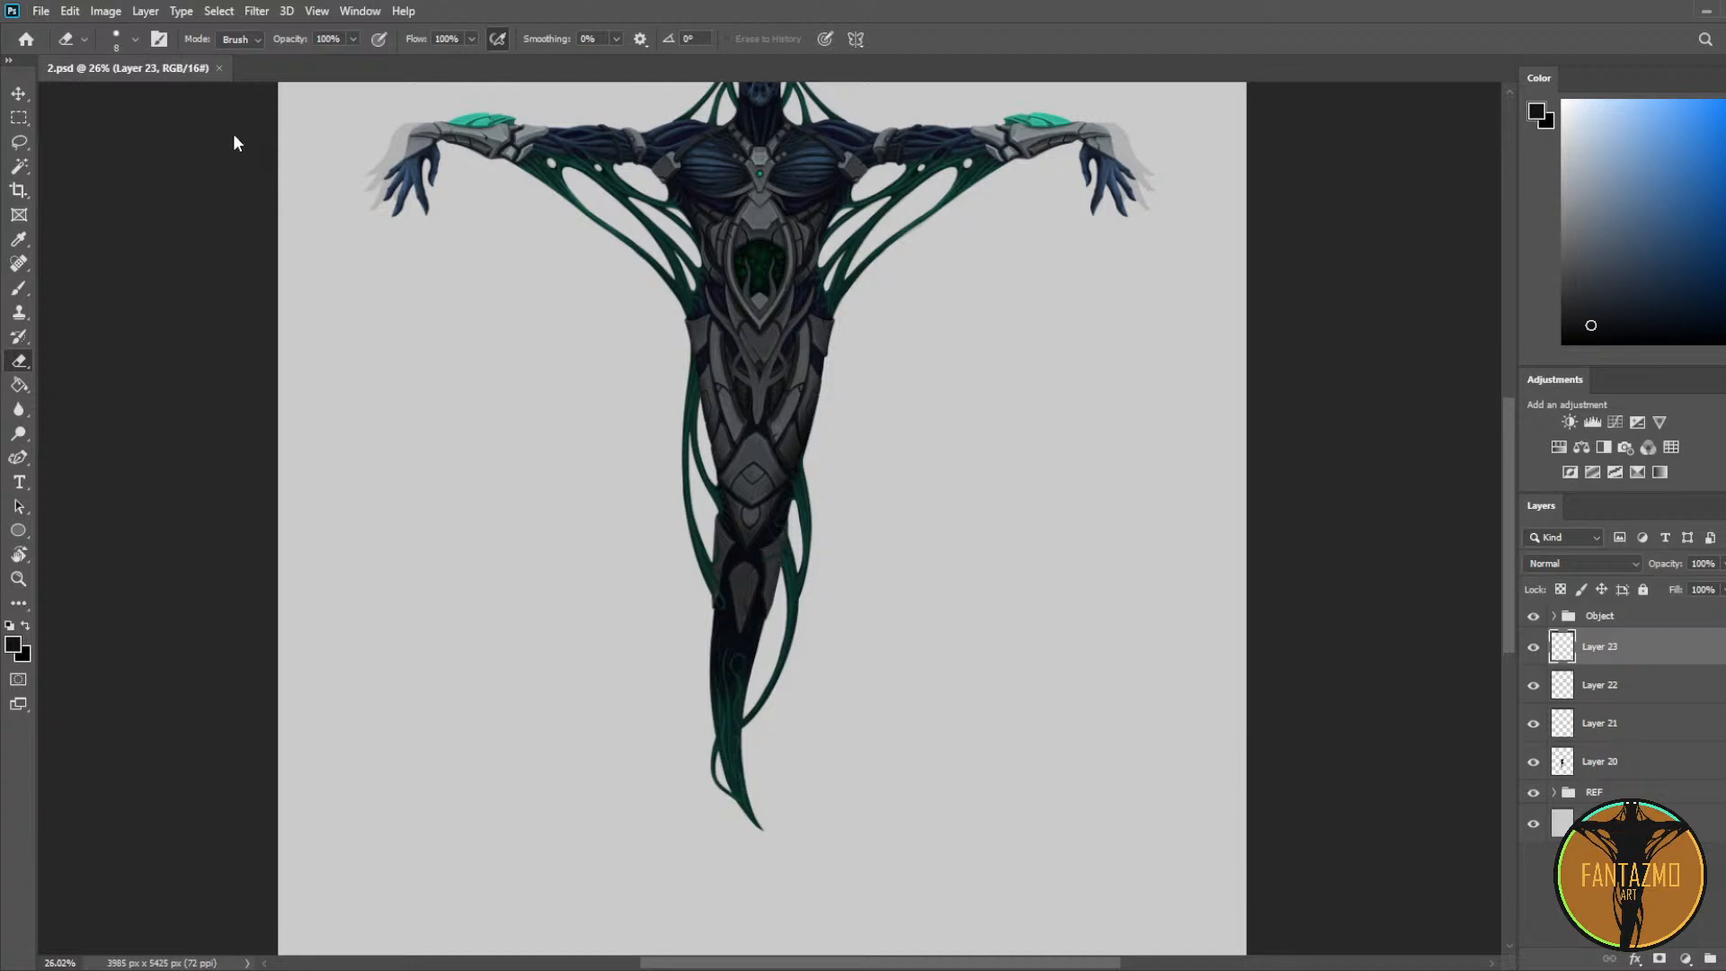
Step: Save the file and merge Layer 20 through Layer 23 into a single layer
{"action": "key", "text": "ctrl+s"}
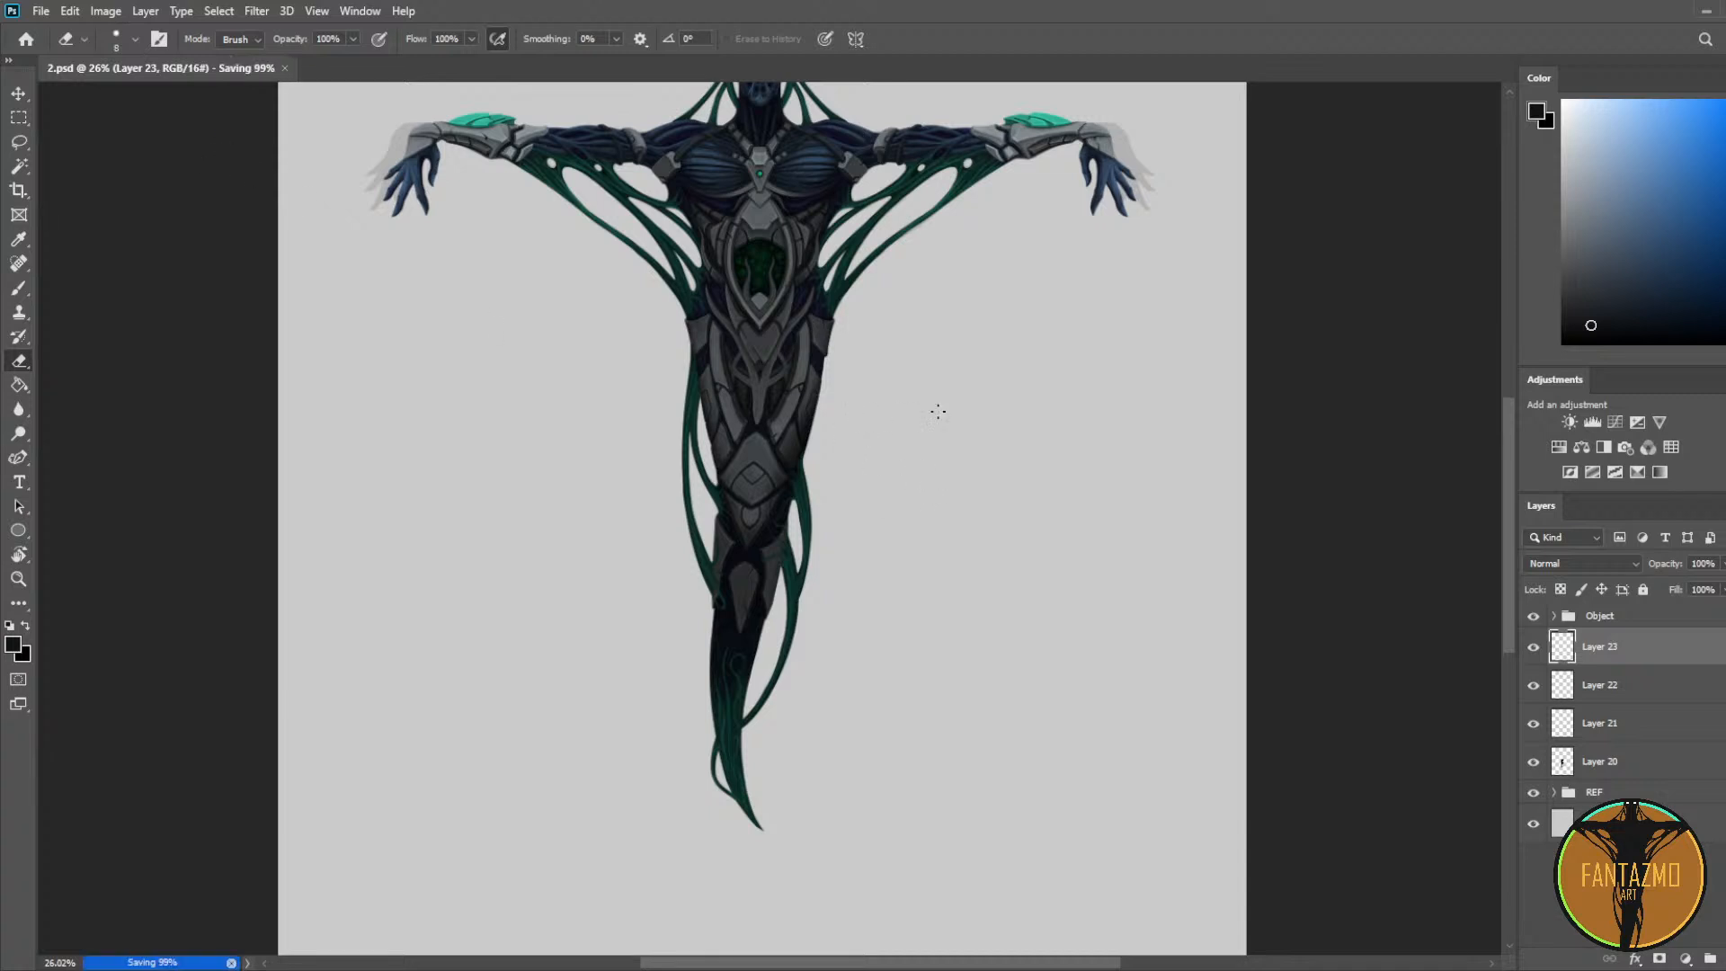
{"action": "left_click_drag", "start_coordinate": [954, 346], "coordinate": [997, 458]}
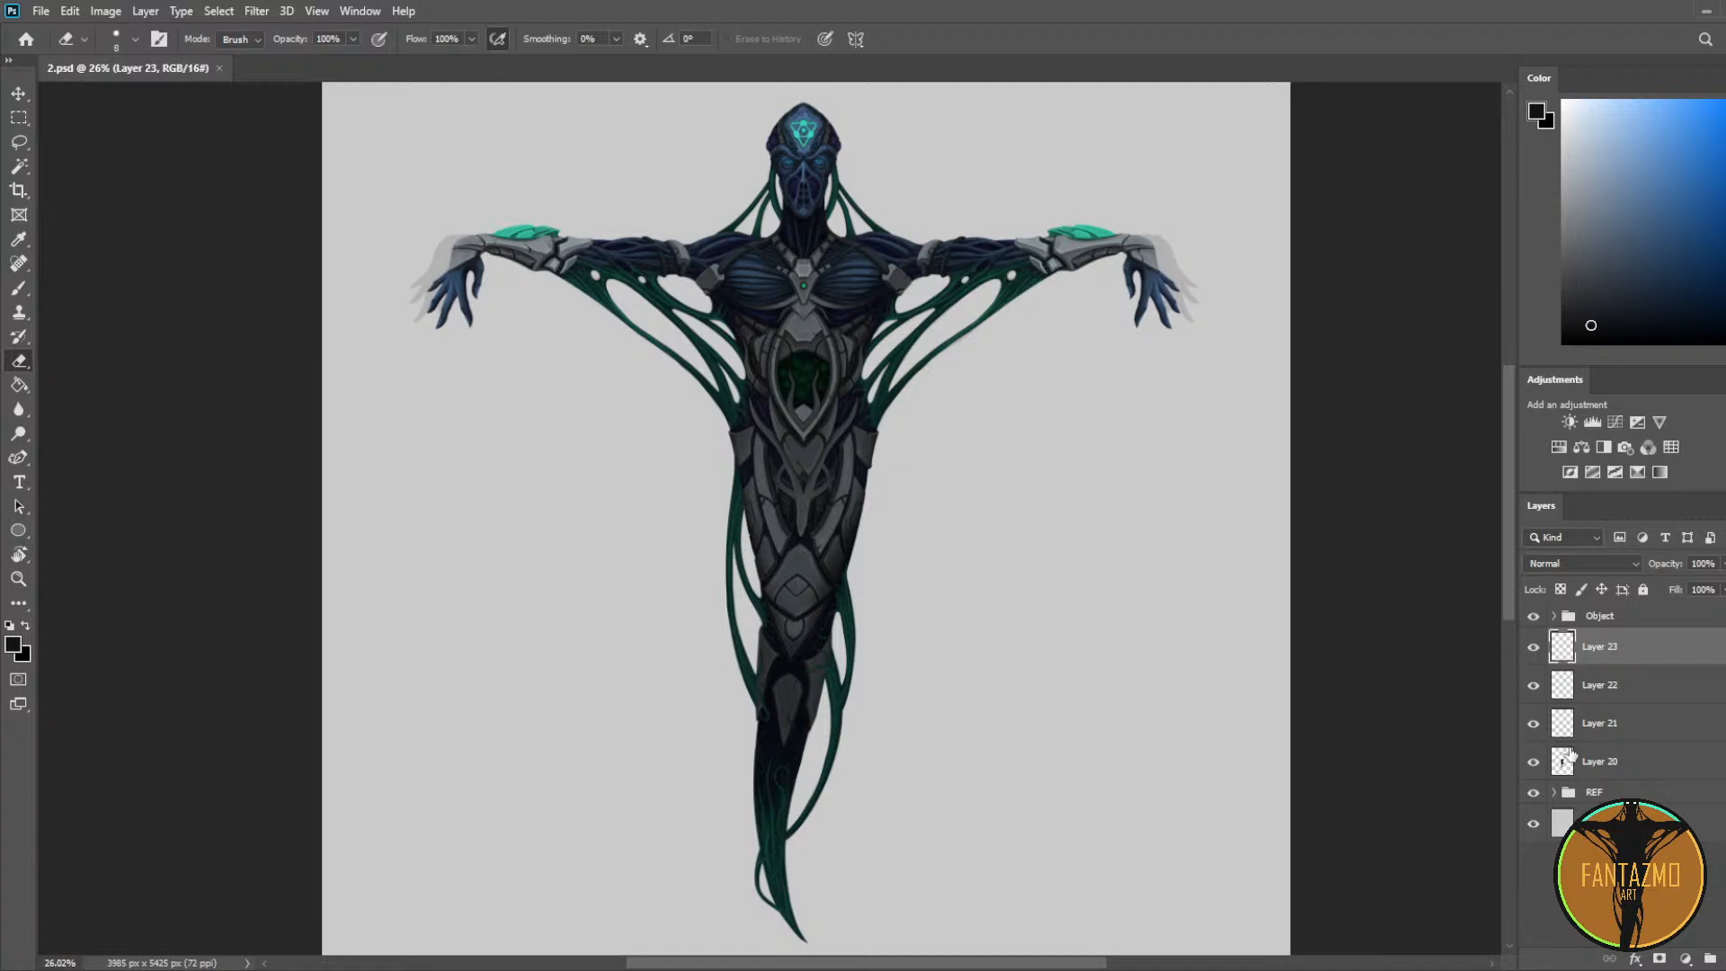
{"action": "left_click", "coordinate": [1623, 757], "text": "shift"}
{"action": "key", "text": "ctrl+e"}
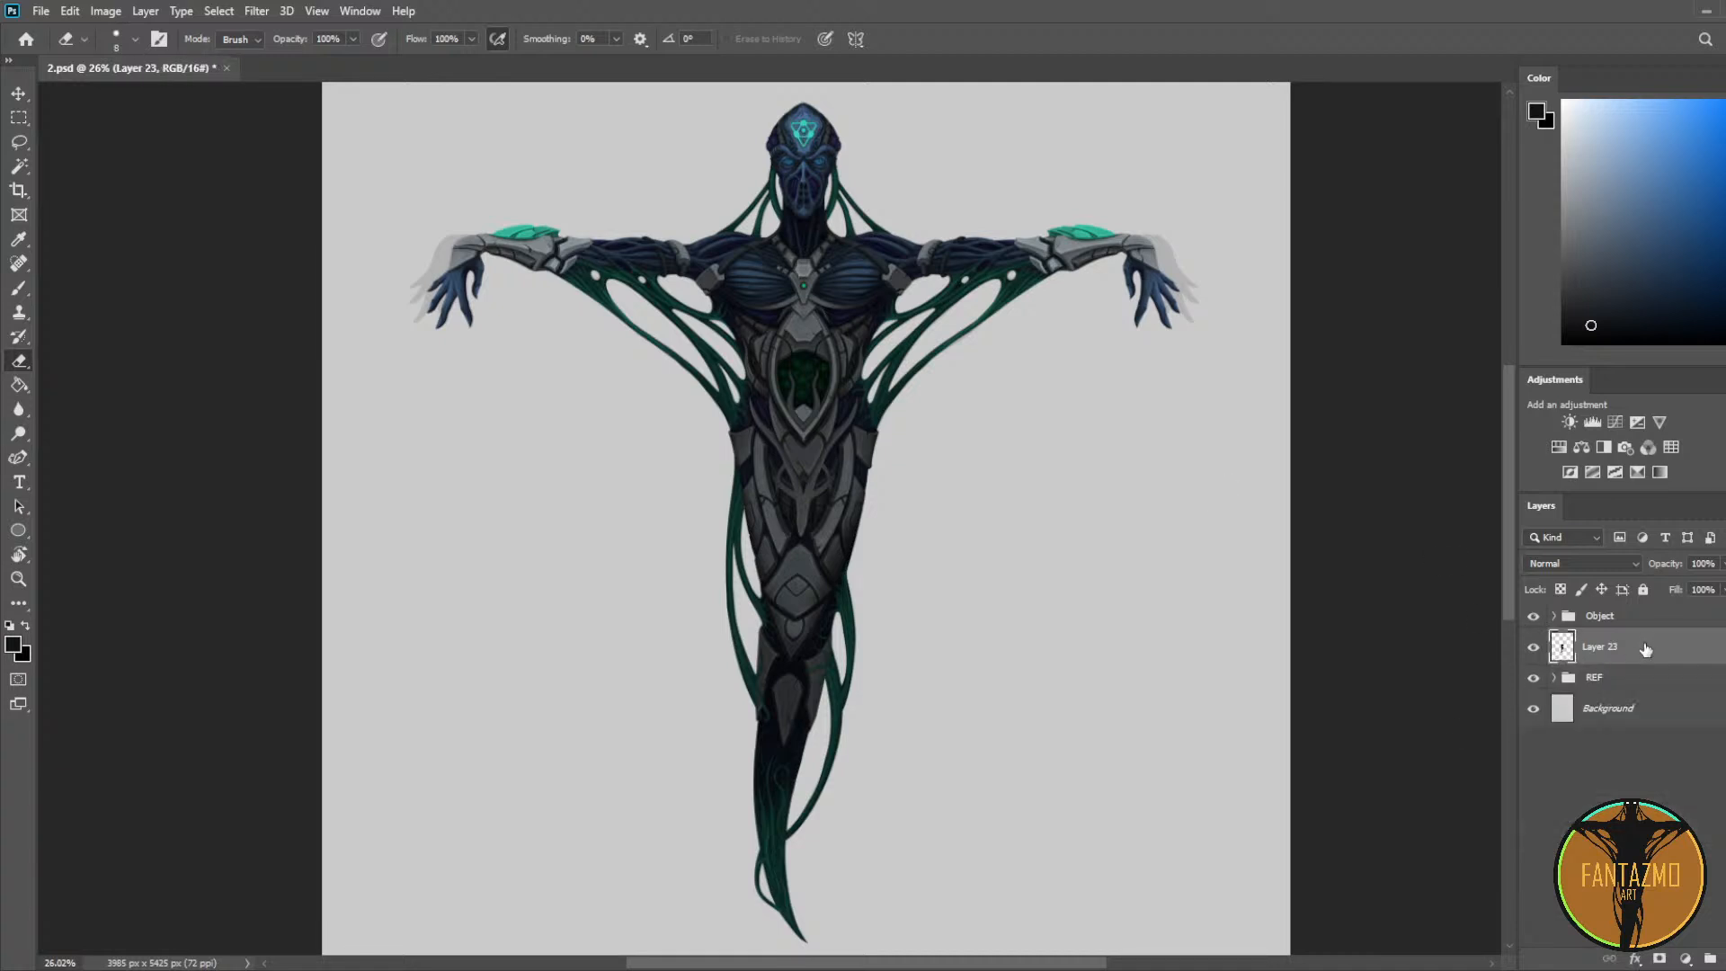
Step: Place the merged Layer 23 below Layer 6 inside the Object group and merge the two, saving the file
{"action": "left_click_drag", "start_coordinate": [1603, 649], "coordinate": [1612, 619]}
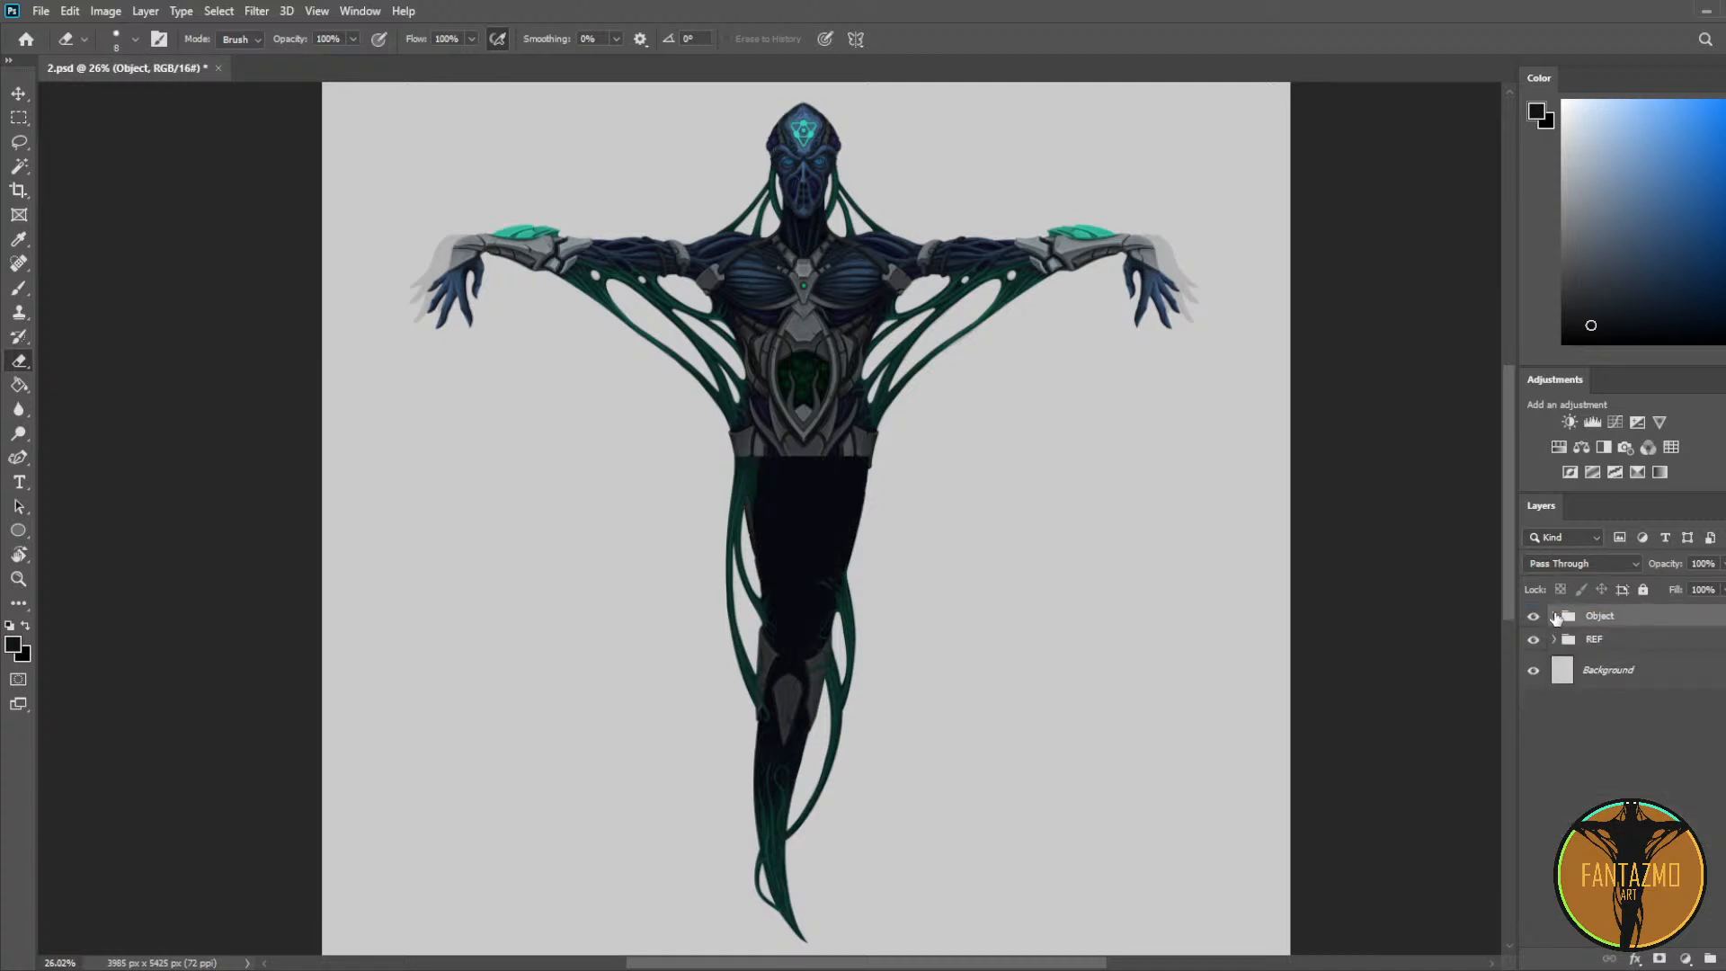
{"action": "left_click", "coordinate": [1554, 617]}
{"action": "key", "text": "ctrl+z"}
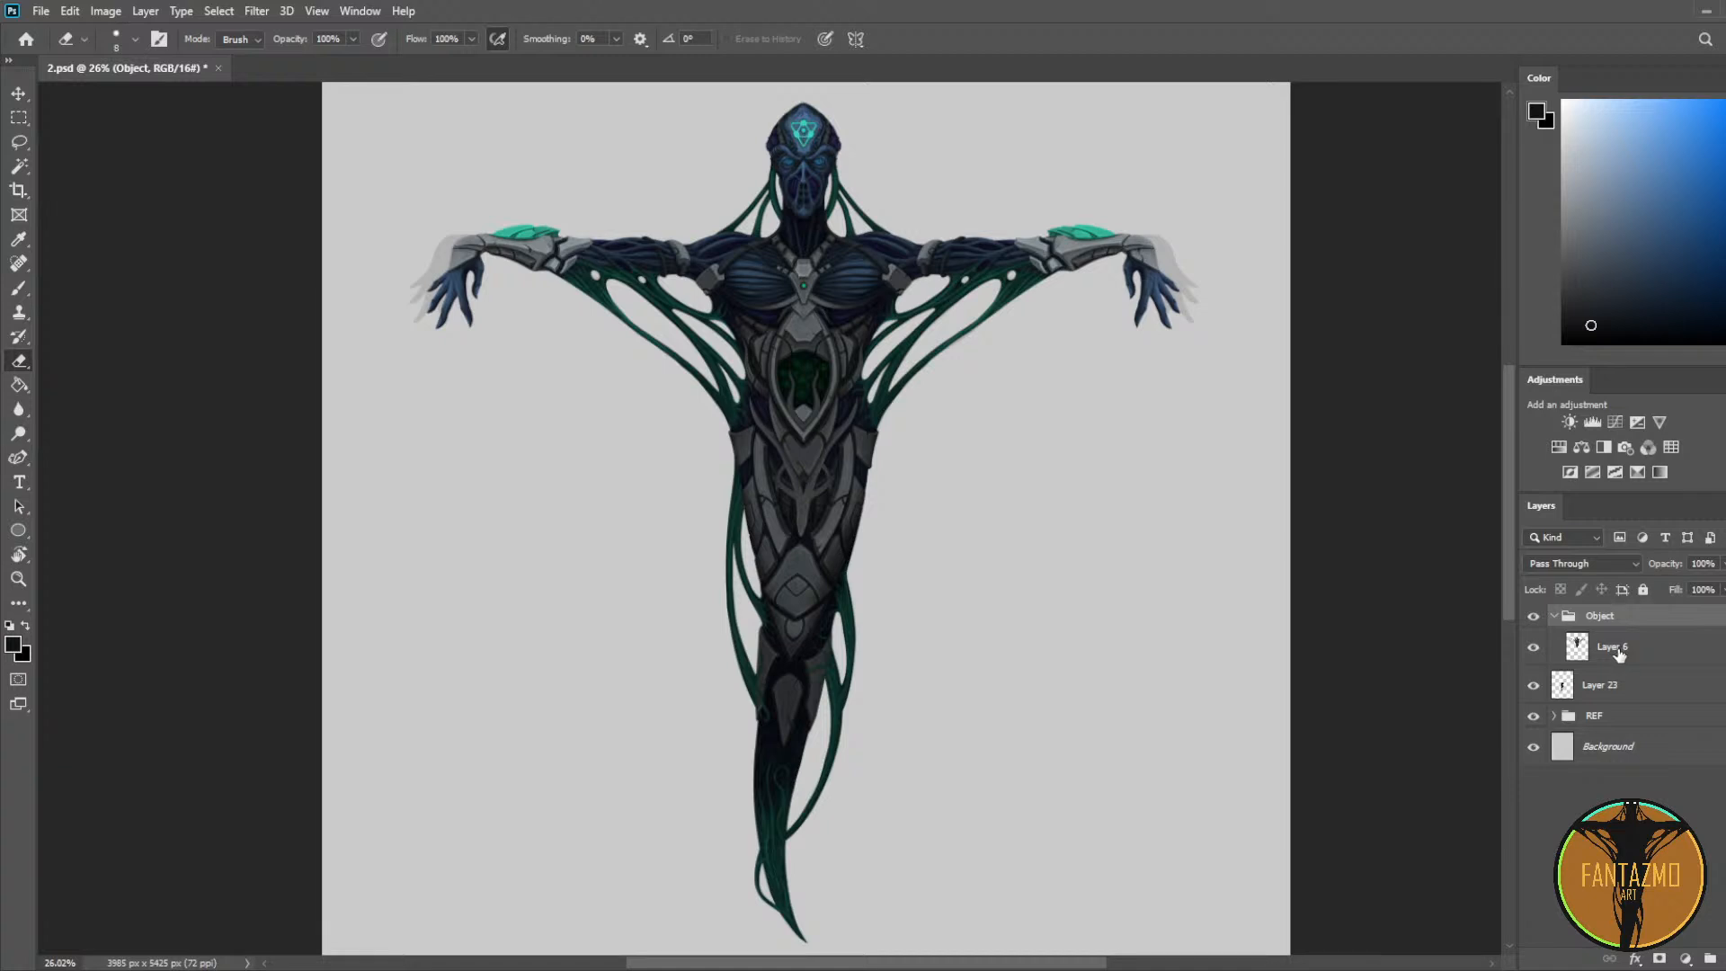
{"action": "left_click_drag", "start_coordinate": [1617, 683], "coordinate": [1620, 658]}
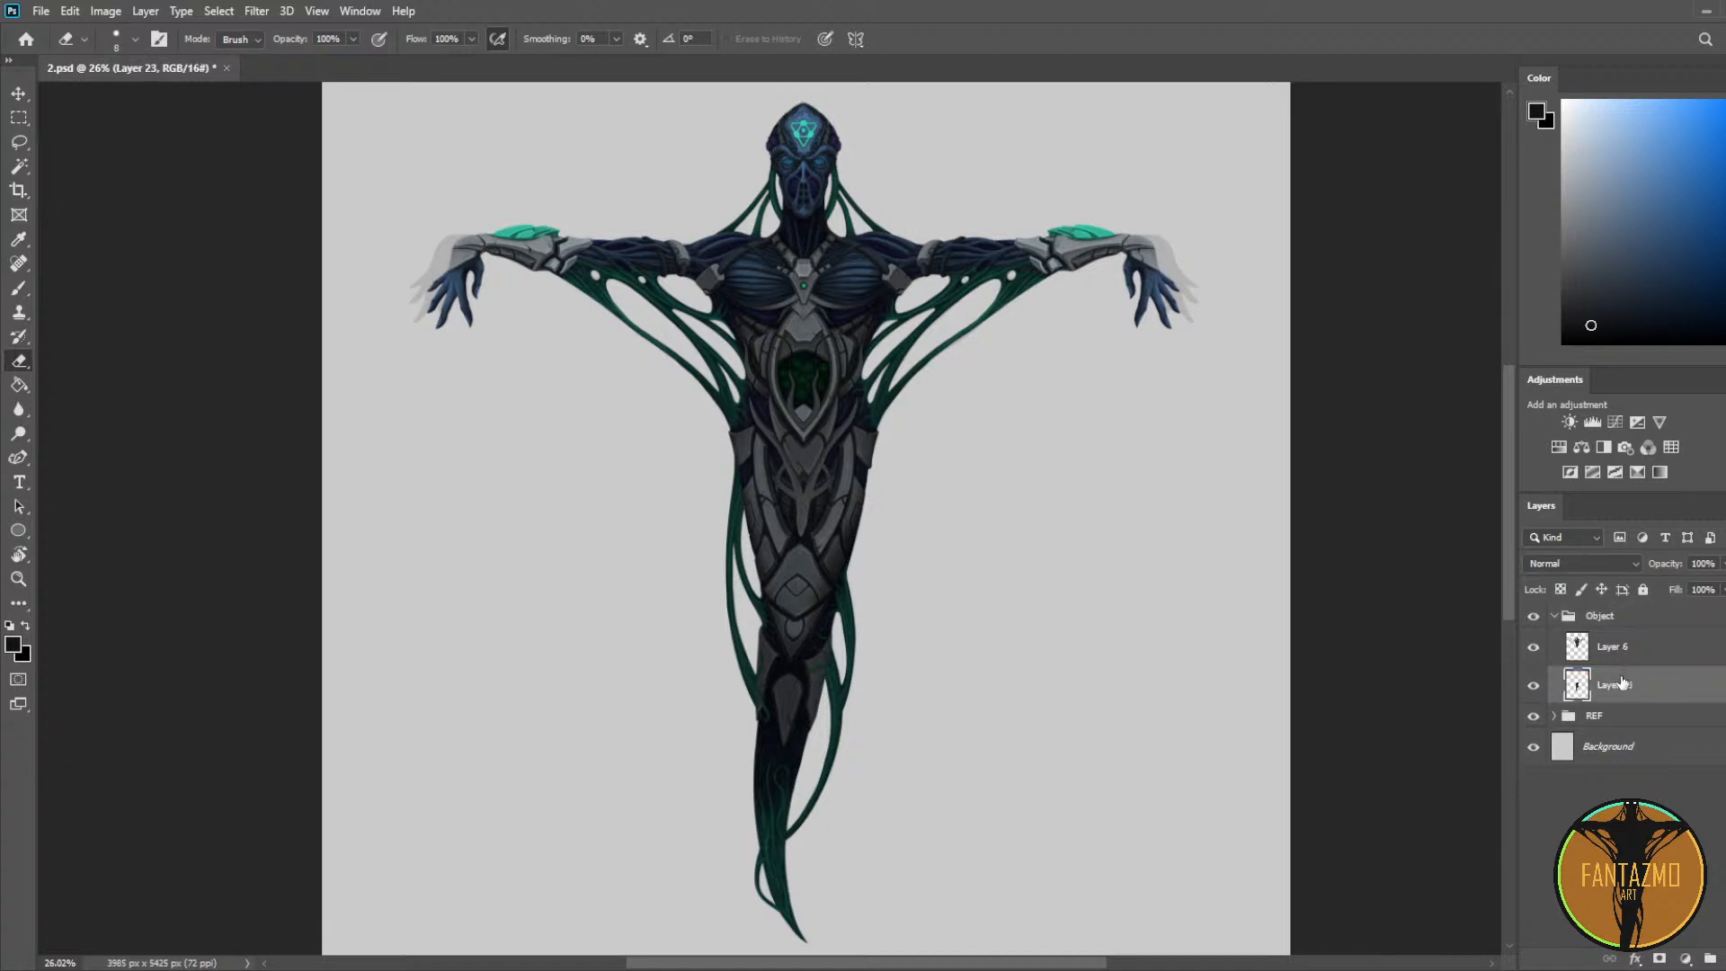
{"action": "left_click", "coordinate": [1613, 651], "text": "shift"}
{"action": "key", "text": "ctrl+s"}
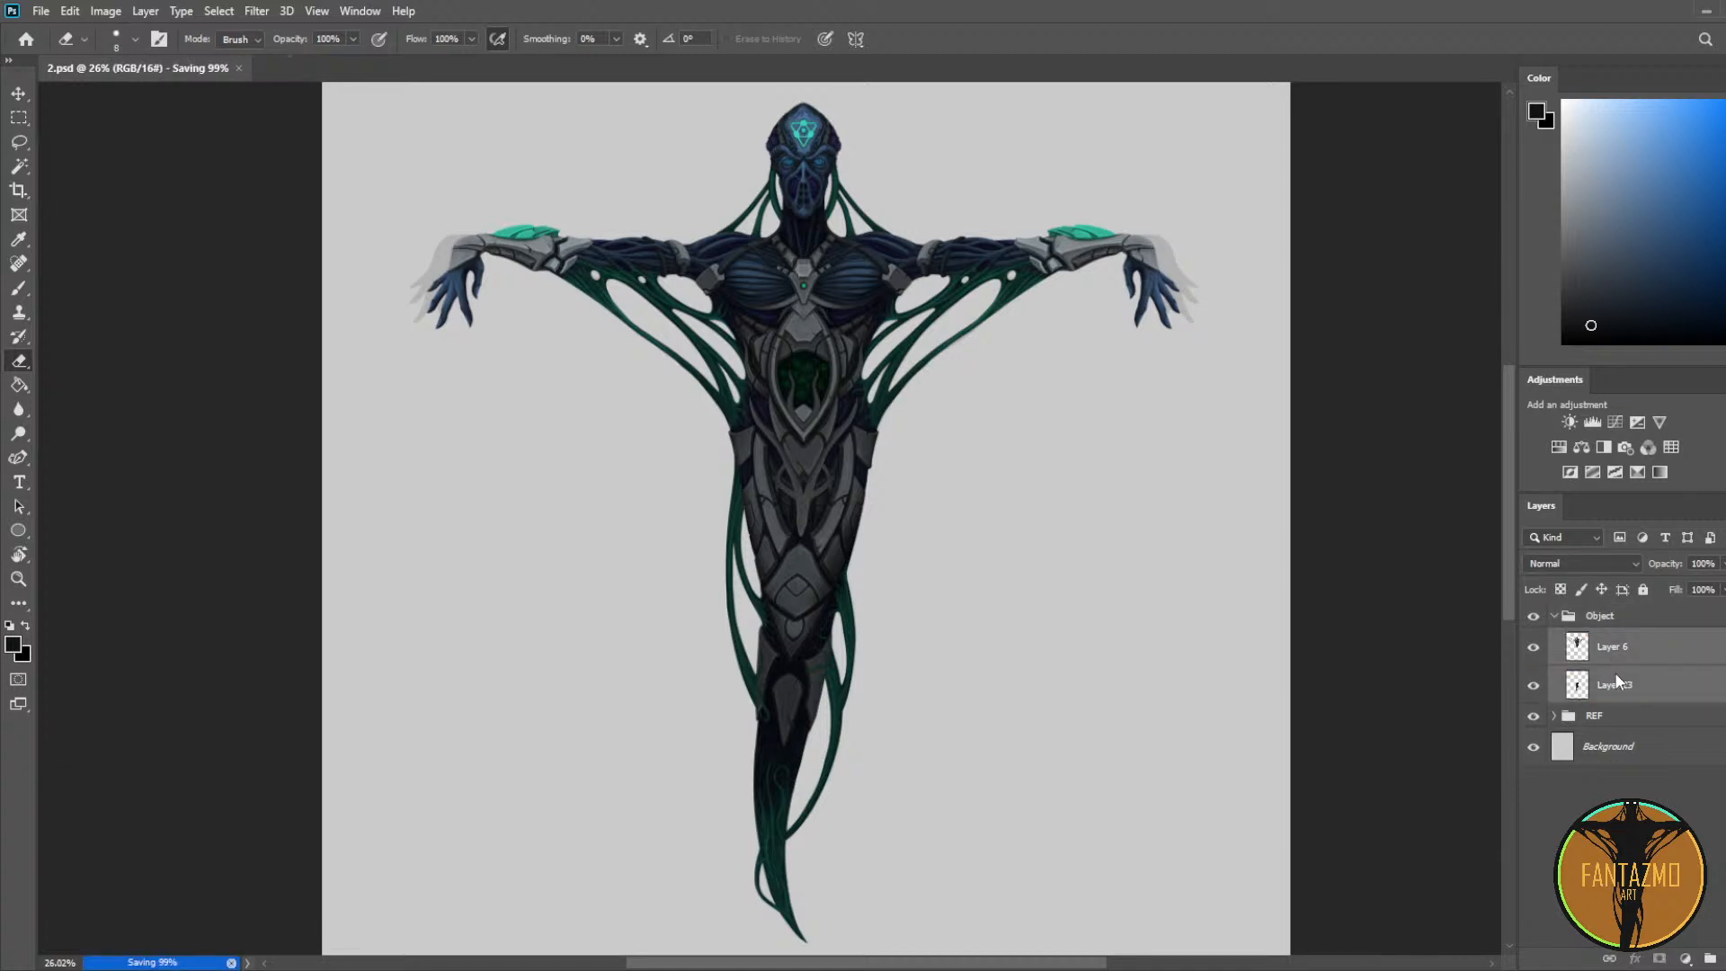
{"action": "key", "text": "ctrl+e"}
Step: Lasso the area around the lower leg plates and darken it with a Brightness/Contrast adjustment layer
{"action": "scroll", "coordinate": [1082, 358], "scroll_direction": "down", "scroll_amount": 3}
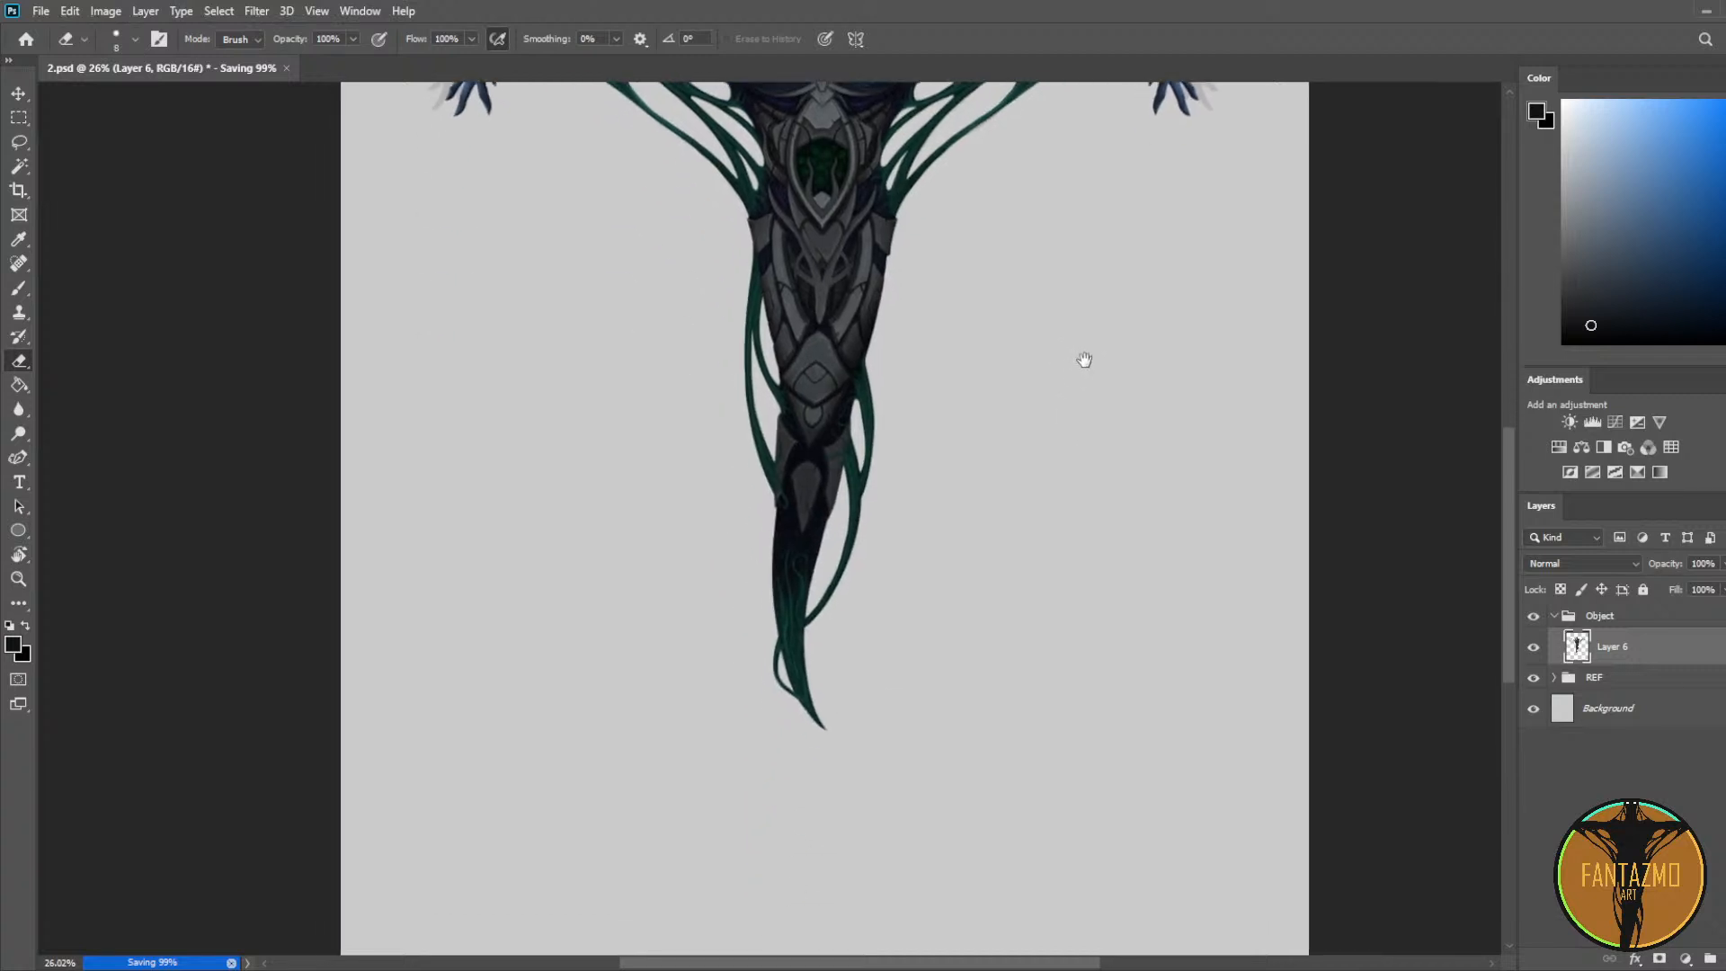
{"action": "scroll", "coordinate": [899, 439], "scroll_direction": "up", "scroll_amount": 1}
{"action": "left_click_drag", "start_coordinate": [964, 344], "coordinate": [986, 406]}
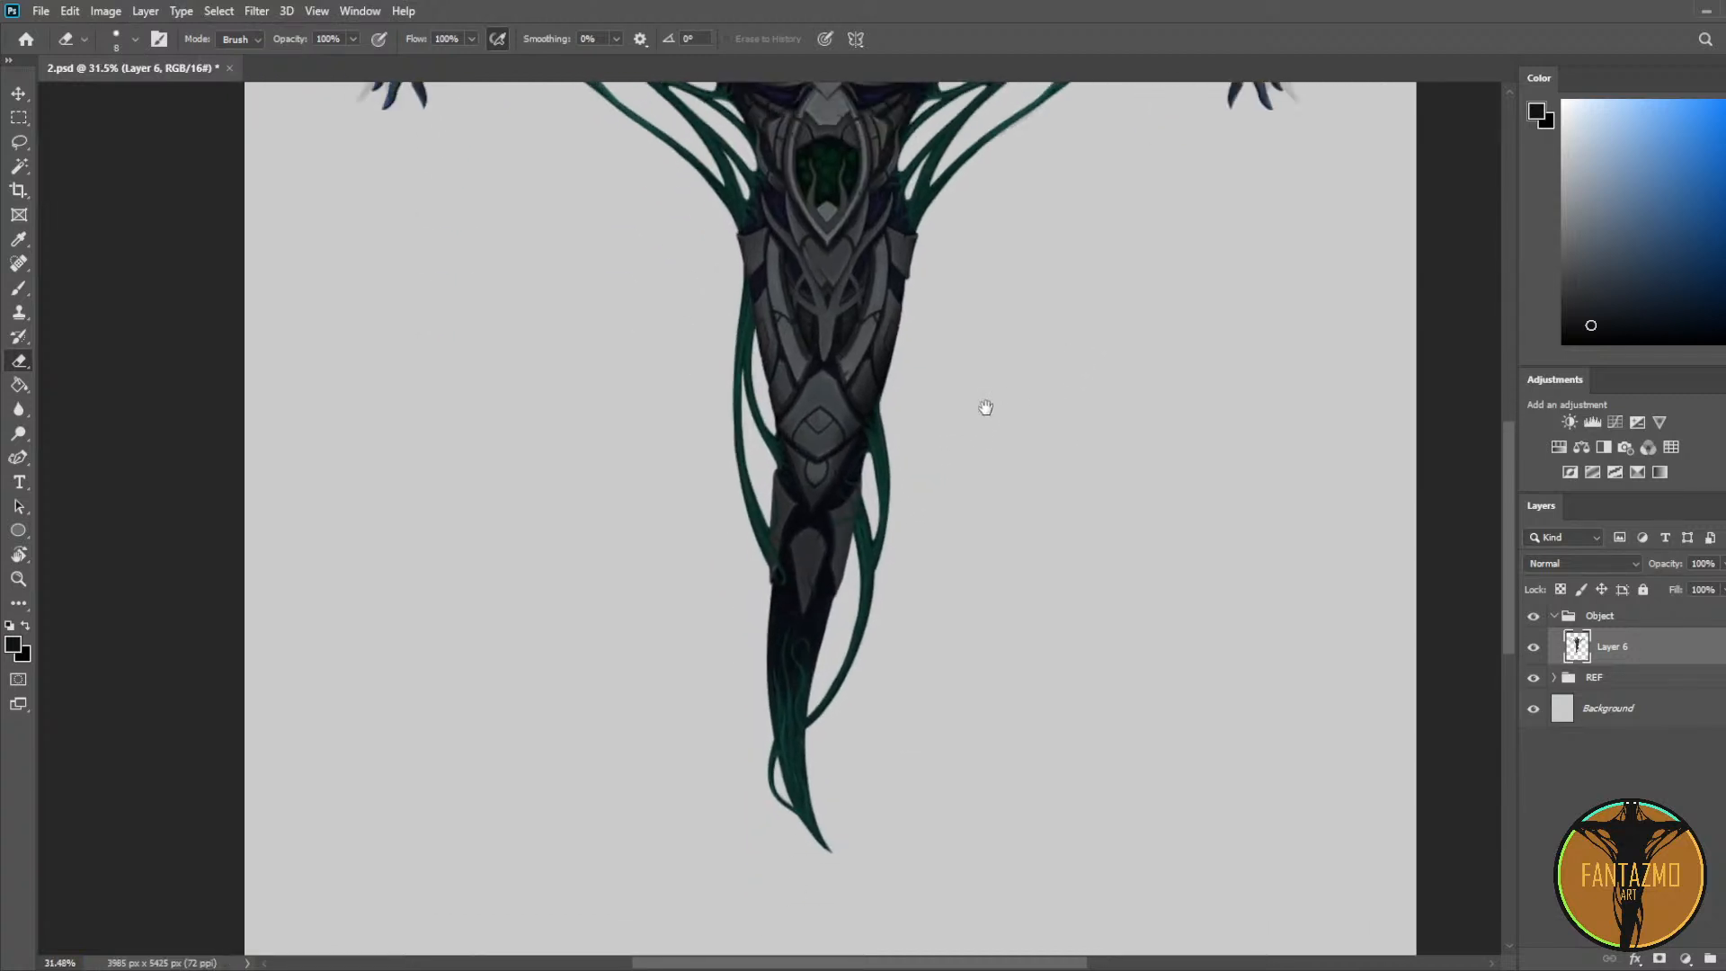
{"action": "scroll", "coordinate": [902, 524], "scroll_direction": "up", "scroll_amount": 1}
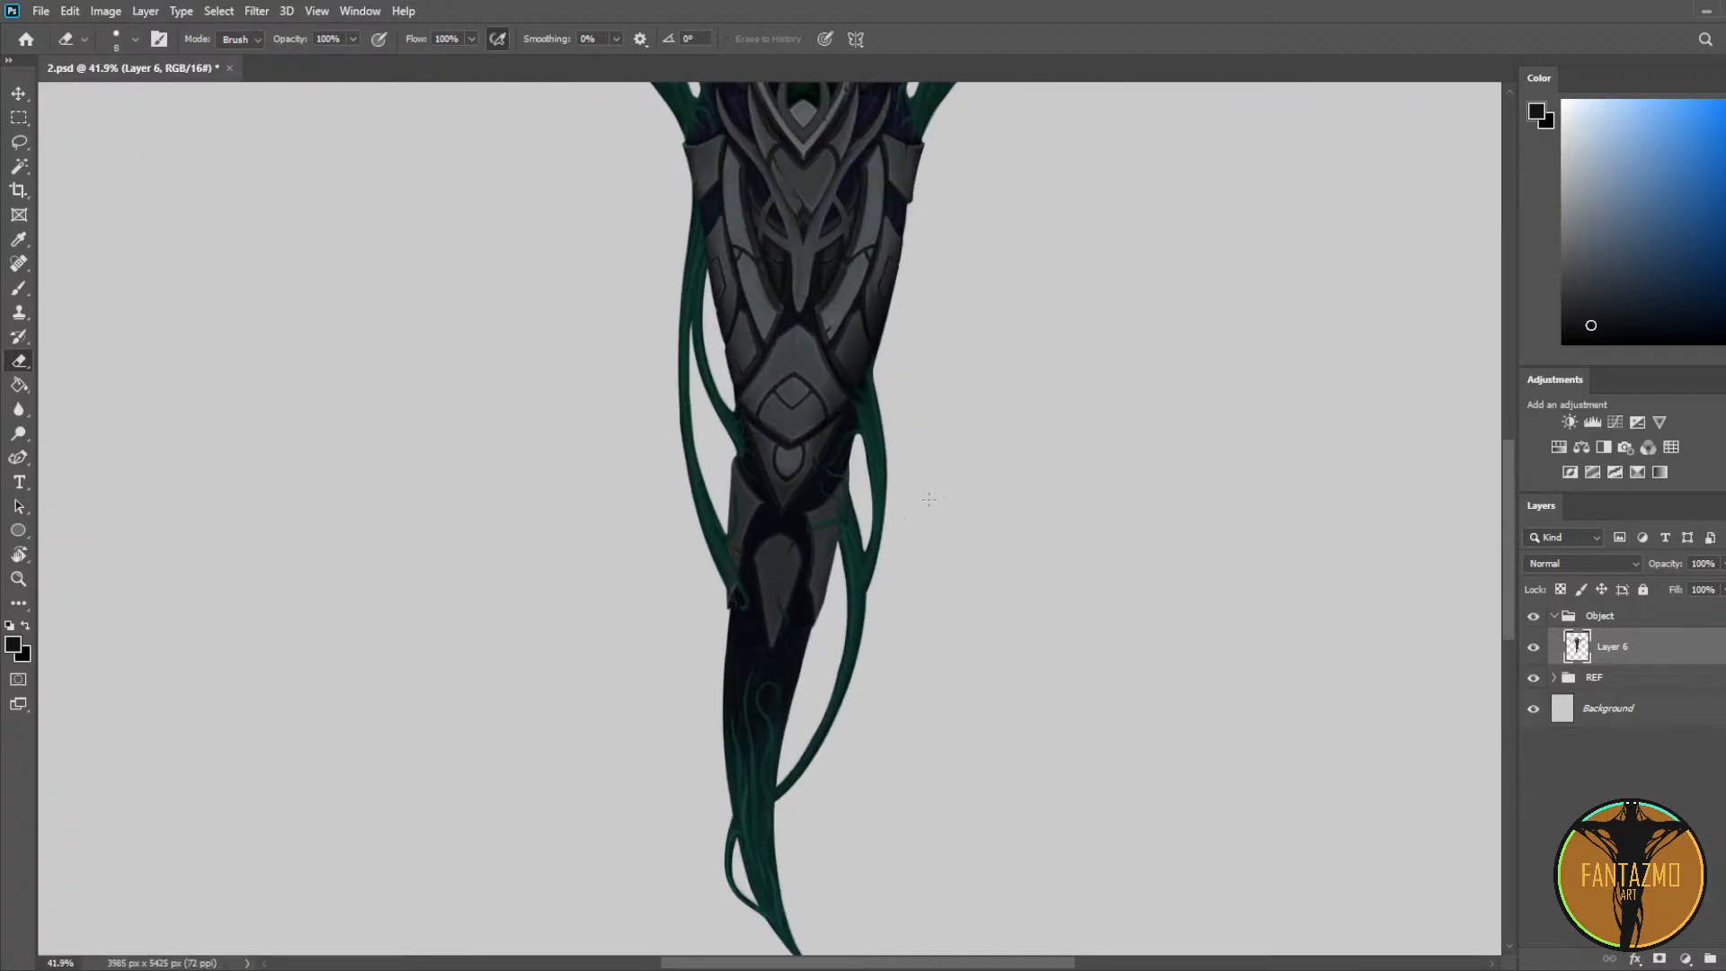
{"action": "key", "text": "l"}
{"action": "left_click_drag", "start_coordinate": [744, 465], "coordinate": [852, 433]}
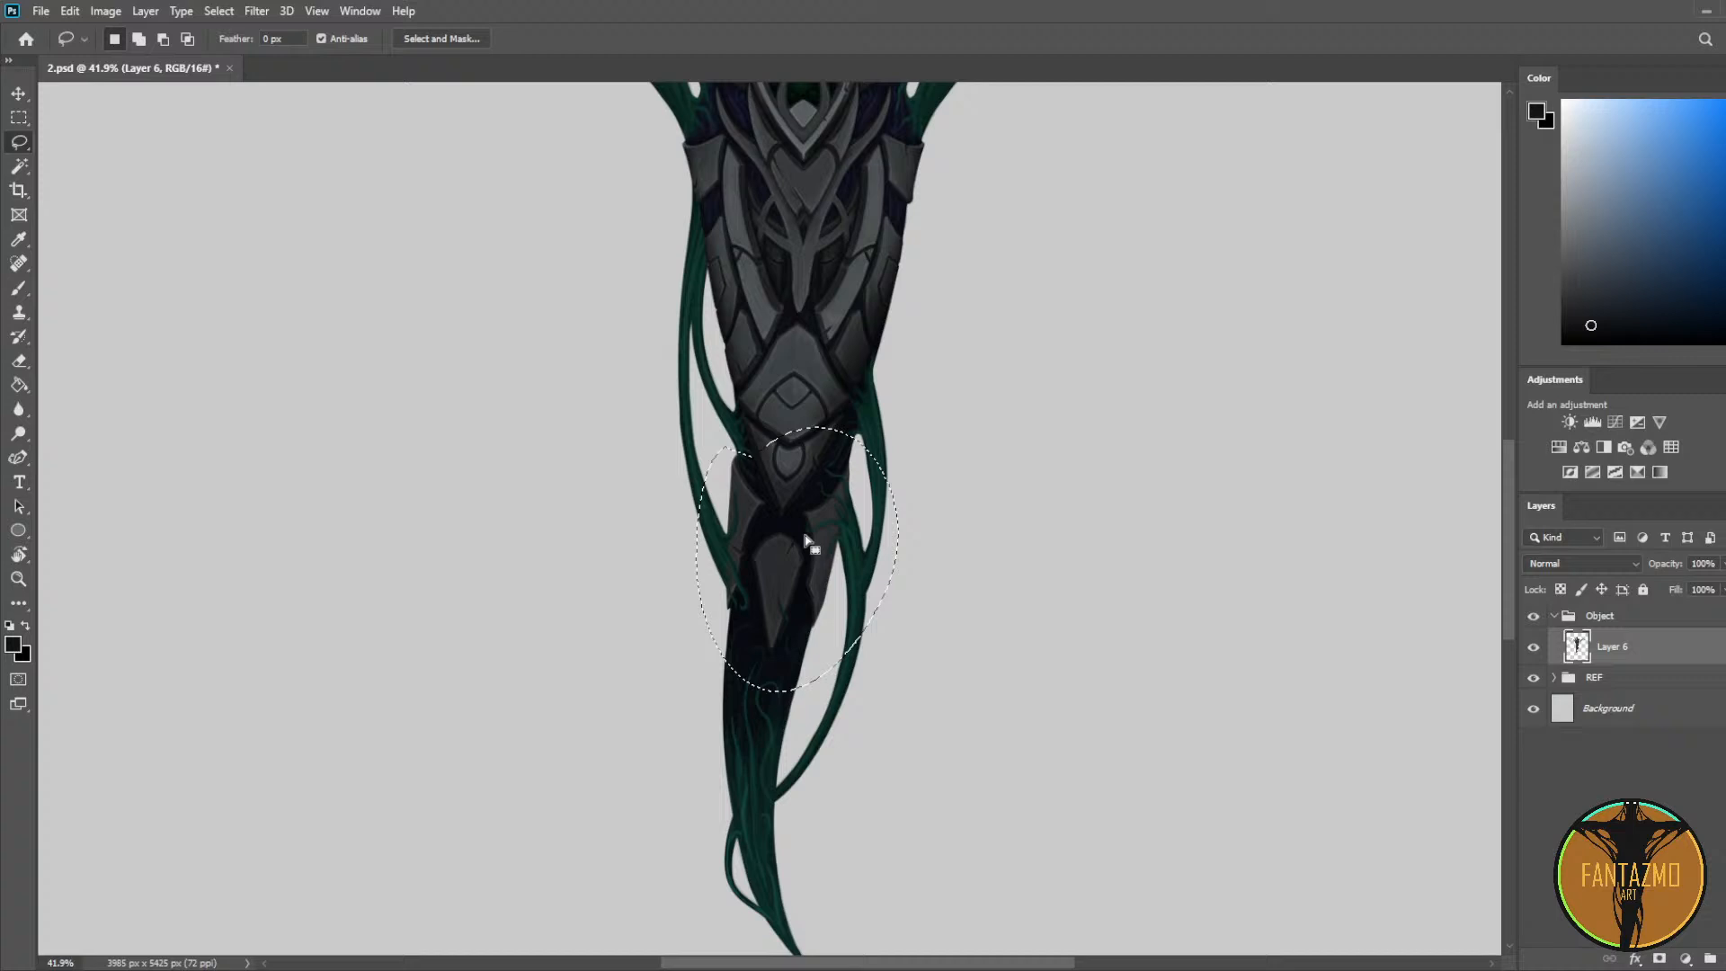
{"action": "left_click", "coordinate": [1571, 421]}
{"action": "mouse_move", "coordinate": [1292, 236]}
{"action": "left_mouse_down"}
{"action": "mouse_move", "coordinate": [1324, 245]}
{"action": "mouse_move", "coordinate": [1283, 220]}
{"action": "left_mouse_up"}
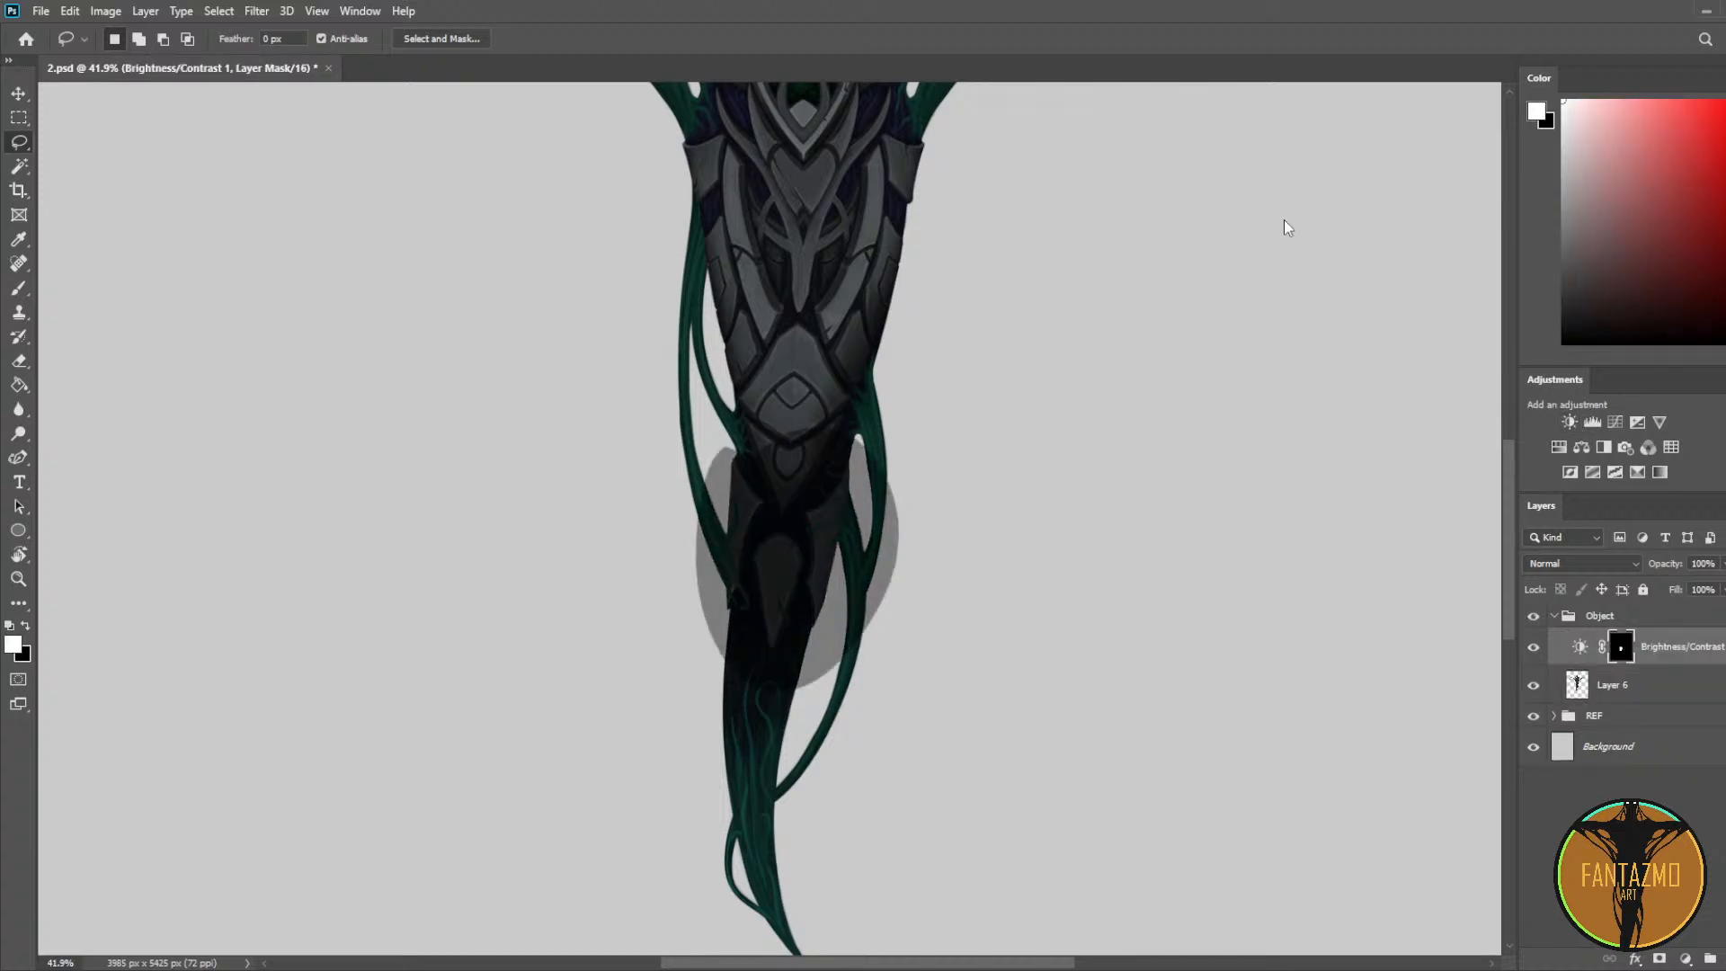
{"action": "left_click", "coordinate": [1448, 115]}
Step: Fill the adjustment mask with black around the darkened oval and deselect
{"action": "left_click_drag", "start_coordinate": [783, 310], "coordinate": [968, 350]}
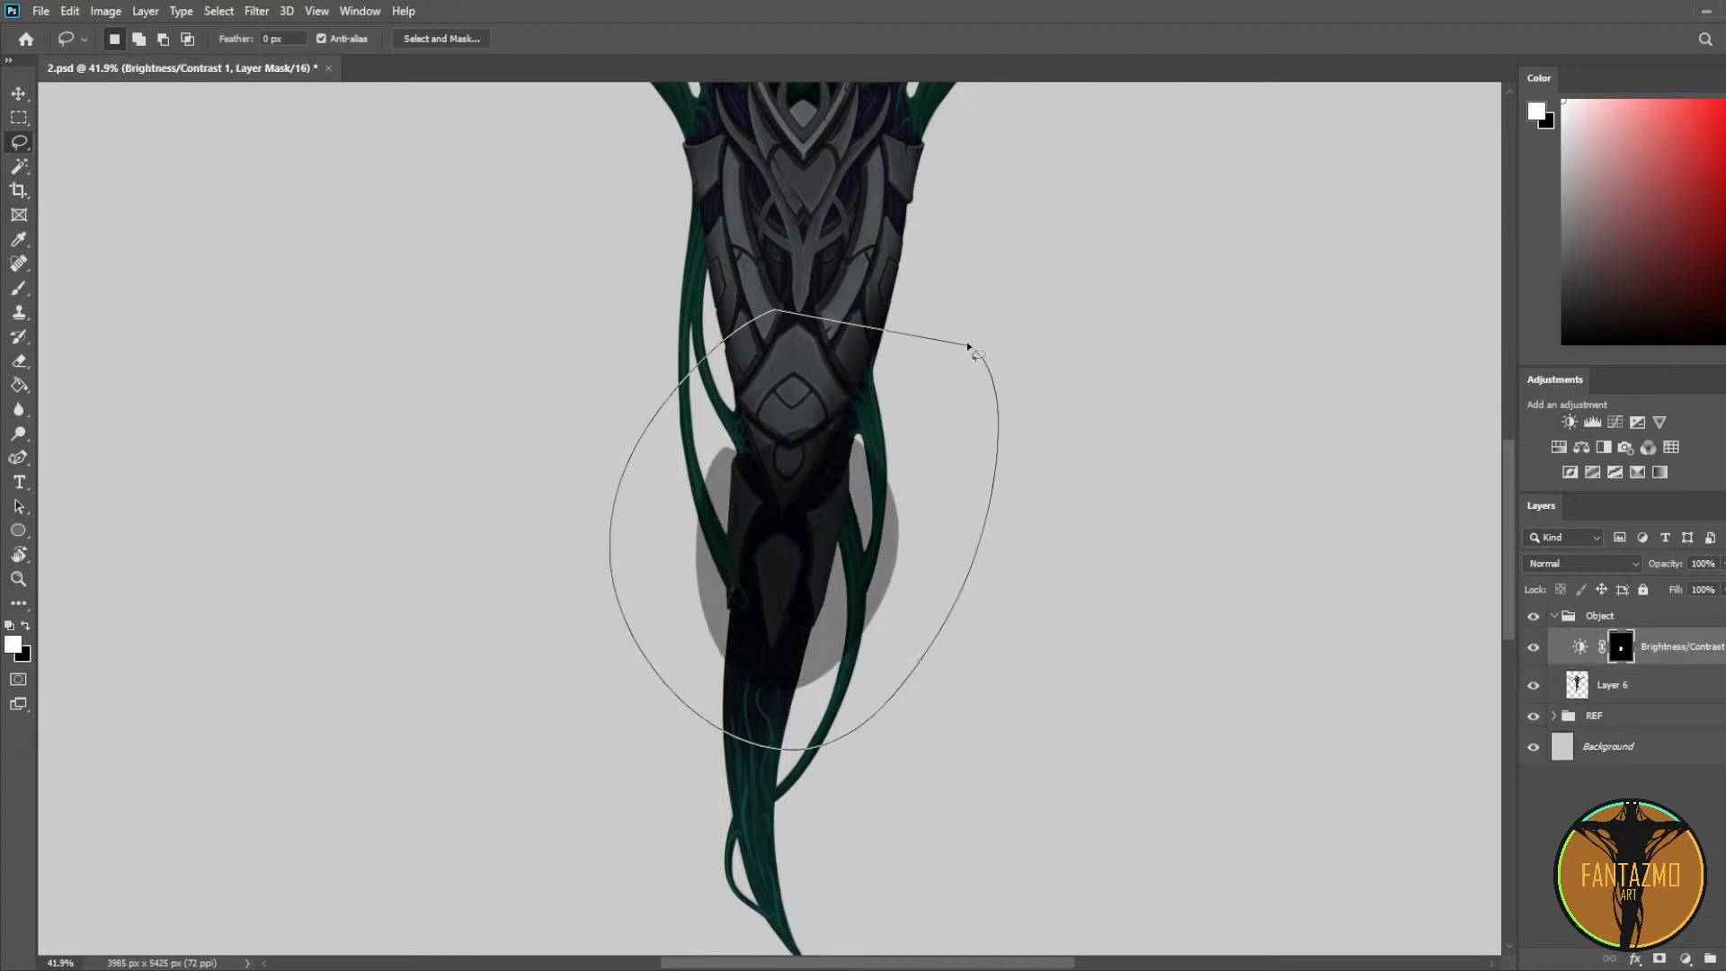
{"action": "key", "text": "ctrl+BackSpace"}
{"action": "key", "text": "ctrl+d"}
Step: Paint white on the mask with a soft 200 px brush to darken the sides of the lower leg and its centre
{"action": "key", "text": "b"}
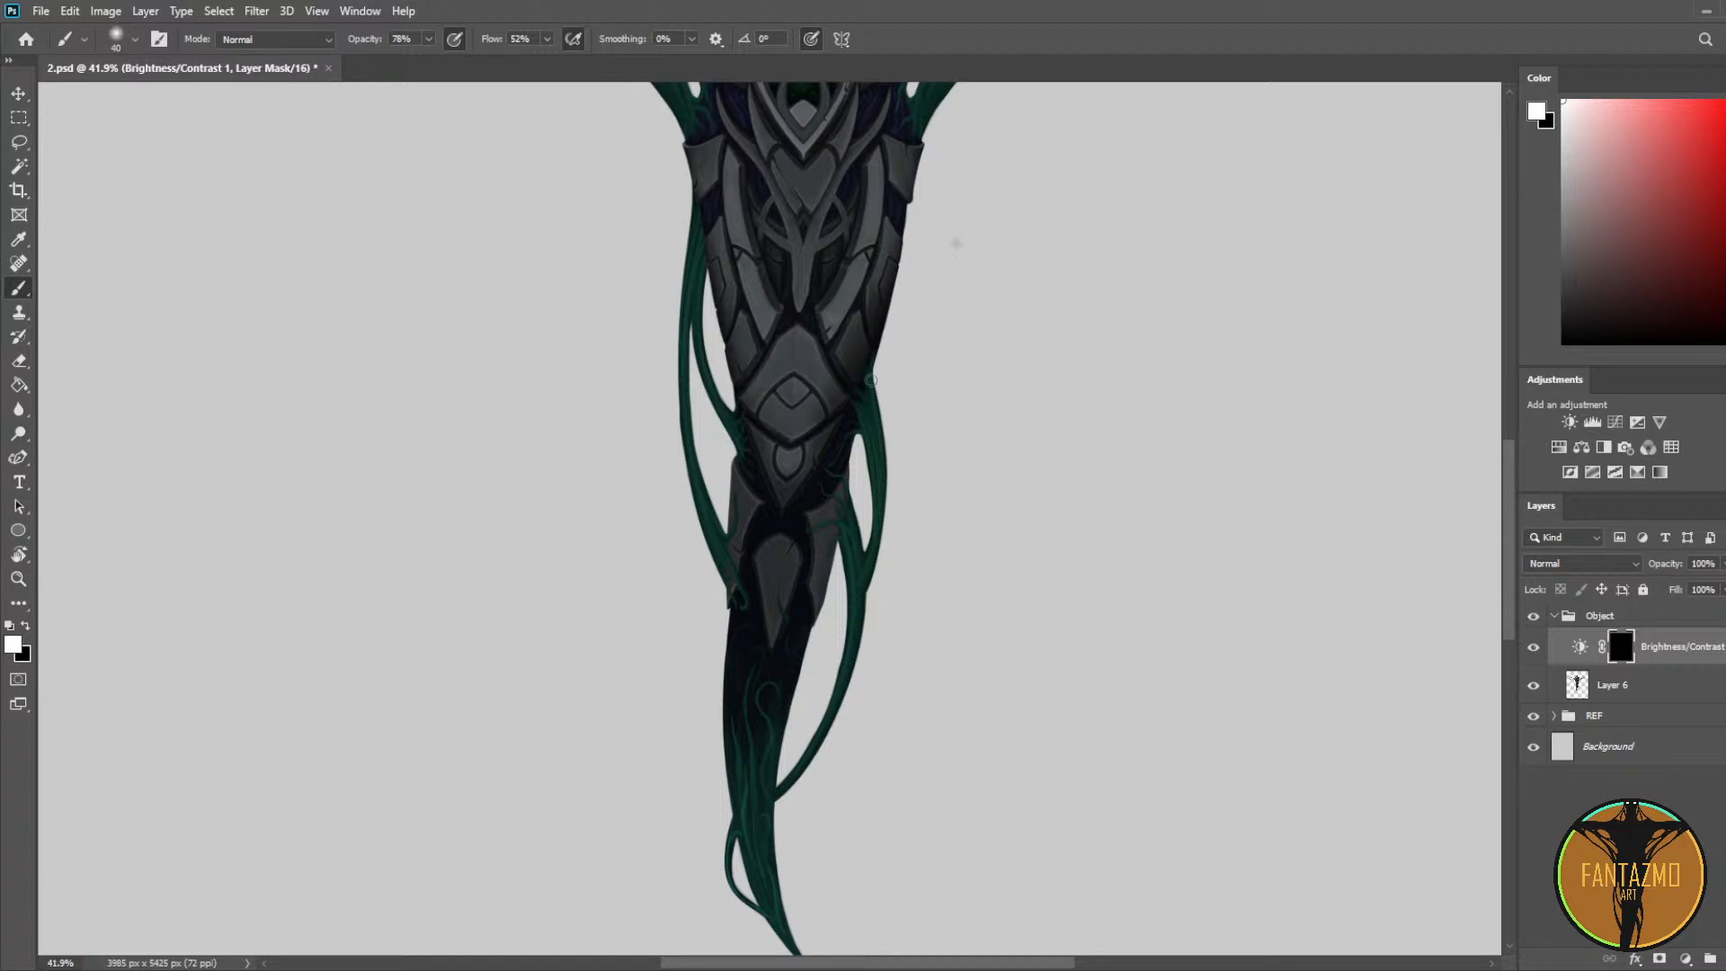
{"action": "key", "text": "bracketright"}
{"action": "key", "text": "bracketright"}
{"action": "mouse_move", "coordinate": [731, 475]}
{"action": "left_mouse_down"}
{"action": "mouse_move", "coordinate": [707, 645]}
{"action": "mouse_move", "coordinate": [744, 602]}
{"action": "left_mouse_up"}
{"action": "left_click_drag", "start_coordinate": [877, 465], "coordinate": [791, 720]}
{"action": "left_click_drag", "start_coordinate": [782, 538], "coordinate": [750, 820]}
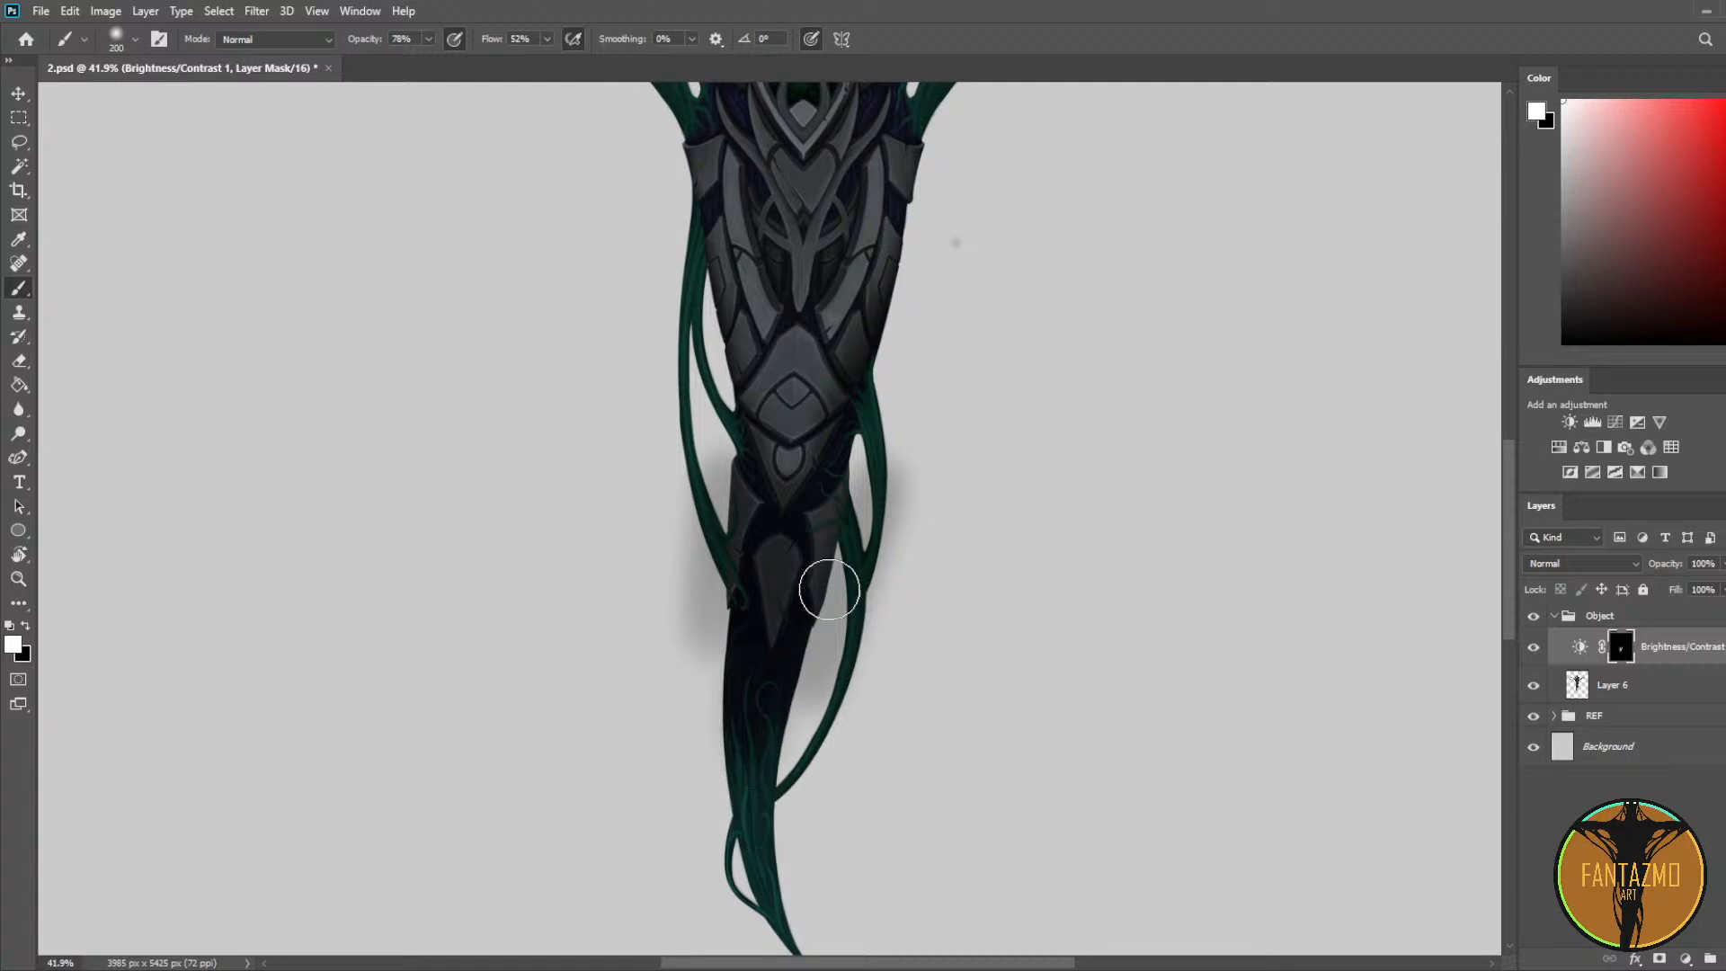
{"action": "left_click_drag", "start_coordinate": [867, 791], "coordinate": [852, 569]}
{"action": "left_click_drag", "start_coordinate": [805, 433], "coordinate": [724, 551]}
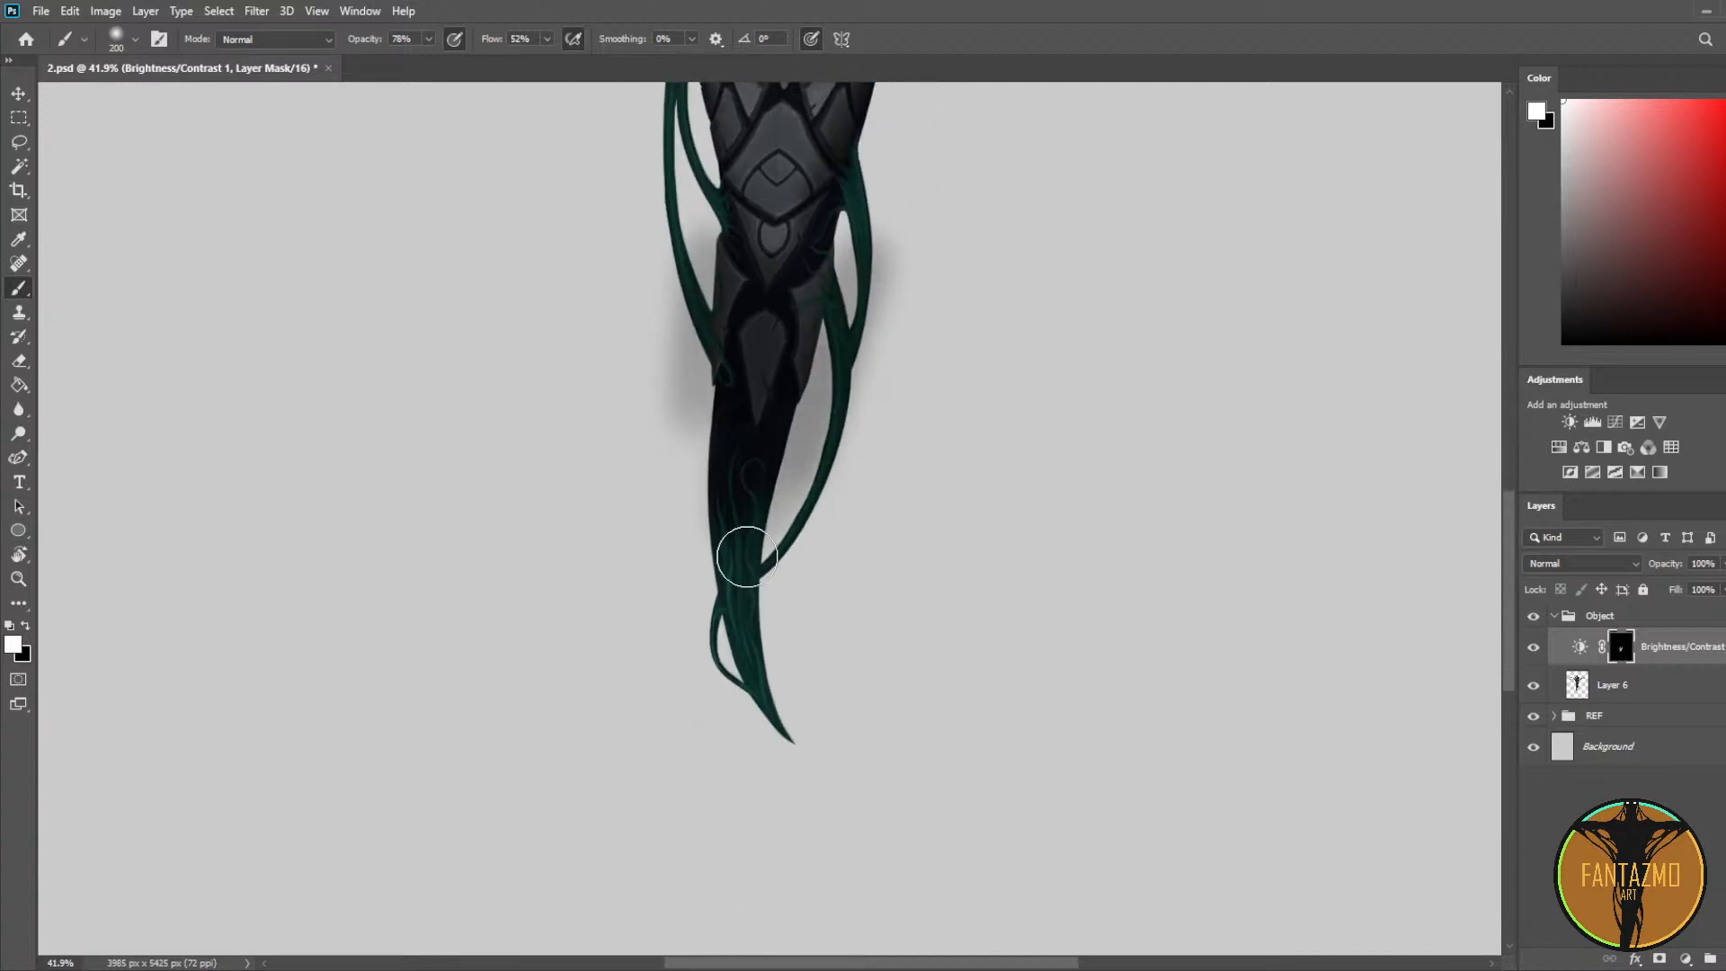
Step: Extend the mask's darkening along the pointed tail tip with a 100 px brush
{"action": "key", "text": "bracketleft"}
{"action": "key", "text": "bracketleft"}
{"action": "key", "text": "bracketleft"}
{"action": "key", "text": "bracketleft"}
{"action": "left_click_drag", "start_coordinate": [773, 590], "coordinate": [802, 714]}
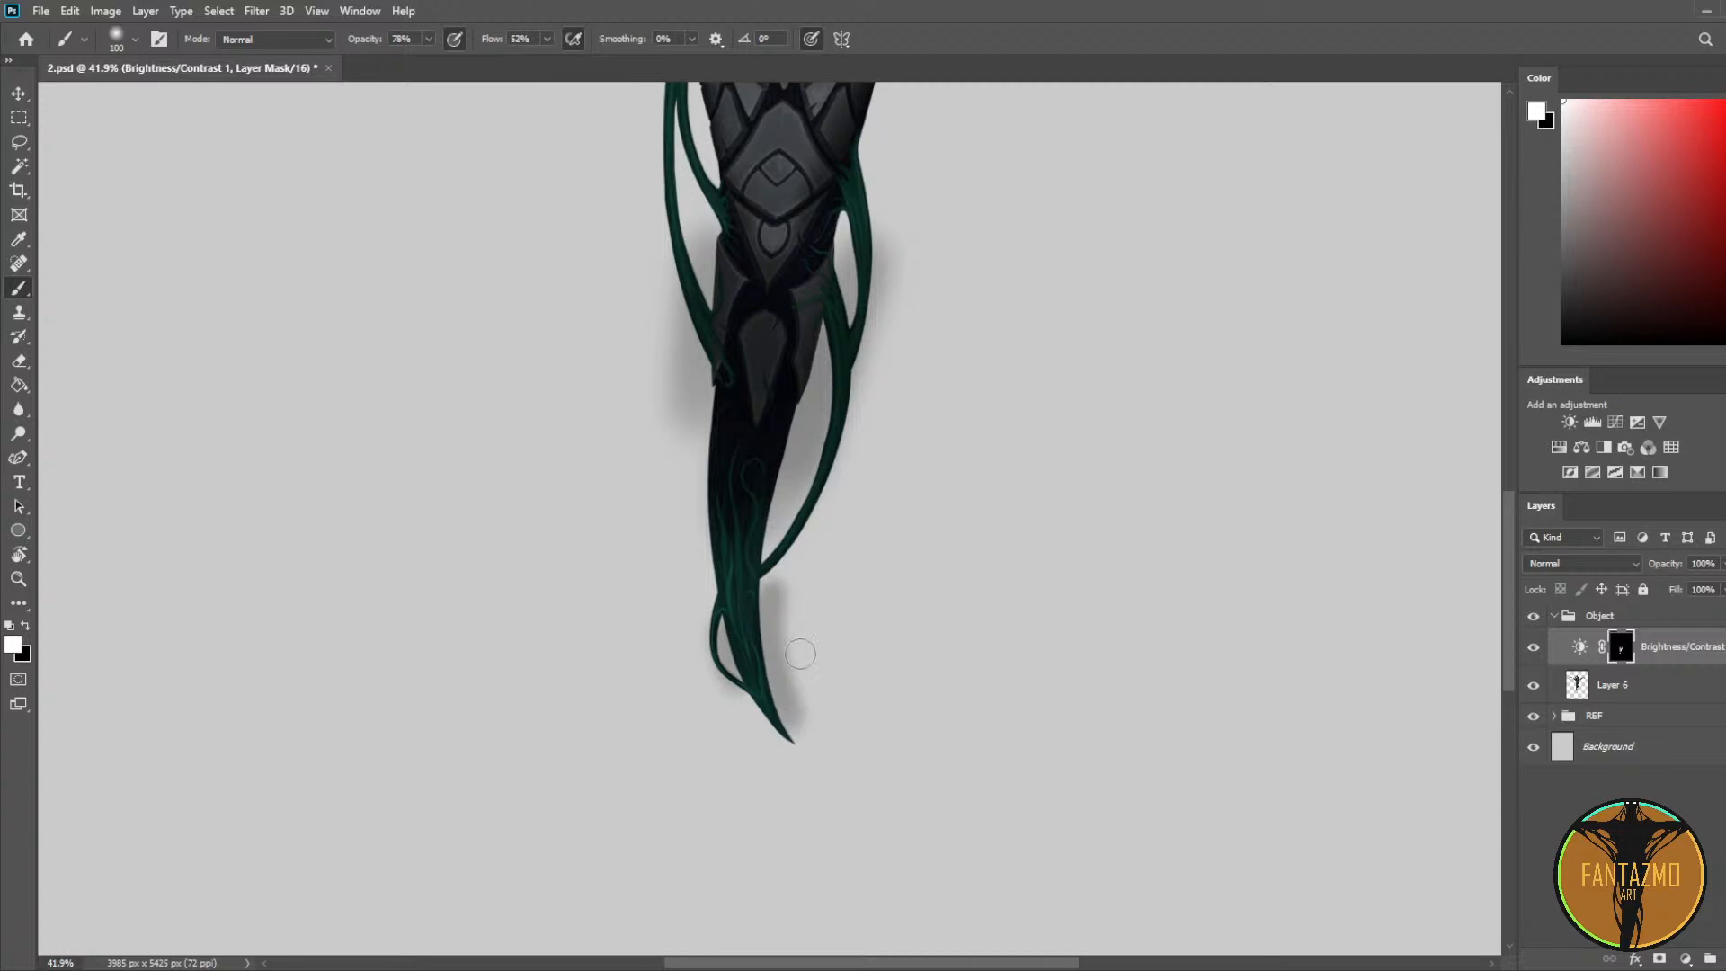
Step: Reduce the Brightness/Contrast layer's opacity to 64% and merge it with Layer 6, saving the file
{"action": "left_click_drag", "start_coordinate": [987, 479], "coordinate": [977, 655]}
{"action": "key", "text": "e"}
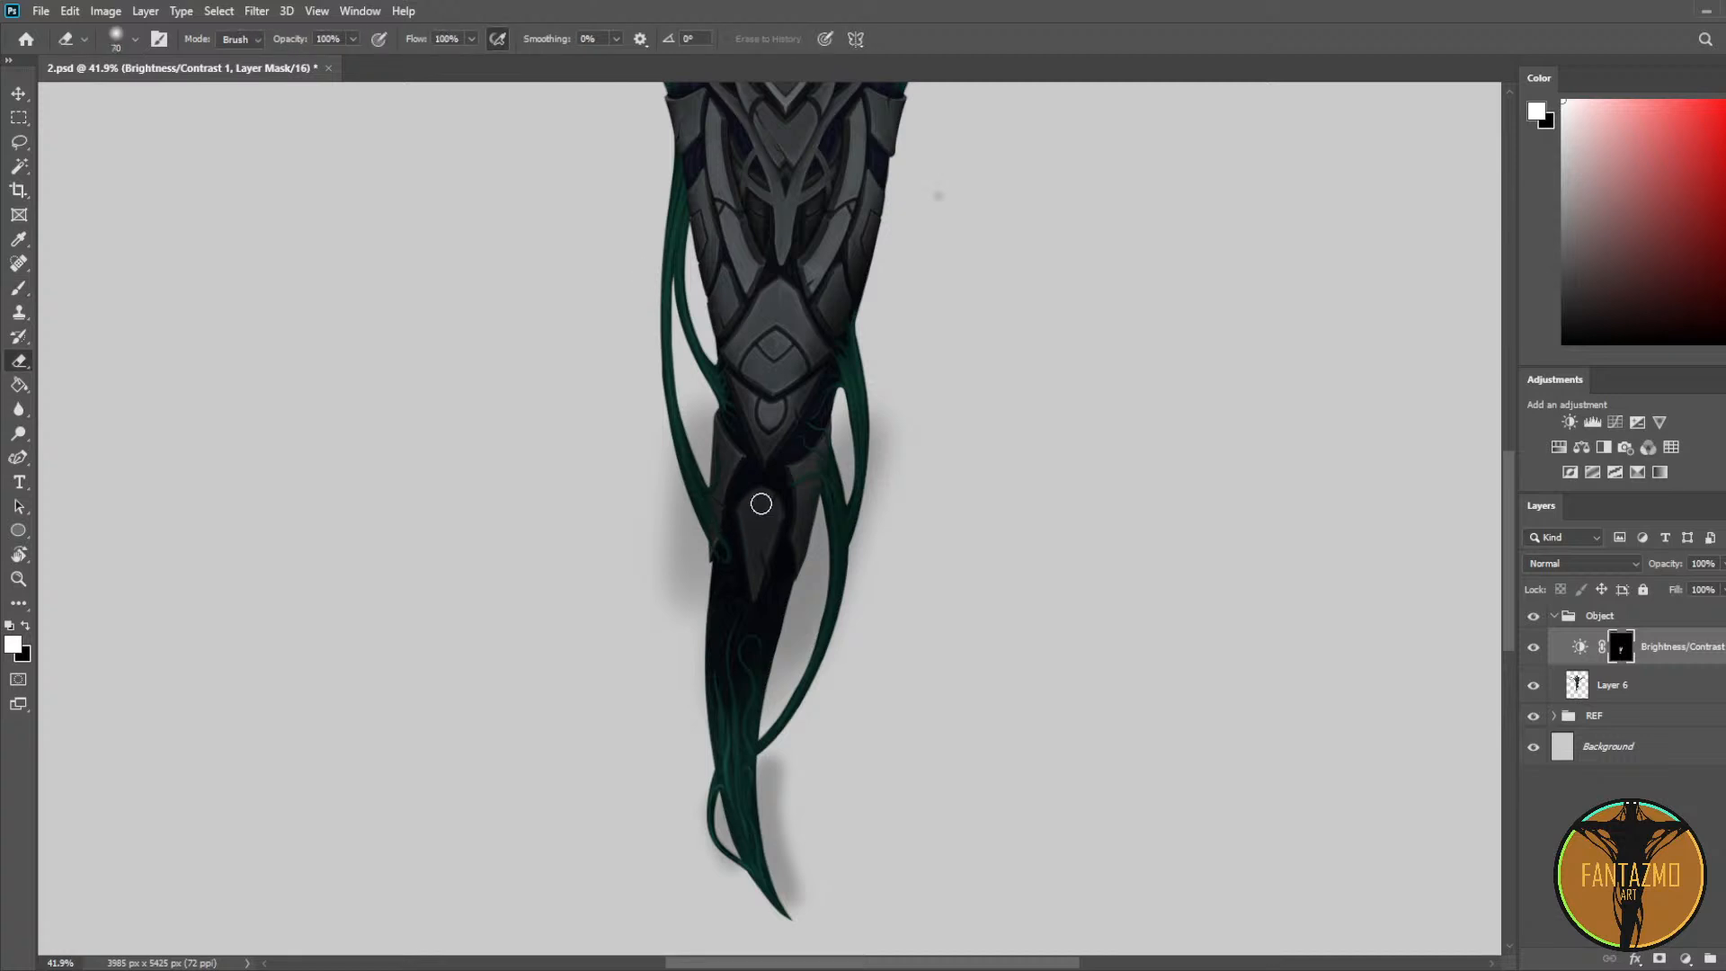
{"action": "key", "text": "bracketright"}
{"action": "left_click_drag", "start_coordinate": [1720, 566], "coordinate": [1702, 591]}
{"action": "left_click", "coordinate": [1629, 689]}
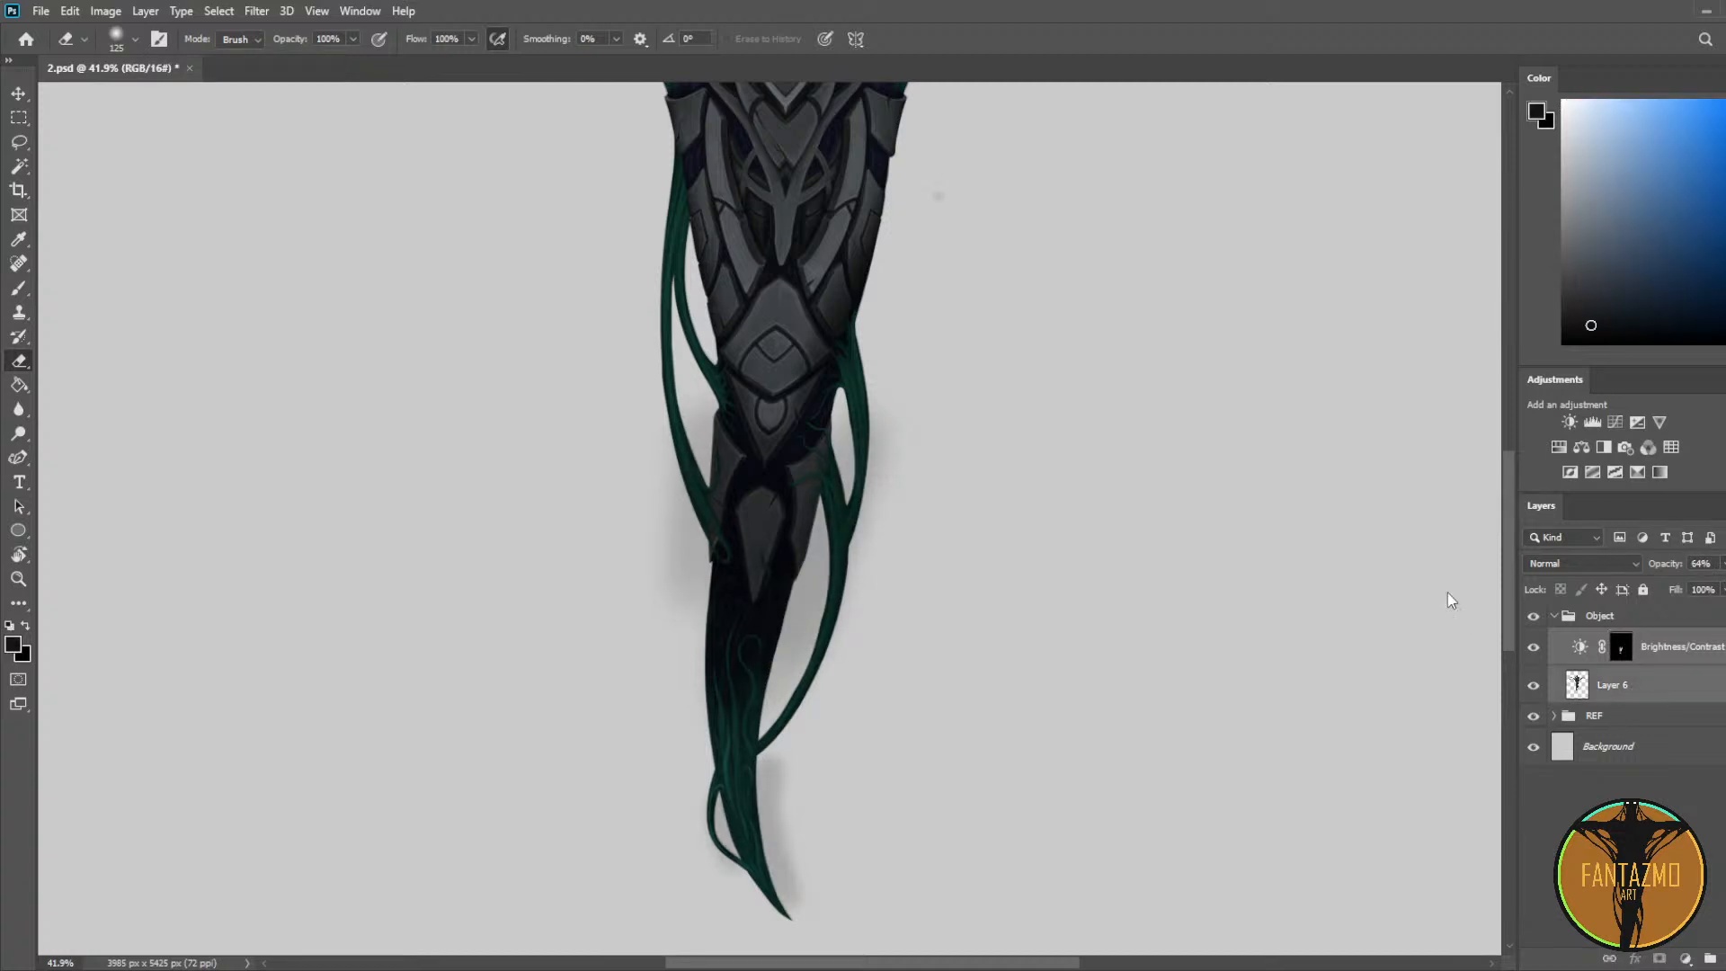
{"action": "key", "text": "ctrl+e"}
{"action": "scroll", "coordinate": [1005, 476], "scroll_direction": "down", "scroll_amount": 5}
{"action": "left_click_drag", "start_coordinate": [1052, 381], "coordinate": [1049, 496]}
{"action": "key", "text": "ctrl+s"}
Step: Duplicate the merged figure layer and delete everything above the shin from the copy using a rectangular selection
{"action": "scroll", "coordinate": [848, 708], "scroll_direction": "up", "scroll_amount": 2}
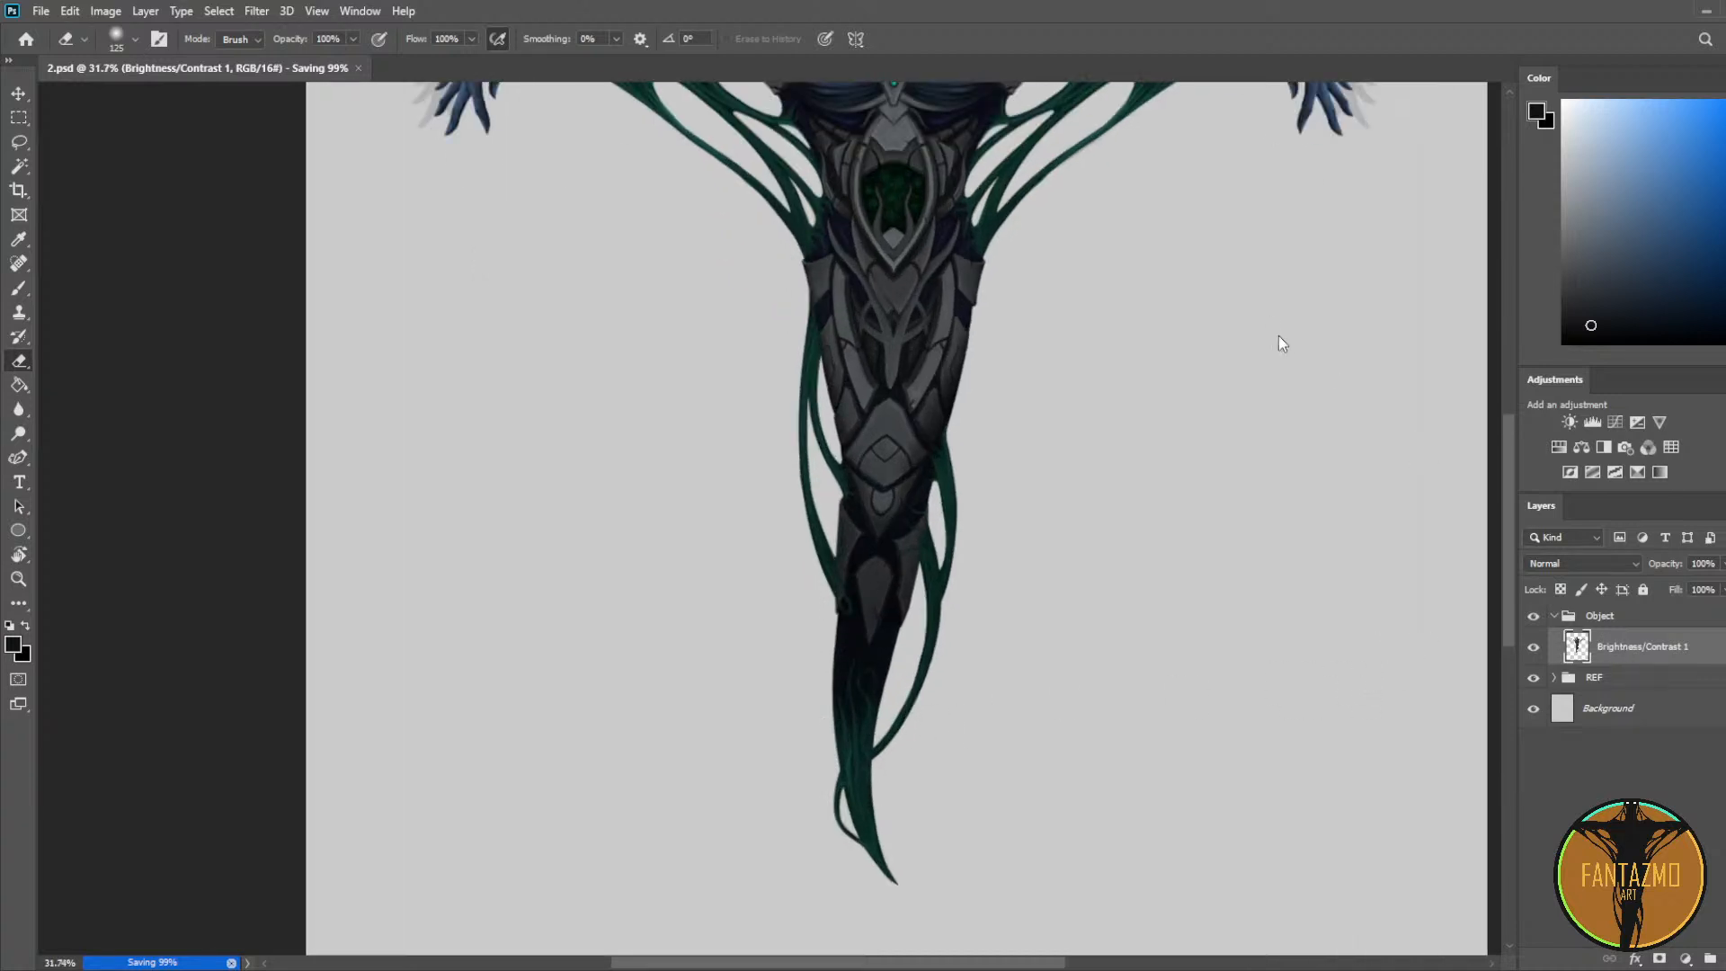
{"action": "key", "text": "ctrl+j"}
{"action": "scroll", "coordinate": [1013, 303], "scroll_direction": "down", "scroll_amount": 4}
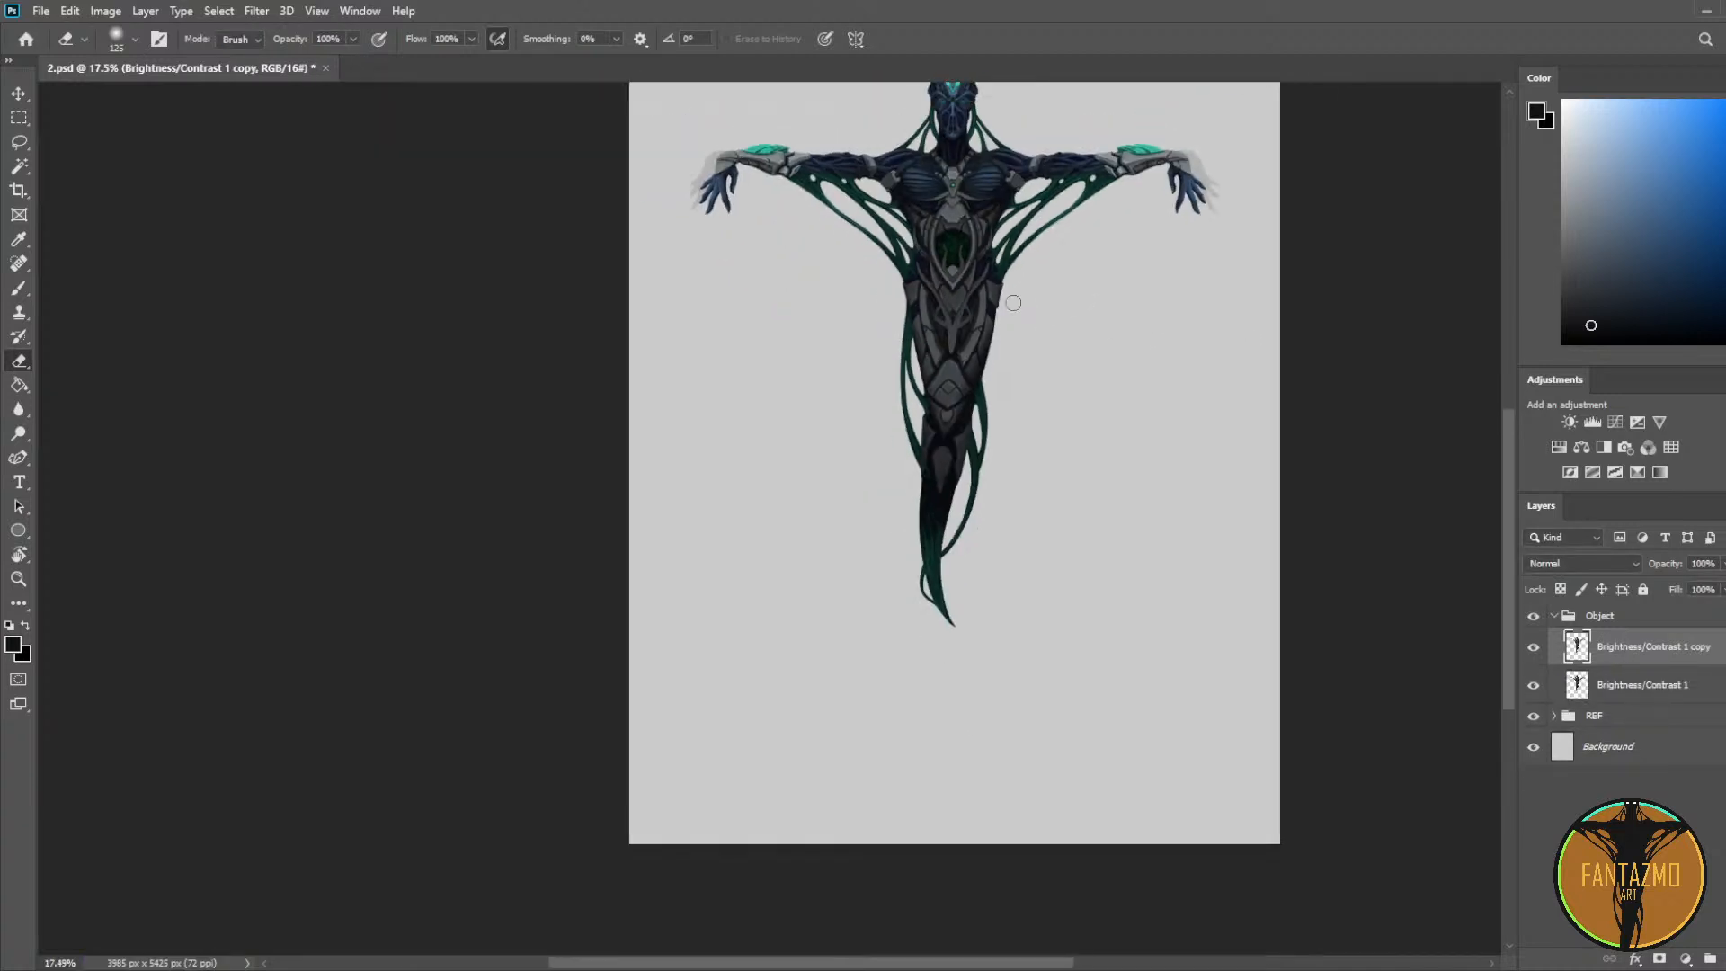
{"action": "left_click_drag", "start_coordinate": [608, 267], "coordinate": [480, 445]}
{"action": "left_click", "coordinate": [25, 114]}
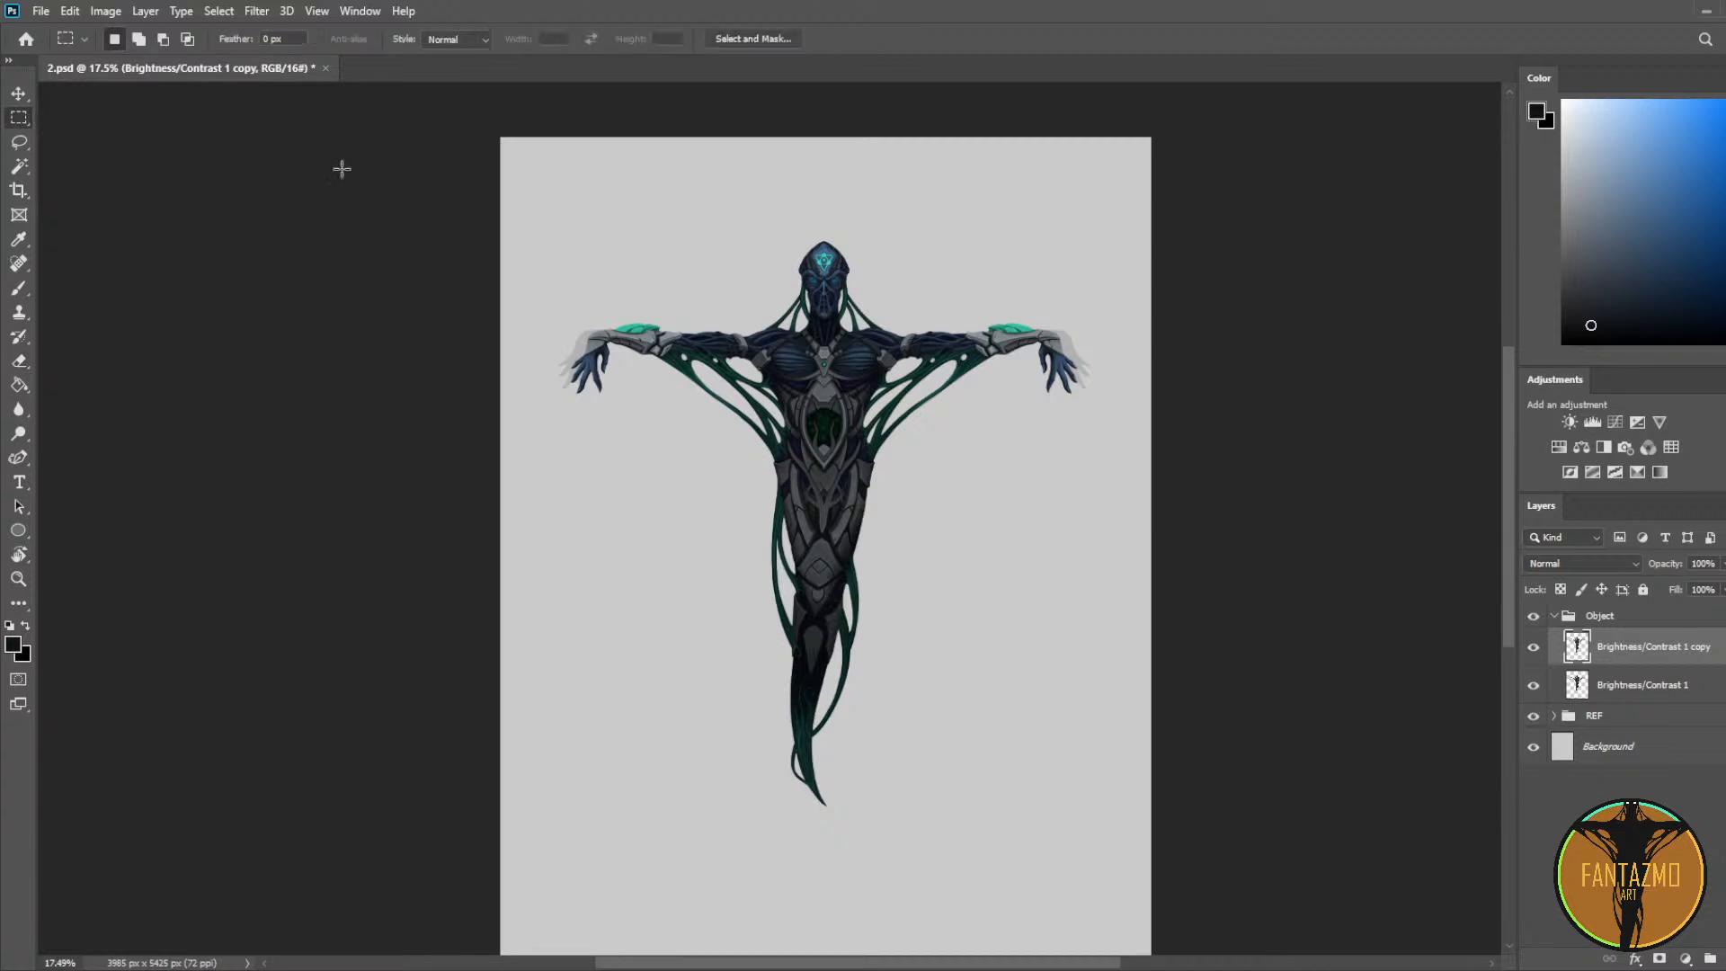
{"action": "left_click_drag", "start_coordinate": [378, 172], "coordinate": [1190, 503]}
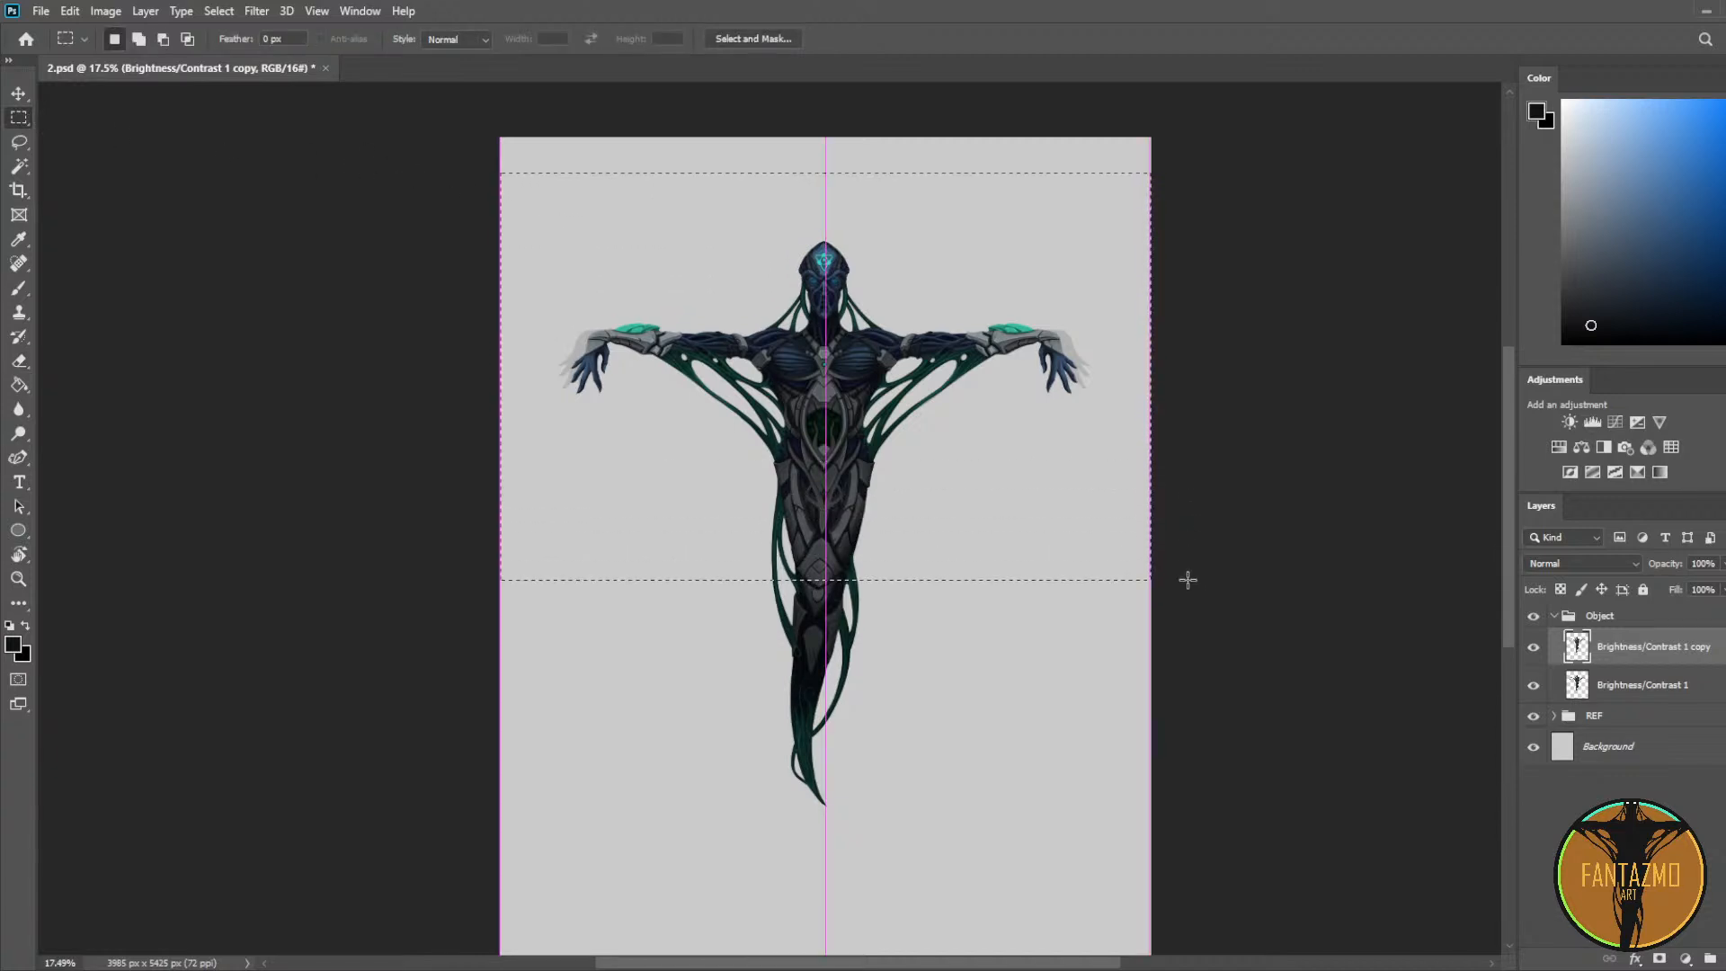
{"action": "left_click_drag", "start_coordinate": [1191, 572], "coordinate": [1186, 605]}
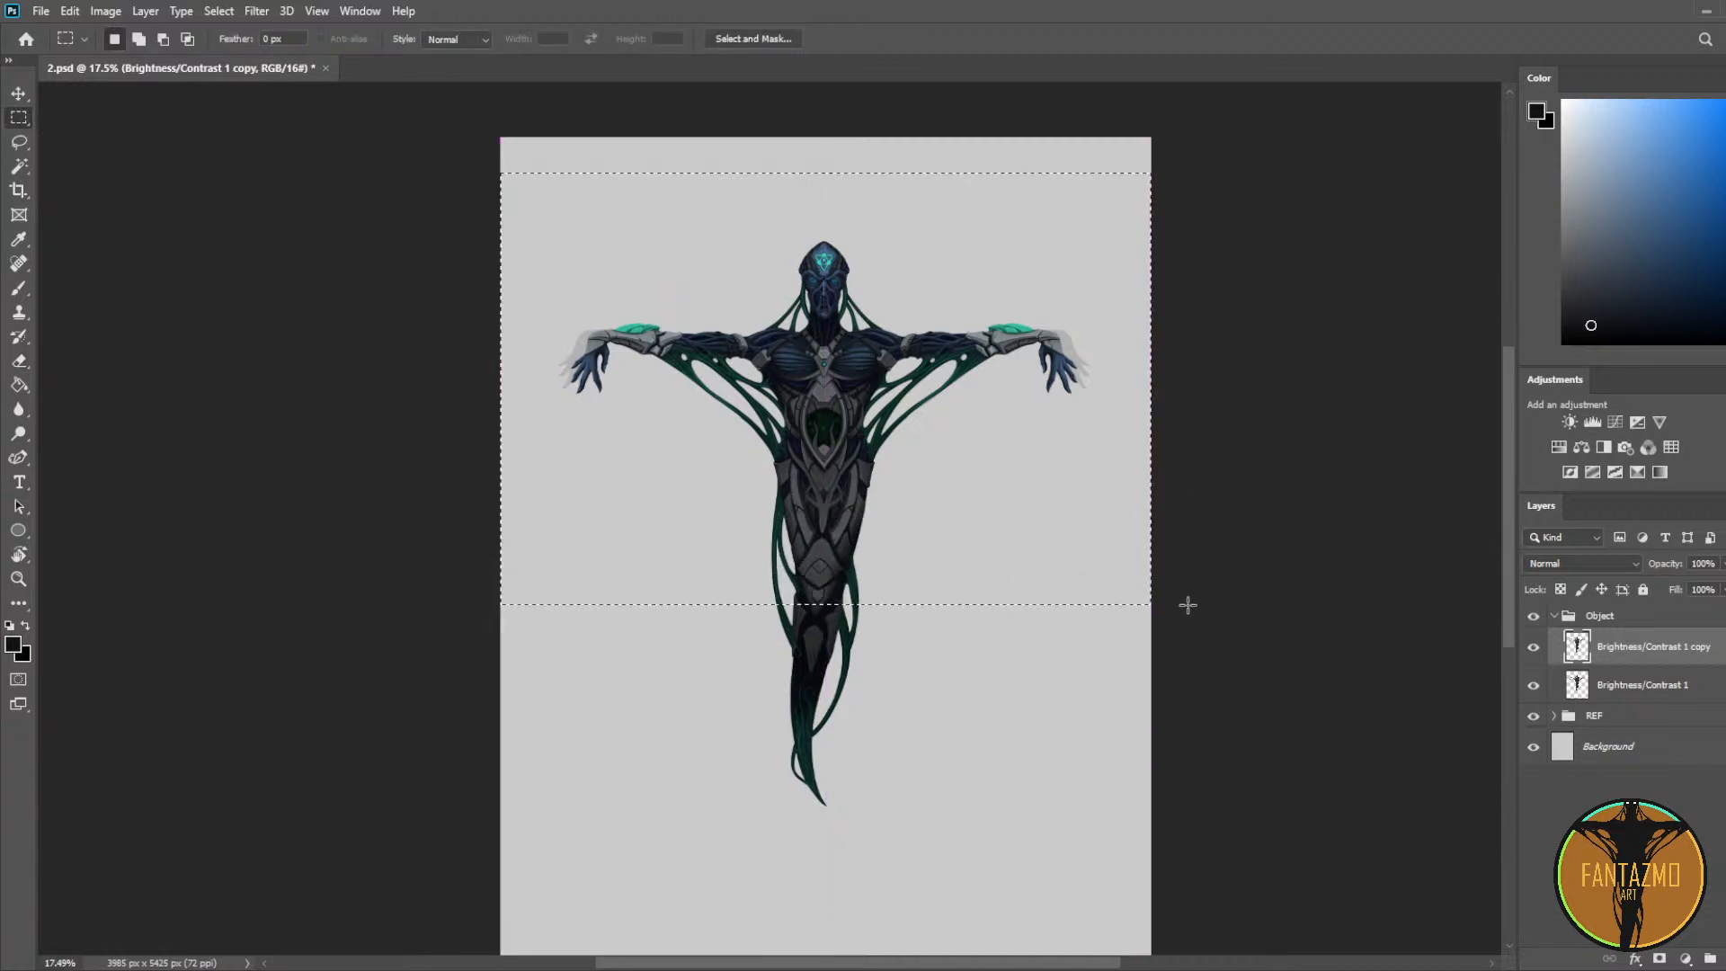
{"action": "key", "text": "ctrl+d"}
{"action": "key", "text": "l"}
{"action": "scroll", "coordinate": [727, 724], "scroll_direction": "up", "scroll_amount": 4}
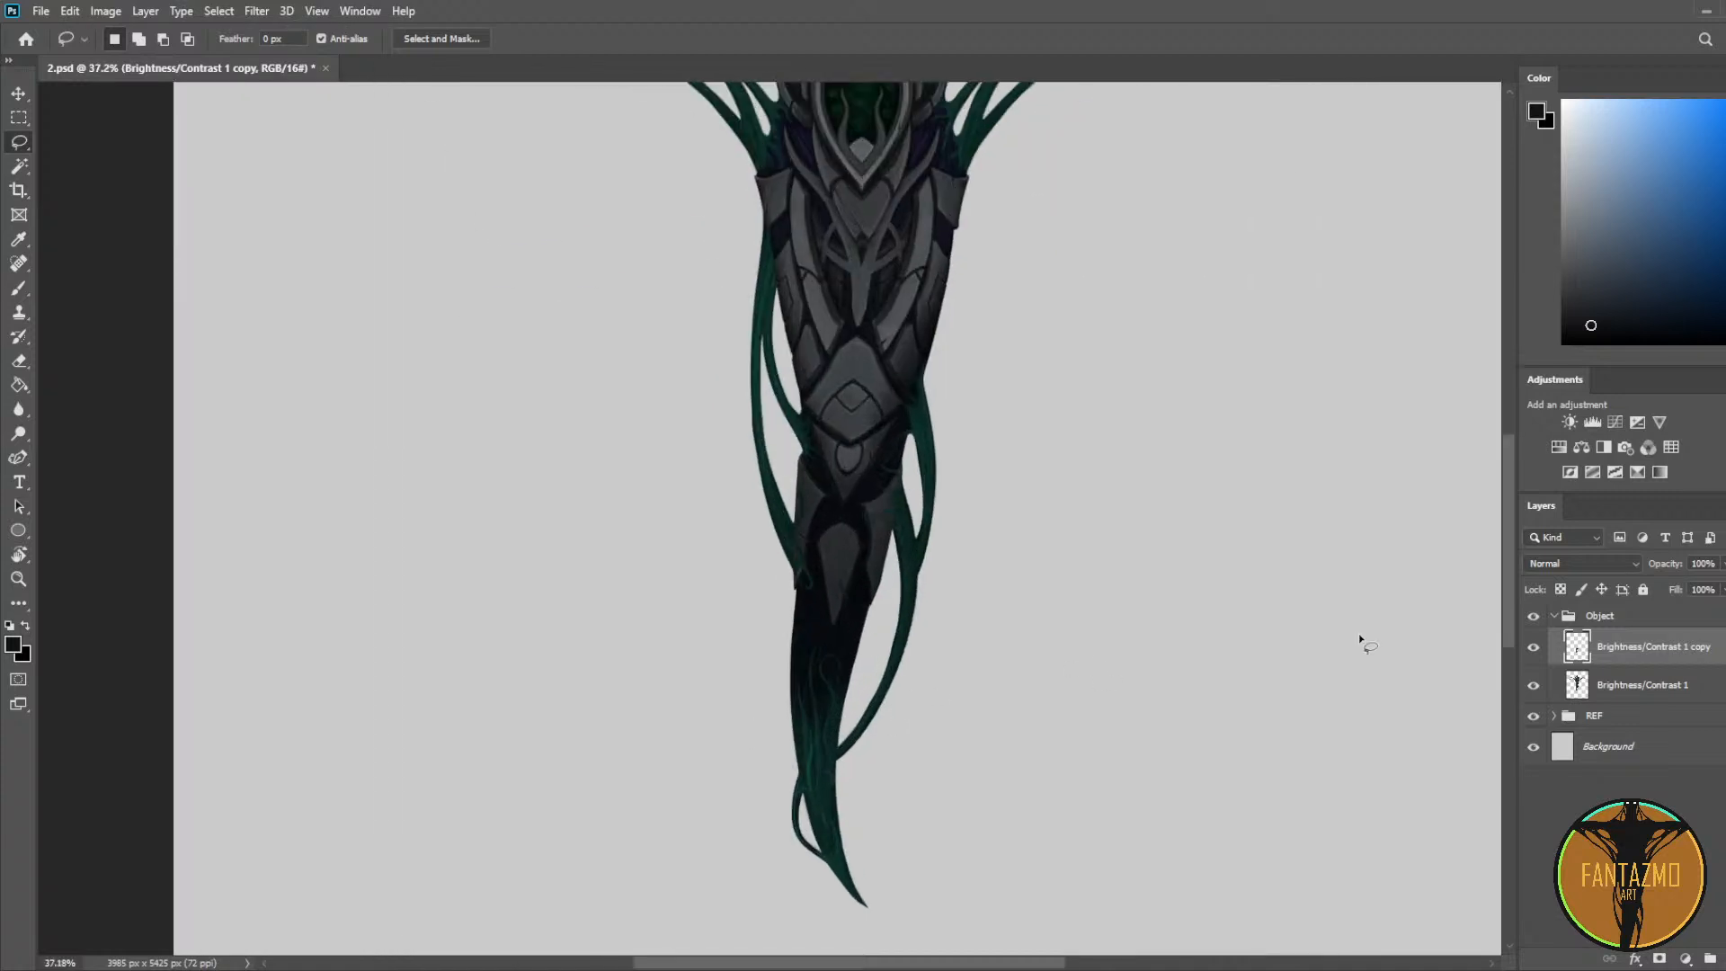
{"action": "left_click", "coordinate": [1539, 651]}
{"action": "left_click", "coordinate": [1537, 651]}
Step: Lock the copy's transparent pixels and paint the whole lower leg bright turquoise with a 900 px soft brush
{"action": "key", "text": "i"}
{"action": "left_click", "coordinate": [923, 541]}
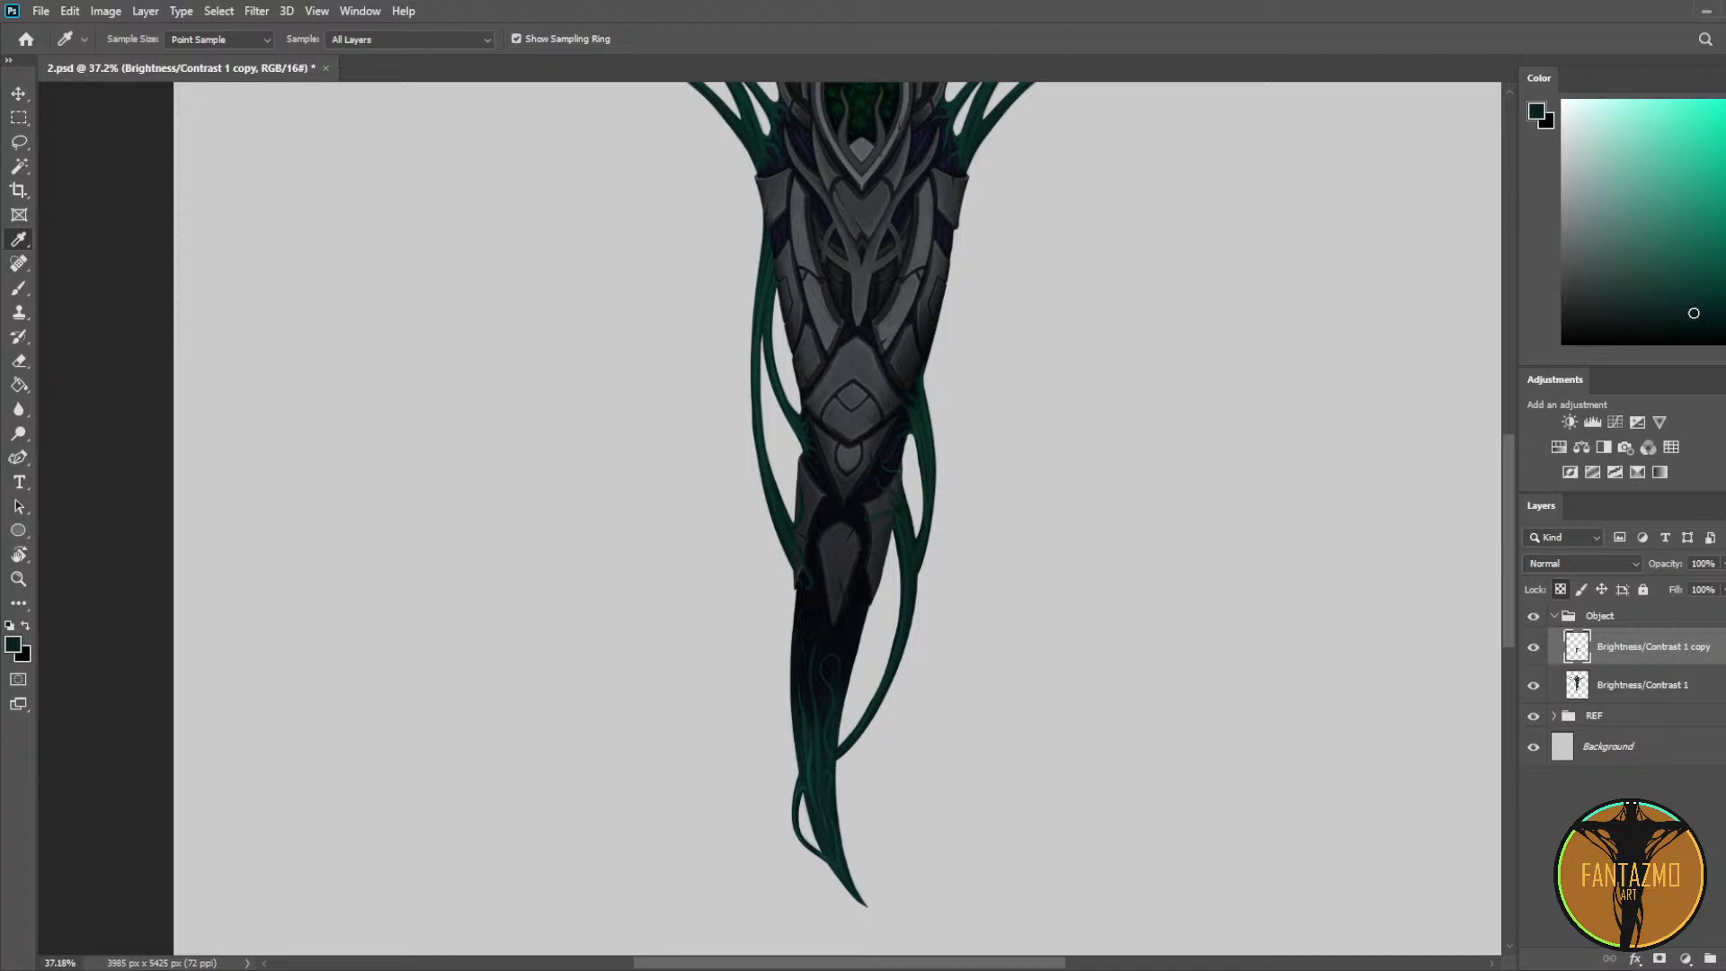
{"action": "left_click", "coordinate": [1724, 105]}
{"action": "key", "text": "b"}
{"action": "key", "text": "bracketright"}
{"action": "key", "text": "bracketright"}
{"action": "key", "text": "bracketright"}
{"action": "key", "text": "bracketright"}
{"action": "key", "text": "bracketright"}
{"action": "key", "text": "bracketright"}
{"action": "key", "text": "bracketright"}
{"action": "key", "text": "bracketright"}
{"action": "key", "text": "bracketright"}
{"action": "key", "text": "bracketright"}
{"action": "key", "text": "bracketright"}
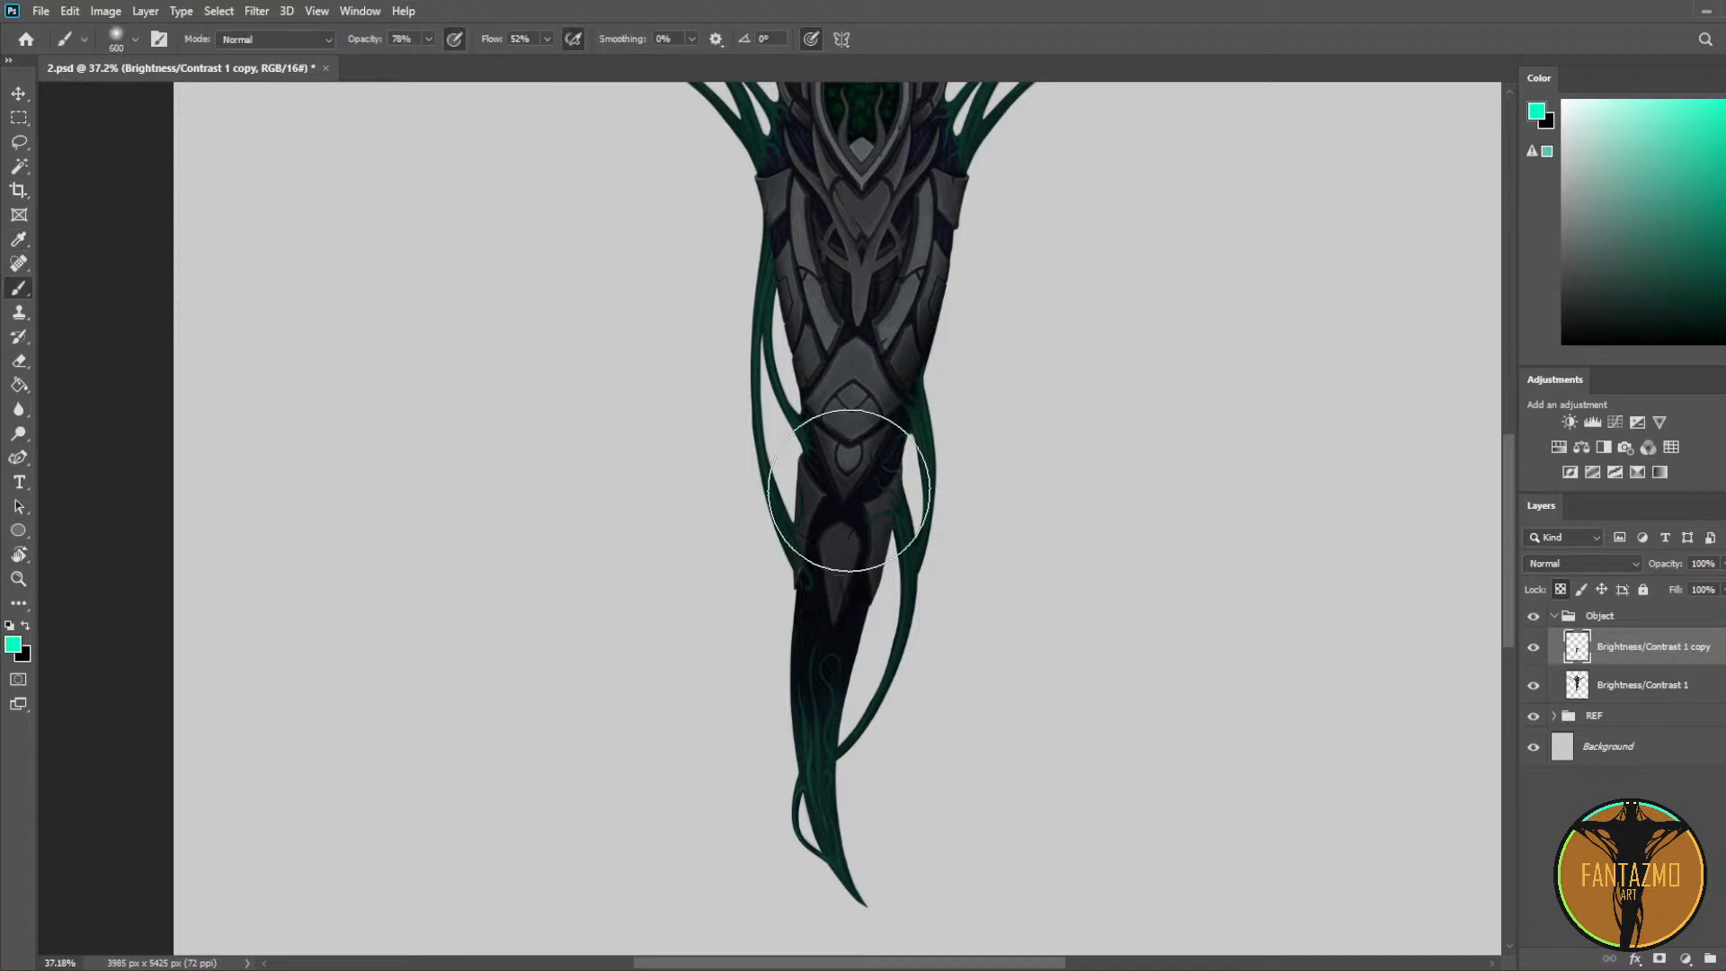
{"action": "mouse_move", "coordinate": [848, 491]}
{"action": "left_mouse_down"}
{"action": "mouse_move", "coordinate": [816, 772]}
{"action": "mouse_move", "coordinate": [808, 694]}
{"action": "mouse_move", "coordinate": [855, 418]}
{"action": "mouse_move", "coordinate": [816, 718]}
{"action": "mouse_move", "coordinate": [856, 447]}
{"action": "mouse_move", "coordinate": [821, 790]}
{"action": "left_mouse_up"}
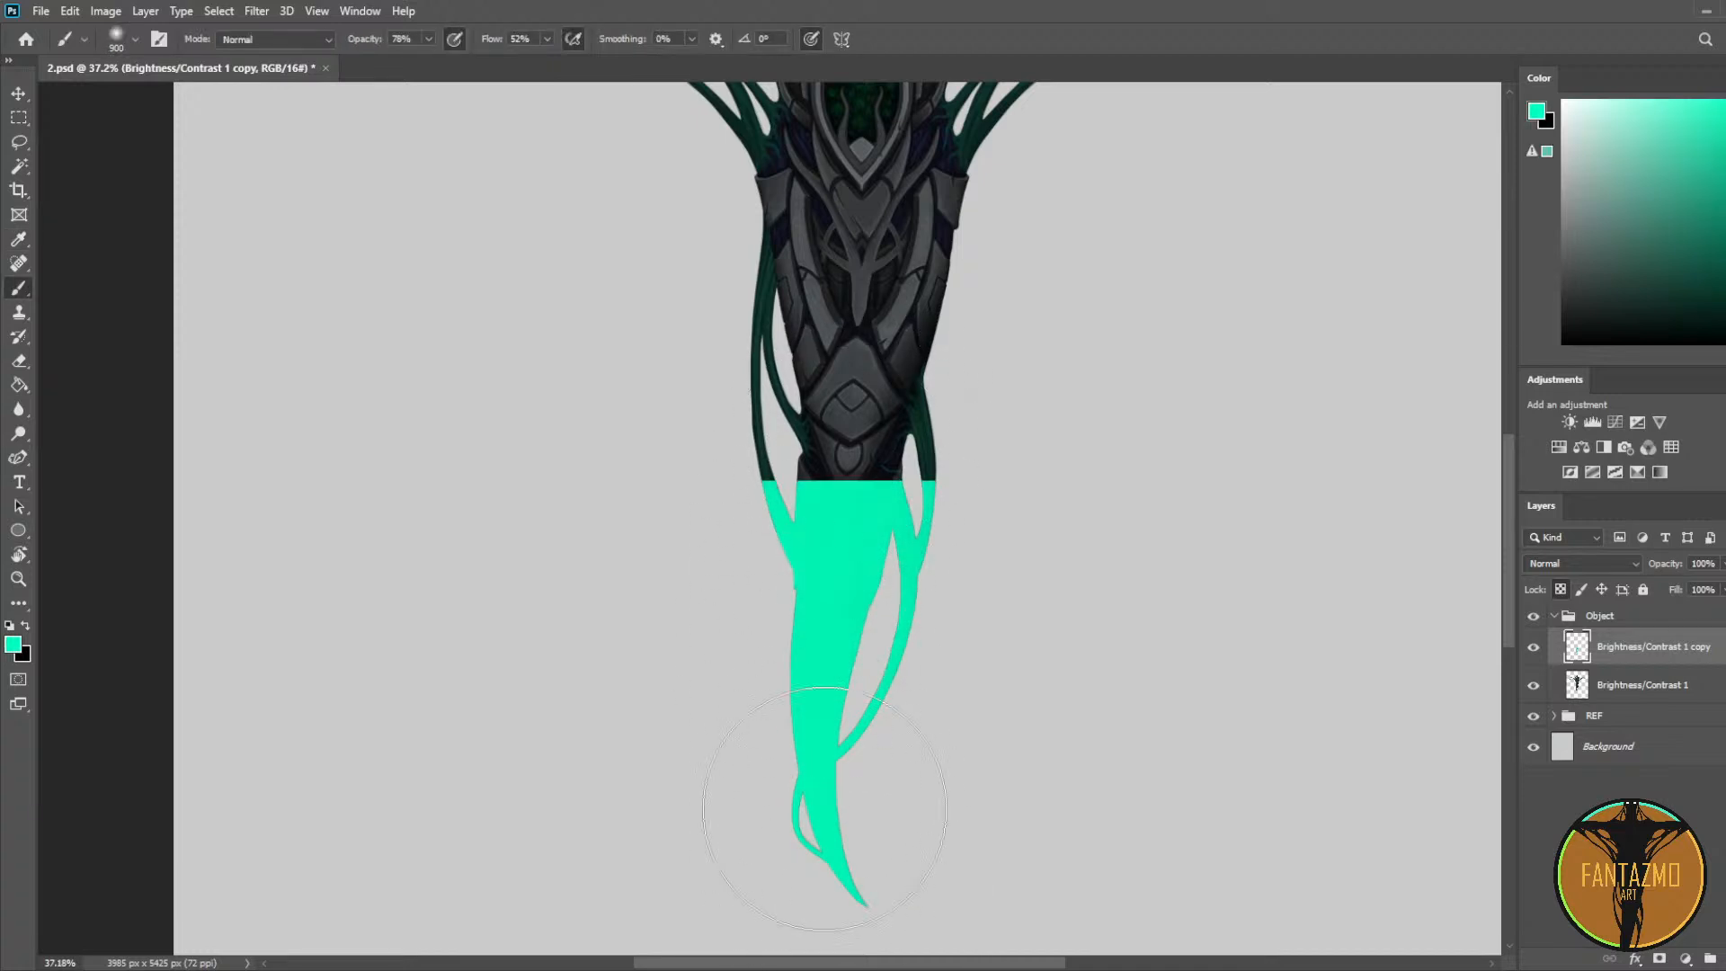
{"action": "key", "text": "e"}
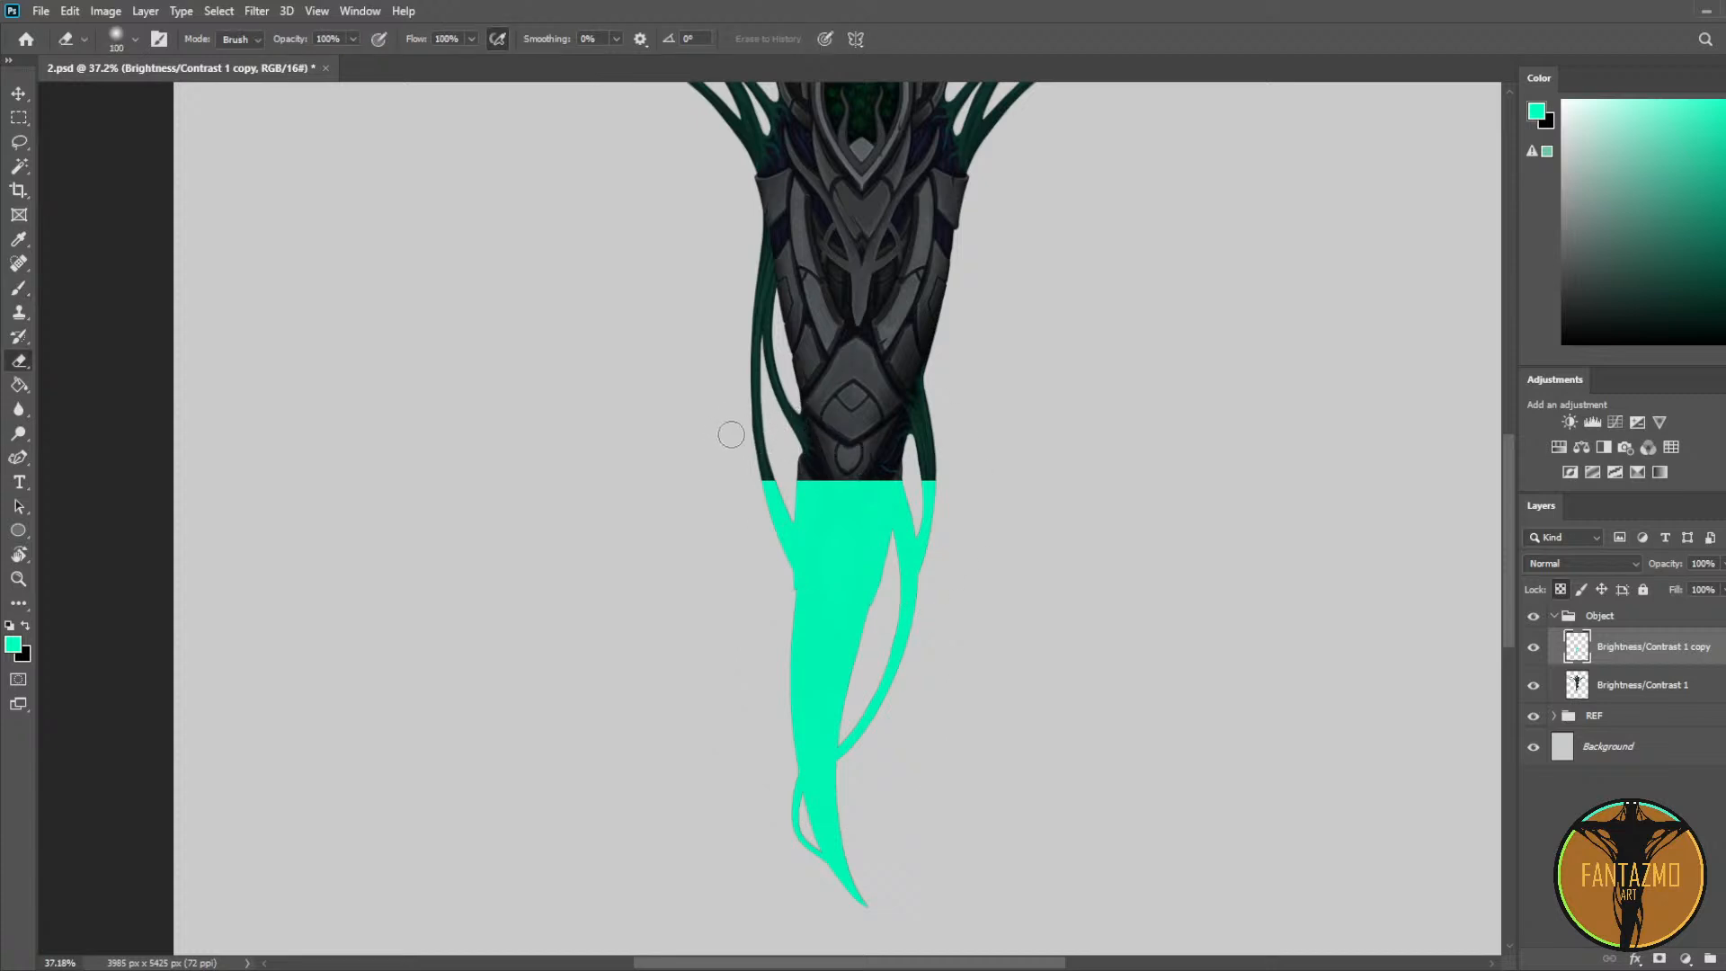
{"action": "key", "text": "bracketright"}
{"action": "key", "text": "bracketright"}
{"action": "left_click_drag", "start_coordinate": [769, 464], "coordinate": [937, 465]}
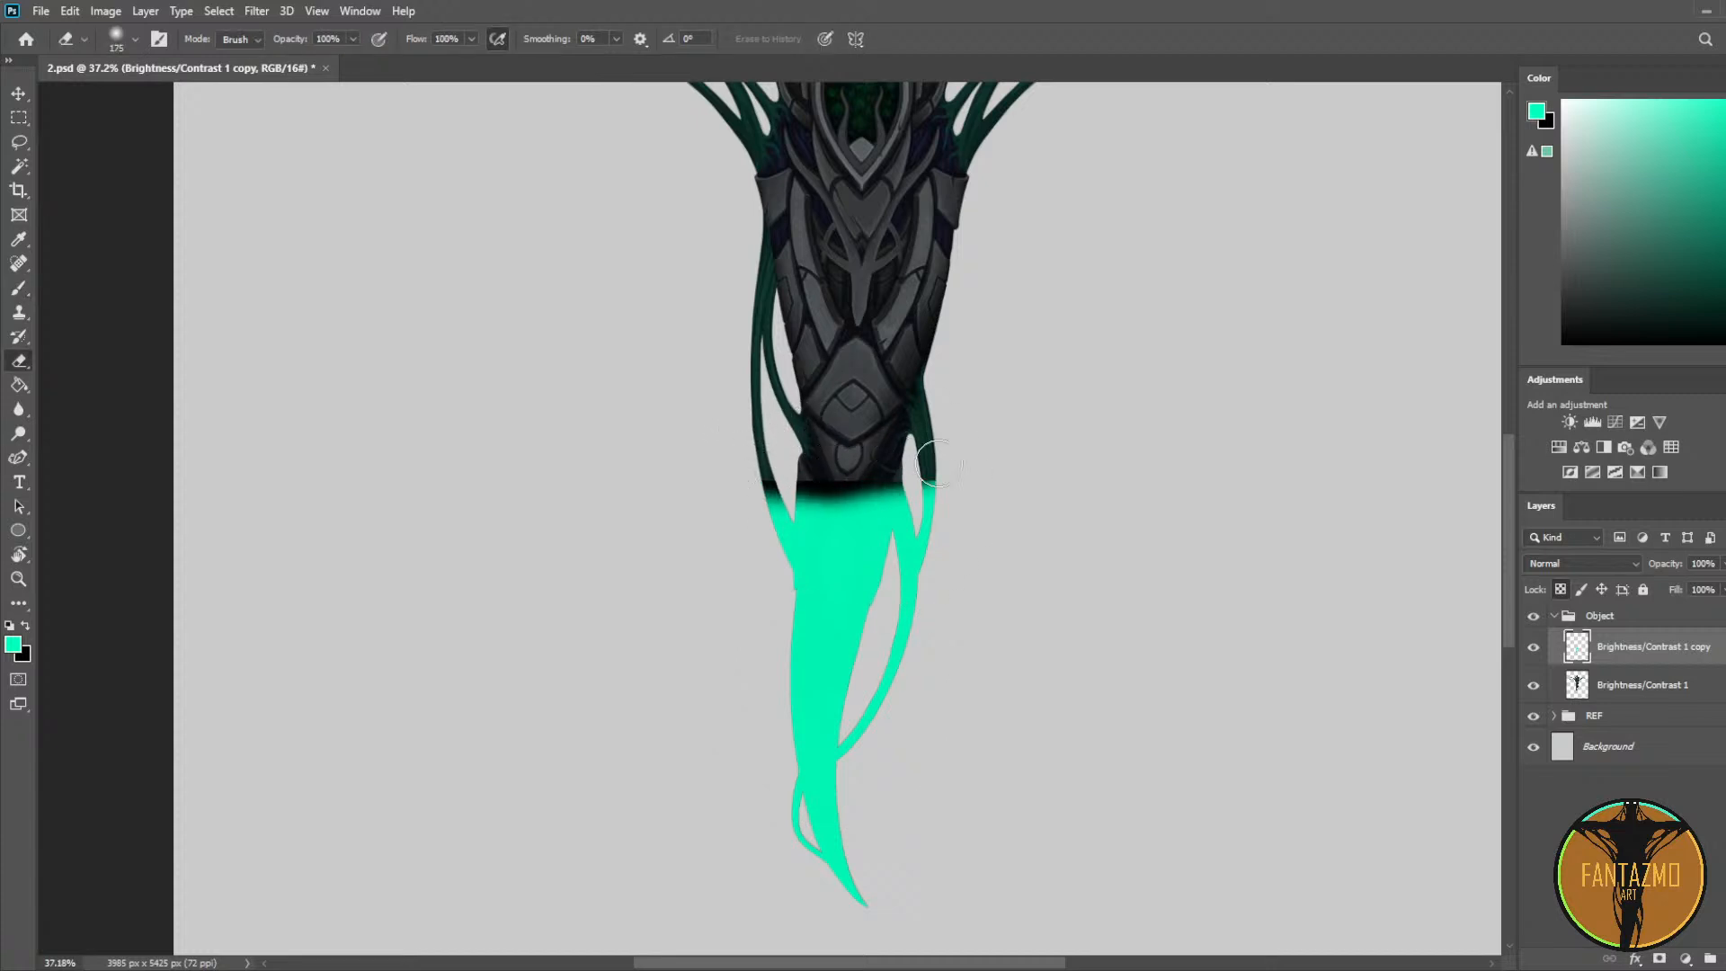
{"action": "key", "text": "ctrl+z"}
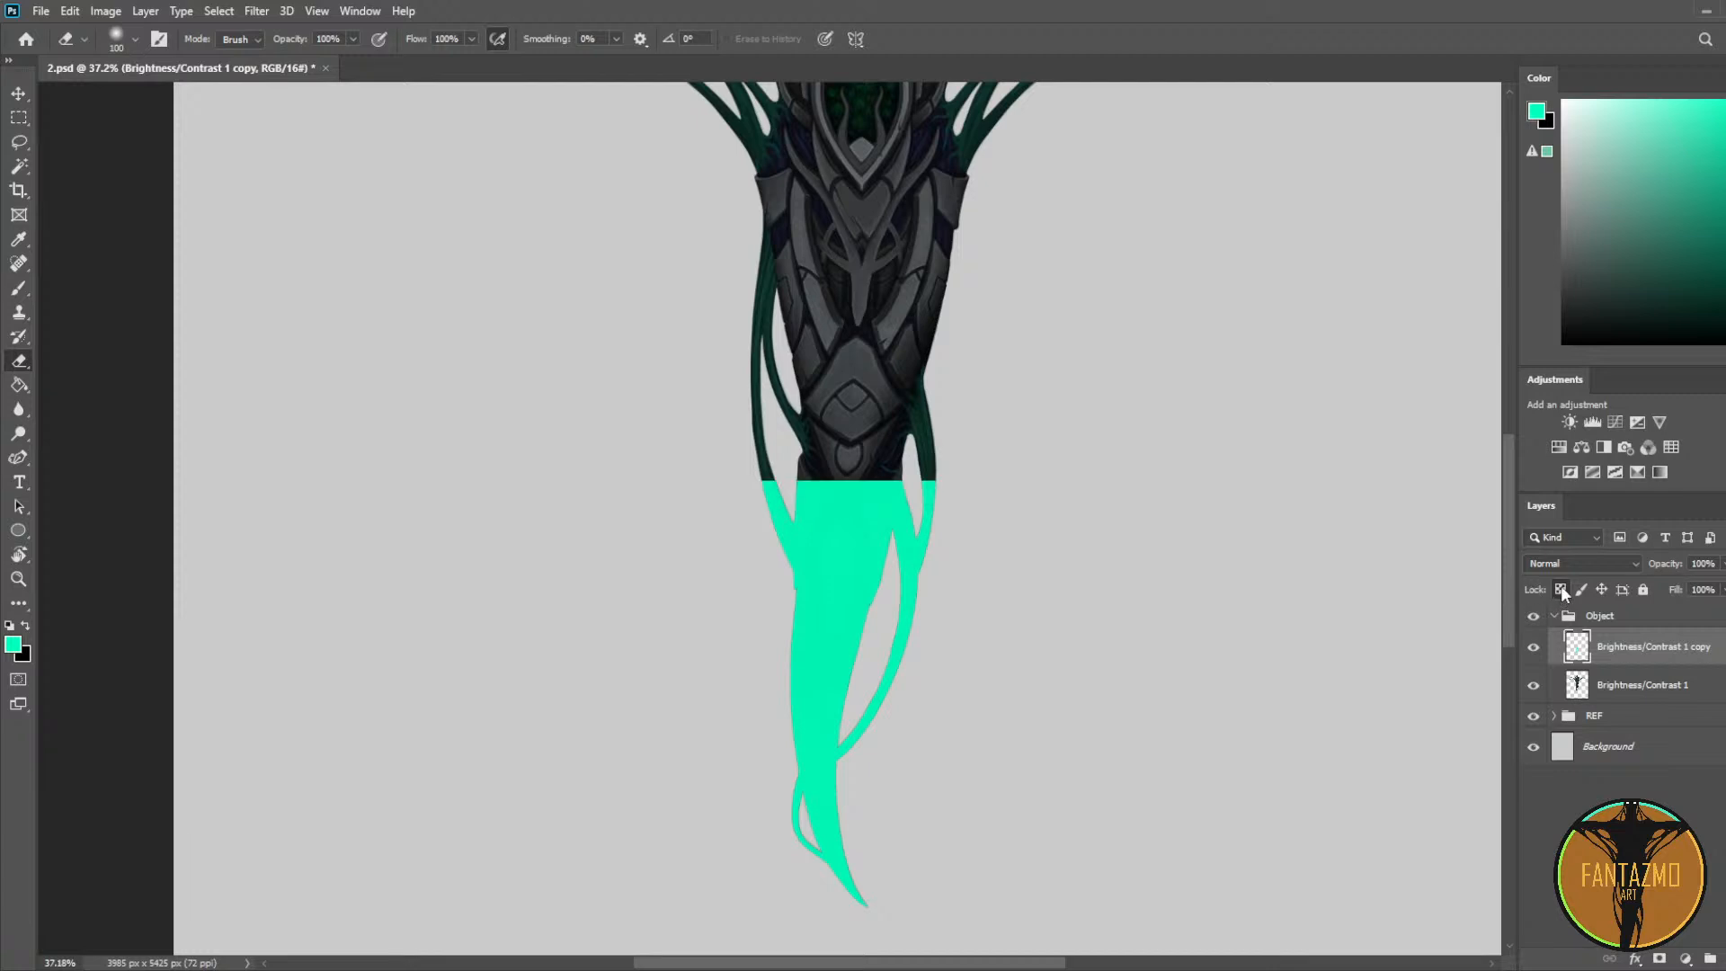
Step: Unlock the copy's transparent pixels and fade the upper part of the turquoise fill with a soft Eraser enlarged to 1300 px
{"action": "mouse_move", "coordinate": [725, 460]}
{"action": "left_mouse_down"}
{"action": "mouse_move", "coordinate": [864, 465]}
{"action": "mouse_move", "coordinate": [786, 470]}
{"action": "mouse_move", "coordinate": [847, 473]}
{"action": "mouse_move", "coordinate": [843, 450]}
{"action": "mouse_move", "coordinate": [815, 464]}
{"action": "mouse_move", "coordinate": [863, 464]}
{"action": "left_mouse_up"}
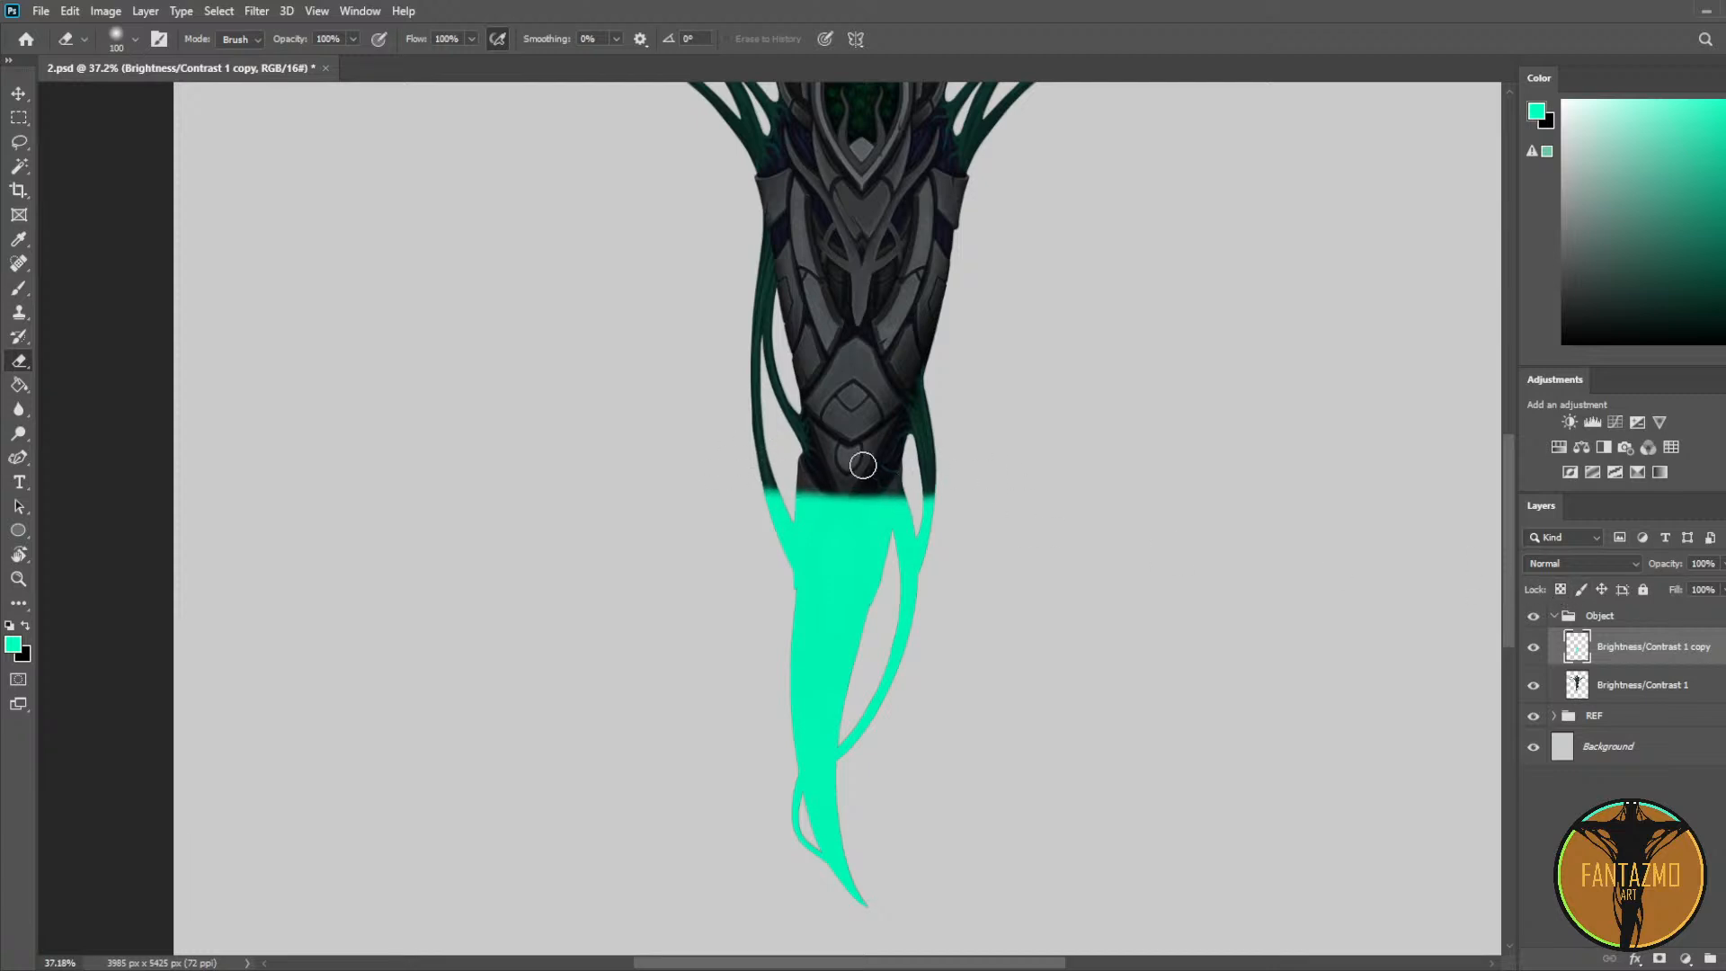
{"action": "key", "text": "bracketright"}
{"action": "key", "text": "bracketright"}
{"action": "key", "text": "bracketright"}
{"action": "key", "text": "bracketright"}
{"action": "key", "text": "bracketright"}
{"action": "key", "text": "bracketright"}
{"action": "key", "text": "bracketright"}
{"action": "key", "text": "bracketright"}
{"action": "key", "text": "bracketright"}
{"action": "key", "text": "bracketright"}
{"action": "key", "text": "bracketright"}
{"action": "key", "text": "bracketright"}
{"action": "key", "text": "bracketright"}
{"action": "key", "text": "bracketright"}
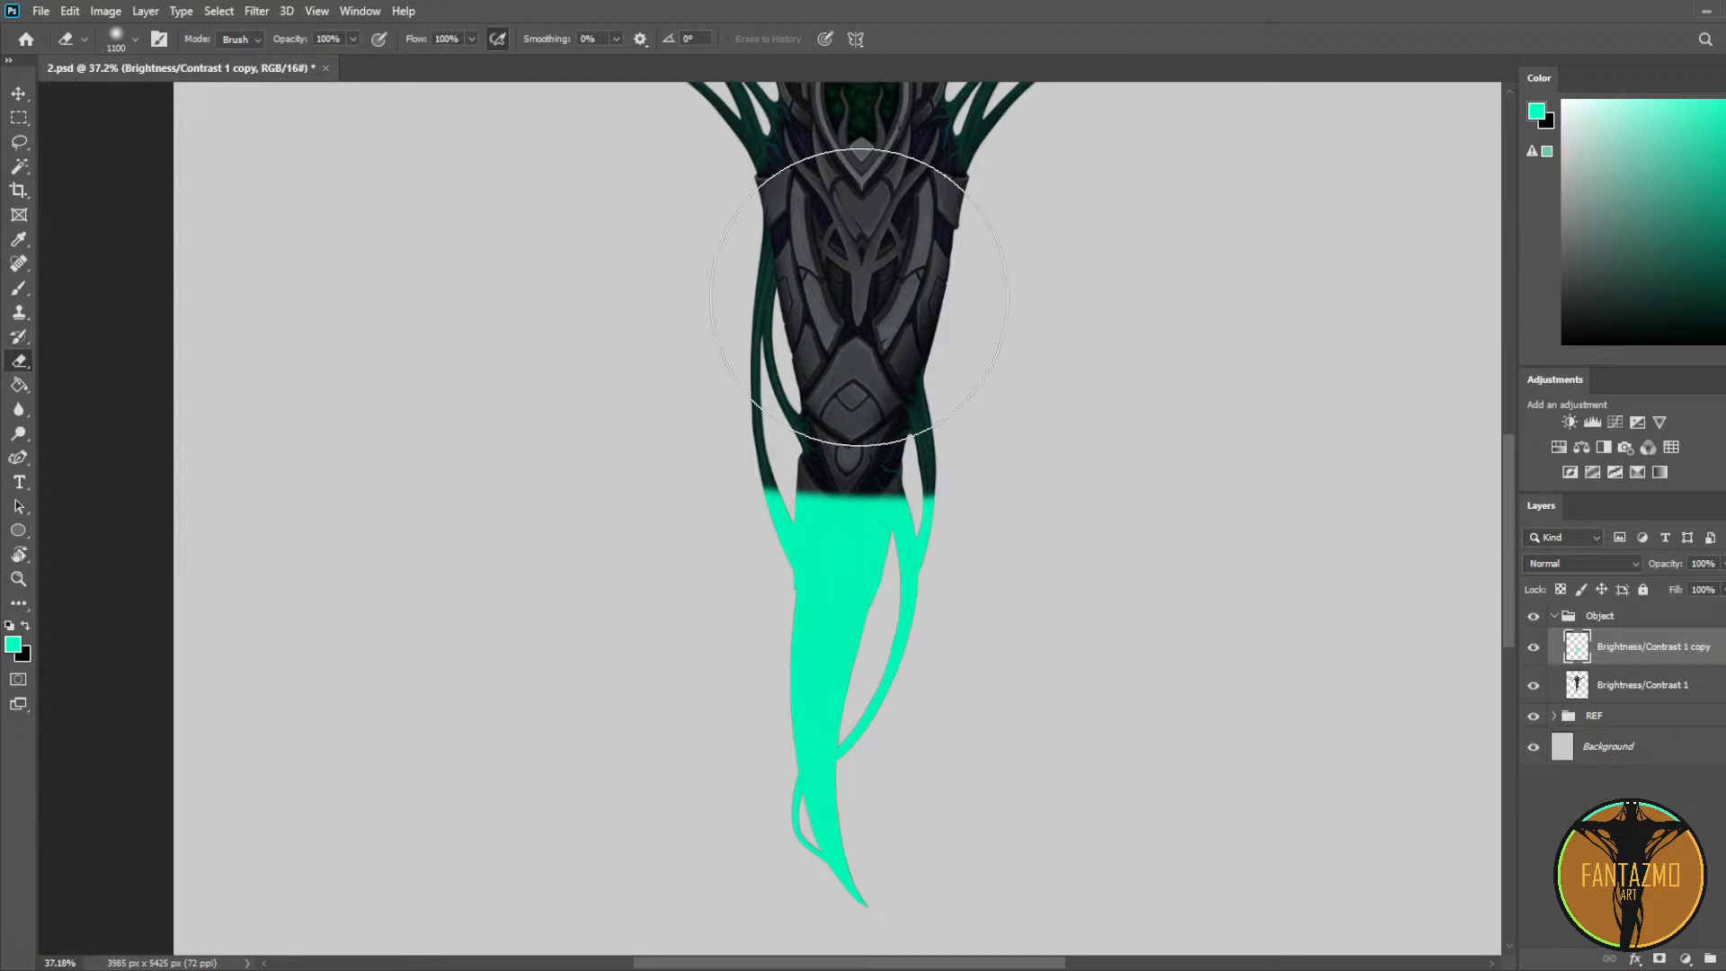
{"action": "left_click", "coordinate": [859, 550]}
{"action": "key", "text": "bracketleft"}
{"action": "key", "text": "bracketleft"}
{"action": "key", "text": "bracketleft"}
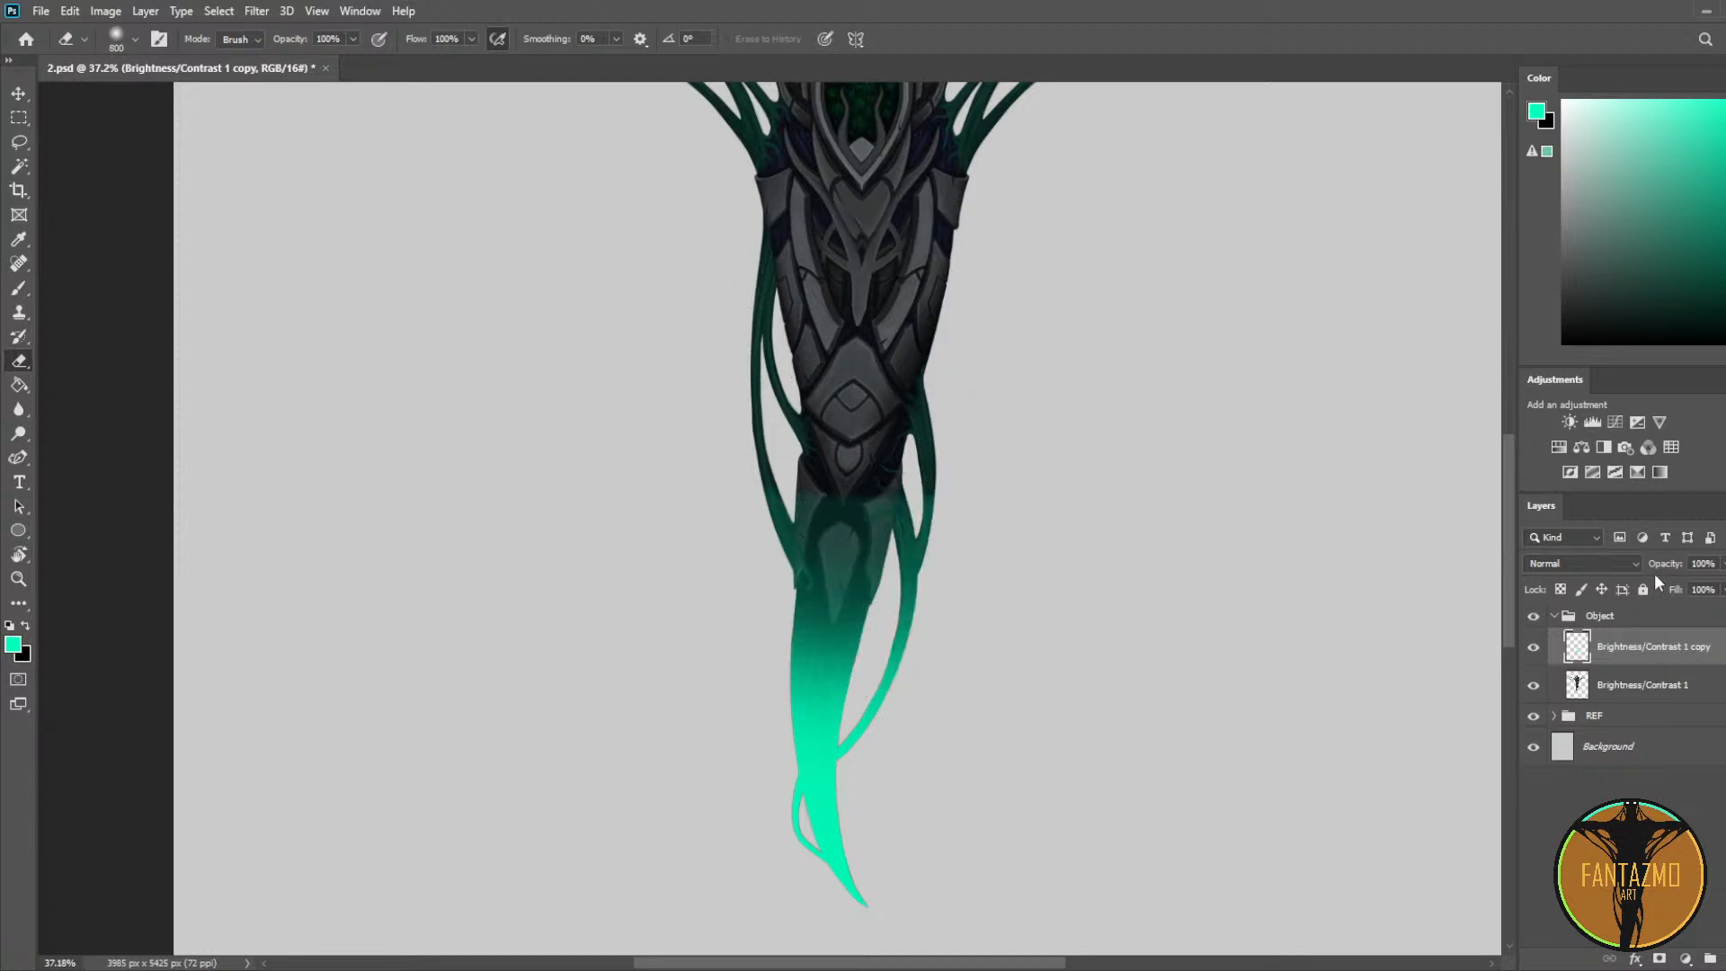
Step: Compare the available blend modes on the turquoise lower-leg copy layer and settle on Color Dodge
{"action": "left_click", "coordinate": [1606, 564]}
{"action": "left_click", "coordinate": [1557, 519]}
{"action": "key", "text": "Down"}
{"action": "key", "text": "Down"}
{"action": "key", "text": "Down"}
{"action": "key", "text": "Down"}
{"action": "key", "text": "Down"}
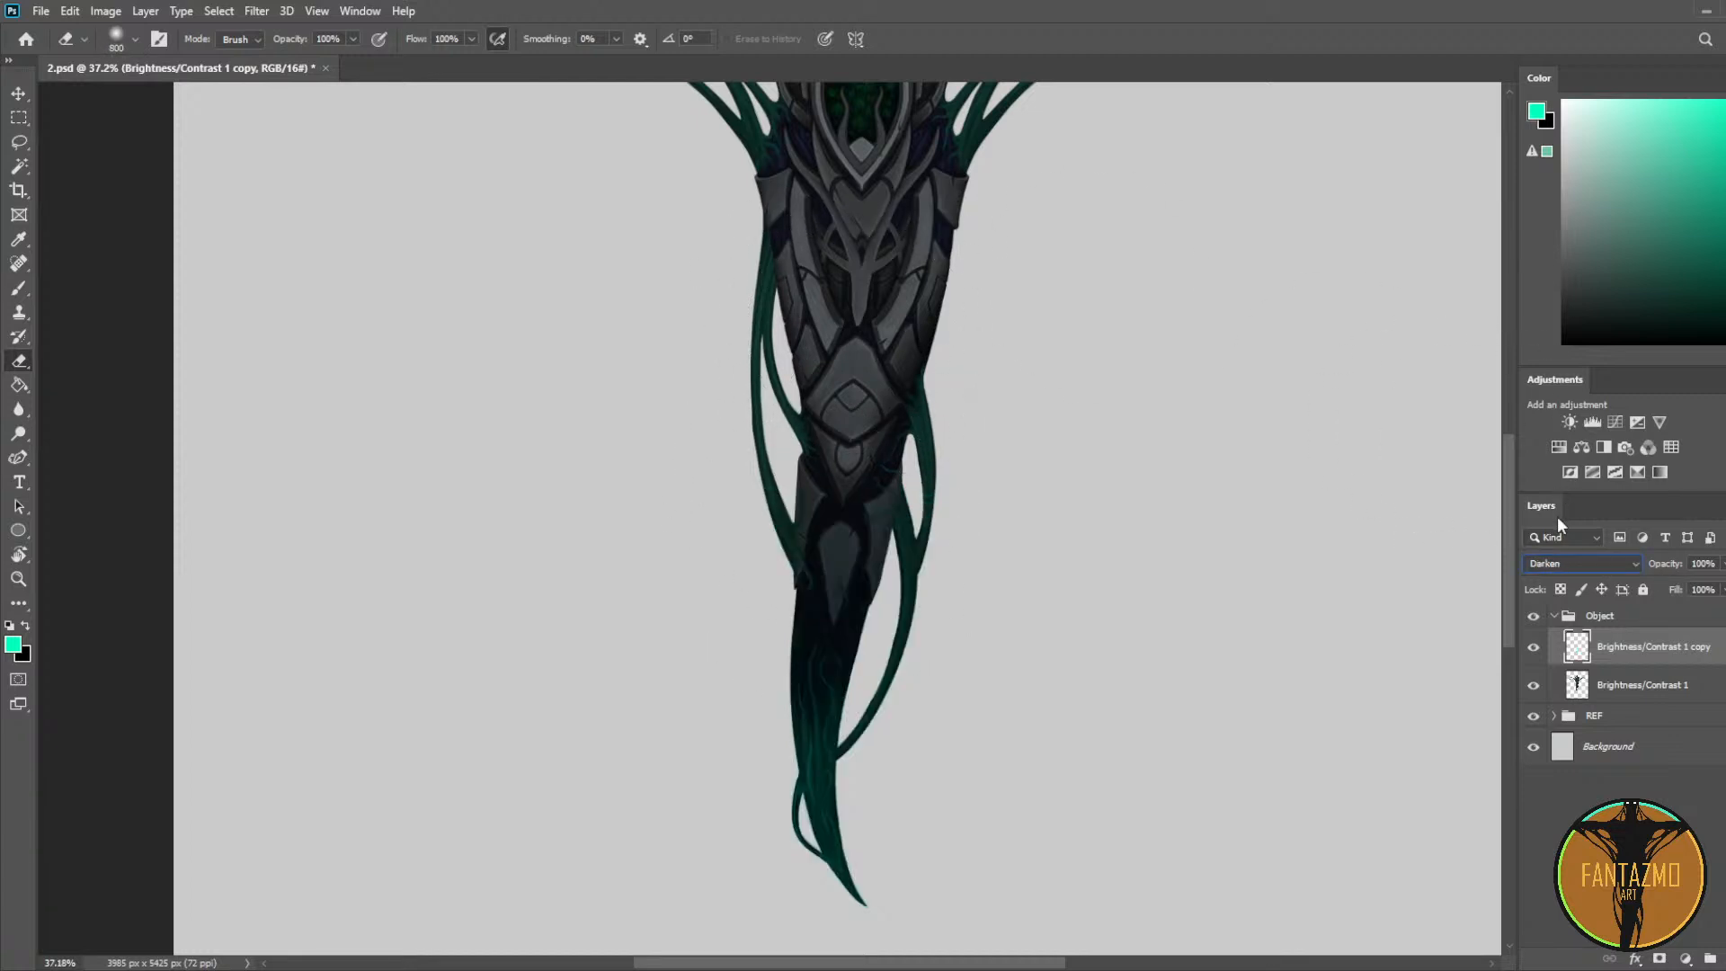
{"action": "key", "text": "Down"}
{"action": "key", "text": "Down"}
{"action": "key", "text": "Down"}
{"action": "key", "text": "Down"}
{"action": "key", "text": "Up"}
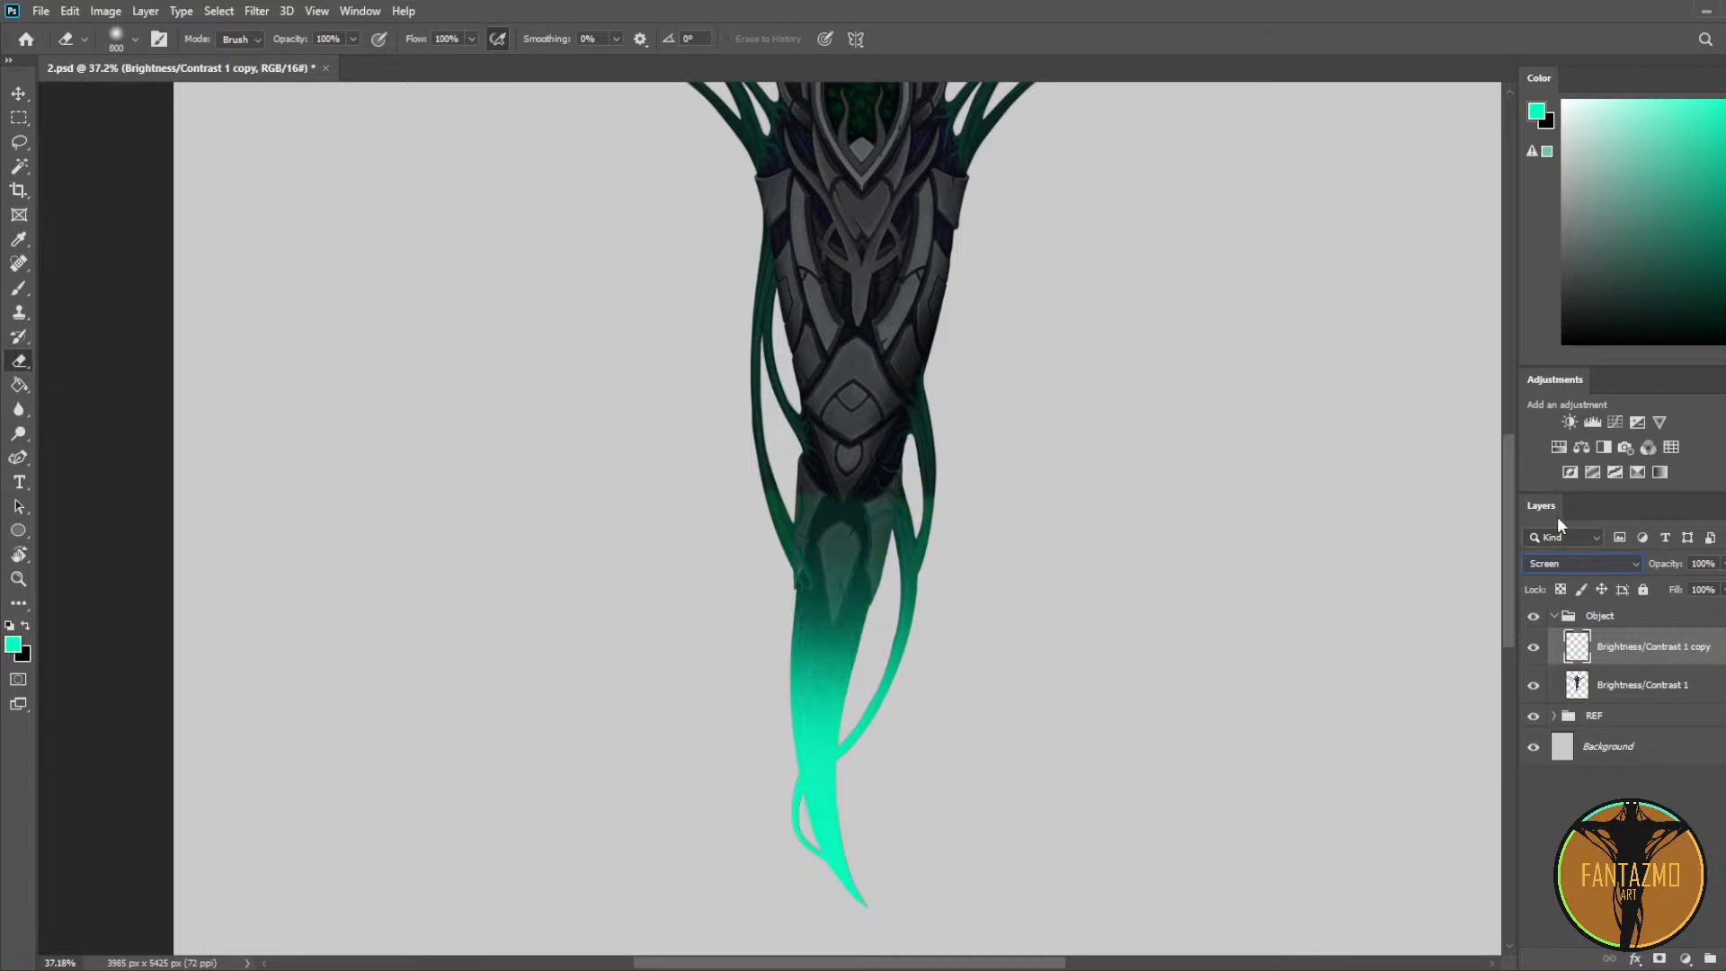
{"action": "key", "text": "Down"}
{"action": "key", "text": "Down"}
{"action": "key", "text": "Down"}
{"action": "key", "text": "Down"}
{"action": "key", "text": "Down"}
{"action": "key", "text": "Down"}
{"action": "key", "text": "Down"}
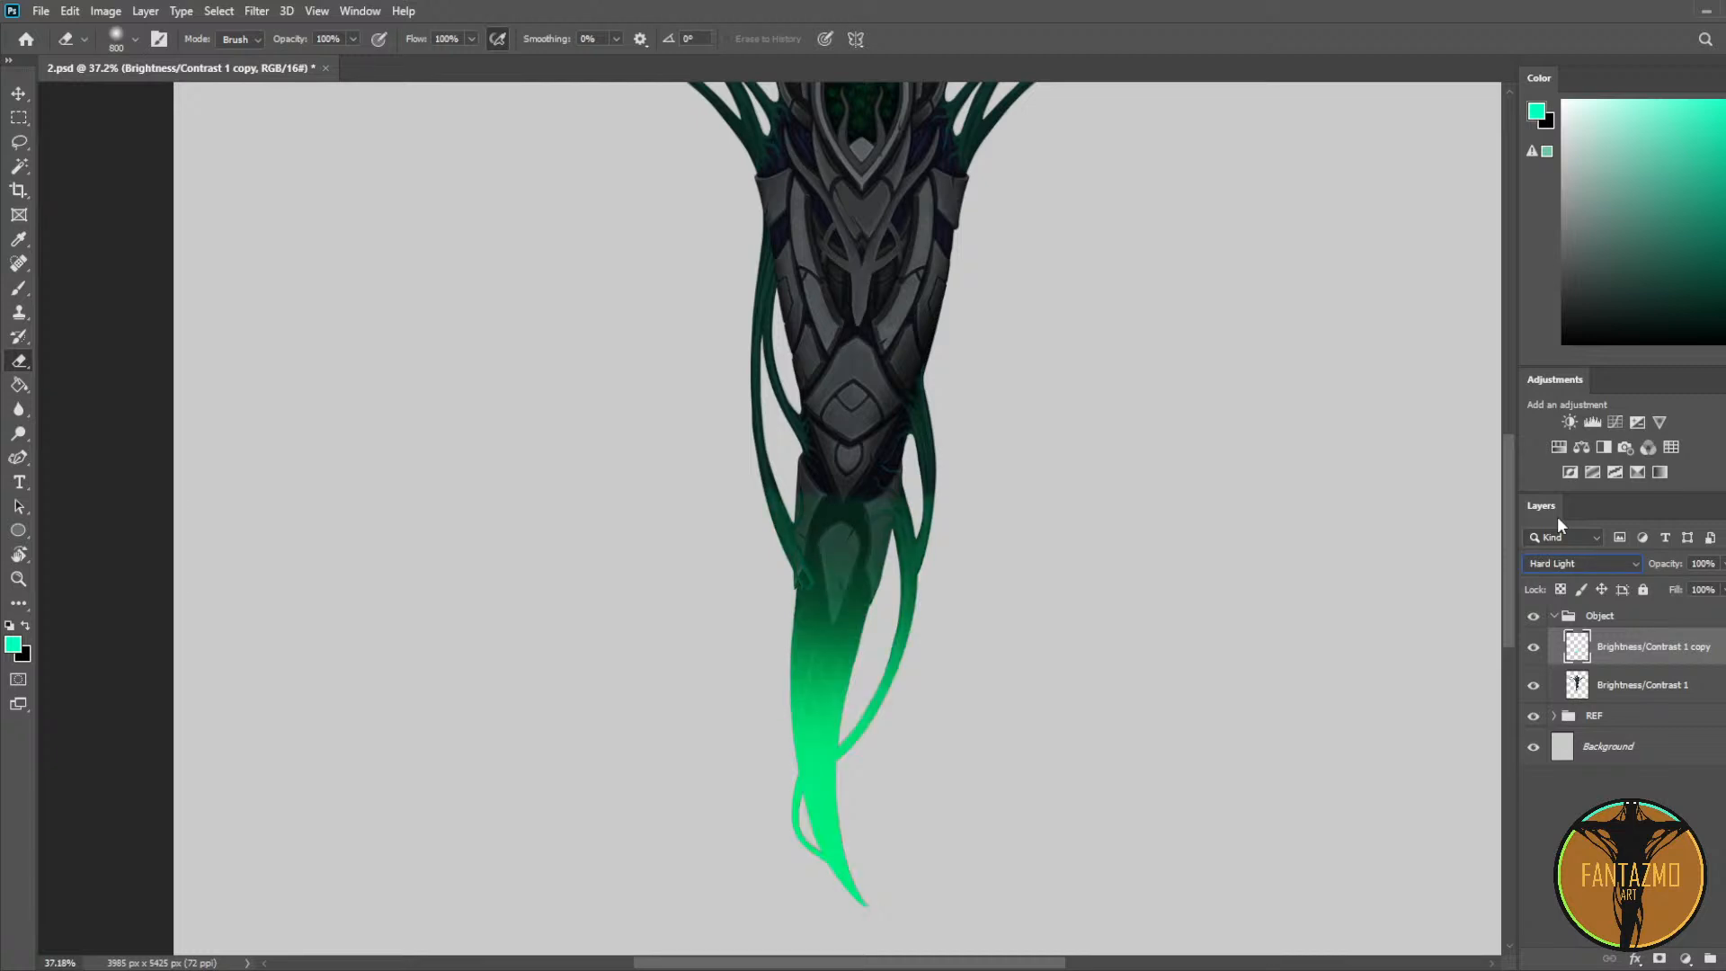
{"action": "key", "text": "Up"}
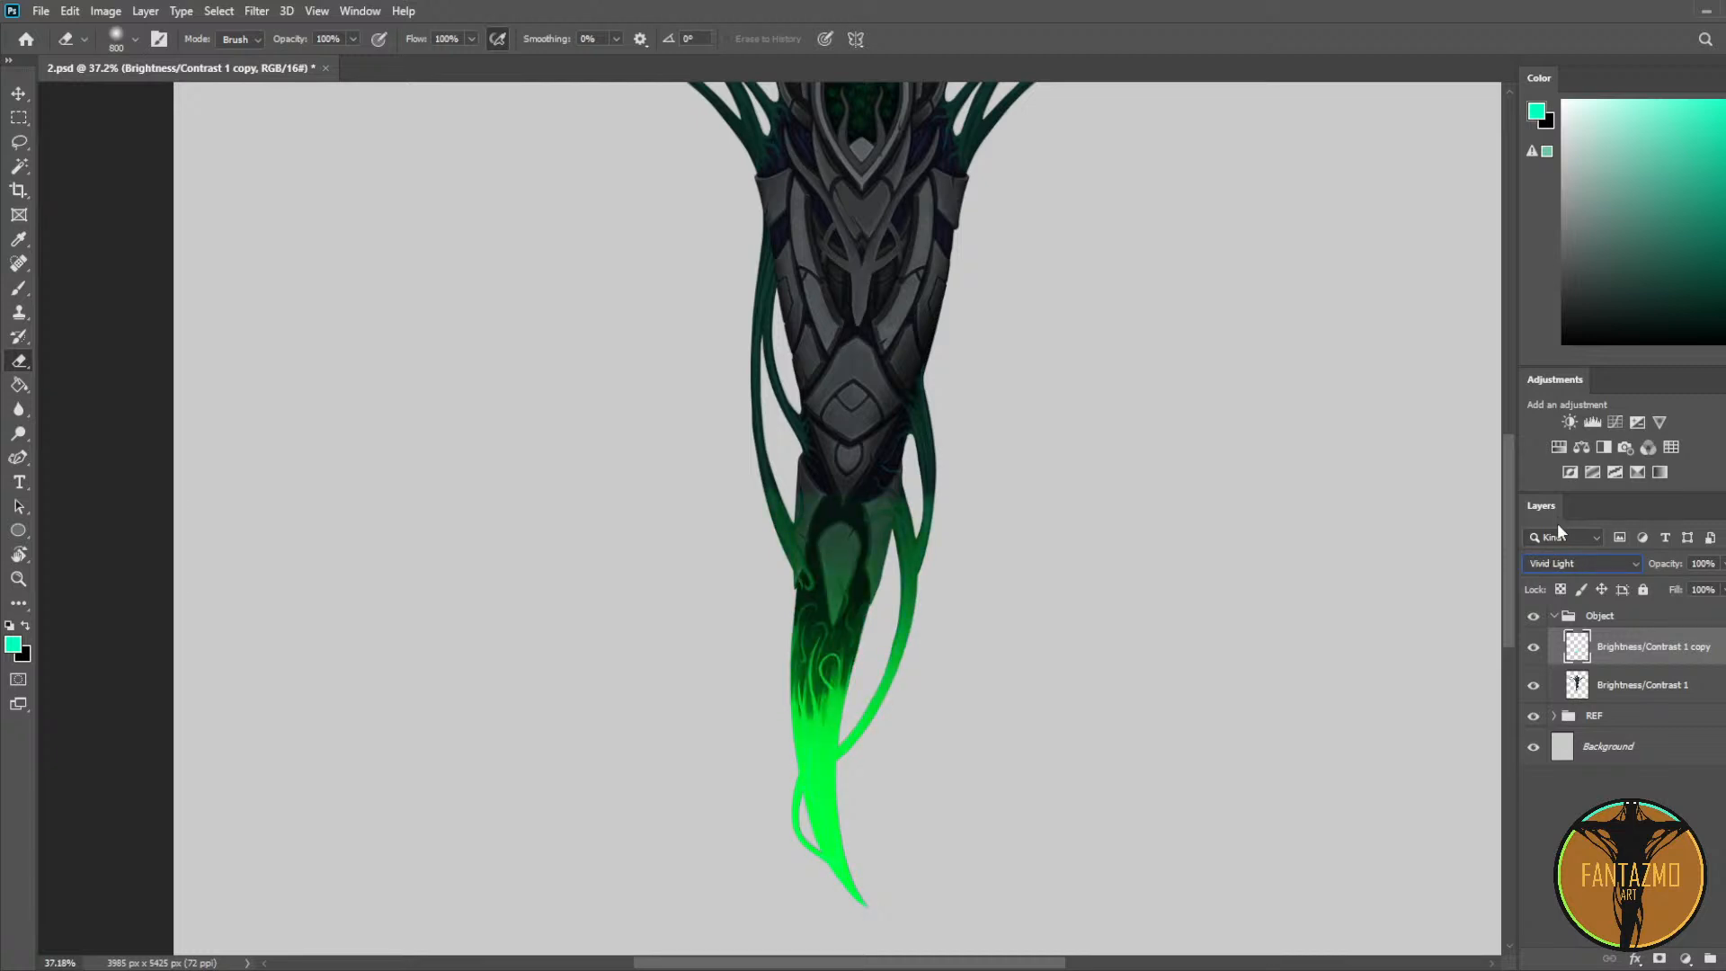
{"action": "key", "text": "Down"}
{"action": "key", "text": "Down"}
{"action": "key", "text": "Down"}
{"action": "key", "text": "Down"}
{"action": "key", "text": "Down"}
{"action": "key", "text": "Down"}
{"action": "key", "text": "Down"}
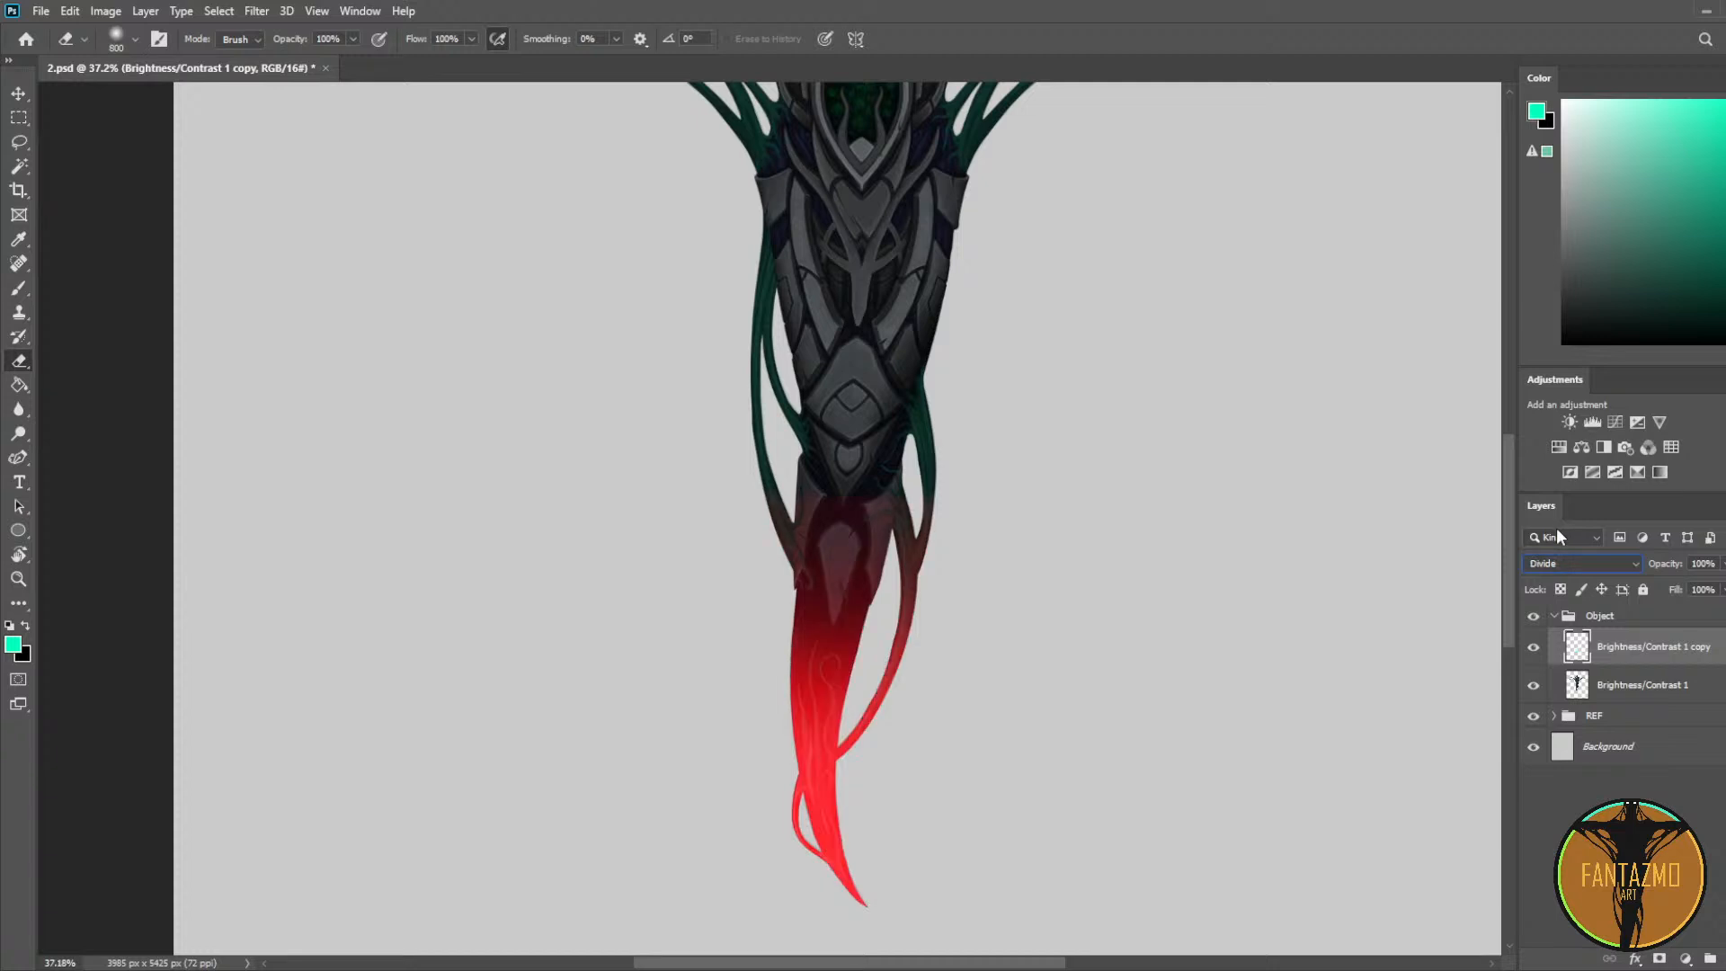
{"action": "key", "text": "Down"}
{"action": "key", "text": "Down"}
{"action": "key", "text": "Down"}
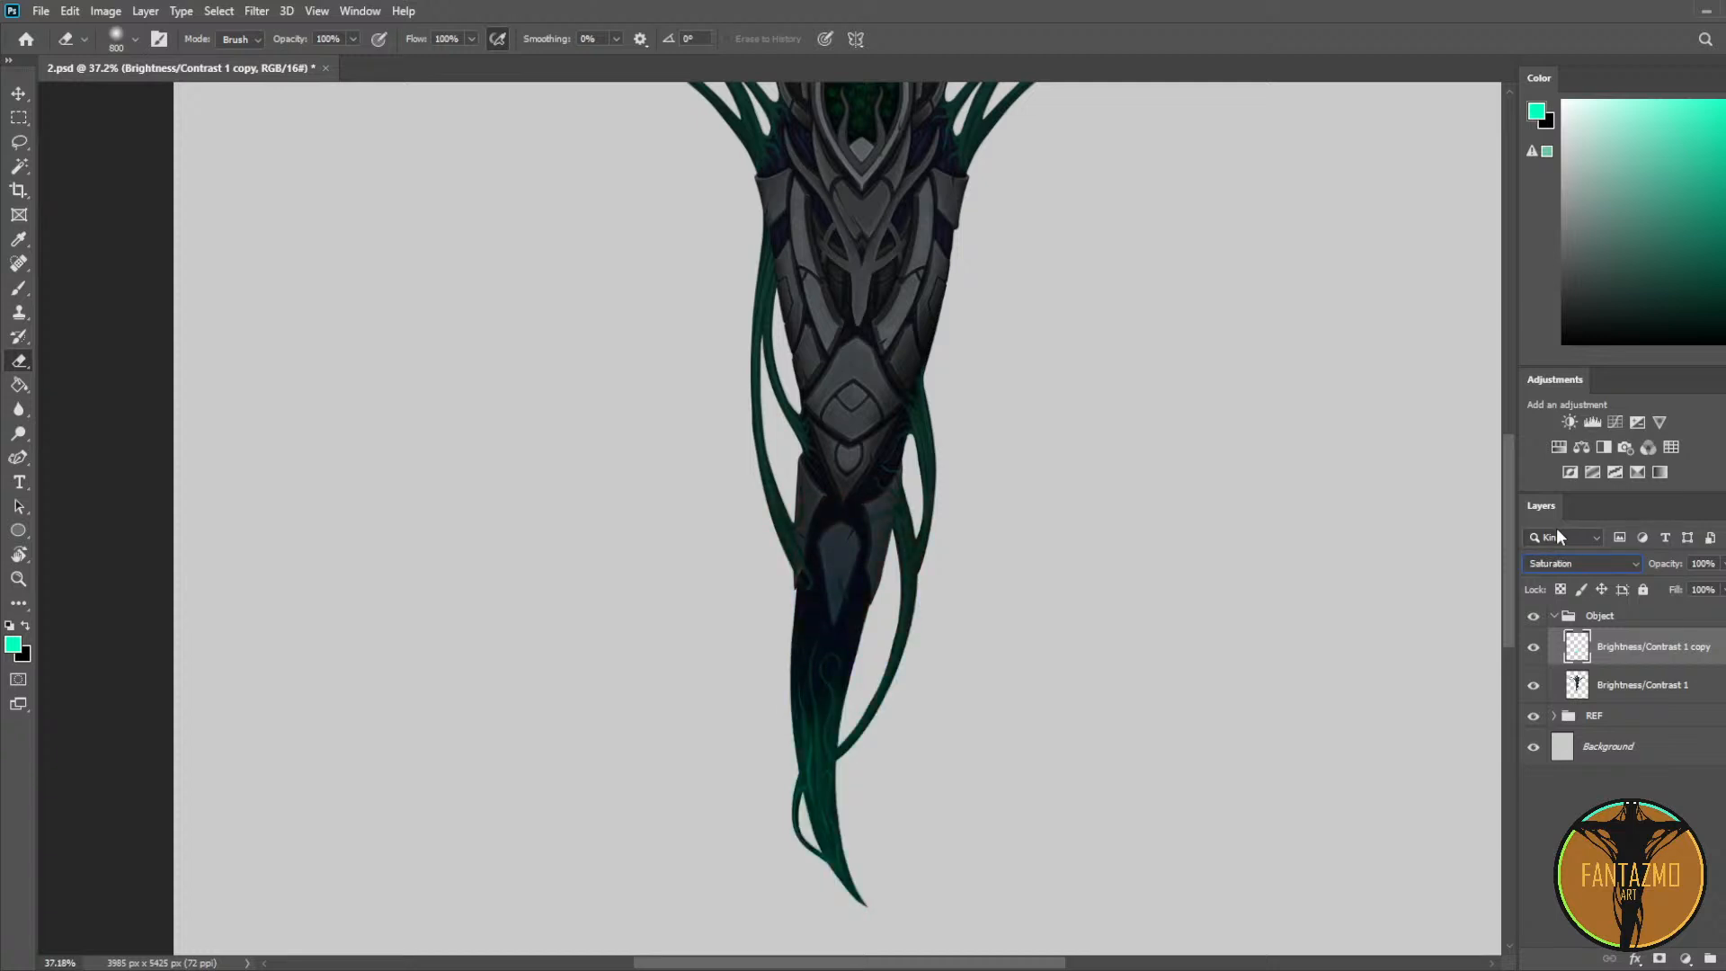
{"action": "key", "text": "Up"}
{"action": "key", "text": "Up"}
{"action": "key", "text": "Up"}
{"action": "key", "text": "Up"}
{"action": "key", "text": "Up"}
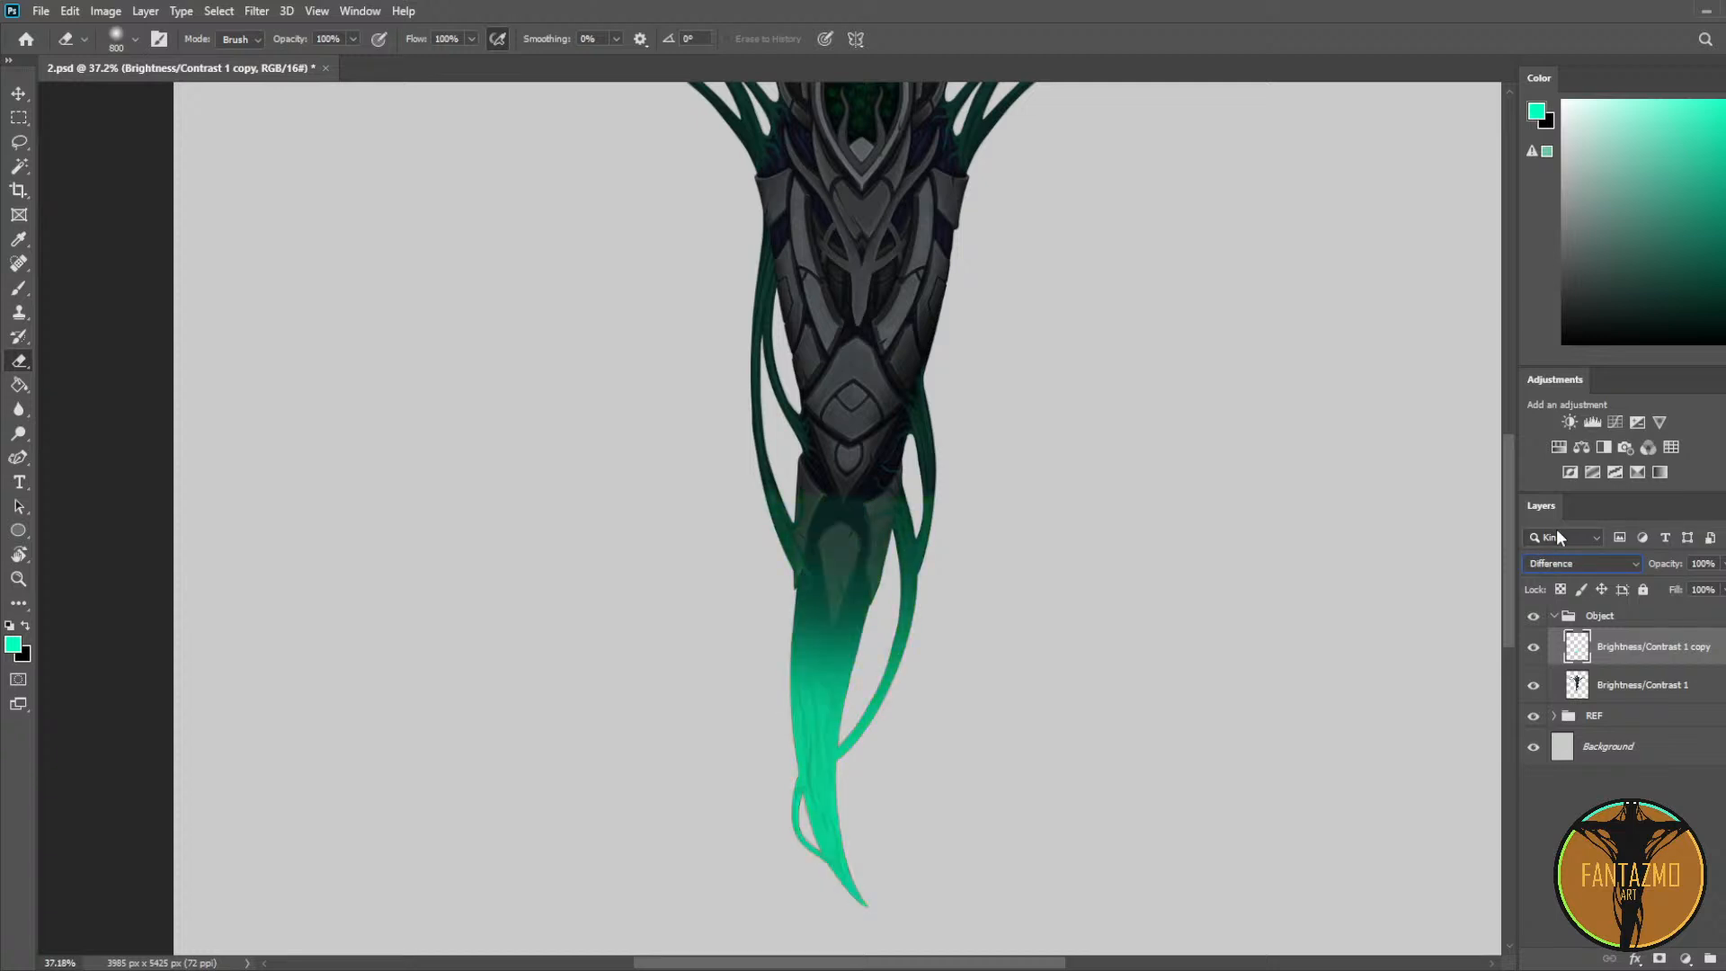
{"action": "key", "text": "Up"}
{"action": "key", "text": "Up"}
{"action": "key", "text": "Up"}
{"action": "key", "text": "Up"}
{"action": "key", "text": "Up"}
{"action": "key", "text": "Up"}
{"action": "key", "text": "Up"}
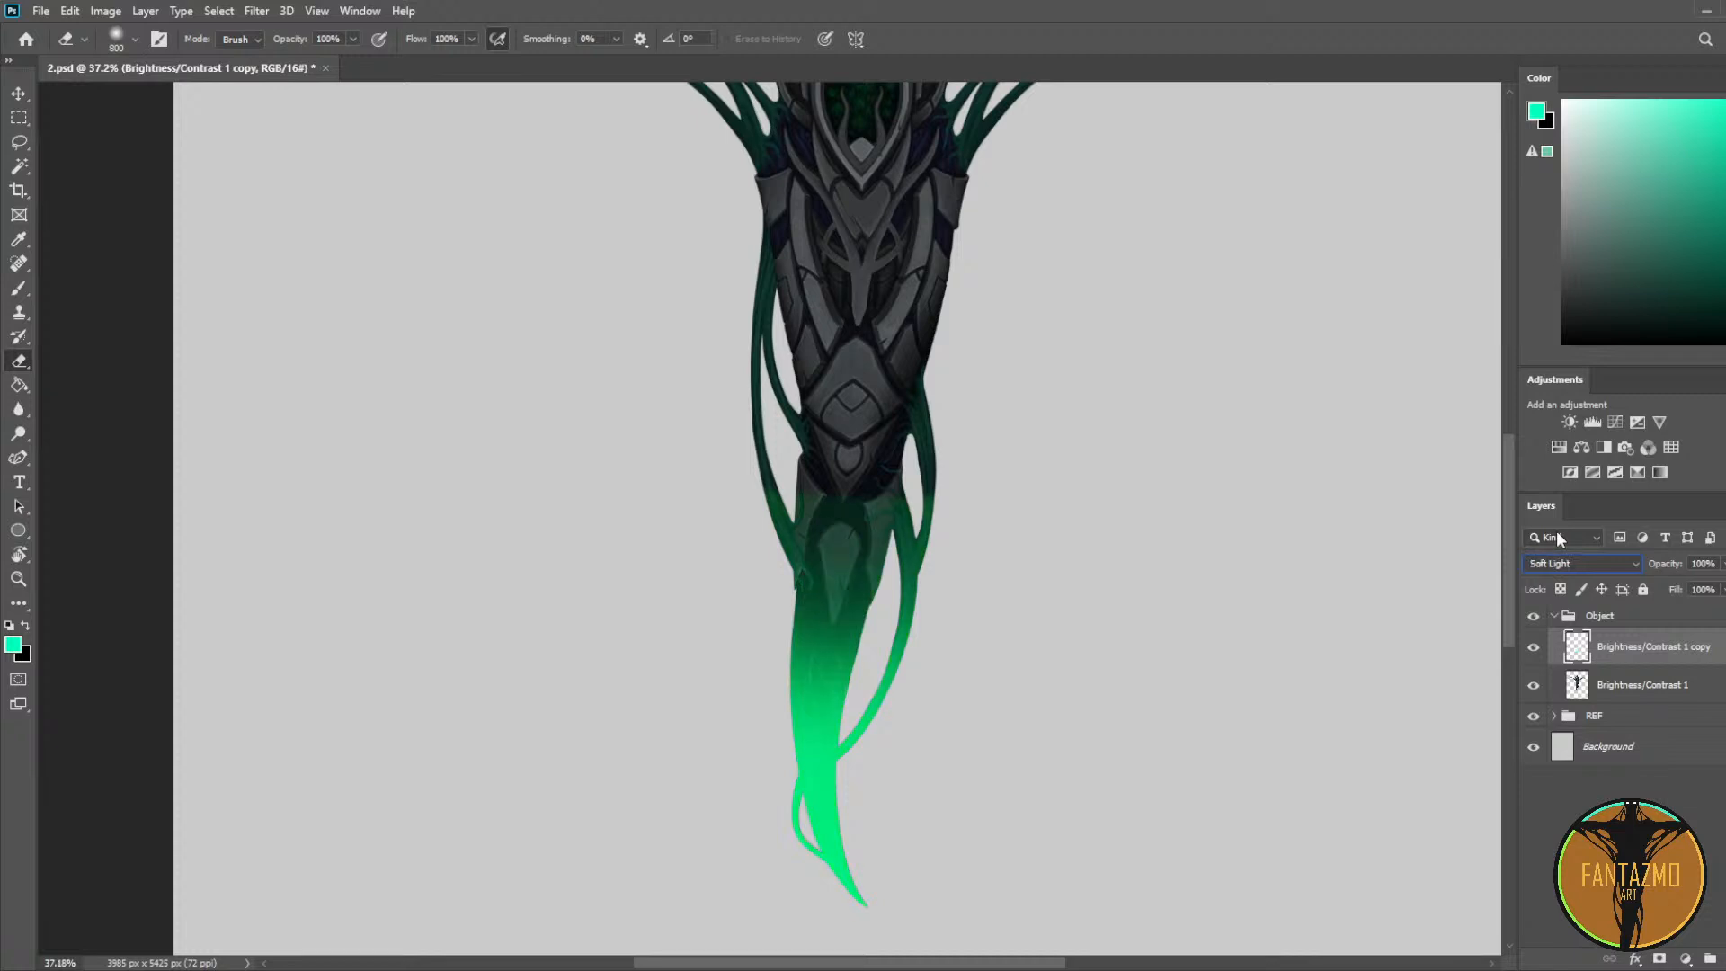
{"action": "key", "text": "Up"}
{"action": "key", "text": "Up"}
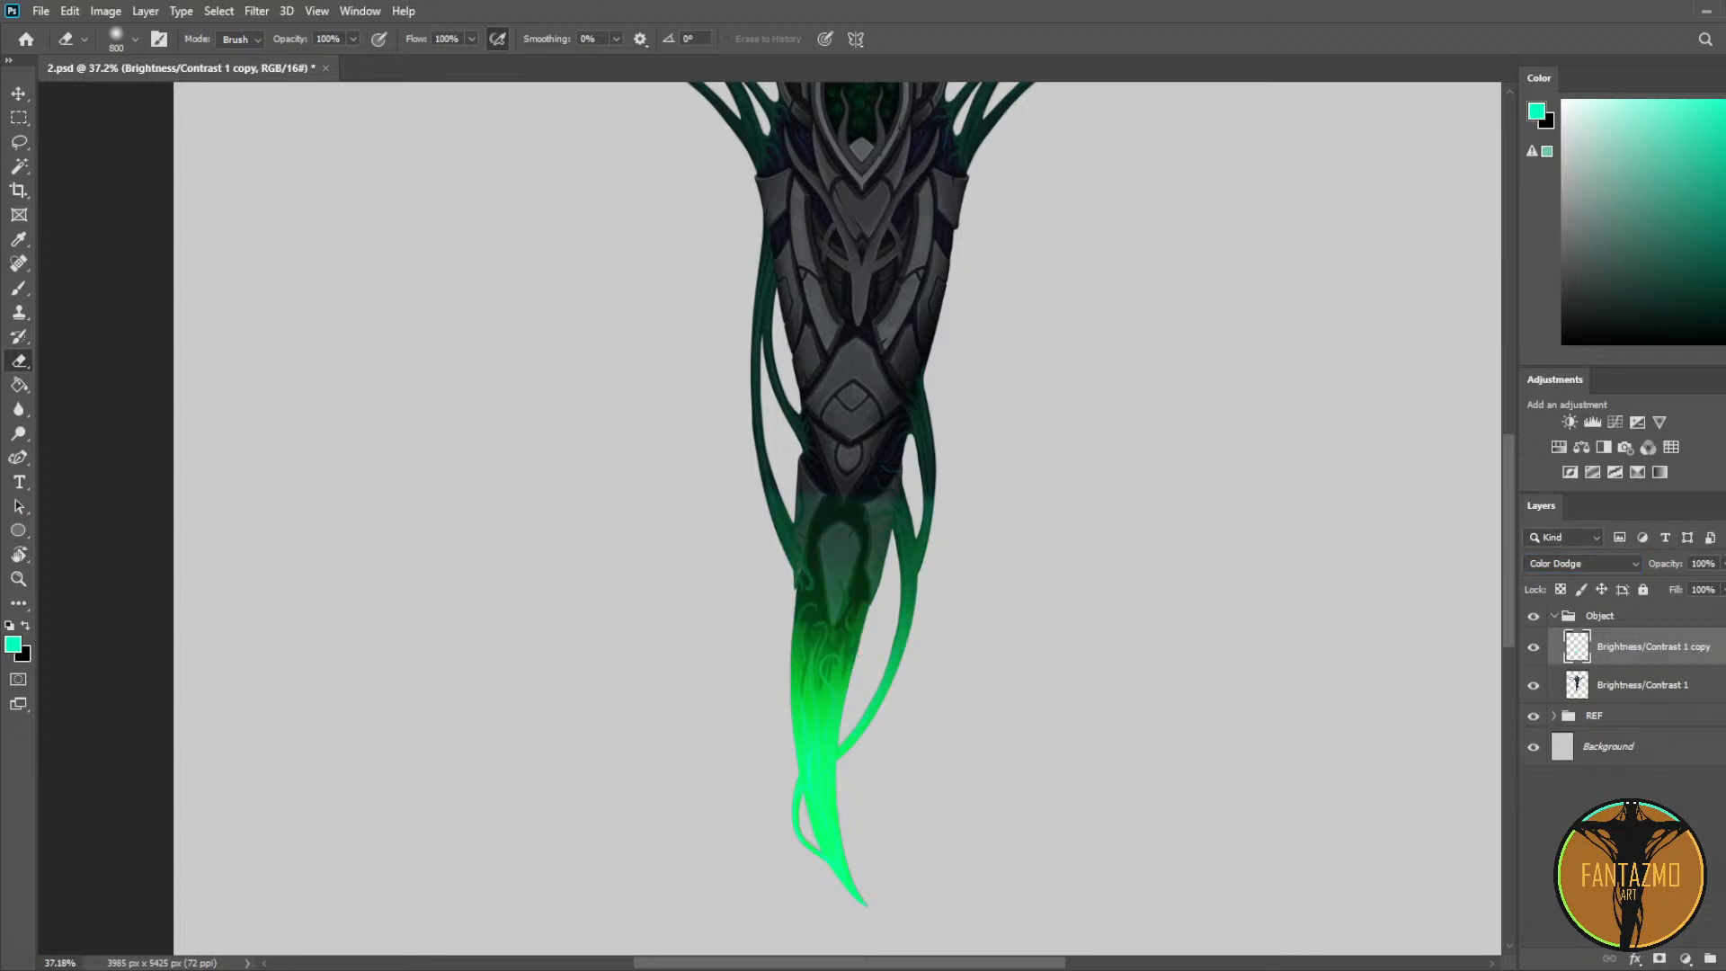
Step: Lower the turquoise layer's opacity to 23% and compare the leg with that layer hidden and shown
{"action": "left_click_drag", "start_coordinate": [1687, 582], "coordinate": [1666, 580]}
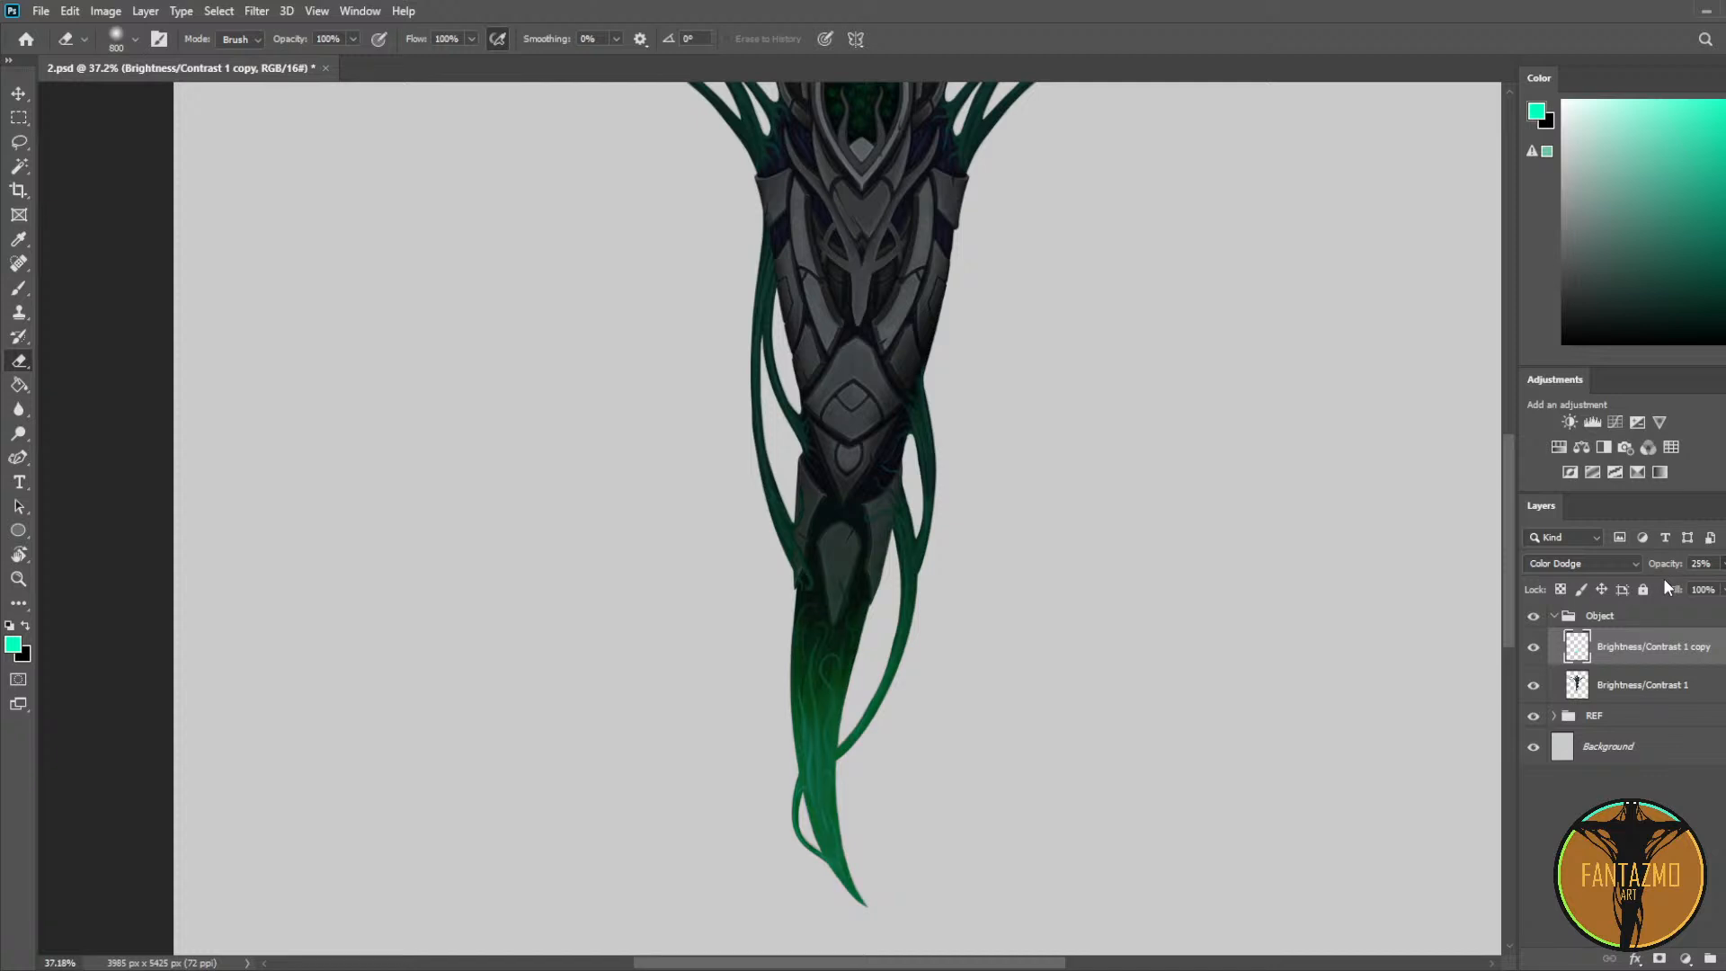
{"action": "left_click", "coordinate": [1532, 647]}
{"action": "left_click", "coordinate": [1533, 647]}
{"action": "scroll", "coordinate": [789, 597], "scroll_direction": "up", "scroll_amount": 10}
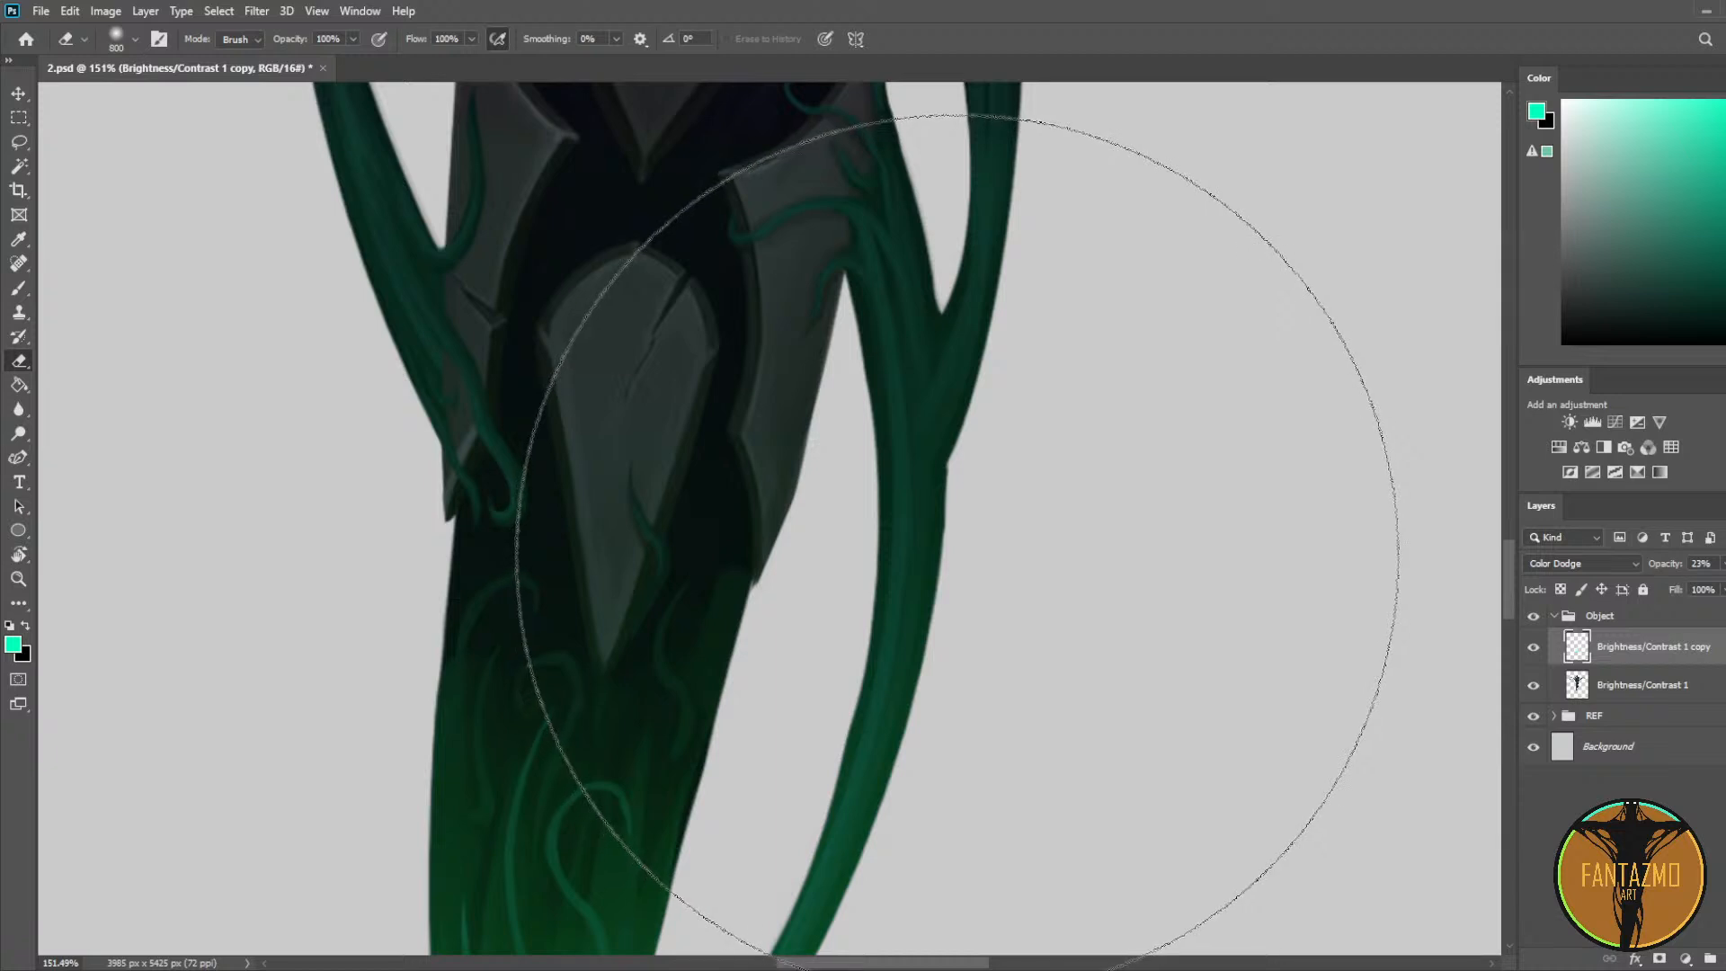
{"action": "scroll", "coordinate": [952, 553], "scroll_direction": "down", "scroll_amount": 12}
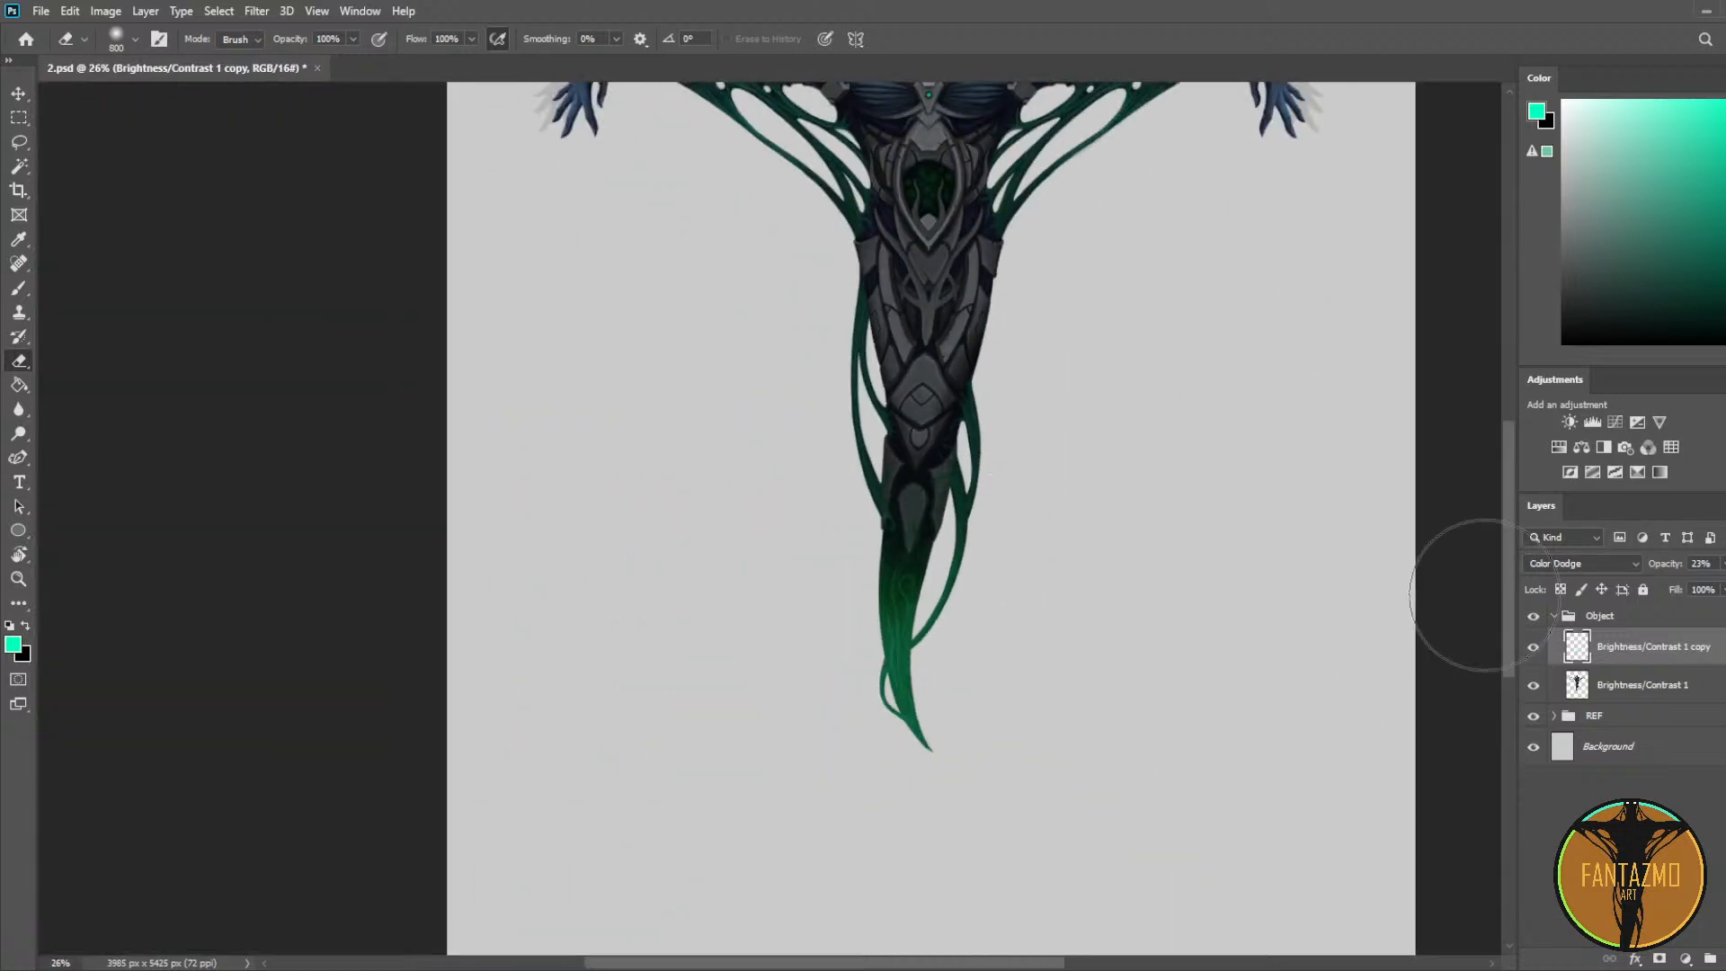
Step: Convert the Background into a regular layer and fill it with black using the Paint Bucket
{"action": "left_click", "coordinate": [1628, 683]}
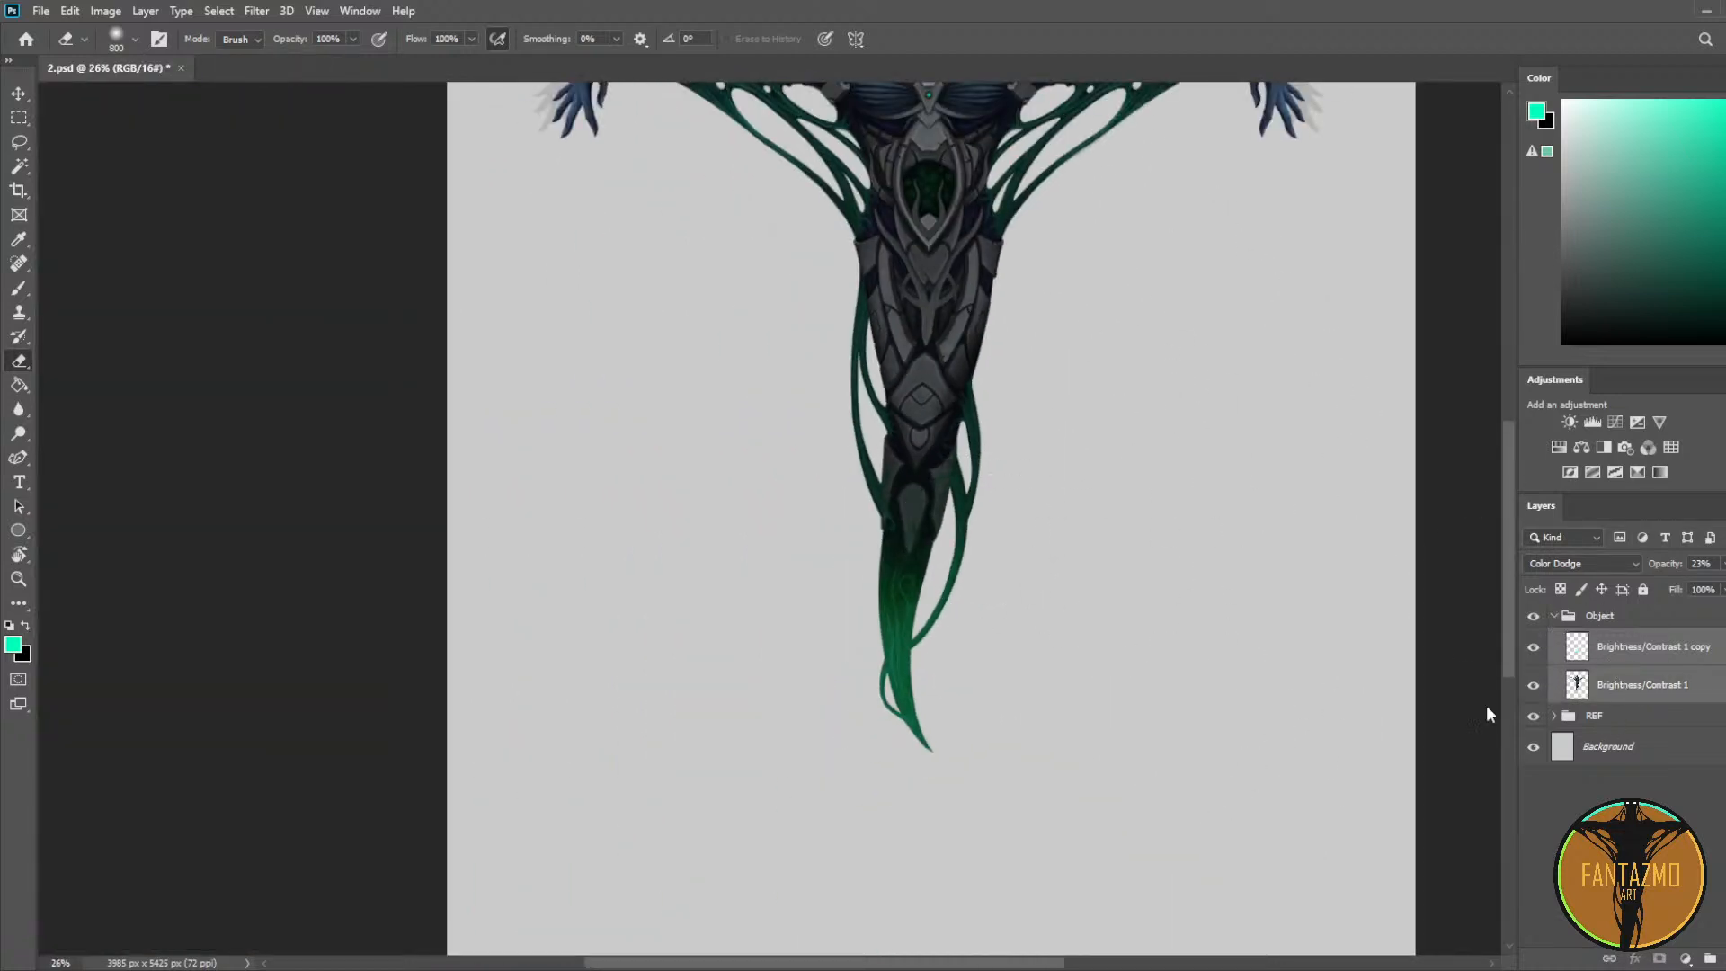
{"action": "left_click", "coordinate": [1658, 745]}
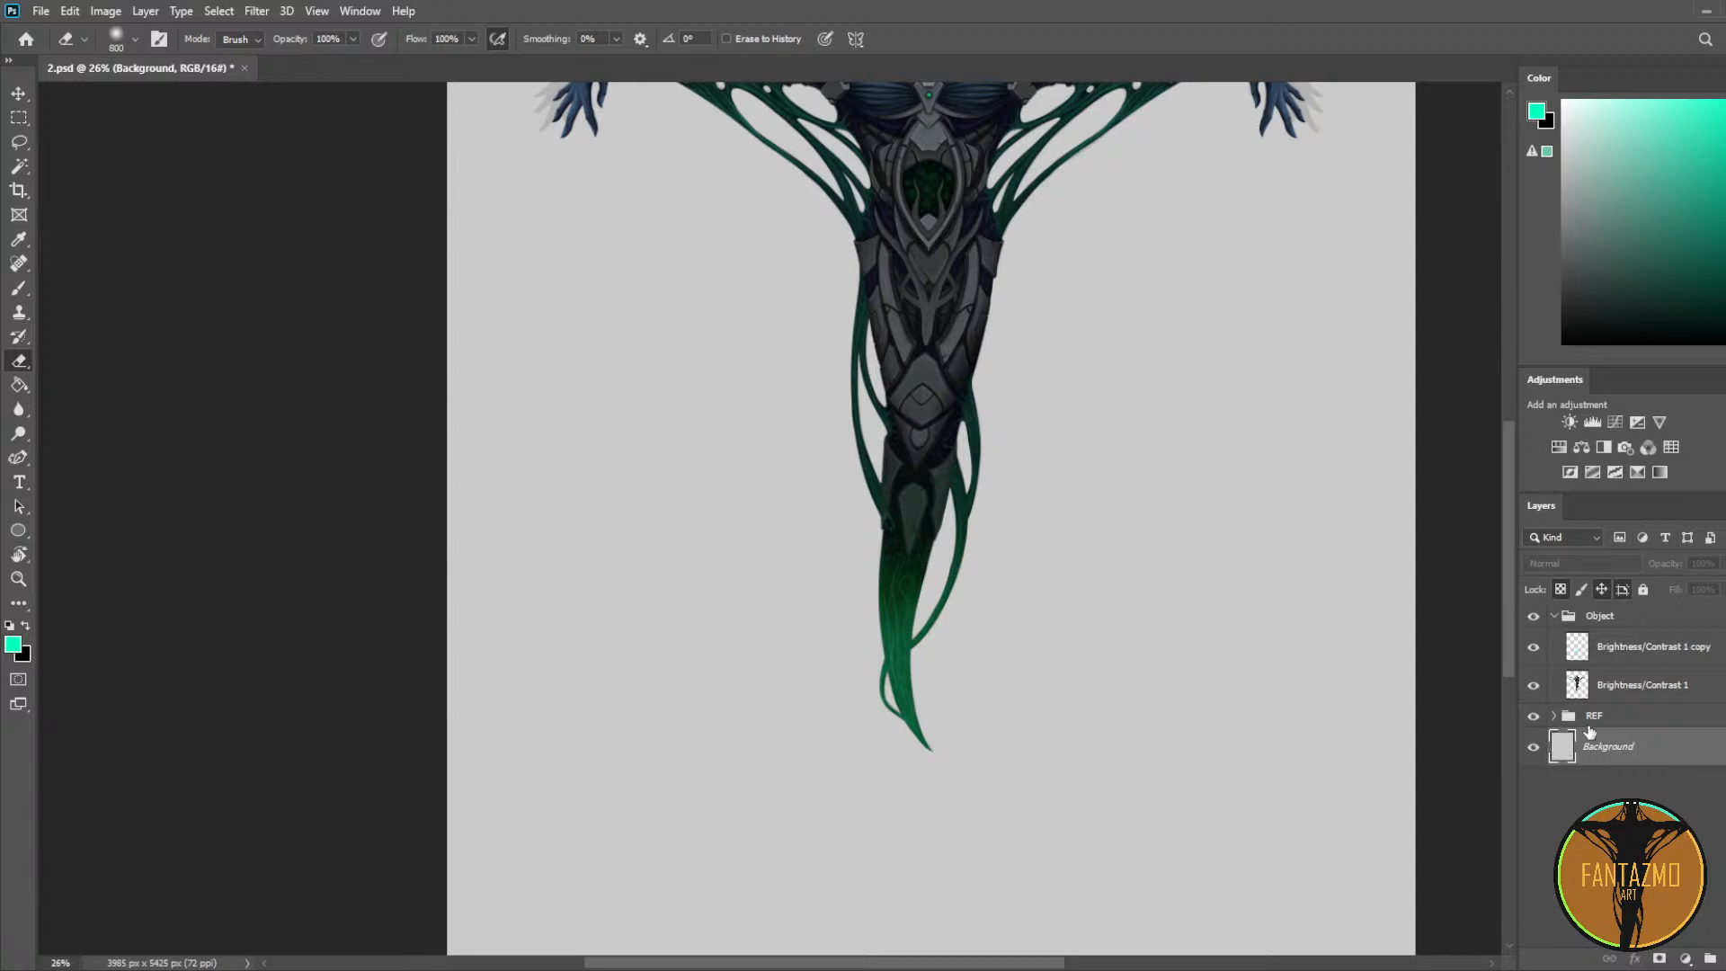
{"action": "key", "text": "d"}
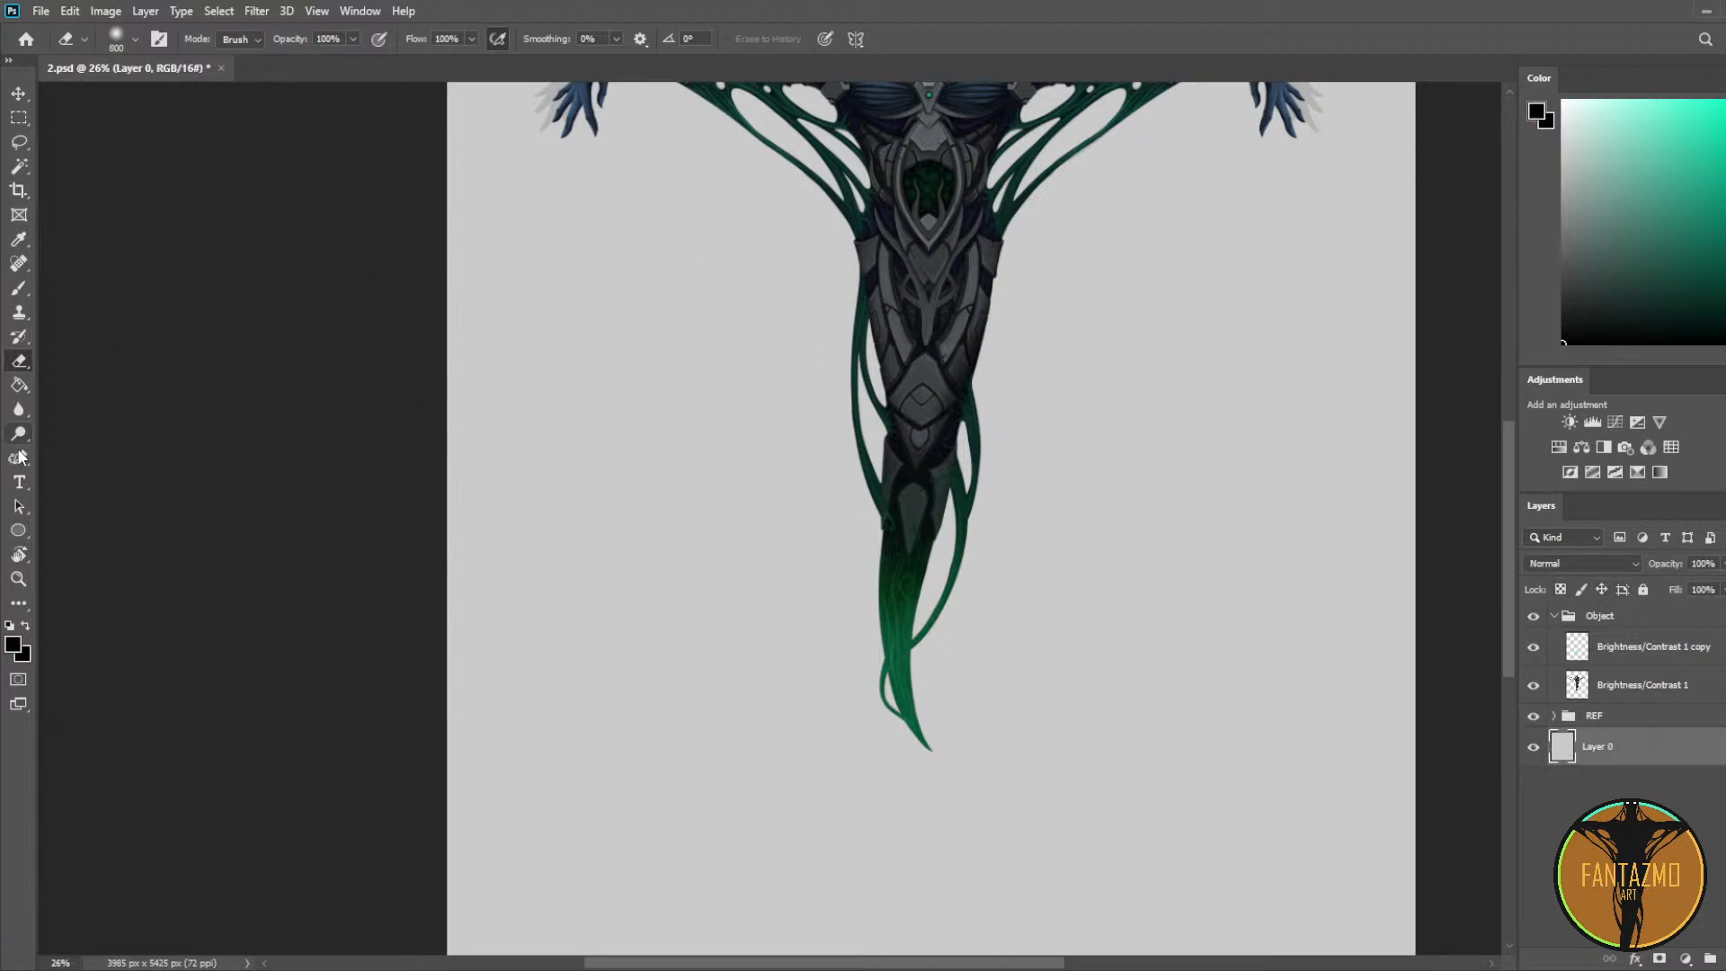
{"action": "left_click", "coordinate": [20, 387]}
{"action": "left_click", "coordinate": [645, 410]}
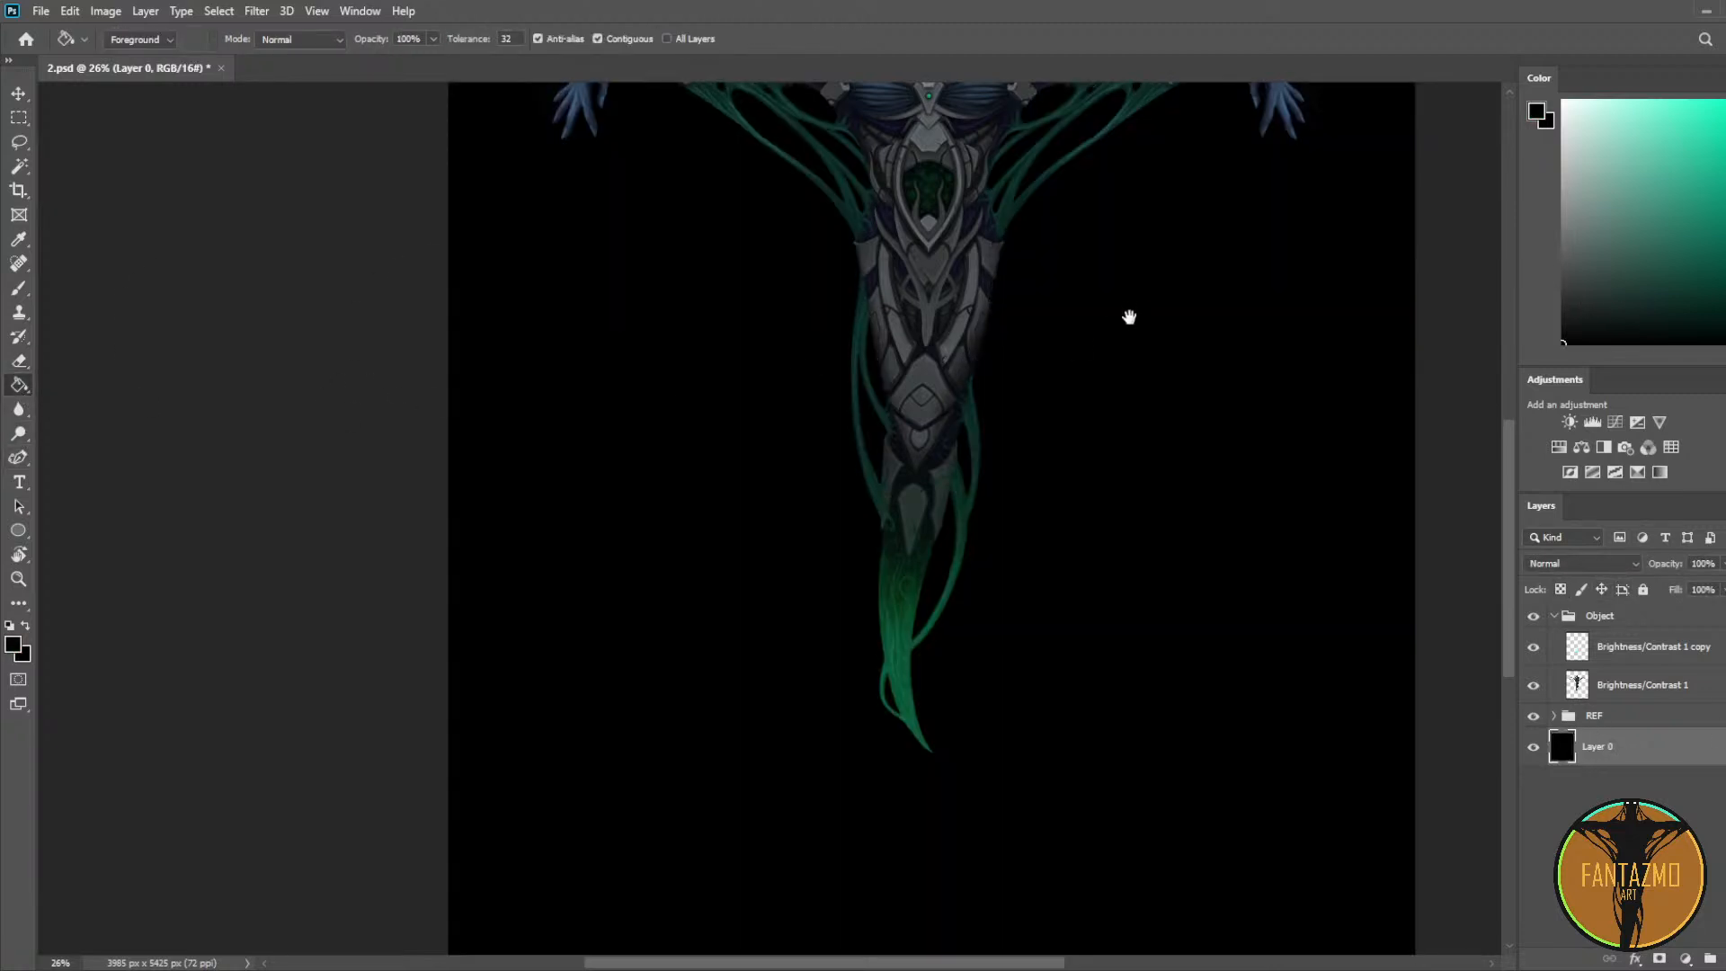
Step: Check the whole figure against the black backdrop and reduce the Color Dodge glow layer's opacity to 13%
{"action": "mouse_move", "coordinate": [1129, 316]}
{"action": "left_mouse_down"}
{"action": "mouse_move", "coordinate": [1035, 577]}
{"action": "mouse_move", "coordinate": [1027, 503]}
{"action": "left_mouse_up"}
{"action": "scroll", "coordinate": [1029, 510], "scroll_direction": "up", "scroll_amount": 3}
{"action": "left_click_drag", "start_coordinate": [983, 558], "coordinate": [1024, 344]}
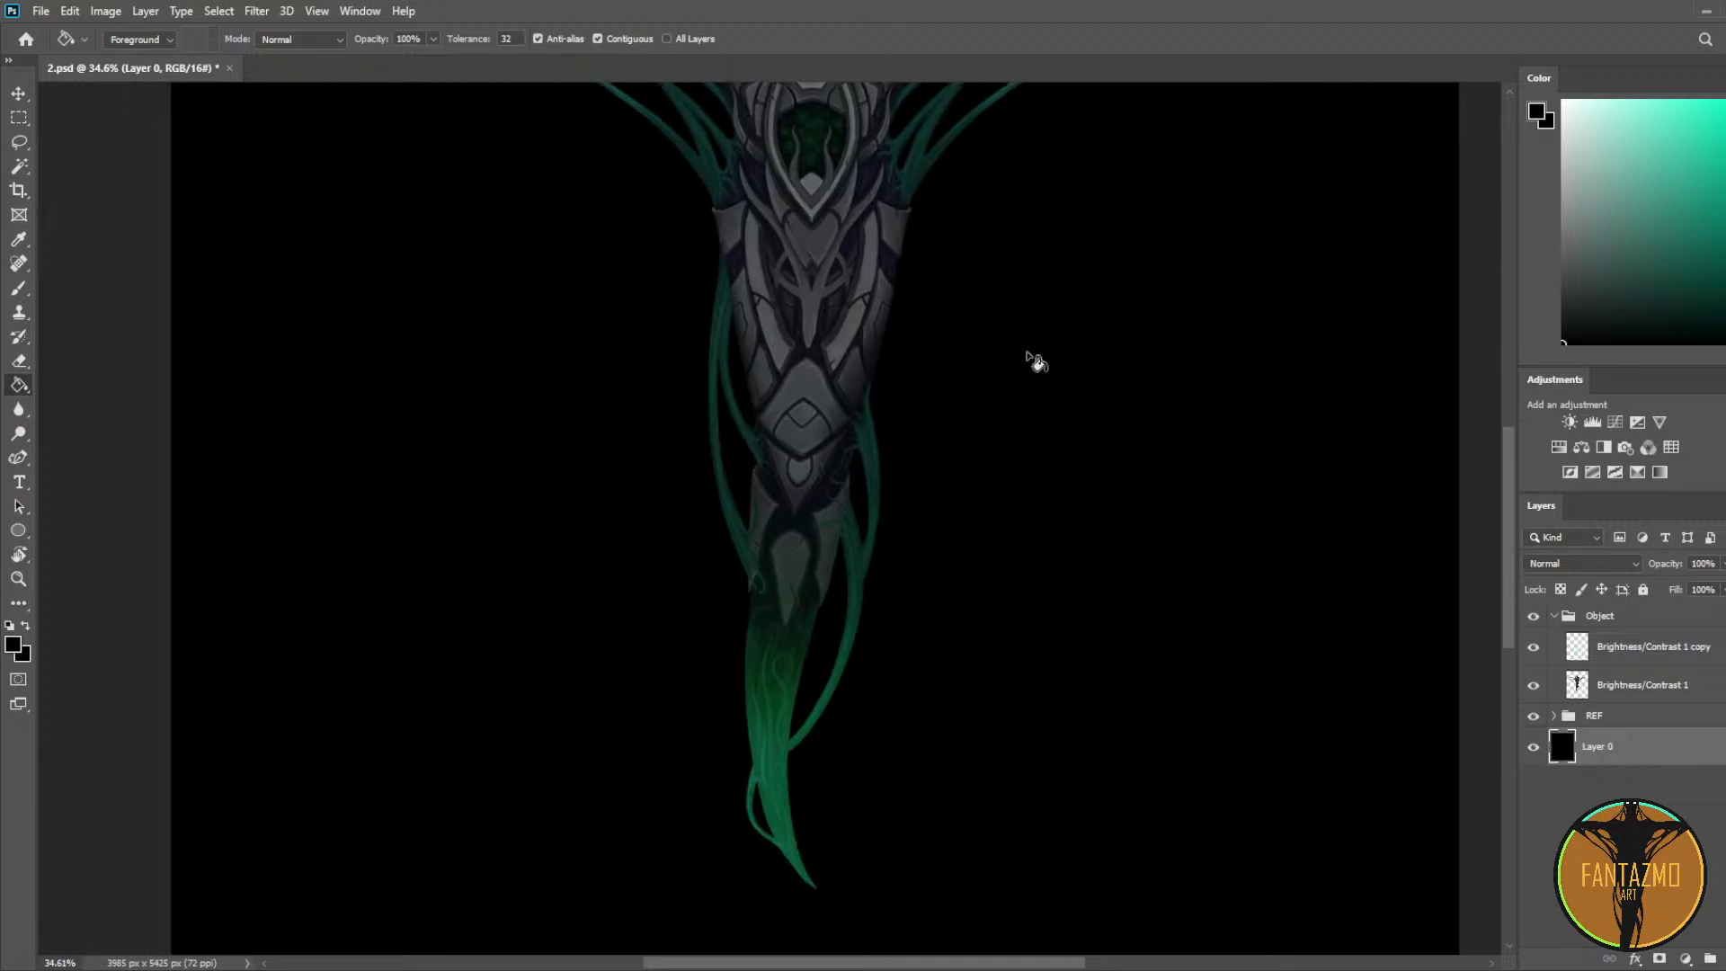
{"action": "scroll", "coordinate": [1025, 382], "scroll_direction": "down", "scroll_amount": 5}
{"action": "scroll", "coordinate": [1025, 373], "scroll_direction": "up", "scroll_amount": 4}
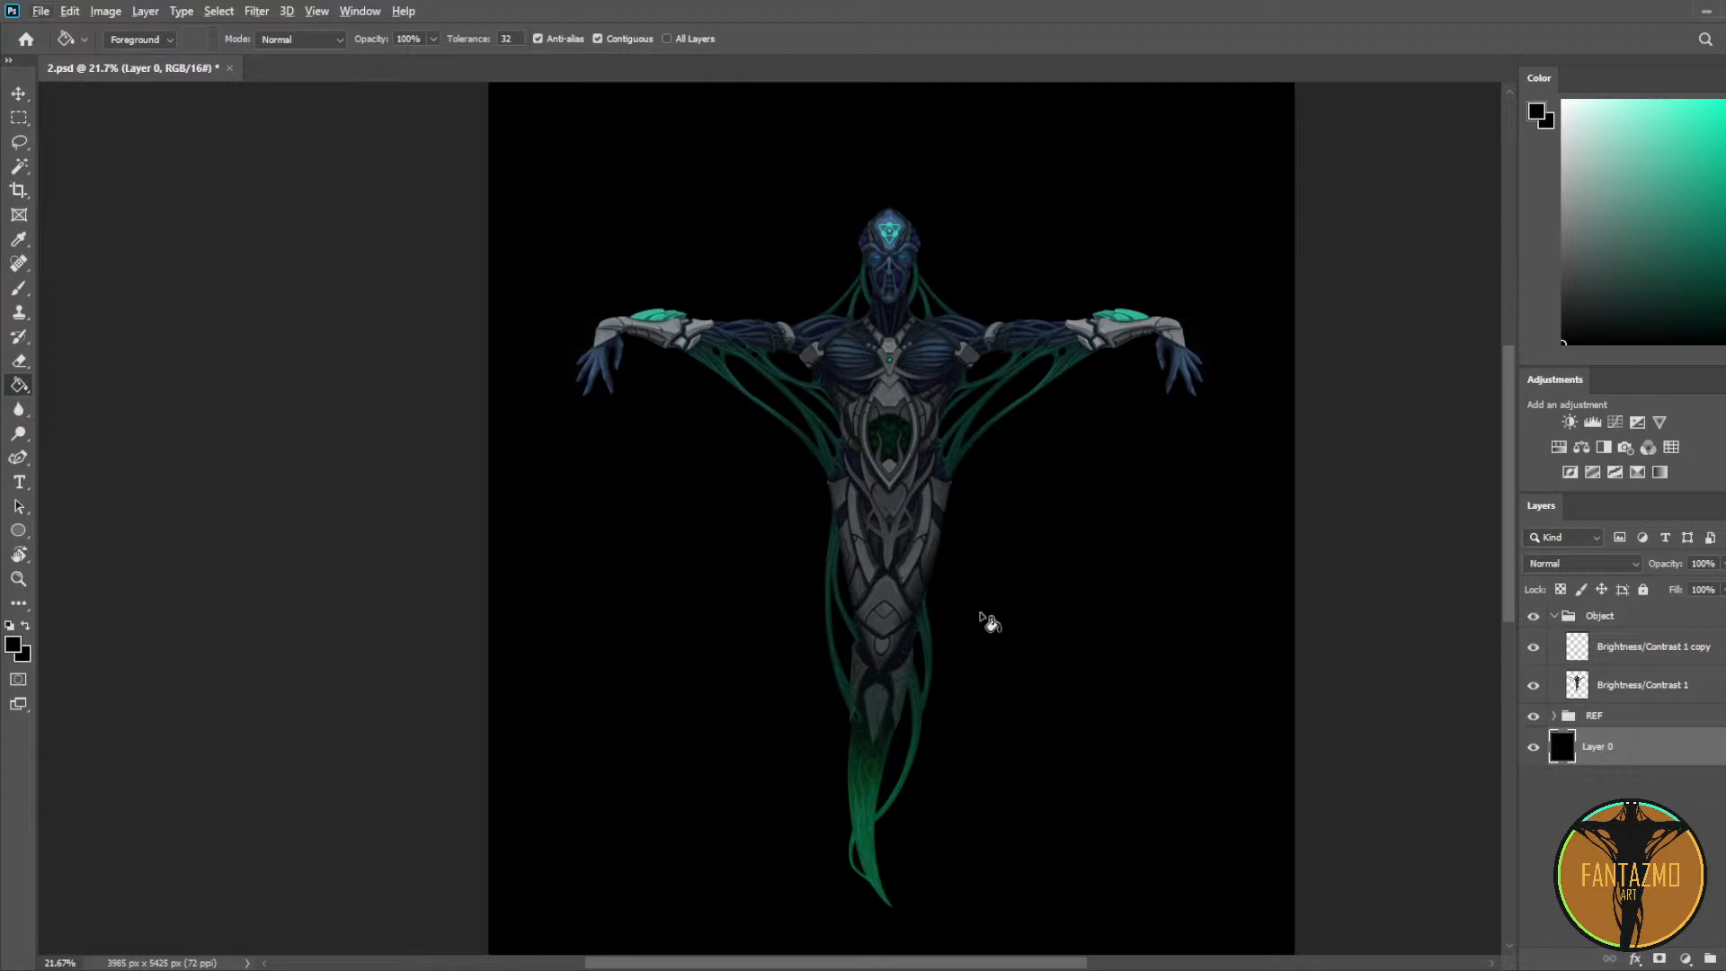
{"action": "left_click", "coordinate": [1660, 651]}
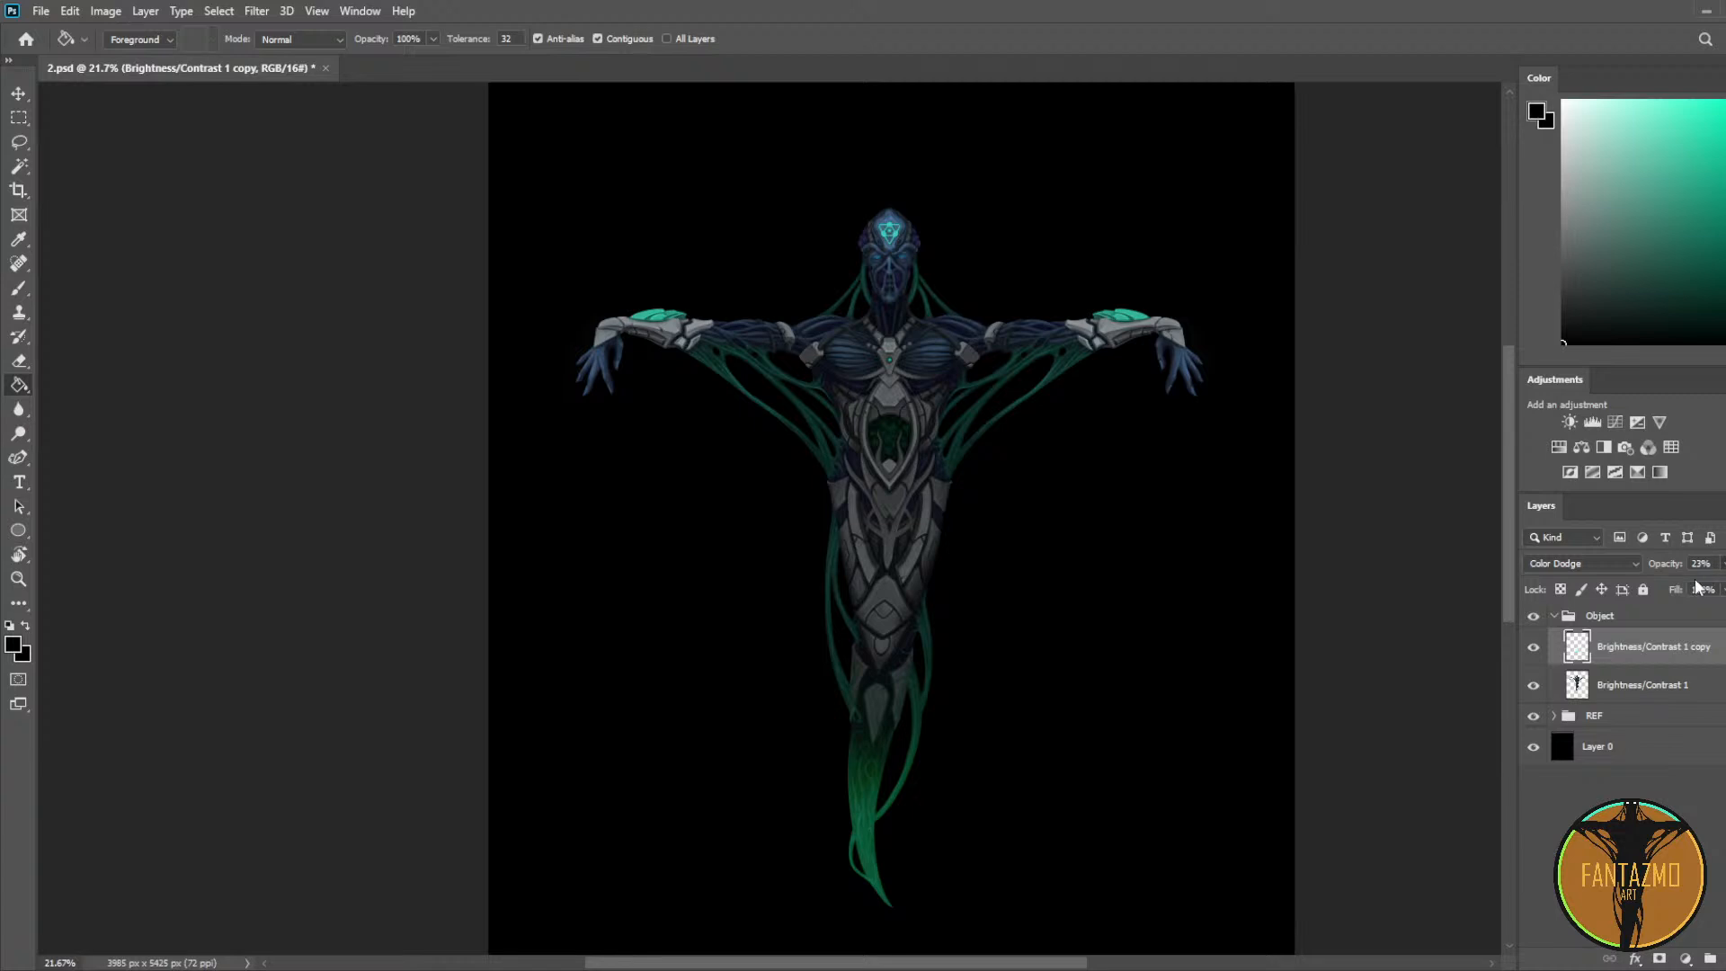
{"action": "left_click_drag", "start_coordinate": [1702, 583], "coordinate": [1705, 584]}
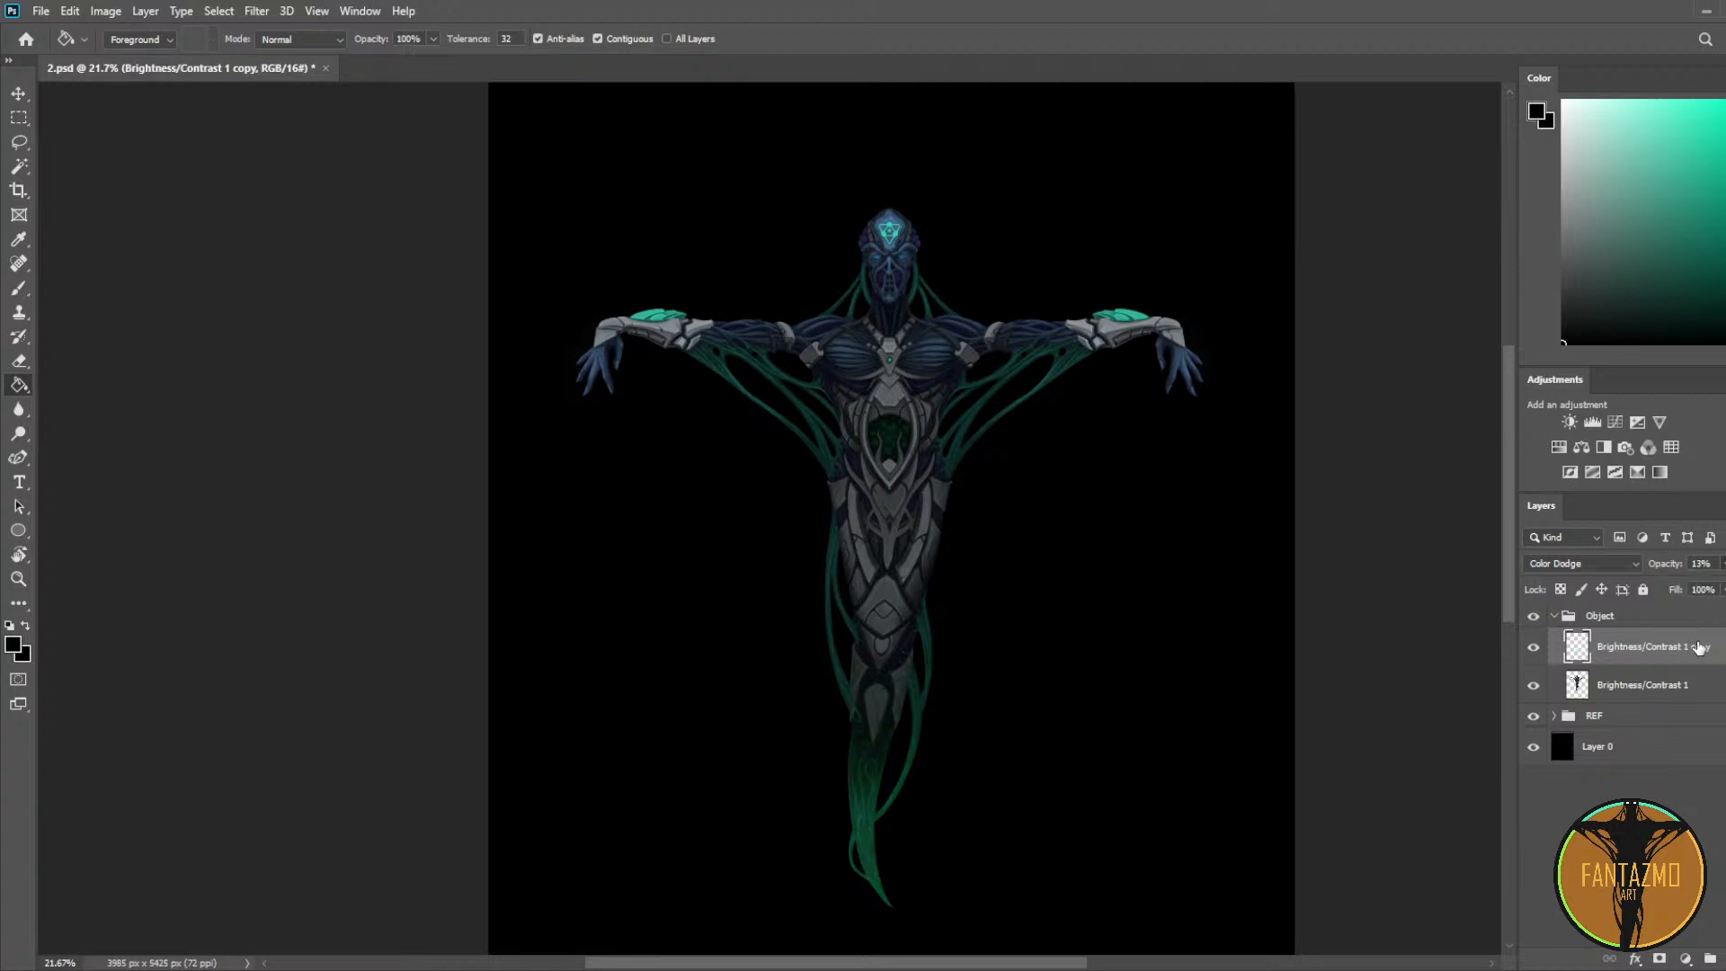
Step: Merge the Color Dodge glow layer with the figure layer below it and save the file
{"action": "left_click", "coordinate": [1665, 689], "text": "shift"}
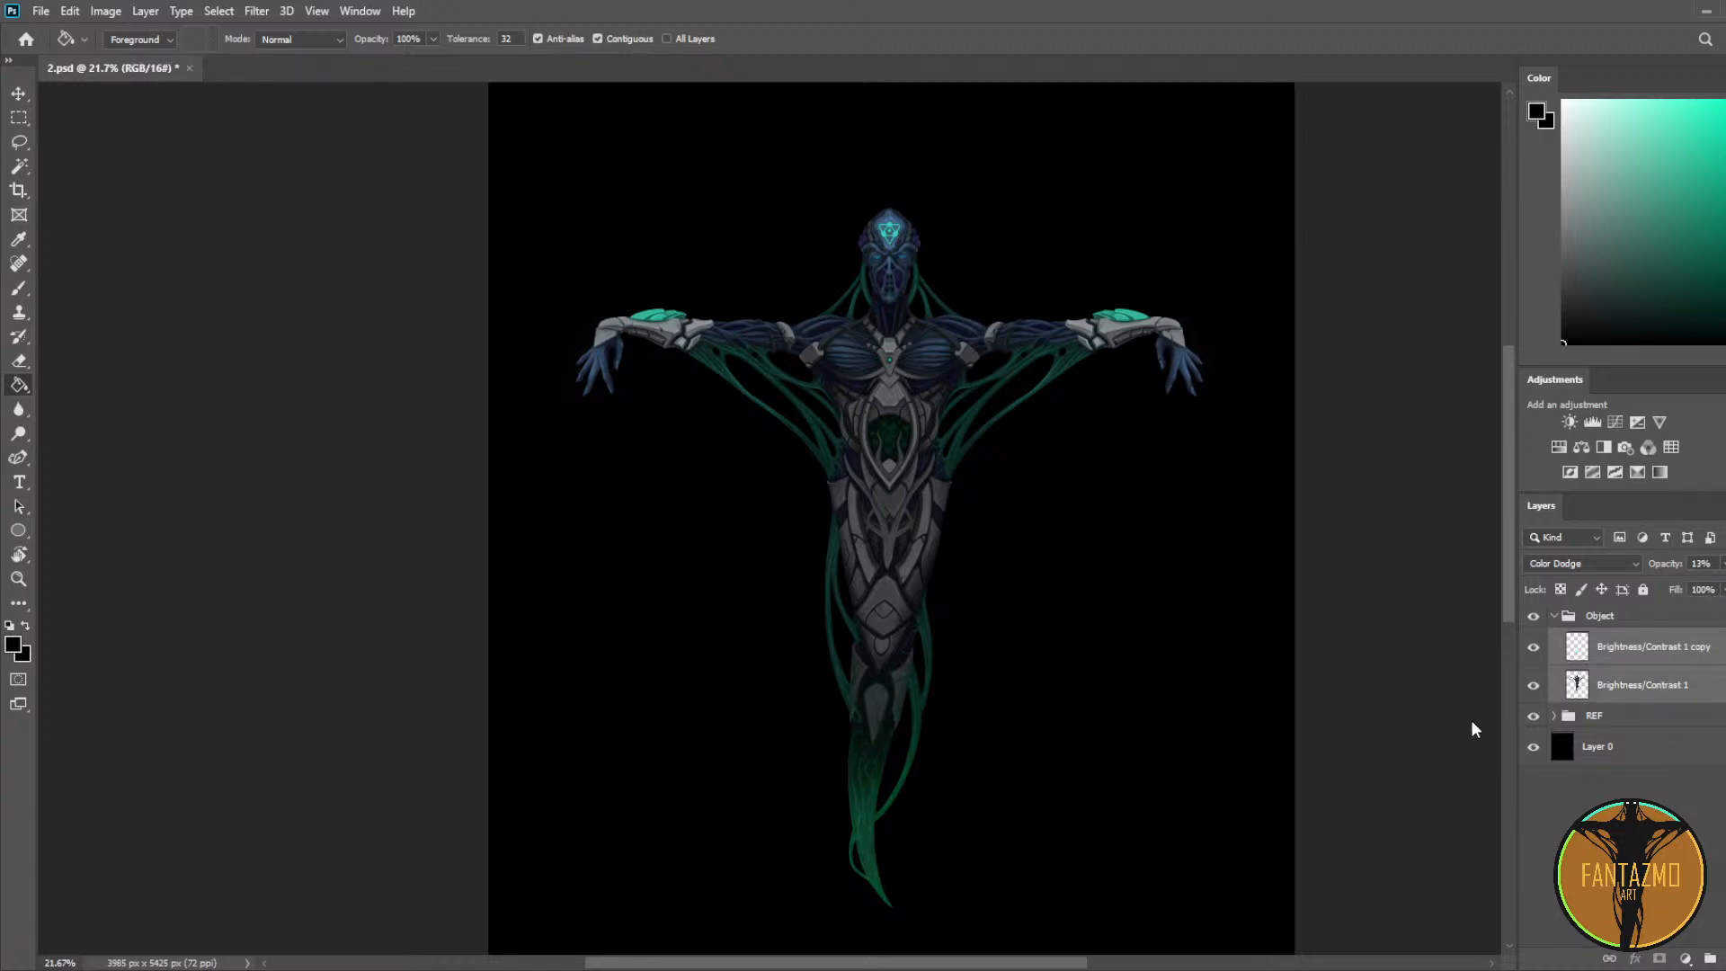
{"action": "key", "text": "ctrl+e"}
{"action": "scroll", "coordinate": [876, 850], "scroll_direction": "up", "scroll_amount": 8}
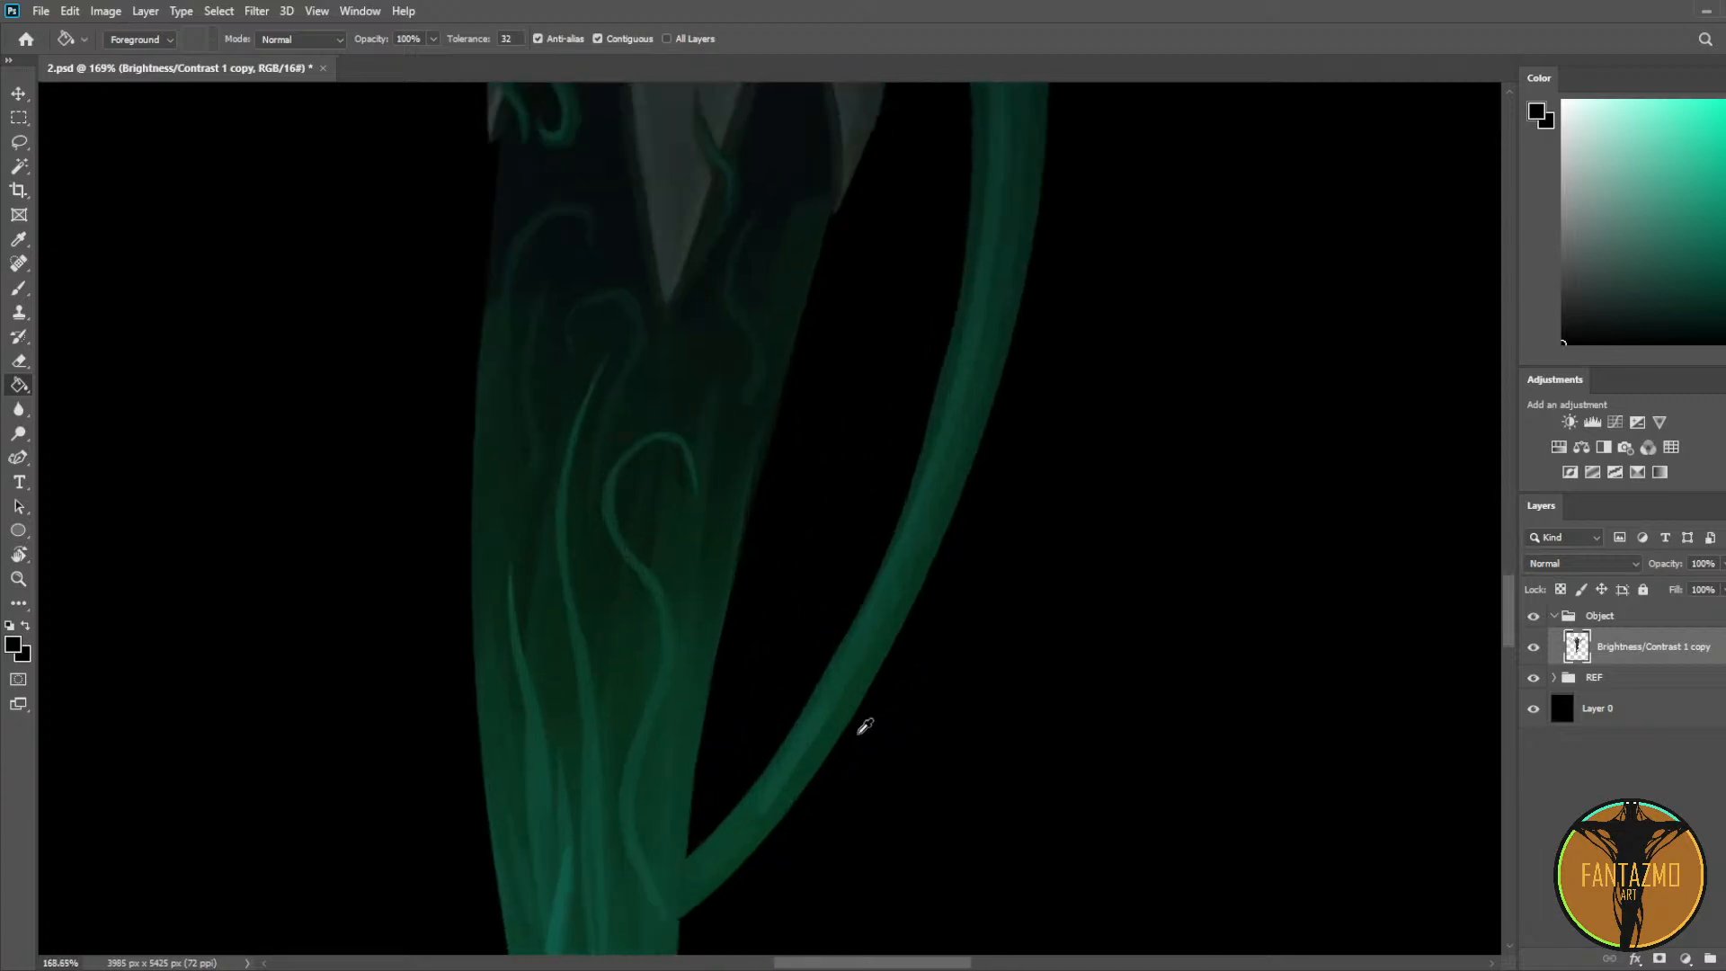
{"action": "scroll", "coordinate": [876, 714], "scroll_direction": "down", "scroll_amount": 10}
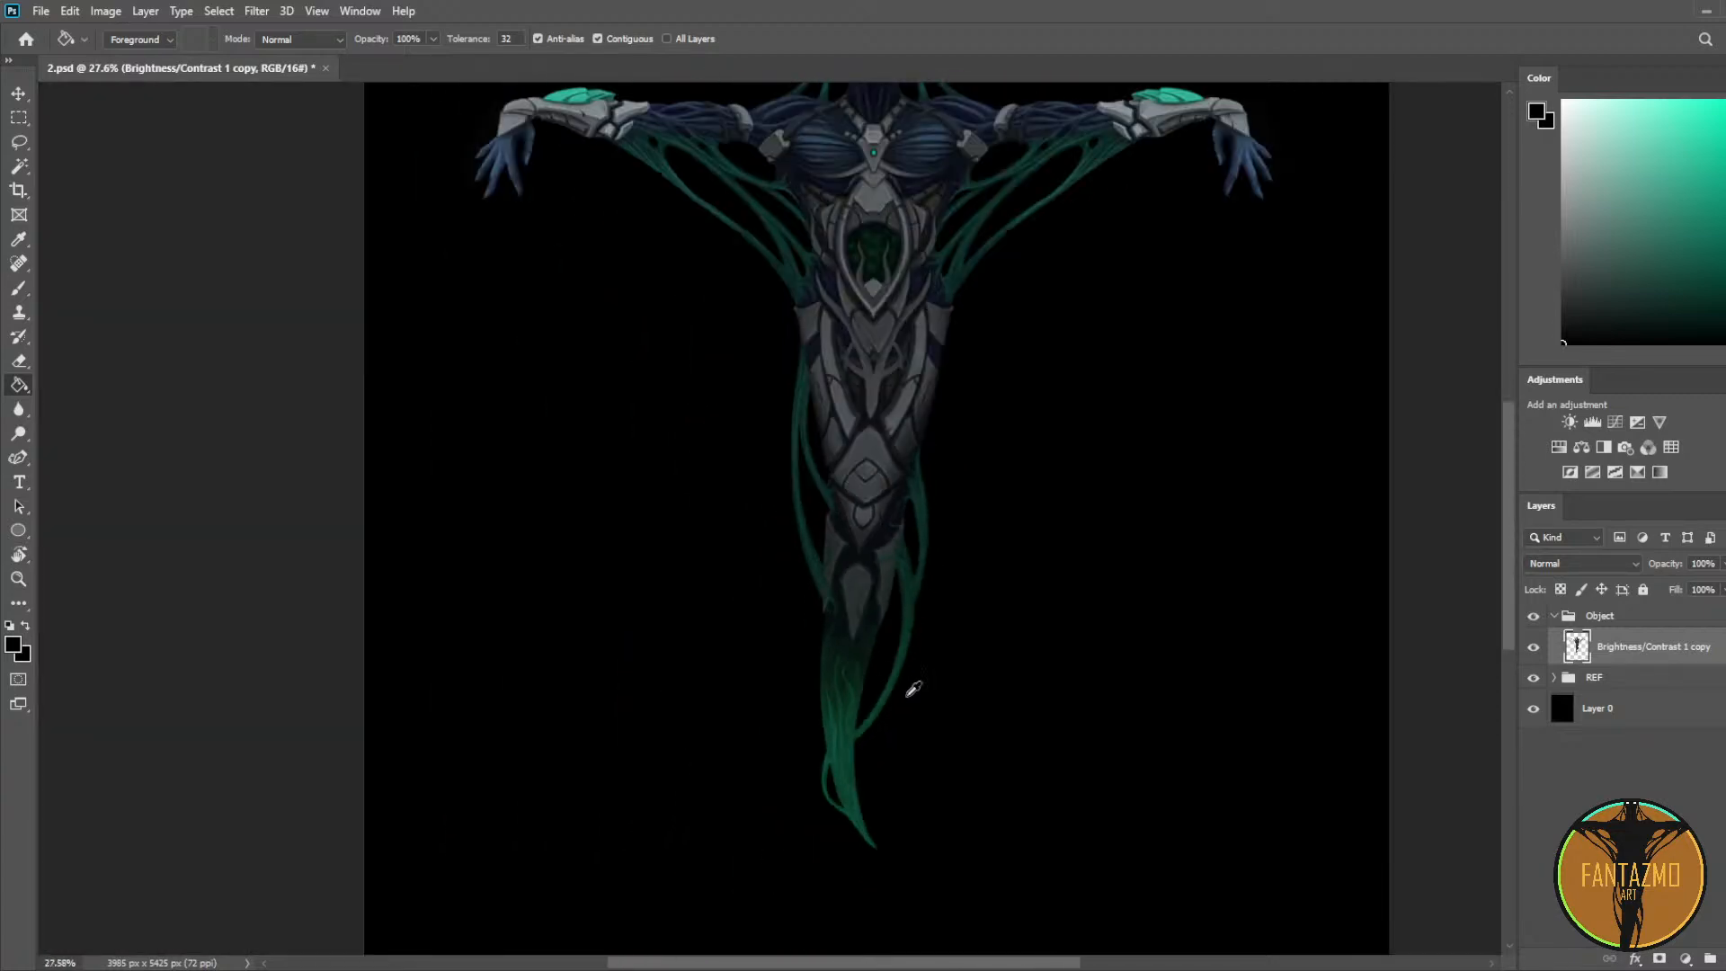
{"action": "key", "text": "ctrl+s"}
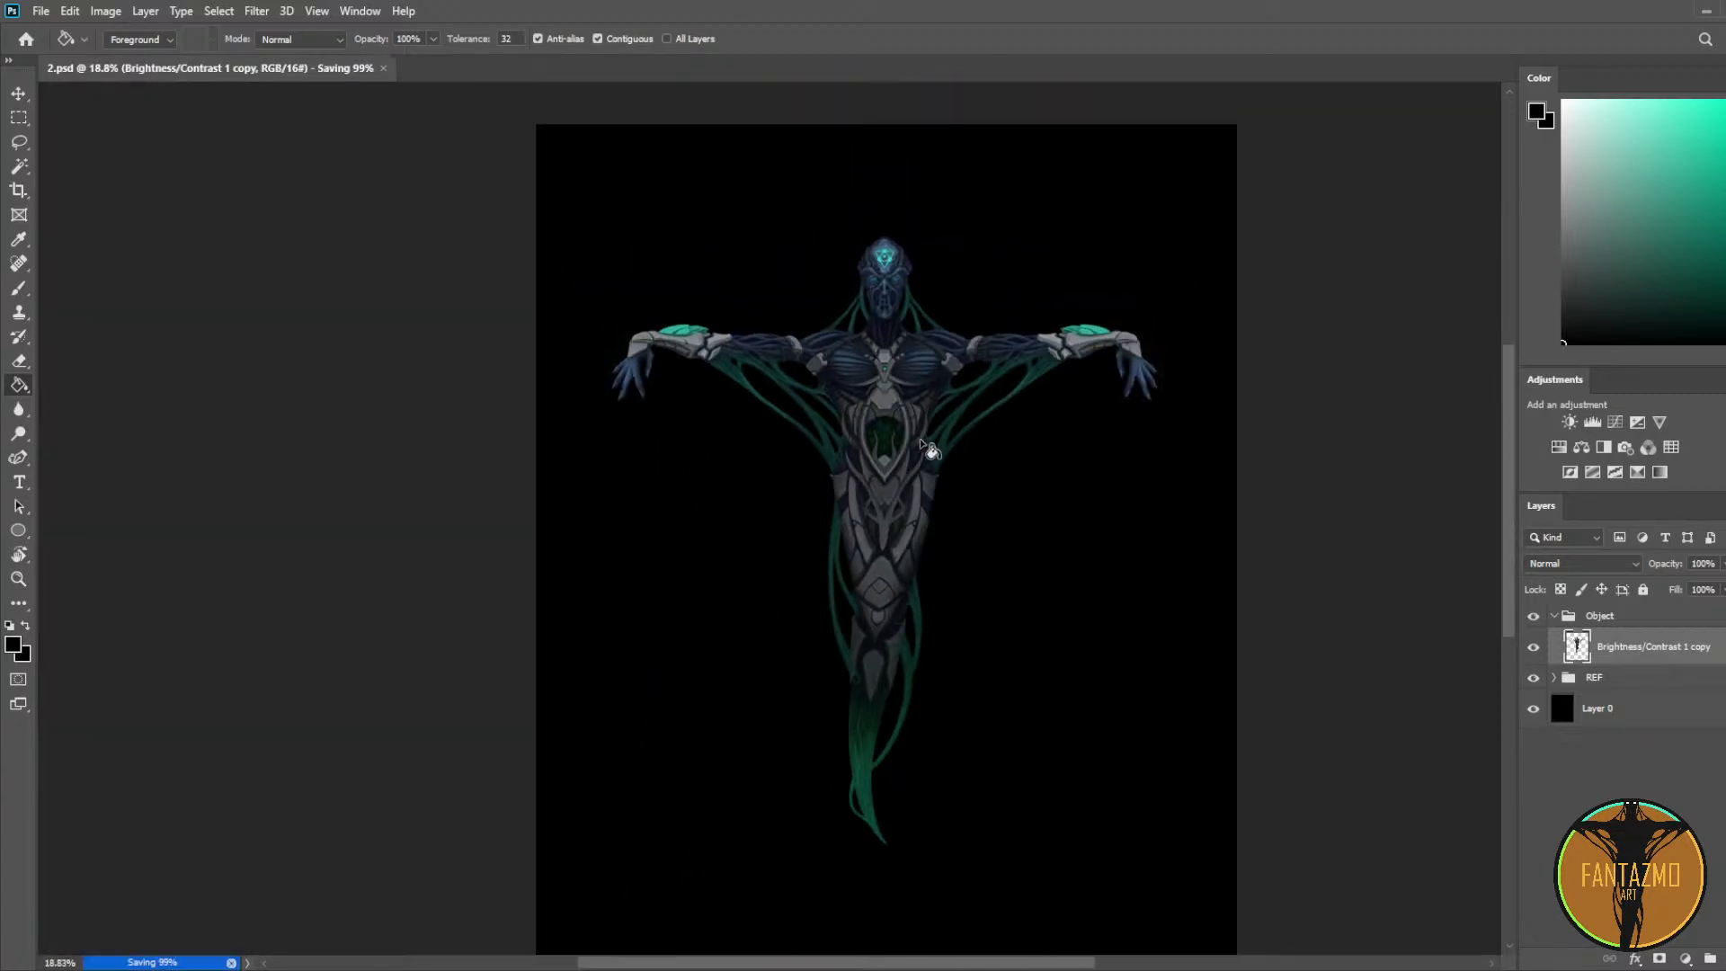
Step: Add a Brightness/Contrast adjustment layer above the merged figure and use it to darken the whole figure
{"action": "scroll", "coordinate": [964, 289], "scroll_direction": "up", "scroll_amount": 3}
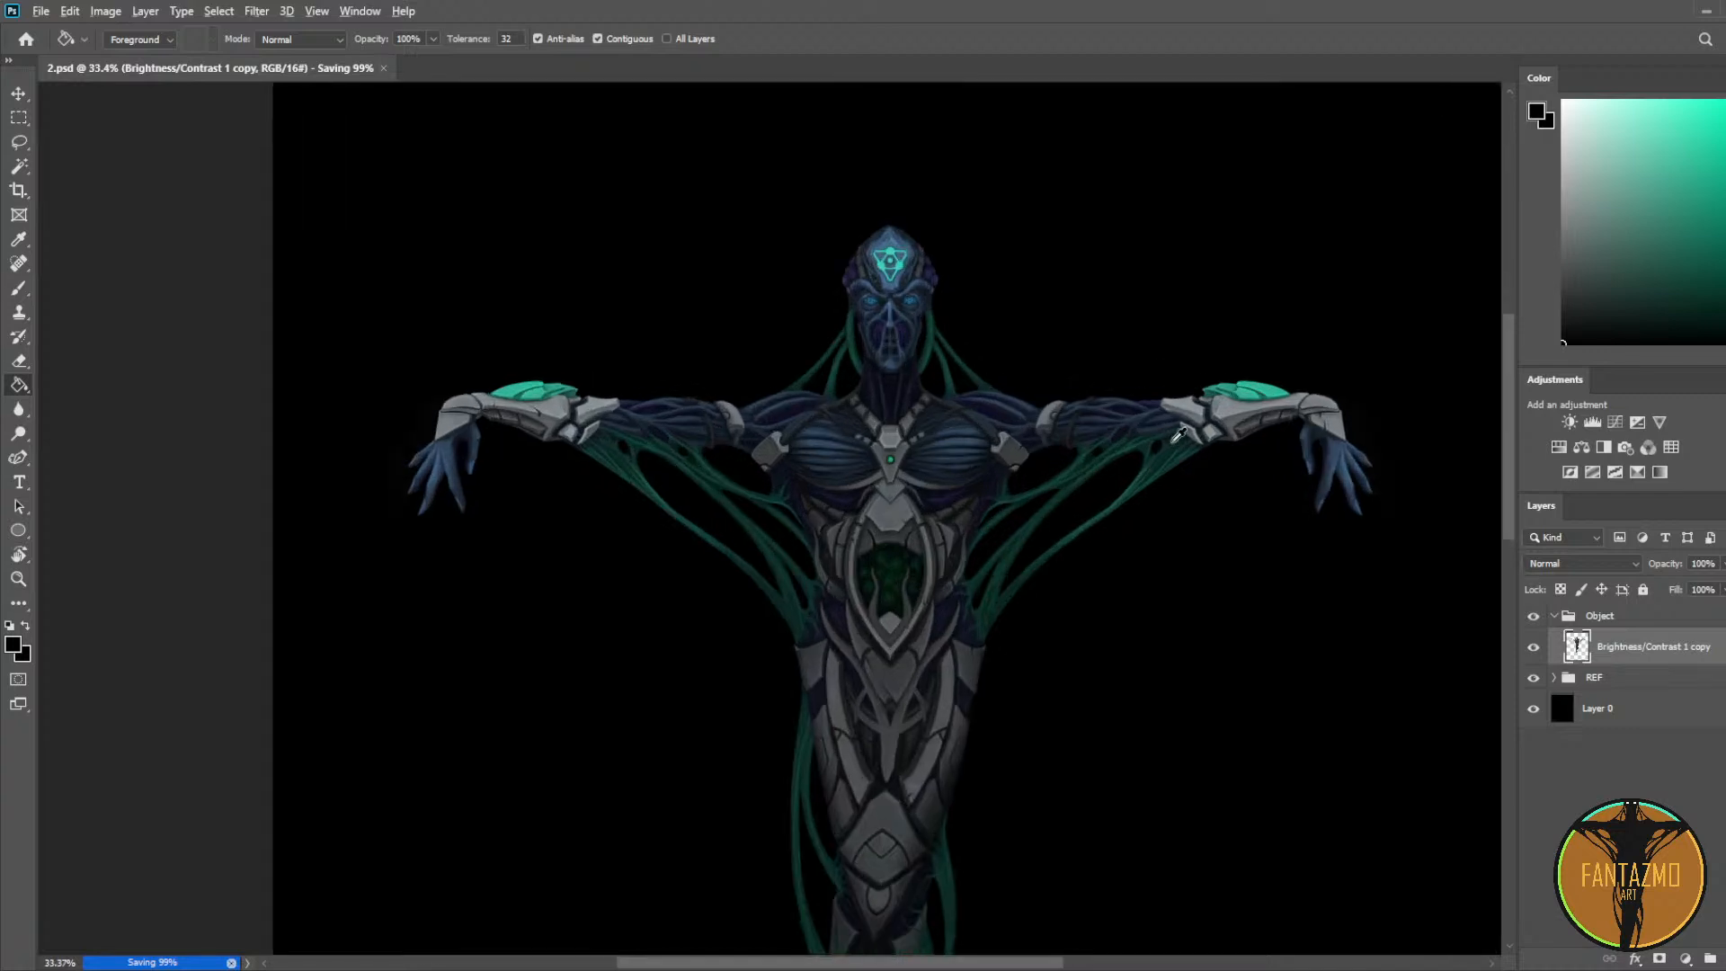
{"action": "scroll", "coordinate": [963, 289], "scroll_direction": "down", "scroll_amount": 1}
{"action": "left_click", "coordinate": [1567, 421]}
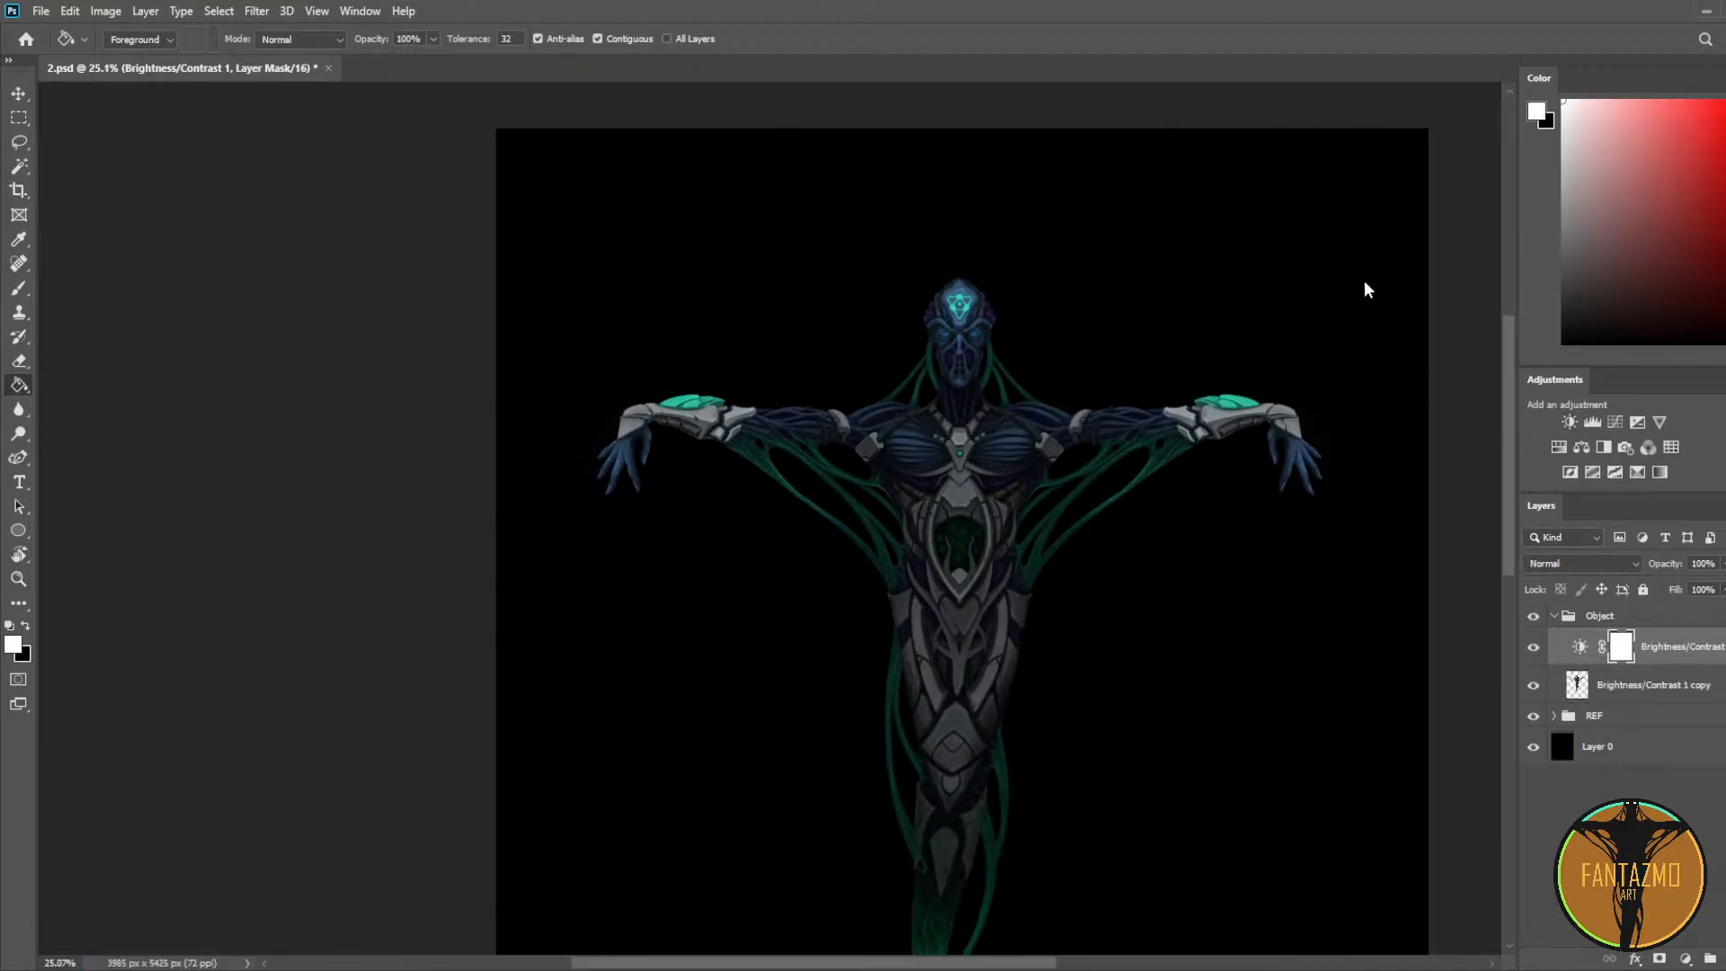
{"action": "left_click_drag", "start_coordinate": [1322, 252], "coordinate": [1276, 239]}
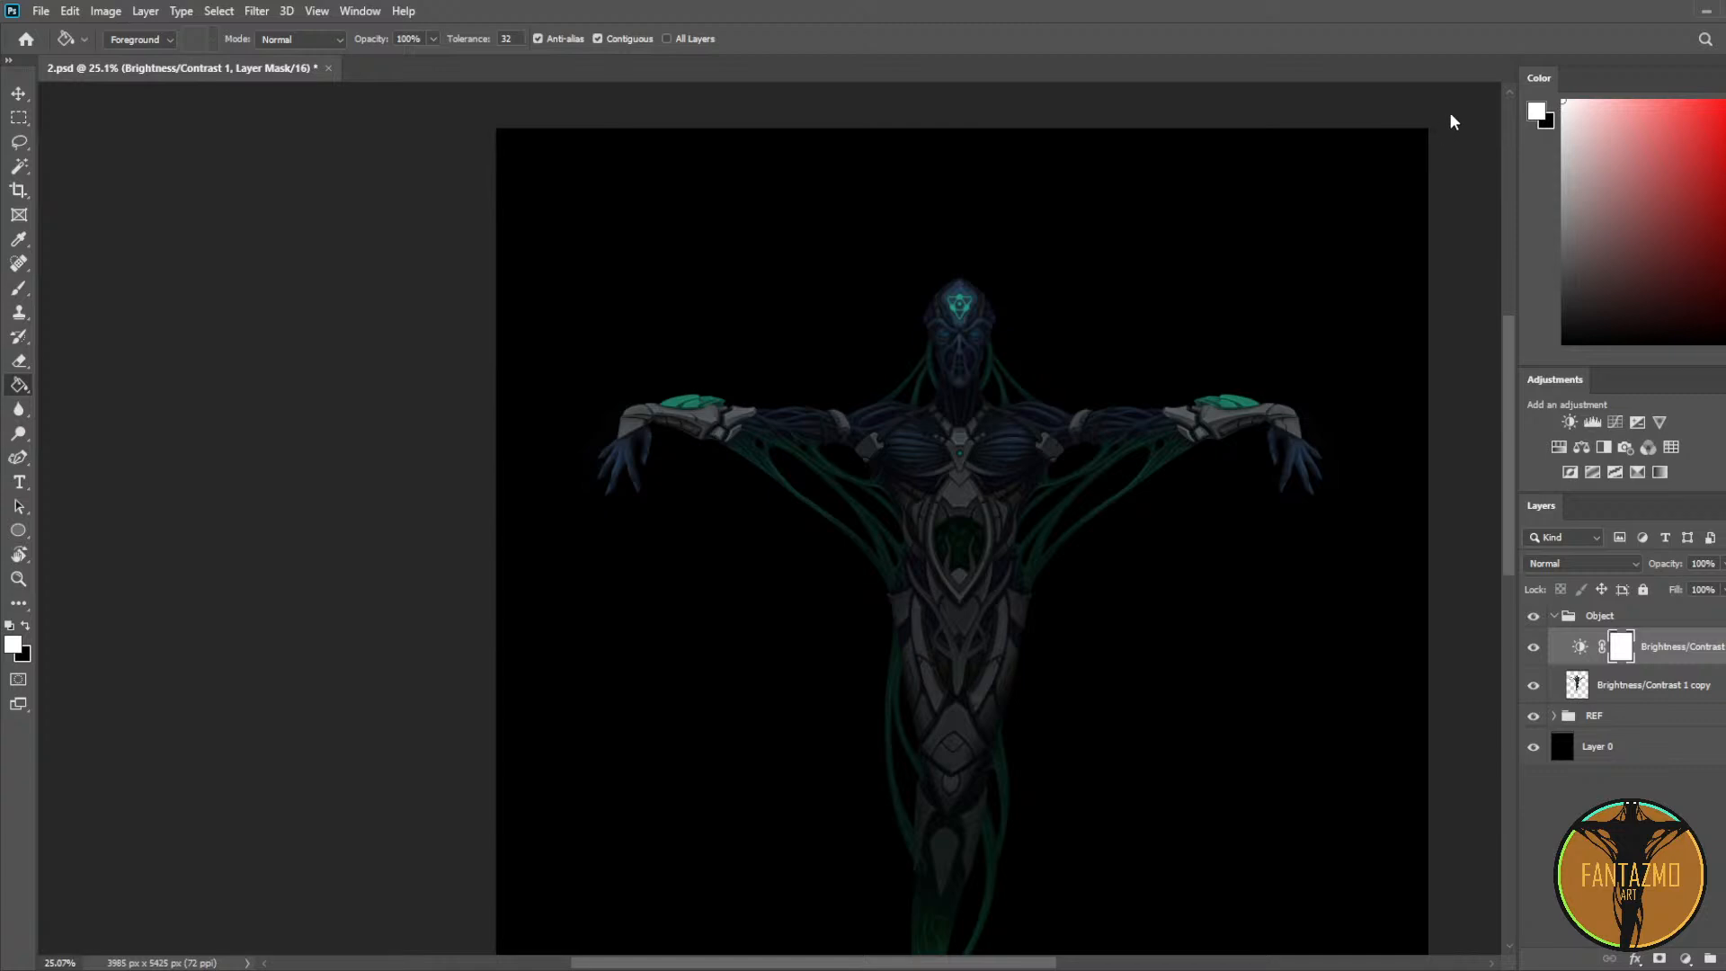
Step: Erase the darkening from the adjustment layer's mask over the head and chest muscles with a 300 px soft Eraser
{"action": "key", "text": "e"}
{"action": "scroll", "coordinate": [399, 226], "scroll_direction": "down", "scroll_amount": 1}
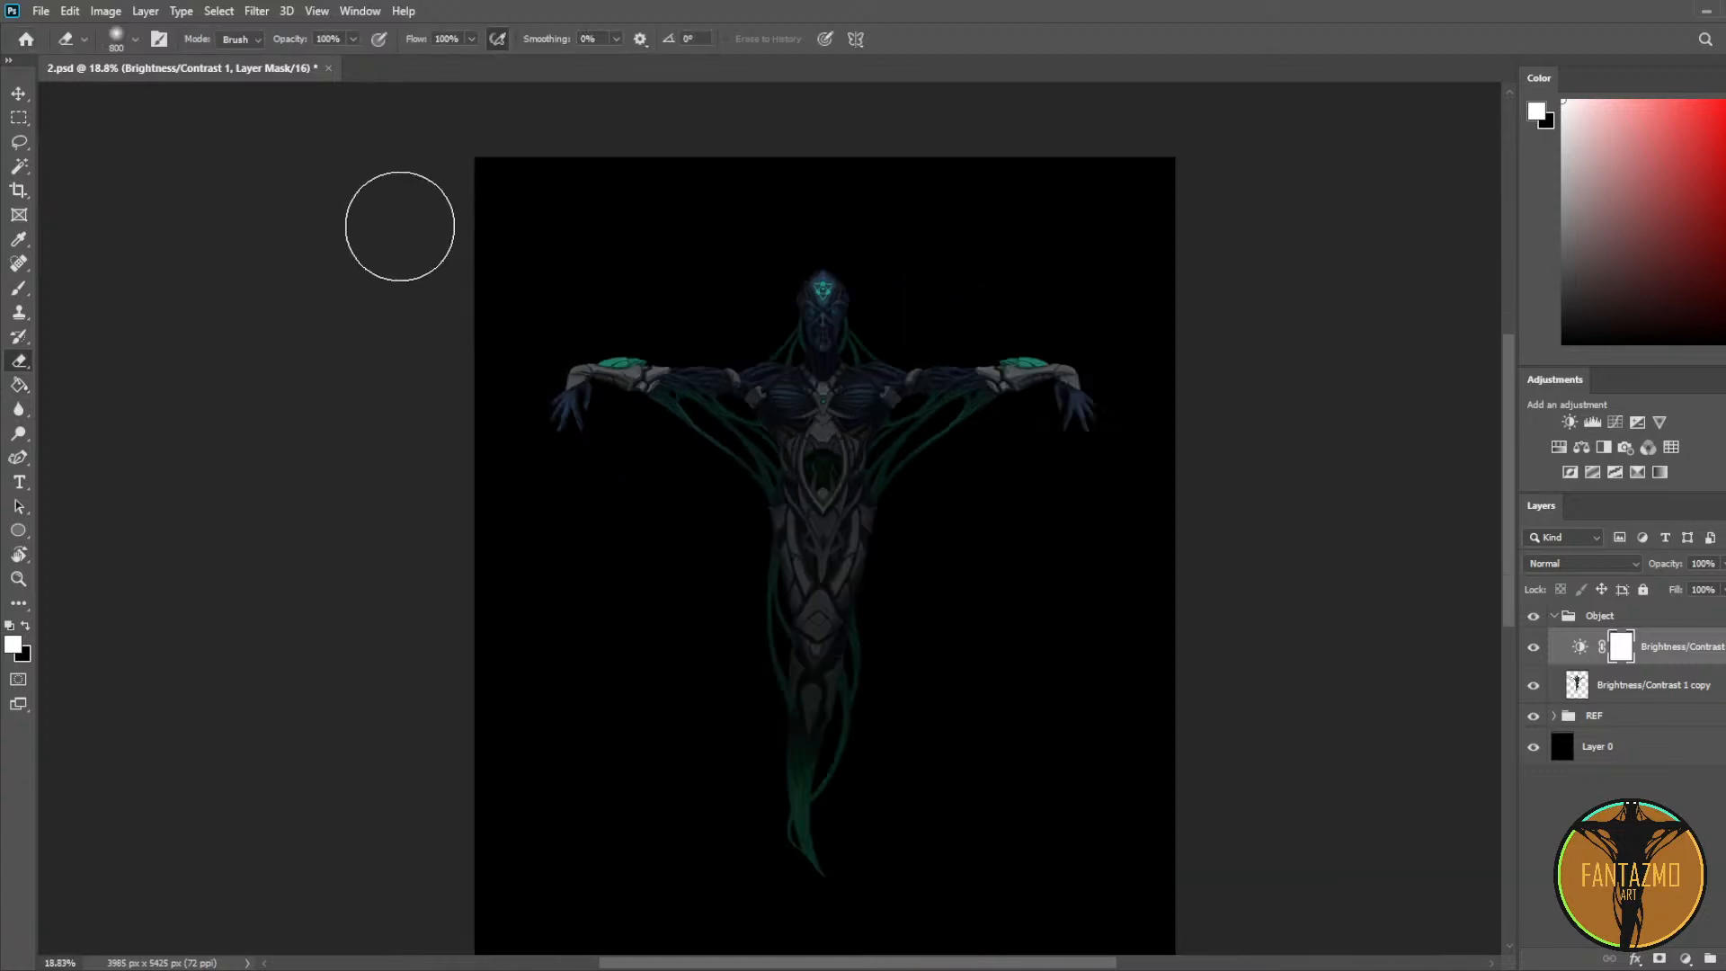
{"action": "scroll", "coordinate": [944, 327], "scroll_direction": "up", "scroll_amount": 4}
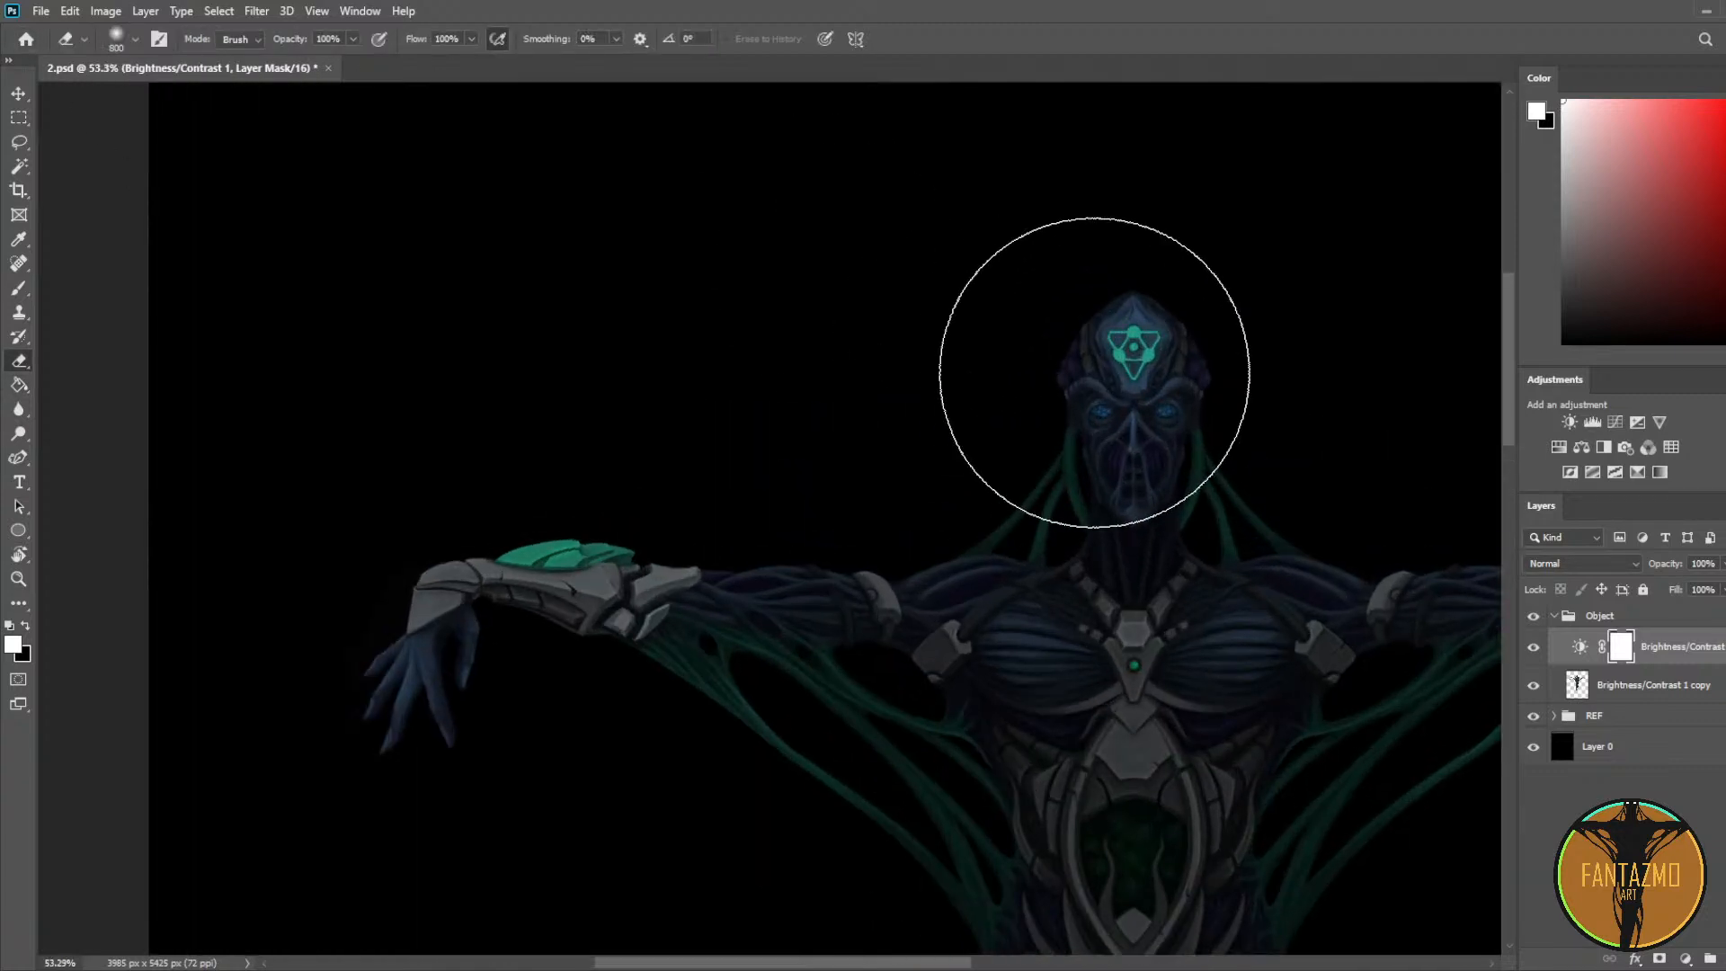
{"action": "key", "text": "bracketleft"}
{"action": "key", "text": "bracketleft"}
{"action": "key", "text": "bracketleft"}
{"action": "key", "text": "bracketleft"}
{"action": "key", "text": "bracketleft"}
{"action": "key", "text": "bracketleft"}
{"action": "key", "text": "bracketleft"}
{"action": "key", "text": "bracketright"}
{"action": "key", "text": "bracketright"}
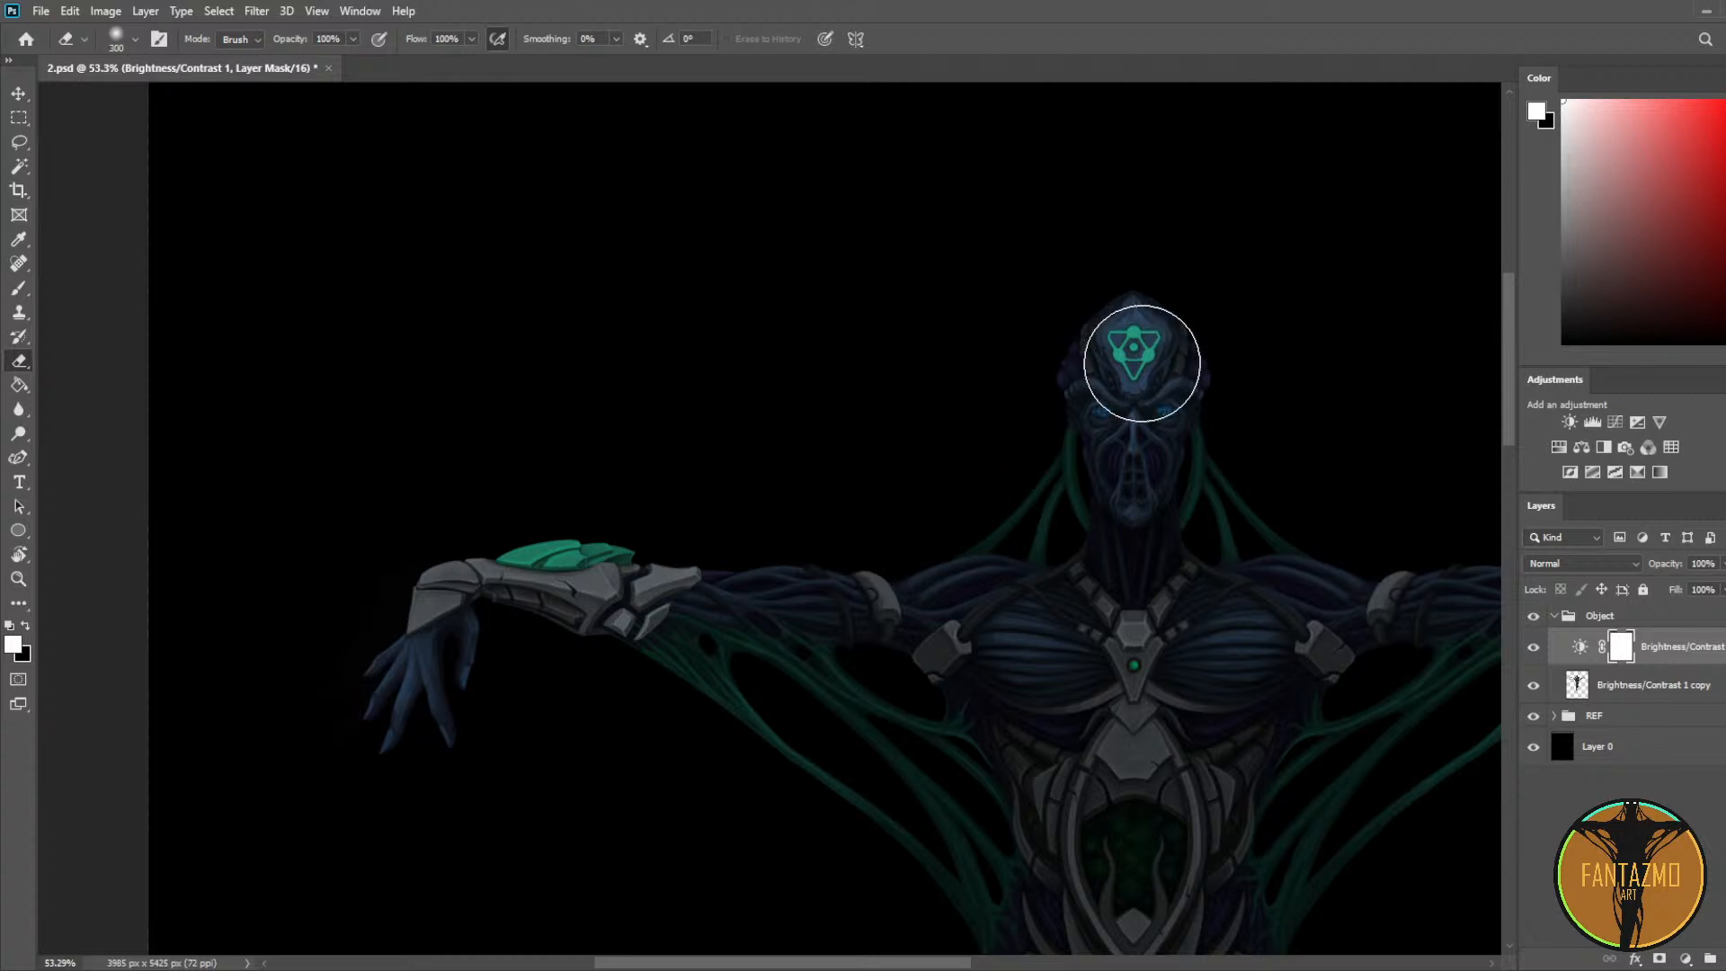
{"action": "mouse_move", "coordinate": [1141, 363]}
{"action": "left_mouse_down"}
{"action": "mouse_move", "coordinate": [1114, 359]}
{"action": "mouse_move", "coordinate": [1136, 450]}
{"action": "left_mouse_up"}
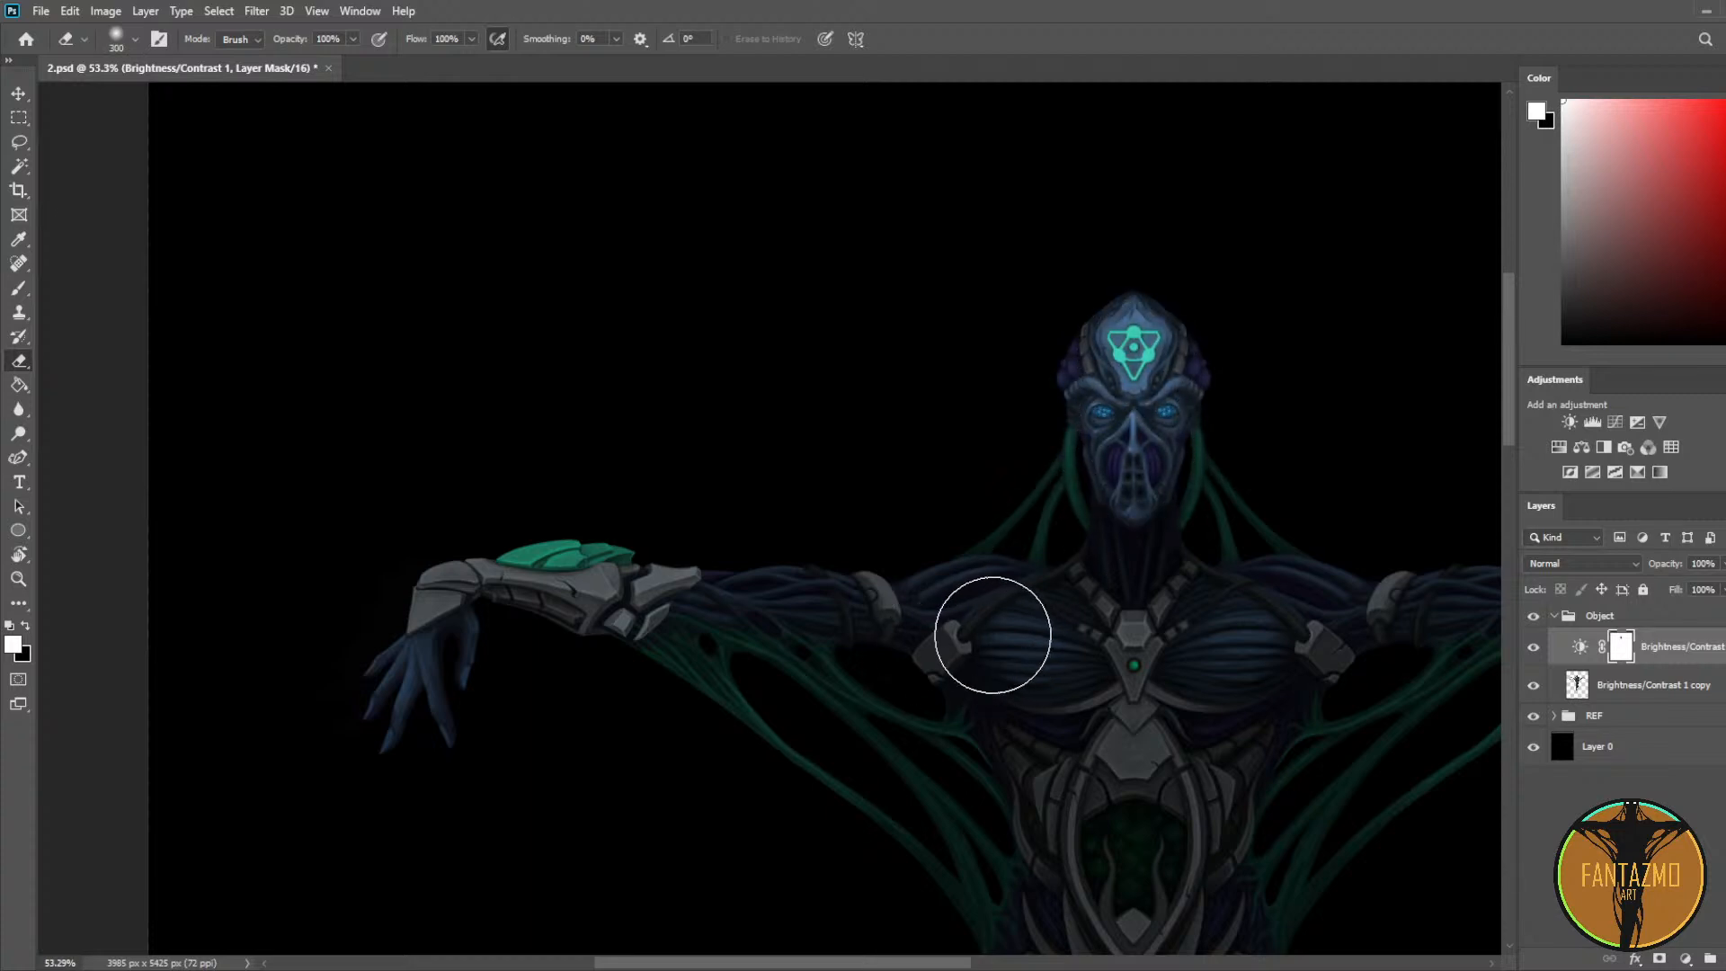
{"action": "mouse_move", "coordinate": [992, 635]}
{"action": "left_mouse_down"}
{"action": "mouse_move", "coordinate": [1251, 645]}
{"action": "mouse_move", "coordinate": [1214, 645]}
{"action": "mouse_move", "coordinate": [1311, 593]}
{"action": "mouse_move", "coordinate": [1273, 592]}
{"action": "mouse_move", "coordinate": [1328, 649]}
{"action": "left_mouse_up"}
Step: Erase the darkening mask along the viewer's-left shoulder, upper arm and armoured forearm, shrinking the soft Eraser to 125 px and smaller
{"action": "key", "text": "bracketleft"}
{"action": "key", "text": "bracketleft"}
{"action": "key", "text": "bracketleft"}
{"action": "left_click_drag", "start_coordinate": [1025, 580], "coordinate": [885, 611]}
{"action": "key", "text": "bracketright"}
{"action": "key", "text": "bracketleft"}
{"action": "key", "text": "bracketleft"}
{"action": "left_click_drag", "start_coordinate": [748, 599], "coordinate": [863, 601]}
{"action": "key", "text": "bracketleft"}
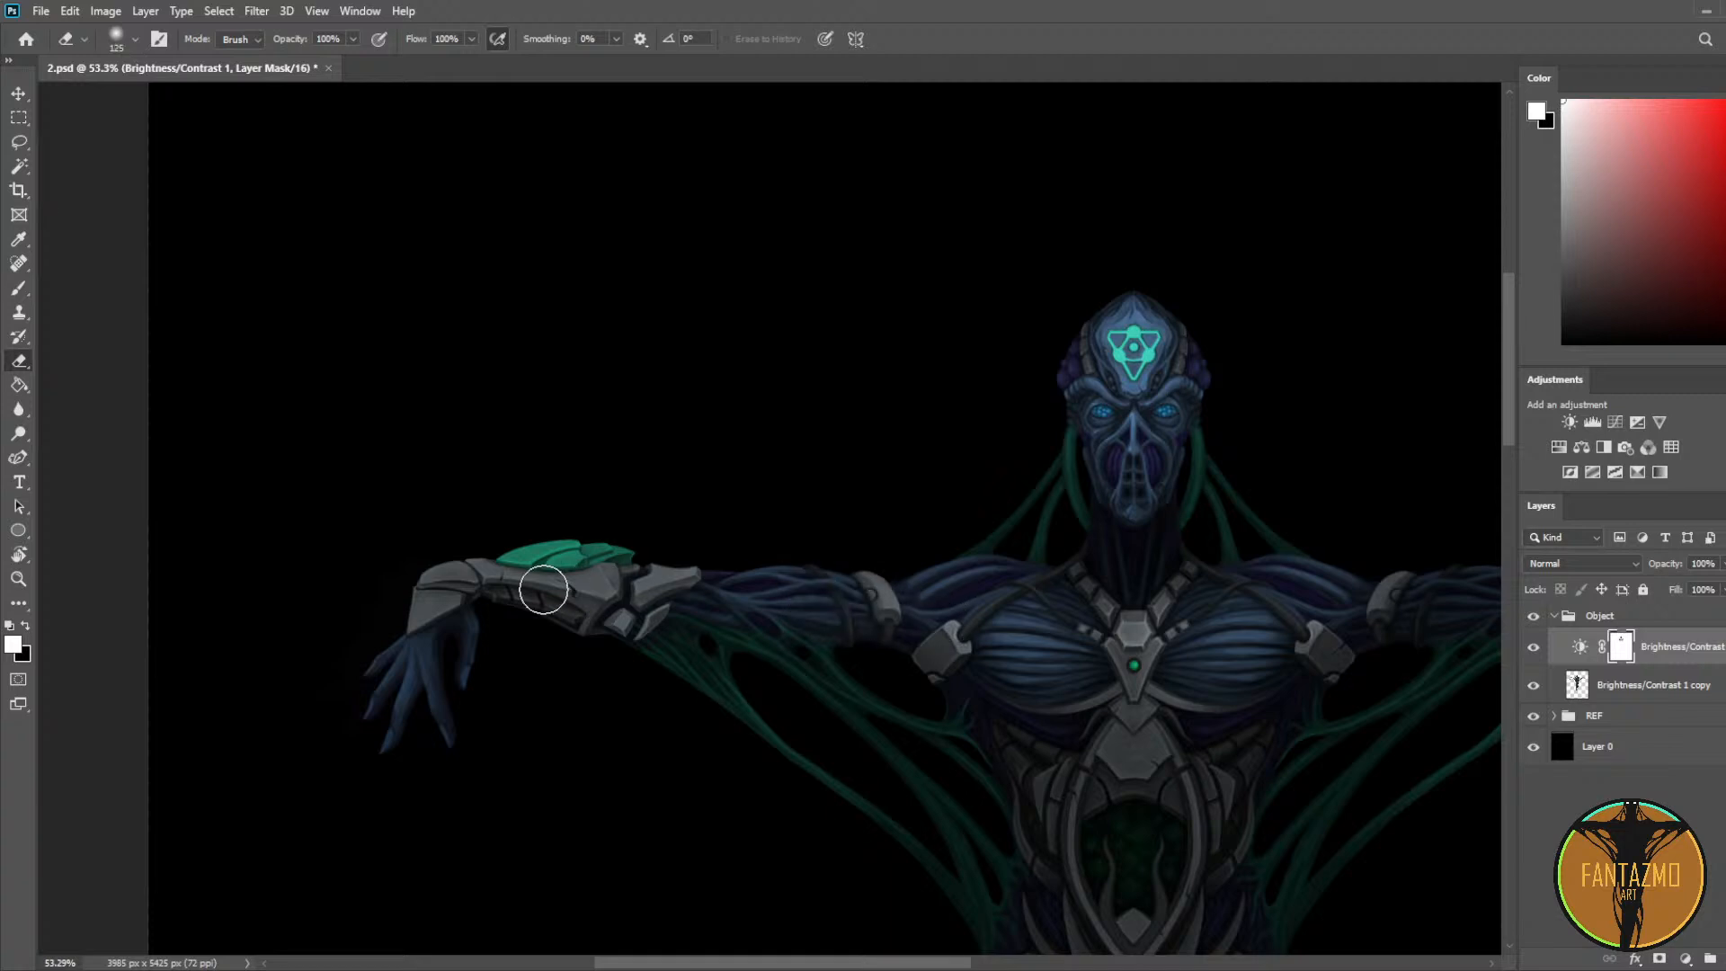
{"action": "key", "text": "bracketleft"}
{"action": "mouse_move", "coordinate": [435, 609]}
{"action": "left_mouse_down"}
{"action": "mouse_move", "coordinate": [413, 701]}
{"action": "mouse_move", "coordinate": [496, 594]}
{"action": "mouse_move", "coordinate": [698, 593]}
{"action": "left_mouse_up"}
Step: Erase the darkening mask along the opposite arm from the elbow to the hand with a 175 px soft Eraser
{"action": "left_click_drag", "start_coordinate": [1108, 652], "coordinate": [673, 473]}
{"action": "key", "text": "bracketright"}
{"action": "key", "text": "bracketright"}
{"action": "key", "text": "bracketright"}
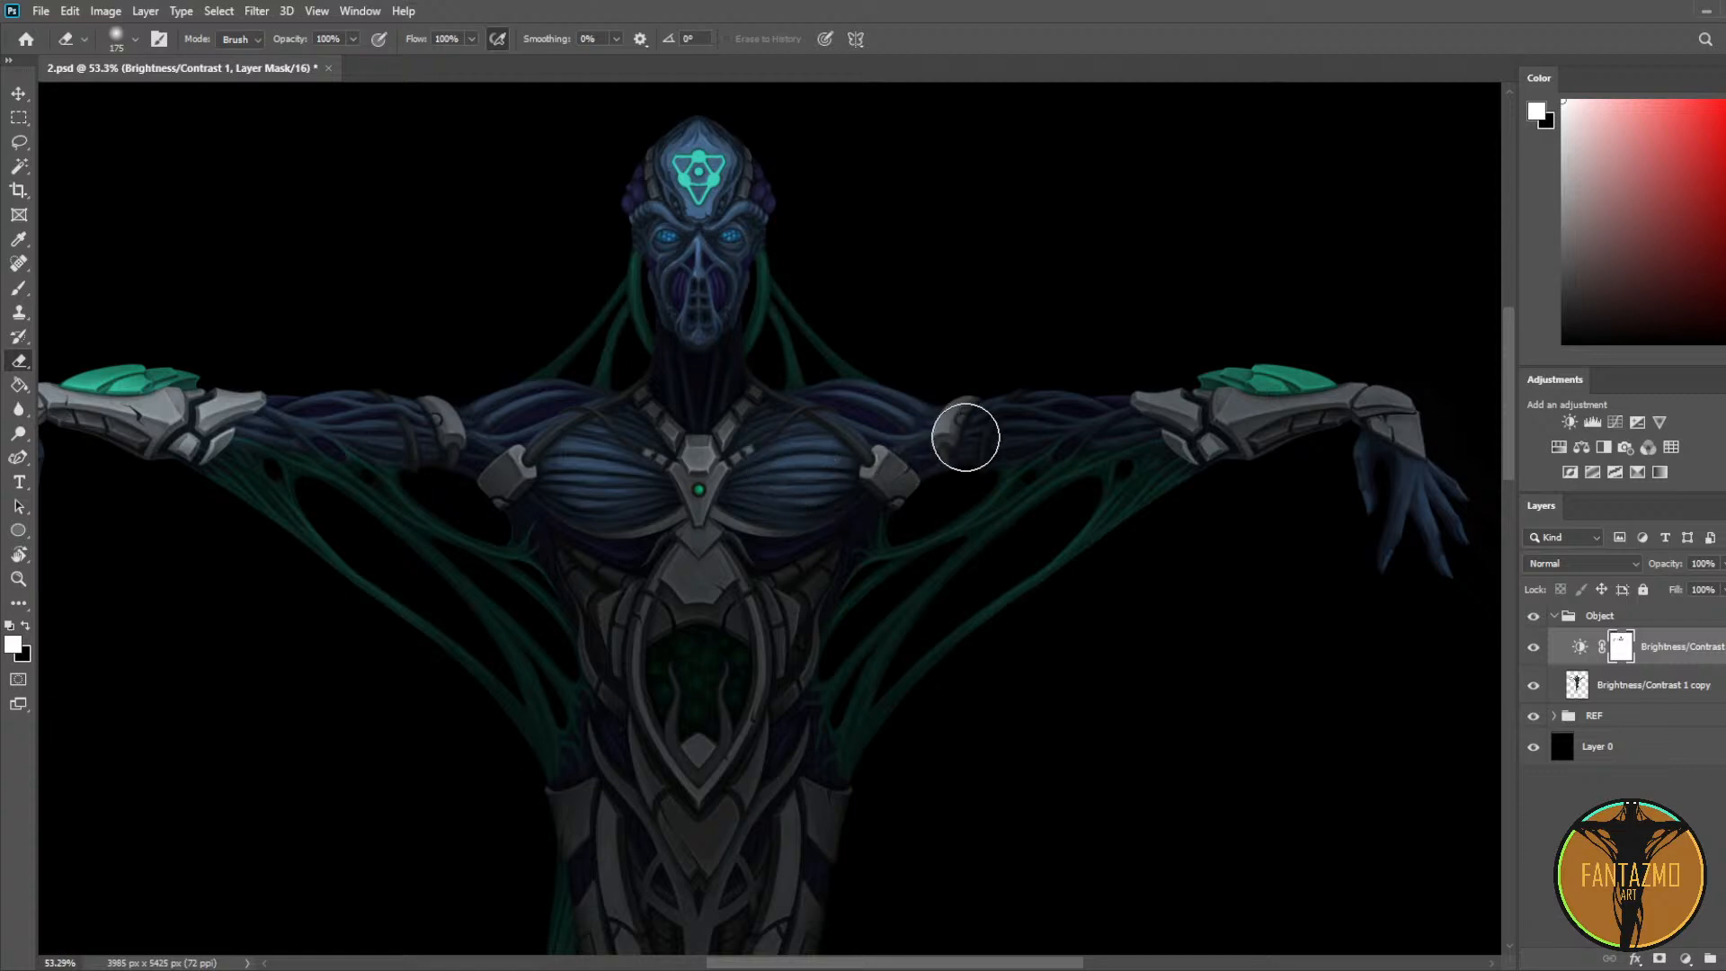
{"action": "mouse_move", "coordinate": [965, 437]}
{"action": "left_mouse_down"}
{"action": "mouse_move", "coordinate": [1350, 403]}
{"action": "mouse_move", "coordinate": [1404, 433]}
{"action": "mouse_move", "coordinate": [1394, 540]}
{"action": "left_mouse_up"}
Step: Undo the first small mask stroke and erase the darkening over the abdomen's green core with the soft Eraser enlarged to 400 px
{"action": "left_click_drag", "start_coordinate": [1223, 709], "coordinate": [1340, 493]}
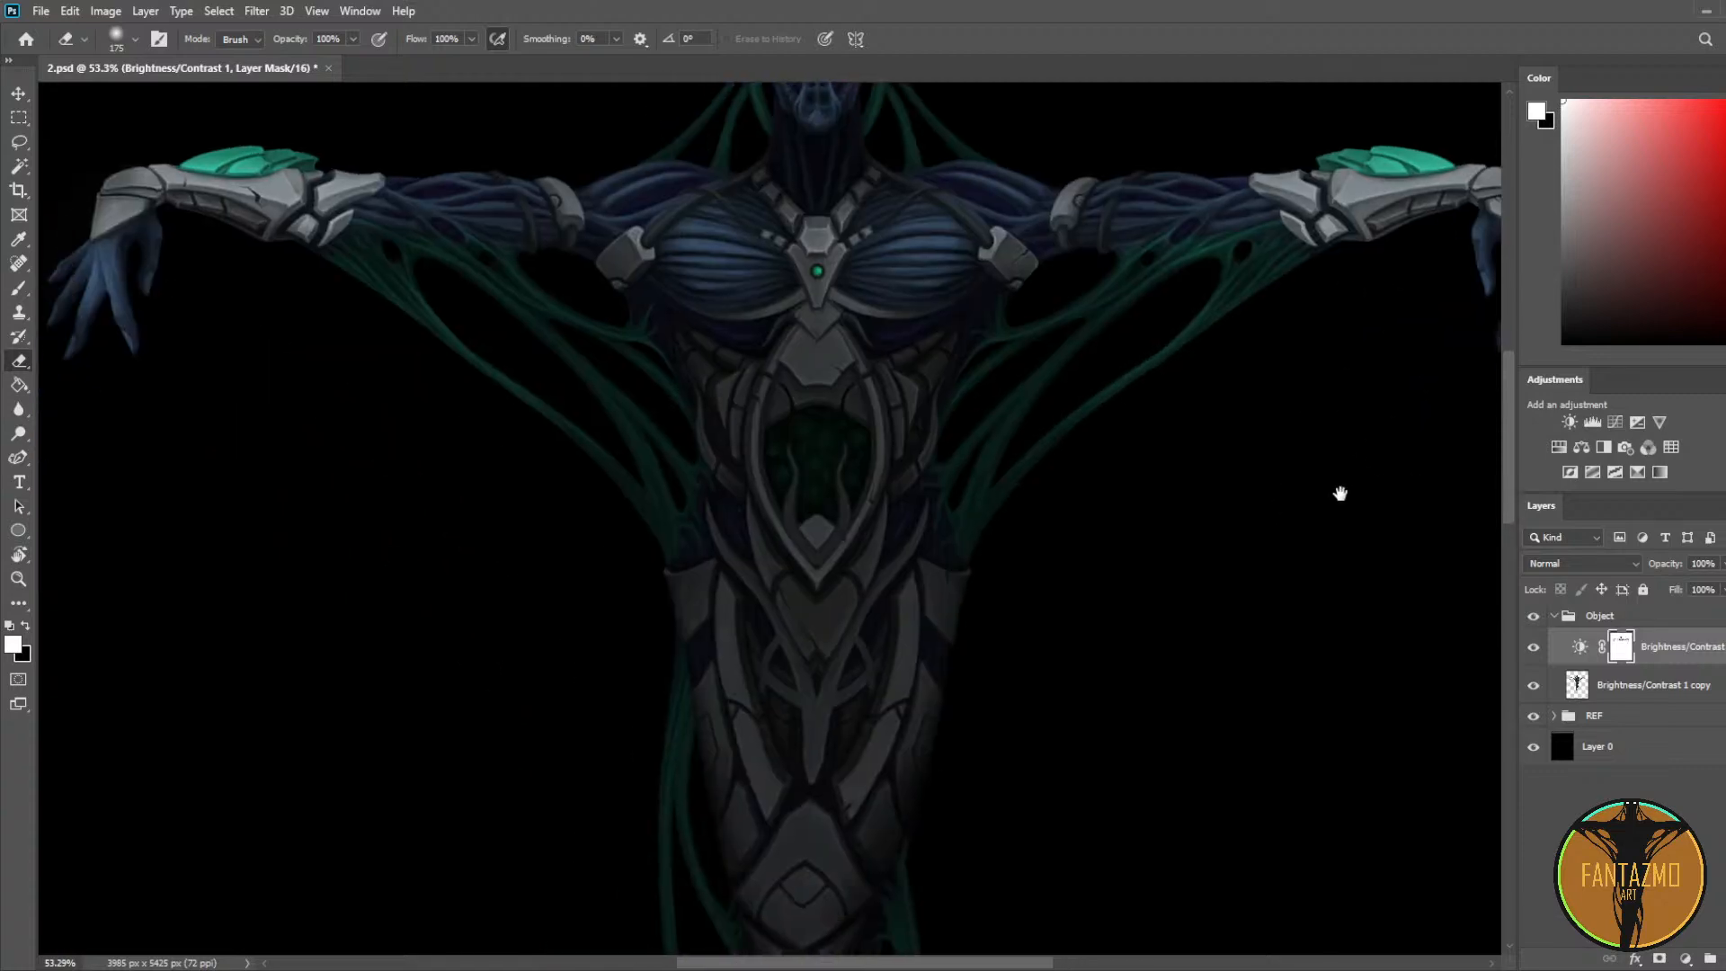
{"action": "mouse_move", "coordinate": [785, 401]}
{"action": "left_mouse_down"}
{"action": "mouse_move", "coordinate": [786, 502]}
{"action": "mouse_move", "coordinate": [816, 545]}
{"action": "mouse_move", "coordinate": [821, 365]}
{"action": "mouse_move", "coordinate": [814, 430]}
{"action": "left_mouse_up"}
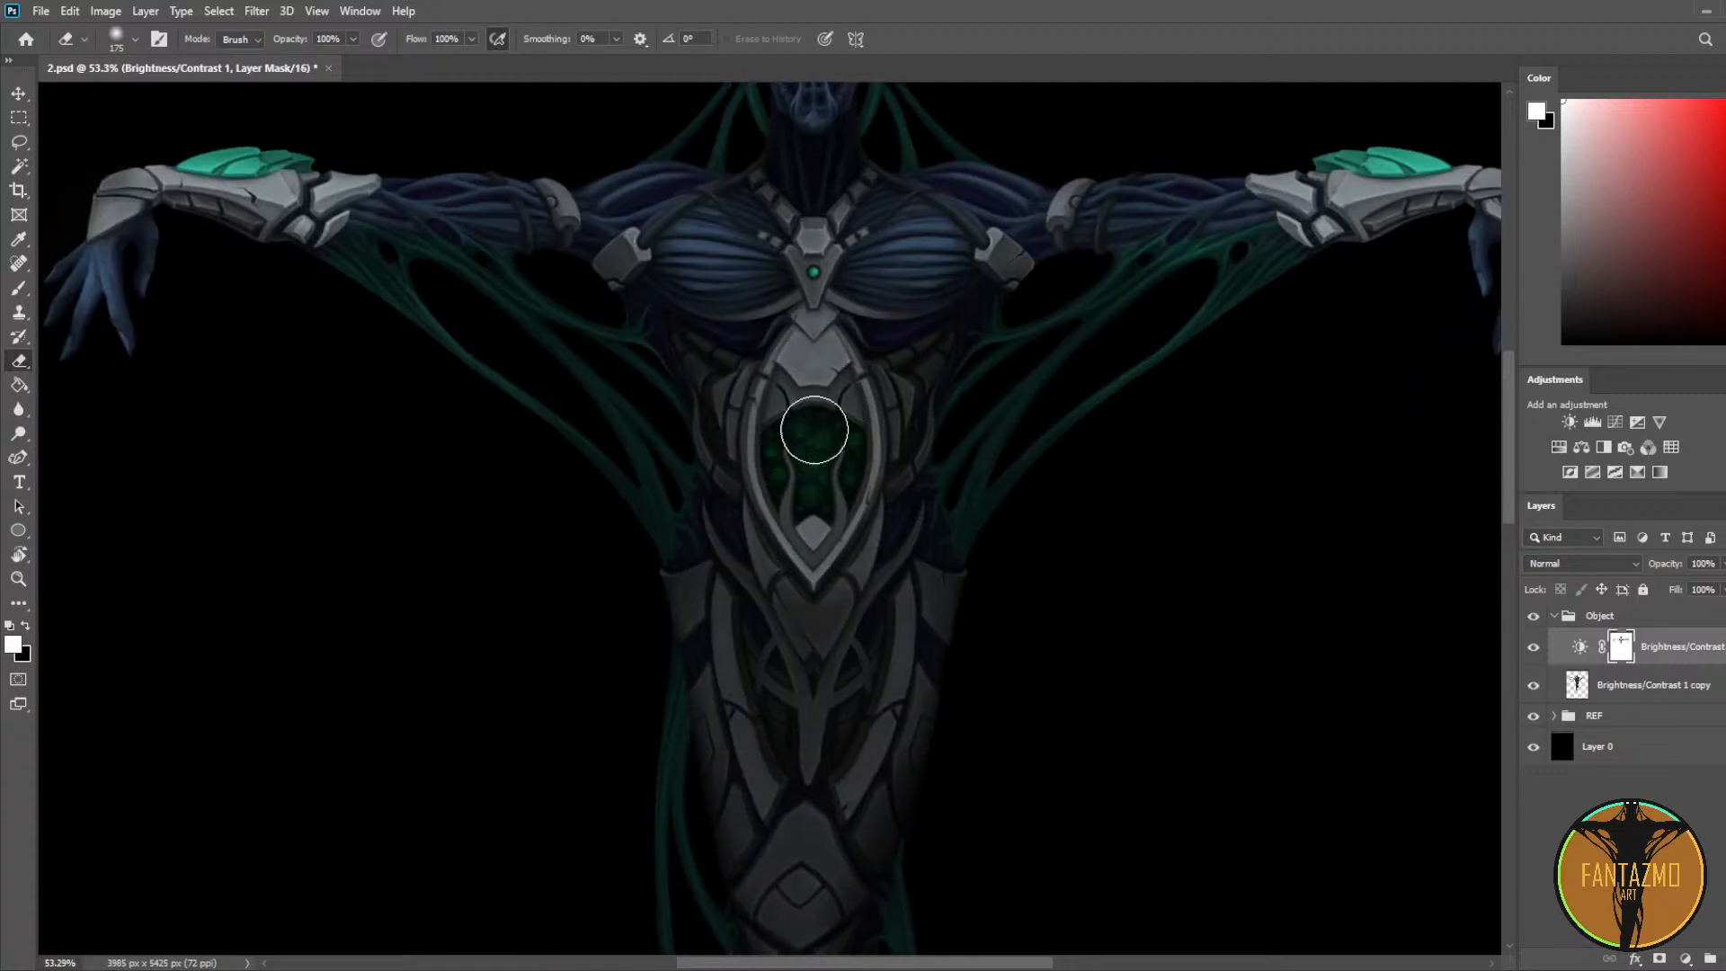
{"action": "key", "text": "ctrl+z"}
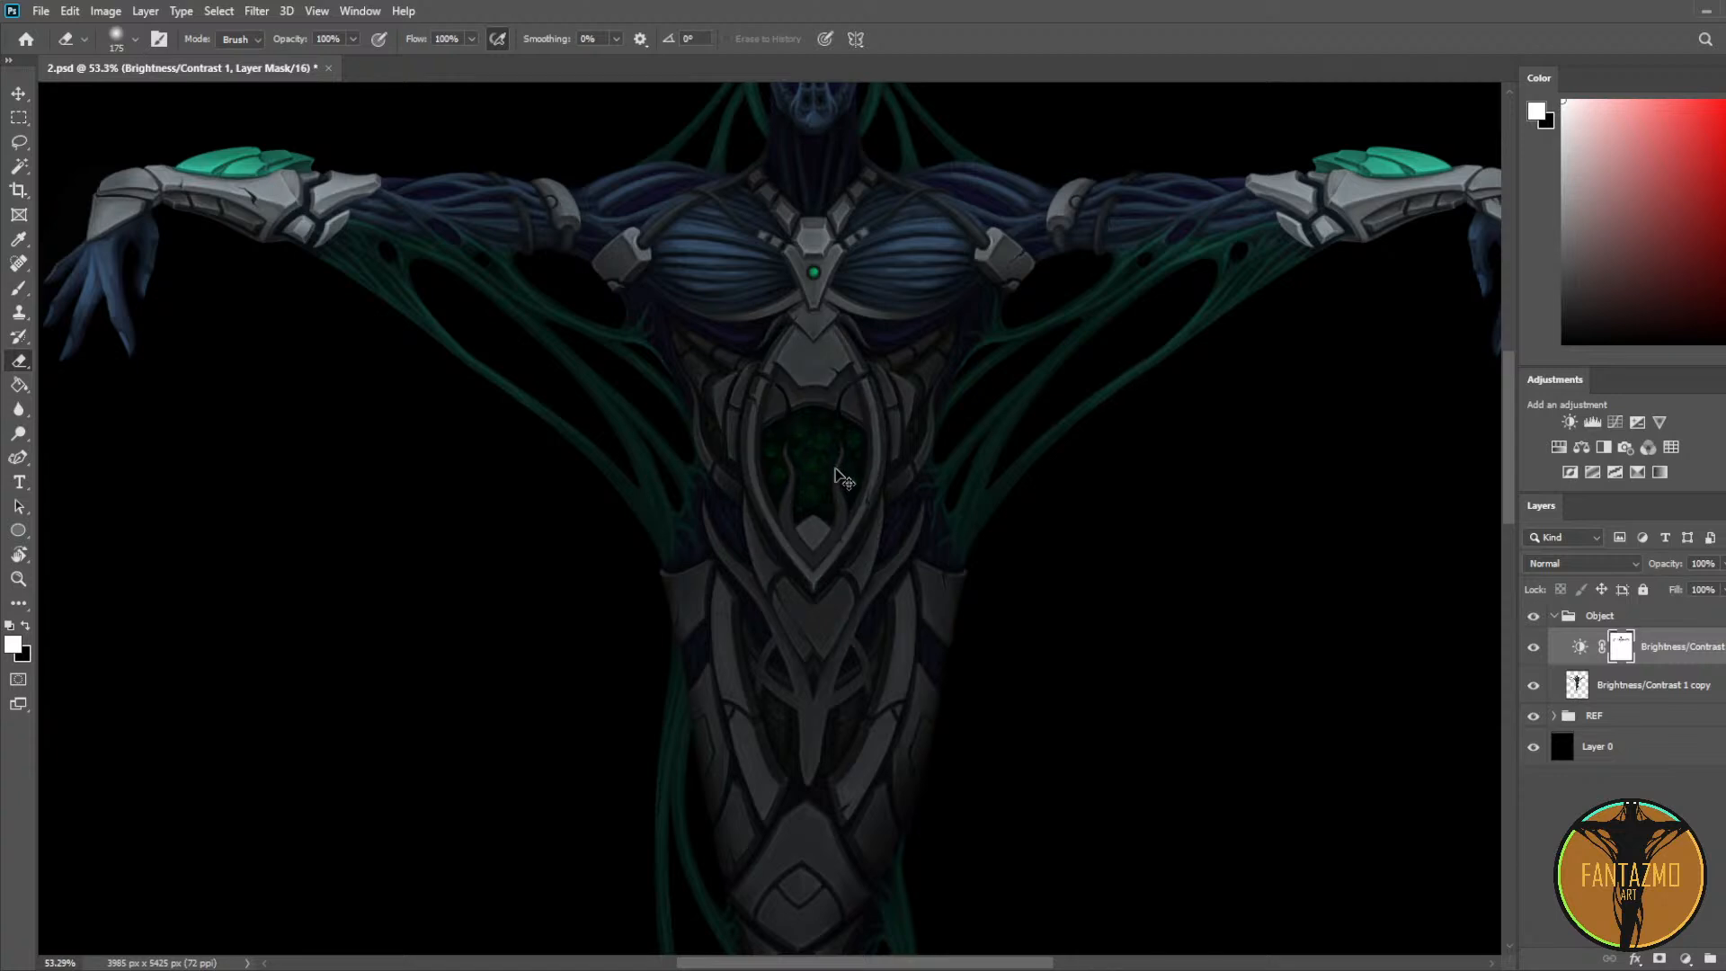
{"action": "key", "text": "bracketright"}
{"action": "key", "text": "bracketright"}
{"action": "key", "text": "bracketright"}
{"action": "key", "text": "bracketright"}
{"action": "left_click_drag", "start_coordinate": [807, 452], "coordinate": [806, 538]}
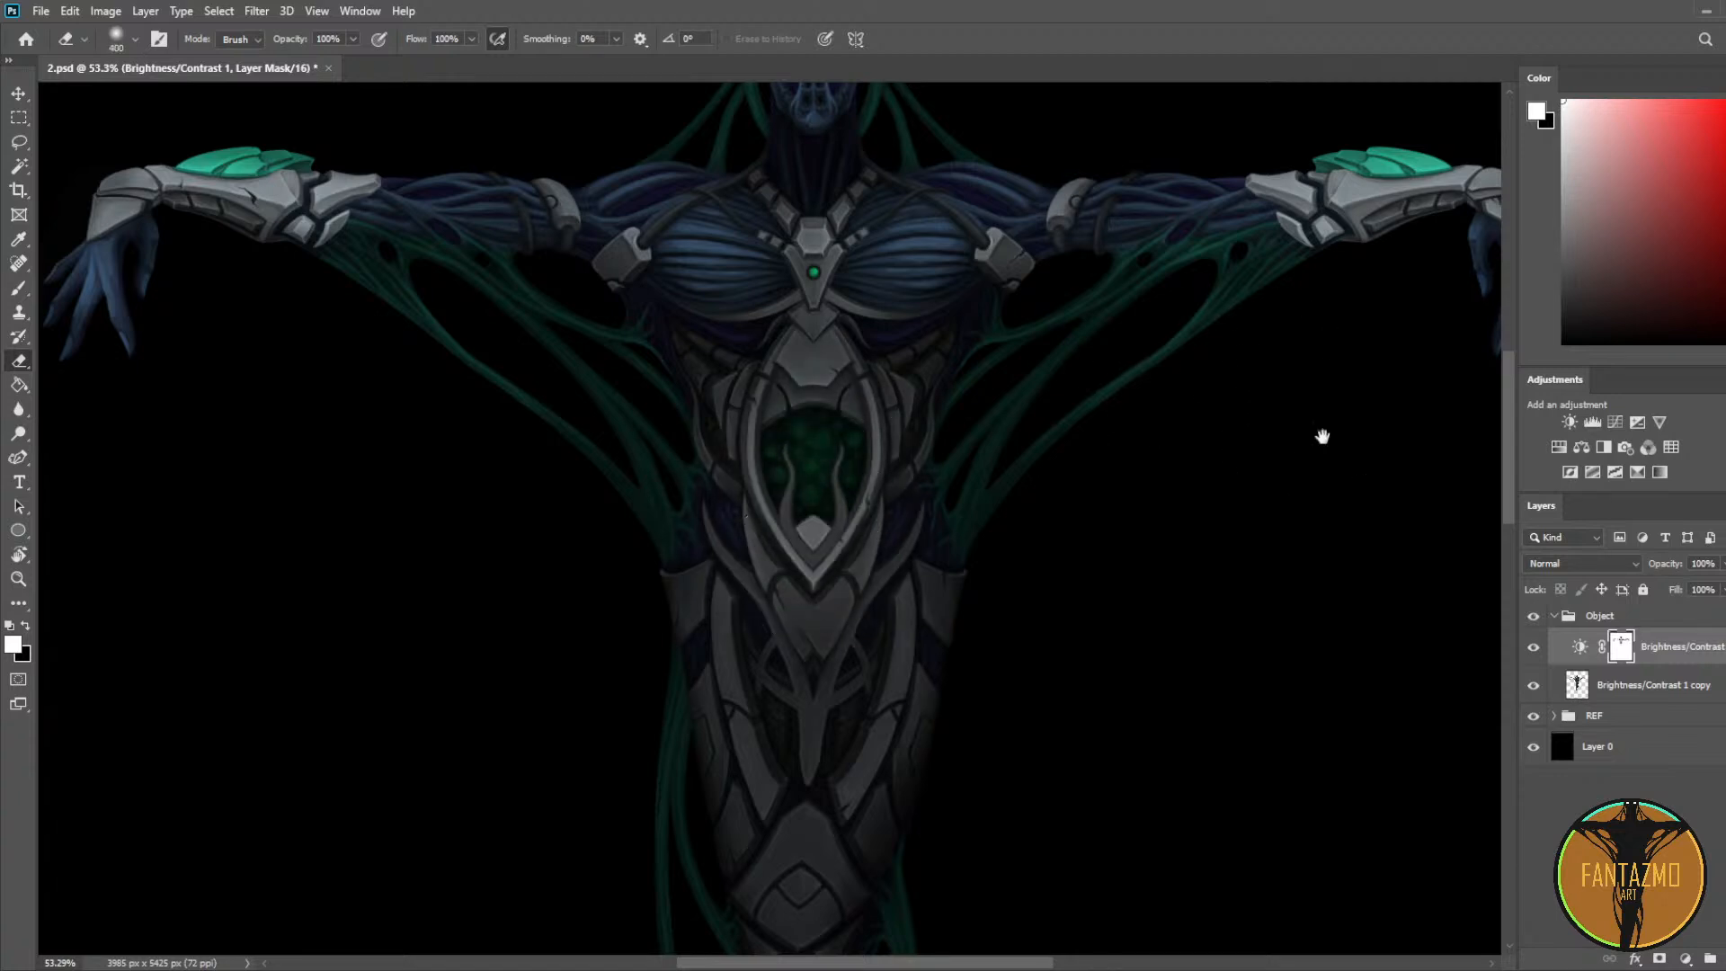
Step: Erase the darkening mask down the middle of the torso from the chest plate to the lower armour with the 400 px Eraser
{"action": "left_click_drag", "start_coordinate": [1322, 436], "coordinate": [1057, 487]}
{"action": "mouse_move", "coordinate": [1279, 374]}
{"action": "left_mouse_down"}
{"action": "mouse_move", "coordinate": [1194, 470]}
{"action": "mouse_move", "coordinate": [1398, 451]}
{"action": "mouse_move", "coordinate": [1414, 421]}
{"action": "left_mouse_up"}
{"action": "left_click_drag", "start_coordinate": [124, 245], "coordinate": [151, 286]}
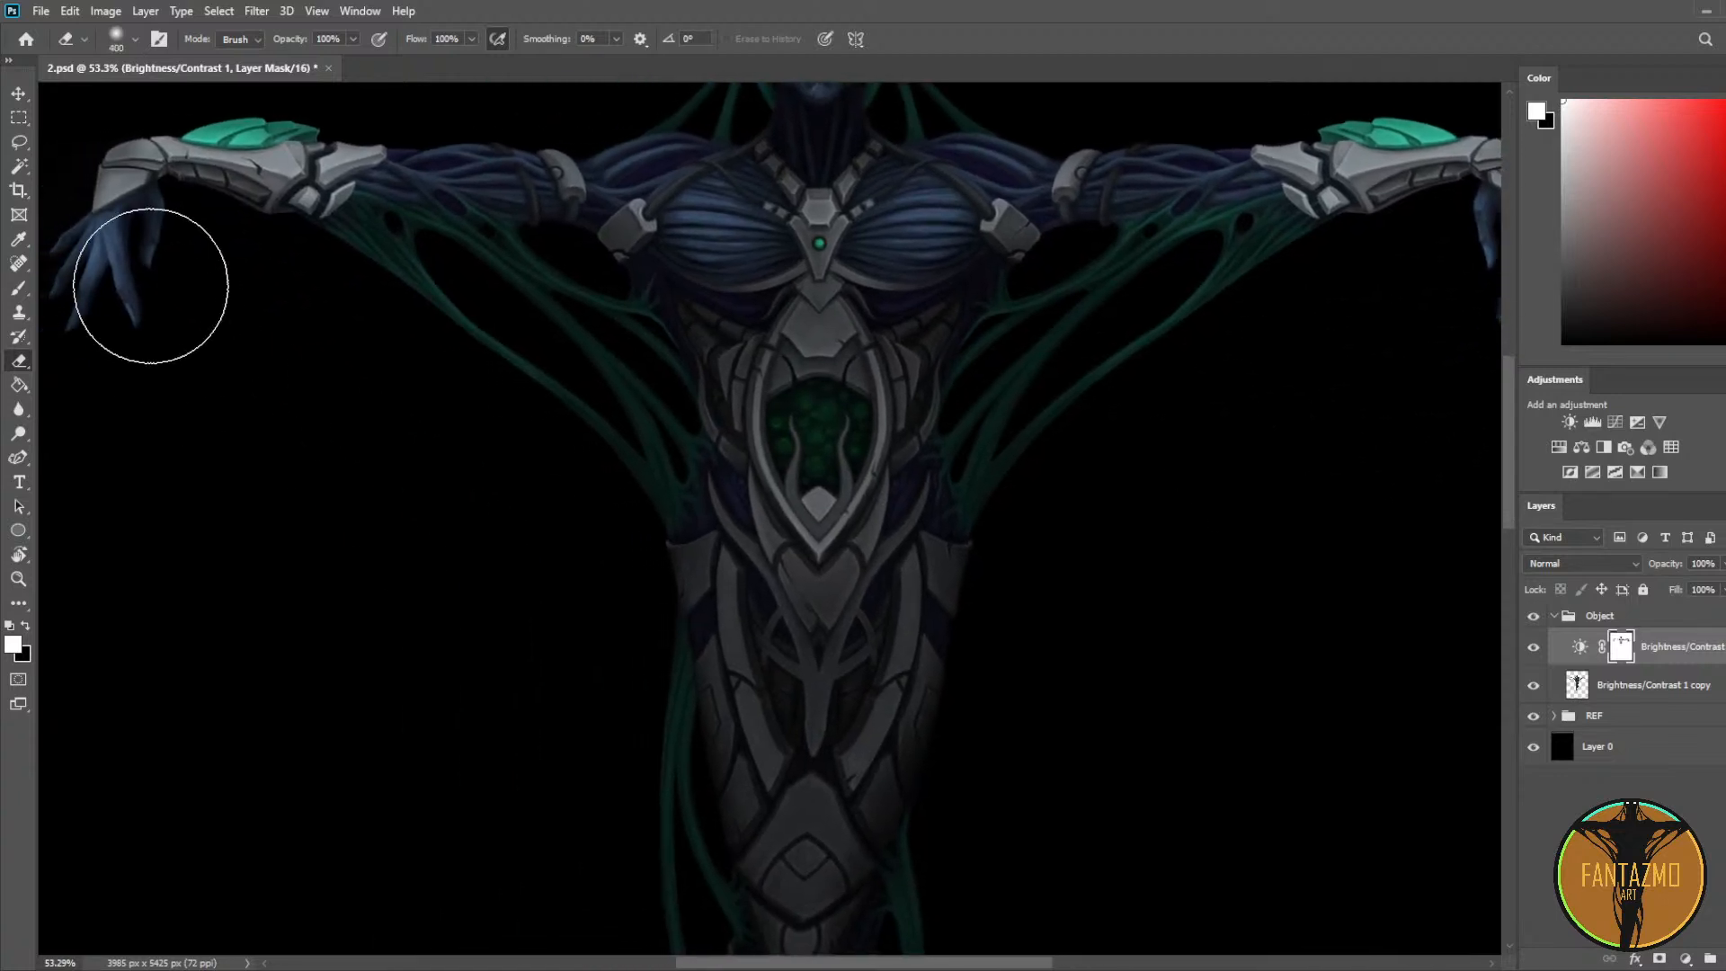
{"action": "left_click_drag", "start_coordinate": [1118, 539], "coordinate": [1110, 456]}
{"action": "left_click_drag", "start_coordinate": [814, 261], "coordinate": [799, 666]}
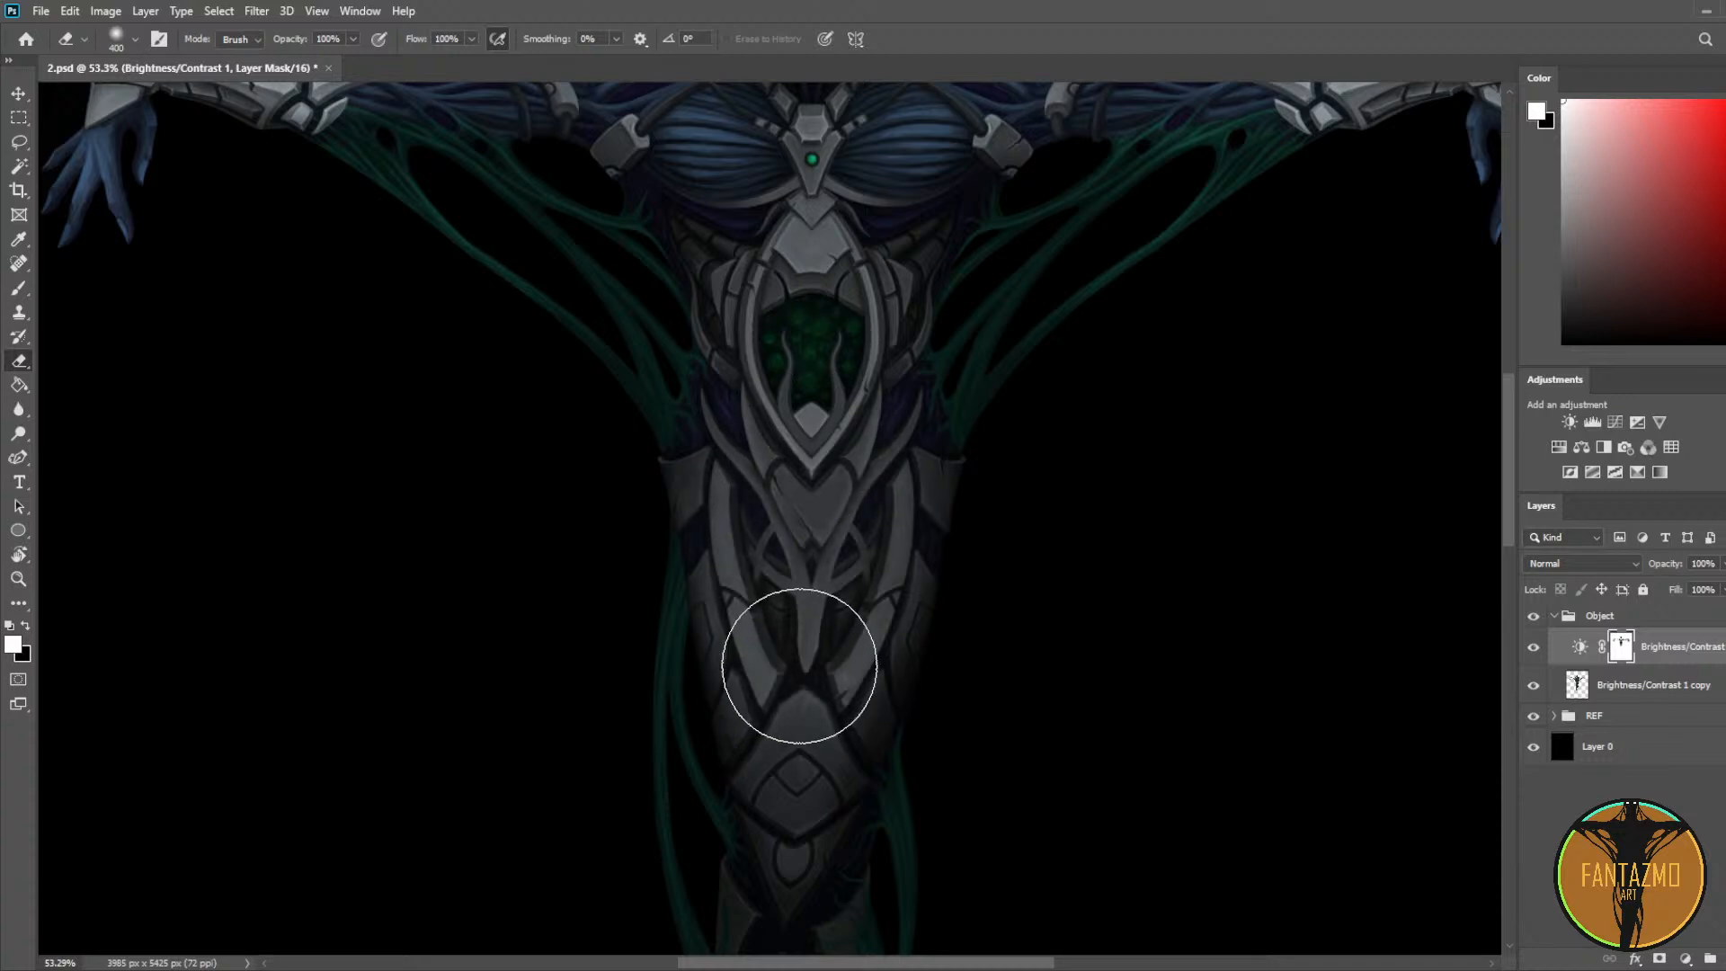
Step: Erase the darkening mask along the lower body armour and green tail with the soft Eraser reduced to 250 px
{"action": "left_click_drag", "start_coordinate": [989, 692], "coordinate": [1075, 337]}
{"action": "key", "text": "bracketleft"}
{"action": "key", "text": "bracketleft"}
{"action": "left_click_drag", "start_coordinate": [888, 307], "coordinate": [847, 664]}
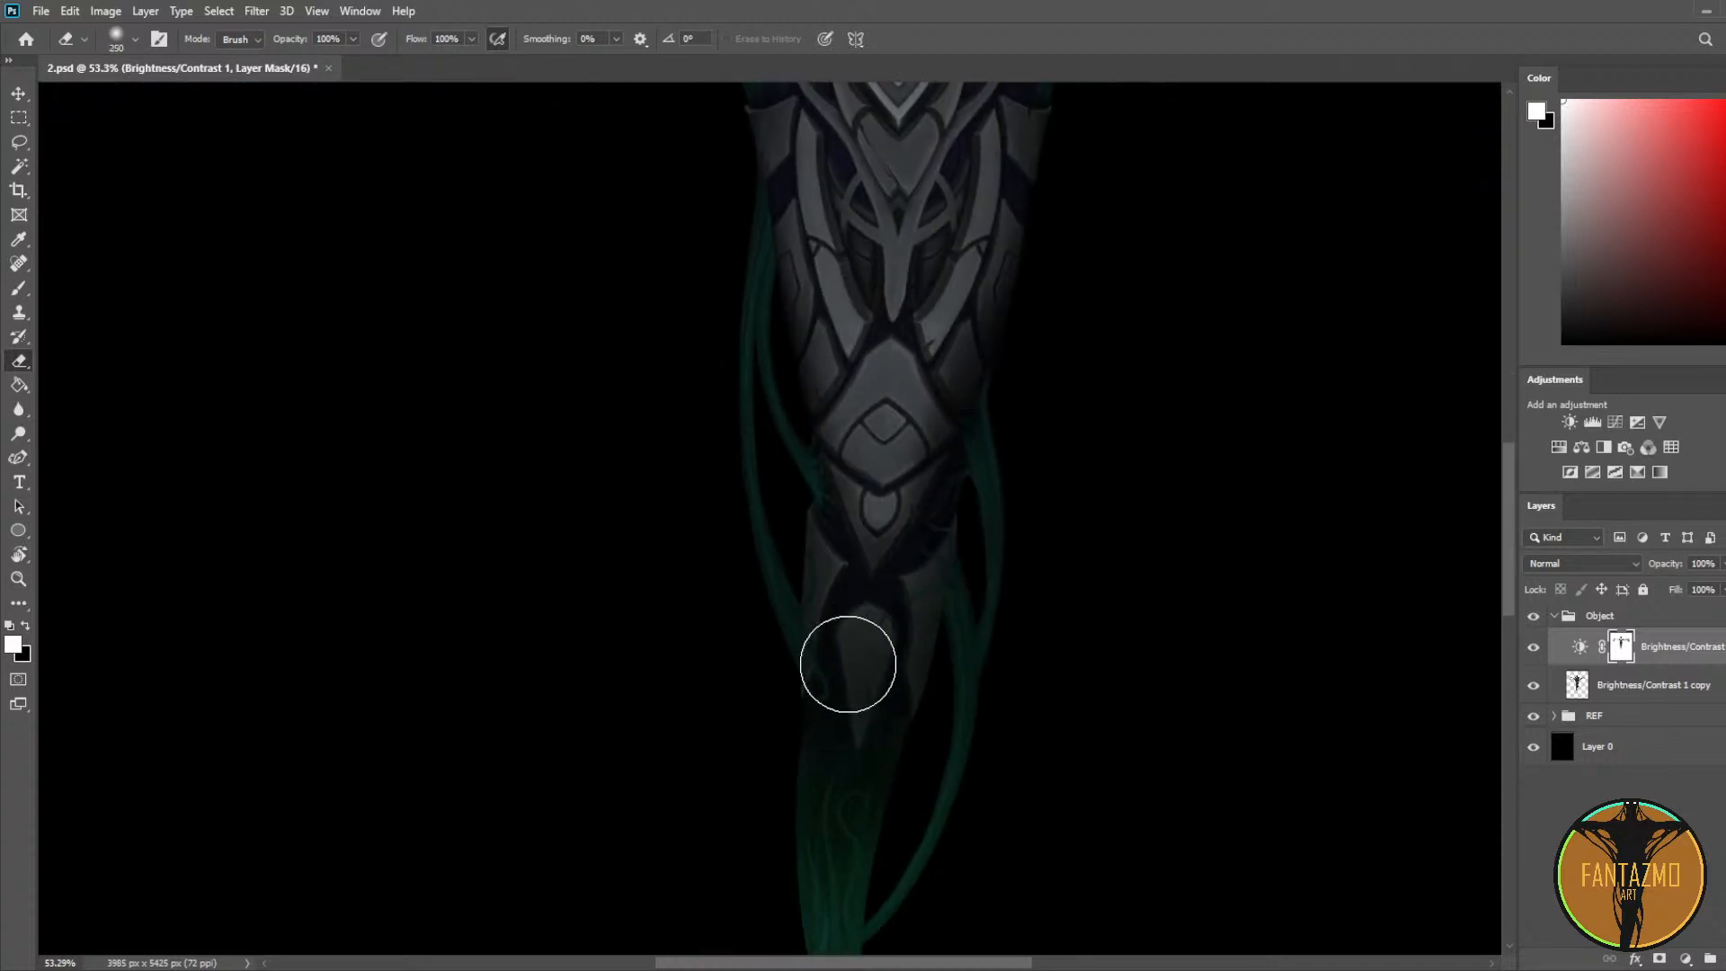
{"action": "left_click_drag", "start_coordinate": [876, 427], "coordinate": [851, 790]}
{"action": "mouse_move", "coordinate": [857, 643]}
{"action": "left_mouse_down"}
{"action": "mouse_move", "coordinate": [855, 596]}
{"action": "mouse_move", "coordinate": [891, 399]}
{"action": "left_mouse_up"}
{"action": "left_click_drag", "start_coordinate": [919, 256], "coordinate": [881, 739]}
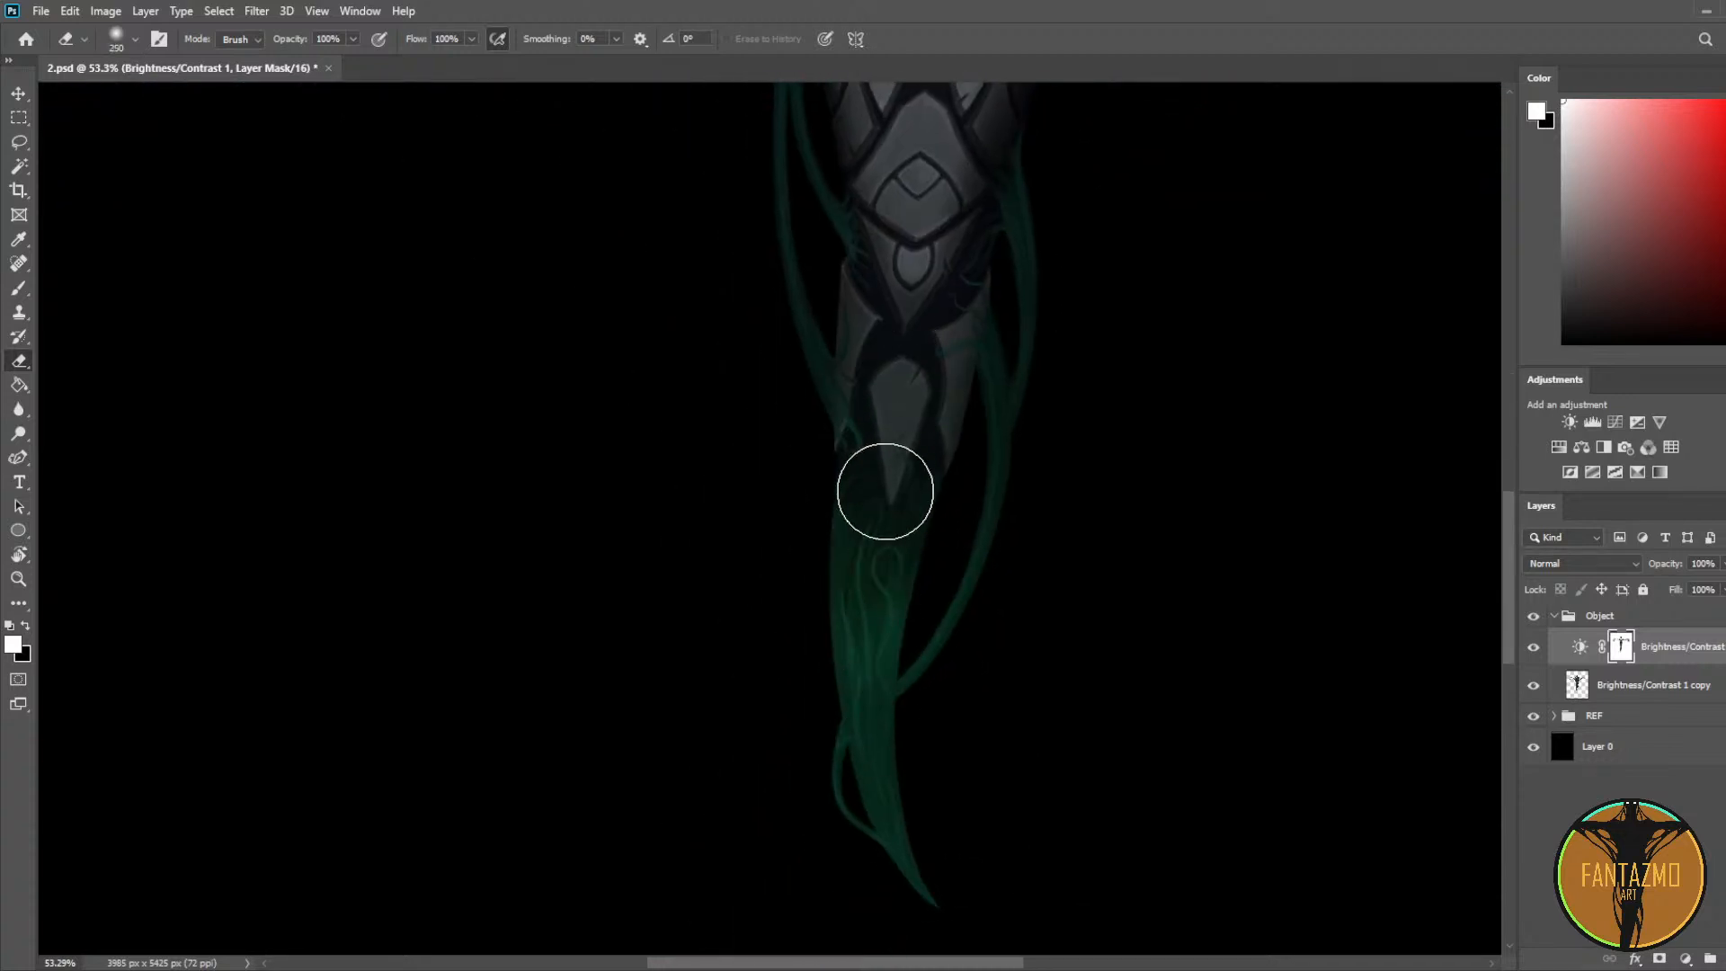
{"action": "left_click_drag", "start_coordinate": [886, 491], "coordinate": [907, 848]}
Step: Erase the darkening mask along the green tendrils under both arms with the 250 px soft Eraser
{"action": "left_click_drag", "start_coordinate": [1074, 231], "coordinate": [1071, 951]}
{"action": "left_click_drag", "start_coordinate": [1039, 376], "coordinate": [1033, 616]}
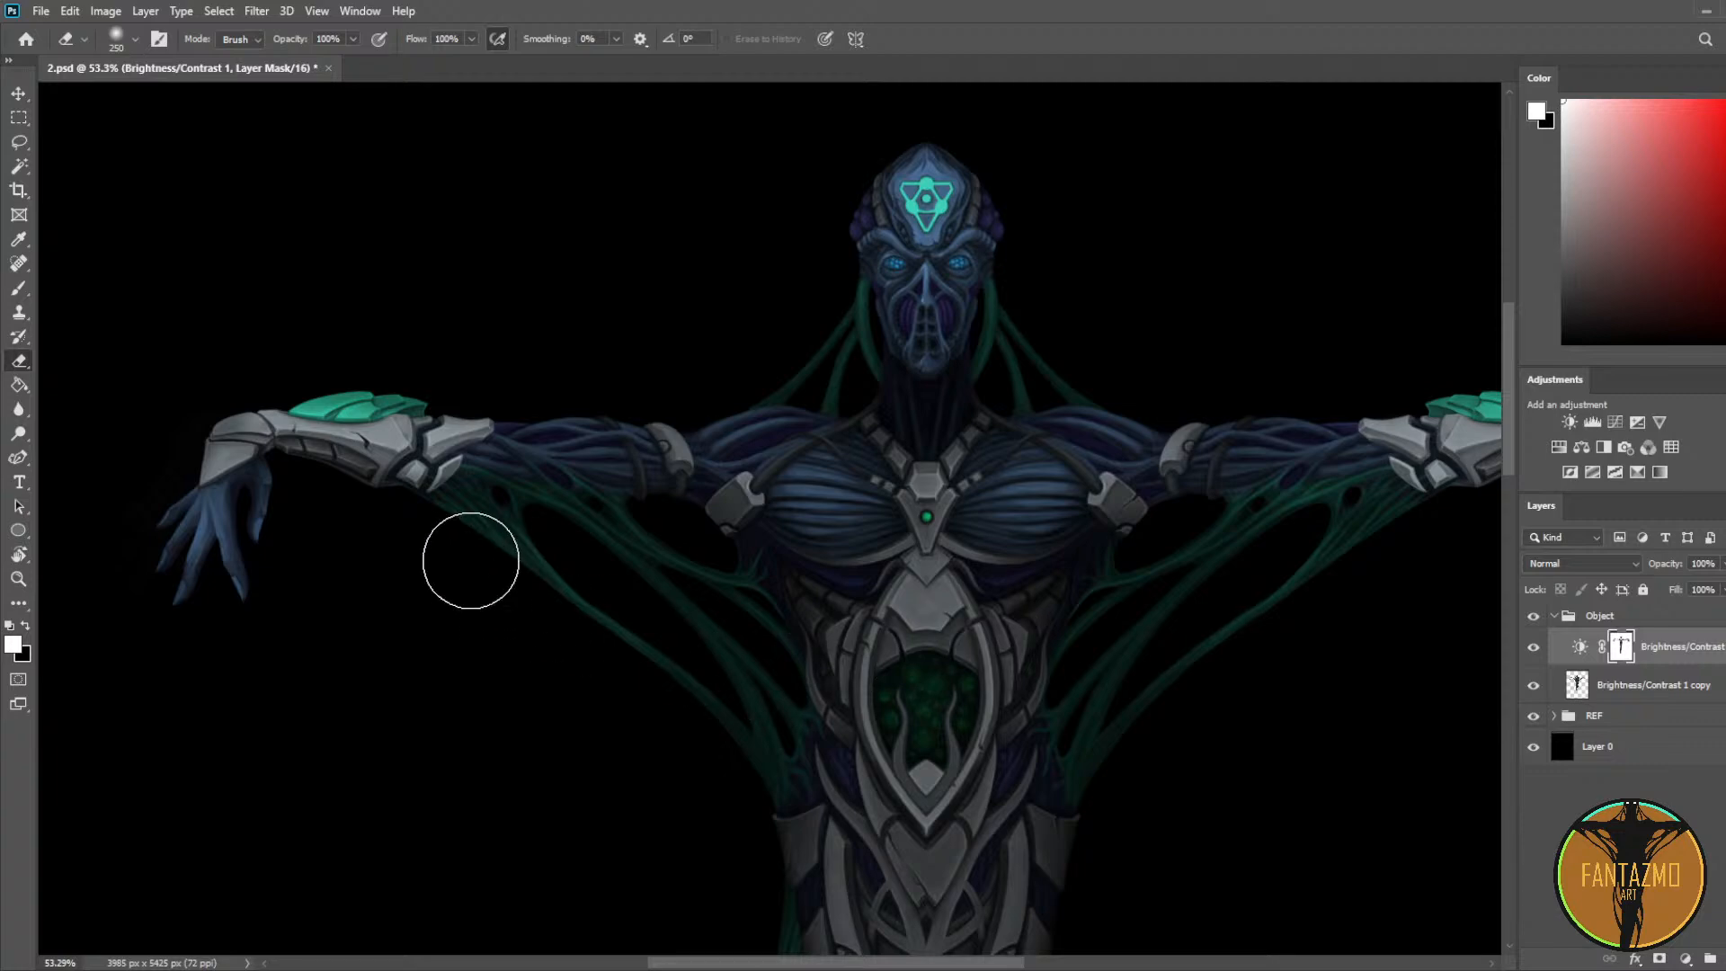
{"action": "left_click_drag", "start_coordinate": [470, 560], "coordinate": [715, 774]}
{"action": "mouse_move", "coordinate": [1160, 758]}
{"action": "left_mouse_down"}
{"action": "mouse_move", "coordinate": [1317, 580]}
{"action": "mouse_move", "coordinate": [1363, 605]}
{"action": "left_mouse_up"}
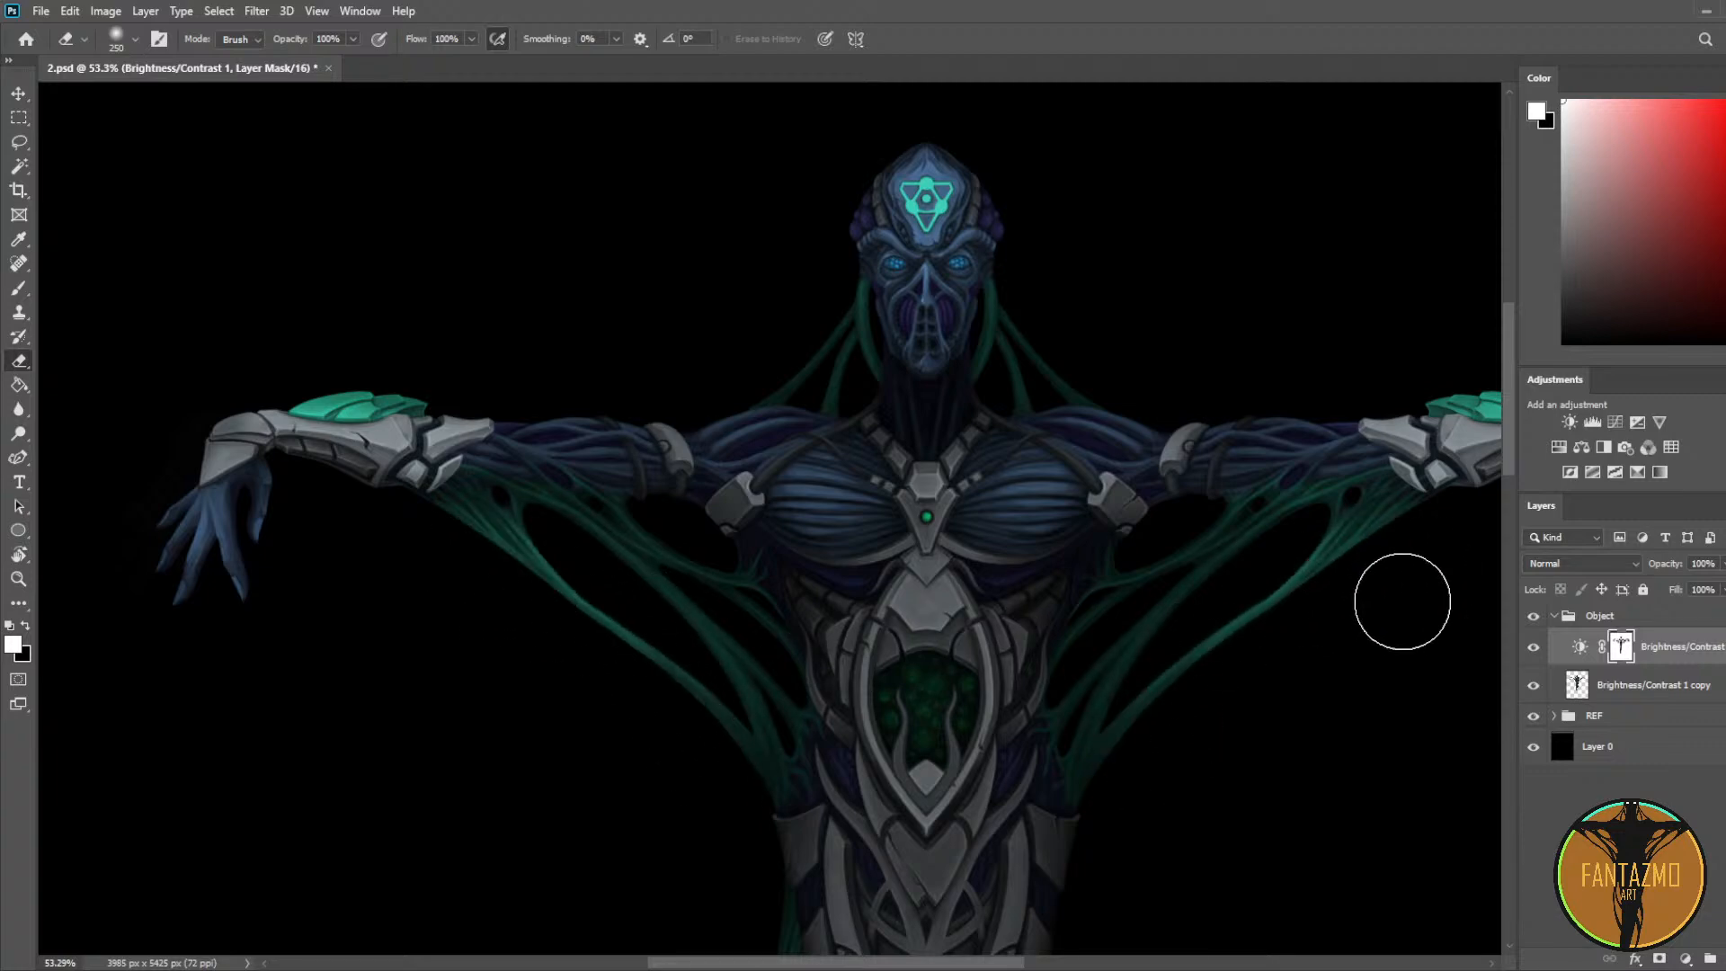
Step: Erase the darkening mask along the green tendrils on both sides of the lower body
{"action": "scroll", "coordinate": [1233, 374], "scroll_direction": "down", "scroll_amount": 9}
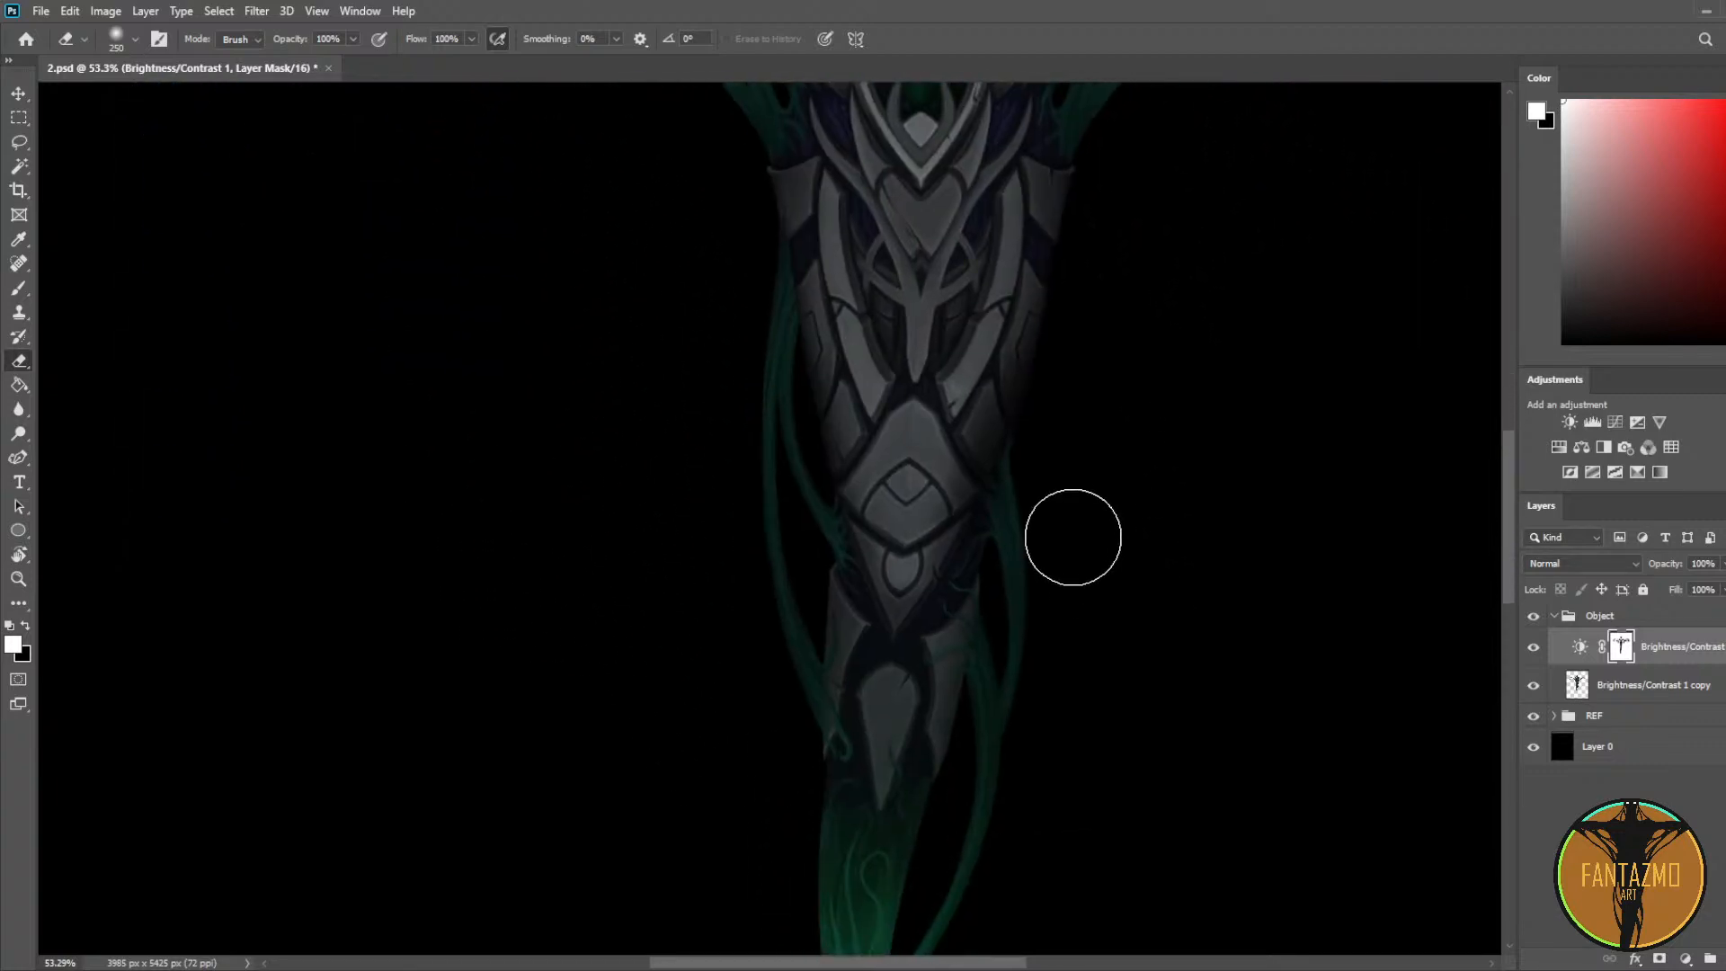
{"action": "left_click_drag", "start_coordinate": [1089, 735], "coordinate": [1117, 509]}
{"action": "left_click_drag", "start_coordinate": [1044, 580], "coordinate": [1033, 704]}
{"action": "left_click_drag", "start_coordinate": [1208, 429], "coordinate": [1148, 684]}
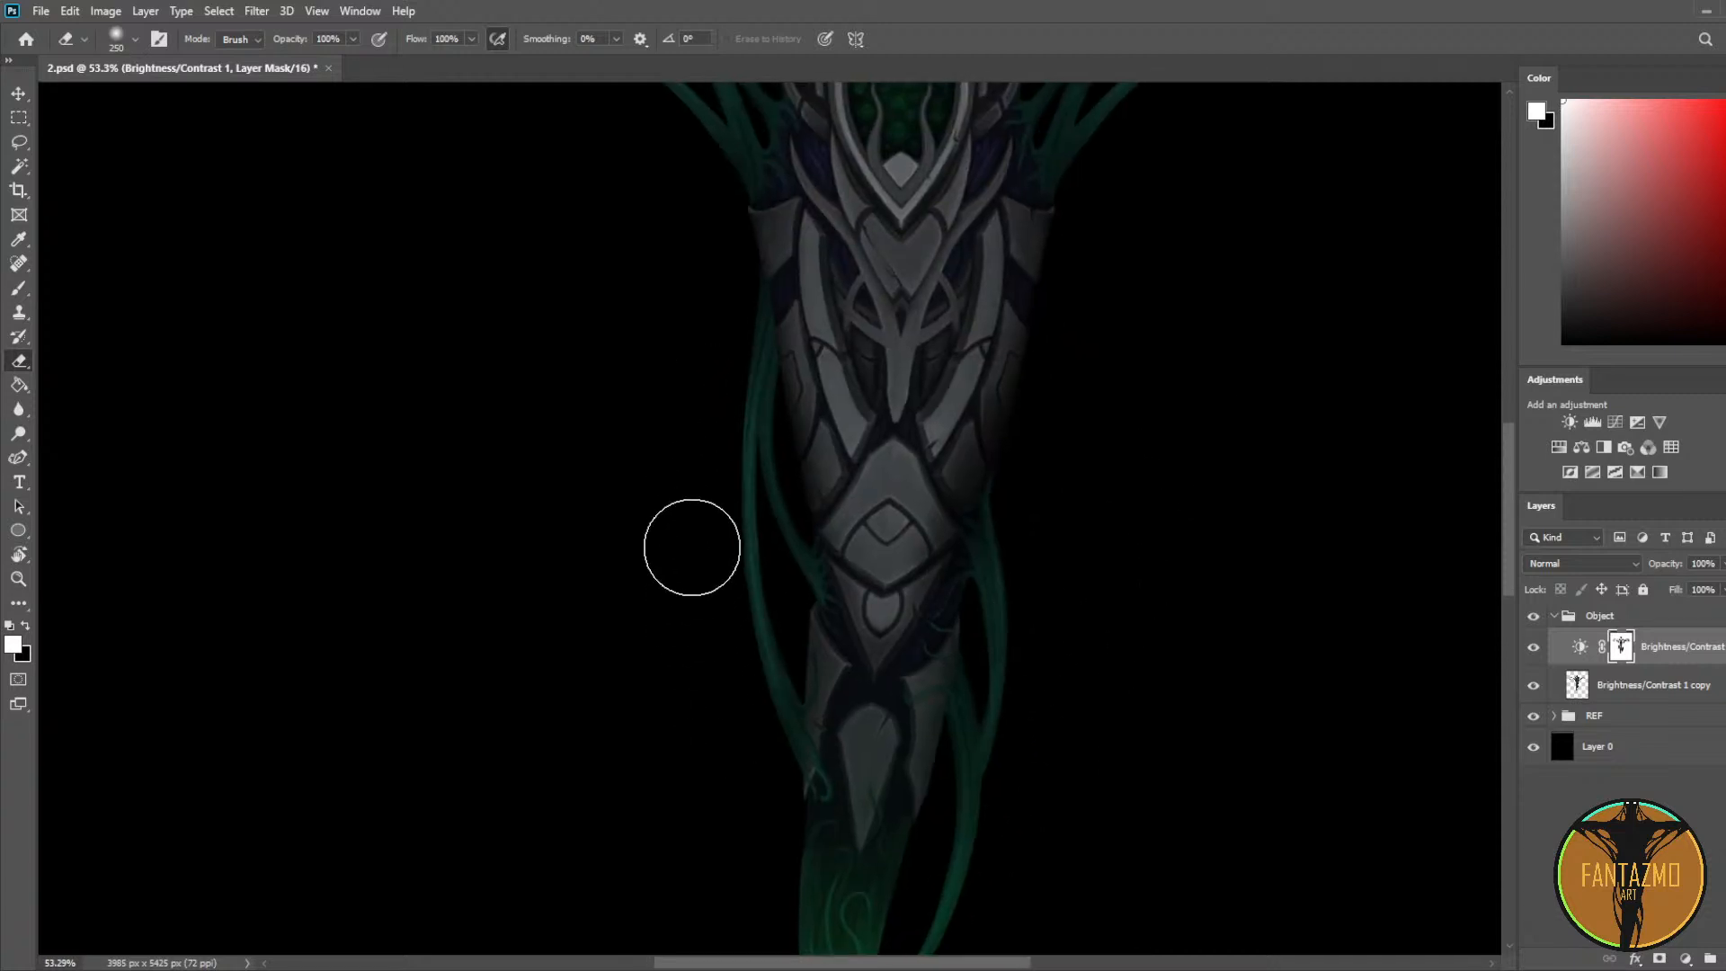
{"action": "scroll", "coordinate": [591, 421], "scroll_direction": "down", "scroll_amount": 2}
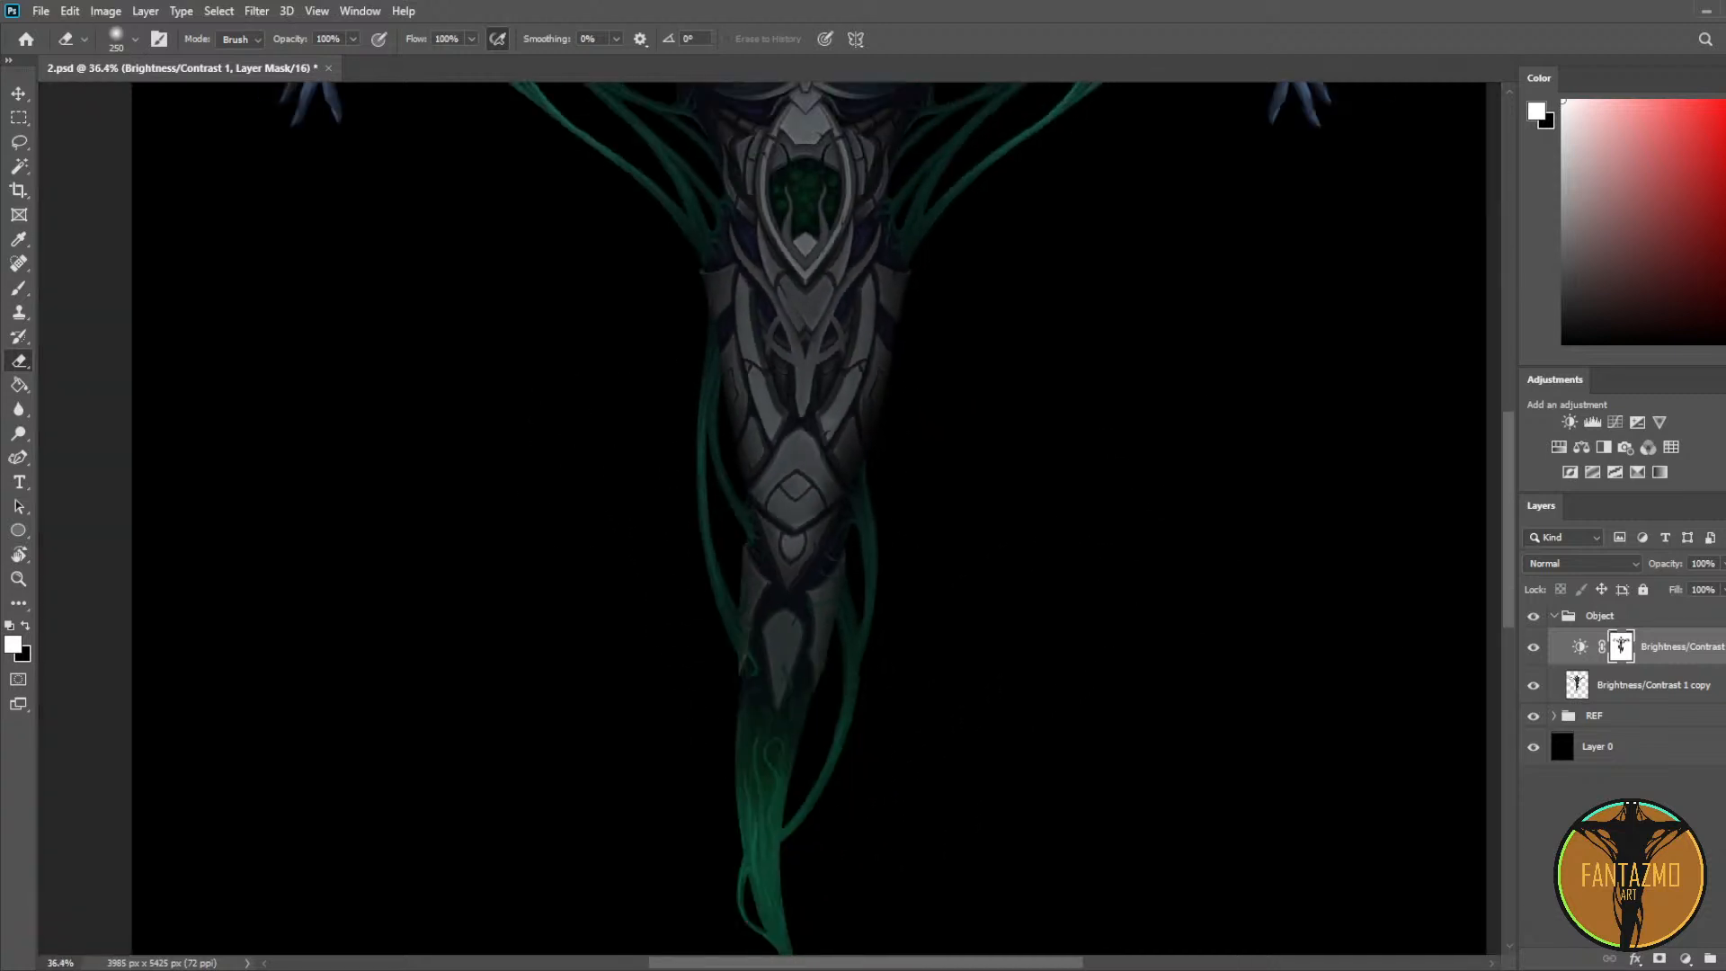
Step: Set the Brightness/Contrast adjustment layer's opacity to 55% and merge it with the figure layer
{"action": "left_click", "coordinate": [1691, 583]}
{"action": "left_click", "coordinate": [1669, 683], "text": "ctrl"}
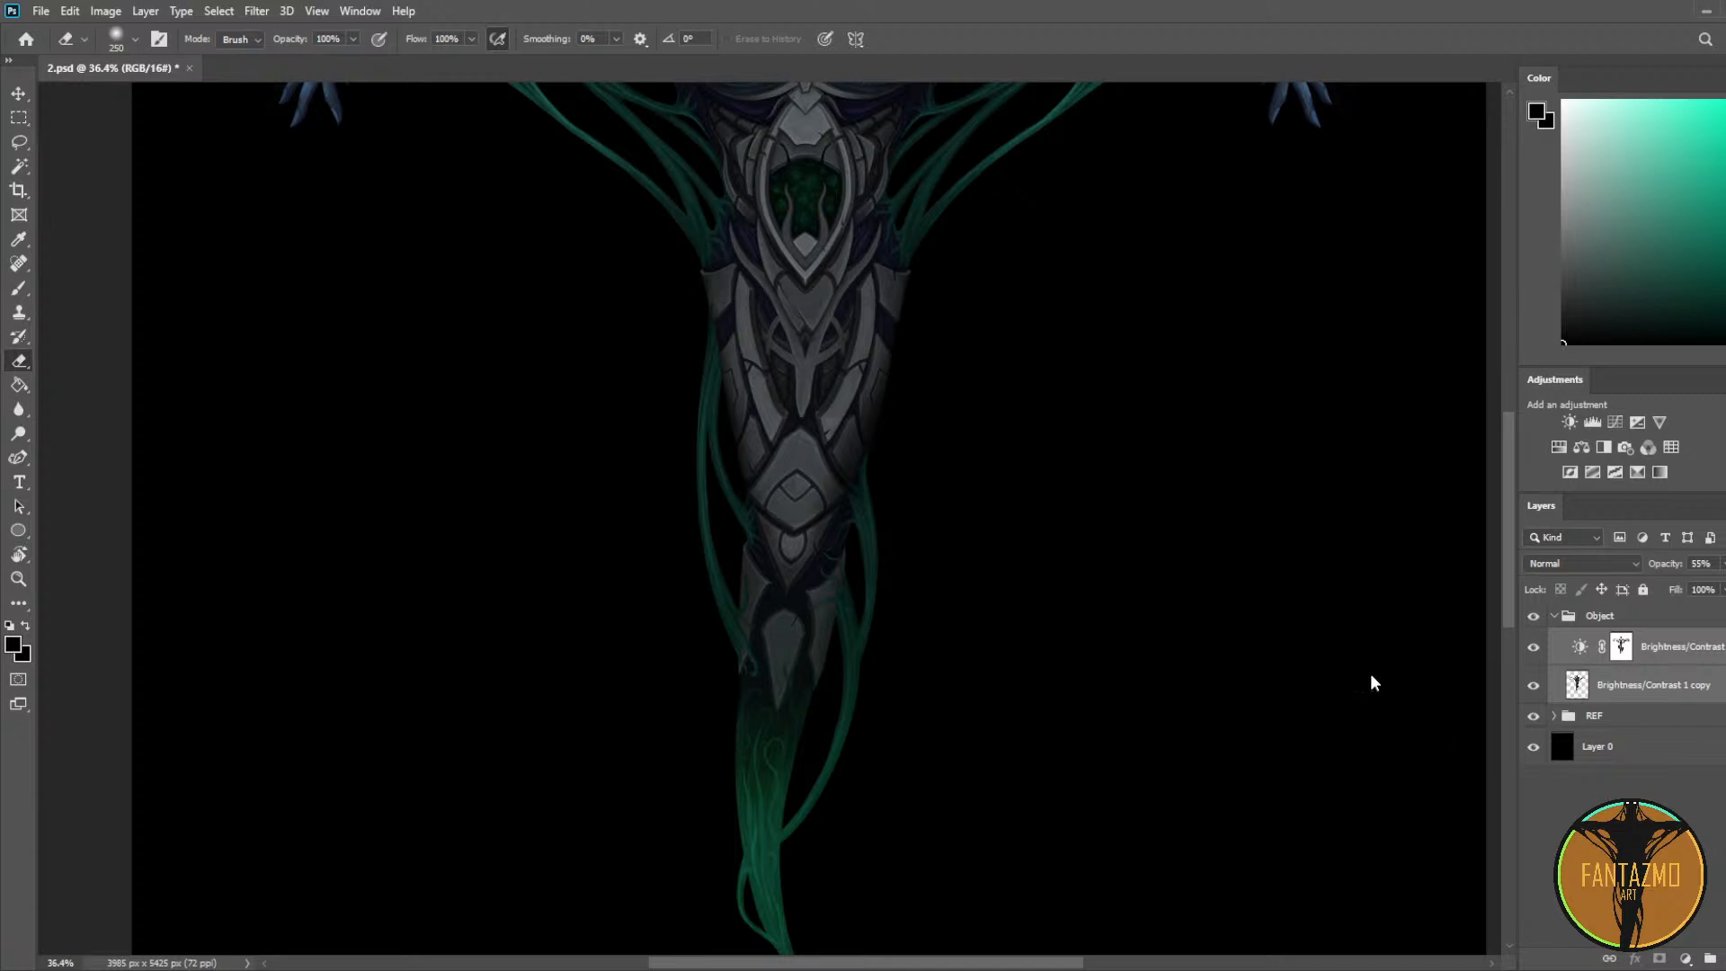
{"action": "key", "text": "ctrl+e"}
Step: Check the merged figure and save the document
{"action": "scroll", "coordinate": [1044, 416], "scroll_direction": "down", "scroll_amount": 4}
{"action": "scroll", "coordinate": [1052, 386], "scroll_direction": "up", "scroll_amount": 4}
{"action": "key", "text": "ctrl+s"}
{"action": "left_click_drag", "start_coordinate": [1068, 324], "coordinate": [1090, 462]}
{"action": "scroll", "coordinate": [1096, 447], "scroll_direction": "down", "scroll_amount": 1}
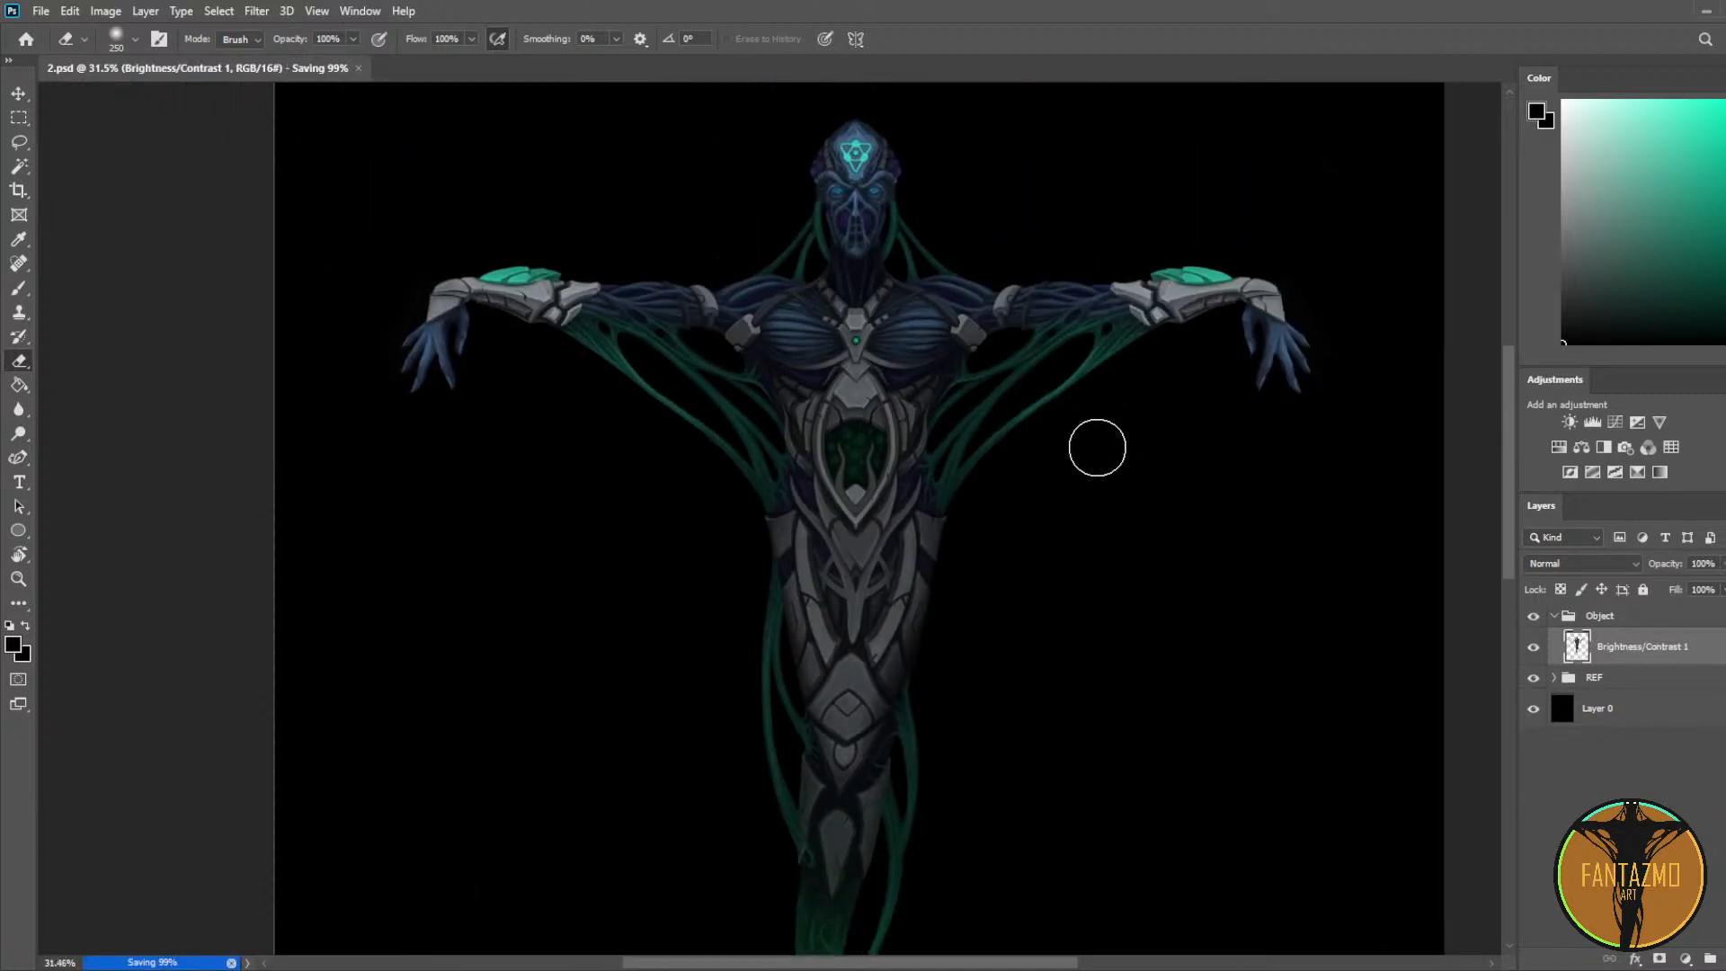
Step: Add a new empty layer above the merged figure and set the soft Brush to 35 px for work on the eyes
{"action": "scroll", "coordinate": [844, 149], "scroll_direction": "up", "scroll_amount": 10}
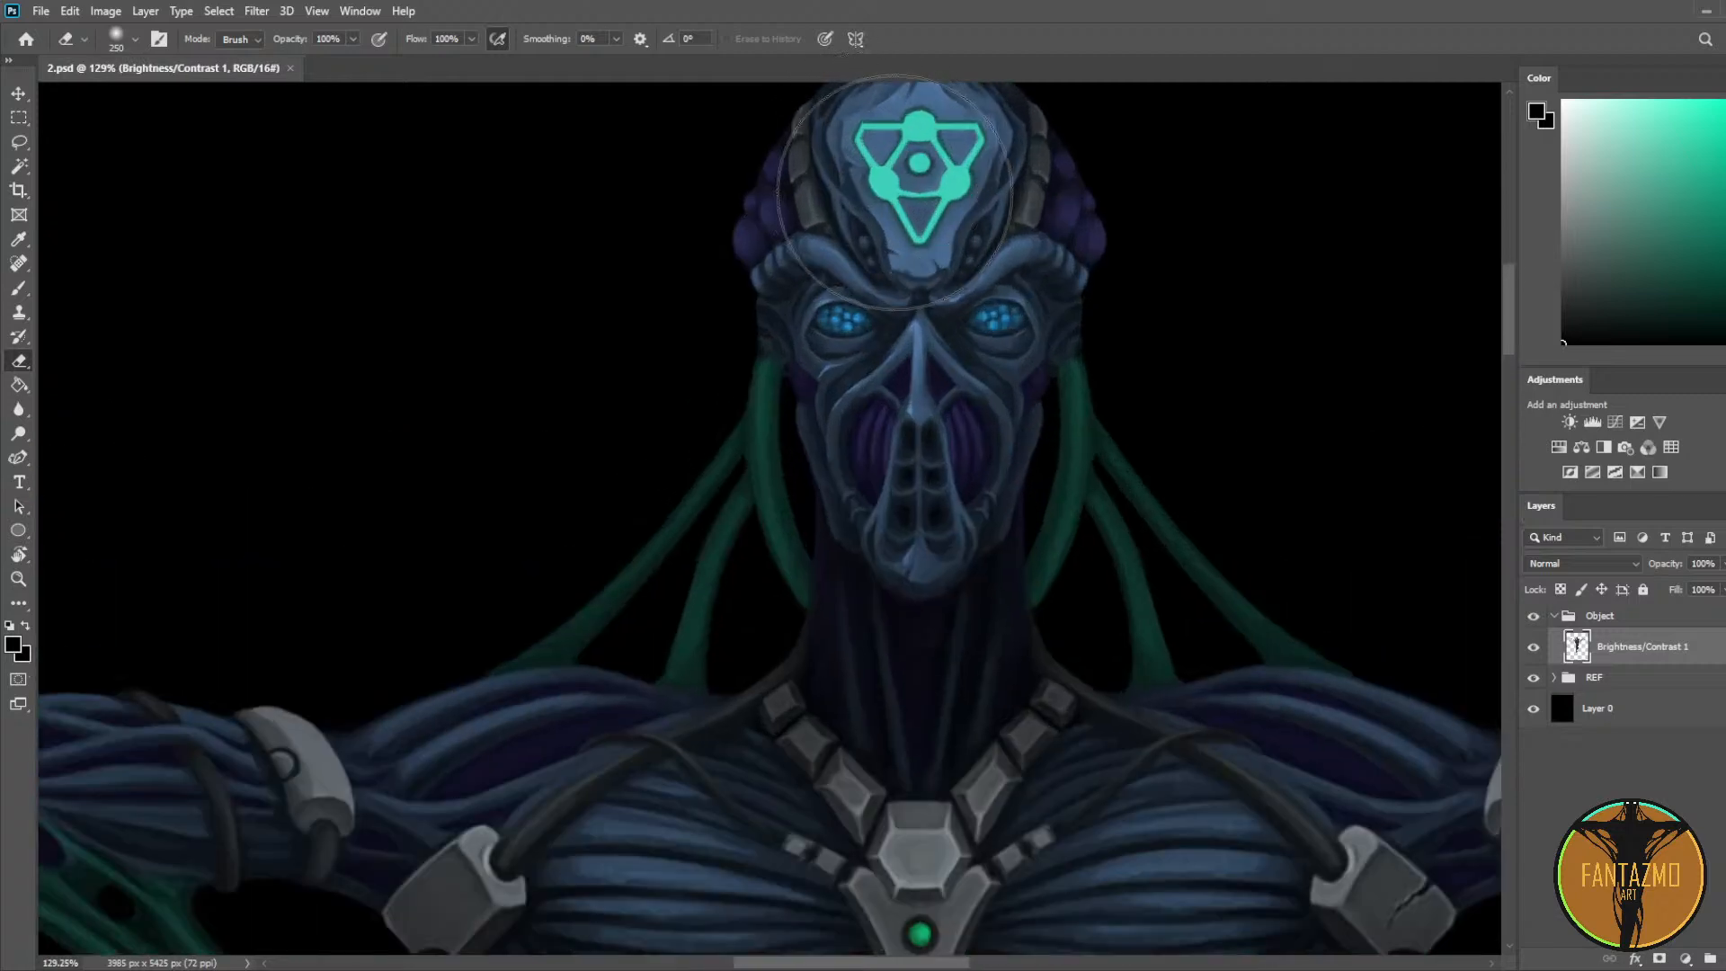
{"action": "left_click_drag", "start_coordinate": [942, 192], "coordinate": [875, 342]}
{"action": "scroll", "coordinate": [861, 288], "scroll_direction": "up", "scroll_amount": 2}
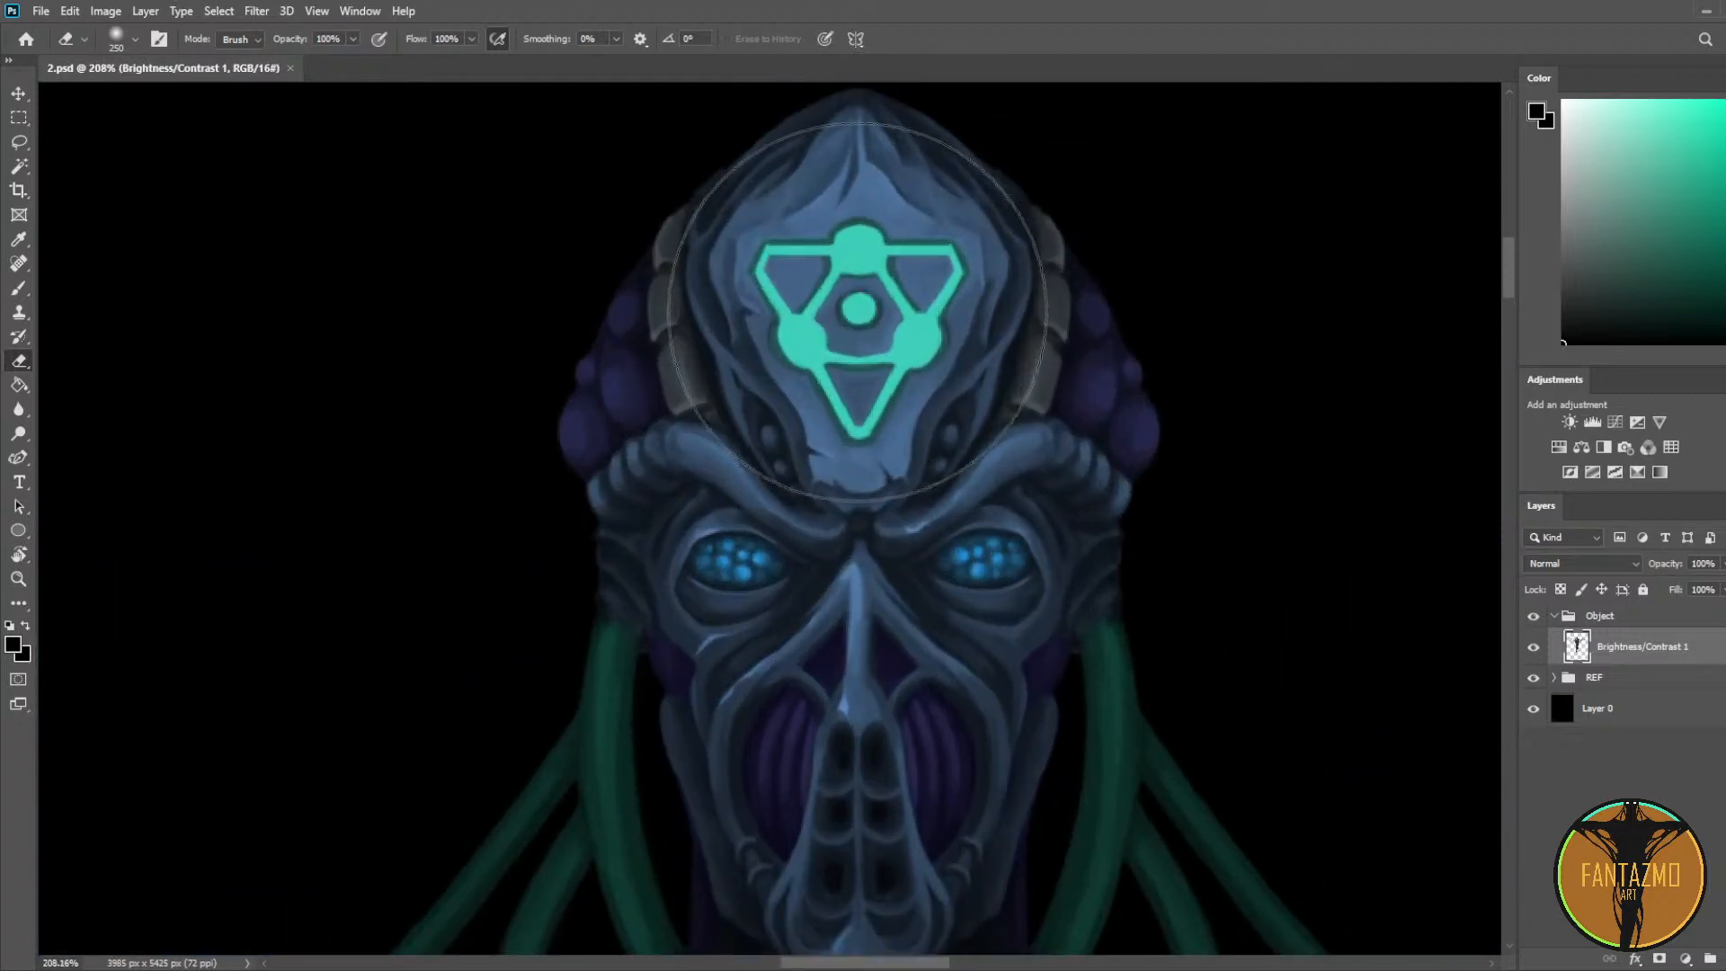
{"action": "scroll", "coordinate": [877, 315], "scroll_direction": "down", "scroll_amount": 3}
{"action": "scroll", "coordinate": [896, 345], "scroll_direction": "up", "scroll_amount": 3}
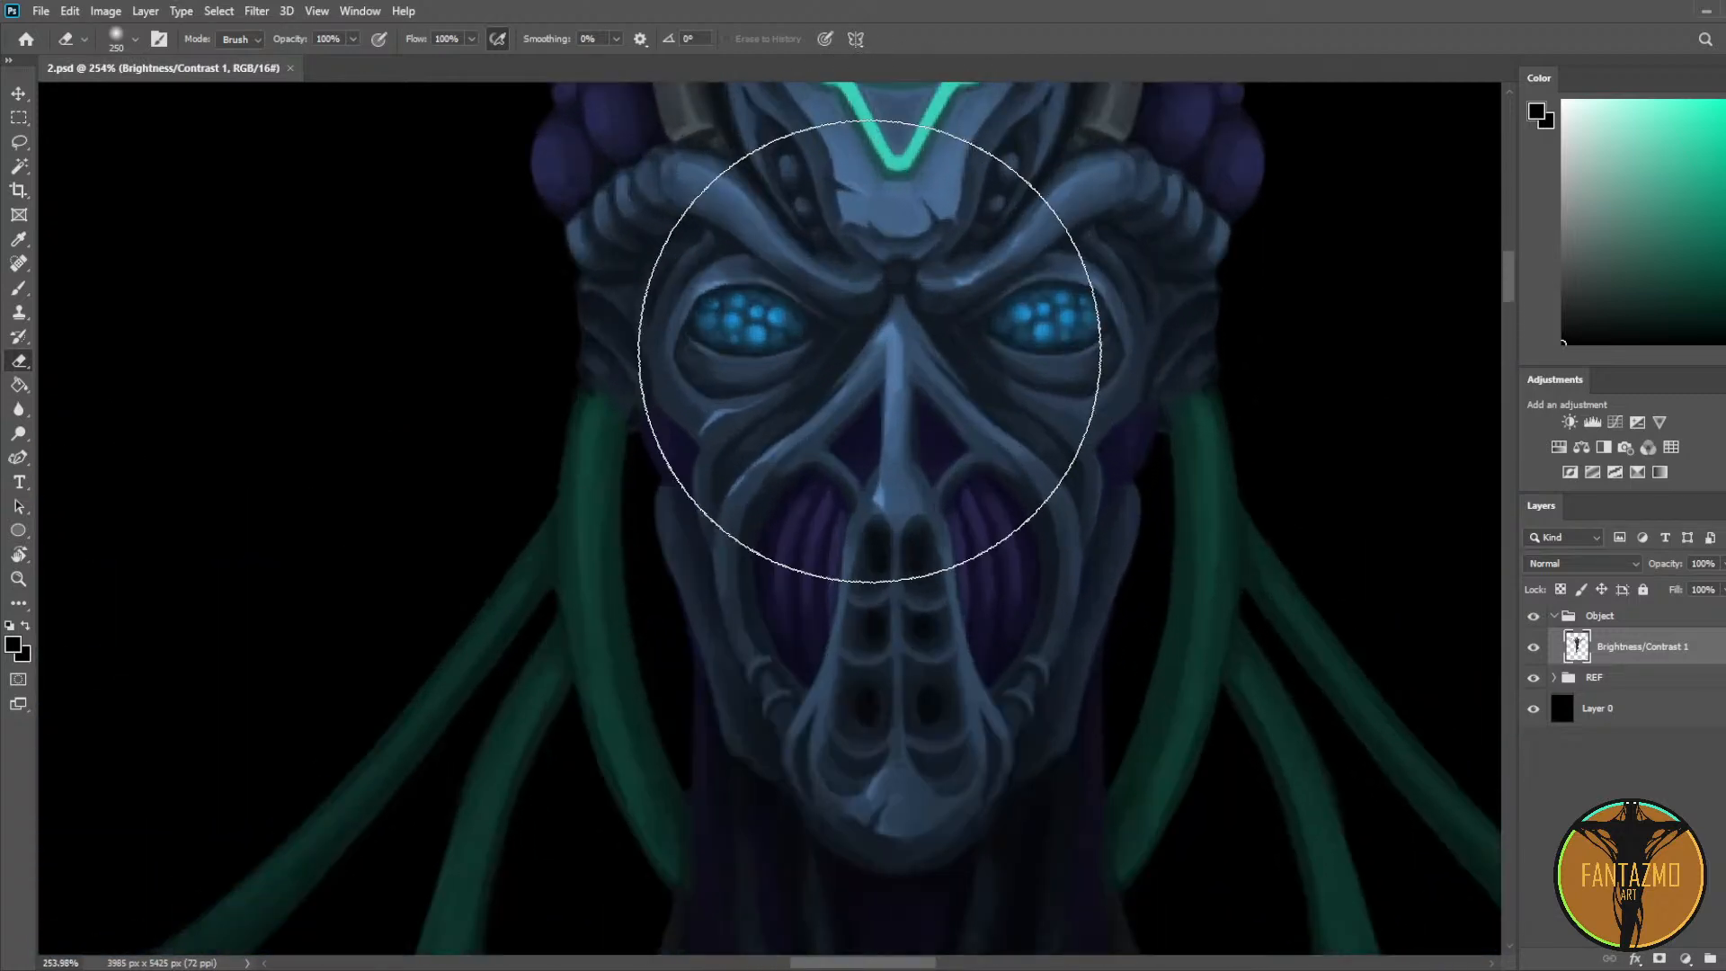
{"action": "key", "text": "b"}
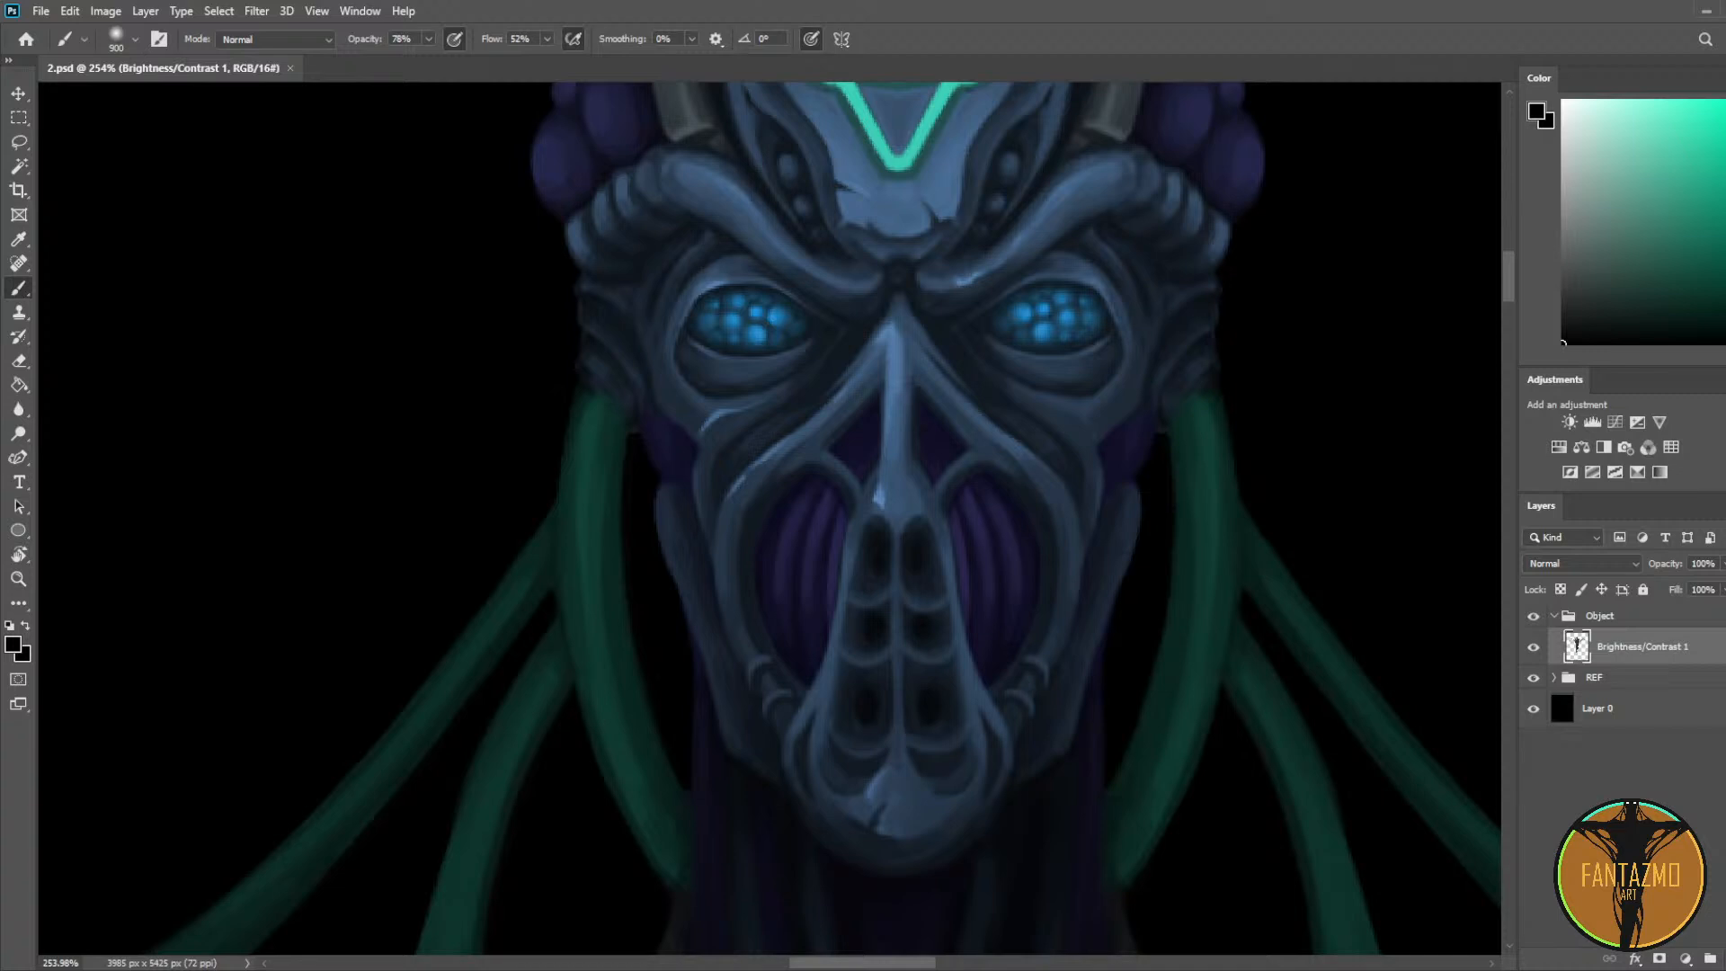
{"action": "key", "text": "ctrl+shift+alt+n"}
{"action": "key", "text": "bracketright"}
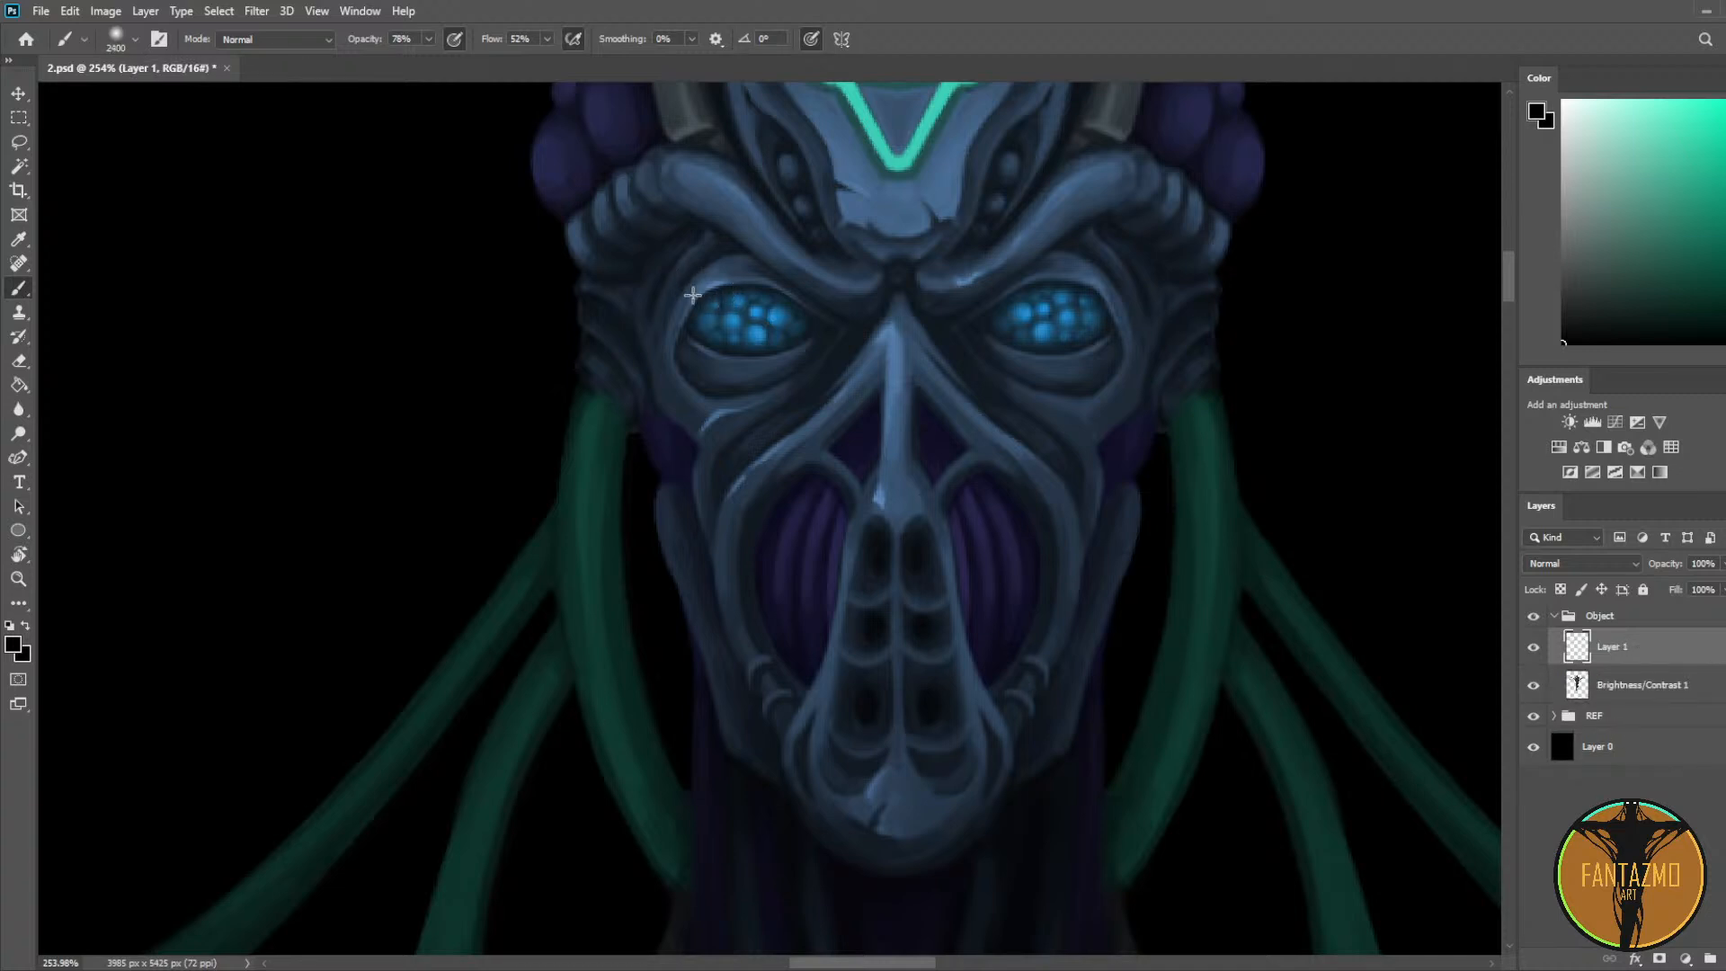
{"action": "key", "text": "bracketleft"}
{"action": "key", "text": "bracketleft"}
{"action": "key", "text": "bracketleft"}
{"action": "key", "text": "bracketleft"}
{"action": "key", "text": "bracketleft"}
{"action": "key", "text": "bracketleft"}
{"action": "key", "text": "bracketleft"}
{"action": "key", "text": "bracketleft"}
{"action": "key", "text": "bracketleft"}
{"action": "key", "text": "bracketleft"}
{"action": "key", "text": "bracketleft"}
{"action": "key", "text": "bracketleft"}
{"action": "key", "text": "bracketleft"}
{"action": "key", "text": "bracketleft"}
{"action": "key", "text": "bracketleft"}
{"action": "key", "text": "bracketleft"}
{"action": "key", "text": "bracketleft"}
{"action": "key", "text": "bracketleft"}
{"action": "key", "text": "bracketleft"}
{"action": "key", "text": "bracketleft"}
Step: Sample the eye's blue, shift it to a bright cyan and paint over both eyes on the new layer
{"action": "left_click", "coordinate": [1039, 300], "text": "alt"}
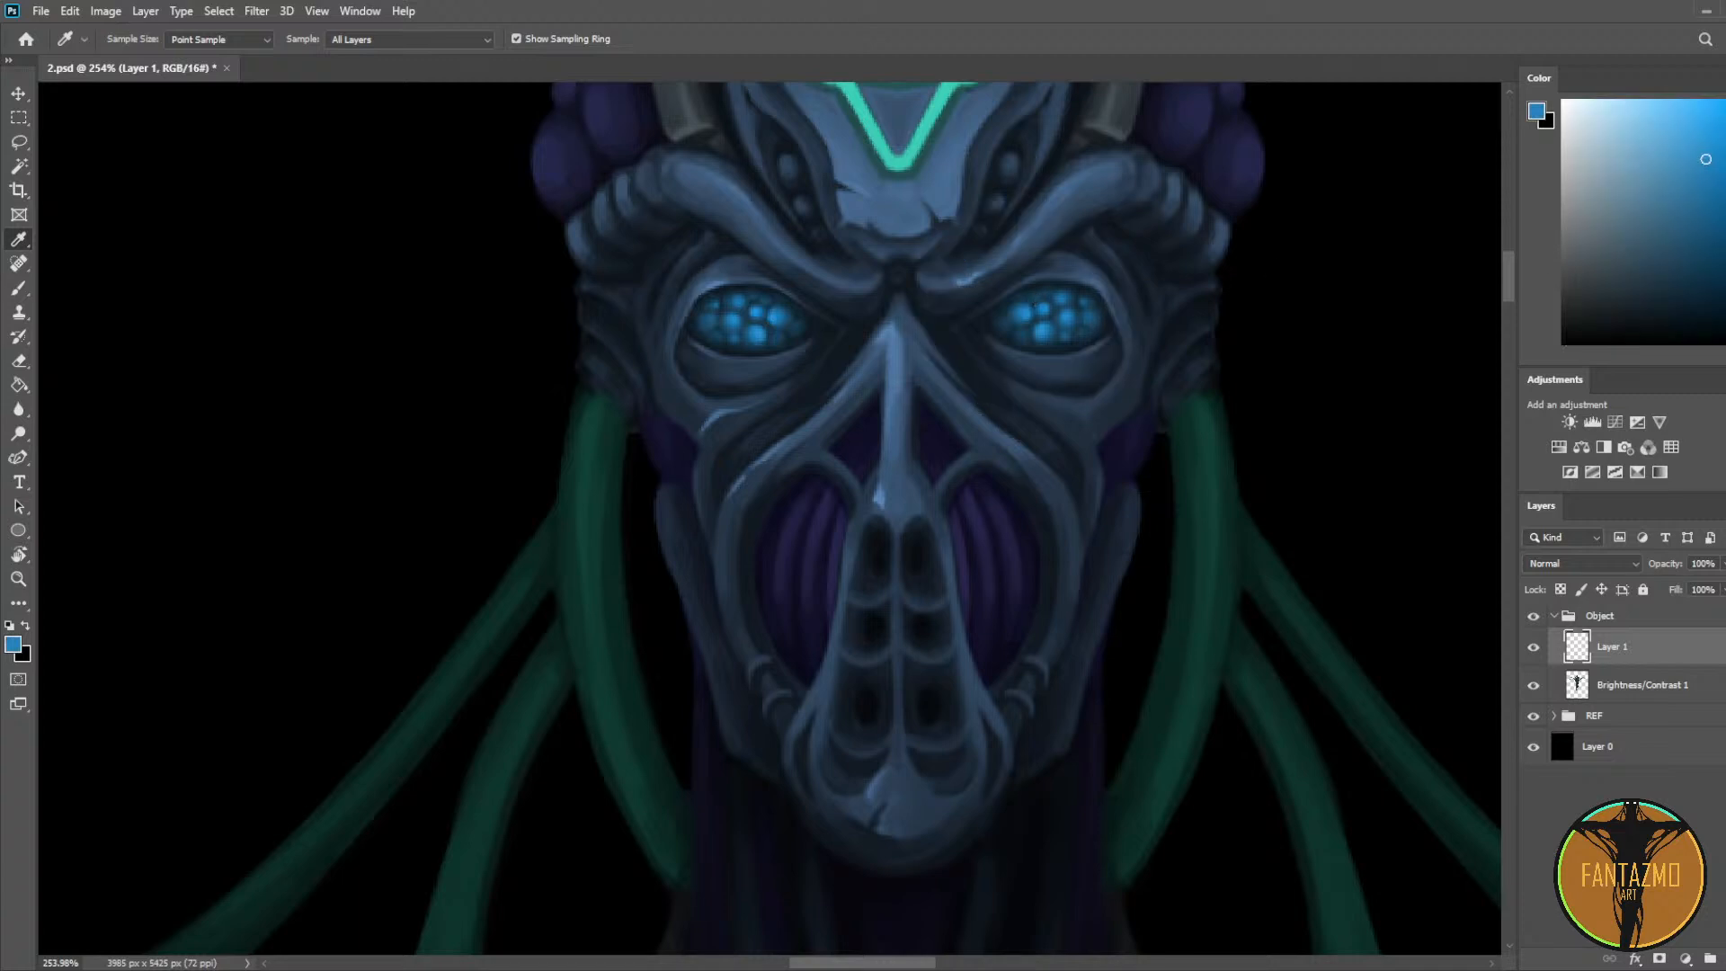
{"action": "left_click", "coordinate": [1724, 218]}
{"action": "left_click", "coordinate": [1724, 138]}
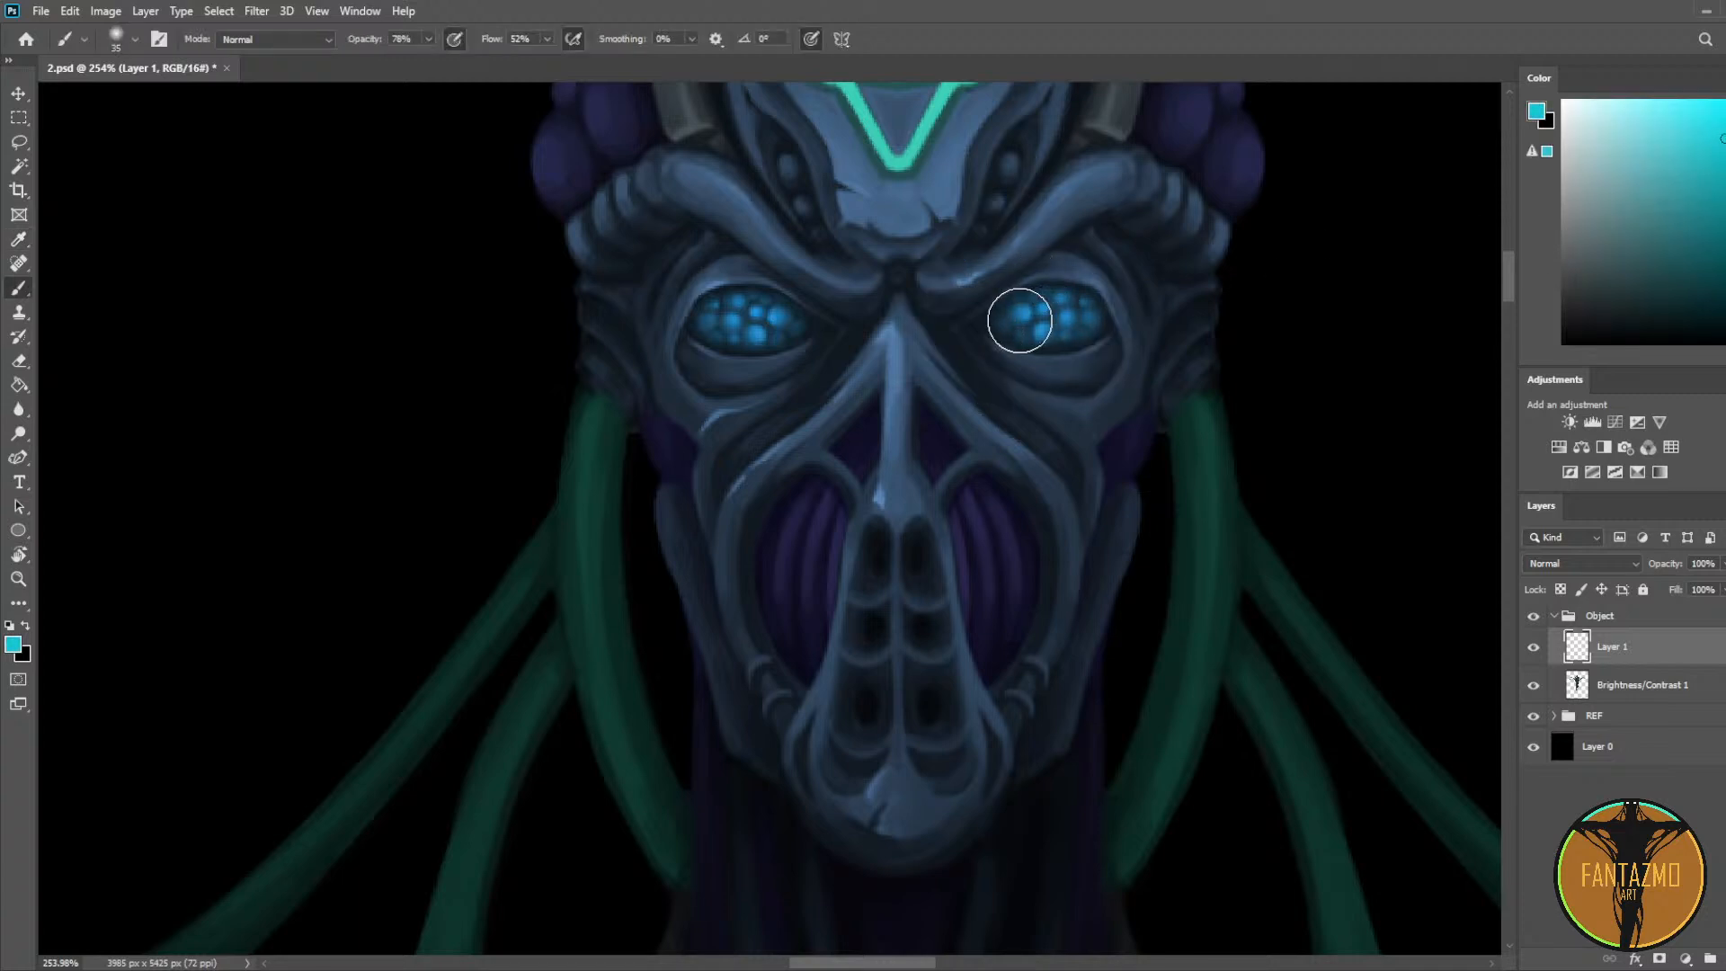
{"action": "left_click_drag", "start_coordinate": [1018, 320], "coordinate": [1047, 316]}
{"action": "mouse_move", "coordinate": [764, 316]}
{"action": "left_mouse_down"}
{"action": "mouse_move", "coordinate": [741, 328]}
{"action": "mouse_move", "coordinate": [805, 327]}
{"action": "left_mouse_up"}
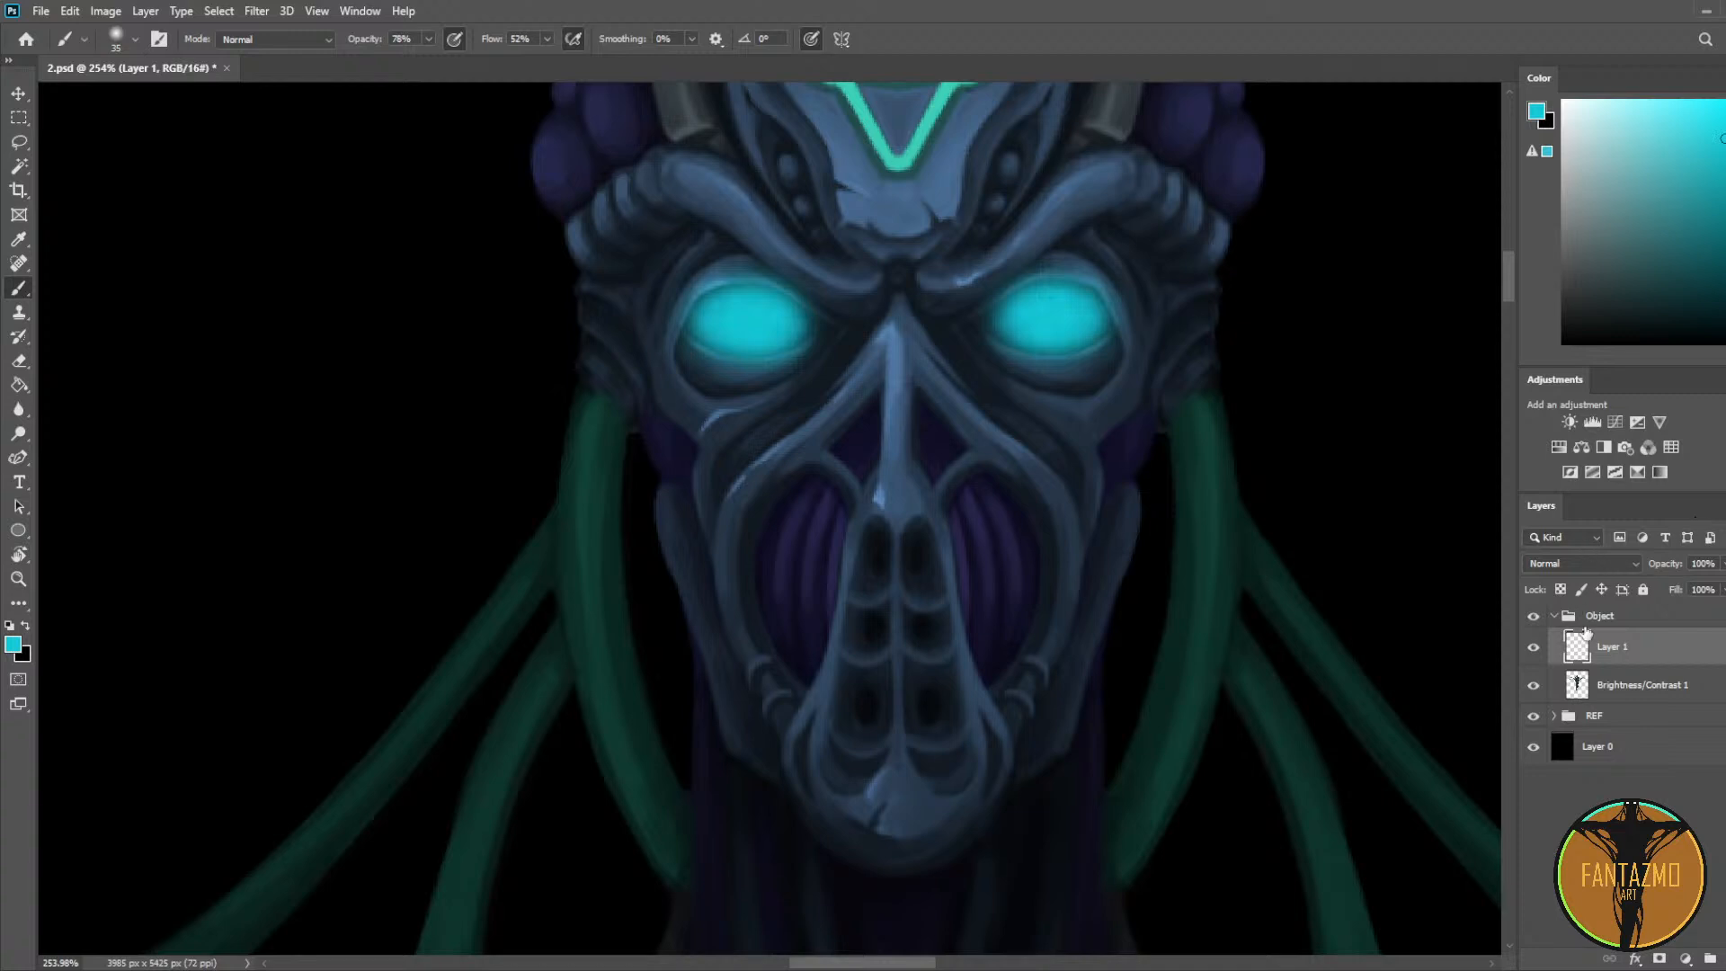
Step: Try several blend modes on the cyan eye layer and set it to Vivid Light
{"action": "left_click", "coordinate": [1588, 560]}
{"action": "left_click", "coordinate": [1561, 520]}
{"action": "key", "text": "Down"}
{"action": "key", "text": "Down"}
{"action": "key", "text": "Down"}
{"action": "key", "text": "Down"}
{"action": "key", "text": "Down"}
{"action": "key", "text": "Down"}
{"action": "key", "text": "Down"}
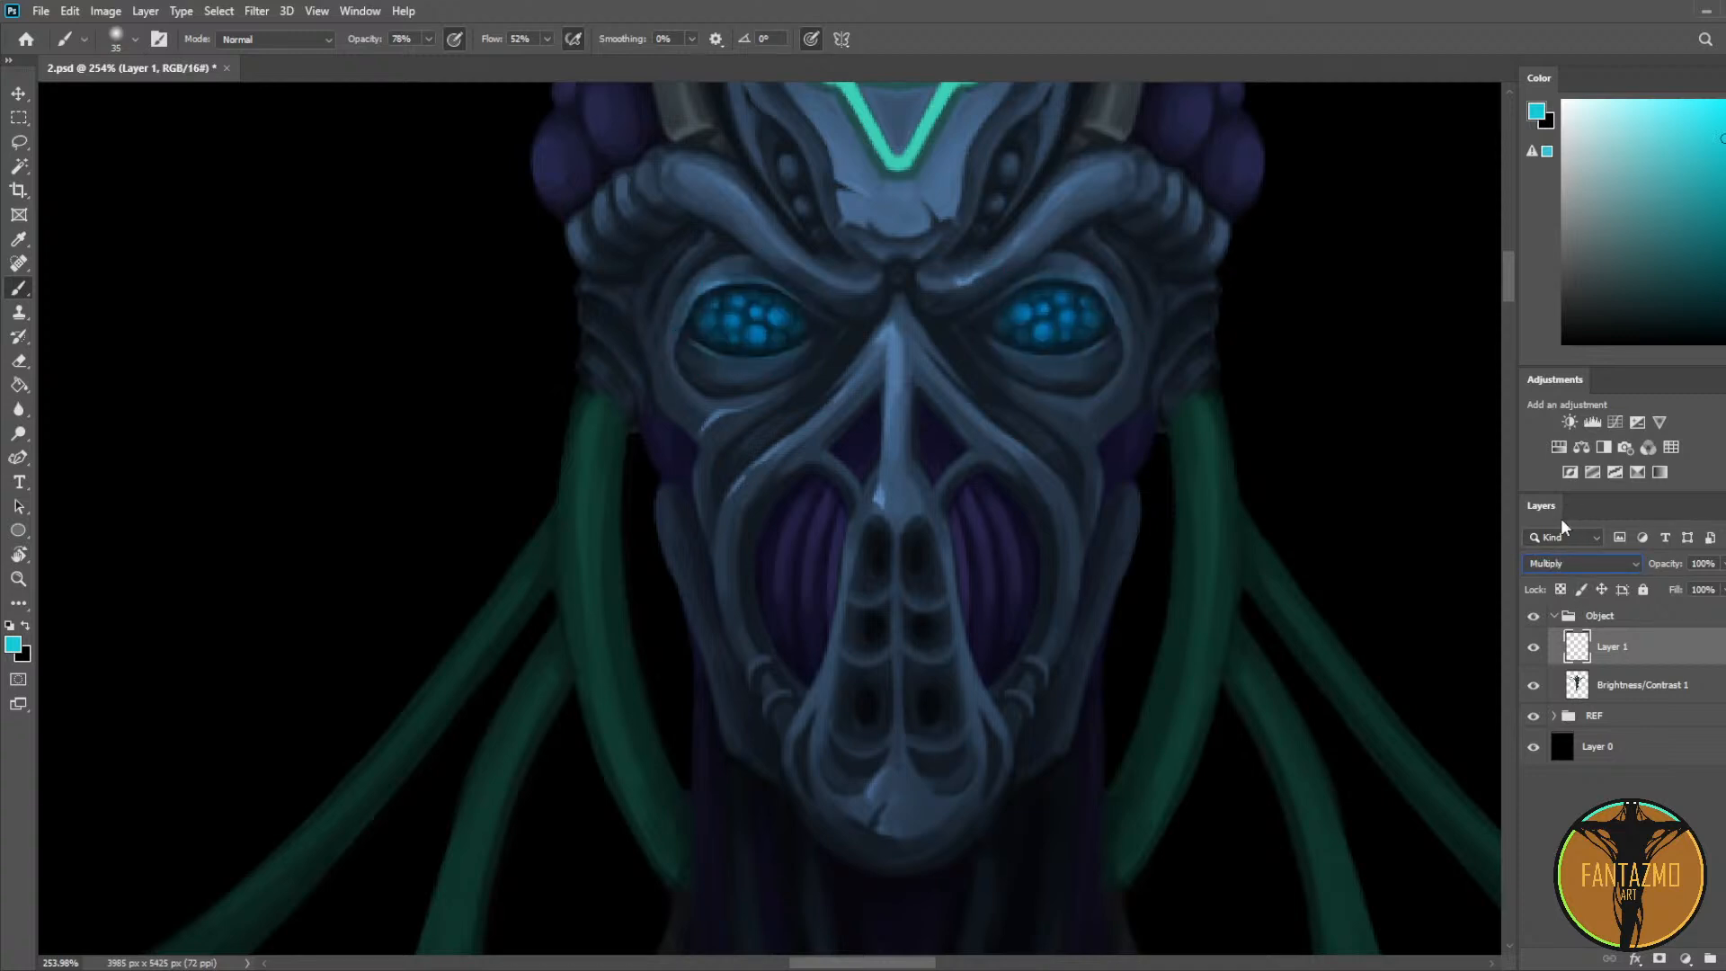
{"action": "key", "text": "Down"}
{"action": "key", "text": "Down"}
{"action": "key", "text": "Down"}
{"action": "key", "text": "Down"}
{"action": "key", "text": "Down"}
{"action": "key", "text": "Down"}
{"action": "key", "text": "Down"}
{"action": "key", "text": "Down"}
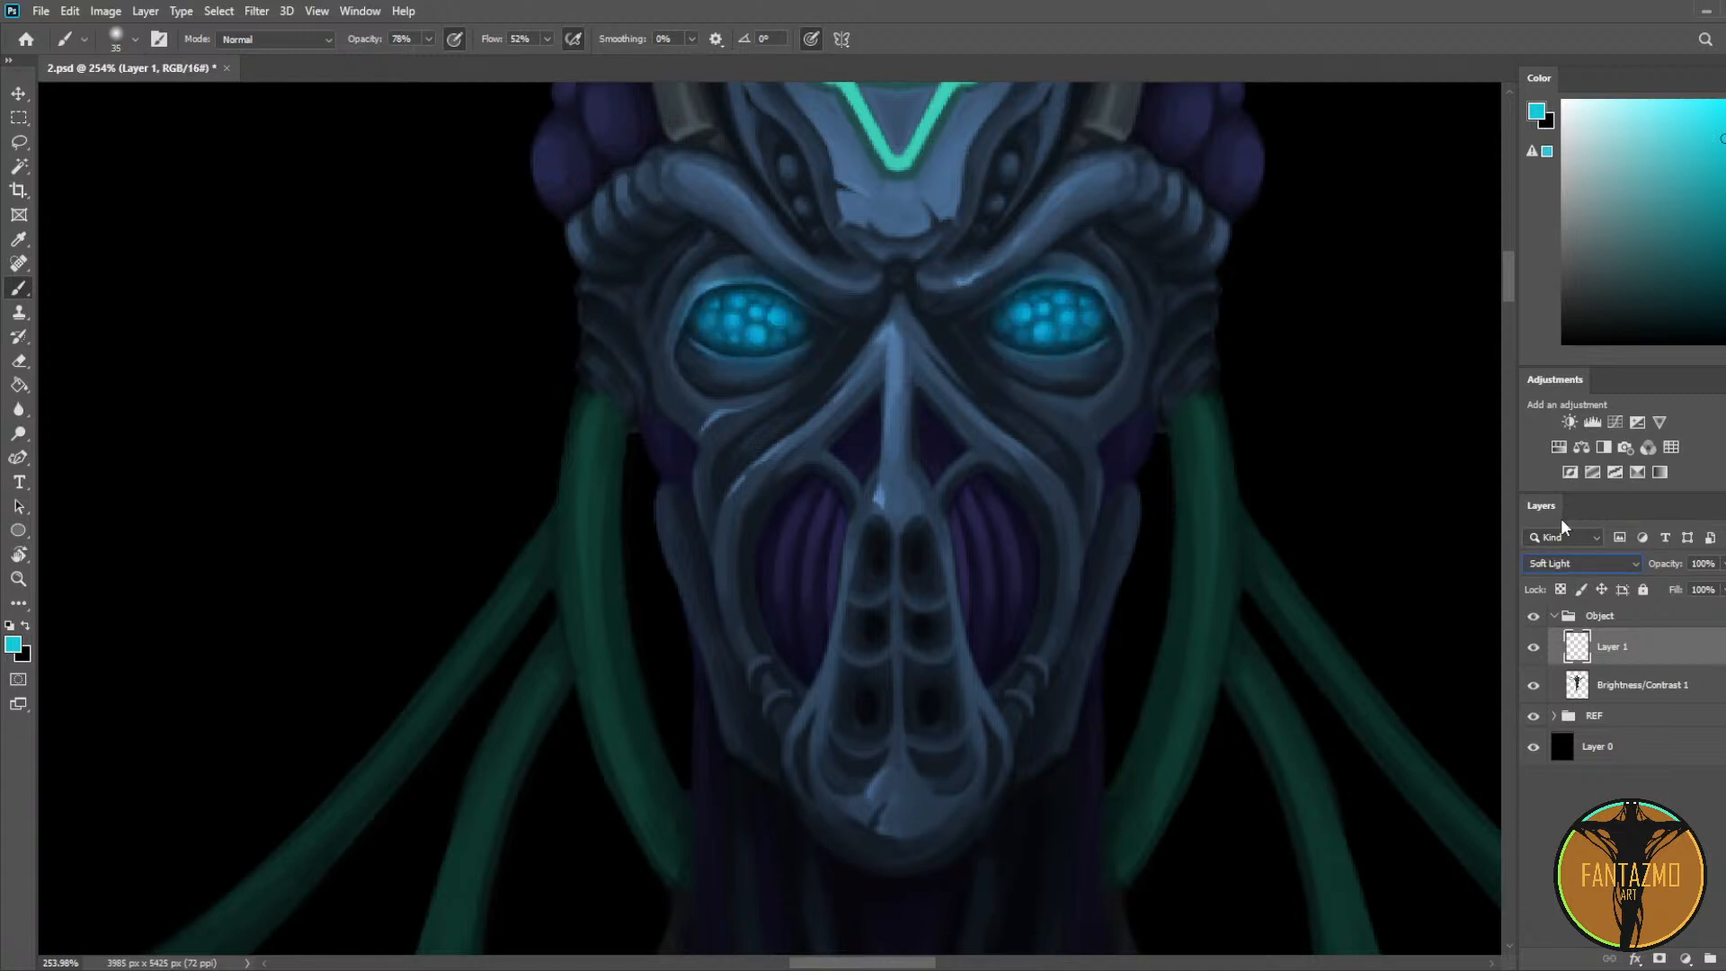
{"action": "key", "text": "Down"}
{"action": "key", "text": "Up"}
{"action": "key", "text": "Return"}
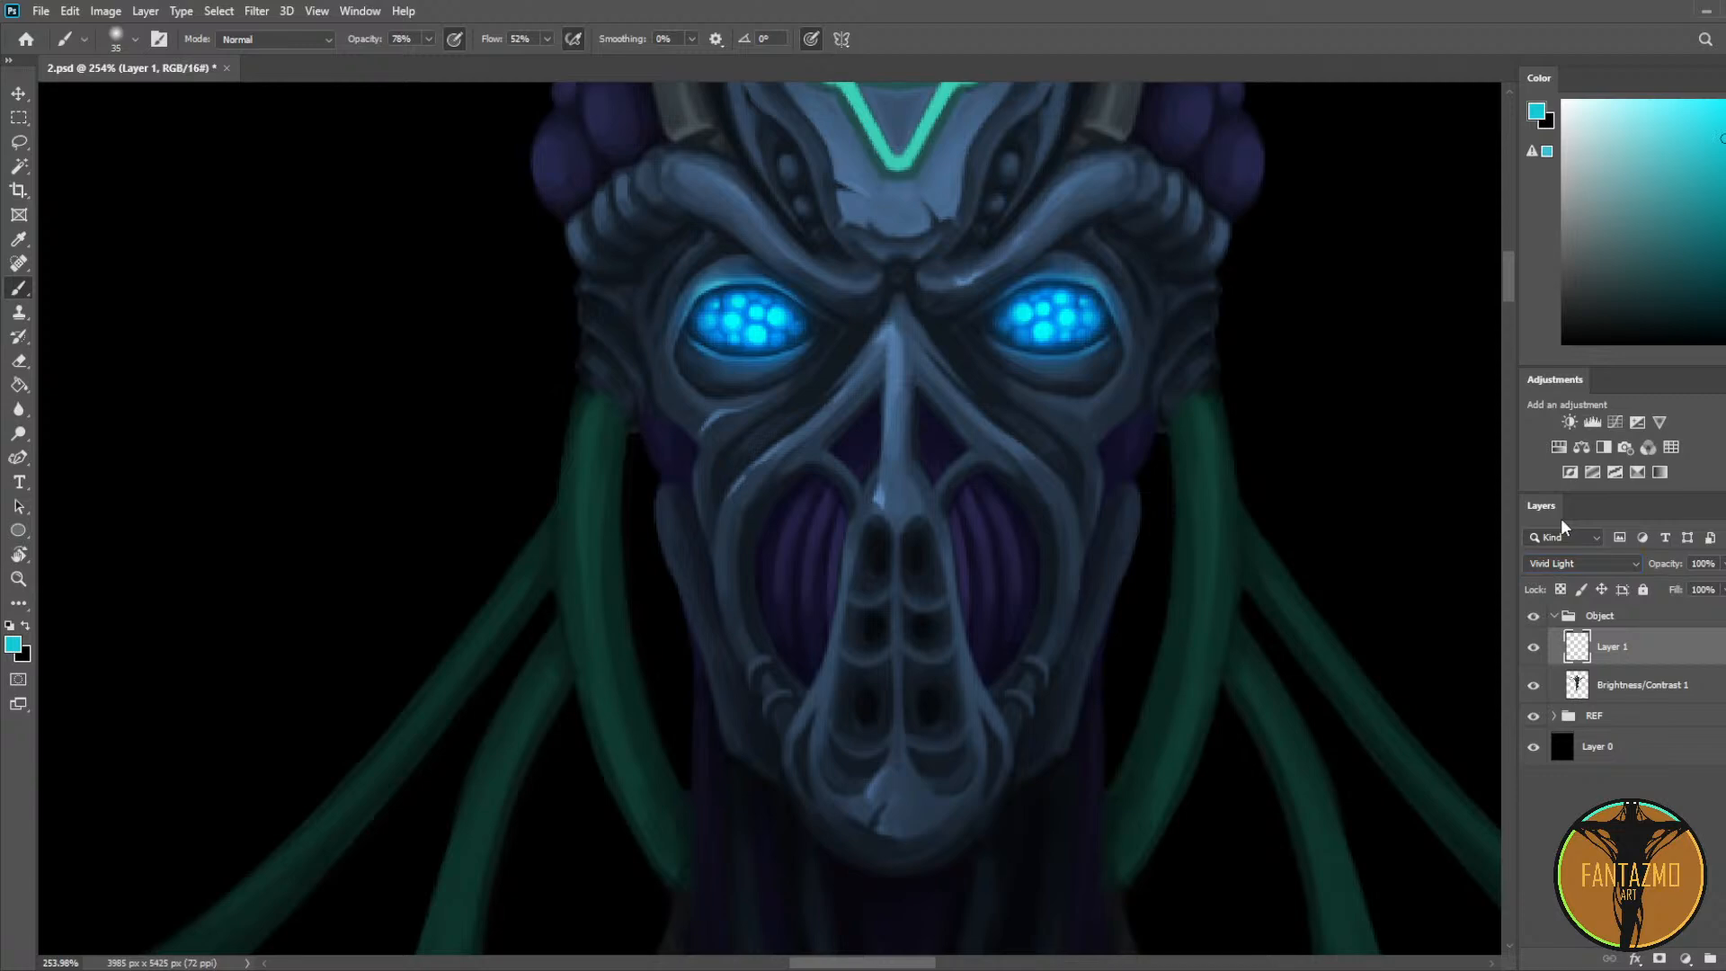
Step: Lower the eye glow layer's opacity to 63%, comparing the eyes with the layer hidden and shown
{"action": "left_click", "coordinate": [1534, 647]}
{"action": "left_click", "coordinate": [1534, 647]}
{"action": "scroll", "coordinate": [1136, 505], "scroll_direction": "down", "scroll_amount": 6}
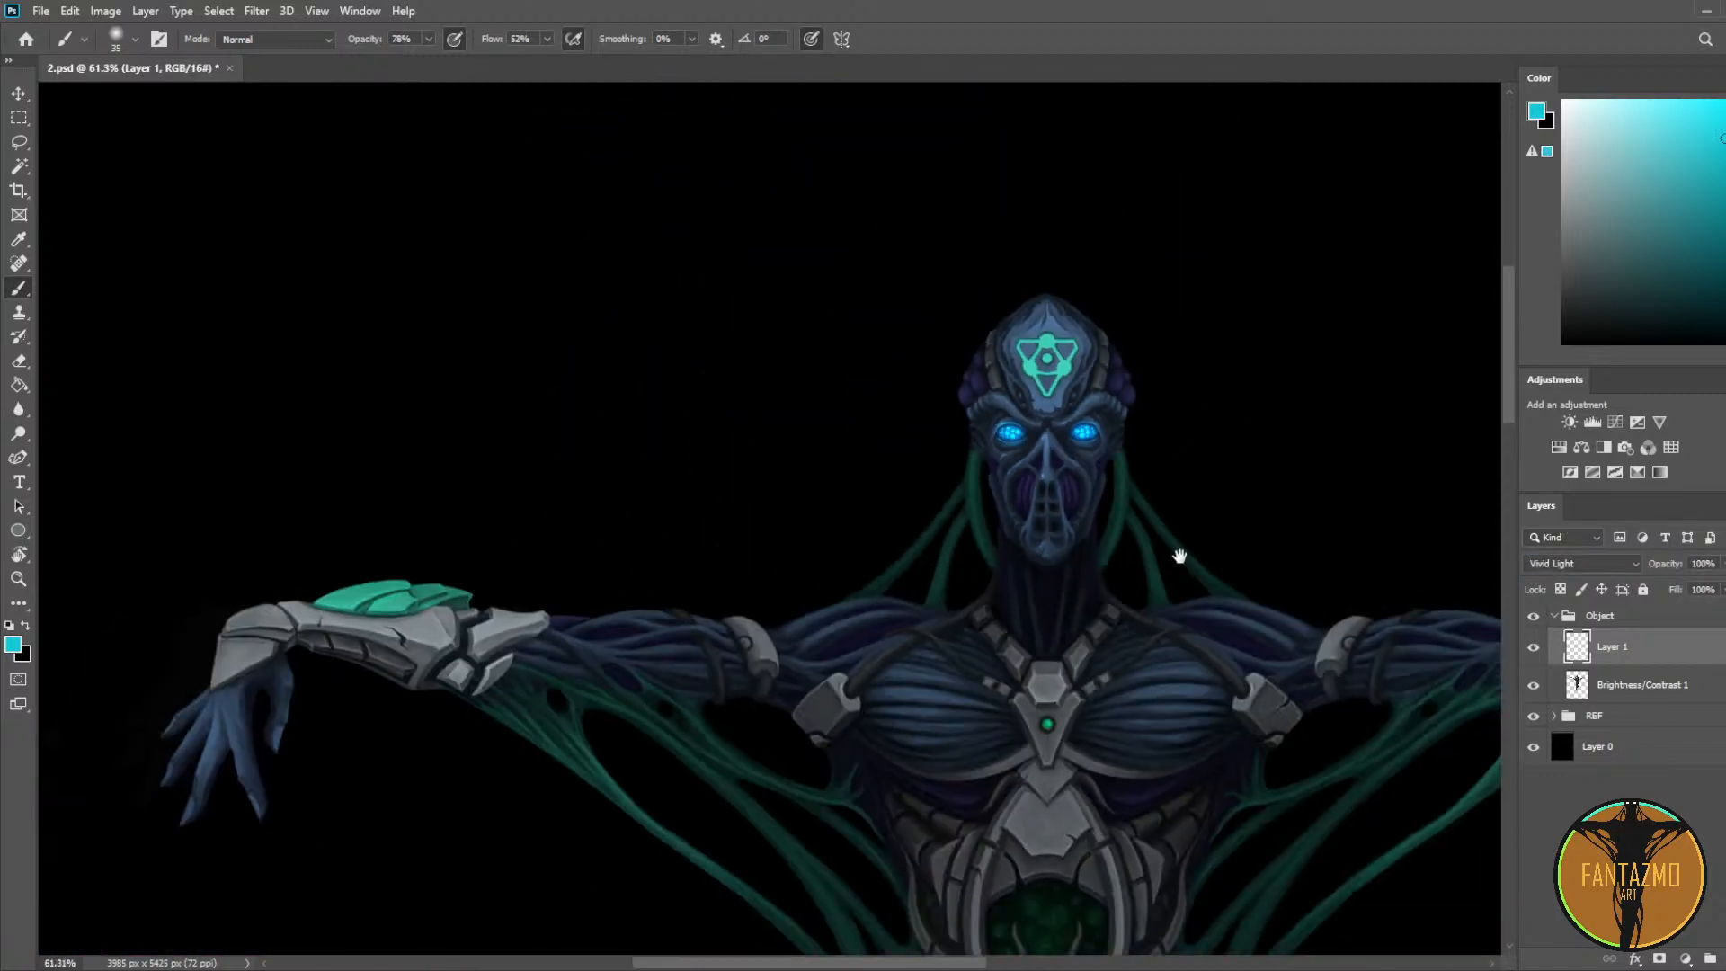
{"action": "left_click_drag", "start_coordinate": [1179, 556], "coordinate": [1105, 387]}
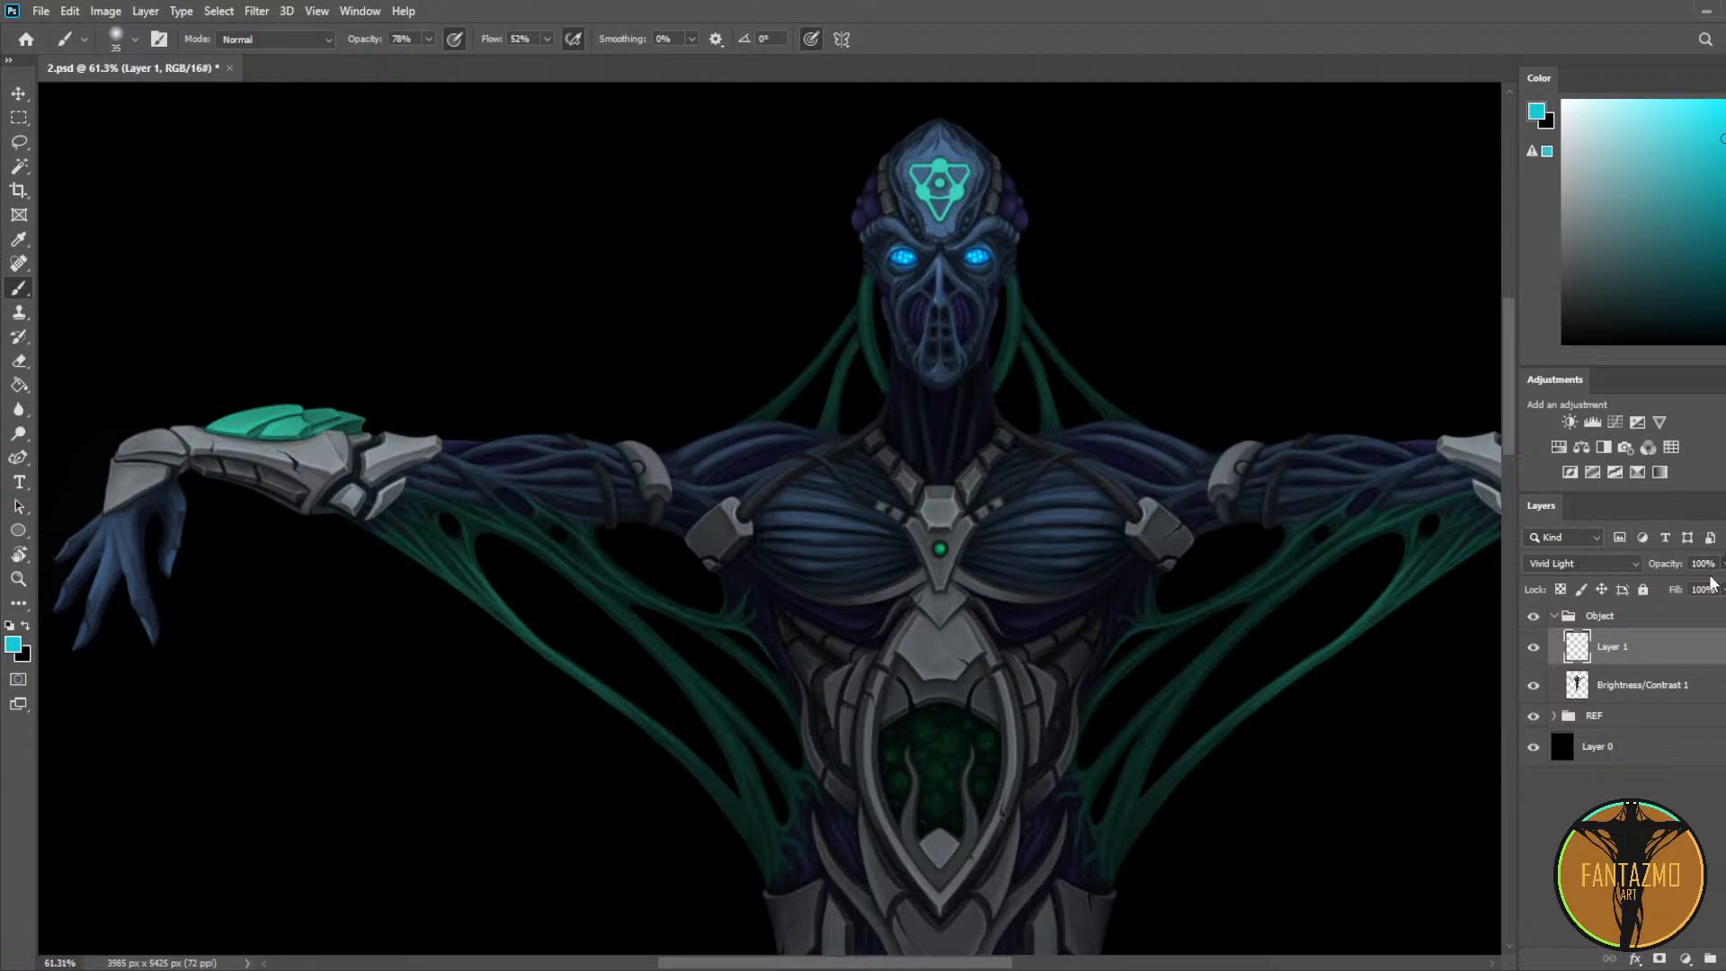
{"action": "left_click_drag", "start_coordinate": [1710, 577], "coordinate": [1694, 586]}
{"action": "left_click", "coordinate": [1527, 654]}
{"action": "left_click", "coordinate": [1527, 654]}
Step: Enlarge the soft Brush to 70 px over the eyes and check the eye glow against the whole figure
{"action": "scroll", "coordinate": [969, 244], "scroll_direction": "up", "scroll_amount": 3}
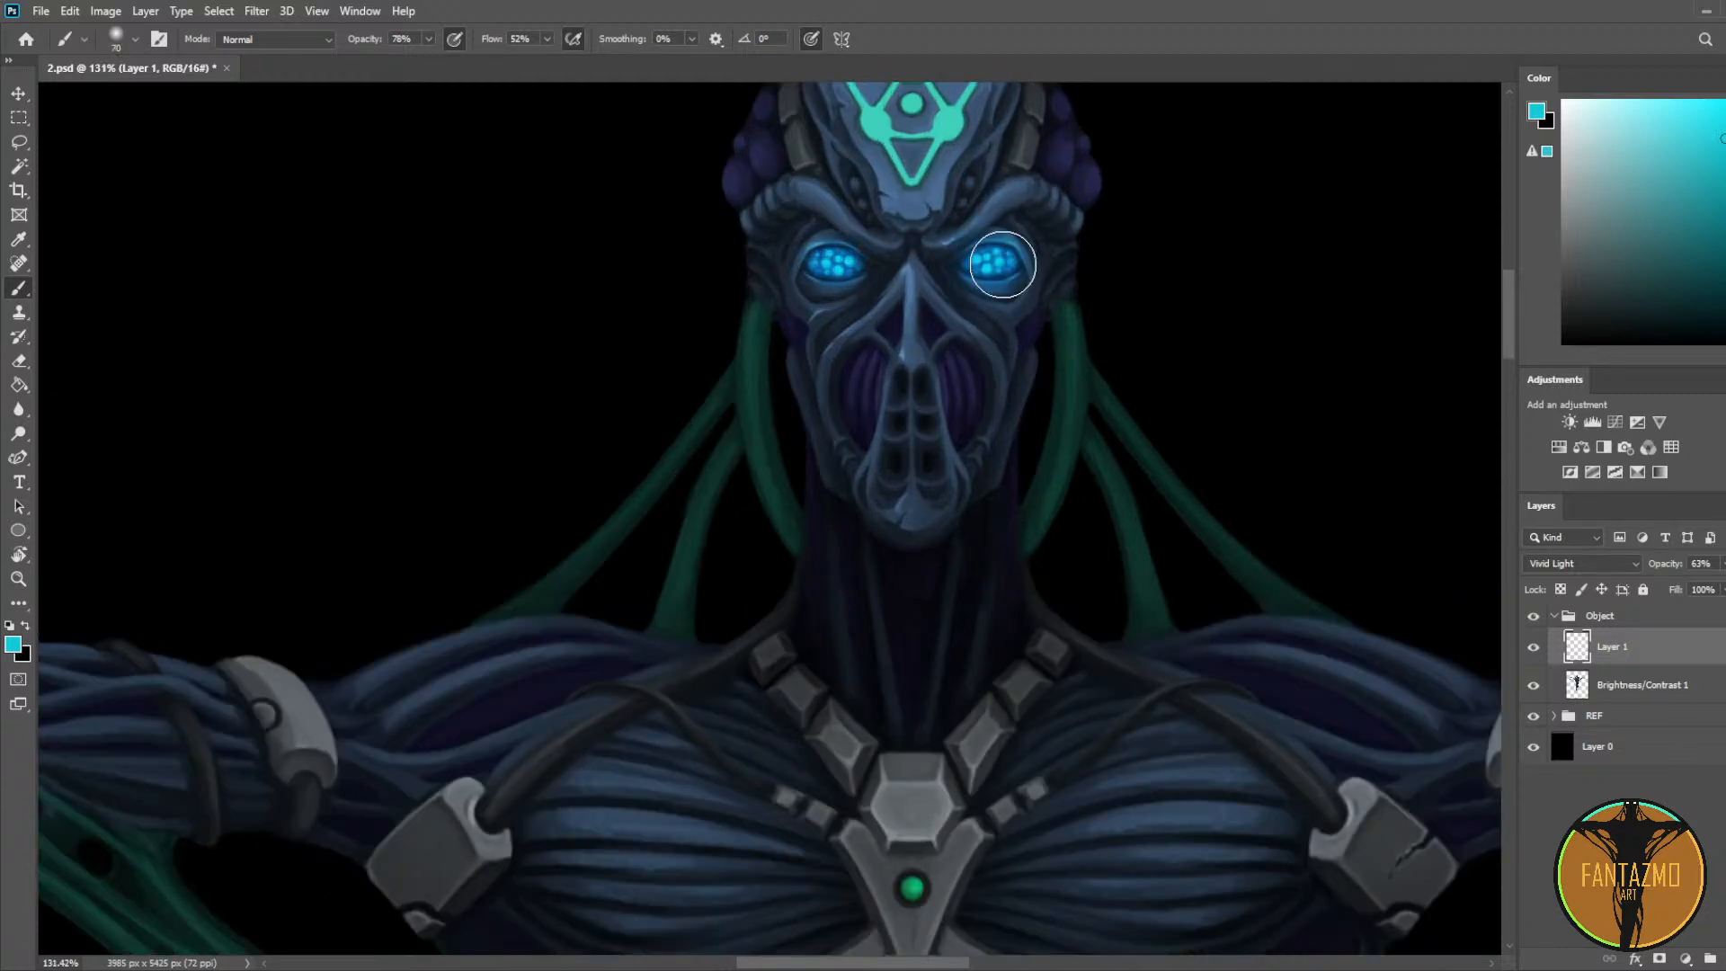
{"action": "key", "text": "bracketright"}
{"action": "key", "text": "bracketright"}
{"action": "key", "text": "bracketright"}
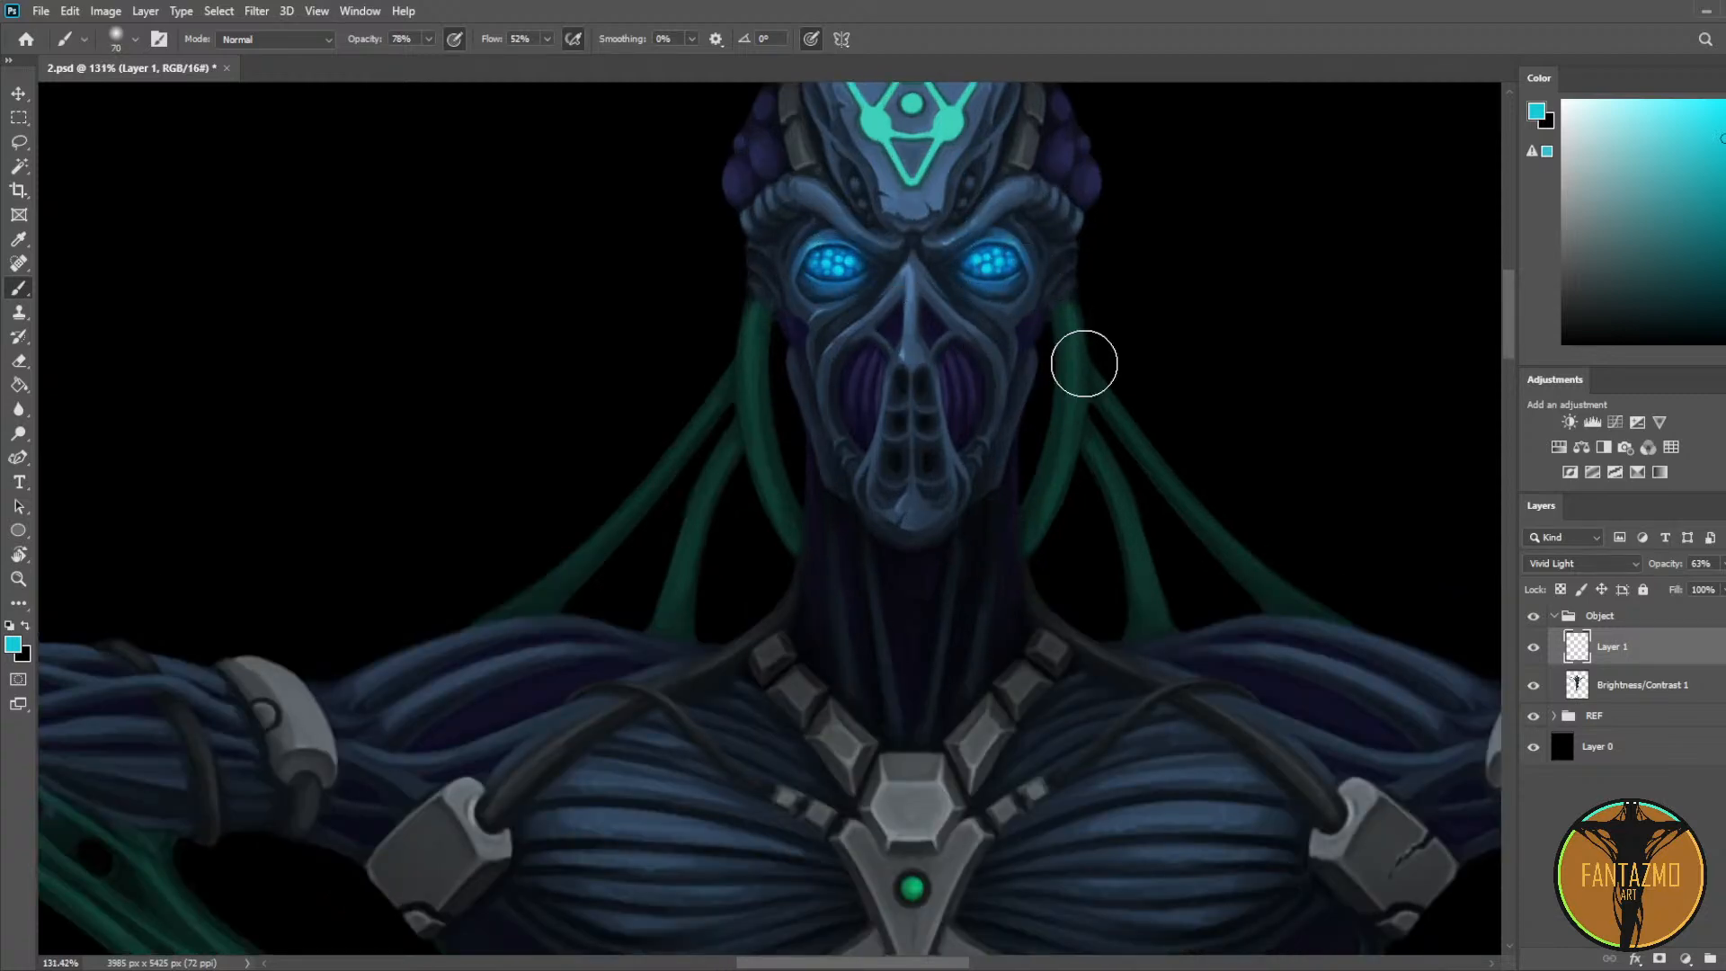
{"action": "scroll", "coordinate": [1114, 377], "scroll_direction": "down", "scroll_amount": 4}
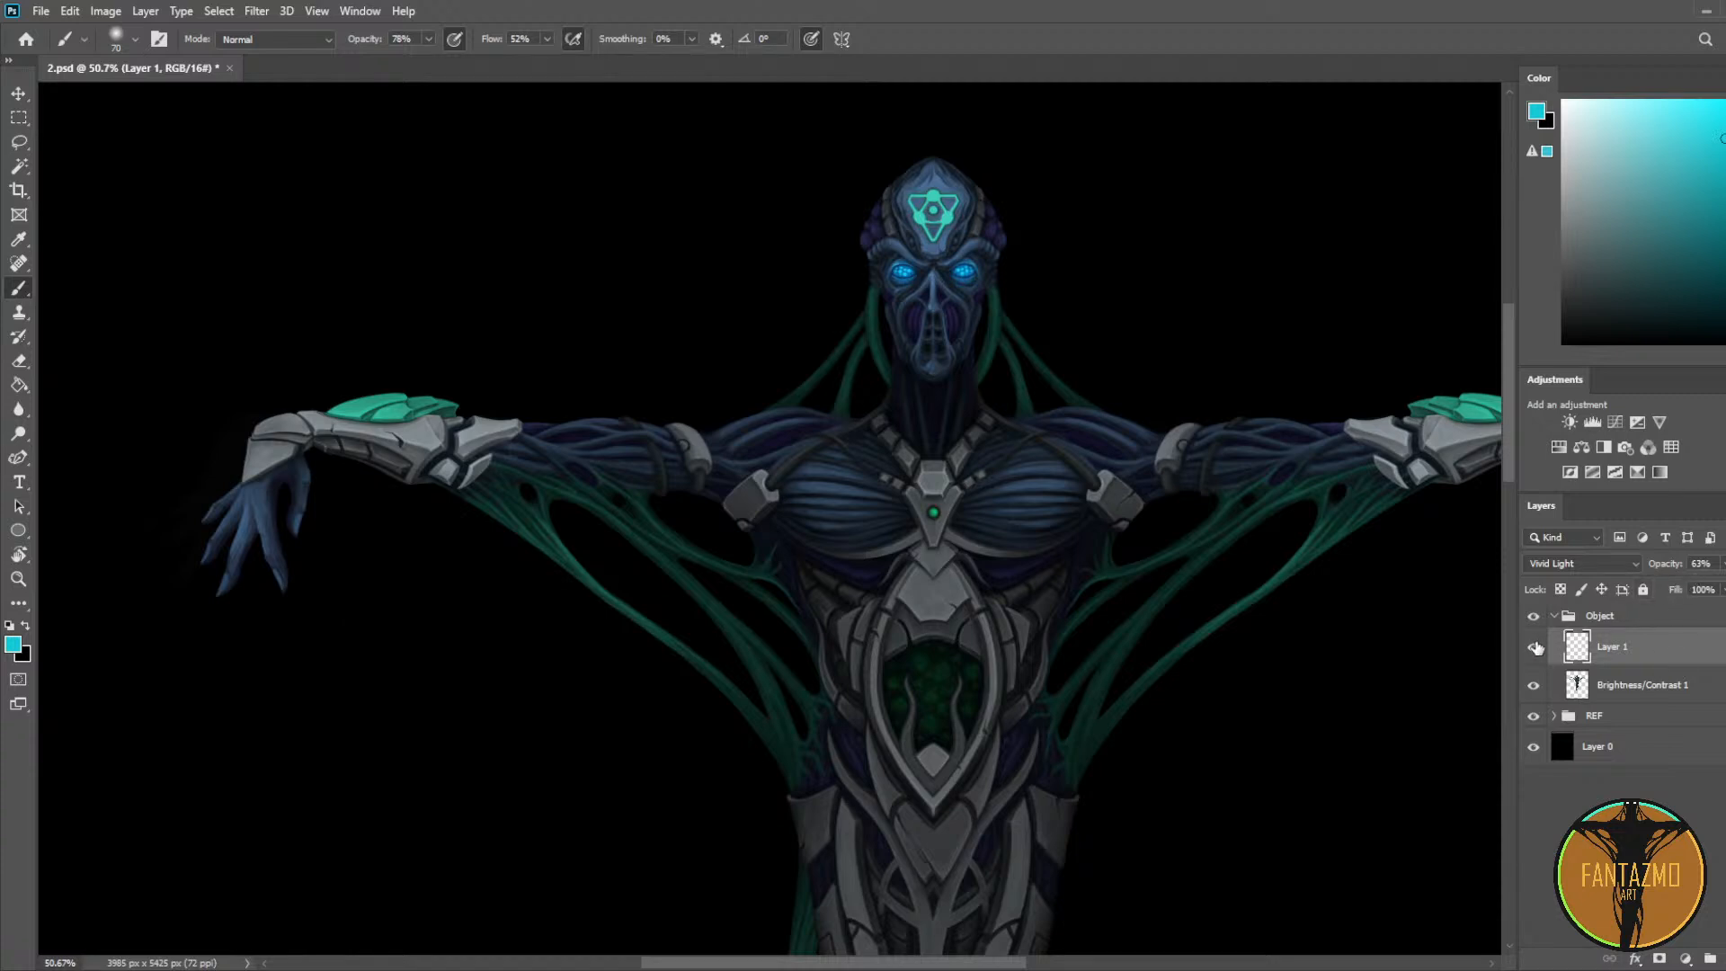
{"action": "scroll", "coordinate": [1145, 353], "scroll_direction": "down", "scroll_amount": 4}
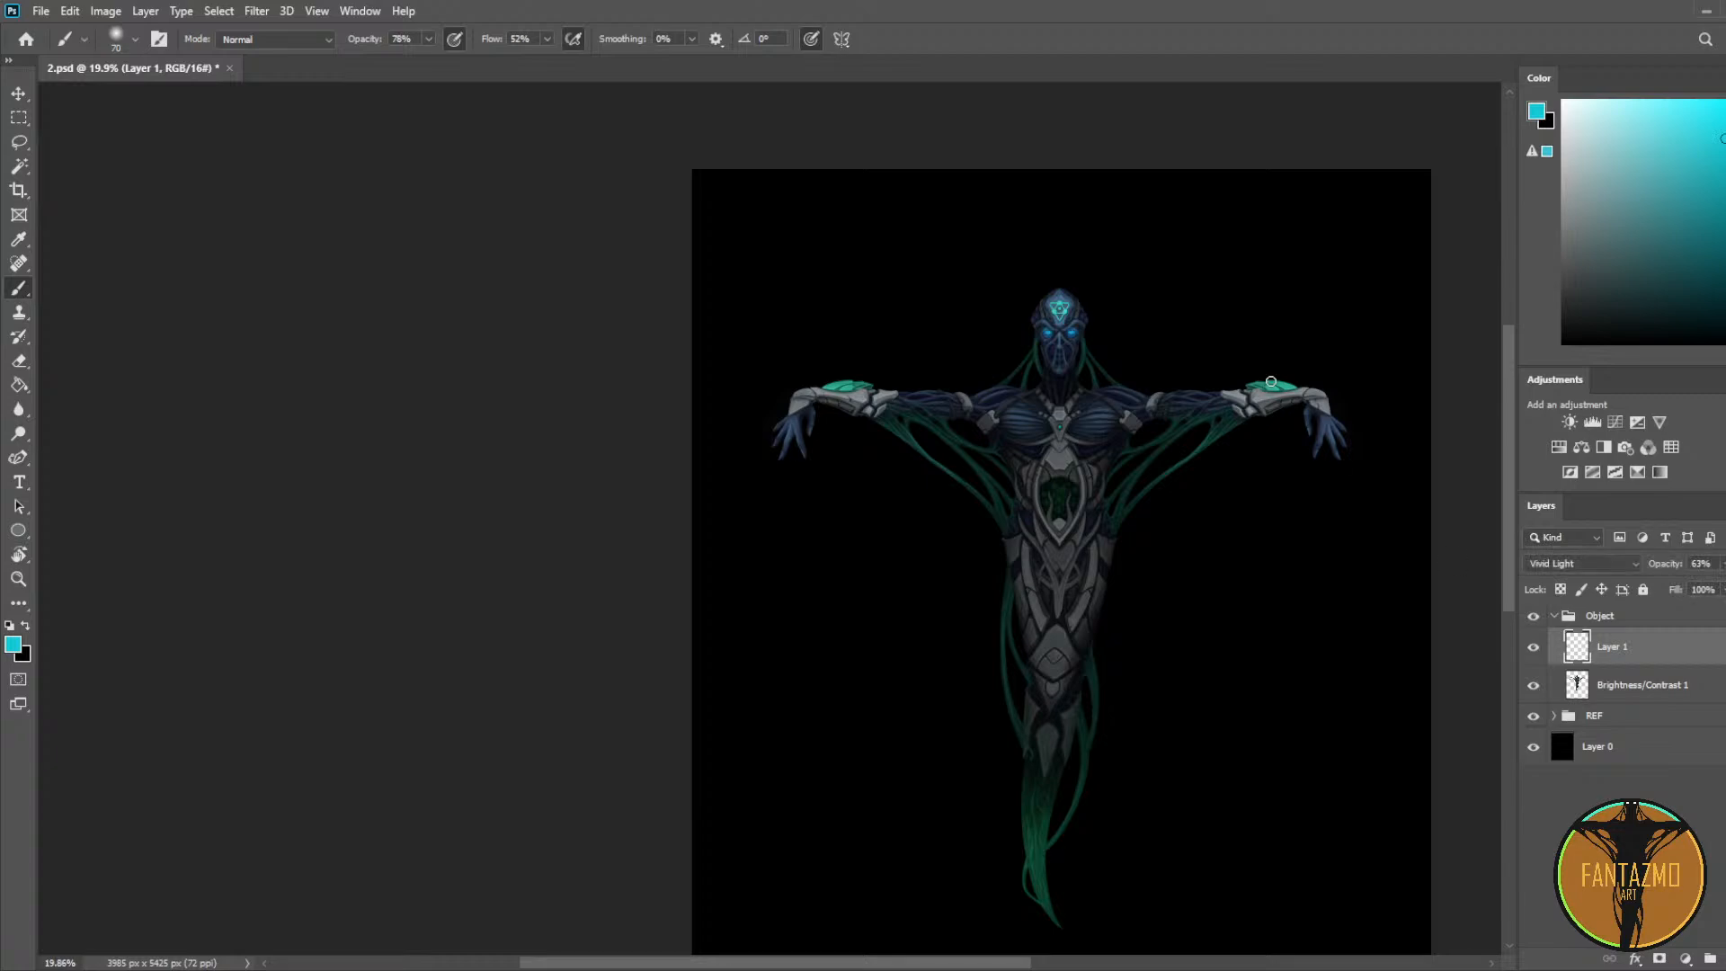
{"action": "scroll", "coordinate": [1070, 328], "scroll_direction": "up", "scroll_amount": 5}
{"action": "scroll", "coordinate": [993, 355], "scroll_direction": "up", "scroll_amount": 2}
Step: Erase the cyan glow from both eyes with a 200 px soft Eraser and return to the 70 px Brush
{"action": "key", "text": "e"}
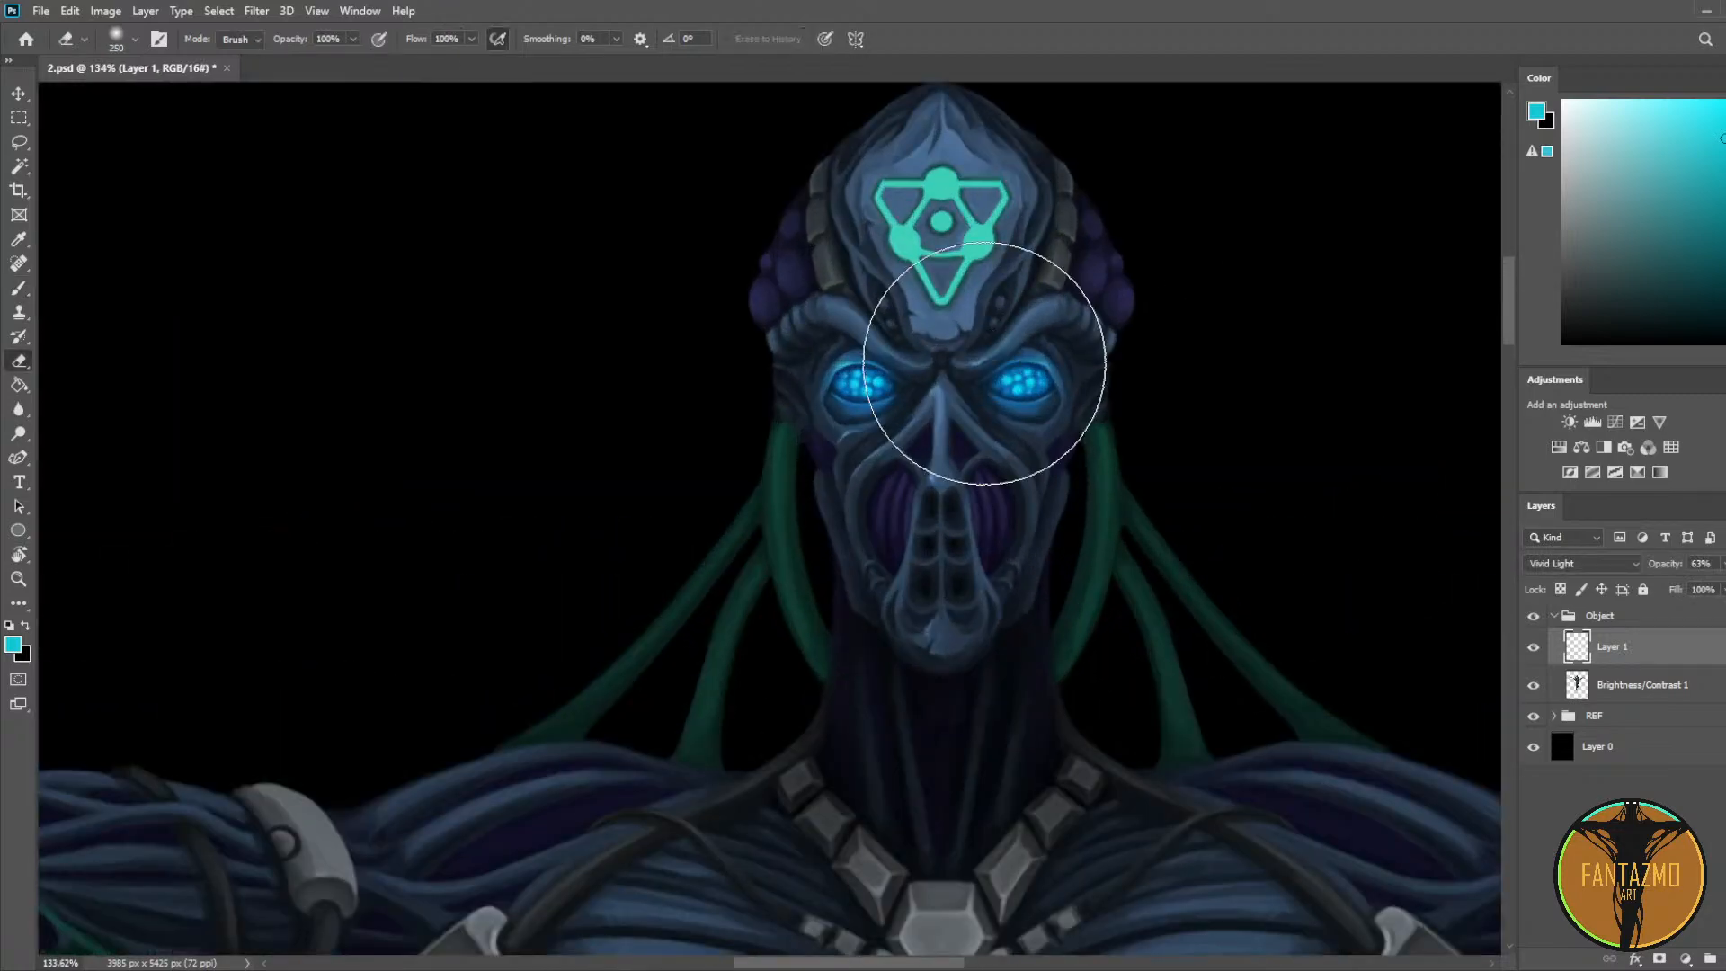
{"action": "left_click_drag", "start_coordinate": [874, 377], "coordinate": [840, 386]}
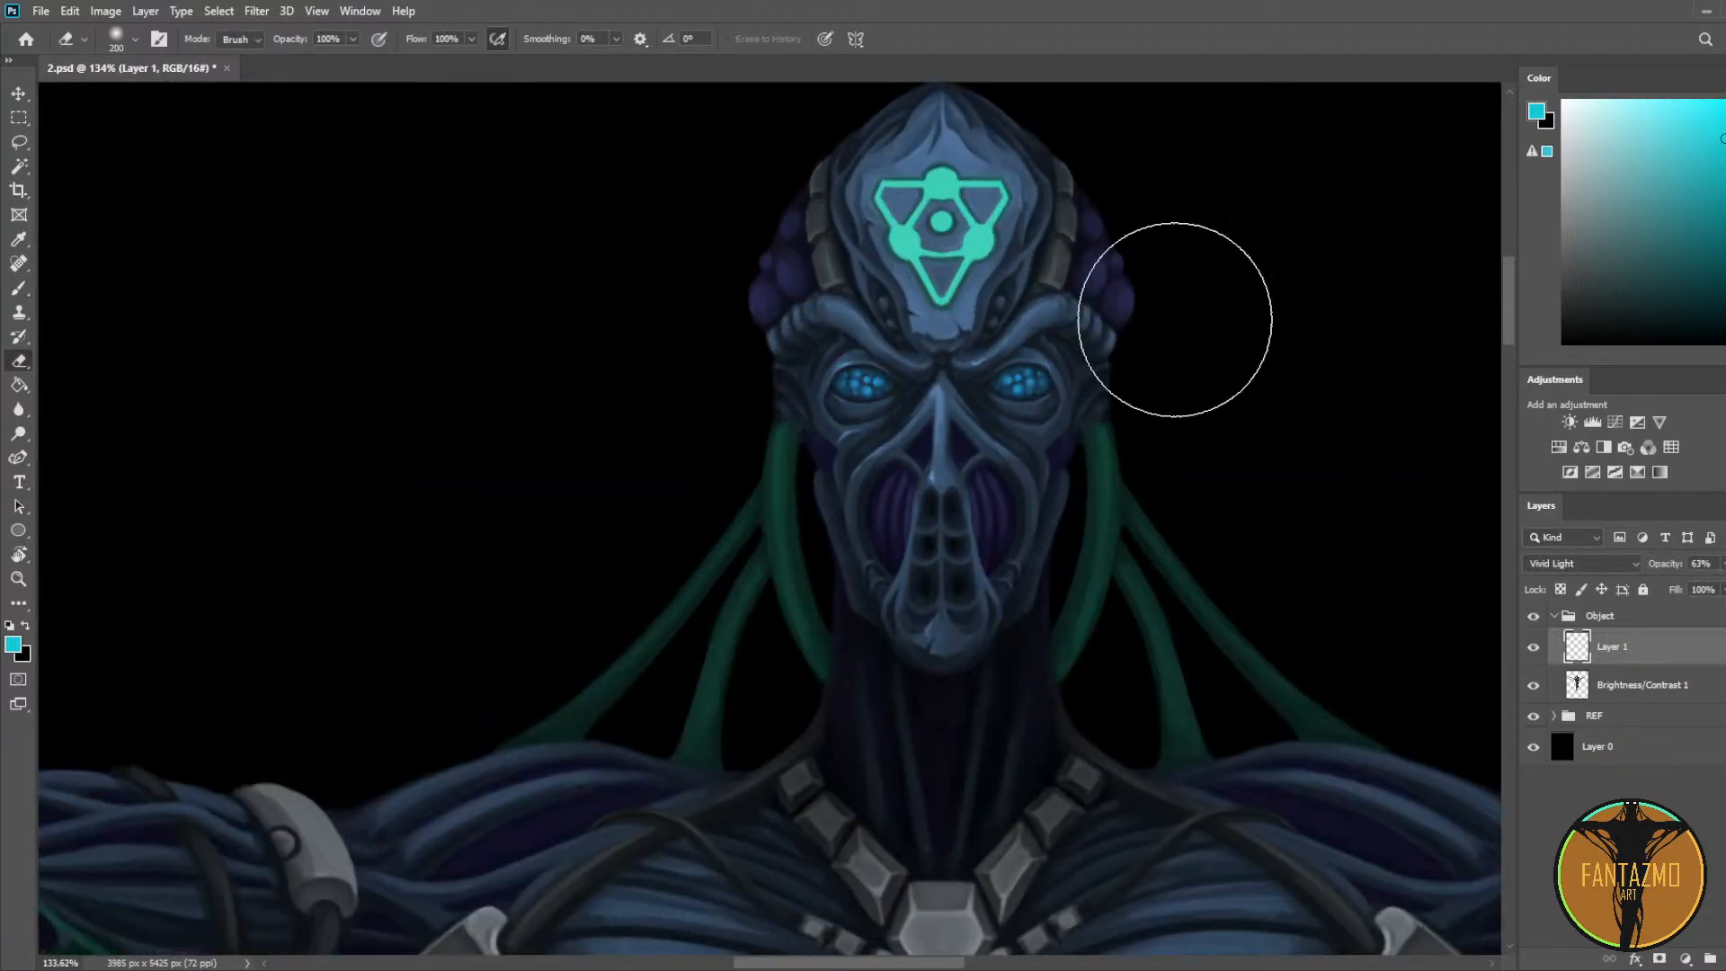
{"action": "scroll", "coordinate": [1068, 349], "scroll_direction": "up", "scroll_amount": 3}
{"action": "key", "text": "b"}
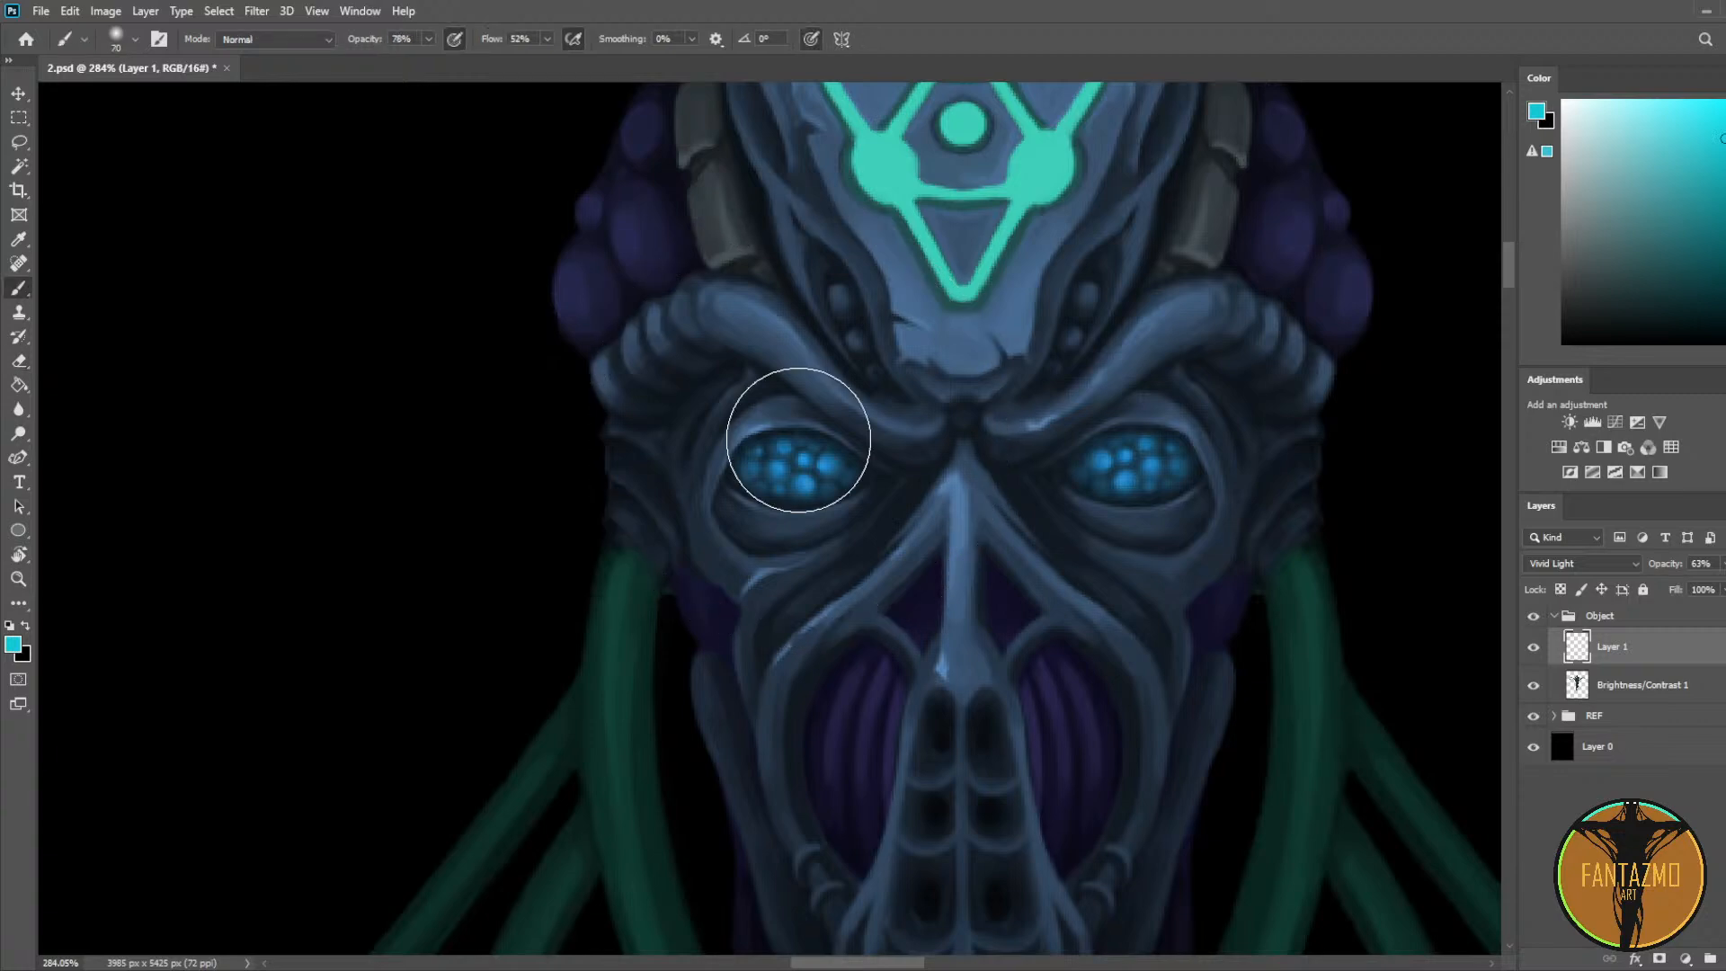
Step: Paint the cyan glow back onto the cells of both eyes with the soft Brush reduced to about 30 px
{"action": "key", "text": "bracketleft"}
{"action": "key", "text": "bracketleft"}
{"action": "key", "text": "bracketleft"}
{"action": "key", "text": "bracketleft"}
{"action": "key", "text": "bracketleft"}
{"action": "key", "text": "bracketleft"}
{"action": "key", "text": "bracketleft"}
{"action": "key", "text": "bracketleft"}
{"action": "key", "text": "bracketleft"}
{"action": "key", "text": "bracketleft"}
{"action": "mouse_move", "coordinate": [759, 459]}
{"action": "left_mouse_down"}
{"action": "mouse_move", "coordinate": [836, 466]}
{"action": "mouse_move", "coordinate": [786, 451]}
{"action": "mouse_move", "coordinate": [791, 486]}
{"action": "mouse_move", "coordinate": [803, 456]}
{"action": "mouse_move", "coordinate": [724, 499]}
{"action": "mouse_move", "coordinate": [814, 477]}
{"action": "left_mouse_up"}
{"action": "key", "text": "e"}
{"action": "key", "text": "b"}
{"action": "key", "text": "bracketright"}
{"action": "key", "text": "bracketright"}
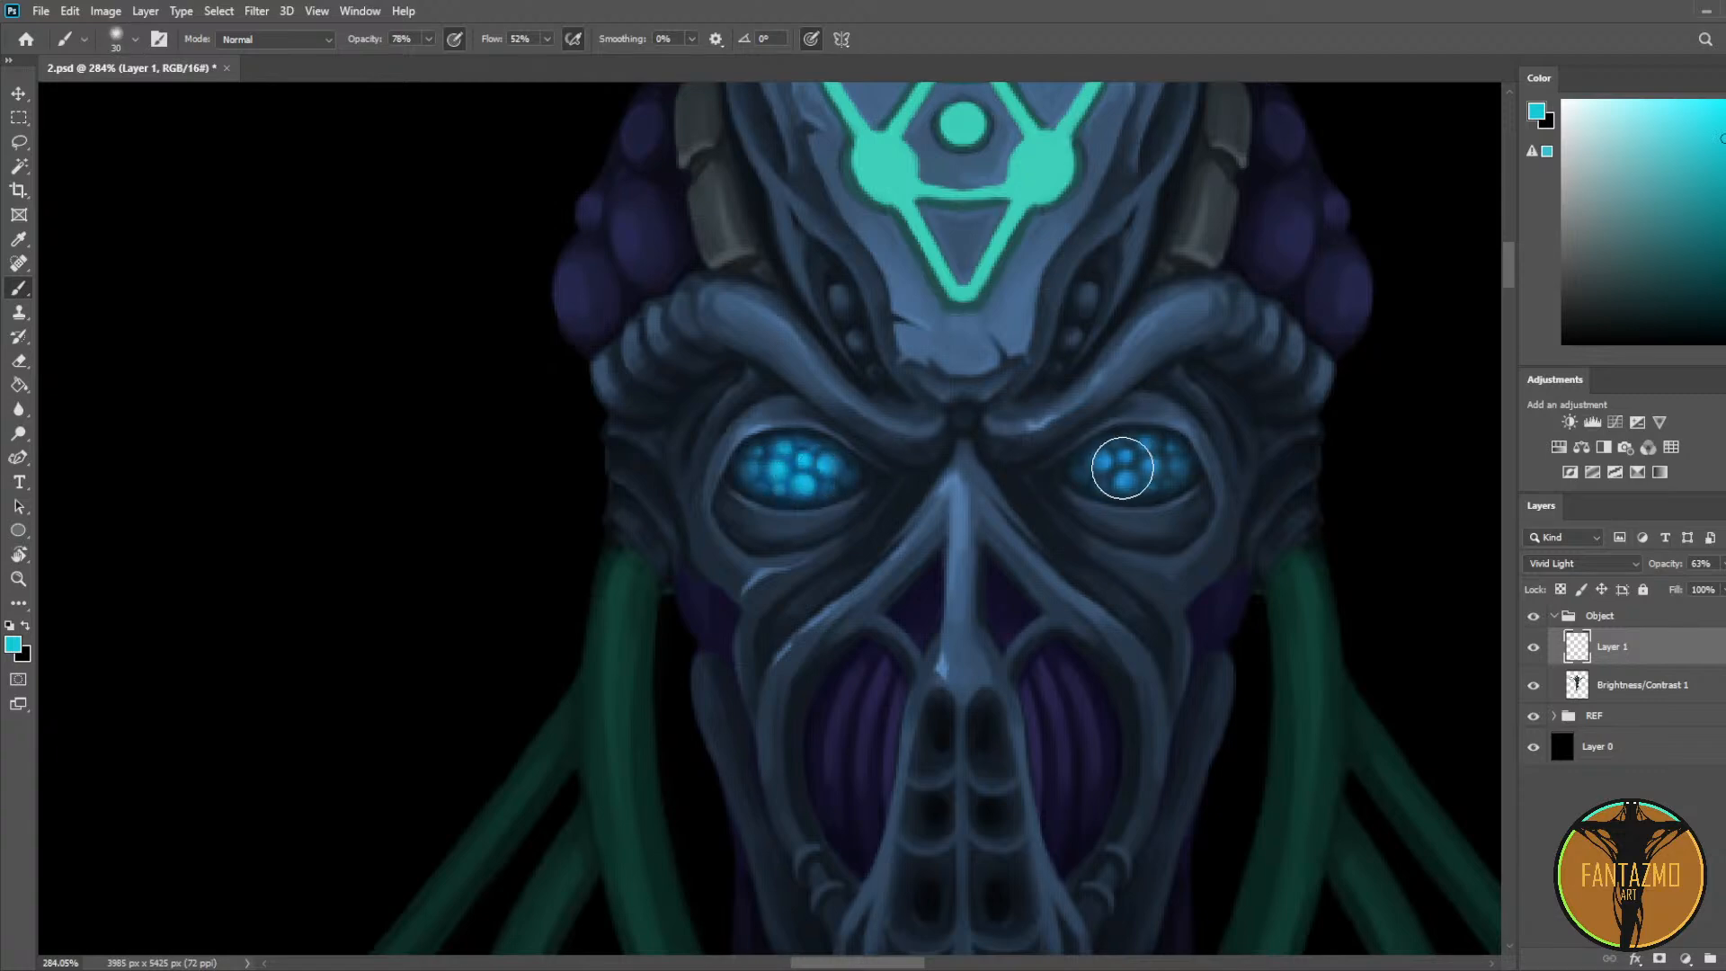
Step: Merge the eye glow layer with the Brightness/Contrast 1 layer and save the document
{"action": "scroll", "coordinate": [1144, 399], "scroll_direction": "down", "scroll_amount": 5}
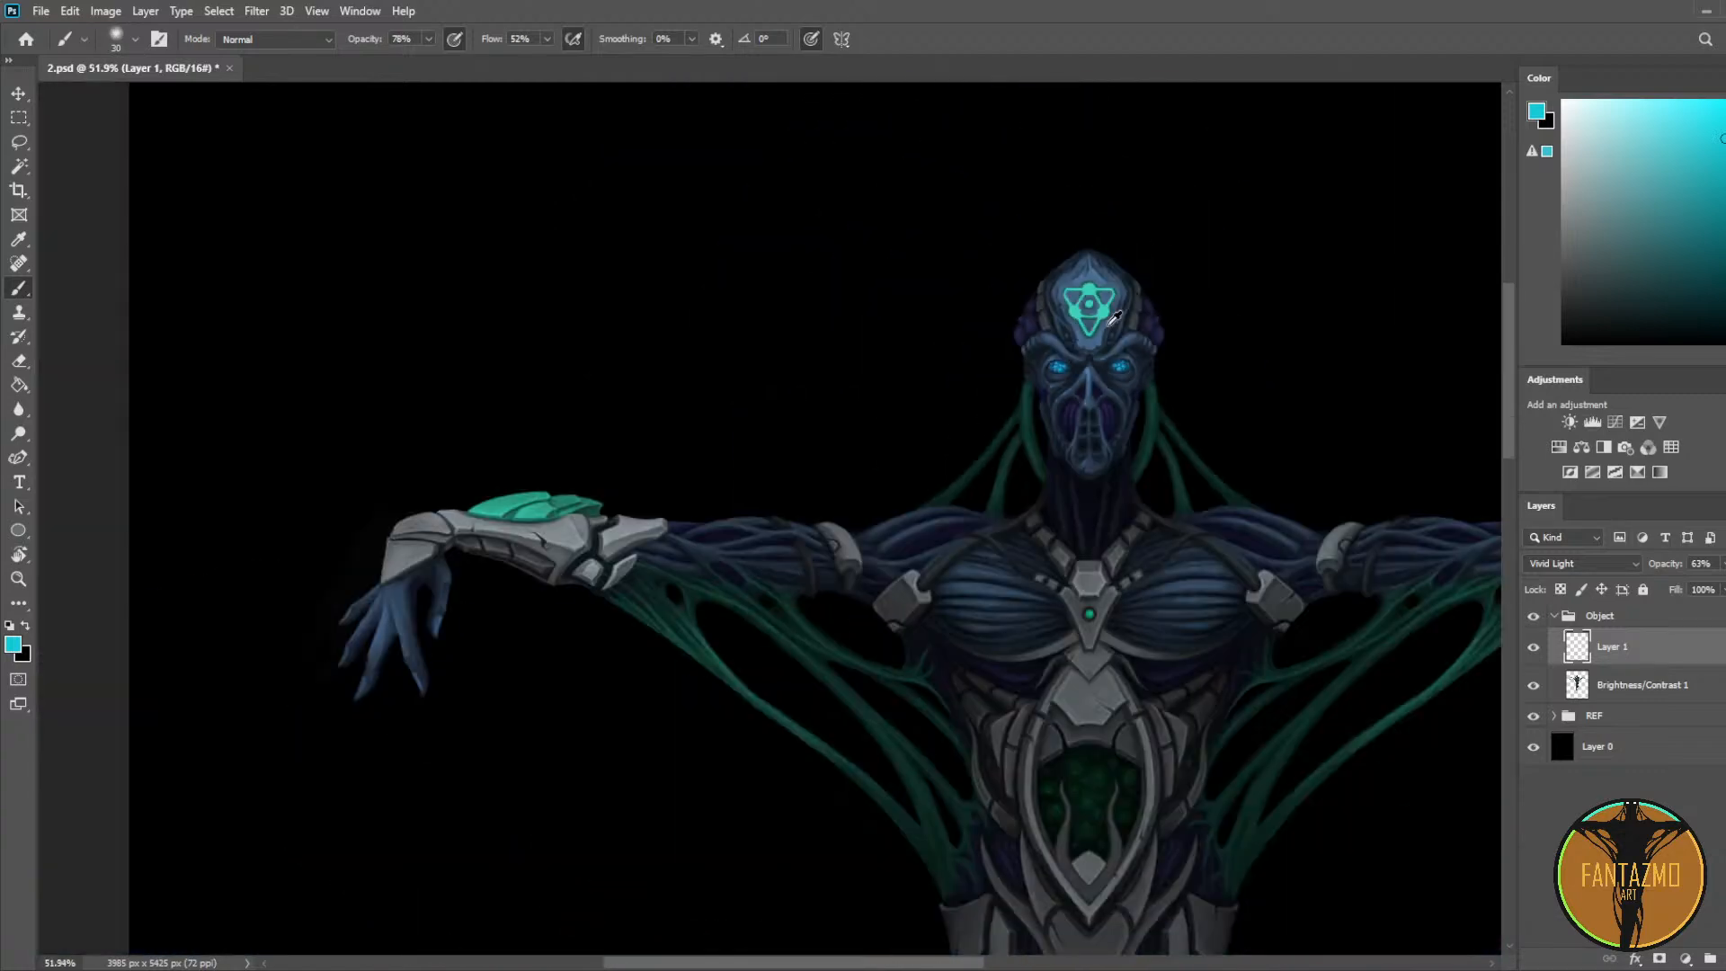
{"action": "scroll", "coordinate": [1114, 318], "scroll_direction": "down", "scroll_amount": 4}
{"action": "left_click_drag", "start_coordinate": [1165, 338], "coordinate": [967, 179]}
{"action": "left_click", "coordinate": [1658, 685], "text": "shift"}
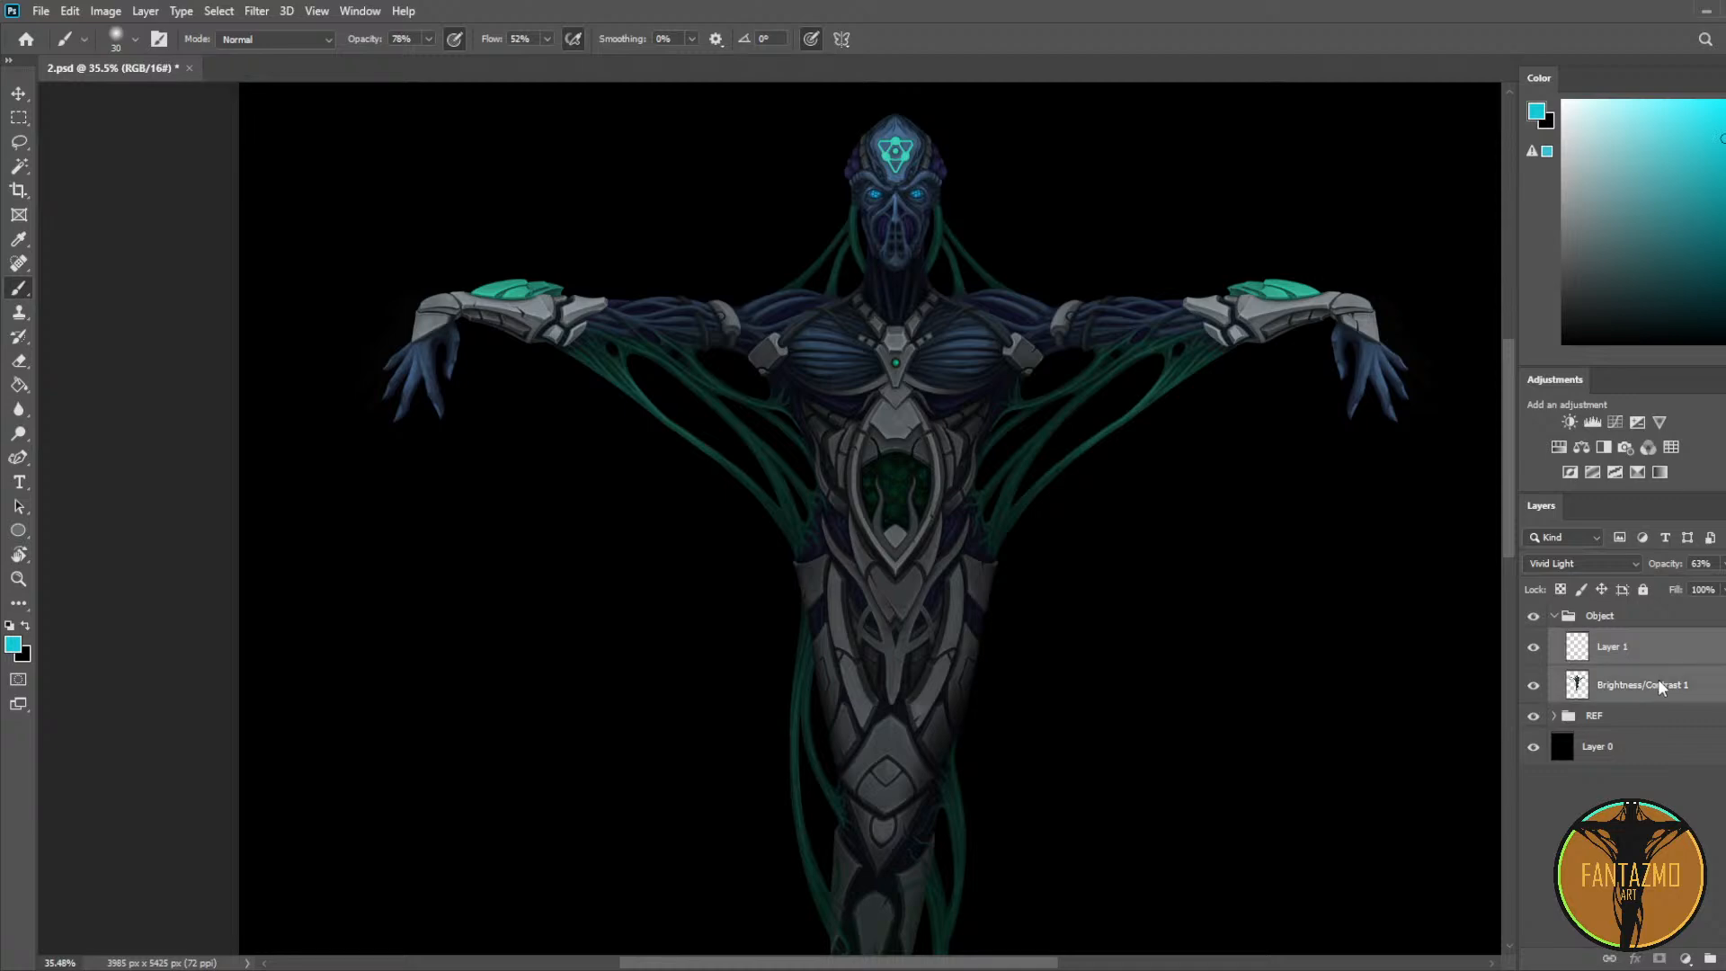
{"action": "key", "text": "ctrl+e"}
{"action": "key", "text": "ctrl+s"}
Step: Pick a bright green, enlarge the Brush to 70 px, and undo the trial dabs in the abdomen's green cavity
{"action": "scroll", "coordinate": [898, 508], "scroll_direction": "up", "scroll_amount": 6}
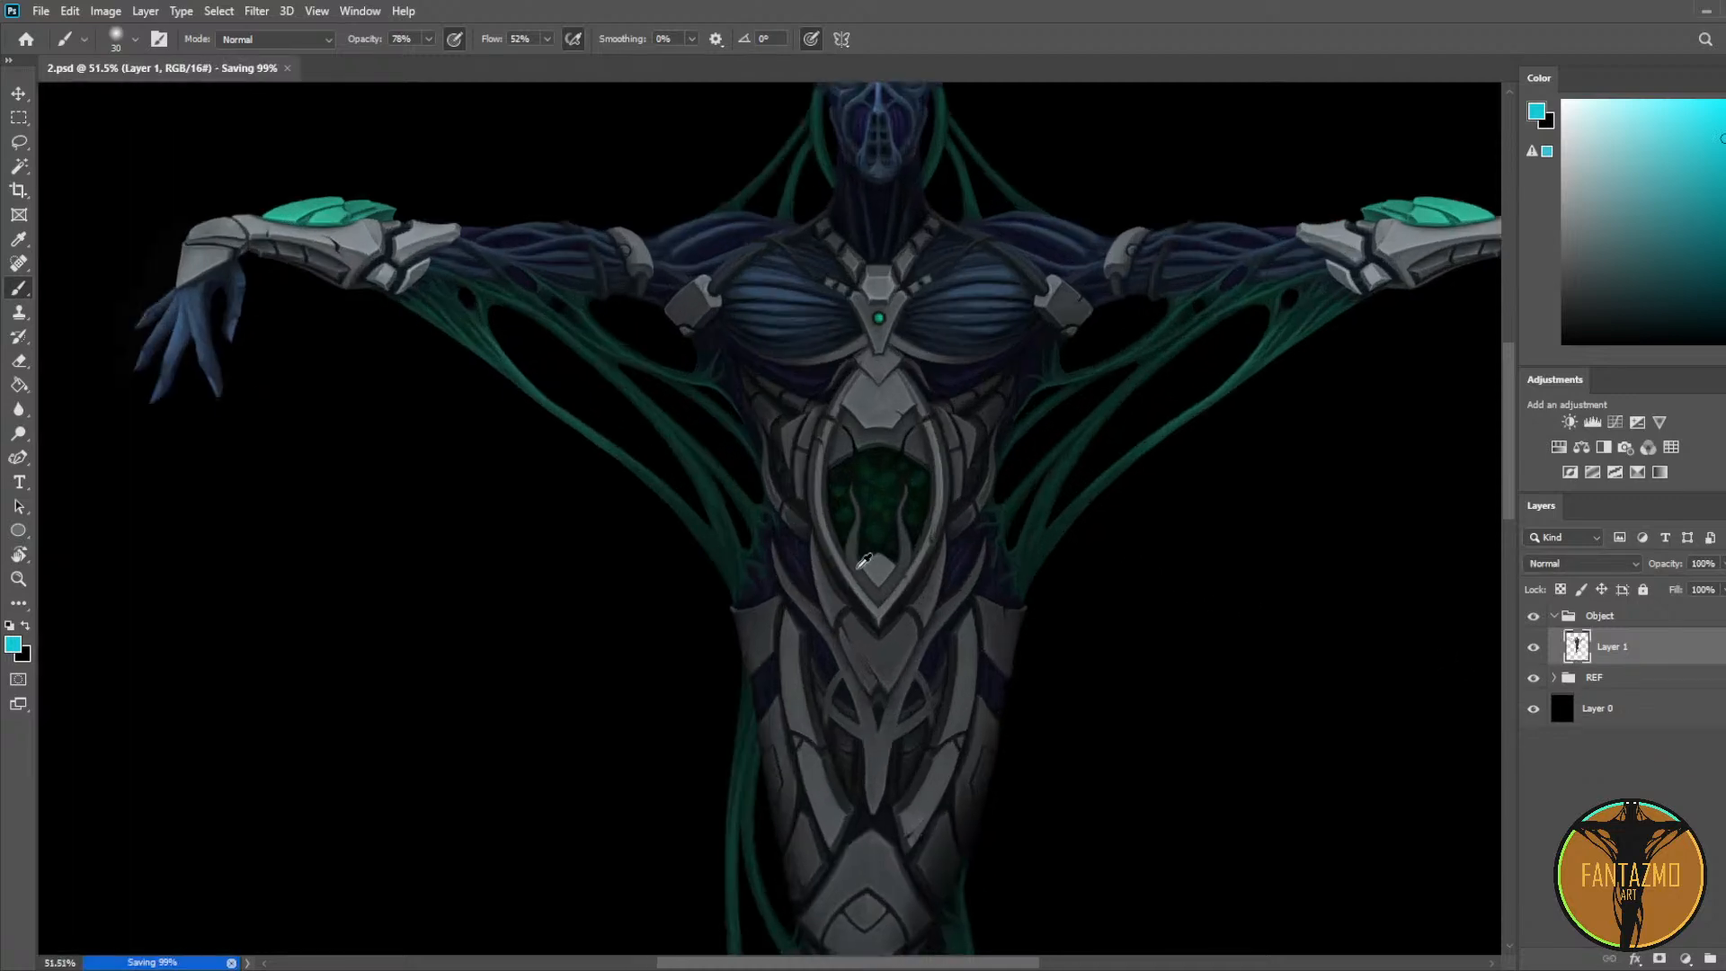
{"action": "scroll", "coordinate": [904, 516], "scroll_direction": "up", "scroll_amount": 1}
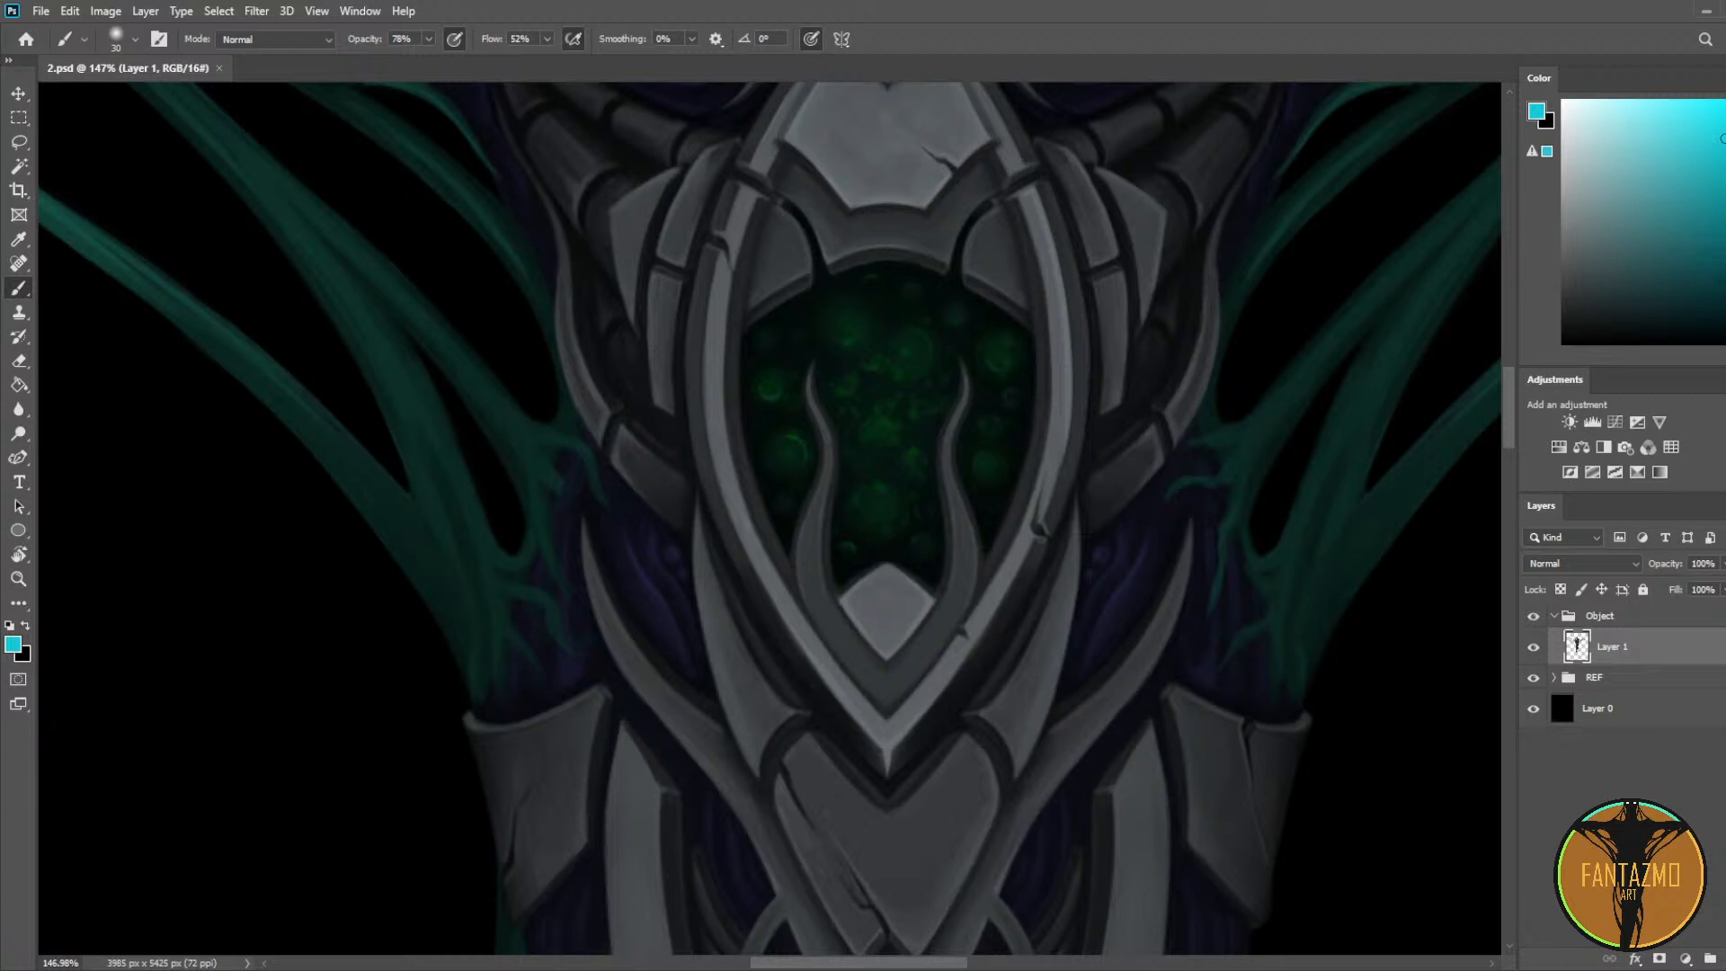
{"action": "left_click", "coordinate": [1724, 281]}
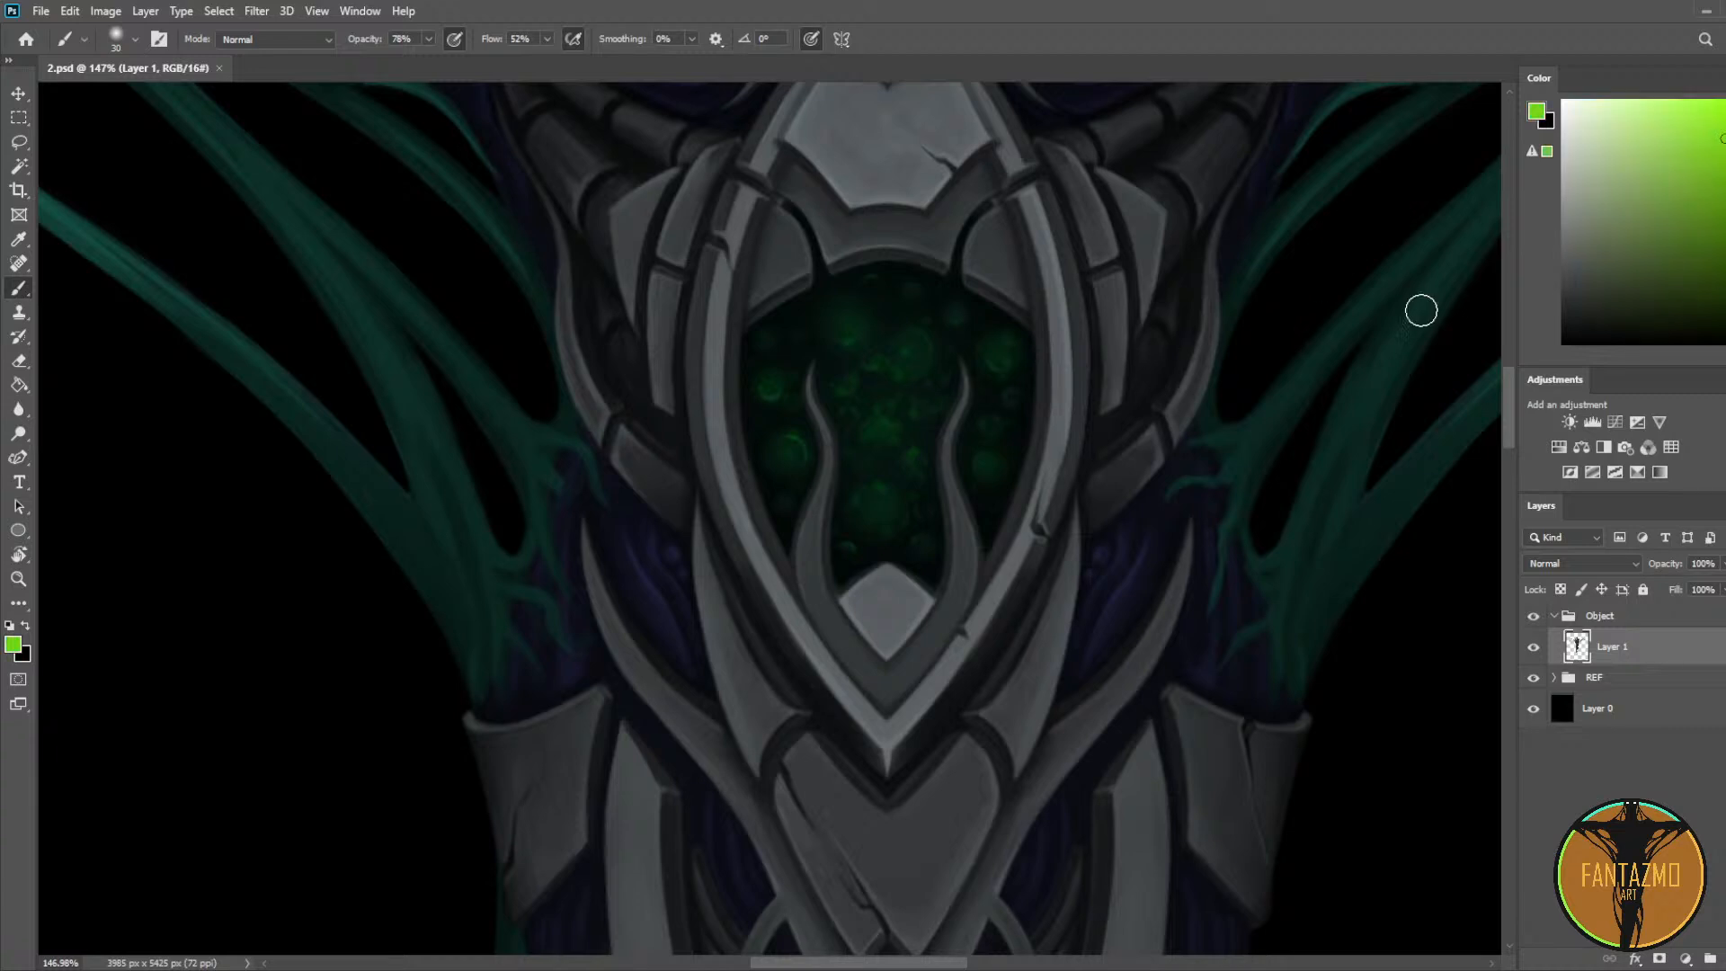
{"action": "key", "text": "bracketright"}
{"action": "key", "text": "bracketright"}
{"action": "mouse_move", "coordinate": [909, 361]}
{"action": "left_mouse_down"}
{"action": "mouse_move", "coordinate": [918, 348]}
{"action": "mouse_move", "coordinate": [860, 320]}
{"action": "left_mouse_up"}
{"action": "key", "text": "bracketright"}
{"action": "left_click", "coordinate": [1725, 101]}
{"action": "key", "text": "bracketright"}
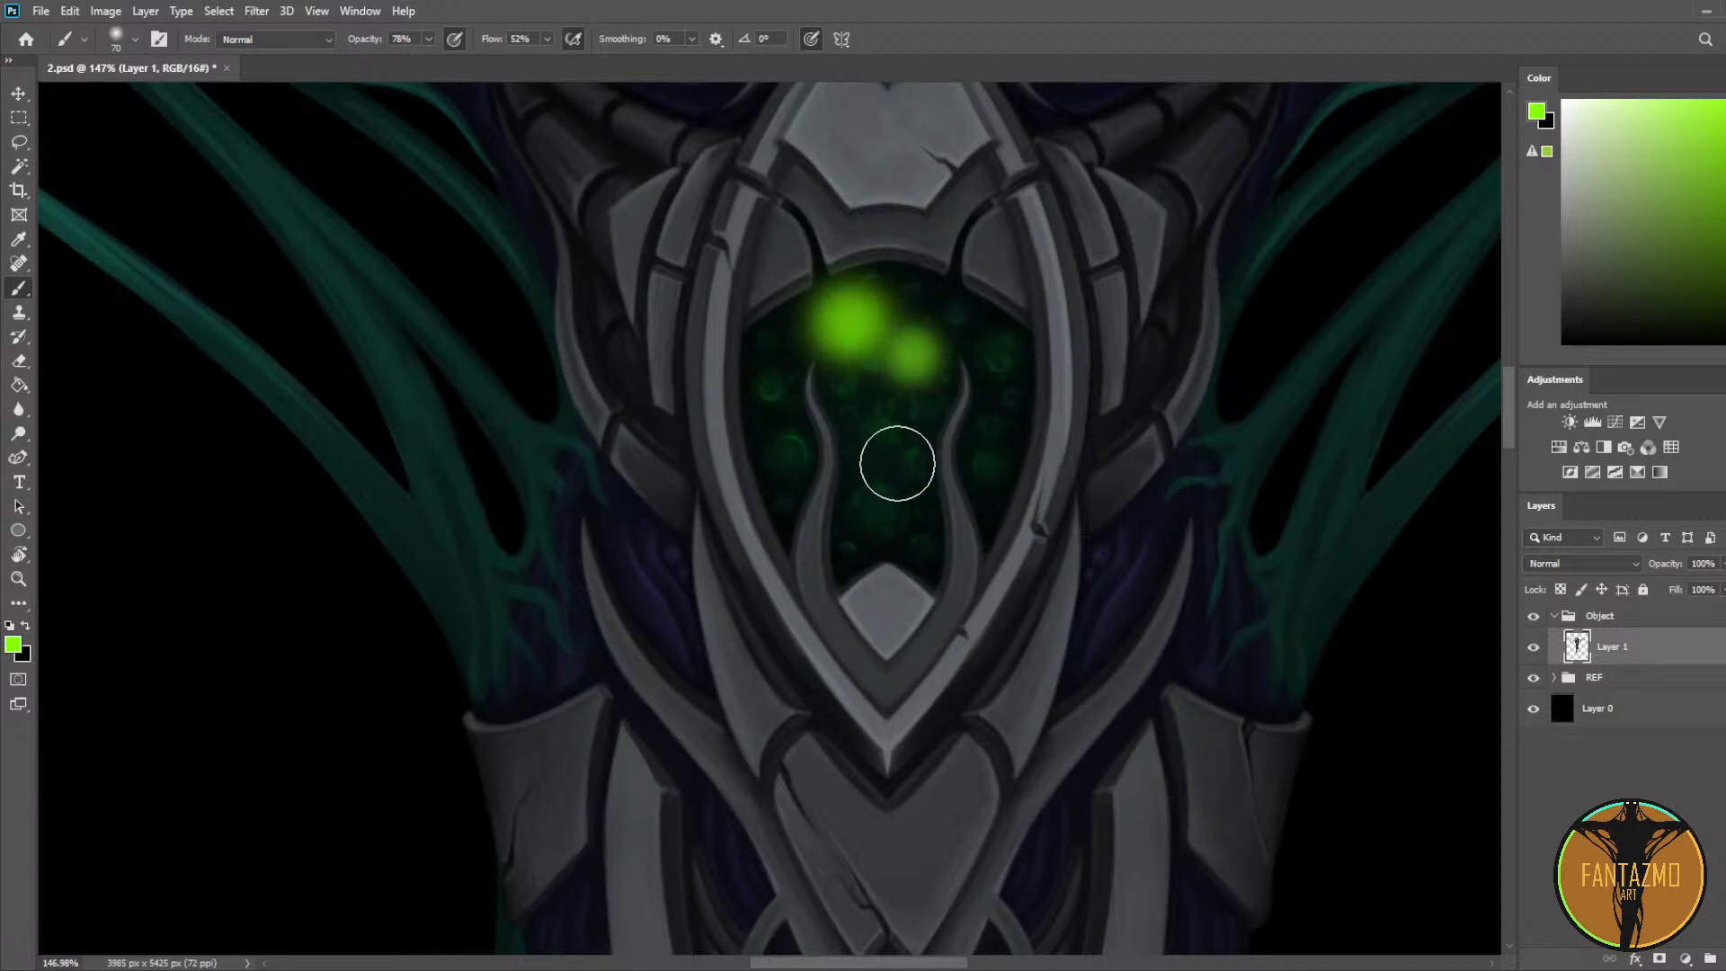
{"action": "key", "text": "ctrl+z"}
{"action": "key", "text": "ctrl+z"}
Step: Add a layer above the figure and dab soft bright green glows over the bubbles in the abdominal cavity
{"action": "left_click", "coordinate": [1711, 959]}
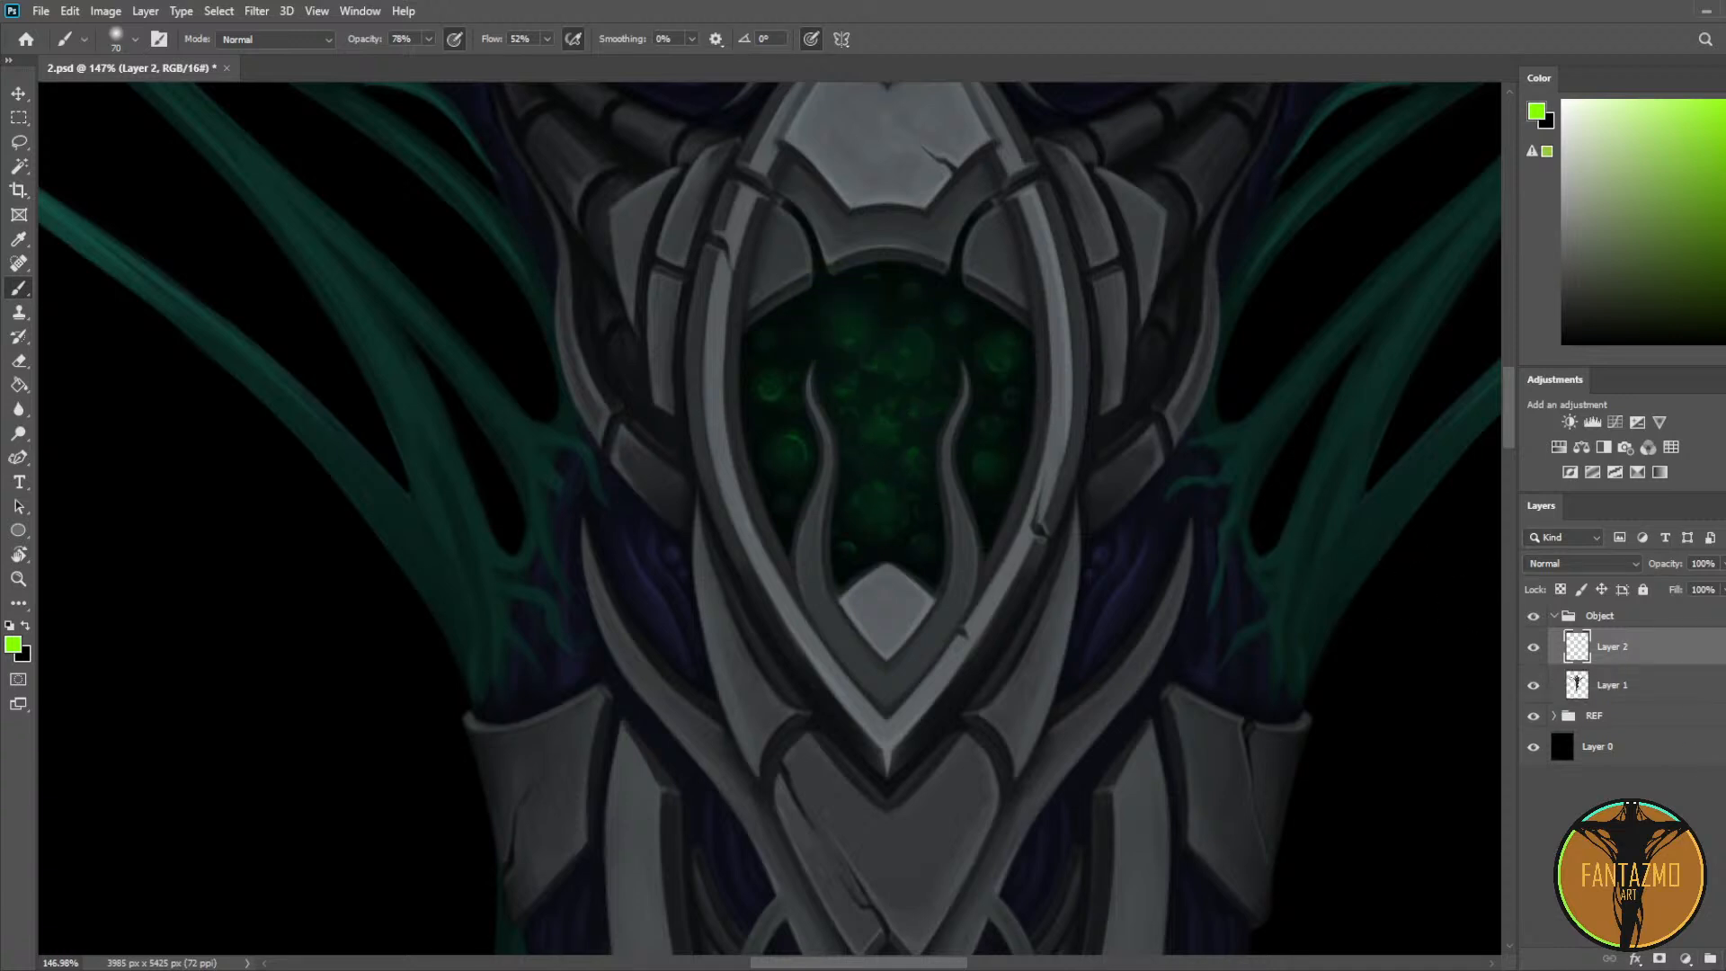
{"action": "mouse_move", "coordinate": [843, 319]}
{"action": "left_mouse_down"}
{"action": "mouse_move", "coordinate": [911, 389]}
{"action": "mouse_move", "coordinate": [865, 434]}
{"action": "mouse_move", "coordinate": [870, 493]}
{"action": "left_mouse_up"}
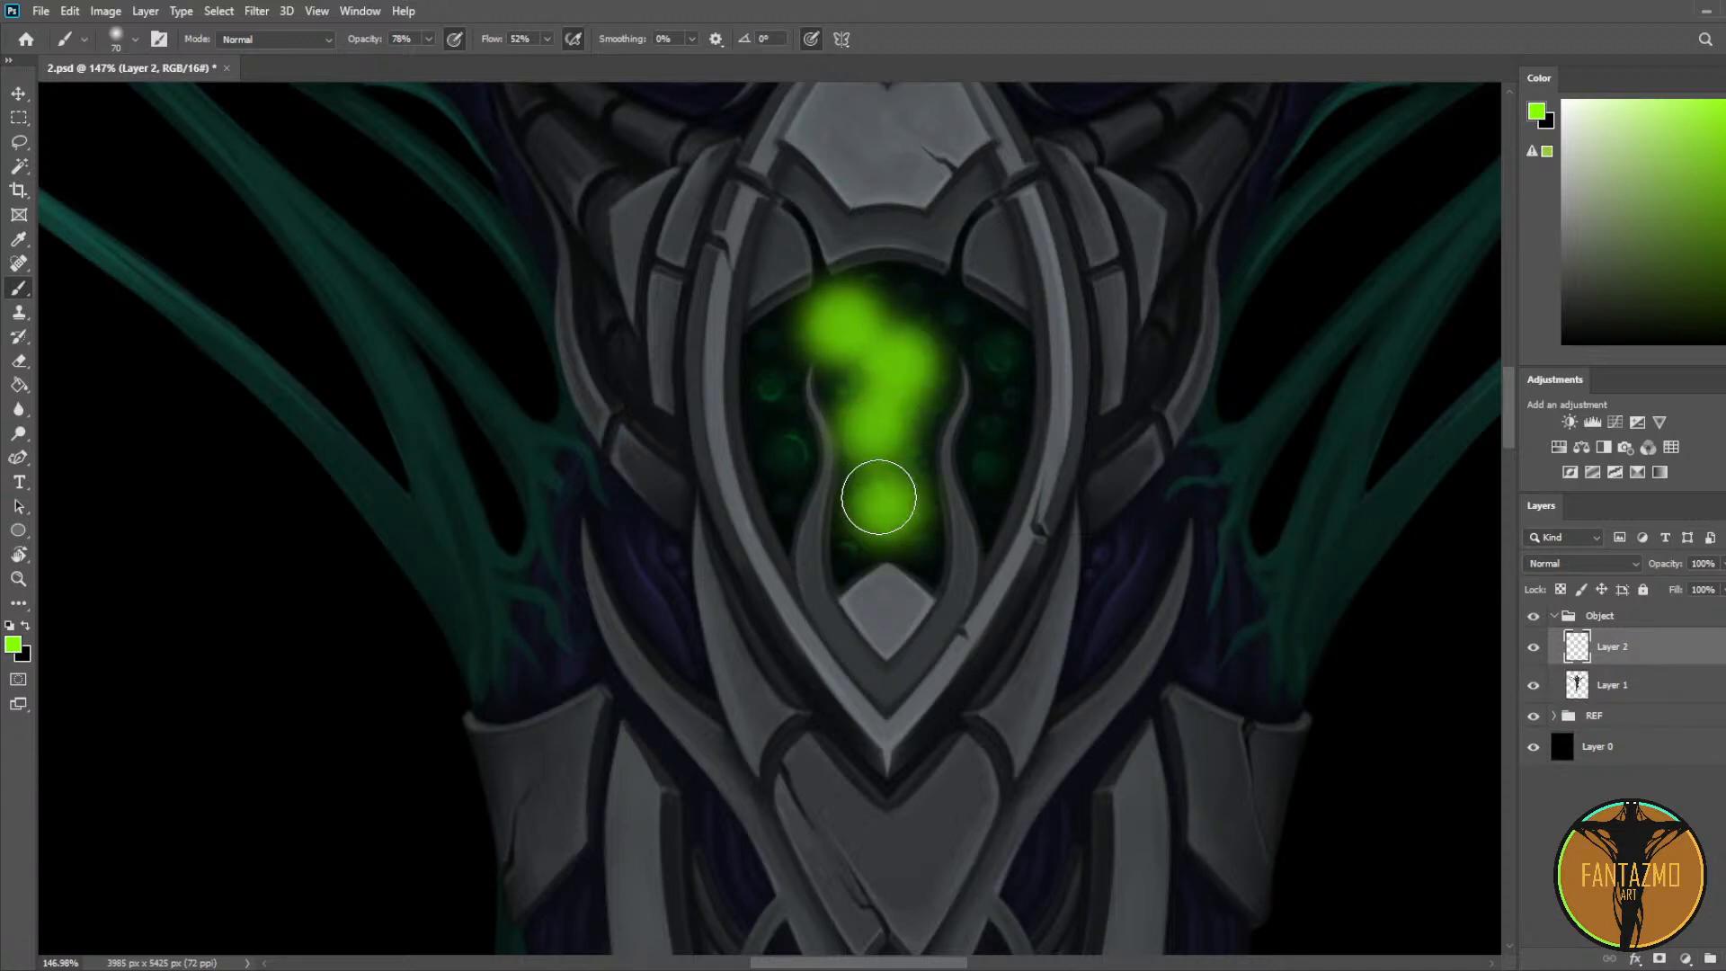
{"action": "left_click", "coordinate": [789, 453]}
{"action": "left_click", "coordinate": [770, 389]}
{"action": "left_click", "coordinate": [989, 454]}
{"action": "left_click", "coordinate": [997, 345]}
{"action": "left_click", "coordinate": [950, 317]}
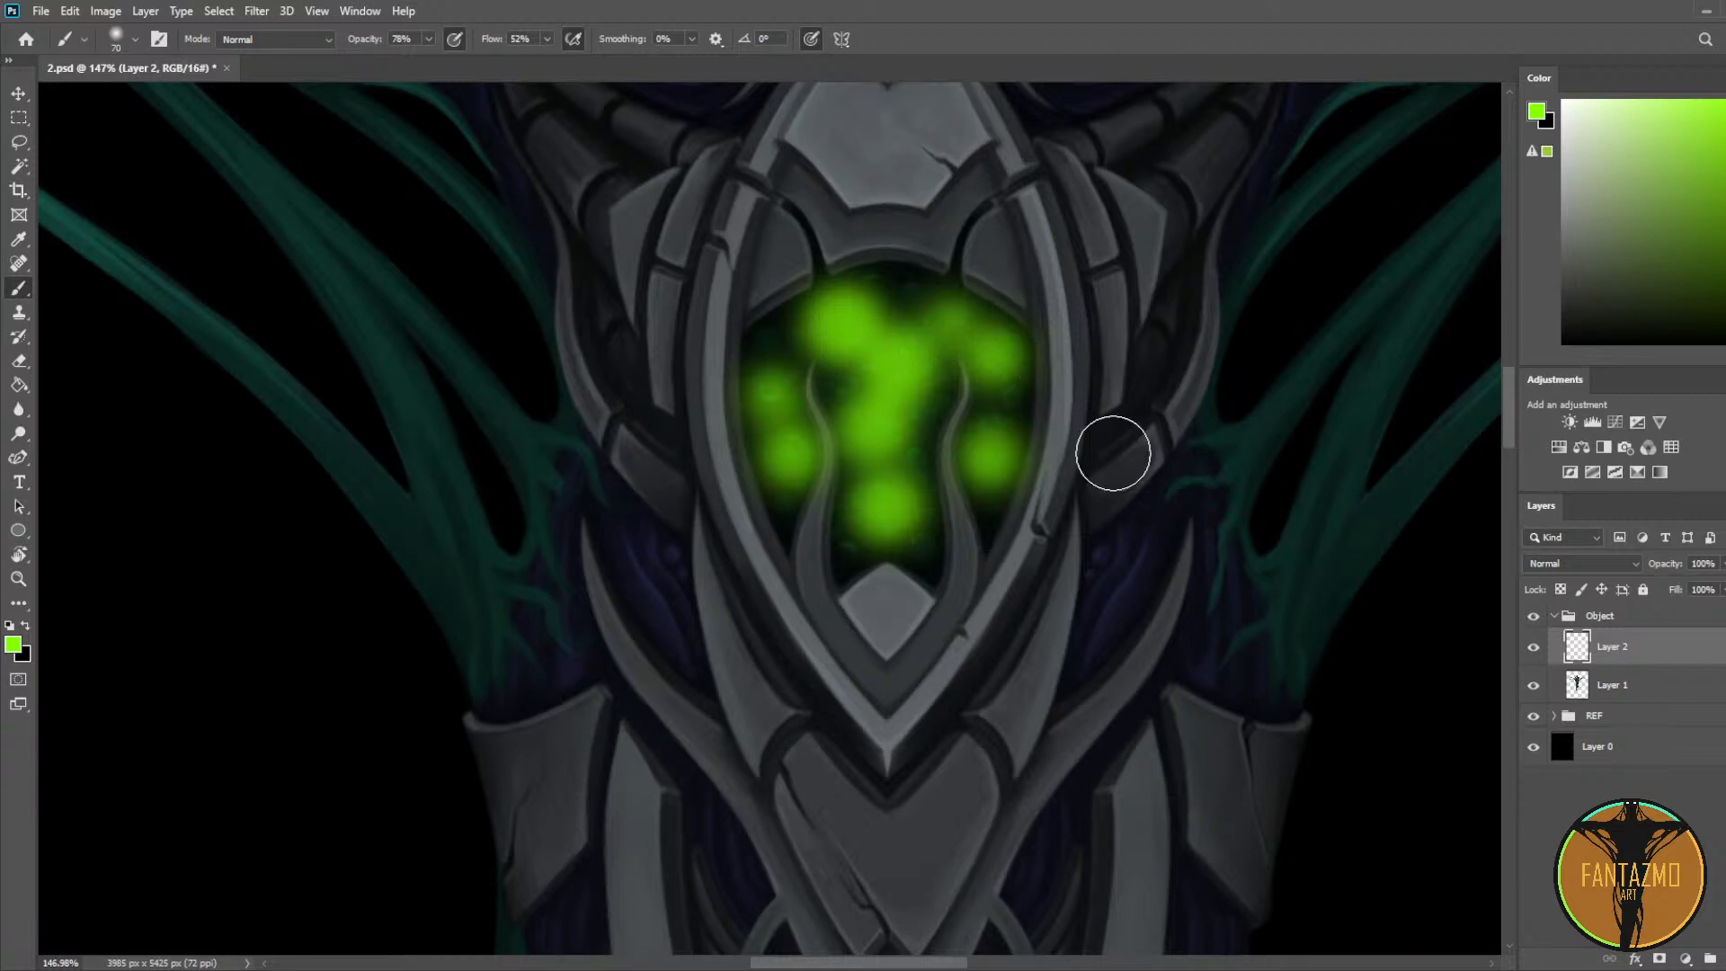
Step: Try the blend modes from Dissolve through Luminosity on the green glow layer
{"action": "left_click", "coordinate": [1577, 559]}
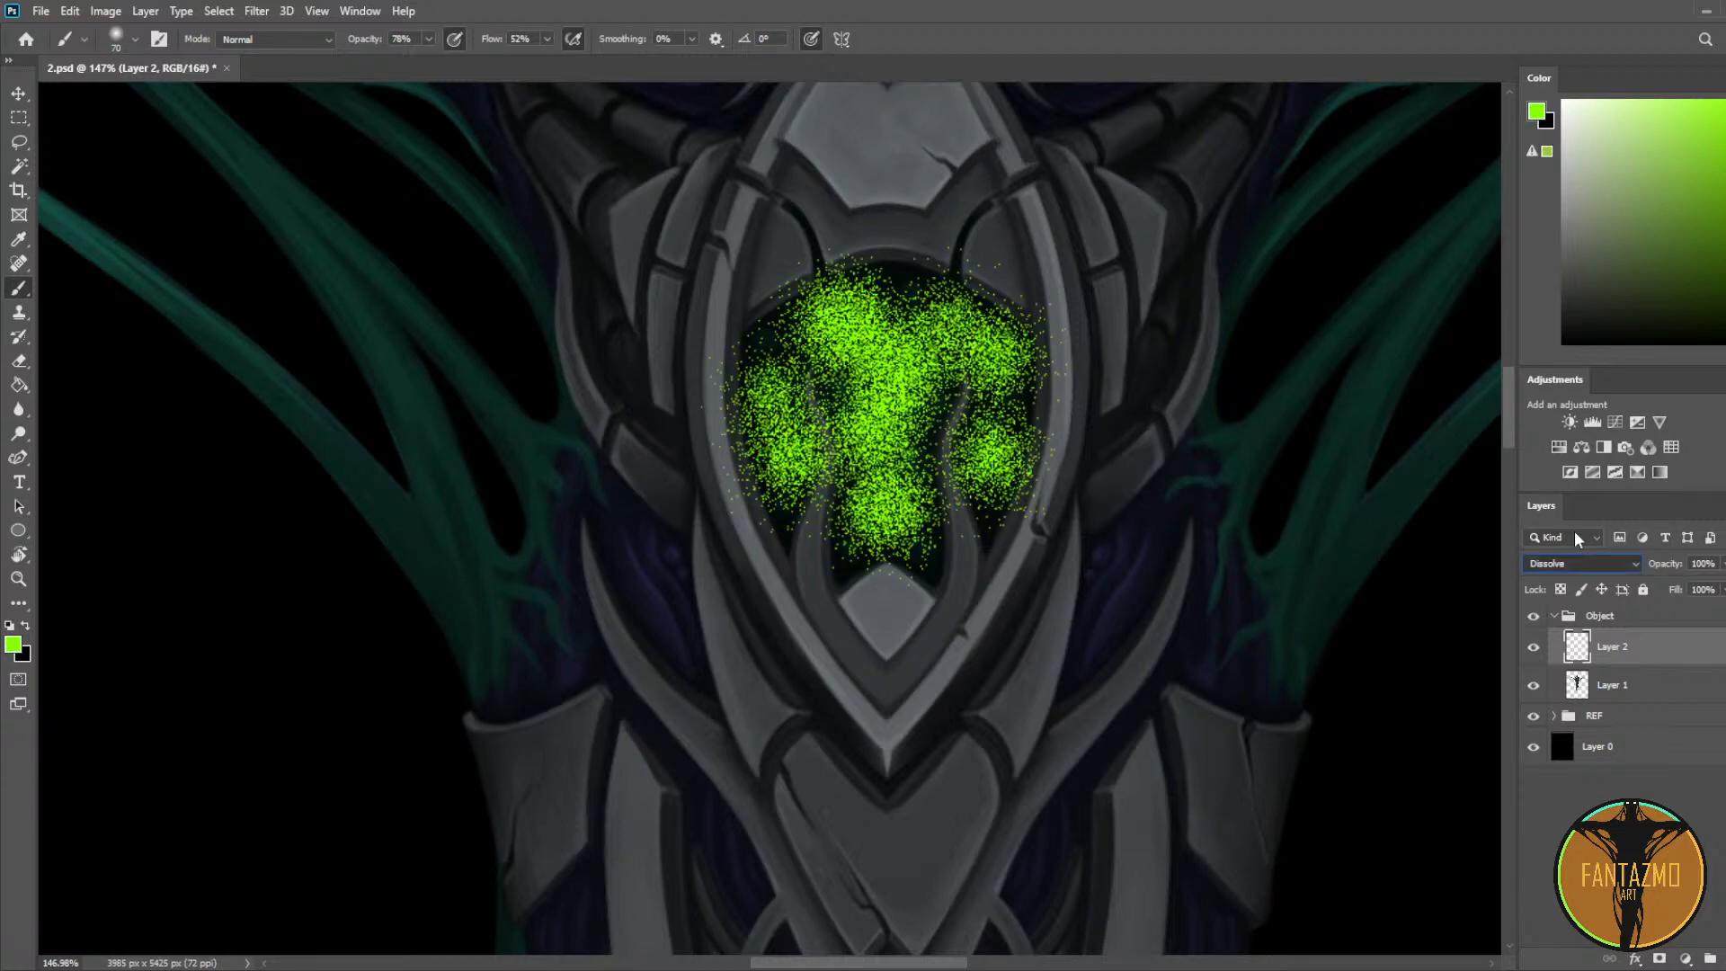
{"action": "key", "text": "Down"}
{"action": "key", "text": "Down"}
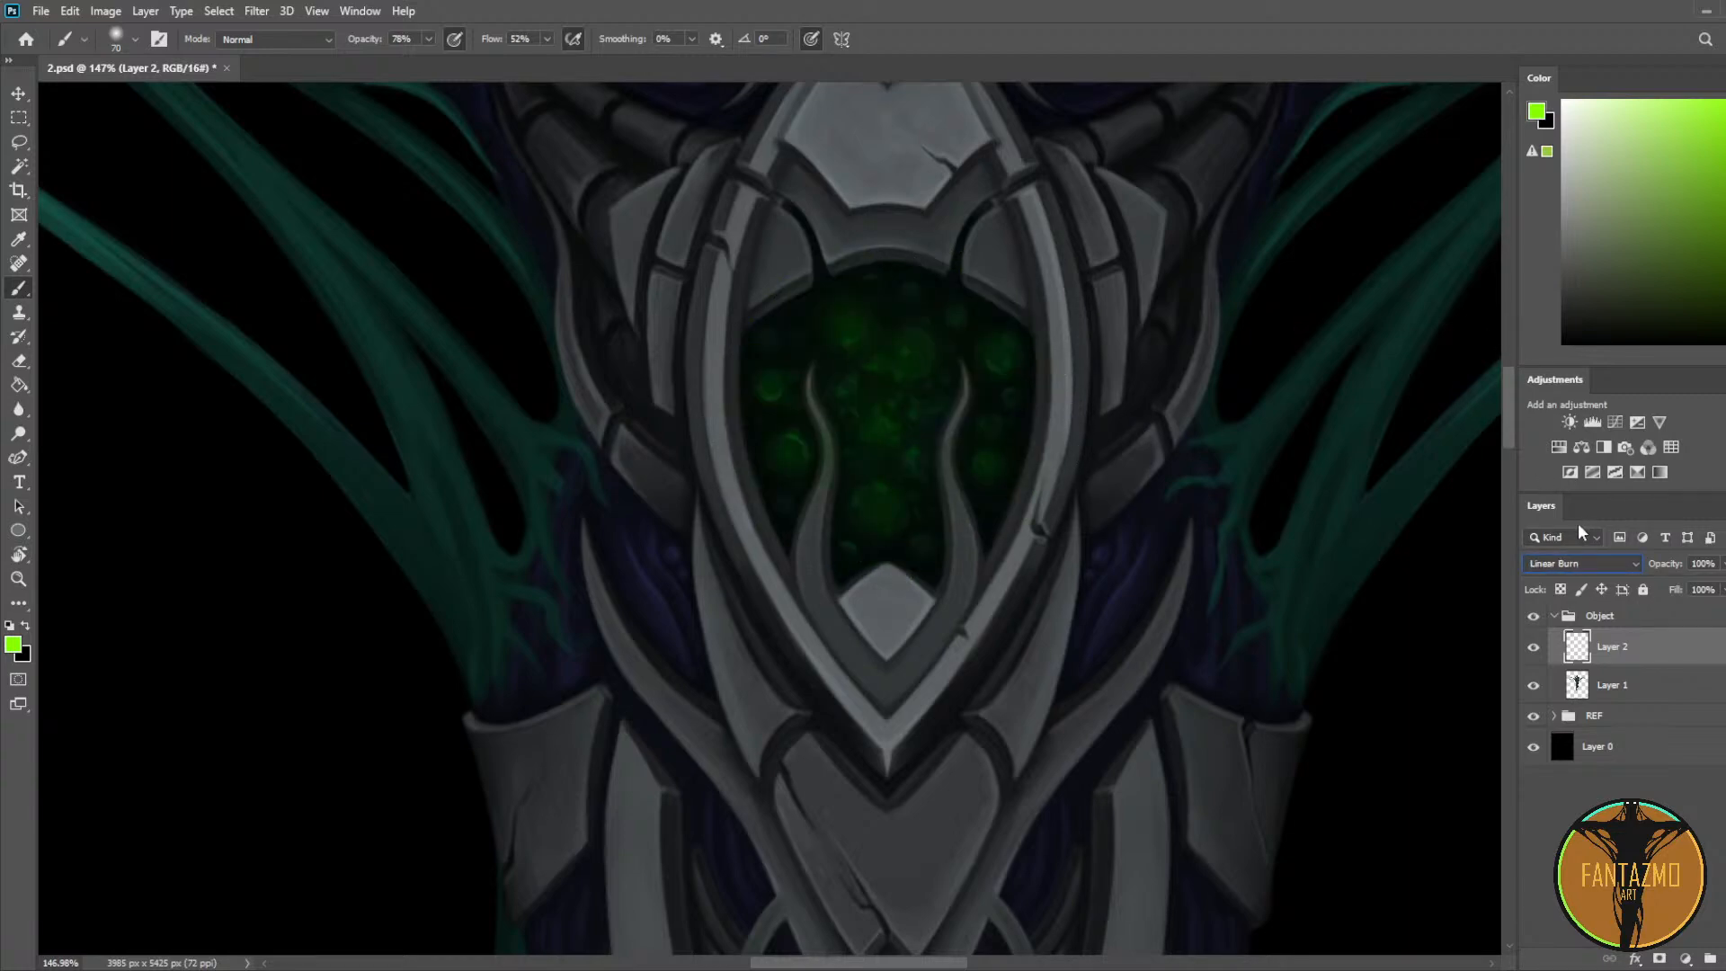
{"action": "key", "text": "Down"}
{"action": "key", "text": "Down"}
{"action": "key", "text": "Down"}
{"action": "key", "text": "Down"}
{"action": "key", "text": "Down"}
{"action": "key", "text": "Down"}
{"action": "key", "text": "Down"}
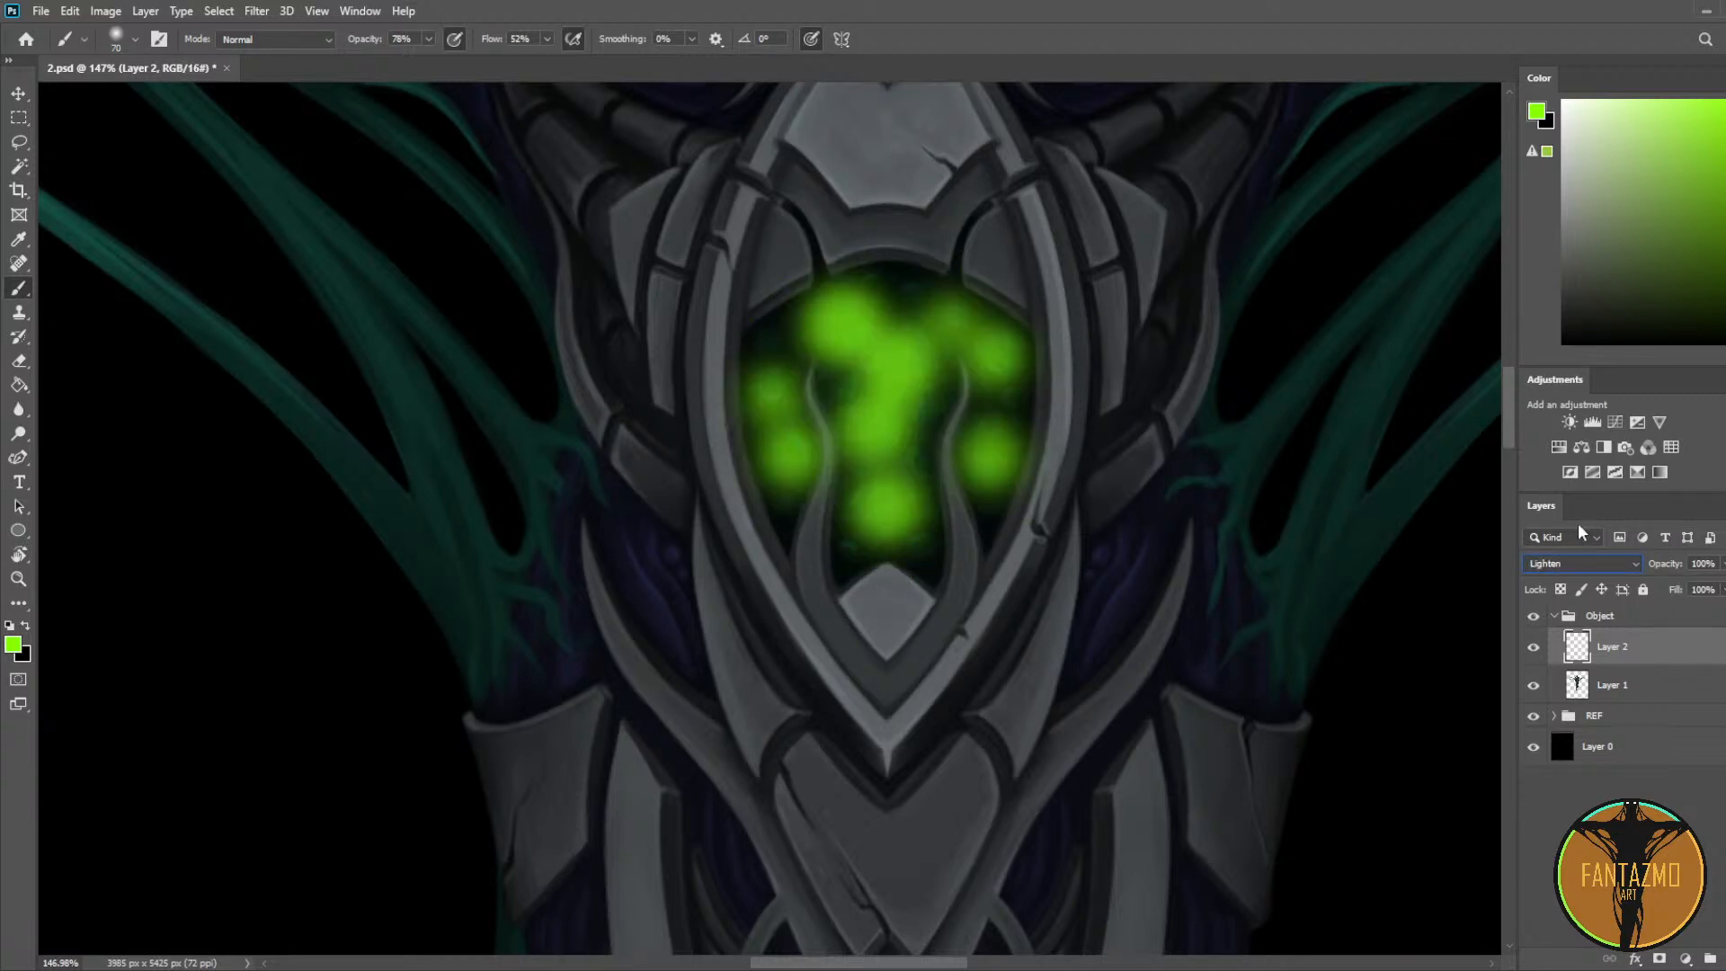
{"action": "key", "text": "Down"}
{"action": "key", "text": "Down"}
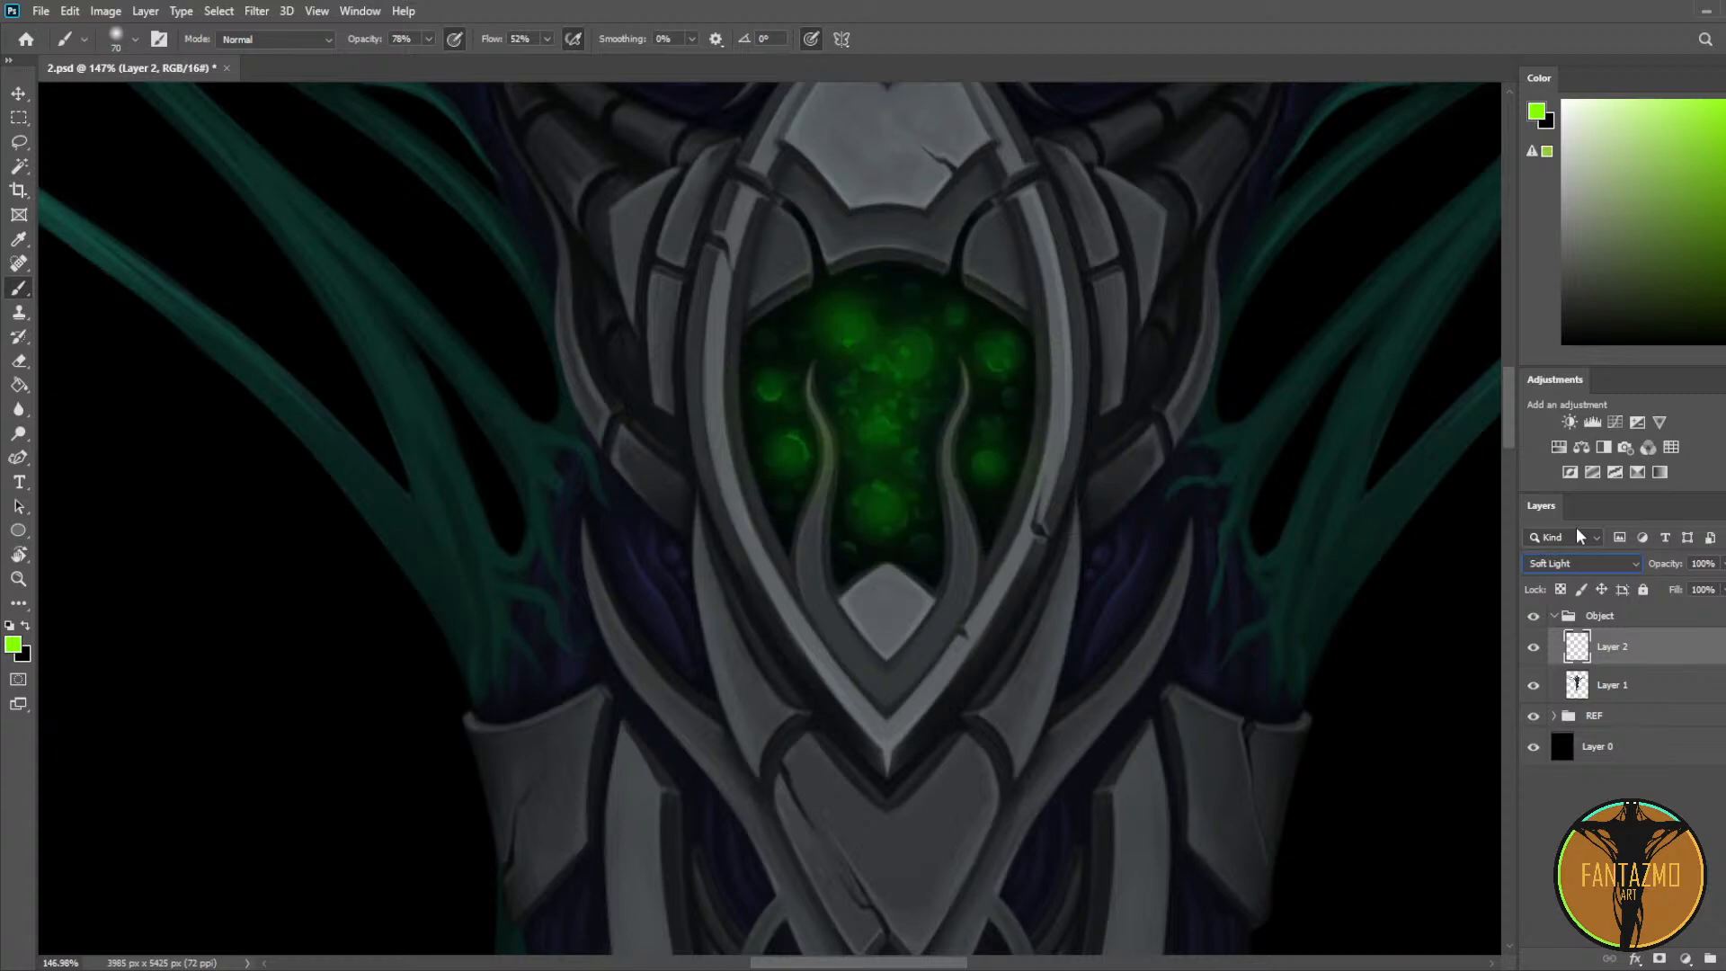
{"action": "key", "text": "Up"}
{"action": "key", "text": "Up"}
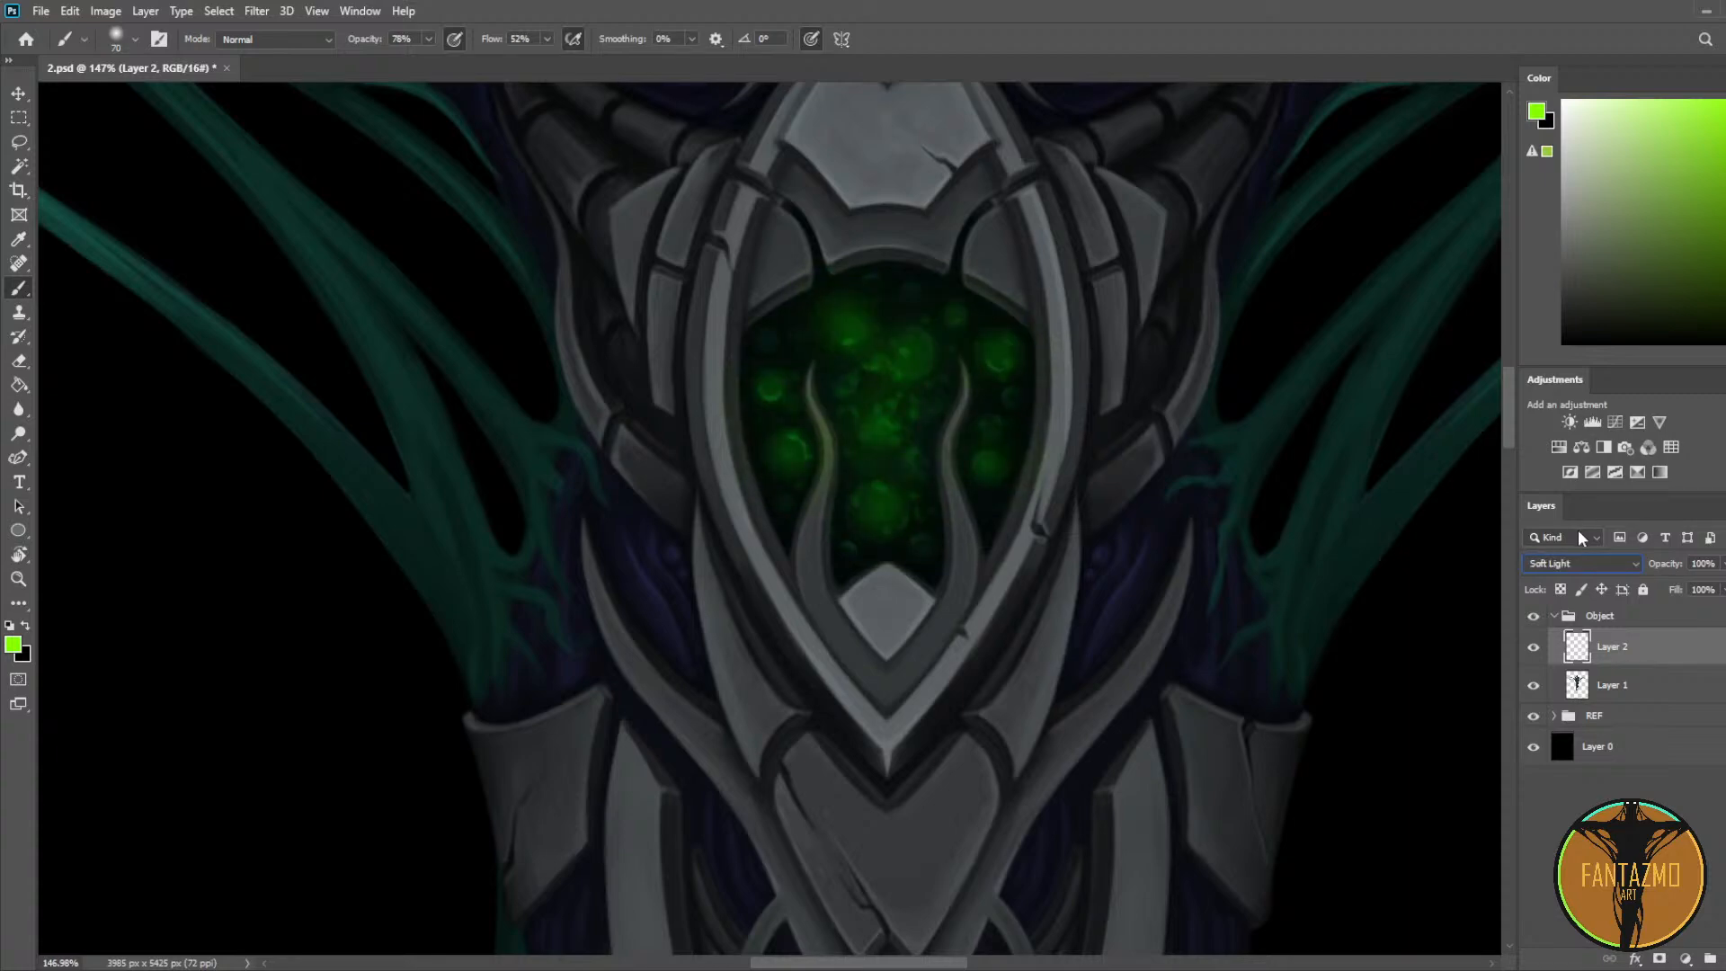
{"action": "key", "text": "Down"}
{"action": "key", "text": "Down"}
{"action": "key", "text": "Down"}
{"action": "key", "text": "Down"}
{"action": "key", "text": "Down"}
{"action": "key", "text": "Down"}
{"action": "key", "text": "Down"}
{"action": "key", "text": "Down"}
{"action": "key", "text": "Down"}
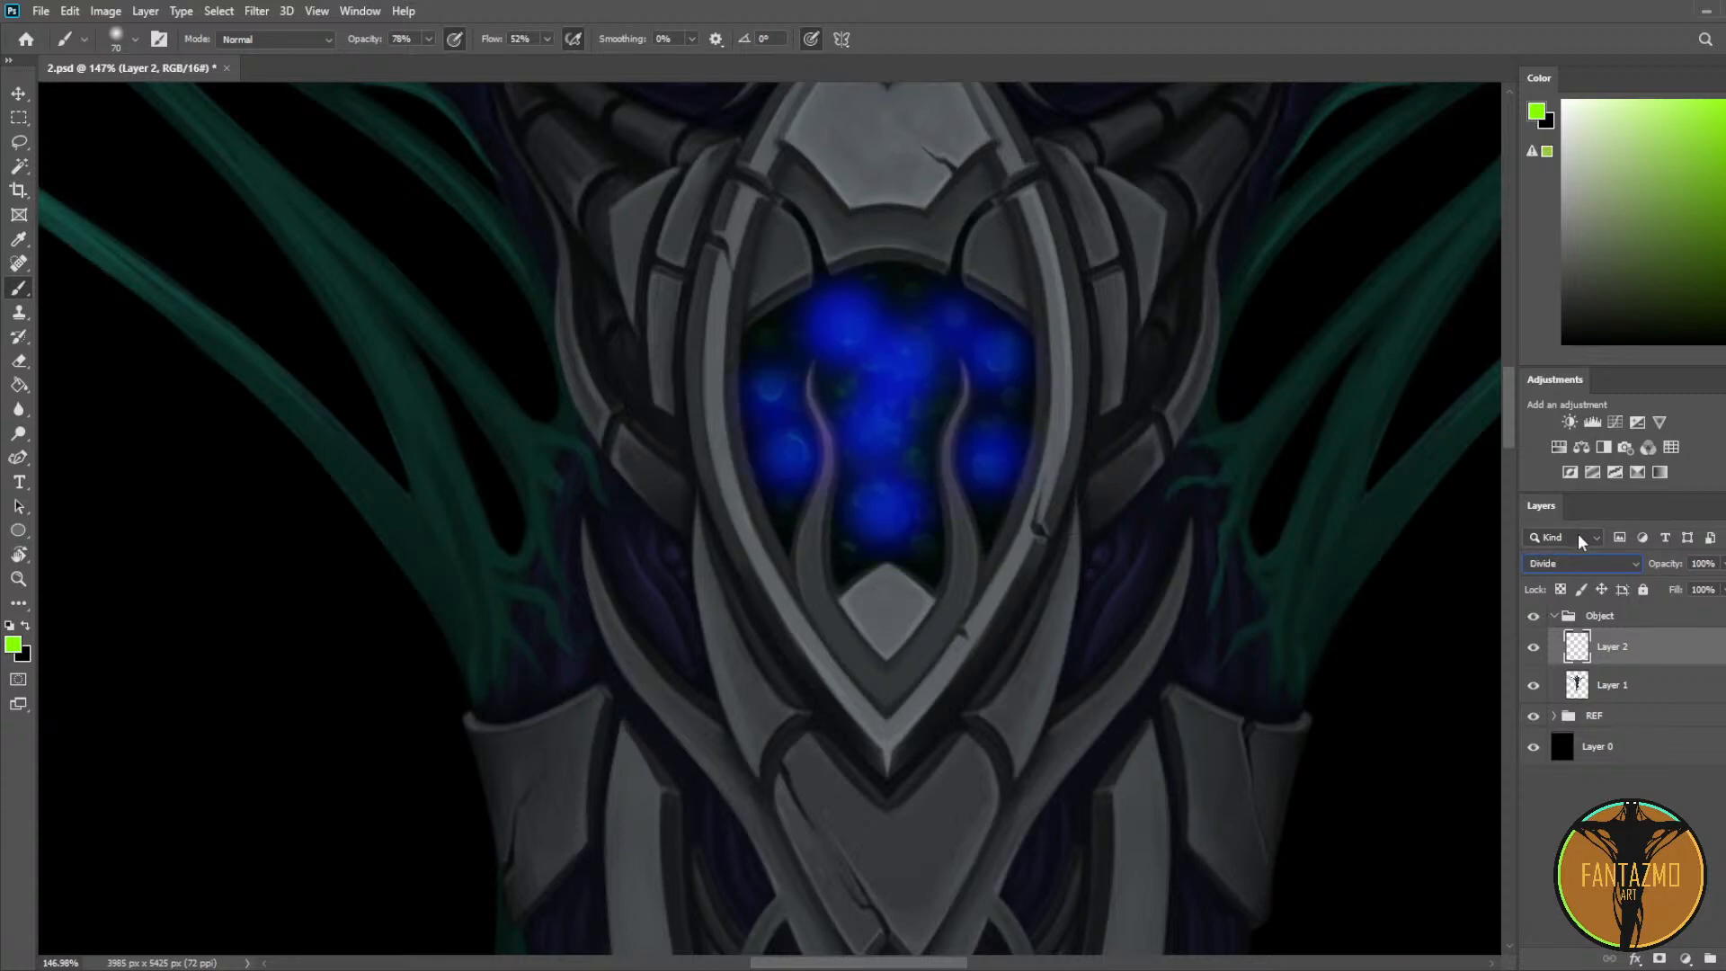
{"action": "key", "text": "Down"}
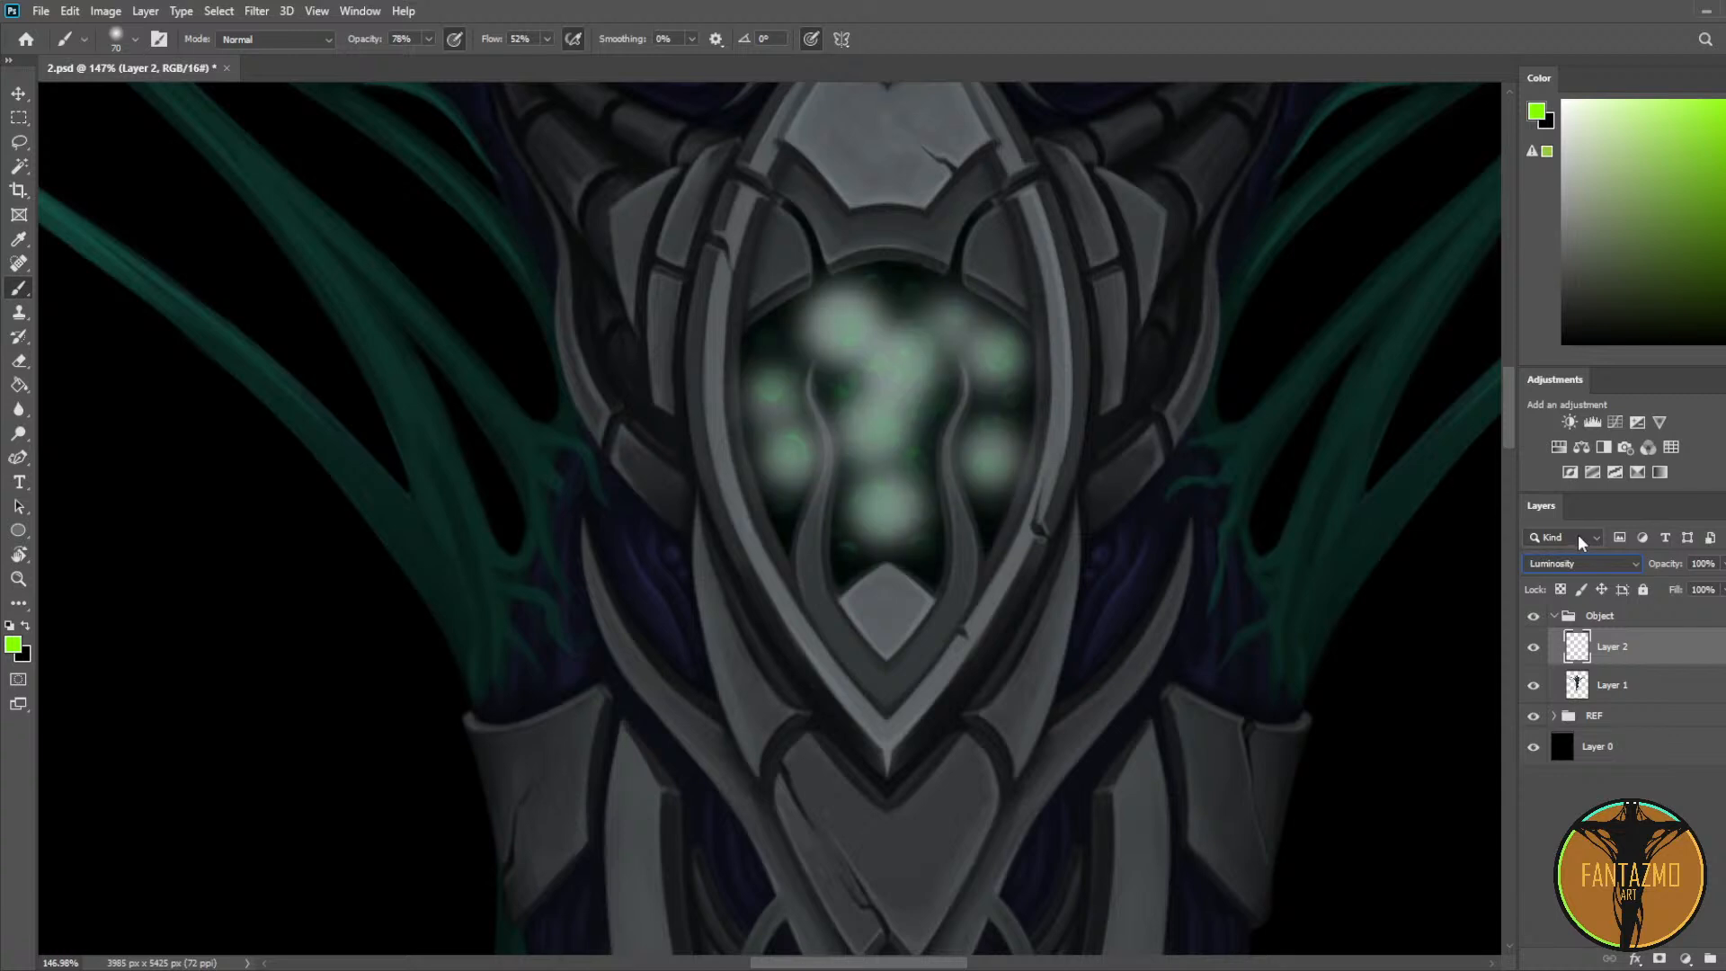
Step: Run back through the green glow layer's blend modes, comparing Vivid Light, Screen, Lighten, Soft Light and Pin Light
{"action": "key", "text": "Up"}
{"action": "key", "text": "Up"}
{"action": "key", "text": "Up"}
{"action": "key", "text": "Up"}
{"action": "key", "text": "Up"}
{"action": "key", "text": "Up"}
{"action": "key", "text": "Up"}
{"action": "key", "text": "Up"}
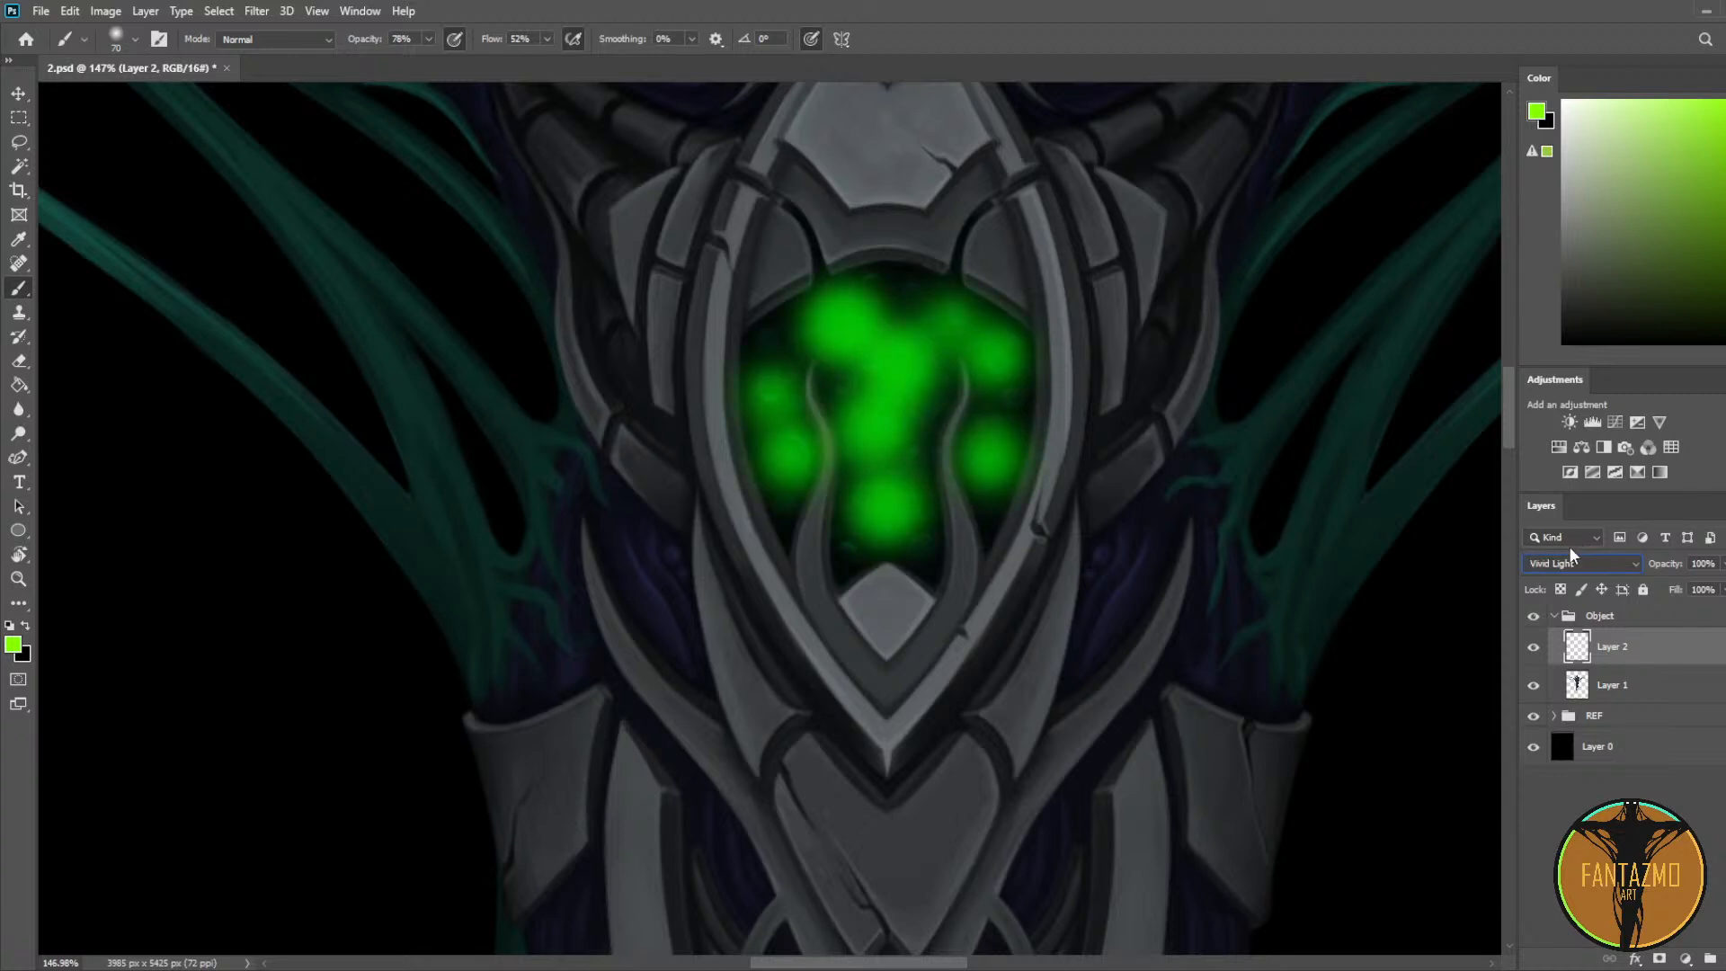
{"action": "key", "text": "Up"}
{"action": "key", "text": "Up"}
{"action": "key", "text": "Up"}
{"action": "key", "text": "Up"}
{"action": "key", "text": "Up"}
{"action": "key", "text": "Up"}
{"action": "key", "text": "Up"}
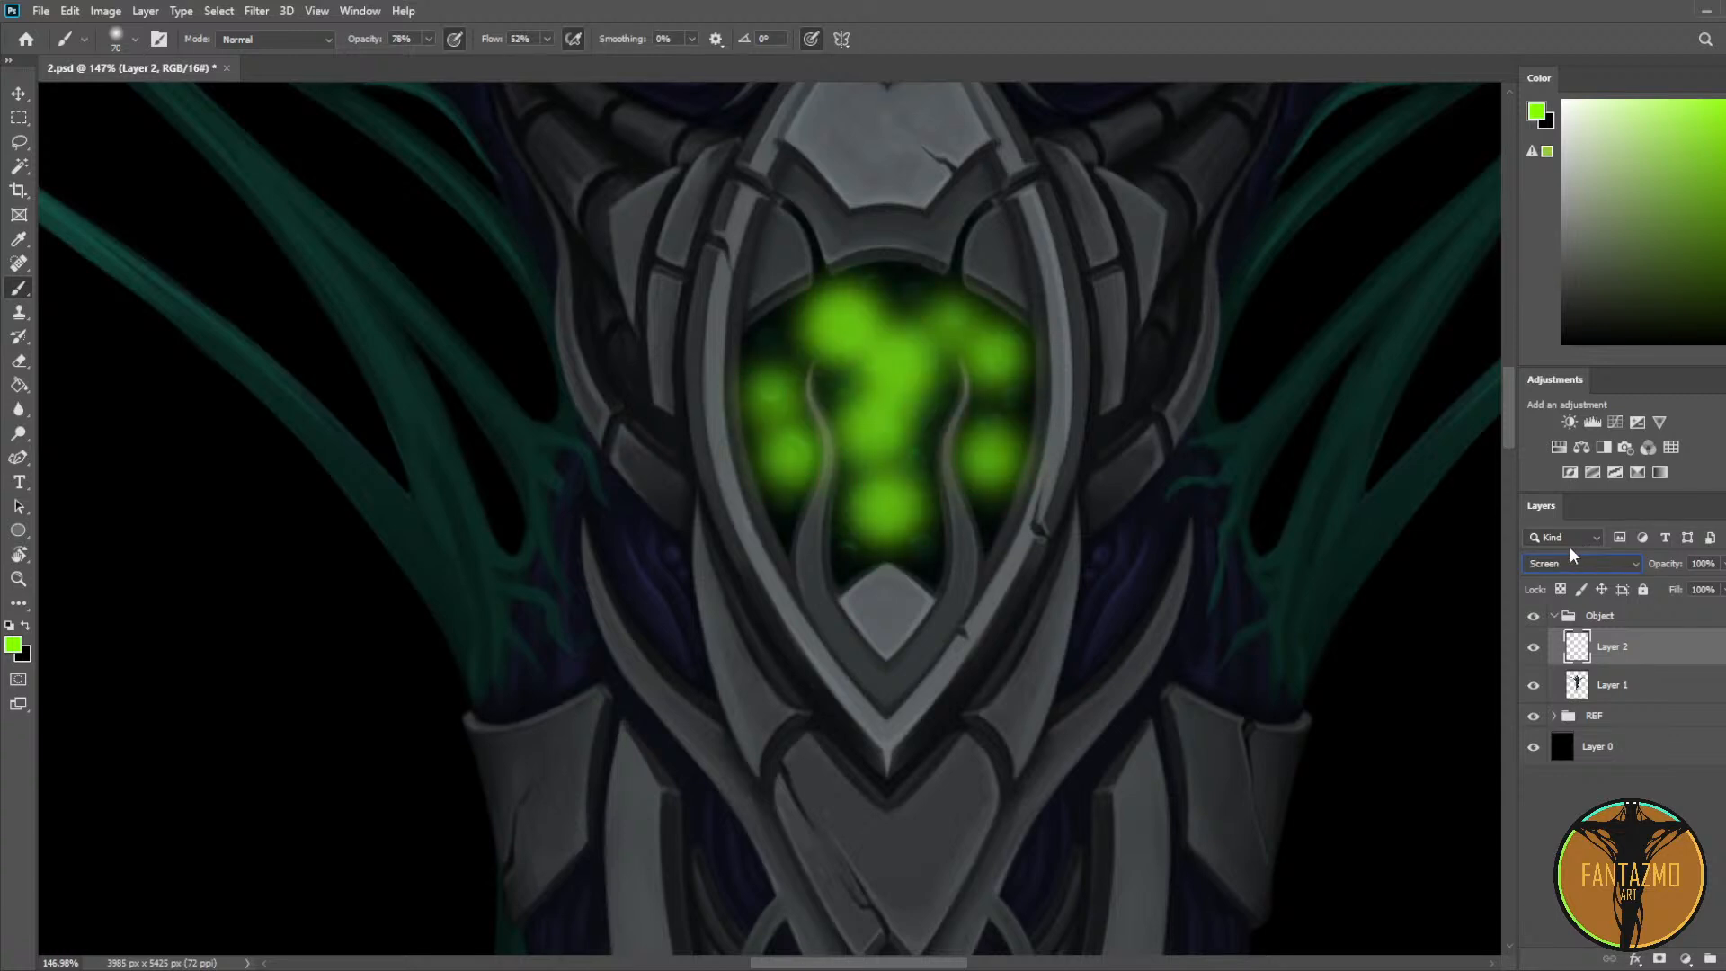
{"action": "key", "text": "Up"}
{"action": "key", "text": "Up"}
{"action": "key", "text": "Down"}
{"action": "key", "text": "Down"}
{"action": "key", "text": "Down"}
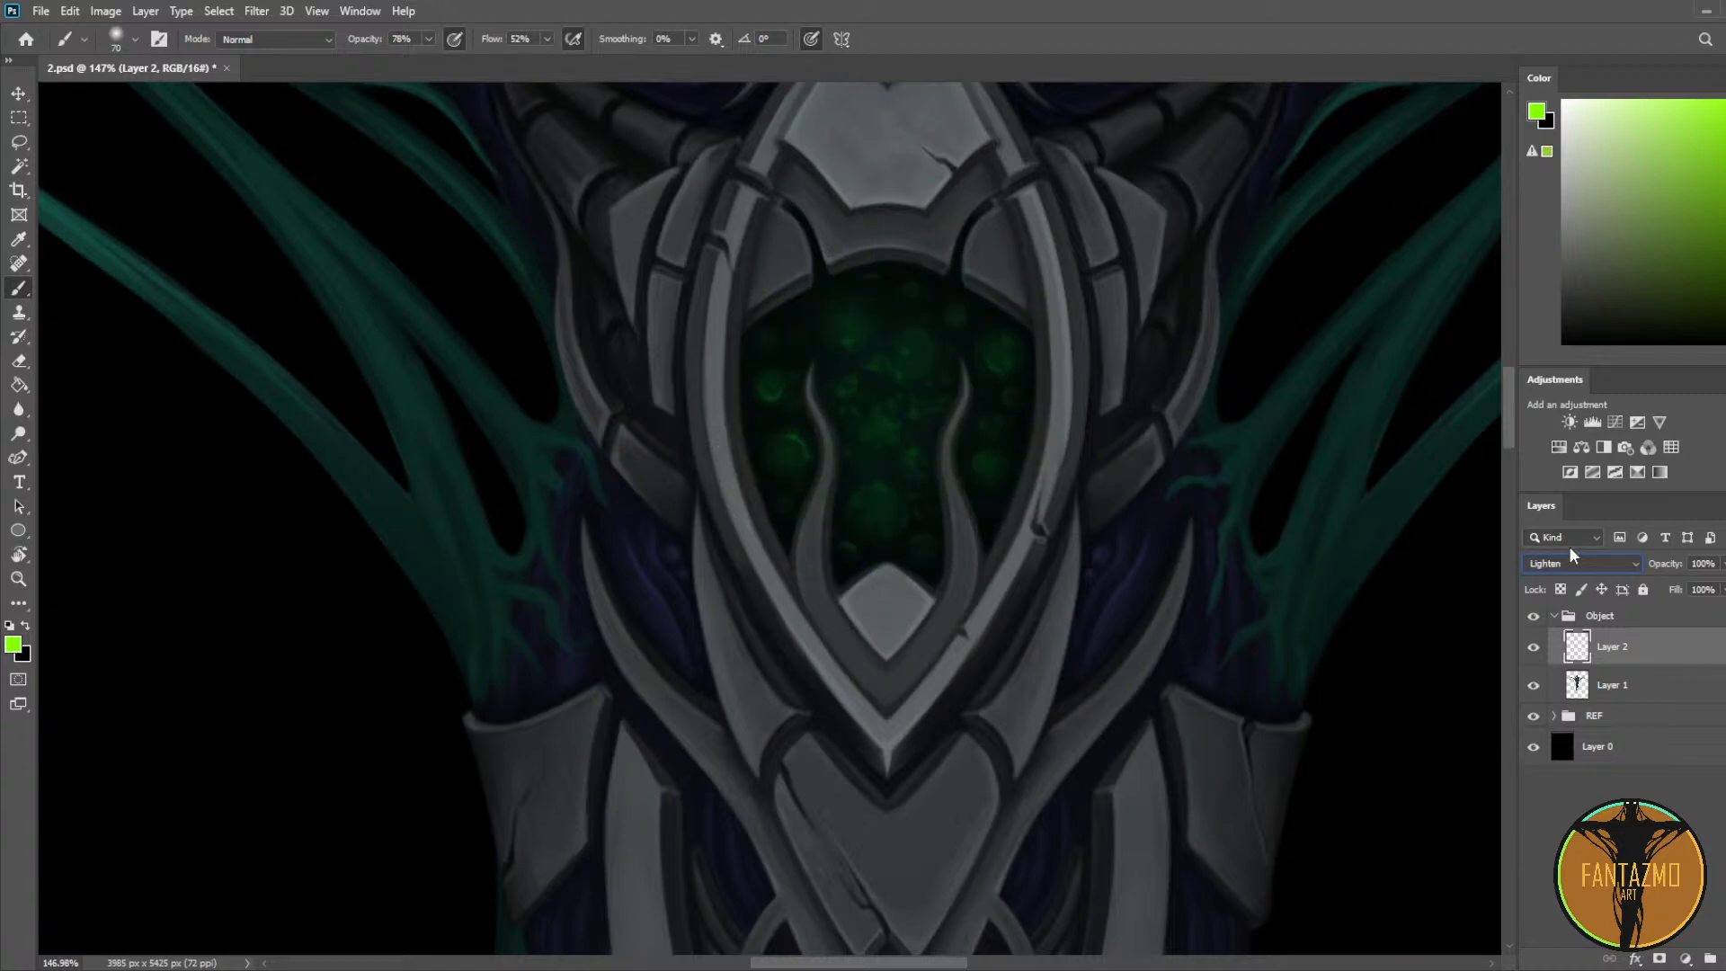
{"action": "key", "text": "Down"}
{"action": "key", "text": "Down"}
{"action": "key", "text": "Down"}
{"action": "key", "text": "Down"}
{"action": "key", "text": "Down"}
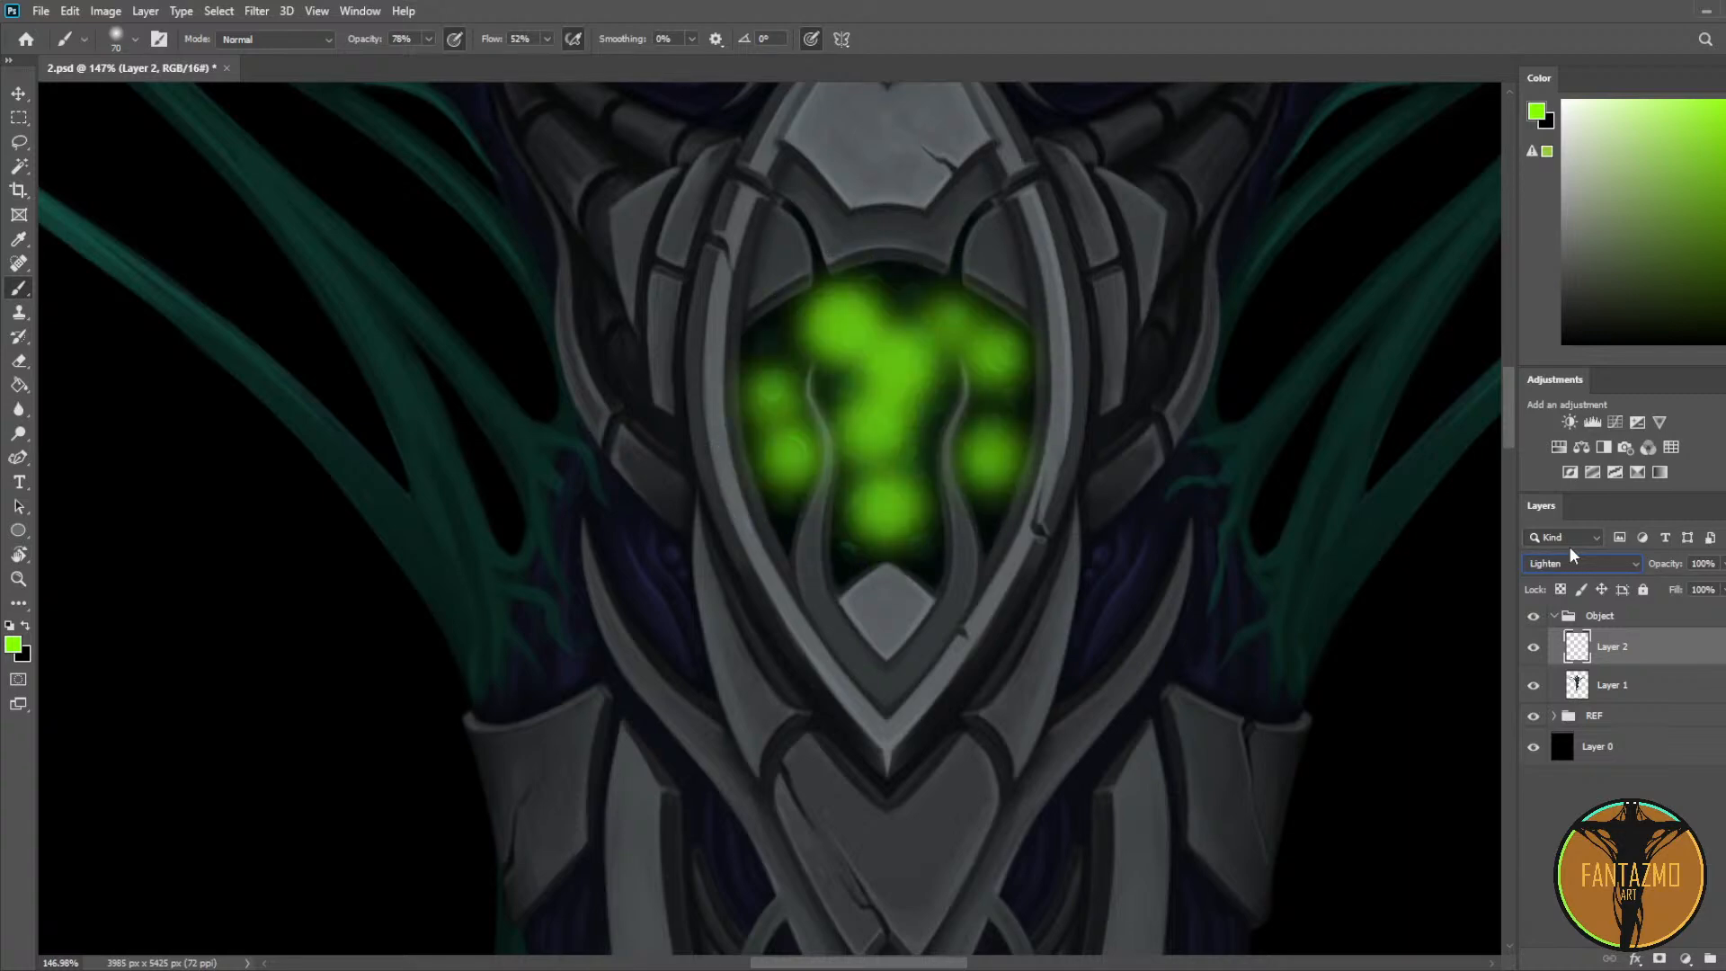
{"action": "key", "text": "Down"}
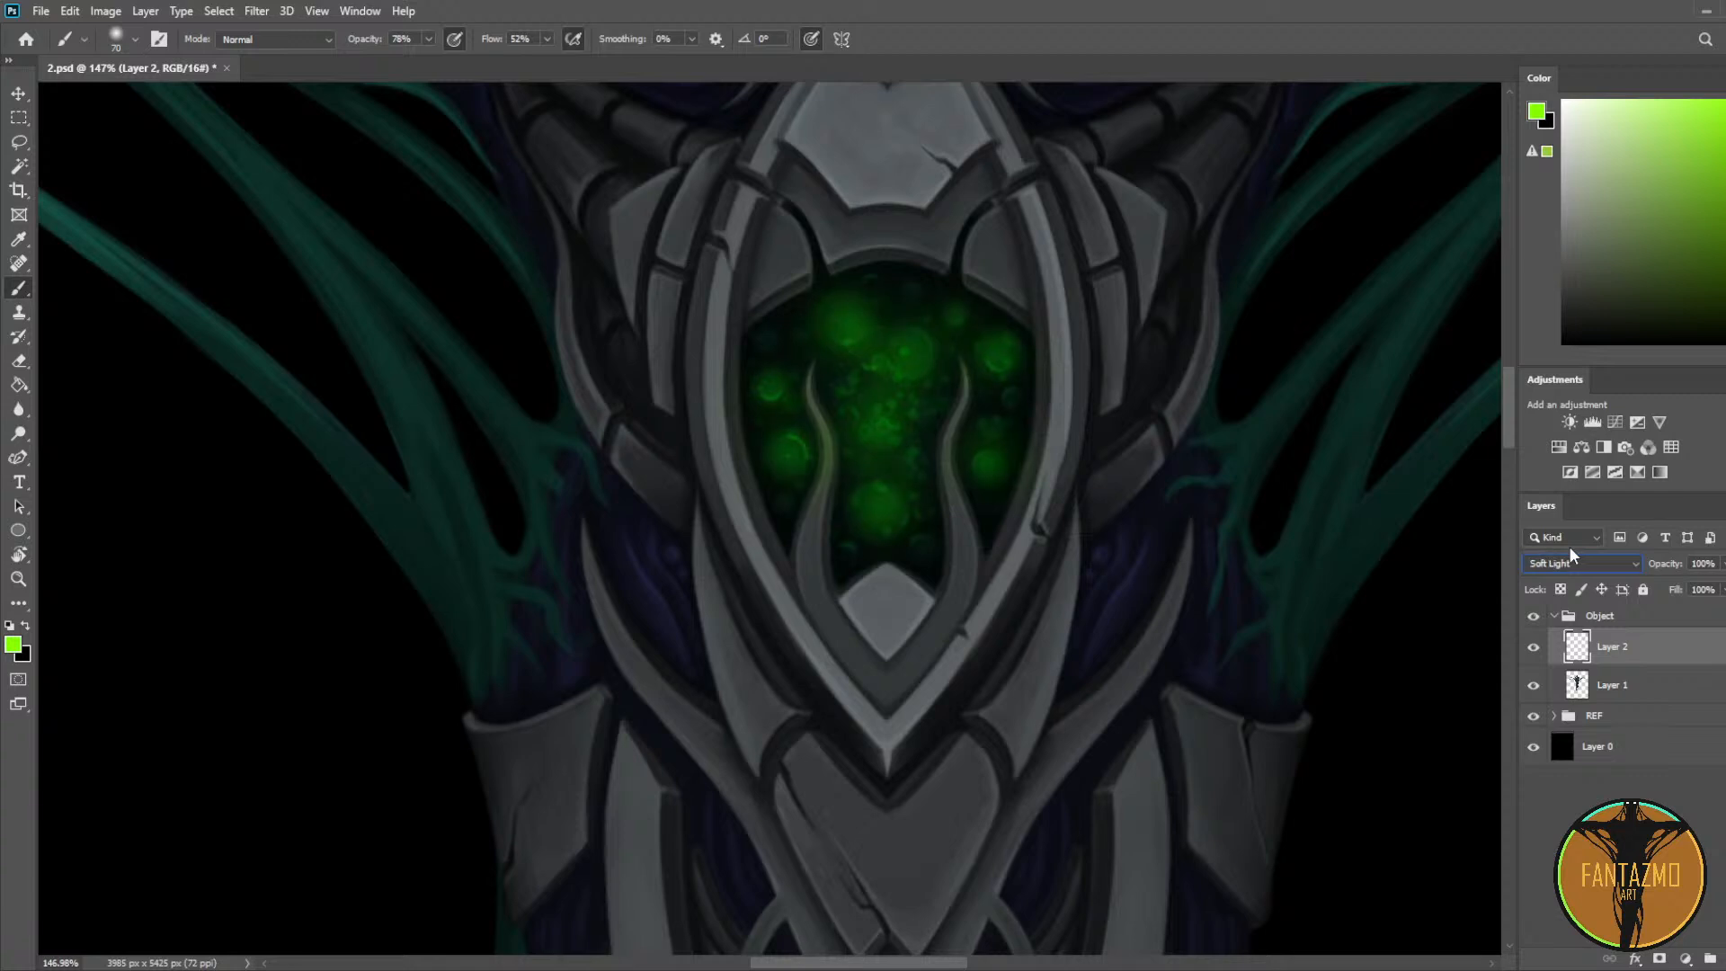
{"action": "key", "text": "Up"}
{"action": "key", "text": "Down"}
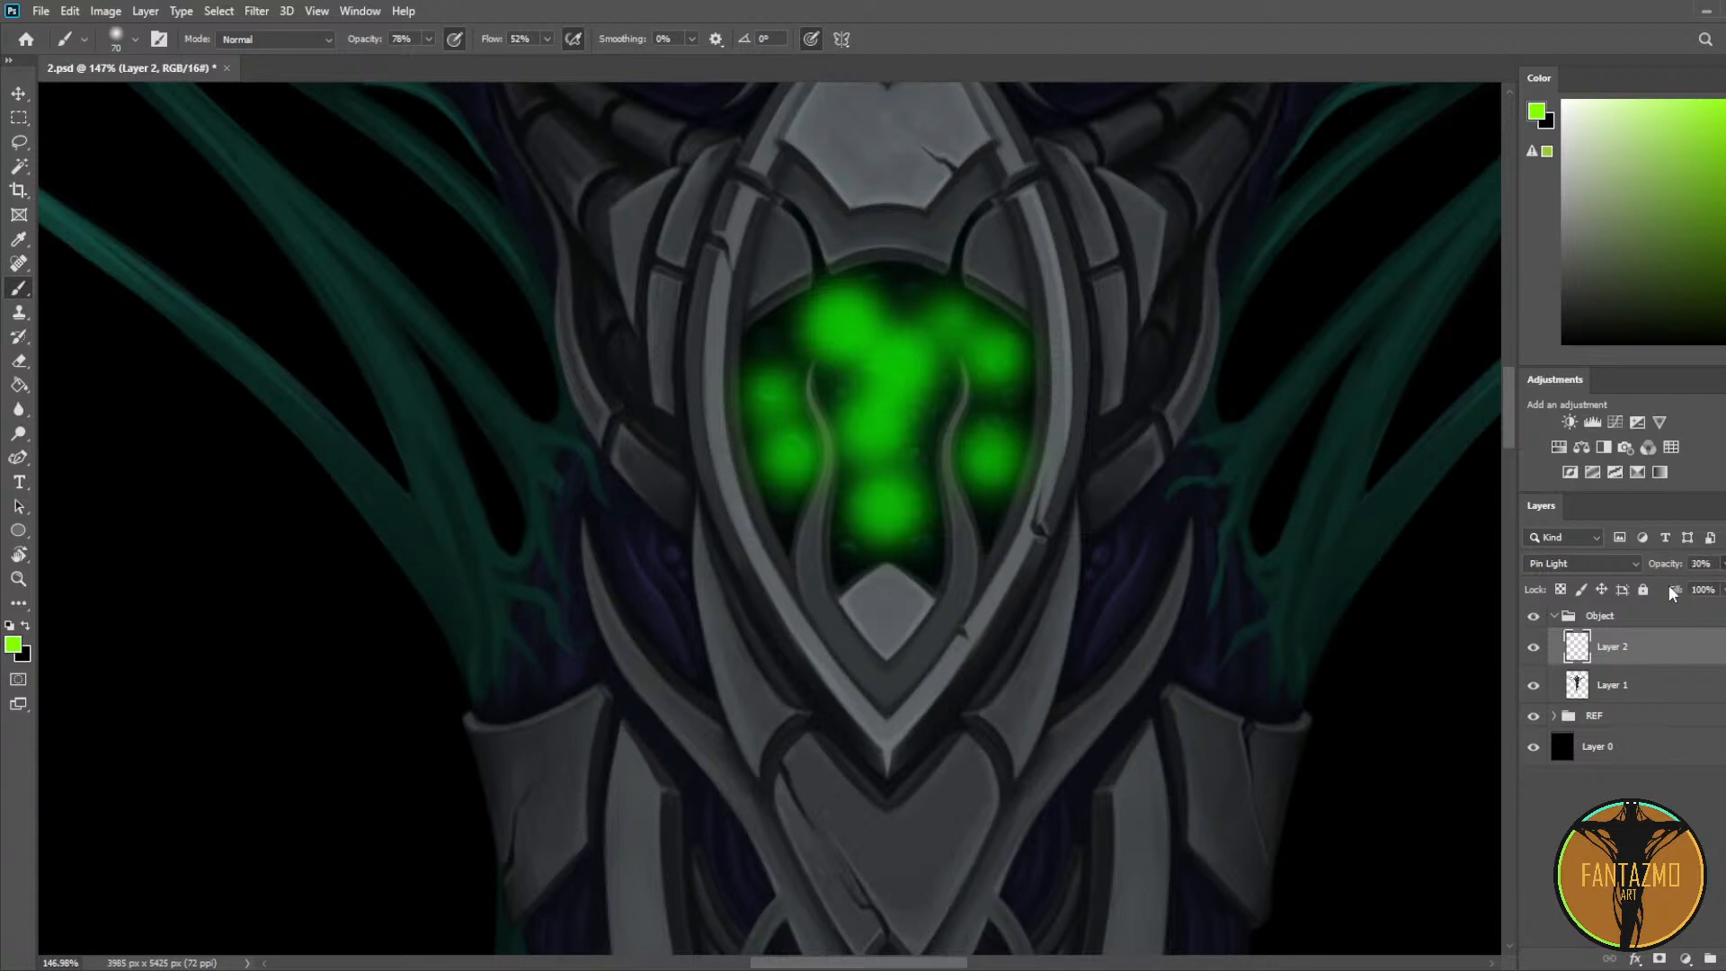
Step: Lower the green glow layer's opacity to 26% and, after trying several blend modes, set it to Soft Light
{"action": "left_click_drag", "start_coordinate": [1669, 587], "coordinate": [1660, 583]}
{"action": "left_click", "coordinate": [1579, 560]}
{"action": "left_click", "coordinate": [1554, 513]}
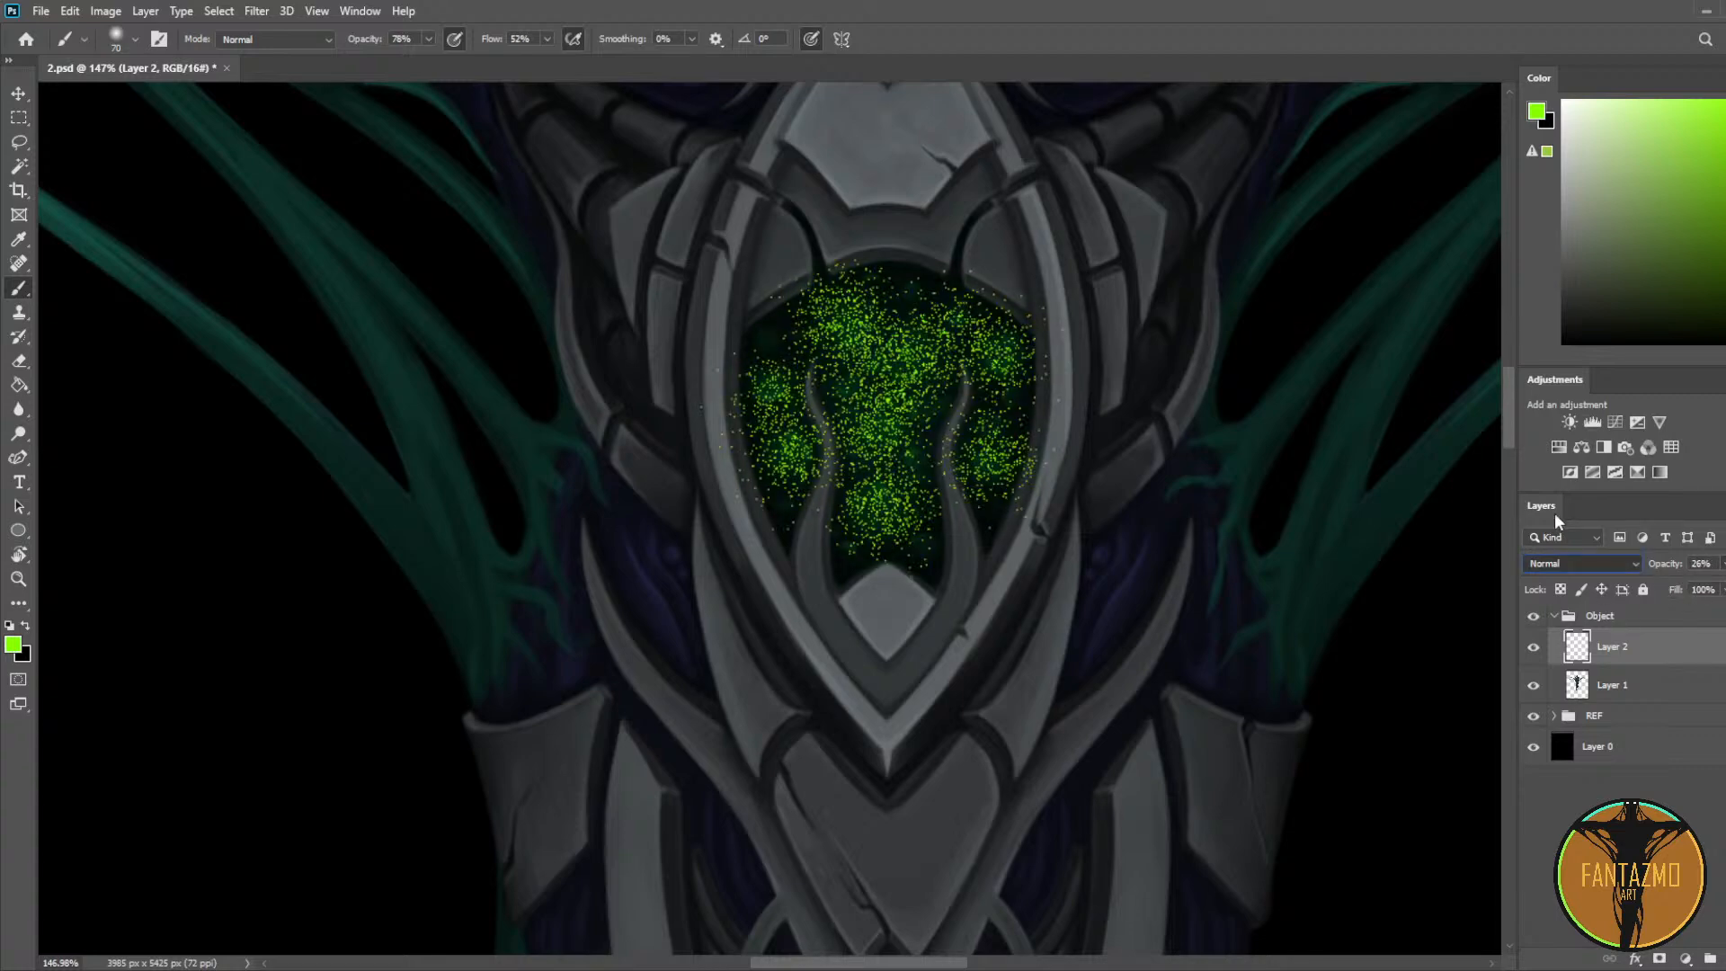
{"action": "key", "text": "Down"}
{"action": "key", "text": "Down"}
{"action": "key", "text": "Down"}
{"action": "key", "text": "Down"}
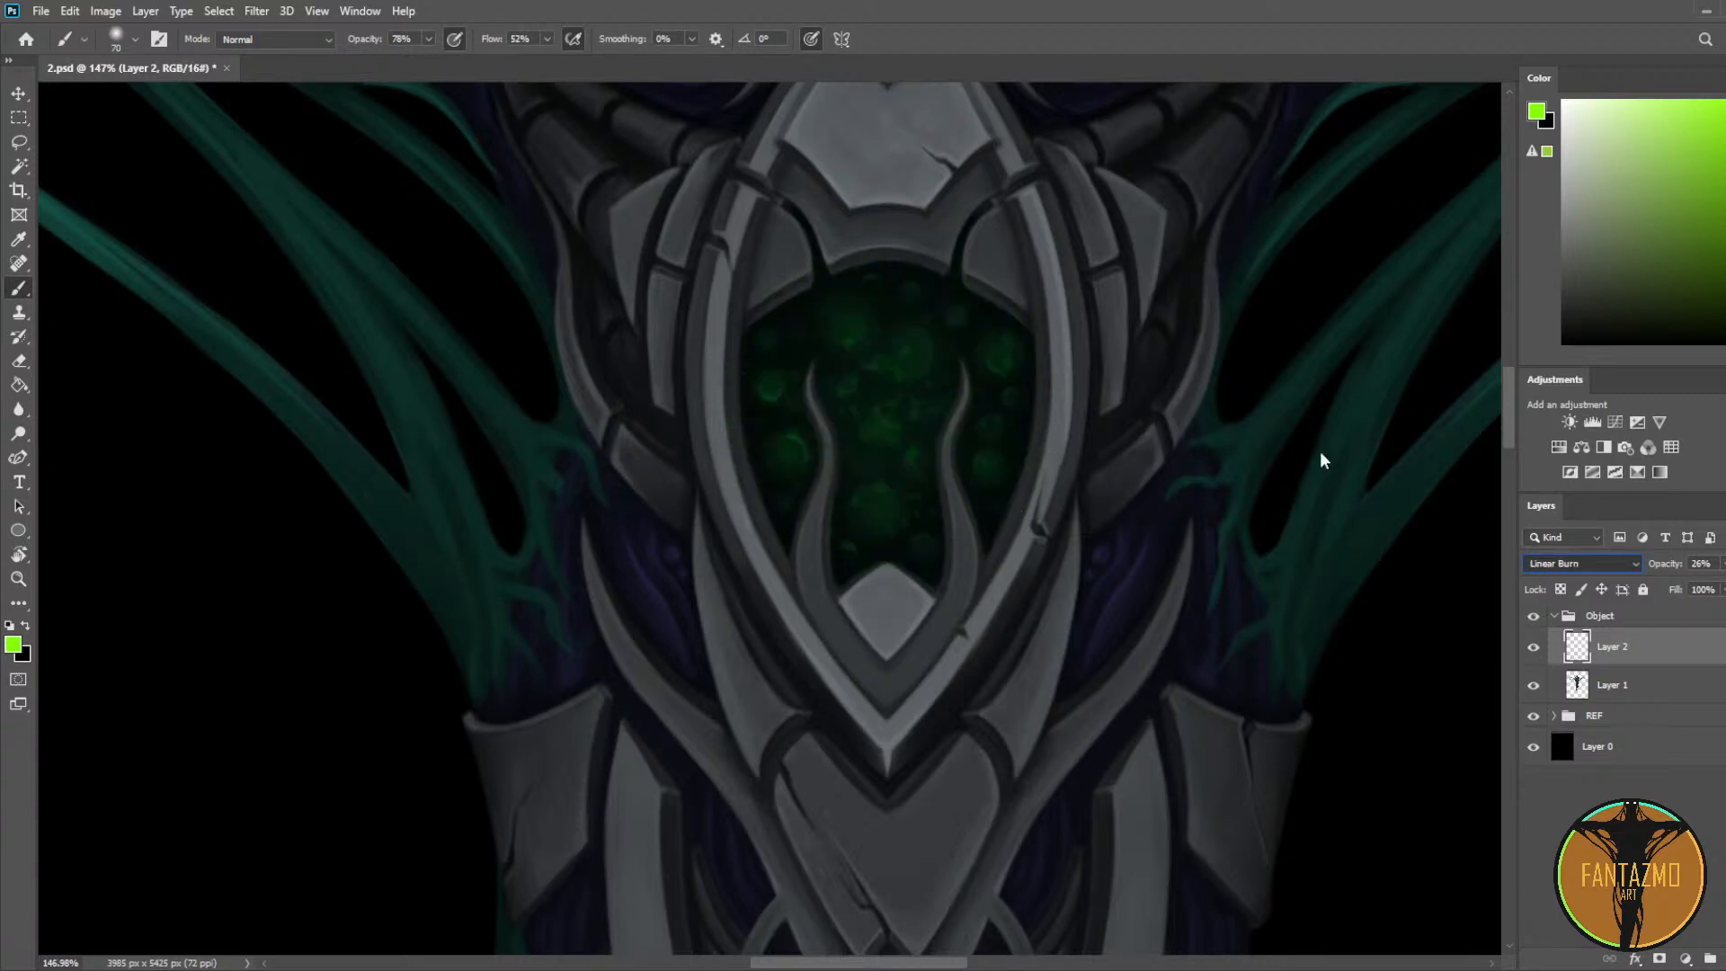
{"action": "left_click", "coordinate": [1579, 562]}
{"action": "left_click", "coordinate": [1562, 516]}
{"action": "key", "text": "Down"}
{"action": "key", "text": "Down"}
{"action": "key", "text": "Down"}
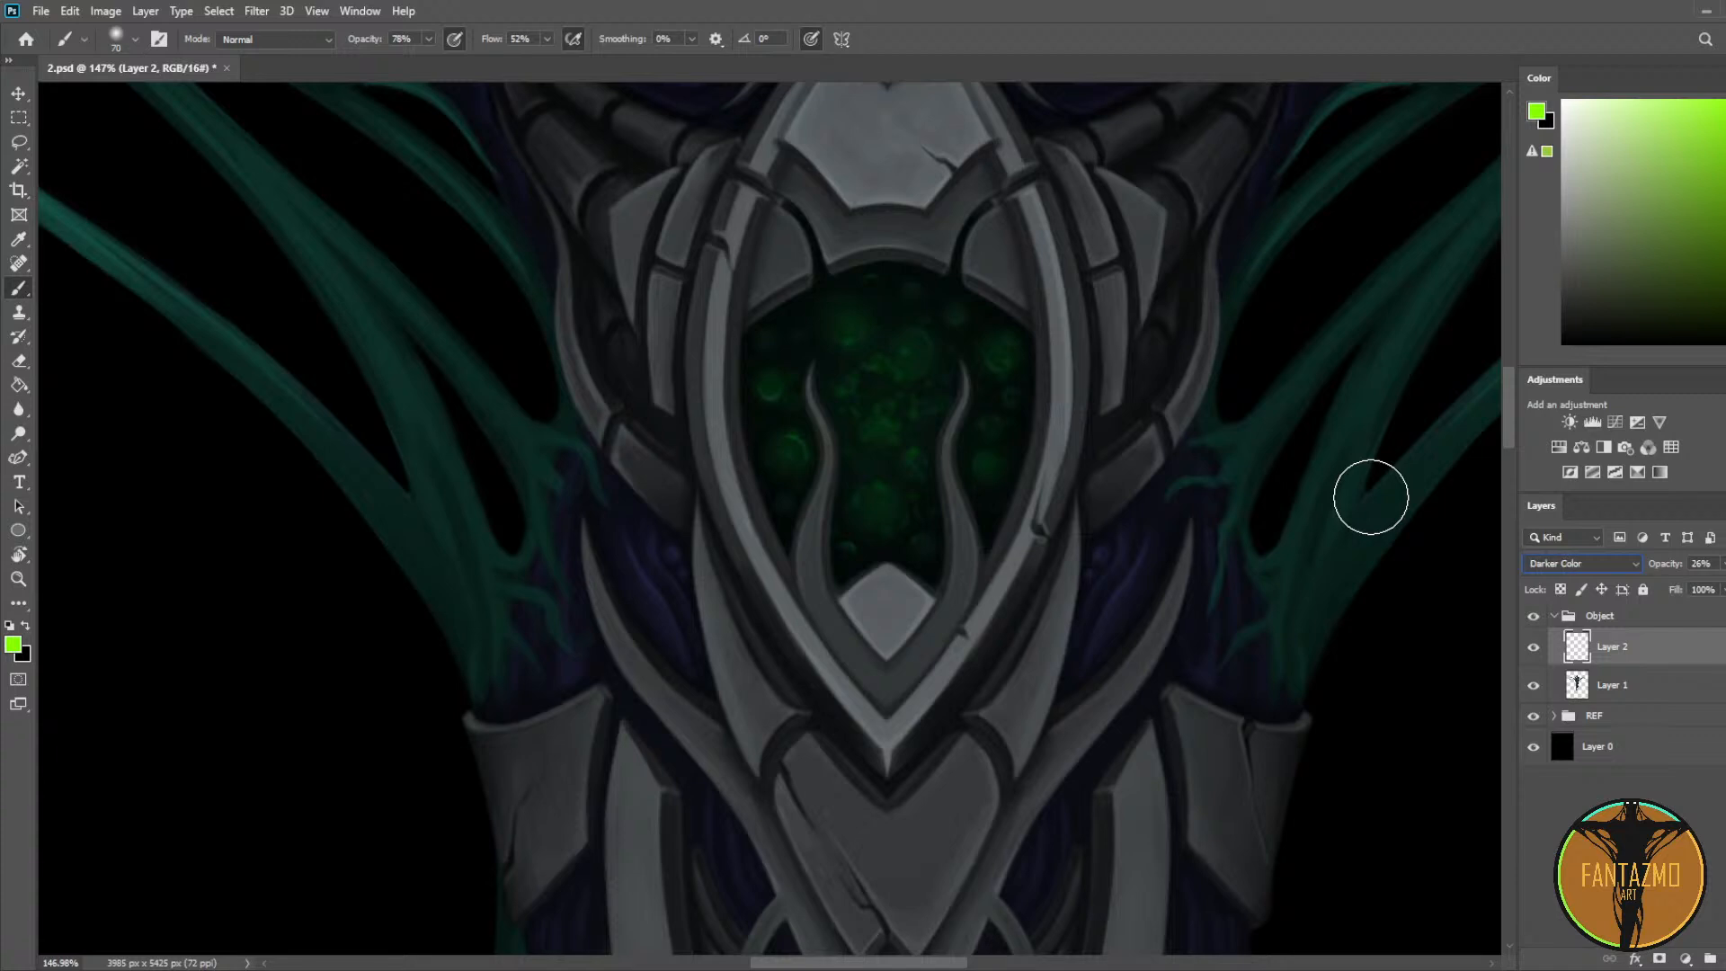
{"action": "key", "text": "Down"}
{"action": "key", "text": "Down"}
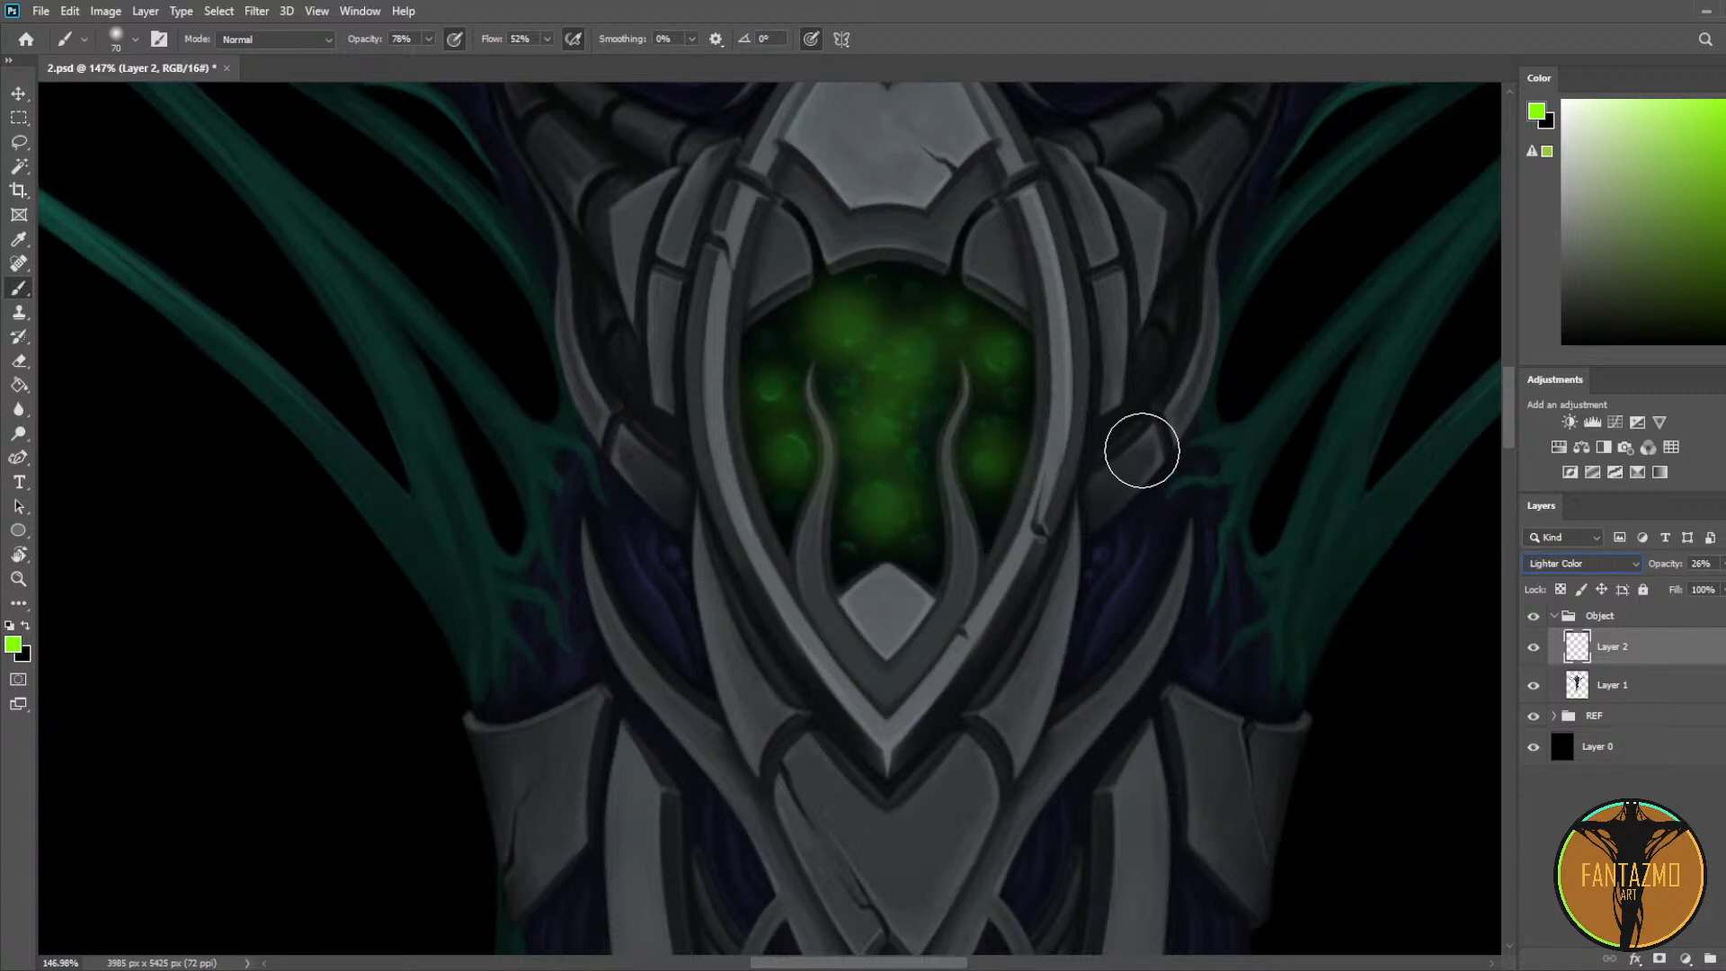
{"action": "key", "text": "Down"}
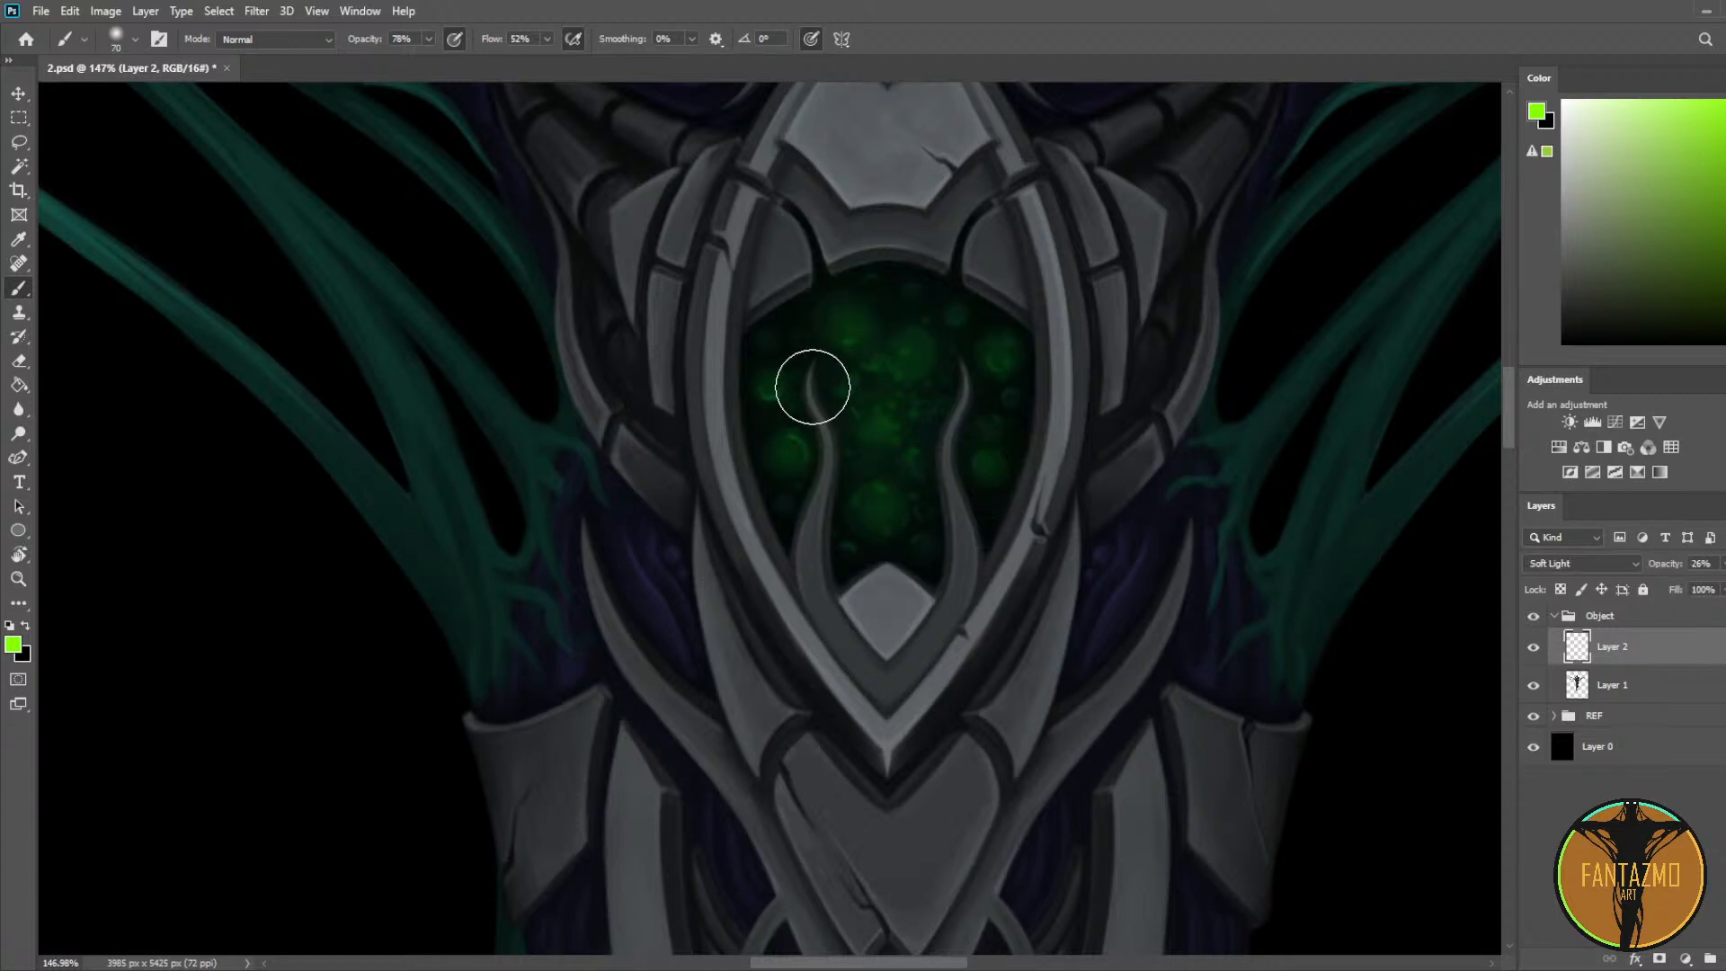
Step: Enlarge the Brush to 100 px and soften the cavity's glow with bright green and yellow-green strokes
{"action": "key", "text": "bracketright"}
{"action": "key", "text": "bracketright"}
{"action": "key", "text": "bracketright"}
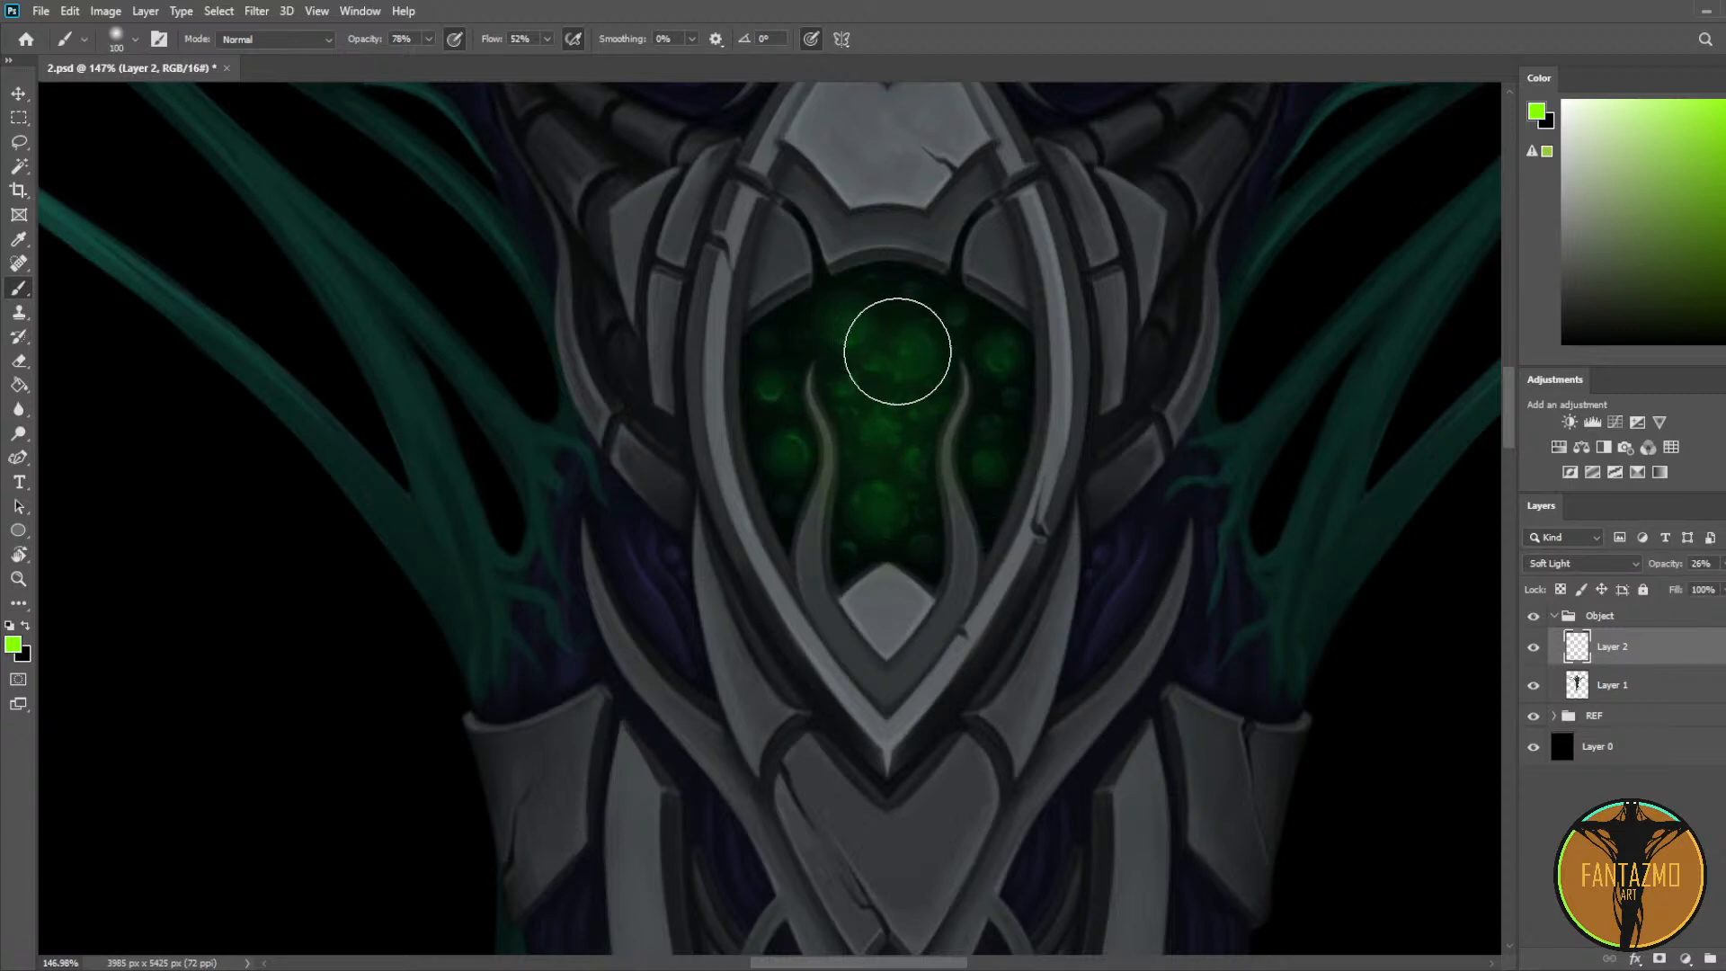
{"action": "left_click", "coordinate": [1724, 293]}
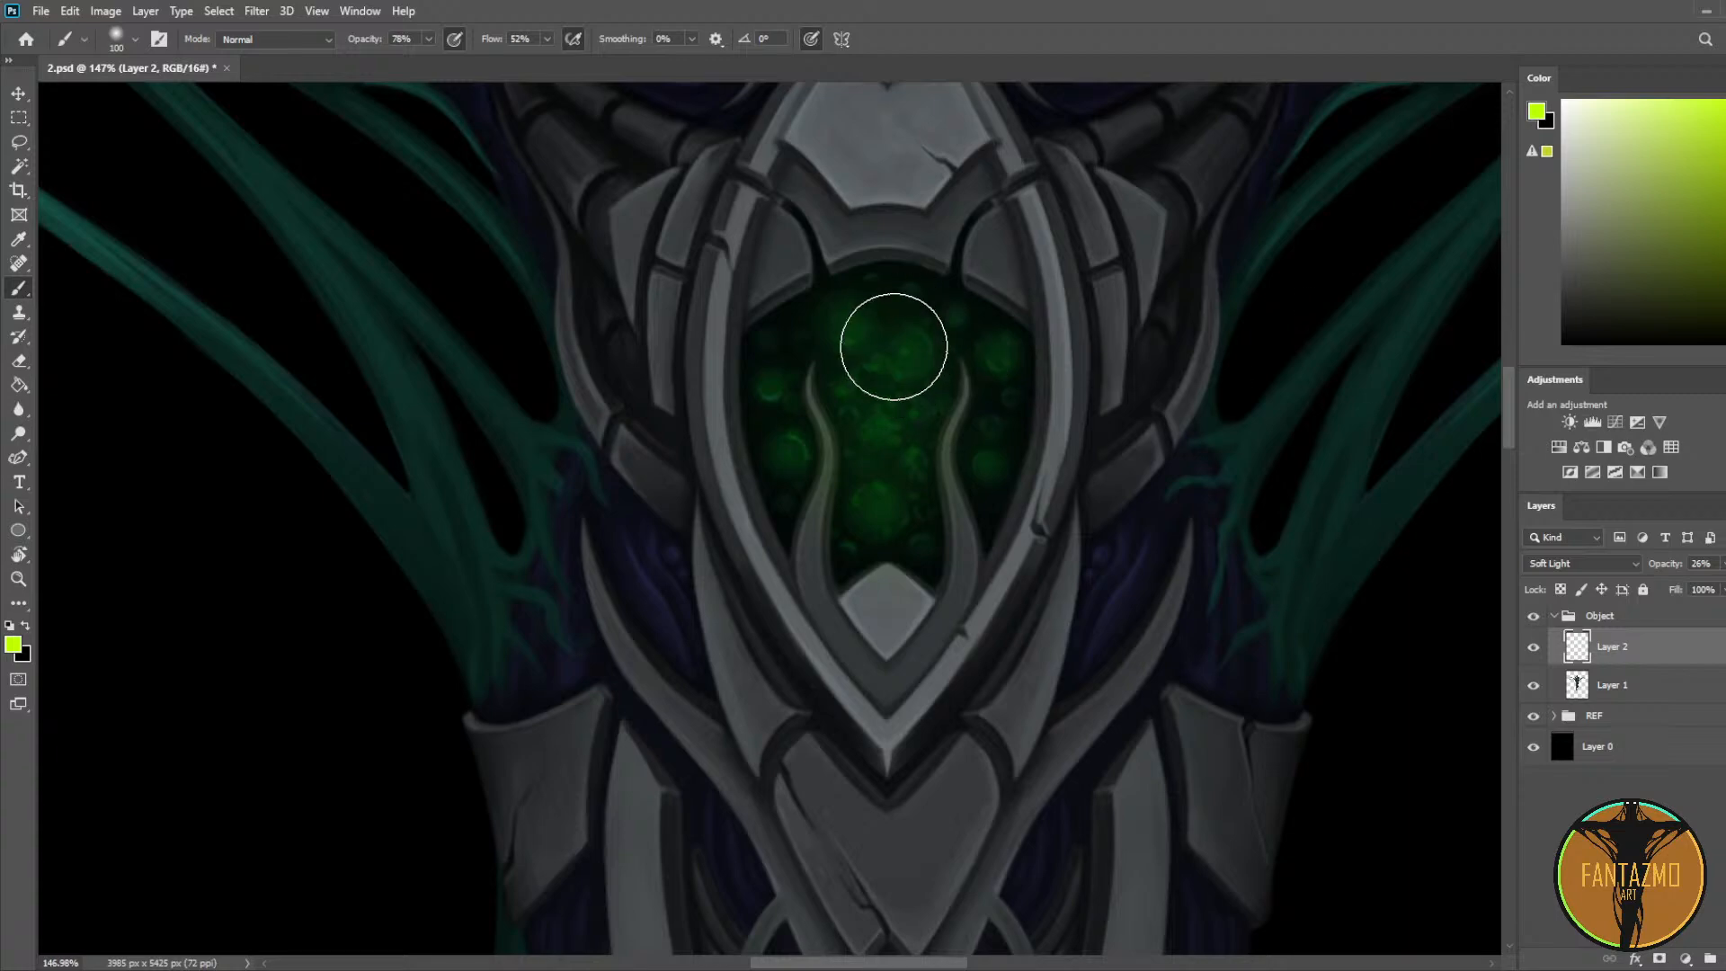
{"action": "left_click", "coordinate": [1706, 134]}
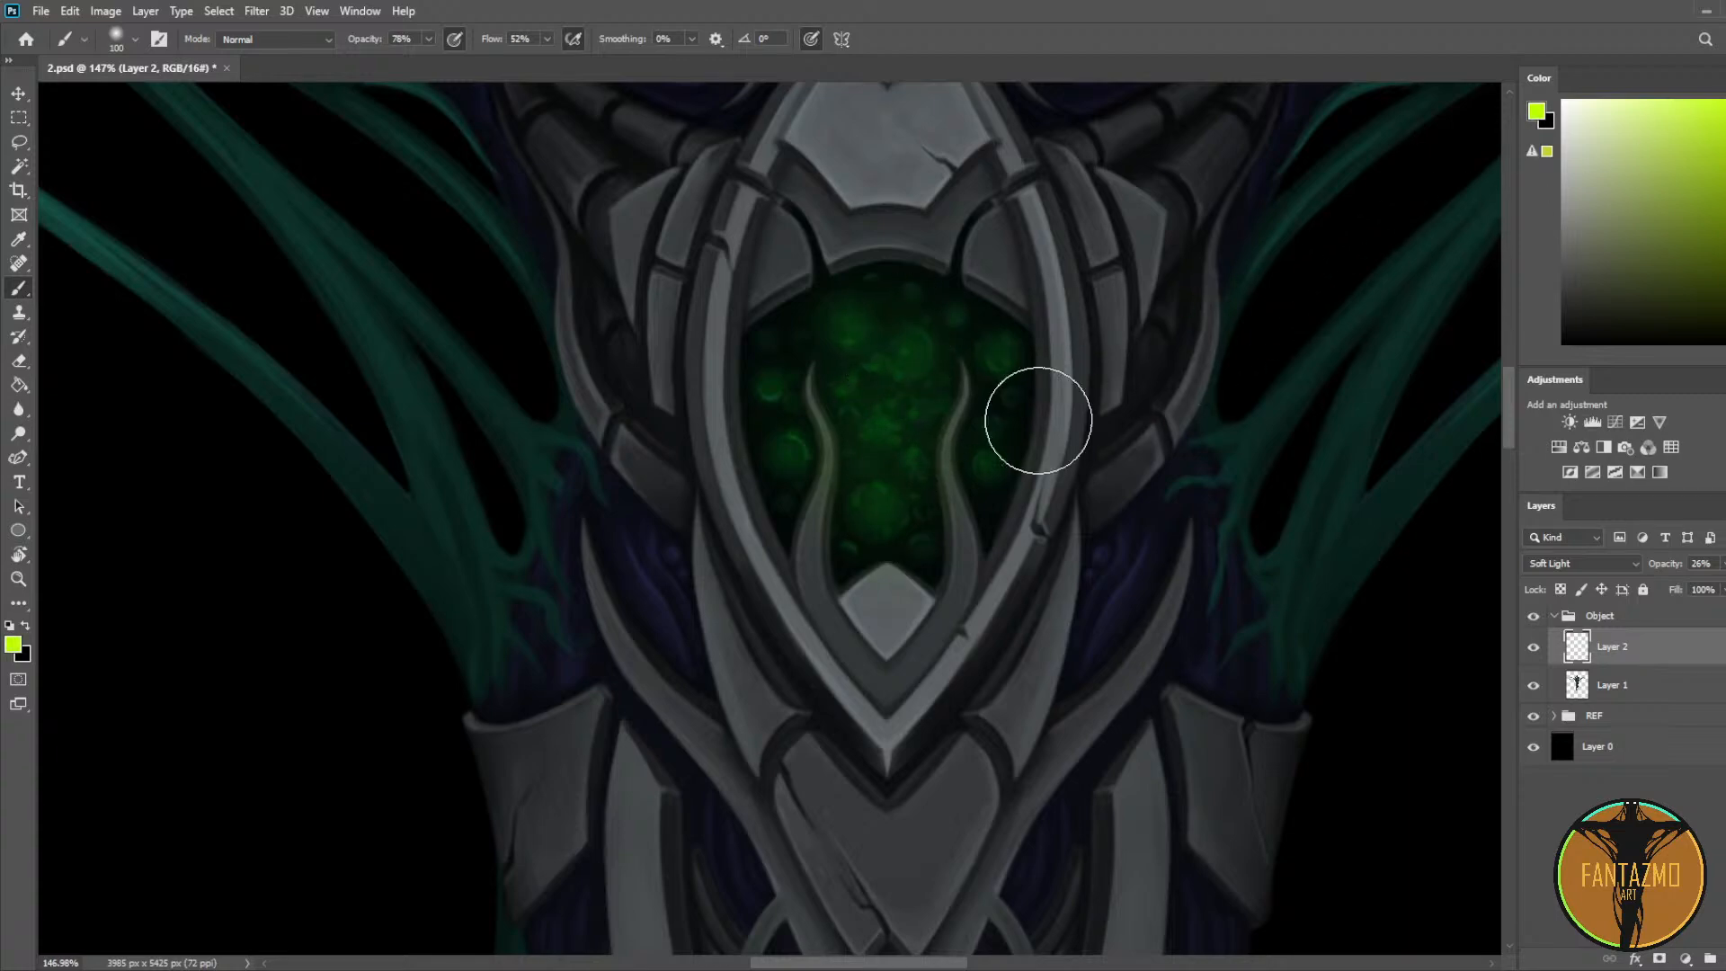
Step: Pick bright cyan and paint a soft tint over the metal frame and prongs around the green cavity
{"action": "left_click", "coordinate": [1725, 218]}
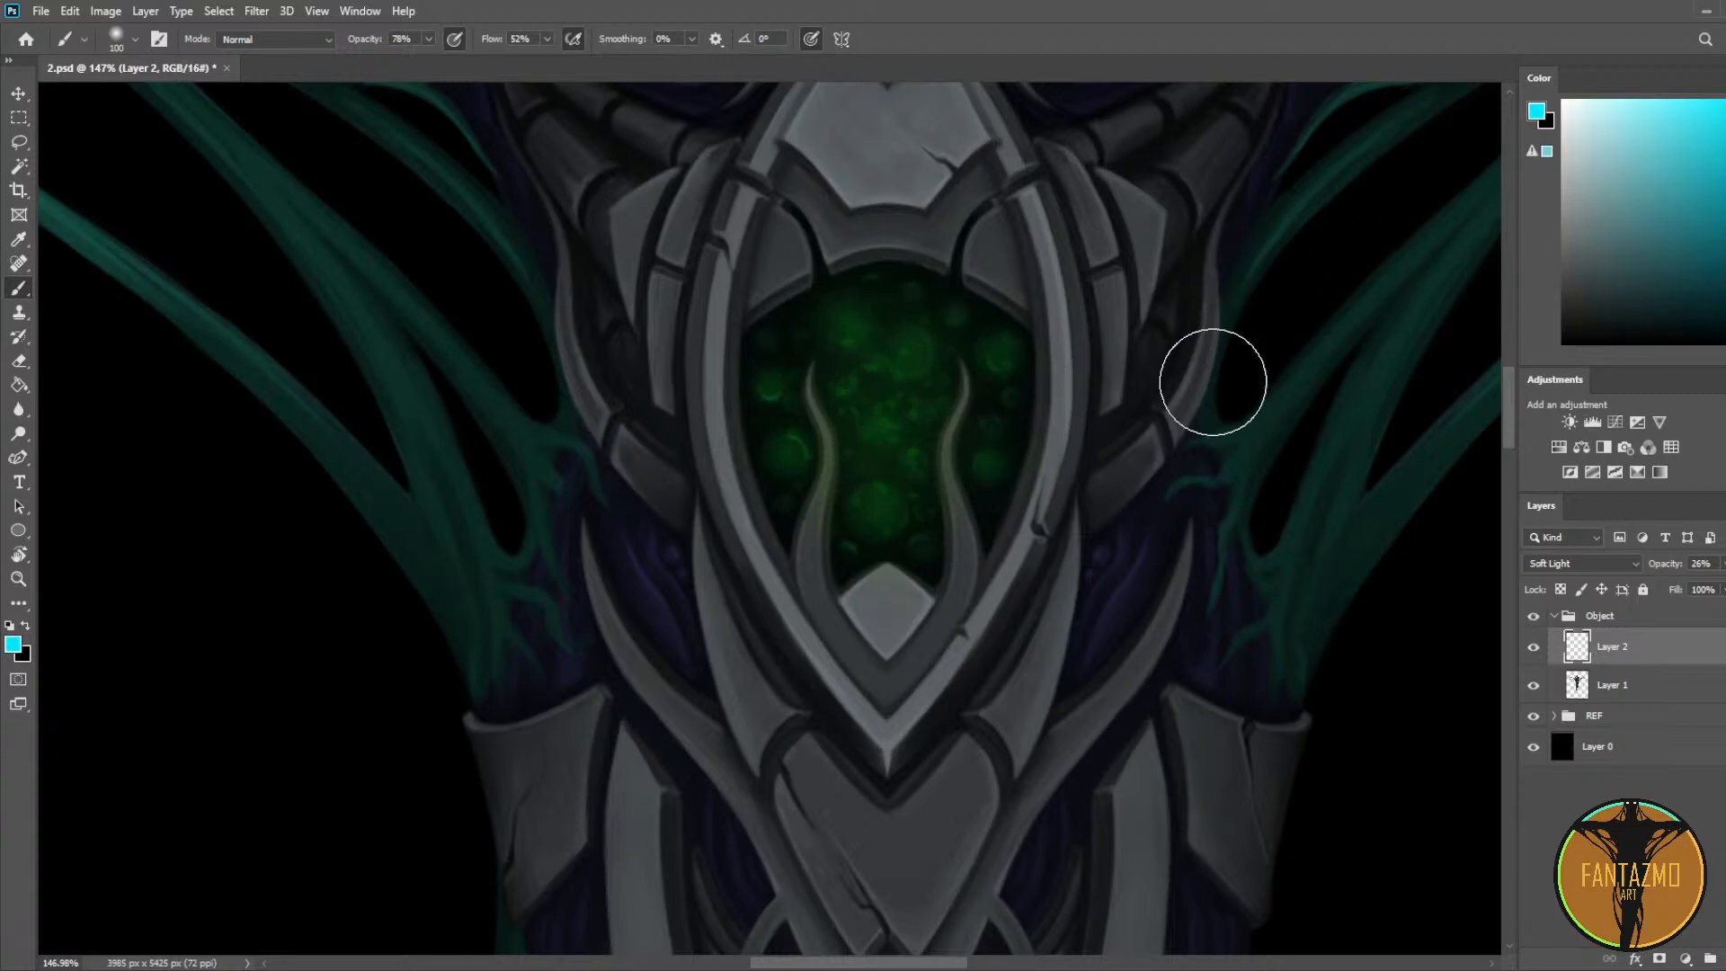
{"action": "mouse_move", "coordinate": [1038, 480]}
{"action": "left_mouse_down"}
{"action": "mouse_move", "coordinate": [924, 507]}
{"action": "mouse_move", "coordinate": [759, 380]}
{"action": "mouse_move", "coordinate": [787, 545]}
{"action": "mouse_move", "coordinate": [742, 331]}
{"action": "mouse_move", "coordinate": [989, 305]}
{"action": "mouse_move", "coordinate": [946, 578]}
{"action": "left_mouse_up"}
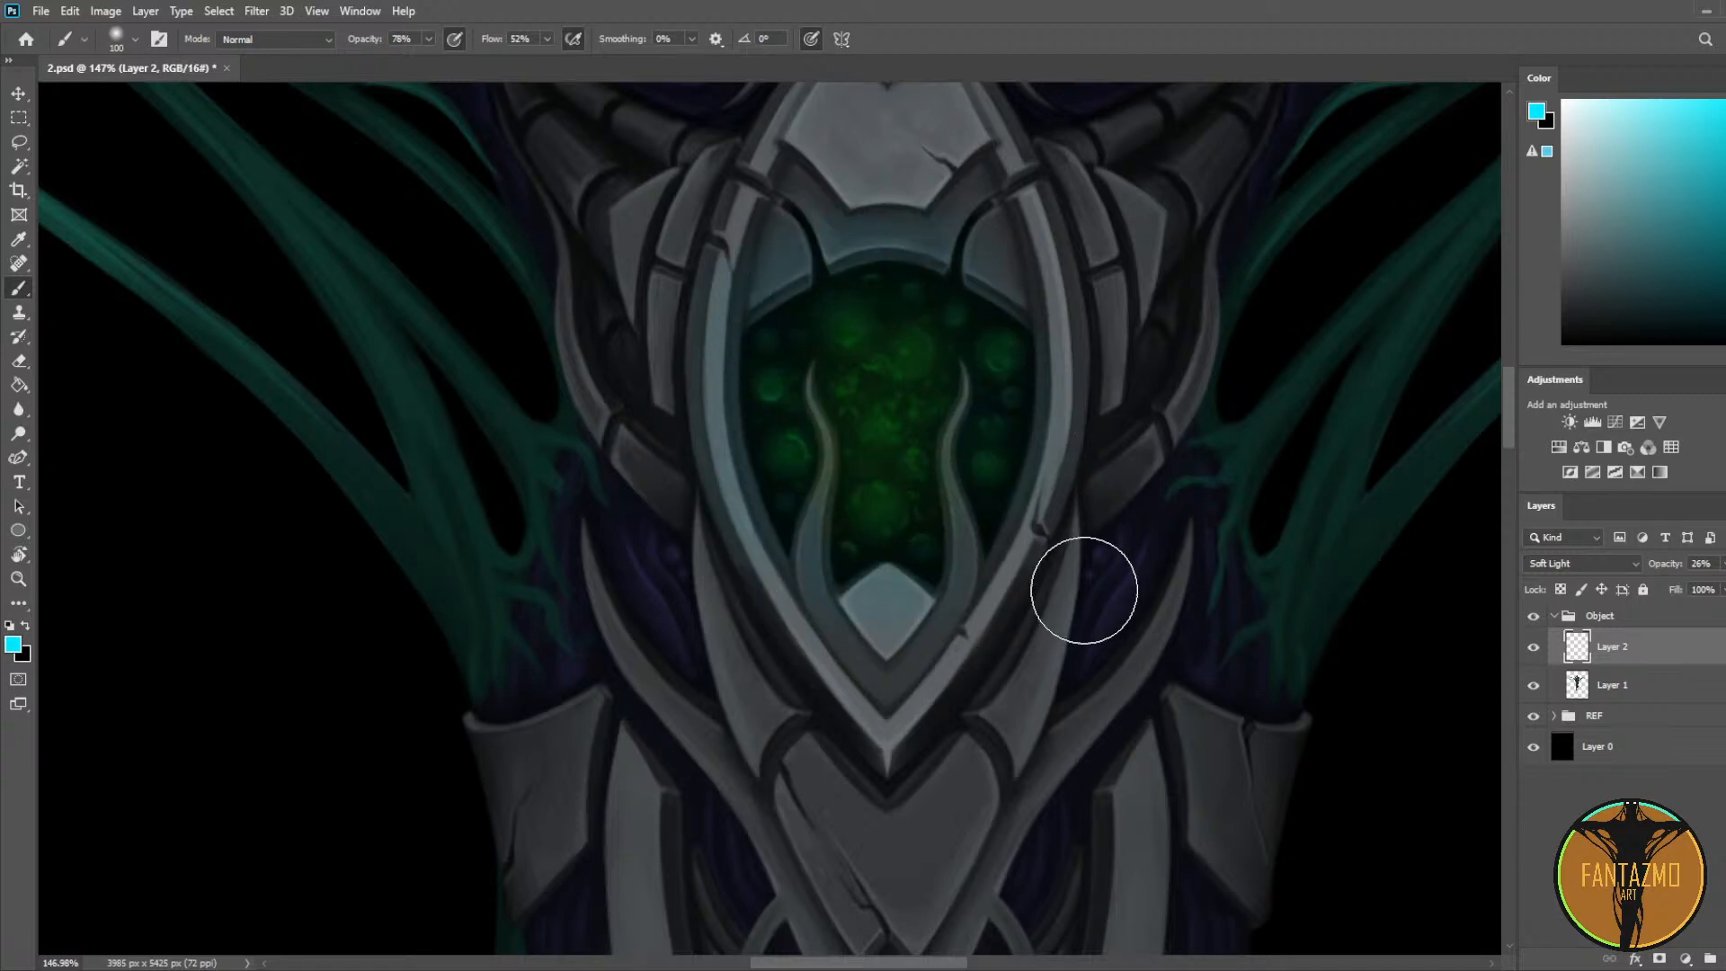
{"action": "scroll", "coordinate": [1243, 425], "scroll_direction": "down", "scroll_amount": 2}
{"action": "scroll", "coordinate": [1243, 425], "scroll_direction": "down", "scroll_amount": 2}
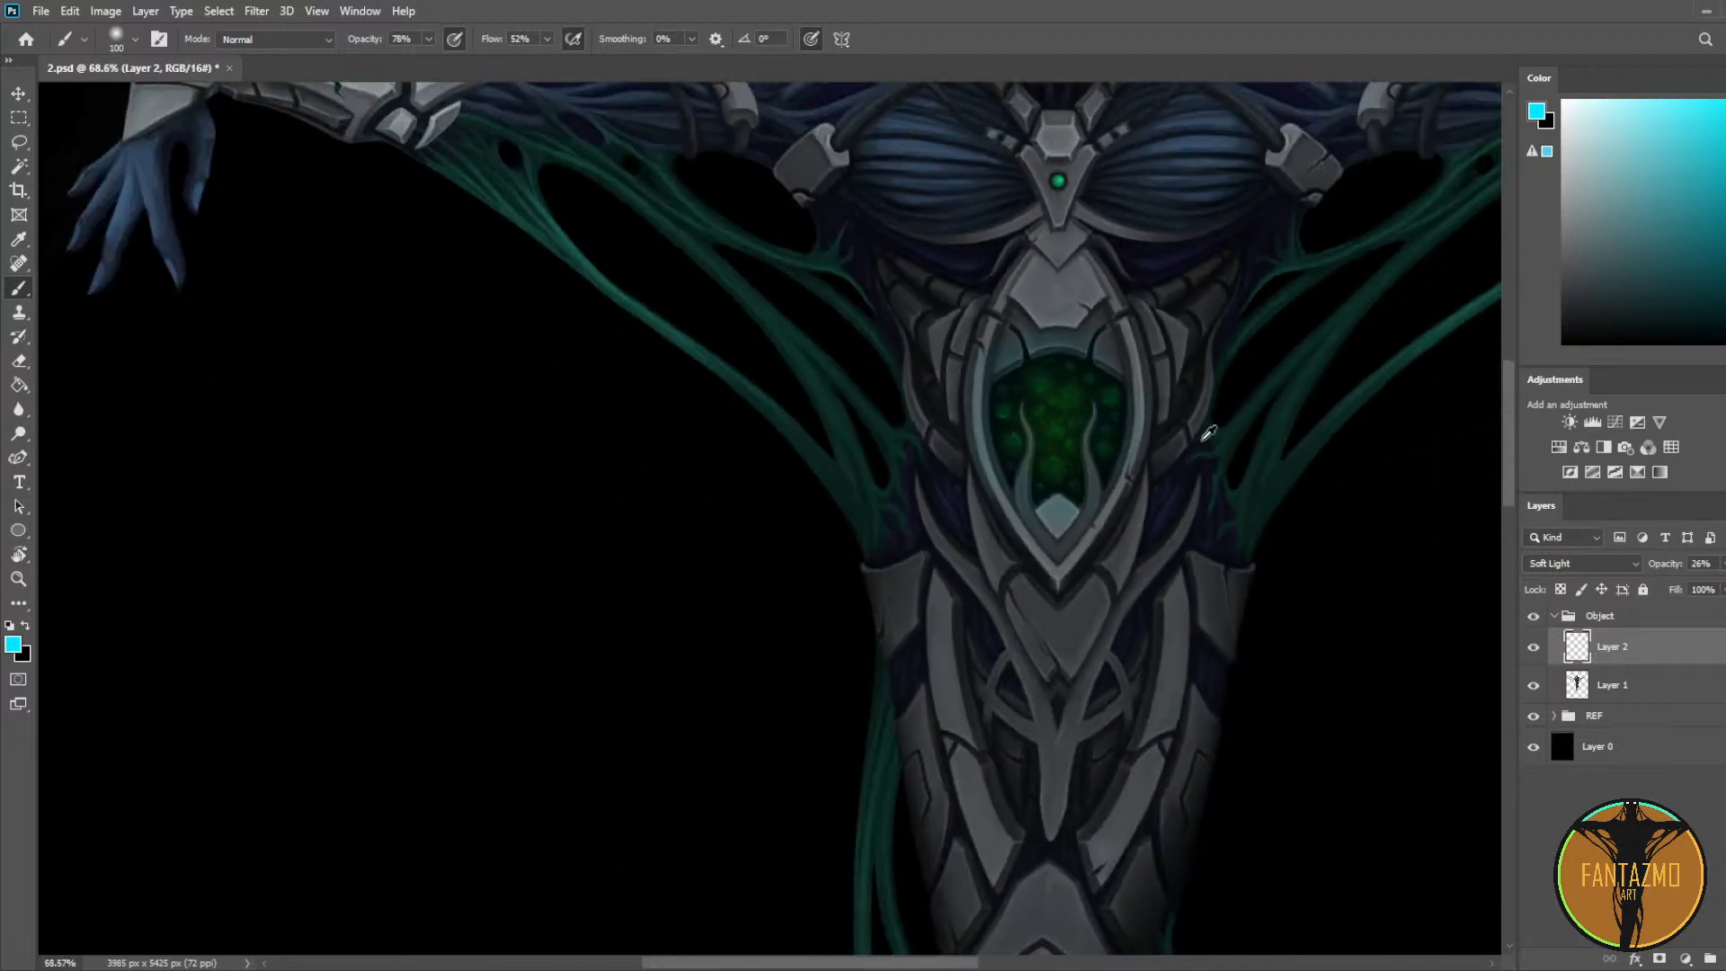
Step: Erase the cyan tint from the oval metal frame and the prongs around the green cavity, reducing the Eraser to 30 px
{"action": "scroll", "coordinate": [1206, 436], "scroll_direction": "up", "scroll_amount": 2}
{"action": "key", "text": "e"}
{"action": "key", "text": "bracketleft"}
{"action": "key", "text": "bracketleft"}
{"action": "key", "text": "bracketleft"}
{"action": "key", "text": "bracketleft"}
{"action": "key", "text": "bracketleft"}
{"action": "key", "text": "bracketleft"}
{"action": "key", "text": "bracketleft"}
{"action": "key", "text": "bracketleft"}
{"action": "key", "text": "bracketleft"}
{"action": "key", "text": "bracketleft"}
{"action": "key", "text": "bracketleft"}
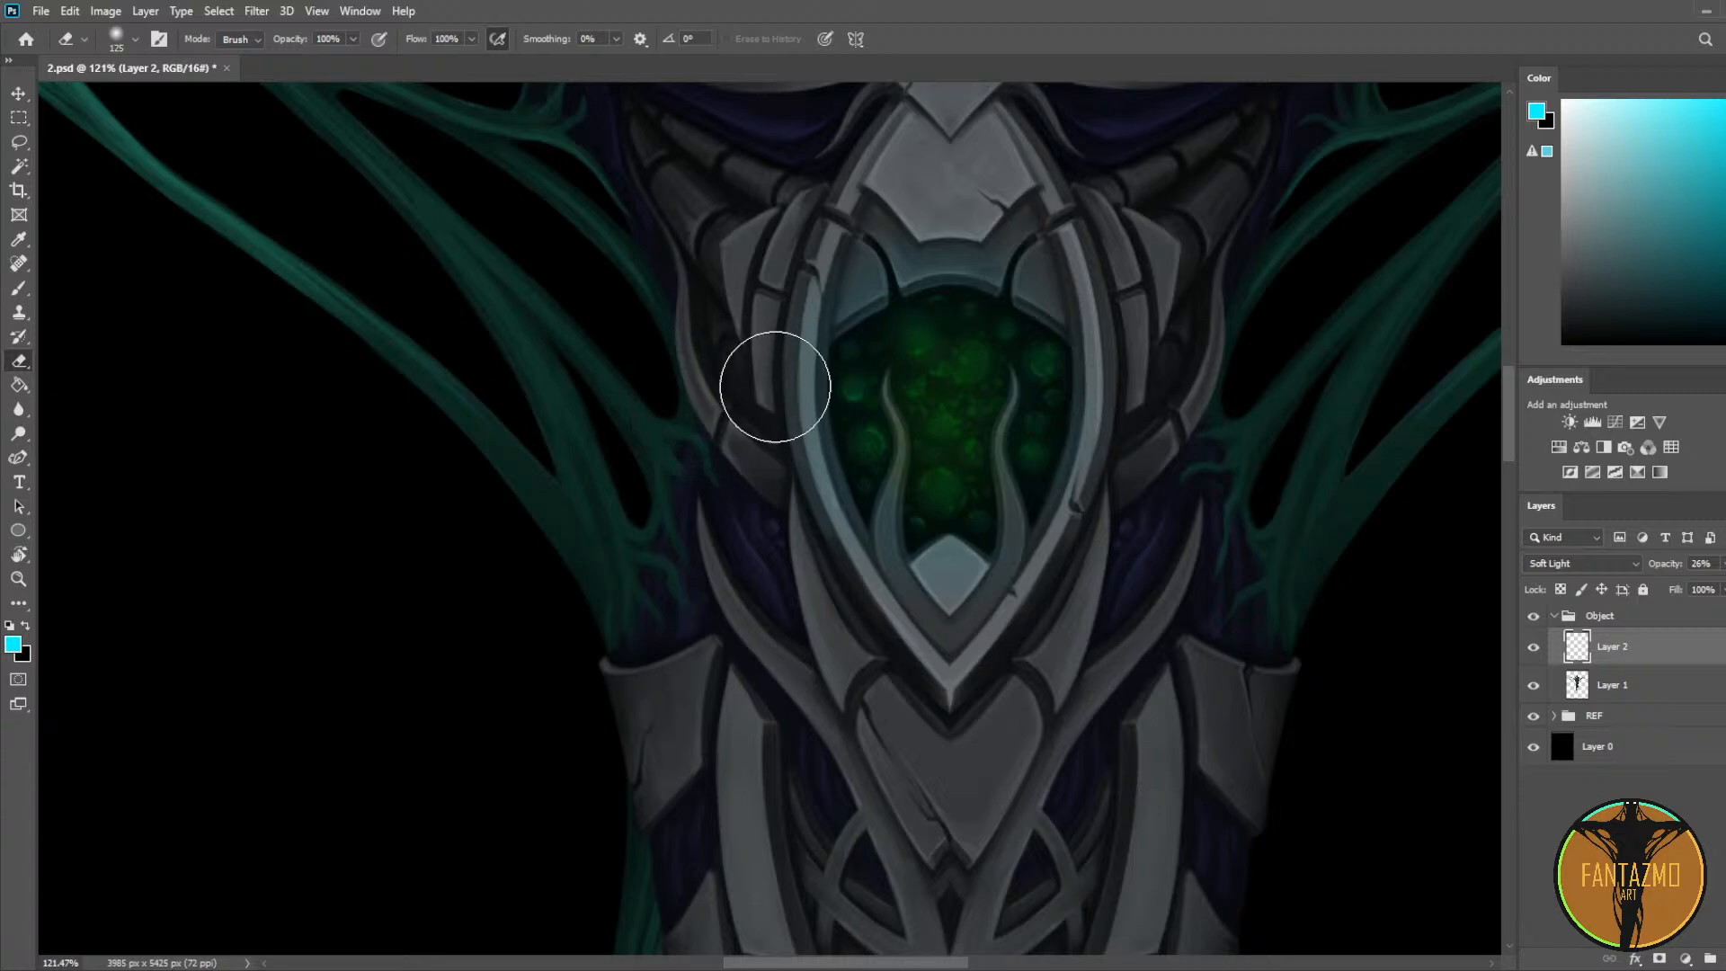
{"action": "key", "text": "bracketleft"}
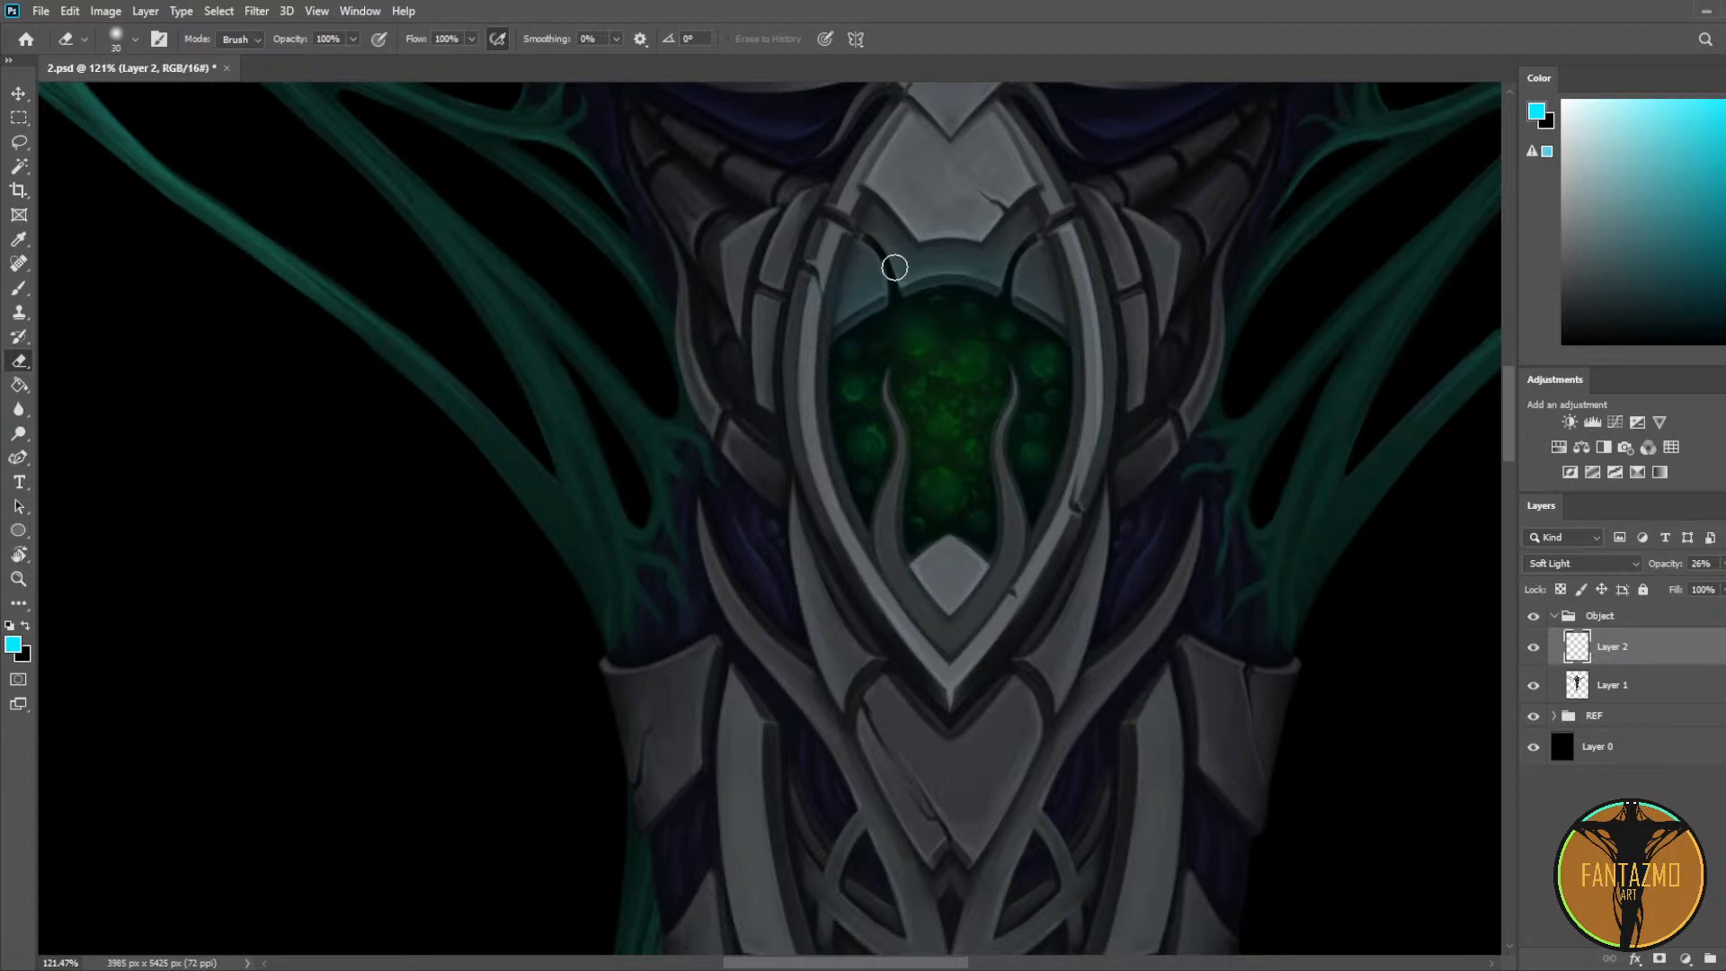
Step: Erase the remaining cyan tint from the grey plates above the cavity, reducing the Eraser to 10 px for the tight spots
{"action": "key", "text": "bracketright"}
{"action": "key", "text": "bracketright"}
{"action": "key", "text": "bracketleft"}
{"action": "key", "text": "bracketleft"}
{"action": "scroll", "coordinate": [931, 397], "scroll_direction": "down", "scroll_amount": 8}
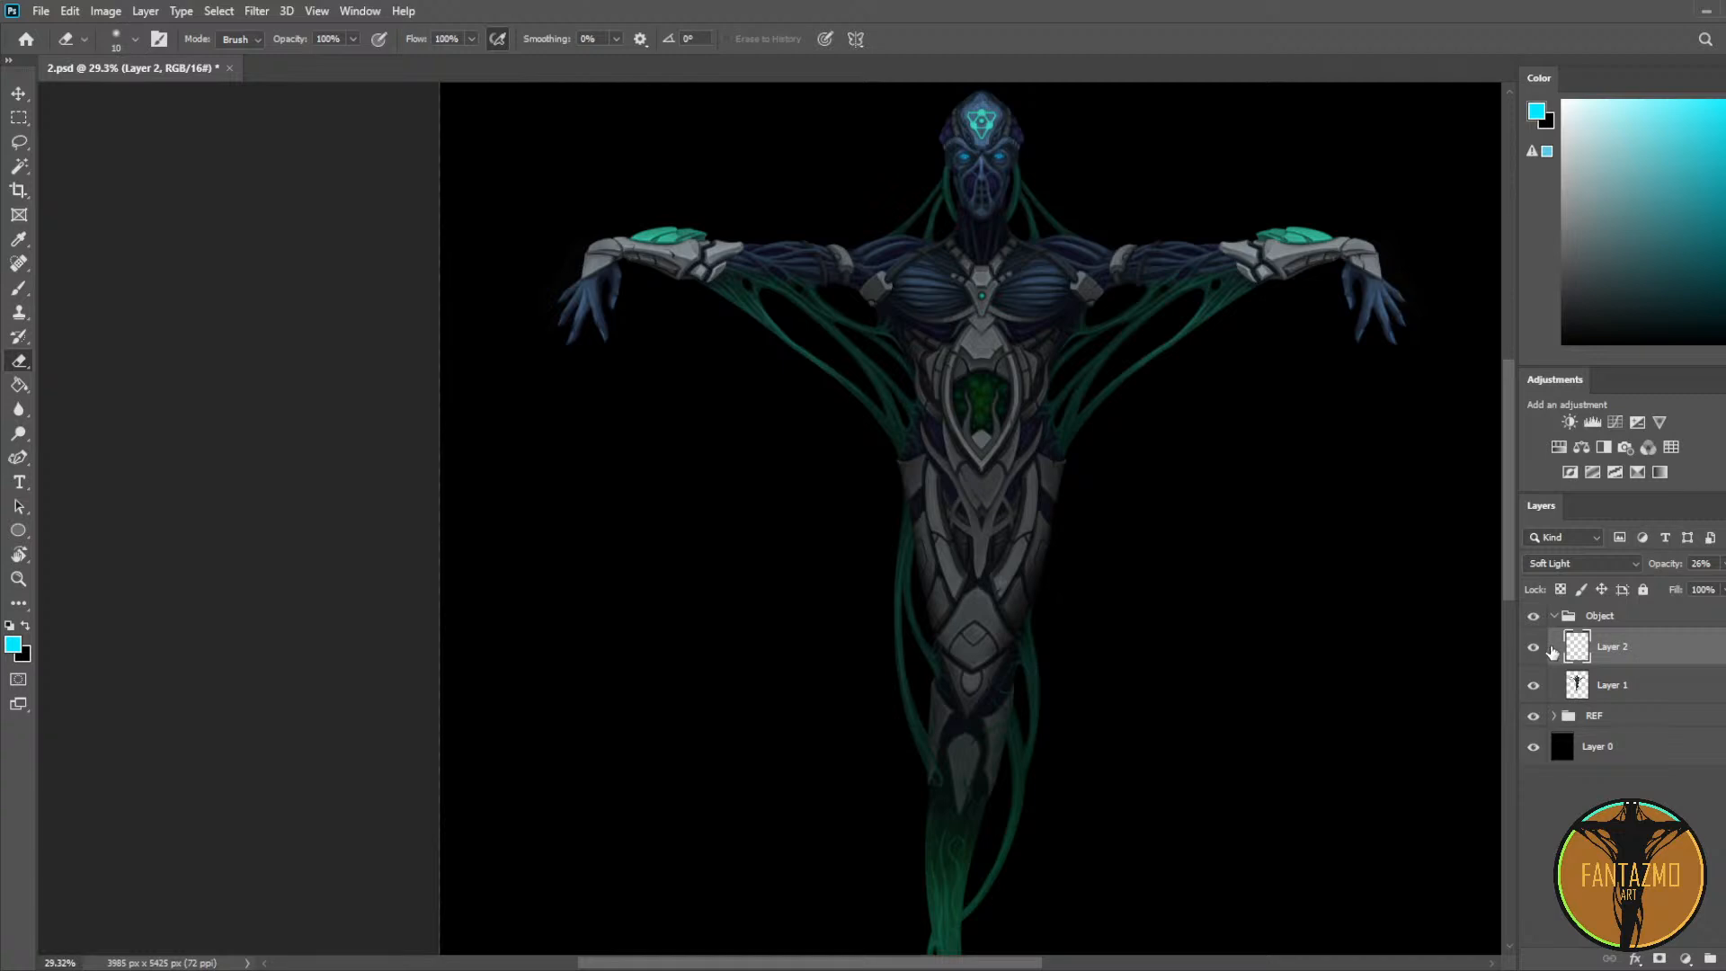
Step: Save the document and merge the Soft Light glow layer with the creature layer beneath it
{"action": "key", "text": "space"}
{"action": "scroll", "coordinate": [1336, 556], "scroll_direction": "down", "scroll_amount": 2}
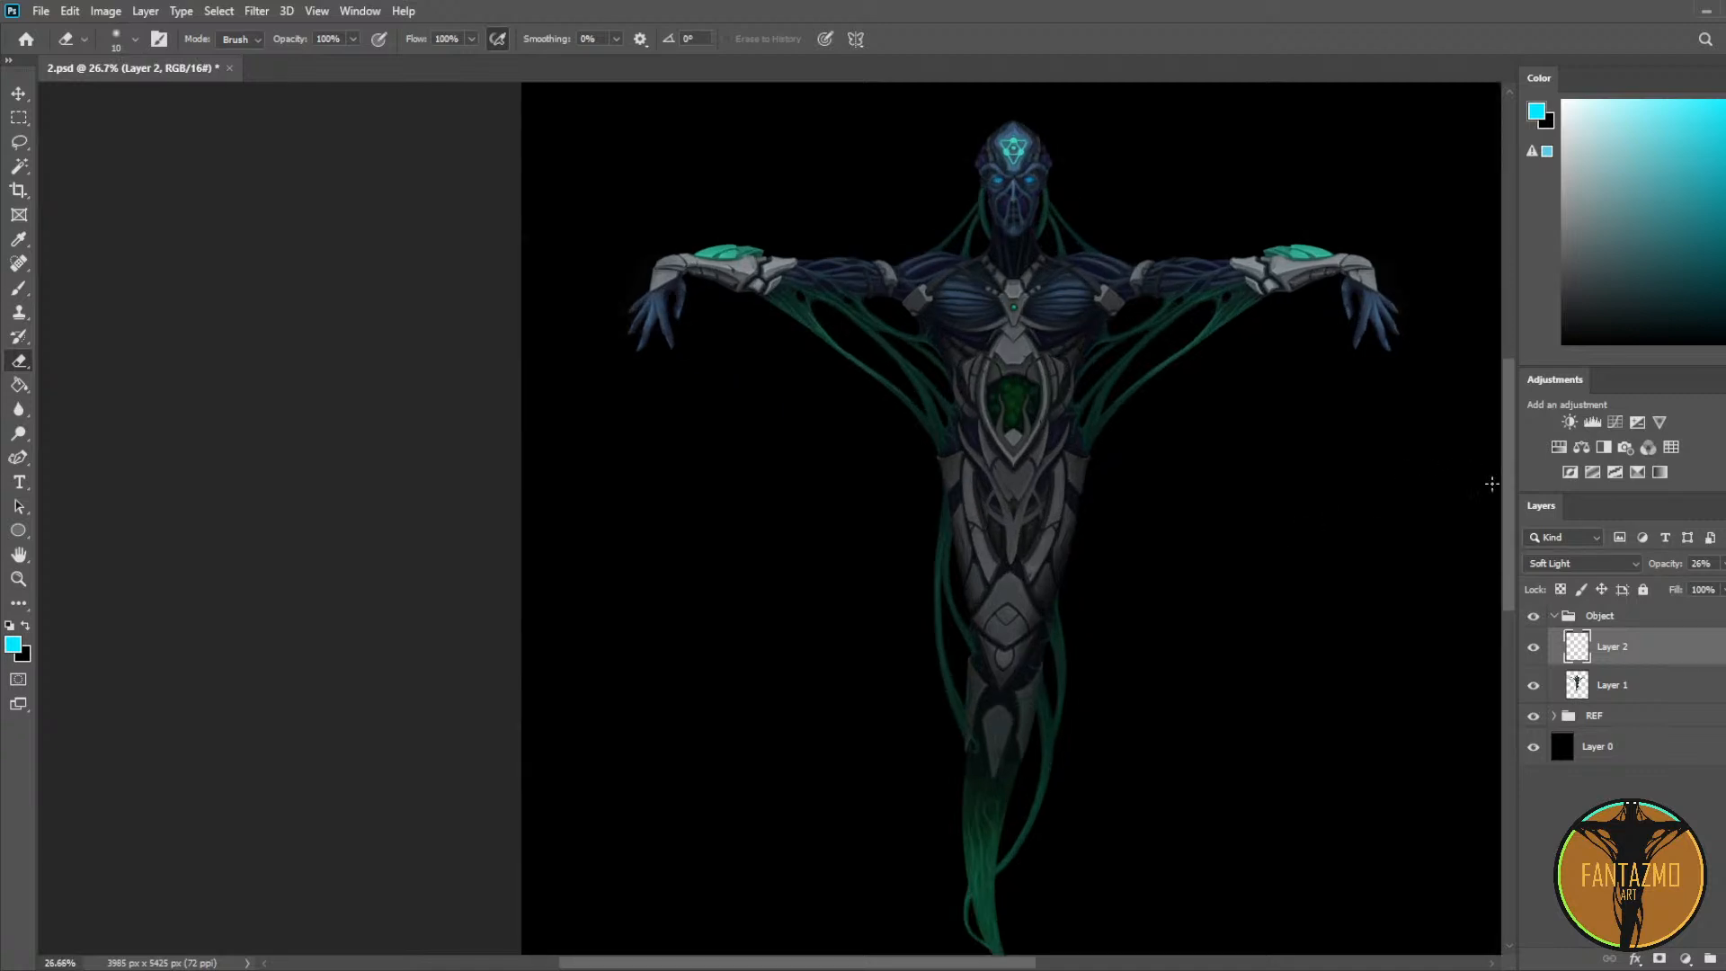
{"action": "key", "text": "ctrl+s"}
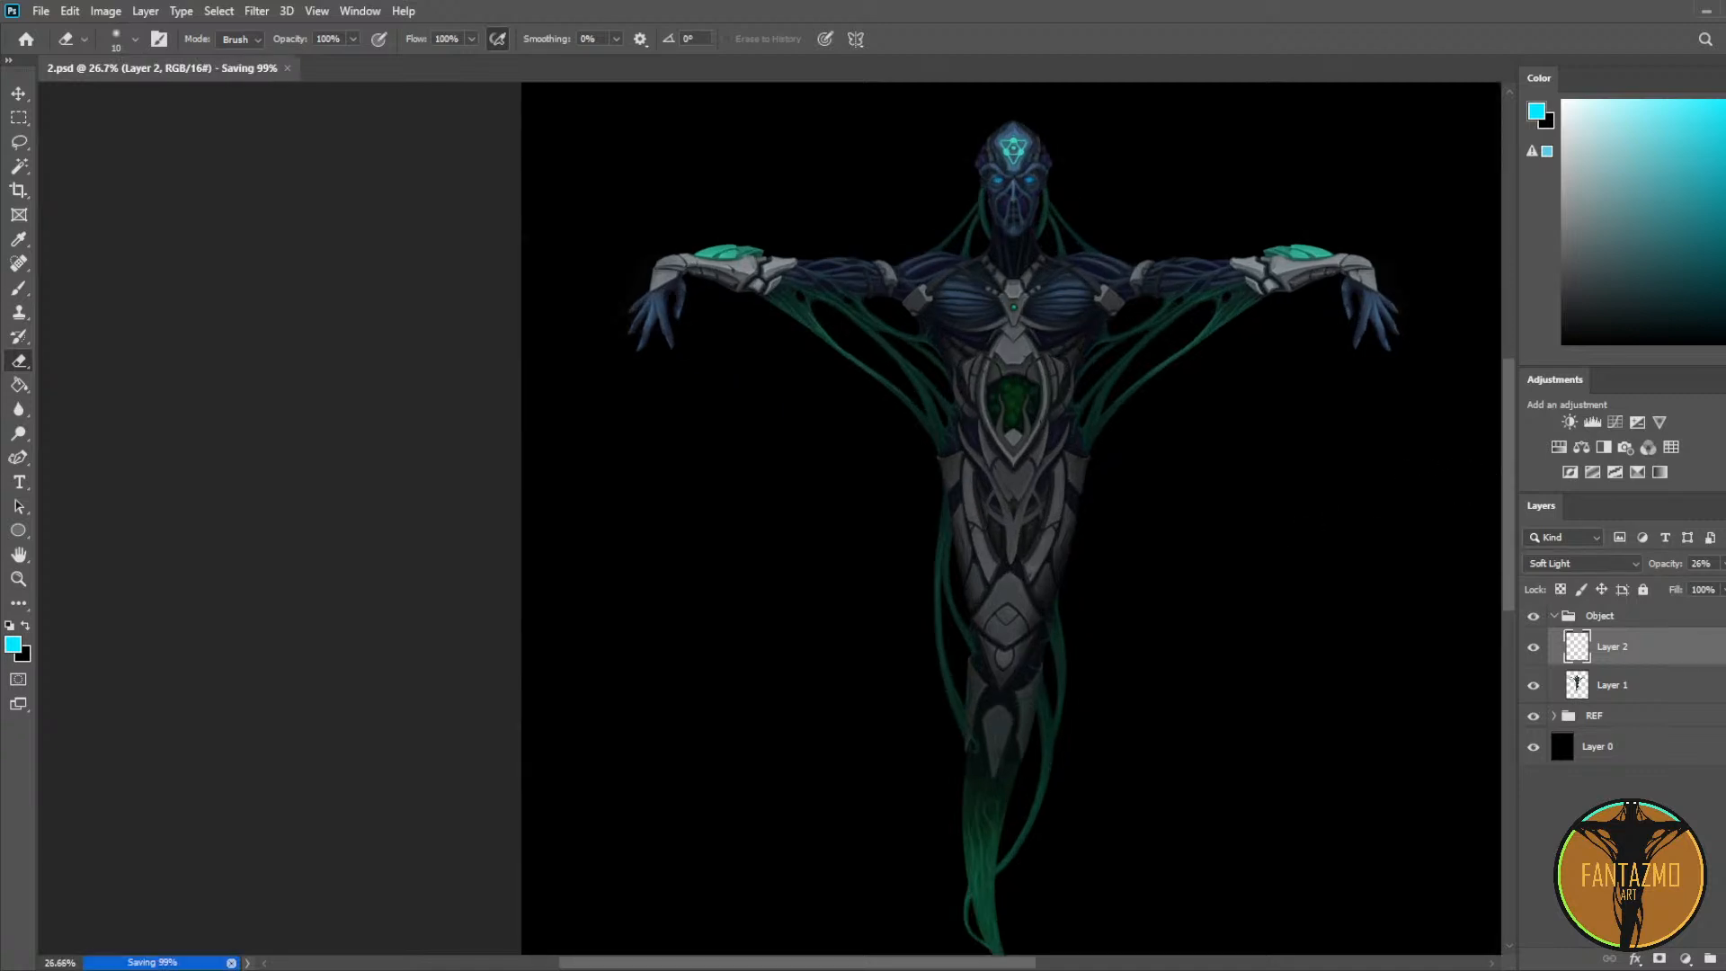
{"action": "left_click", "coordinate": [1711, 697], "text": "shift"}
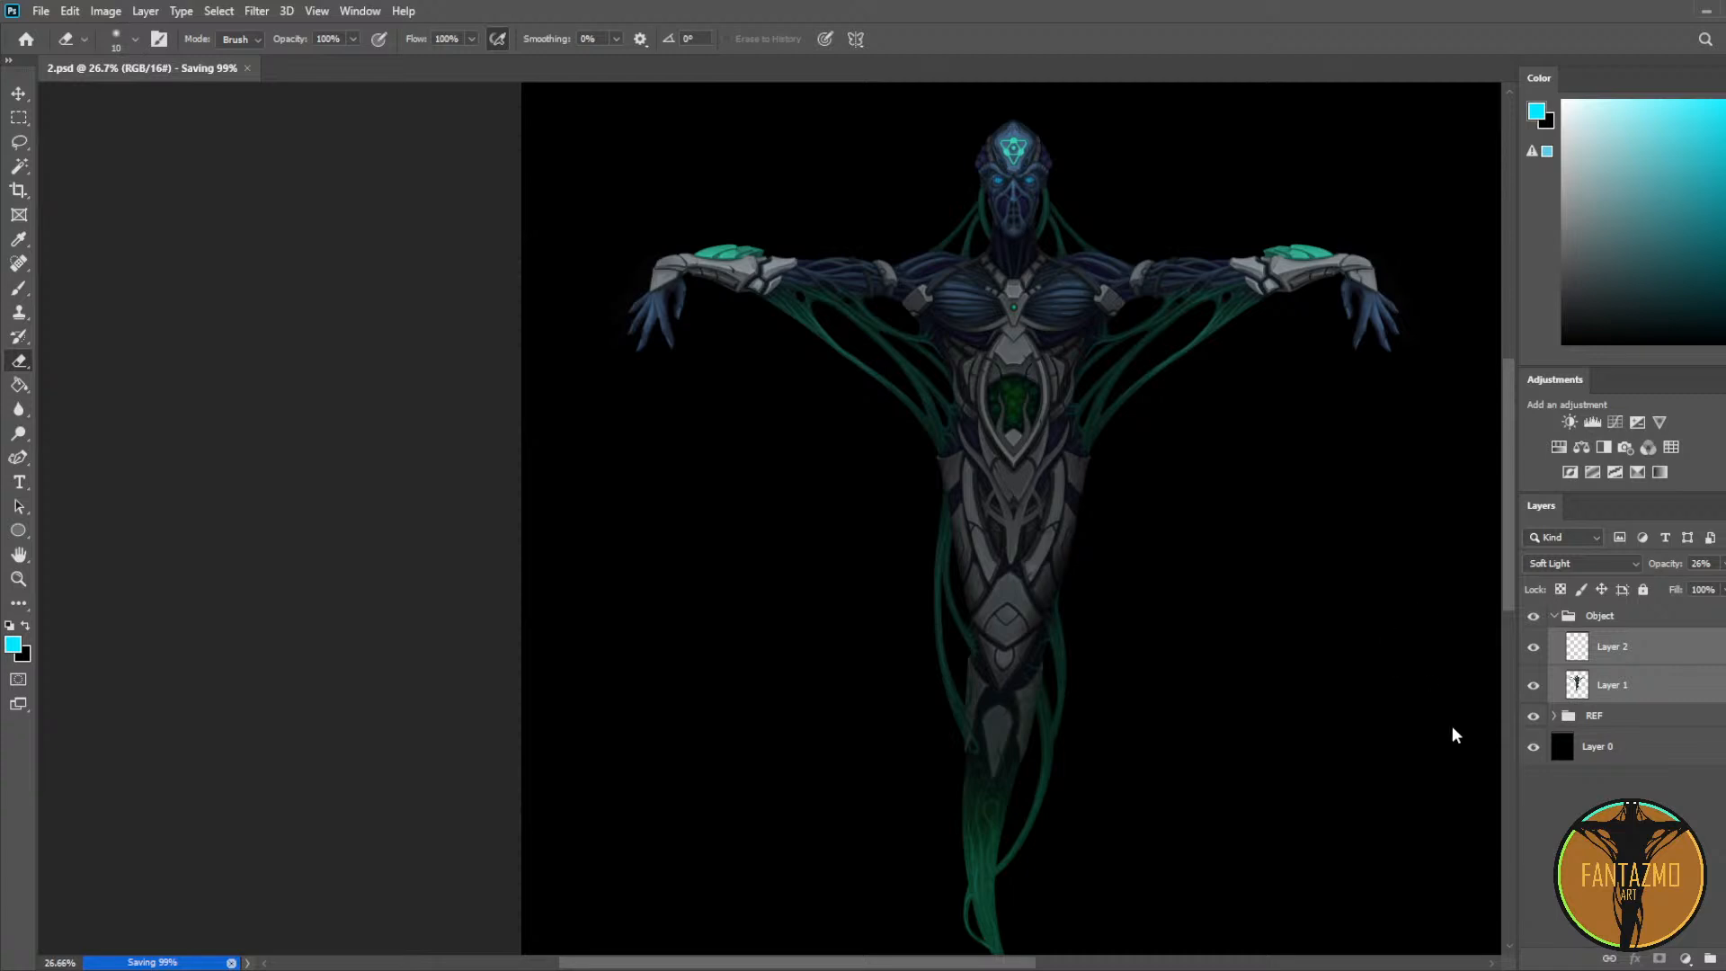
{"action": "key", "text": "ctrl+e"}
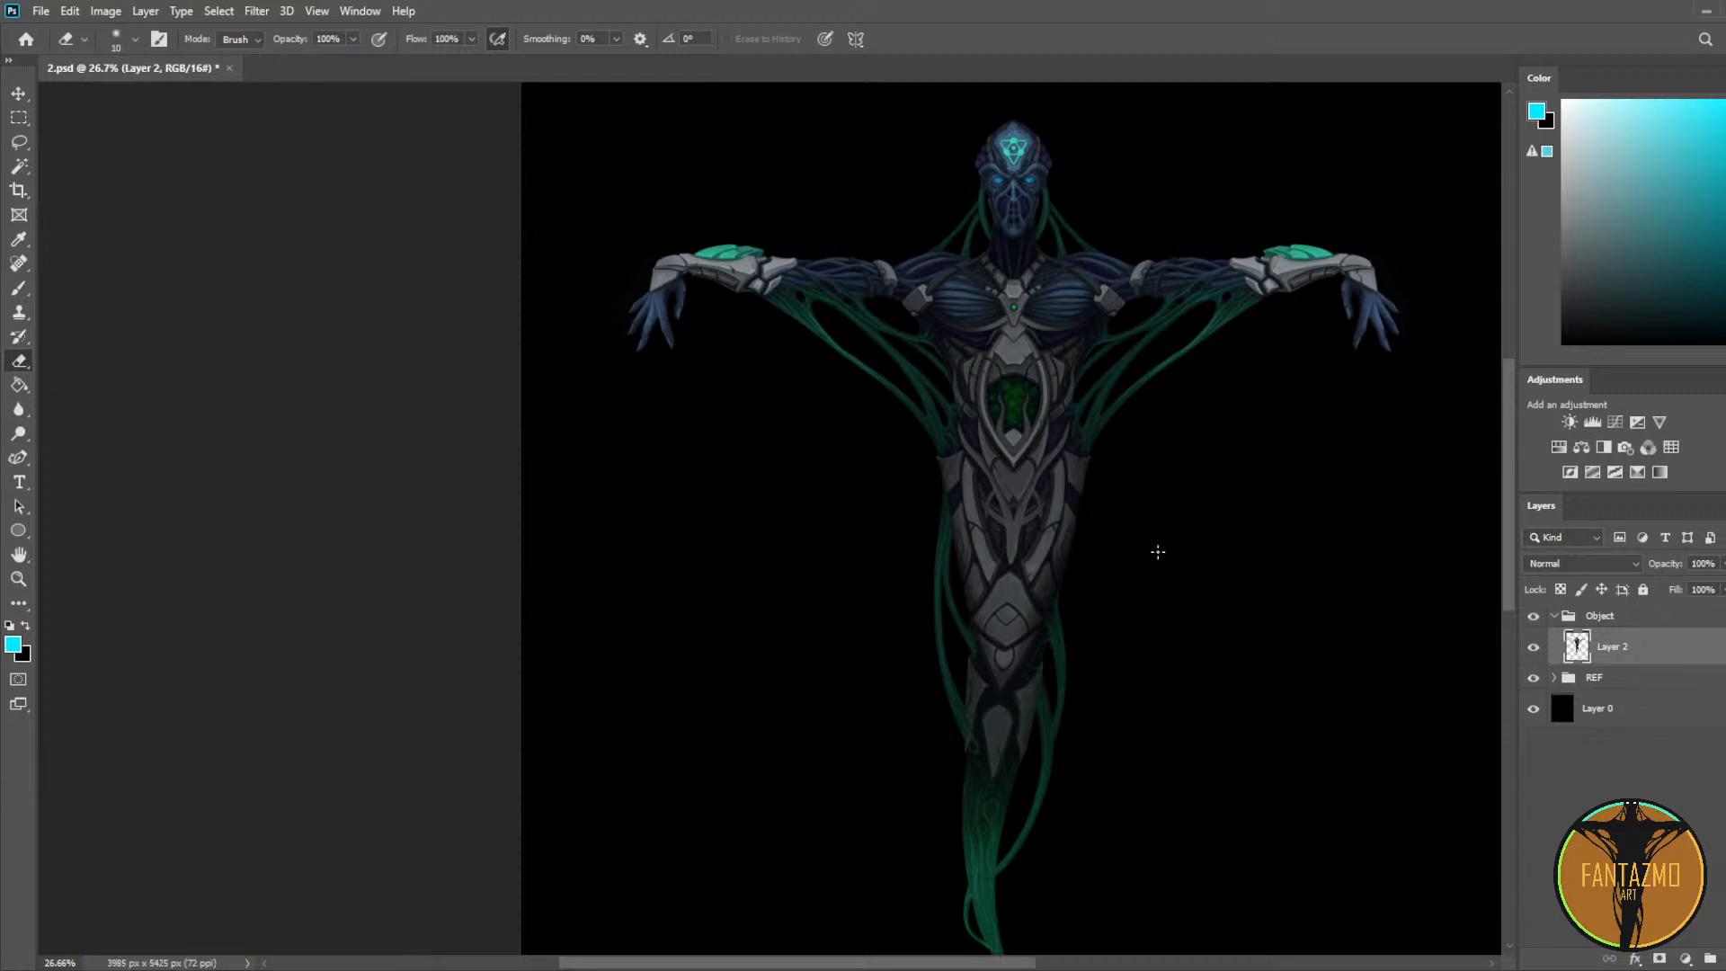
Step: Choose a different Brush preset and set the Eraser to 52% flow and 85% opacity
{"action": "scroll", "coordinate": [1083, 509], "scroll_direction": "up", "scroll_amount": 4}
{"action": "key", "text": "b"}
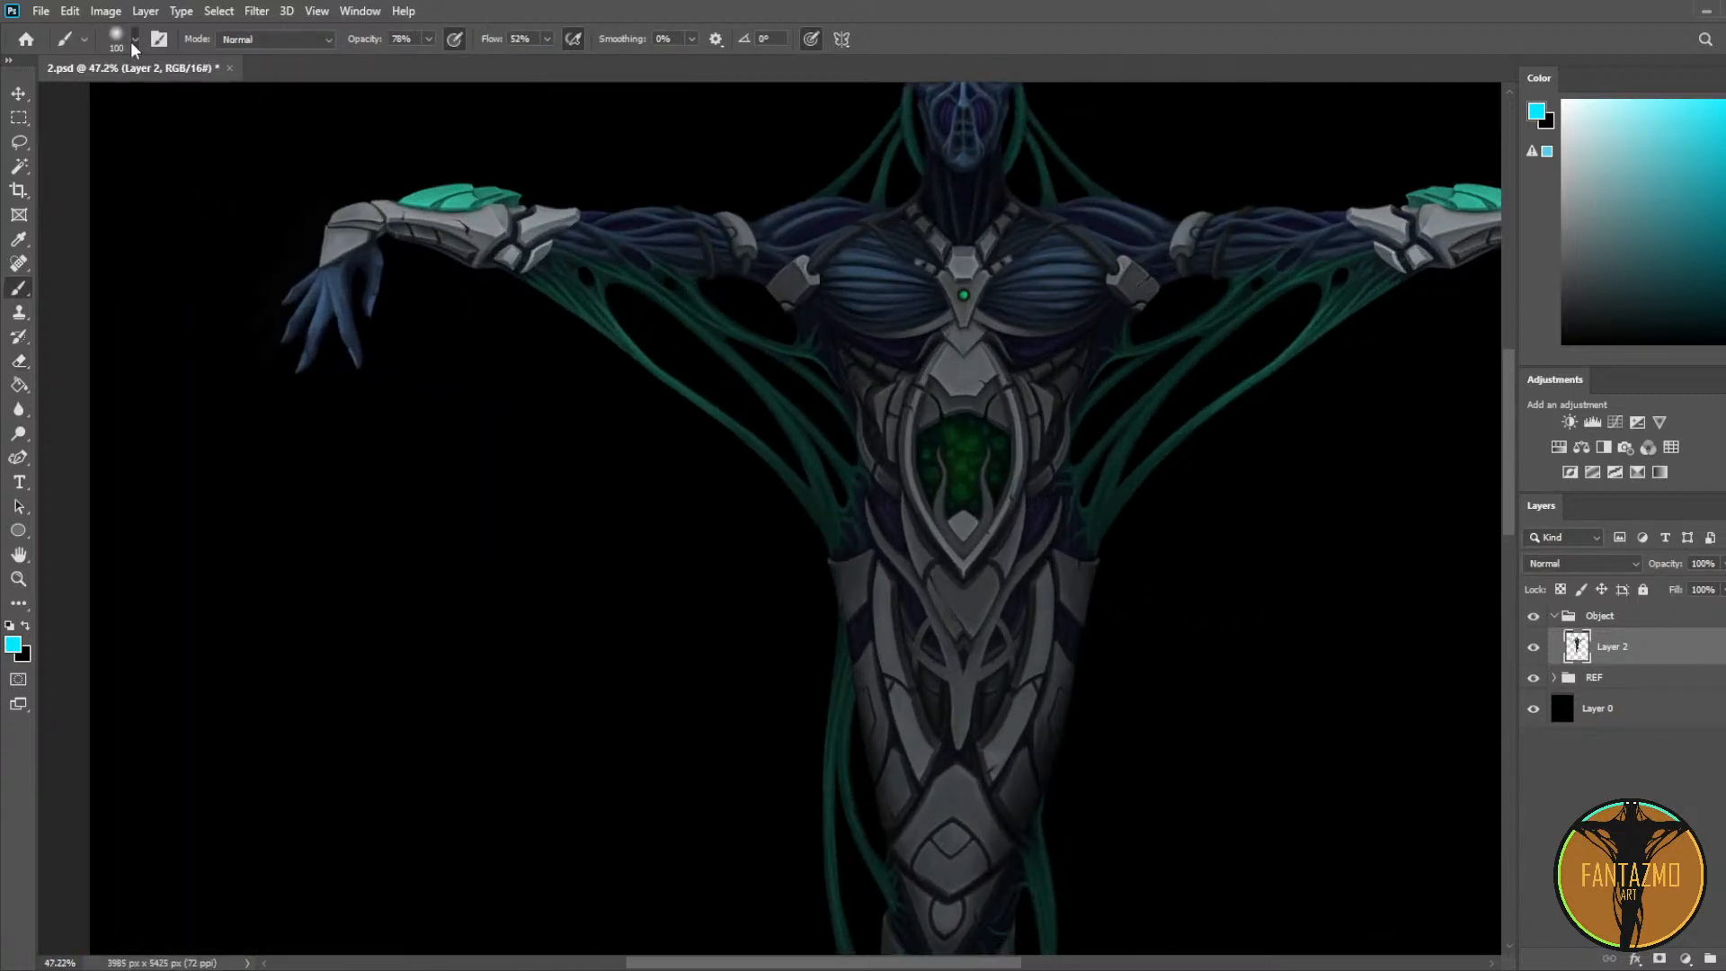
{"action": "left_click", "coordinate": [154, 289]}
{"action": "key", "text": "e"}
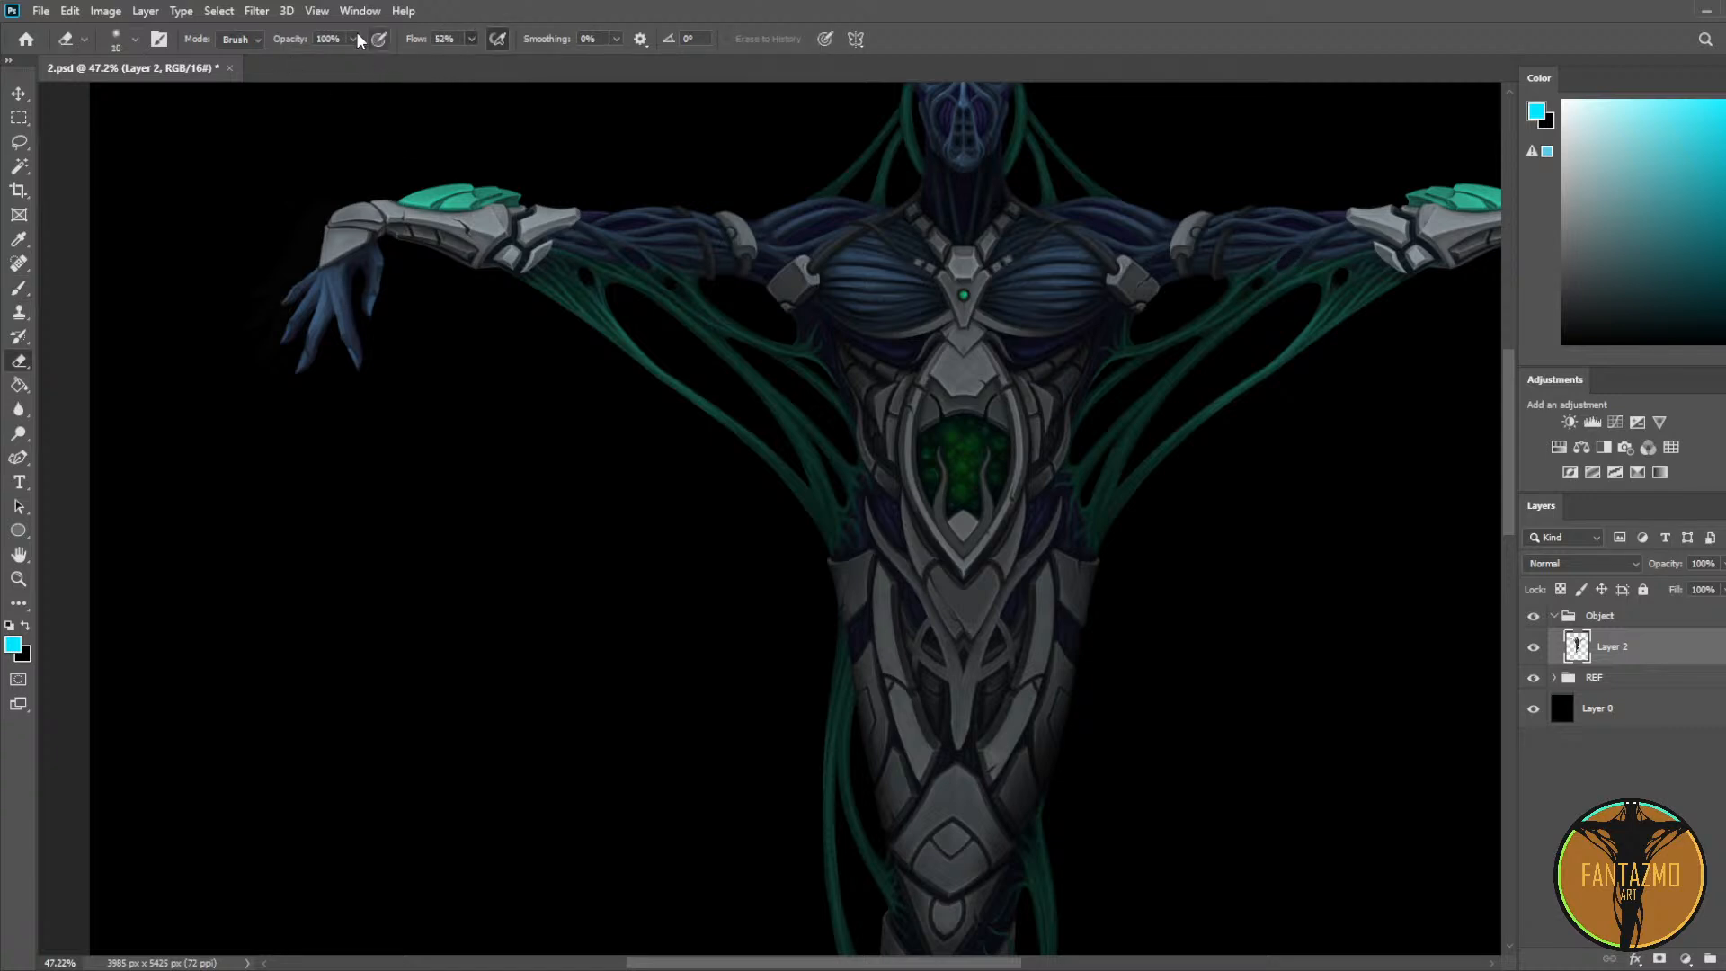
{"action": "key", "text": "8"}
{"action": "key", "text": "5"}
{"action": "scroll", "coordinate": [974, 388], "scroll_direction": "up", "scroll_amount": 5}
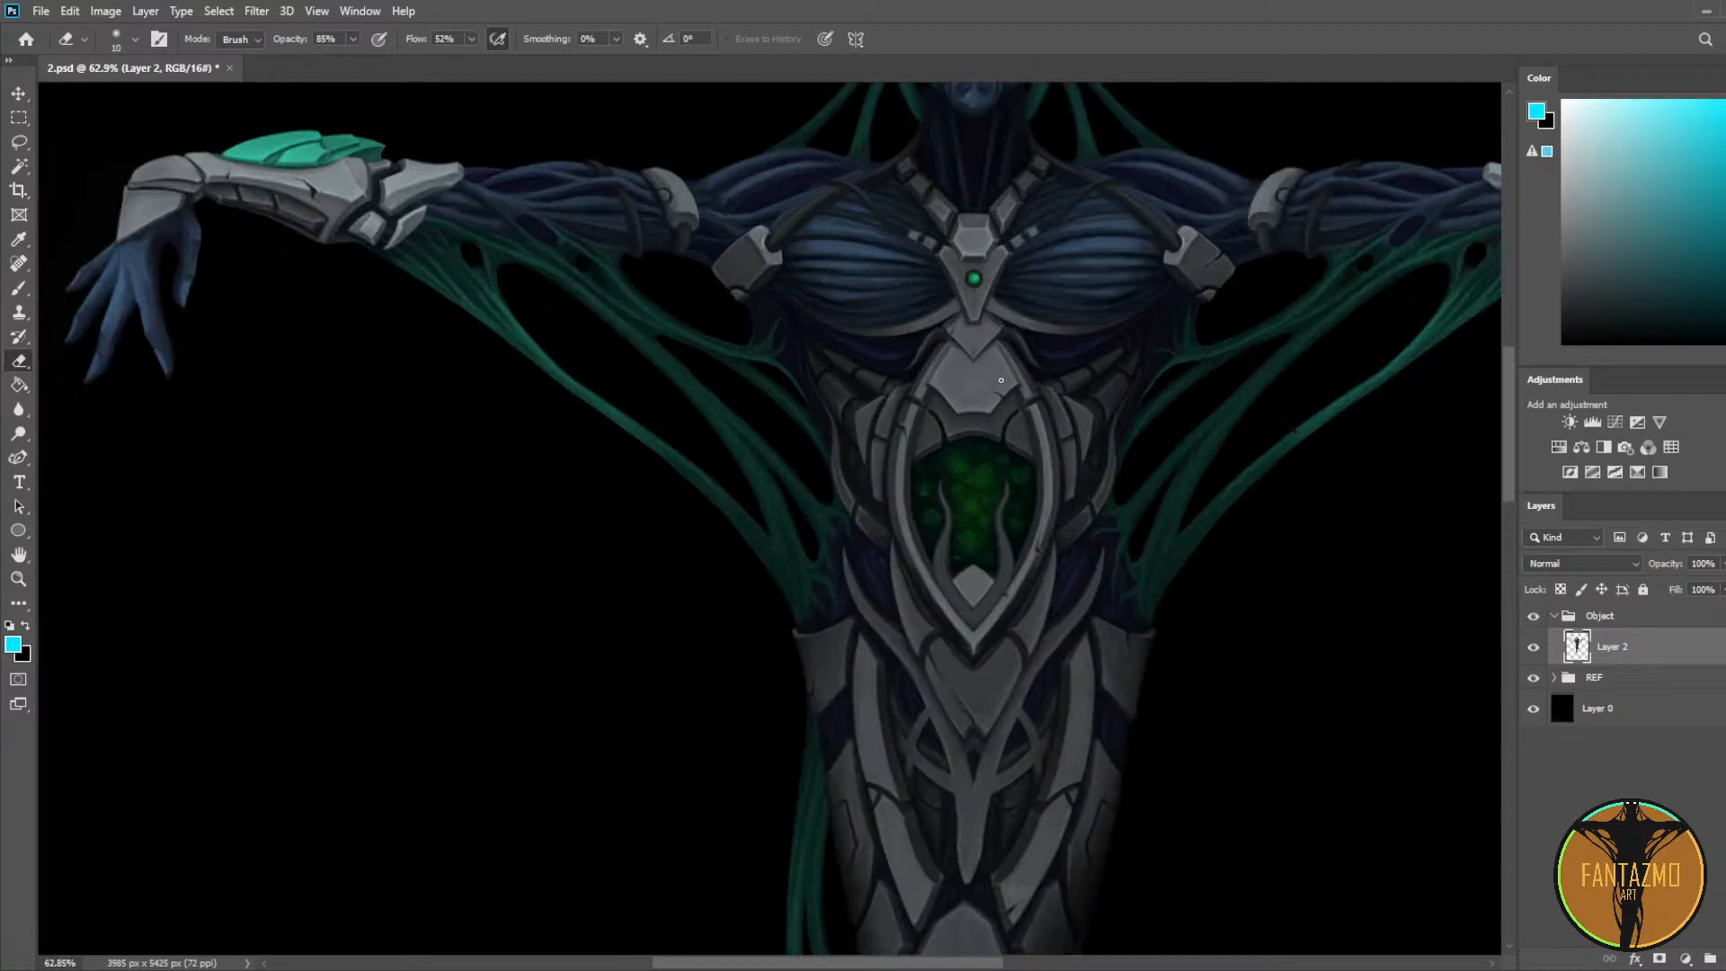
Step: Sample the metal's grey, change the colour to near-white and reduce the Brush to 7 px
{"action": "scroll", "coordinate": [975, 387], "scroll_direction": "up", "scroll_amount": 2}
{"action": "key", "text": "i"}
{"action": "left_click", "coordinate": [1037, 371]}
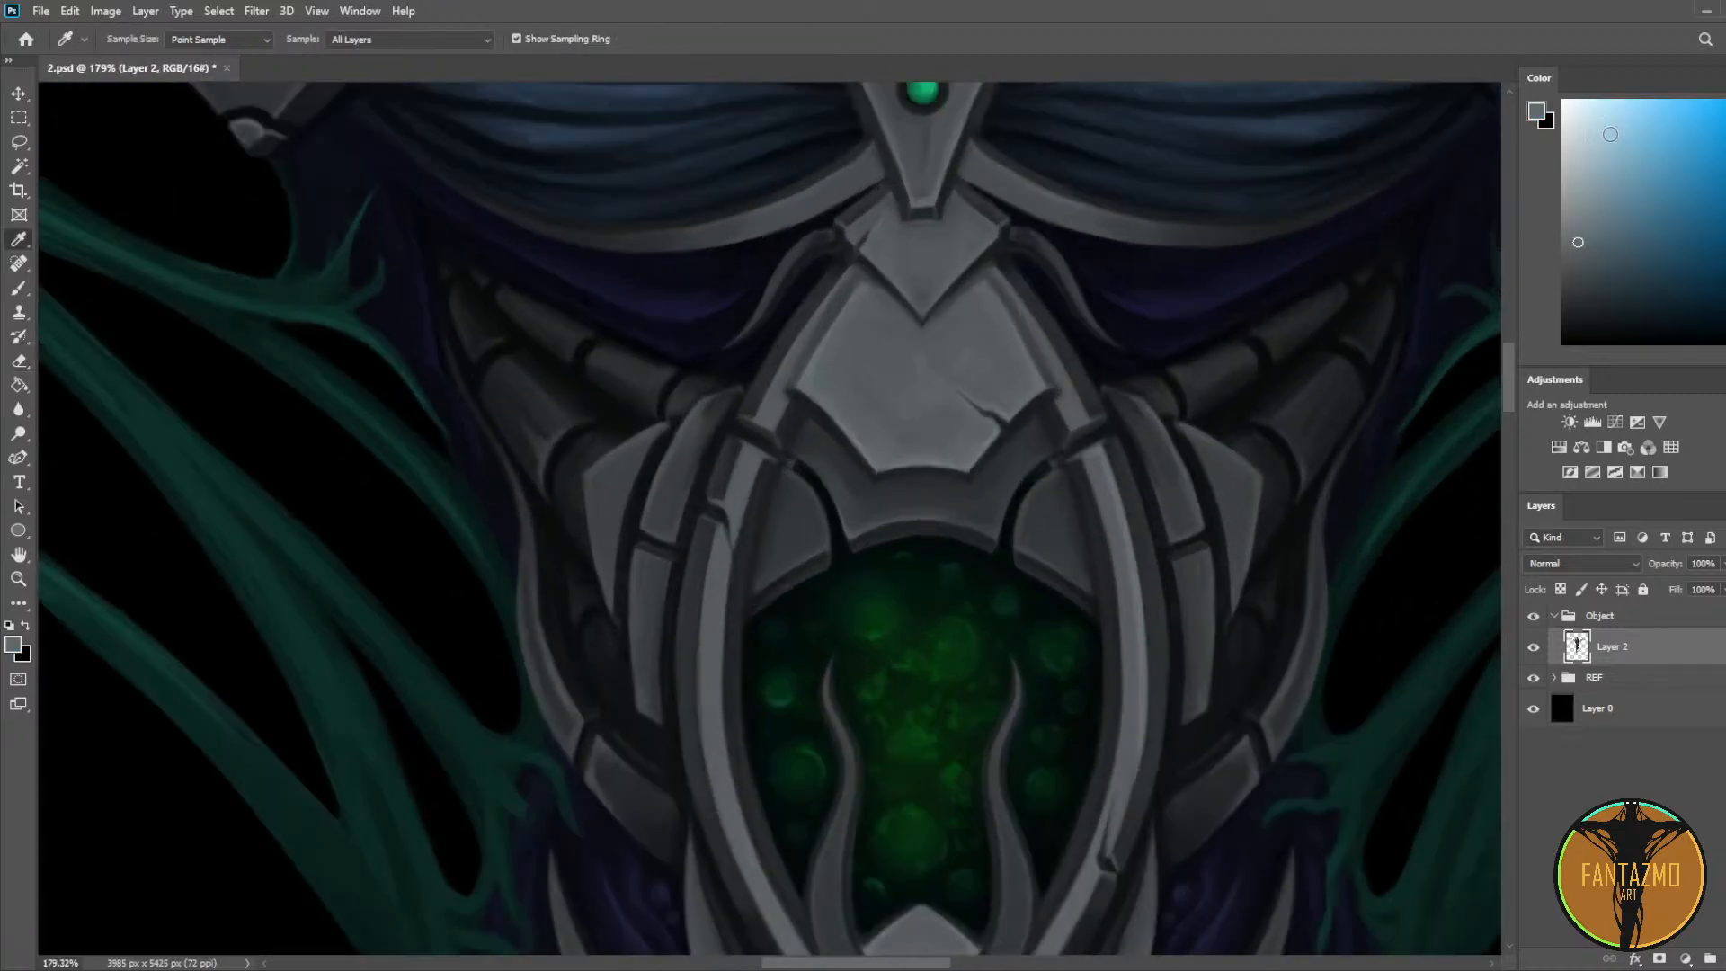
{"action": "left_click", "coordinate": [1566, 123]}
{"action": "key", "text": "b"}
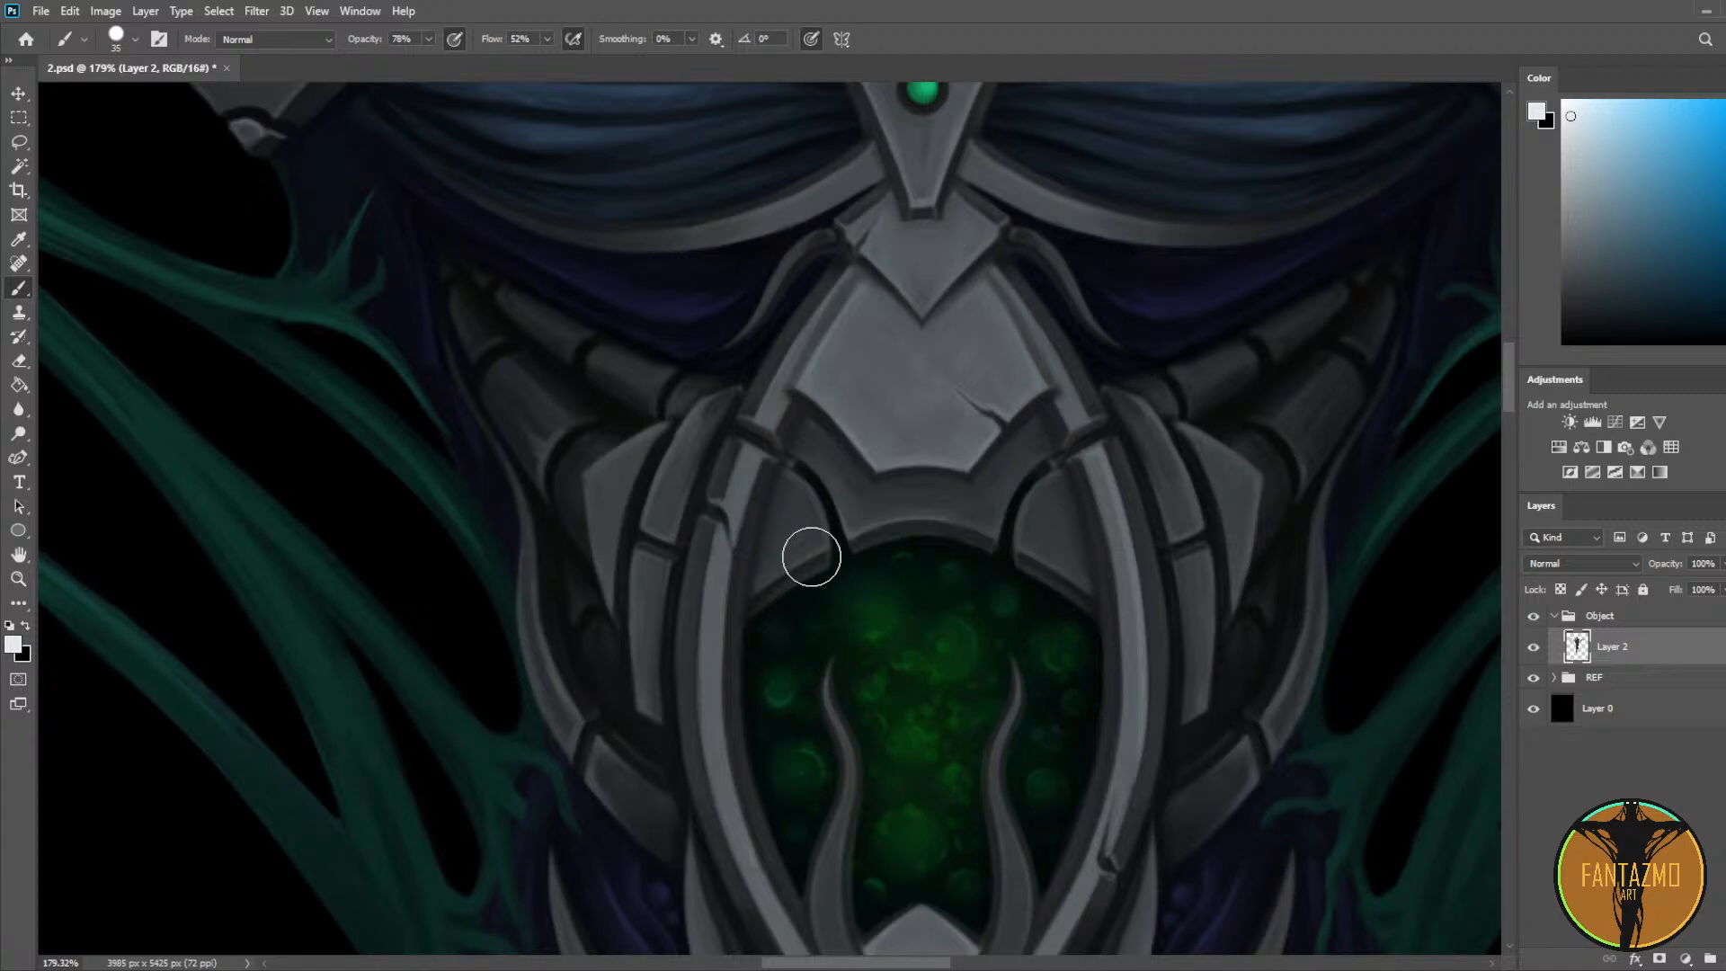
{"action": "key", "text": "bracketleft"}
{"action": "key", "text": "bracketleft"}
{"action": "key", "text": "bracketleft"}
{"action": "key", "text": "bracketleft"}
{"action": "key", "text": "bracketleft"}
{"action": "left_click_drag", "start_coordinate": [804, 390], "coordinate": [872, 454]}
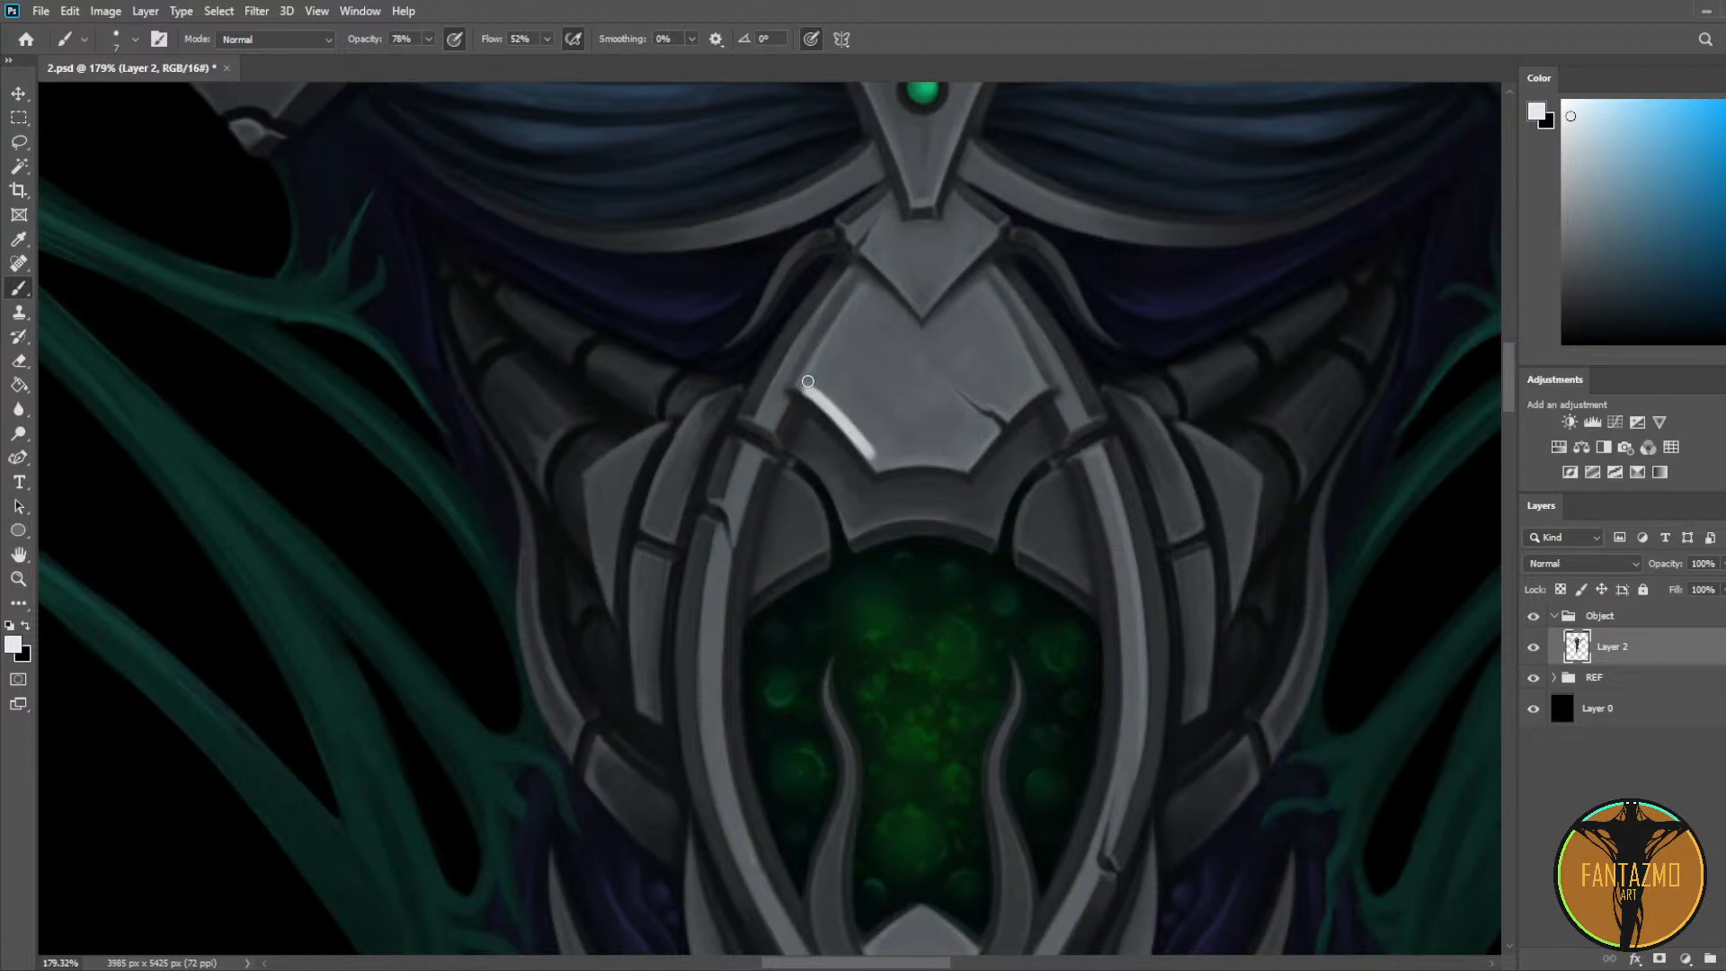
{"action": "left_click_drag", "start_coordinate": [808, 379], "coordinate": [854, 309]}
{"action": "key", "text": "e"}
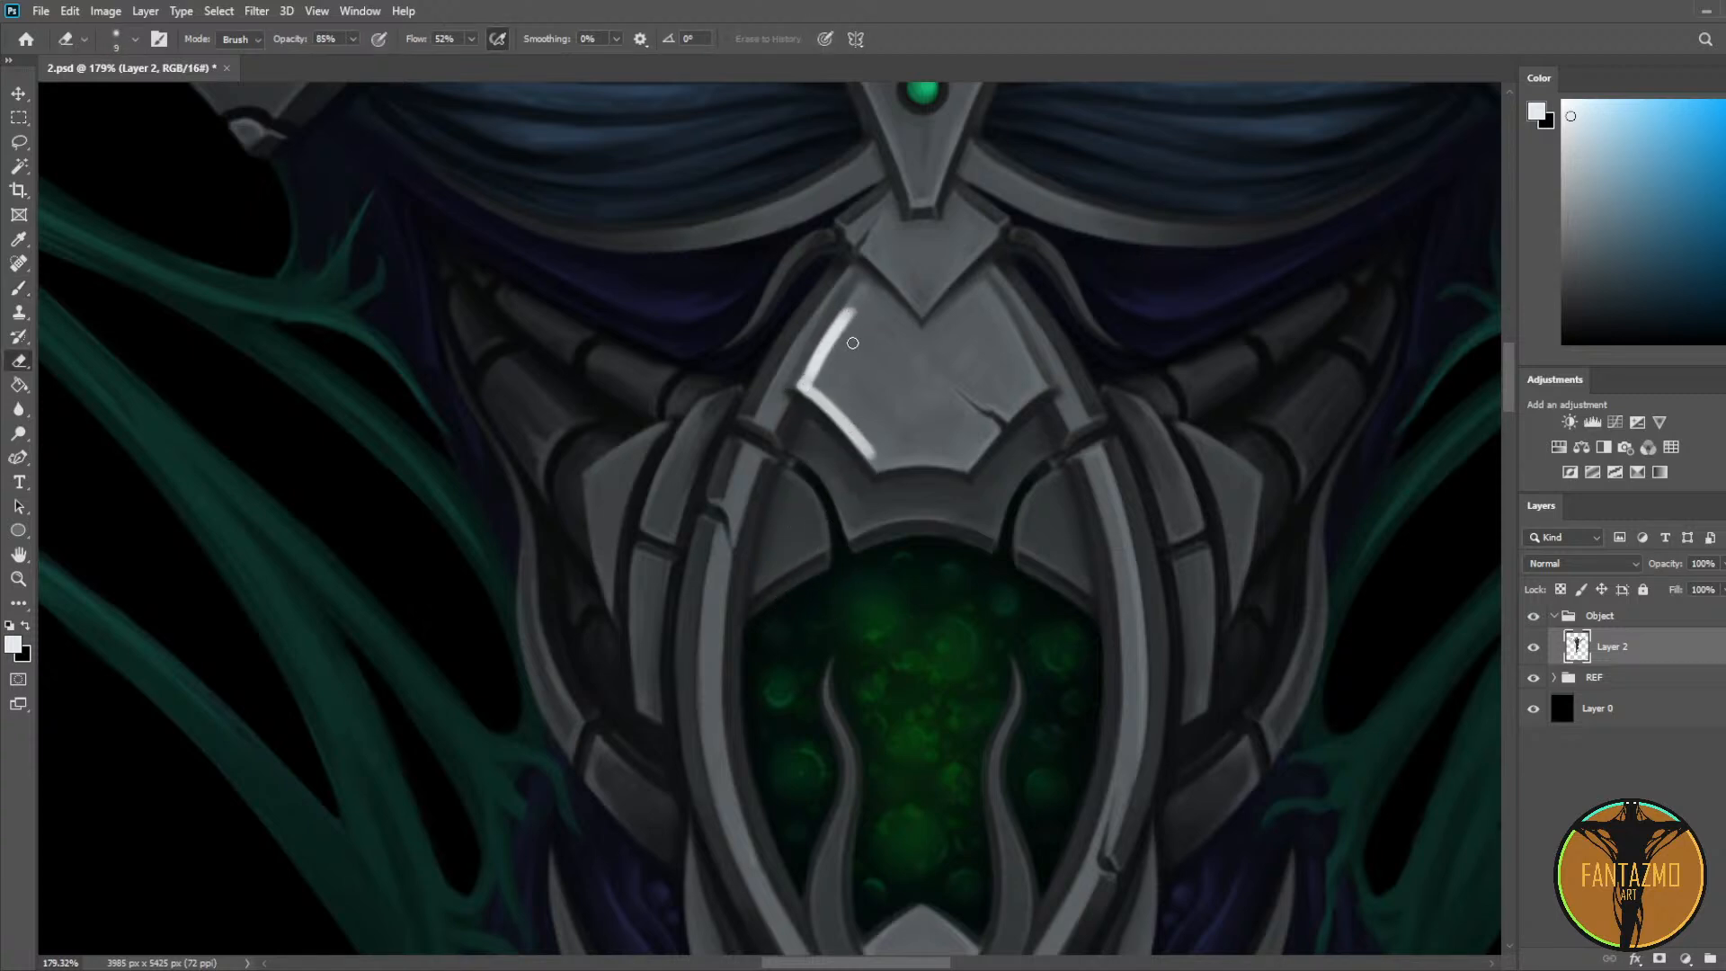
{"action": "key", "text": "bracketright"}
{"action": "key", "text": "bracketright"}
{"action": "left_click_drag", "start_coordinate": [820, 381], "coordinate": [862, 299]}
{"action": "left_click_drag", "start_coordinate": [854, 313], "coordinate": [840, 349]}
{"action": "key", "text": "ctrl+z"}
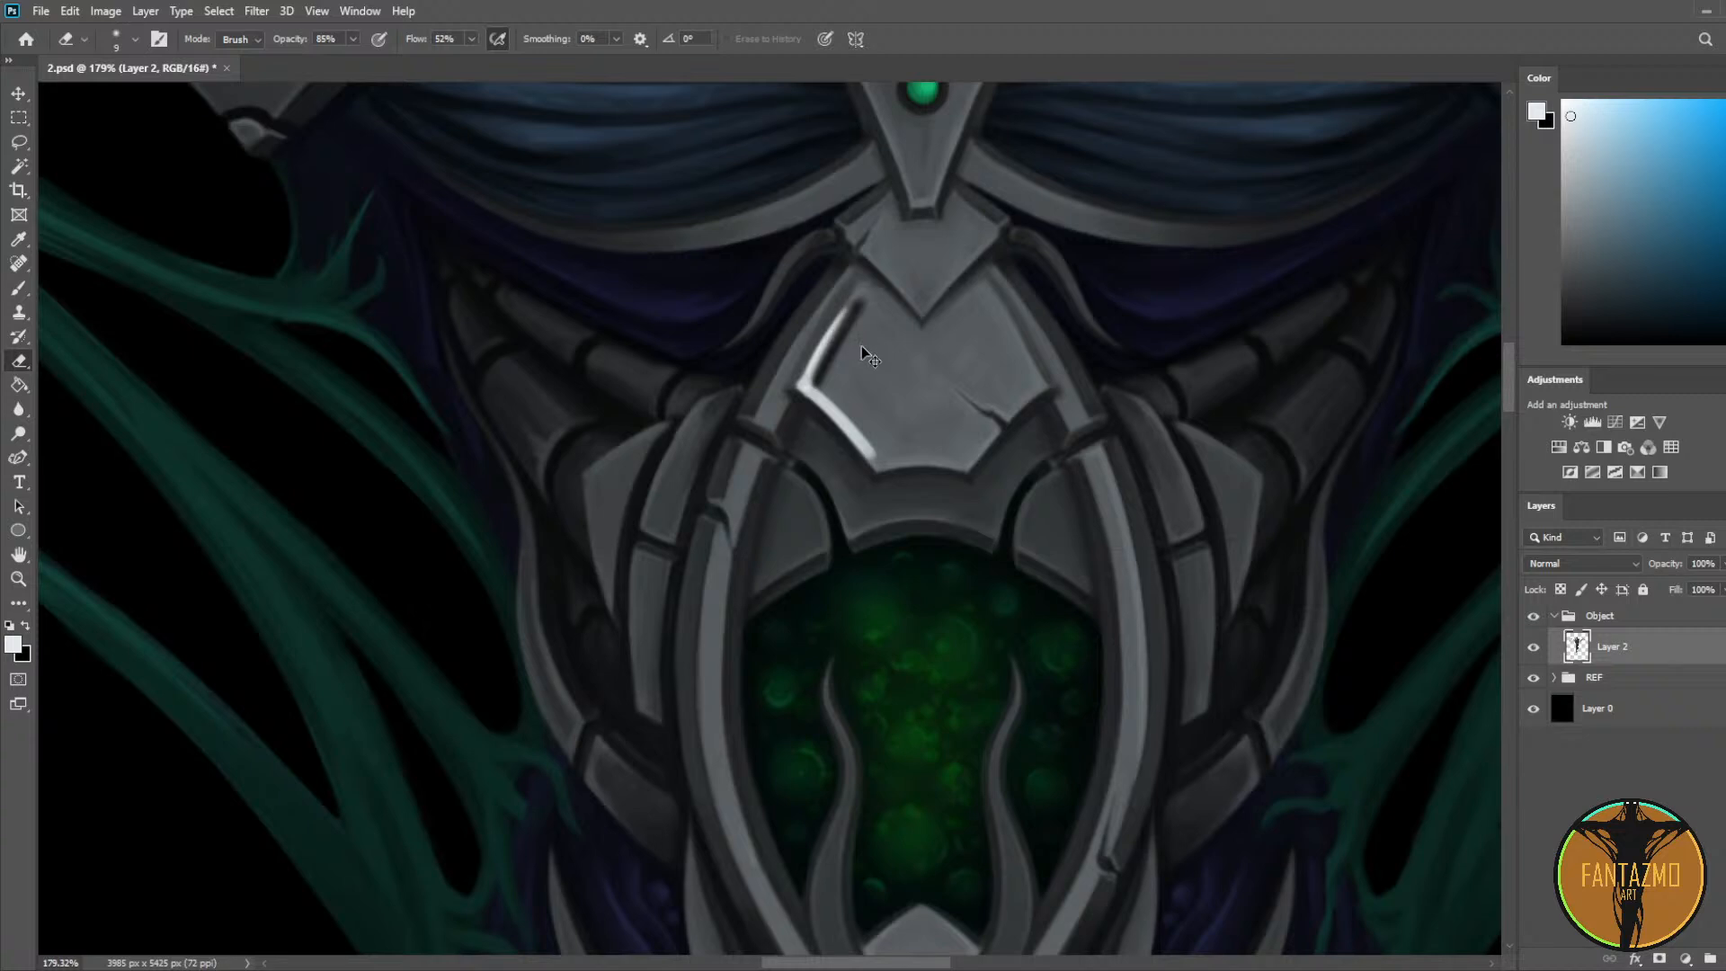
{"action": "key", "text": "ctrl+z"}
{"action": "key", "text": "ctrl+z"}
{"action": "key", "text": "ctrl+z"}
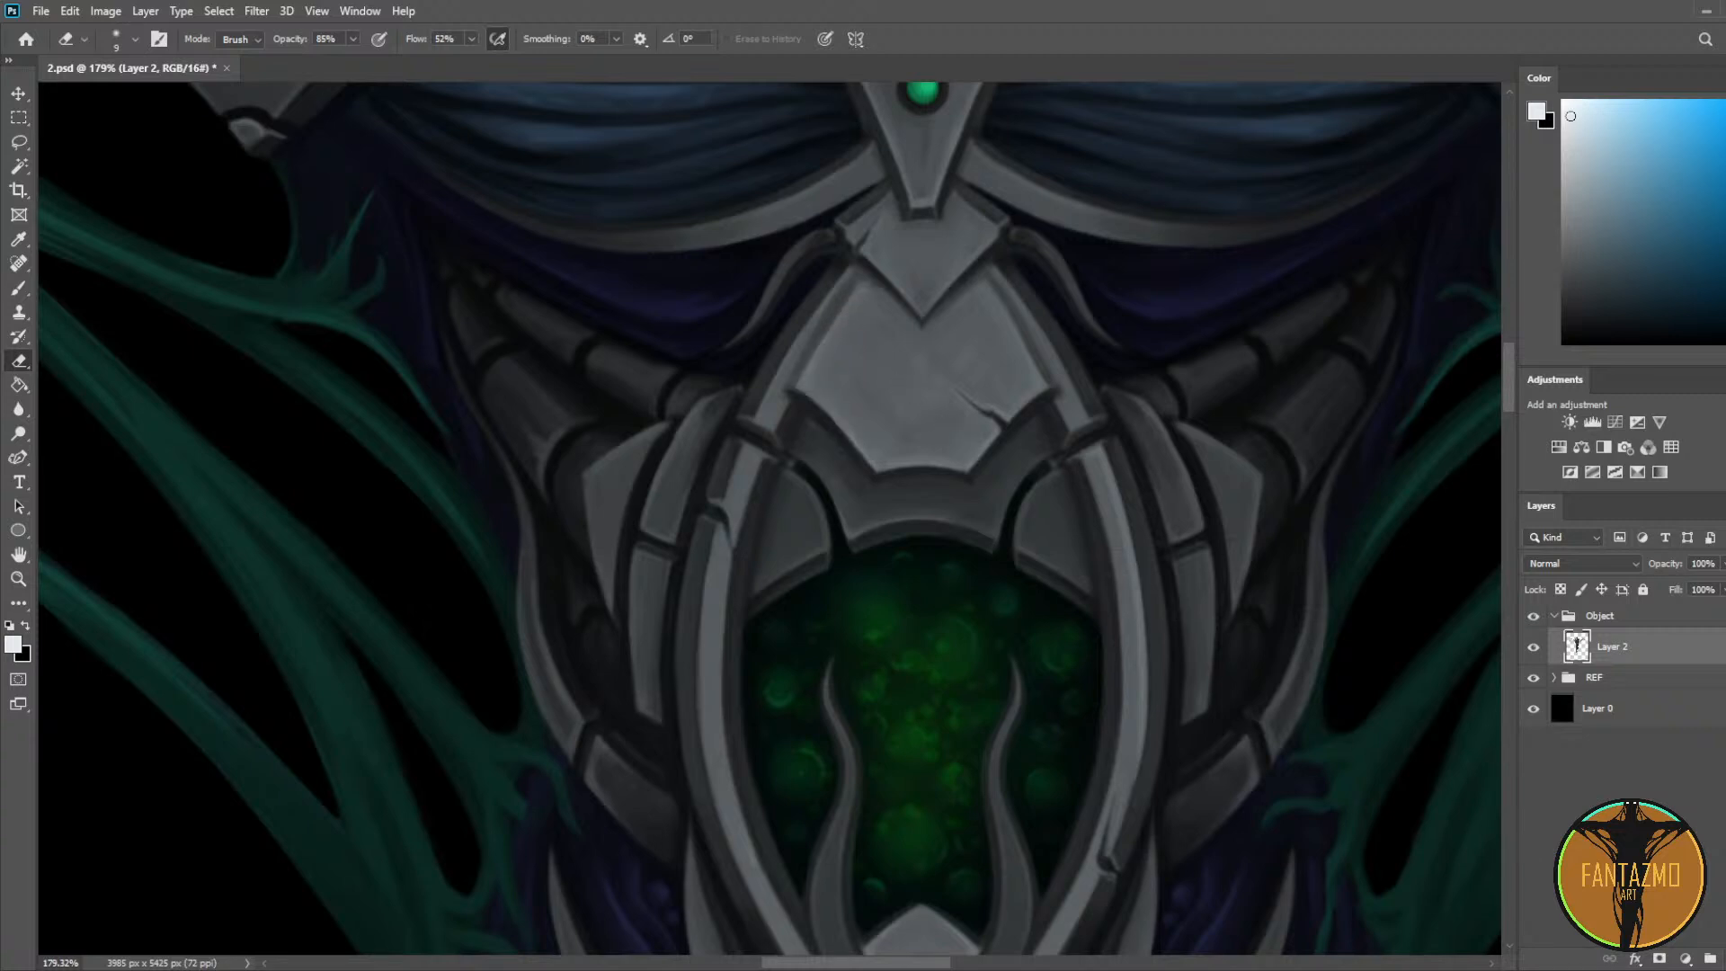
Step: Add a new layer and paint thin near-white highlights along the left edges of the plate above the cavity, softening them with the Eraser
{"action": "key", "text": "ctrl+shift+alt+n"}
{"action": "key", "text": "b"}
{"action": "mouse_move", "coordinate": [800, 388]}
{"action": "left_mouse_down"}
{"action": "mouse_move", "coordinate": [865, 463]}
{"action": "mouse_move", "coordinate": [815, 400]}
{"action": "mouse_move", "coordinate": [859, 456]}
{"action": "mouse_move", "coordinate": [810, 418]}
{"action": "mouse_move", "coordinate": [850, 420]}
{"action": "mouse_move", "coordinate": [807, 385]}
{"action": "mouse_move", "coordinate": [869, 446]}
{"action": "mouse_move", "coordinate": [809, 382]}
{"action": "mouse_move", "coordinate": [890, 482]}
{"action": "left_mouse_up"}
{"action": "key", "text": "e"}
{"action": "key", "text": "b"}
{"action": "mouse_move", "coordinate": [803, 387]}
{"action": "left_mouse_down"}
{"action": "mouse_move", "coordinate": [865, 287]}
{"action": "mouse_move", "coordinate": [818, 378]}
{"action": "left_mouse_up"}
{"action": "key", "text": "e"}
{"action": "mouse_move", "coordinate": [818, 379]}
{"action": "left_mouse_down"}
{"action": "mouse_move", "coordinate": [886, 267]}
{"action": "mouse_move", "coordinate": [820, 380]}
{"action": "mouse_move", "coordinate": [862, 303]}
{"action": "left_mouse_up"}
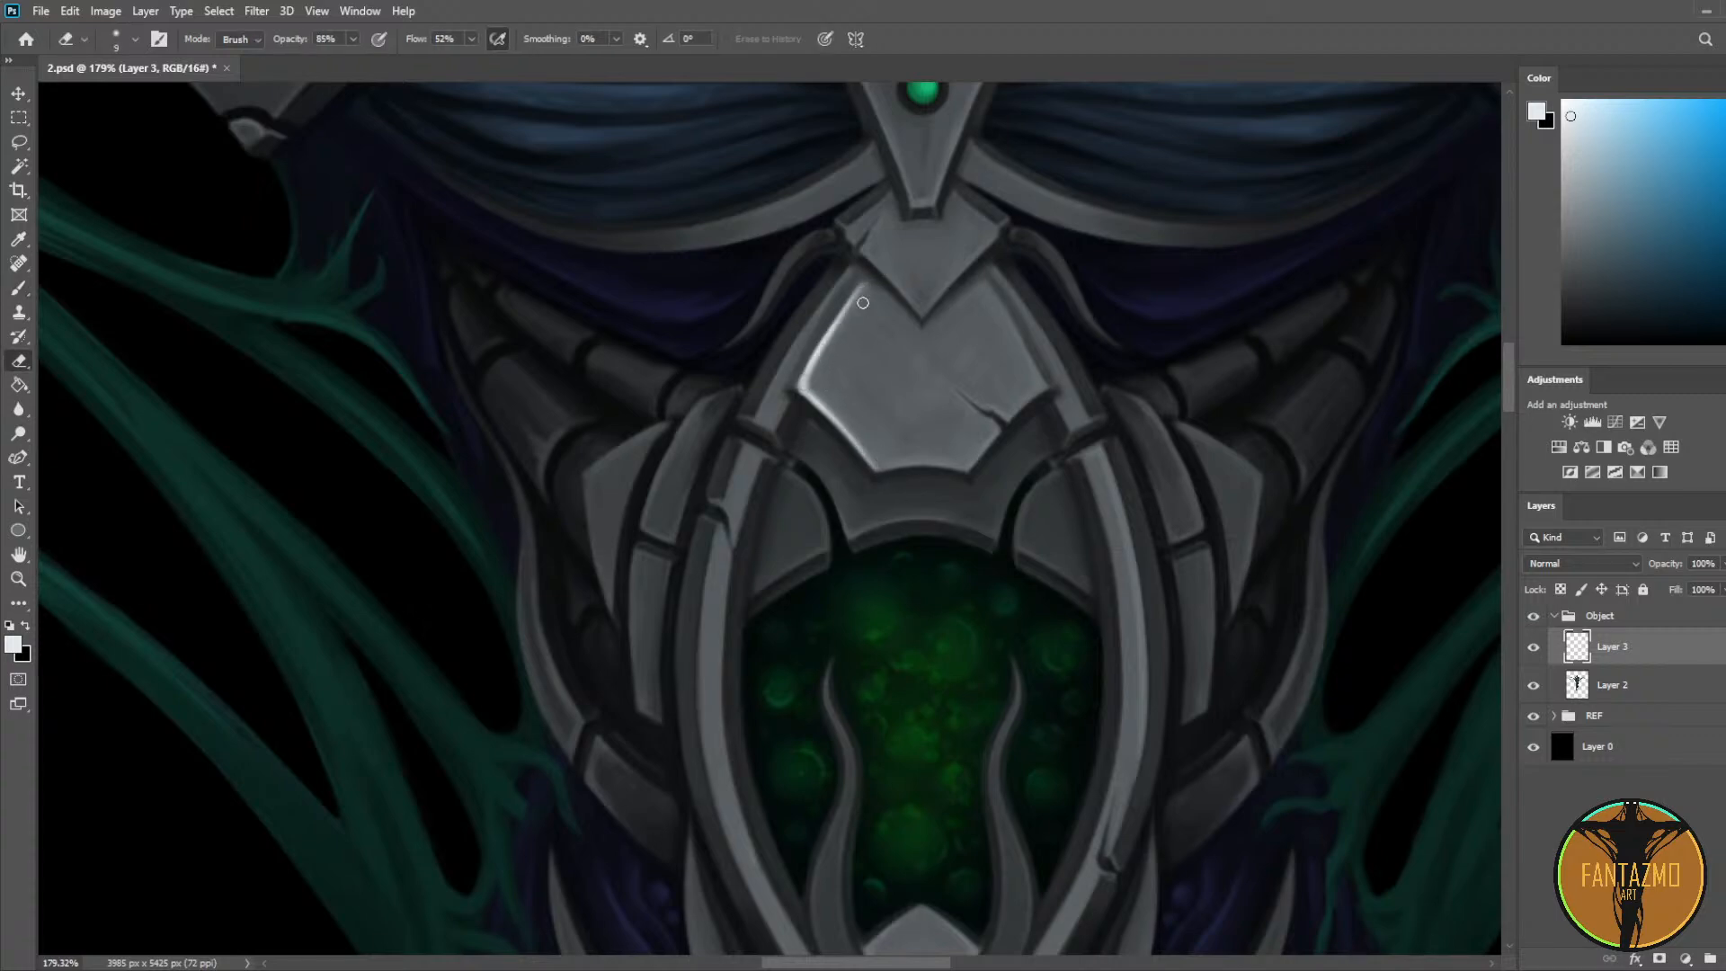
{"action": "mouse_move", "coordinate": [815, 381]}
{"action": "left_mouse_down"}
{"action": "mouse_move", "coordinate": [890, 252]}
{"action": "mouse_move", "coordinate": [863, 468]}
{"action": "mouse_move", "coordinate": [950, 307]}
{"action": "left_mouse_up"}
Step: Paint a near-white highlight down the left side of the oval cavity frame and thin it with the Eraser
{"action": "key", "text": "b"}
{"action": "left_click_drag", "start_coordinate": [828, 341], "coordinate": [821, 629]}
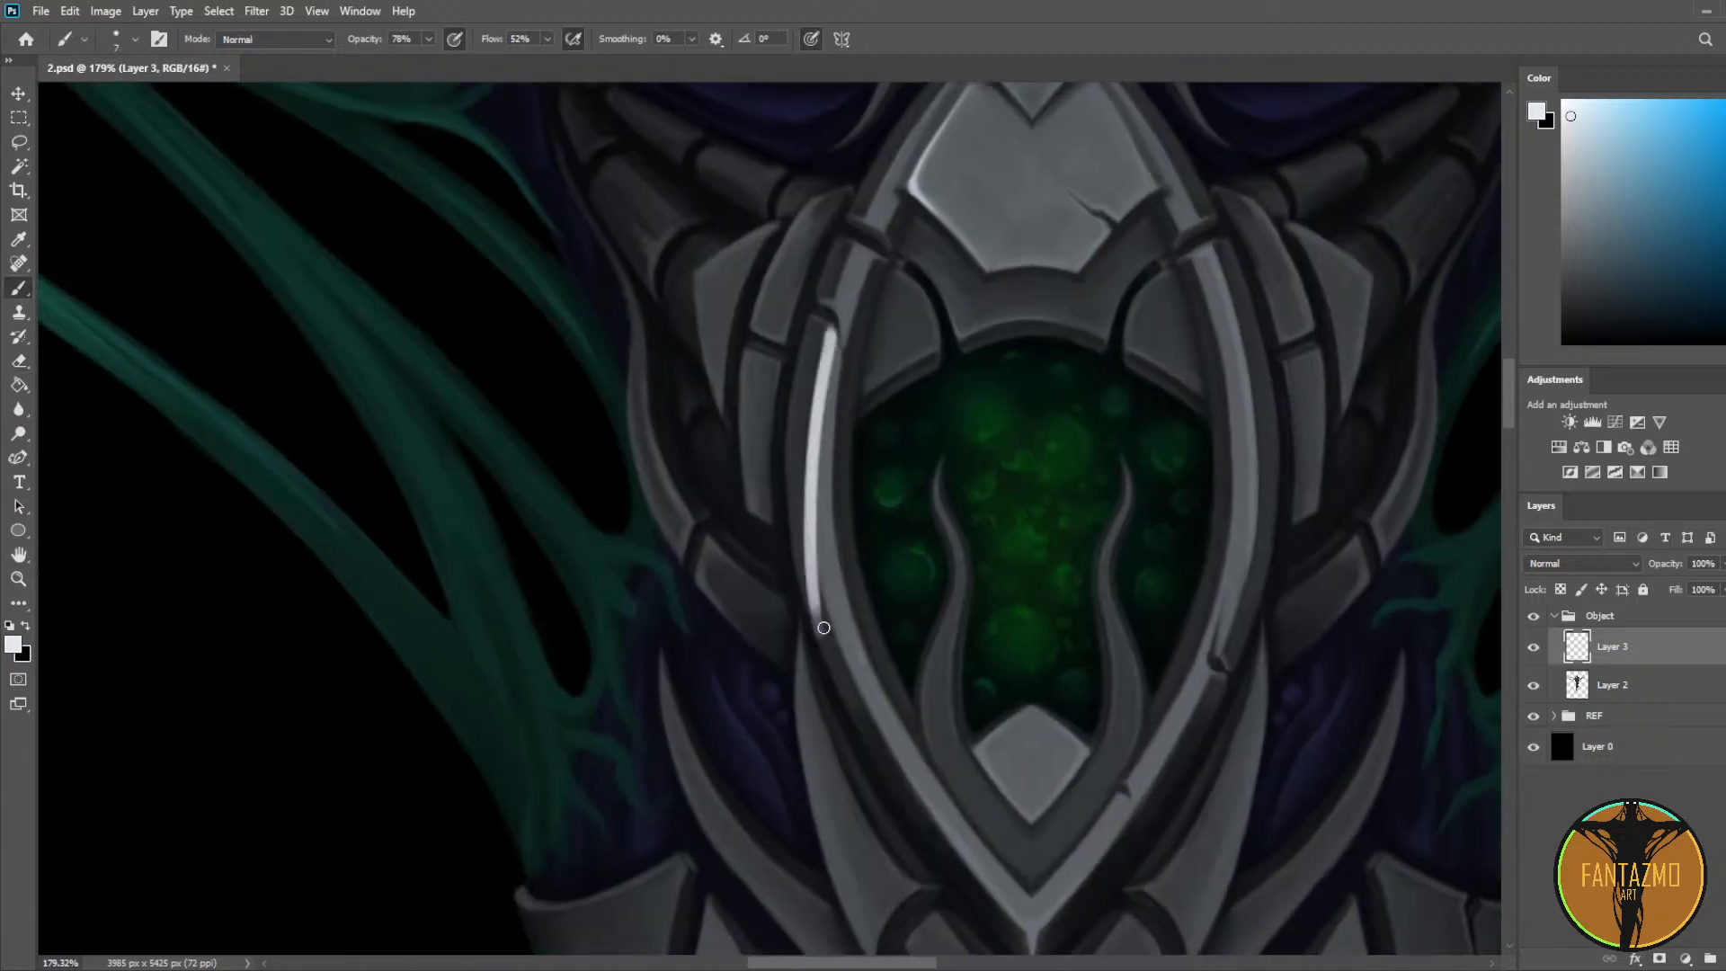
{"action": "key", "text": "ctrl+z"}
{"action": "mouse_move", "coordinate": [828, 340]}
{"action": "left_mouse_down"}
{"action": "mouse_move", "coordinate": [841, 667]}
{"action": "mouse_move", "coordinate": [862, 662]}
{"action": "mouse_move", "coordinate": [837, 496]}
{"action": "left_mouse_up"}
{"action": "key", "text": "ctrl+z"}
{"action": "key", "text": "e"}
{"action": "left_click_drag", "start_coordinate": [870, 663], "coordinate": [829, 522]}
{"action": "mouse_move", "coordinate": [845, 334]}
{"action": "left_mouse_down"}
{"action": "mouse_move", "coordinate": [866, 675]}
{"action": "mouse_move", "coordinate": [827, 521]}
{"action": "left_mouse_up"}
{"action": "mouse_move", "coordinate": [845, 330]}
{"action": "left_mouse_down"}
{"action": "mouse_move", "coordinate": [816, 469]}
{"action": "mouse_move", "coordinate": [860, 677]}
{"action": "mouse_move", "coordinate": [845, 626]}
{"action": "left_mouse_up"}
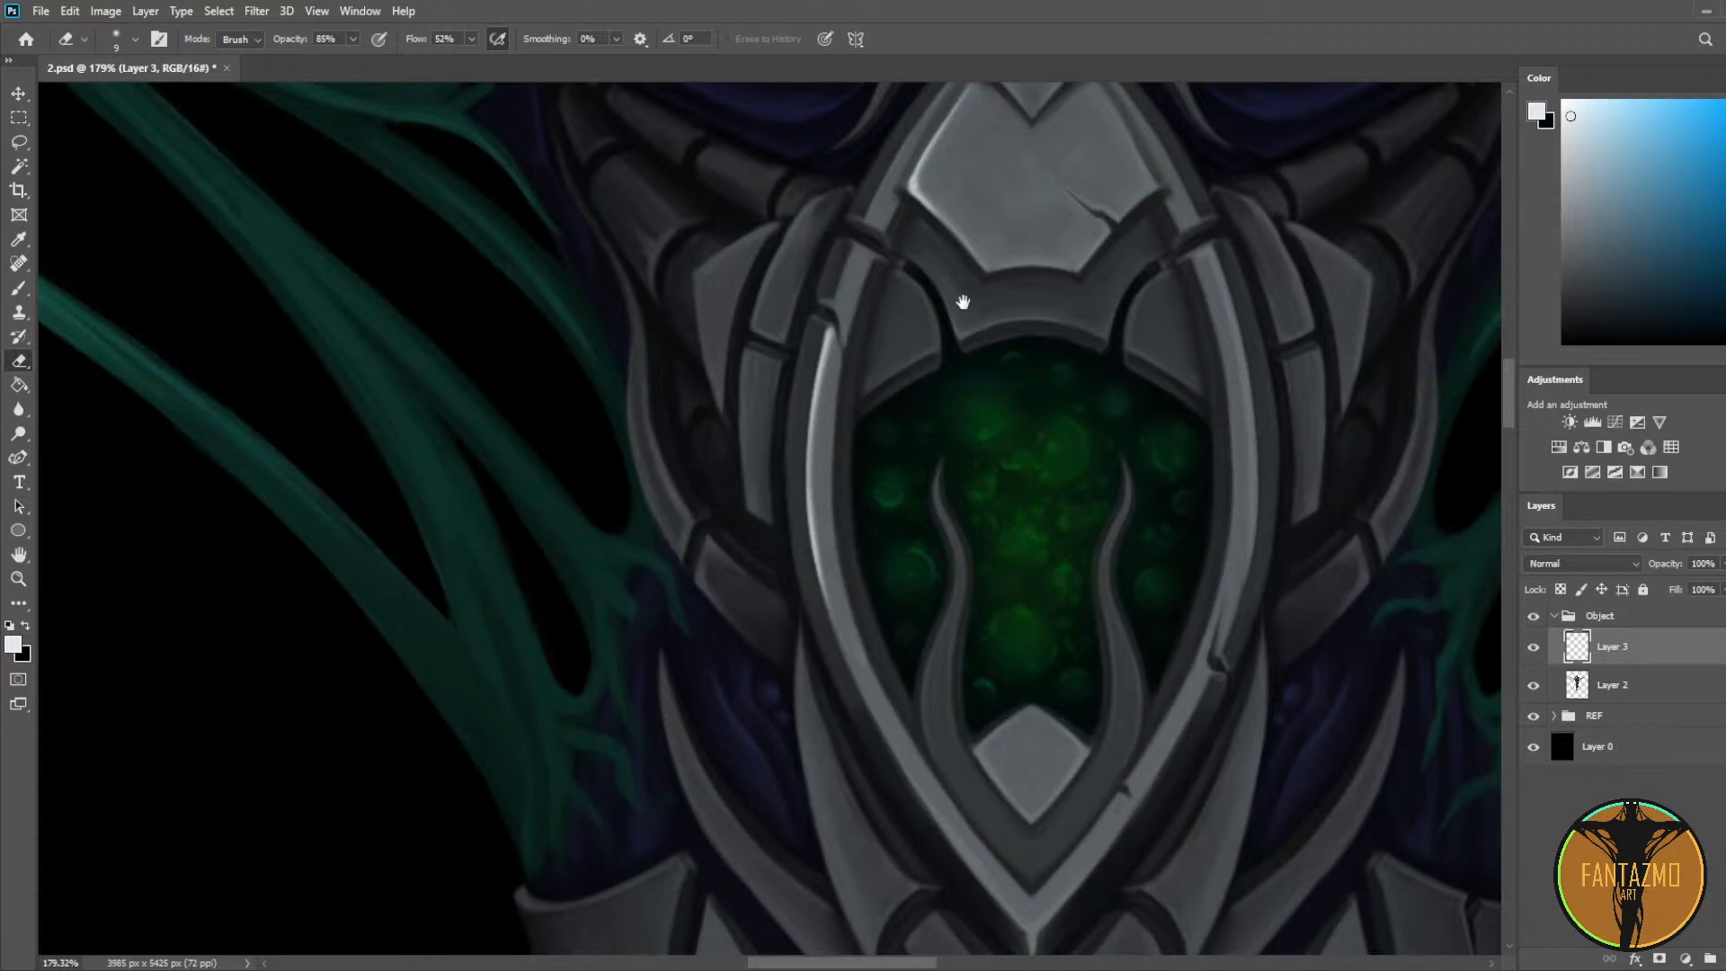
Step: Paint a near-white edge highlight along the left corner and curved rim of the plate directly above the cavity, trimming it with the Eraser
{"action": "left_click_drag", "start_coordinate": [963, 302], "coordinate": [956, 466]}
{"action": "key", "text": "b"}
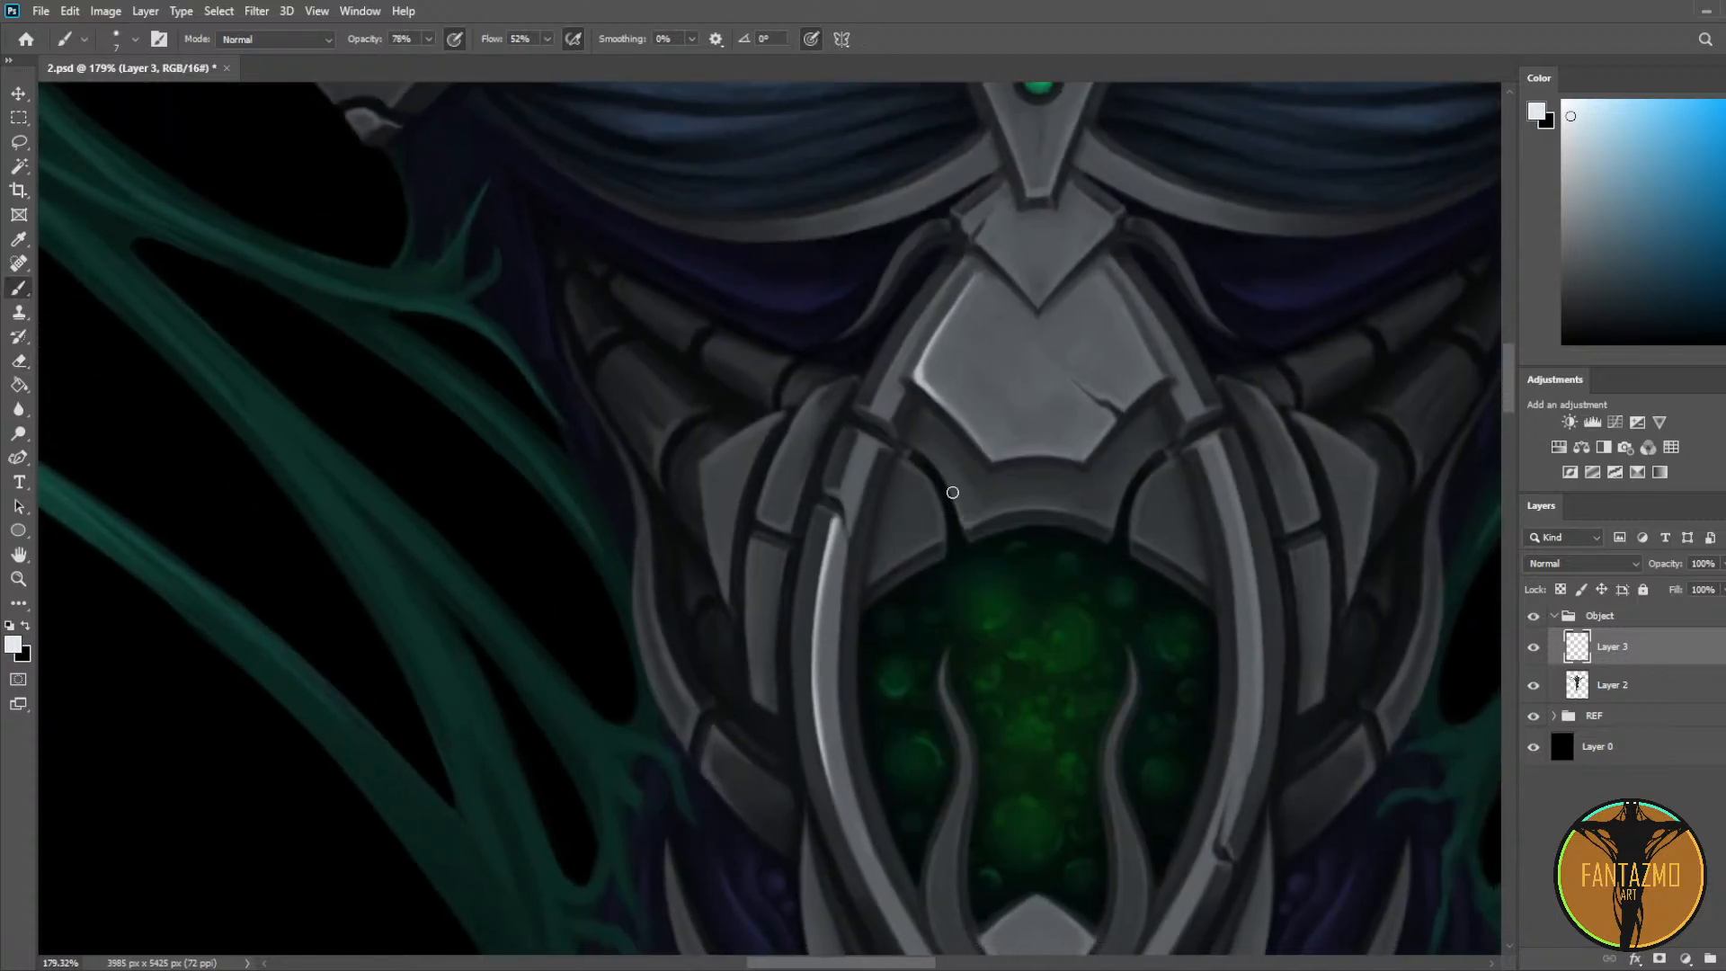
{"action": "scroll", "coordinate": [858, 454], "scroll_direction": "up", "scroll_amount": 2}
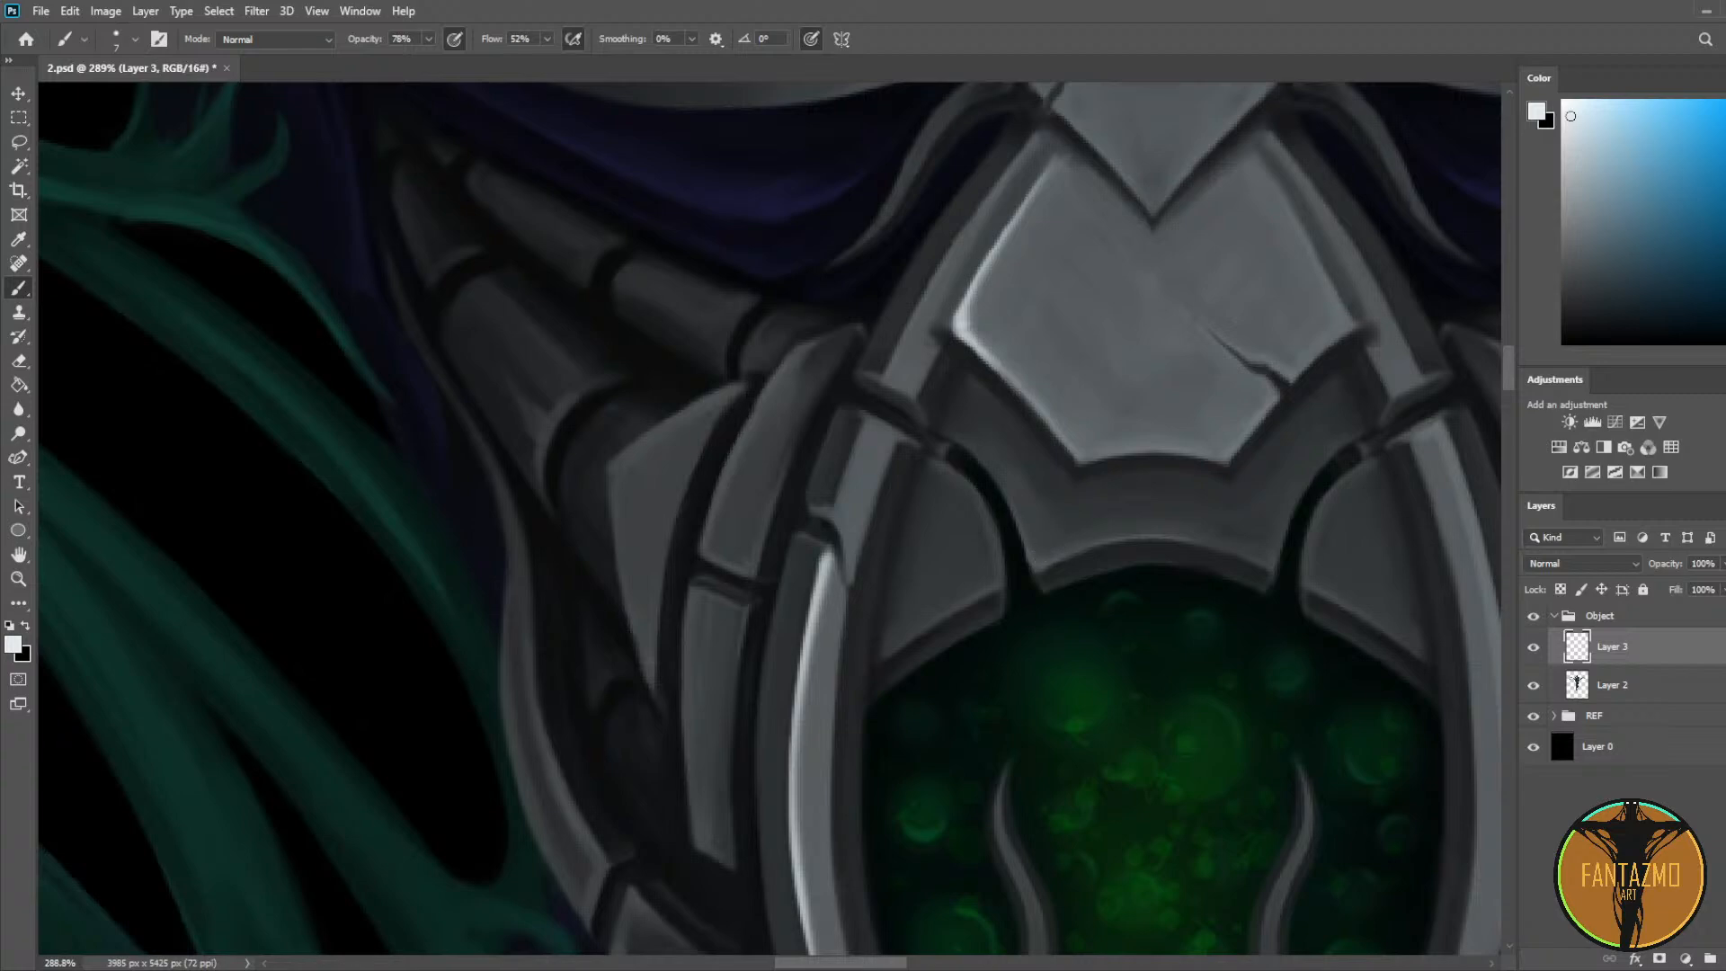
{"action": "mouse_move", "coordinate": [1035, 562]}
{"action": "left_mouse_down"}
{"action": "mouse_move", "coordinate": [971, 406]}
{"action": "mouse_move", "coordinate": [1055, 573]}
{"action": "mouse_move", "coordinate": [1202, 521]}
{"action": "left_mouse_up"}
{"action": "key", "text": "e"}
{"action": "key", "text": "b"}
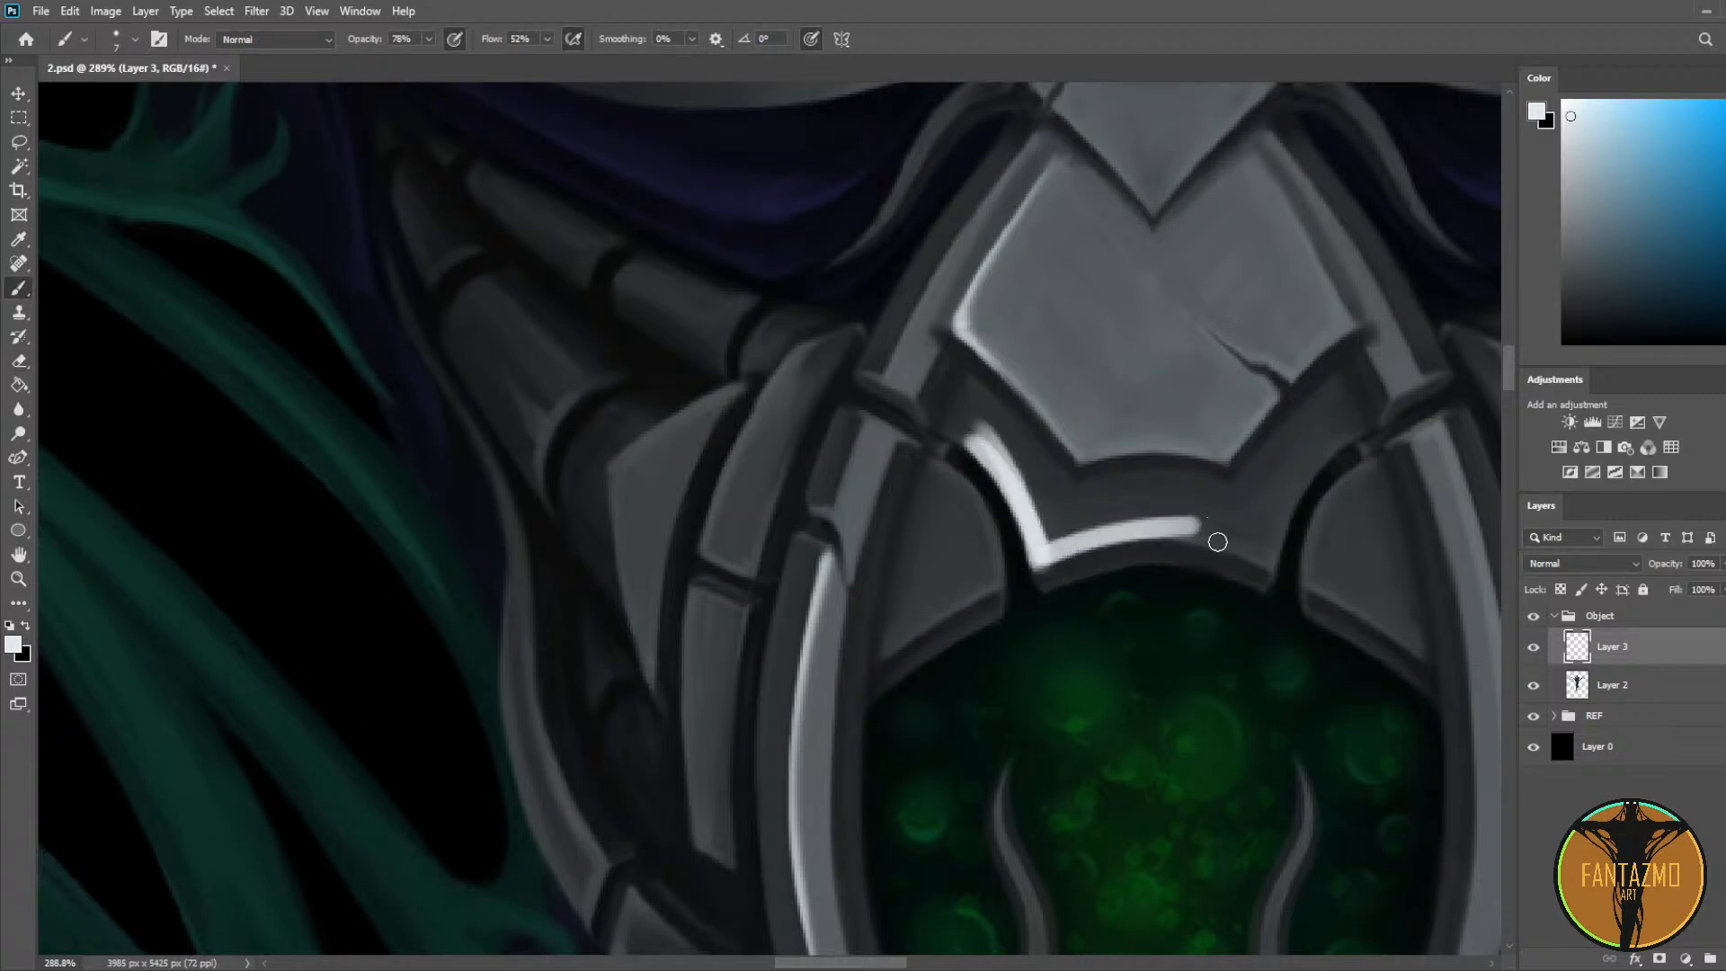
{"action": "key", "text": "ctrl+z"}
{"action": "left_click_drag", "start_coordinate": [1045, 562], "coordinate": [1230, 543]}
{"action": "key", "text": "e"}
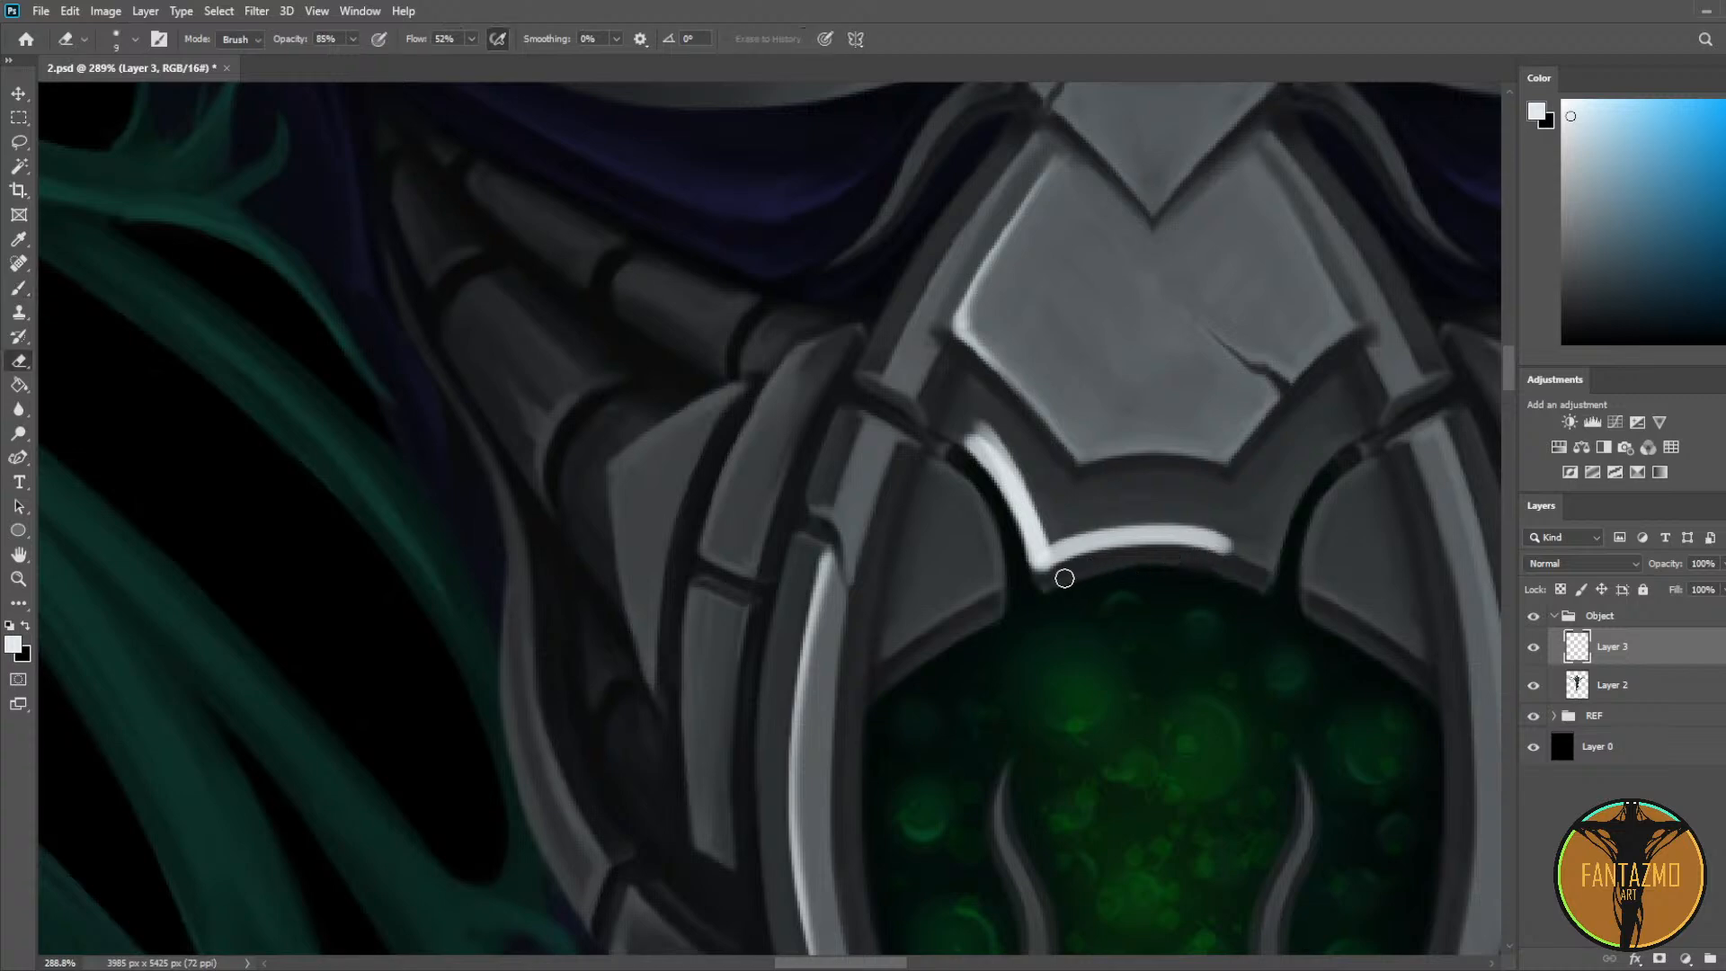
{"action": "mouse_move", "coordinate": [1064, 577]}
{"action": "left_mouse_down"}
{"action": "mouse_move", "coordinate": [1177, 556]}
{"action": "mouse_move", "coordinate": [1062, 536]}
{"action": "mouse_move", "coordinate": [1103, 526]}
{"action": "mouse_move", "coordinate": [1264, 545]}
{"action": "mouse_move", "coordinate": [1058, 547]}
{"action": "mouse_move", "coordinate": [1047, 488]}
{"action": "mouse_move", "coordinate": [1048, 543]}
{"action": "mouse_move", "coordinate": [964, 426]}
{"action": "mouse_move", "coordinate": [998, 463]}
{"action": "mouse_move", "coordinate": [976, 418]}
{"action": "mouse_move", "coordinate": [1038, 543]}
{"action": "mouse_move", "coordinate": [961, 426]}
{"action": "mouse_move", "coordinate": [1067, 463]}
{"action": "mouse_move", "coordinate": [1058, 555]}
{"action": "mouse_move", "coordinate": [1046, 541]}
{"action": "mouse_move", "coordinate": [1169, 532]}
{"action": "mouse_move", "coordinate": [1157, 554]}
{"action": "mouse_move", "coordinate": [1053, 579]}
{"action": "left_mouse_up"}
{"action": "key", "text": "b"}
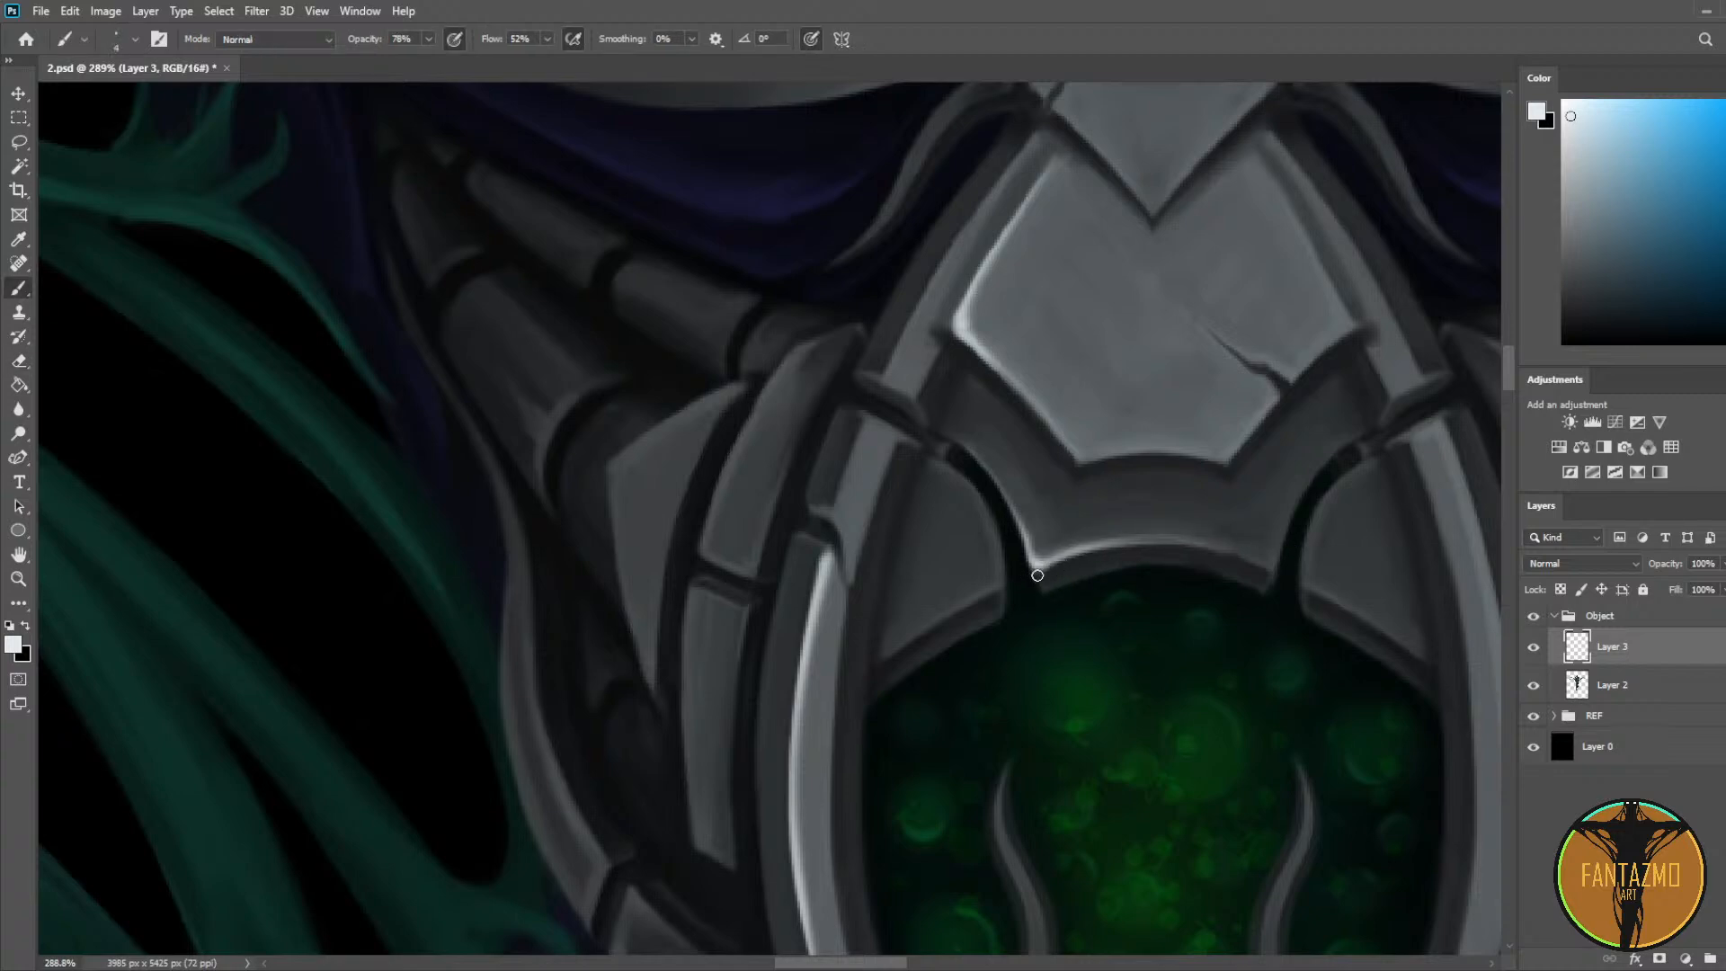
{"action": "key", "text": "e"}
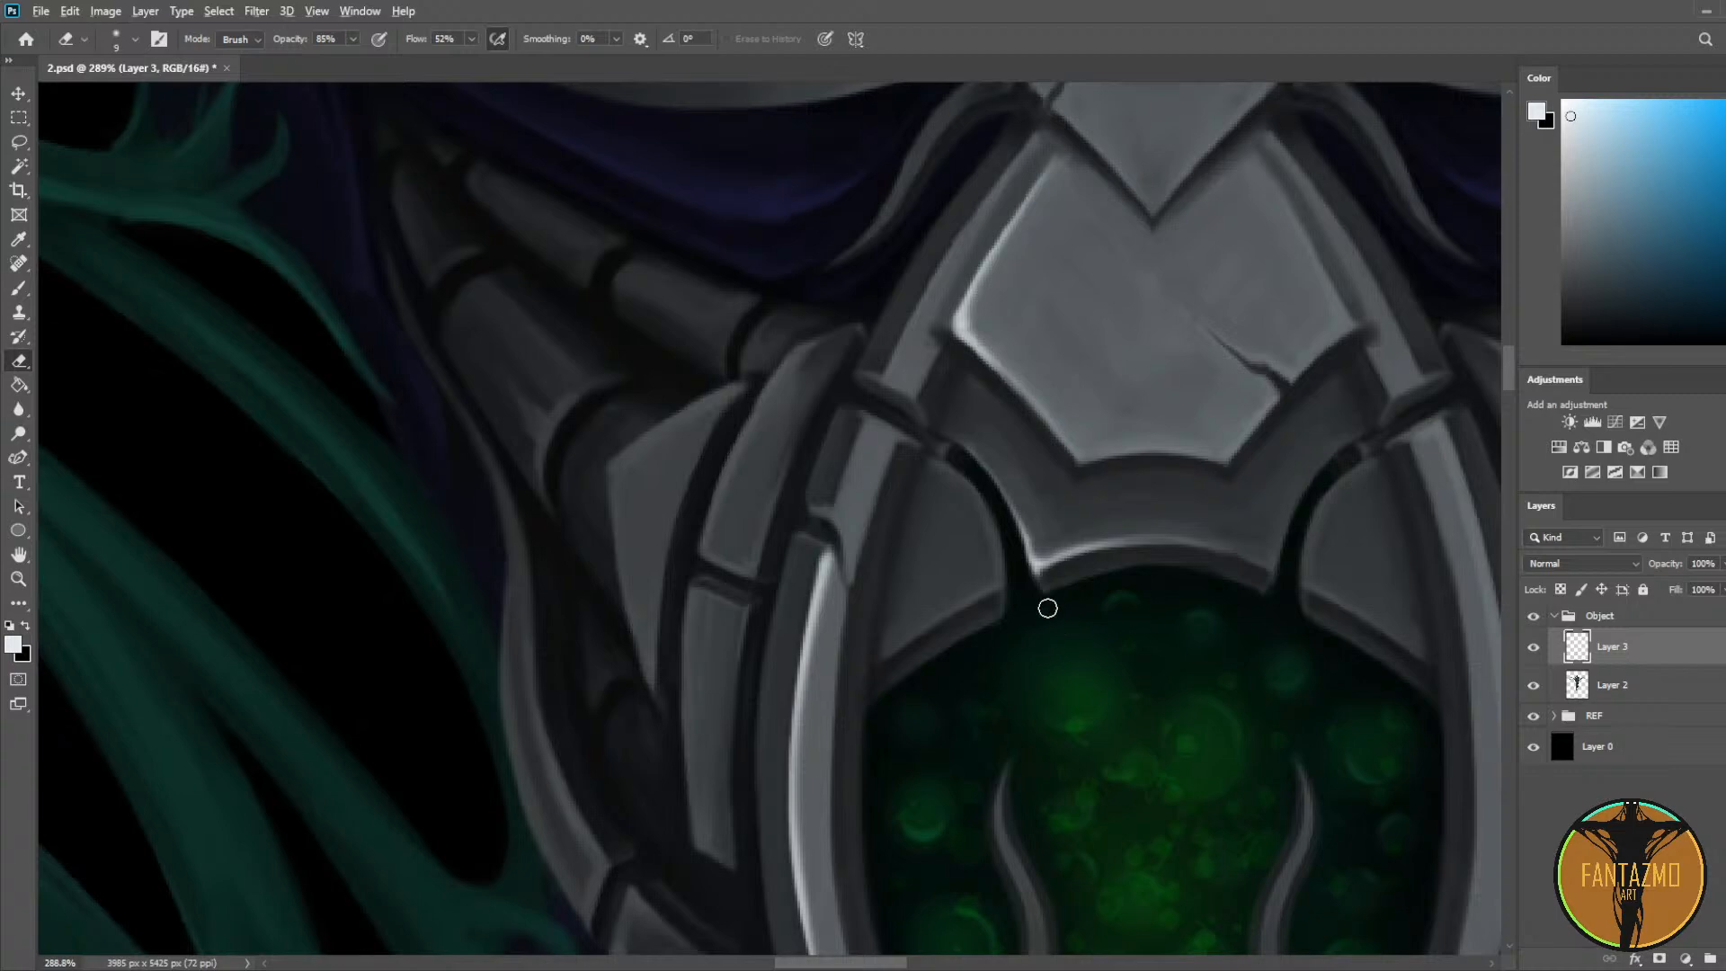
Step: Highlight the right edge and lower tip of the V-shaped chest plate in near-white, refining the line with the Eraser
{"action": "scroll", "coordinate": [1045, 605], "scroll_direction": "down", "scroll_amount": 10}
{"action": "scroll", "coordinate": [1082, 430], "scroll_direction": "down", "scroll_amount": 4}
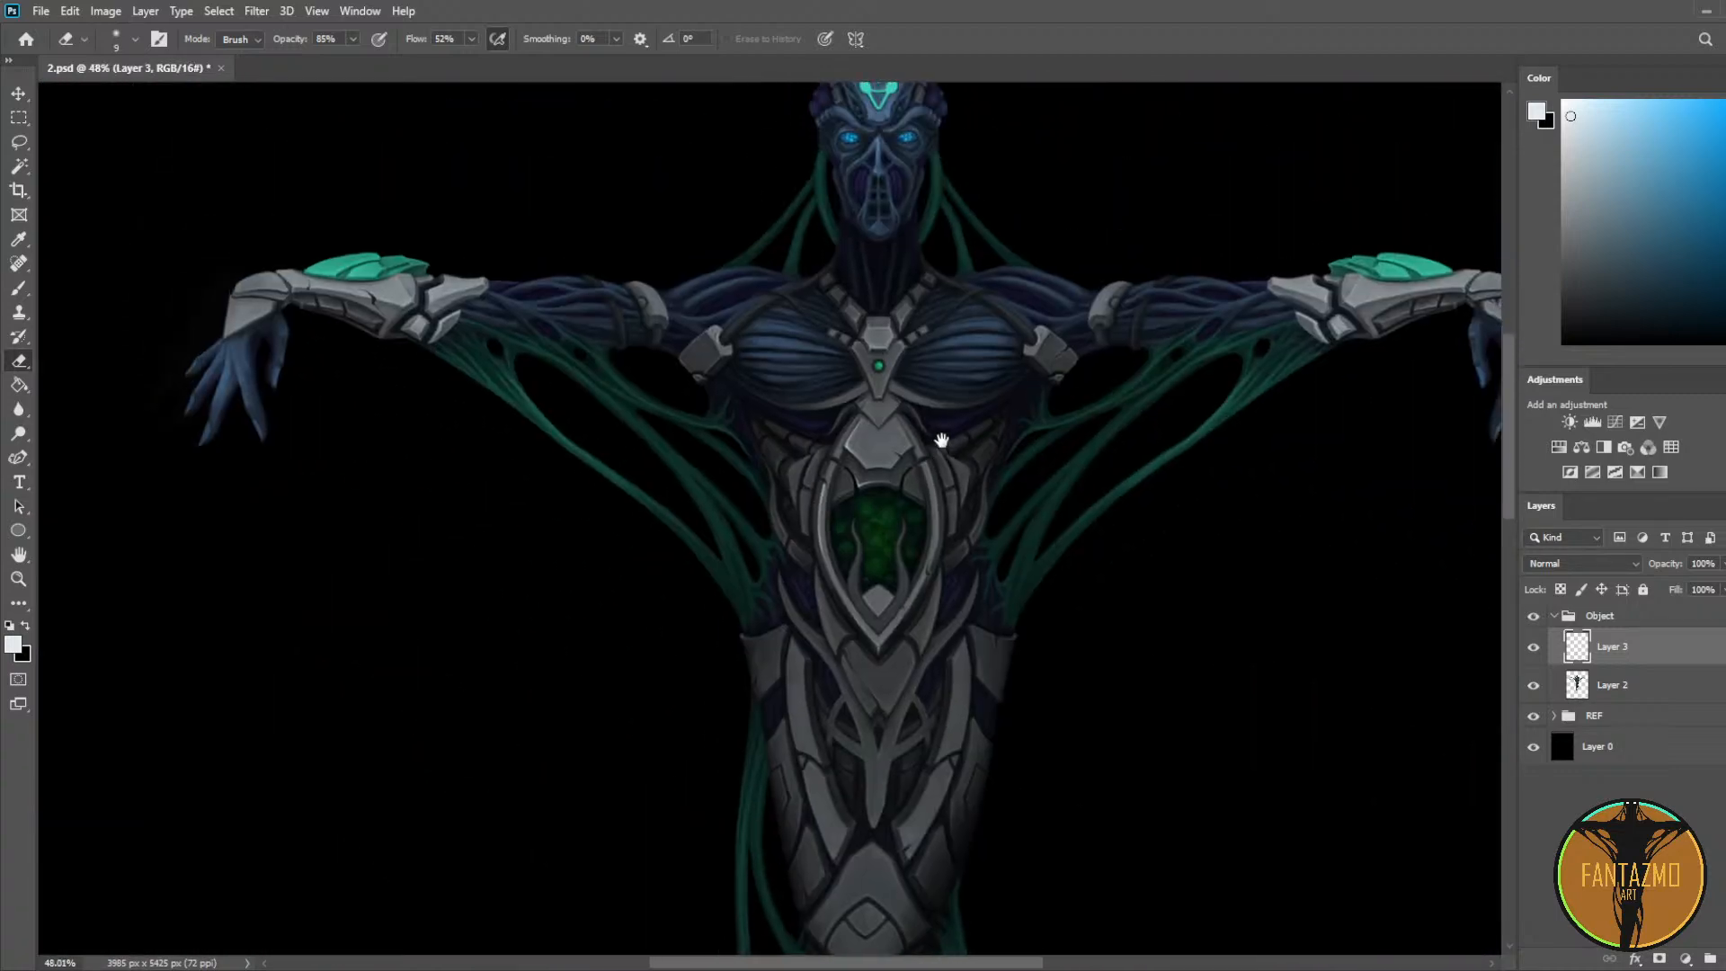
{"action": "scroll", "coordinate": [936, 450], "scroll_direction": "up", "scroll_amount": 5}
{"action": "scroll", "coordinate": [940, 332], "scroll_direction": "up", "scroll_amount": 5}
{"action": "key", "text": "b"}
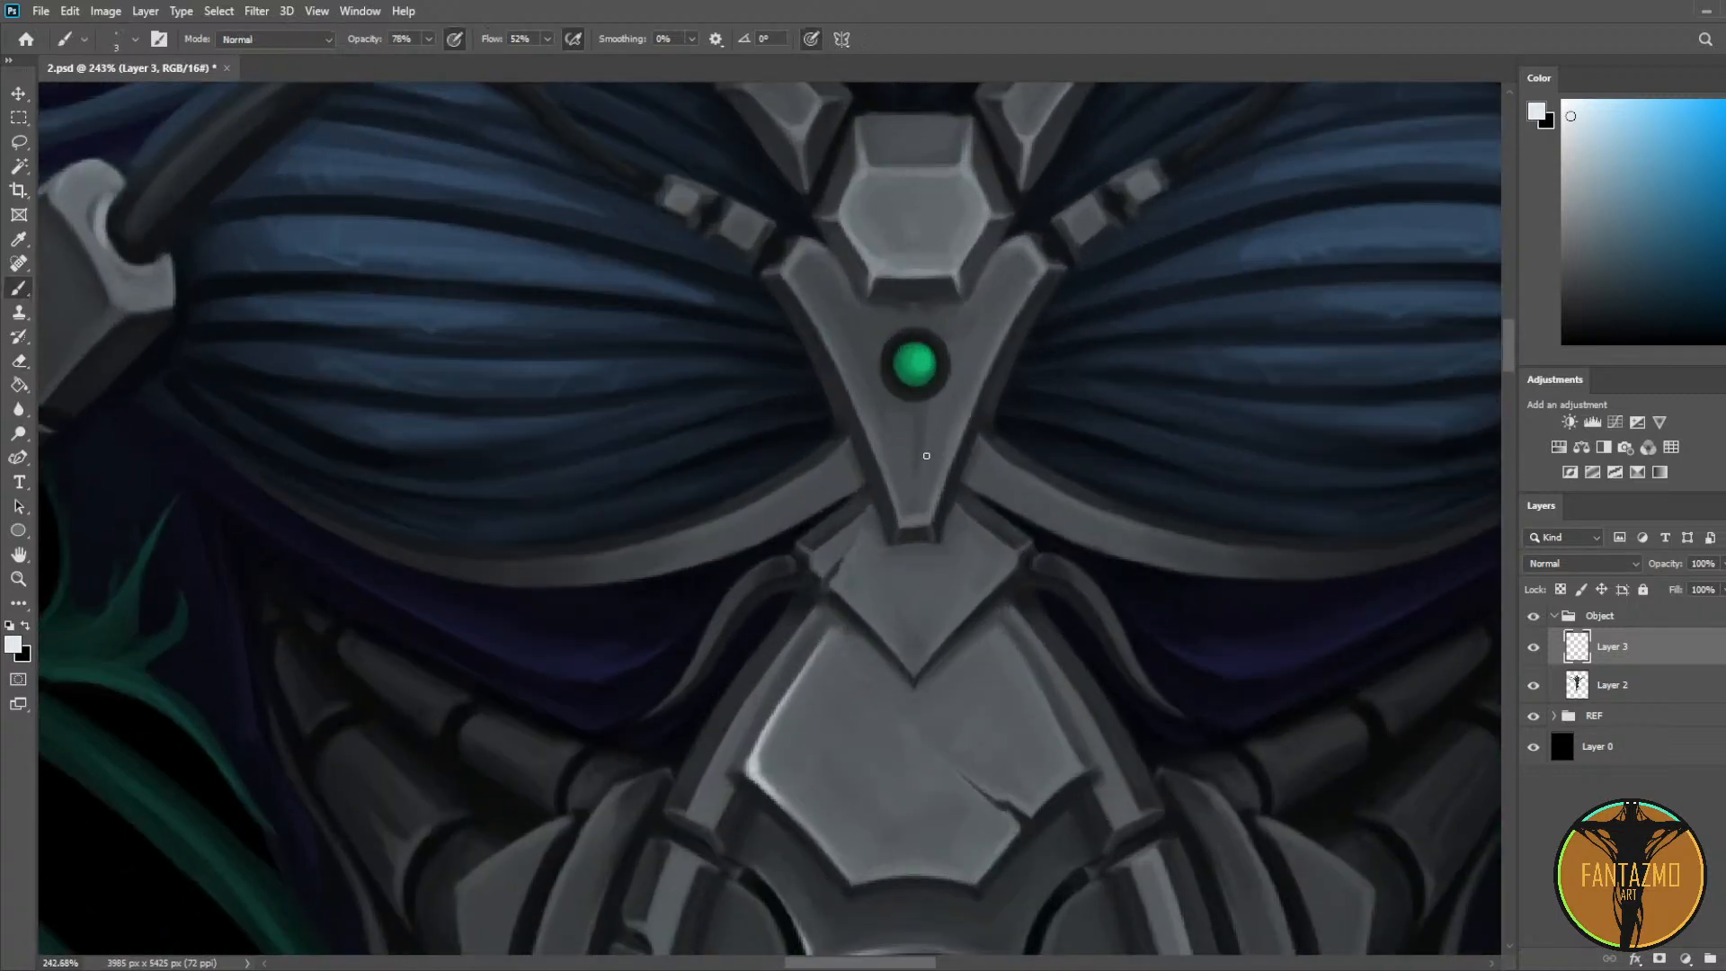
{"action": "mouse_move", "coordinate": [933, 503]}
{"action": "left_mouse_down"}
{"action": "mouse_move", "coordinate": [1040, 250]}
{"action": "mouse_move", "coordinate": [1021, 253]}
{"action": "mouse_move", "coordinate": [927, 526]}
{"action": "left_mouse_up"}
{"action": "key", "text": "e"}
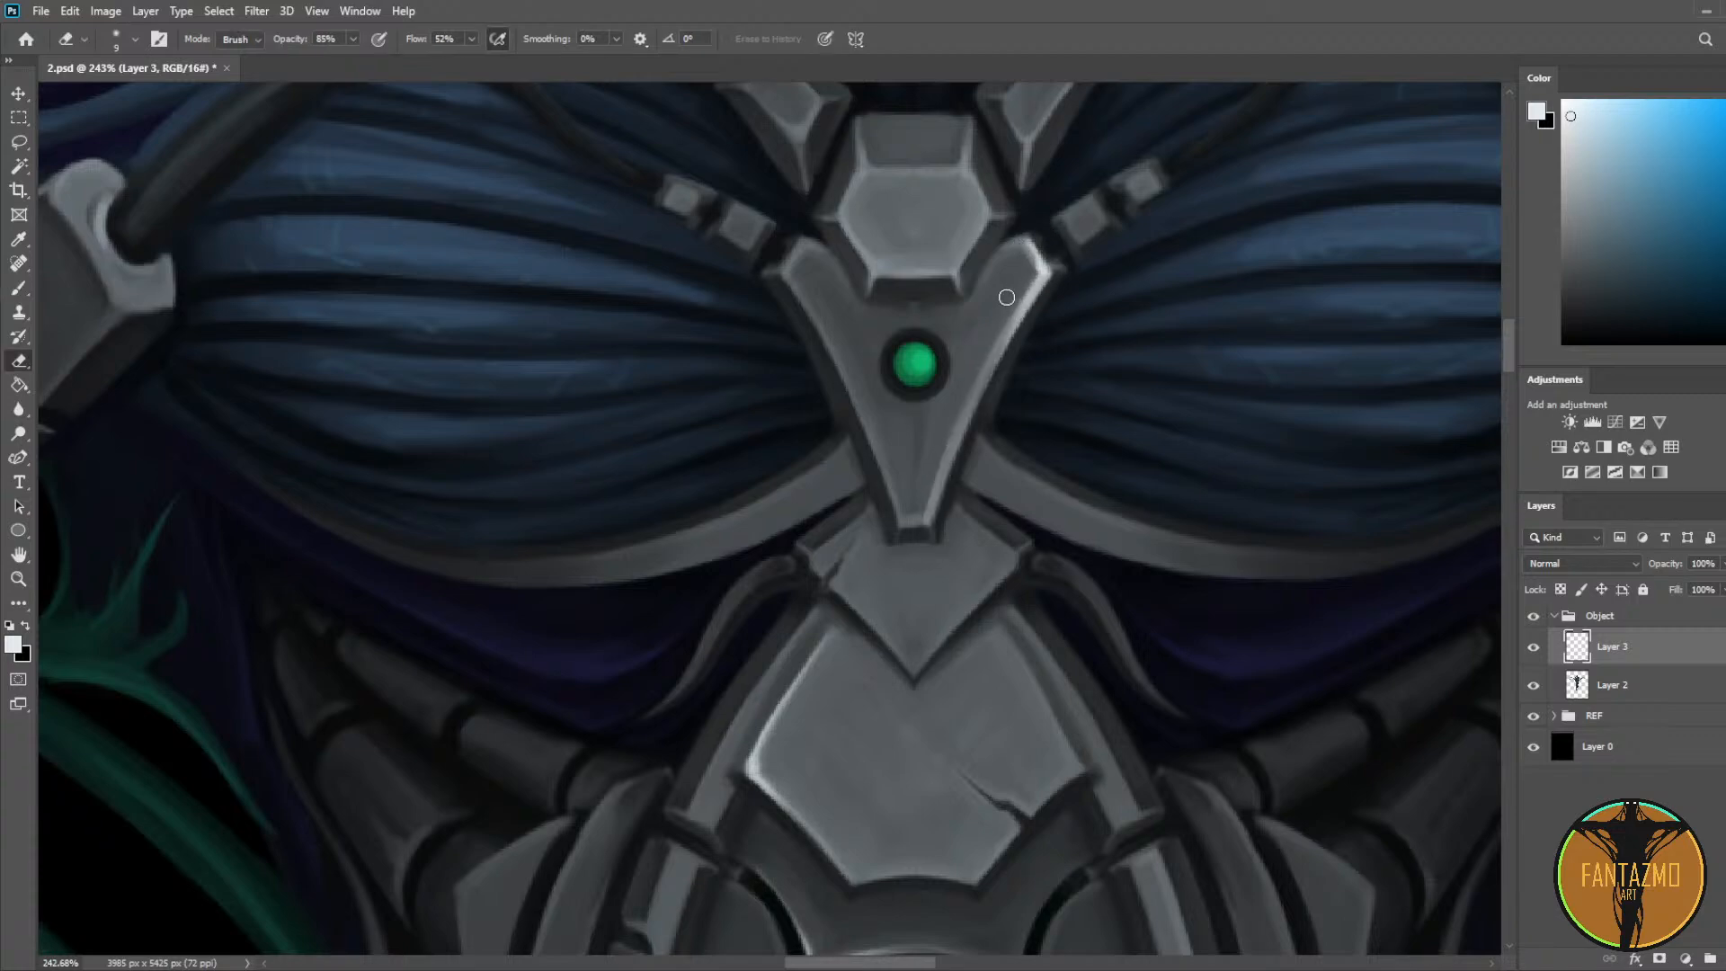
{"action": "key", "text": "ctrl+z"}
{"action": "mouse_move", "coordinate": [1010, 281]}
{"action": "left_mouse_down"}
{"action": "mouse_move", "coordinate": [925, 495]}
{"action": "mouse_move", "coordinate": [934, 530]}
{"action": "mouse_move", "coordinate": [902, 517]}
{"action": "left_mouse_up"}
{"action": "key", "text": "b"}
{"action": "key", "text": "e"}
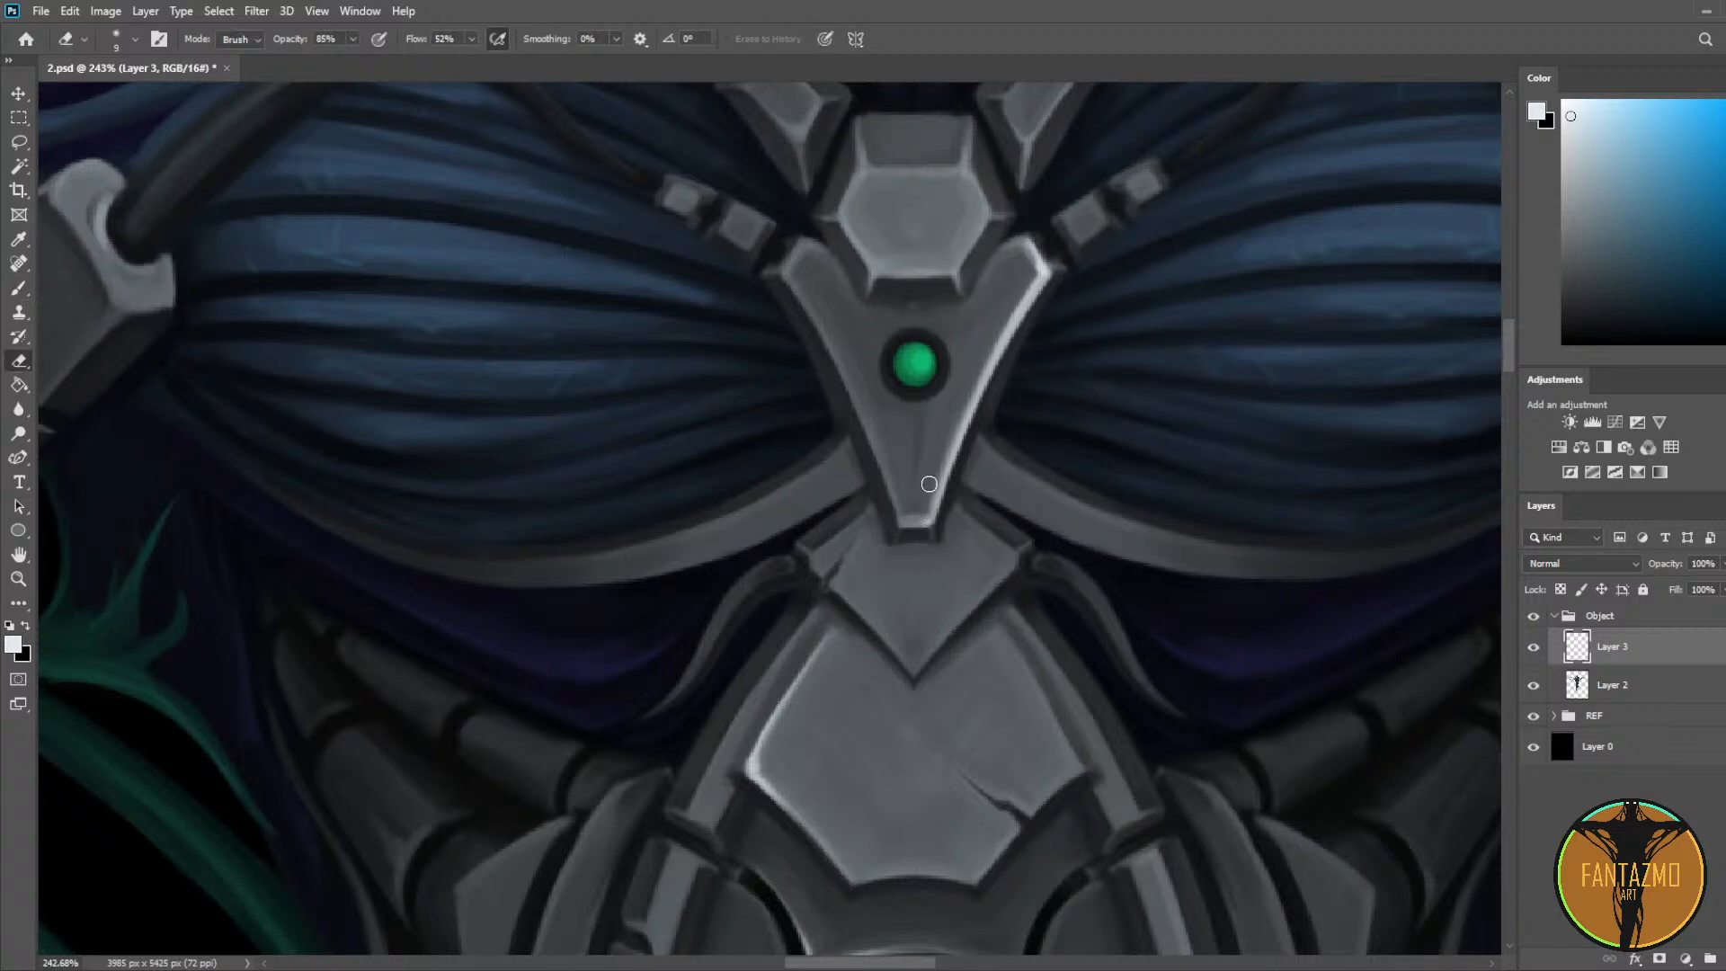
Step: Add near-white highlights to the lower and right edges of the hexagonal chest piece and soften them with the Eraser
{"action": "key", "text": "b"}
{"action": "mouse_move", "coordinate": [872, 270]}
{"action": "left_mouse_down"}
{"action": "mouse_move", "coordinate": [956, 262]}
{"action": "mouse_move", "coordinate": [985, 214]}
{"action": "mouse_move", "coordinate": [964, 179]}
{"action": "mouse_move", "coordinate": [987, 216]}
{"action": "mouse_move", "coordinate": [969, 225]}
{"action": "mouse_move", "coordinate": [956, 177]}
{"action": "mouse_move", "coordinate": [976, 216]}
{"action": "mouse_move", "coordinate": [953, 265]}
{"action": "left_mouse_up"}
{"action": "key", "text": "e"}
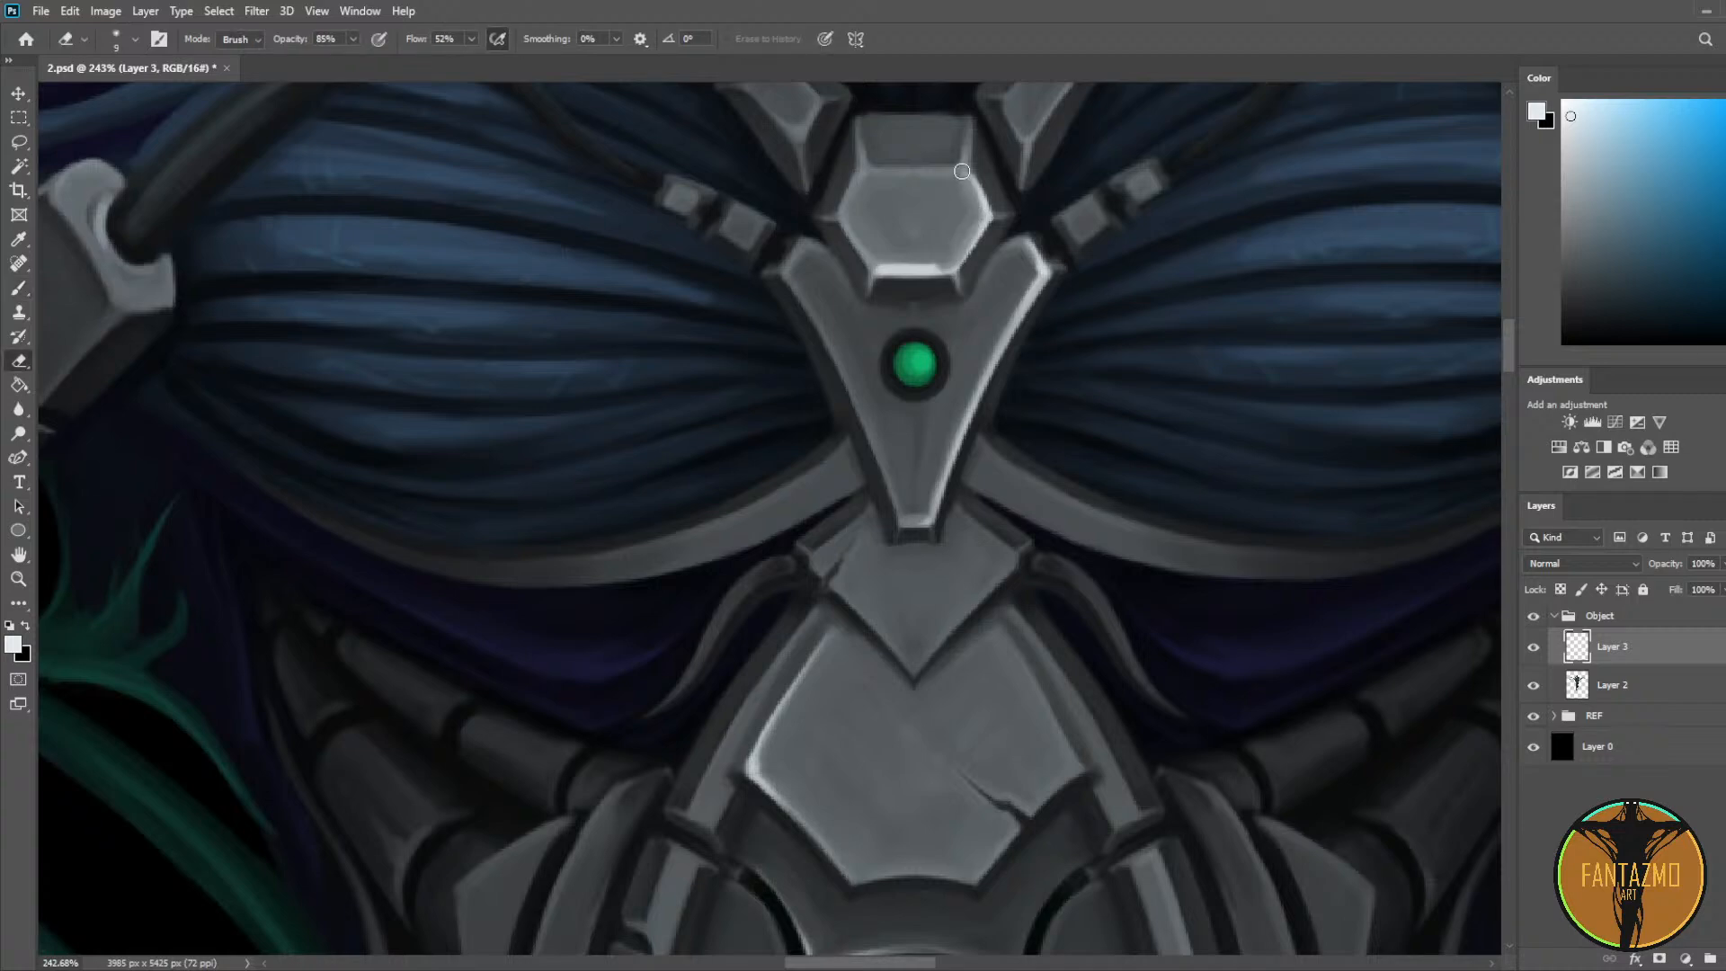
{"action": "left_click_drag", "start_coordinate": [961, 171], "coordinate": [976, 198]}
{"action": "left_click_drag", "start_coordinate": [881, 260], "coordinate": [940, 264]}
Step: Paint a near-white edge highlight on the collar segment to the right of the hexagonal piece and thin it with the Eraser
{"action": "mouse_move", "coordinate": [1083, 206]}
{"action": "left_mouse_down"}
{"action": "mouse_move", "coordinate": [1055, 254]}
{"action": "mouse_move", "coordinate": [1023, 480]}
{"action": "left_mouse_up"}
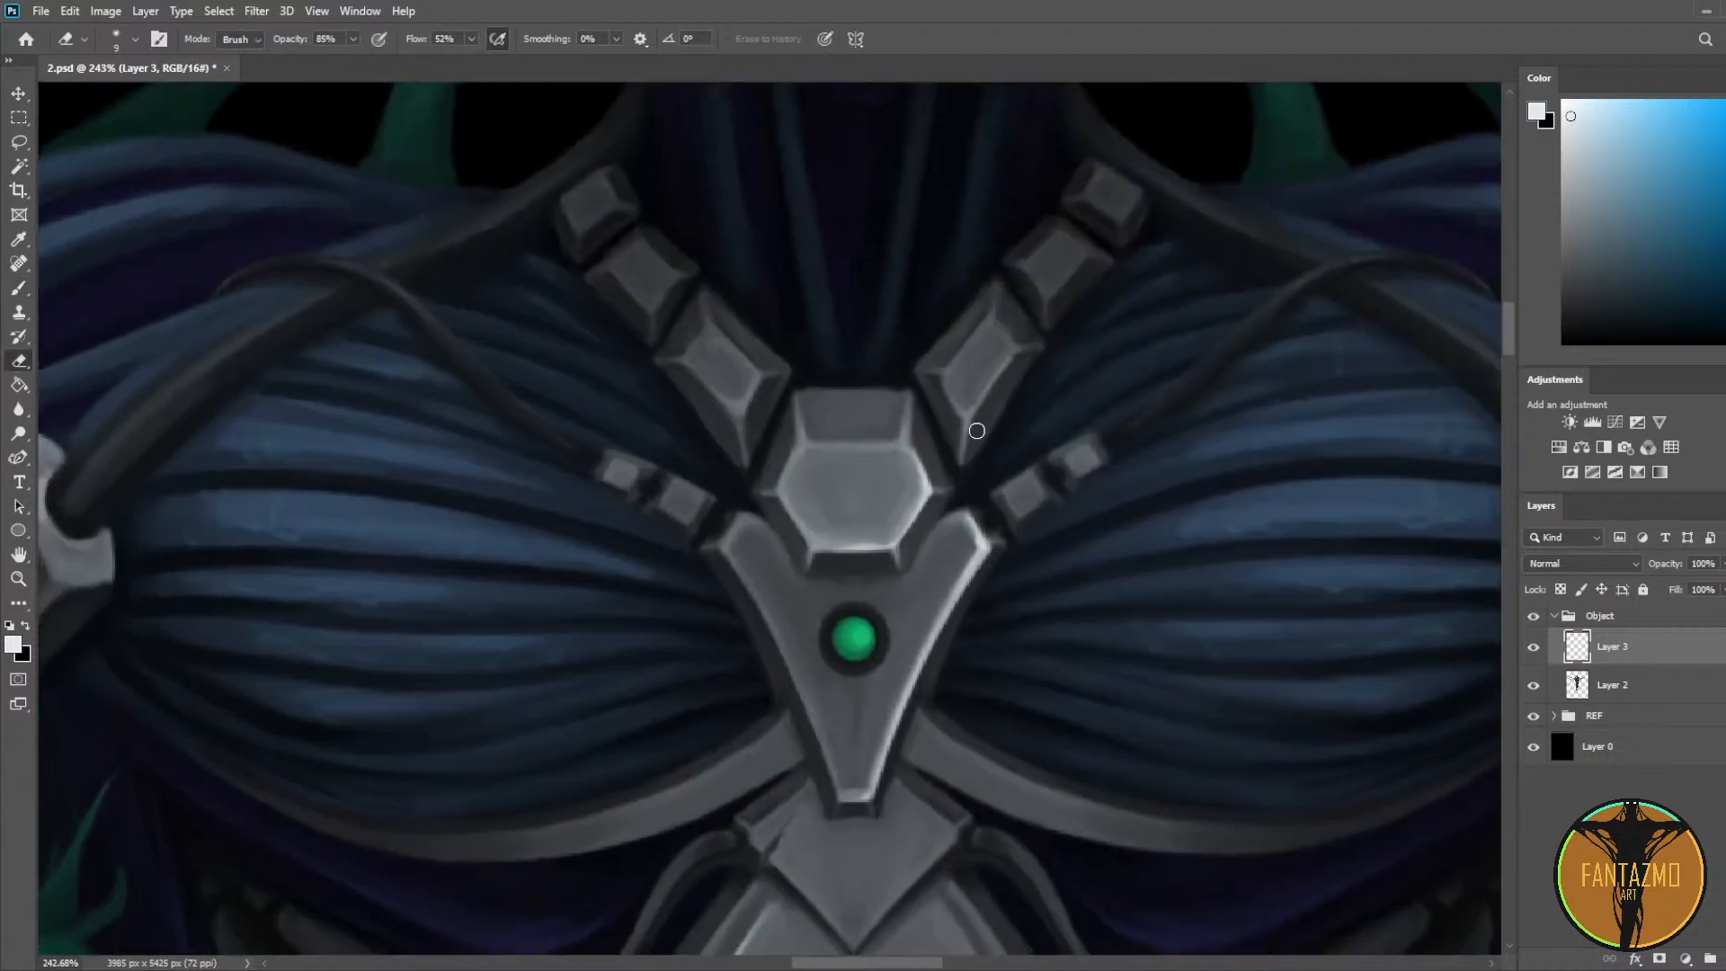
{"action": "key", "text": "b"}
{"action": "mouse_move", "coordinate": [952, 388]}
{"action": "left_mouse_down"}
{"action": "mouse_move", "coordinate": [967, 412]}
{"action": "mouse_move", "coordinate": [1008, 360]}
{"action": "left_mouse_up"}
{"action": "key", "text": "e"}
{"action": "mouse_move", "coordinate": [982, 422]}
{"action": "left_mouse_down"}
{"action": "mouse_move", "coordinate": [1021, 365]}
{"action": "mouse_move", "coordinate": [960, 424]}
{"action": "mouse_move", "coordinate": [942, 404]}
{"action": "mouse_move", "coordinate": [960, 427]}
{"action": "mouse_move", "coordinate": [958, 379]}
{"action": "mouse_move", "coordinate": [965, 394]}
{"action": "mouse_move", "coordinate": [1028, 327]}
{"action": "left_mouse_up"}
Step: Paint a near-white highlight along the notched front rim of the cracked shoulder block and refine it with the Eraser
{"action": "scroll", "coordinate": [960, 260], "scroll_direction": "down", "scroll_amount": 3}
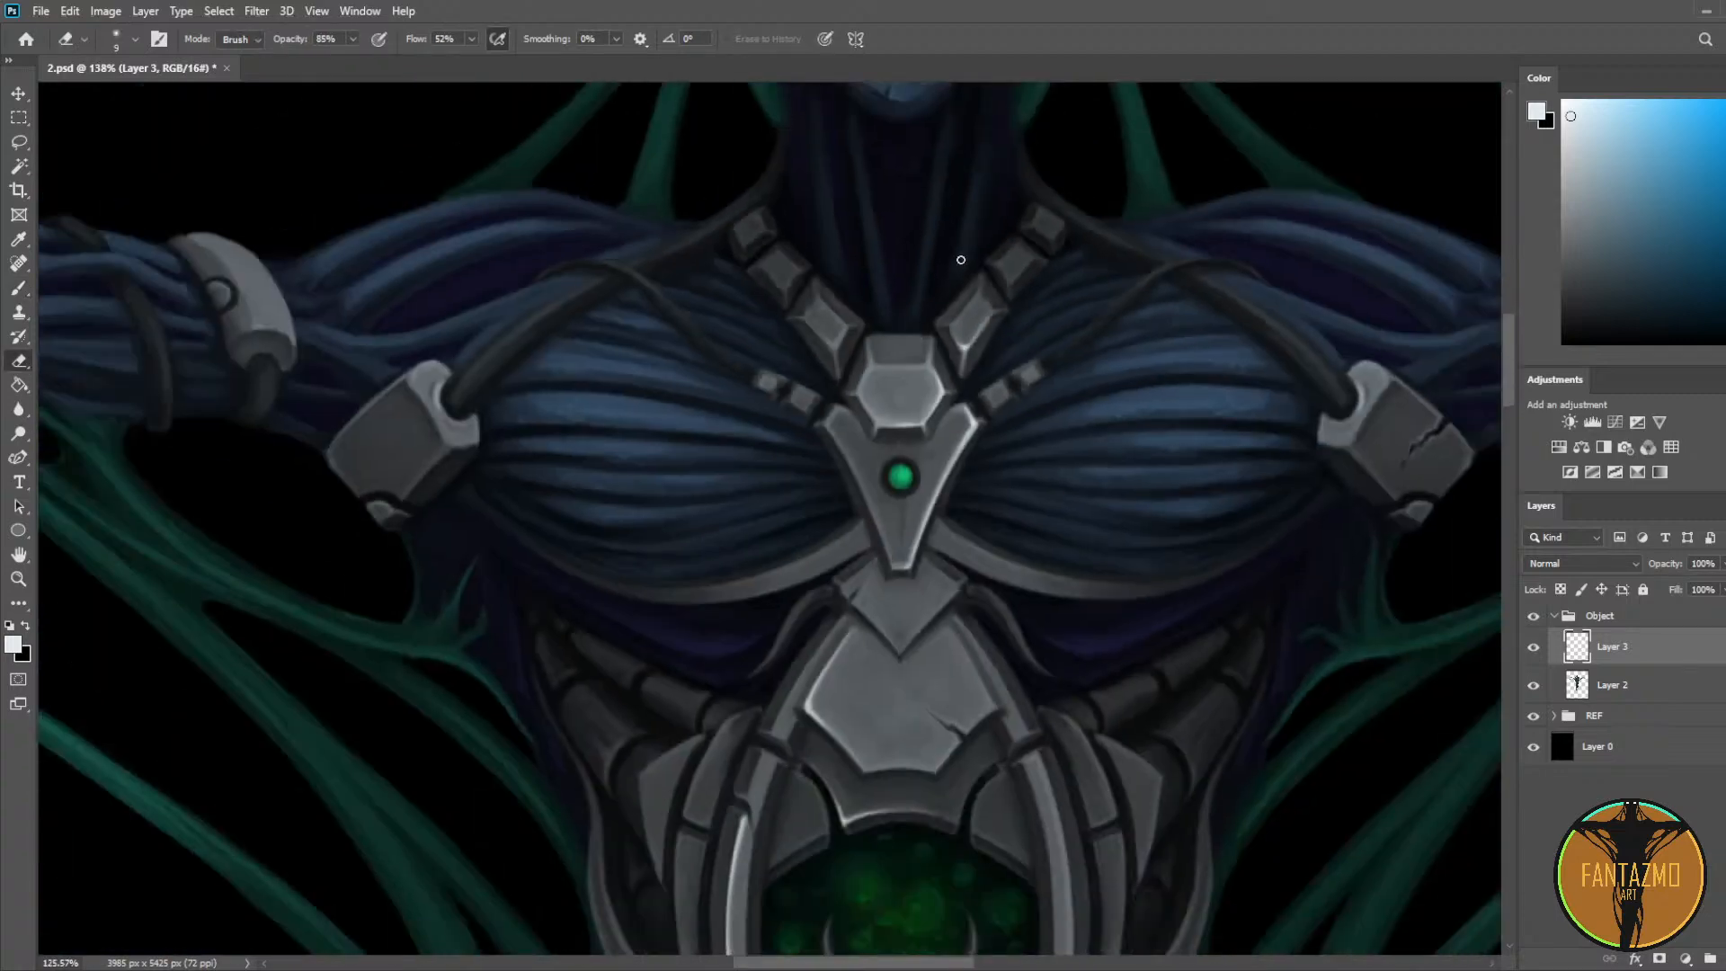
{"action": "scroll", "coordinate": [961, 260], "scroll_direction": "down", "scroll_amount": 6}
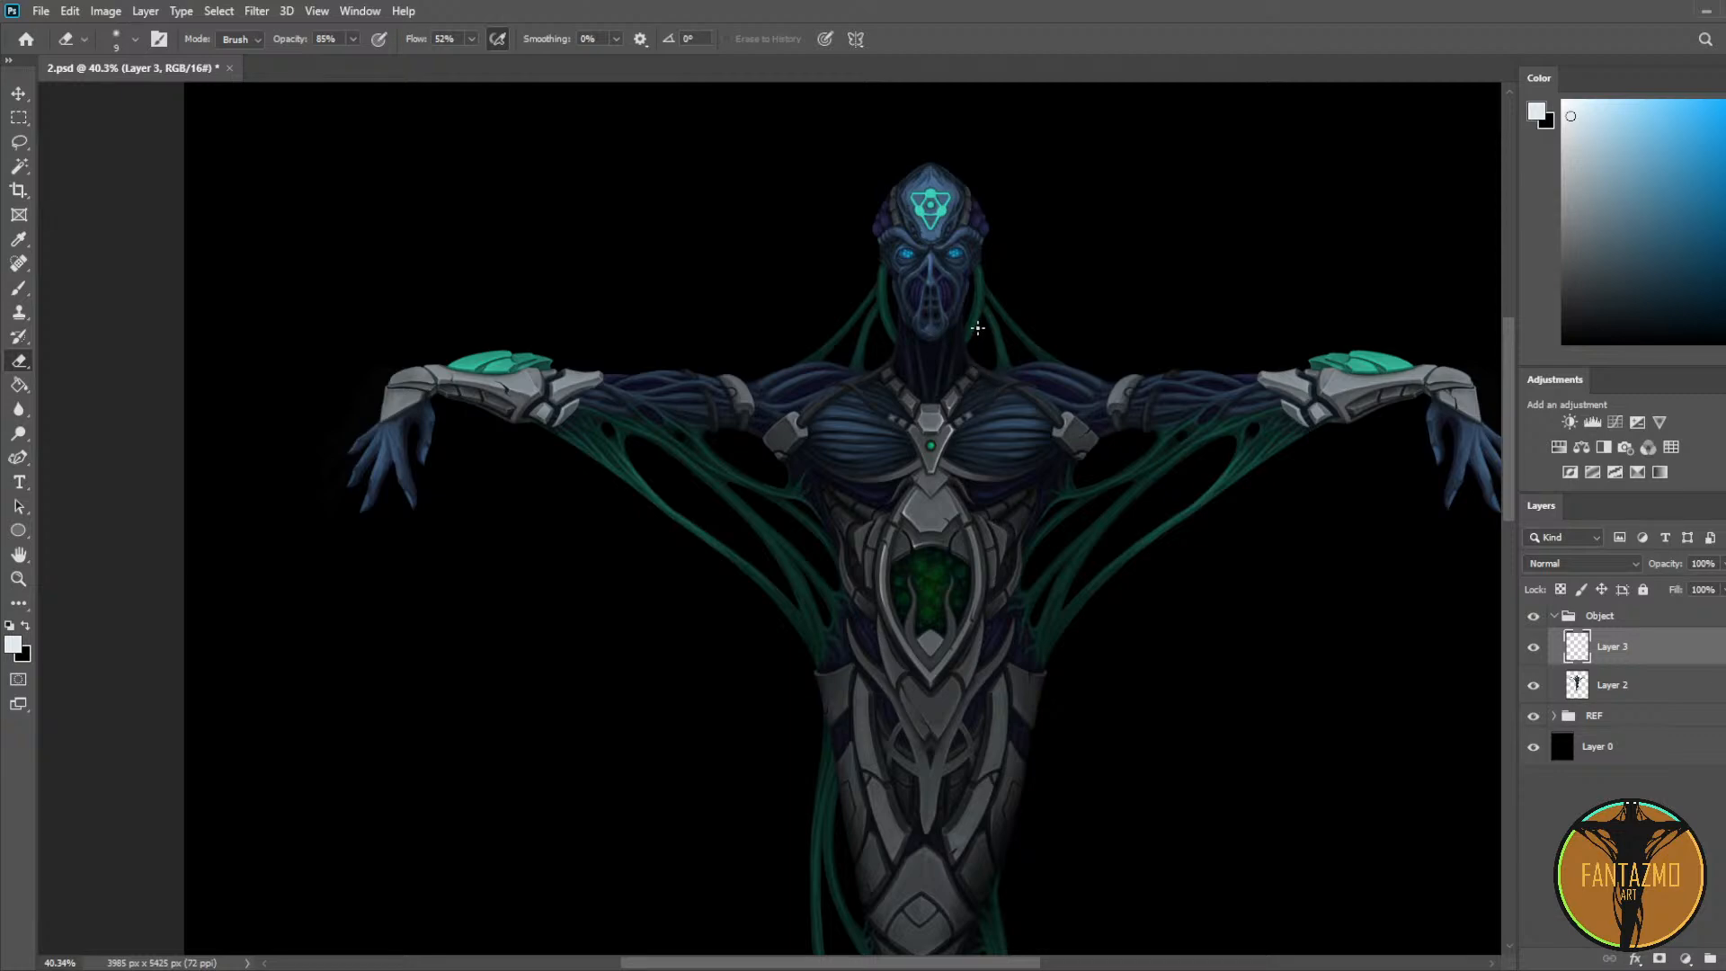
{"action": "scroll", "coordinate": [906, 267], "scroll_direction": "up", "scroll_amount": 6}
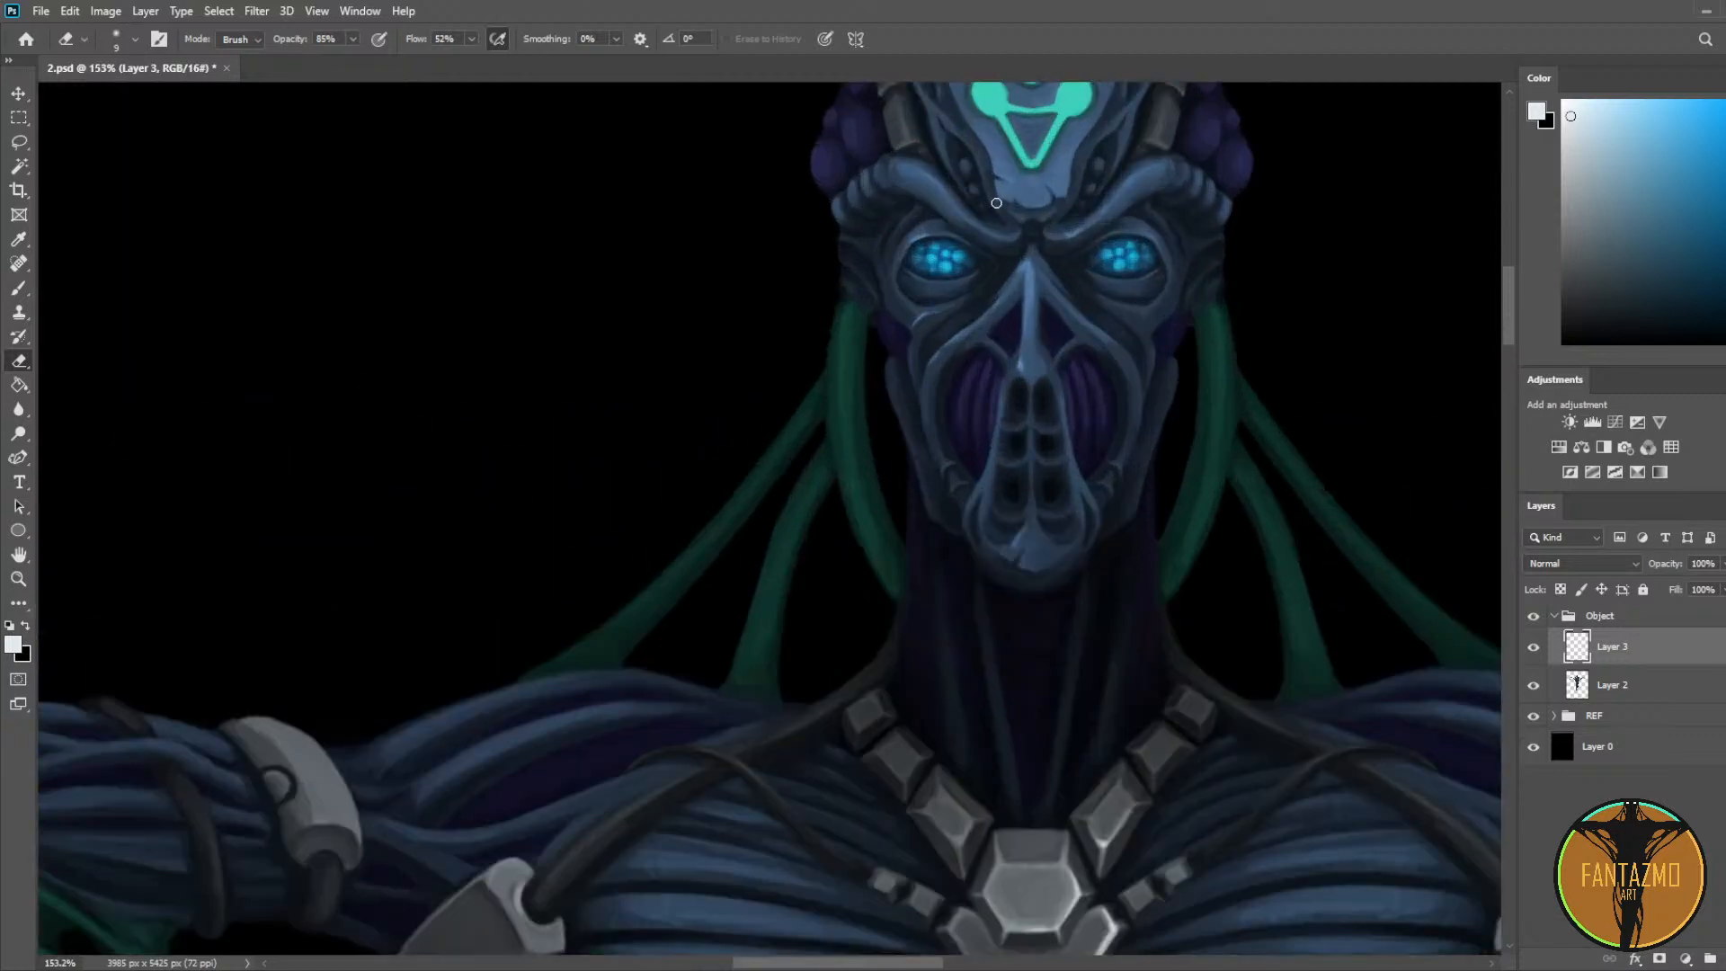
{"action": "left_click_drag", "start_coordinate": [1101, 472], "coordinate": [978, 165]}
{"action": "left_click_drag", "start_coordinate": [1220, 382], "coordinate": [843, 227]}
{"action": "scroll", "coordinate": [1088, 415], "scroll_direction": "up", "scroll_amount": 2}
{"action": "key", "text": "b"}
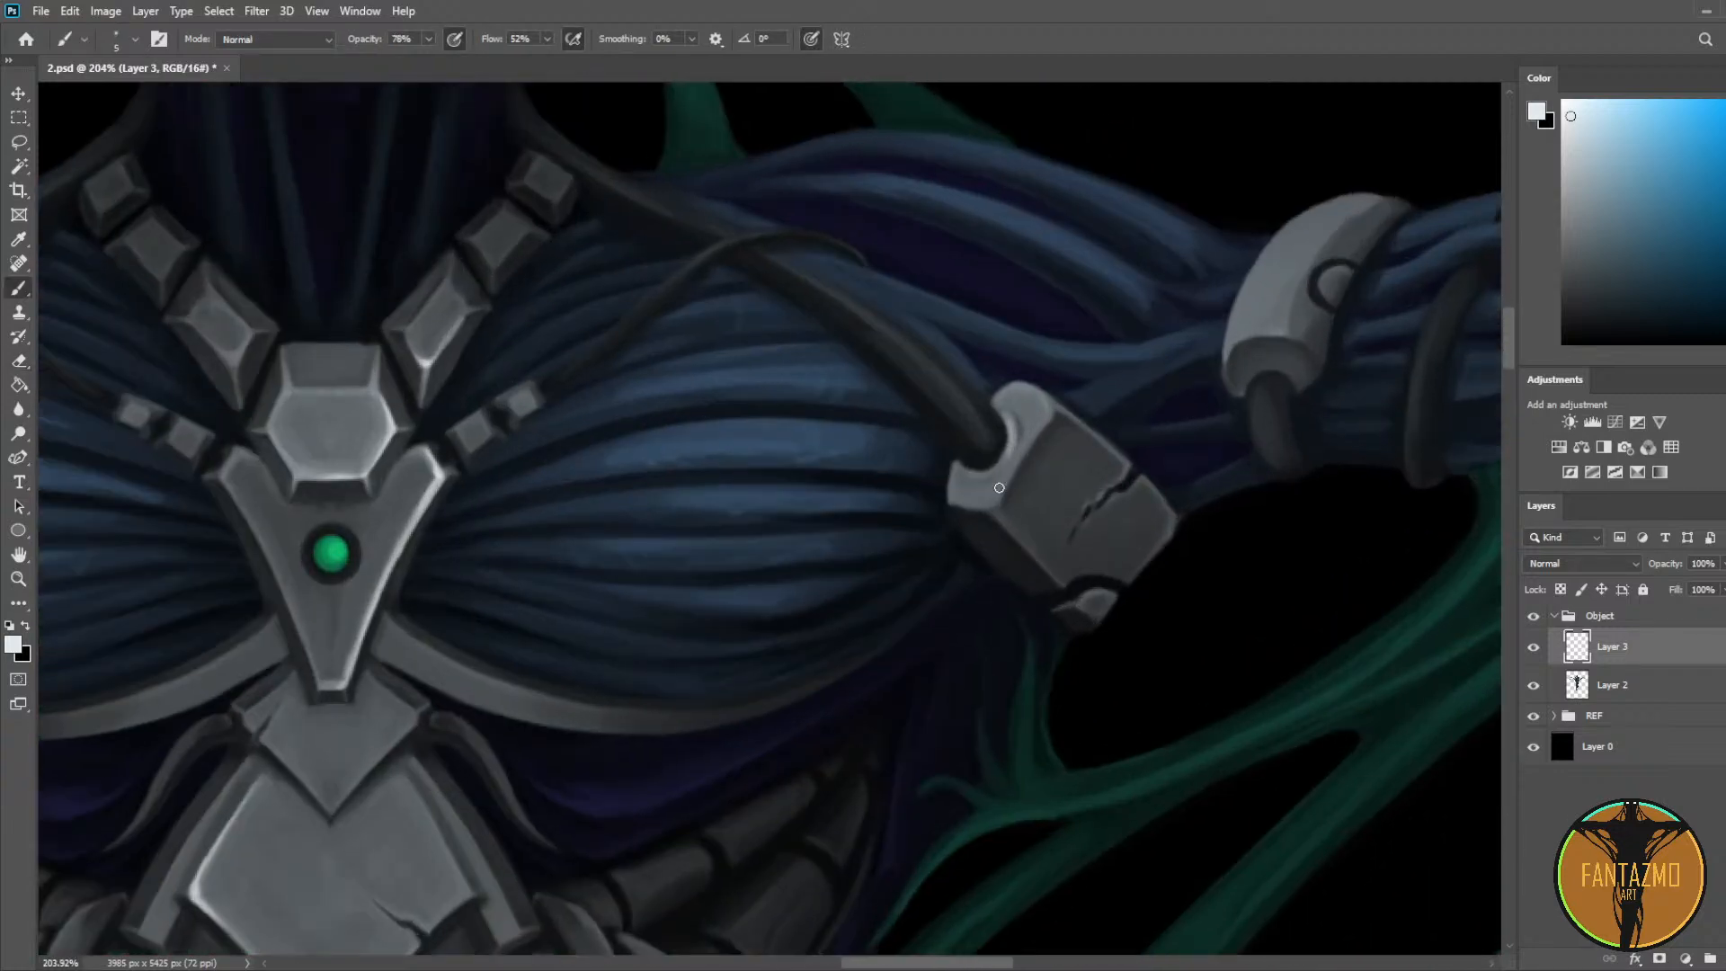
{"action": "left_click_drag", "start_coordinate": [992, 504], "coordinate": [1059, 404]}
{"action": "key", "text": "ctrl+z"}
{"action": "mouse_move", "coordinate": [978, 506]}
{"action": "left_mouse_down"}
{"action": "mouse_move", "coordinate": [1046, 423]}
{"action": "mouse_move", "coordinate": [1029, 464]}
{"action": "mouse_move", "coordinate": [1047, 441]}
{"action": "mouse_move", "coordinate": [1023, 480]}
{"action": "mouse_move", "coordinate": [979, 494]}
{"action": "mouse_move", "coordinate": [1046, 413]}
{"action": "mouse_move", "coordinate": [978, 494]}
{"action": "mouse_move", "coordinate": [1044, 416]}
{"action": "mouse_move", "coordinate": [988, 467]}
{"action": "mouse_move", "coordinate": [1015, 405]}
{"action": "mouse_move", "coordinate": [983, 483]}
{"action": "mouse_move", "coordinate": [1020, 421]}
{"action": "left_mouse_up"}
{"action": "key", "text": "e"}
{"action": "key", "text": "b"}
{"action": "key", "text": "ctrl+z"}
{"action": "key", "text": "e"}
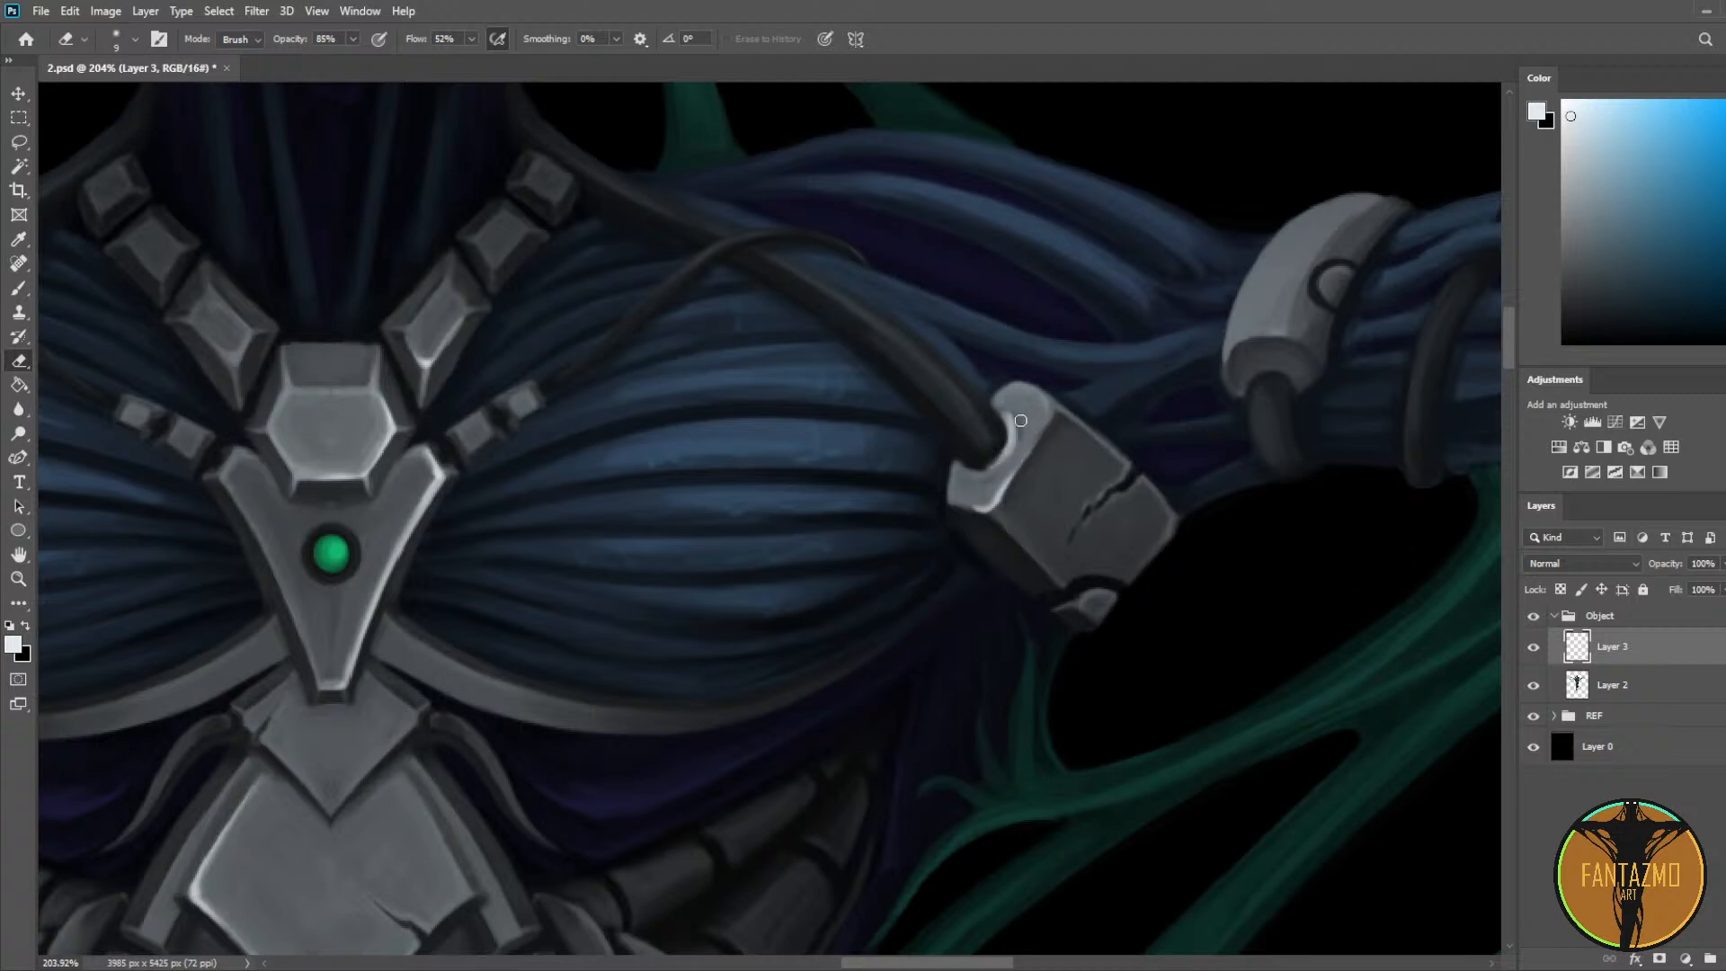
Step: Highlight the lower edge and round bolt of the upper-arm band beside the cracked block in near-white, trimming with the Eraser
{"action": "key", "text": "b"}
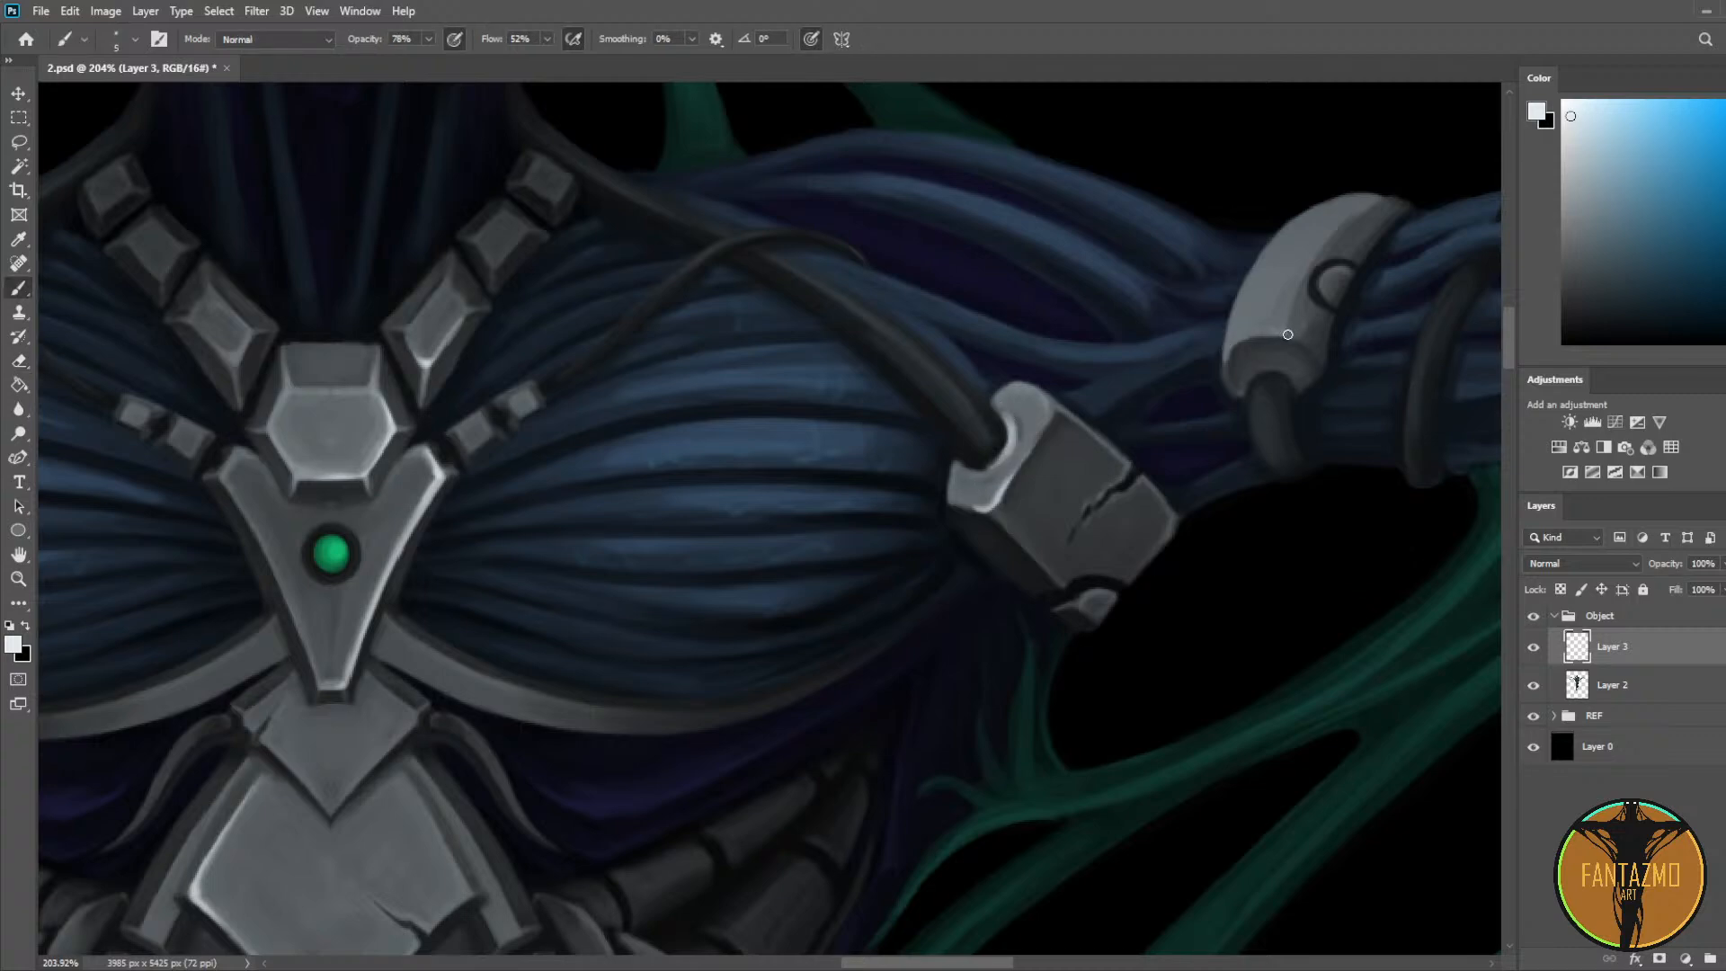
{"action": "mouse_move", "coordinate": [1287, 339]}
{"action": "left_mouse_down"}
{"action": "mouse_move", "coordinate": [1243, 361]}
{"action": "mouse_move", "coordinate": [1252, 339]}
{"action": "mouse_move", "coordinate": [1242, 364]}
{"action": "mouse_move", "coordinate": [1250, 339]}
{"action": "mouse_move", "coordinate": [1253, 365]}
{"action": "mouse_move", "coordinate": [1291, 343]}
{"action": "mouse_move", "coordinate": [1234, 384]}
{"action": "mouse_move", "coordinate": [1292, 347]}
{"action": "mouse_move", "coordinate": [1208, 352]}
{"action": "mouse_move", "coordinate": [1284, 320]}
{"action": "mouse_move", "coordinate": [1247, 326]}
{"action": "mouse_move", "coordinate": [1300, 330]}
{"action": "mouse_move", "coordinate": [1230, 347]}
{"action": "mouse_move", "coordinate": [1280, 245]}
{"action": "left_mouse_up"}
{"action": "key", "text": "e"}
{"action": "key", "text": "b"}
{"action": "key", "text": "ctrl+z"}
{"action": "key", "text": "e"}
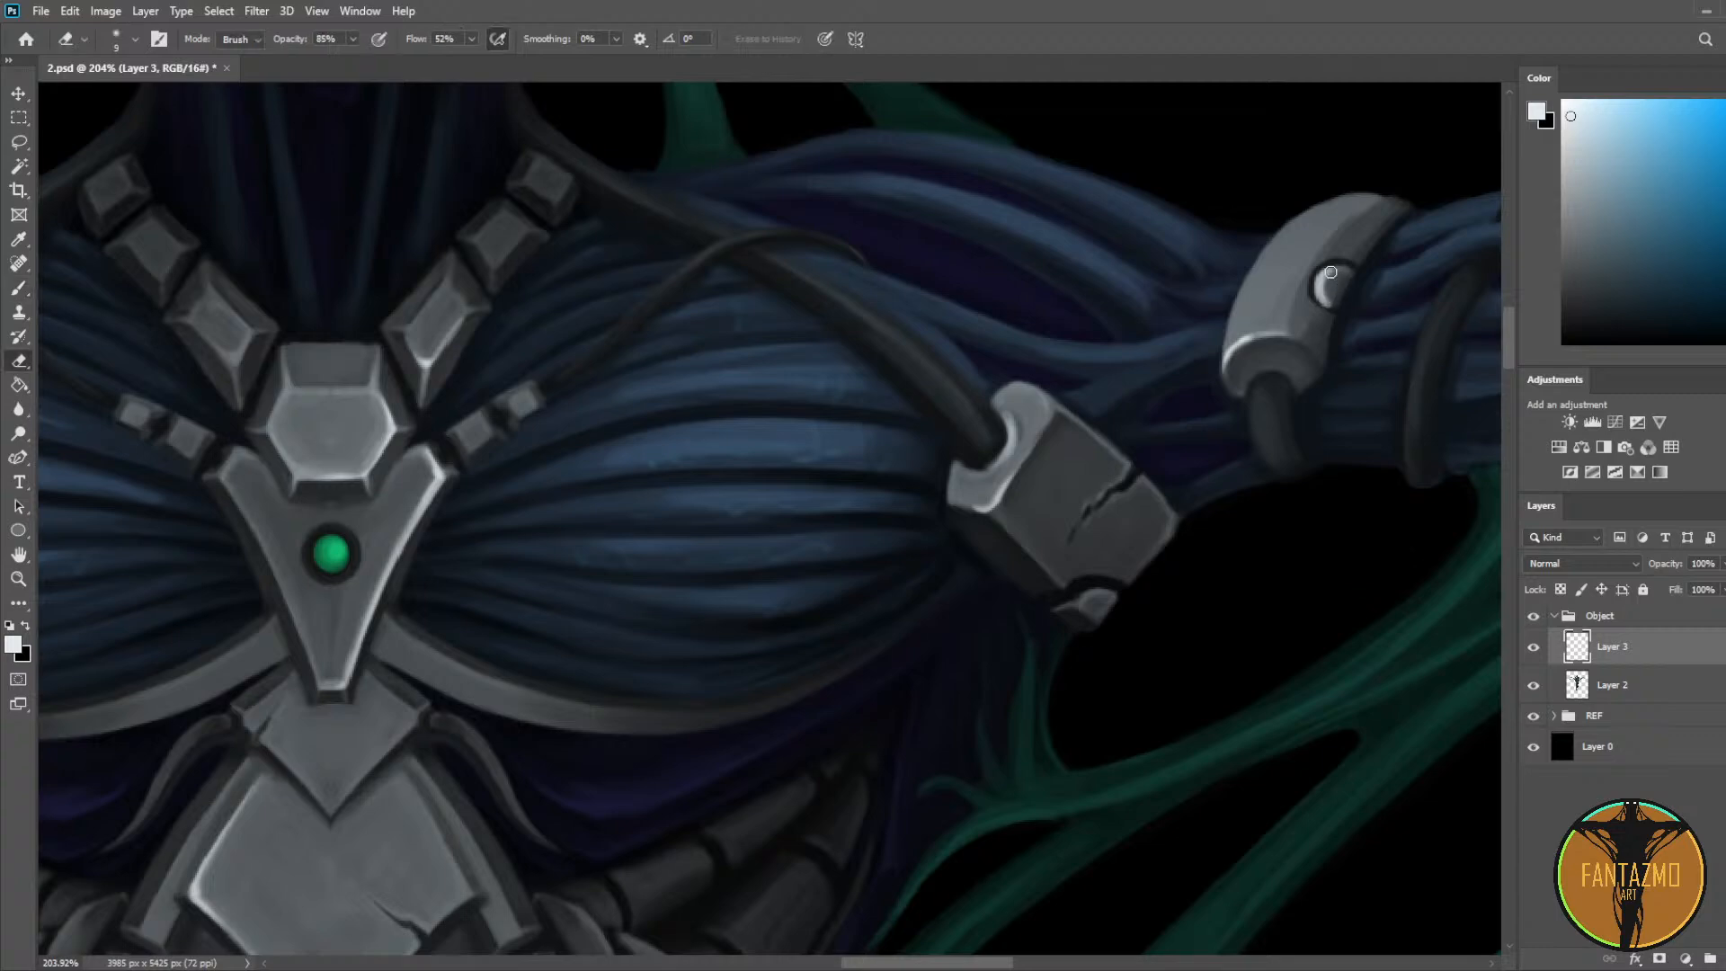
{"action": "mouse_move", "coordinate": [1318, 280]}
{"action": "left_mouse_down"}
{"action": "mouse_move", "coordinate": [1334, 302]}
{"action": "mouse_move", "coordinate": [1333, 275]}
{"action": "mouse_move", "coordinate": [1038, 261]}
{"action": "left_mouse_up"}
{"action": "key", "text": "b"}
{"action": "key", "text": "e"}
{"action": "key", "text": "b"}
Step: Paint a highlight along the short hose under the upper-arm band and tone it down with the Eraser
{"action": "left_click_drag", "start_coordinate": [955, 358], "coordinate": [969, 428]}
{"action": "key", "text": "ctrl+z"}
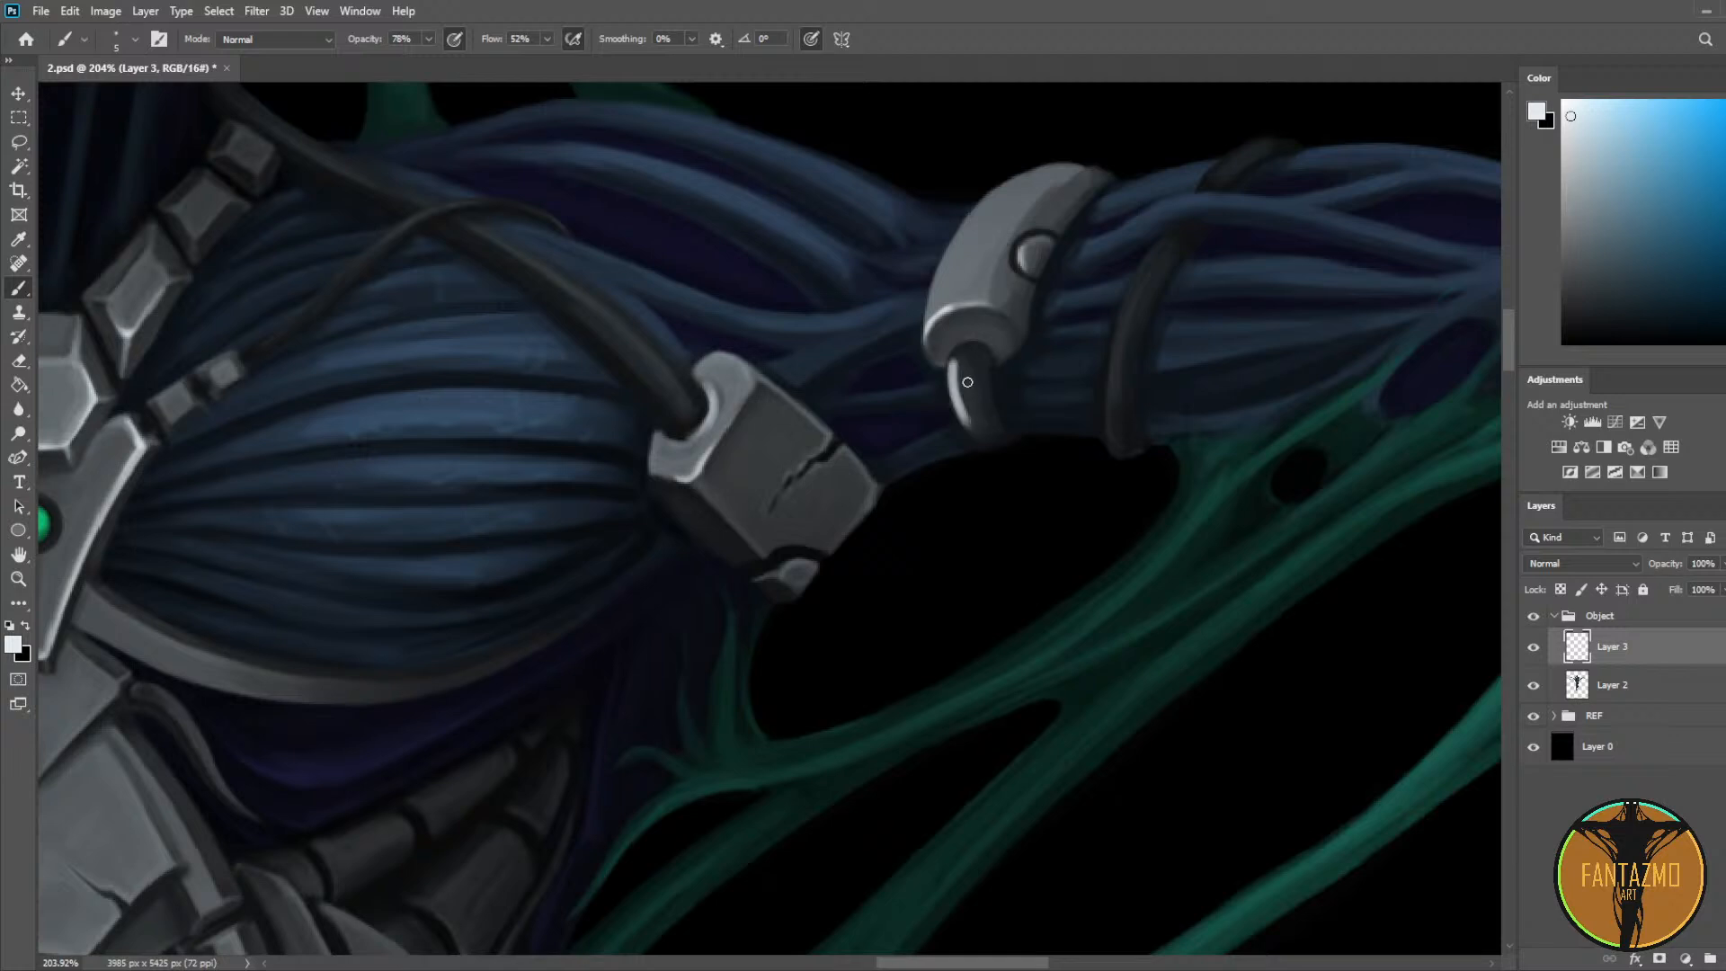
{"action": "key", "text": "e"}
{"action": "left_click_drag", "start_coordinate": [959, 355], "coordinate": [977, 407]}
Step: Paint a near-white highlight along the dark cable looped around the arm and fade its ends with the Eraser
{"action": "key", "text": "b"}
{"action": "mouse_move", "coordinate": [1141, 283]}
{"action": "left_mouse_down"}
{"action": "mouse_move", "coordinate": [1111, 428]}
{"action": "mouse_move", "coordinate": [1153, 263]}
{"action": "mouse_move", "coordinate": [1117, 443]}
{"action": "left_mouse_up"}
{"action": "key", "text": "e"}
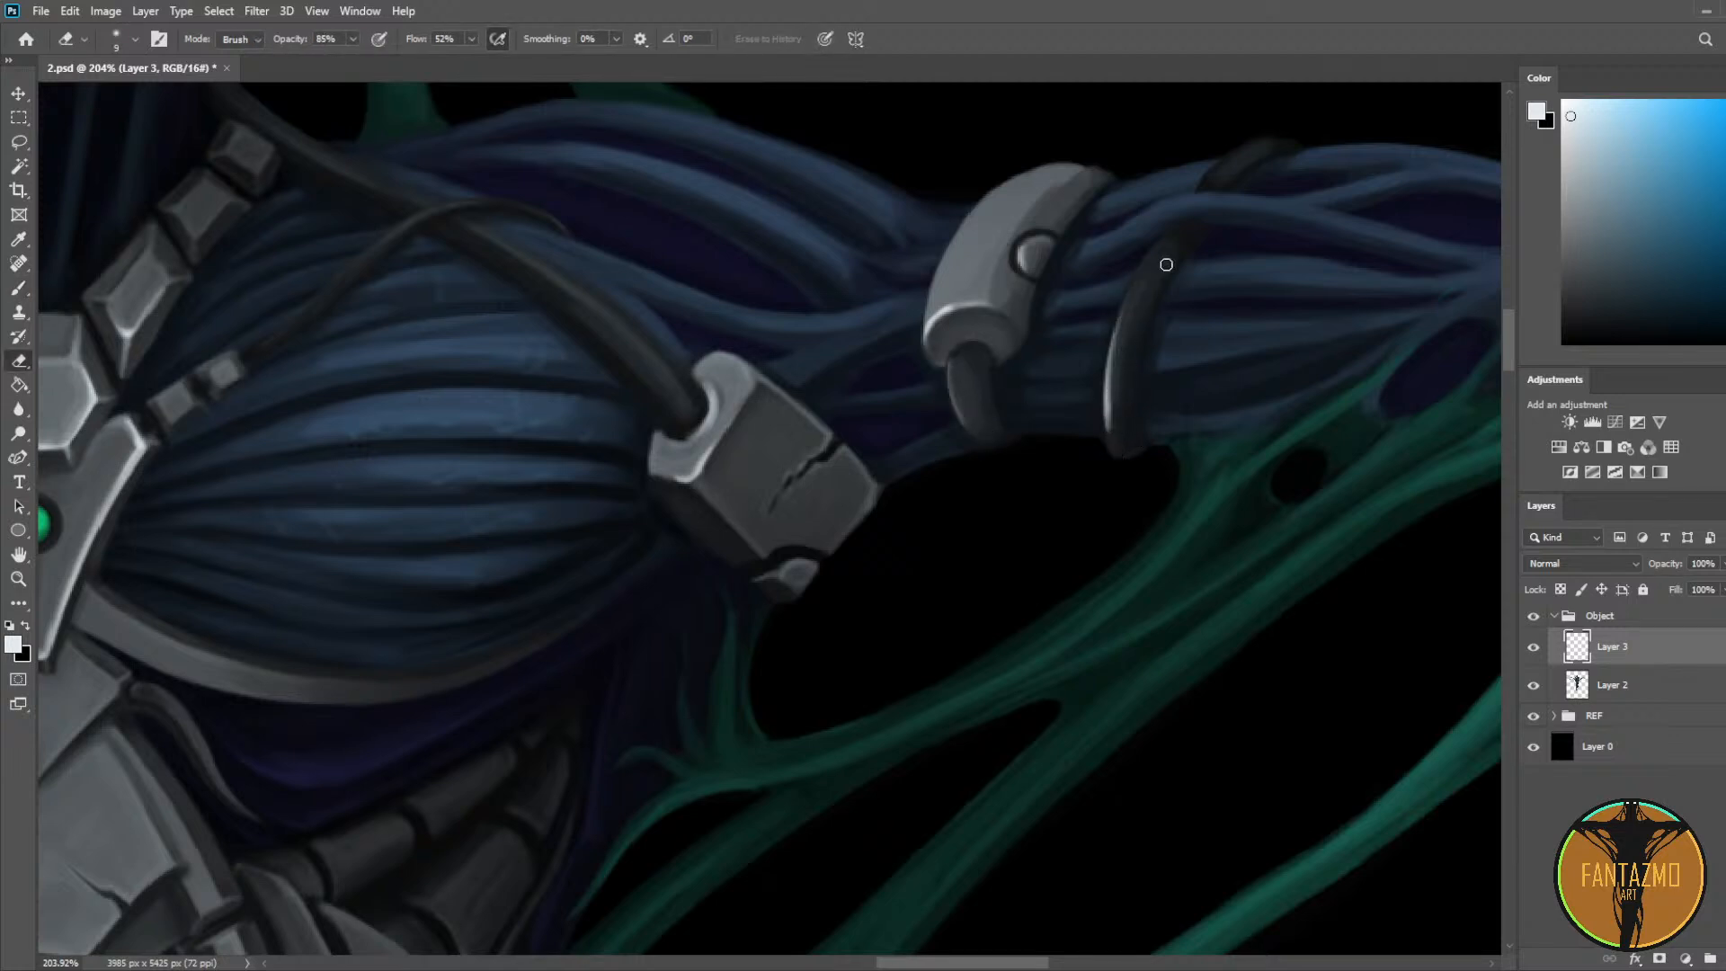
{"action": "left_click_drag", "start_coordinate": [1163, 266], "coordinate": [1127, 430]}
{"action": "key", "text": "b"}
{"action": "key", "text": "e"}
{"action": "mouse_move", "coordinate": [1200, 267]}
{"action": "left_mouse_down"}
{"action": "mouse_move", "coordinate": [1391, 274]}
{"action": "mouse_move", "coordinate": [1247, 251]}
{"action": "mouse_move", "coordinate": [1337, 248]}
{"action": "left_mouse_up"}
{"action": "key", "text": "b"}
{"action": "mouse_move", "coordinate": [1209, 270]}
{"action": "left_mouse_down"}
{"action": "mouse_move", "coordinate": [1352, 270]}
{"action": "mouse_move", "coordinate": [1267, 275]}
{"action": "mouse_move", "coordinate": [1400, 290]}
{"action": "left_mouse_up"}
{"action": "key", "text": "e"}
{"action": "left_click_drag", "start_coordinate": [1263, 272], "coordinate": [1215, 266]}
Step: Highlight the short diagonal ridge on the uncracked forearm plate in near-white and thin the line with the Eraser
{"action": "scroll", "coordinate": [994, 258], "scroll_direction": "down", "scroll_amount": 5}
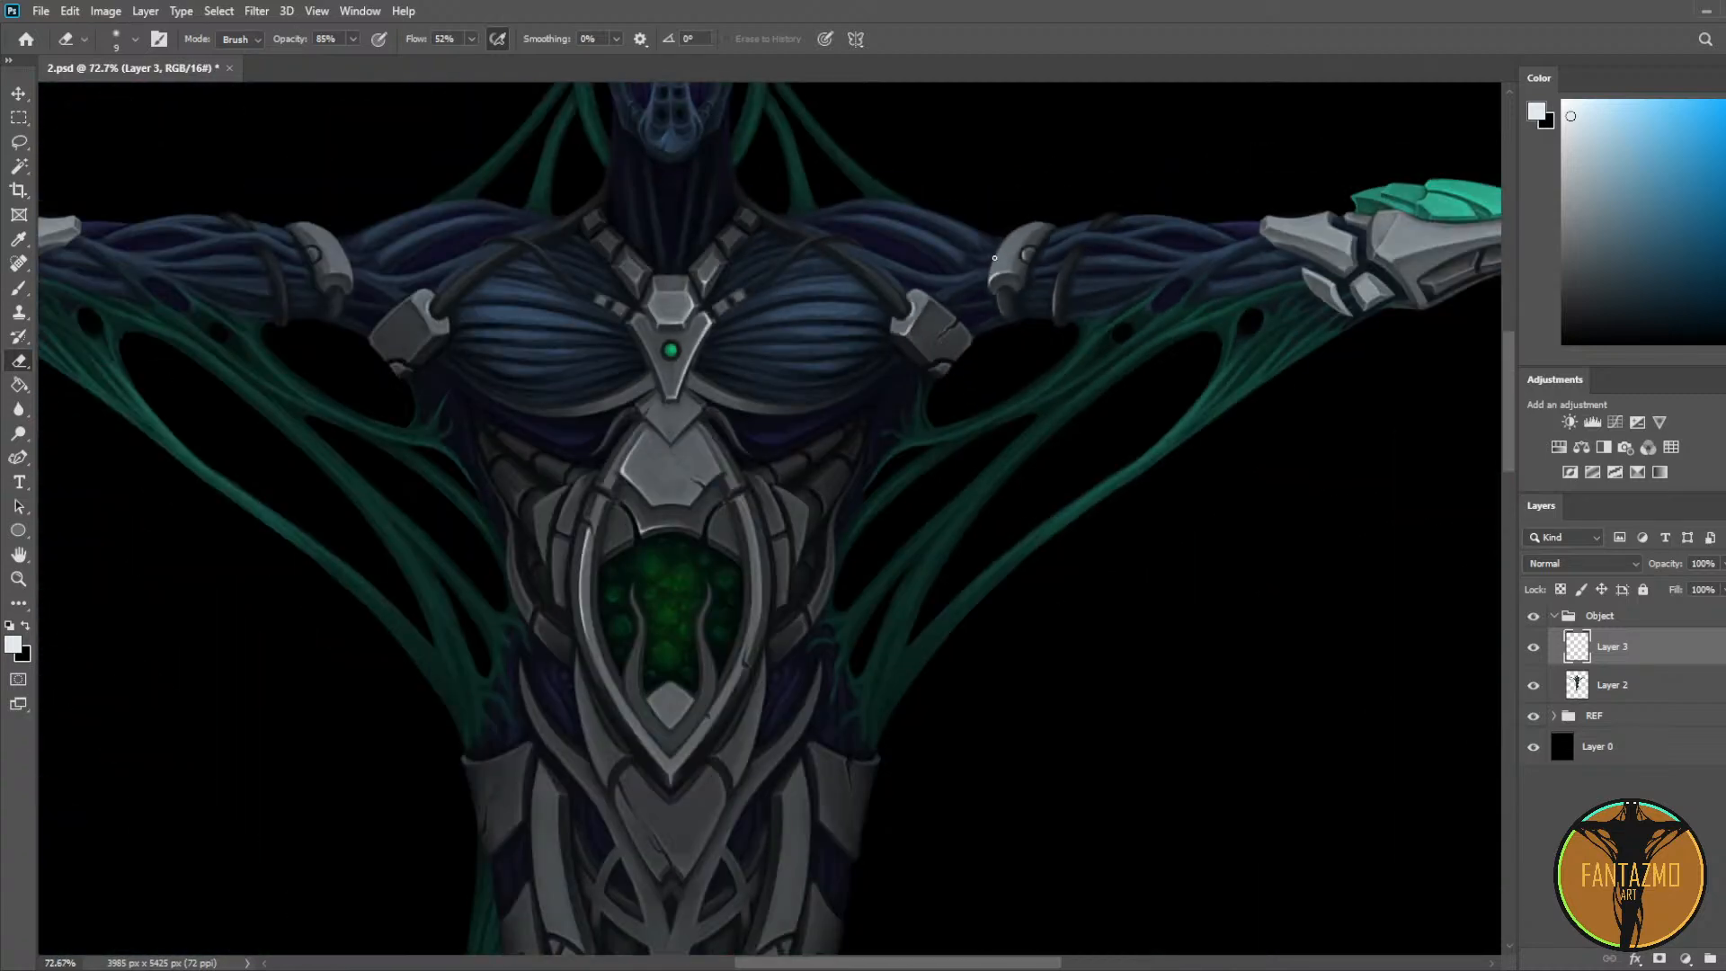
{"action": "left_click_drag", "start_coordinate": [1163, 260], "coordinate": [956, 270]}
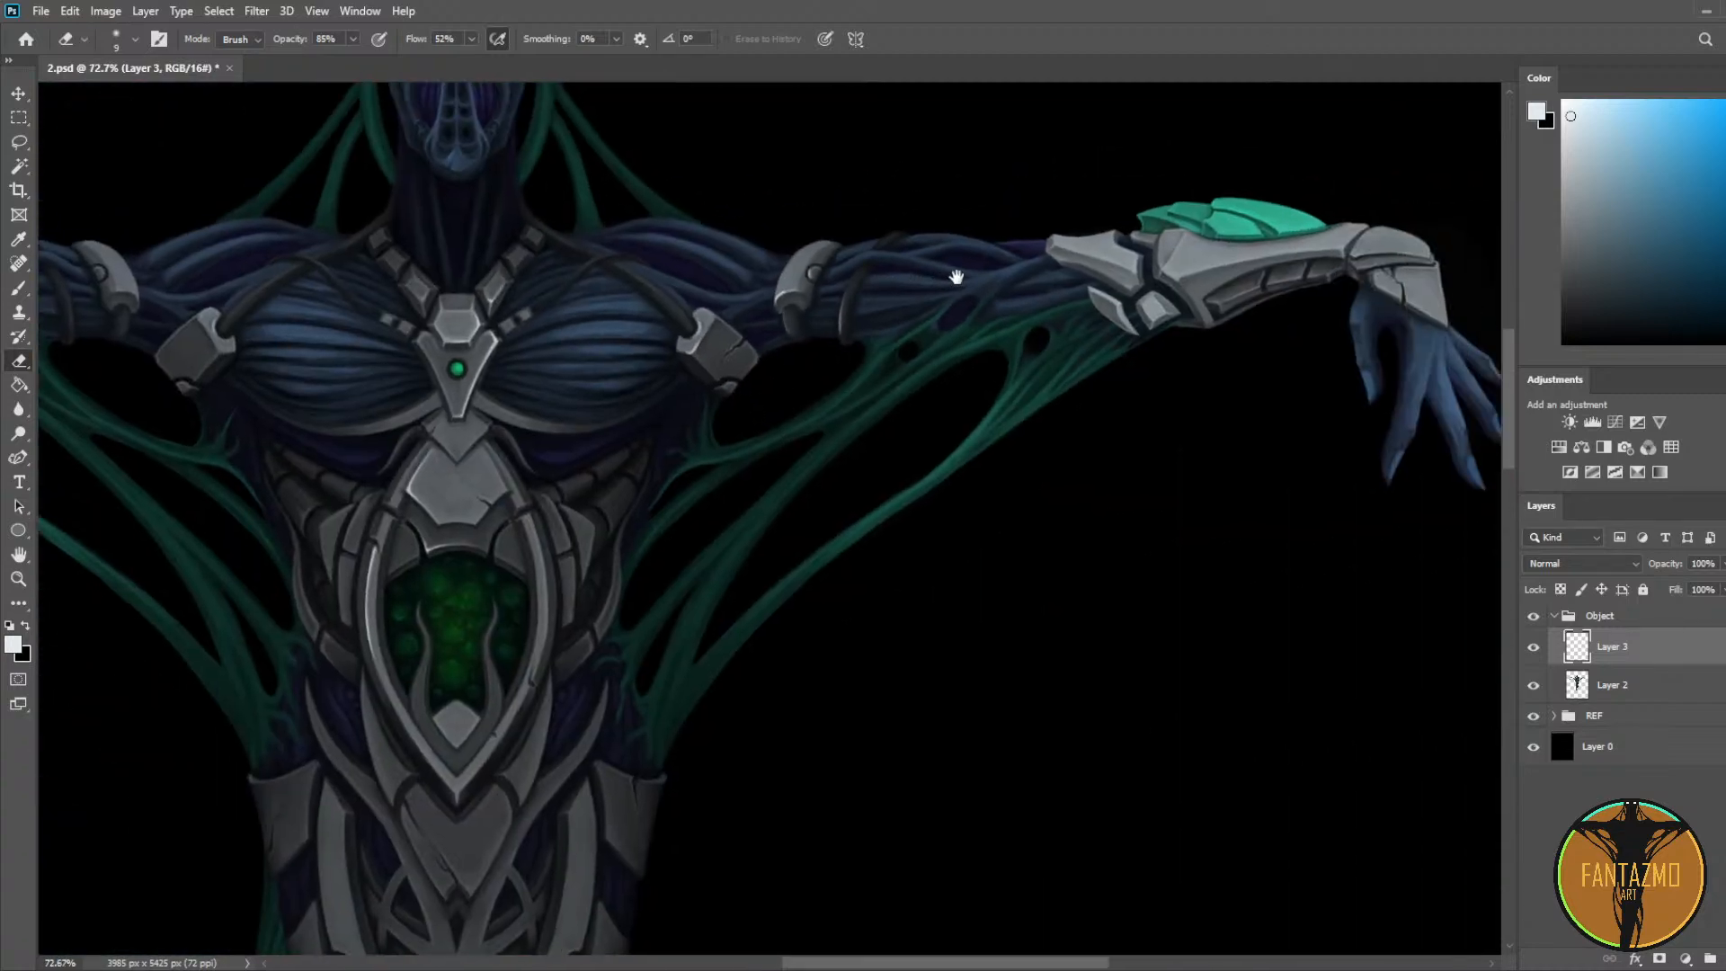
{"action": "scroll", "coordinate": [1137, 297], "scroll_direction": "up", "scroll_amount": 5}
{"action": "key", "text": "b"}
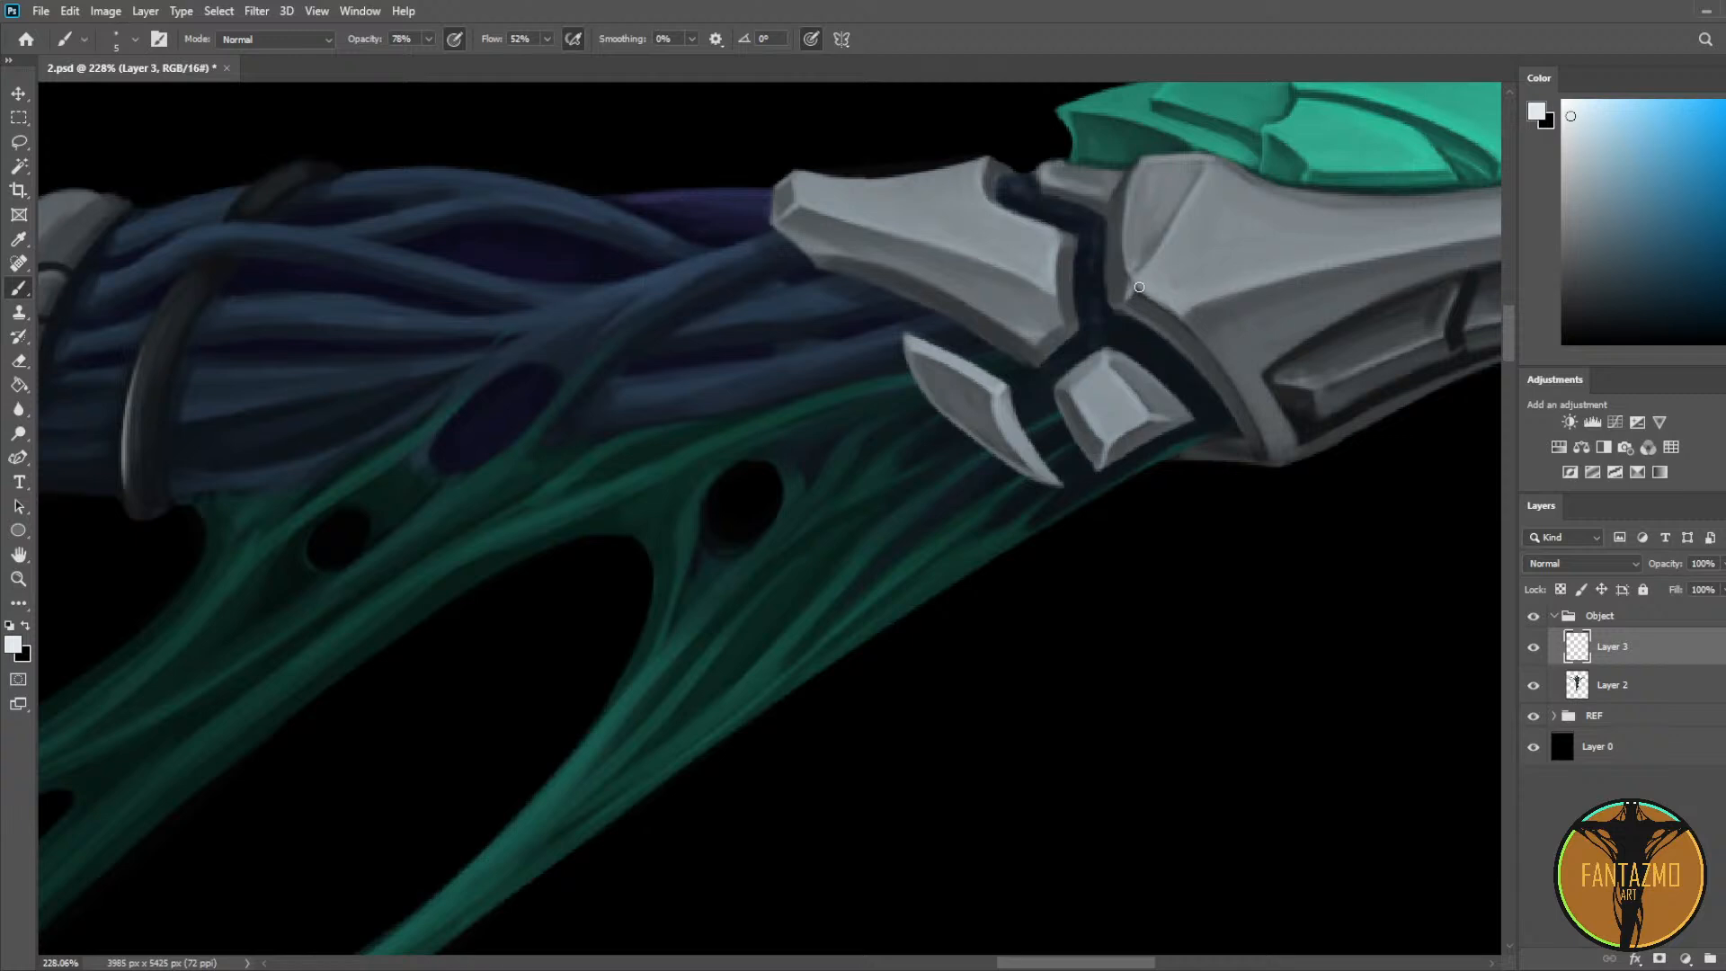
{"action": "mouse_move", "coordinate": [1139, 287]}
{"action": "left_mouse_down"}
{"action": "mouse_move", "coordinate": [1185, 311]}
{"action": "mouse_move", "coordinate": [1207, 186]}
{"action": "left_mouse_up"}
{"action": "left_click_drag", "start_coordinate": [1144, 275], "coordinate": [1215, 171]}
{"action": "key", "text": "e"}
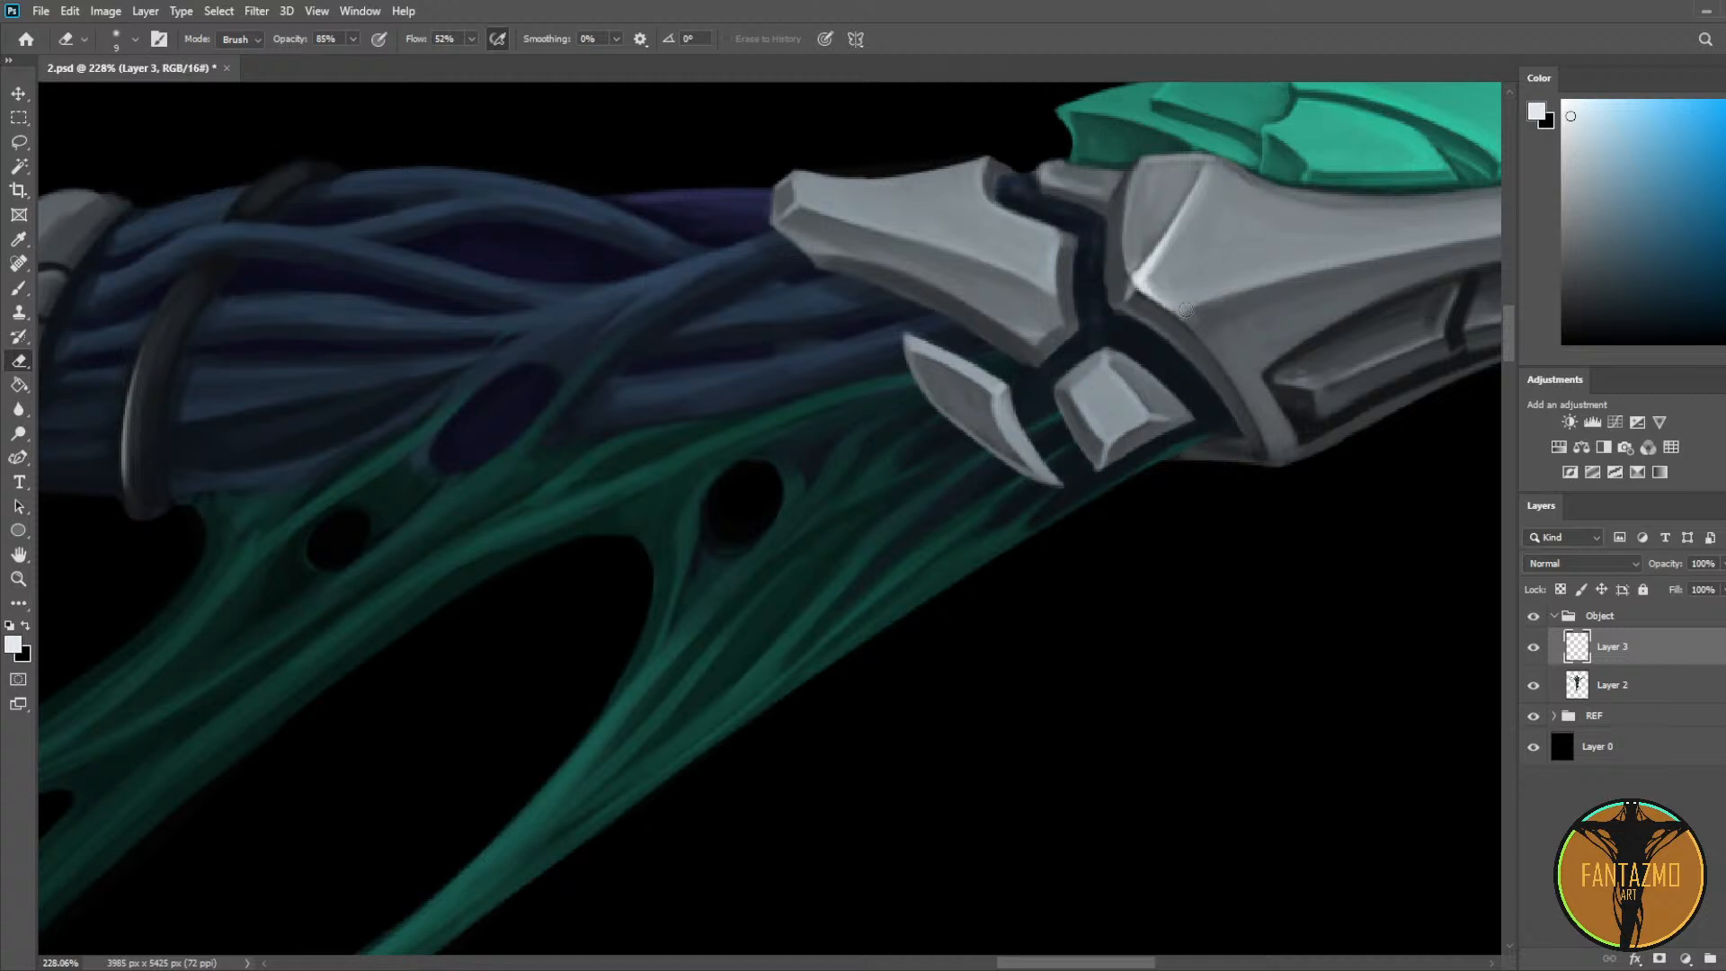
{"action": "left_click_drag", "start_coordinate": [1145, 282], "coordinate": [1194, 222]}
Step: Highlight the forearm plate's long horizontal ridge and the edge descending from its corner in near-white, softening with the Eraser
{"action": "key", "text": "b"}
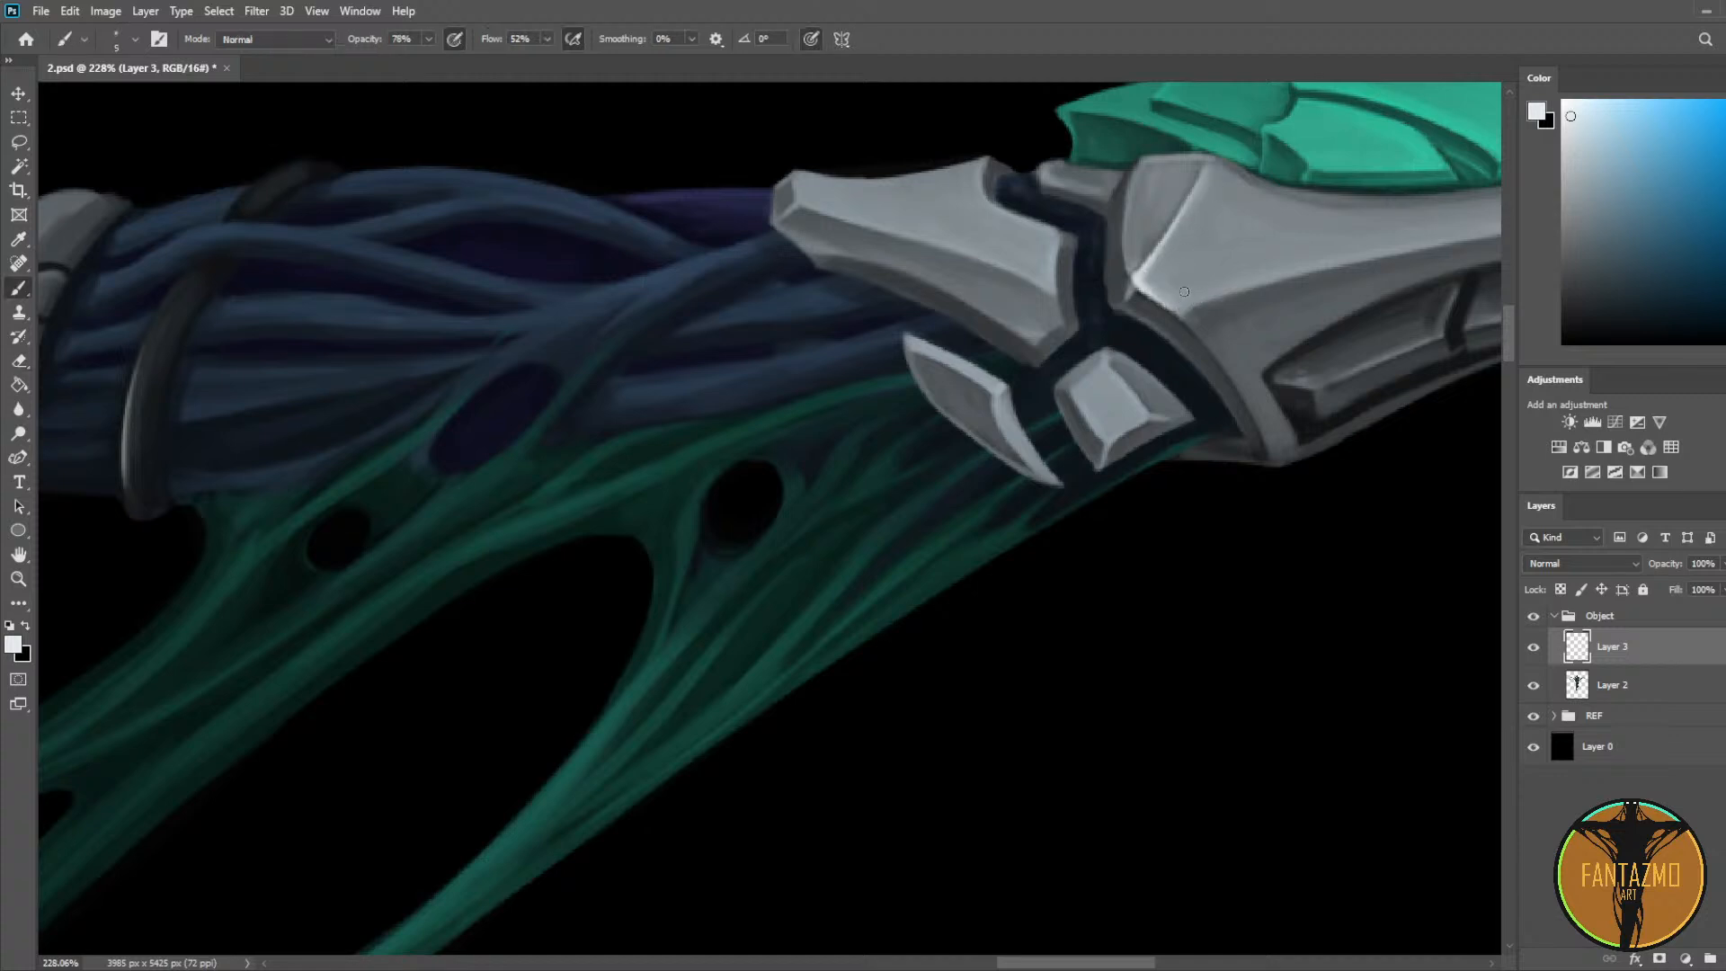
{"action": "key", "text": "e"}
{"action": "mouse_move", "coordinate": [1146, 288]}
{"action": "left_mouse_down"}
{"action": "mouse_move", "coordinate": [1180, 310]}
{"action": "mouse_move", "coordinate": [1411, 239]}
{"action": "mouse_move", "coordinate": [1394, 238]}
{"action": "left_mouse_up"}
{"action": "key", "text": "b"}
{"action": "key", "text": "e"}
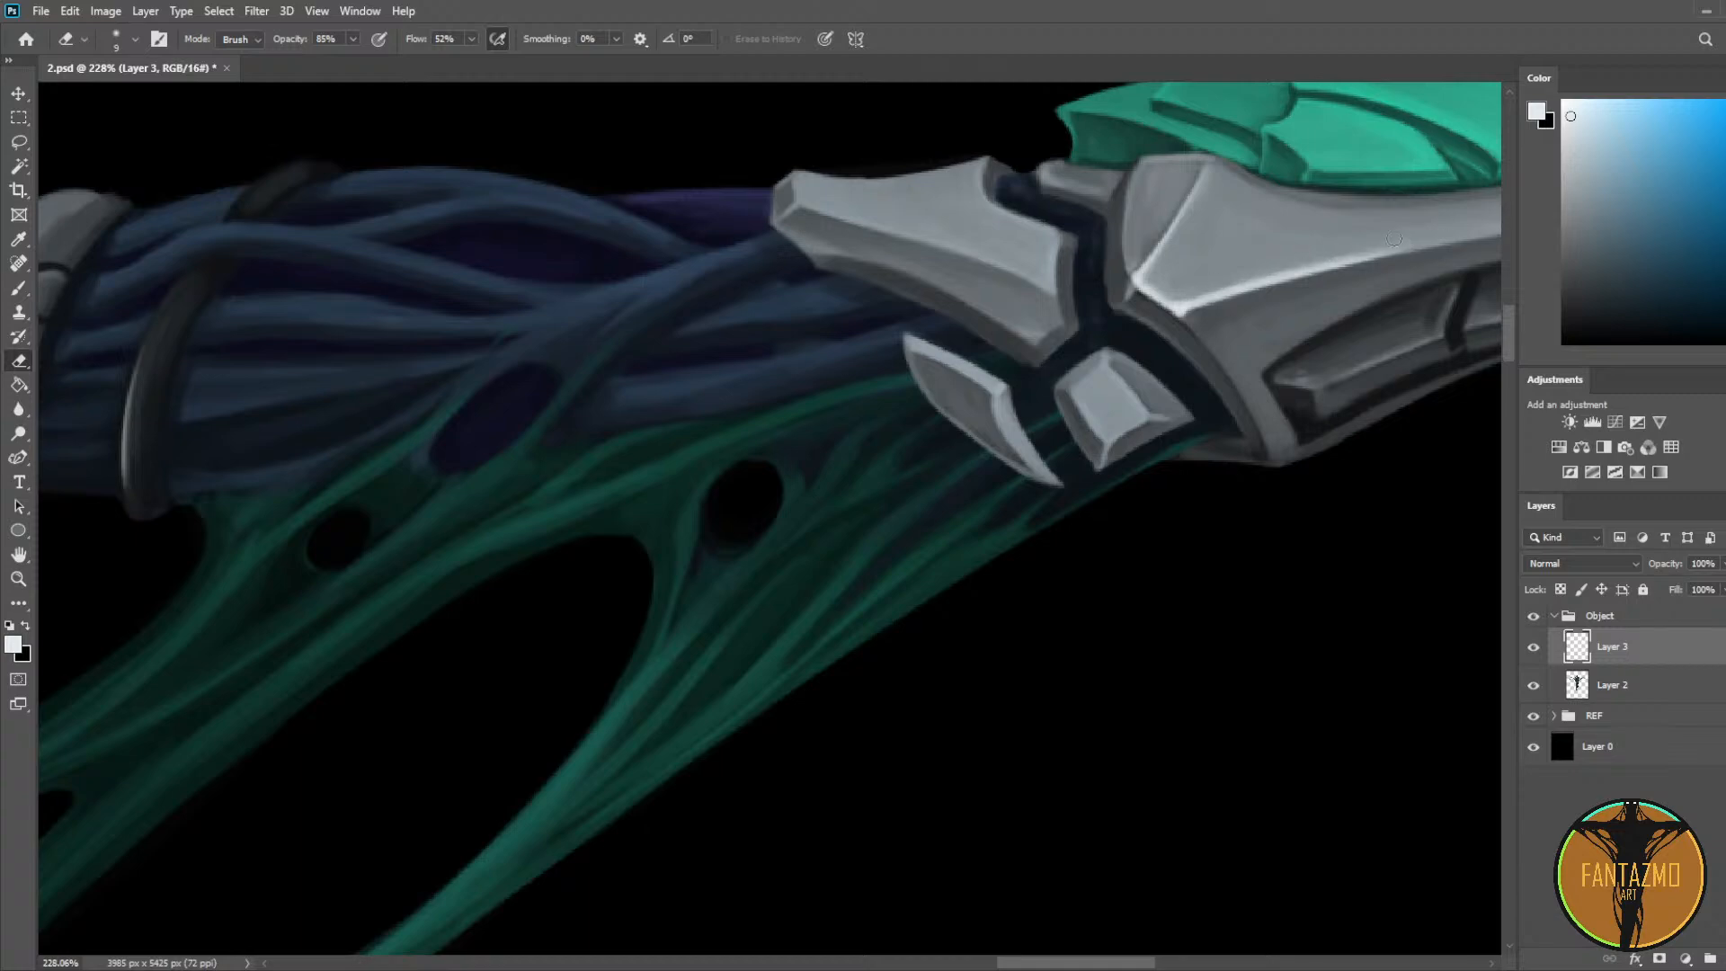
{"action": "key", "text": "b"}
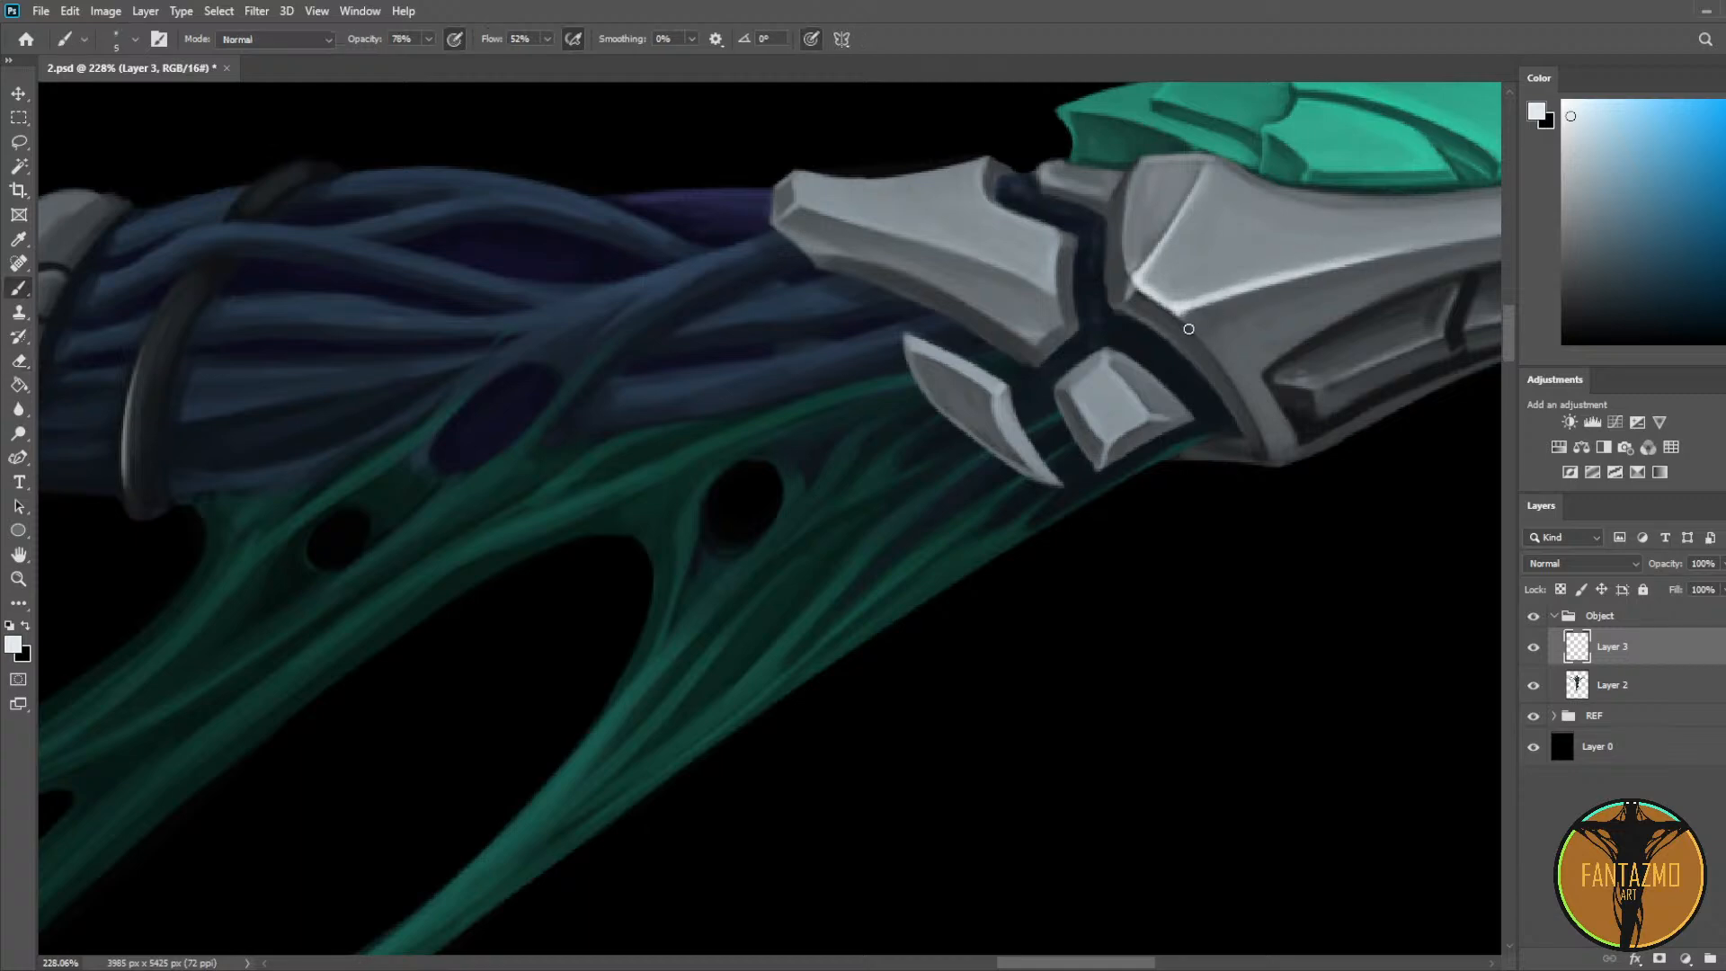
{"action": "mouse_move", "coordinate": [1175, 310]}
{"action": "left_mouse_down"}
{"action": "mouse_move", "coordinate": [1238, 372]}
{"action": "mouse_move", "coordinate": [969, 510]}
{"action": "mouse_move", "coordinate": [1106, 482]}
{"action": "left_mouse_up"}
{"action": "key", "text": "e"}
Step: Paint a near-white highlight on the front edge of the small green forearm plate and refine it with the Eraser
{"action": "key", "text": "b"}
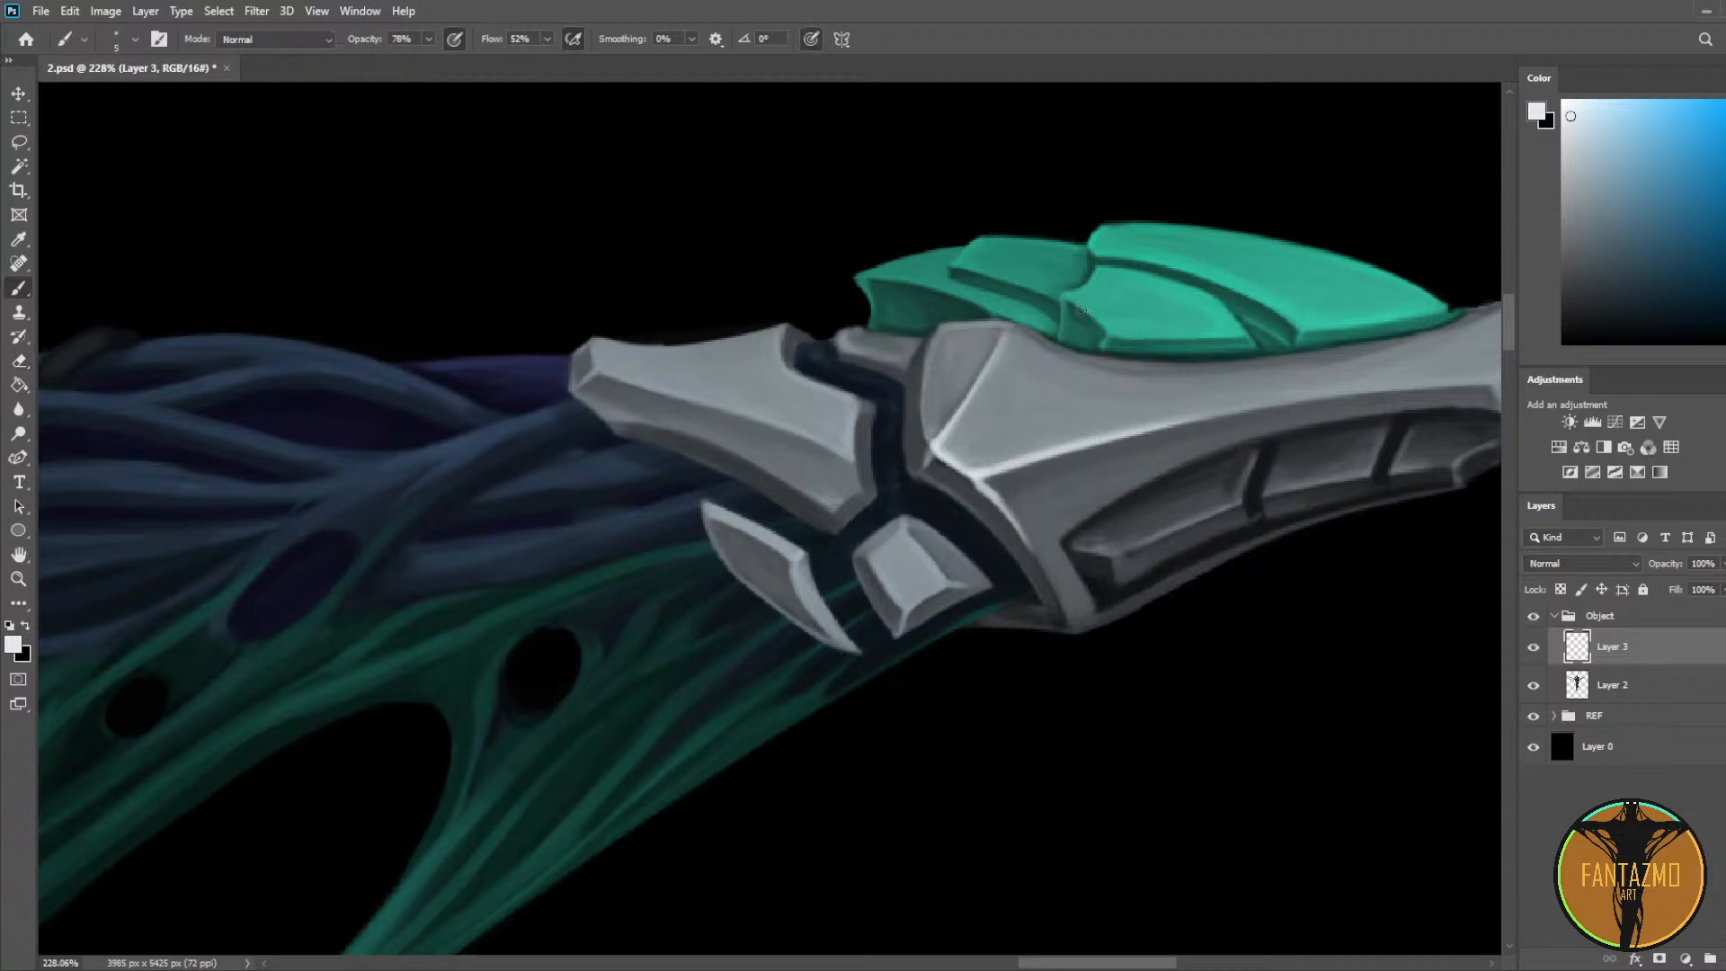
{"action": "mouse_move", "coordinate": [1064, 296]}
{"action": "left_mouse_down"}
{"action": "mouse_move", "coordinate": [1187, 346]}
{"action": "mouse_move", "coordinate": [1078, 296]}
{"action": "mouse_move", "coordinate": [1179, 330]}
{"action": "left_mouse_up"}
{"action": "key", "text": "e"}
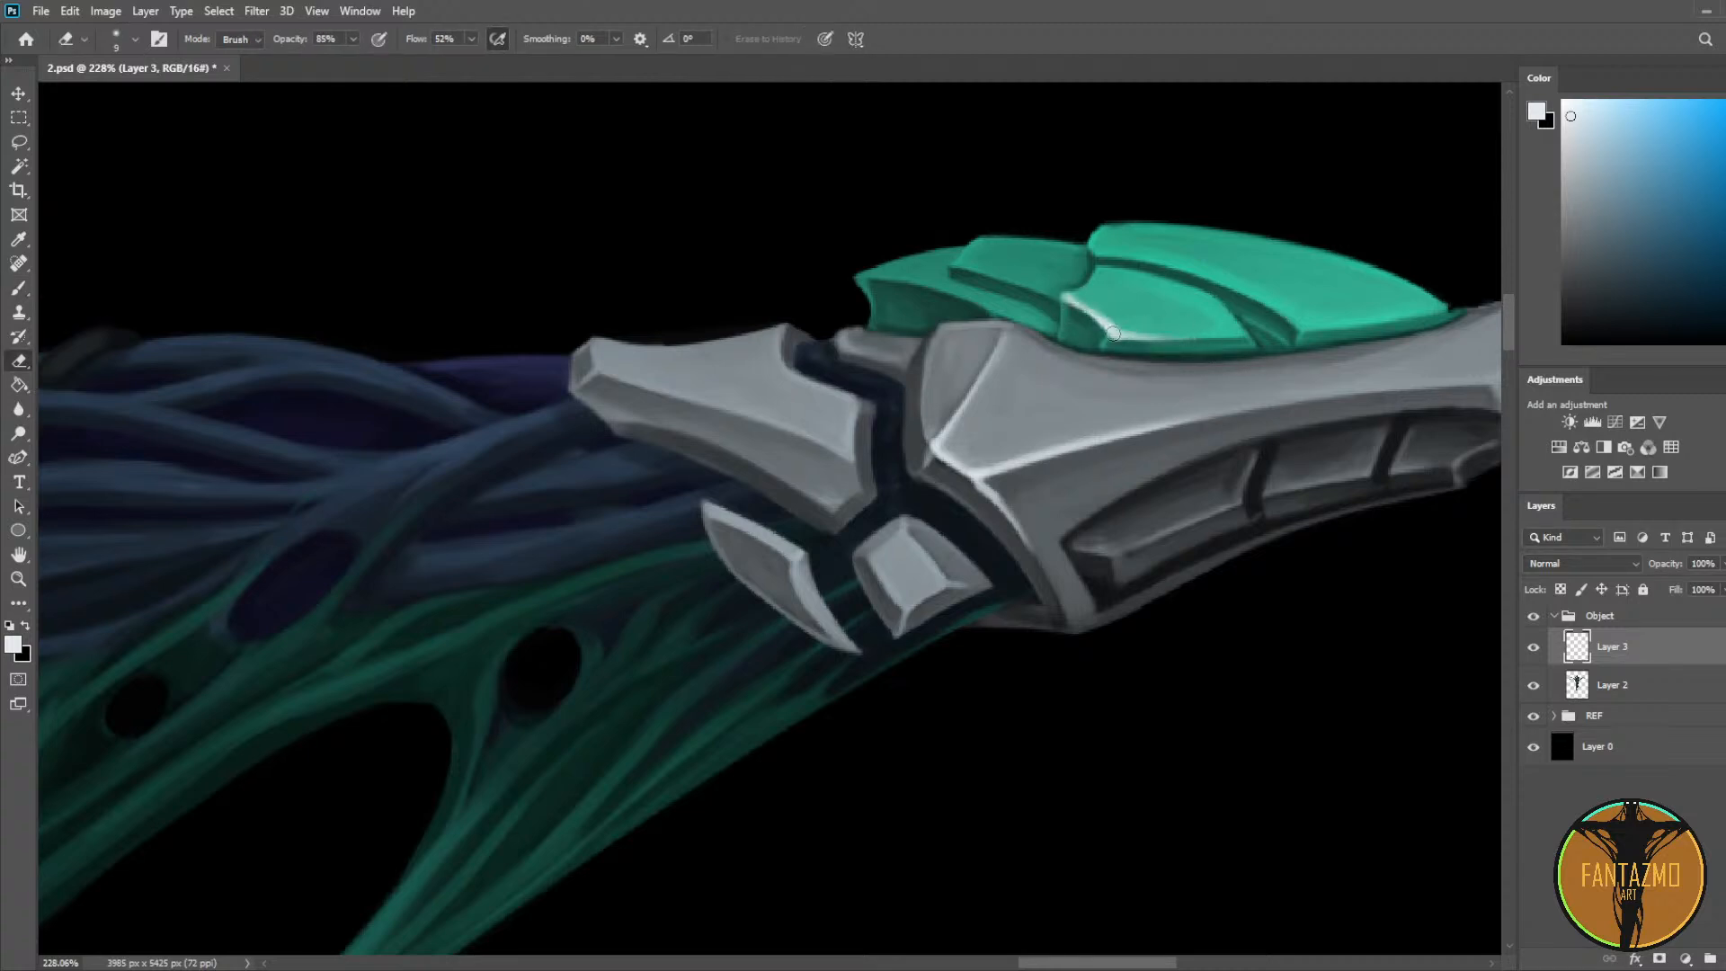
{"action": "key", "text": "b"}
{"action": "key", "text": "e"}
Step: In the mirrored view, highlight the small green plate's curved upper edge and lower edge in near-white, thinning with the Eraser
{"action": "key", "text": "b"}
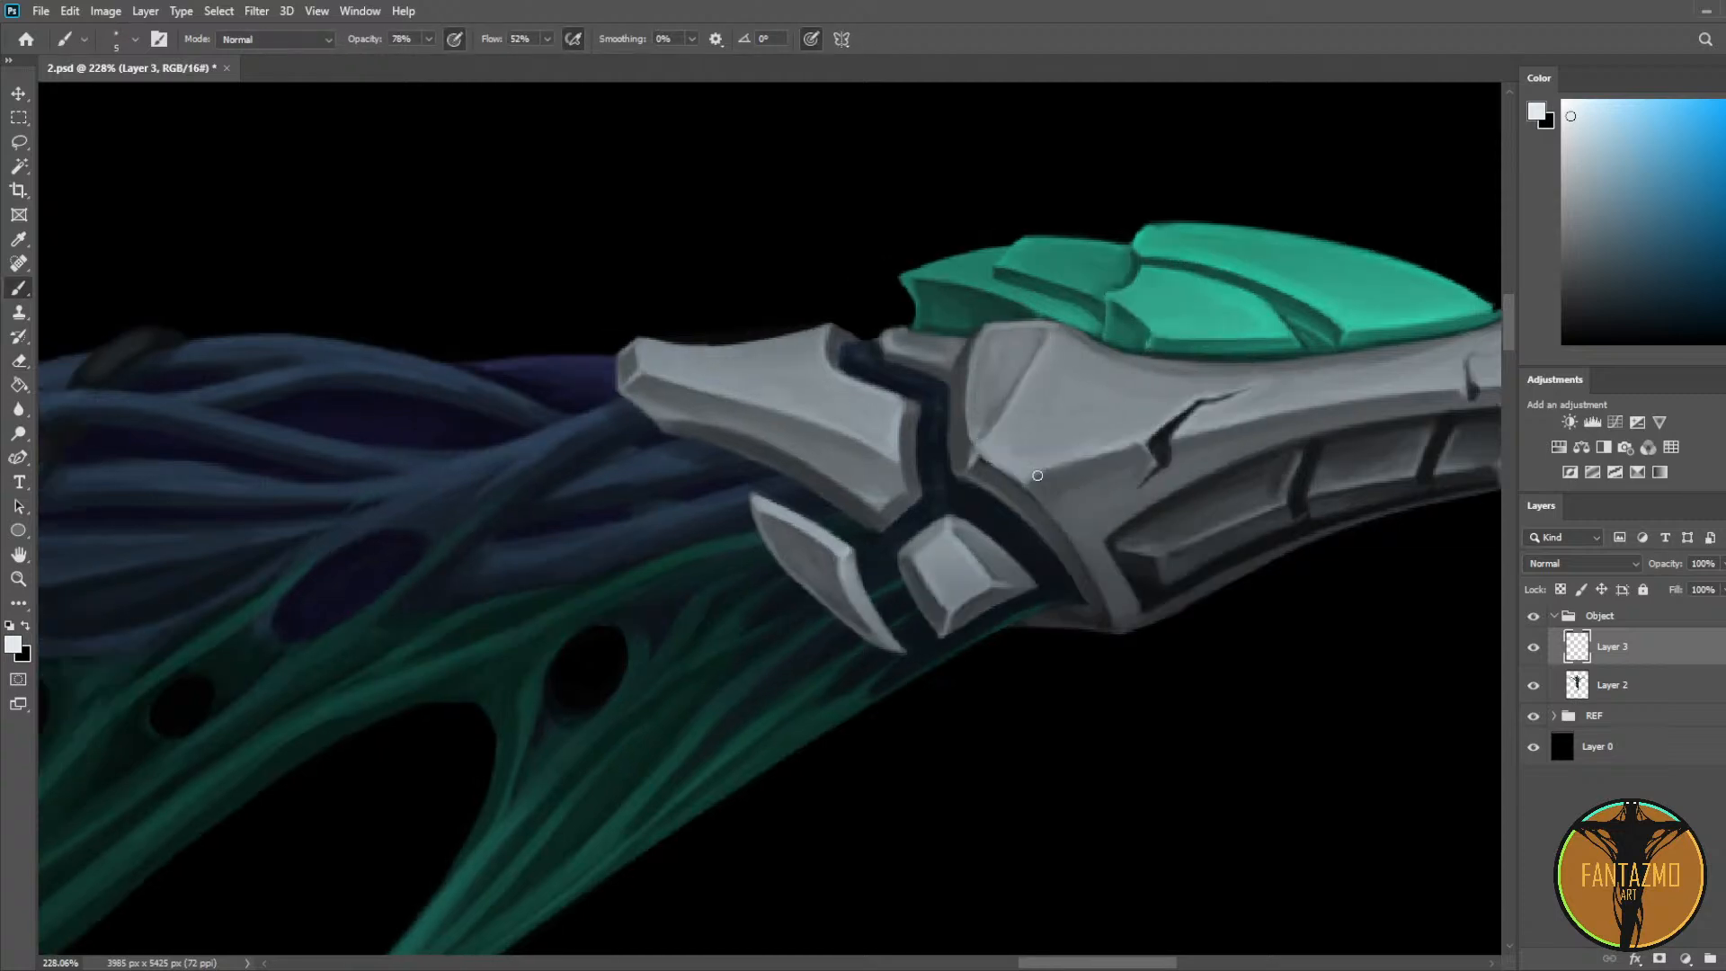
{"action": "left_click_drag", "start_coordinate": [337, 584], "coordinate": [1363, 531]}
{"action": "left_click_drag", "start_coordinate": [342, 485], "coordinate": [1359, 471]}
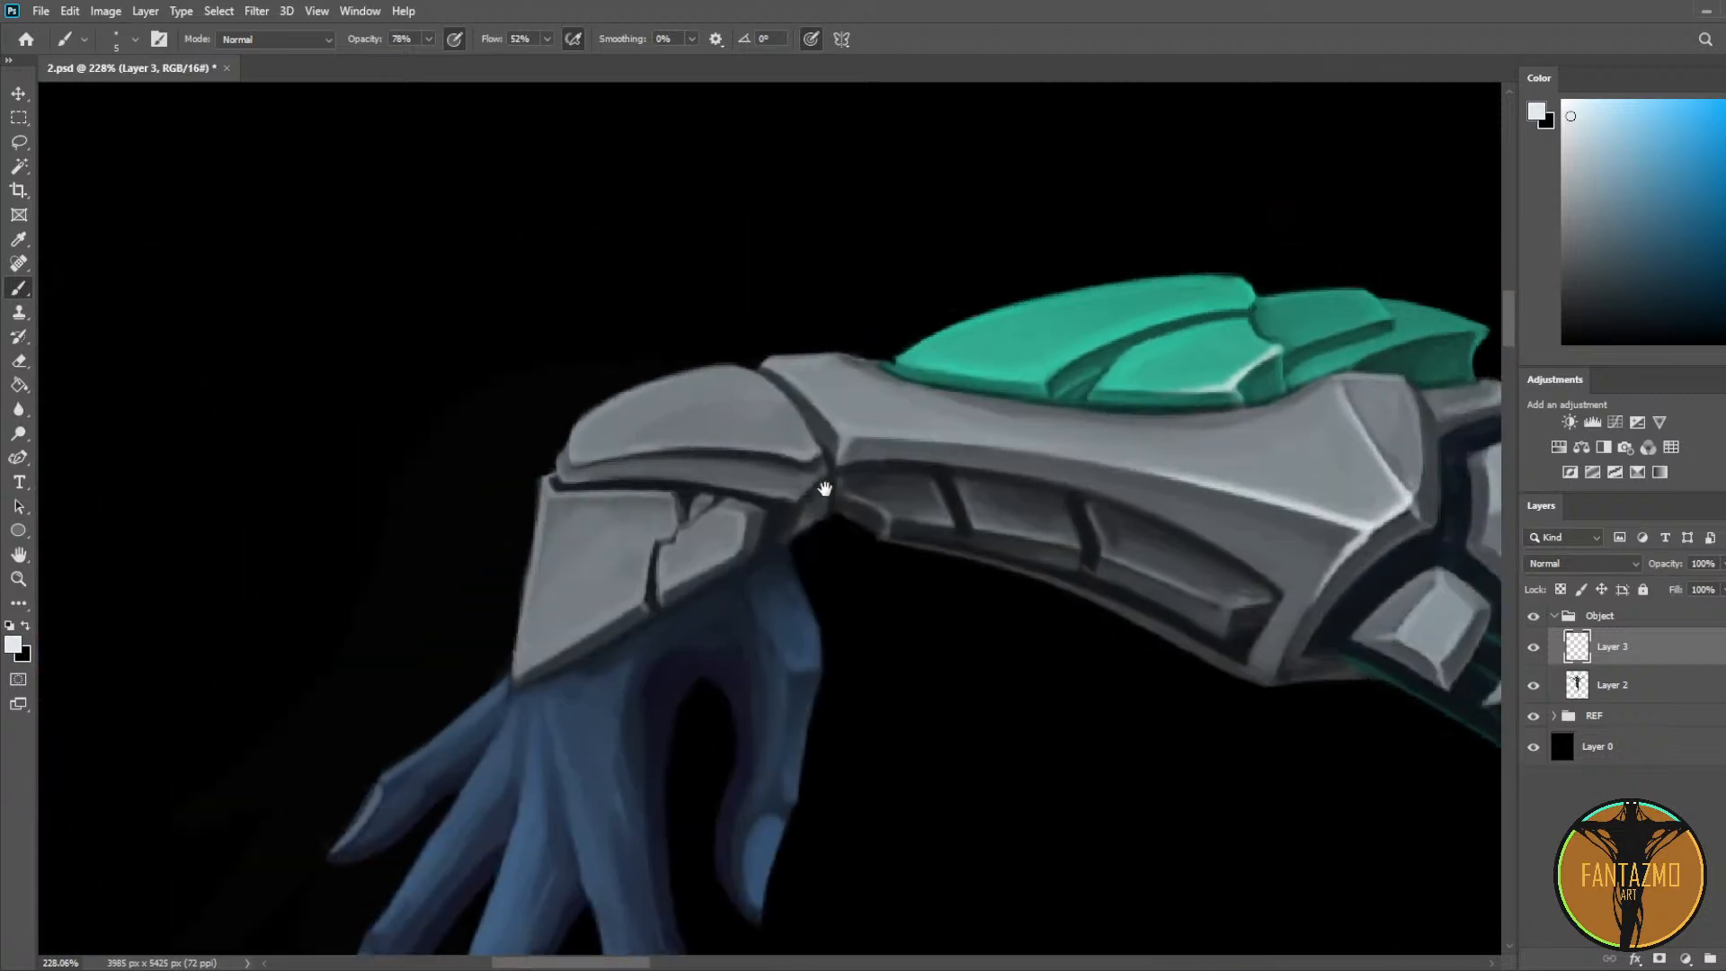
{"action": "left_click_drag", "start_coordinate": [1047, 393], "coordinate": [1169, 328]}
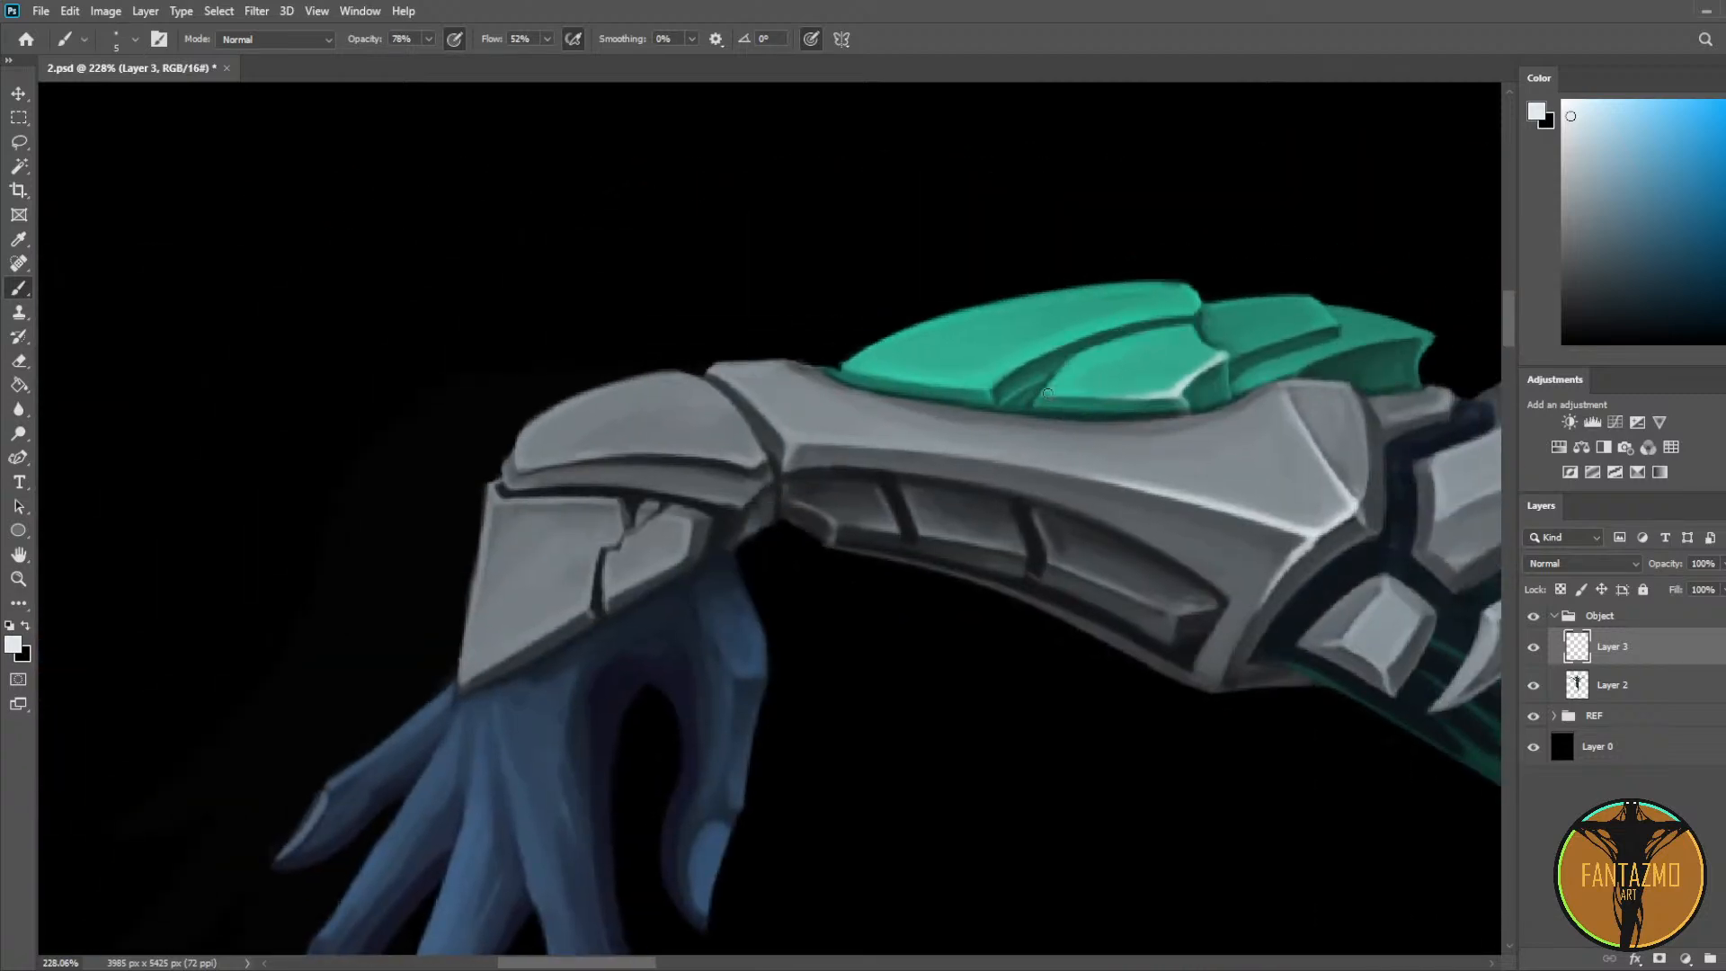
{"action": "key", "text": "e"}
{"action": "key", "text": "b"}
{"action": "left_click_drag", "start_coordinate": [1107, 343], "coordinate": [1188, 330]}
{"action": "mouse_move", "coordinate": [1050, 391]}
{"action": "left_mouse_down"}
{"action": "mouse_move", "coordinate": [1116, 388]}
{"action": "mouse_move", "coordinate": [1179, 331]}
{"action": "left_mouse_up"}
{"action": "key", "text": "e"}
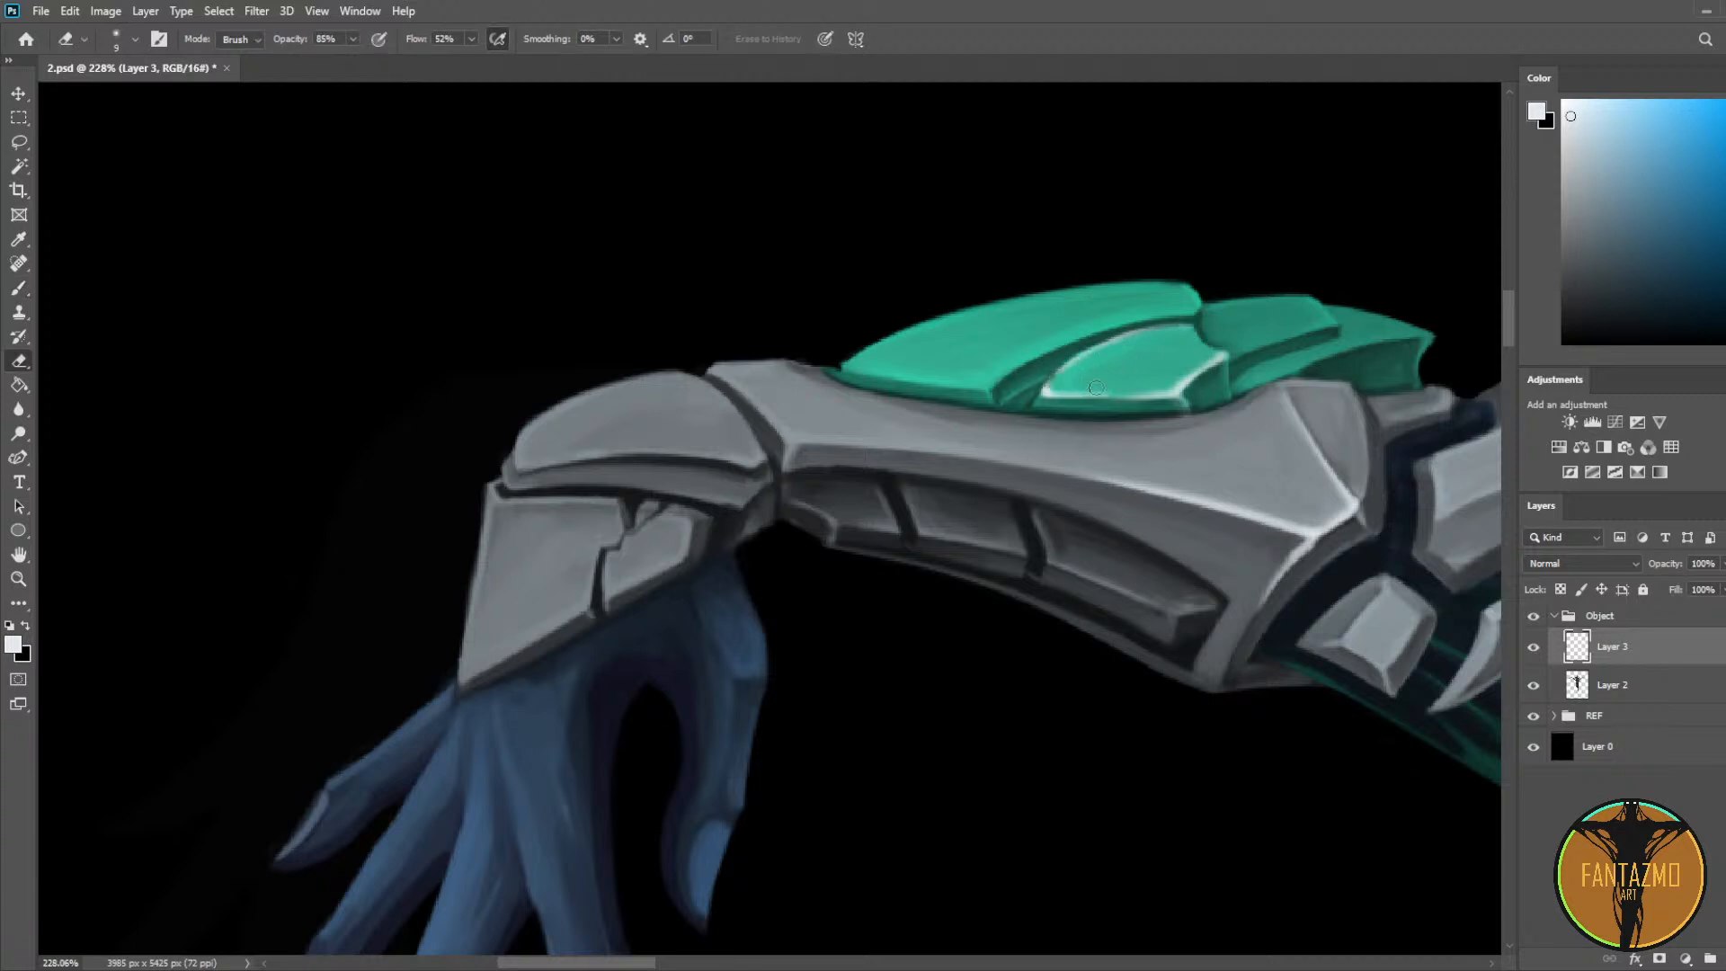
{"action": "mouse_move", "coordinate": [1081, 358]}
{"action": "left_mouse_down"}
{"action": "mouse_move", "coordinate": [1188, 335]}
{"action": "mouse_move", "coordinate": [1170, 318]}
{"action": "mouse_move", "coordinate": [1220, 357]}
{"action": "mouse_move", "coordinate": [1202, 353]}
{"action": "left_mouse_up"}
Step: Sharpen the near-white highlights around the blunt corner of the small green plate, alternating Brush and Eraser
{"action": "key", "text": "b"}
{"action": "key", "text": "e"}
{"action": "key", "text": "b"}
{"action": "key", "text": "e"}
{"action": "key", "text": "b"}
{"action": "mouse_move", "coordinate": [1226, 355]}
{"action": "left_mouse_down"}
{"action": "mouse_move", "coordinate": [1175, 380]}
{"action": "mouse_move", "coordinate": [1206, 356]}
{"action": "mouse_move", "coordinate": [1187, 409]}
{"action": "left_mouse_up"}
{"action": "key", "text": "e"}
{"action": "key", "text": "b"}
{"action": "key", "text": "e"}
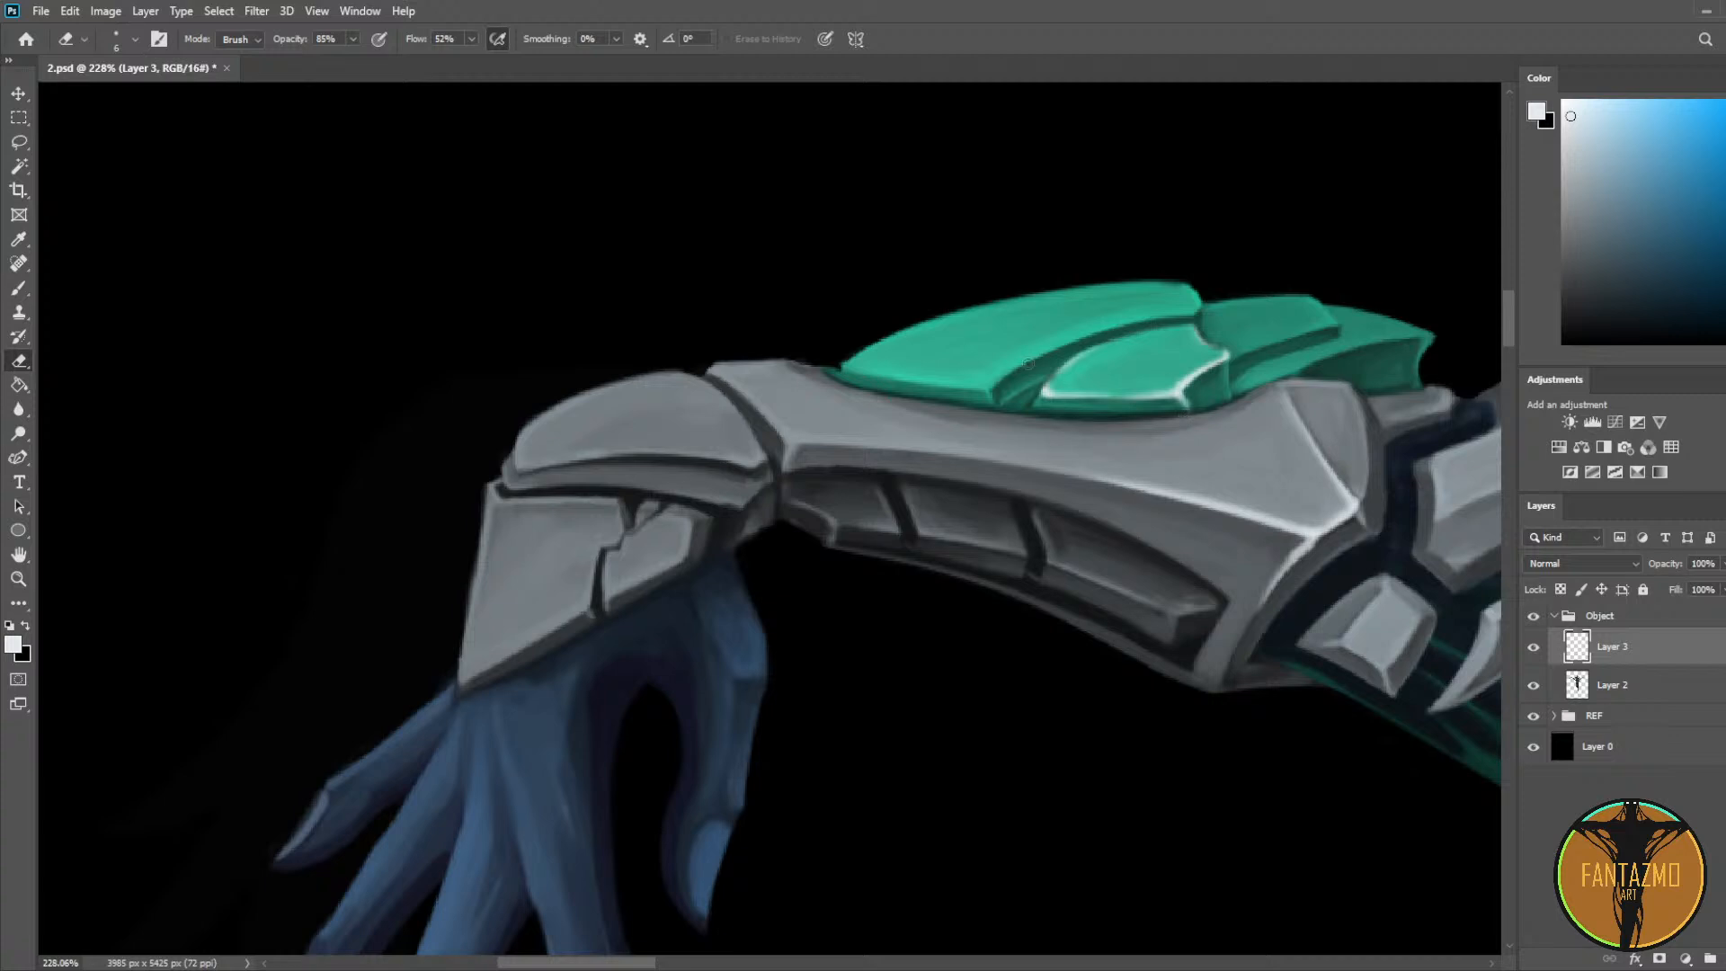
Step: Highlight the inner curved edge and lower rim of the large green forearm plate in near-white
{"action": "key", "text": "b"}
{"action": "left_click_drag", "start_coordinate": [990, 384], "coordinate": [1163, 315]}
{"action": "key", "text": "ctrl+z"}
{"action": "left_click_drag", "start_coordinate": [990, 383], "coordinate": [1180, 307]}
{"action": "key", "text": "e"}
{"action": "key", "text": "b"}
{"action": "mouse_move", "coordinate": [849, 368]}
{"action": "left_mouse_down"}
{"action": "mouse_move", "coordinate": [995, 382]}
{"action": "mouse_move", "coordinate": [872, 365]}
{"action": "mouse_move", "coordinate": [961, 384]}
{"action": "left_mouse_up"}
{"action": "key", "text": "e"}
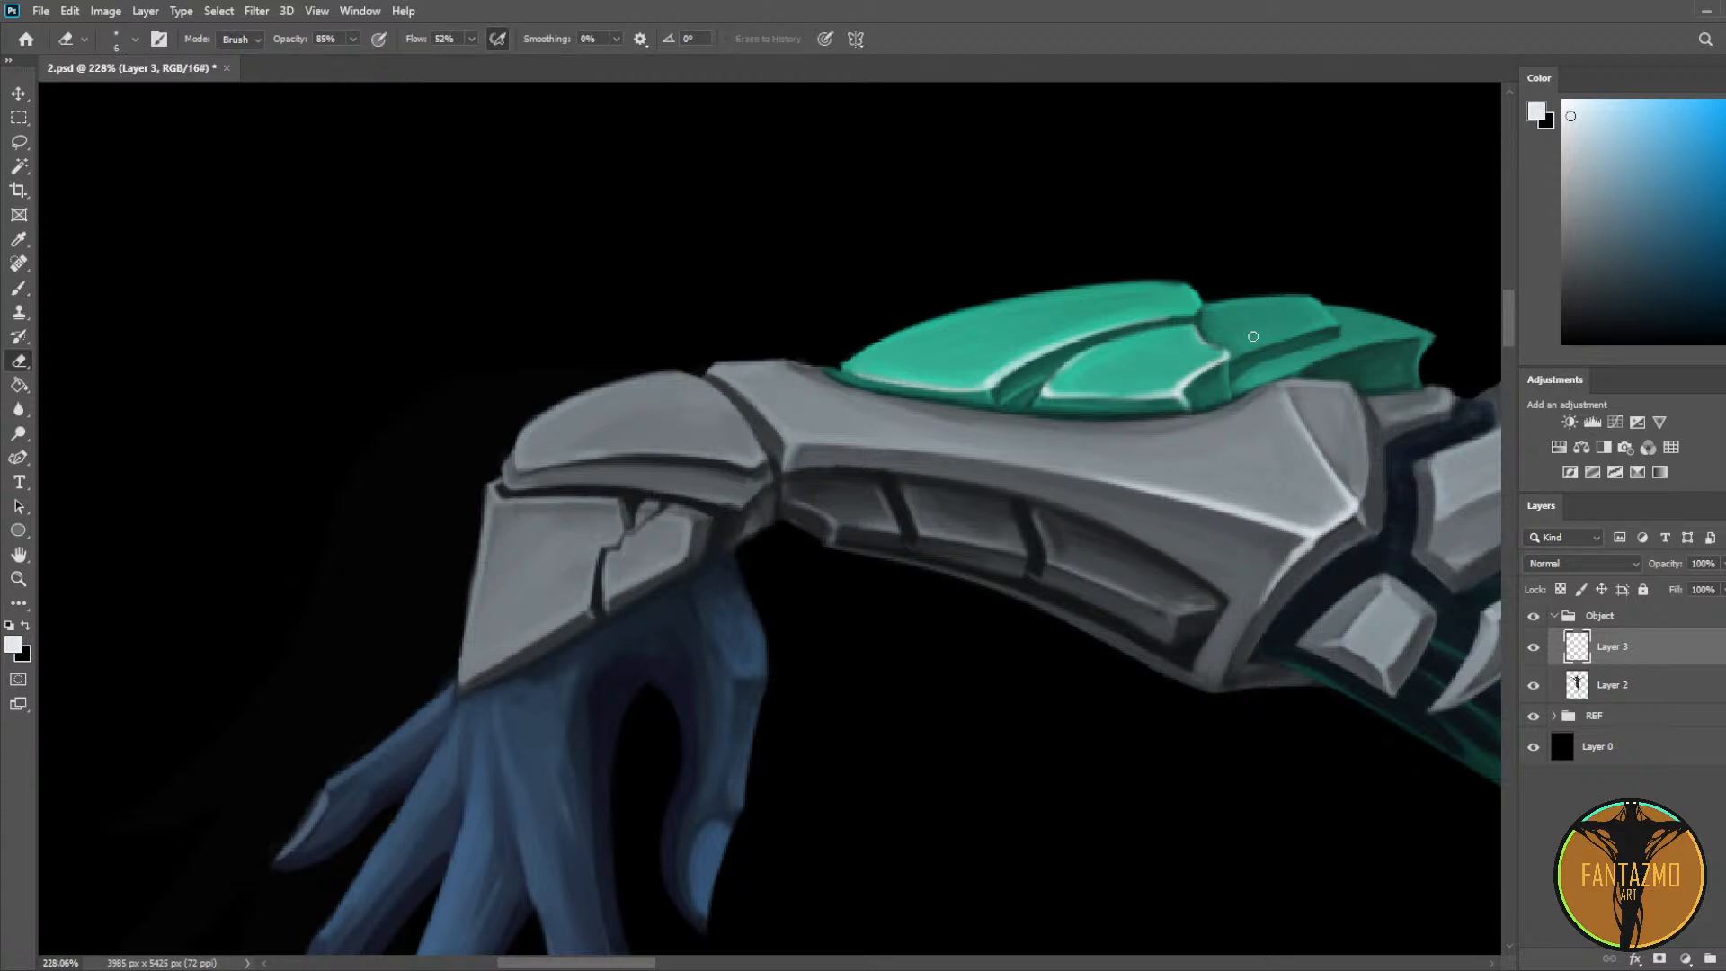
Step: Touch up the edge highlights on the two rear green forearm plates with the Brush and Eraser
{"action": "left_click_drag", "start_coordinate": [1253, 336], "coordinate": [903, 348]}
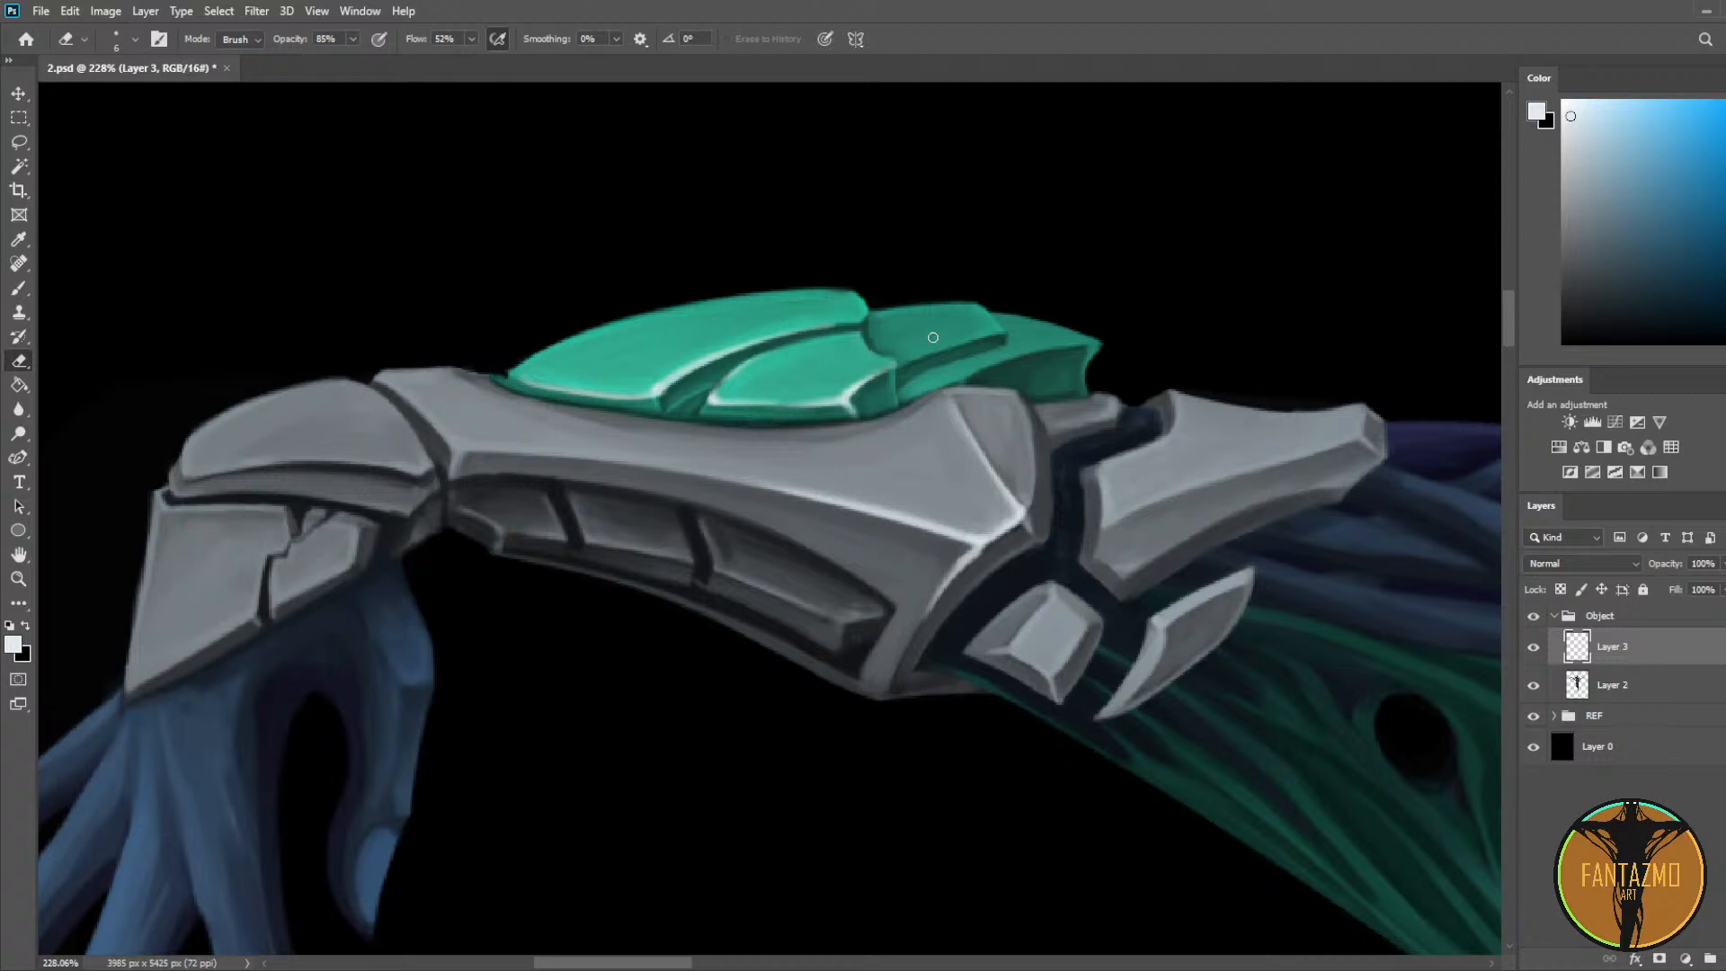
{"action": "mouse_move", "coordinate": [999, 325]}
{"action": "left_mouse_down"}
{"action": "mouse_move", "coordinate": [915, 356]}
{"action": "mouse_move", "coordinate": [992, 319]}
{"action": "mouse_move", "coordinate": [913, 352]}
{"action": "left_mouse_up"}
{"action": "key", "text": "b"}
{"action": "key", "text": "e"}
{"action": "mouse_move", "coordinate": [1068, 340]}
{"action": "left_mouse_down"}
{"action": "mouse_move", "coordinate": [947, 364]}
{"action": "mouse_move", "coordinate": [1076, 333]}
{"action": "left_mouse_up"}
{"action": "mouse_move", "coordinate": [960, 367]}
{"action": "left_mouse_down"}
{"action": "mouse_move", "coordinate": [1104, 333]}
{"action": "mouse_move", "coordinate": [963, 372]}
{"action": "left_mouse_up"}
Step: Paint a near-white highlight along the front bevel of the uncracked shoulder block and thin it with the Eraser
{"action": "scroll", "coordinate": [1049, 343], "scroll_direction": "down", "scroll_amount": 6}
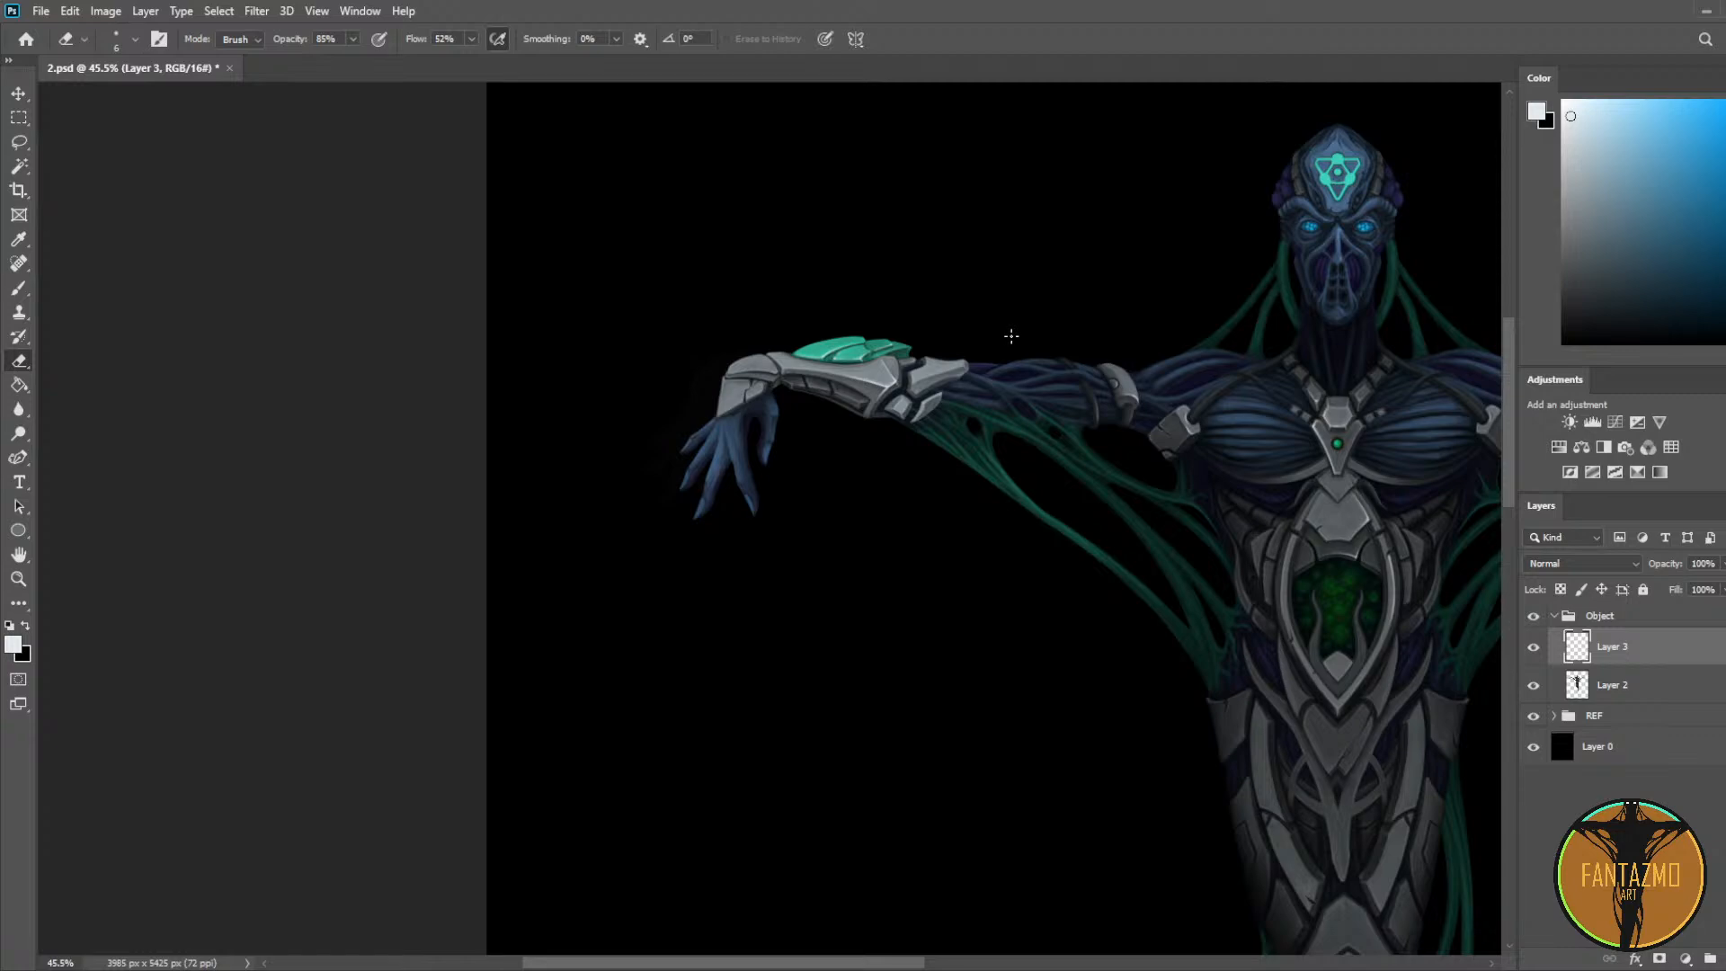
{"action": "scroll", "coordinate": [1041, 433], "scroll_direction": "up", "scroll_amount": 3}
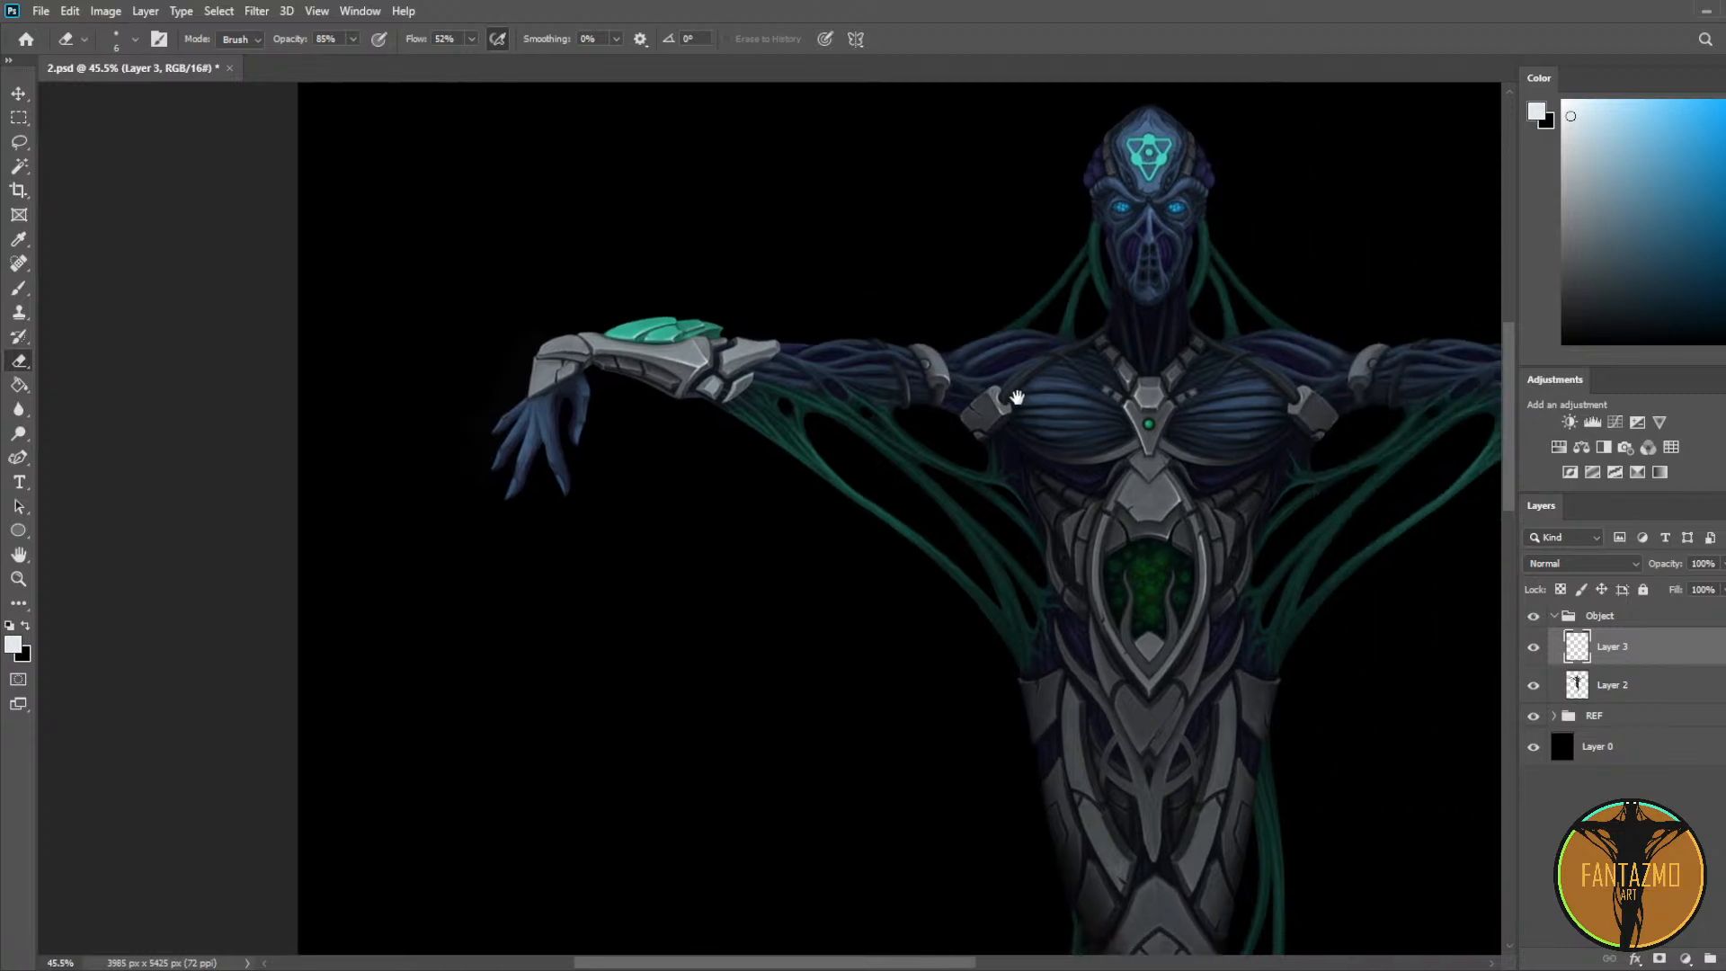
{"action": "scroll", "coordinate": [1243, 387], "scroll_direction": "up", "scroll_amount": 4}
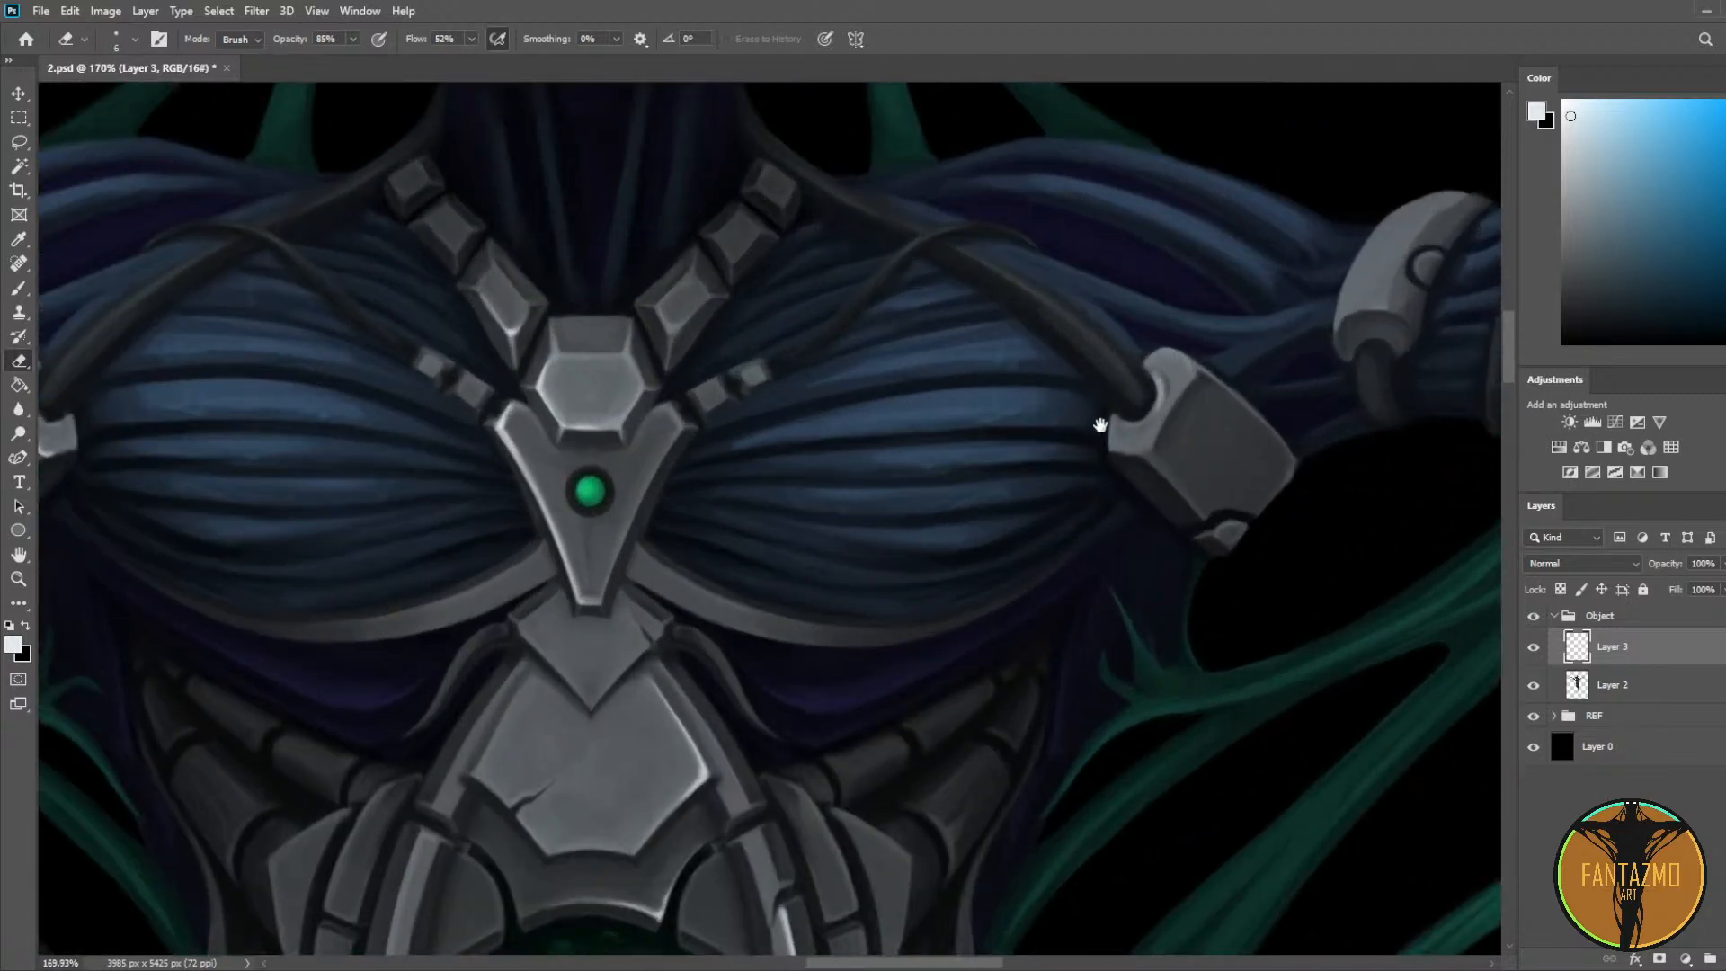
{"action": "left_click_drag", "start_coordinate": [1100, 426], "coordinate": [948, 346]}
{"action": "key", "text": "b"}
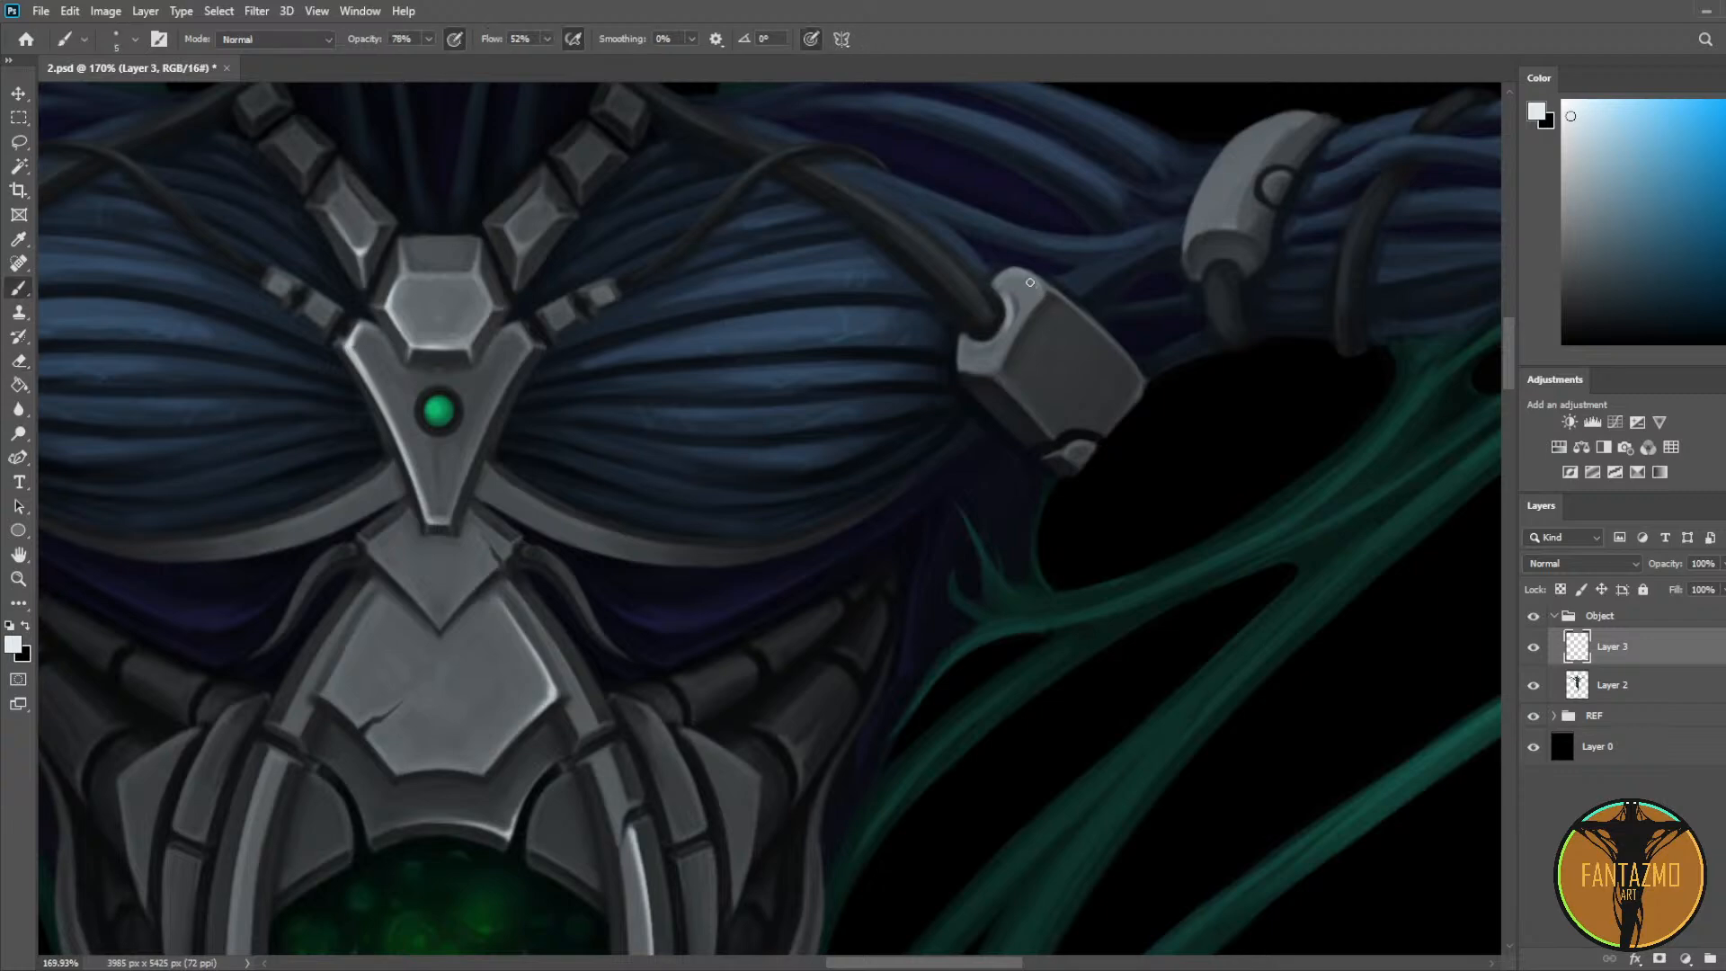
{"action": "left_click_drag", "start_coordinate": [1044, 294], "coordinate": [998, 348]}
{"action": "key", "text": "e"}
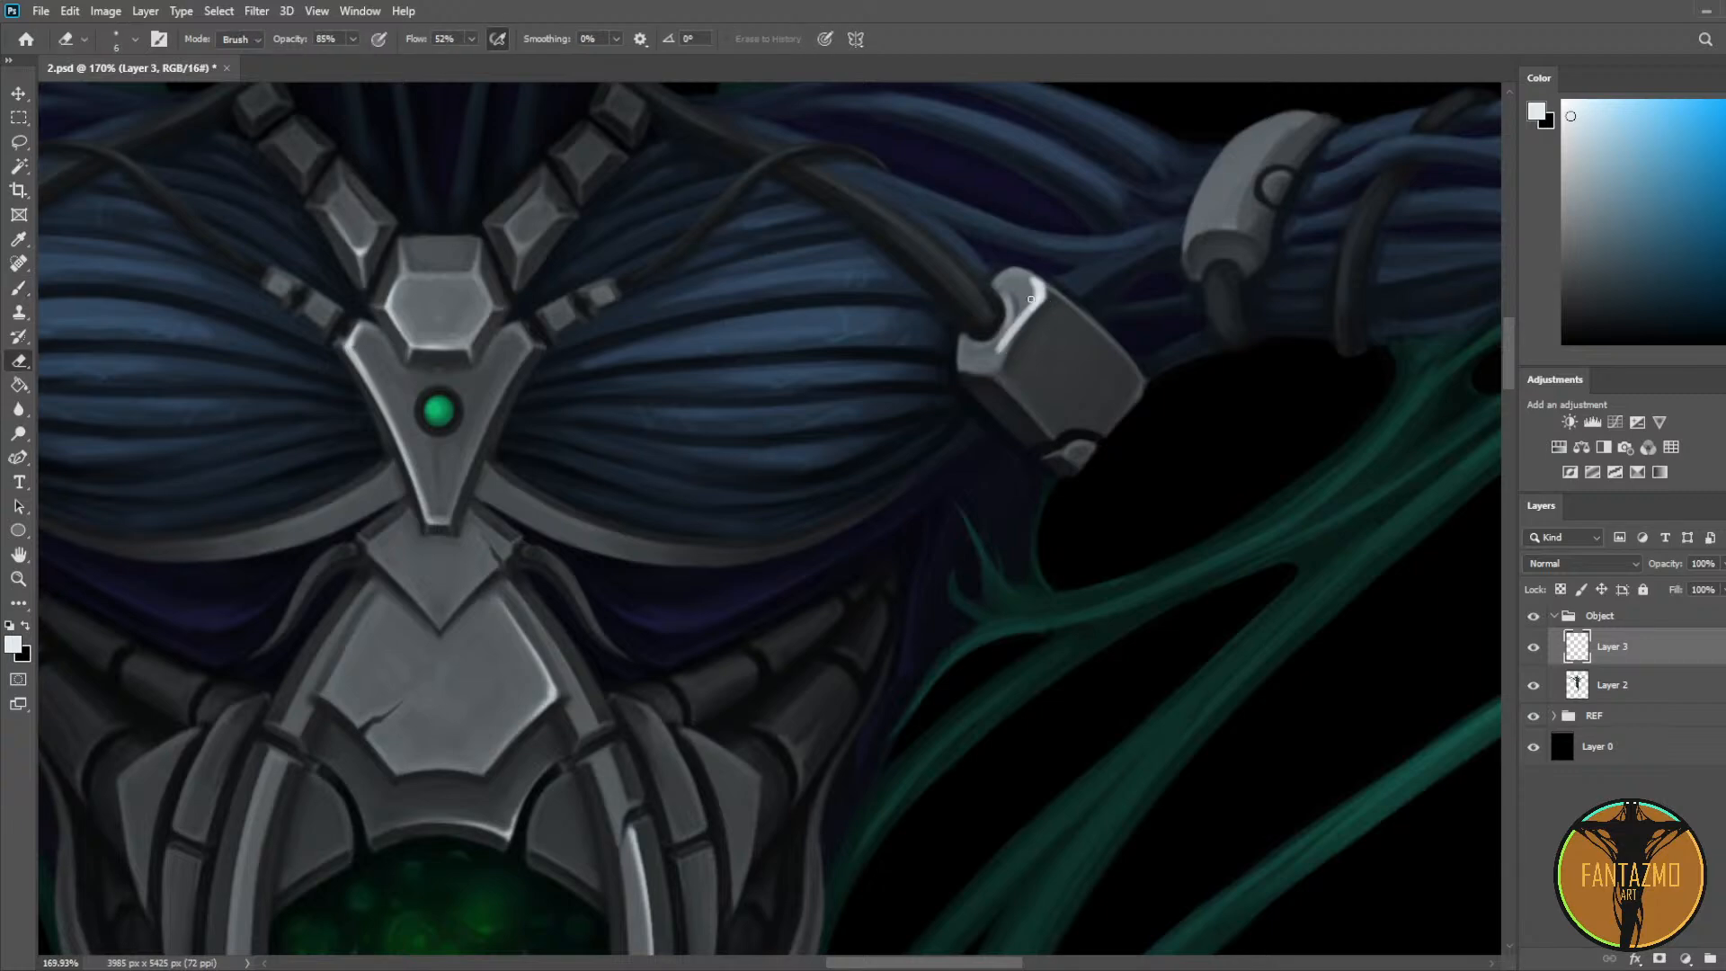
{"action": "left_click_drag", "start_coordinate": [1037, 286], "coordinate": [999, 357]}
{"action": "key", "text": "b"}
{"action": "key", "text": "e"}
{"action": "mouse_move", "coordinate": [1045, 292]}
{"action": "left_mouse_down"}
{"action": "mouse_move", "coordinate": [1008, 353]}
{"action": "mouse_move", "coordinate": [1001, 329]}
{"action": "left_mouse_up"}
{"action": "key", "text": "b"}
{"action": "key", "text": "e"}
Step: Add a near-white highlight to the lower edge of the upper-arm band beside the uncracked block, softening with the Eraser
{"action": "key", "text": "b"}
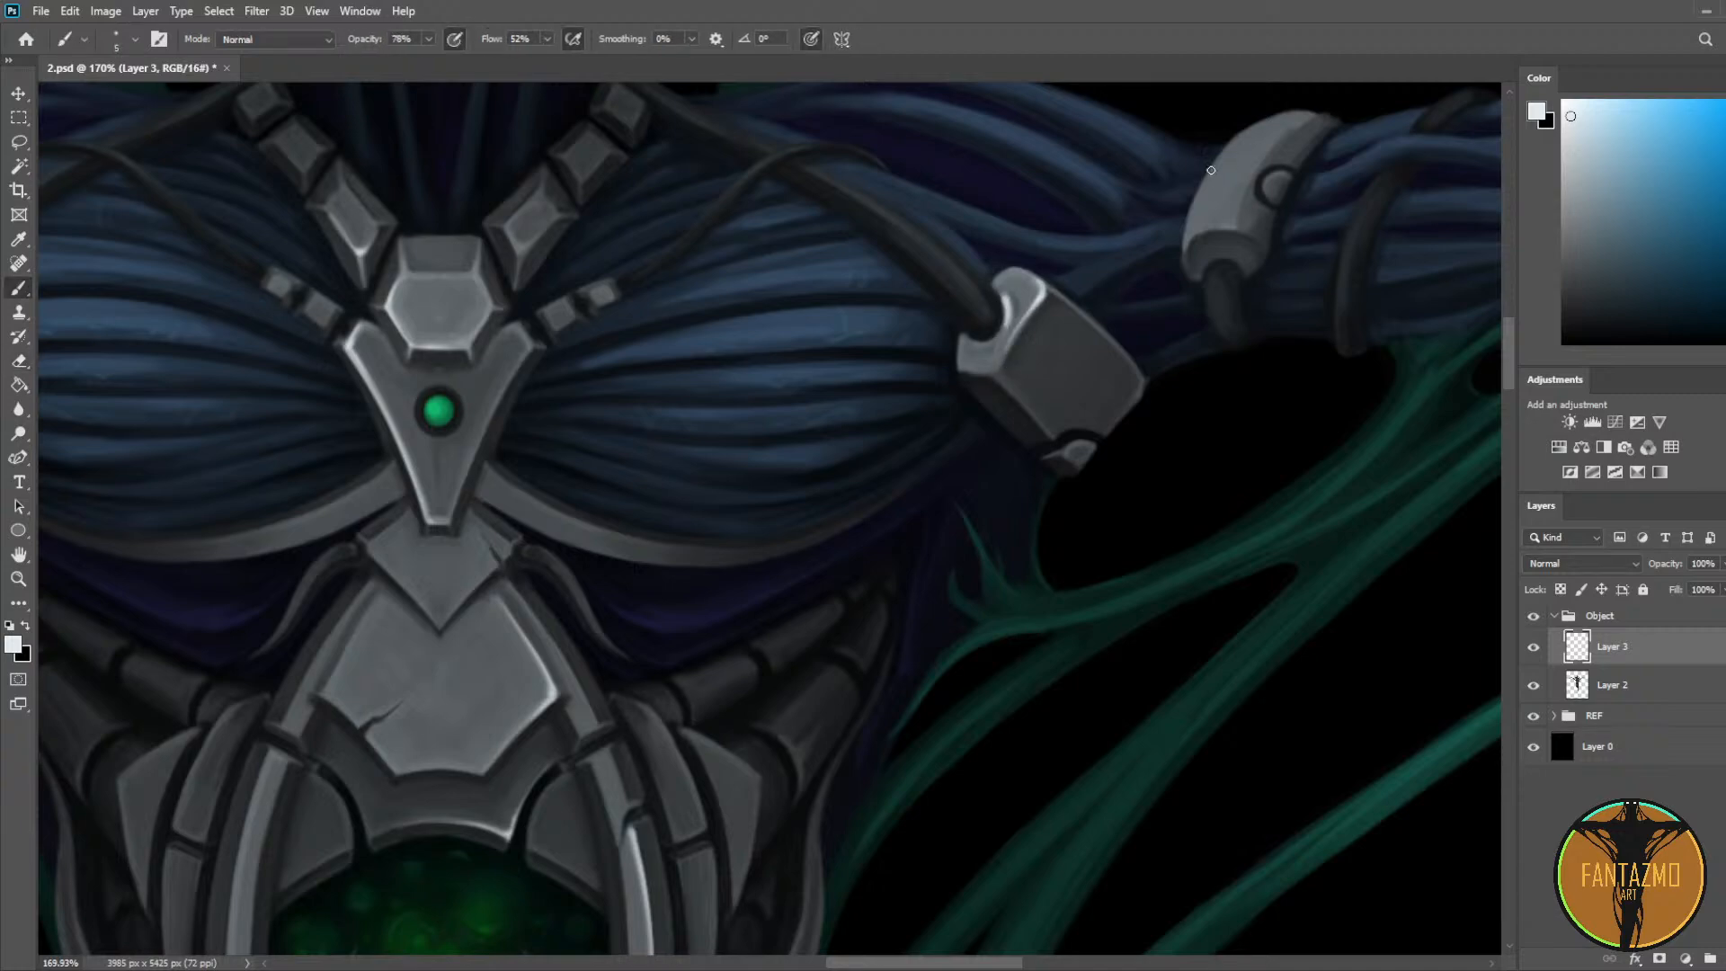
{"action": "key", "text": "e"}
{"action": "mouse_move", "coordinate": [1188, 243]}
{"action": "left_mouse_down"}
{"action": "mouse_move", "coordinate": [1230, 222]}
{"action": "mouse_move", "coordinate": [1200, 236]}
{"action": "mouse_move", "coordinate": [1257, 235]}
{"action": "left_mouse_up"}
{"action": "key", "text": "b"}
{"action": "key", "text": "e"}
{"action": "key", "text": "b"}
{"action": "key", "text": "e"}
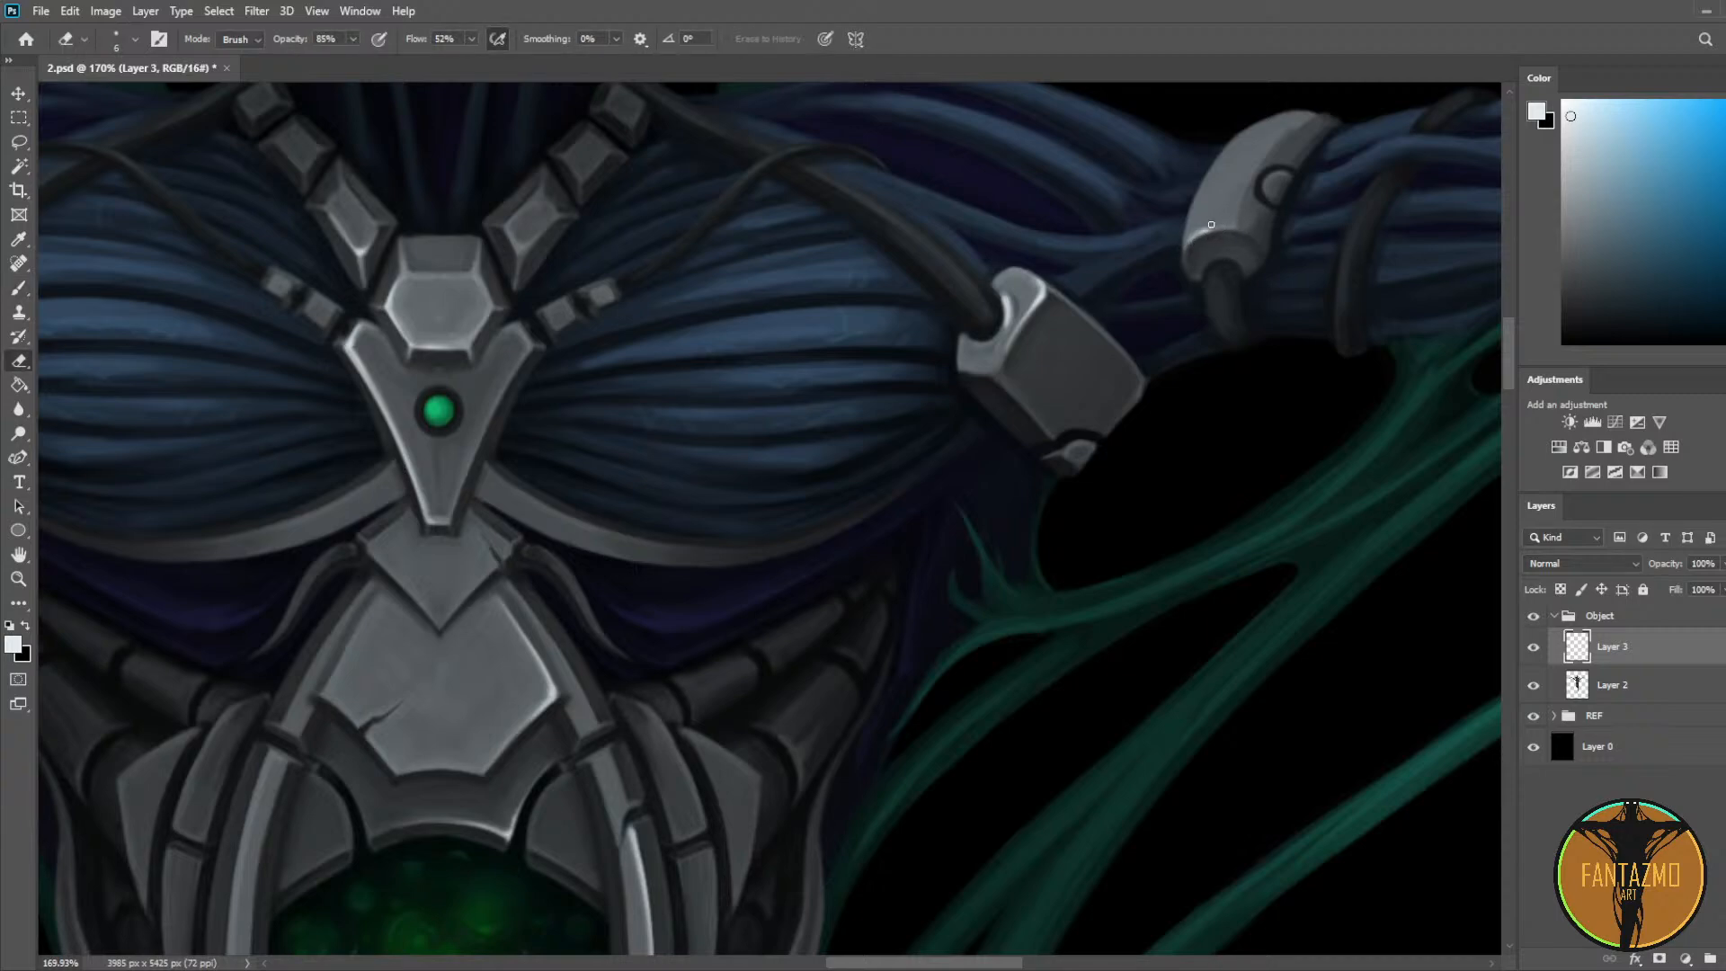
Step: Rework the highlight on that band's outer curved edge and the short hose beneath it with the Brush and Eraser
{"action": "key", "text": "b"}
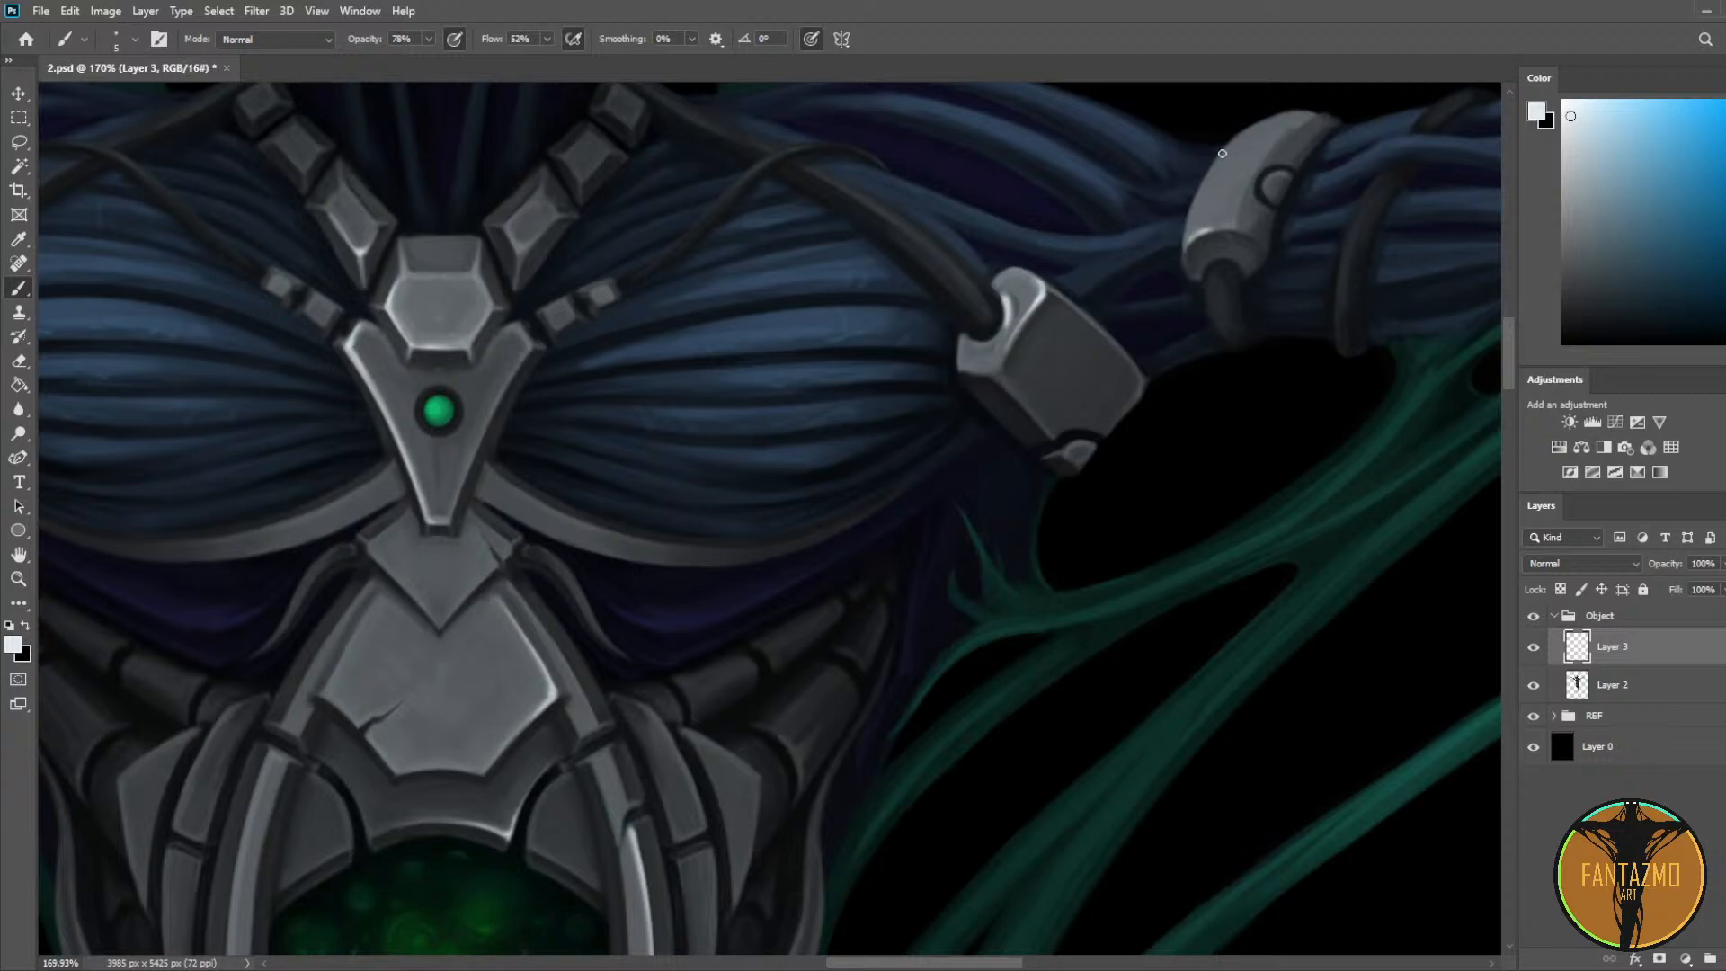
{"action": "key", "text": "e"}
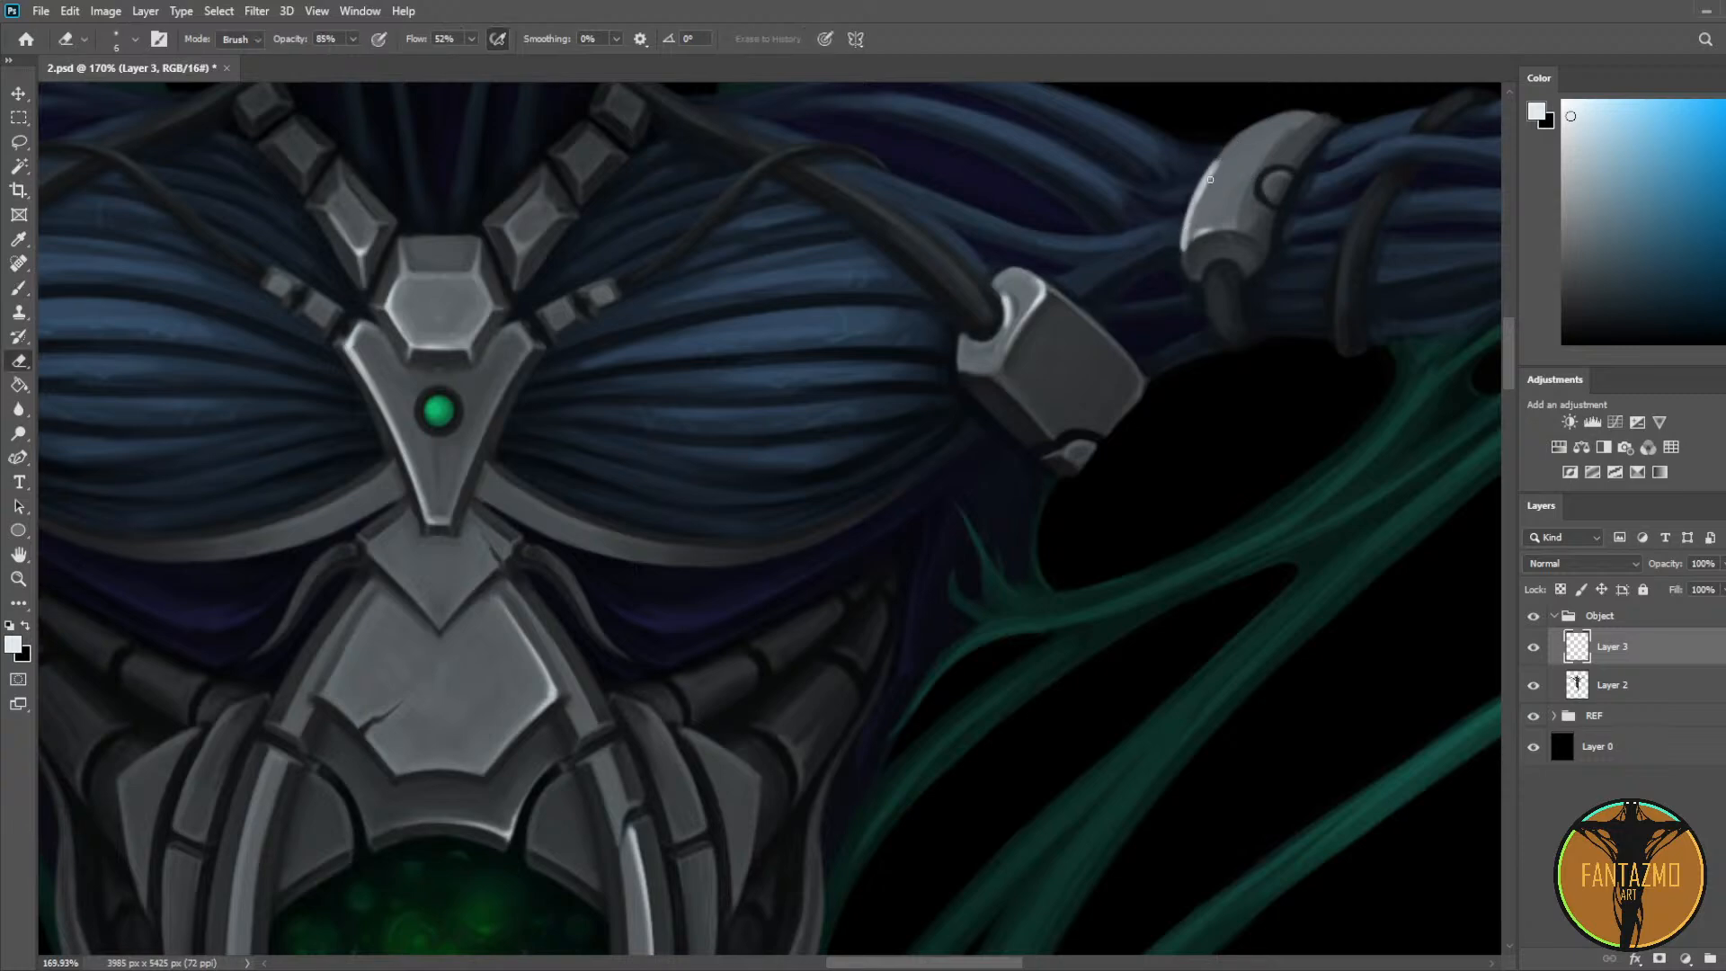
{"action": "key", "text": "ctrl+z"}
{"action": "mouse_move", "coordinate": [1206, 183]}
{"action": "left_mouse_down"}
{"action": "mouse_move", "coordinate": [1186, 251]}
{"action": "mouse_move", "coordinate": [1216, 331]}
{"action": "left_mouse_up"}
{"action": "key", "text": "b"}
{"action": "key", "text": "e"}
{"action": "key", "text": "b"}
{"action": "key", "text": "e"}
{"action": "left_click_drag", "start_coordinate": [1214, 270], "coordinate": [1230, 341]}
Step: Paint a near-white highlight along the lower bevel of the pointed elbow guard and thin it with the Eraser
{"action": "left_click_drag", "start_coordinate": [1308, 300], "coordinate": [847, 457]}
{"action": "left_click_drag", "start_coordinate": [1146, 389], "coordinate": [719, 470]}
{"action": "mouse_move", "coordinate": [1023, 435]}
{"action": "left_mouse_down"}
{"action": "mouse_move", "coordinate": [709, 472]}
{"action": "mouse_move", "coordinate": [688, 427]}
{"action": "left_mouse_up"}
{"action": "key", "text": "b"}
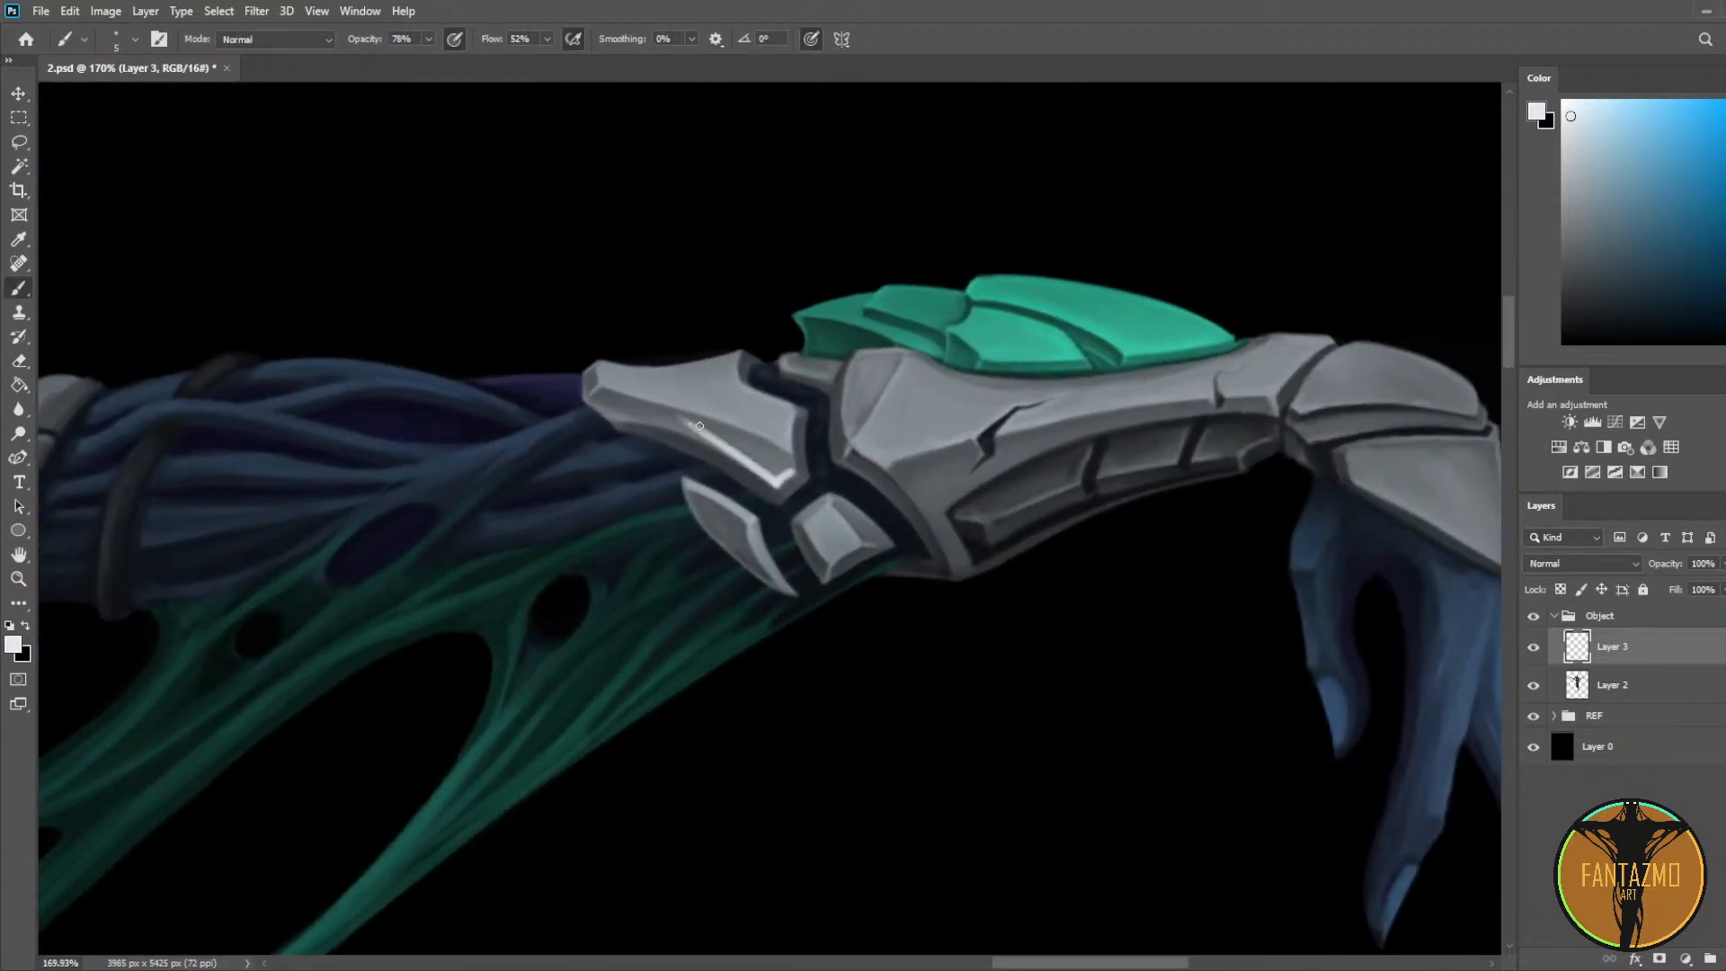
{"action": "mouse_move", "coordinate": [762, 469]}
{"action": "left_mouse_down"}
{"action": "mouse_move", "coordinate": [691, 429]}
{"action": "mouse_move", "coordinate": [801, 471]}
{"action": "mouse_move", "coordinate": [685, 430]}
{"action": "mouse_move", "coordinate": [775, 484]}
{"action": "mouse_move", "coordinate": [699, 434]}
{"action": "mouse_move", "coordinate": [738, 457]}
{"action": "left_mouse_up"}
{"action": "key", "text": "e"}
{"action": "key", "text": "b"}
{"action": "key", "text": "e"}
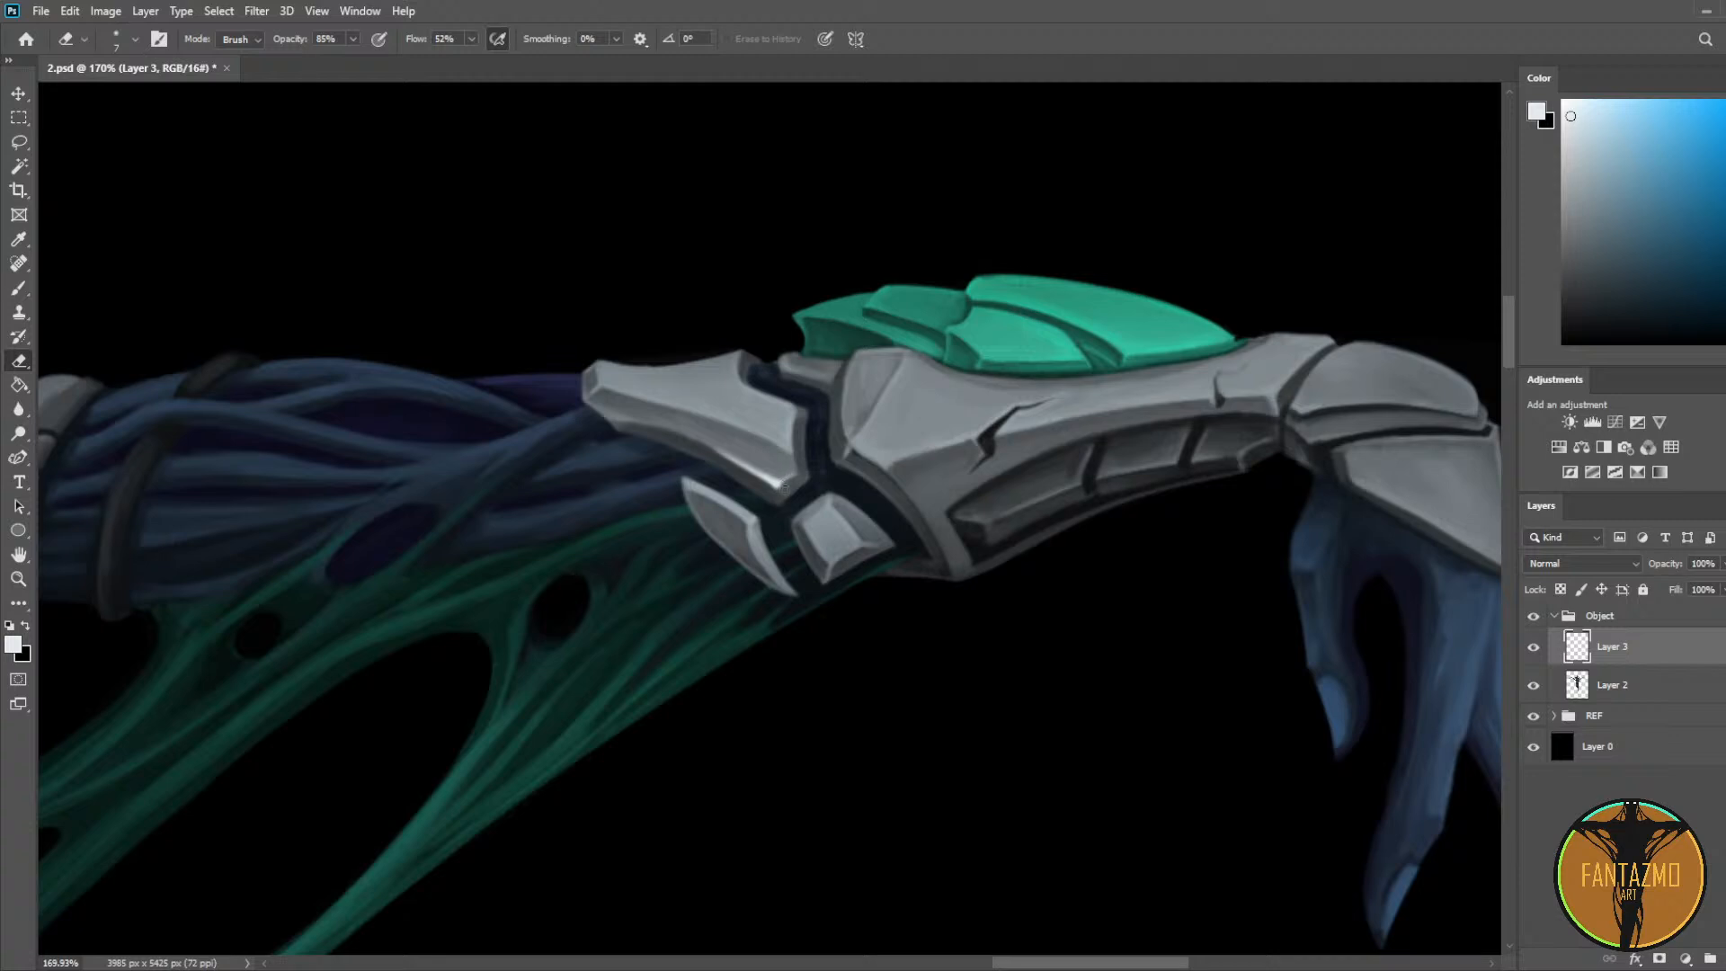
{"action": "key", "text": "b"}
{"action": "left_click_drag", "start_coordinate": [776, 486], "coordinate": [781, 497]}
{"action": "key", "text": "e"}
{"action": "key", "text": "b"}
Step: Add a near-white highlight around the elbow guard's pointed rear tip and soften it with the Eraser
{"action": "mouse_move", "coordinate": [593, 370]}
{"action": "left_mouse_down"}
{"action": "mouse_move", "coordinate": [661, 402]}
{"action": "mouse_move", "coordinate": [596, 394]}
{"action": "mouse_move", "coordinate": [679, 419]}
{"action": "mouse_move", "coordinate": [610, 381]}
{"action": "mouse_move", "coordinate": [704, 409]}
{"action": "left_mouse_up"}
{"action": "key", "text": "e"}
{"action": "key", "text": "b"}
{"action": "key", "text": "e"}
{"action": "left_click_drag", "start_coordinate": [610, 381], "coordinate": [601, 365]}
Step: Flip the canvas horizontally and paint a near-white highlight on the other elbow guard's lower corner and bevel
{"action": "scroll", "coordinate": [610, 467], "scroll_direction": "down", "scroll_amount": 13}
{"action": "left_click_drag", "start_coordinate": [616, 444], "coordinate": [1013, 385]}
{"action": "key", "text": "ctrl+shift+h"}
{"action": "scroll", "coordinate": [1014, 388], "scroll_direction": "up", "scroll_amount": 16}
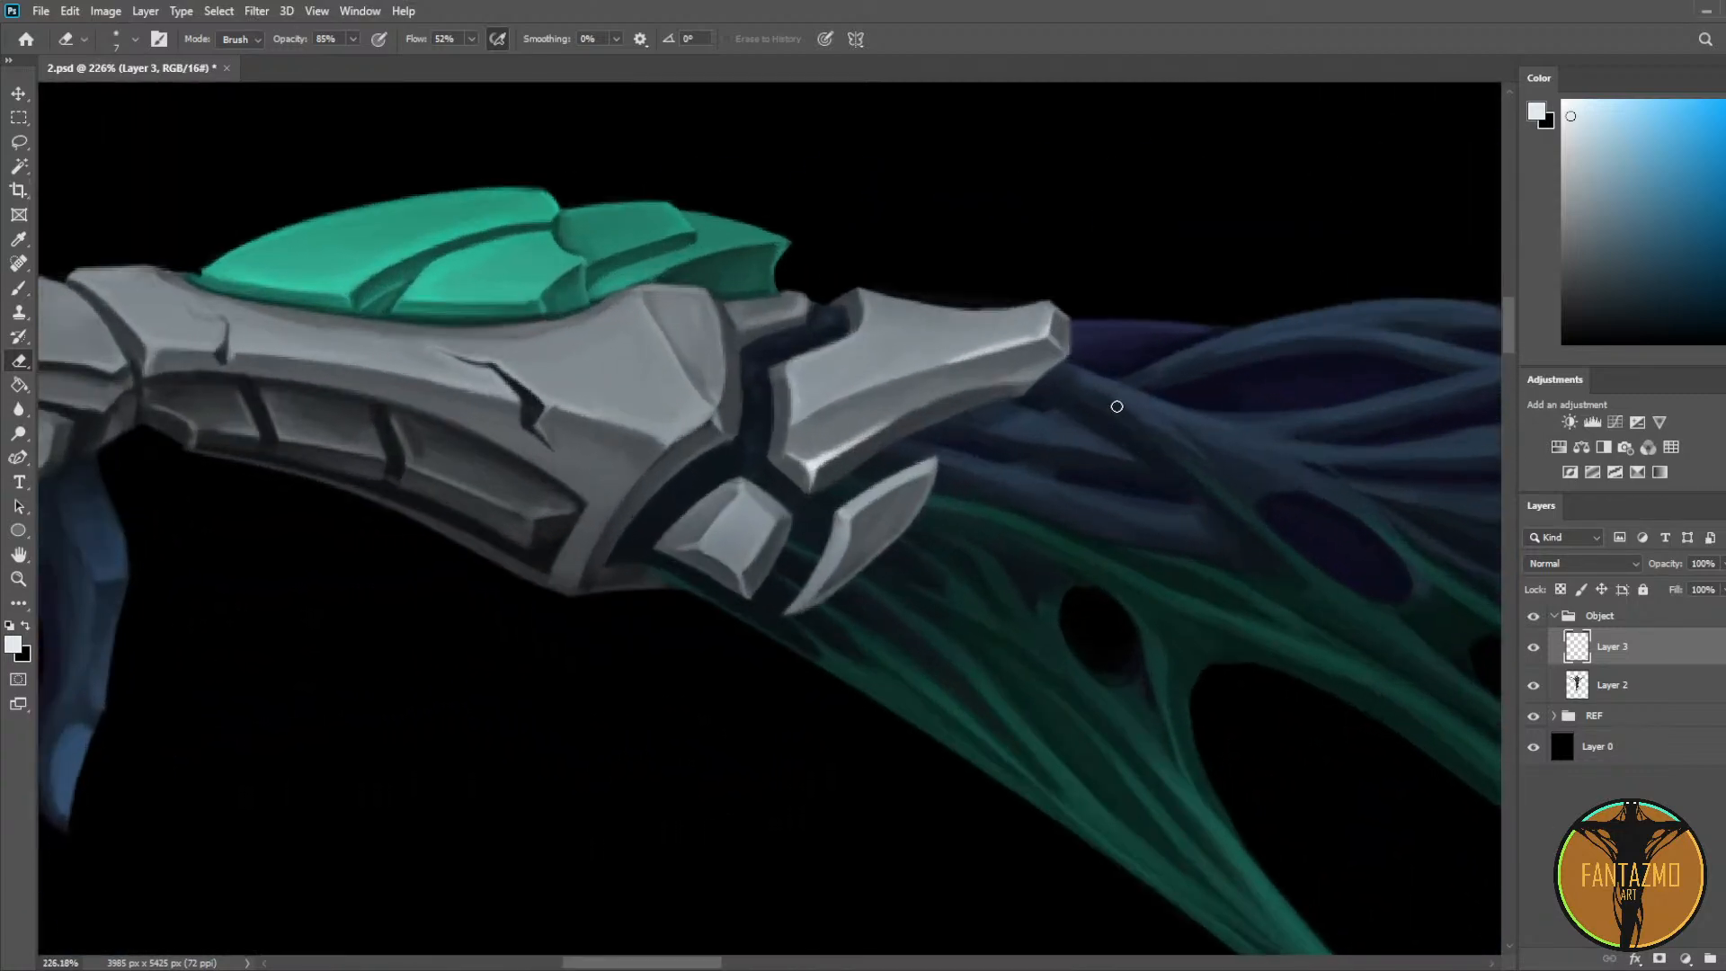
{"action": "key", "text": "b"}
{"action": "left_click_drag", "start_coordinate": [825, 456], "coordinate": [1009, 366]}
{"action": "key", "text": "ctrl+z"}
{"action": "key", "text": "ctrl+z"}
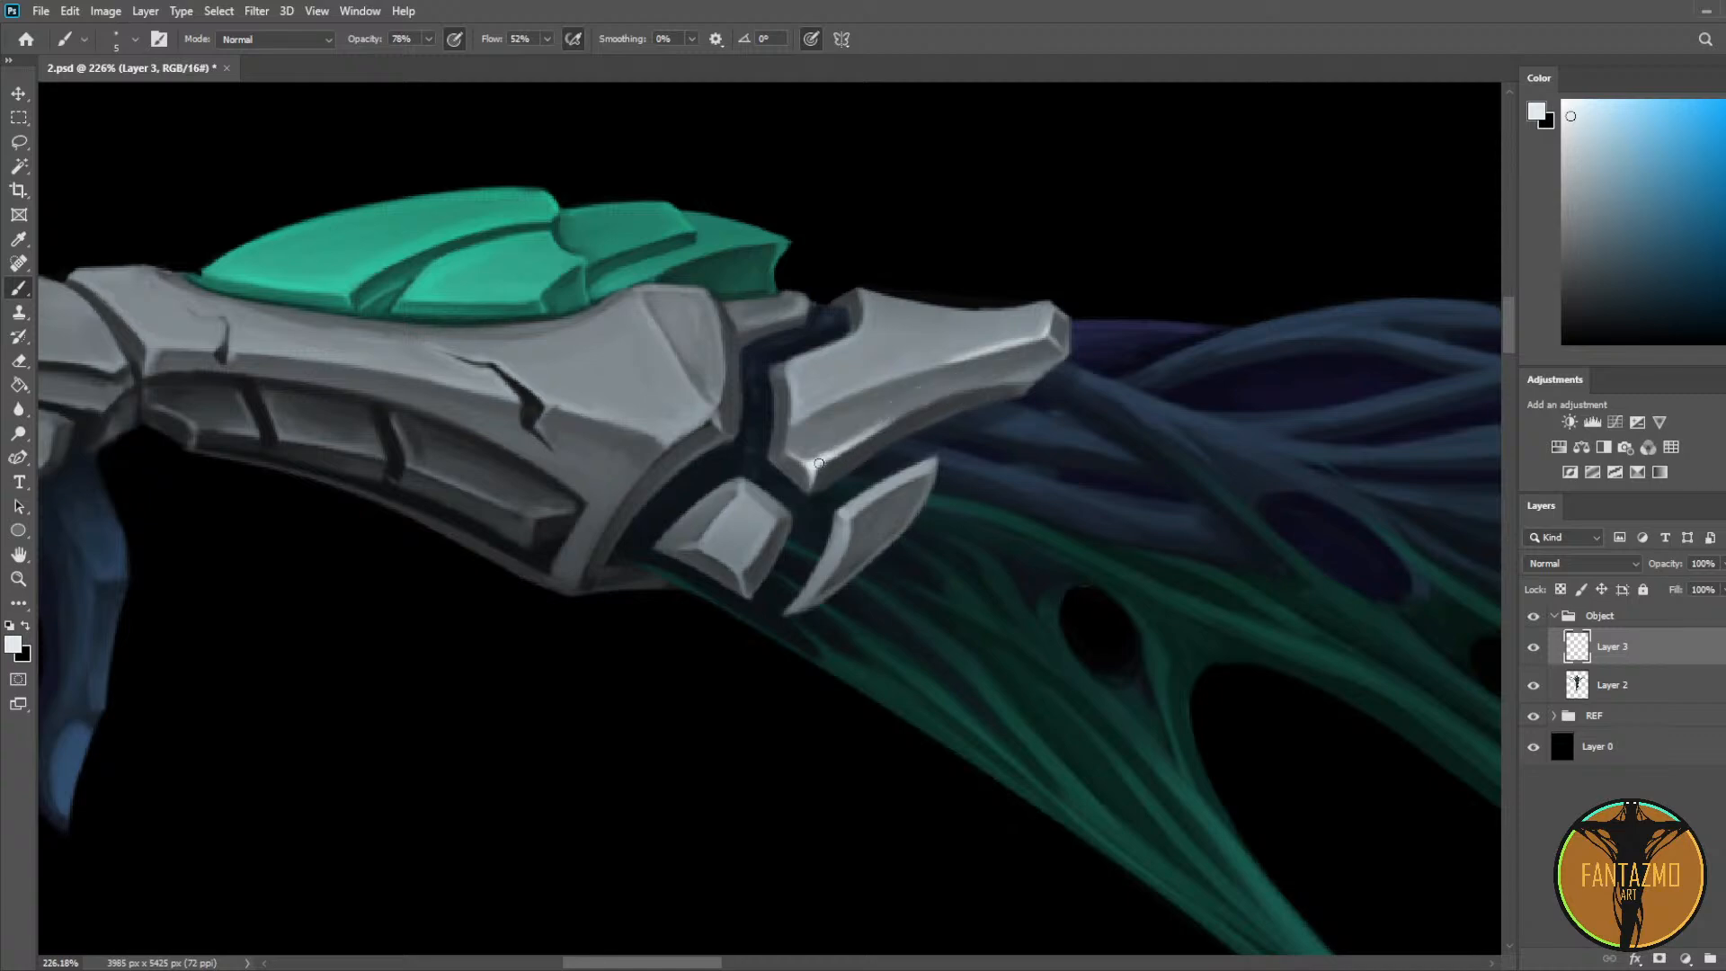
{"action": "mouse_move", "coordinate": [815, 465]}
{"action": "left_mouse_down"}
{"action": "mouse_move", "coordinate": [1000, 379]}
{"action": "mouse_move", "coordinate": [874, 426]}
{"action": "left_mouse_up"}
{"action": "key", "text": "e"}
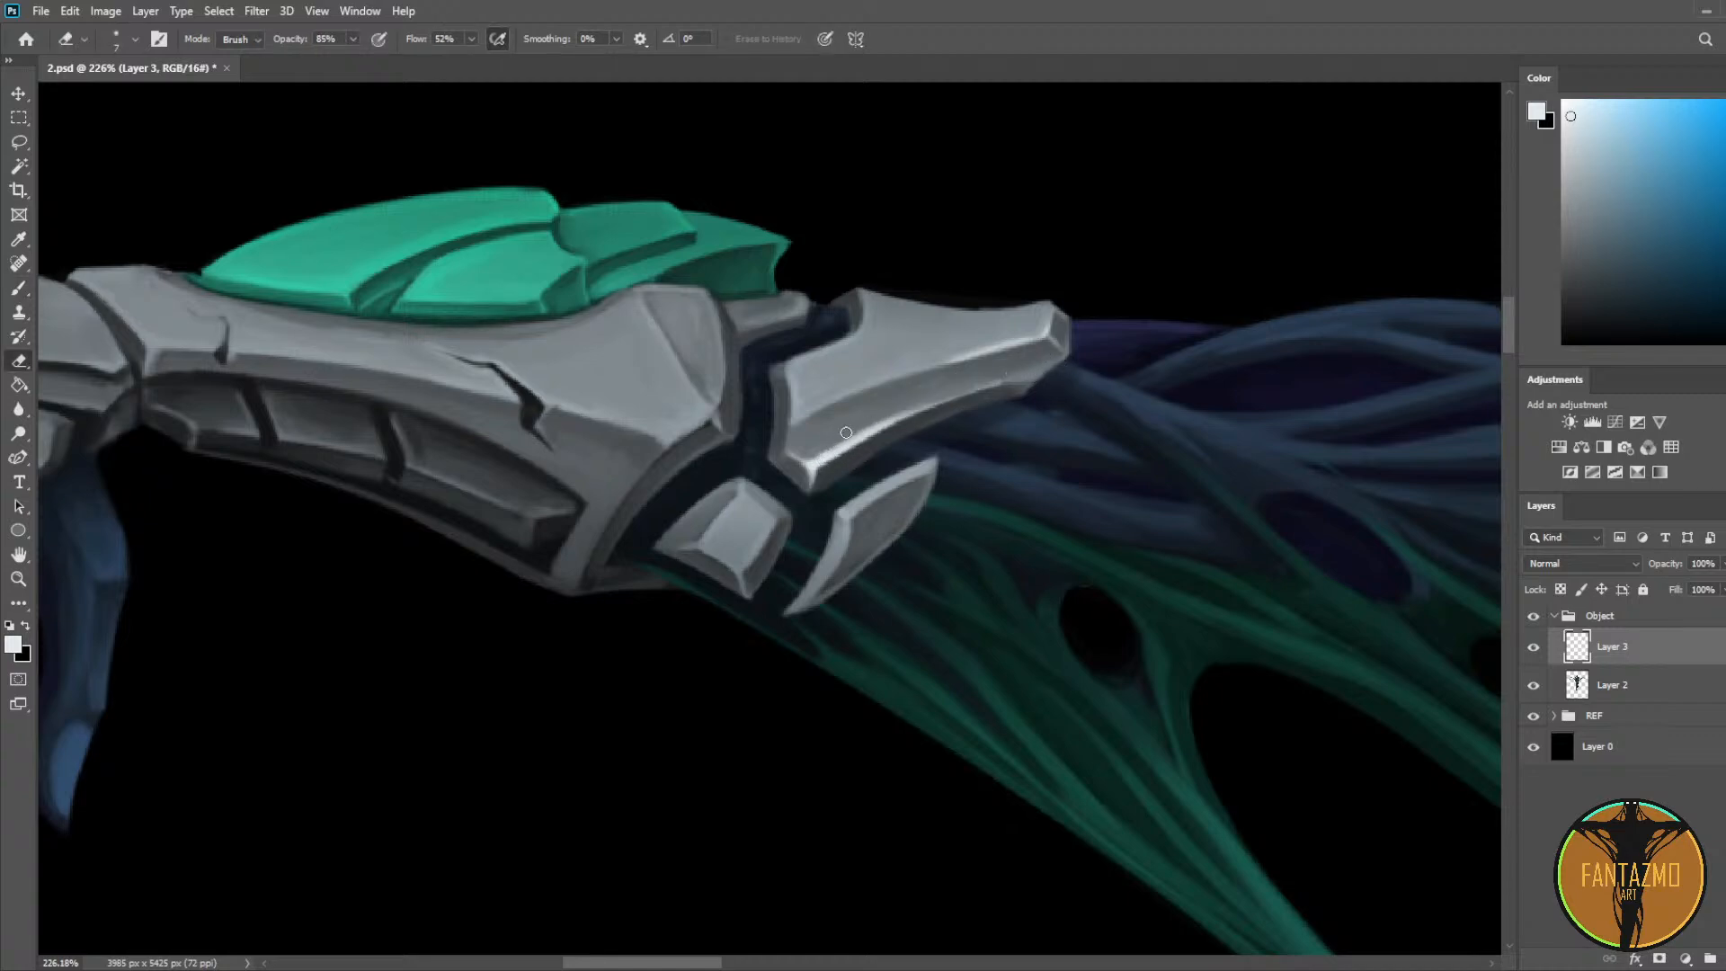
Step: Add a near-white highlight to the elbow guard's inner front edge and fade it with the Eraser
{"action": "key", "text": "b"}
{"action": "mouse_move", "coordinate": [788, 371]}
{"action": "left_mouse_down"}
{"action": "mouse_move", "coordinate": [793, 421]}
{"action": "mouse_move", "coordinate": [903, 366]}
{"action": "mouse_move", "coordinate": [799, 371]}
{"action": "mouse_move", "coordinate": [801, 392]}
{"action": "mouse_move", "coordinate": [906, 366]}
{"action": "left_mouse_up"}
{"action": "key", "text": "e"}
{"action": "mouse_move", "coordinate": [800, 370]}
{"action": "left_mouse_down"}
{"action": "mouse_move", "coordinate": [797, 397]}
{"action": "mouse_move", "coordinate": [834, 391]}
{"action": "mouse_move", "coordinate": [811, 404]}
{"action": "mouse_move", "coordinate": [1063, 322]}
{"action": "left_mouse_up"}
Step: Highlight the edges of the diamond stud and crescent plate beneath the elbow guard with the Brush and Eraser
{"action": "key", "text": "b"}
{"action": "mouse_move", "coordinate": [928, 433]}
{"action": "left_mouse_down"}
{"action": "mouse_move", "coordinate": [896, 481]}
{"action": "mouse_move", "coordinate": [920, 480]}
{"action": "mouse_move", "coordinate": [928, 441]}
{"action": "mouse_move", "coordinate": [957, 456]}
{"action": "mouse_move", "coordinate": [933, 445]}
{"action": "mouse_move", "coordinate": [919, 470]}
{"action": "mouse_move", "coordinate": [932, 412]}
{"action": "left_mouse_up"}
{"action": "key", "text": "e"}
{"action": "key", "text": "b"}
{"action": "key", "text": "e"}
Step: Paint near-white highlights along the crack and rear corner edges of the long forearm plate, softening with the Eraser
{"action": "key", "text": "b"}
{"action": "mouse_move", "coordinate": [694, 293]}
{"action": "left_mouse_down"}
{"action": "mouse_move", "coordinate": [751, 336]}
{"action": "mouse_move", "coordinate": [734, 354]}
{"action": "mouse_move", "coordinate": [756, 383]}
{"action": "mouse_move", "coordinate": [737, 347]}
{"action": "mouse_move", "coordinate": [810, 349]}
{"action": "mouse_move", "coordinate": [766, 328]}
{"action": "mouse_move", "coordinate": [816, 349]}
{"action": "mouse_move", "coordinate": [691, 287]}
{"action": "left_mouse_up"}
{"action": "key", "text": "e"}
{"action": "key", "text": "b"}
{"action": "key", "text": "e"}
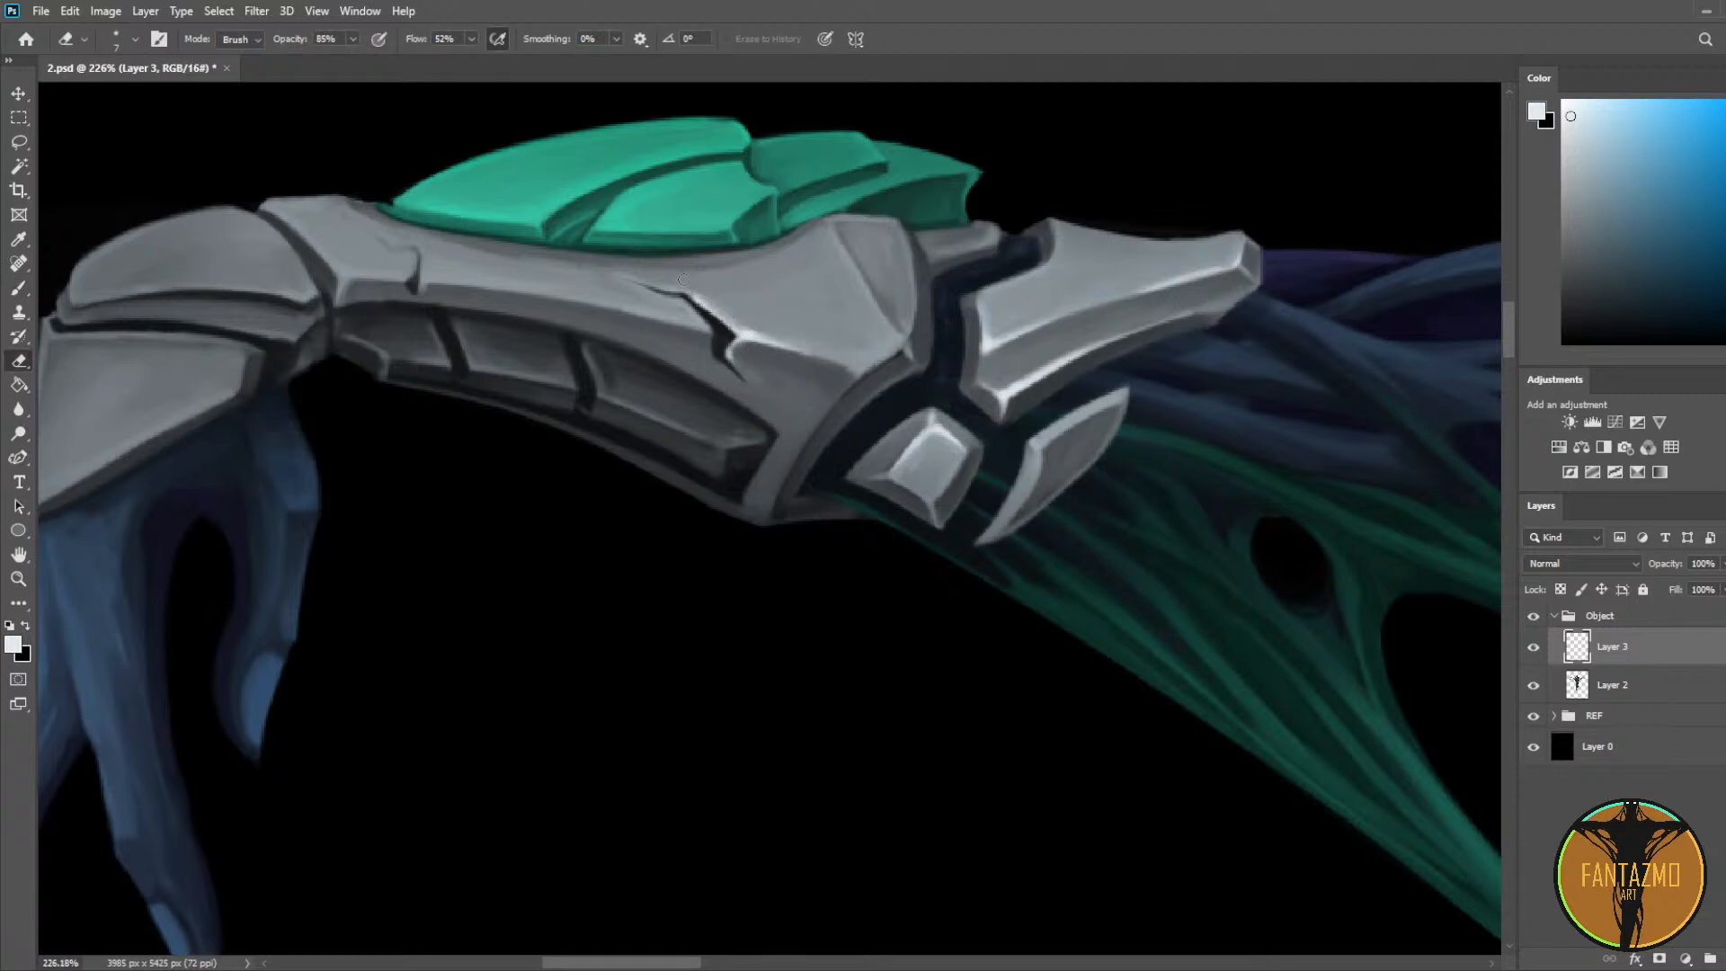
{"action": "key", "text": "b"}
{"action": "mouse_move", "coordinate": [825, 227]}
{"action": "left_mouse_down"}
{"action": "mouse_move", "coordinate": [890, 325]}
{"action": "mouse_move", "coordinate": [829, 243]}
{"action": "mouse_move", "coordinate": [1286, 216]}
{"action": "left_mouse_up"}
{"action": "key", "text": "e"}
{"action": "left_click_drag", "start_coordinate": [1172, 151], "coordinate": [1028, 325]}
Step: Lay in a near-white highlight along the front and lower edges of the small middle green forearm plate
{"action": "key", "text": "b"}
{"action": "mouse_move", "coordinate": [866, 385]}
{"action": "left_mouse_down"}
{"action": "mouse_move", "coordinate": [966, 330]}
{"action": "mouse_move", "coordinate": [868, 381]}
{"action": "mouse_move", "coordinate": [984, 385]}
{"action": "left_mouse_up"}
{"action": "key", "text": "e"}
{"action": "key", "text": "b"}
{"action": "key", "text": "e"}
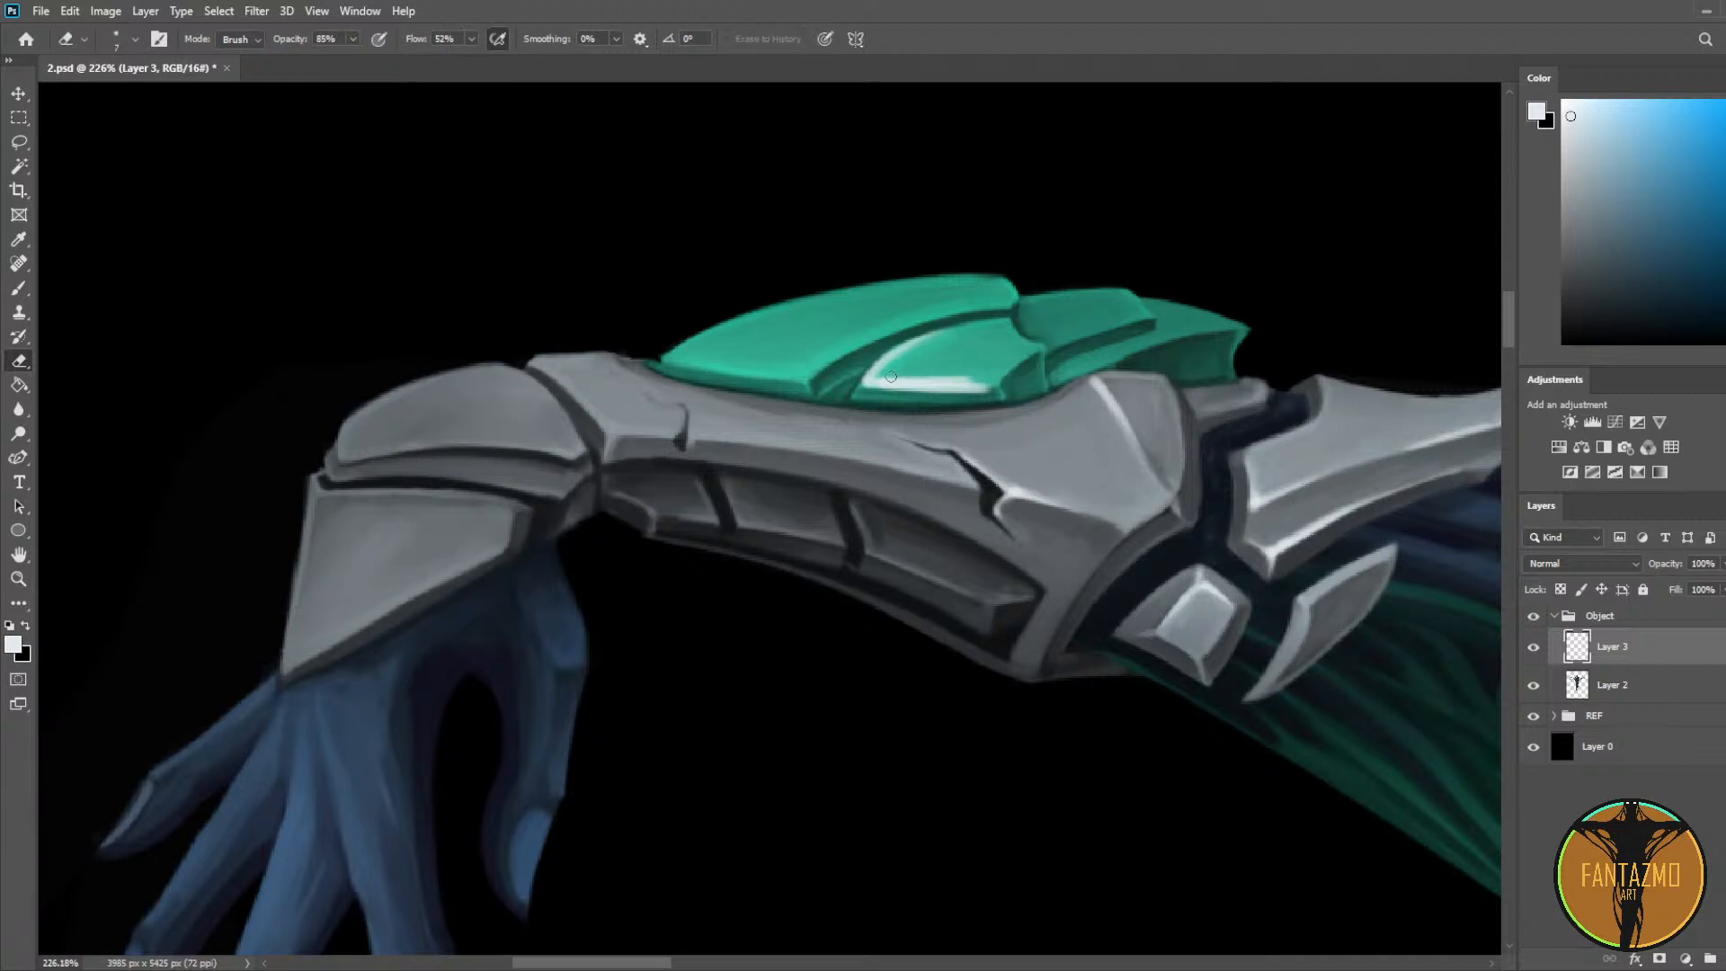
Step: Refine the middle green plate's lower highlight into a thin line and extend it around the rear corner
{"action": "key", "text": "b"}
{"action": "mouse_move", "coordinate": [869, 380]}
{"action": "left_mouse_down"}
{"action": "mouse_move", "coordinate": [1024, 377]}
{"action": "mouse_move", "coordinate": [898, 403]}
{"action": "mouse_move", "coordinate": [1026, 386]}
{"action": "left_mouse_up"}
{"action": "key", "text": "e"}
{"action": "key", "text": "b"}
{"action": "key", "text": "e"}
{"action": "key", "text": "b"}
{"action": "mouse_move", "coordinate": [870, 384]}
{"action": "left_mouse_down"}
{"action": "mouse_move", "coordinate": [990, 377]}
{"action": "mouse_move", "coordinate": [910, 397]}
{"action": "mouse_move", "coordinate": [1002, 384]}
{"action": "mouse_move", "coordinate": [897, 373]}
{"action": "mouse_move", "coordinate": [1032, 368]}
{"action": "left_mouse_up"}
{"action": "key", "text": "e"}
{"action": "left_click_drag", "start_coordinate": [877, 380], "coordinate": [928, 377]}
Step: Paint a near-white highlight along the lower and rear edges of the large front green plate, thinning with the Eraser
{"action": "key", "text": "b"}
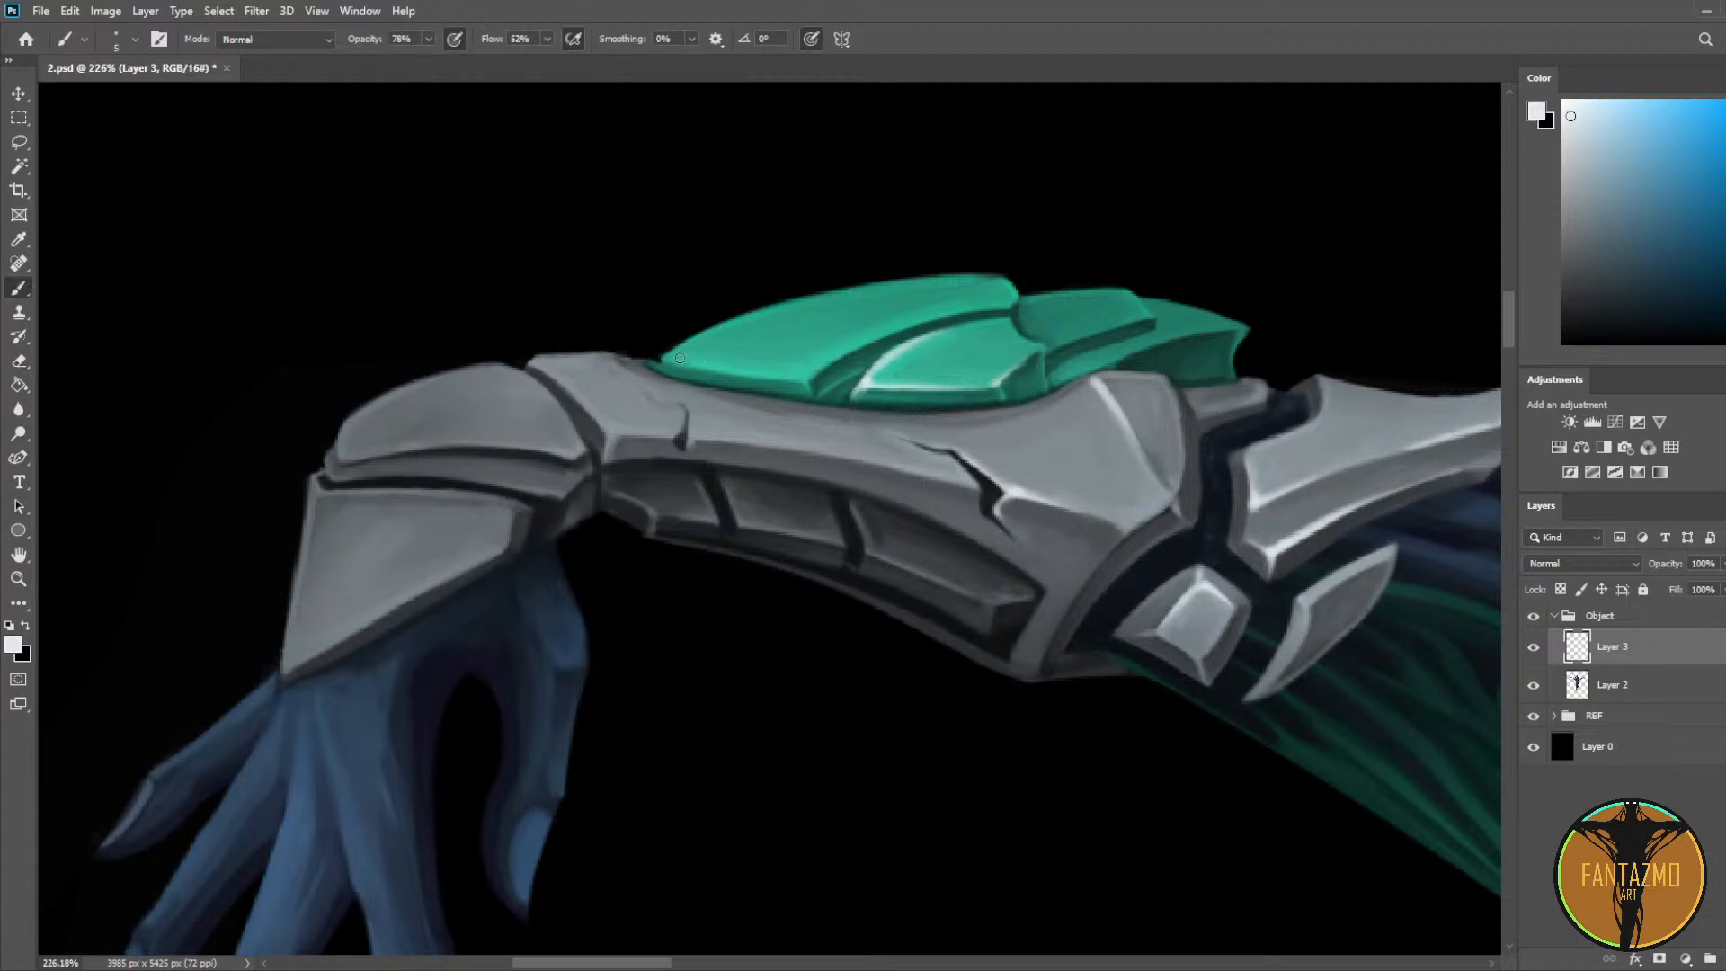
{"action": "left_click_drag", "start_coordinate": [680, 357], "coordinate": [800, 378]}
{"action": "key", "text": "e"}
{"action": "mouse_move", "coordinate": [673, 360]}
{"action": "left_mouse_down"}
{"action": "mouse_move", "coordinate": [787, 361]}
{"action": "mouse_move", "coordinate": [886, 316]}
{"action": "left_mouse_up"}
{"action": "key", "text": "b"}
{"action": "mouse_move", "coordinate": [811, 383]}
{"action": "left_mouse_down"}
{"action": "mouse_move", "coordinate": [919, 319]}
{"action": "mouse_move", "coordinate": [811, 364]}
{"action": "mouse_move", "coordinate": [939, 310]}
{"action": "mouse_move", "coordinate": [853, 332]}
{"action": "left_mouse_up"}
{"action": "key", "text": "e"}
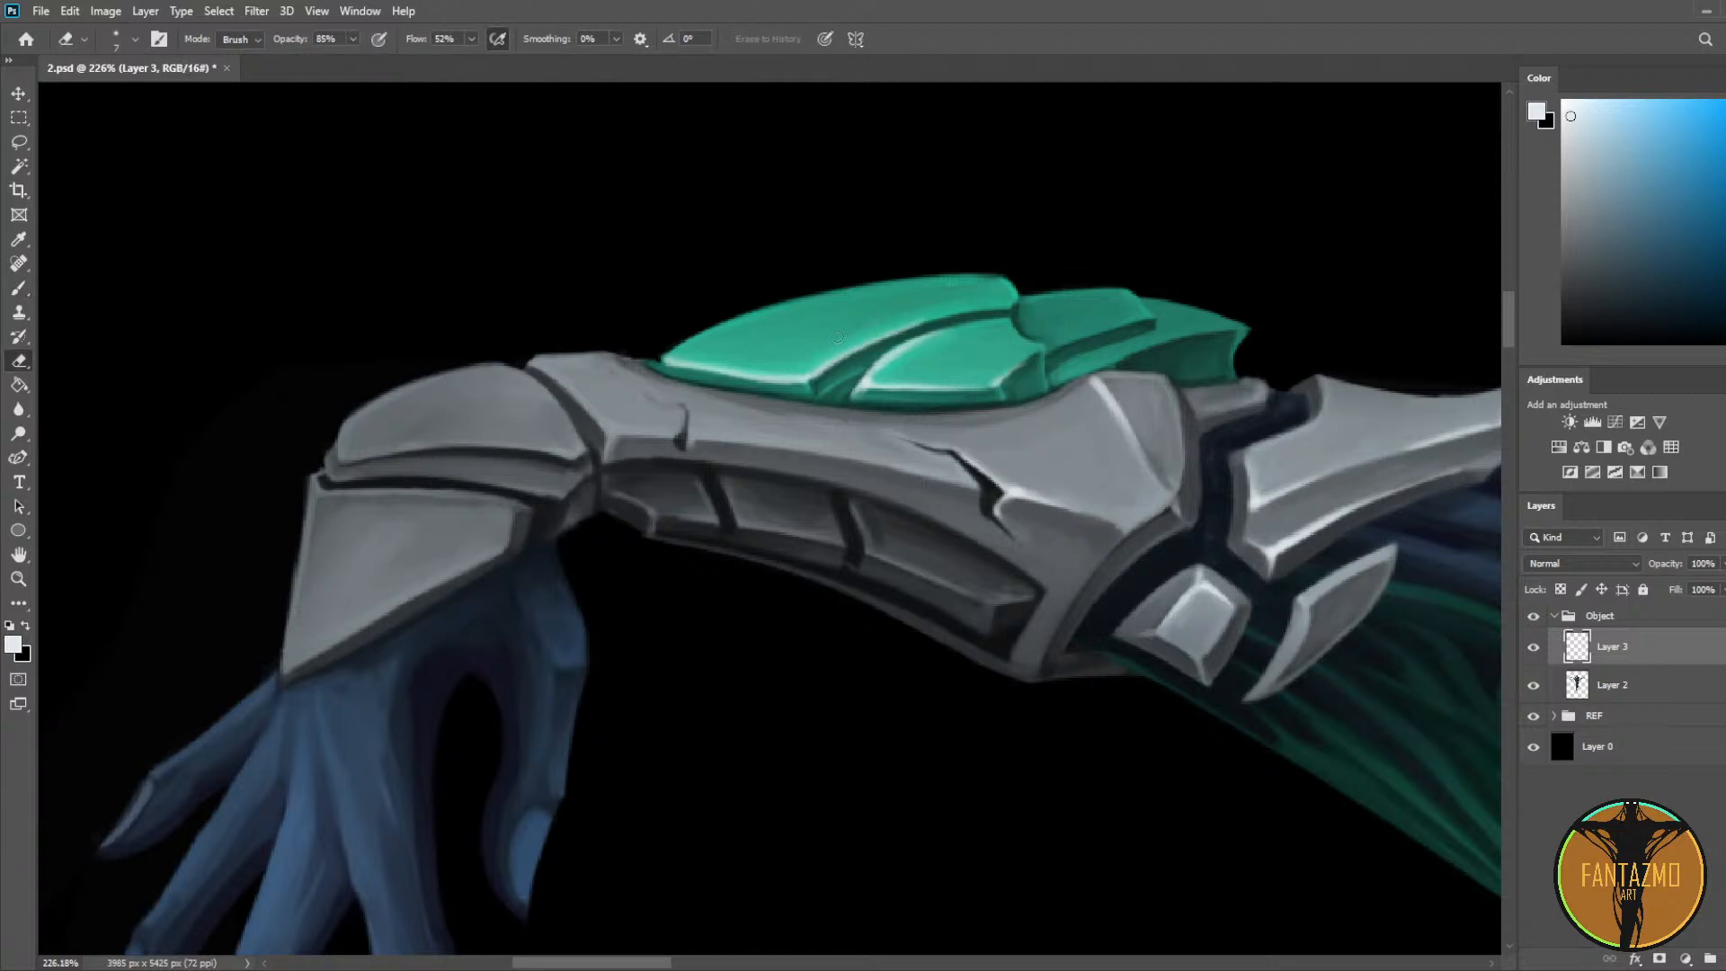
Step: Work a near-white highlight into the rear corner of the rounded upper wrist plate with the Brush and Eraser
{"action": "key", "text": "b"}
{"action": "mouse_move", "coordinate": [573, 457]}
{"action": "left_mouse_down"}
{"action": "mouse_move", "coordinate": [585, 448]}
{"action": "mouse_move", "coordinate": [543, 394]}
{"action": "mouse_move", "coordinate": [584, 441]}
{"action": "mouse_move", "coordinate": [541, 390]}
{"action": "left_mouse_up"}
{"action": "key", "text": "ctrl+z"}
{"action": "key", "text": "e"}
{"action": "mouse_move", "coordinate": [570, 528]}
{"action": "left_mouse_down"}
{"action": "mouse_move", "coordinate": [1129, 473]}
{"action": "mouse_move", "coordinate": [1121, 438]}
{"action": "mouse_move", "coordinate": [1059, 428]}
{"action": "mouse_move", "coordinate": [1061, 456]}
{"action": "mouse_move", "coordinate": [926, 535]}
{"action": "left_mouse_up"}
Step: Add a near-white highlight to the inner corner and lower edge of the hand plate and trim it with the Eraser
{"action": "key", "text": "b"}
{"action": "key", "text": "e"}
{"action": "left_click_drag", "start_coordinate": [1049, 463], "coordinate": [916, 540]}
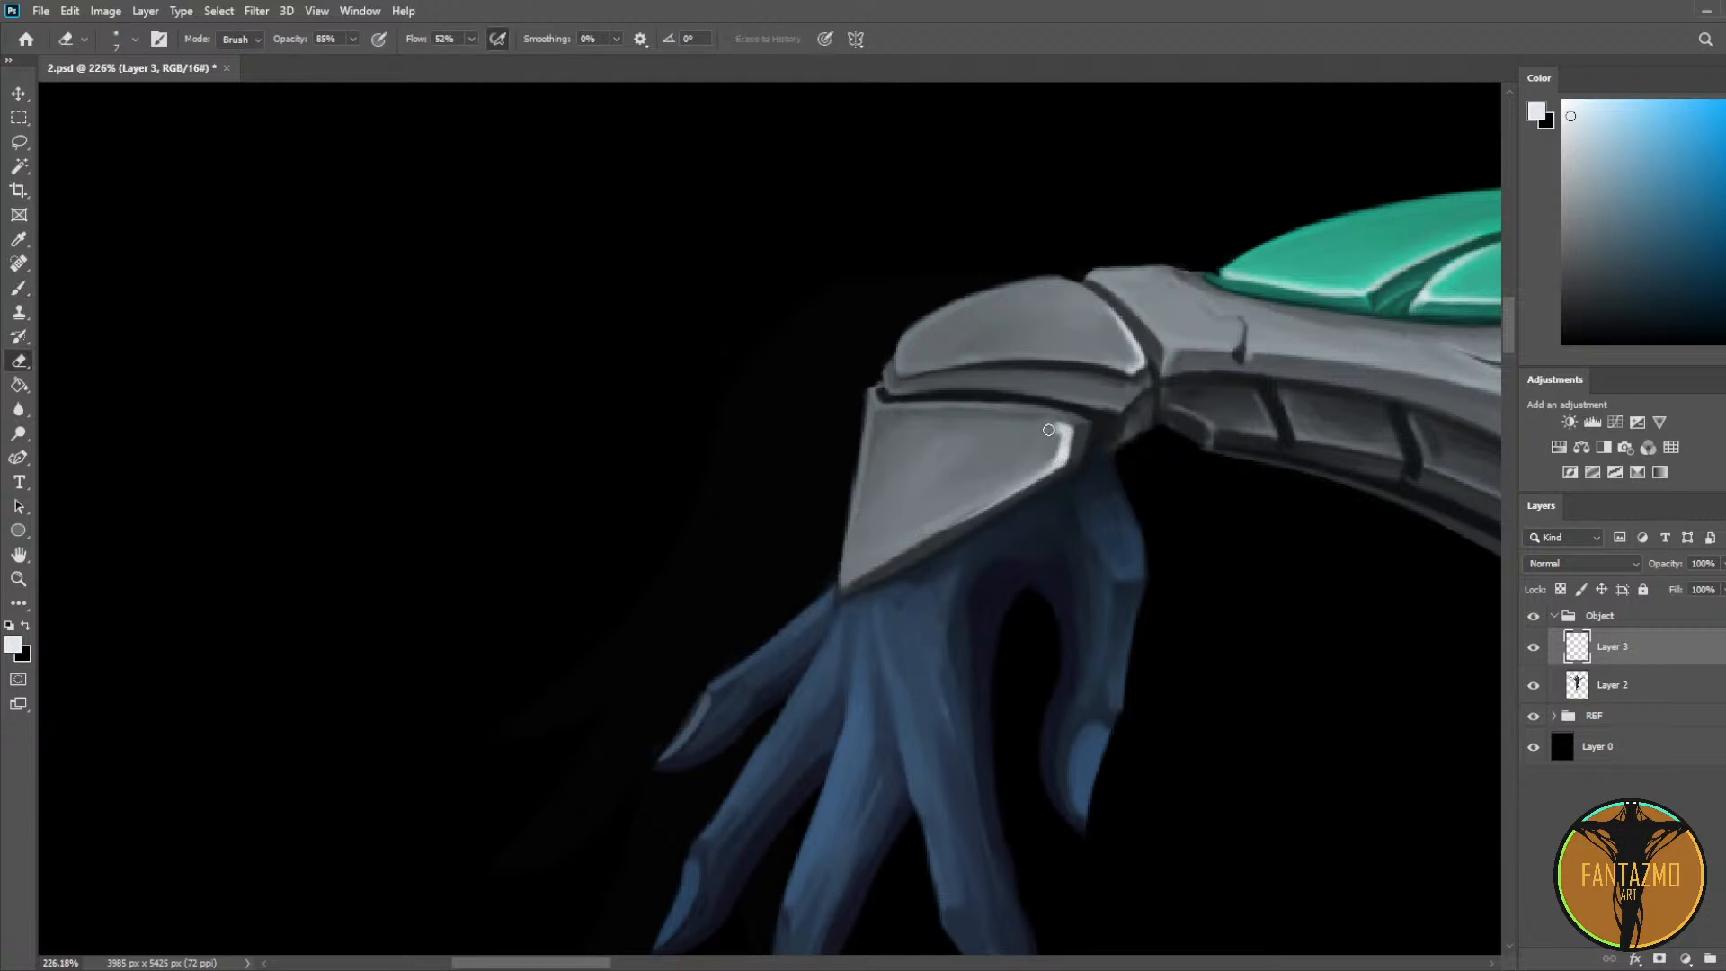
{"action": "mouse_move", "coordinate": [1048, 429]}
{"action": "left_mouse_down"}
{"action": "mouse_move", "coordinate": [1061, 457]}
{"action": "mouse_move", "coordinate": [919, 546]}
{"action": "left_mouse_up"}
{"action": "mouse_move", "coordinate": [1038, 478]}
{"action": "left_mouse_down"}
{"action": "mouse_move", "coordinate": [956, 528]}
{"action": "mouse_move", "coordinate": [906, 524]}
{"action": "mouse_move", "coordinate": [839, 597]}
{"action": "left_mouse_up"}
{"action": "key", "text": "b"}
{"action": "key", "text": "e"}
Step: Paint thin near-white highlights on the thumb and index fingernails and soften them with the Eraser
{"action": "scroll", "coordinate": [882, 512], "scroll_direction": "down", "scroll_amount": 5}
{"action": "scroll", "coordinate": [881, 513], "scroll_direction": "right", "scroll_amount": 5}
{"action": "key", "text": "b"}
{"action": "key", "text": "e"}
{"action": "left_click_drag", "start_coordinate": [856, 514], "coordinate": [835, 586]}
{"action": "key", "text": "b"}
{"action": "left_click_drag", "start_coordinate": [844, 505], "coordinate": [846, 606]}
{"action": "key", "text": "e"}
{"action": "left_click_drag", "start_coordinate": [854, 666], "coordinate": [809, 353]}
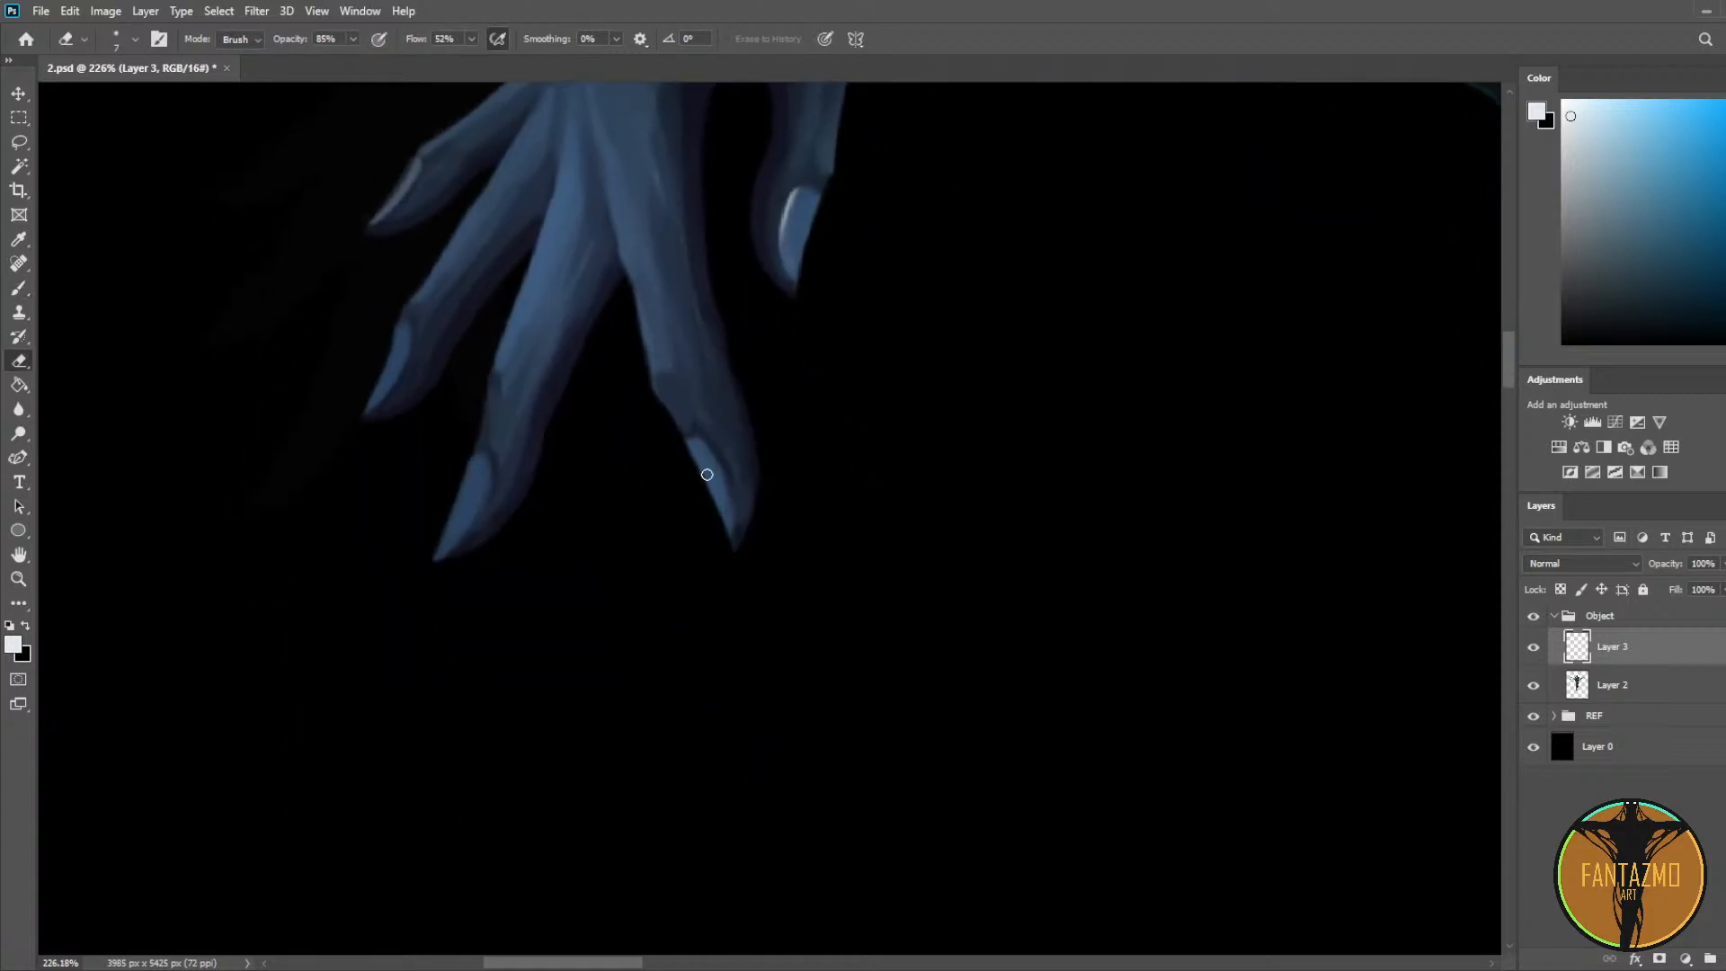
{"action": "key", "text": "b"}
{"action": "left_click_drag", "start_coordinate": [695, 440], "coordinate": [724, 508]}
{"action": "key", "text": "e"}
Step: Paint a near-white highlight along the lower left rail of the abdominal frame down to its point, thinning with the Eraser
{"action": "scroll", "coordinate": [570, 443], "scroll_direction": "down", "scroll_amount": 10}
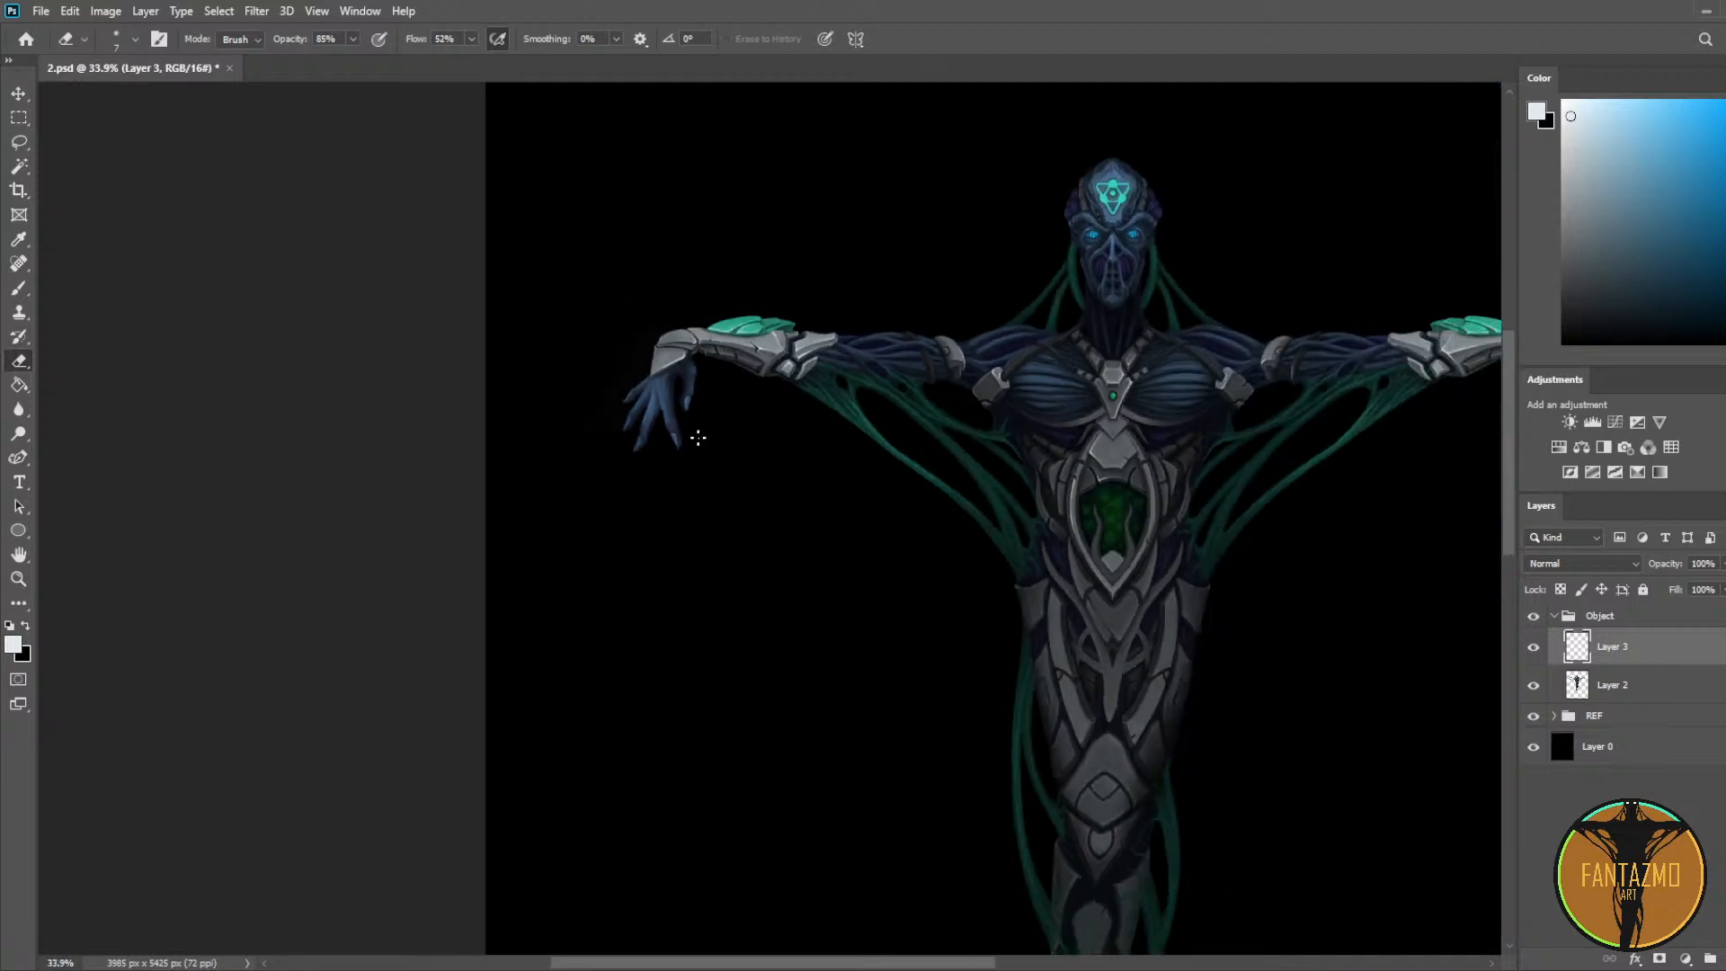
{"action": "scroll", "coordinate": [698, 438], "scroll_direction": "up", "scroll_amount": 4}
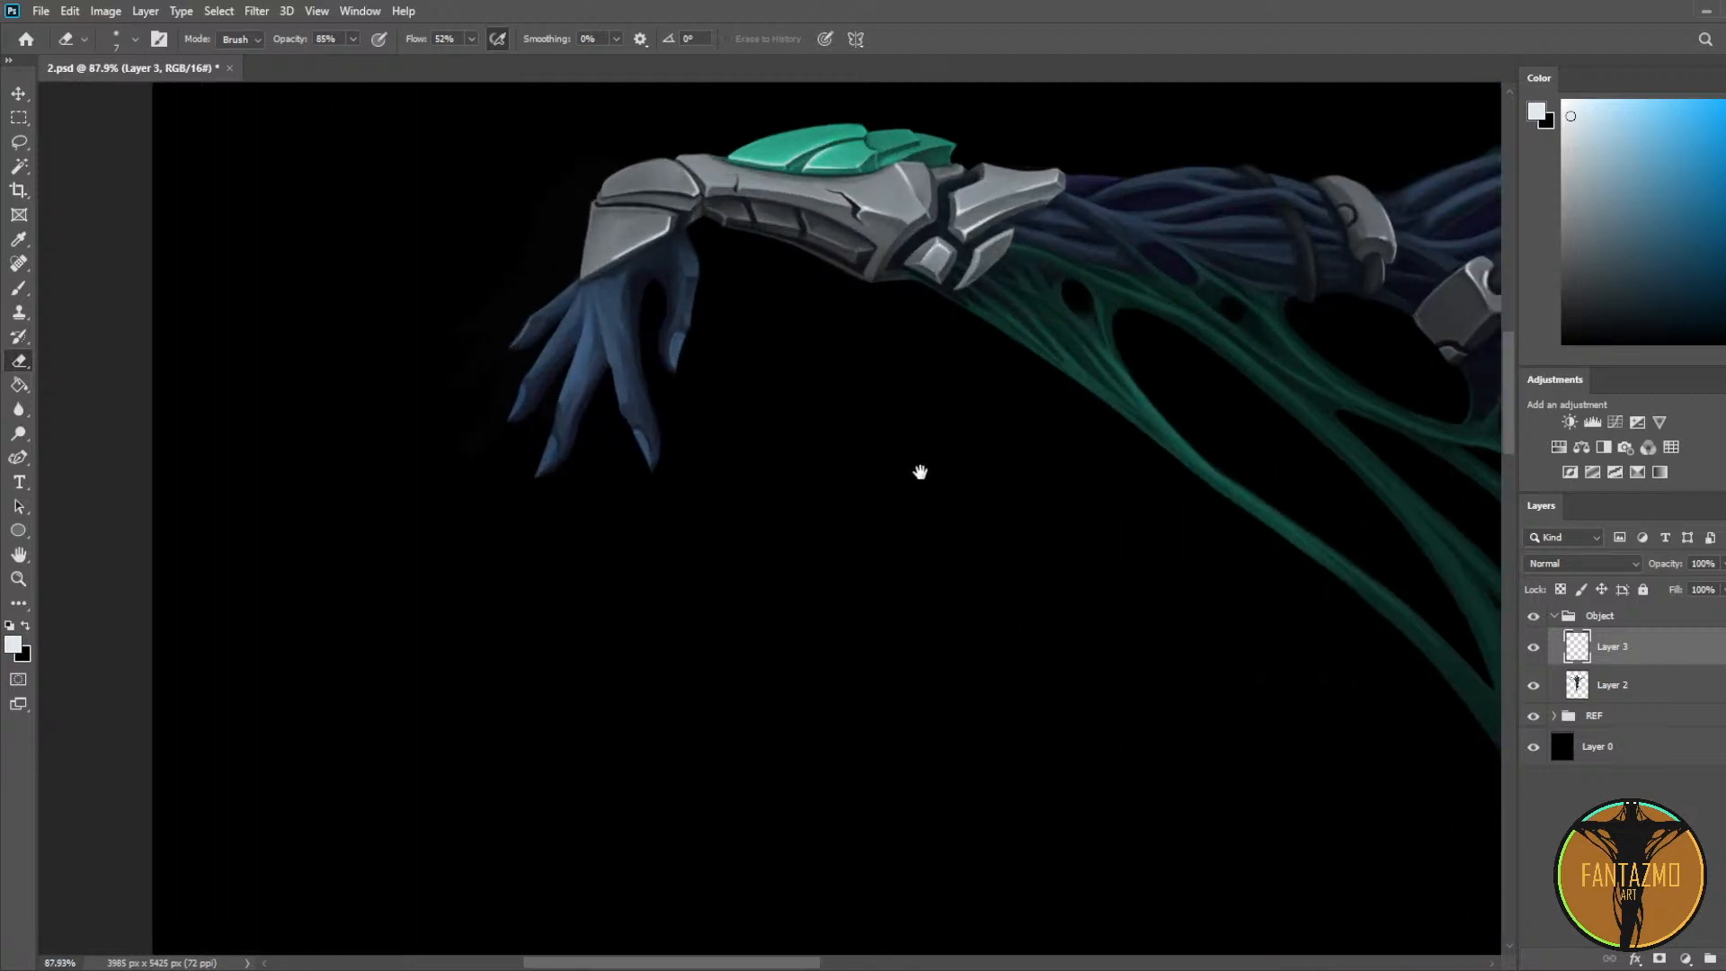
{"action": "left_click_drag", "start_coordinate": [921, 473], "coordinate": [515, 547]}
{"action": "left_click_drag", "start_coordinate": [1005, 366], "coordinate": [813, 212]}
{"action": "left_click_drag", "start_coordinate": [1013, 479], "coordinate": [825, 252]}
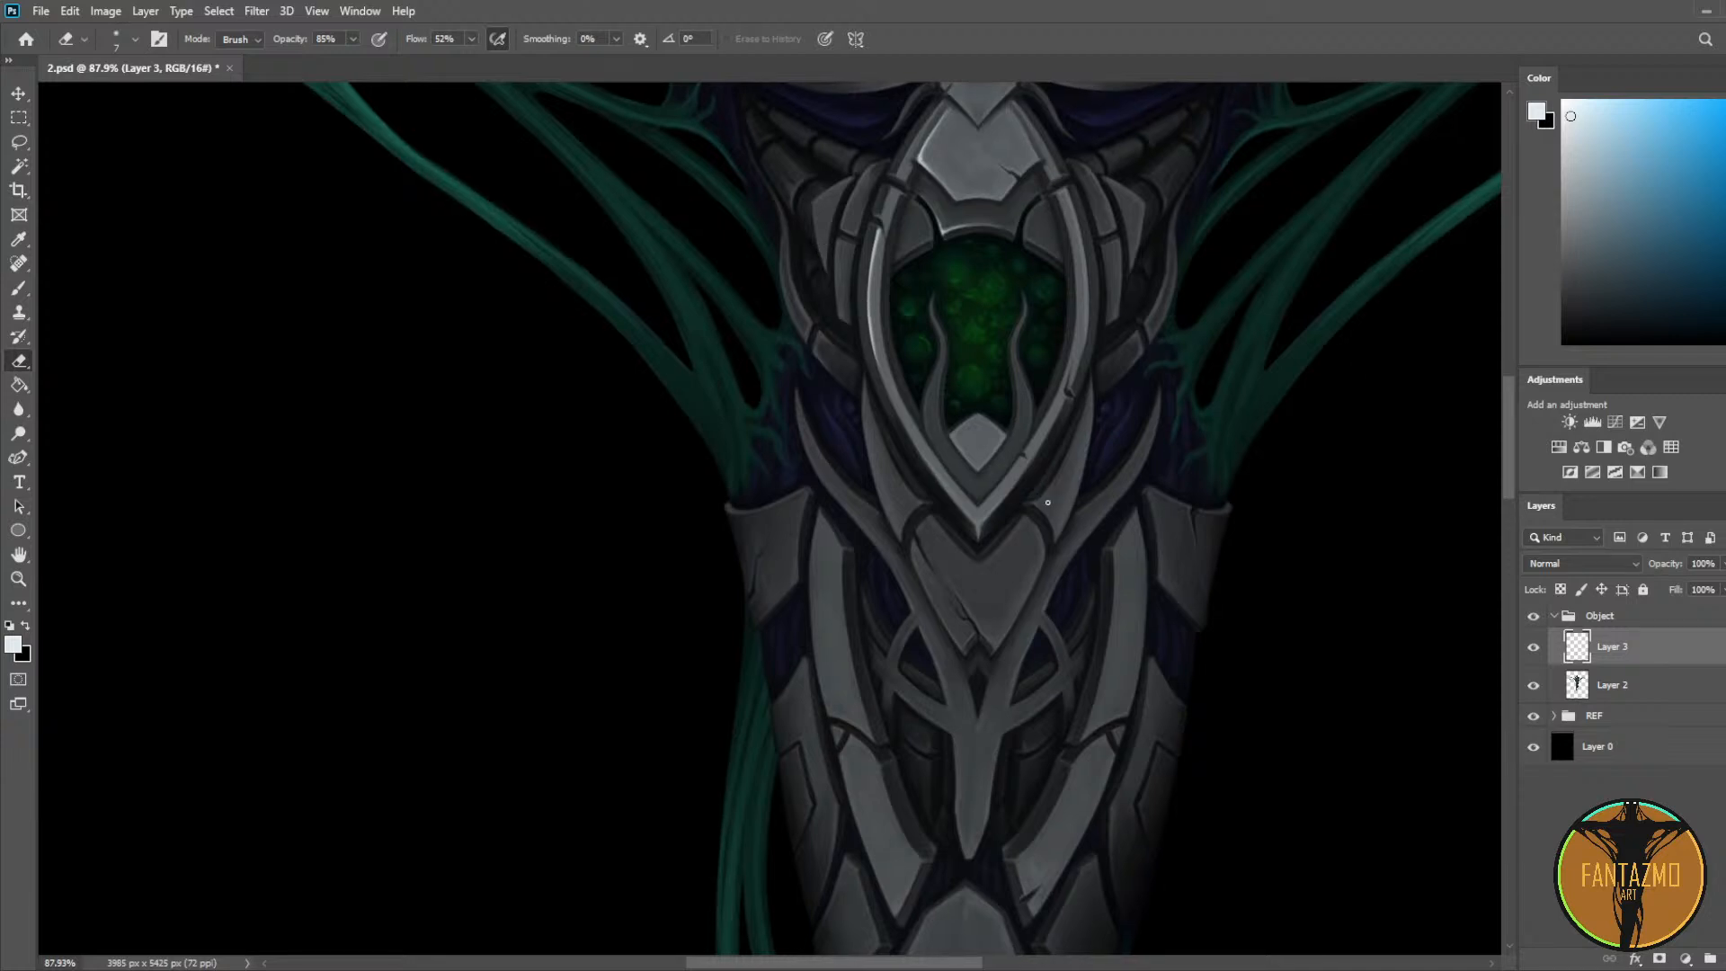
{"action": "scroll", "coordinate": [899, 323], "scroll_direction": "up", "scroll_amount": 3}
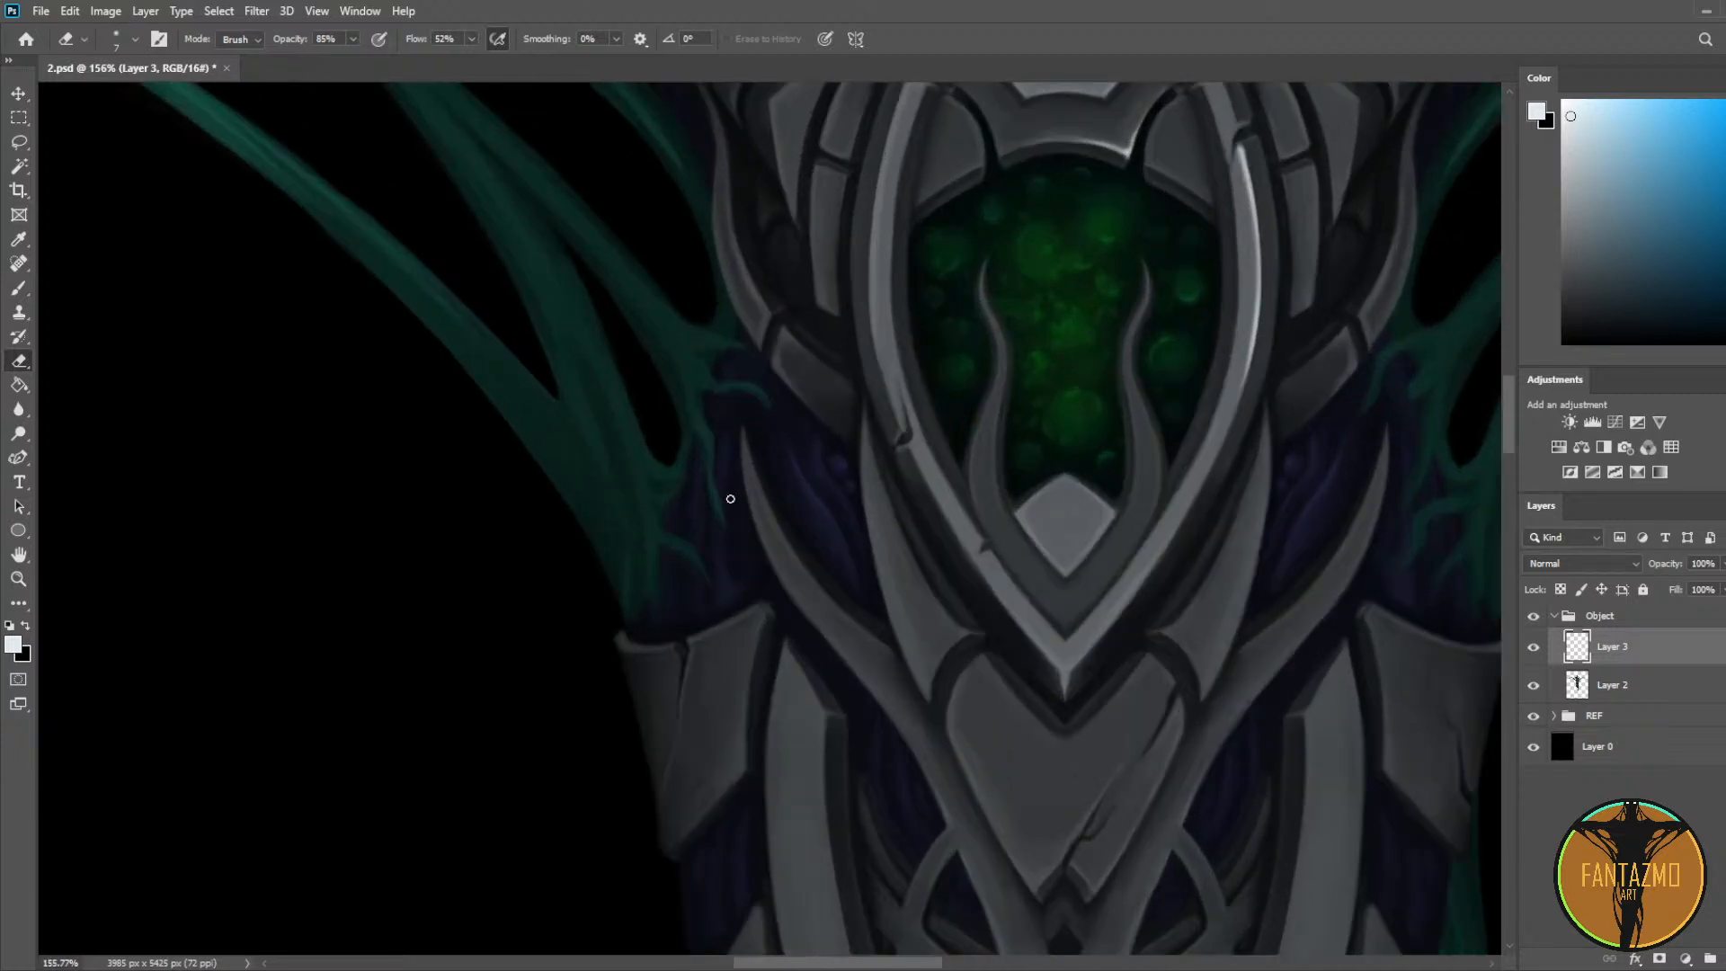
{"action": "key", "text": "b"}
{"action": "left_click_drag", "start_coordinate": [915, 448], "coordinate": [1027, 637]}
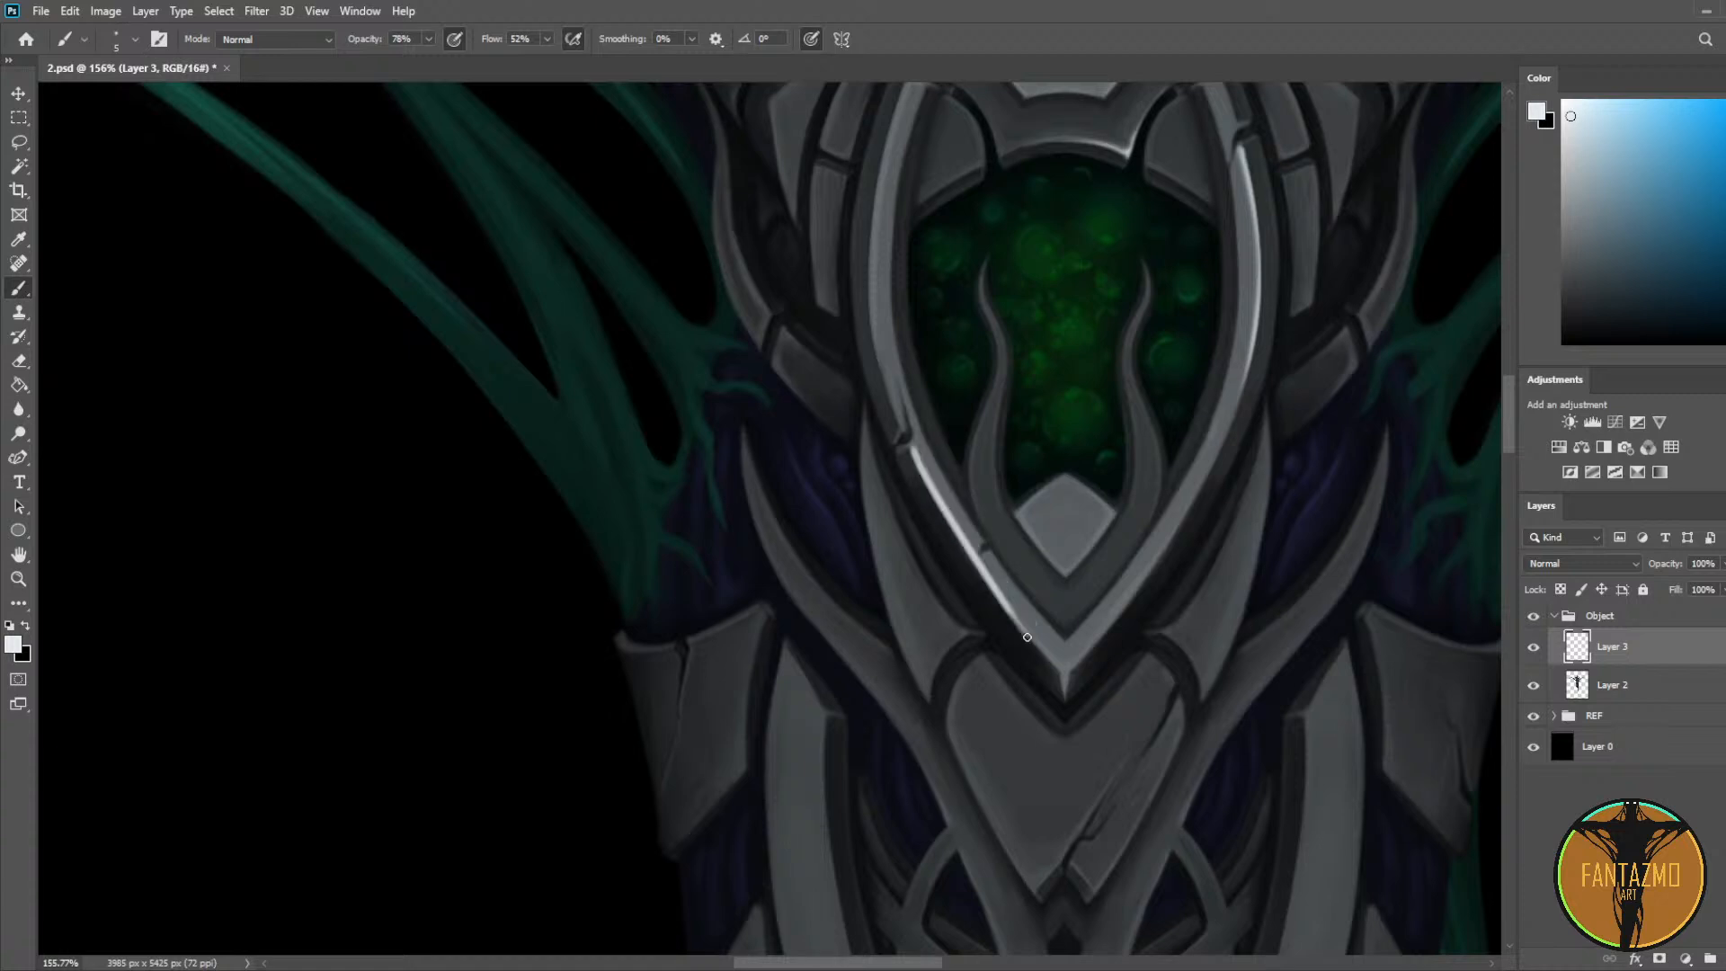
{"action": "key", "text": "ctrl+z"}
{"action": "left_click_drag", "start_coordinate": [917, 459], "coordinate": [1054, 648]}
{"action": "key", "text": "e"}
{"action": "left_click_drag", "start_coordinate": [919, 457], "coordinate": [1027, 627]}
{"action": "left_click_drag", "start_coordinate": [939, 488], "coordinate": [1051, 649]}
{"action": "left_click_drag", "start_coordinate": [1004, 600], "coordinate": [1076, 669]}
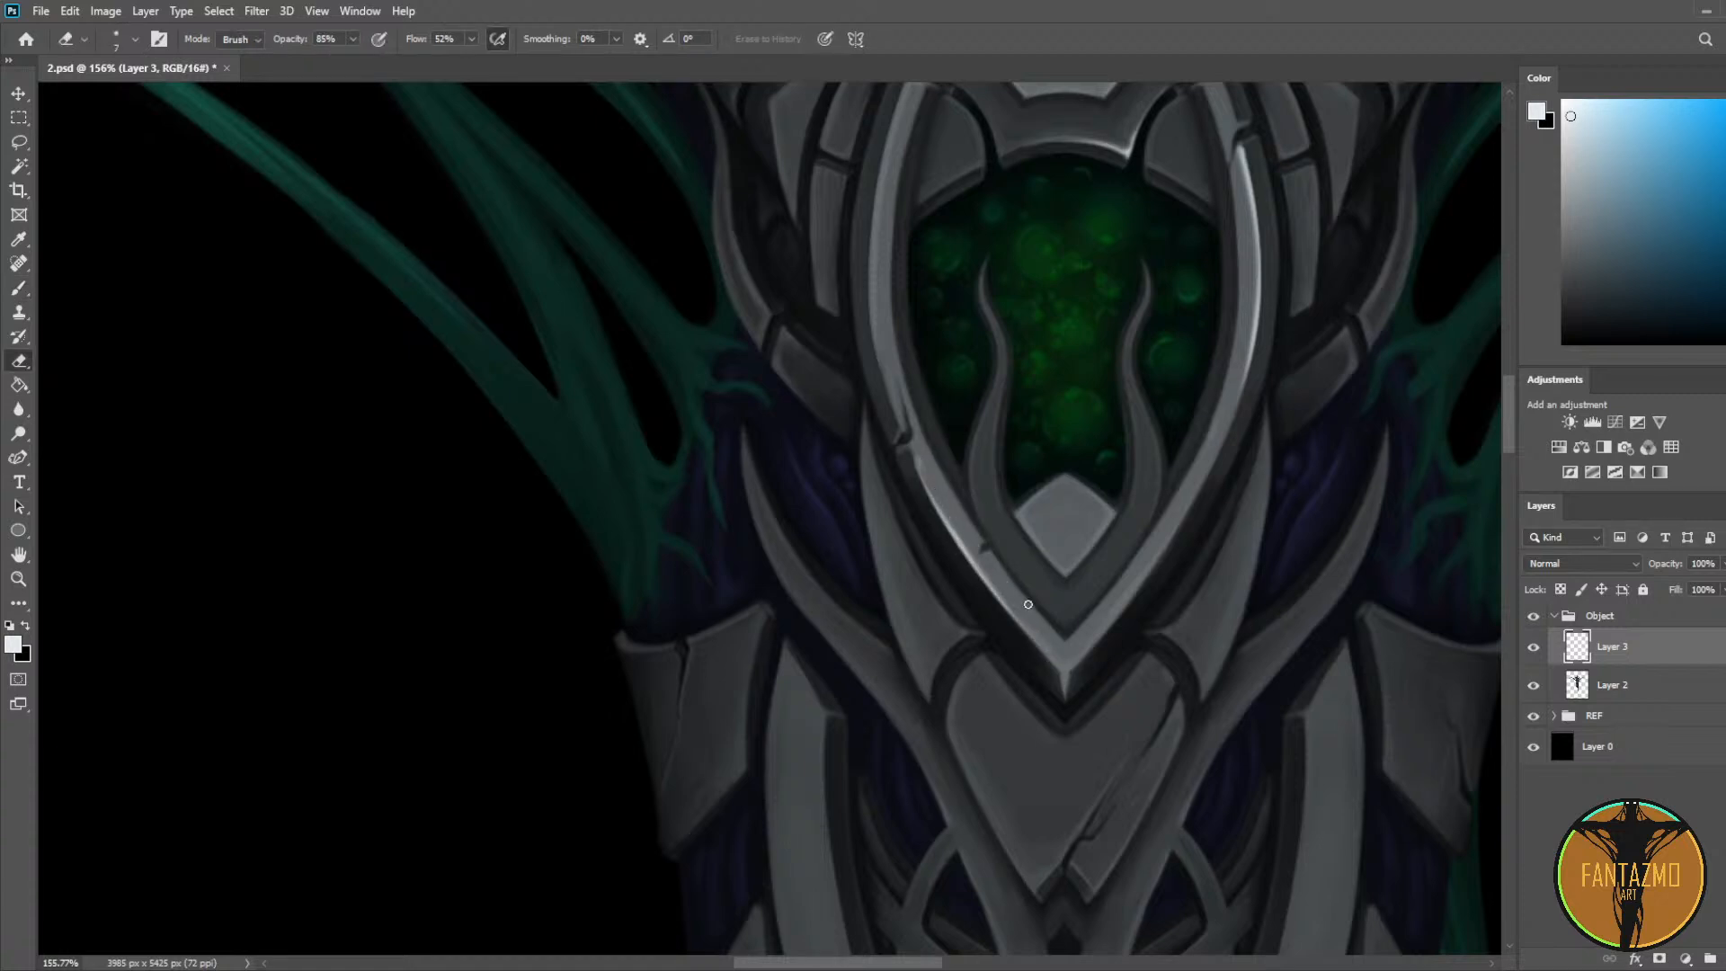
Step: Highlight the upper left edges of the diamond plate at the base of the green core with the Brush and Eraser
{"action": "key", "text": "b"}
{"action": "mouse_move", "coordinate": [1017, 514]}
{"action": "left_mouse_down"}
{"action": "mouse_move", "coordinate": [1062, 479]}
{"action": "mouse_move", "coordinate": [979, 520]}
{"action": "left_mouse_up"}
{"action": "key", "text": "e"}
{"action": "key", "text": "b"}
{"action": "key", "text": "e"}
{"action": "scroll", "coordinate": [1016, 522], "scroll_direction": "up", "scroll_amount": 2}
{"action": "left_click_drag", "start_coordinate": [1015, 521], "coordinate": [835, 620]}
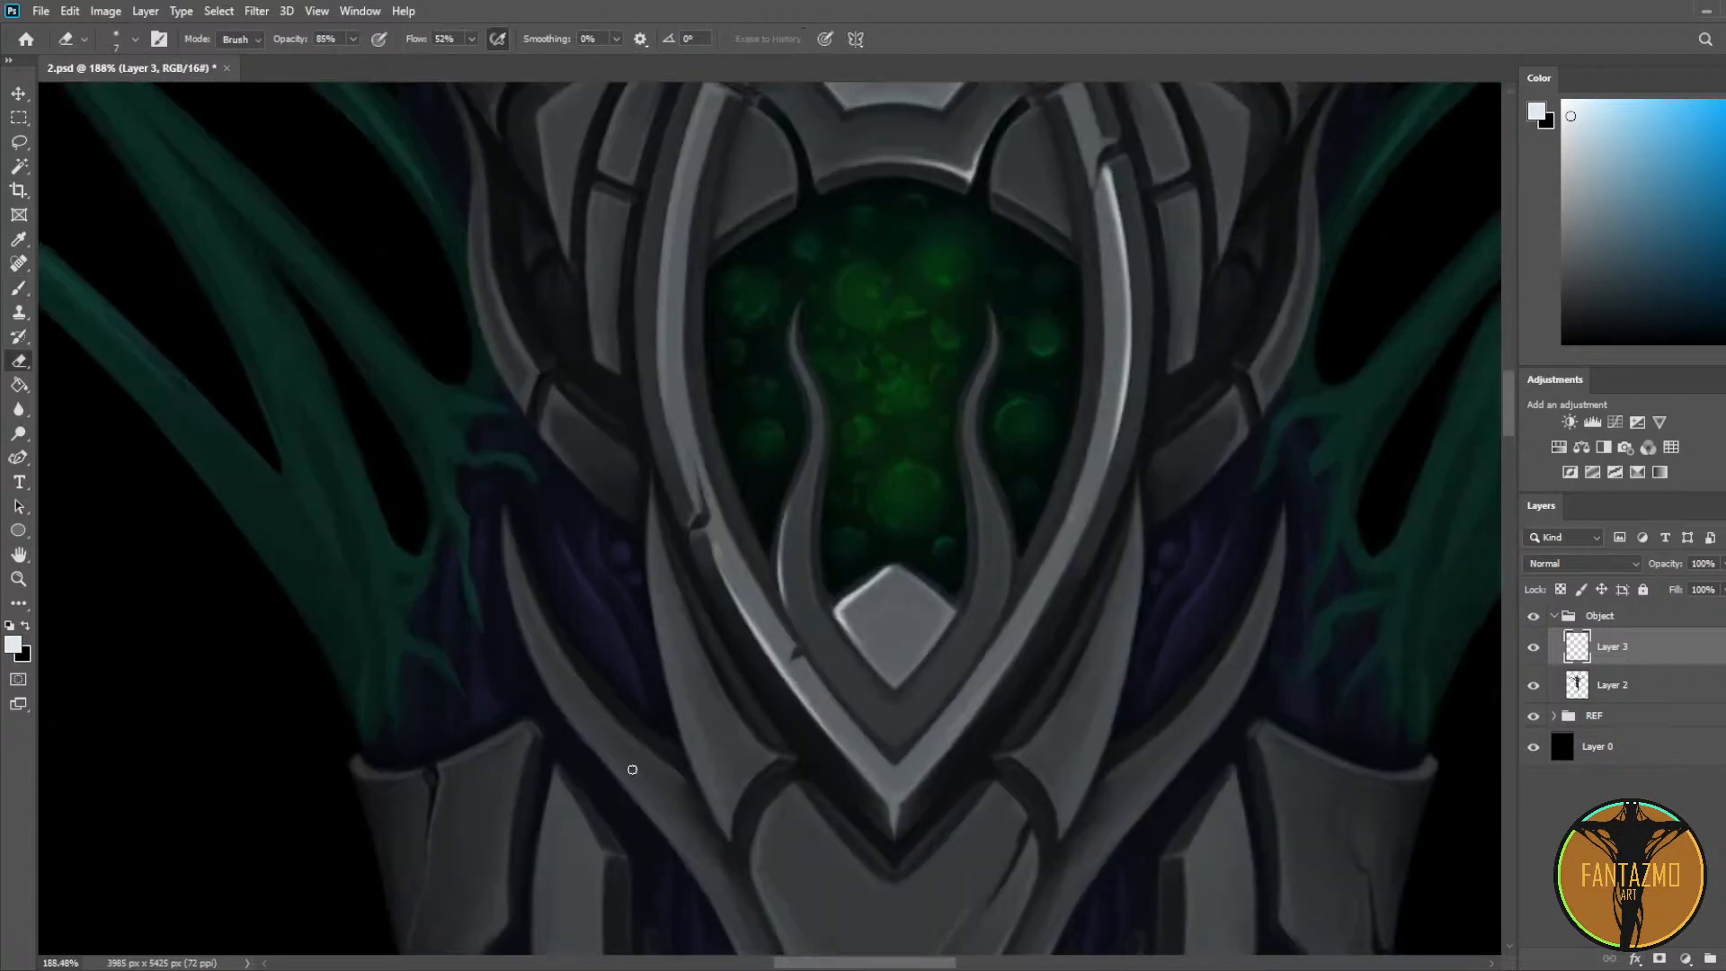
Step: Add near-white highlights to the outer curve and tip of the left prong inside the green core, softening with the Eraser
{"action": "scroll", "coordinate": [763, 547], "scroll_direction": "up", "scroll_amount": 4}
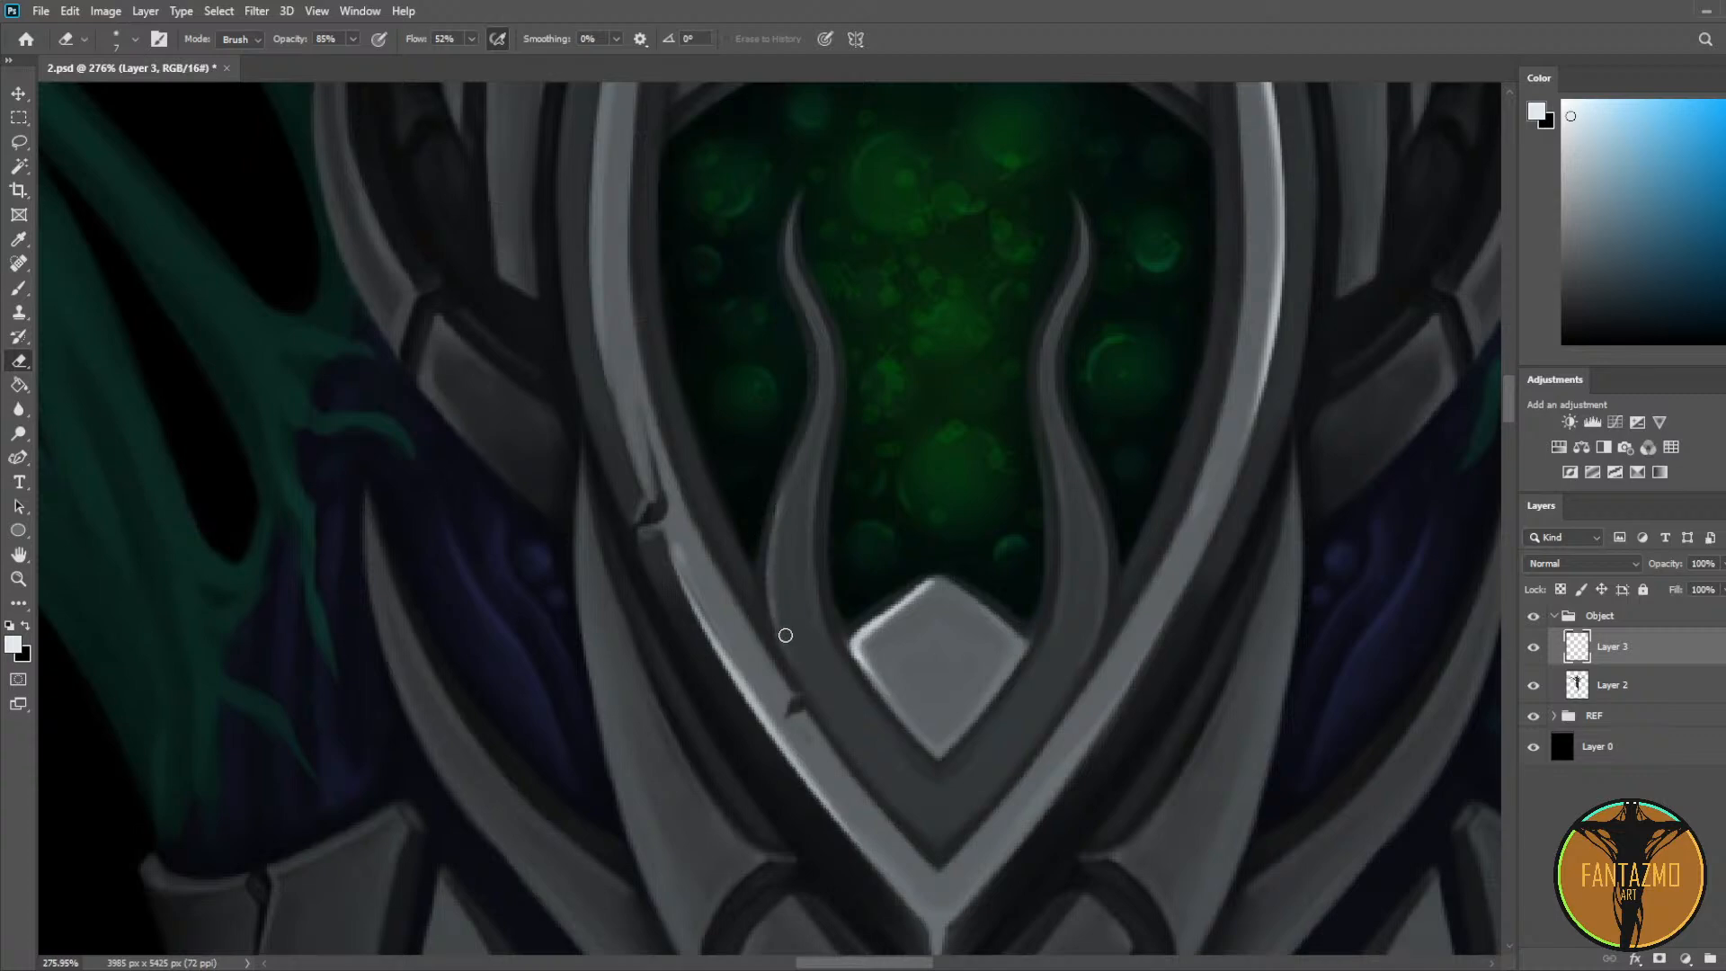
{"action": "key", "text": "b"}
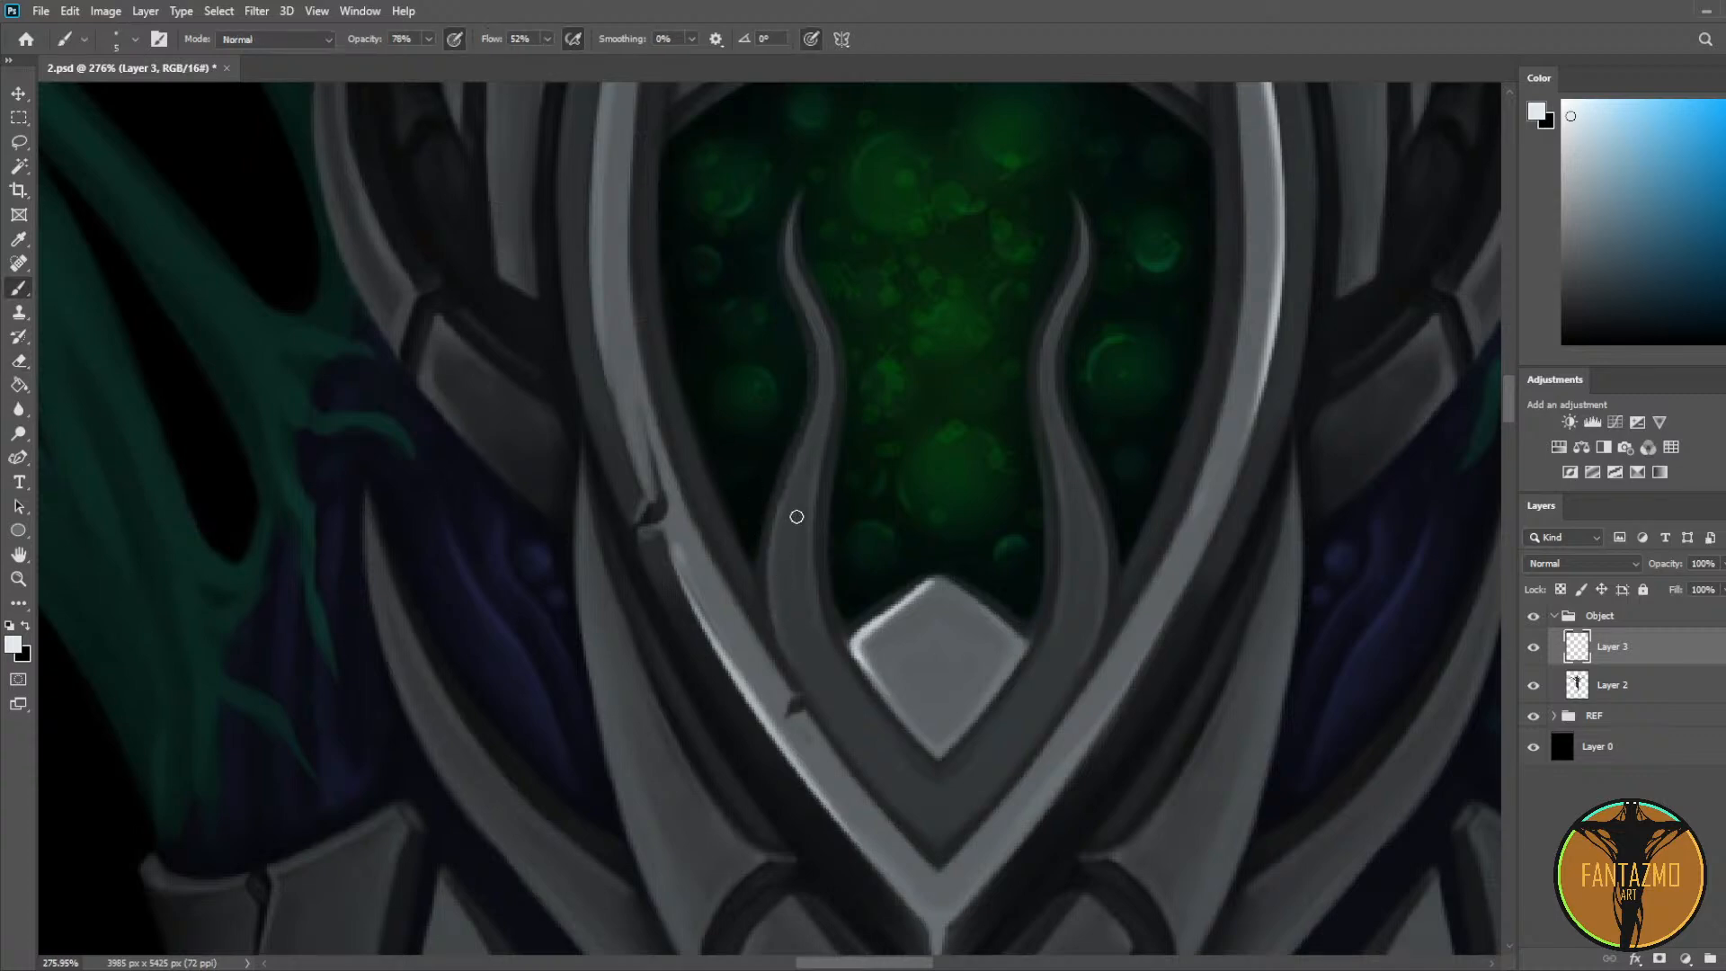
{"action": "mouse_move", "coordinate": [776, 584]}
{"action": "left_mouse_down"}
{"action": "mouse_move", "coordinate": [819, 428]}
{"action": "mouse_move", "coordinate": [793, 621]}
{"action": "mouse_move", "coordinate": [824, 431]}
{"action": "mouse_move", "coordinate": [789, 586]}
{"action": "mouse_move", "coordinate": [785, 519]}
{"action": "mouse_move", "coordinate": [788, 643]}
{"action": "left_mouse_up"}
{"action": "key", "text": "e"}
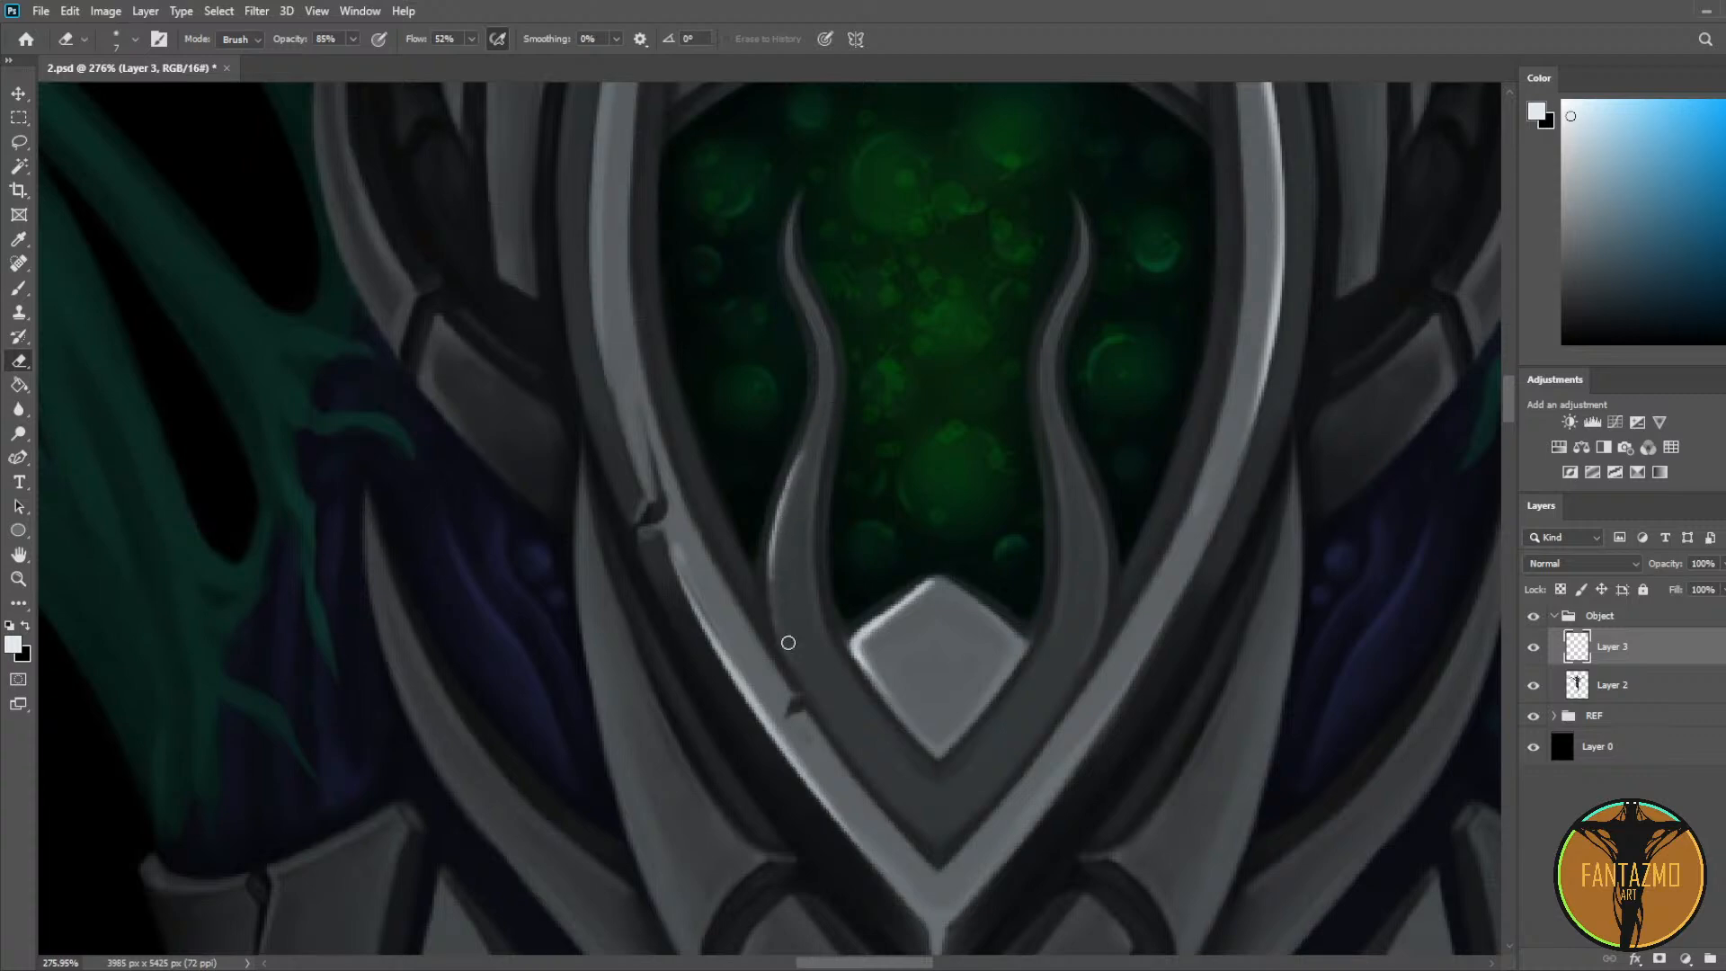
{"action": "key", "text": "b"}
{"action": "left_click_drag", "start_coordinate": [794, 216], "coordinate": [799, 283]}
{"action": "left_click_drag", "start_coordinate": [795, 208], "coordinate": [800, 284]}
{"action": "key", "text": "e"}
{"action": "mouse_move", "coordinate": [808, 212]}
{"action": "left_mouse_down"}
{"action": "mouse_move", "coordinate": [817, 279]}
{"action": "mouse_move", "coordinate": [800, 280]}
{"action": "mouse_move", "coordinate": [803, 216]}
{"action": "mouse_move", "coordinate": [803, 287]}
{"action": "mouse_move", "coordinate": [875, 374]}
{"action": "mouse_move", "coordinate": [906, 333]}
{"action": "left_mouse_up"}
Step: Paint a near-white highlight on the inner corner of the panel above the green core's right side
{"action": "key", "text": "b"}
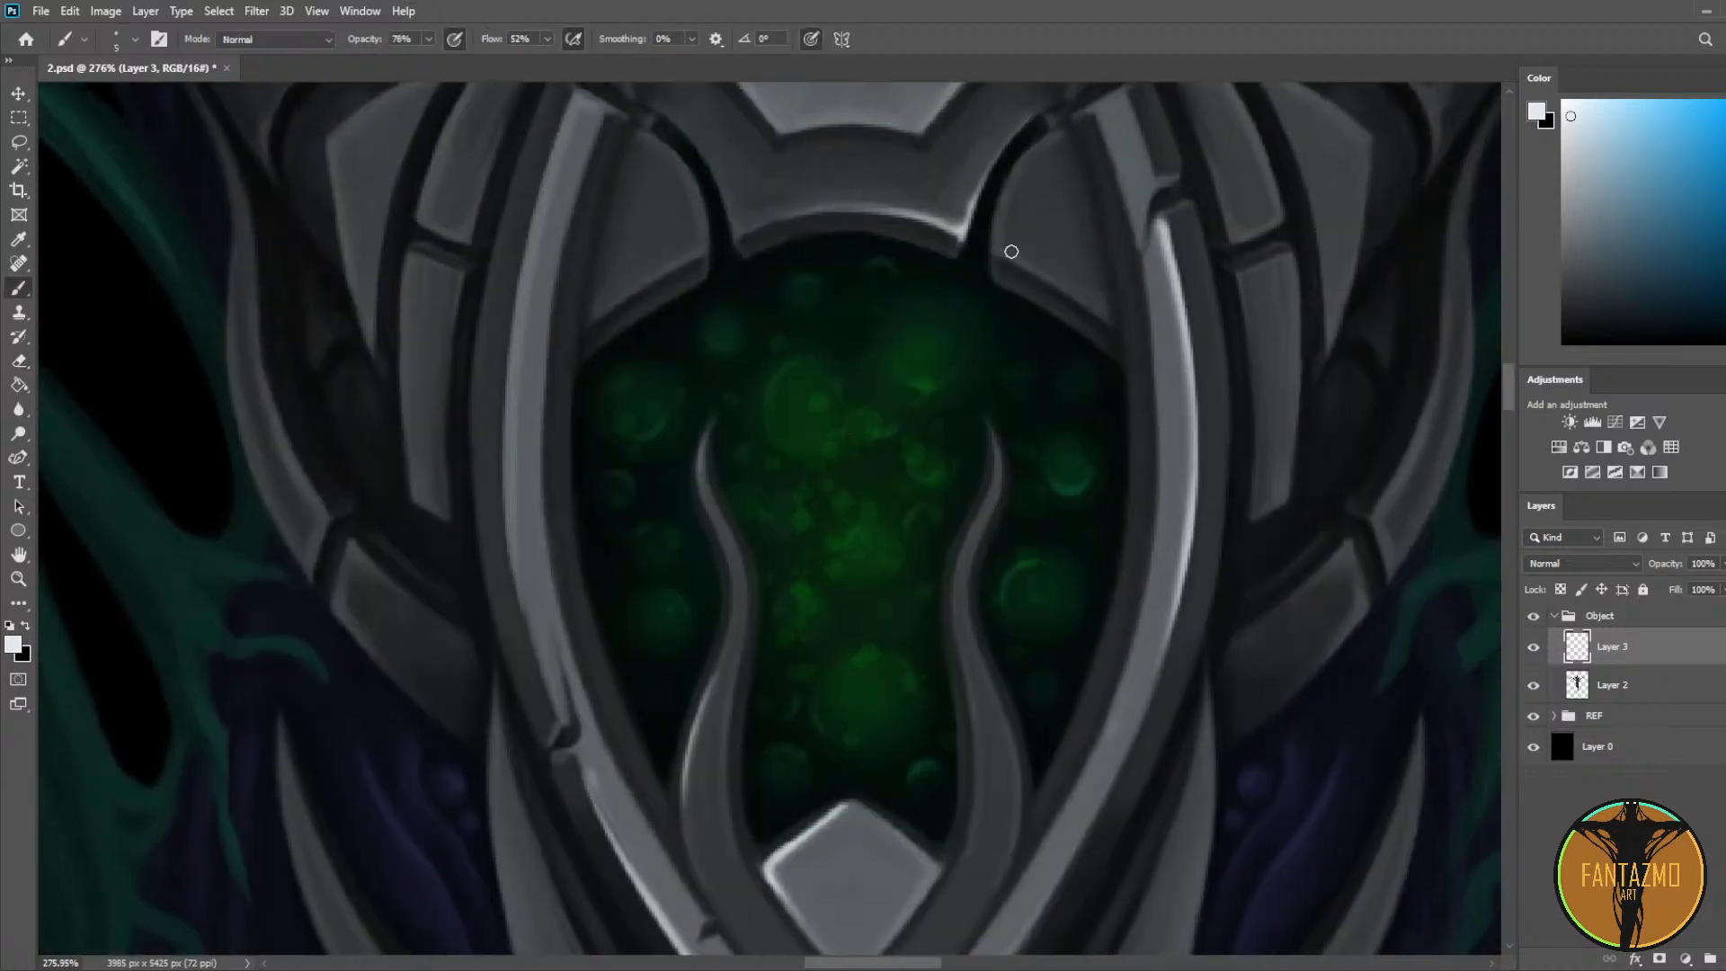
{"action": "mouse_move", "coordinate": [1009, 246]}
{"action": "left_mouse_down"}
{"action": "mouse_move", "coordinate": [999, 232]}
{"action": "mouse_move", "coordinate": [1041, 262]}
{"action": "mouse_move", "coordinate": [1002, 246]}
{"action": "mouse_move", "coordinate": [1004, 207]}
{"action": "mouse_move", "coordinate": [999, 241]}
{"action": "mouse_move", "coordinate": [1017, 180]}
{"action": "mouse_move", "coordinate": [1021, 252]}
{"action": "mouse_move", "coordinate": [1016, 239]}
{"action": "left_mouse_up"}
{"action": "key", "text": "e"}
Step: Highlight the lower tip of the curved rib plate beside the frame's right rail with the Brush and Eraser
{"action": "scroll", "coordinate": [1060, 378], "scroll_direction": "right", "scroll_amount": 5}
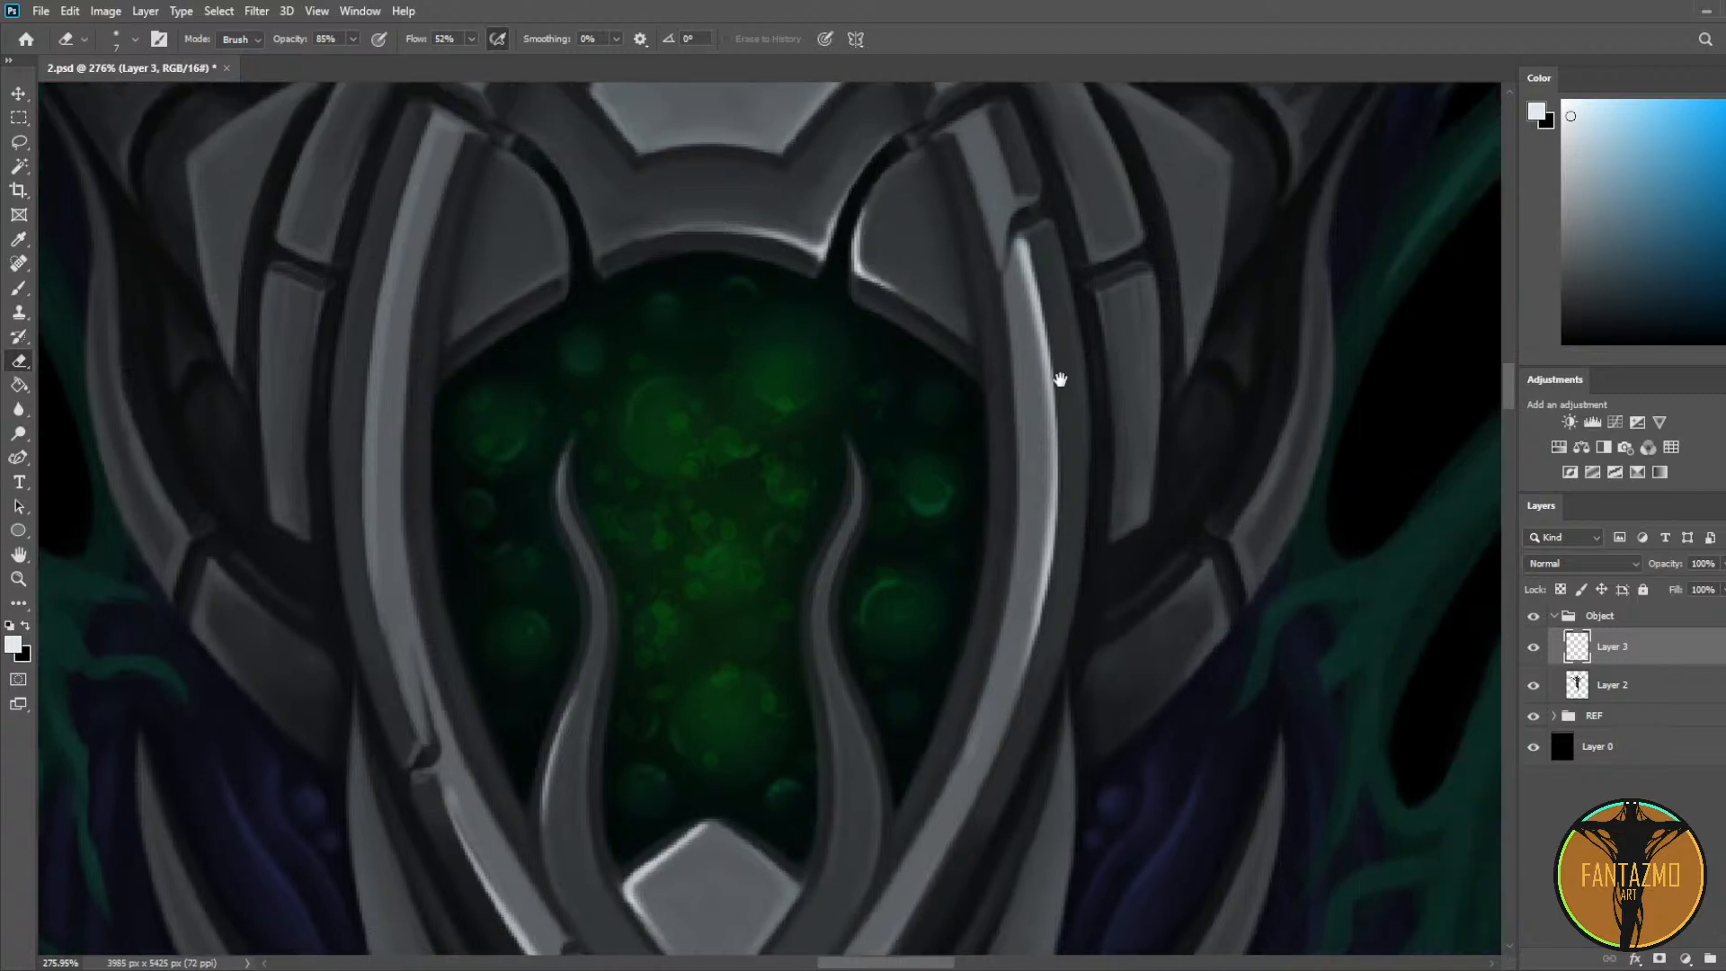
{"action": "scroll", "coordinate": [887, 454], "scroll_direction": "up", "scroll_amount": 1}
{"action": "key", "text": "b"}
{"action": "mouse_move", "coordinate": [809, 362]}
{"action": "left_mouse_down"}
{"action": "mouse_move", "coordinate": [846, 343]}
{"action": "mouse_move", "coordinate": [790, 226]}
{"action": "mouse_move", "coordinate": [809, 356]}
{"action": "mouse_move", "coordinate": [832, 315]}
{"action": "mouse_move", "coordinate": [803, 259]}
{"action": "left_mouse_up"}
{"action": "key", "text": "e"}
{"action": "key", "text": "b"}
{"action": "key", "text": "e"}
{"action": "key", "text": "b"}
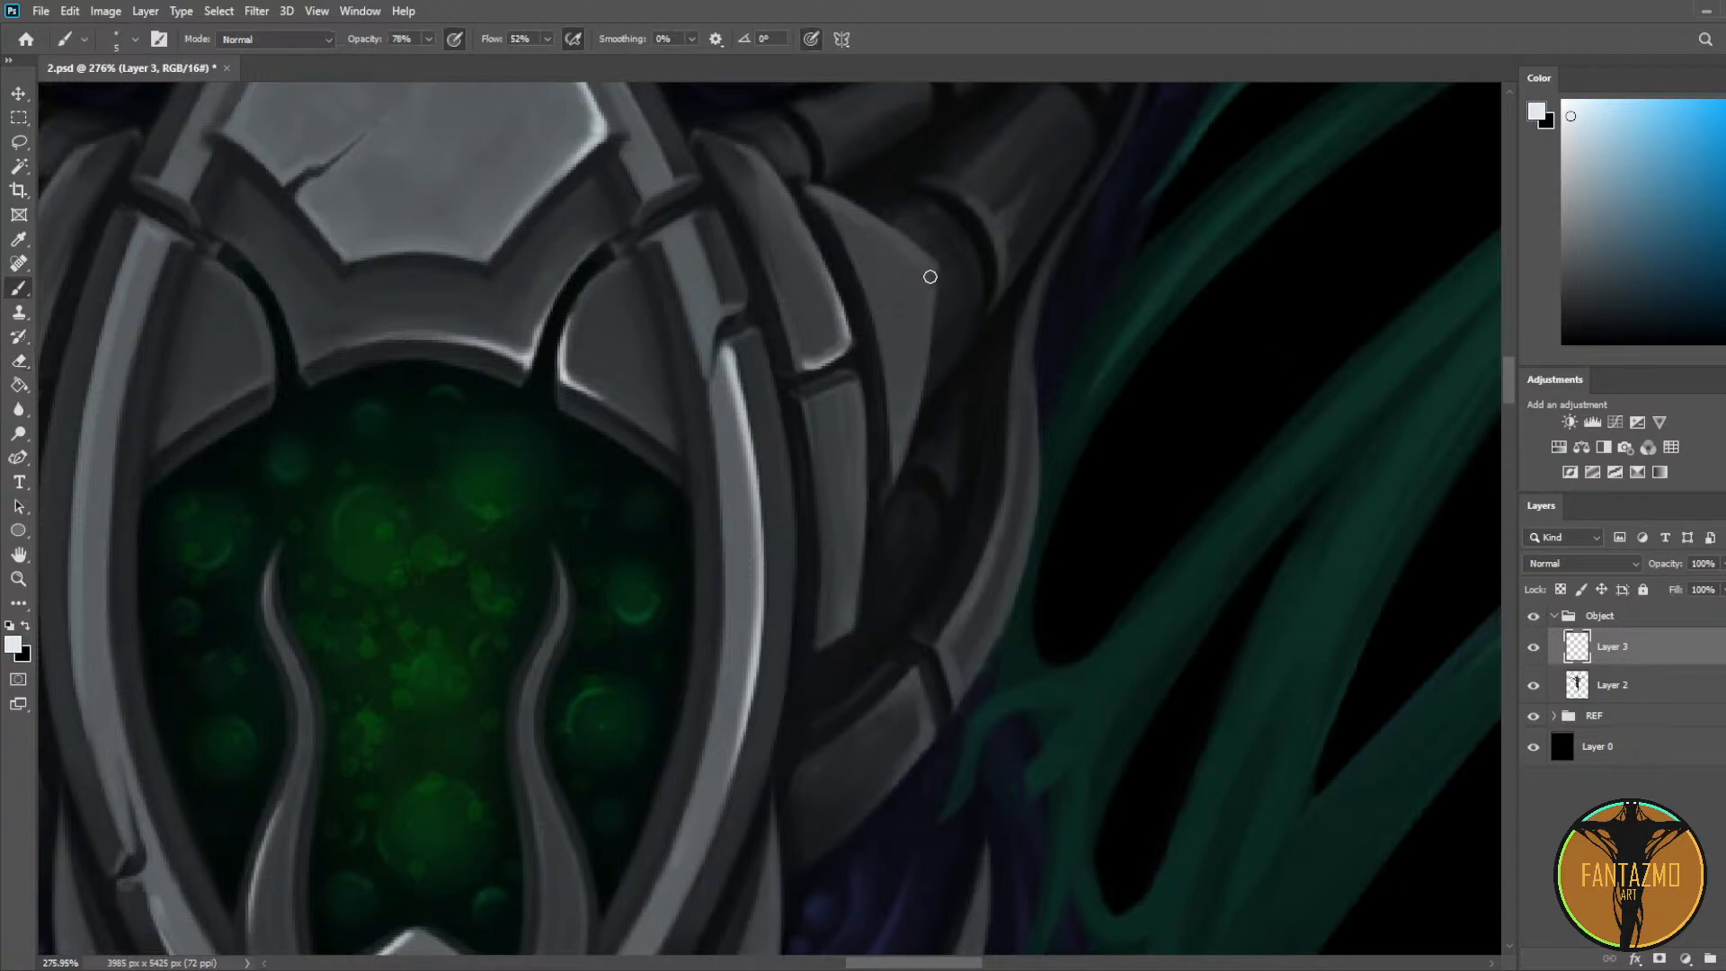
Step: Paint near-white highlights along both outer edges of the pointed side plate behind the rib plate, thinning with the Eraser
{"action": "mouse_move", "coordinate": [914, 257]}
{"action": "left_mouse_down"}
{"action": "mouse_move", "coordinate": [940, 266]}
{"action": "mouse_move", "coordinate": [904, 400]}
{"action": "left_mouse_up"}
{"action": "key", "text": "e"}
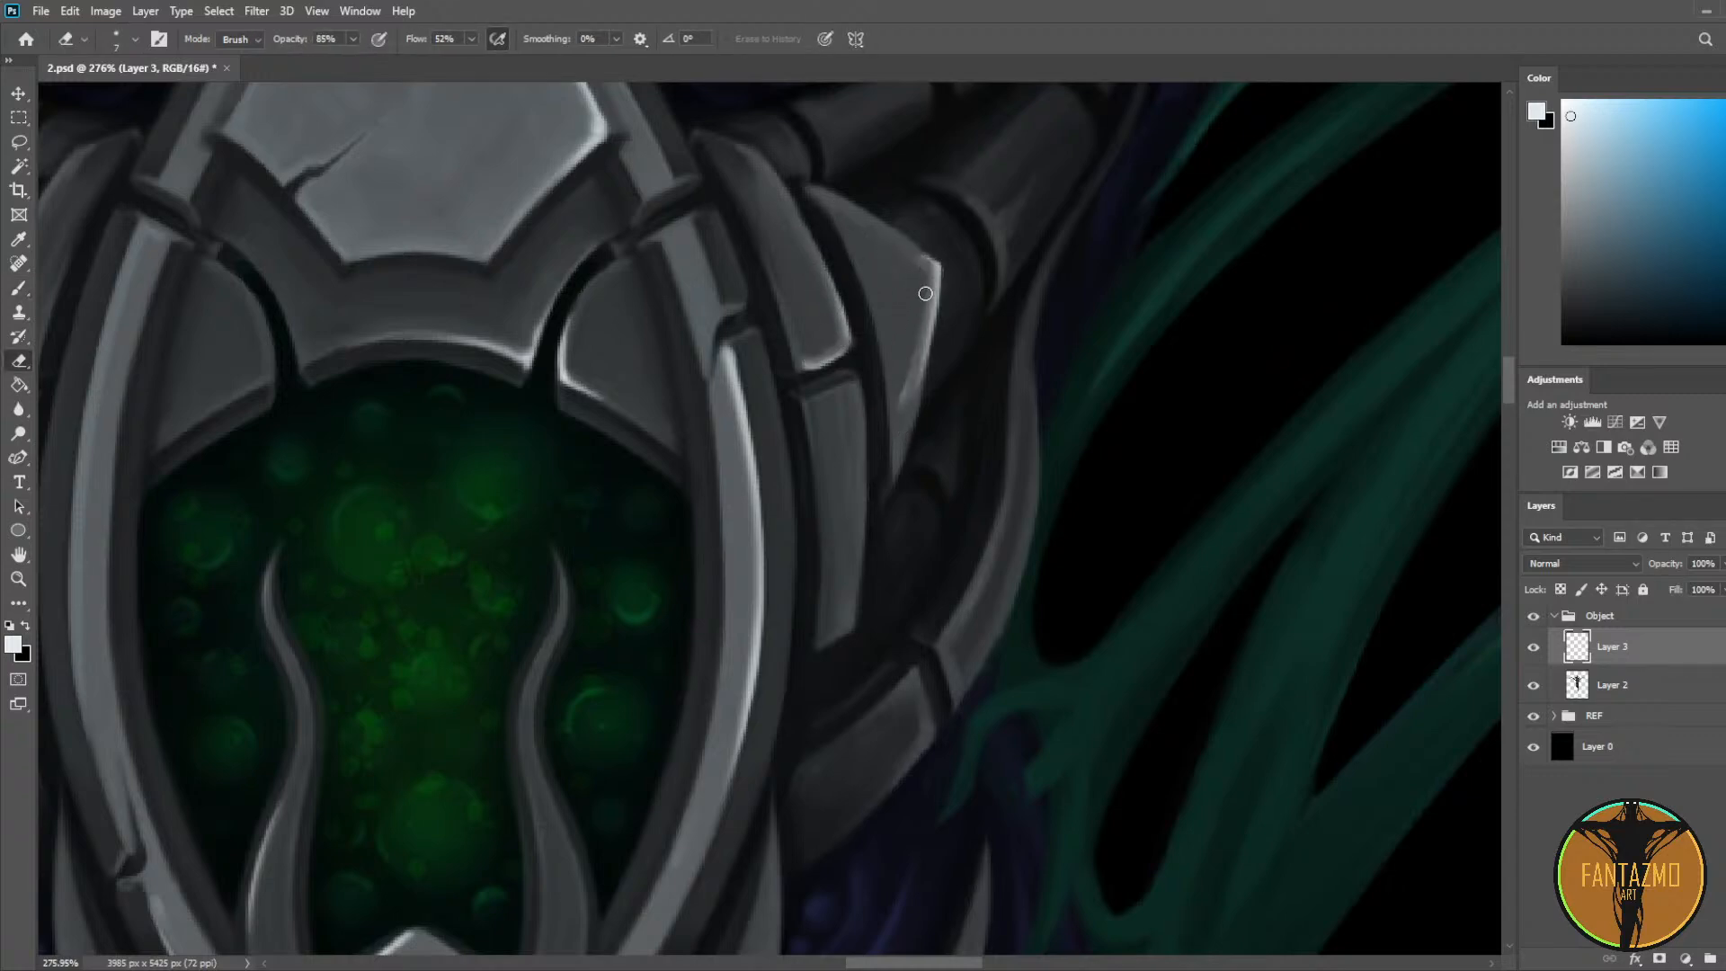
{"action": "mouse_move", "coordinate": [925, 293]}
{"action": "left_mouse_down"}
{"action": "mouse_move", "coordinate": [896, 480]}
{"action": "mouse_move", "coordinate": [896, 413]}
{"action": "left_mouse_up"}
{"action": "key", "text": "b"}
{"action": "mouse_move", "coordinate": [900, 239]}
{"action": "left_mouse_down"}
{"action": "mouse_move", "coordinate": [933, 262]}
{"action": "mouse_move", "coordinate": [915, 244]}
{"action": "mouse_move", "coordinate": [922, 281]}
{"action": "left_mouse_up"}
{"action": "key", "text": "e"}
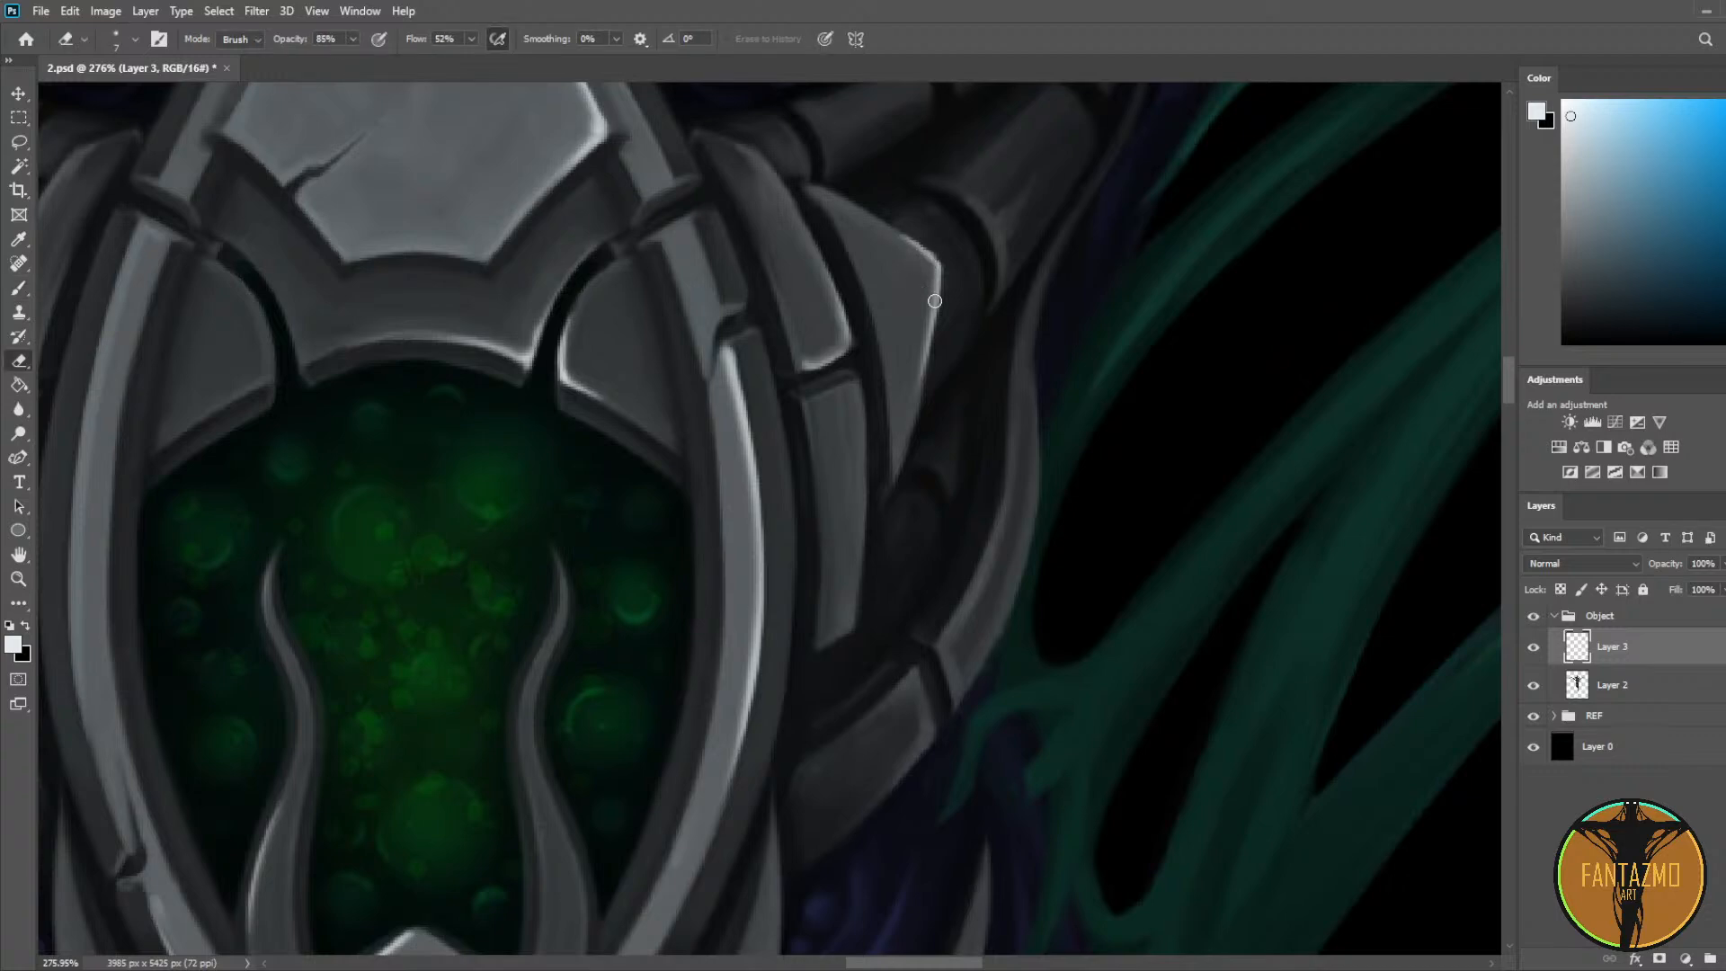
Step: Touch up the narrow slat below the curved rib plate with the Brush and Eraser and save the document
{"action": "key", "text": "b"}
{"action": "key", "text": "e"}
{"action": "left_click_drag", "start_coordinate": [845, 387], "coordinate": [862, 566]}
{"action": "scroll", "coordinate": [849, 370], "scroll_direction": "down", "scroll_amount": 10}
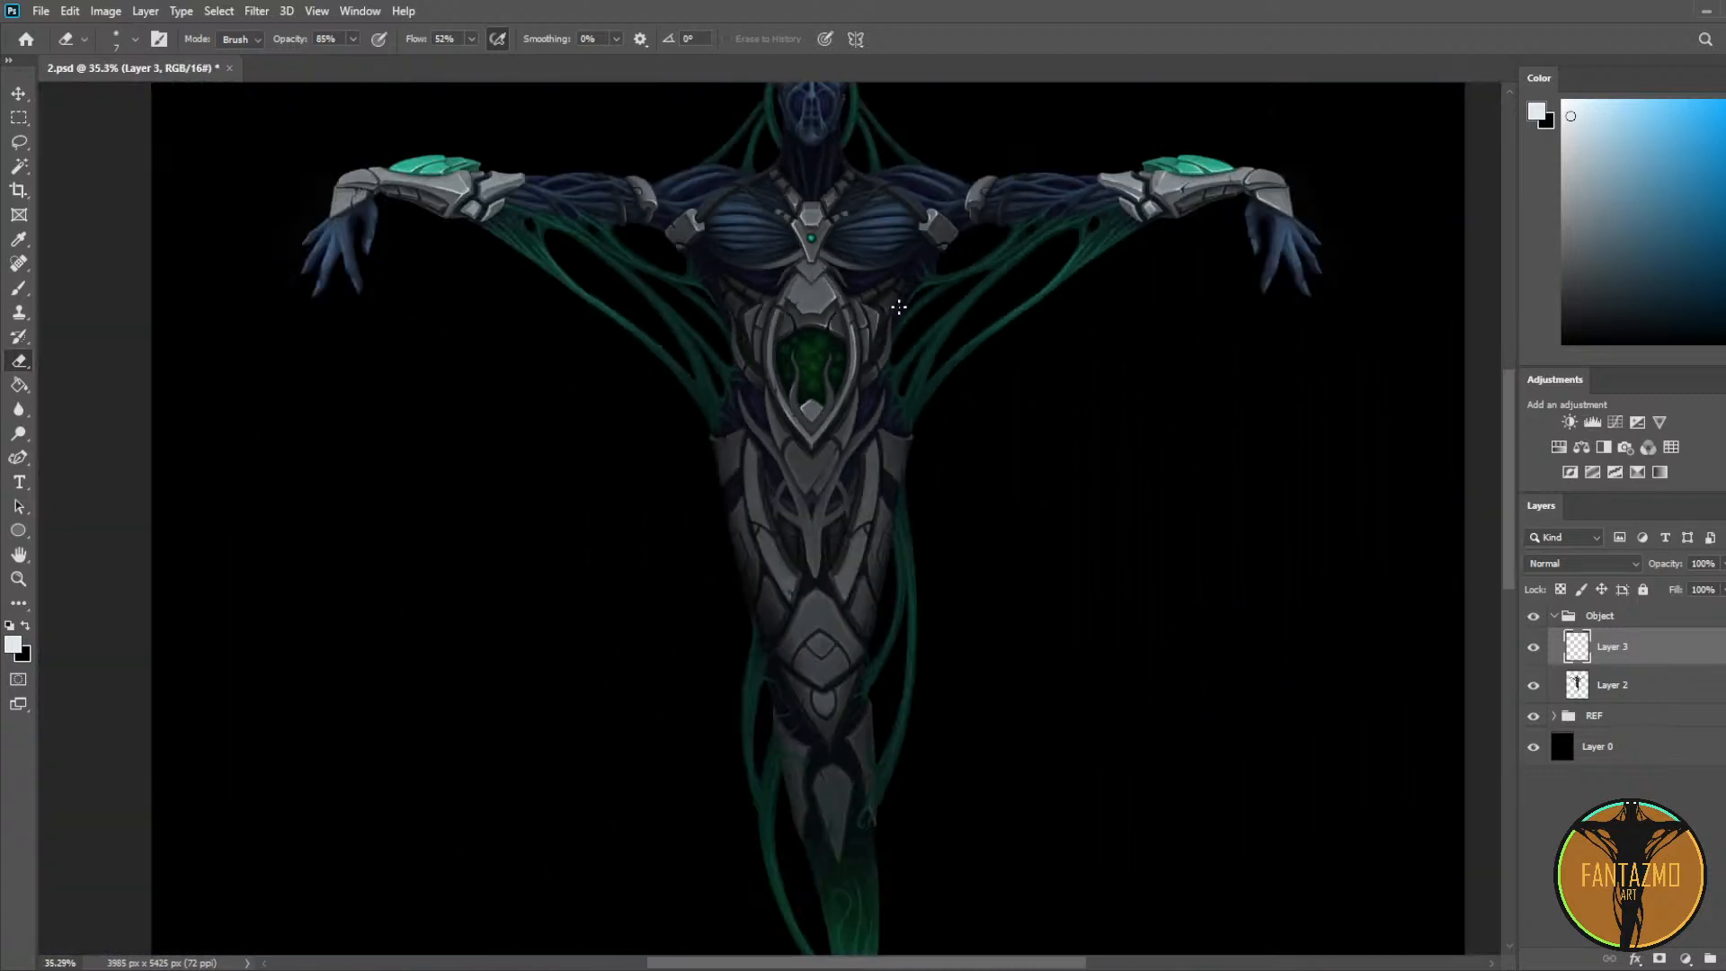
{"action": "key", "text": "ctrl+s"}
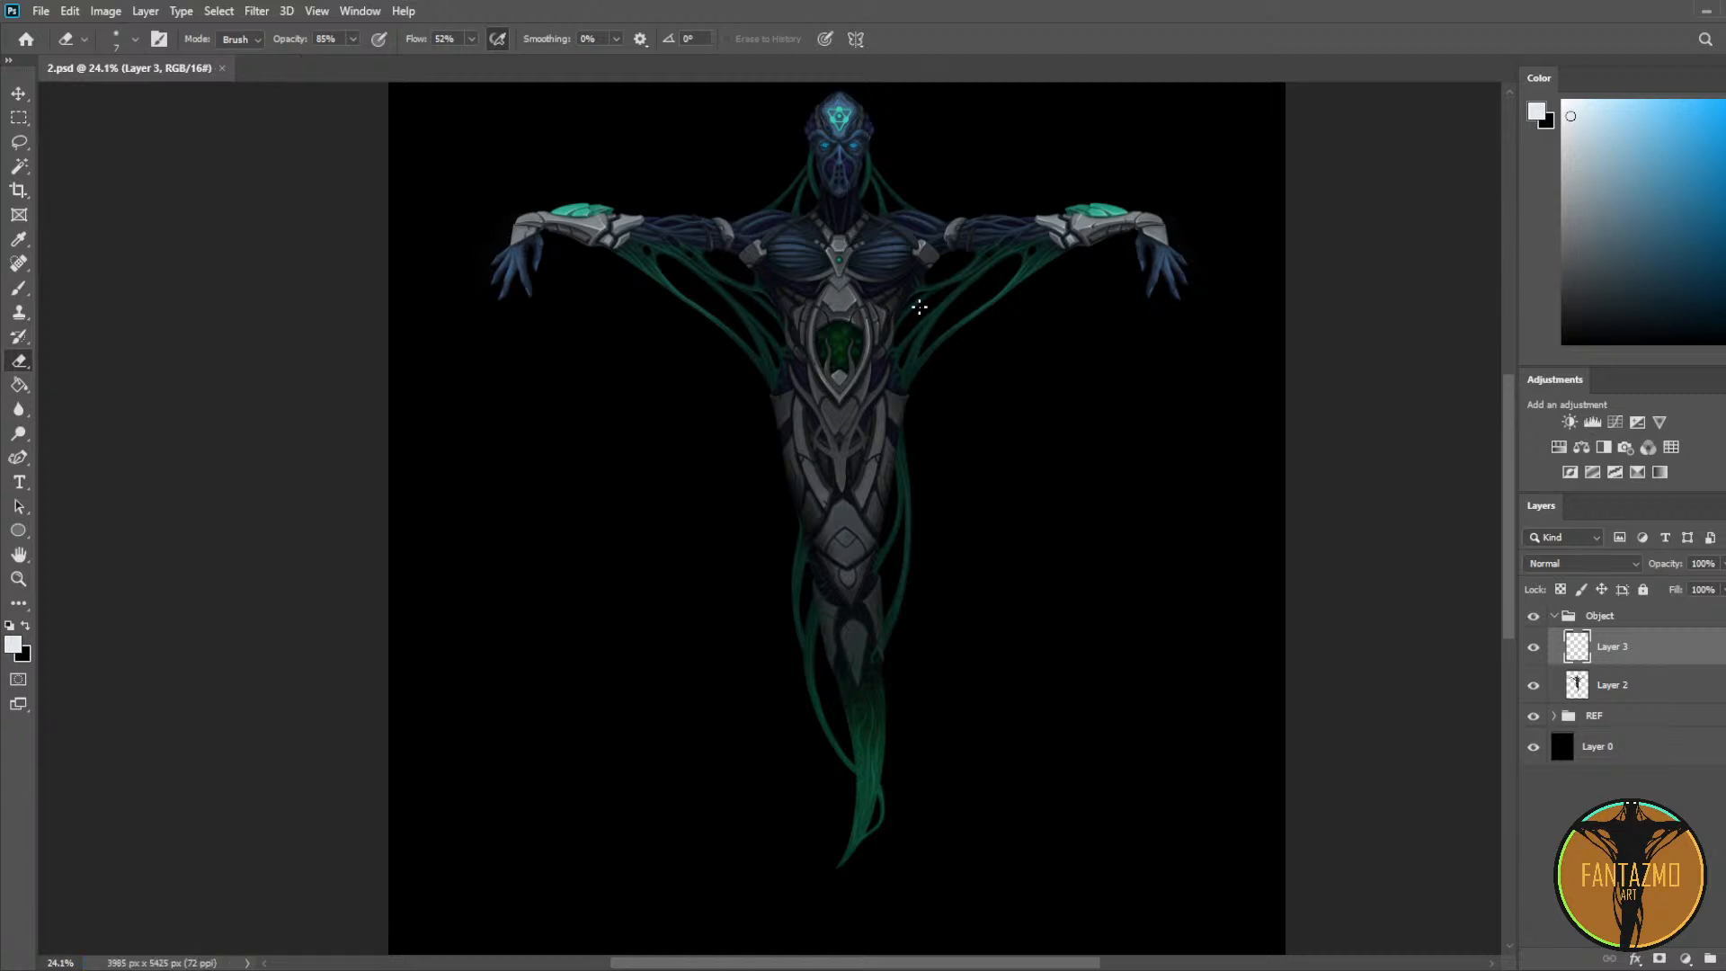
Step: Rename the highlight layer, Layer 3, as "Beli fx"
{"action": "scroll", "coordinate": [918, 307], "scroll_direction": "up", "scroll_amount": 2}
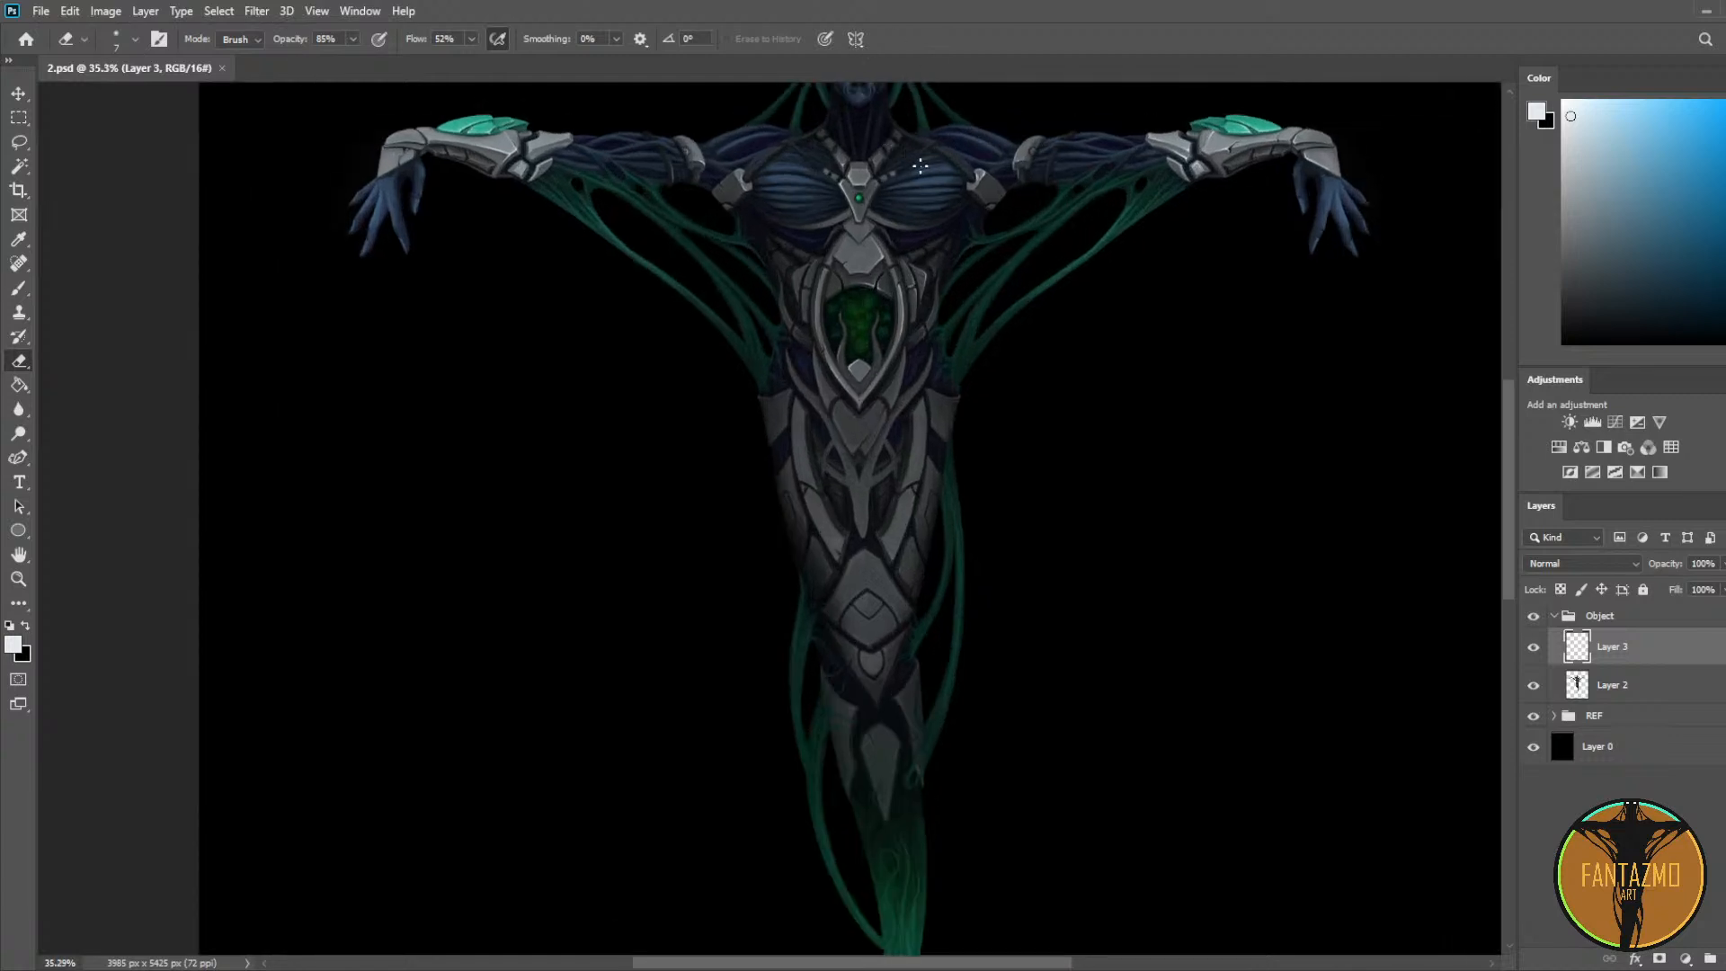
{"action": "left_click_drag", "start_coordinate": [963, 242], "coordinate": [958, 288]}
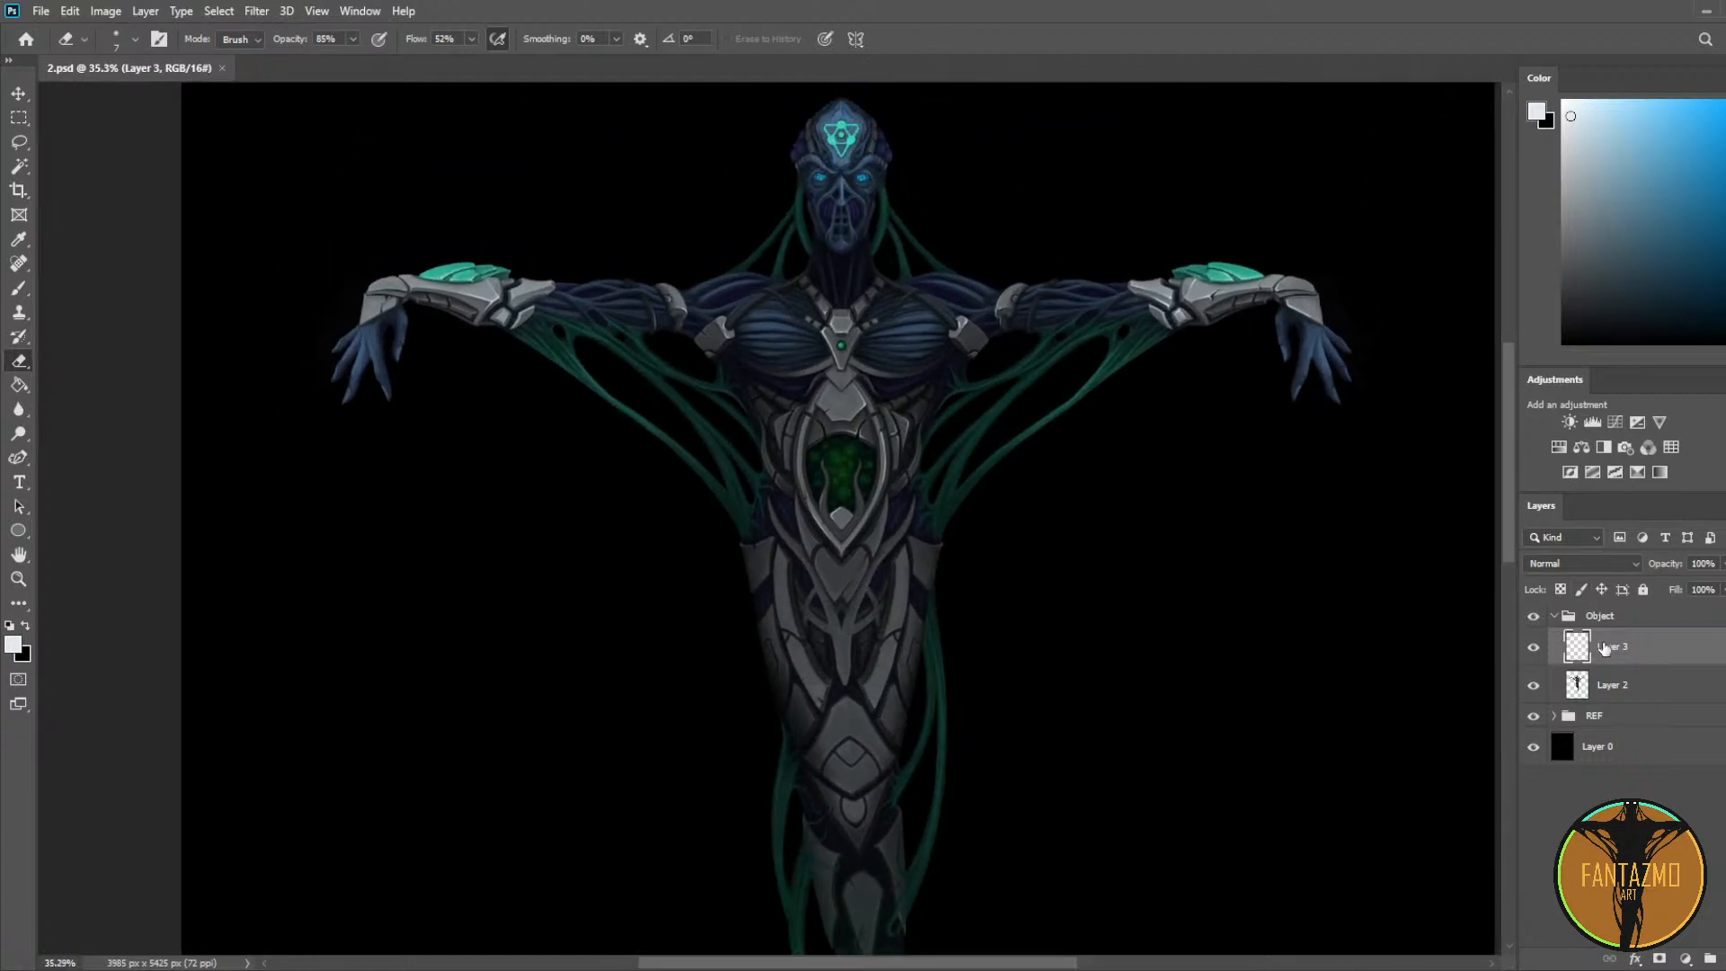
{"action": "double_click", "coordinate": [1606, 647]}
{"action": "type", "text": "Beli fx"}
{"action": "key", "text": "Return"}
Step: Paint a near-white highlight along the inner edge of the long upper thigh plate on the painting's left side, thinning it with the Eraser
{"action": "scroll", "coordinate": [1175, 589], "scroll_direction": "up", "scroll_amount": 4}
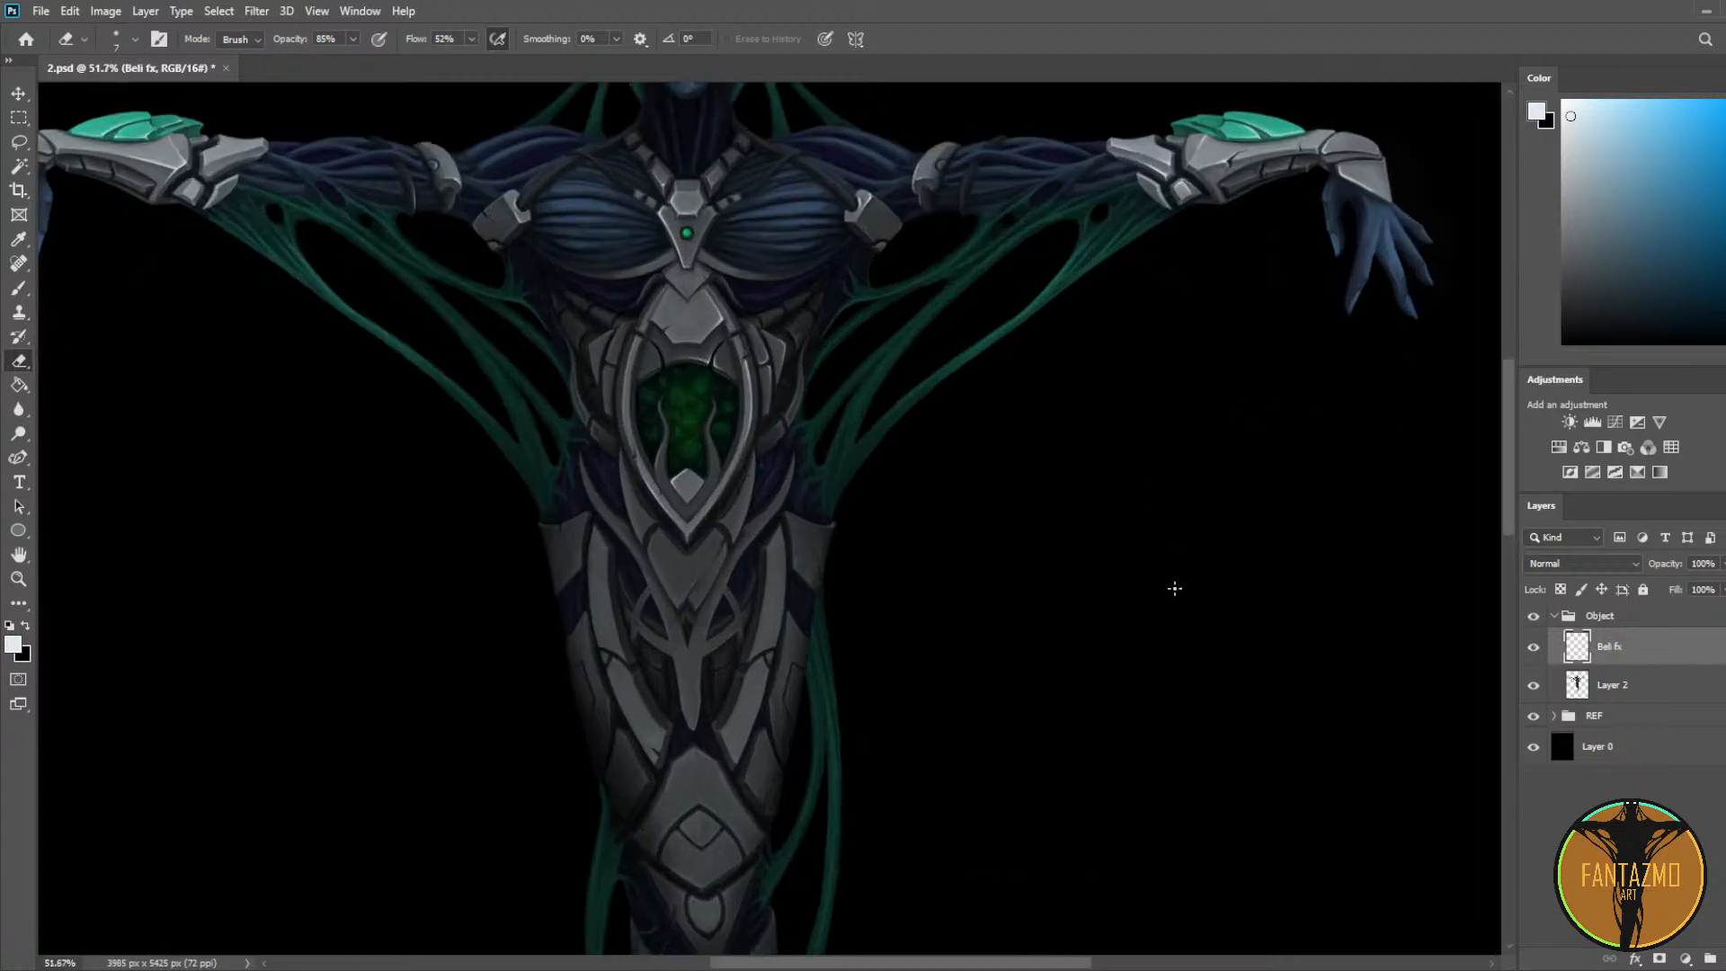
{"action": "left_click_drag", "start_coordinate": [651, 575], "coordinate": [1217, 424]}
{"action": "scroll", "coordinate": [1101, 437], "scroll_direction": "up", "scroll_amount": 4}
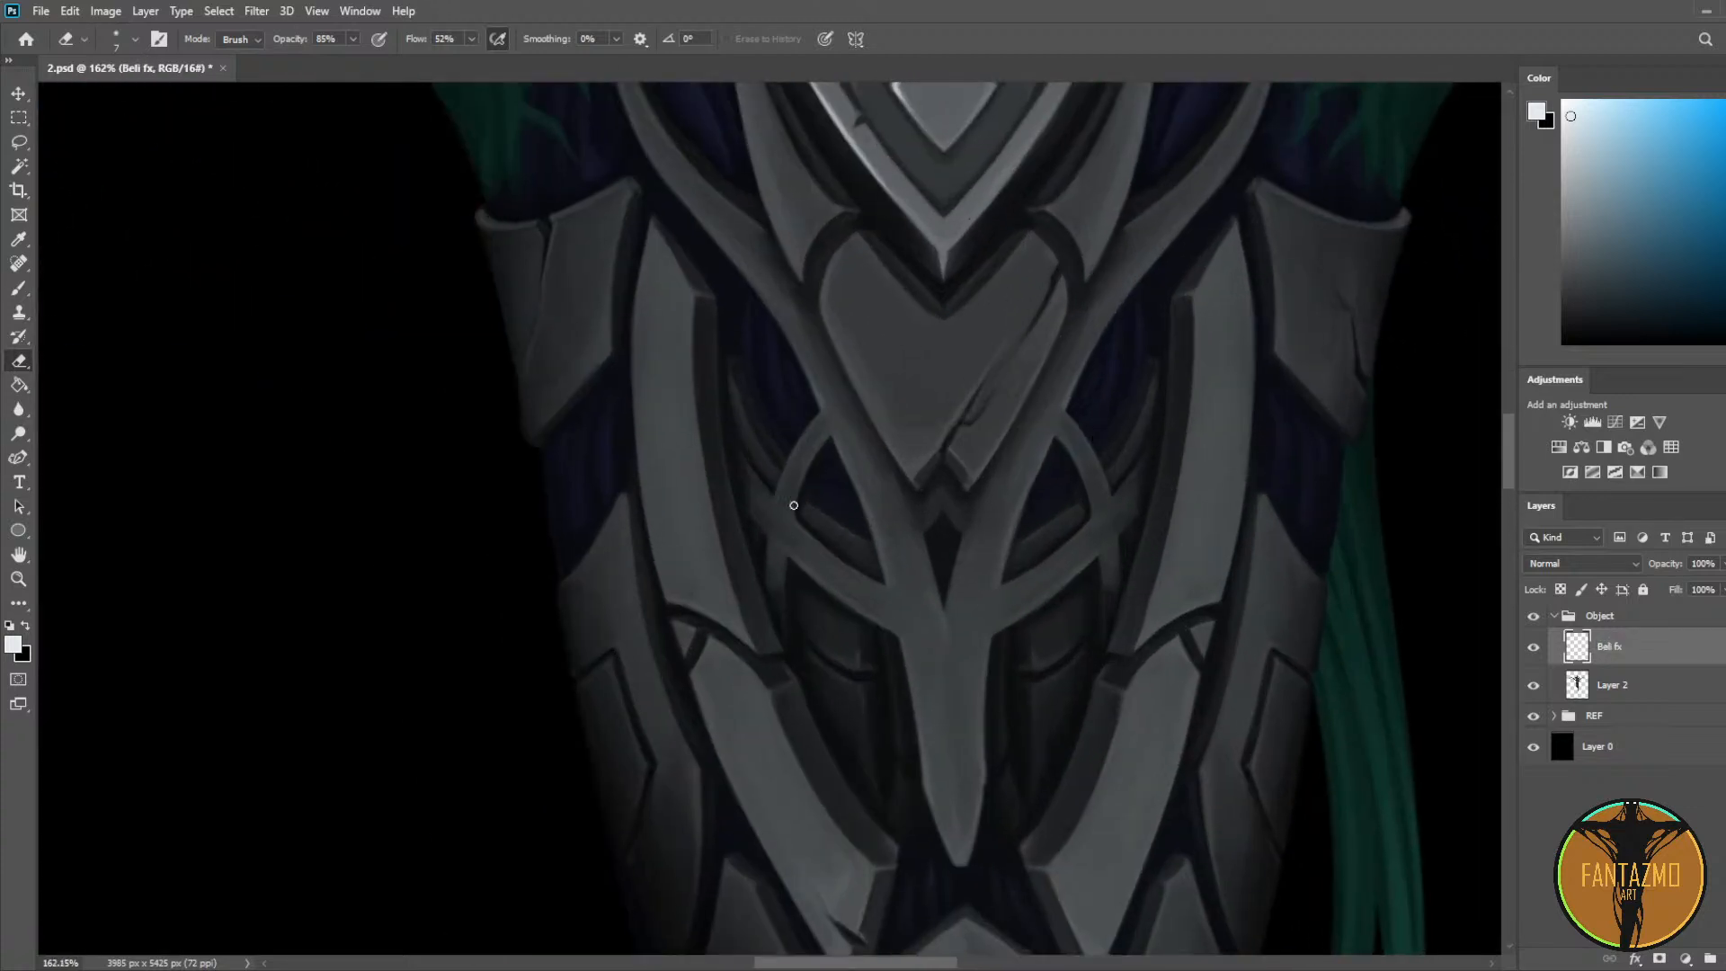
{"action": "key", "text": "b"}
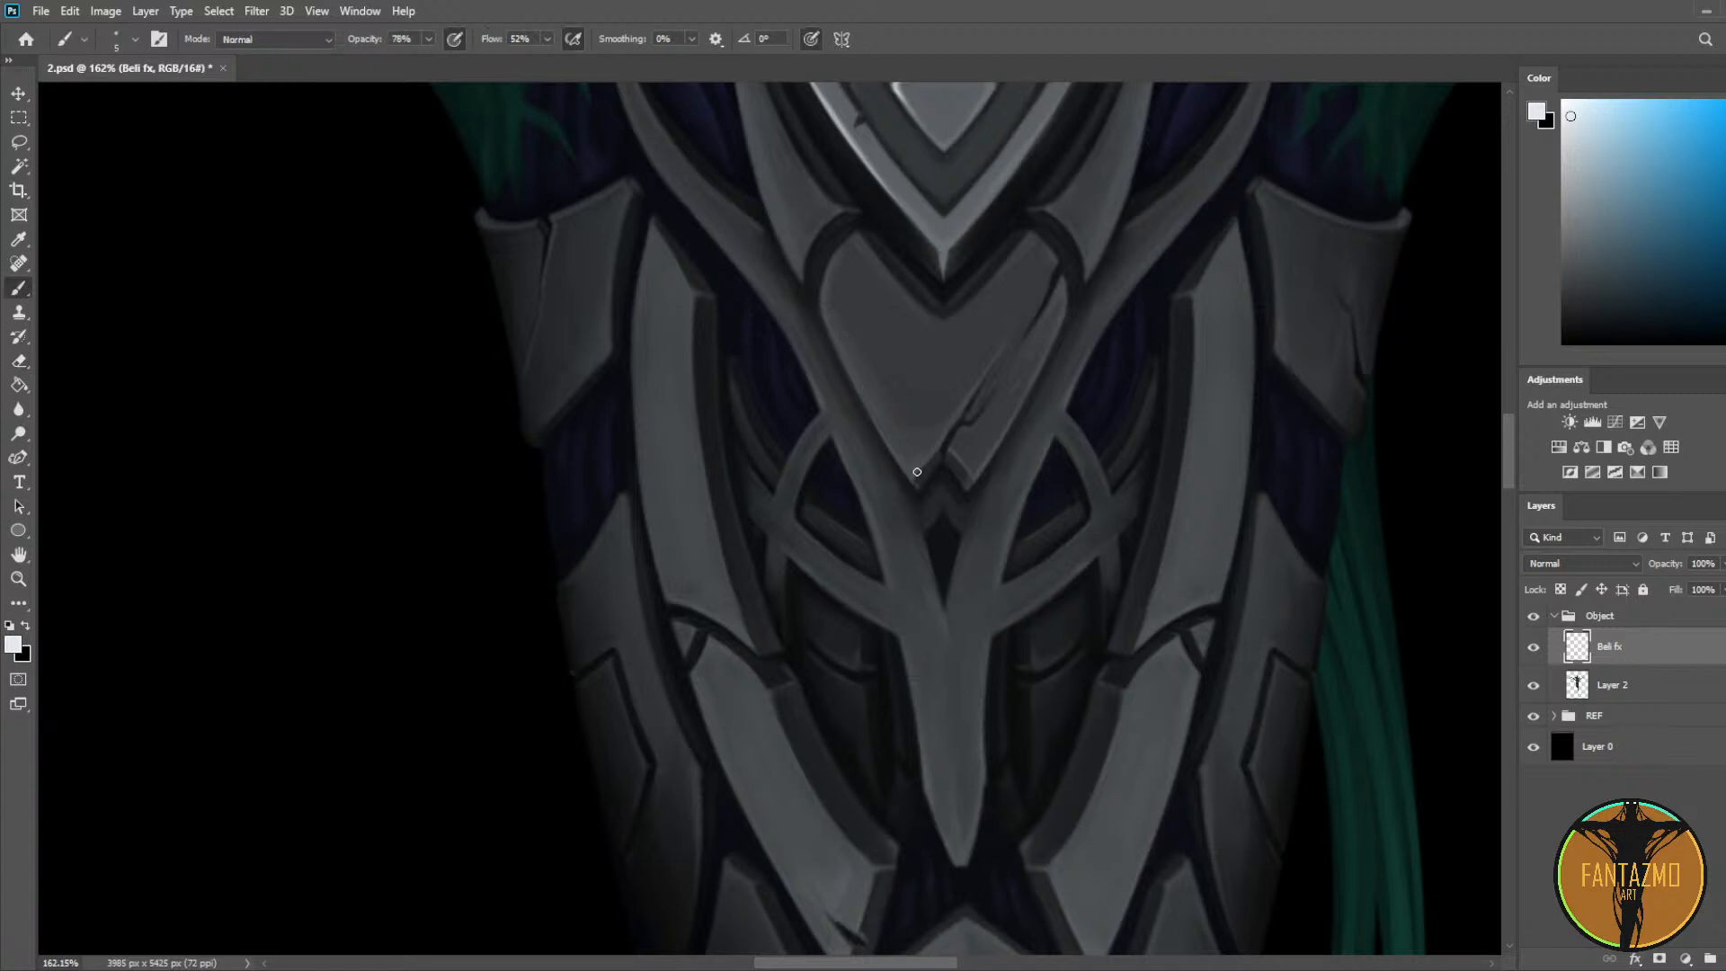
{"action": "mouse_move", "coordinate": [667, 255]}
{"action": "left_mouse_down"}
{"action": "mouse_move", "coordinate": [692, 293]}
{"action": "mouse_move", "coordinate": [703, 485]}
{"action": "left_mouse_up"}
{"action": "key", "text": "ctrl+z"}
{"action": "left_click_drag", "start_coordinate": [694, 289], "coordinate": [719, 541]}
{"action": "key", "text": "e"}
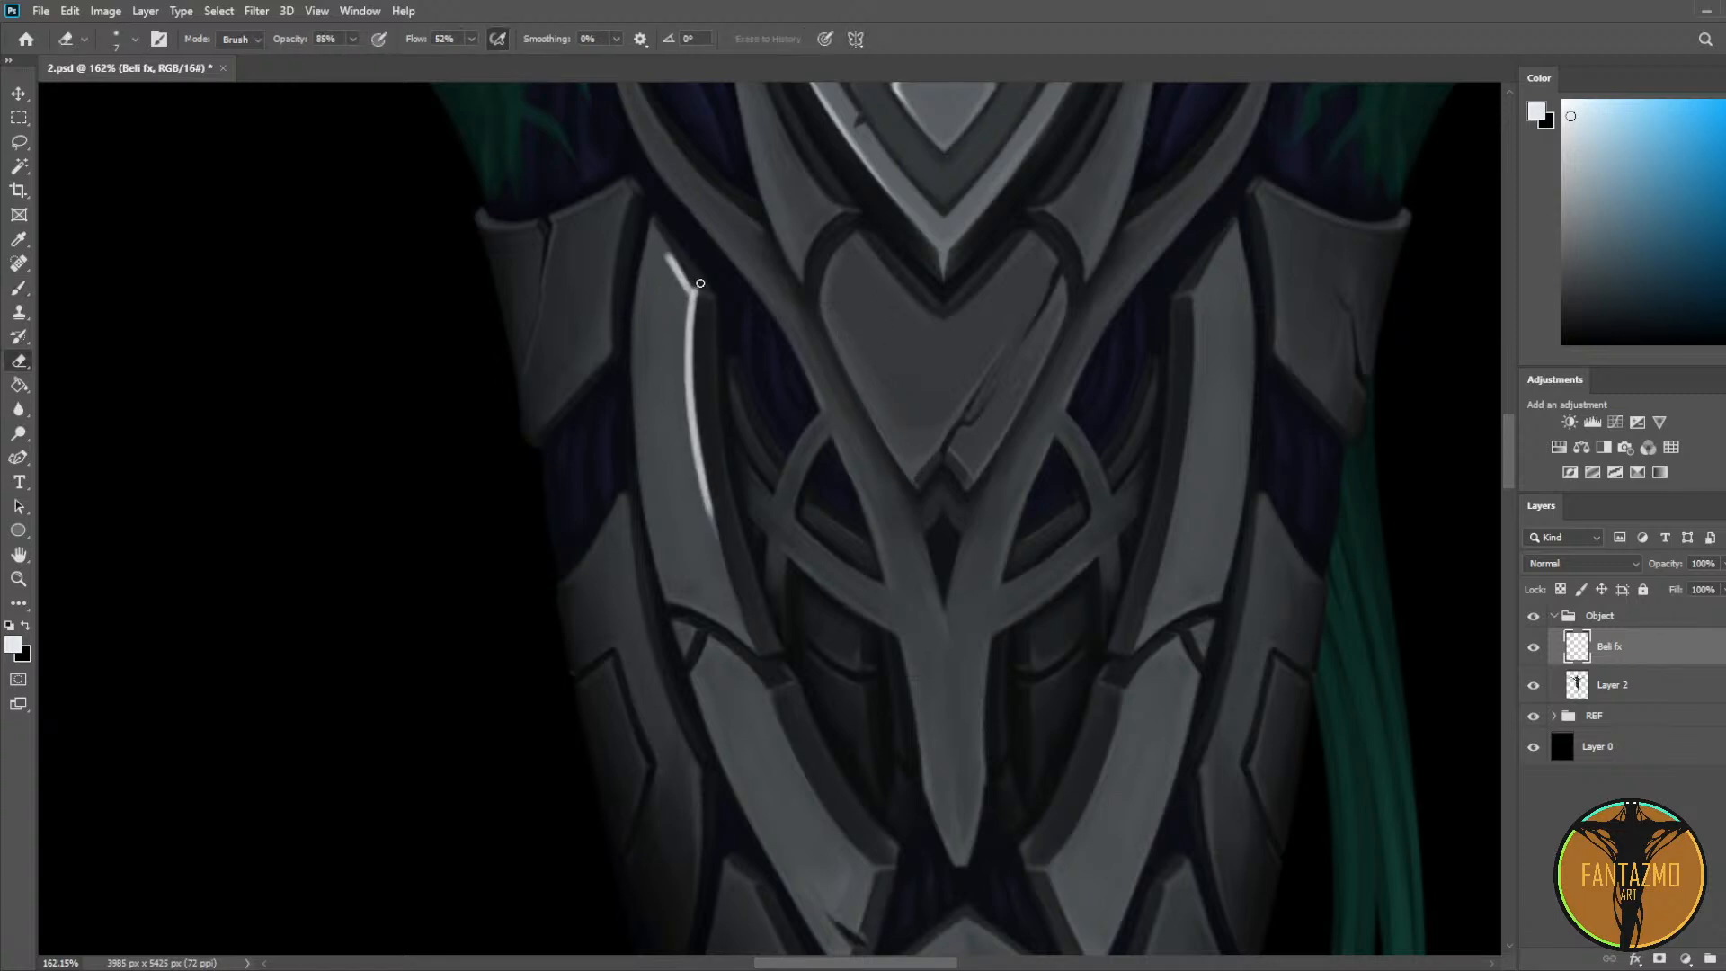
{"action": "mouse_move", "coordinate": [688, 279]}
{"action": "left_mouse_down"}
{"action": "mouse_move", "coordinate": [665, 258]}
{"action": "mouse_move", "coordinate": [720, 534]}
{"action": "left_mouse_up"}
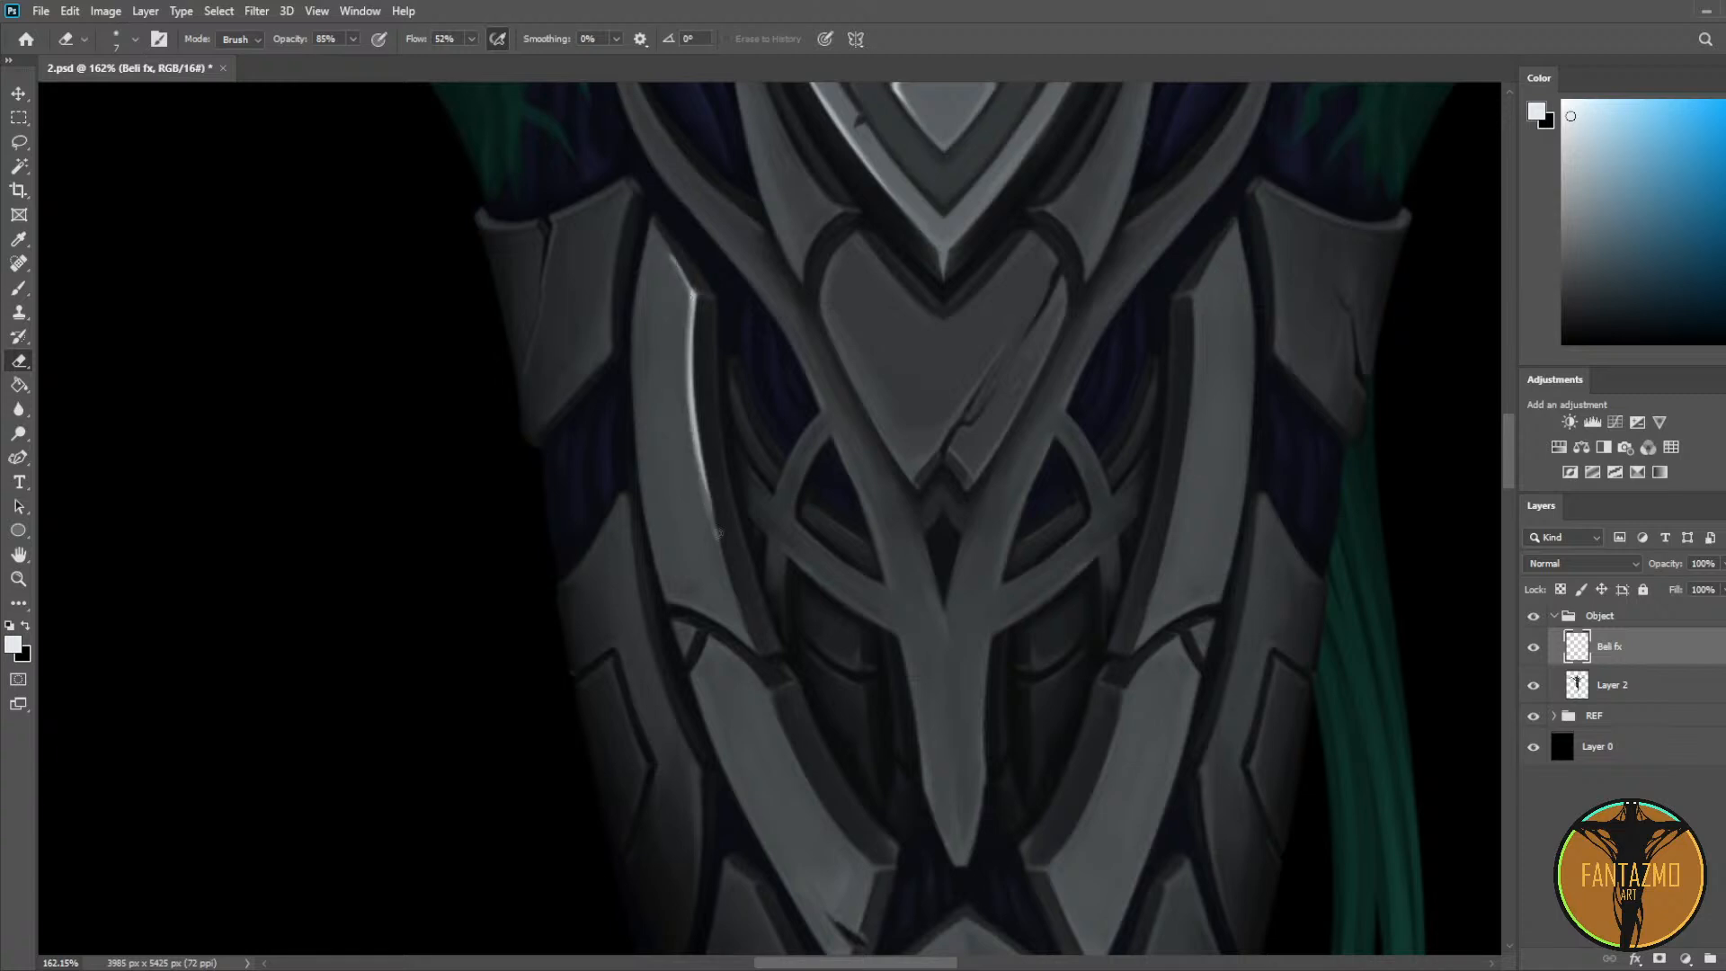
{"action": "left_click_drag", "start_coordinate": [679, 337], "coordinate": [714, 517]}
Step: Highlight the left edge of the central downward spike to its tip with the Brush, and taper the line with the Eraser
{"action": "scroll", "coordinate": [832, 501], "scroll_direction": "down", "scroll_amount": 3}
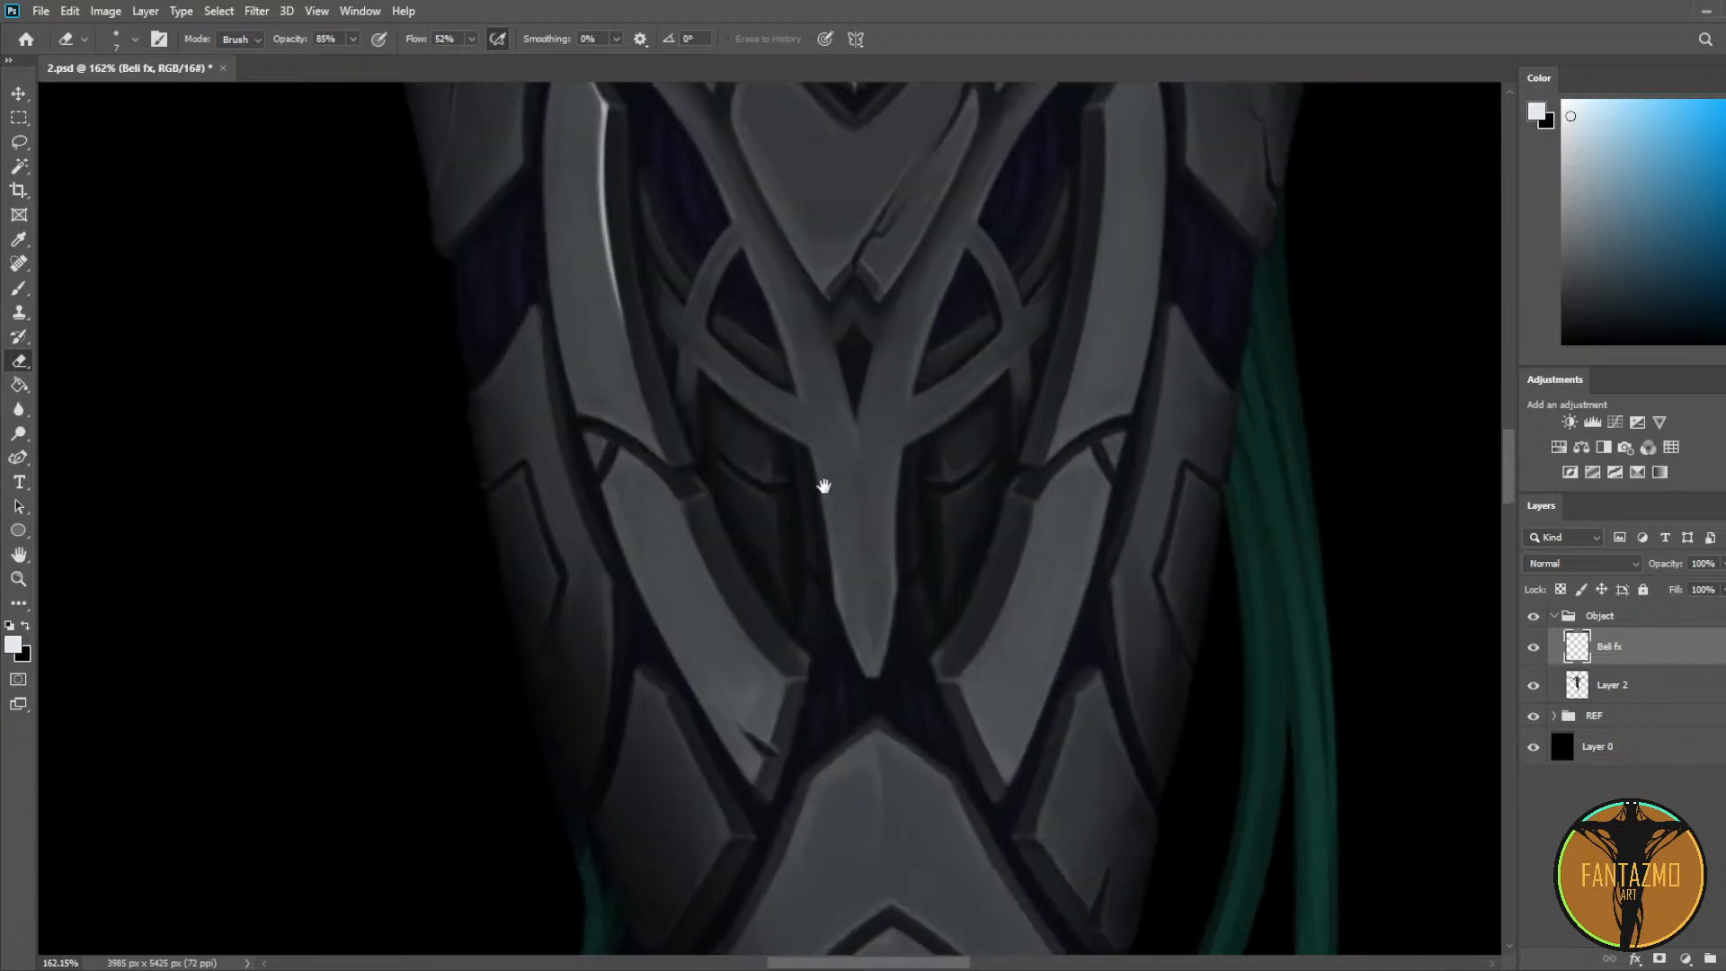
{"action": "key", "text": "b"}
{"action": "left_click_drag", "start_coordinate": [811, 450], "coordinate": [854, 628]}
{"action": "key", "text": "ctrl+z"}
{"action": "mouse_move", "coordinate": [812, 445]}
{"action": "left_mouse_down"}
{"action": "mouse_move", "coordinate": [842, 608]}
{"action": "mouse_move", "coordinate": [844, 589]}
{"action": "mouse_move", "coordinate": [867, 678]}
{"action": "left_mouse_up"}
{"action": "key", "text": "e"}
{"action": "mouse_move", "coordinate": [848, 607]}
{"action": "left_mouse_down"}
{"action": "mouse_move", "coordinate": [810, 420]}
{"action": "mouse_move", "coordinate": [863, 621]}
{"action": "mouse_move", "coordinate": [835, 465]}
{"action": "mouse_move", "coordinate": [833, 518]}
{"action": "left_mouse_up"}
{"action": "left_click_drag", "start_coordinate": [816, 447], "coordinate": [835, 555]}
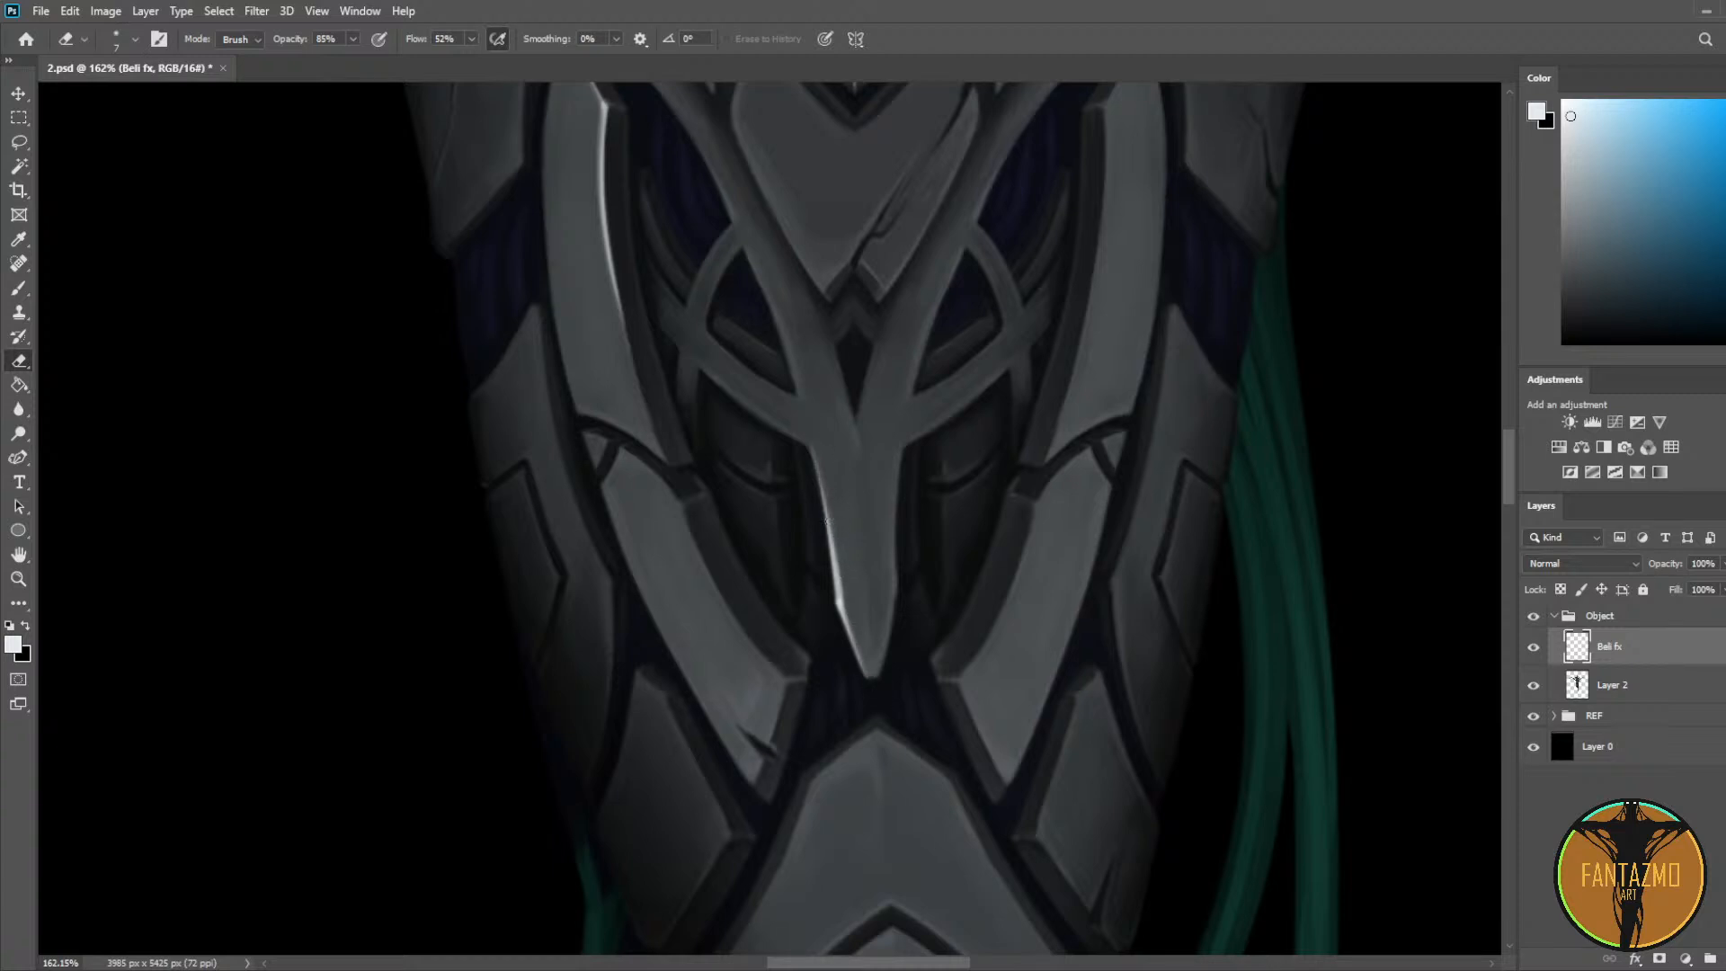
Step: Paint near-white highlights along both inner edge segments of the outer thigh plate on the painting's right side, refining them with the Eraser
{"action": "mouse_move", "coordinate": [969, 464]}
{"action": "left_mouse_down"}
{"action": "mouse_move", "coordinate": [902, 416]}
{"action": "mouse_move", "coordinate": [901, 363]}
{"action": "left_mouse_up"}
{"action": "key", "text": "b"}
{"action": "left_click_drag", "start_coordinate": [942, 497], "coordinate": [984, 328]}
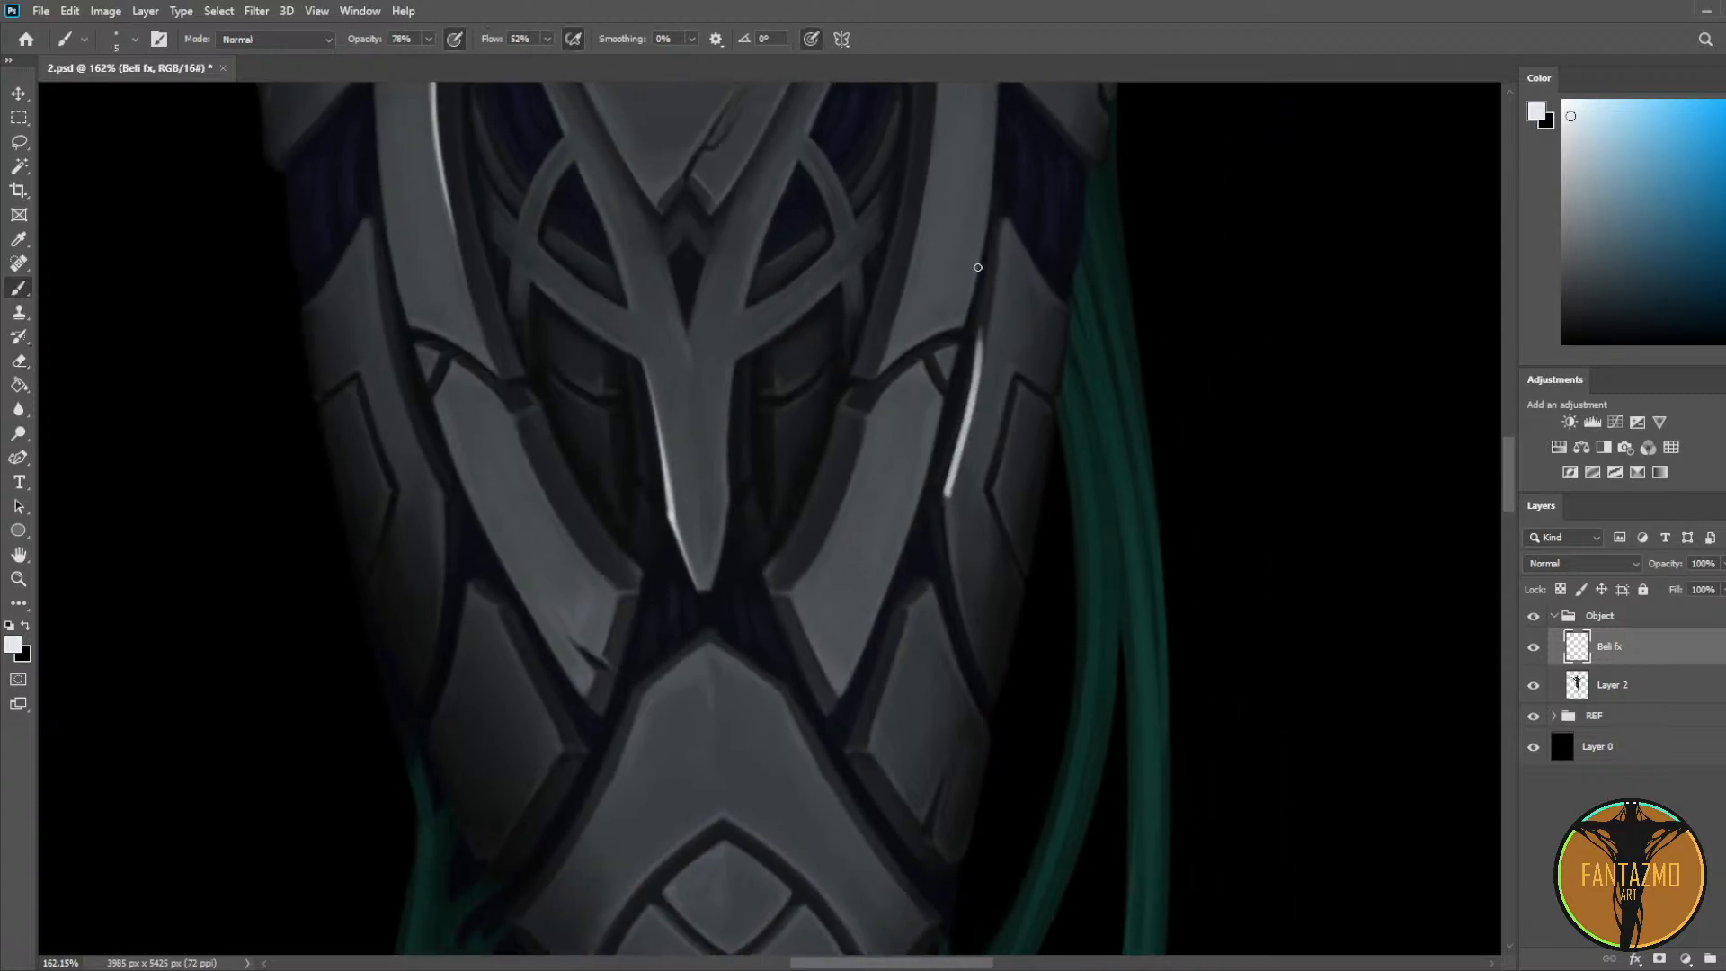
{"action": "key", "text": "ctrl+z"}
{"action": "mouse_move", "coordinate": [943, 496]}
{"action": "left_mouse_down"}
{"action": "mouse_move", "coordinate": [994, 280]}
{"action": "mouse_move", "coordinate": [961, 489]}
{"action": "mouse_move", "coordinate": [953, 493]}
{"action": "left_mouse_up"}
{"action": "key", "text": "e"}
{"action": "mouse_move", "coordinate": [951, 499]}
{"action": "left_mouse_down"}
{"action": "mouse_move", "coordinate": [998, 310]}
{"action": "mouse_move", "coordinate": [969, 636]}
{"action": "left_mouse_up"}
{"action": "key", "text": "b"}
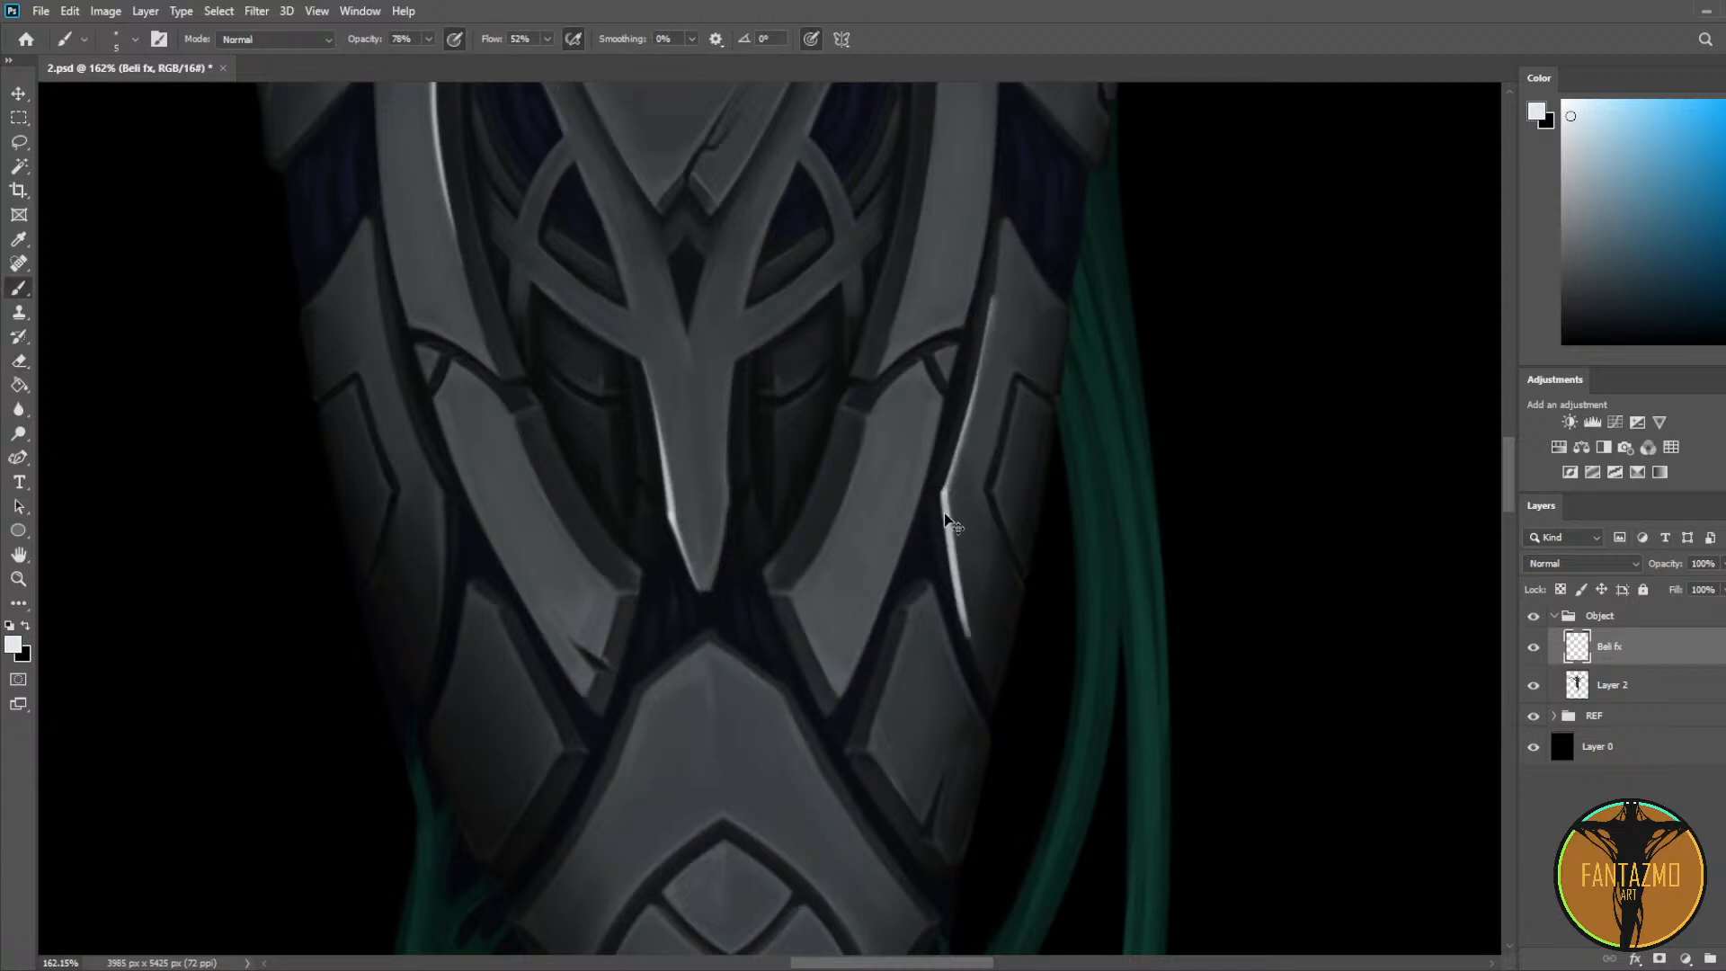
{"action": "key", "text": "ctrl+z"}
{"action": "left_click_drag", "start_coordinate": [943, 495], "coordinate": [980, 644]}
{"action": "key", "text": "e"}
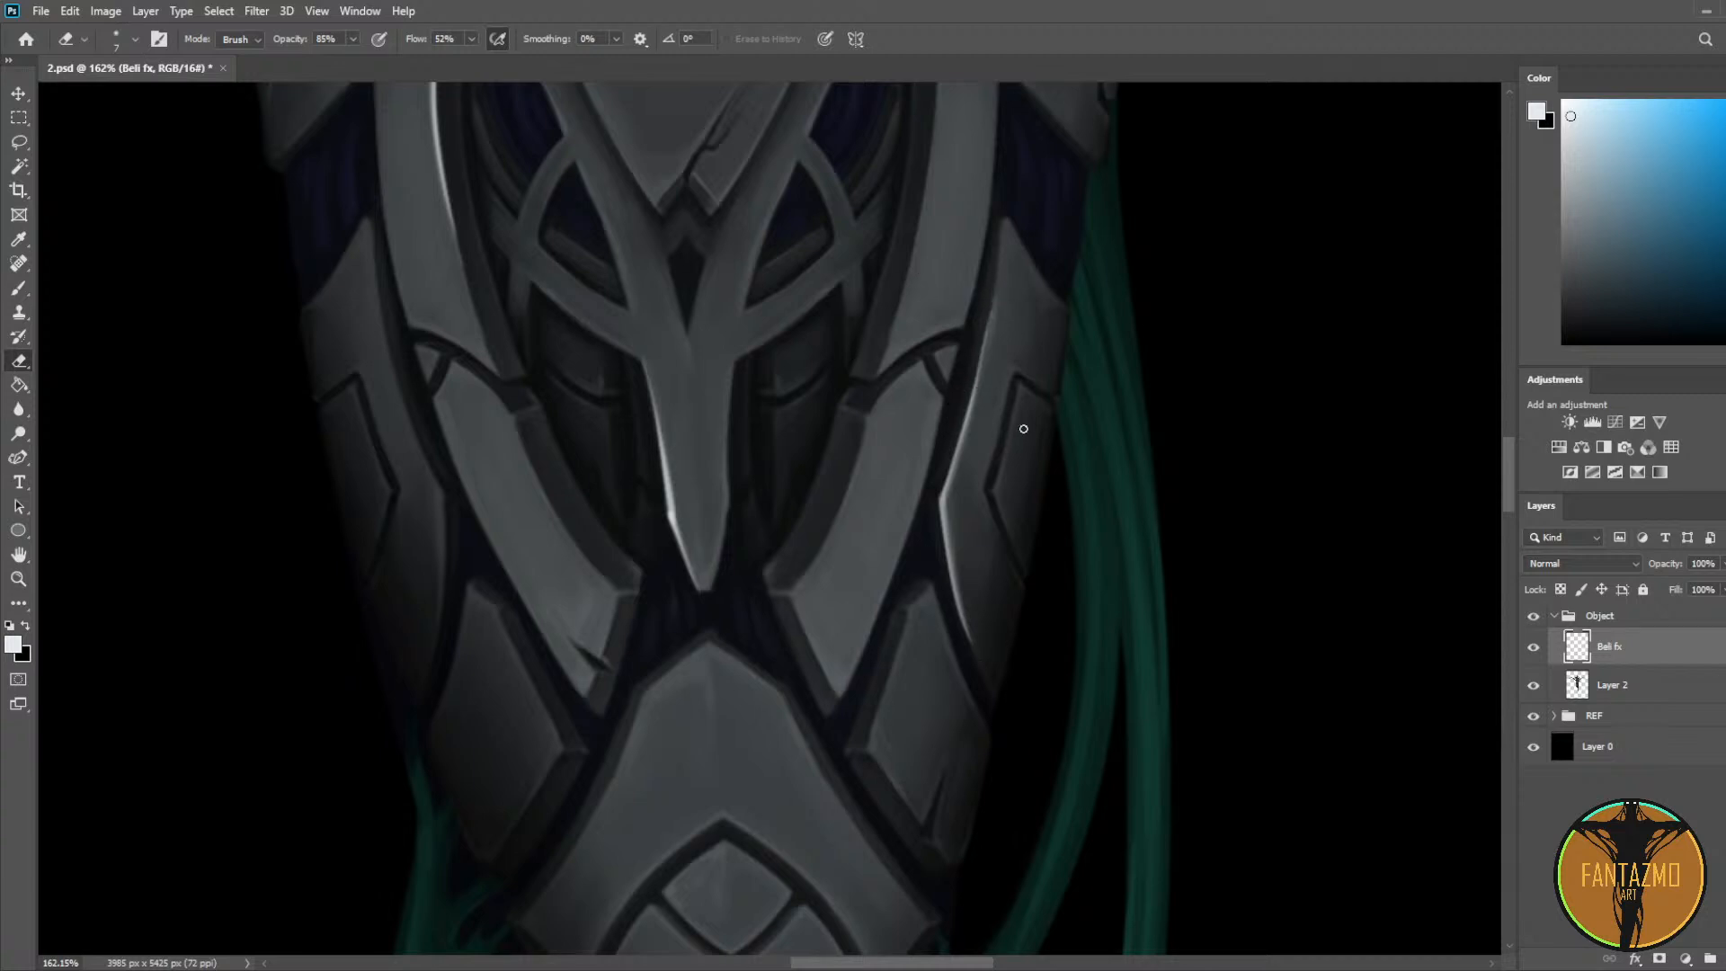
Step: Highlight the angled edge of the inset in the right outer thigh plate, and trim the central spike's highlight with the Eraser
{"action": "key", "text": "b"}
{"action": "mouse_move", "coordinate": [1022, 392]}
{"action": "left_mouse_down"}
{"action": "mouse_move", "coordinate": [997, 488]}
{"action": "mouse_move", "coordinate": [1025, 557]}
{"action": "left_mouse_up"}
{"action": "key", "text": "e"}
{"action": "mouse_move", "coordinate": [1000, 492]}
{"action": "left_mouse_down"}
{"action": "mouse_move", "coordinate": [1025, 553]}
{"action": "mouse_move", "coordinate": [1005, 490]}
{"action": "mouse_move", "coordinate": [1024, 388]}
{"action": "mouse_move", "coordinate": [1017, 424]}
{"action": "left_mouse_up"}
{"action": "scroll", "coordinate": [1066, 576], "scroll_direction": "down", "scroll_amount": 10}
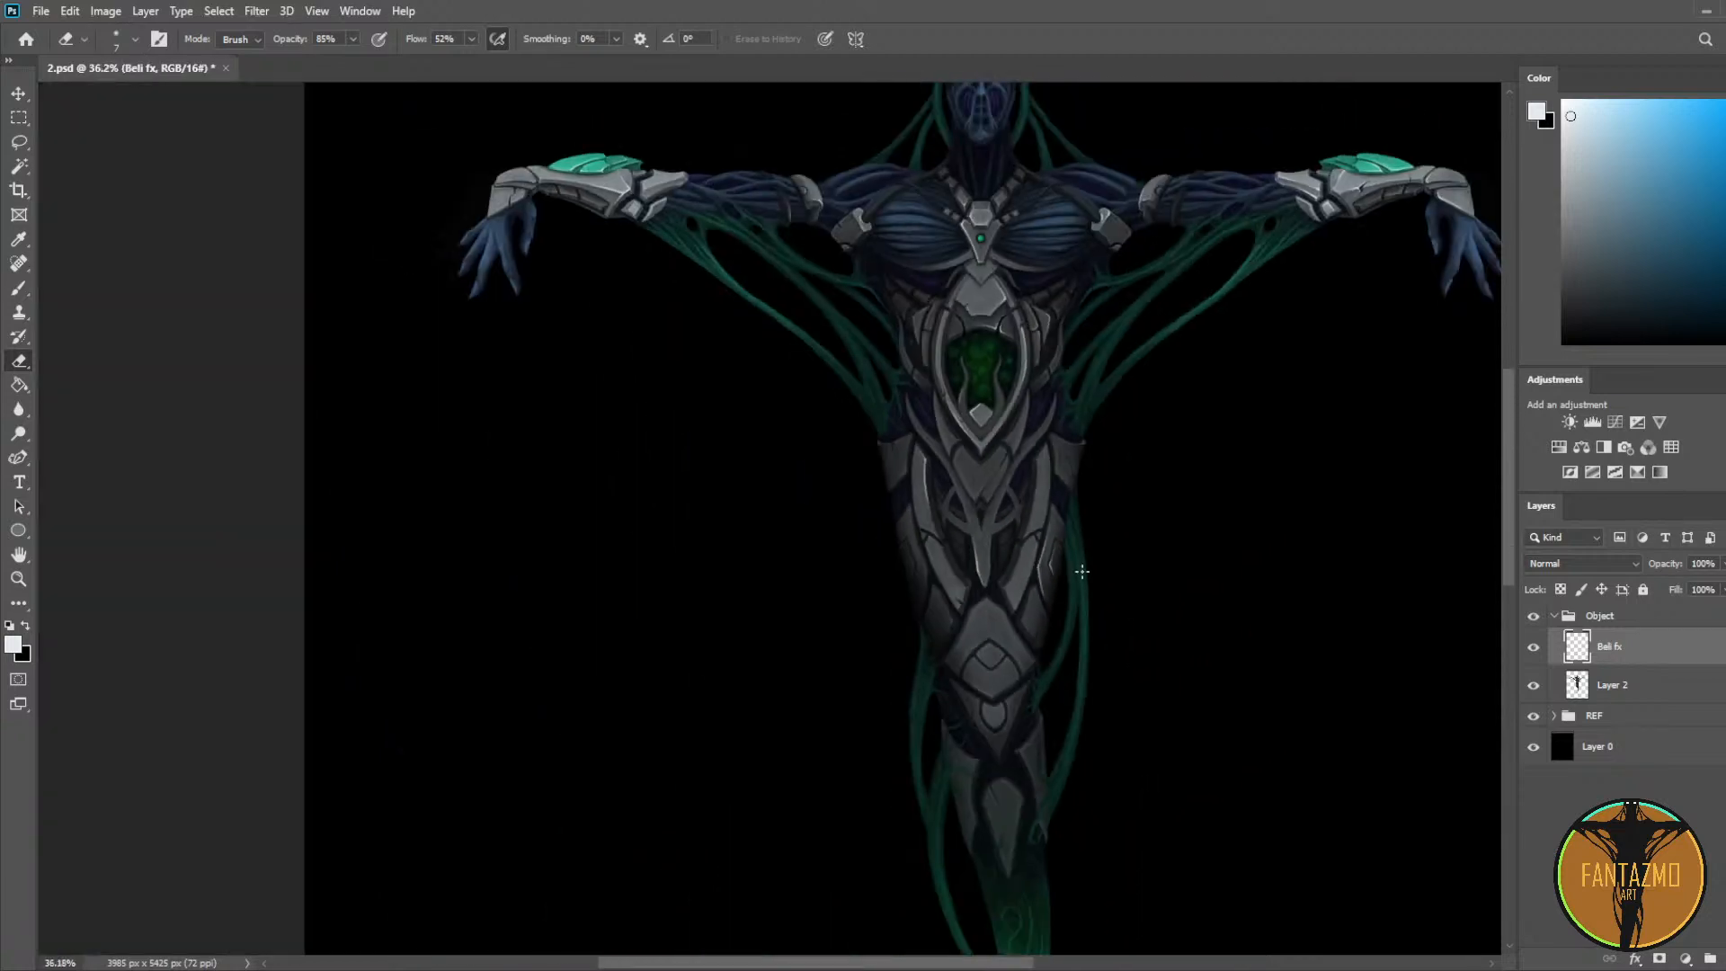
{"action": "scroll", "coordinate": [1014, 569], "scroll_direction": "up", "scroll_amount": 10}
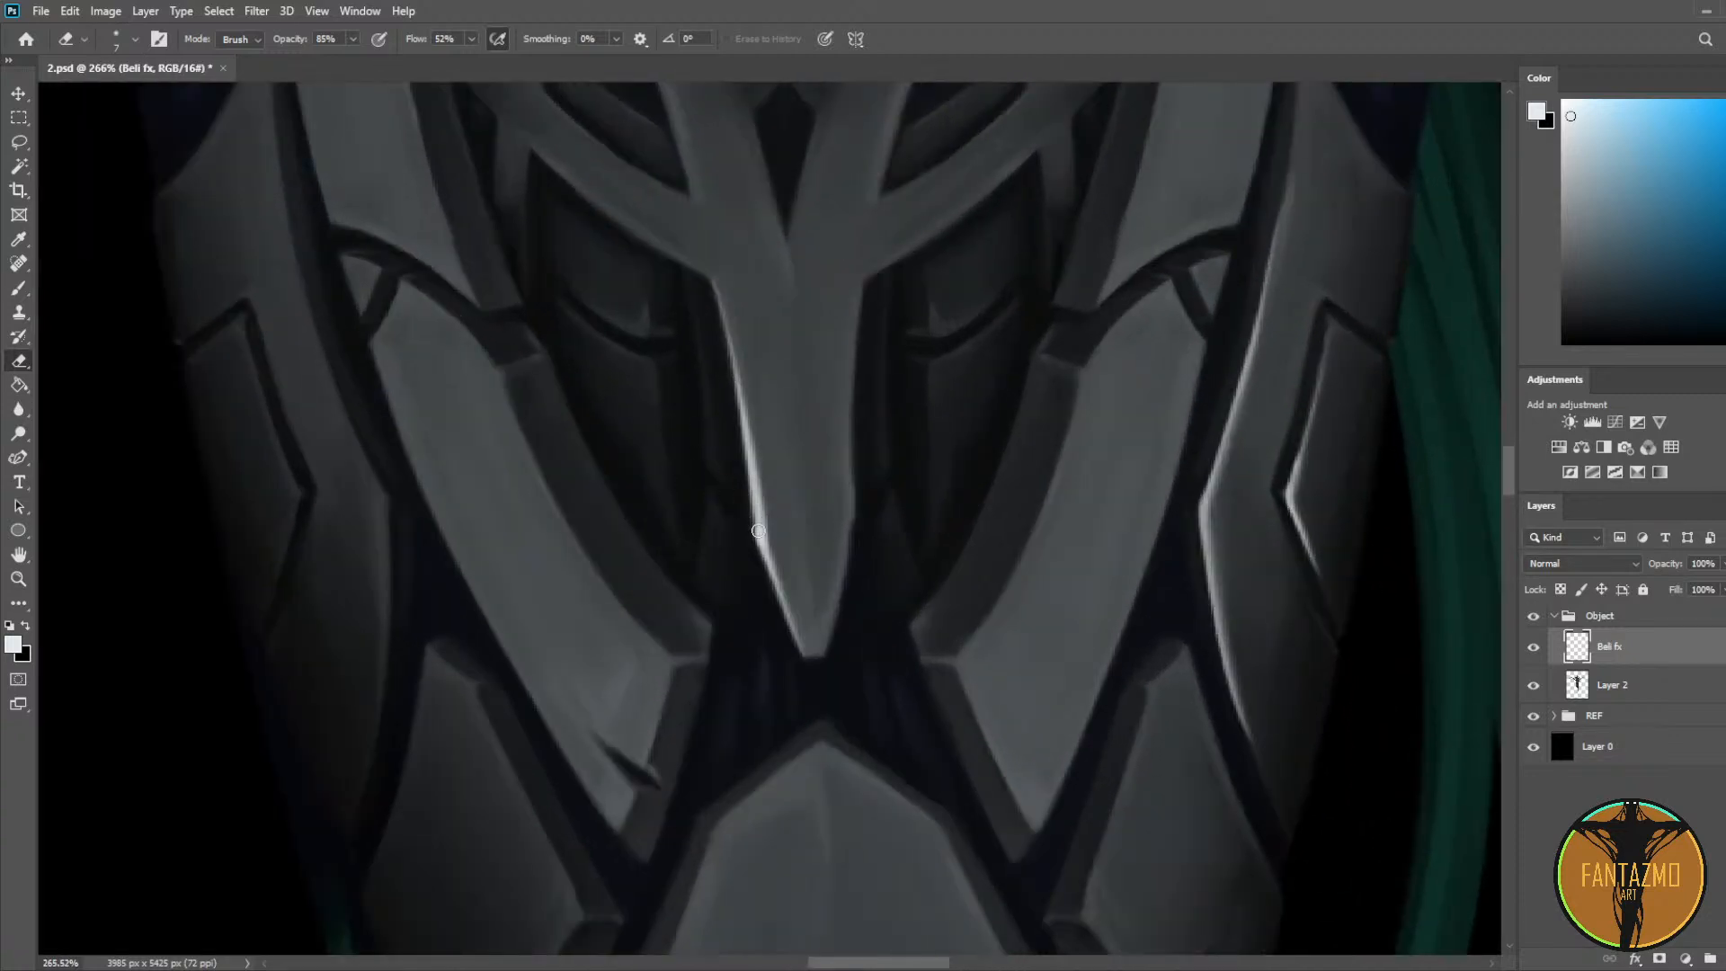
{"action": "mouse_move", "coordinate": [772, 527]}
{"action": "left_mouse_down"}
{"action": "mouse_move", "coordinate": [755, 418]}
{"action": "mouse_move", "coordinate": [813, 642]}
{"action": "mouse_move", "coordinate": [781, 571]}
{"action": "left_mouse_up"}
Step: Highlight the broken lower tip and outer edge of the heart-shaped abdominal plate, thinning the strokes to fine lines with the Eraser
{"action": "scroll", "coordinate": [889, 397], "scroll_direction": "up", "scroll_amount": 10}
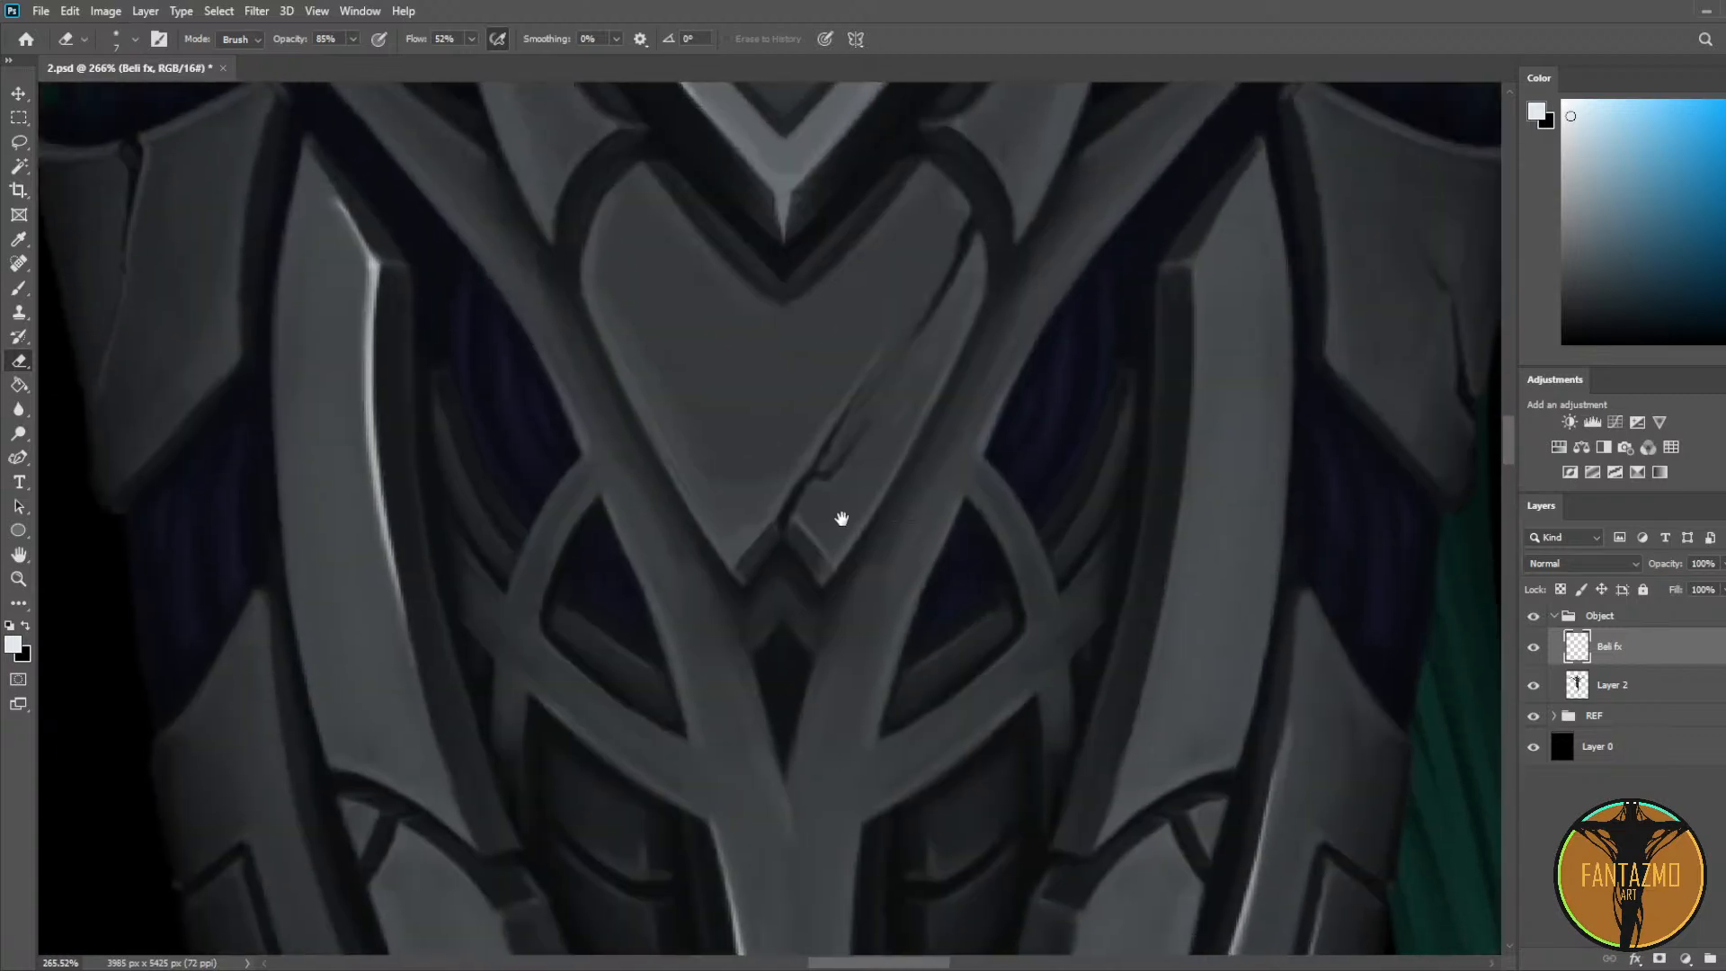
{"action": "key", "text": "b"}
{"action": "left_click_drag", "start_coordinate": [799, 515], "coordinate": [834, 567]}
{"action": "key", "text": "e"}
{"action": "mouse_move", "coordinate": [813, 503]}
{"action": "left_mouse_down"}
{"action": "mouse_move", "coordinate": [844, 566]}
{"action": "mouse_move", "coordinate": [885, 453]}
{"action": "left_mouse_up"}
{"action": "key", "text": "b"}
{"action": "left_click_drag", "start_coordinate": [841, 550], "coordinate": [910, 438]}
{"action": "key", "text": "e"}
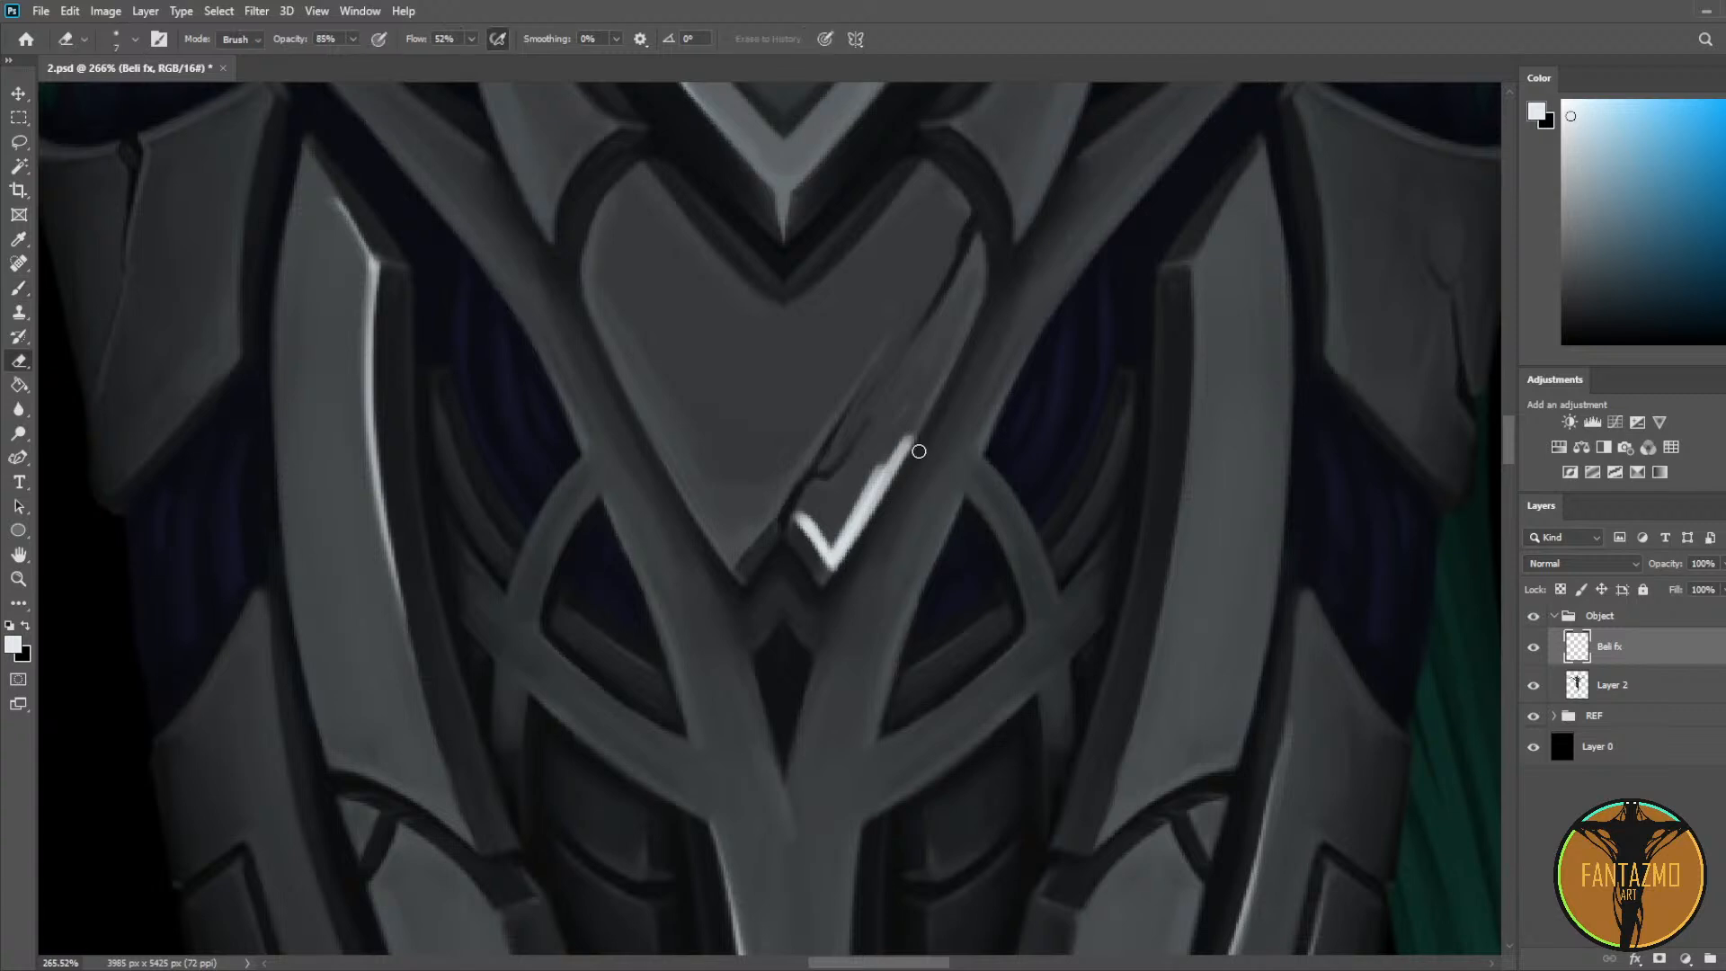
{"action": "left_click_drag", "start_coordinate": [831, 542], "coordinate": [915, 436]}
{"action": "mouse_move", "coordinate": [852, 514]}
{"action": "left_mouse_down"}
{"action": "mouse_move", "coordinate": [927, 391]}
{"action": "mouse_move", "coordinate": [888, 466]}
{"action": "left_mouse_up"}
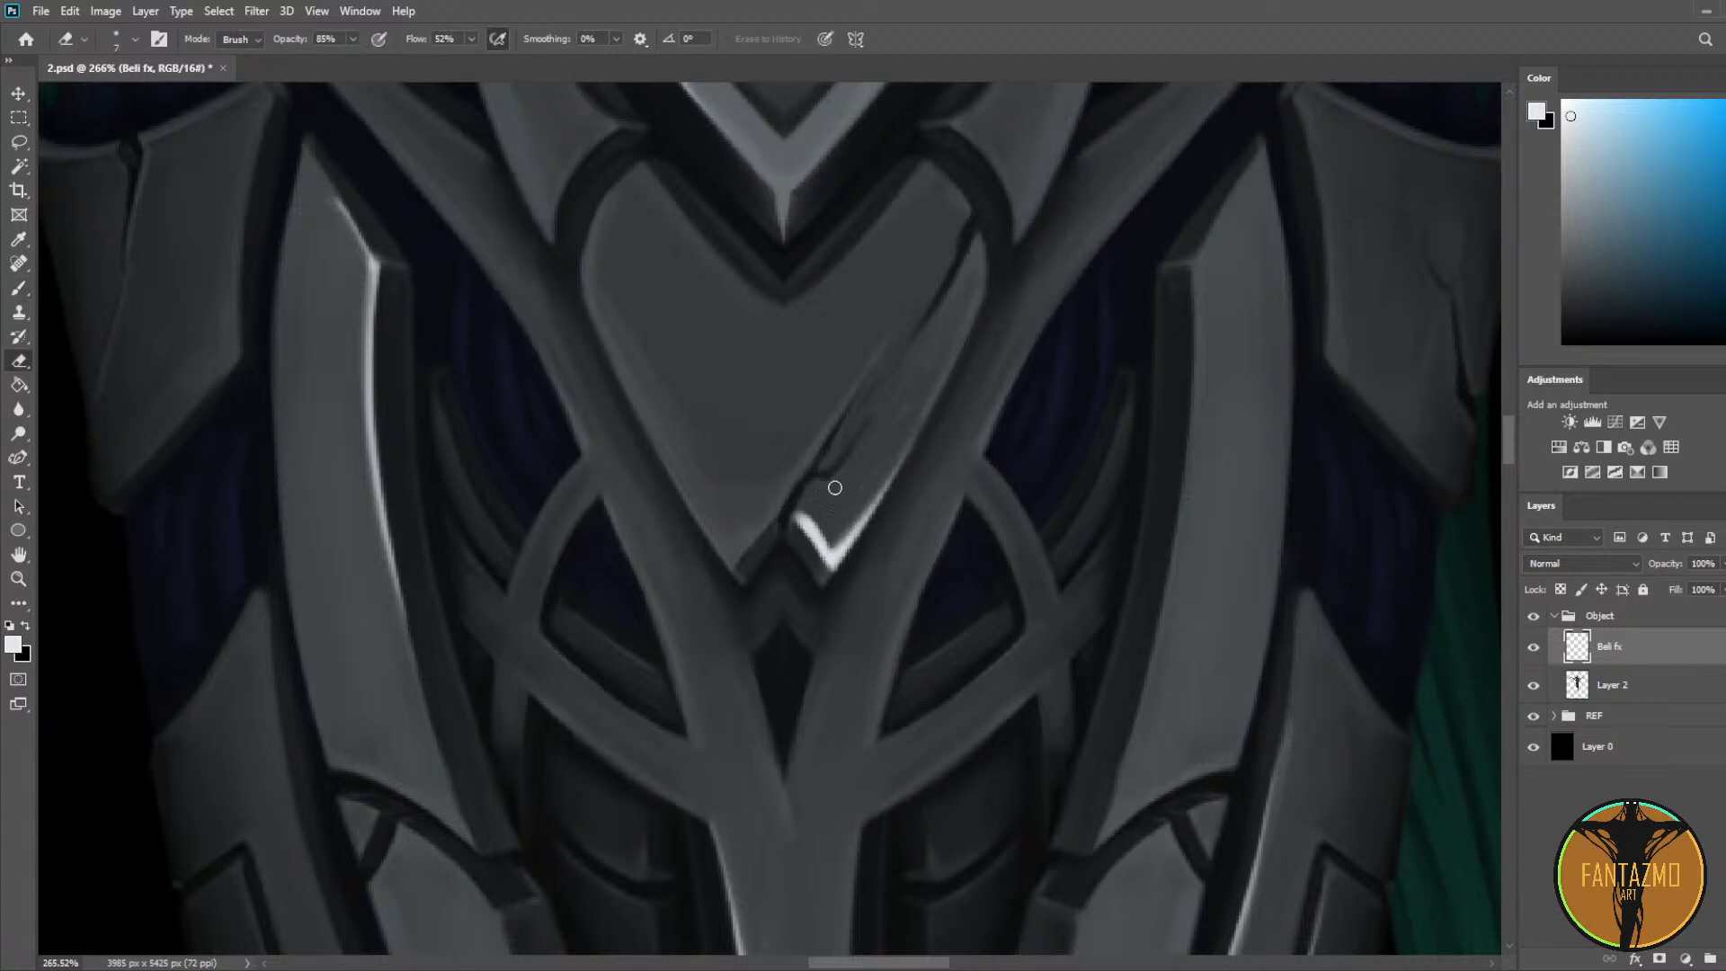
{"action": "mouse_move", "coordinate": [831, 541]}
{"action": "left_mouse_down"}
{"action": "mouse_move", "coordinate": [788, 496]}
{"action": "mouse_move", "coordinate": [817, 522]}
{"action": "mouse_move", "coordinate": [889, 476]}
{"action": "left_mouse_up"}
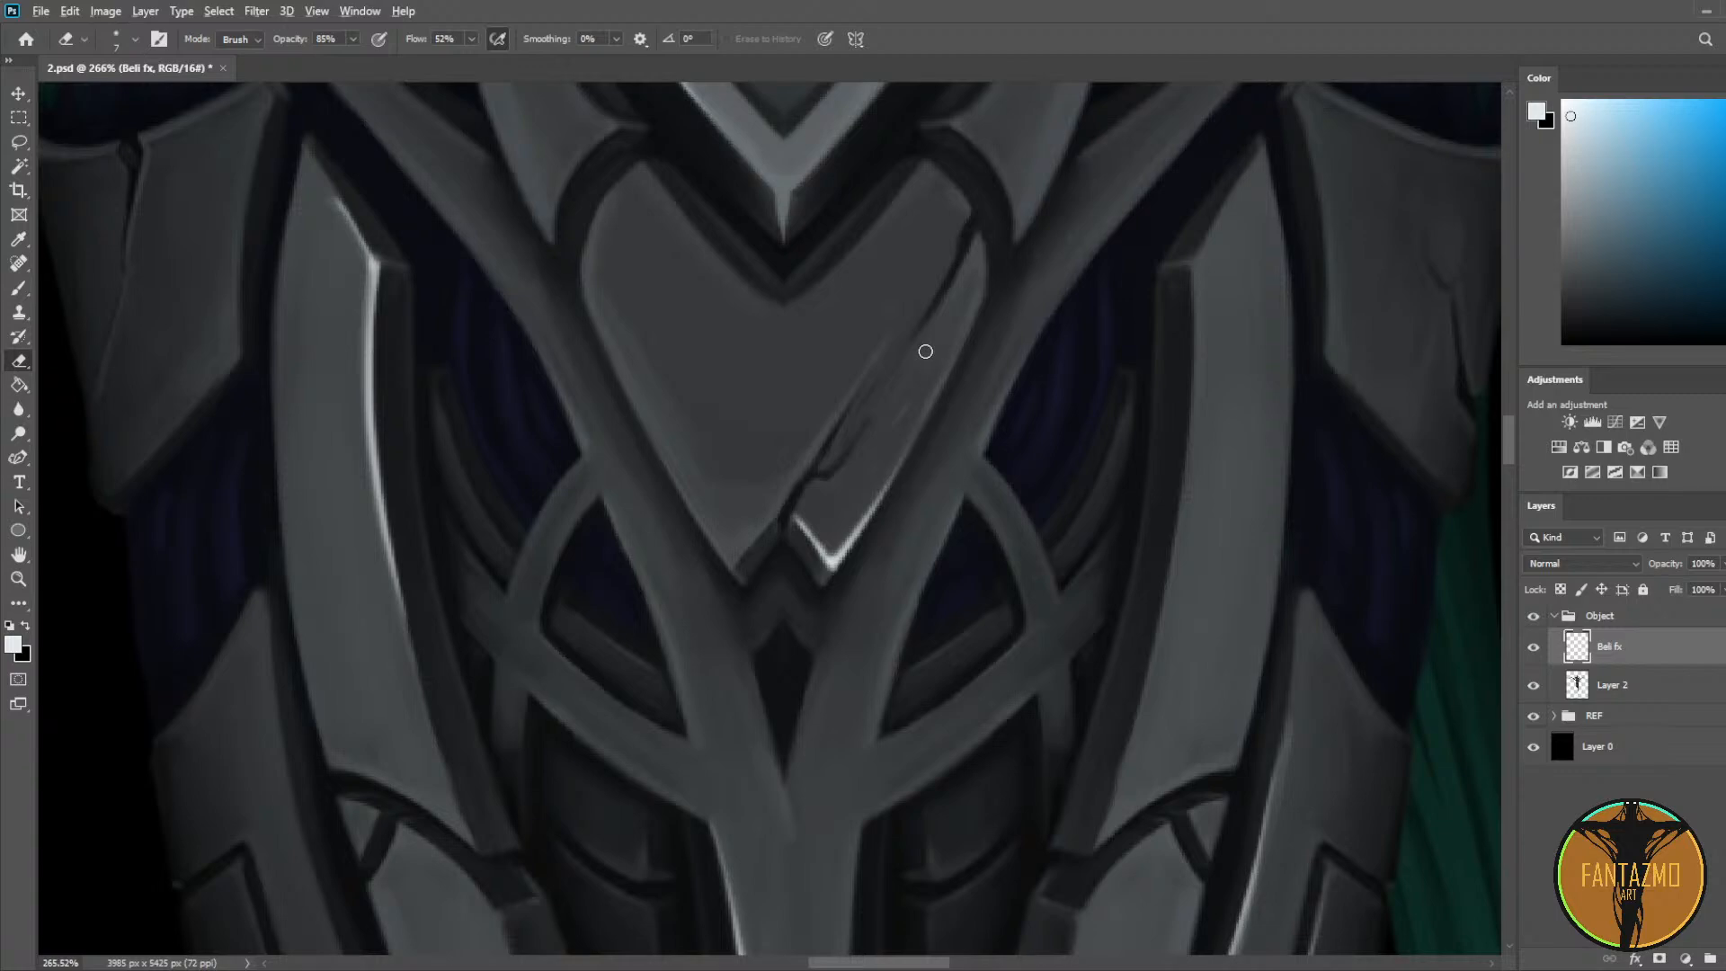
Step: Enlarge the Eraser to 30 px and soften the new highlights on the thigh plates
{"action": "scroll", "coordinate": [818, 338], "scroll_direction": "down", "scroll_amount": 15}
{"action": "left_click_drag", "start_coordinate": [902, 261], "coordinate": [801, 509]}
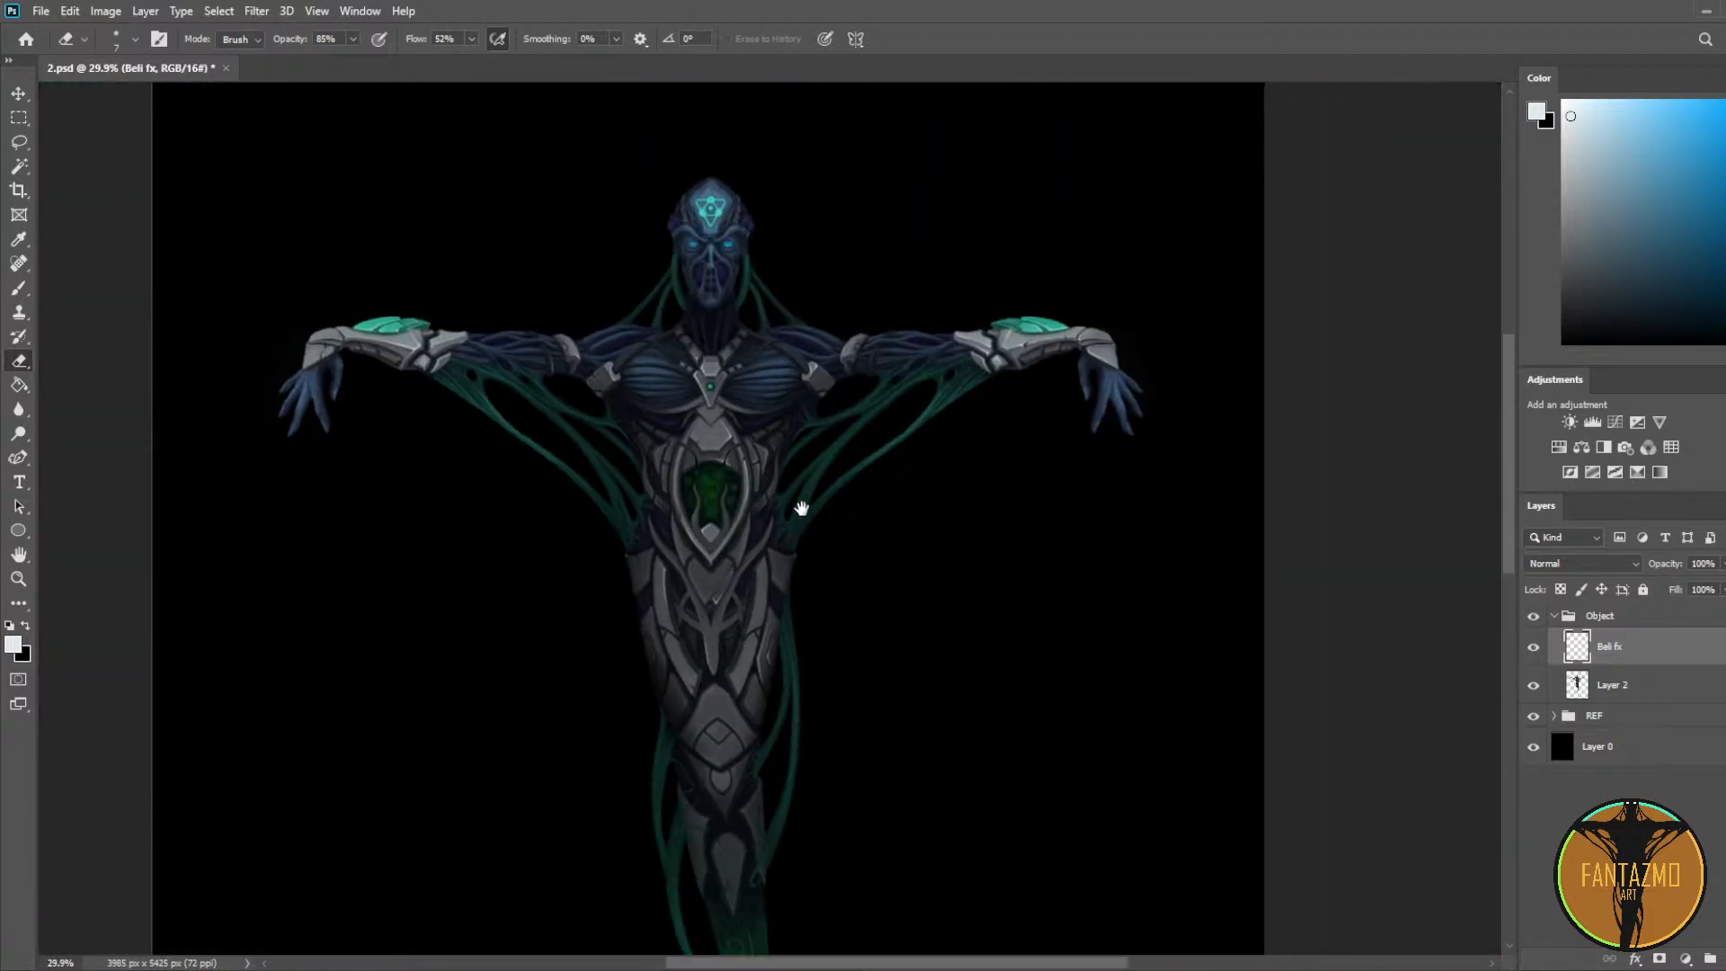
{"action": "scroll", "coordinate": [801, 509], "scroll_direction": "down", "scroll_amount": 2}
{"action": "scroll", "coordinate": [684, 599], "scroll_direction": "up", "scroll_amount": 4}
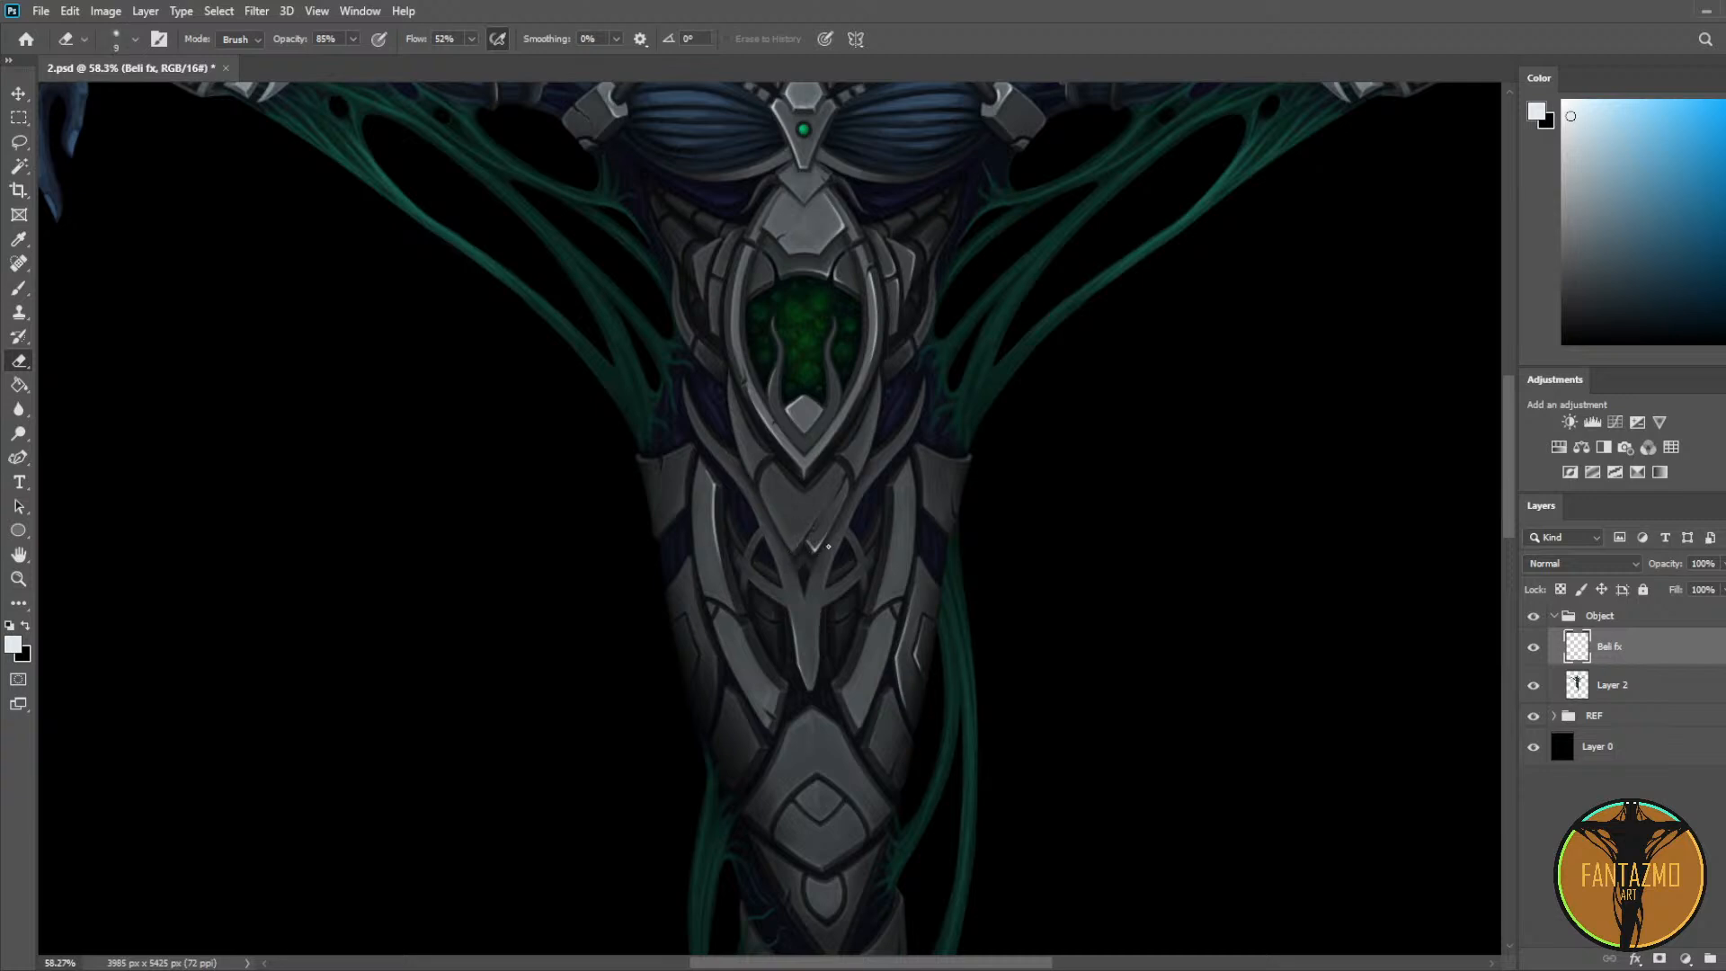
{"action": "key", "text": "bracketright"}
{"action": "key", "text": "bracketright"}
{"action": "key", "text": "bracketright"}
{"action": "key", "text": "bracketright"}
{"action": "left_click_drag", "start_coordinate": [723, 489], "coordinate": [726, 619]}
{"action": "mouse_move", "coordinate": [908, 620]}
{"action": "left_mouse_down"}
{"action": "mouse_move", "coordinate": [897, 676]}
{"action": "mouse_move", "coordinate": [904, 737]}
{"action": "left_mouse_up"}
{"action": "key", "text": "ctrl+z"}
{"action": "left_click_drag", "start_coordinate": [909, 597], "coordinate": [918, 800]}
{"action": "key", "text": "ctrl+z"}
{"action": "left_click_drag", "start_coordinate": [898, 696], "coordinate": [954, 406]}
Step: Check the whole figure and save the document
{"action": "scroll", "coordinate": [999, 376], "scroll_direction": "down", "scroll_amount": 3}
{"action": "scroll", "coordinate": [971, 342], "scroll_direction": "up", "scroll_amount": 4}
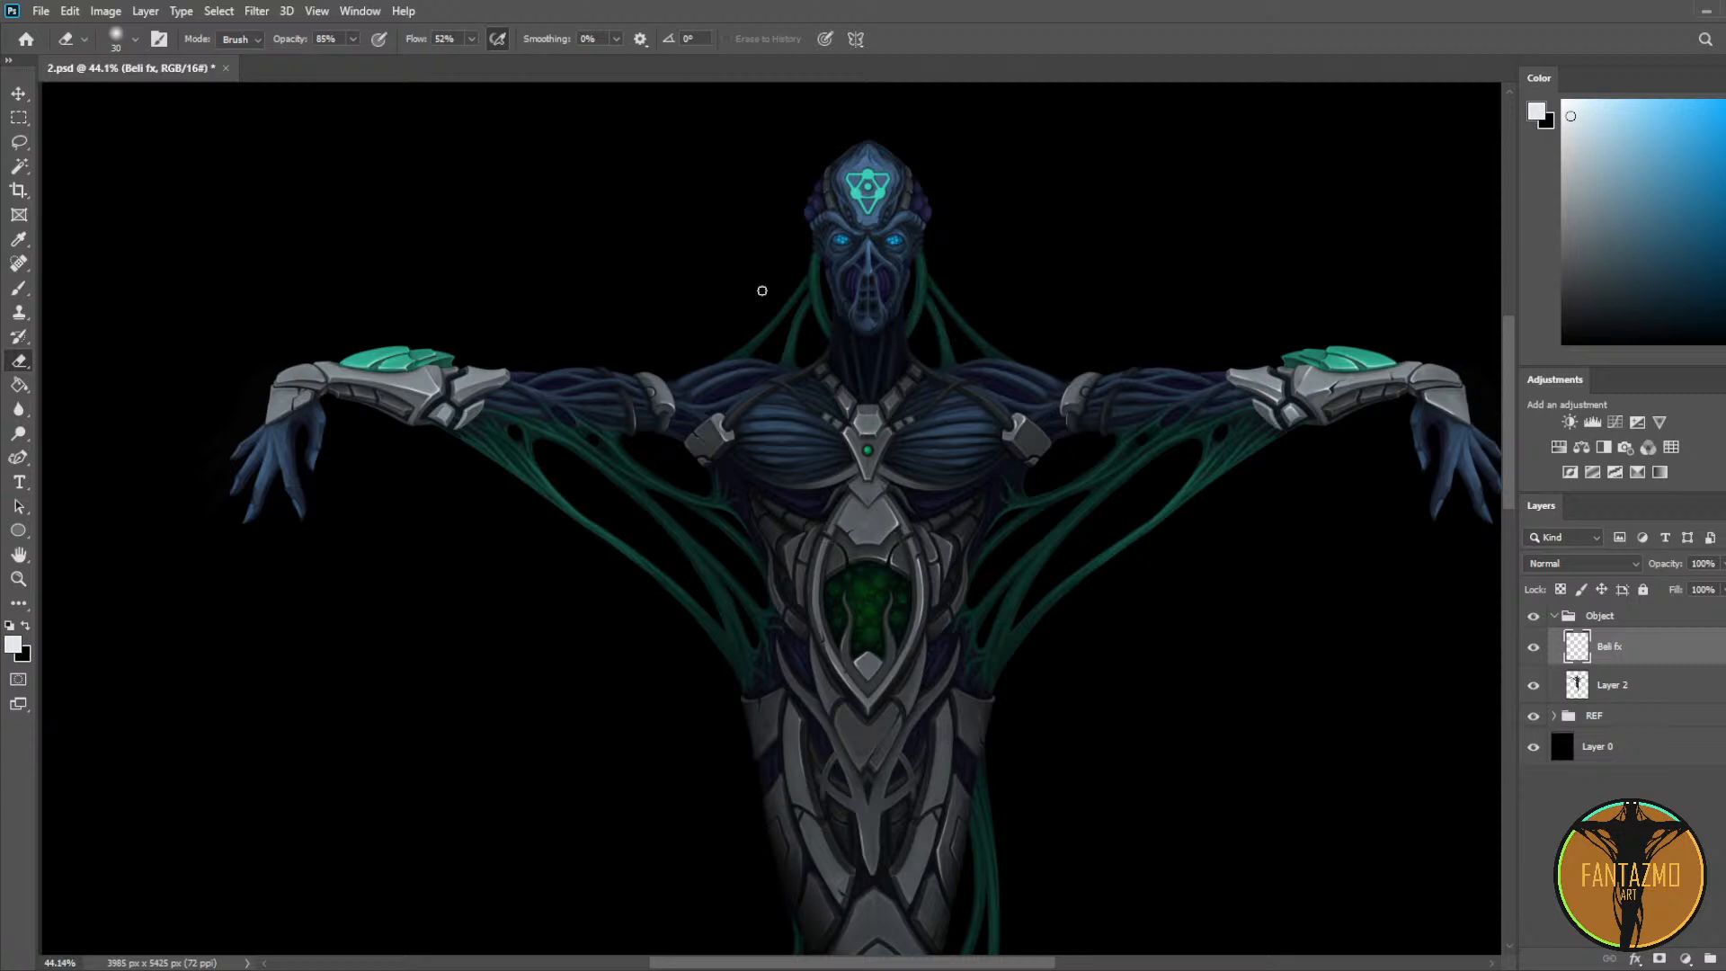
{"action": "left_click_drag", "start_coordinate": [651, 290], "coordinate": [594, 286]}
{"action": "scroll", "coordinate": [594, 286], "scroll_direction": "down", "scroll_amount": 2}
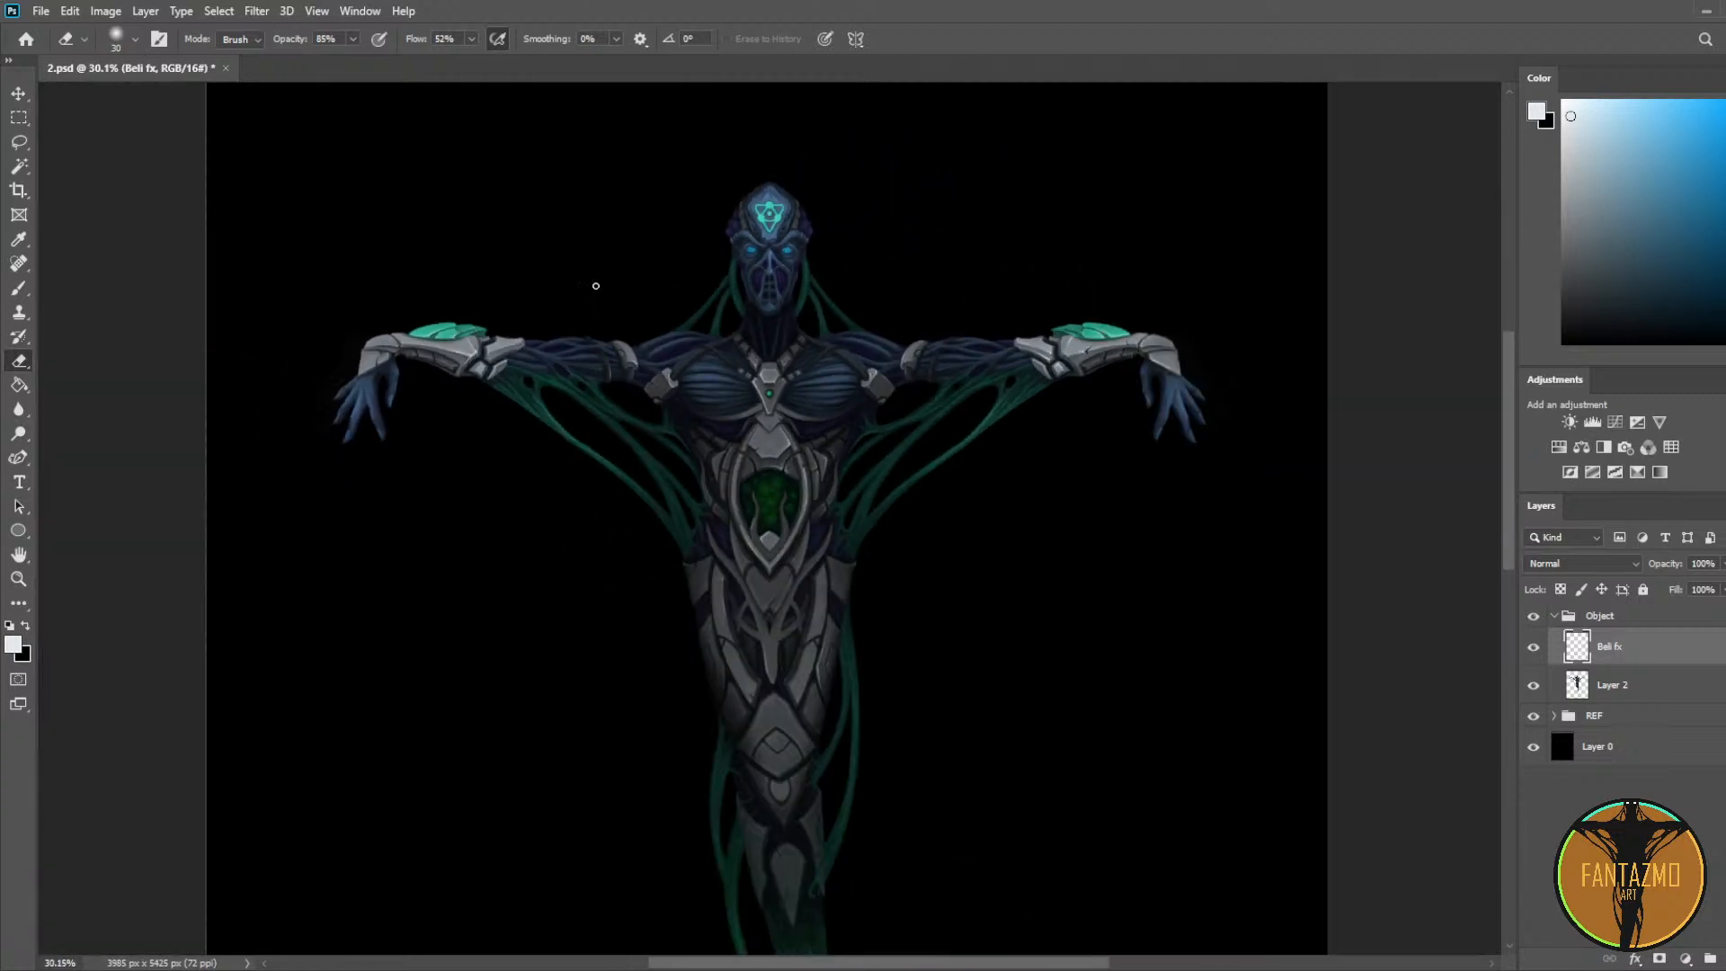
{"action": "key", "text": "ctrl+s"}
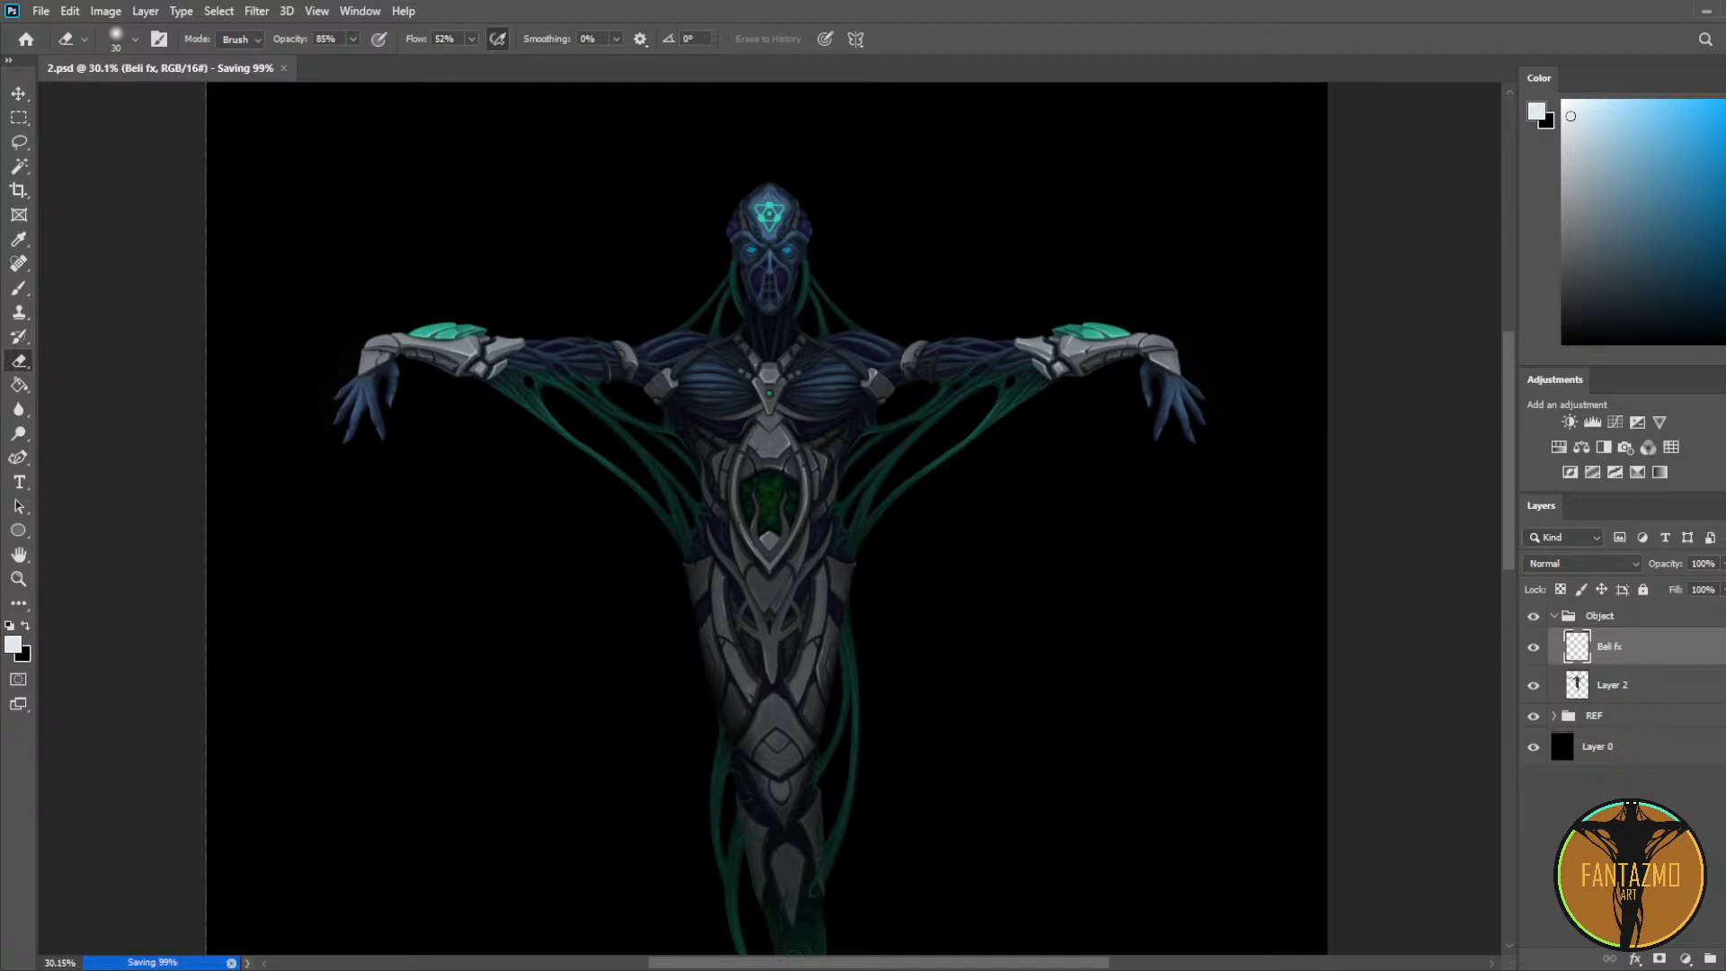
Step: Add a new layer above Beli fx and choose a brighter teal based on the tendon colour for the Brush
{"action": "key", "text": "ctrl+shift+alt+n"}
{"action": "scroll", "coordinate": [899, 449], "scroll_direction": "up", "scroll_amount": 6}
{"action": "key", "text": "i"}
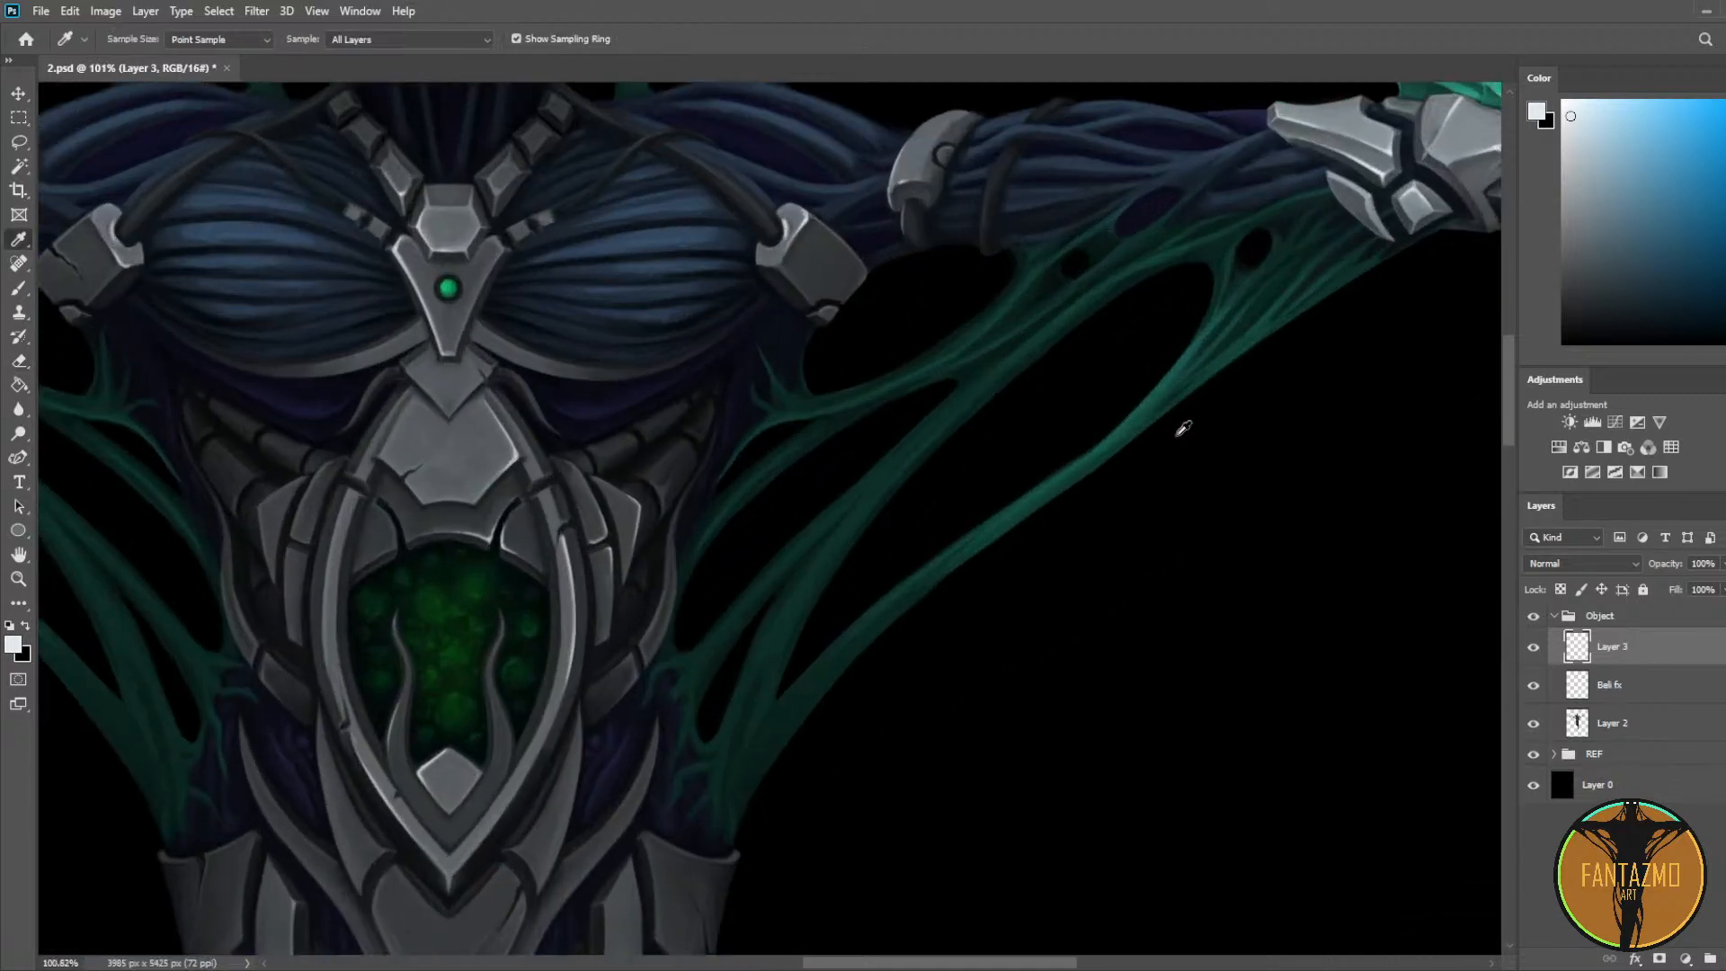
{"action": "left_click", "coordinate": [1162, 388]}
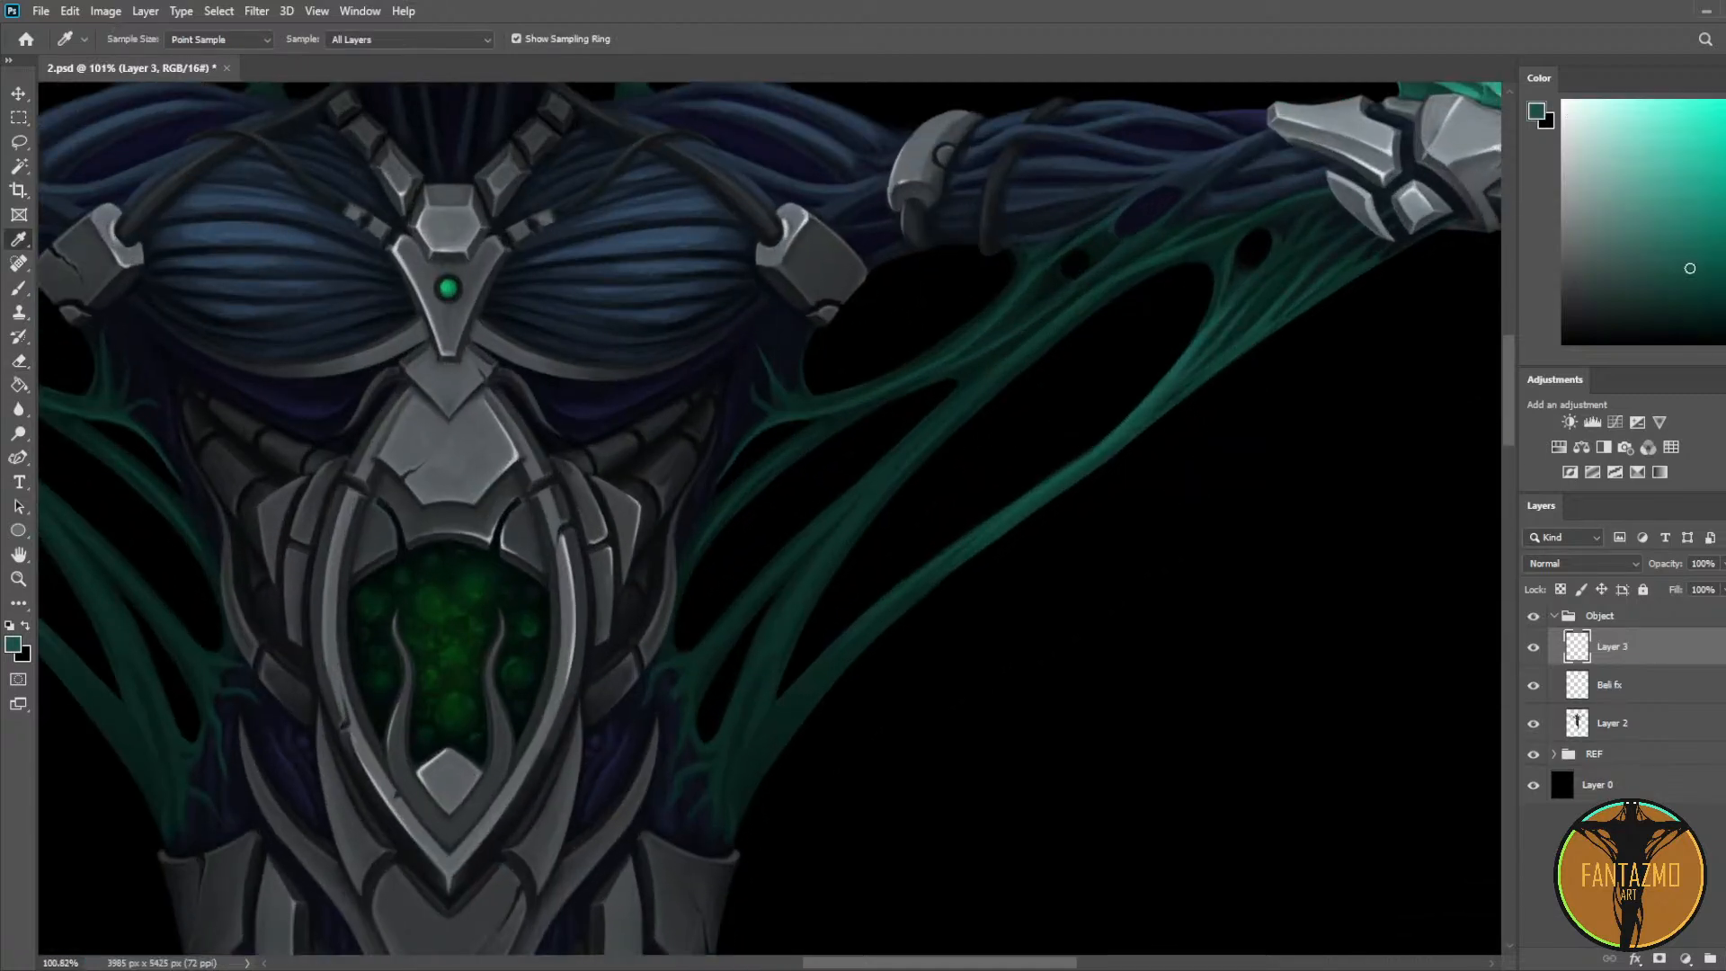
{"action": "left_click", "coordinate": [1697, 221]}
{"action": "key", "text": "b"}
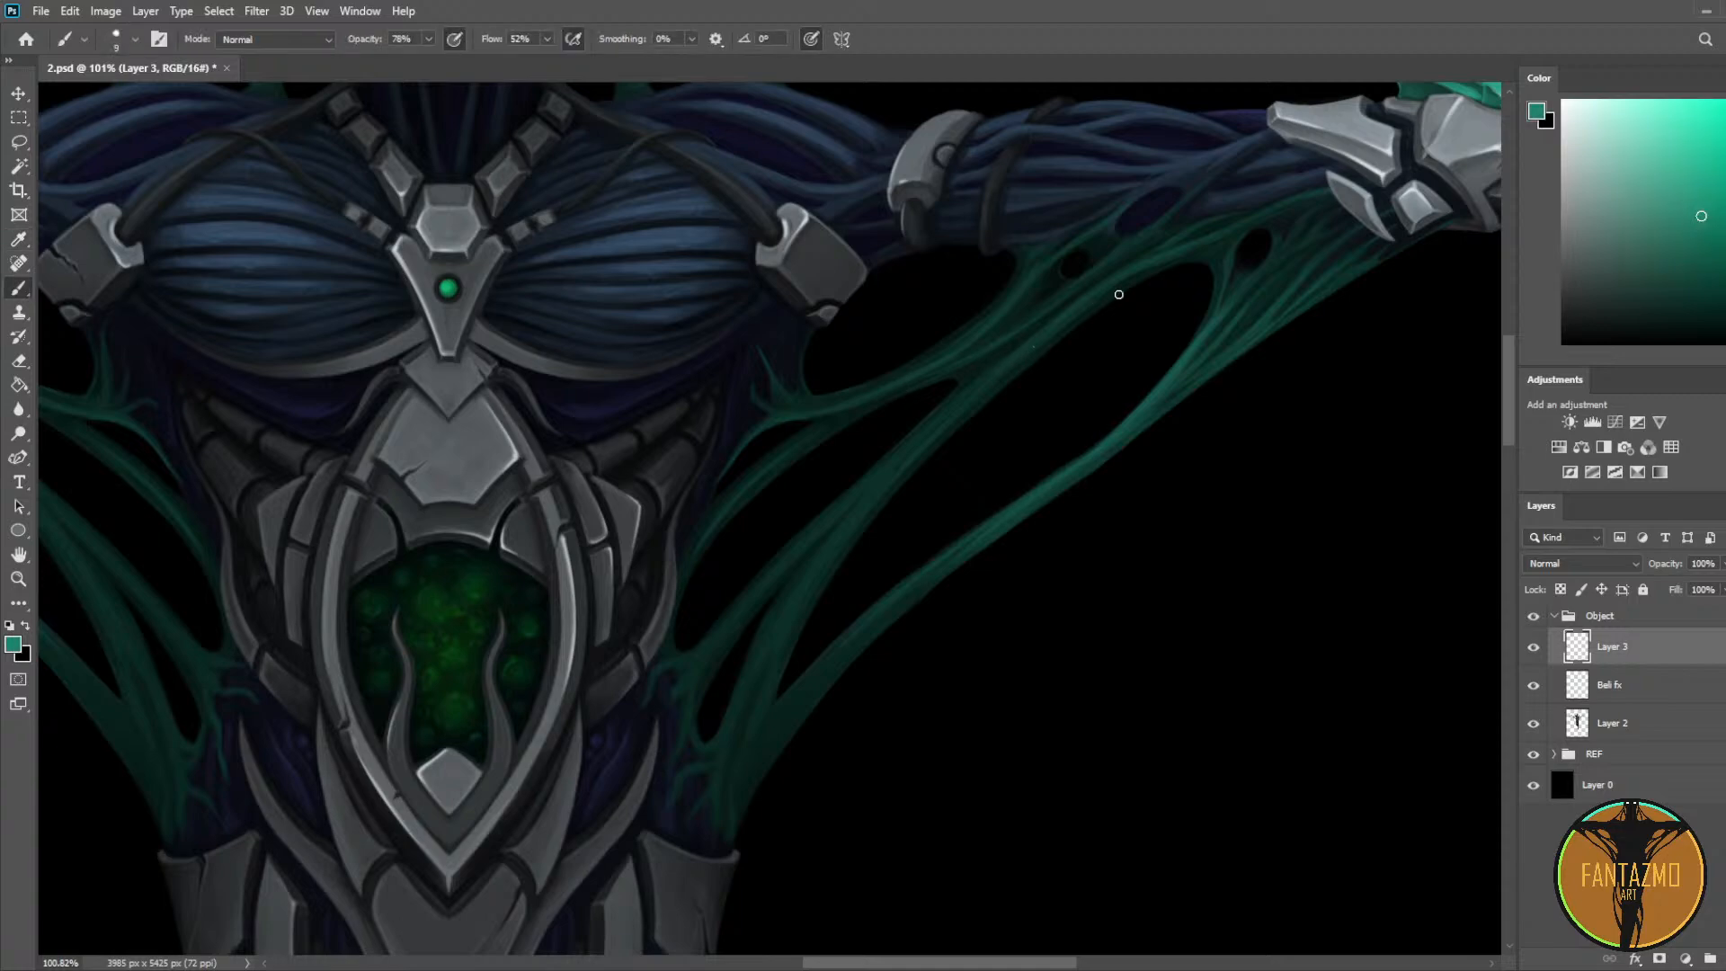
Step: Paint a bright teal highlight with a 15 px Brush along the middle tendon under the arm on the painting's right side
{"action": "left_click_drag", "start_coordinate": [1175, 259], "coordinate": [899, 478]}
{"action": "key", "text": "ctrl+z"}
{"action": "key", "text": "bracketright"}
{"action": "key", "text": "bracketright"}
{"action": "key", "text": "bracketright"}
{"action": "key", "text": "bracketright"}
{"action": "key", "text": "bracketleft"}
{"action": "key", "text": "bracketleft"}
{"action": "mouse_move", "coordinate": [794, 617]}
{"action": "left_mouse_down"}
{"action": "mouse_move", "coordinate": [836, 546]}
{"action": "mouse_move", "coordinate": [1106, 289]}
{"action": "left_mouse_up"}
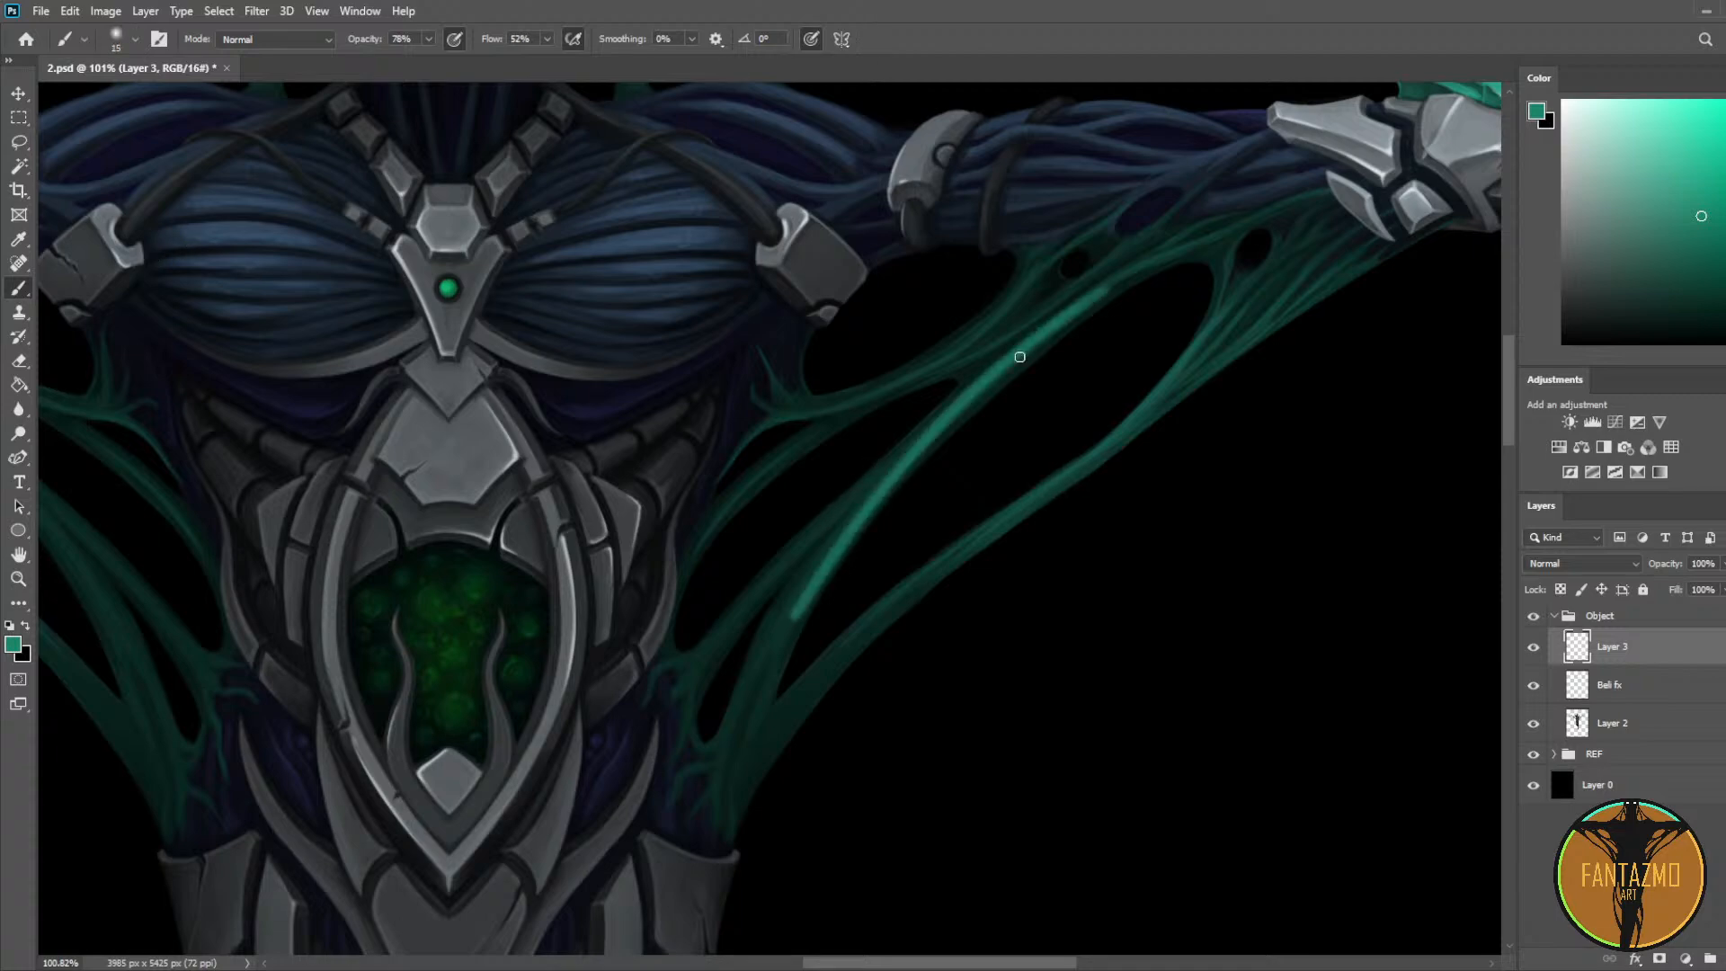
Step: Thin and fade the teal highlight on the middle tendon with the Eraser, using a size up to 30 px
{"action": "key", "text": "e"}
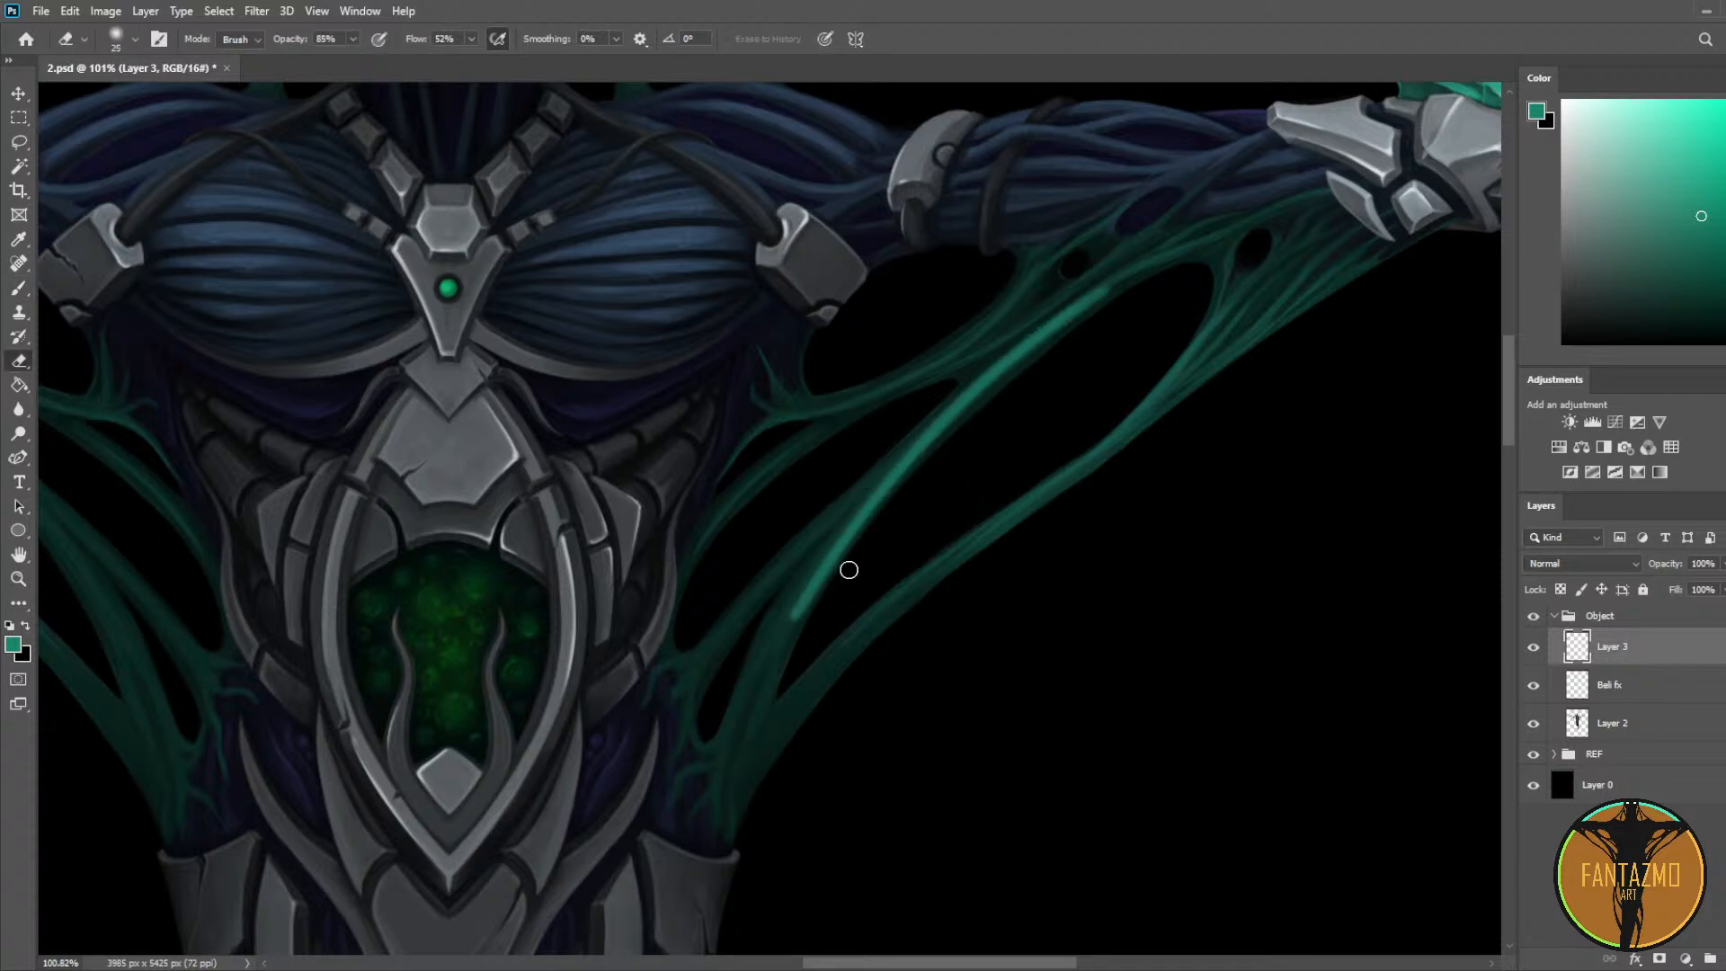
{"action": "key", "text": "bracketleft"}
{"action": "key", "text": "bracketleft"}
{"action": "key", "text": "bracketleft"}
{"action": "left_click_drag", "start_coordinate": [802, 622], "coordinate": [920, 462]}
{"action": "key", "text": "bracketright"}
{"action": "key", "text": "bracketright"}
{"action": "key", "text": "bracketright"}
{"action": "mouse_move", "coordinate": [808, 620]}
{"action": "left_mouse_down"}
{"action": "mouse_move", "coordinate": [905, 473]}
{"action": "mouse_move", "coordinate": [1187, 261]}
{"action": "left_mouse_up"}
{"action": "key", "text": "ctrl+z"}
{"action": "left_click_drag", "start_coordinate": [807, 628], "coordinate": [1171, 266]}
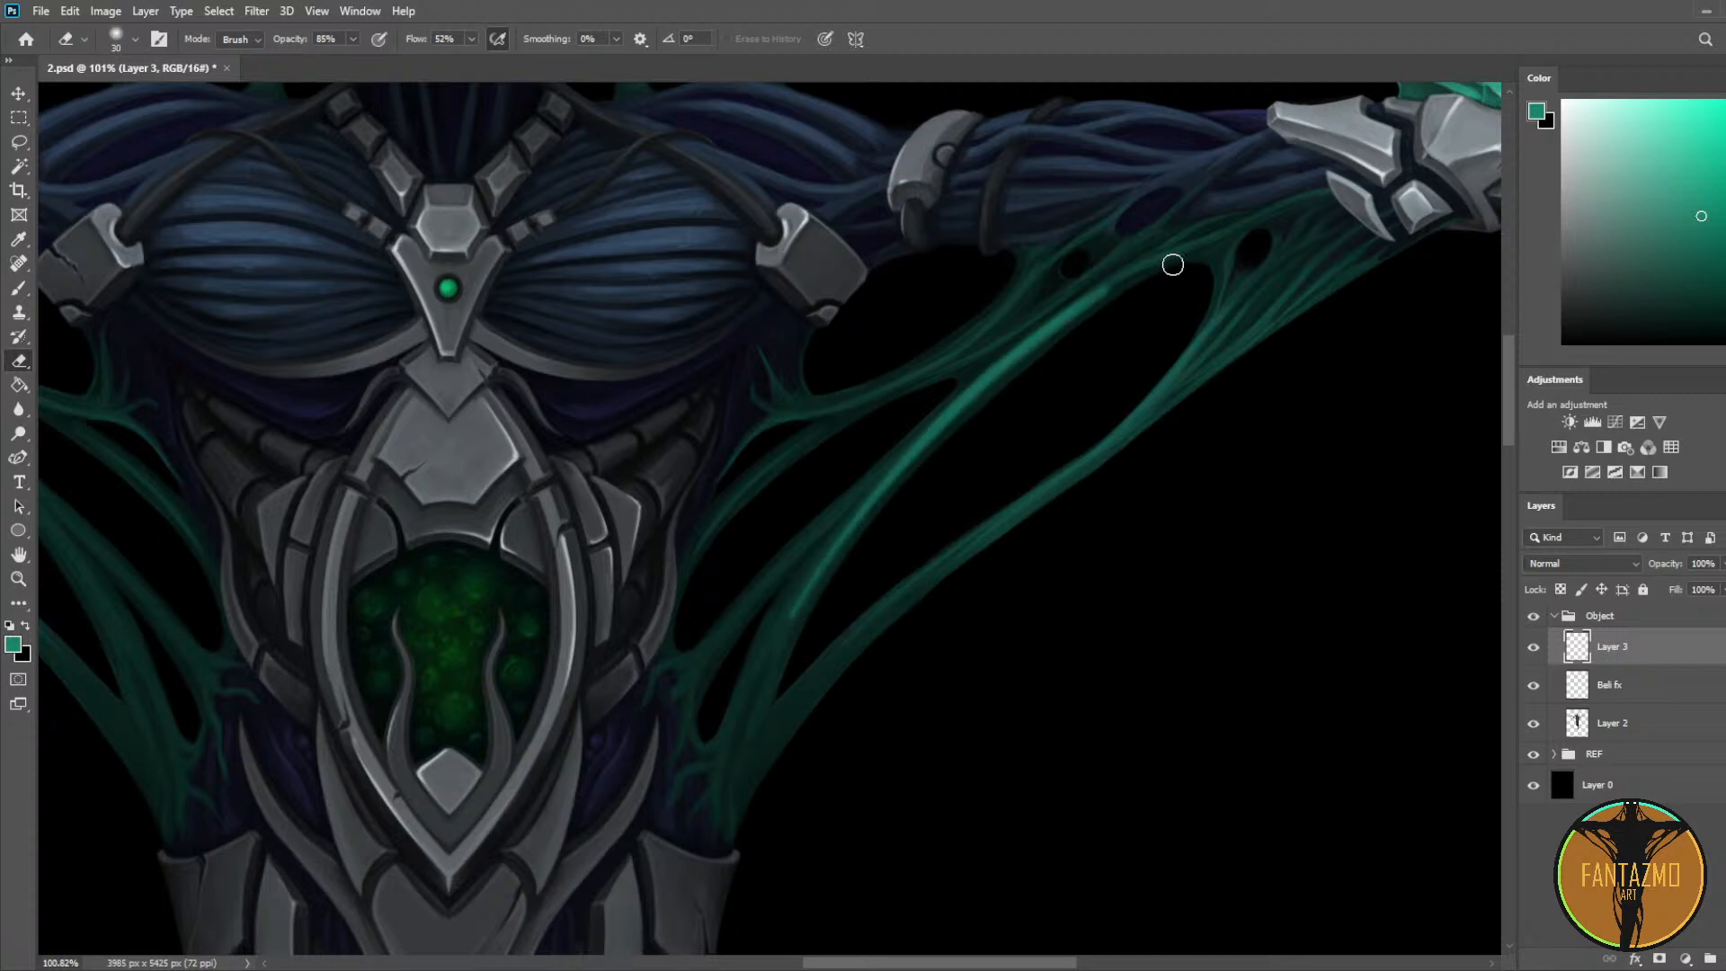
{"action": "mouse_move", "coordinate": [777, 584]}
{"action": "left_mouse_down"}
{"action": "mouse_move", "coordinate": [1037, 315]}
{"action": "mouse_move", "coordinate": [1163, 269]}
{"action": "left_mouse_up"}
{"action": "key", "text": "ctrl+z"}
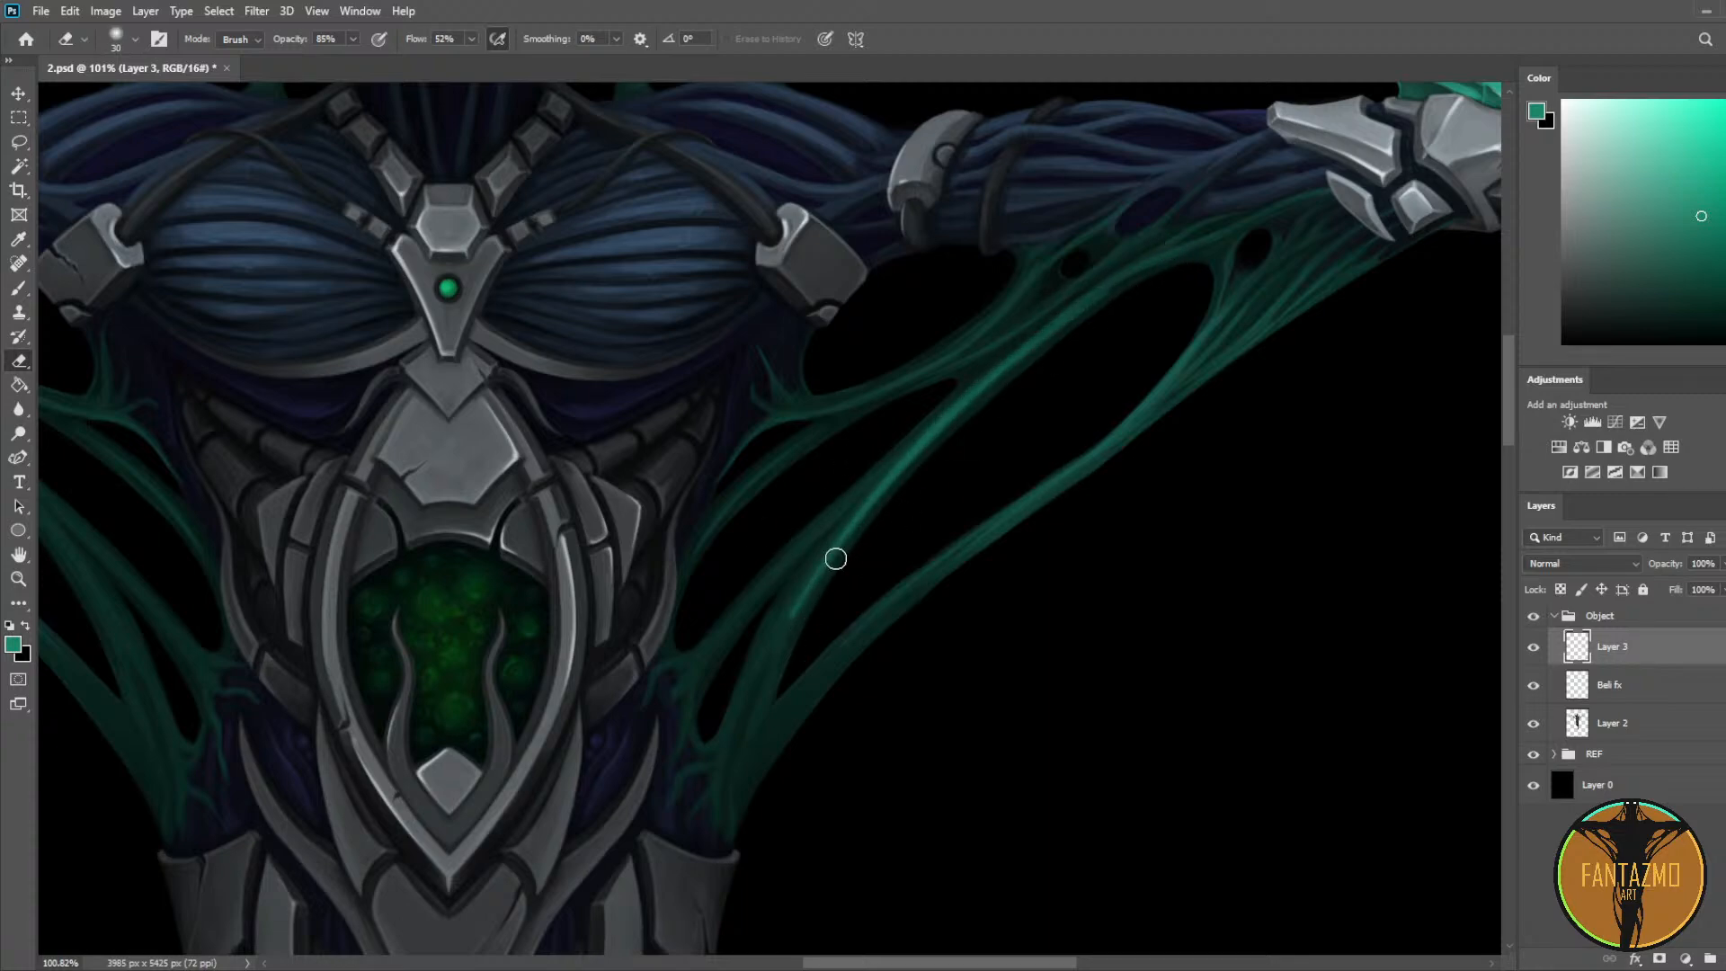
Step: Add a teal highlight at the lower root of the same tendon near the waist and blend it with the Eraser
{"action": "key", "text": "b"}
{"action": "mouse_move", "coordinate": [718, 799]}
{"action": "left_mouse_down"}
{"action": "mouse_move", "coordinate": [826, 551]}
{"action": "mouse_move", "coordinate": [746, 717]}
{"action": "left_mouse_up"}
{"action": "key", "text": "e"}
{"action": "left_click_drag", "start_coordinate": [772, 640], "coordinate": [735, 843]}
{"action": "left_click_drag", "start_coordinate": [709, 725], "coordinate": [715, 773]}
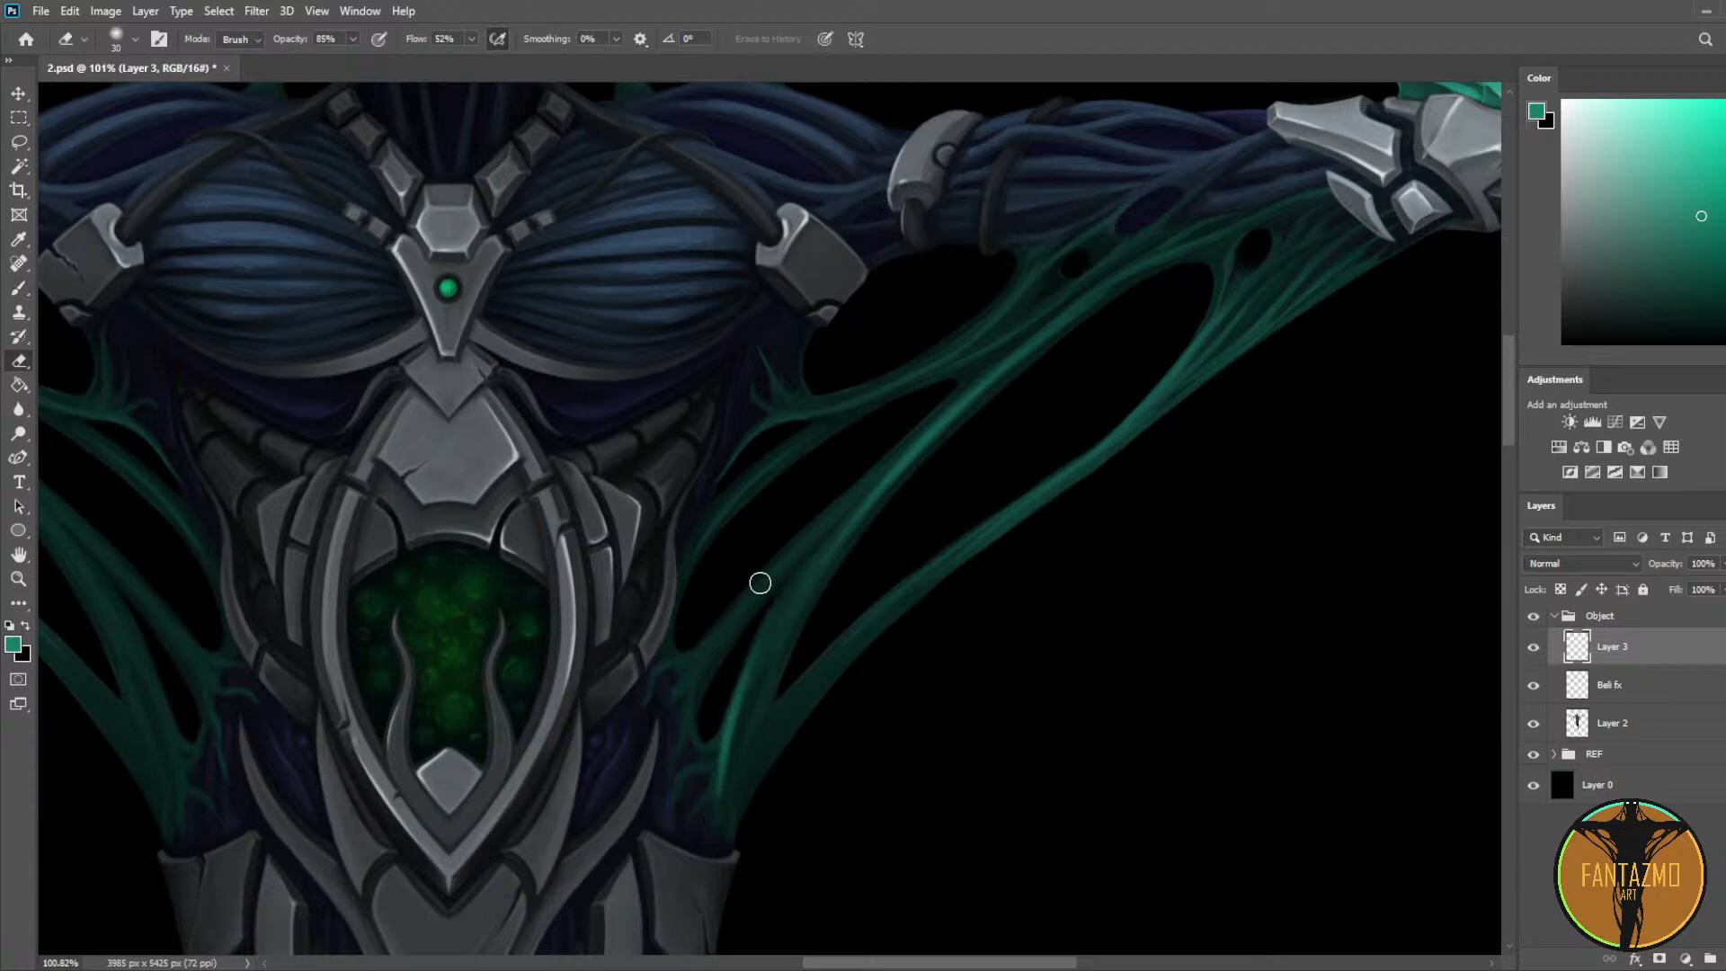
{"action": "left_click_drag", "start_coordinate": [812, 532], "coordinate": [708, 789]}
{"action": "key", "text": "ctrl+z"}
{"action": "left_click_drag", "start_coordinate": [751, 633], "coordinate": [732, 747]}
Step: Paint a teal highlight along the matching middle tendon under the opposite arm and fade it with the Eraser
{"action": "left_click_drag", "start_coordinate": [778, 593], "coordinate": [1006, 485]}
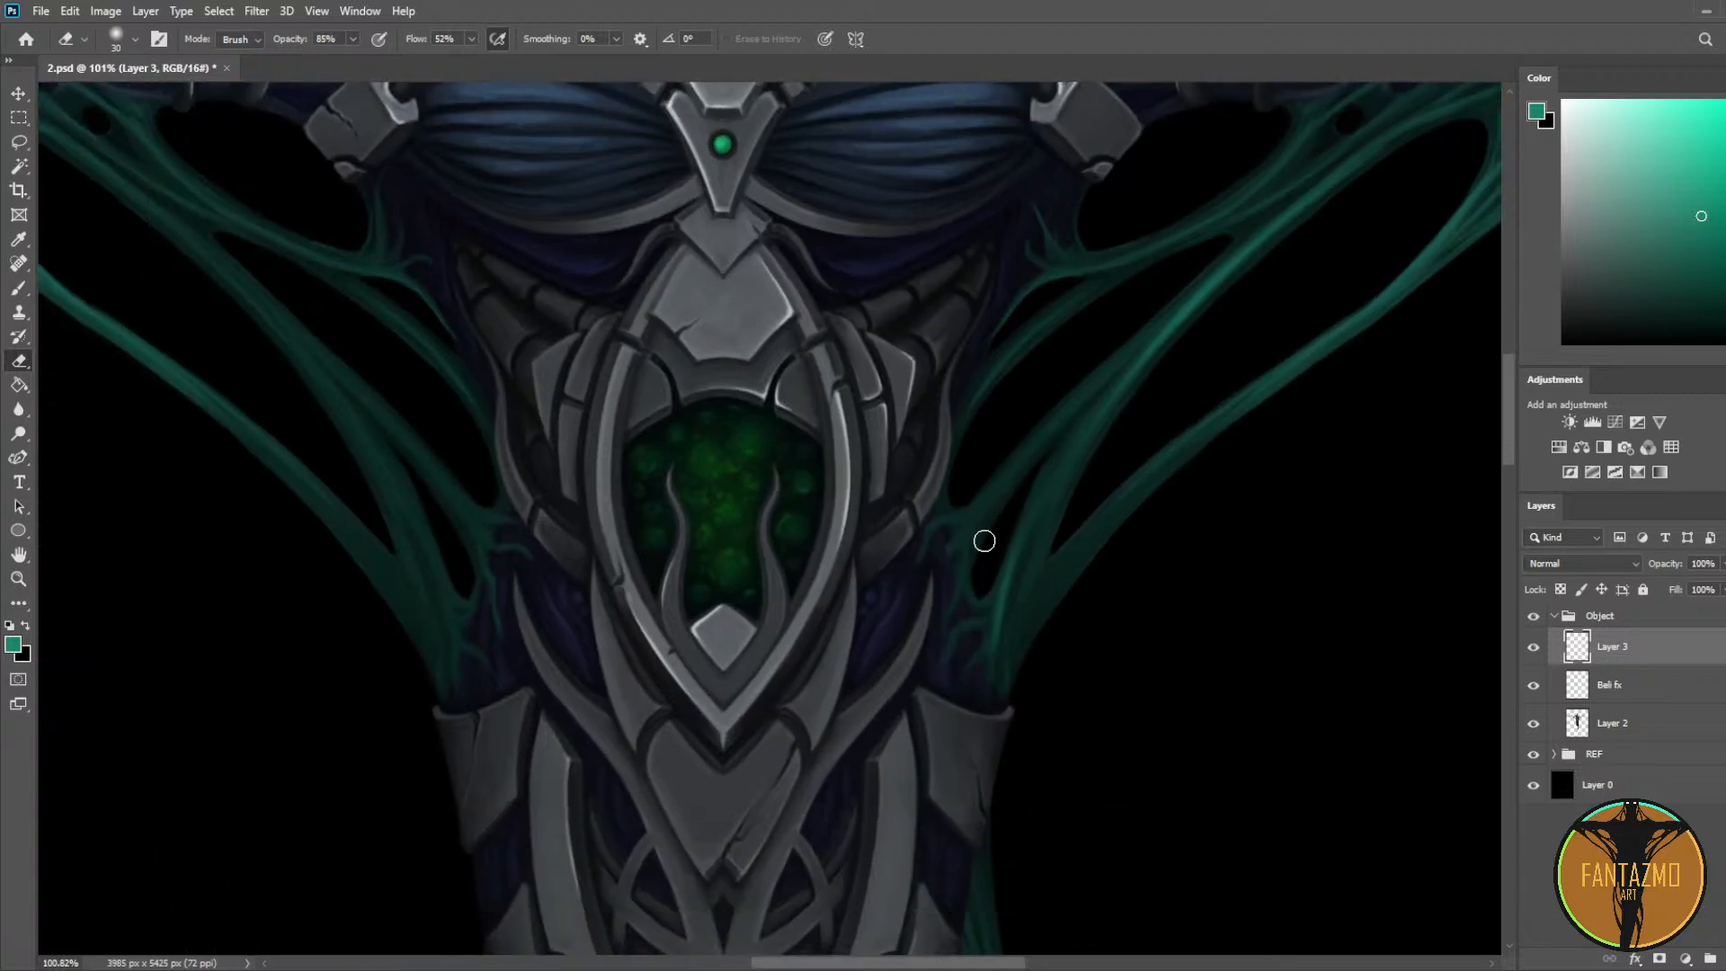
{"action": "left_click_drag", "start_coordinate": [296, 447], "coordinate": [627, 638]}
{"action": "key", "text": "b"}
{"action": "mouse_move", "coordinate": [456, 440]}
{"action": "left_mouse_down"}
{"action": "mouse_move", "coordinate": [639, 620]}
{"action": "mouse_move", "coordinate": [534, 530]}
{"action": "mouse_move", "coordinate": [600, 550]}
{"action": "mouse_move", "coordinate": [671, 624]}
{"action": "left_mouse_up"}
{"action": "key", "text": "e"}
{"action": "left_click_drag", "start_coordinate": [565, 522], "coordinate": [639, 618]}
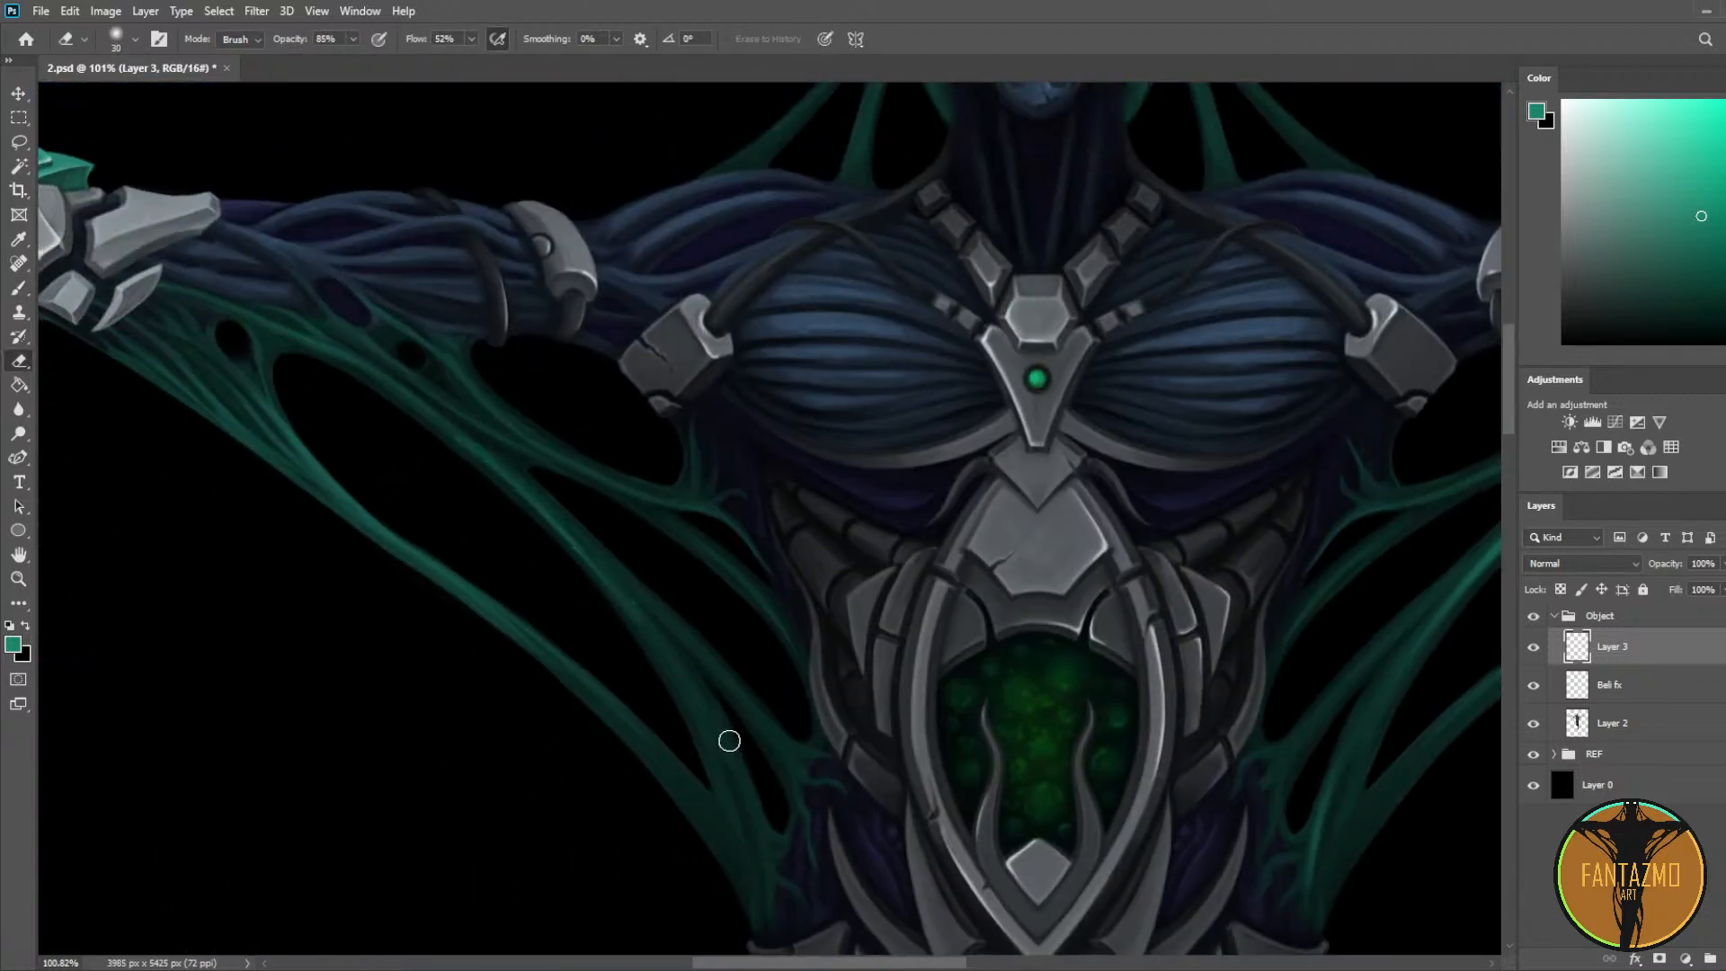
Step: Paint teal highlights along the upper tendon beside the lower body on the painting's left side and fade them with the Eraser
{"action": "scroll", "coordinate": [429, 341], "scroll_direction": "down", "scroll_amount": 5}
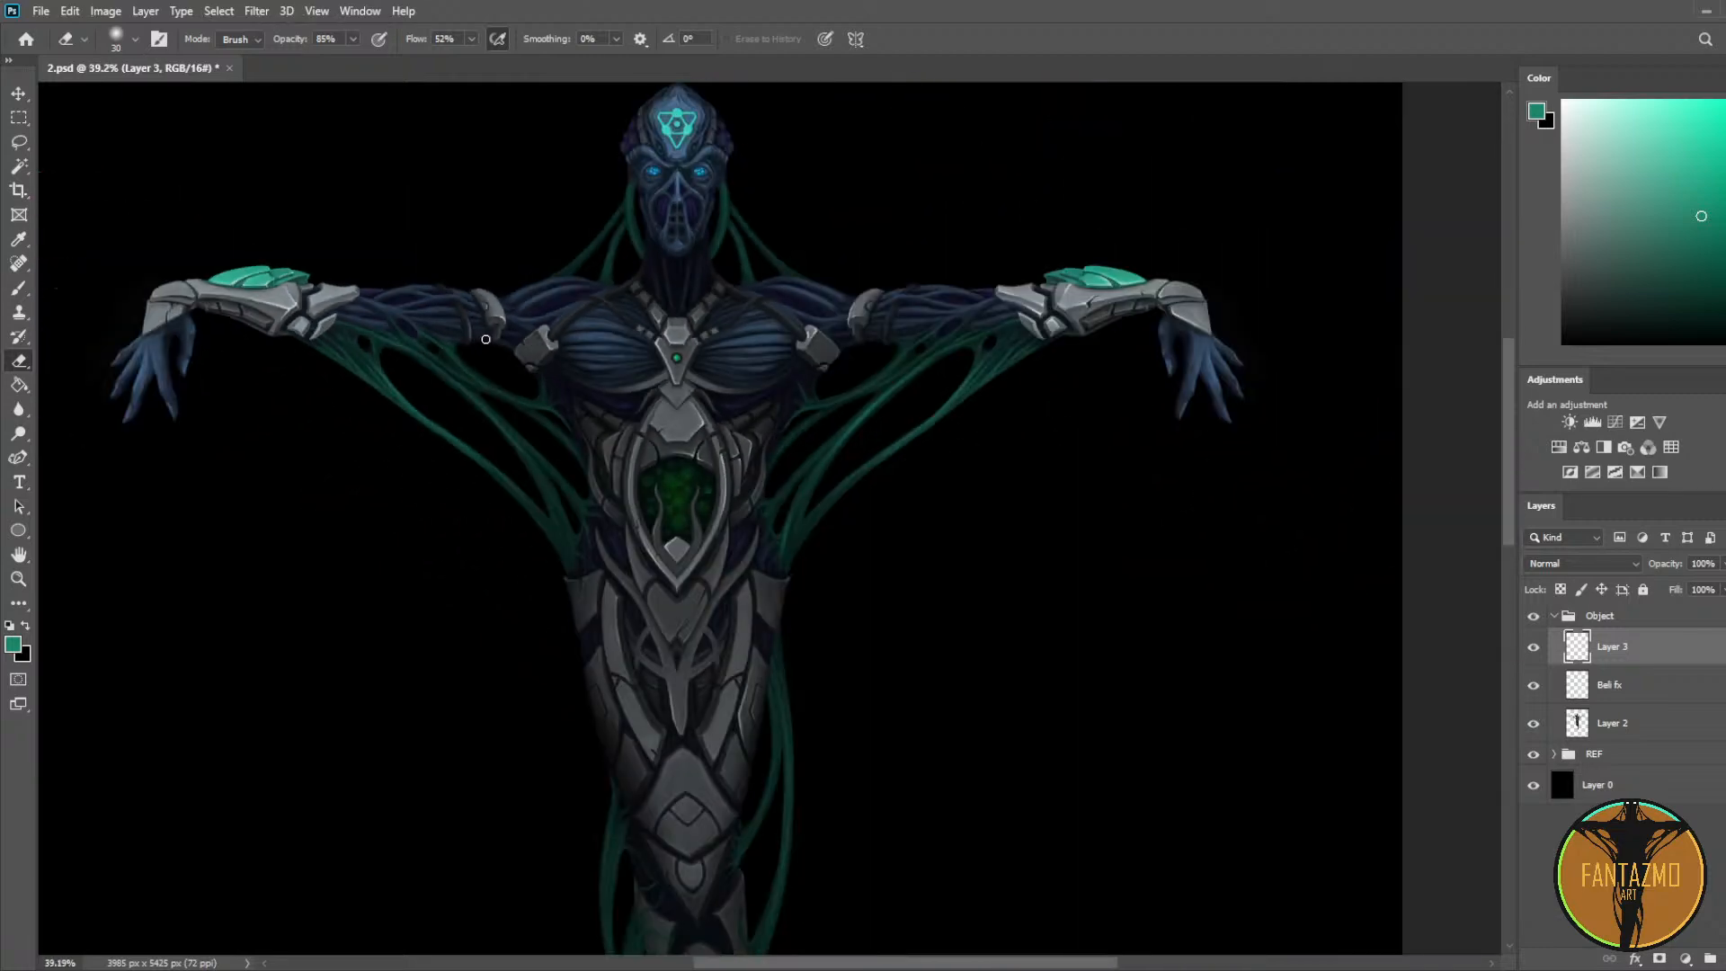
{"action": "scroll", "coordinate": [546, 759], "scroll_direction": "up", "scroll_amount": 6}
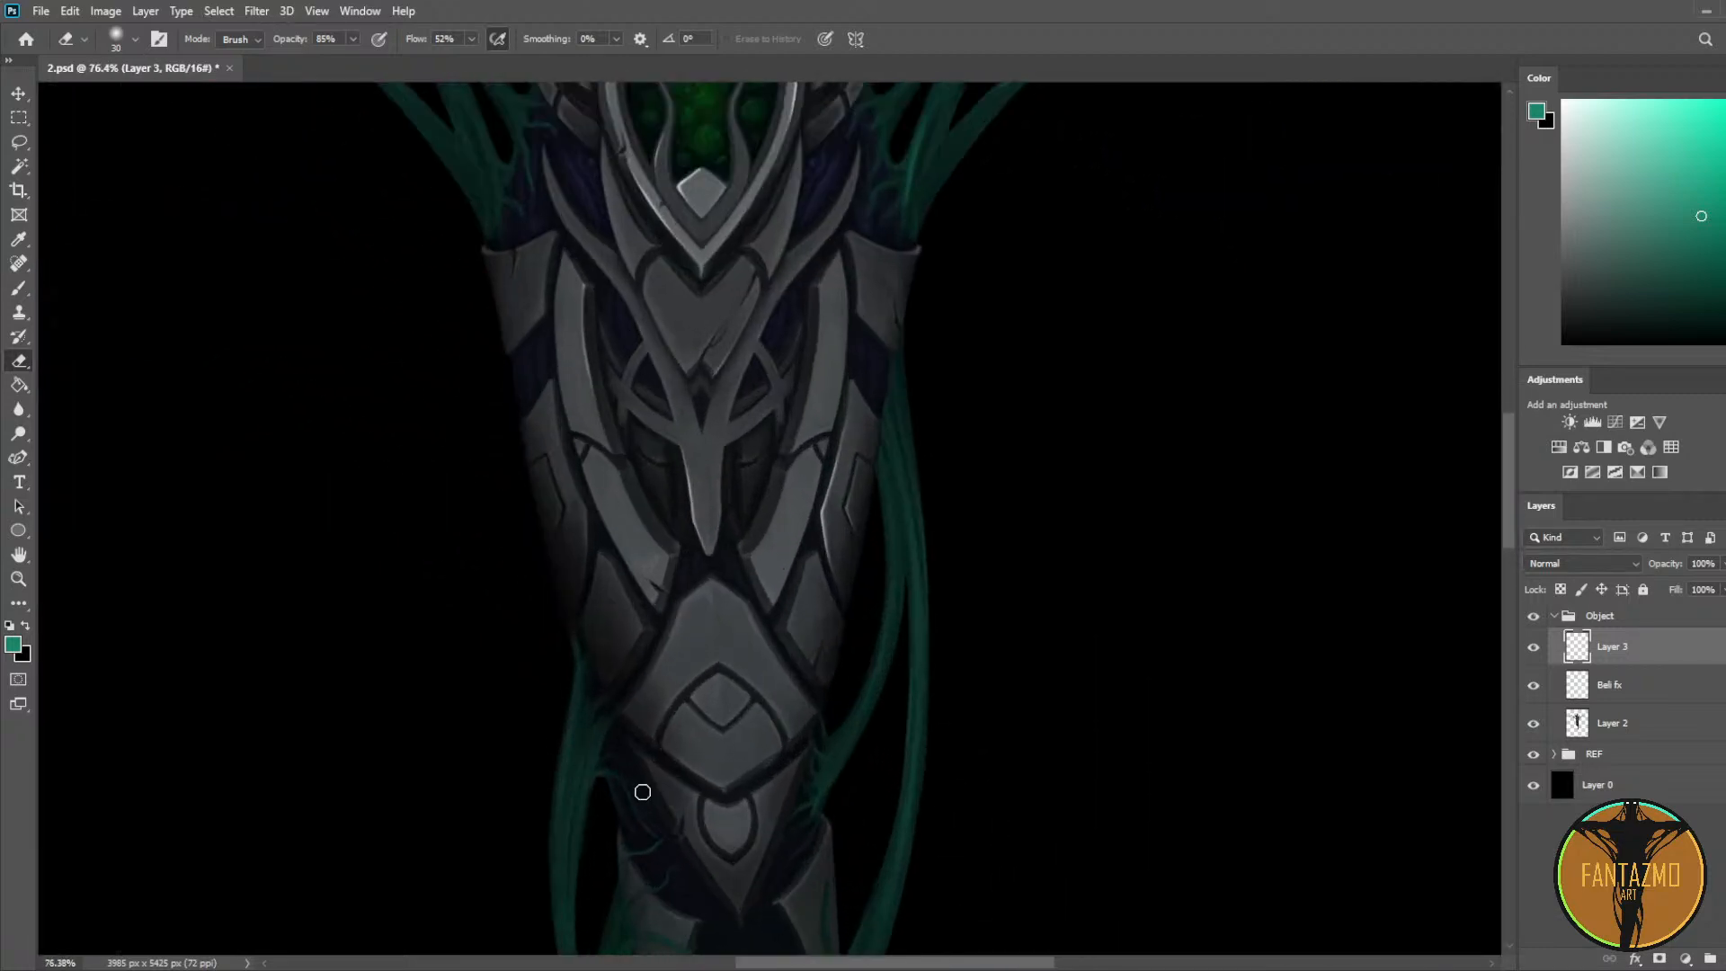
{"action": "key", "text": "b"}
{"action": "left_click_drag", "start_coordinate": [582, 325], "coordinate": [581, 589]}
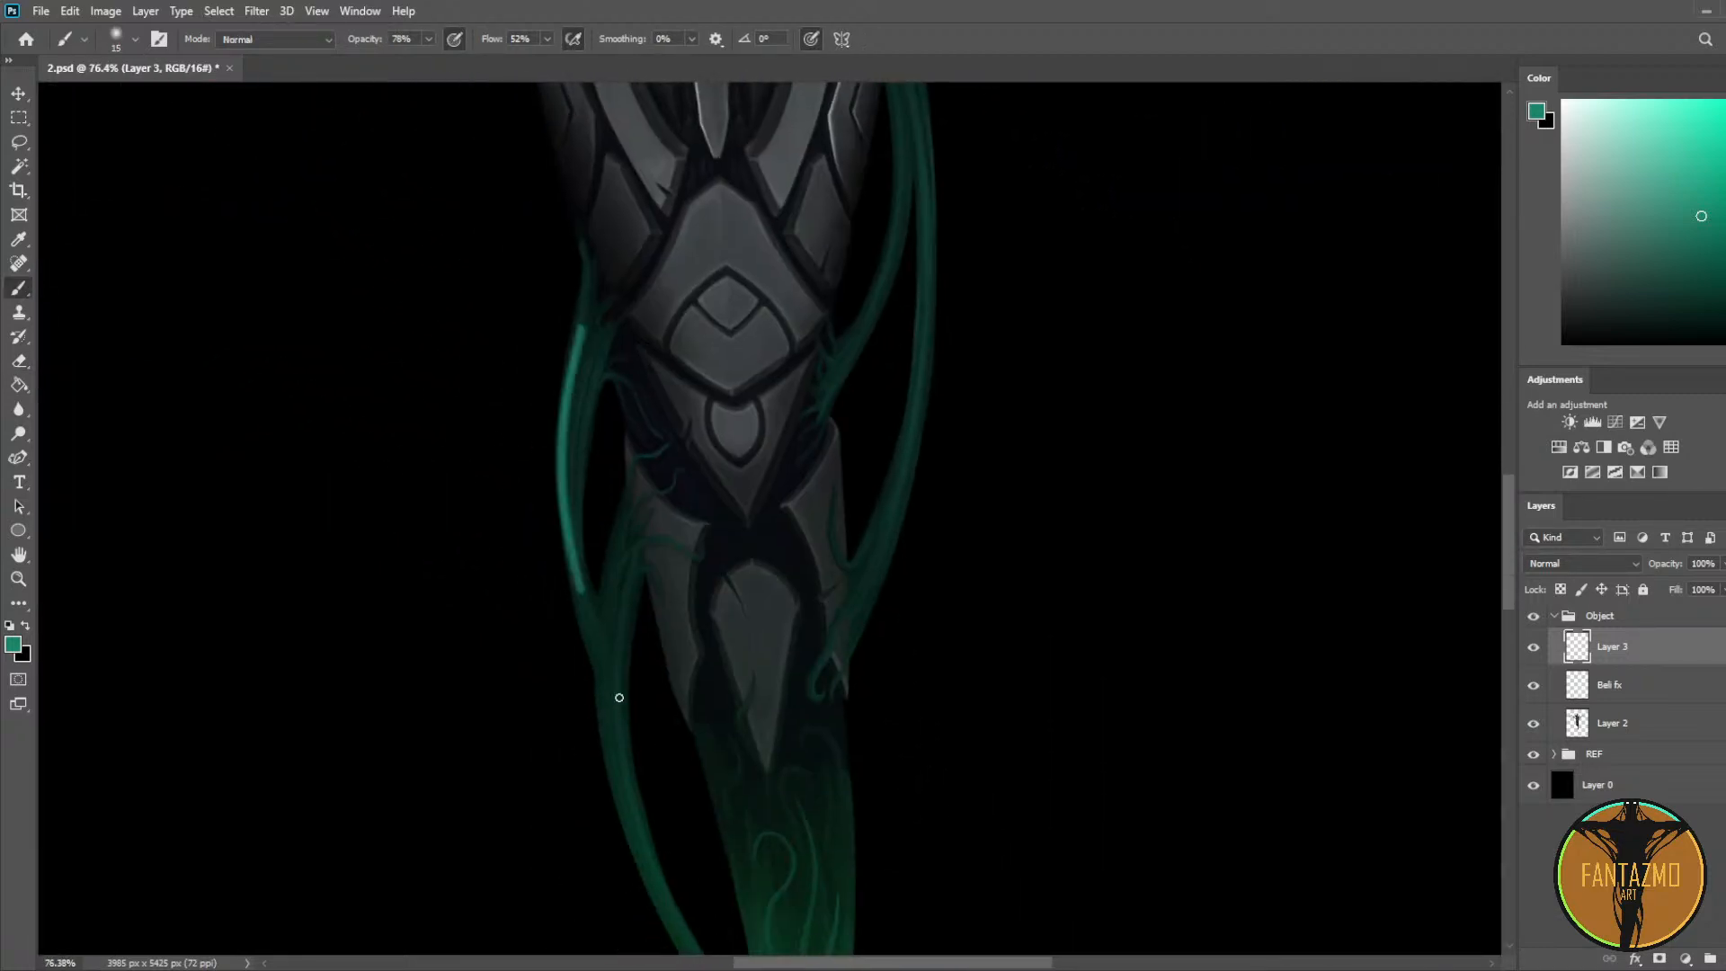
{"action": "key", "text": "e"}
{"action": "mouse_move", "coordinate": [589, 326]}
{"action": "left_mouse_down"}
{"action": "mouse_move", "coordinate": [581, 527]}
{"action": "mouse_move", "coordinate": [610, 654]}
{"action": "mouse_move", "coordinate": [586, 636]}
{"action": "left_mouse_up"}
{"action": "key", "text": "b"}
{"action": "mouse_move", "coordinate": [593, 351]}
{"action": "left_mouse_down"}
{"action": "mouse_move", "coordinate": [589, 688]}
{"action": "mouse_move", "coordinate": [590, 590]}
{"action": "left_mouse_up"}
{"action": "key", "text": "e"}
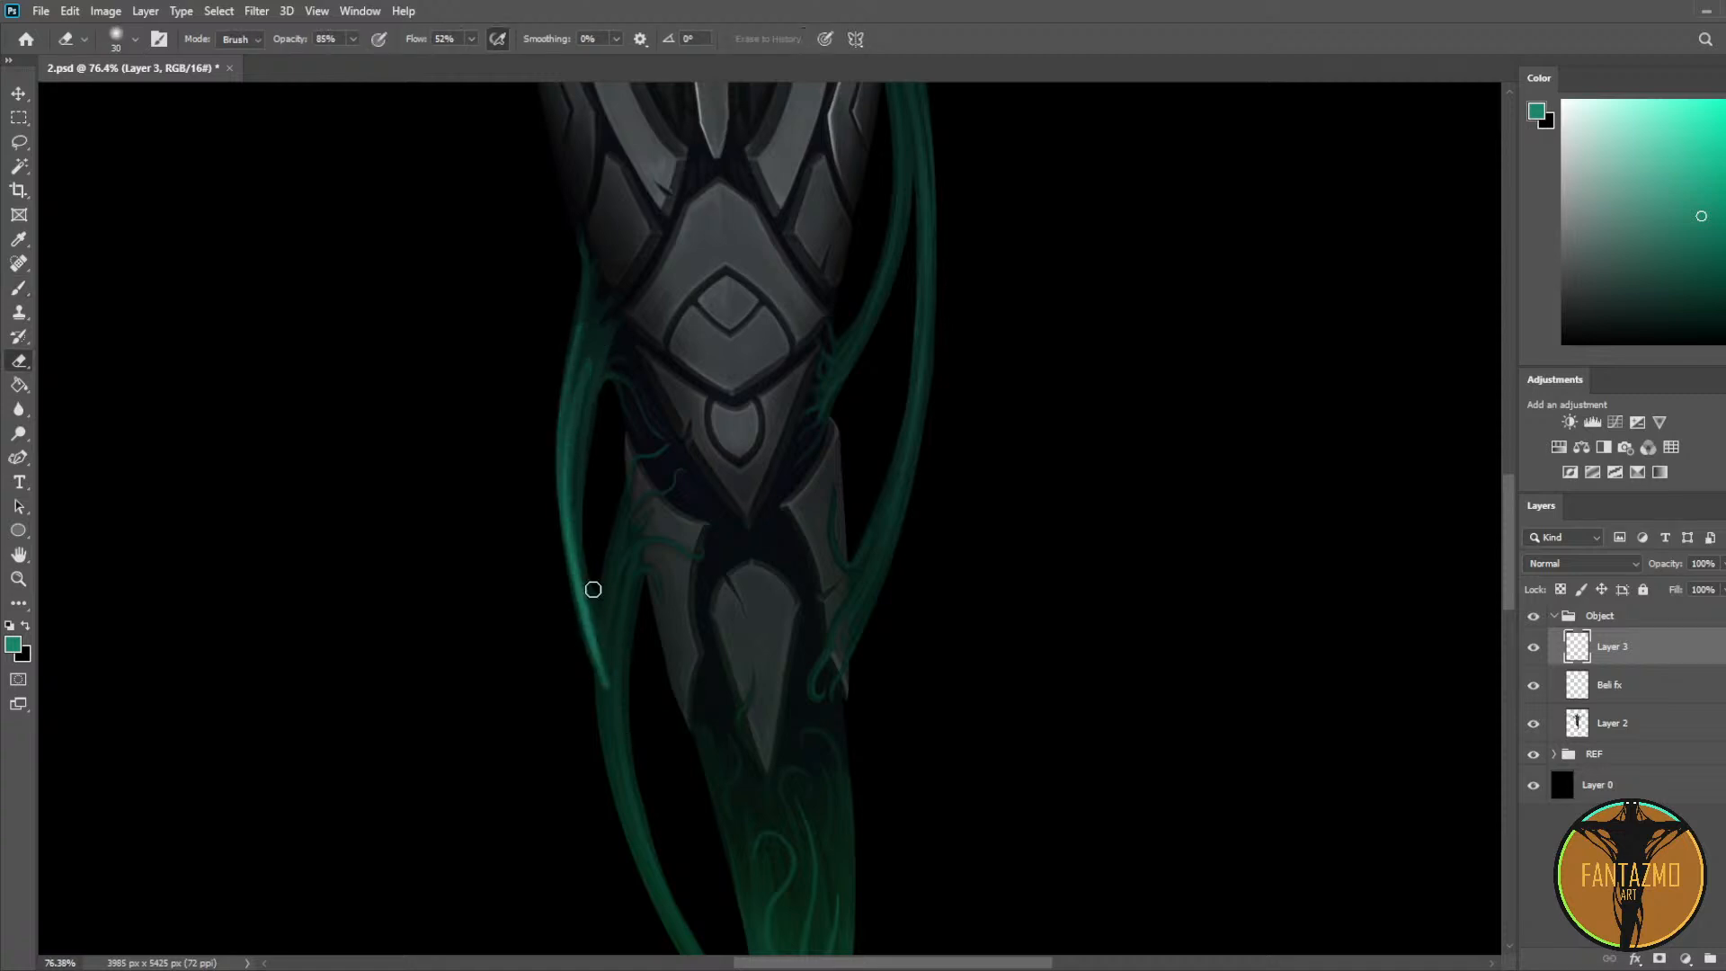
{"action": "left_click_drag", "start_coordinate": [584, 528], "coordinate": [620, 737]}
{"action": "left_click_drag", "start_coordinate": [582, 503], "coordinate": [619, 706]}
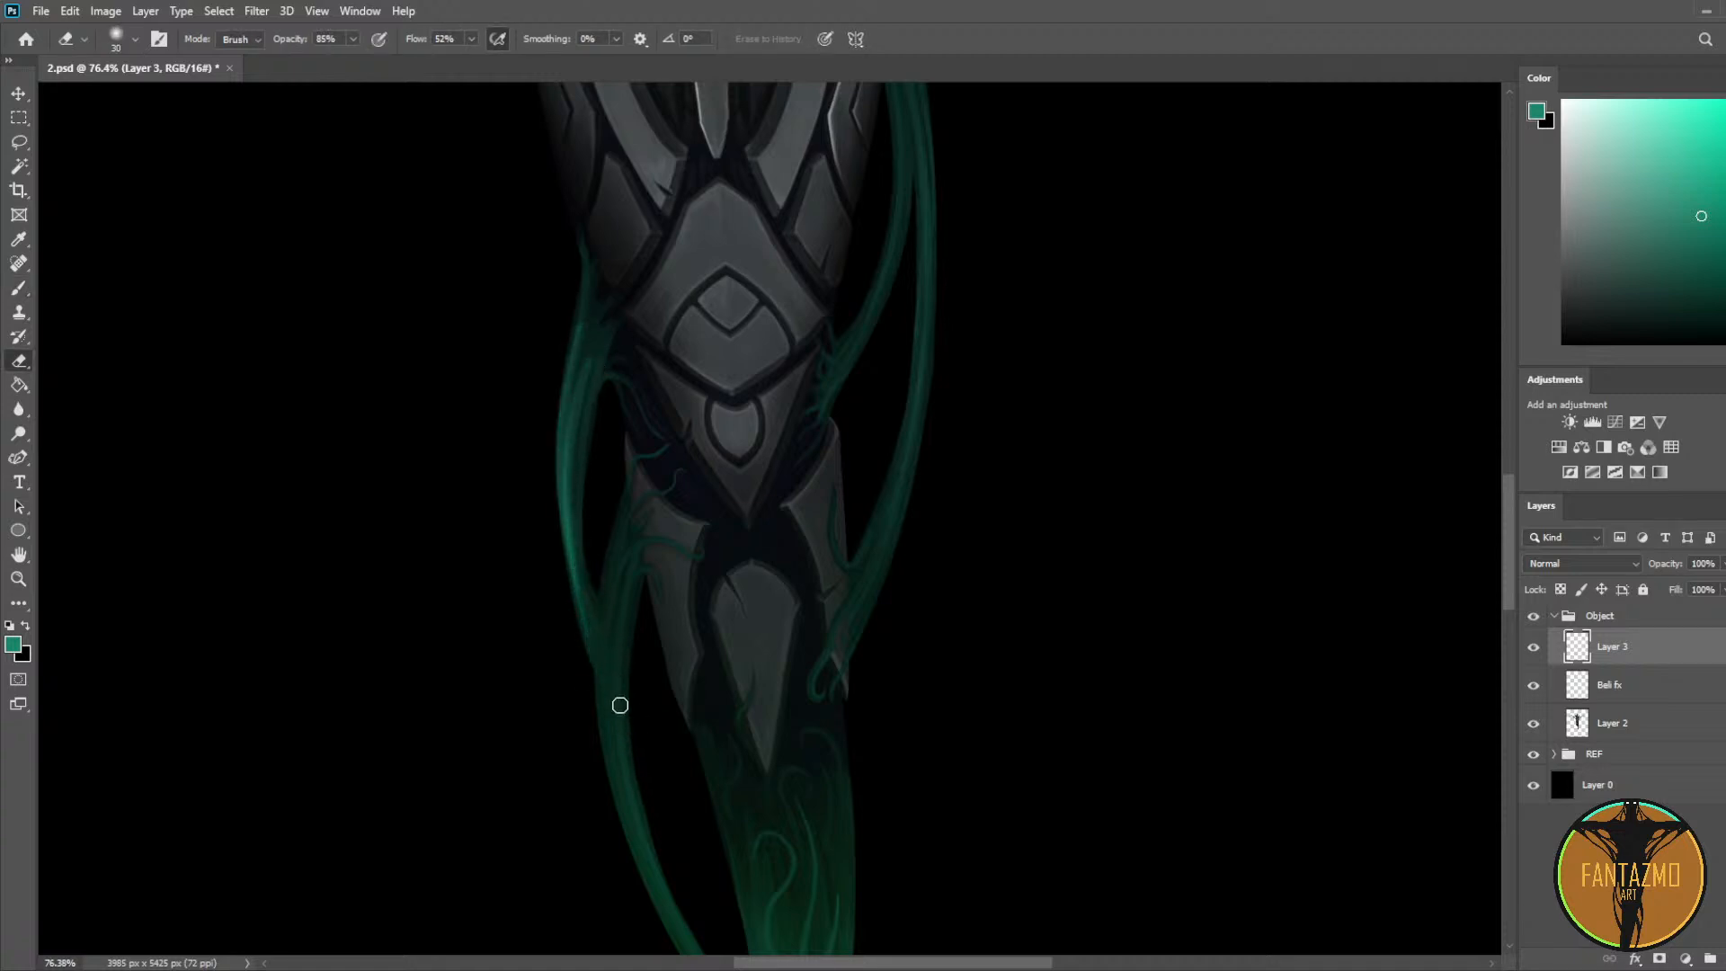
{"action": "left_click_drag", "start_coordinate": [580, 449], "coordinate": [604, 665]}
Step: Paint a teal highlight on the lower curved tendon, fade it with the Eraser, and add small teal strokes to the tail's lower end
{"action": "left_click_drag", "start_coordinate": [635, 749], "coordinate": [614, 359]}
{"action": "key", "text": "b"}
{"action": "left_click_drag", "start_coordinate": [608, 209], "coordinate": [642, 519]}
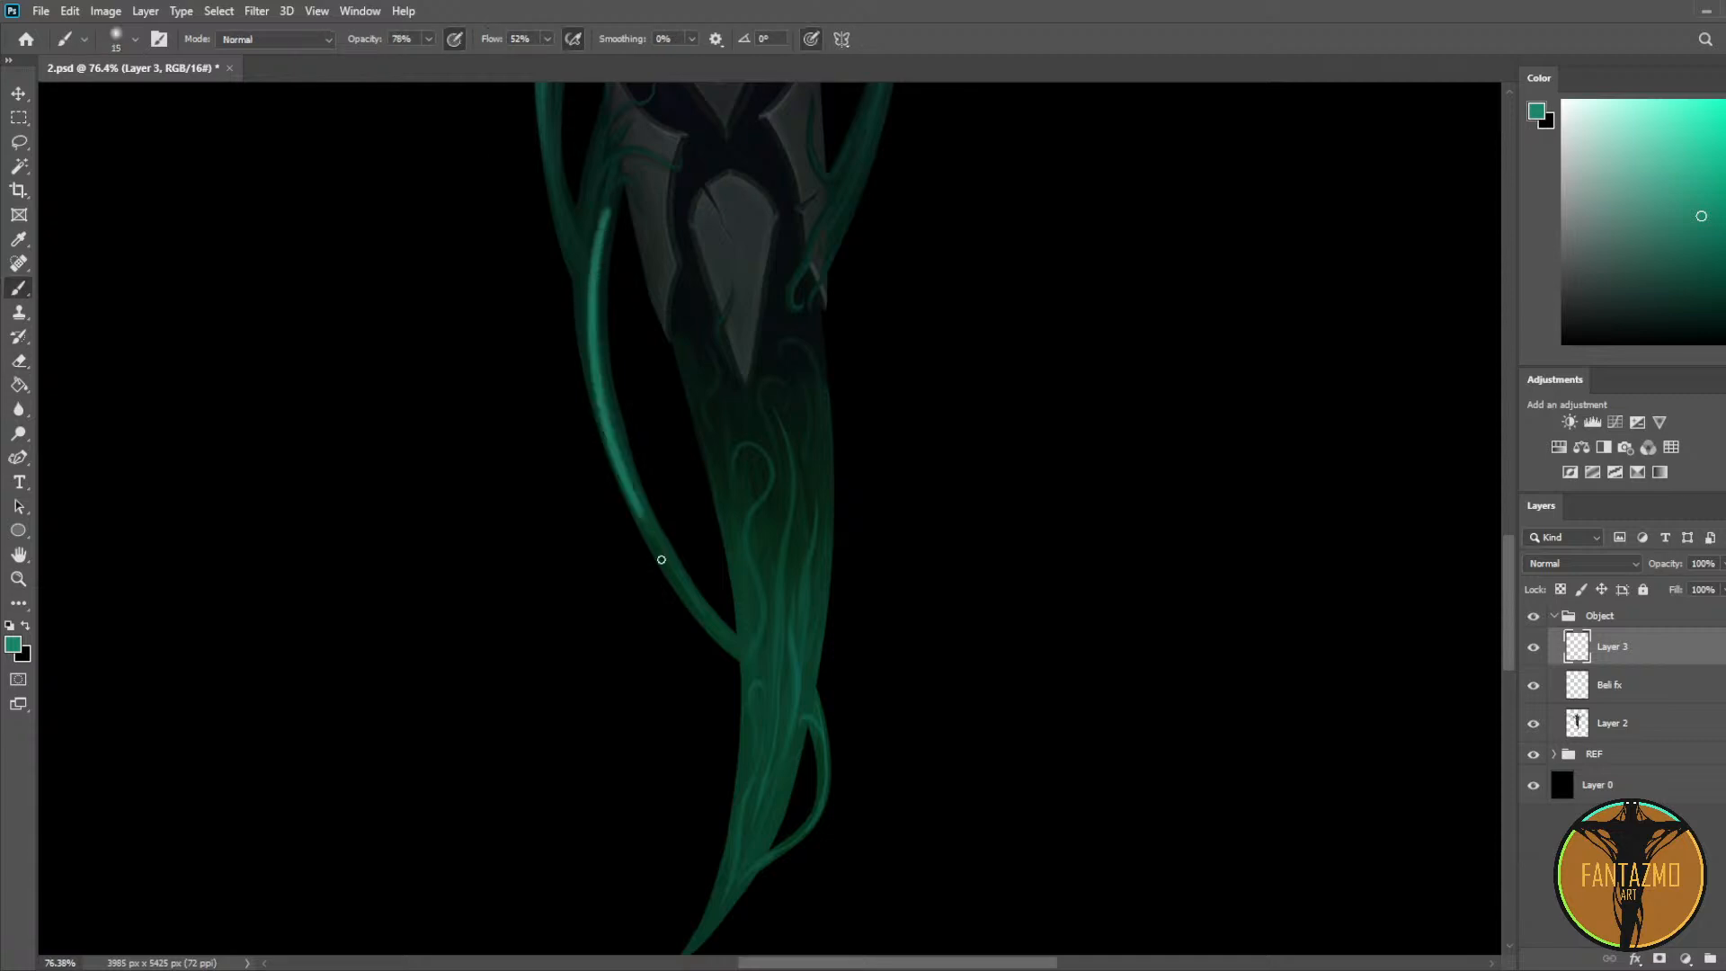
{"action": "key", "text": "e"}
{"action": "mouse_move", "coordinate": [616, 221]}
{"action": "left_mouse_down"}
{"action": "mouse_move", "coordinate": [612, 204]}
{"action": "mouse_move", "coordinate": [596, 336]}
{"action": "mouse_move", "coordinate": [618, 346]}
{"action": "left_mouse_up"}
{"action": "key", "text": "b"}
{"action": "mouse_move", "coordinate": [755, 786]}
{"action": "left_mouse_down"}
{"action": "mouse_move", "coordinate": [808, 478]}
{"action": "mouse_move", "coordinate": [777, 820]}
{"action": "left_mouse_up"}
{"action": "key", "text": "e"}
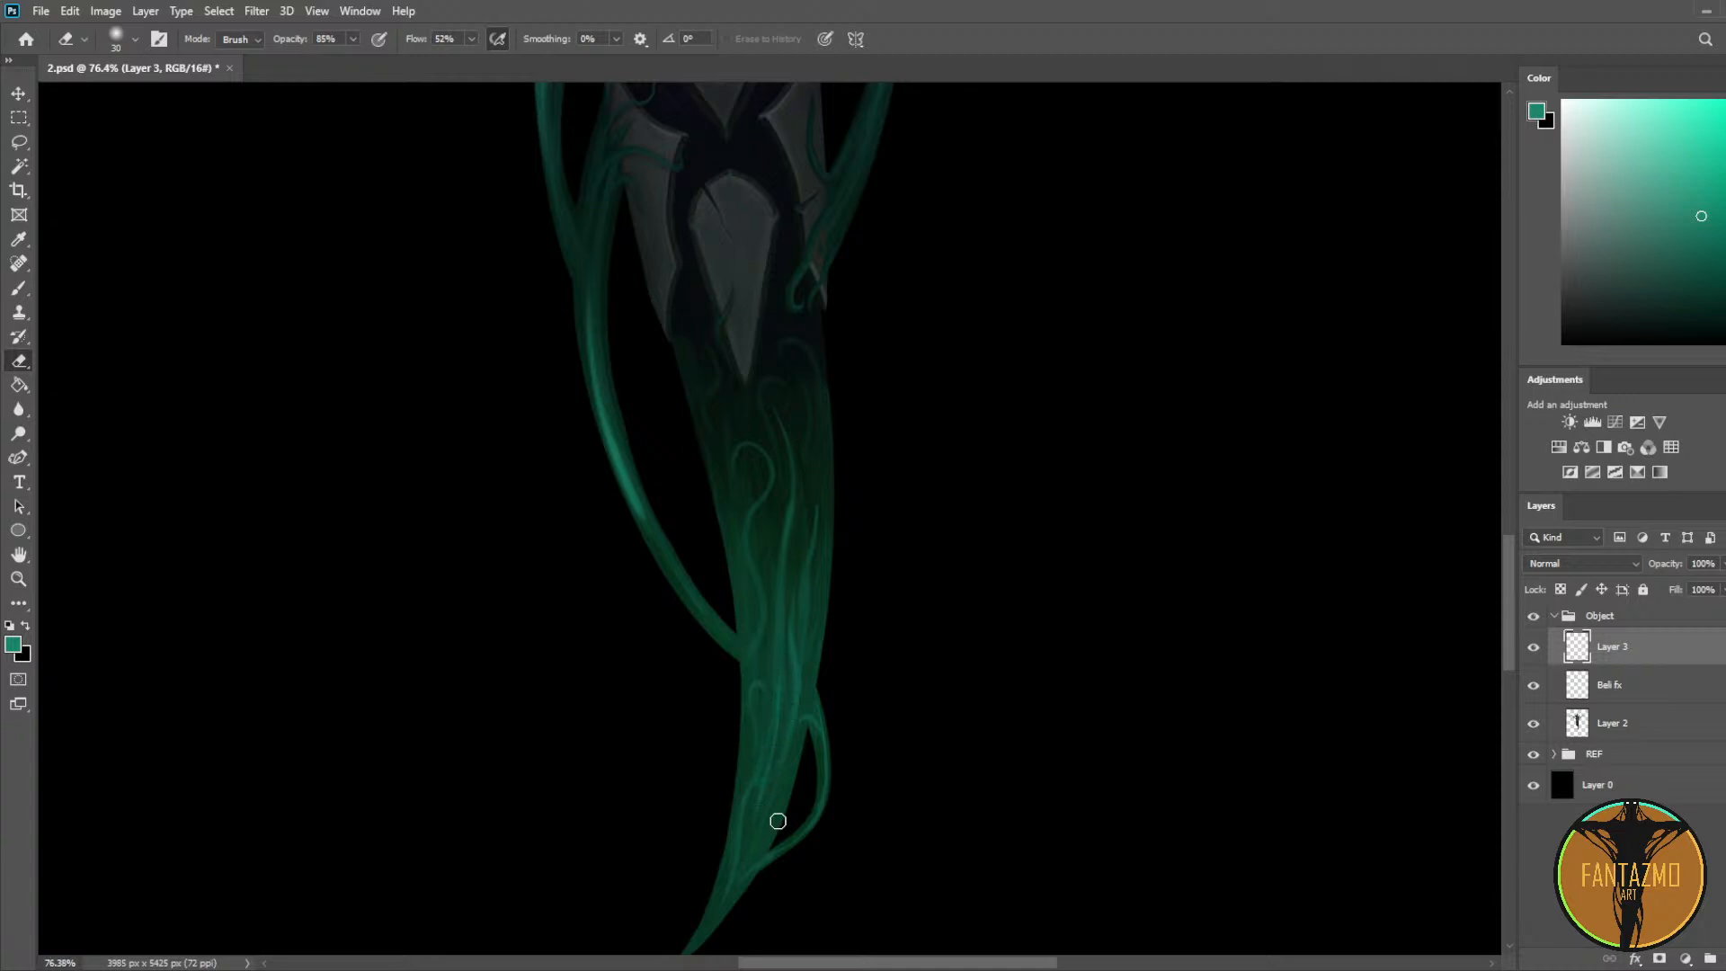
Step: Check the whole figure and save the document
{"action": "scroll", "coordinate": [836, 315], "scroll_direction": "down", "scroll_amount": 3}
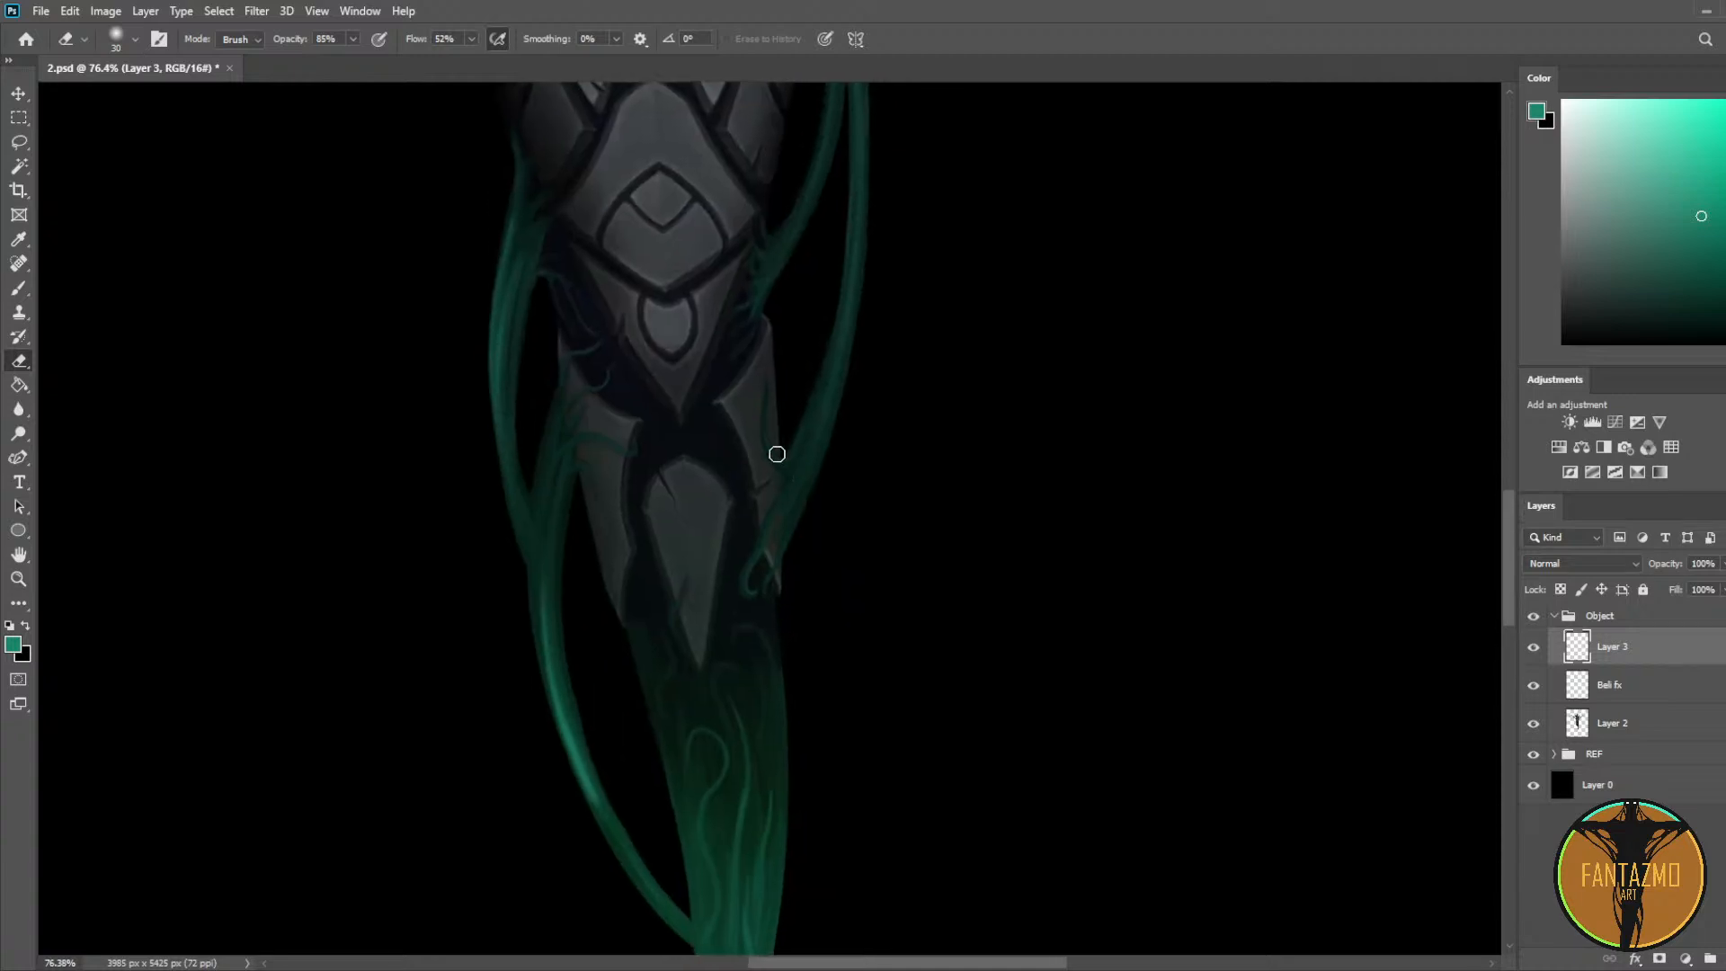
{"action": "scroll", "coordinate": [786, 444], "scroll_direction": "down", "scroll_amount": 3}
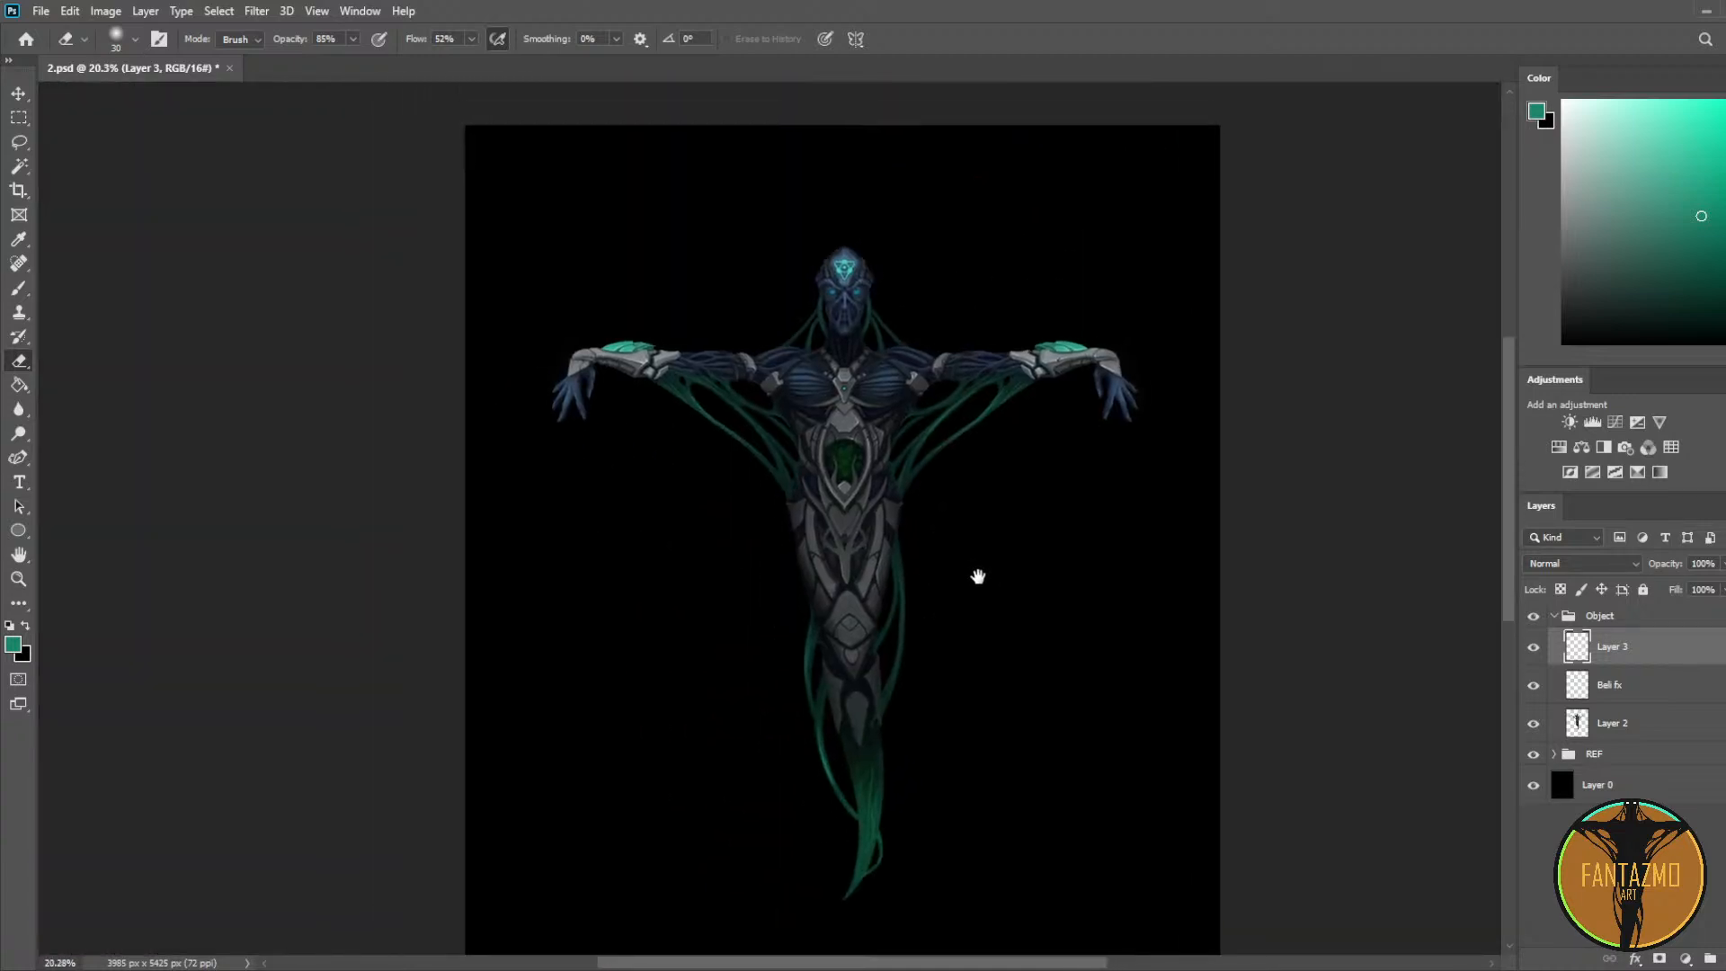
{"action": "scroll", "coordinate": [987, 548], "scroll_direction": "down", "scroll_amount": 1}
{"action": "scroll", "coordinate": [986, 548], "scroll_direction": "up", "scroll_amount": 1}
{"action": "key", "text": "ctrl+s"}
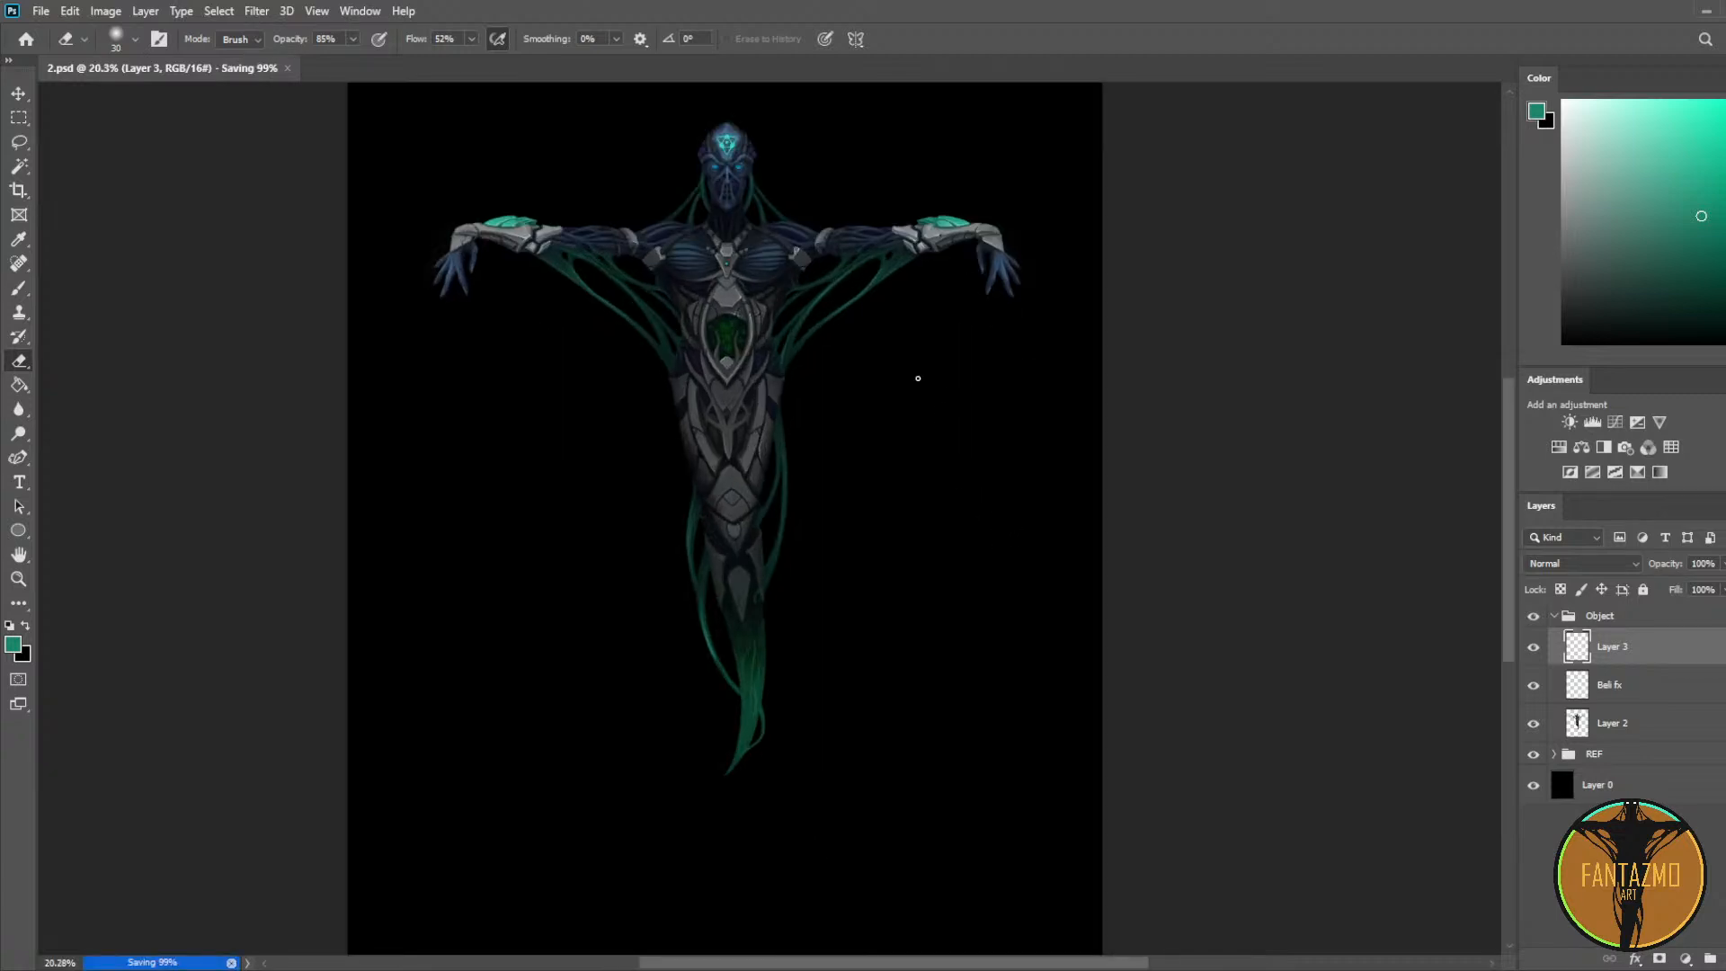
Step: Rename the teal highlight layer, Layer 3, as "zeleno fx"
{"action": "scroll", "coordinate": [731, 324], "scroll_direction": "up", "scroll_amount": 16}
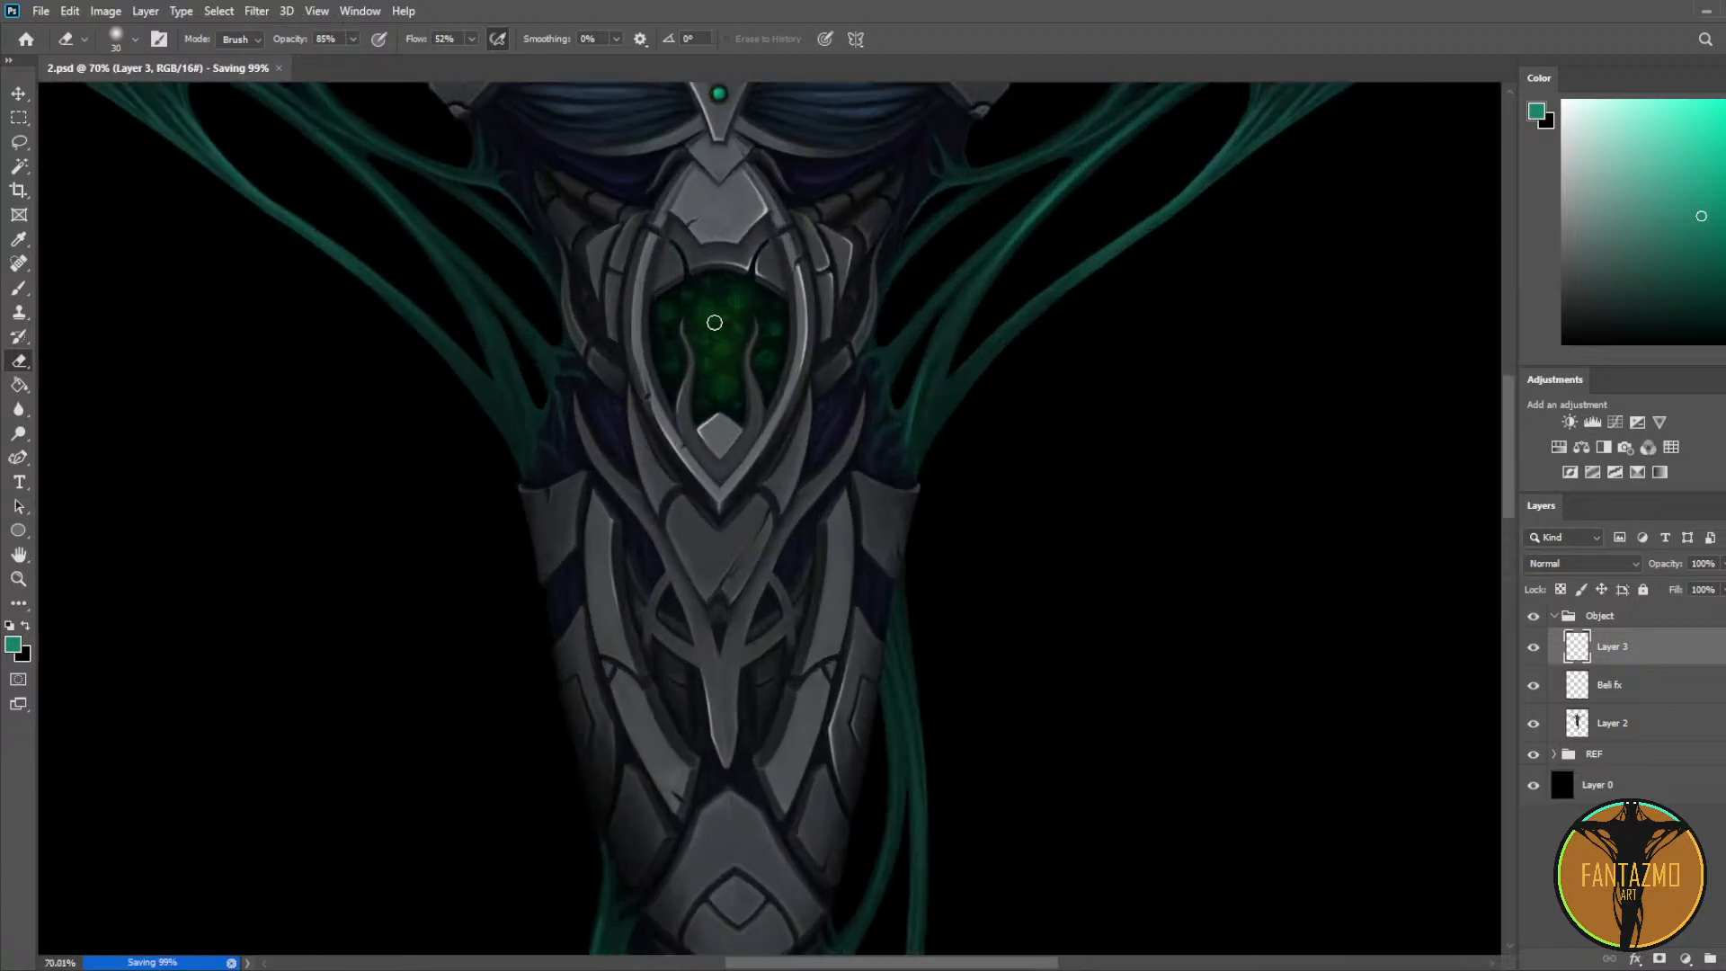
{"action": "left_click_drag", "start_coordinate": [722, 312], "coordinate": [779, 357]}
{"action": "scroll", "coordinate": [795, 352], "scroll_direction": "down", "scroll_amount": 10}
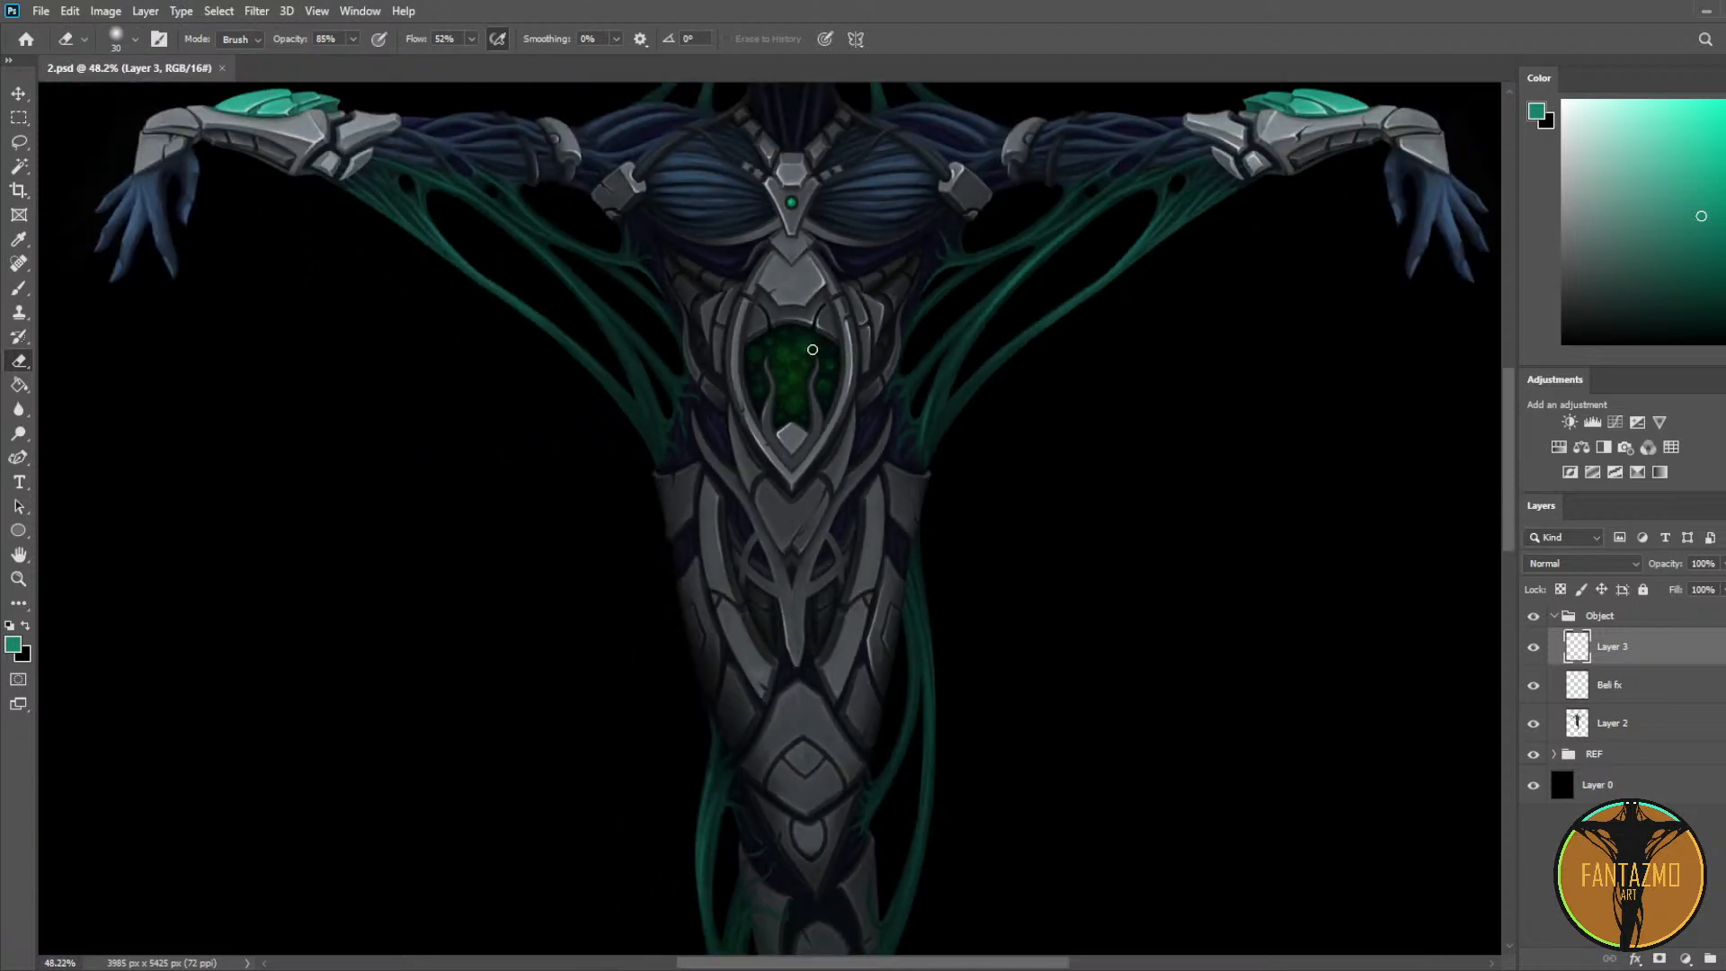
{"action": "scroll", "coordinate": [907, 378], "scroll_direction": "down", "scroll_amount": 2}
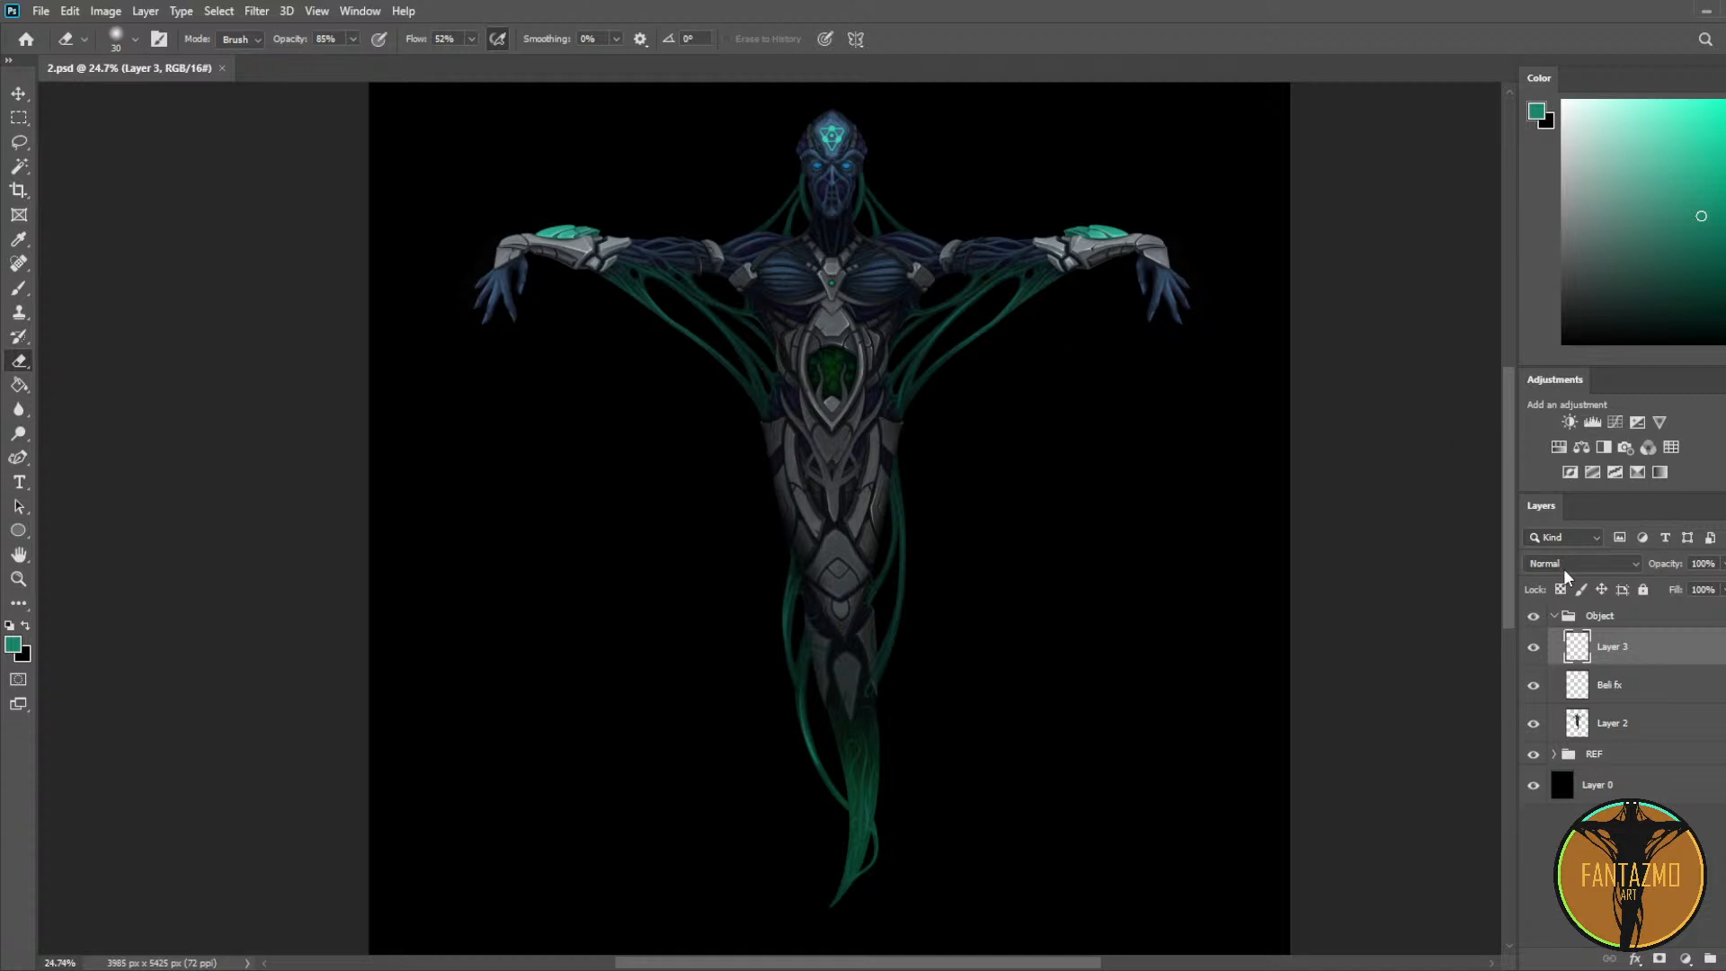
{"action": "double_click", "coordinate": [1609, 649]}
{"action": "type", "text": "zeleno fx"}
{"action": "key", "text": "Return"}
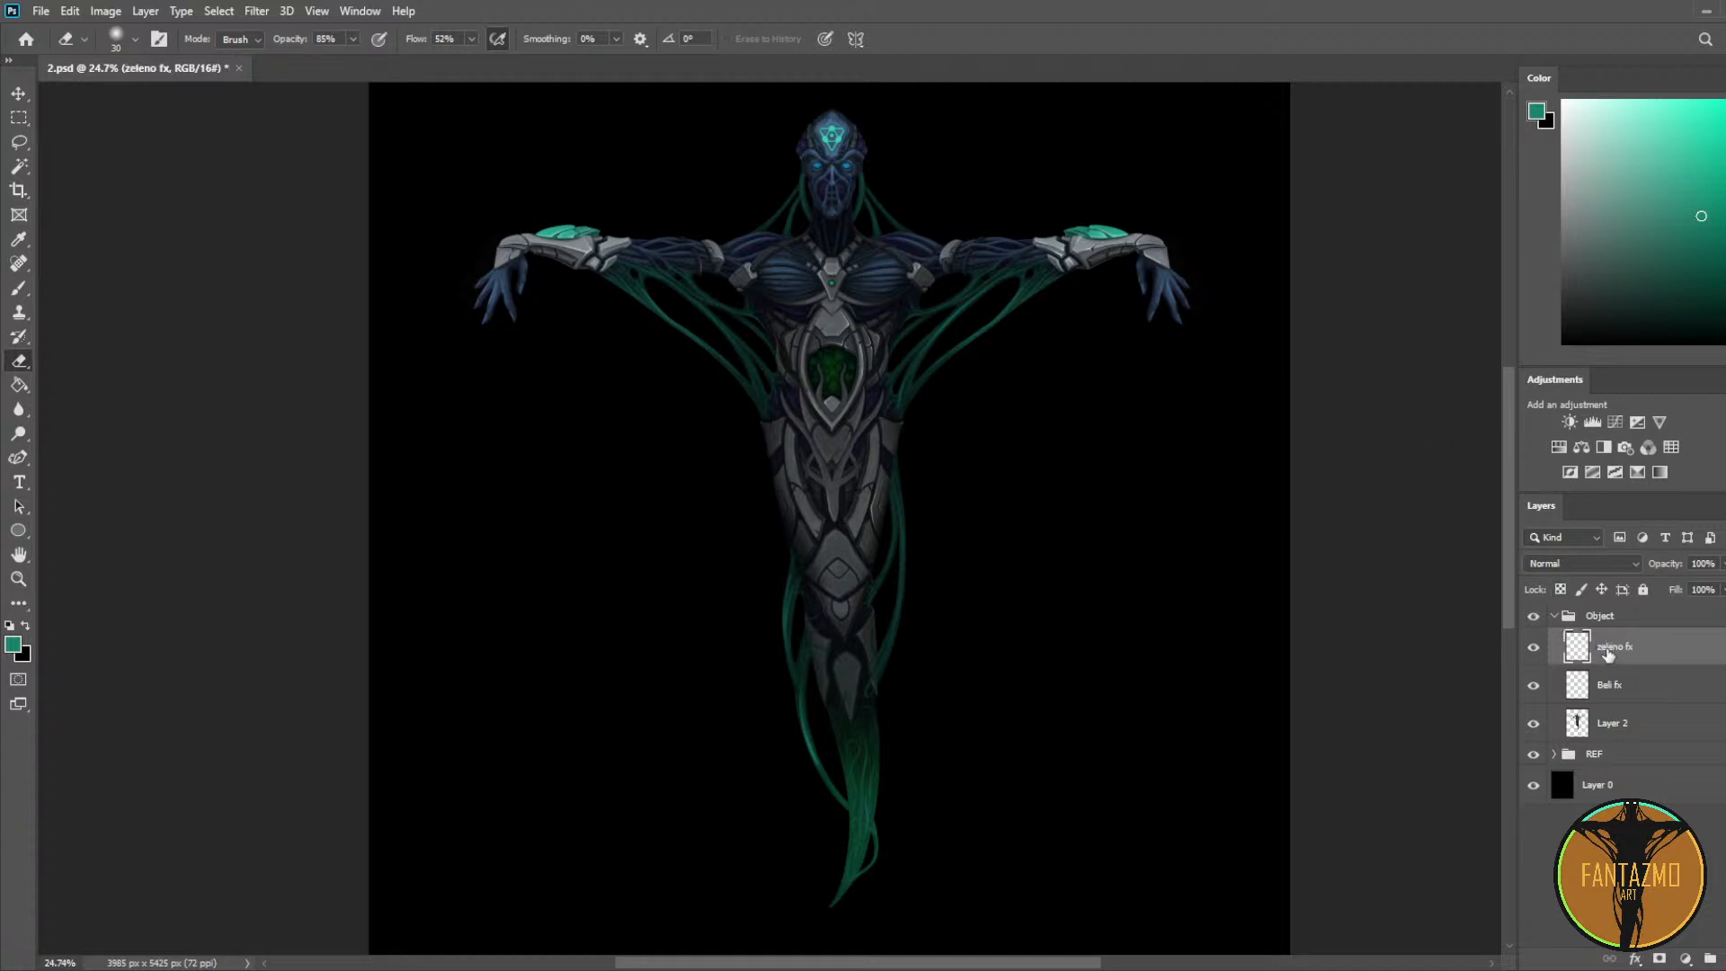
Step: Lasso a round patch on the left chest muscle and brighten it with a new Brightness/Contrast adjustment layer
{"action": "scroll", "coordinate": [897, 301], "scroll_direction": "up", "scroll_amount": 2}
{"action": "left_click_drag", "start_coordinate": [827, 270], "coordinate": [935, 374]}
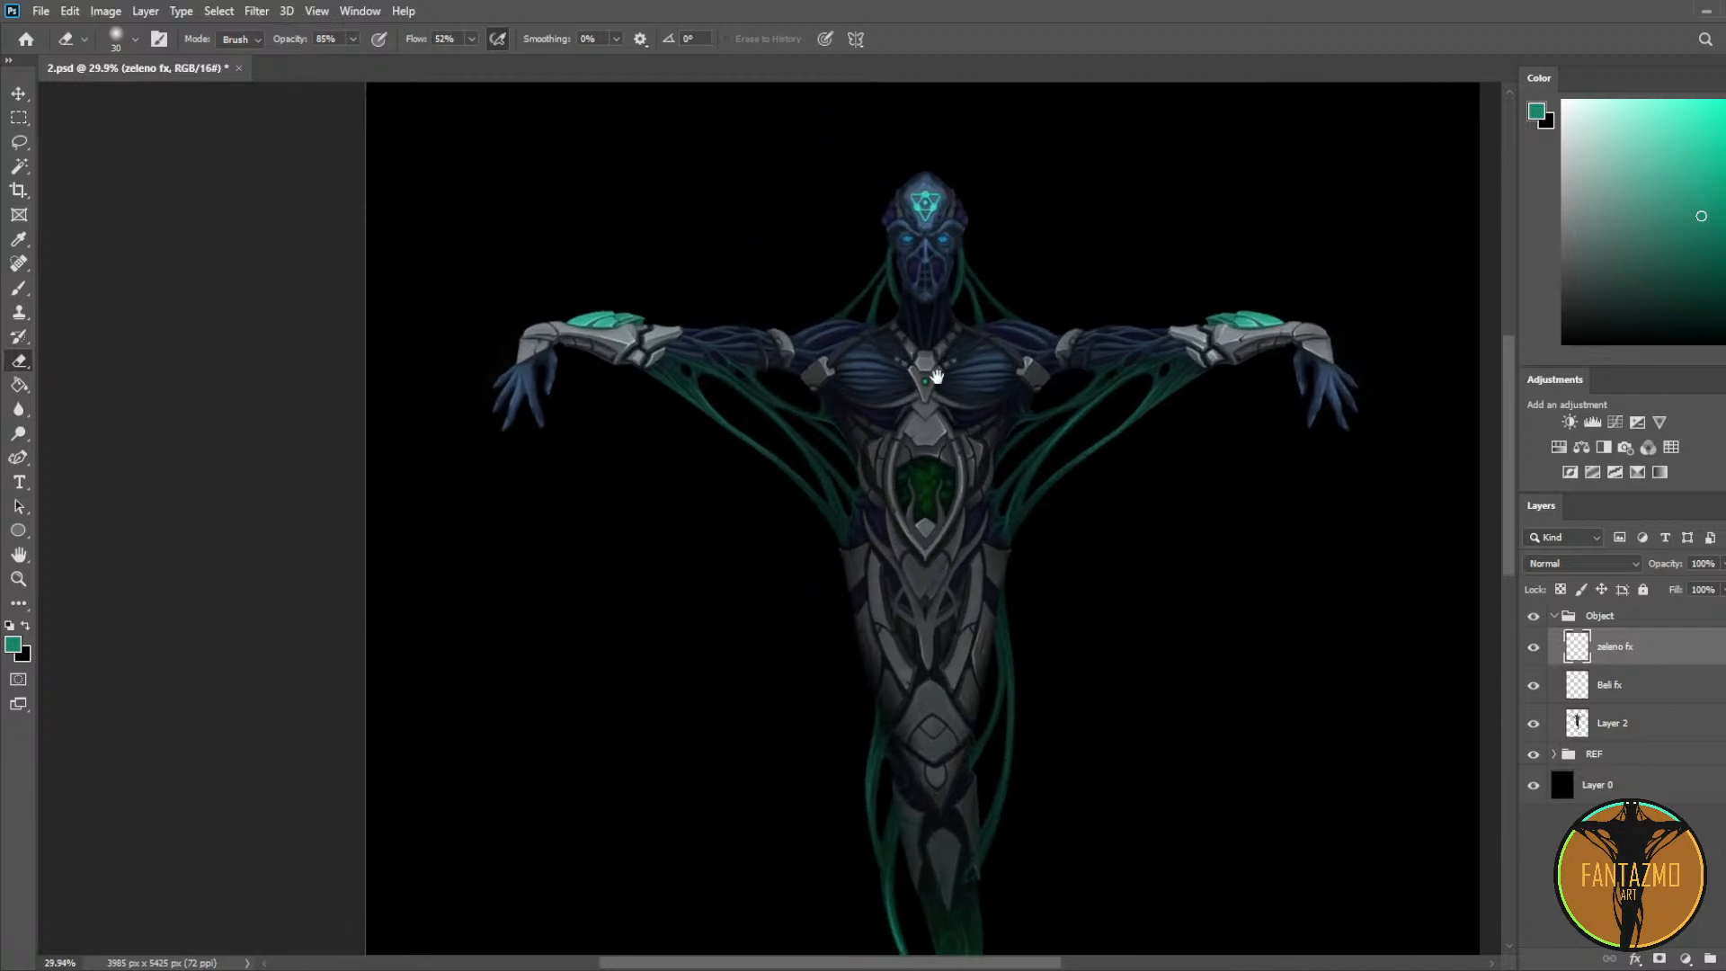
{"action": "scroll", "coordinate": [907, 352], "scroll_direction": "up", "scroll_amount": 6}
{"action": "key", "text": "l"}
{"action": "left_click_drag", "start_coordinate": [826, 351], "coordinate": [813, 362]}
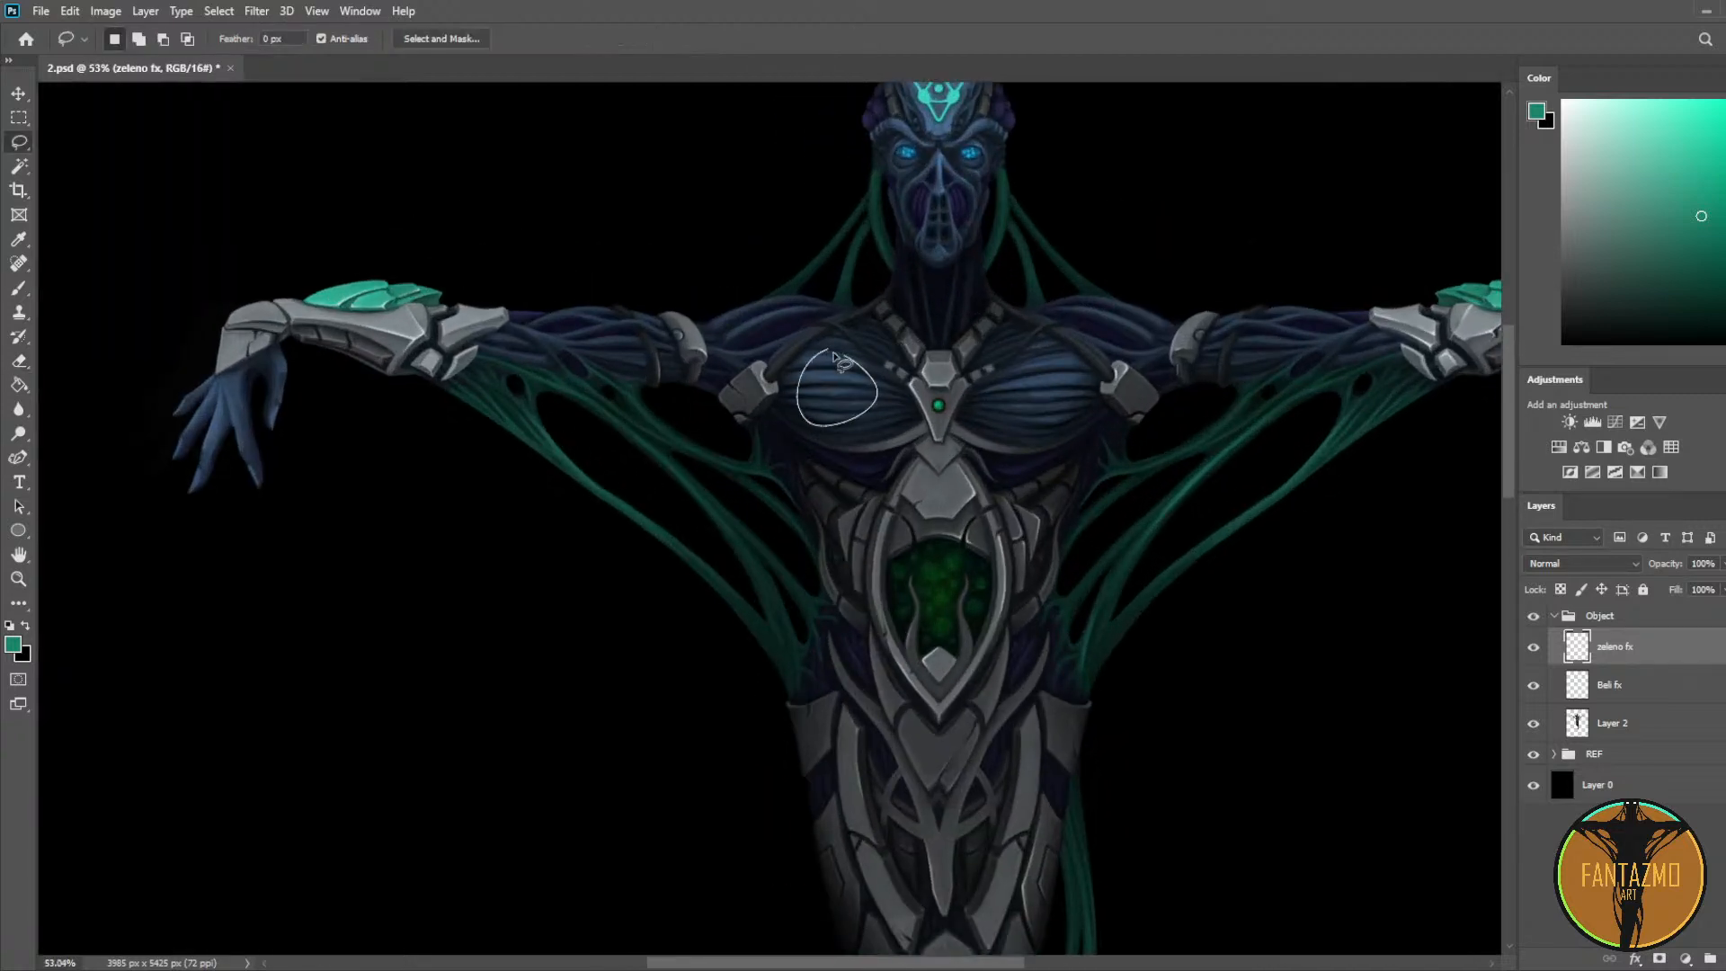
{"action": "left_click", "coordinate": [1569, 421]}
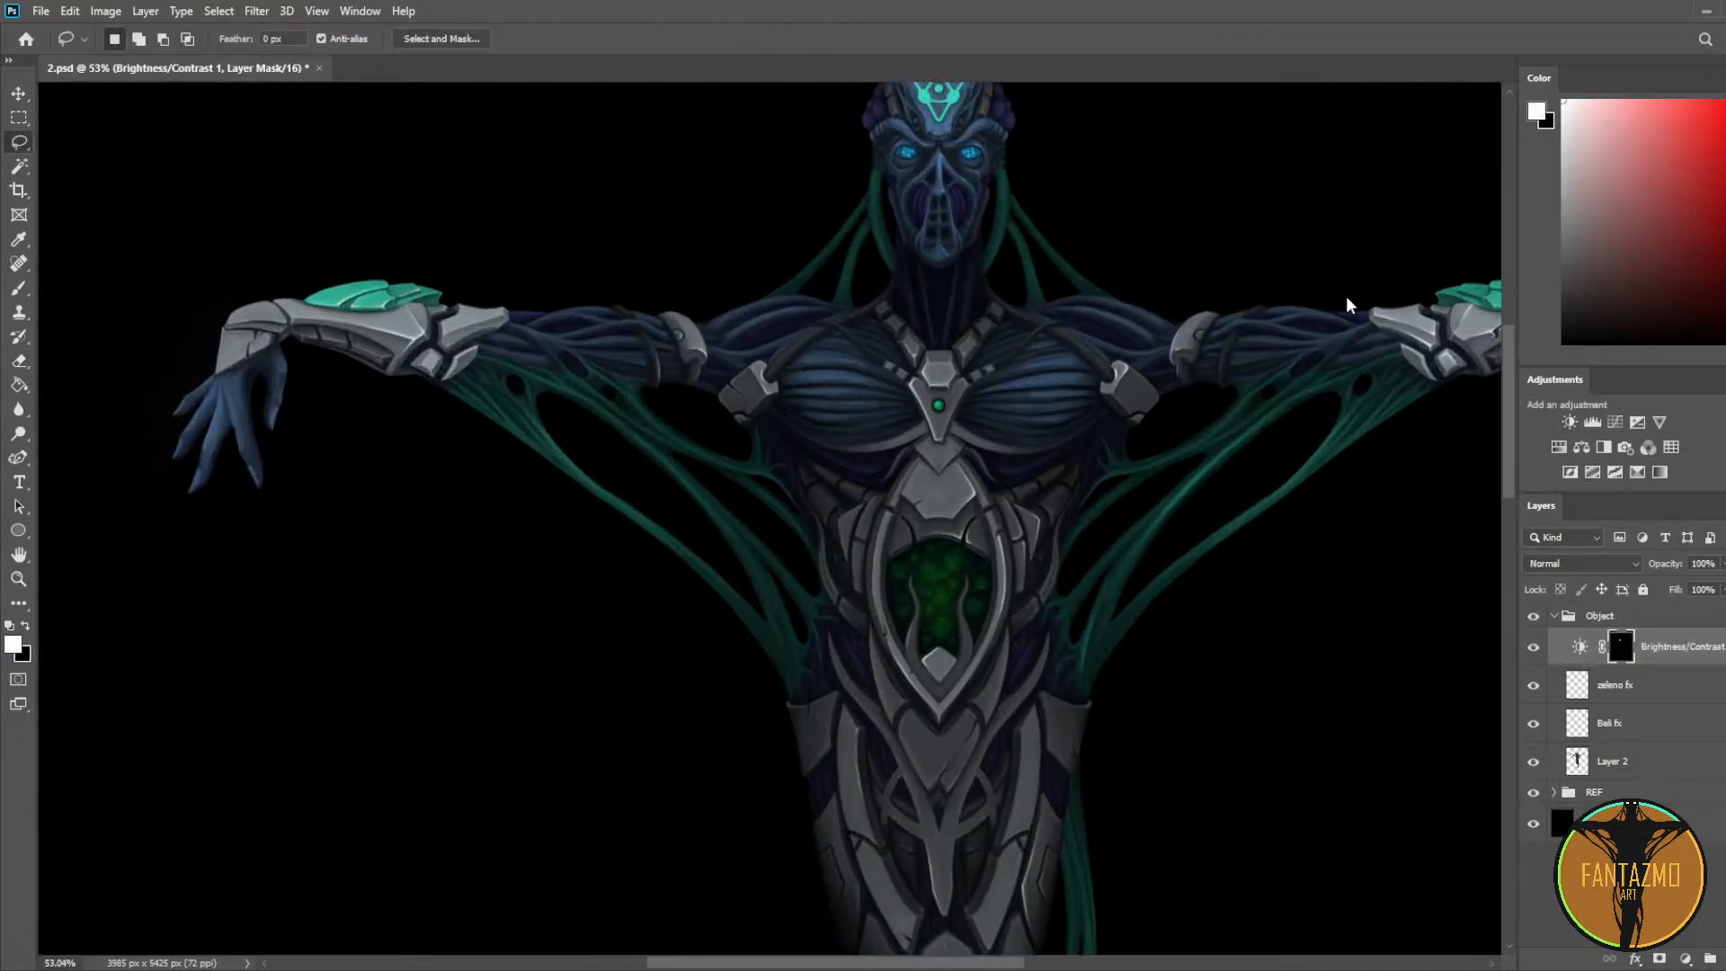
{"action": "left_click_drag", "start_coordinate": [1334, 245], "coordinate": [1374, 249]}
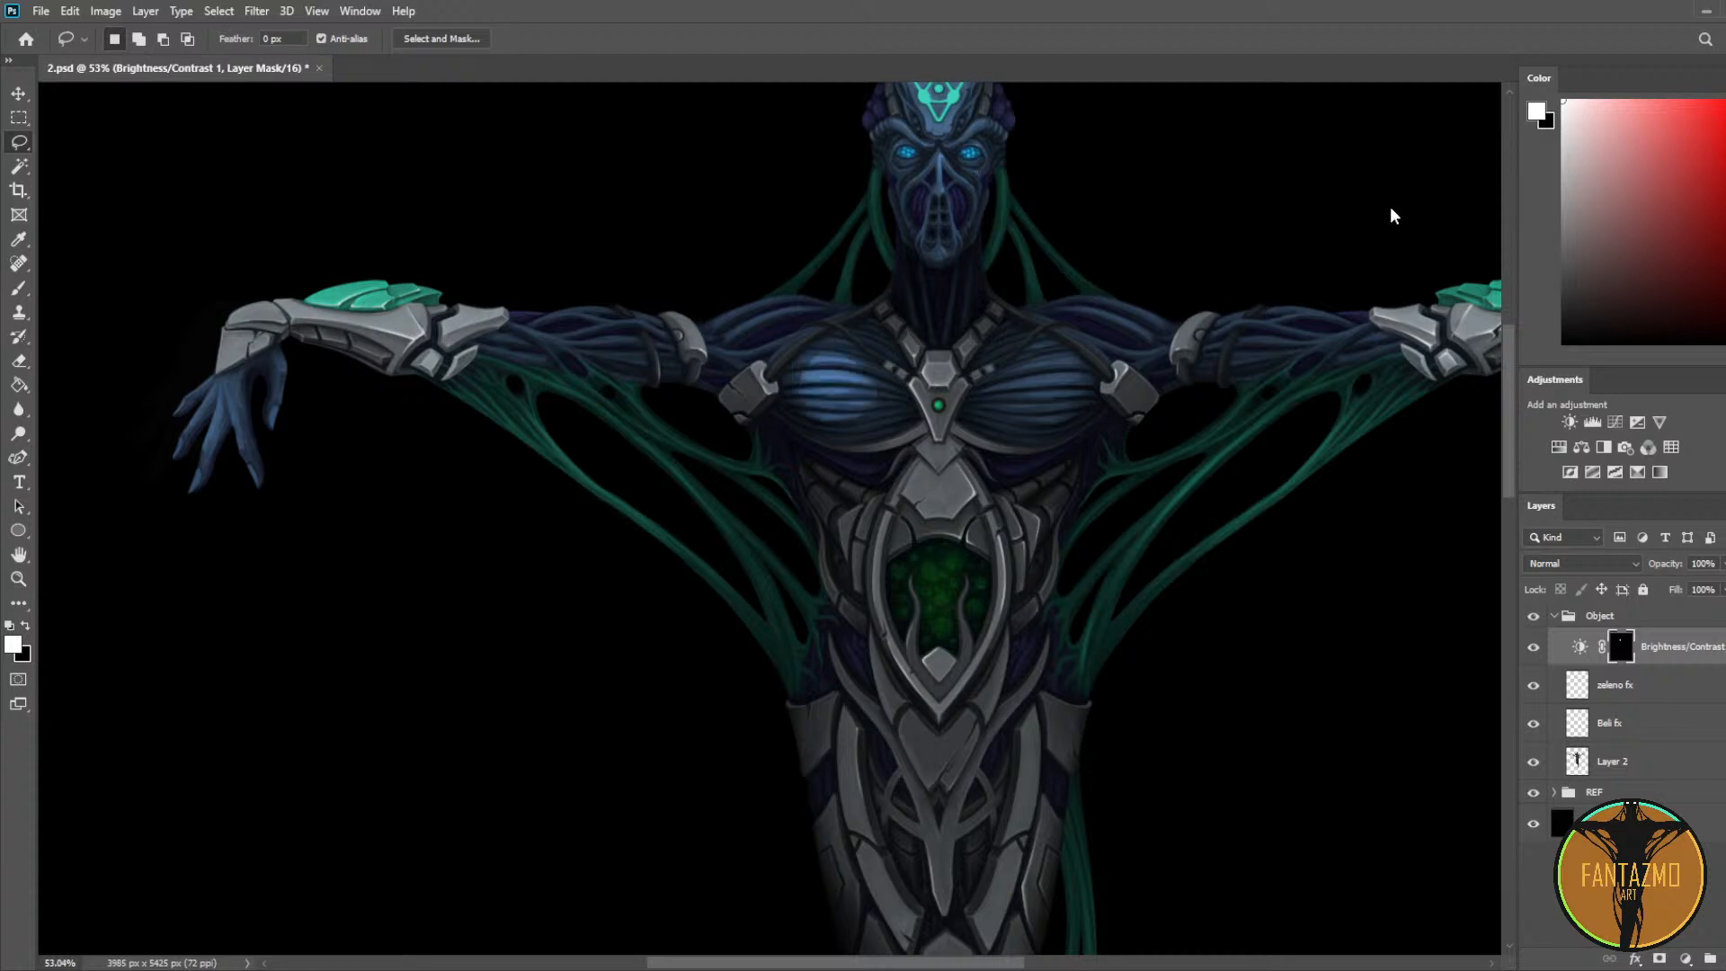
Step: Erase the lassoed chest patch from the Brightness/Contrast layer's mask
{"action": "scroll", "coordinate": [798, 287], "scroll_direction": "up", "scroll_amount": 3}
{"action": "key", "text": "e"}
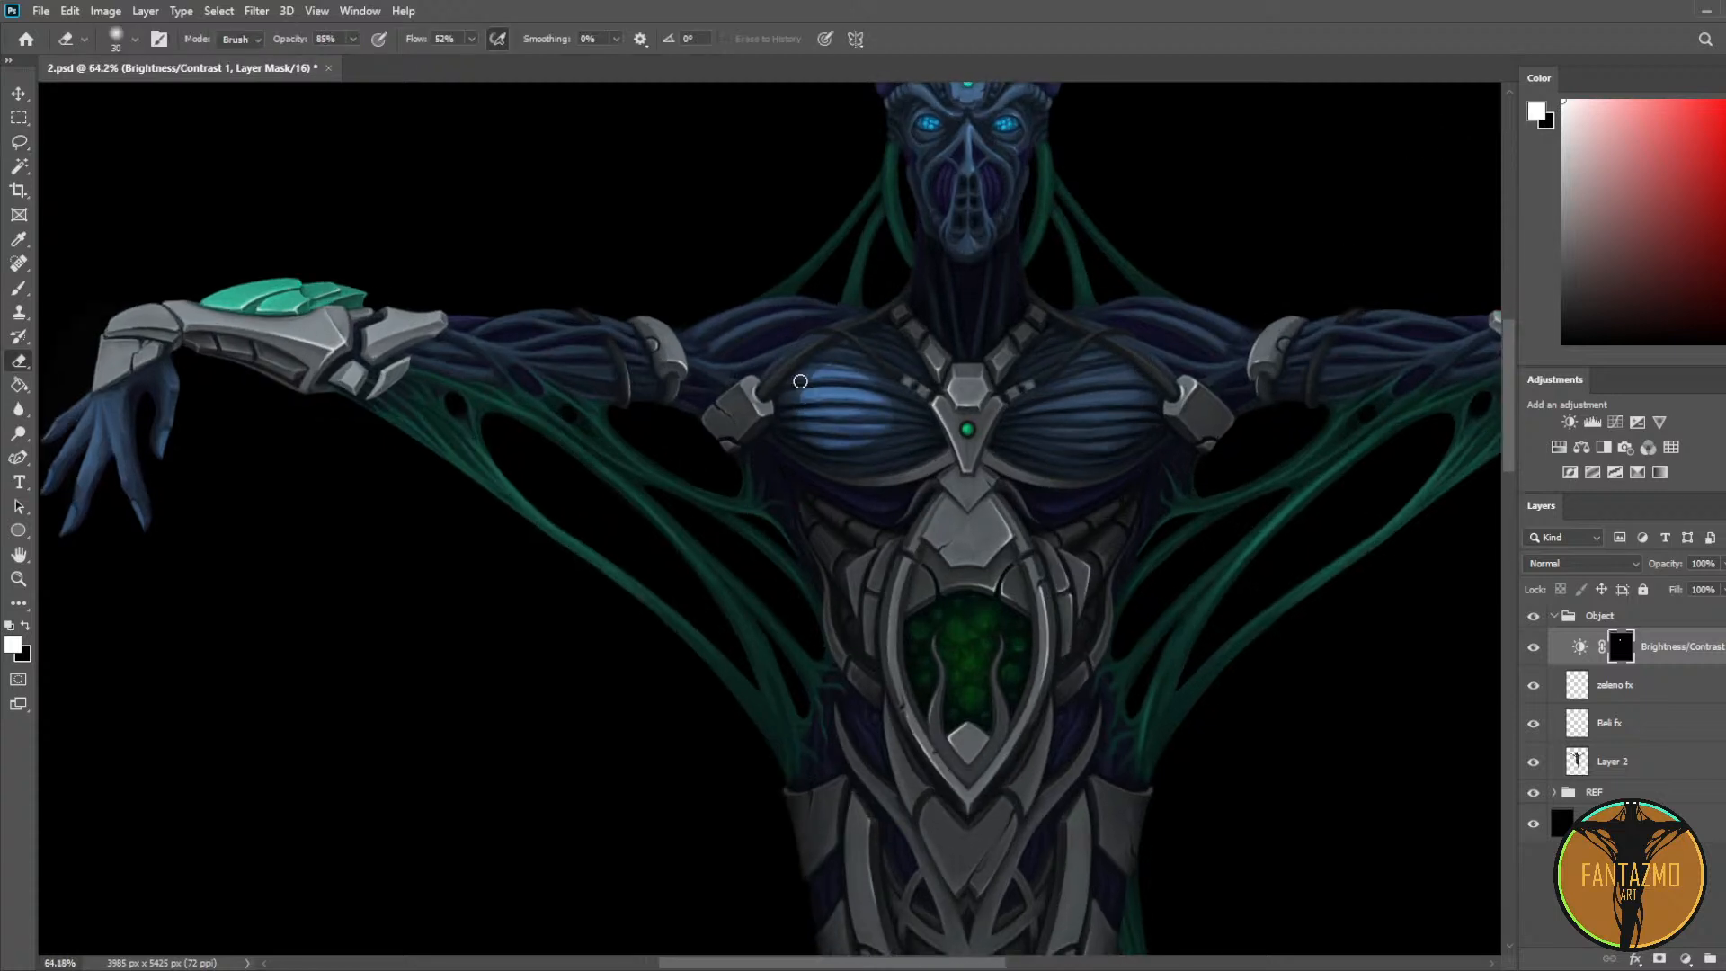
{"action": "mouse_move", "coordinate": [821, 383]}
{"action": "left_mouse_down"}
{"action": "mouse_move", "coordinate": [795, 435]}
{"action": "mouse_move", "coordinate": [888, 422]}
{"action": "left_mouse_up"}
Step: Paint white with an enlarged soft Brush on the adjustment mask to brighten both chest muscles
{"action": "key", "text": "b"}
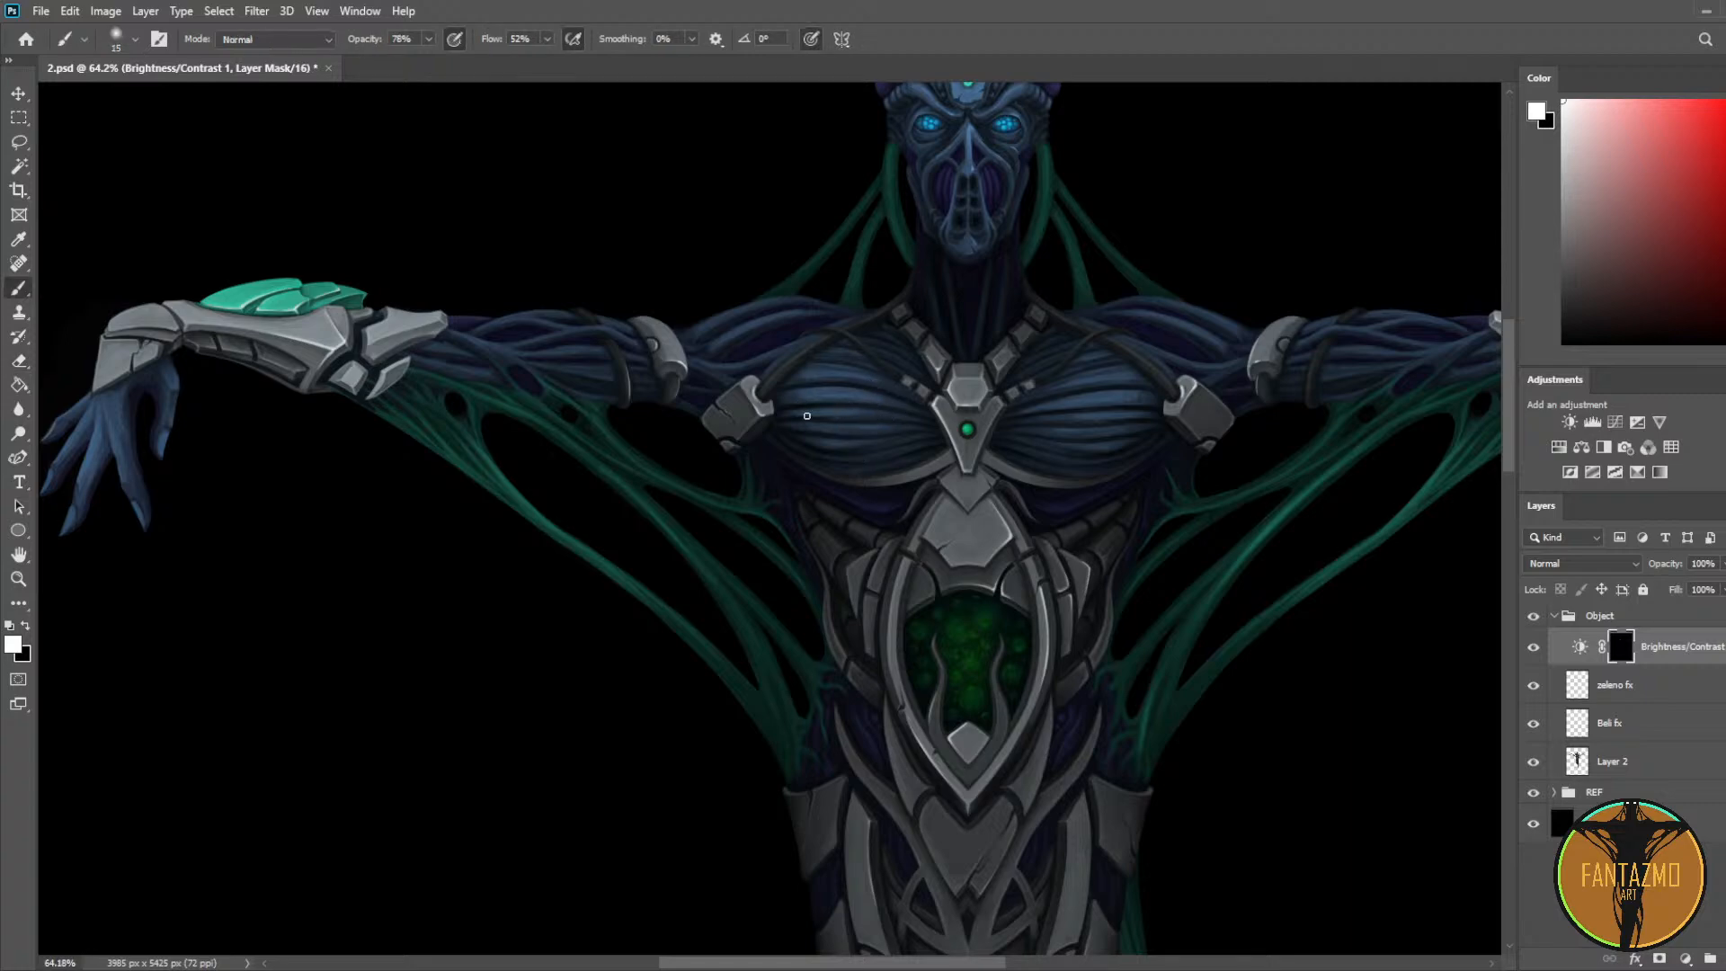
{"action": "key", "text": "bracketright"}
{"action": "key", "text": "bracketright"}
{"action": "key", "text": "bracketright"}
{"action": "key", "text": "bracketright"}
{"action": "key", "text": "bracketright"}
{"action": "key", "text": "bracketright"}
{"action": "mouse_move", "coordinate": [843, 405]}
{"action": "left_mouse_down"}
{"action": "mouse_move", "coordinate": [890, 430]}
{"action": "mouse_move", "coordinate": [1048, 423]}
{"action": "mouse_move", "coordinate": [1177, 463]}
{"action": "left_mouse_up"}
Step: Brighten the brows with a smaller Brush on the adjustment mask, and the forehead and chin at 125 px
{"action": "scroll", "coordinate": [1141, 449], "scroll_direction": "up", "scroll_amount": 5}
{"action": "key", "text": "bracketleft"}
{"action": "key", "text": "bracketleft"}
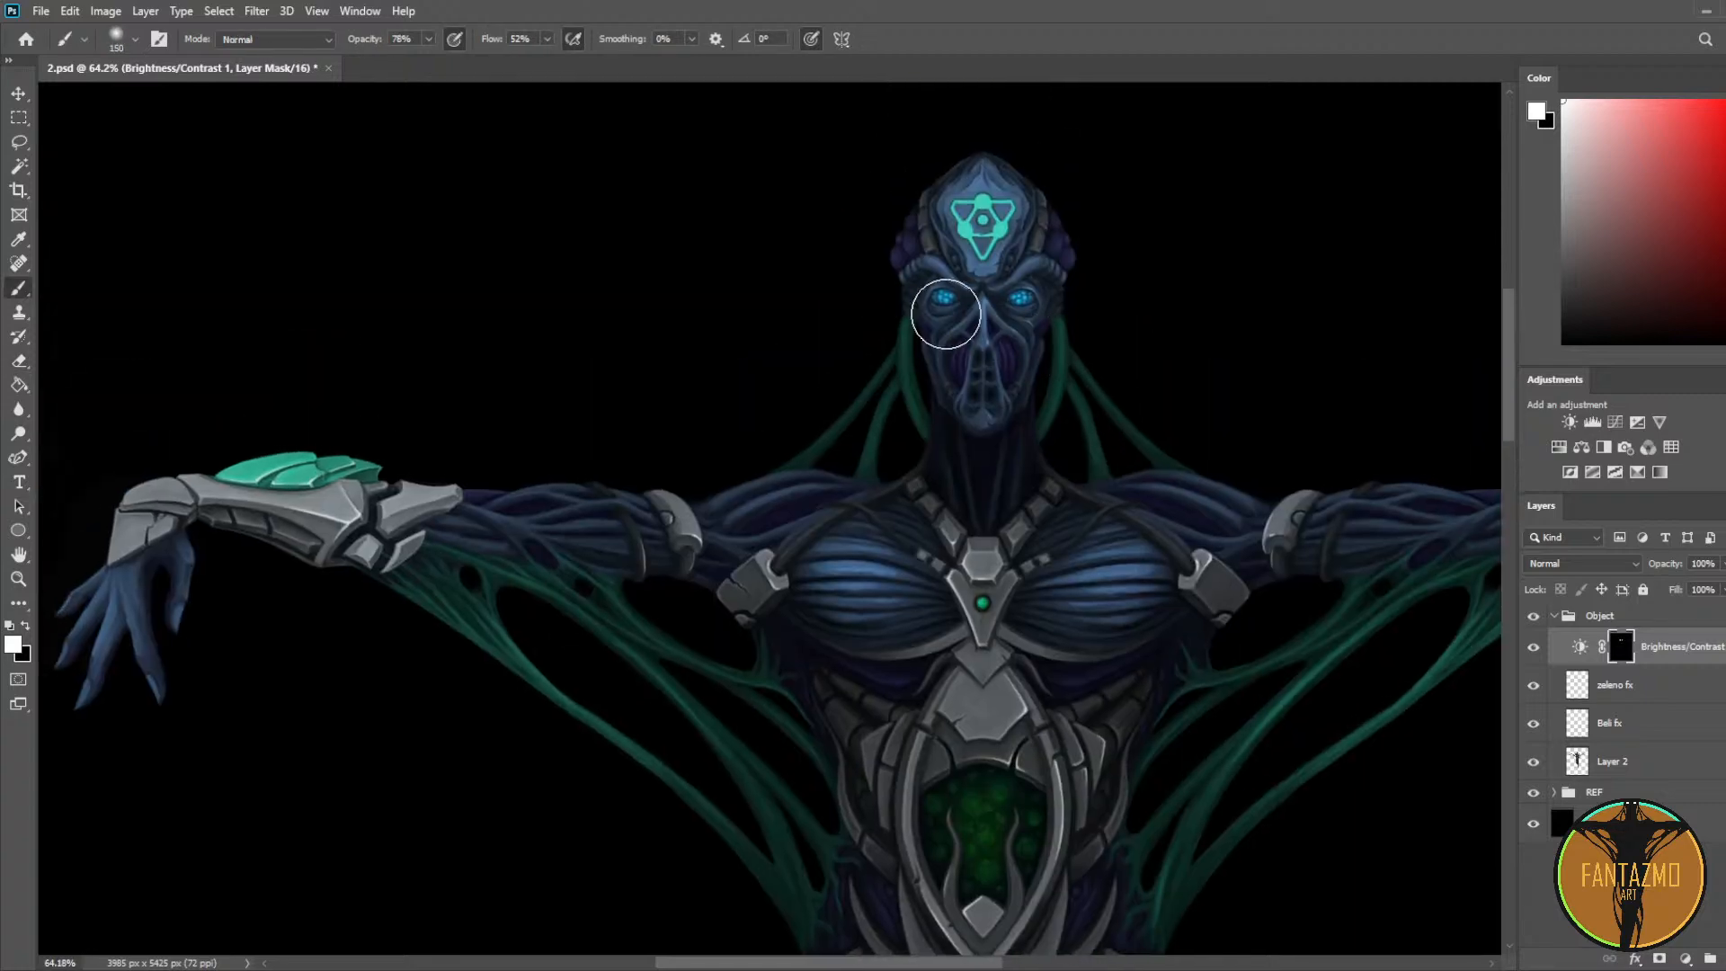
{"action": "key", "text": "bracketleft"}
{"action": "key", "text": "bracketleft"}
{"action": "key", "text": "bracketleft"}
{"action": "mouse_move", "coordinate": [931, 269]}
{"action": "left_mouse_down"}
{"action": "mouse_move", "coordinate": [1000, 299]}
{"action": "mouse_move", "coordinate": [1044, 269]}
{"action": "left_mouse_up"}
{"action": "key", "text": "bracketright"}
{"action": "key", "text": "bracketright"}
{"action": "key", "text": "bracketright"}
{"action": "key", "text": "bracketright"}
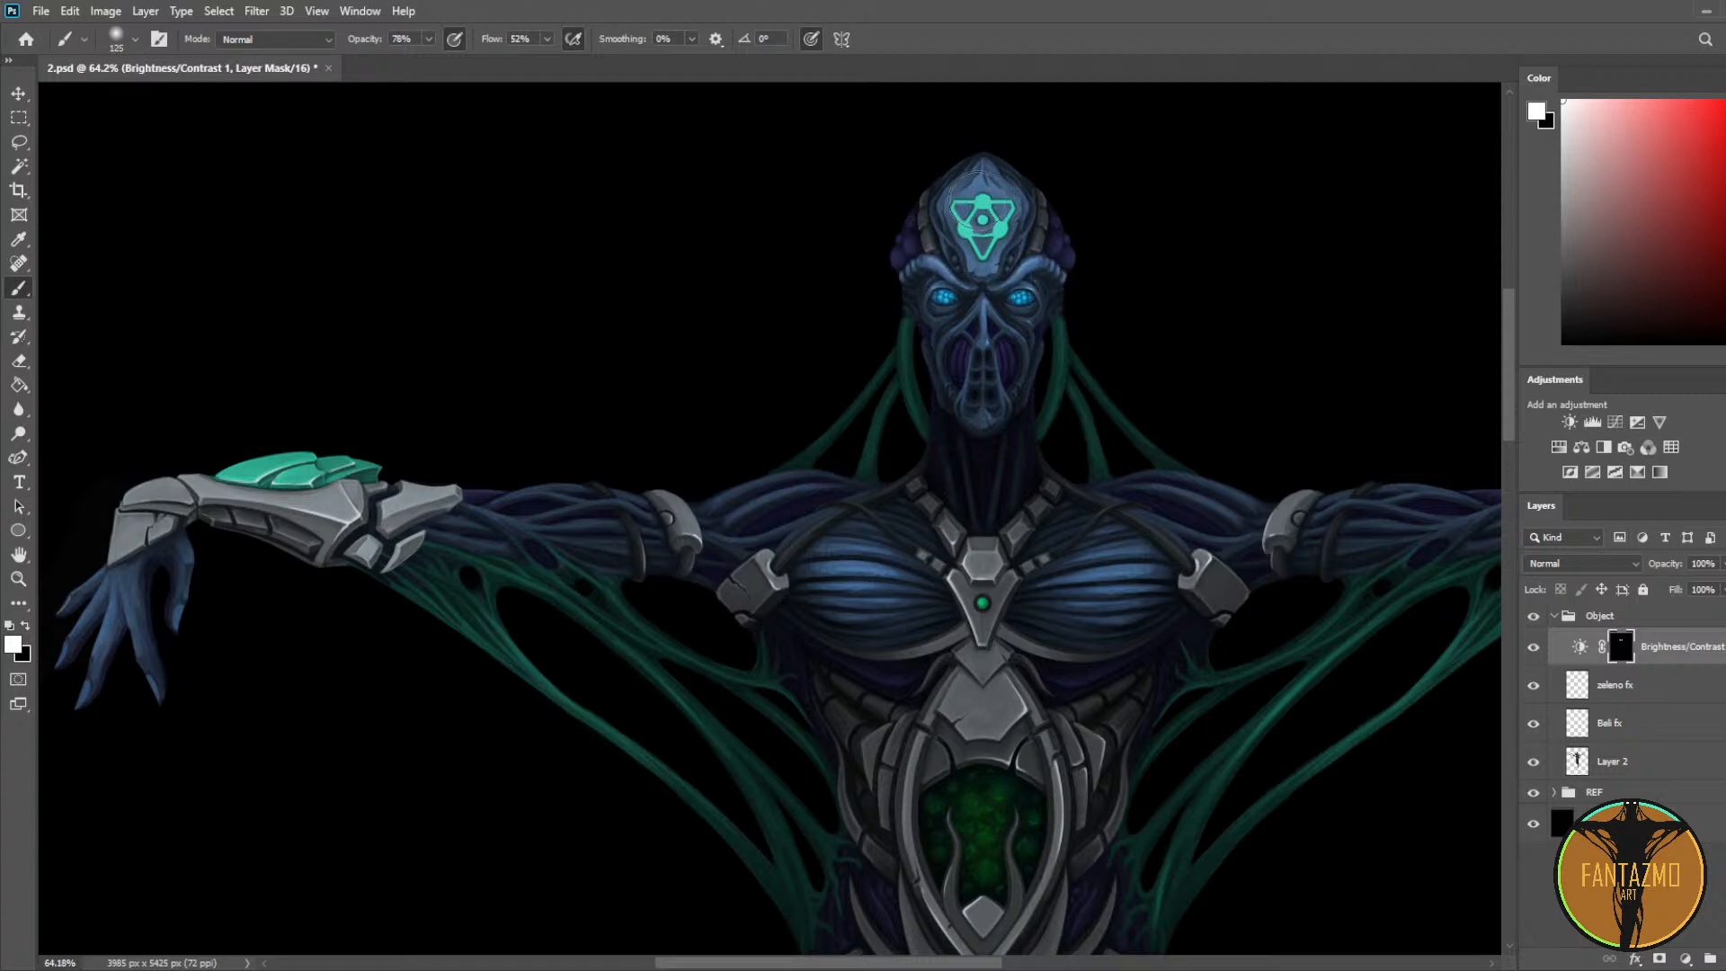
{"action": "left_click_drag", "start_coordinate": [977, 199], "coordinate": [996, 236]}
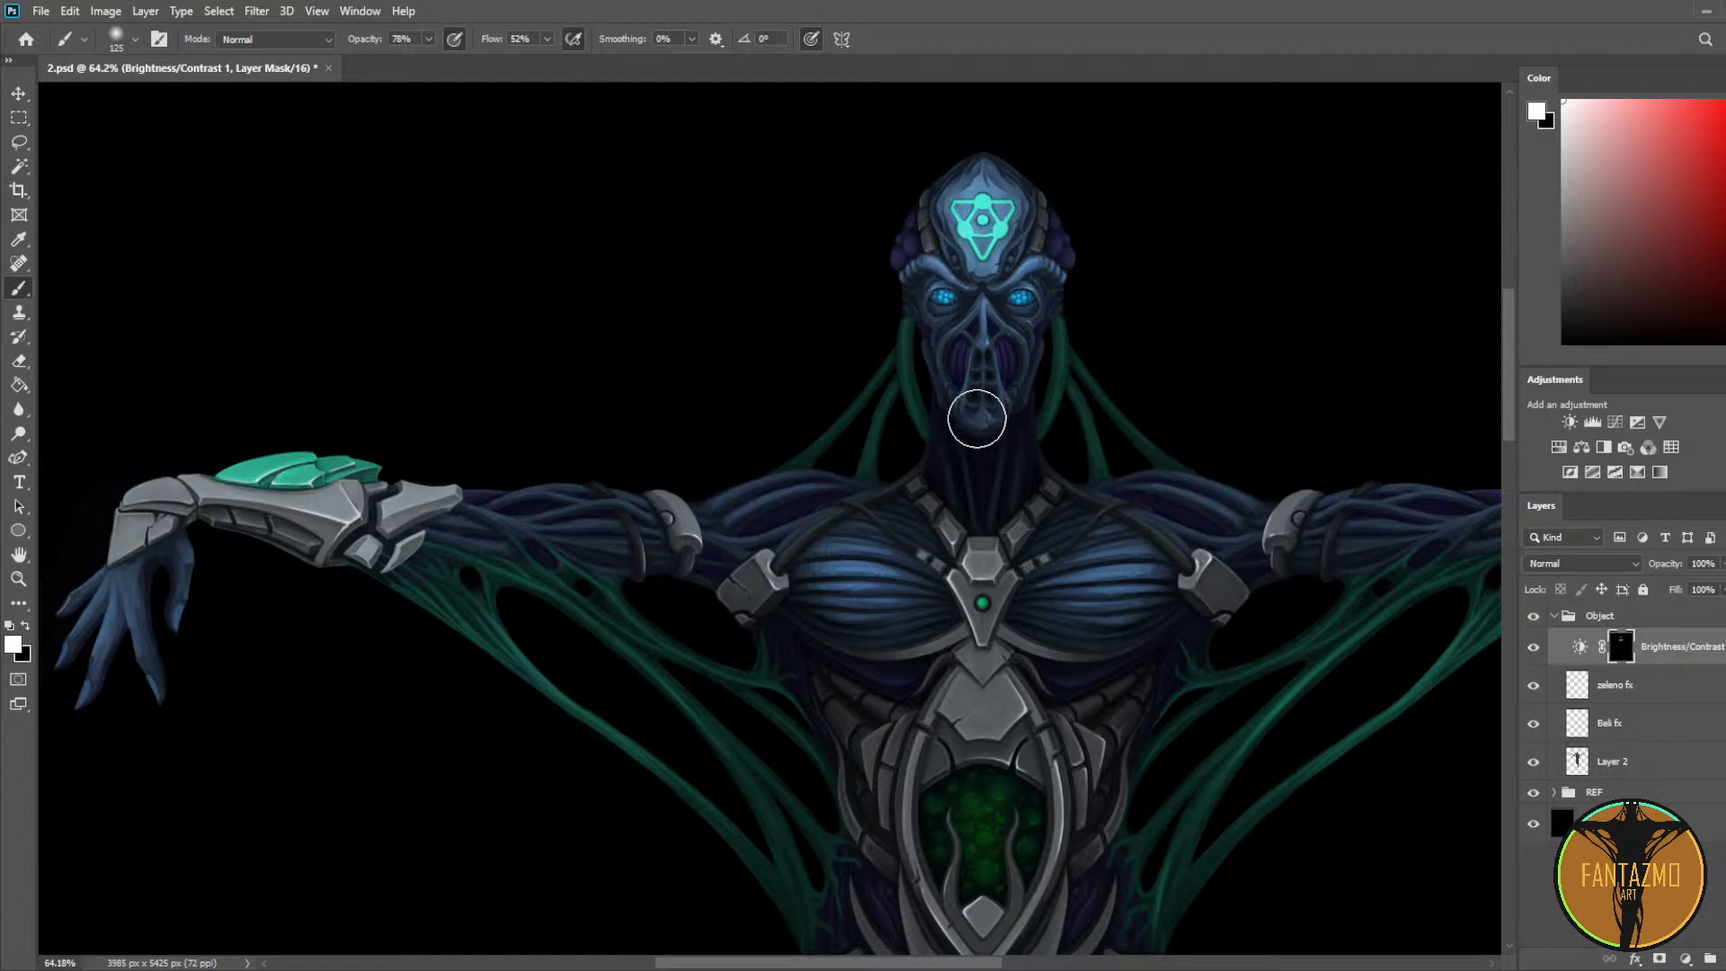
{"action": "left_click_drag", "start_coordinate": [1002, 405], "coordinate": [975, 422]}
Step: Brighten the forearm armour on both arms by painting white on the adjustment mask with a 150 px Brush
{"action": "key", "text": "bracketleft"}
{"action": "key", "text": "bracketleft"}
{"action": "key", "text": "bracketleft"}
{"action": "left_click_drag", "start_coordinate": [590, 401], "coordinate": [951, 396]}
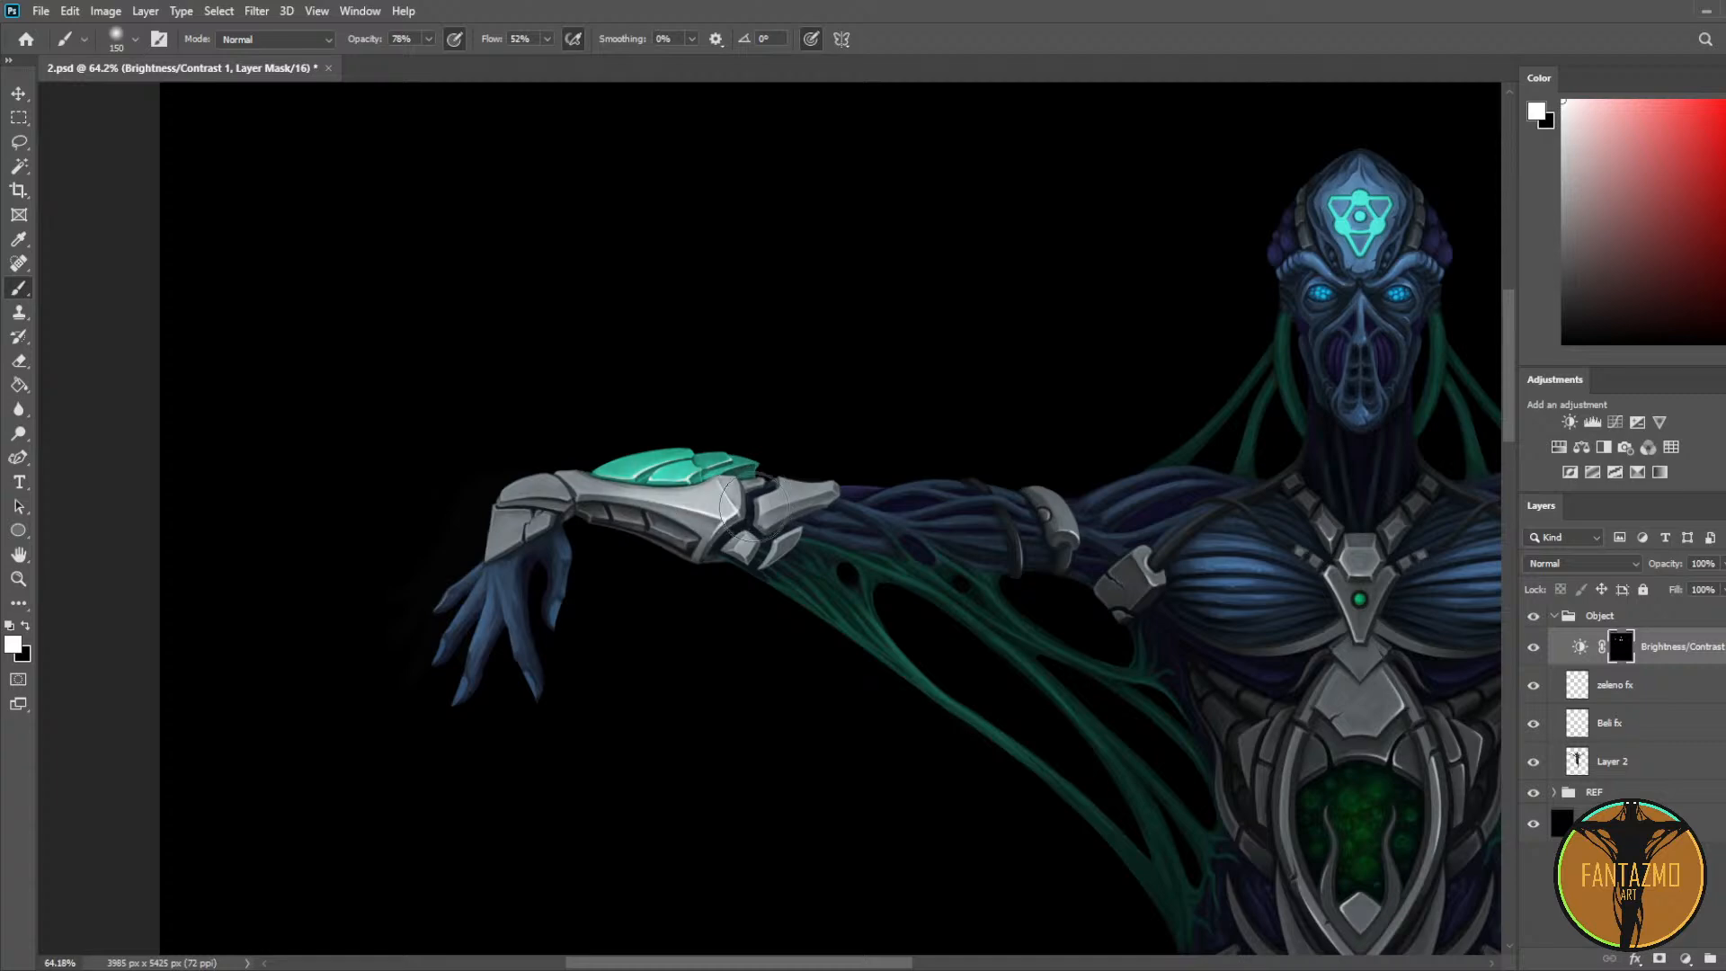
{"action": "left_click_drag", "start_coordinate": [1103, 612], "coordinate": [492, 469]}
{"action": "mouse_move", "coordinate": [1412, 560]}
{"action": "left_mouse_down"}
{"action": "mouse_move", "coordinate": [824, 471]}
{"action": "mouse_move", "coordinate": [776, 494]}
{"action": "left_mouse_up"}
{"action": "left_click_drag", "start_coordinate": [742, 302], "coordinate": [834, 299]}
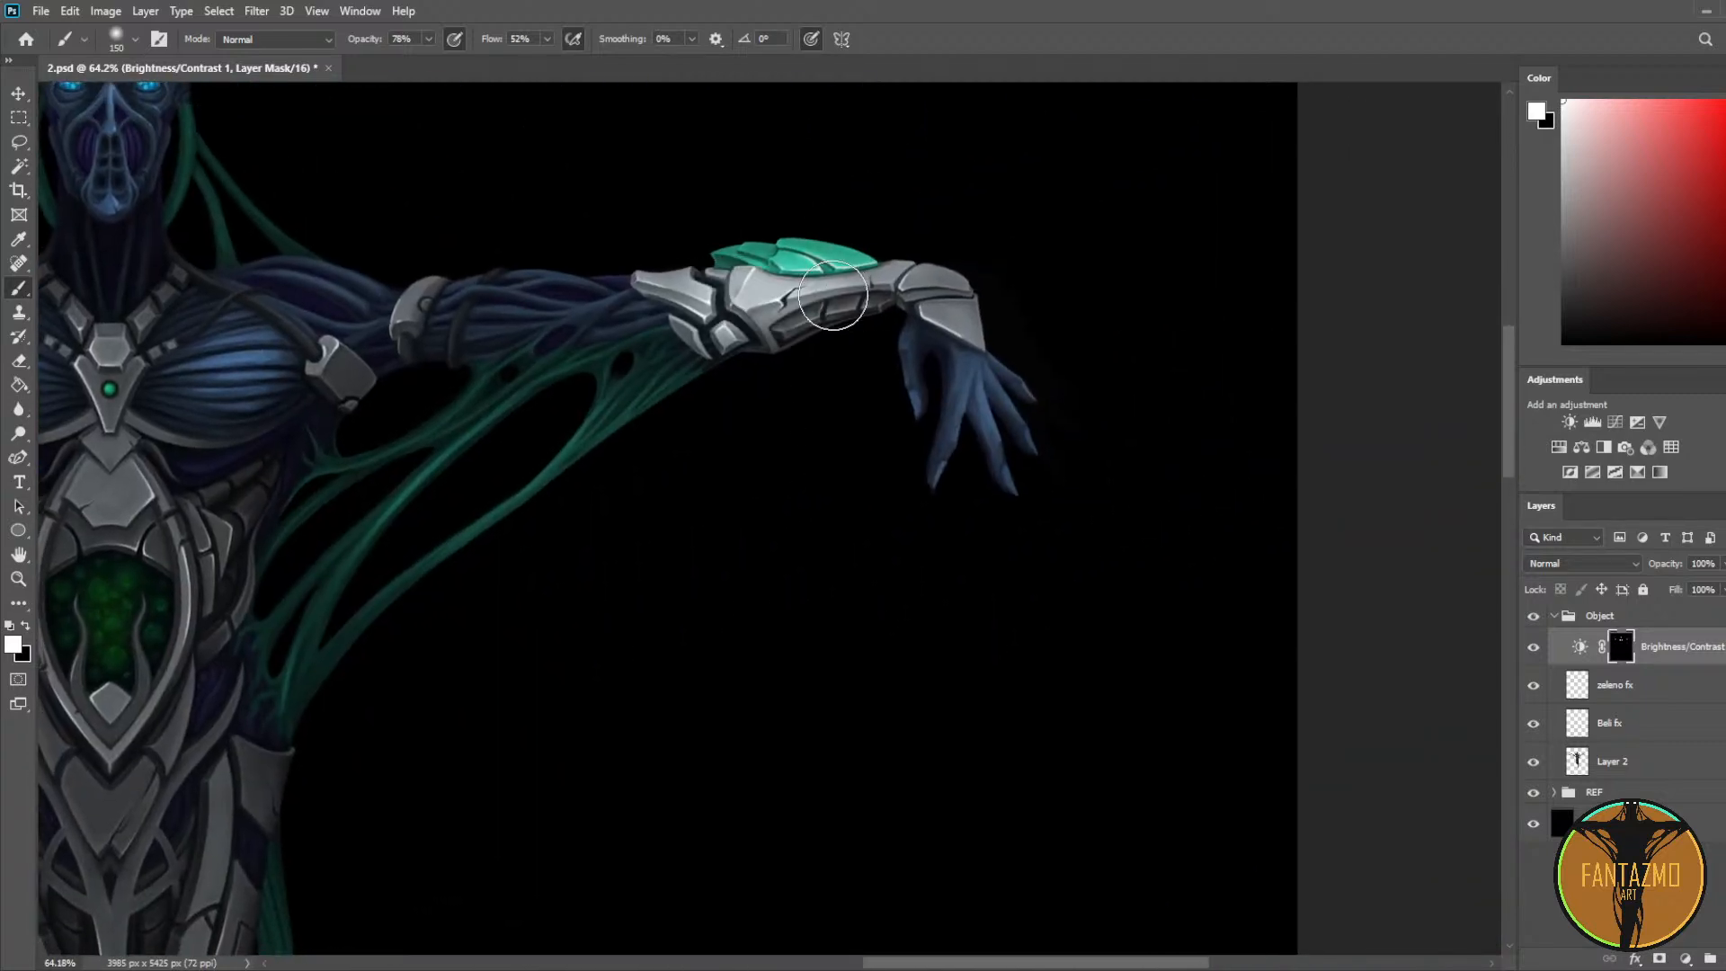
{"action": "left_click_drag", "start_coordinate": [879, 396], "coordinate": [1209, 450]}
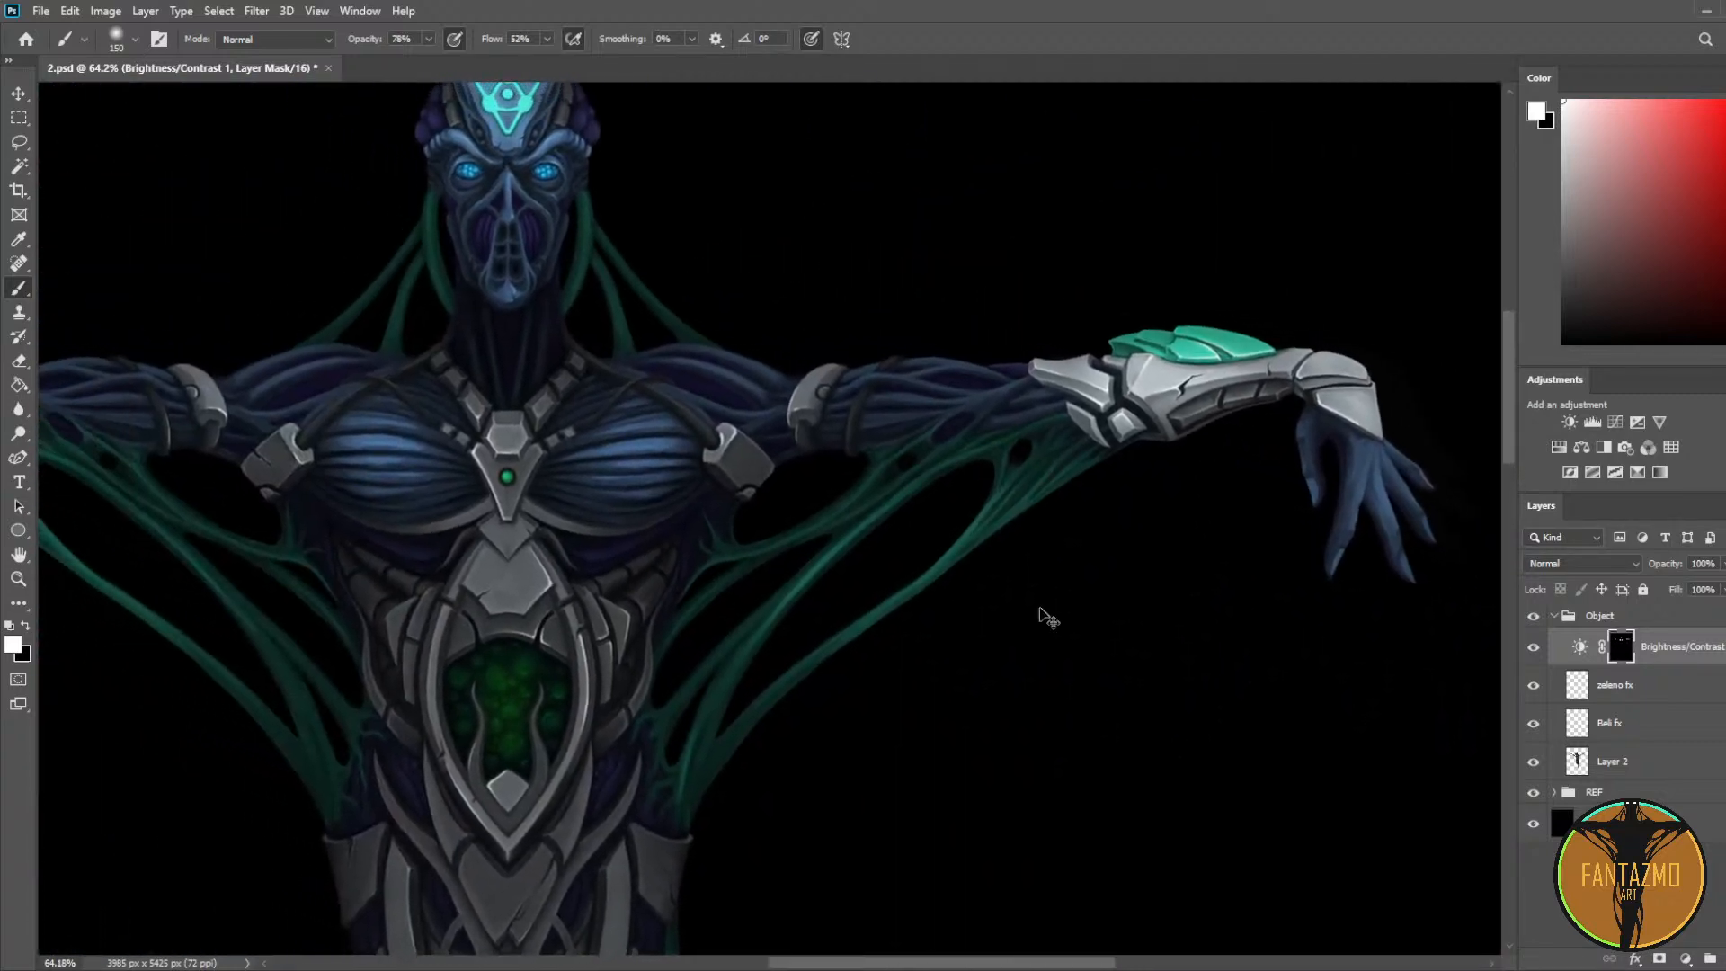
Step: Review the brightened areas across the body and lower the Brightness/Contrast layer's opacity to 61%
{"action": "left_click_drag", "start_coordinate": [1031, 627], "coordinate": [1217, 393]}
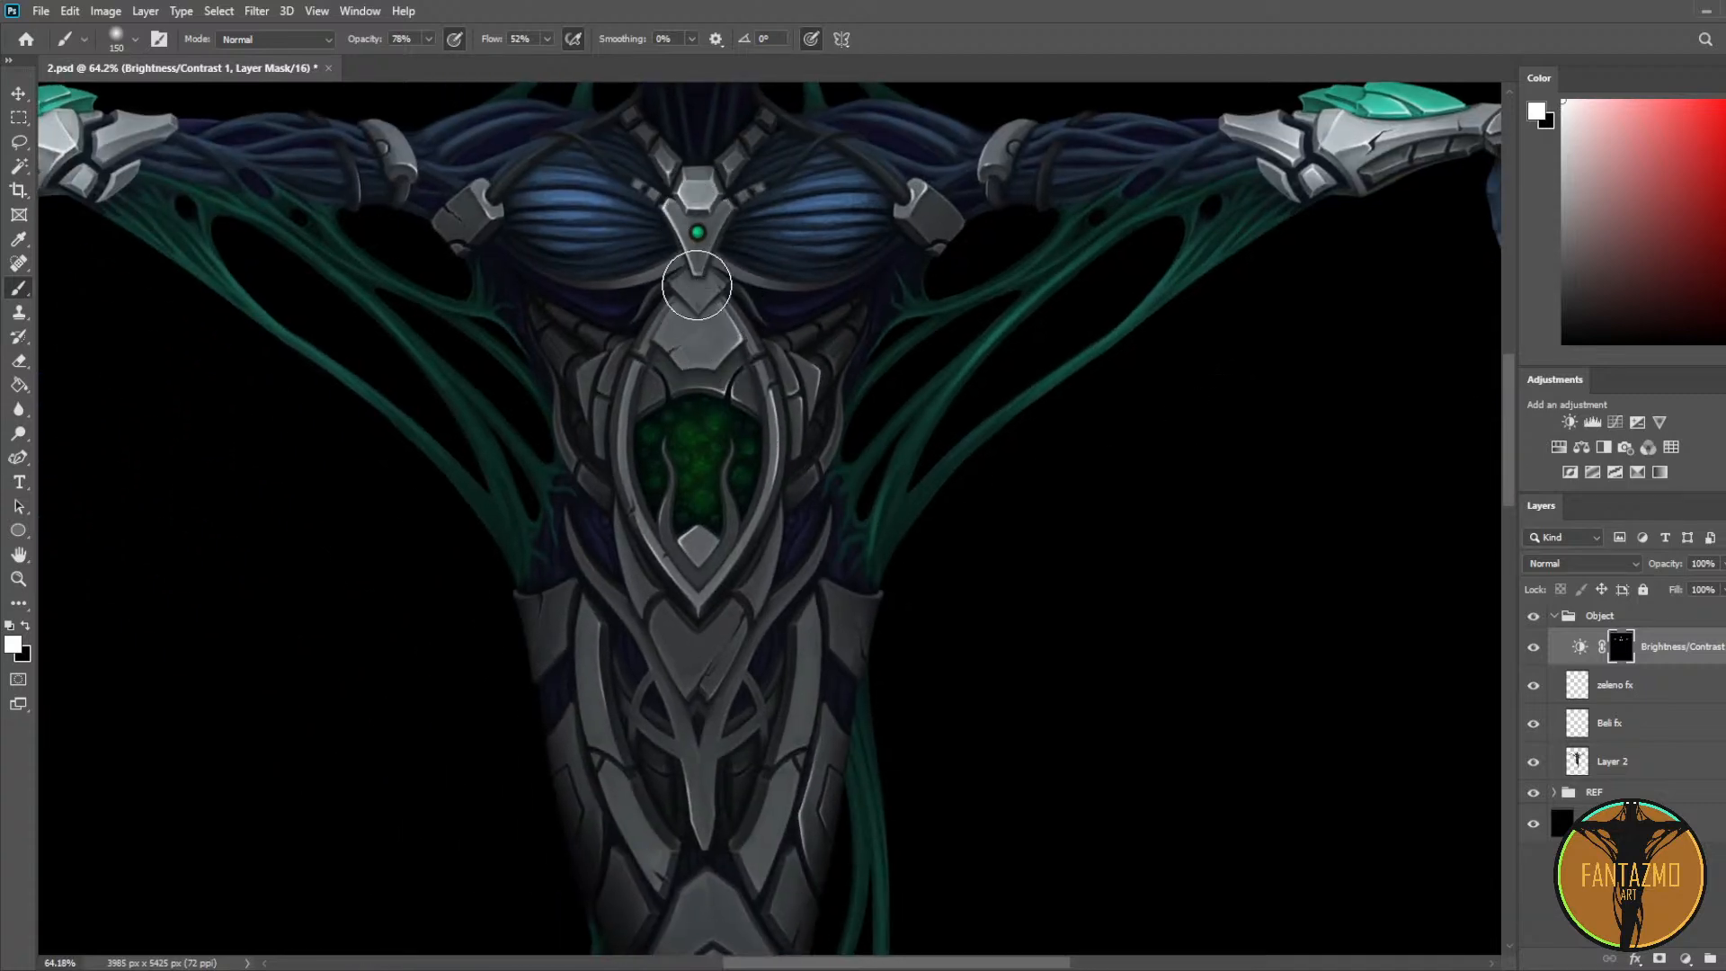
{"action": "left_click_drag", "start_coordinate": [770, 499], "coordinate": [824, 140]}
{"action": "mouse_move", "coordinate": [806, 338]}
{"action": "left_mouse_down"}
{"action": "mouse_move", "coordinate": [790, 629]}
{"action": "mouse_move", "coordinate": [817, 751]}
{"action": "left_mouse_up"}
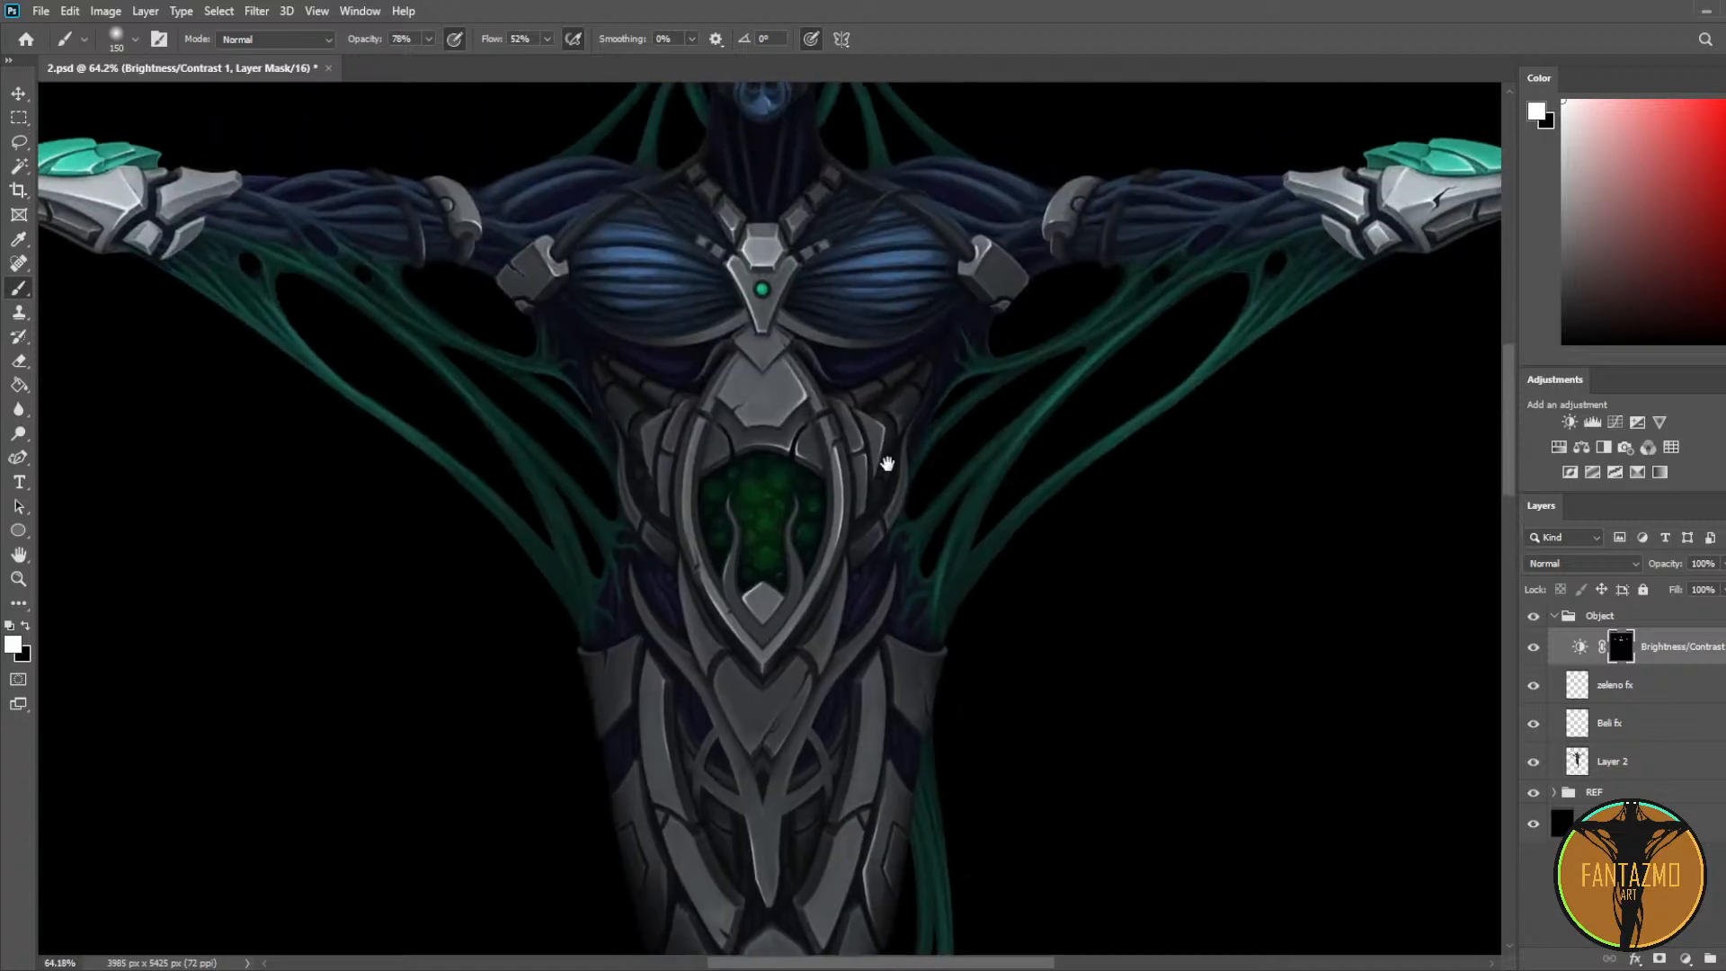
{"action": "left_click_drag", "start_coordinate": [910, 409], "coordinate": [871, 589]}
{"action": "left_click_drag", "start_coordinate": [884, 423], "coordinate": [997, 535]}
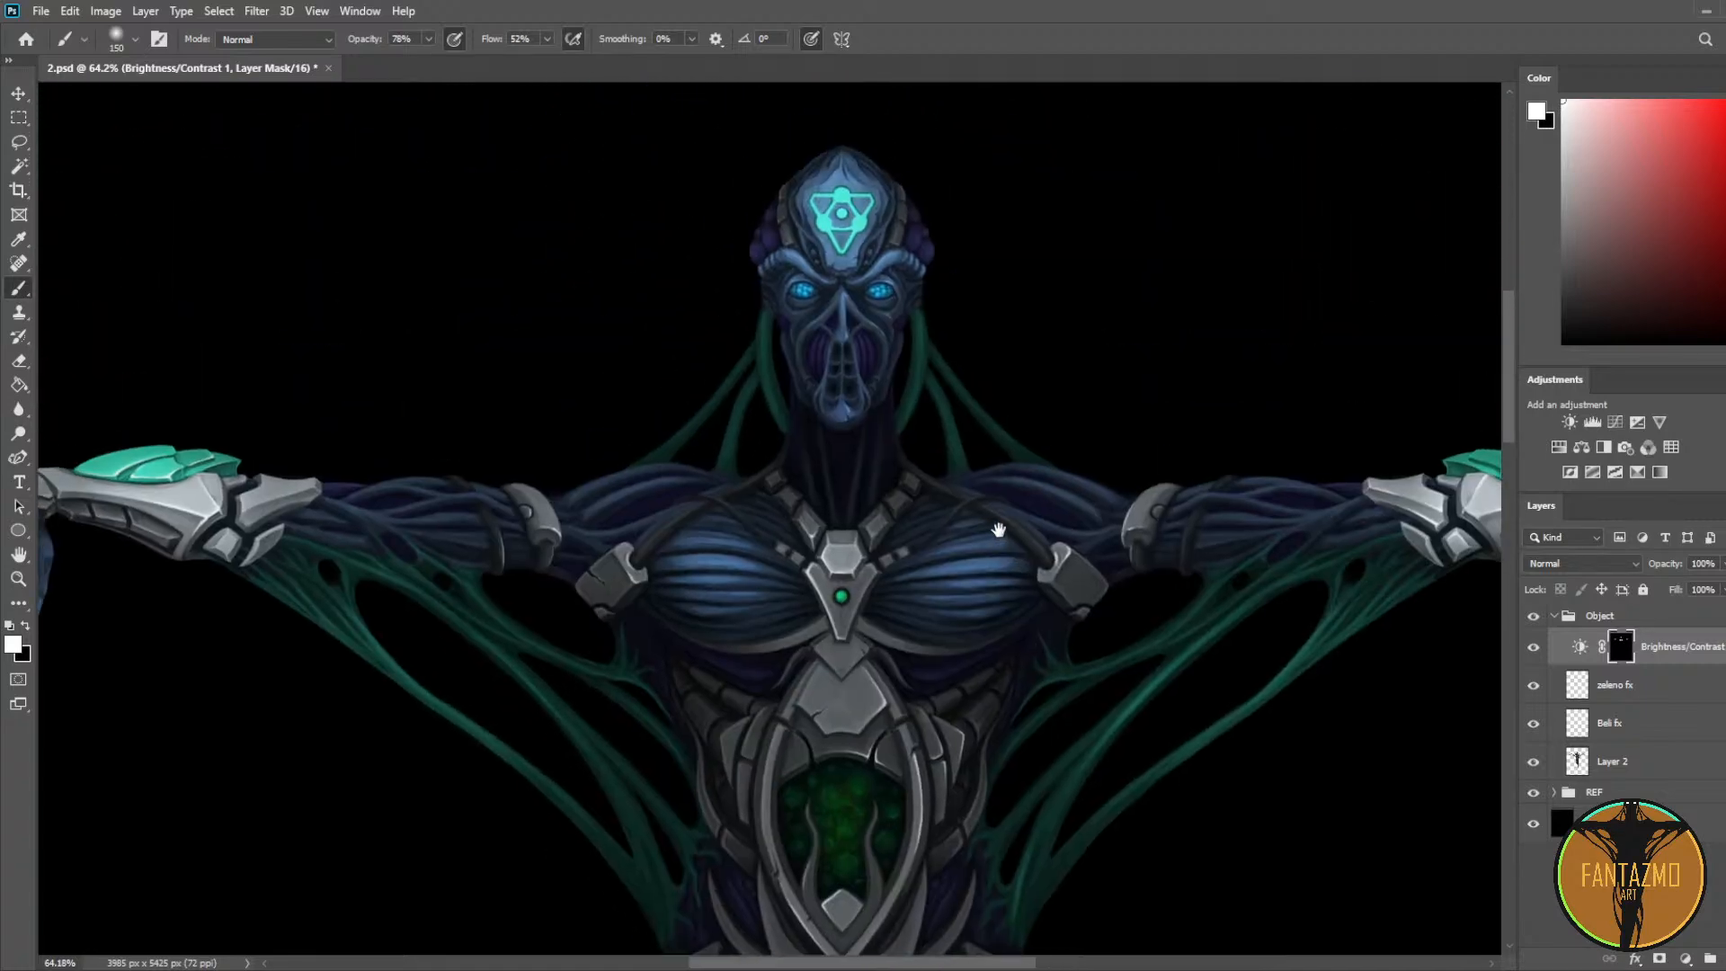
{"action": "scroll", "coordinate": [899, 518], "scroll_direction": "down", "scroll_amount": 6}
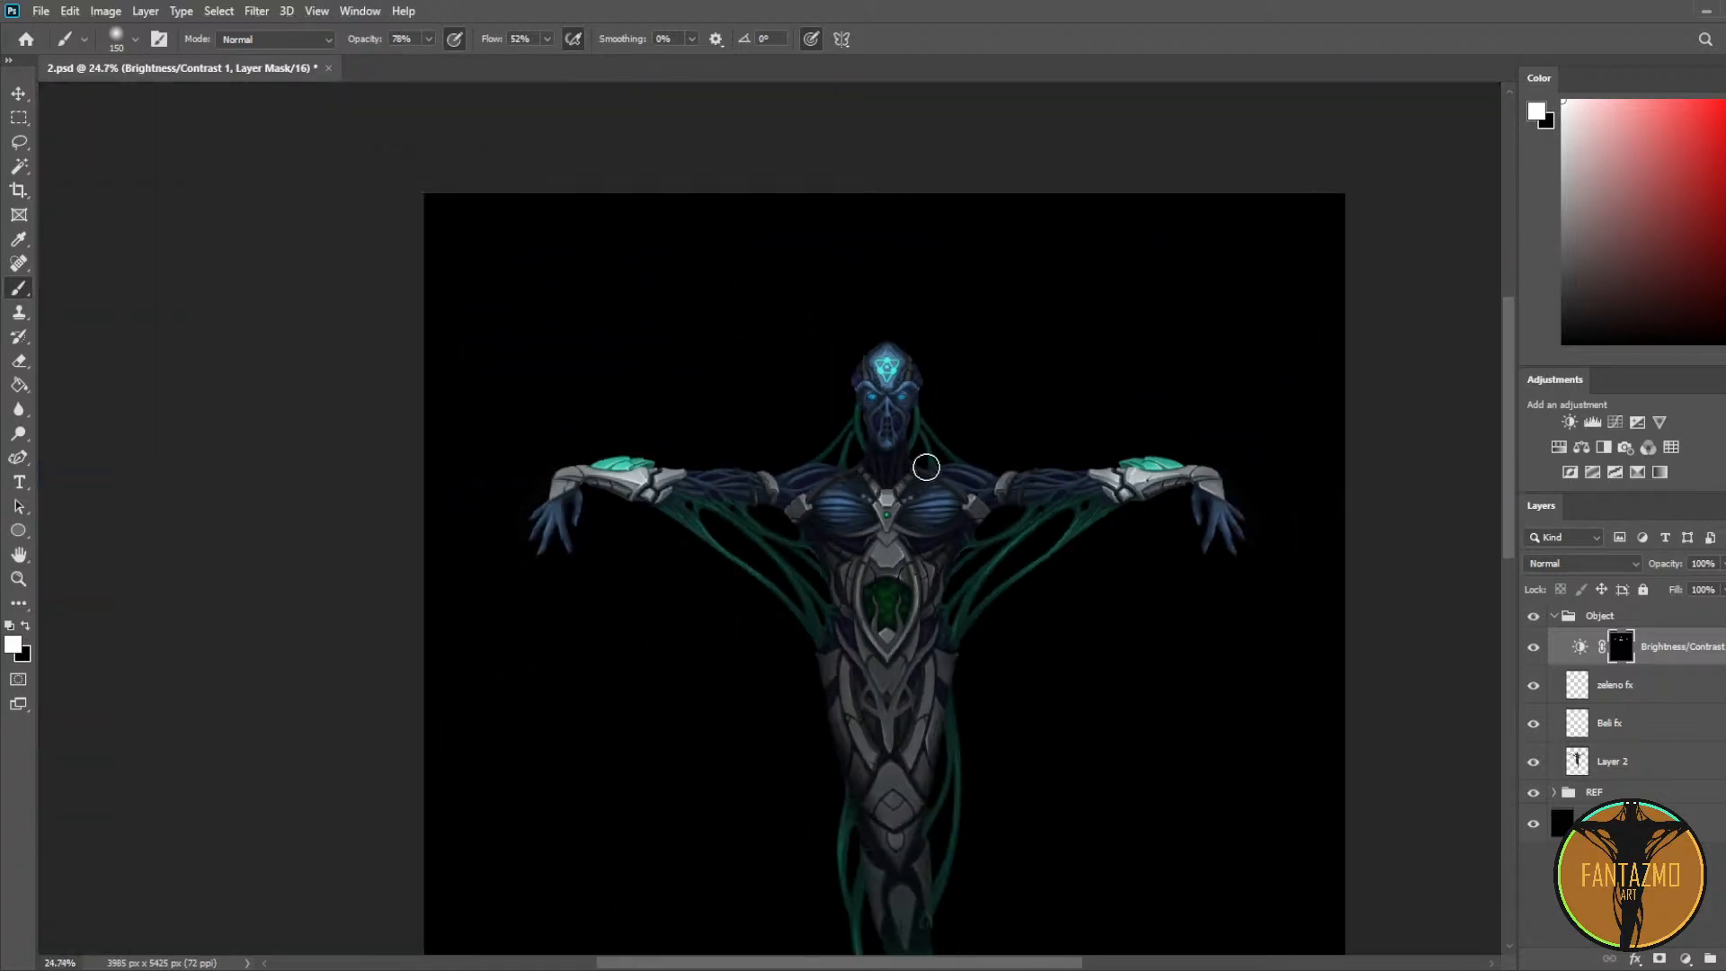
{"action": "left_click", "coordinate": [1723, 564]}
{"action": "left_click", "coordinate": [1699, 584]}
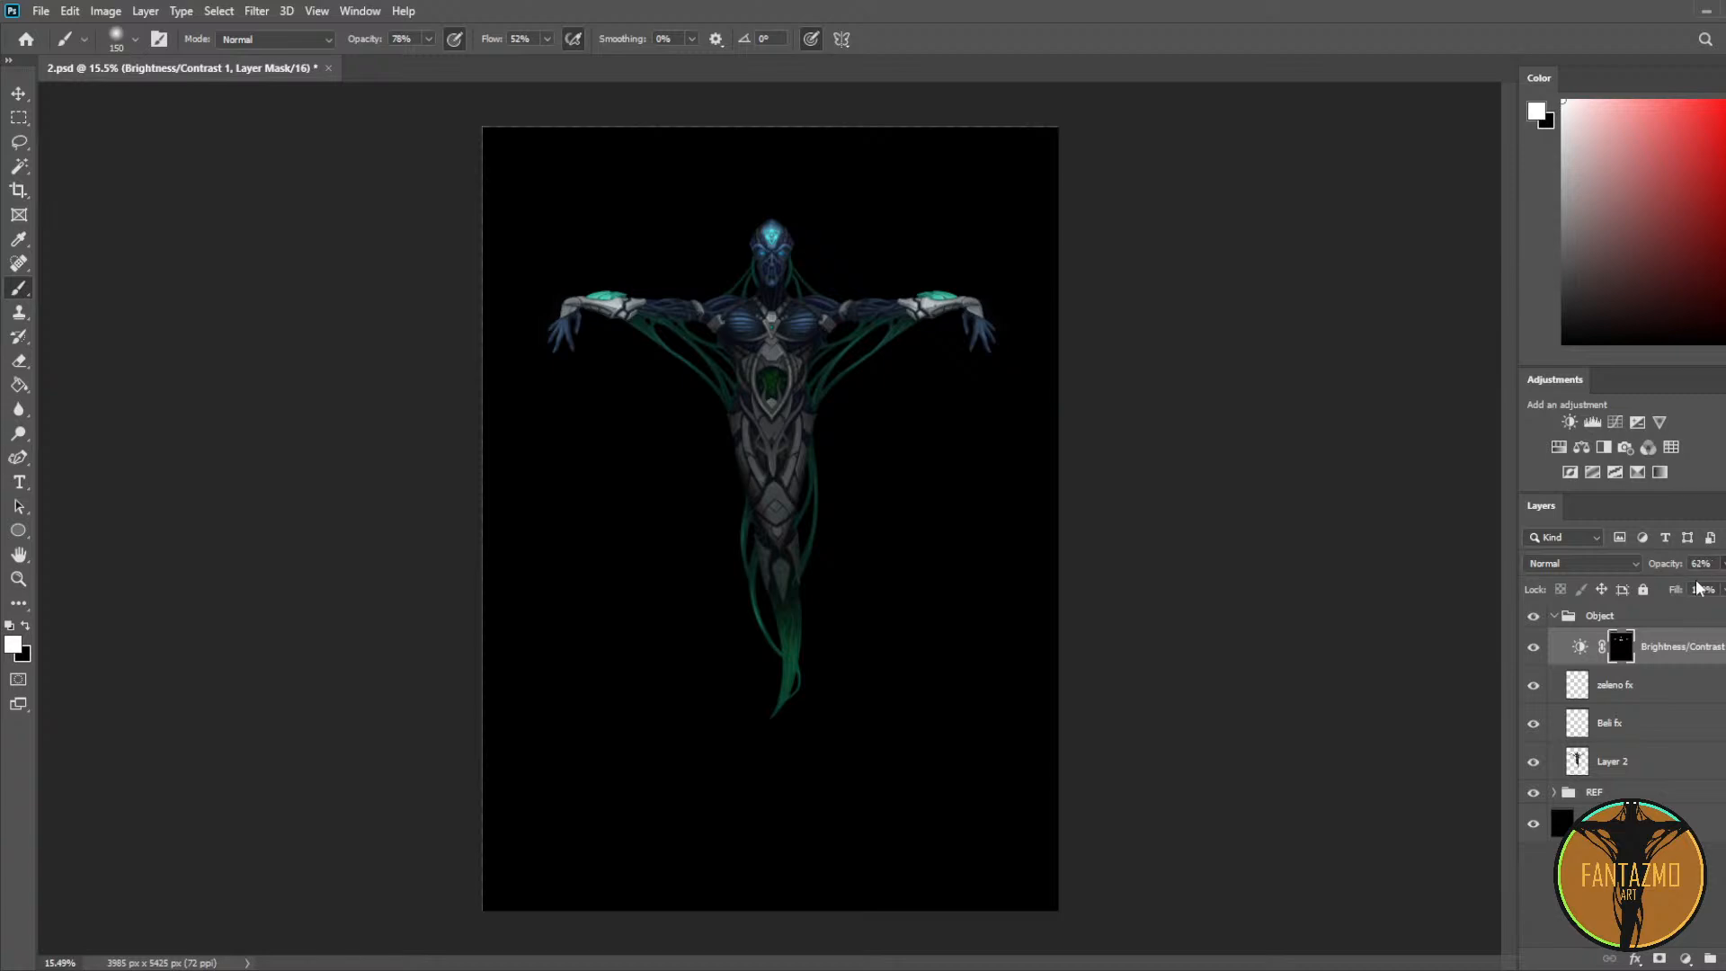
{"action": "scroll", "coordinate": [869, 357], "scroll_direction": "up", "scroll_amount": 2}
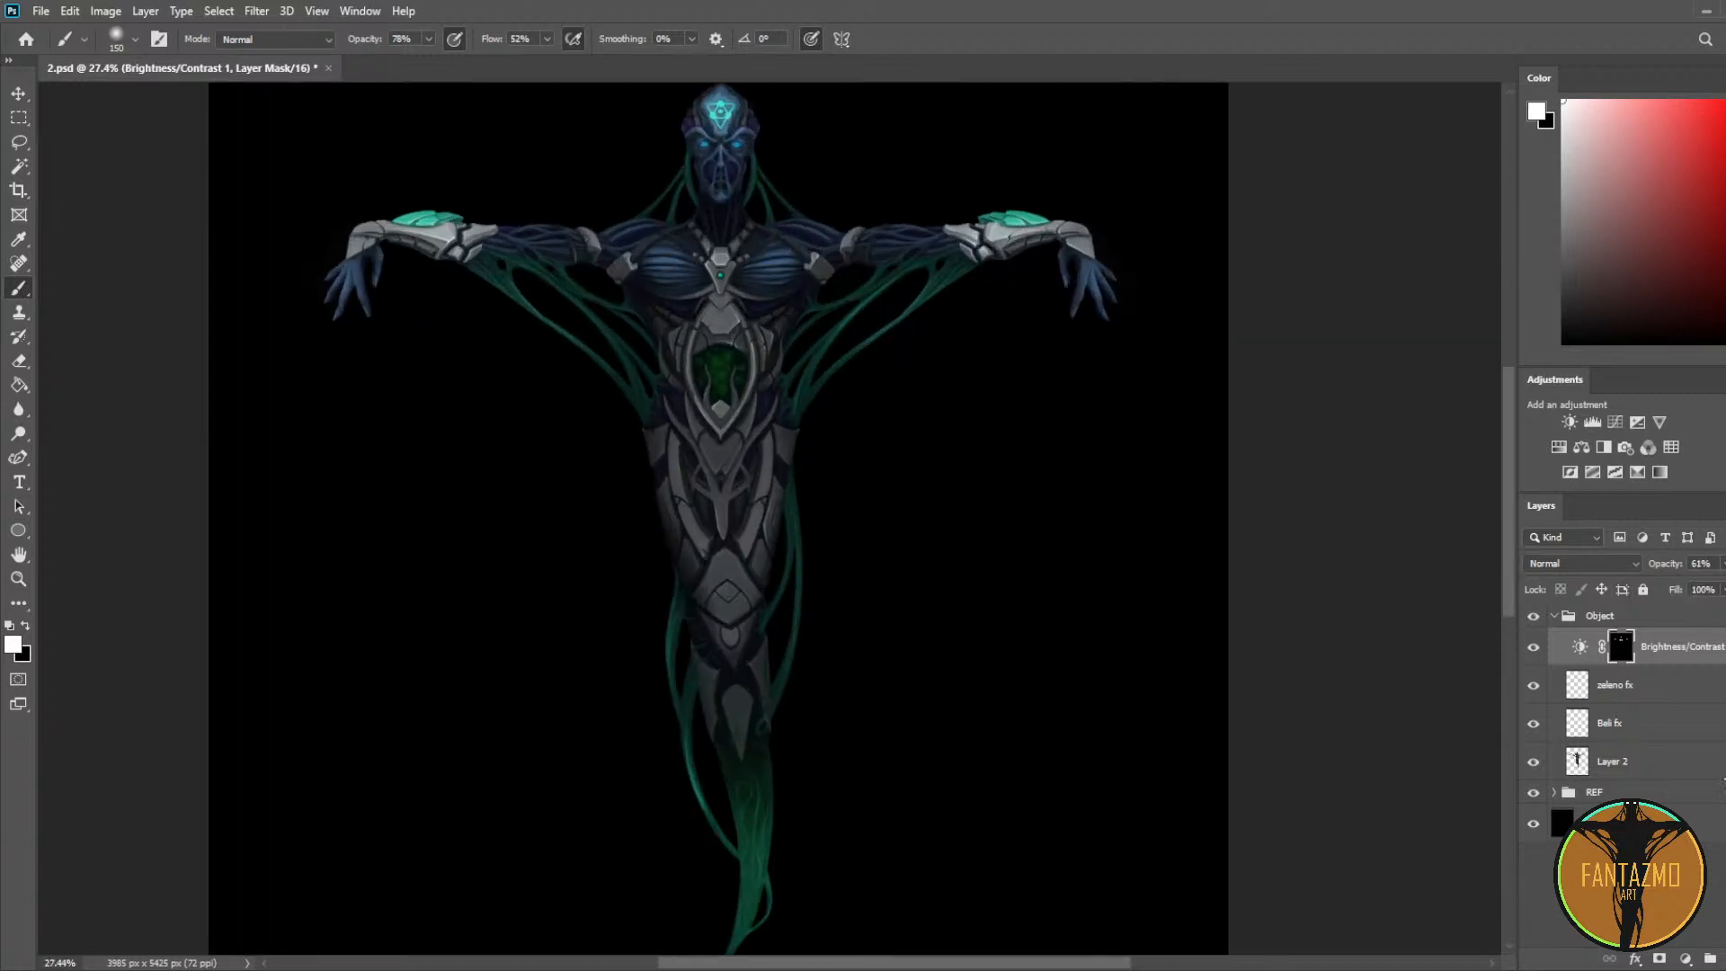
Step: Save the document and rename the Brightness/Contrast adjustment layer as "brightness fx"
{"action": "left_click", "coordinate": [1645, 692]}
{"action": "left_click", "coordinate": [1657, 654]}
{"action": "key", "text": "ctrl+s"}
{"action": "double_click", "coordinate": [1664, 647]}
{"action": "type", "text": "bri"}
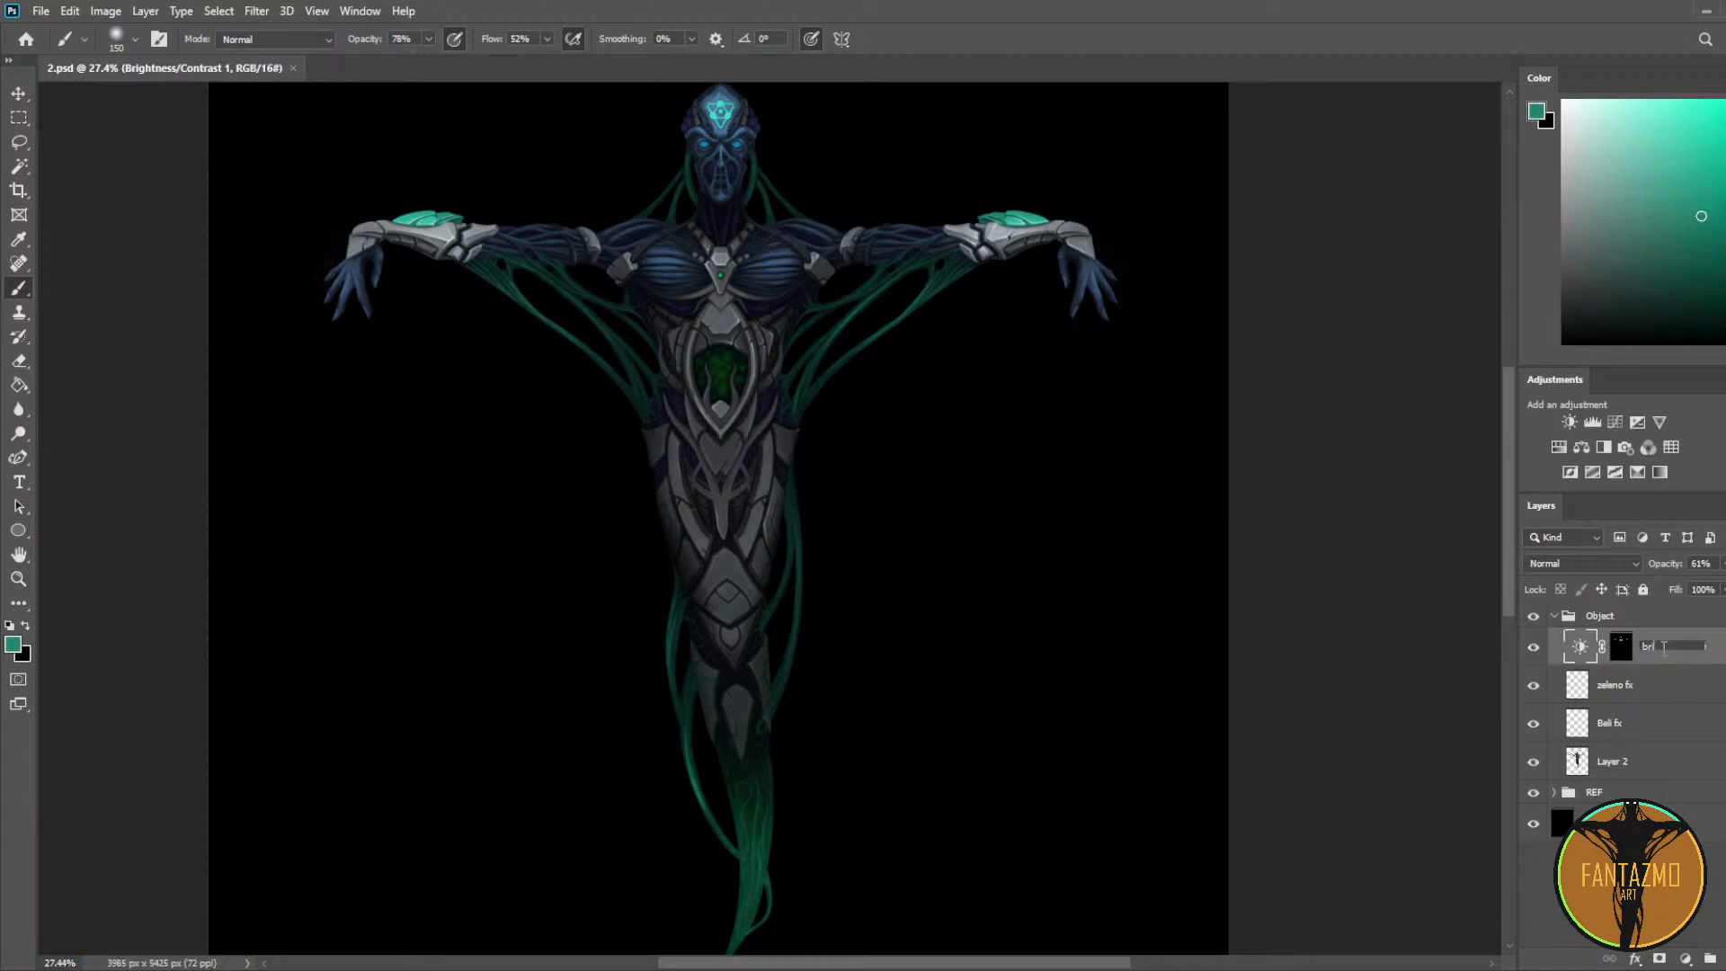
{"action": "type", "text": "ghtness fx"}
{"action": "key", "text": "Return"}
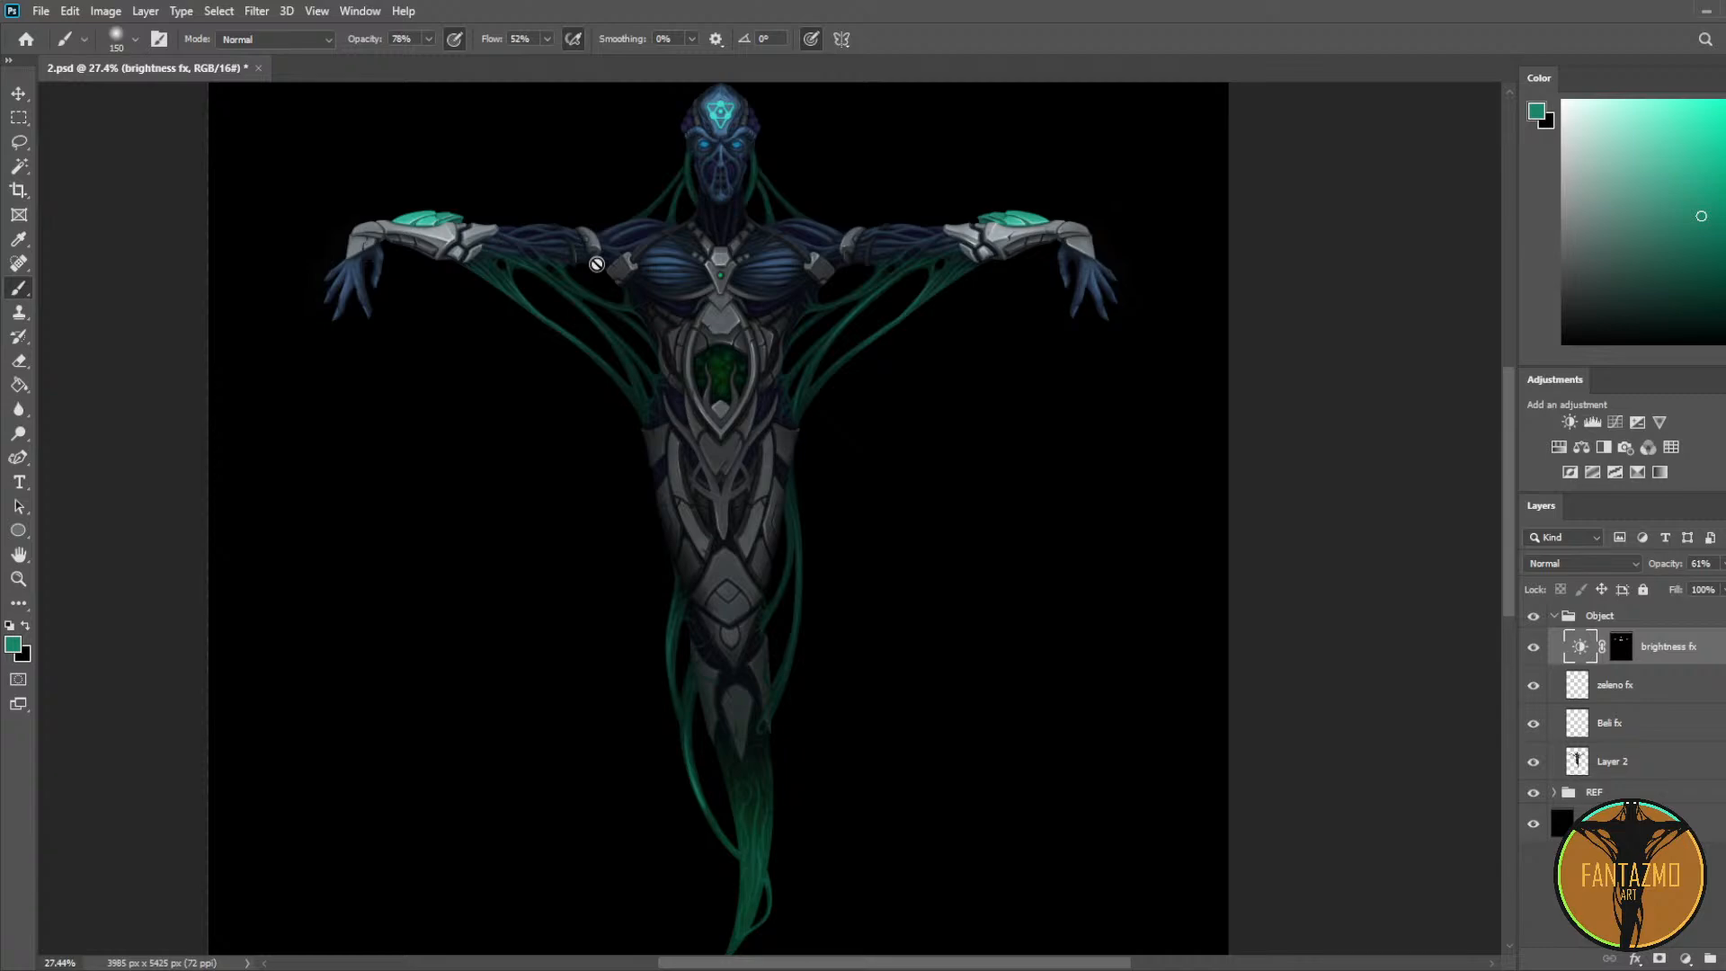
{"action": "scroll", "coordinate": [496, 333], "scroll_direction": "up", "scroll_amount": 16}
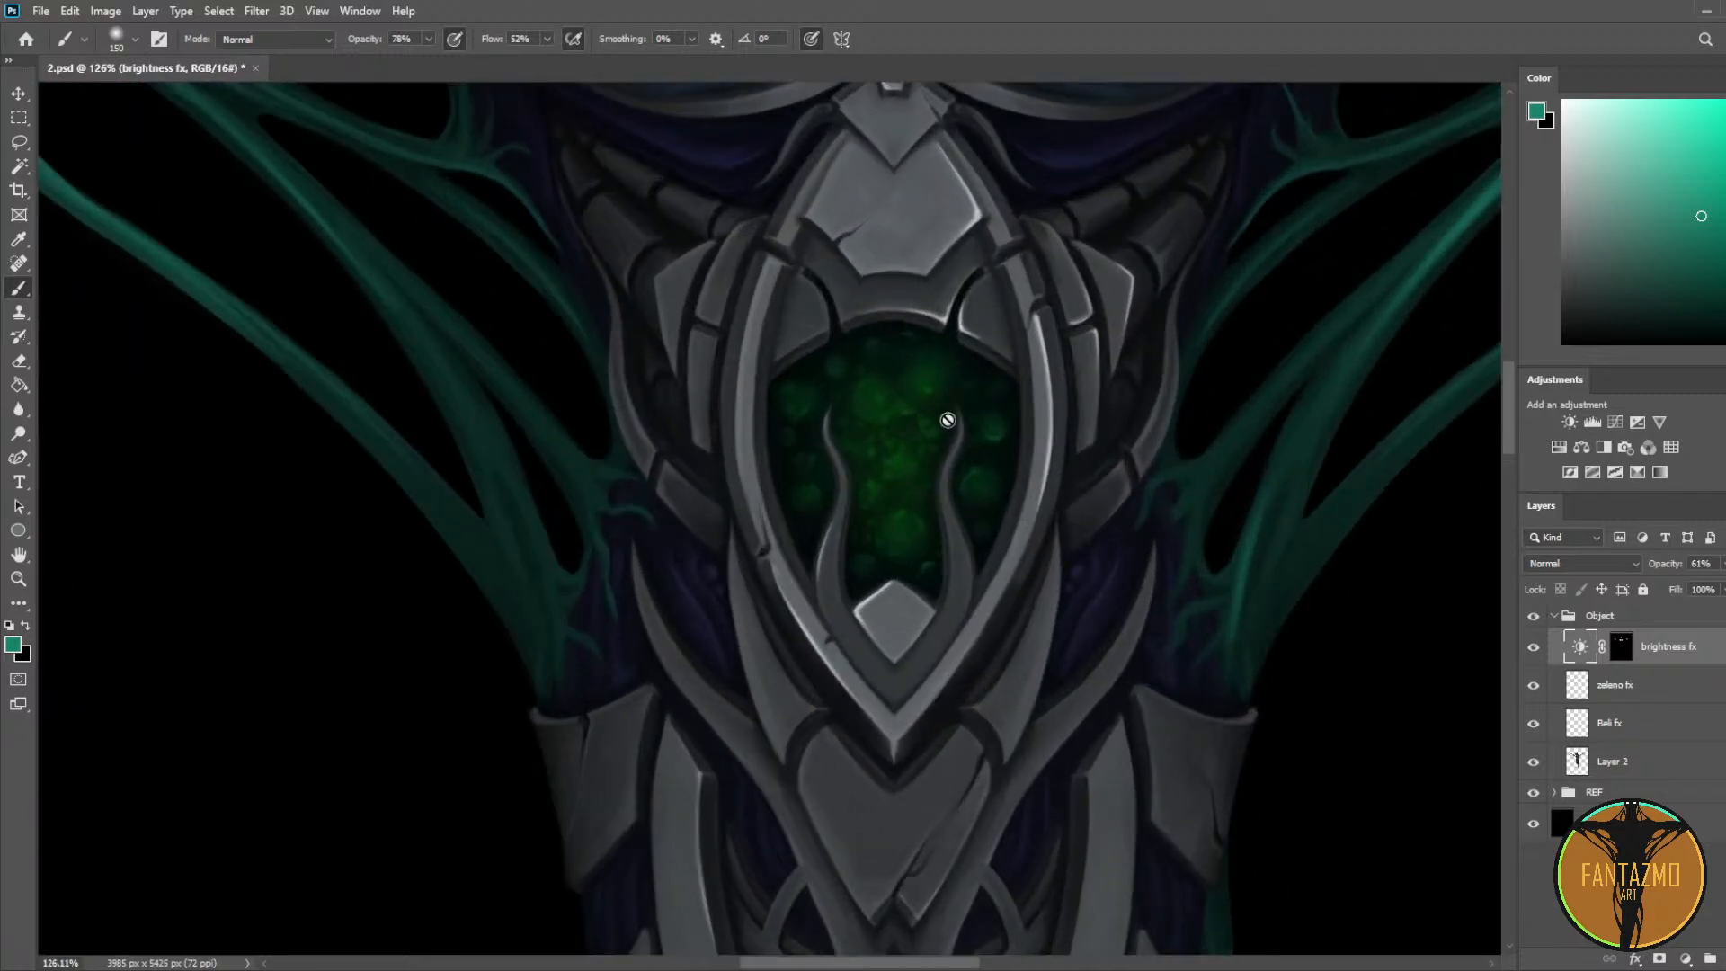
Step: Add a new empty layer above the brightness fx layer in the Object group
{"action": "left_click", "coordinate": [18, 169]}
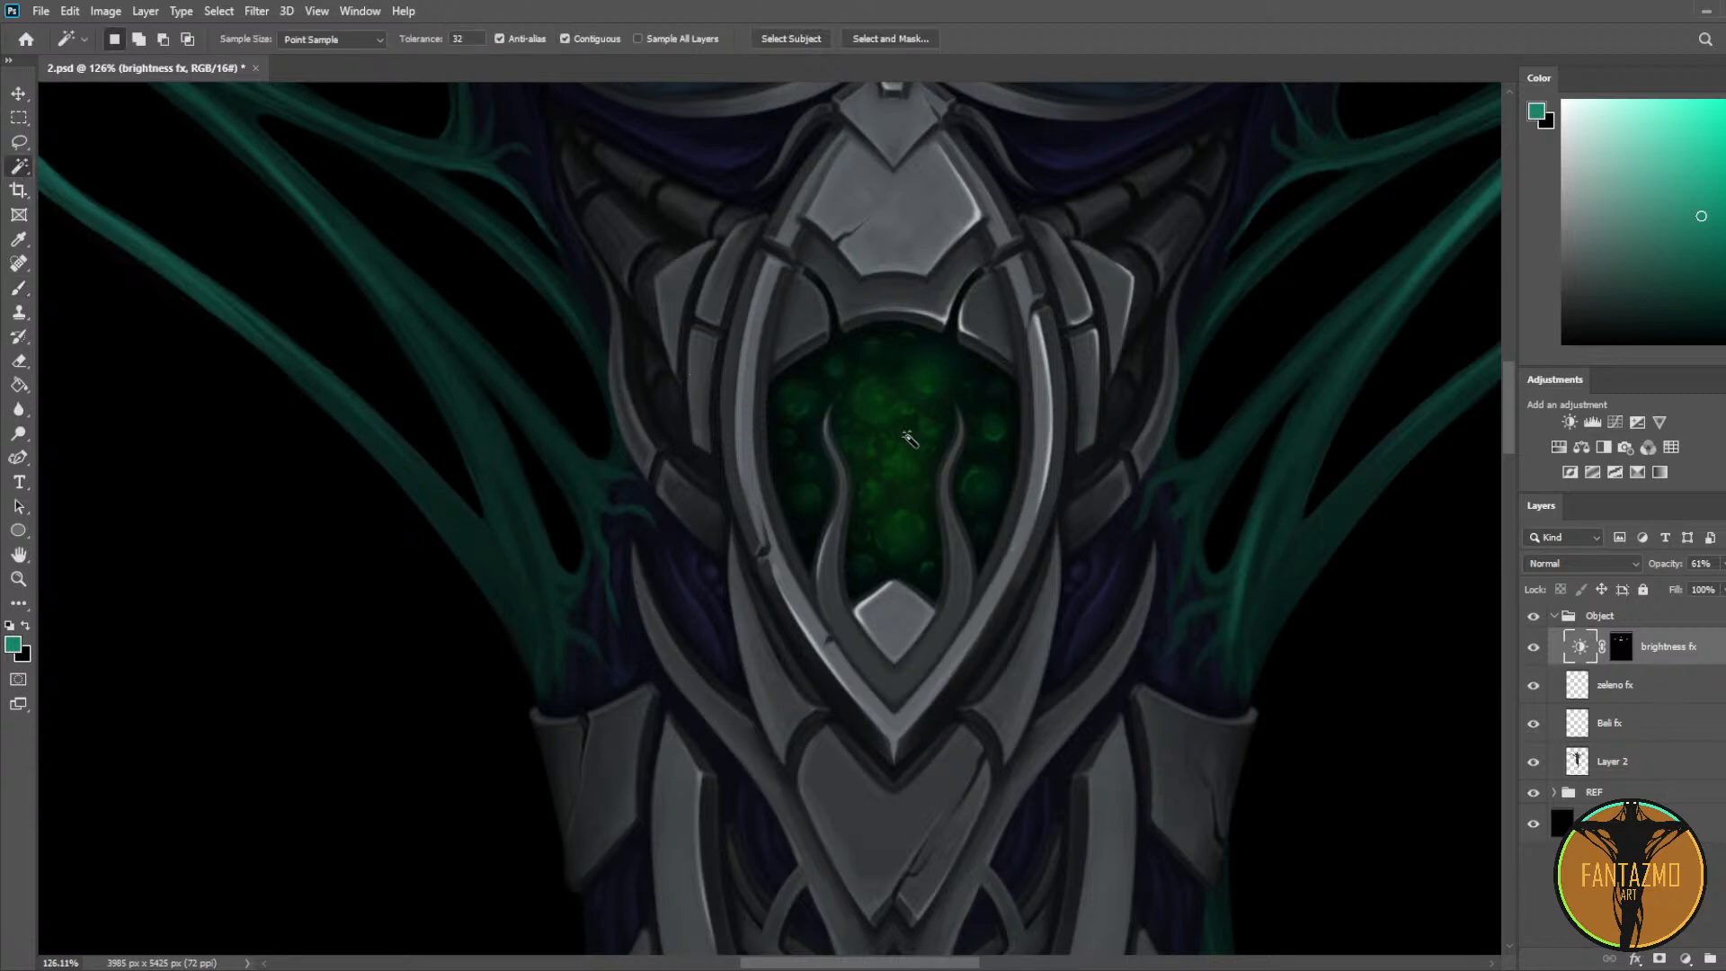
{"action": "key", "text": "ctrl+shift+alt+n"}
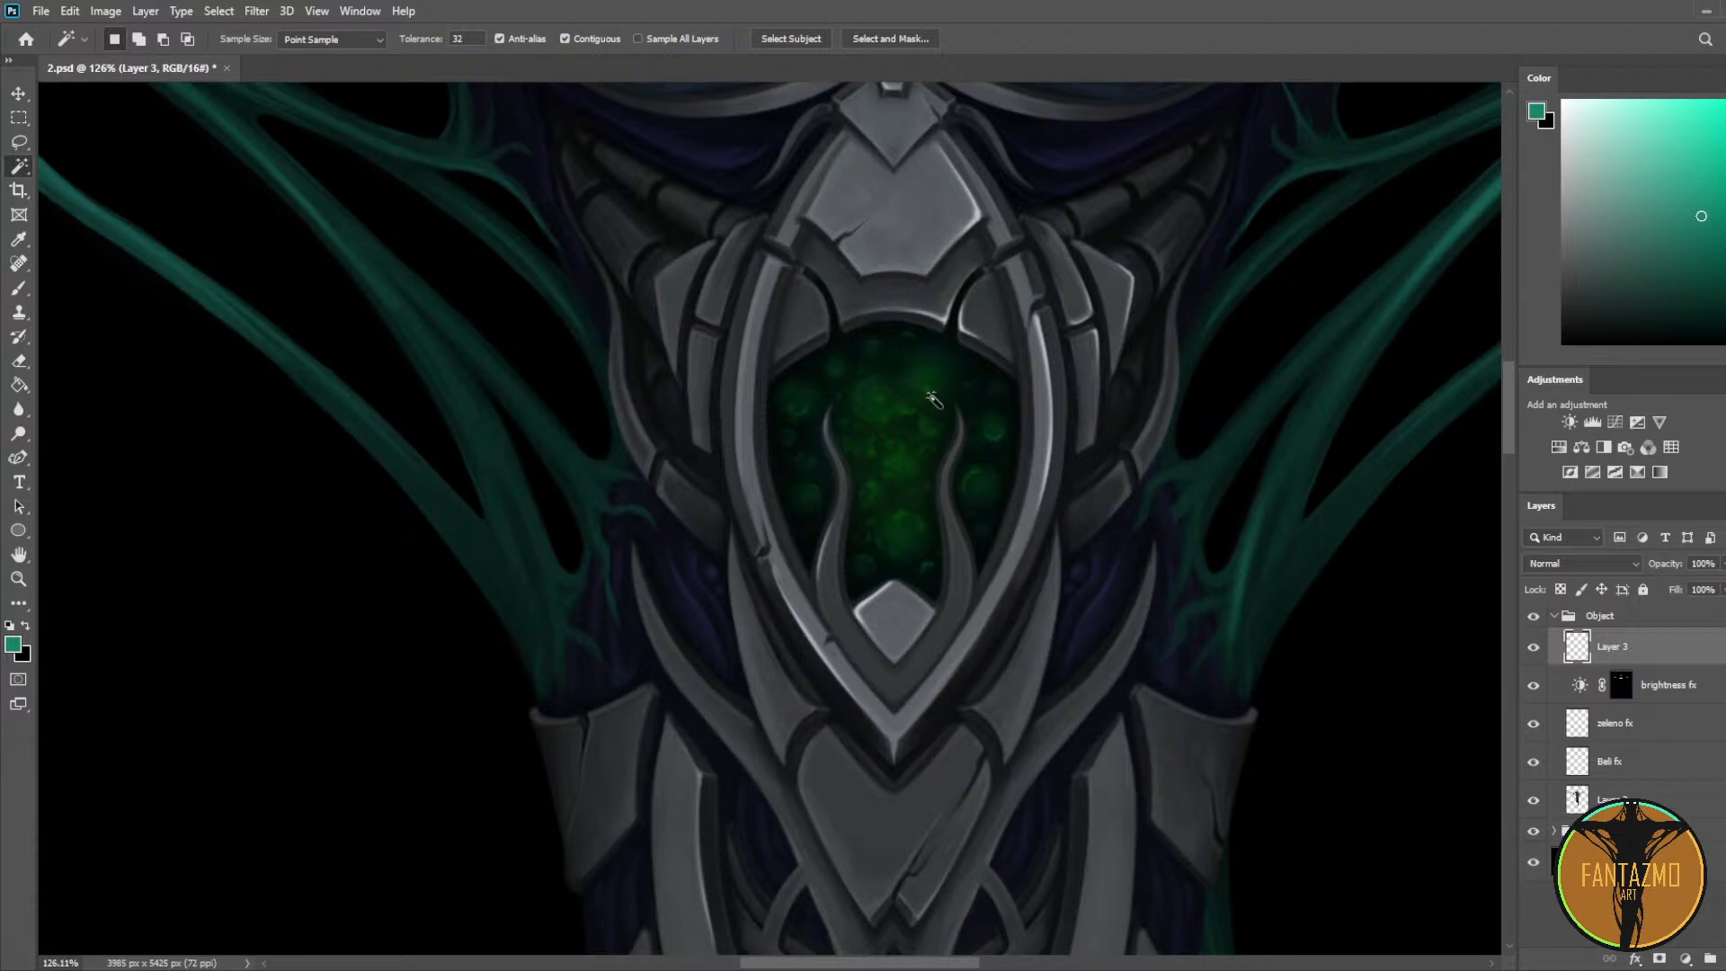
{"action": "scroll", "coordinate": [925, 384], "scroll_direction": "down", "scroll_amount": 10}
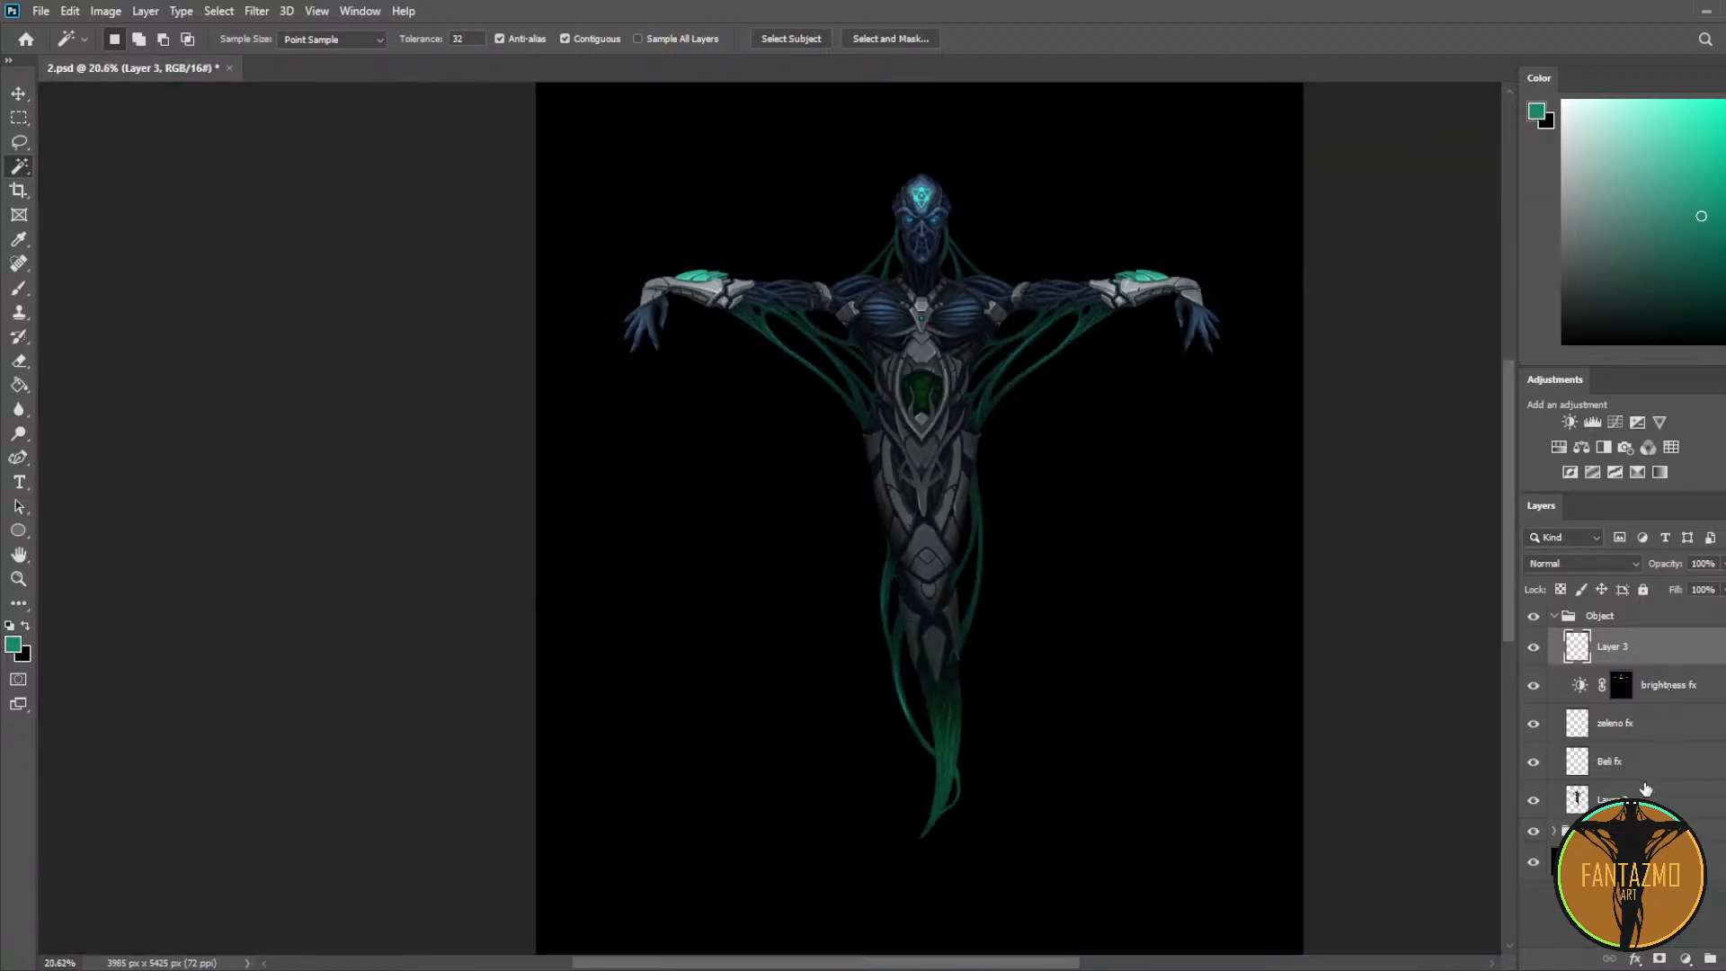
{"action": "left_click", "coordinate": [1647, 798], "text": "shift"}
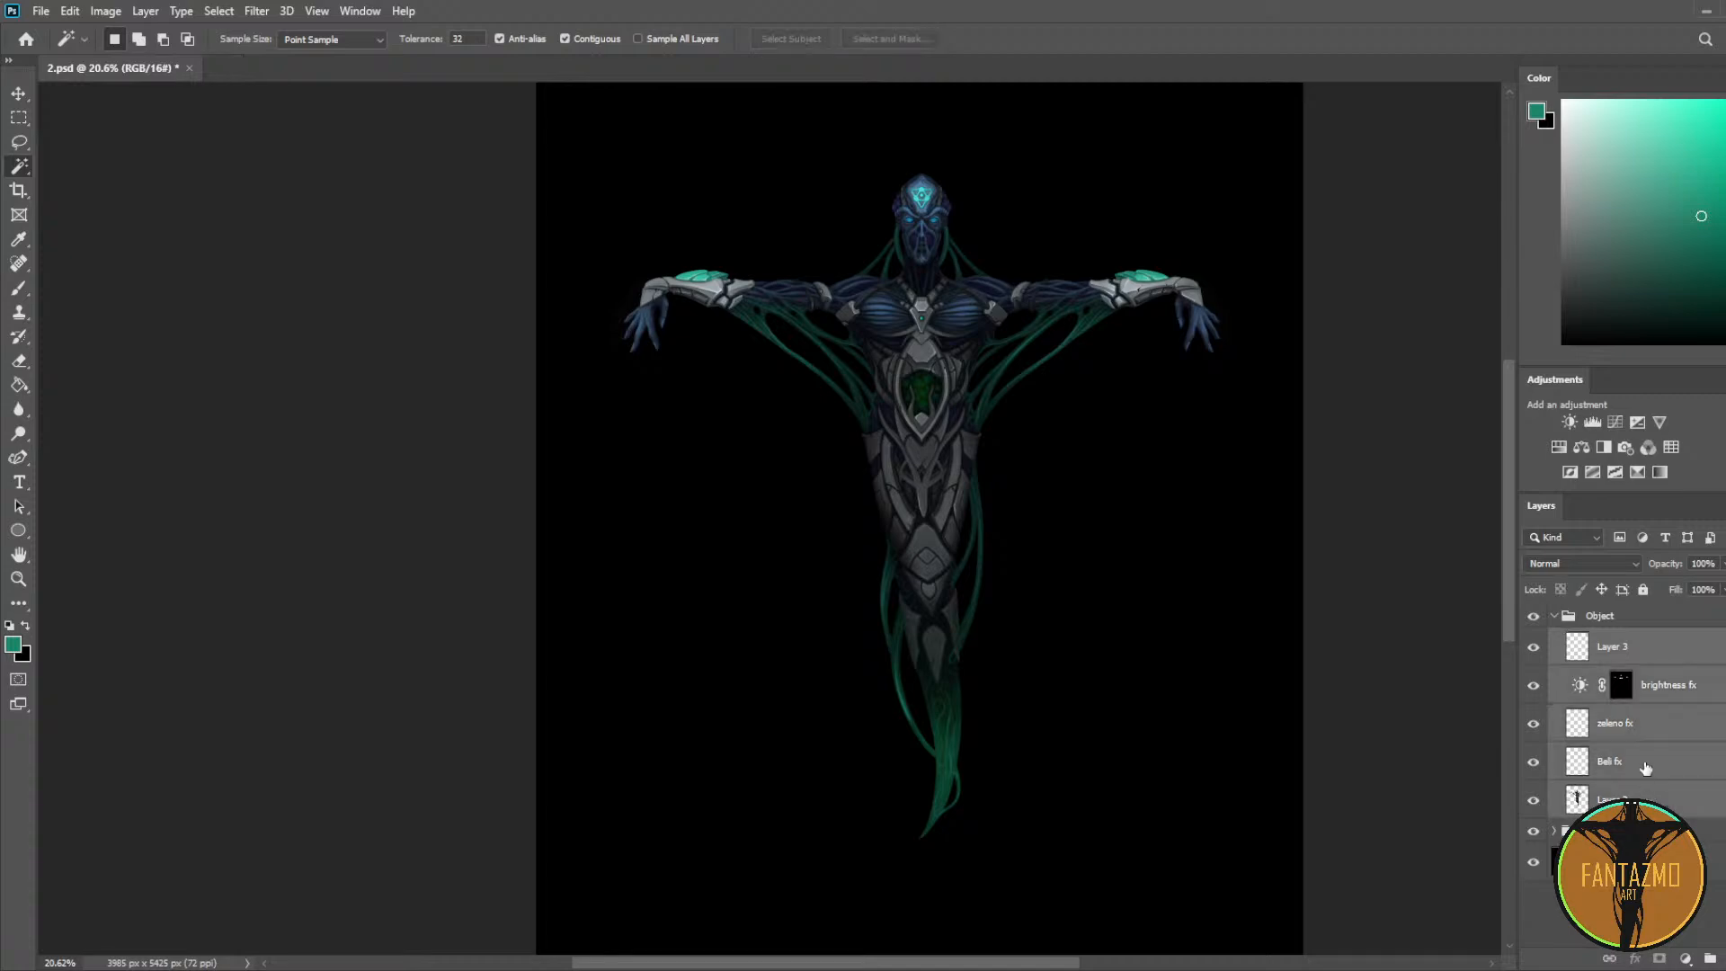
{"action": "left_click", "coordinate": [1589, 645]}
Step: Paint a soft glow over the forehead emblem's circles in a saturated turquoise based on the emblem's colour, reducing the Brush to 70 px
{"action": "scroll", "coordinate": [908, 234], "scroll_direction": "up", "scroll_amount": 8}
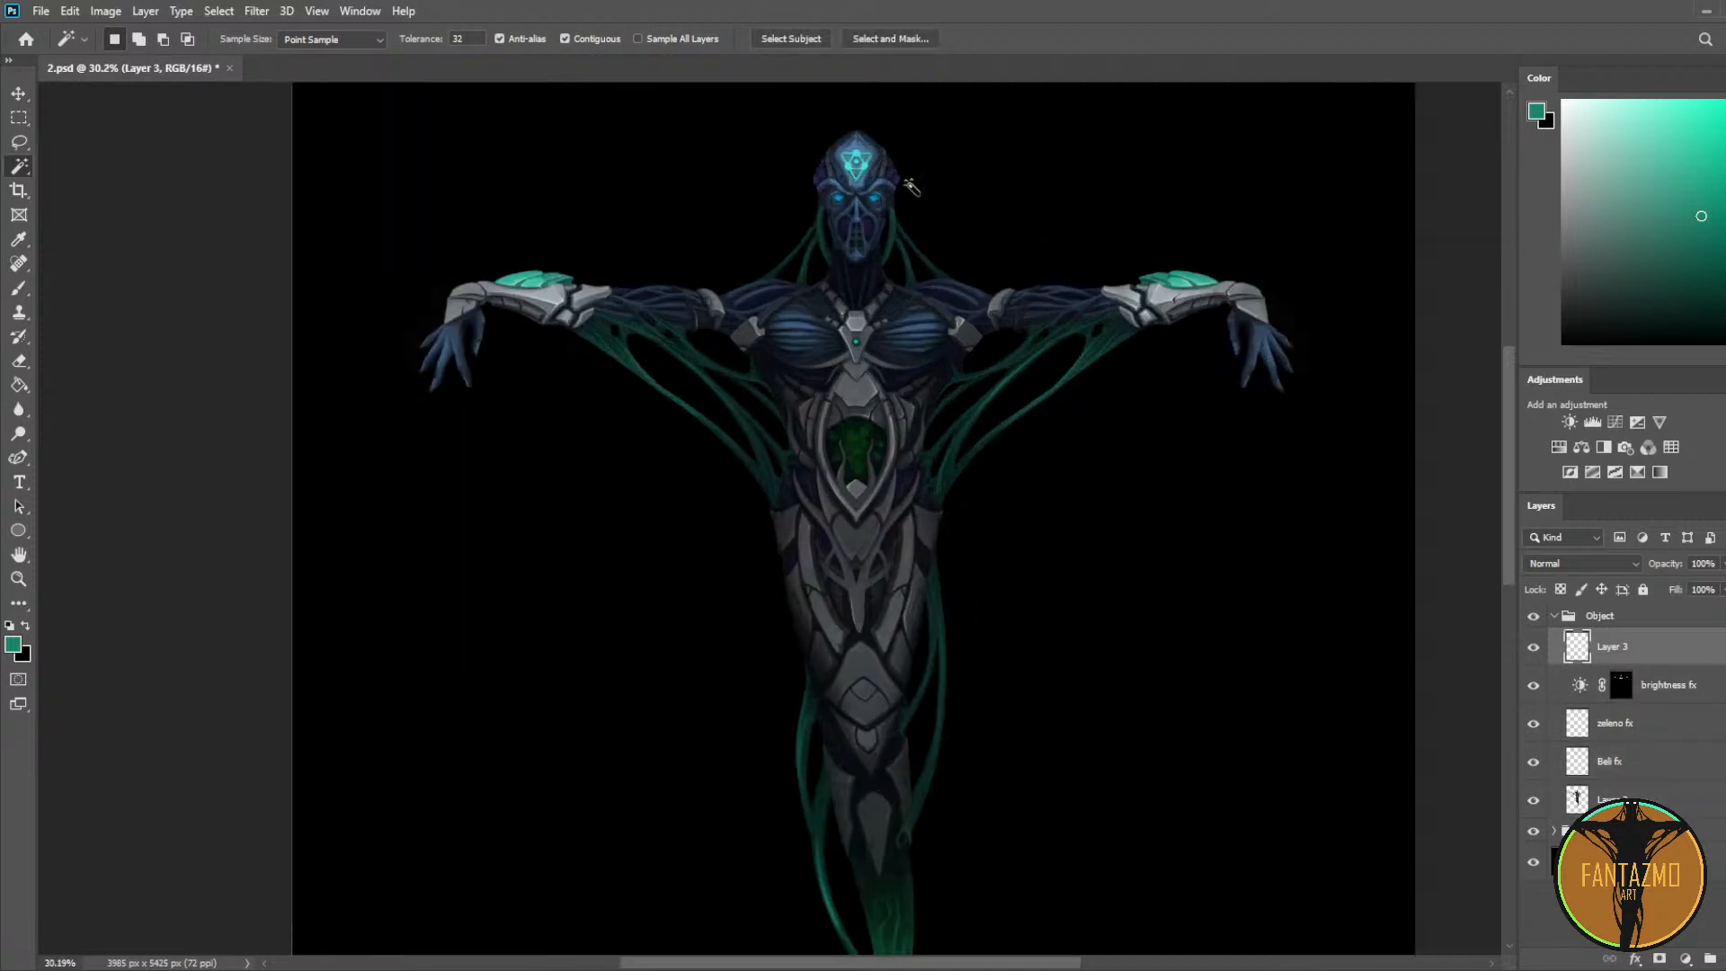
{"action": "scroll", "coordinate": [872, 377], "scroll_direction": "up", "scroll_amount": 3}
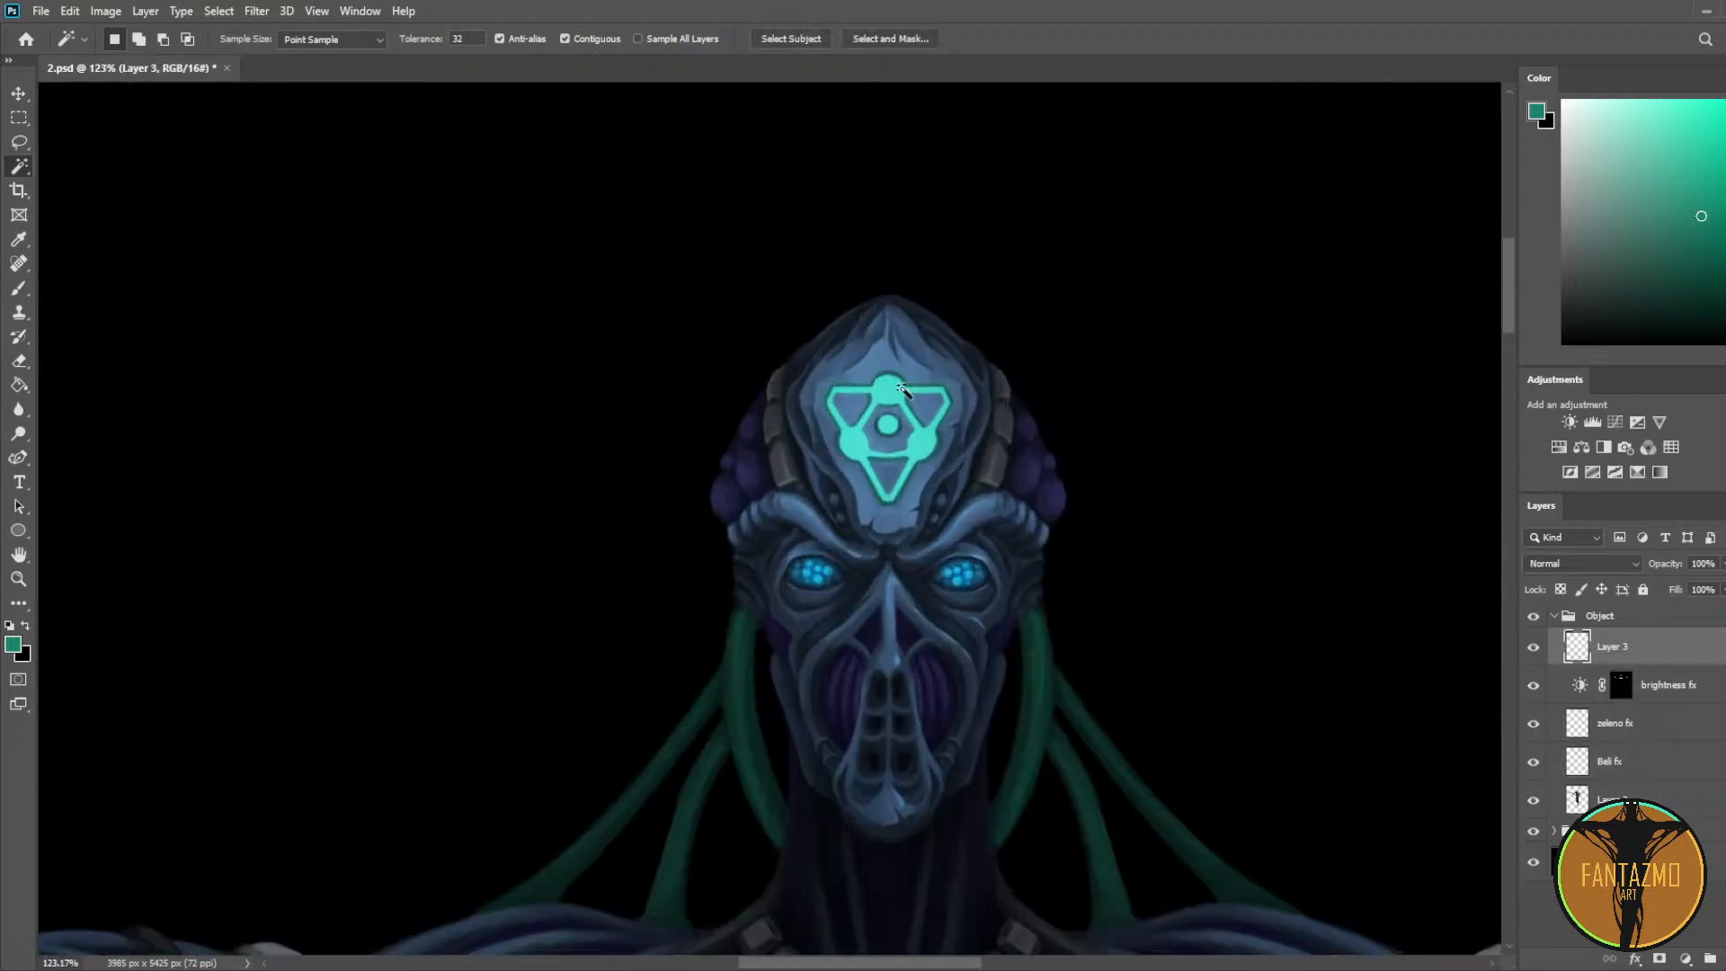
{"action": "key", "text": "i"}
{"action": "left_click", "coordinate": [890, 386]}
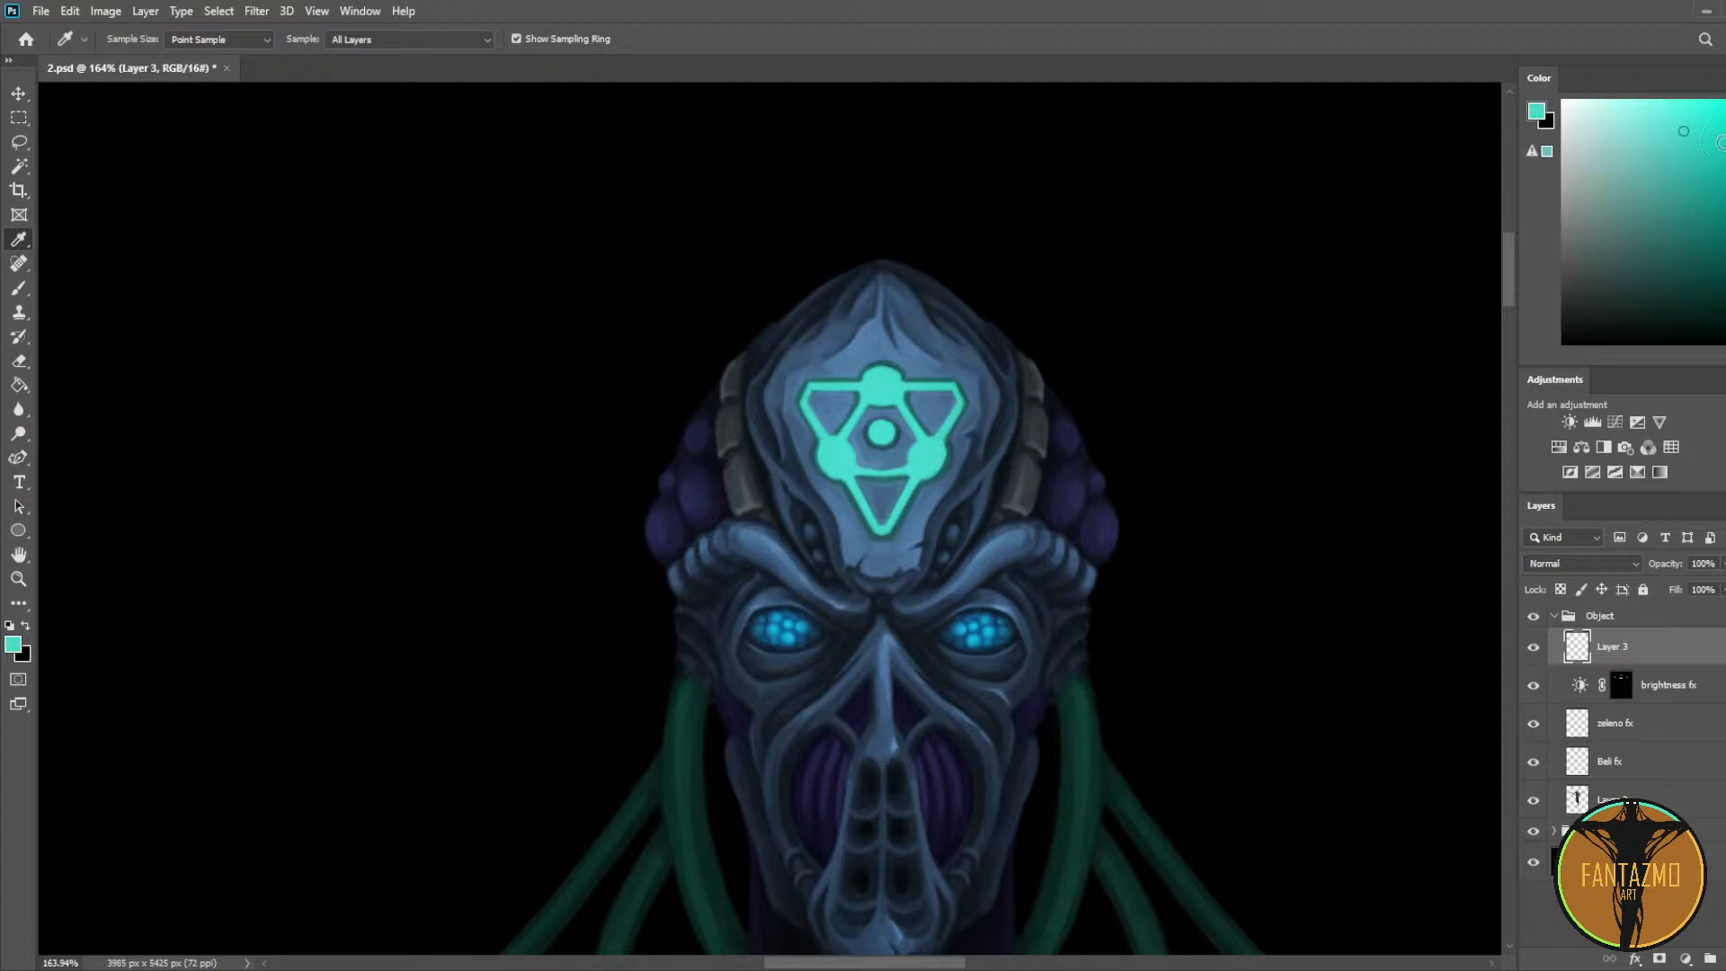
{"action": "key", "text": "b"}
{"action": "key", "text": "bracketleft"}
{"action": "key", "text": "bracketleft"}
{"action": "key", "text": "bracketleft"}
{"action": "key", "text": "bracketleft"}
{"action": "key", "text": "bracketleft"}
{"action": "key", "text": "bracketleft"}
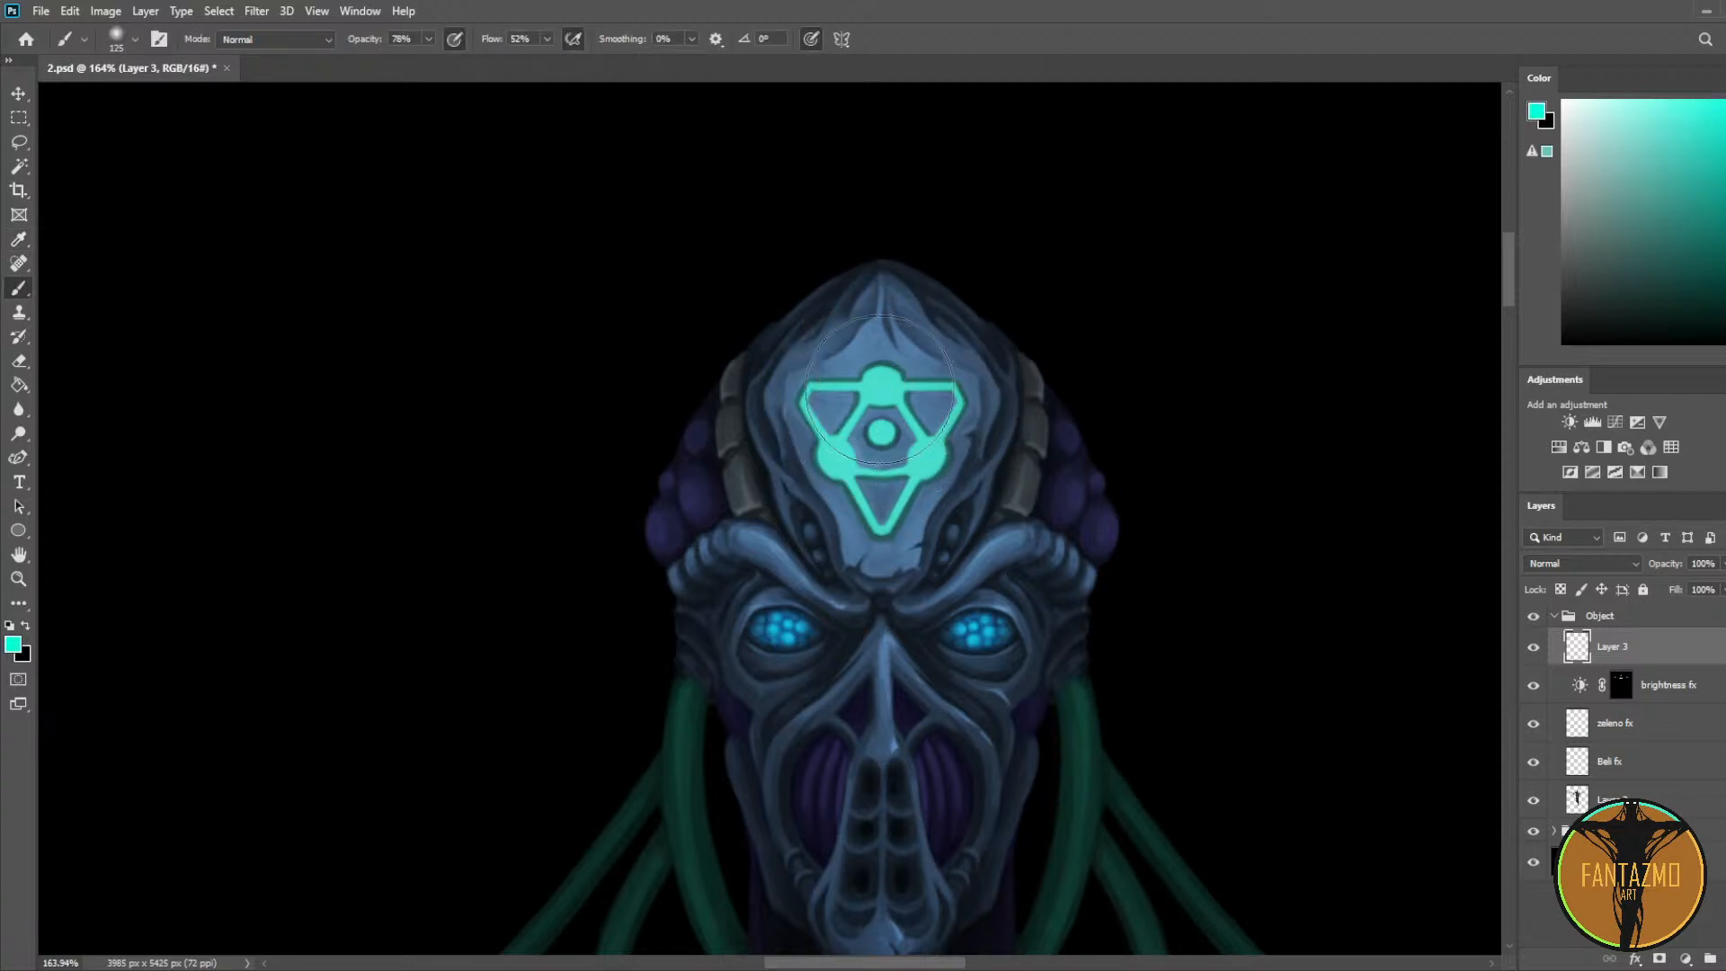
{"action": "left_click", "coordinate": [837, 457]}
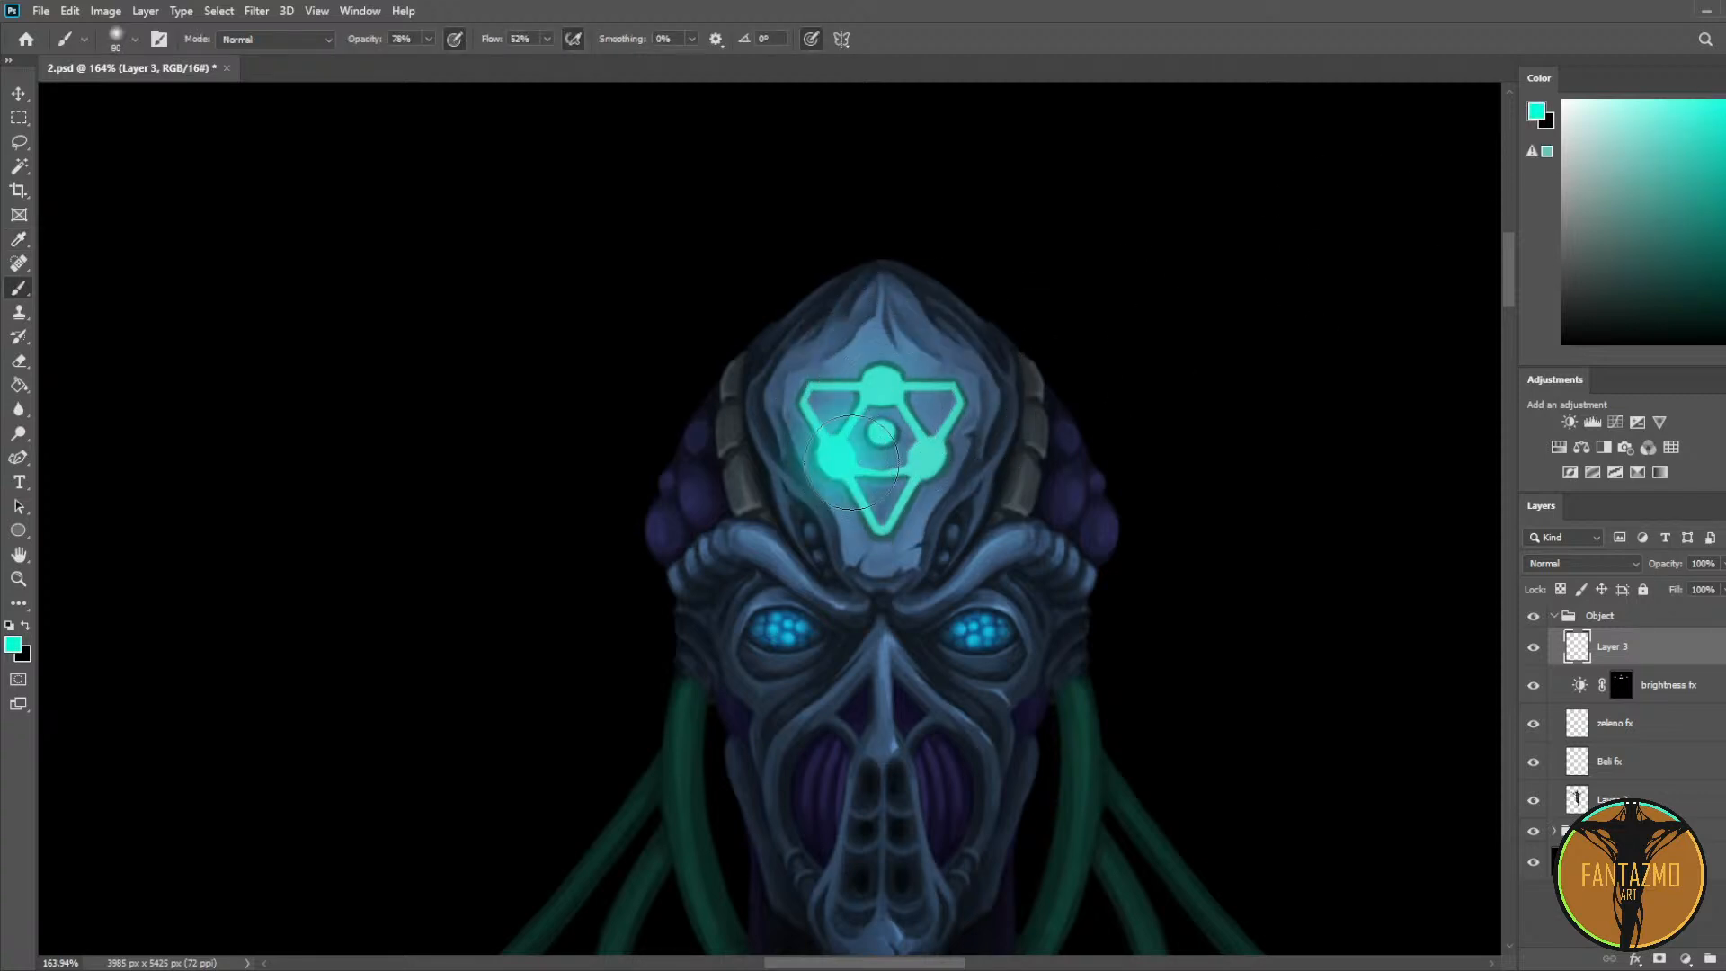
{"action": "left_click", "coordinate": [929, 457]}
{"action": "key", "text": "bracketleft"}
{"action": "key", "text": "bracketleft"}
{"action": "key", "text": "bracketleft"}
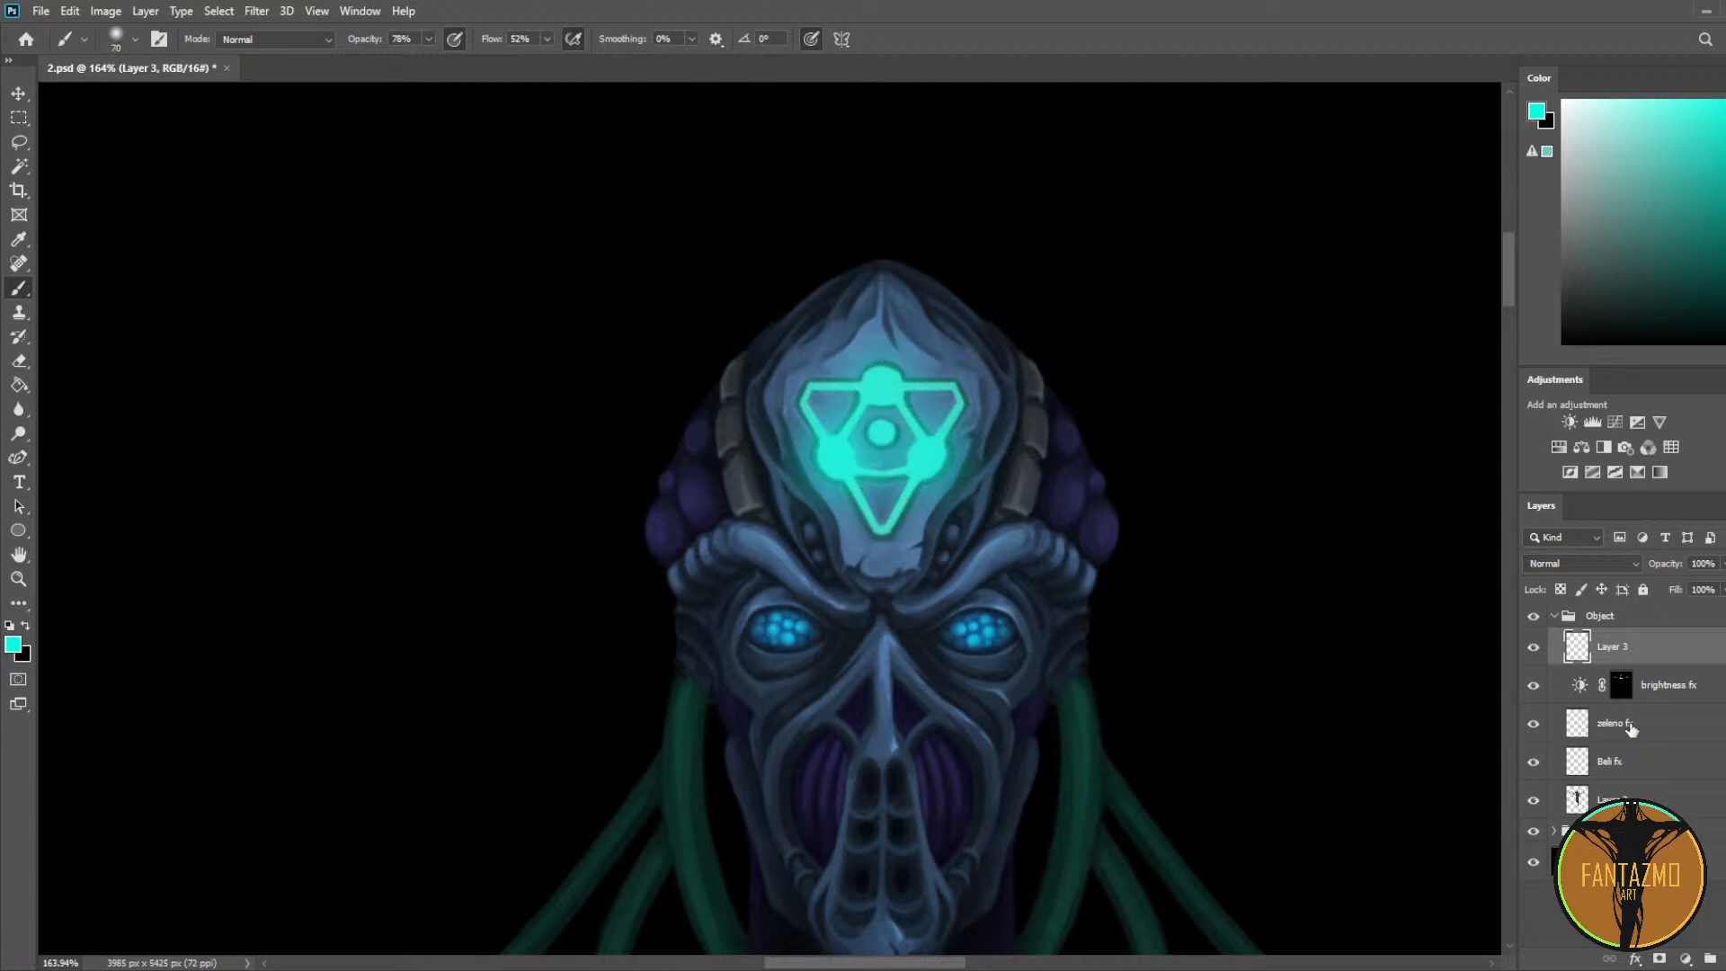
Step: Set the emblem glow layer's blend mode to Vivid Light and its opacity to 53%
{"action": "key", "text": "Down"}
{"action": "key", "text": "Down"}
{"action": "key", "text": "Down"}
{"action": "key", "text": "Down"}
{"action": "key", "text": "Down"}
{"action": "key", "text": "Down"}
{"action": "key", "text": "Down"}
{"action": "key", "text": "Down"}
{"action": "key", "text": "Down"}
{"action": "key", "text": "Down"}
{"action": "key", "text": "Down"}
{"action": "key", "text": "Down"}
{"action": "key", "text": "Down"}
{"action": "key", "text": "Down"}
{"action": "key", "text": "Down"}
{"action": "left_click_drag", "start_coordinate": [1691, 583], "coordinate": [1688, 584]}
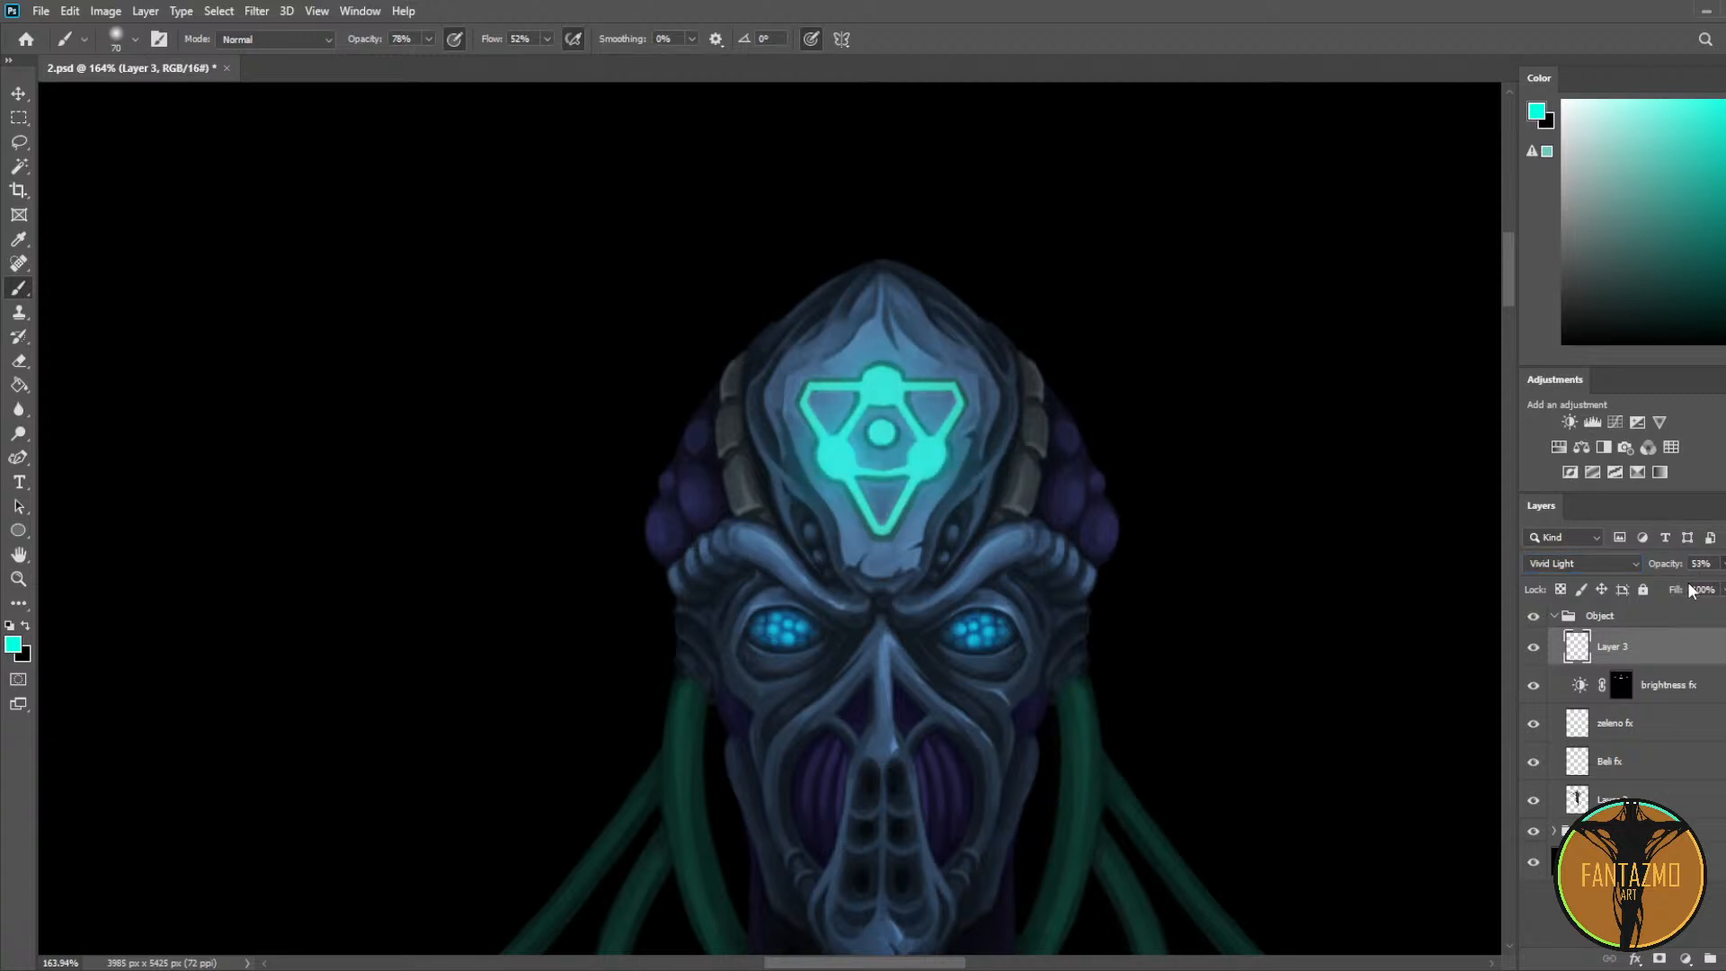
{"action": "scroll", "coordinate": [935, 687], "scroll_direction": "up", "scroll_amount": 2}
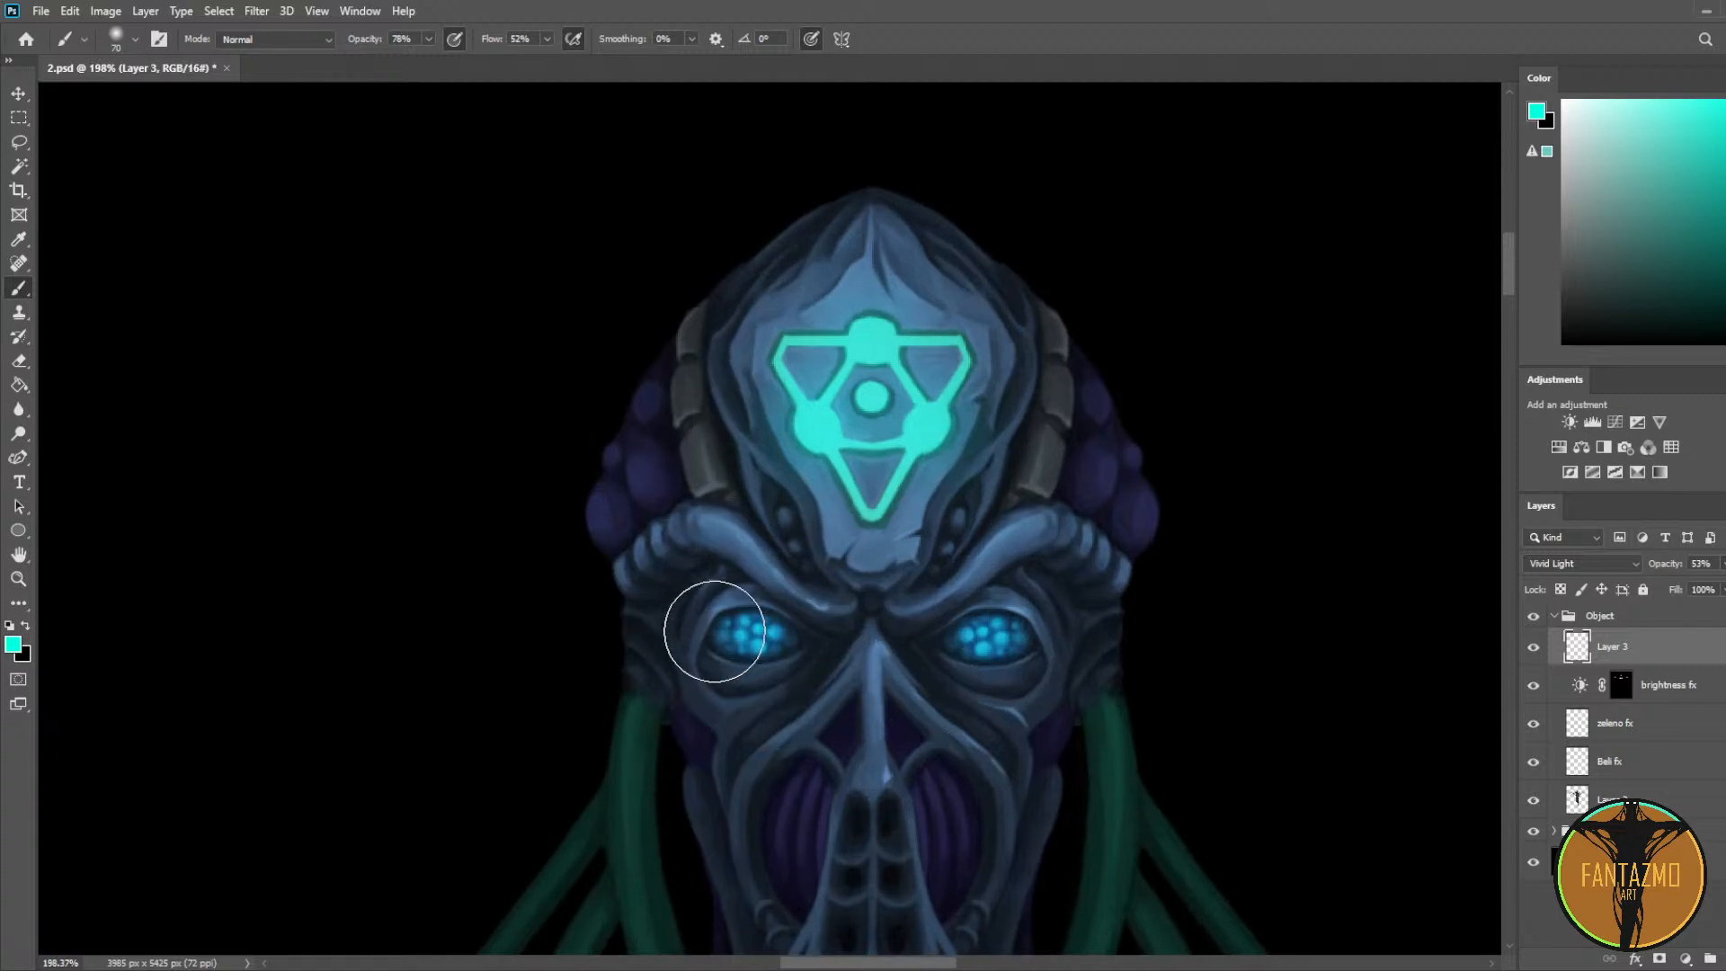
{"action": "left_click_drag", "start_coordinate": [748, 638], "coordinate": [770, 639]}
{"action": "key", "text": "ctrl+z"}
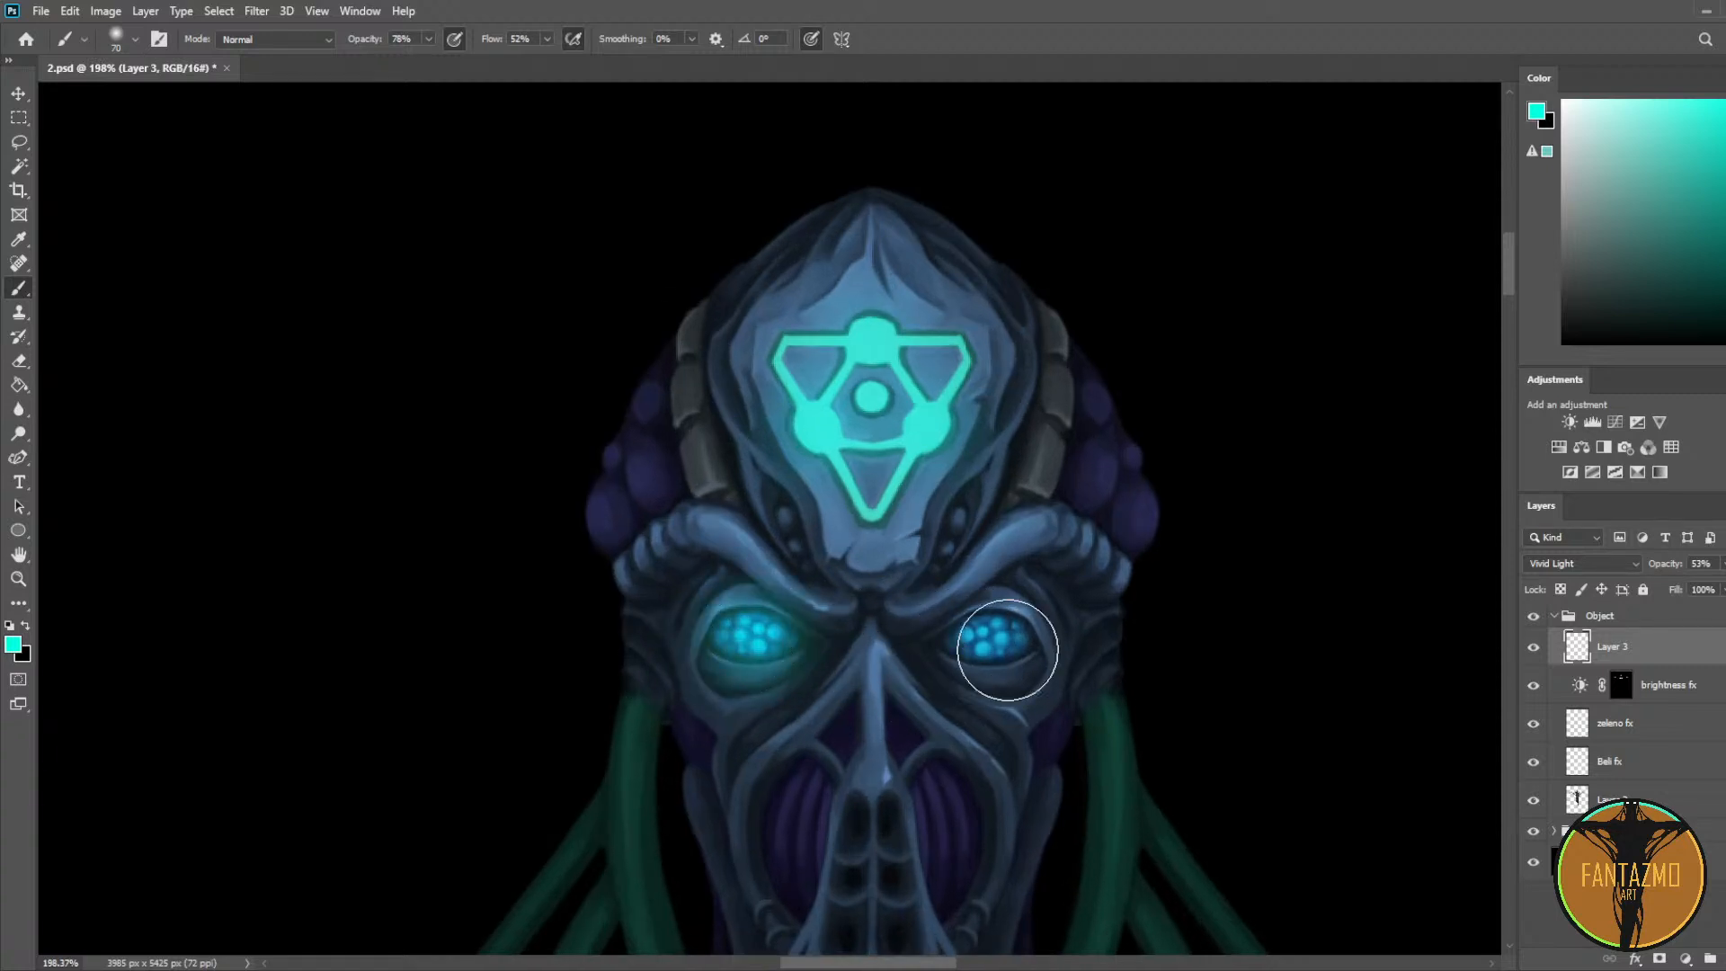
{"action": "key", "text": "ctrl+z"}
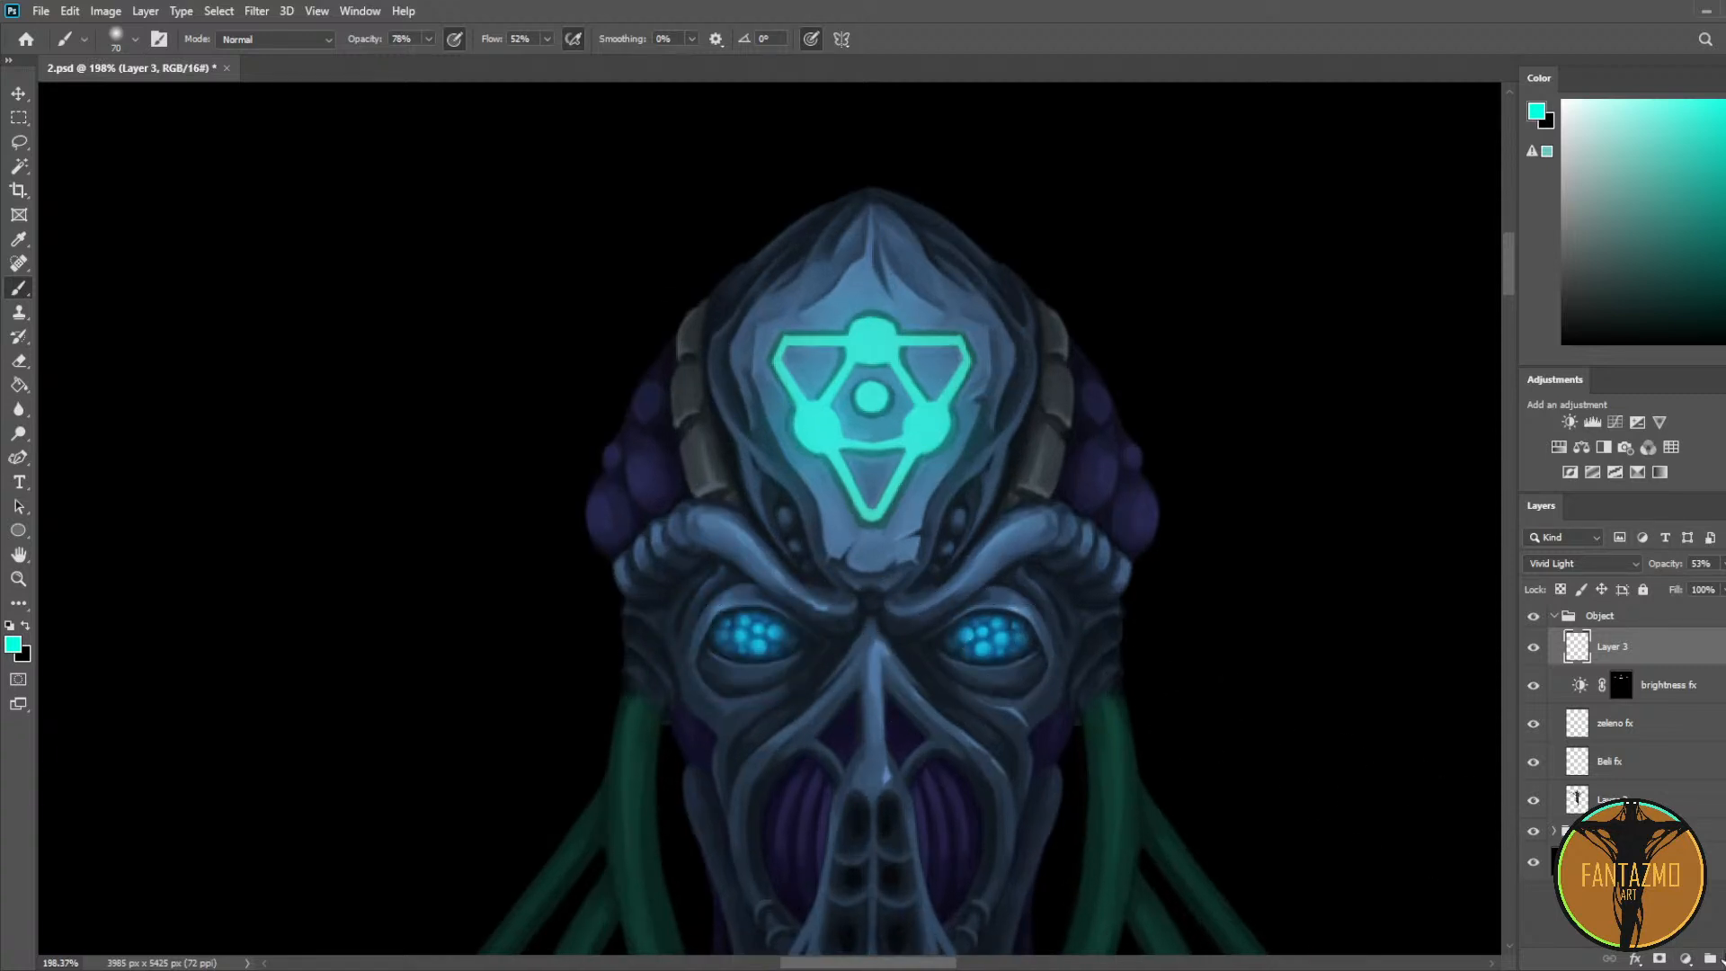
Step: Rename the emblem glow layer as "celo fx"
{"action": "double_click", "coordinate": [1606, 645]}
{"action": "key", "text": "Return"}
Step: Try a turquoise glow over one eye on a new layer above celo fx, and undo the stroke
{"action": "key", "text": "ctrl+alt+shift+n"}
{"action": "left_click_drag", "start_coordinate": [767, 617], "coordinate": [797, 635]}
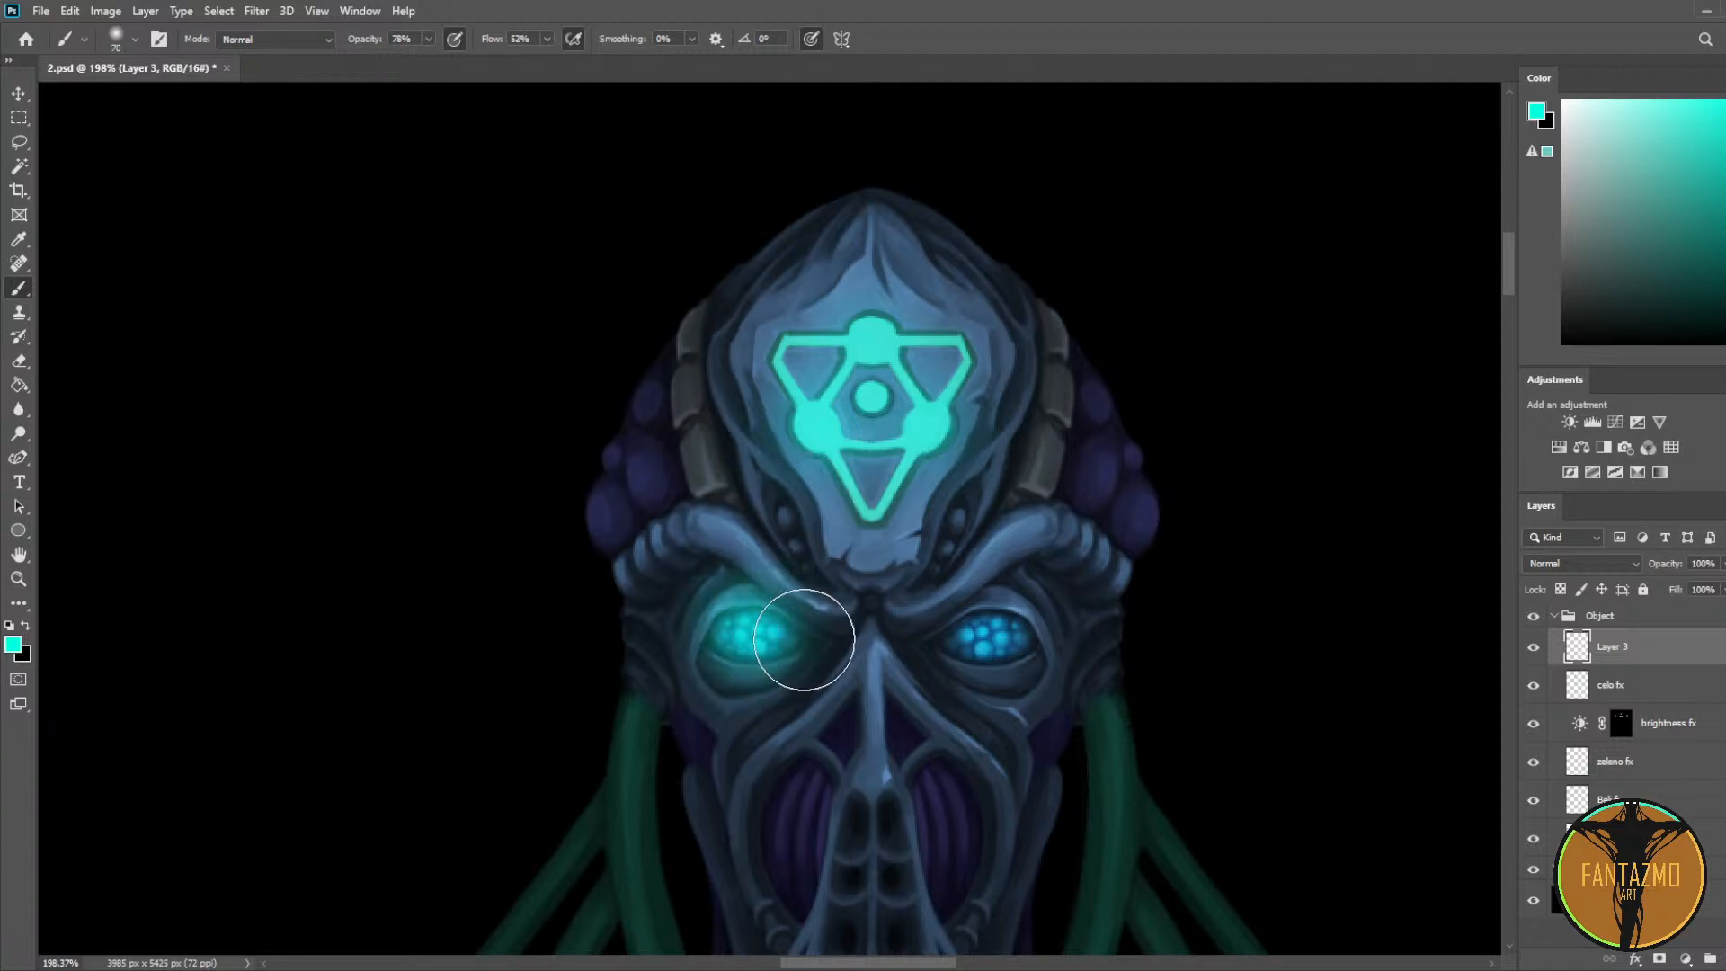
{"action": "key", "text": "ctrl+z"}
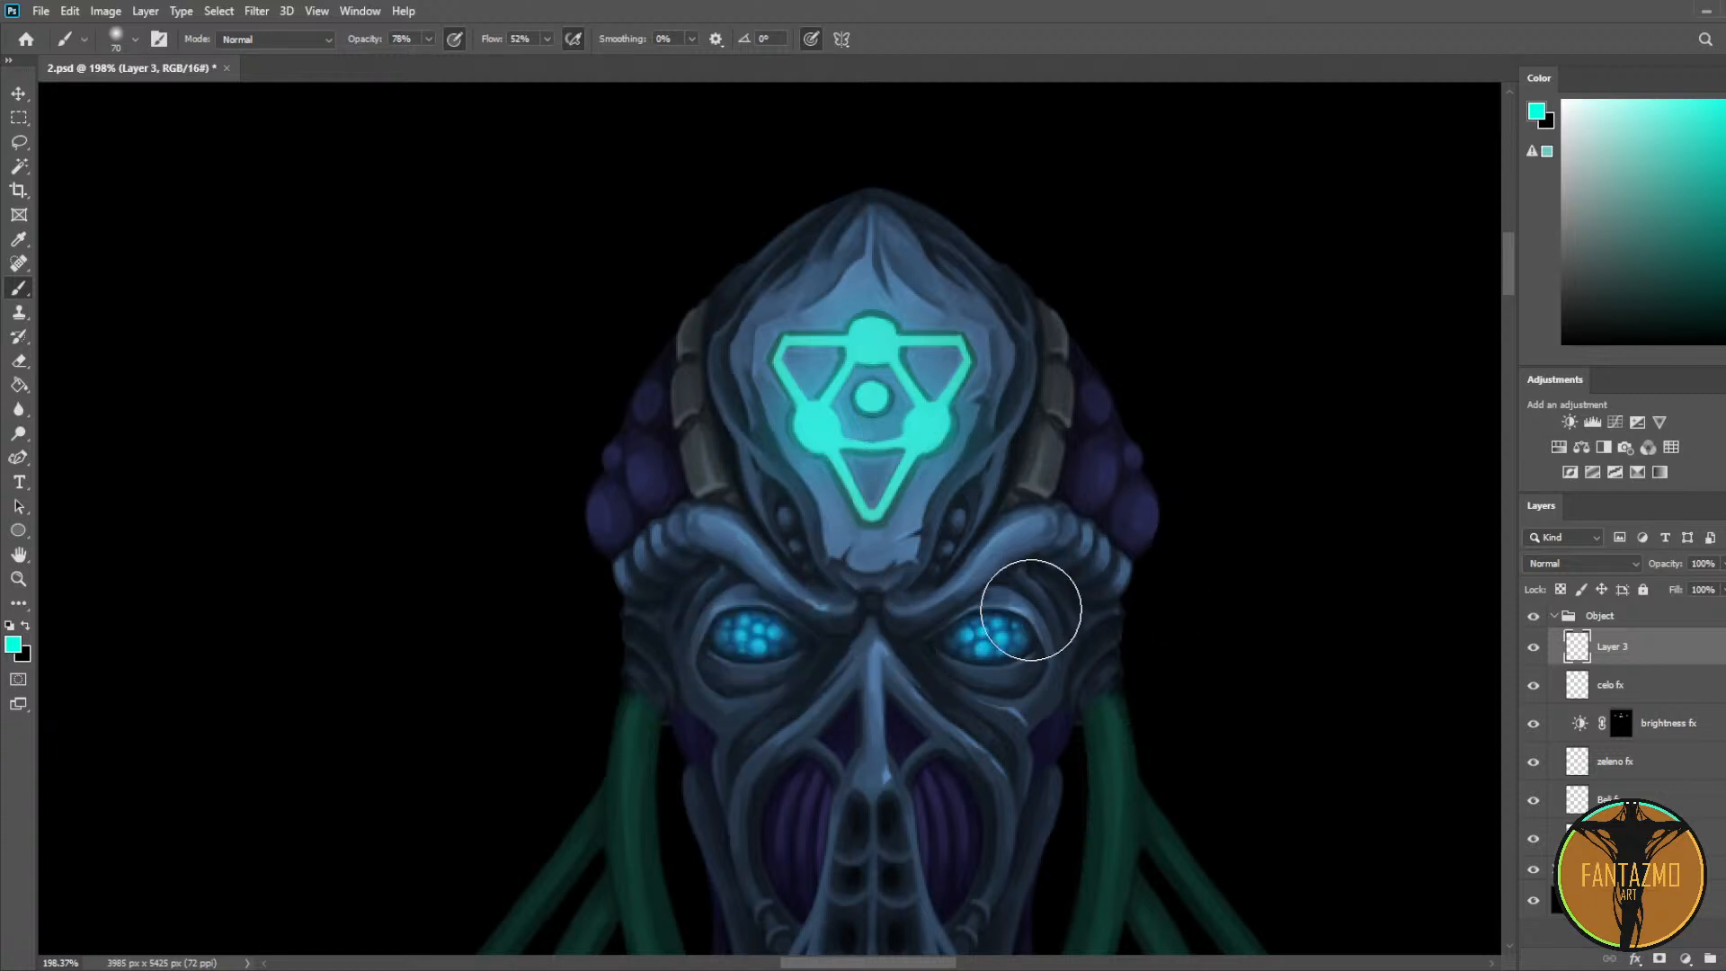
Step: Try painting a glow over both eyes with a bright cyan-blue based on the colour sampled from the eye
{"action": "key", "text": "i"}
{"action": "left_click", "coordinate": [990, 636]}
{"action": "left_click", "coordinate": [1725, 217]}
{"action": "left_click", "coordinate": [1725, 101]}
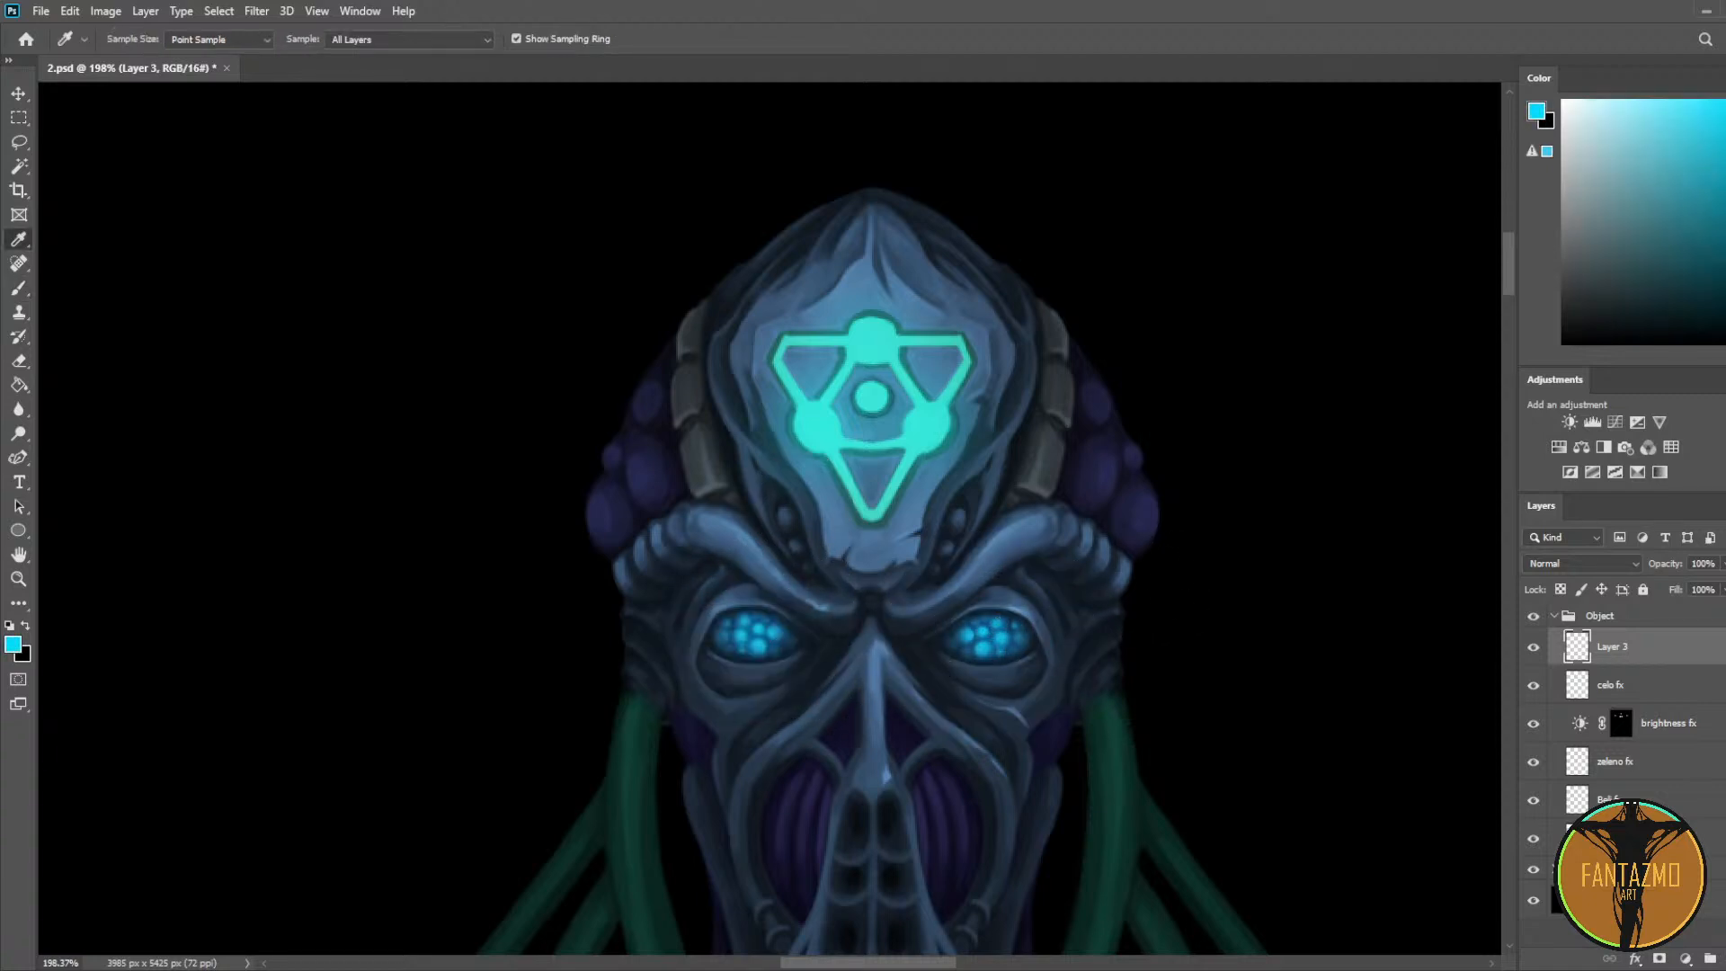
{"action": "key", "text": "b"}
{"action": "left_click_drag", "start_coordinate": [732, 630], "coordinate": [773, 642]}
{"action": "left_click_drag", "start_coordinate": [984, 640], "coordinate": [1016, 640]}
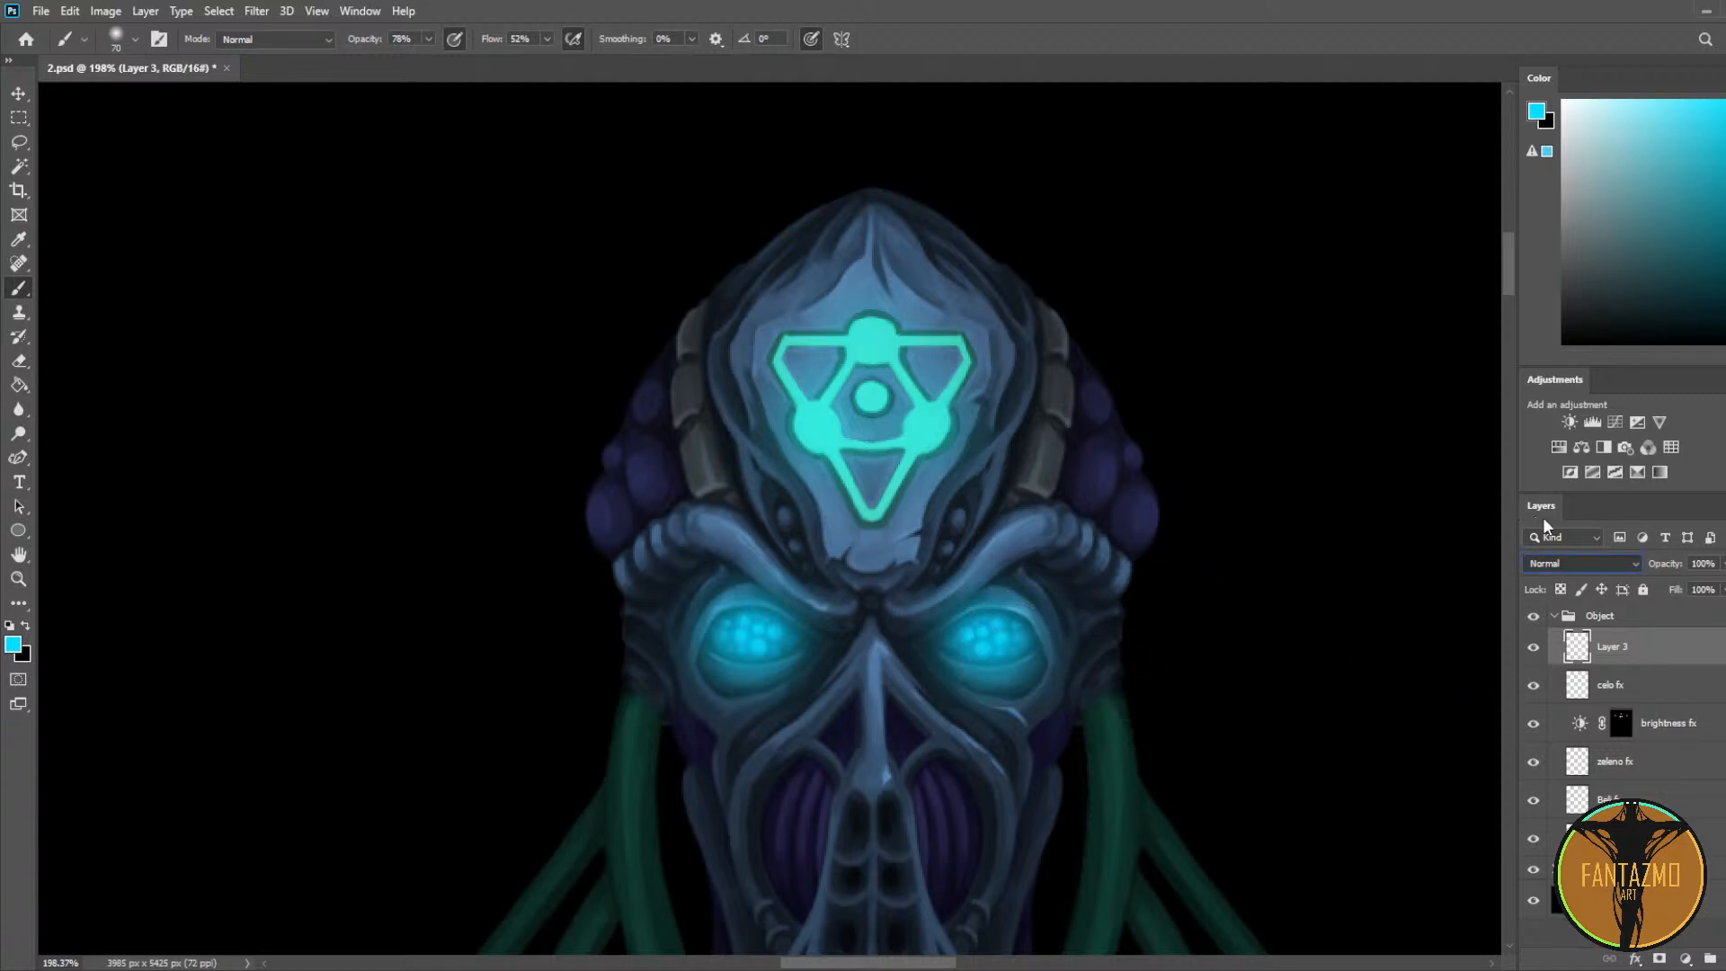
Step: Try blend modes up to Linear Light on the eye glow layer, and delete that layer
{"action": "key", "text": "Down"}
{"action": "key", "text": "Down"}
{"action": "key", "text": "Down"}
{"action": "key", "text": "Down"}
{"action": "key", "text": "Down"}
{"action": "key", "text": "Down"}
{"action": "key", "text": "Down"}
{"action": "key", "text": "Down"}
{"action": "key", "text": "Down"}
{"action": "key", "text": "Down"}
{"action": "key", "text": "Down"}
{"action": "key", "text": "Down"}
{"action": "key", "text": "Down"}
{"action": "key", "text": "Down"}
{"action": "key", "text": "Down"}
{"action": "key", "text": "Down"}
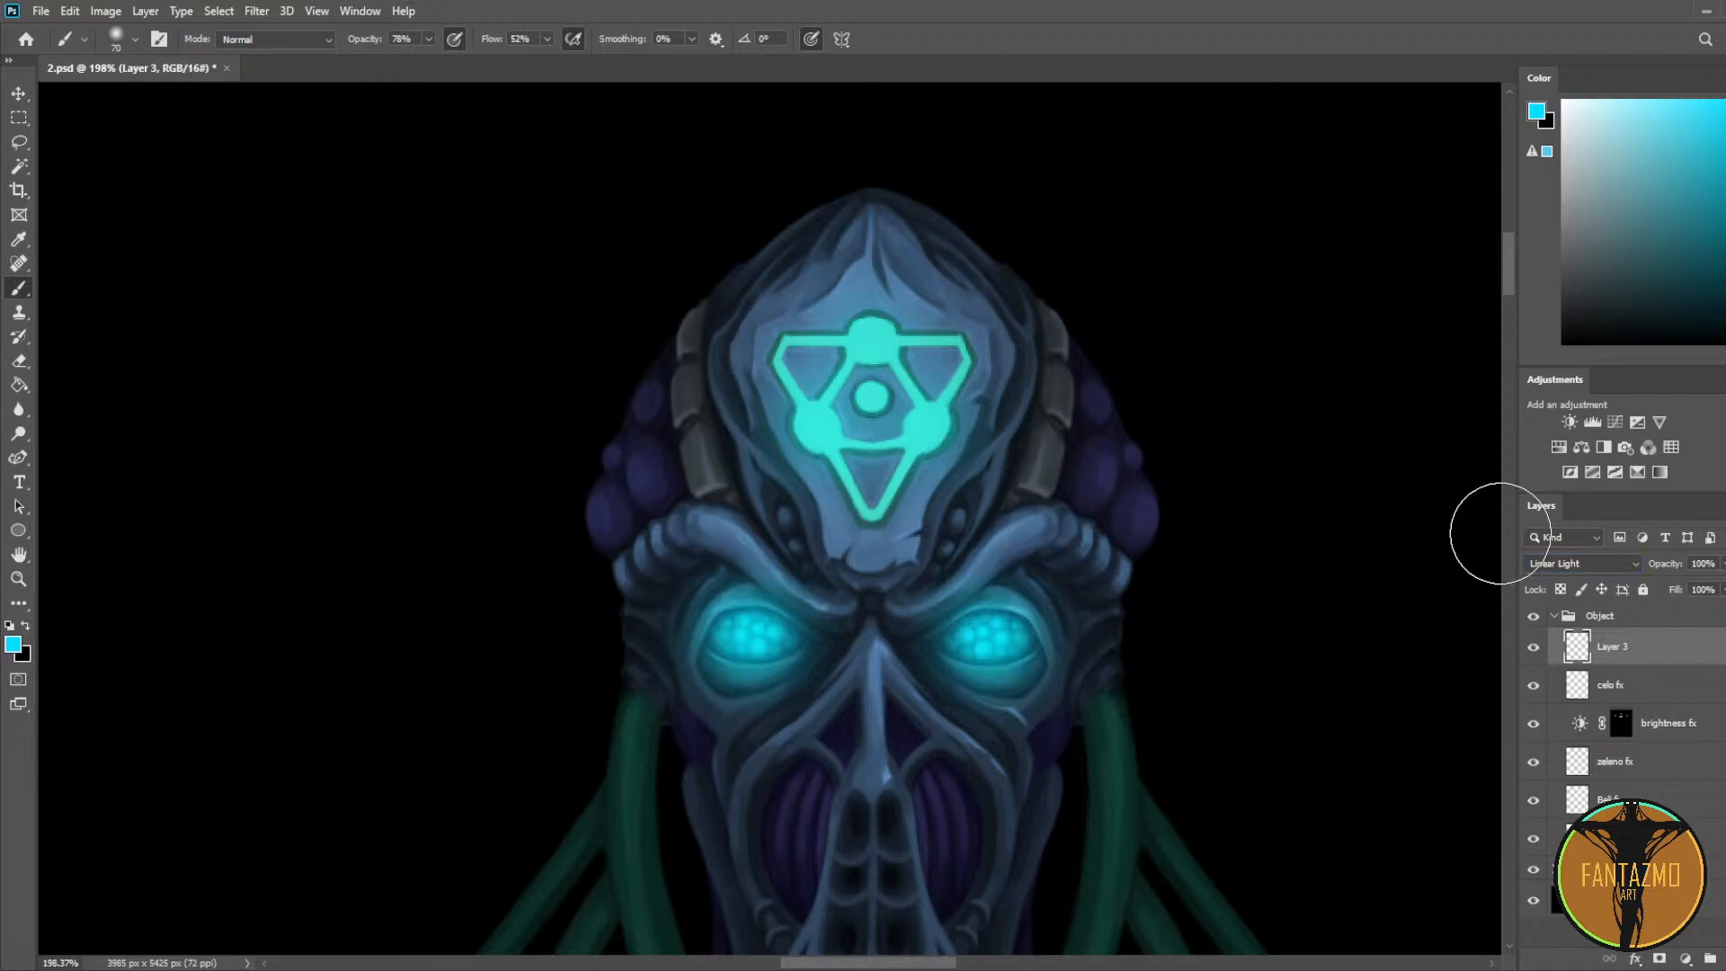
{"action": "key", "text": "Delete"}
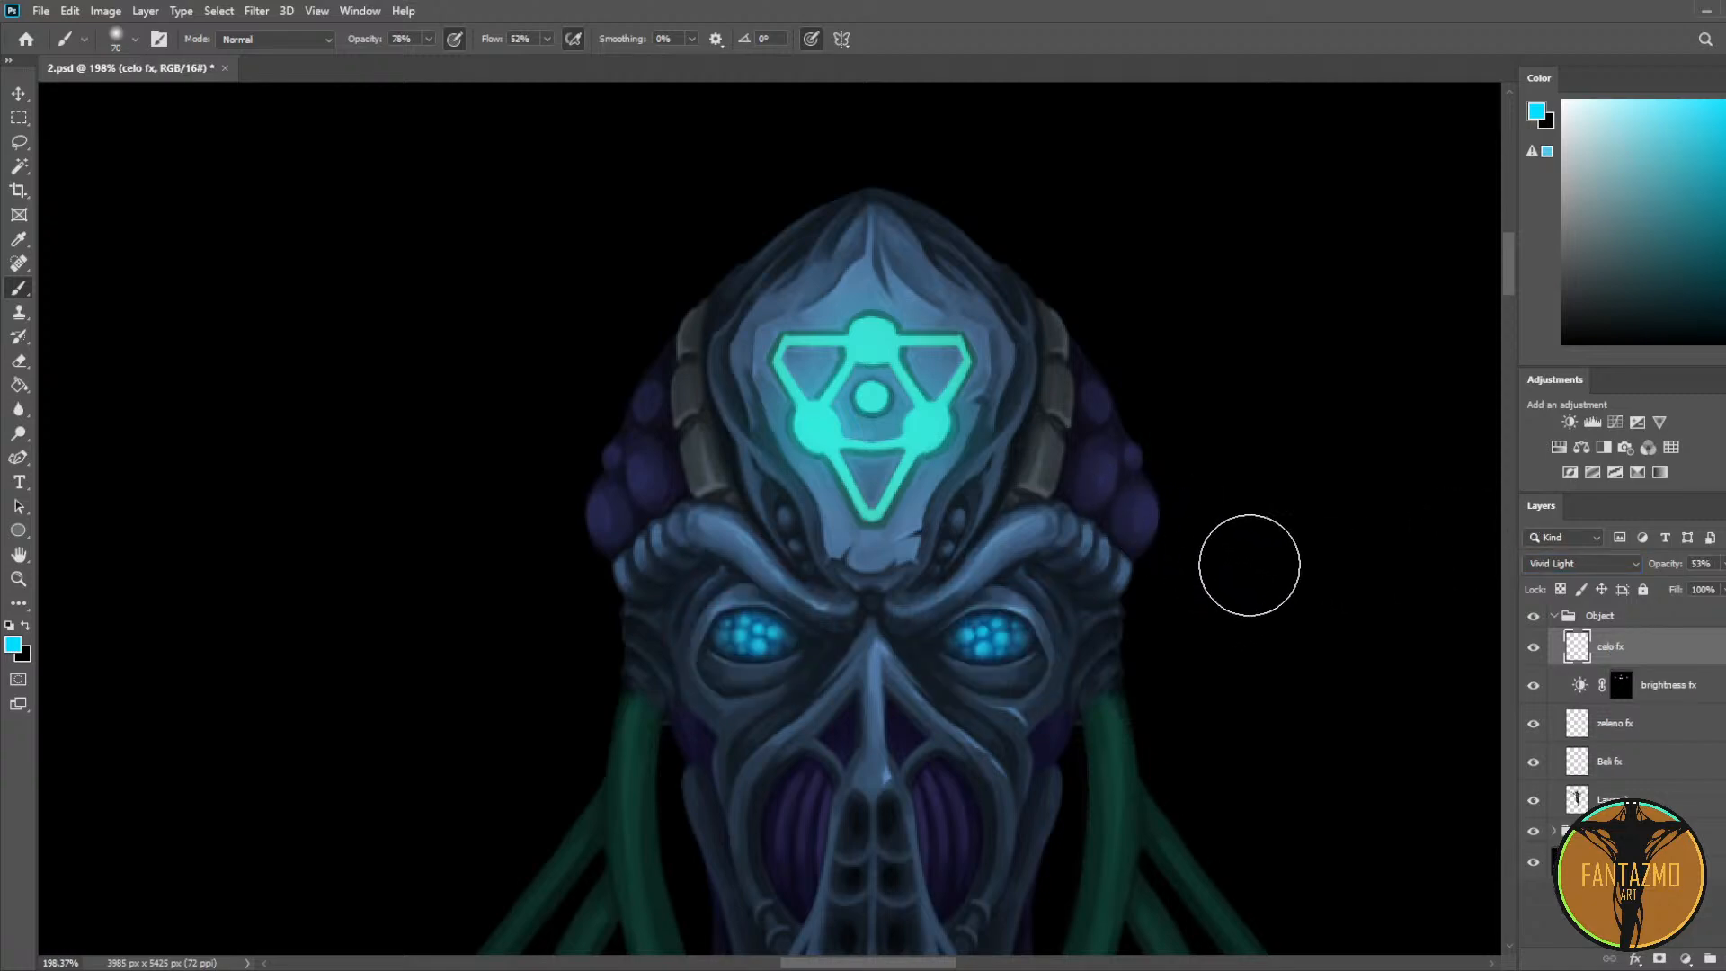
Step: Add a Brightness/Contrast adjustment layer above celo fx that strongly darkens the whole figure
{"action": "scroll", "coordinate": [1225, 543], "scroll_direction": "down", "scroll_amount": 10}
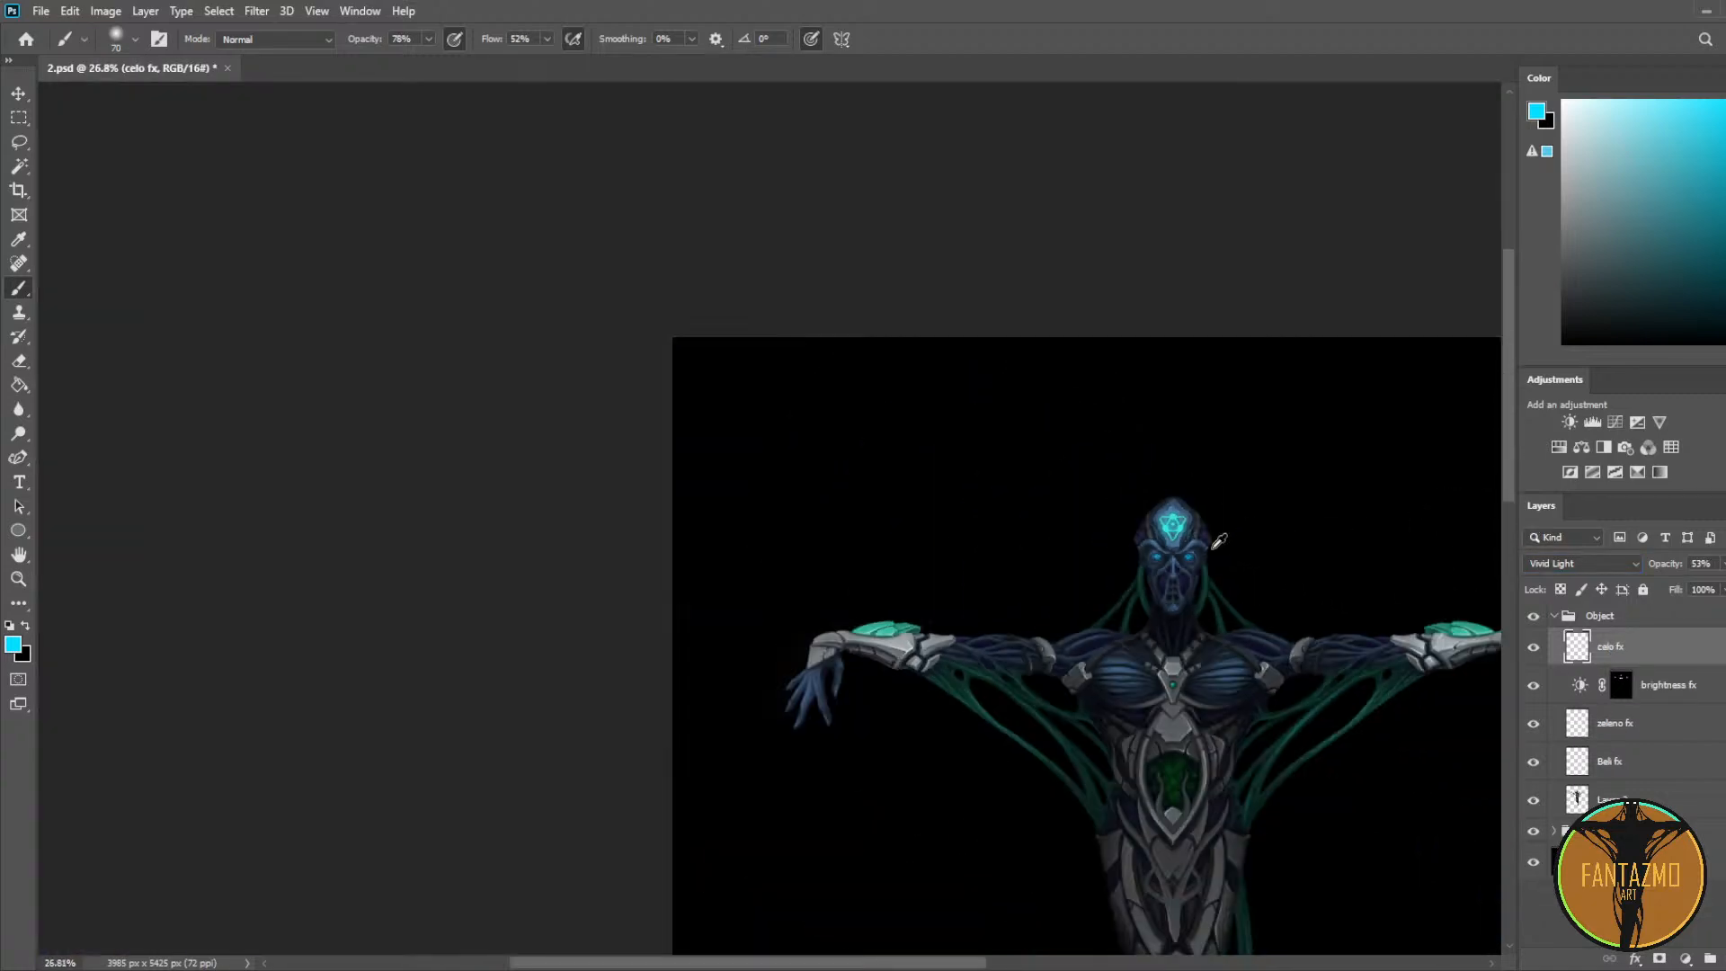
{"action": "left_click_drag", "start_coordinate": [1220, 540], "coordinate": [1026, 437]}
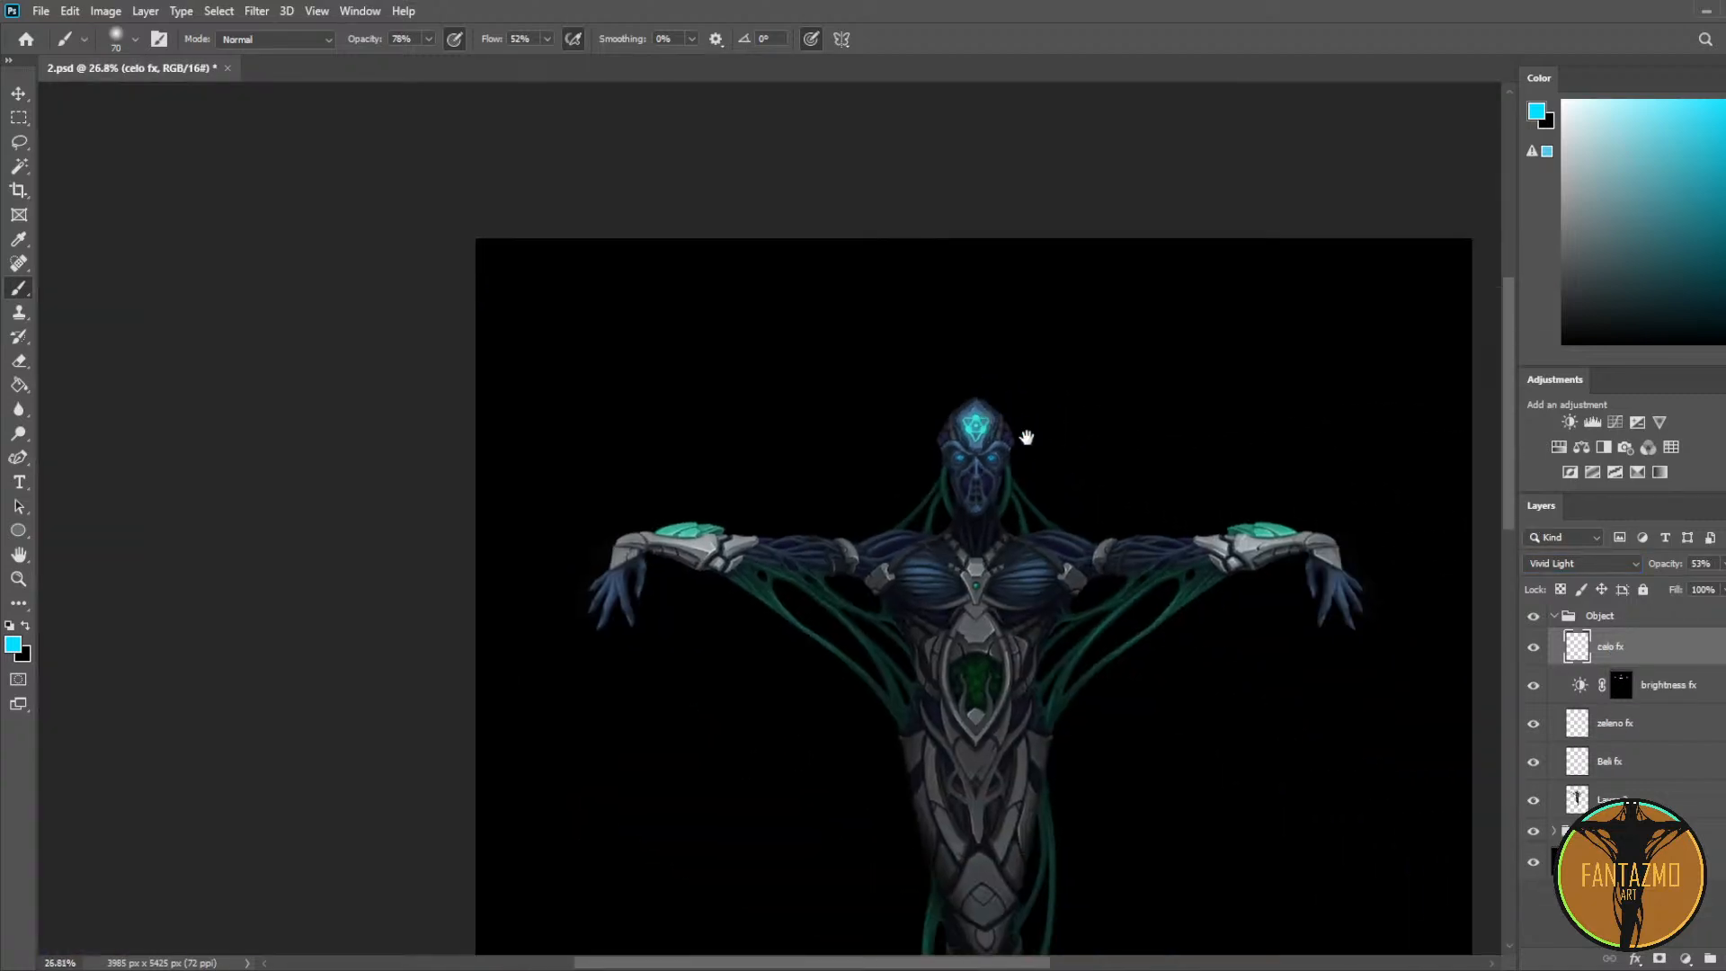
{"action": "left_click", "coordinate": [1570, 415]}
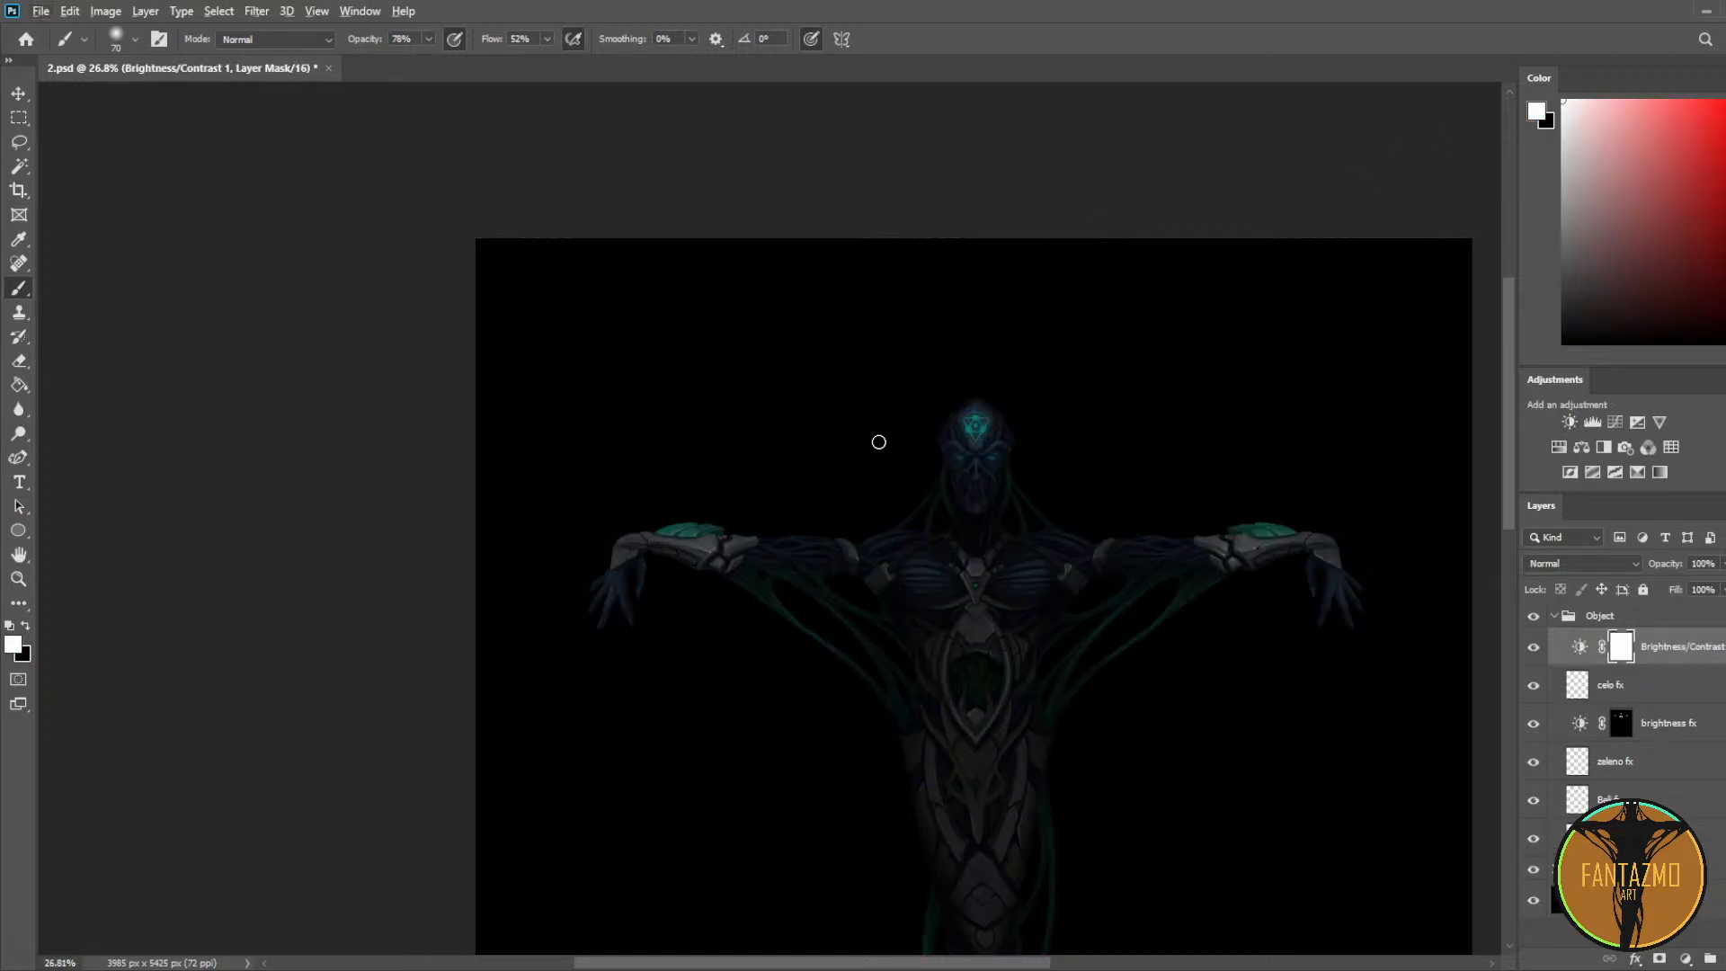
Step: Bring back the light on the head and chest by erasing the darkening layer's mask, using a 250 px Eraser on the chest
{"action": "key", "text": "e"}
{"action": "scroll", "coordinate": [1027, 539], "scroll_direction": "up", "scroll_amount": 2}
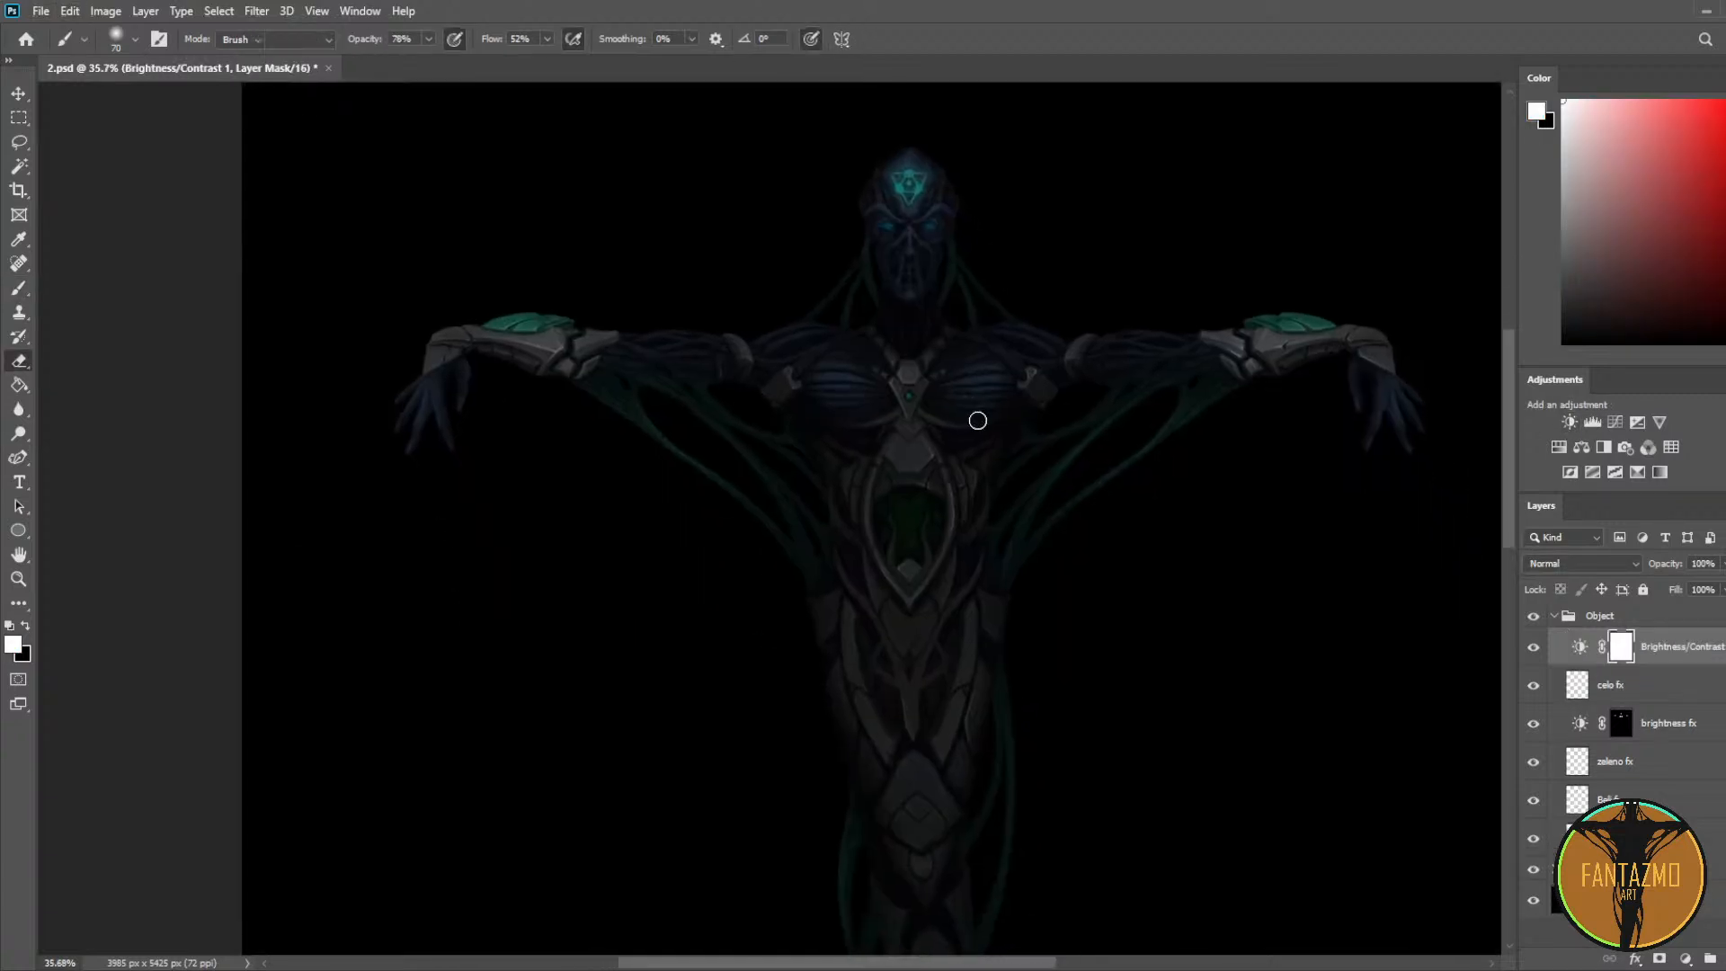
{"action": "scroll", "coordinate": [977, 420], "scroll_direction": "down", "scroll_amount": 2}
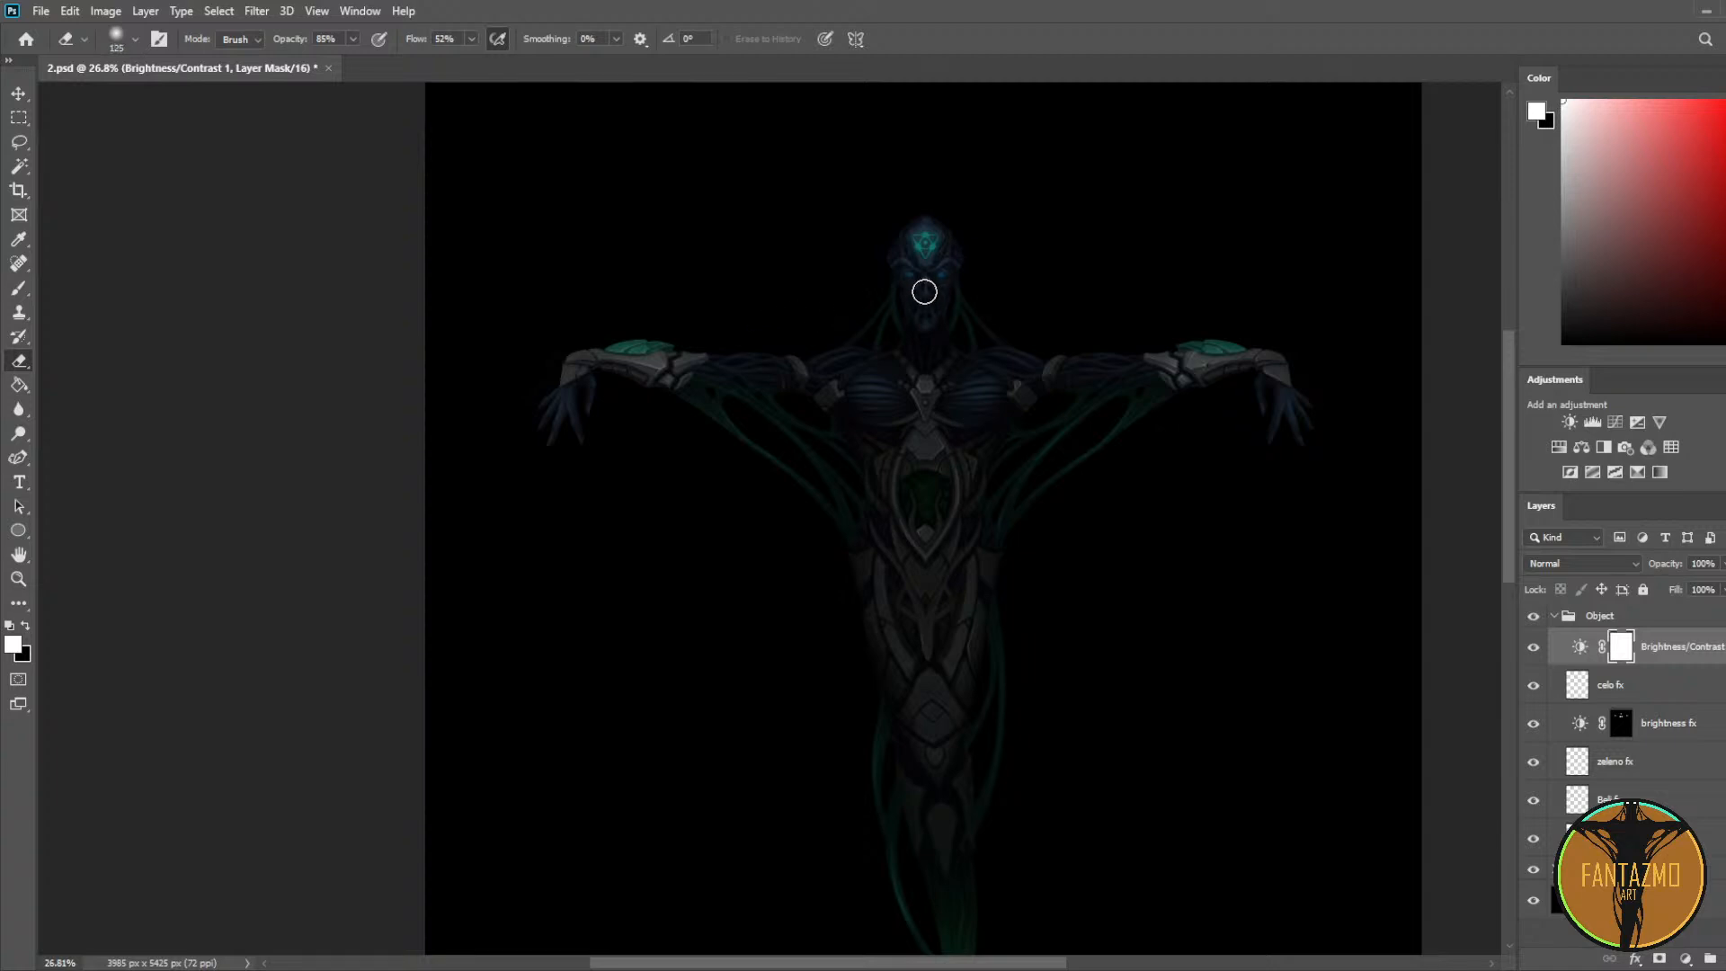
{"action": "key", "text": "bracketright"}
{"action": "key", "text": "bracketright"}
{"action": "key", "text": "bracketright"}
{"action": "mouse_move", "coordinate": [927, 248]}
{"action": "left_mouse_down"}
{"action": "mouse_move", "coordinate": [946, 336]}
{"action": "mouse_move", "coordinate": [940, 320]}
{"action": "left_mouse_up"}
{"action": "key", "text": "bracketleft"}
{"action": "key", "text": "bracketright"}
{"action": "key", "text": "bracketright"}
{"action": "key", "text": "bracketright"}
{"action": "left_click_drag", "start_coordinate": [849, 394], "coordinate": [998, 392]}
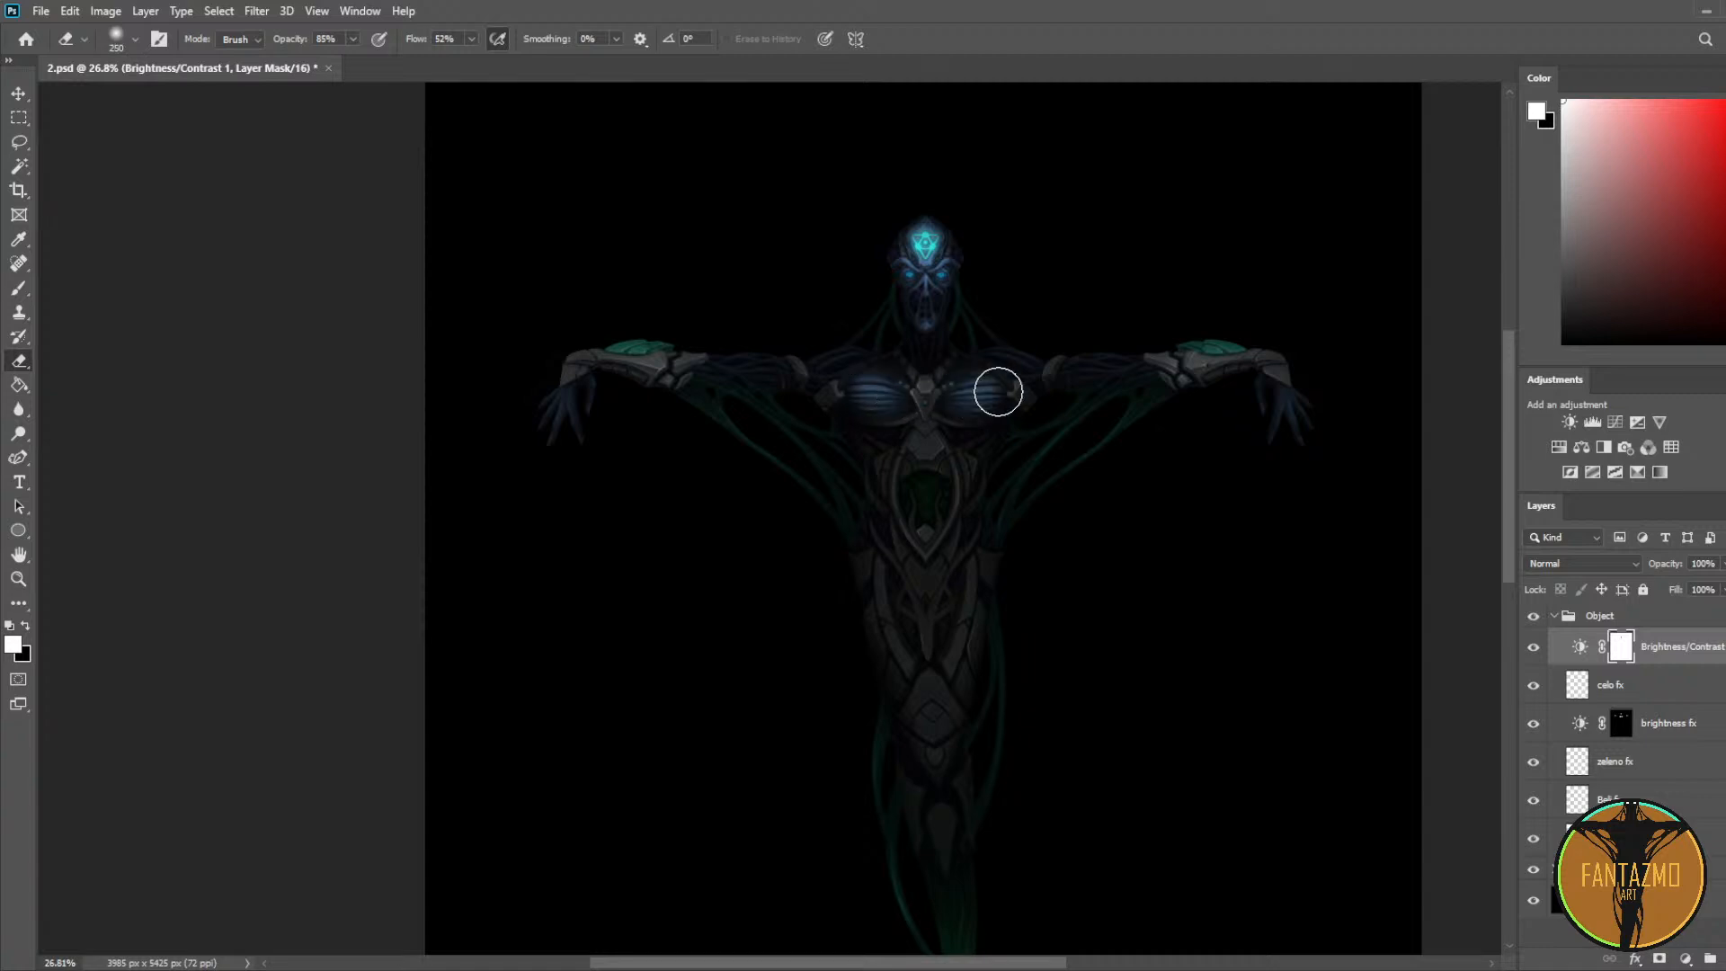
Step: Bring back the light on the arms and hands by erasing the darkening layer's mask with a 200 px Eraser
{"action": "key", "text": "bracketleft"}
{"action": "key", "text": "bracketleft"}
{"action": "mouse_move", "coordinate": [624, 358]}
{"action": "left_mouse_down"}
{"action": "mouse_move", "coordinate": [572, 364]}
{"action": "mouse_move", "coordinate": [591, 435]}
{"action": "left_mouse_up"}
{"action": "left_click_drag", "start_coordinate": [1318, 390], "coordinate": [1306, 455]}
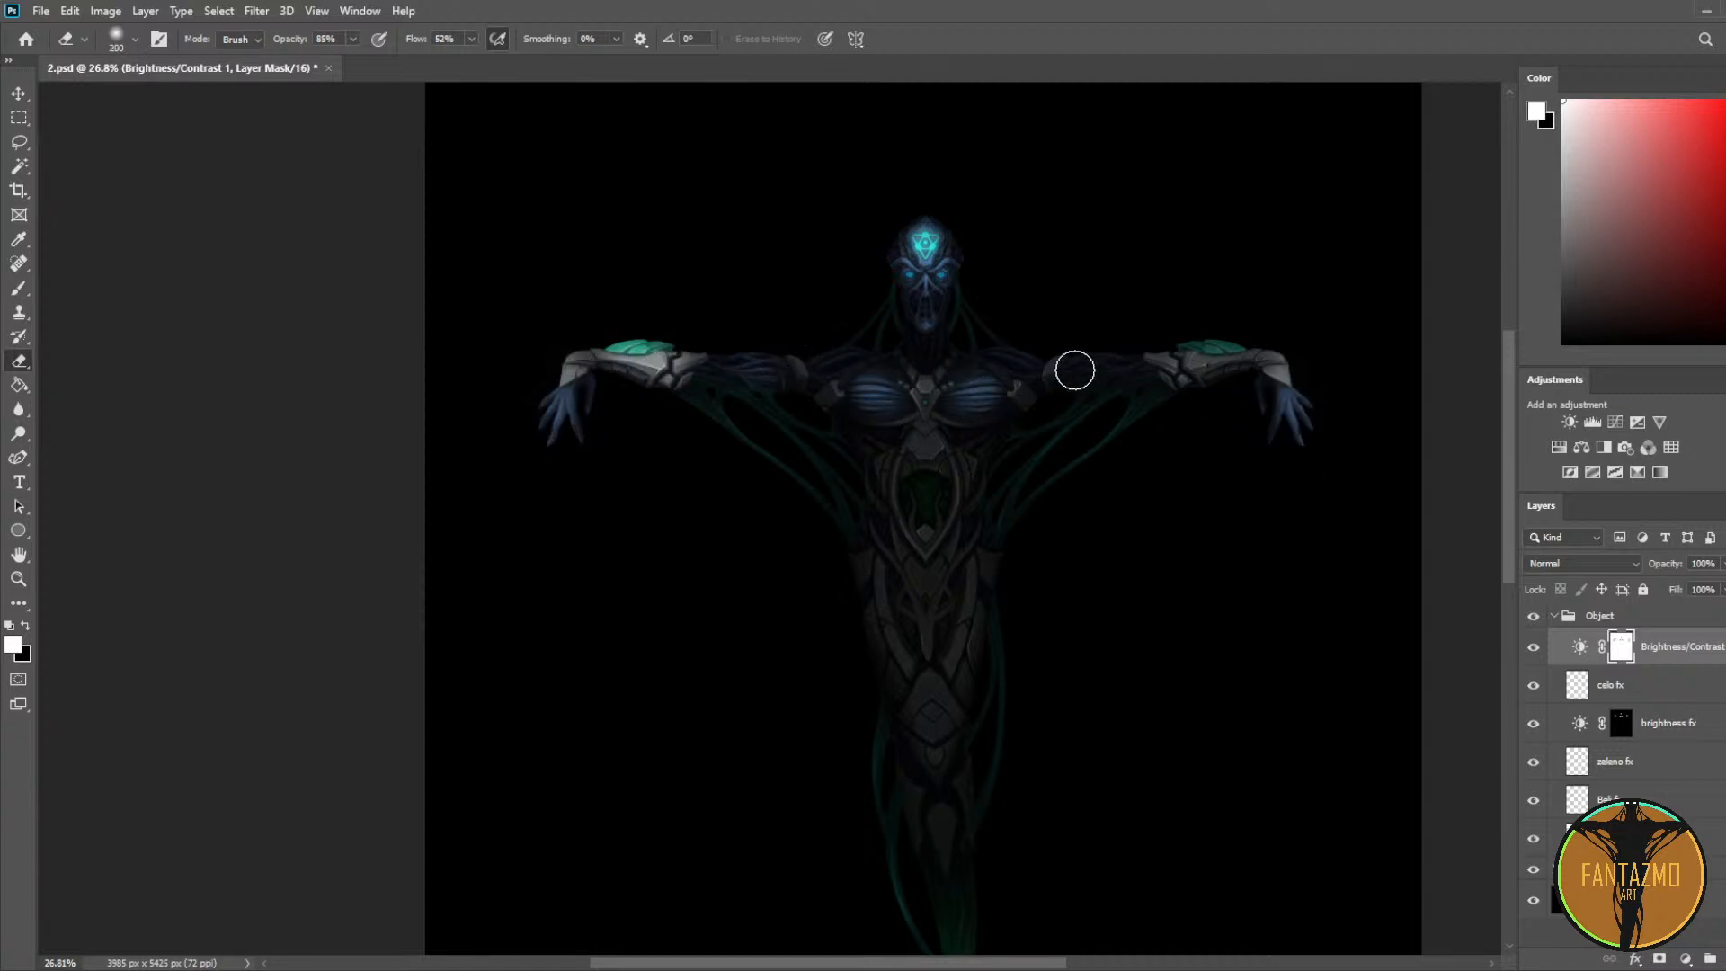
{"action": "left_click_drag", "start_coordinate": [1075, 370], "coordinate": [1222, 370]}
Step: Bring back the light on the abdomen armour and green core by erasing the mask with a 500 px Eraser
{"action": "key", "text": "bracketright"}
{"action": "key", "text": "bracketright"}
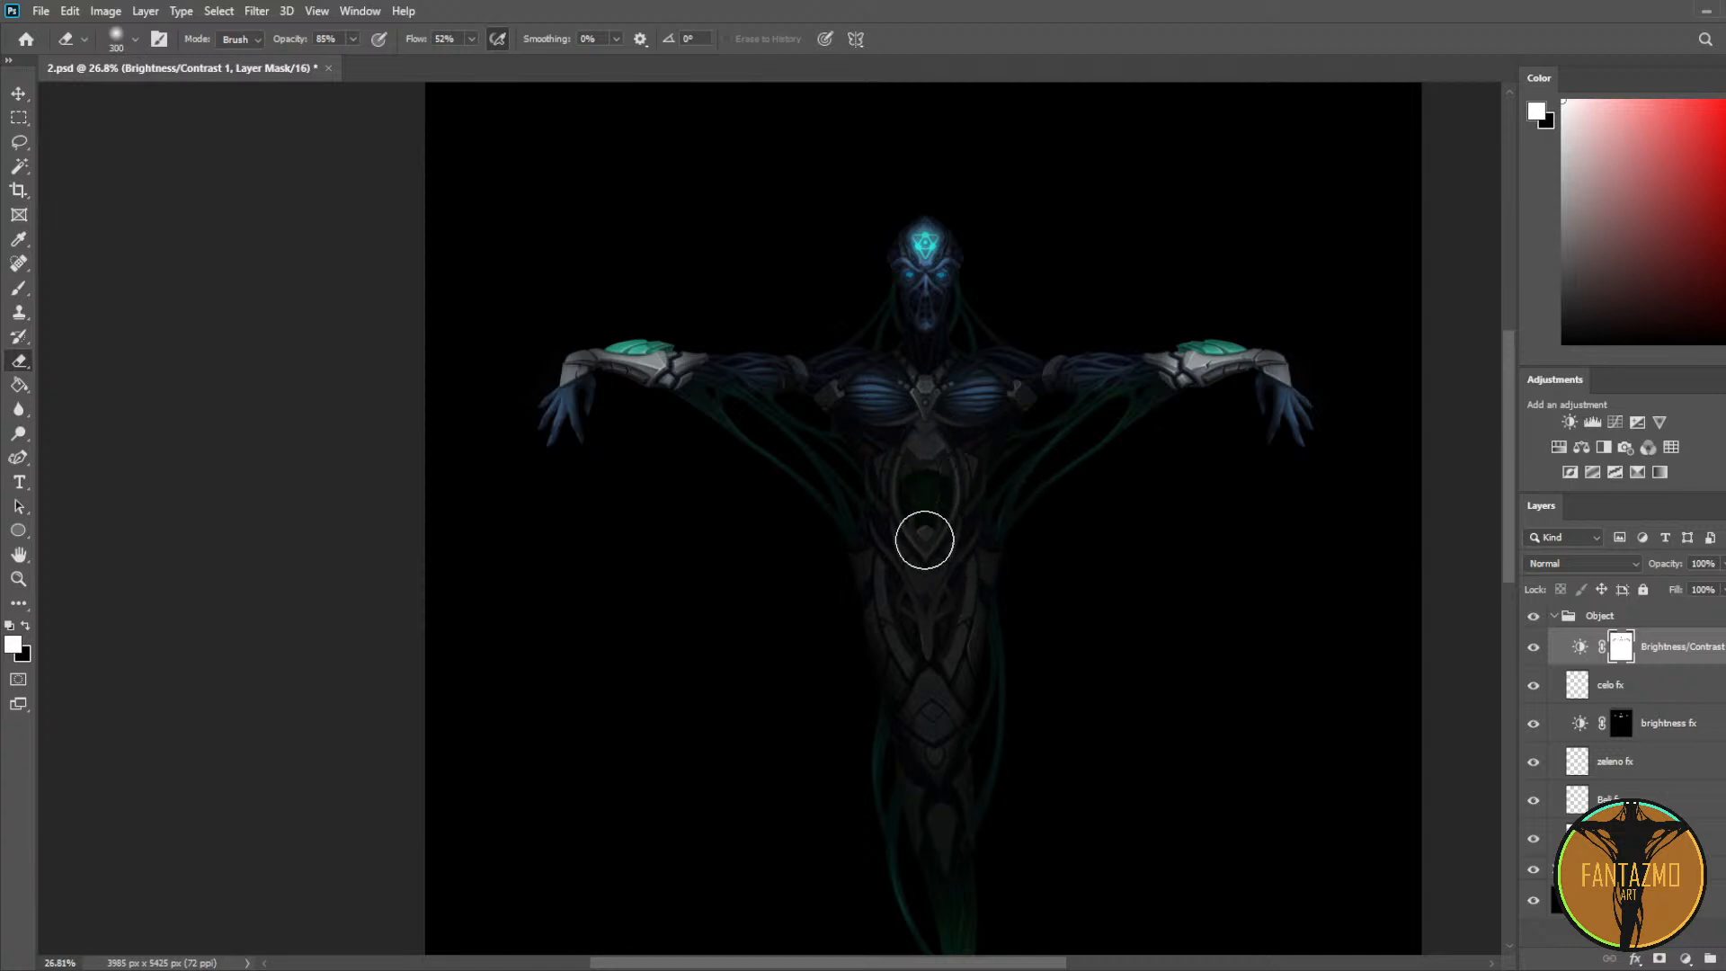
{"action": "key", "text": "bracketright"}
{"action": "key", "text": "bracketright"}
{"action": "mouse_move", "coordinate": [924, 539]}
{"action": "left_mouse_down"}
{"action": "mouse_move", "coordinate": [928, 498]}
{"action": "mouse_move", "coordinate": [948, 540]}
{"action": "left_mouse_up"}
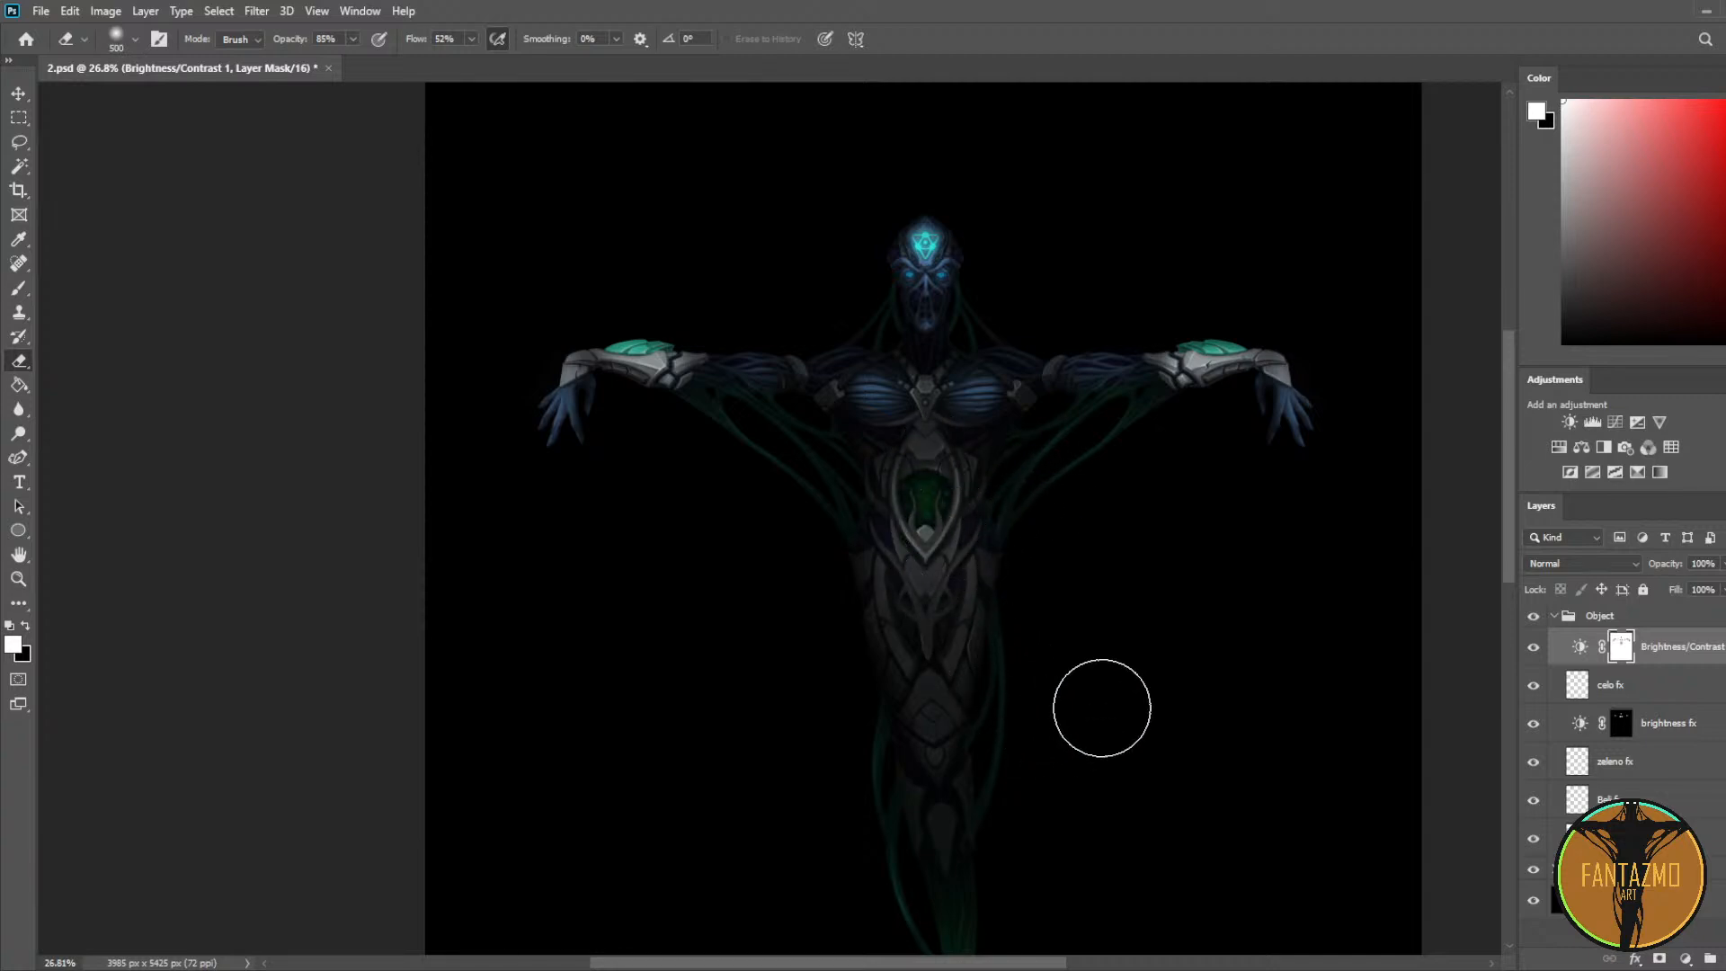
Step: Bring back the light down the centre of the lower body by erasing the mask with a 300 px Eraser
{"action": "left_click_drag", "start_coordinate": [1102, 707], "coordinate": [1113, 451]}
{"action": "key", "text": "bracketleft"}
{"action": "key", "text": "bracketleft"}
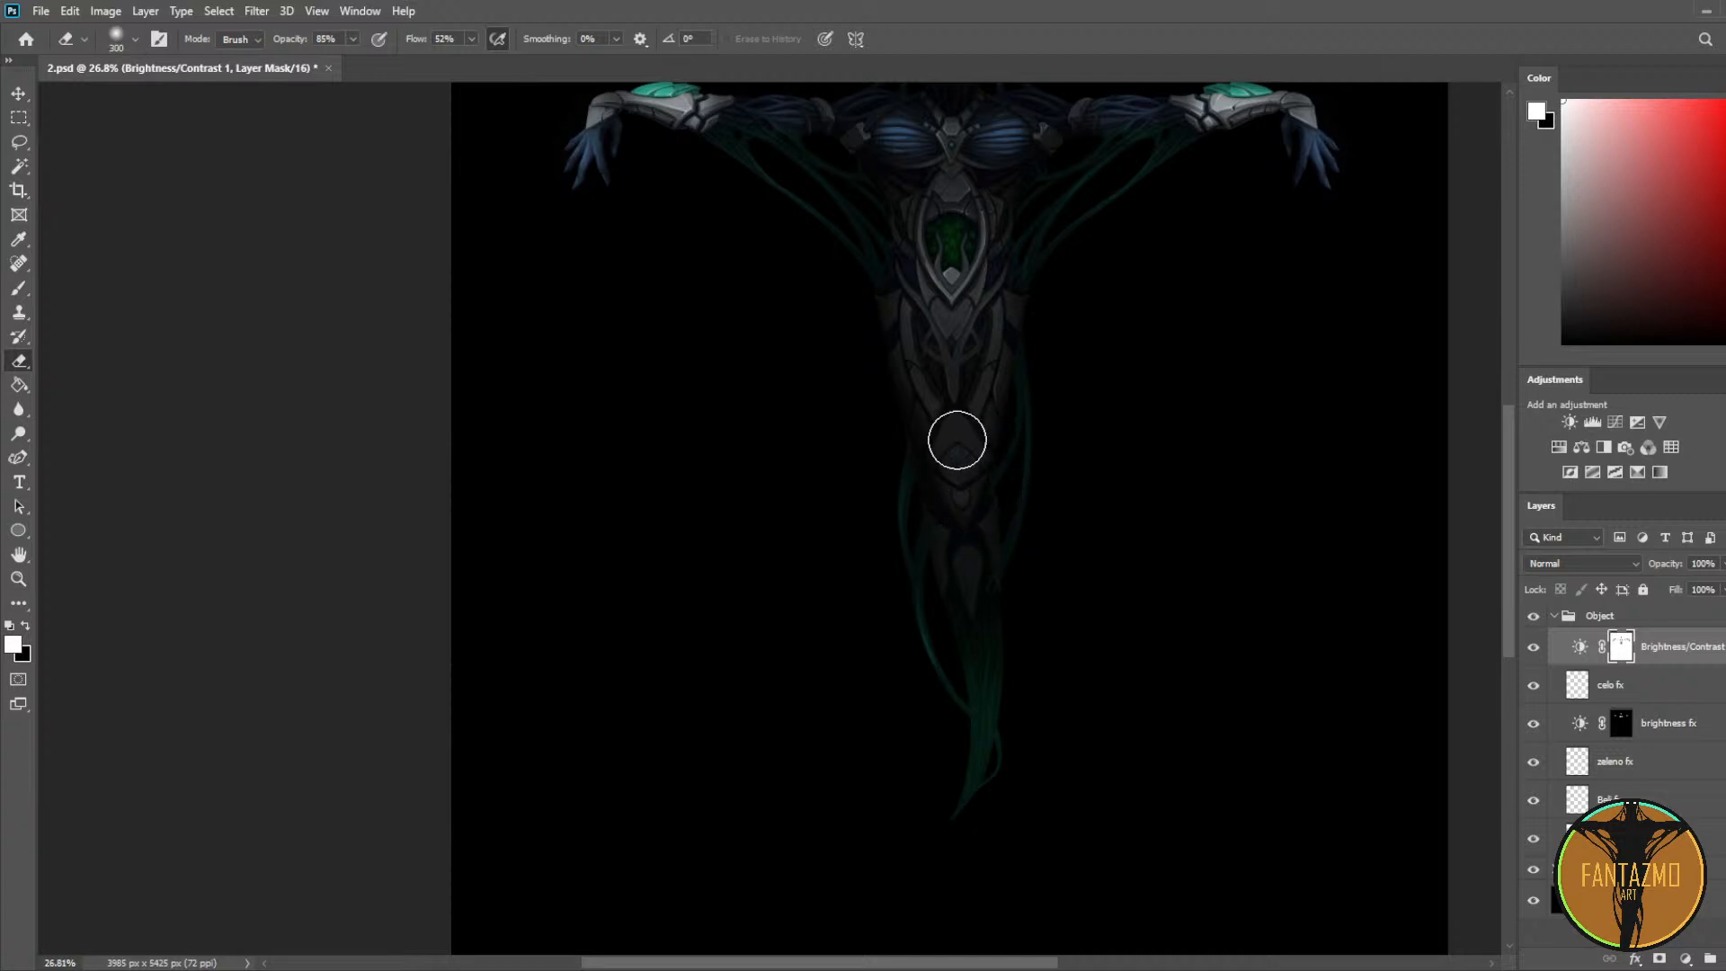
{"action": "mouse_move", "coordinate": [956, 439]}
{"action": "left_mouse_down"}
{"action": "mouse_move", "coordinate": [975, 535]}
{"action": "mouse_move", "coordinate": [1022, 513]}
{"action": "mouse_move", "coordinate": [1029, 547]}
{"action": "mouse_move", "coordinate": [996, 615]}
{"action": "mouse_move", "coordinate": [971, 572]}
{"action": "mouse_move", "coordinate": [982, 673]}
{"action": "mouse_move", "coordinate": [982, 658]}
{"action": "mouse_move", "coordinate": [927, 852]}
{"action": "mouse_move", "coordinate": [985, 681]}
{"action": "left_mouse_up"}
Step: Erase the mask over the tendons under both arms at 300 px and lower the darkening layer's opacity to 54%
{"action": "left_click_drag", "start_coordinate": [1129, 447], "coordinate": [1071, 732]}
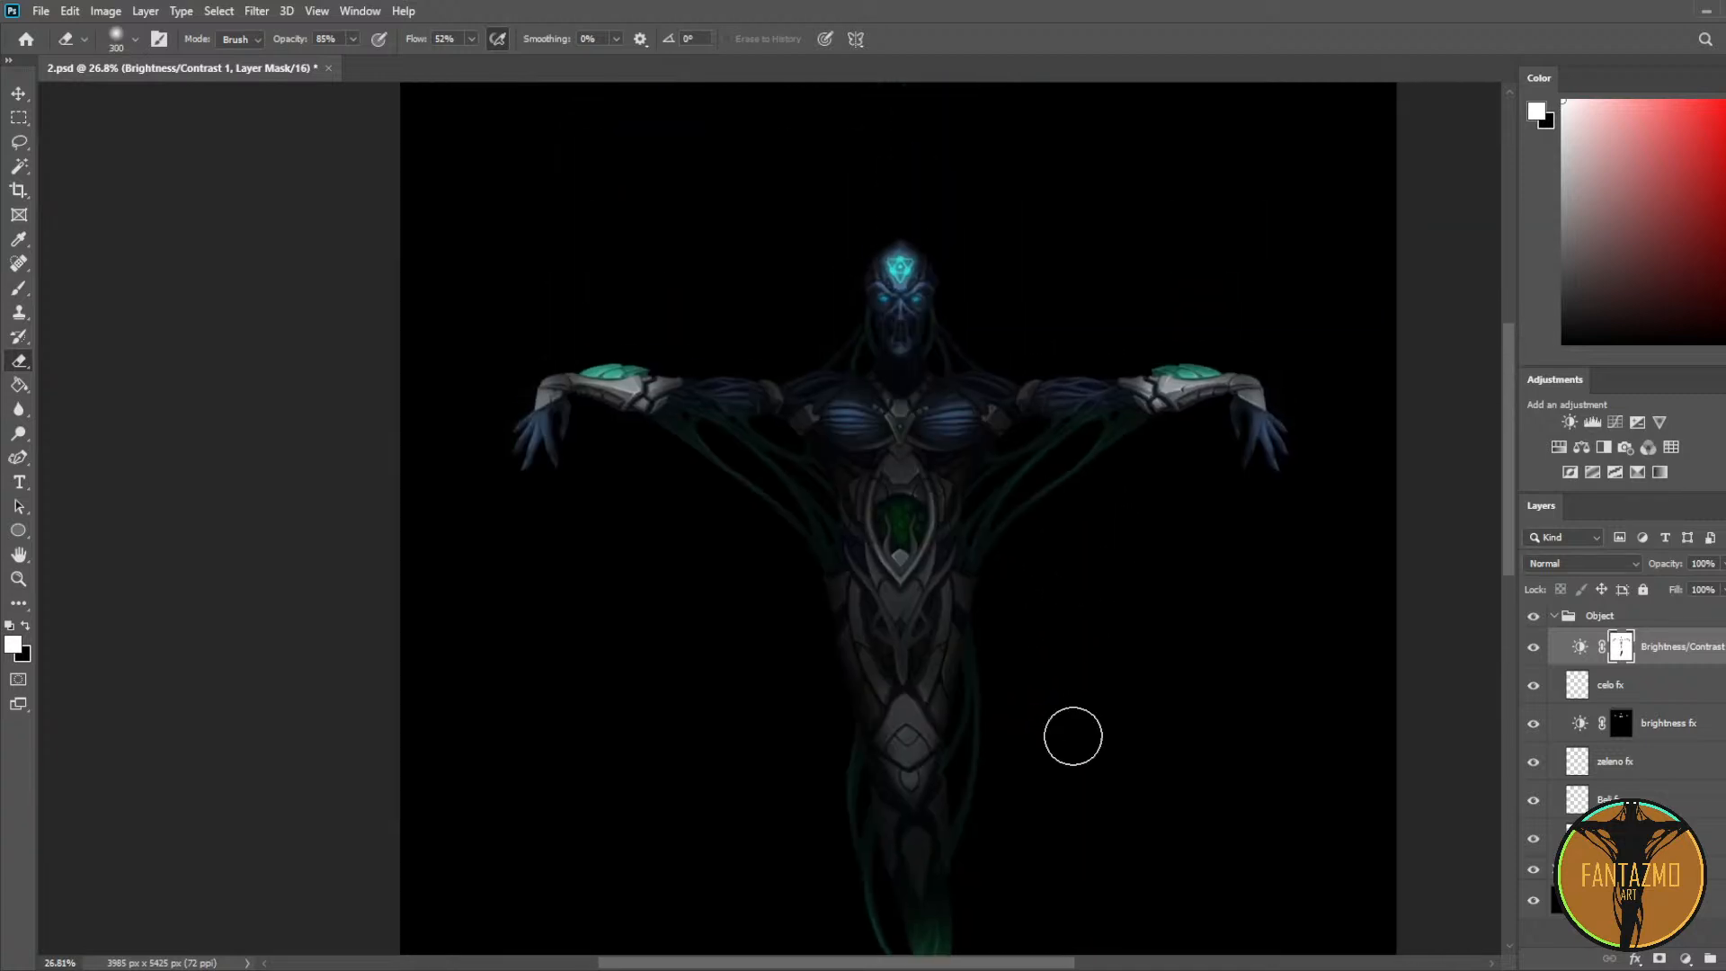
{"action": "left_click_drag", "start_coordinate": [1048, 509], "coordinate": [1109, 455]}
{"action": "left_click_drag", "start_coordinate": [701, 474], "coordinate": [781, 567]}
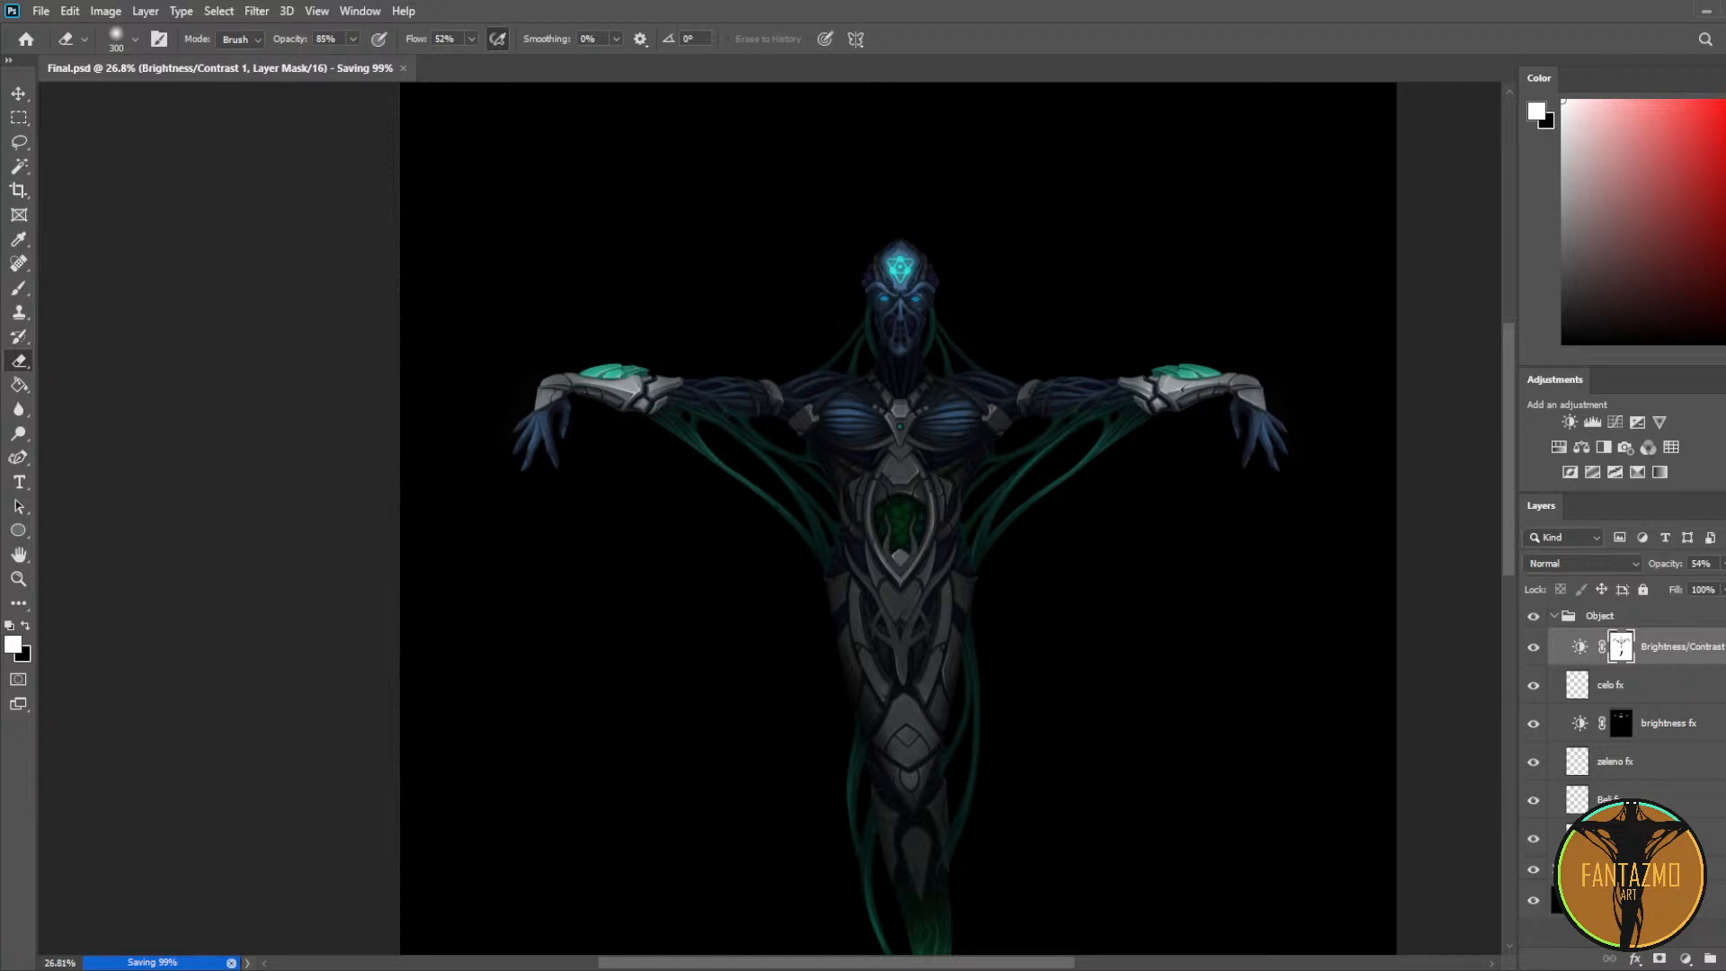
Step: Save the document as Final.psd and merge all layers of the Object group into one layer
{"action": "left_click", "coordinate": [1552, 672]}
{"action": "key", "text": "ctrl+e"}
{"action": "scroll", "coordinate": [969, 288], "scroll_direction": "up", "scroll_amount": 5}
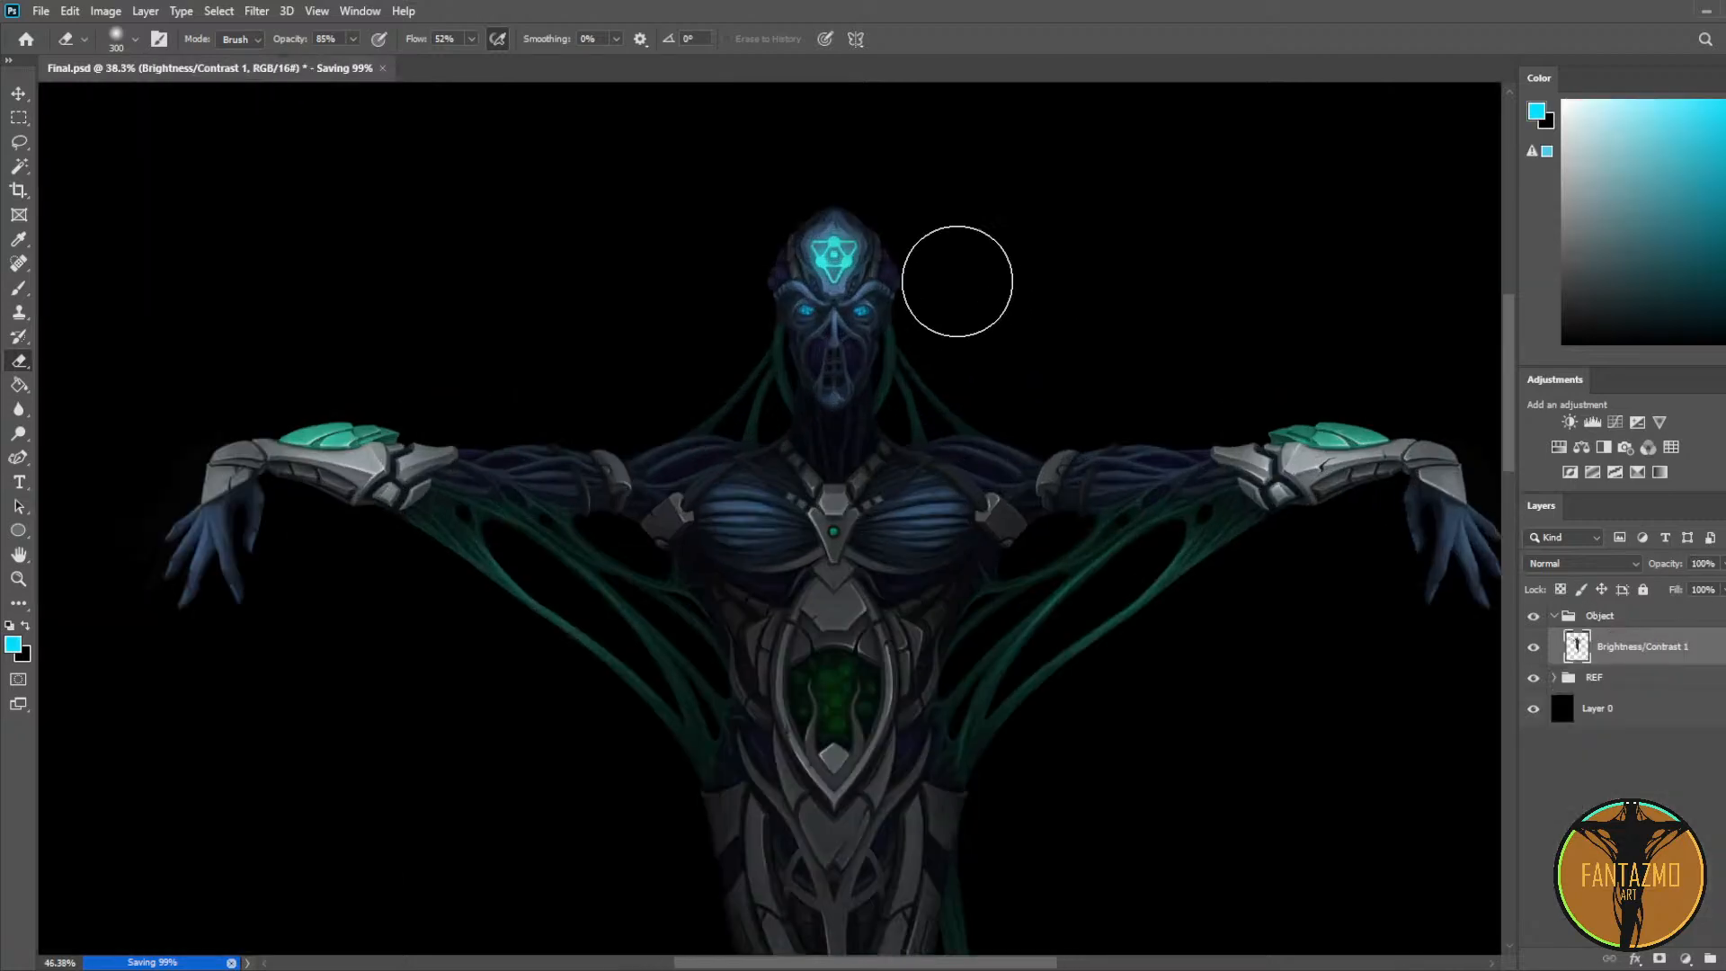
{"action": "scroll", "coordinate": [969, 288], "scroll_direction": "down", "scroll_amount": 6}
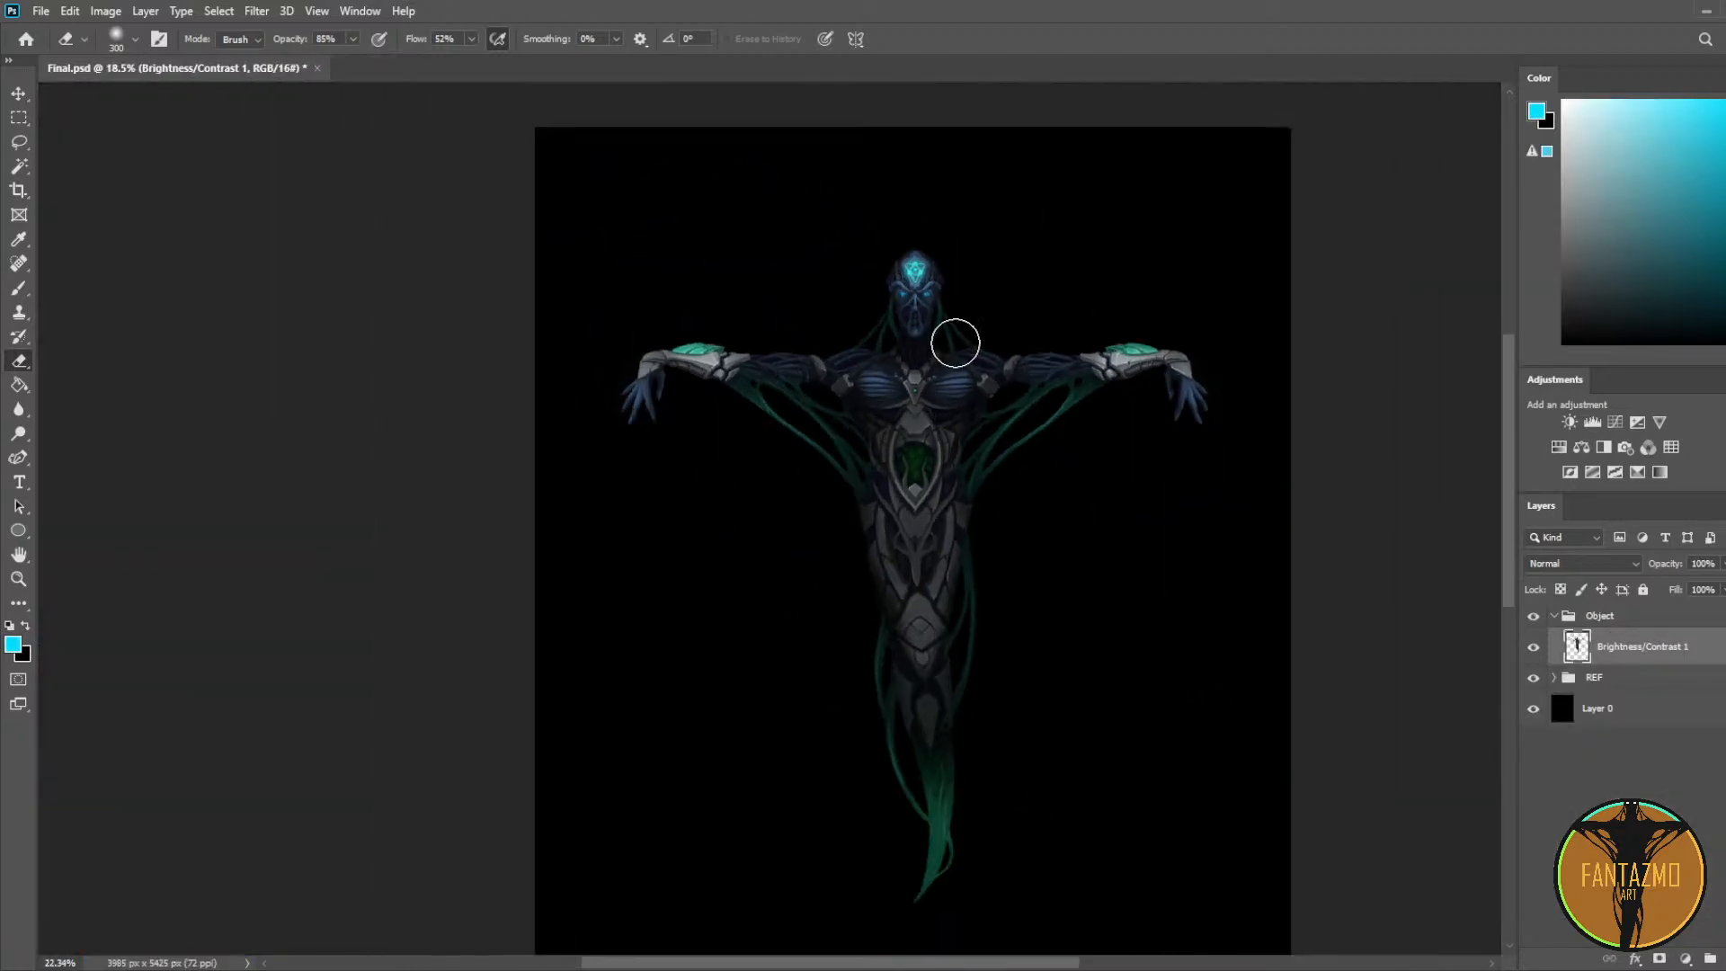
{"action": "scroll", "coordinate": [955, 347], "scroll_direction": "up", "scroll_amount": 2}
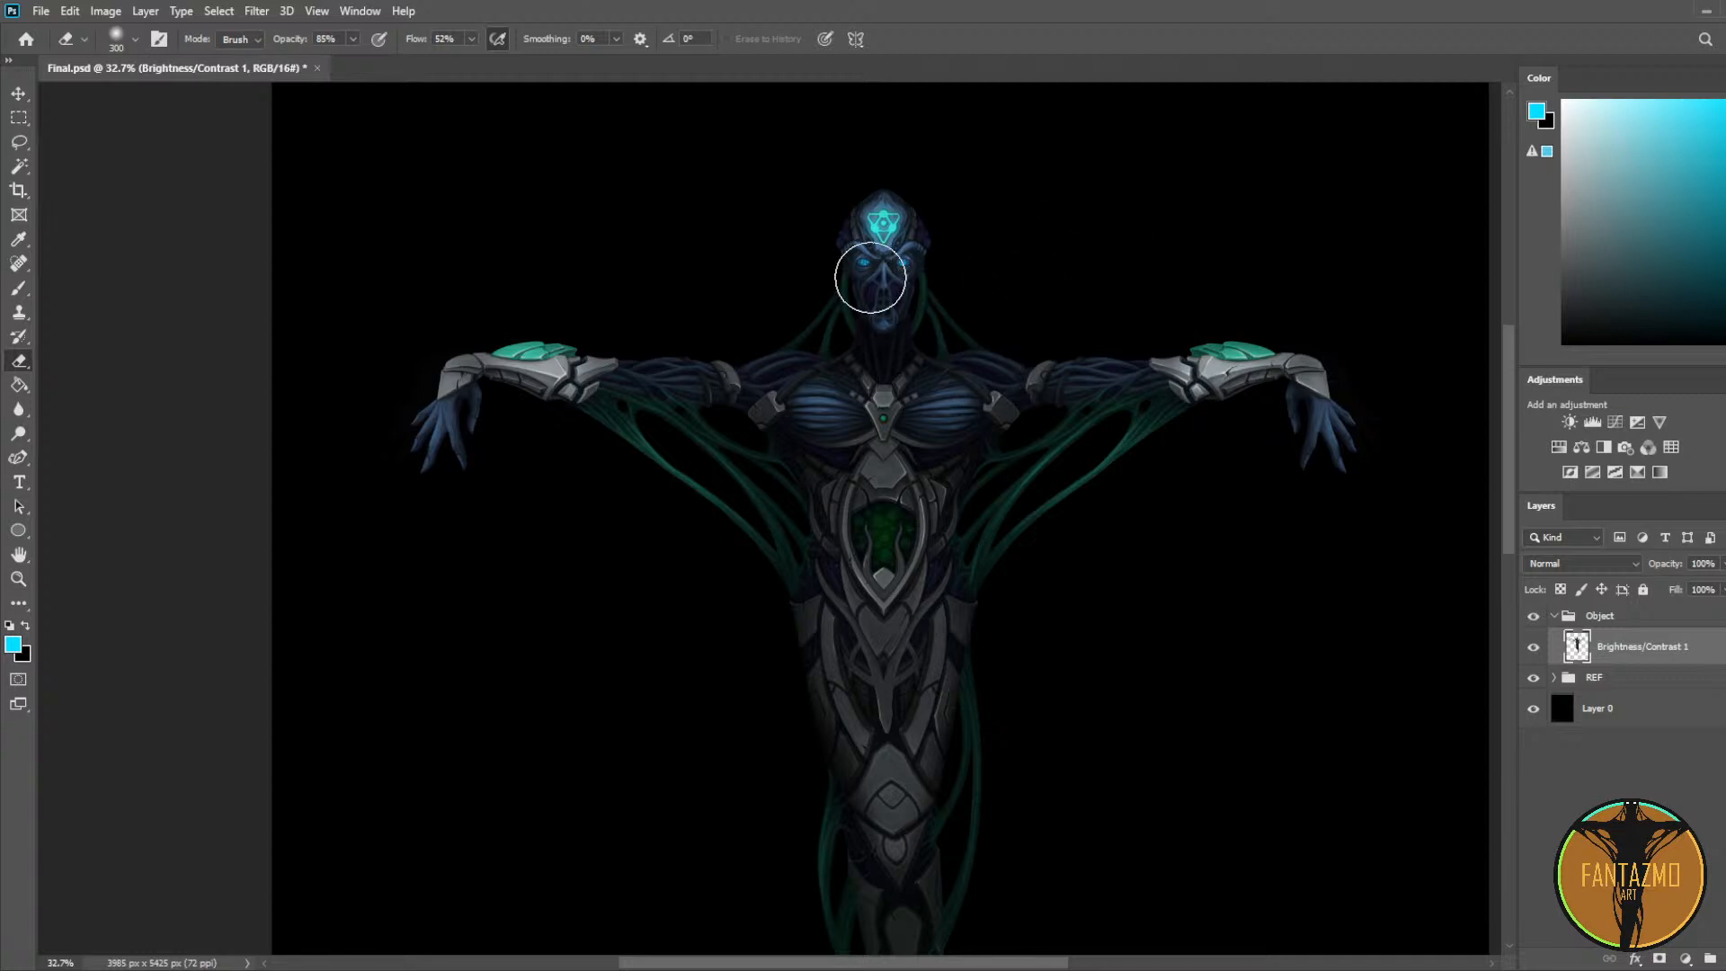